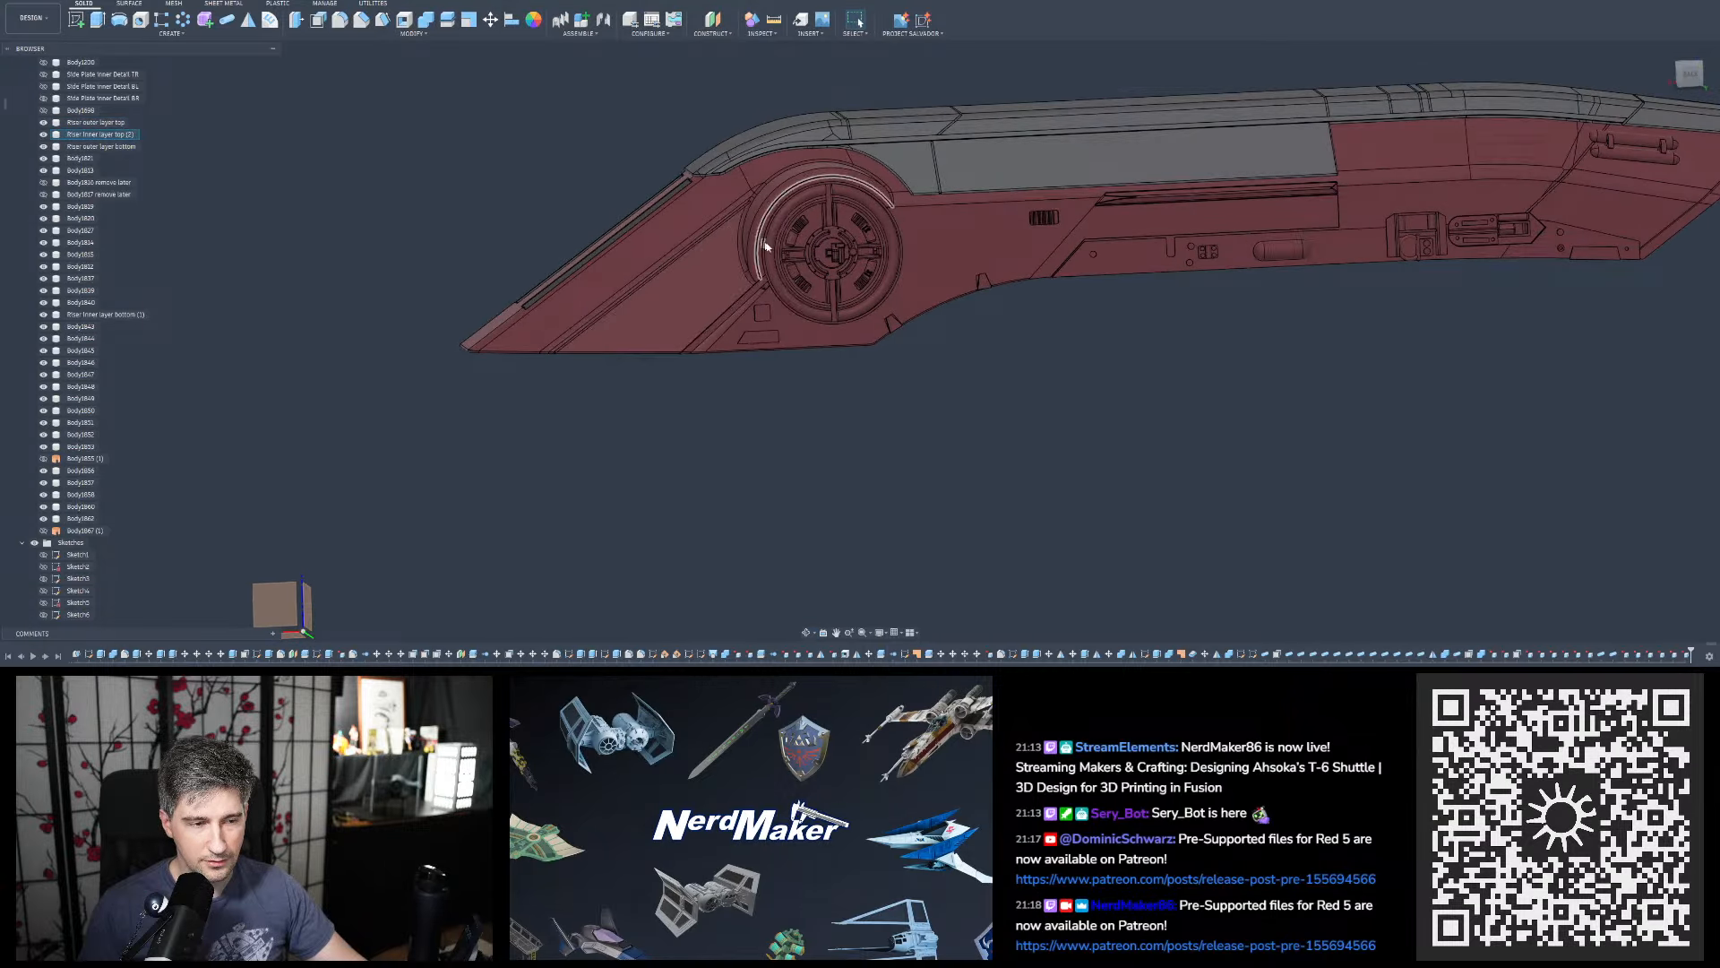
# Examine the red upper hull's nose and wheel housing and the sloped front of the separate lower hull
pyautogui.scroll(5, 708, 231)
pyautogui.keyDown('shift'); pyautogui.moveTo(724, 209); pyautogui.dragTo(851, 204, button='middle'); pyautogui.keyUp('shift')
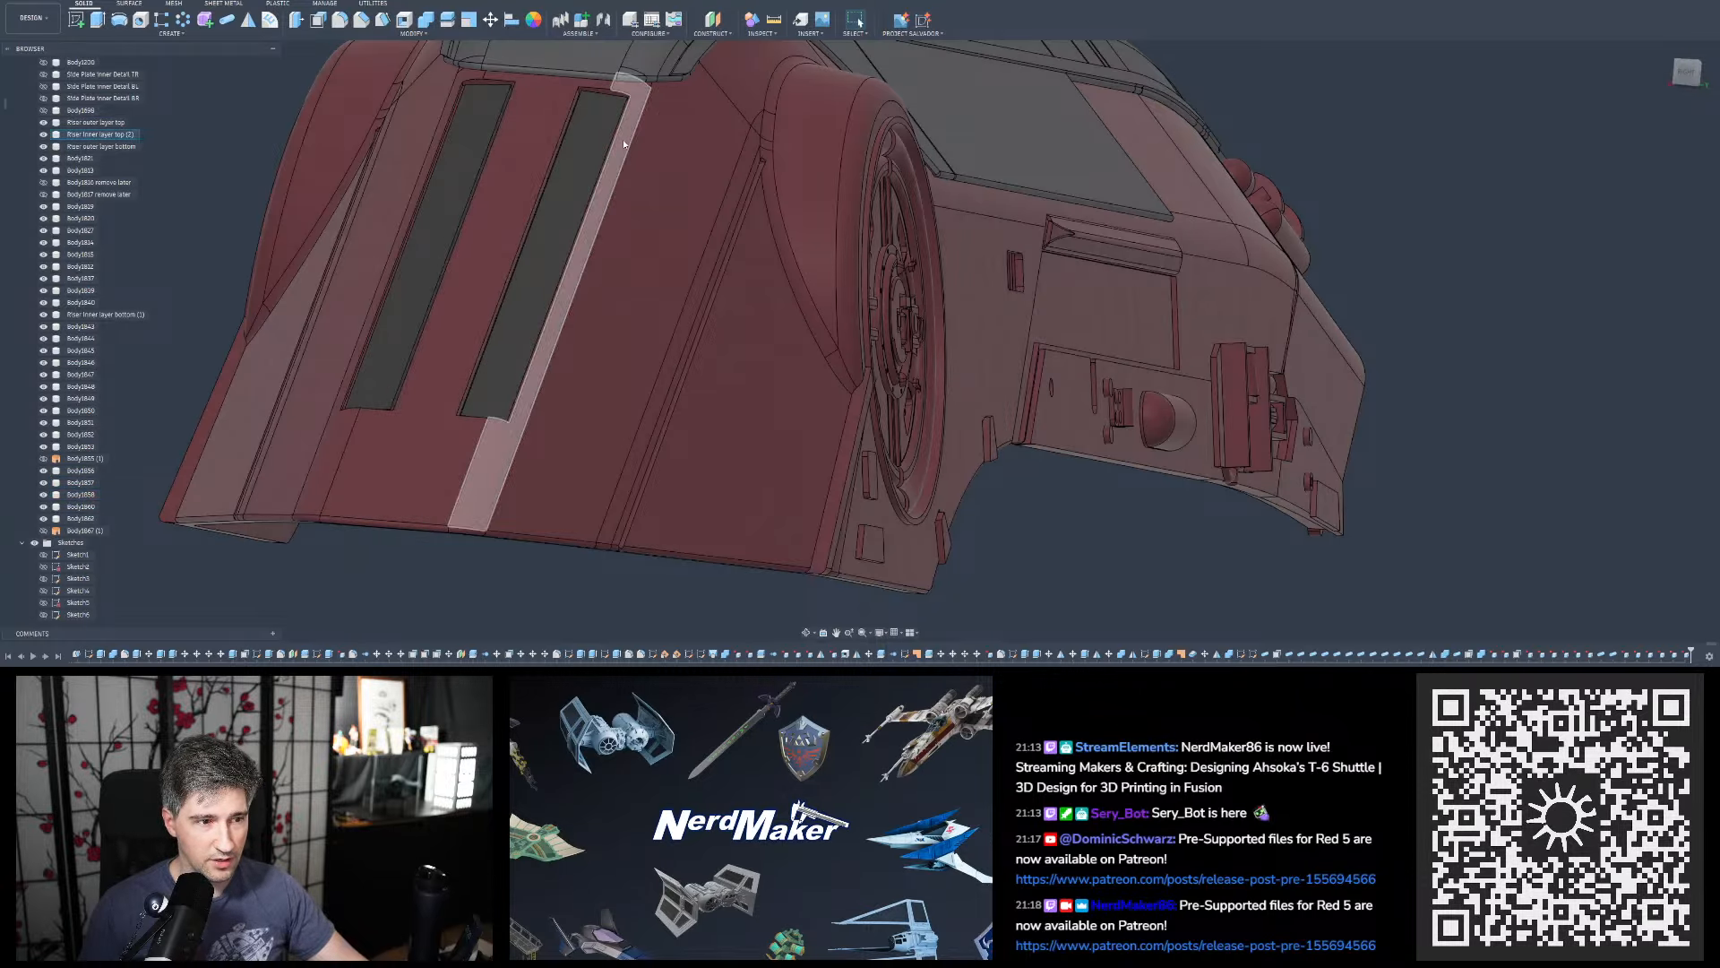
pyautogui.scroll(-5, 714, 177)
pyautogui.keyDown('shift'); pyautogui.moveTo(714, 178); pyautogui.dragTo(731, 106, button='middle'); pyautogui.keyUp('shift')
pyautogui.scroll(-6, 732, 105)
pyautogui.scroll(6, 702, 367)
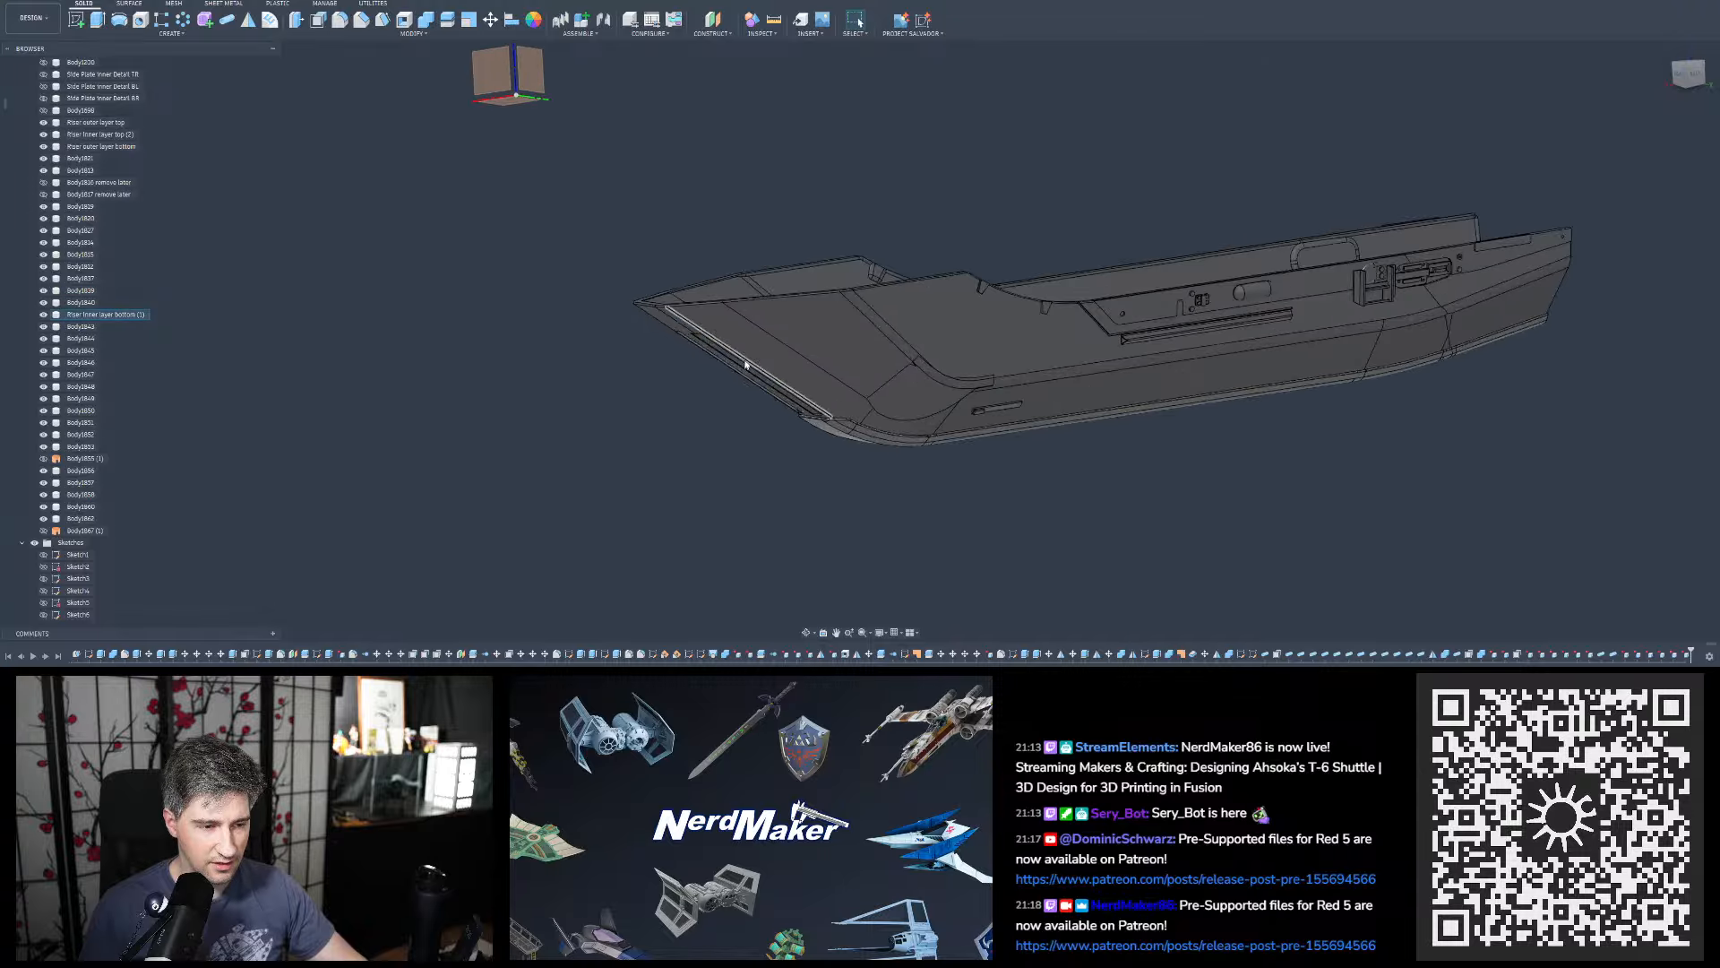
pyautogui.keyDown('shift'); pyautogui.moveTo(749, 365); pyautogui.dragTo(685, 404, button='middle'); pyautogui.keyUp('shift')
pyautogui.scroll(-8, 688, 412)
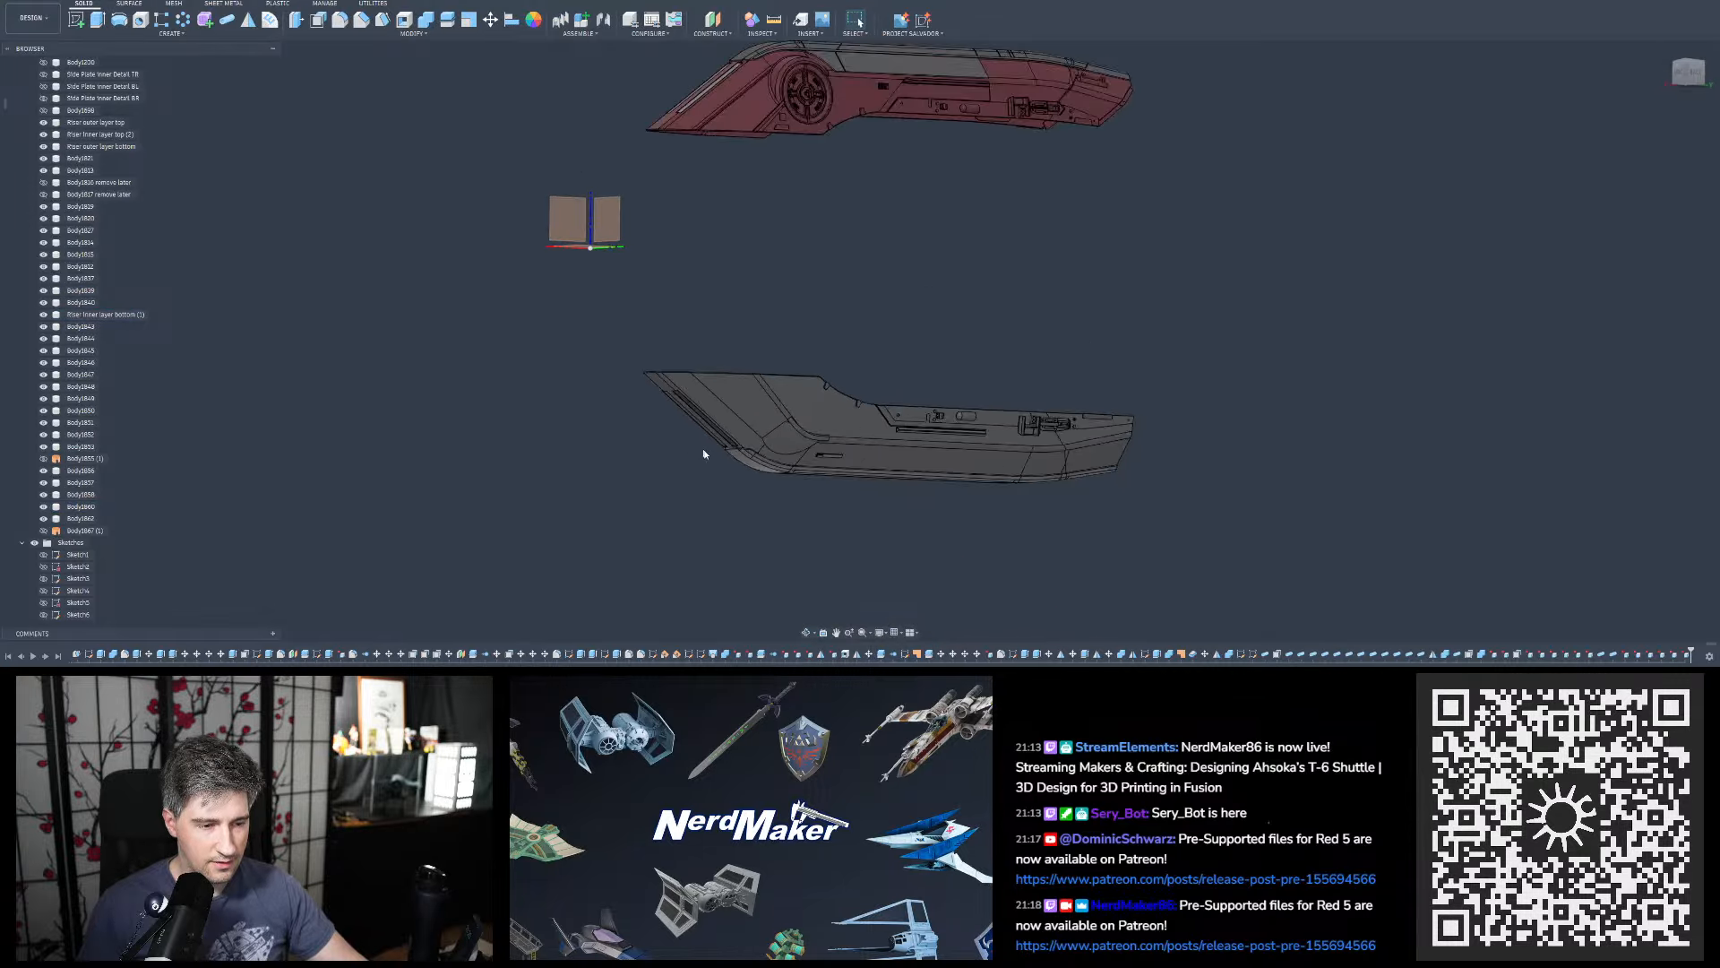
pyautogui.scroll(8, 778, 219)
pyautogui.scroll(6, 705, 191)
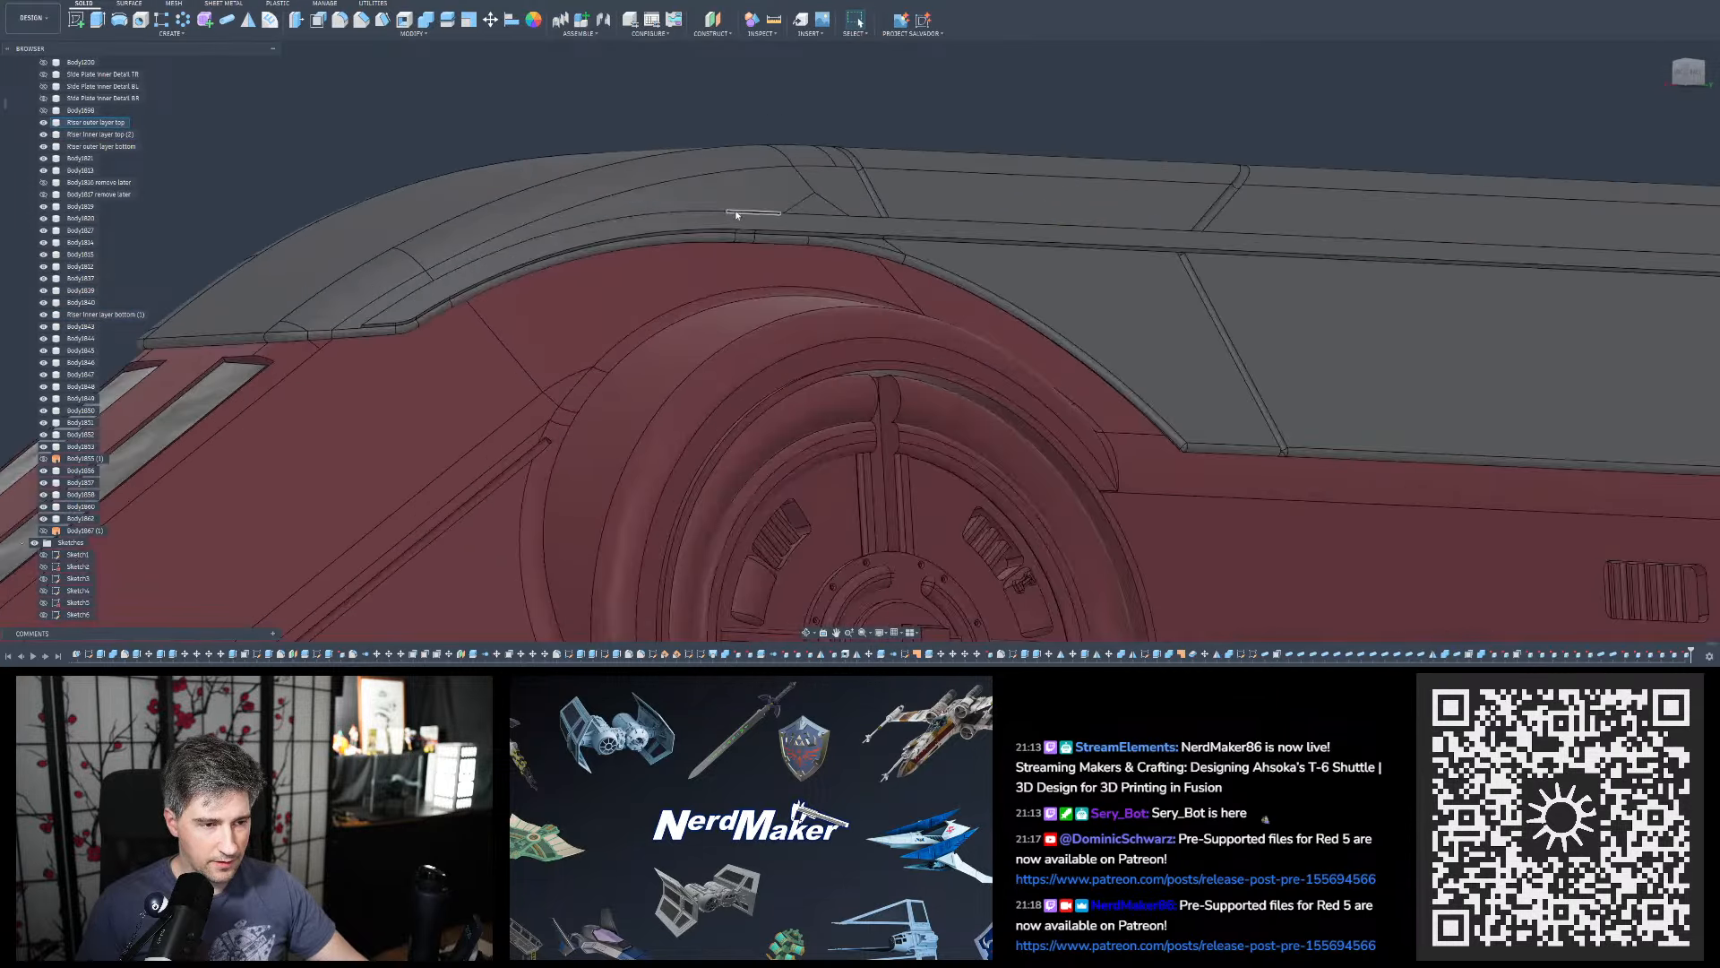
# Examine the narrow edge face of the grey outer top layer where it curves over the wheel housing
pyautogui.click(740, 216)
pyautogui.keyDown('shift'); pyautogui.moveTo(740, 216); pyautogui.dragTo(834, 193, button='middle'); pyautogui.keyUp('shift')
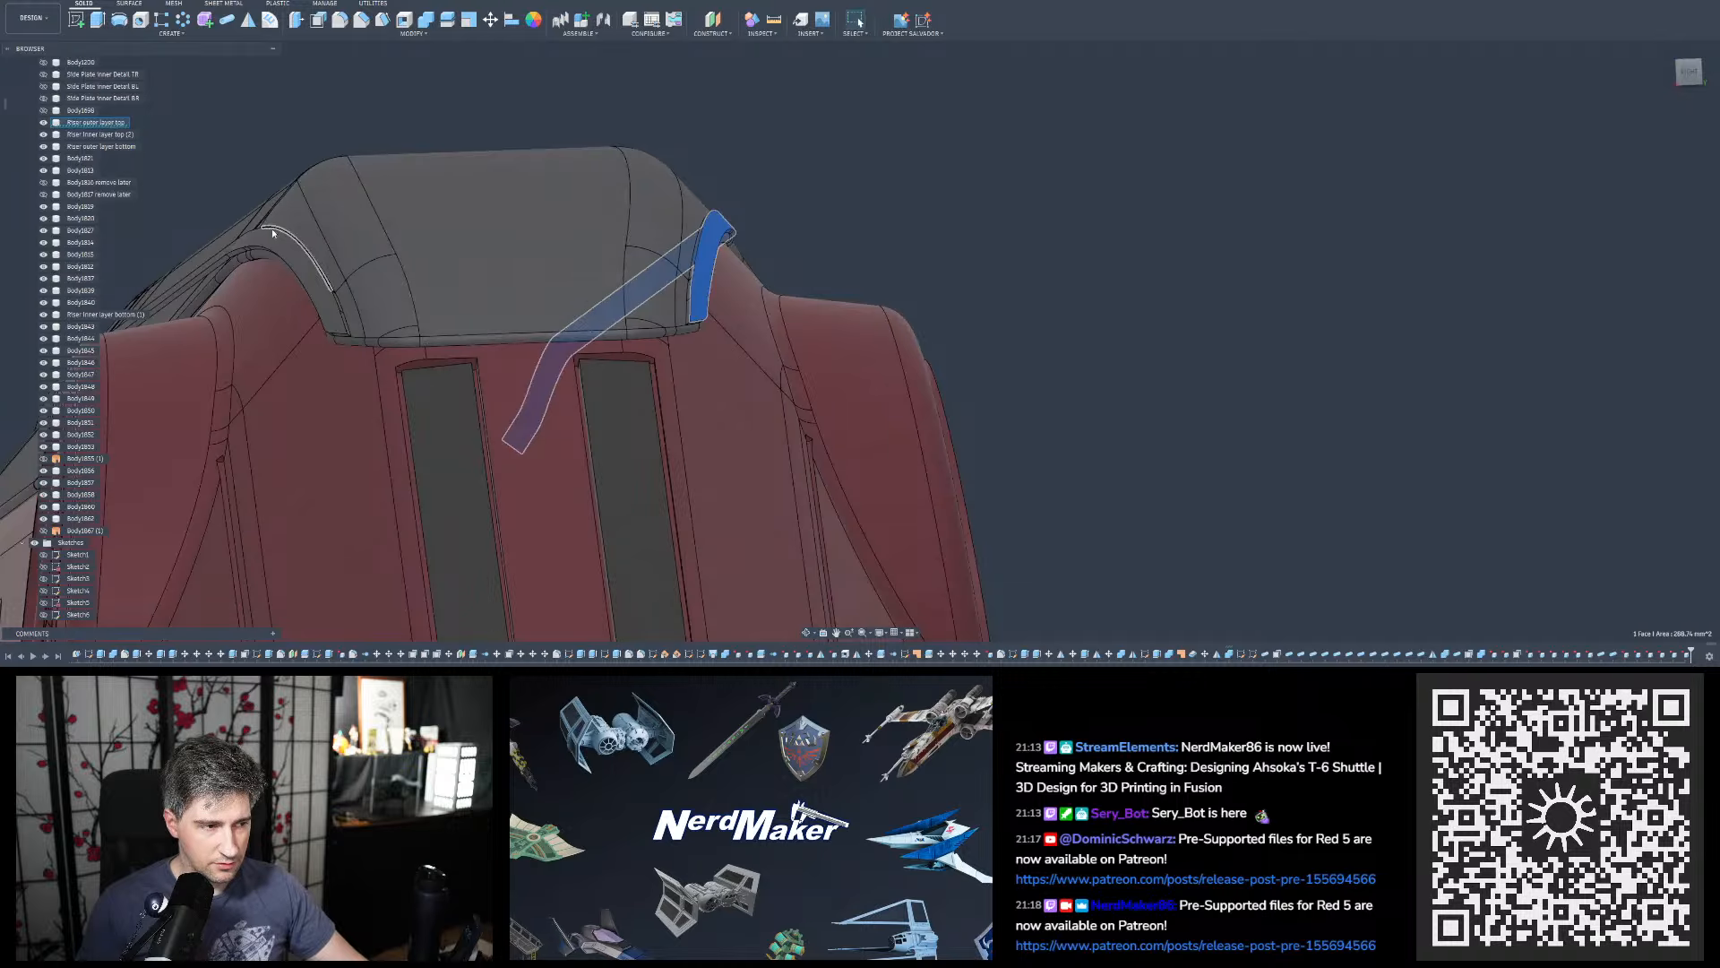
pyautogui.keyDown('shift'); pyautogui.moveTo(277, 243); pyautogui.dragTo(826, 187, button='middle'); pyautogui.keyUp('shift')
pyautogui.click(853, 145)
pyautogui.scroll(3, 845, 144)
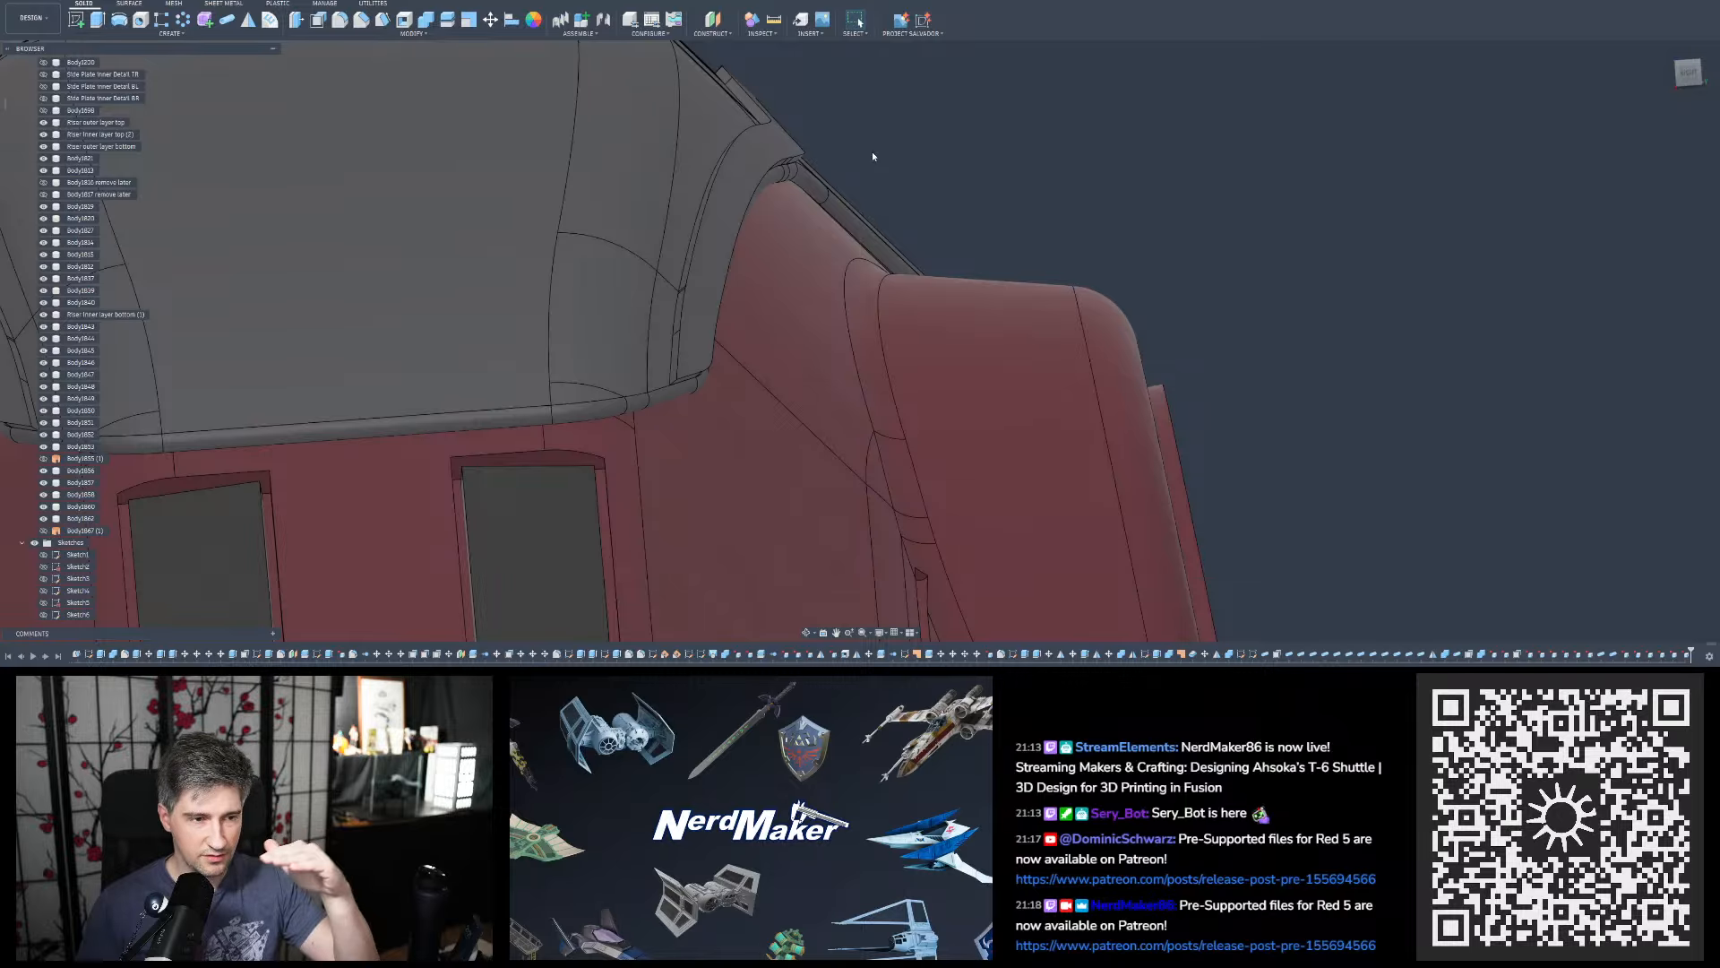
pyautogui.keyDown('shift'); pyautogui.moveTo(826, 187); pyautogui.dragTo(824, 192, button='middle'); pyautogui.keyUp('shift')
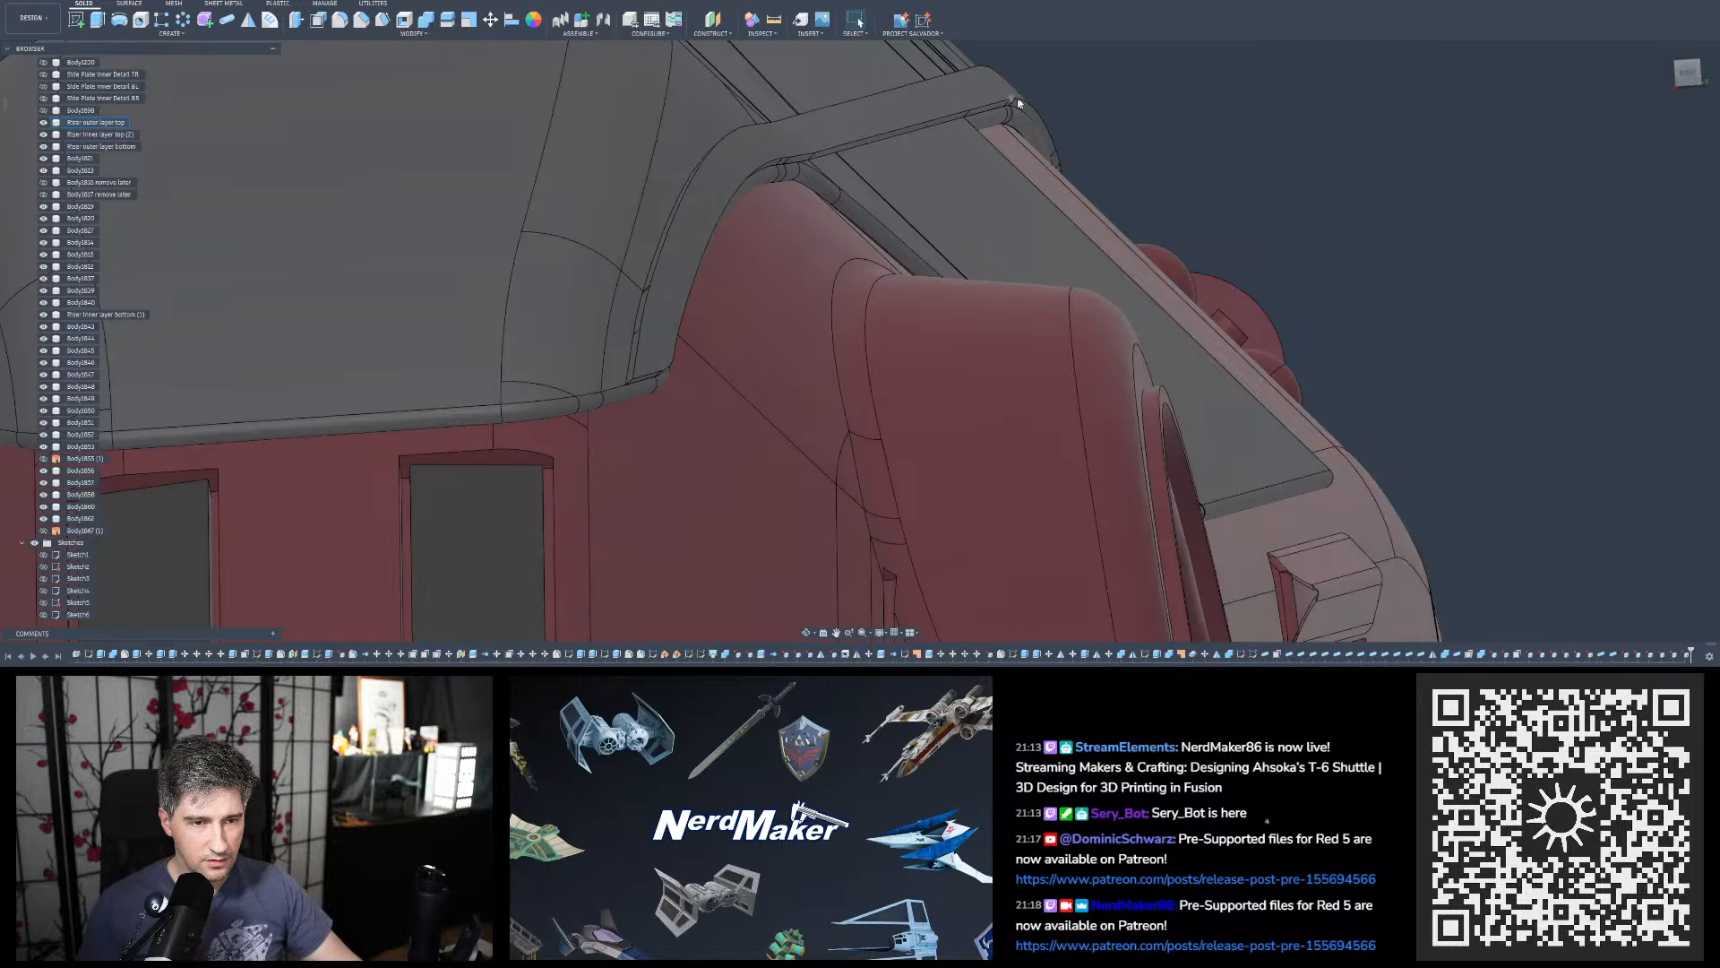
pyautogui.scroll(-3, 1018, 101)
pyautogui.scroll(5, 1000, 140)
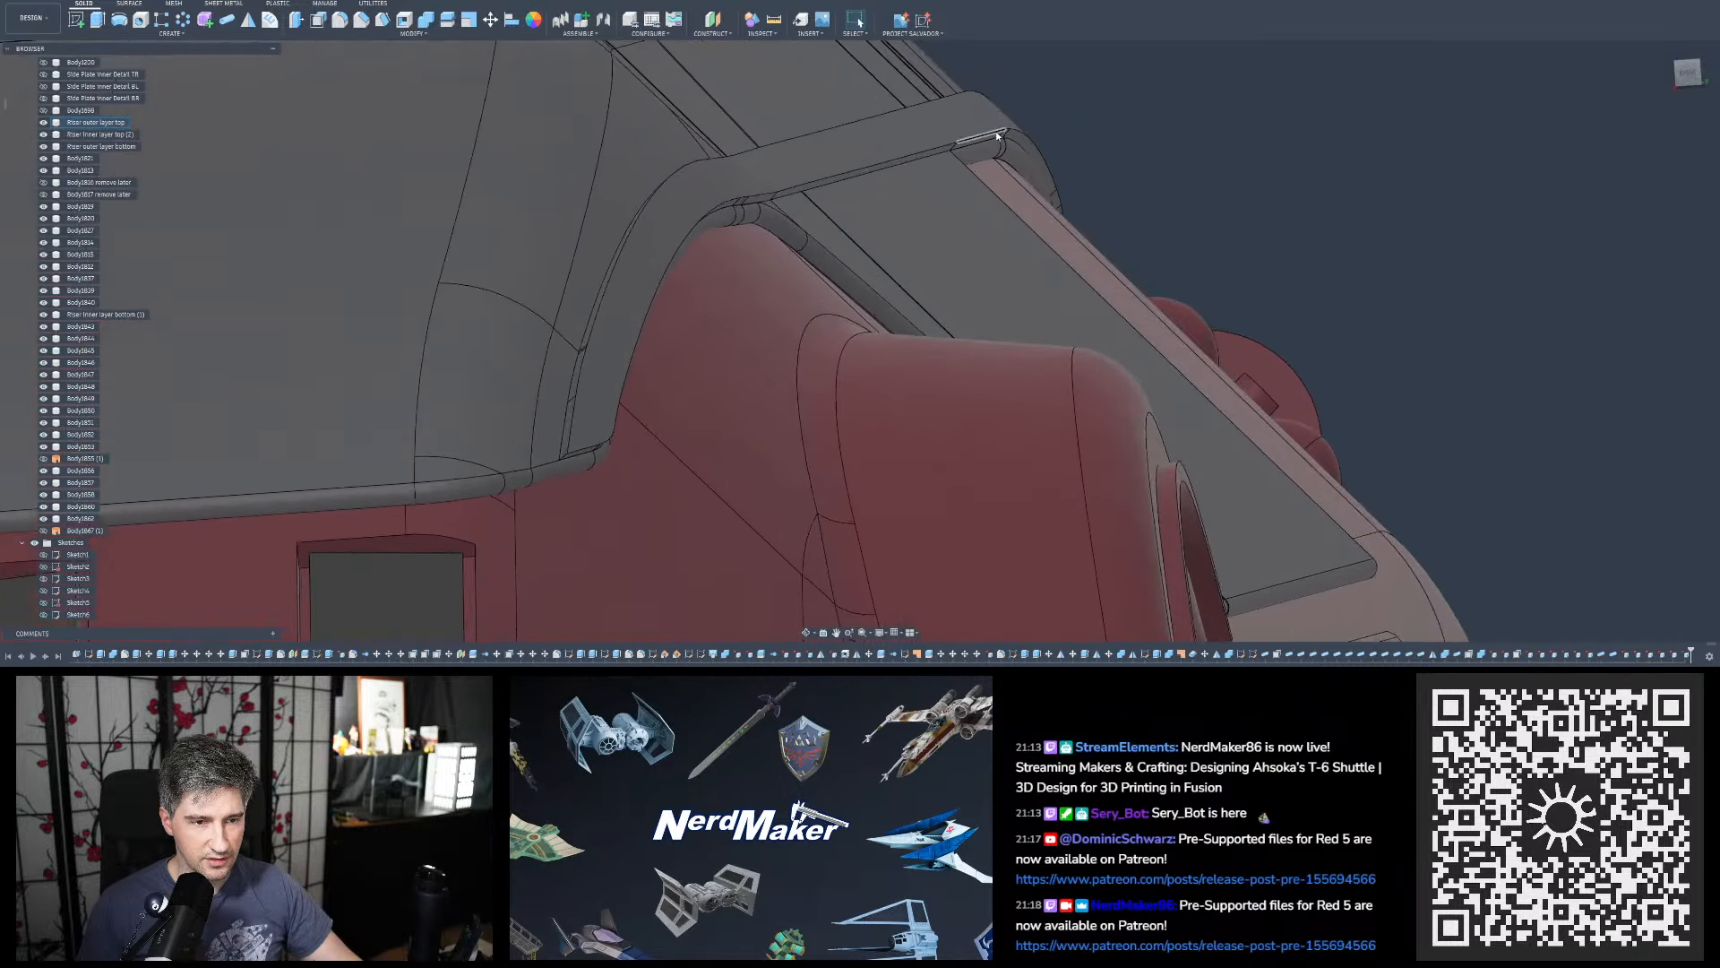
pyautogui.scroll(-3, 982, 146)
pyautogui.scroll(3, 926, 165)
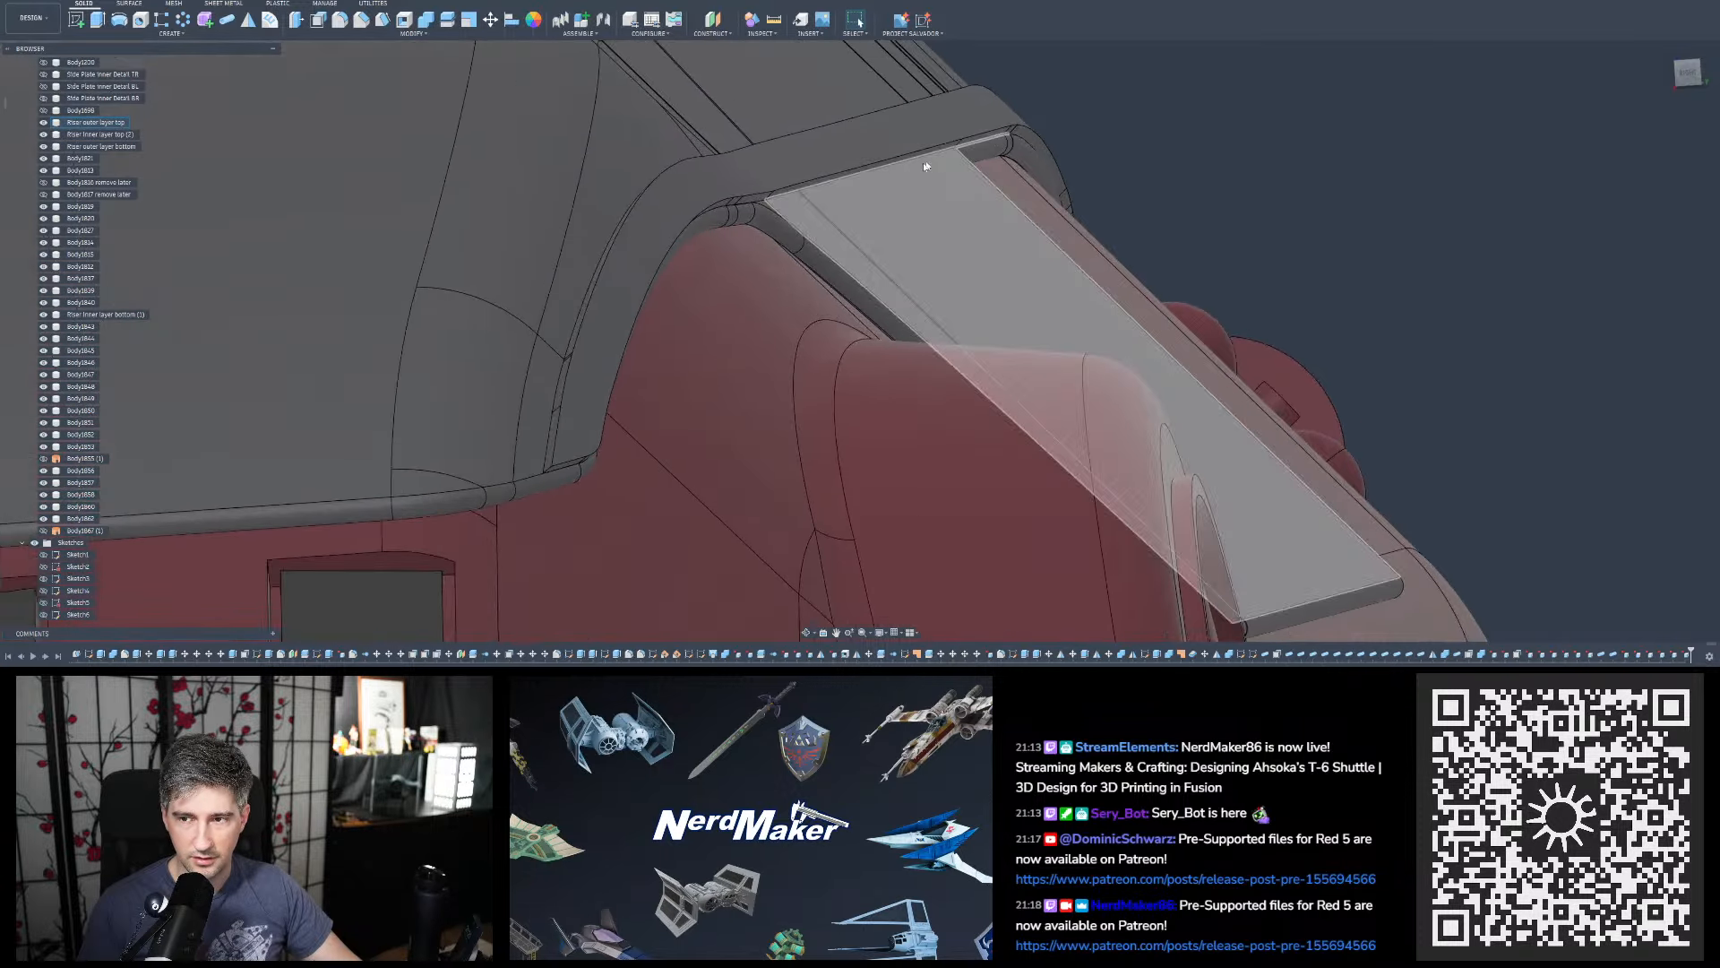
pyautogui.moveTo(886, 170)
pyautogui.keyDown('shift'); pyautogui.mouseDown(button='middle')
pyautogui.moveTo(874, 106)
pyautogui.moveTo(879, 162)
pyautogui.mouseUp(button='middle'); pyautogui.keyUp('shift')
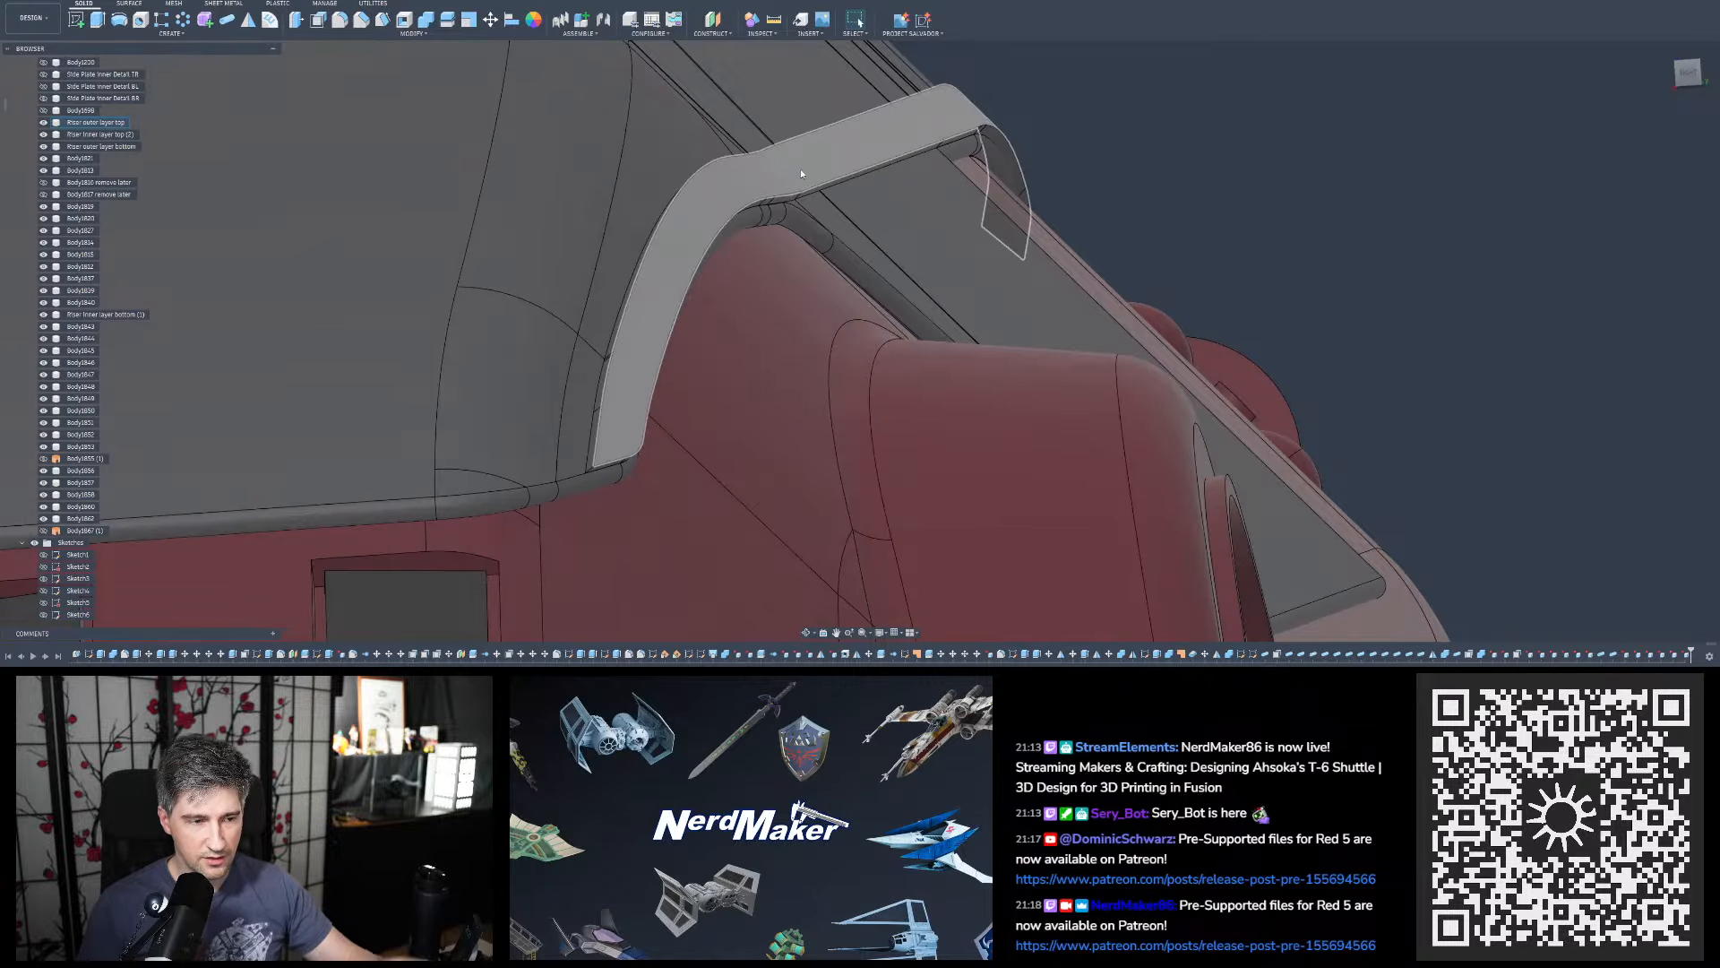
pyautogui.keyDown('shift'); pyautogui.moveTo(797, 167); pyautogui.dragTo(899, 195, button='middle'); pyautogui.keyUp('shift')
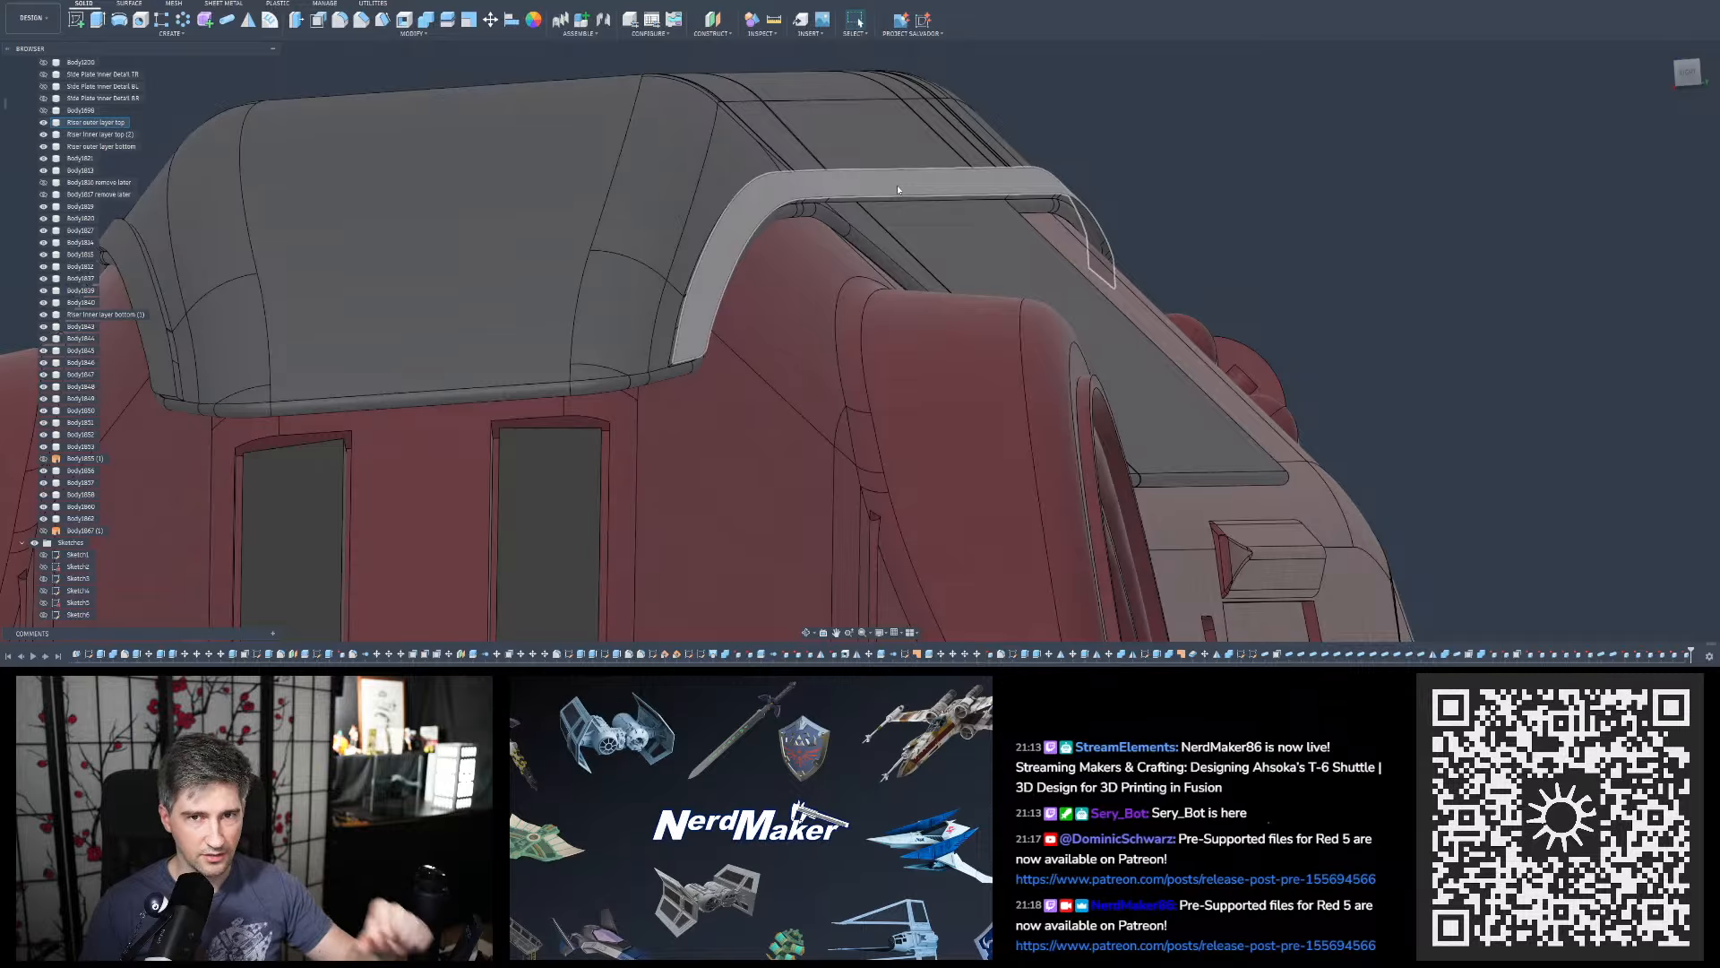
pyautogui.keyDown('shift'); pyautogui.moveTo(753, 215); pyautogui.dragTo(658, 244, button='middle'); pyautogui.keyUp('shift')
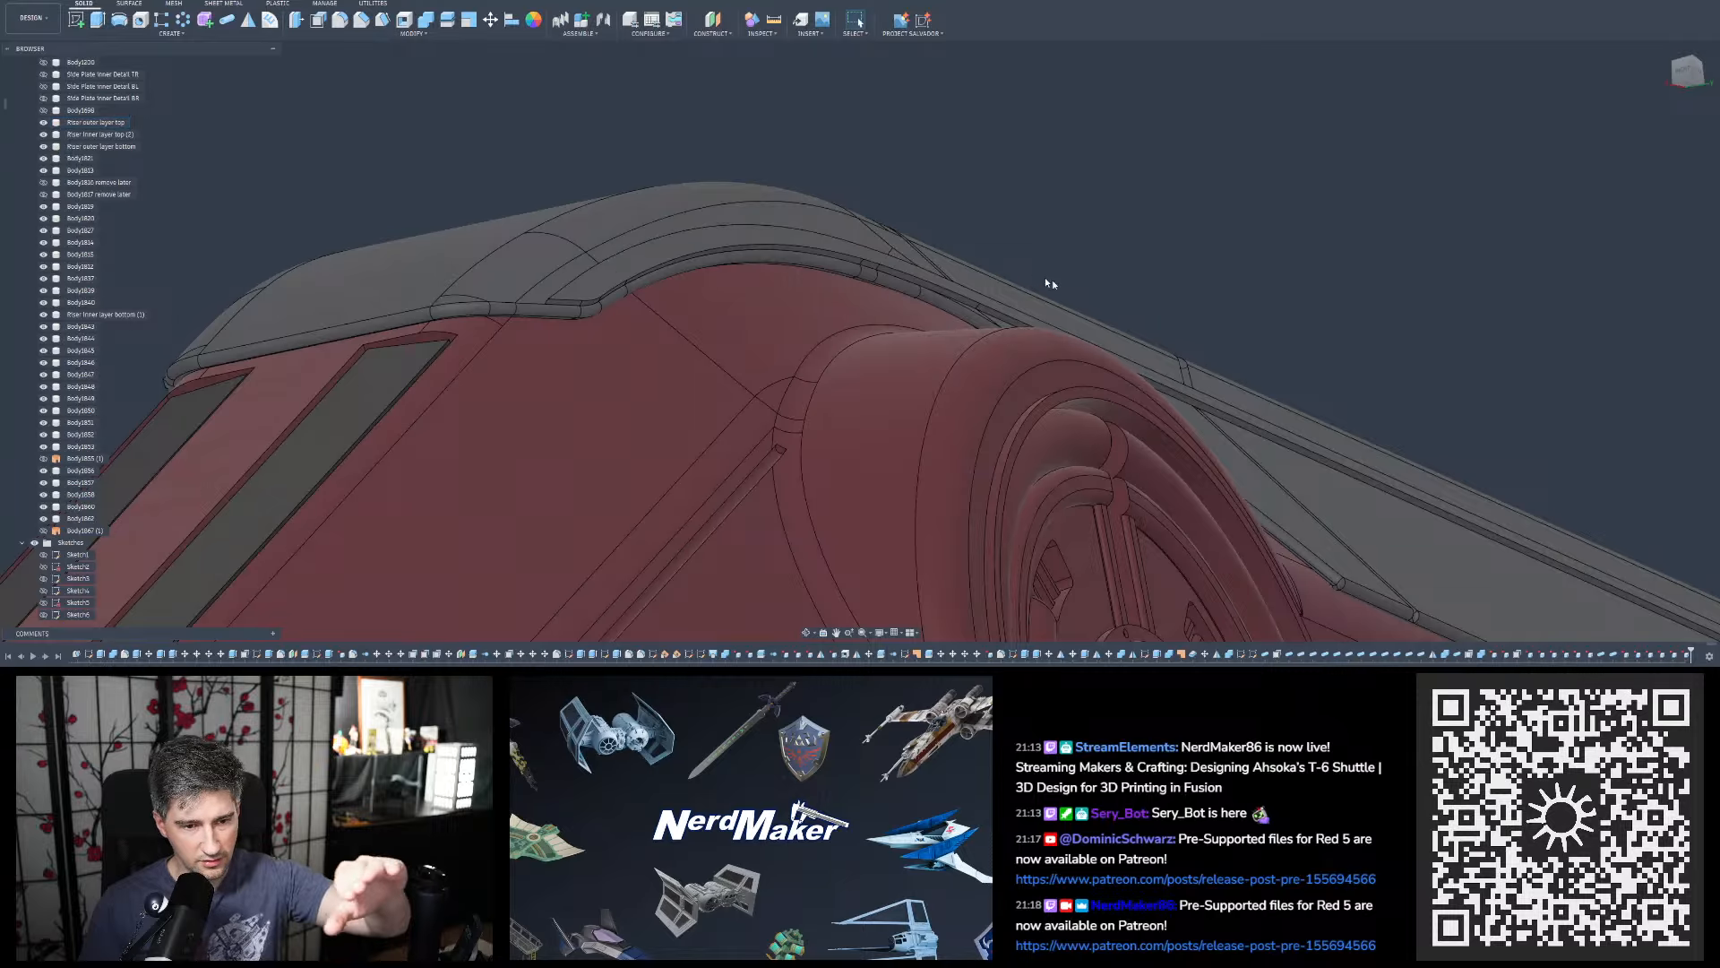
# Examine the outer top layer's panel lines along the roof and the side of the separate lower hull
pyautogui.keyDown('shift'); pyautogui.moveTo(1299, 387); pyautogui.dragTo(985, 341, button='middle'); pyautogui.keyUp('shift')
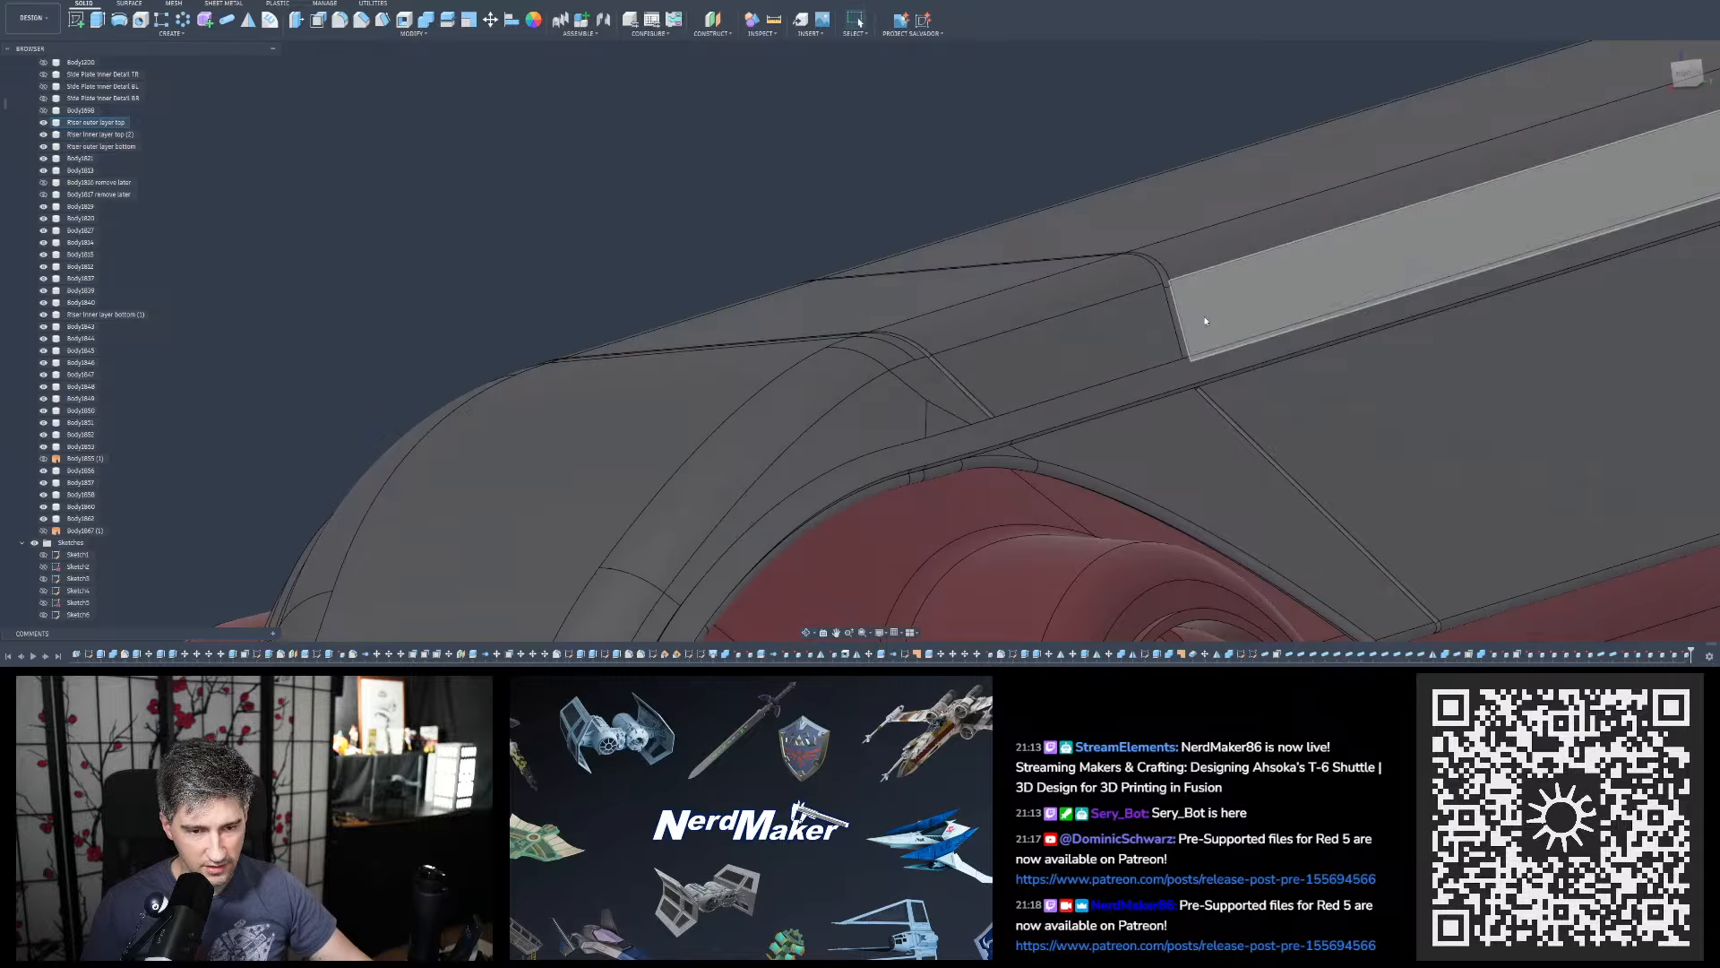
pyautogui.keyDown('shift'); pyautogui.moveTo(844, 311); pyautogui.dragTo(1402, 242, button='middle'); pyautogui.keyUp('shift')
pyautogui.scroll(-10, 1402, 242)
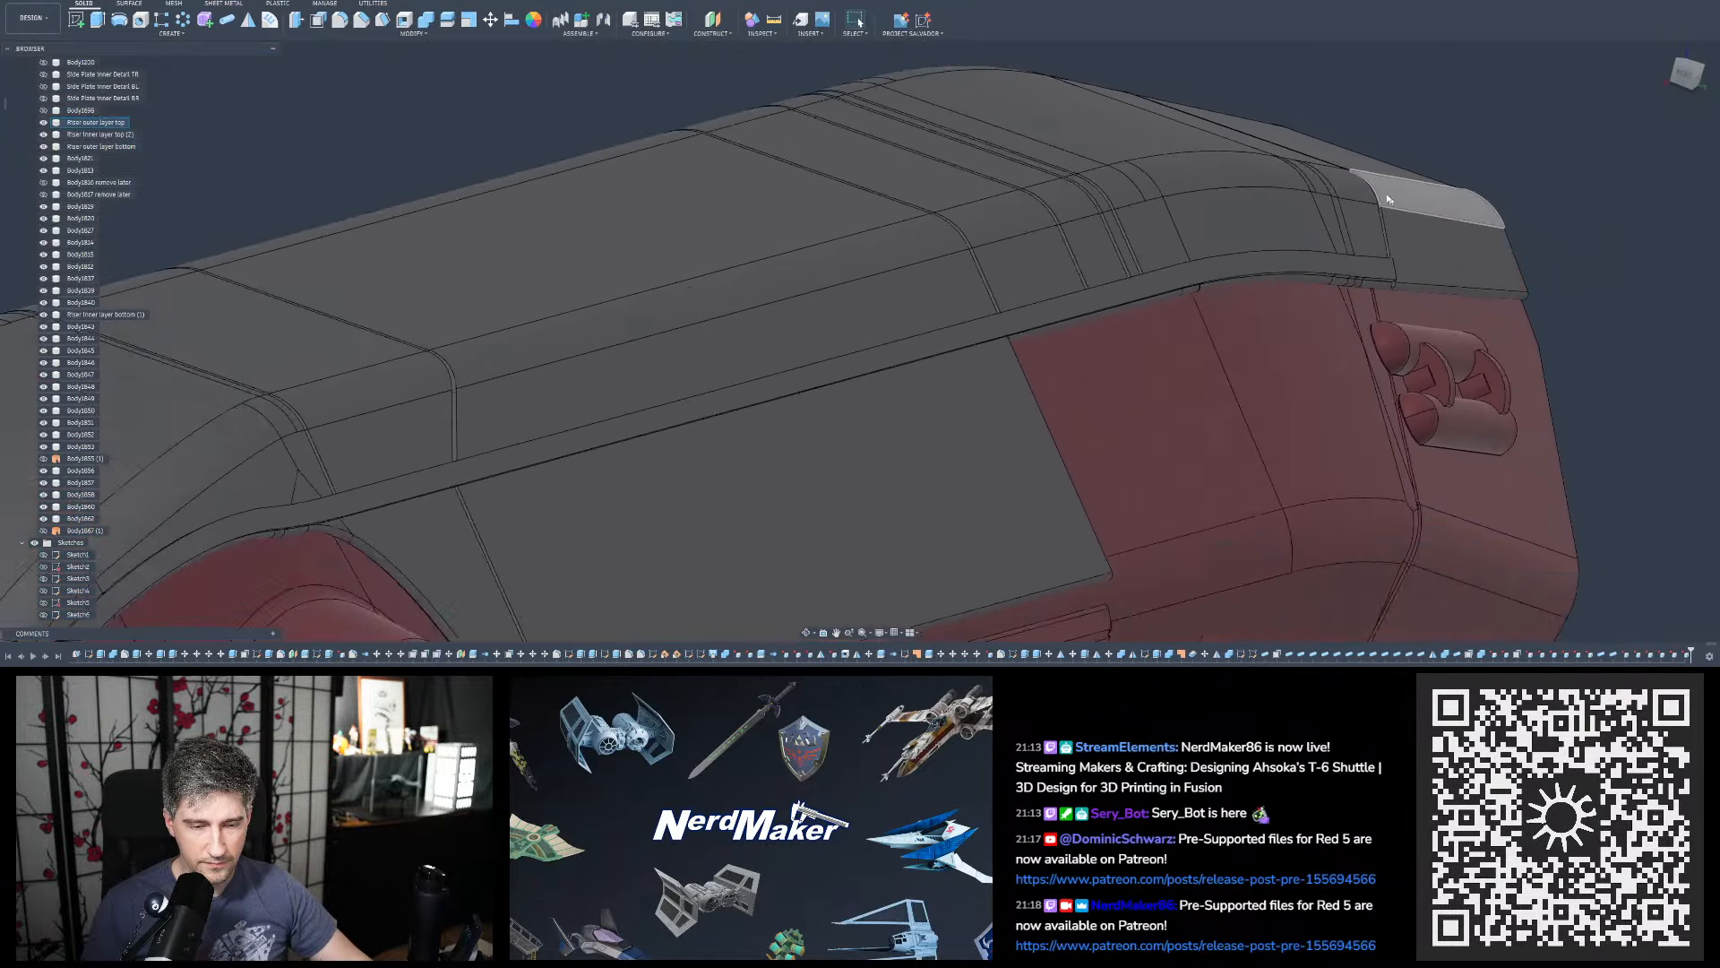
pyautogui.keyDown('shift'); pyautogui.moveTo(1308, 151); pyautogui.dragTo(1027, 203, button='middle'); pyautogui.keyUp('shift')
pyautogui.scroll(-5, 906, 127)
pyautogui.scroll(7, 832, 339)
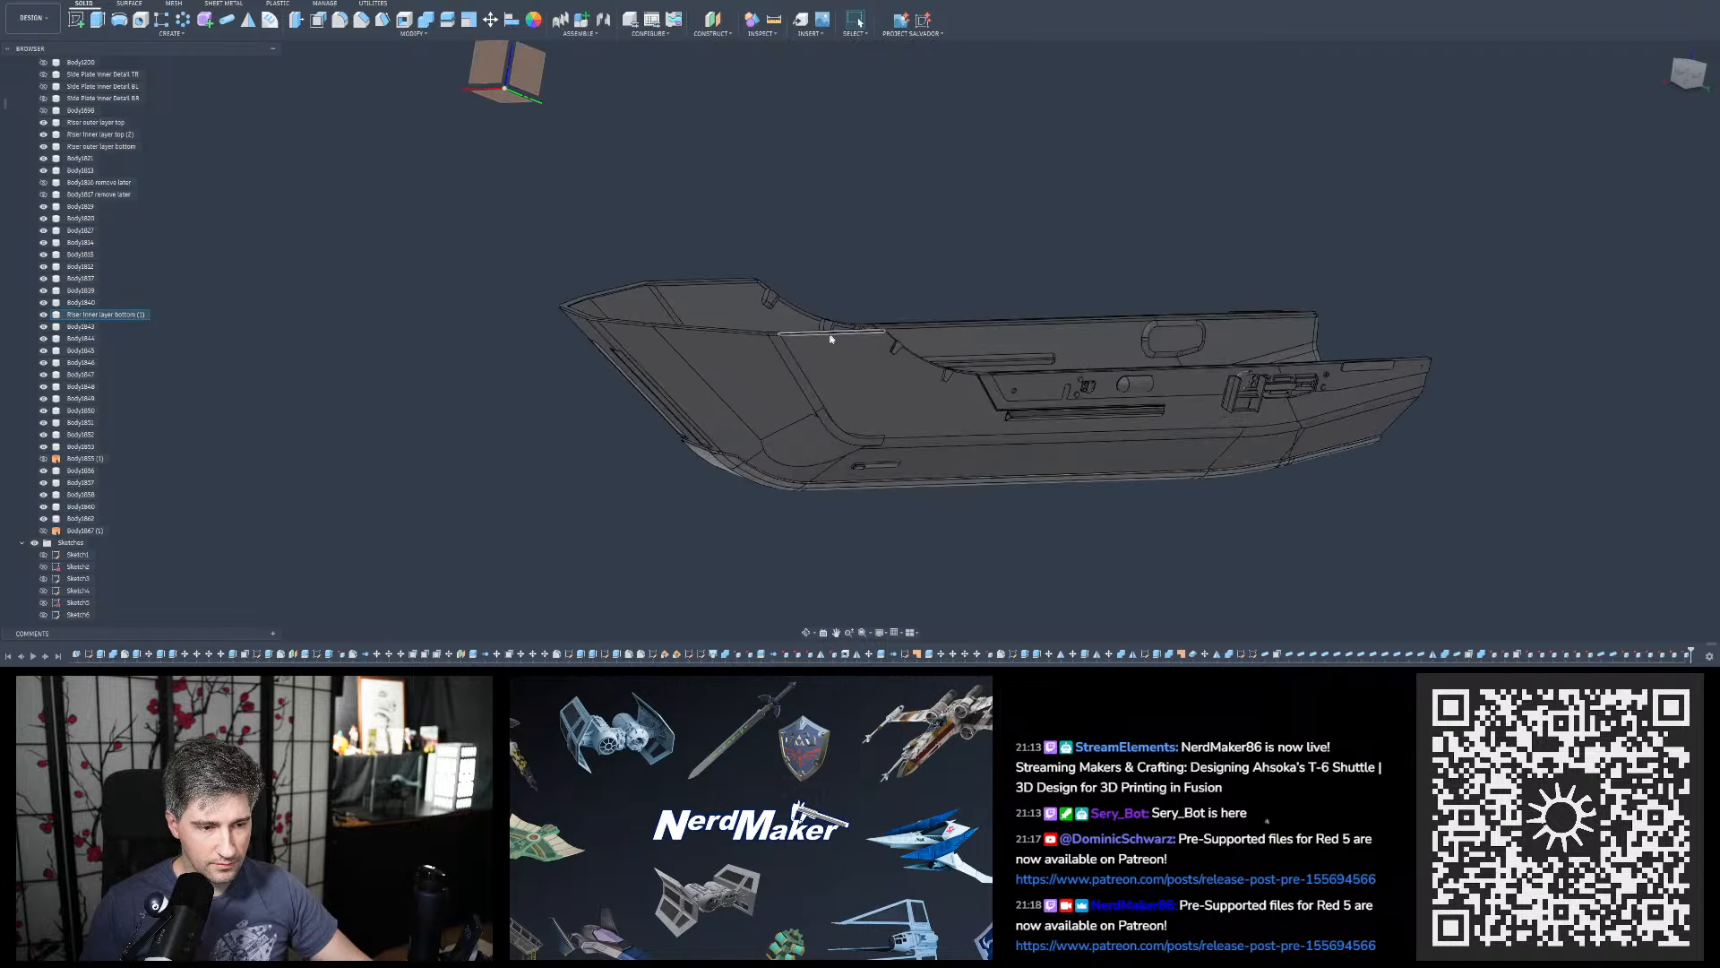
pyautogui.keyDown('shift'); pyautogui.moveTo(830, 337); pyautogui.dragTo(903, 334, button='middle'); pyautogui.keyUp('shift')
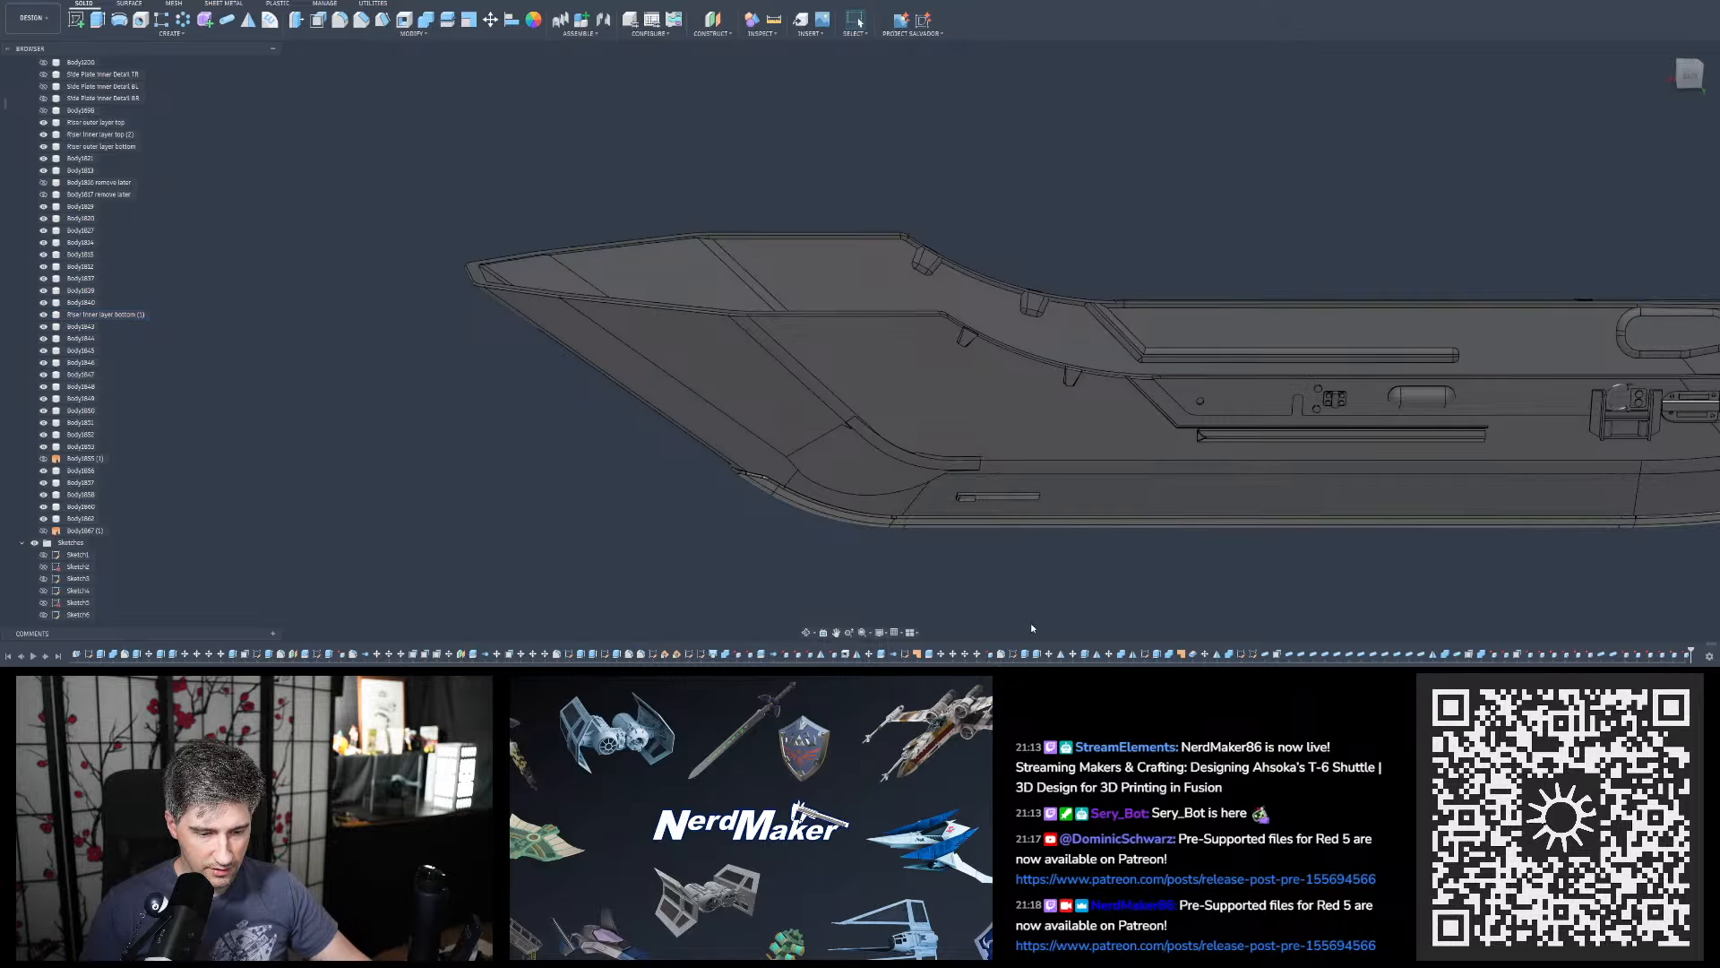
# Switch to the open photo windows and show the first hull reference photo for comparison with the lower hull's side
pyautogui.moveTo(993, 681)
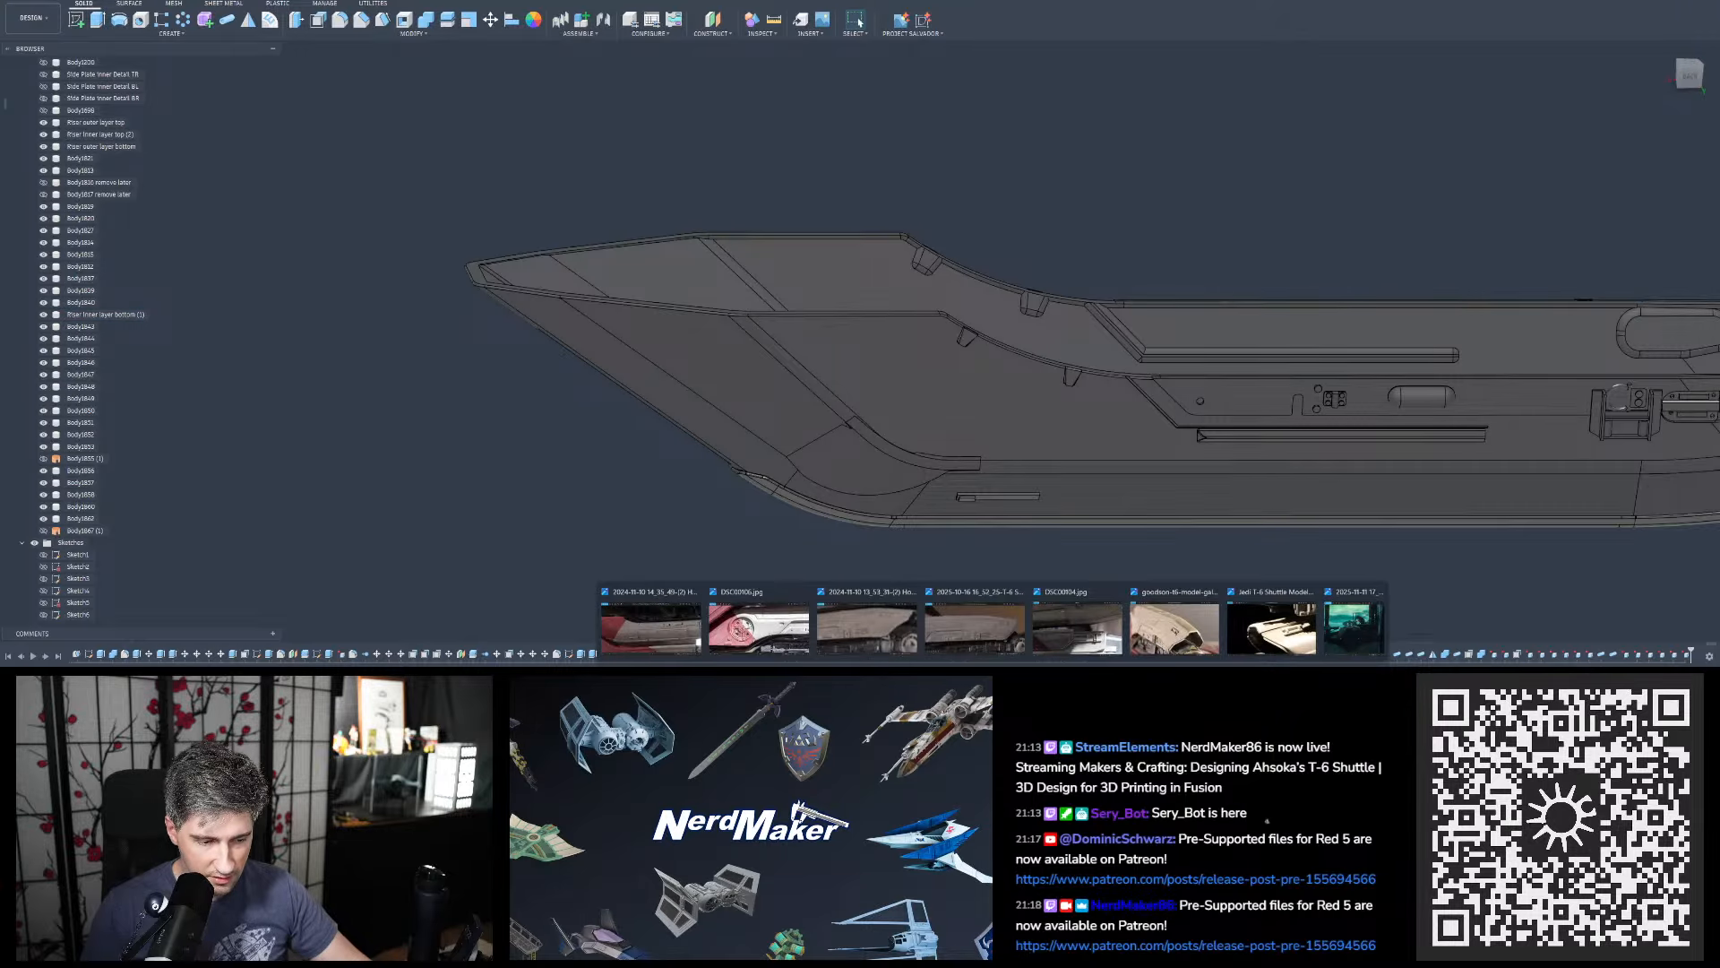
pyautogui.click(660, 642)
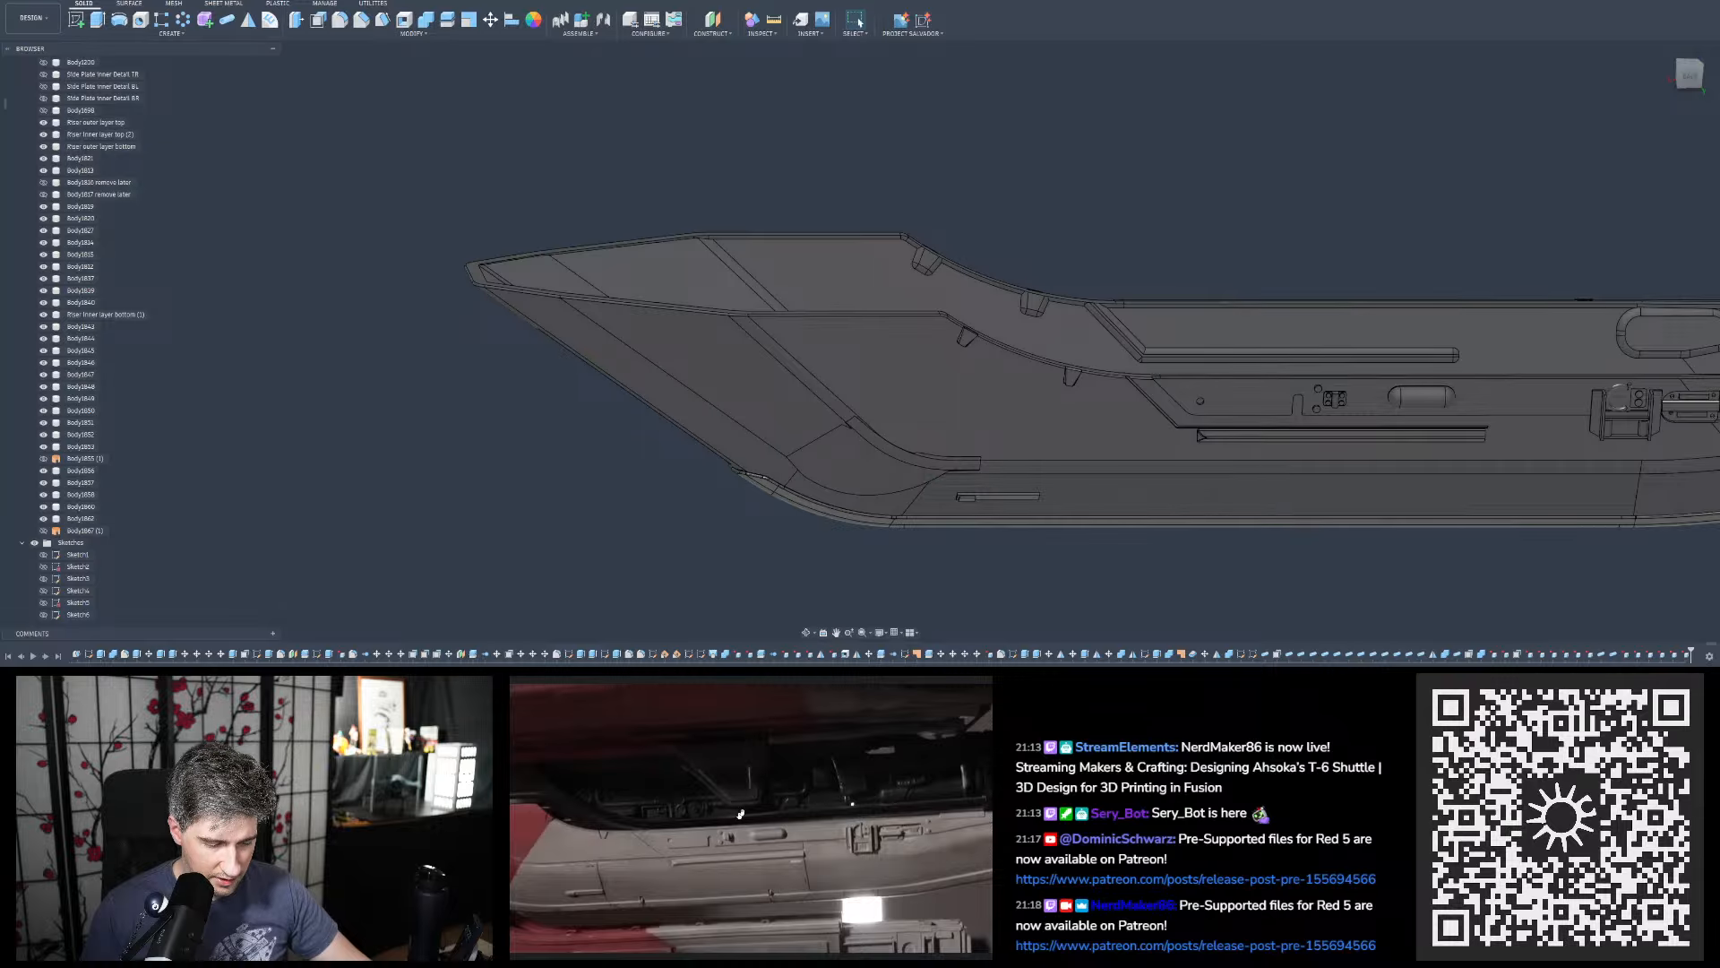
pyautogui.scroll(-5, 948, 525)
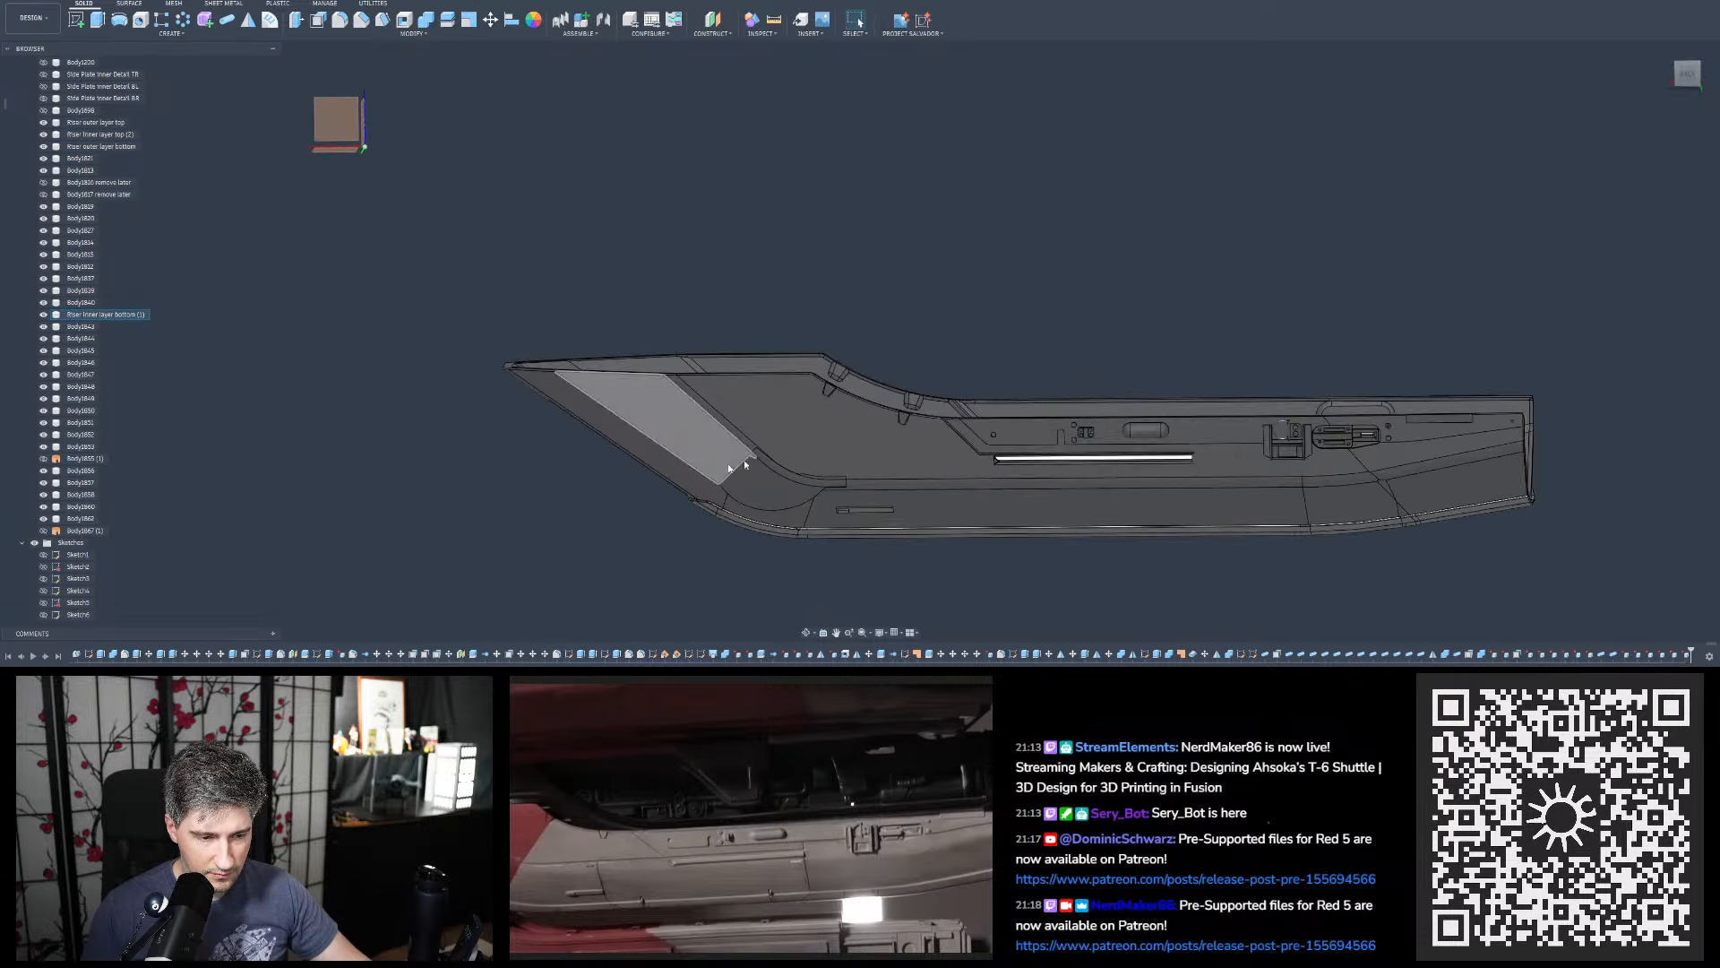
pyautogui.scroll(5, 1099, 447)
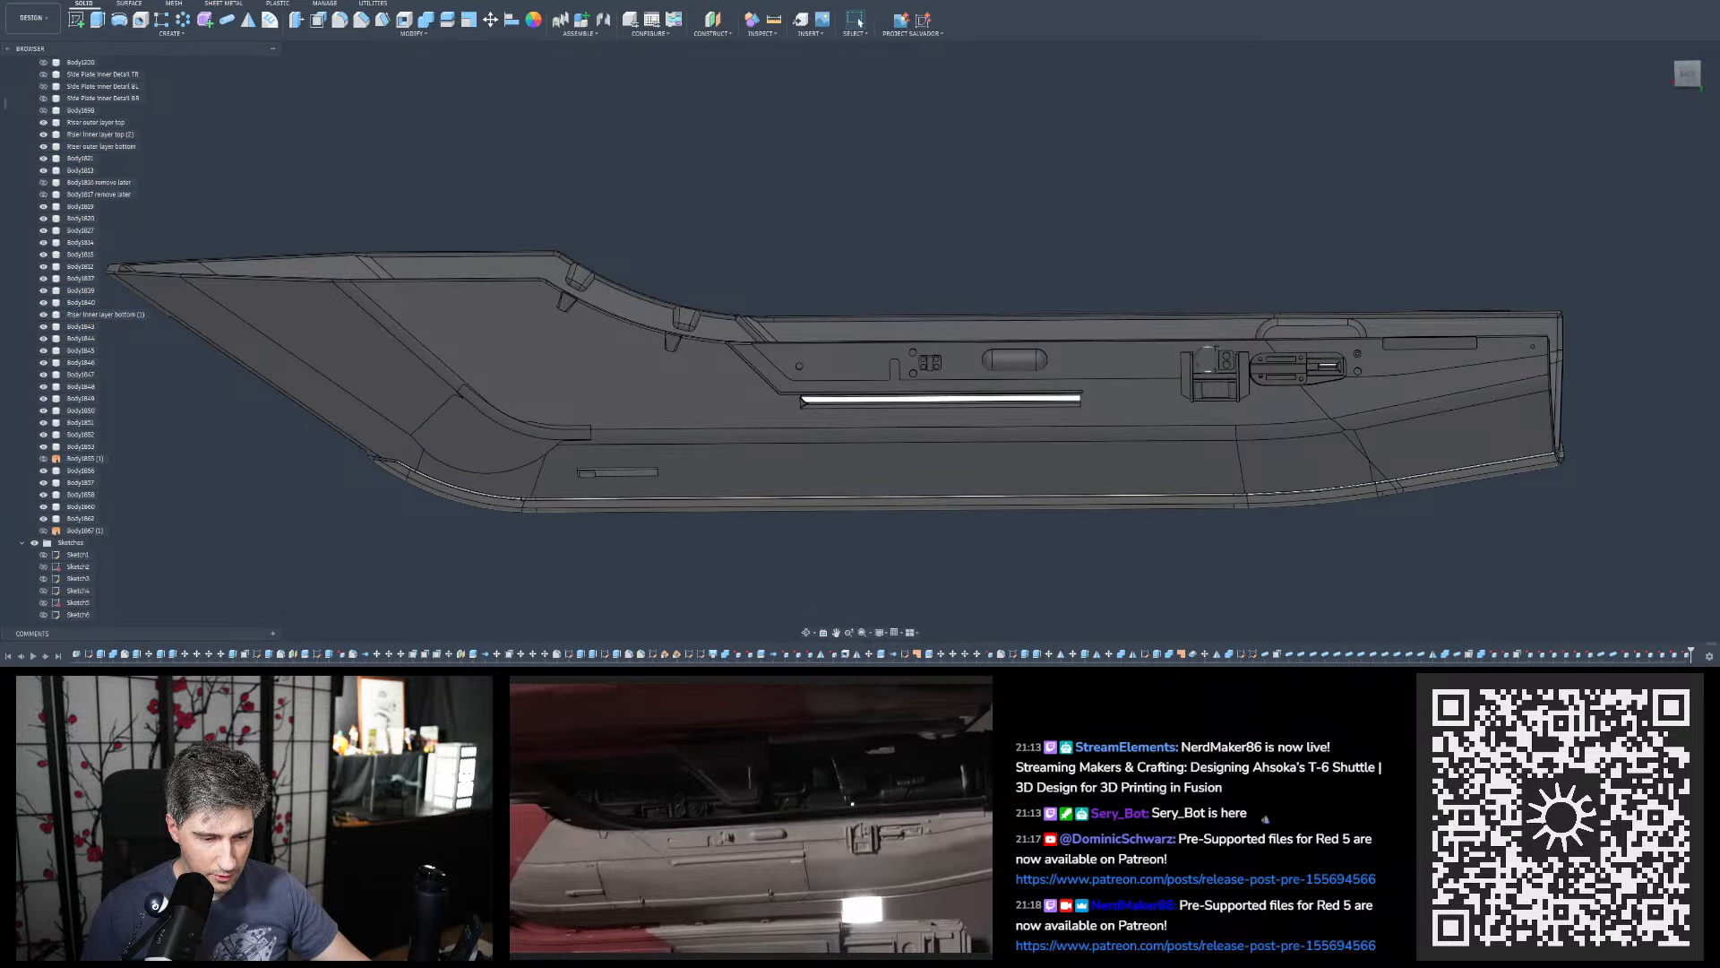
# Bring up the red-and-white hull reference photo and arrange it side by side with the first photo on the second monitor
pyautogui.moveTo(993, 670)
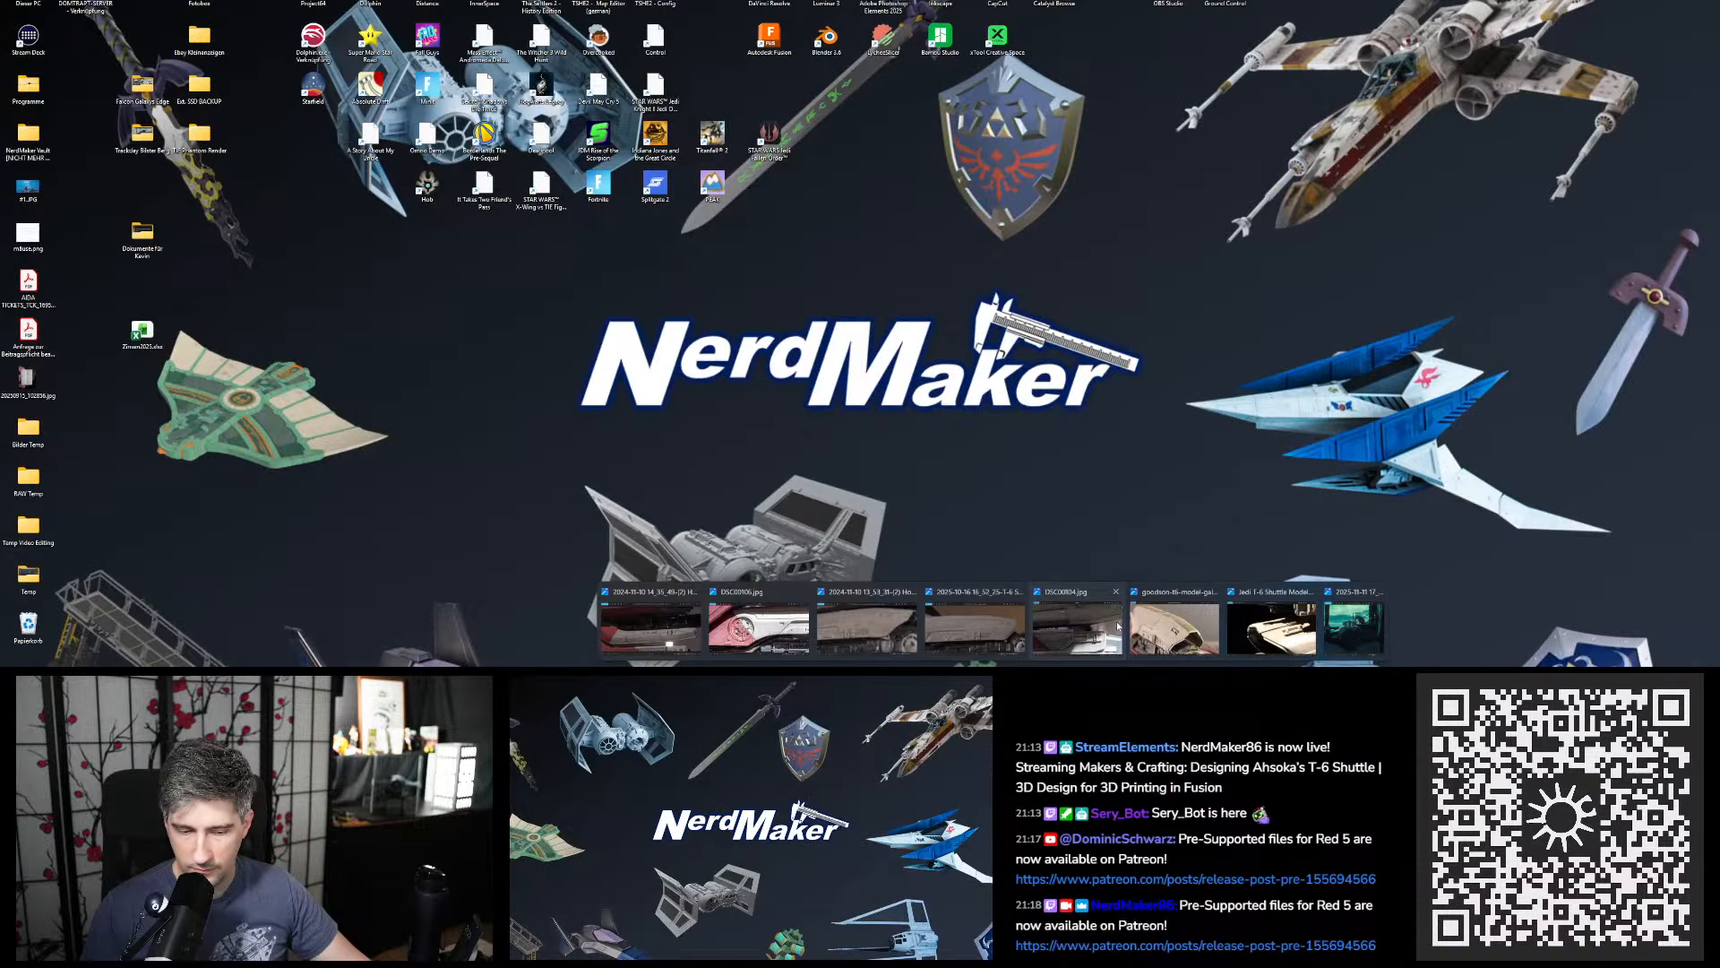
pyautogui.click(1118, 625)
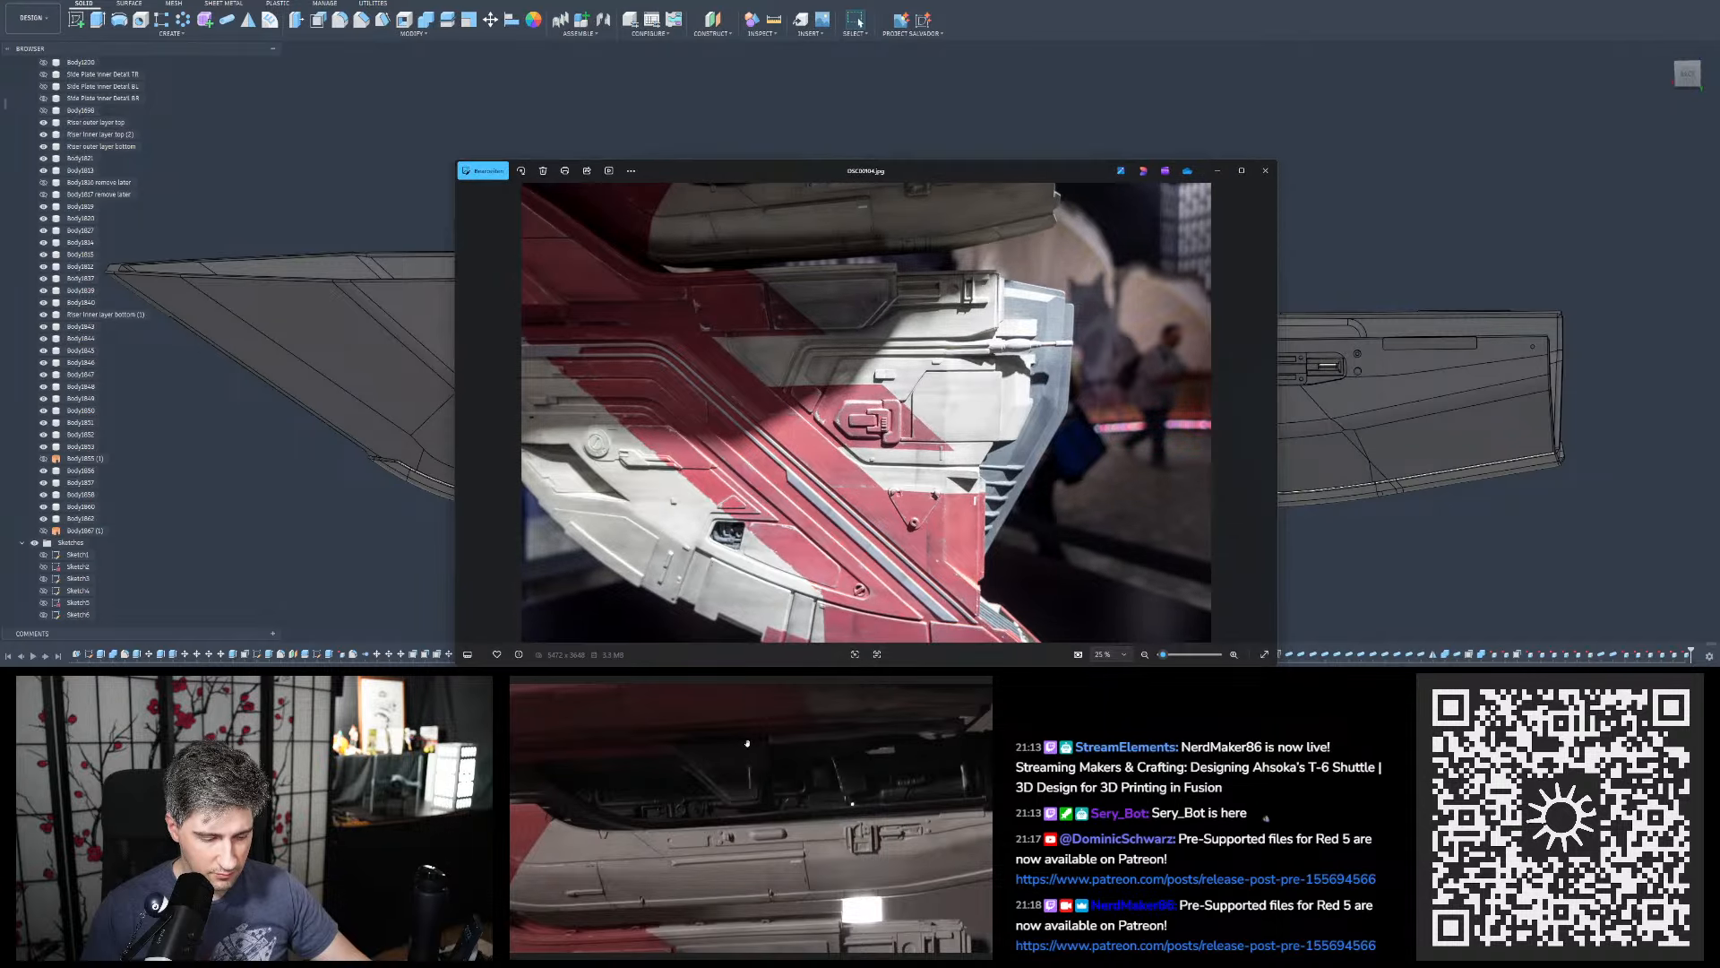
pyautogui.scroll(4, 904, 460)
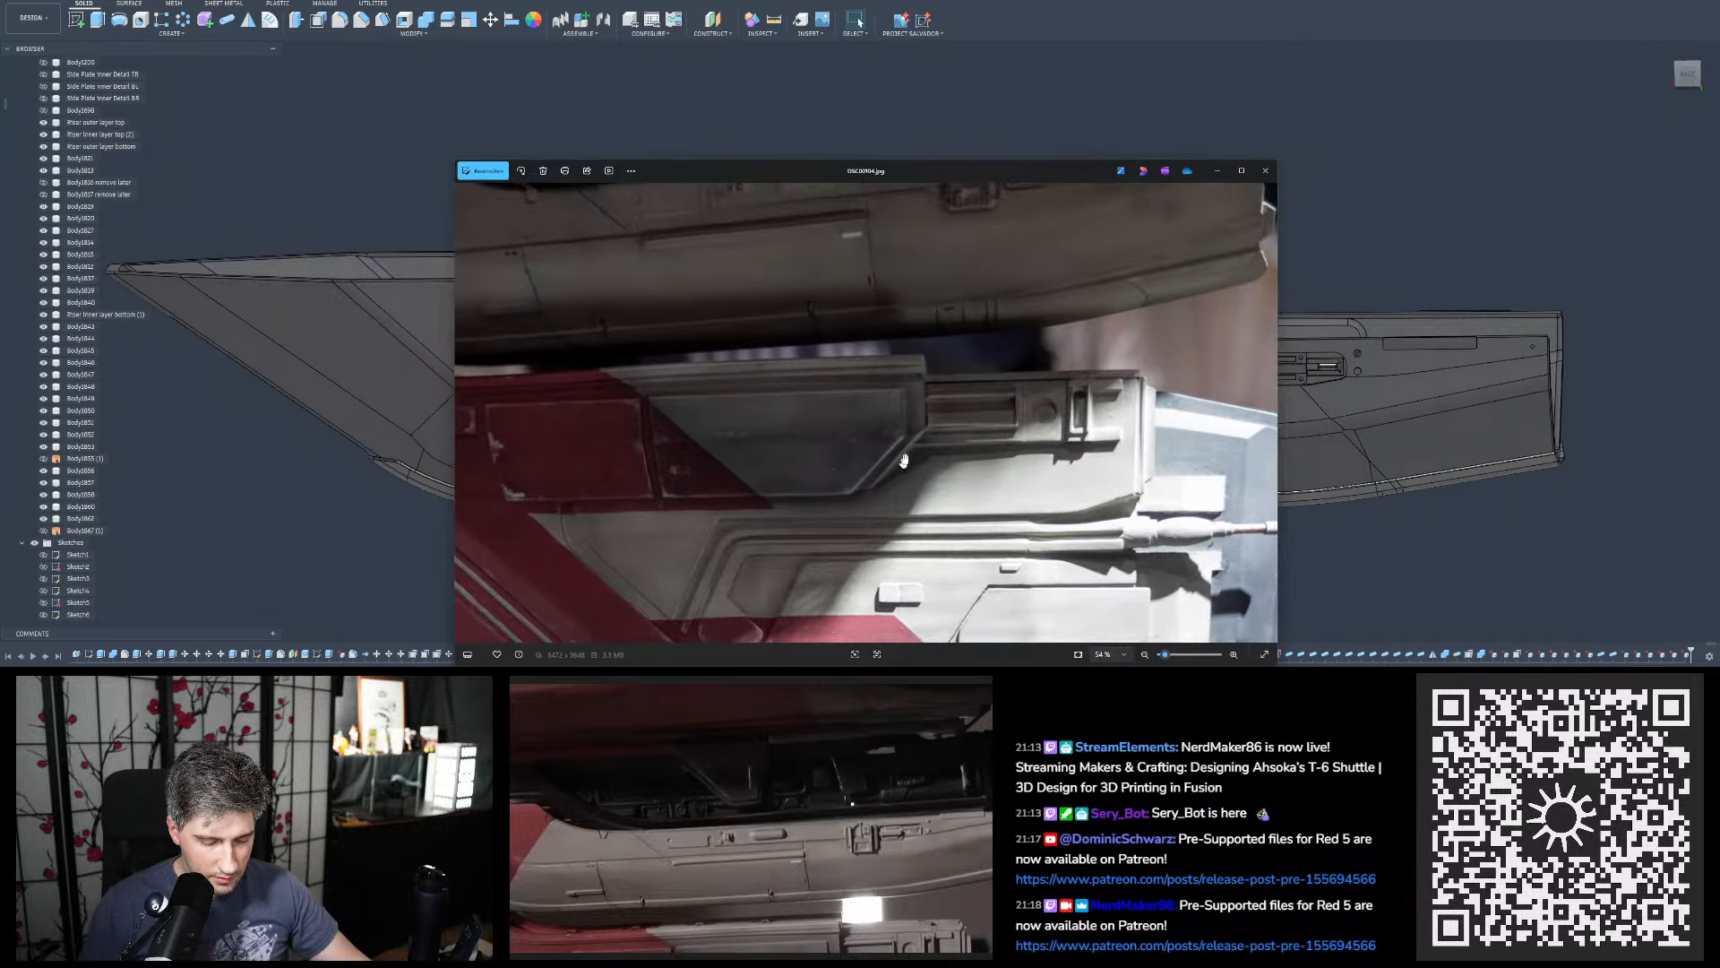
pyautogui.moveTo(964, 170); pyautogui.dragTo(958, 967)
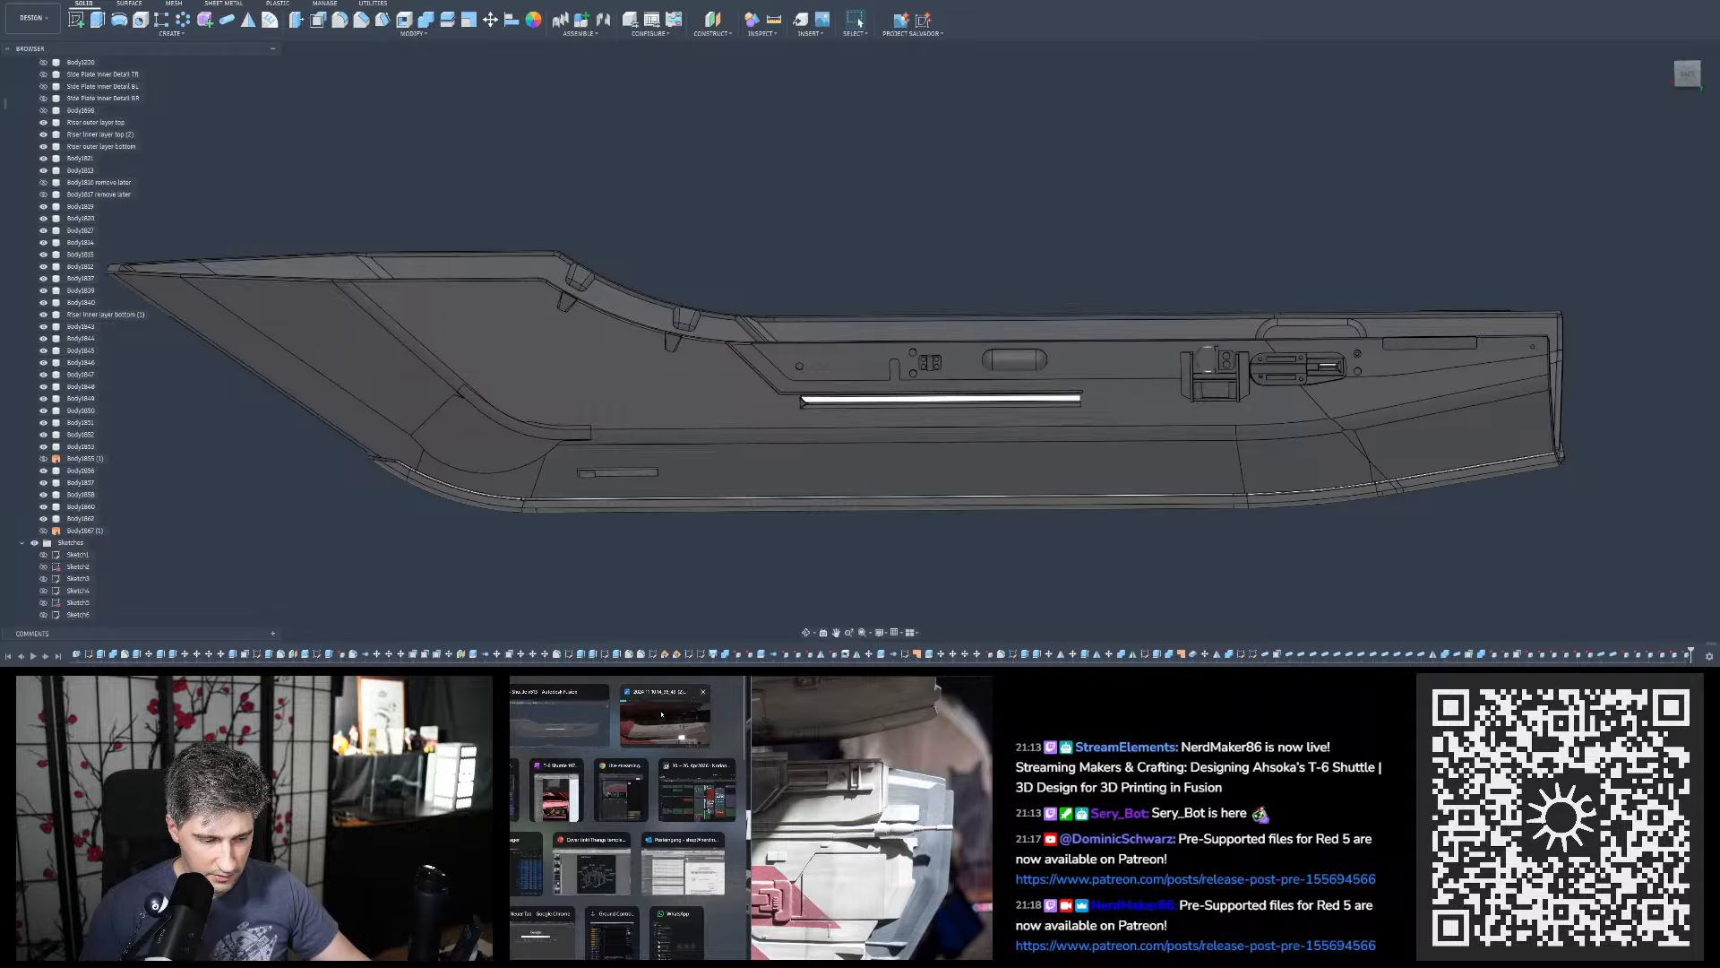
pyautogui.click(661, 714)
# Compare the hull's rear end in the two reference photos with the rear of the modelled upper and lower hulls
pyautogui.scroll(6, 704, 827)
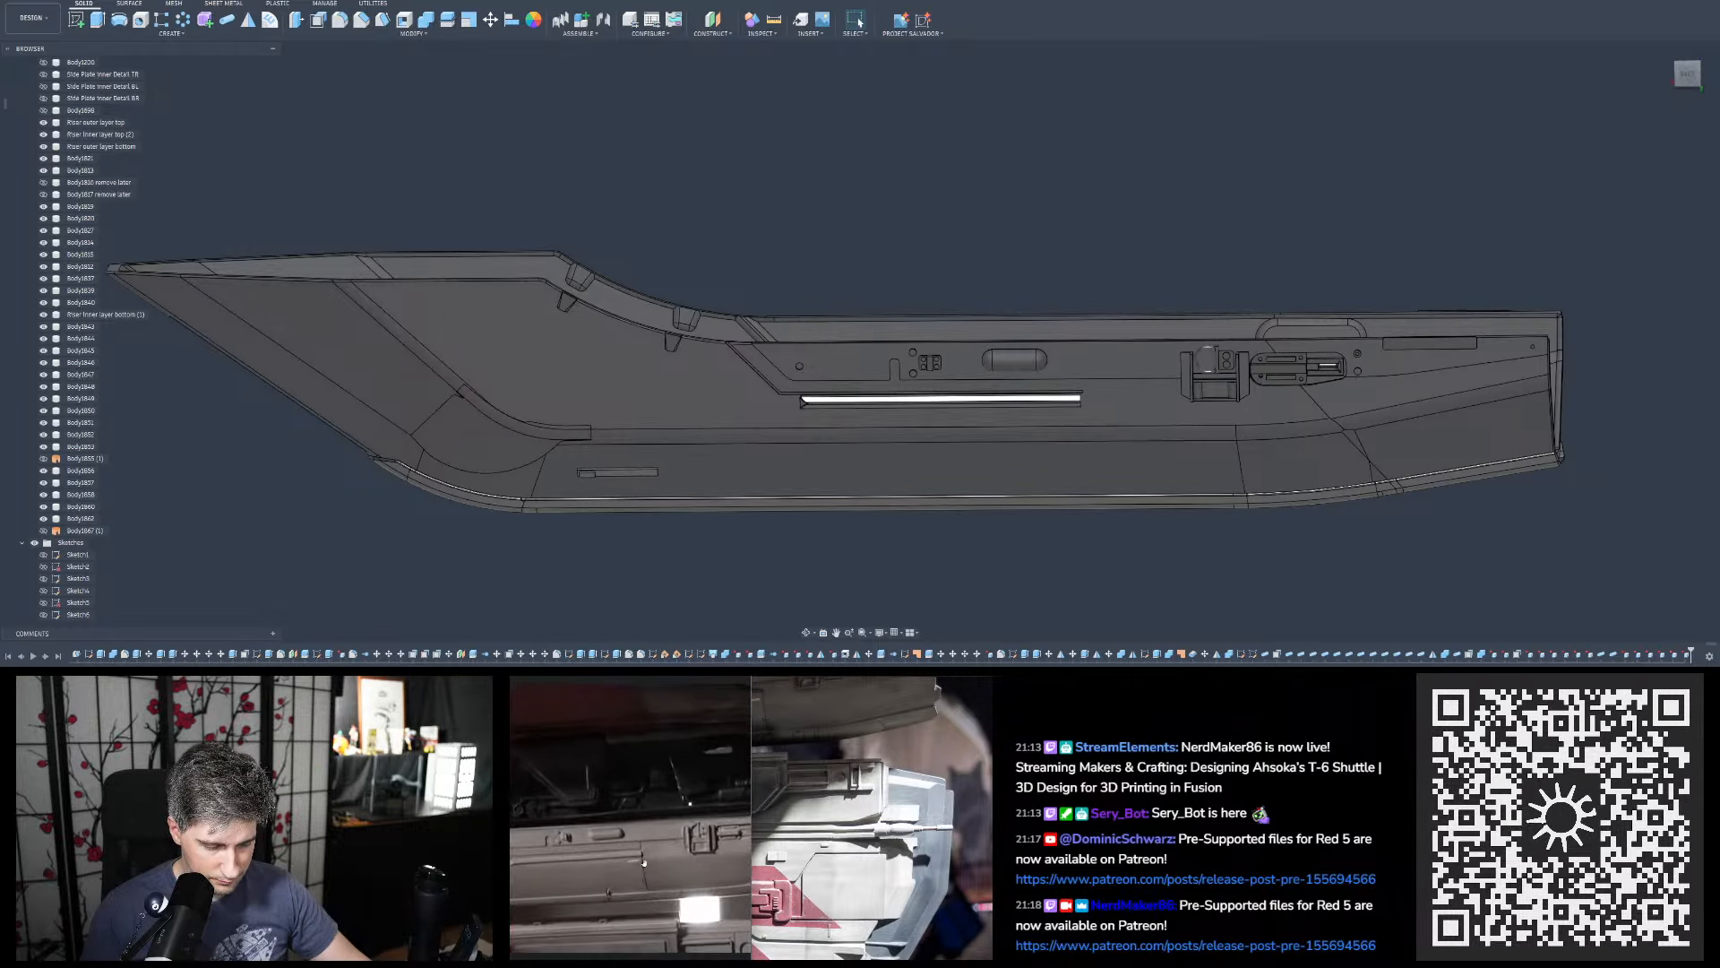
pyautogui.scroll(3, 627, 807)
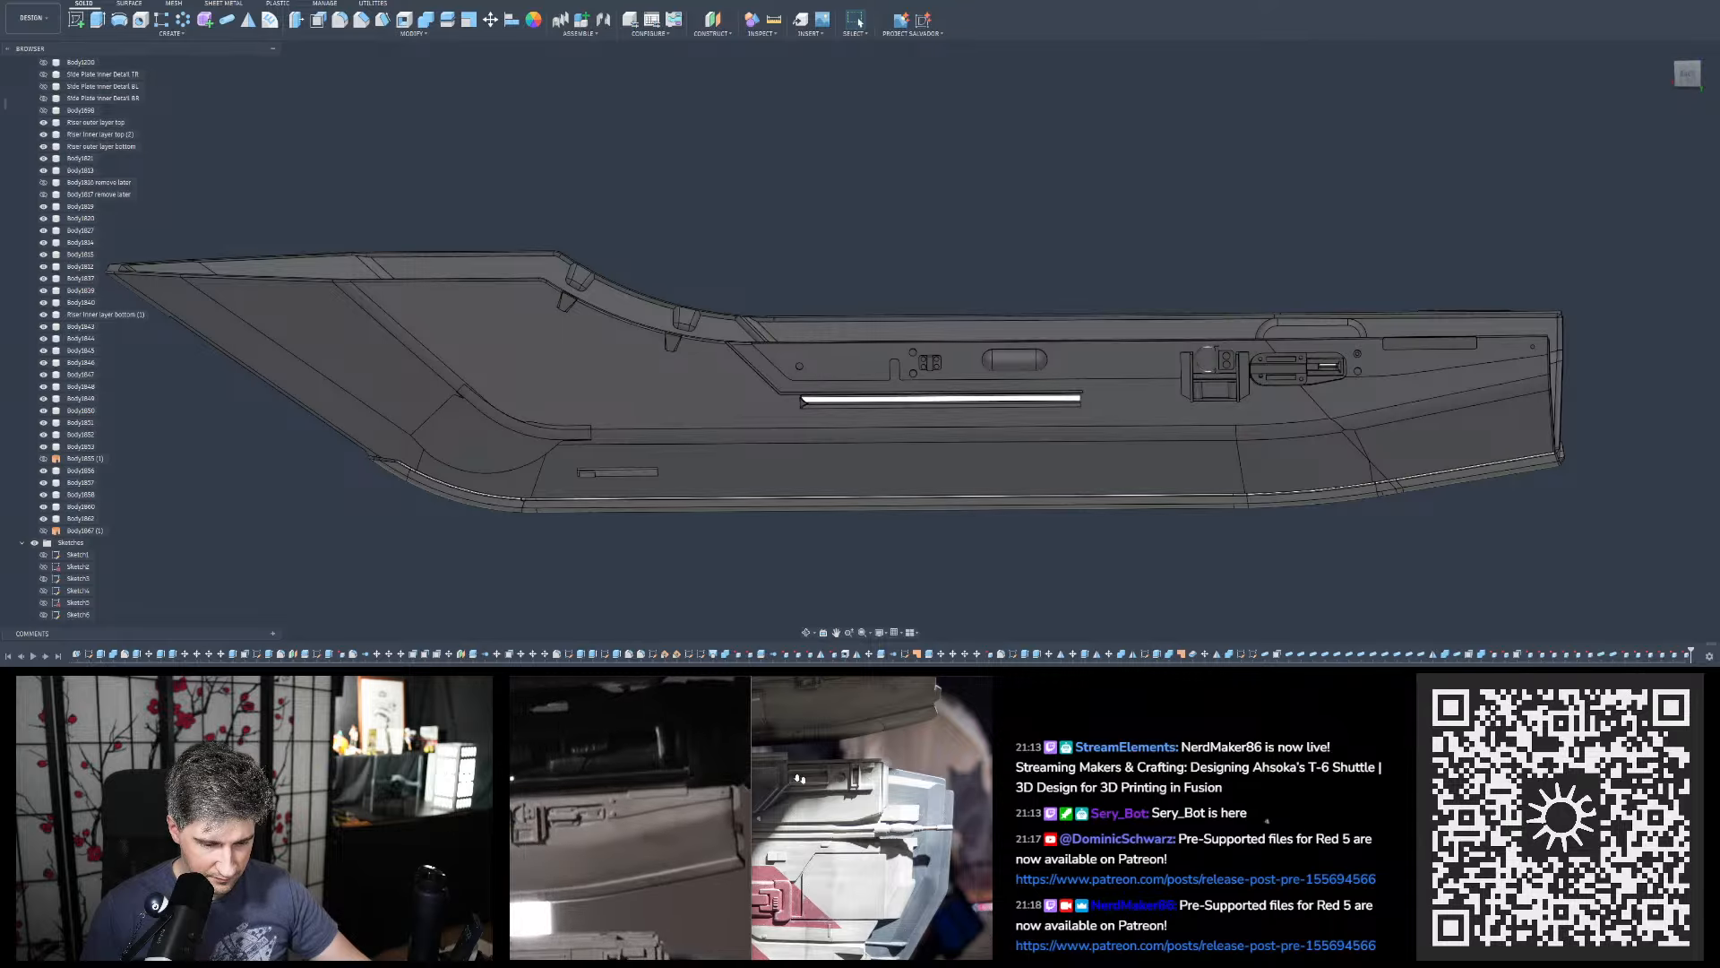
pyautogui.scroll(4, 978, 736)
pyautogui.scroll(2, 978, 736)
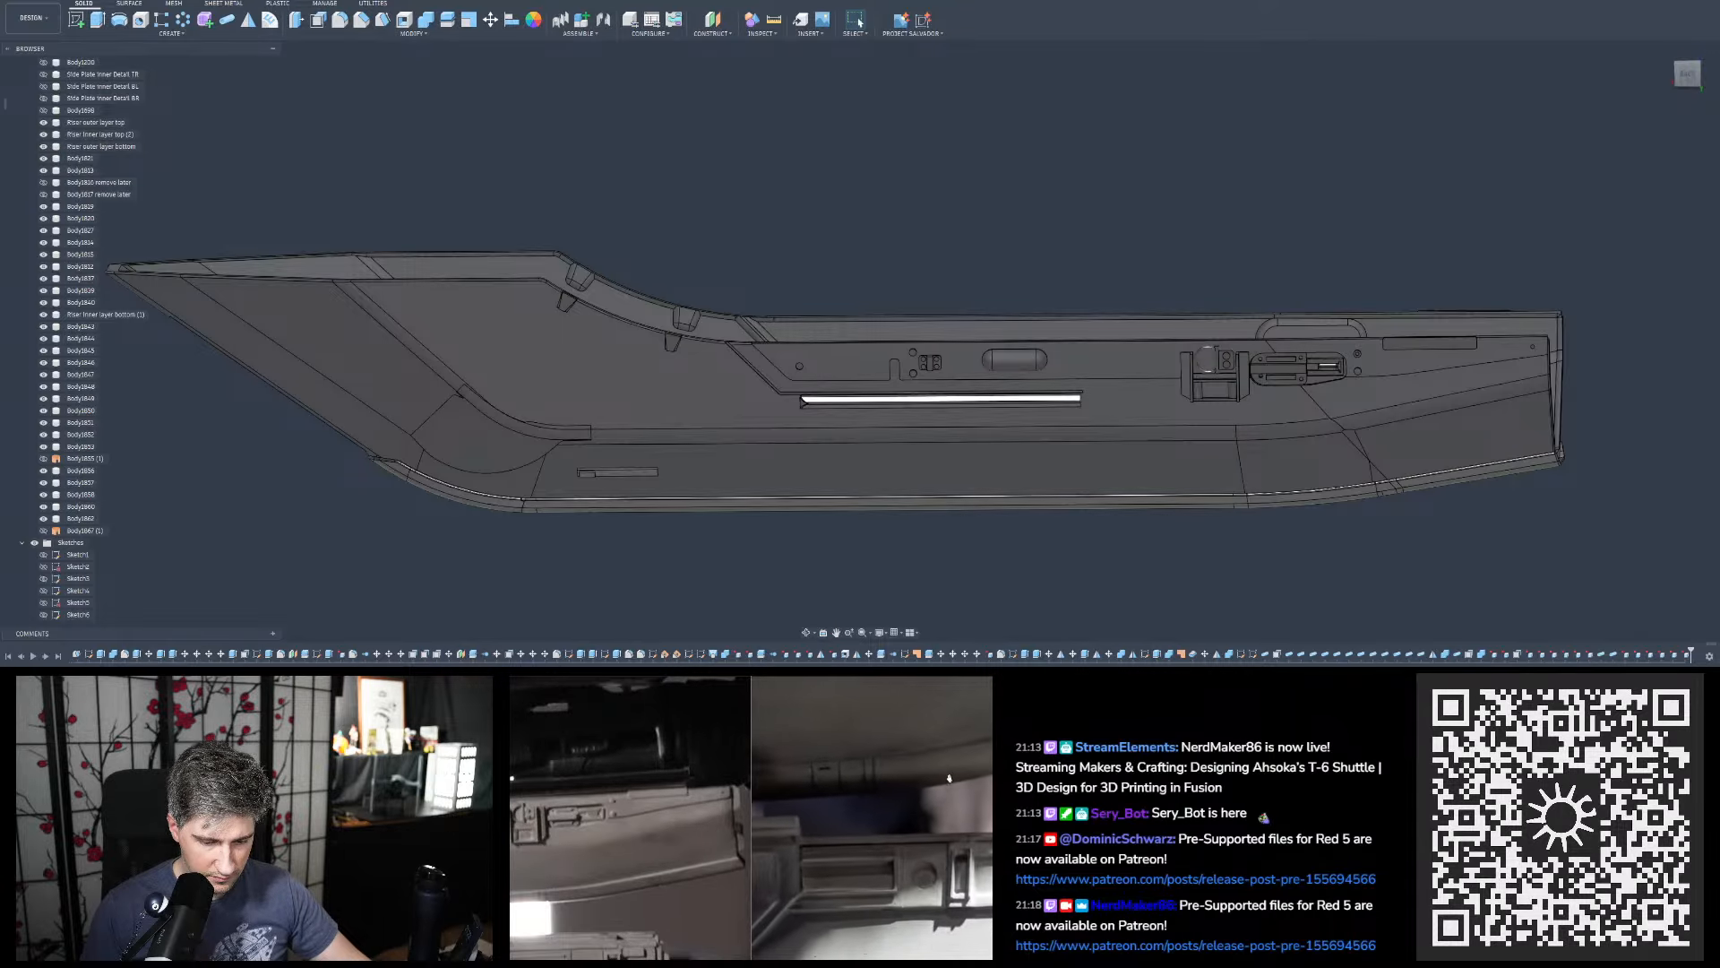
pyautogui.moveTo(973, 753); pyautogui.dragTo(853, 826)
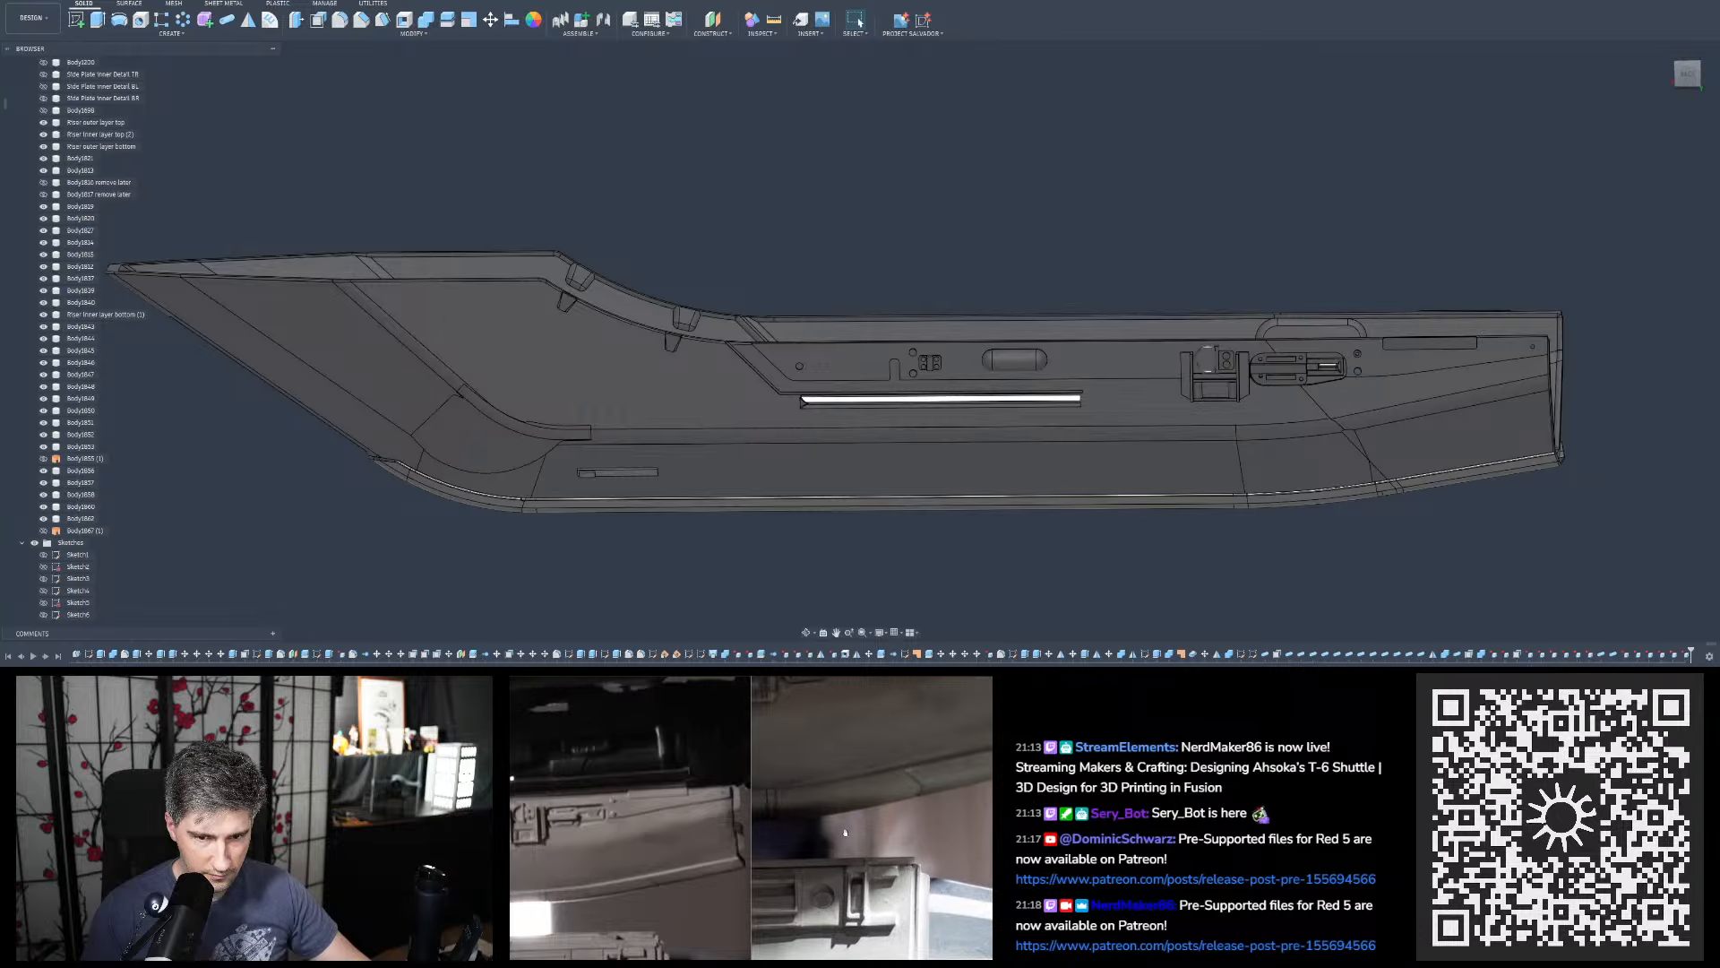
pyautogui.scroll(-5, 820, 488)
pyautogui.scroll(-3, 850, 562)
pyautogui.scroll(10, 948, 230)
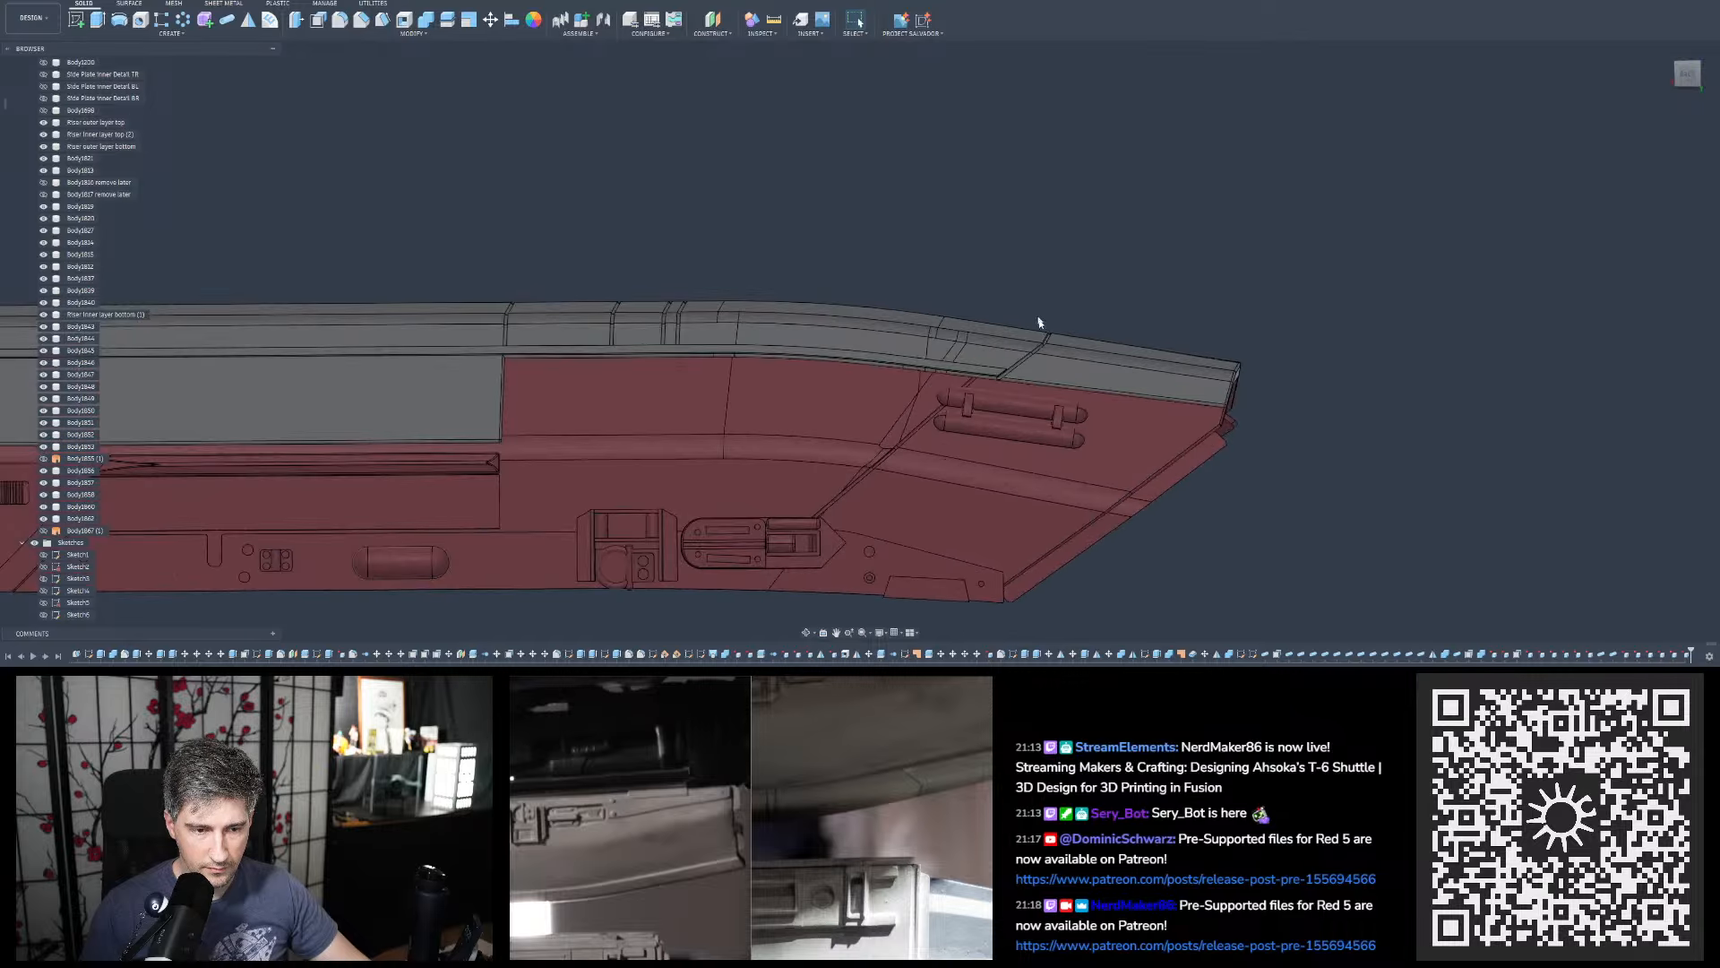
pyautogui.keyDown('shift'); pyautogui.moveTo(1036, 387); pyautogui.dragTo(1058, 483, button='middle'); pyautogui.keyUp('shift')
pyautogui.scroll(-4, 1099, 282)
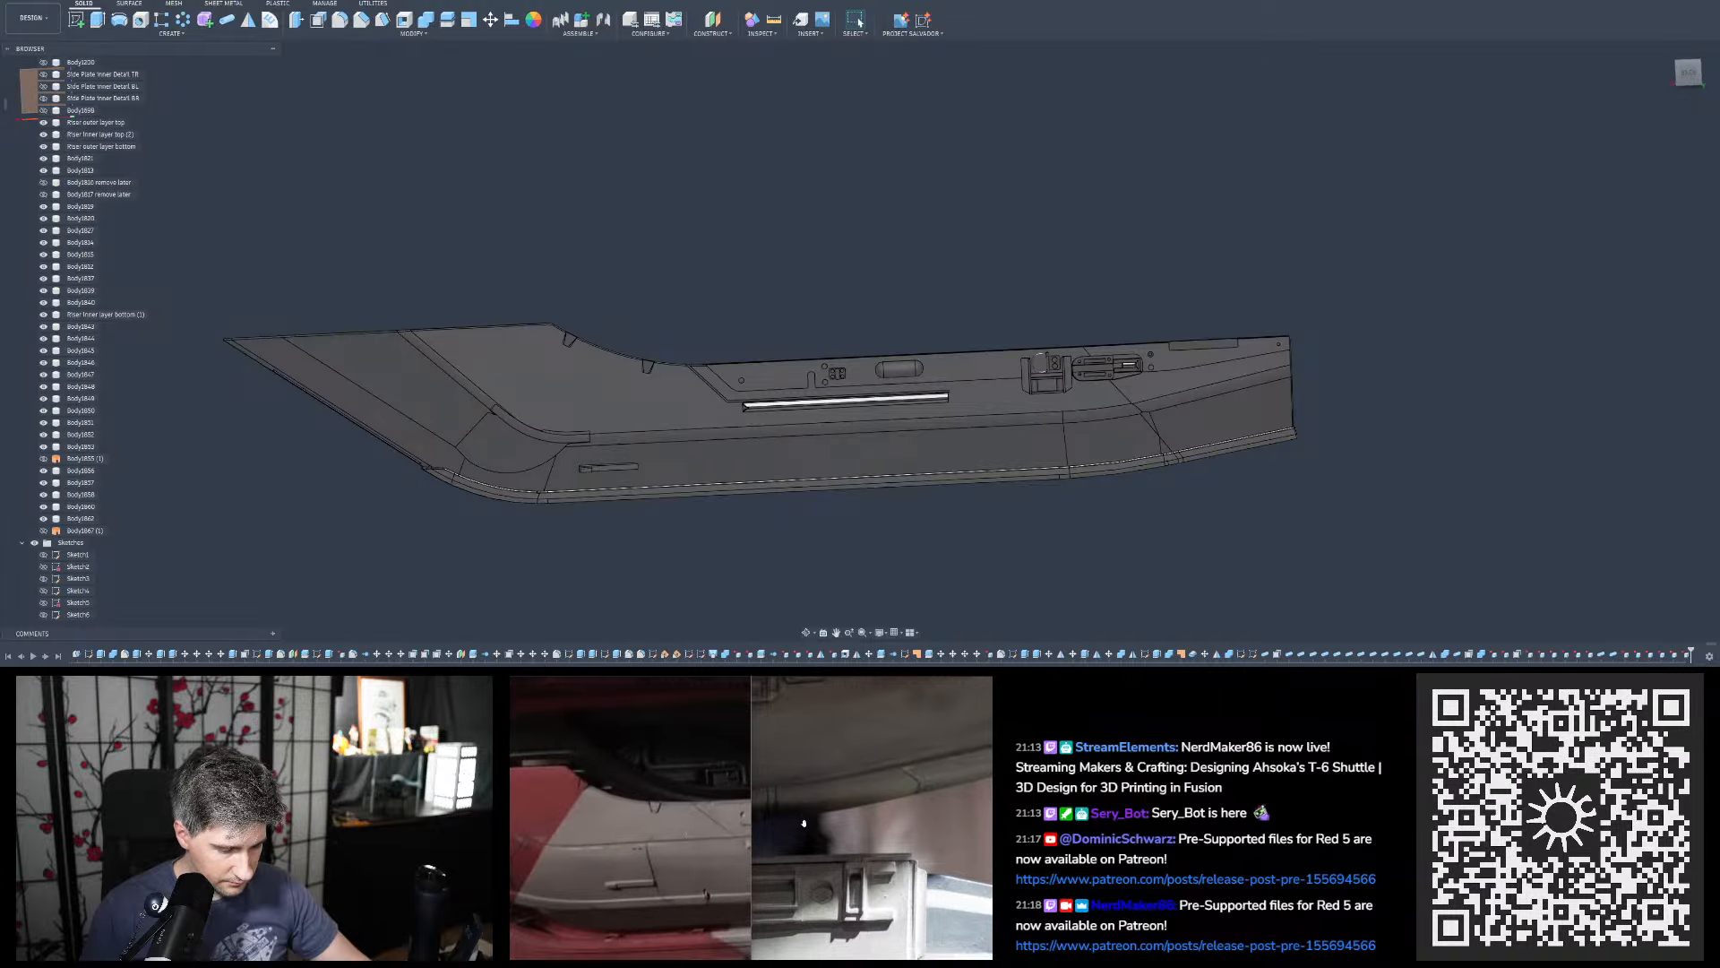
# Examine the lower hull's surface details in both reference photos and browse forward through further photos in the first photo window
pyautogui.moveTo(804, 823); pyautogui.dragTo(852, 742, button='middle')
pyautogui.moveTo(858, 905); pyautogui.dragTo(921, 753, button='middle')
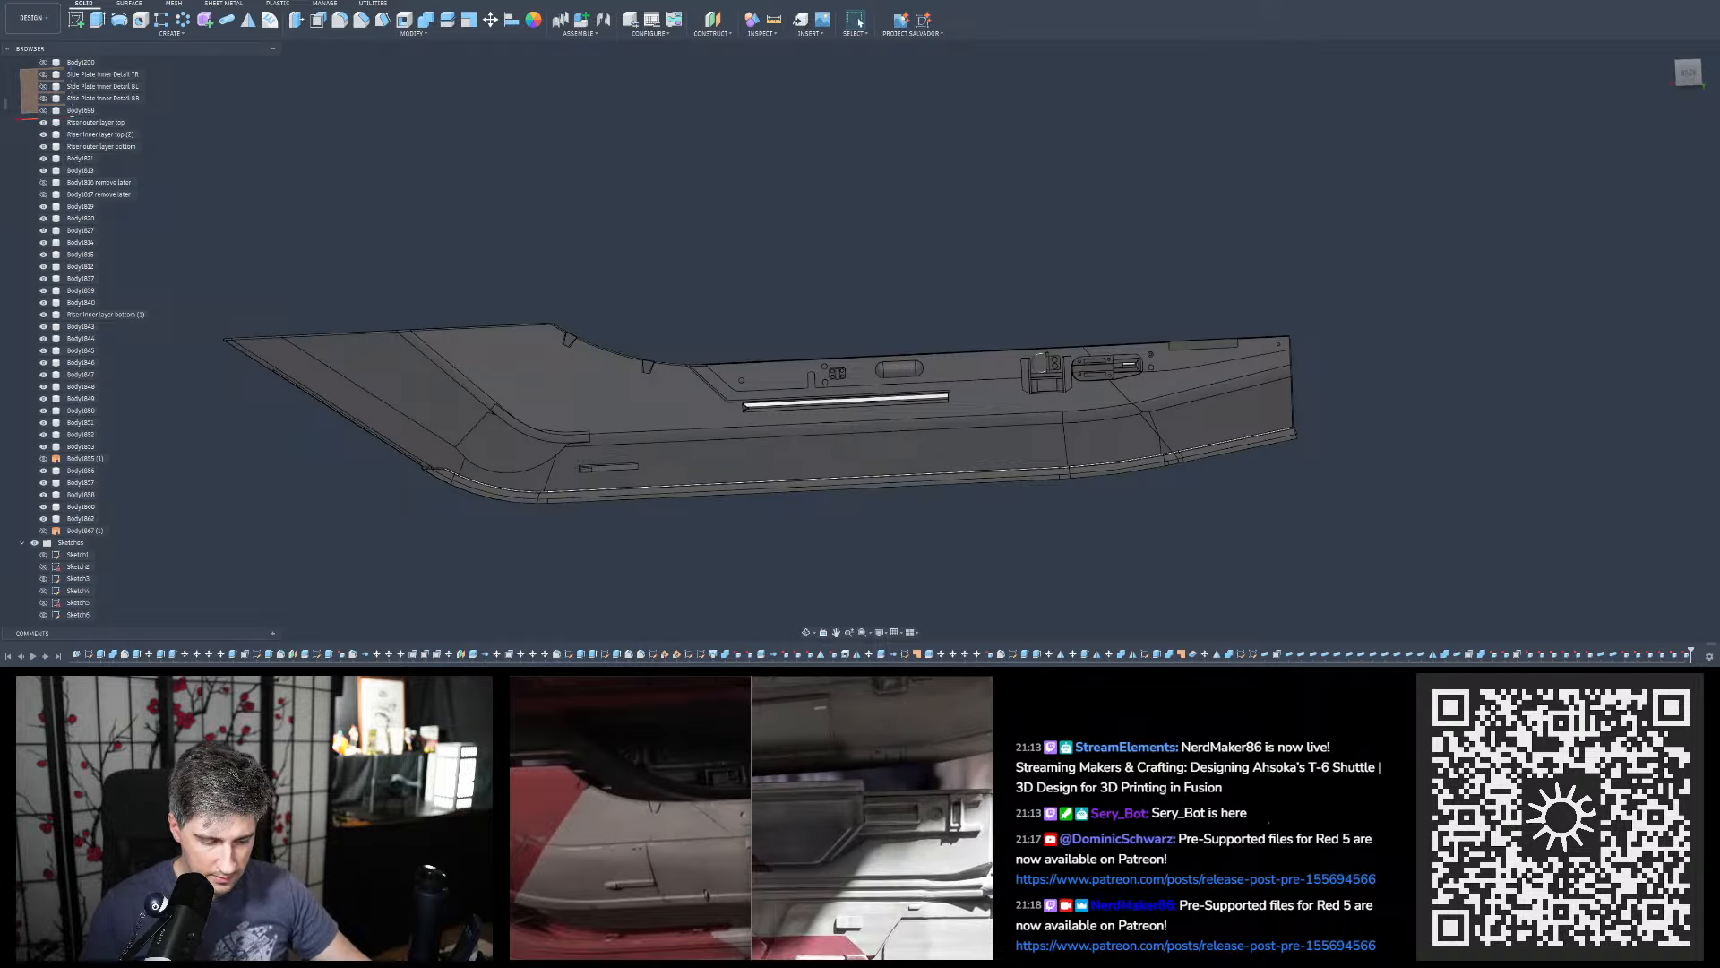
pyautogui.moveTo(537, 846); pyautogui.dragTo(536, 848, button='middle')
pyautogui.scroll(-5, 541, 837)
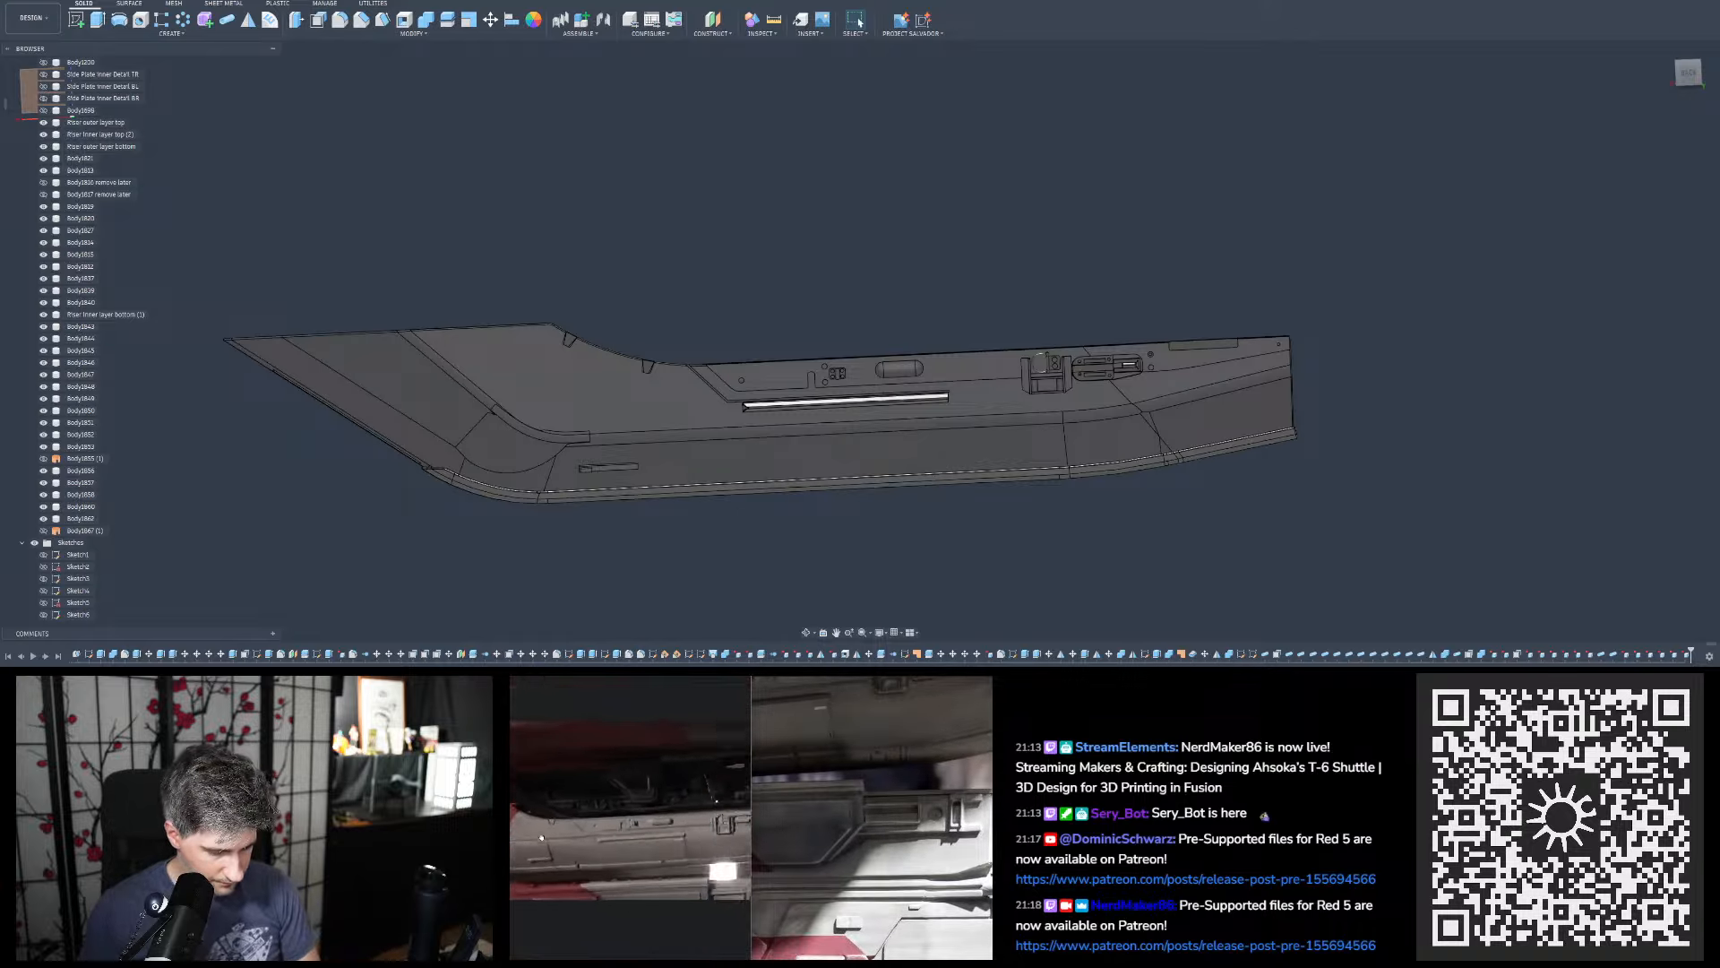
pyautogui.press('Right')
pyautogui.press('Right')
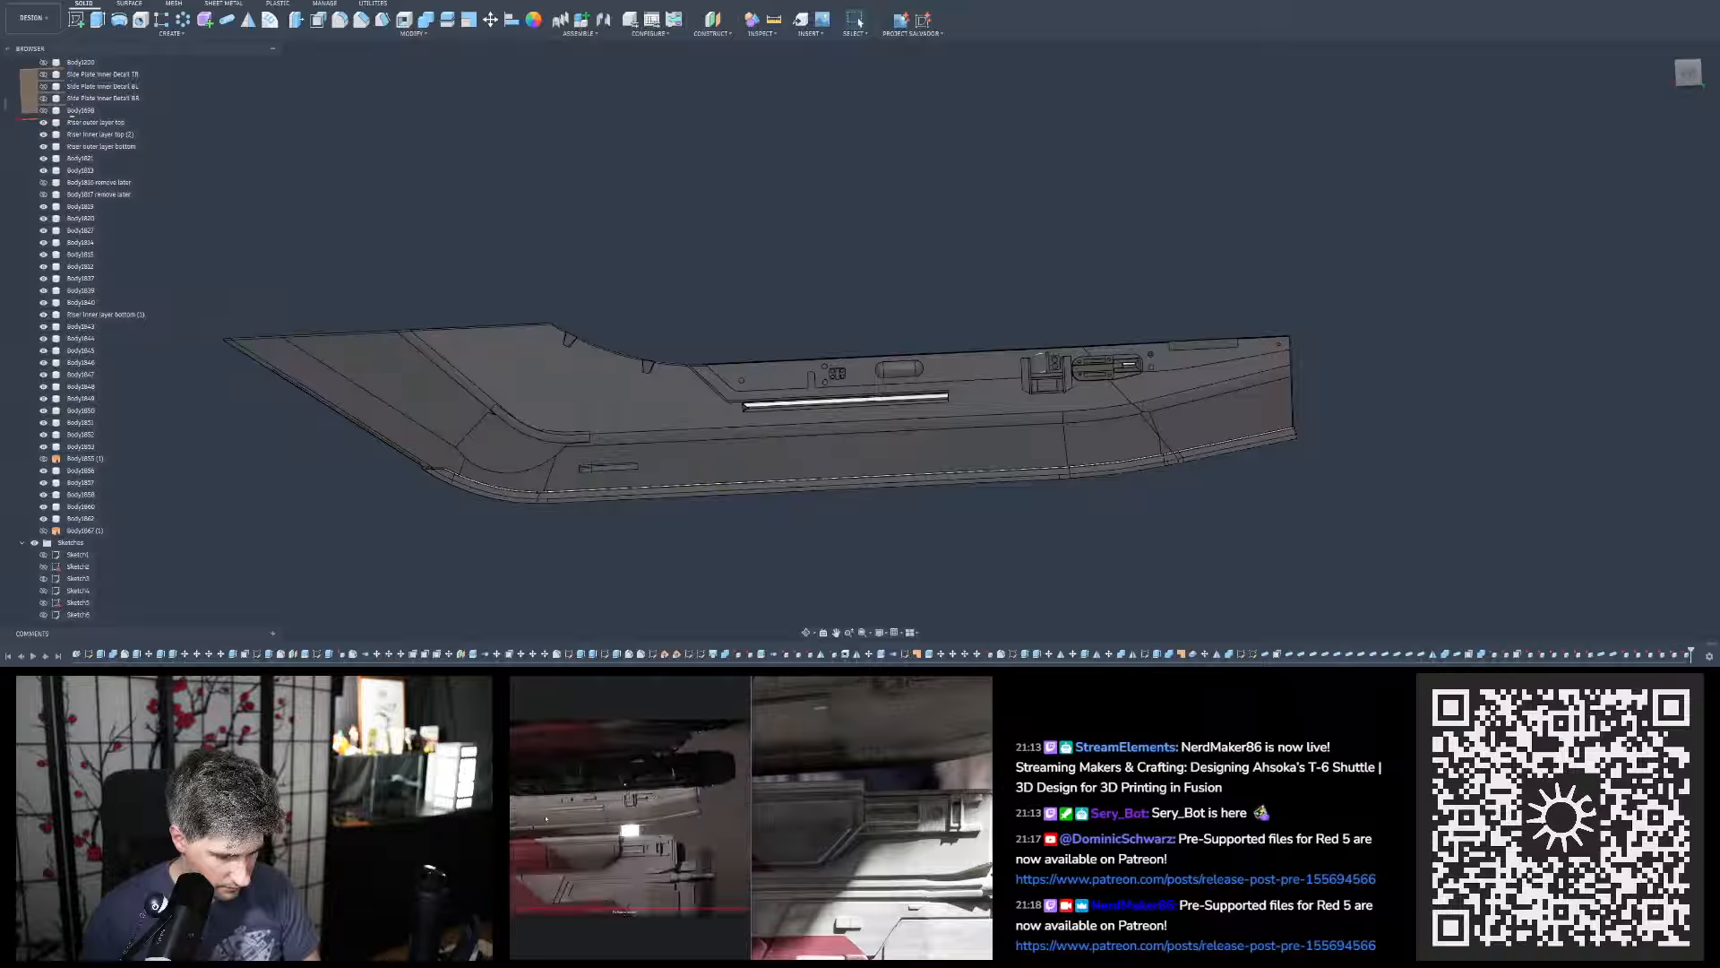
pyautogui.press('Right')
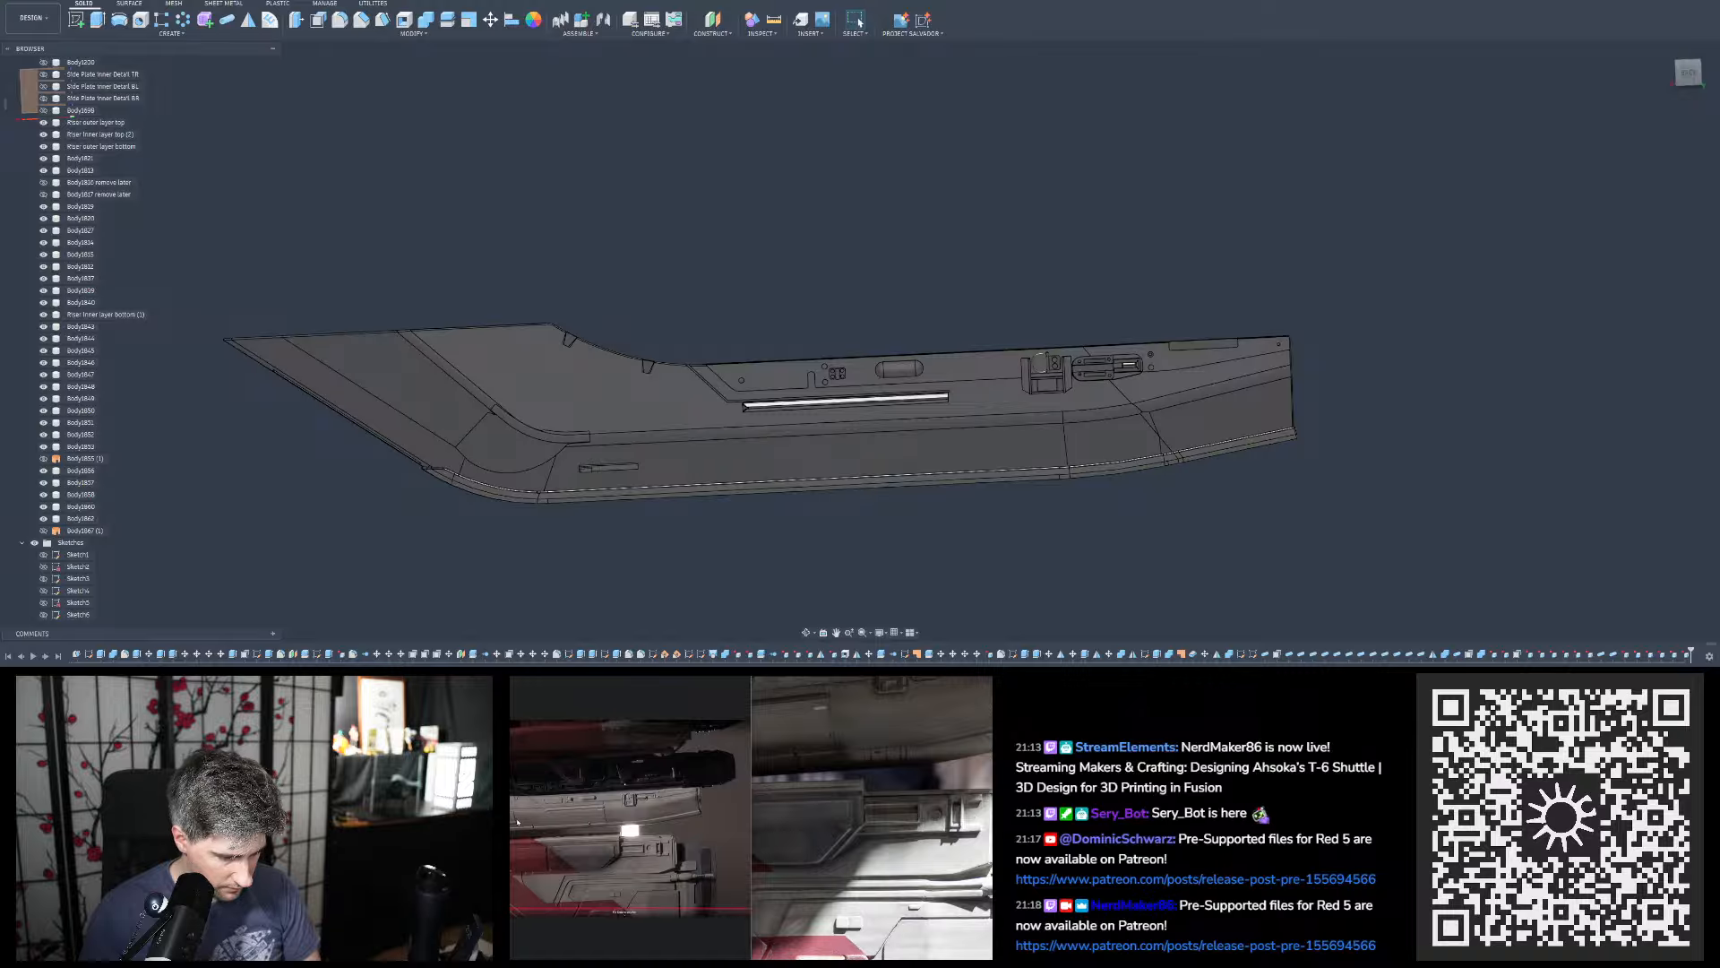
pyautogui.press('Right')
pyautogui.press('Right')
pyautogui.press('Right')
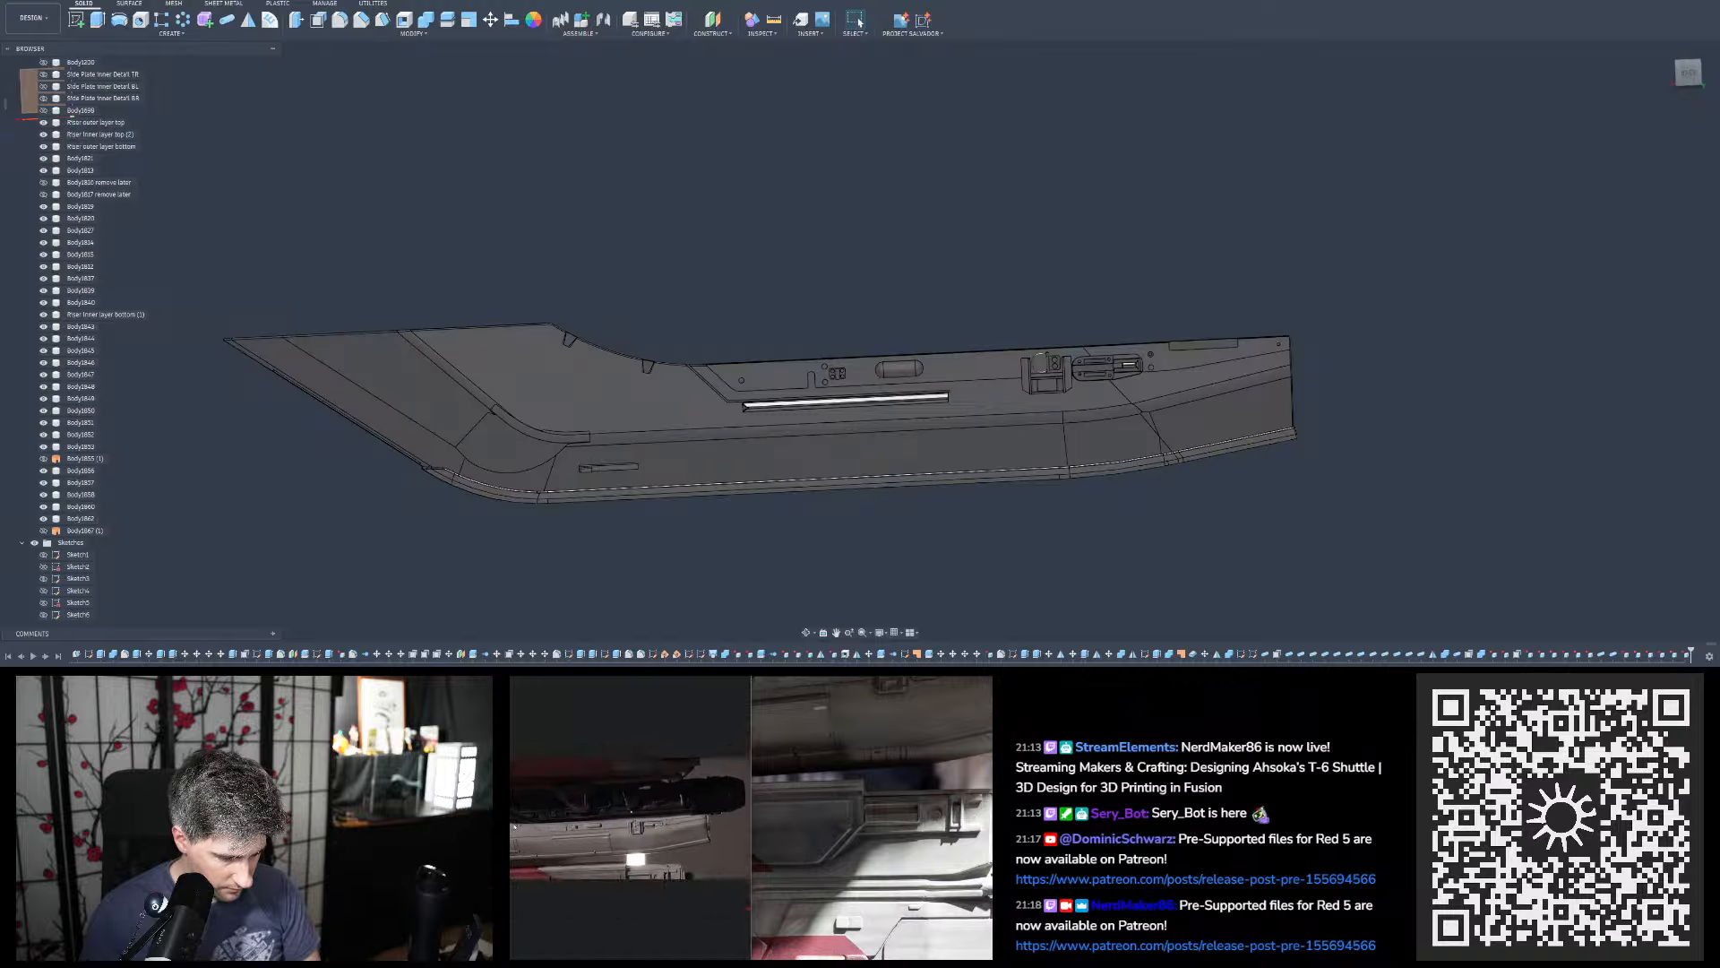
# Browse to the close-up photo of the red-and-white hull and compare its panel lines with the upper hull's sloped end beside the circular detail
pyautogui.press('Right')
pyautogui.scroll(6, 524, 808)
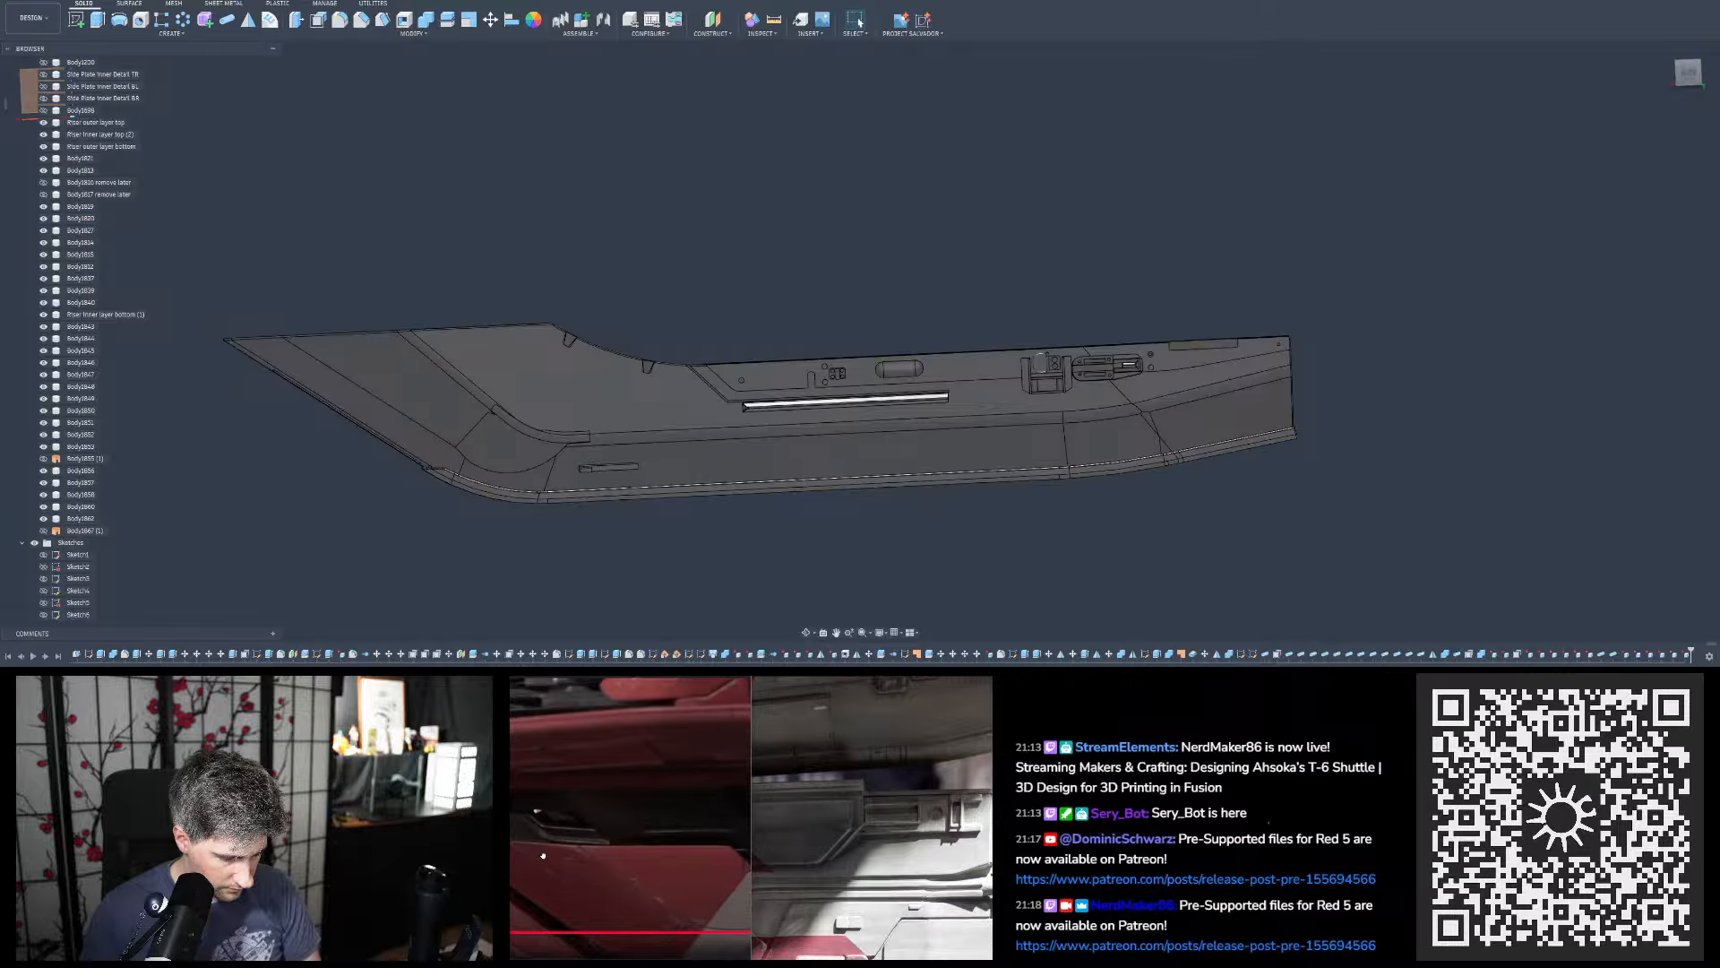
pyautogui.moveTo(524, 806); pyautogui.dragTo(562, 800)
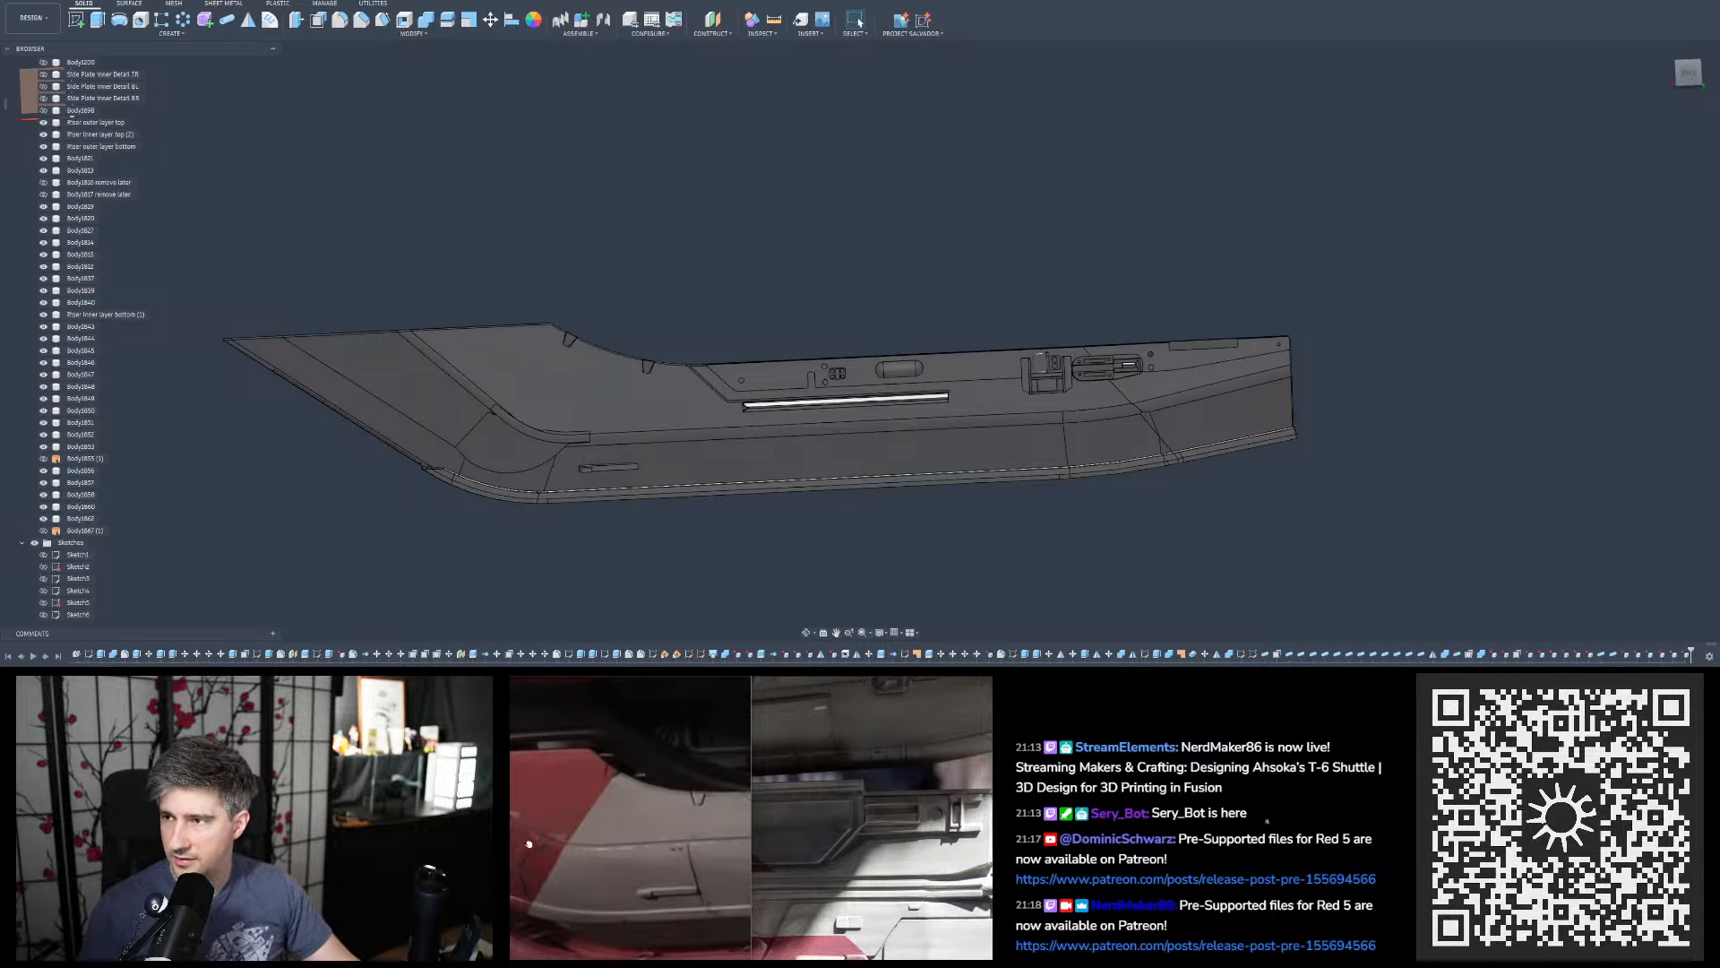
pyautogui.scroll(-6, 846, 461)
pyautogui.scroll(9, 697, 262)
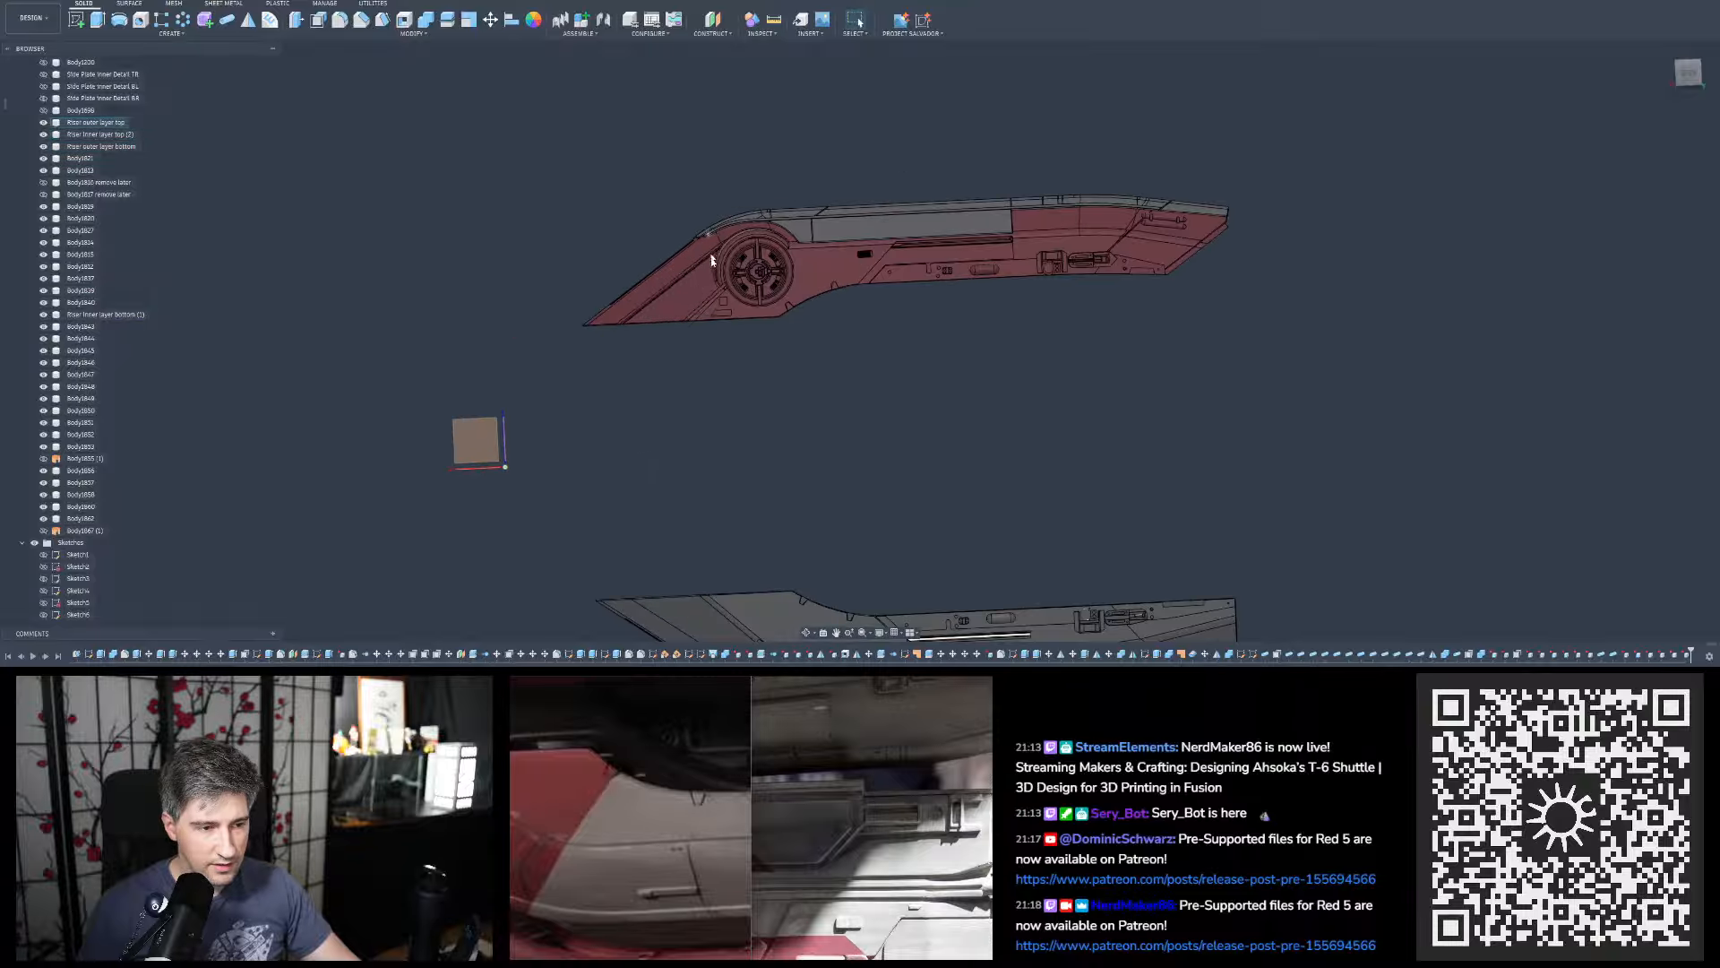
pyautogui.scroll(8, 694, 267)
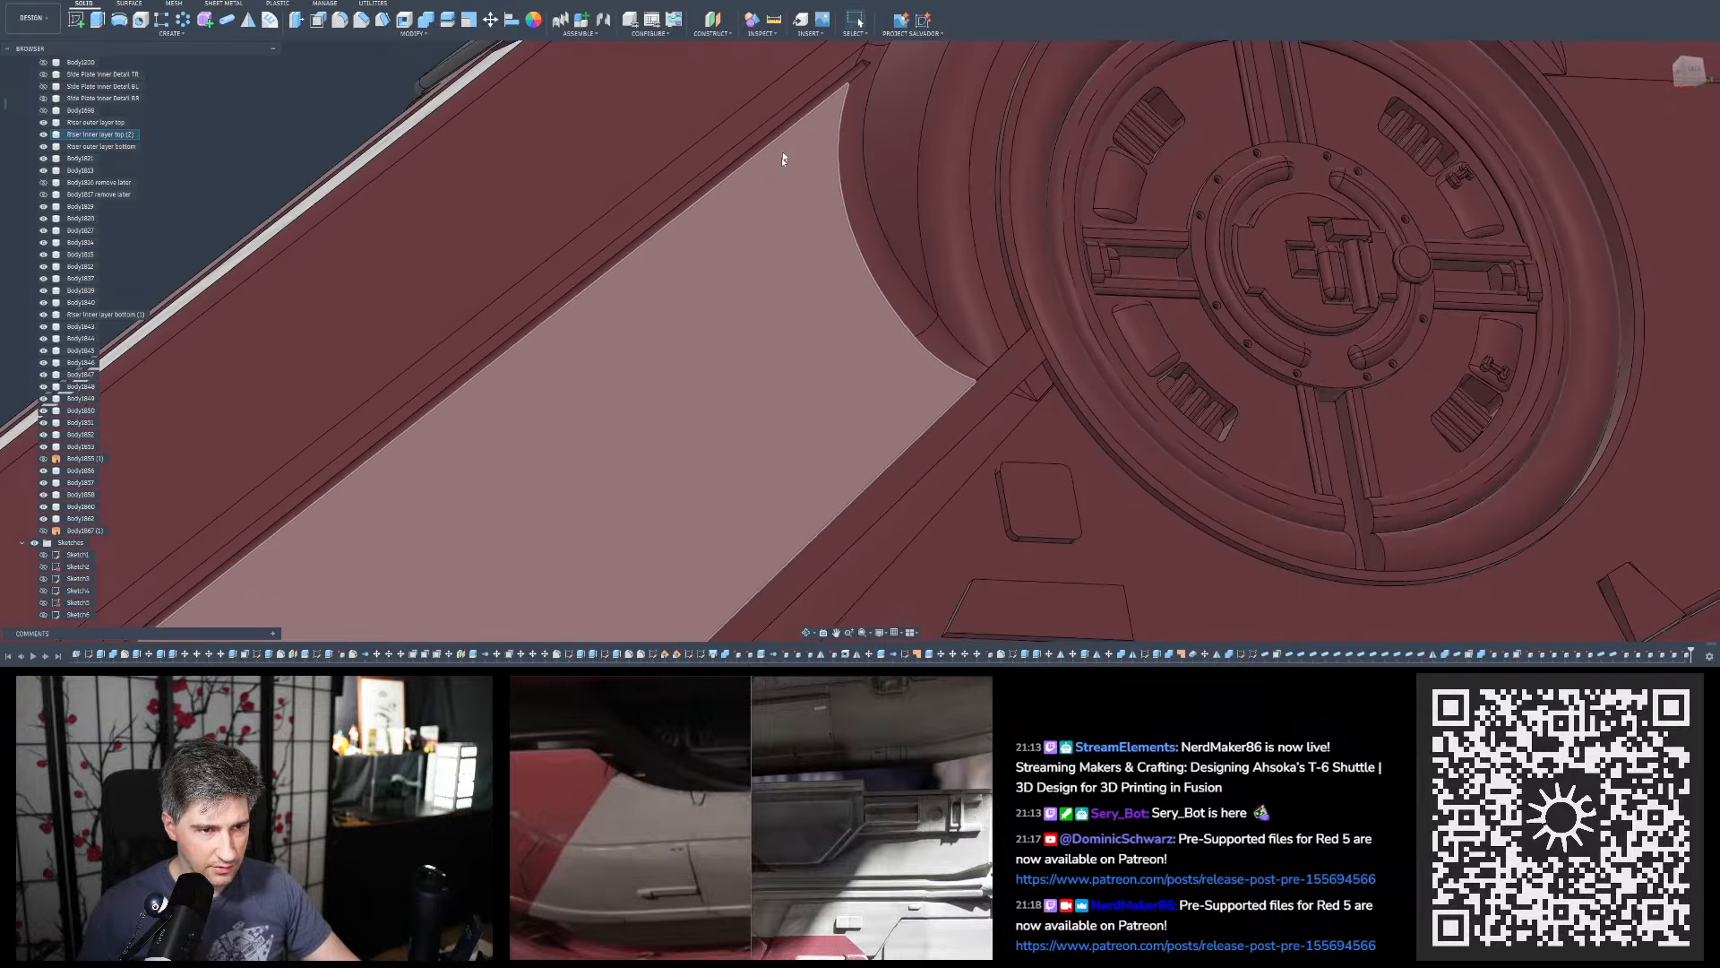
pyautogui.scroll(-10, 771, 180)
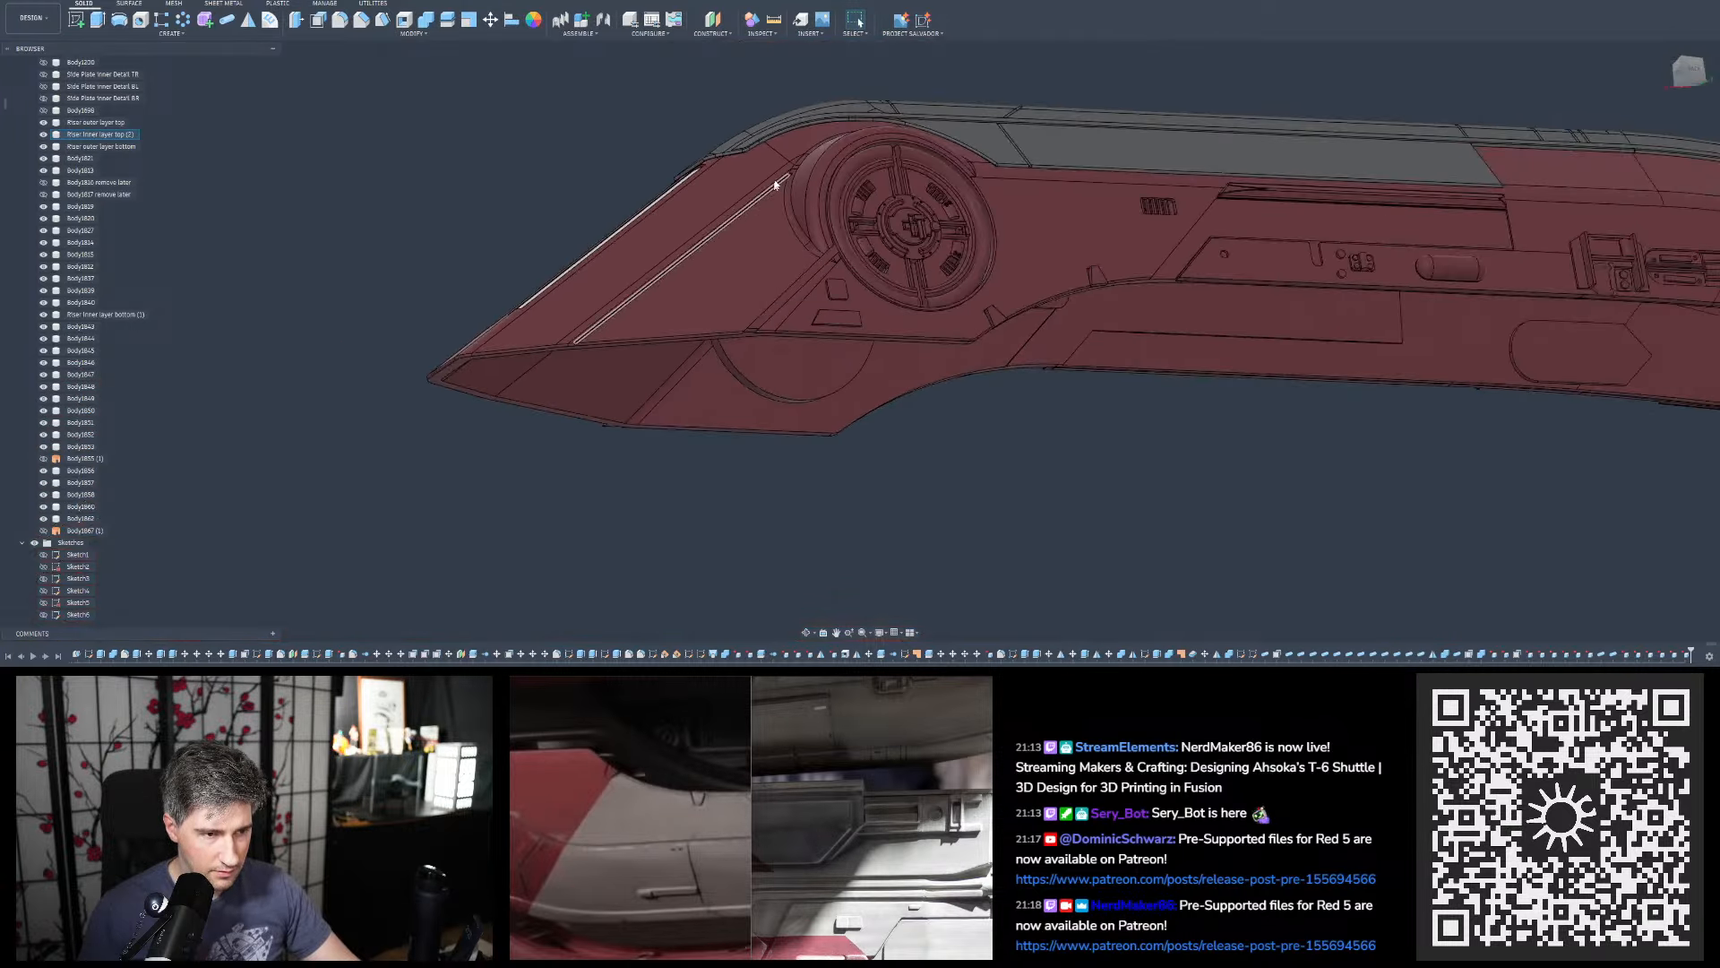
pyautogui.keyDown('shift'); pyautogui.moveTo(766, 198); pyautogui.dragTo(701, 217, button='middle'); pyautogui.keyUp('shift')
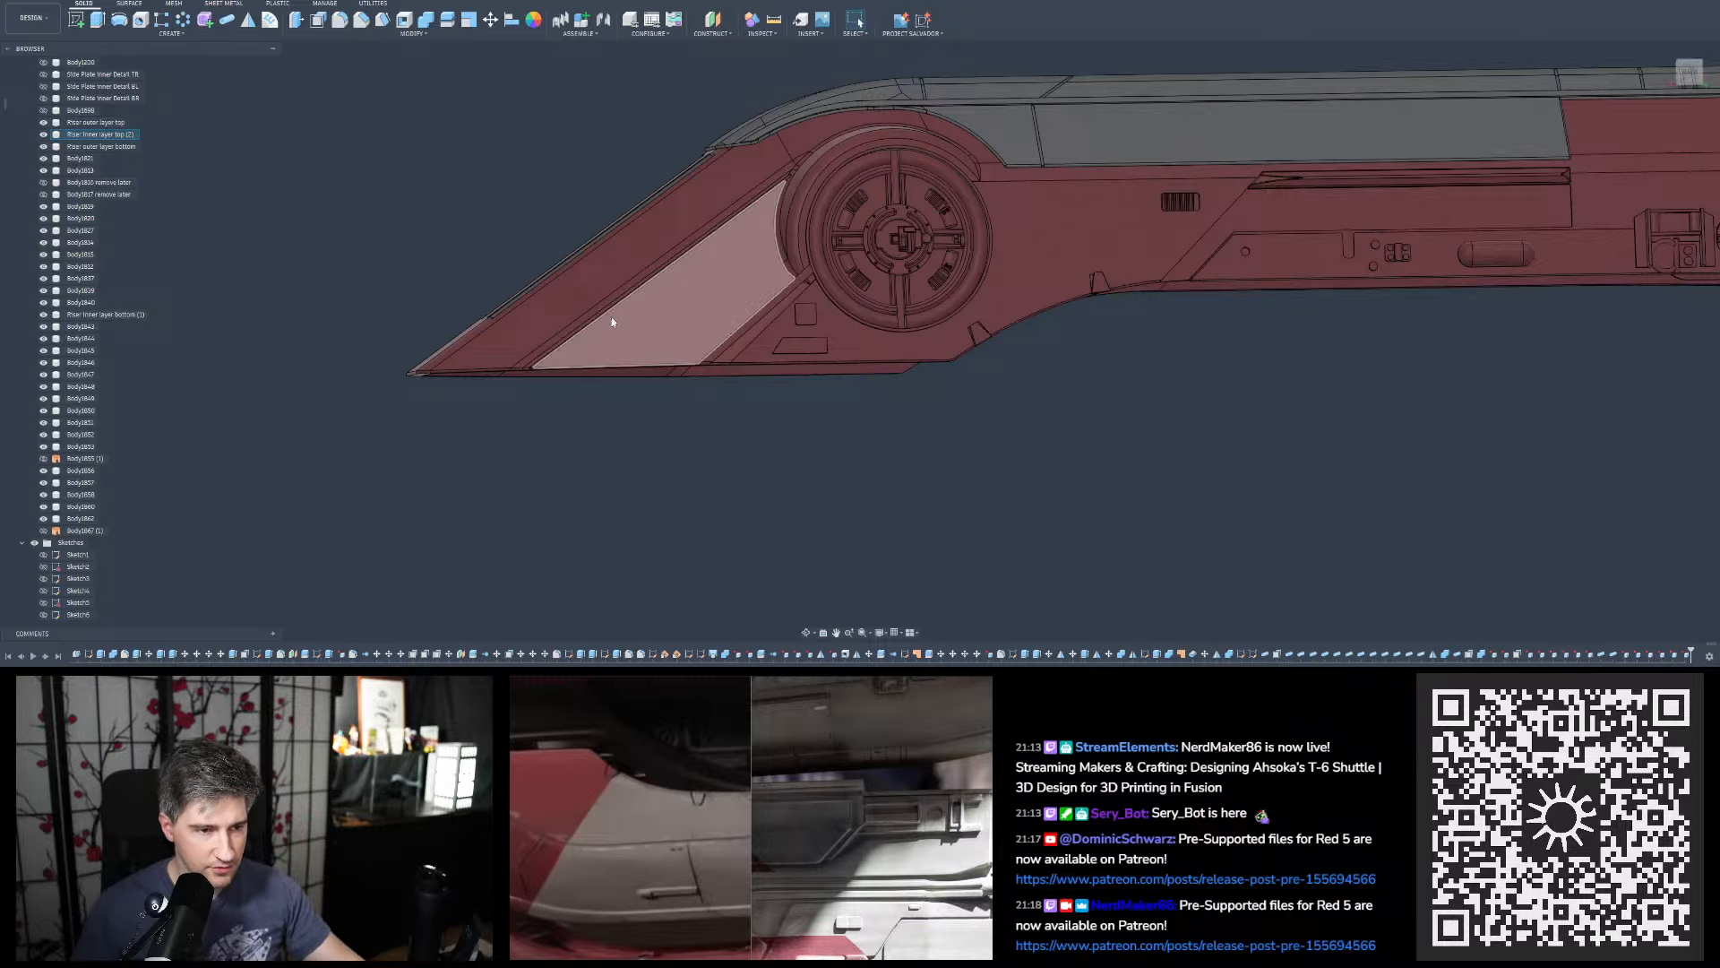
pyautogui.scroll(5, 596, 315)
pyautogui.scroll(-8, 551, 323)
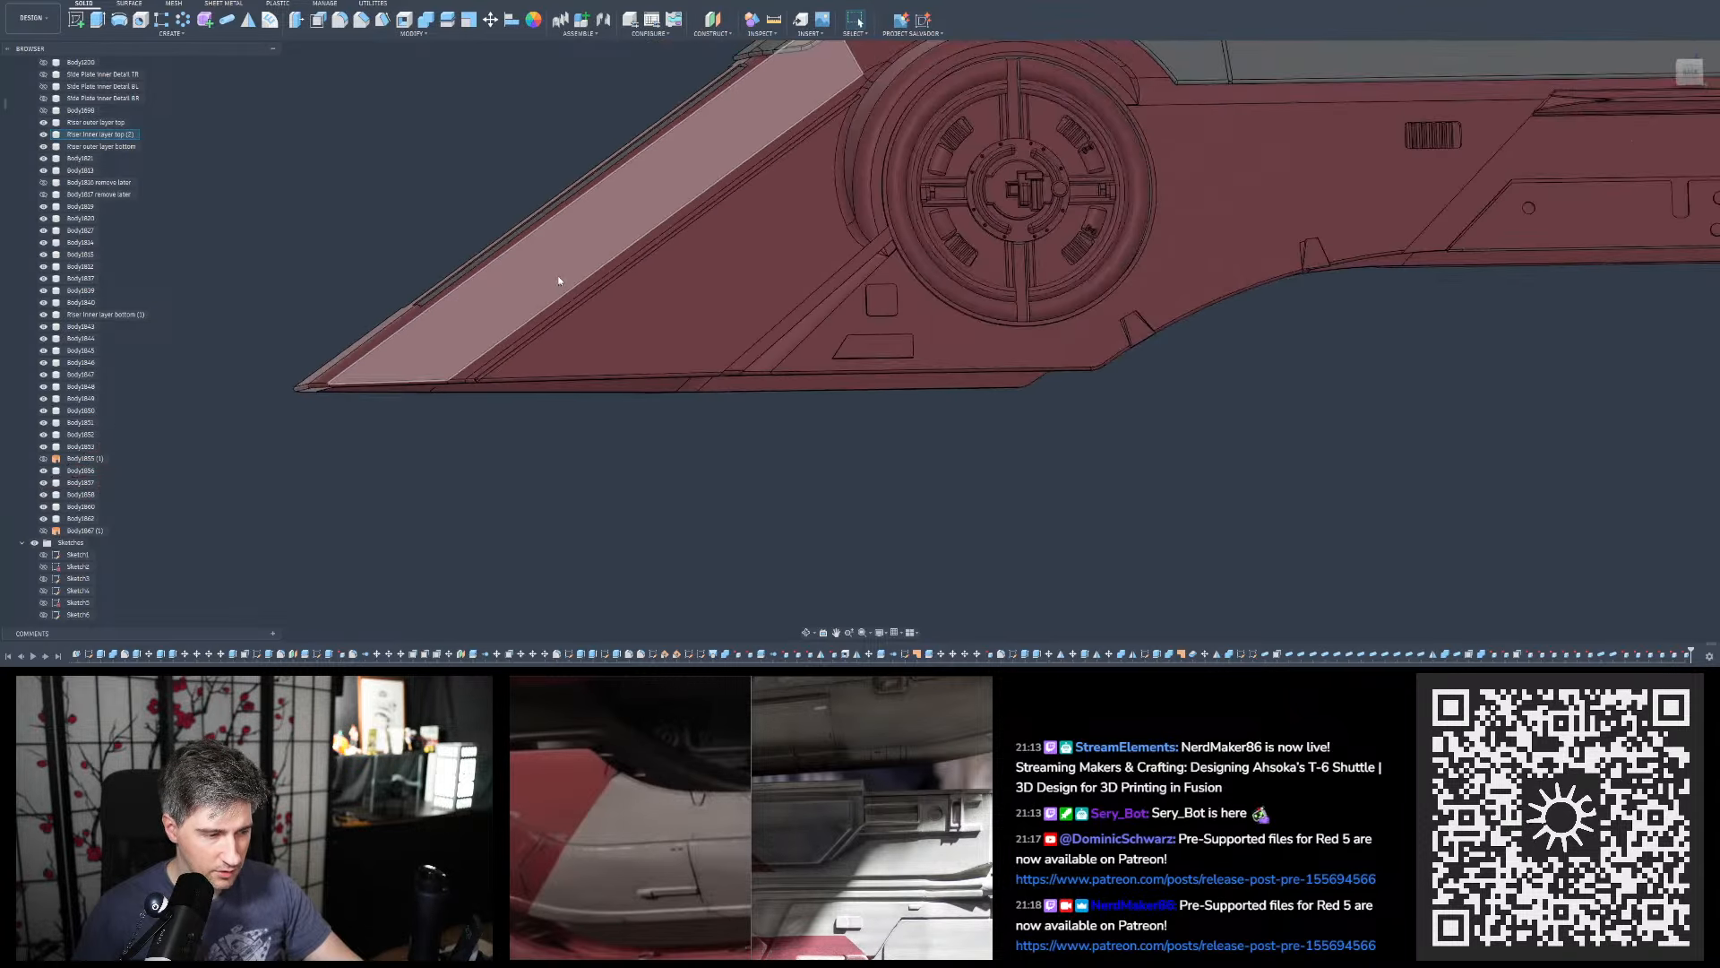
pyautogui.keyDown('shift'); pyautogui.moveTo(642, 215); pyautogui.dragTo(620, 235, button='middle'); pyautogui.keyUp('shift')
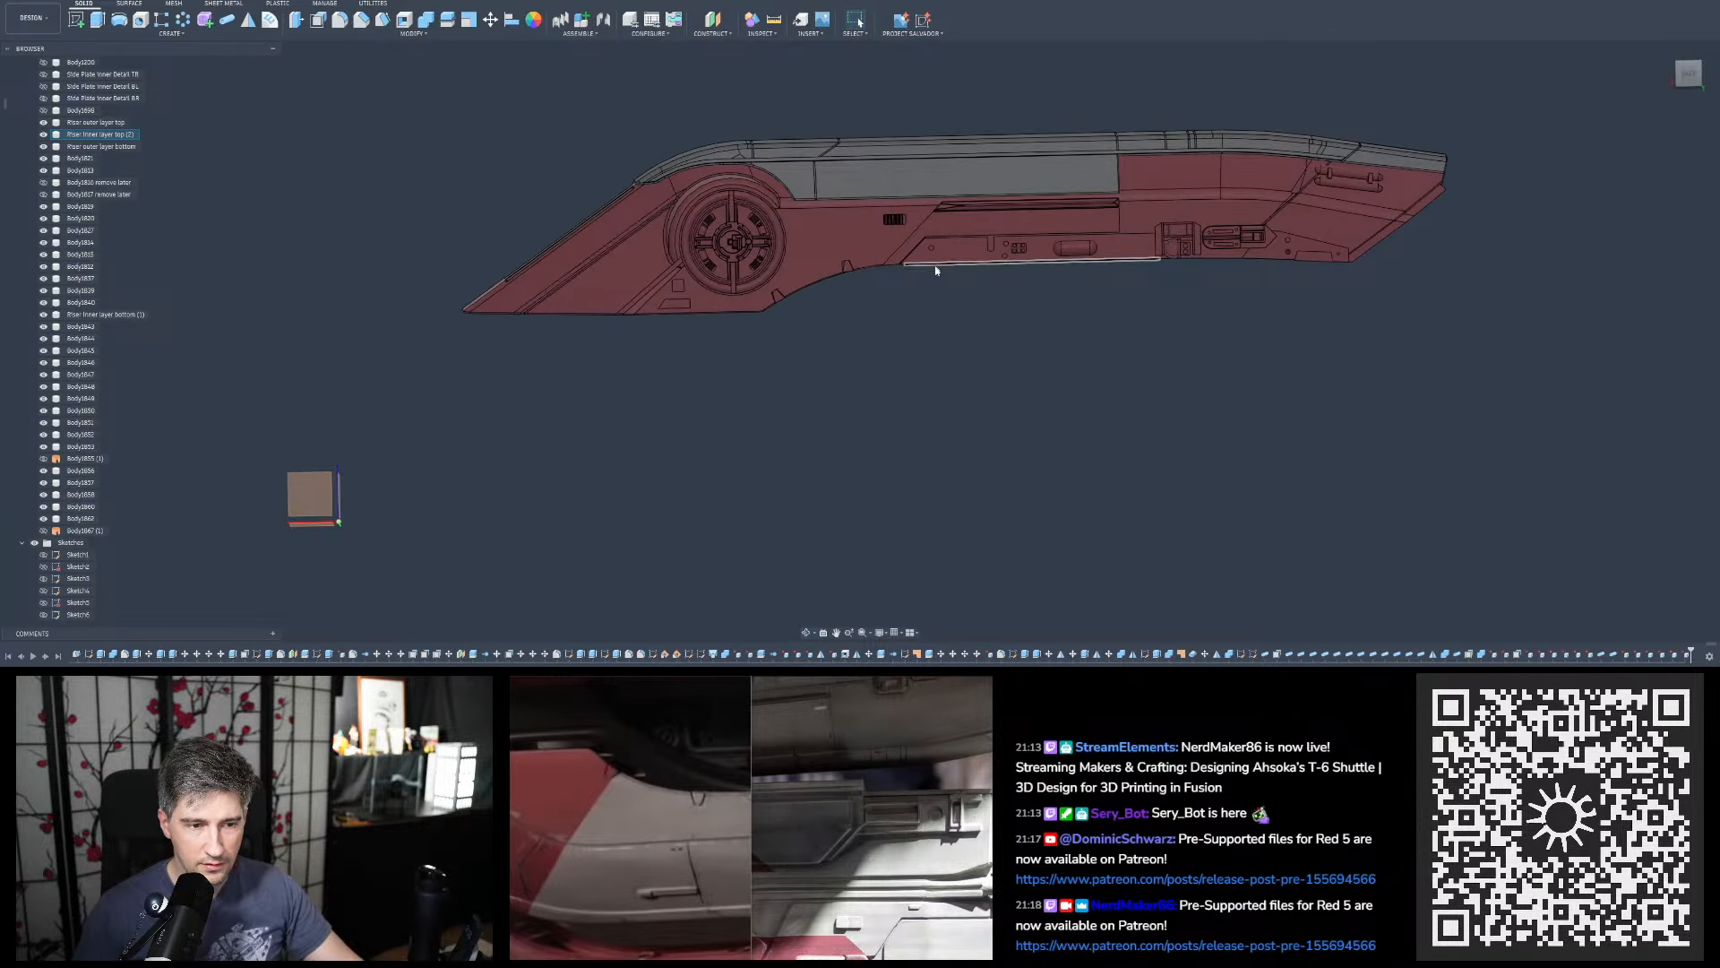
# Align the view to the hulls' side and show the existing sketch containing the upper hull's panel-line layout
pyautogui.click(1689, 74)
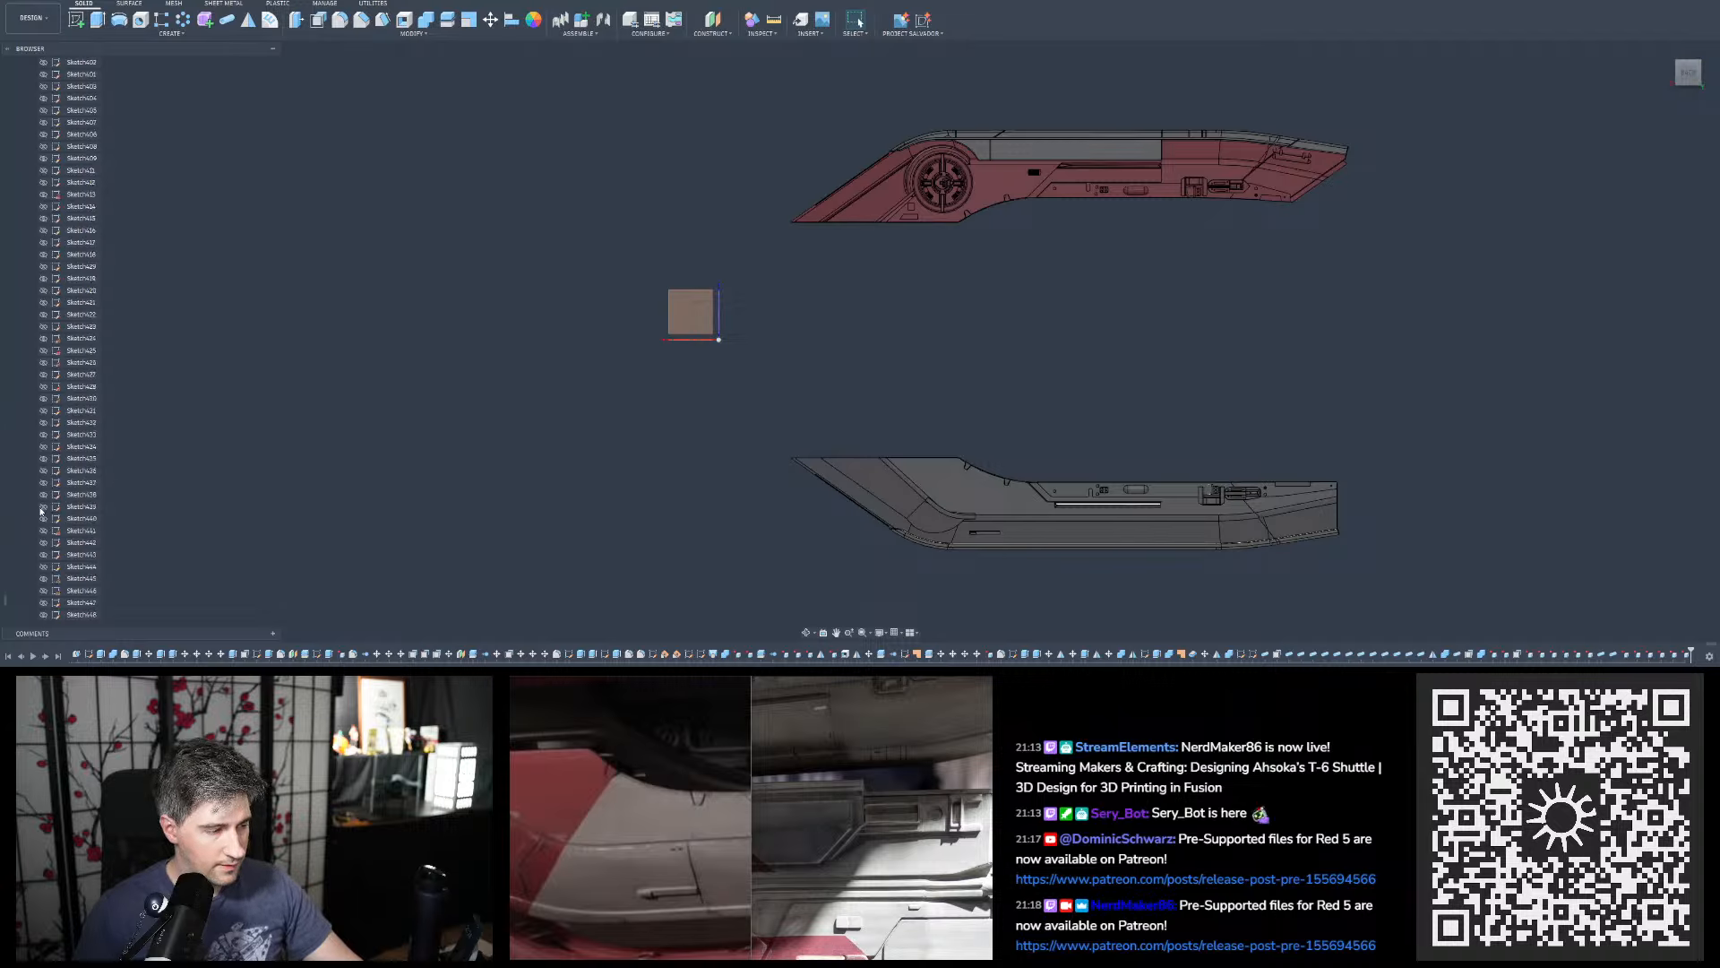
pyautogui.scroll(-3, 42, 512)
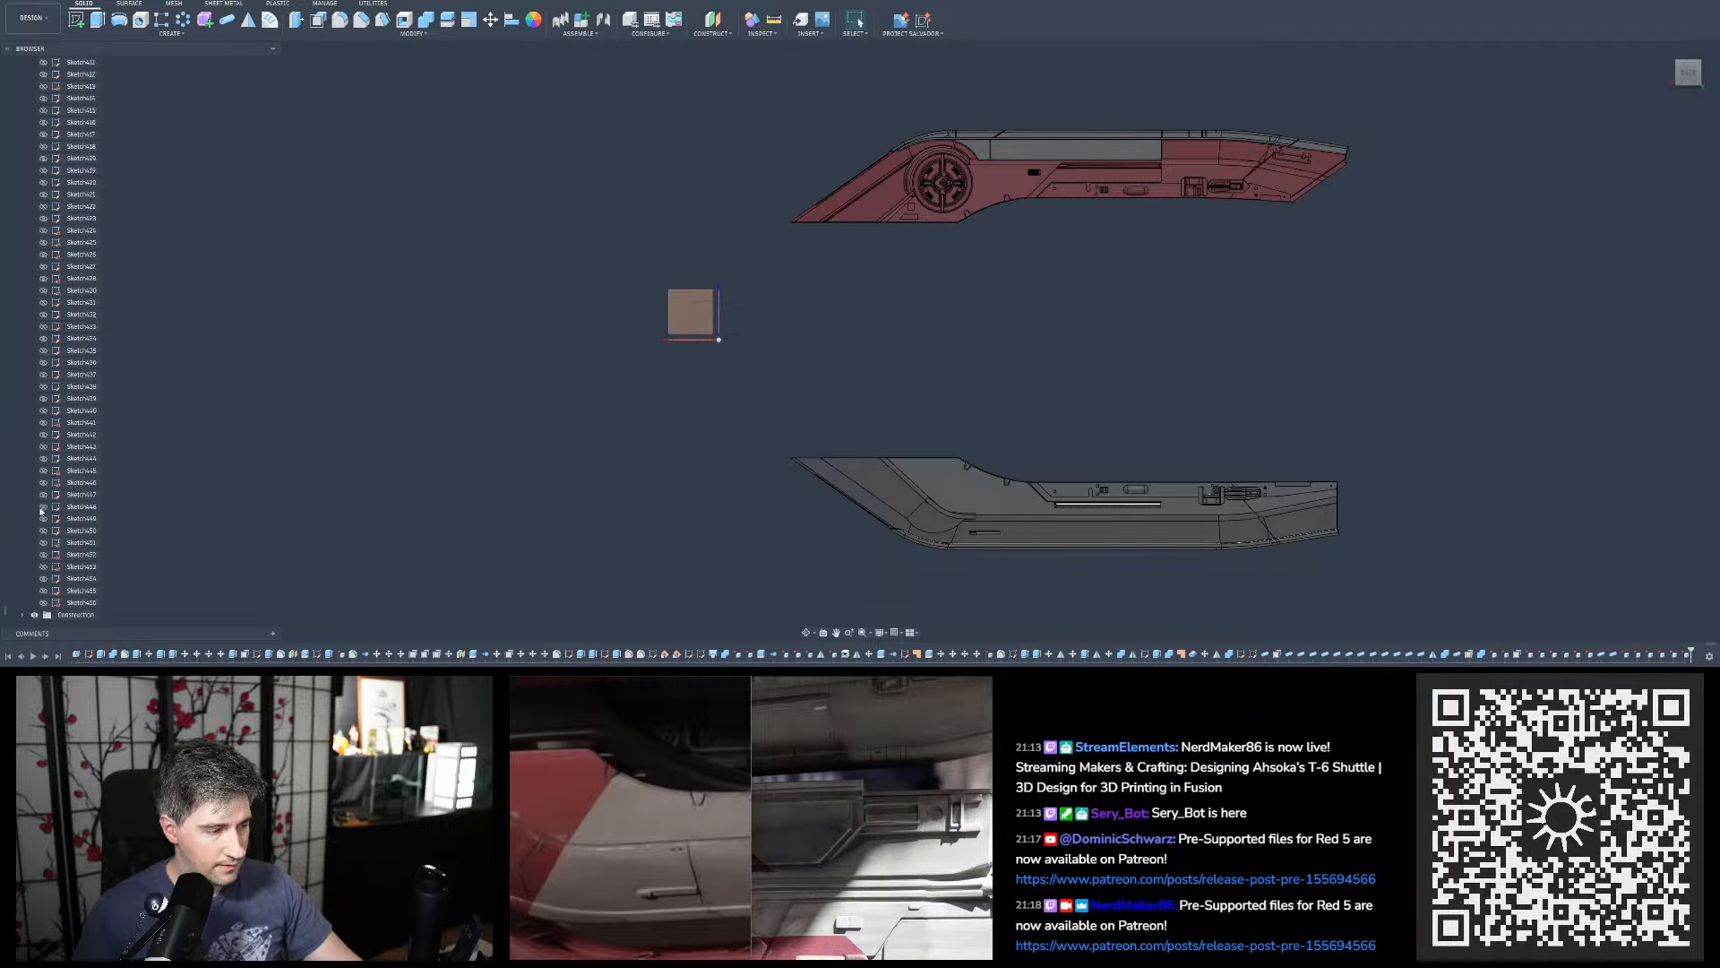
pyautogui.click(43, 602)
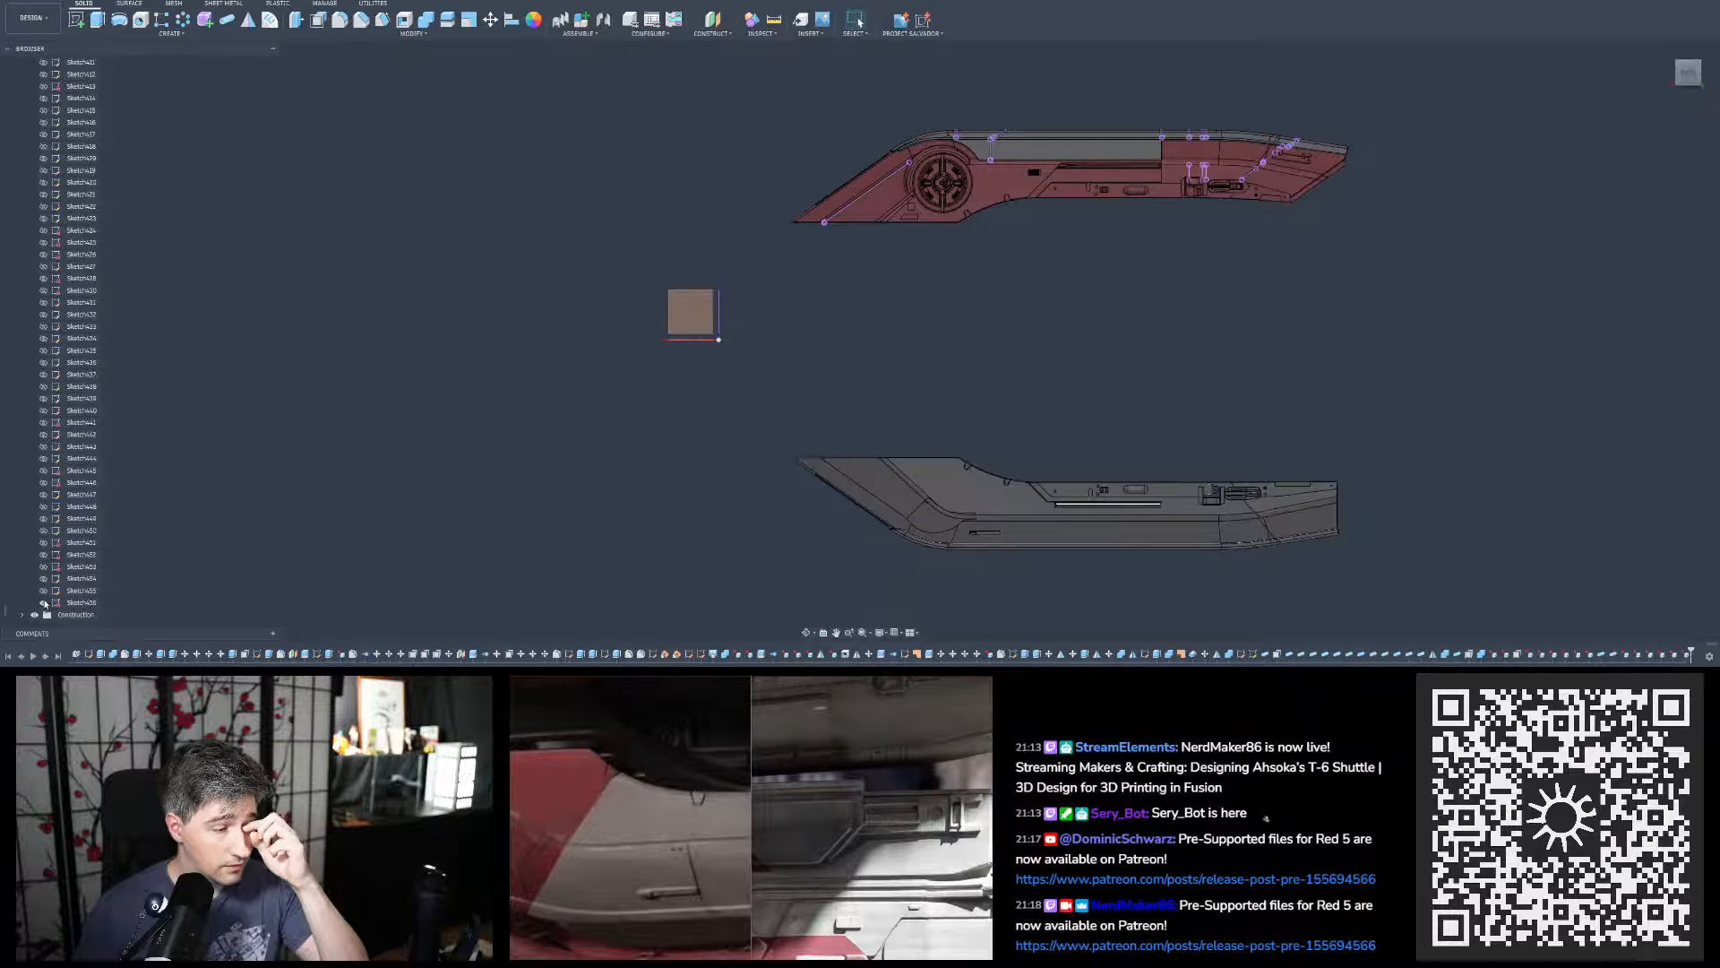
pyautogui.click(43, 602)
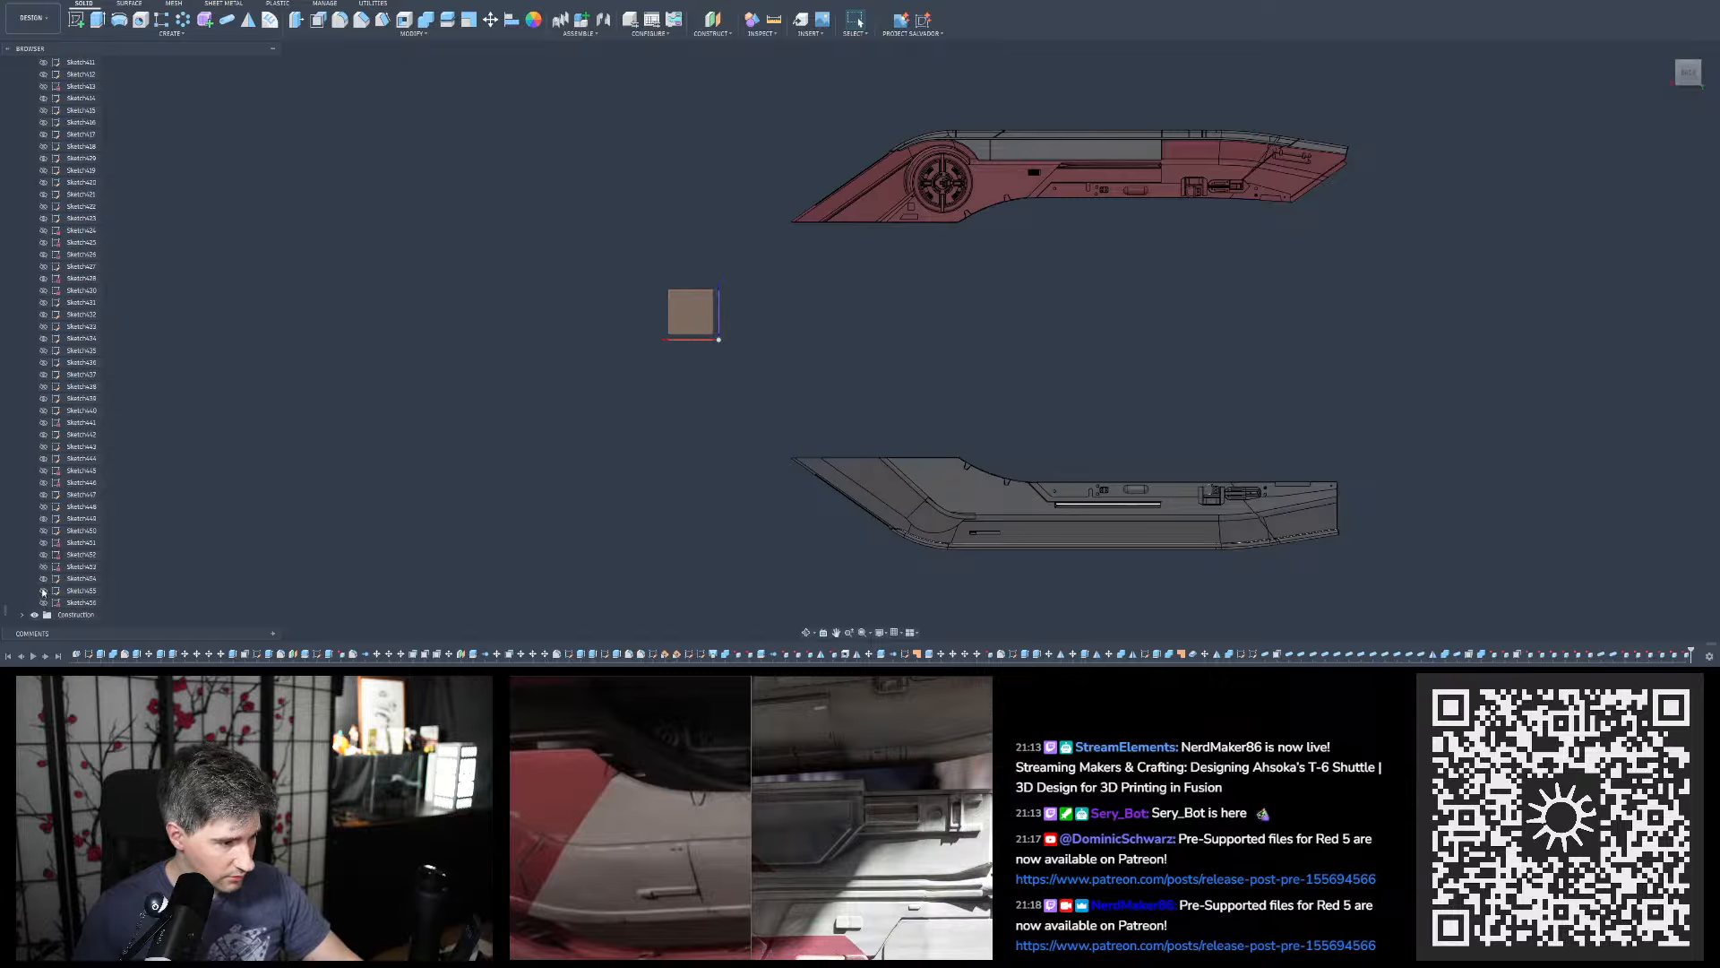
pyautogui.click(43, 590)
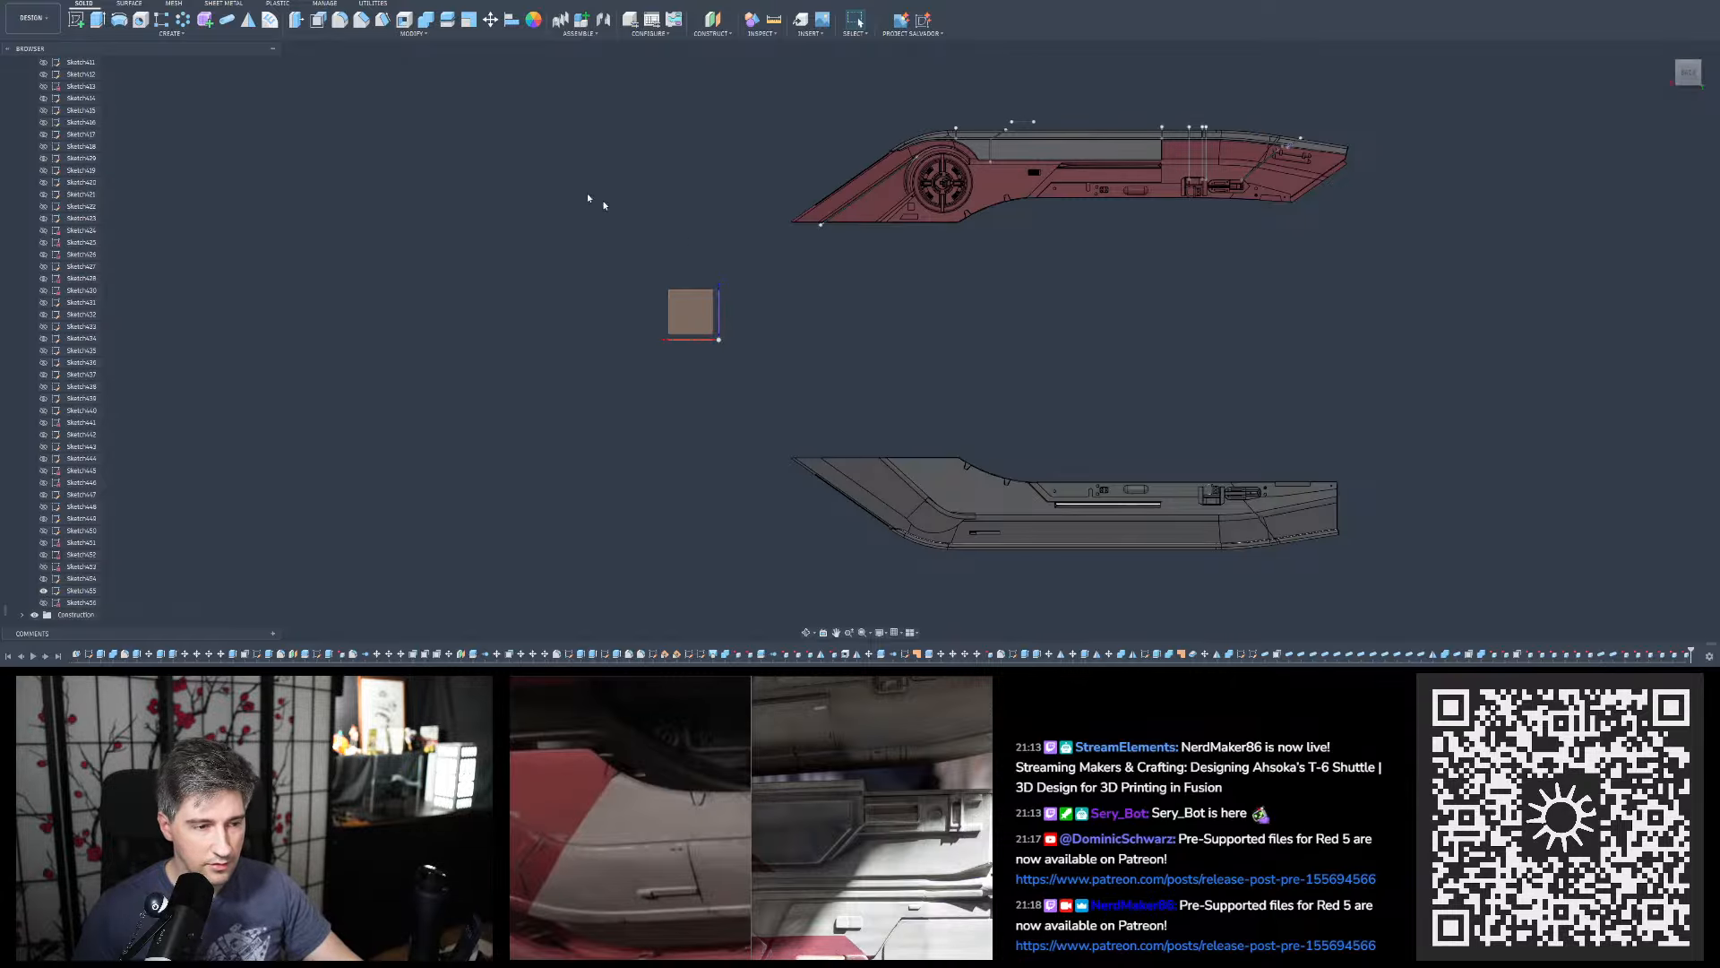
# Start a new sketch on the vertical side origin plane and project the diagonal panel line at the upper hull's sloped end
pyautogui.click(77, 20)
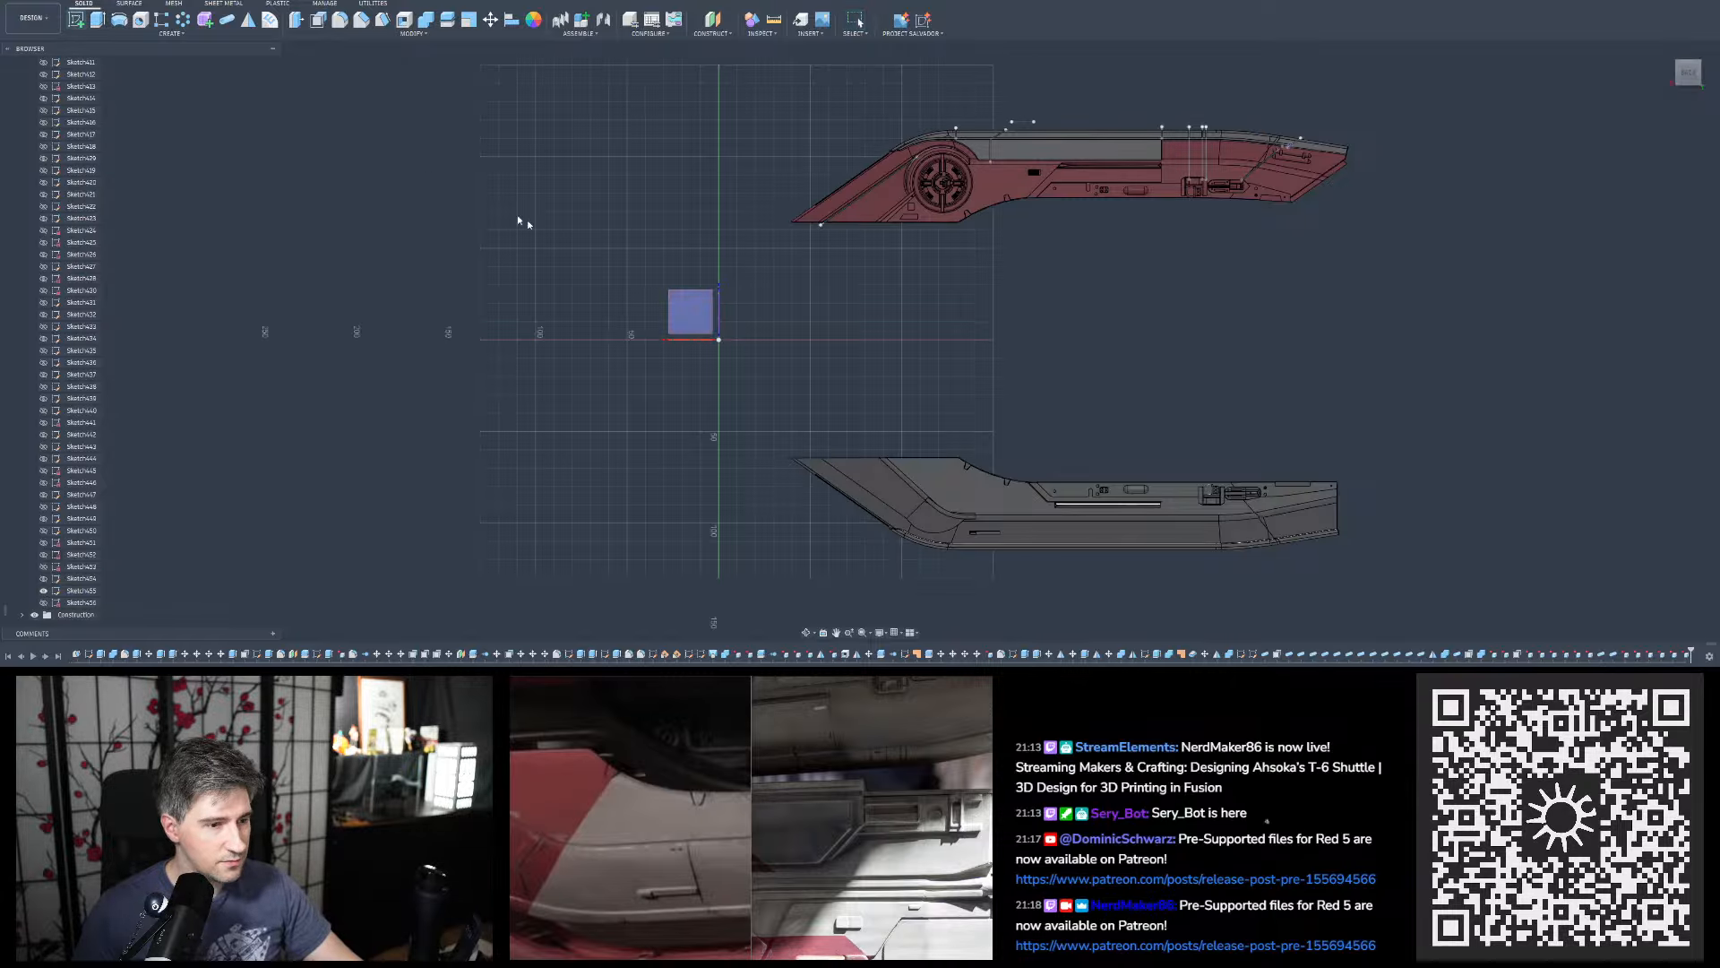
pyautogui.click(714, 317)
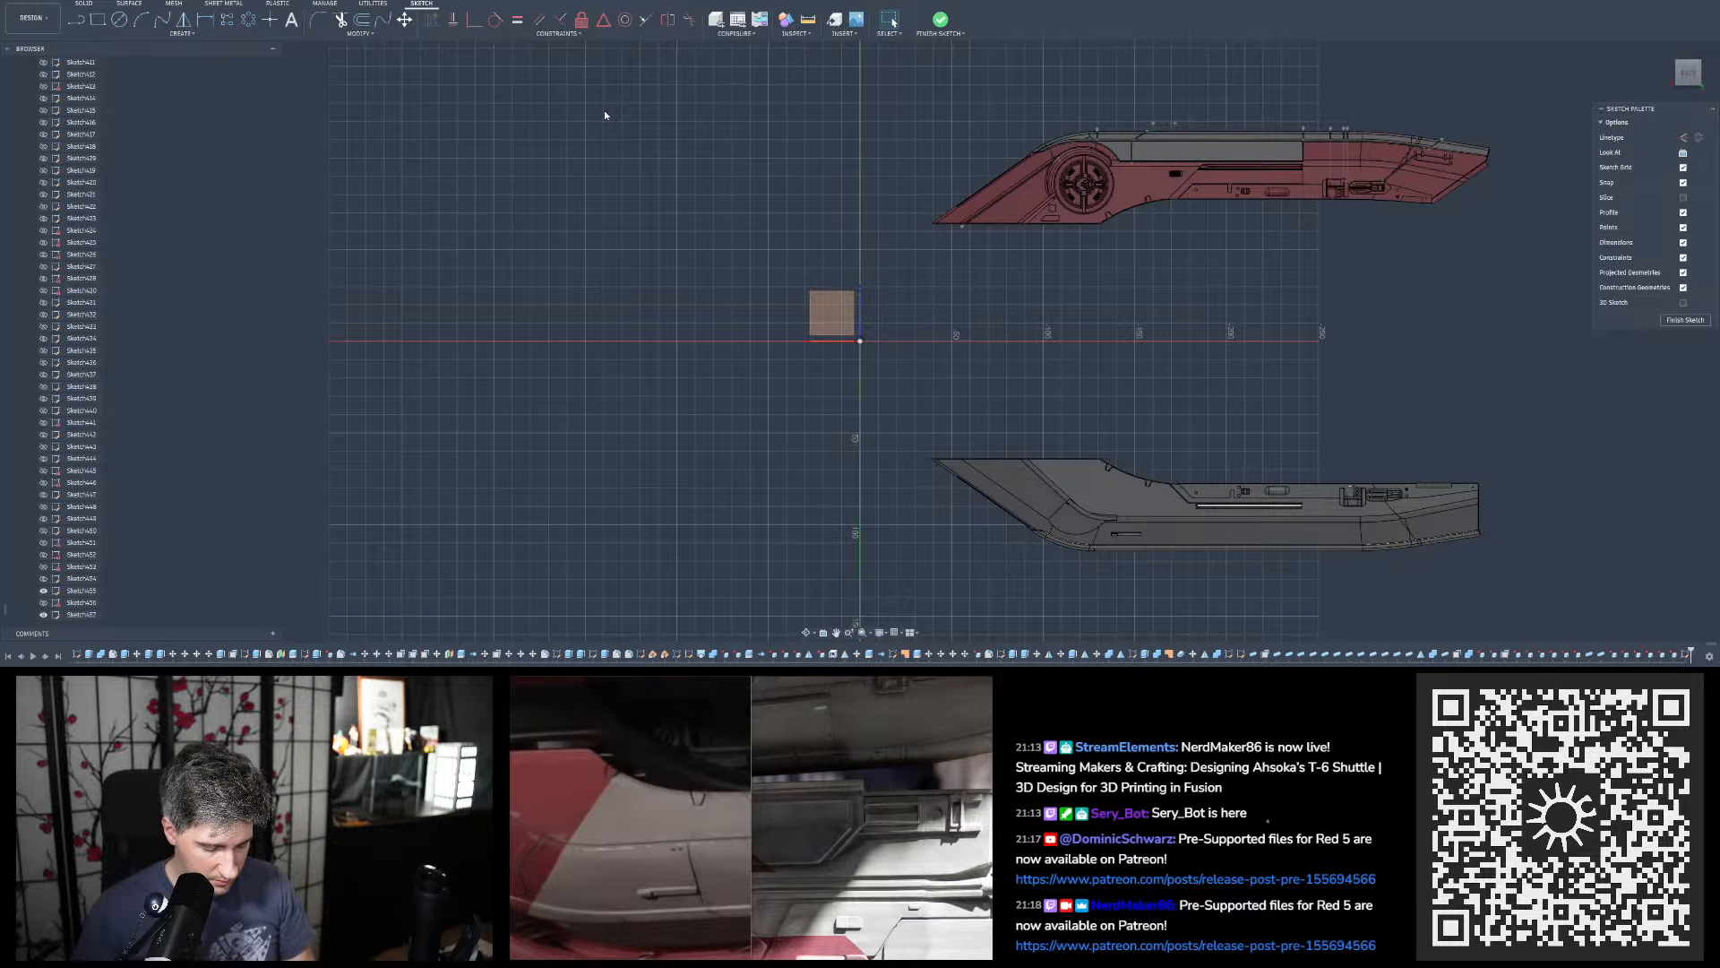
pyautogui.press('p')
pyautogui.scroll(10, 1058, 210)
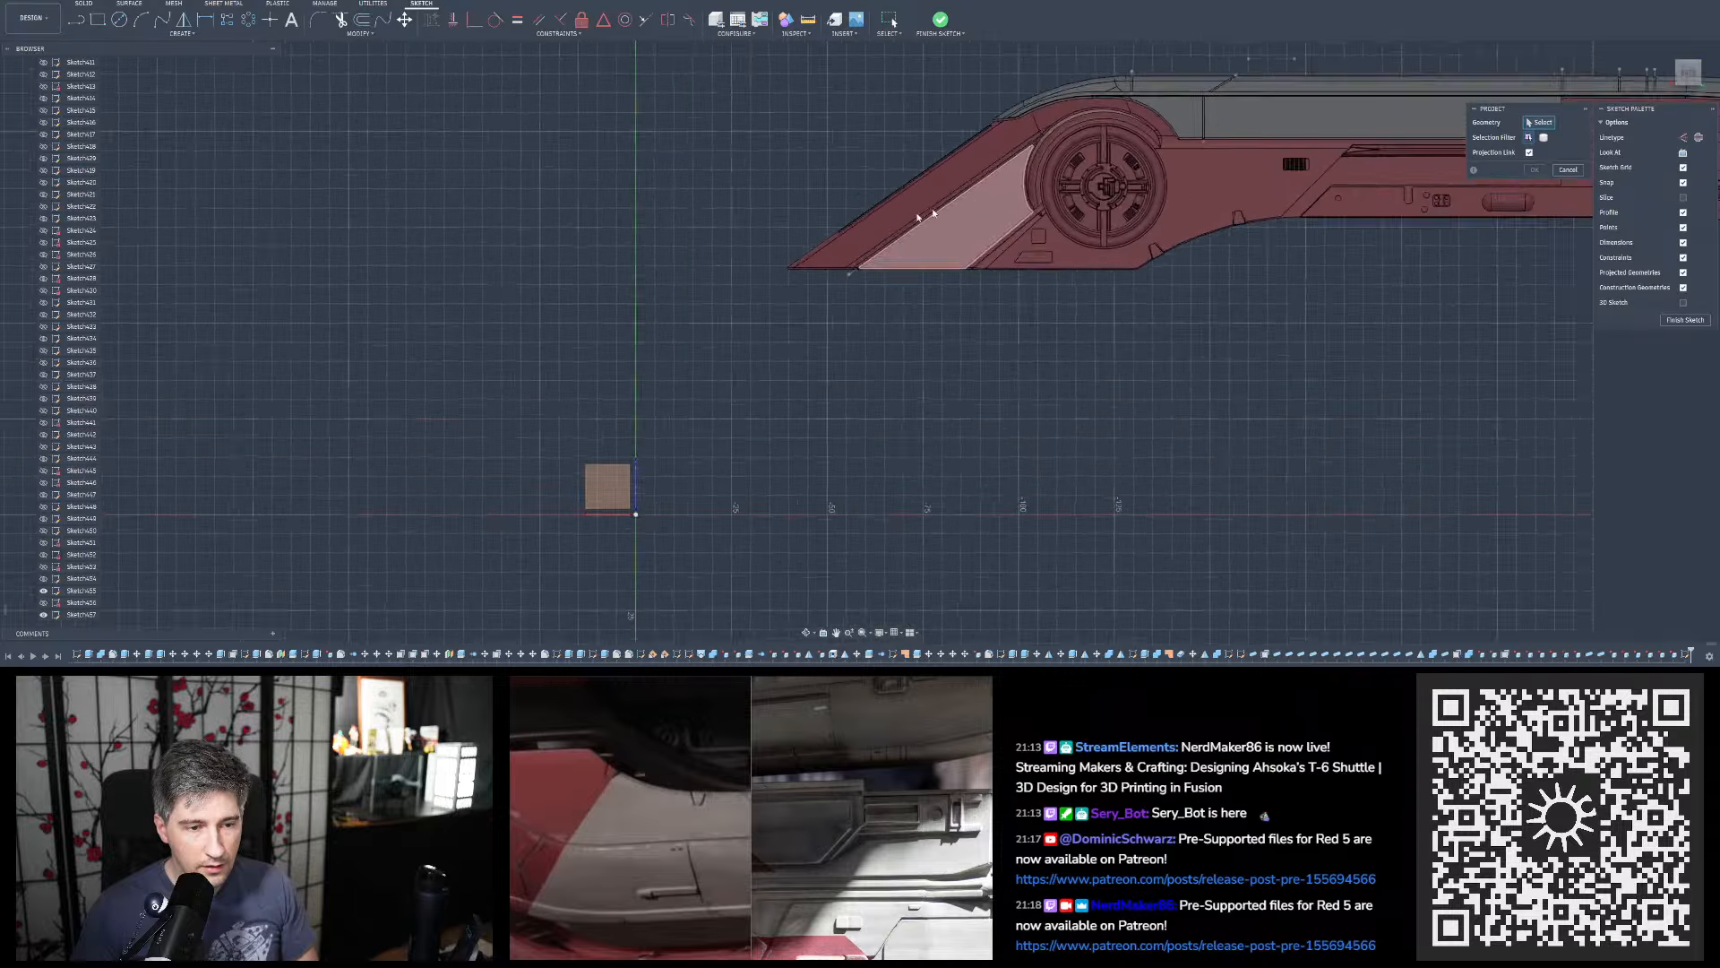
pyautogui.click(634, 348)
pyautogui.scroll(-8, 664, 373)
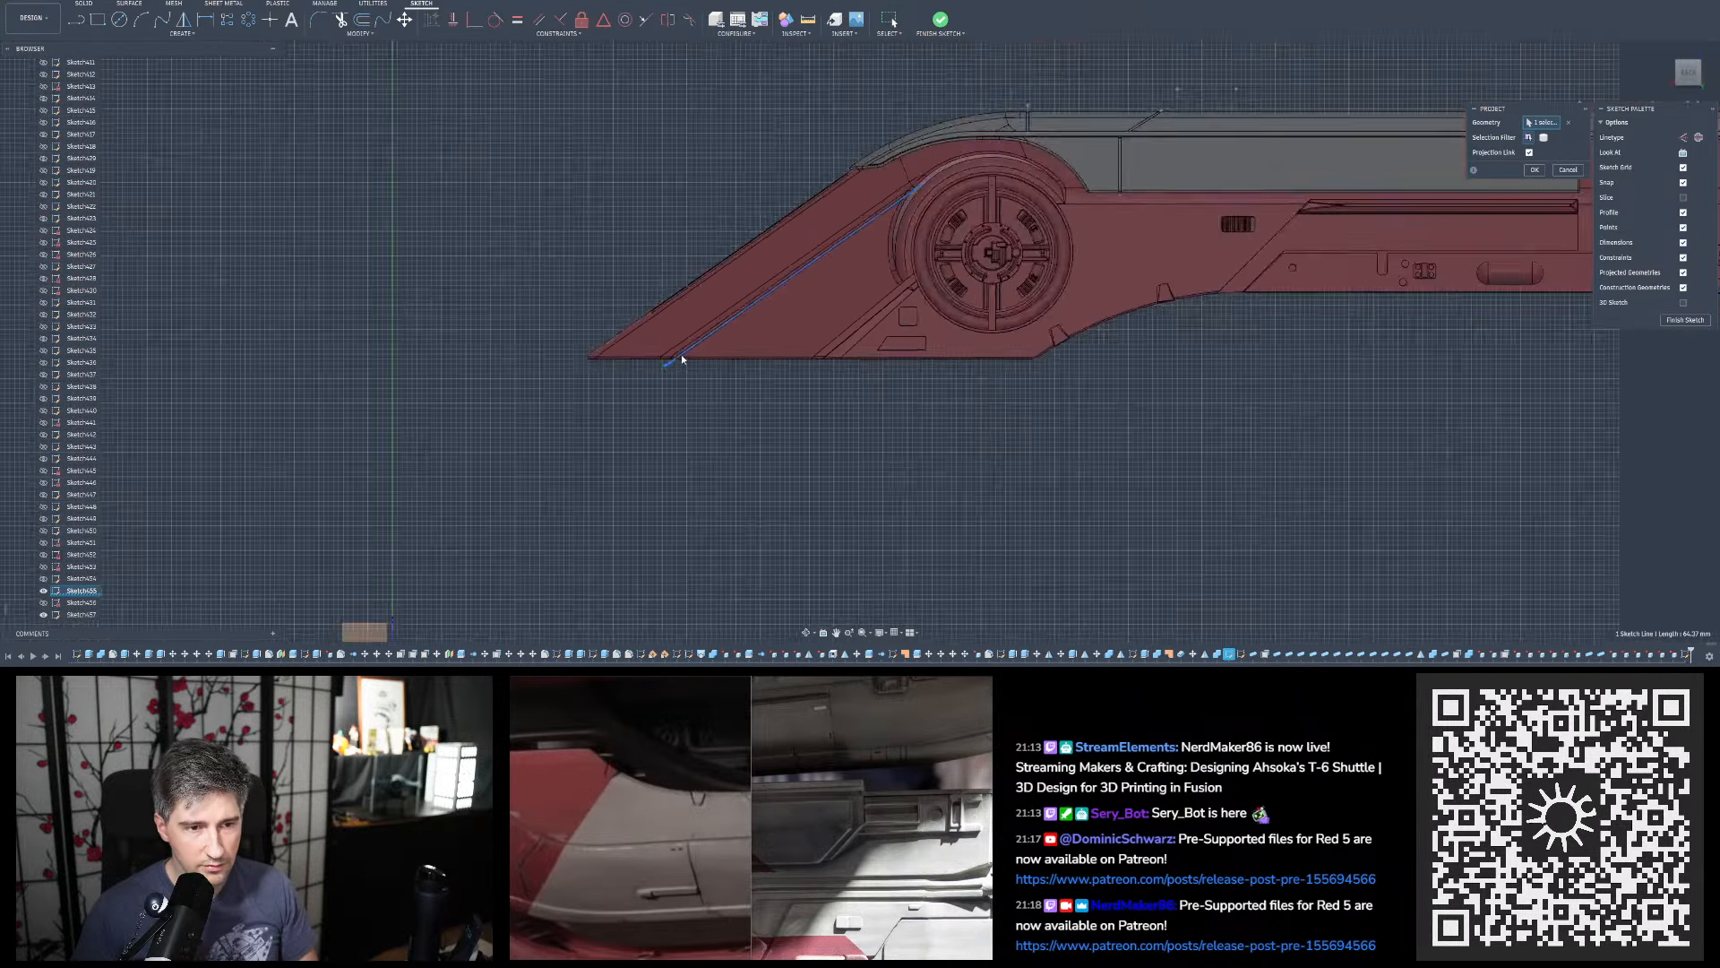
pyautogui.click(1533, 170)
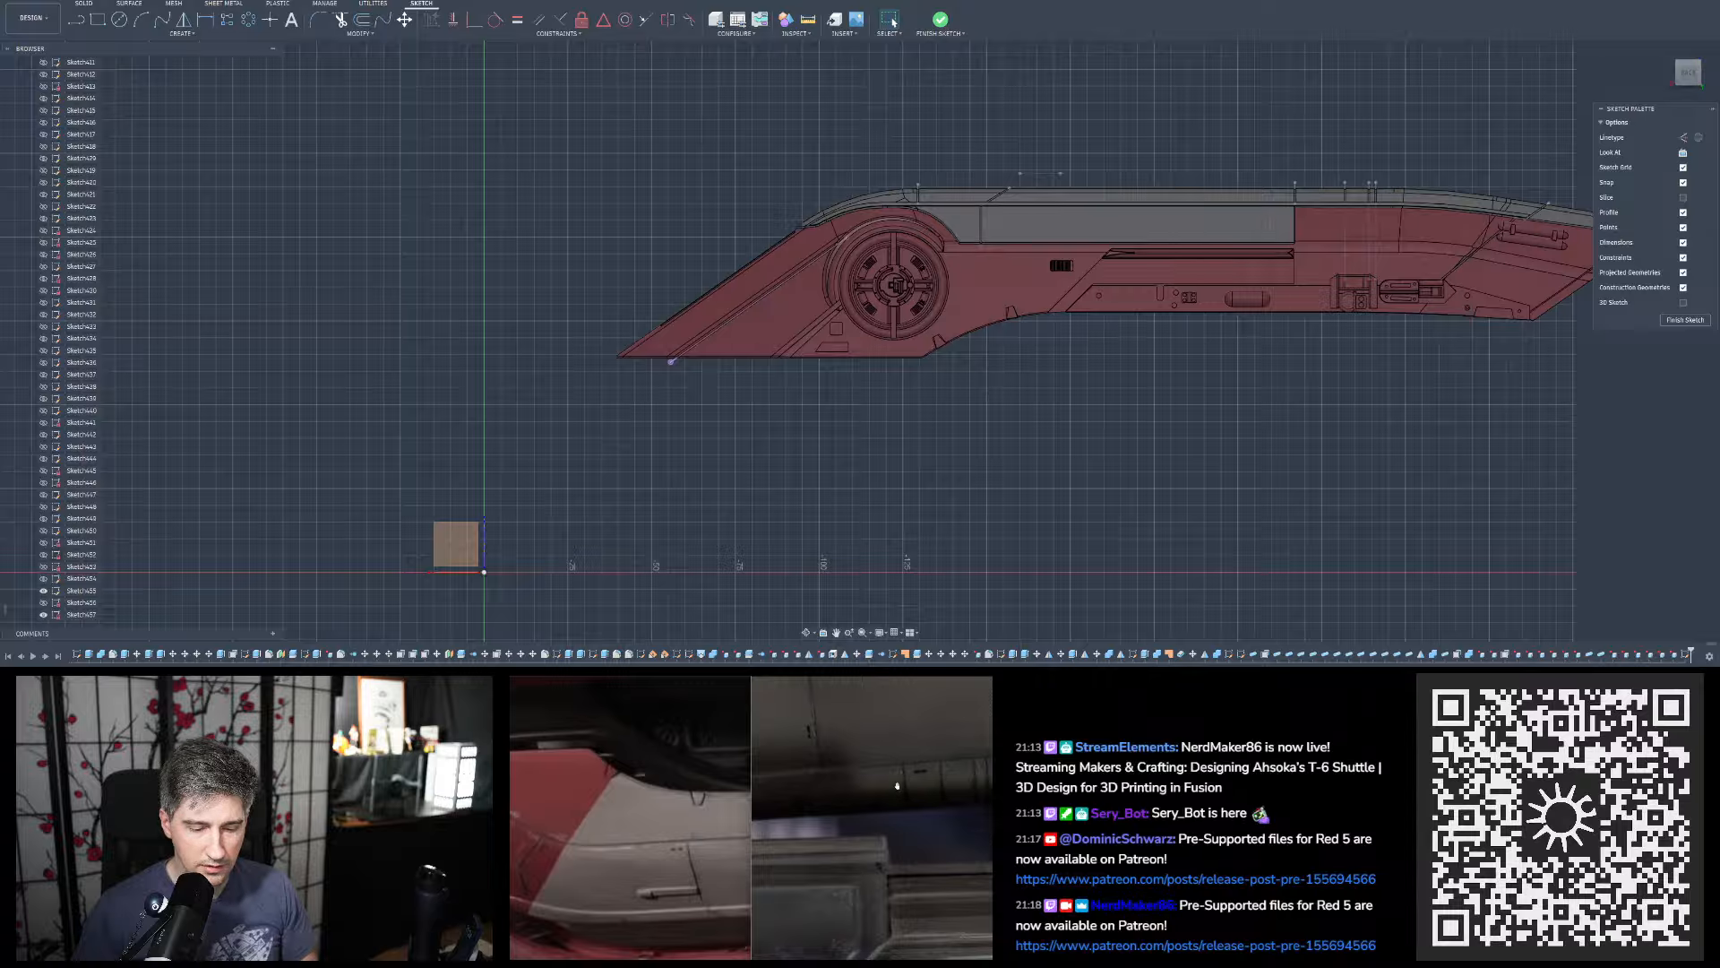
# Project the three closely spaced vertical panel lines beyond the end of the upper hull's grey side panel
pyautogui.scroll(10, 1021, 313)
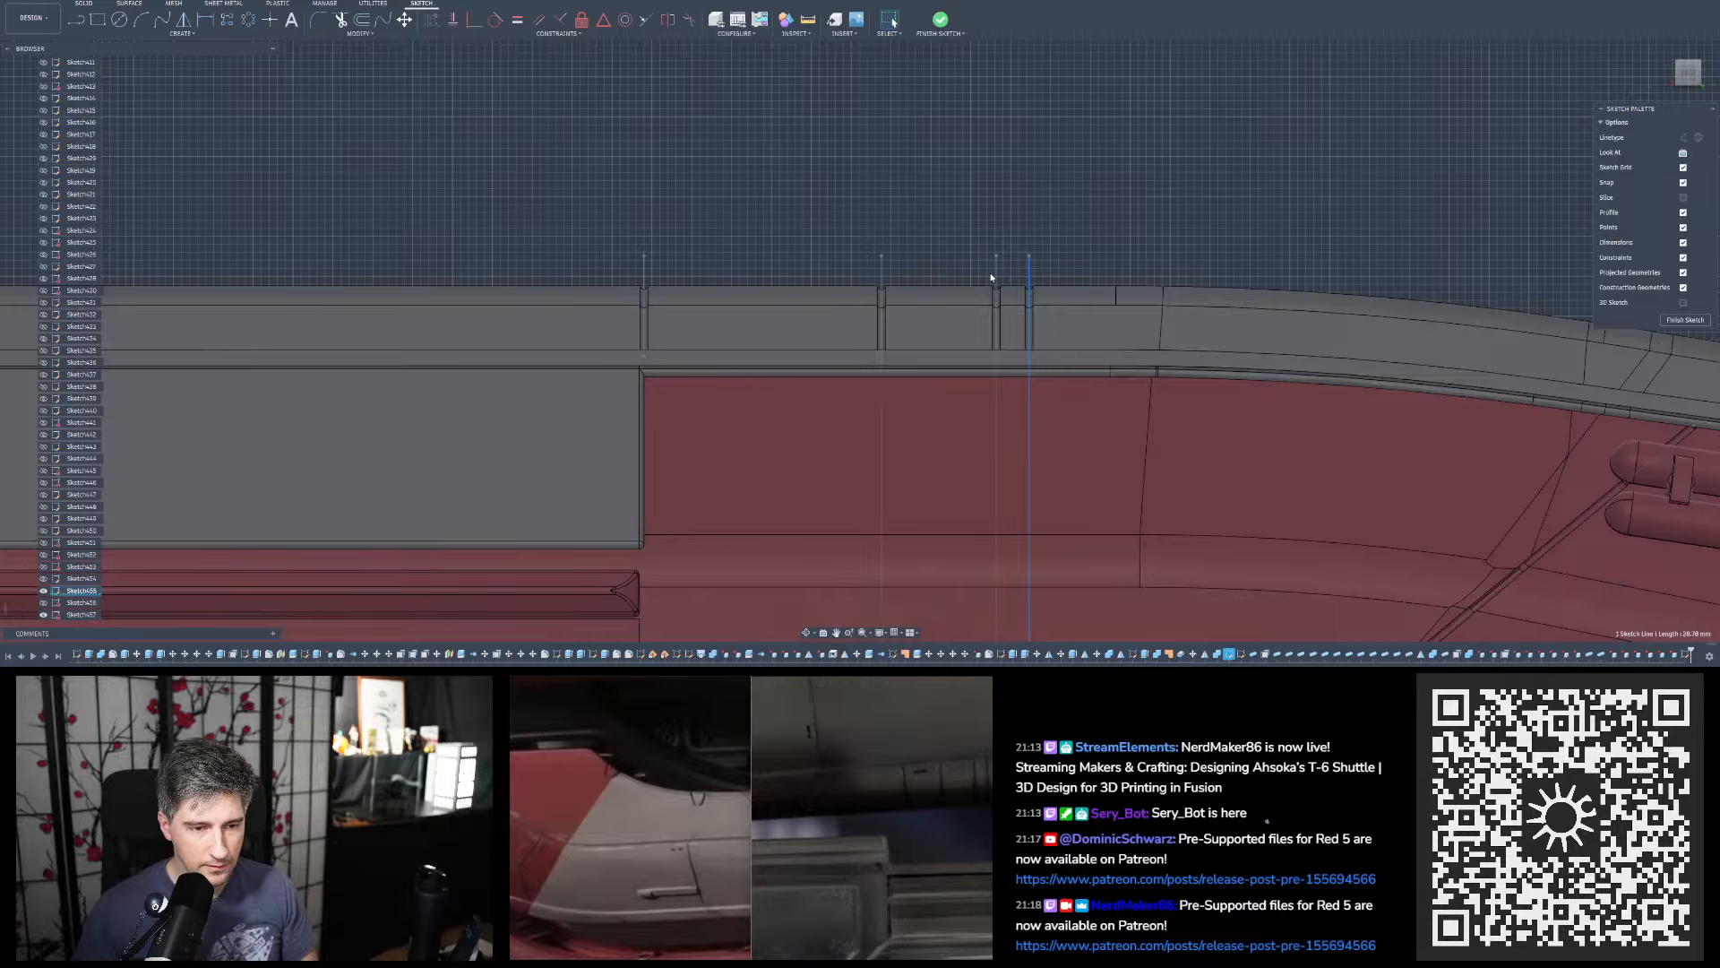
pyautogui.press('p')
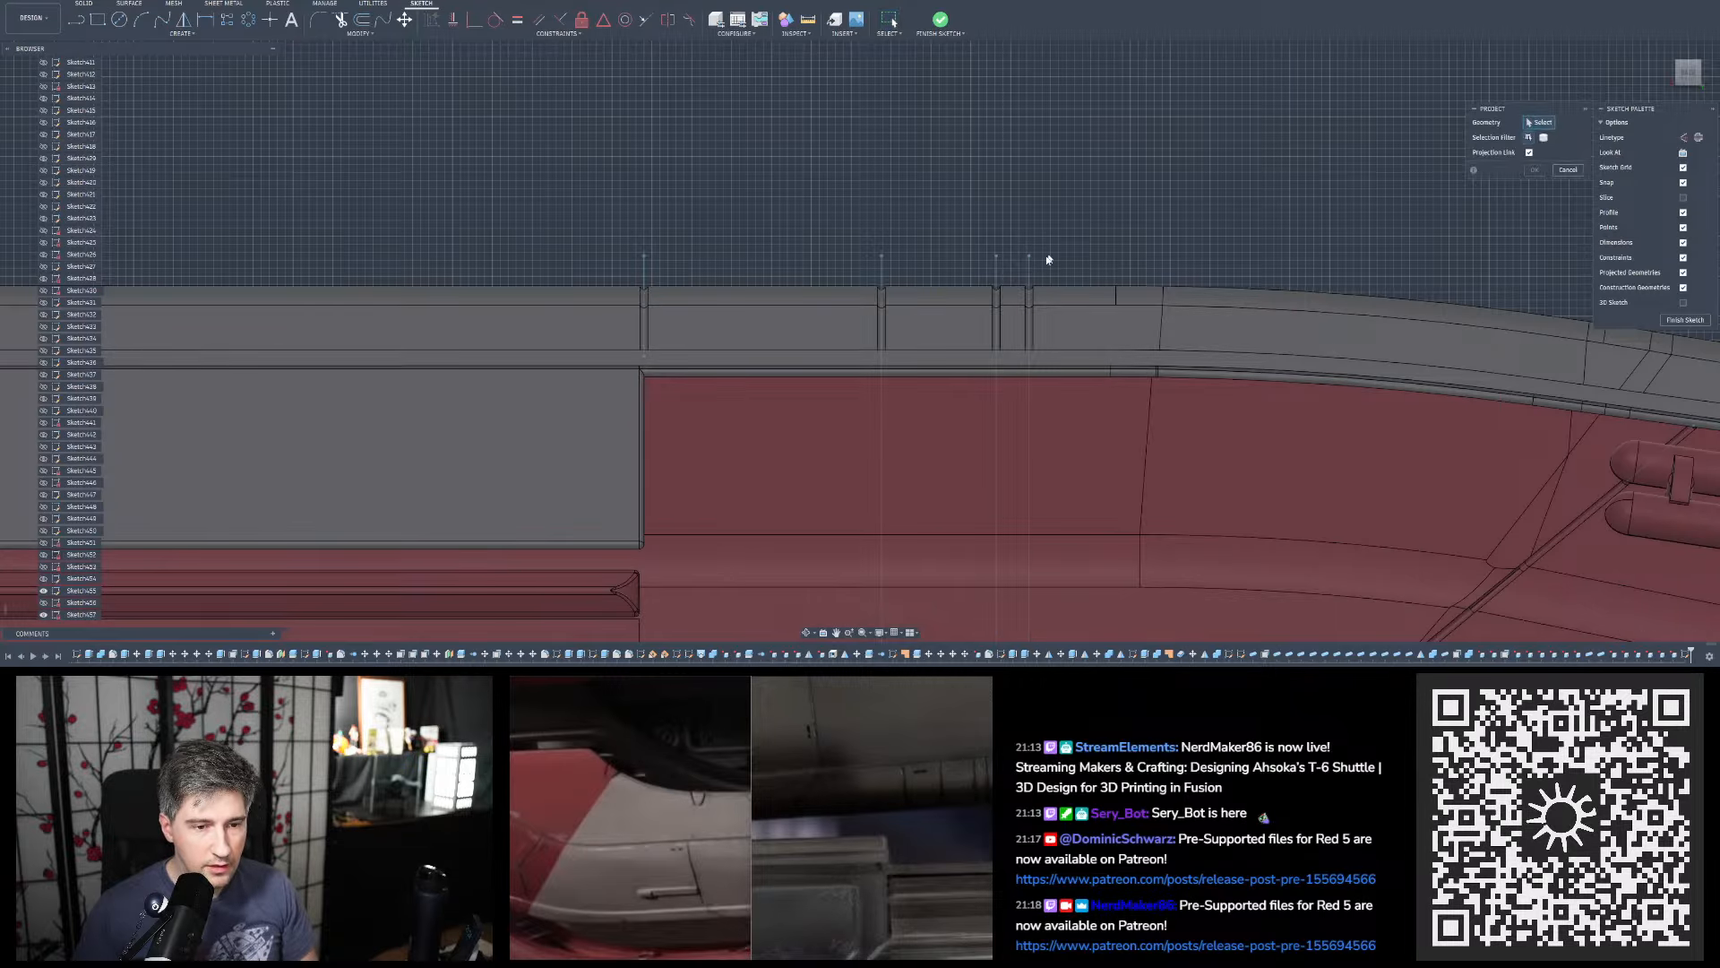
pyautogui.click(1030, 267)
pyautogui.click(997, 267)
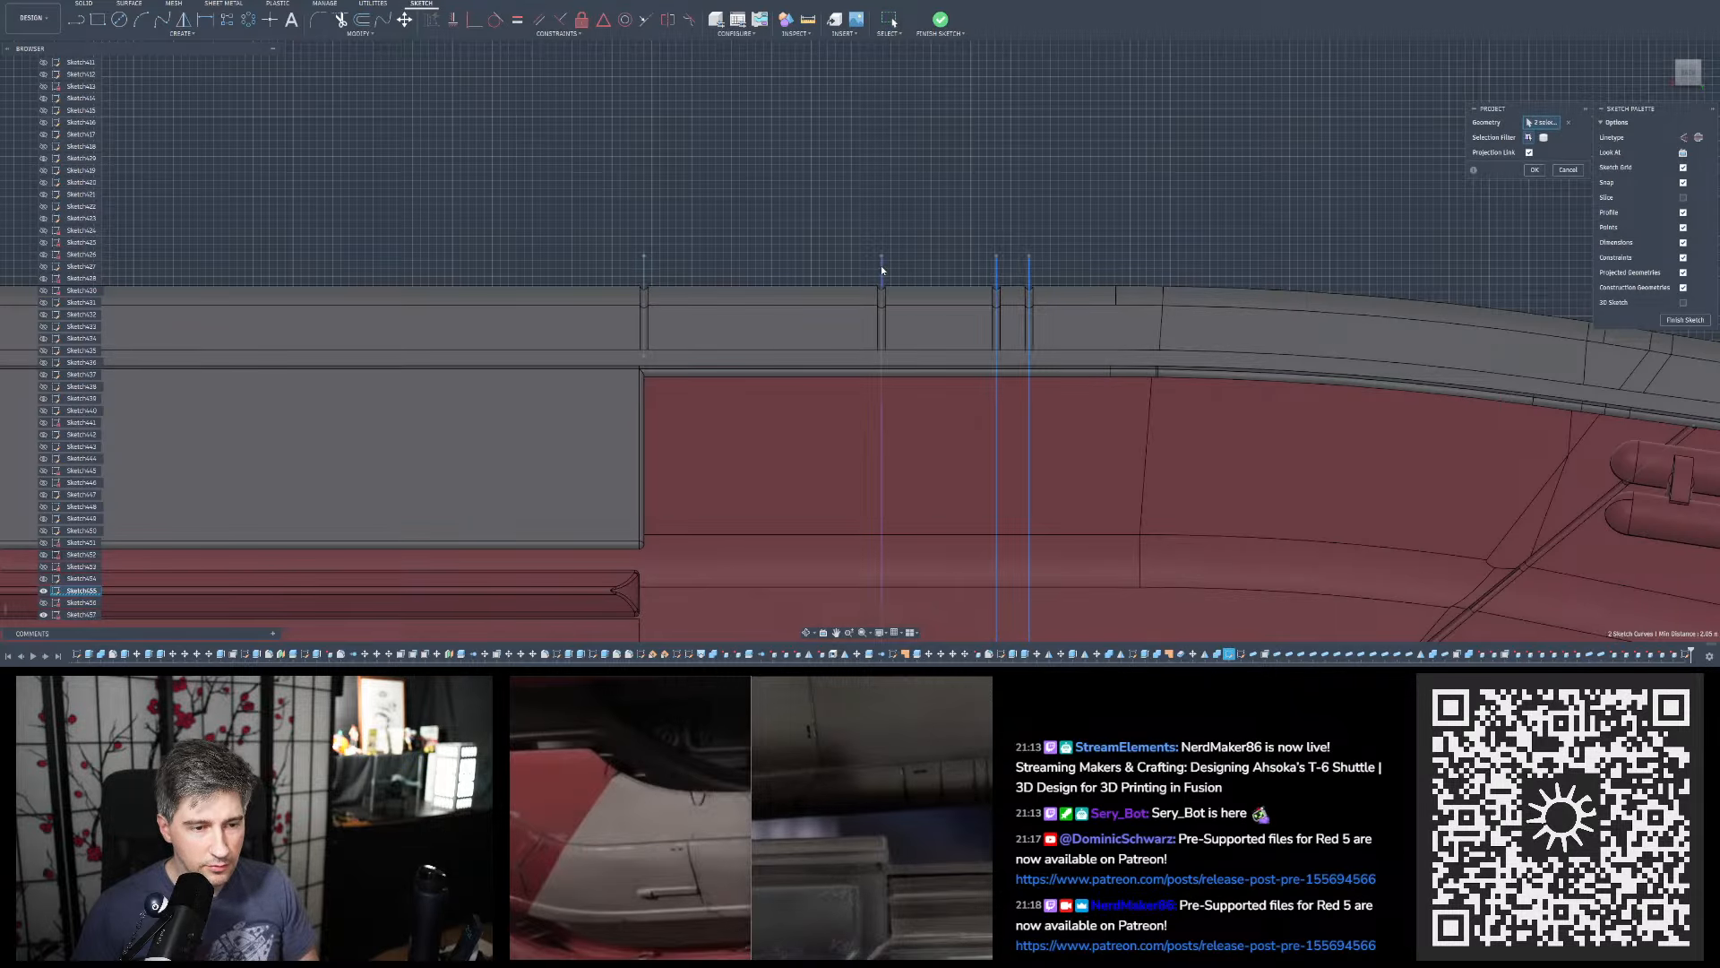
pyautogui.scroll(-3, 990, 176)
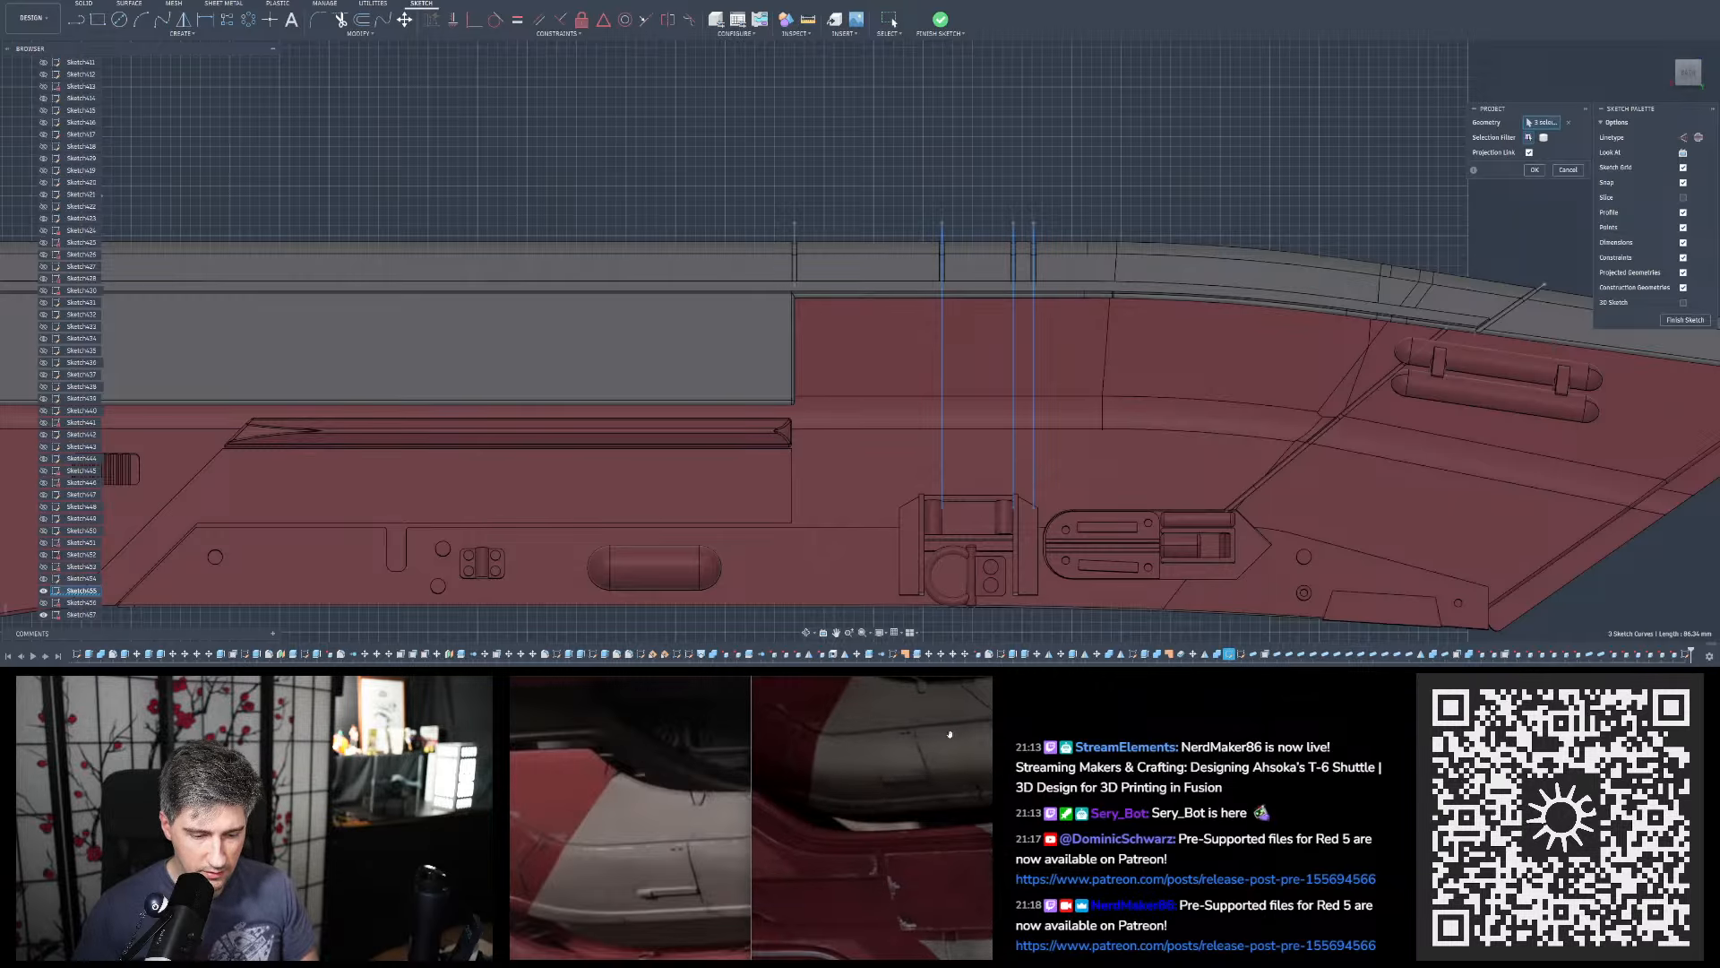
# Add the short vertical panel line near the circular detail to the projection, complete it and hide the source sketch
pyautogui.scroll(-5, 1213, 439)
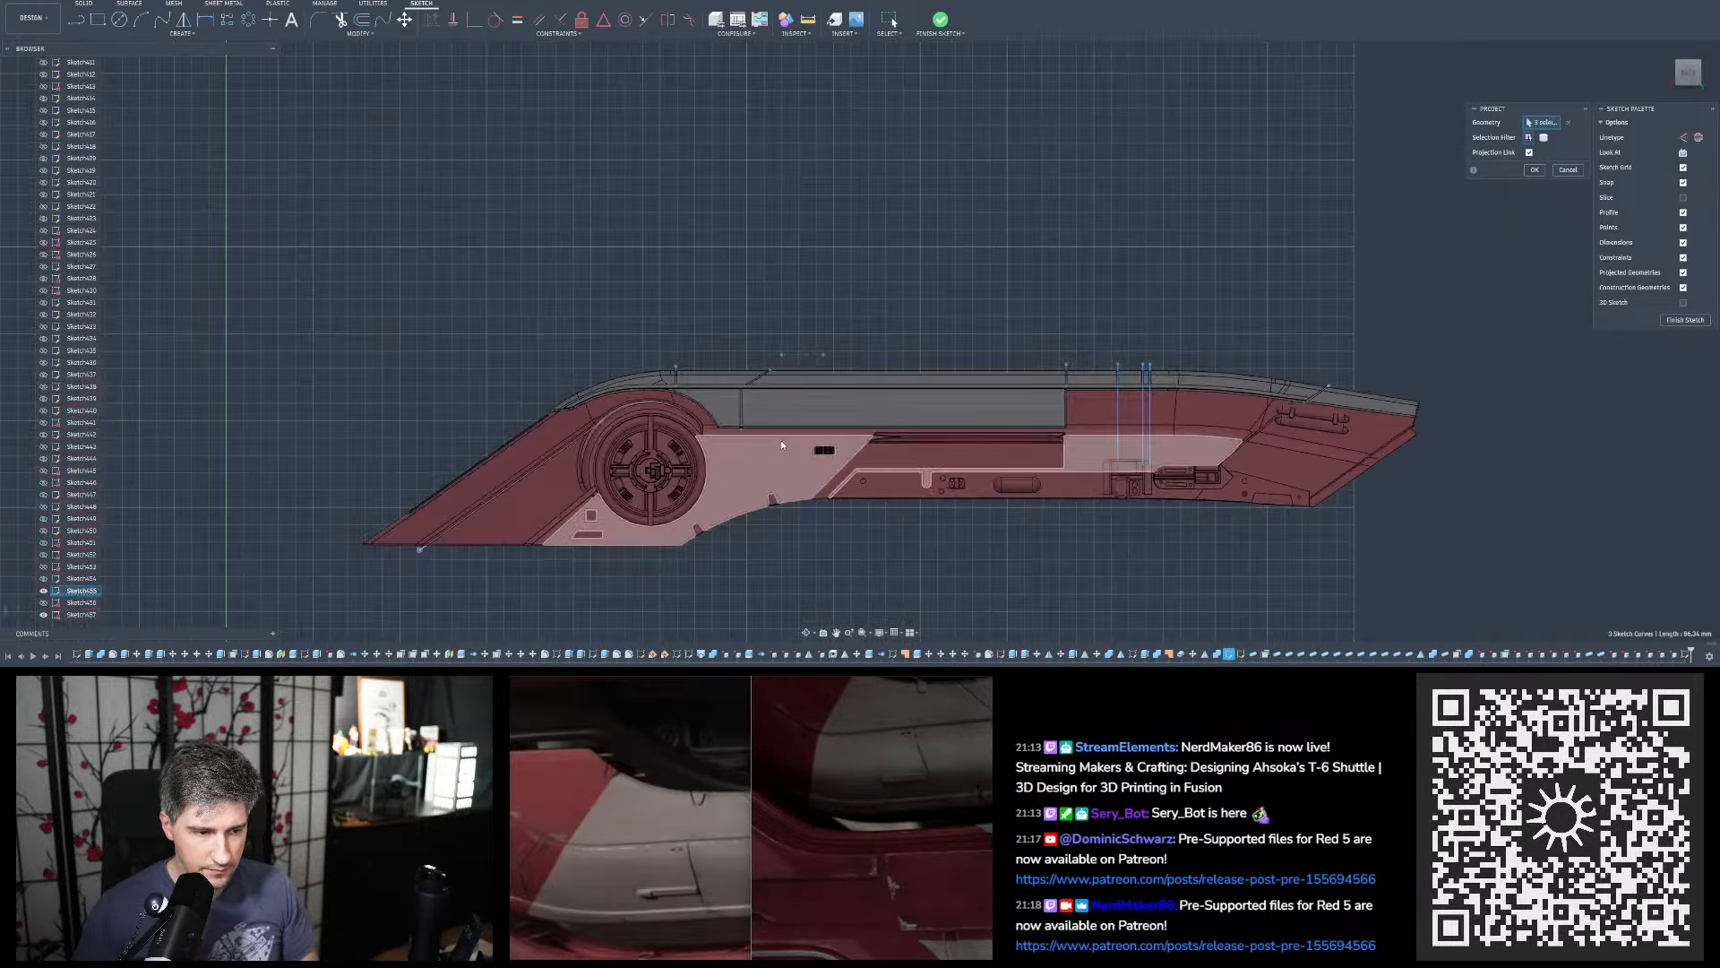
pyautogui.scroll(6, 691, 382)
pyautogui.scroll(-6, 846, 229)
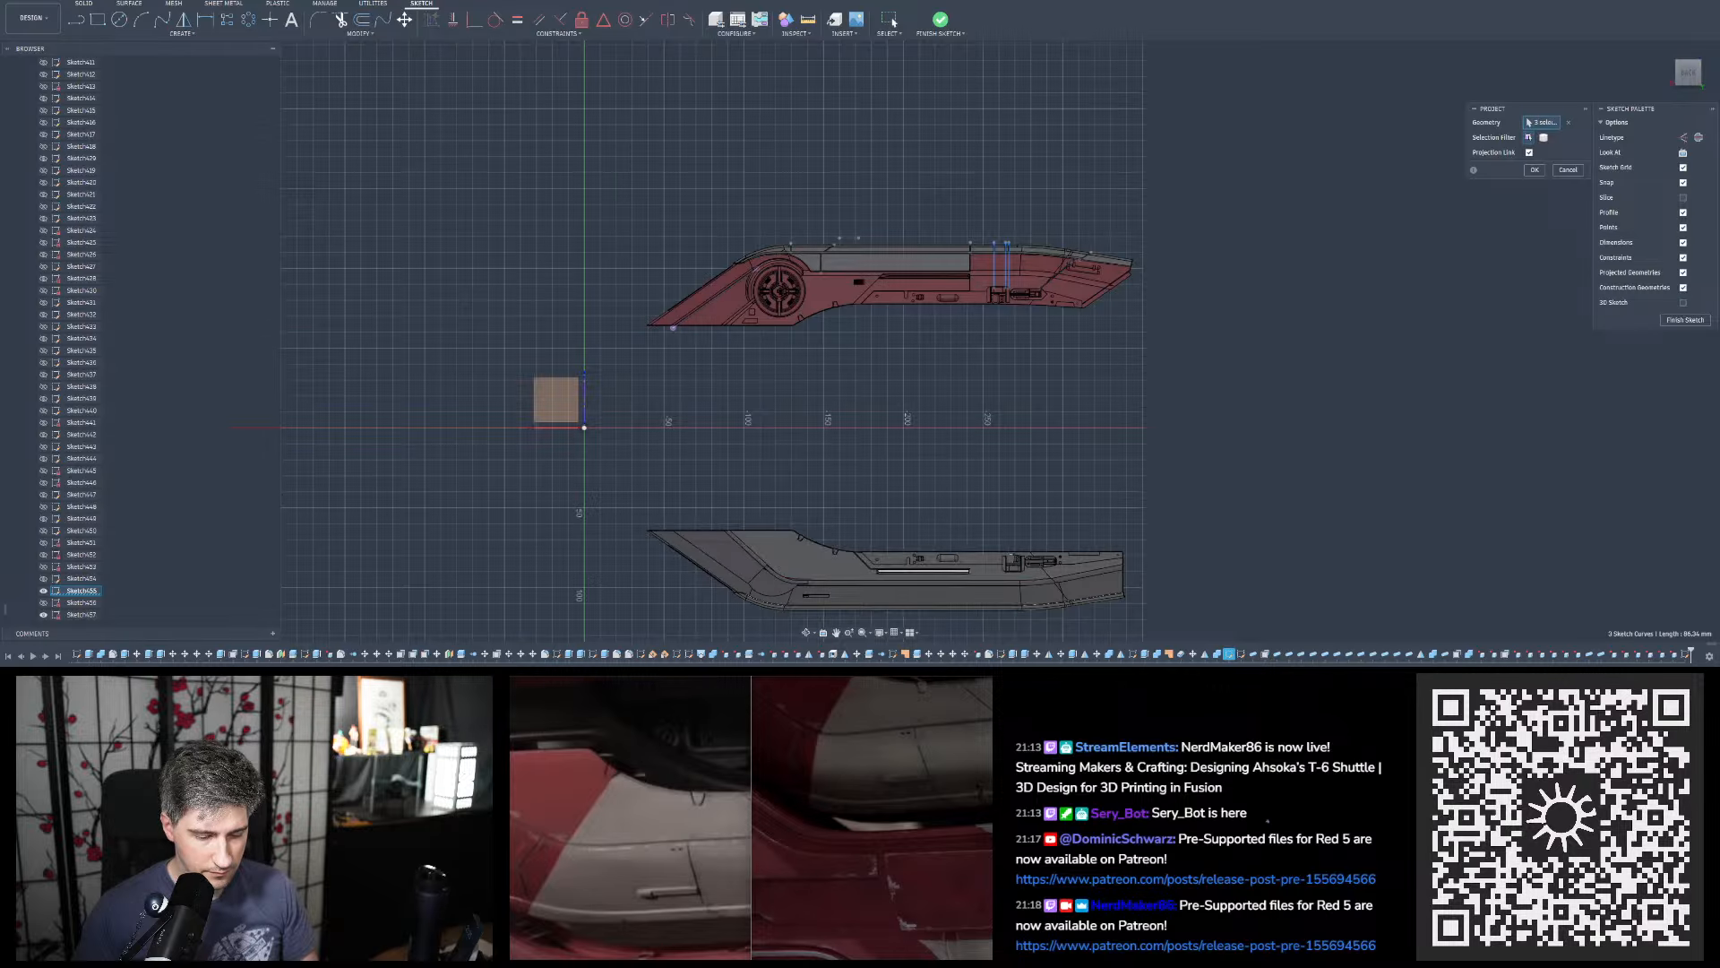
pyautogui.scroll(5, 829, 251)
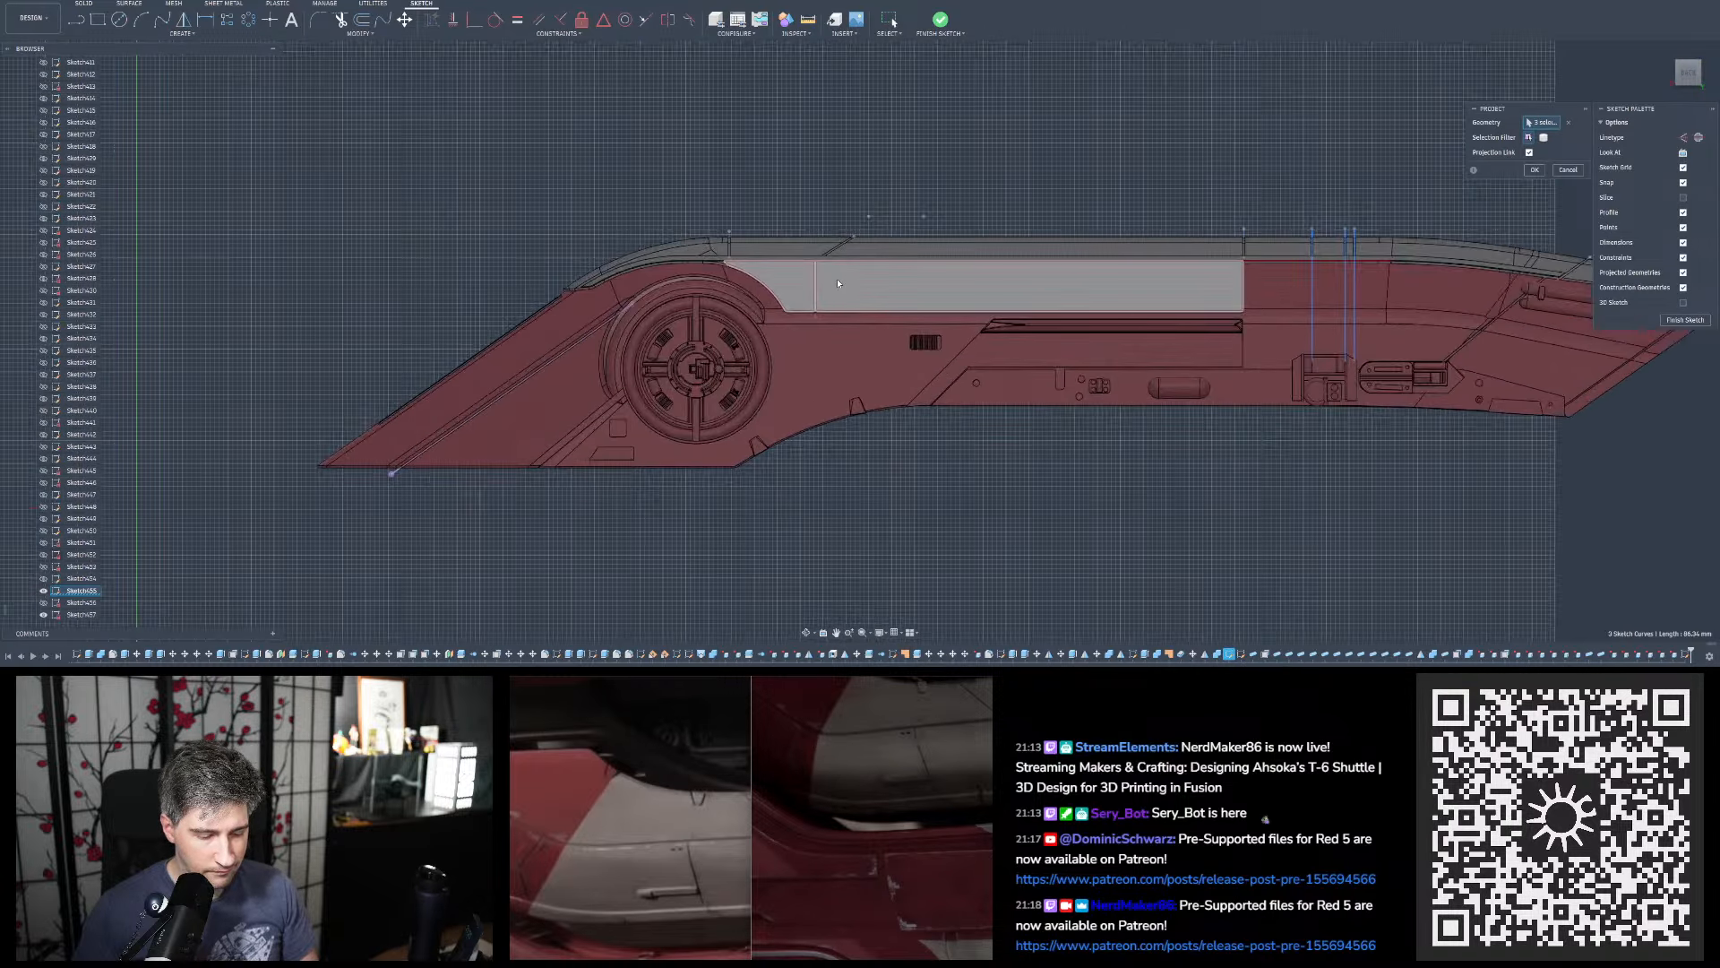
pyautogui.scroll(-3, 838, 283)
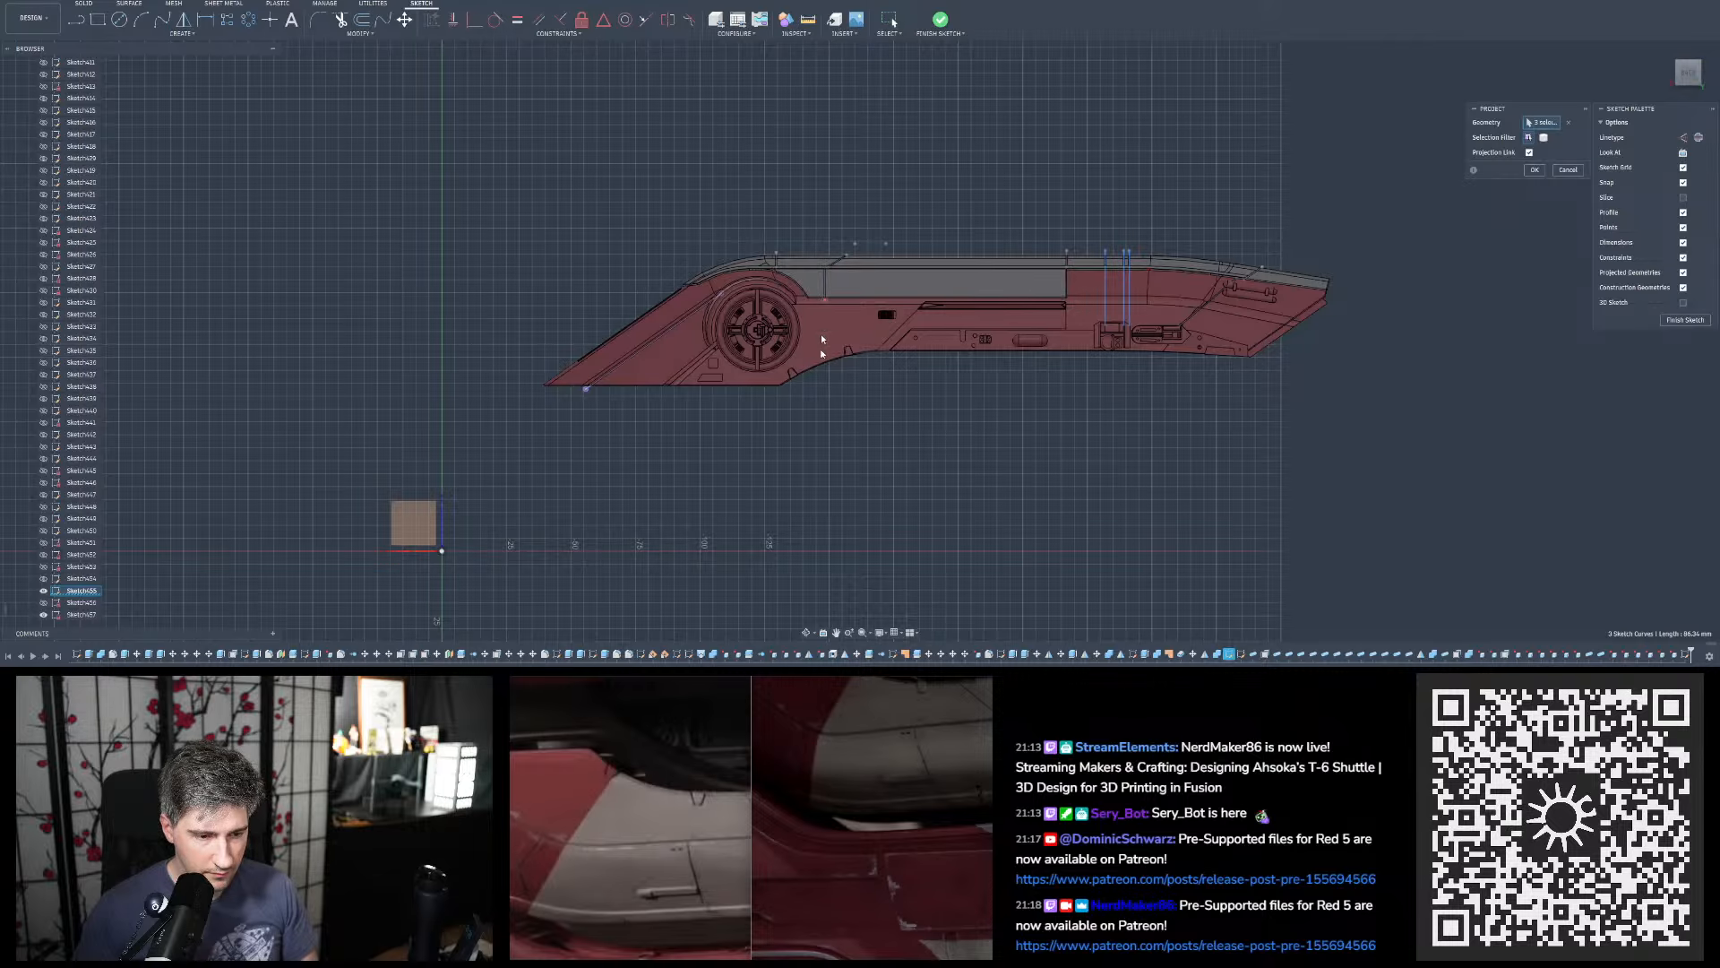
pyautogui.scroll(-2, 778, 257)
pyautogui.scroll(6, 815, 278)
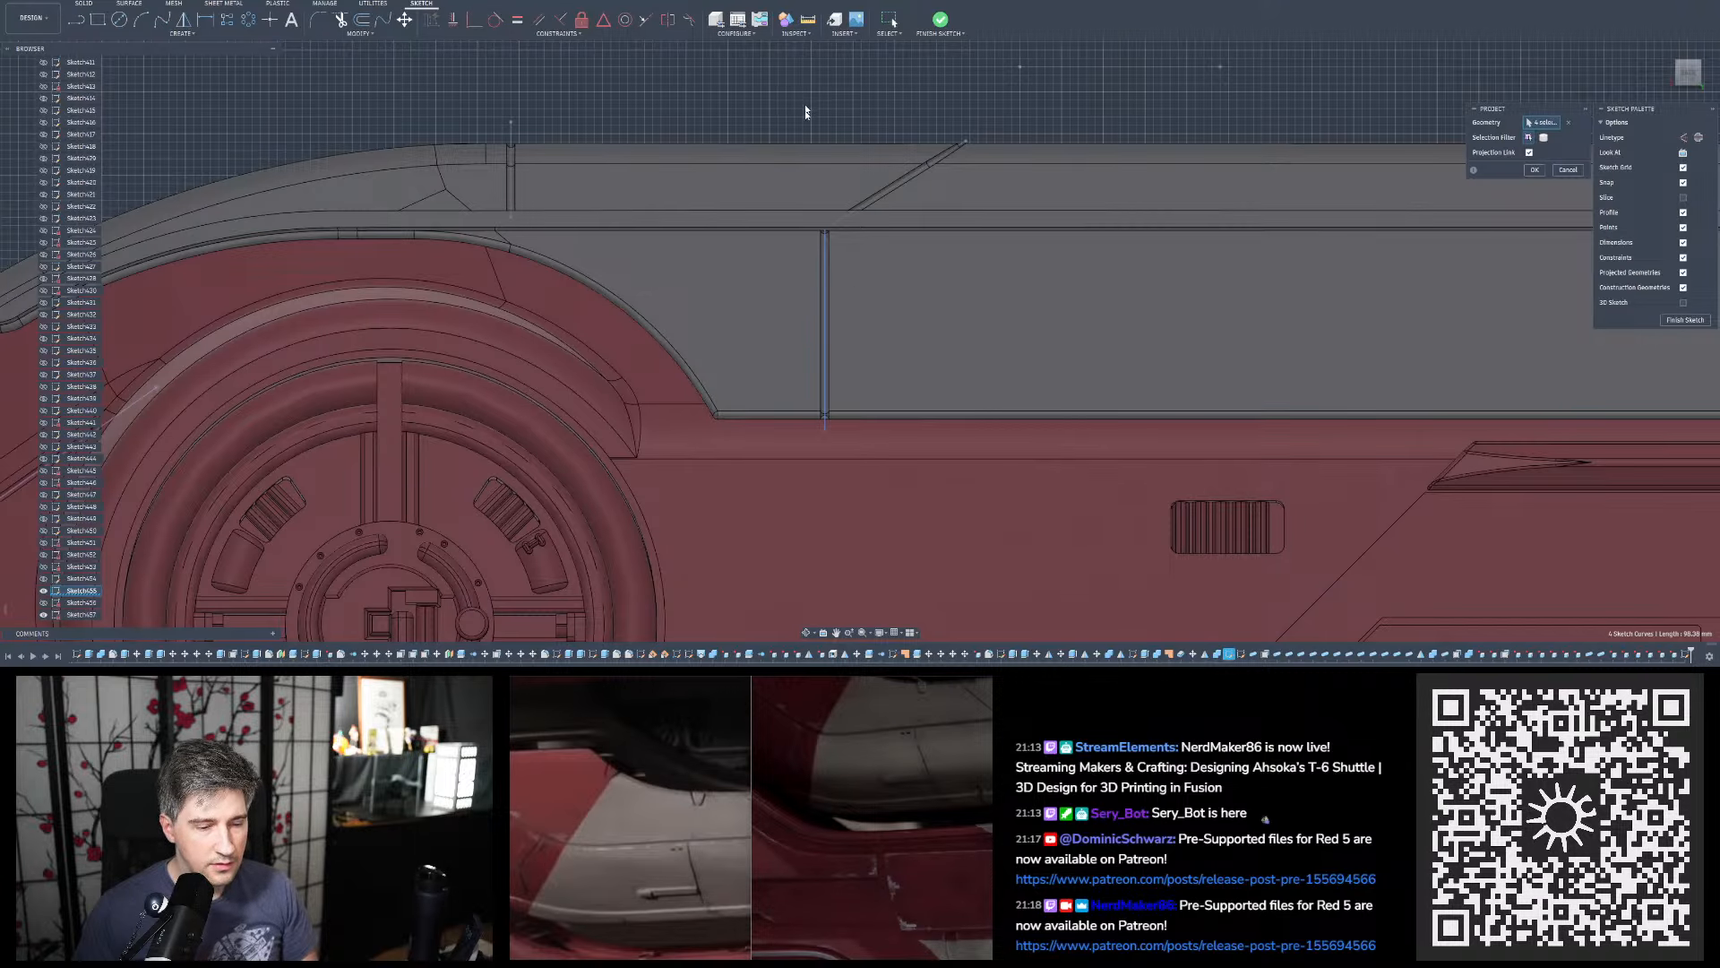
pyautogui.click(785, 242)
pyautogui.scroll(-1, 785, 242)
pyautogui.scroll(-5, 785, 242)
pyautogui.scroll(-2, 941, 305)
pyautogui.scroll(3, 1568, 224)
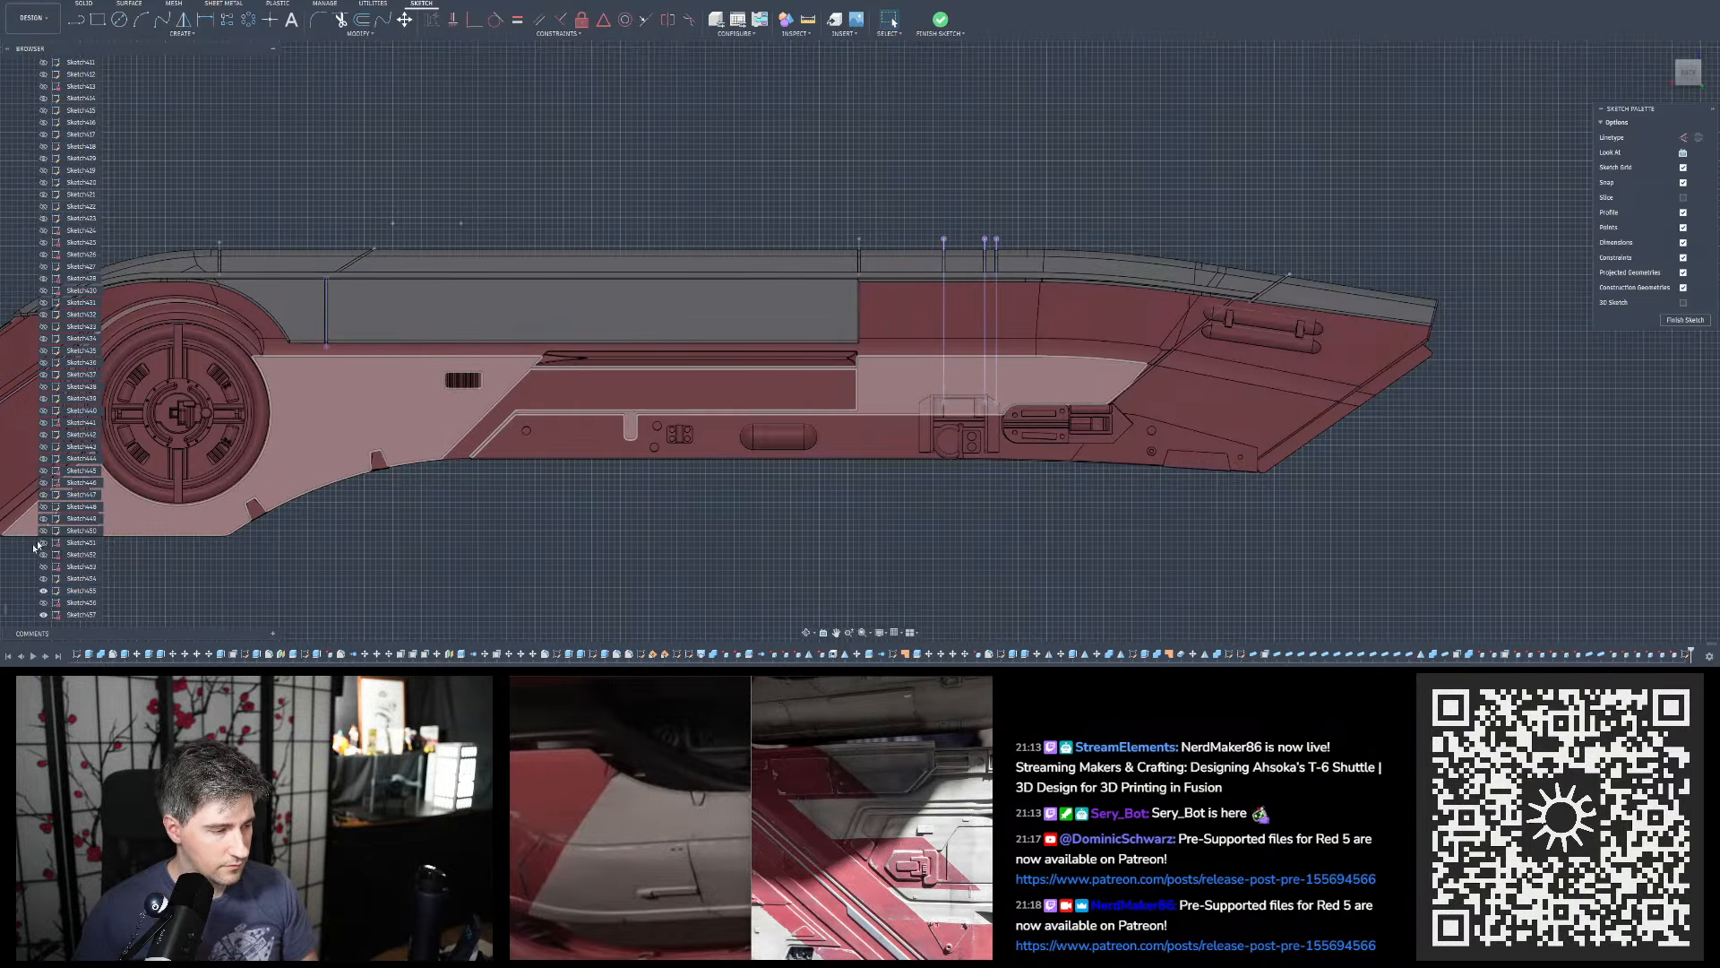
pyautogui.press('Return')
pyautogui.scroll(-5, 804, 176)
pyautogui.scroll(2, 598, 172)
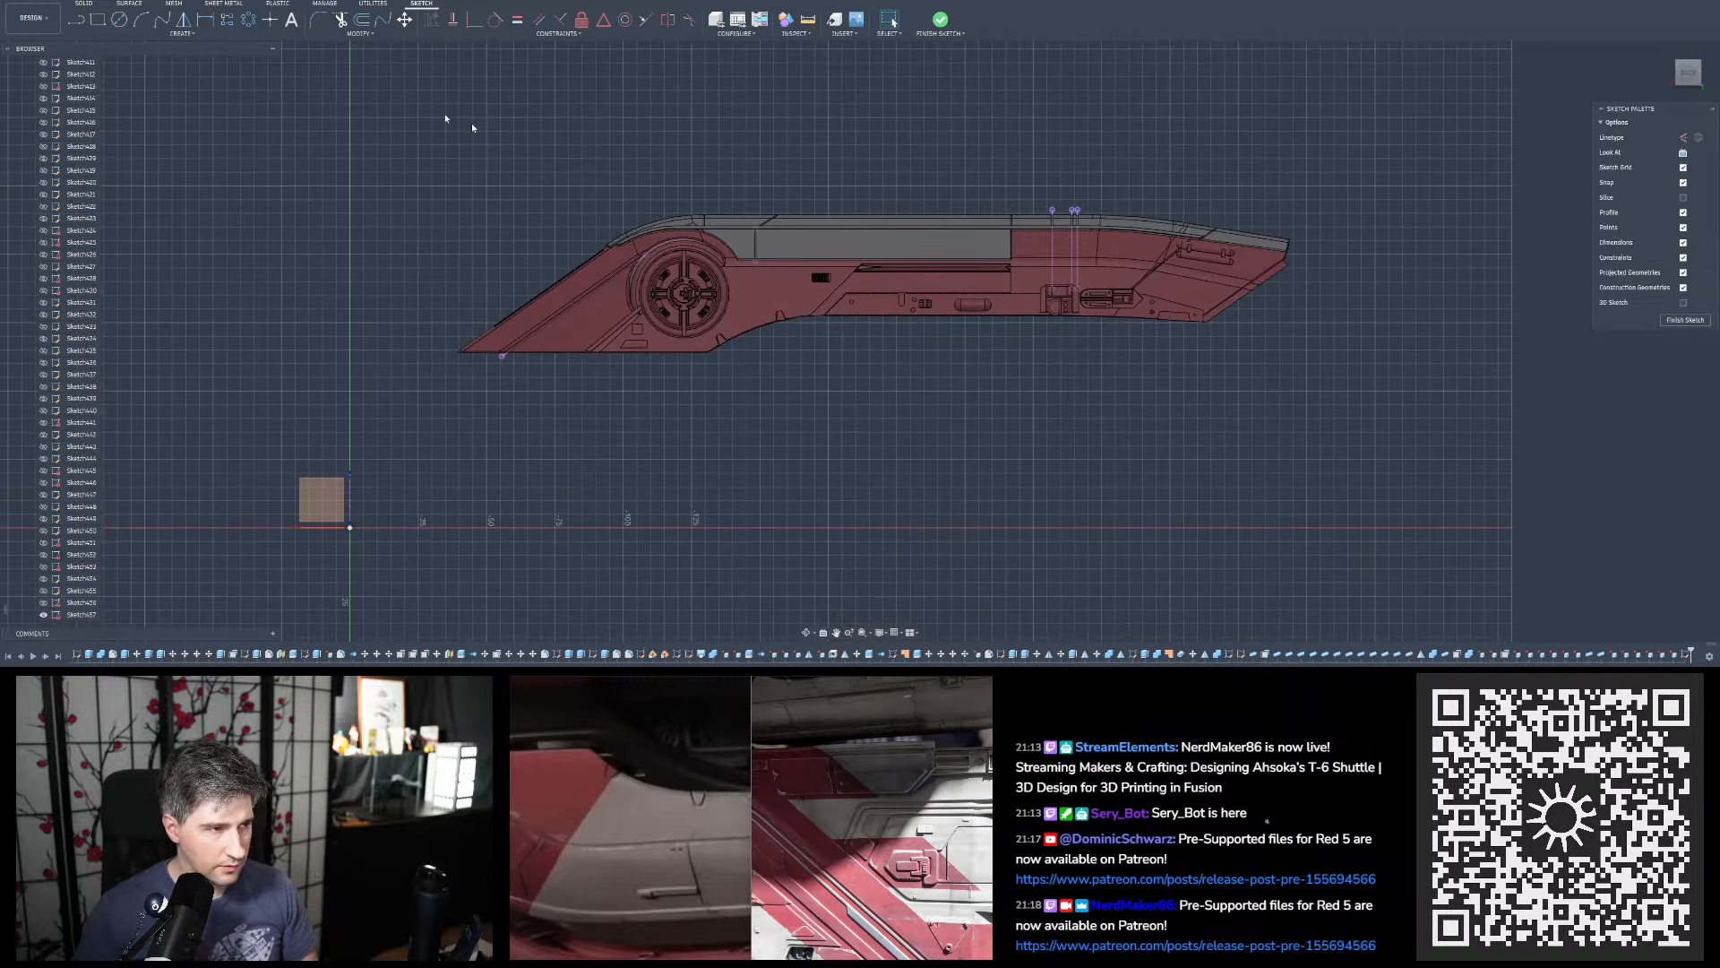
# Set up a mirror of the five projected panel lines, using the horizontal origin axis as the mirror line
pyautogui.click(184, 20)
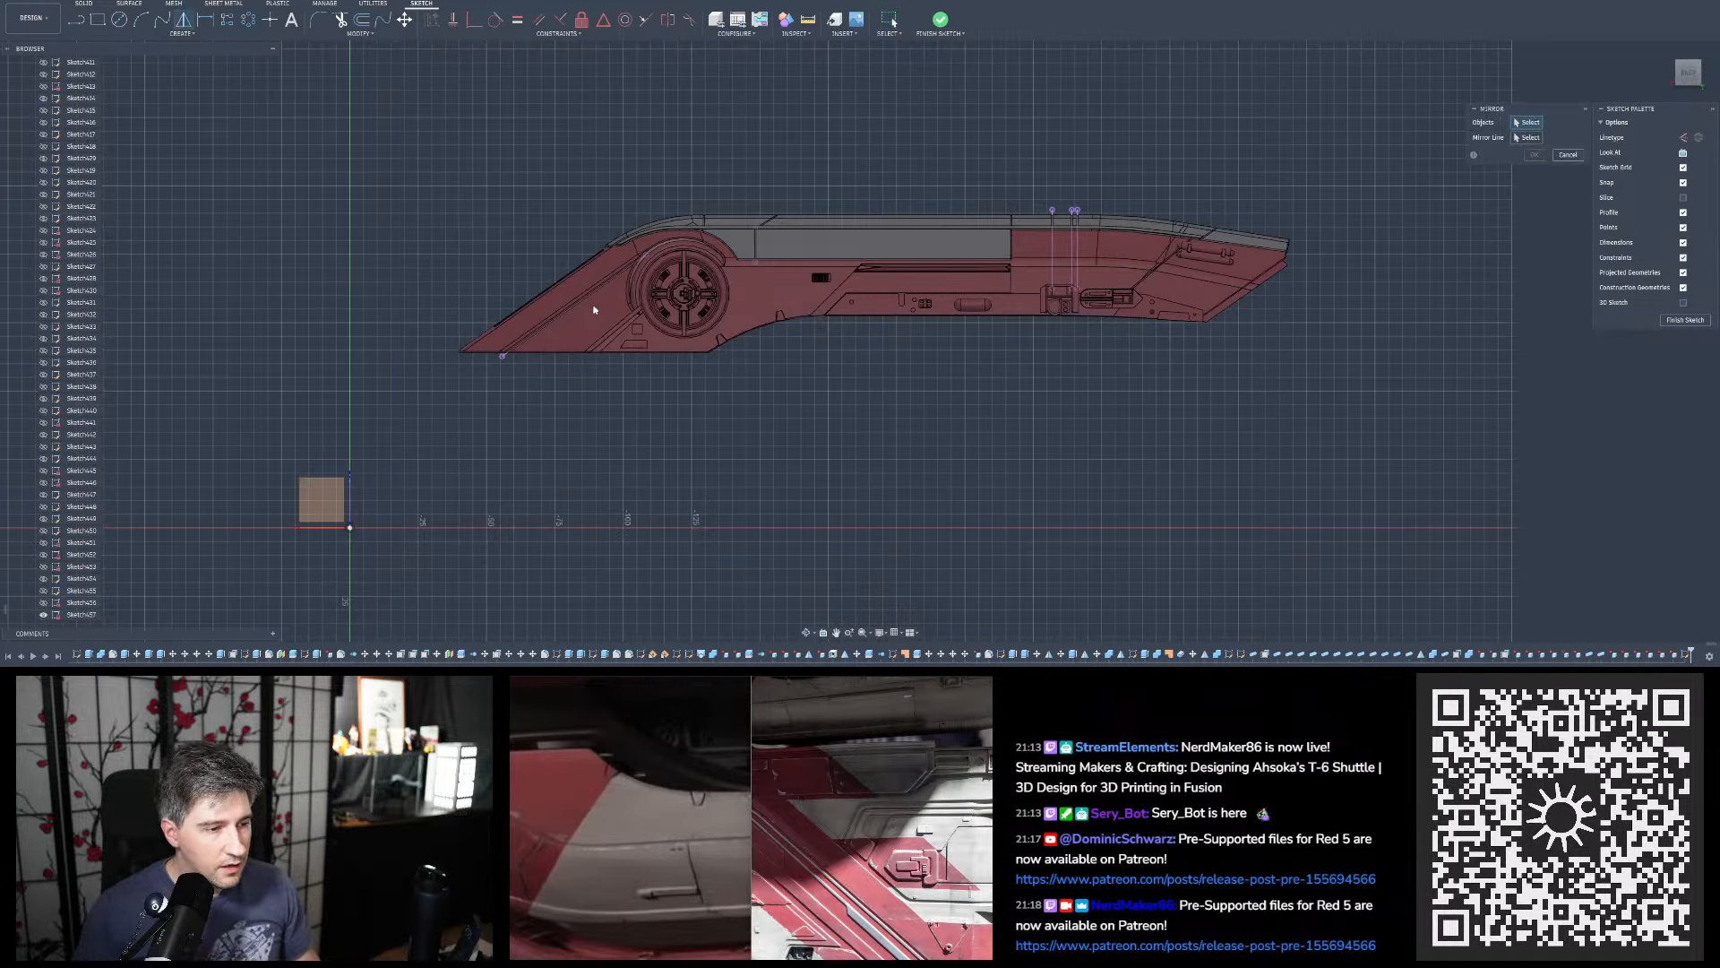
pyautogui.click(609, 280)
pyautogui.click(754, 242)
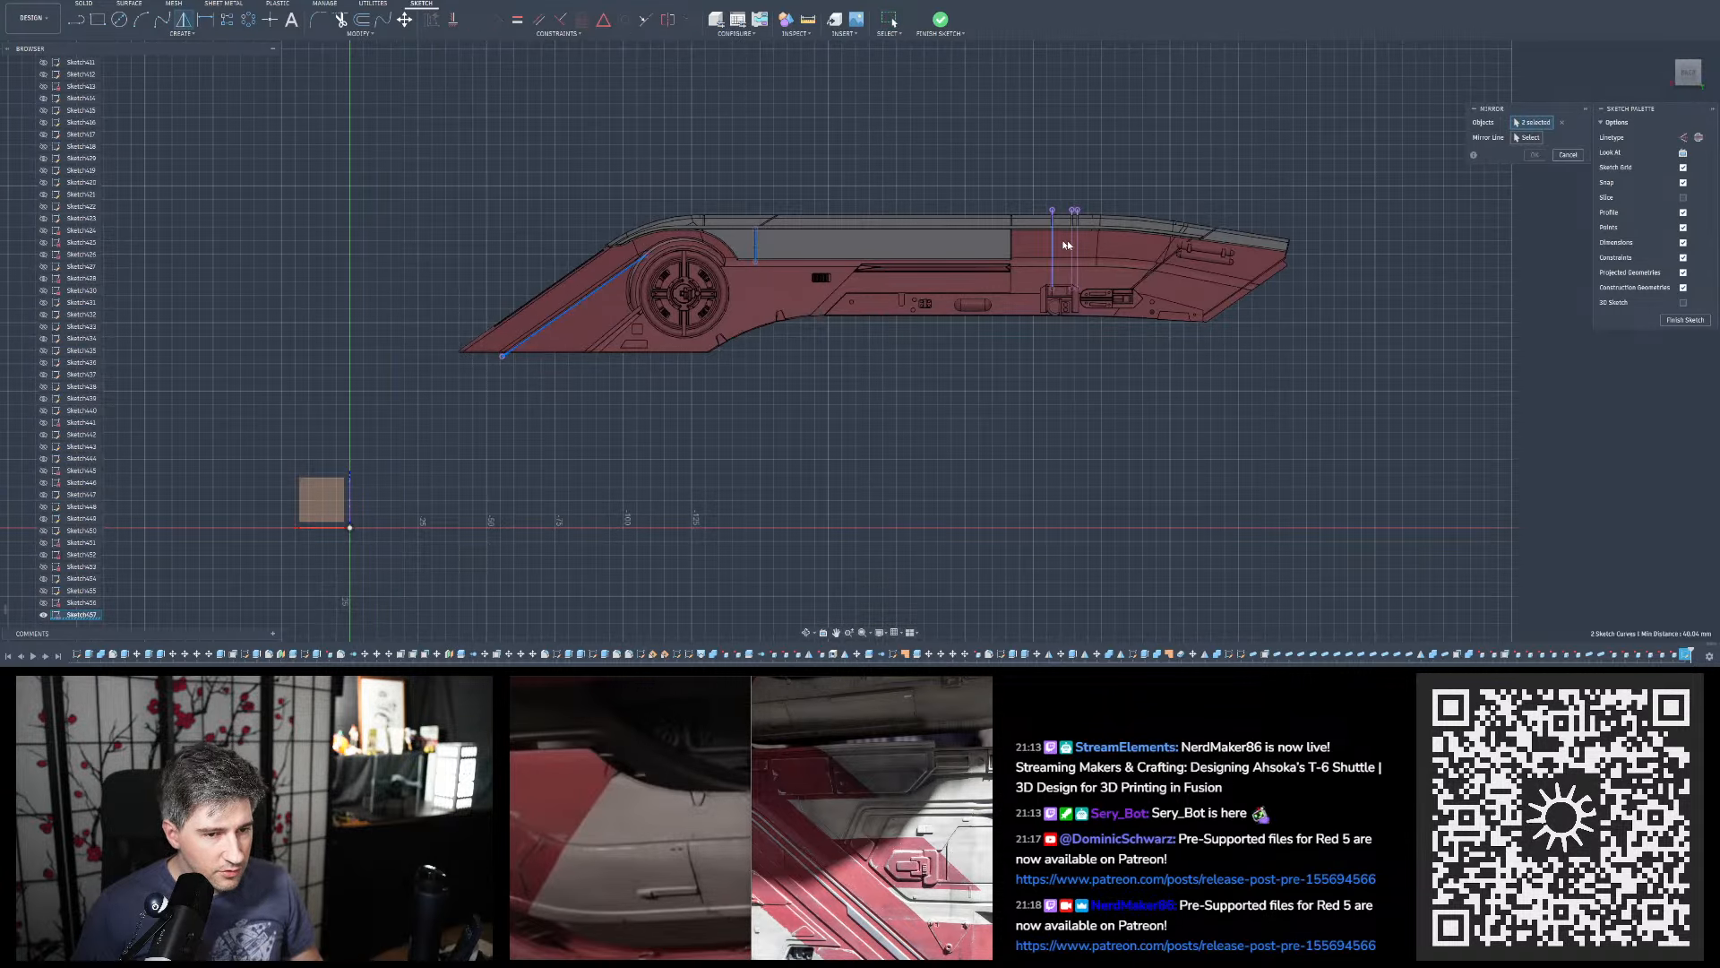
pyautogui.click(1054, 243)
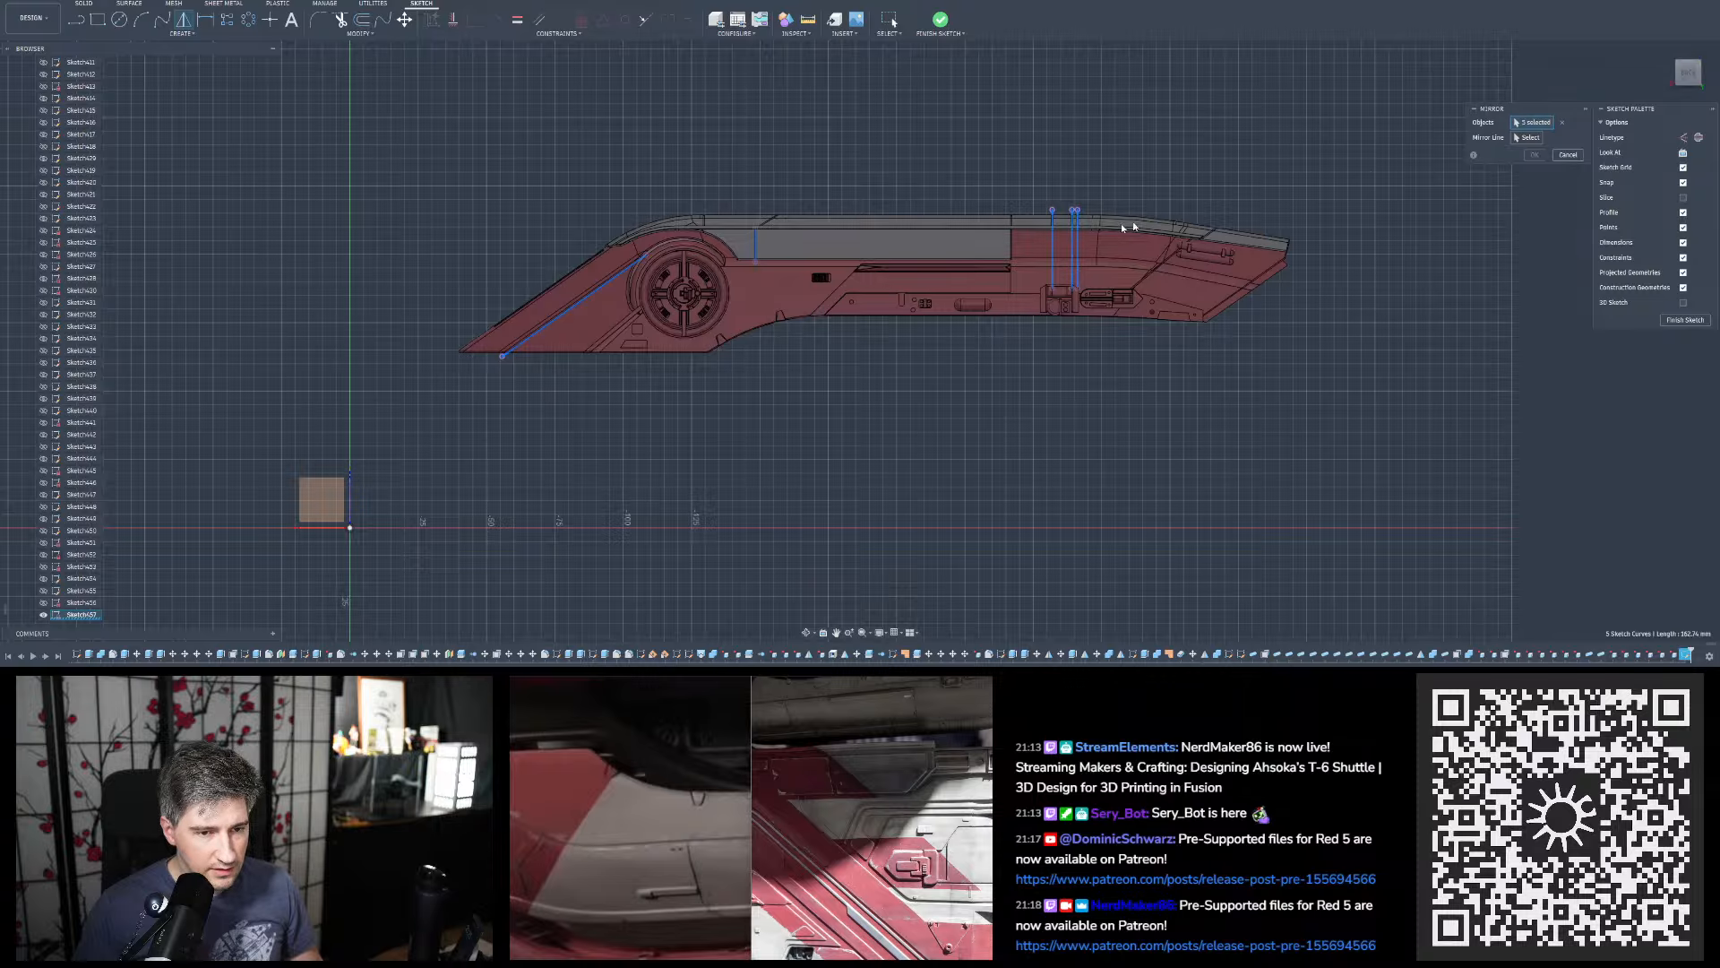
pyautogui.click(1498, 142)
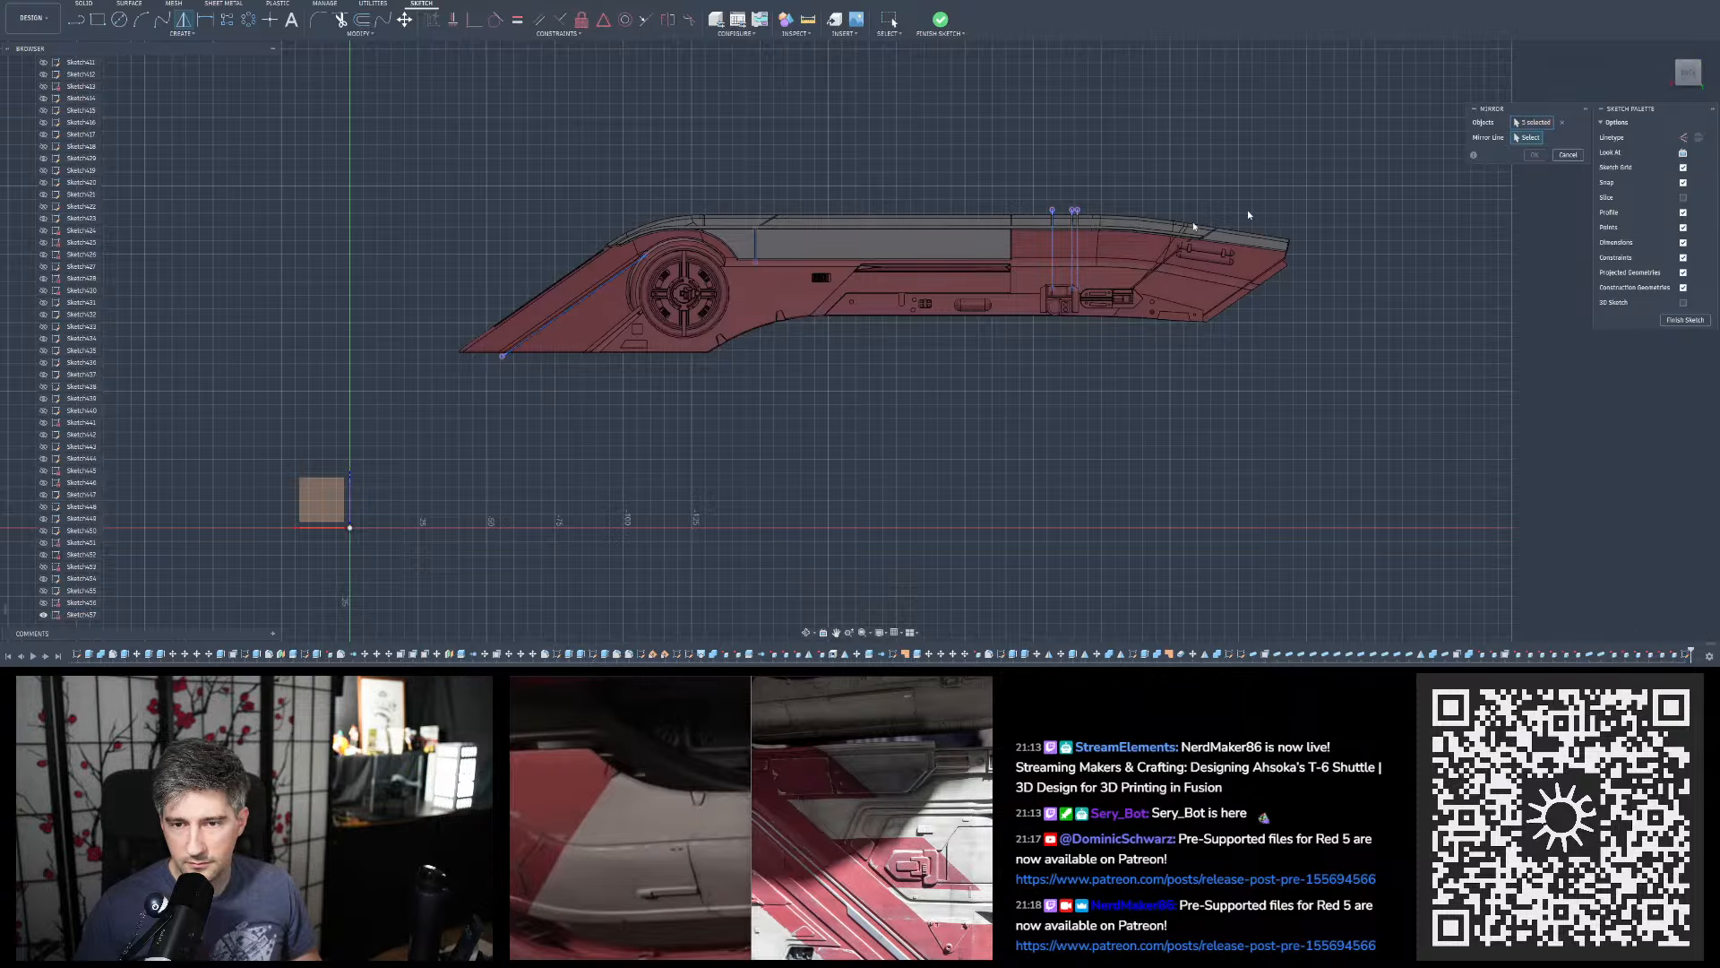
pyautogui.click(320, 529)
# Examine how the mirrored preview of the five panel lines falls along the lower hull's side details
pyautogui.scroll(-3, 690, 190)
pyautogui.scroll(10, 672, 448)
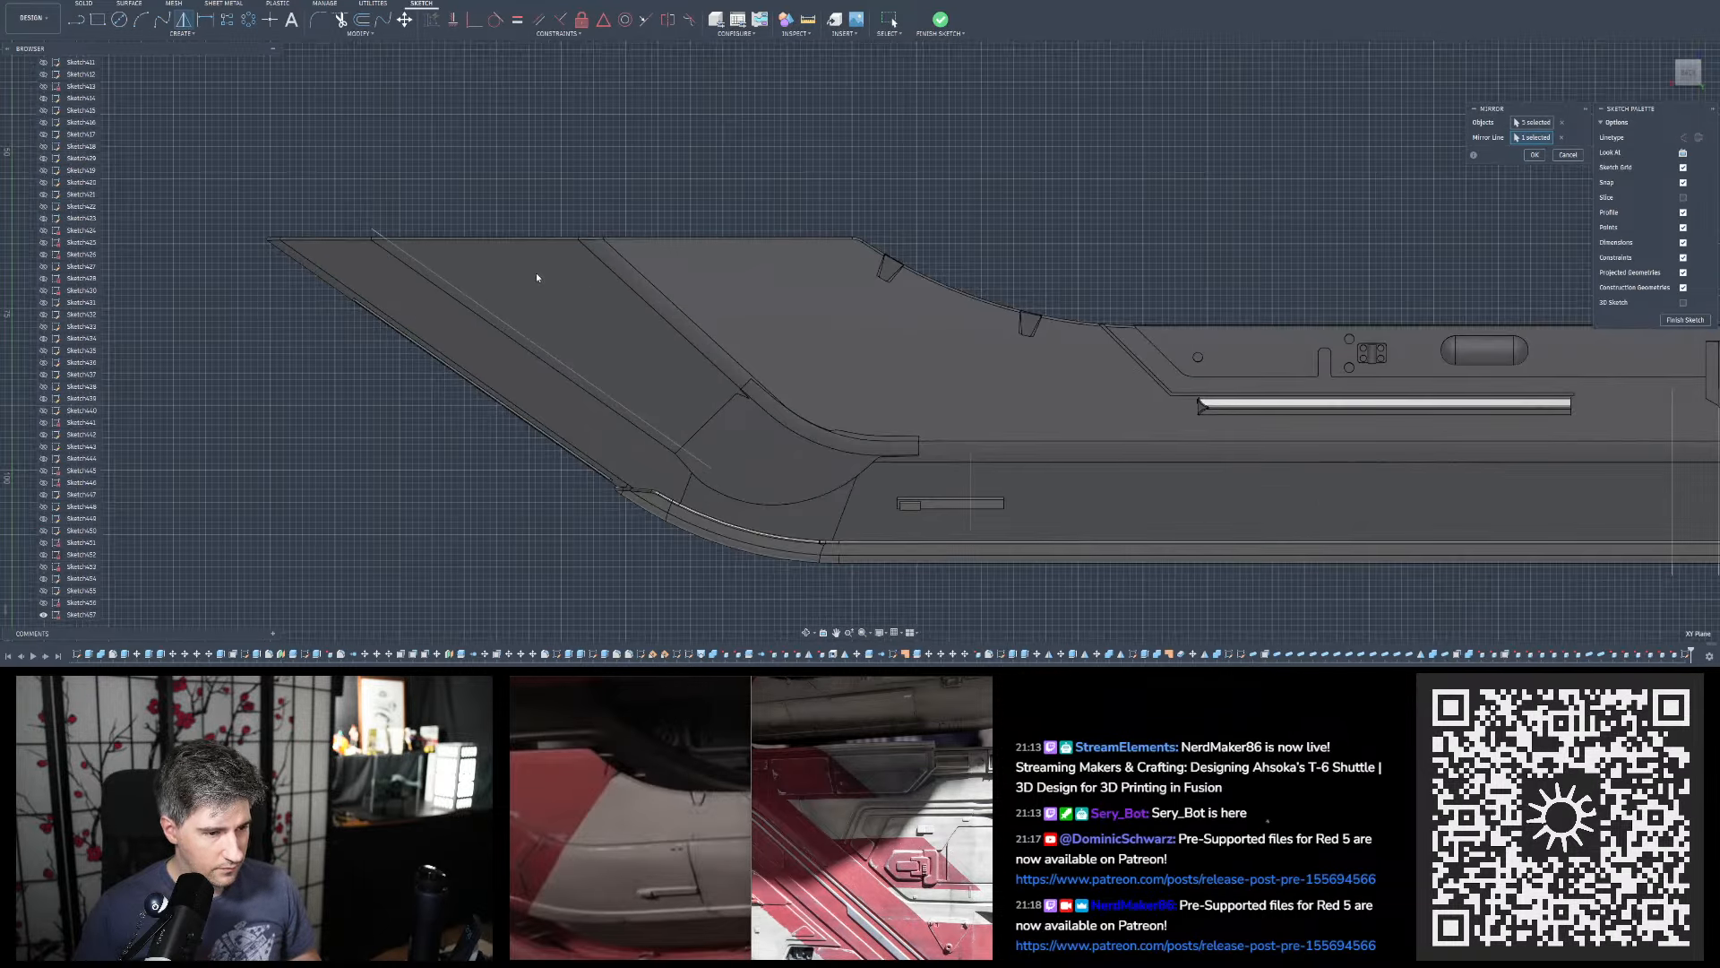
pyautogui.scroll(-2, 528, 288)
pyautogui.scroll(3, 800, 414)
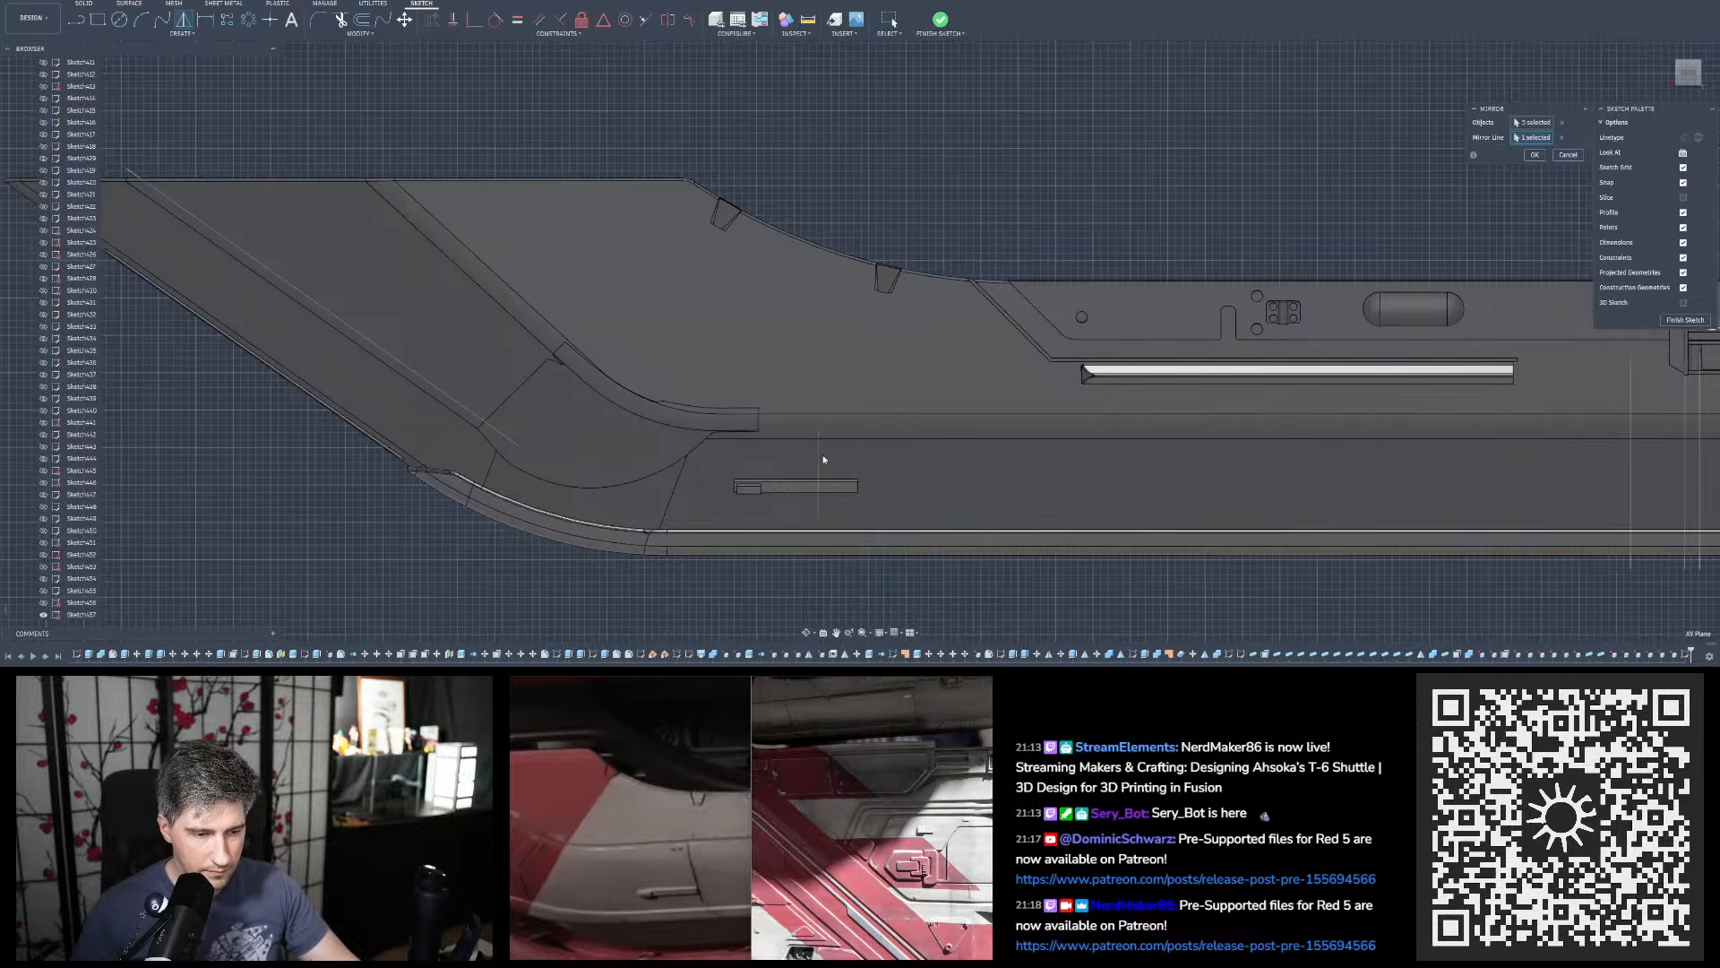
pyautogui.scroll(-2, 842, 463)
pyautogui.scroll(3, 768, 438)
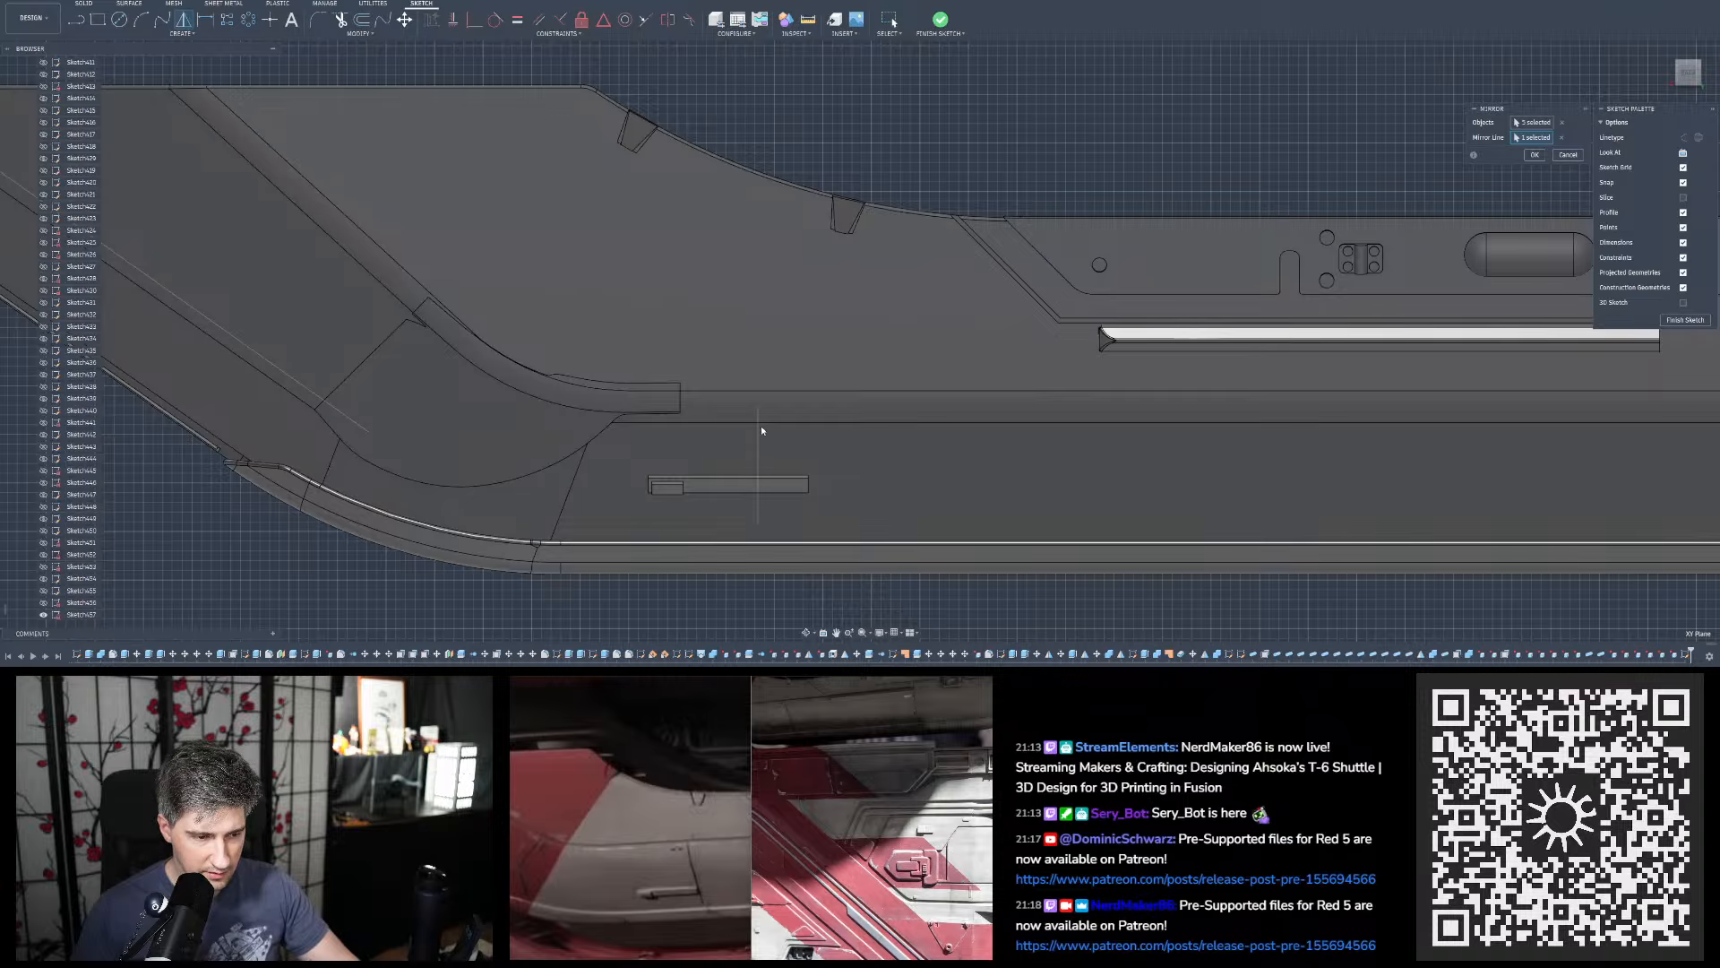
pyautogui.scroll(-5, 627, 457)
pyautogui.scroll(2, 1142, 470)
pyautogui.scroll(-3, 923, 453)
pyautogui.scroll(2, 1128, 482)
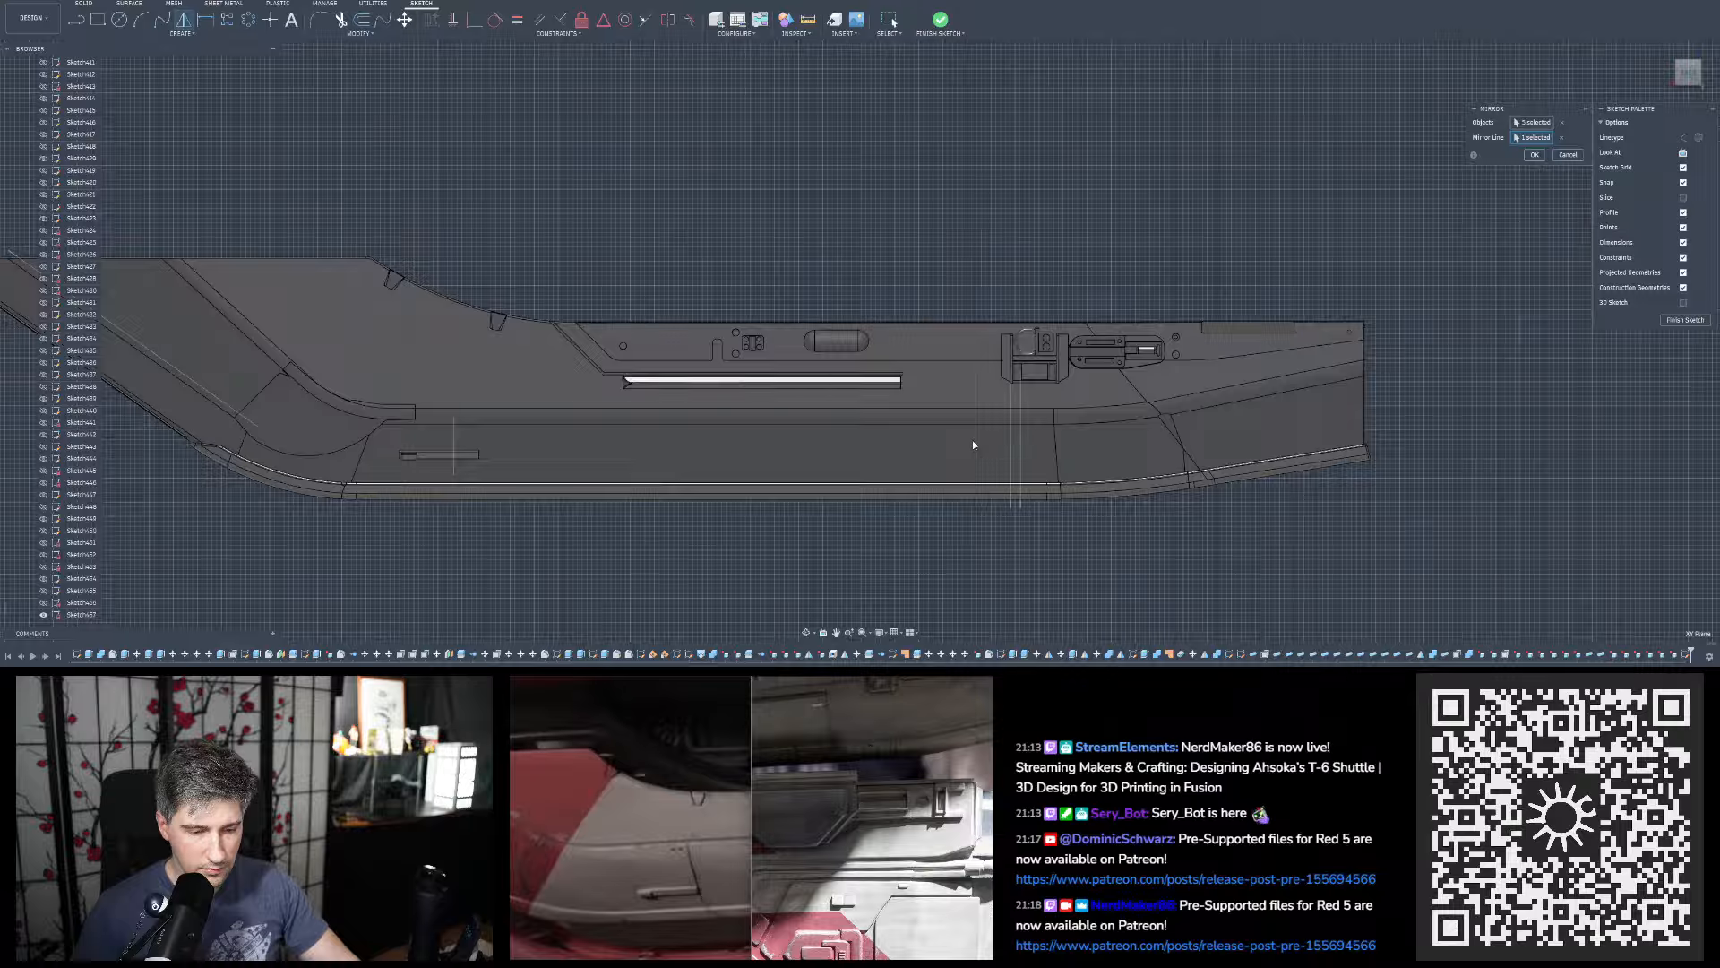
pyautogui.scroll(-3, 1034, 436)
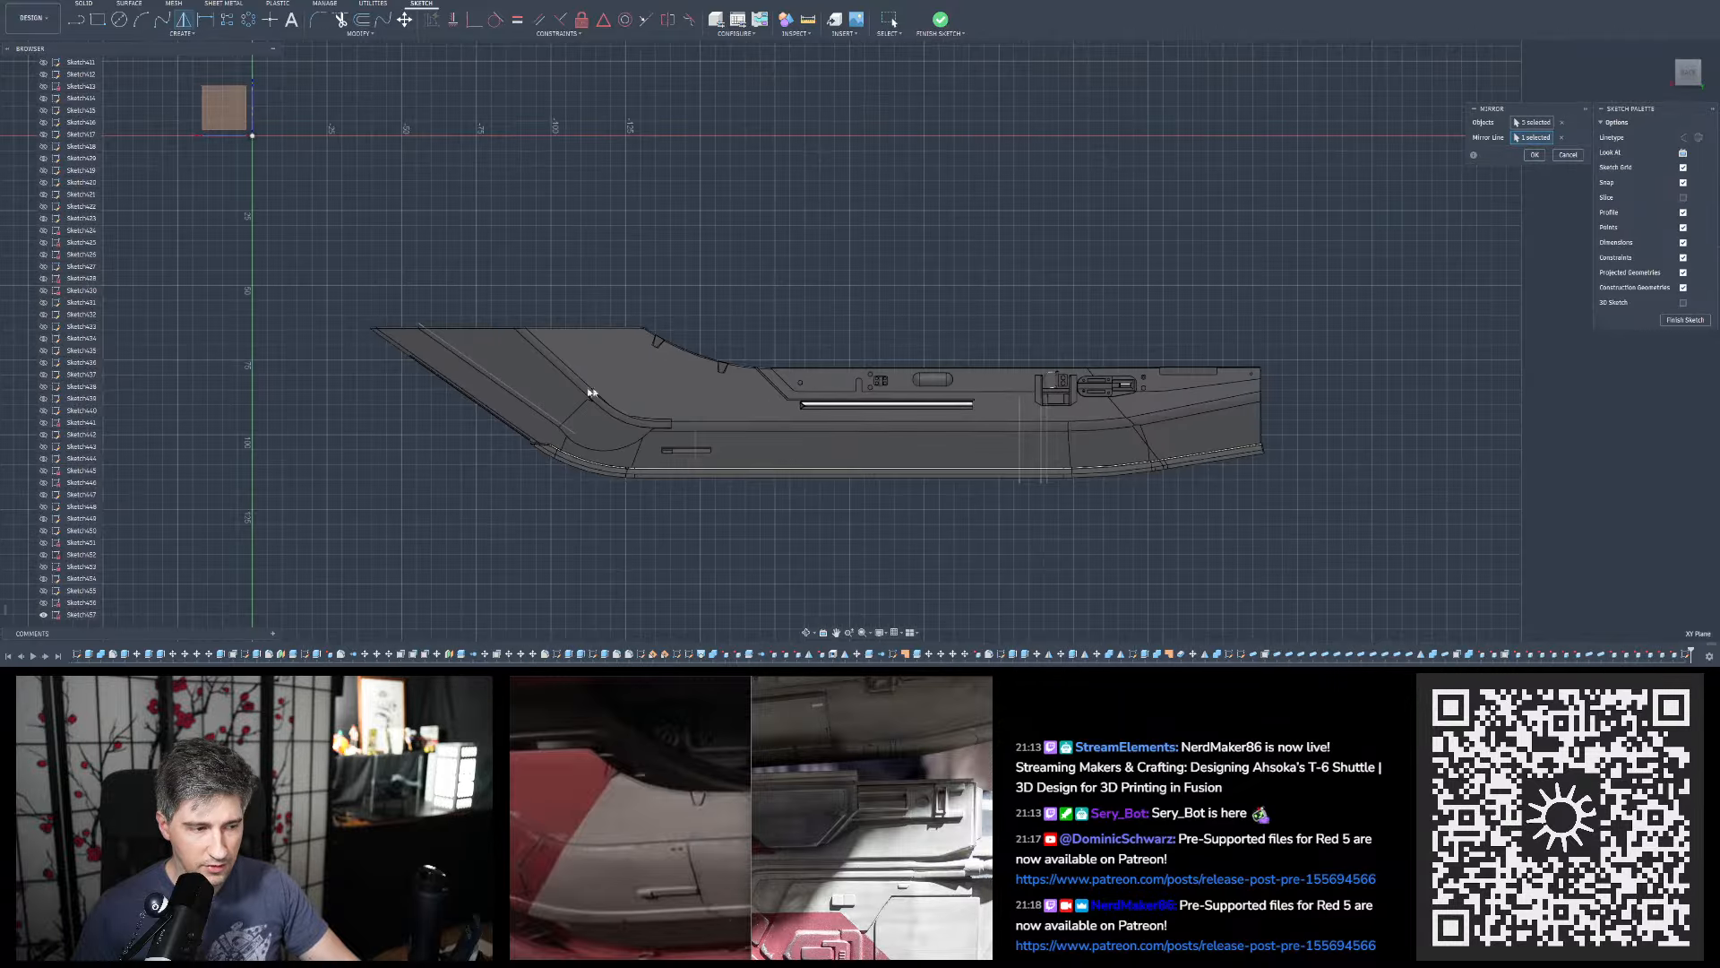
# Clear the mirror's object selection and mirror only the diagonal panel line about the horizontal origin axis onto the lower hull
pyautogui.click(1561, 123)
pyautogui.scroll(-2, 867, 442)
pyautogui.scroll(6, 634, 211)
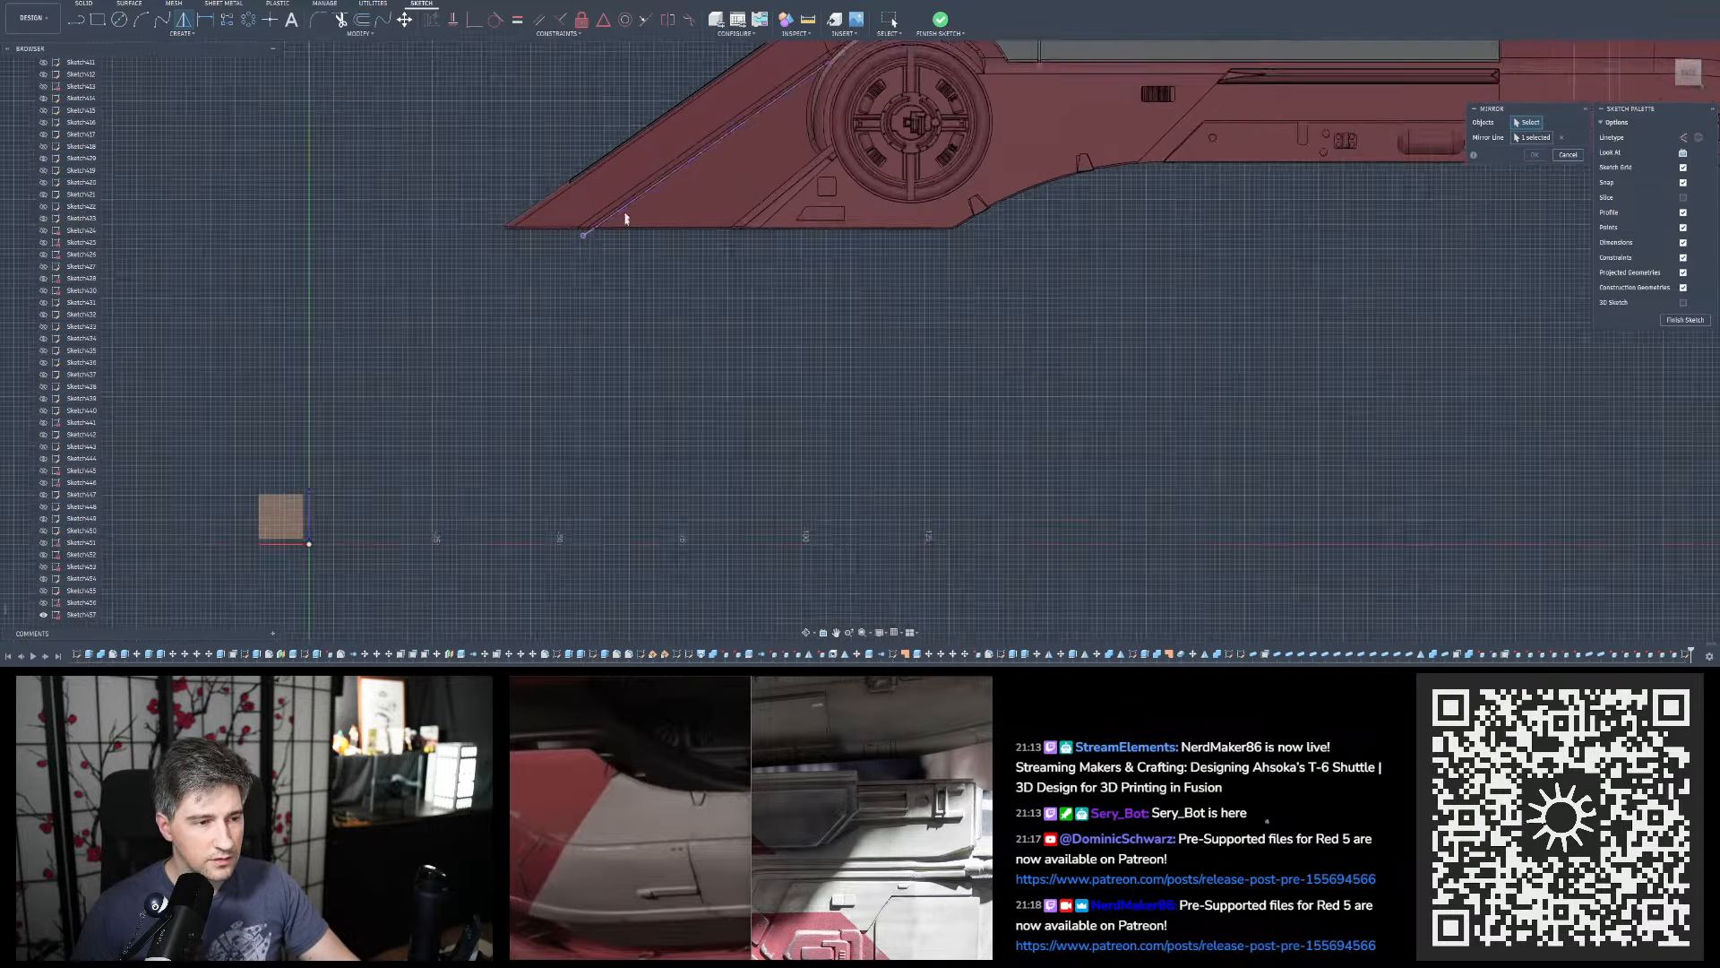
pyautogui.click(585, 224)
pyautogui.scroll(-5, 587, 218)
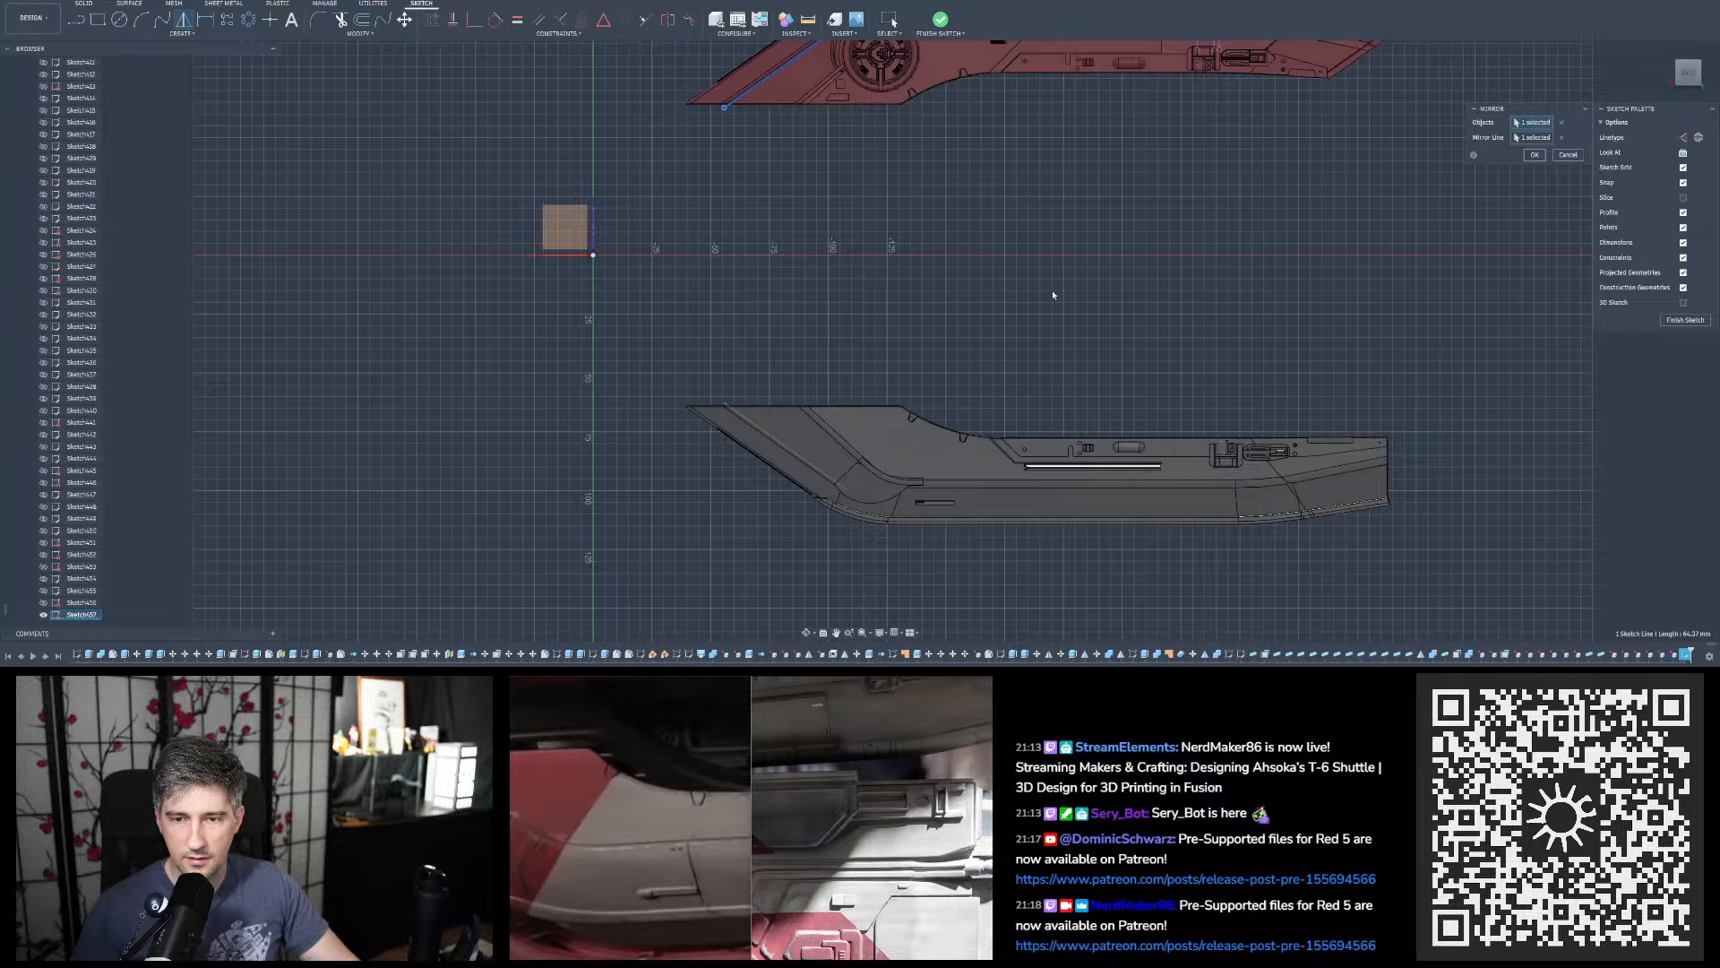
pyautogui.press('Return')
pyautogui.scroll(-2, 805, 310)
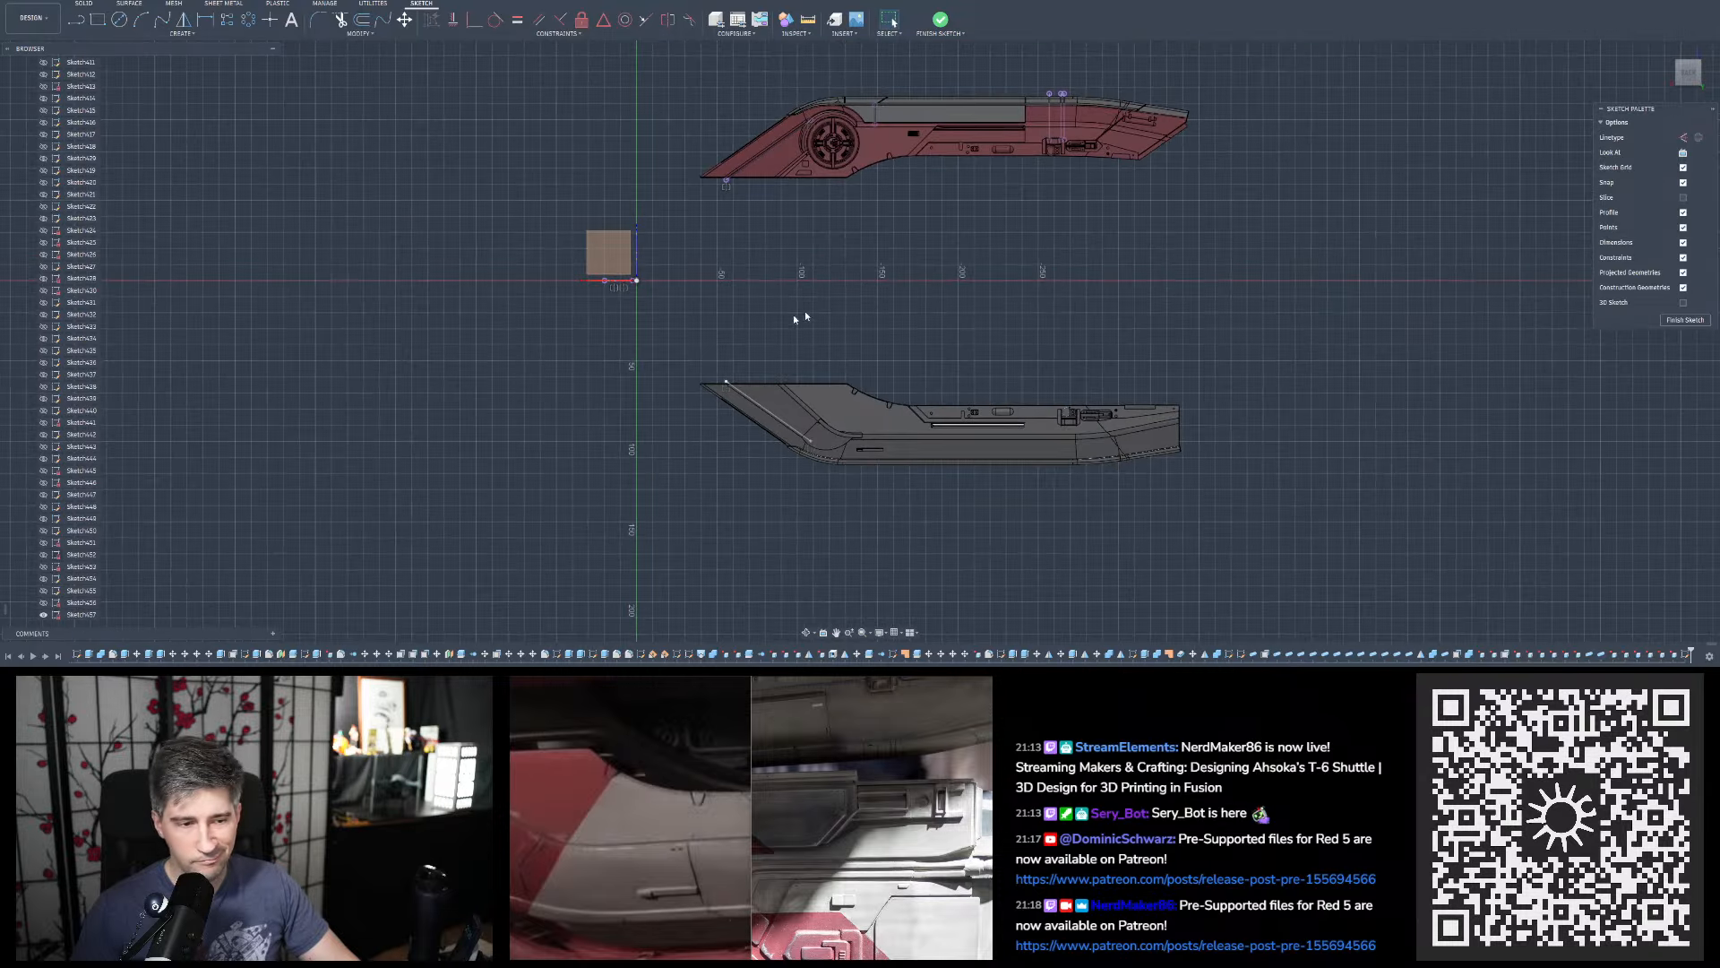
pyautogui.scroll(2, 896, 389)
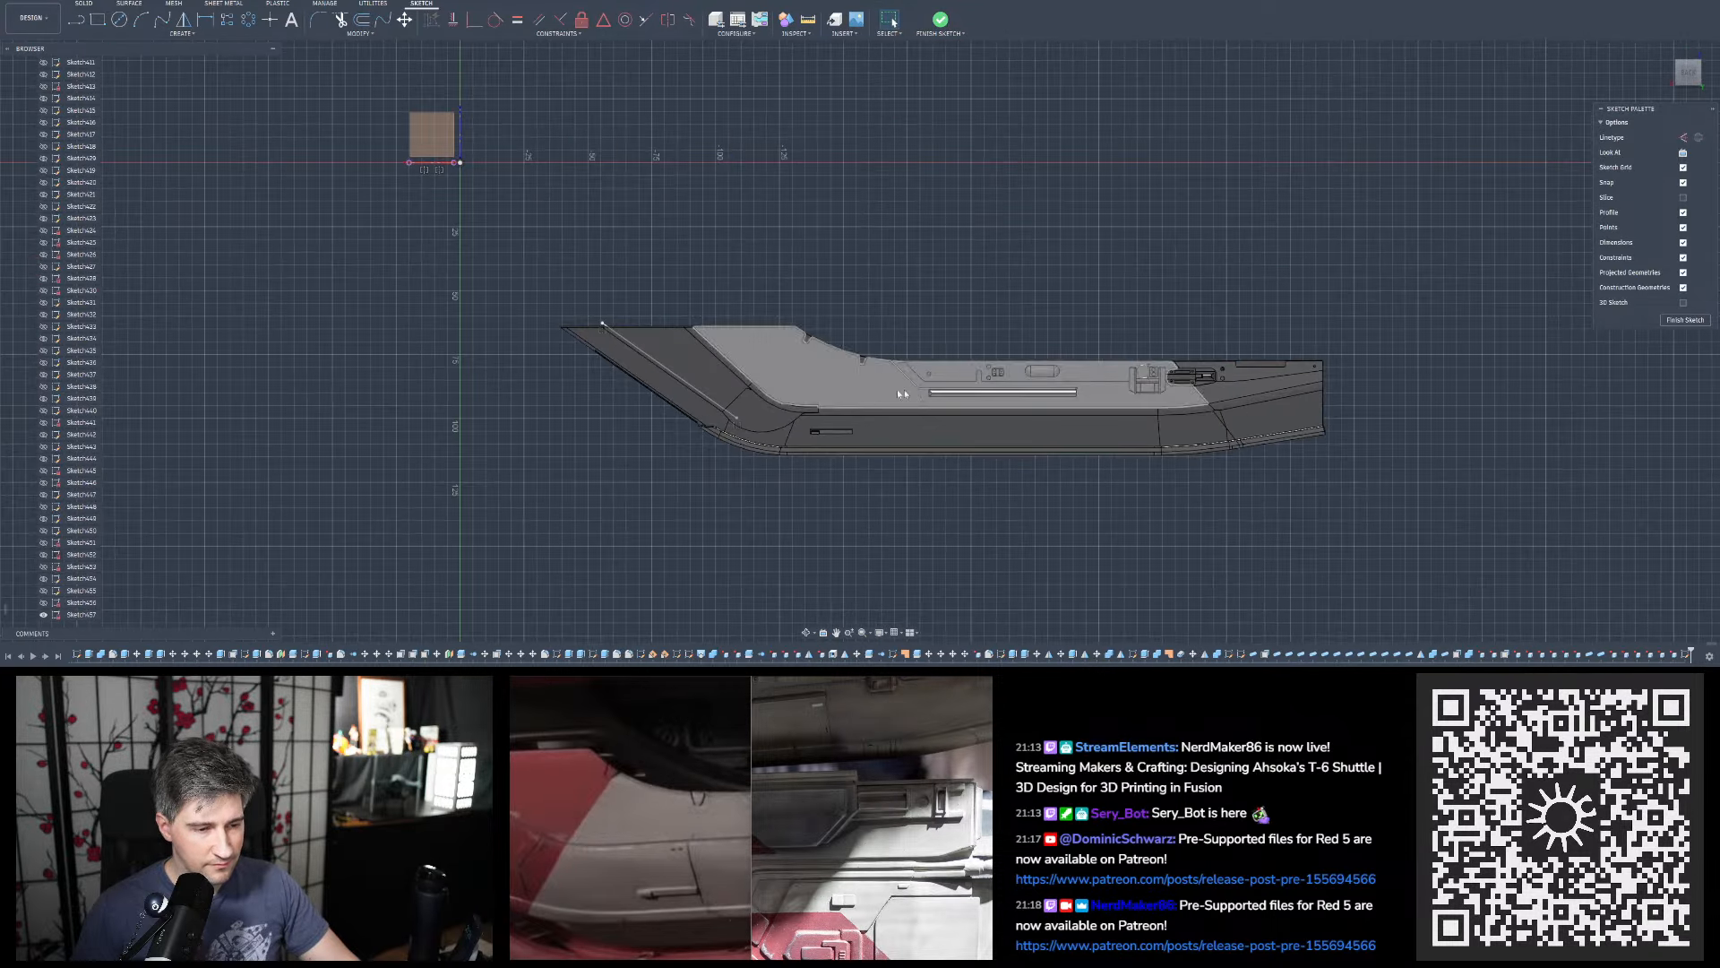
pyautogui.scroll(3, 699, 384)
pyautogui.press('Escape')
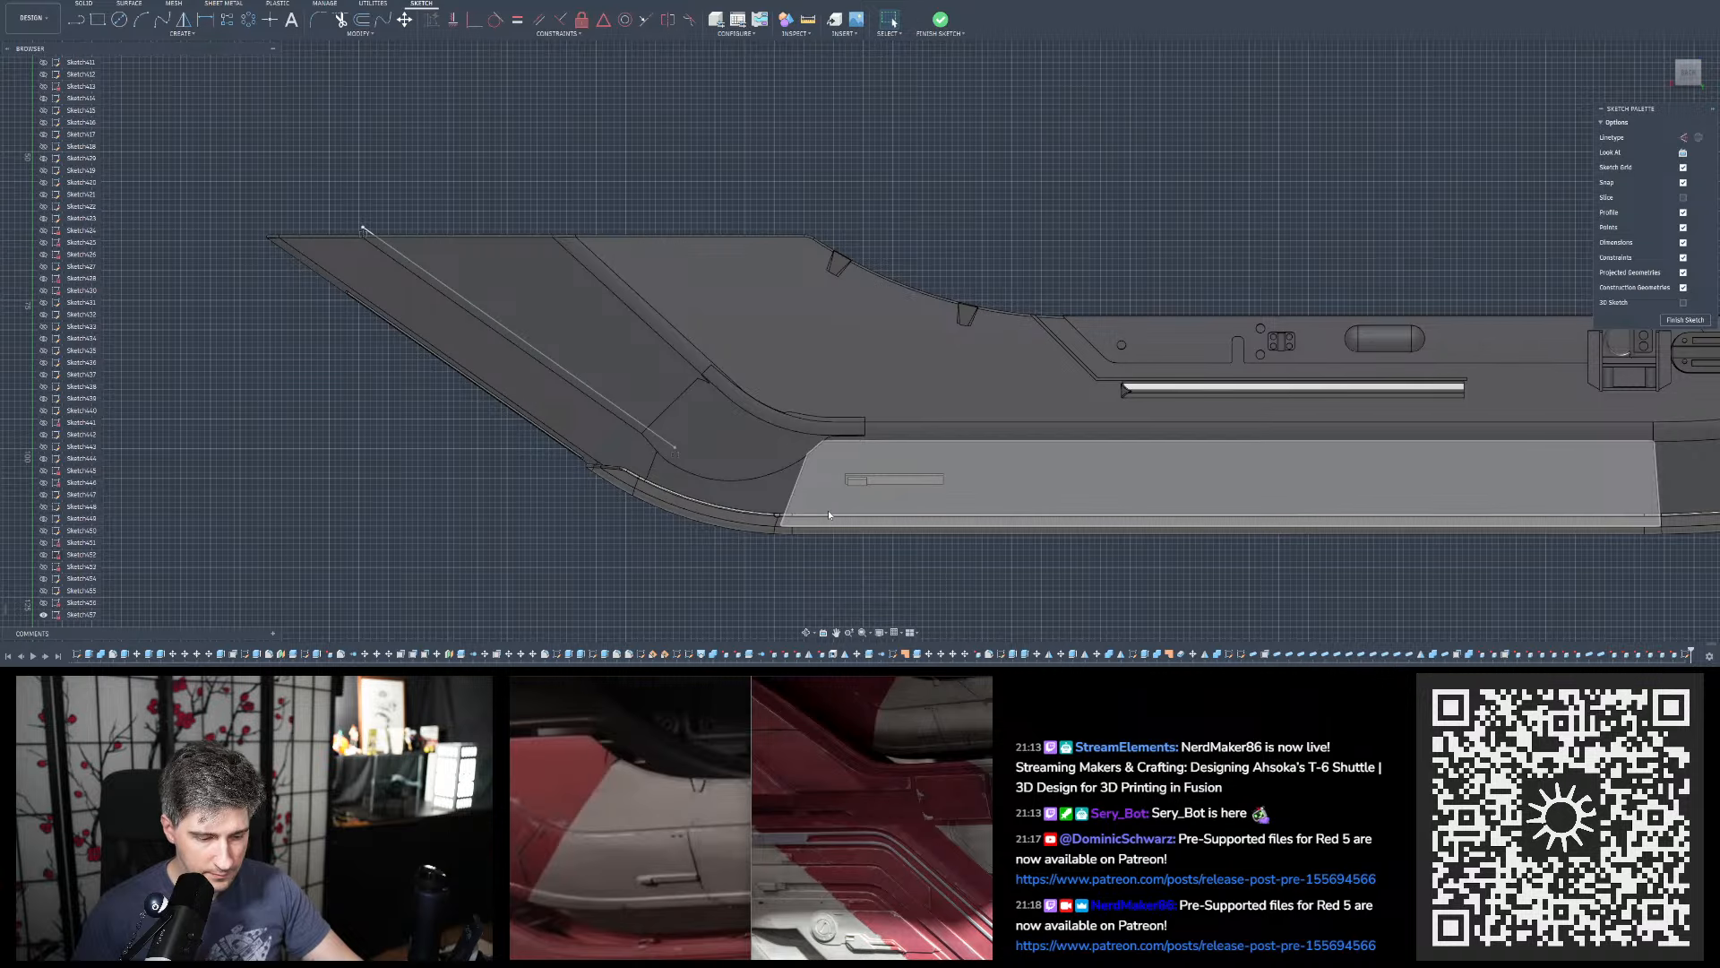
# Compare the reference photos with the lower hull's stepped edge and long recessed slot to locate the remaining panel lines
pyautogui.click(77, 20)
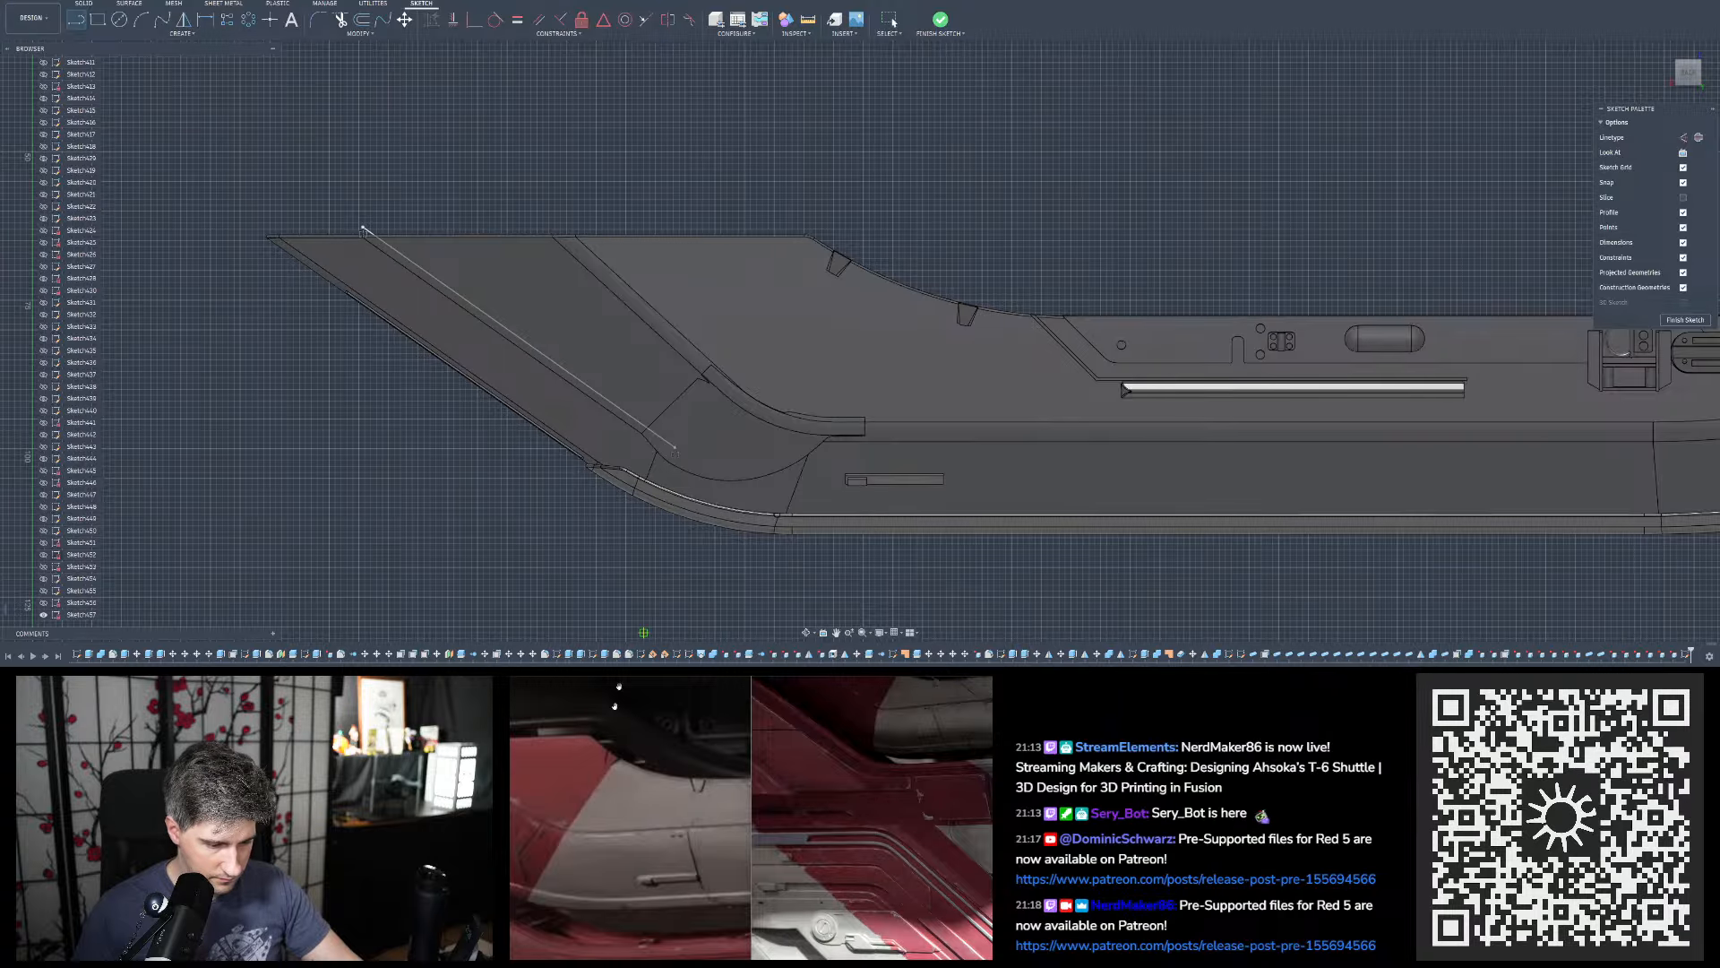
pyautogui.moveTo(880, 766); pyautogui.dragTo(873, 817)
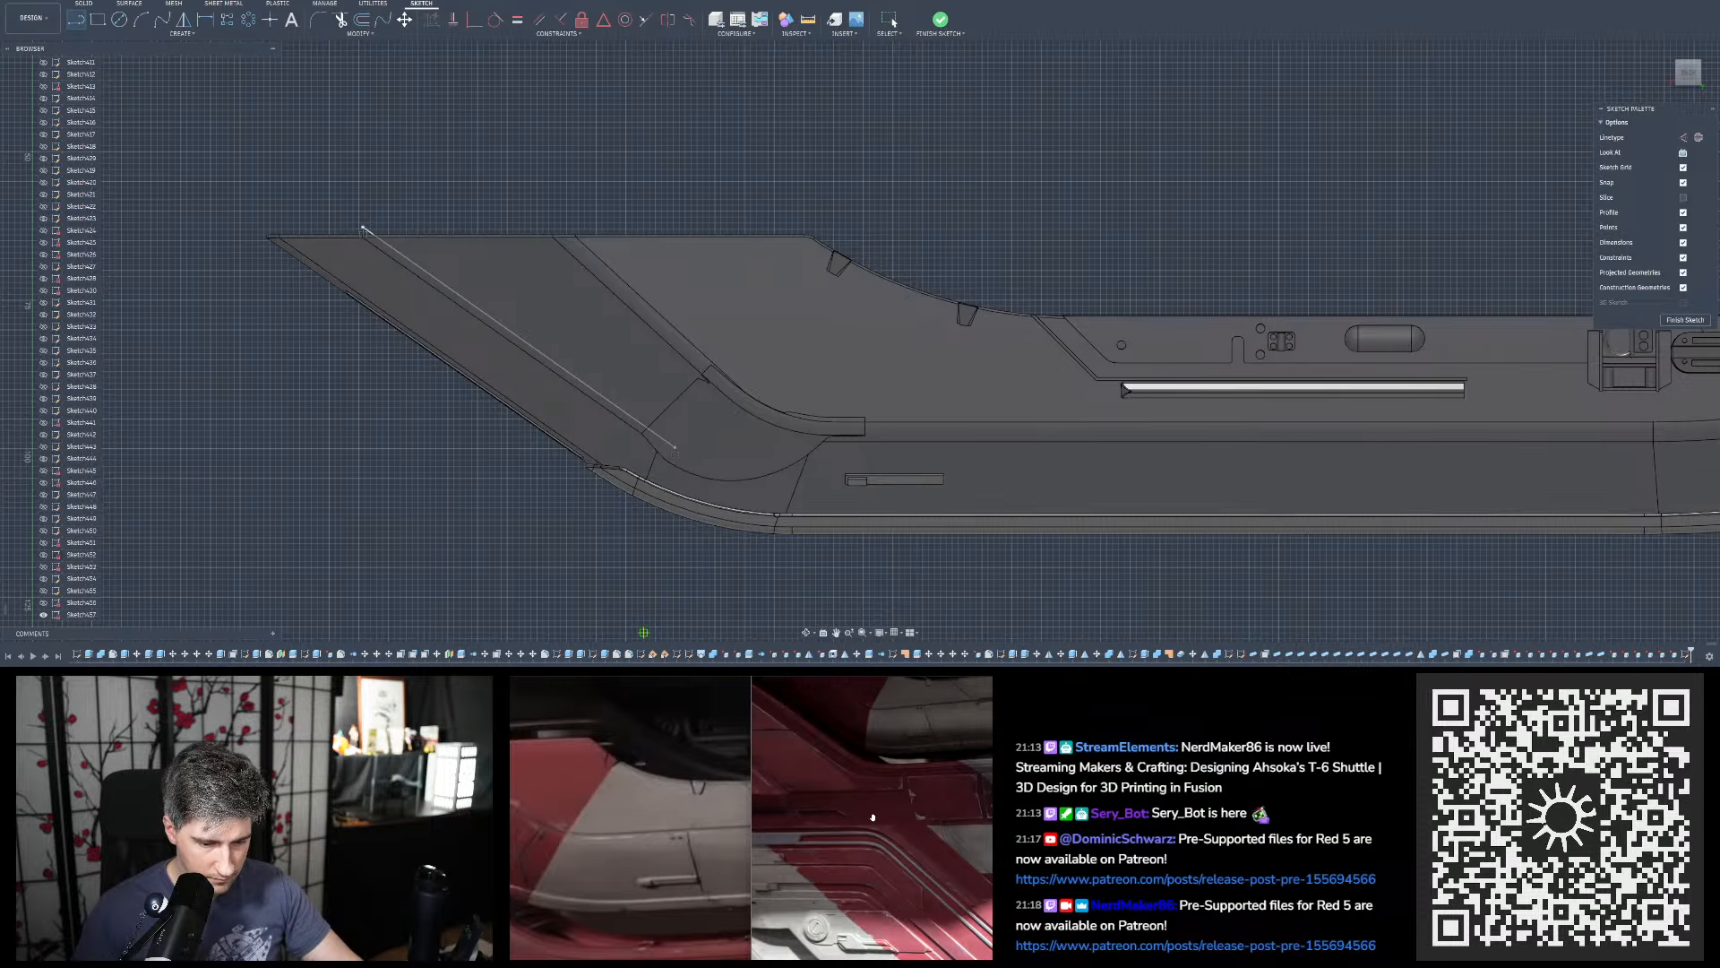
pyautogui.press('XF86AudioLowerVolume')
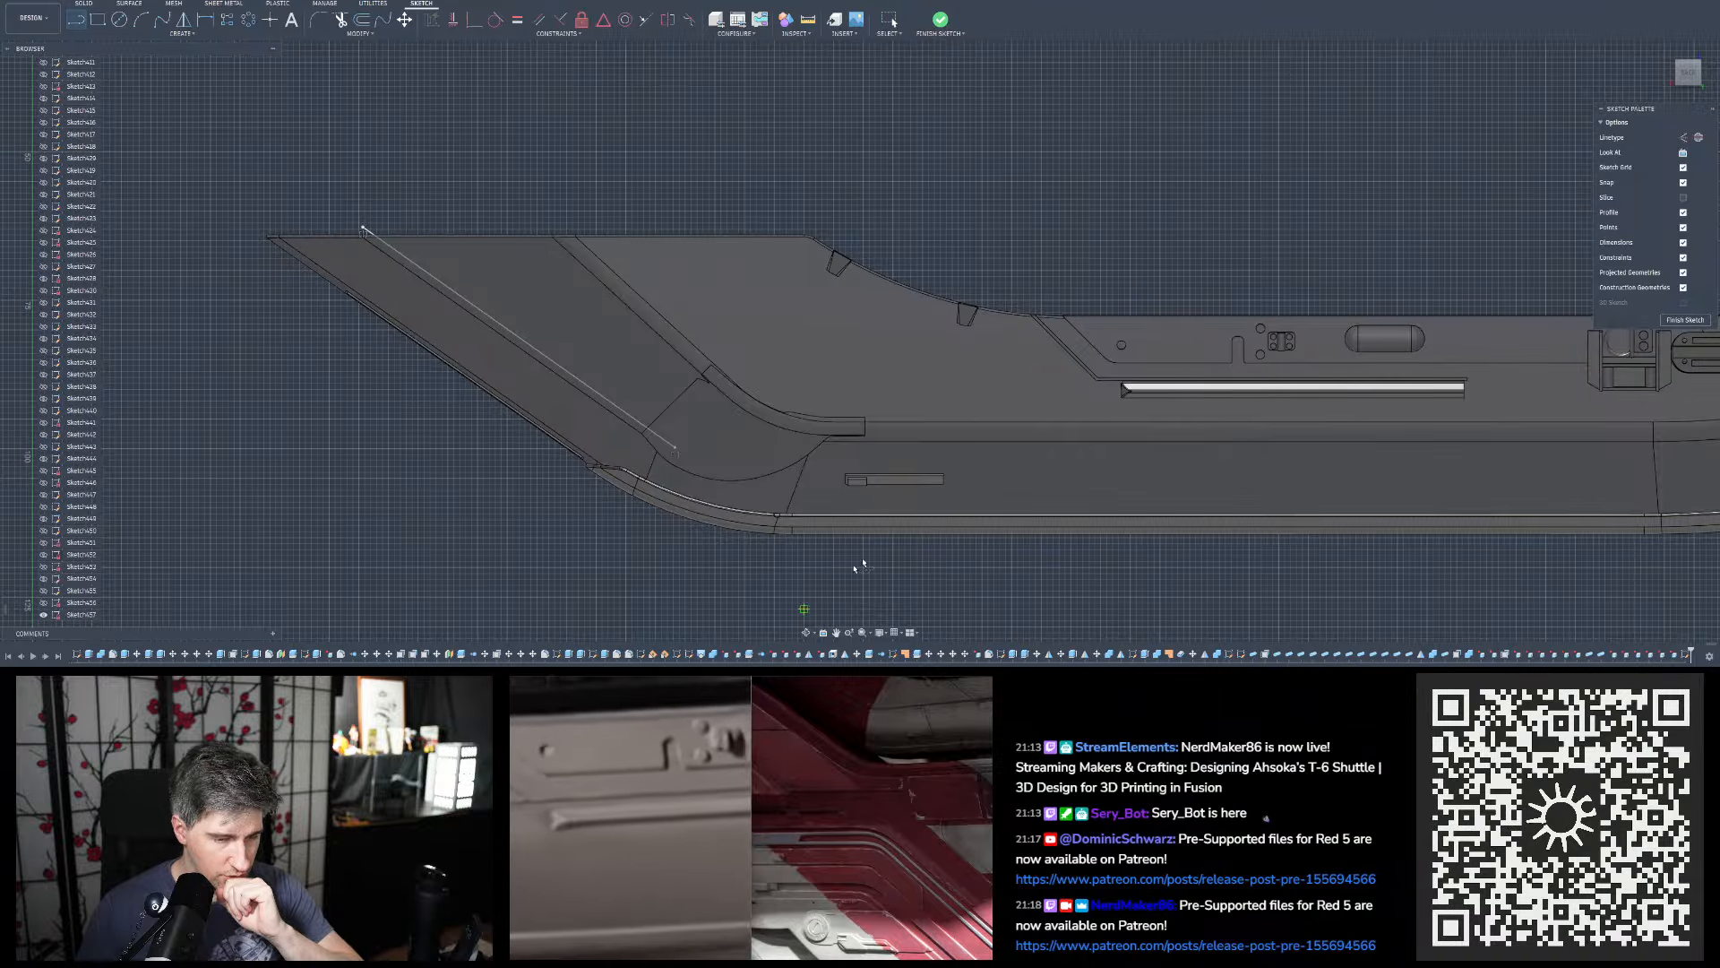
pyautogui.scroll(-3, 1130, 375)
pyautogui.scroll(5, 1132, 375)
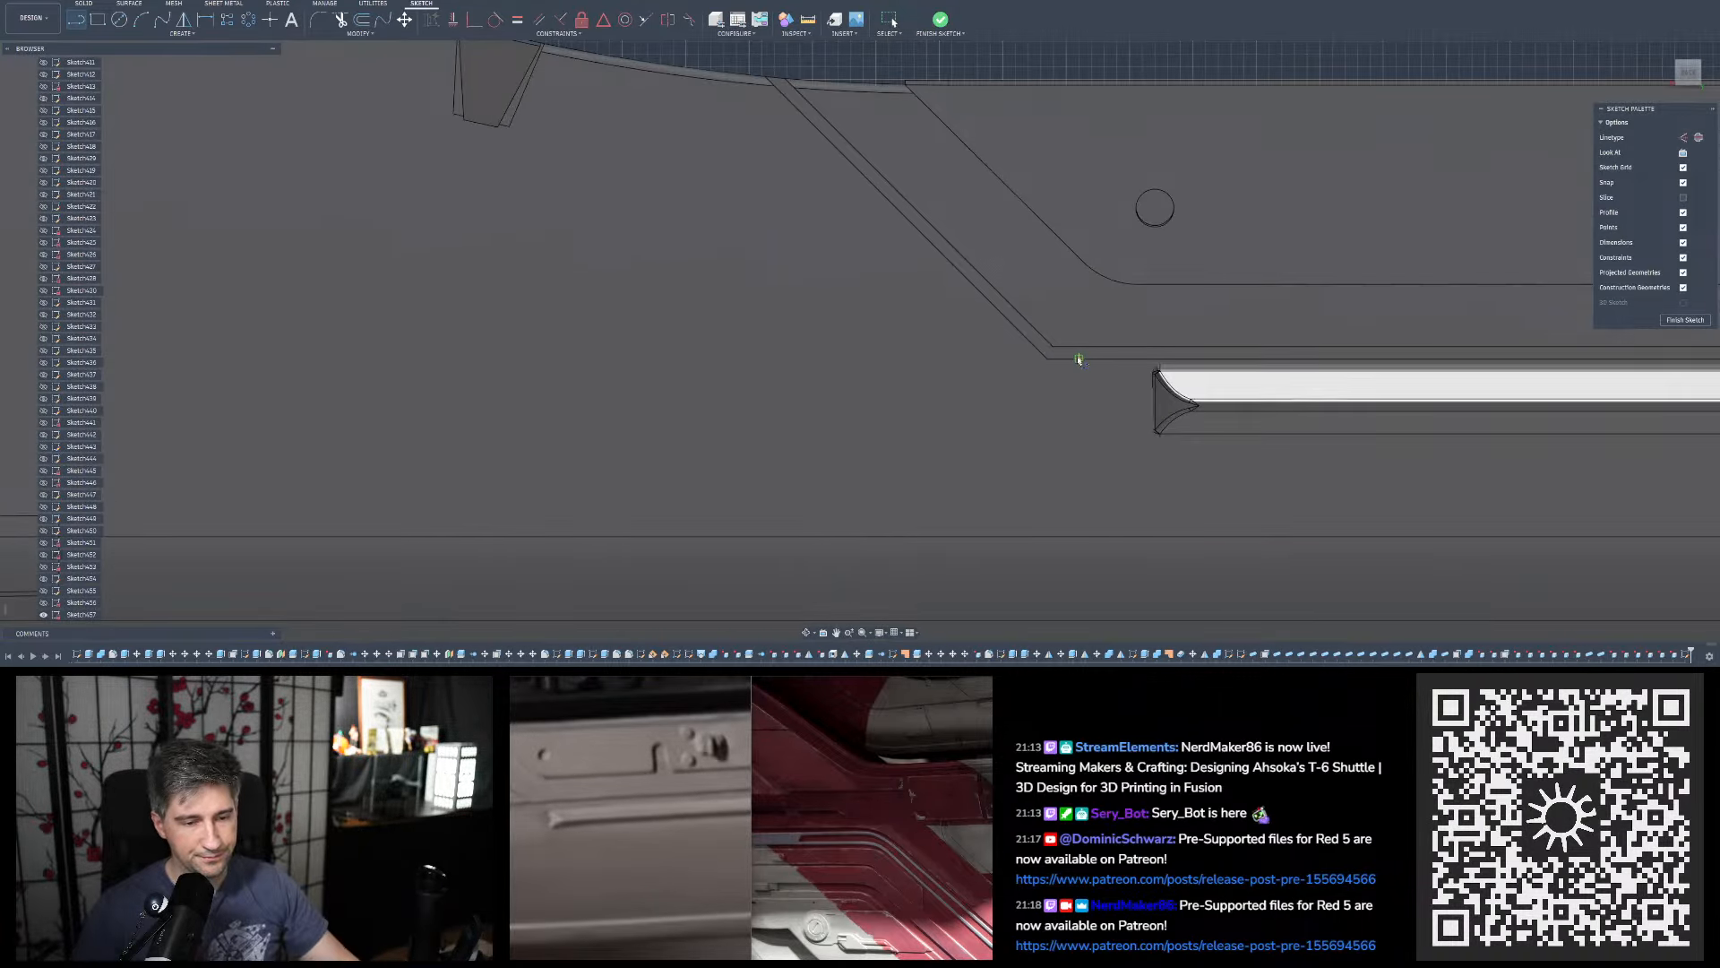
pyautogui.scroll(-3, 708, 412)
pyautogui.scroll(-3, 697, 407)
pyautogui.scroll(2, 957, 395)
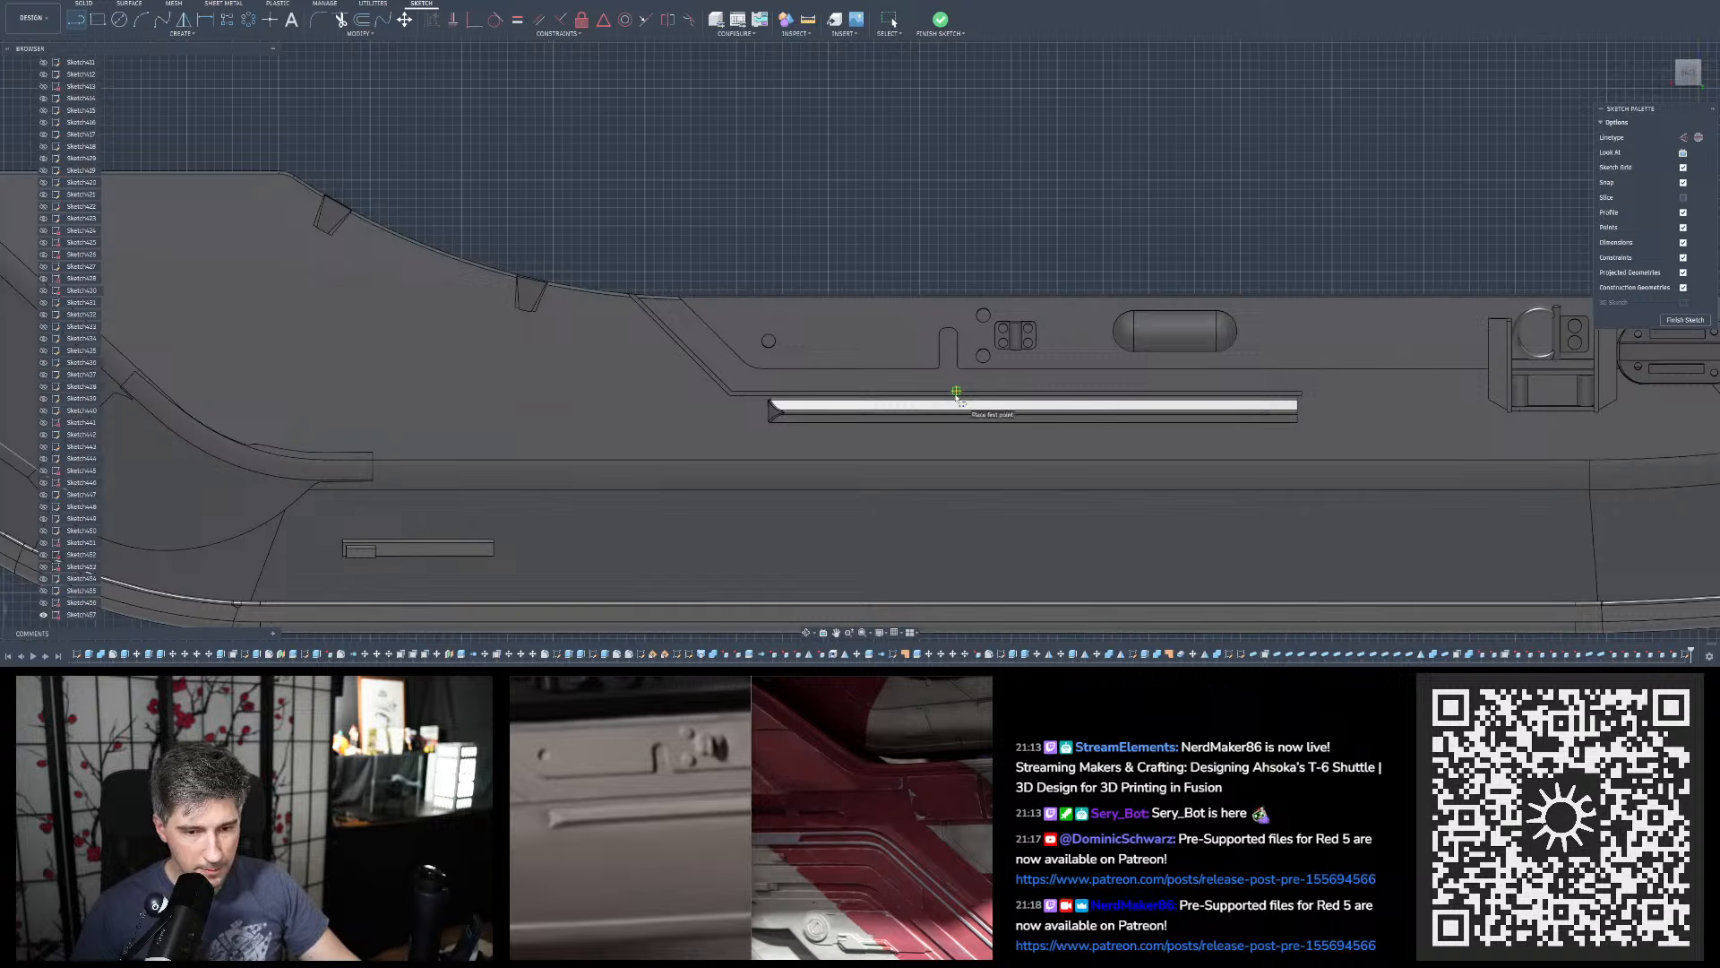
pyautogui.moveTo(589, 823); pyautogui.dragTo(513, 826)
pyautogui.moveTo(694, 811); pyautogui.dragTo(565, 809)
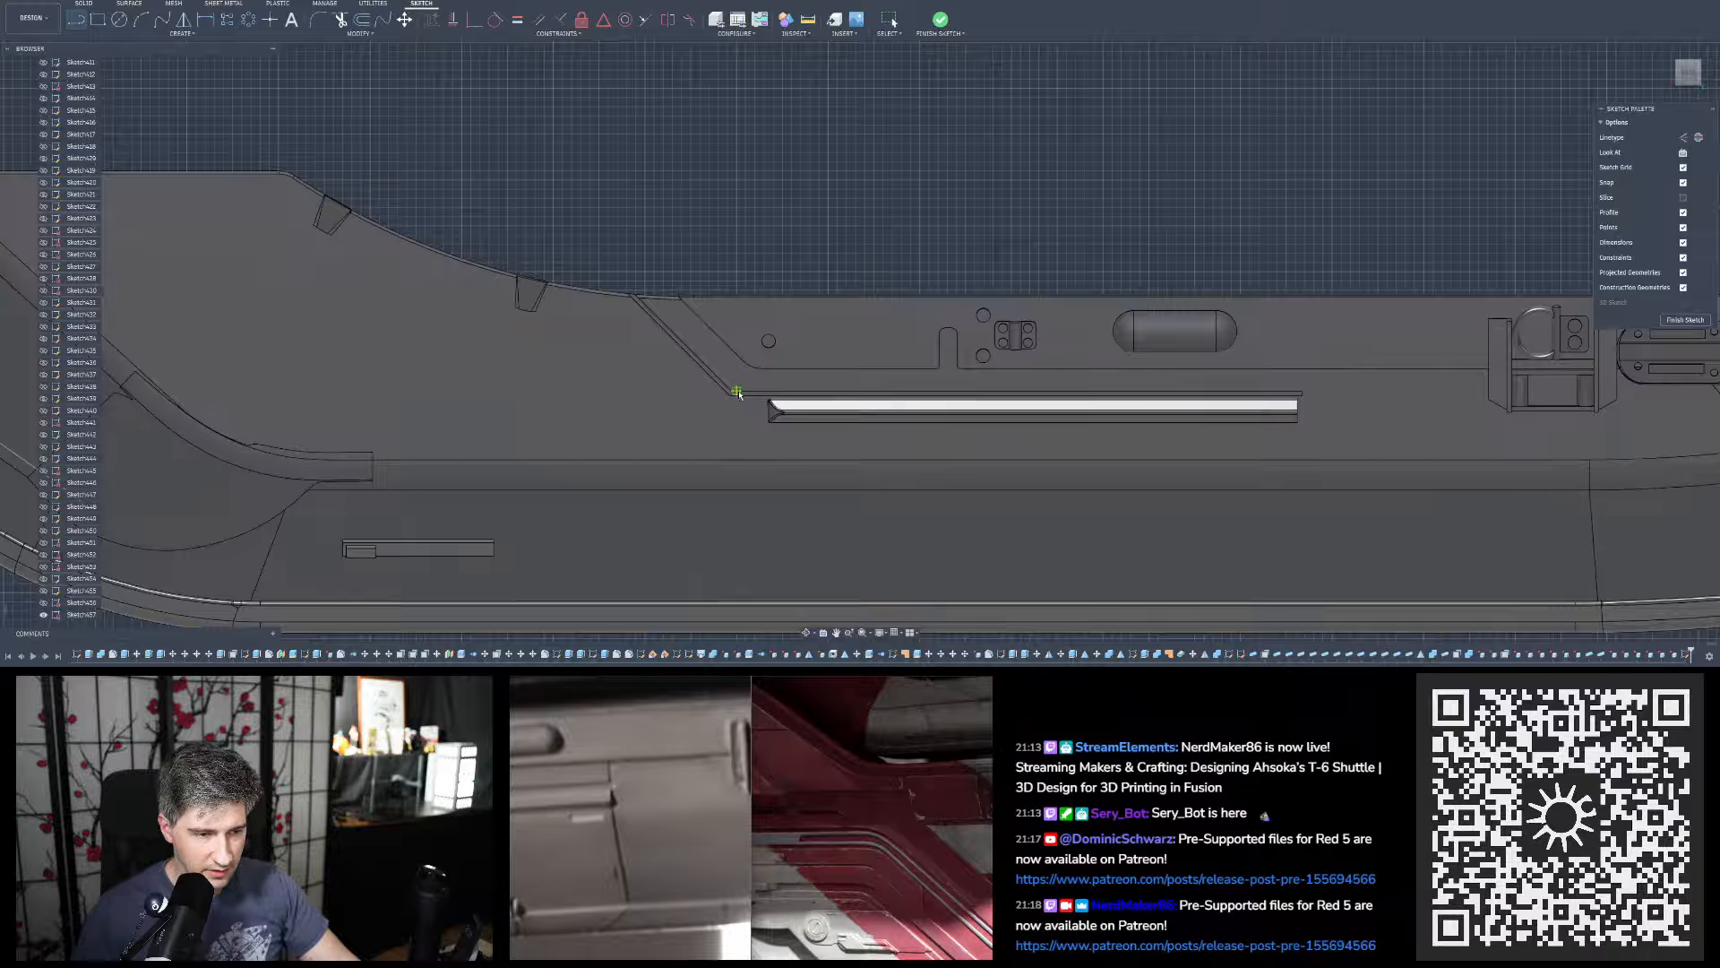
pyautogui.moveTo(583, 834); pyautogui.dragTo(718, 811)
pyautogui.moveTo(547, 802); pyautogui.dragTo(717, 806)
pyautogui.moveTo(560, 753); pyautogui.dragTo(615, 770)
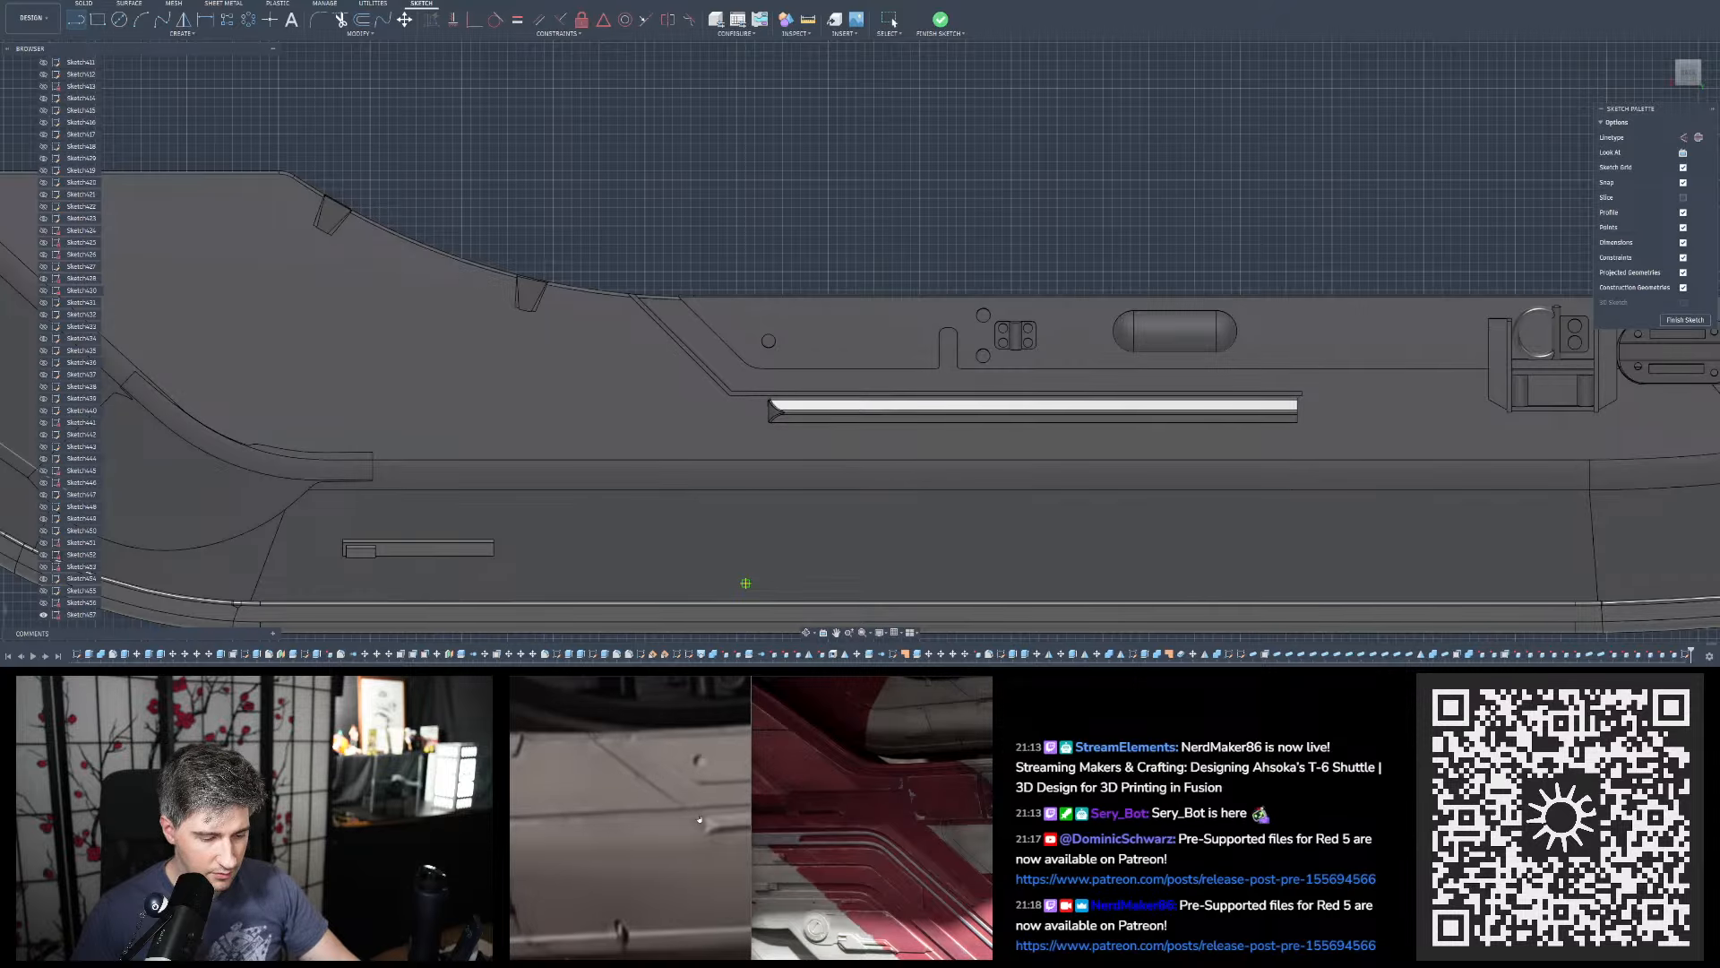
pyautogui.scroll(8, 732, 399)
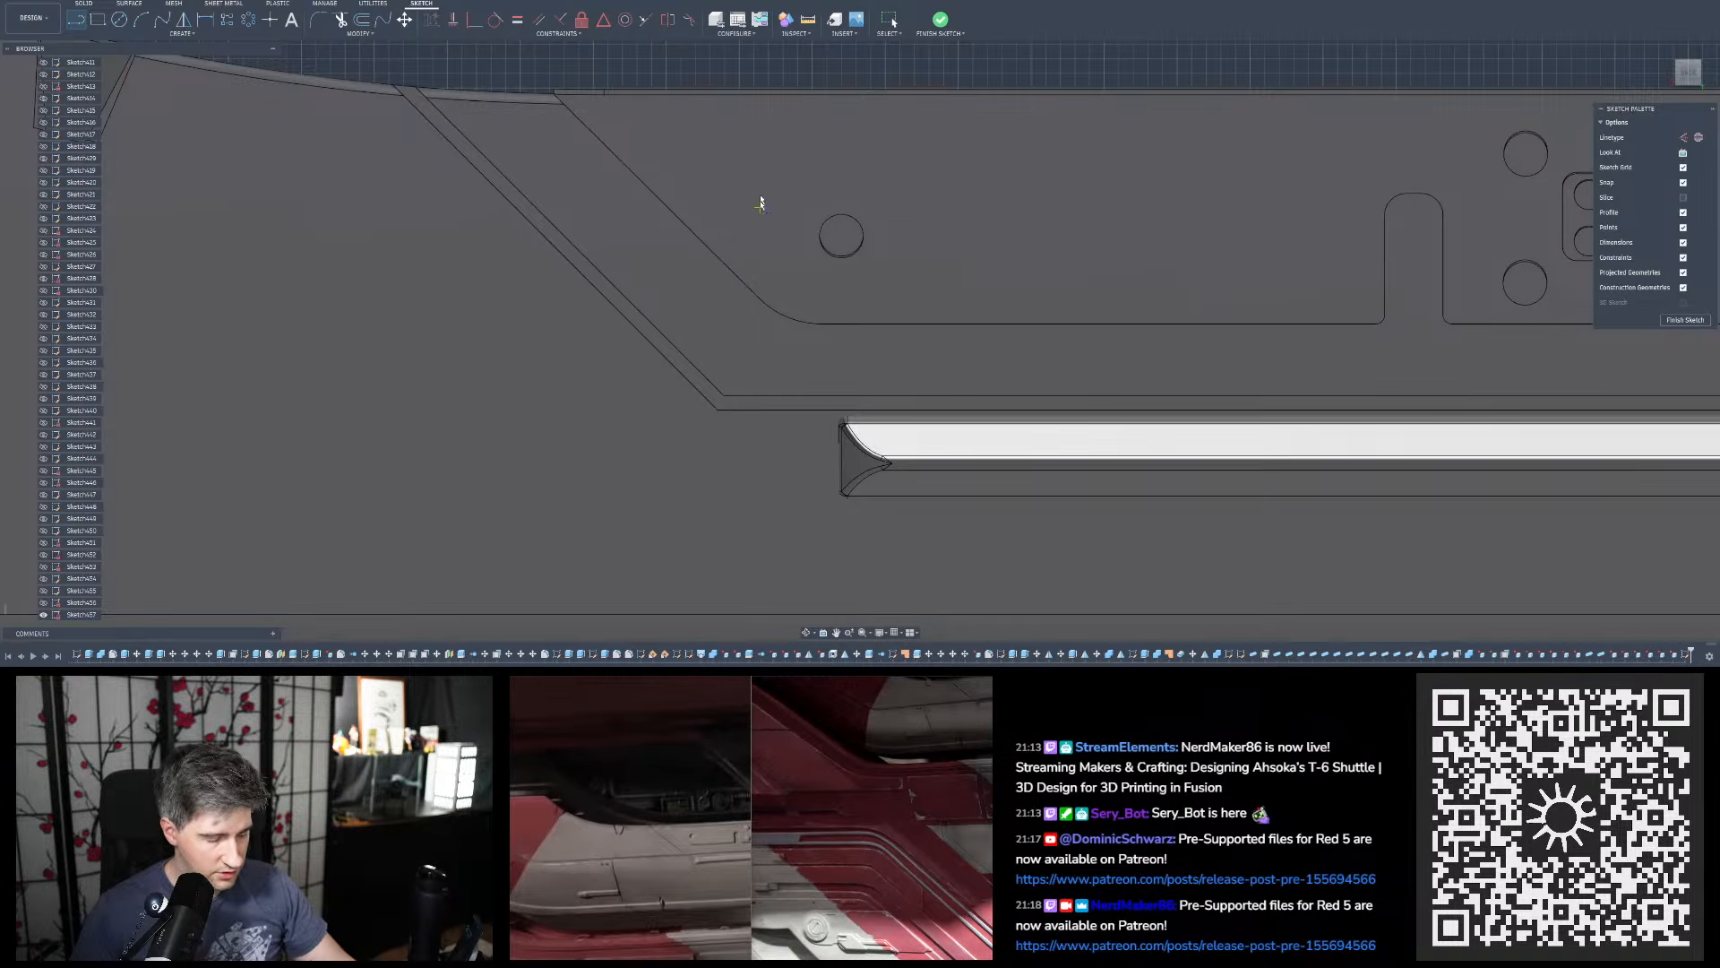
pyautogui.press('Escape')
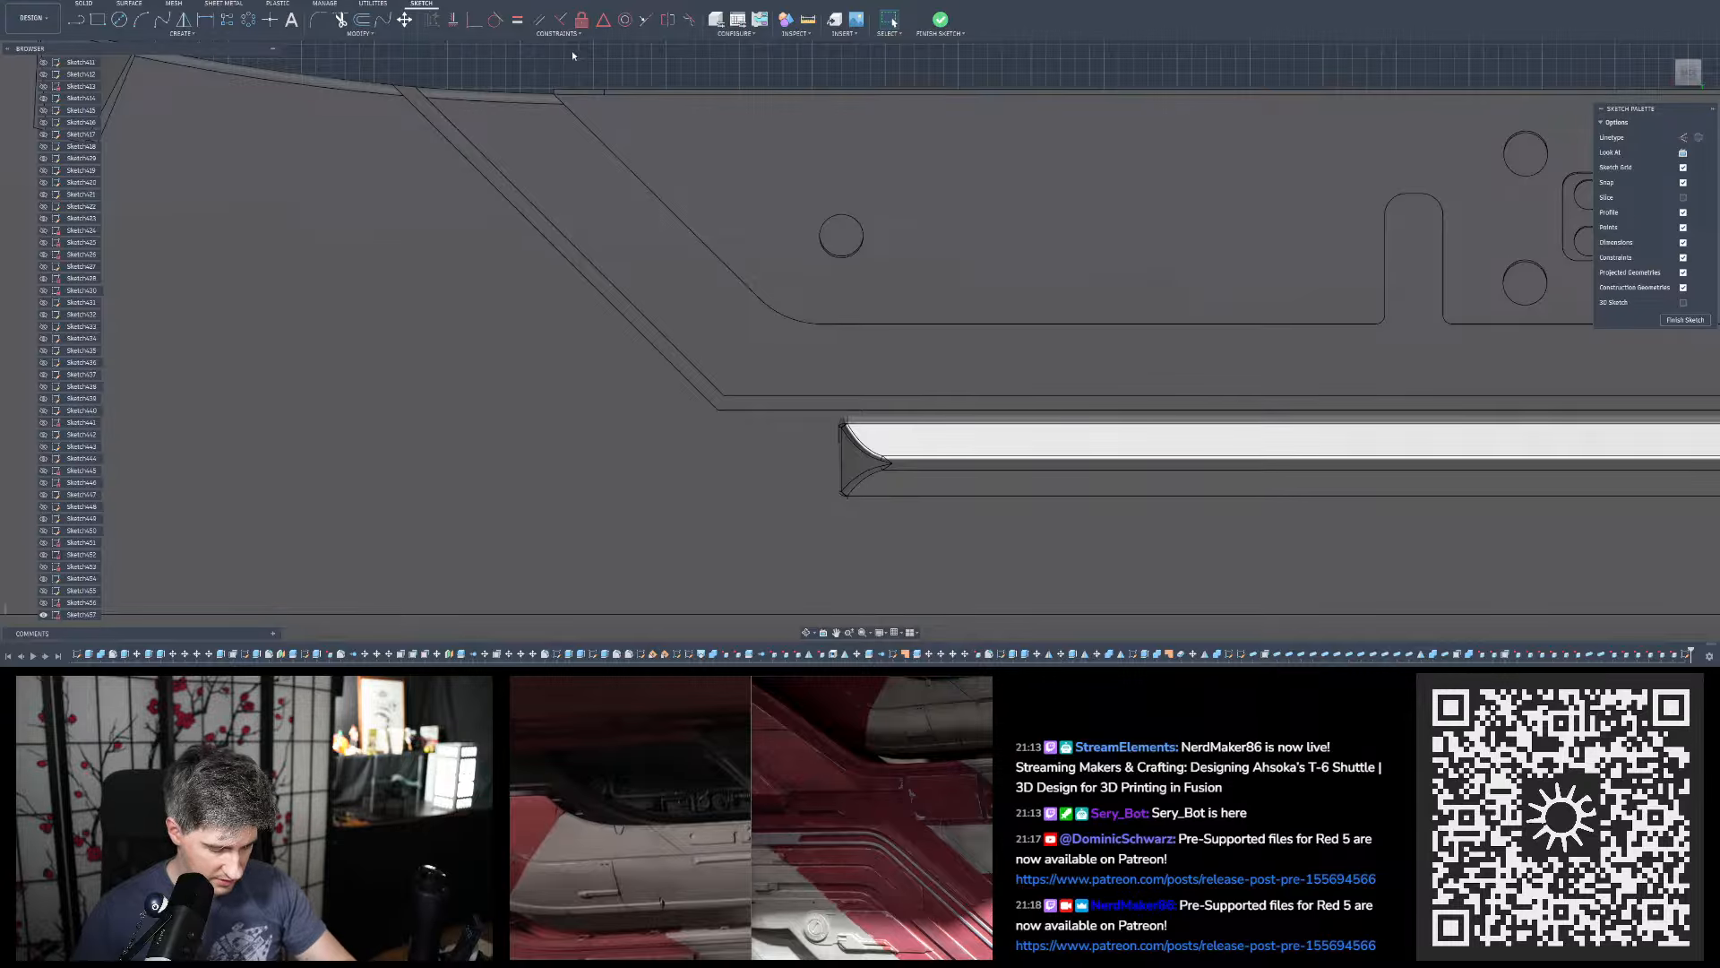
# Project the two long parallel edges beside the lower hull's recessed slot and set the linetype to construction
pyautogui.press('p')
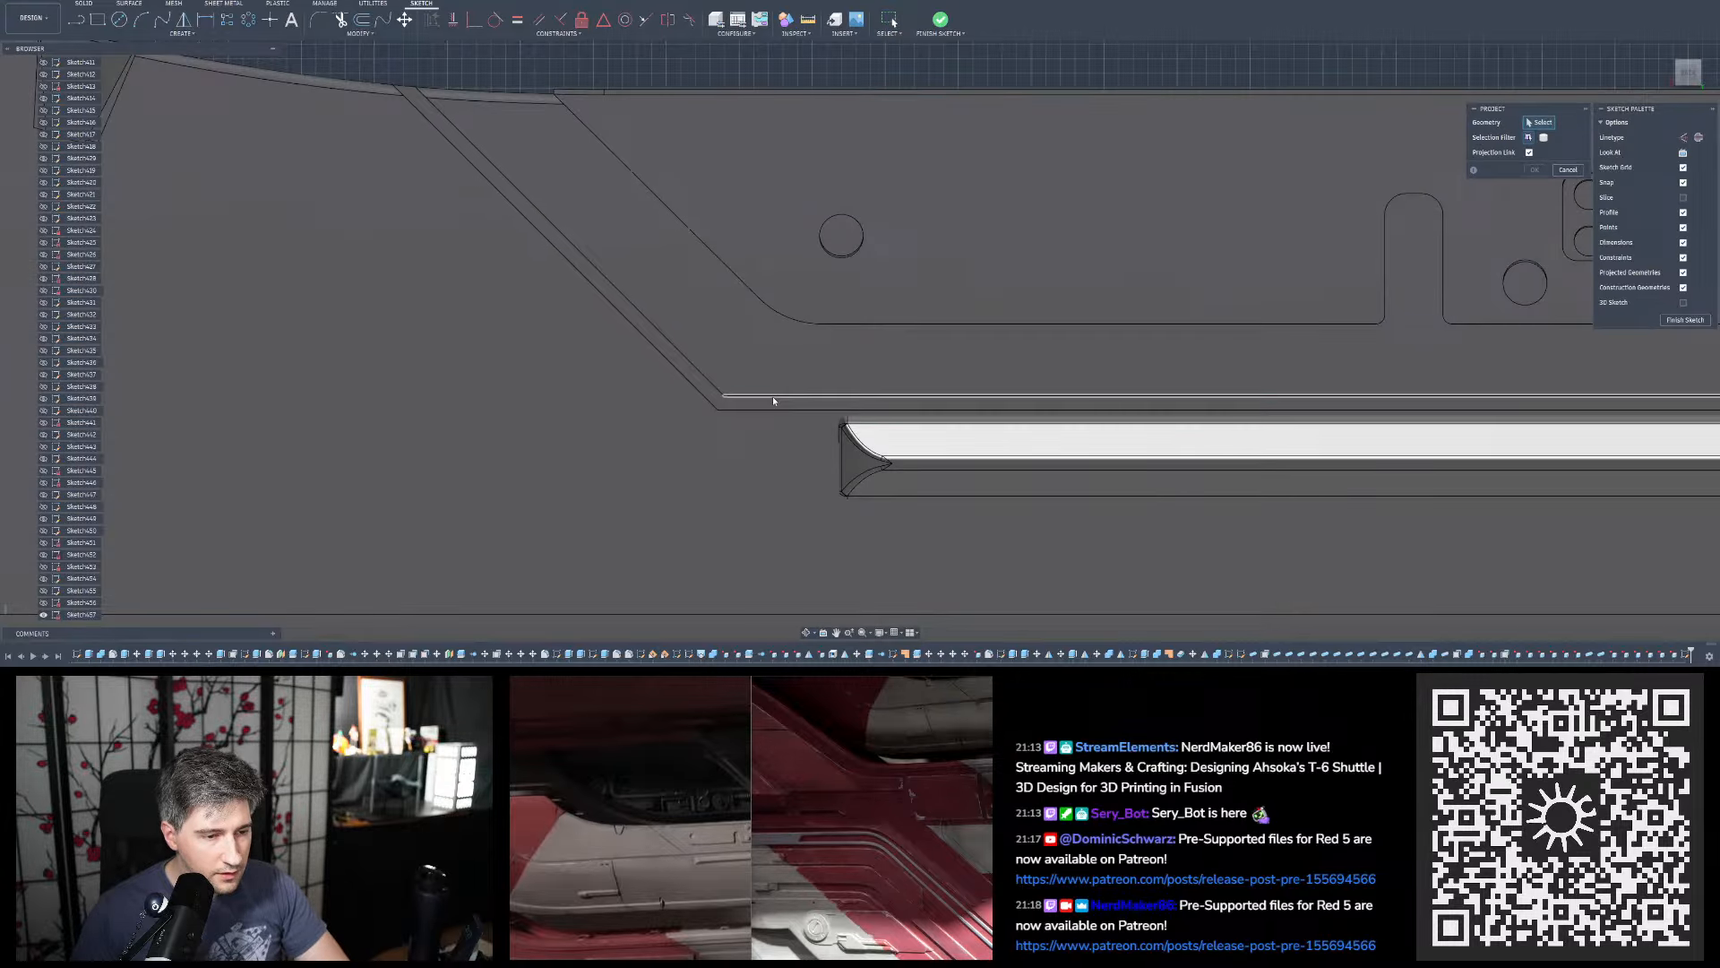
pyautogui.click(772, 396)
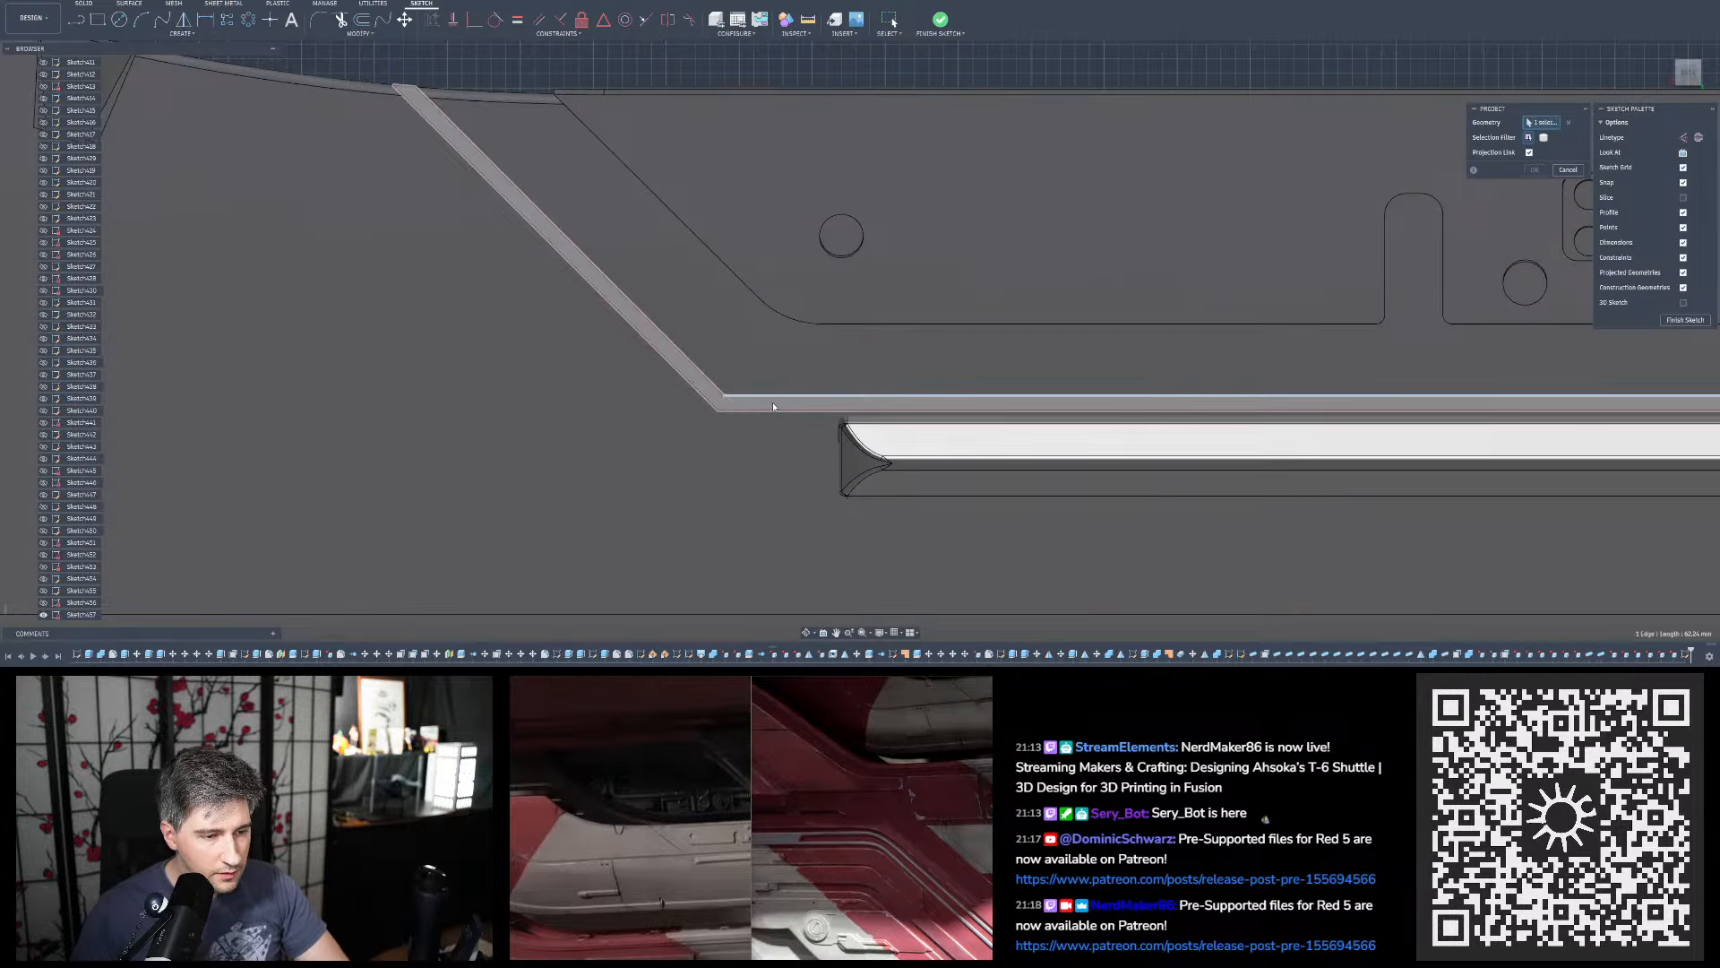
pyautogui.click(772, 411)
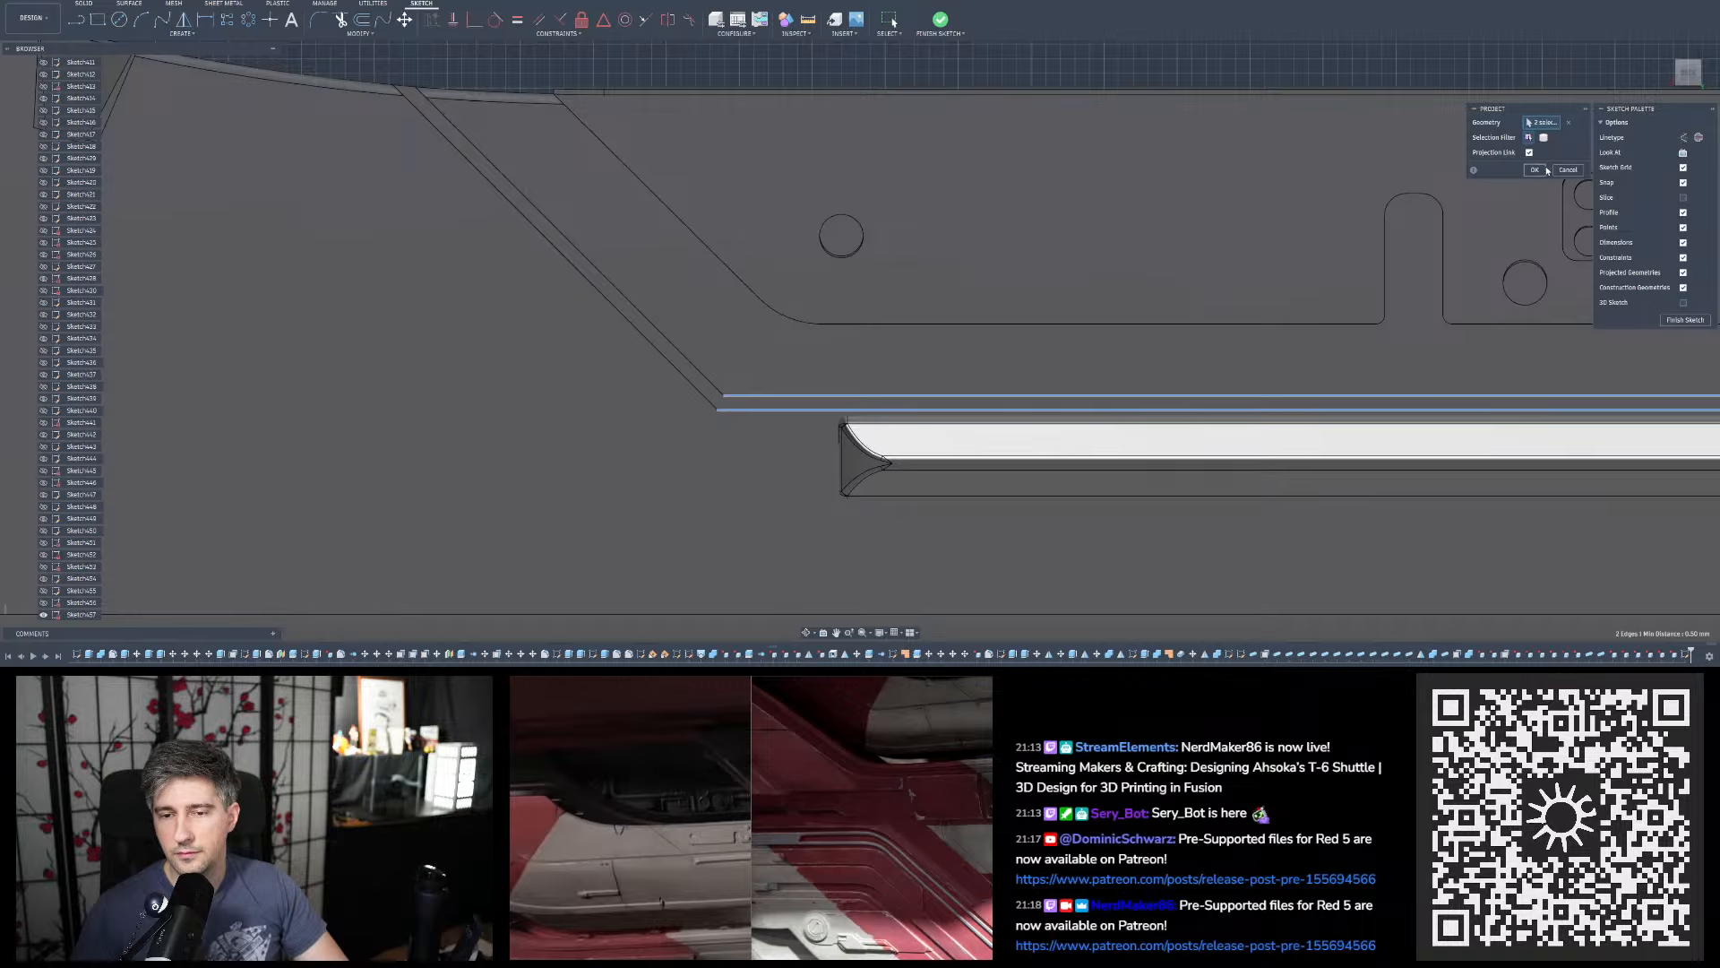
pyautogui.click(1684, 138)
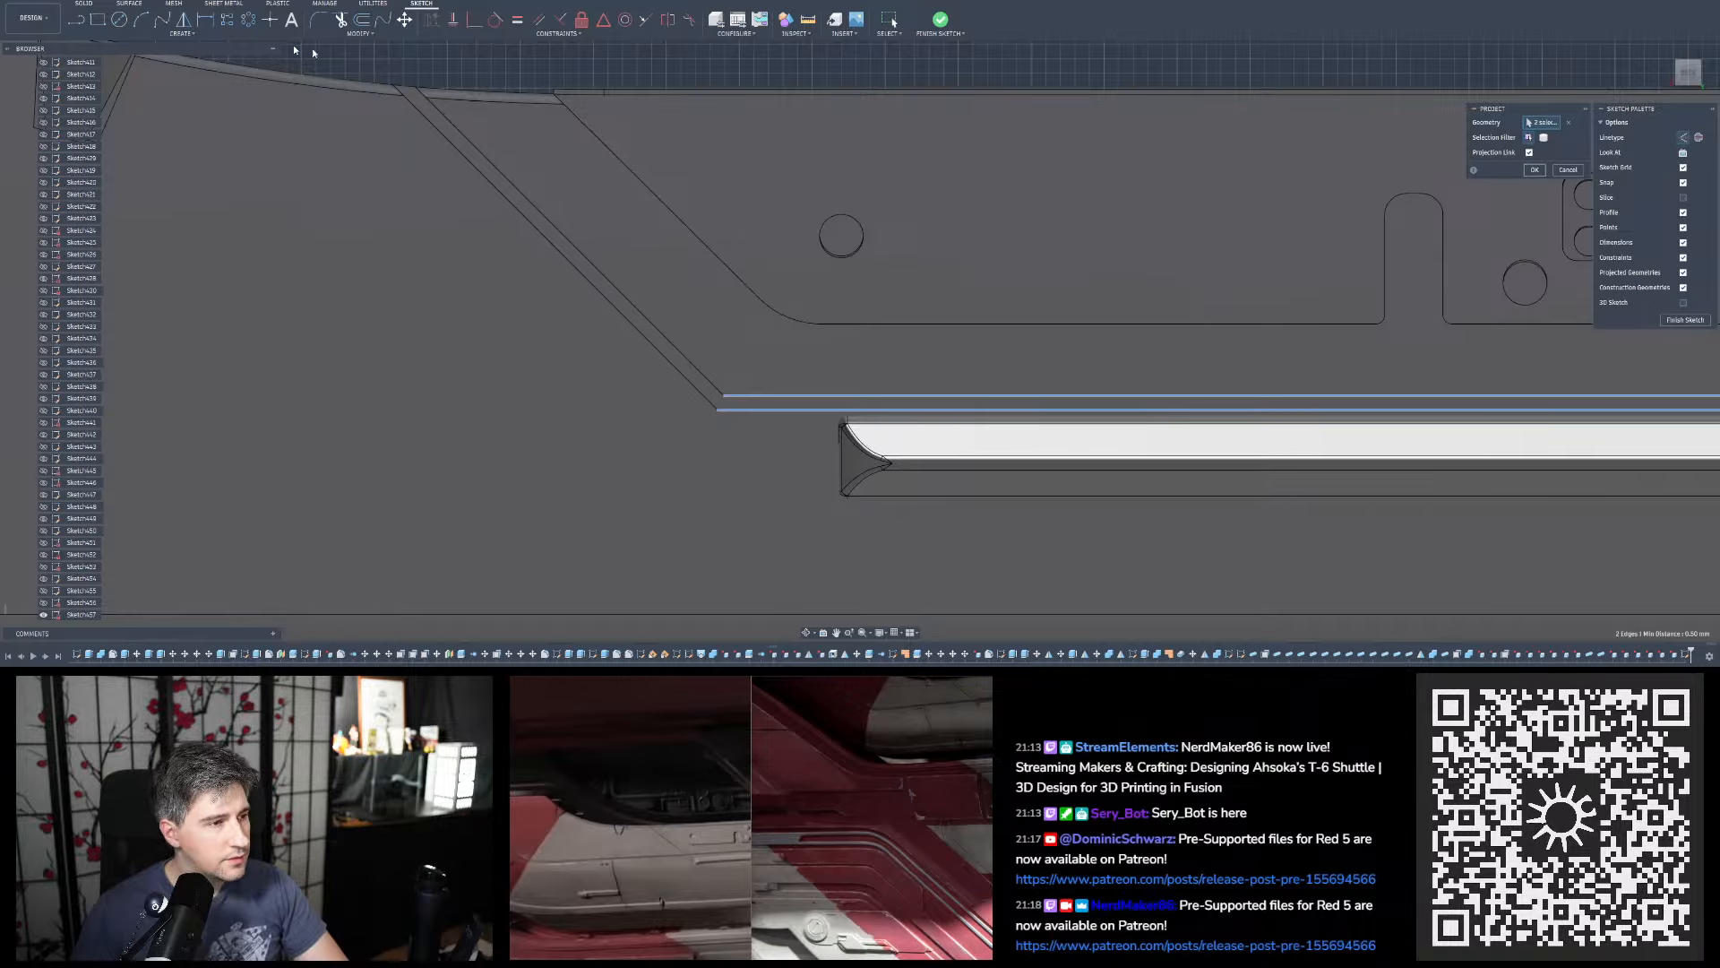
# Draw a short vertical construction line joining the far ends of the two parallel edges beside the slot
pyautogui.press('l')
pyautogui.scroll(-5, 664, 375)
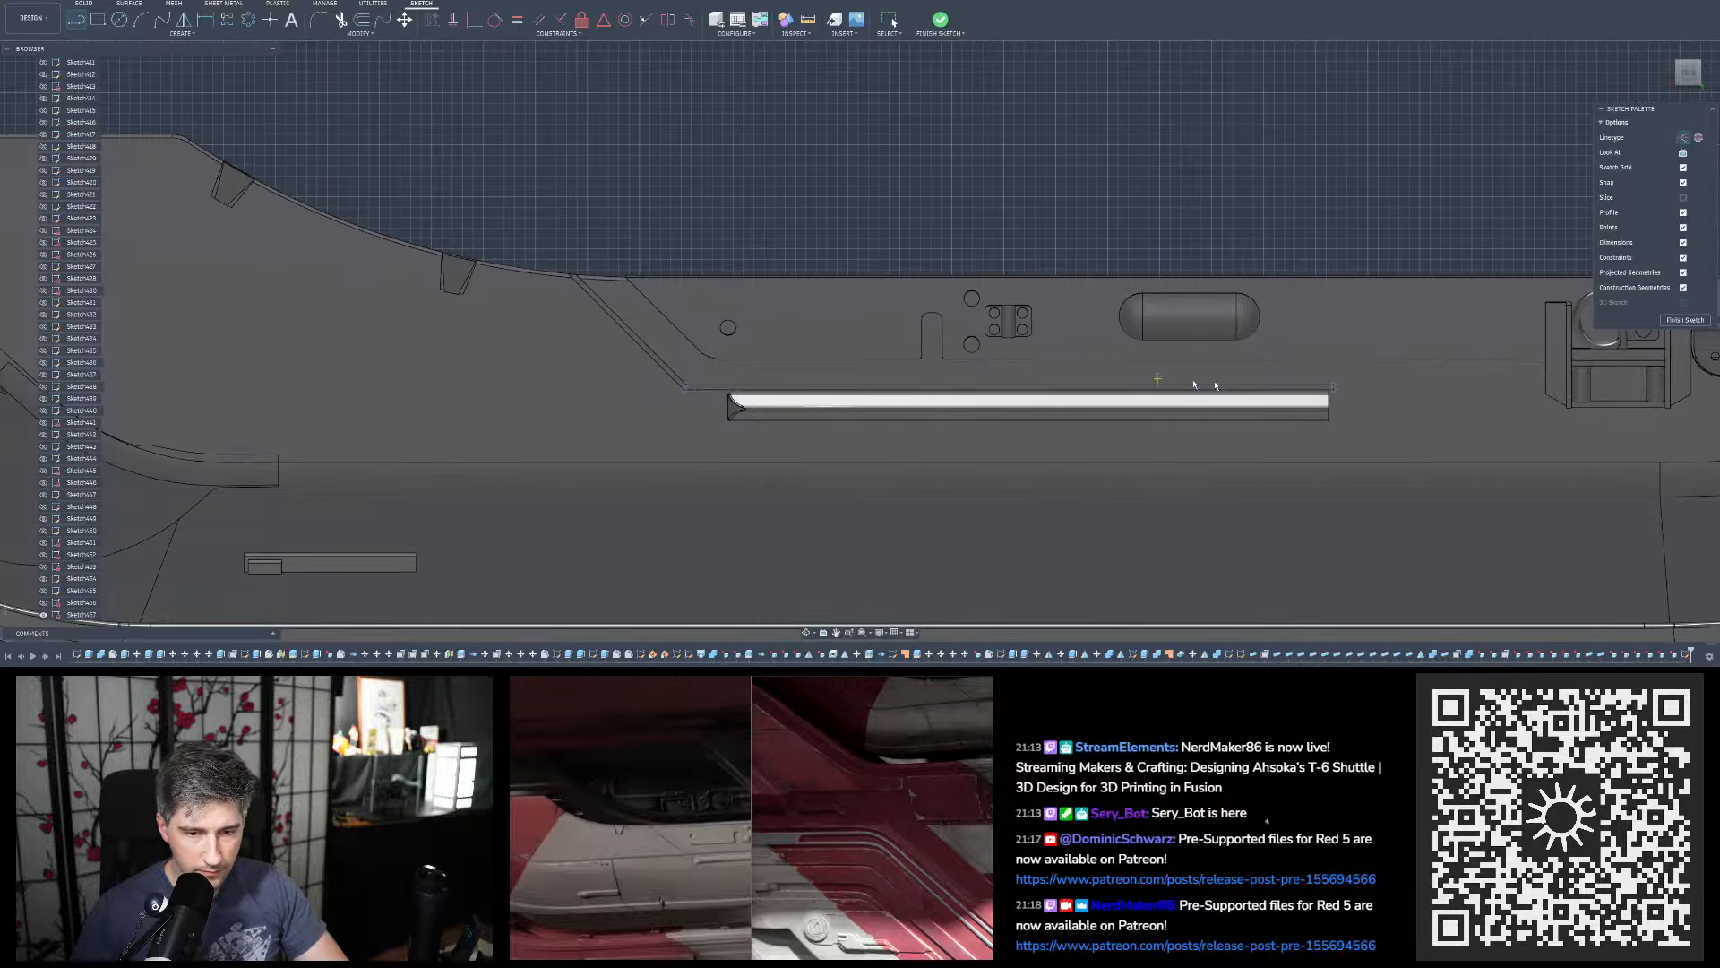
pyautogui.scroll(6, 1215, 385)
pyautogui.click(1299, 378)
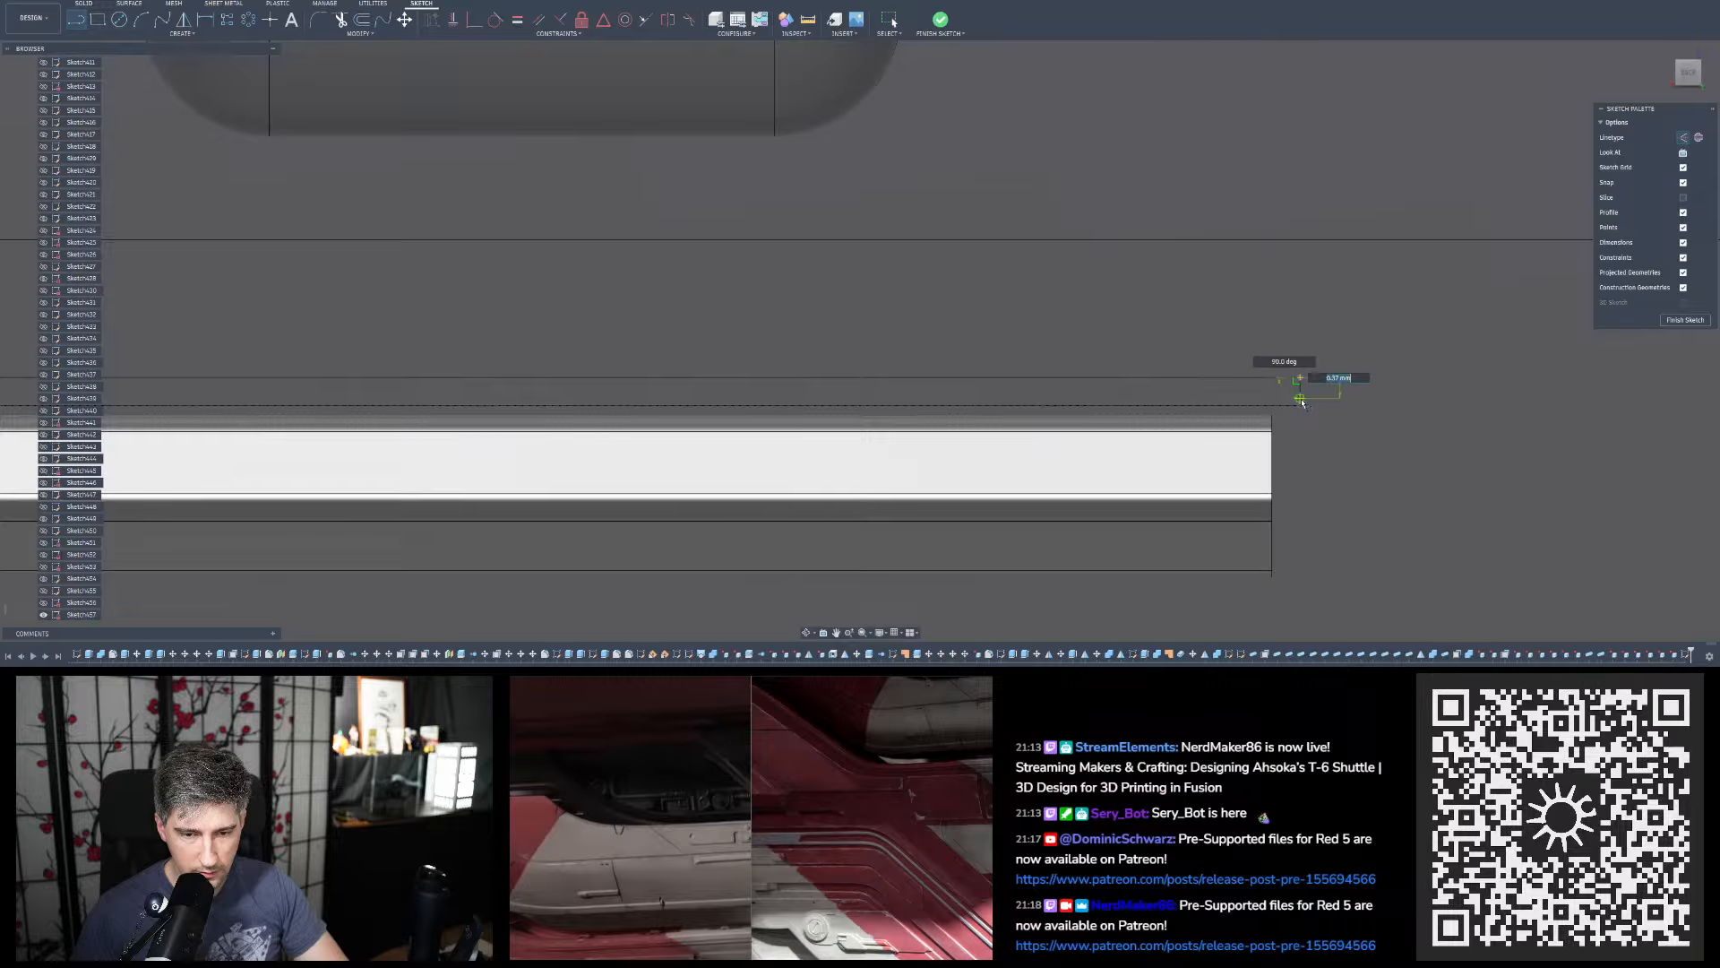
pyautogui.click(1301, 406)
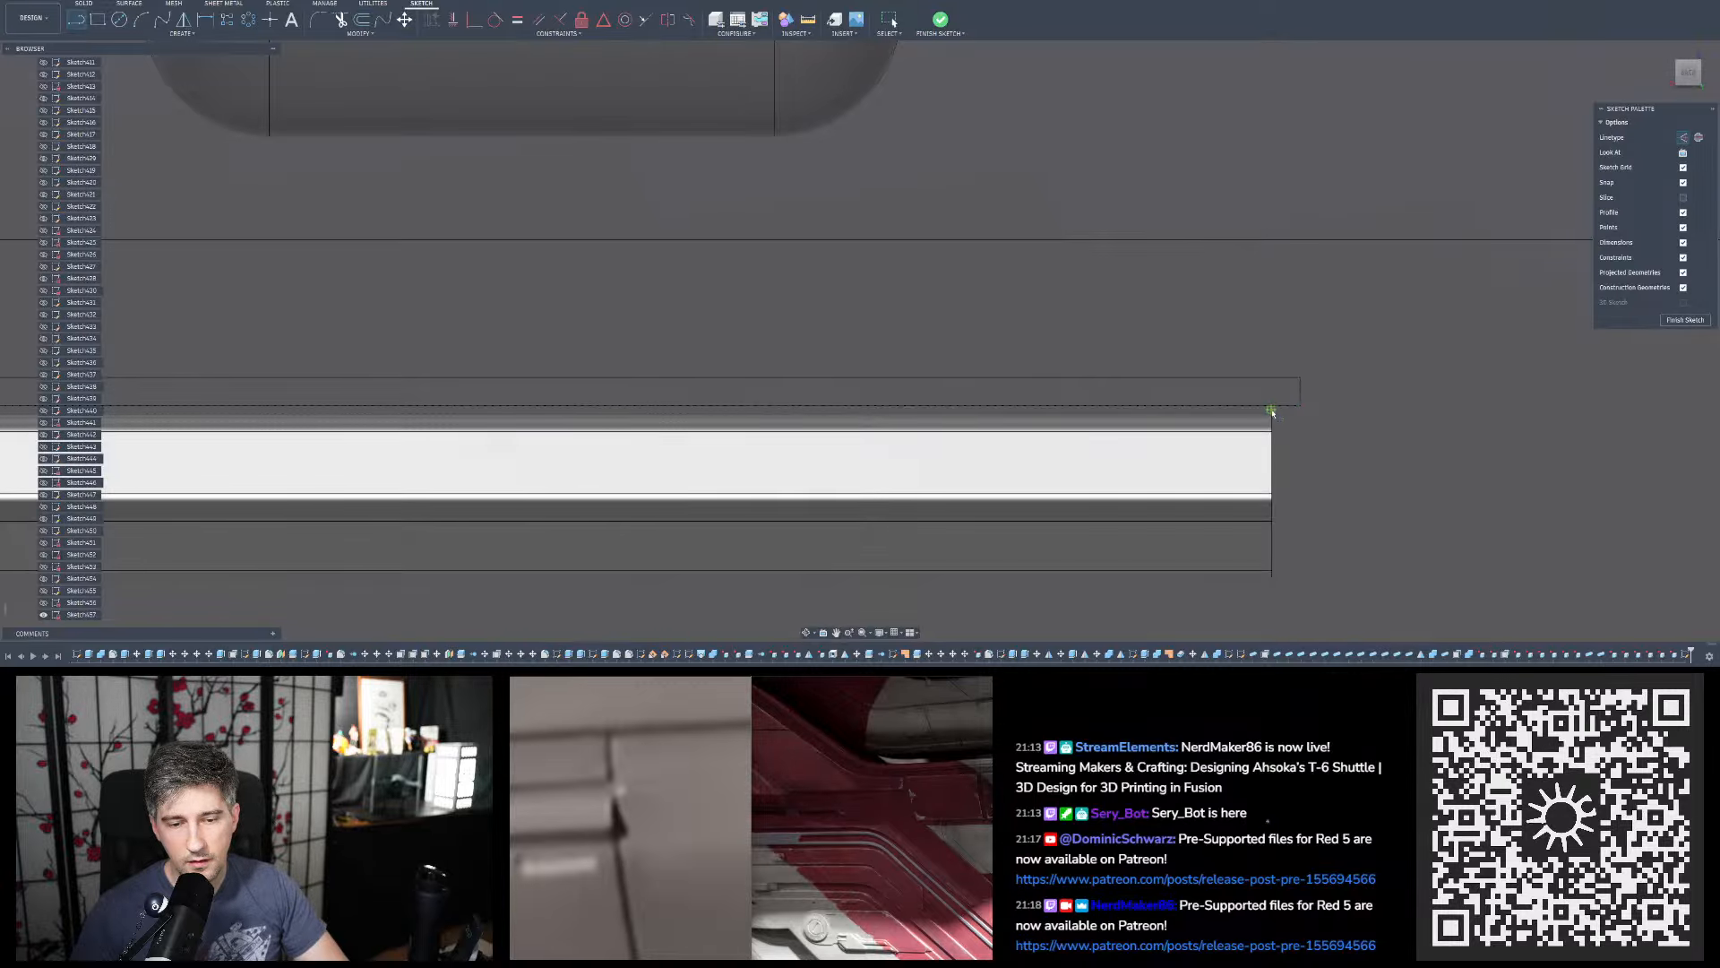
# Set the linetype back to normal and sketch a long horizontal line from the short construction line's midpoint, past the slot, to the hull's diagonal recess
pyautogui.scroll(-3, 1434, 417)
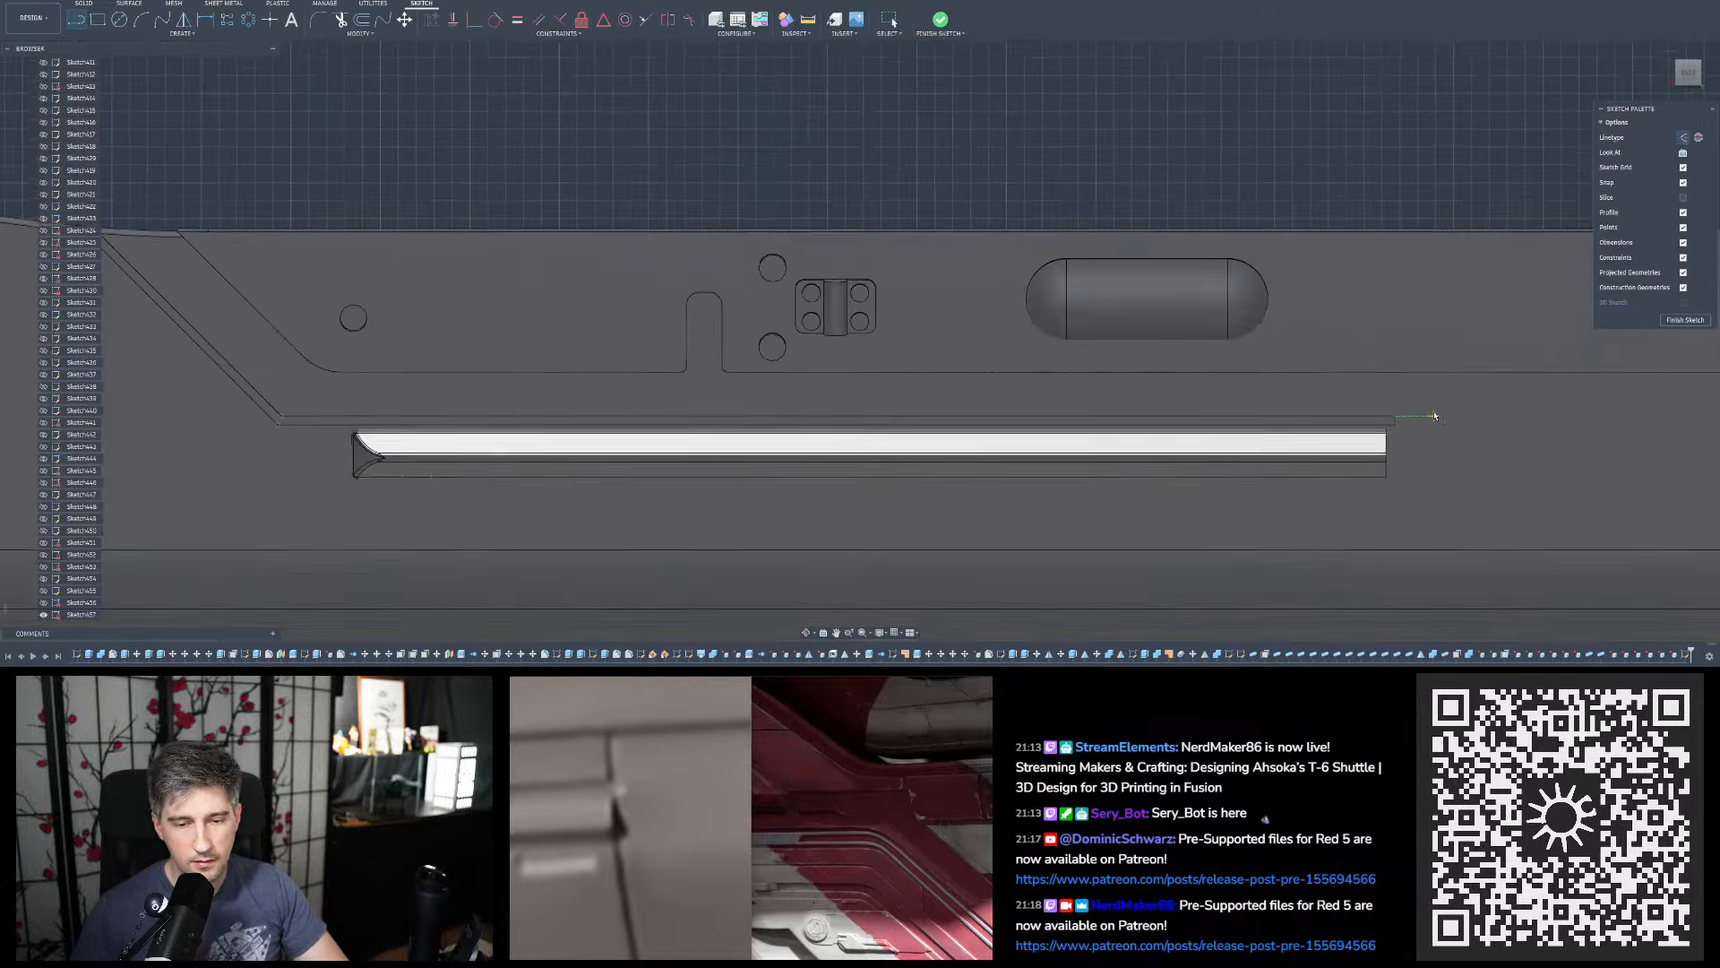
pyautogui.scroll(-5, 1435, 417)
pyautogui.scroll(5, 1362, 412)
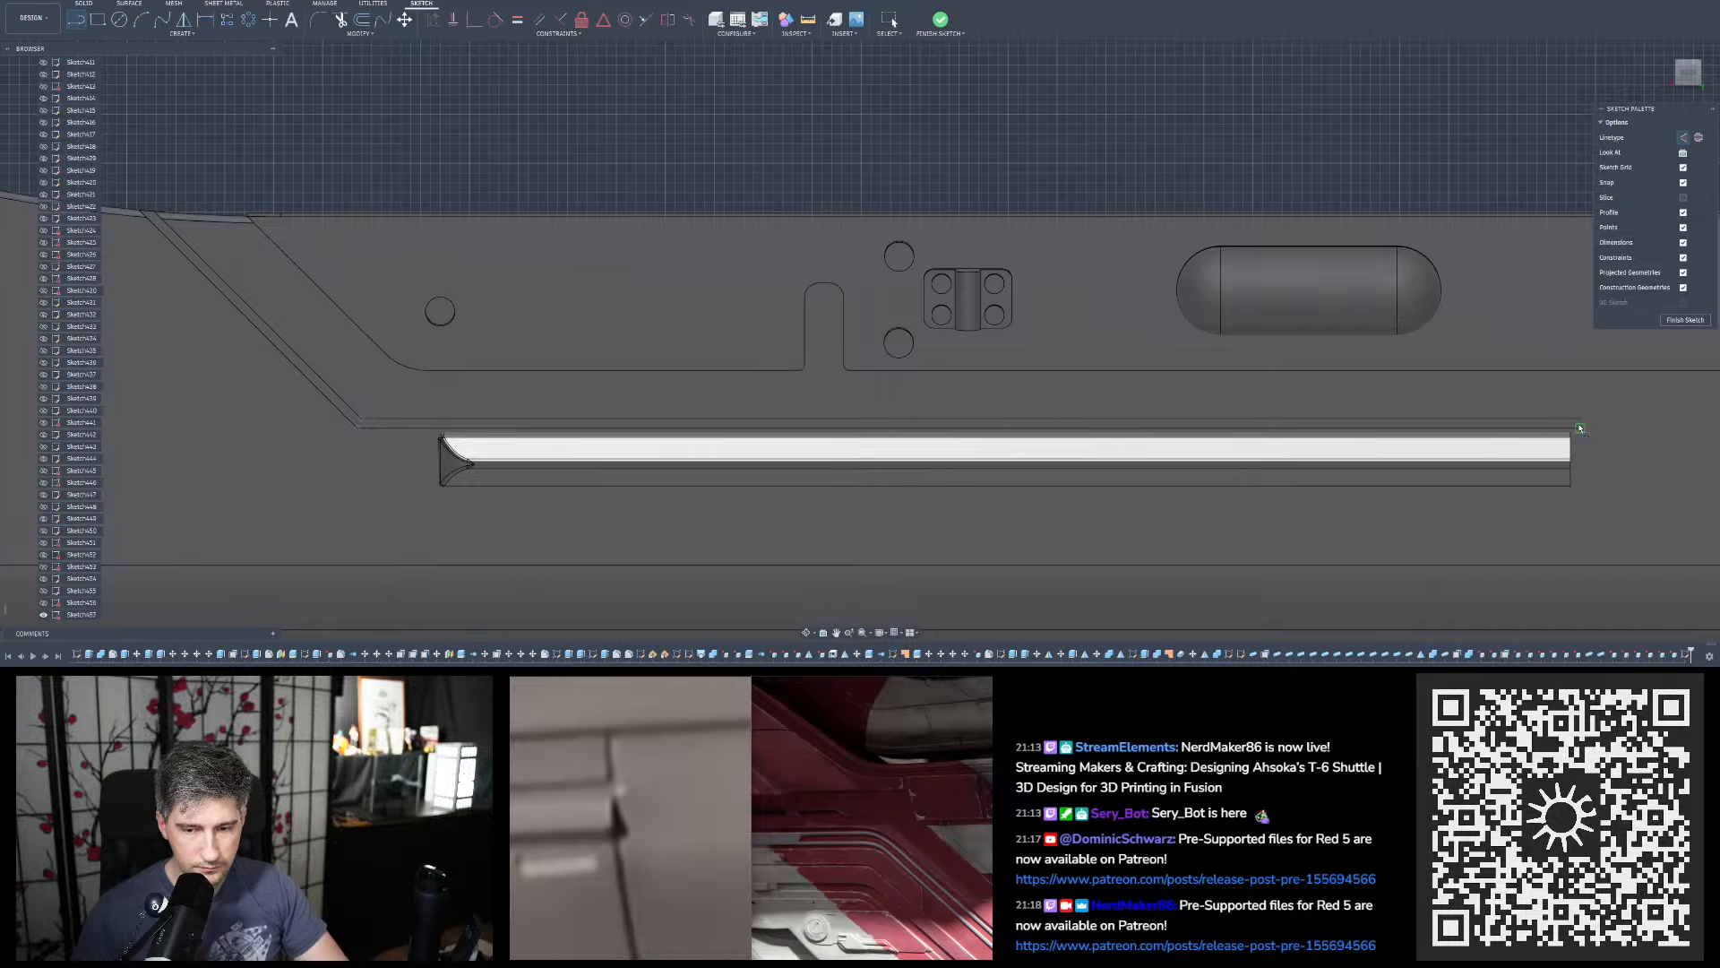
pyautogui.scroll(4, 1580, 429)
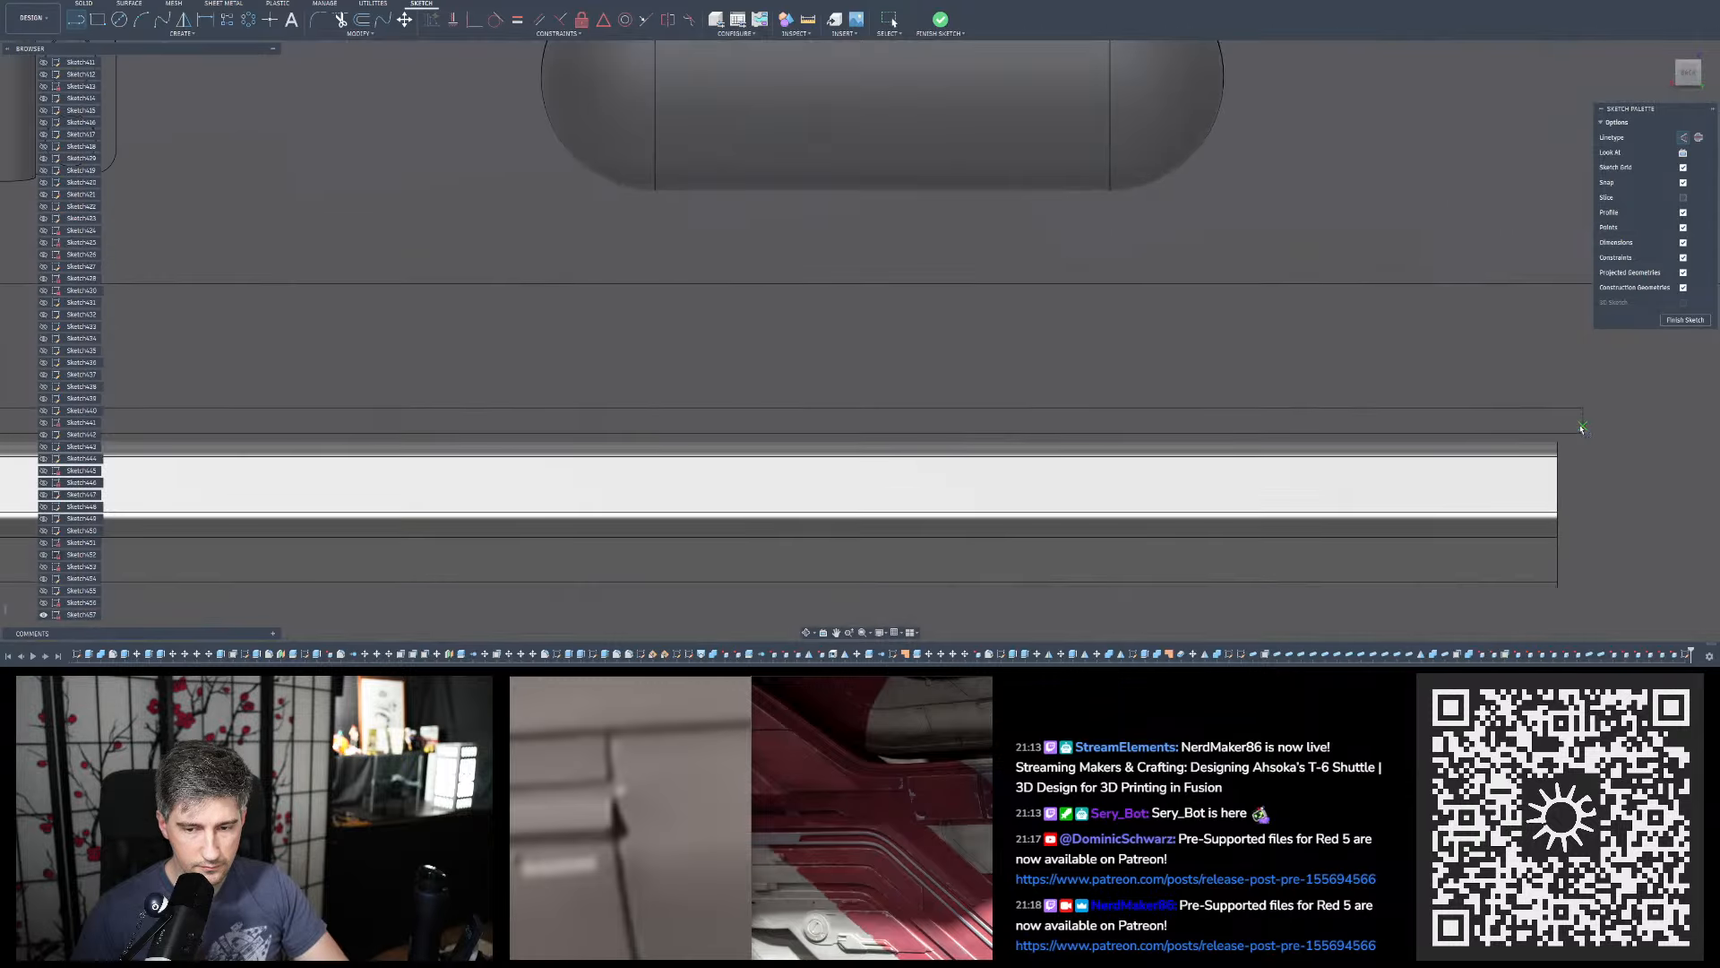
pyautogui.click(1684, 139)
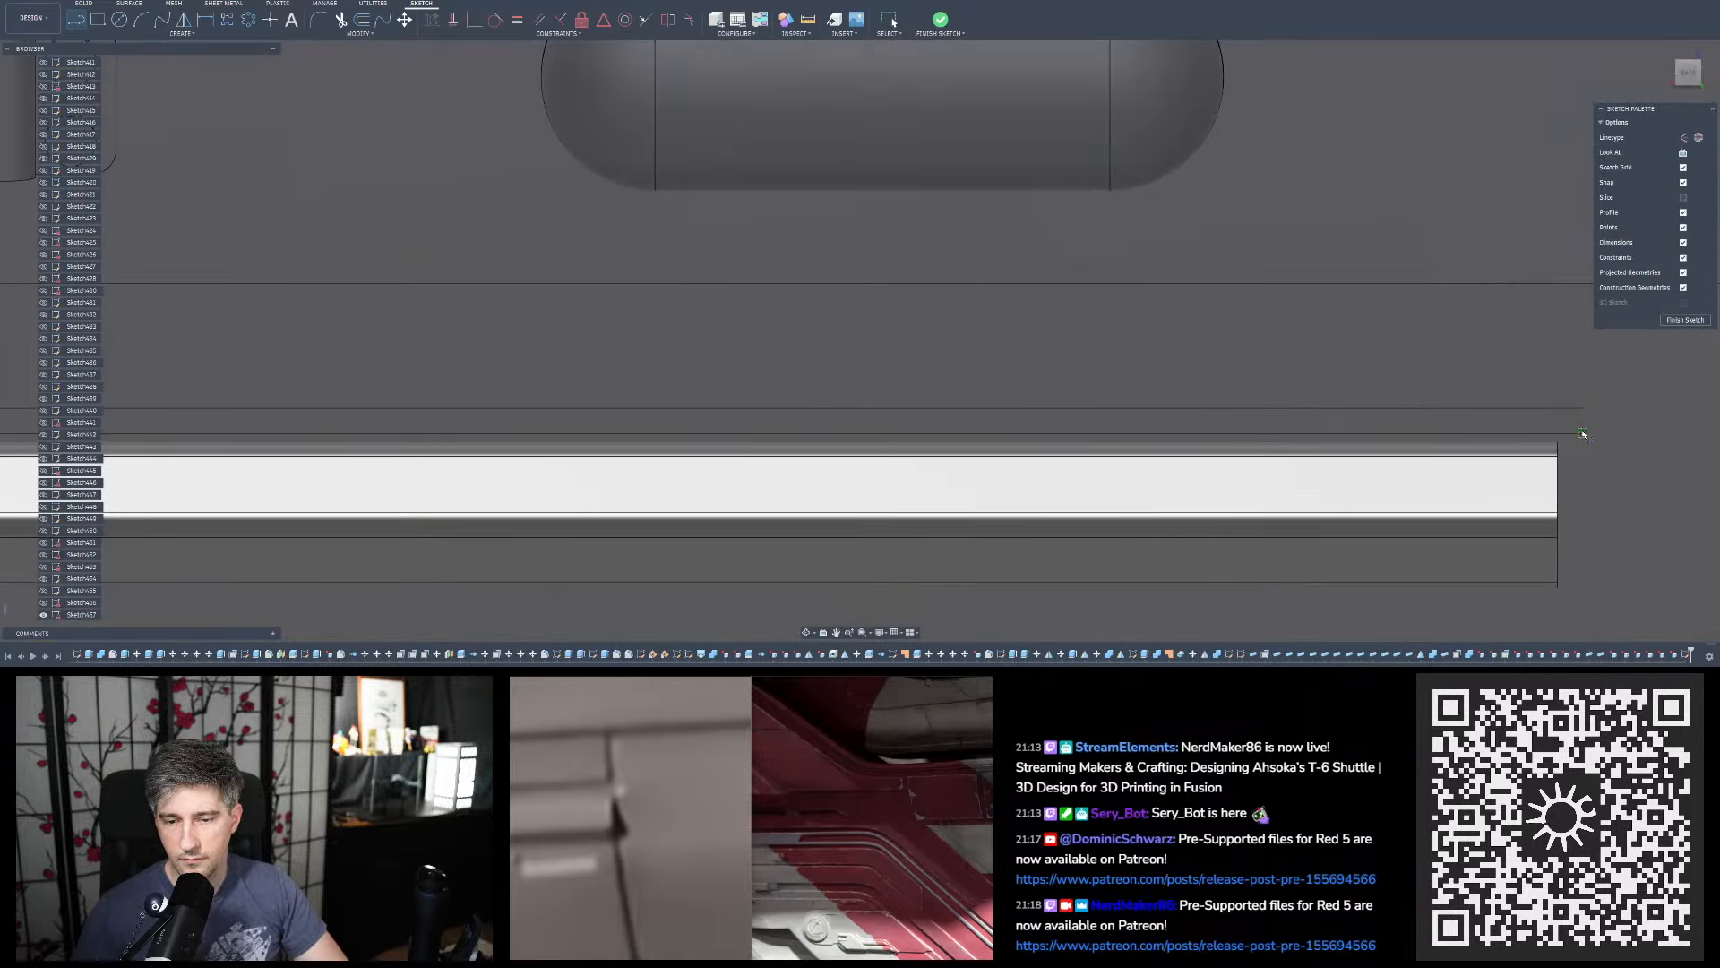
pyautogui.click(1580, 420)
pyautogui.scroll(-6, 1580, 422)
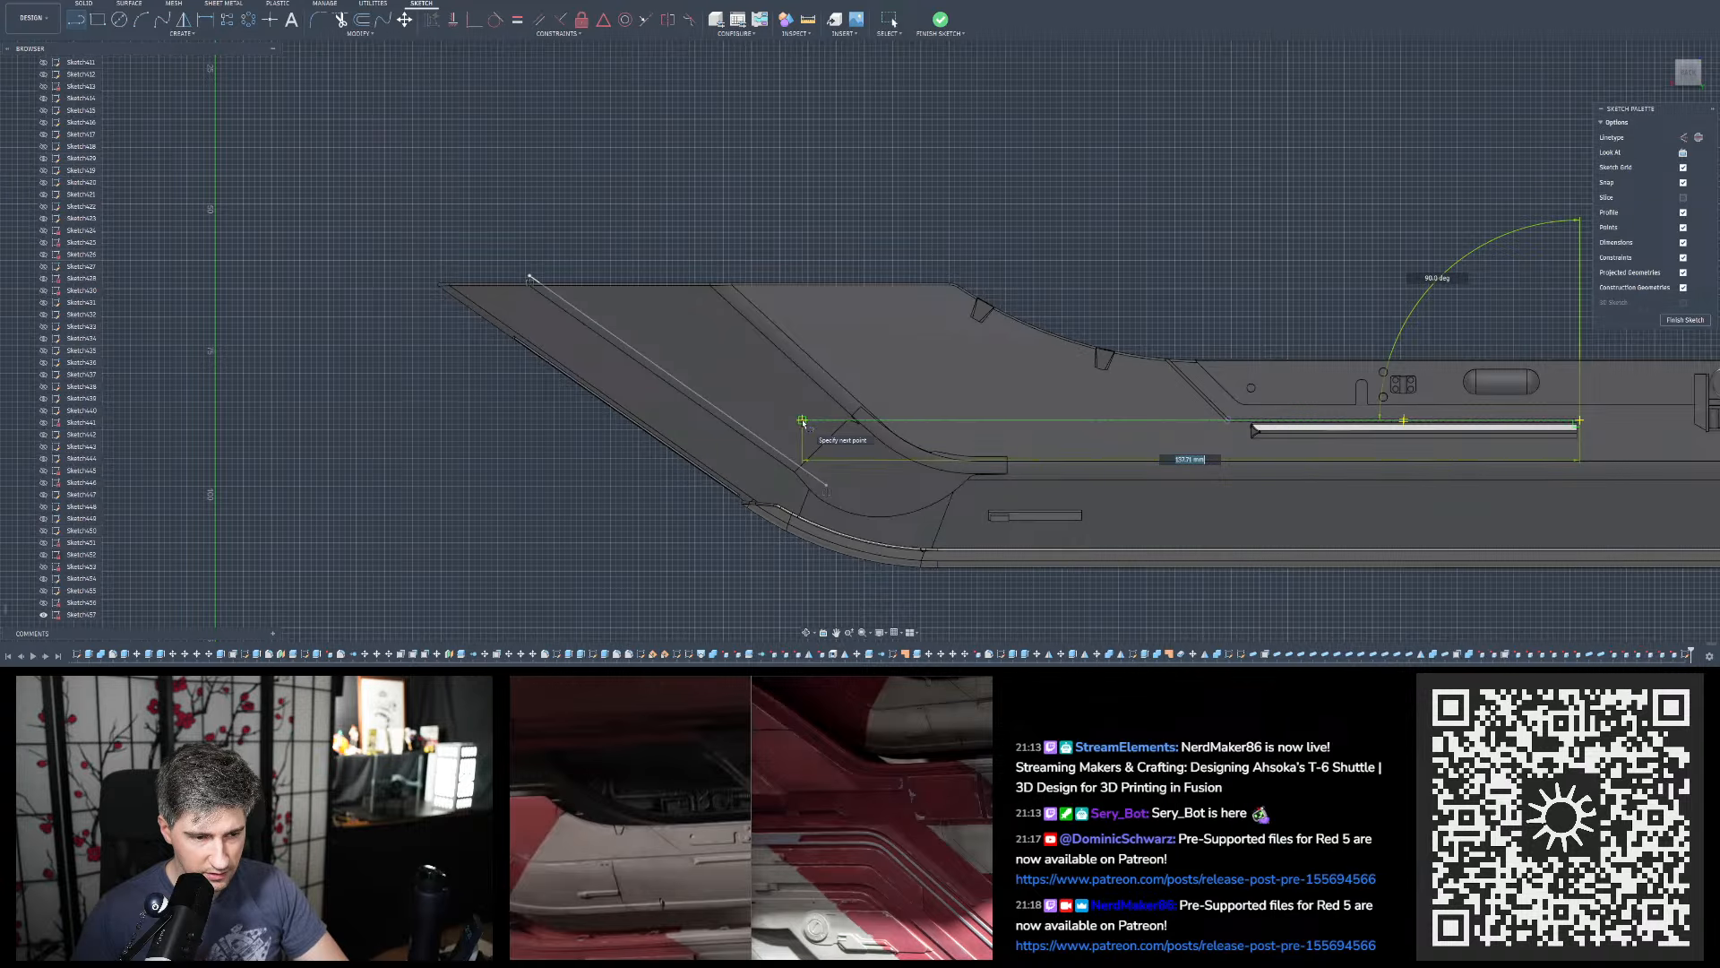
pyautogui.scroll(2, 793, 420)
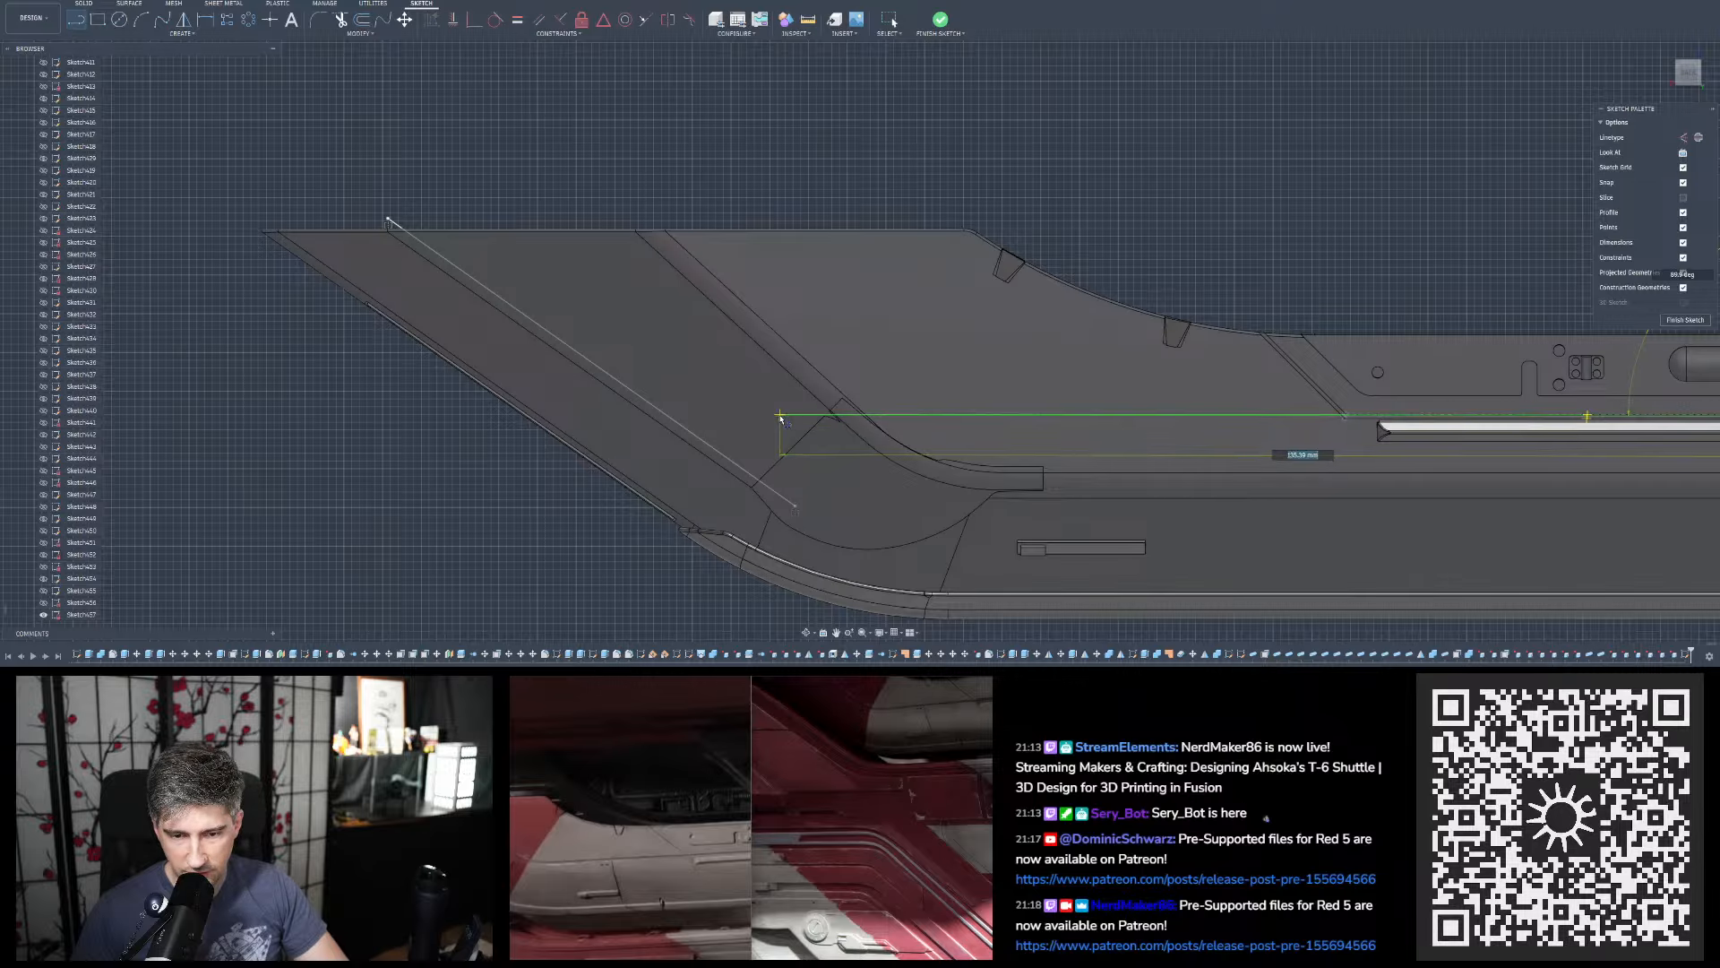
pyautogui.scroll(-2, 780, 418)
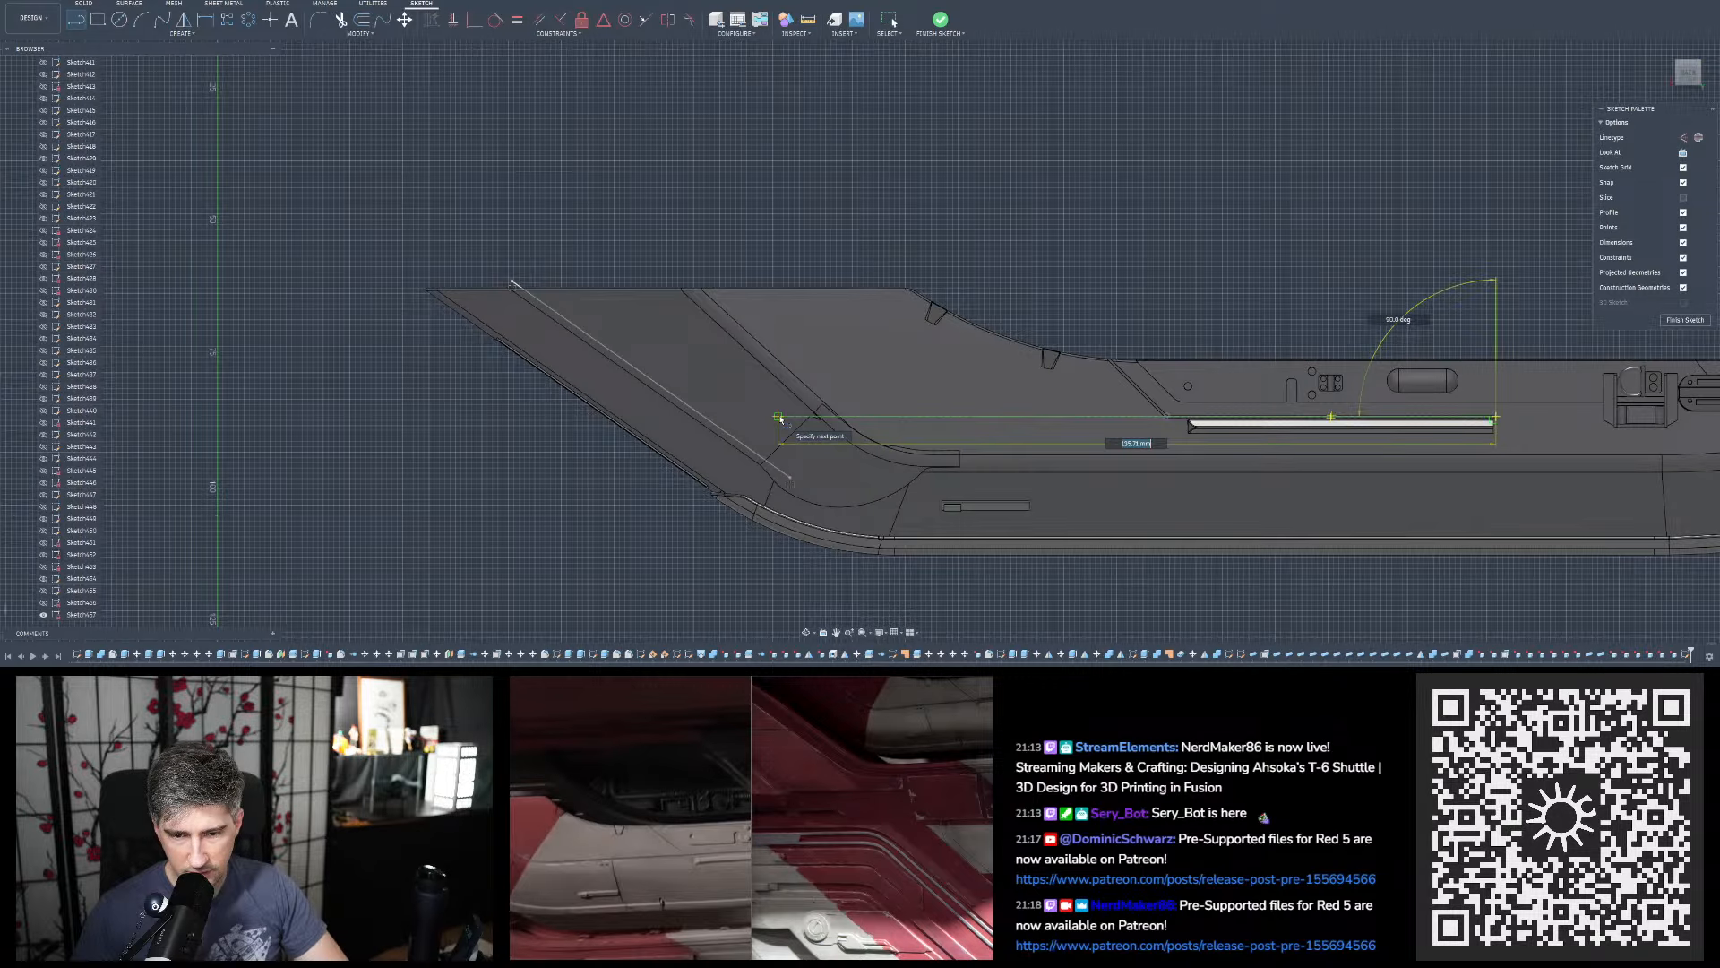
pyautogui.click(778, 417)
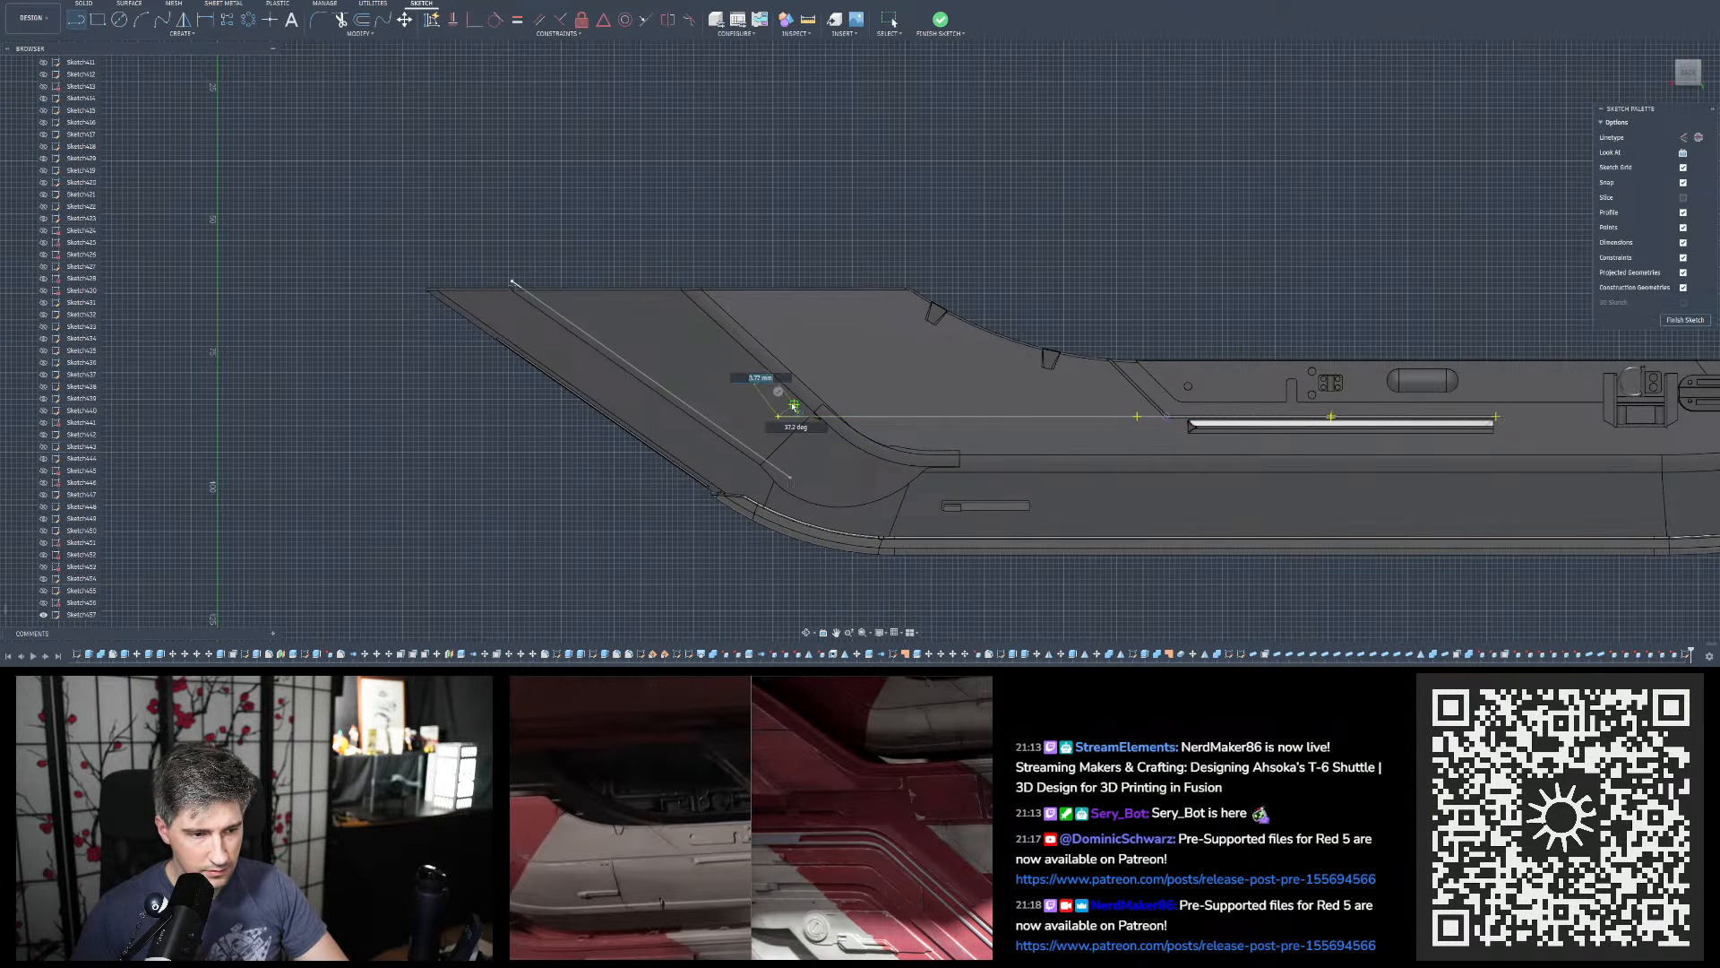
pyautogui.press('Escape')
# Sketch a diagonal line from above the hull's outer edge, alongside the sloped recess, down to the long horizontal line
pyautogui.scroll(2, 948, 454)
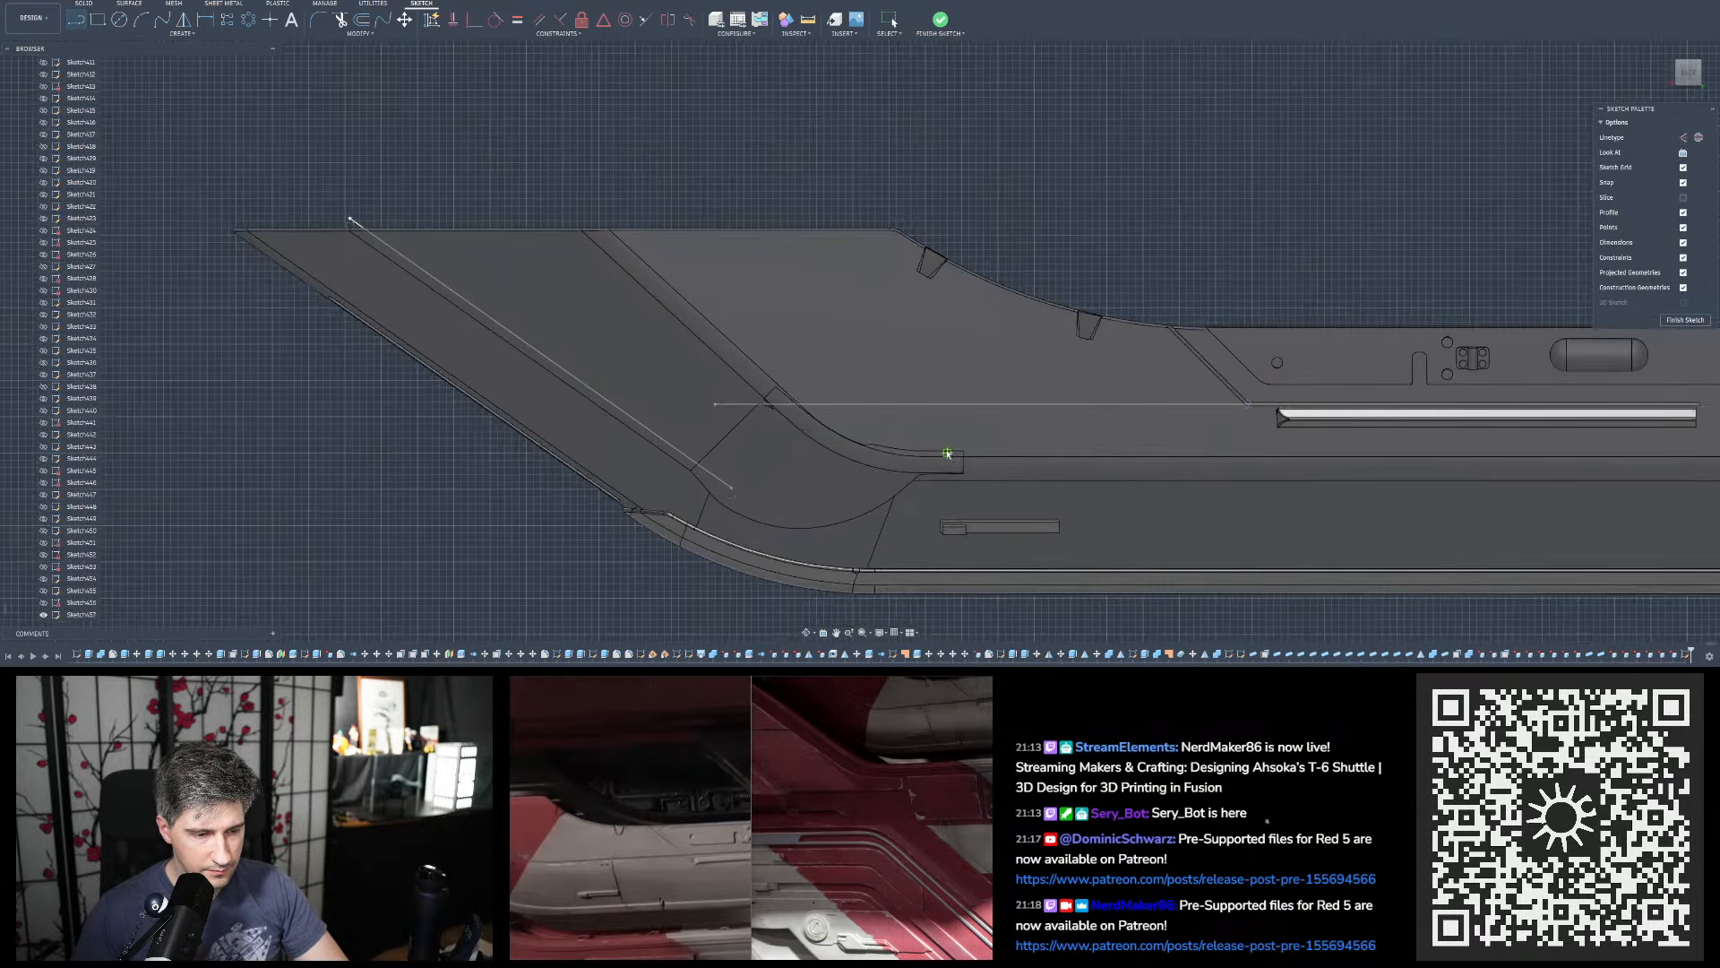
pyautogui.click(568, 193)
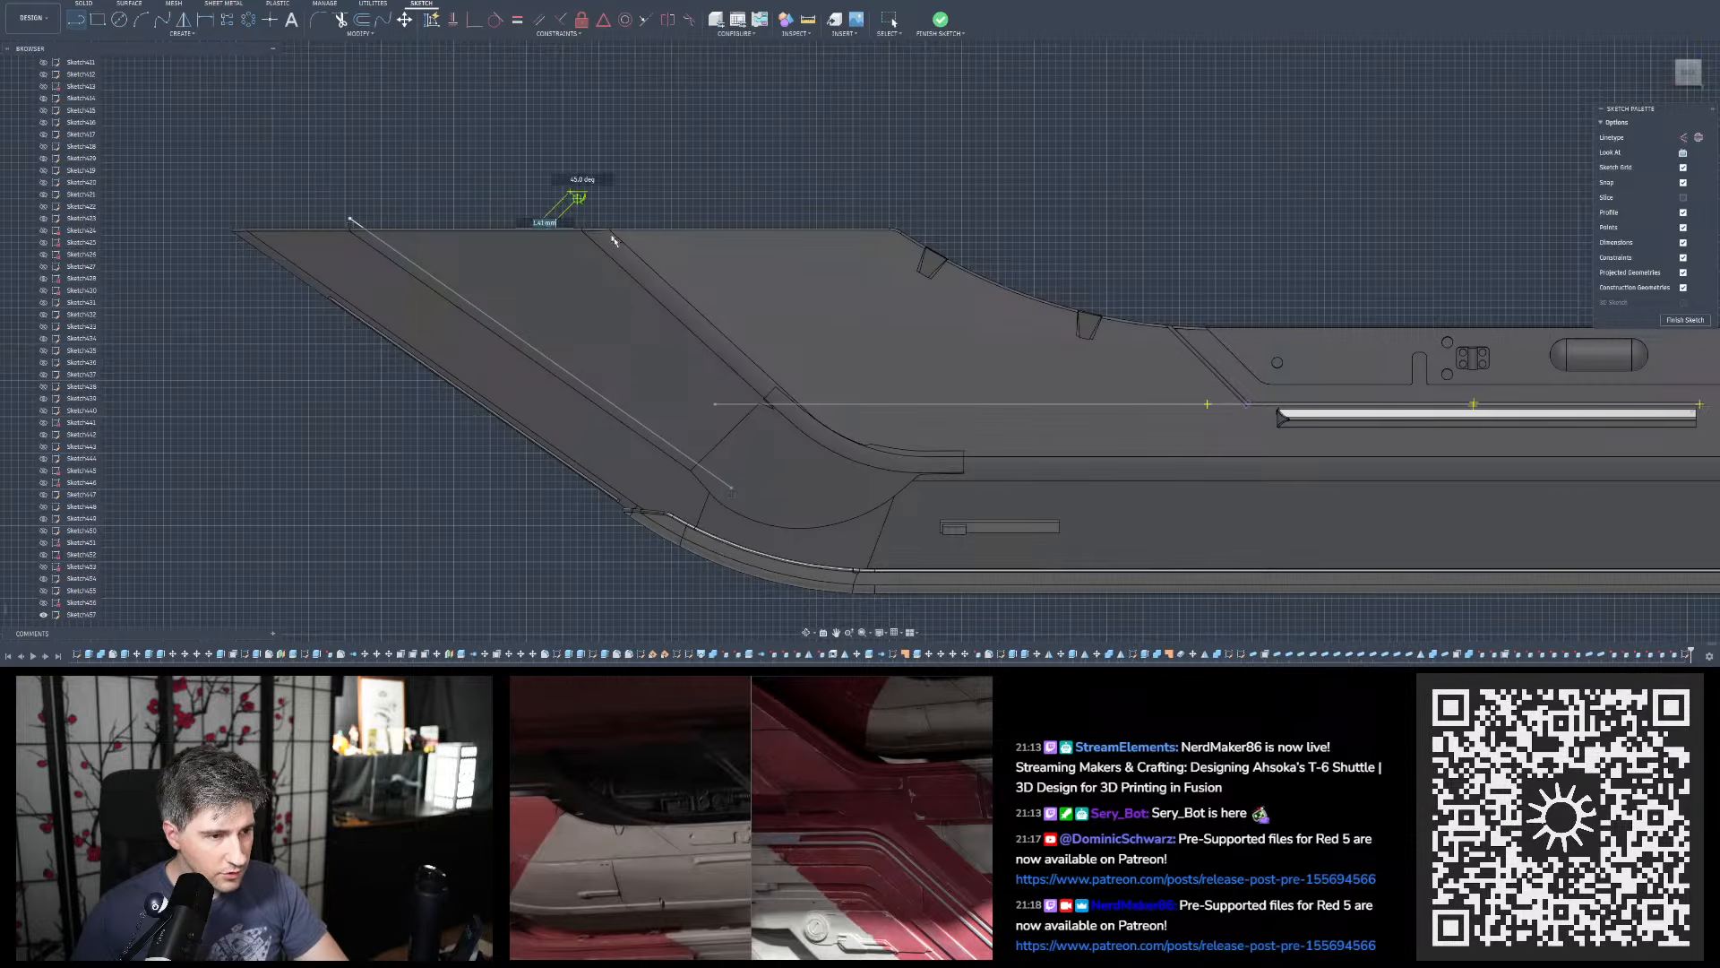
pyautogui.click(803, 404)
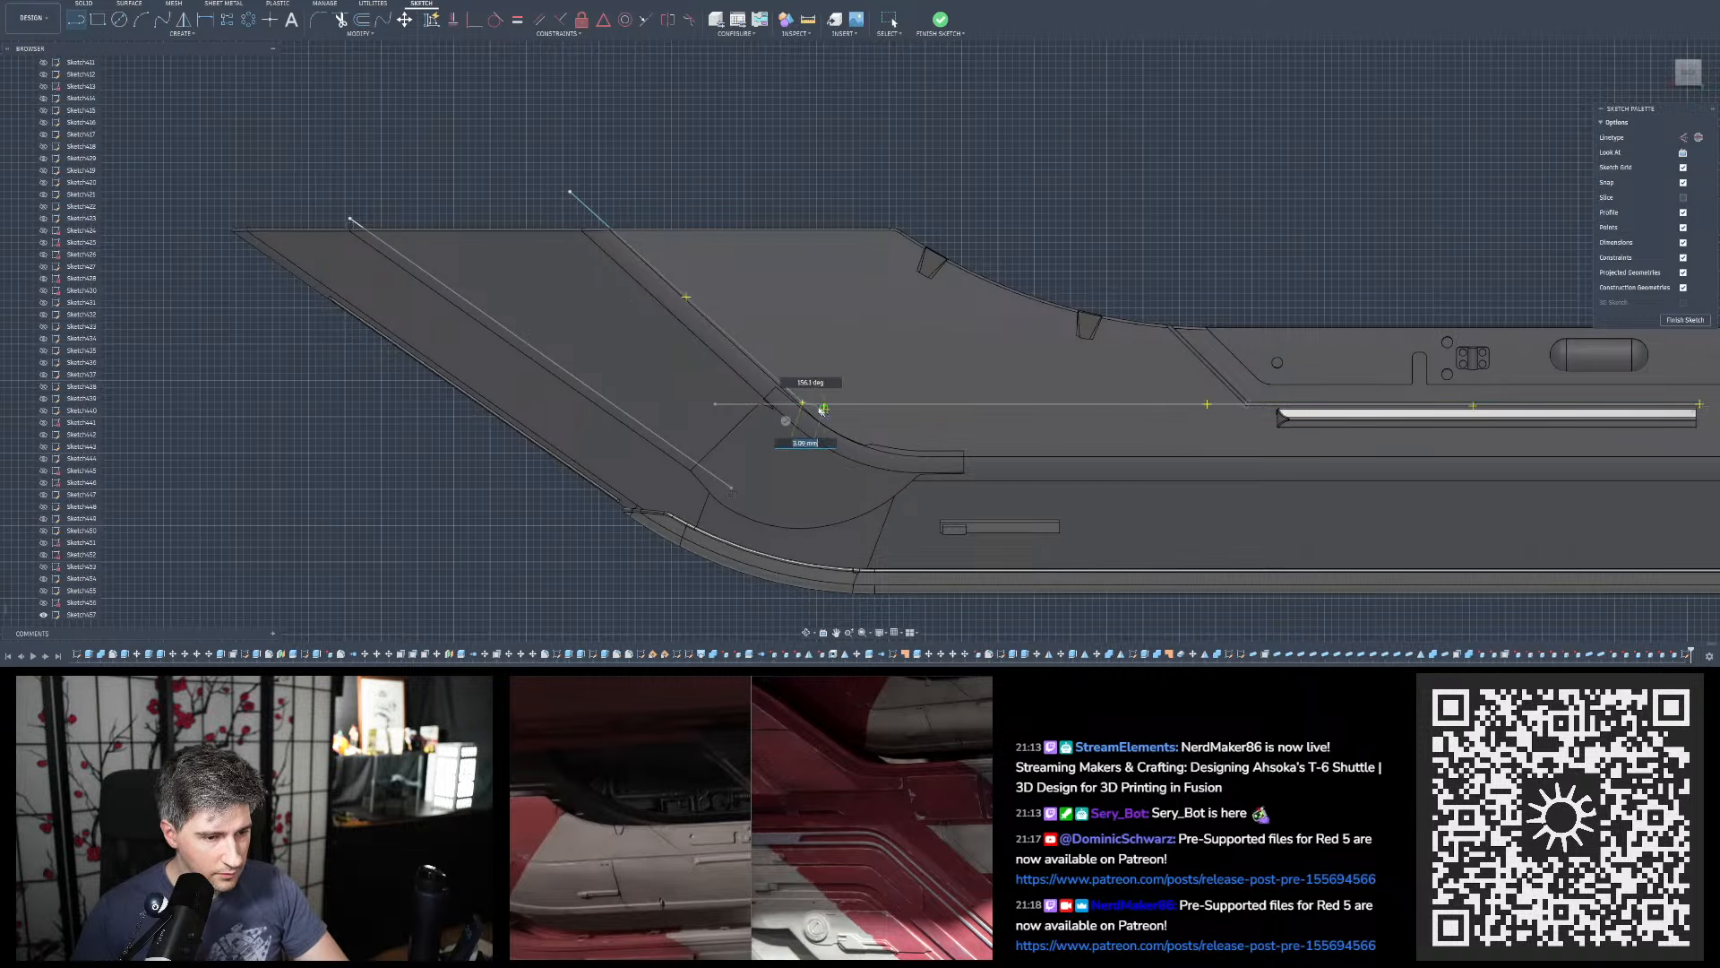
pyautogui.scroll(5, 804, 408)
pyautogui.scroll(2, 804, 409)
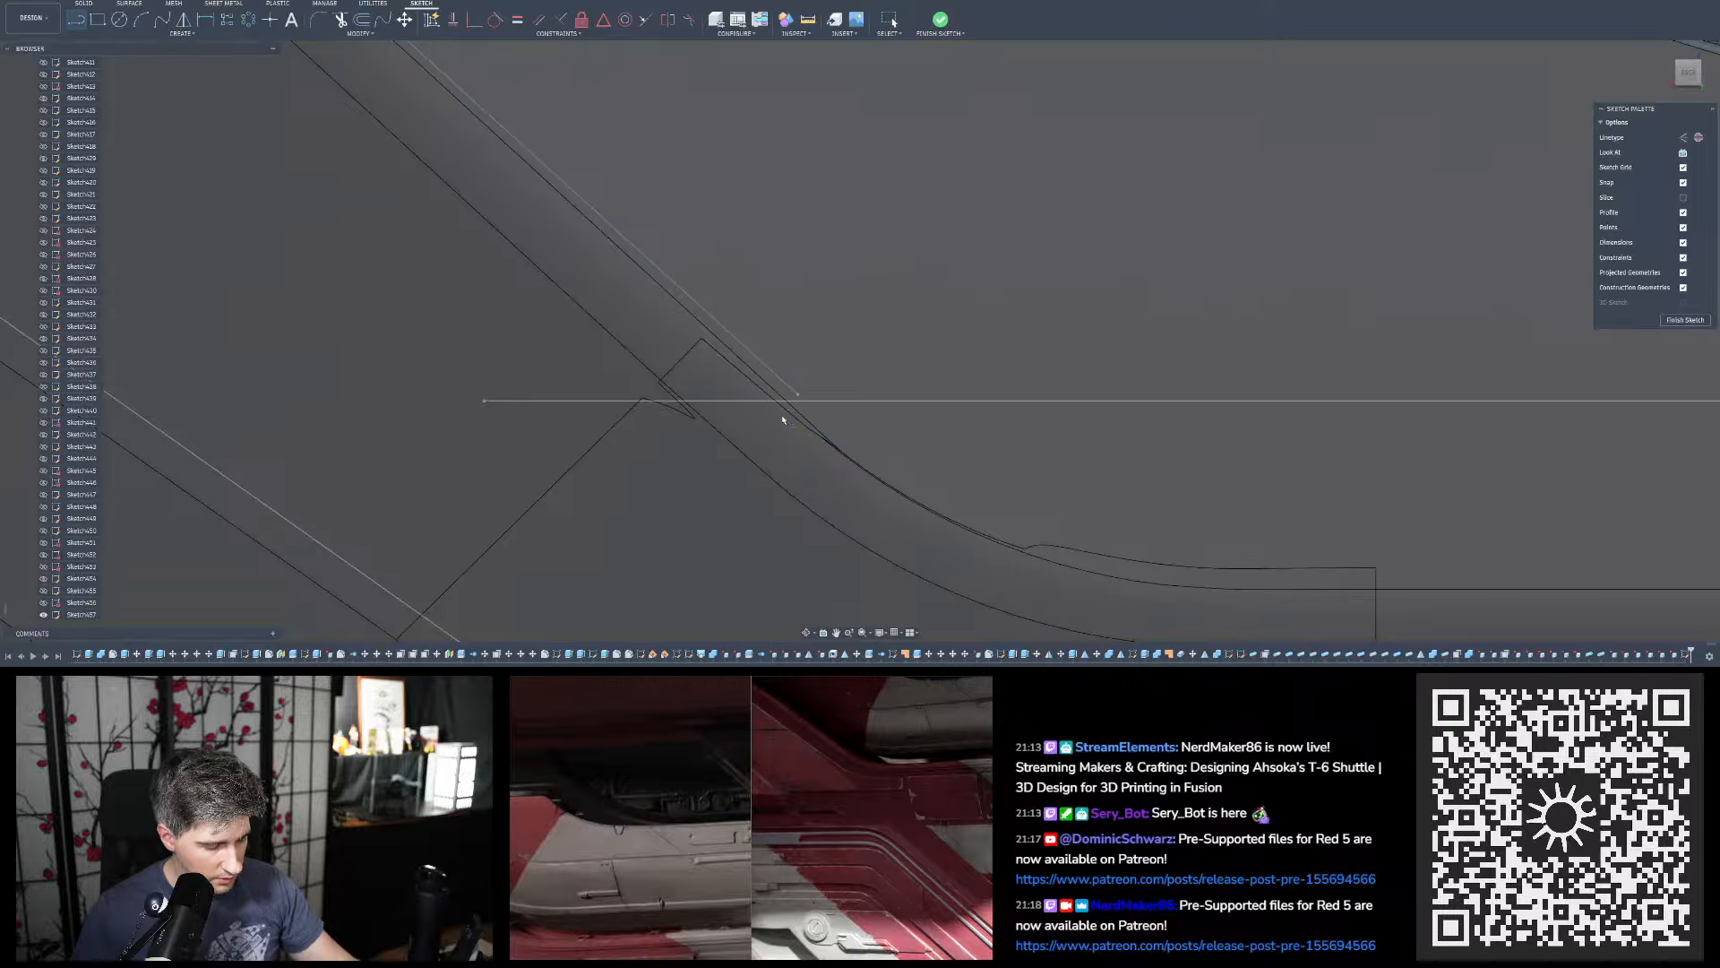
pyautogui.scroll(2, 796, 410)
pyautogui.press('Escape')
pyautogui.scroll(2, 796, 409)
pyautogui.scroll(-1, 803, 379)
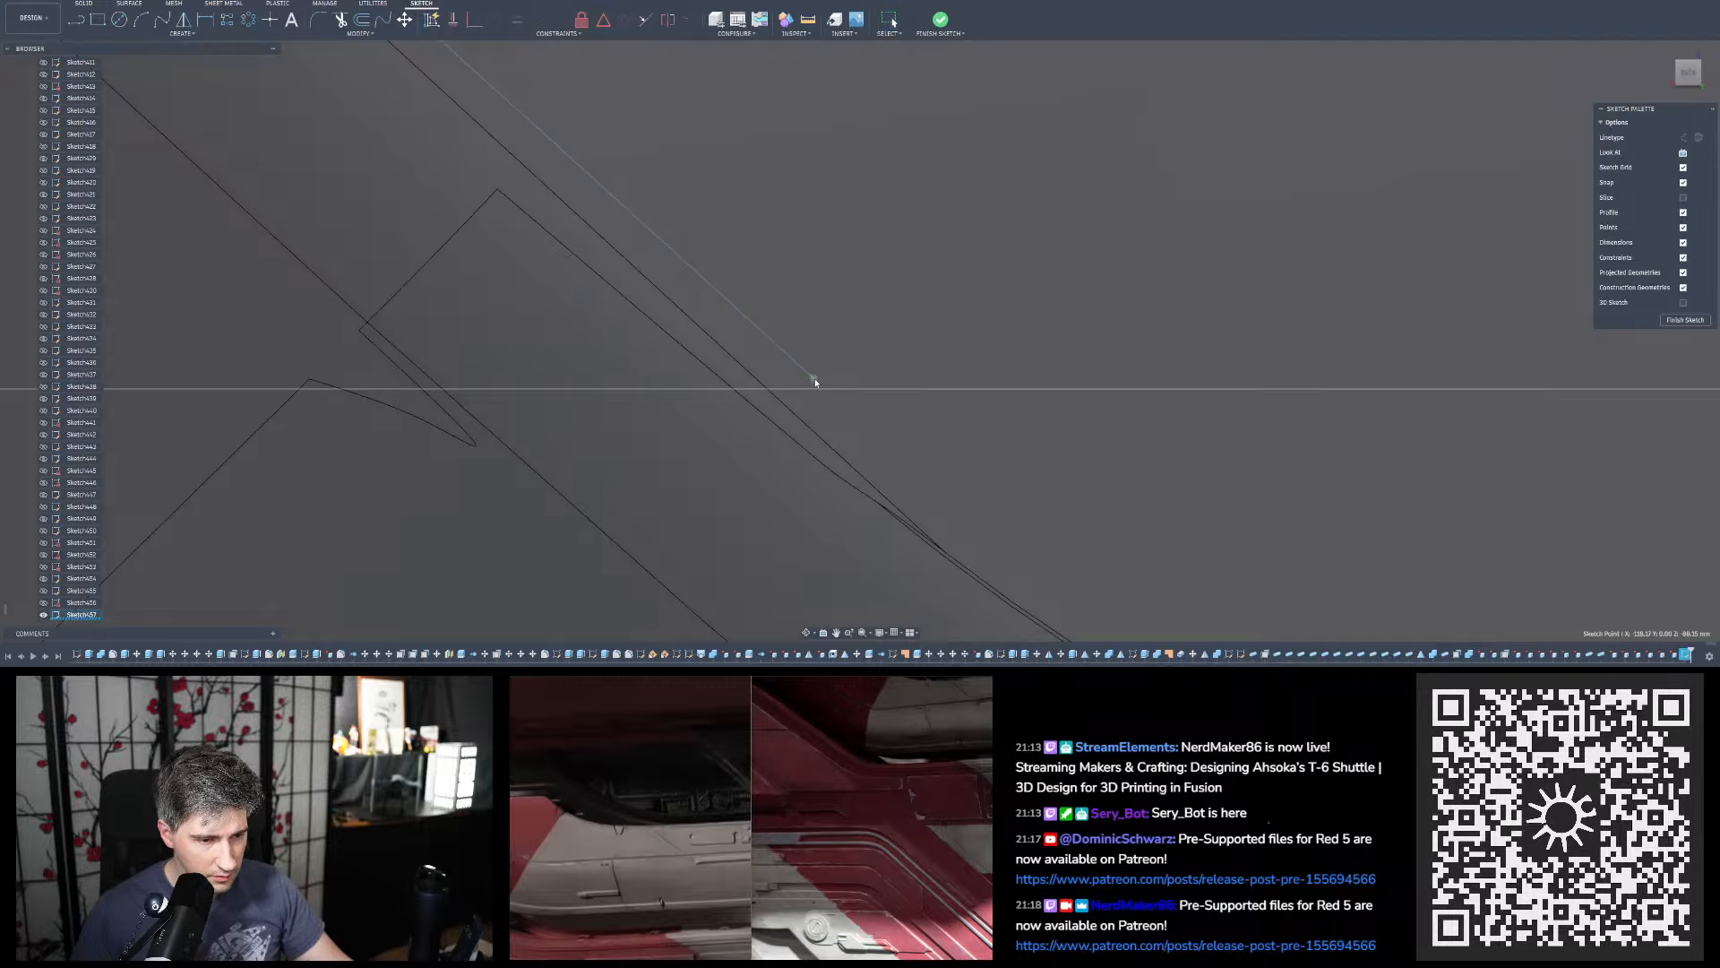
pyautogui.scroll(-5, 828, 392)
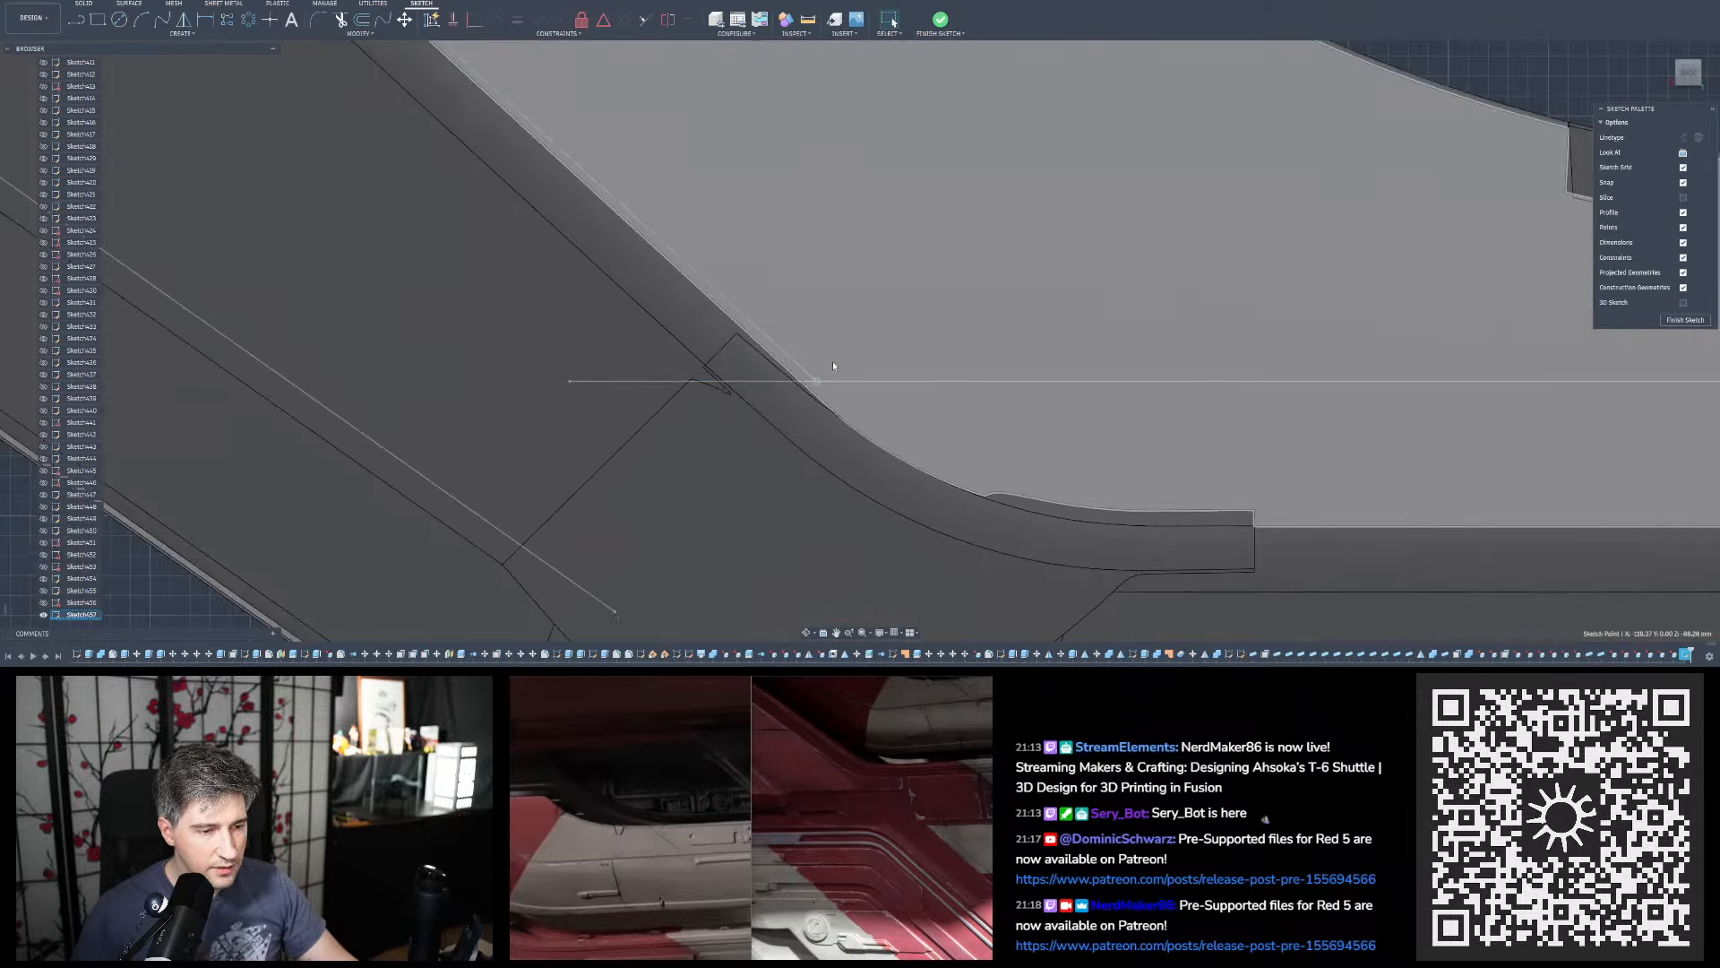
pyautogui.scroll(-1, 832, 365)
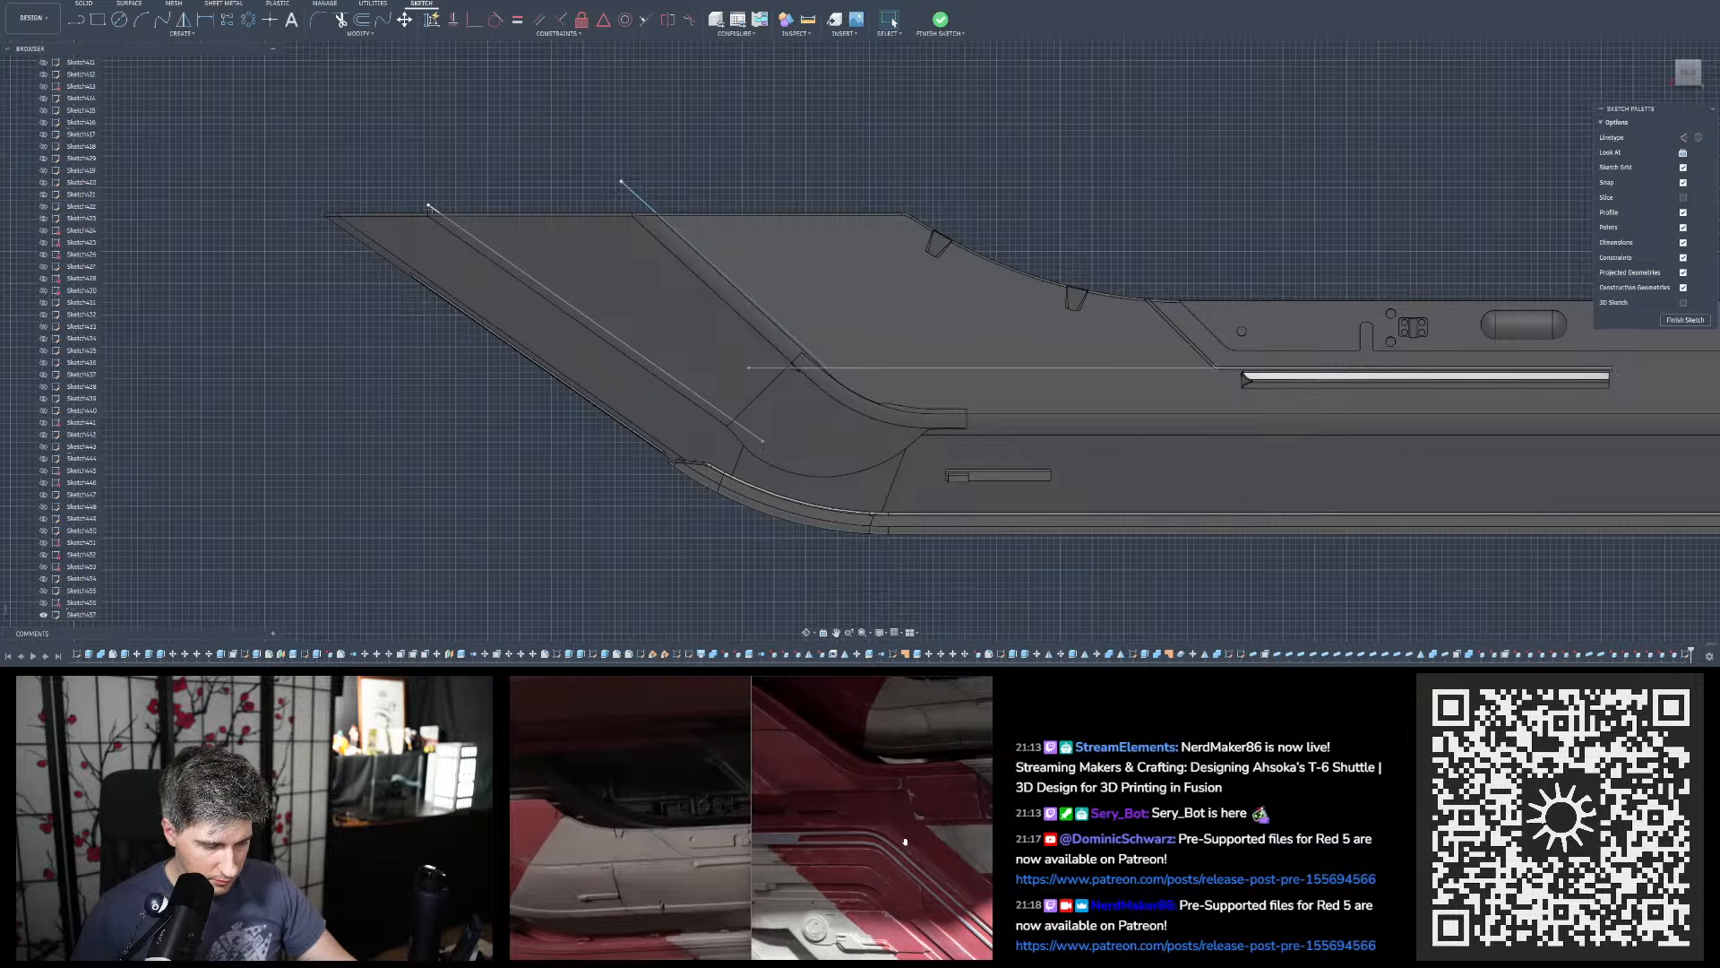
# Constrain the new diagonal line parallel to the mirrored diagonal panel line
pyautogui.click(692, 245)
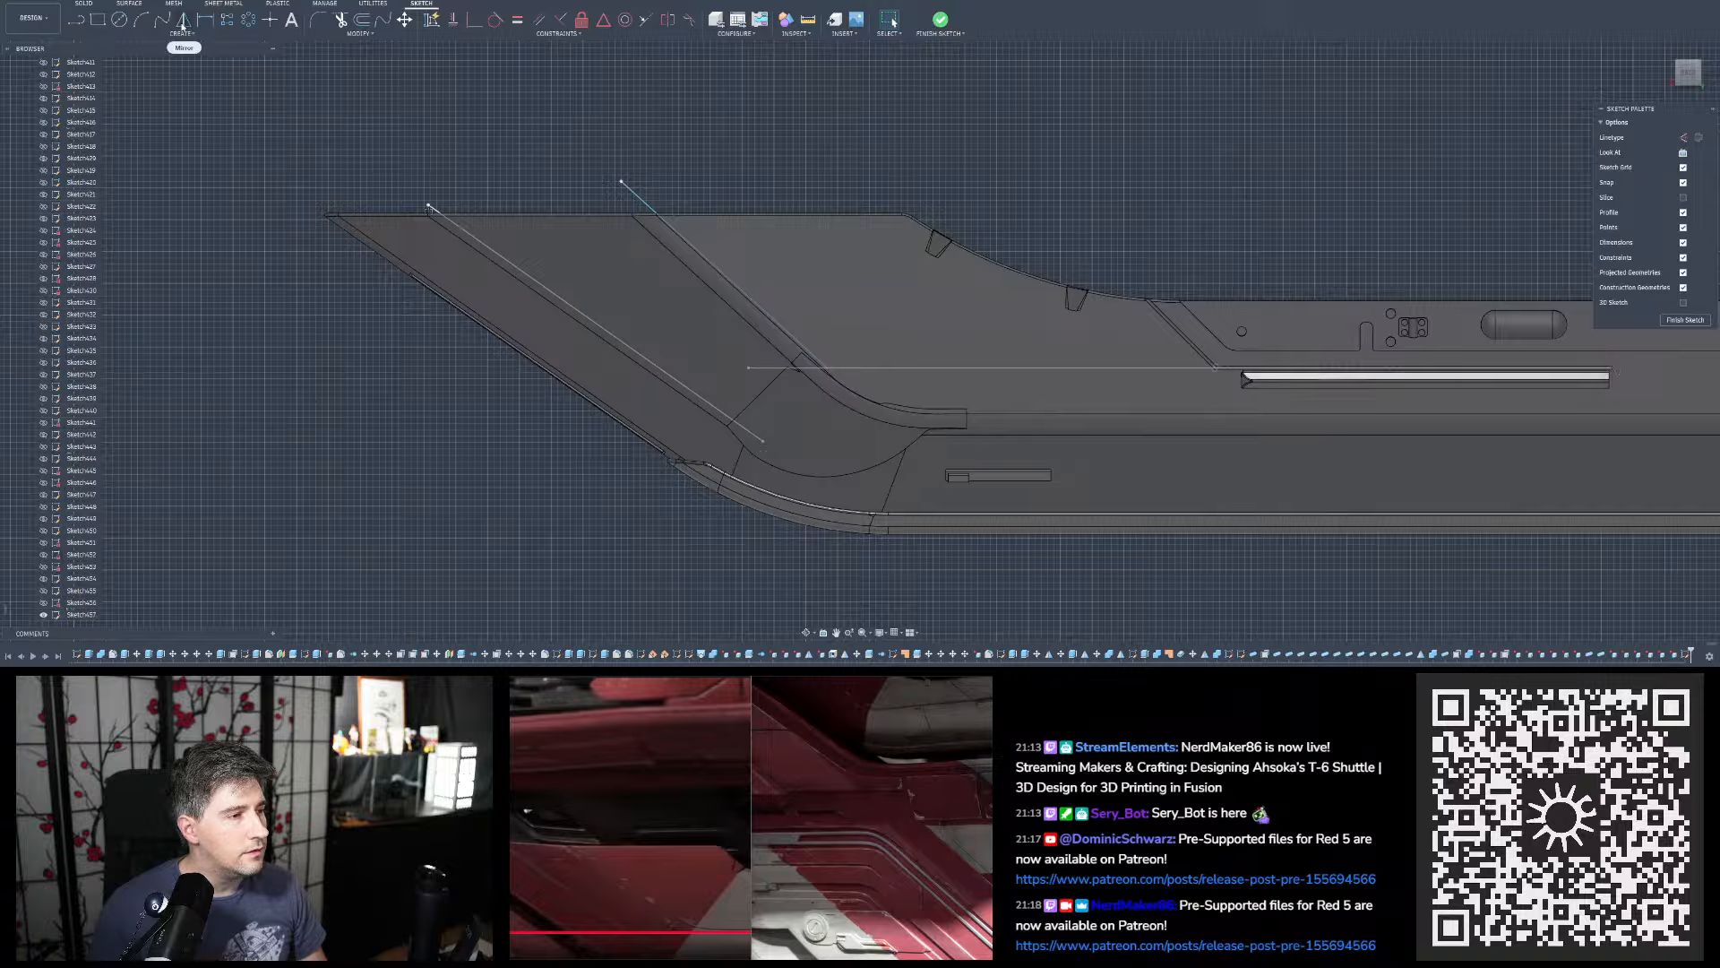
pyautogui.click(539, 19)
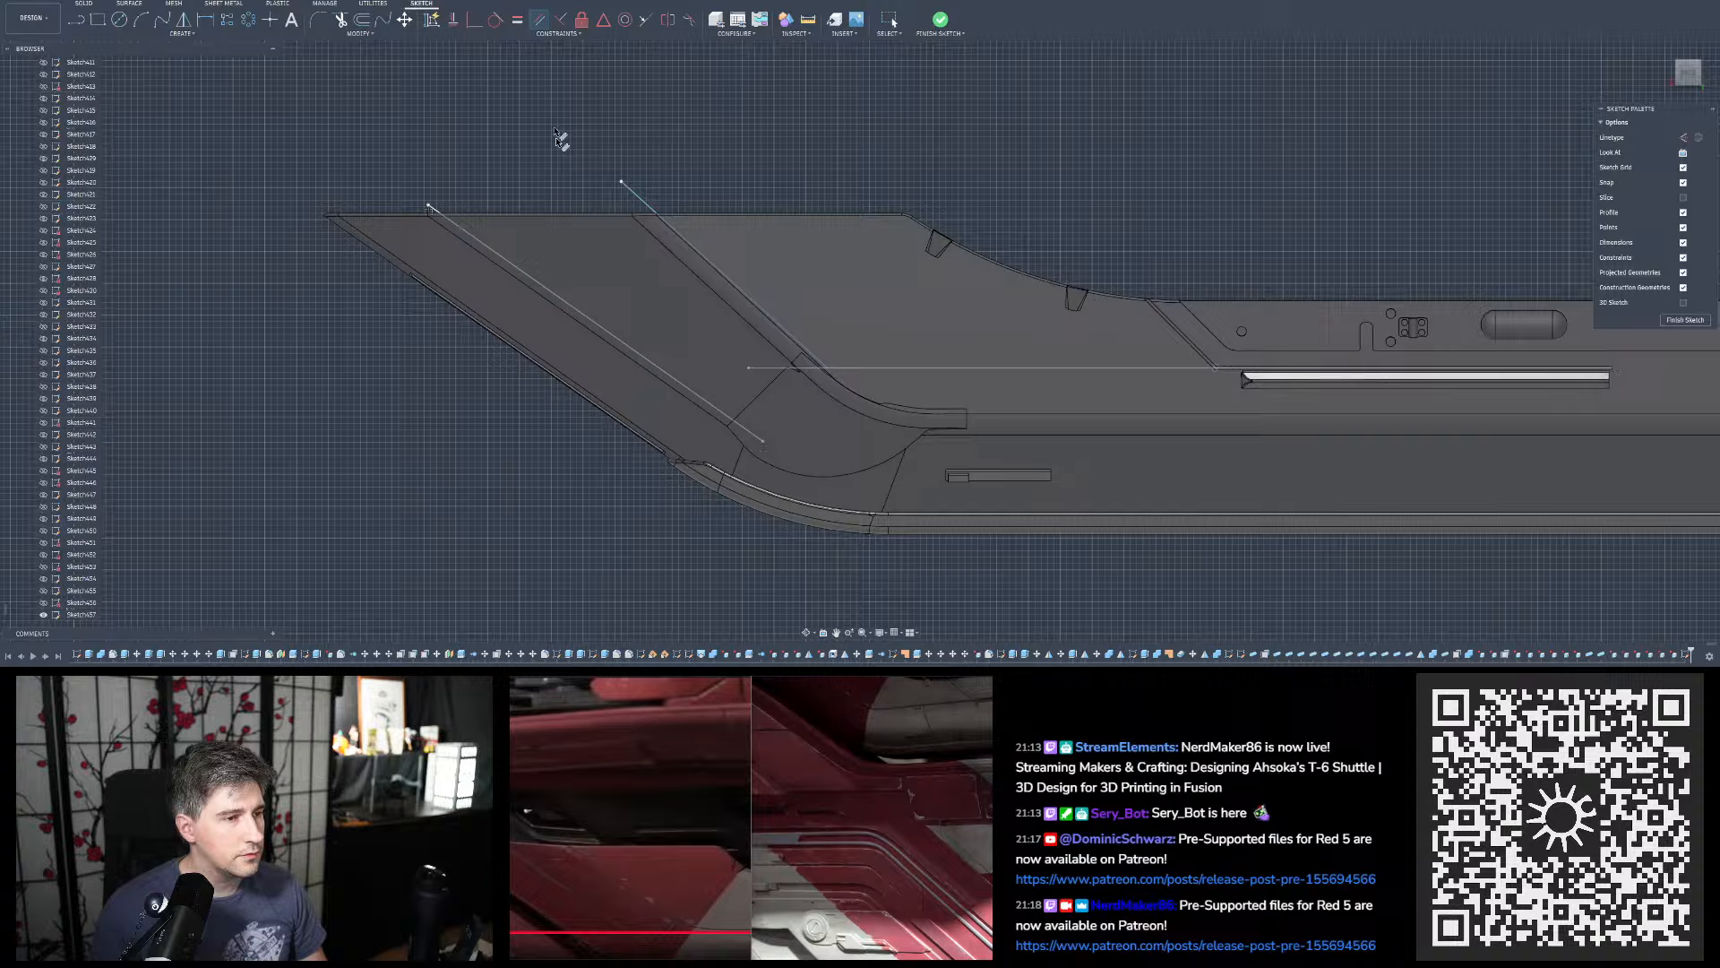
pyautogui.click(606, 339)
pyautogui.click(755, 307)
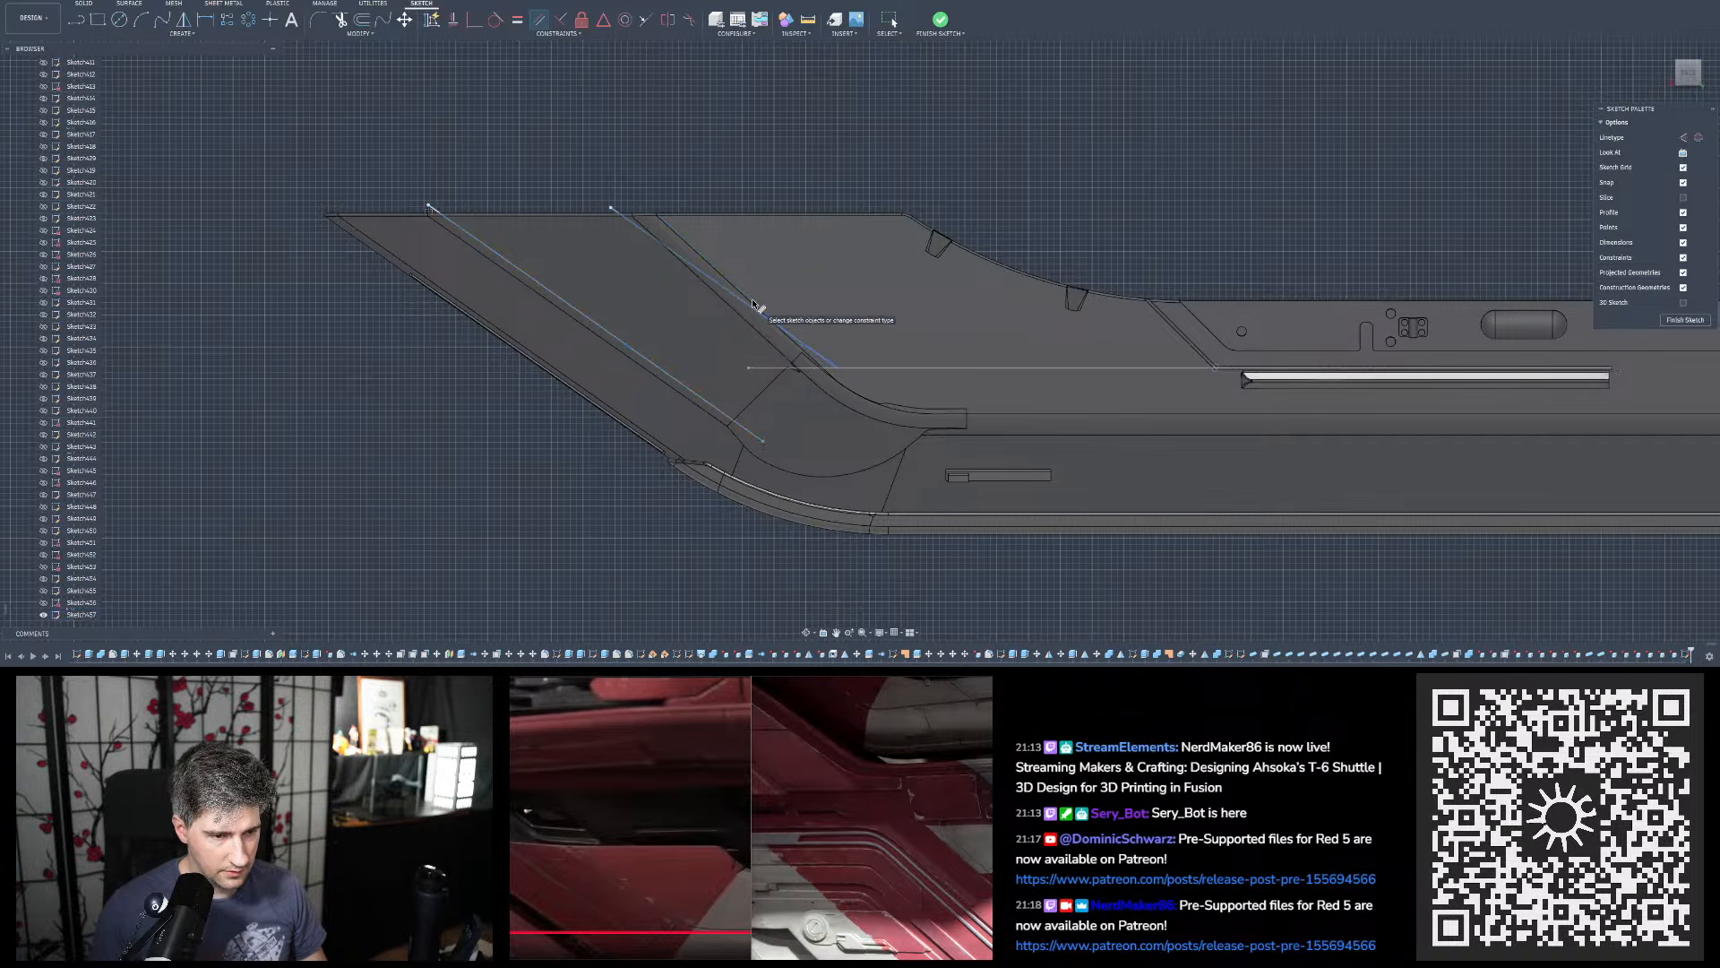
pyautogui.press('Escape')
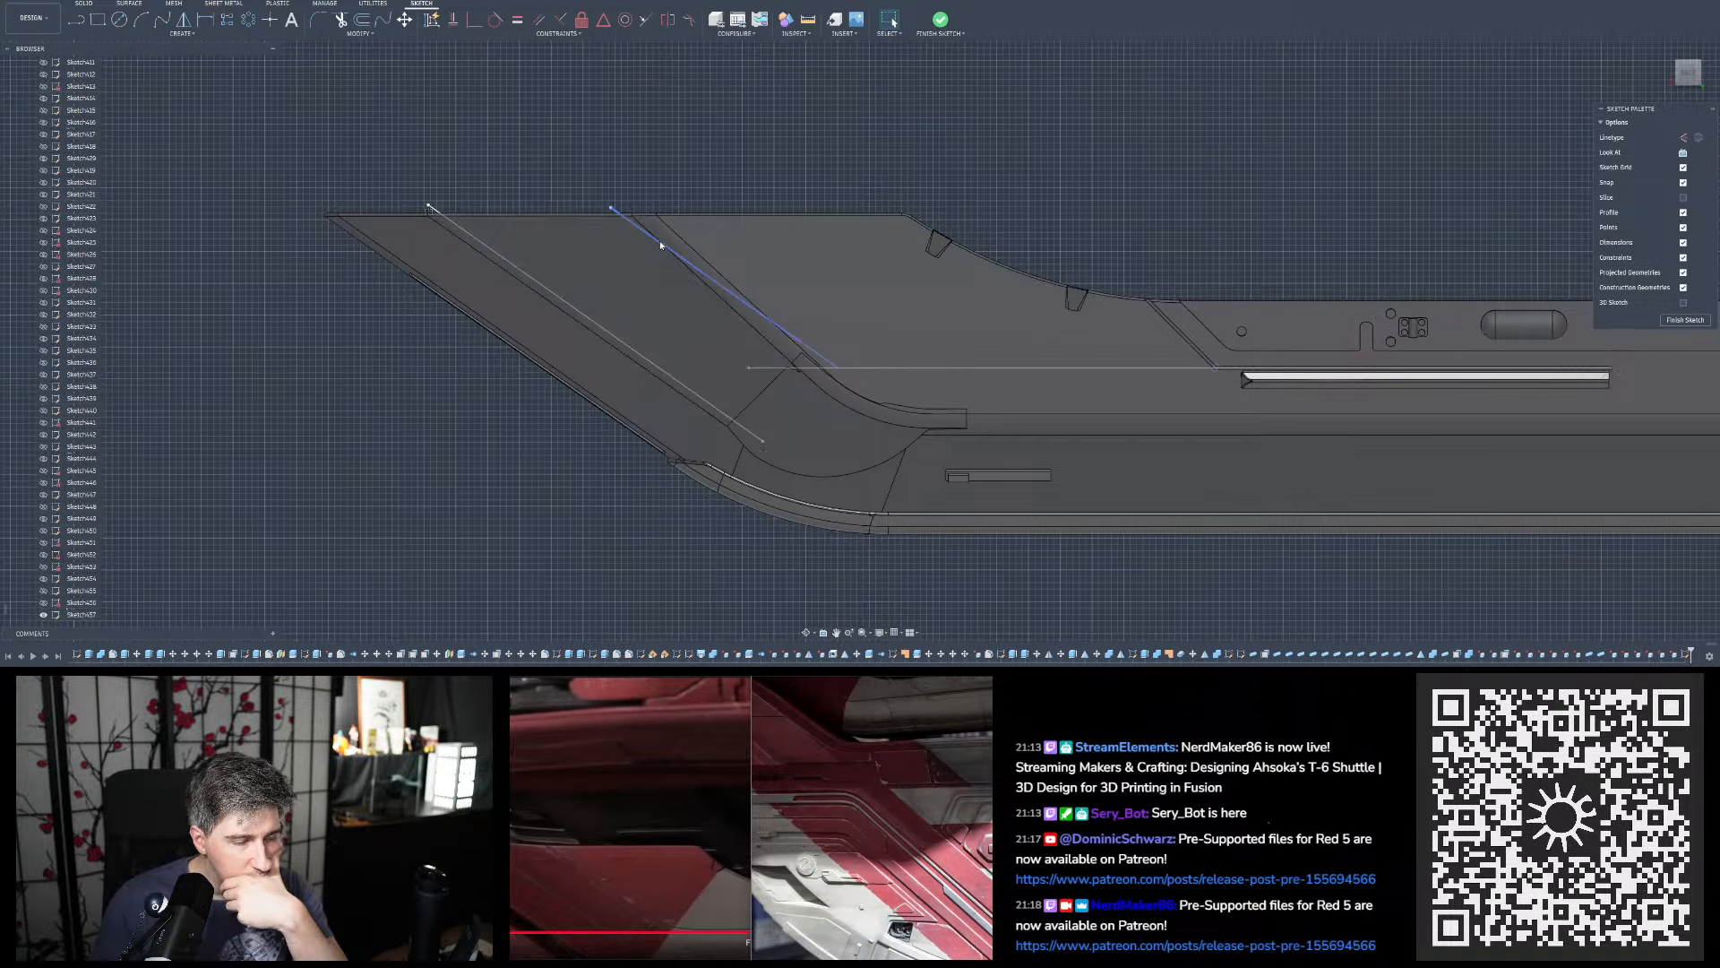
# Shift the new diagonal line slightly towards the slot and check its position against the sloped recess
pyautogui.moveTo(660, 240); pyautogui.dragTo(676, 241)
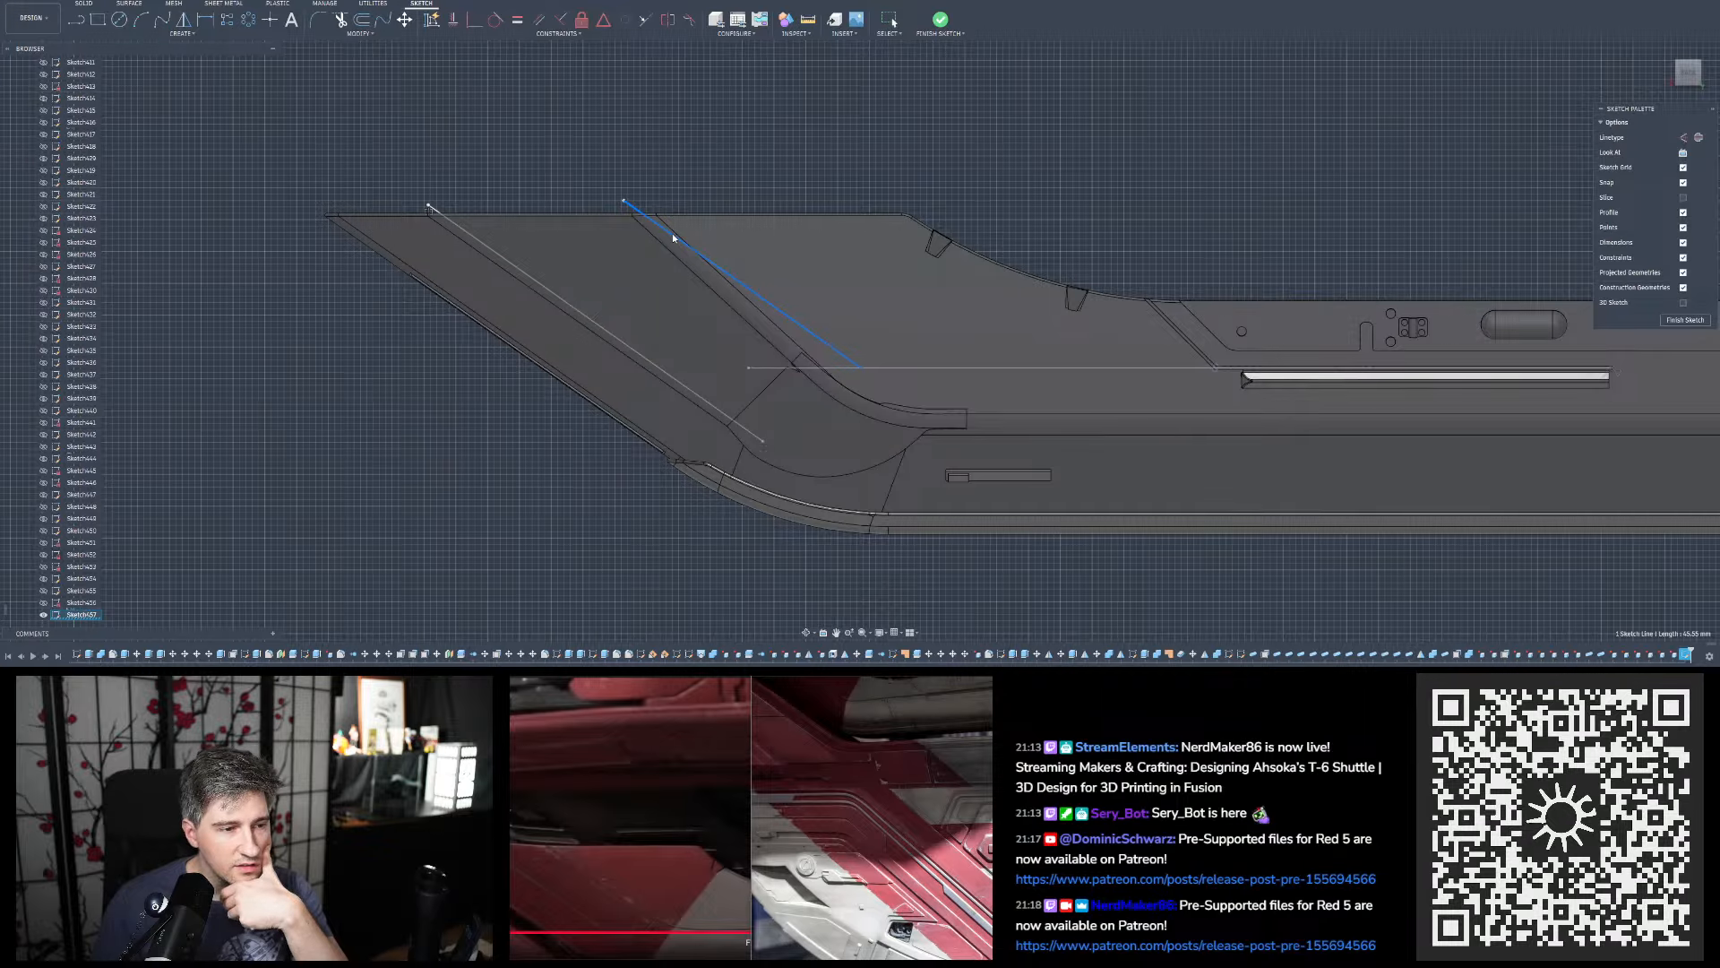
pyautogui.scroll(5, 663, 242)
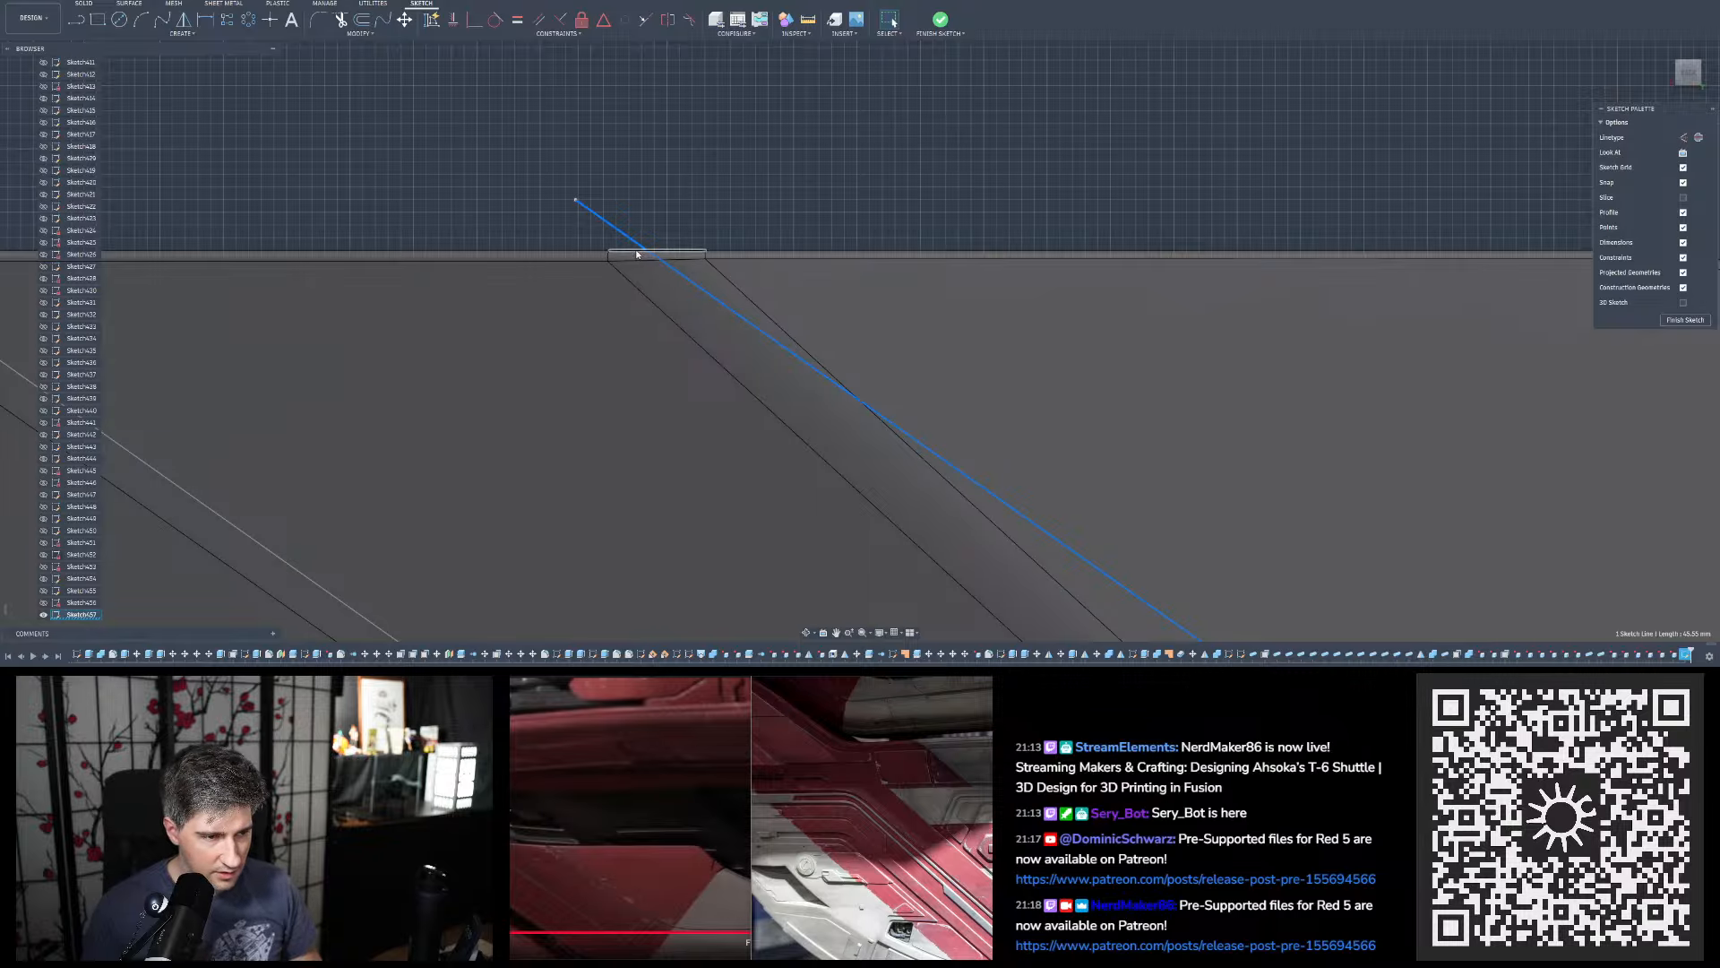
pyautogui.keyDown('shift'); pyautogui.moveTo(637, 254); pyautogui.dragTo(663, 274, button='middle'); pyautogui.keyUp('shift')
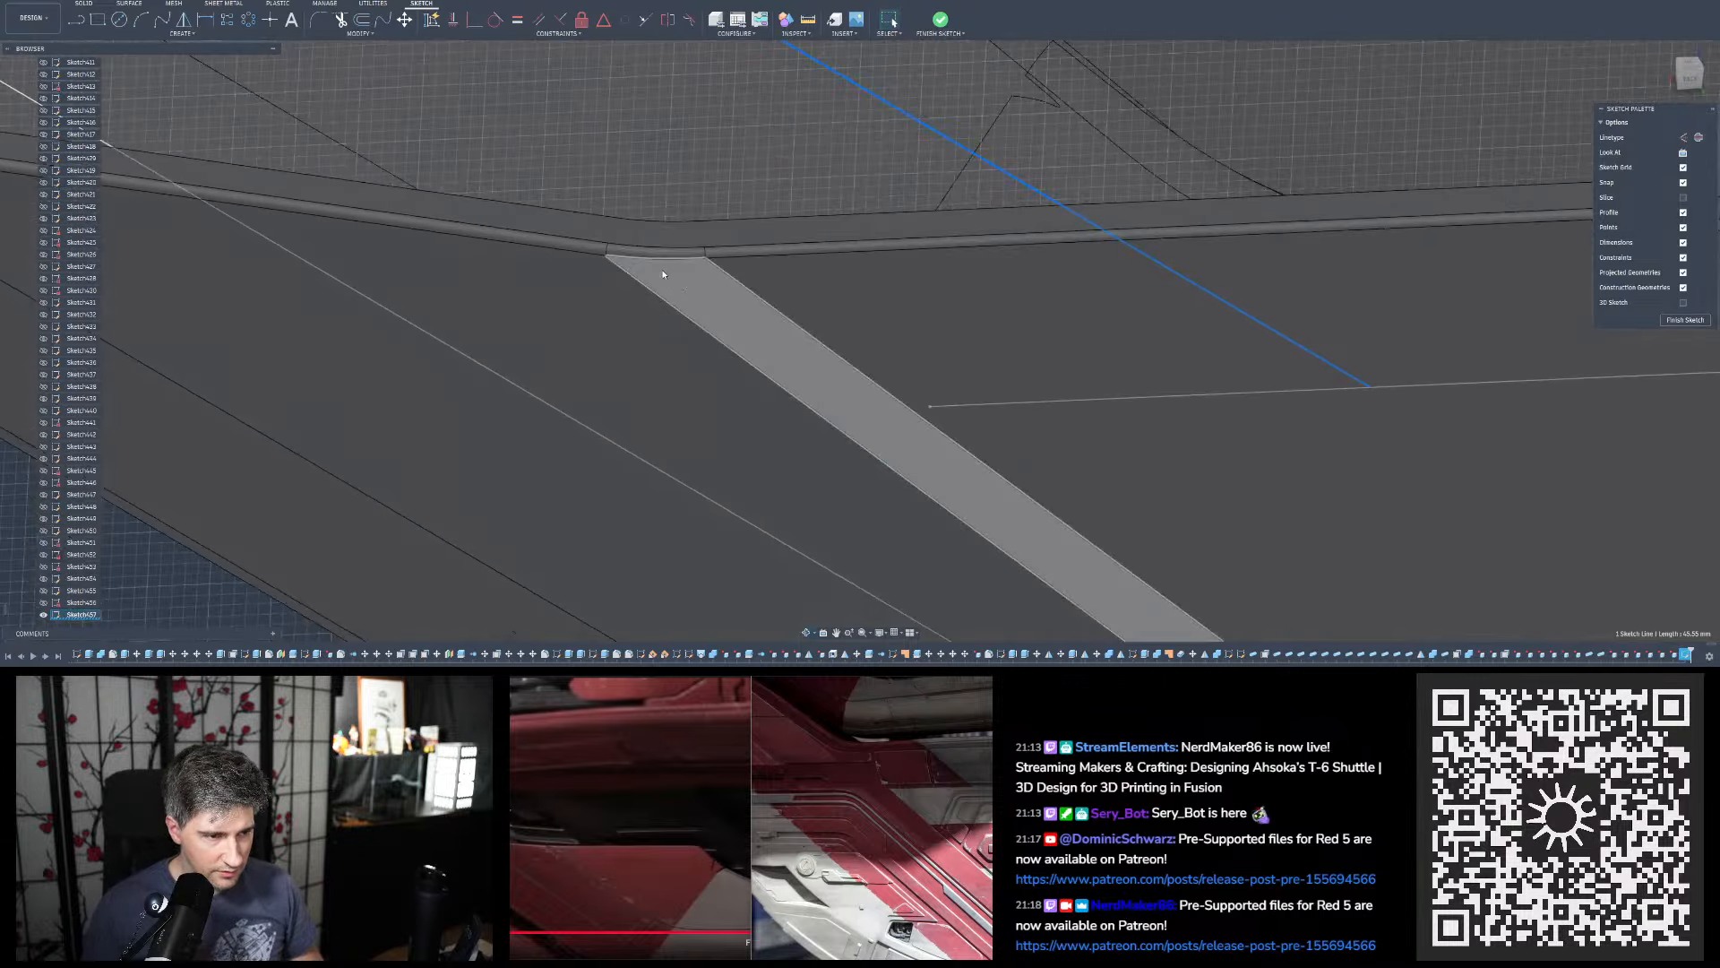
pyautogui.click(1691, 80)
pyautogui.scroll(-3, 806, 215)
pyautogui.scroll(-4, 815, 216)
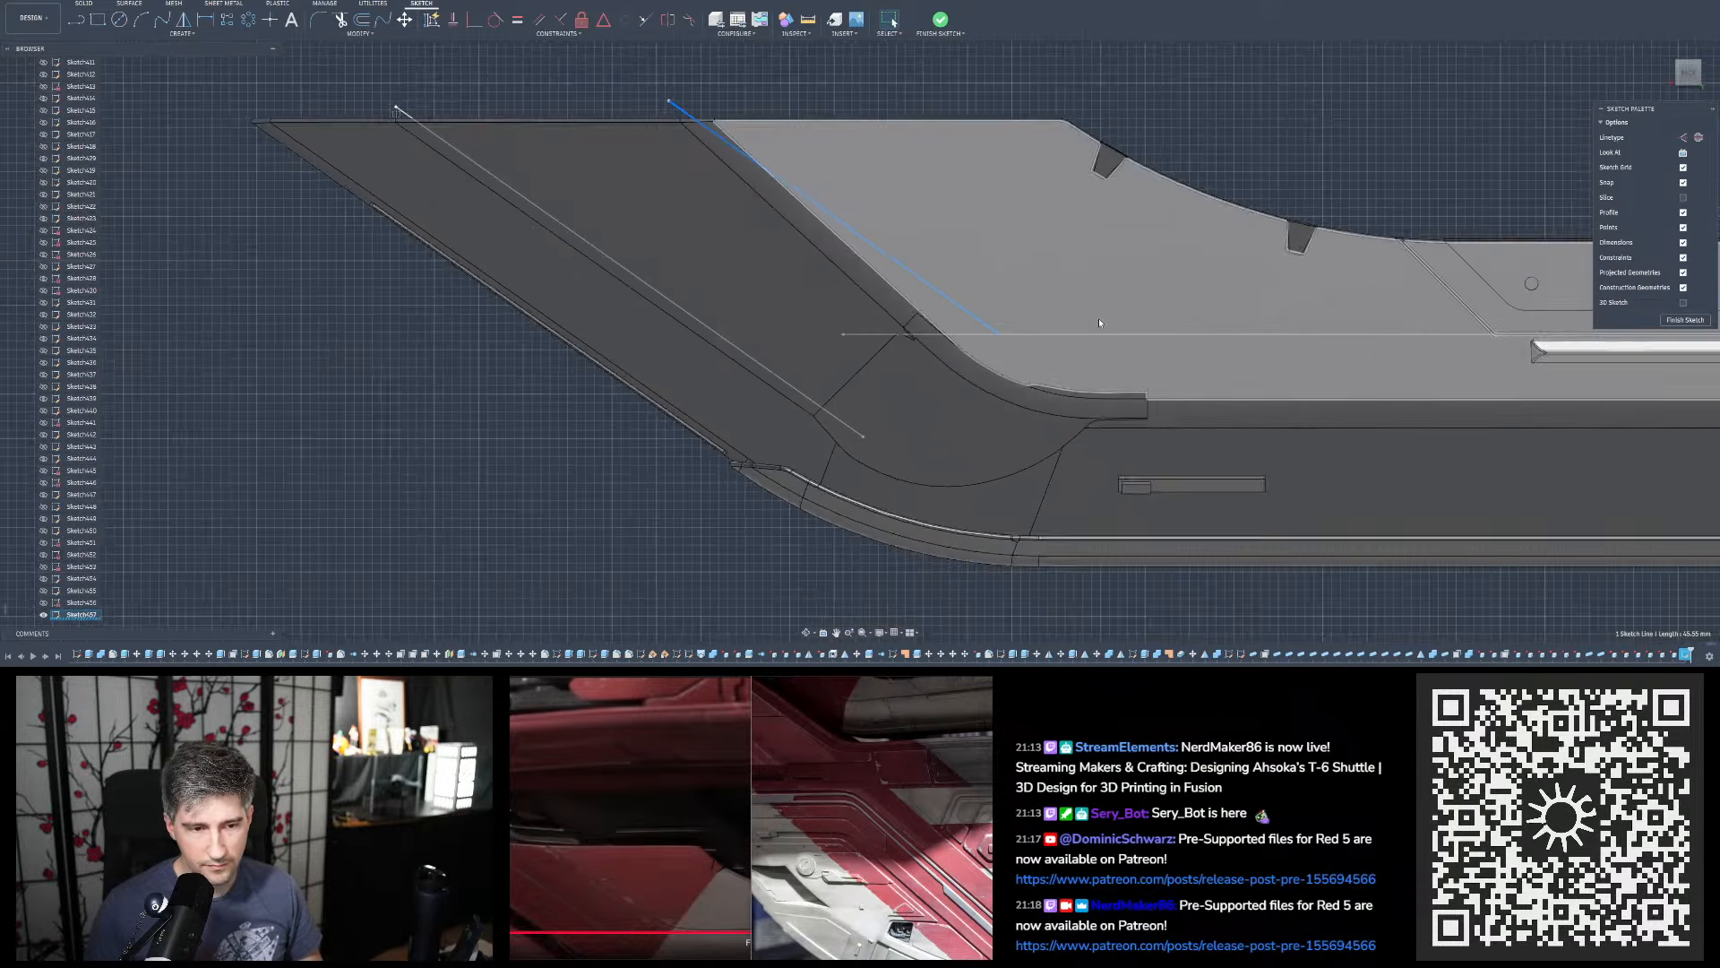
pyautogui.scroll(4, 1081, 341)
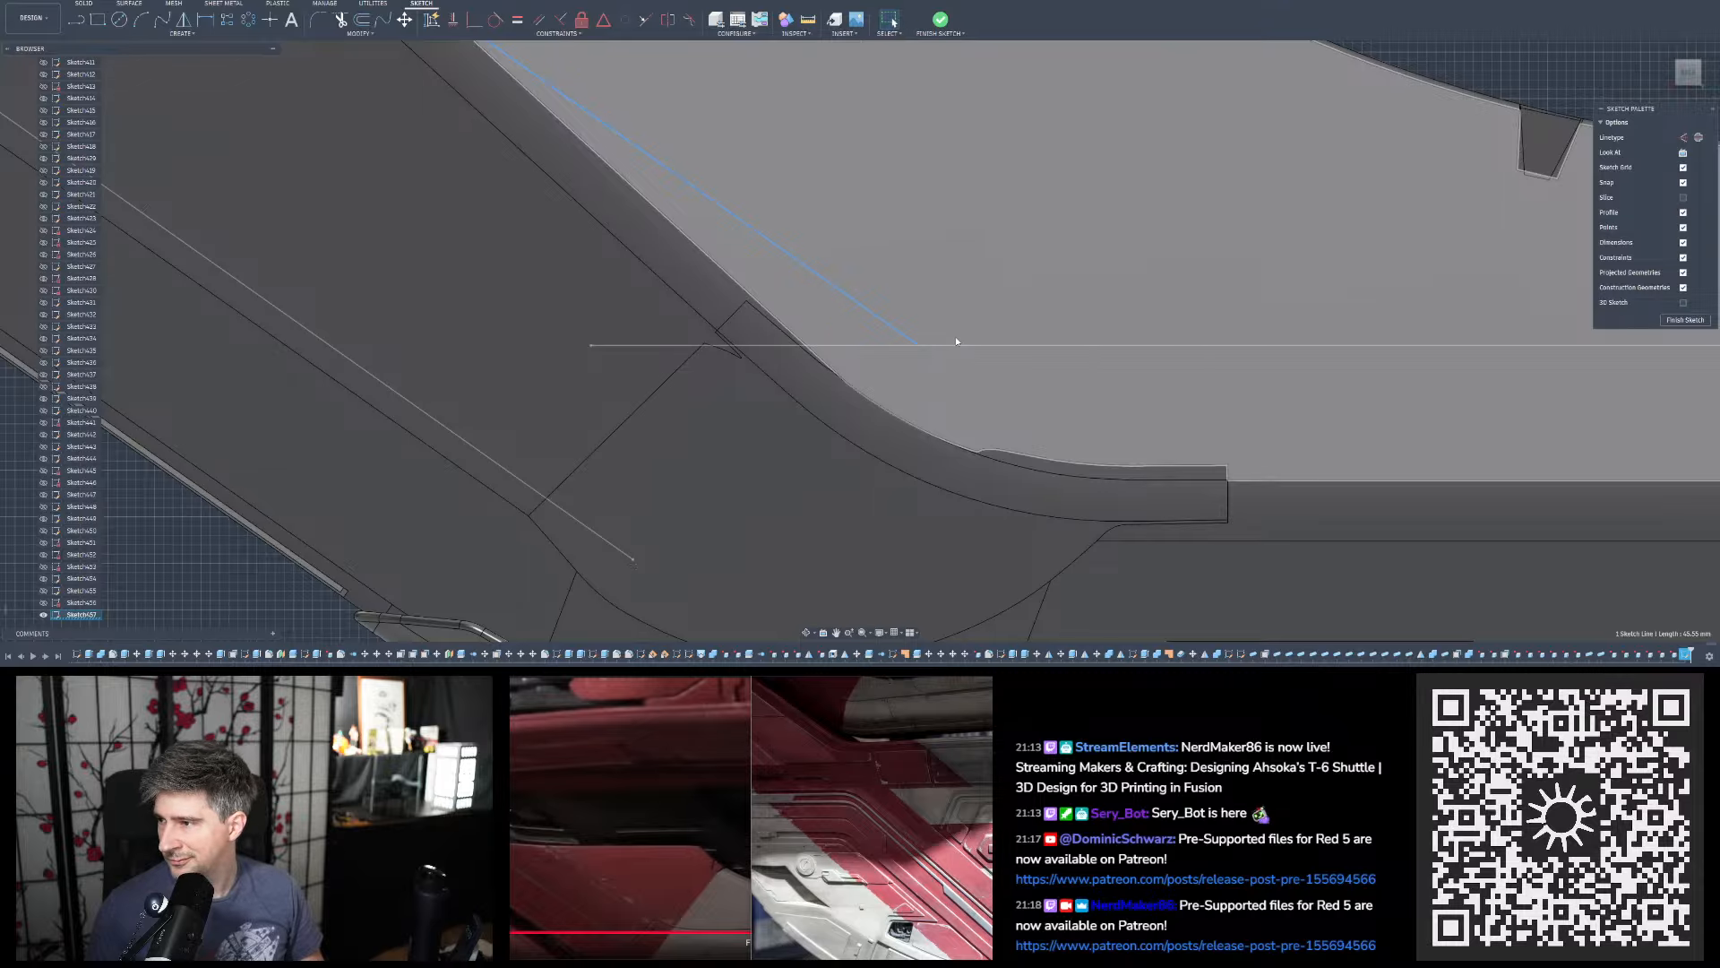
pyautogui.scroll(-4, 542, 428)
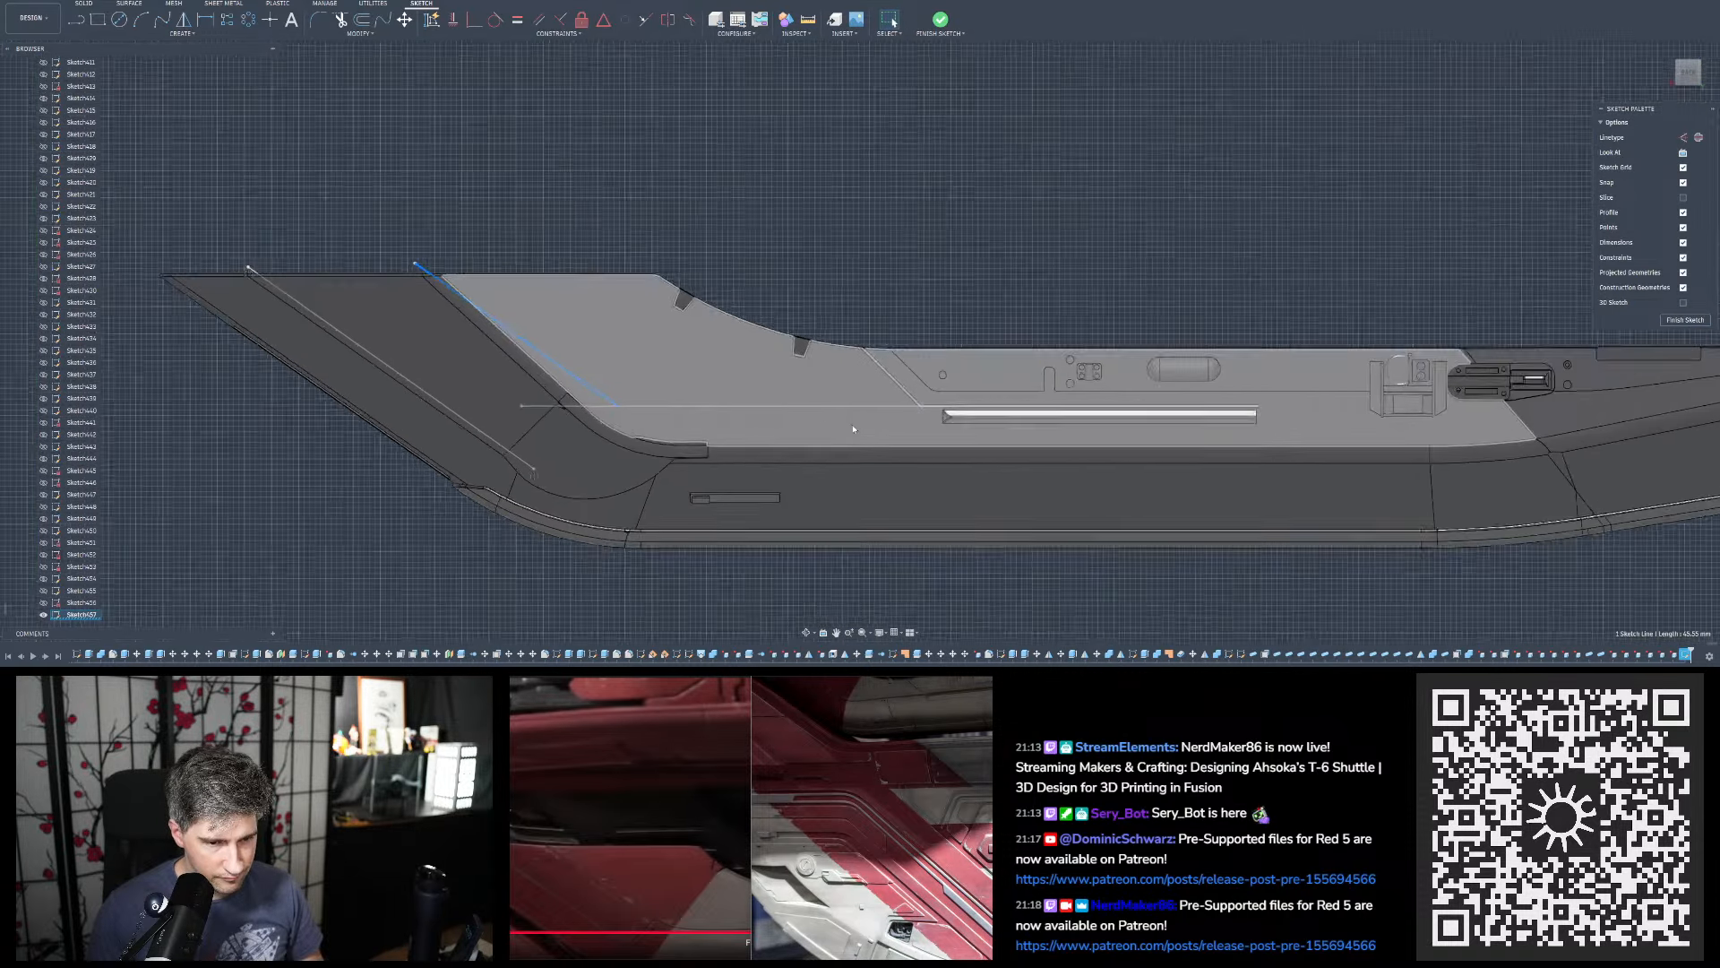
# Trim the horizontal line's overhang beyond its intersection with the new diagonal line
pyautogui.scroll(2, 853, 430)
pyautogui.press('t')
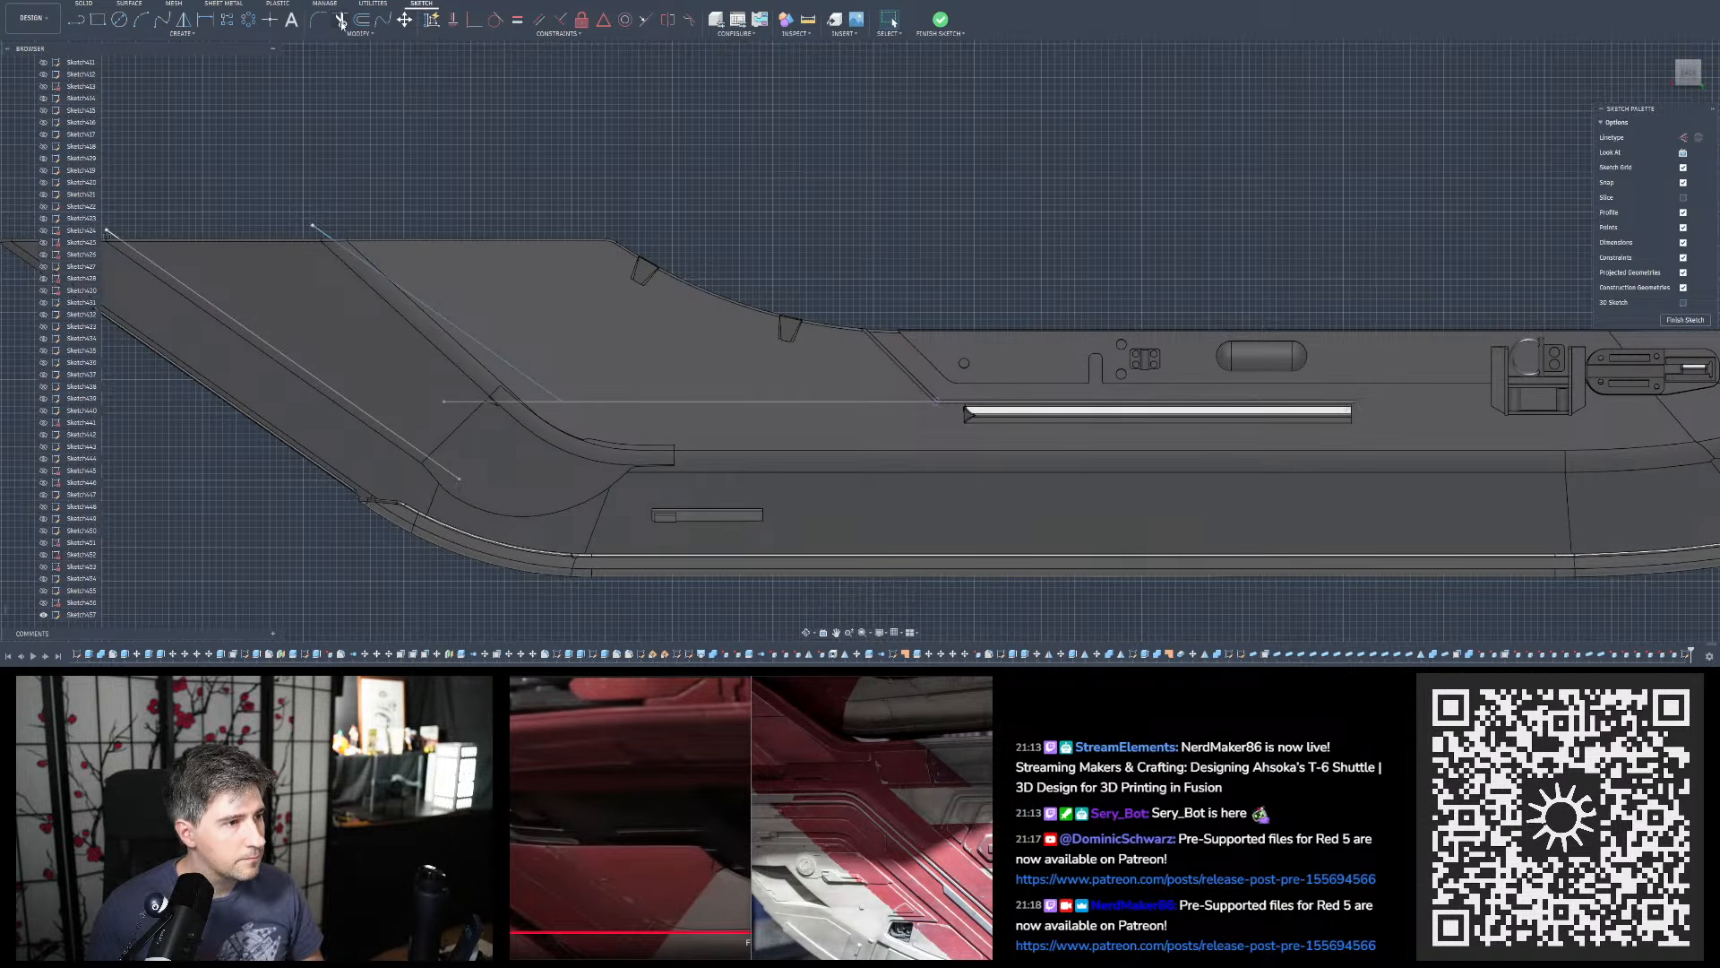
pyautogui.click(481, 403)
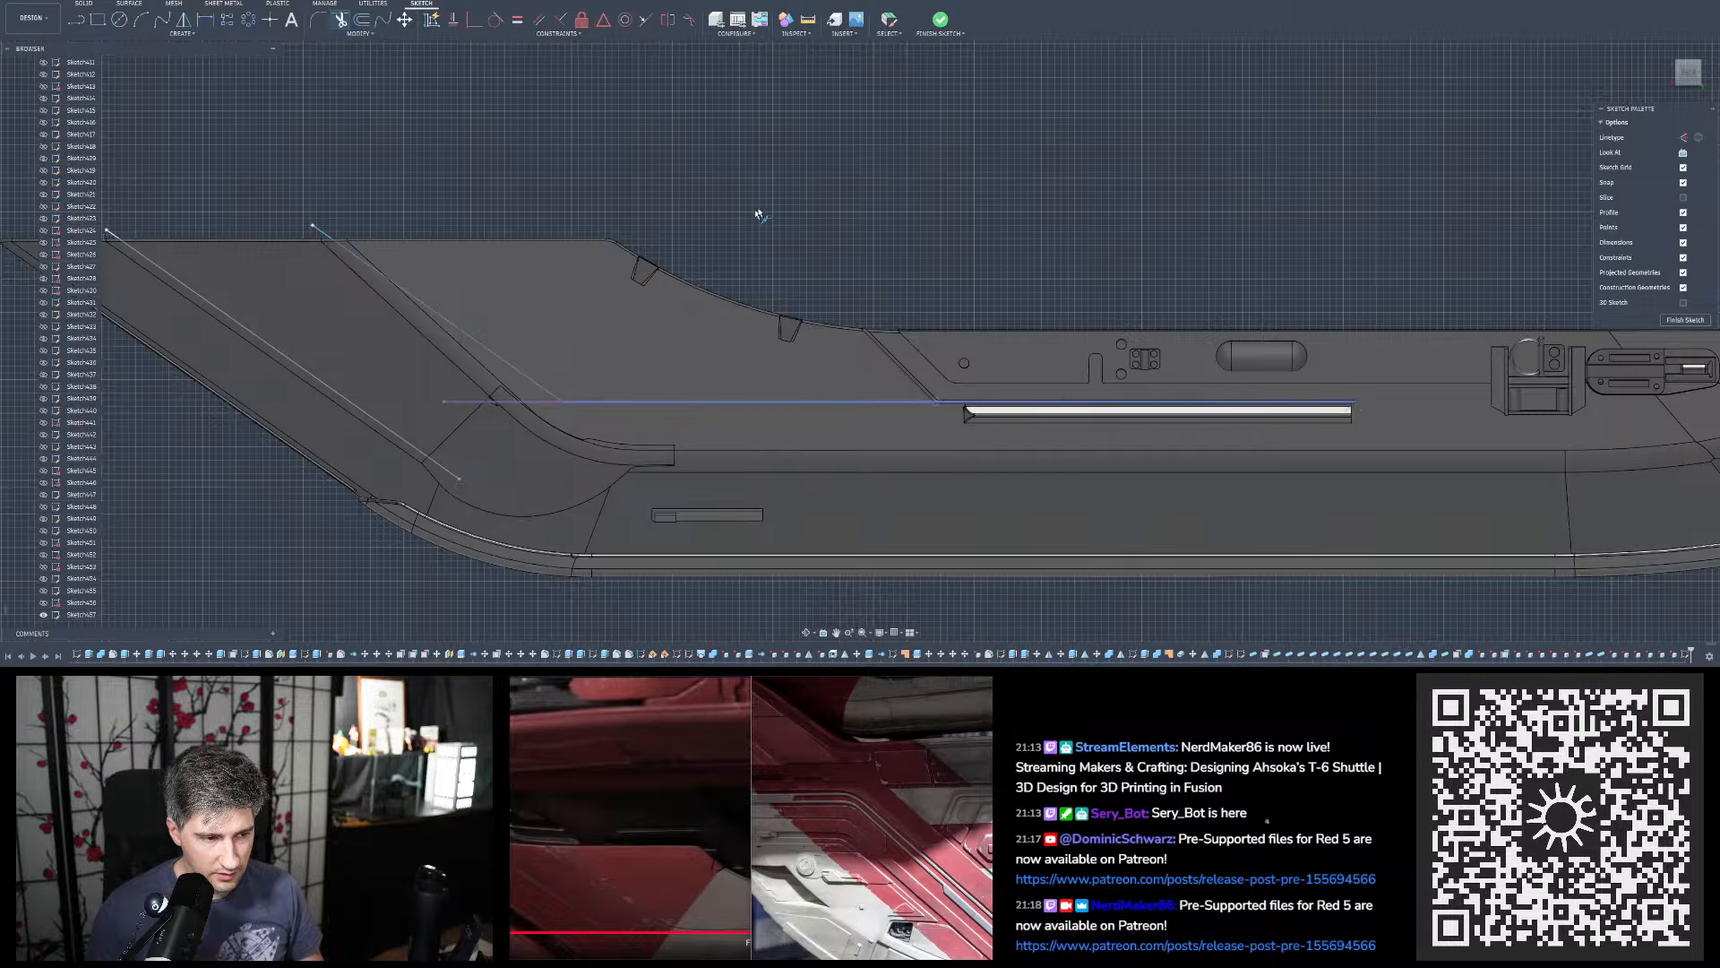
pyautogui.press('Escape')
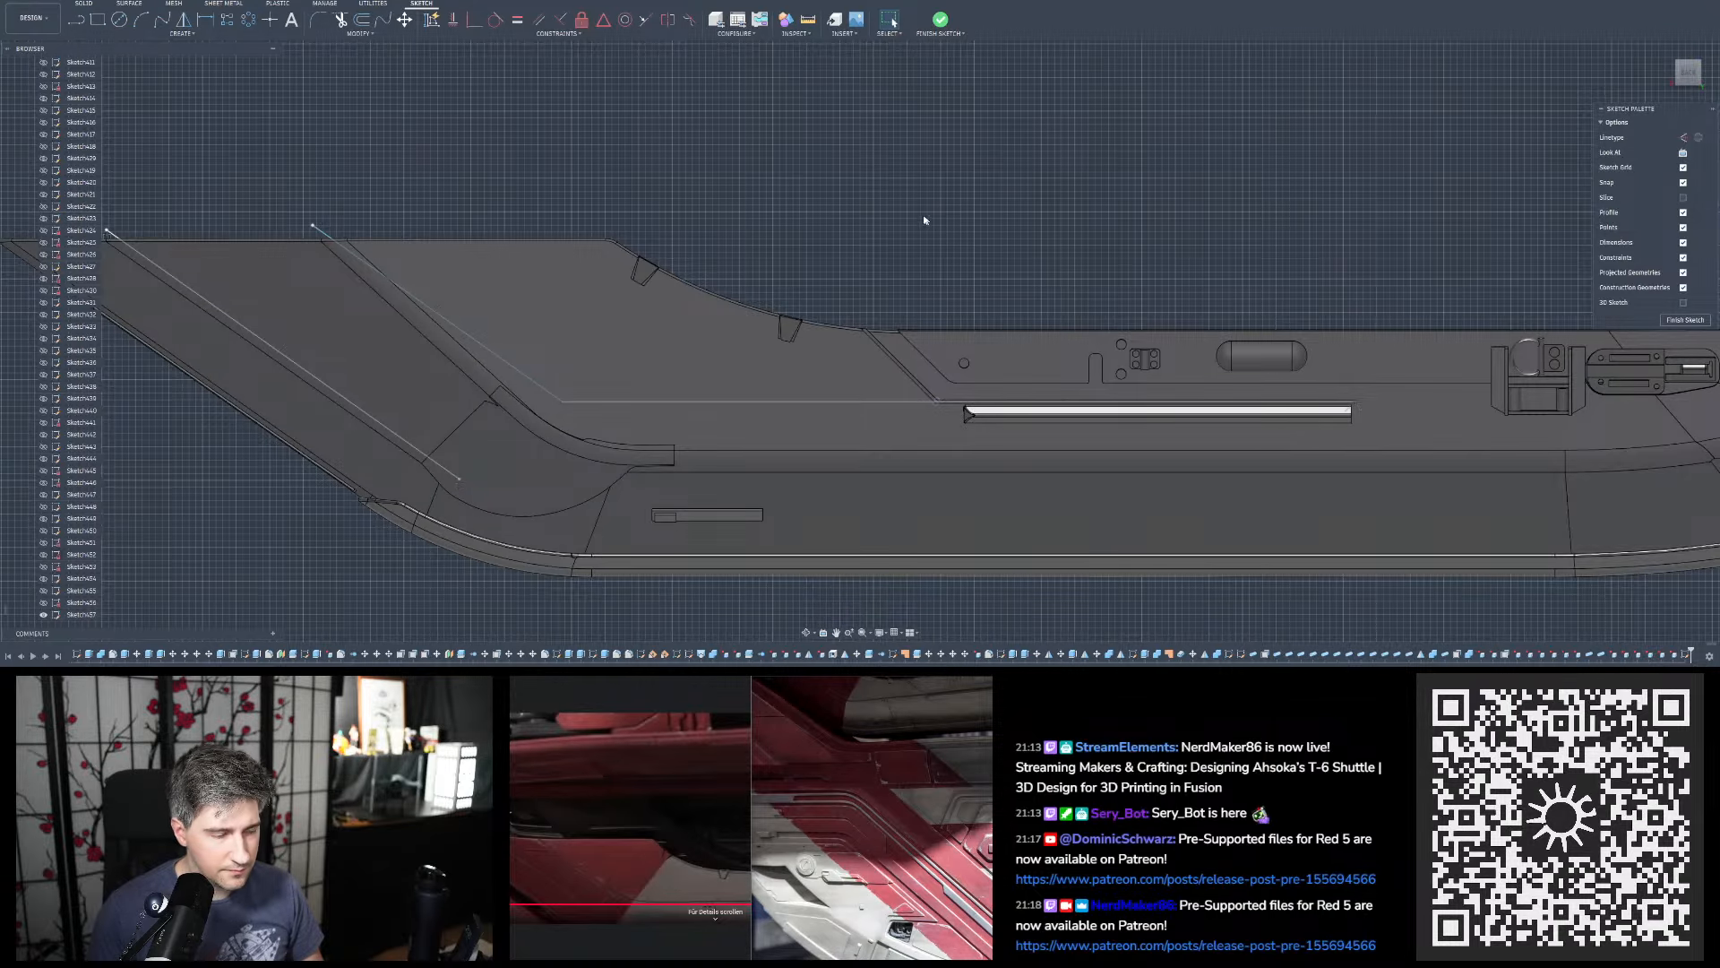
# Sketch a vertical line from the mirrored panel line's inner end straight across the hull's curved outer edge
pyautogui.scroll(-2, 925, 219)
pyautogui.click(77, 20)
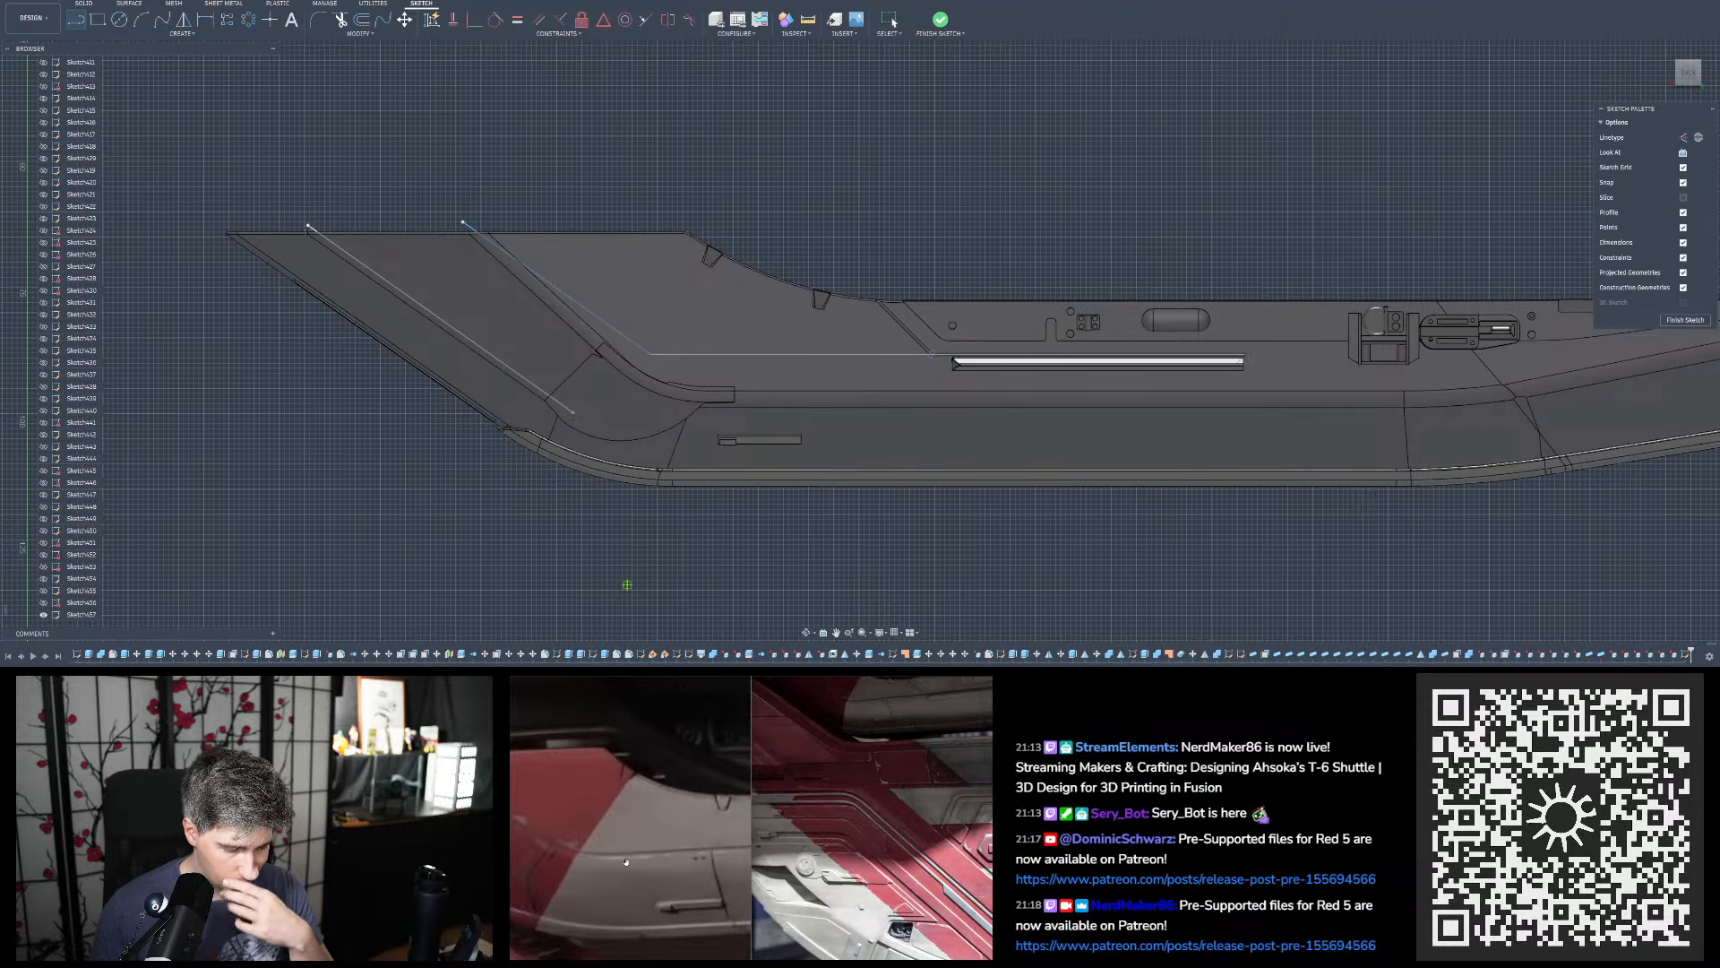
pyautogui.click(574, 414)
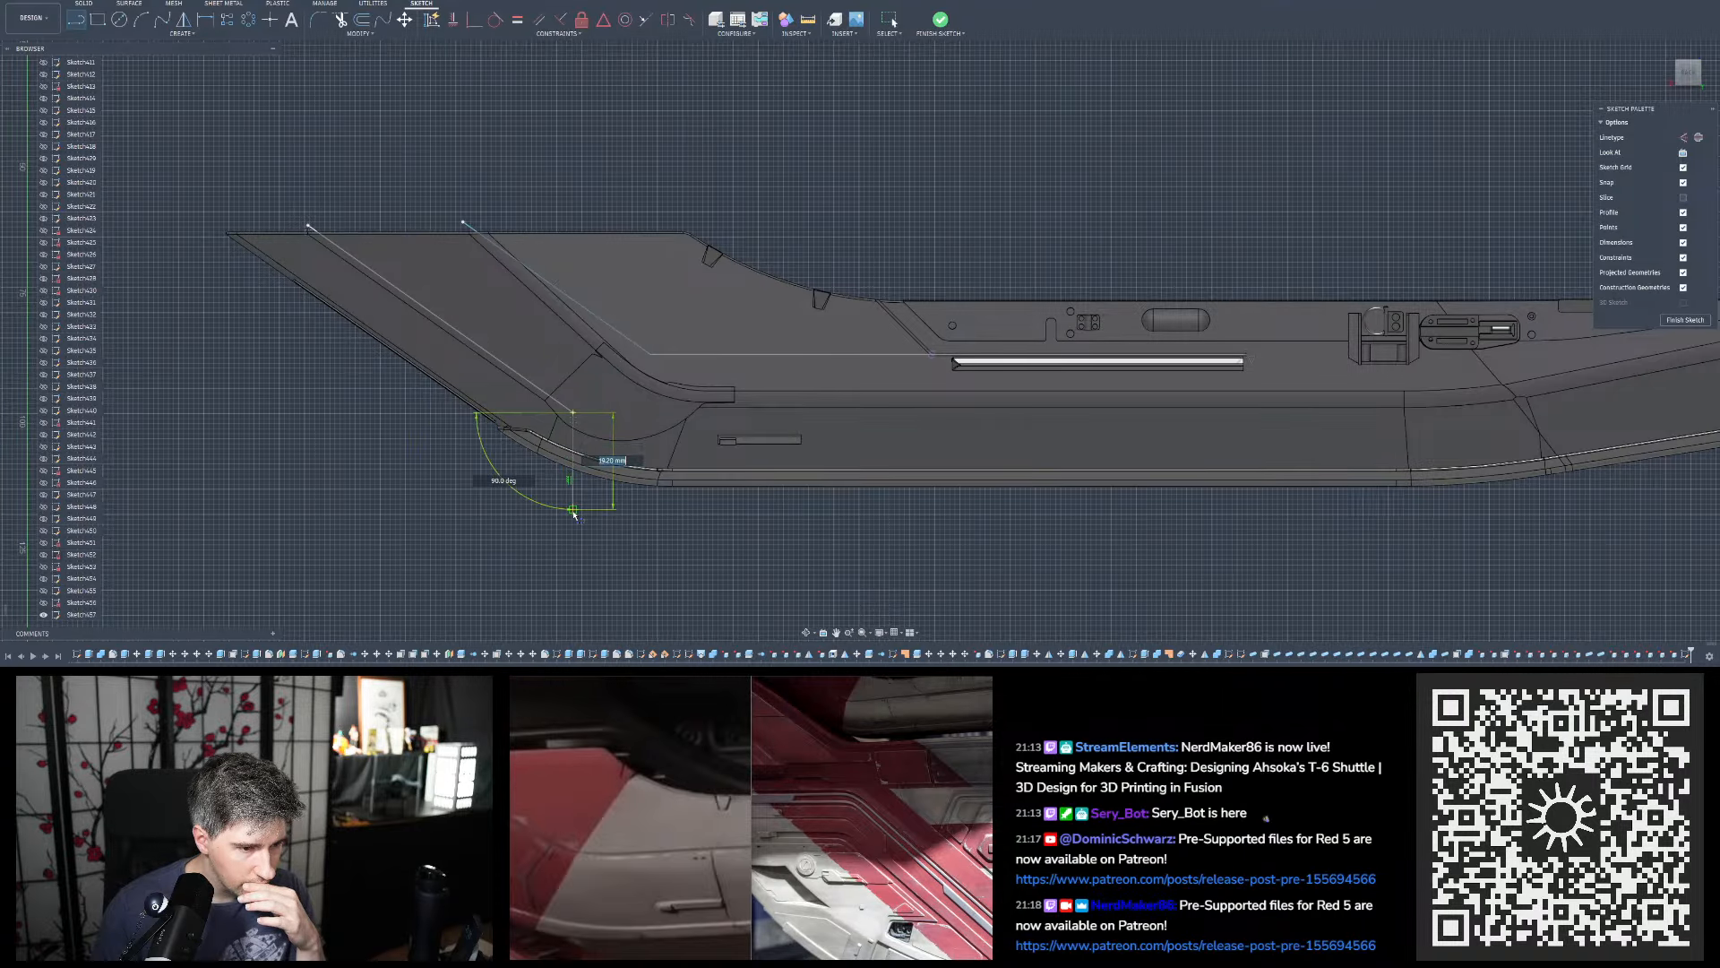
pyautogui.click(573, 509)
pyautogui.press('Escape')
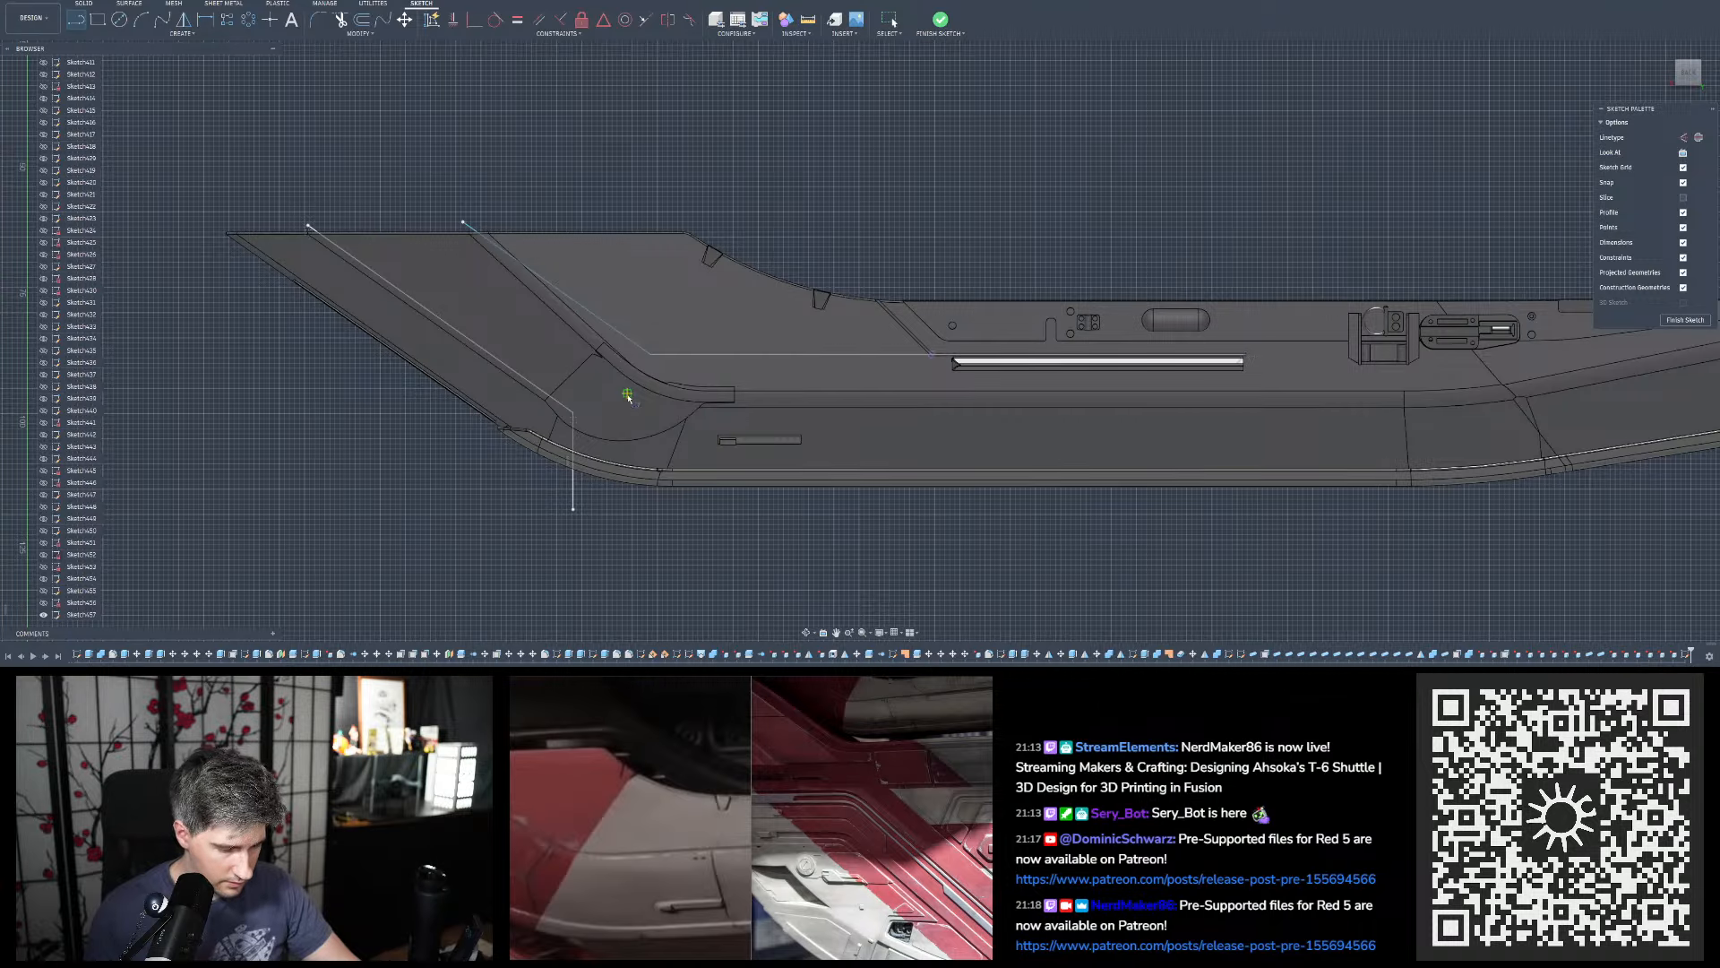
# Join the corner of the vertical line to the second diagonal with a line about 18 mm long, and shift that diagonal slightly towards the mirrored line
pyautogui.click(573, 411)
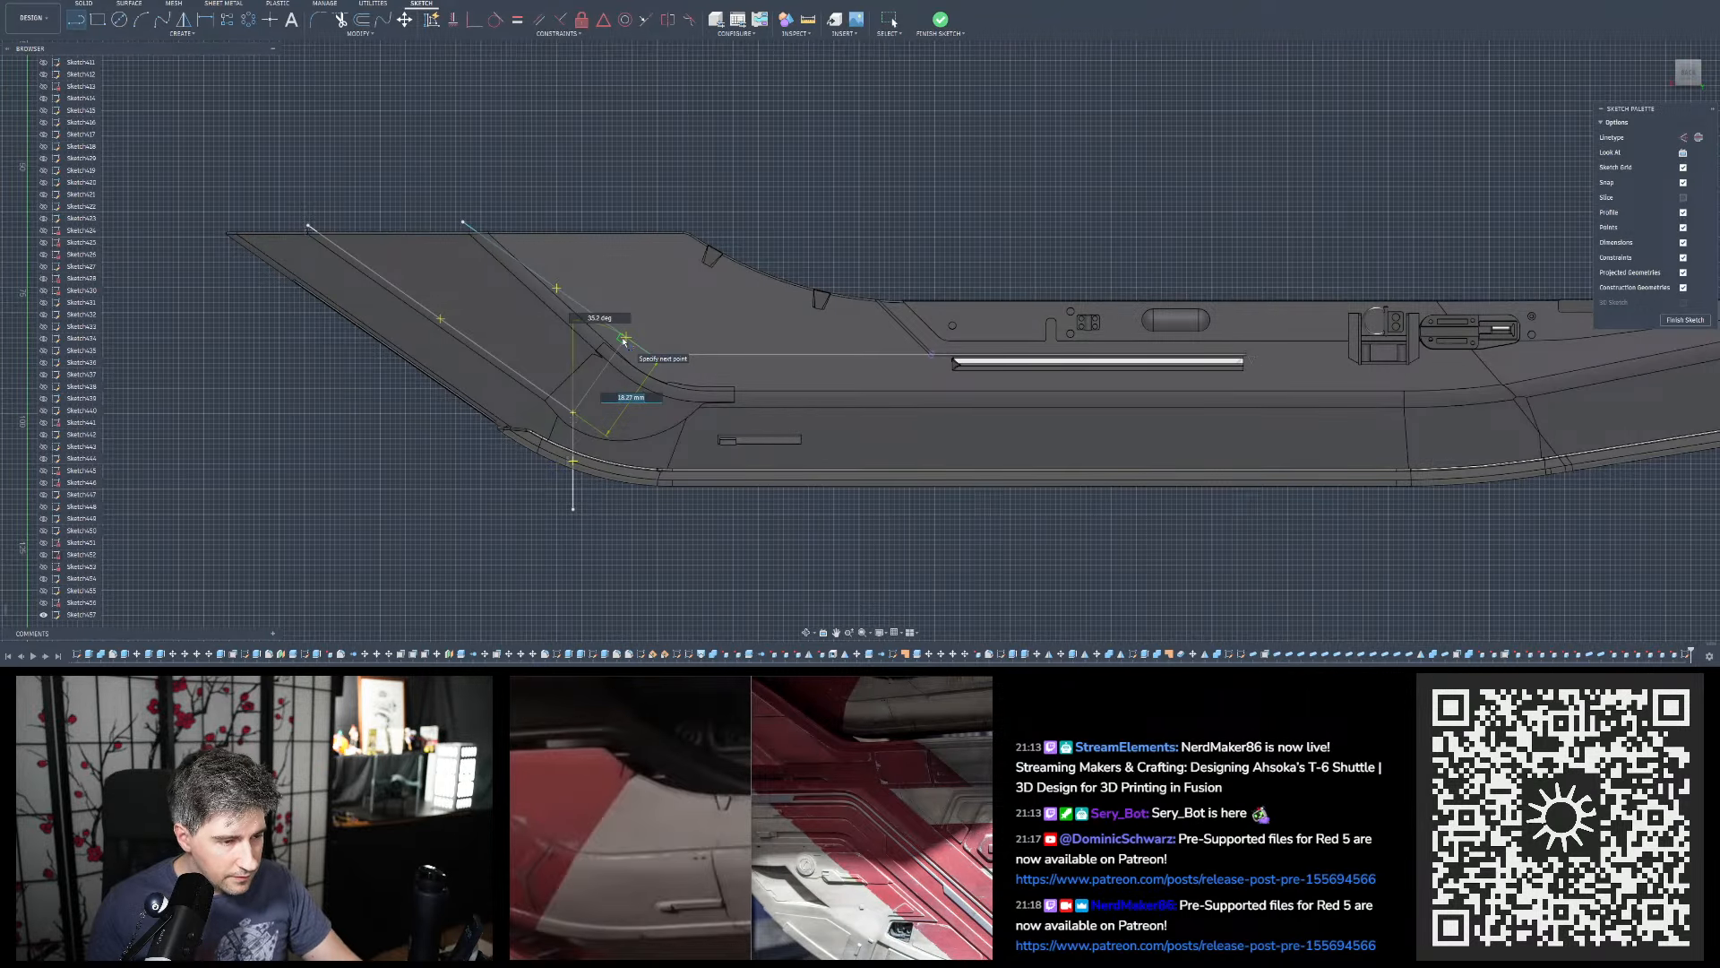
pyautogui.doubleClick(626, 338)
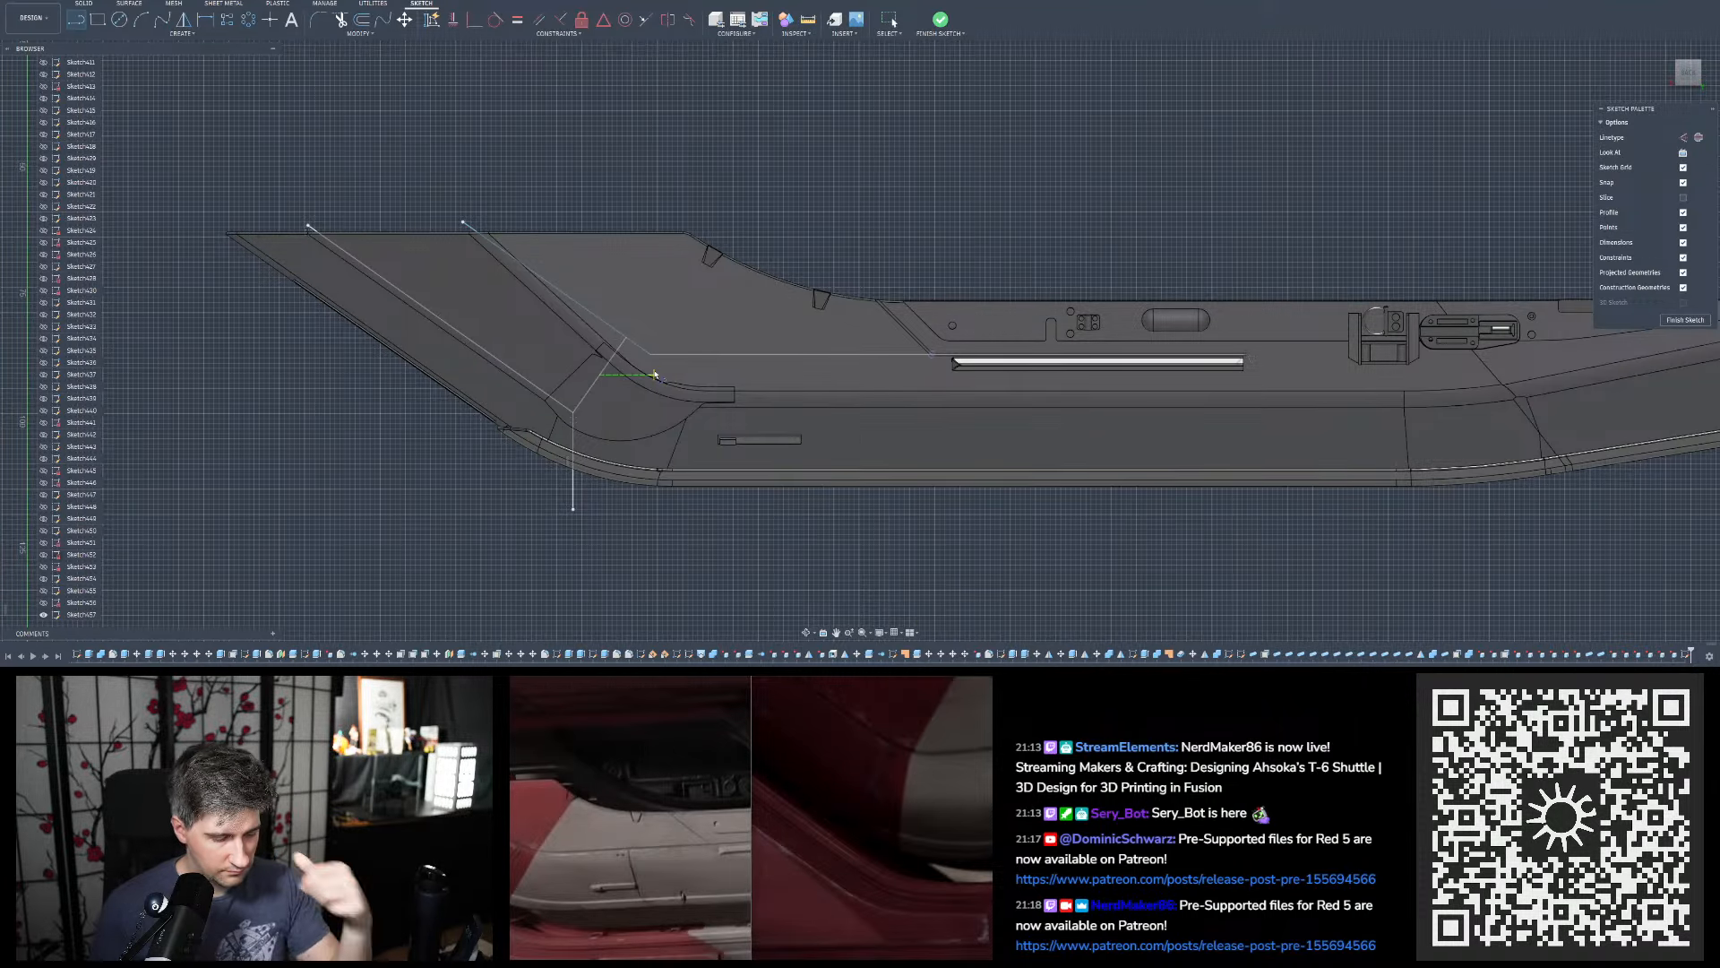
pyautogui.press('Escape')
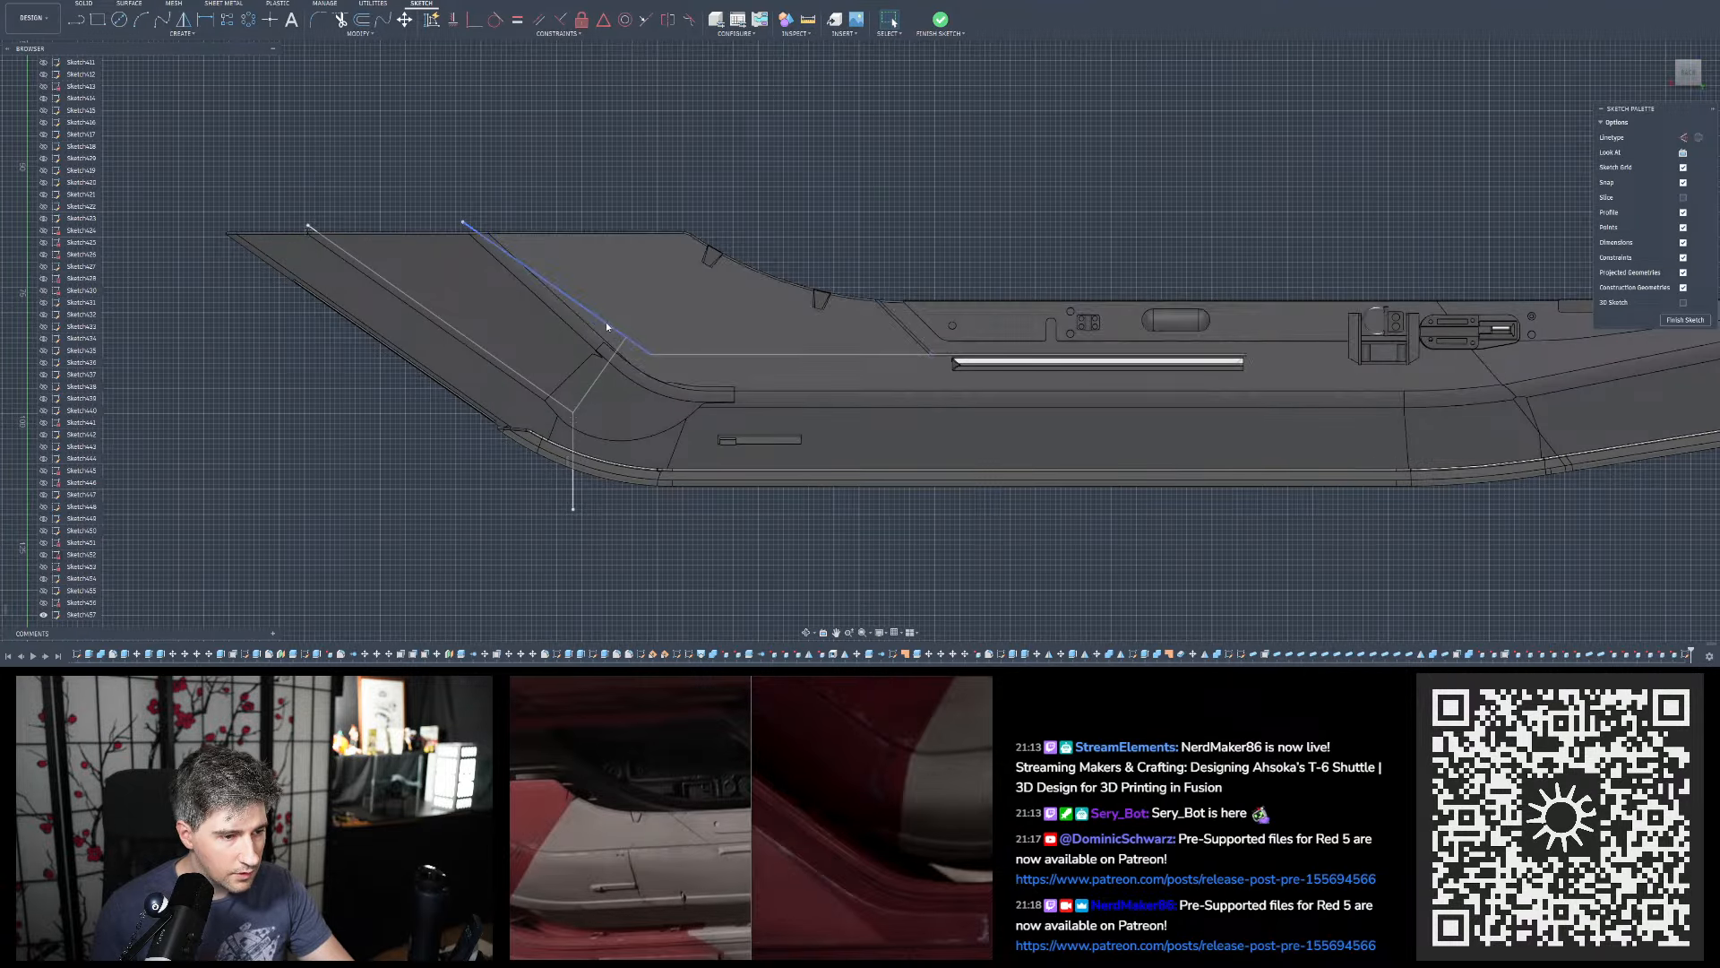
pyautogui.moveTo(605, 321); pyautogui.dragTo(593, 327)
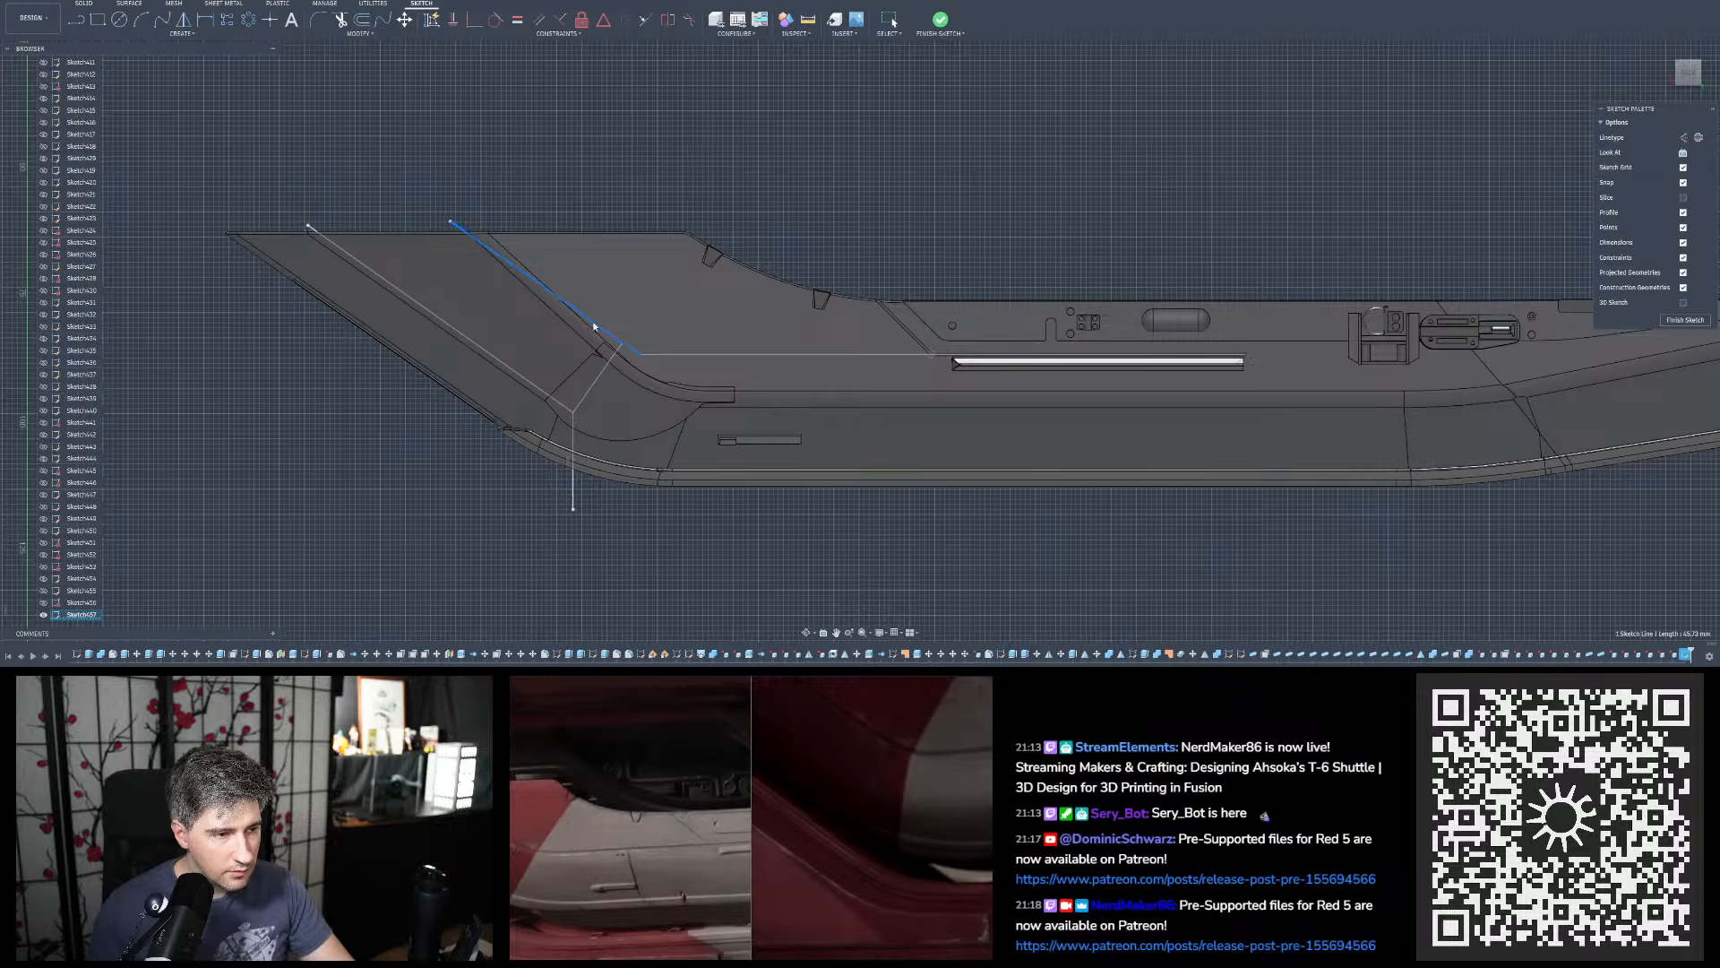
# Sketch a vertical line from the horizontal panel line down past the hull's outer edge, just beyond the end of the small slot
pyautogui.click(595, 169)
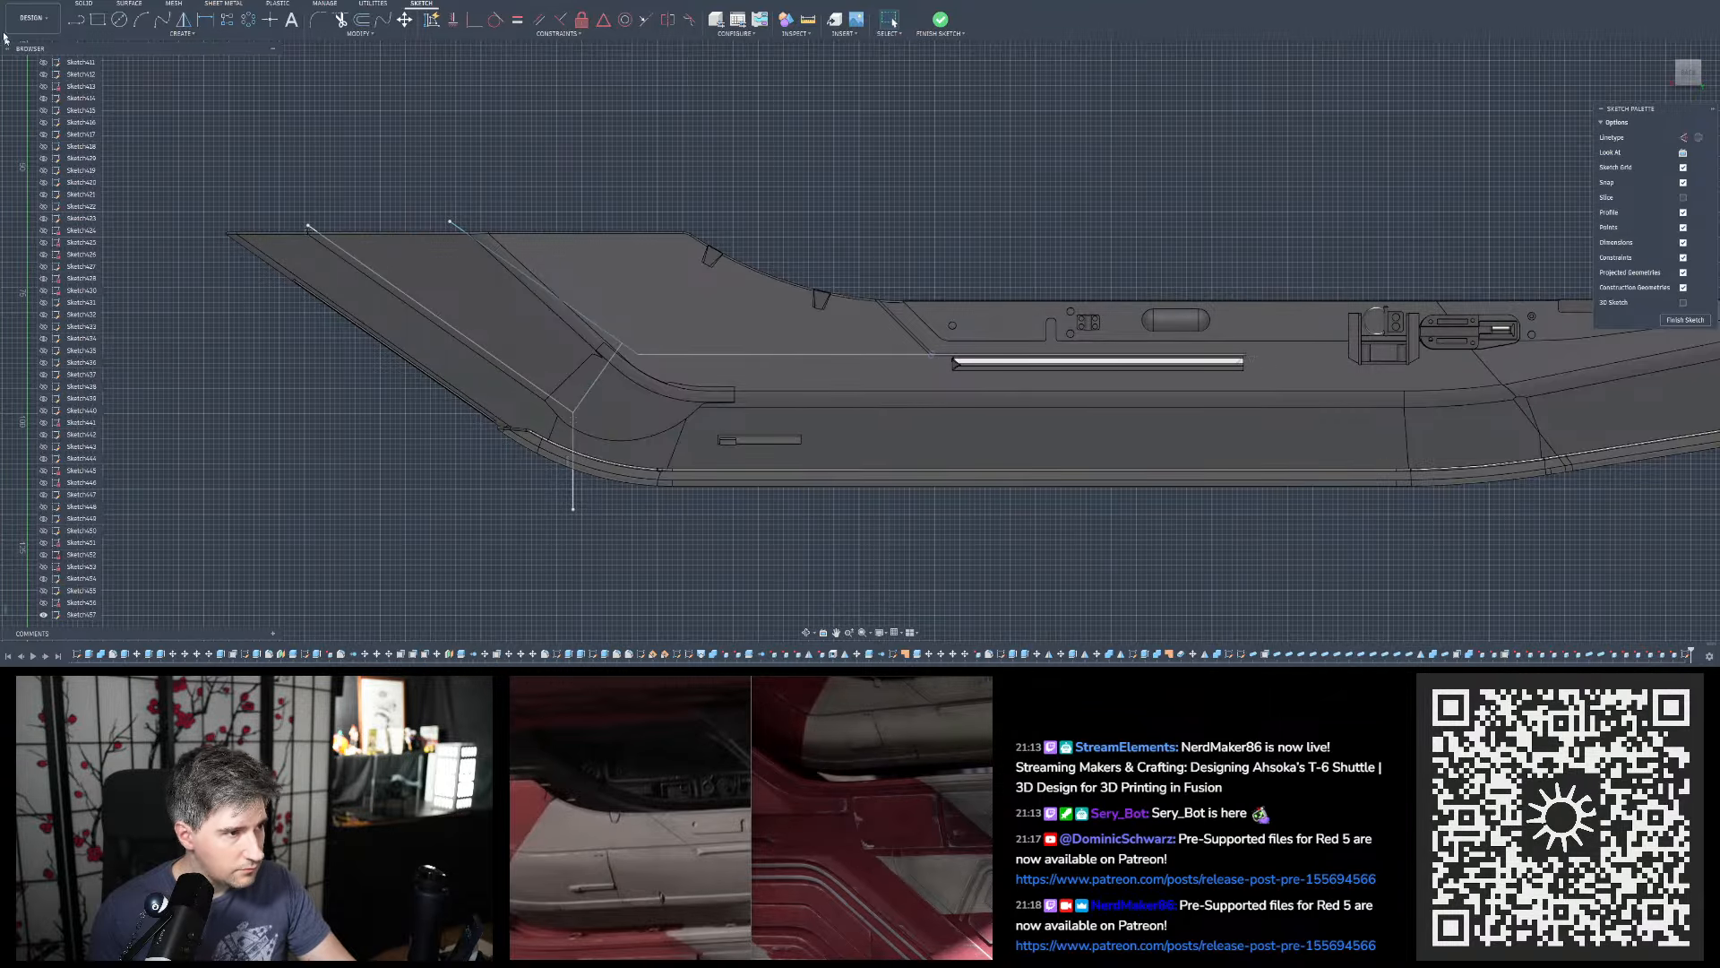
pyautogui.click(77, 19)
pyautogui.scroll(-1, 867, 481)
pyautogui.moveTo(867, 481); pyautogui.dragTo(734, 399, button='middle')
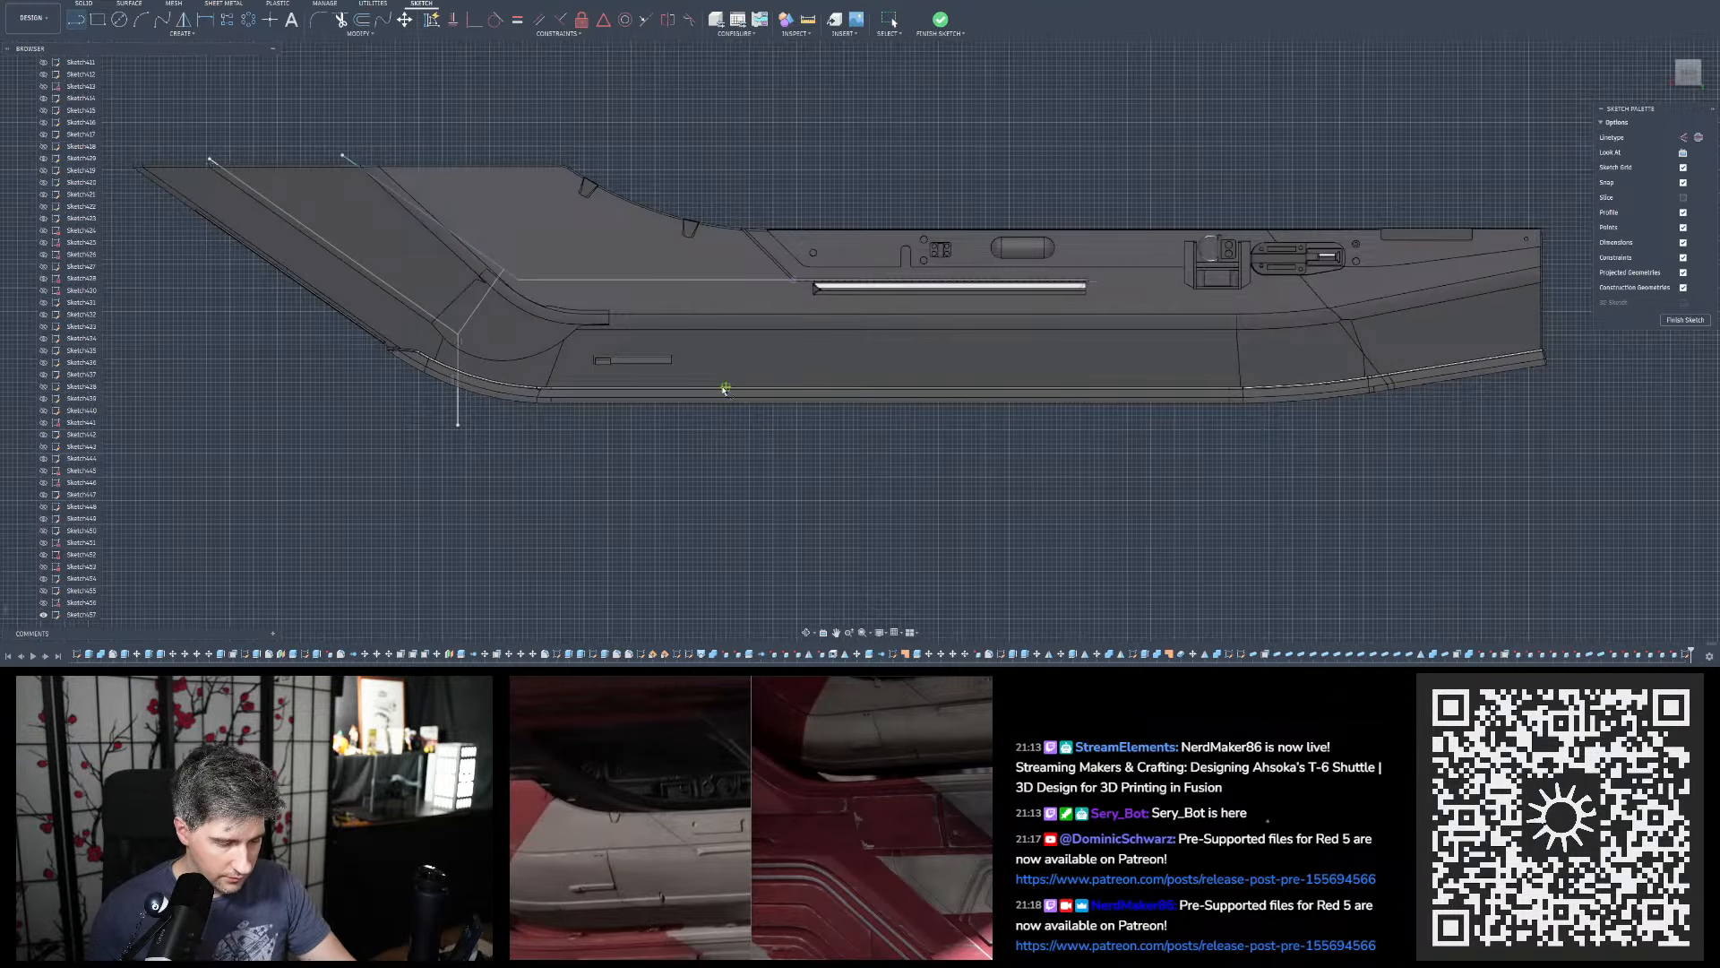
pyautogui.scroll(1, 724, 389)
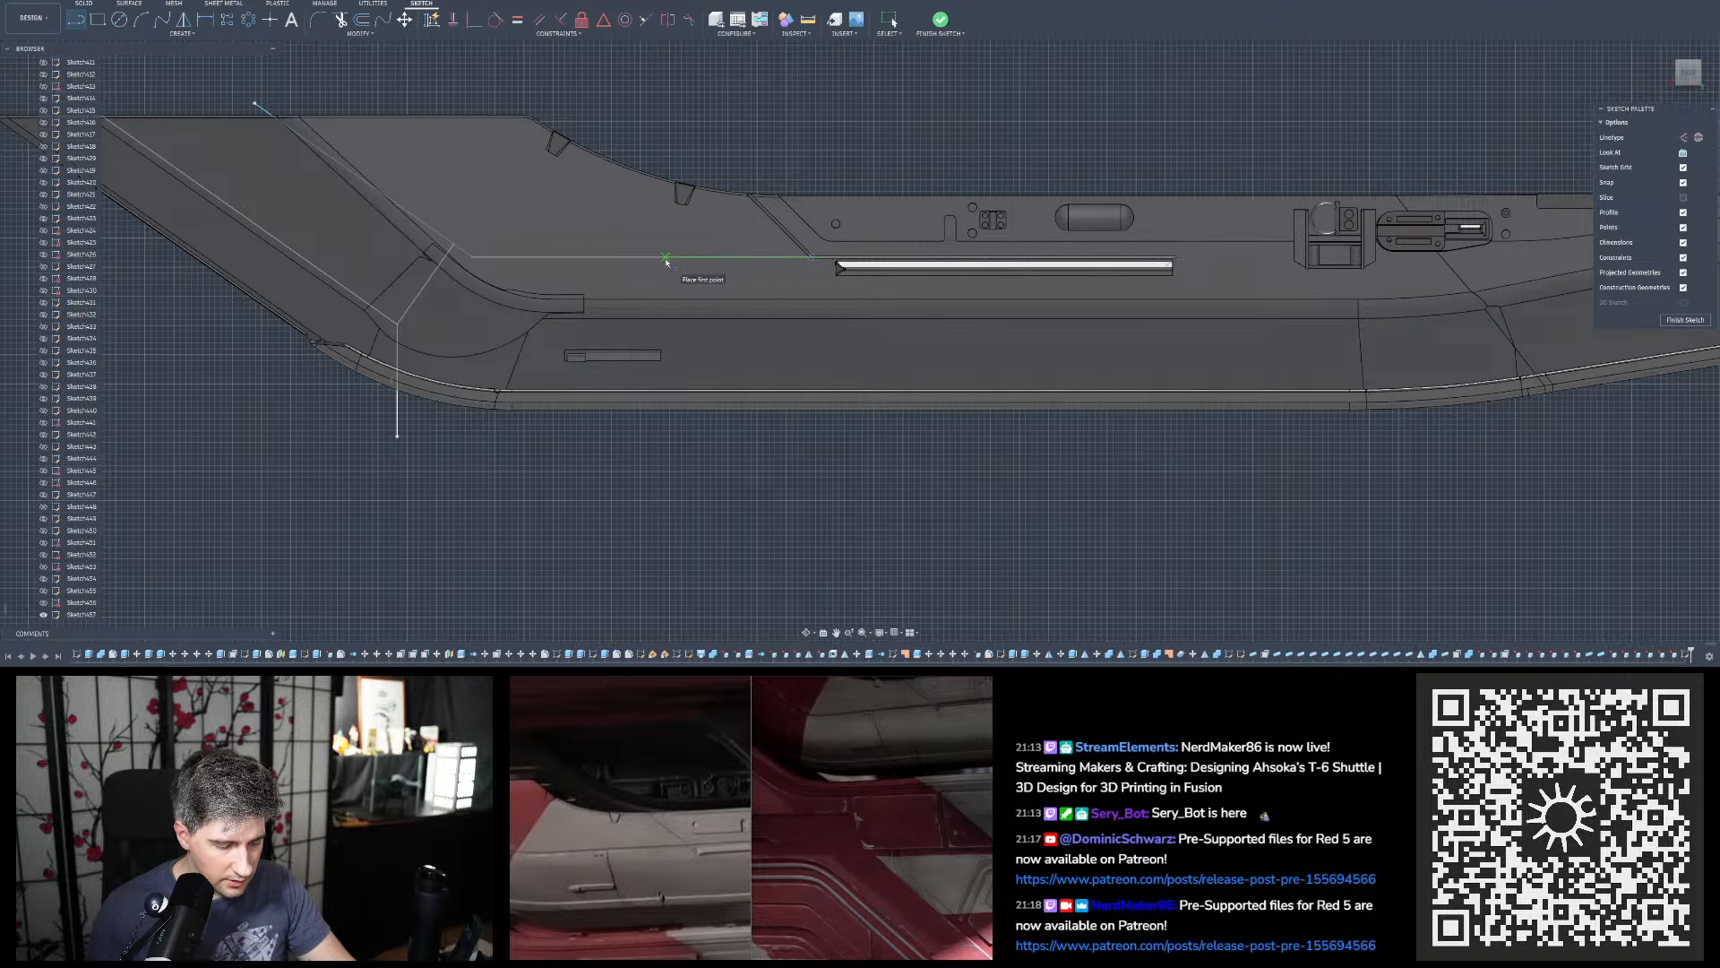
pyautogui.click(665, 260)
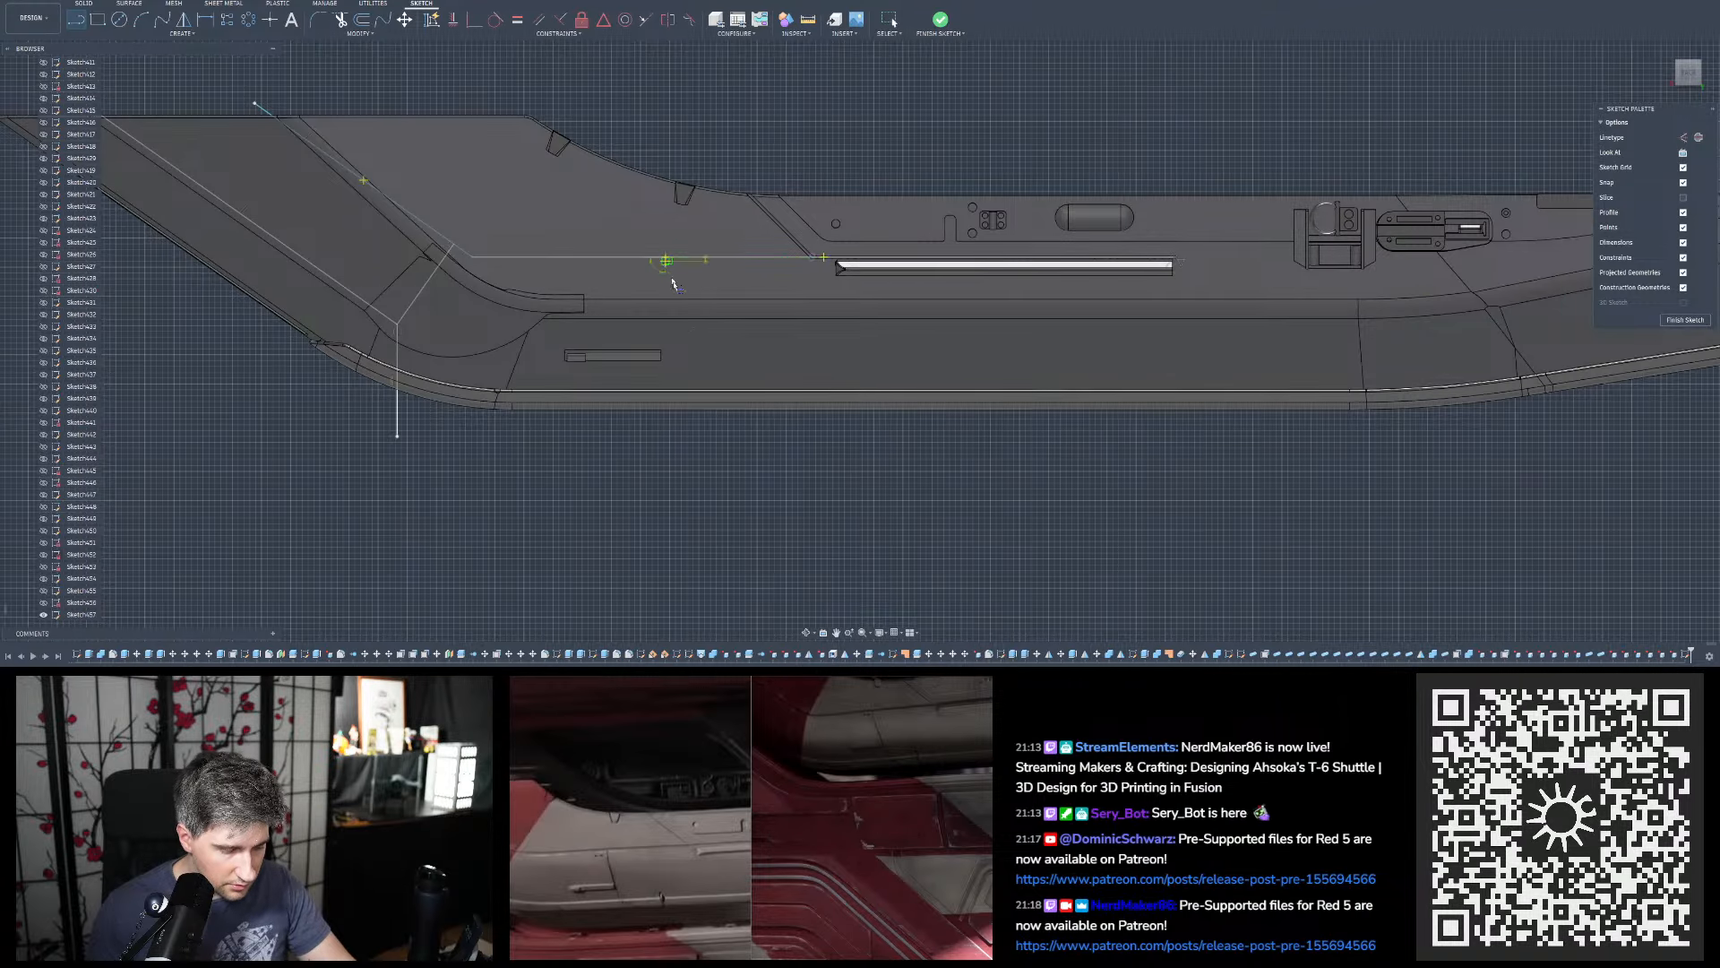
pyautogui.click(666, 425)
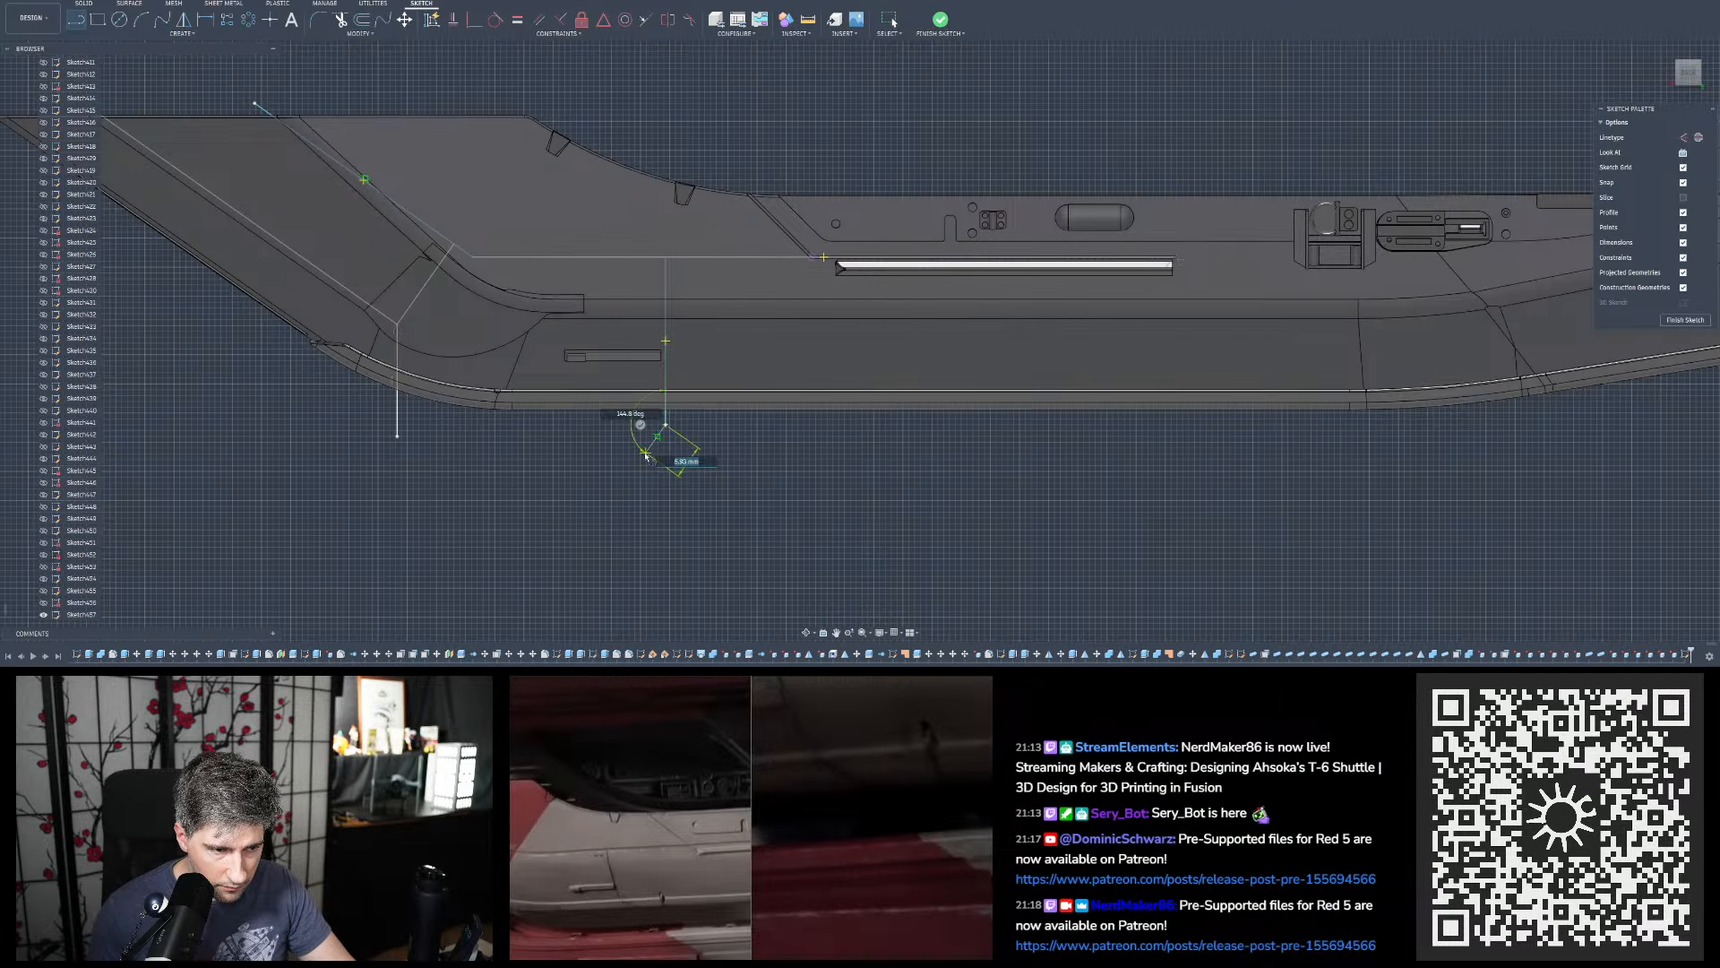
pyautogui.click(640, 425)
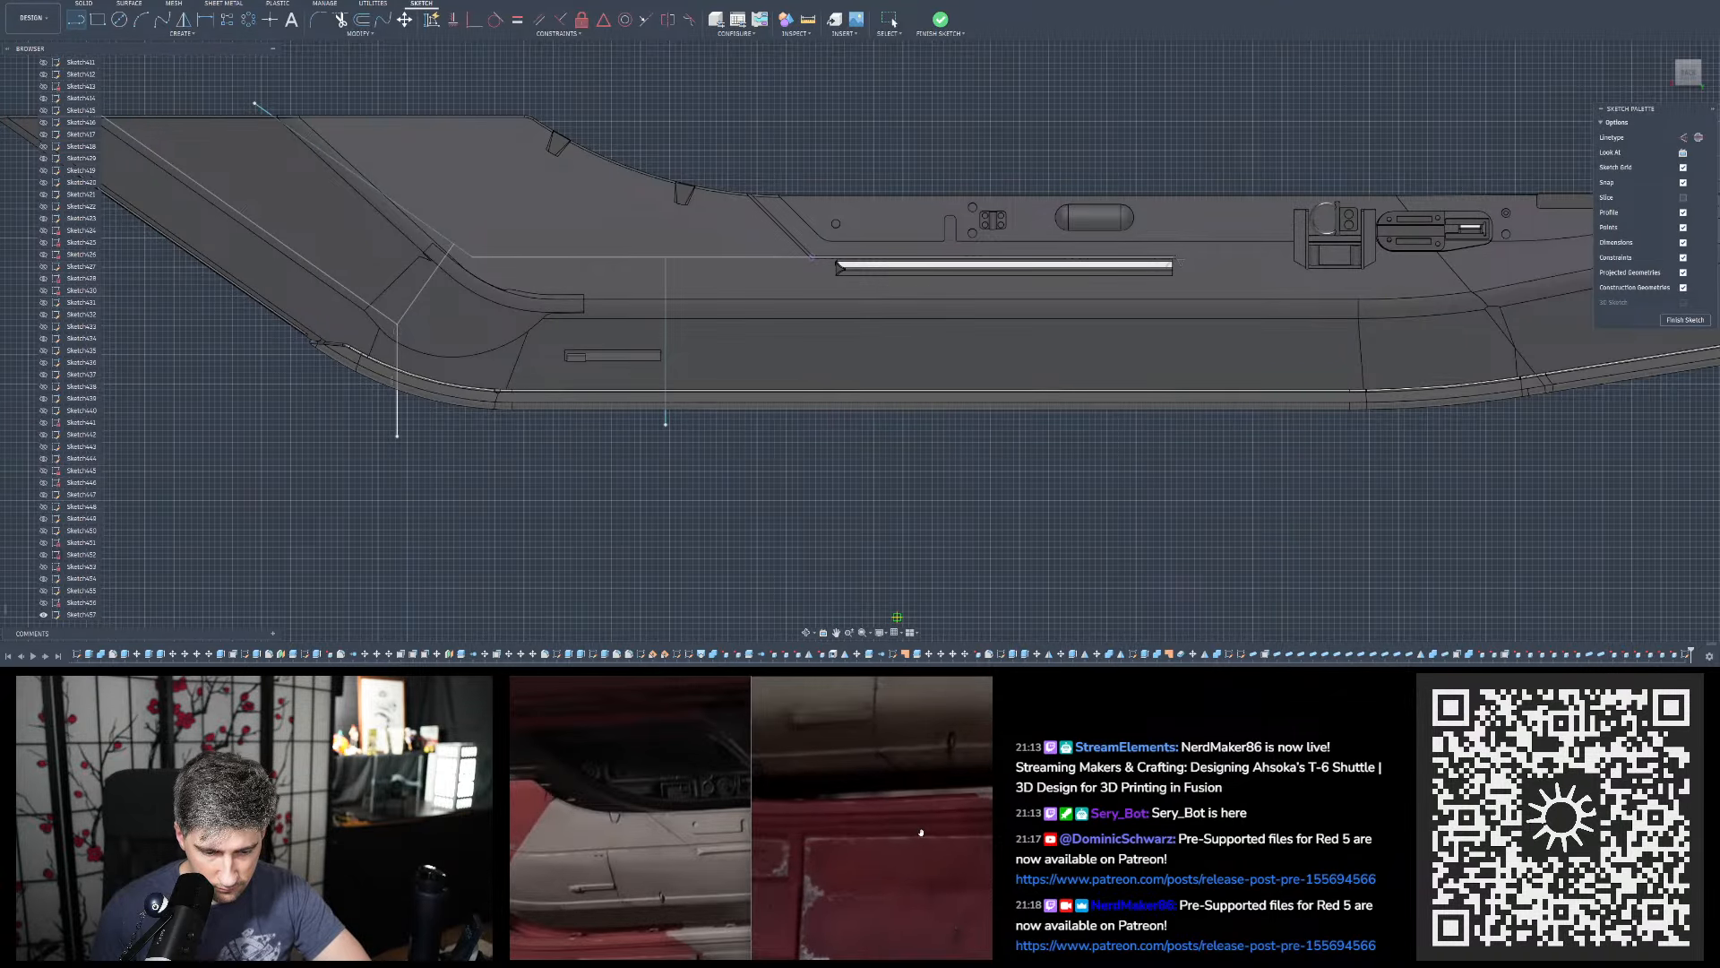
# Project the long straight edge above the hull's outer rim into the sketch as construction geometry
pyautogui.scroll(5, 627, 430)
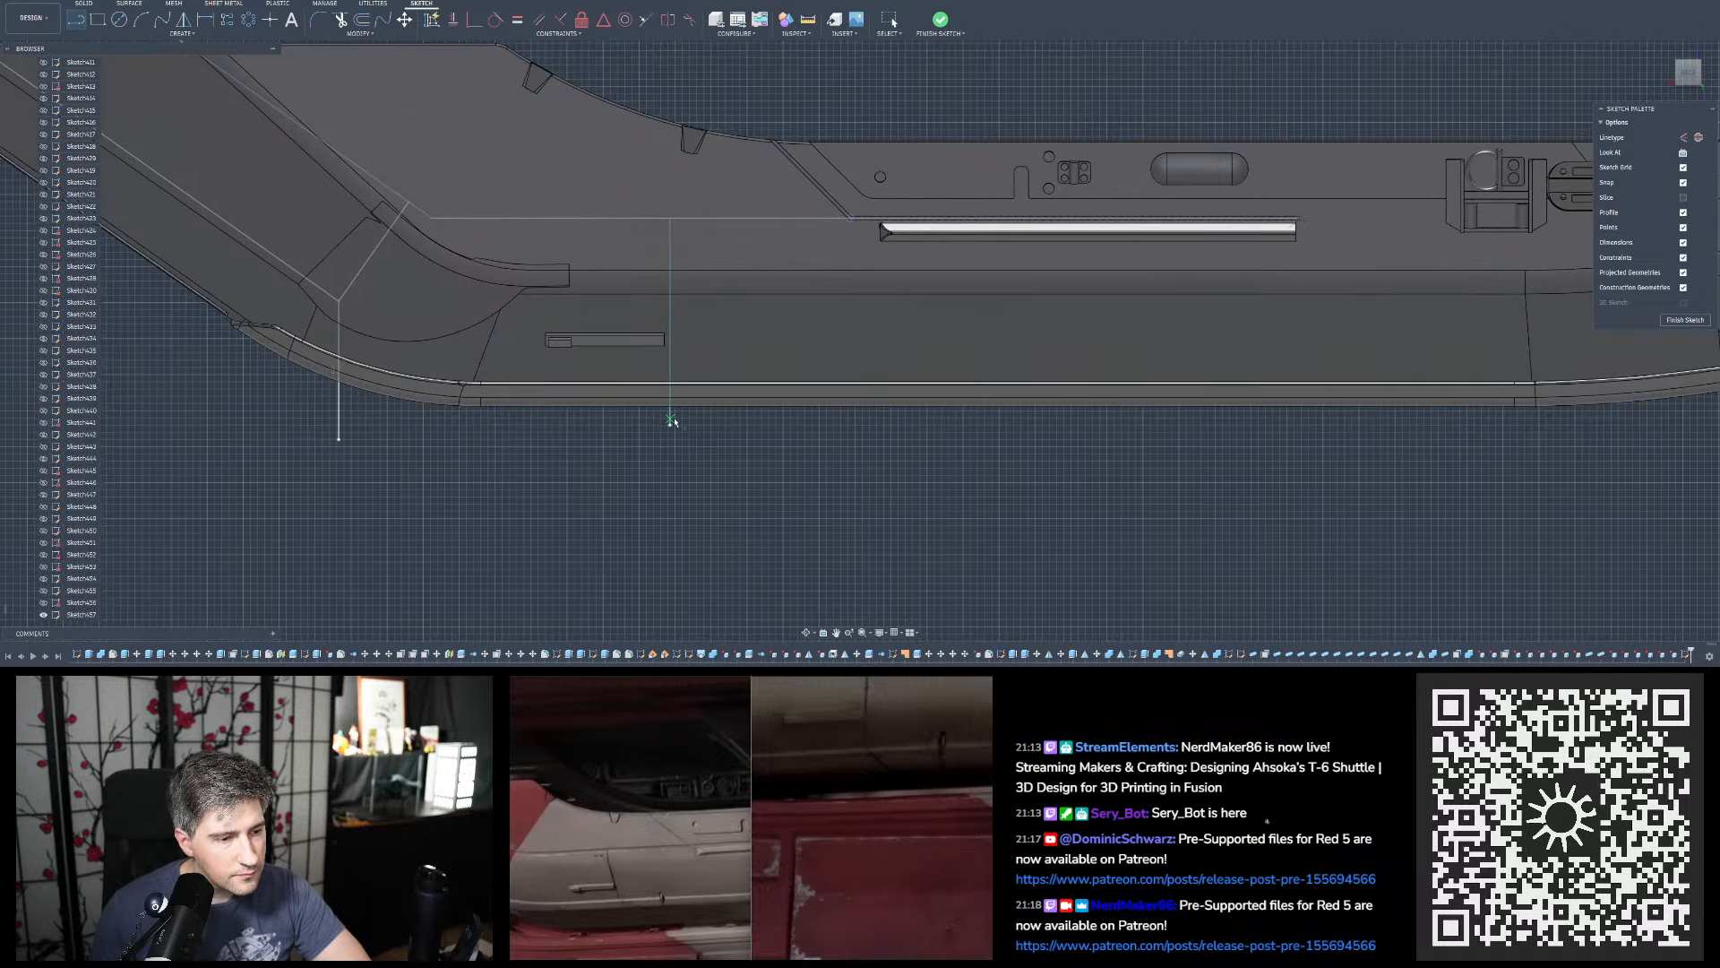
pyautogui.scroll(3, 766, 374)
pyautogui.scroll(2, 771, 371)
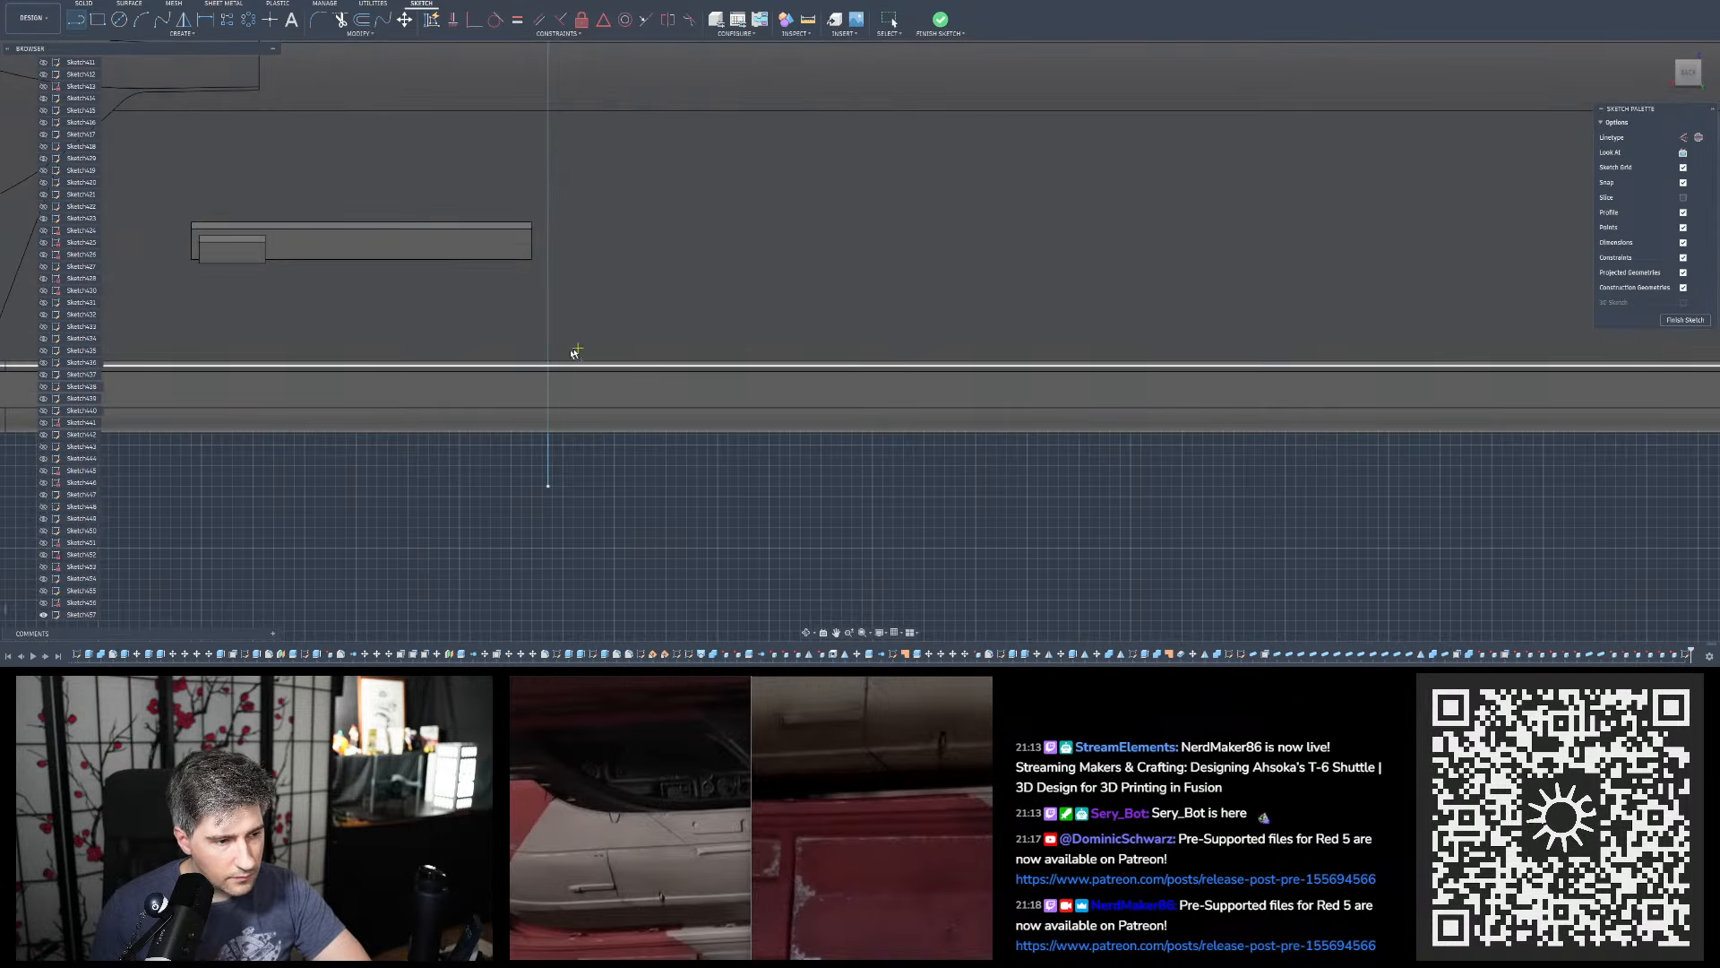
pyautogui.scroll(3, 550, 365)
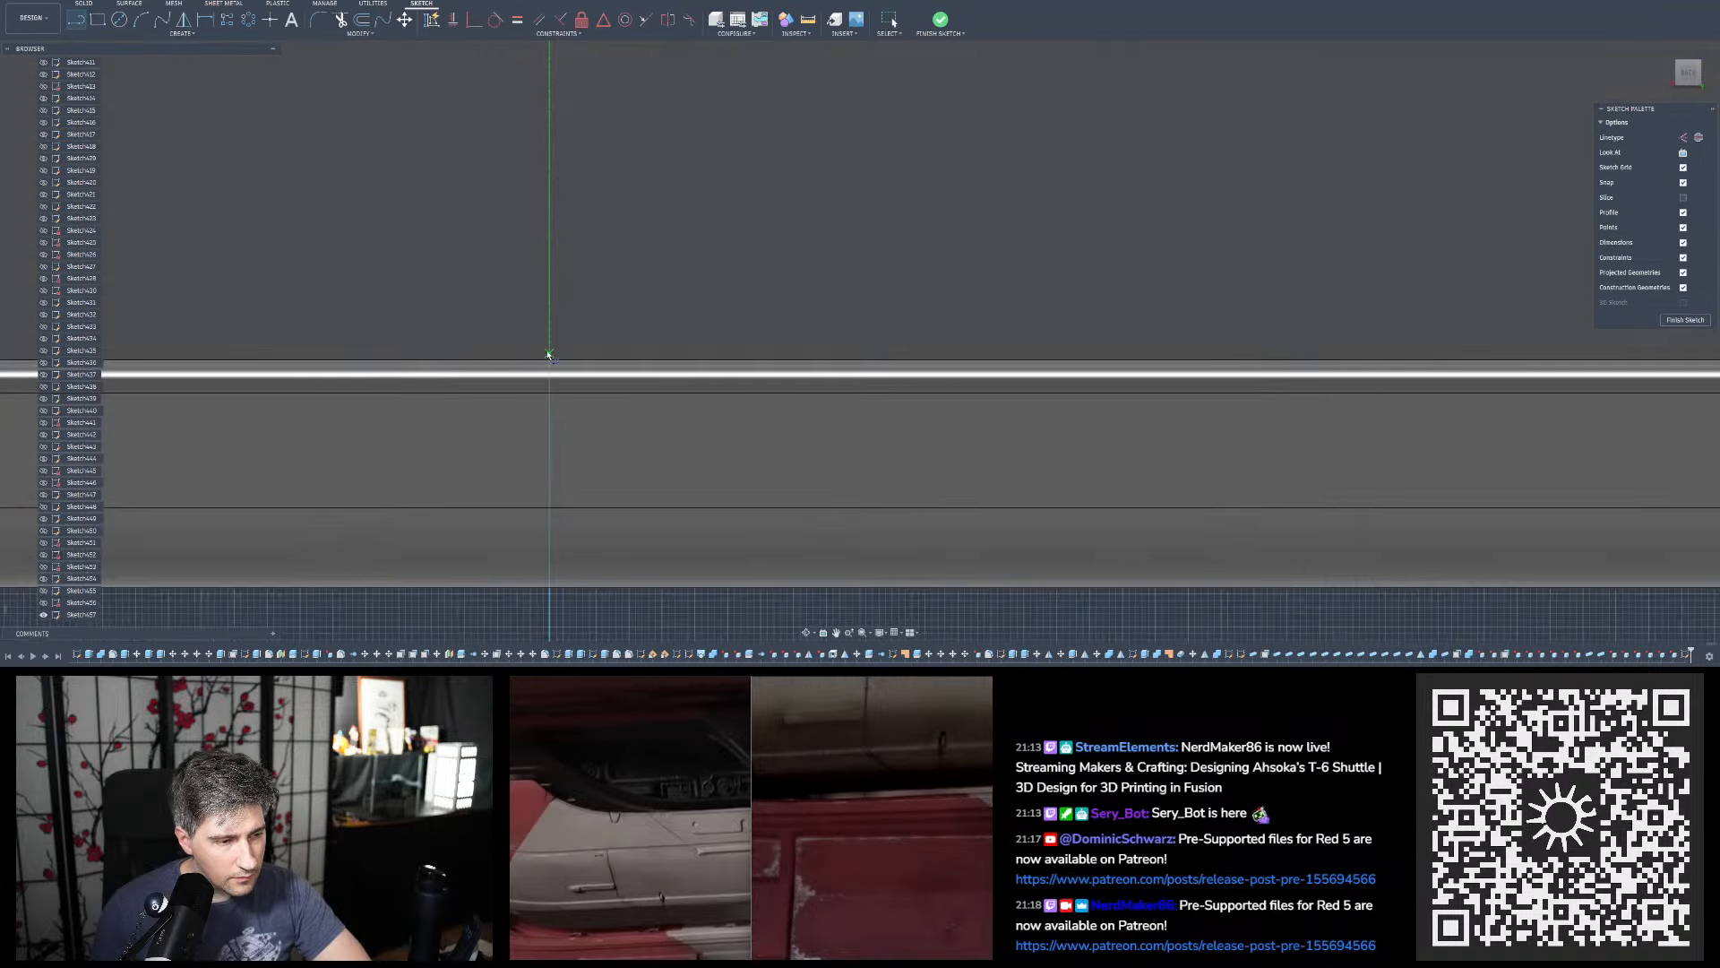
pyautogui.scroll(-5, 613, 299)
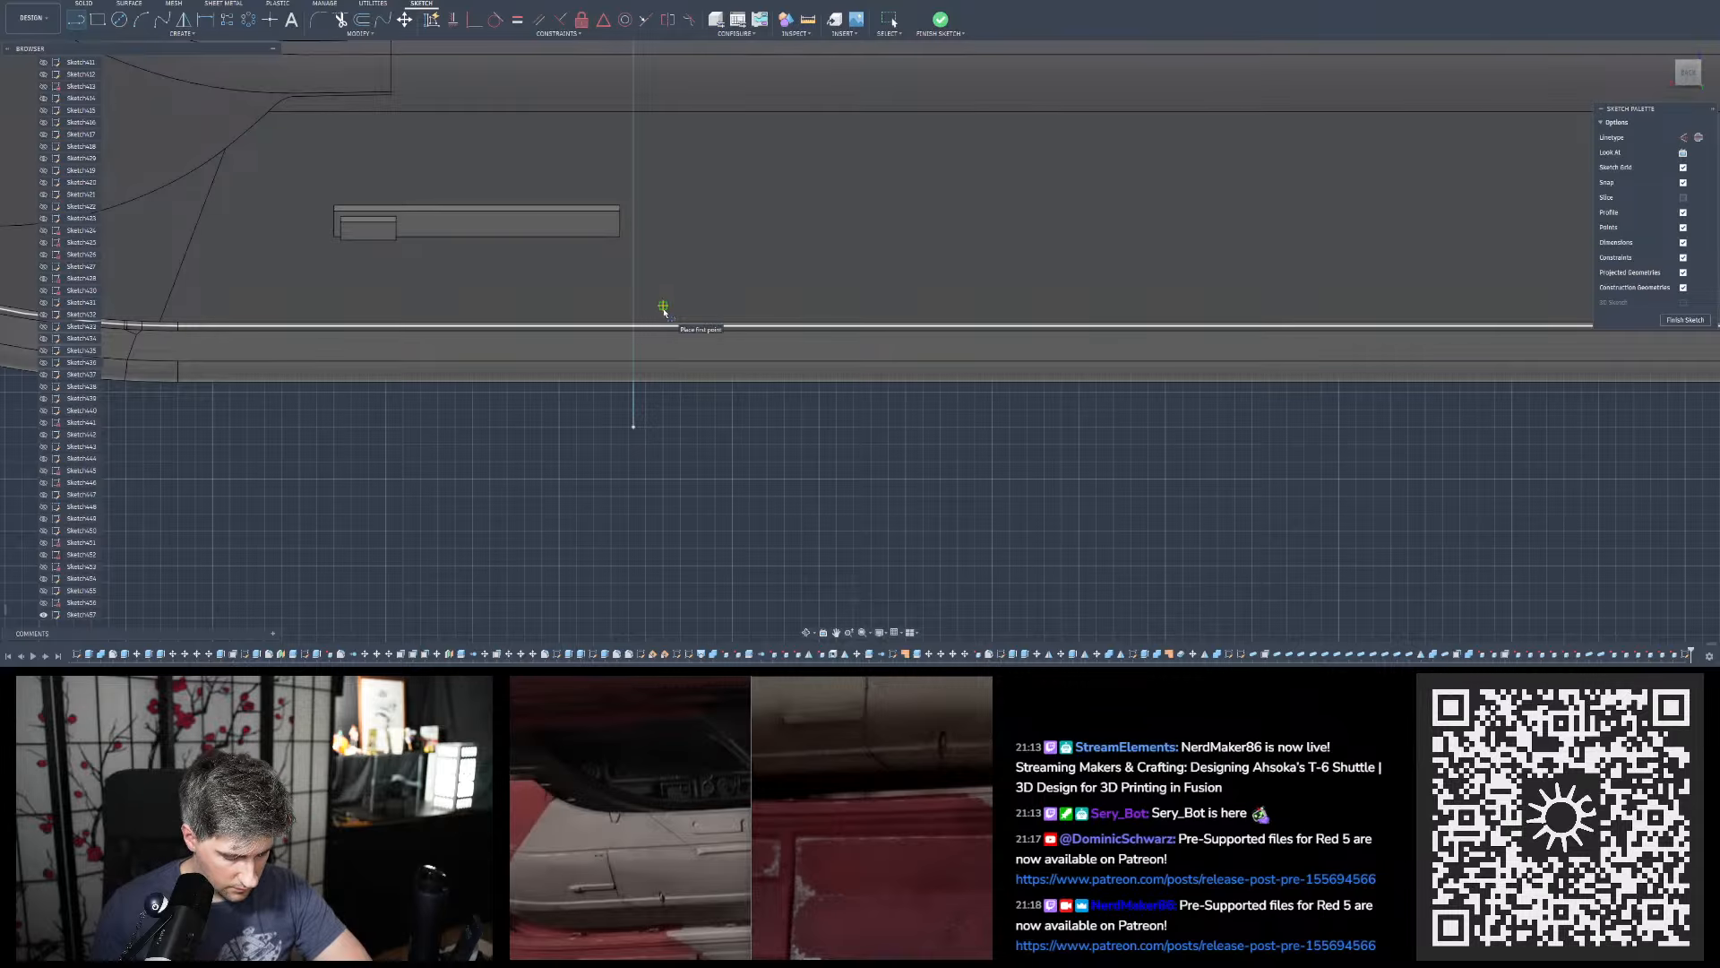
pyautogui.press('Escape')
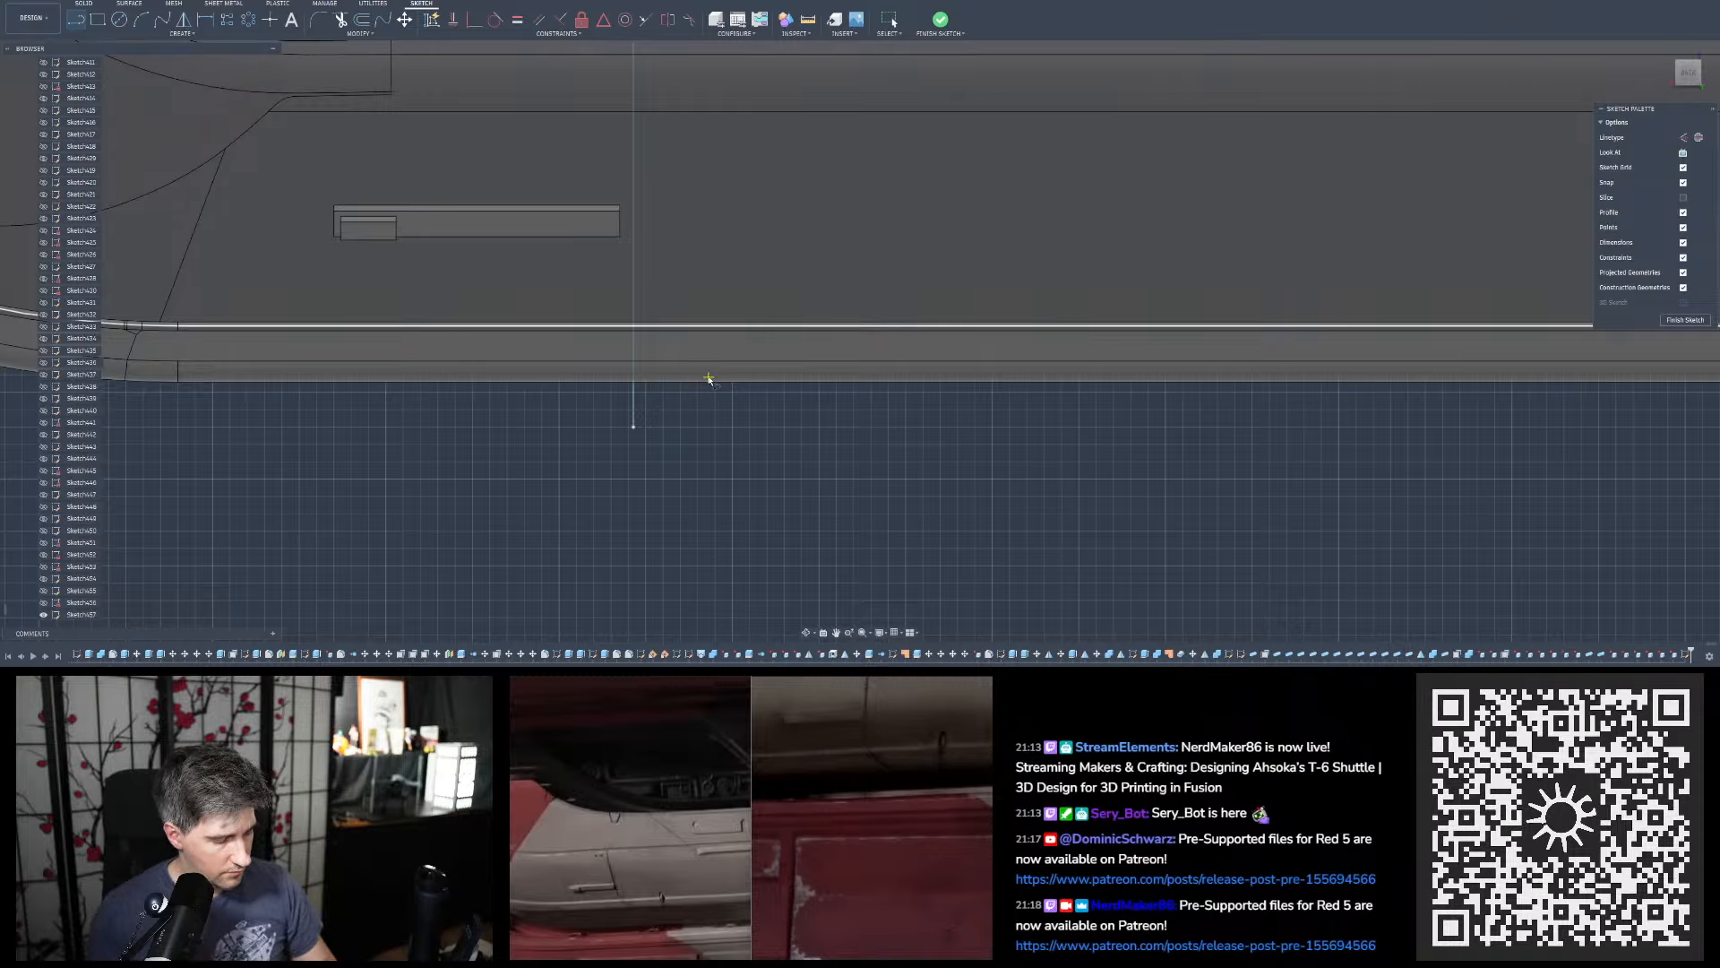
pyautogui.press('p')
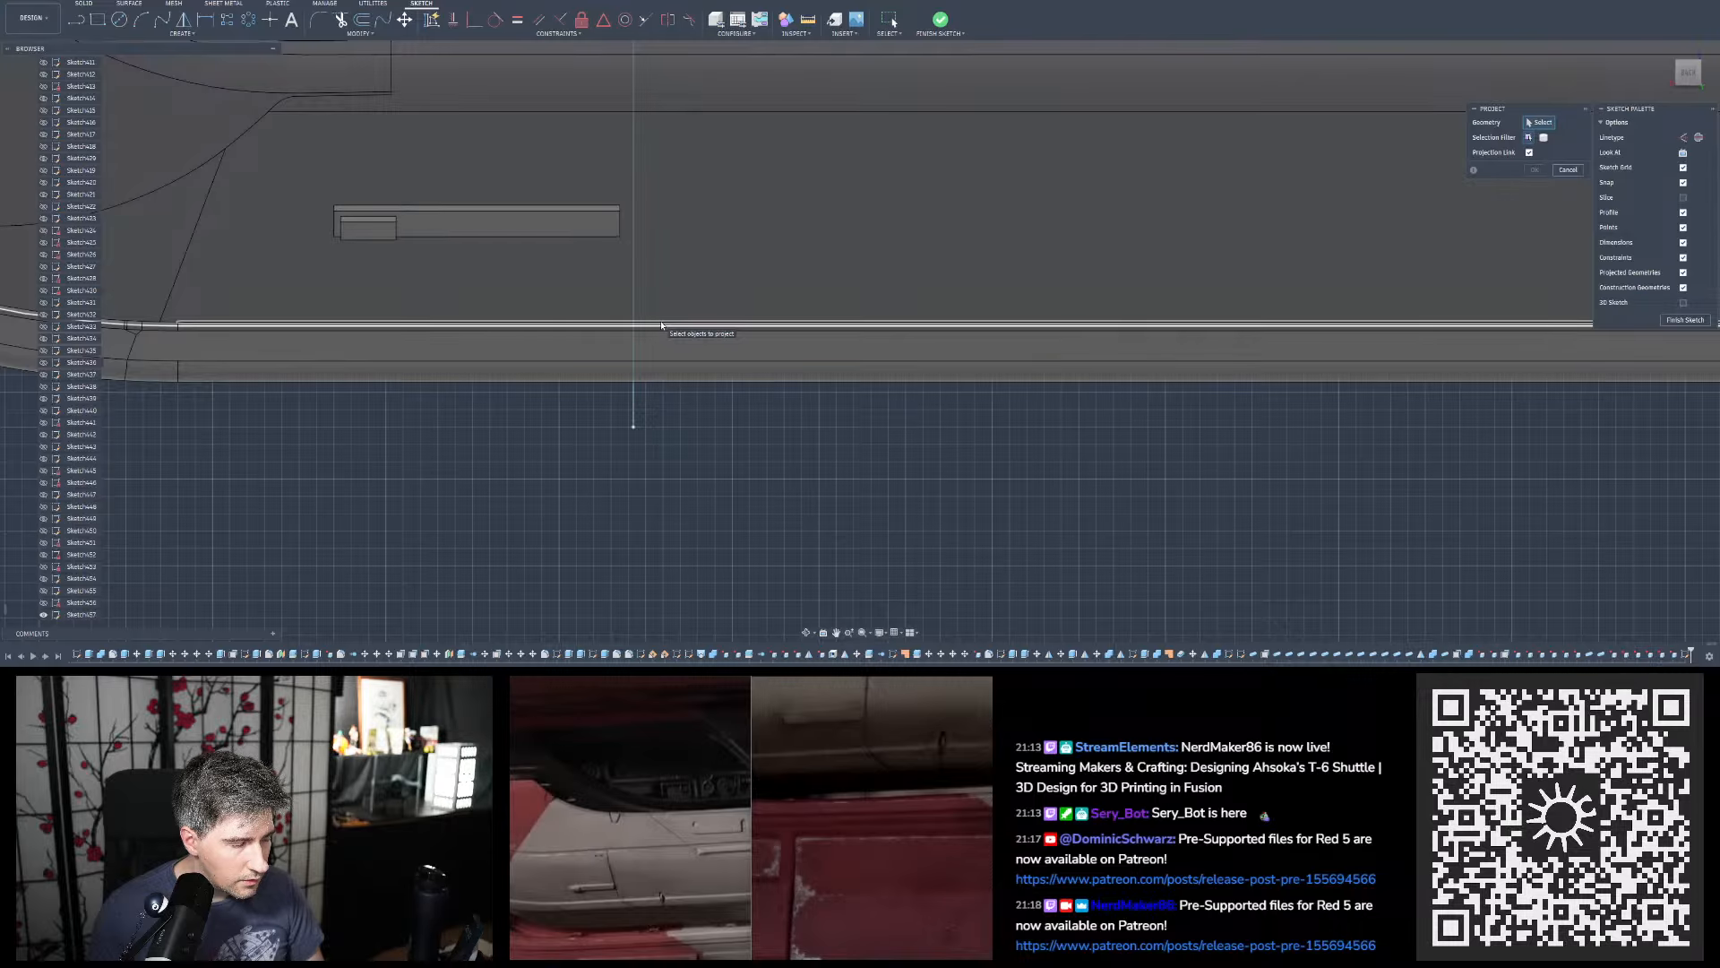
pyautogui.click(662, 326)
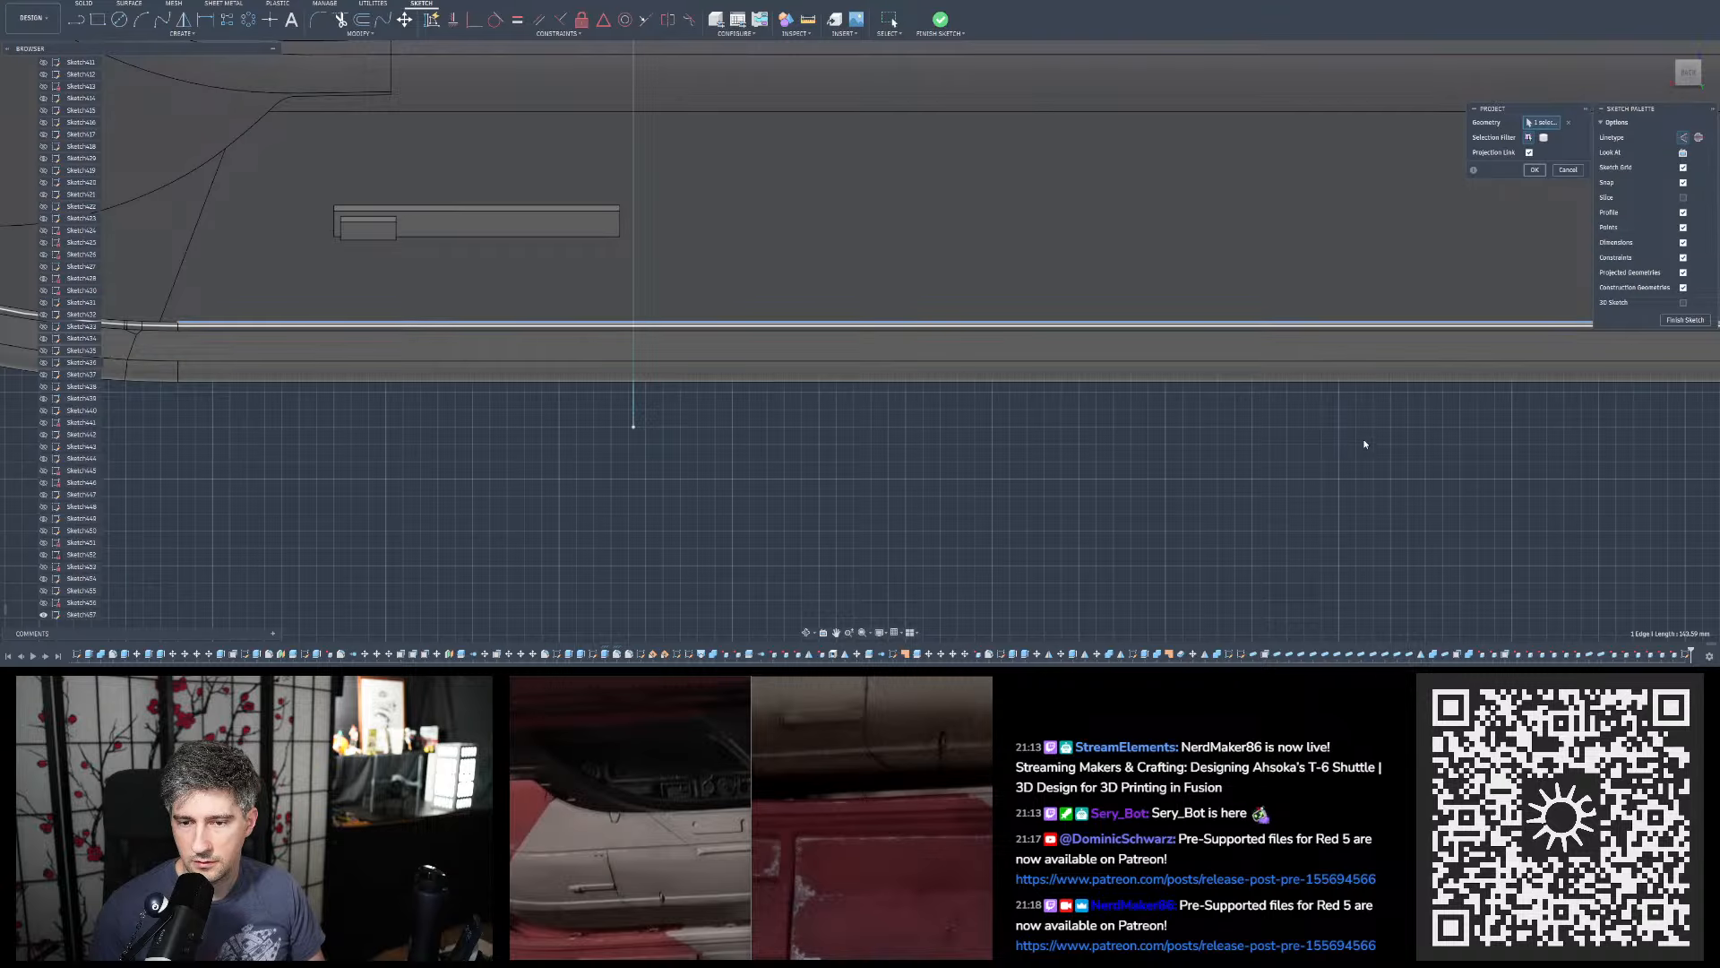
pyautogui.press('Return')
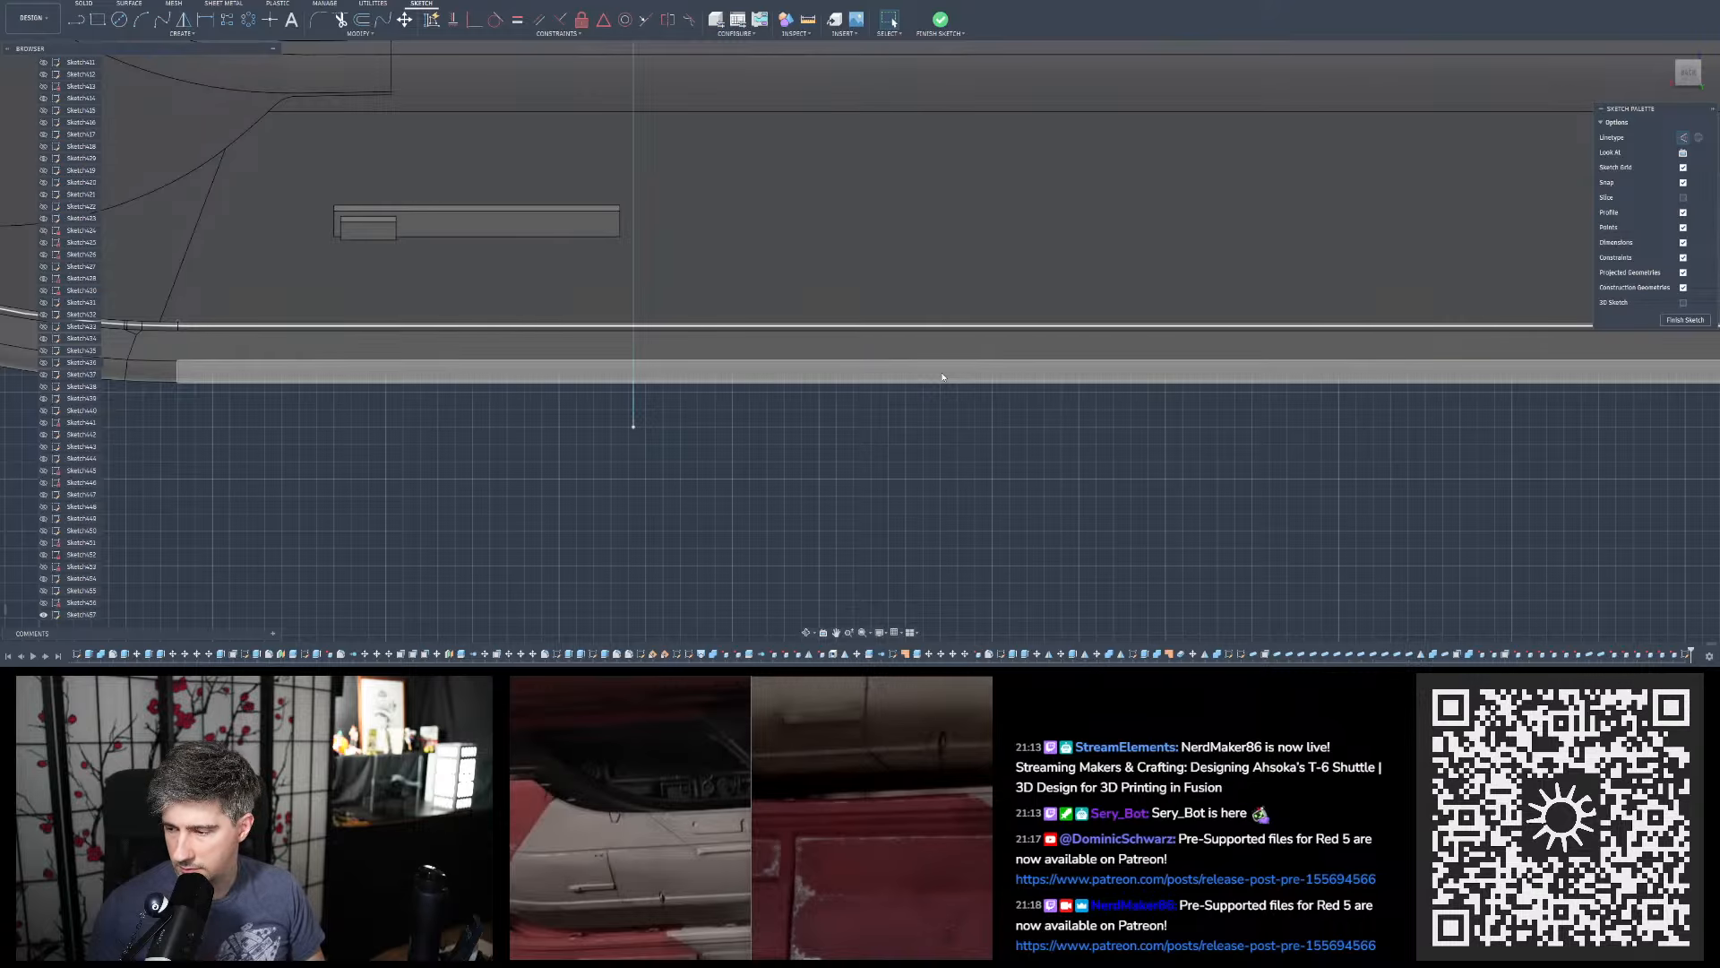
# Sketch a diagonal solid line from the vertical line's crossing with the projected edge out past the hull's outer edge
pyautogui.press('l')
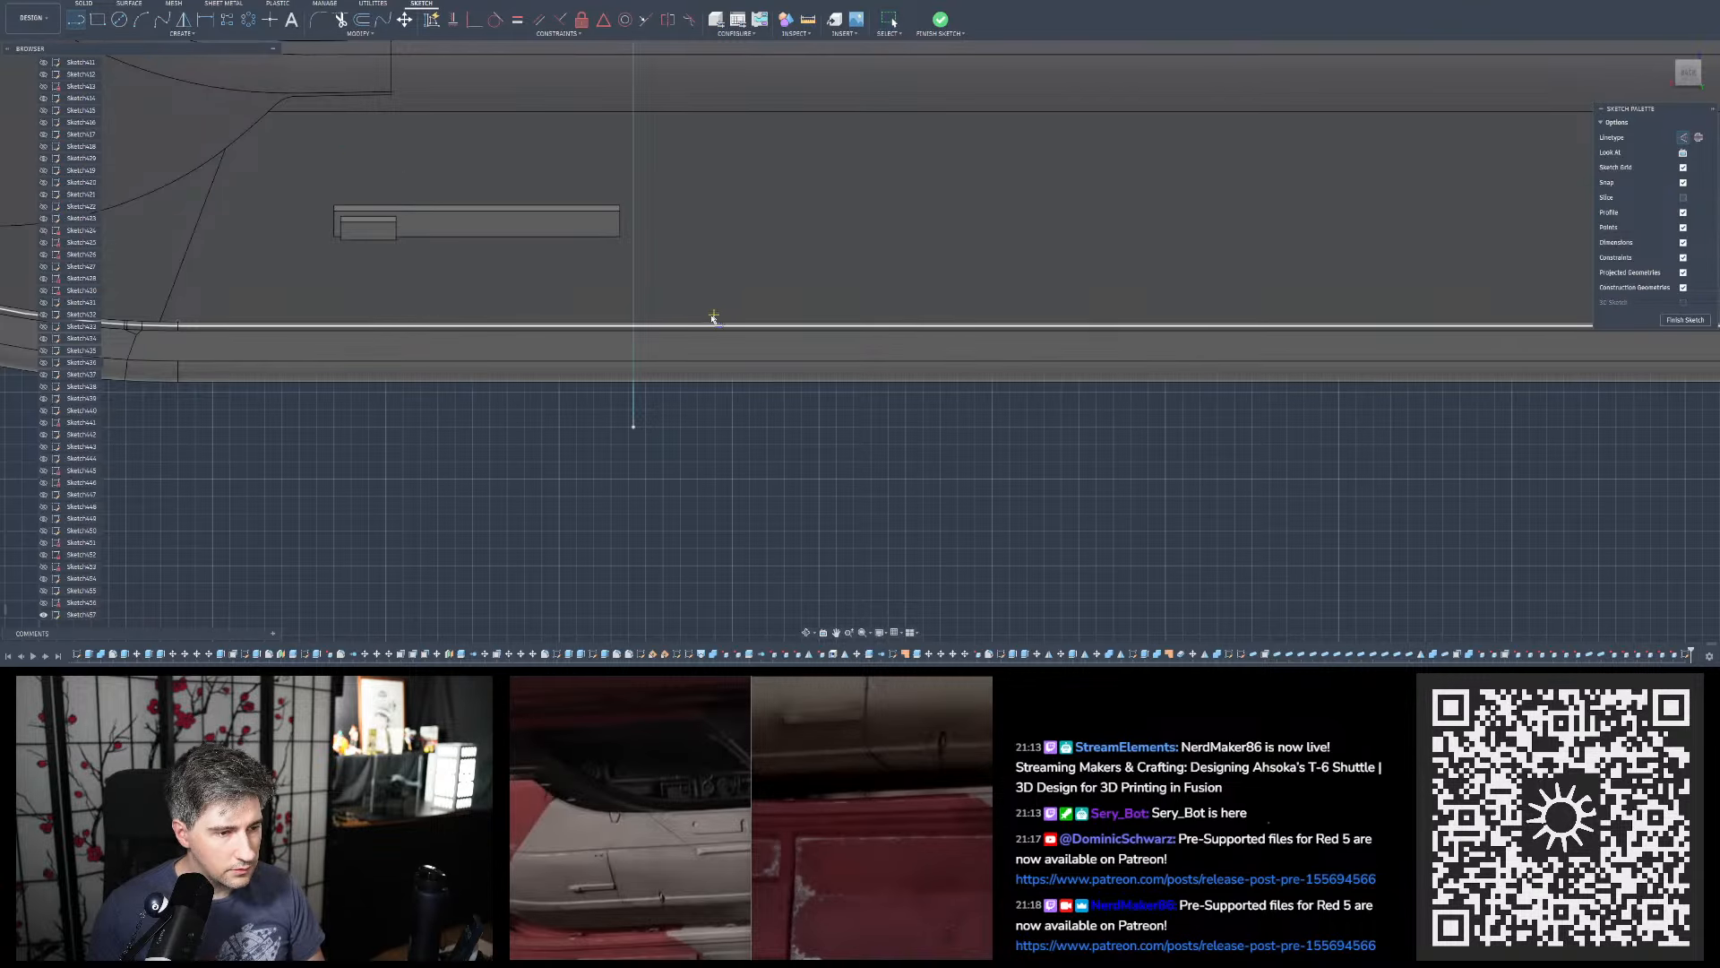
pyautogui.click(633, 322)
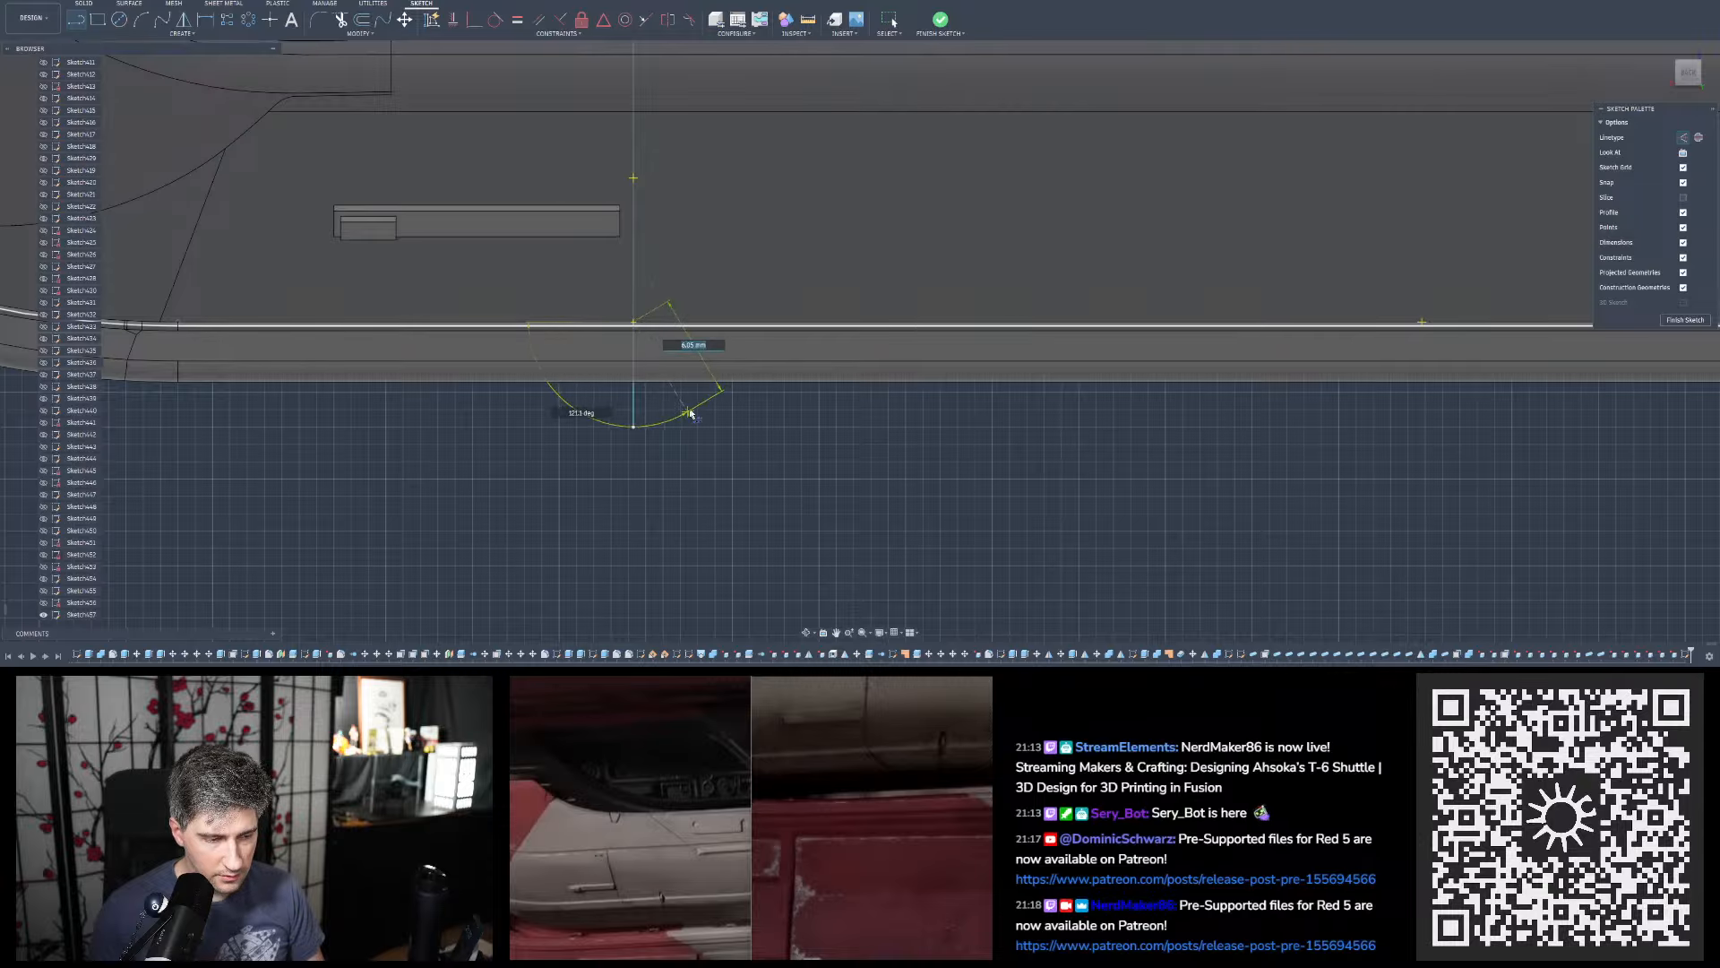
pyautogui.click(1699, 140)
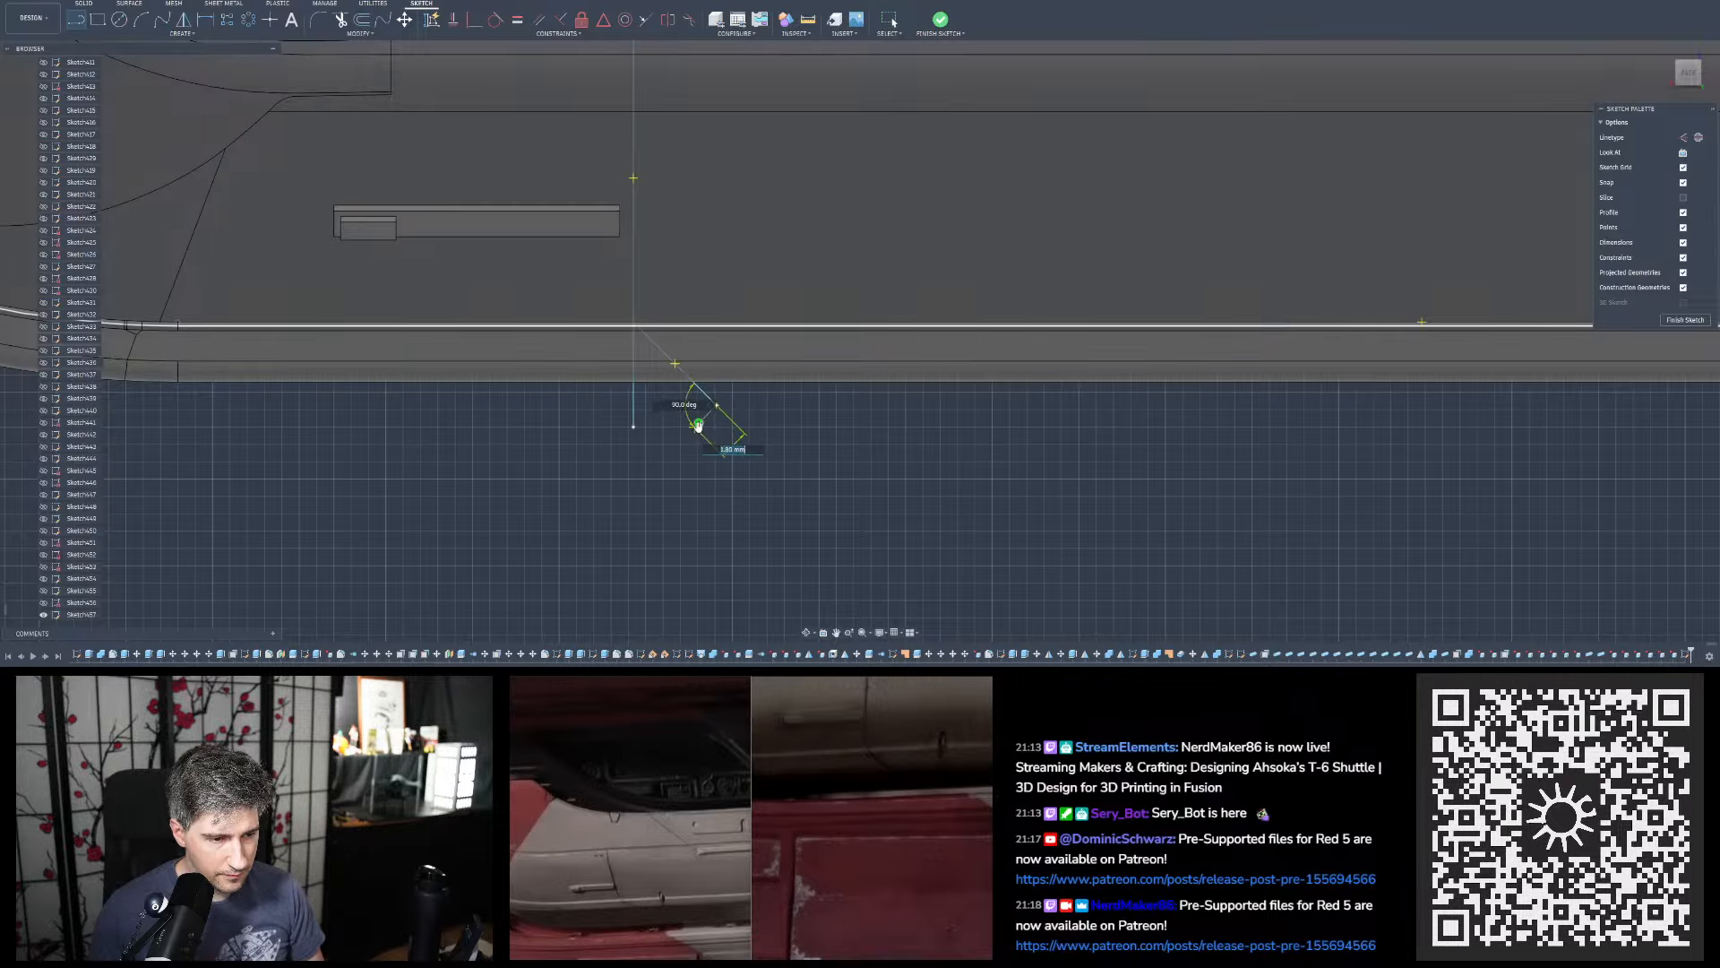
# Show the upper hull's panel line sketch and measure the angle between its vertical line and the adjoining diagonal
pyautogui.scroll(-5, 686, 475)
pyautogui.scroll(-2, 675, 491)
pyautogui.scroll(3, 767, 433)
pyautogui.scroll(-6, 765, 439)
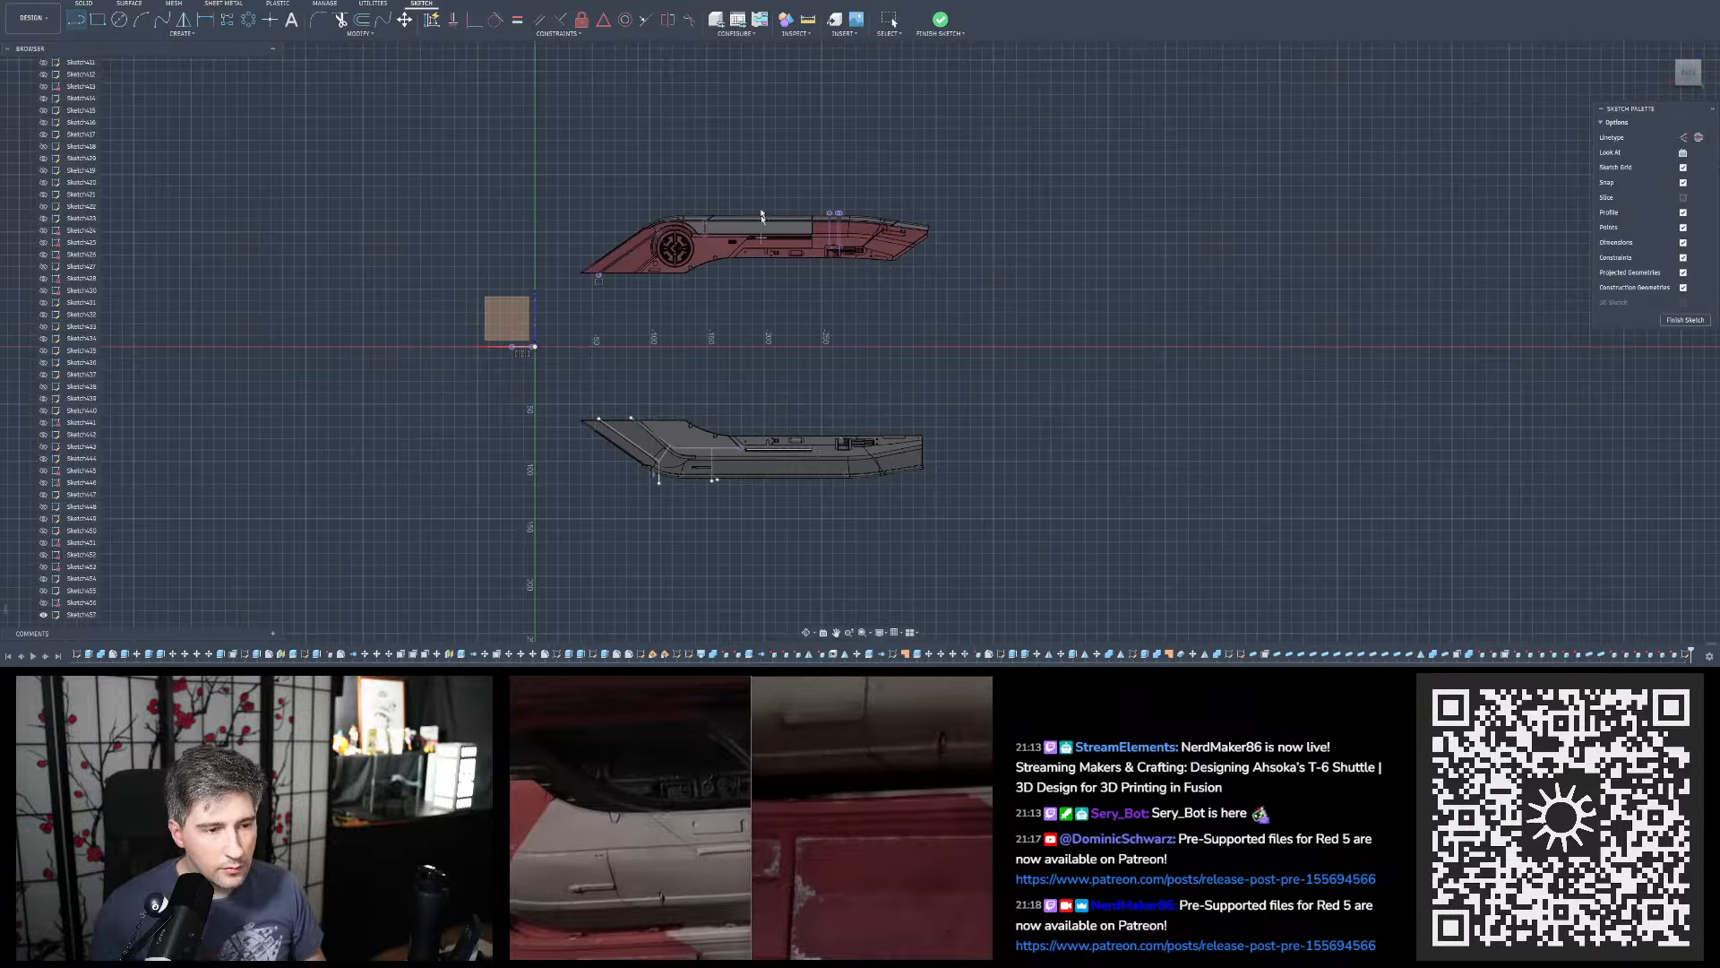
pyautogui.scroll(6, 762, 213)
pyautogui.scroll(1, 595, 294)
pyautogui.scroll(5, 597, 296)
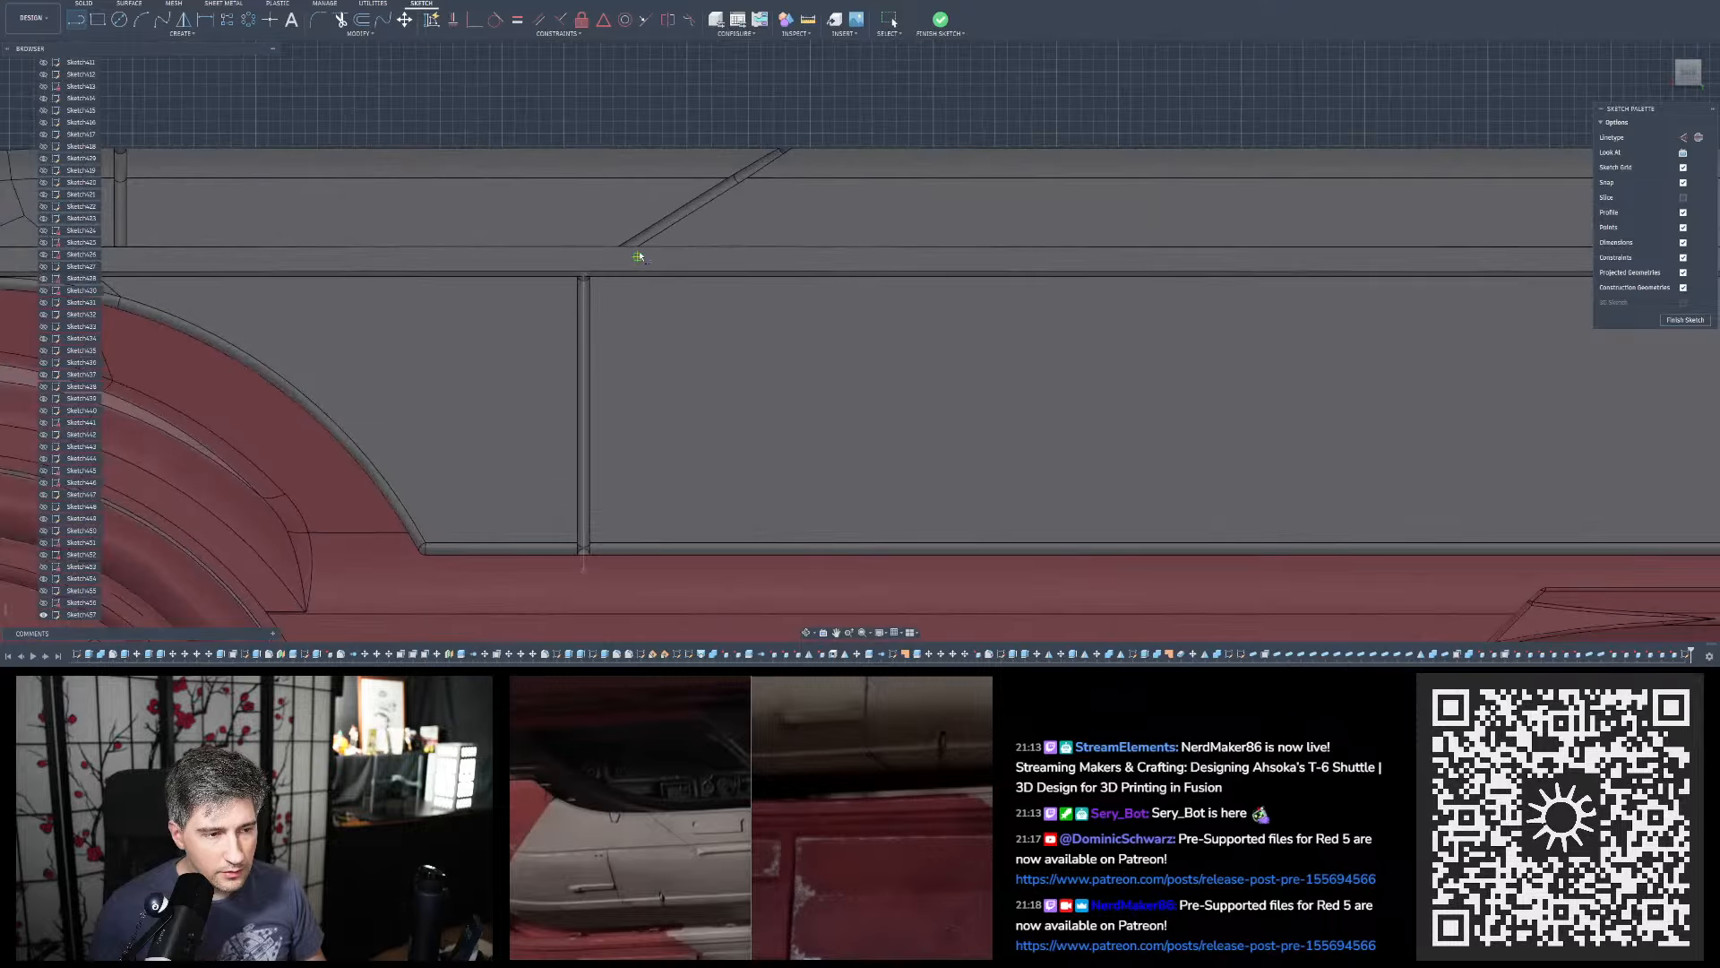
pyautogui.scroll(-8, 687, 209)
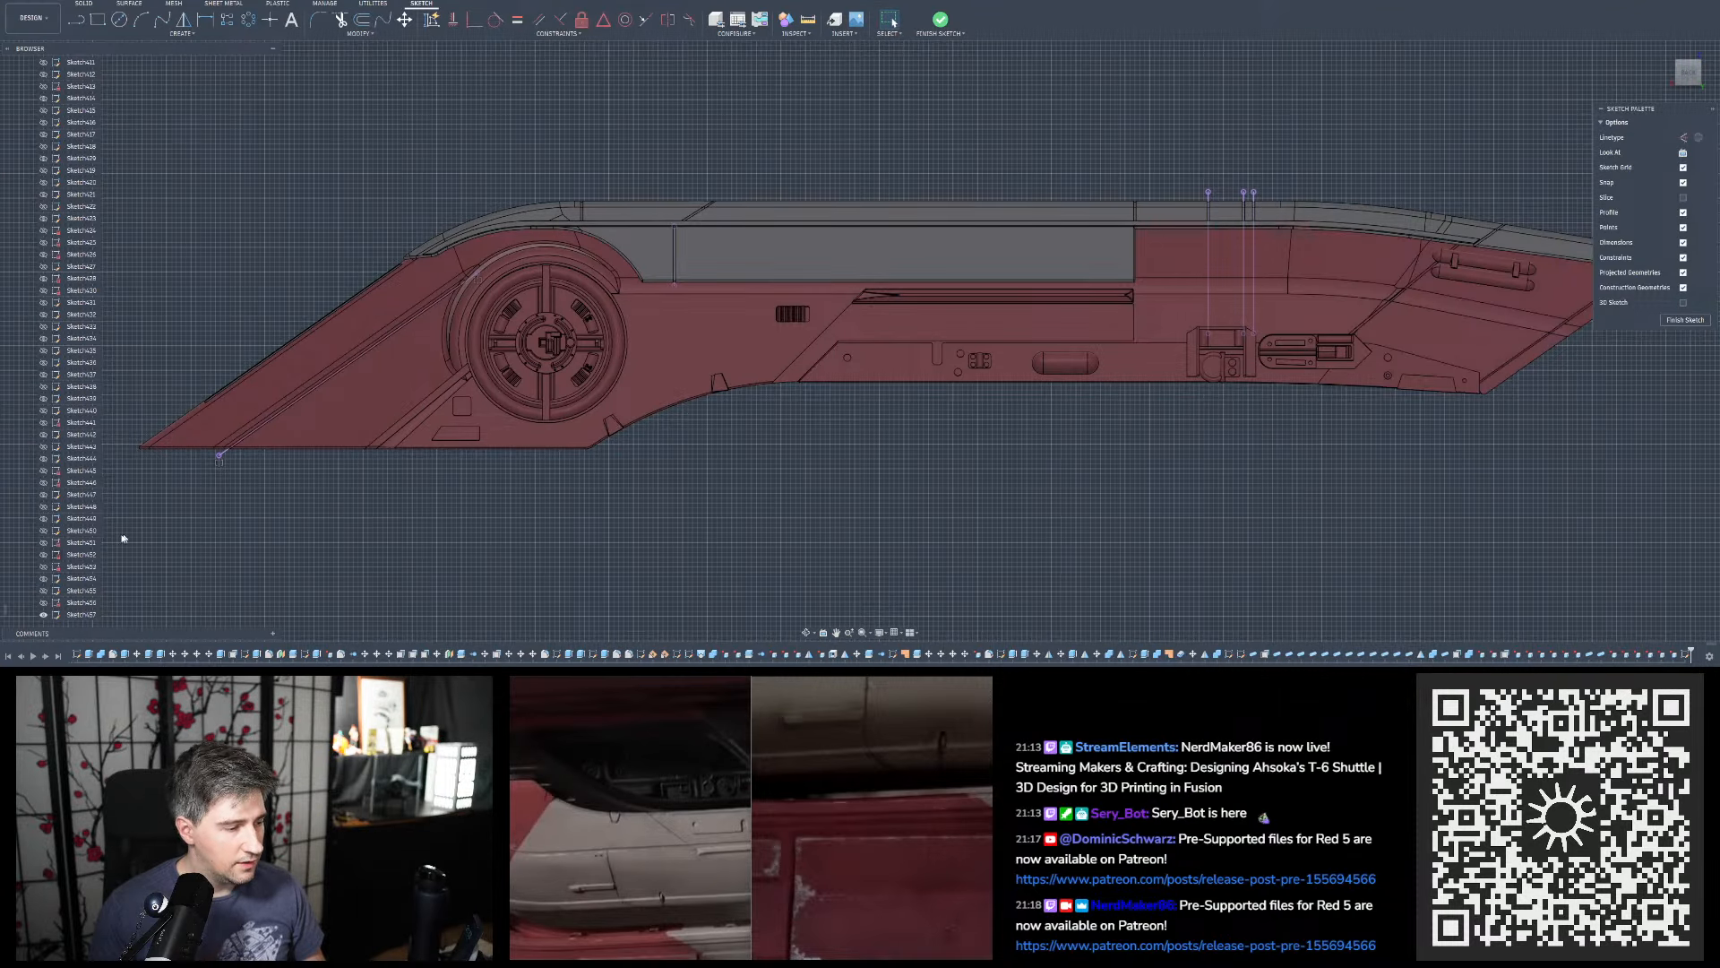
pyautogui.click(44, 591)
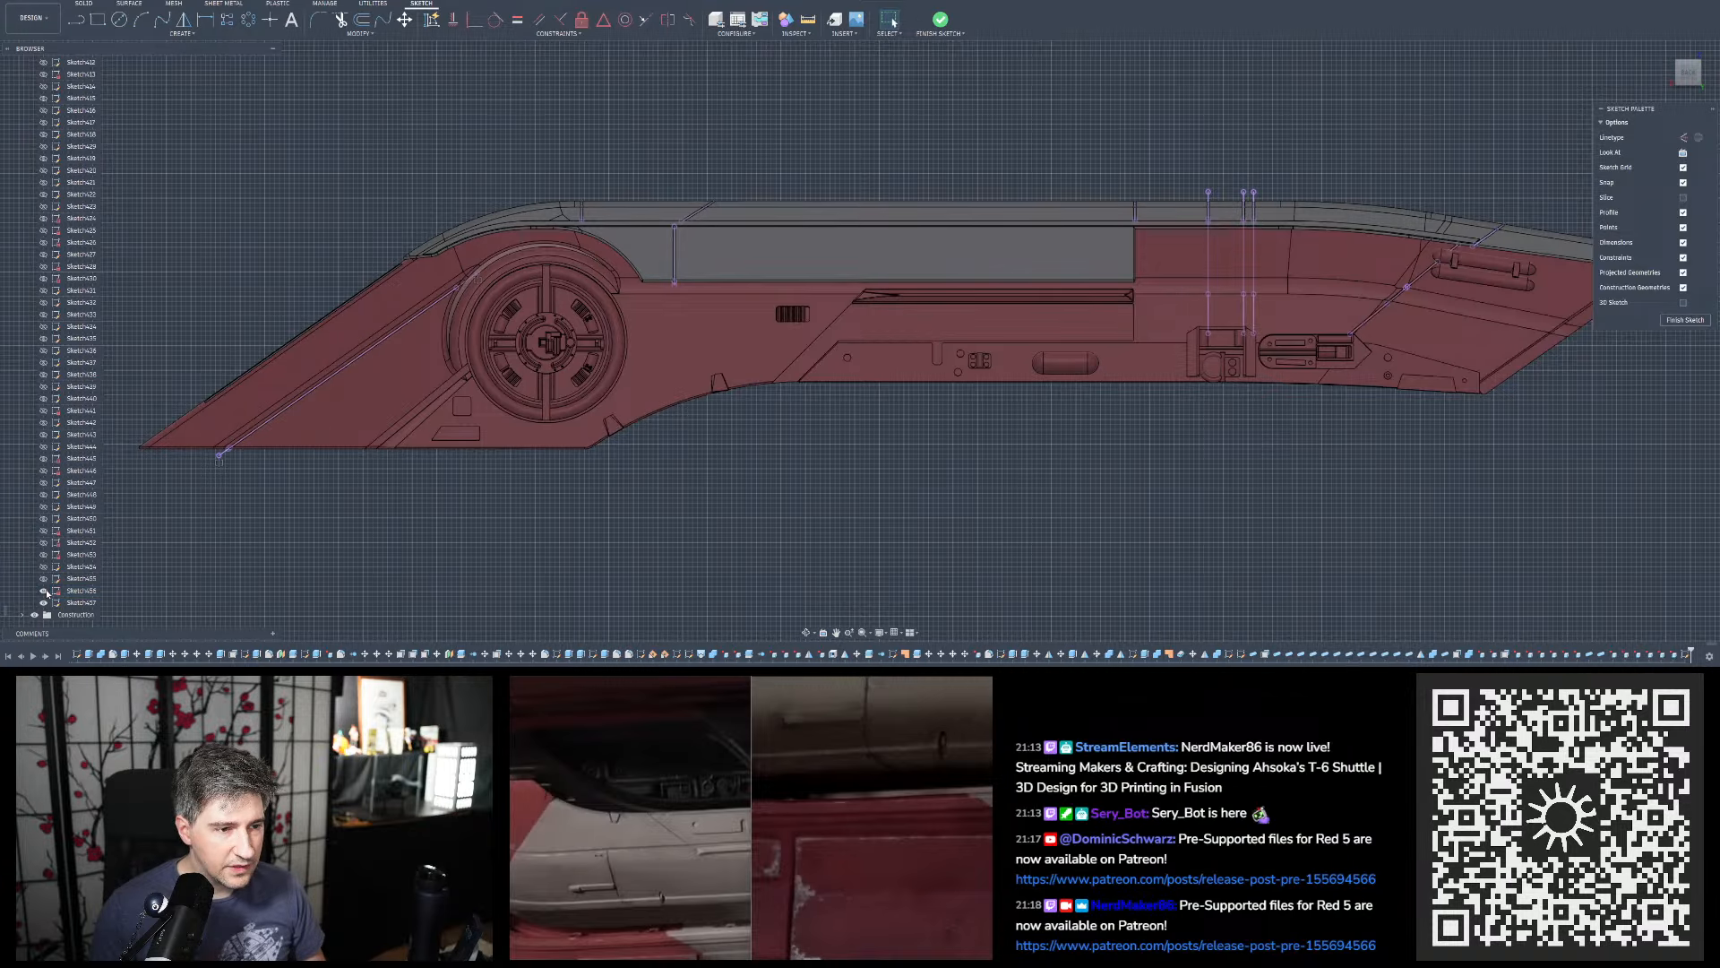
pyautogui.click(808, 19)
pyautogui.scroll(5, 672, 224)
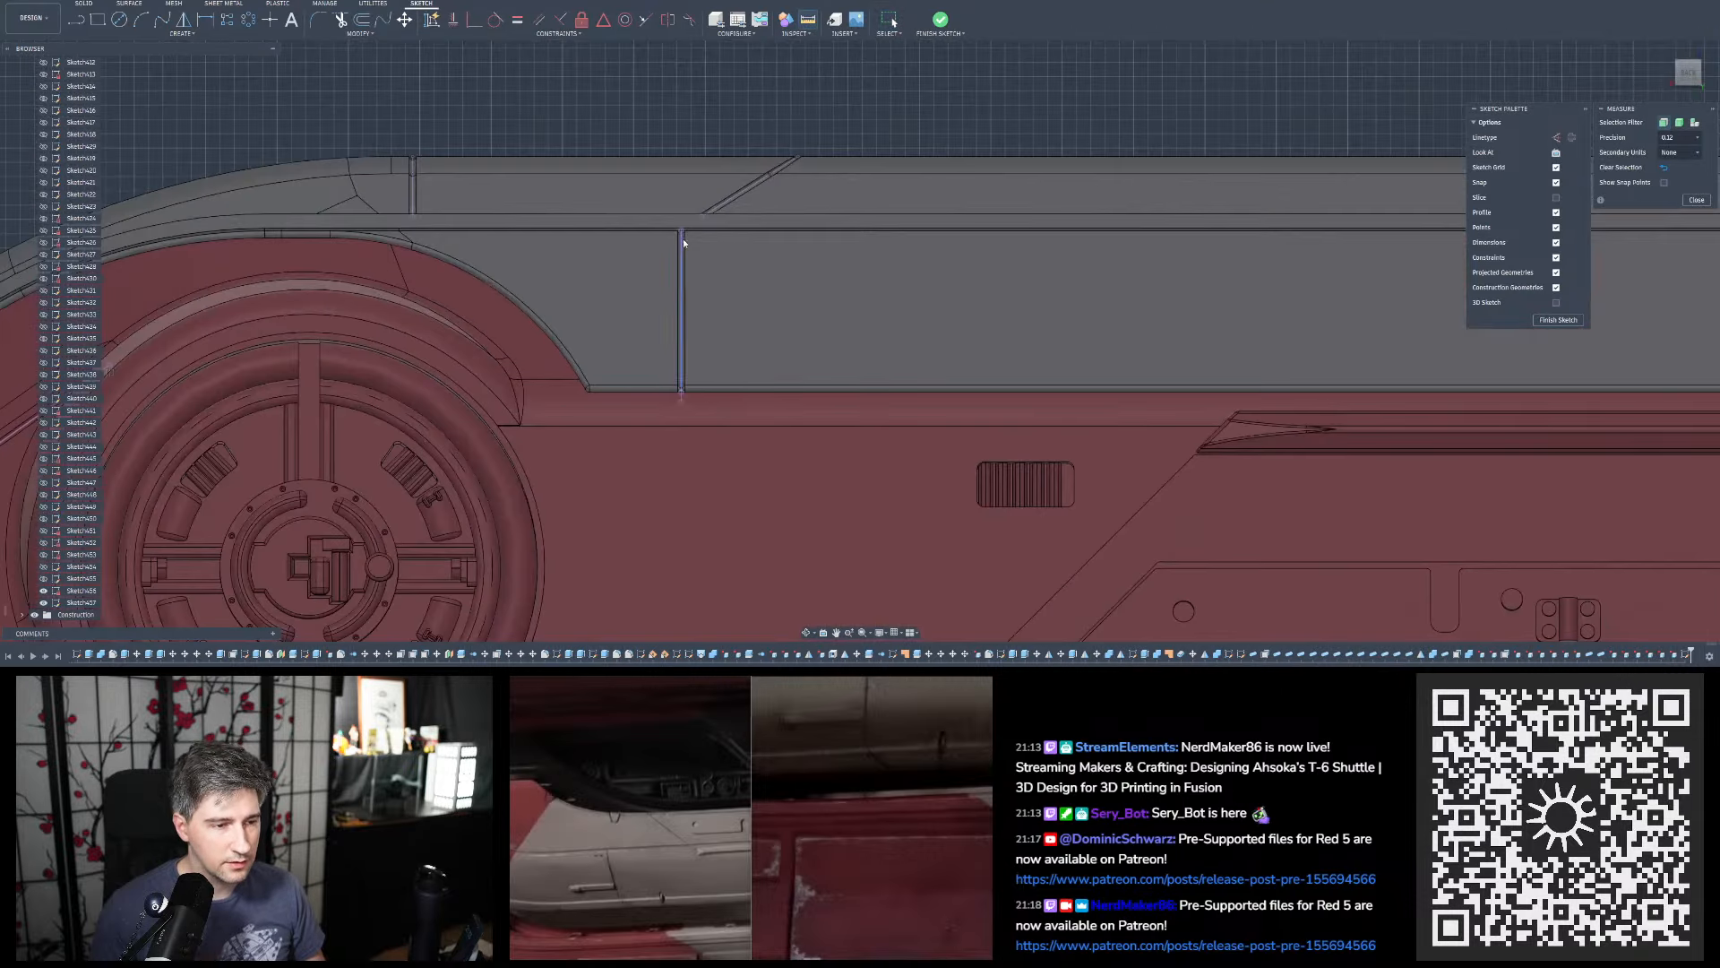
pyautogui.click(44, 590)
pyautogui.click(43, 579)
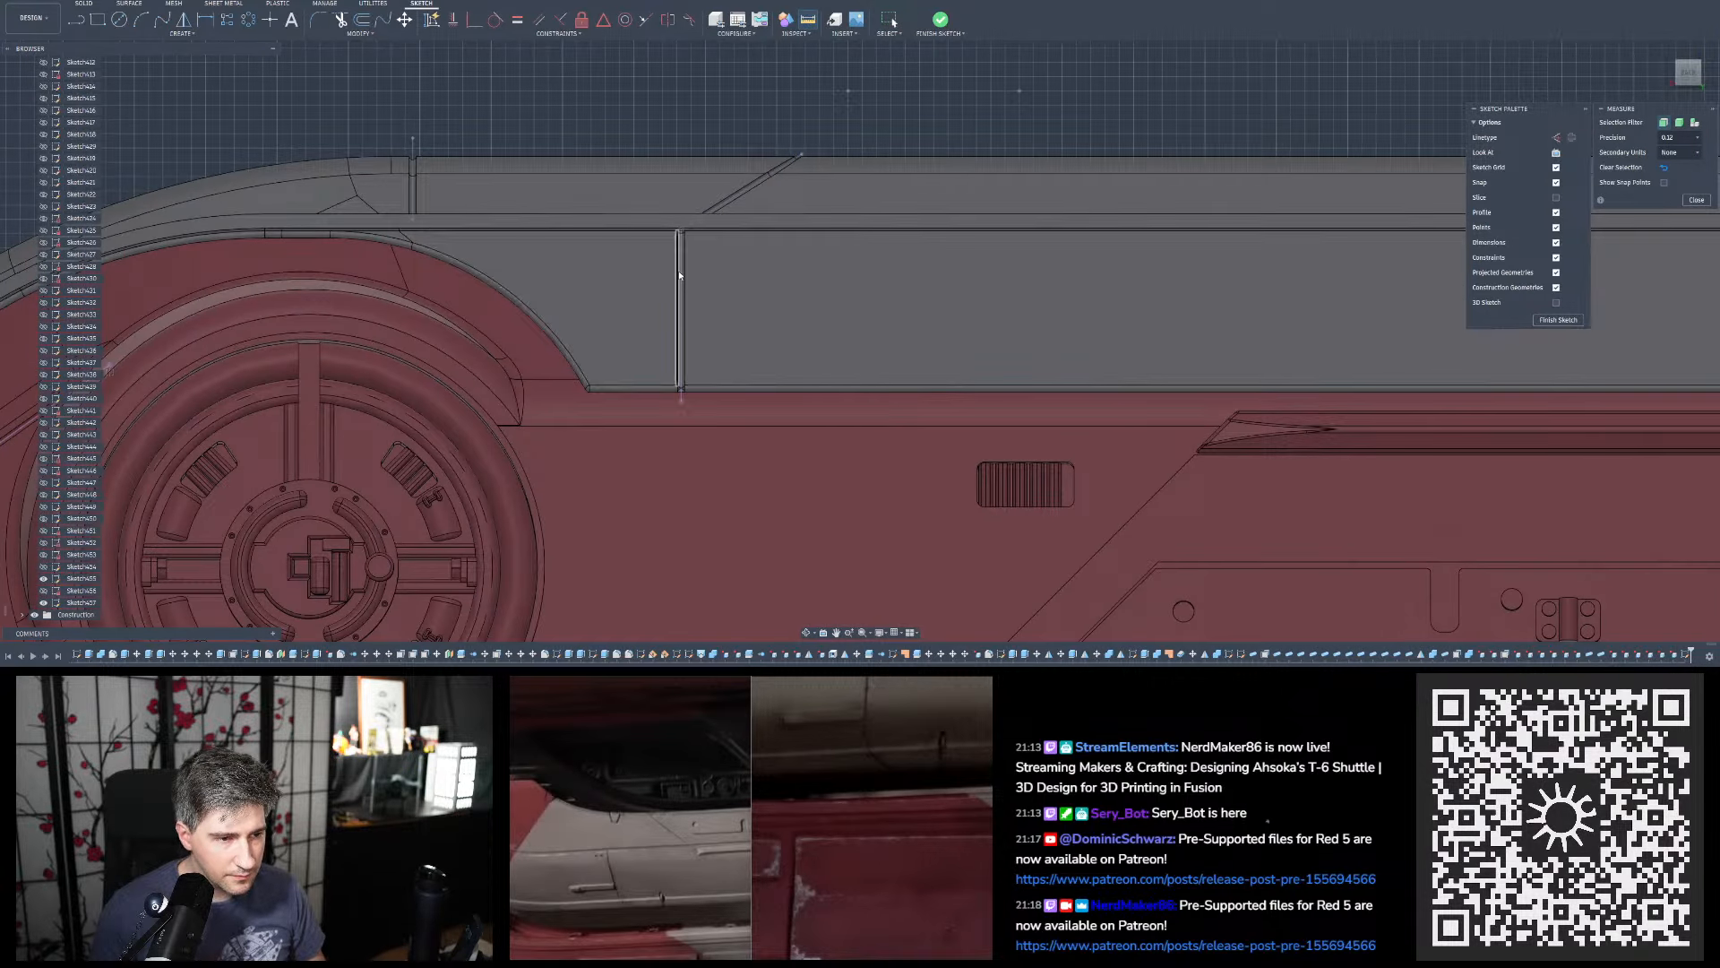
pyautogui.click(679, 263)
pyautogui.click(718, 204)
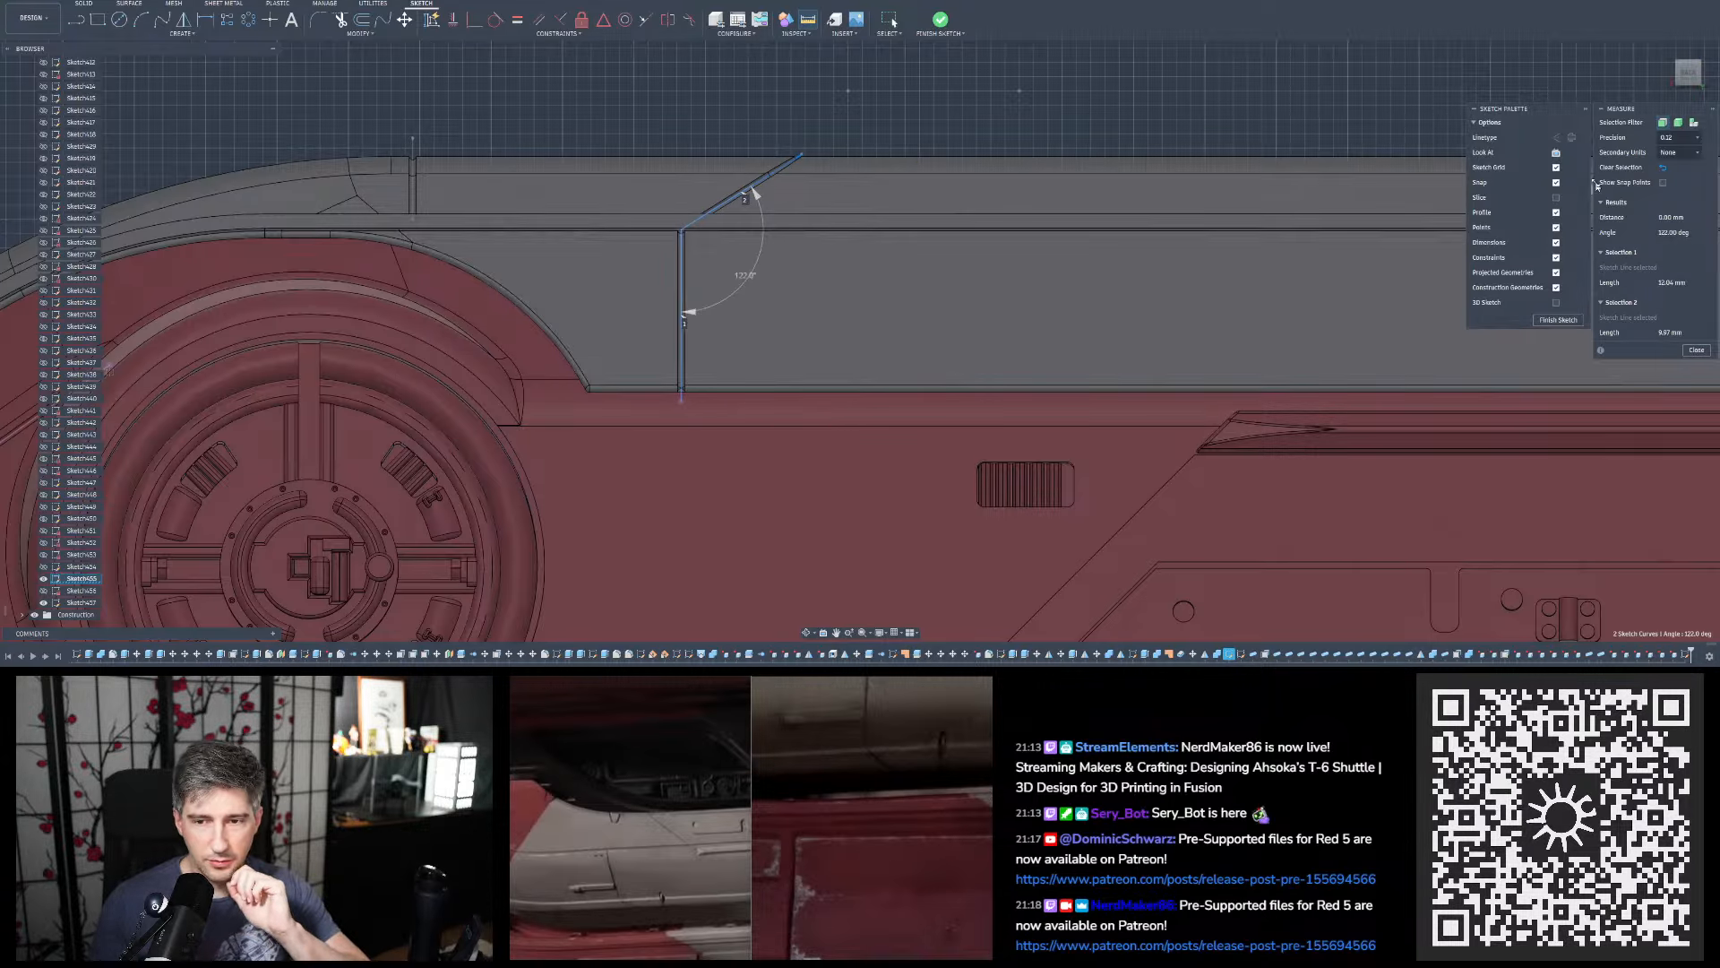
pyautogui.click(1698, 351)
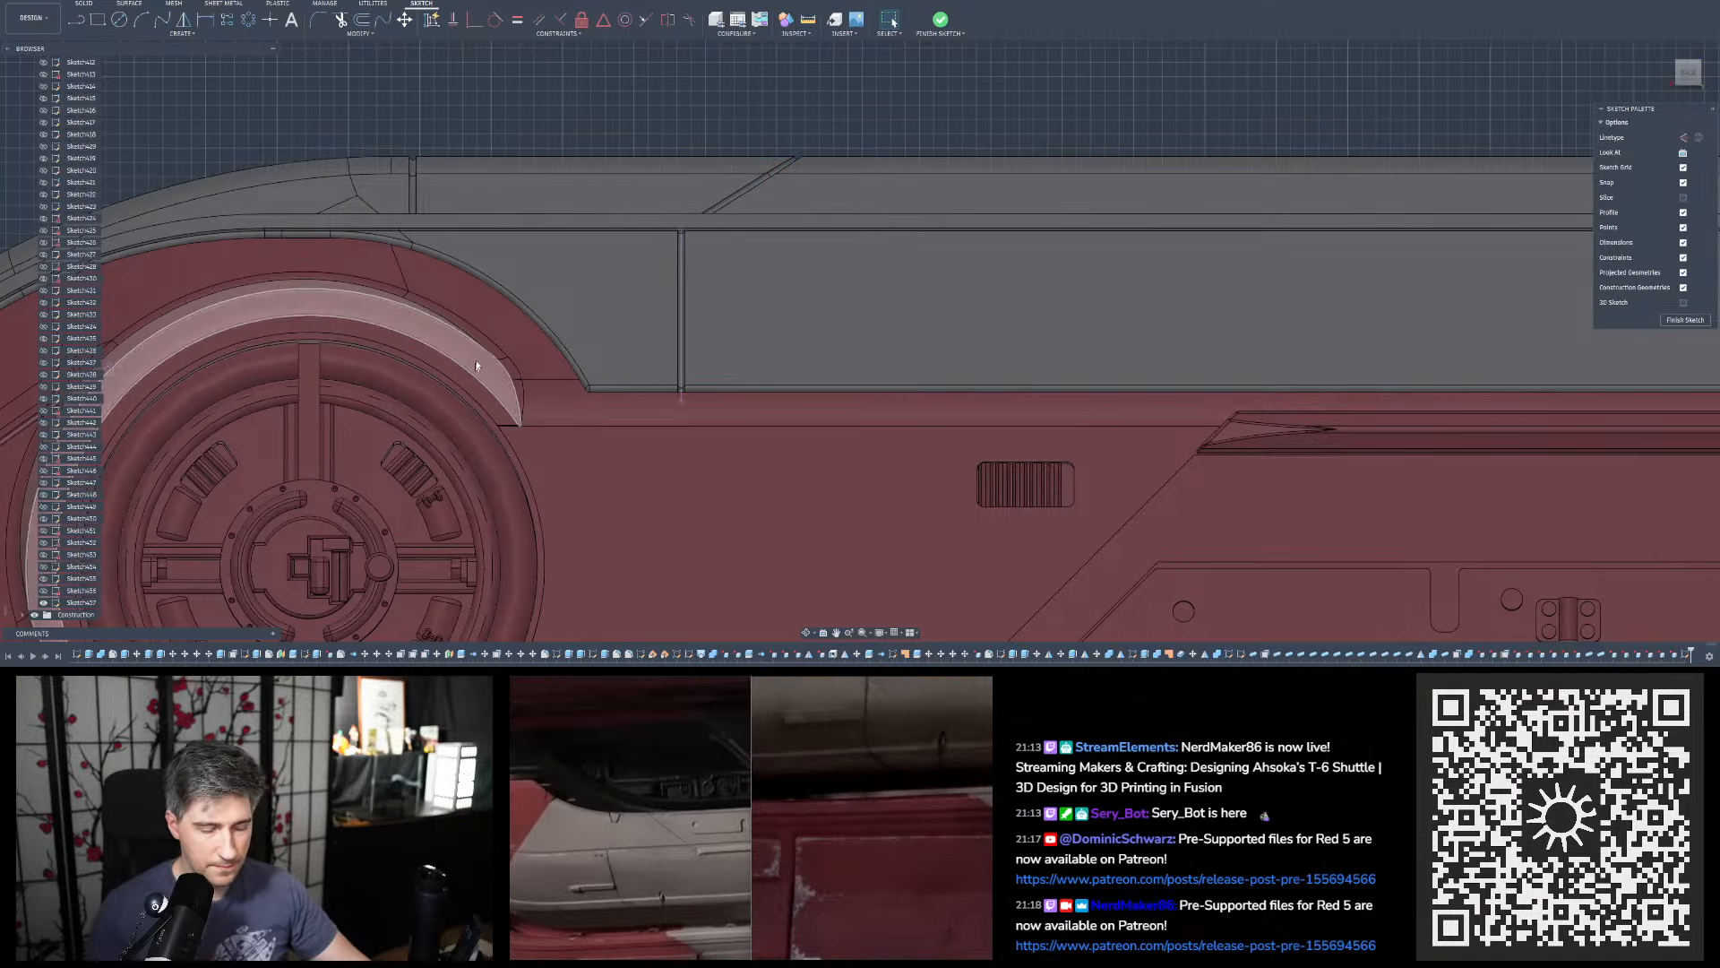
# Trim the lower hull's new vertical line beyond its junction with the diagonal at the projected edge
pyautogui.scroll(-10, 476, 365)
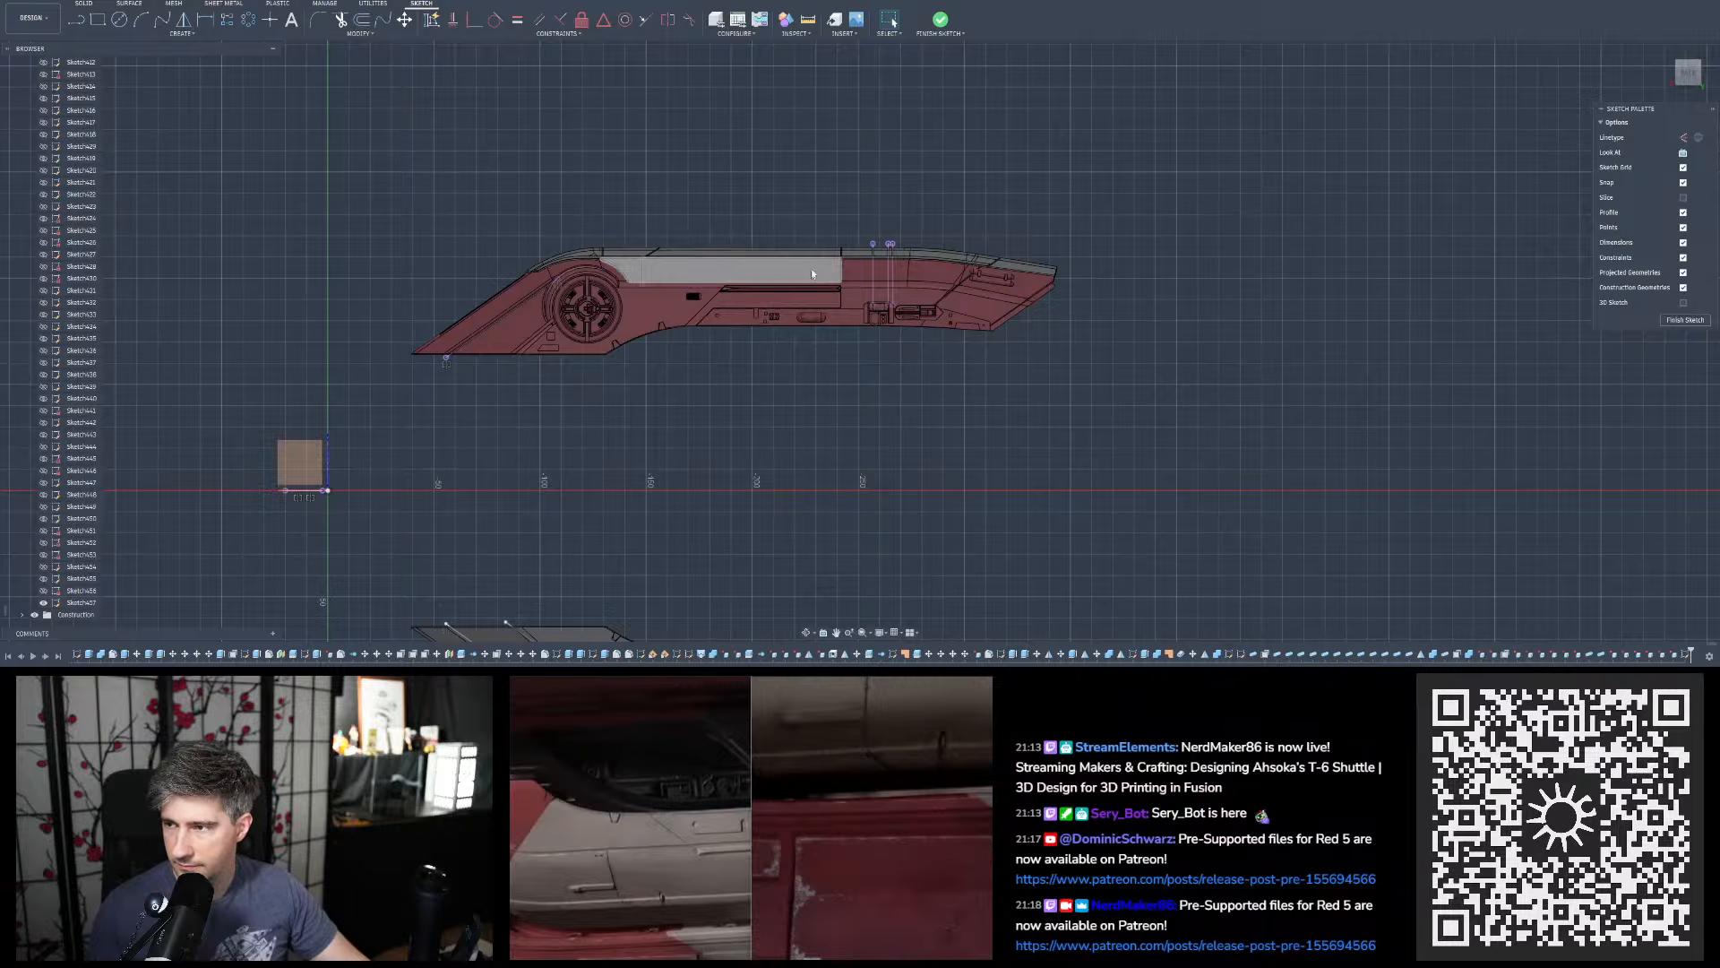
pyautogui.scroll(-3, 814, 272)
pyautogui.scroll(15, 1068, 531)
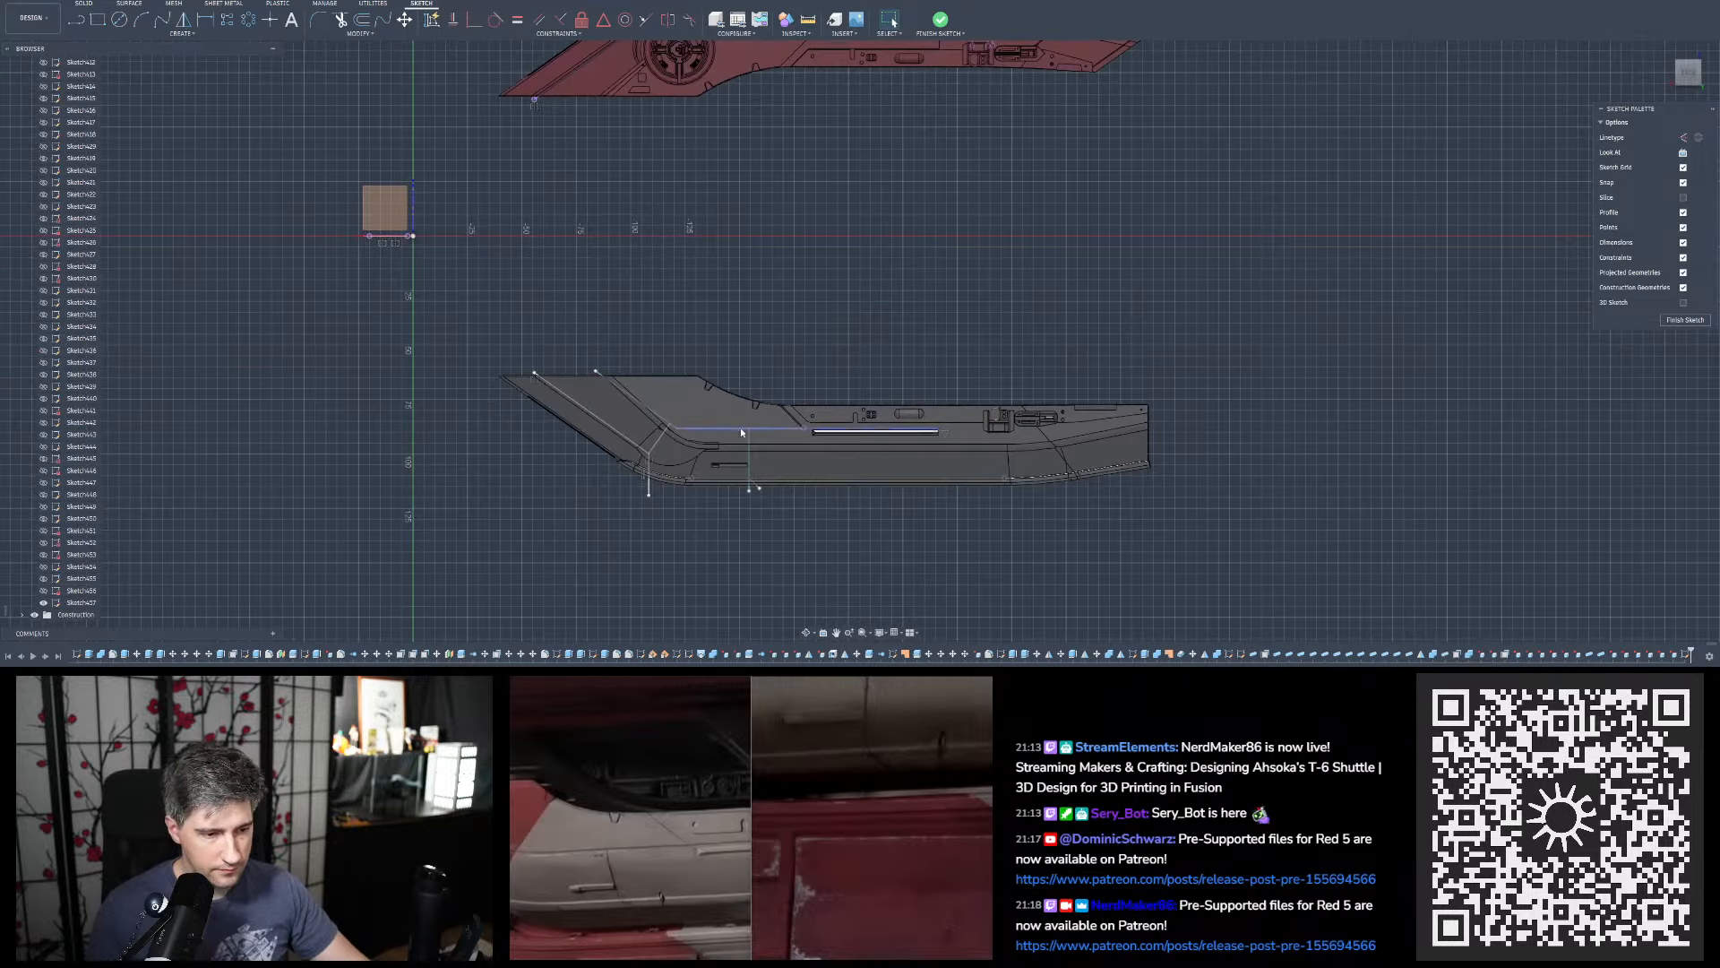
pyautogui.scroll(4, 1068, 531)
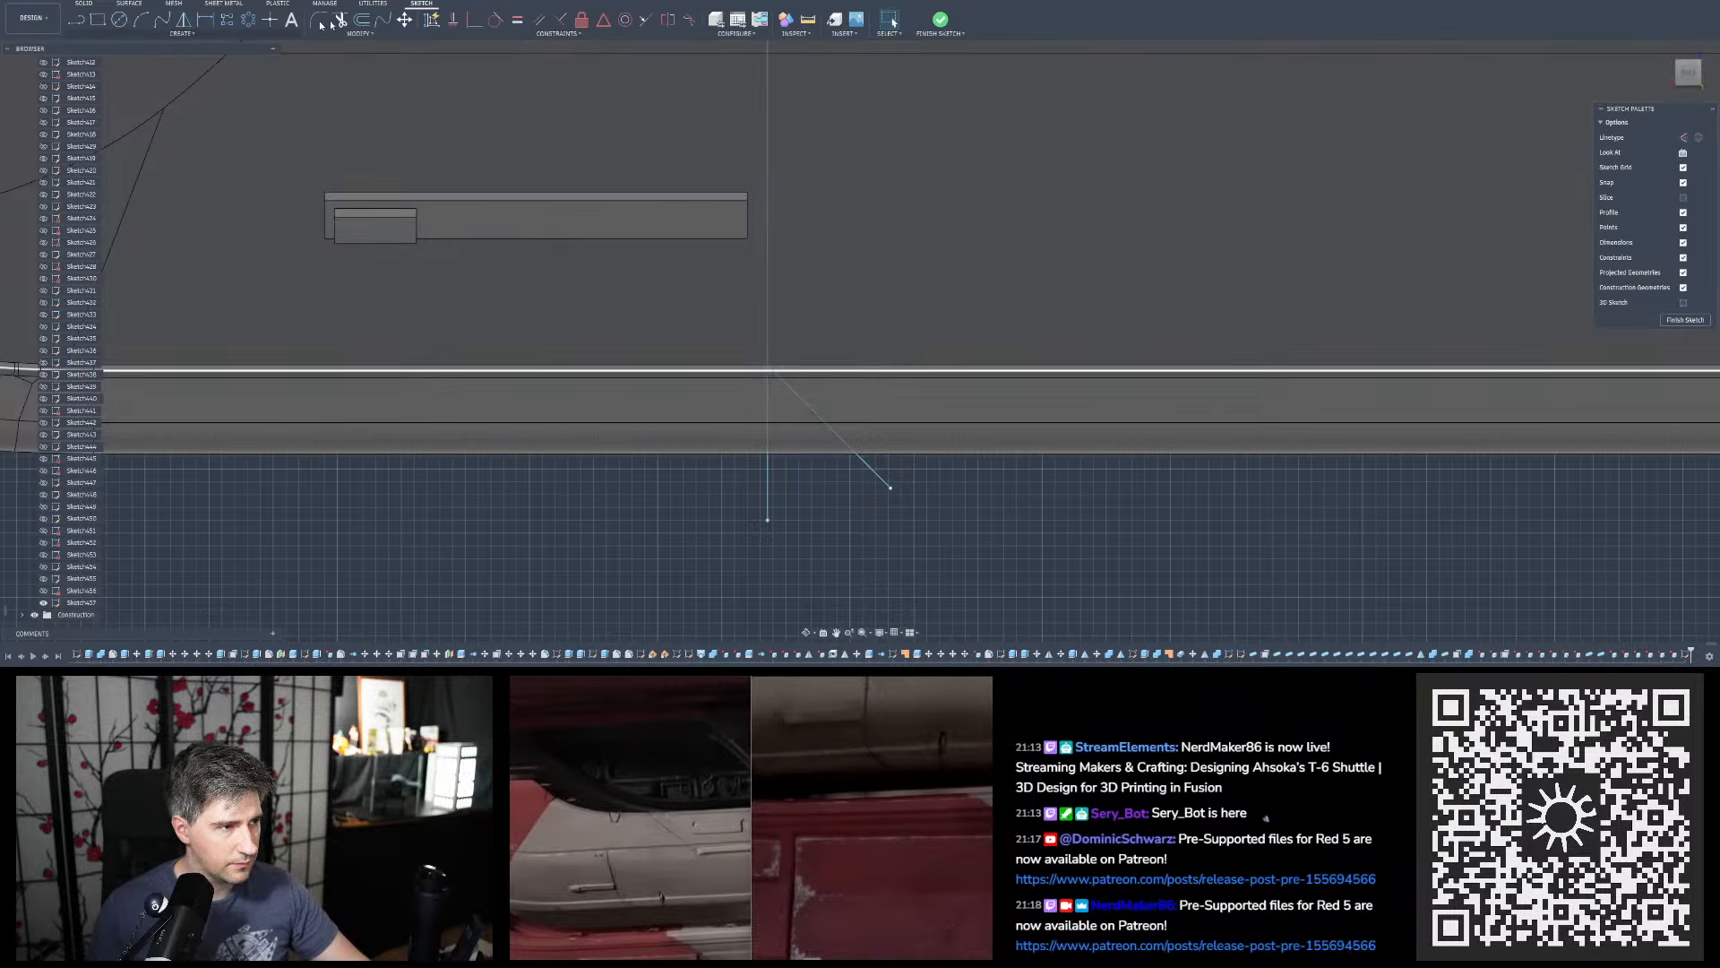
pyautogui.click(341, 19)
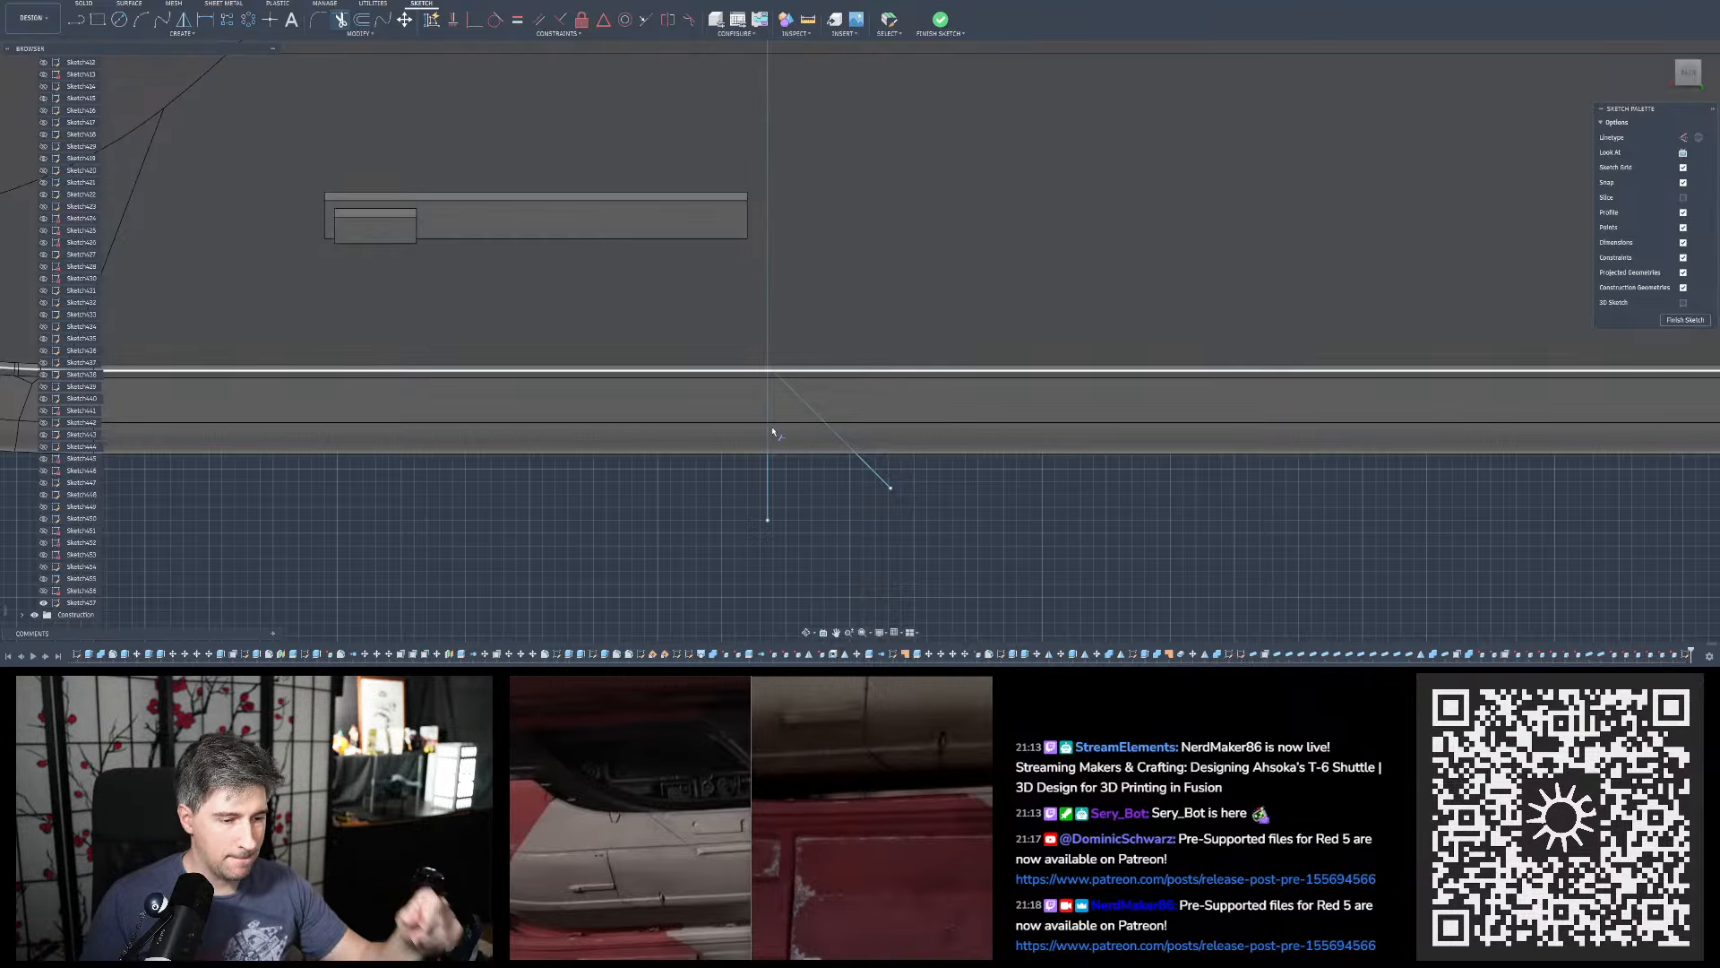
pyautogui.click(769, 431)
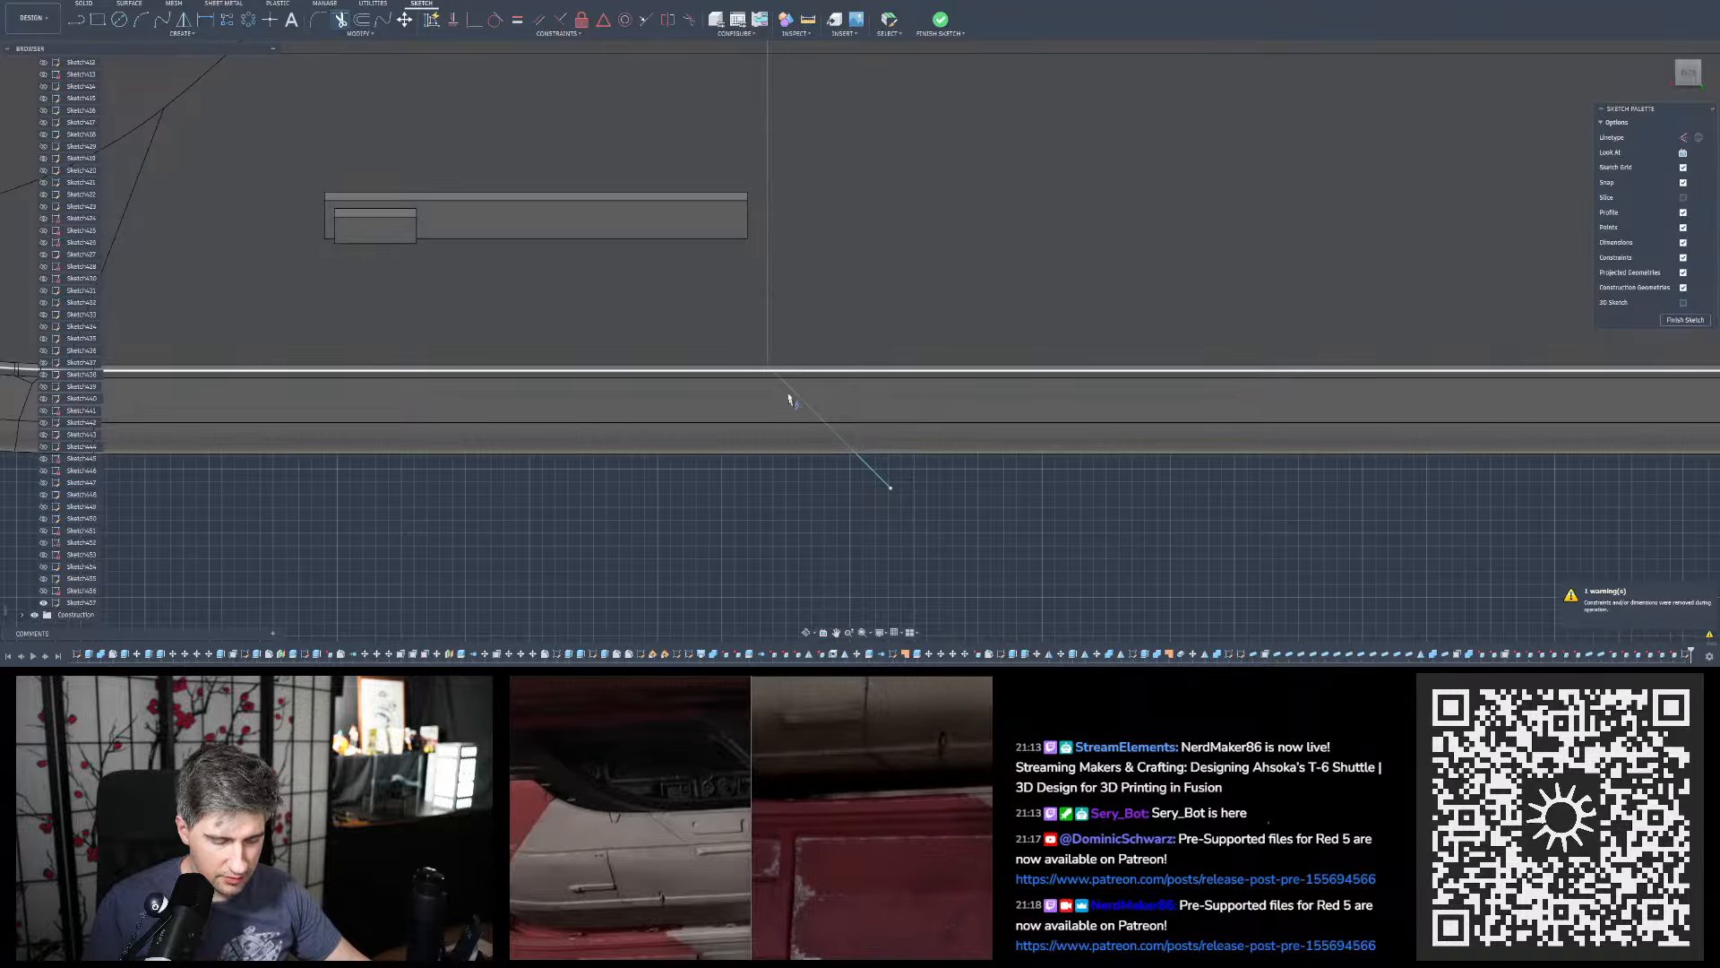
pyautogui.press('Escape')
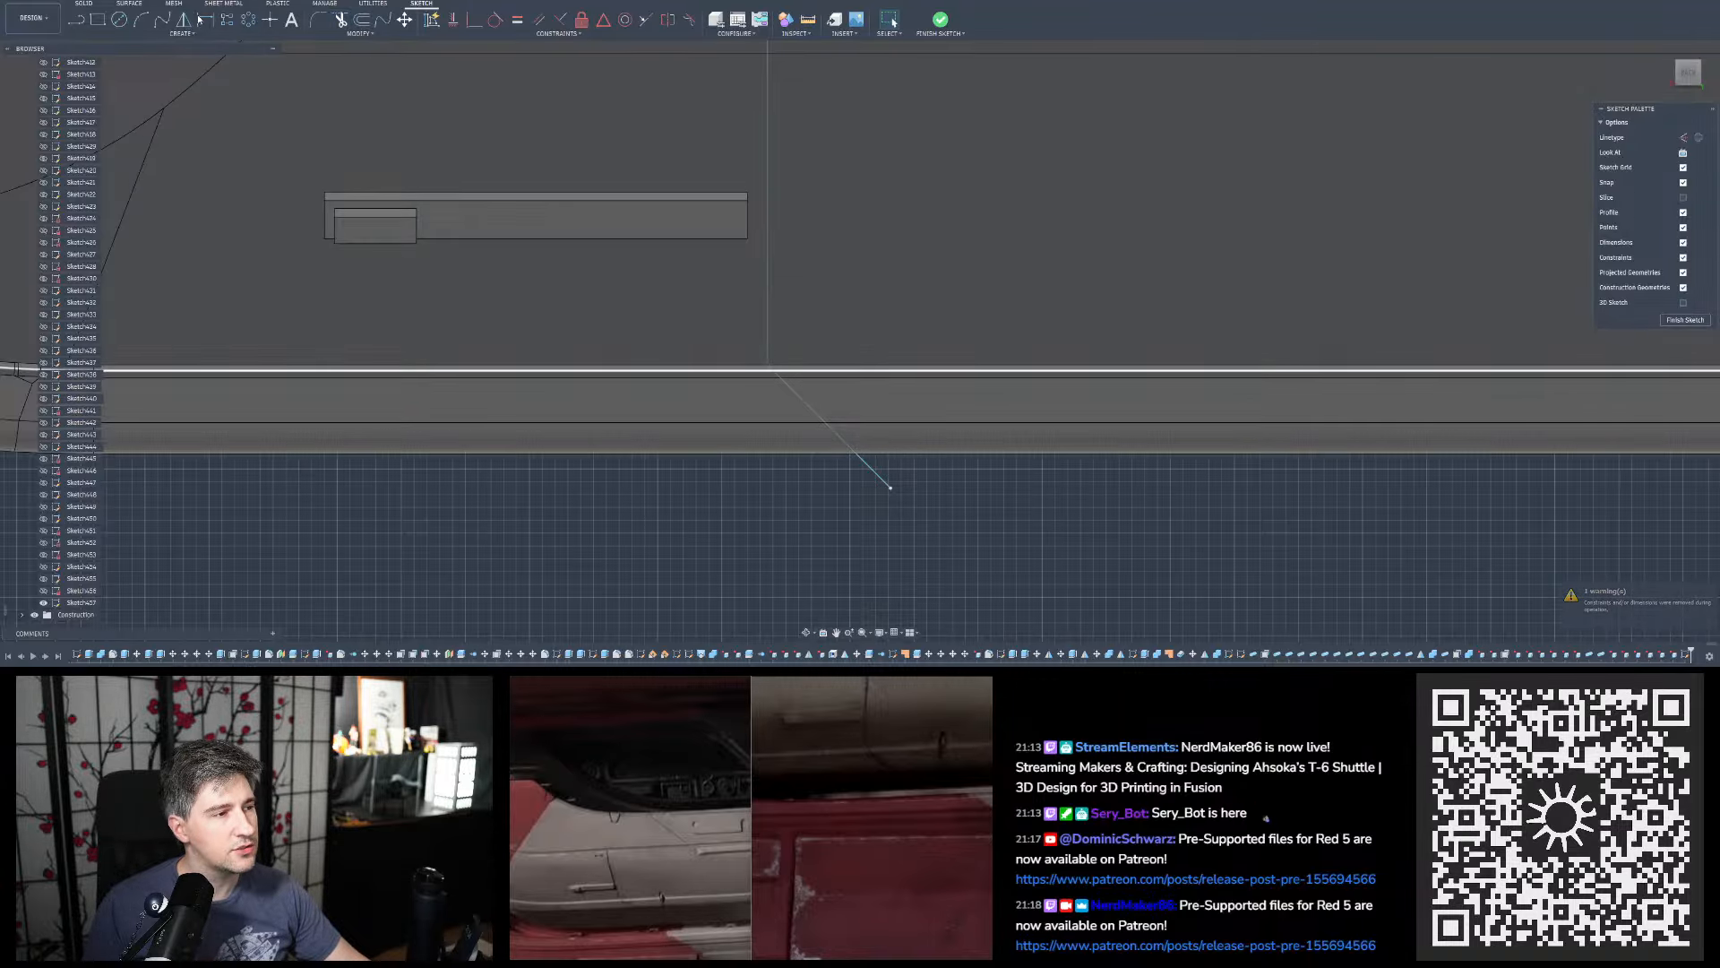
# Dimension the angle between the vertical line and the new diagonal as 122 degrees
pyautogui.click(205, 20)
pyautogui.click(769, 320)
pyautogui.click(802, 398)
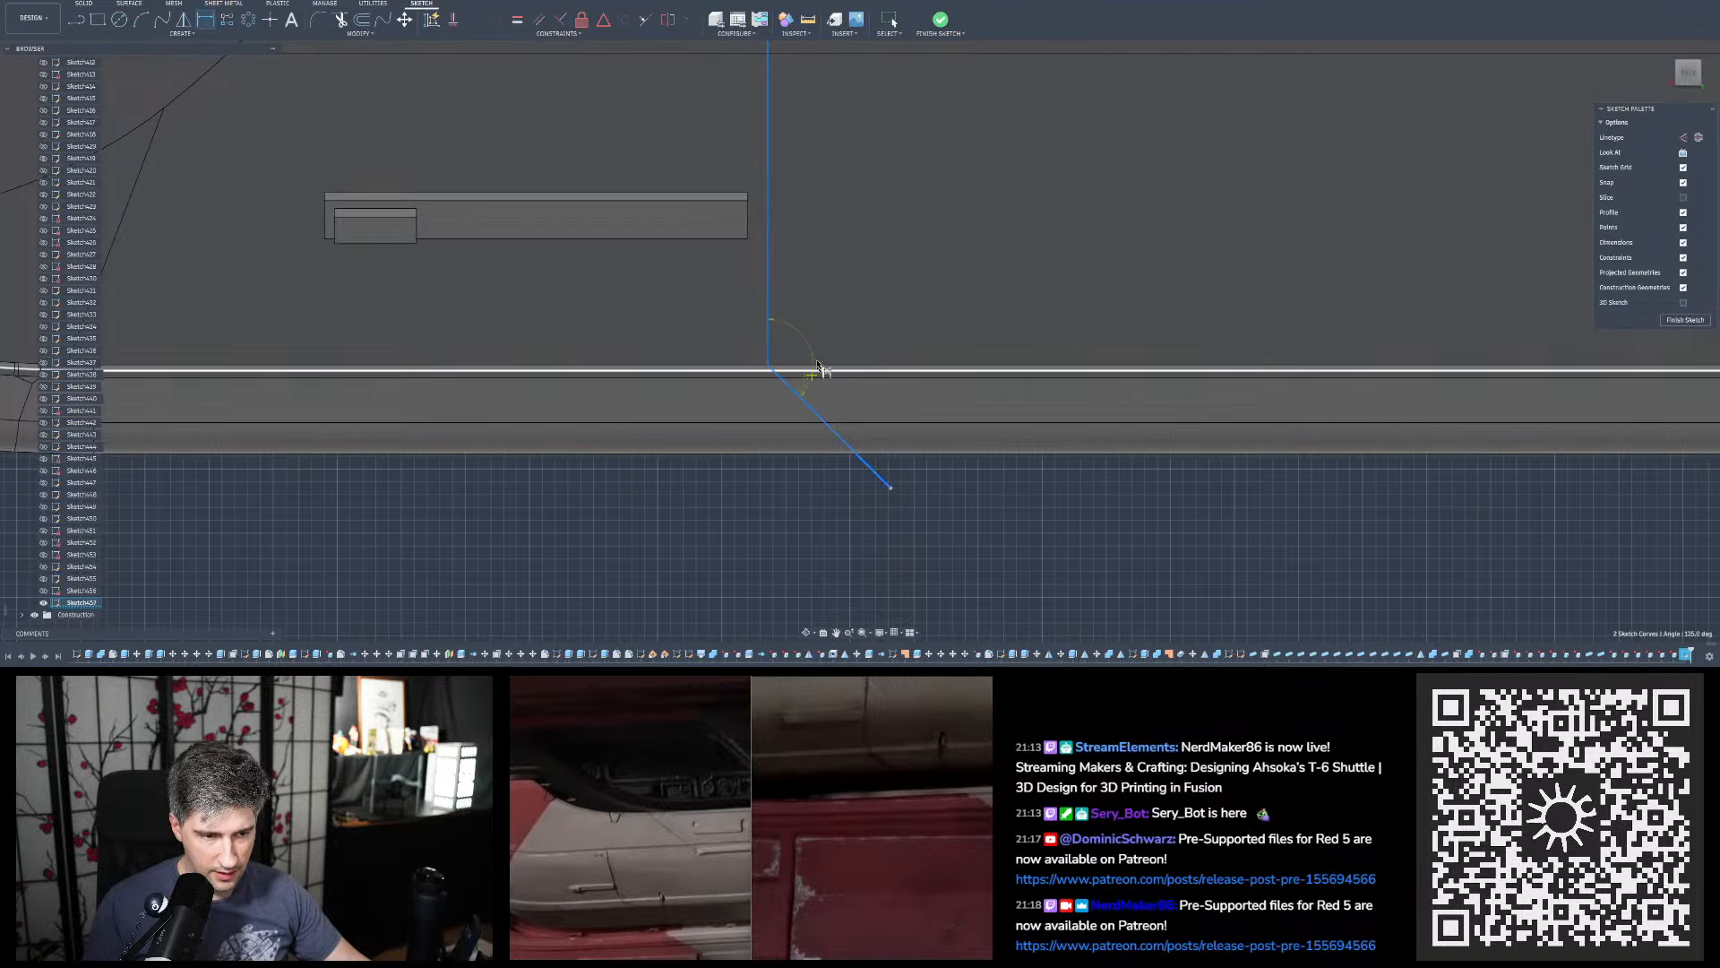
pyautogui.click(923, 363)
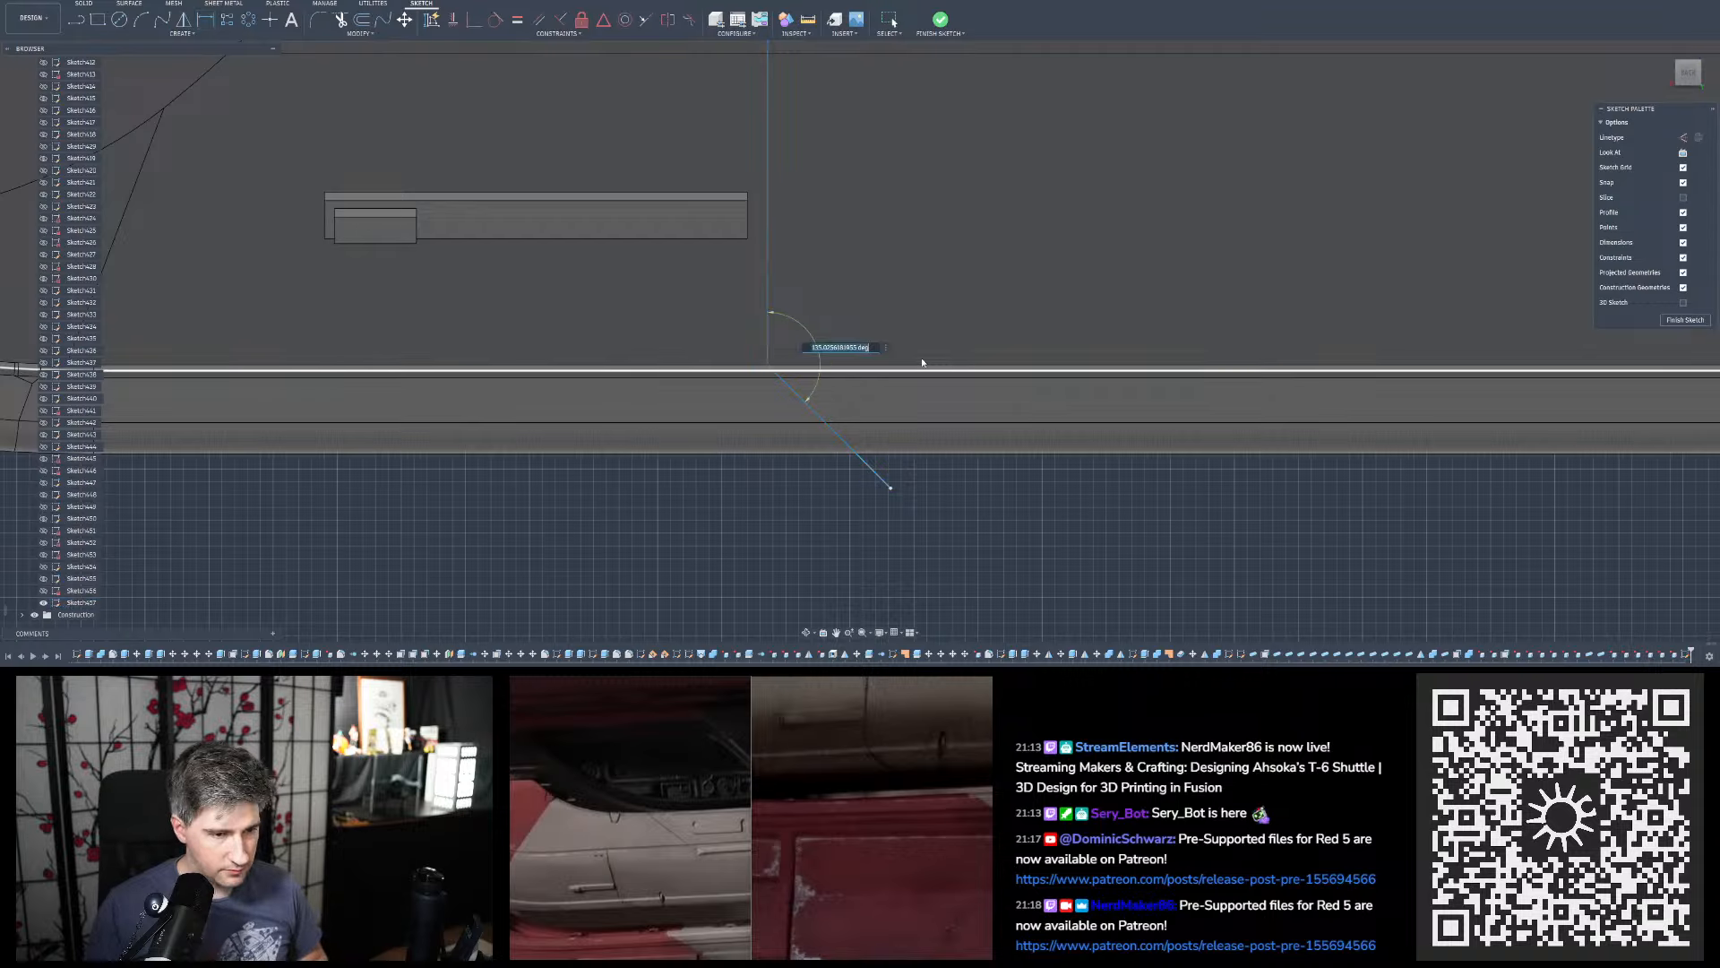
pyautogui.write('122')
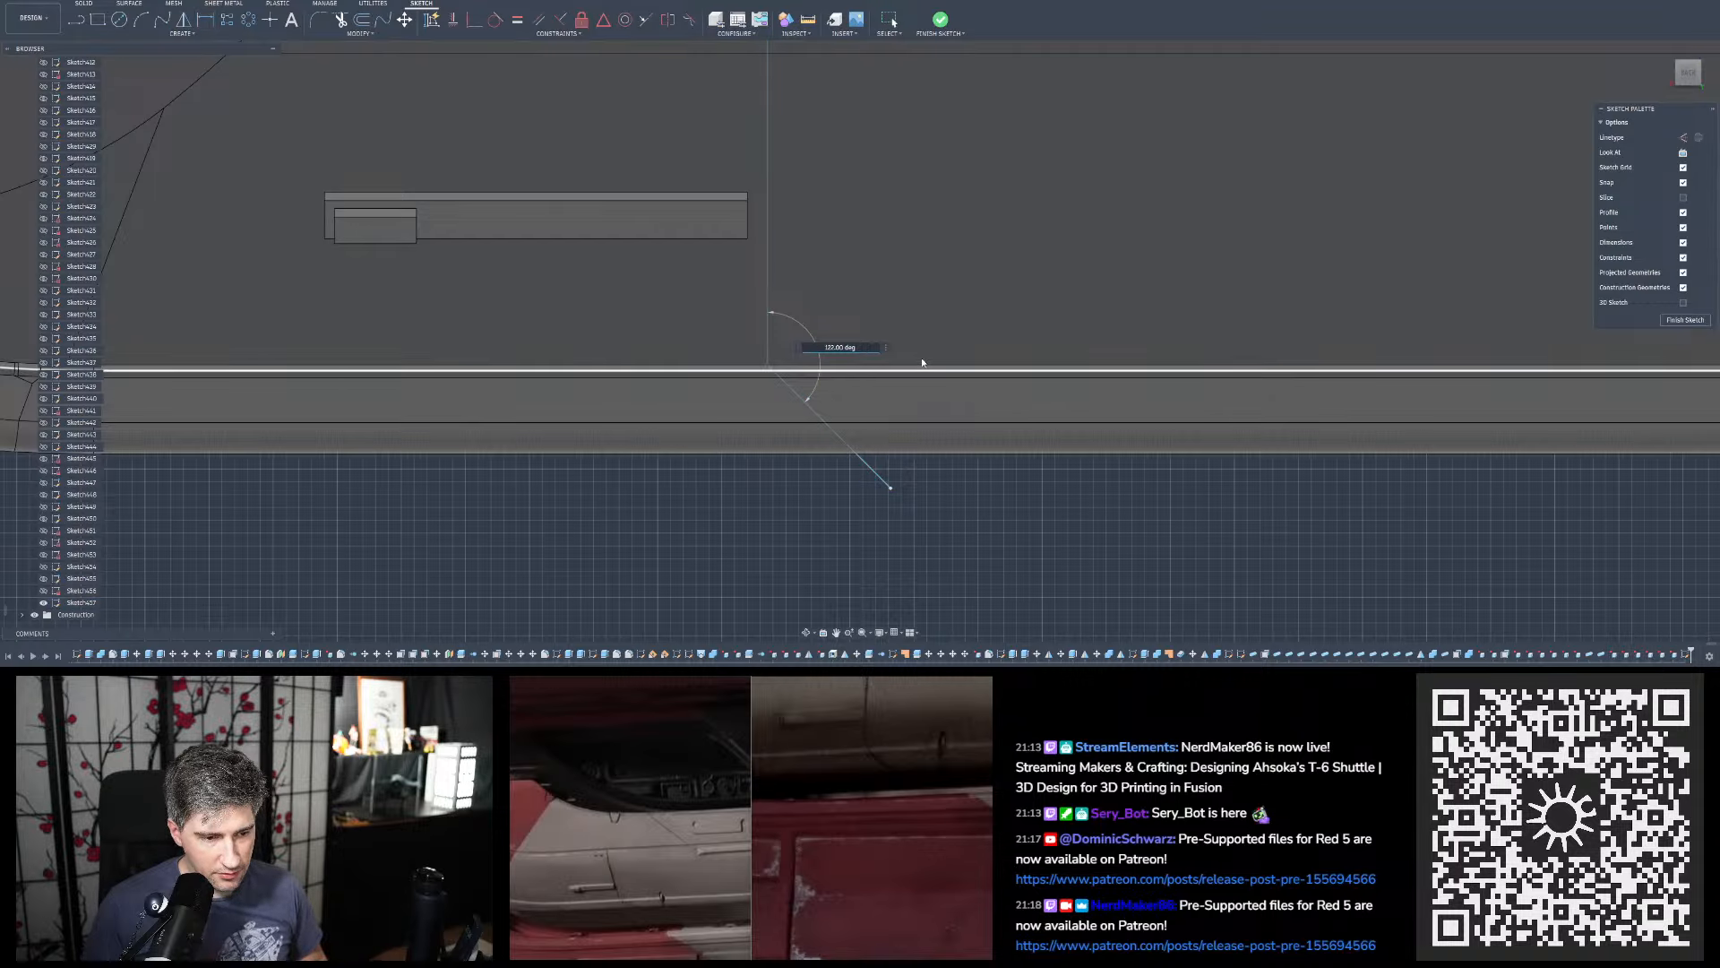
pyautogui.press('Return')
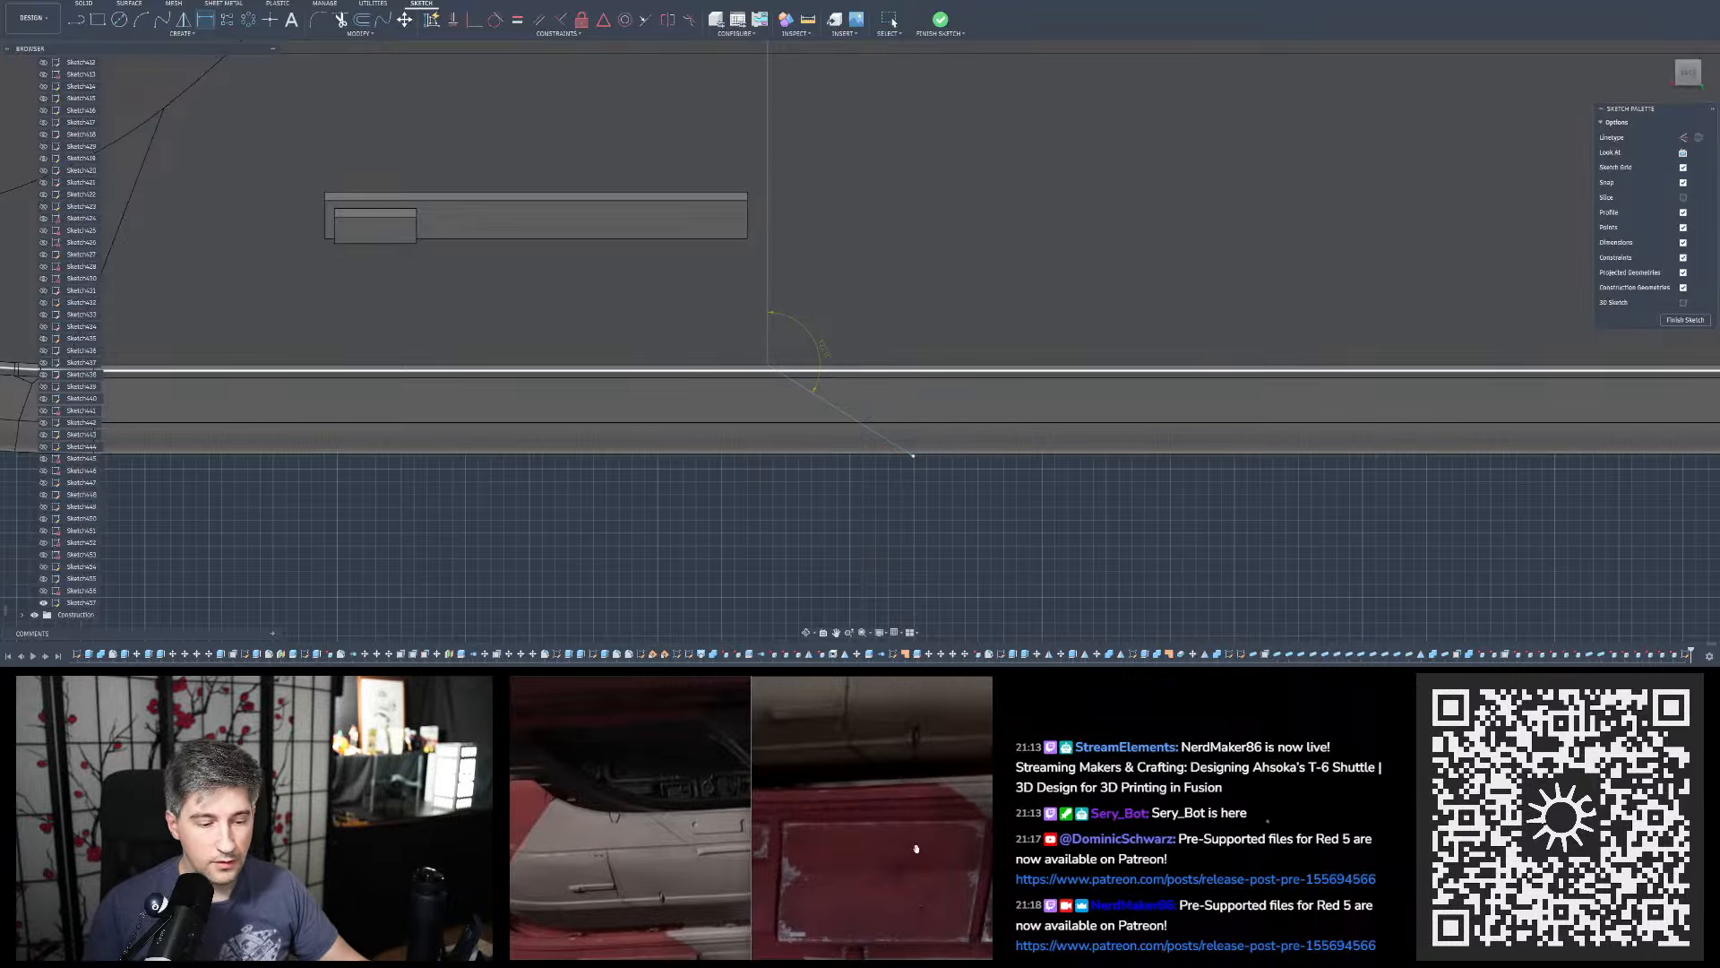
# Set the angle between the vertical line and the short diagonal at the hull's outer edge to 135 degrees
pyautogui.click(927, 683)
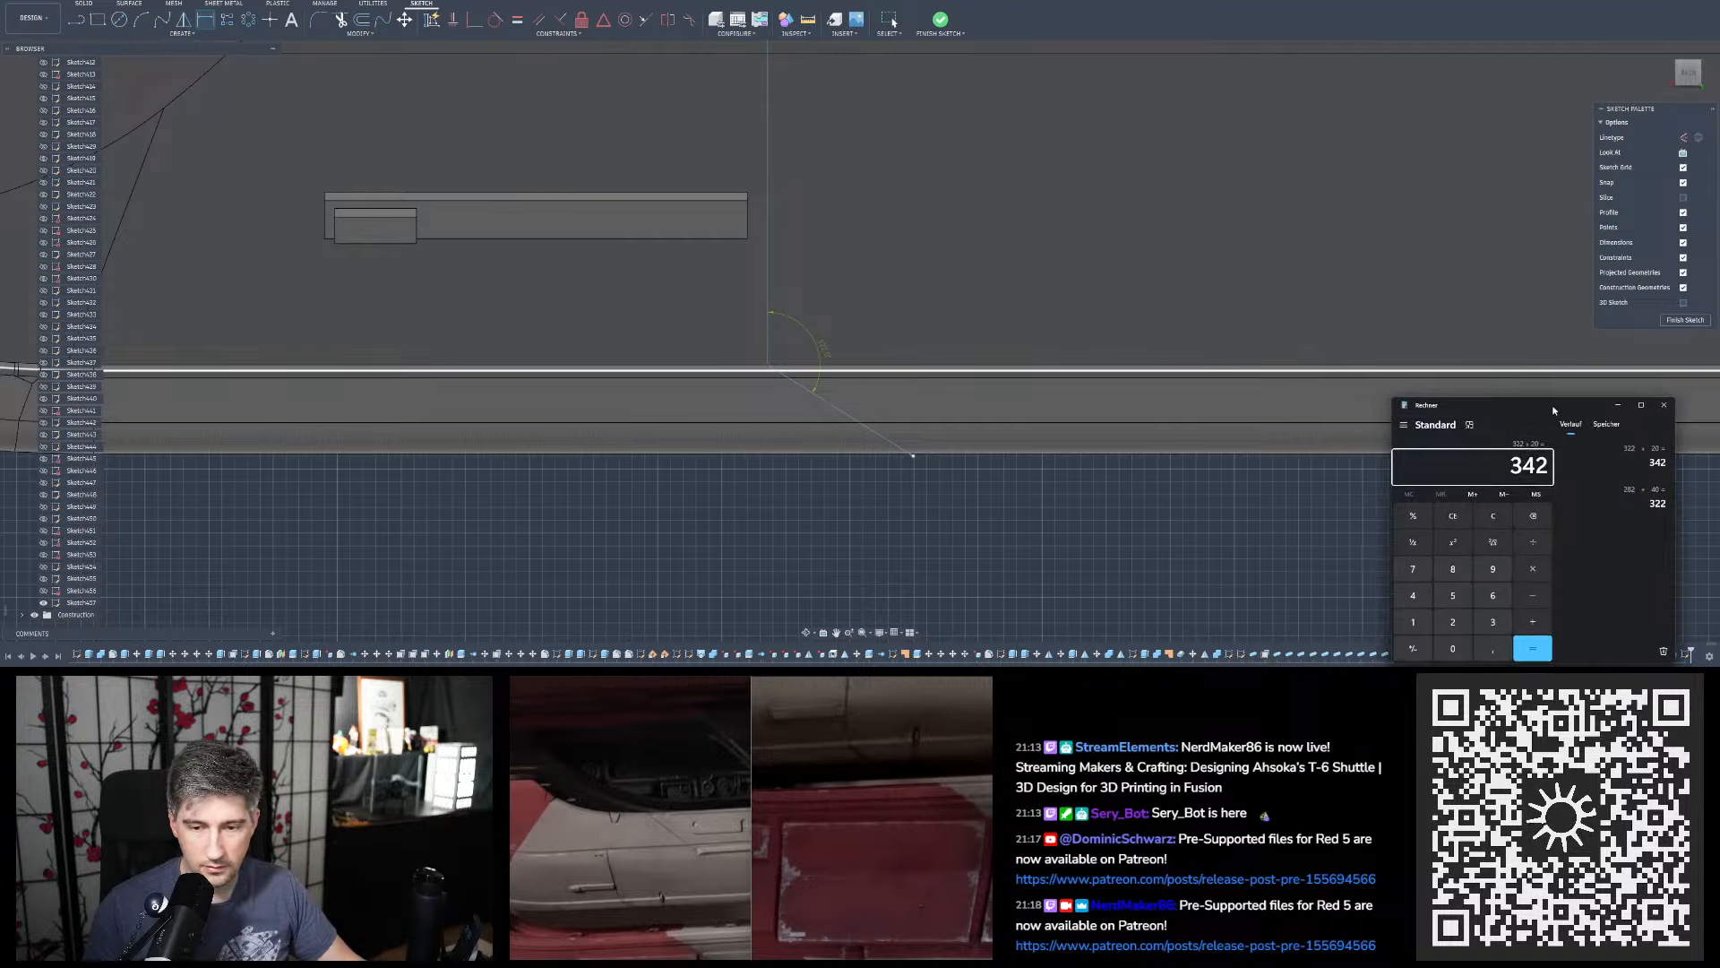
pyautogui.moveTo(1552, 412); pyautogui.dragTo(1719, 358)
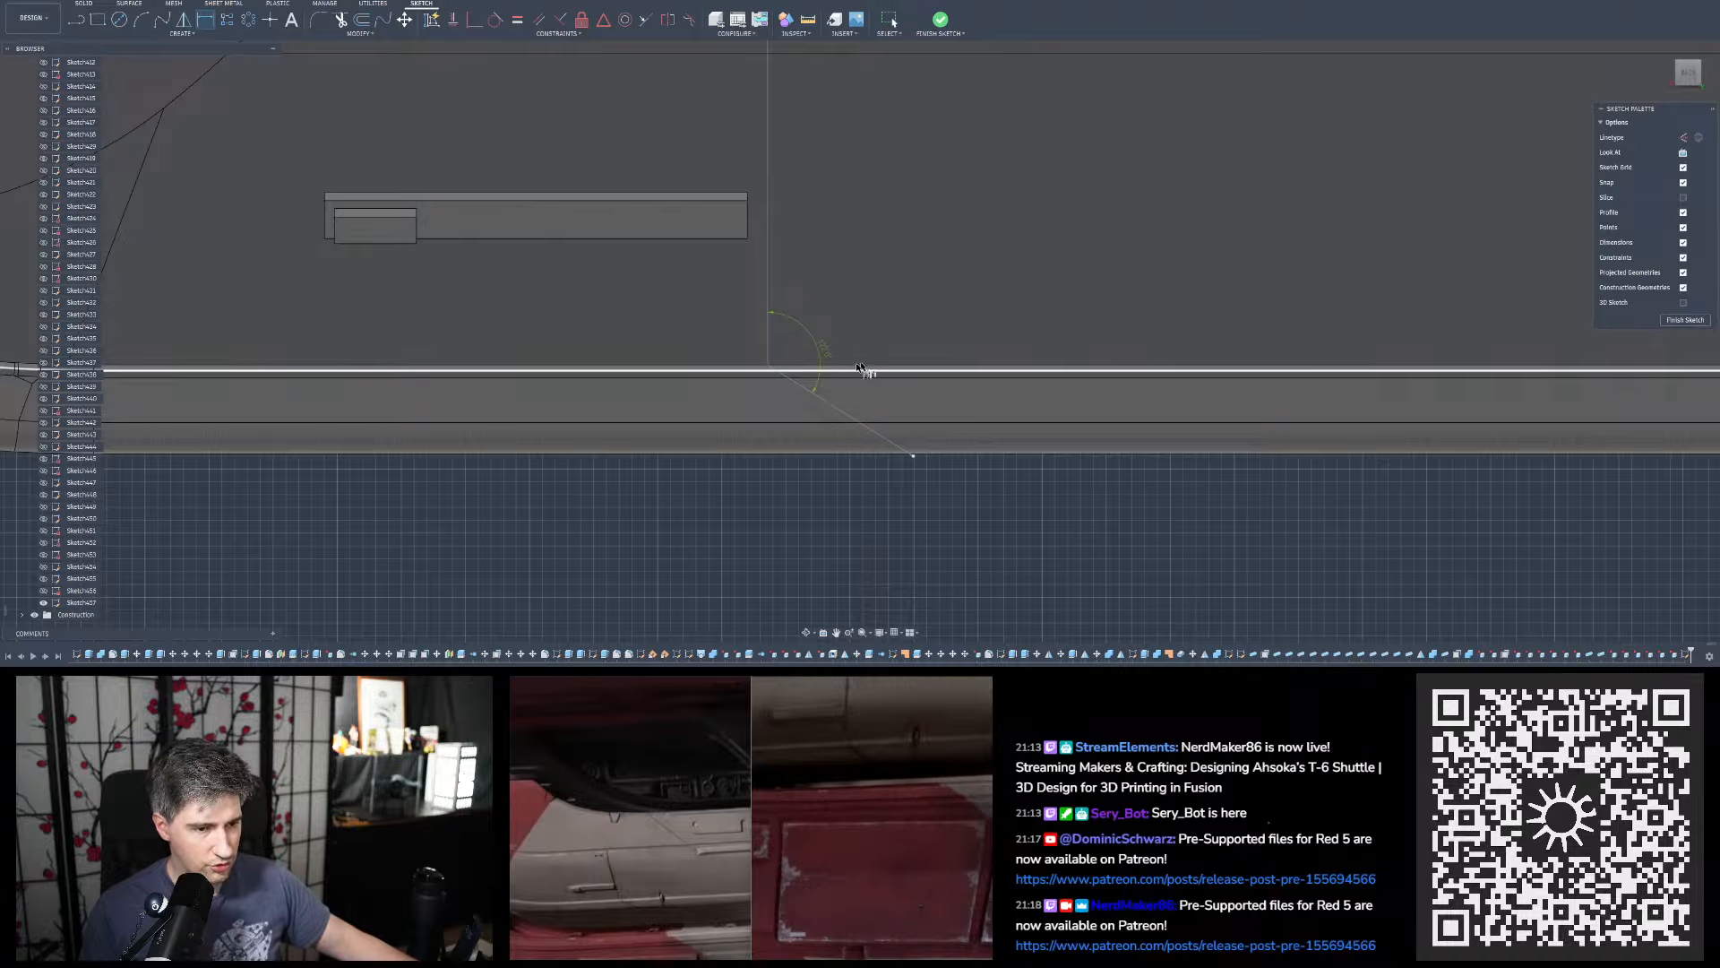
pyautogui.click(826, 353)
pyautogui.write('135')
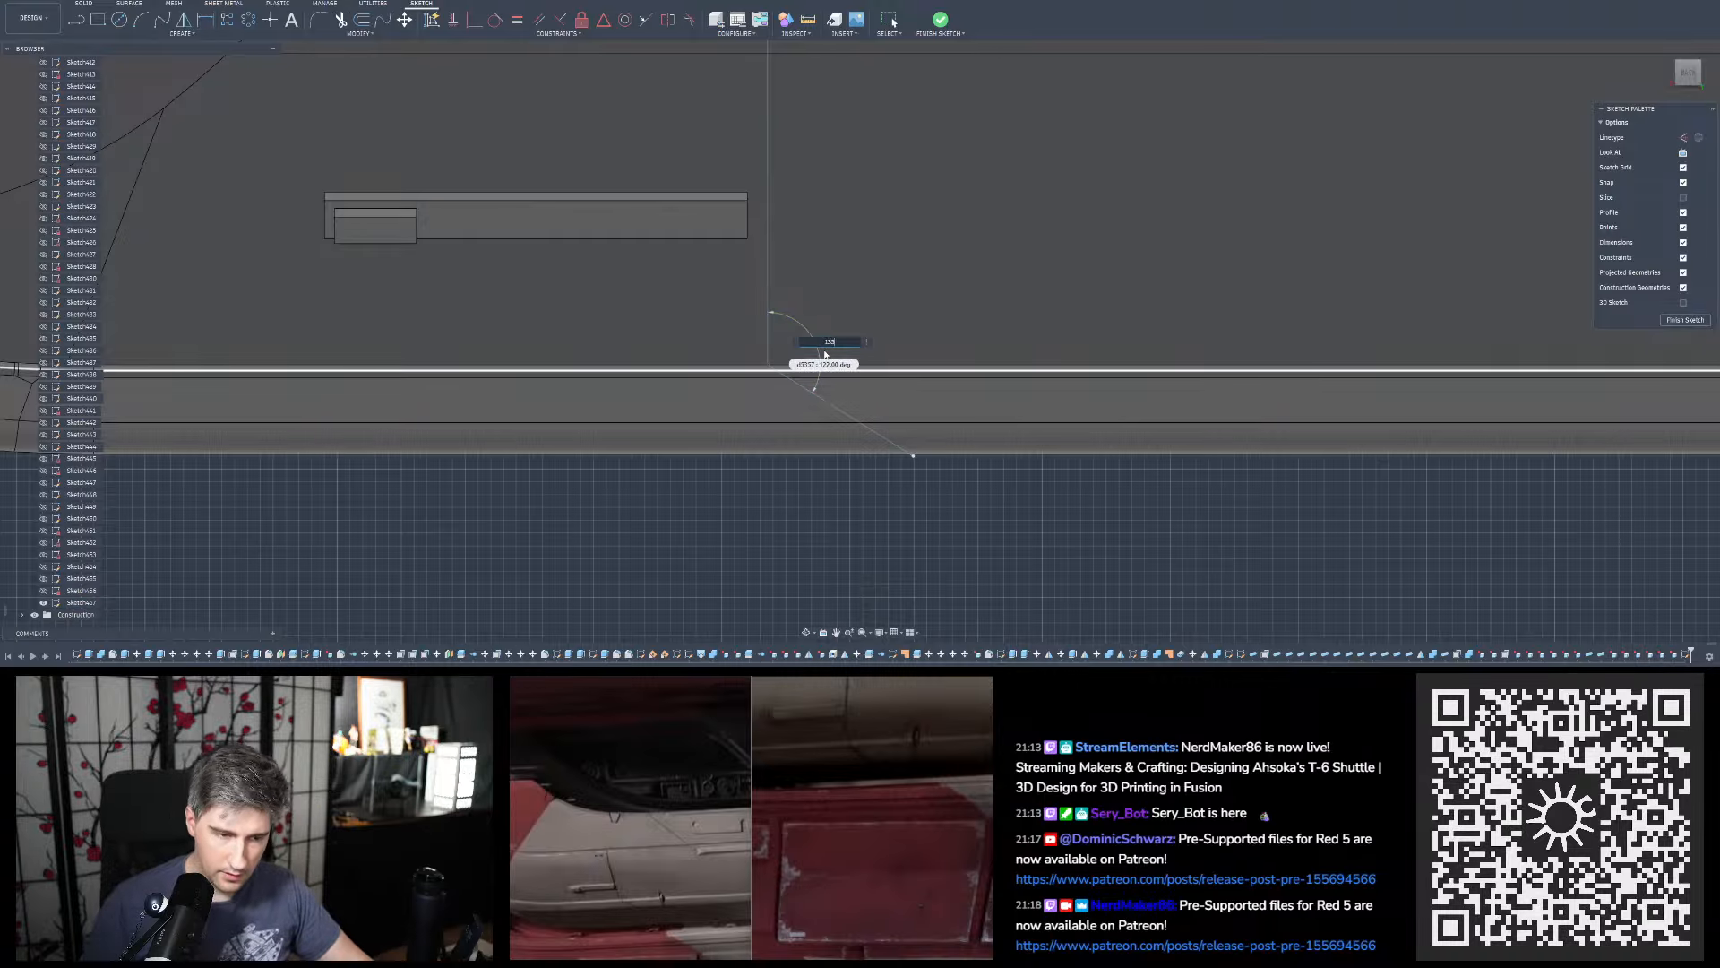
pyautogui.press('Return')
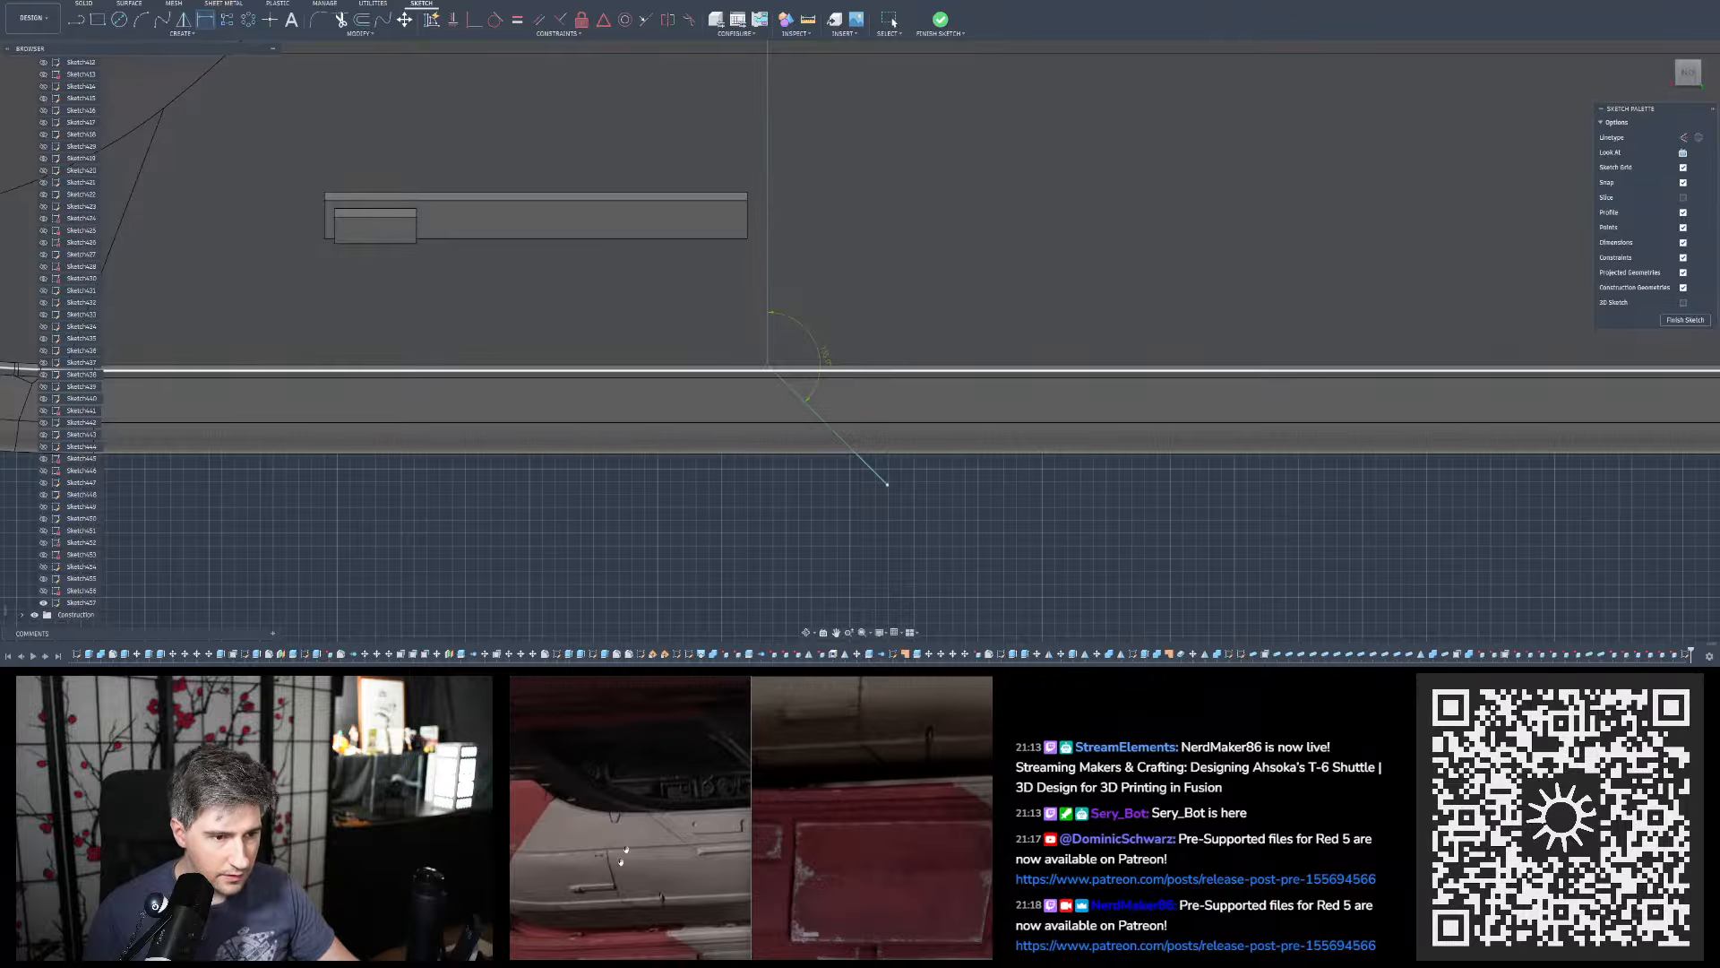
pyautogui.press('Escape')
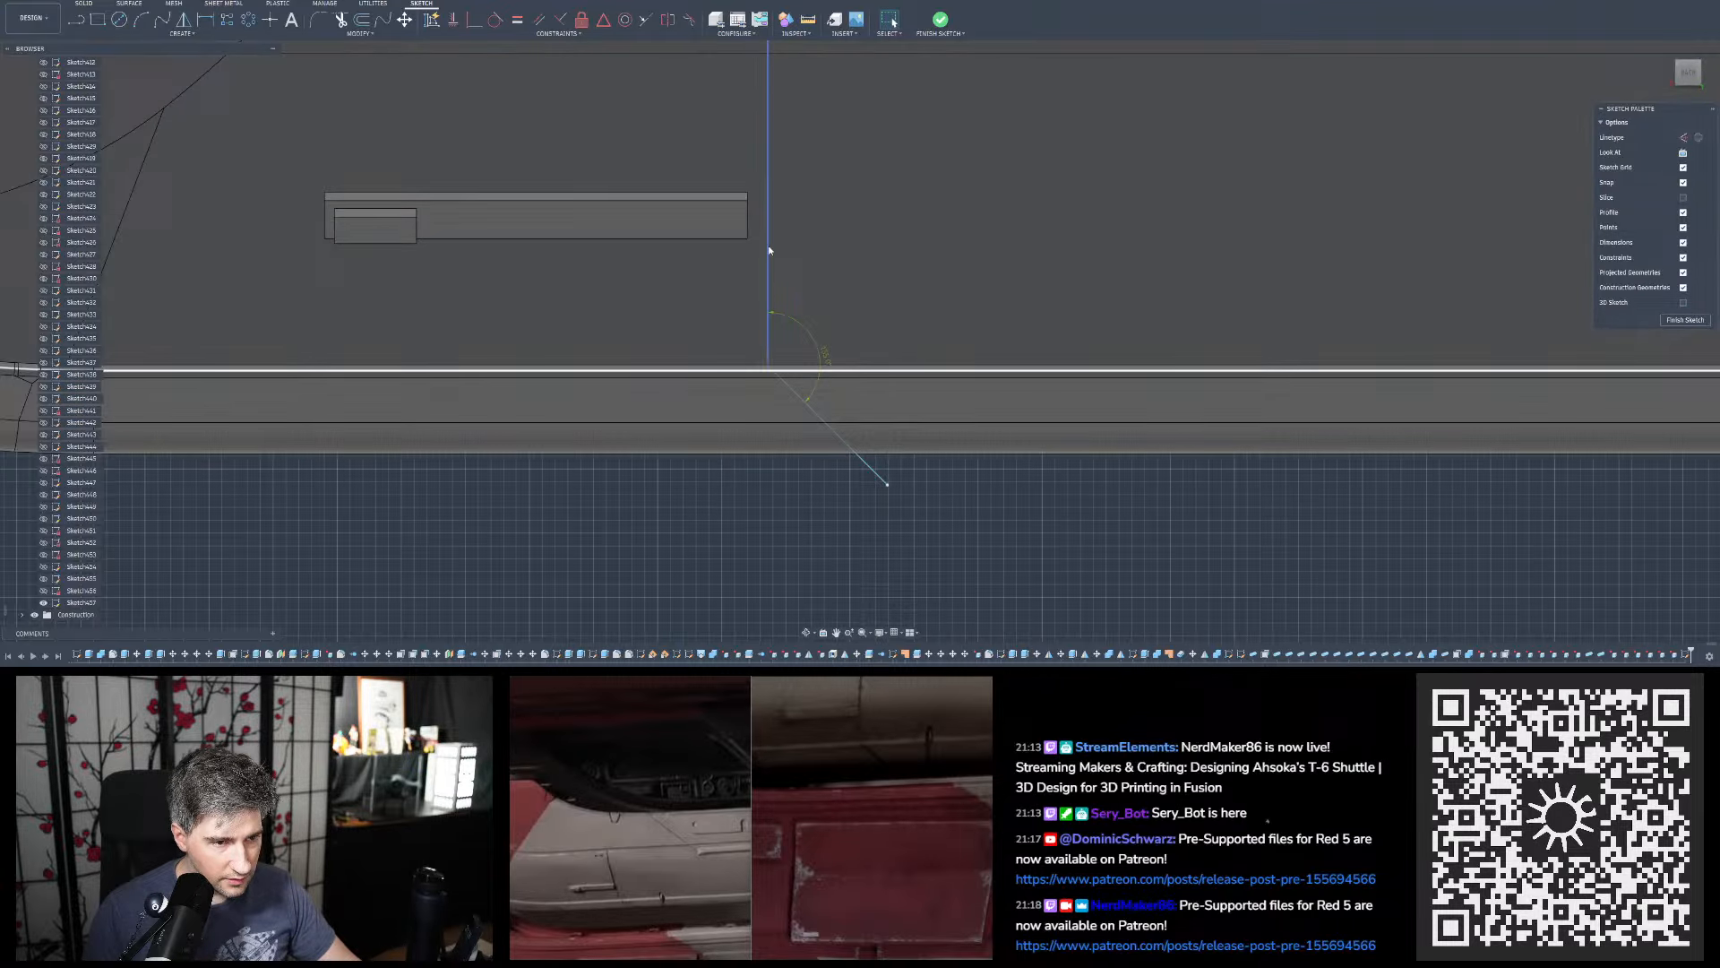
# Move the vertical panel line closer to the end of the narrow raised bar
pyautogui.click(762, 251)
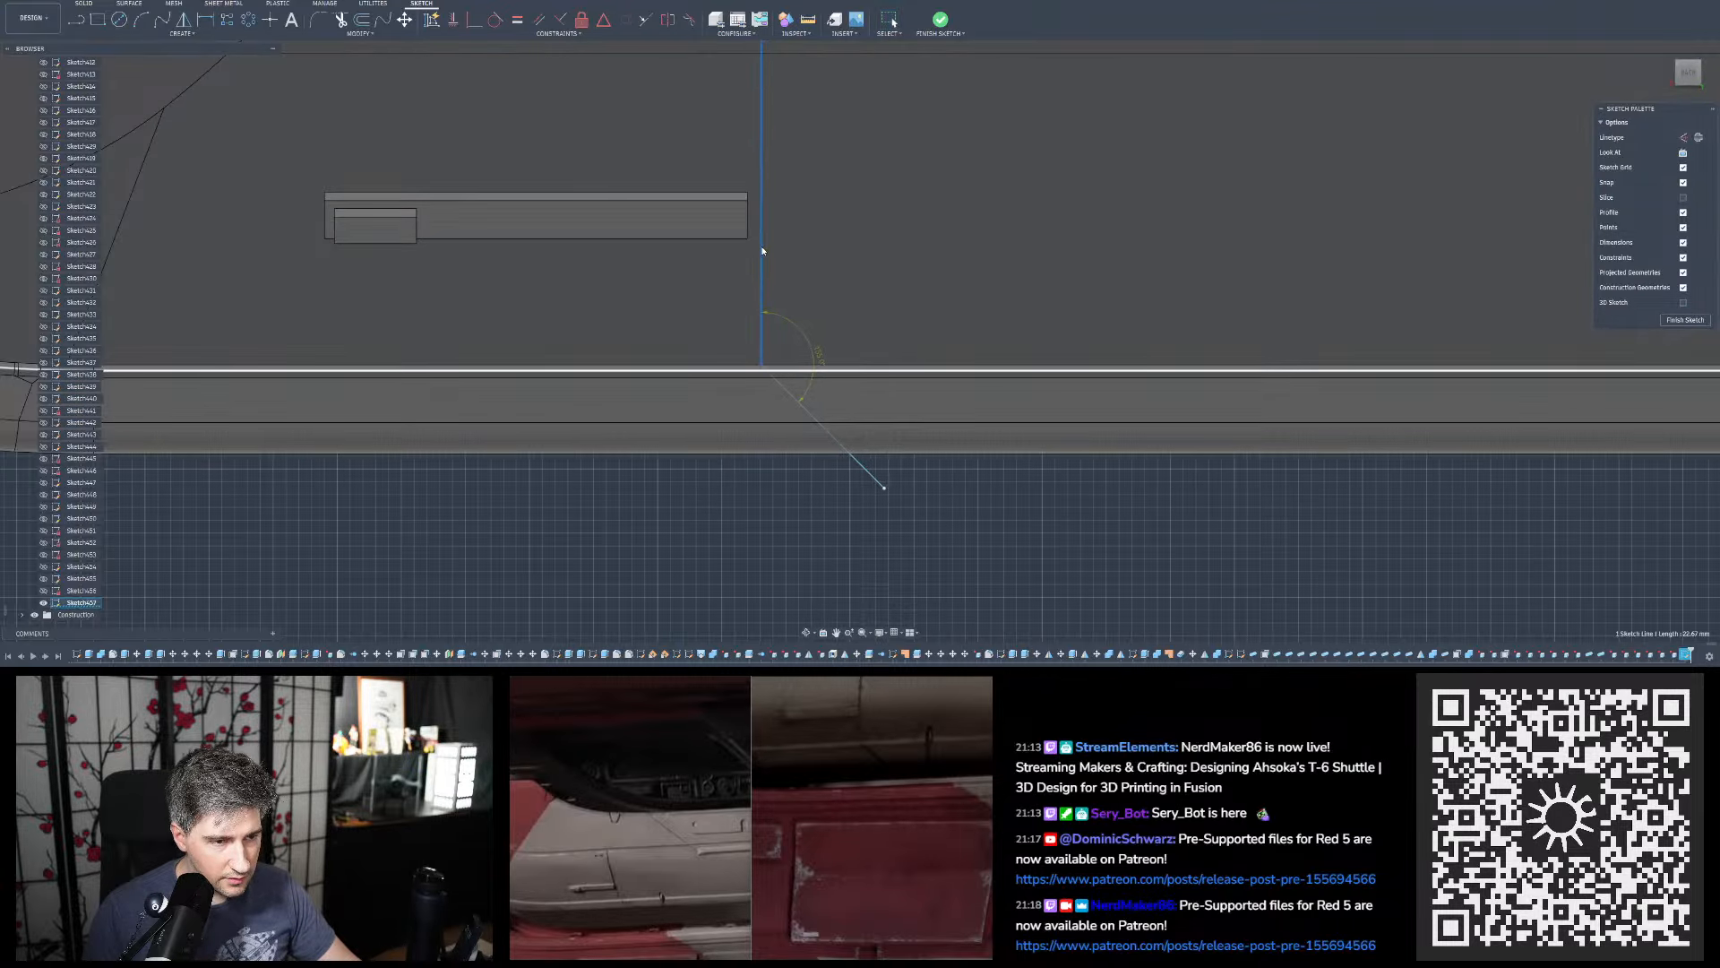
pyautogui.moveTo(763, 251); pyautogui.dragTo(753, 252)
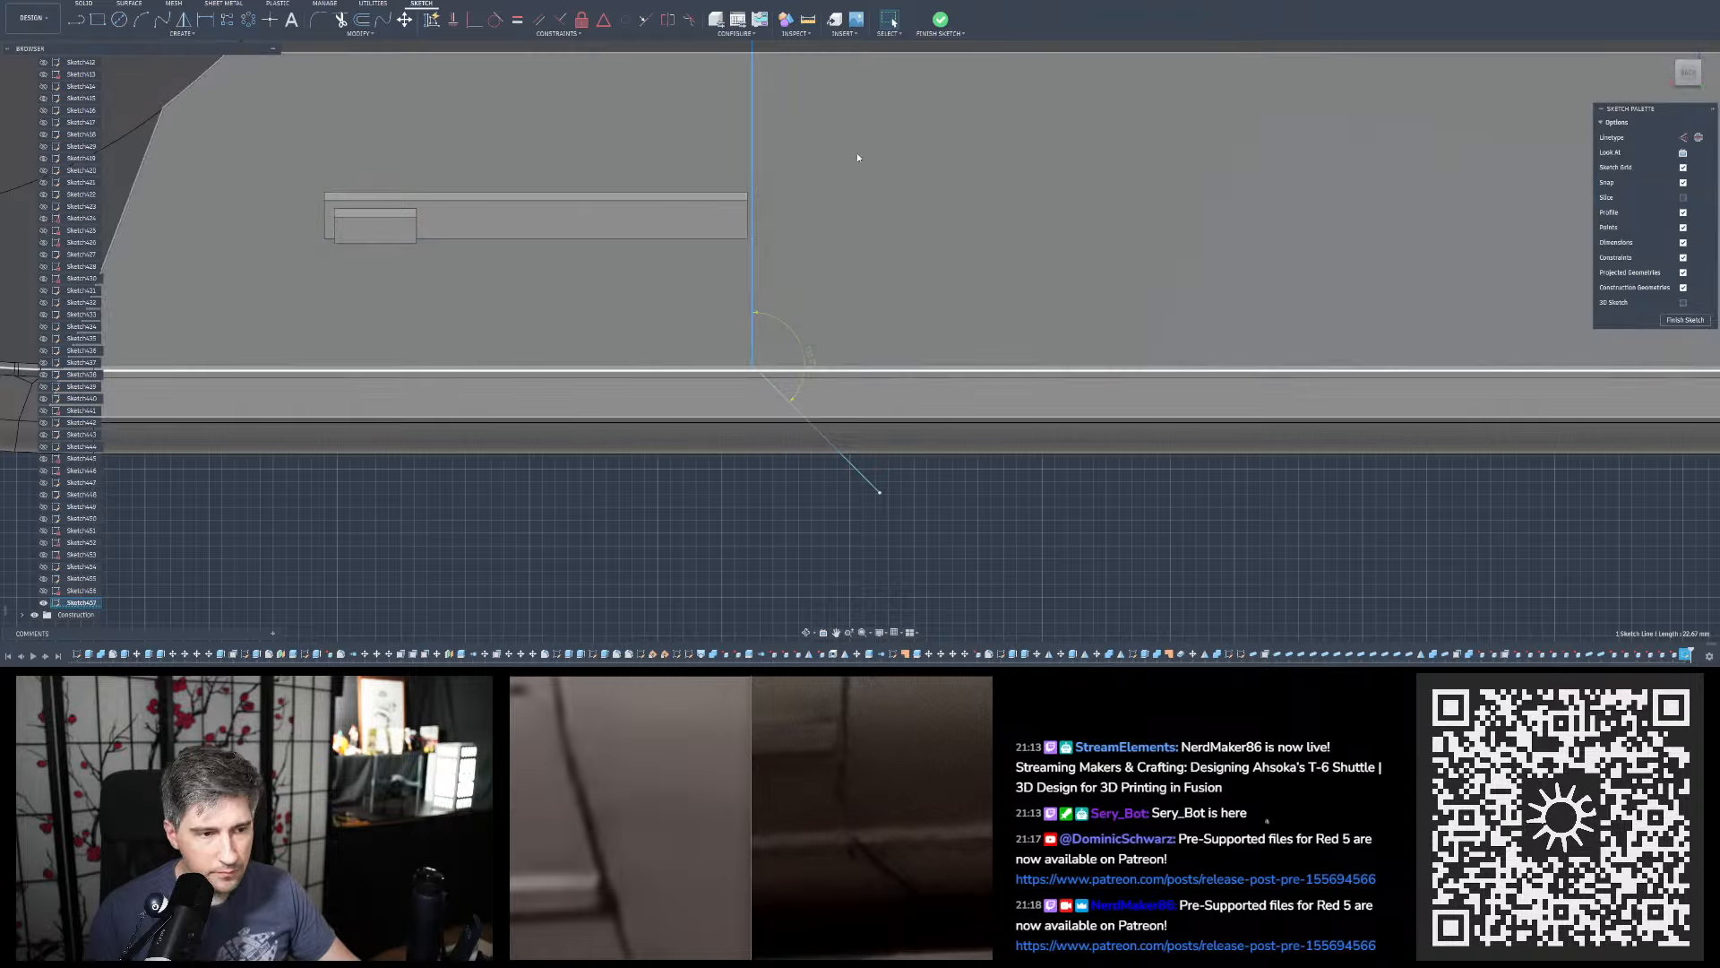
pyautogui.scroll(2, 785, 151)
pyautogui.scroll(-4, 734, 309)
pyautogui.scroll(6, 721, 282)
pyautogui.press('Escape')
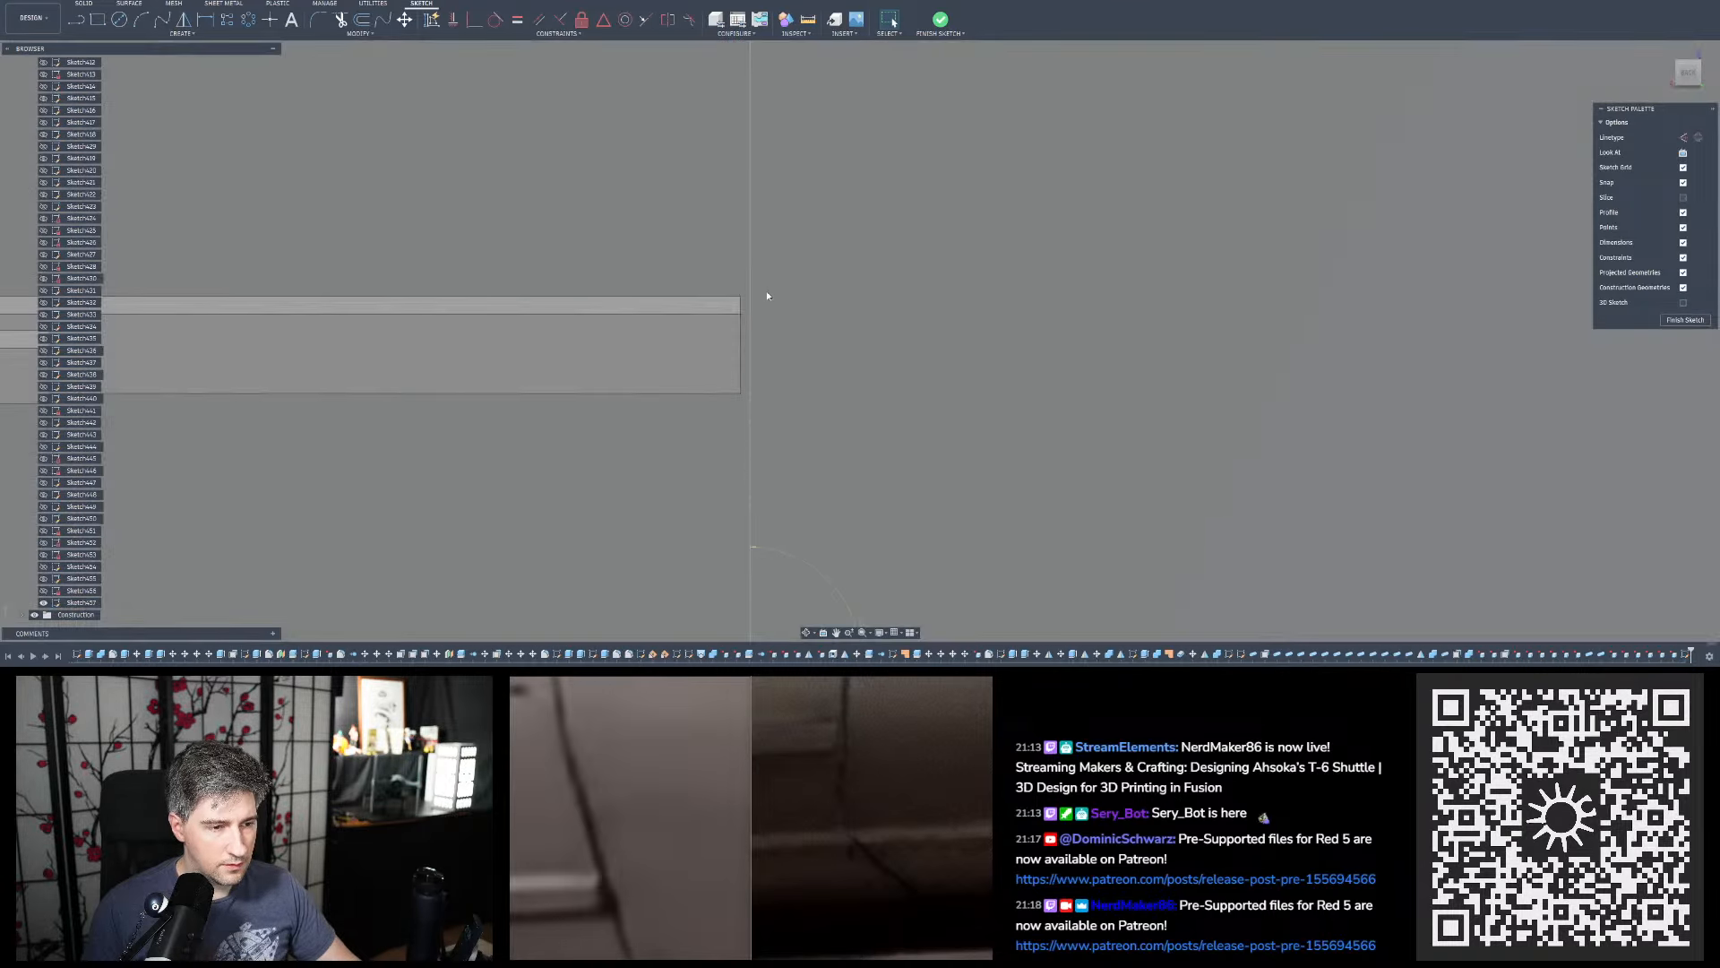
# Project the upper end corner of the narrow bar beside the vertical line into the sketch
pyautogui.scroll(2, 768, 303)
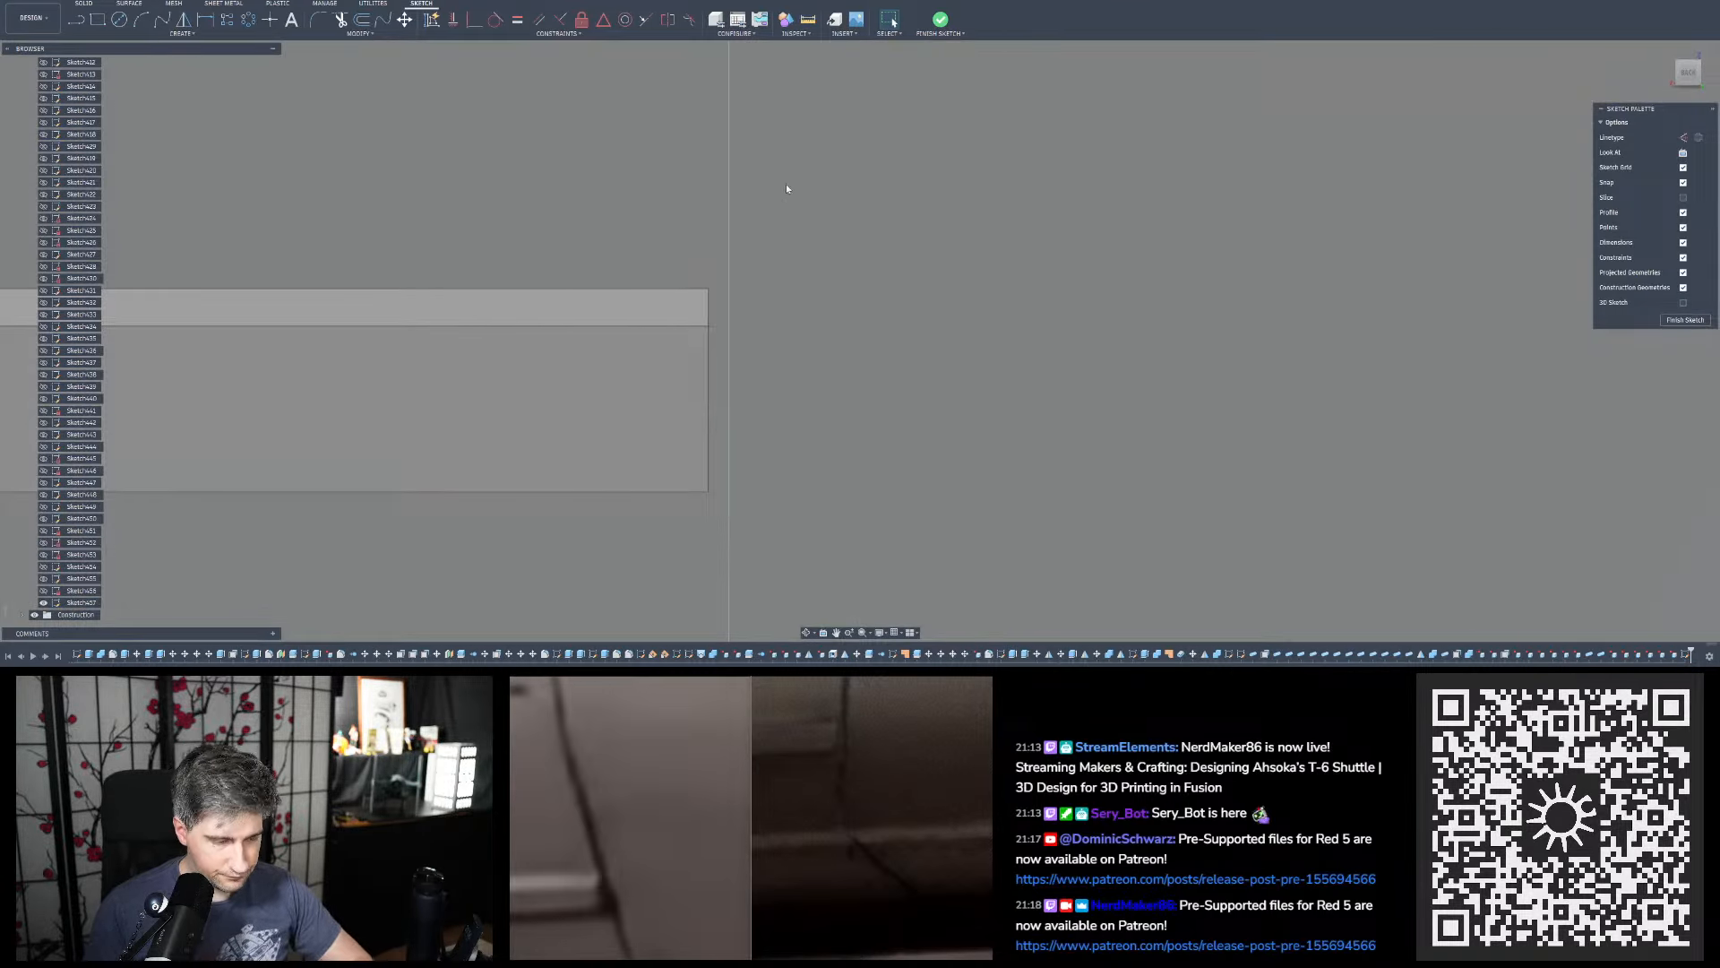
pyautogui.scroll(-3, 797, 192)
pyautogui.press('p')
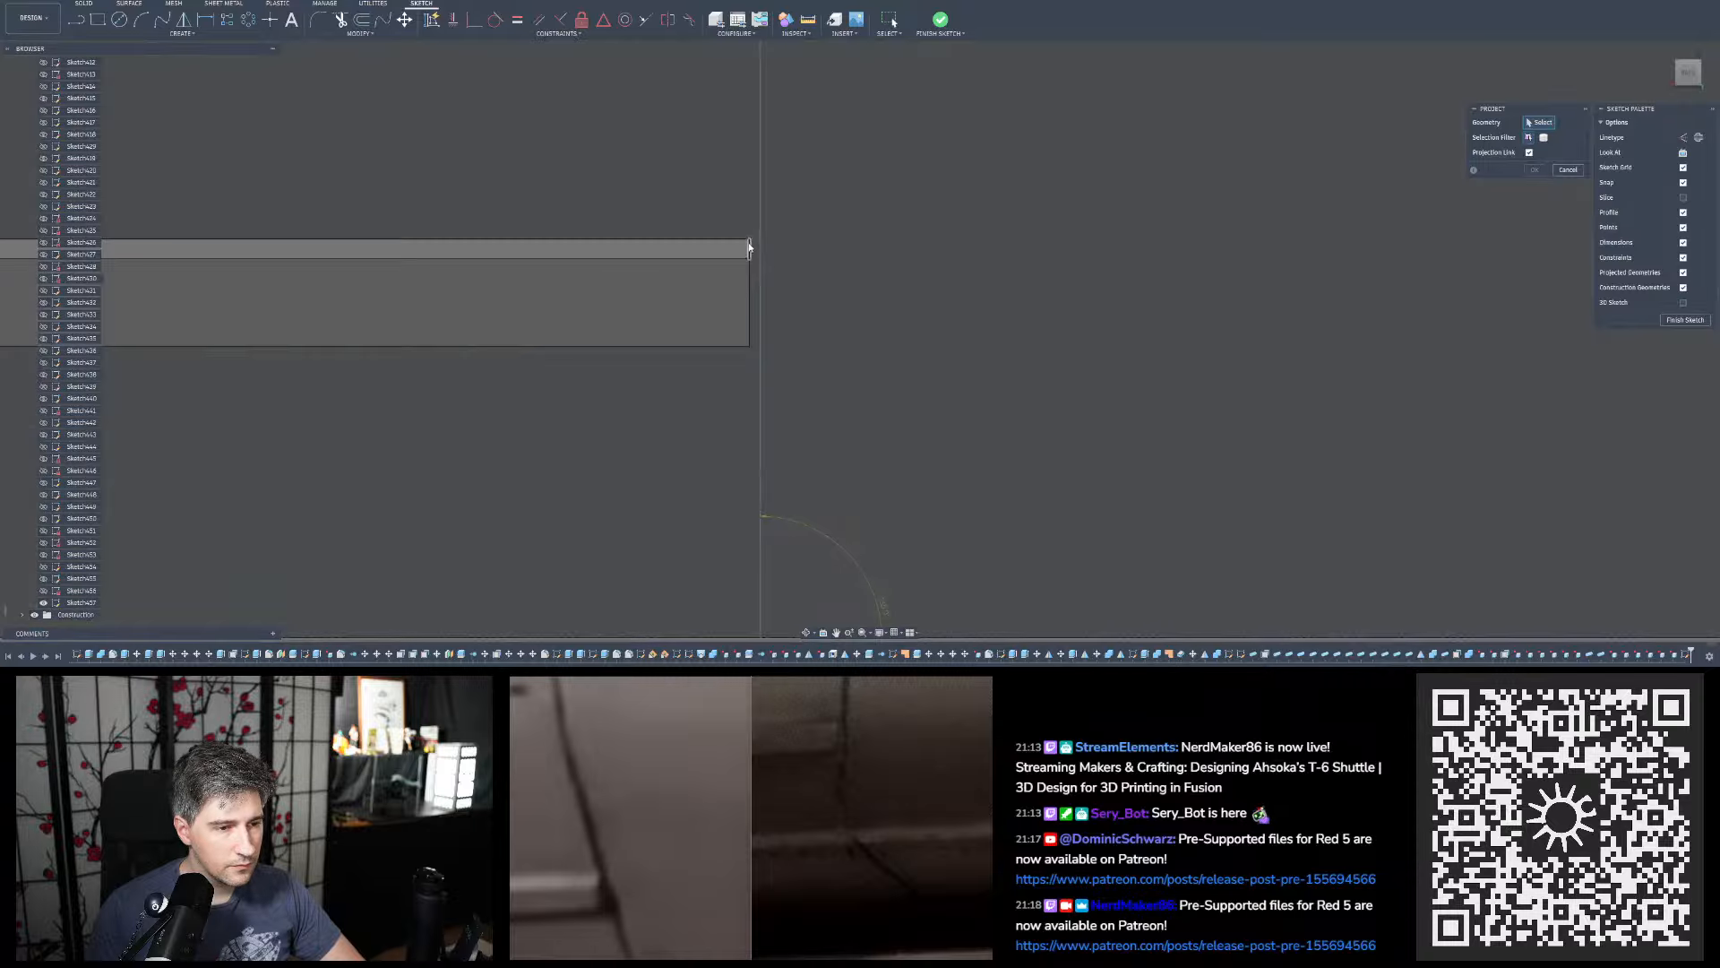
pyautogui.click(747, 239)
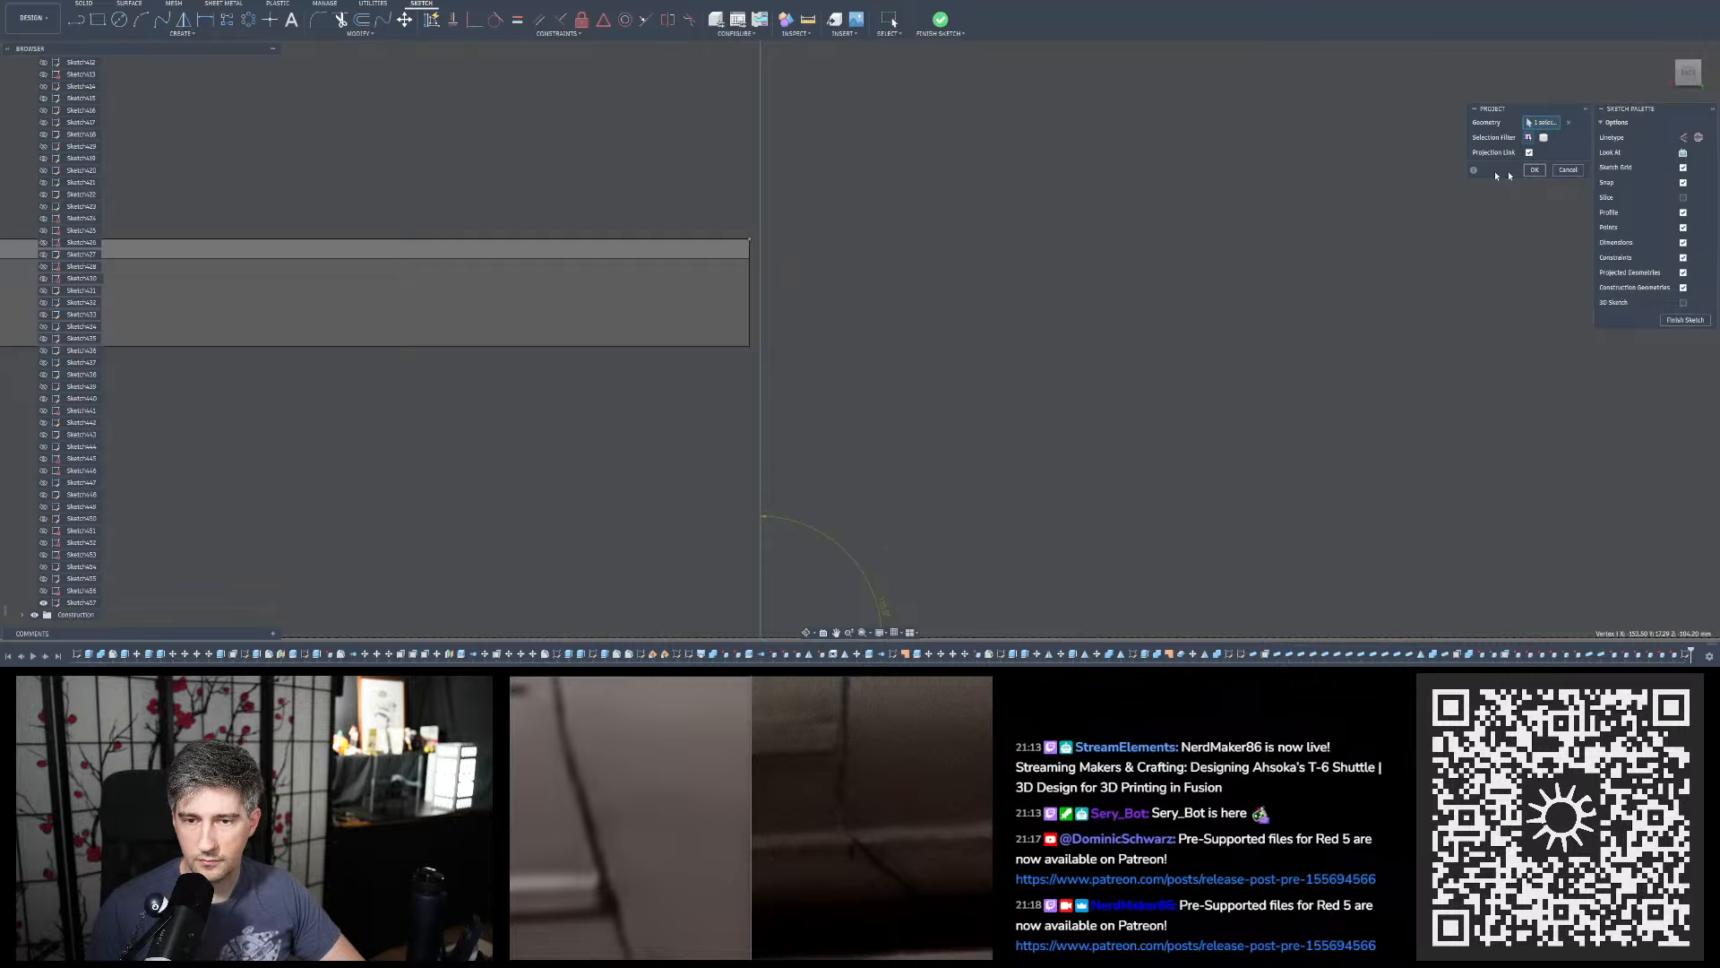
# Dimension the distance between the projected bar corner and the vertical panel line as 0.5 mm
pyautogui.click(206, 18)
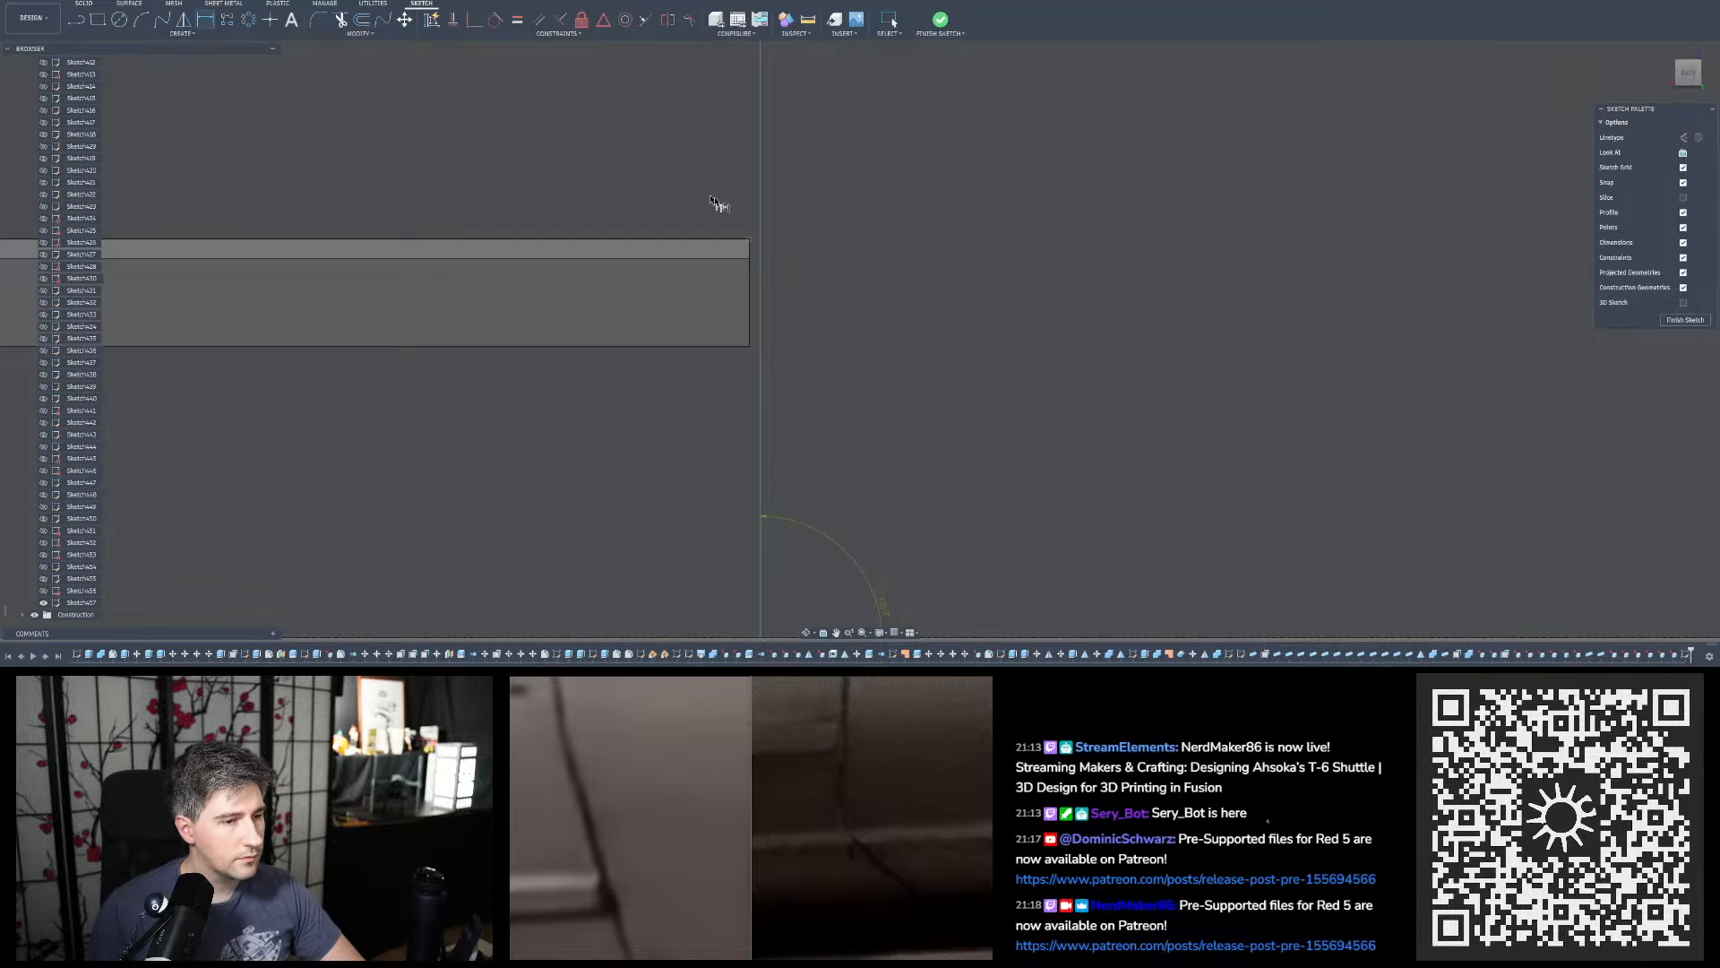
pyautogui.click(761, 231)
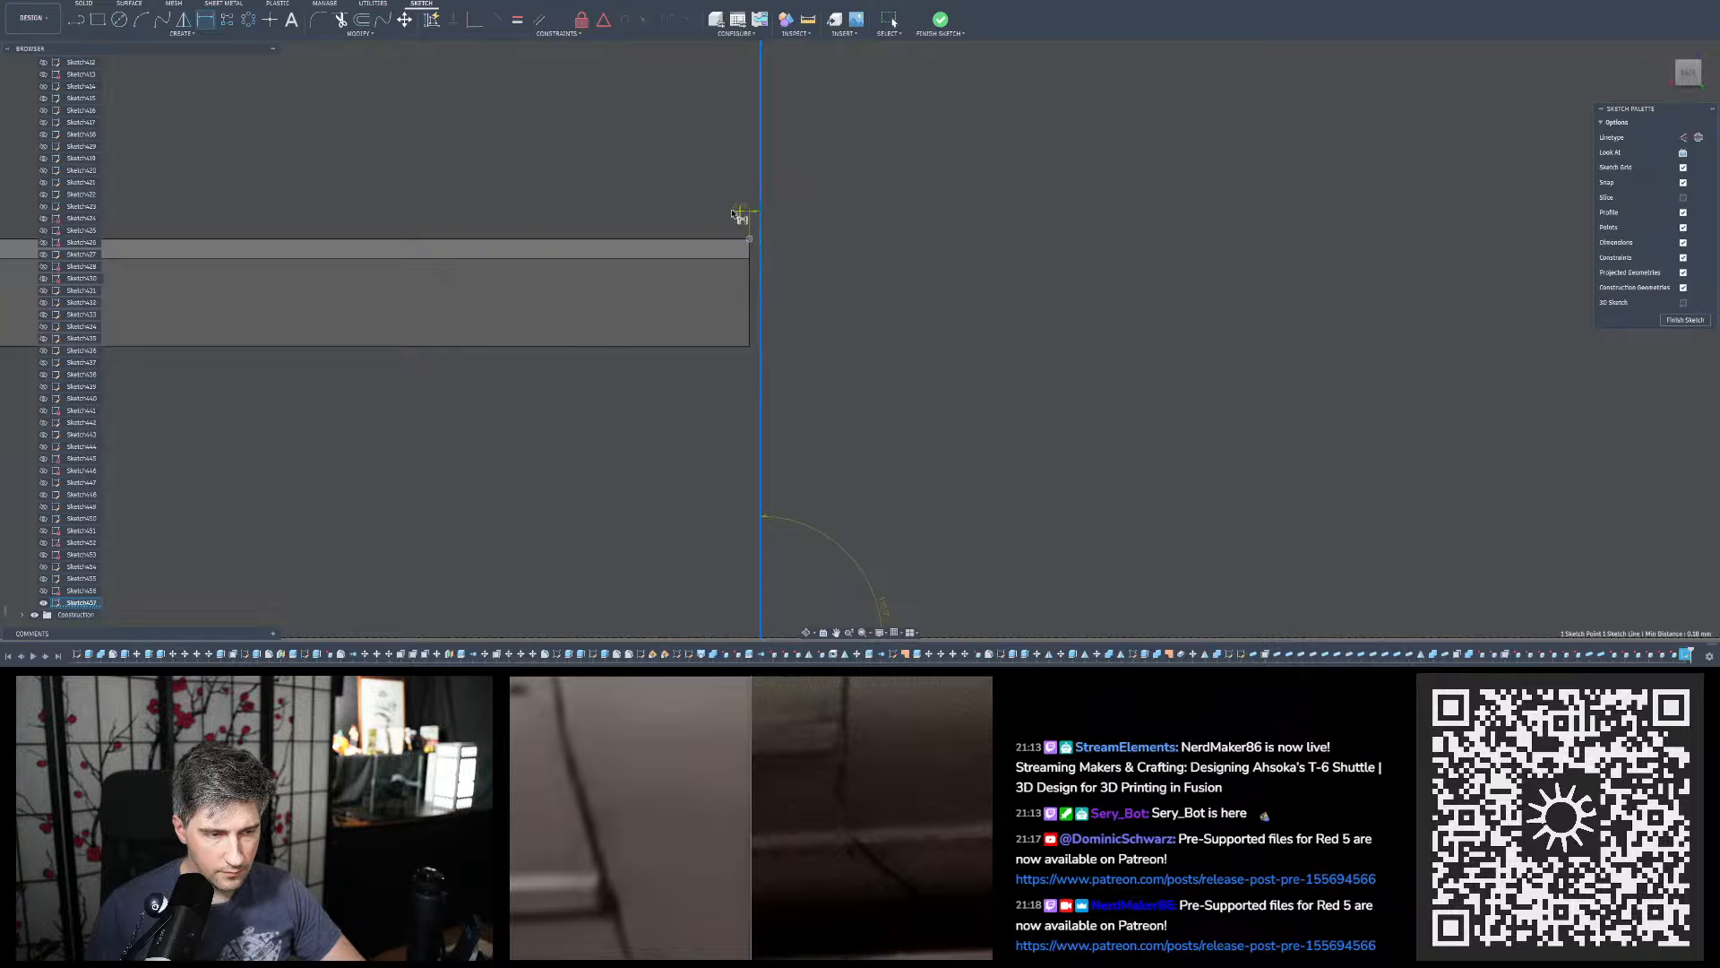
pyautogui.click(734, 214)
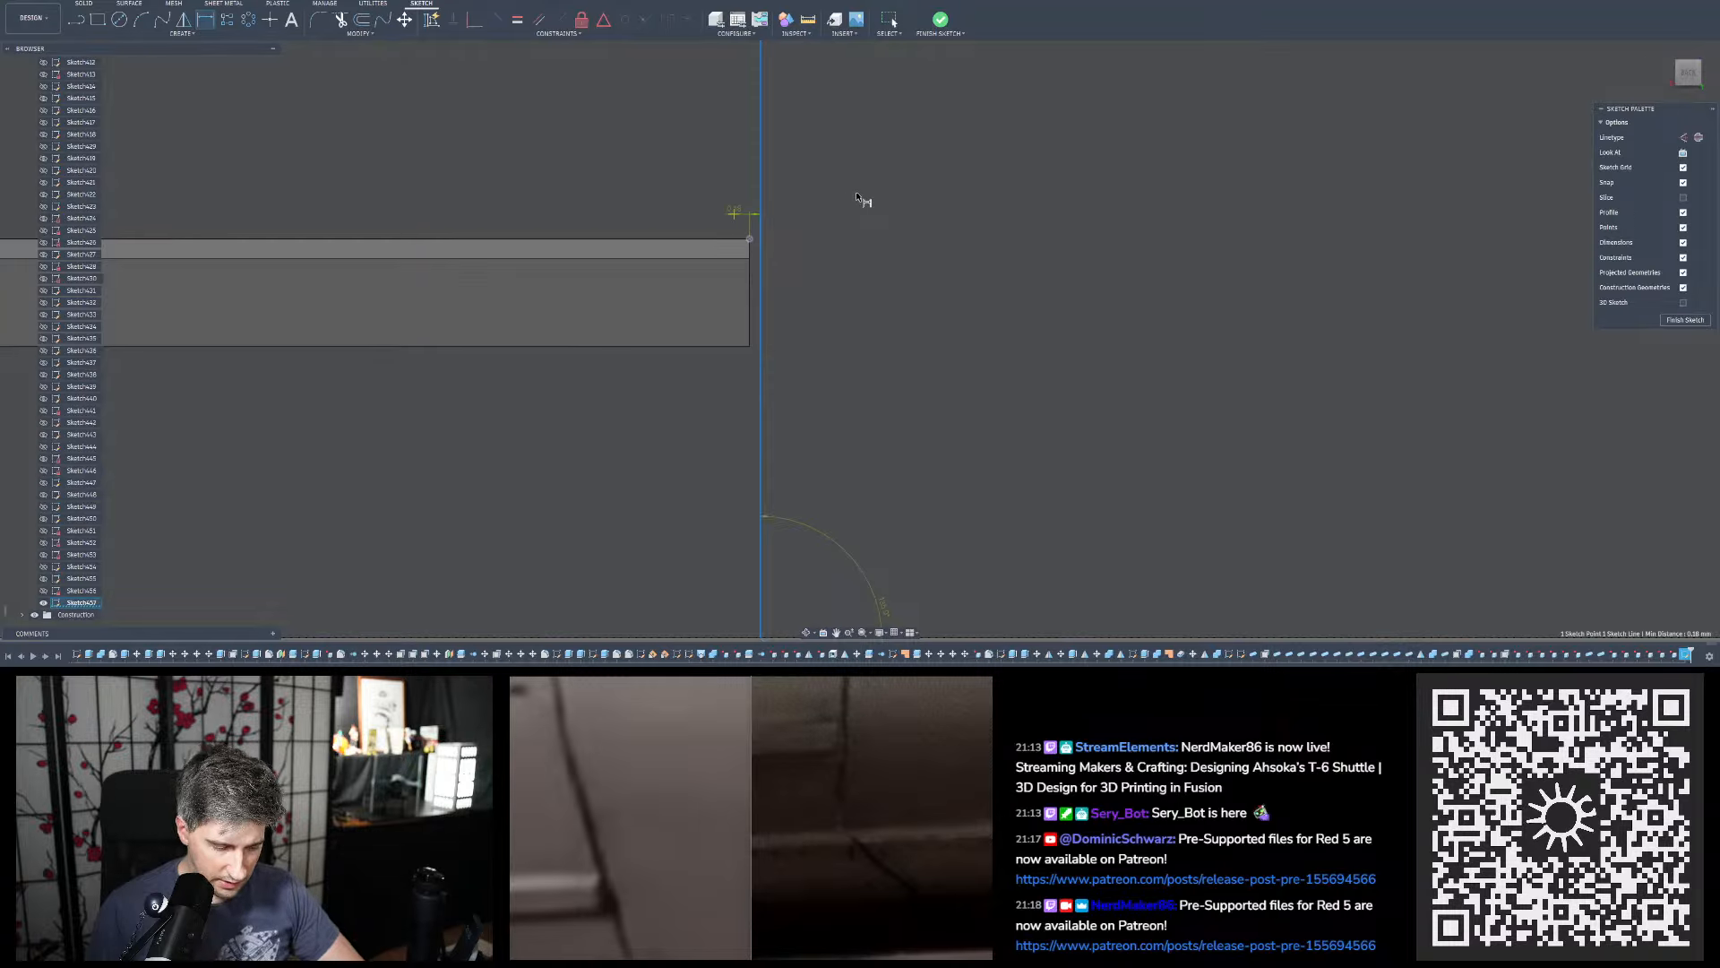
pyautogui.click(858, 197)
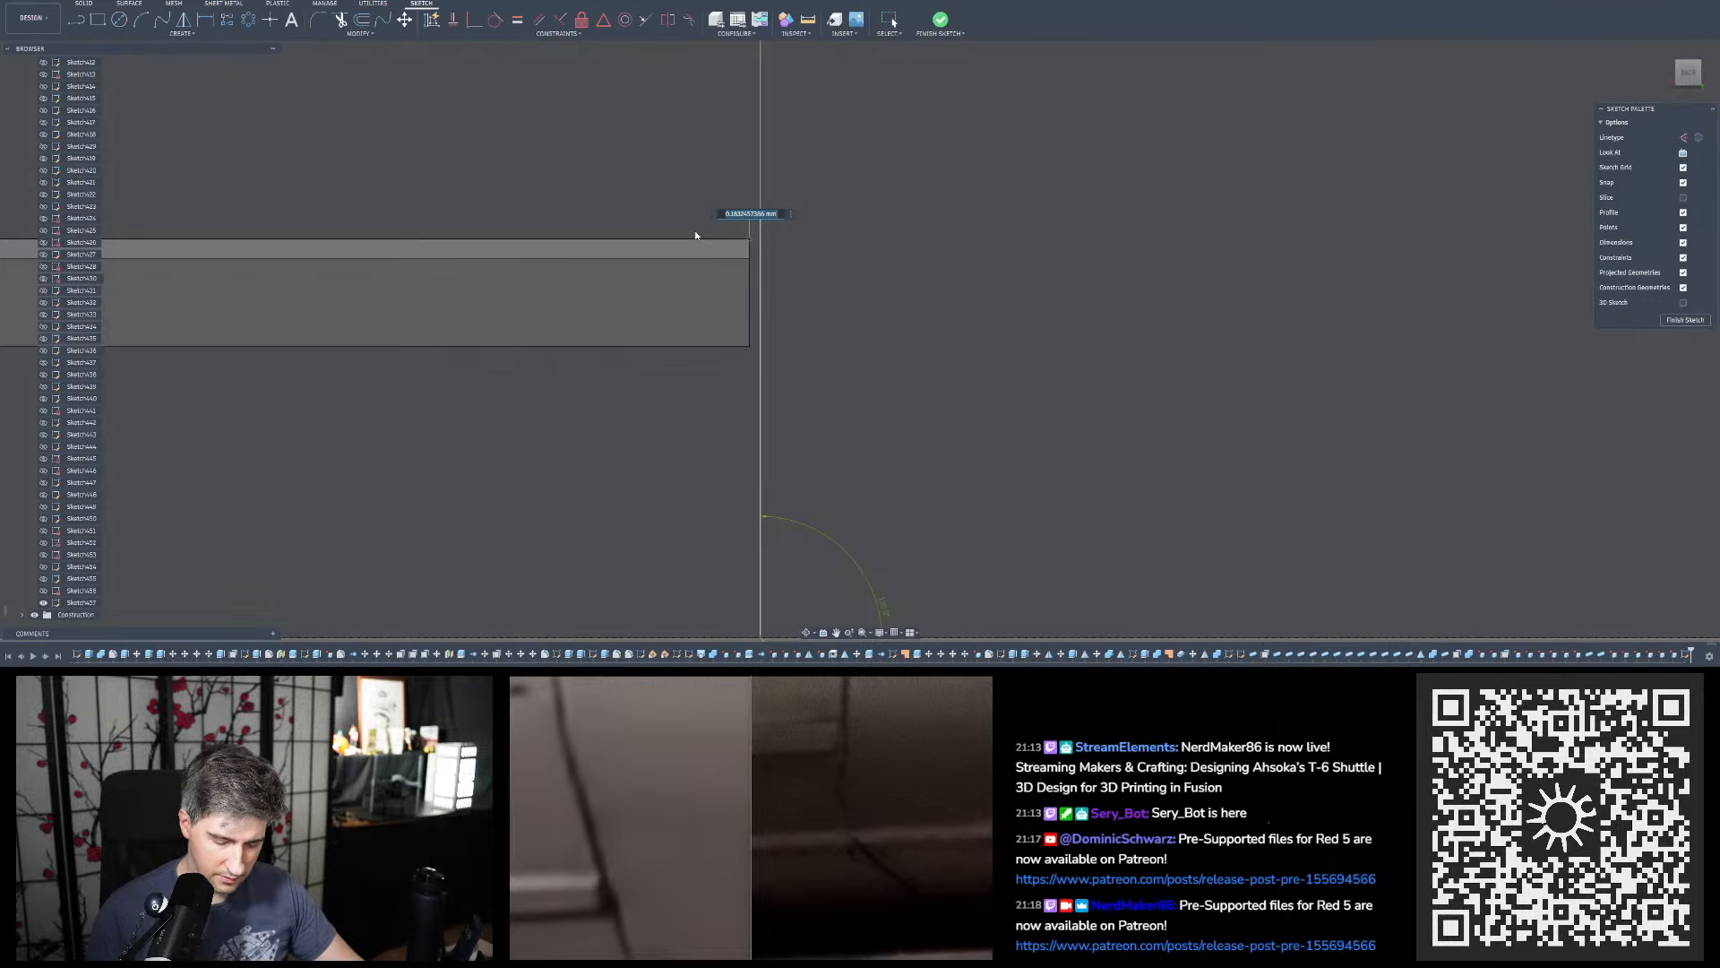
pyautogui.write('0.5')
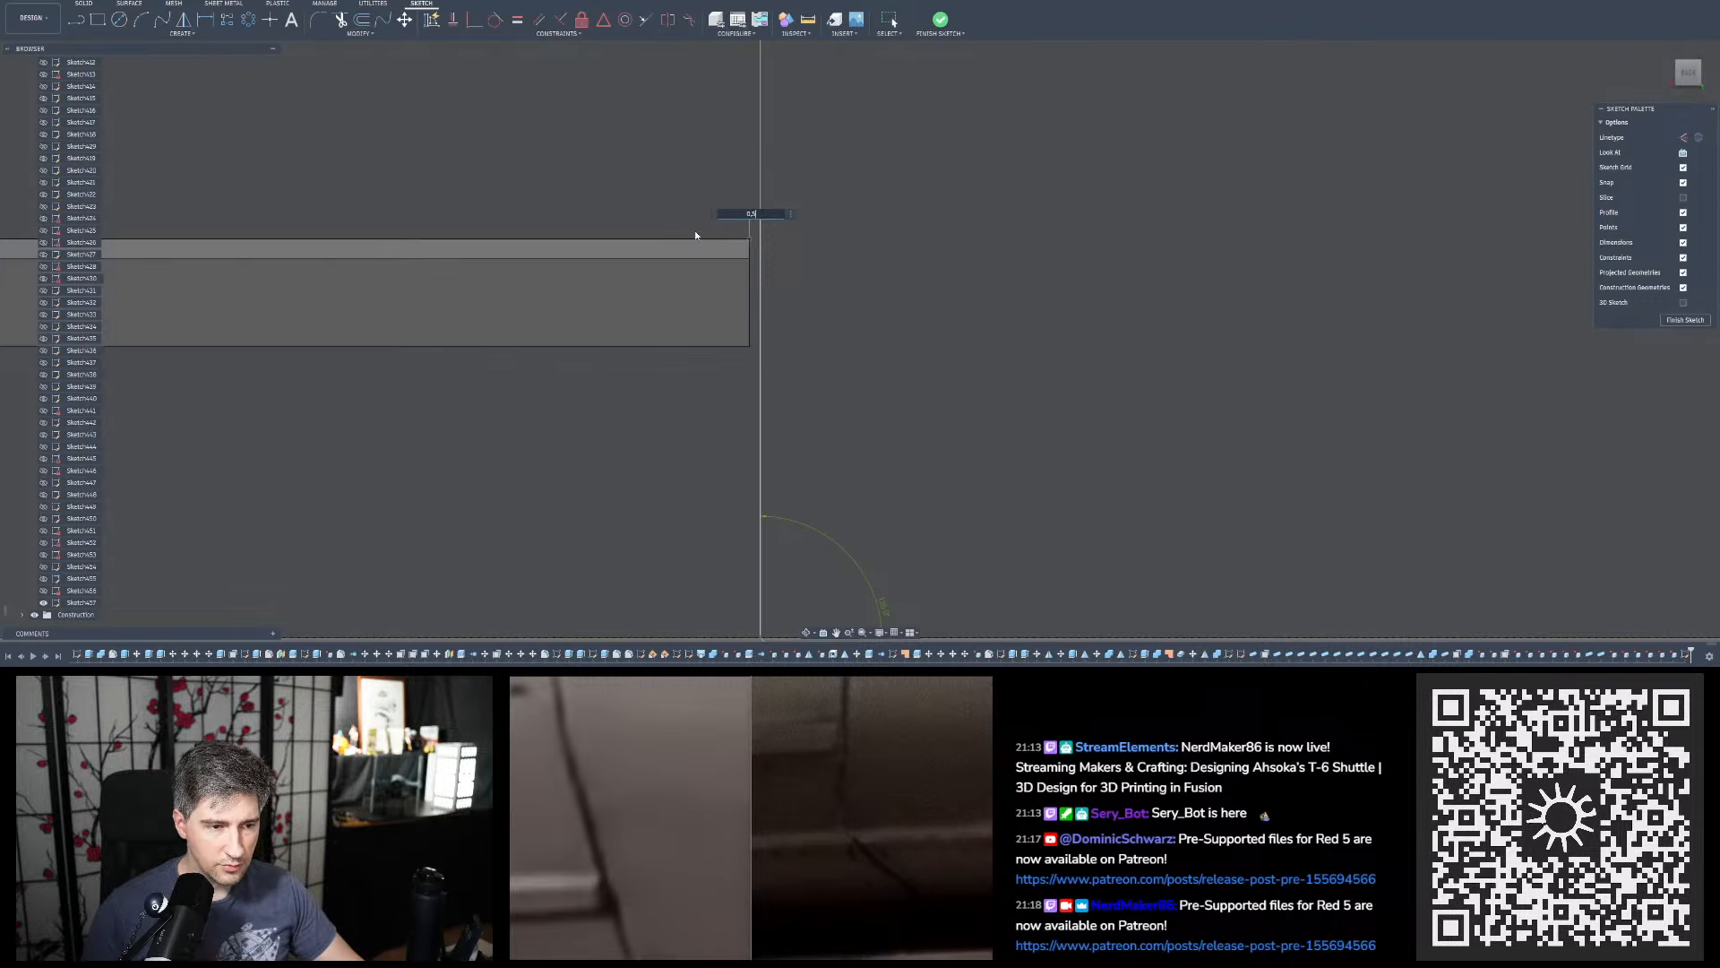
pyautogui.press('Return')
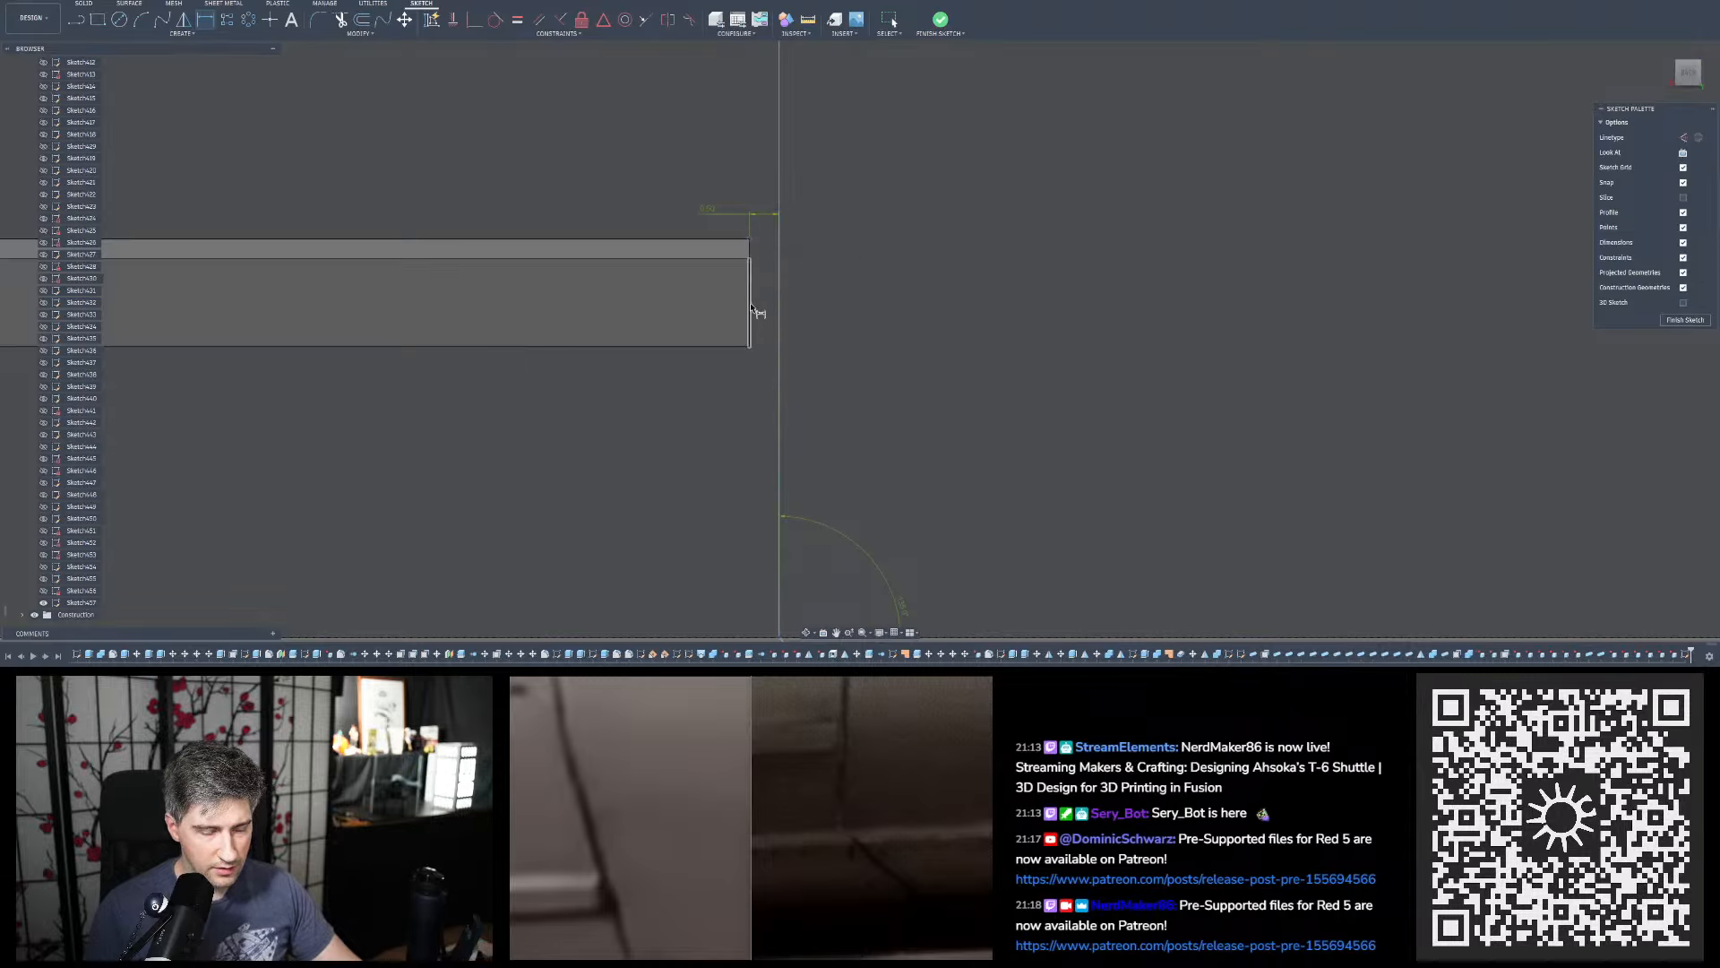
pyautogui.press('Escape')
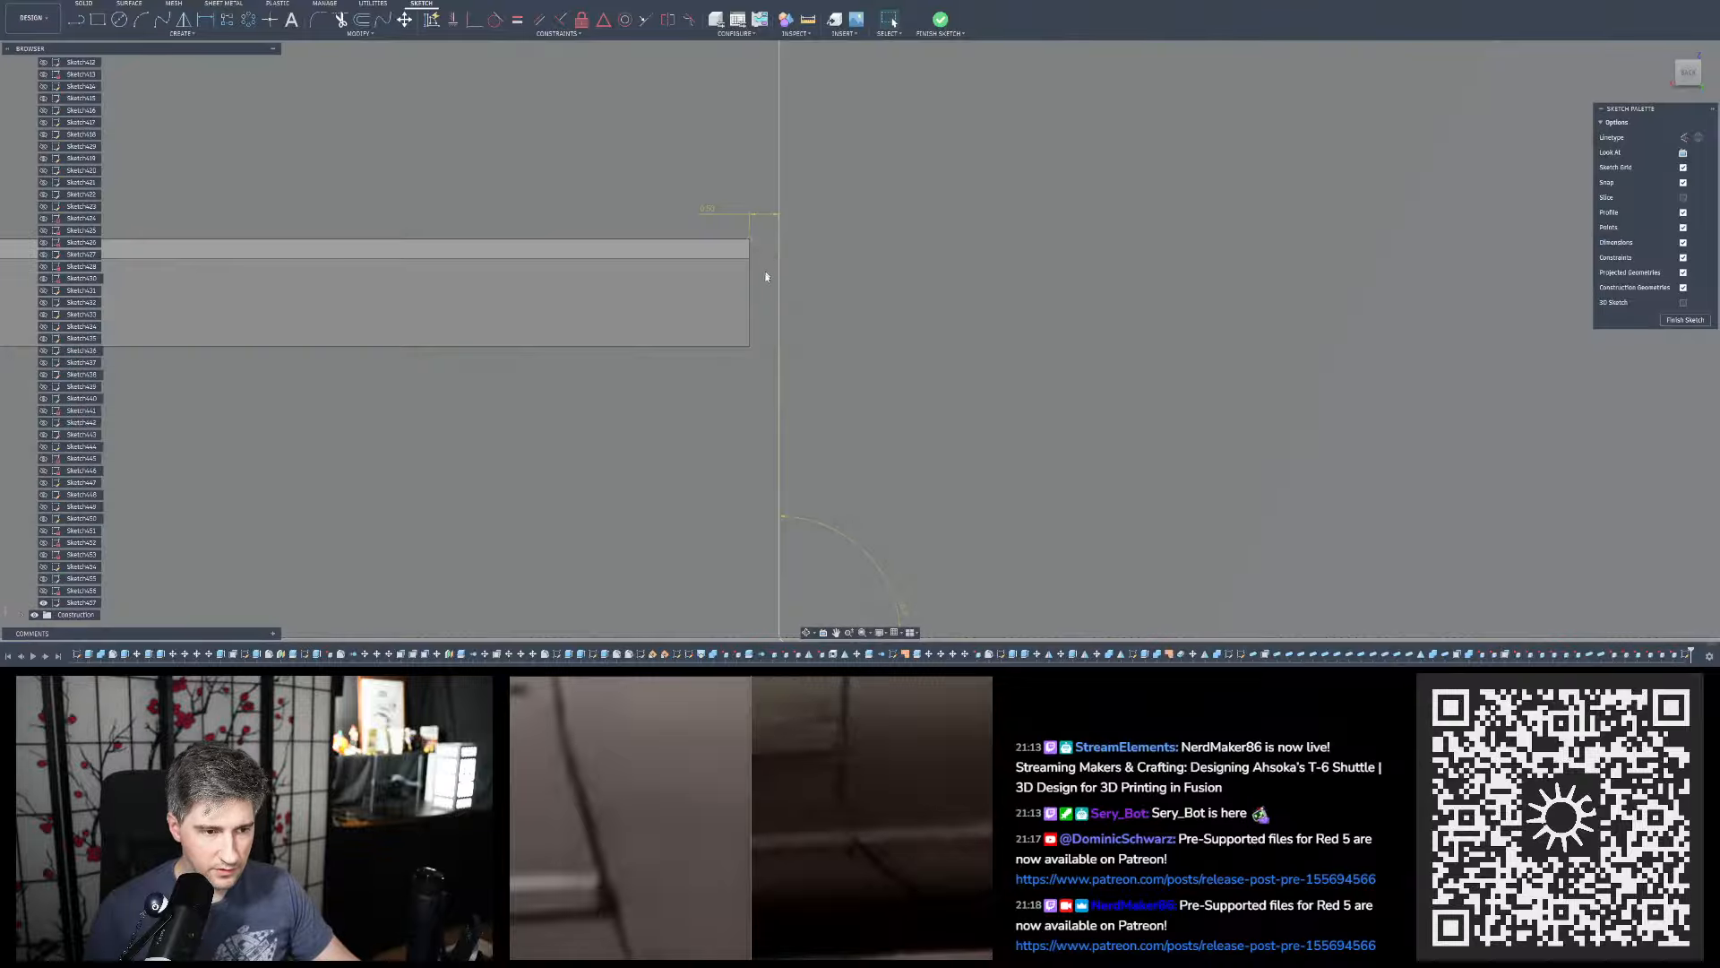
# Compare the lower hull's overall panel line layout with the reference photos
pyautogui.scroll(-2, 768, 284)
pyautogui.scroll(-2, 772, 288)
pyautogui.scroll(-3, 774, 288)
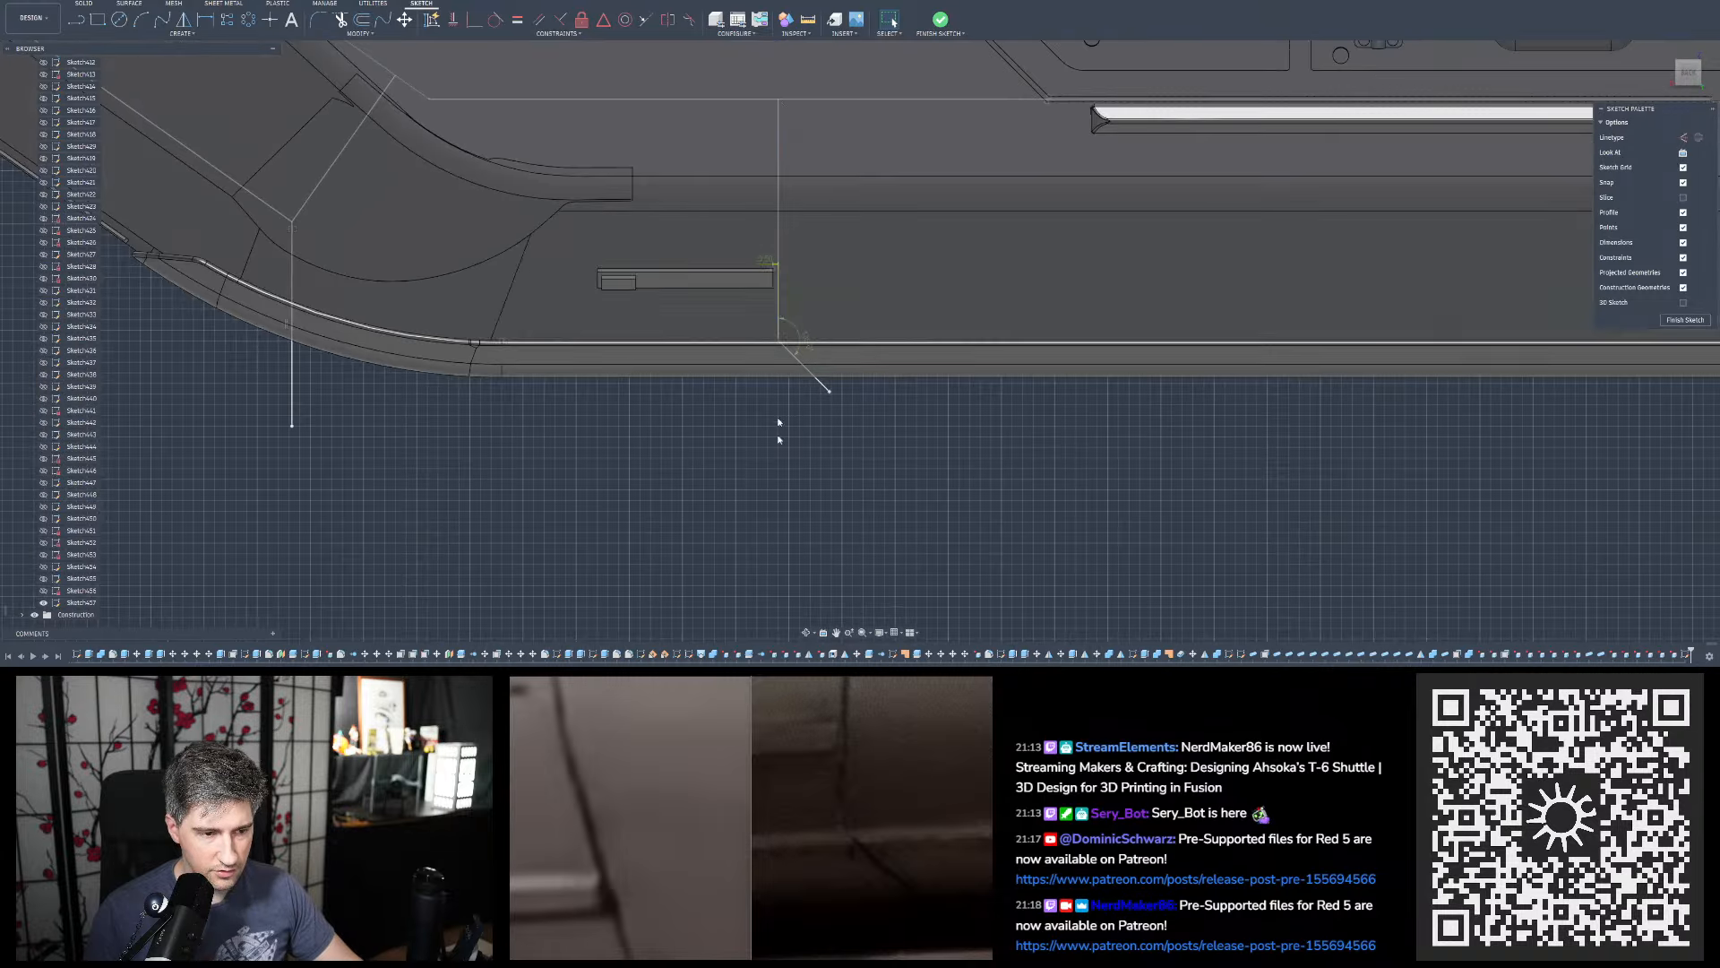
pyautogui.scroll(-1, 791, 459)
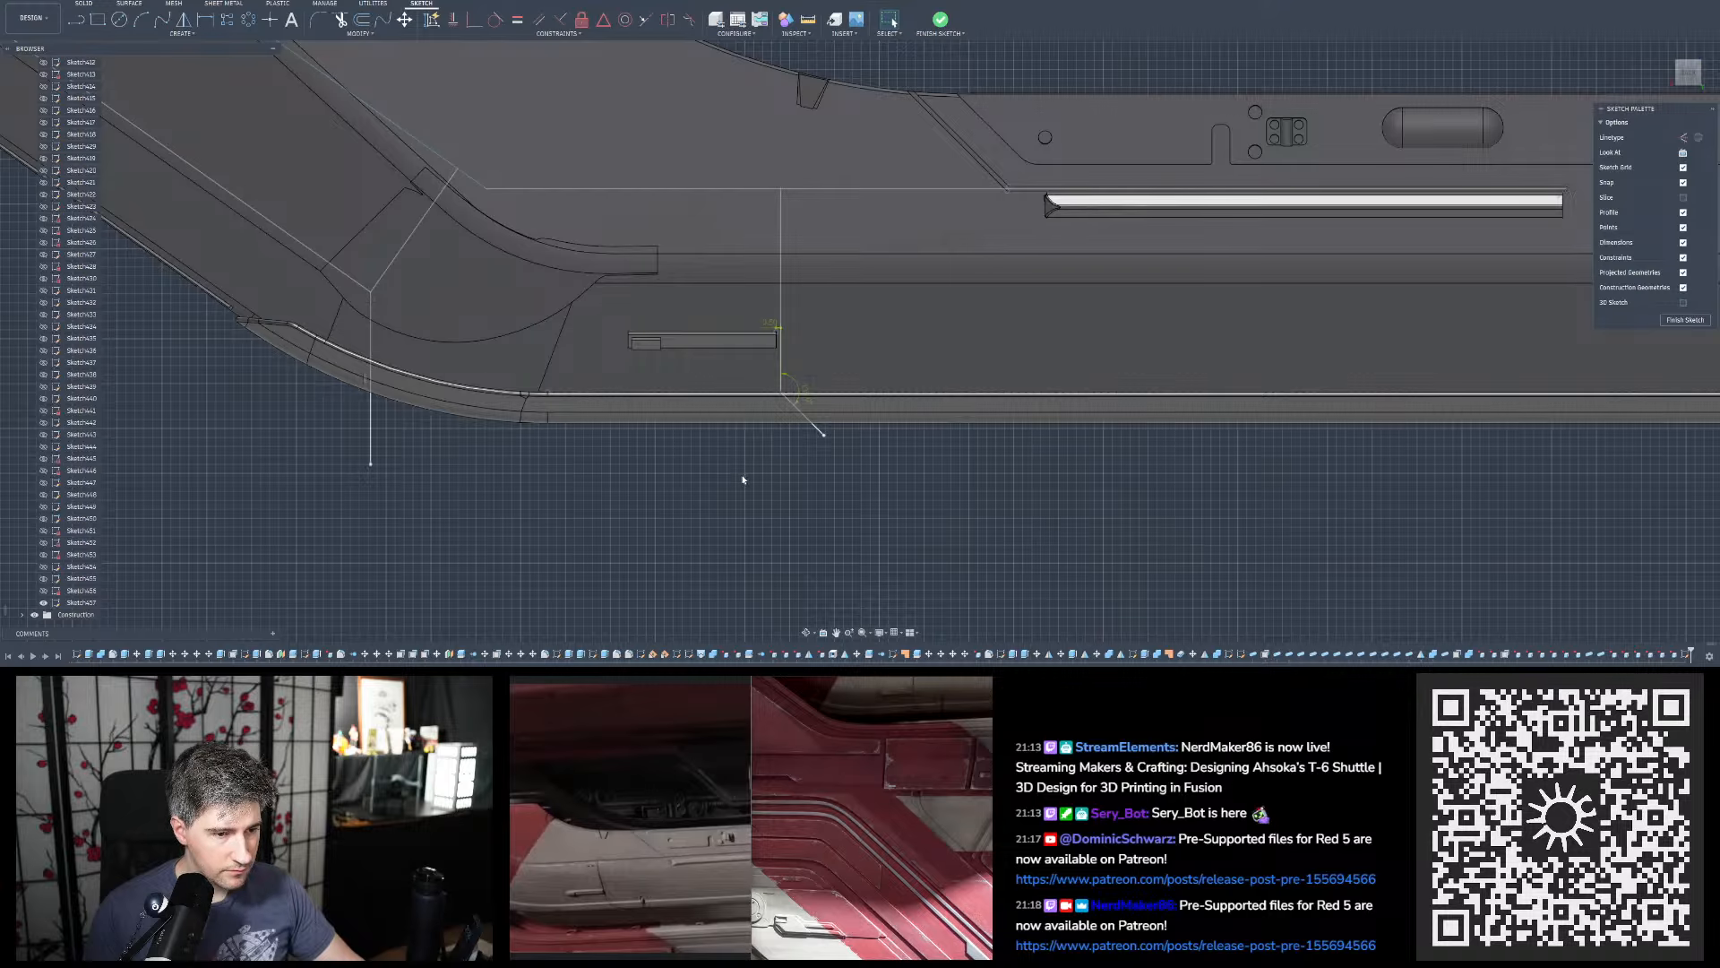
pyautogui.scroll(-3, 743, 480)
pyautogui.scroll(2, 837, 482)
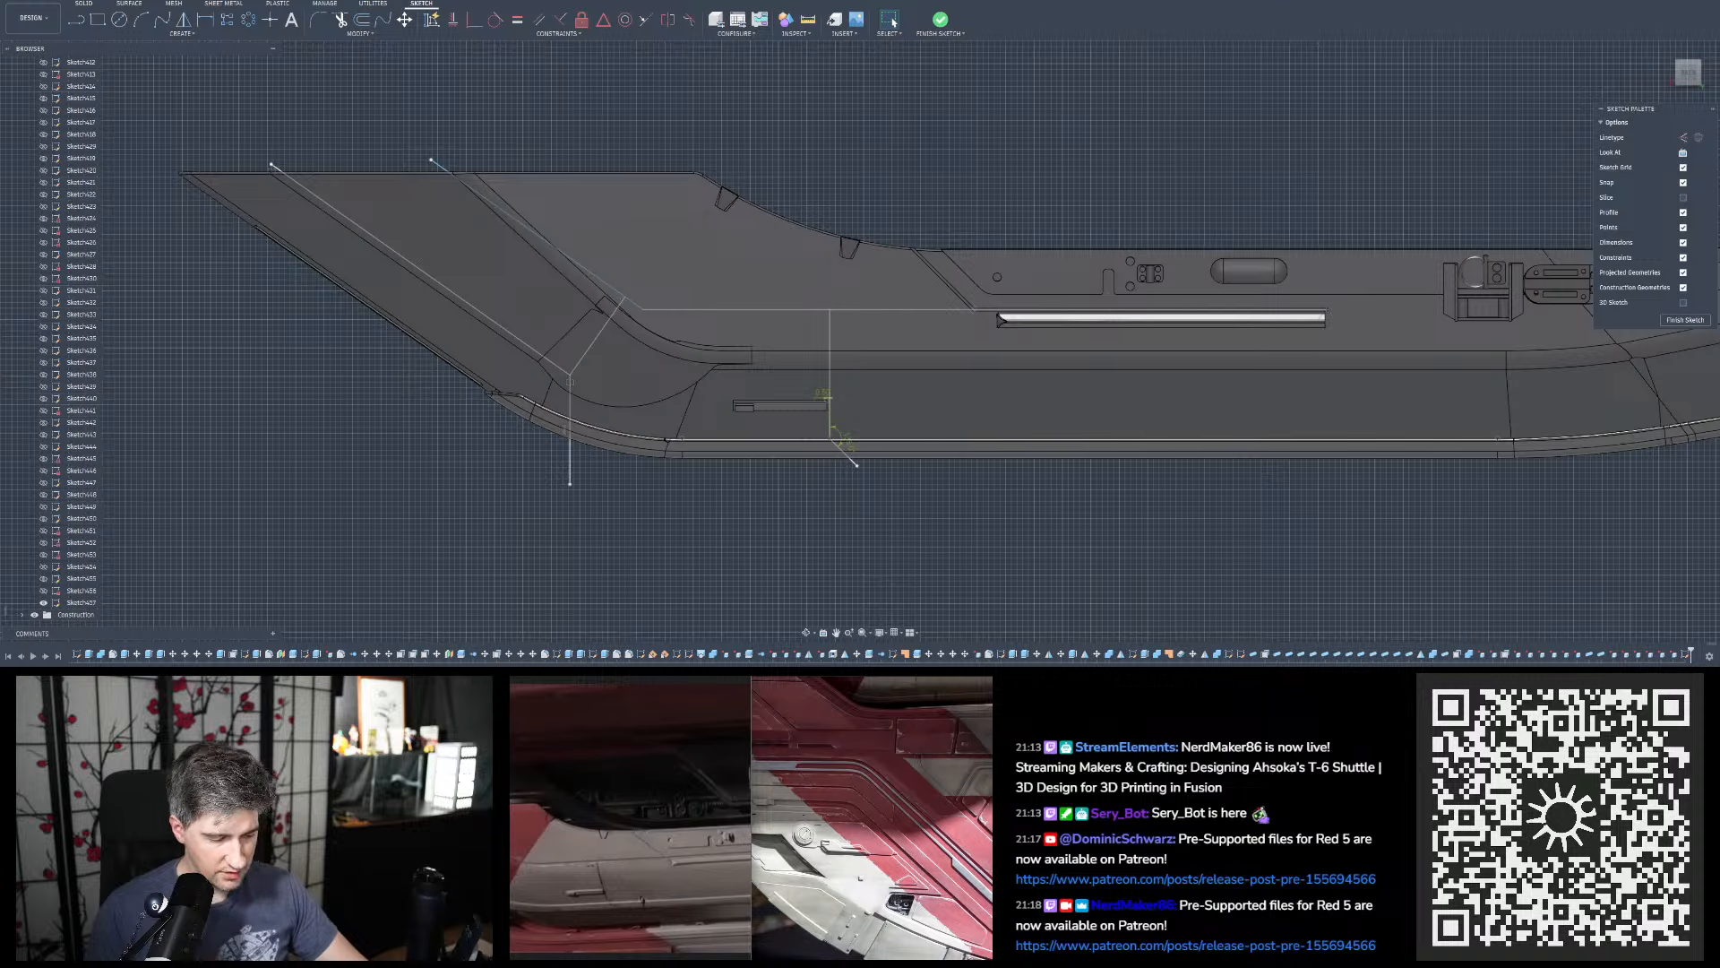
pyautogui.click(524, 225)
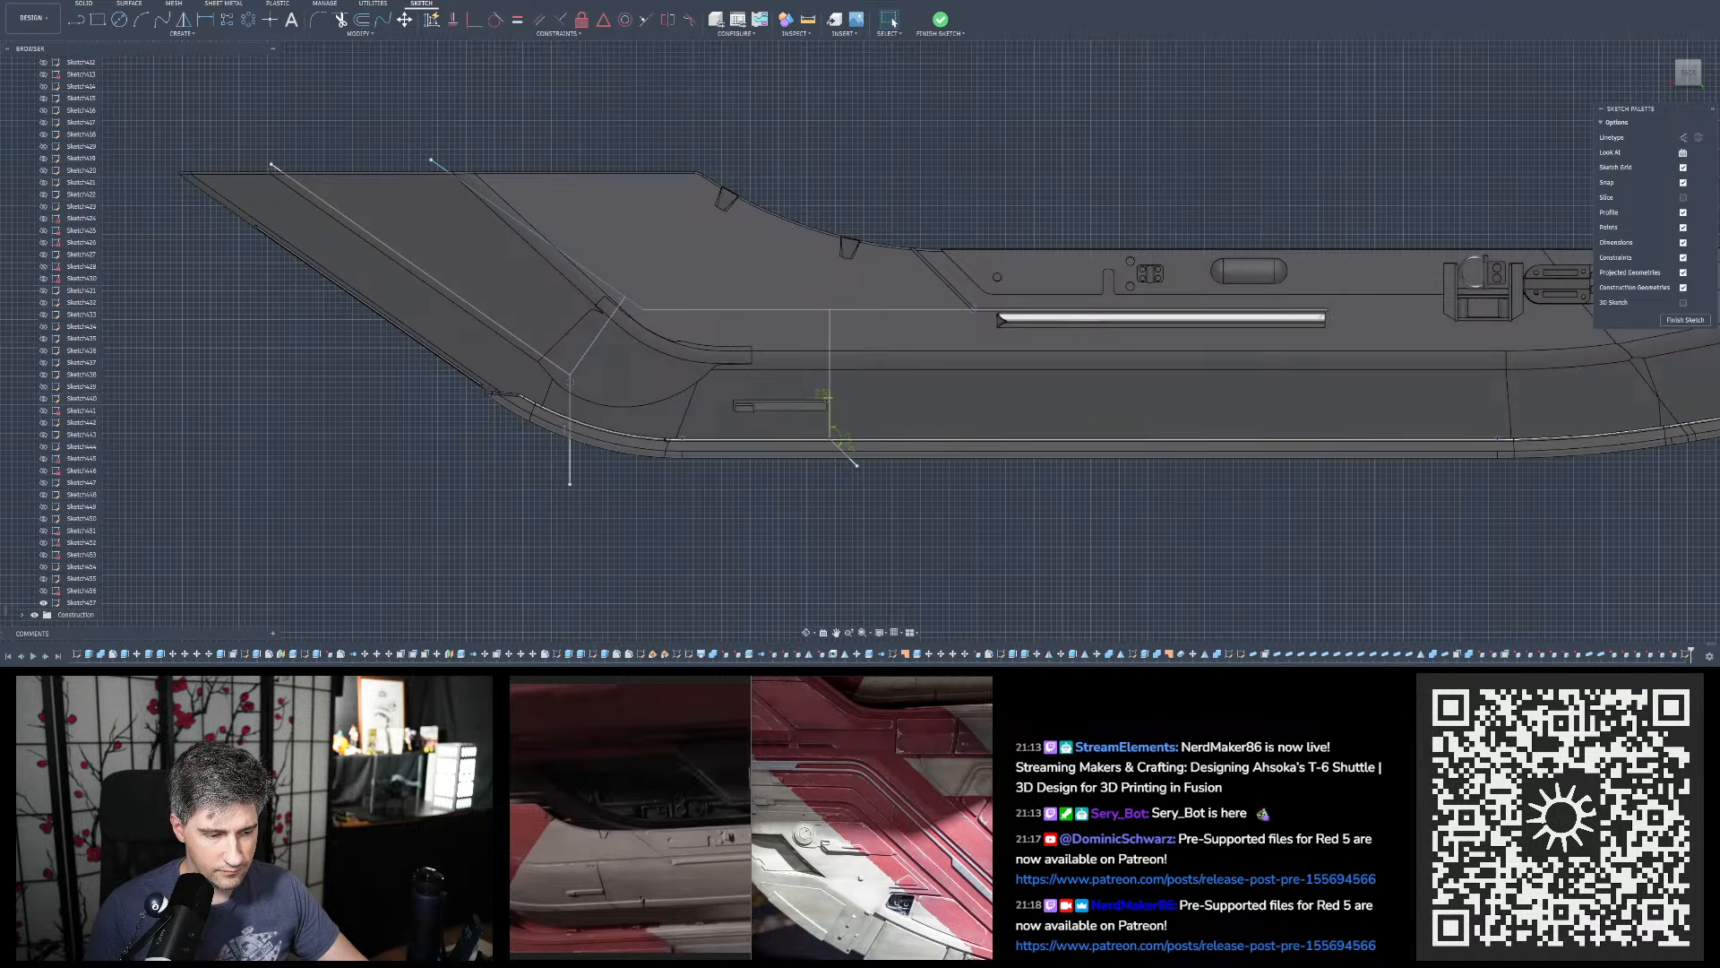
# Open the full-ship reference photos at full size and examine the hull's panel lines around the central fuselage
pyautogui.moveTo(663, 671)
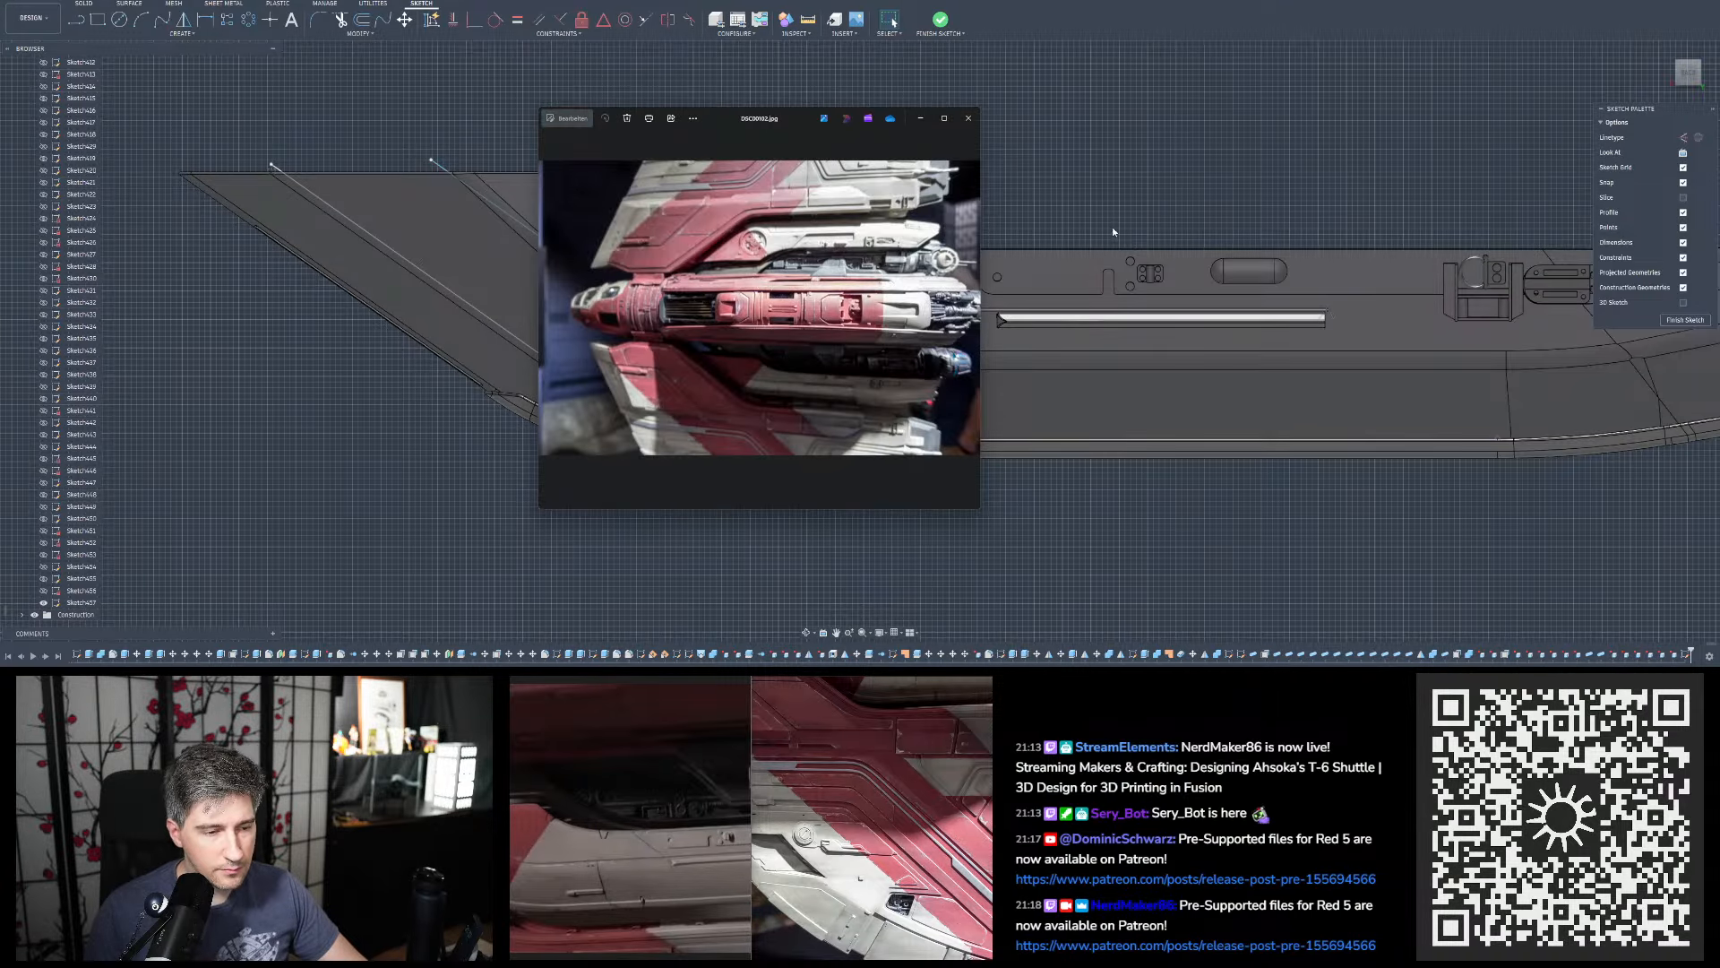
pyautogui.click(945, 118)
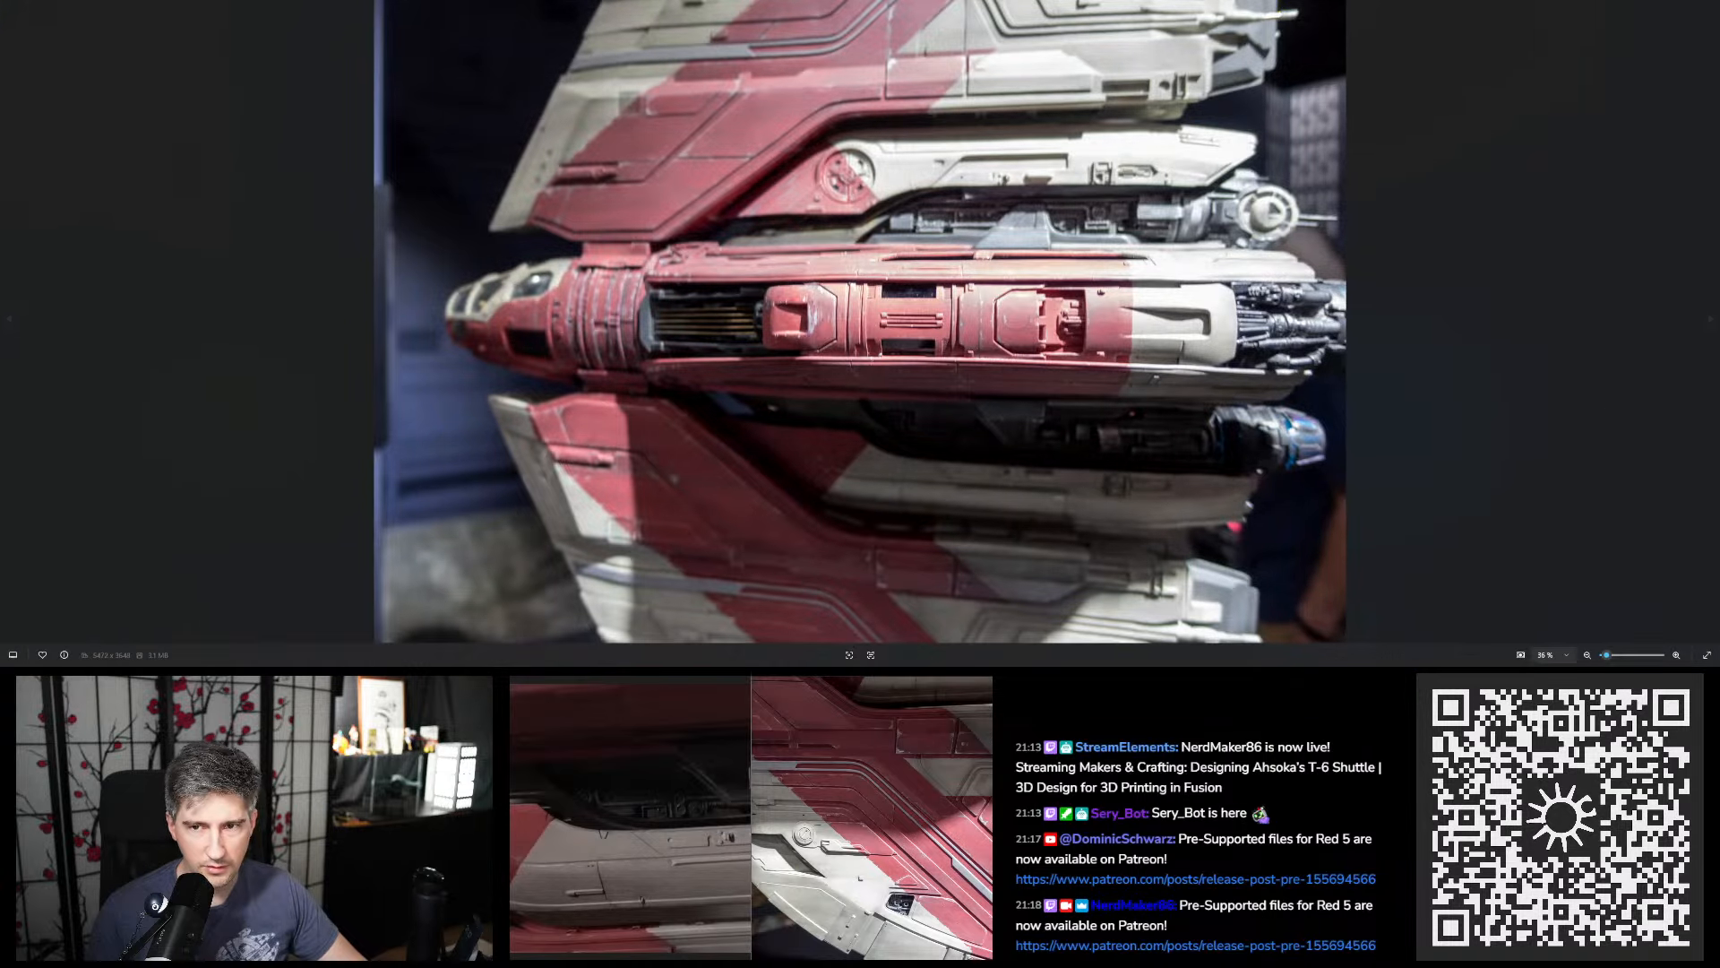
pyautogui.click(1699, 2)
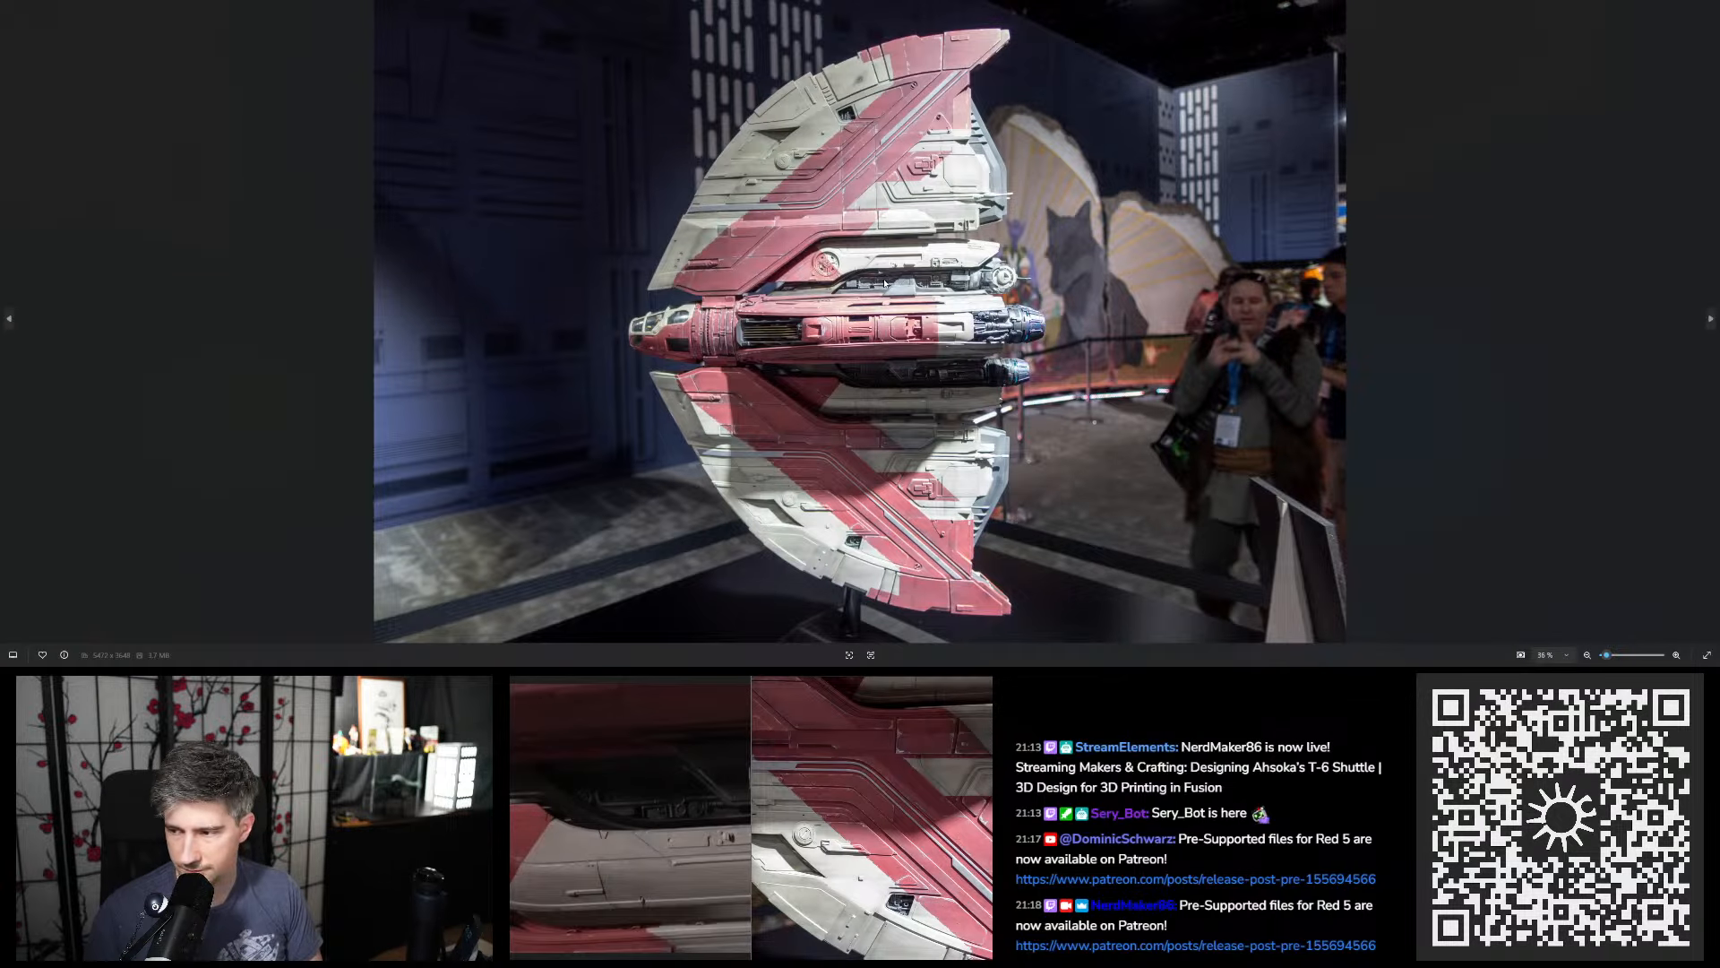
pyautogui.press('Right')
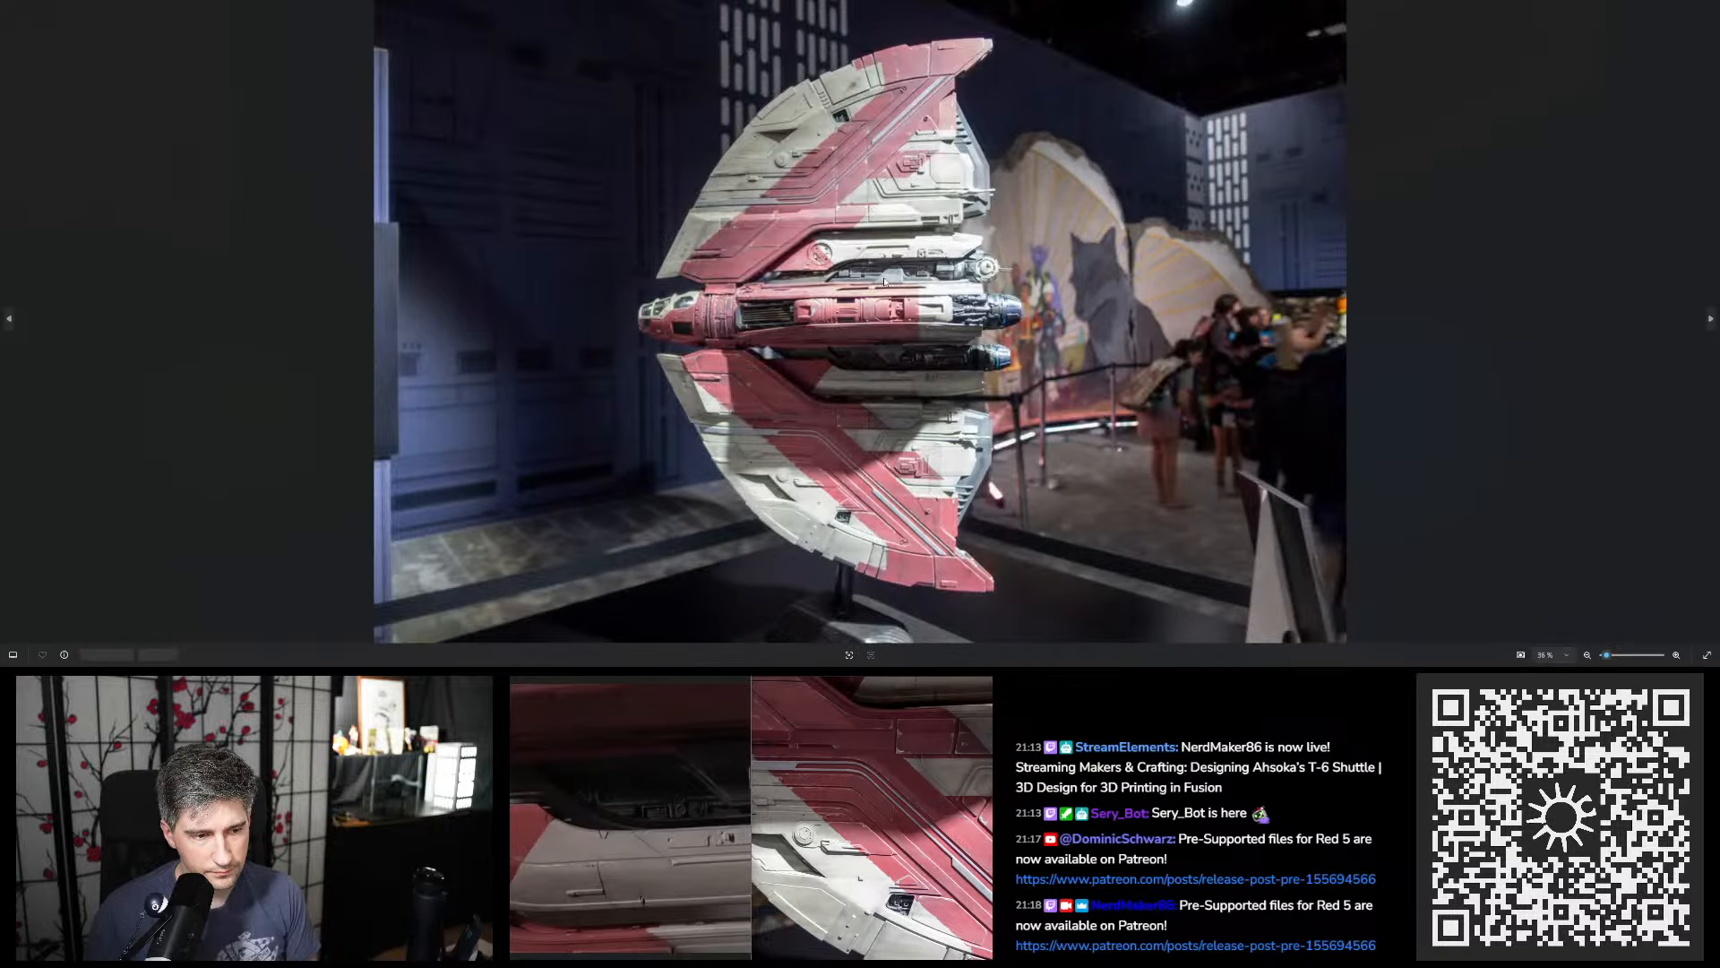
pyautogui.press('Left')
pyautogui.scroll(3, 834, 338)
pyautogui.scroll(5, 834, 339)
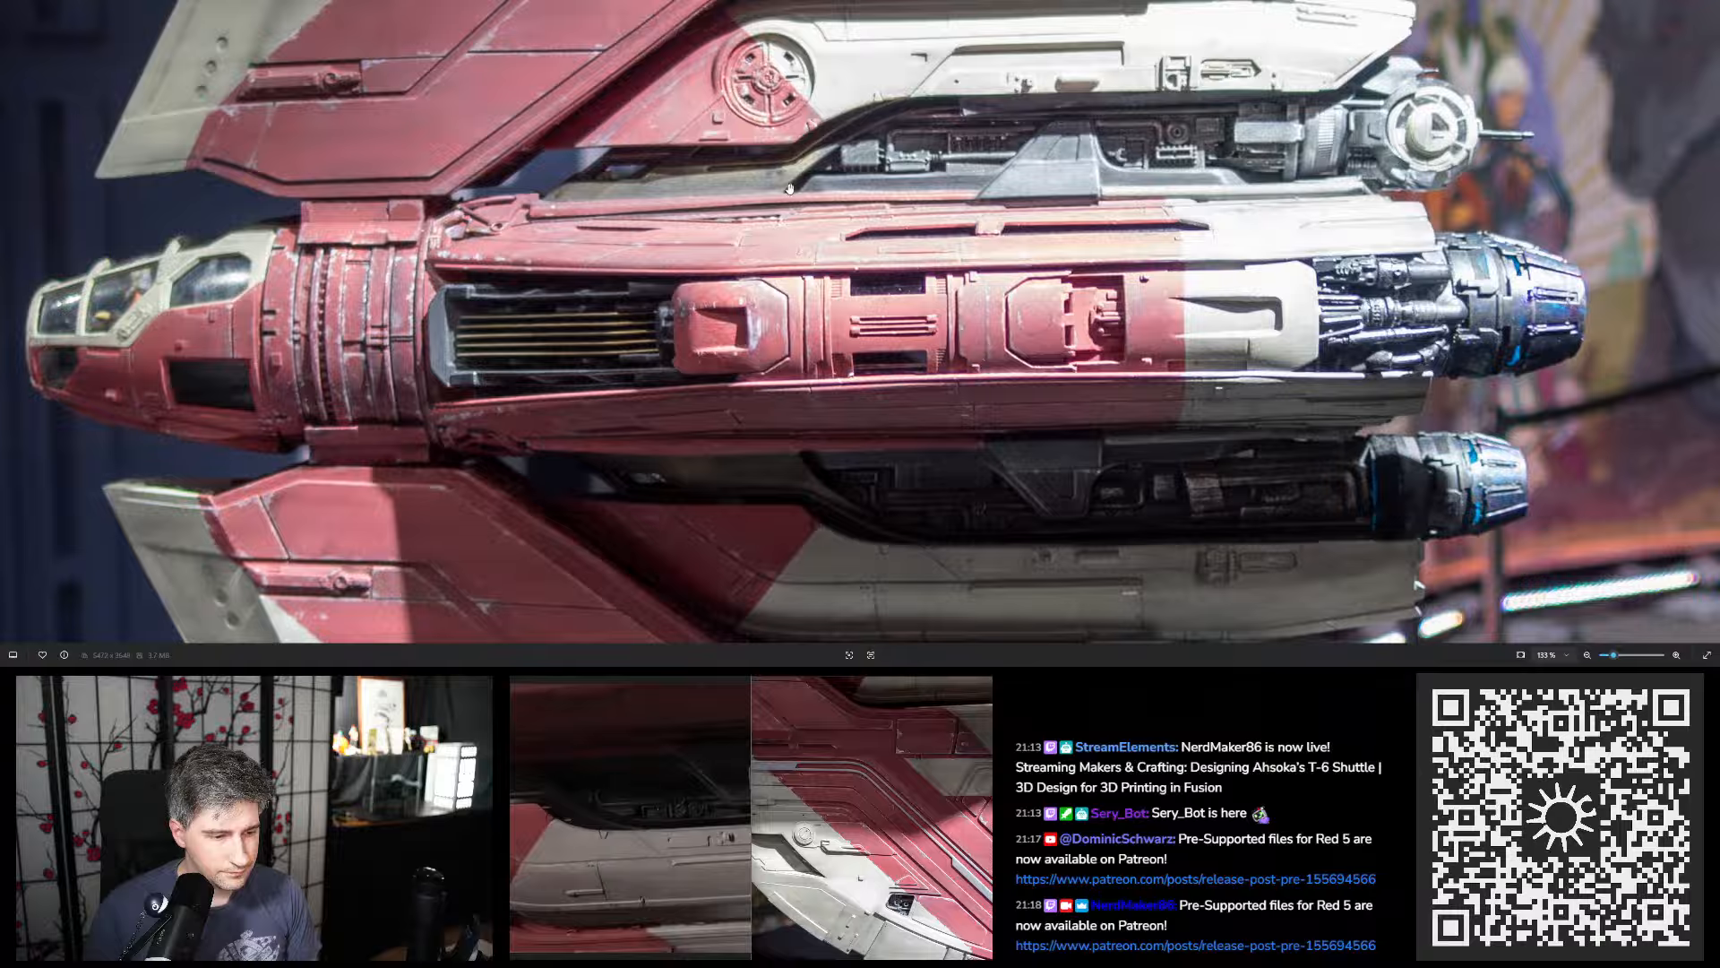
pyautogui.moveTo(789, 188); pyautogui.dragTo(802, 207)
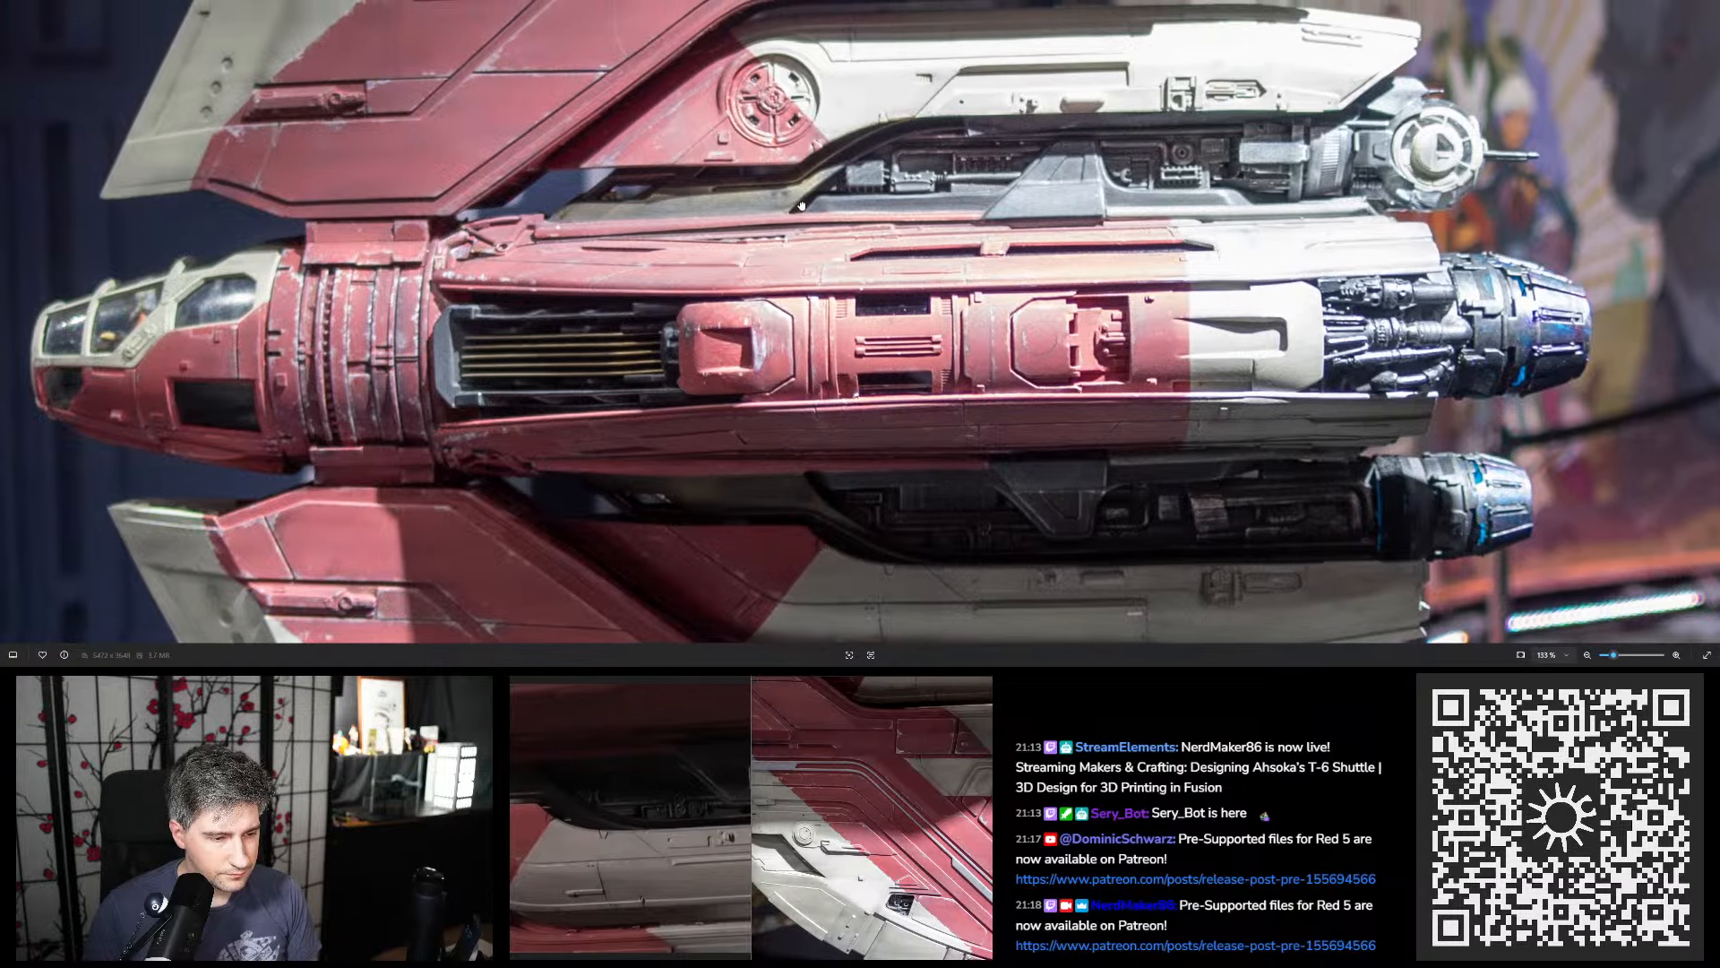
pyautogui.scroll(-1, 802, 207)
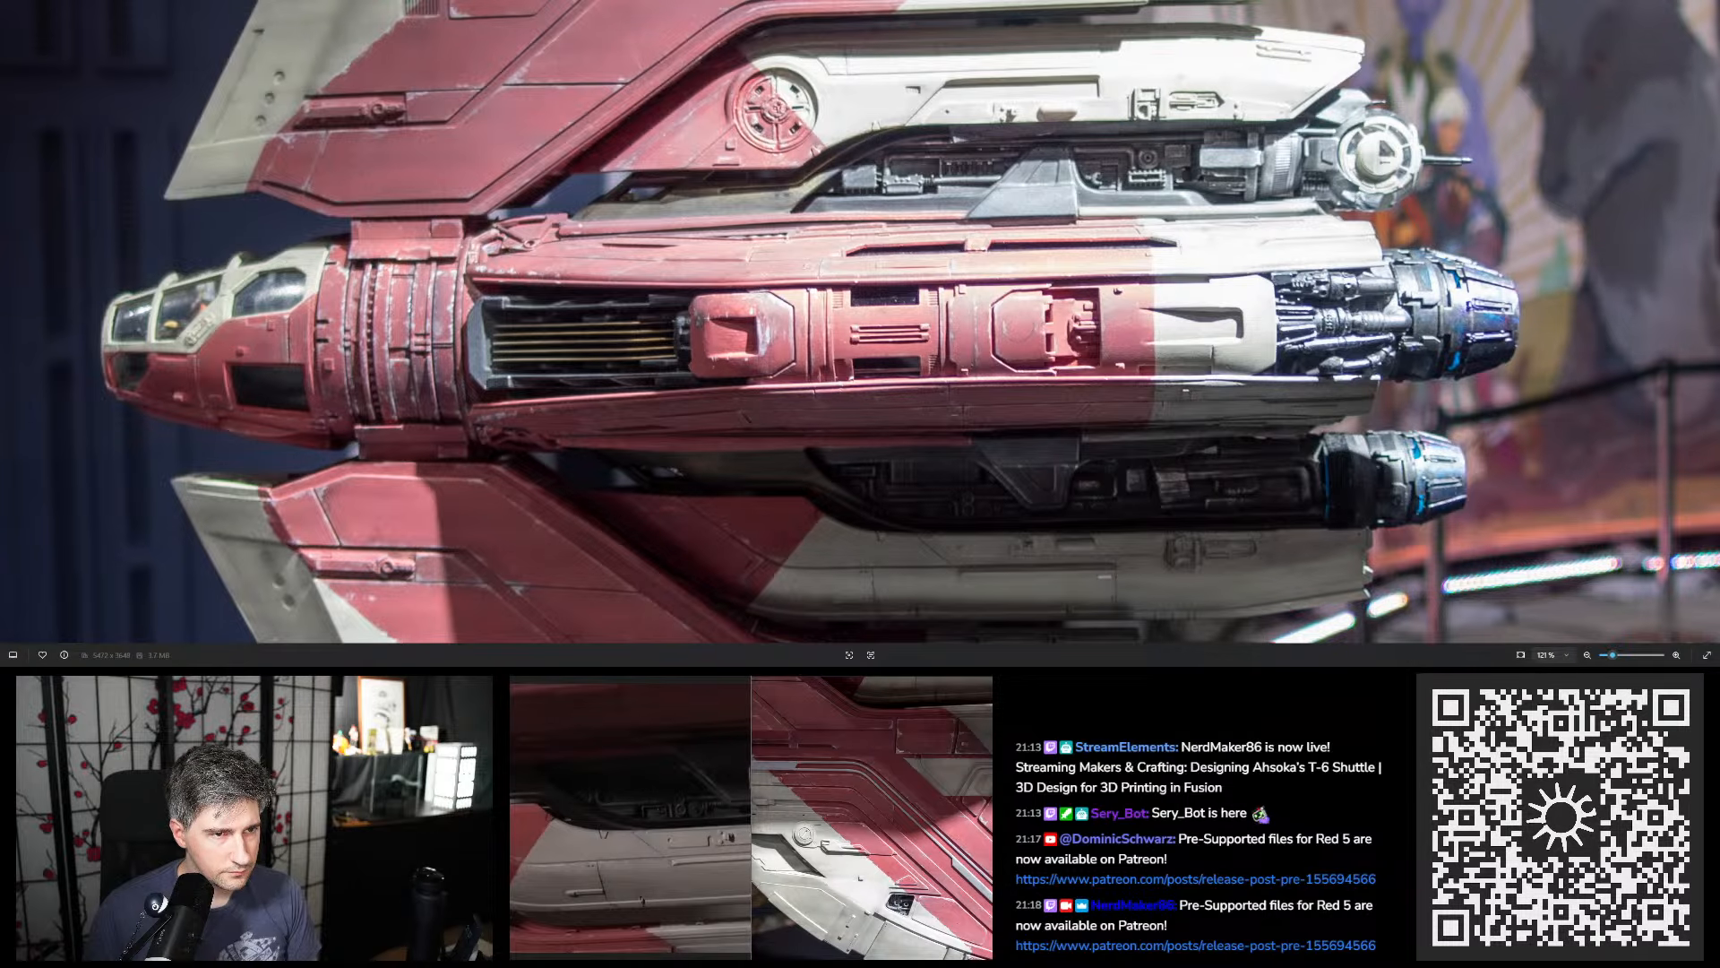
# Show the full-ship photo on the reference display and examine the hull sections beside the fuselage
pyautogui.moveTo(828, 1); pyautogui.dragTo(784, 701)
pyautogui.doubleClick(781, 726)
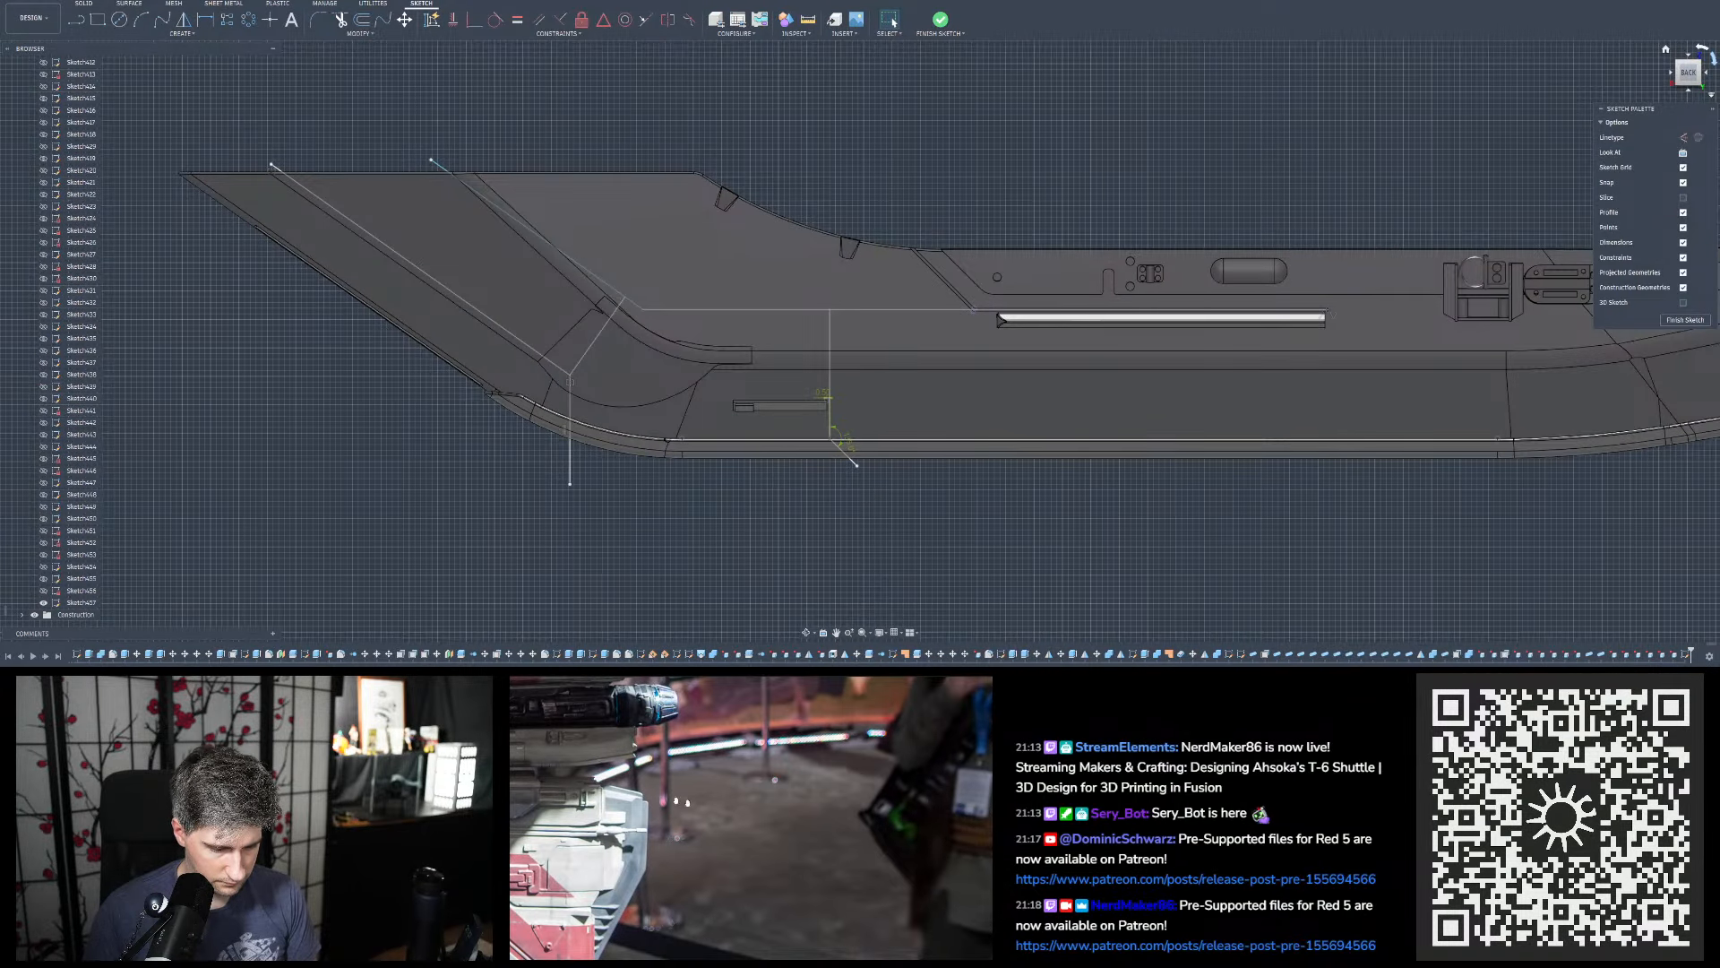
pyautogui.moveTo(690, 809); pyautogui.dragTo(786, 912)
pyautogui.scroll(1, 786, 806)
pyautogui.moveTo(792, 803); pyautogui.dragTo(782, 796)
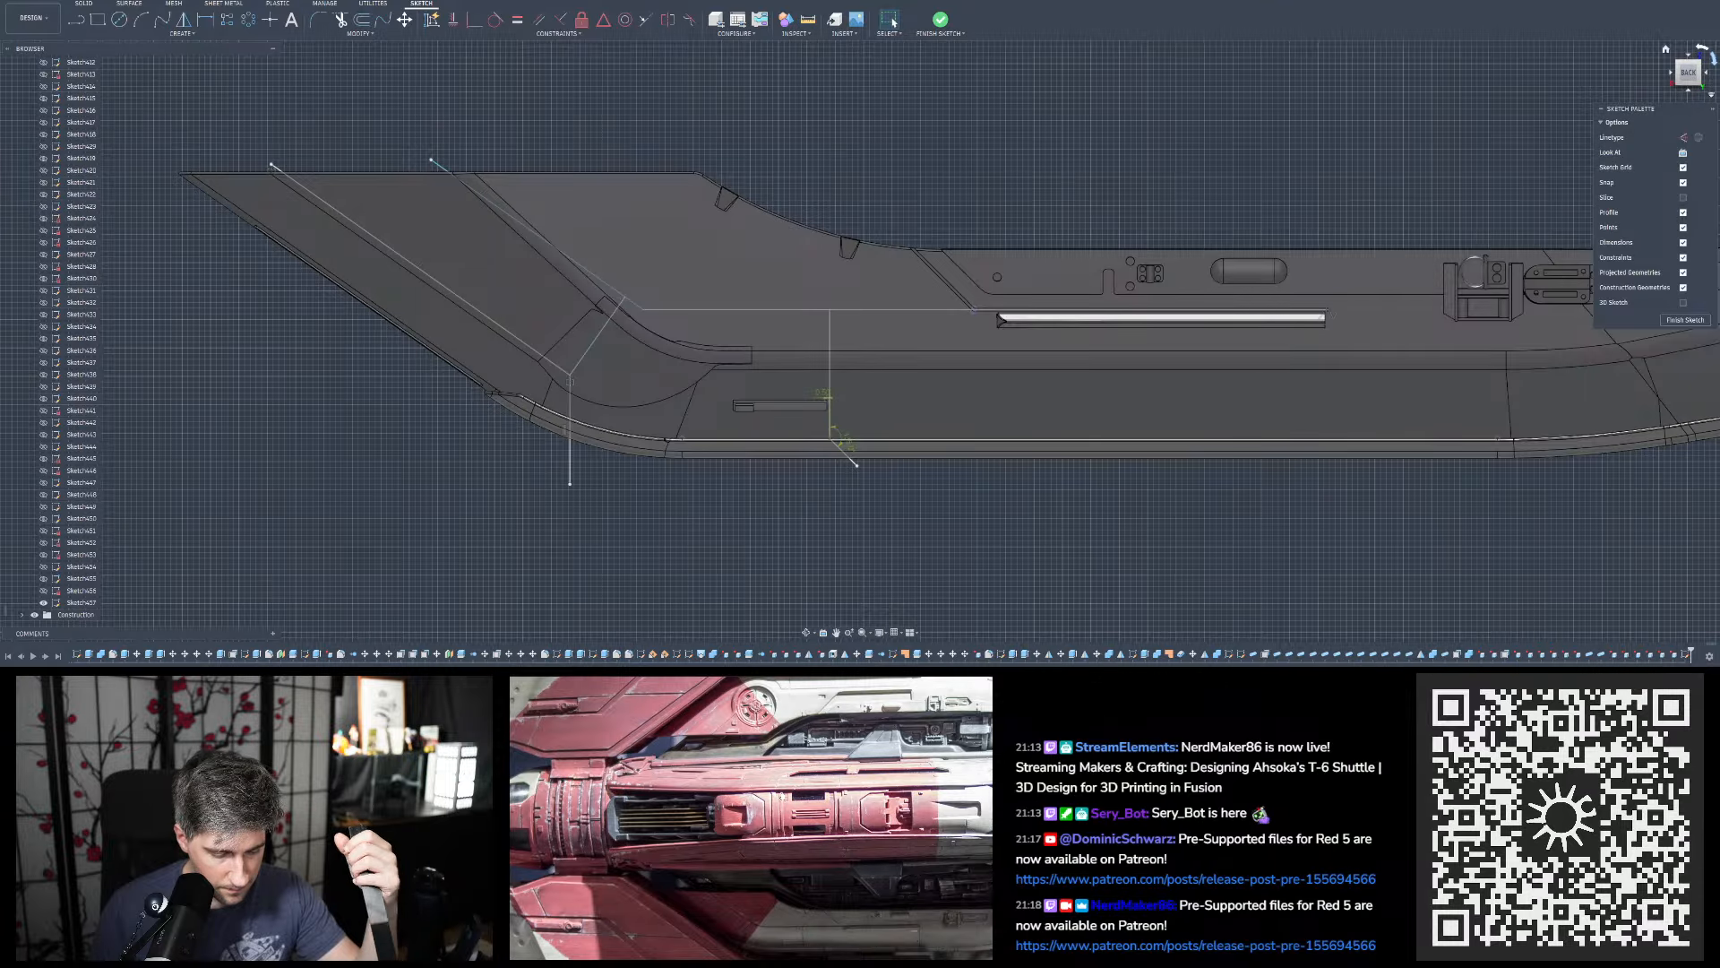
# Project the short outer edge at the hull's pointed slanted end into the panel line sketch
pyautogui.click(449, 292)
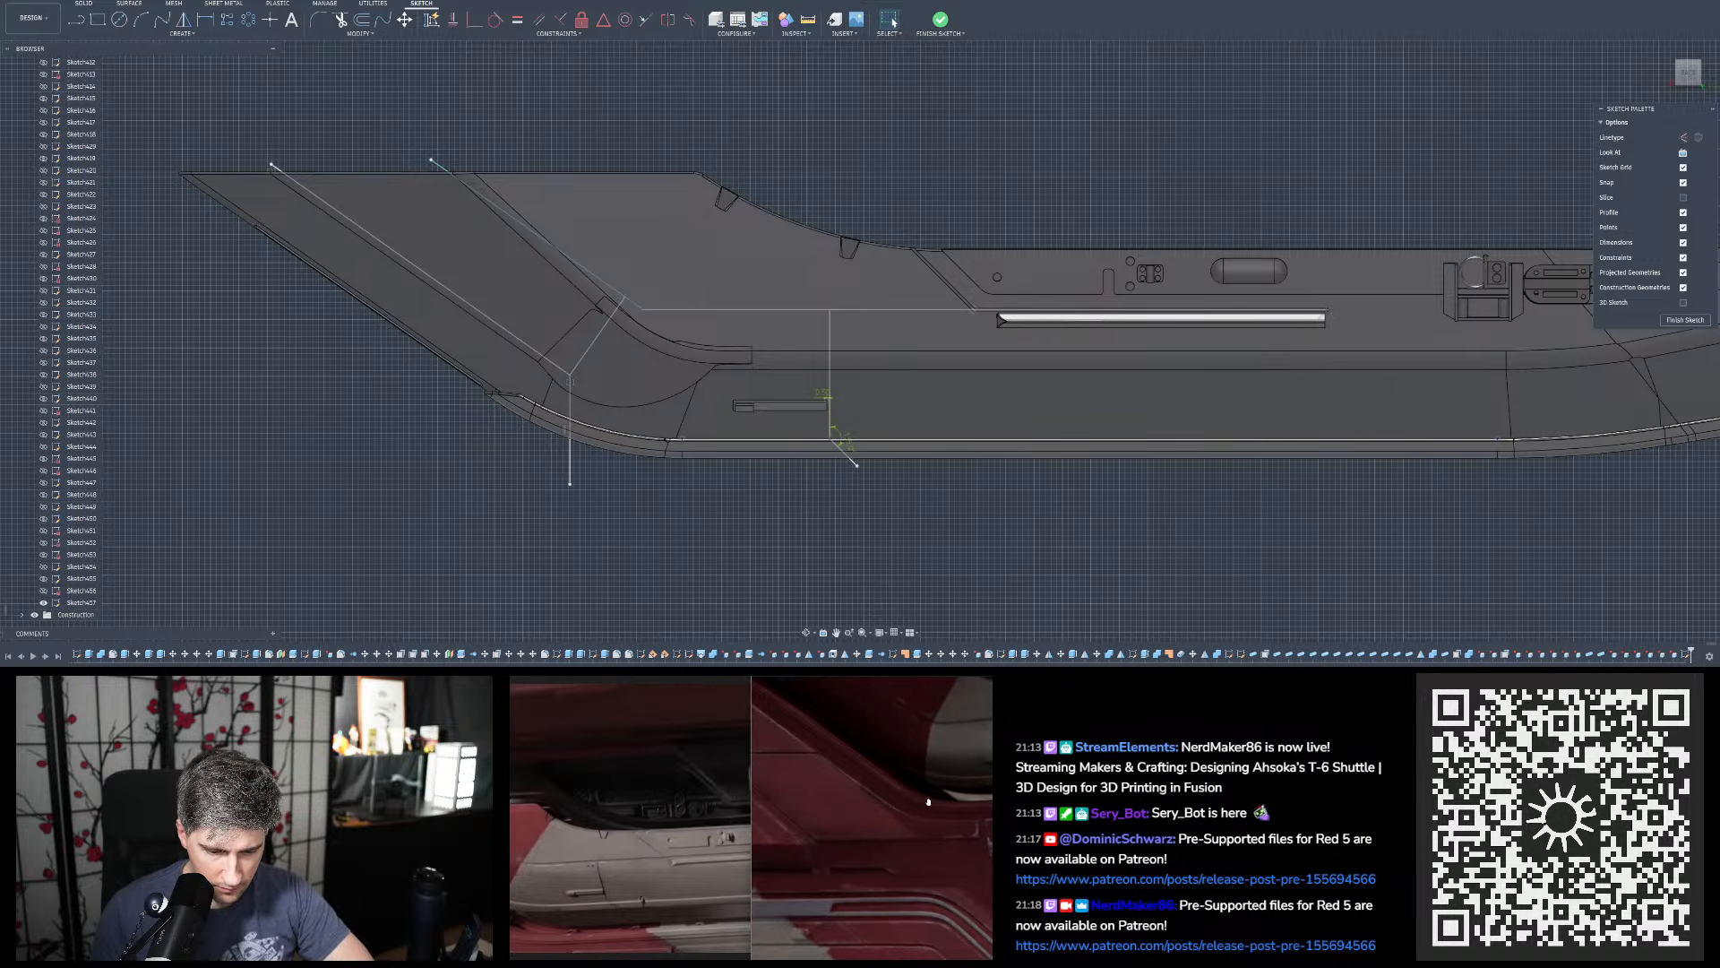
pyautogui.click(580, 265)
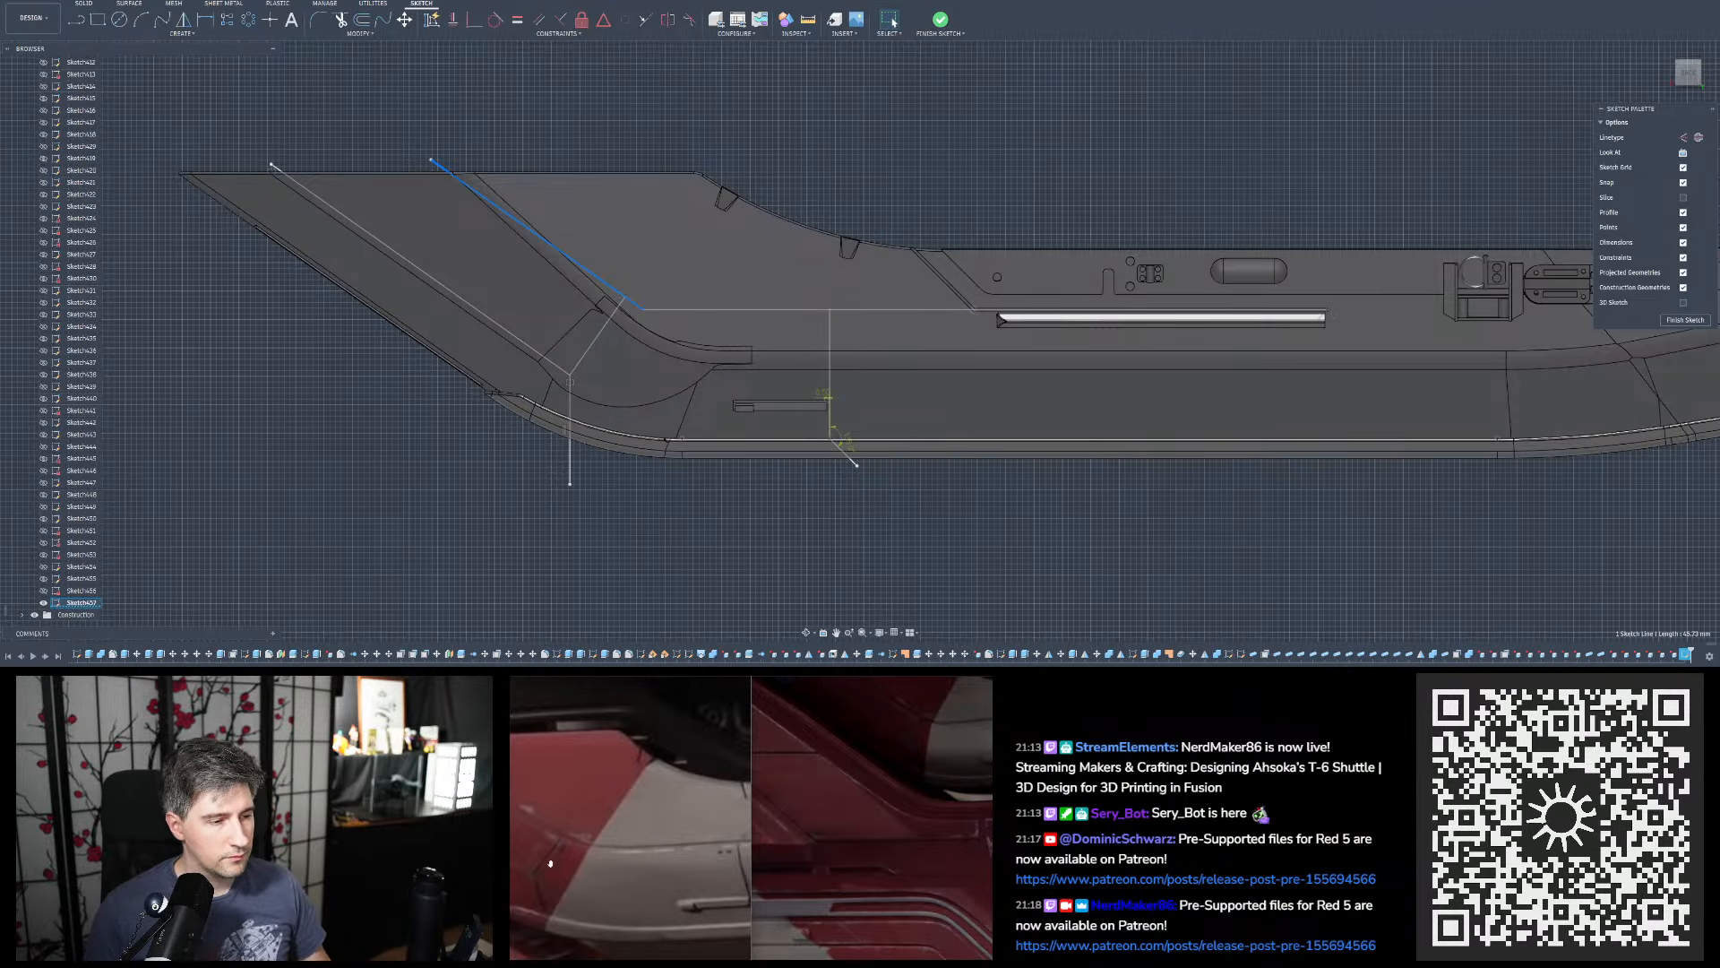
pyautogui.scroll(3, 253, 229)
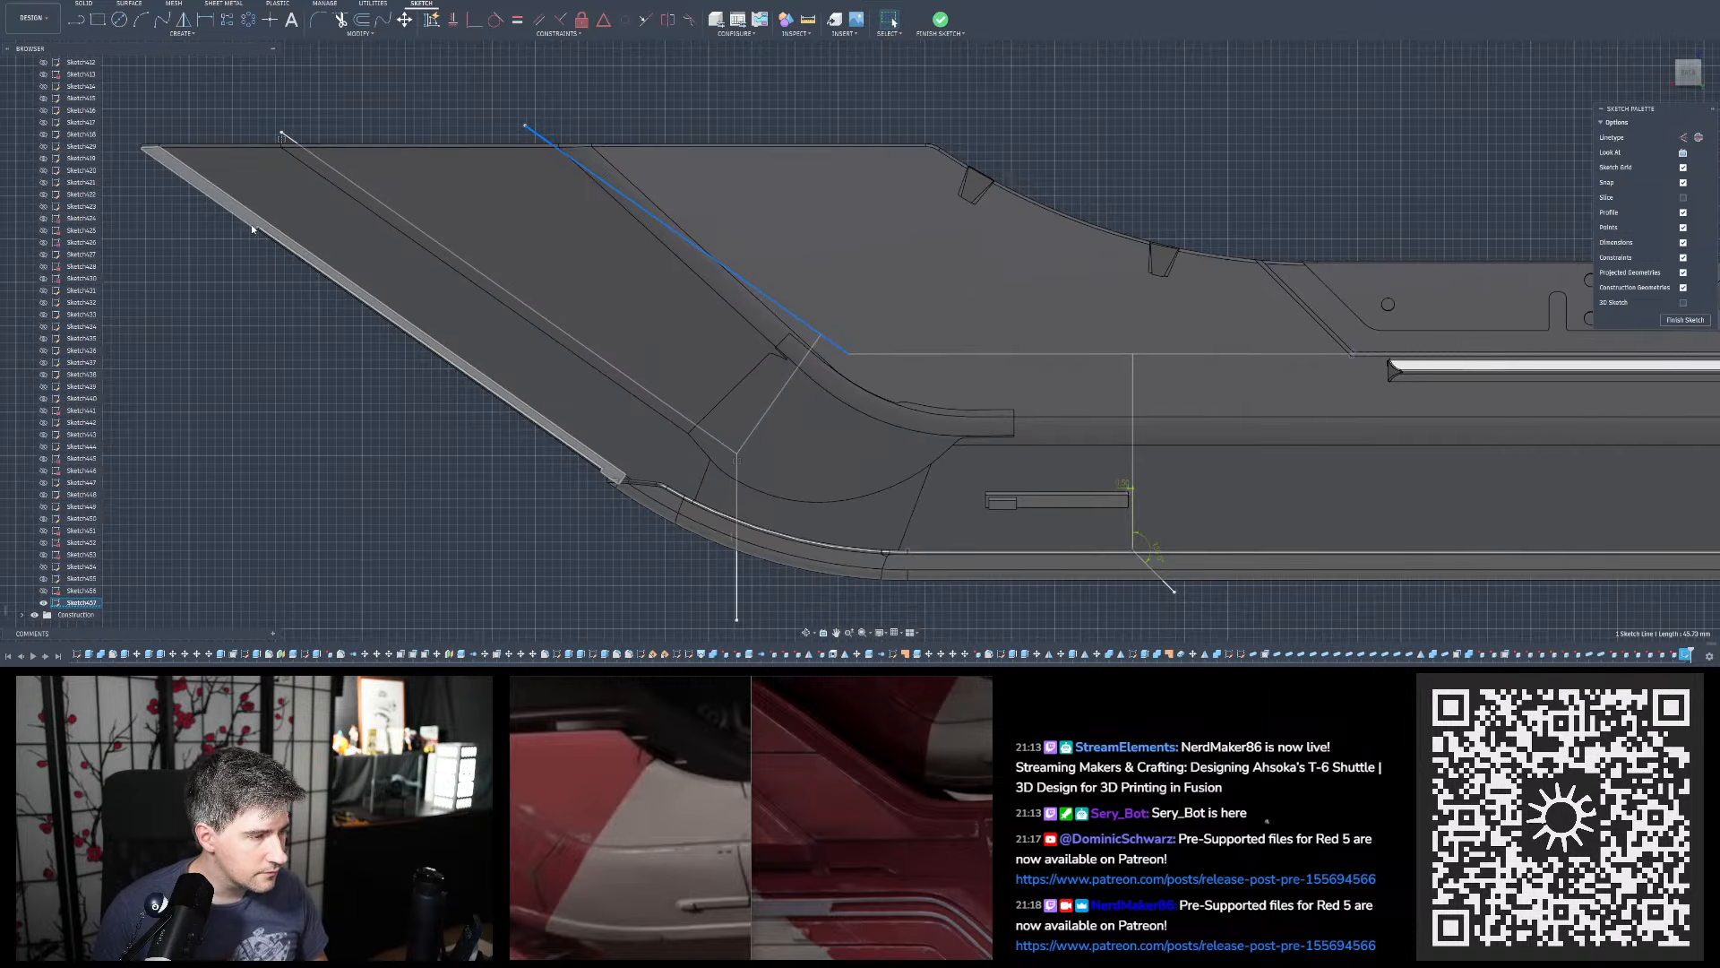
pyautogui.scroll(3, 253, 229)
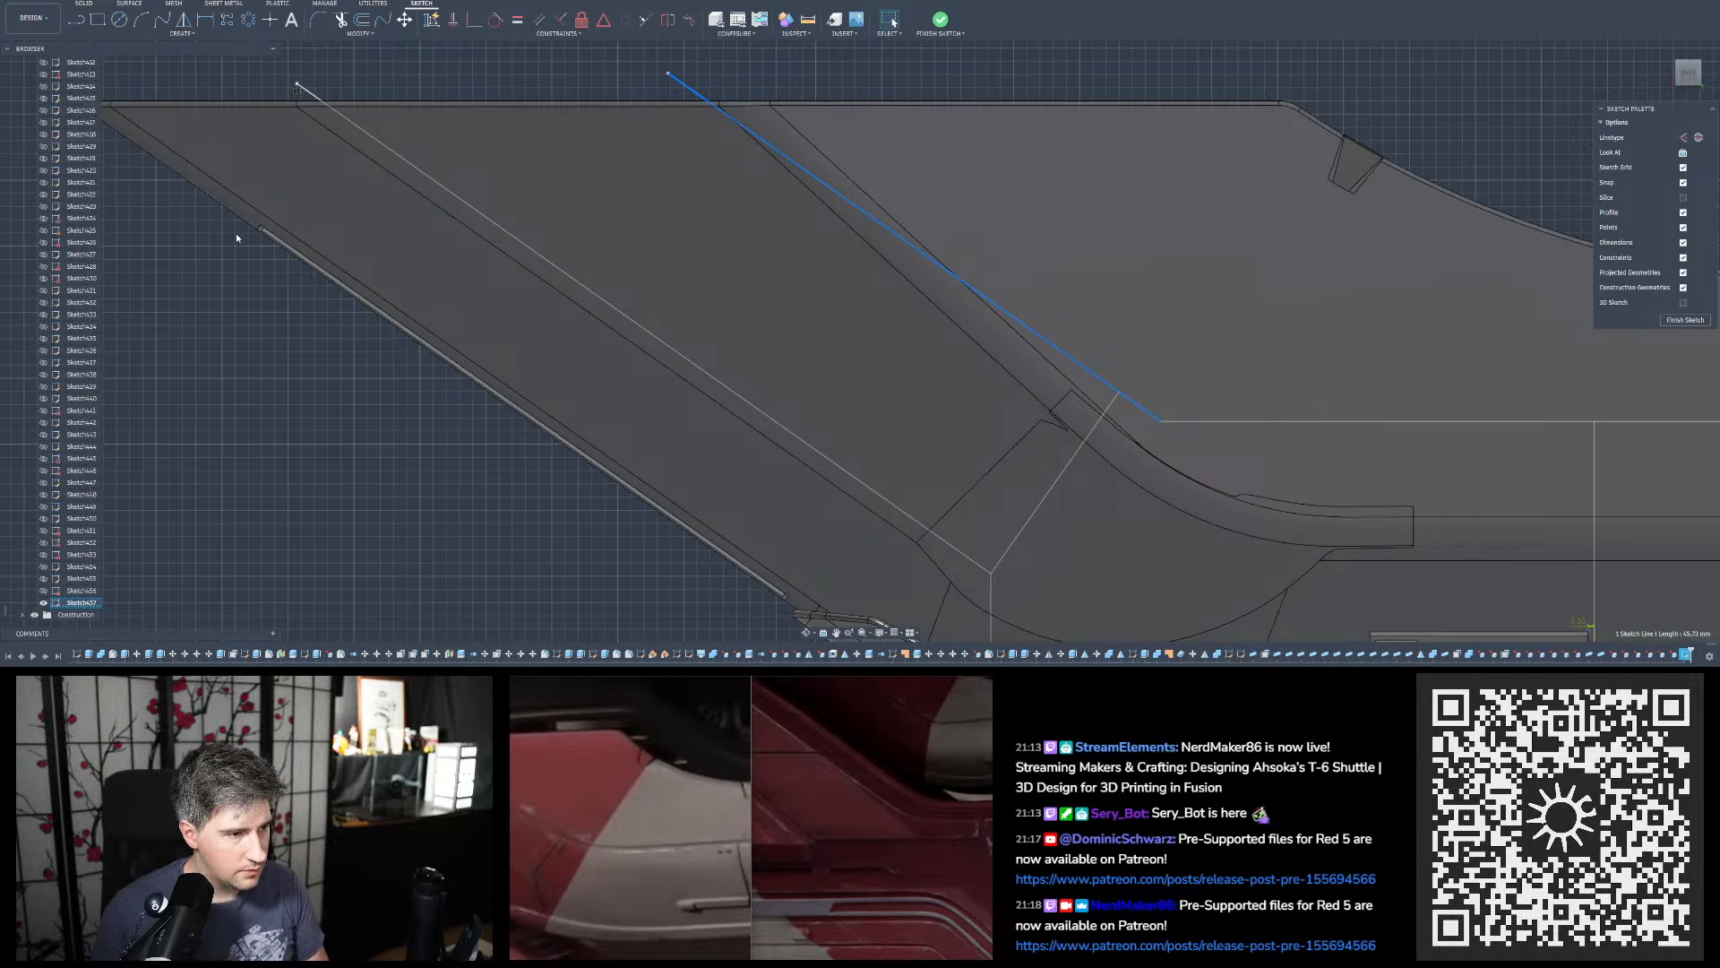
pyautogui.click(245, 226)
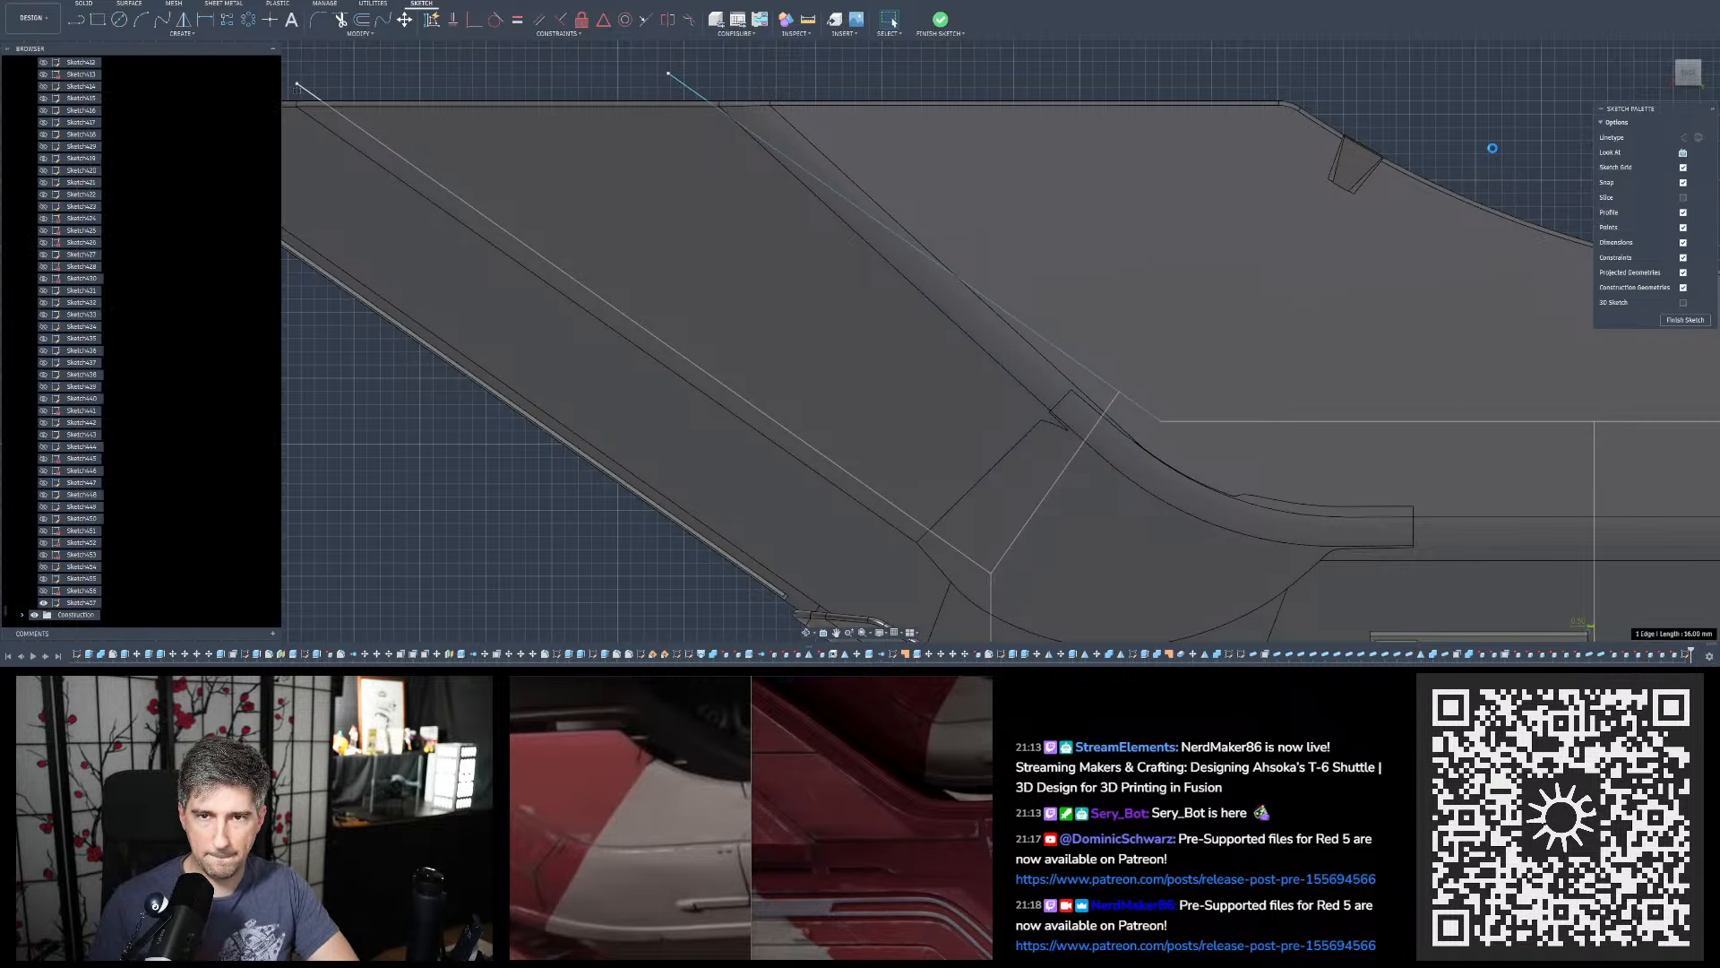
pyautogui.press('p')
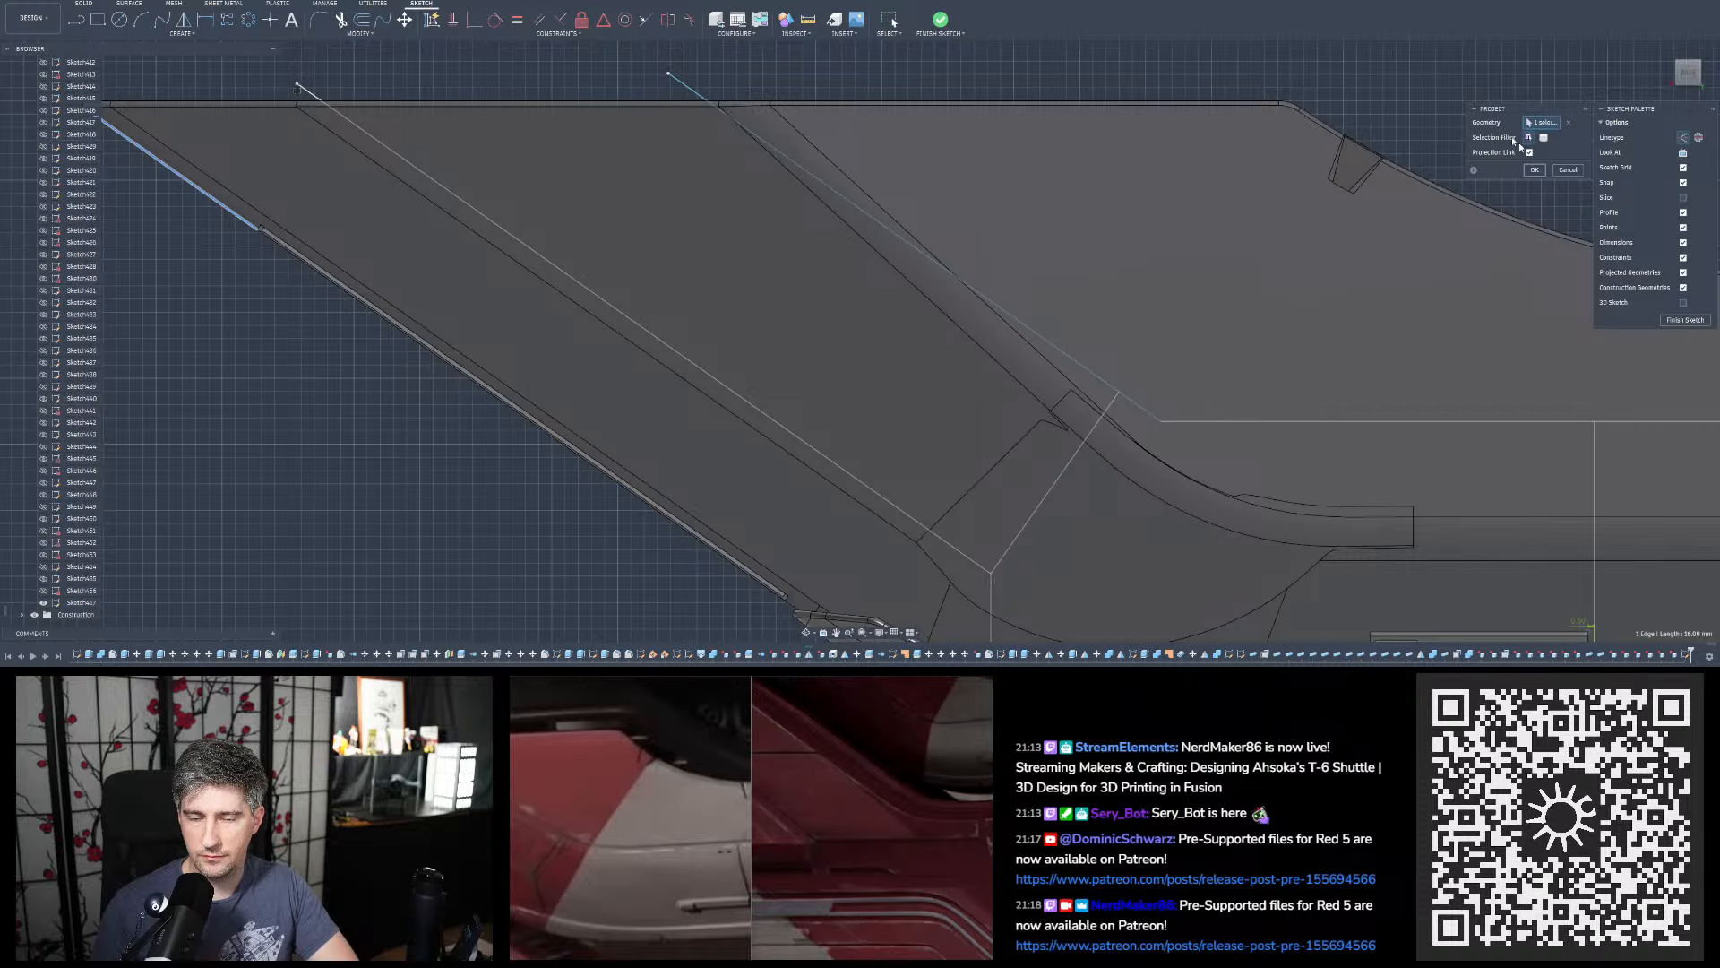
pyautogui.press('Return')
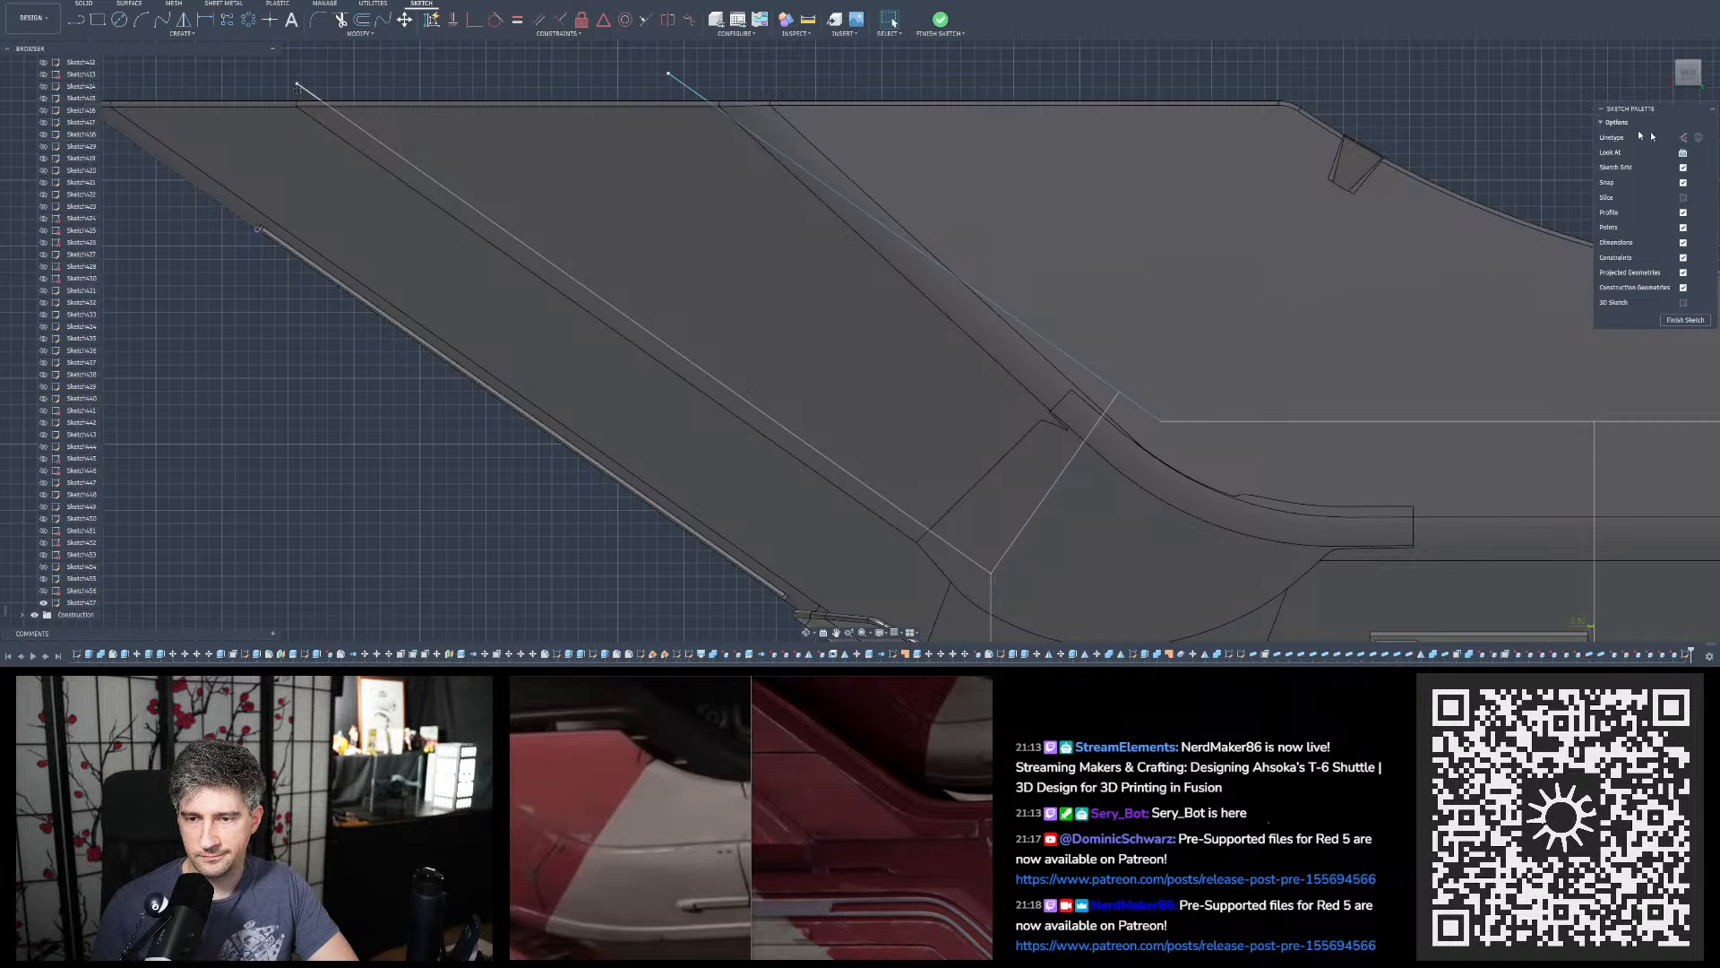
# Add a driven dimension between the lower diagonal panel line and the projected edge's endpoint
pyautogui.click(205, 19)
pyautogui.click(382, 148)
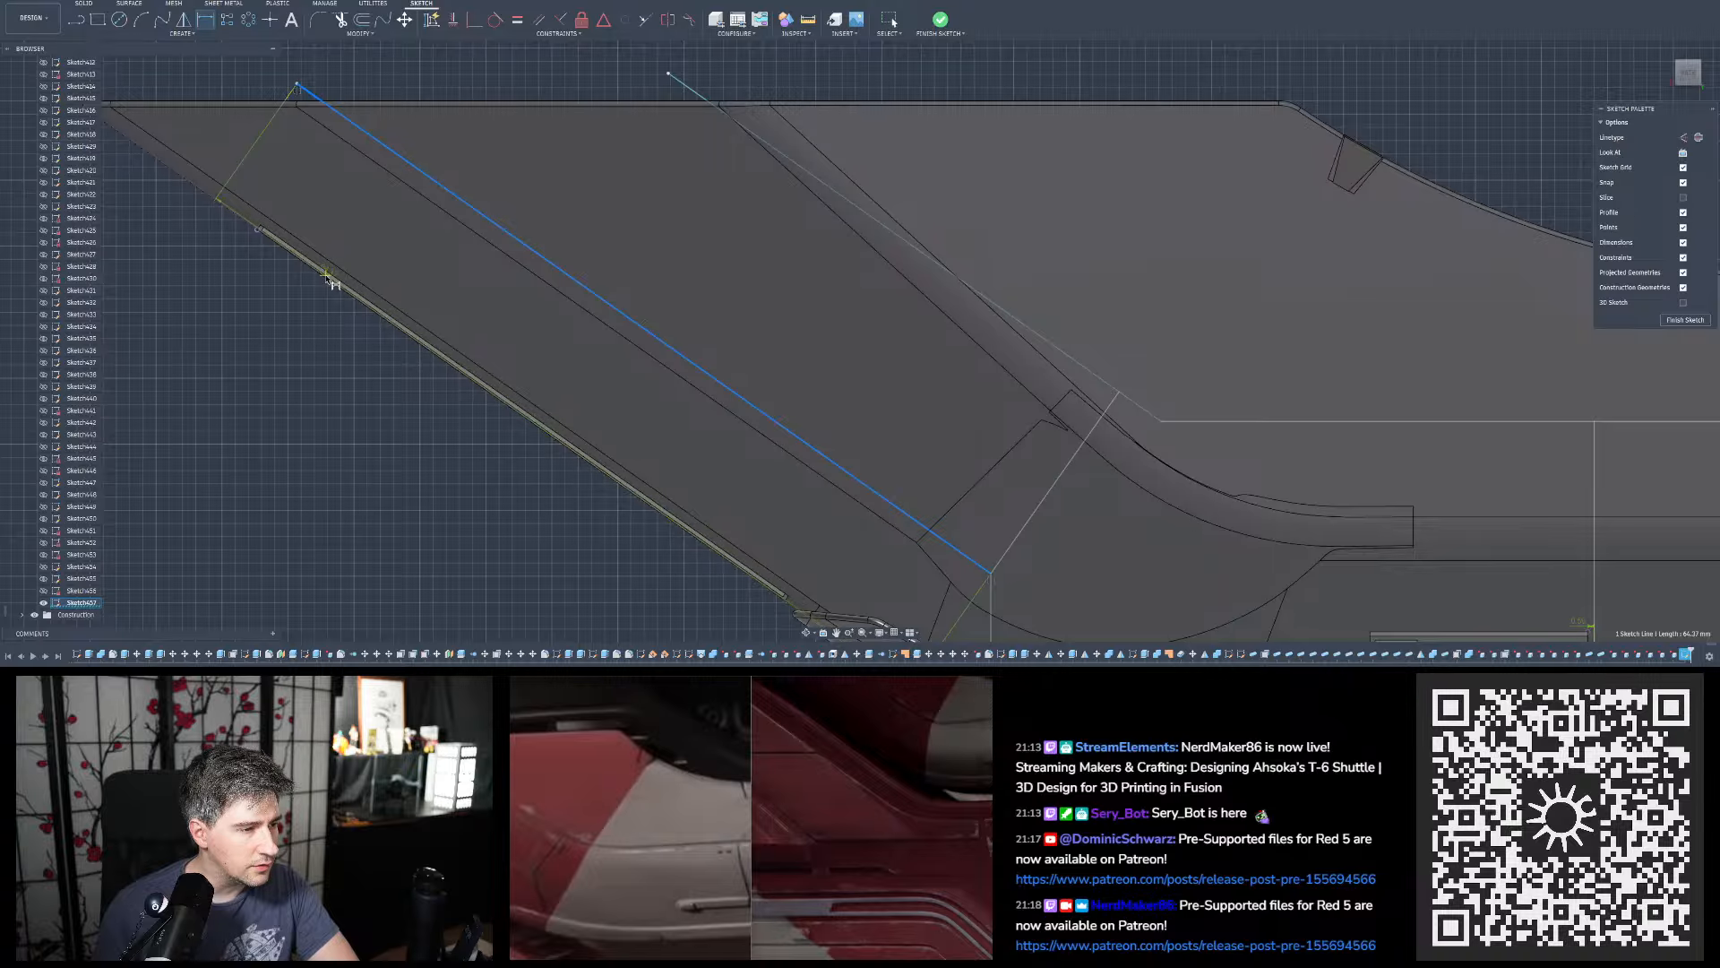
pyautogui.keyDown('ctrl'); pyautogui.click(259, 229); pyautogui.keyUp('ctrl')
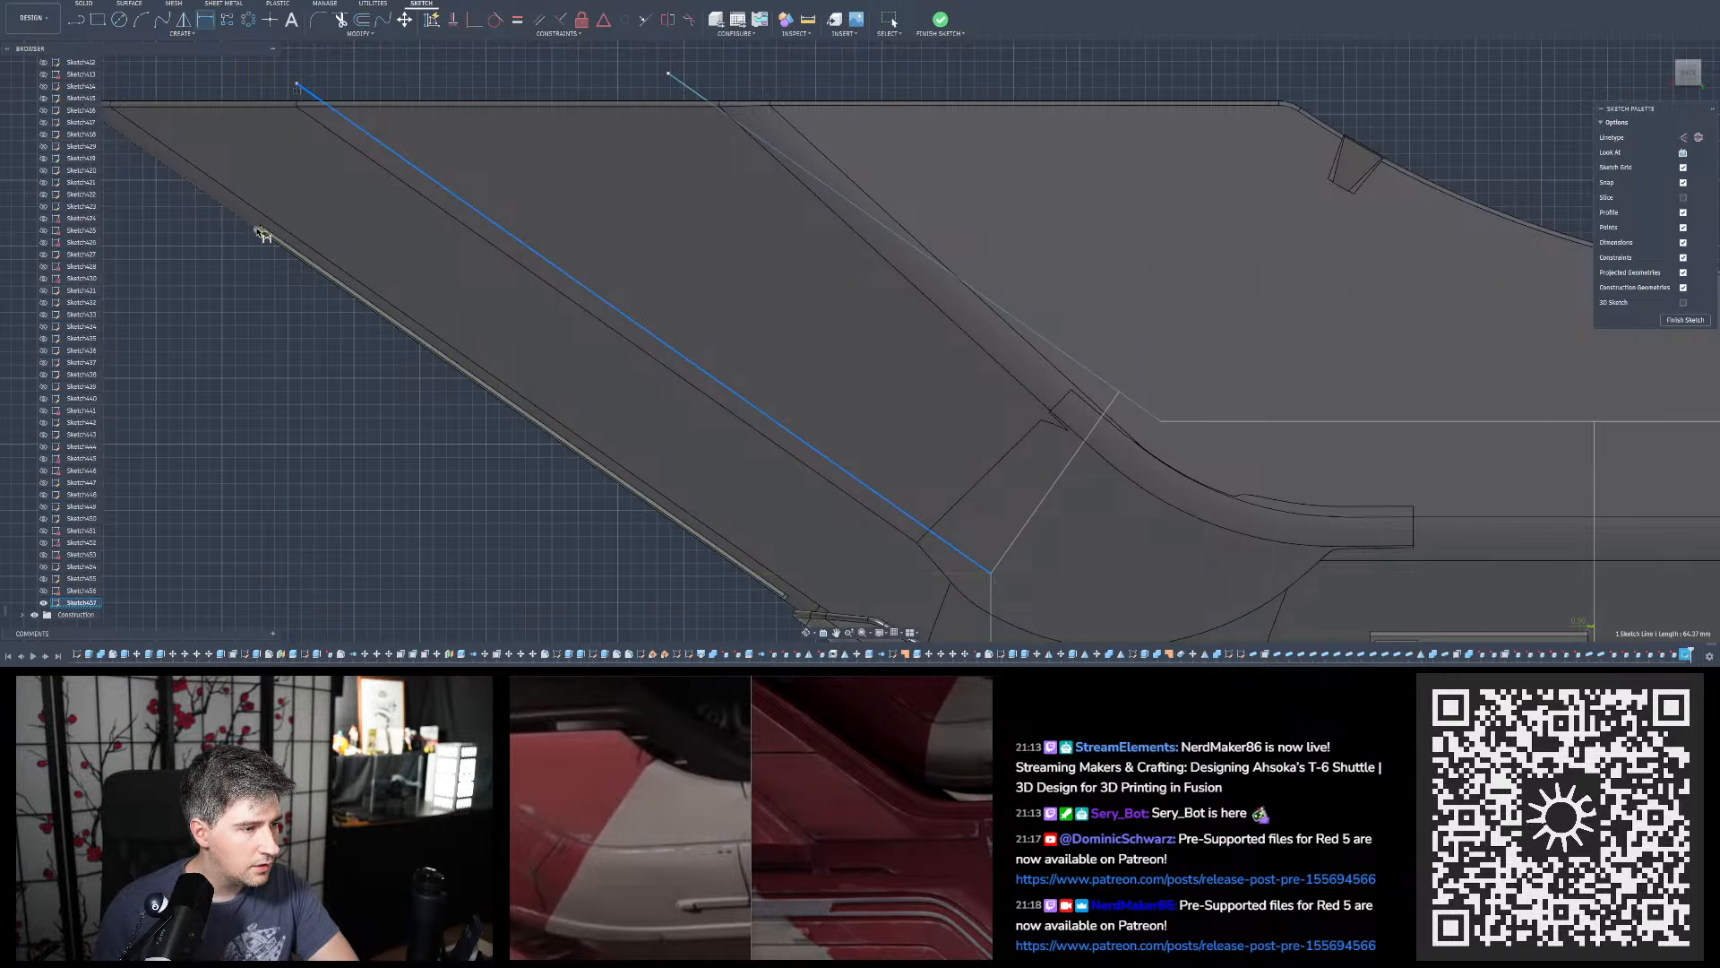
pyautogui.click(285, 187)
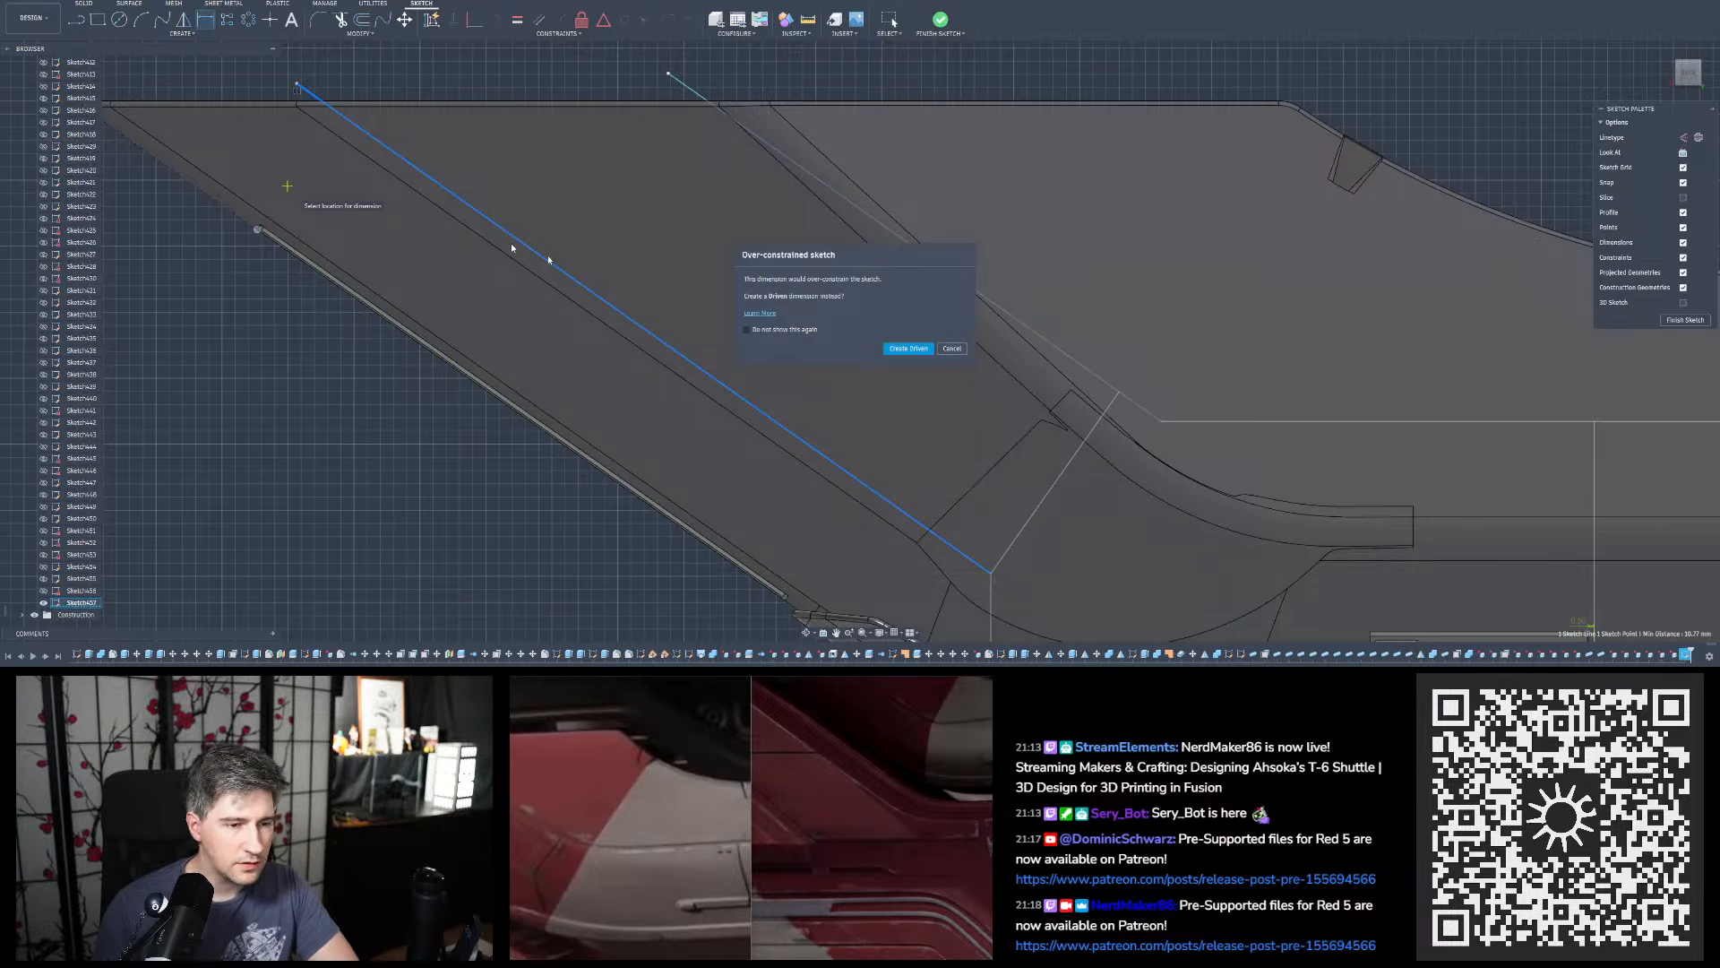
pyautogui.click(908, 348)
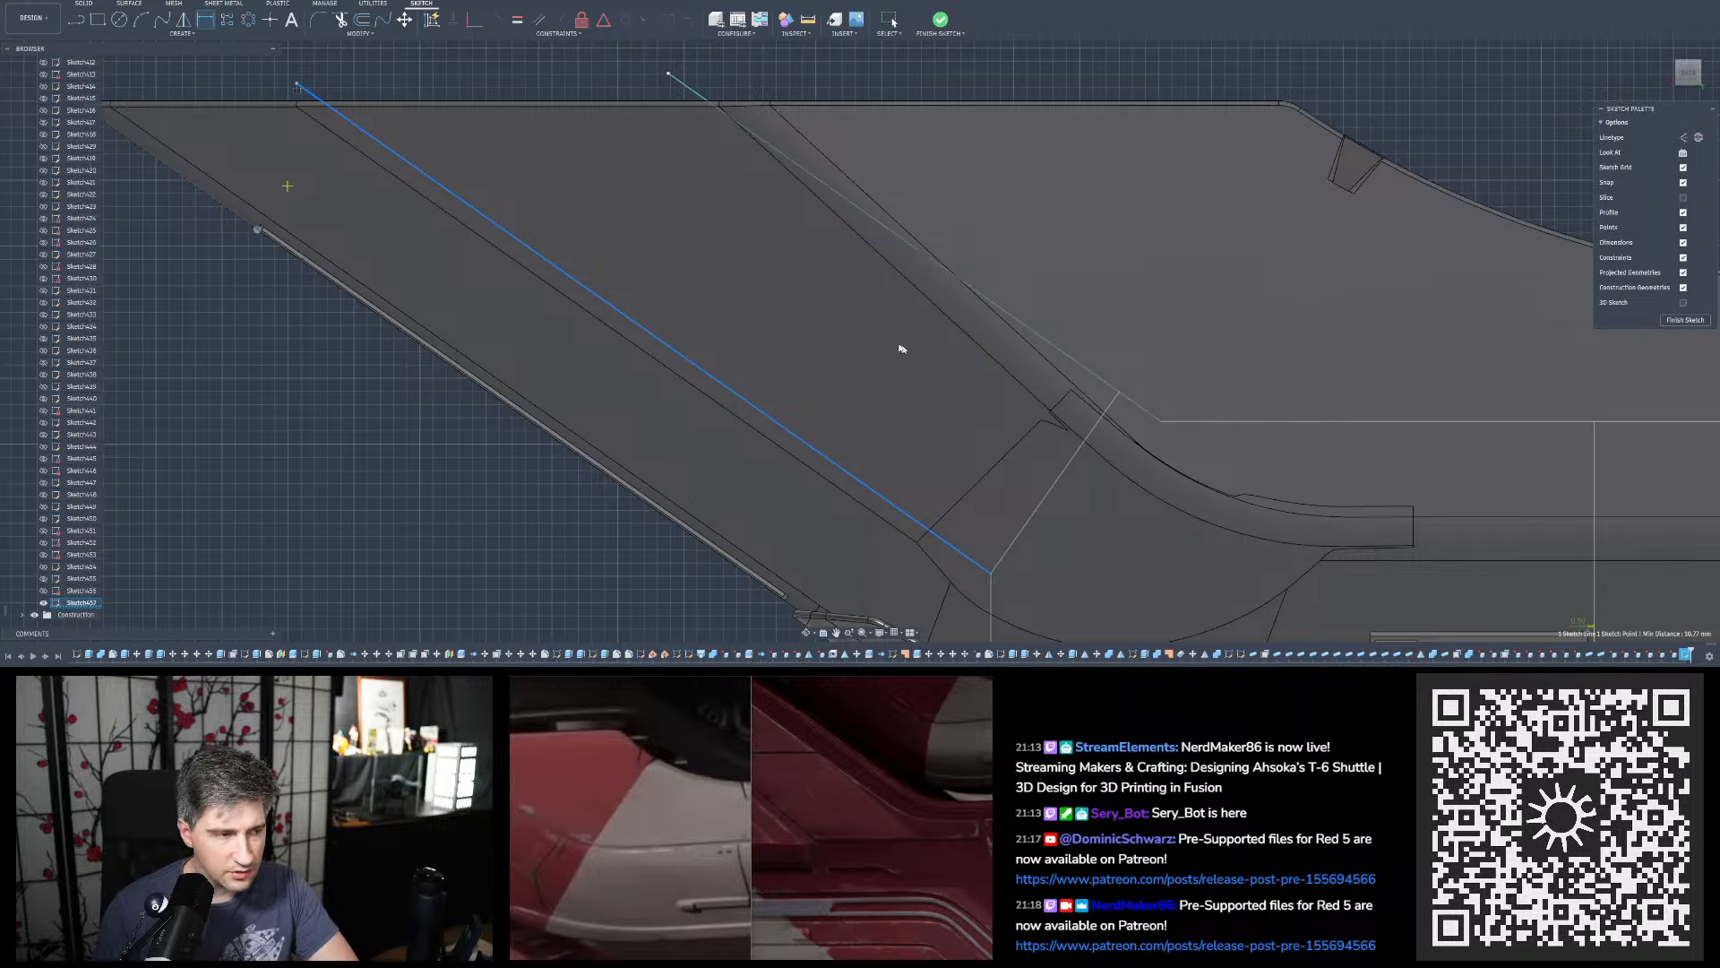
# Dimension the distance between the two parallel diagonal panel lines as 11 mm
pyautogui.press('d')
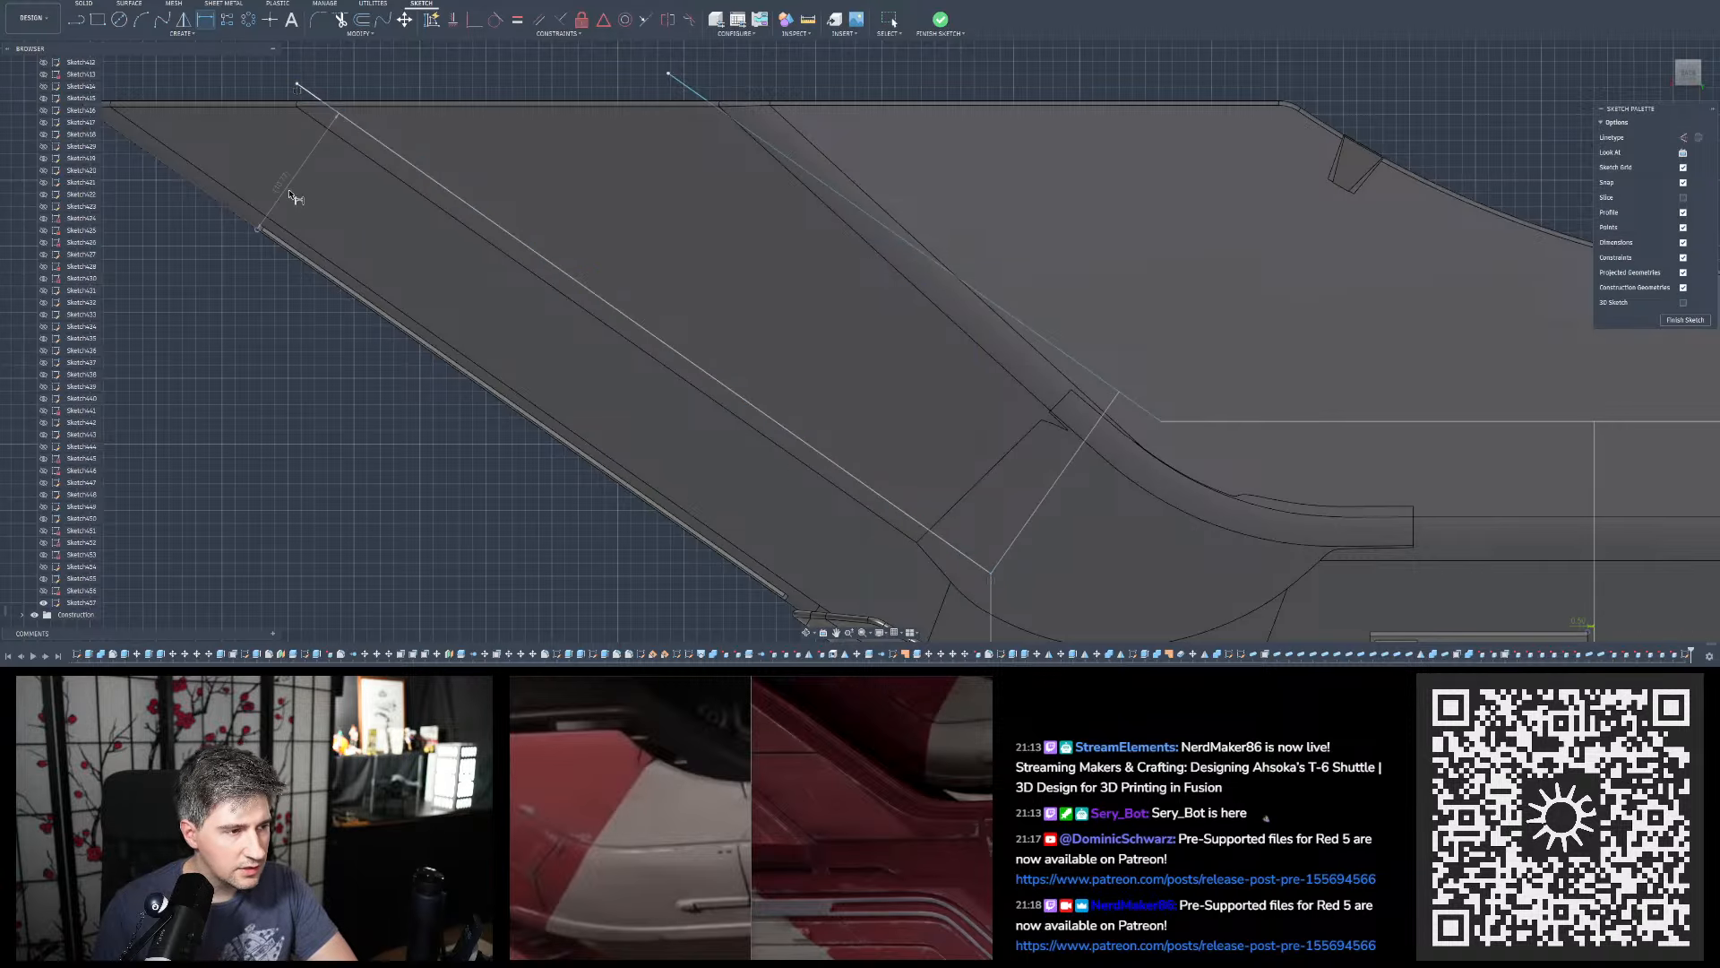
pyautogui.click(894, 233)
pyautogui.click(749, 397)
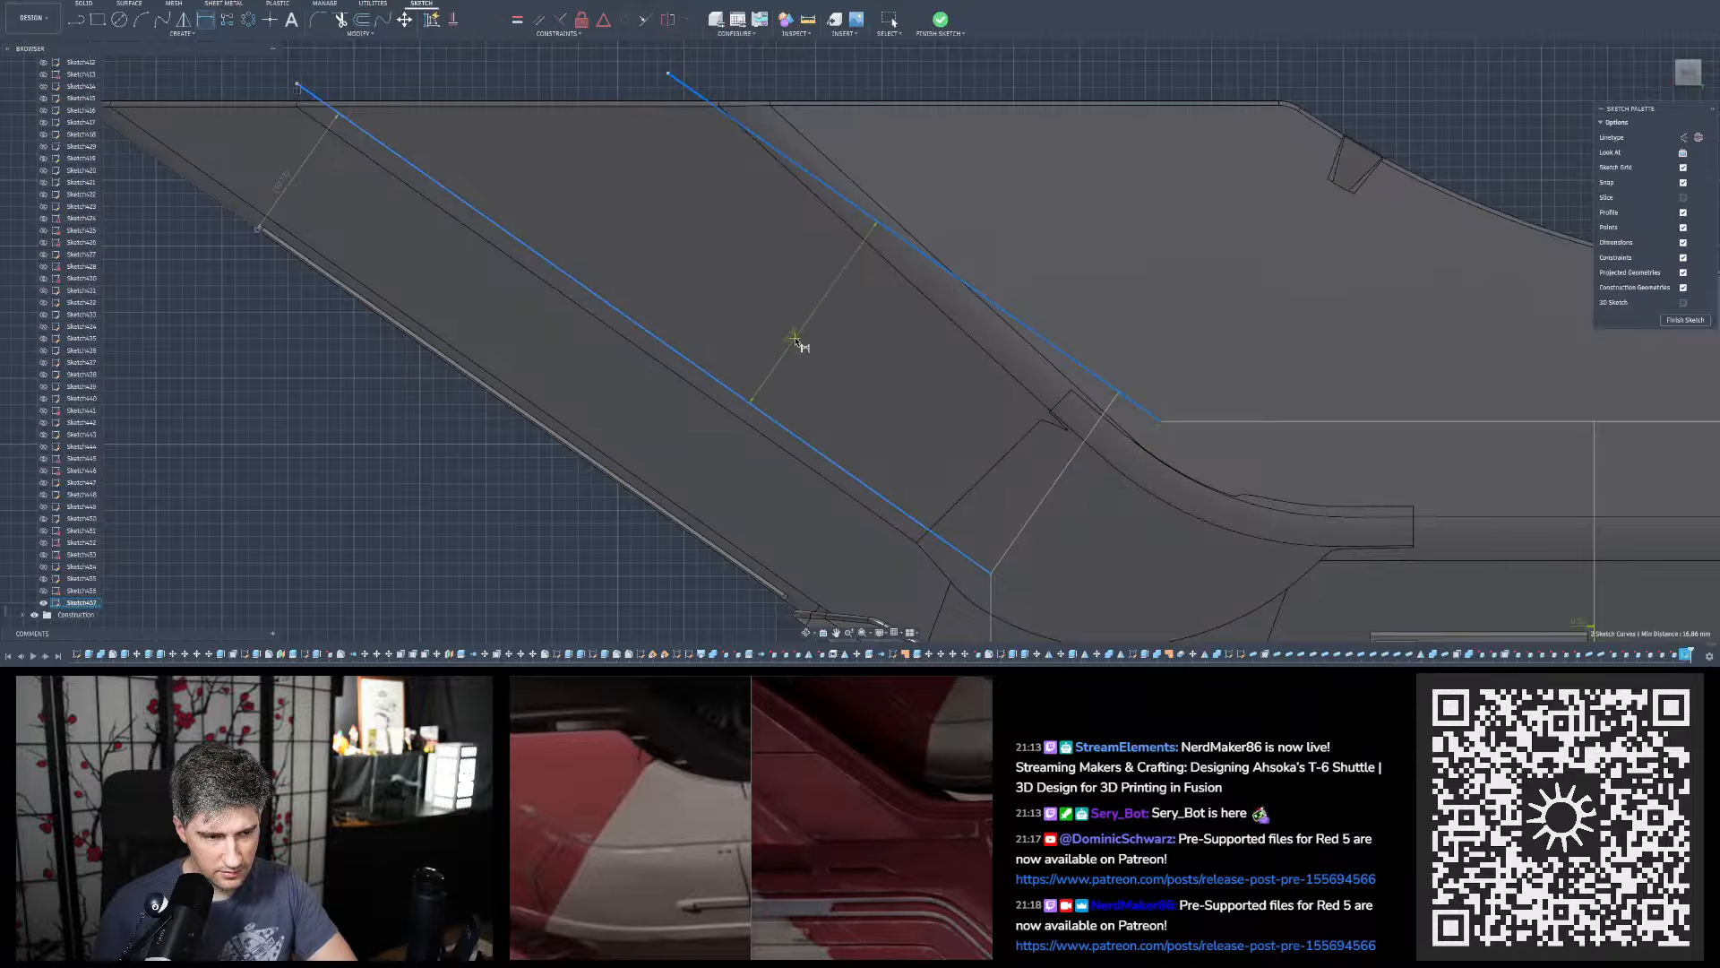
pyautogui.click(912, 384)
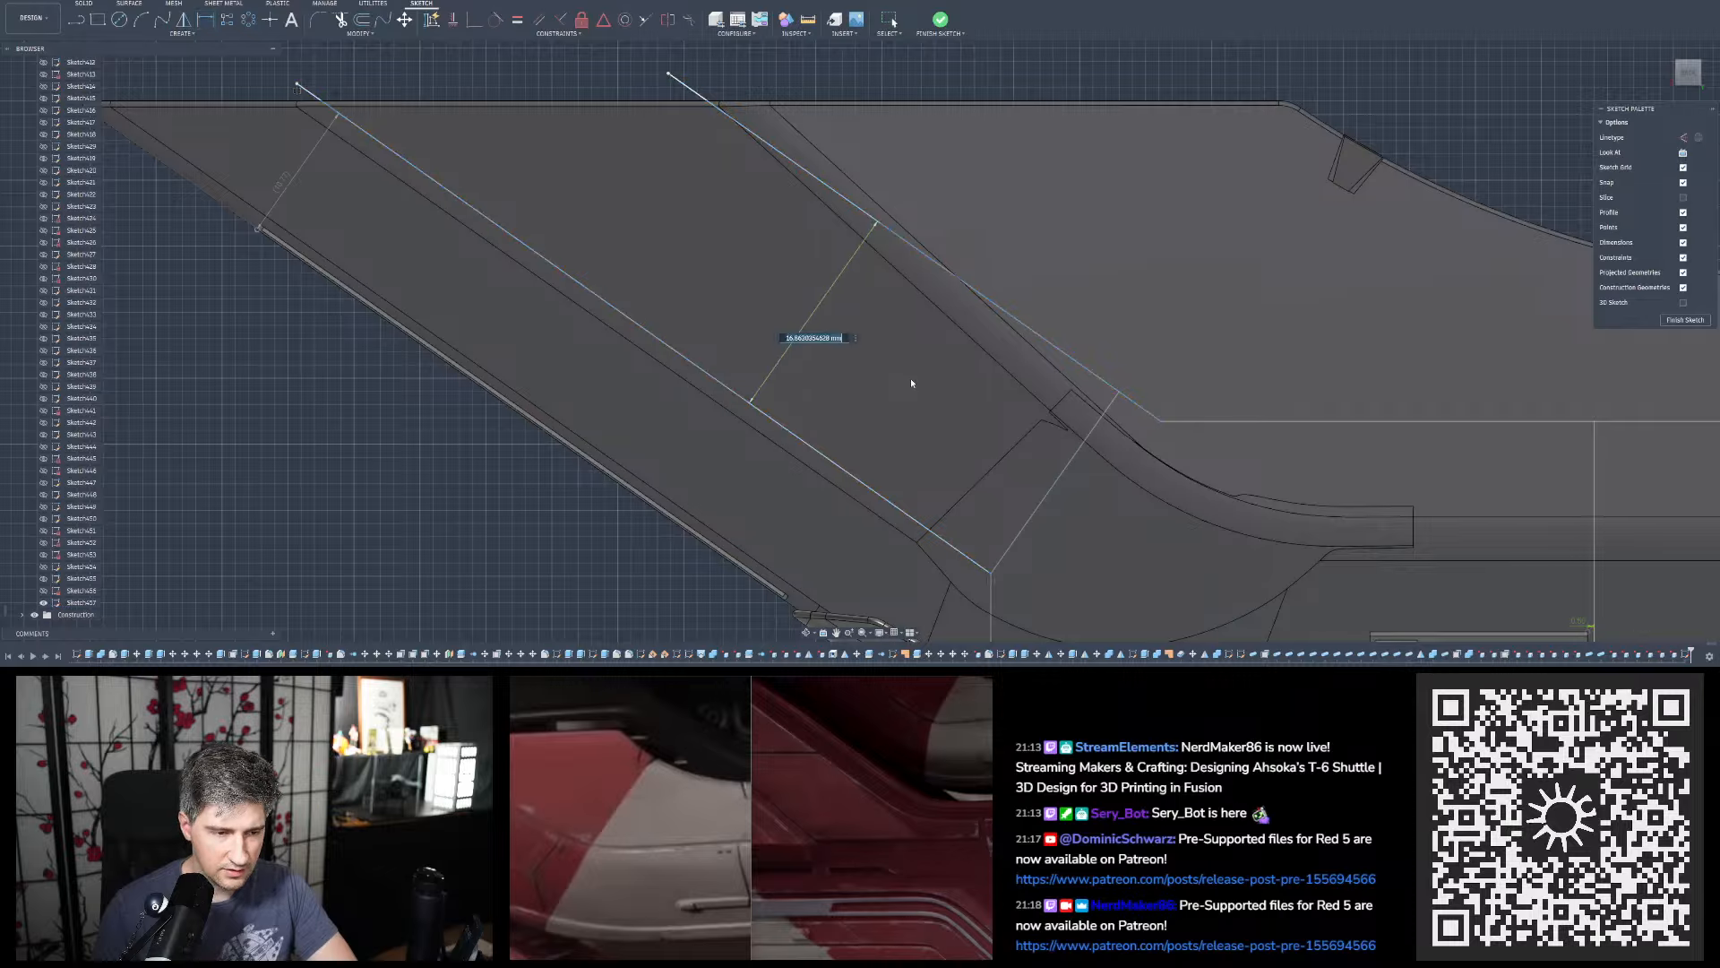
pyautogui.write('11')
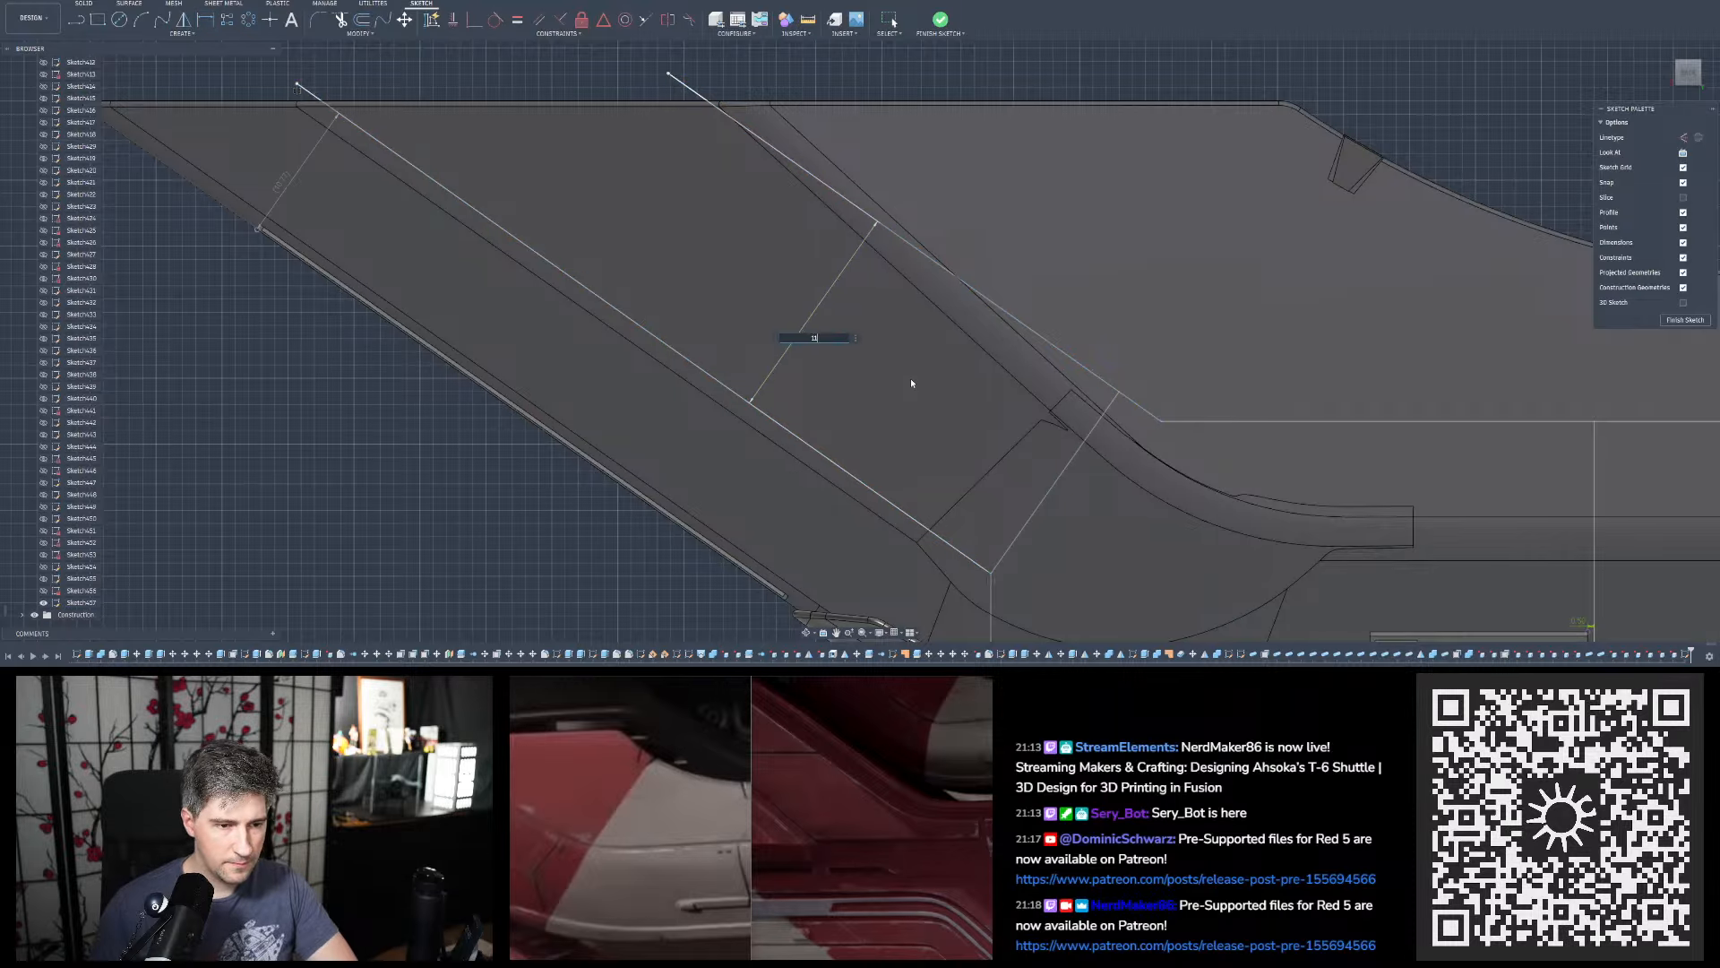
pyautogui.press('Return')
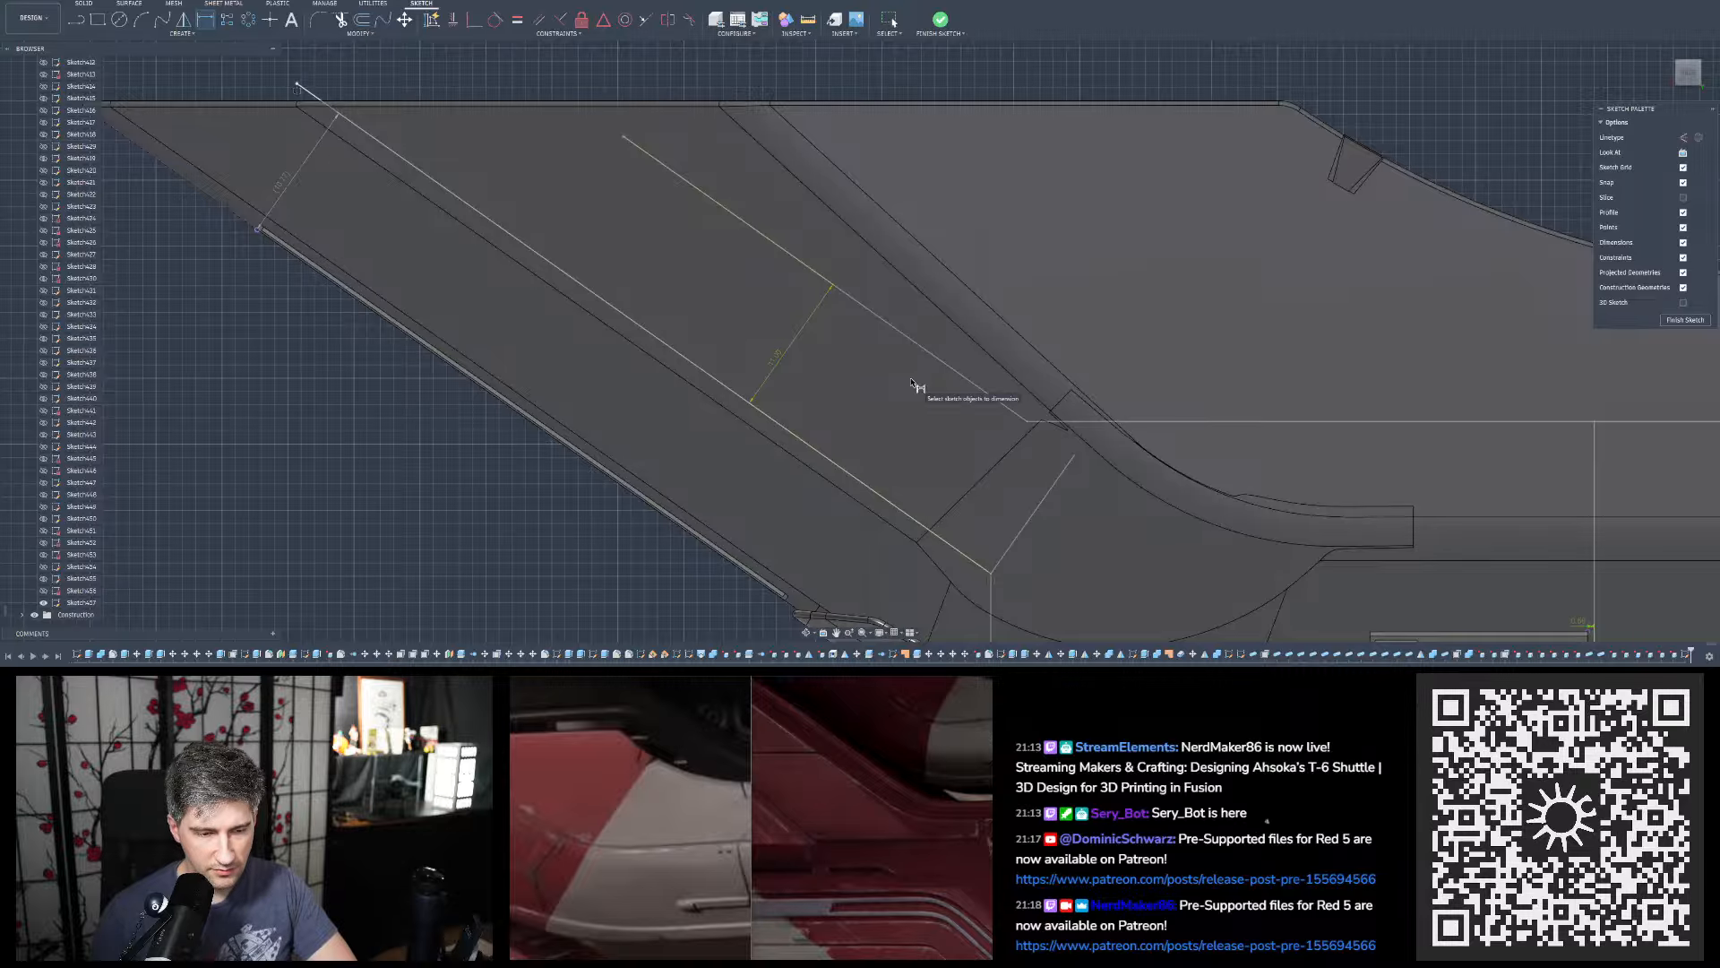
pyautogui.scroll(-4, 939, 344)
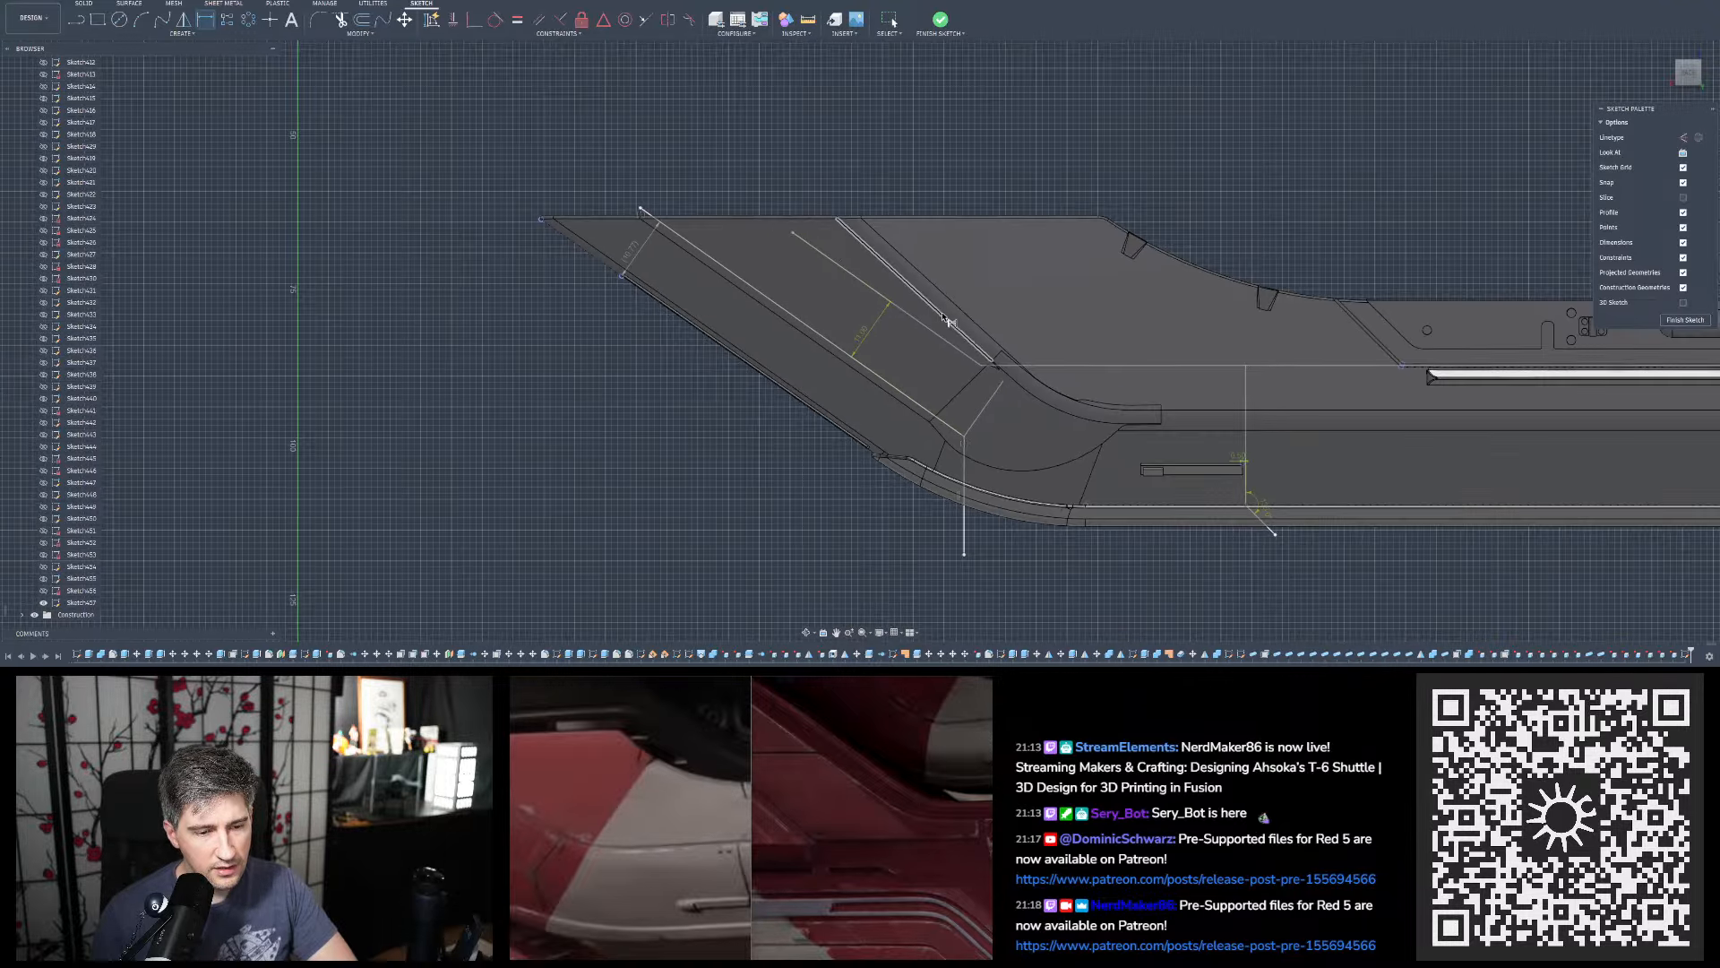
pyautogui.scroll(-2, 890, 277)
pyautogui.scroll(3, 1125, 381)
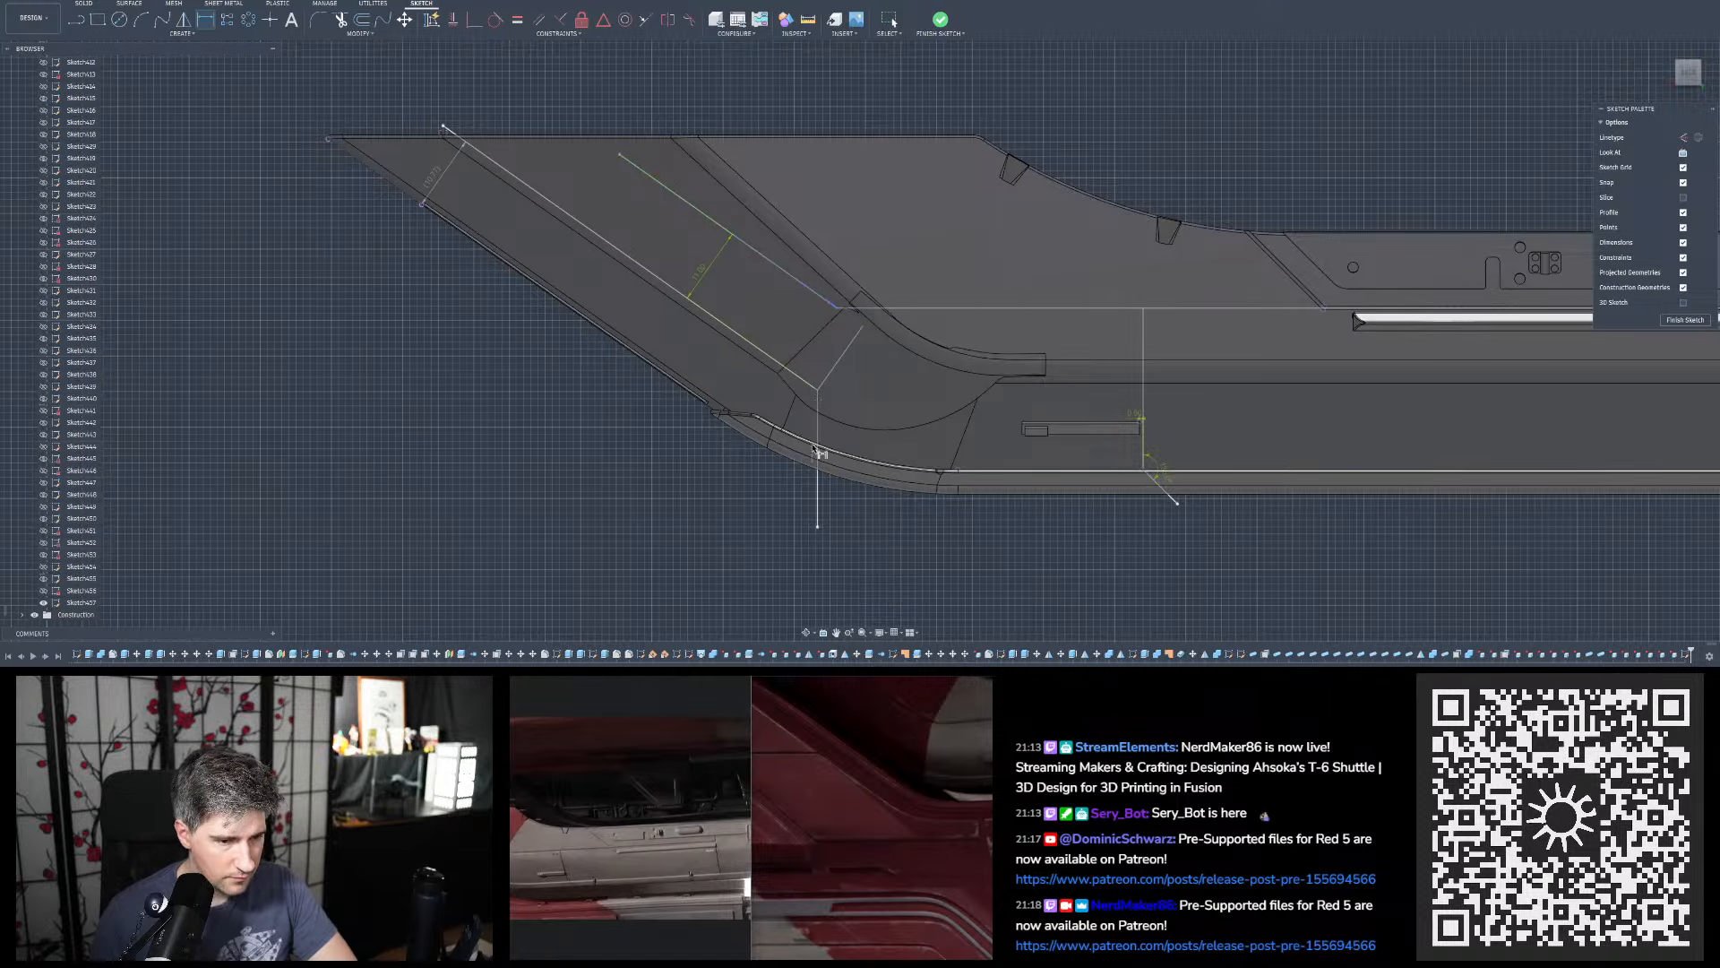
pyautogui.scroll(4, 761, 452)
pyautogui.scroll(1, 775, 431)
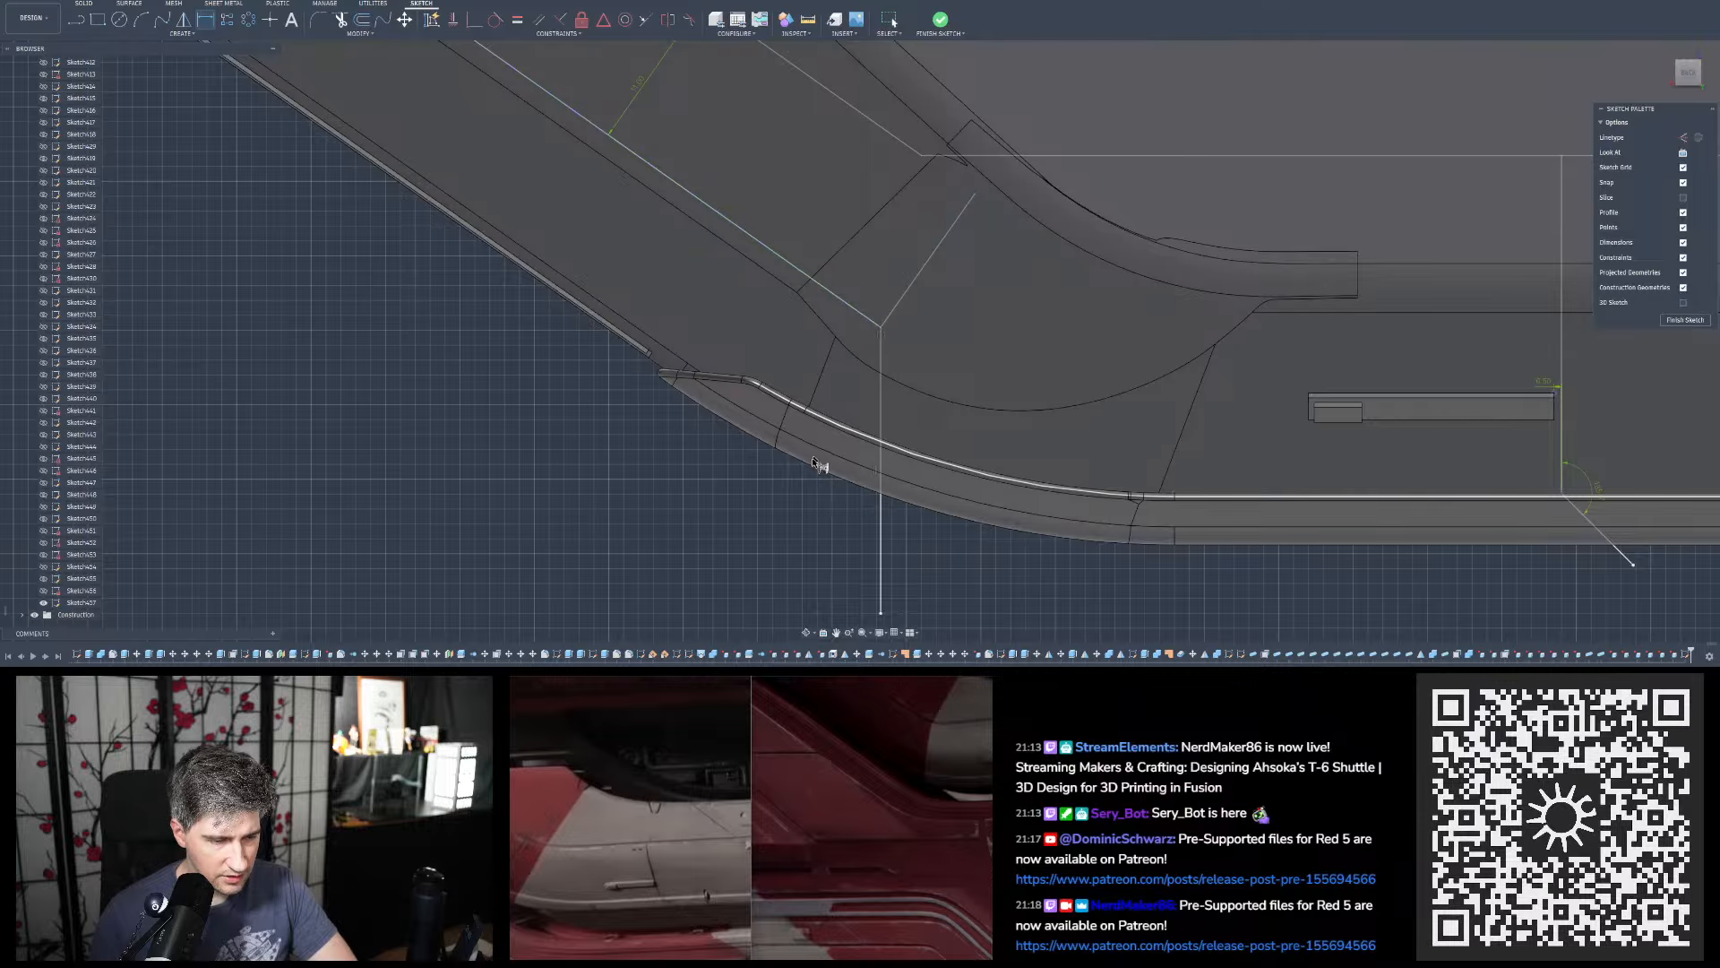
pyautogui.scroll(-10, 814, 462)
pyautogui.scroll(5, 817, 125)
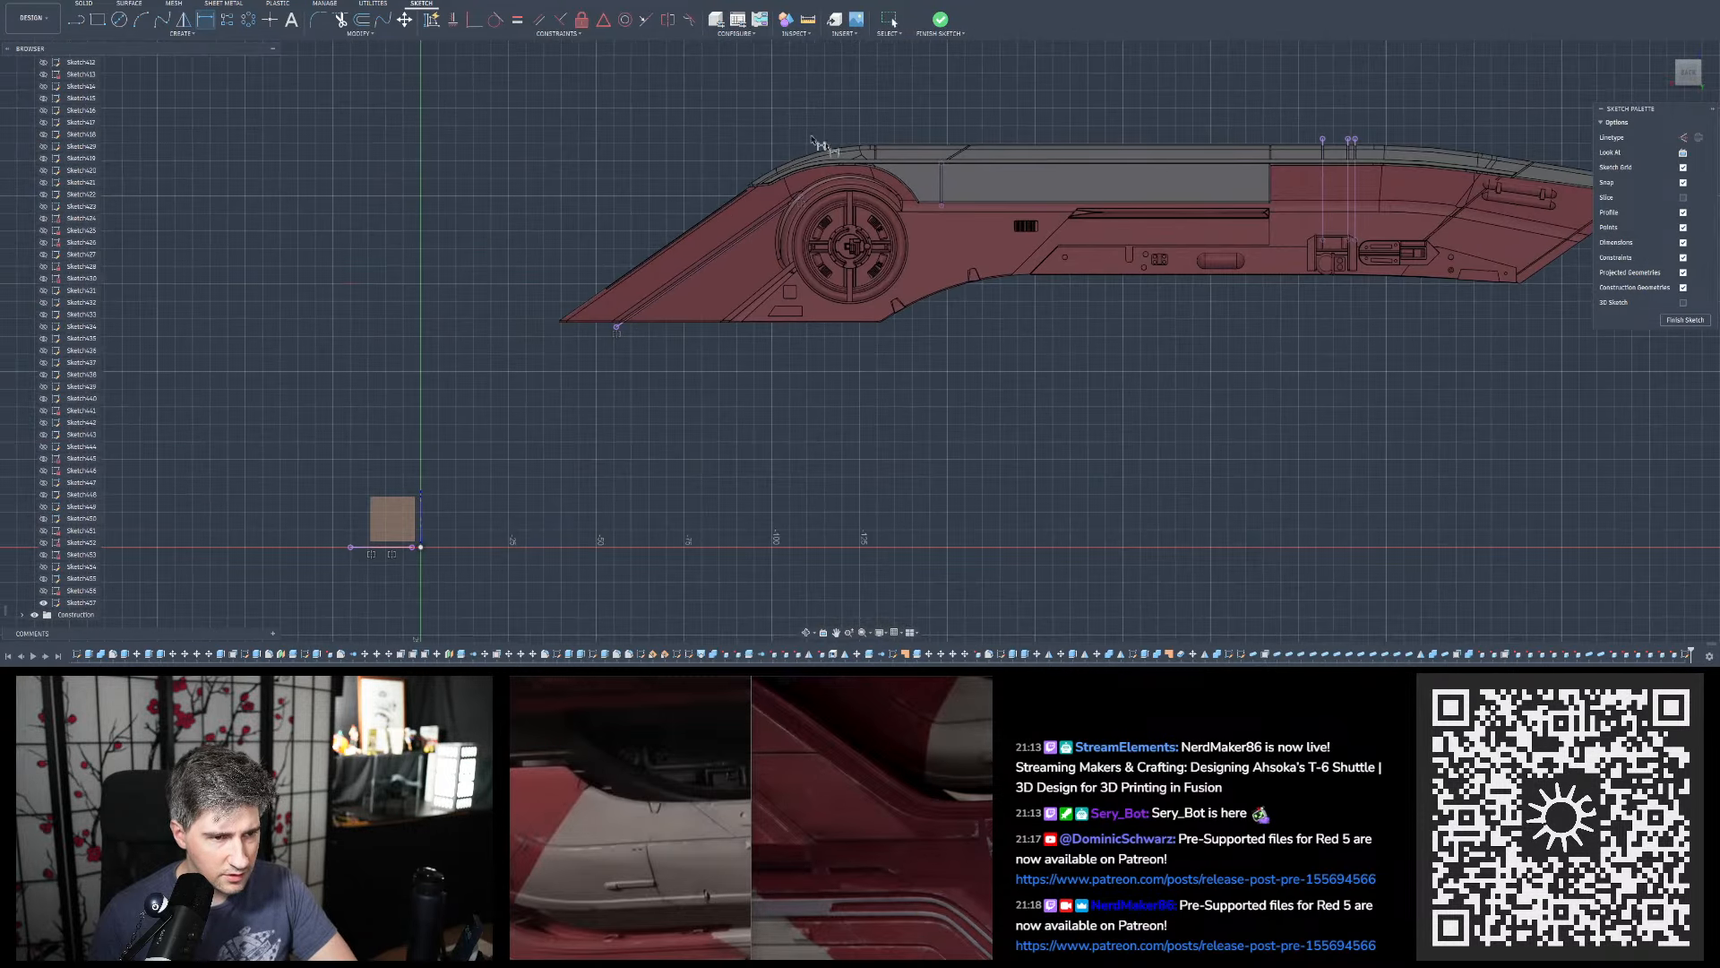
pyautogui.press('l')
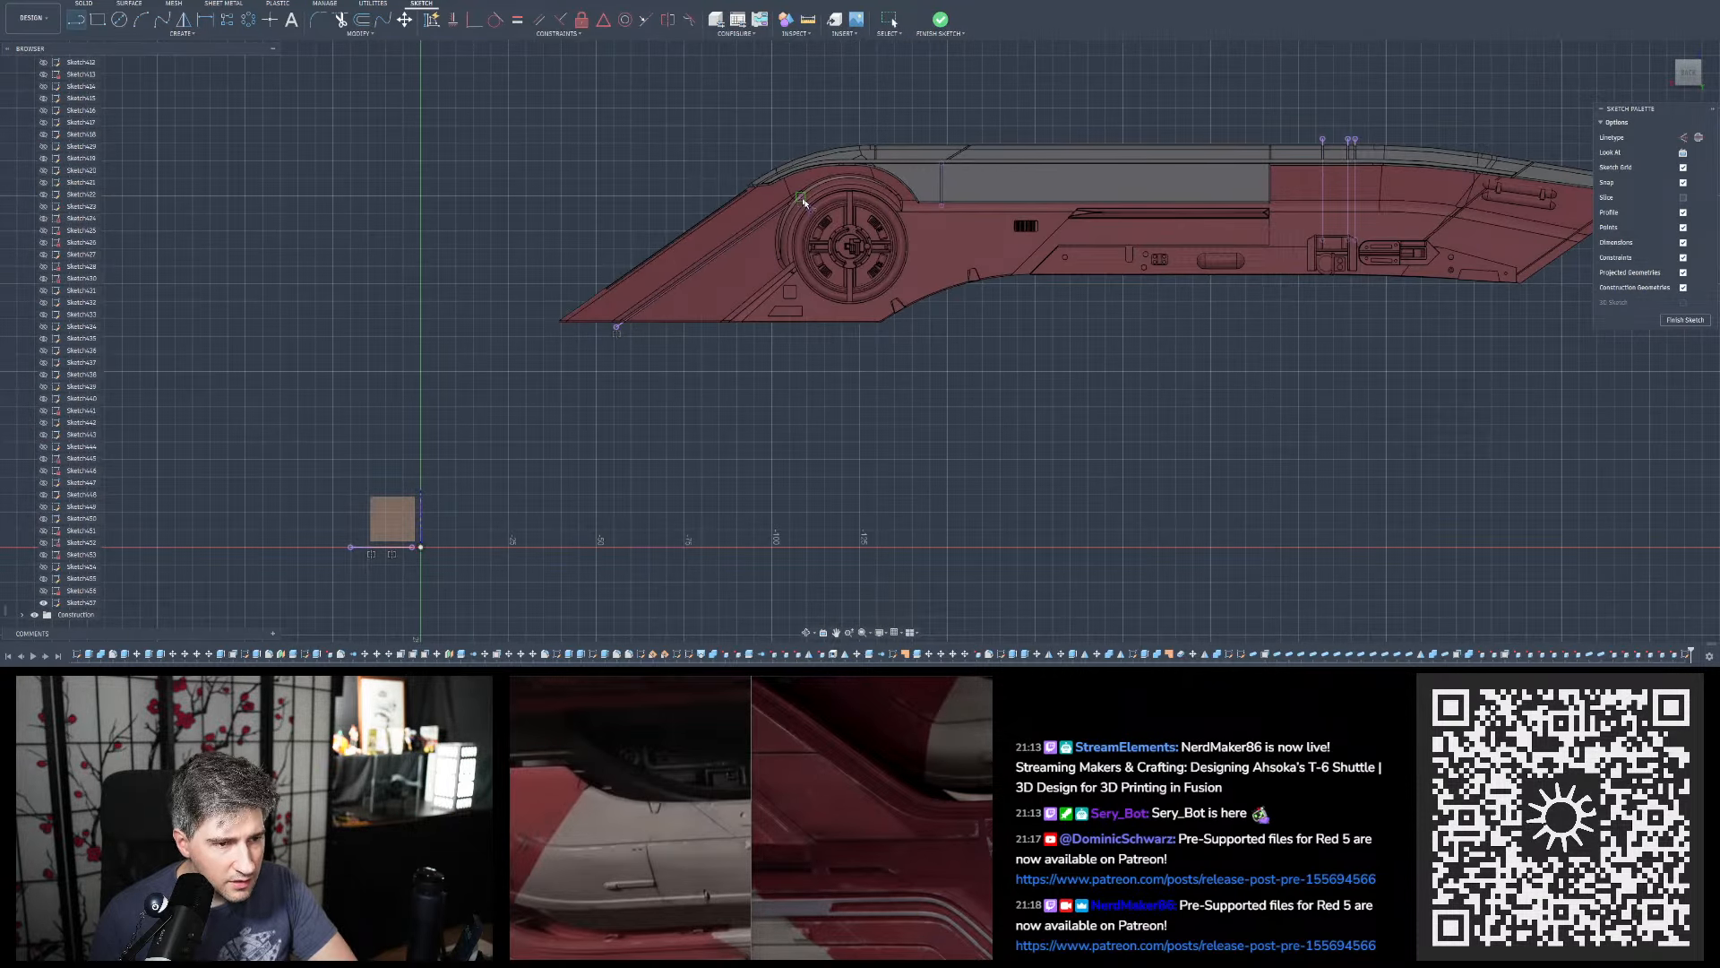
pyautogui.scroll(5, 804, 203)
pyautogui.click(776, 172)
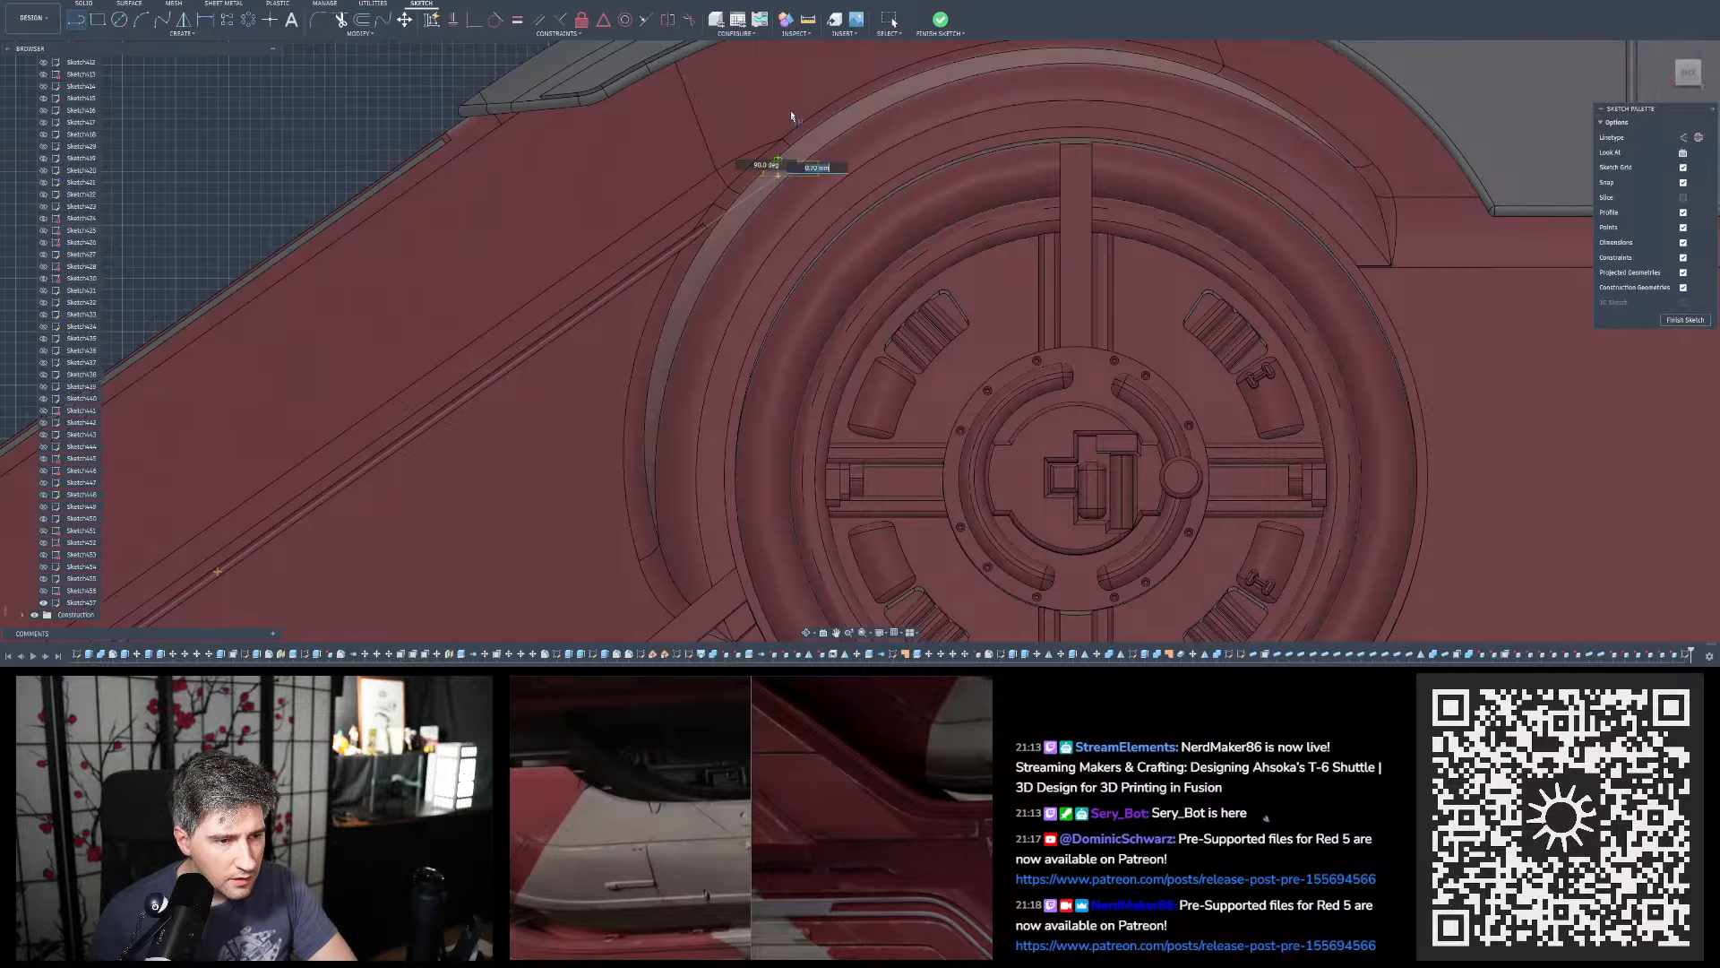
pyautogui.scroll(-8, 792, 116)
pyautogui.scroll(5, 752, 534)
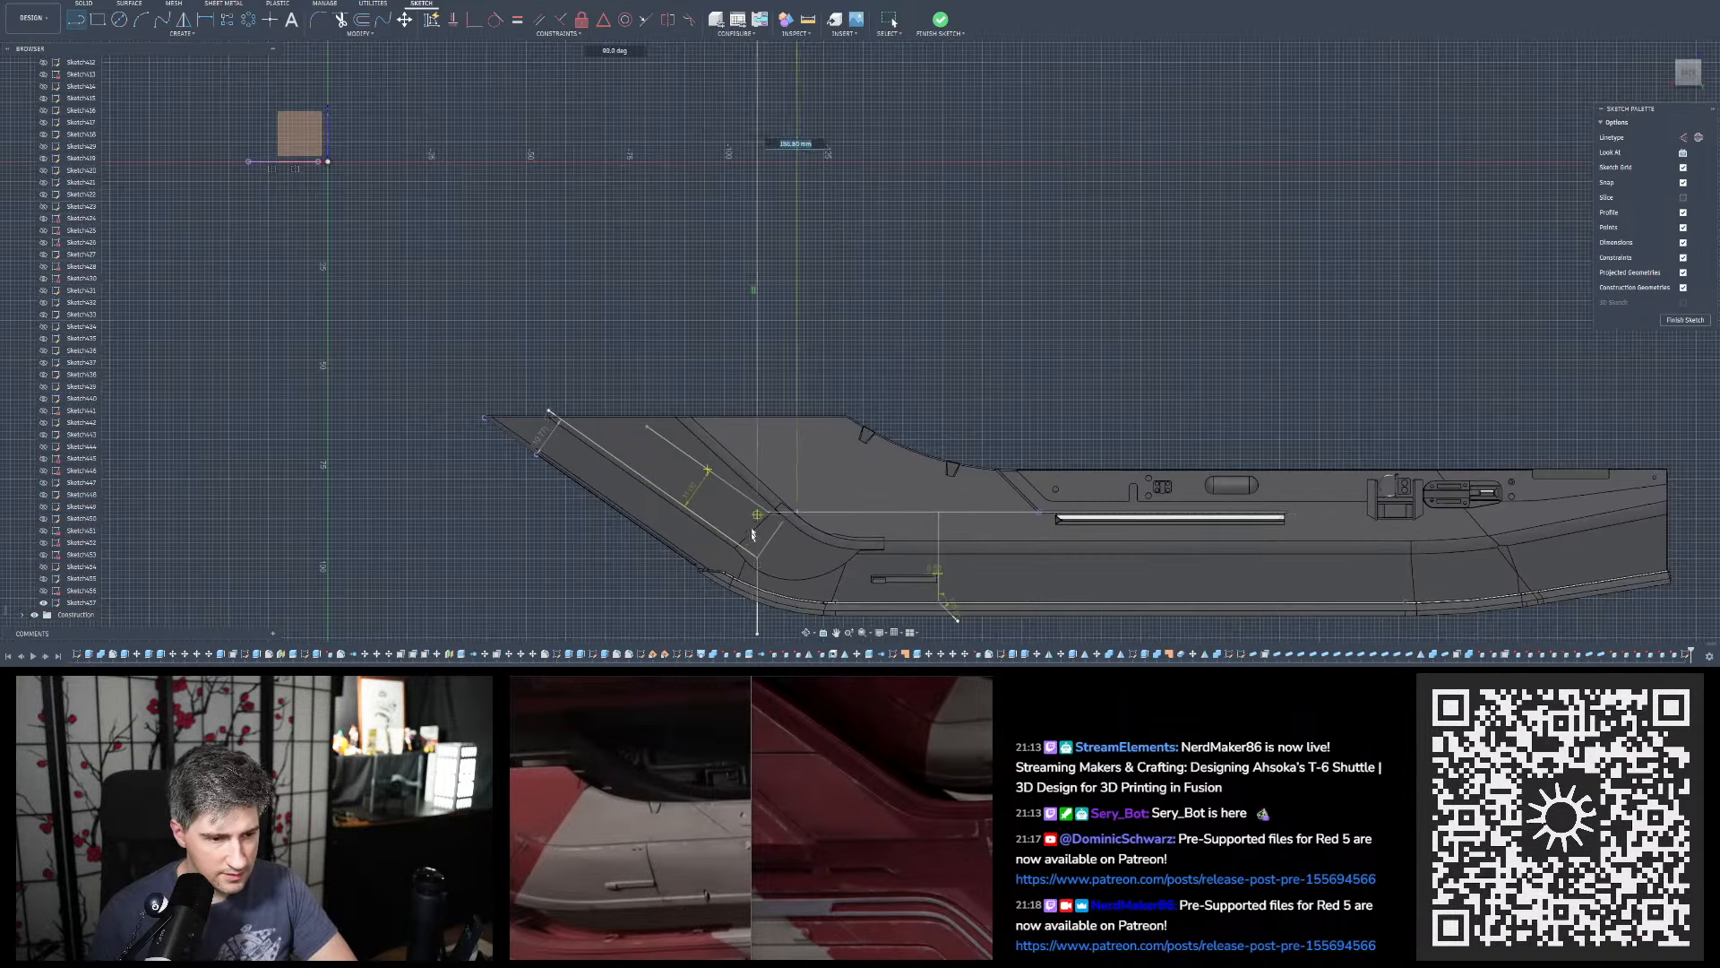
pyautogui.scroll(-3, 751, 534)
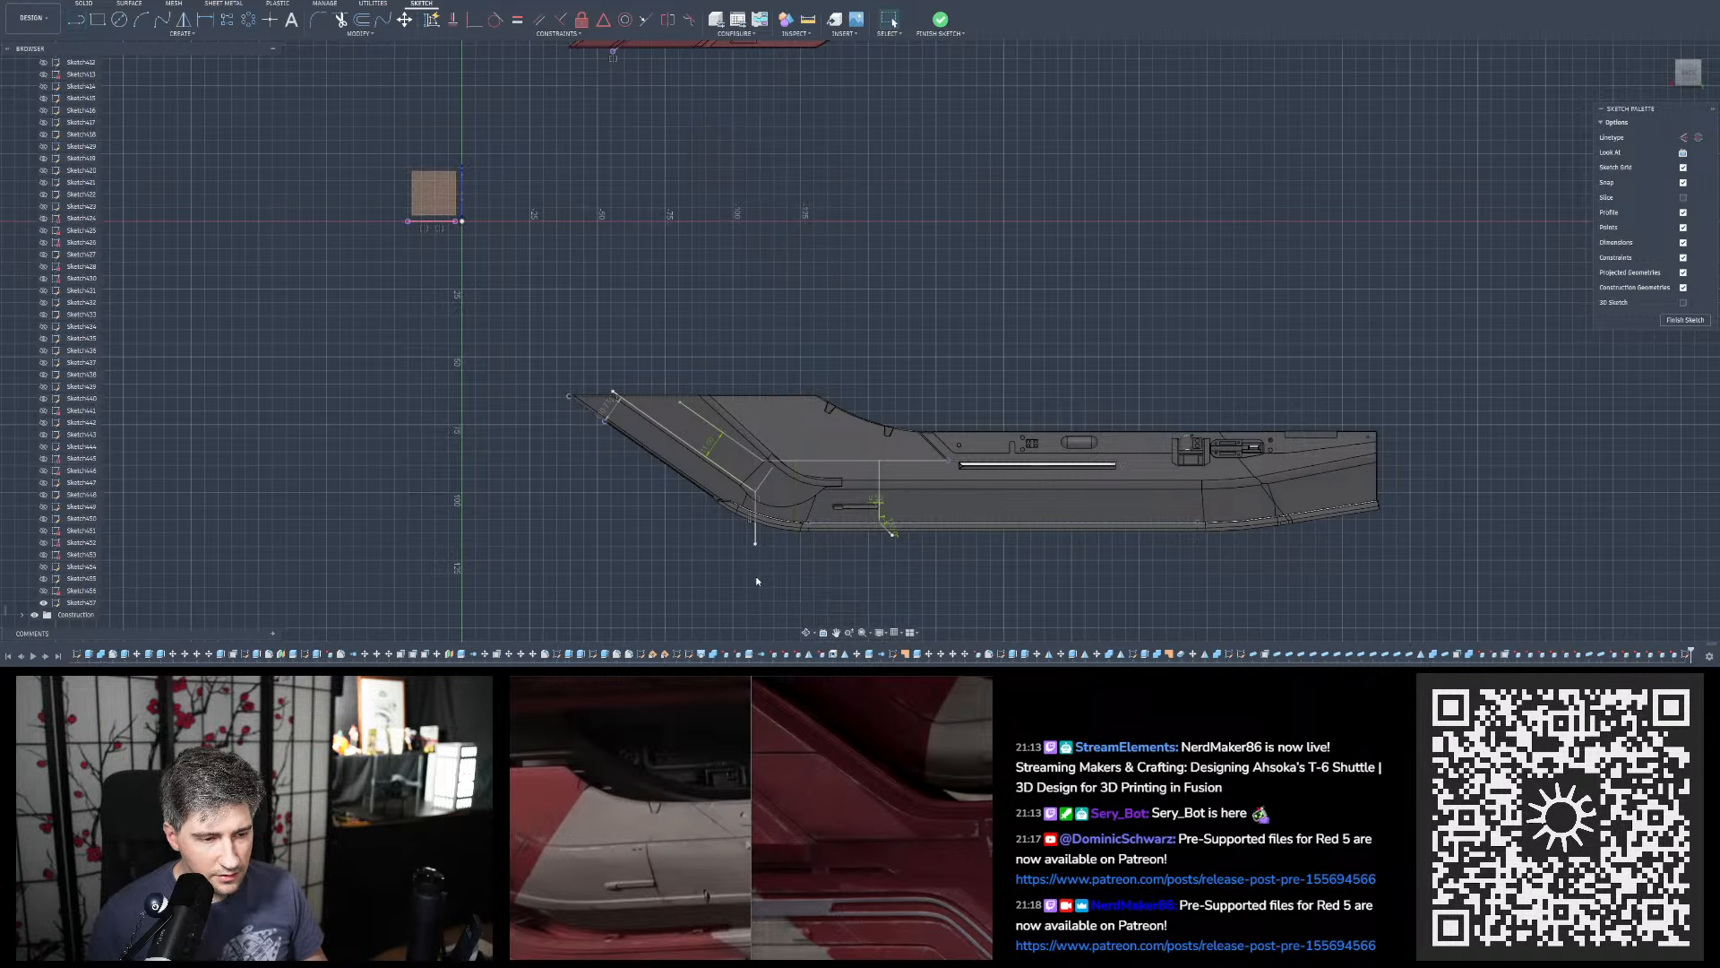
# Delete the vertical panel line running down from the diagonal line's corner across the hull's lower bend
pyautogui.scroll(5, 755, 575)
pyautogui.click(759, 421)
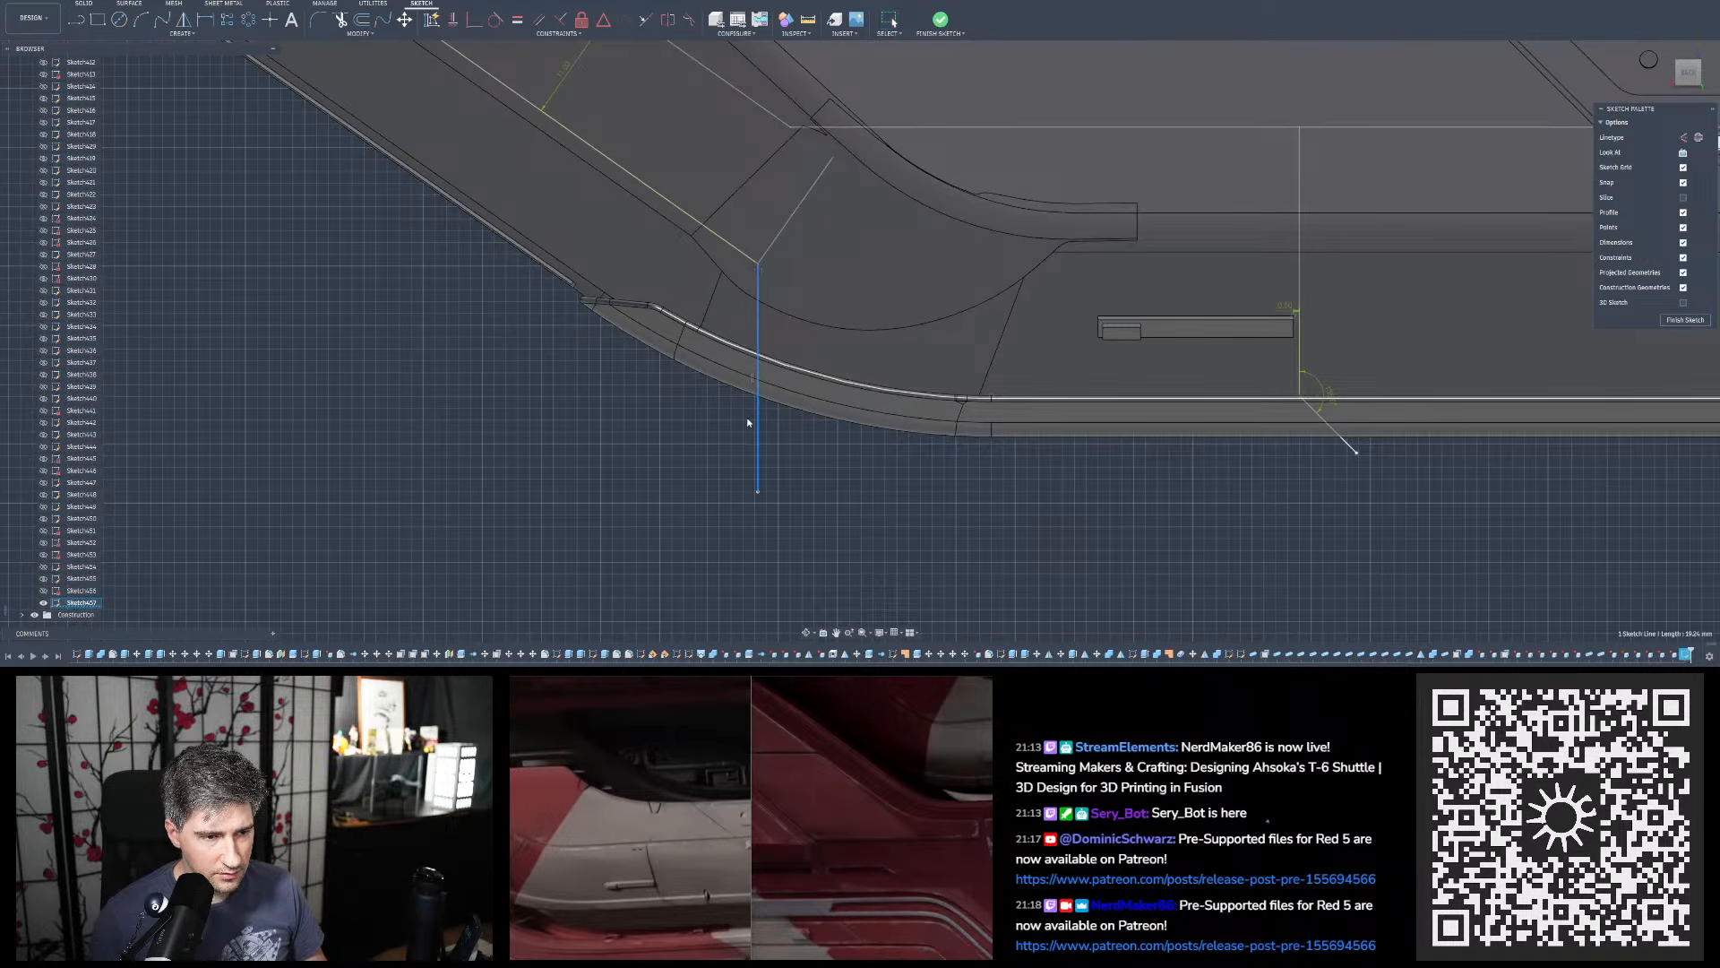
pyautogui.moveTo(686, 401); pyautogui.dragTo(683, 397)
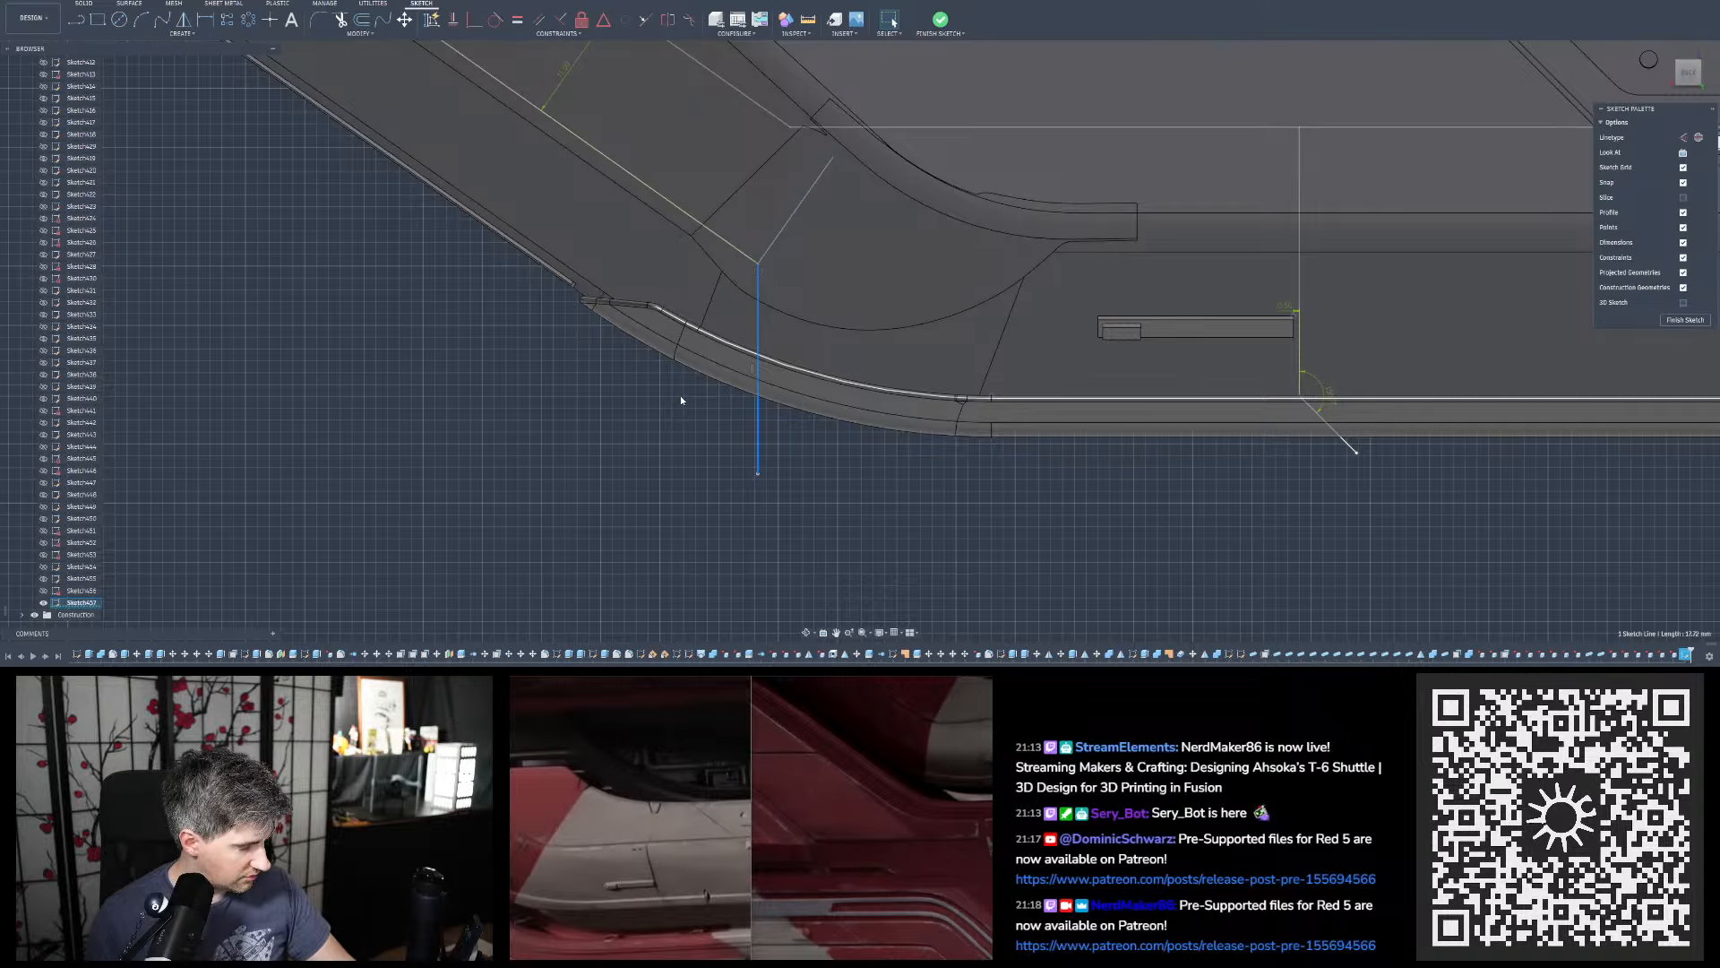
pyautogui.click(799, 441)
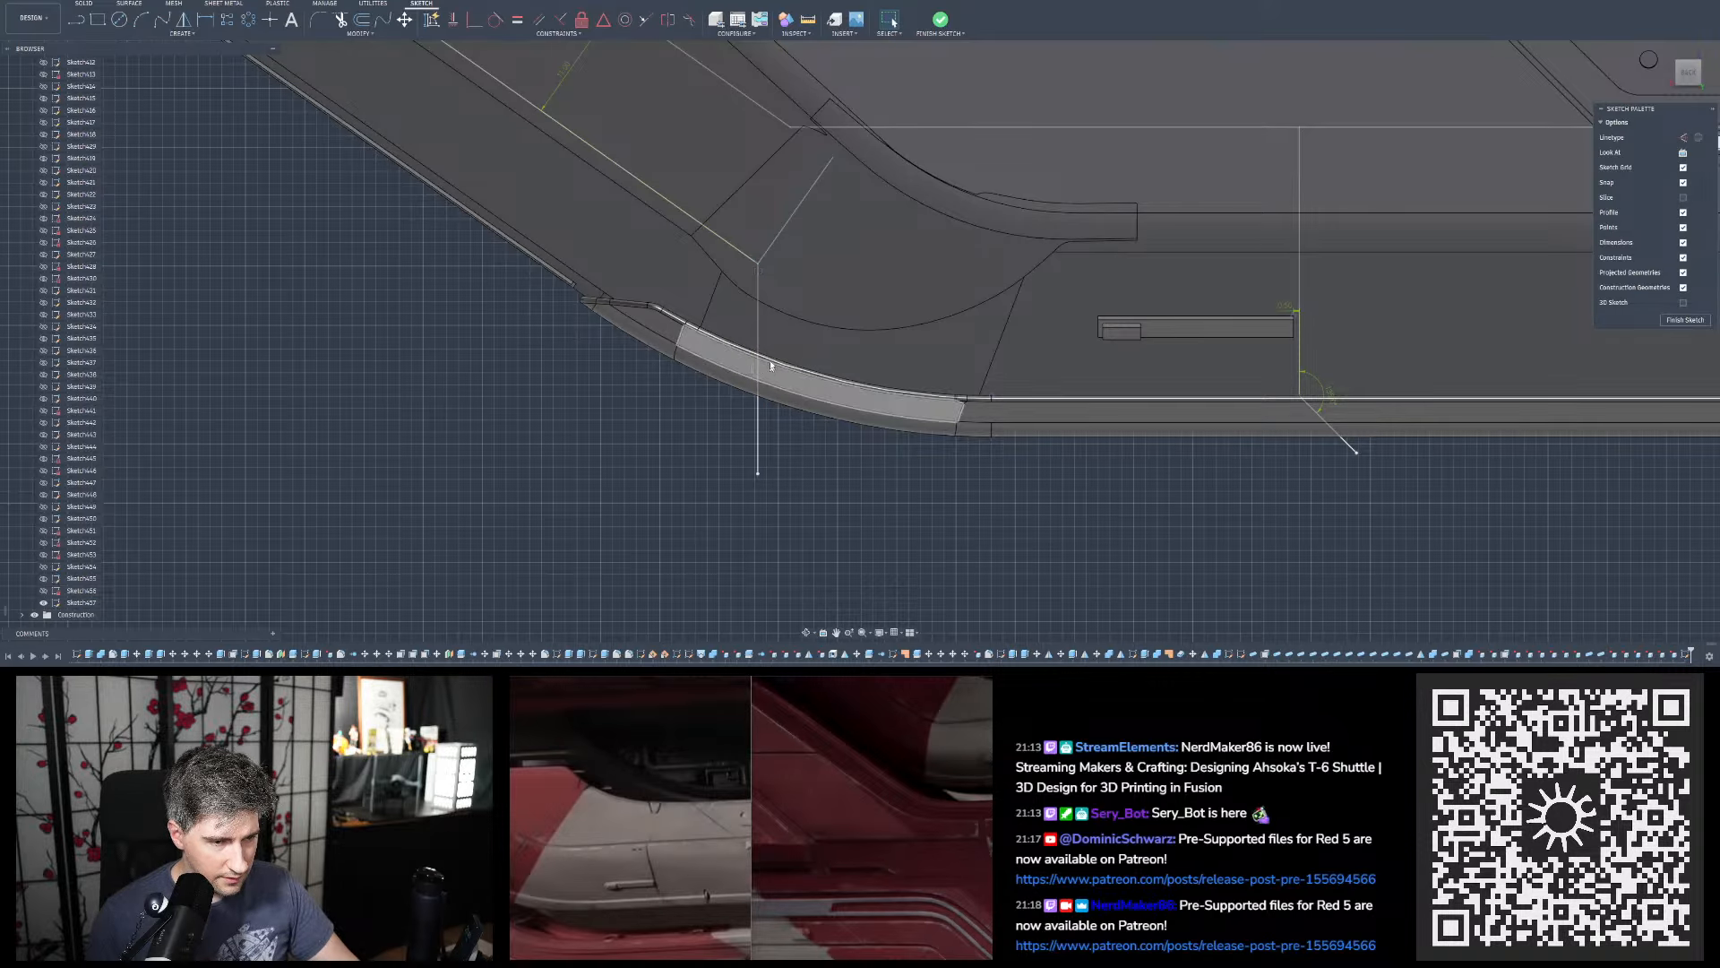
pyautogui.click(758, 324)
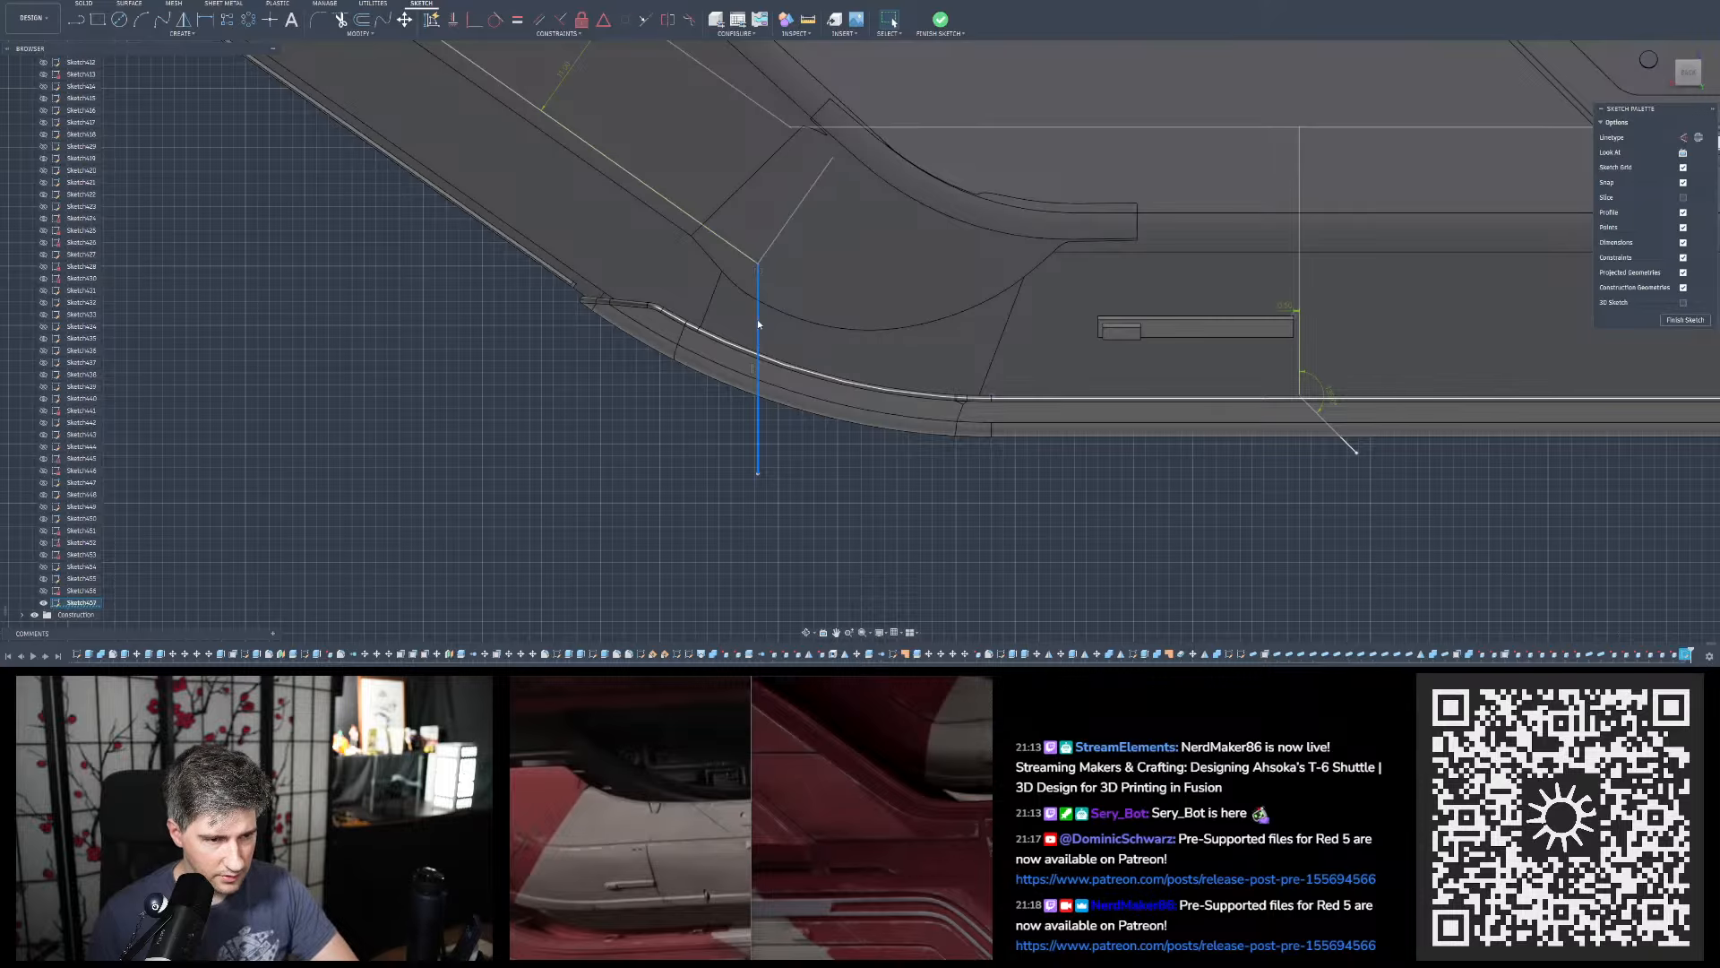
pyautogui.press('Delete')
# Start a sketch line and show the red reference mesh body named default beside the hull
pyautogui.click(79, 20)
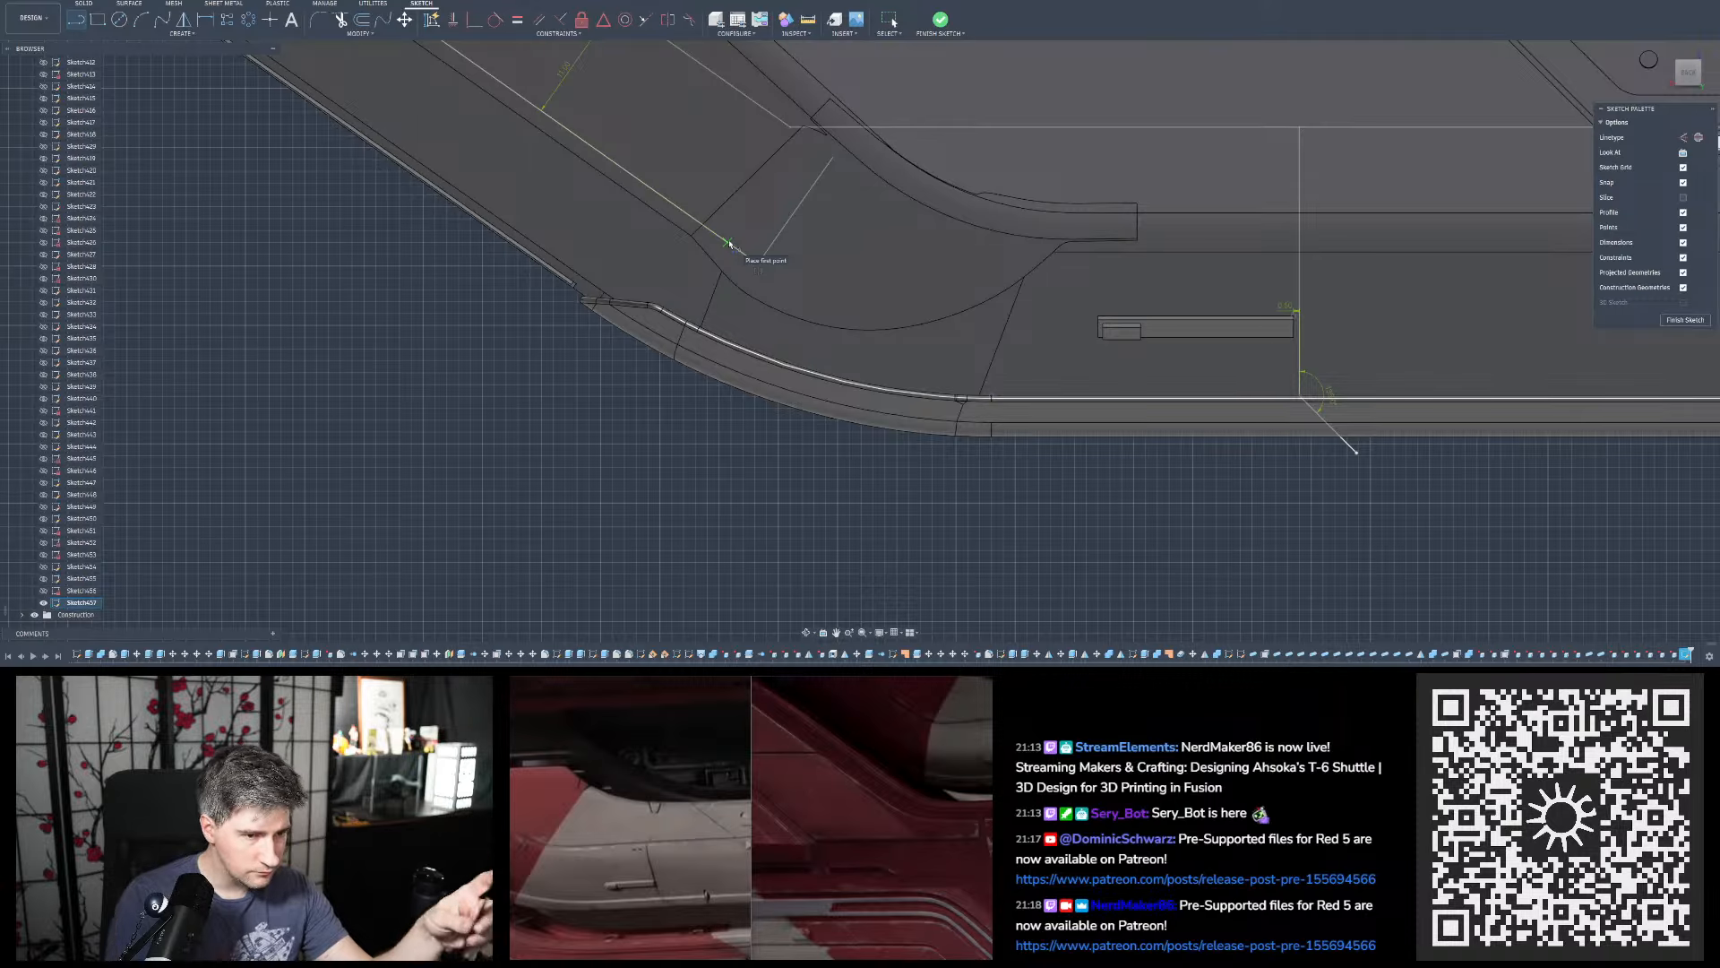
pyautogui.scroll(10, 71, 199)
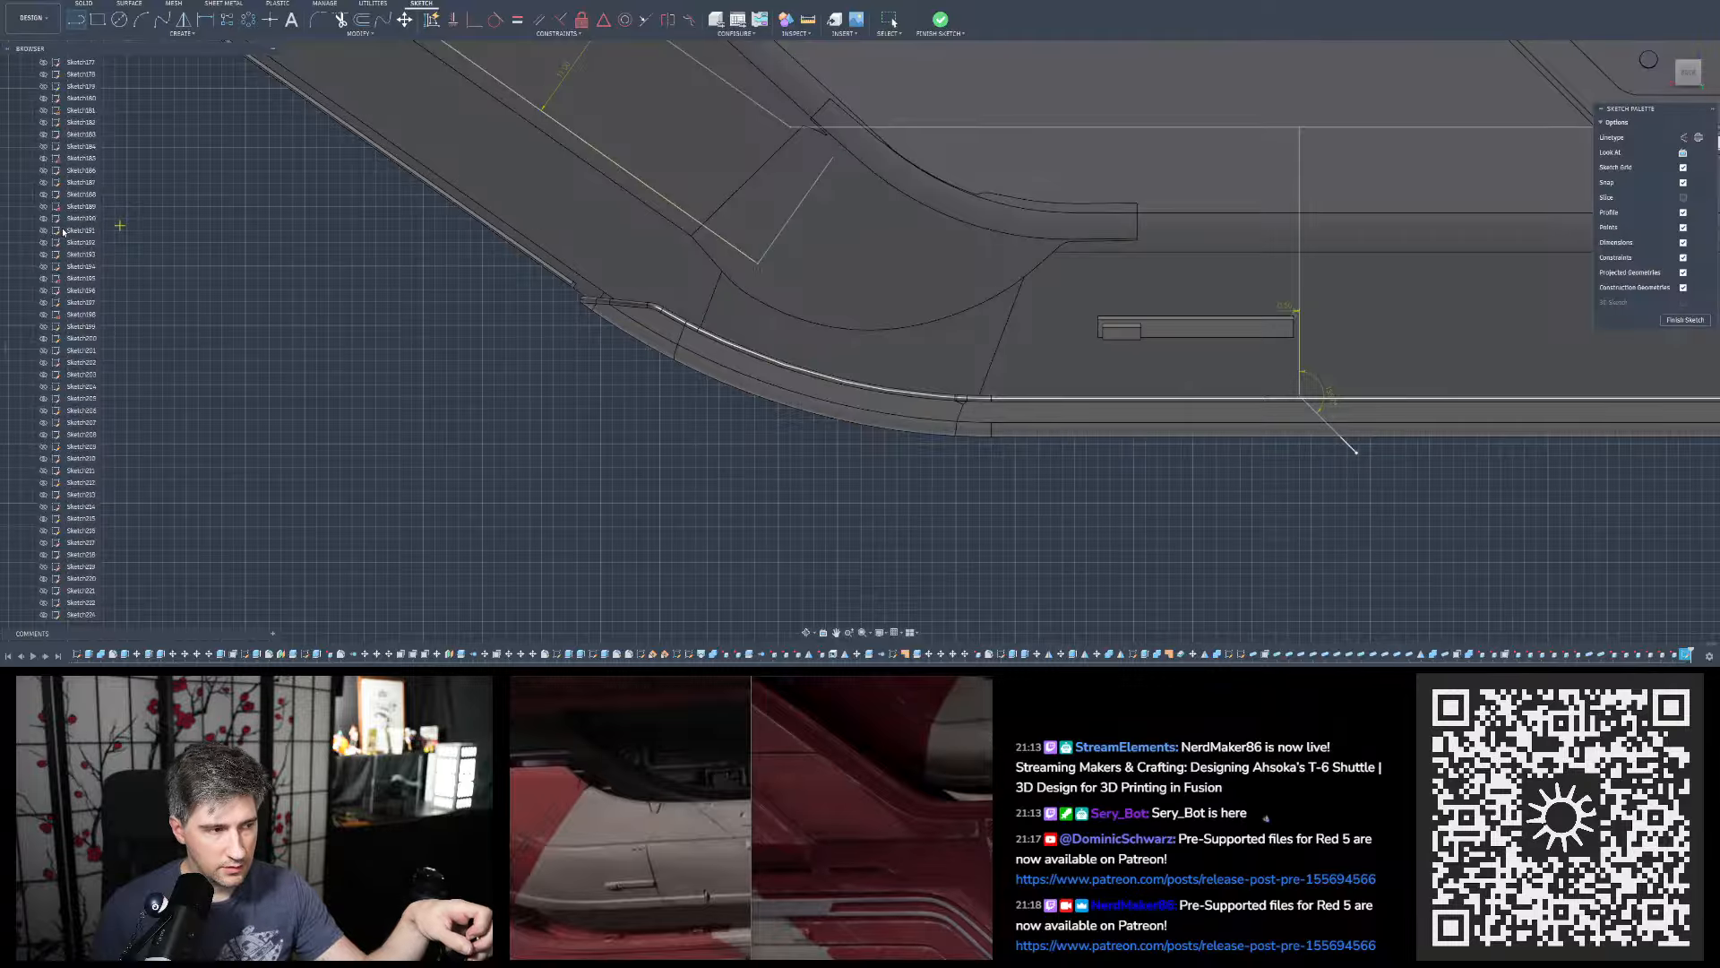
pyautogui.scroll(15, 63, 232)
pyautogui.scroll(10, 63, 232)
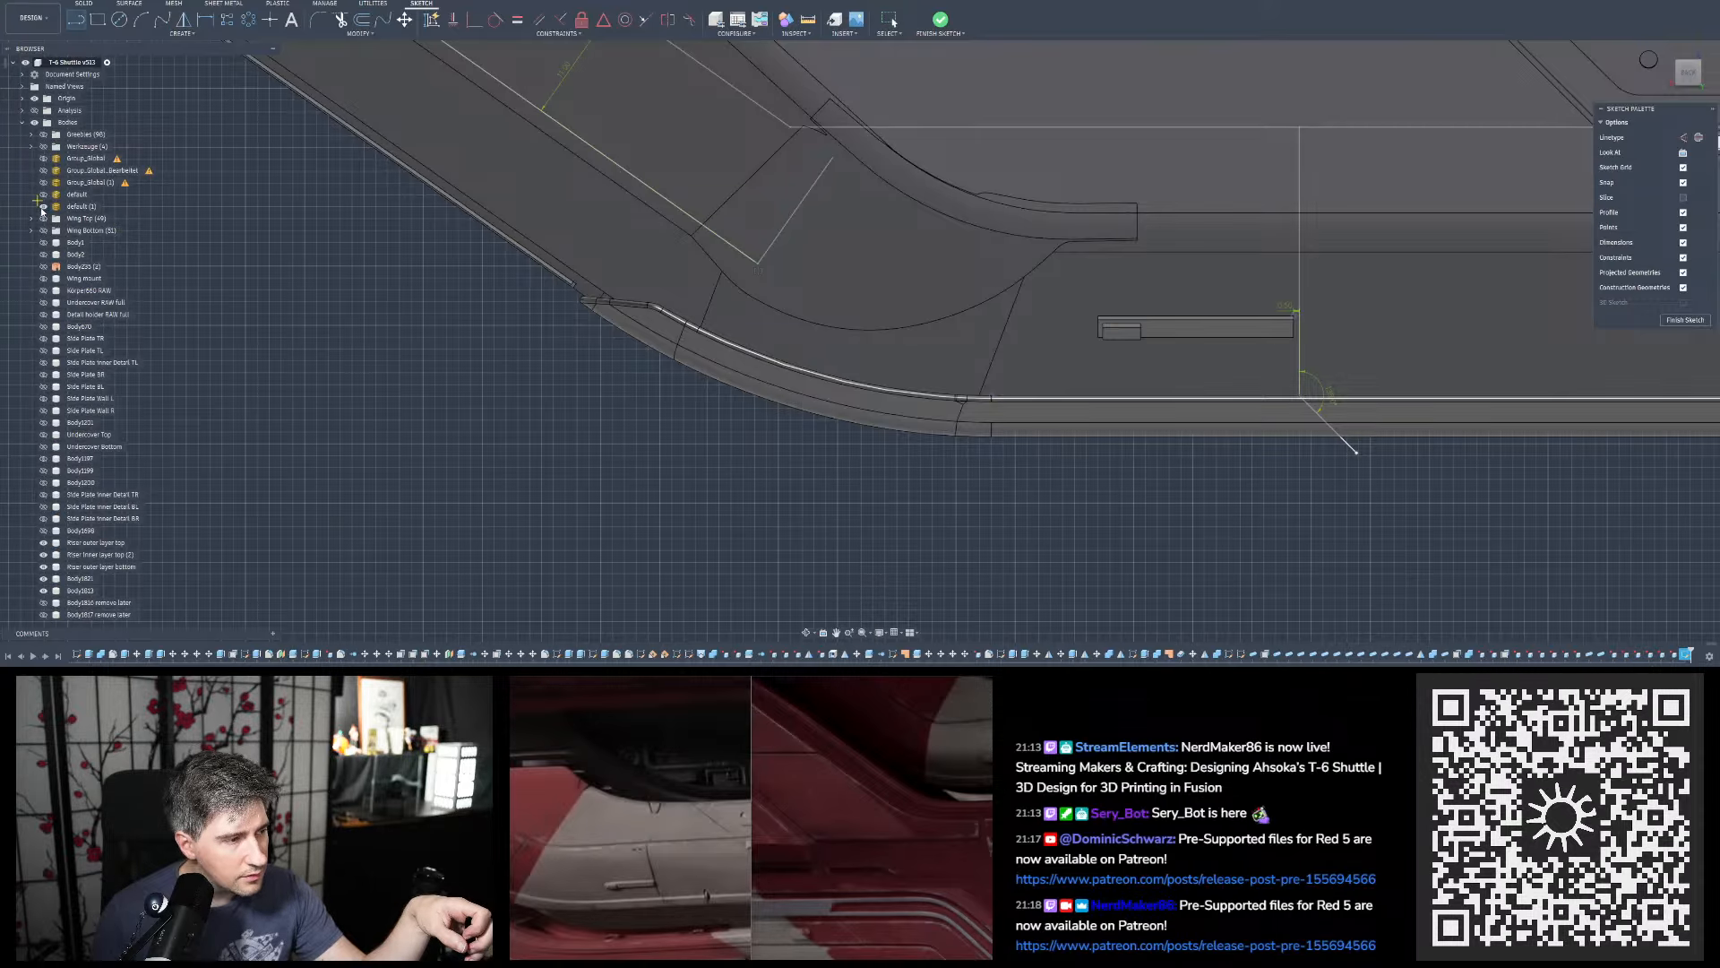
pyautogui.click(43, 194)
pyautogui.click(43, 194)
pyautogui.click(43, 196)
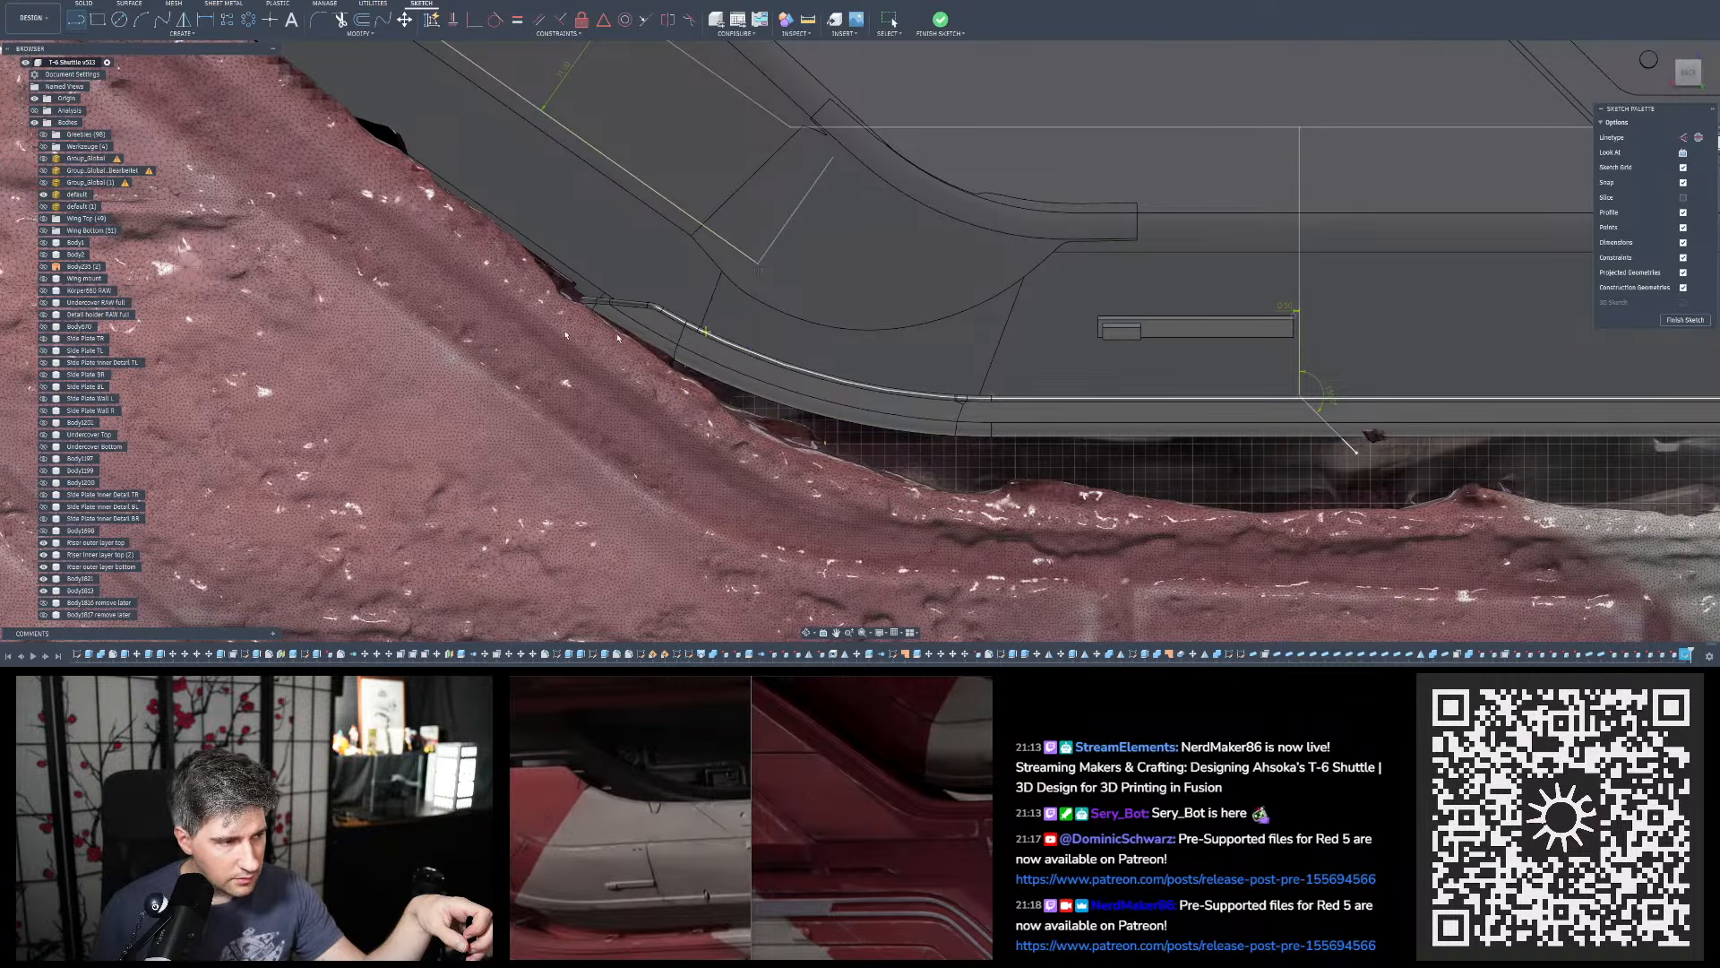
# Hide the bottom outer layer body to check the hull against the reference mesh, and show it again
pyautogui.scroll(-6, 97, 357)
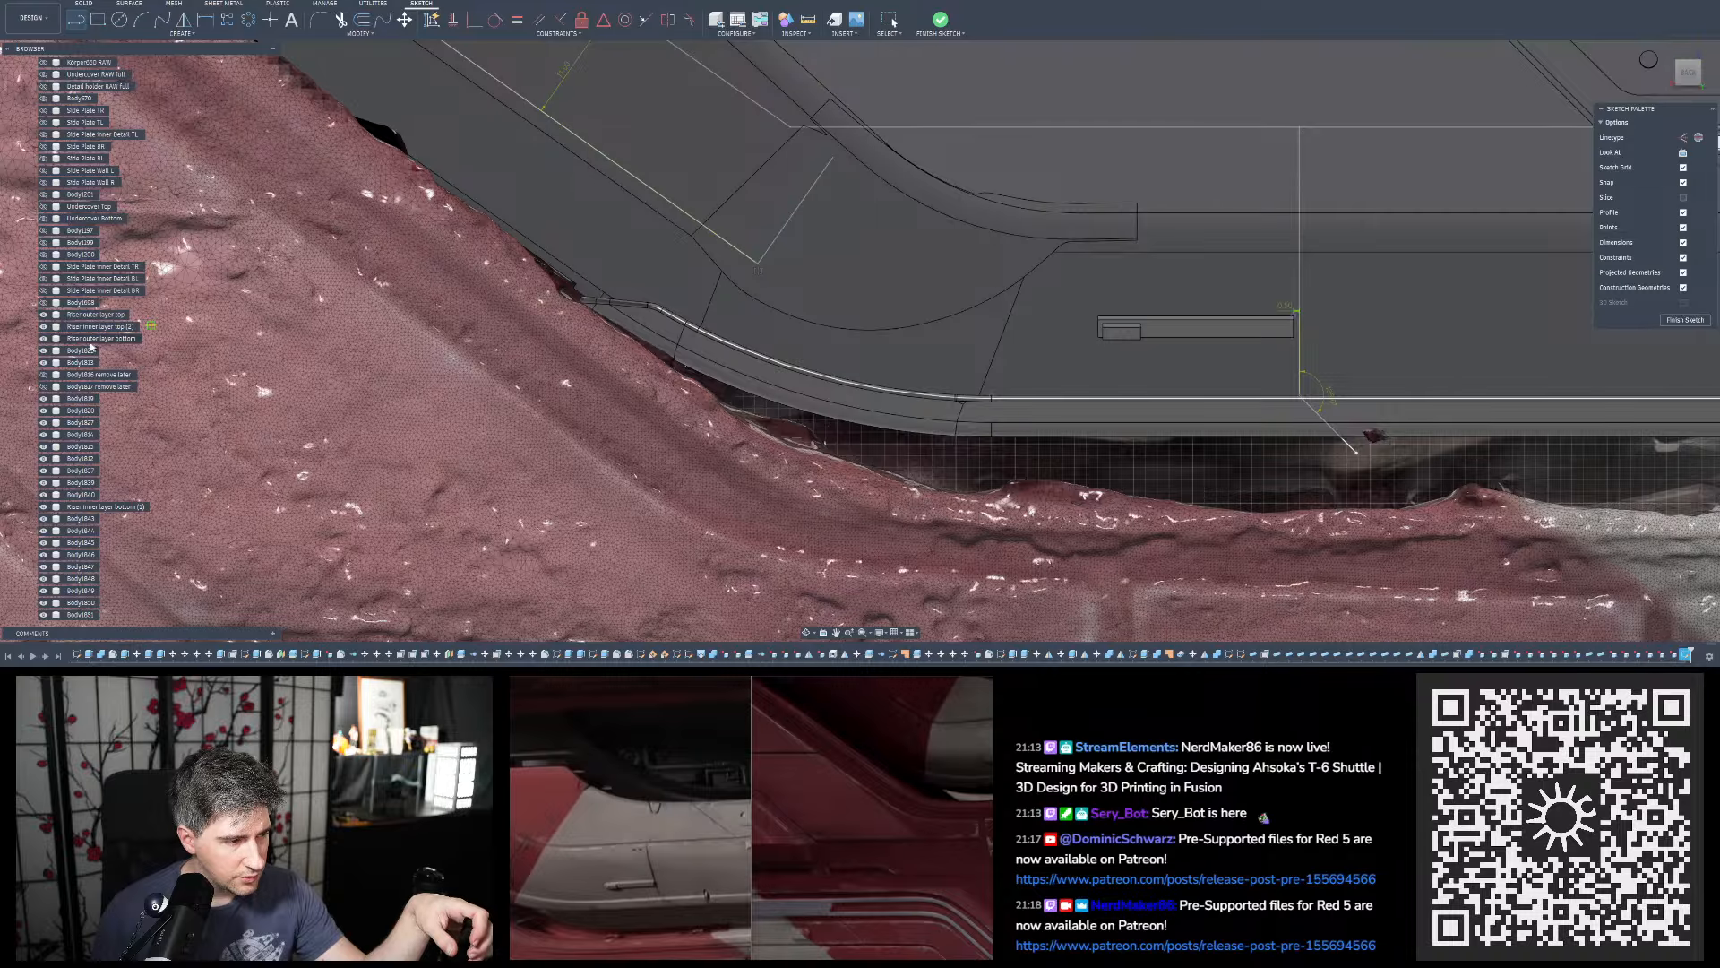
pyautogui.click(44, 338)
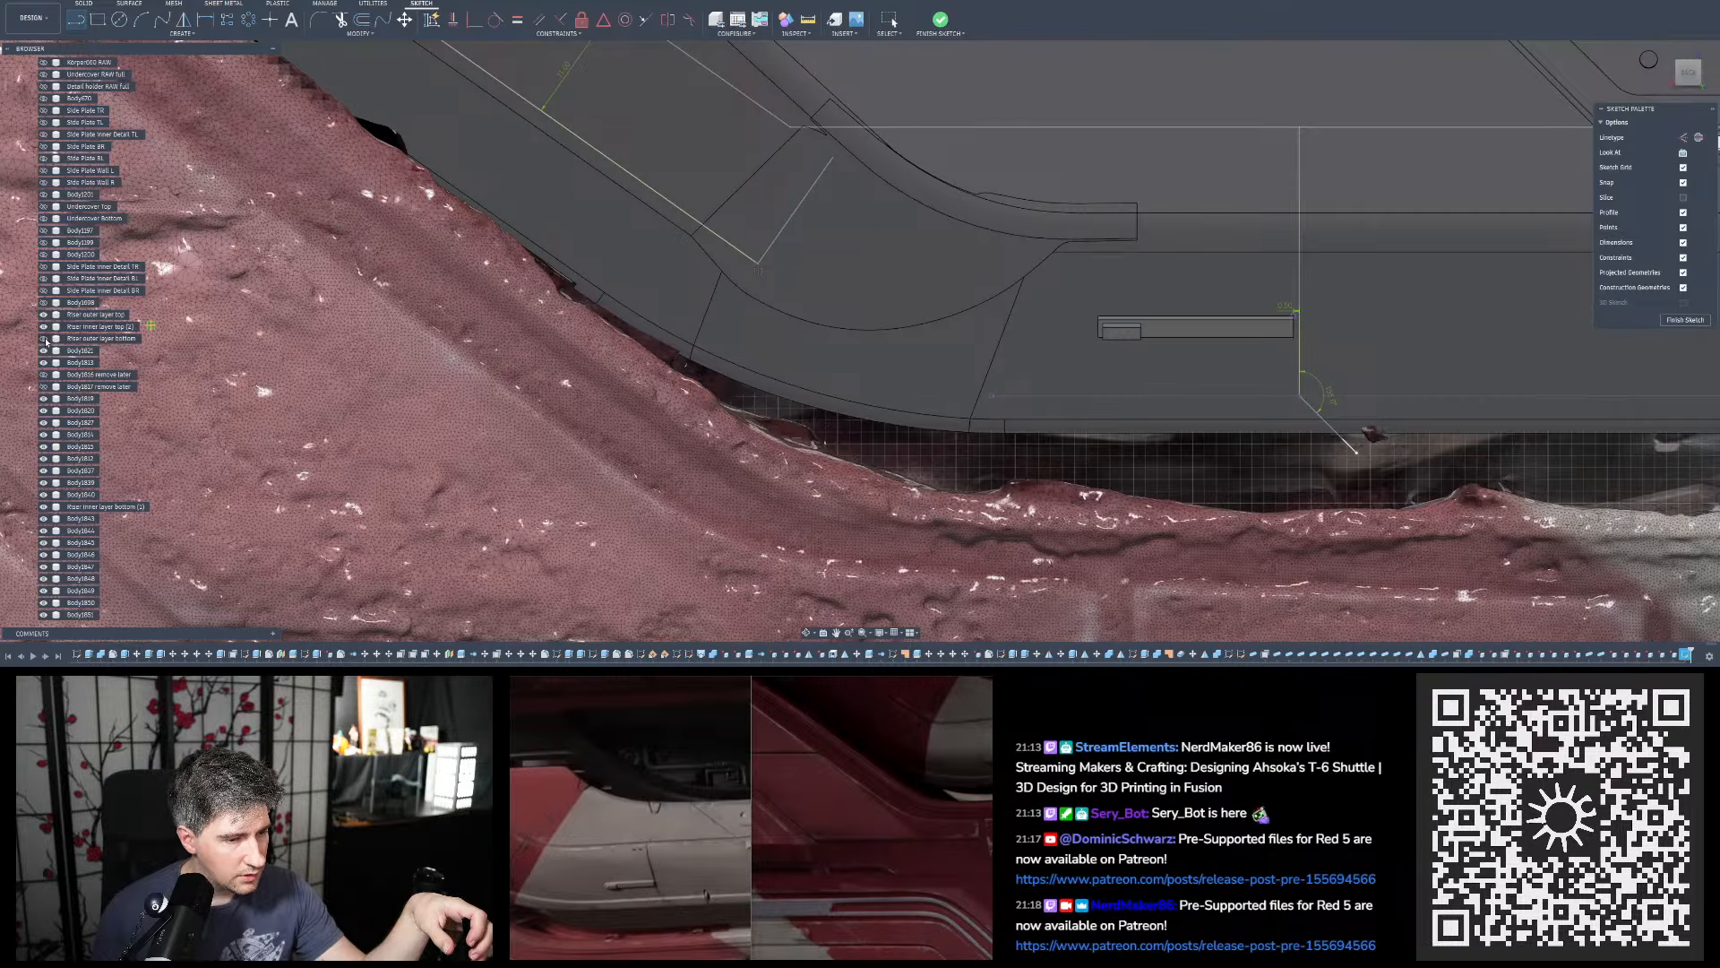
pyautogui.click(44, 339)
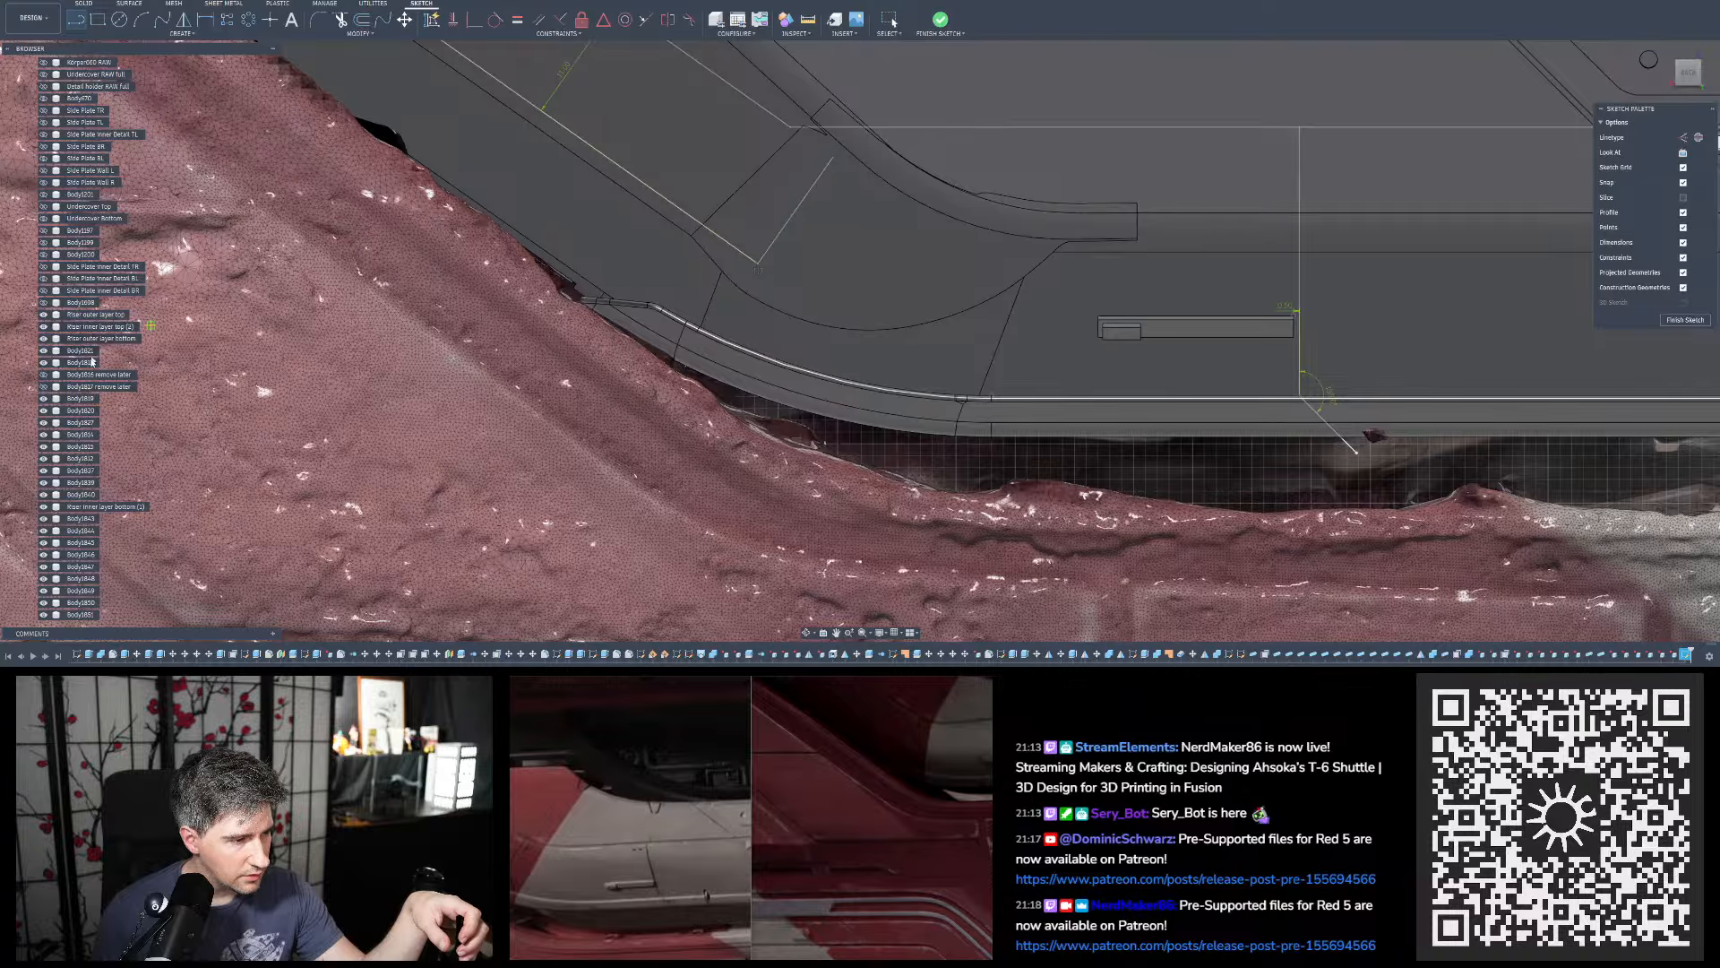
# Hide the bottom inner layer body so the reference mesh shows around the diagonal panel lines
pyautogui.click(44, 507)
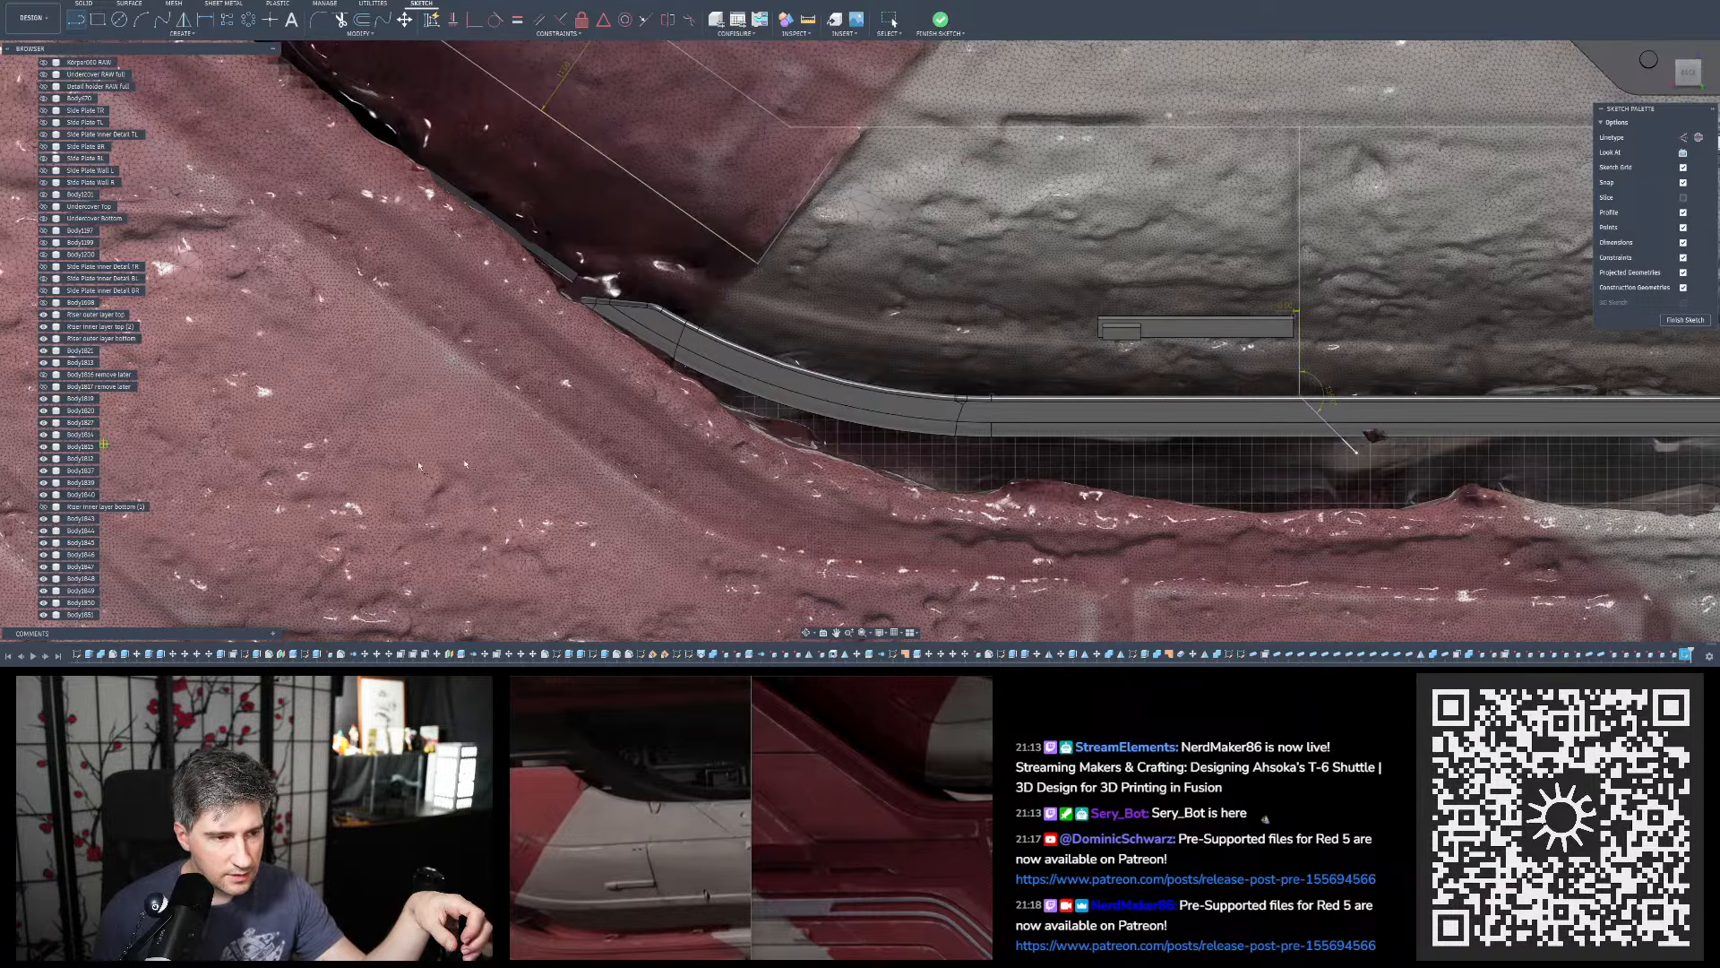
pyautogui.scroll(-5, 660, 484)
pyautogui.scroll(3, 681, 377)
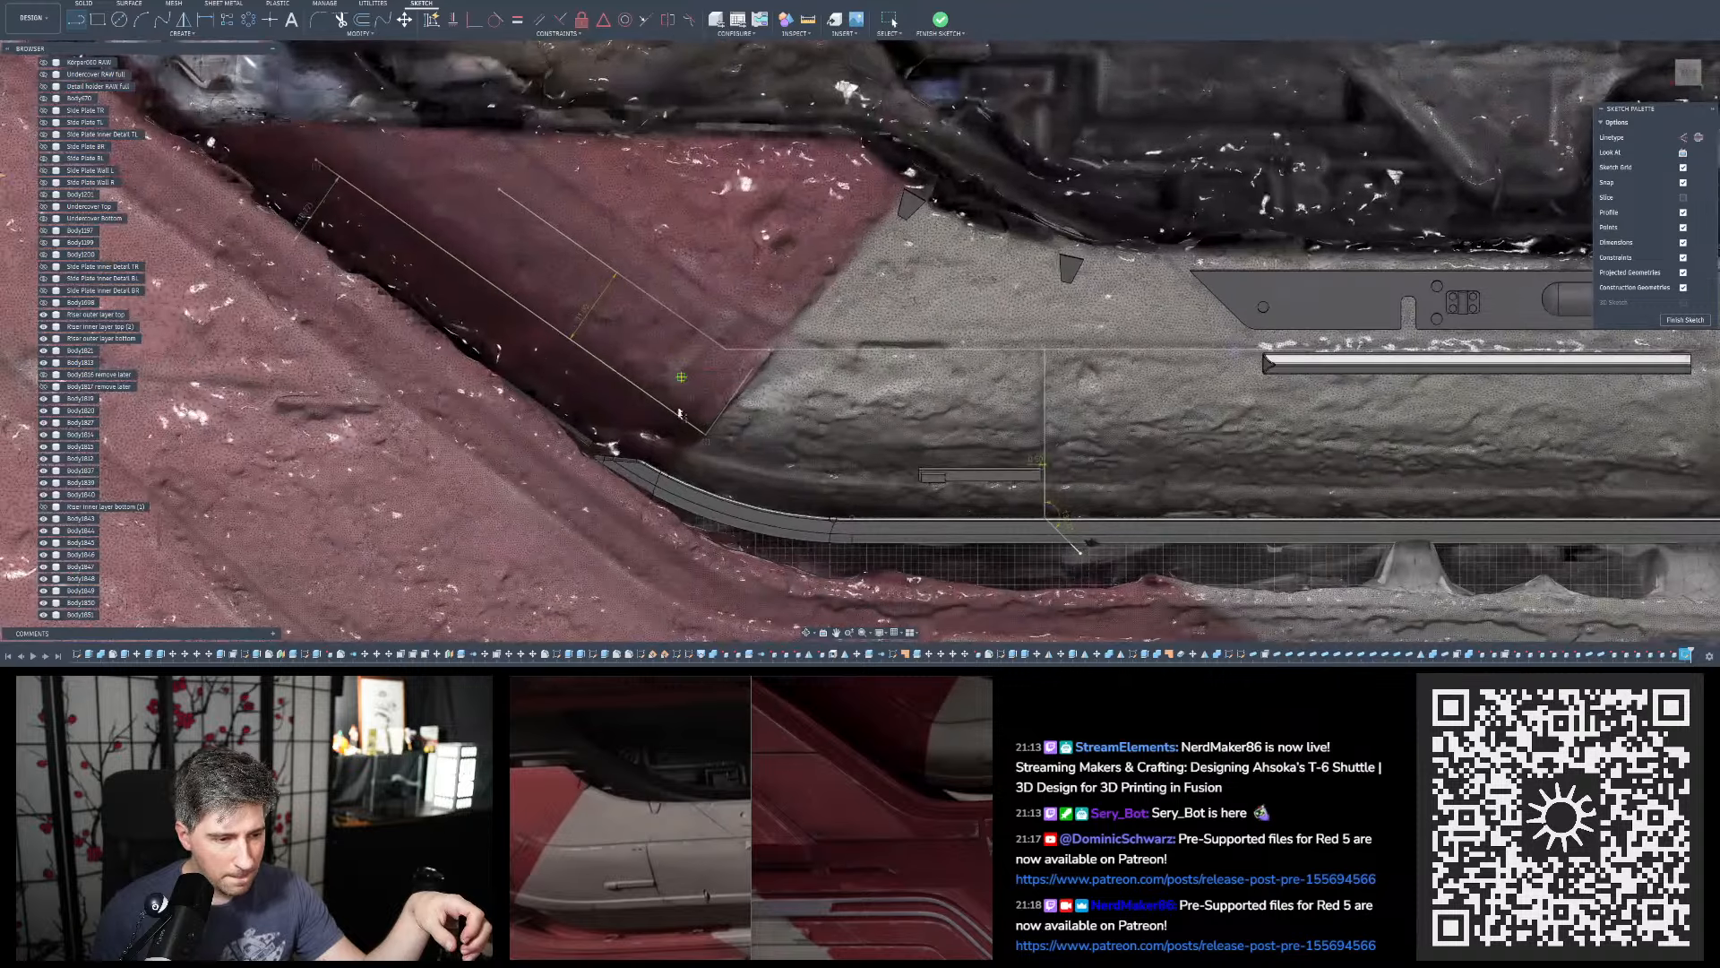
pyautogui.scroll(2, 681, 460)
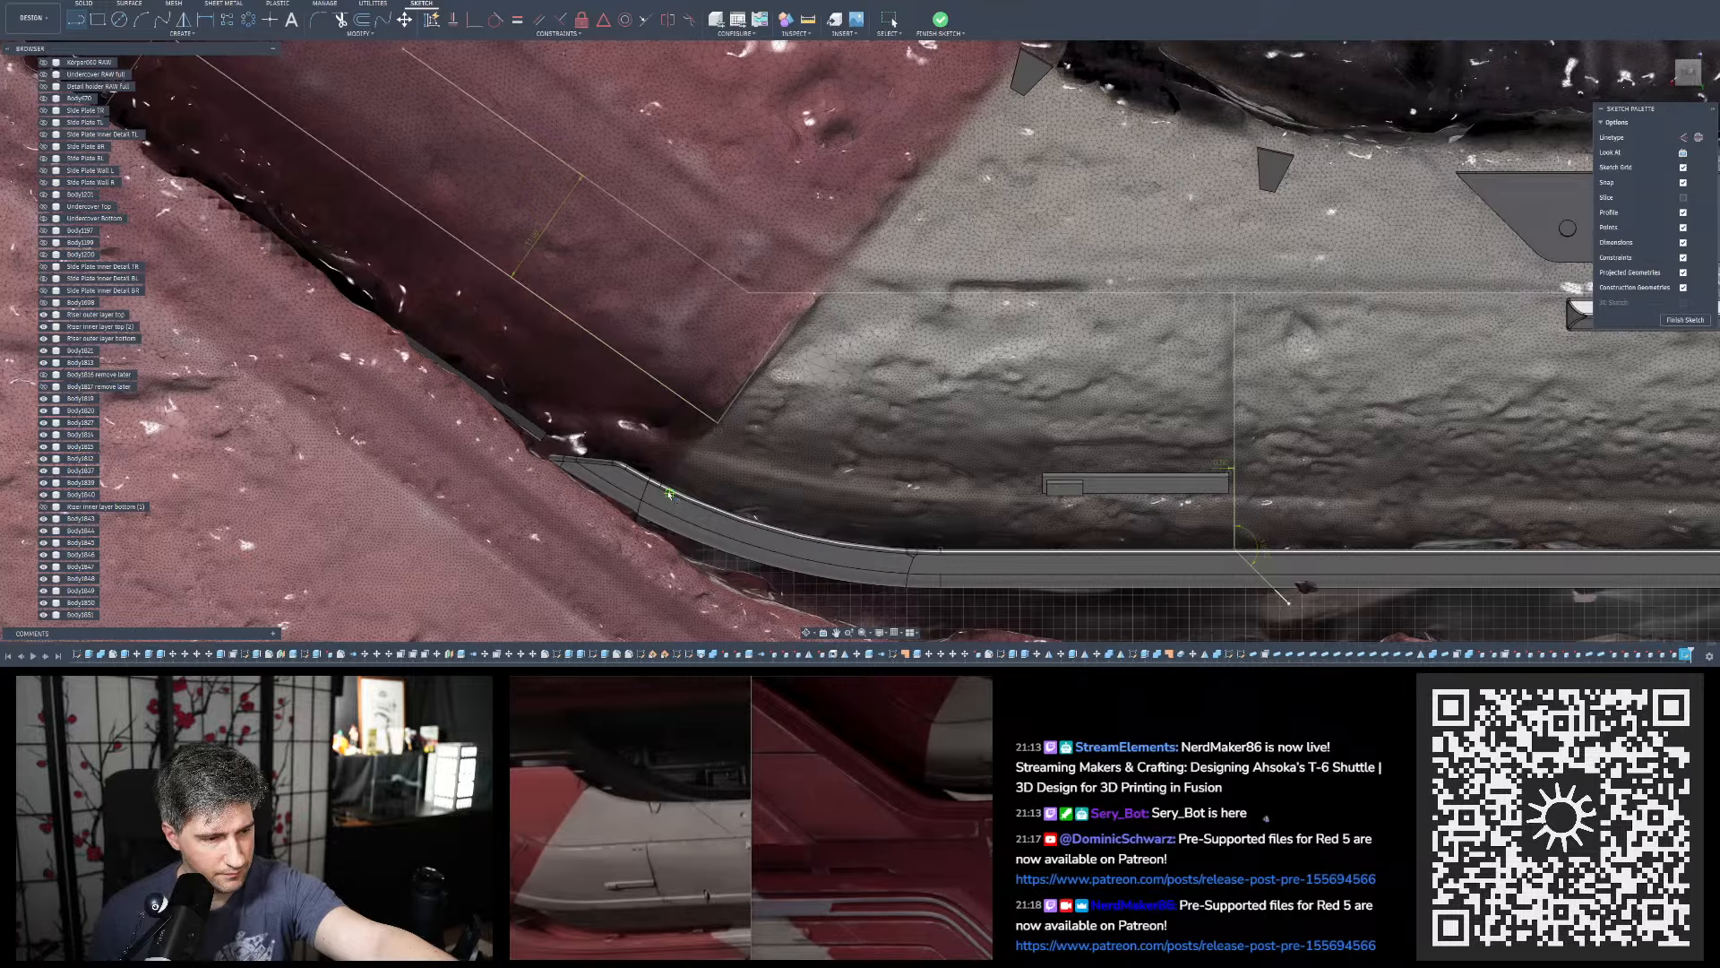
# Sketch a vertical panel line about 26 mm long across the front lower bend beside the diagonal line's corner, and shift it slightly toward that corner
pyautogui.click(669, 313)
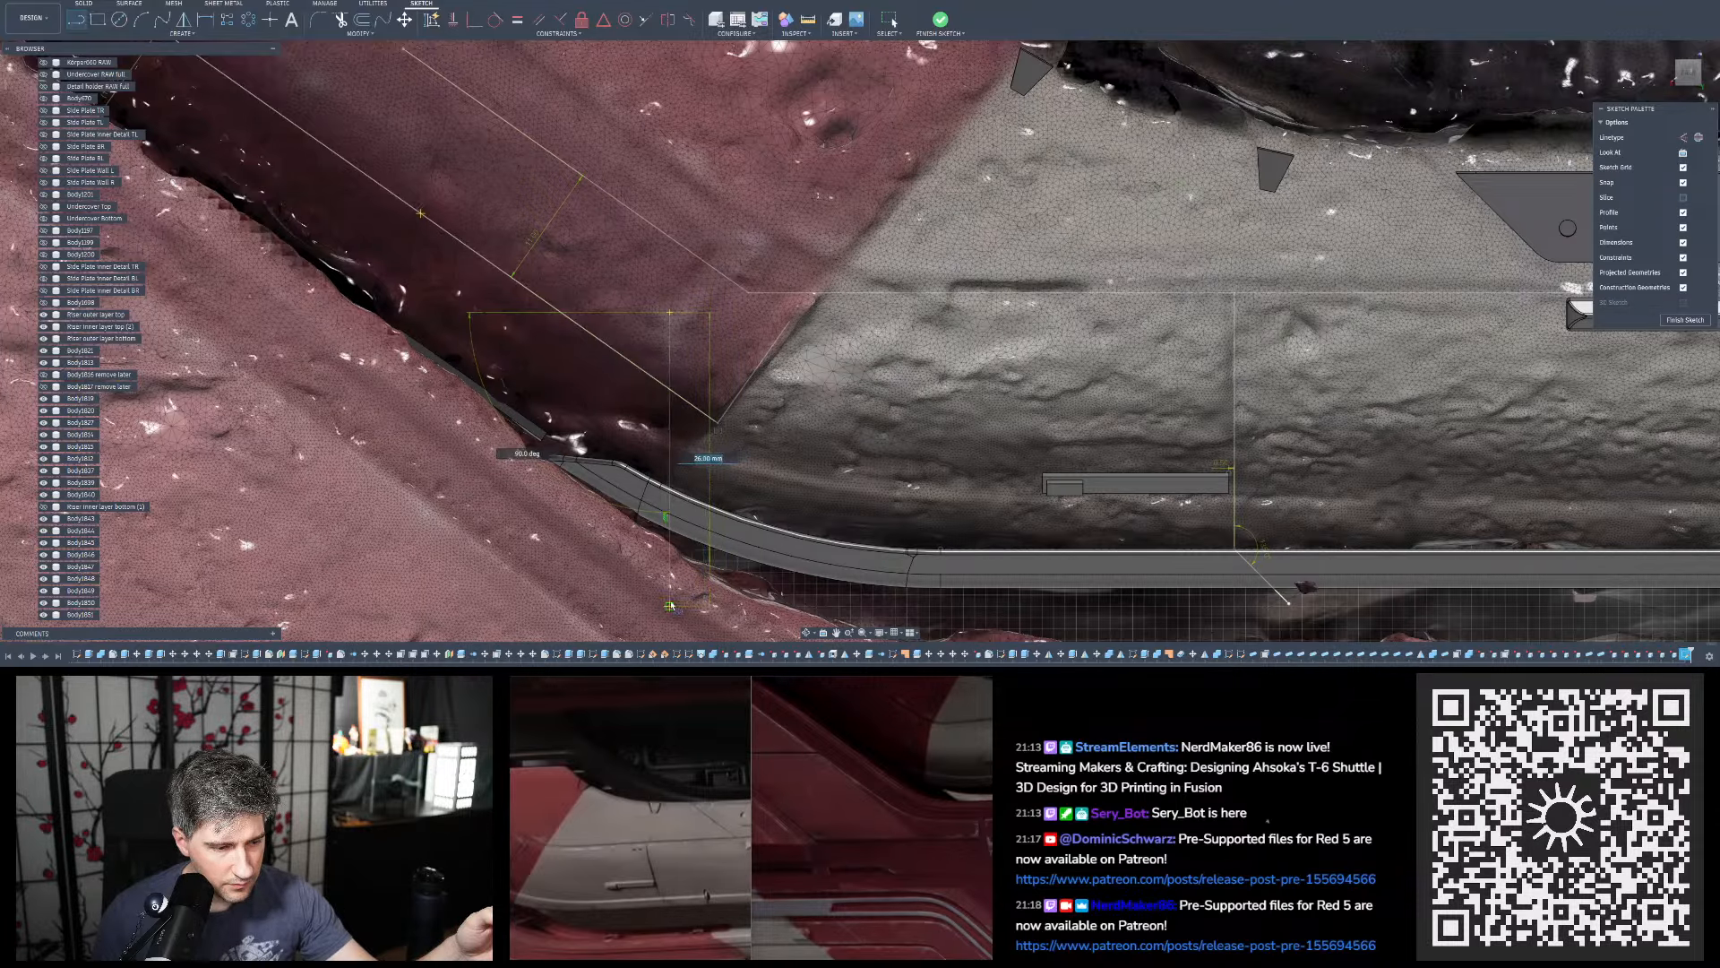
pyautogui.click(670, 606)
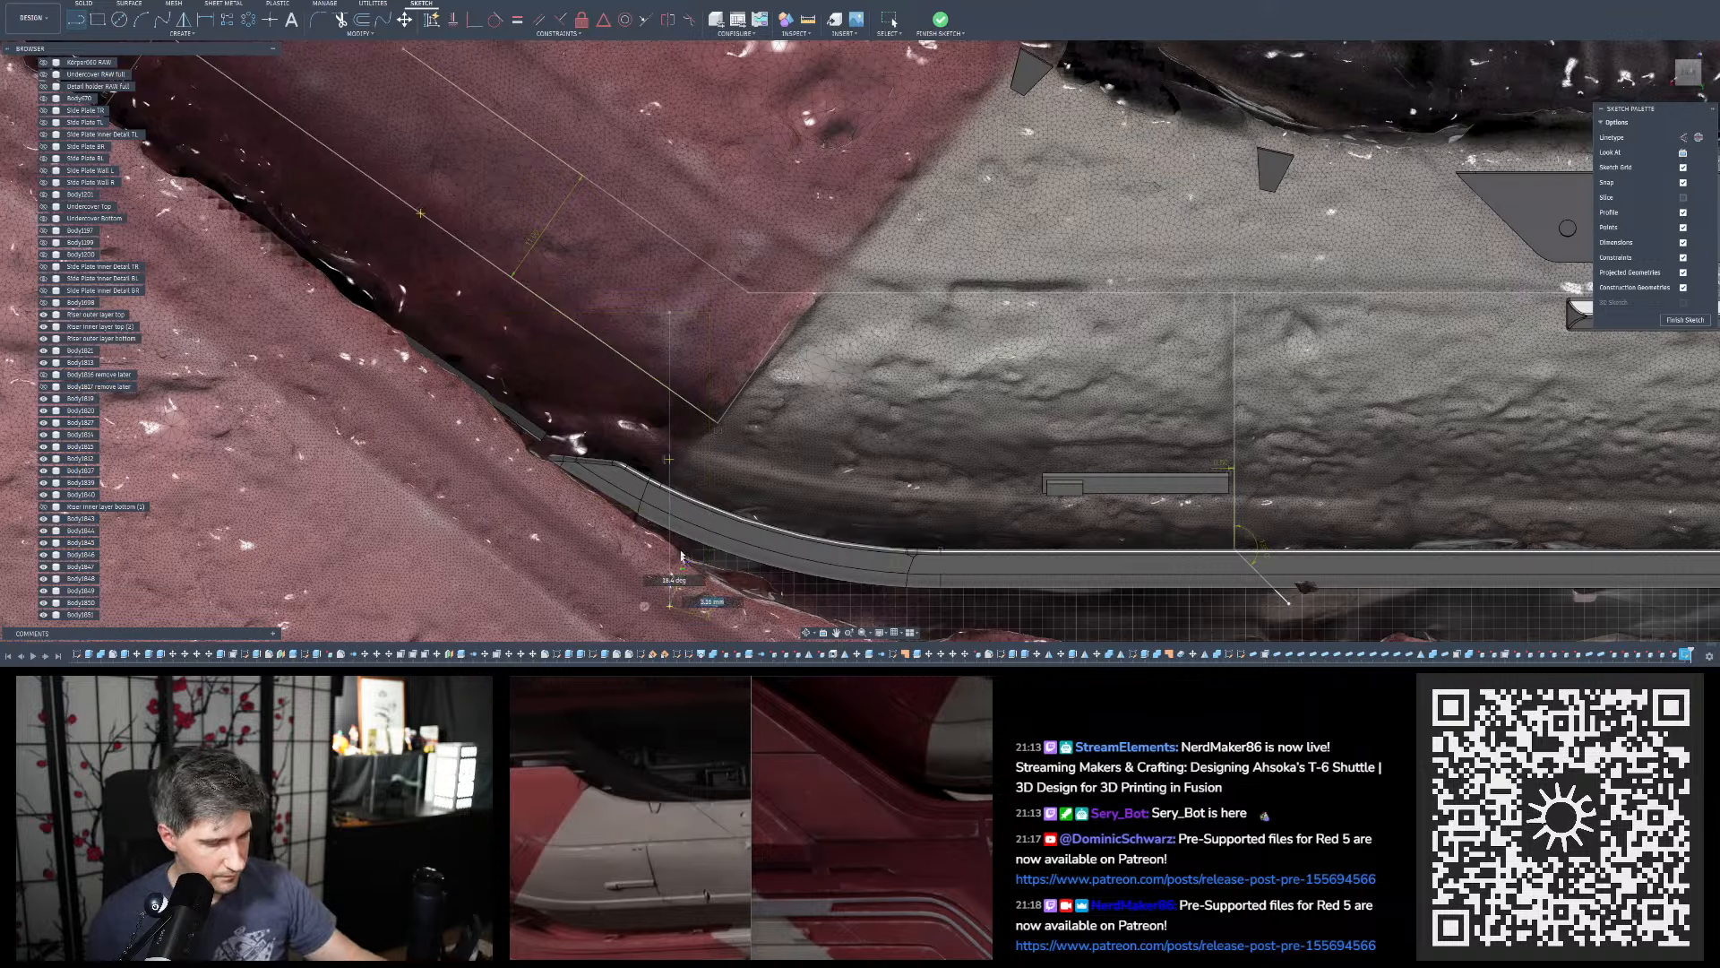
pyautogui.press('Escape')
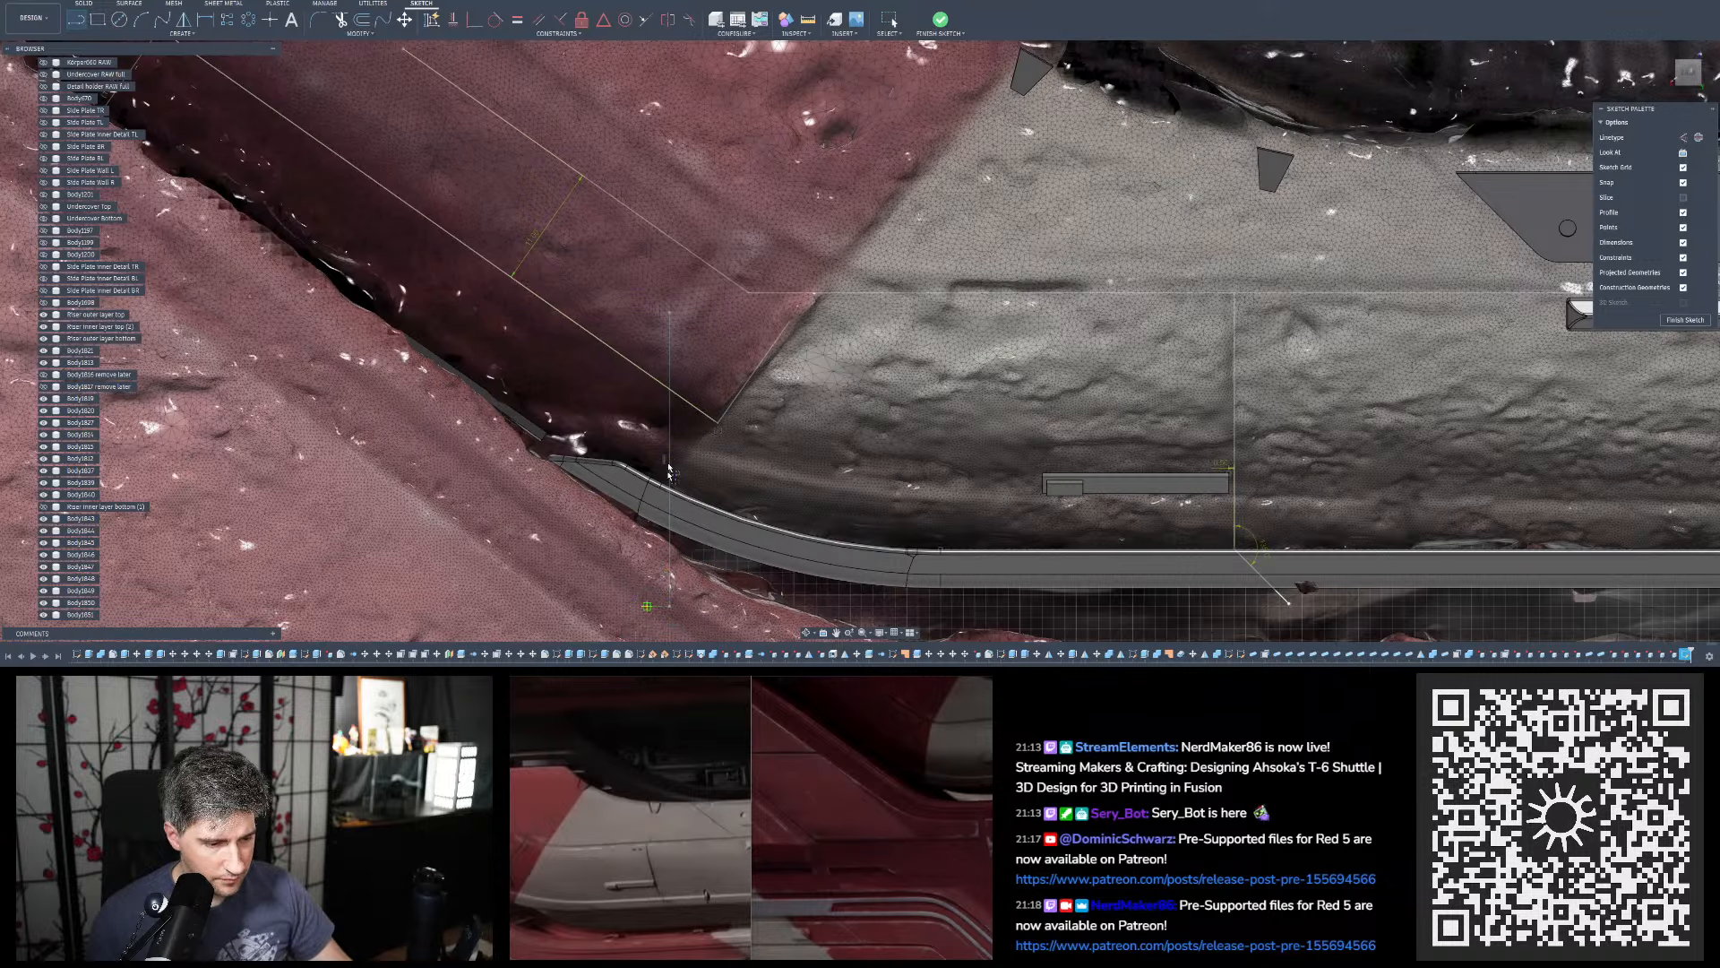
pyautogui.moveTo(670, 425); pyautogui.dragTo(677, 425)
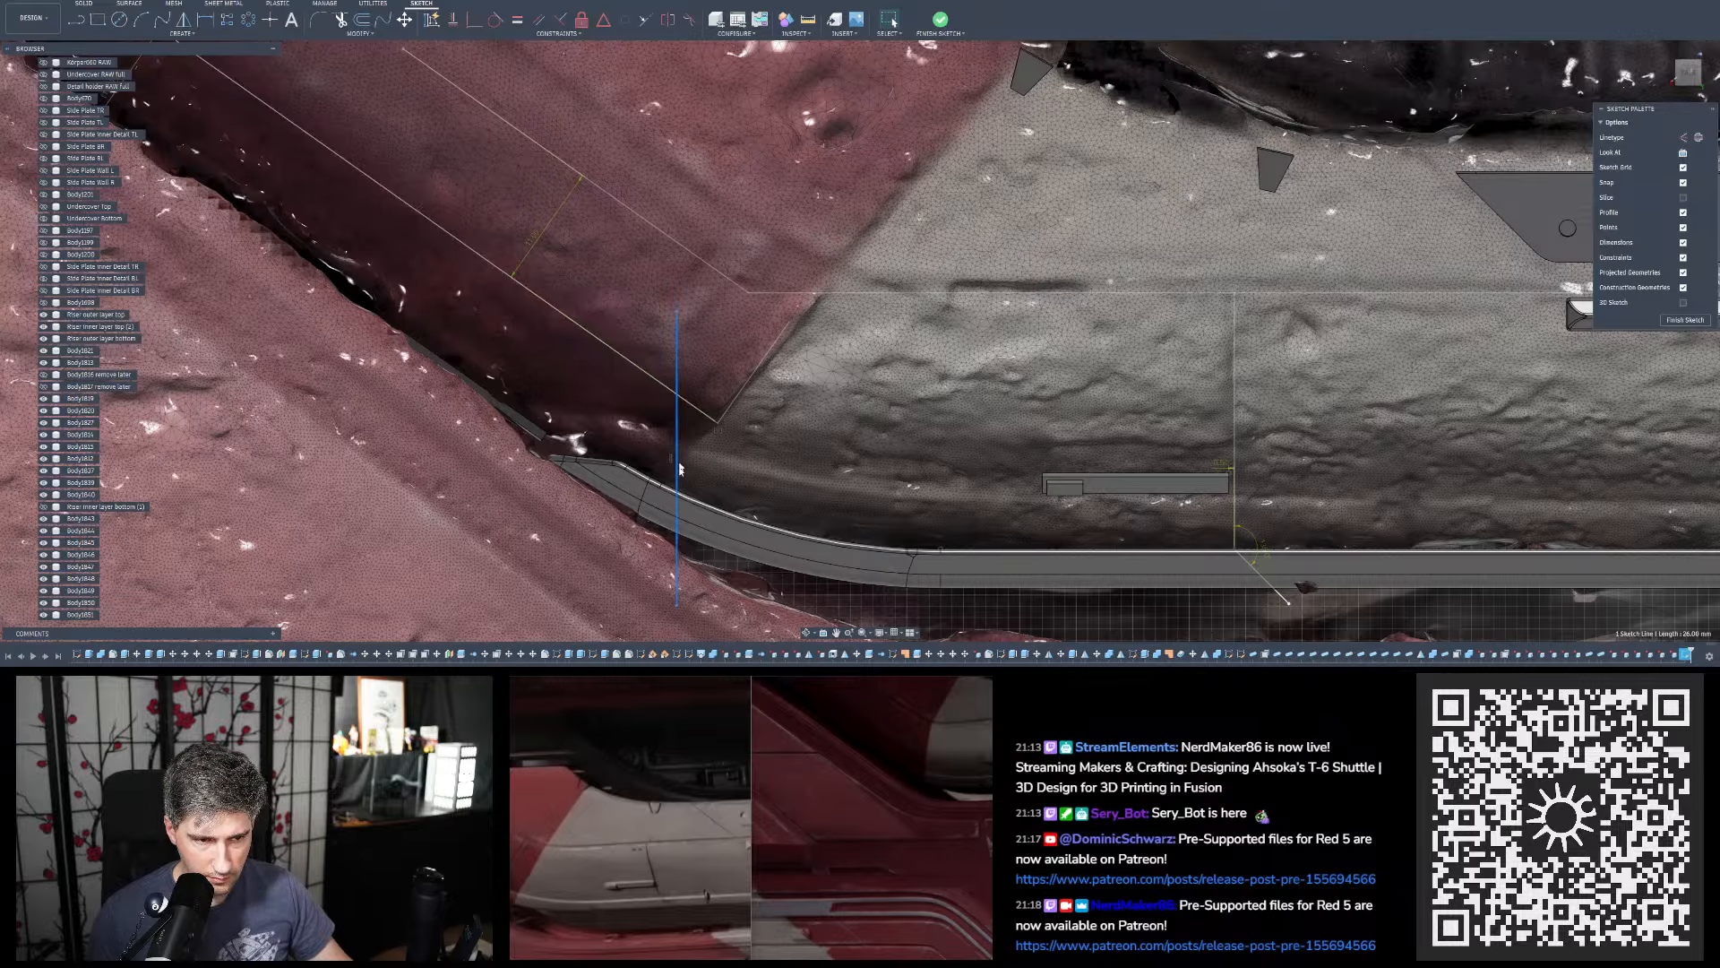
pyautogui.scroll(-3, 654, 385)
pyautogui.scroll(2, 804, 276)
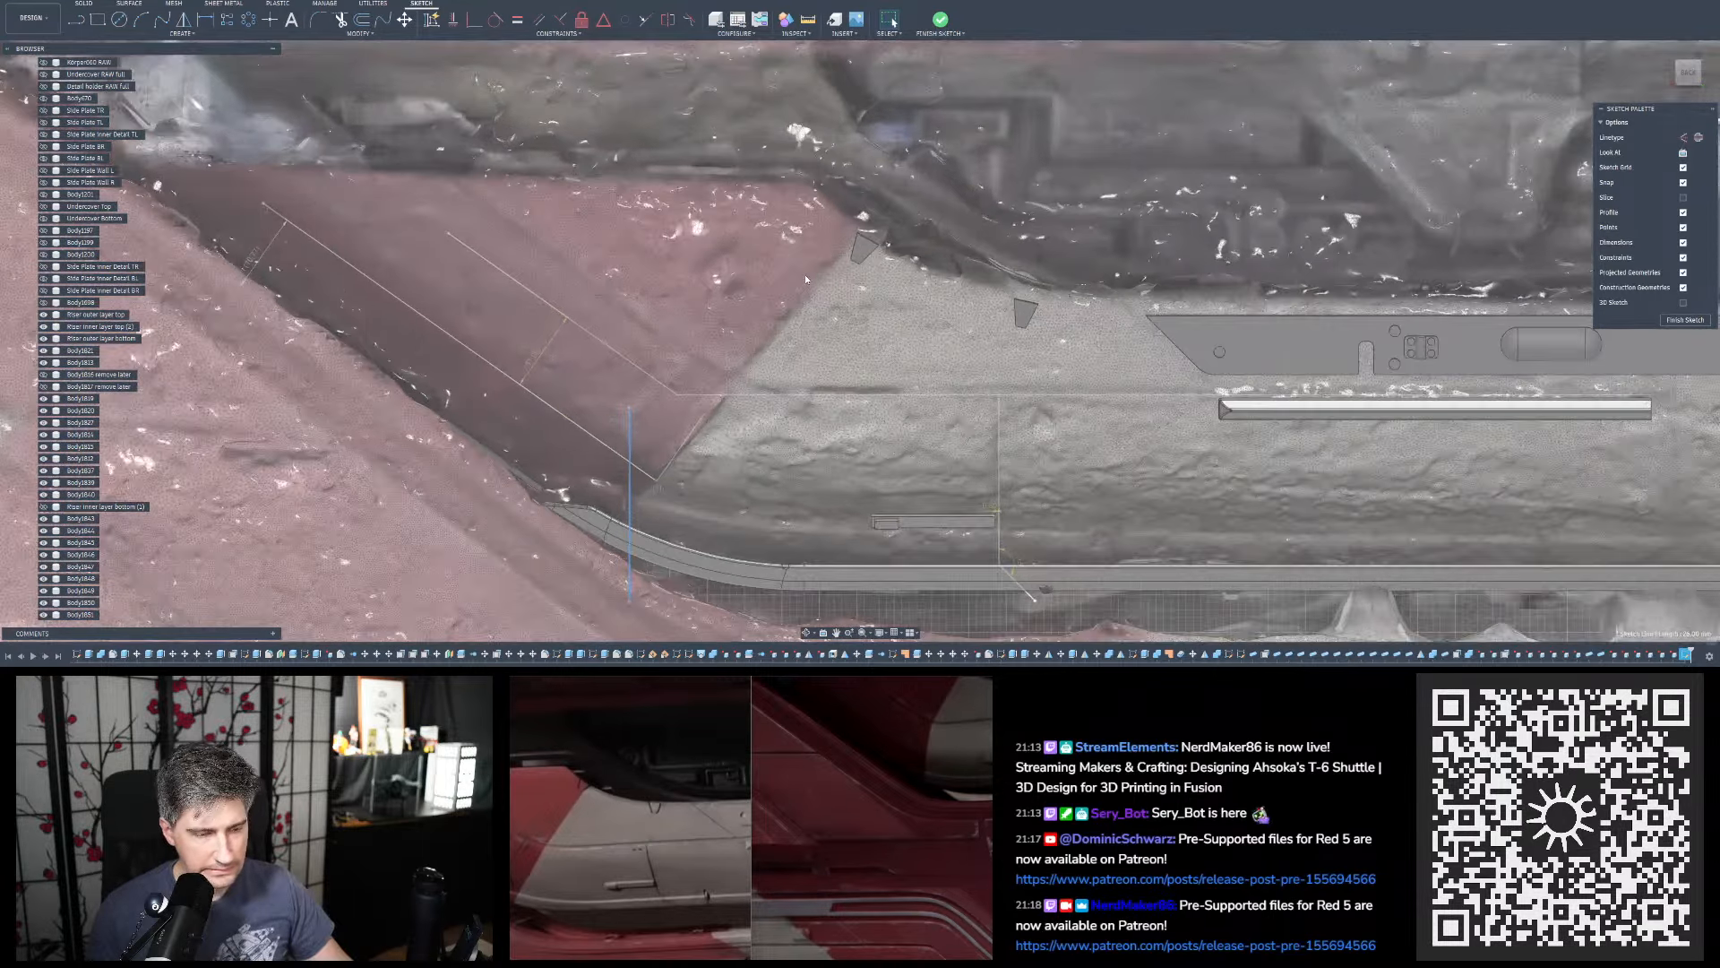
# Delete the 11 mm dimension between the parallel diagonal lines and shift the upper diagonal line slightly outward on the reference mesh
pyautogui.scroll(2, 1104, 381)
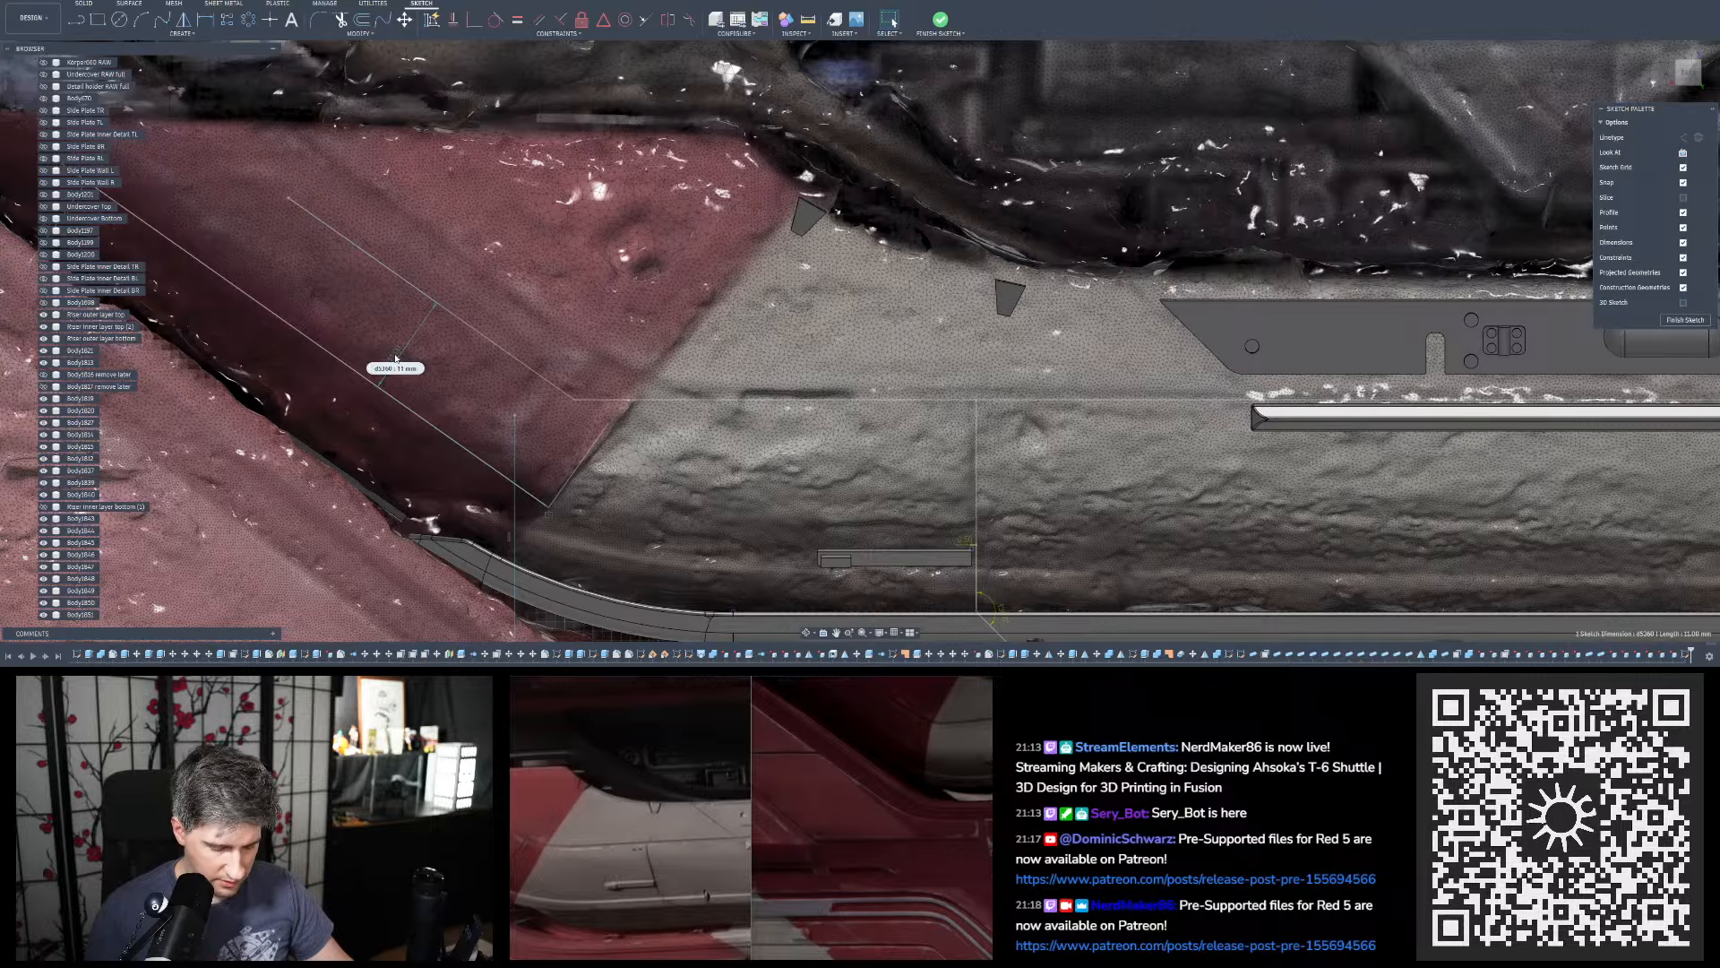
pyautogui.press('Delete')
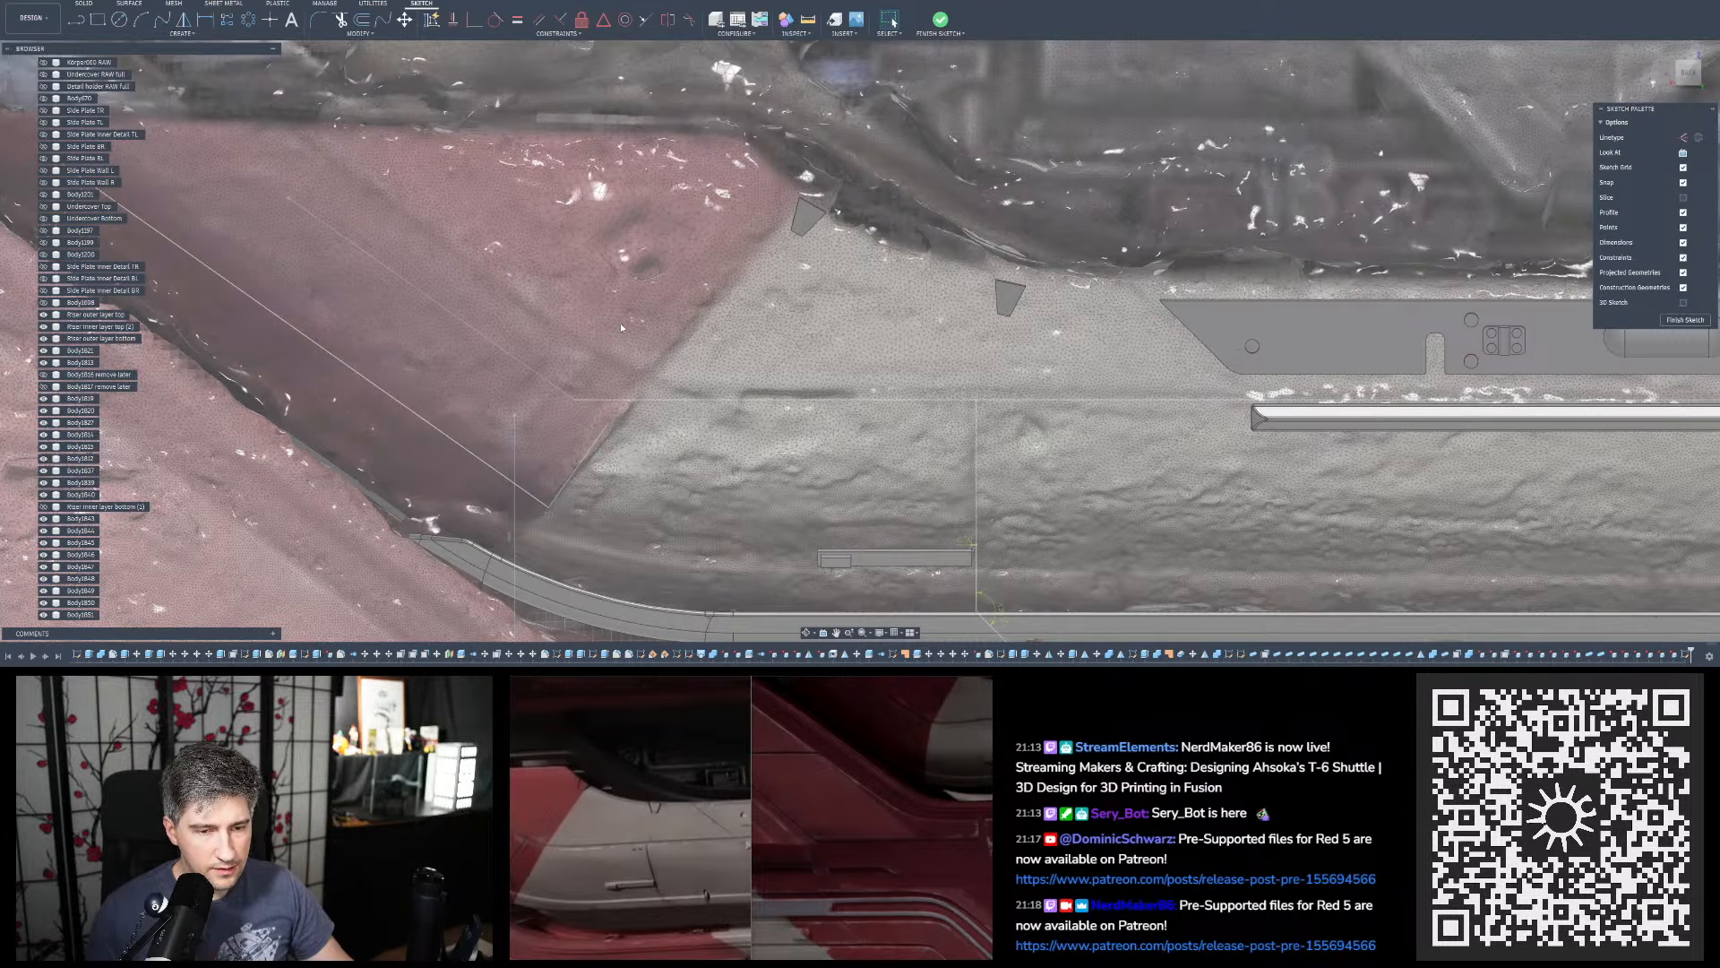
pyautogui.scroll(-3, 620, 323)
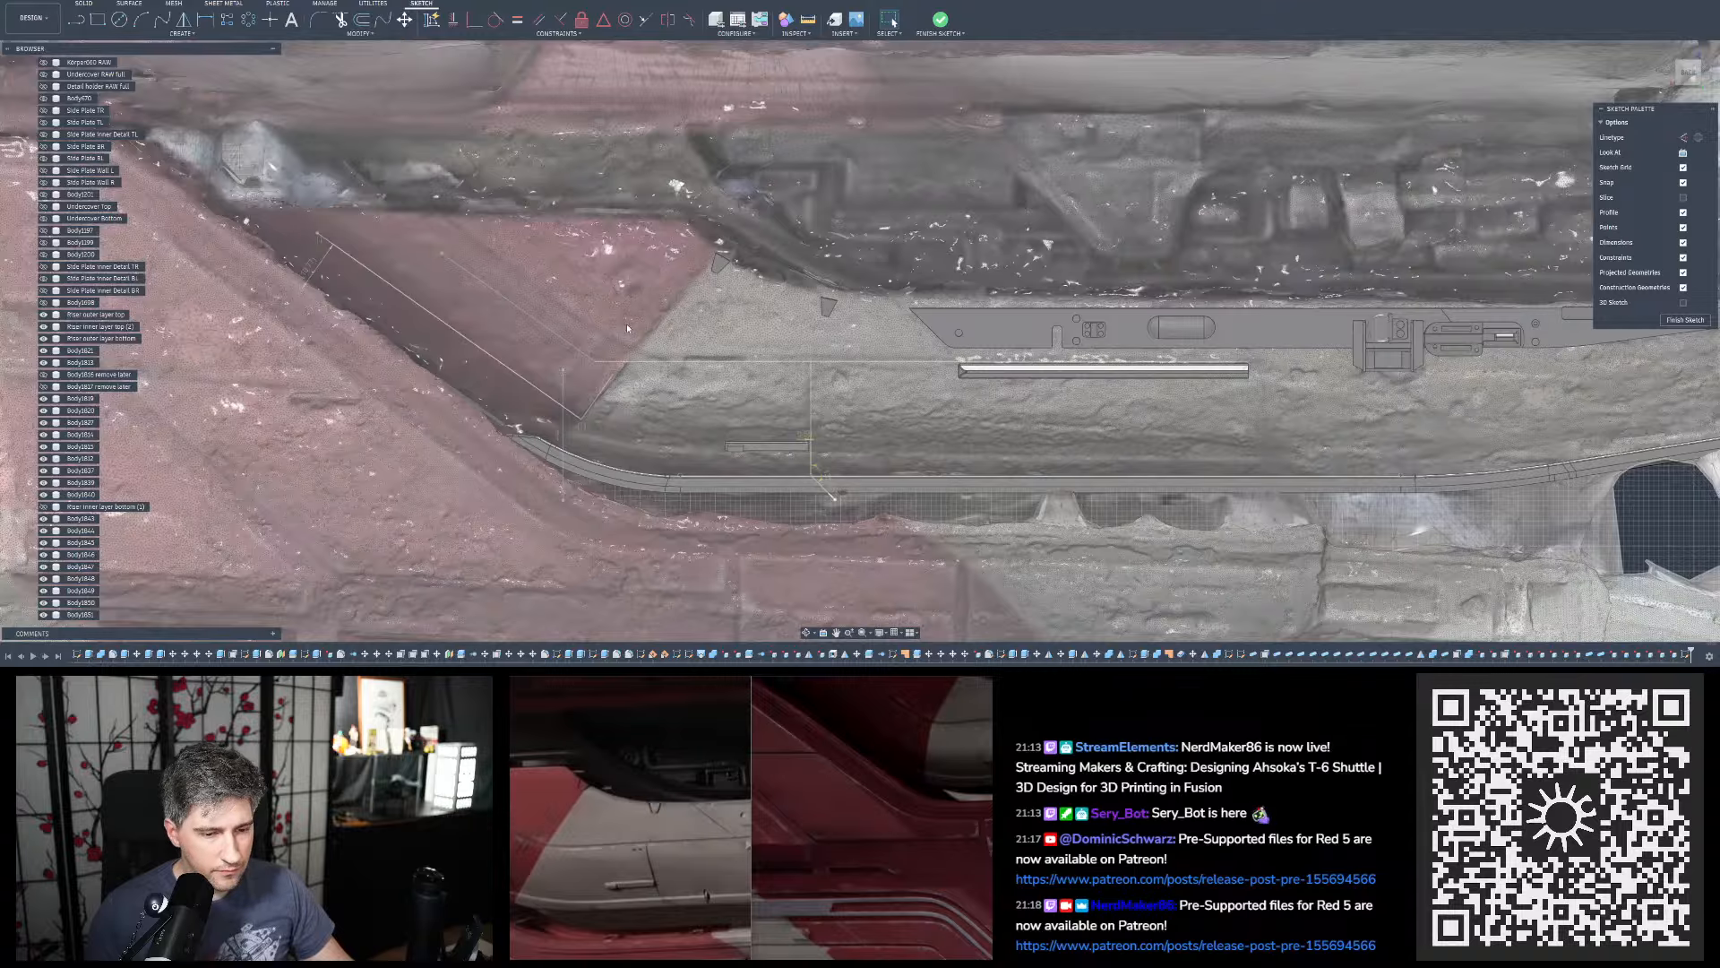
pyautogui.scroll(-3, 627, 331)
pyautogui.scroll(5, 1256, 355)
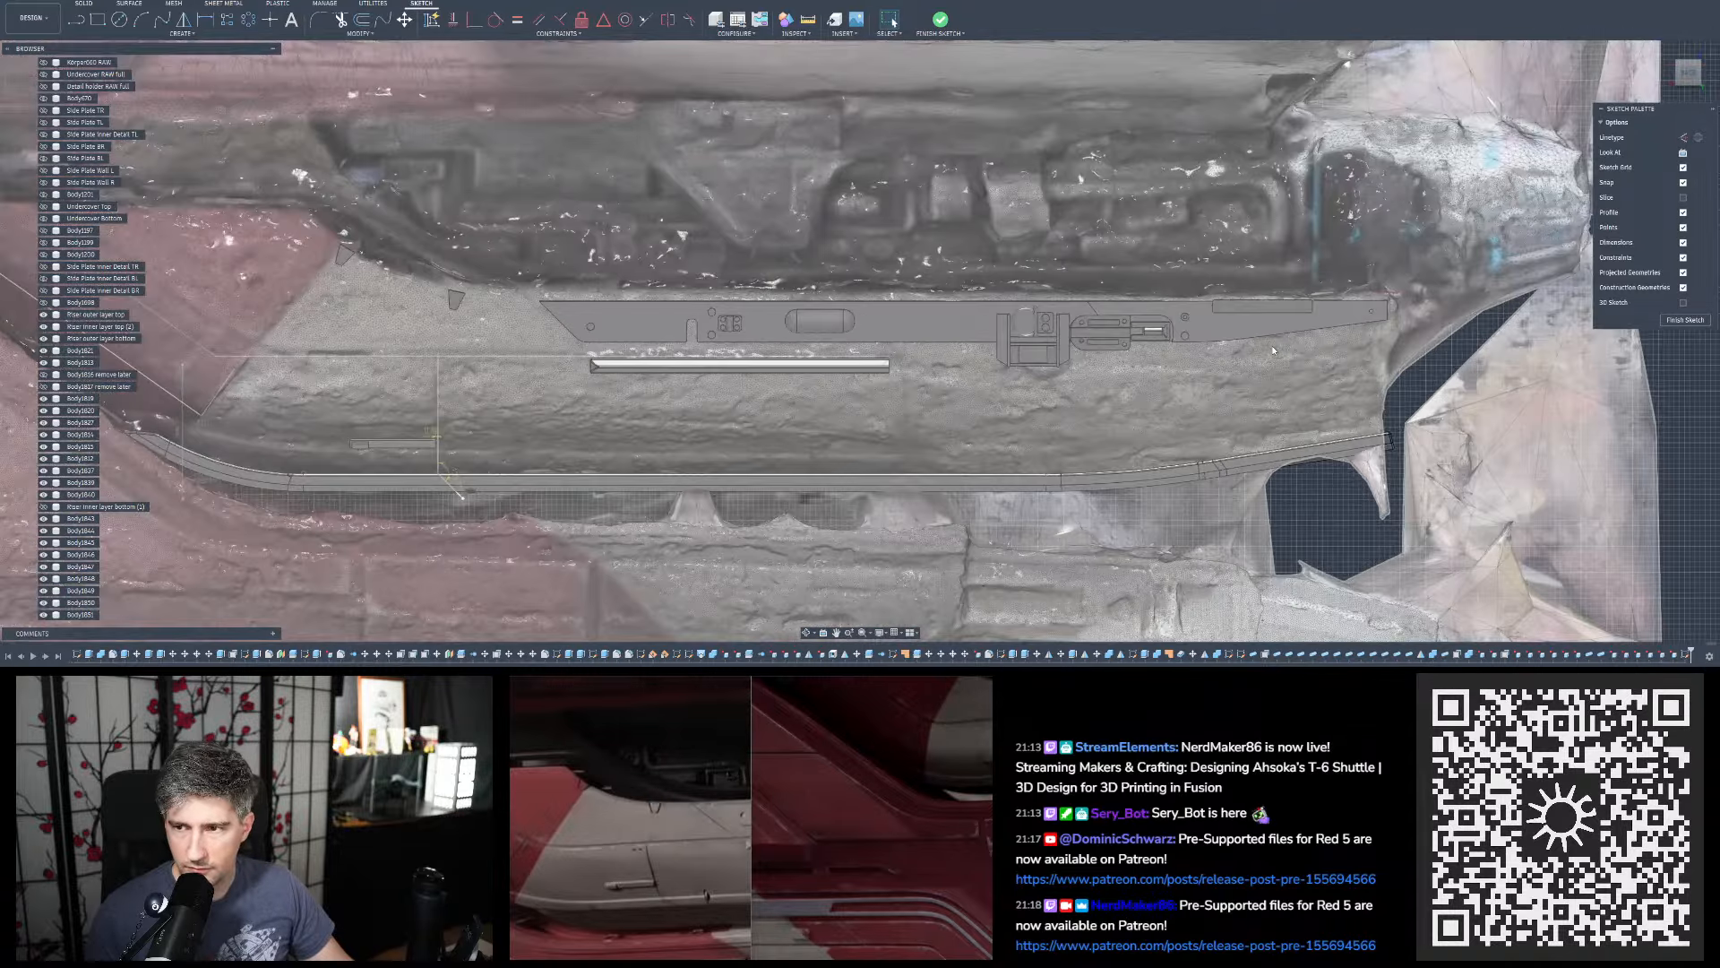
pyautogui.scroll(-7, 1273, 369)
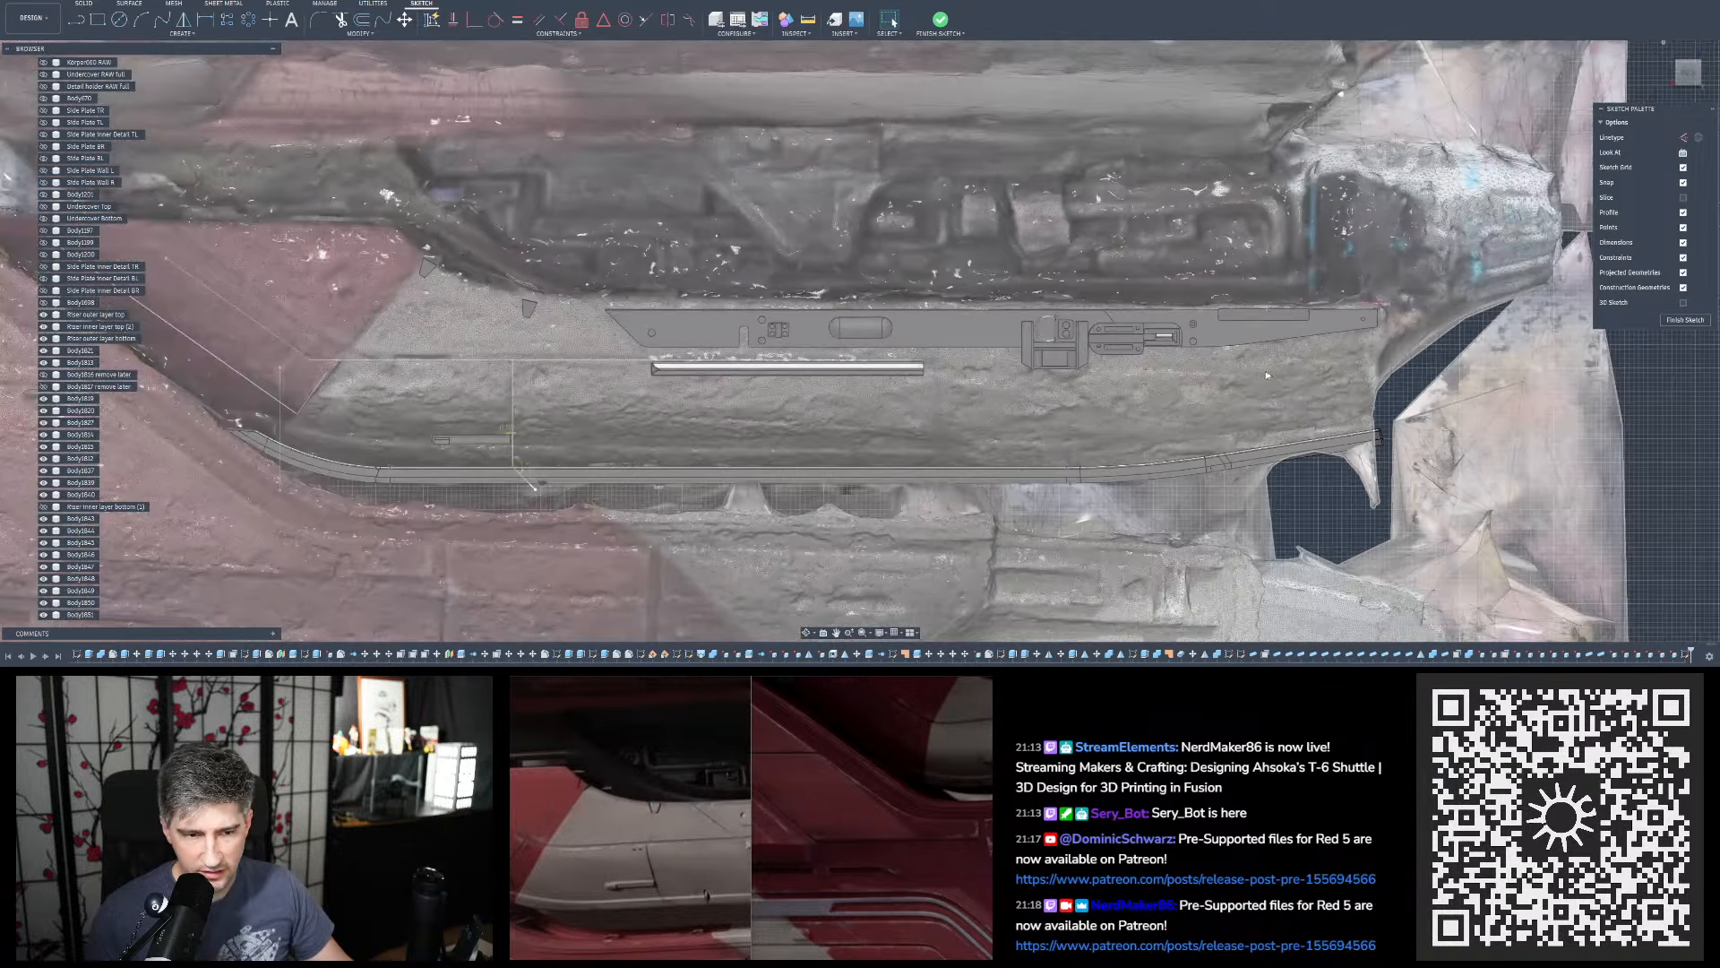
pyautogui.scroll(2, 751, 359)
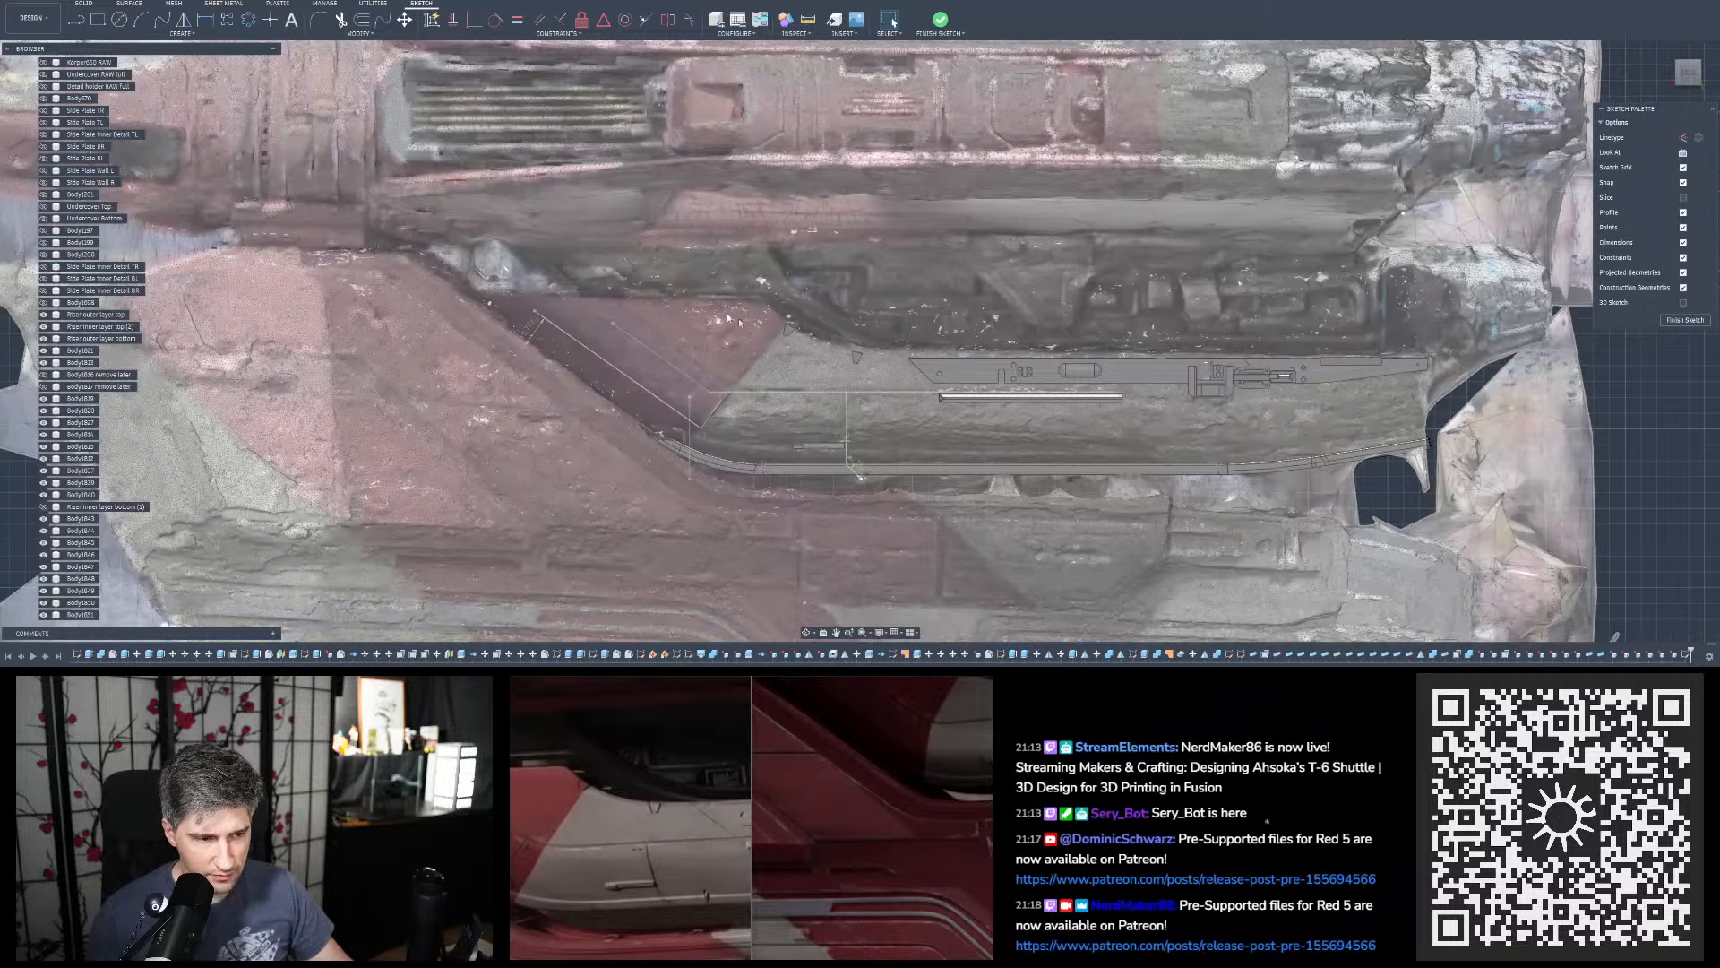
pyautogui.scroll(4, 708, 351)
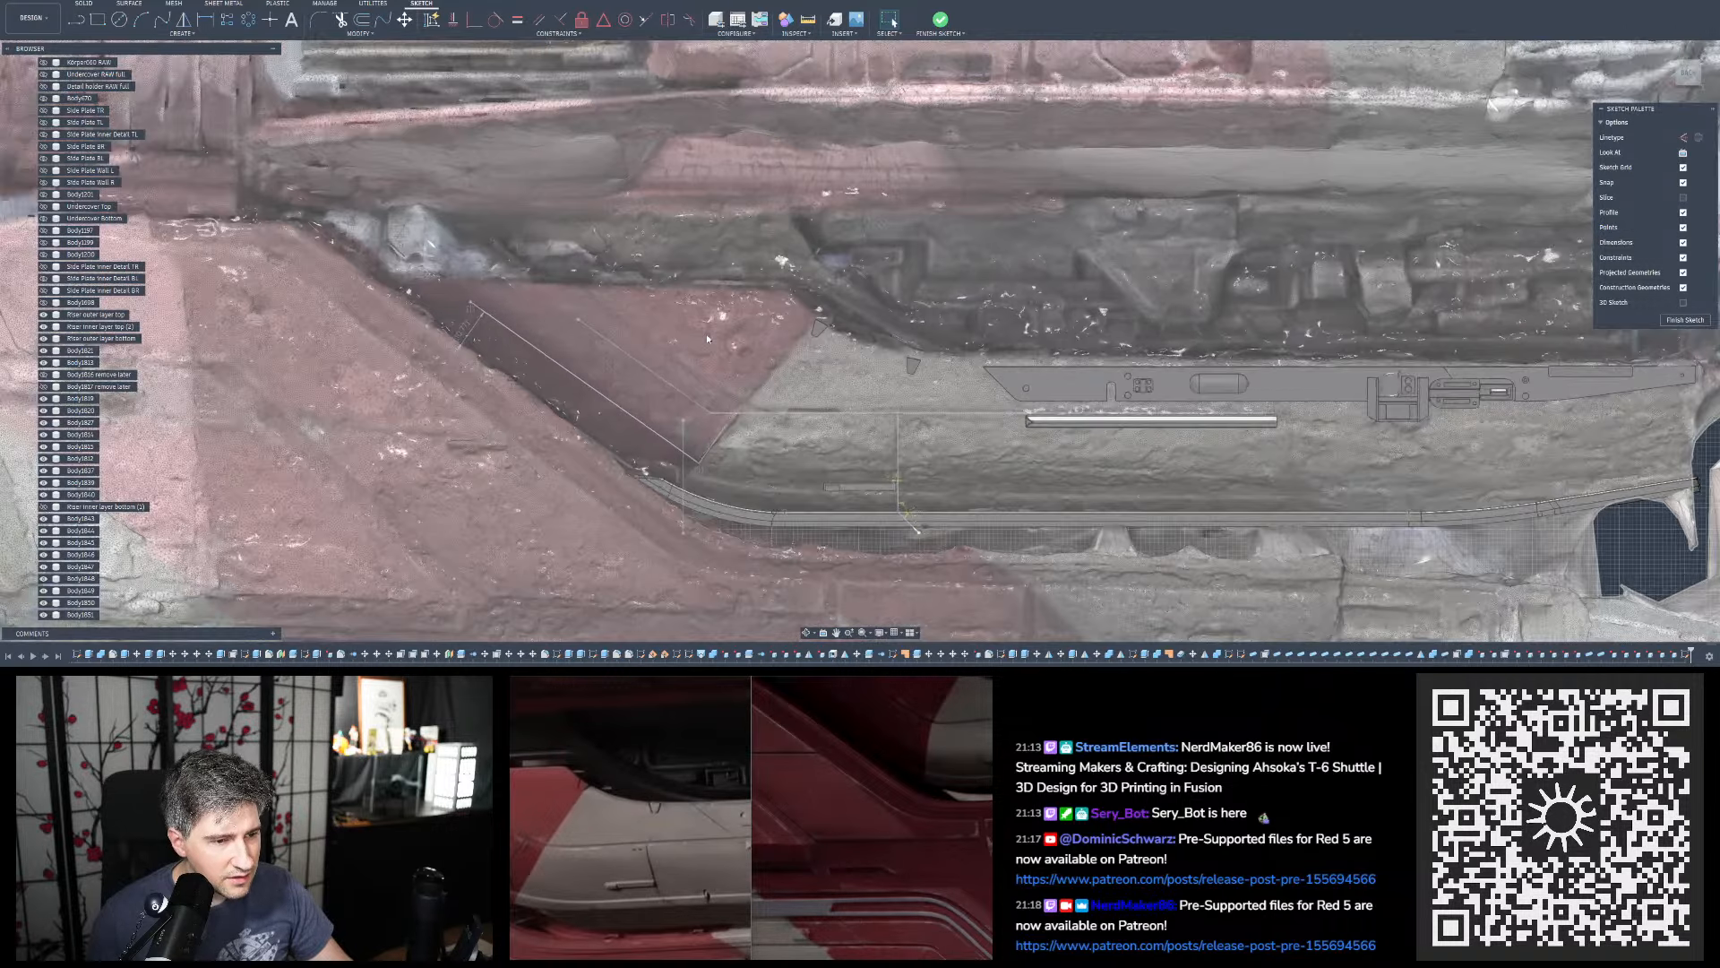
pyautogui.scroll(2, 708, 351)
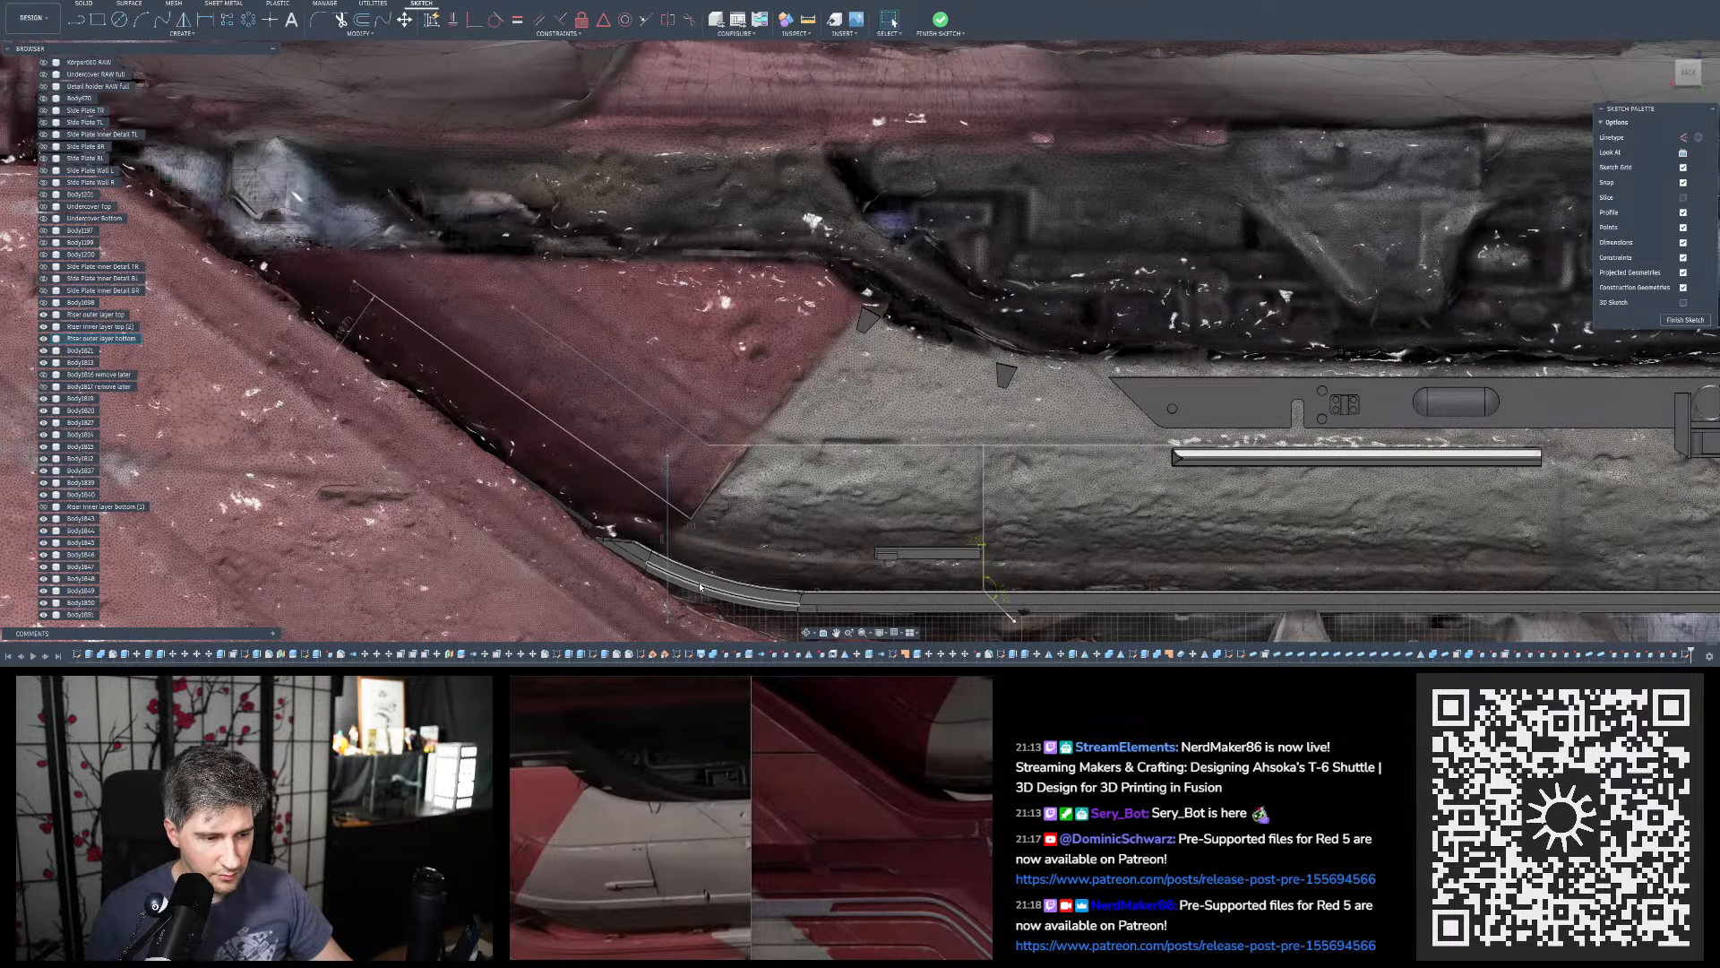
pyautogui.scroll(4, 698, 573)
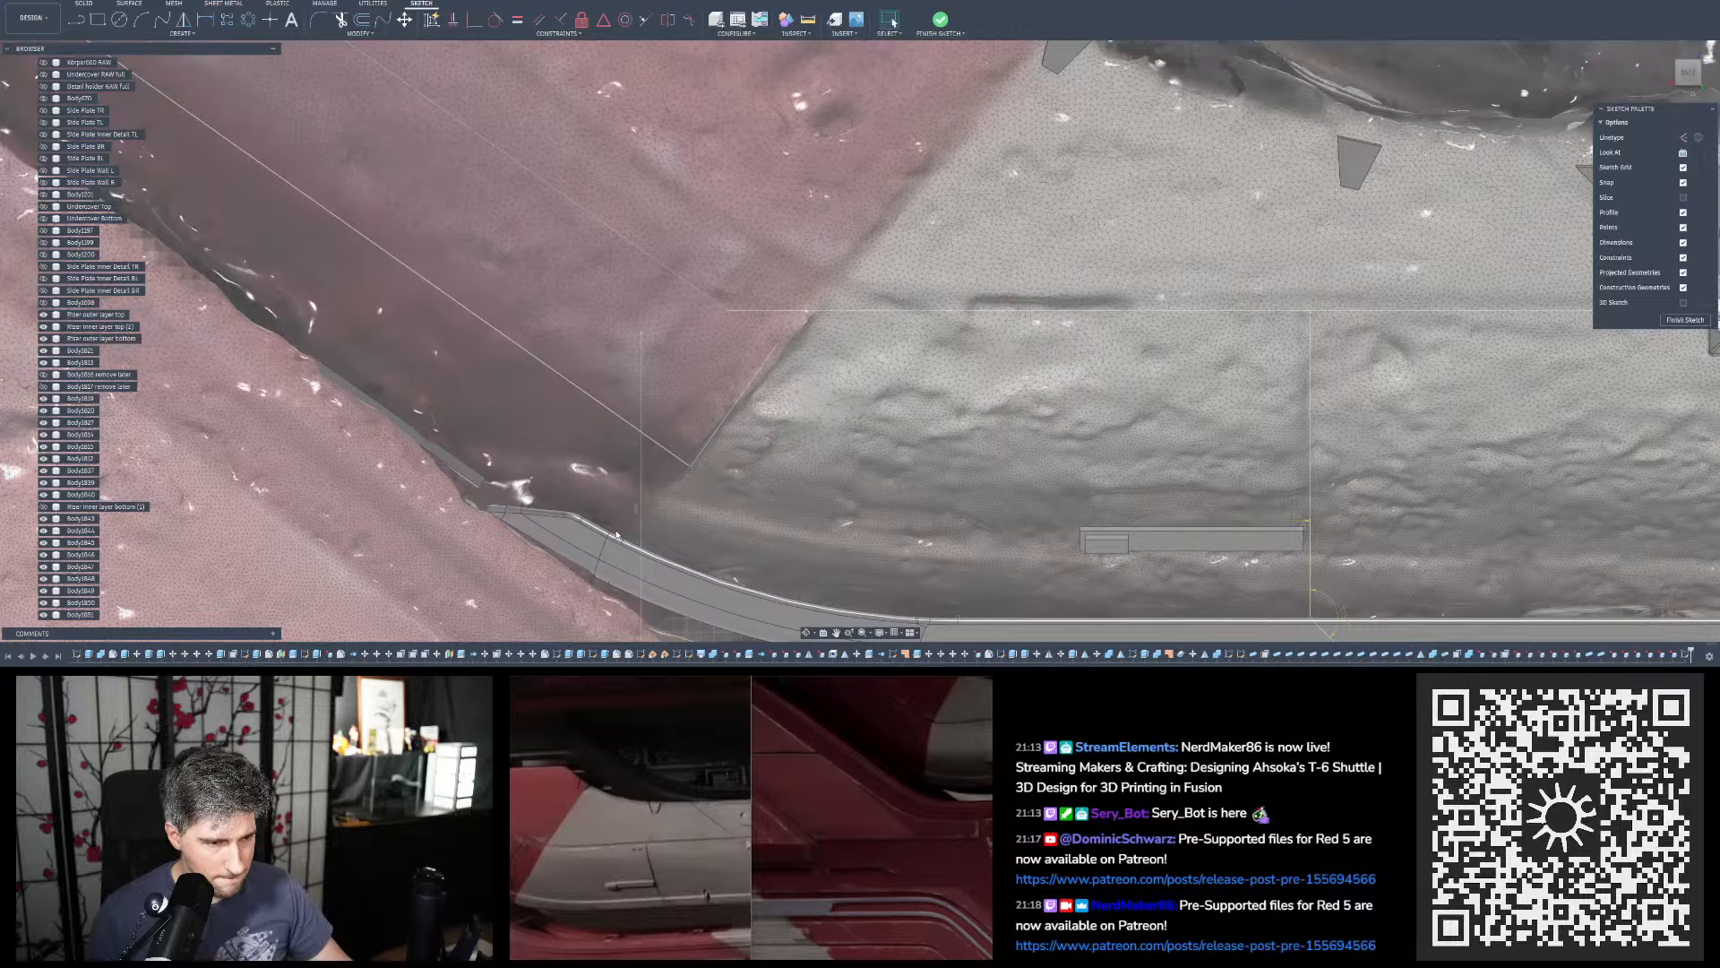
pyautogui.scroll(-3, 617, 535)
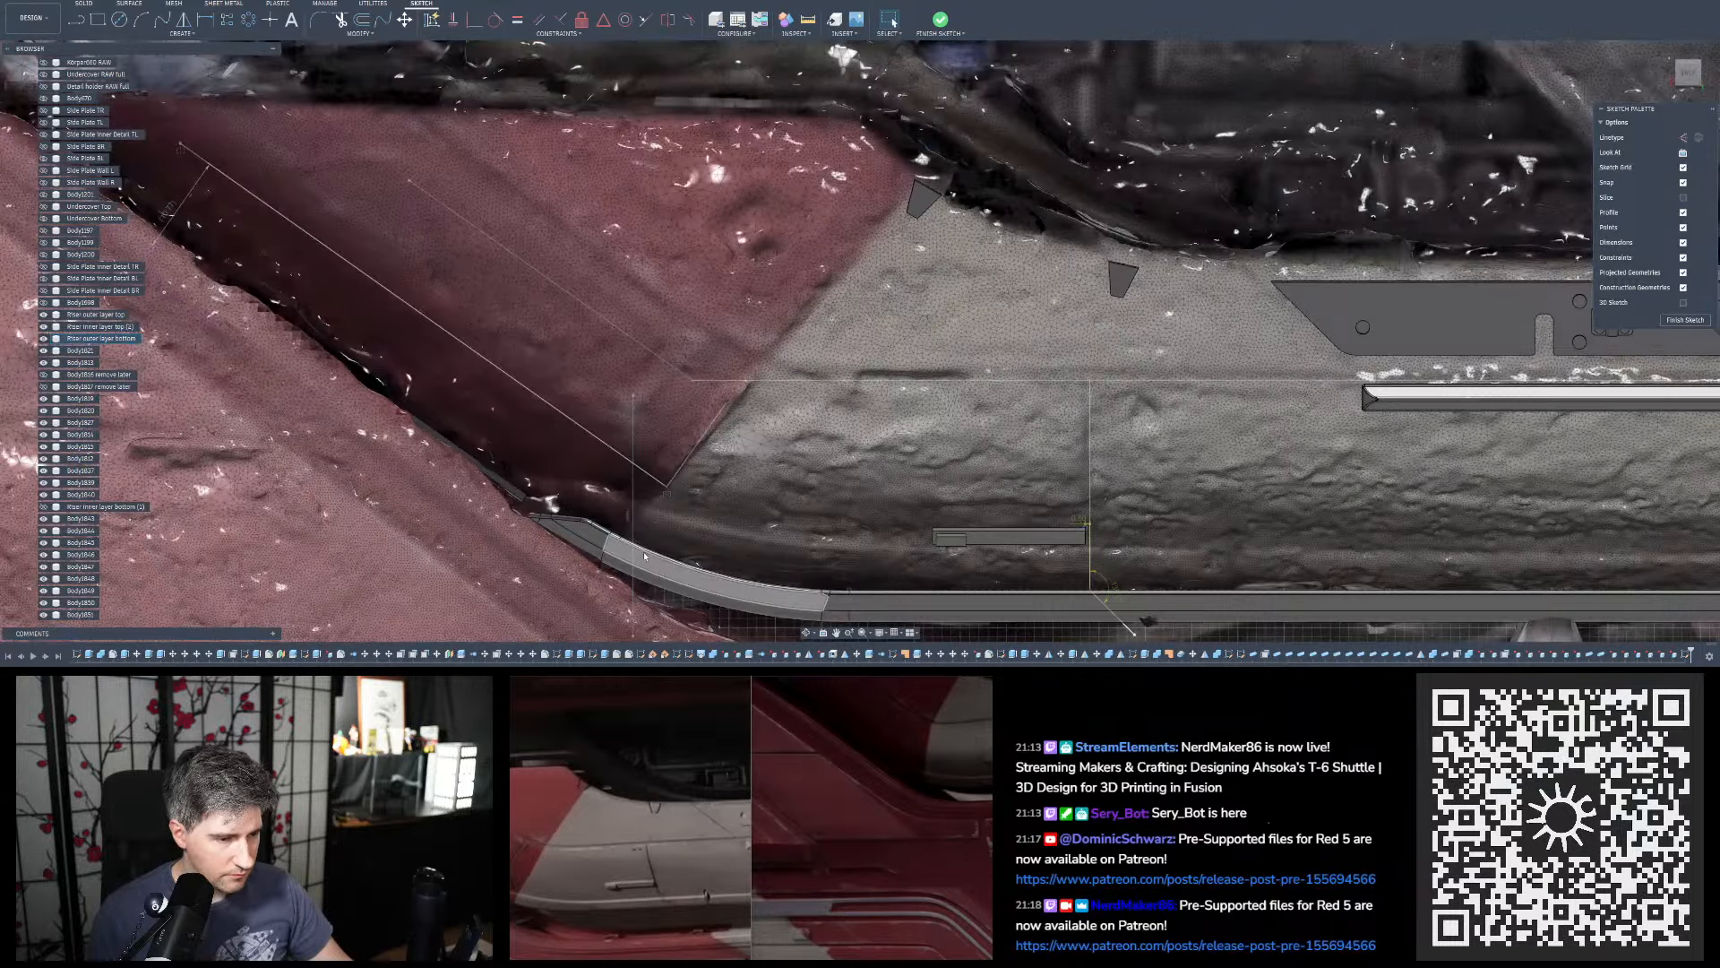
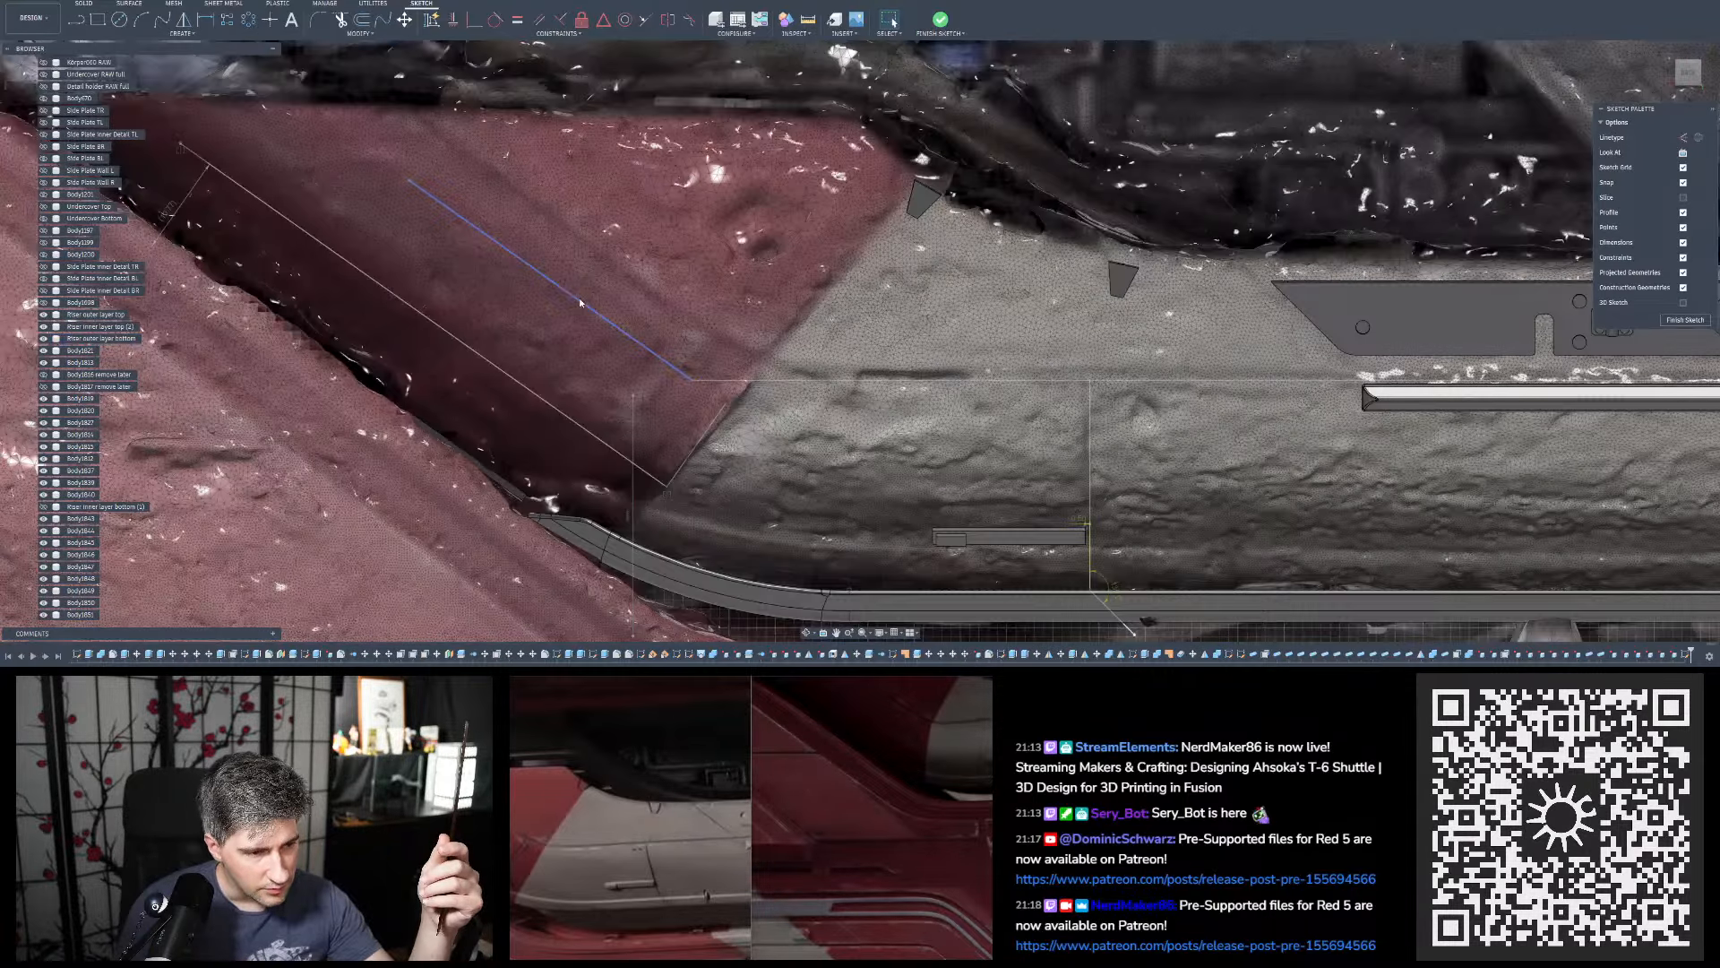
pyautogui.click(584, 300)
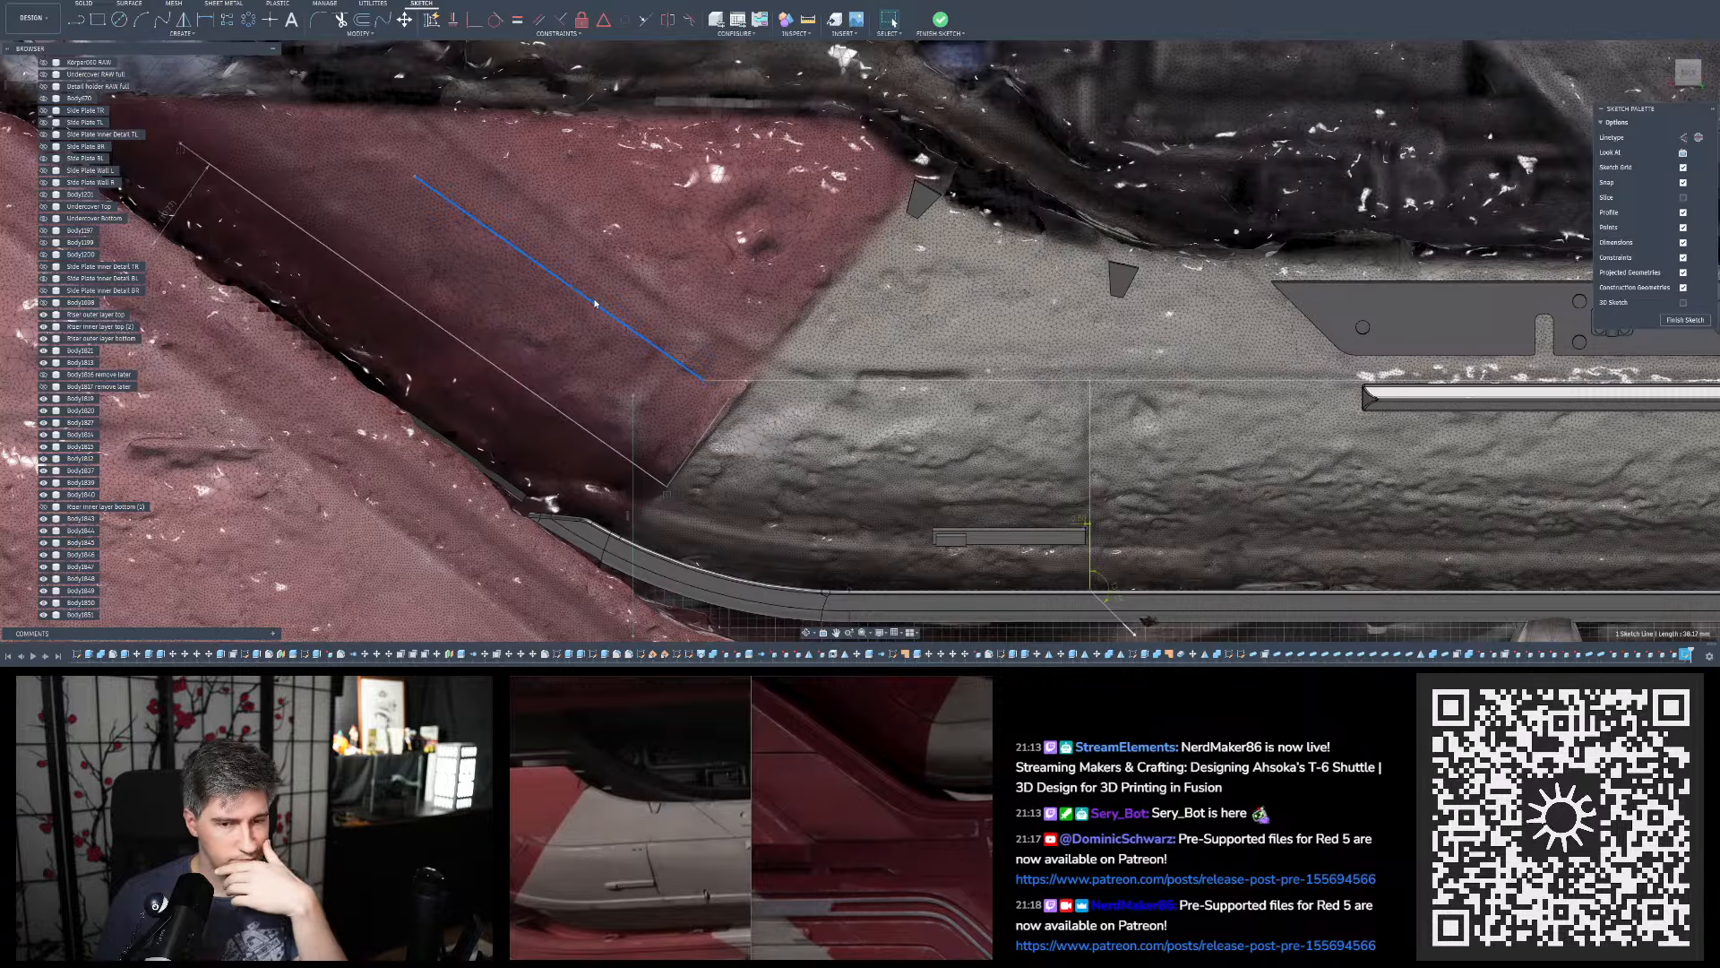
# Examine the reference mesh along the lower hull toward the rear for further panel seams, comparing it with the reference photo
pyautogui.scroll(-4, 511, 332)
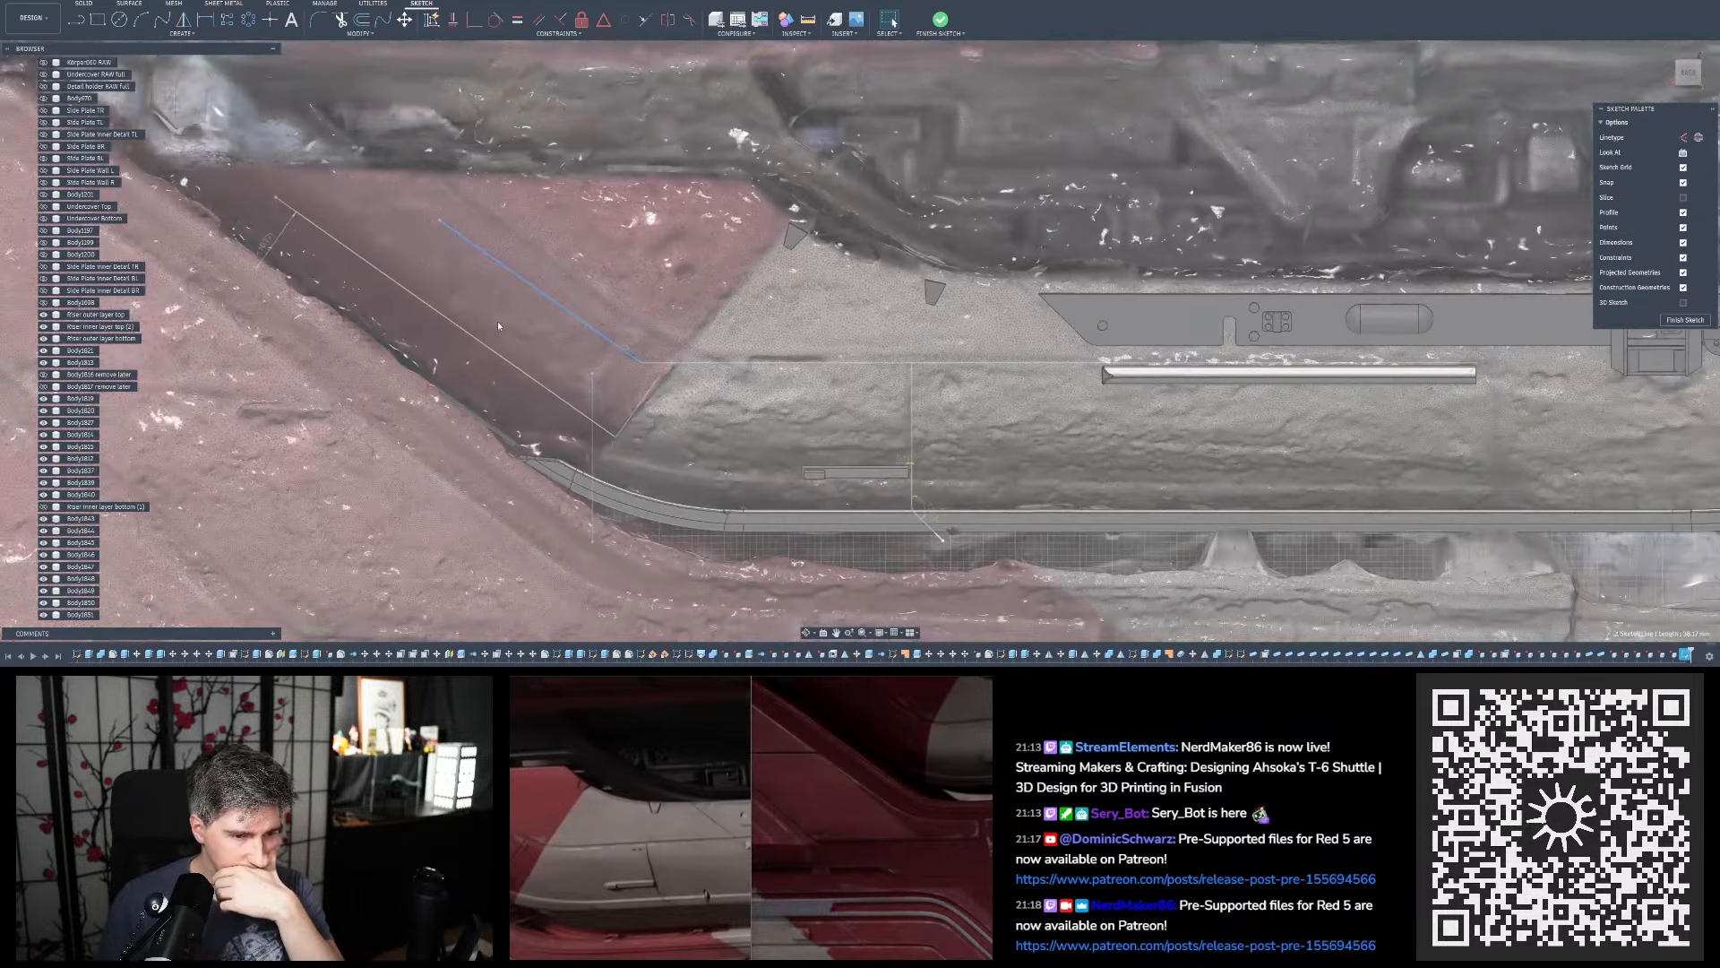
pyautogui.scroll(1, 1055, 424)
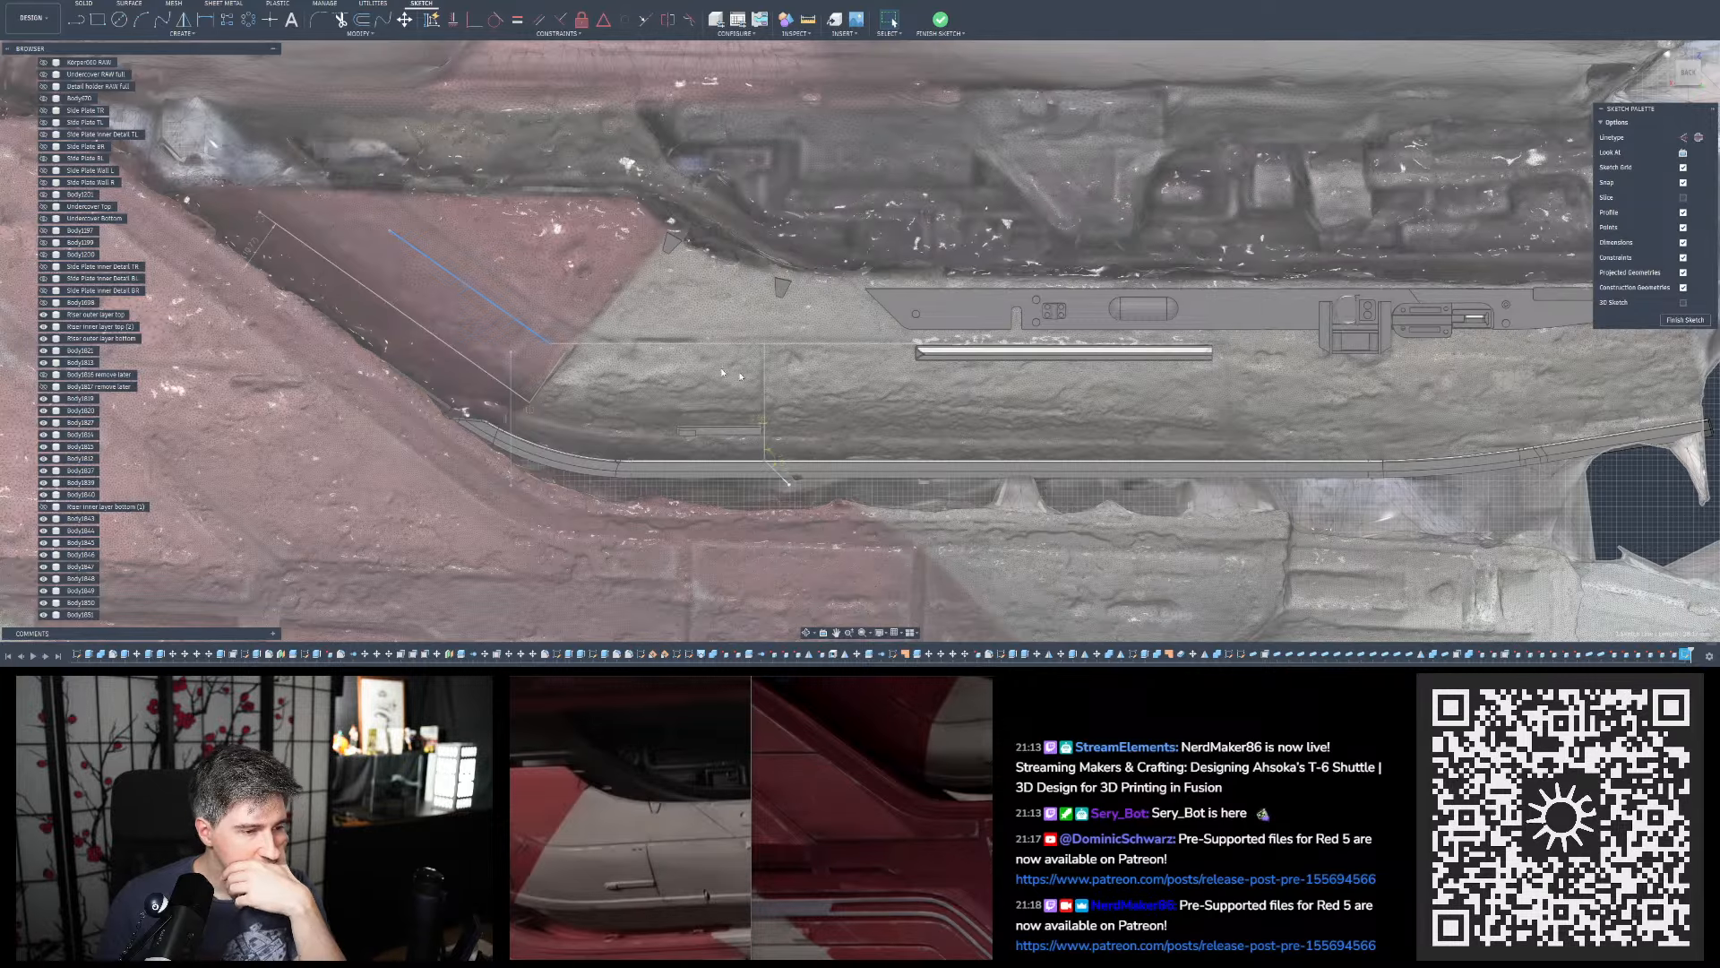
pyautogui.scroll(-3, 599, 367)
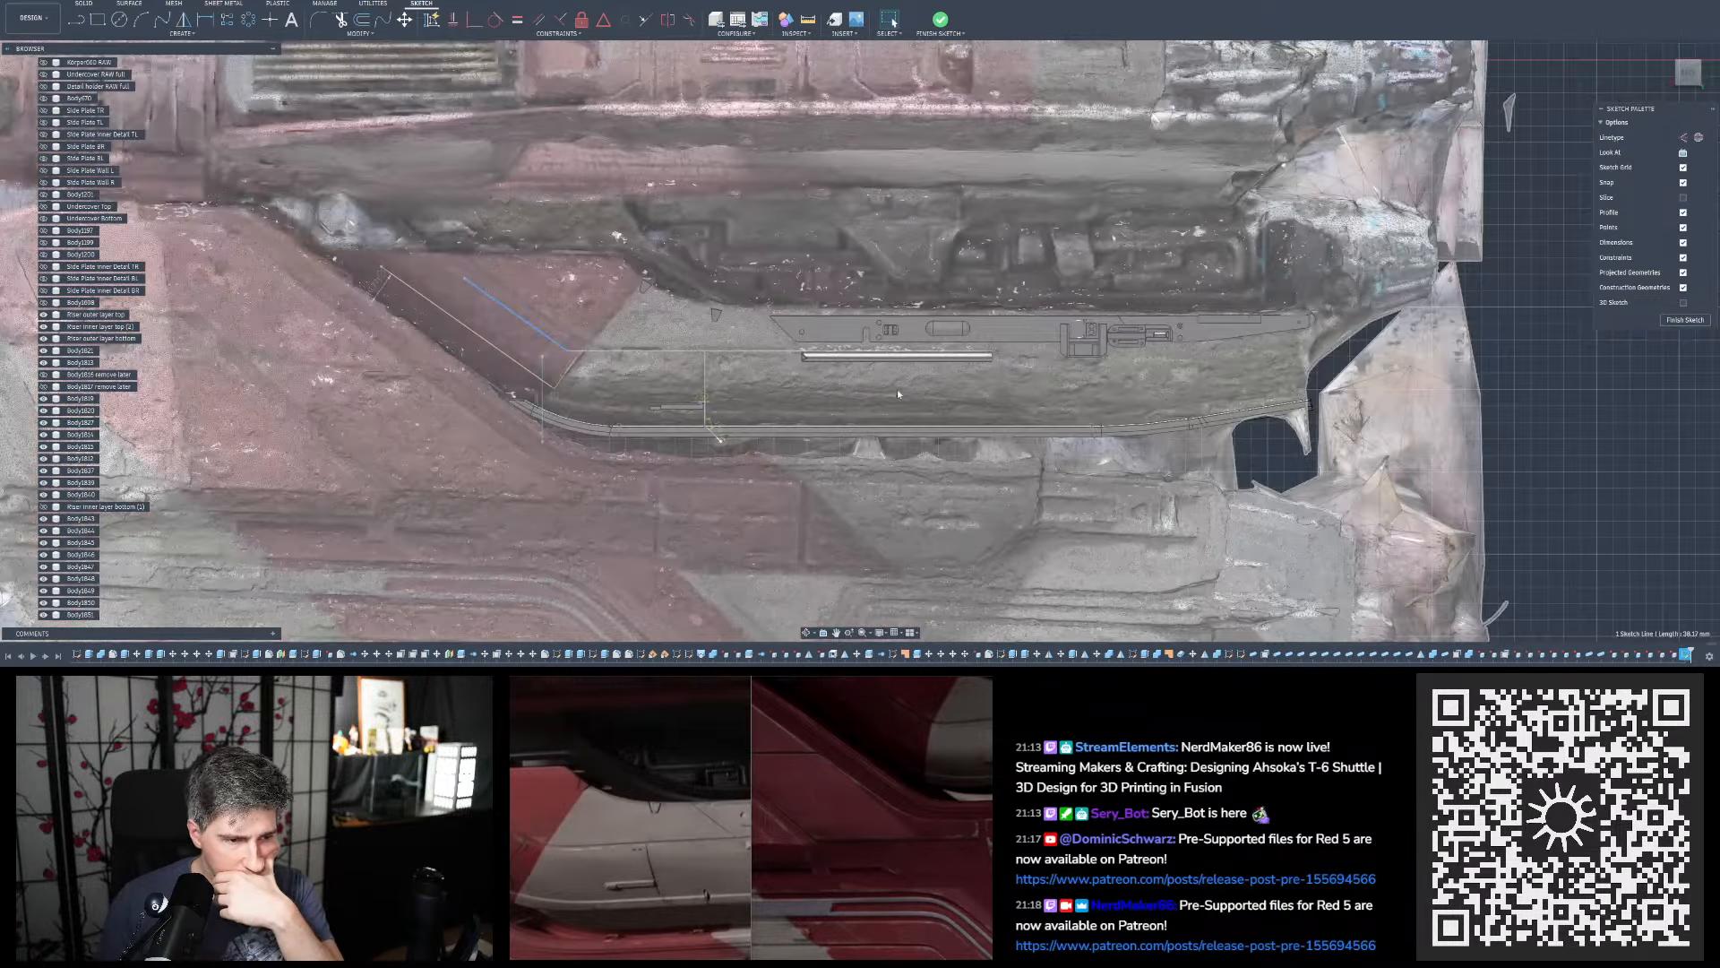
pyautogui.scroll(4, 899, 393)
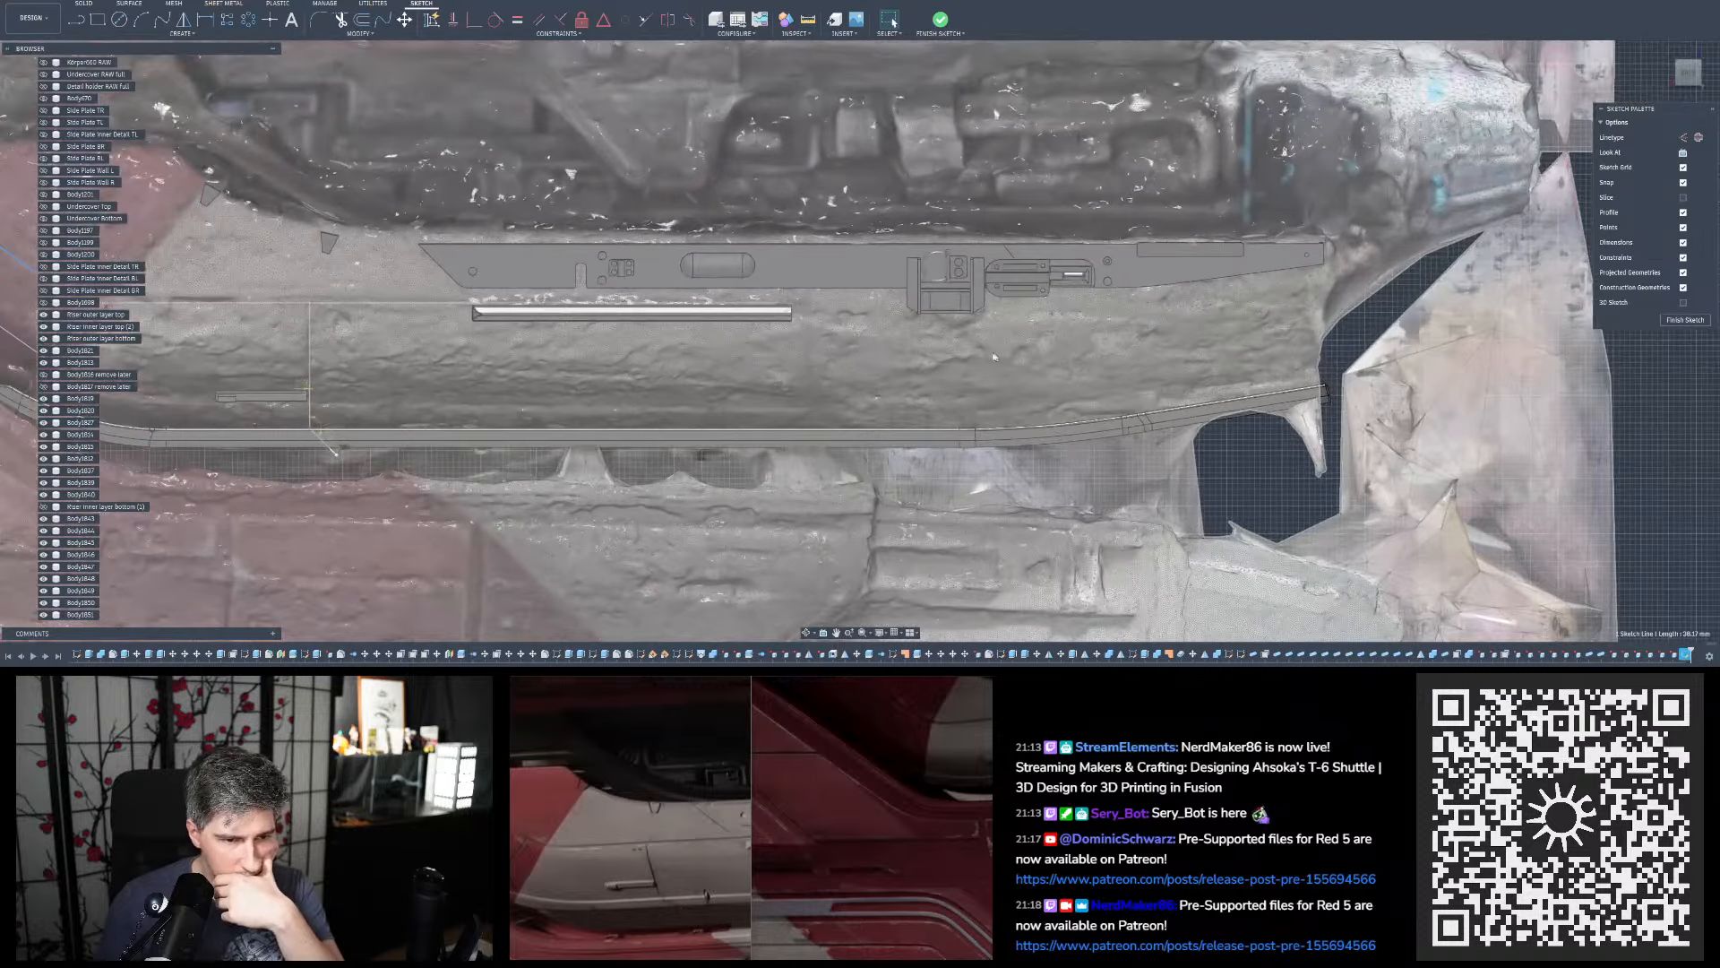
pyautogui.scroll(3, 950, 345)
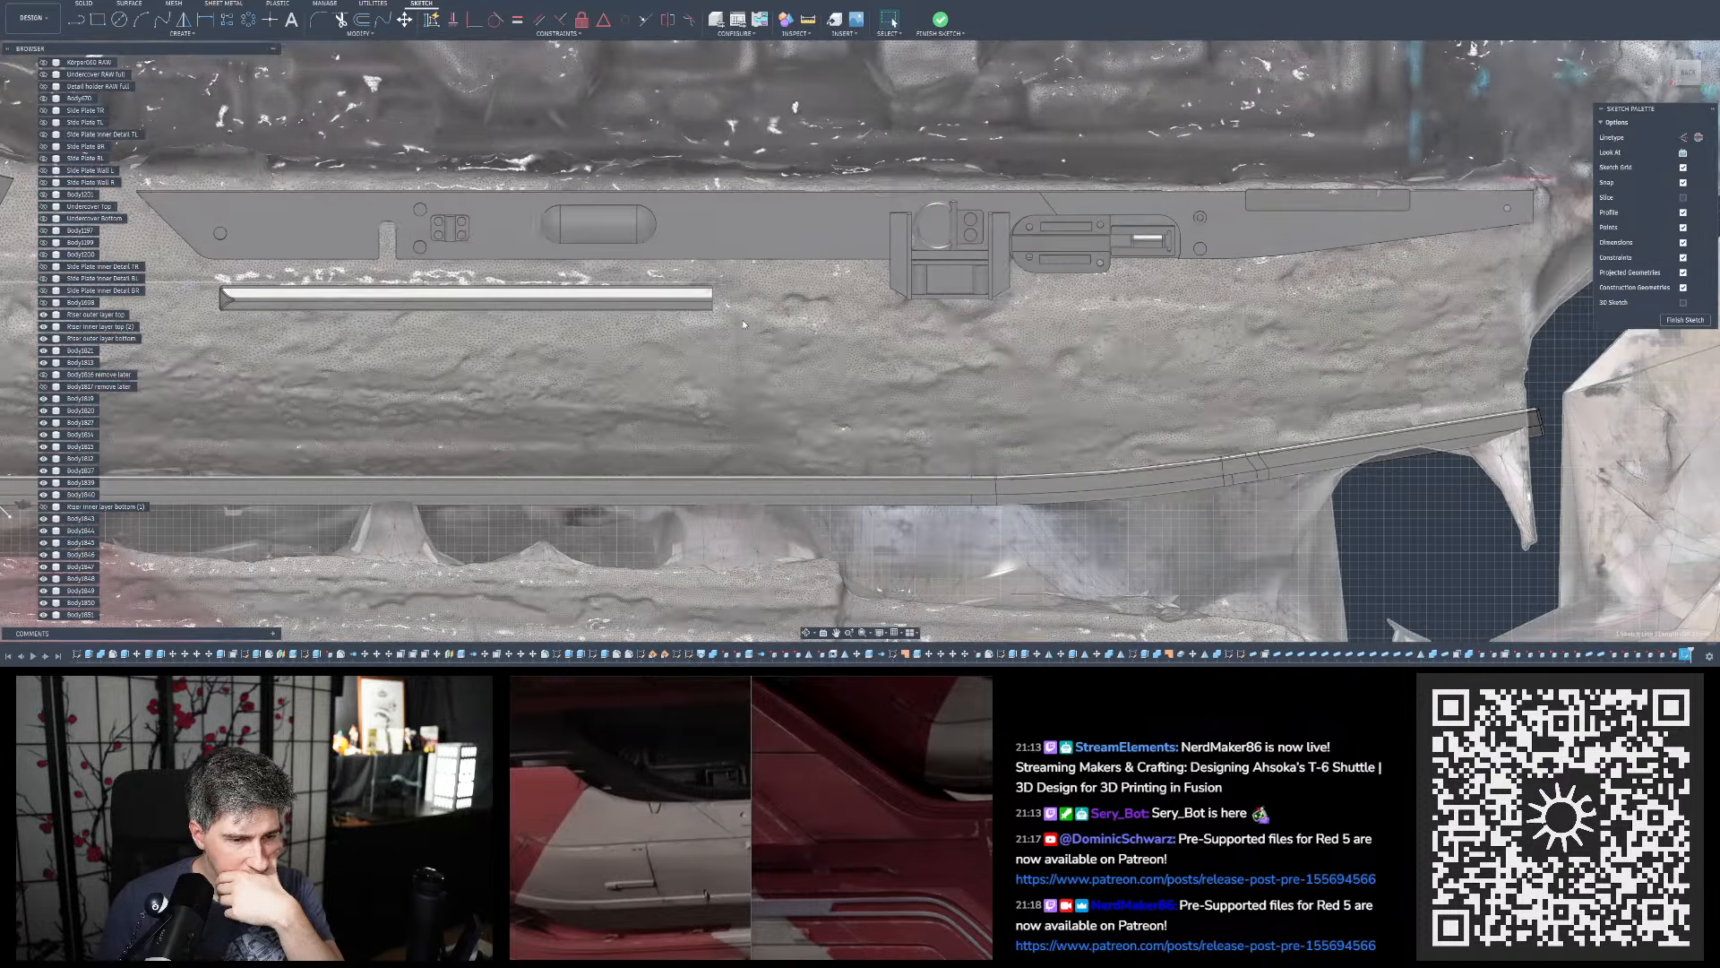
pyautogui.scroll(-2, 789, 340)
pyautogui.scroll(6, 932, 434)
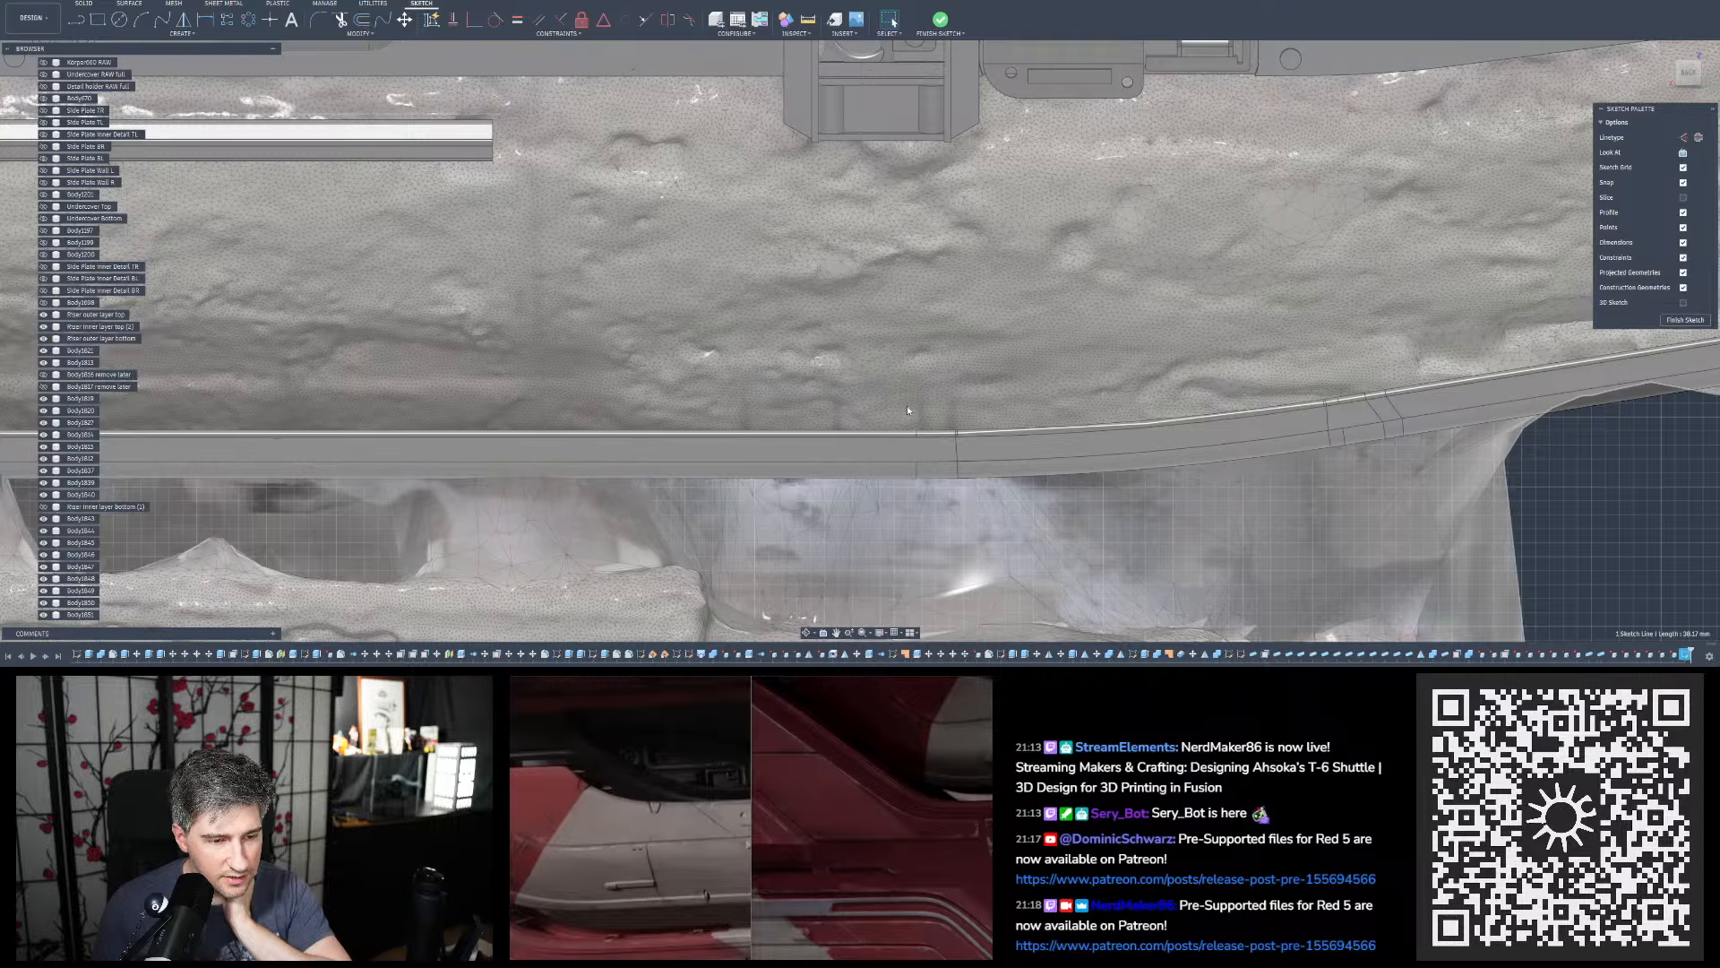
pyautogui.scroll(-5, 745, 393)
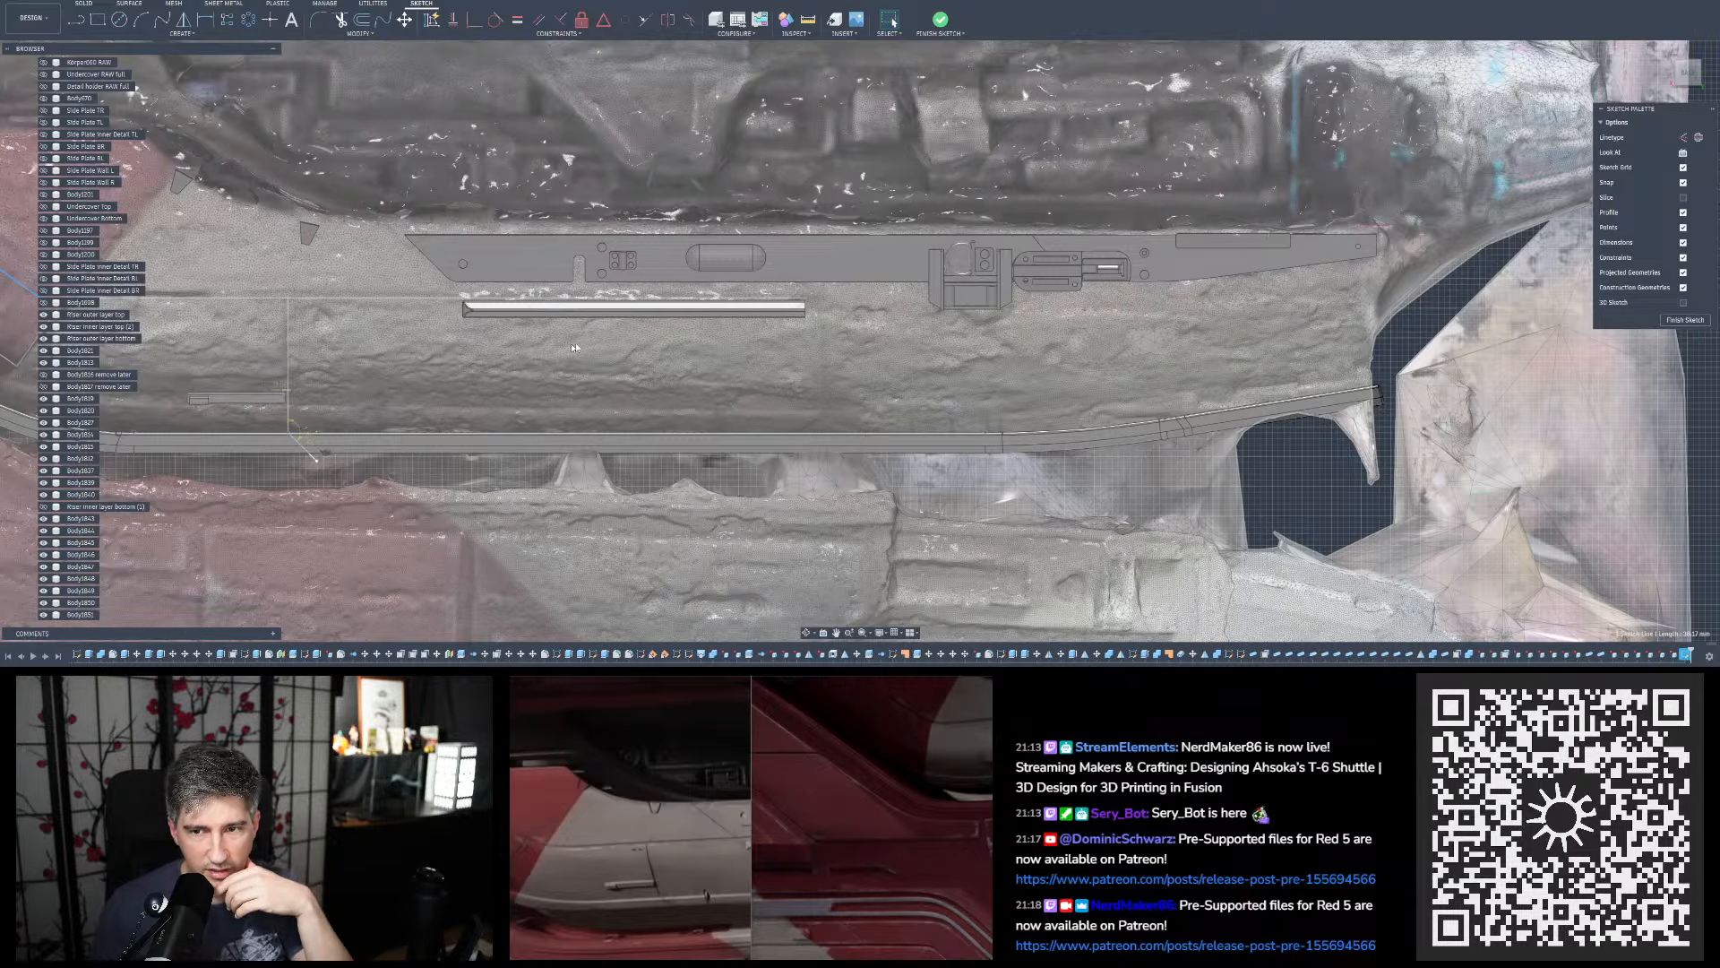
pyautogui.scroll(-3, 1146, 369)
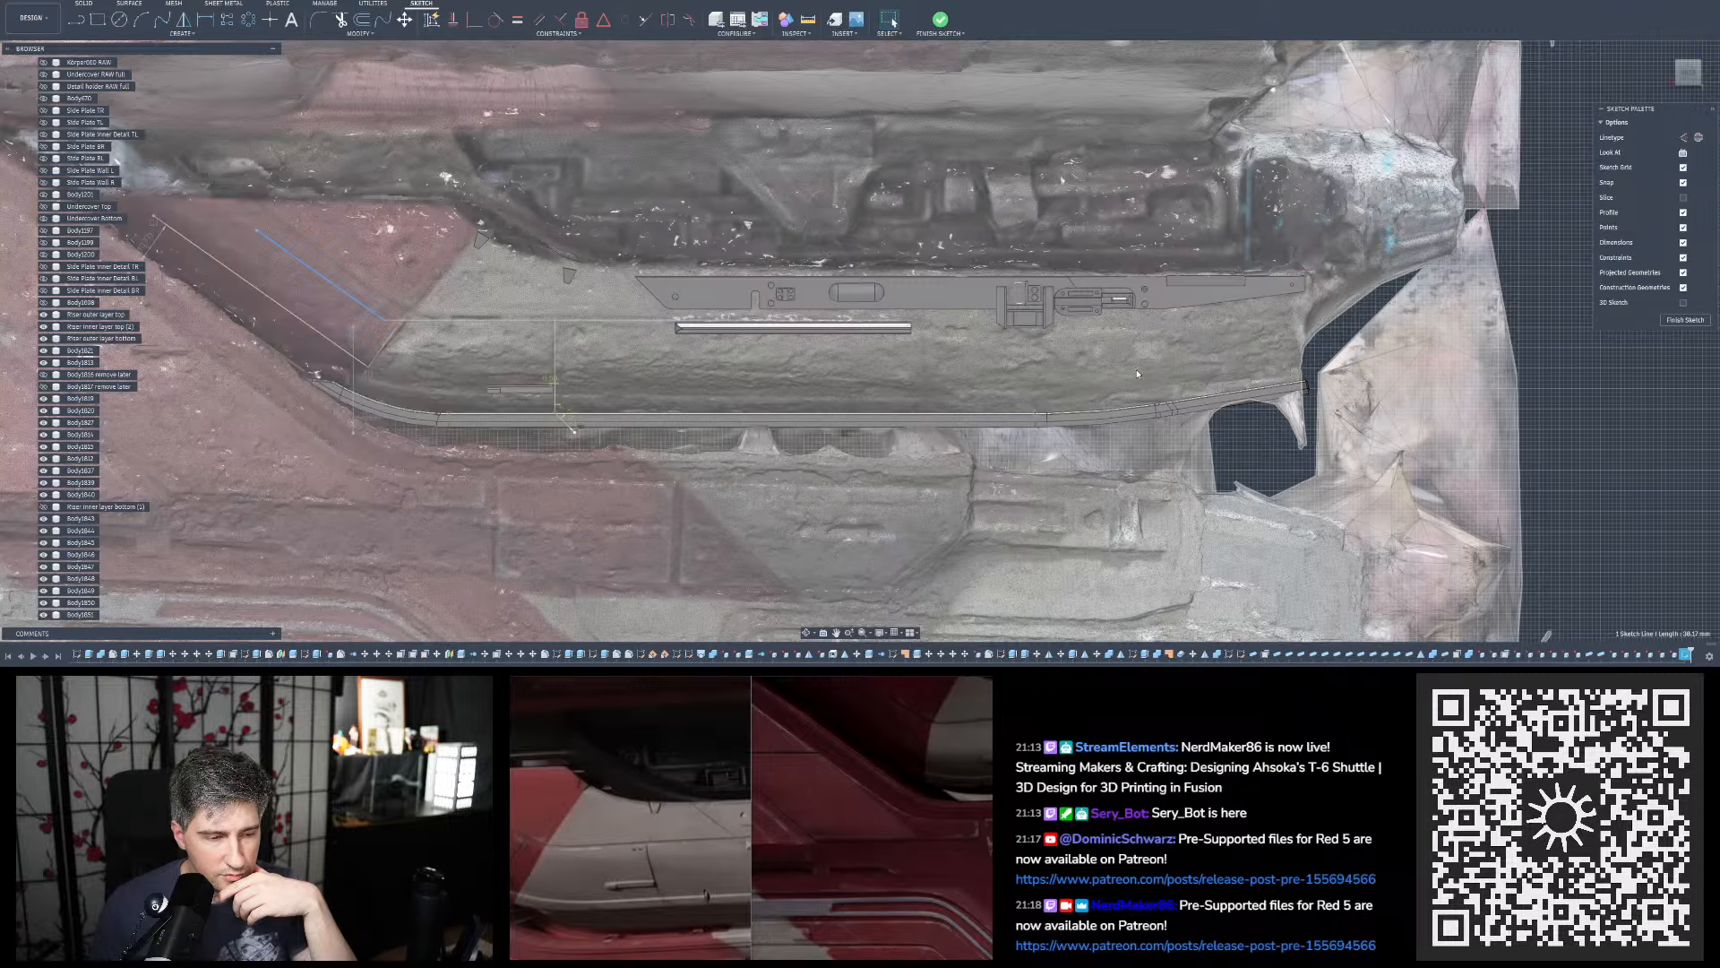
pyautogui.scroll(-4, 1138, 374)
pyautogui.scroll(2, 1138, 374)
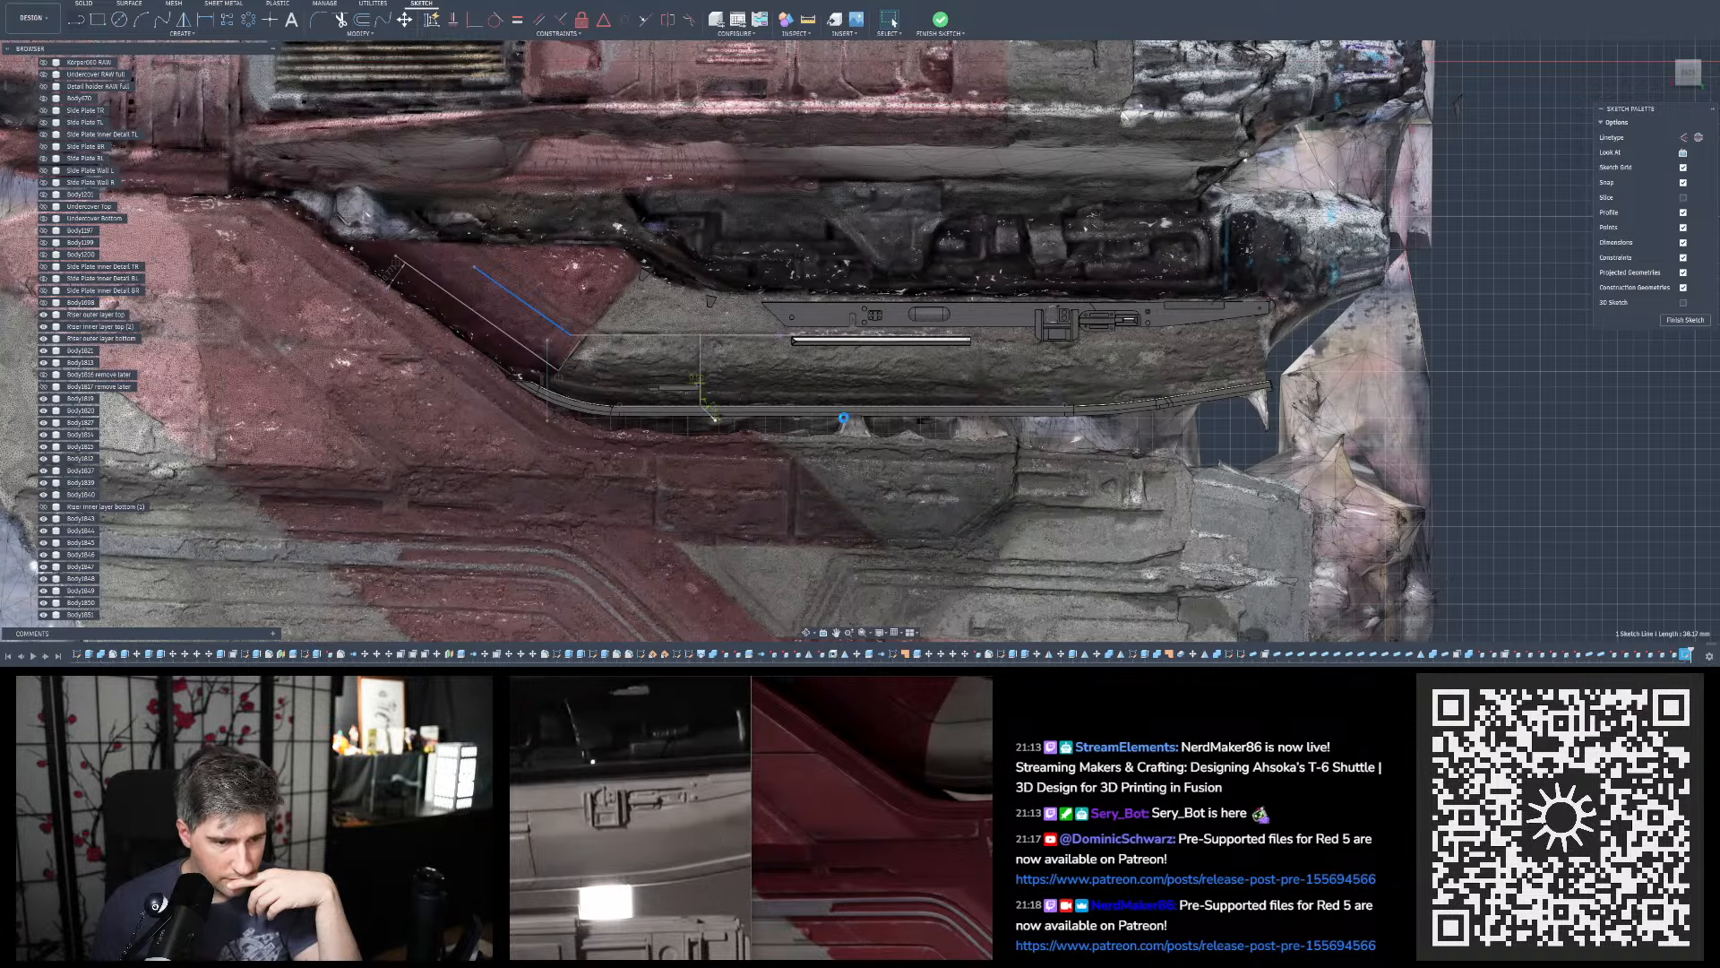
# Sketch a vertical panel line across the hull's lower edge strip where it starts to curve upward toward the rear, following the mesh groove
pyautogui.moveTo(749, 665)
pyautogui.click(727, 620)
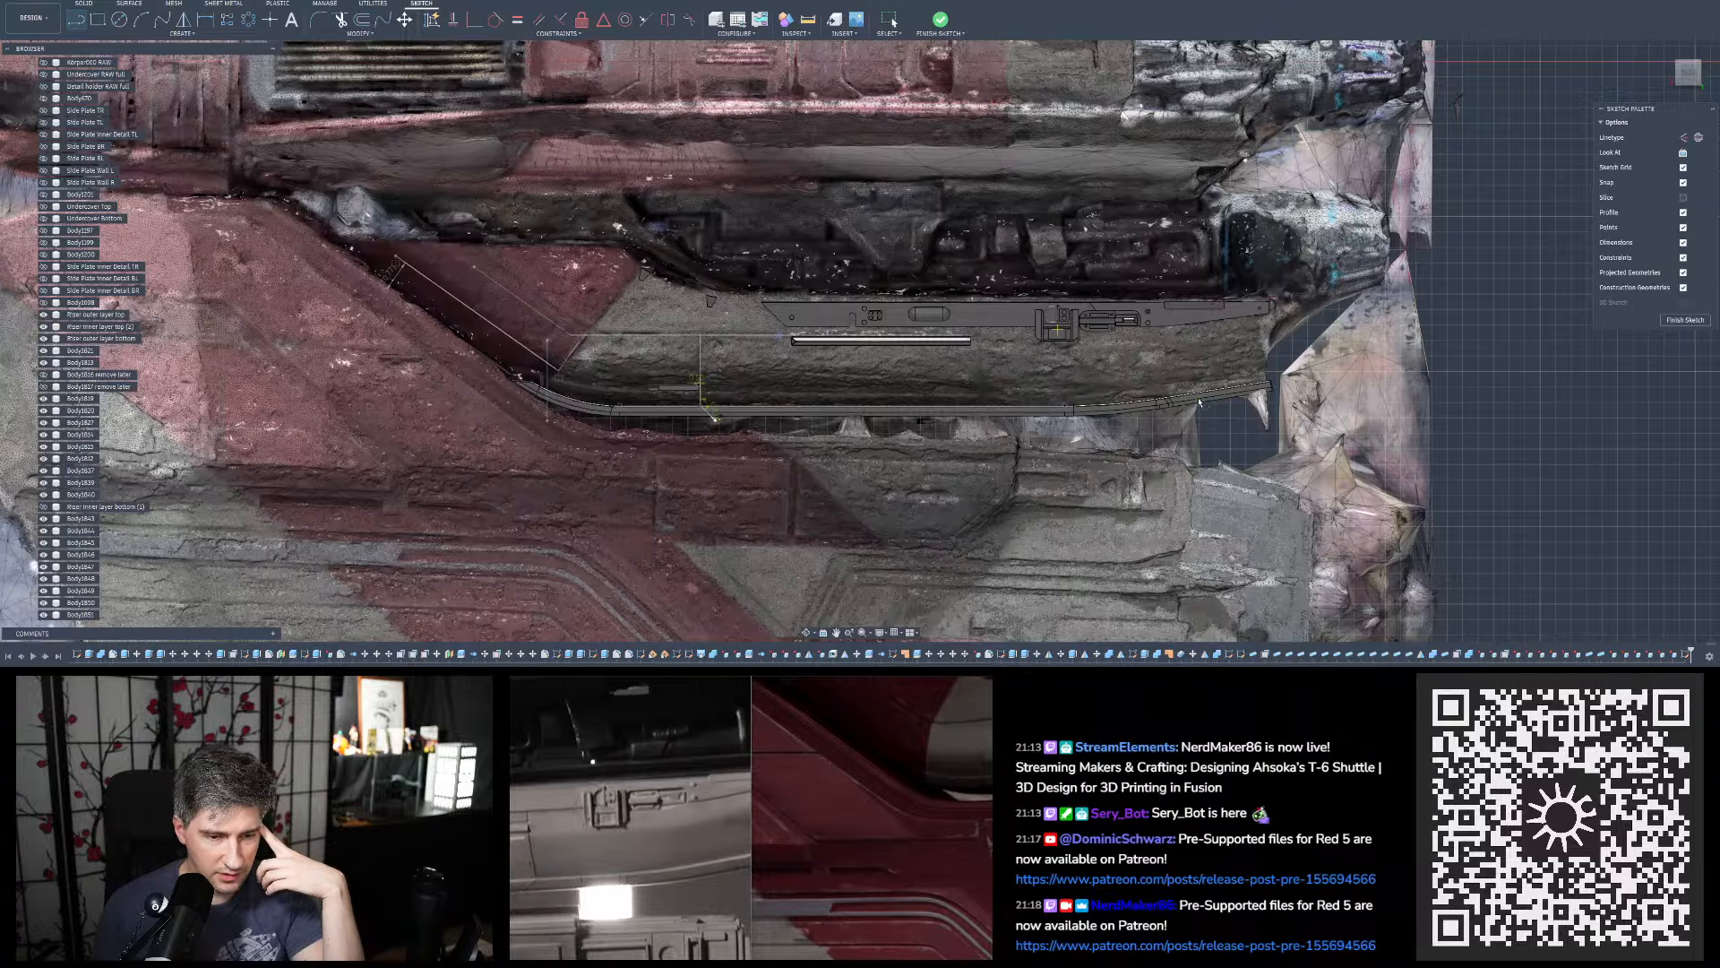
pyautogui.scroll(2, 1199, 404)
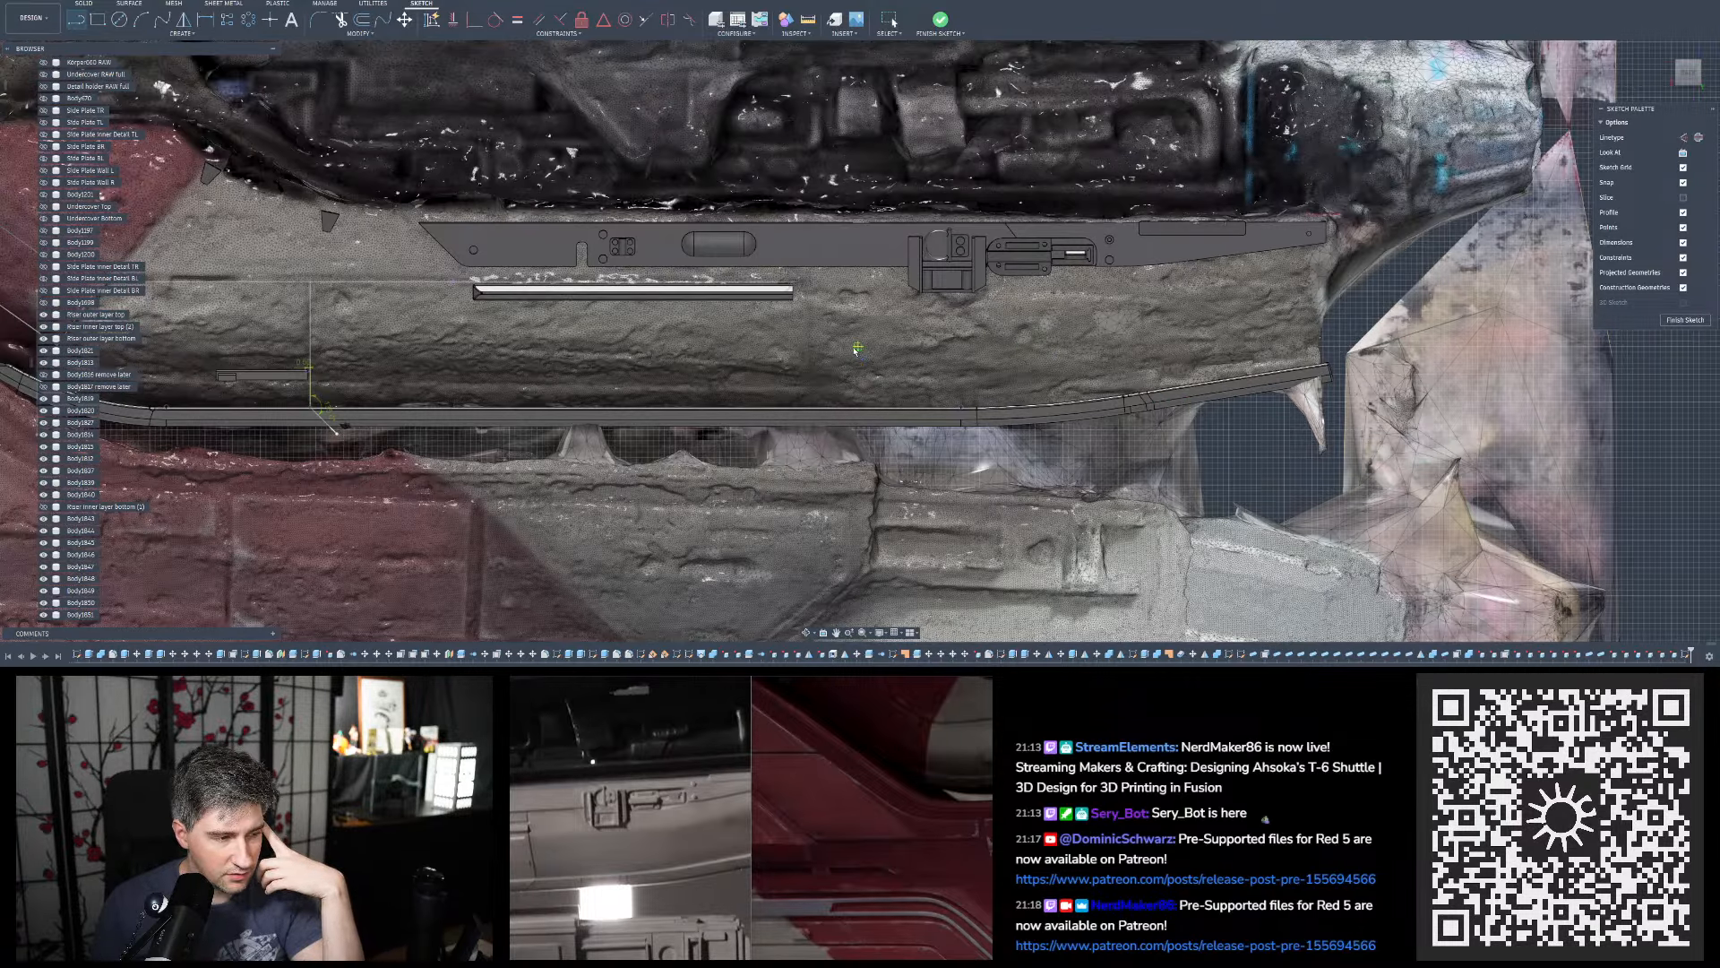
pyautogui.scroll(5, 857, 349)
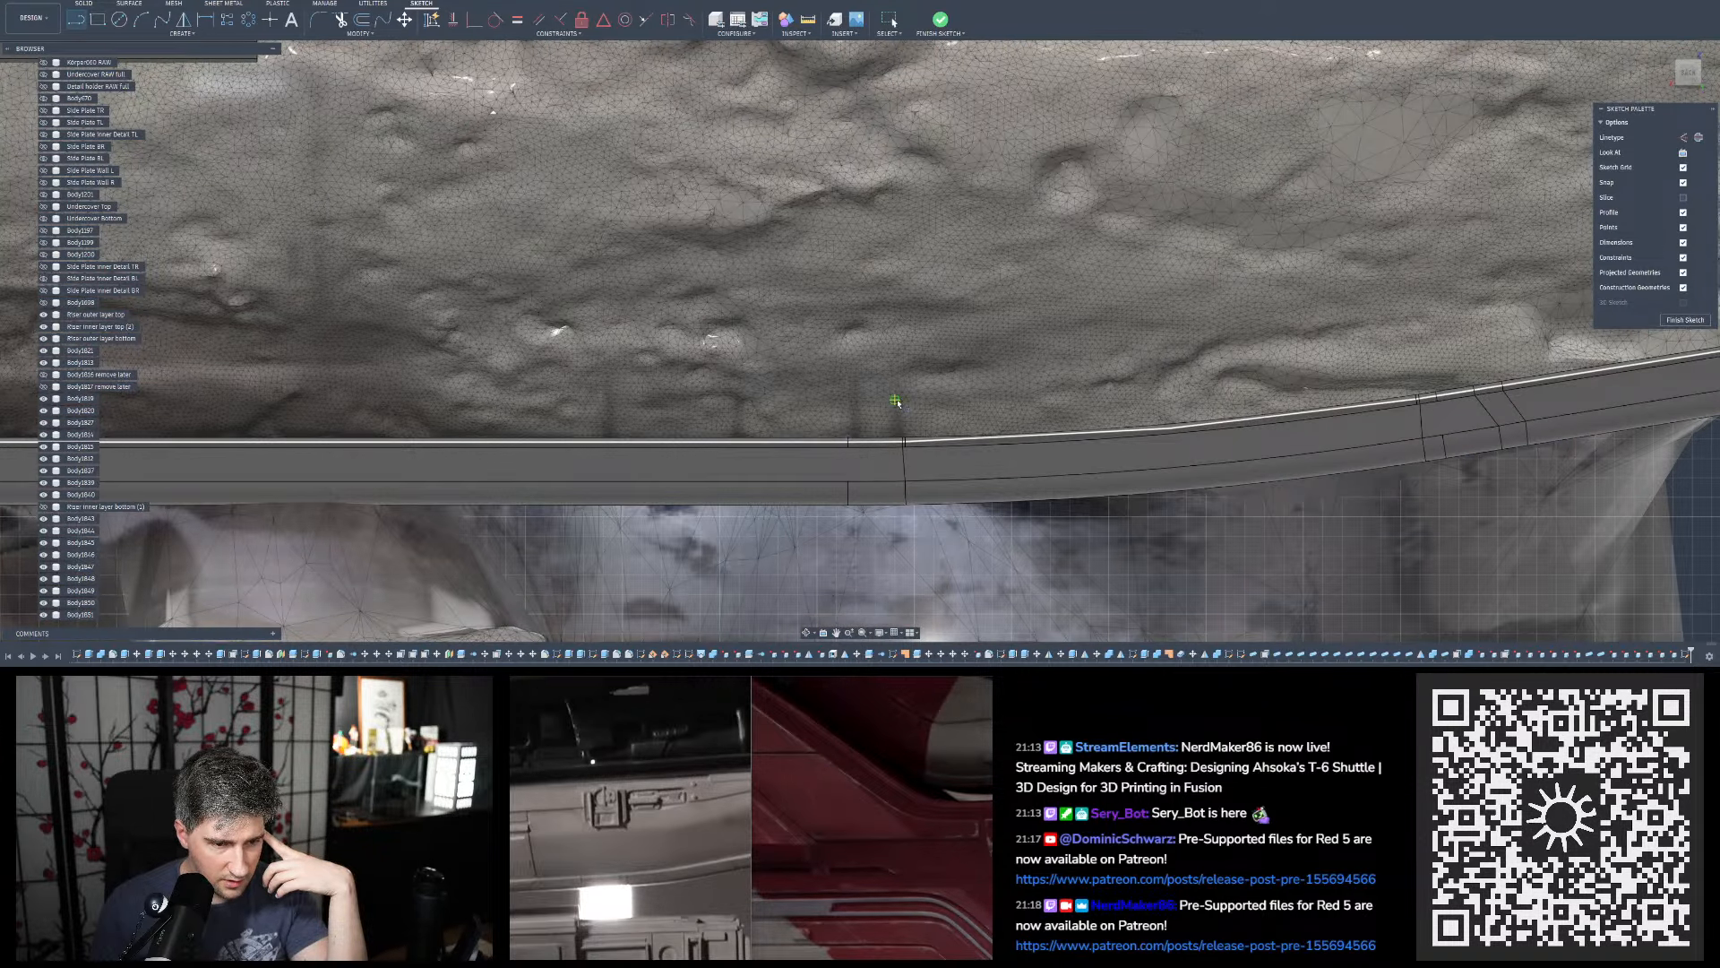
pyautogui.scroll(1, 900, 403)
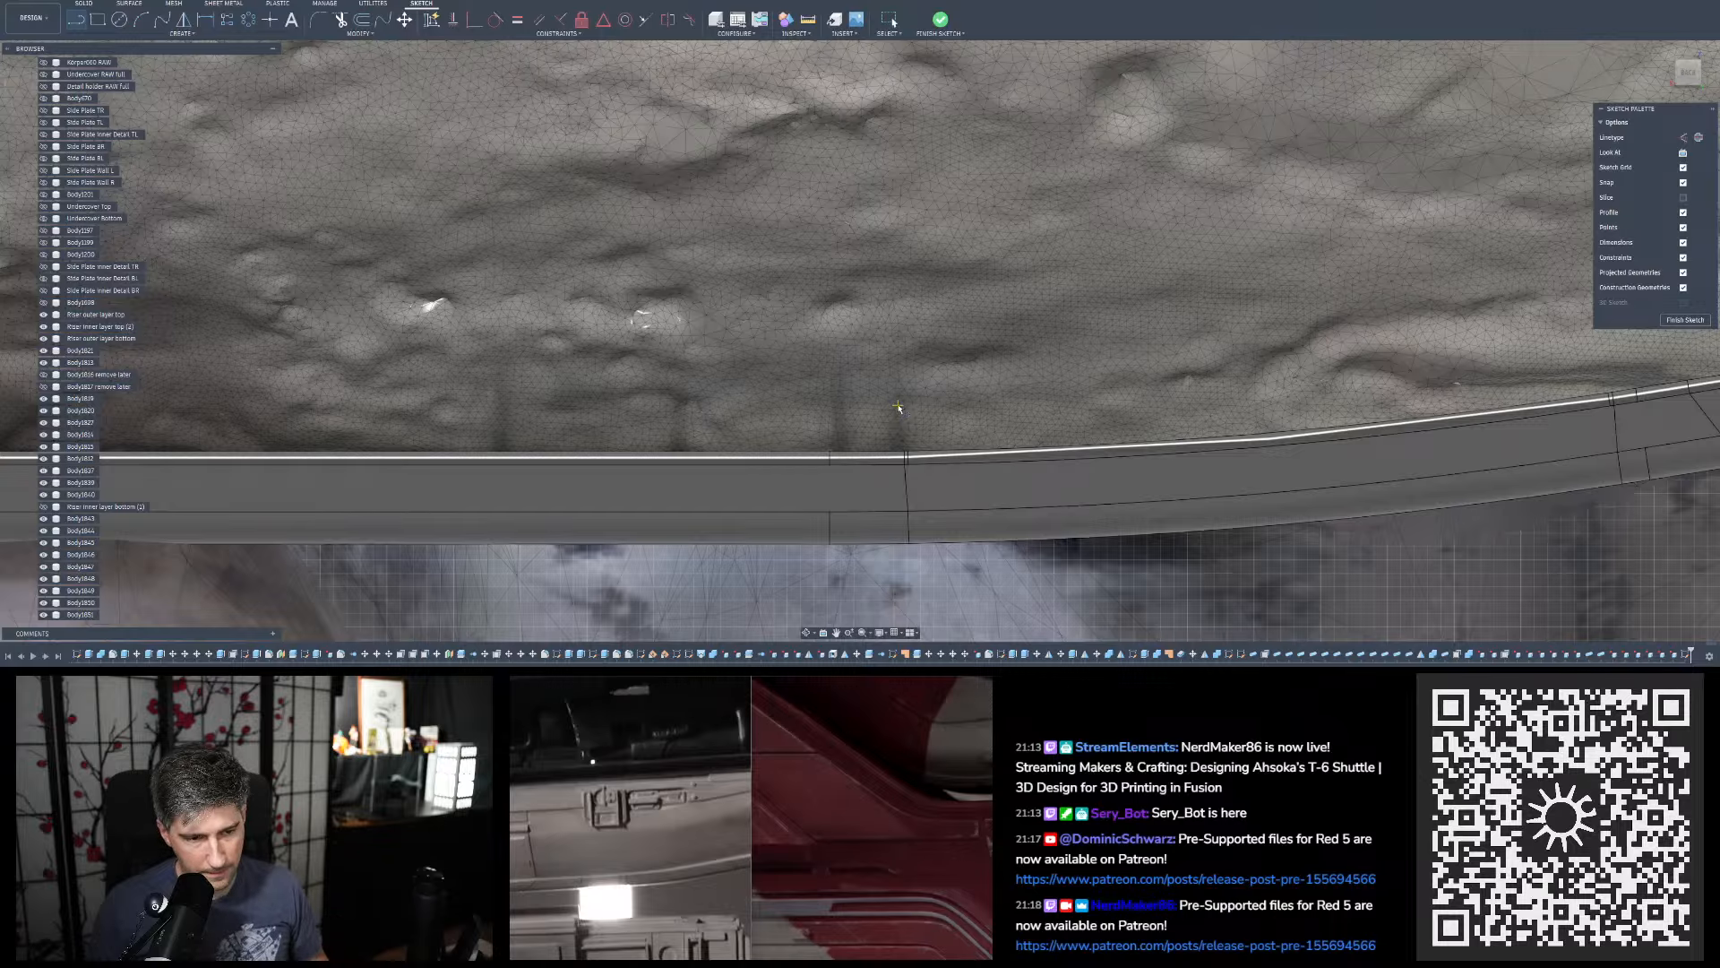
pyautogui.click(898, 407)
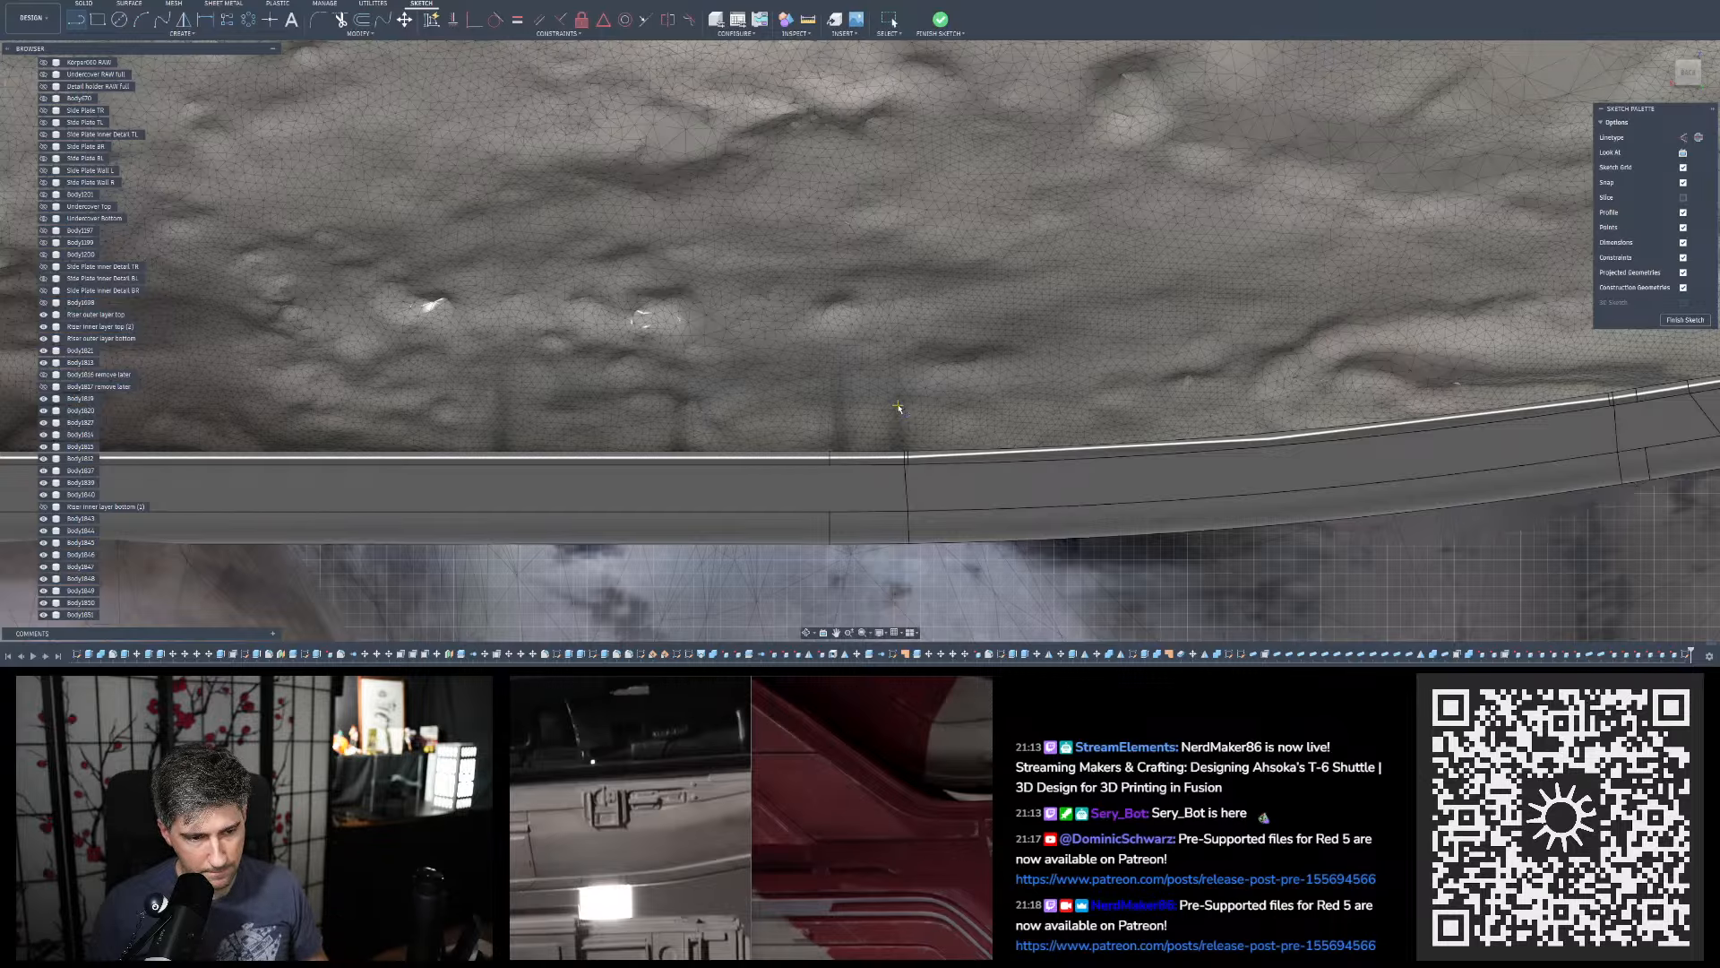
pyautogui.click(901, 576)
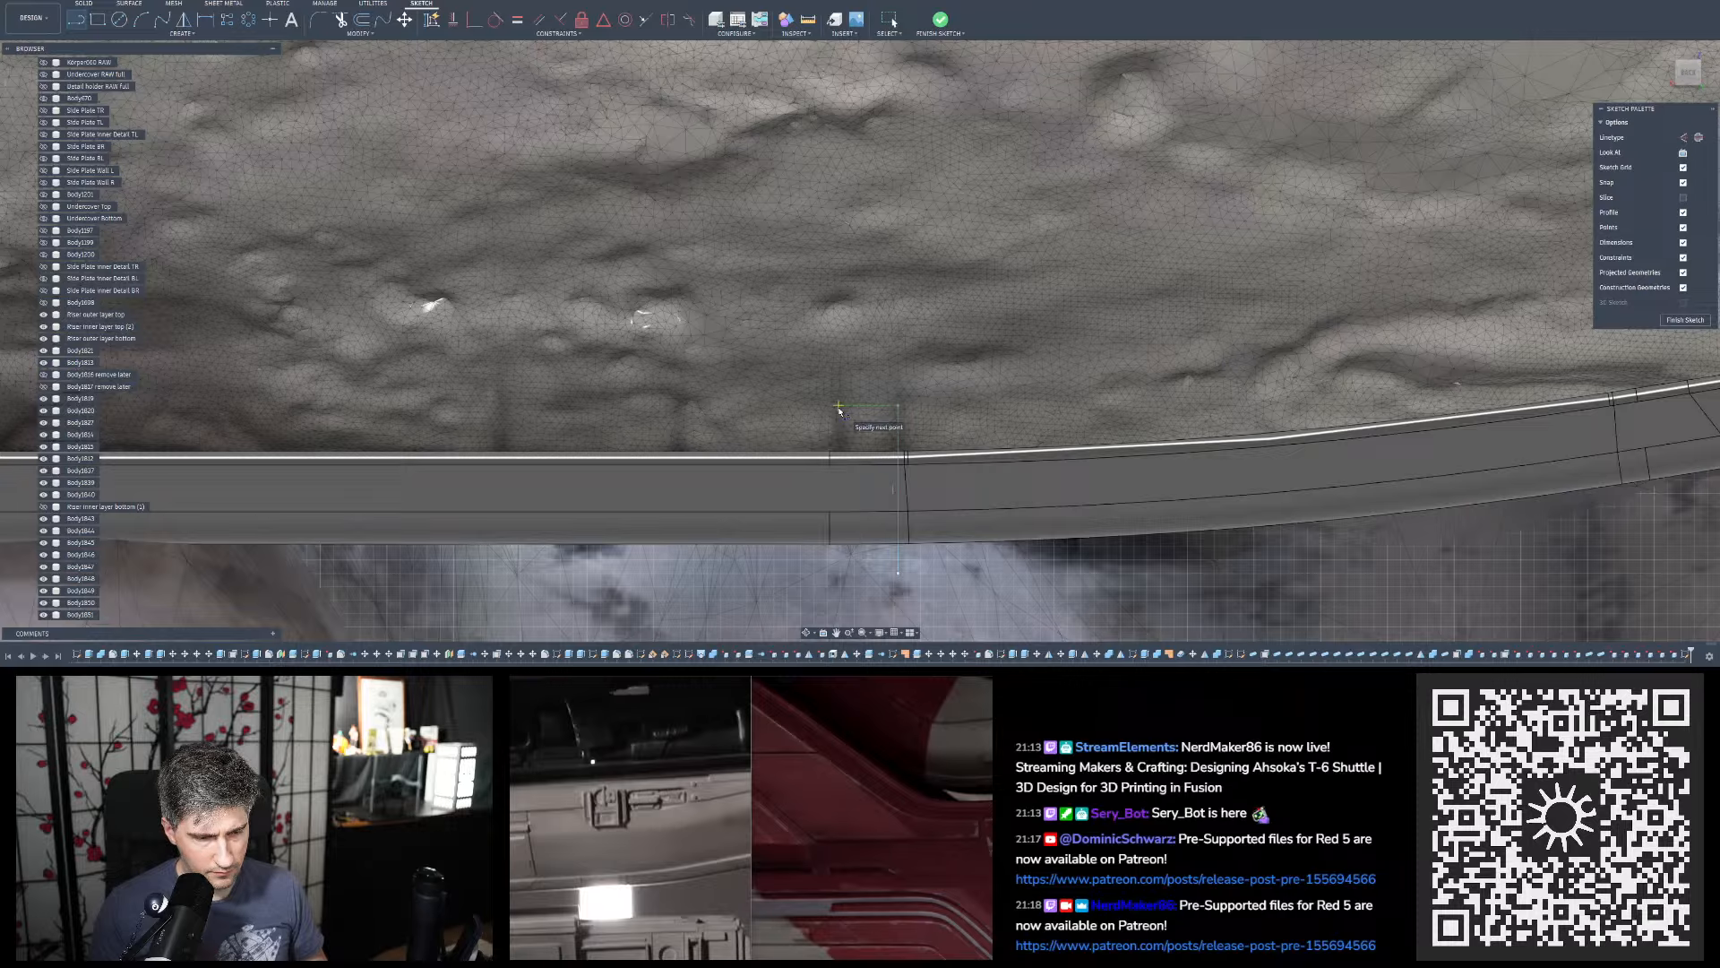
# Sketch two more vertical panel lines about 6 mm long across the lower edge strip, forward of the existing one, following the mesh grooves
pyautogui.click(839, 408)
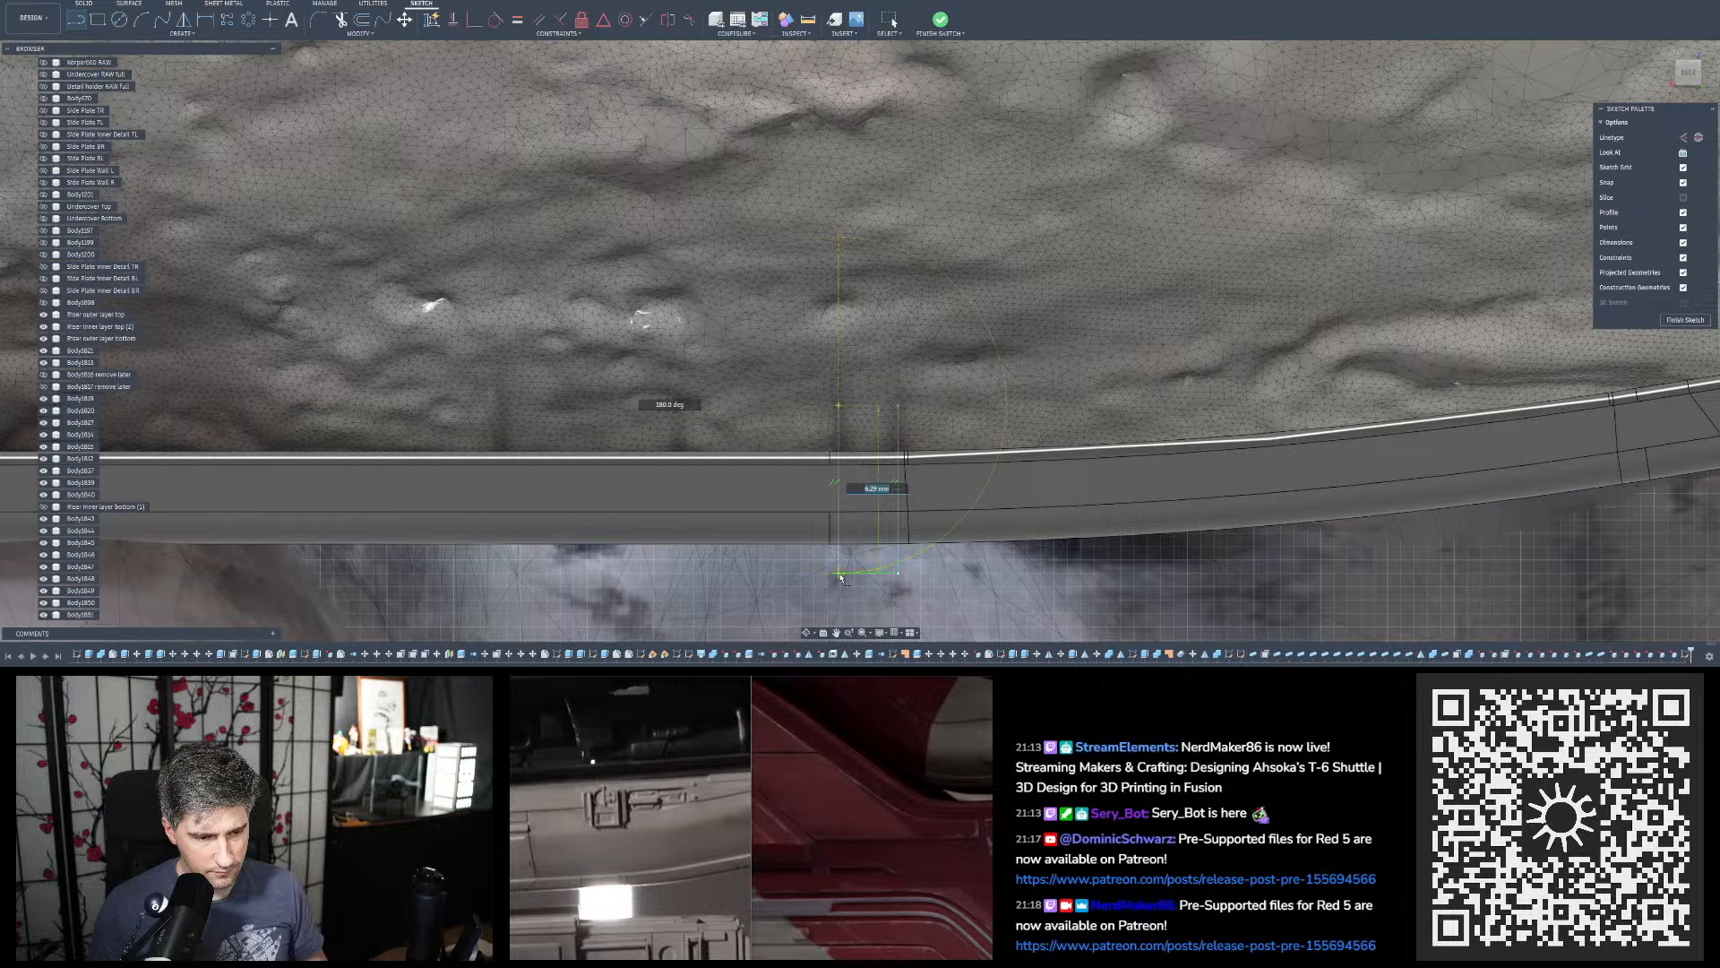
pyautogui.click(839, 573)
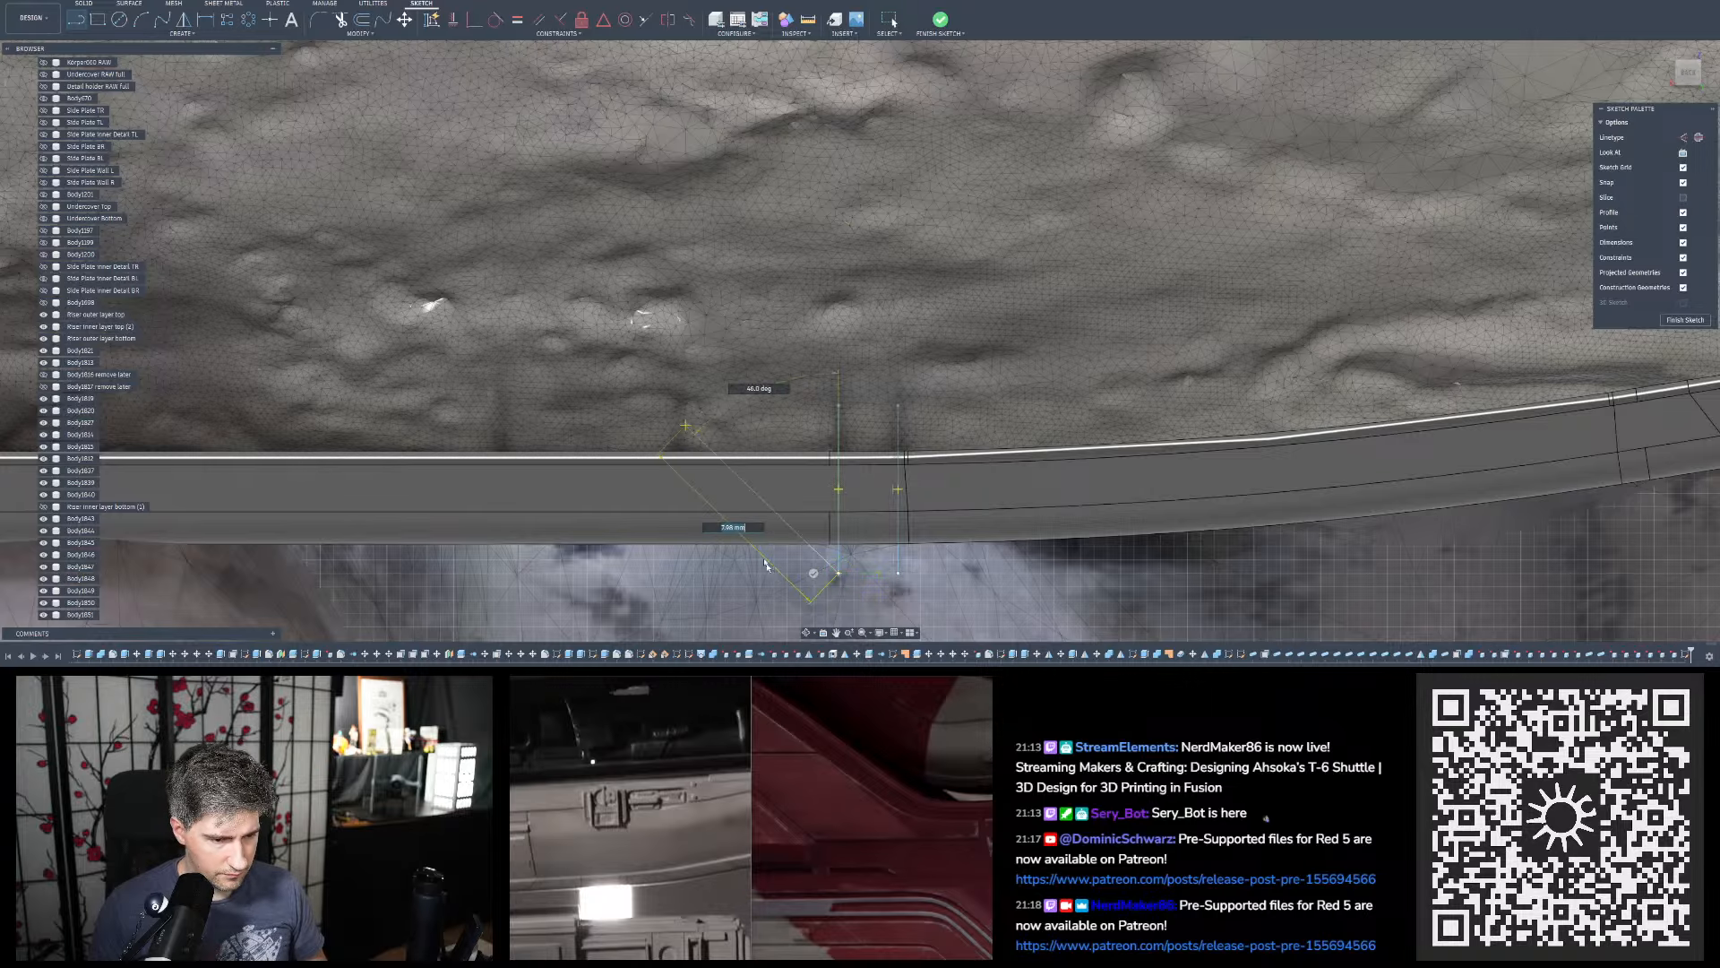
pyautogui.press('Escape')
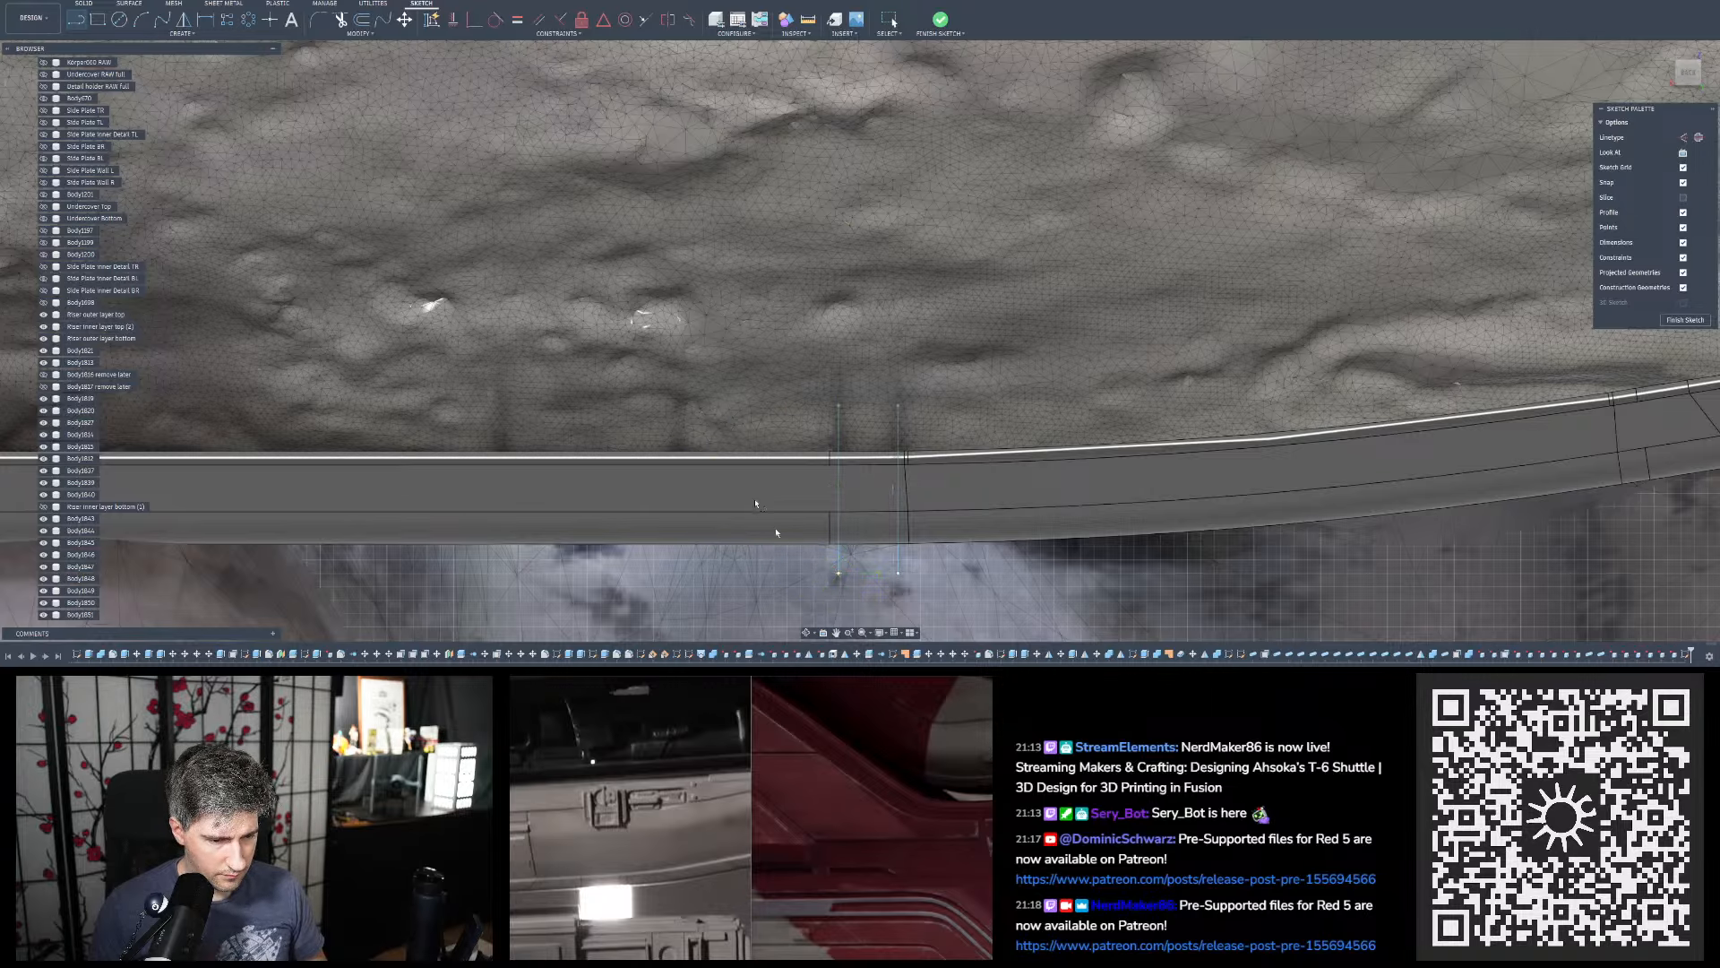
pyautogui.click(681, 406)
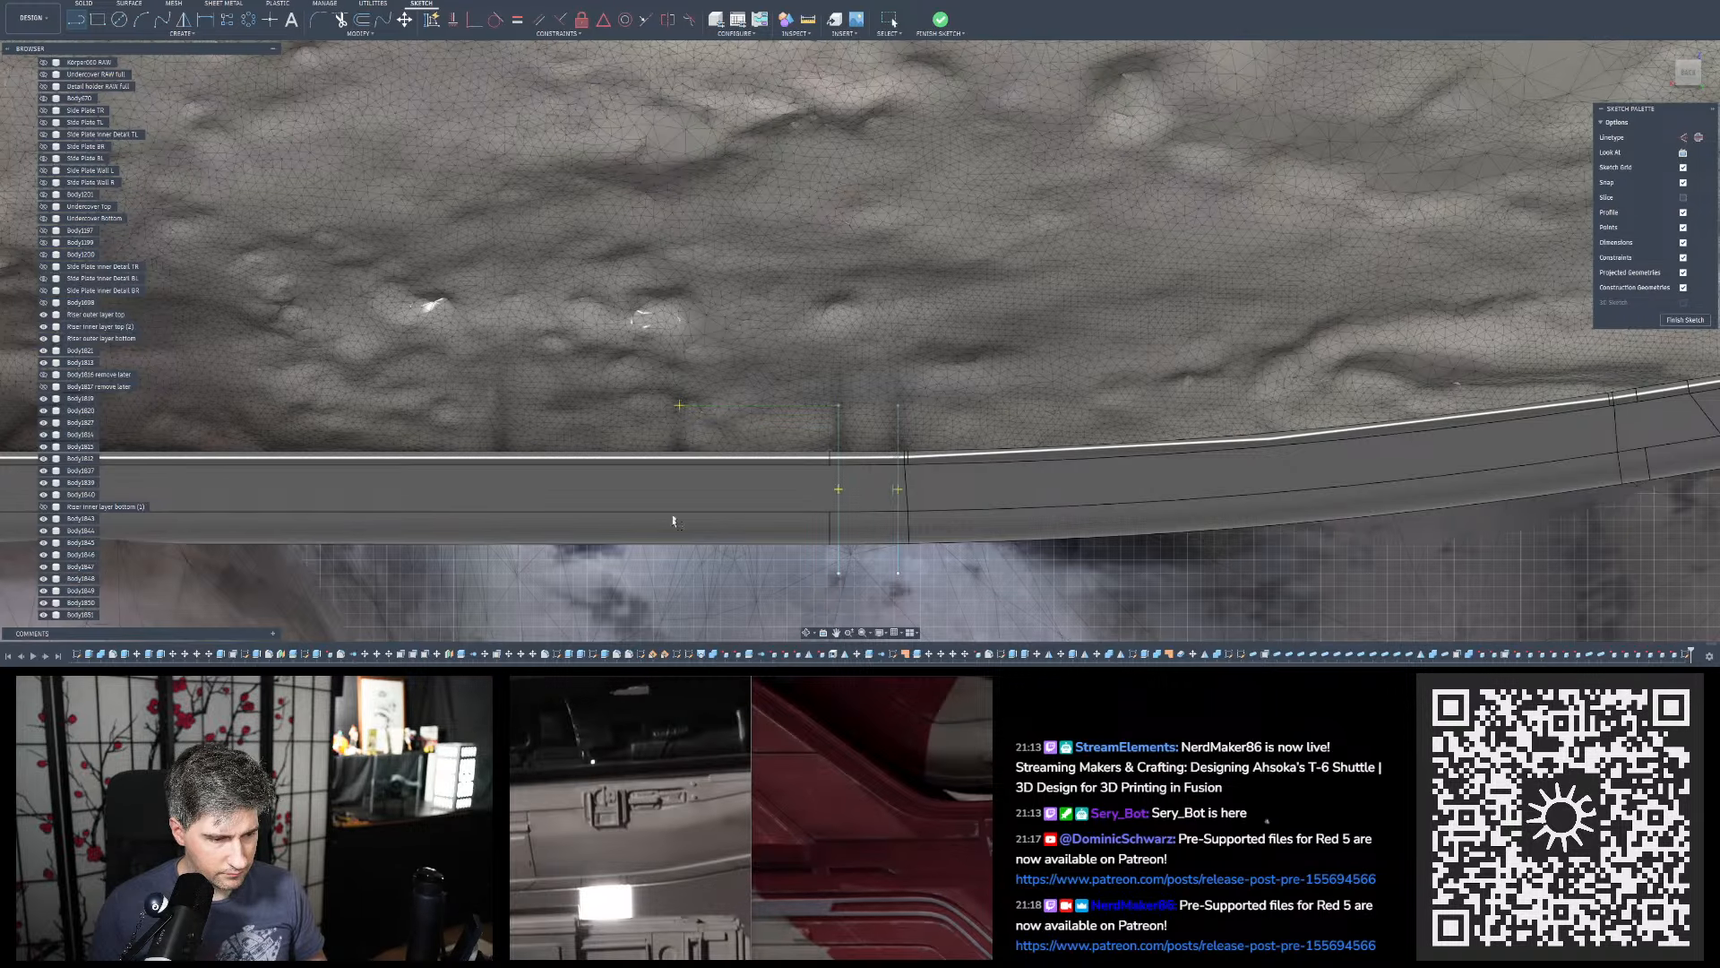
pyautogui.click(680, 574)
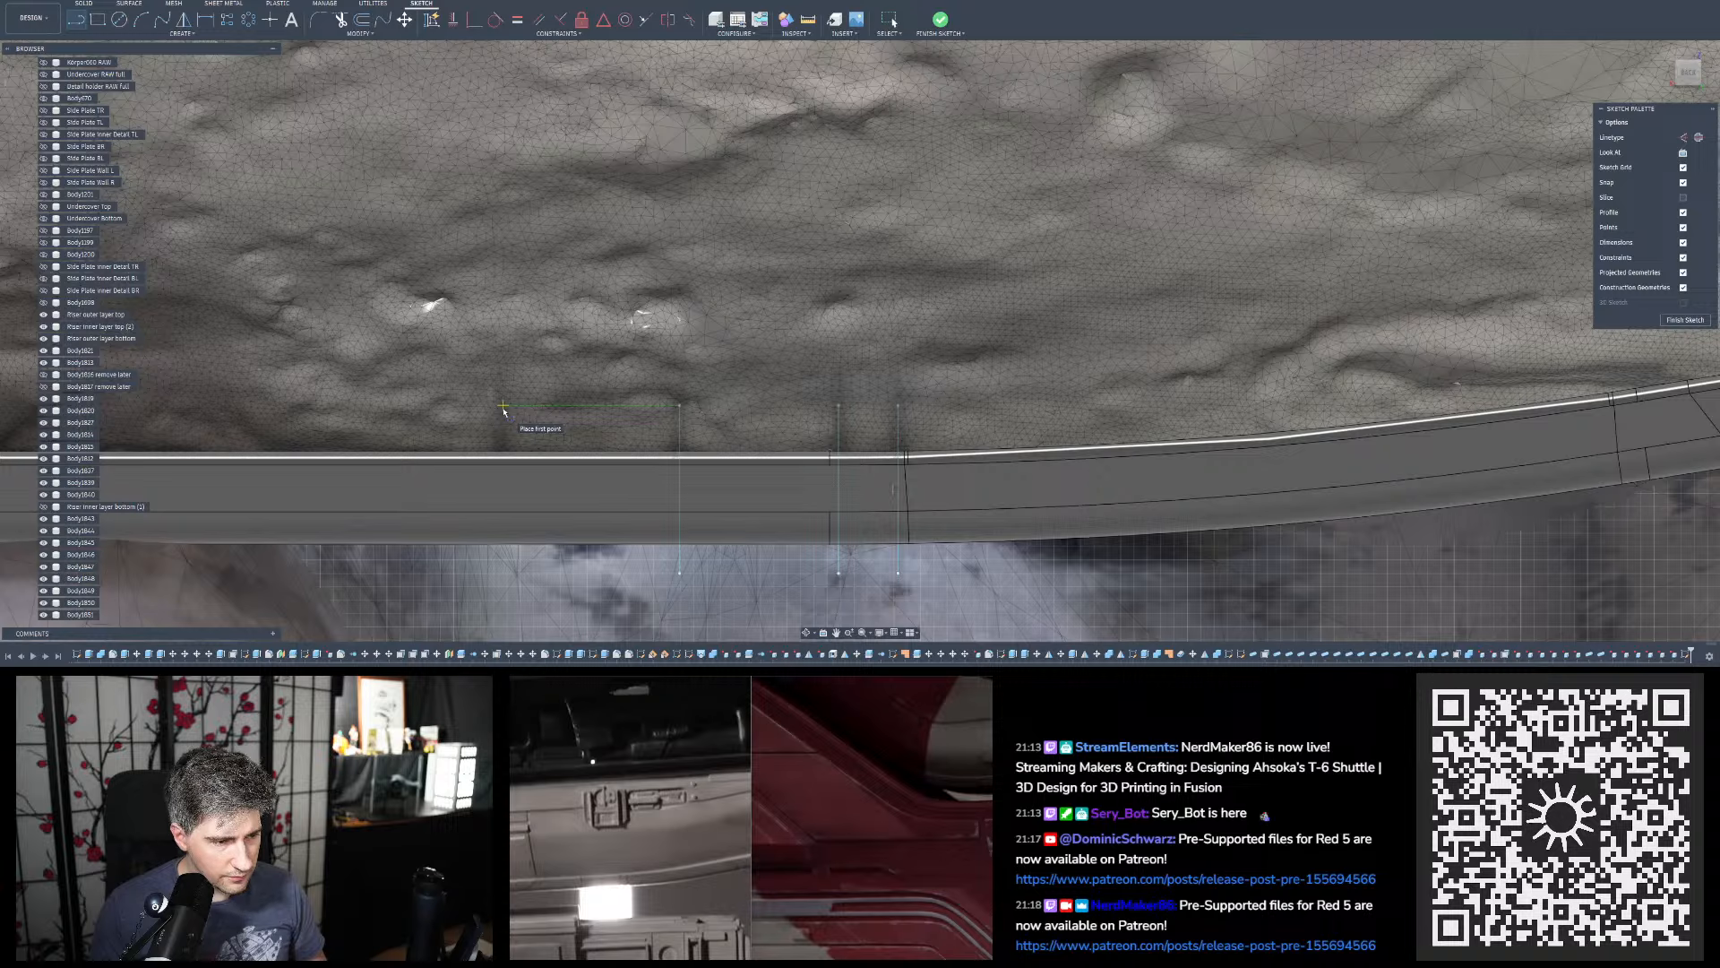
# Sketch a fourth vertical panel line of the same length at the next mesh groove forward, and shift it slightly toward the front
pyautogui.click(502, 407)
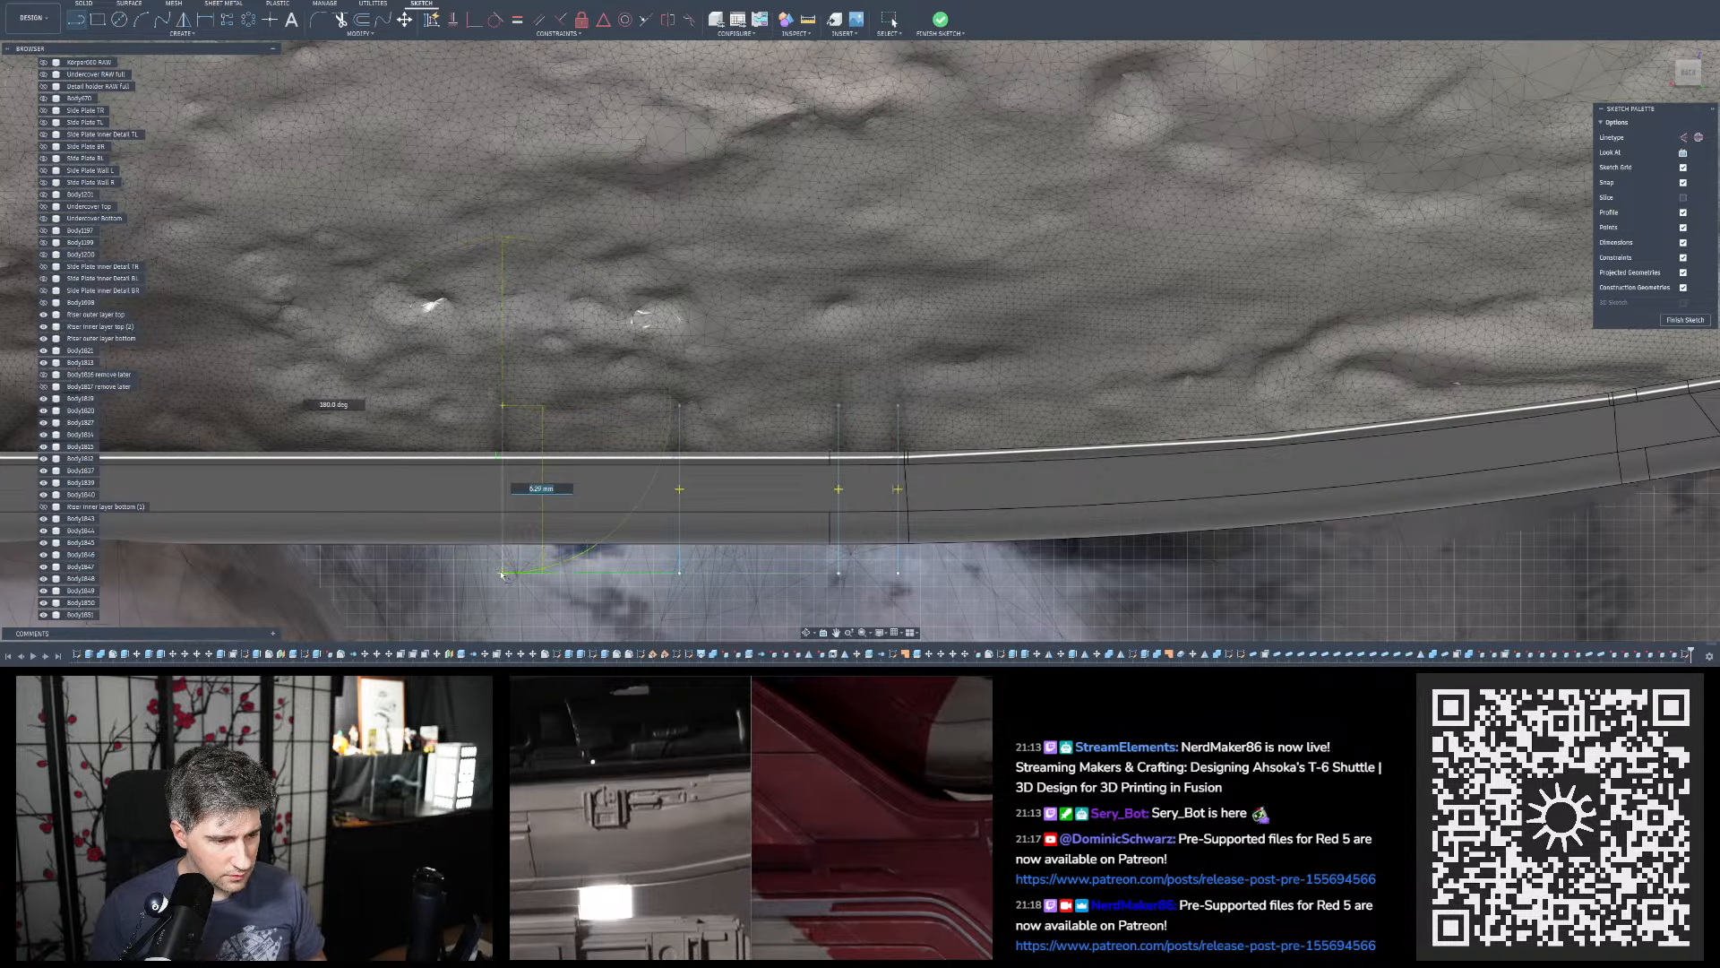
pyautogui.doubleClick(503, 574)
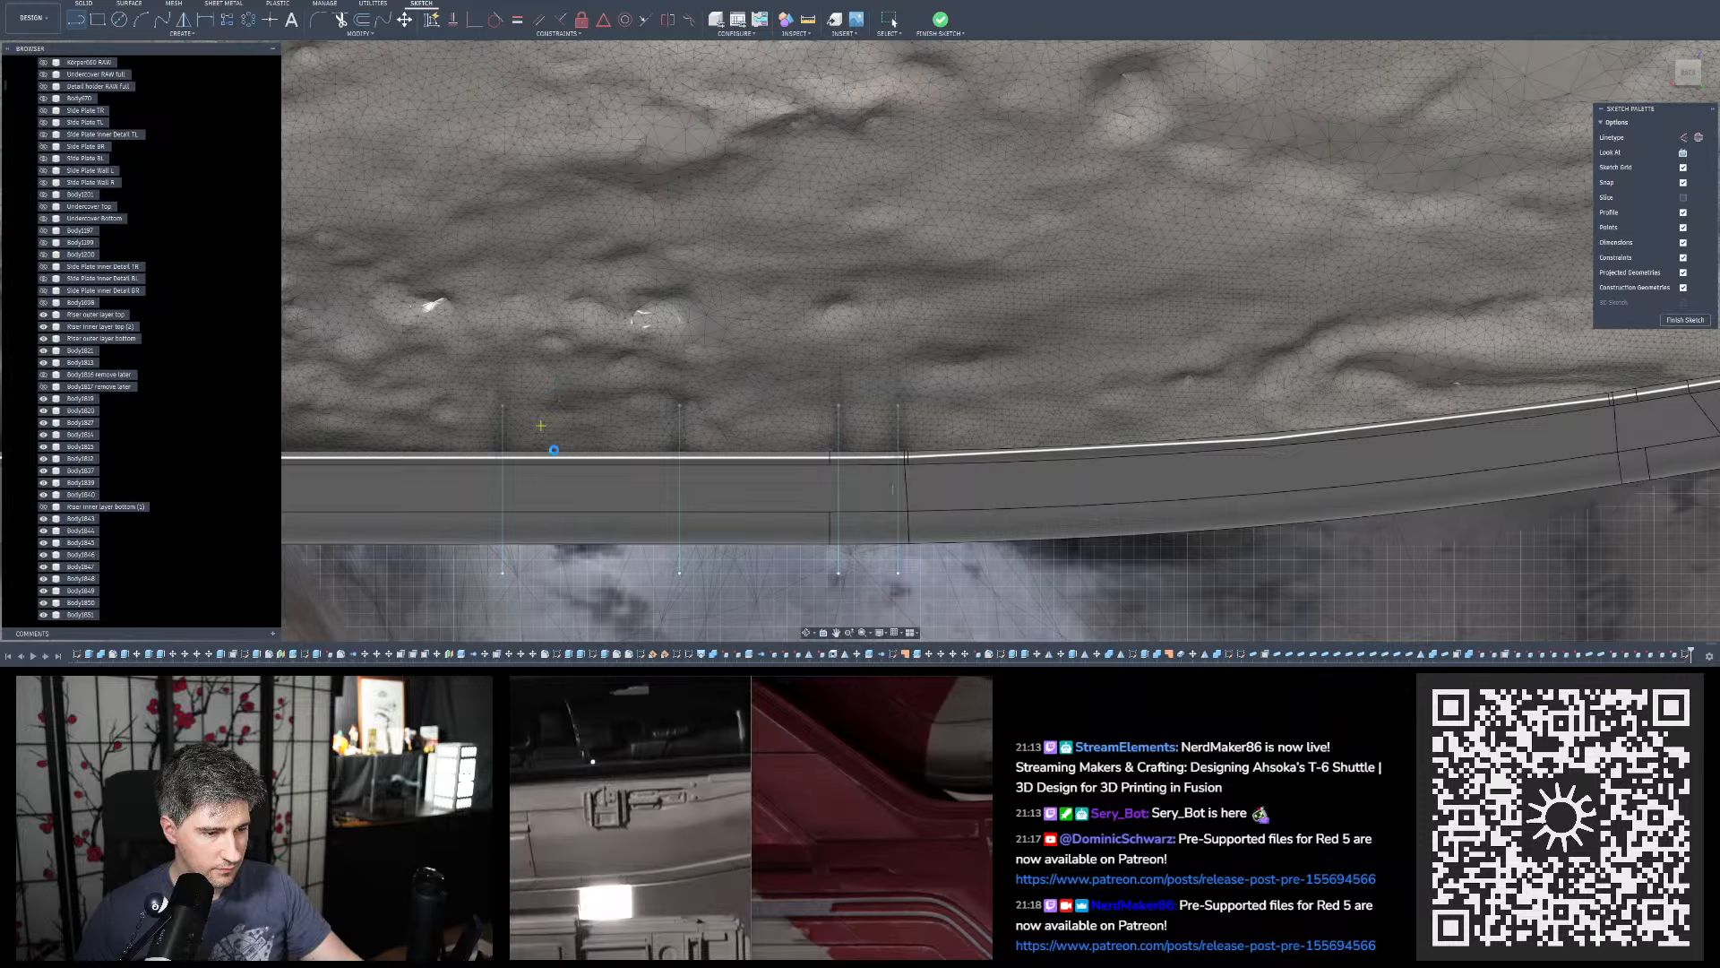
pyautogui.scroll(2, 506, 444)
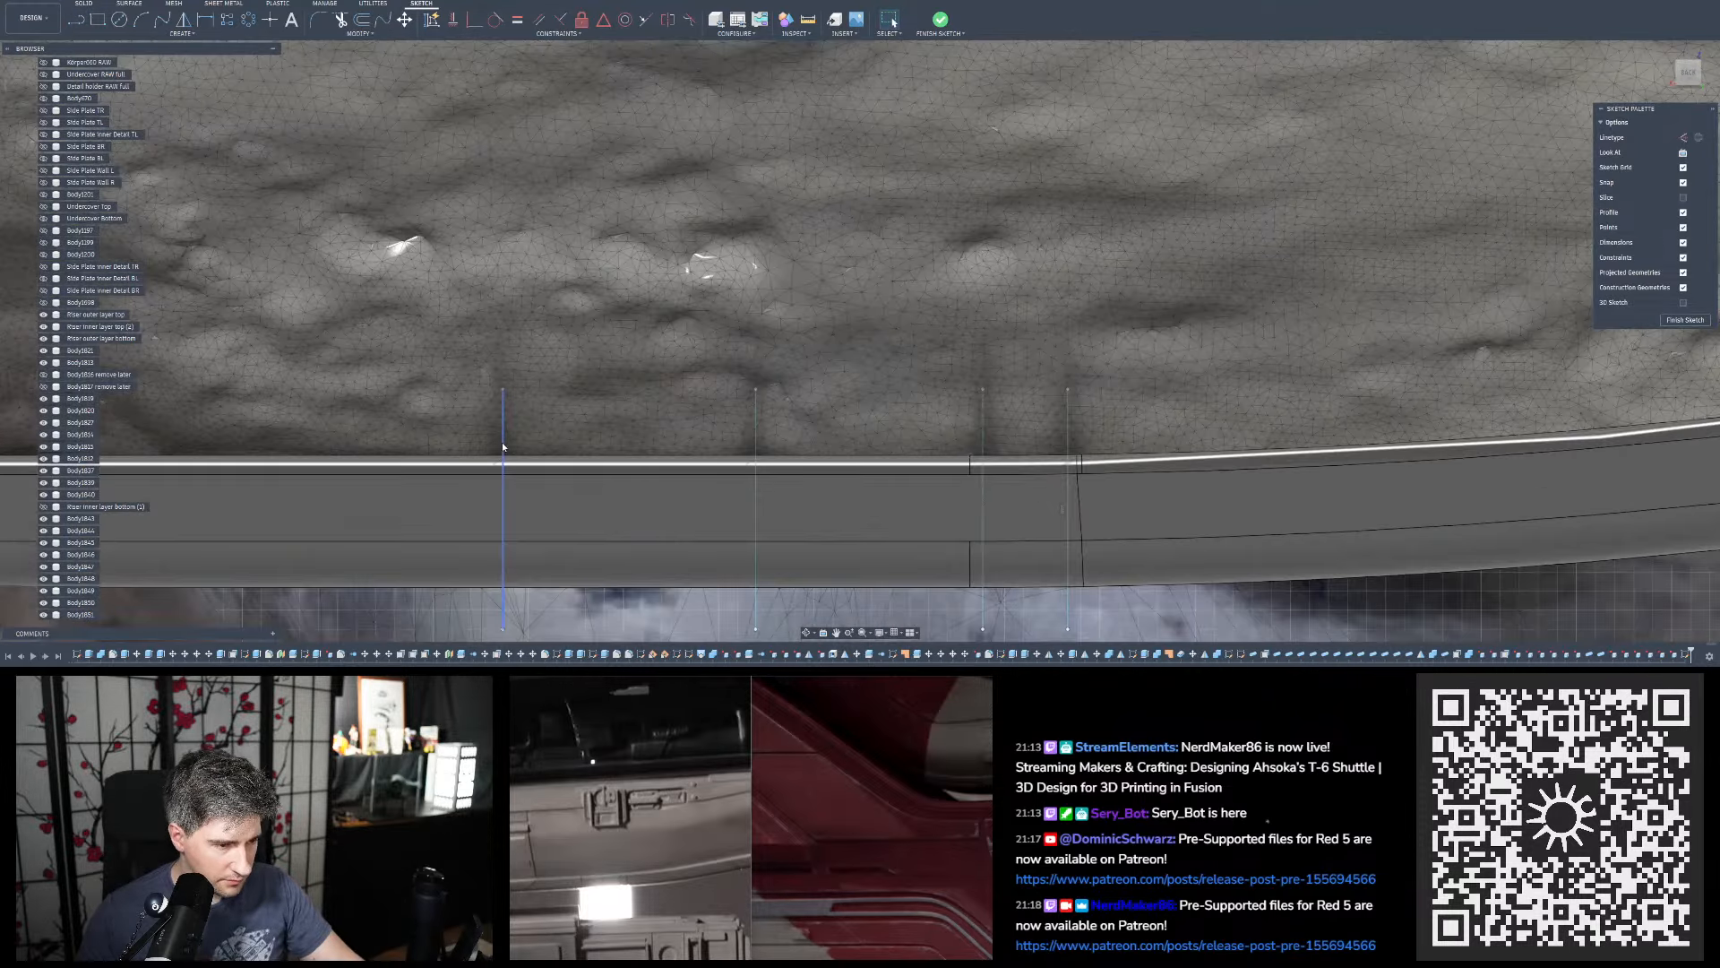
pyautogui.click(502, 446)
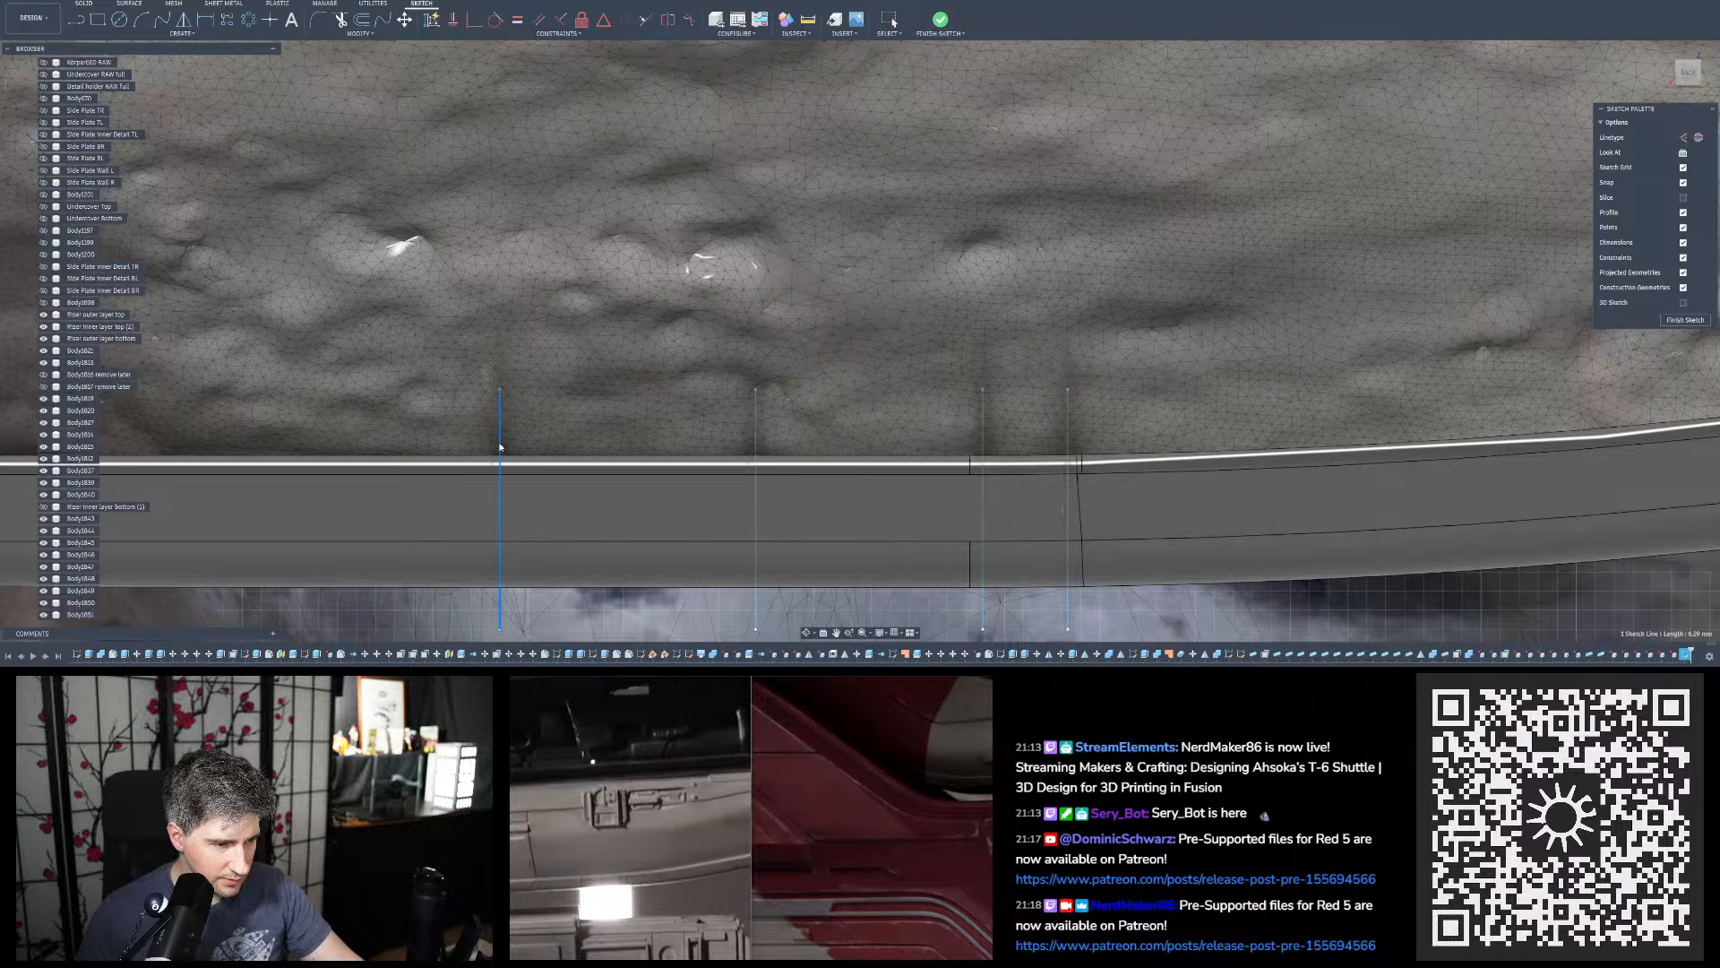
pyautogui.scroll(-6, 792, 427)
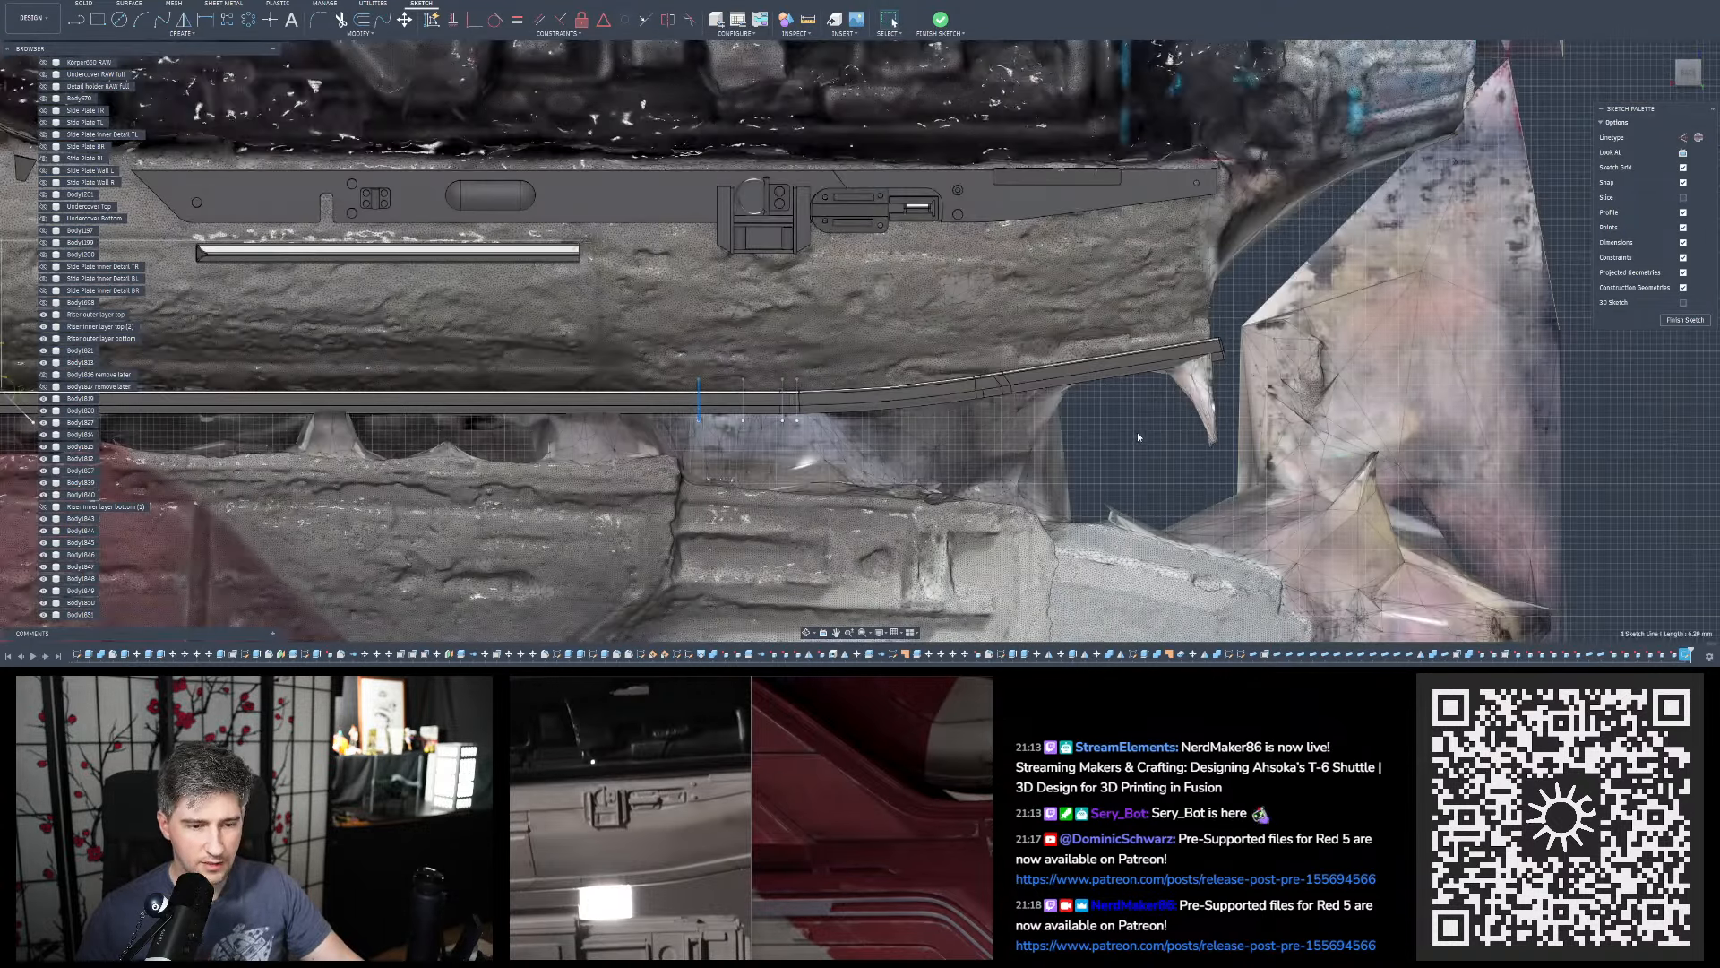
pyautogui.click(1150, 436)
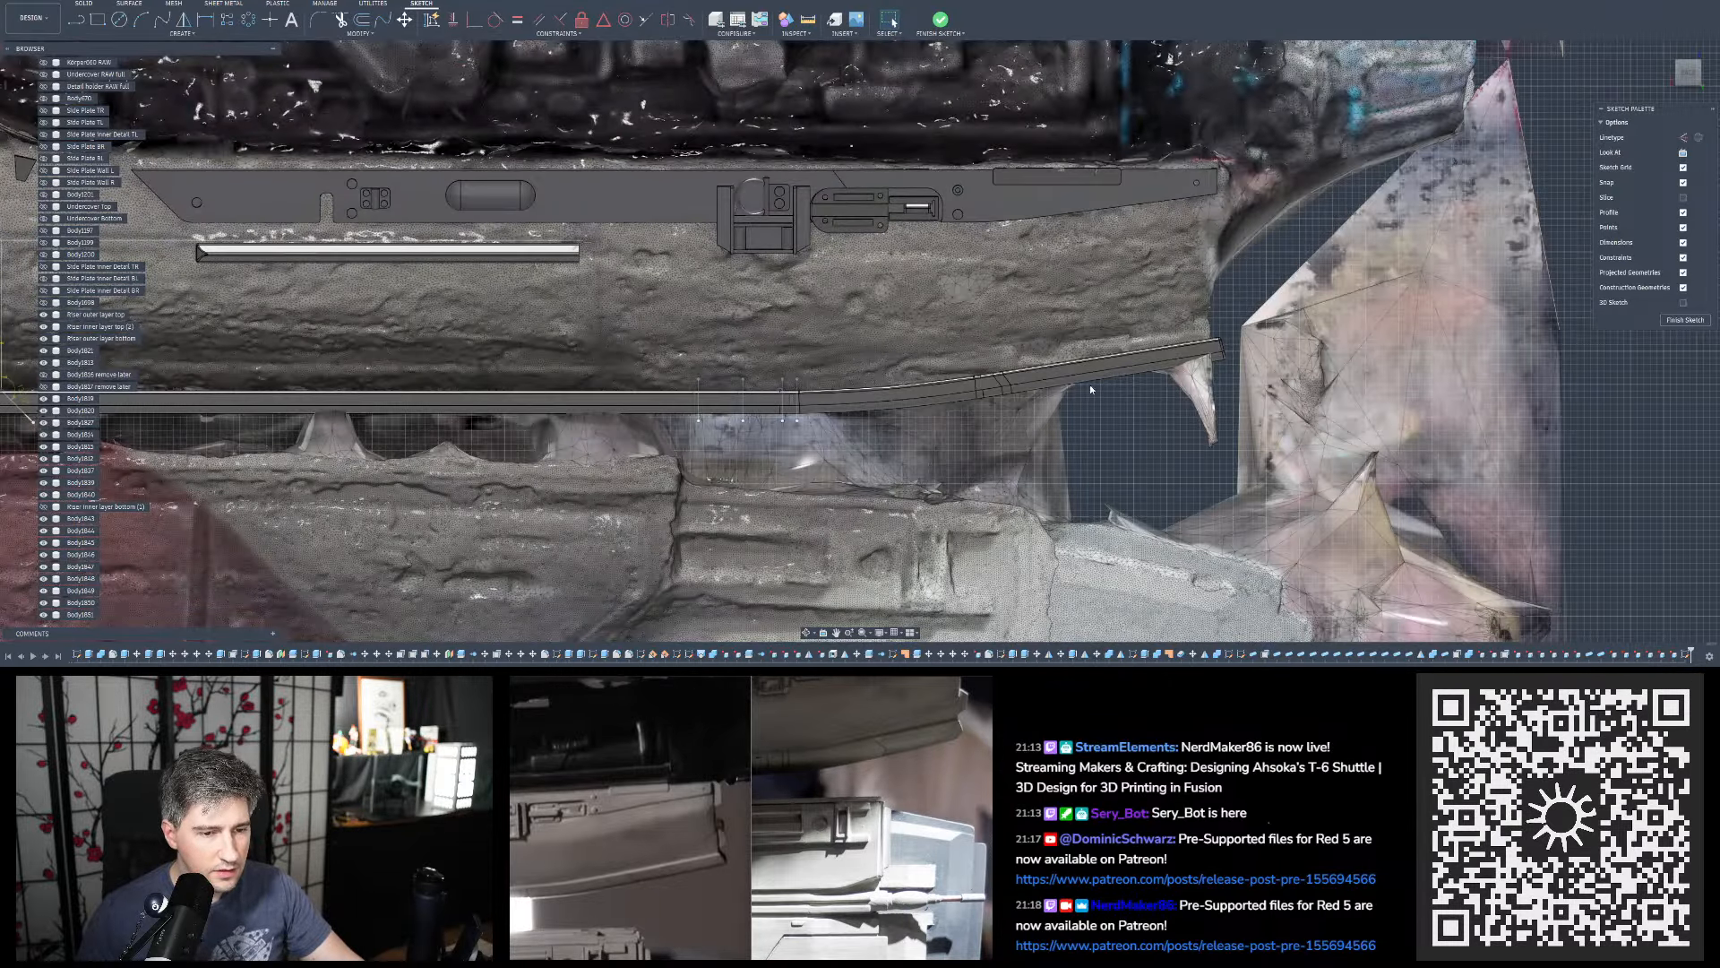
# Examine the reference mesh around the hull's upward-curving rear end for a further panel seam, viewing it without the edge strip bodies
pyautogui.scroll(4, 1090, 385)
pyautogui.scroll(-5, 1151, 417)
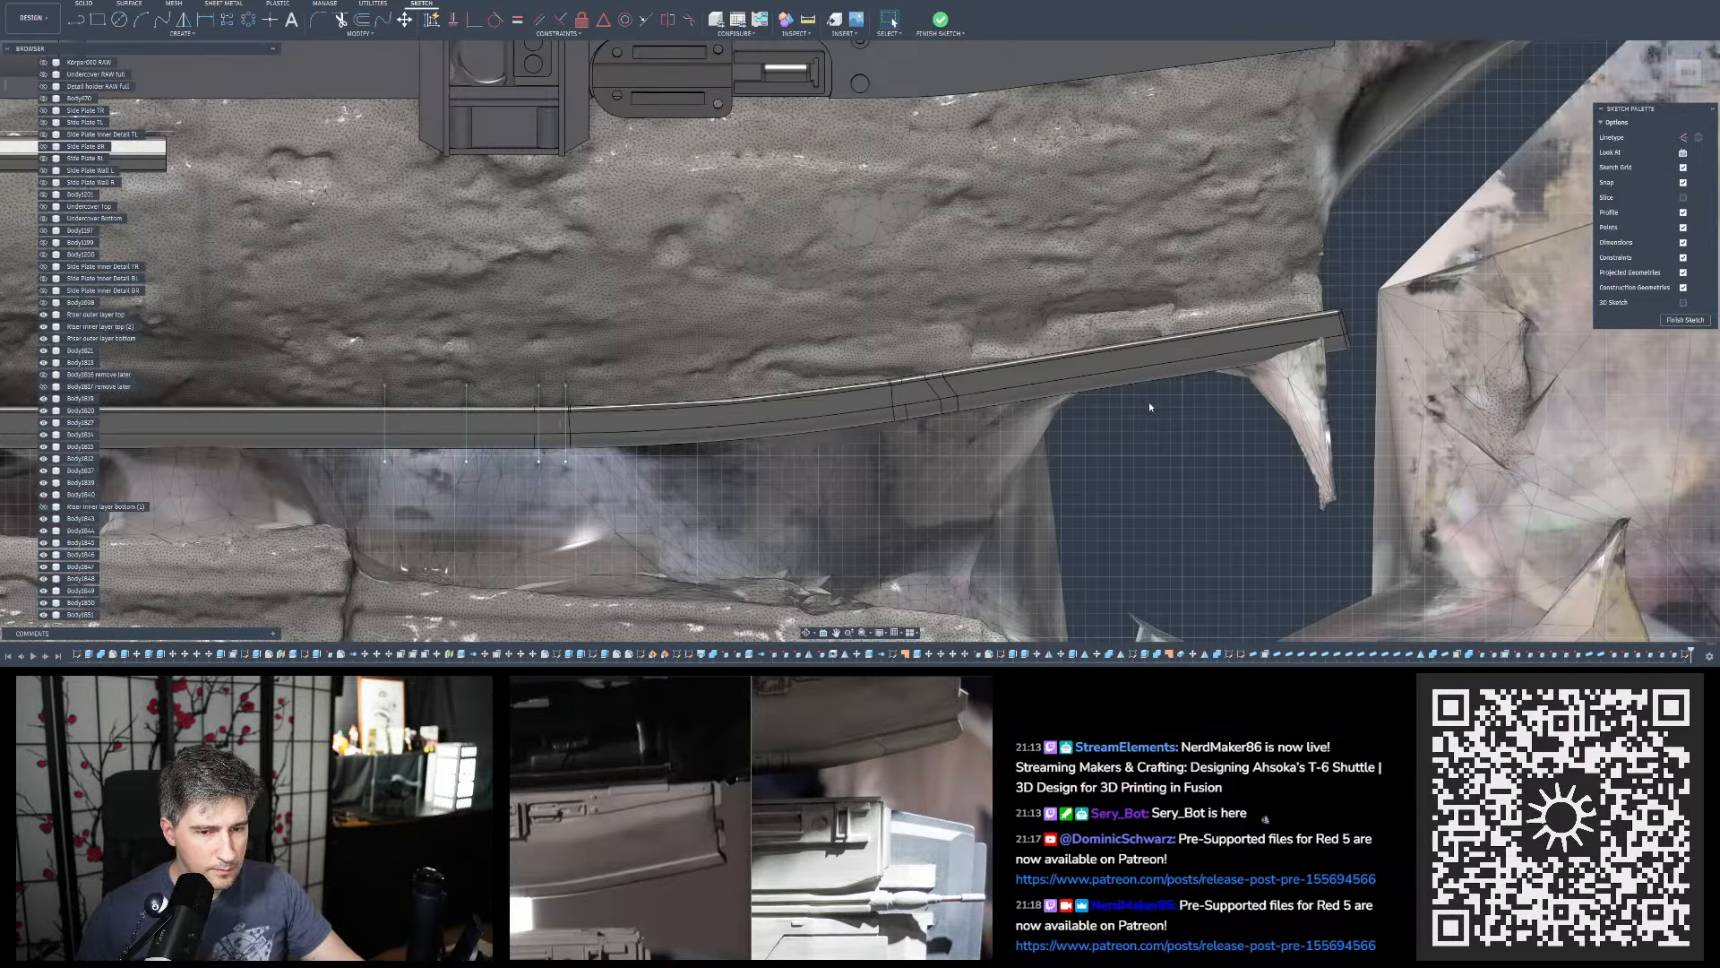
pyautogui.scroll(5, 1224, 423)
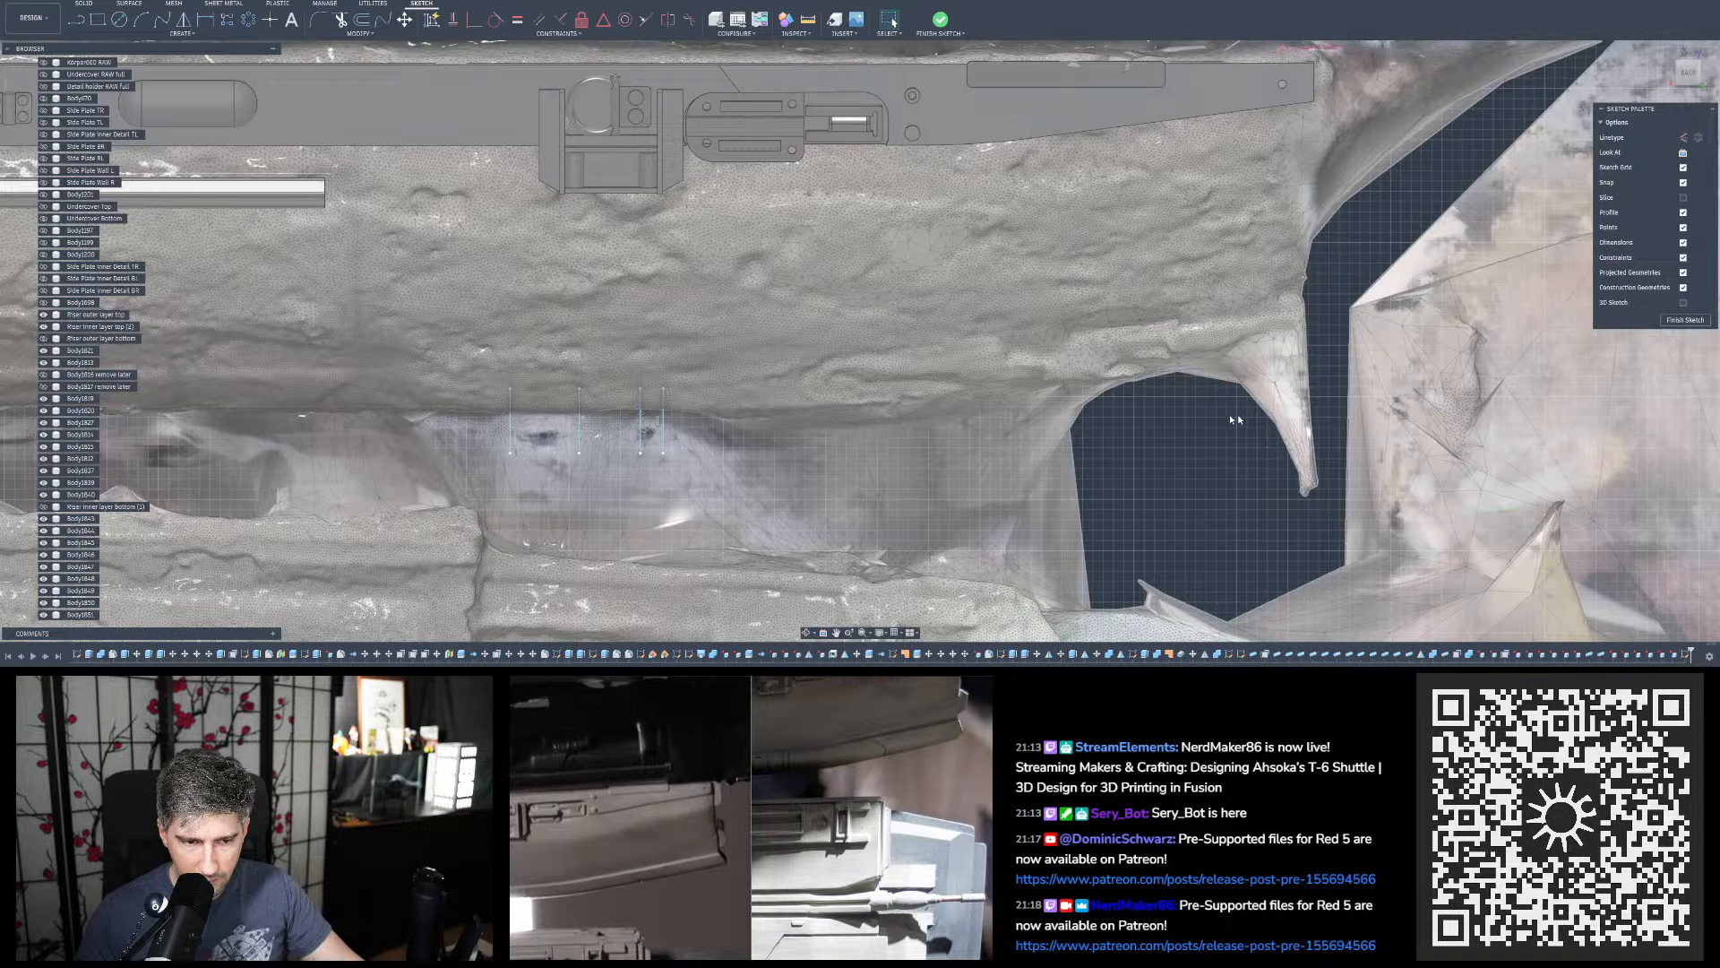
pyautogui.scroll(2, 1231, 416)
pyautogui.moveTo(475, 448)
pyautogui.keyDown('shift'); pyautogui.mouseDown(button='middle')
pyautogui.moveTo(466, 381)
pyautogui.moveTo(401, 331)
pyautogui.moveTo(799, 155)
pyautogui.moveTo(781, 164)
pyautogui.mouseUp(button='middle'); pyautogui.keyUp('shift')
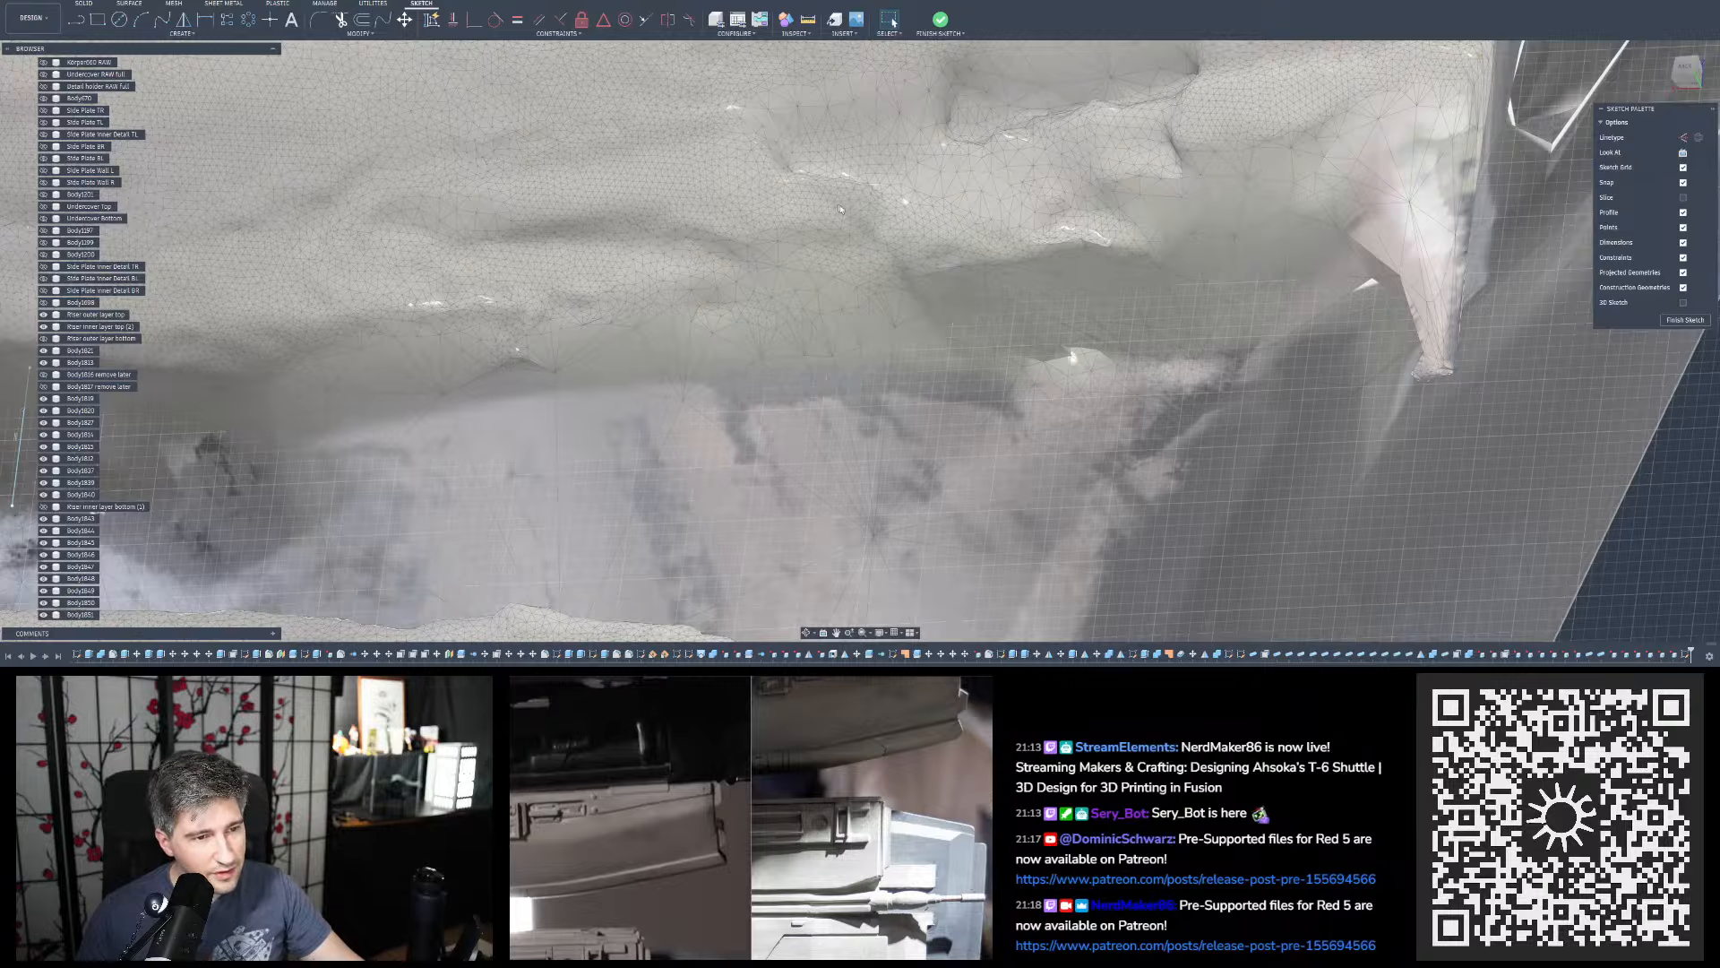
pyautogui.keyDown('shift'); pyautogui.moveTo(919, 273); pyautogui.dragTo(924, 288, button='middle'); pyautogui.keyUp('shift')
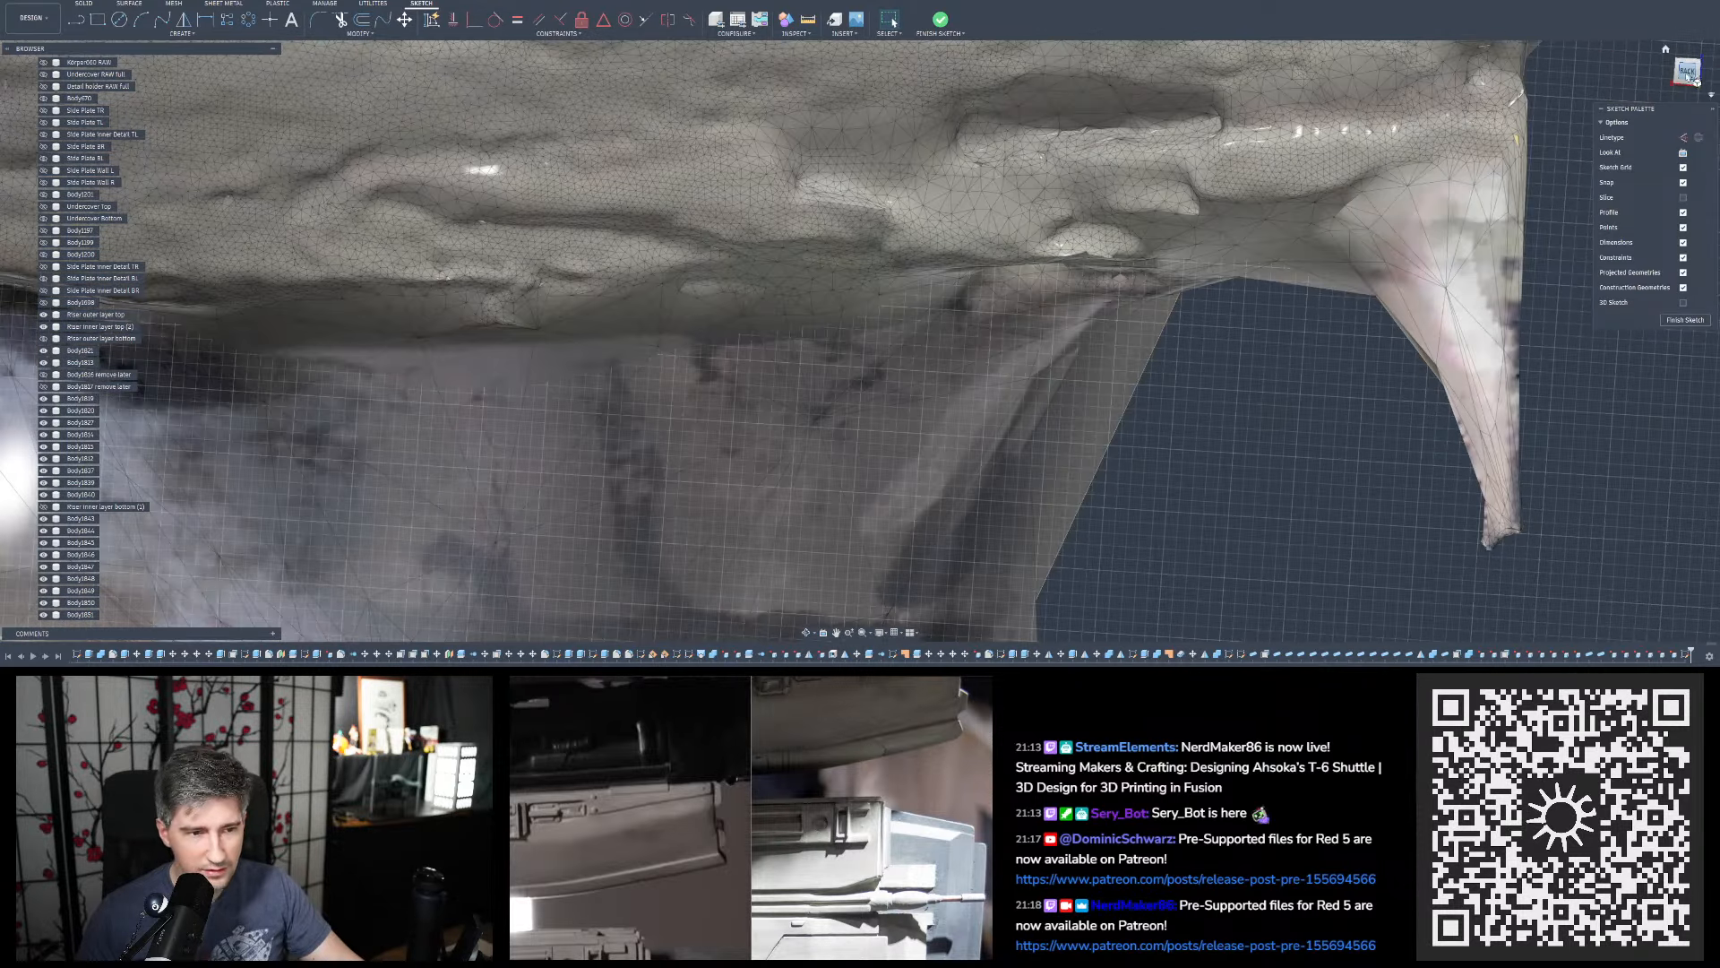
pyautogui.click(1692, 74)
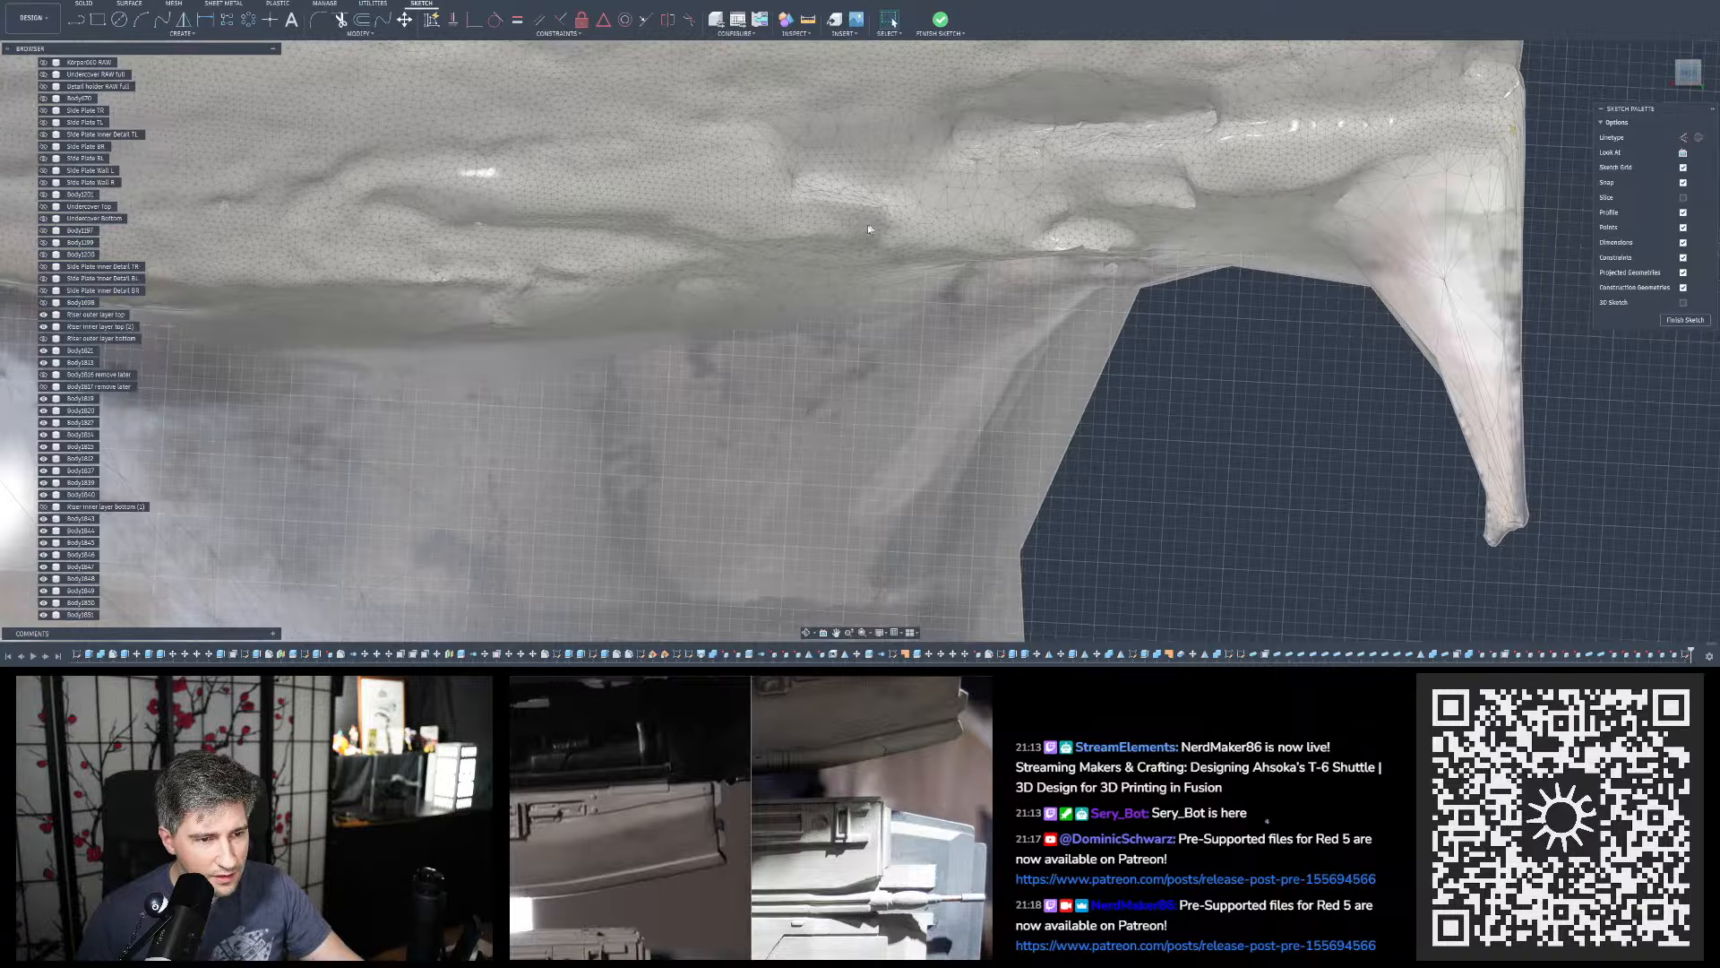
pyautogui.scroll(-4, 1202, 411)
pyautogui.scroll(2, 1177, 371)
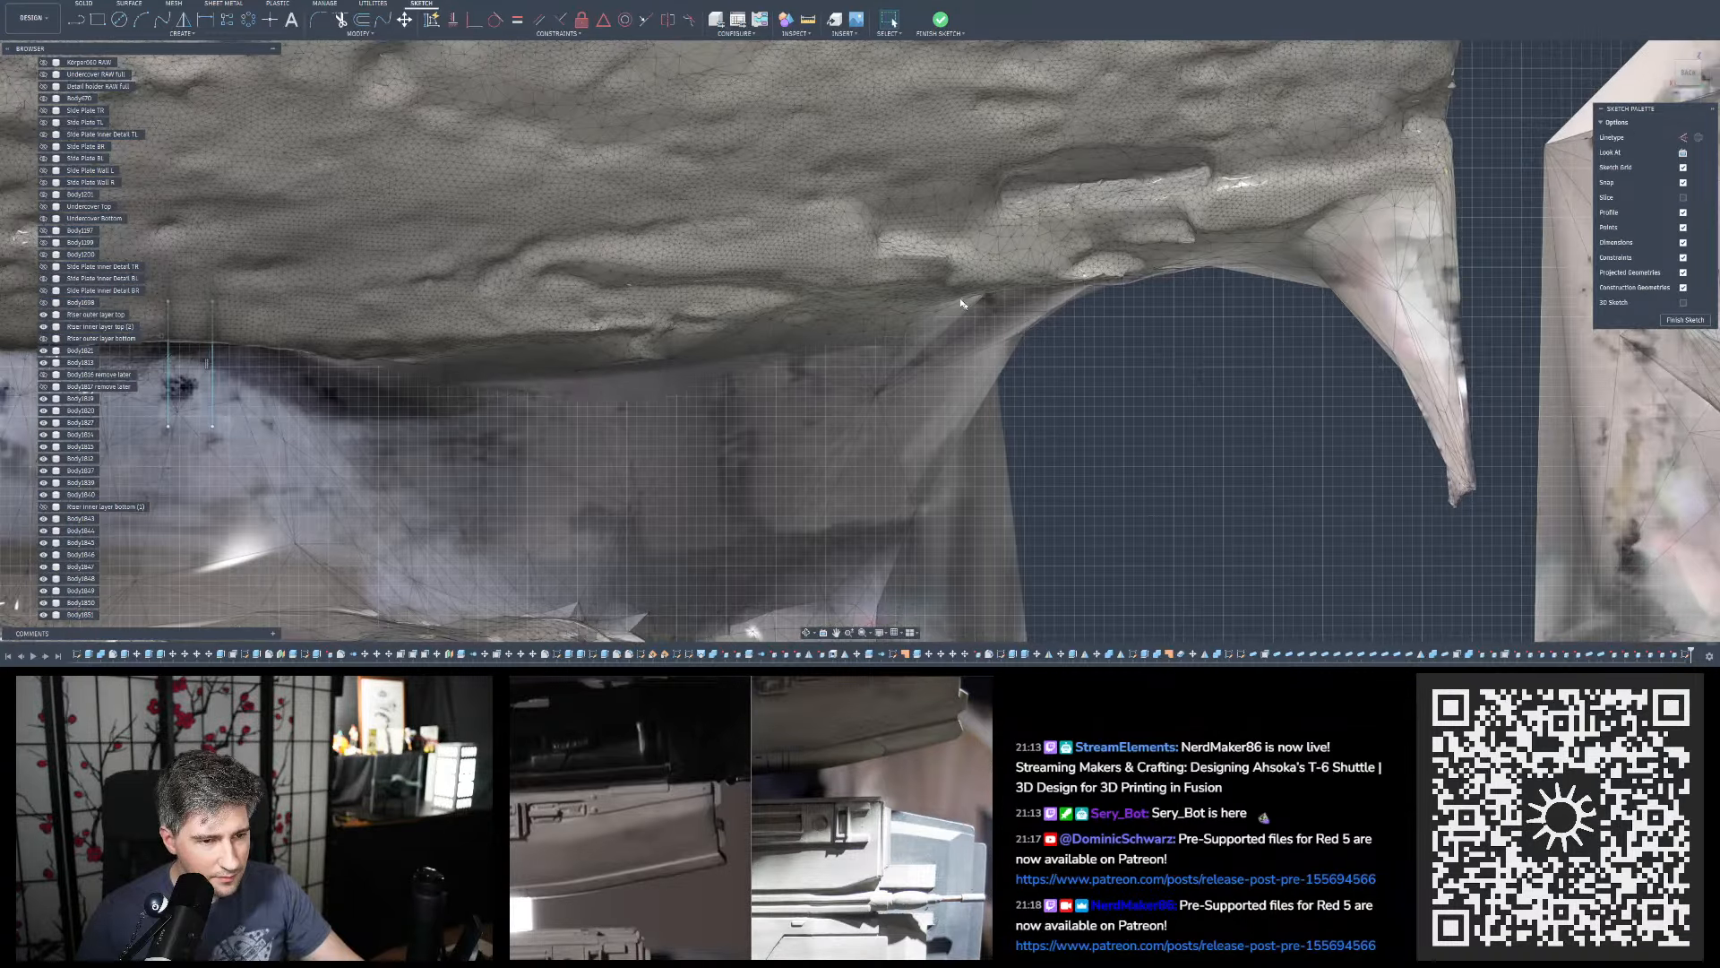
# Sketch a short diagonal panel line across the rear rise of the lower edge and show the floor outer layer bottom body over it
pyautogui.press('l')
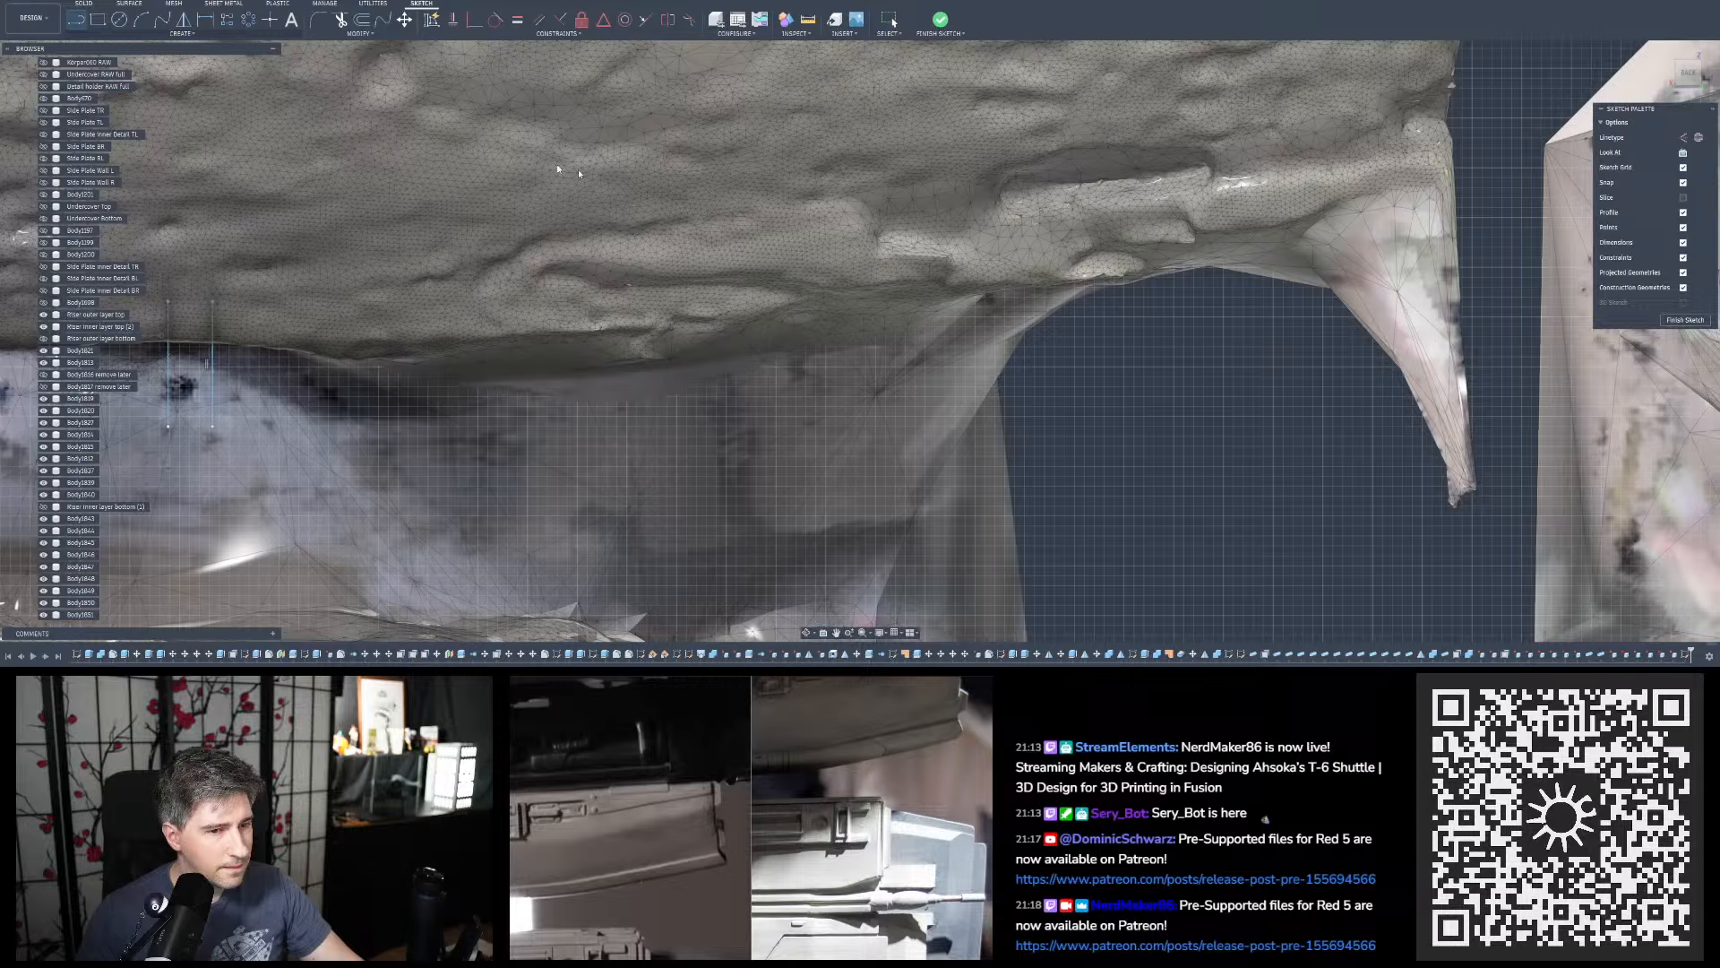
pyautogui.click(871, 237)
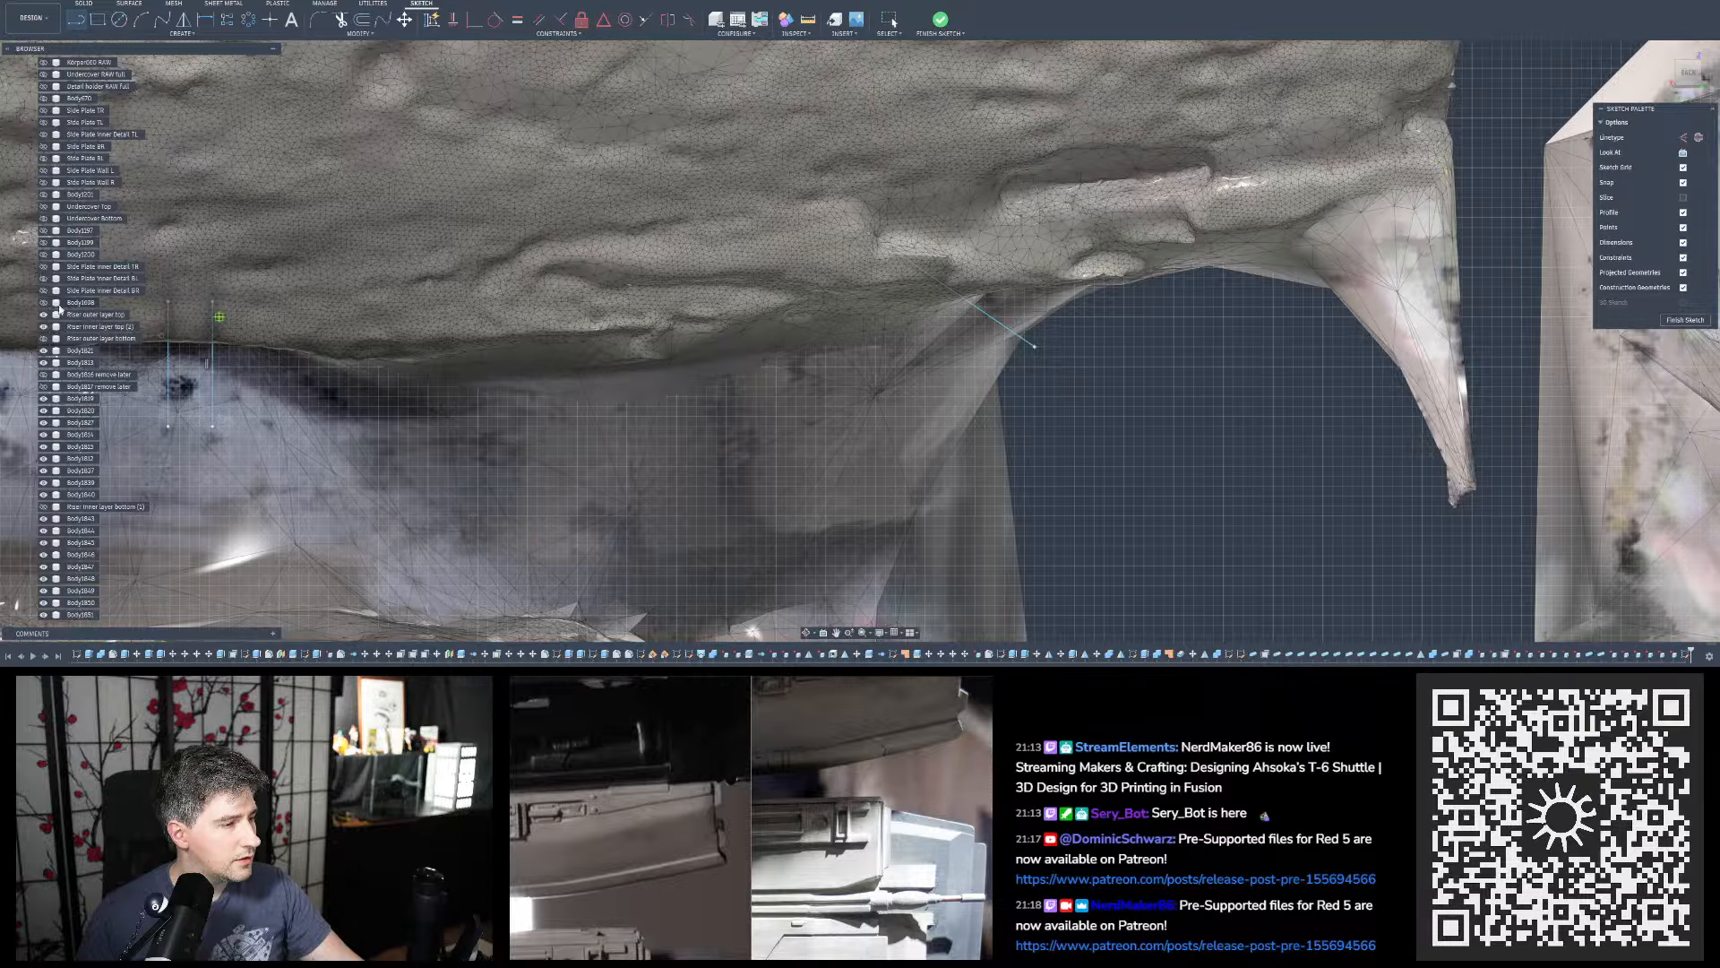
pyautogui.click(43, 339)
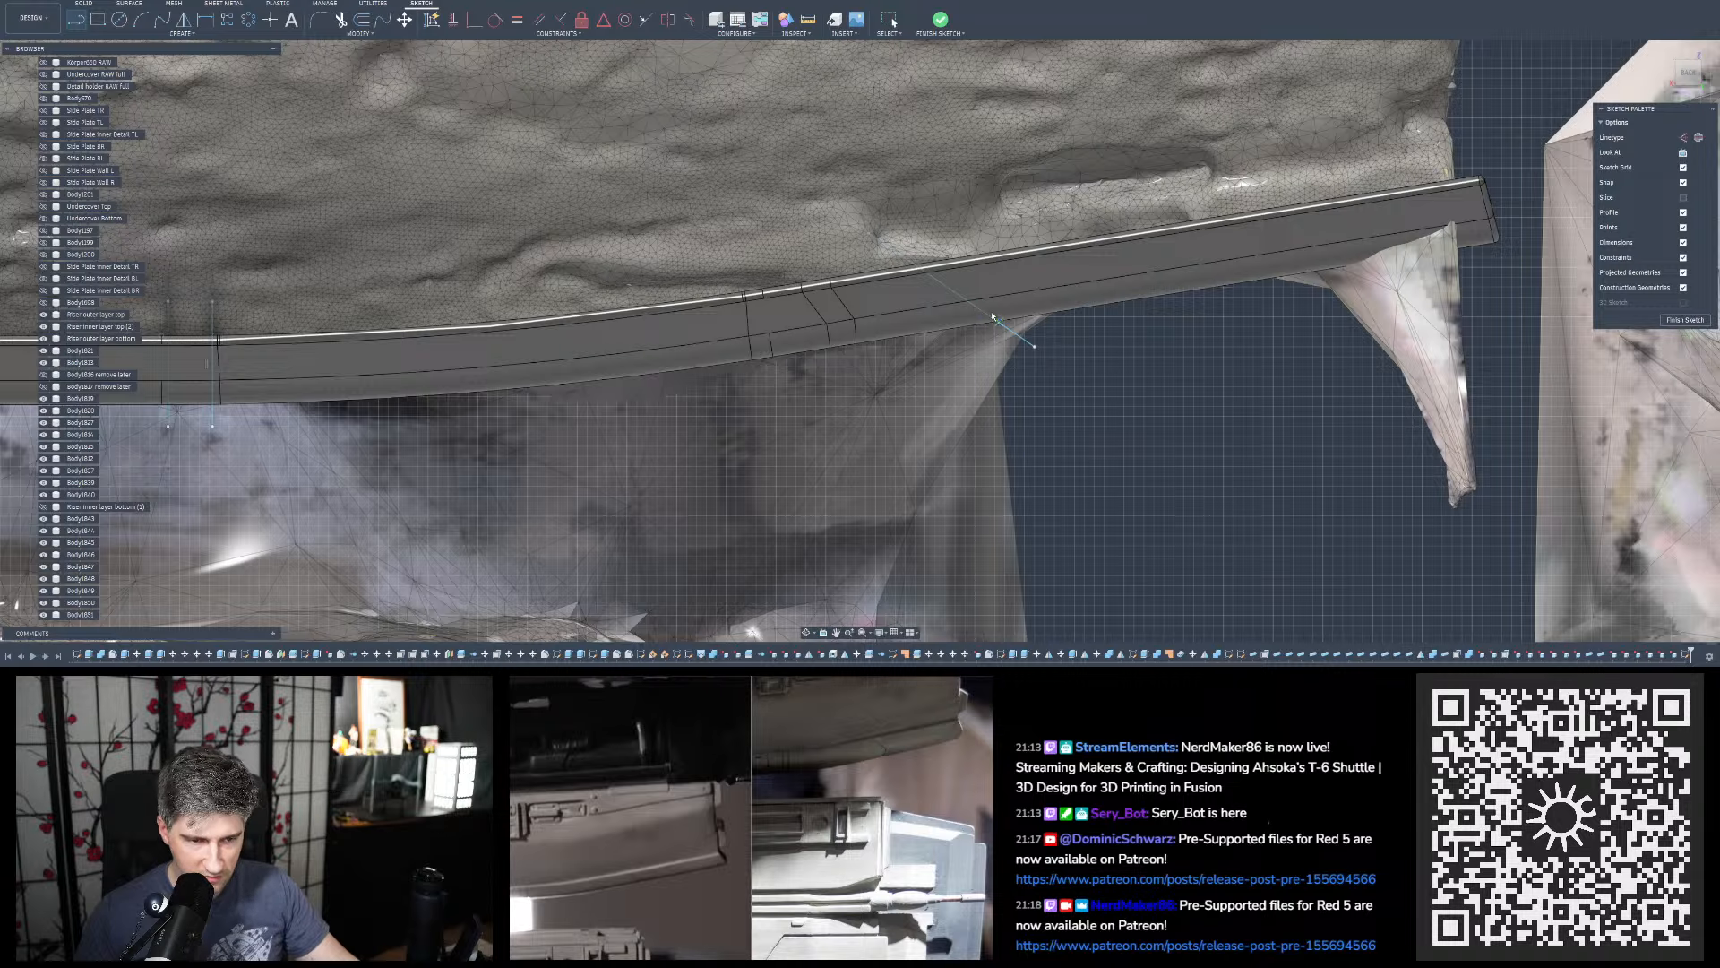
pyautogui.press('Escape')
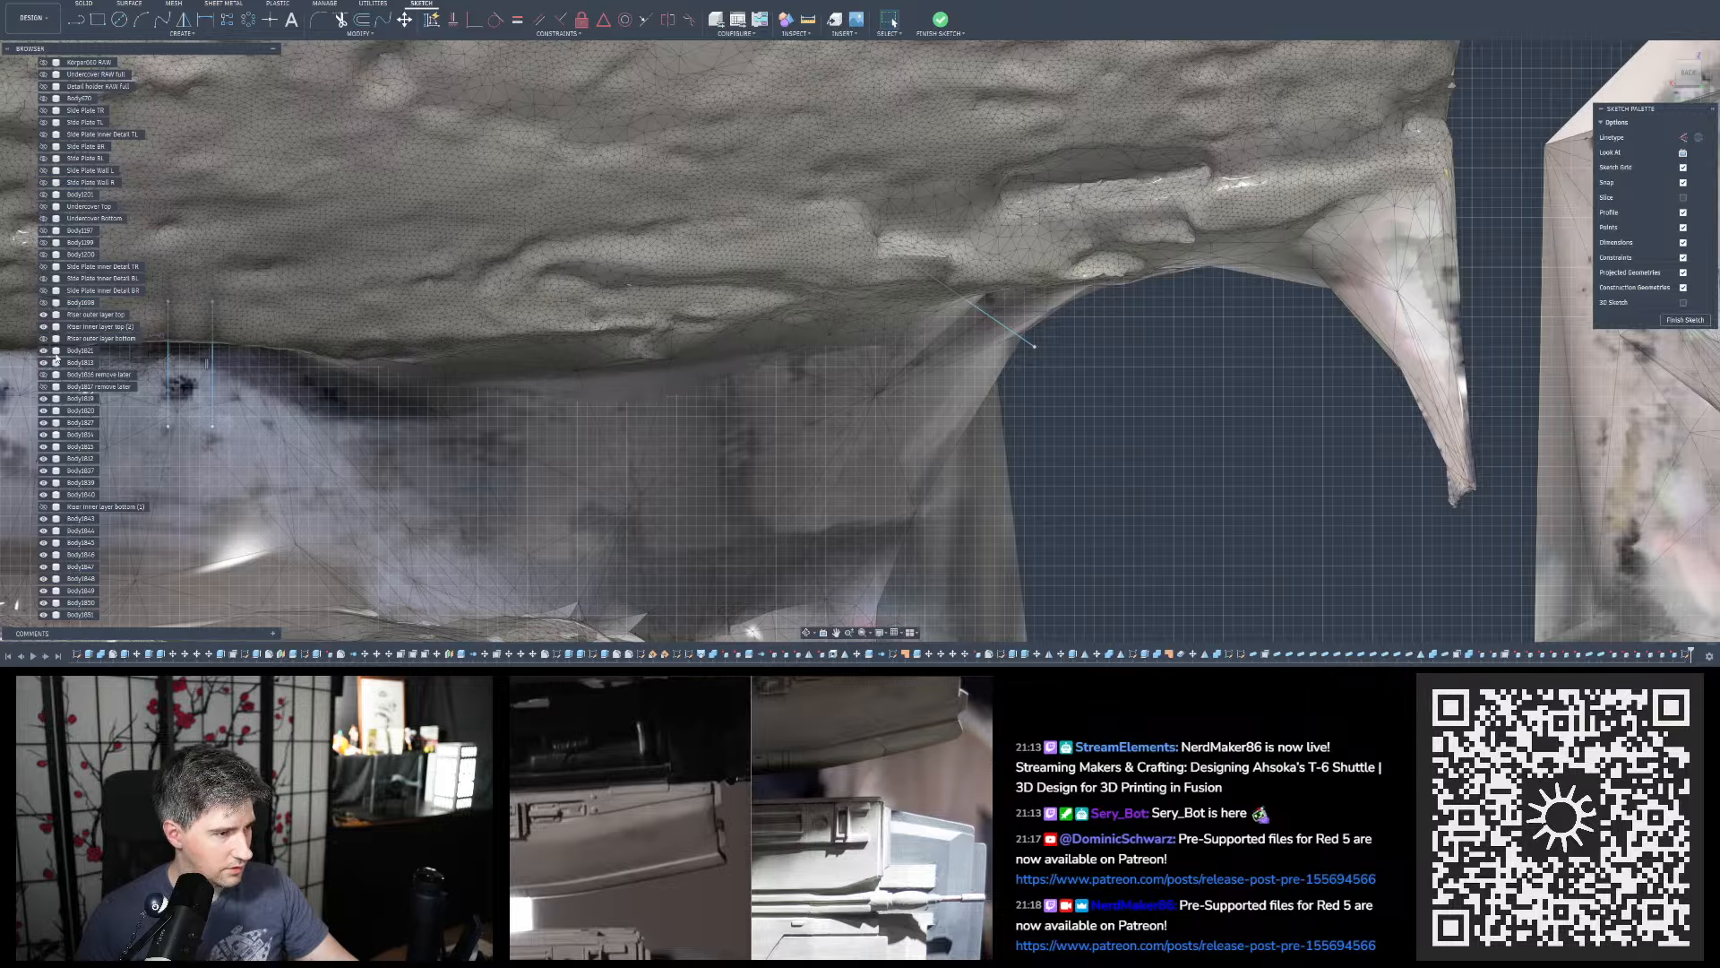
pyautogui.click(43, 339)
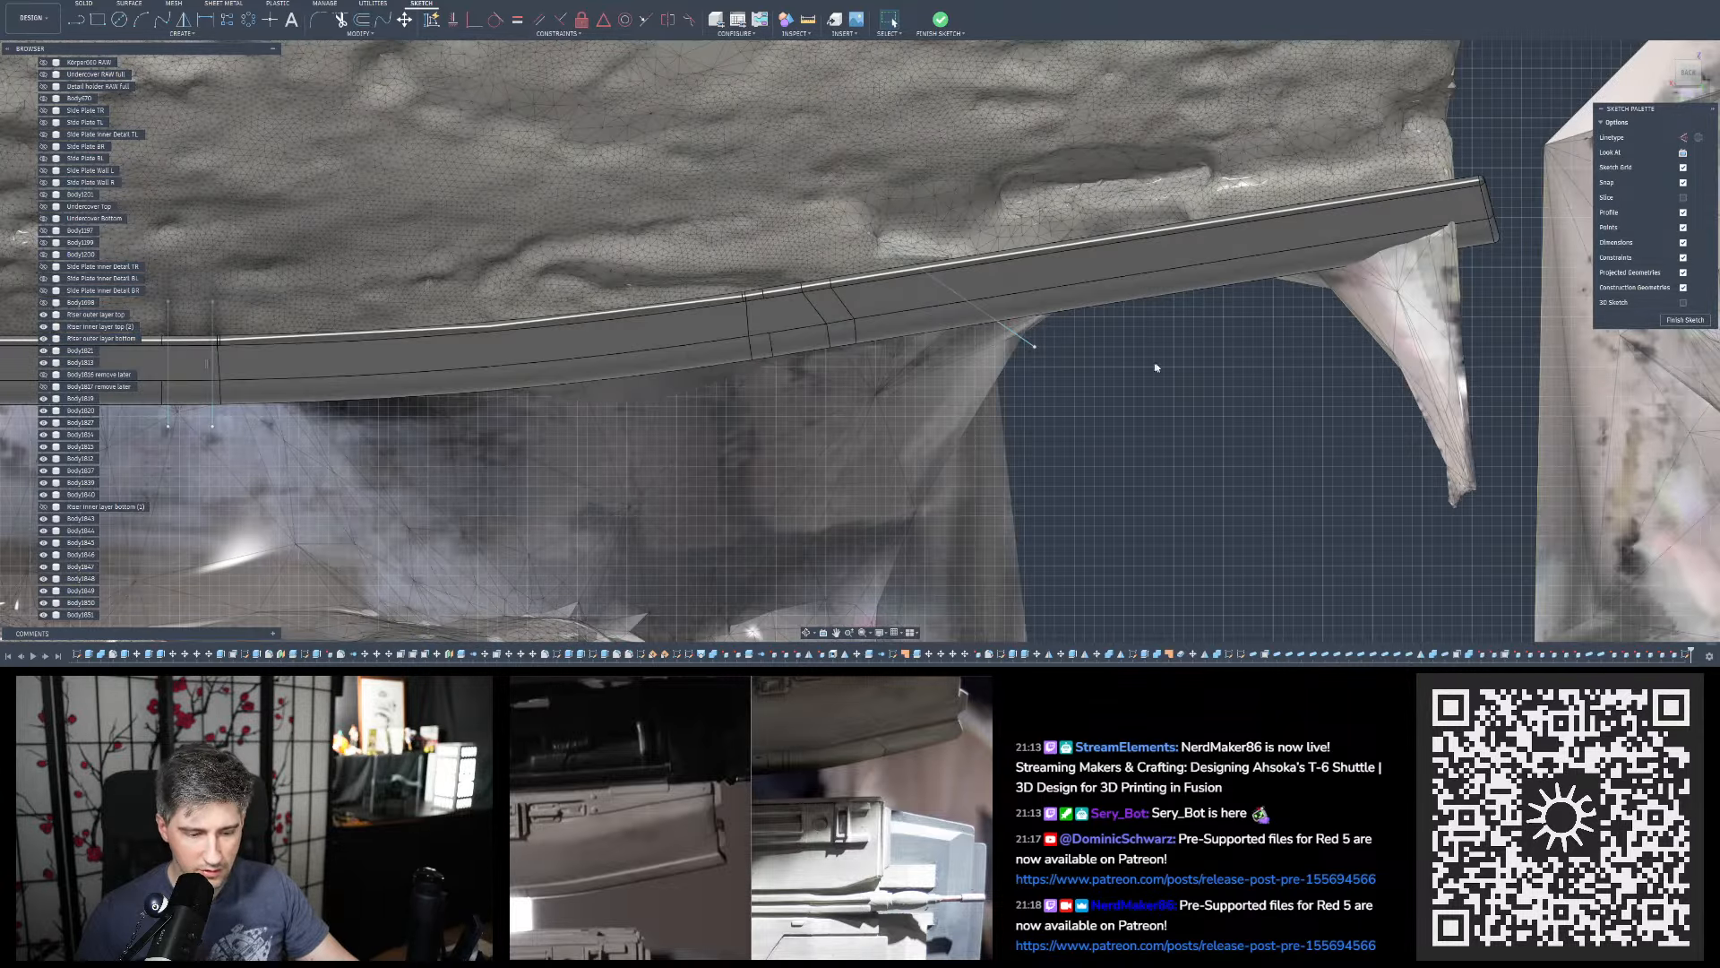
# Compare the sketched panel lines along the lower hull with the reference photos of the shuttle's underside and side panels
pyautogui.scroll(-5, 1207, 376)
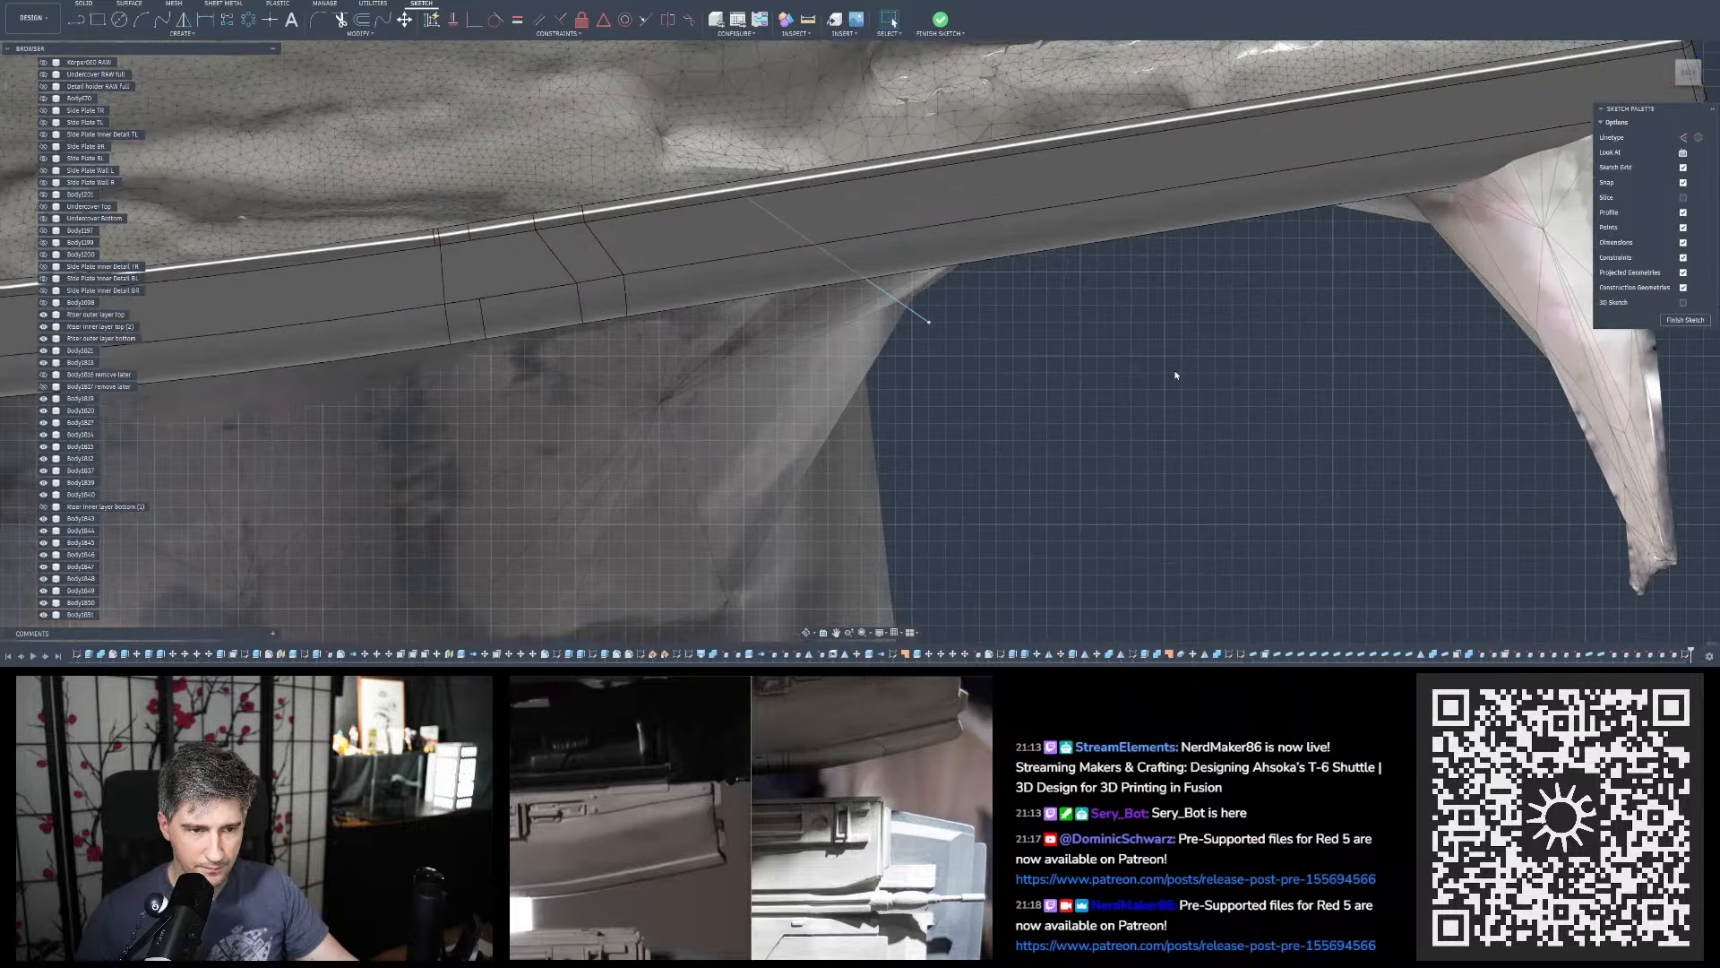
pyautogui.scroll(-3, 1176, 375)
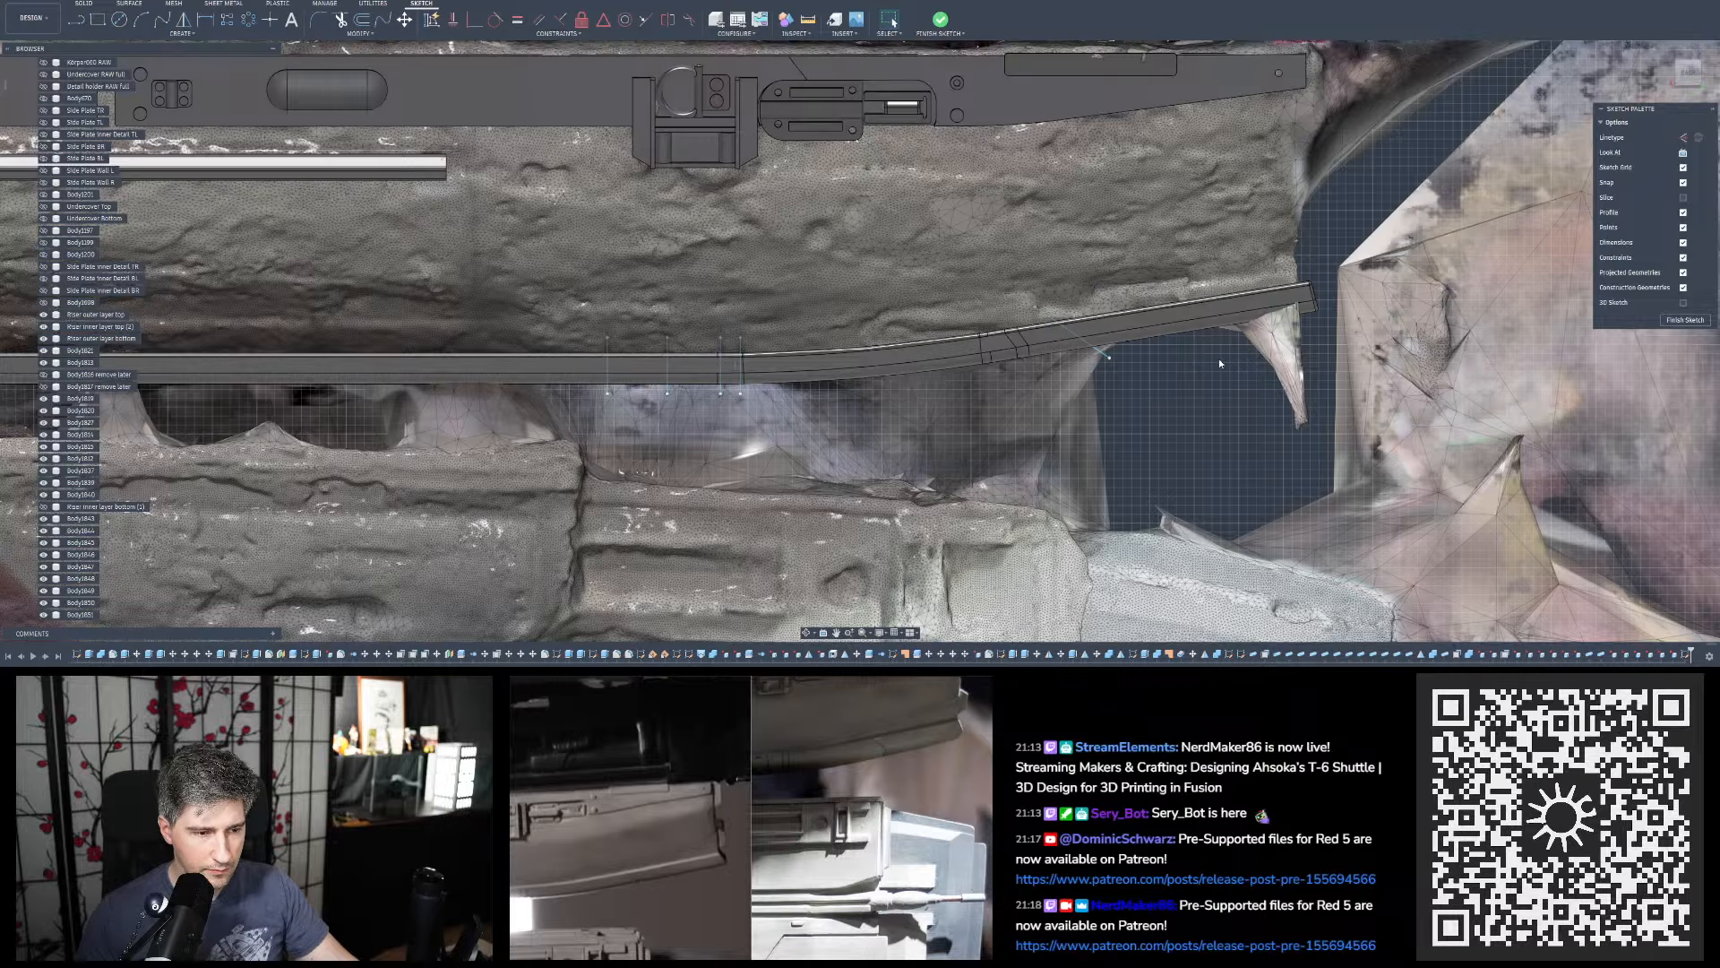
pyautogui.scroll(-4, 619, 866)
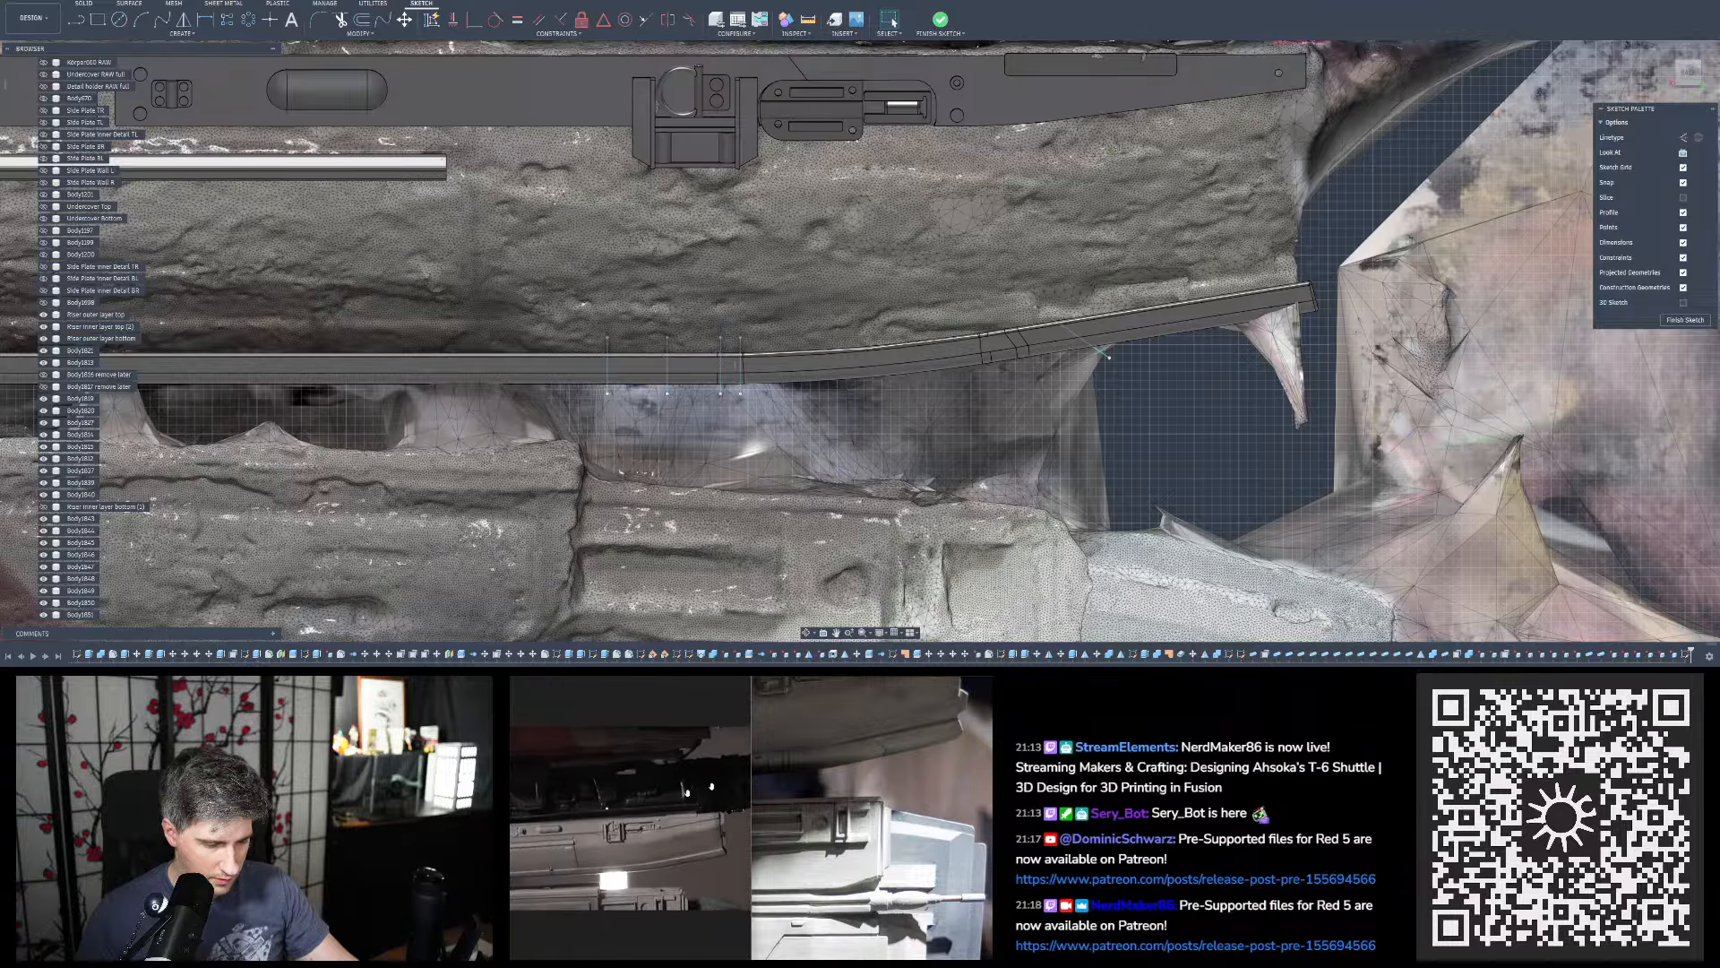
pyautogui.scroll(-2, 864, 717)
pyautogui.scroll(2, 870, 704)
pyautogui.moveTo(870, 677); pyautogui.dragTo(795, 726)
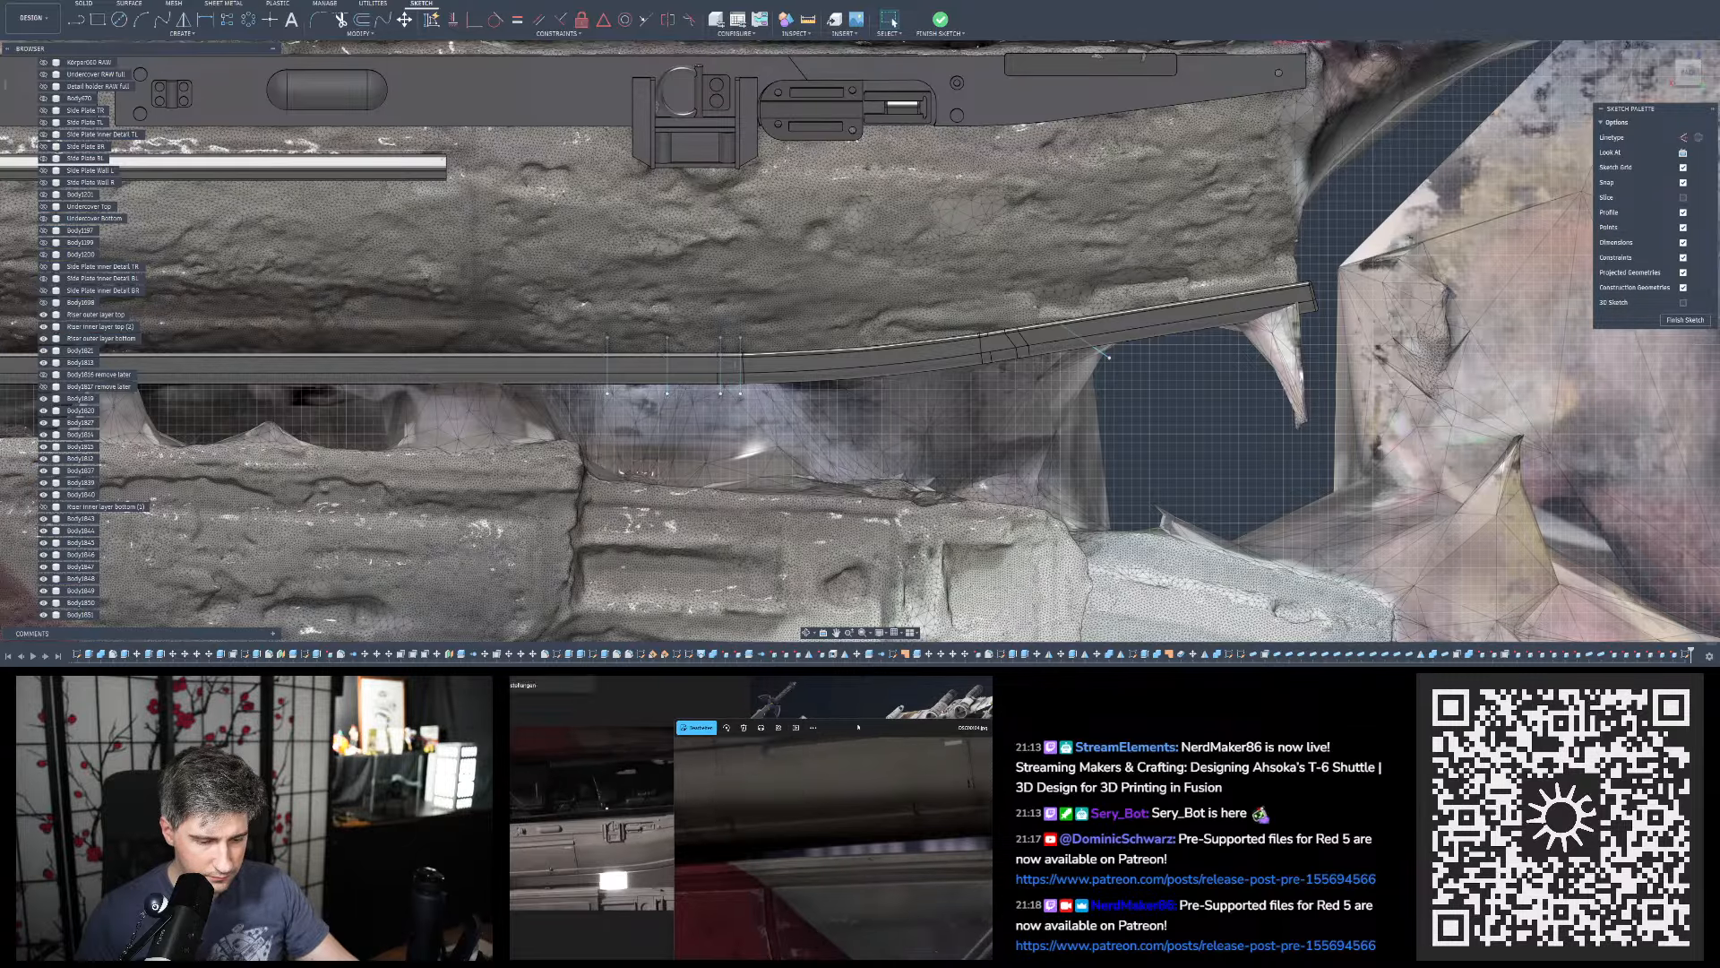
pyautogui.doubleClick(796, 726)
pyautogui.scroll(-3, 790, 777)
pyautogui.scroll(-2, 774, 781)
pyautogui.scroll(3, 689, 797)
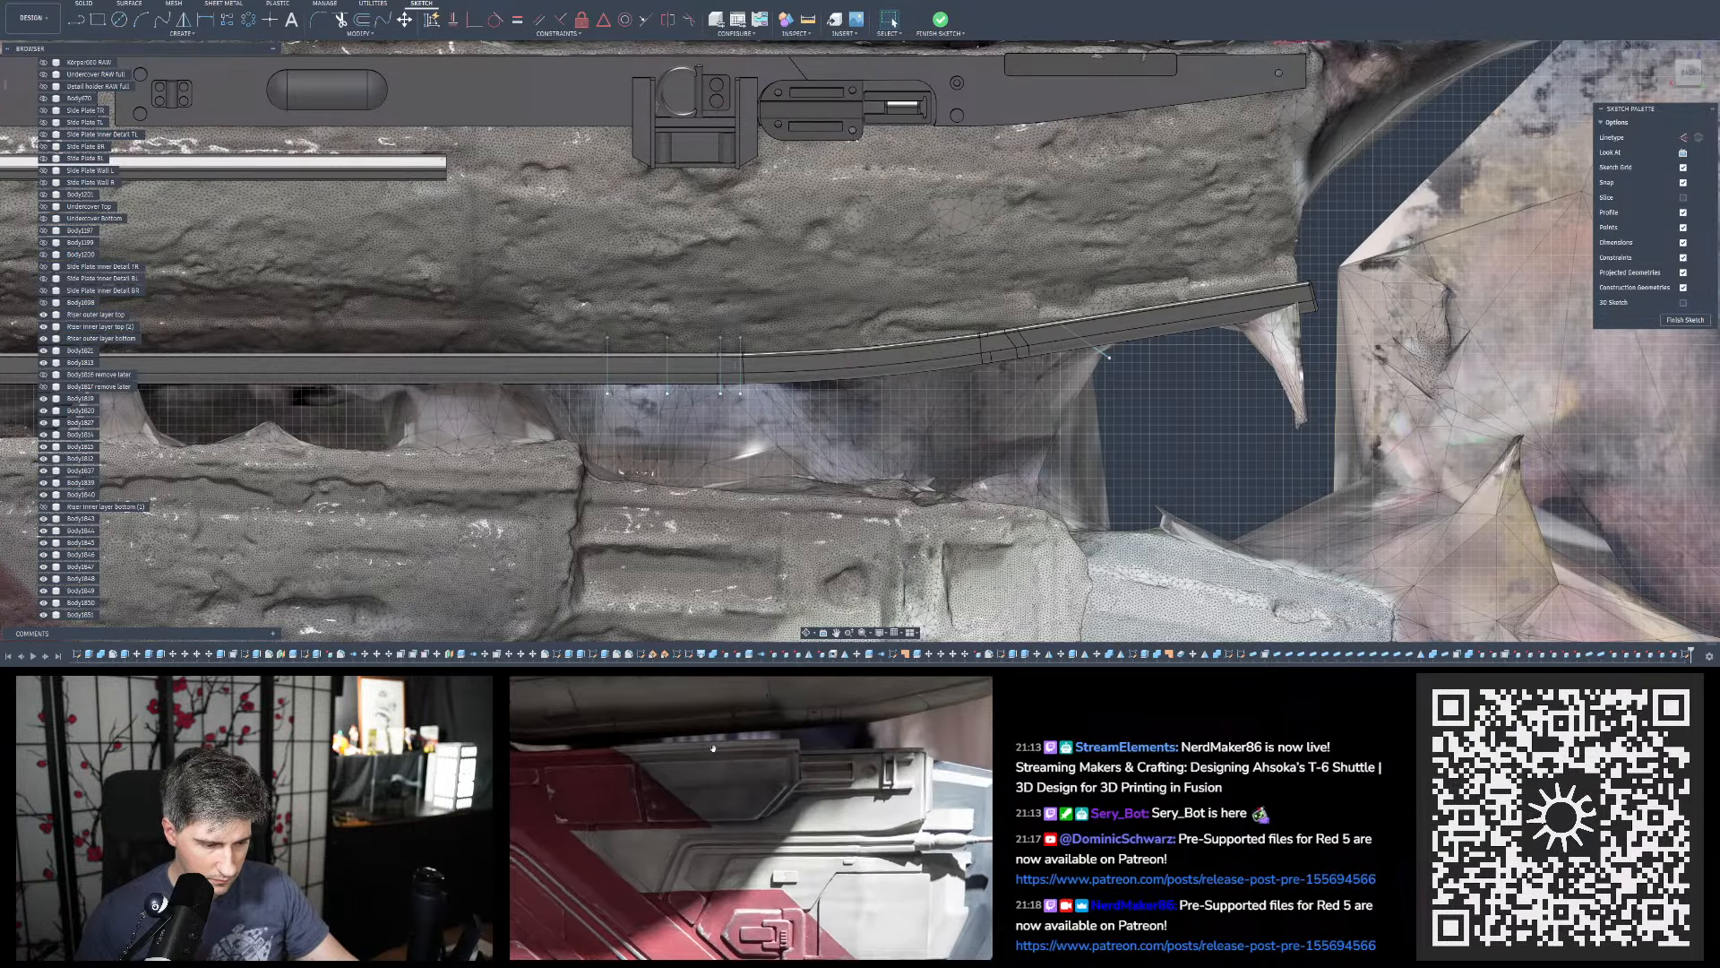
pyautogui.moveTo(690, 796); pyautogui.dragTo(742, 825, button='middle')
pyautogui.scroll(-5, 903, 482)
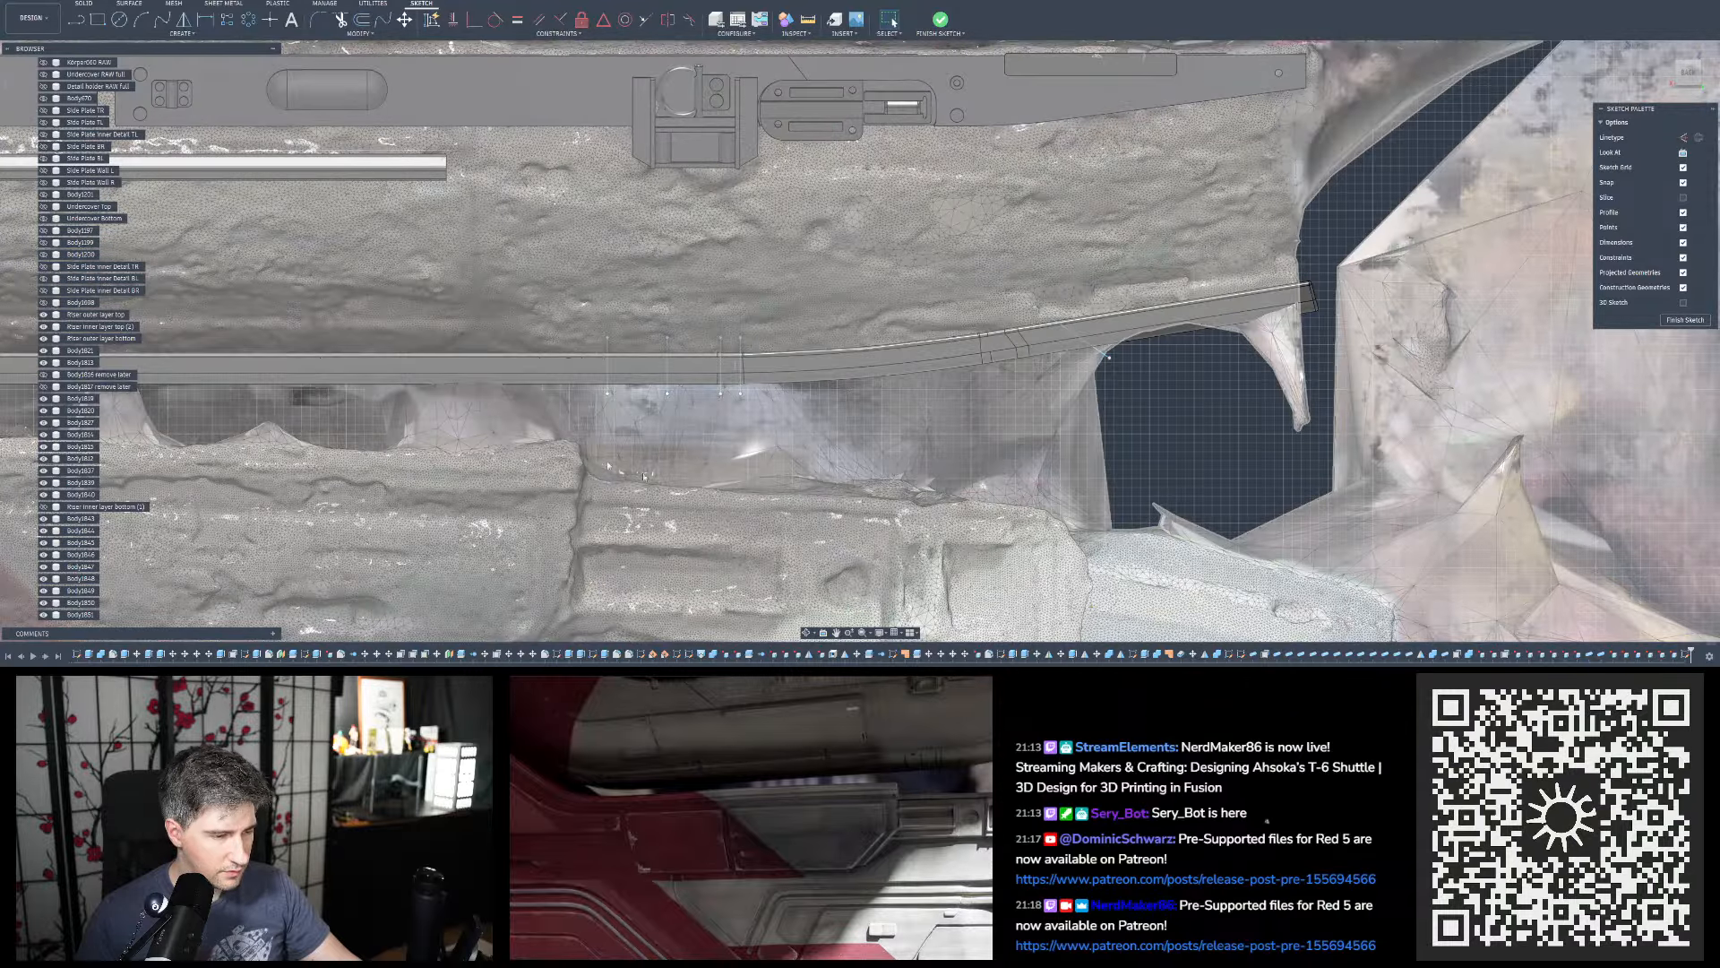
pyautogui.scroll(1, 319, 411)
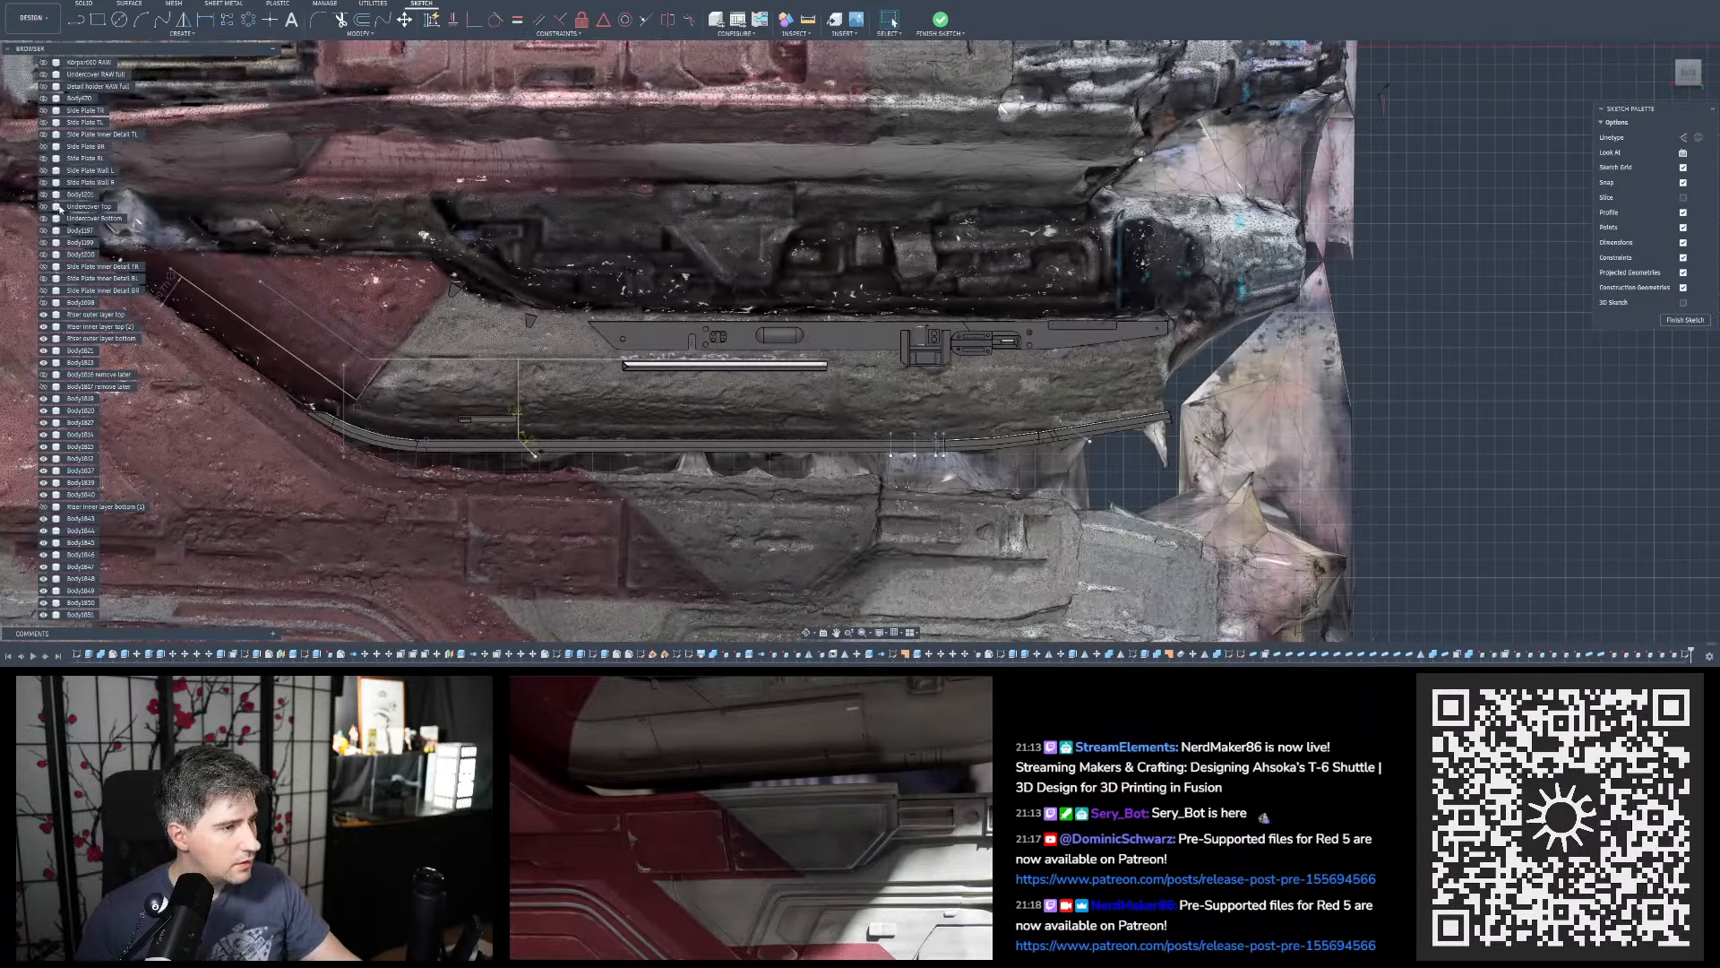
# Hide the default reference mesh and trim the front vertical line, diagonal line and short perpendicular segment down to one clean corner
pyautogui.scroll(5, 61, 203)
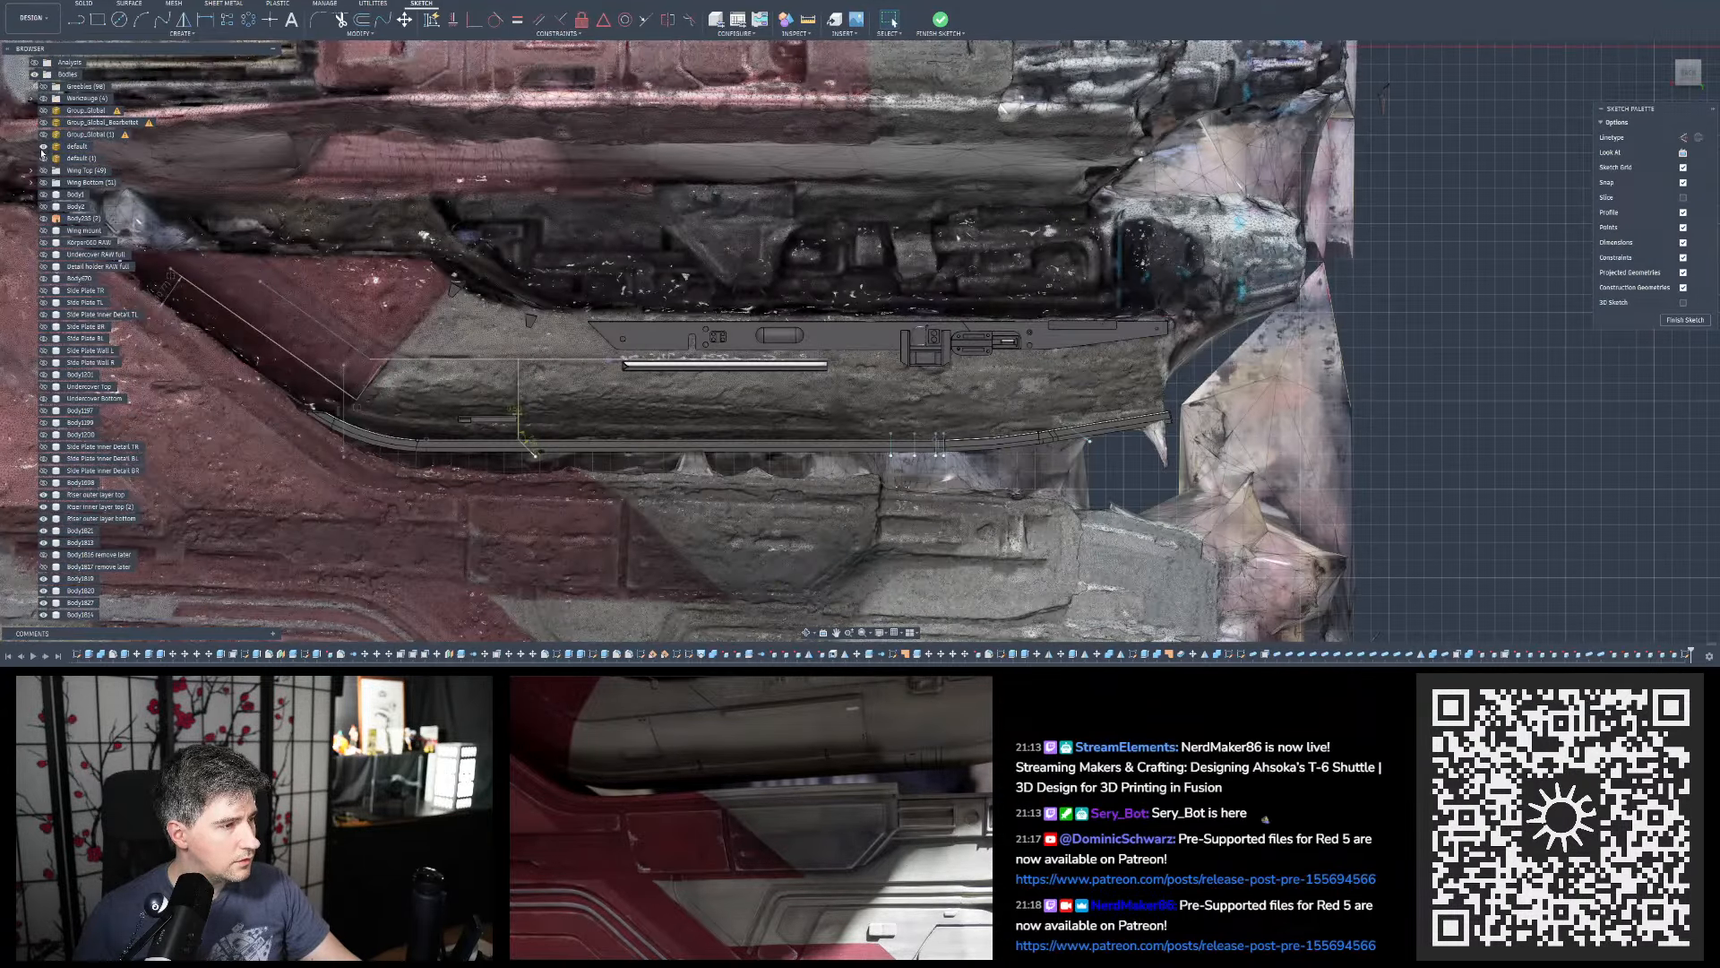
pyautogui.click(43, 146)
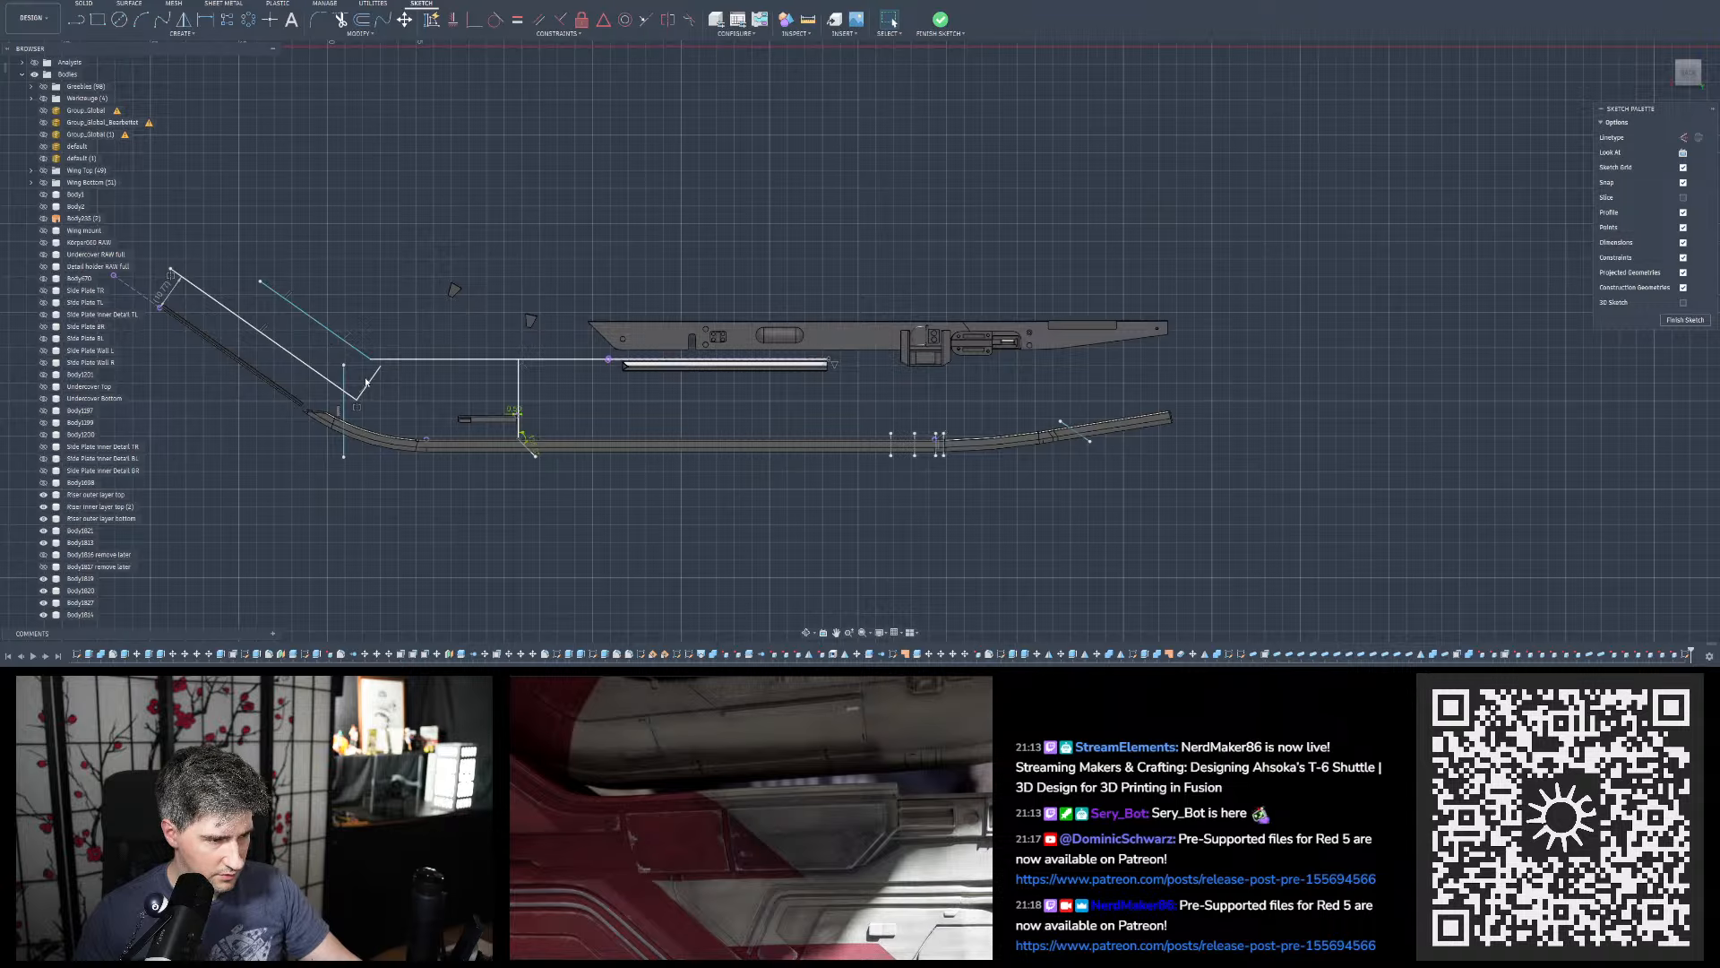
pyautogui.scroll(8, 369, 385)
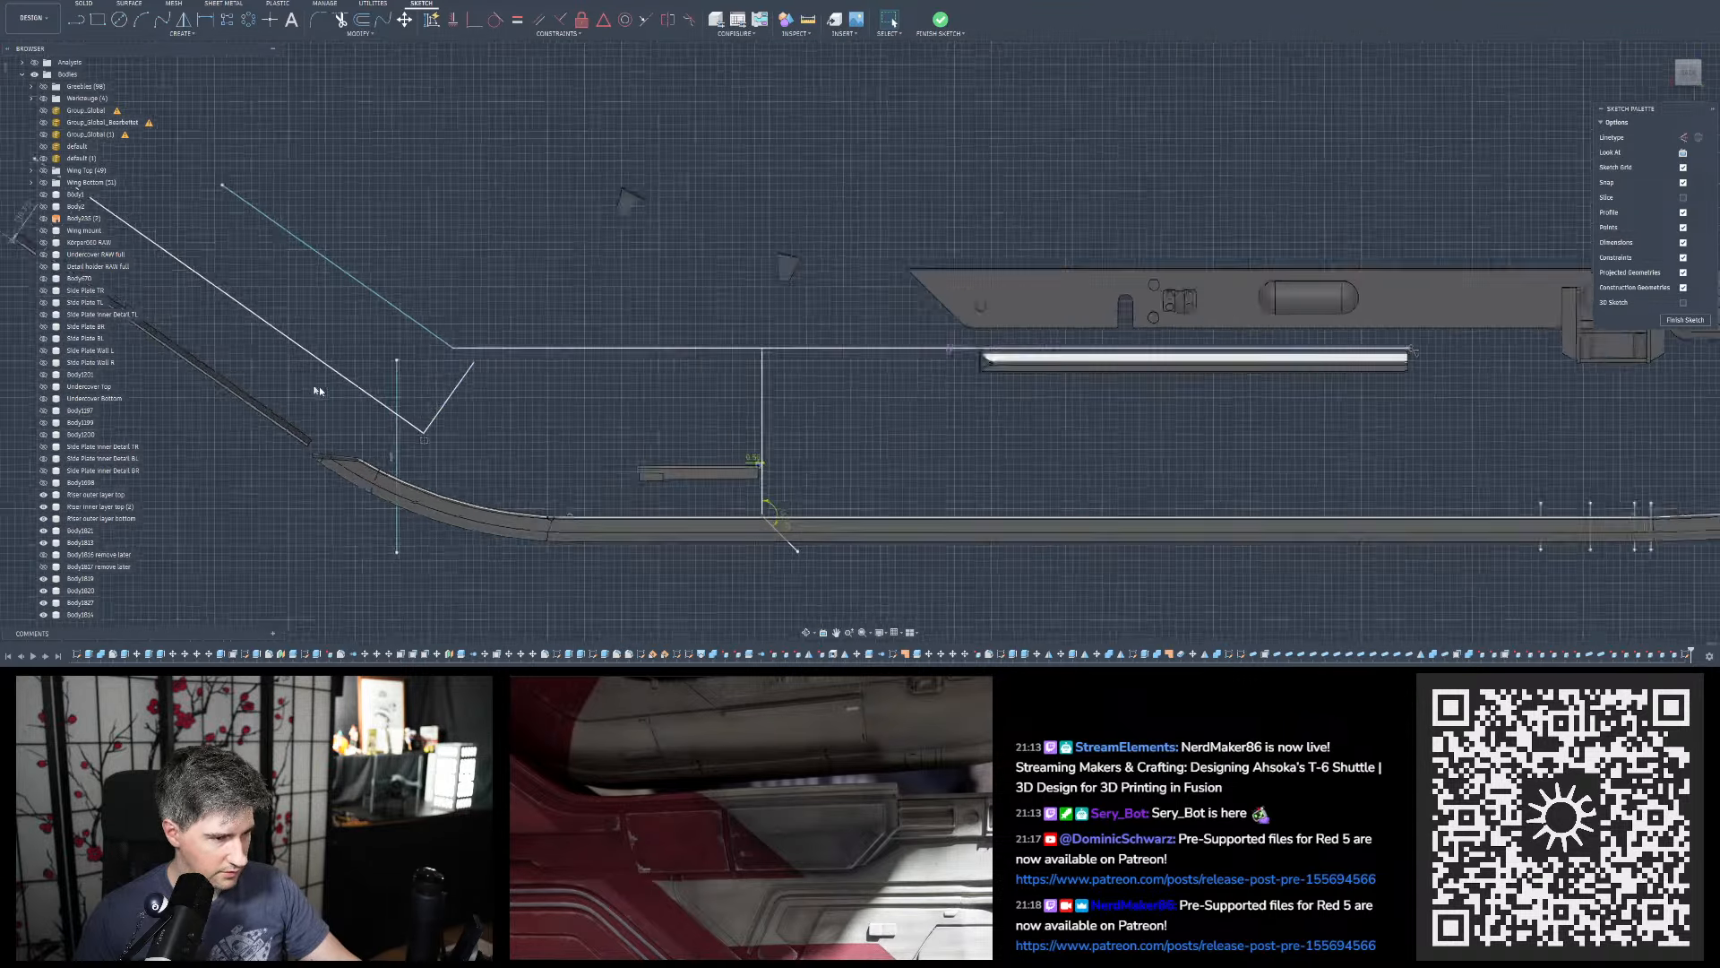
pyautogui.click(341, 20)
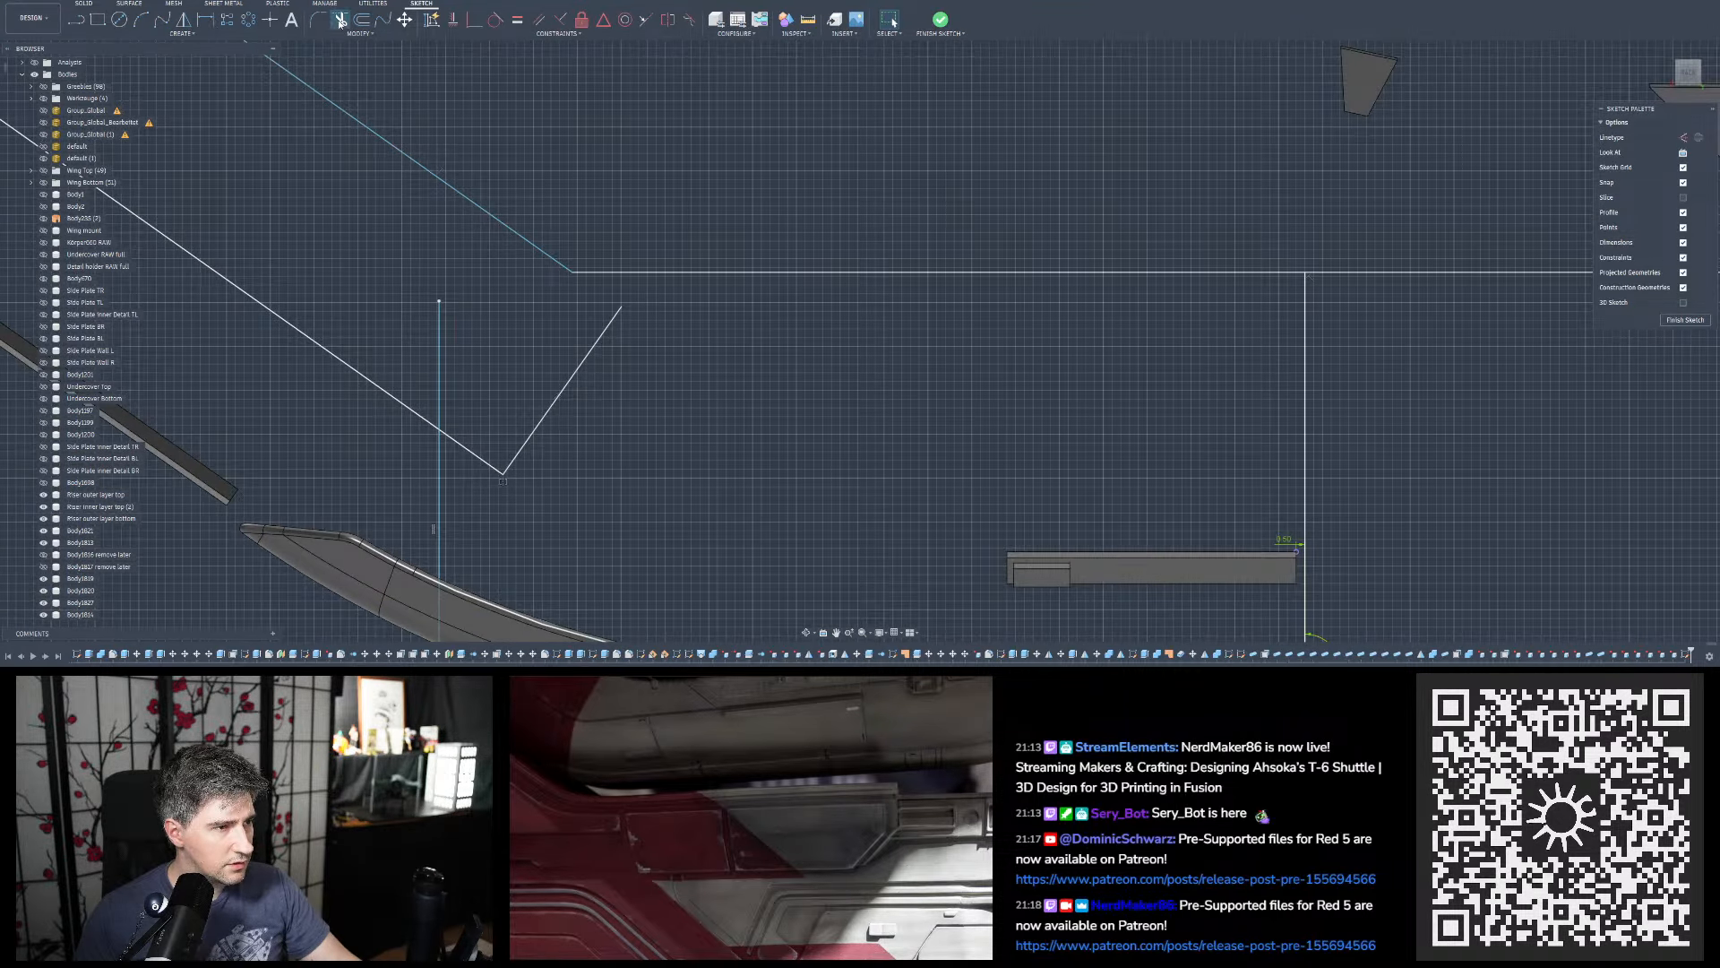
pyautogui.click(439, 403)
pyautogui.click(527, 439)
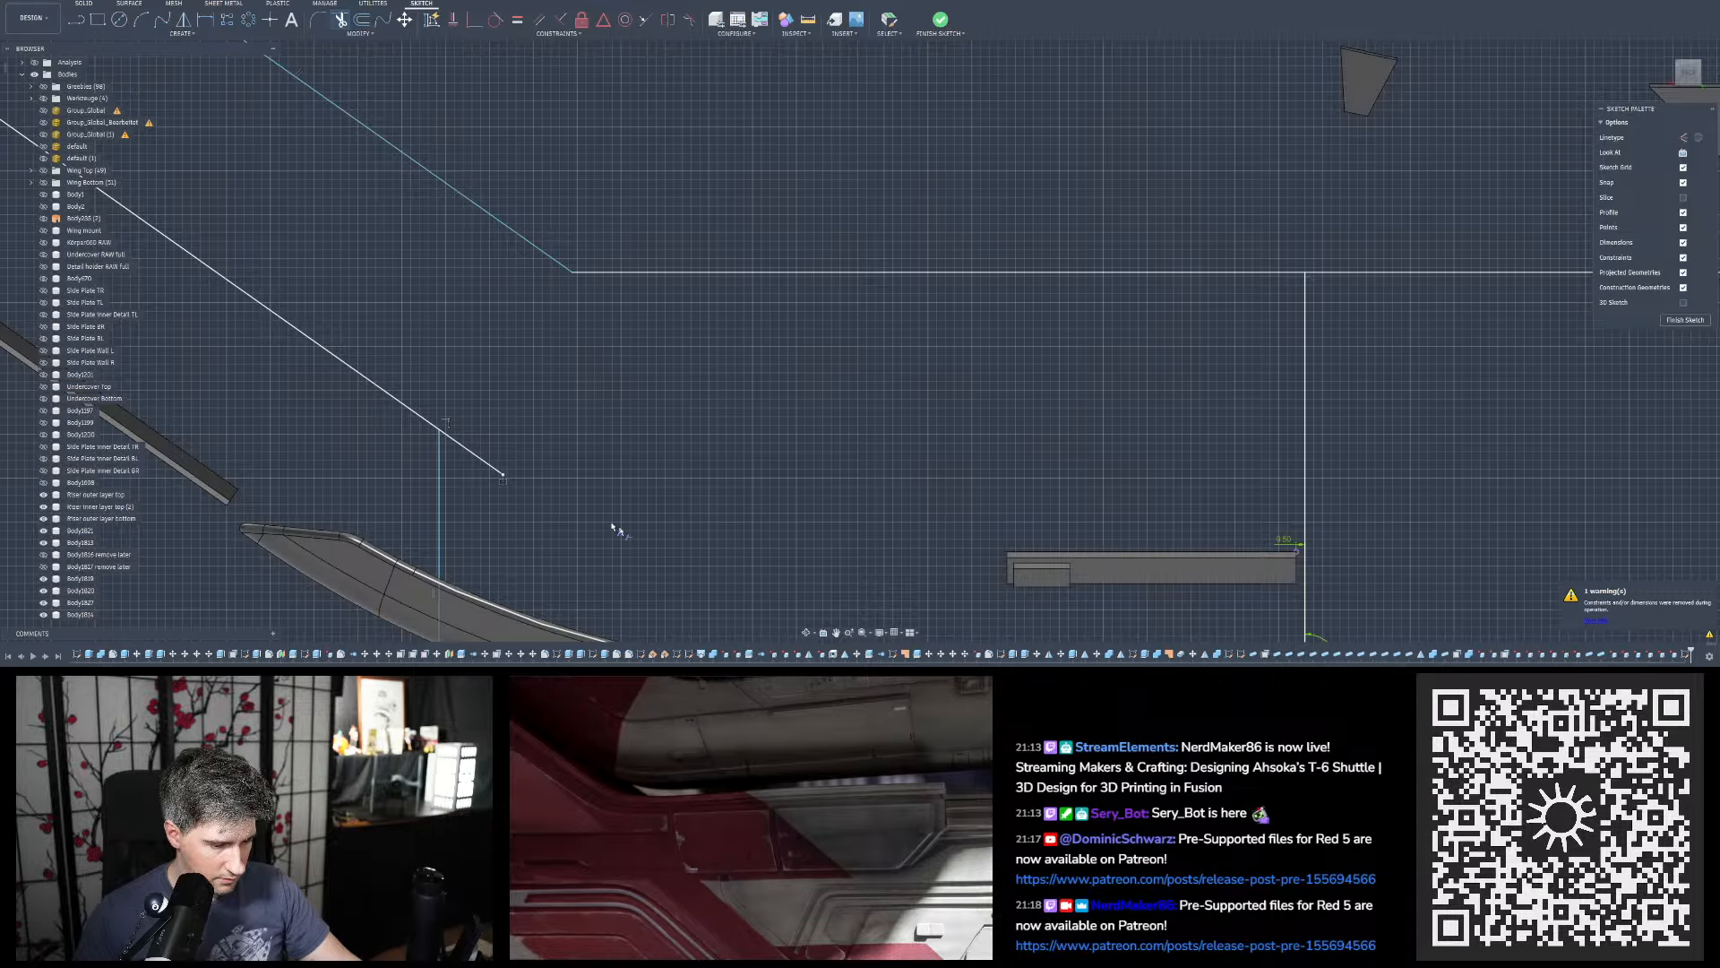
pyautogui.click(488, 462)
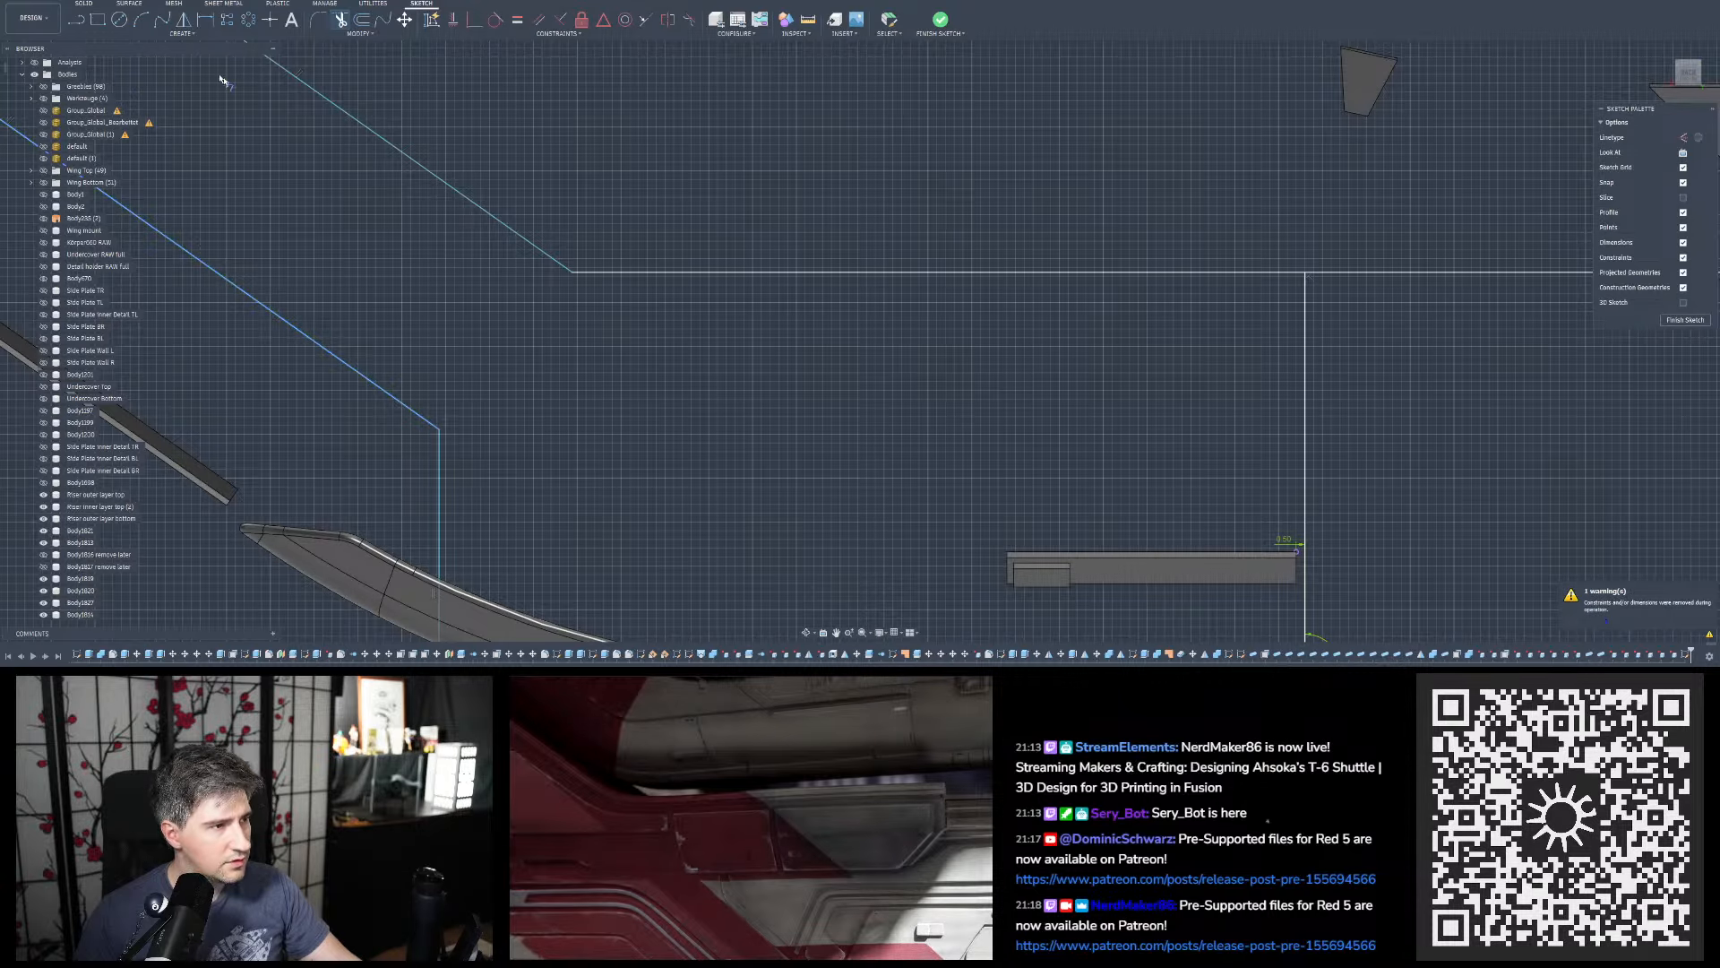
# Sketch a straight line from the front corner of the lower panel outline diagonally across the end of the upper sloped line
pyautogui.click(76, 18)
pyautogui.click(439, 428)
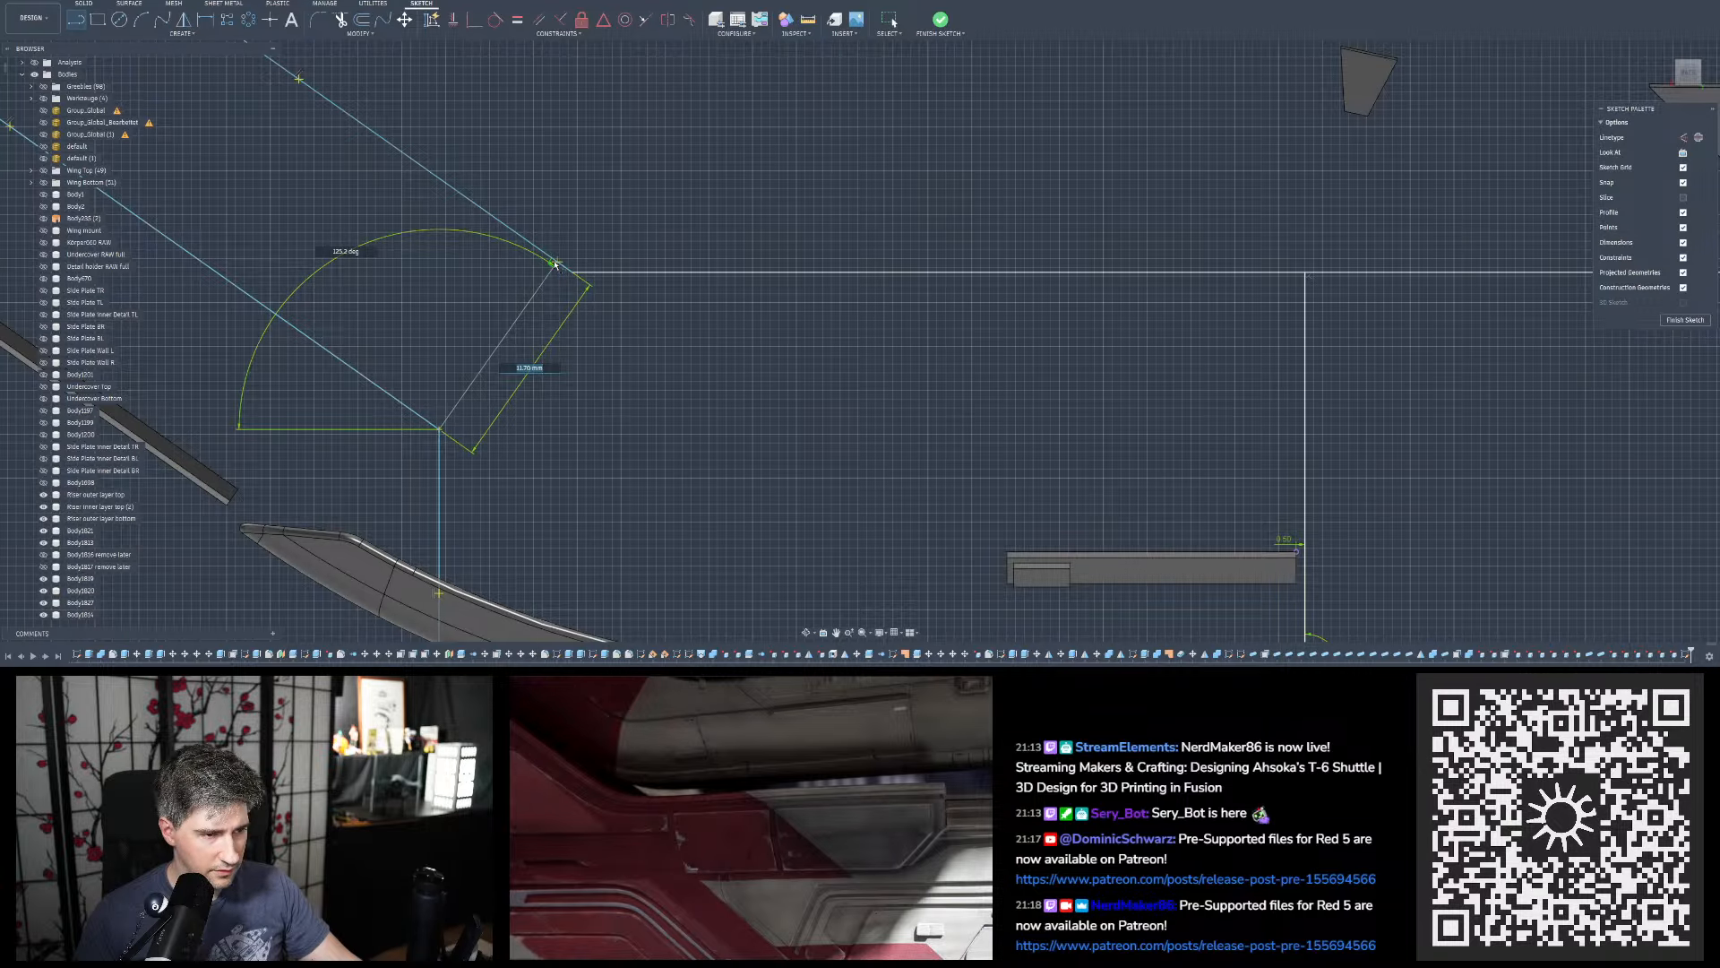
pyautogui.click(610, 189)
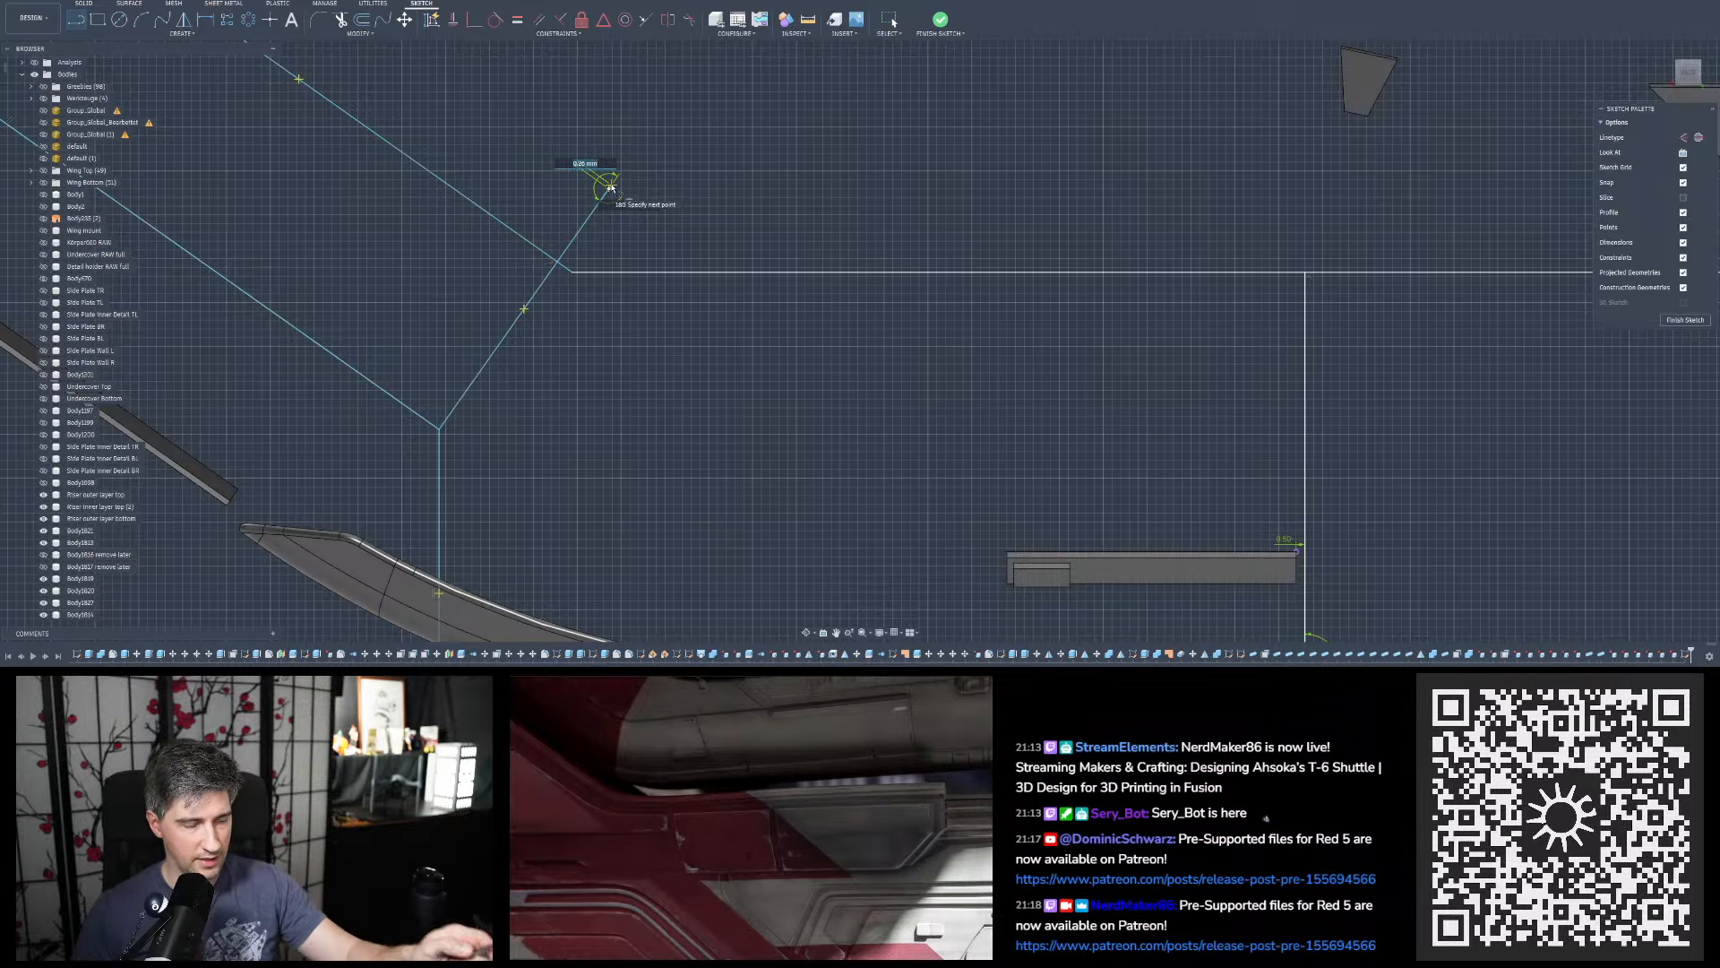
pyautogui.press('Escape')
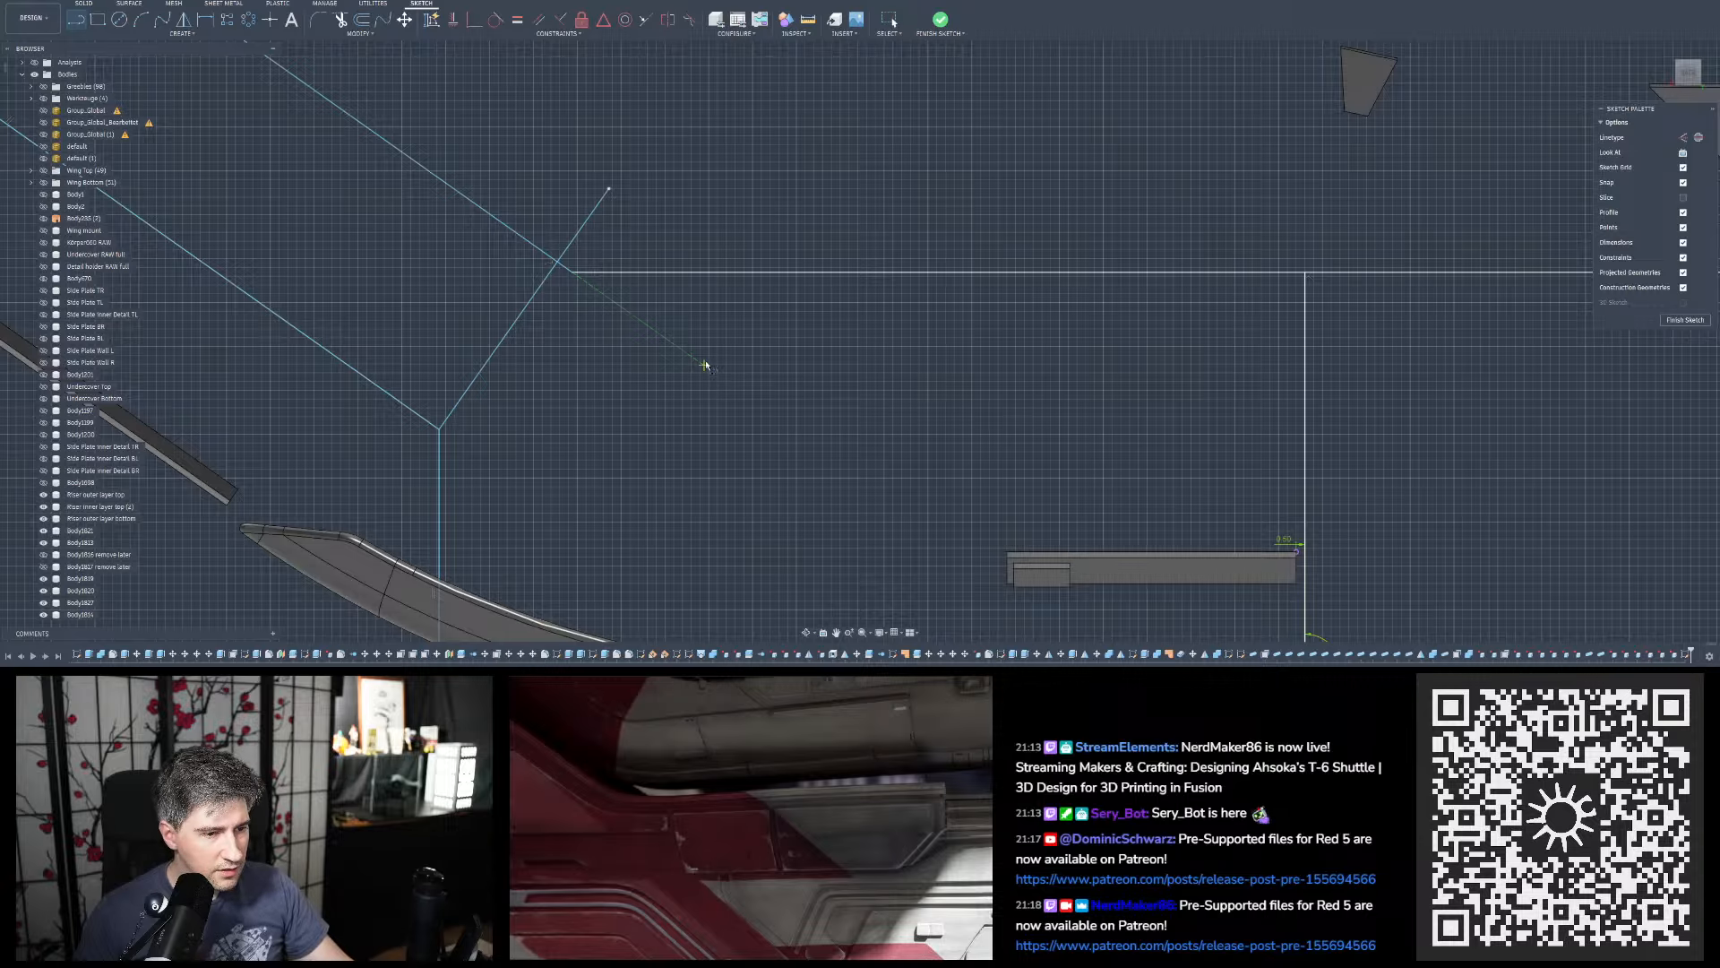
pyautogui.press('Escape')
# Sketch a vertical line from the rear end of the horizontal panel line above the long strip down to the lower hull edge
pyautogui.scroll(-4, 702, 352)
pyautogui.scroll(-3, 701, 352)
pyautogui.scroll(3, 761, 350)
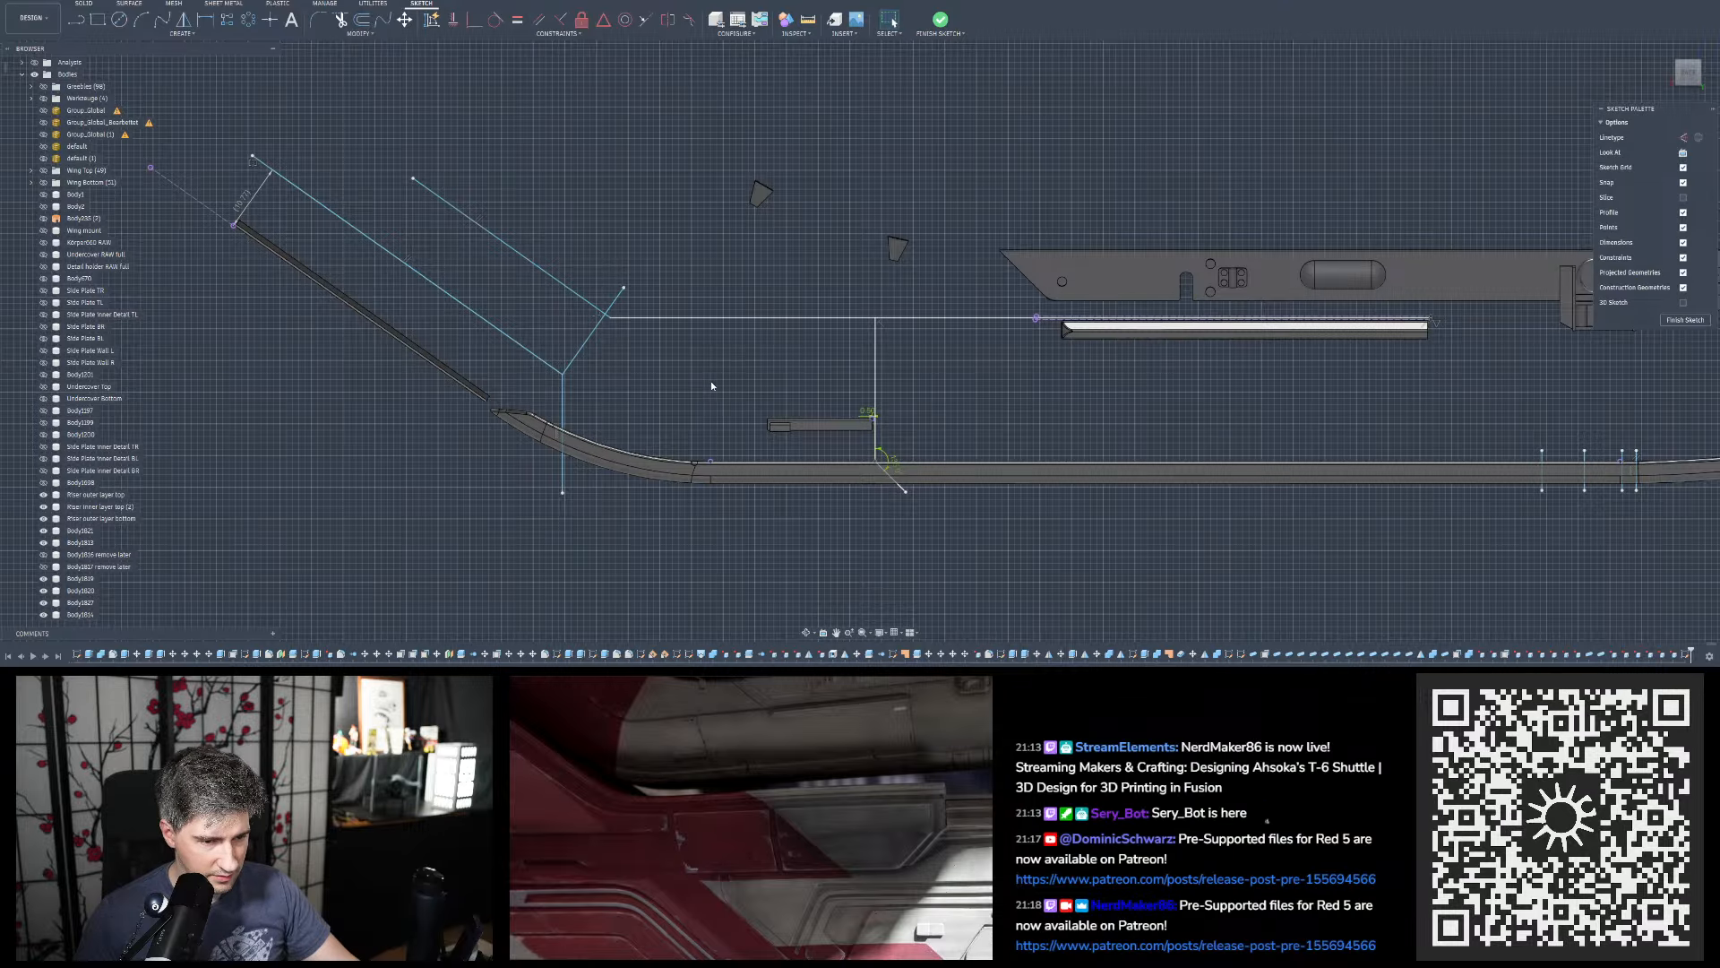
pyautogui.scroll(-2, 432, 486)
pyautogui.scroll(1, 612, 452)
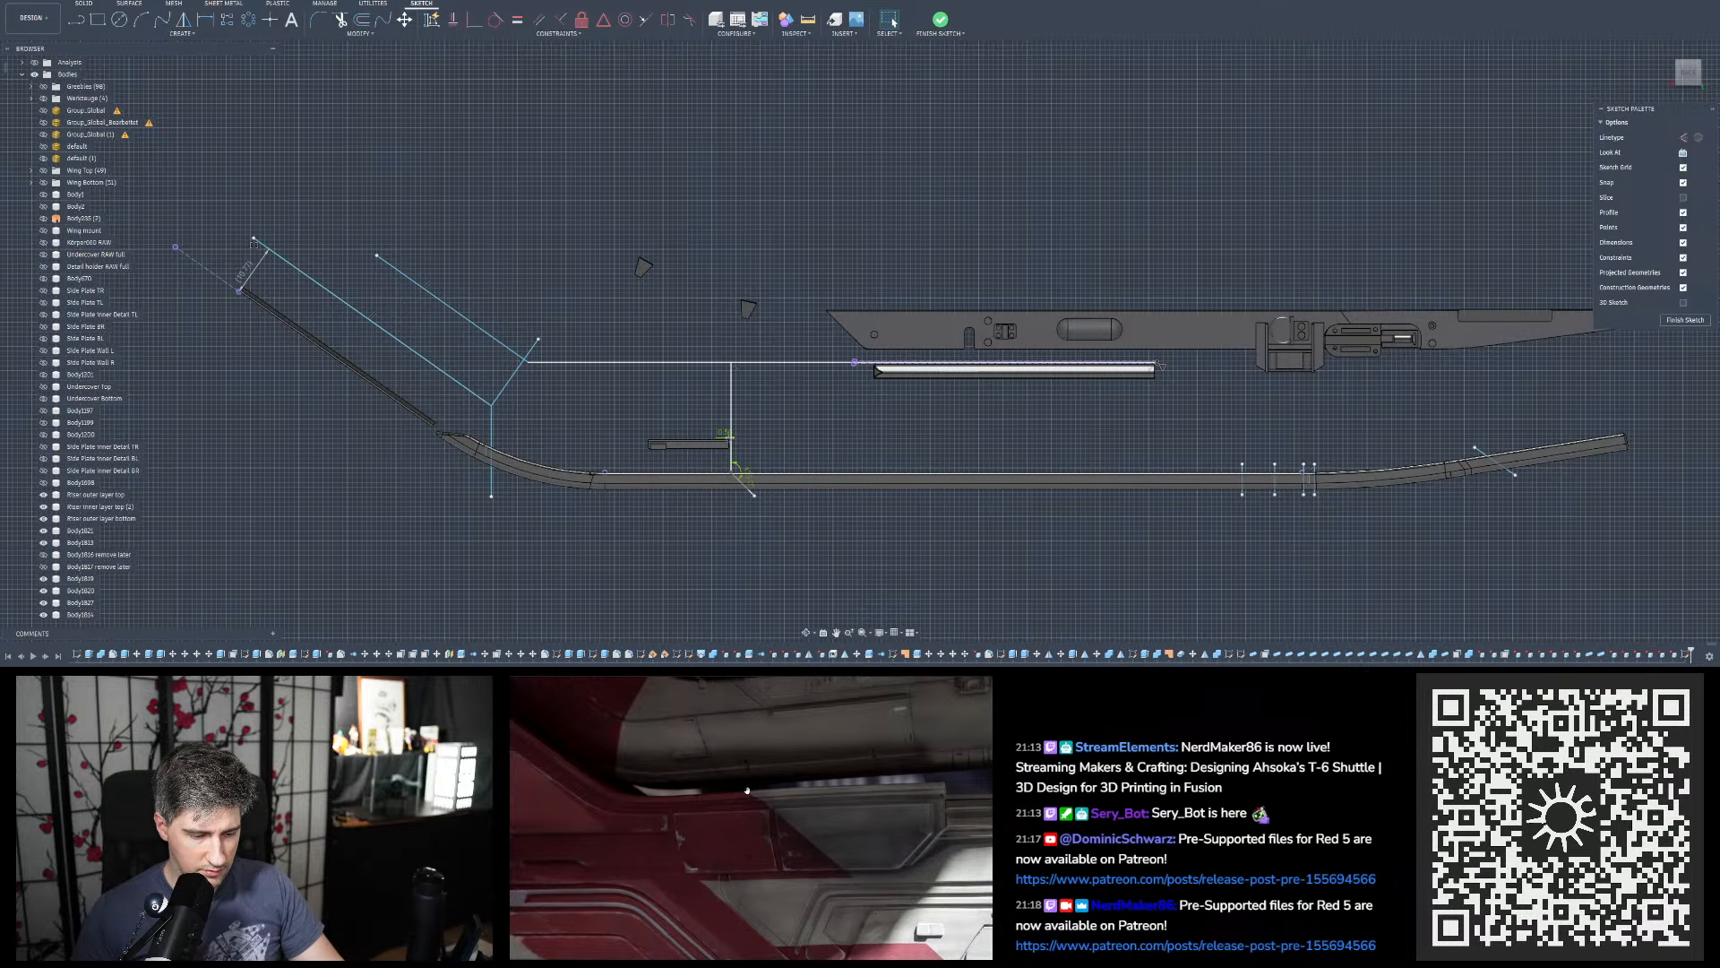
pyautogui.scroll(10, 1228, 370)
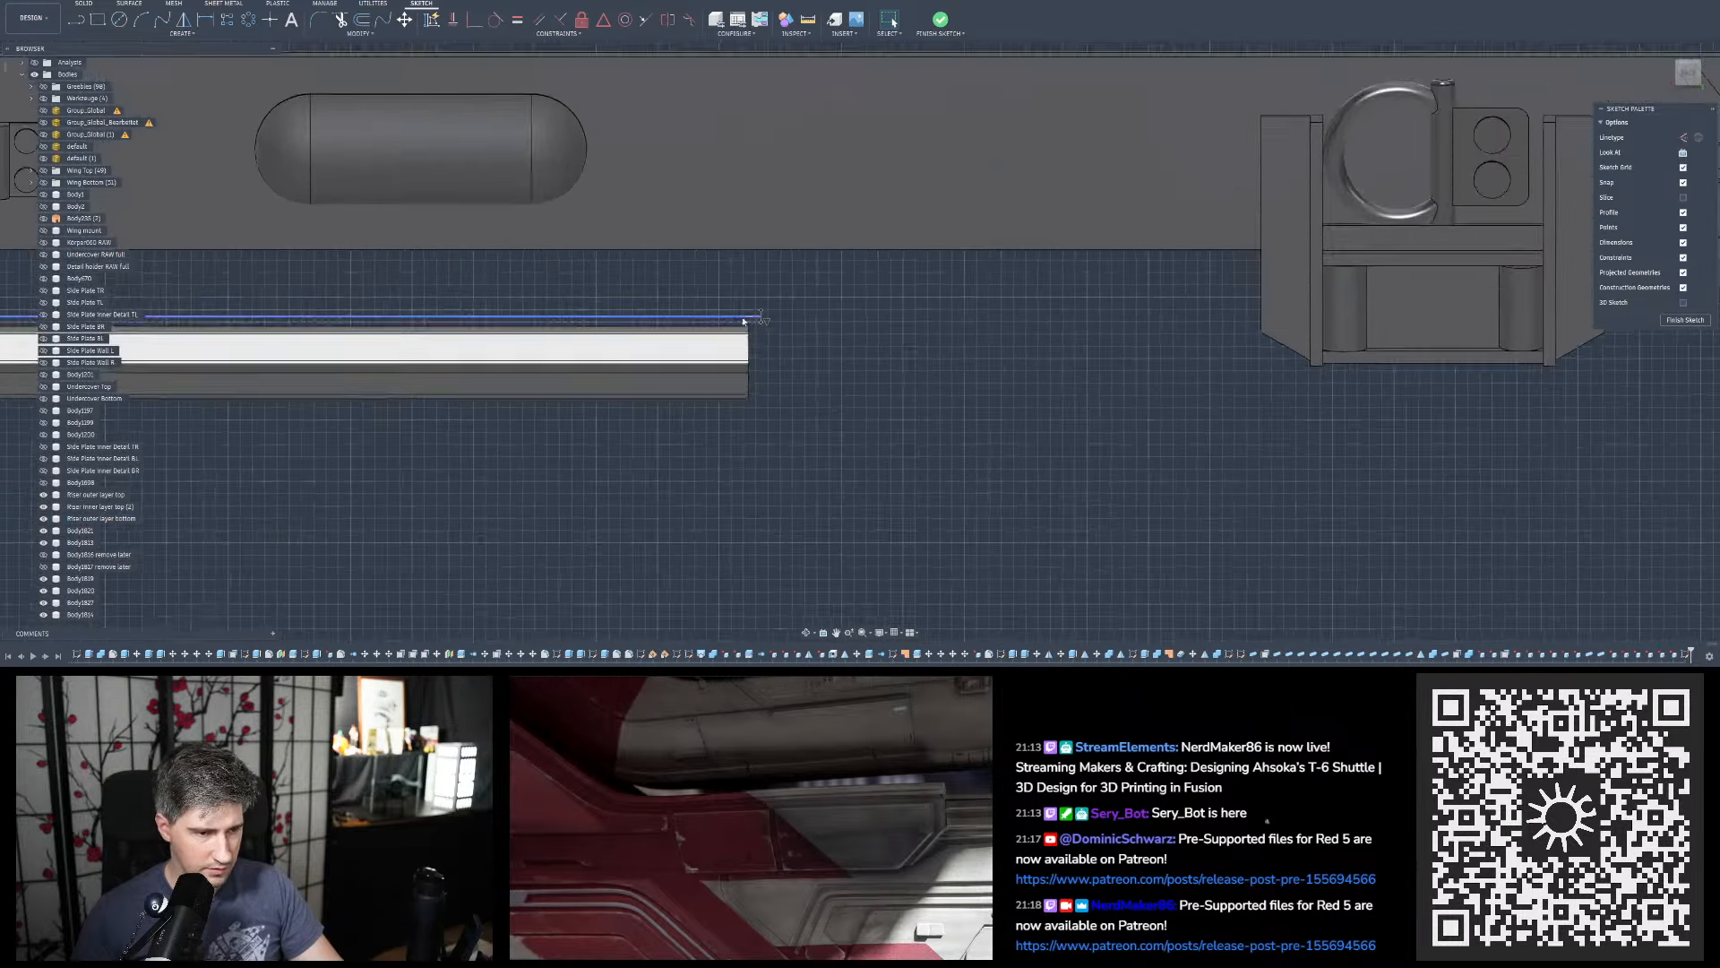
pyautogui.click(75, 19)
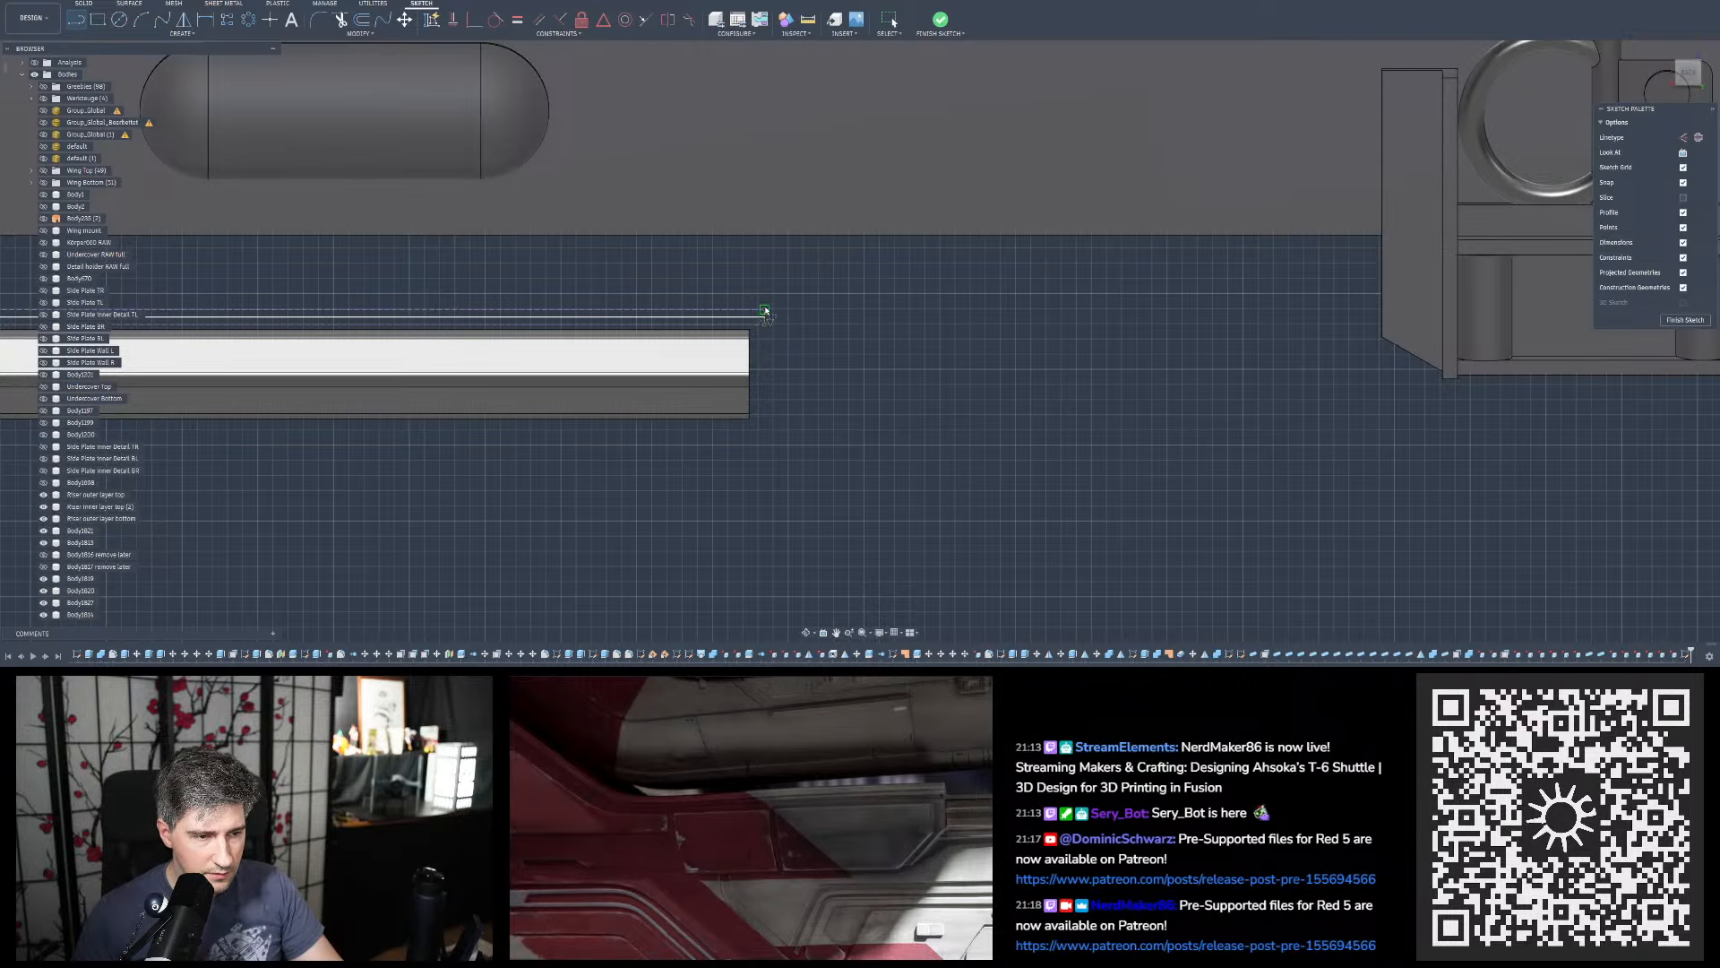
pyautogui.scroll(-5, 763, 223)
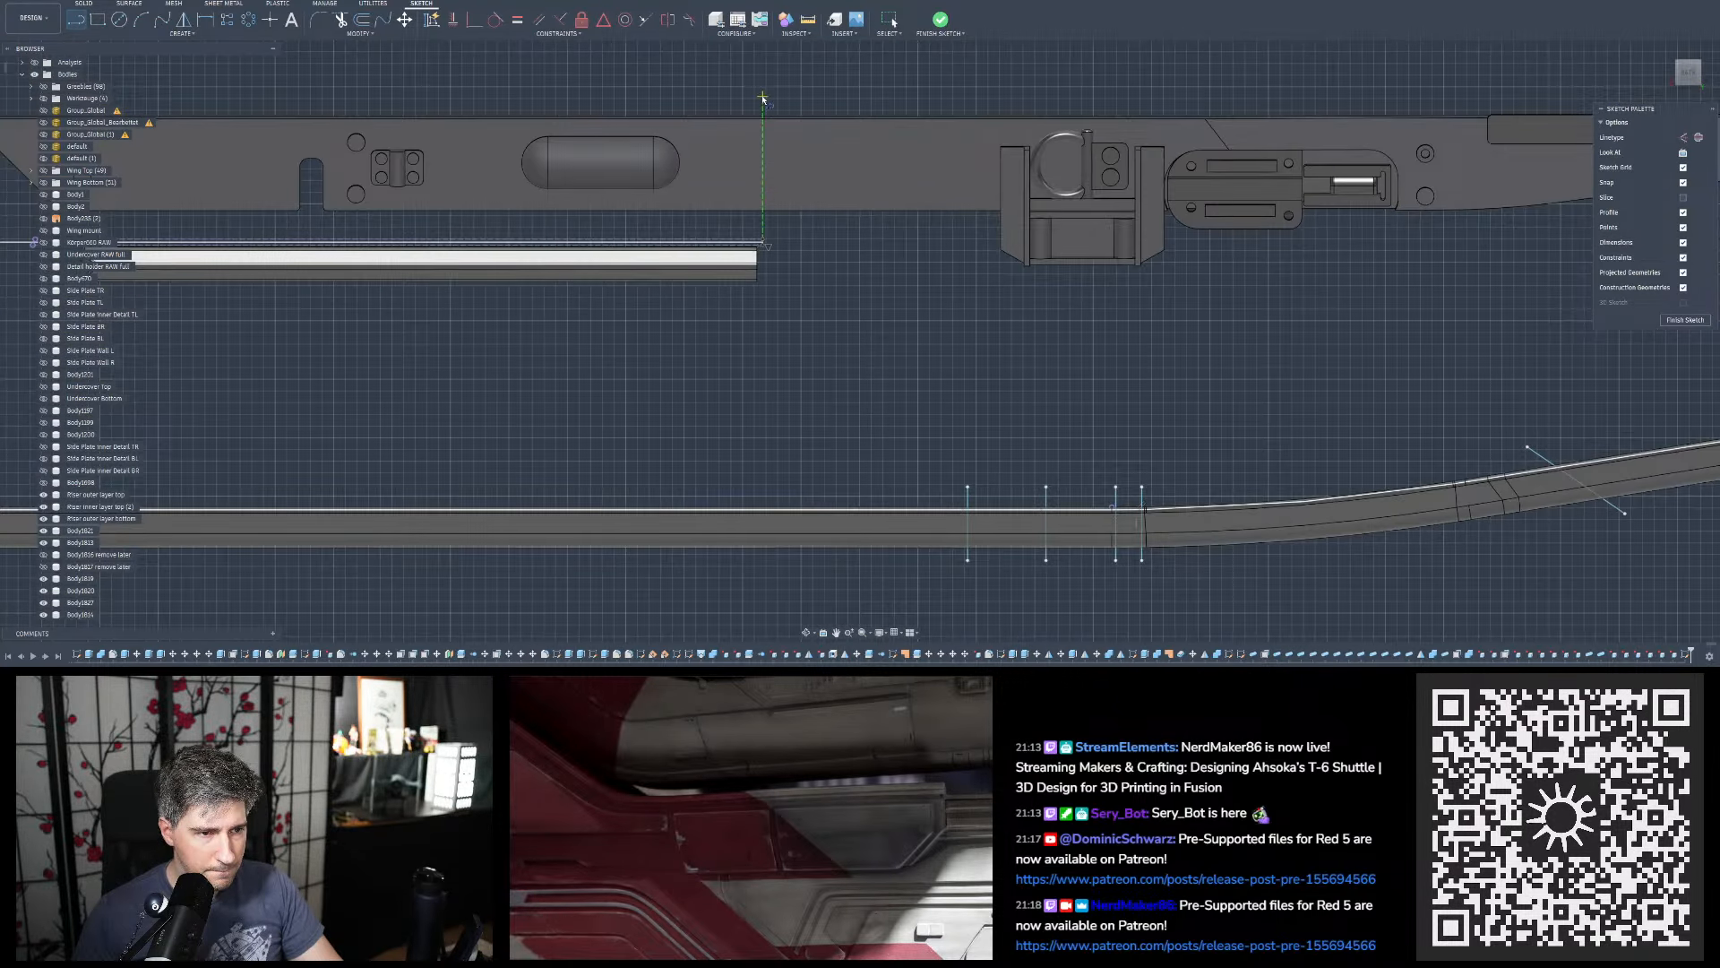
pyautogui.scroll(-1, 762, 97)
pyautogui.click(762, 218)
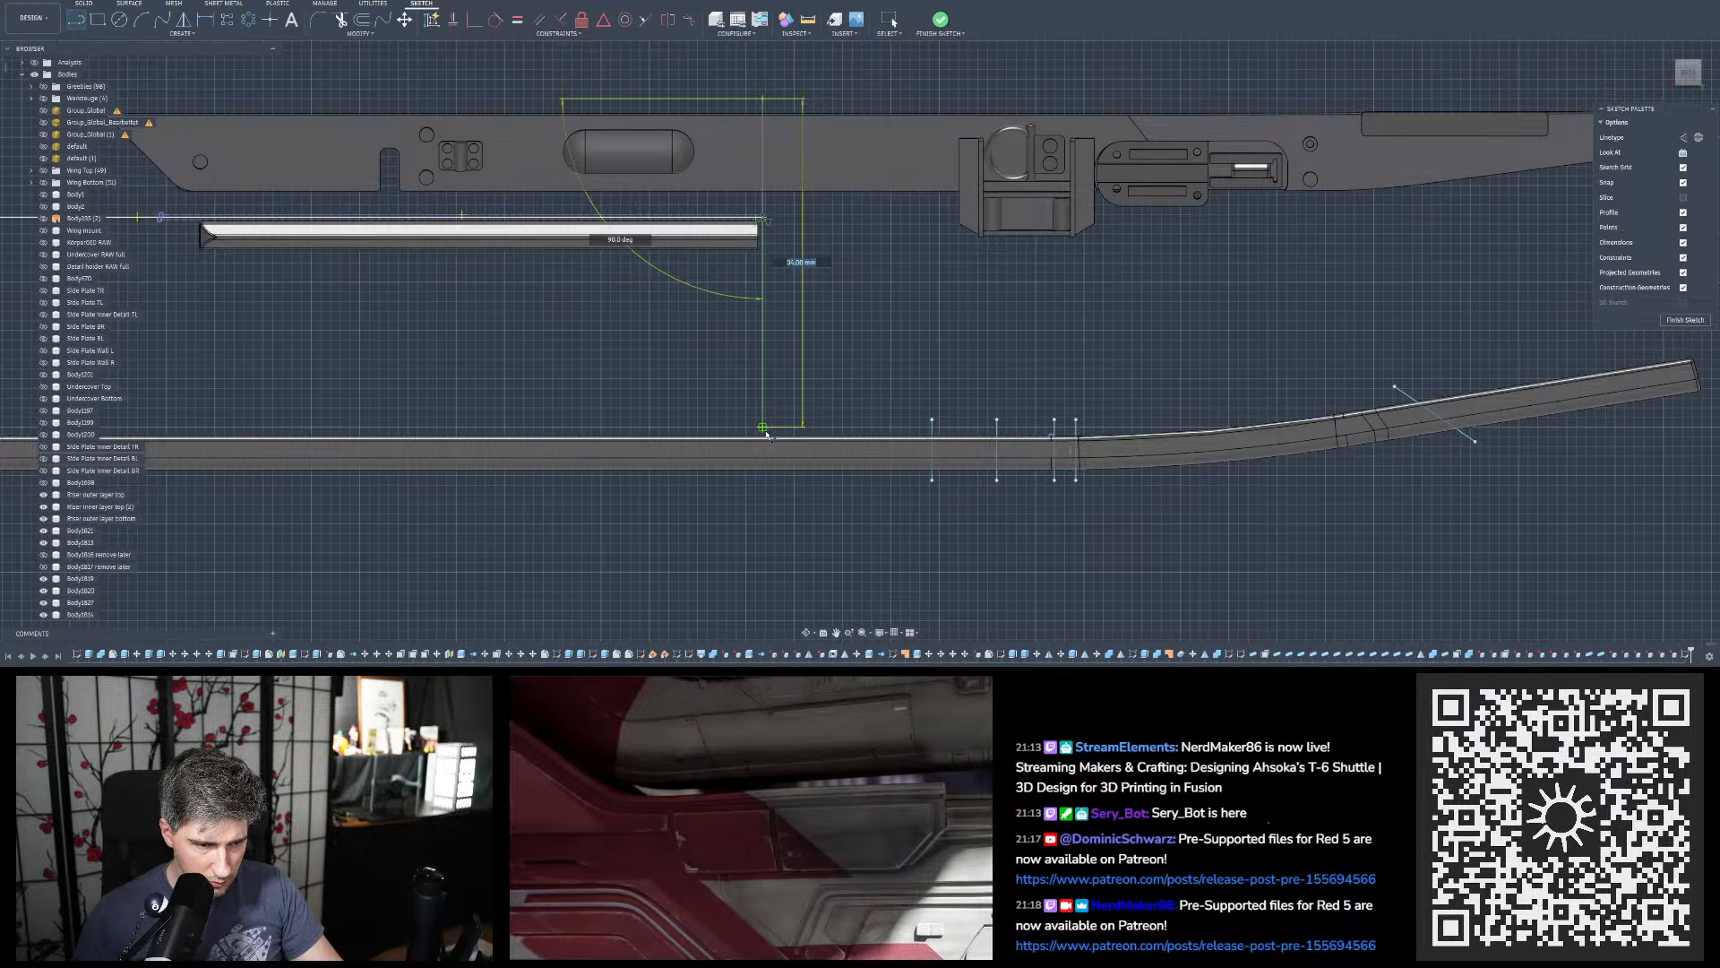
pyautogui.scroll(3, 762, 439)
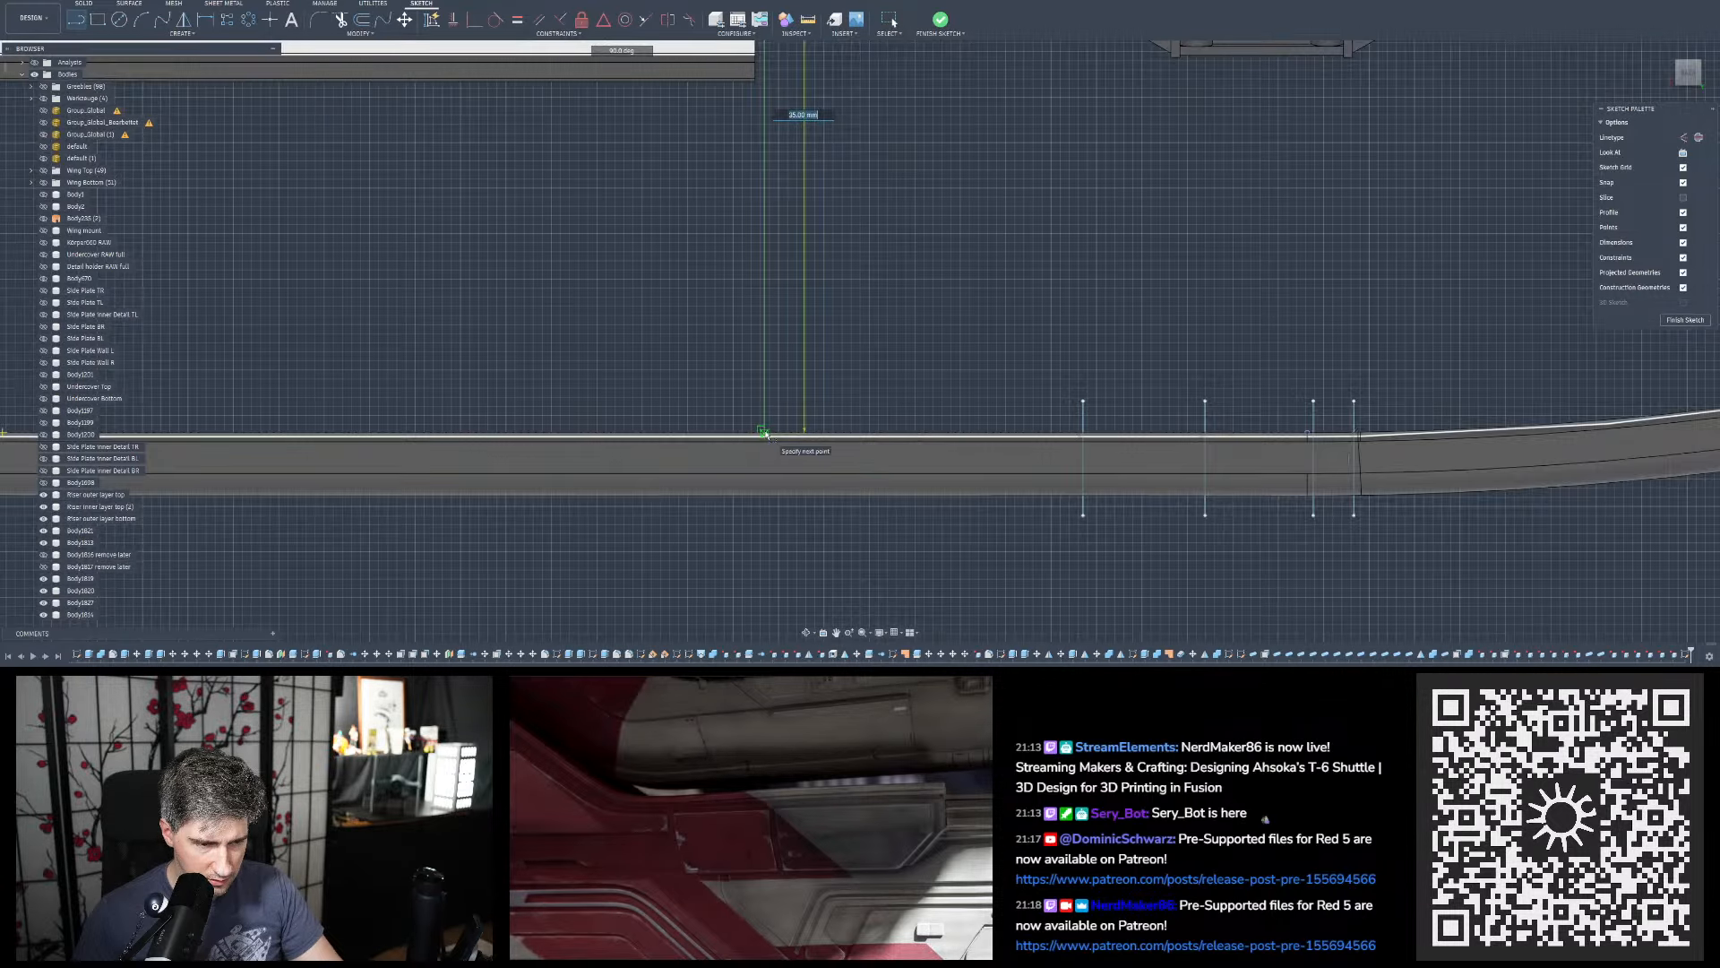
pyautogui.click(762, 433)
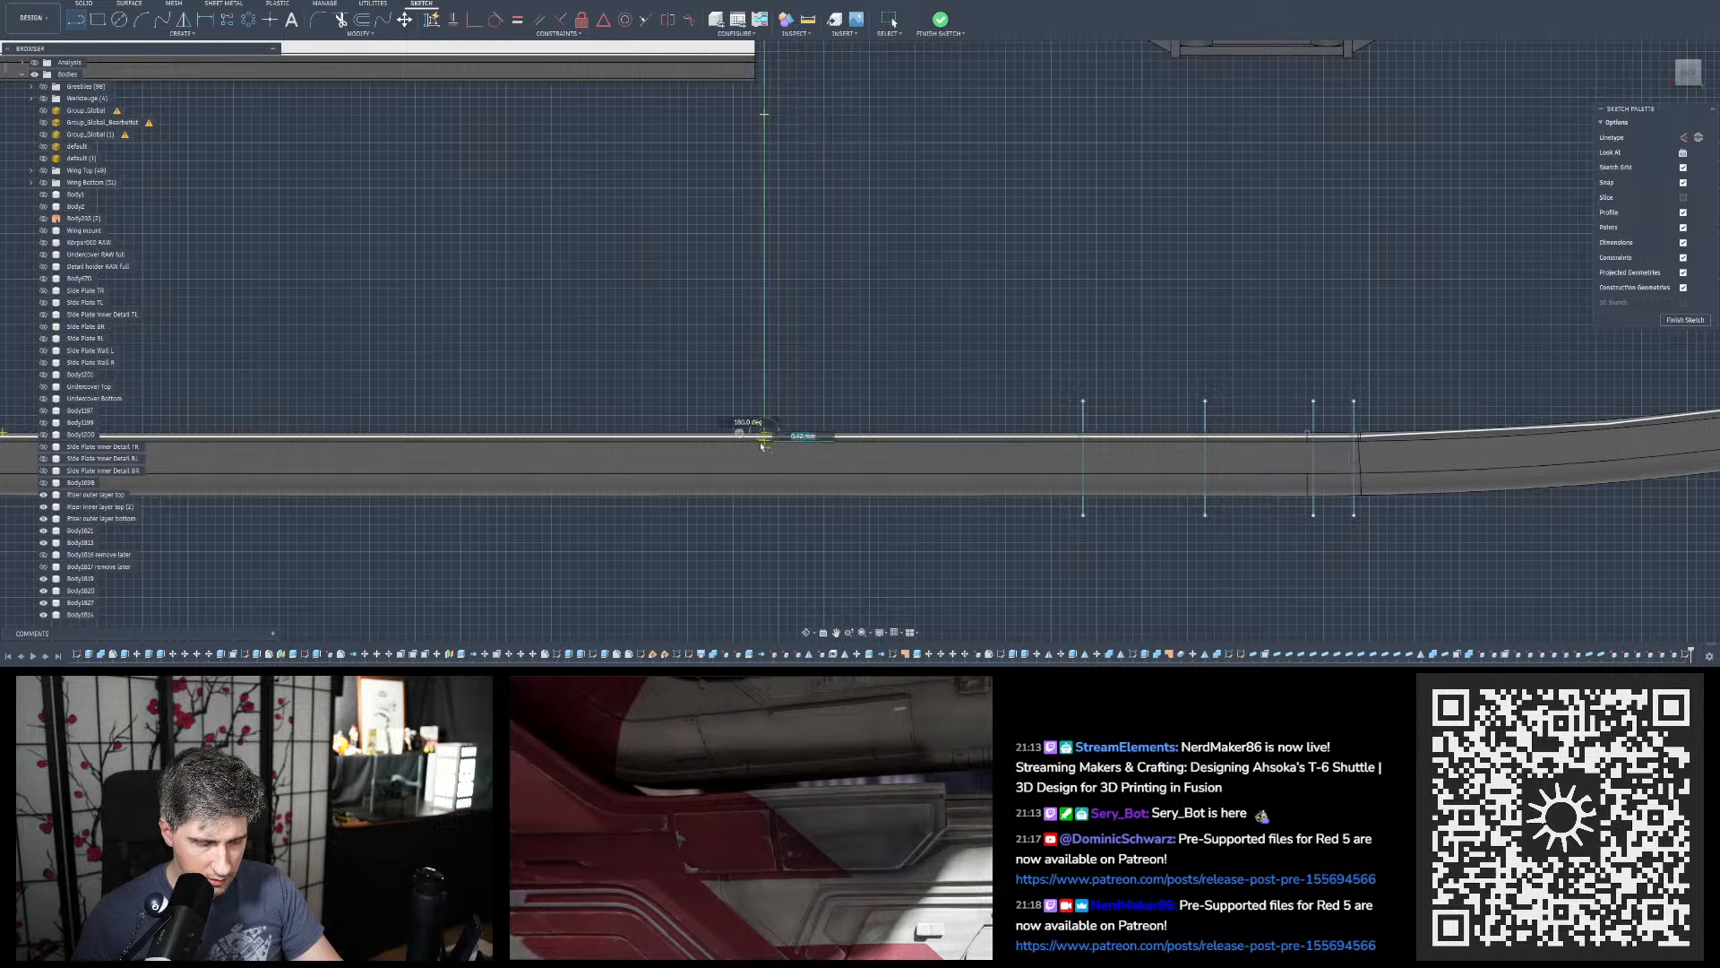
# Continue the vertical line with a short diagonal segment at 135 degrees, sloping forward across the lower hull edge
pyautogui.moveTo(763, 434); pyautogui.dragTo(665, 522)
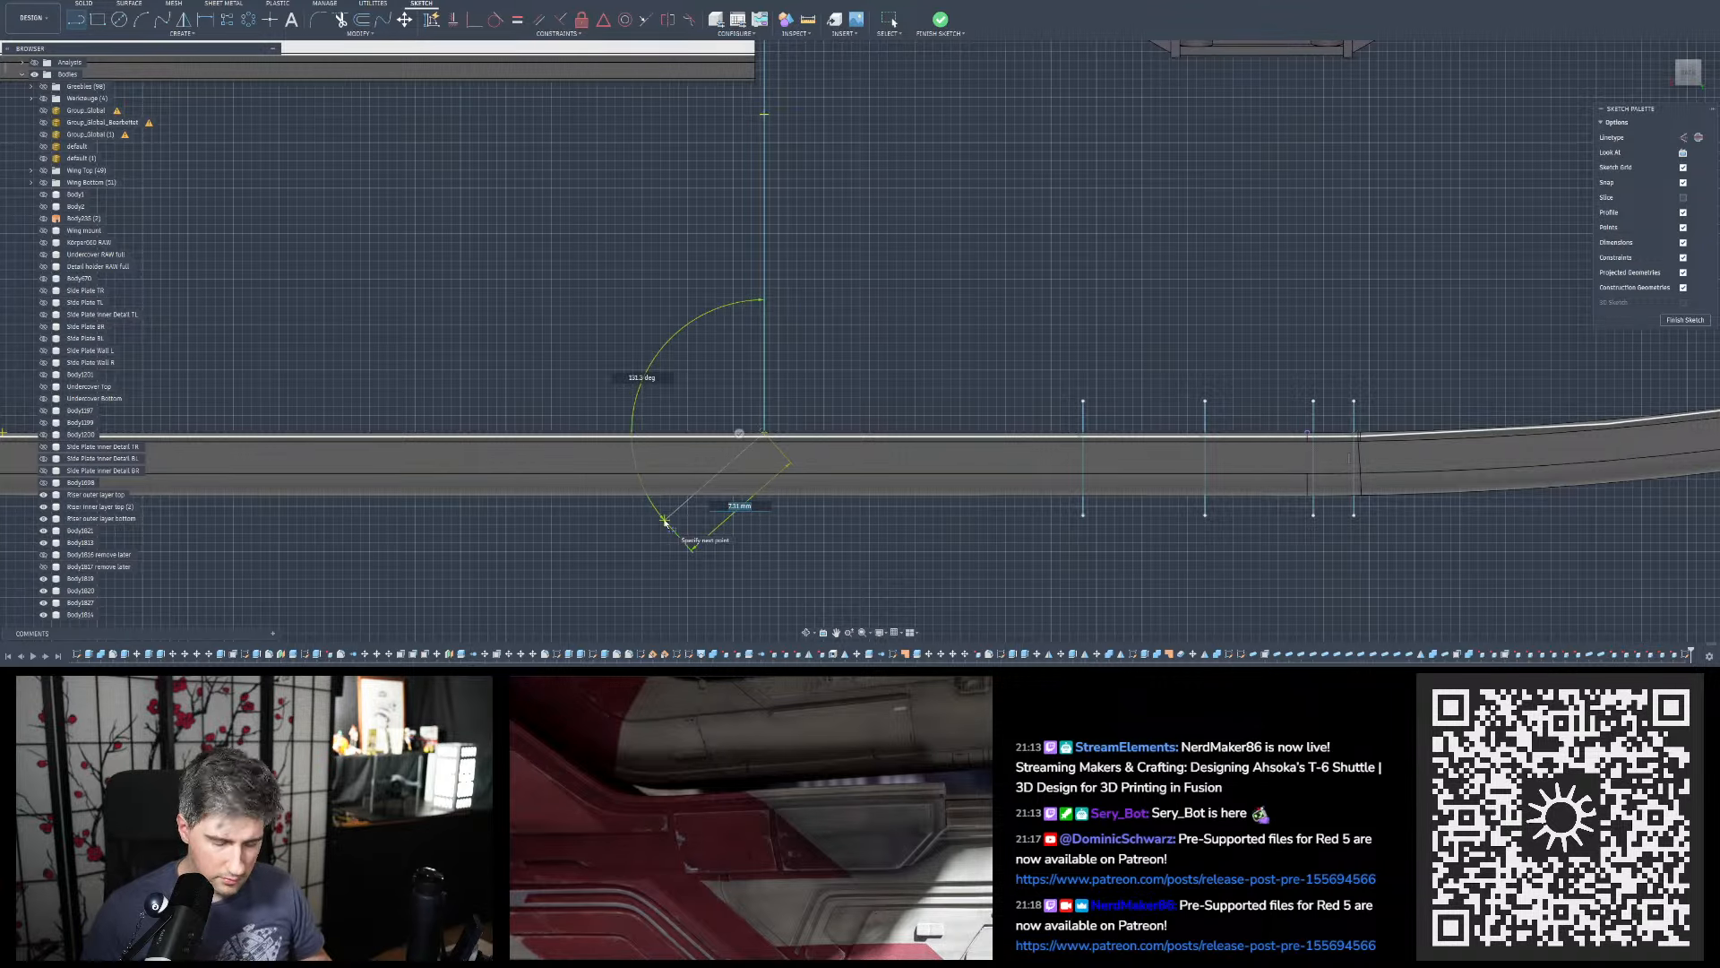
pyautogui.press('Tab')
pyautogui.write('135')
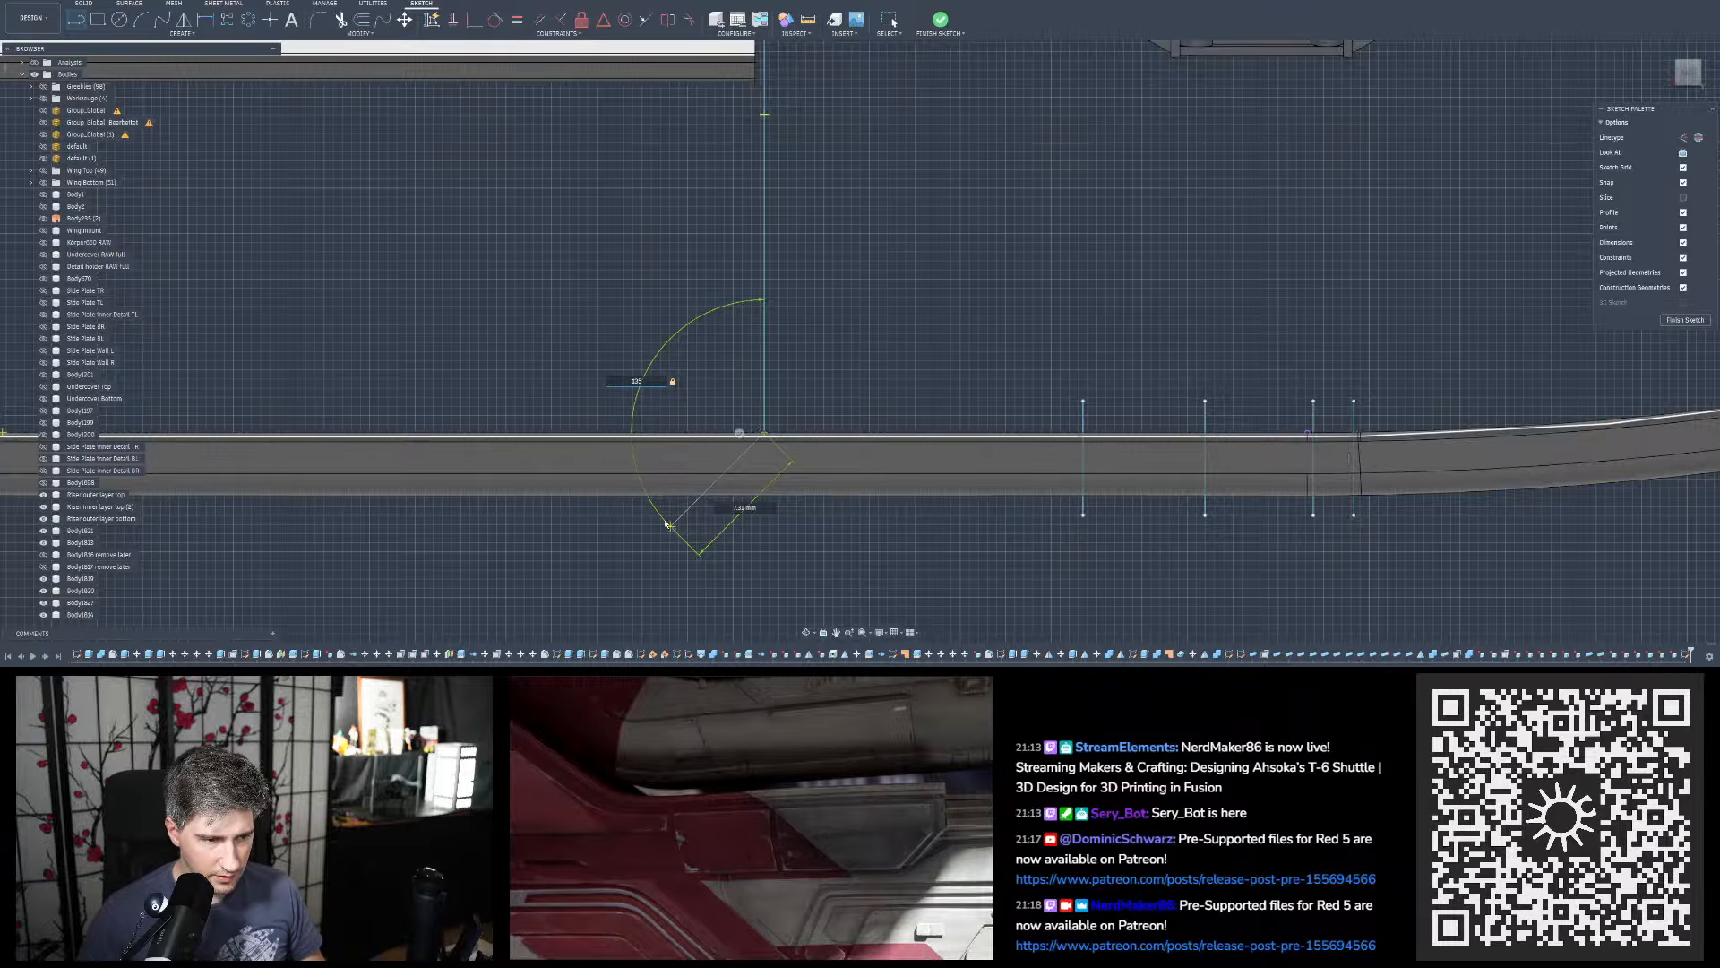
pyautogui.moveTo(674, 517); pyautogui.dragTo(683, 510)
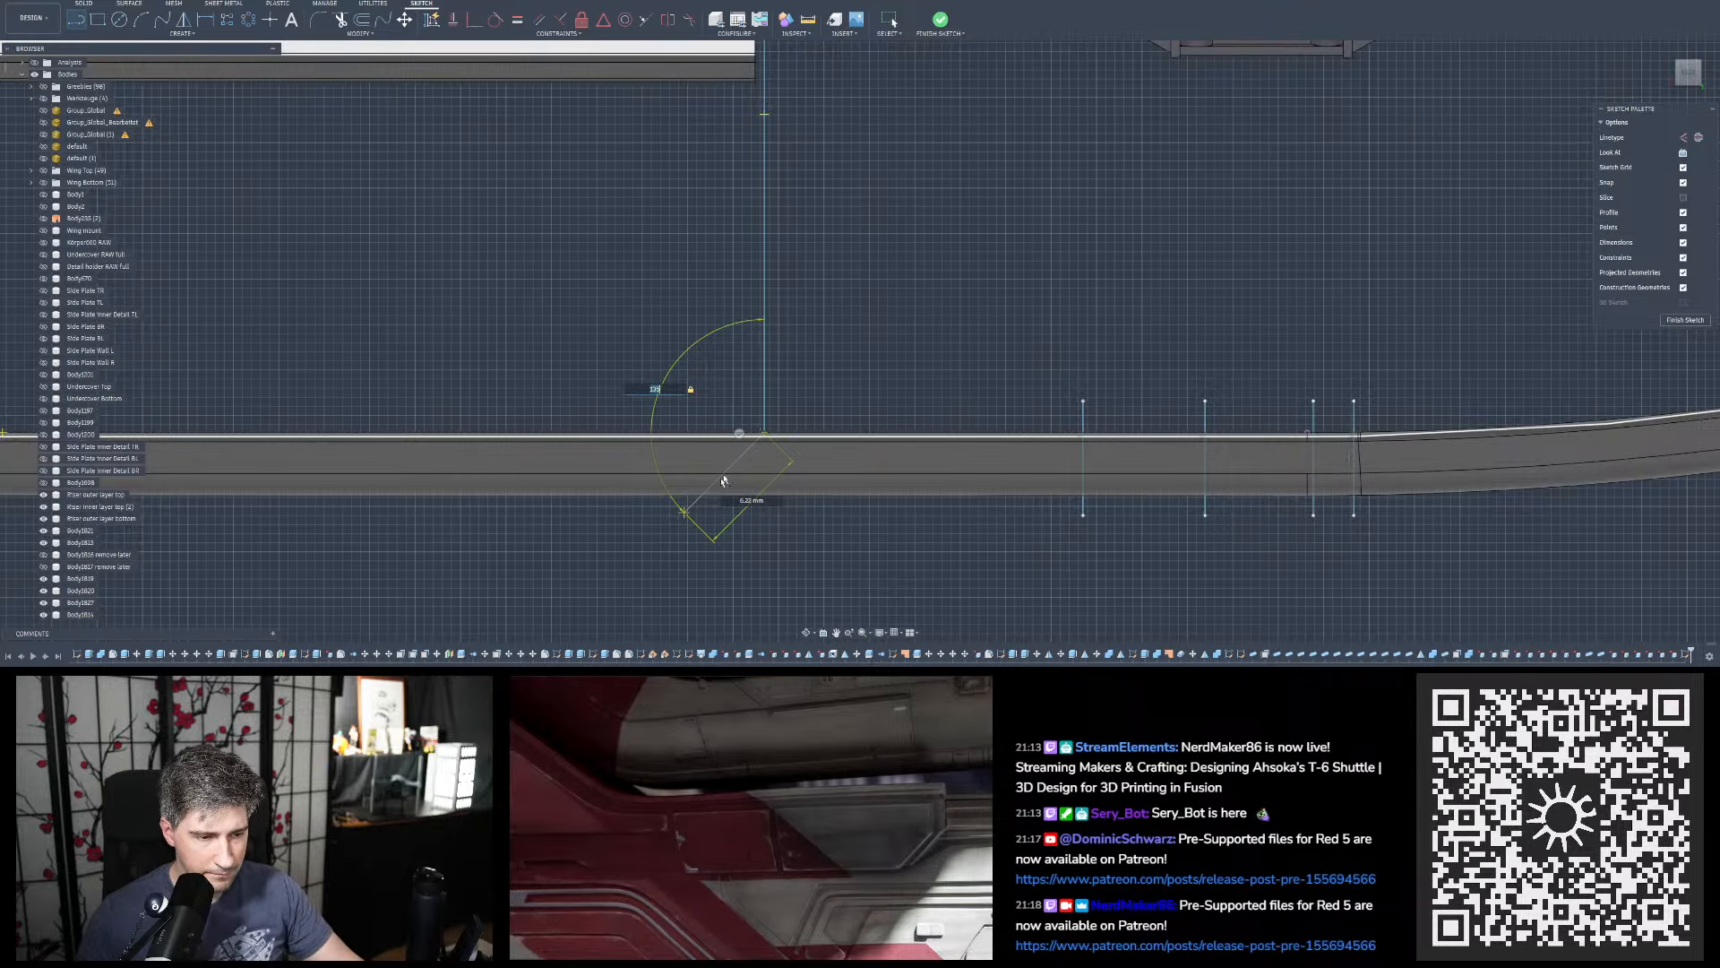
pyautogui.press('Return')
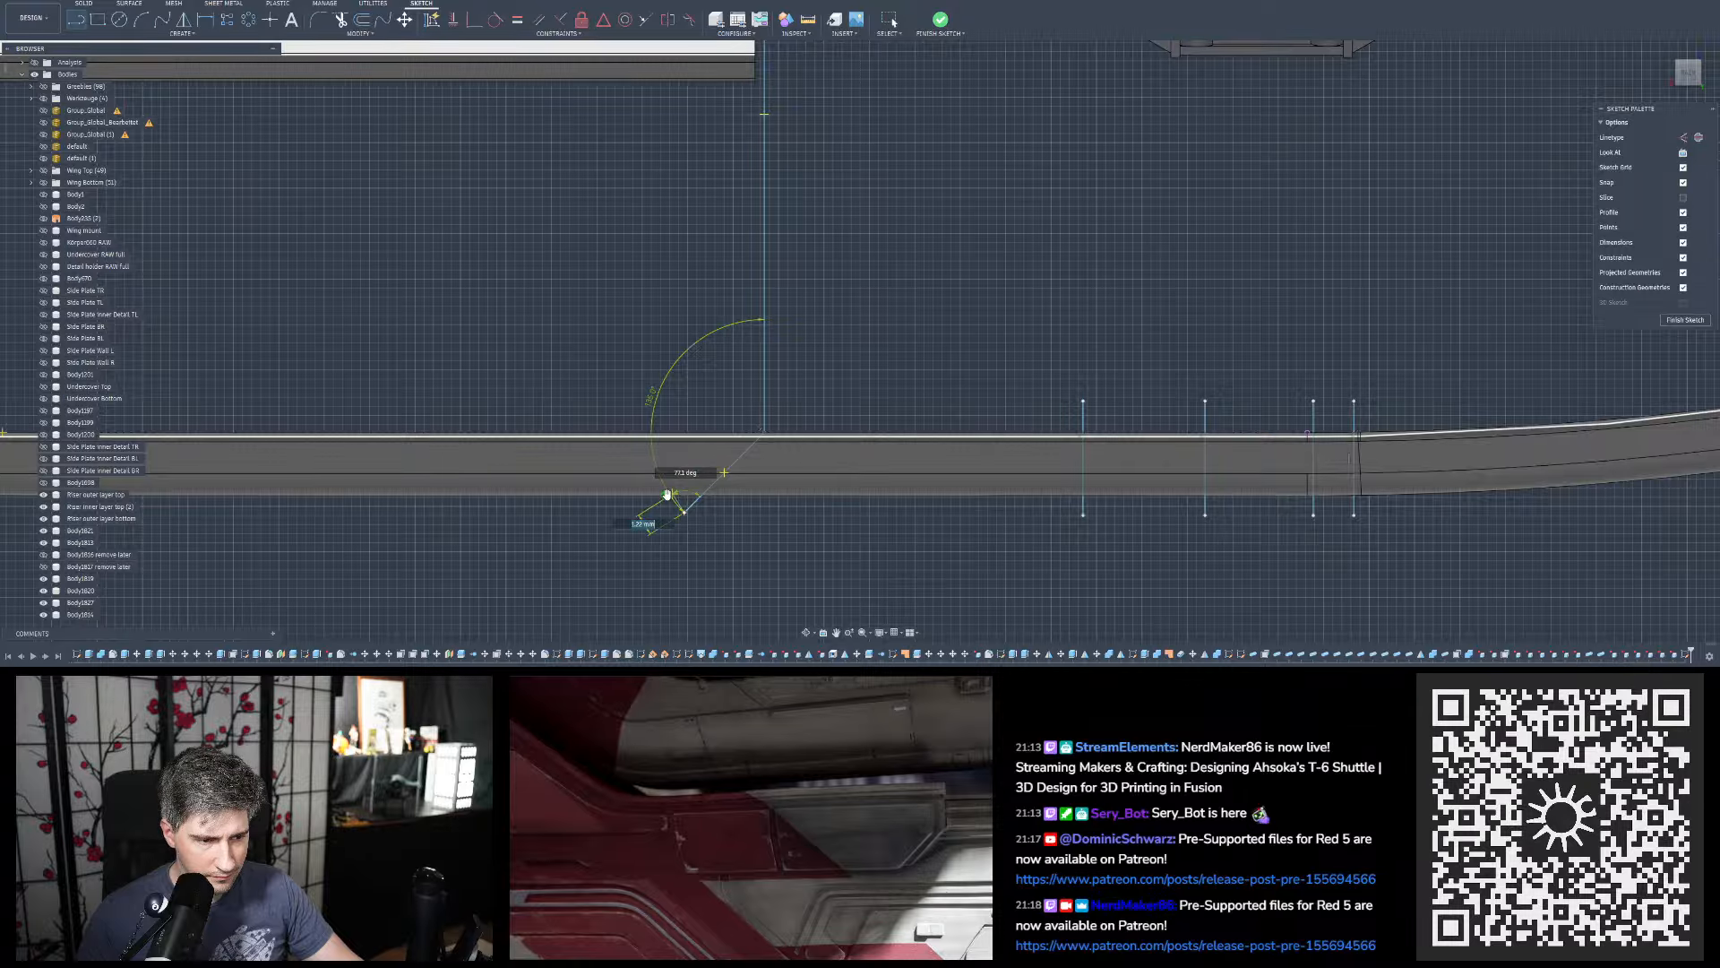
pyautogui.click(671, 495)
pyautogui.press('Escape')
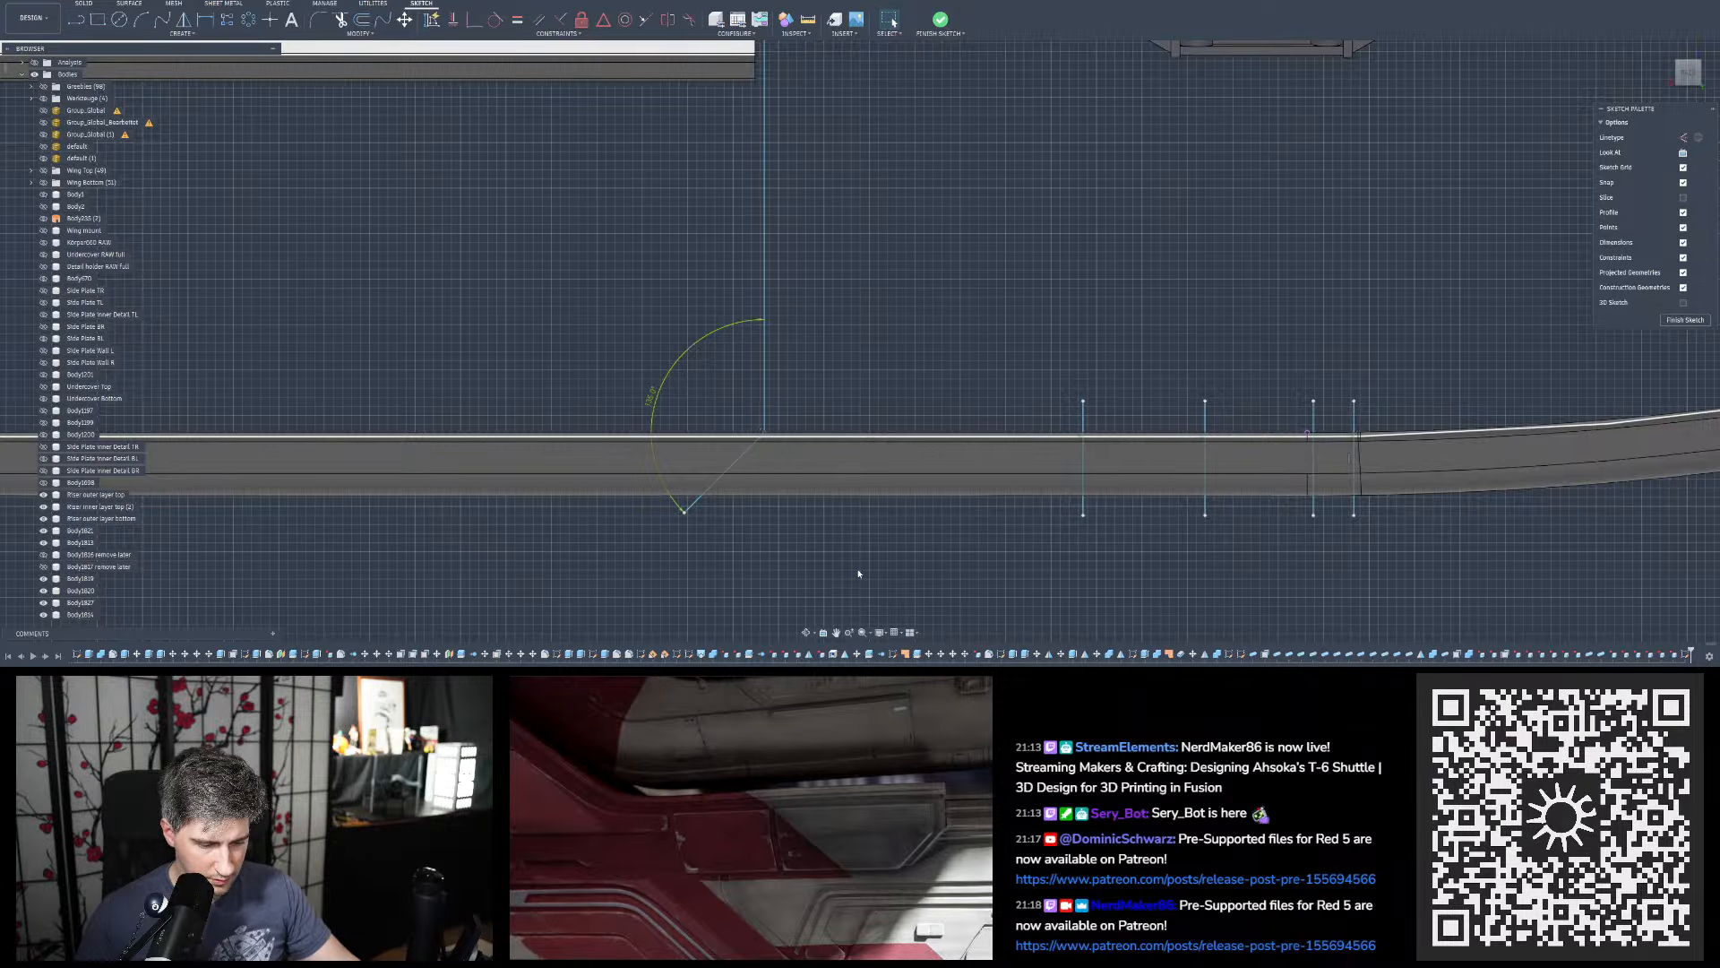
# Show the floor inner layer bottom (1) body behind the sketched panel lines
pyautogui.scroll(-3, 857, 570)
pyautogui.scroll(-3, 979, 454)
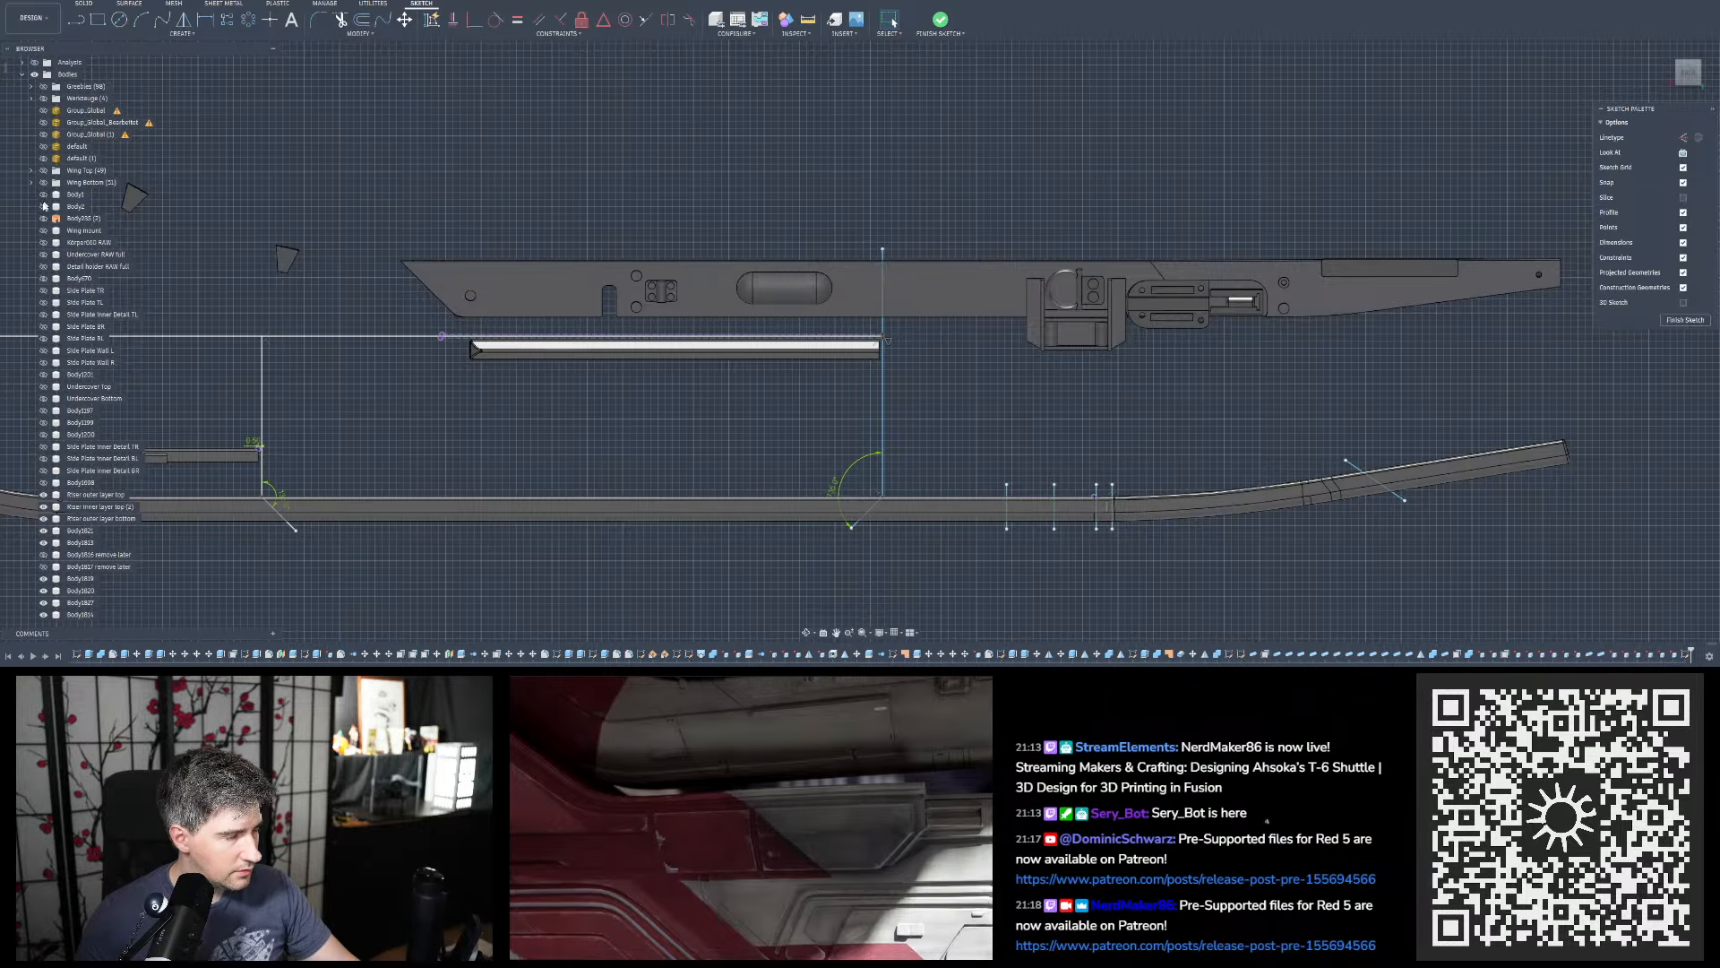
pyautogui.scroll(-3, 51, 581)
pyautogui.click(46, 590)
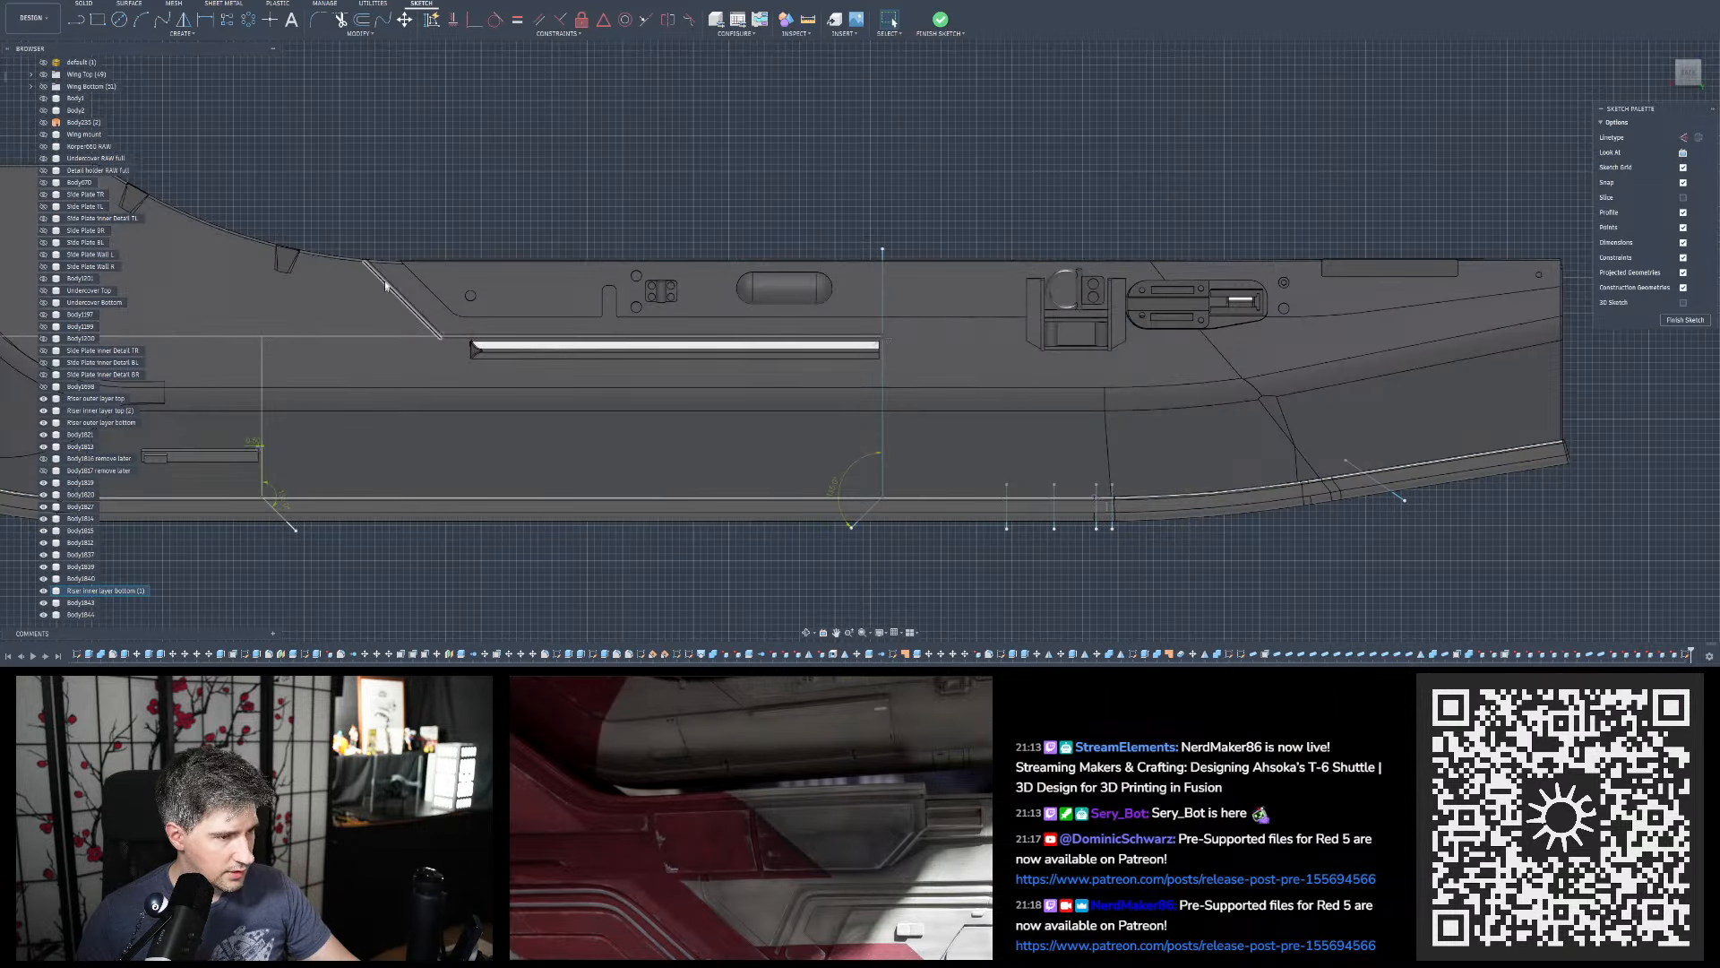
# Examine how the sketched panel lines sit against the hull side and its existing seams from the rear rise to the front corner
pyautogui.scroll(-2, 382, 287)
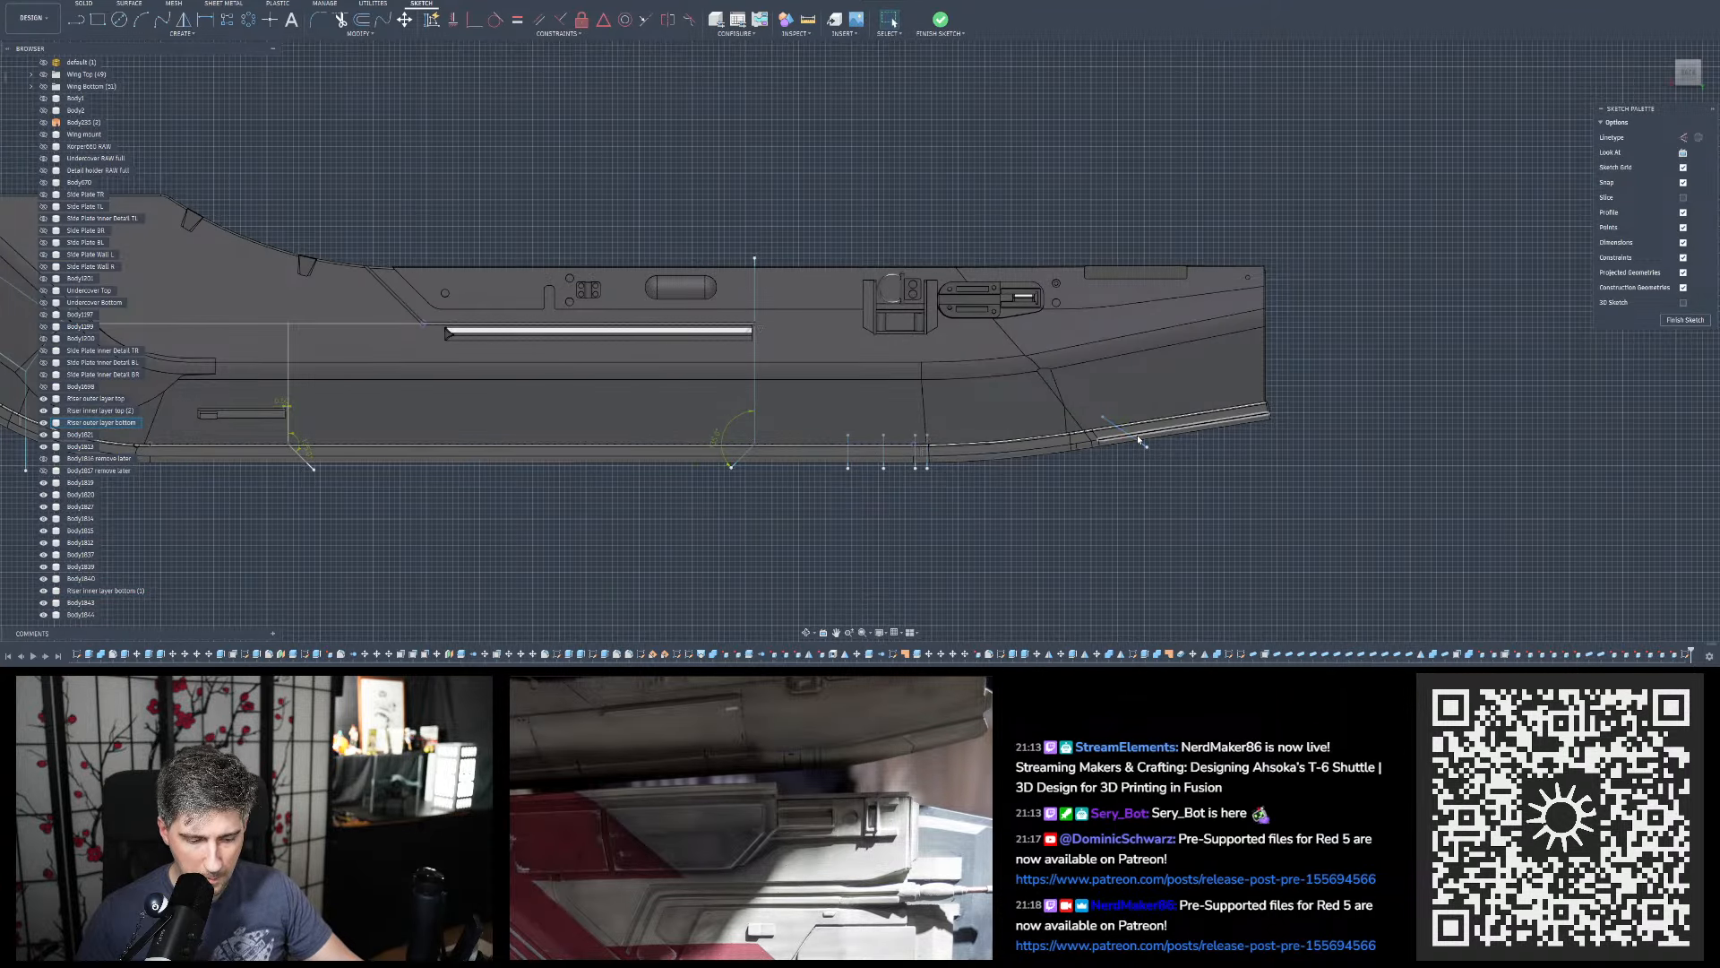
pyautogui.scroll(3, 936, 444)
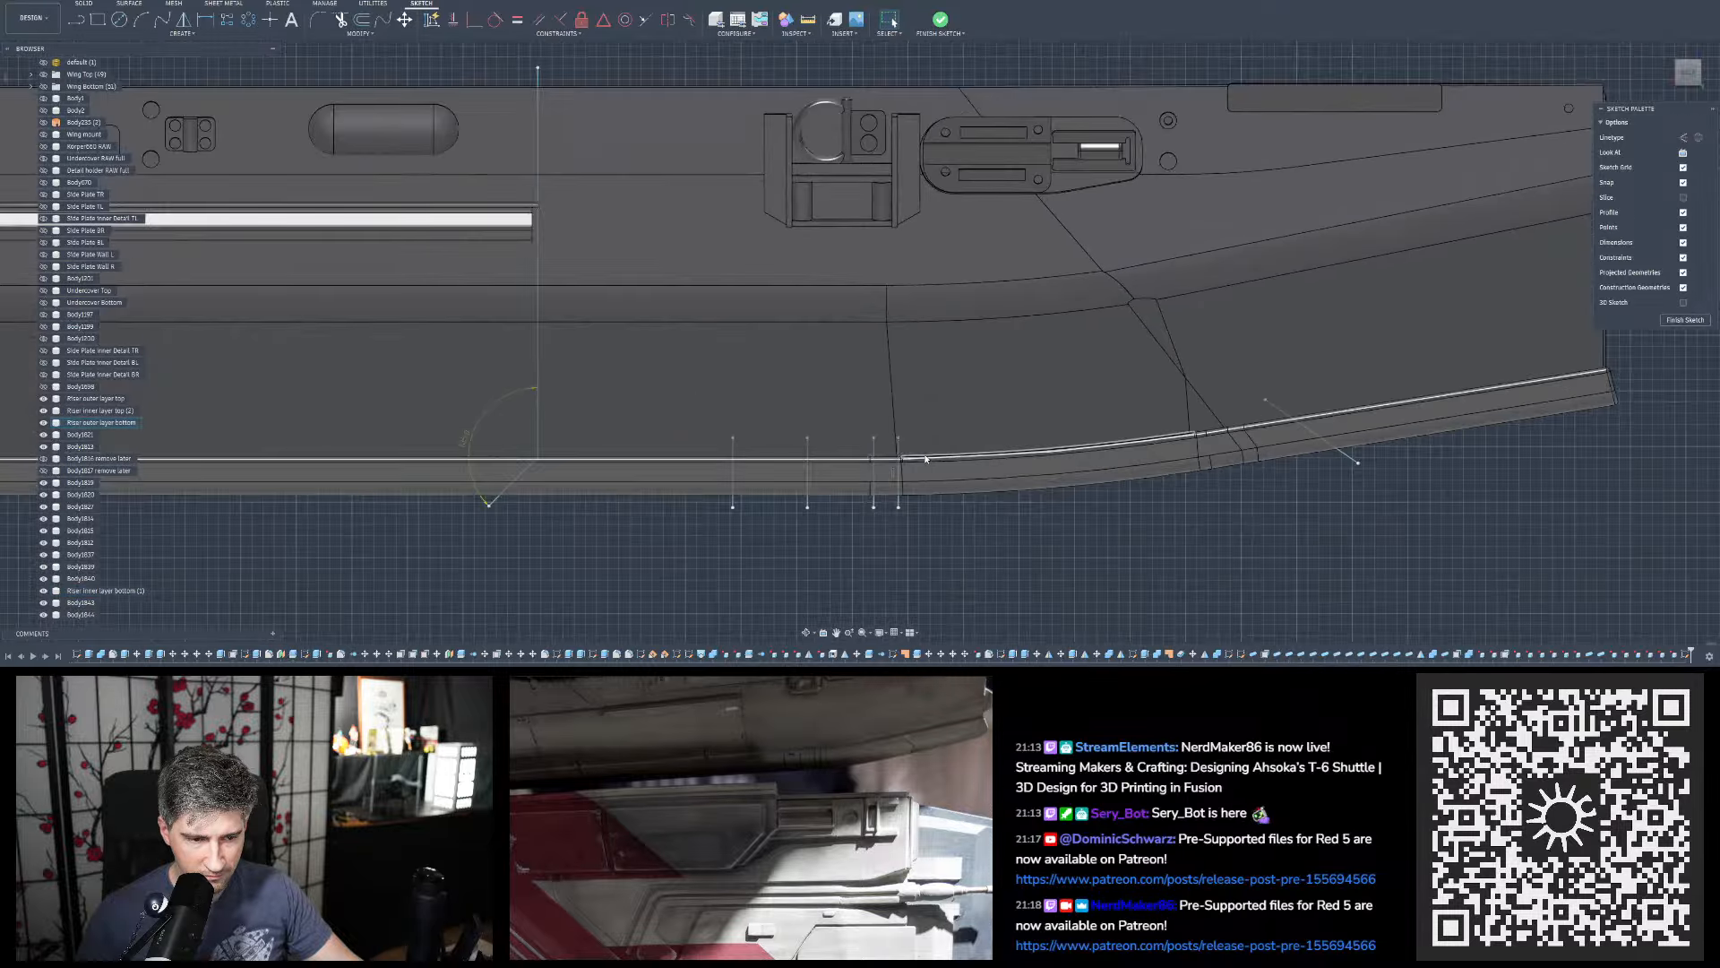
pyautogui.scroll(-4, 923, 459)
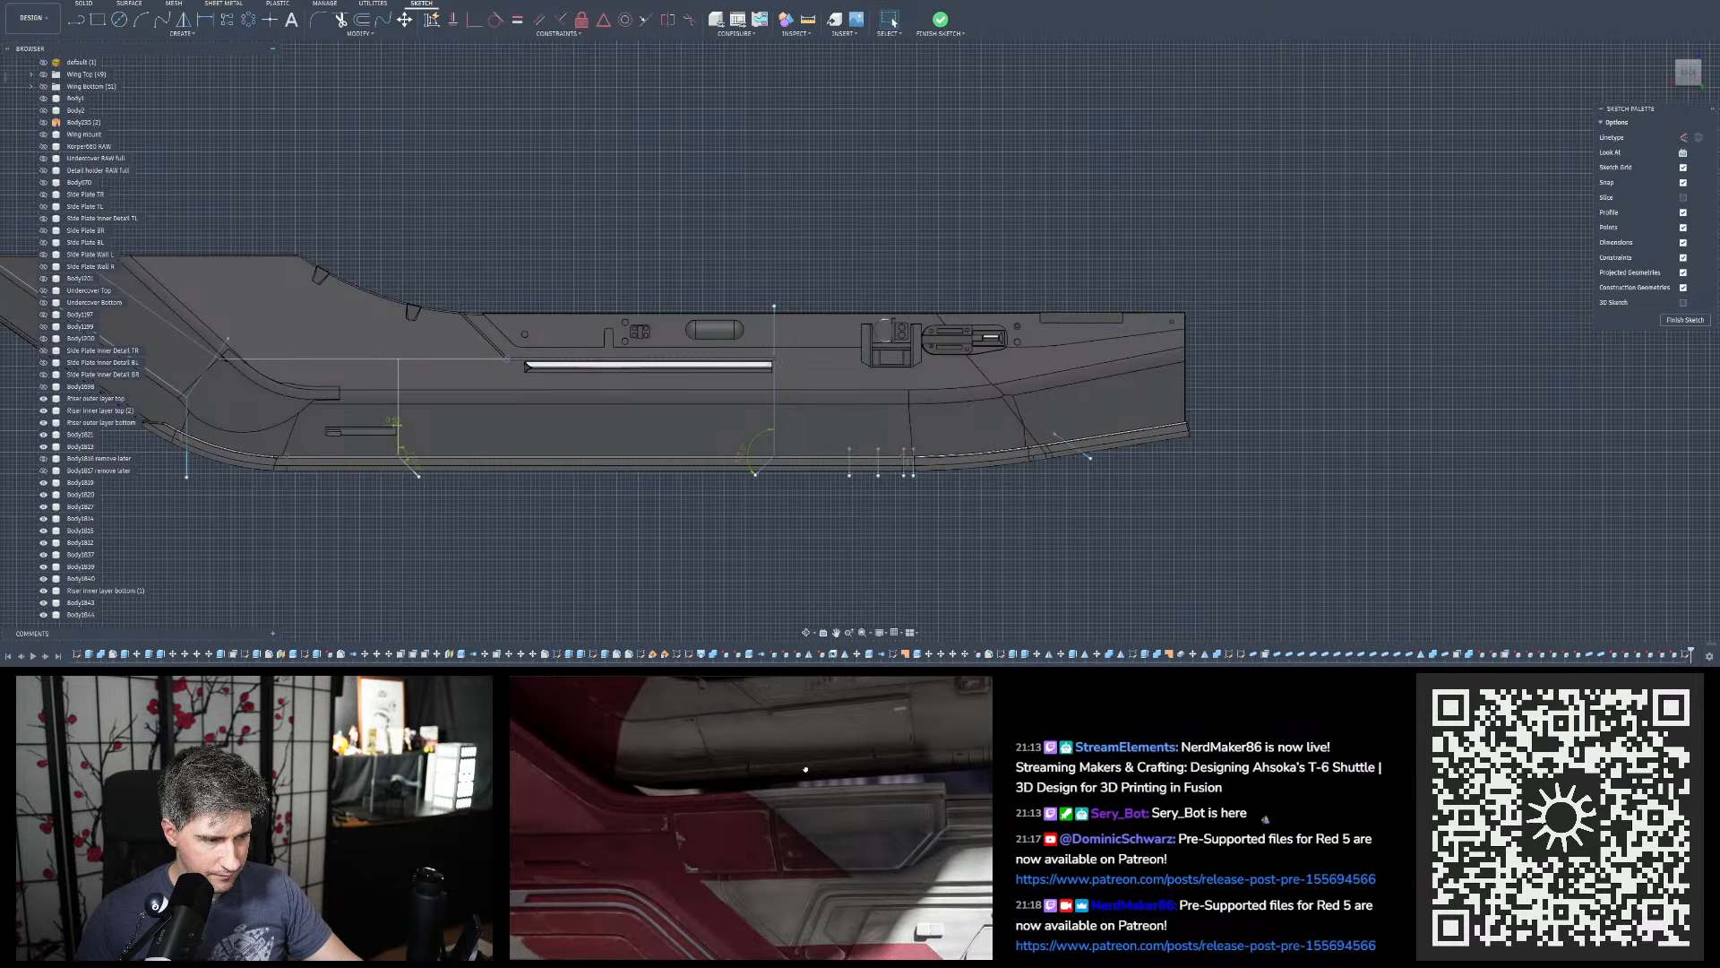
pyautogui.scroll(-3, 936, 561)
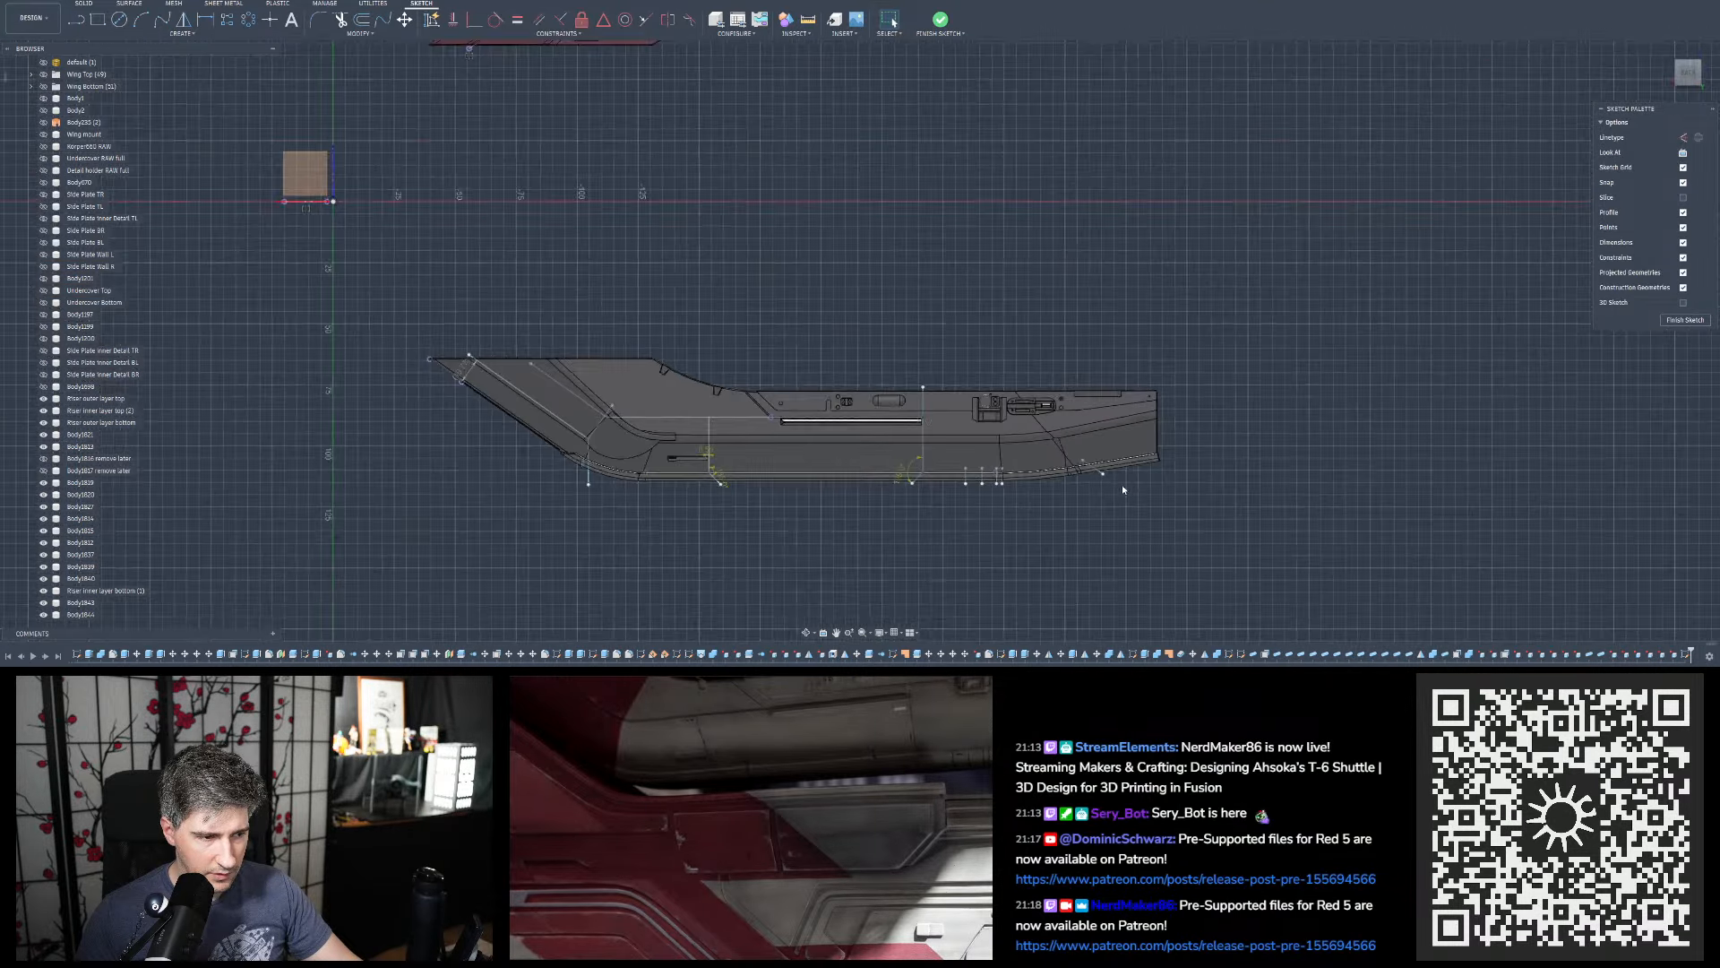
pyautogui.scroll(5, 660, 427)
pyautogui.scroll(2, 578, 423)
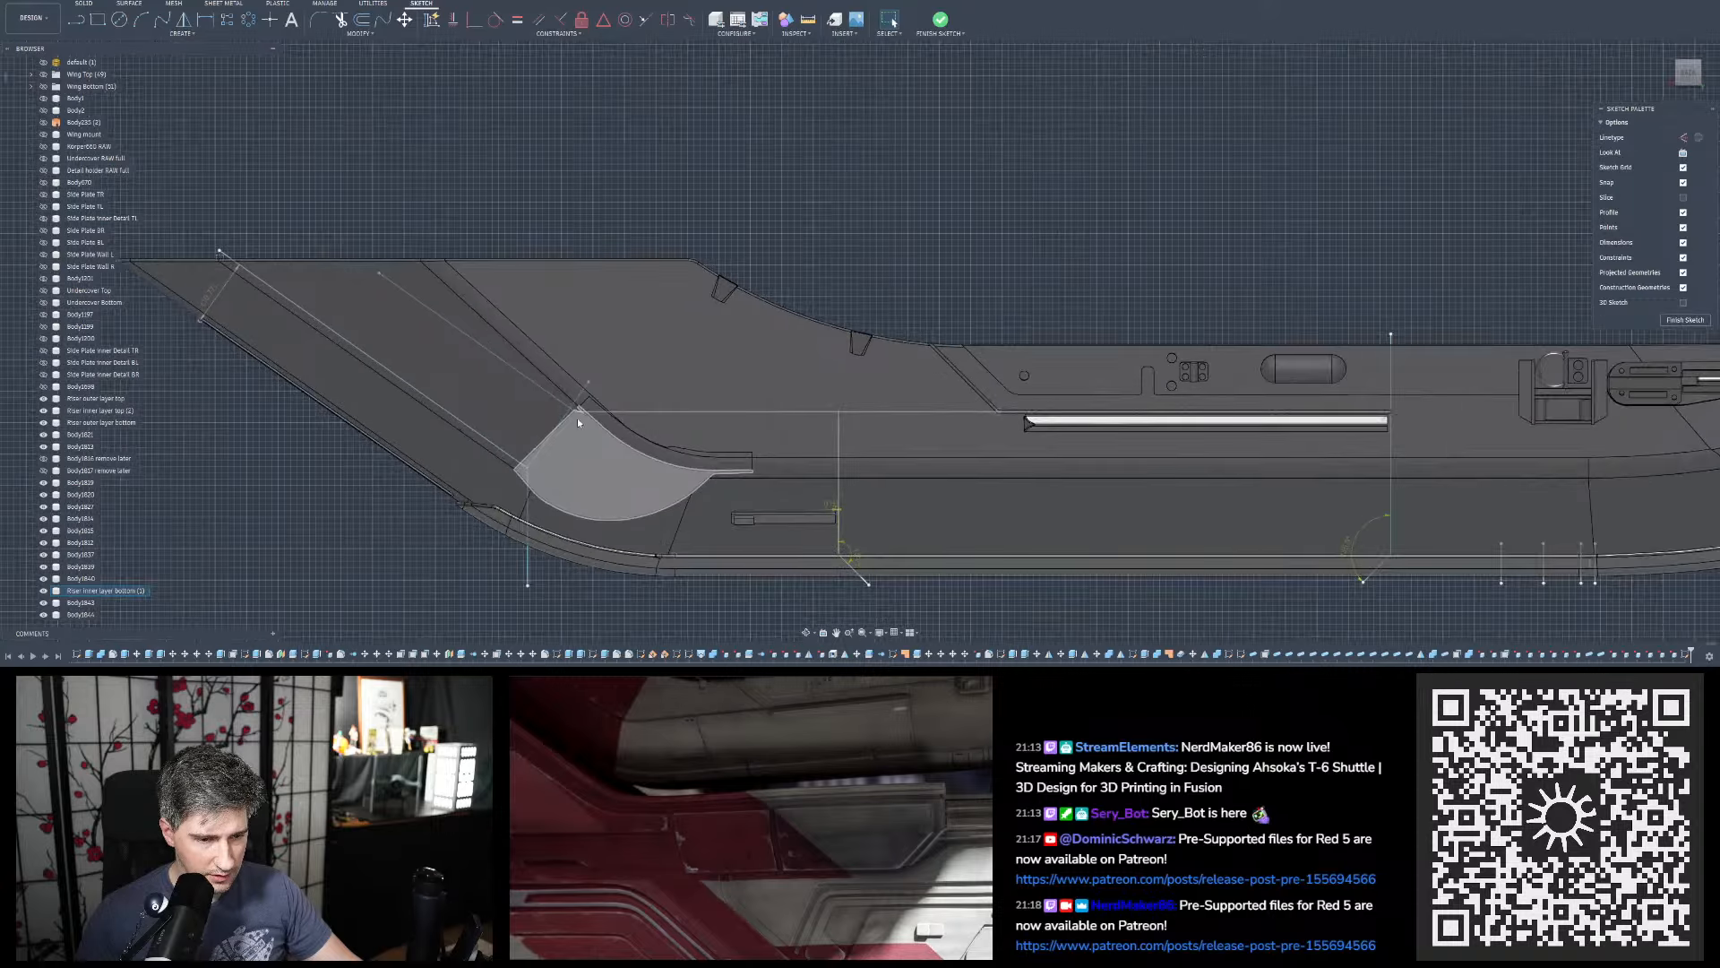
pyautogui.click(575, 411)
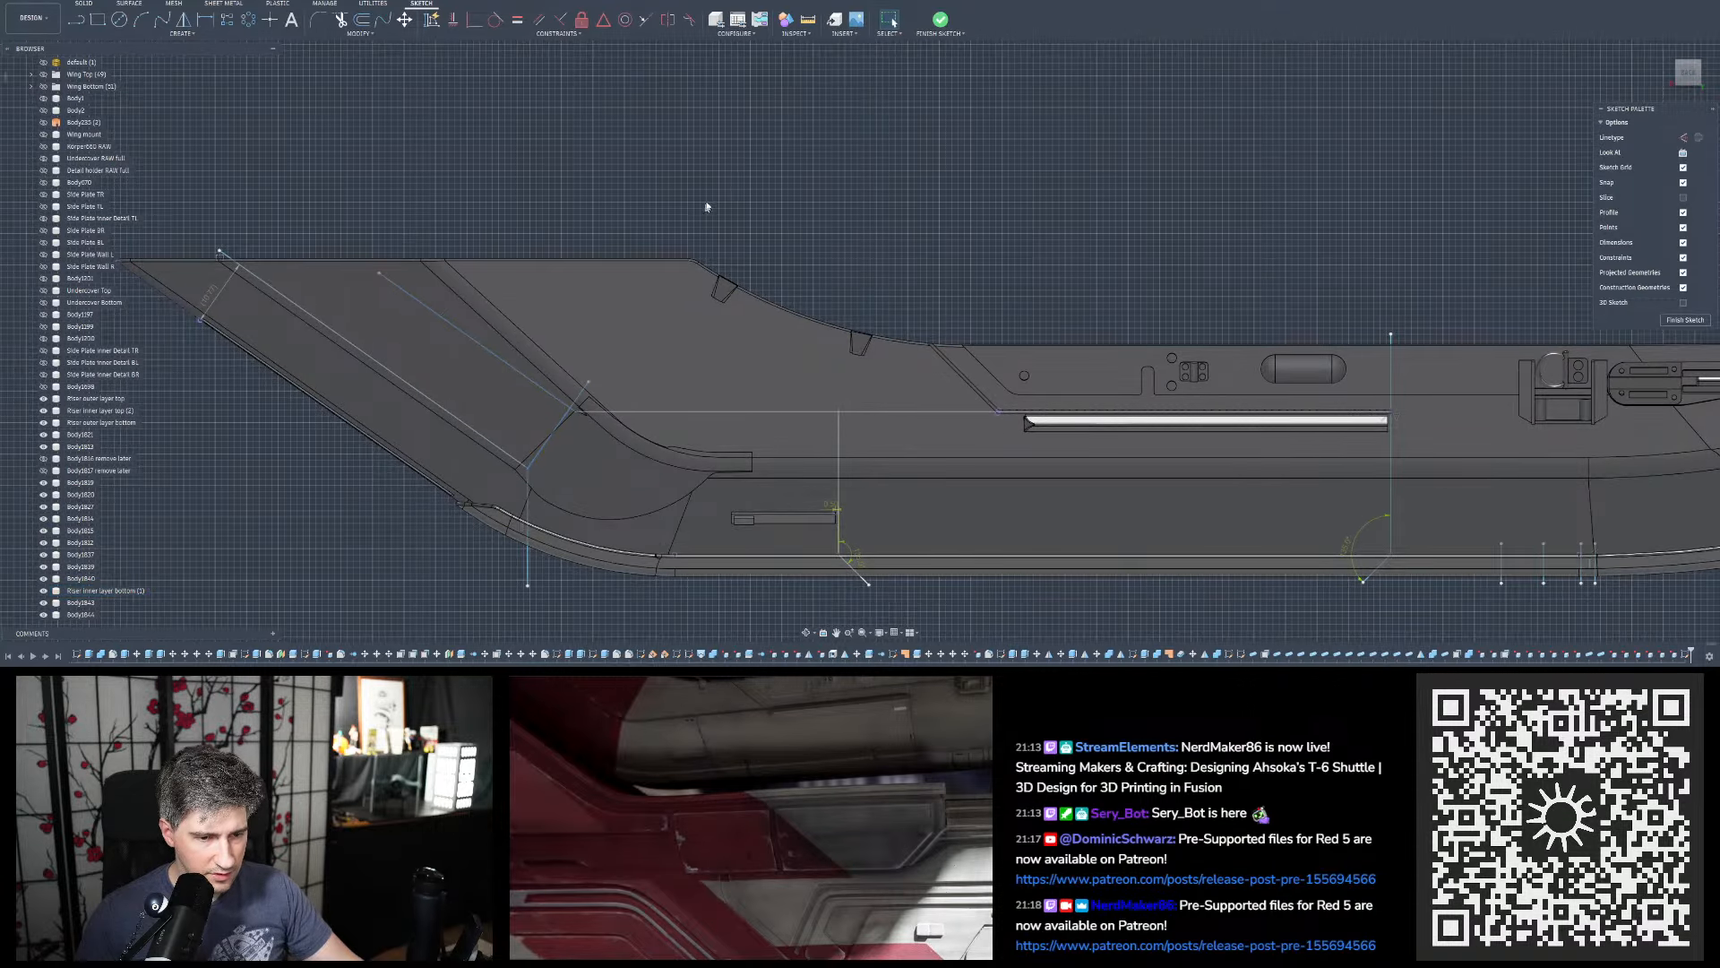
pyautogui.scroll(-2, 558, 333)
pyautogui.scroll(1, 1059, 248)
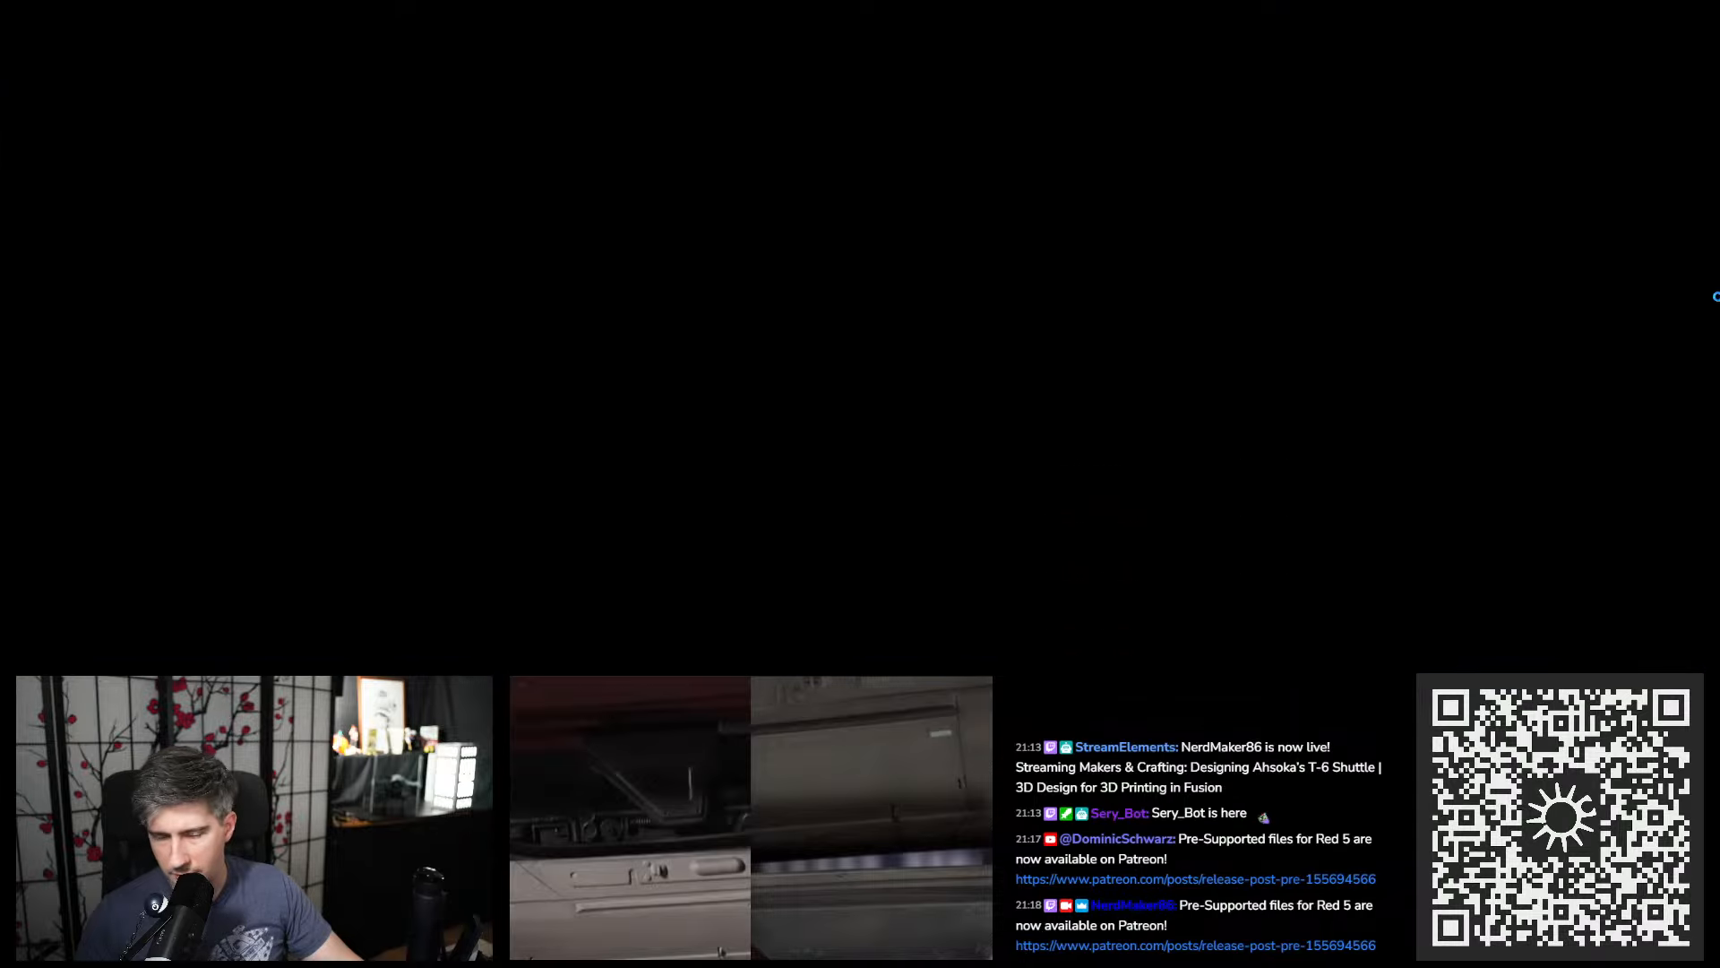
# Switch to the photo viewer and look through the reference photos of the shuttle's underside and rear engines
pyautogui.scroll(3, 859, 410)
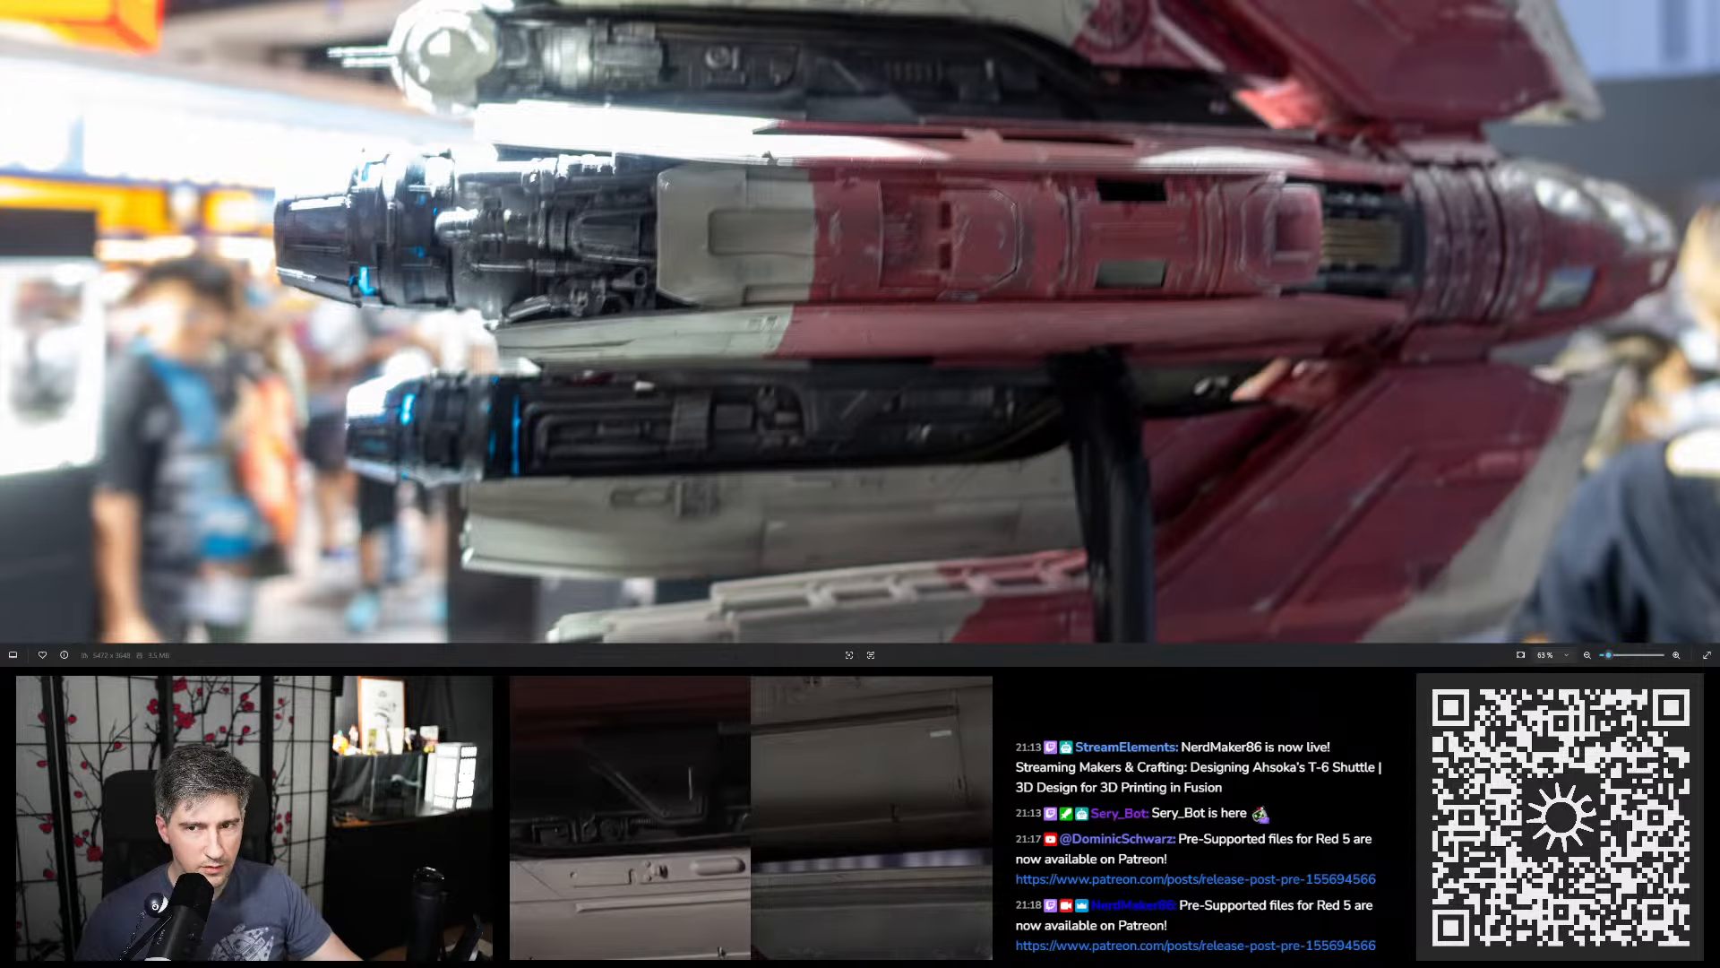
pyautogui.click(1701, 2)
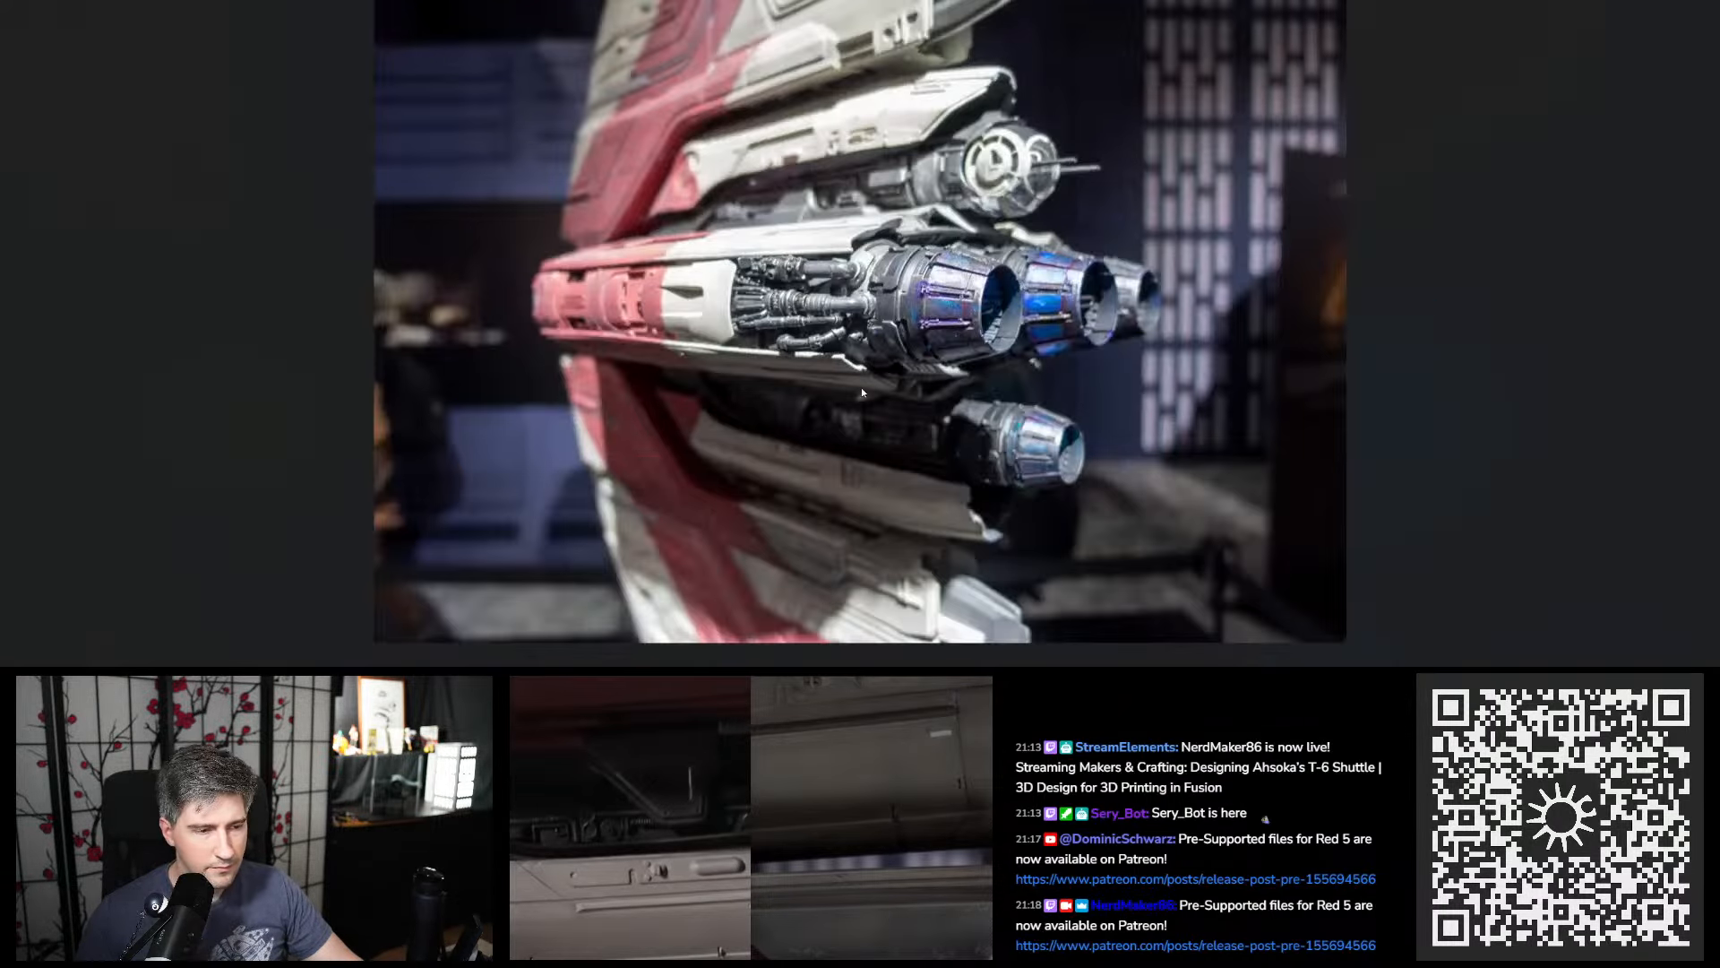
pyautogui.scroll(4, 725, 458)
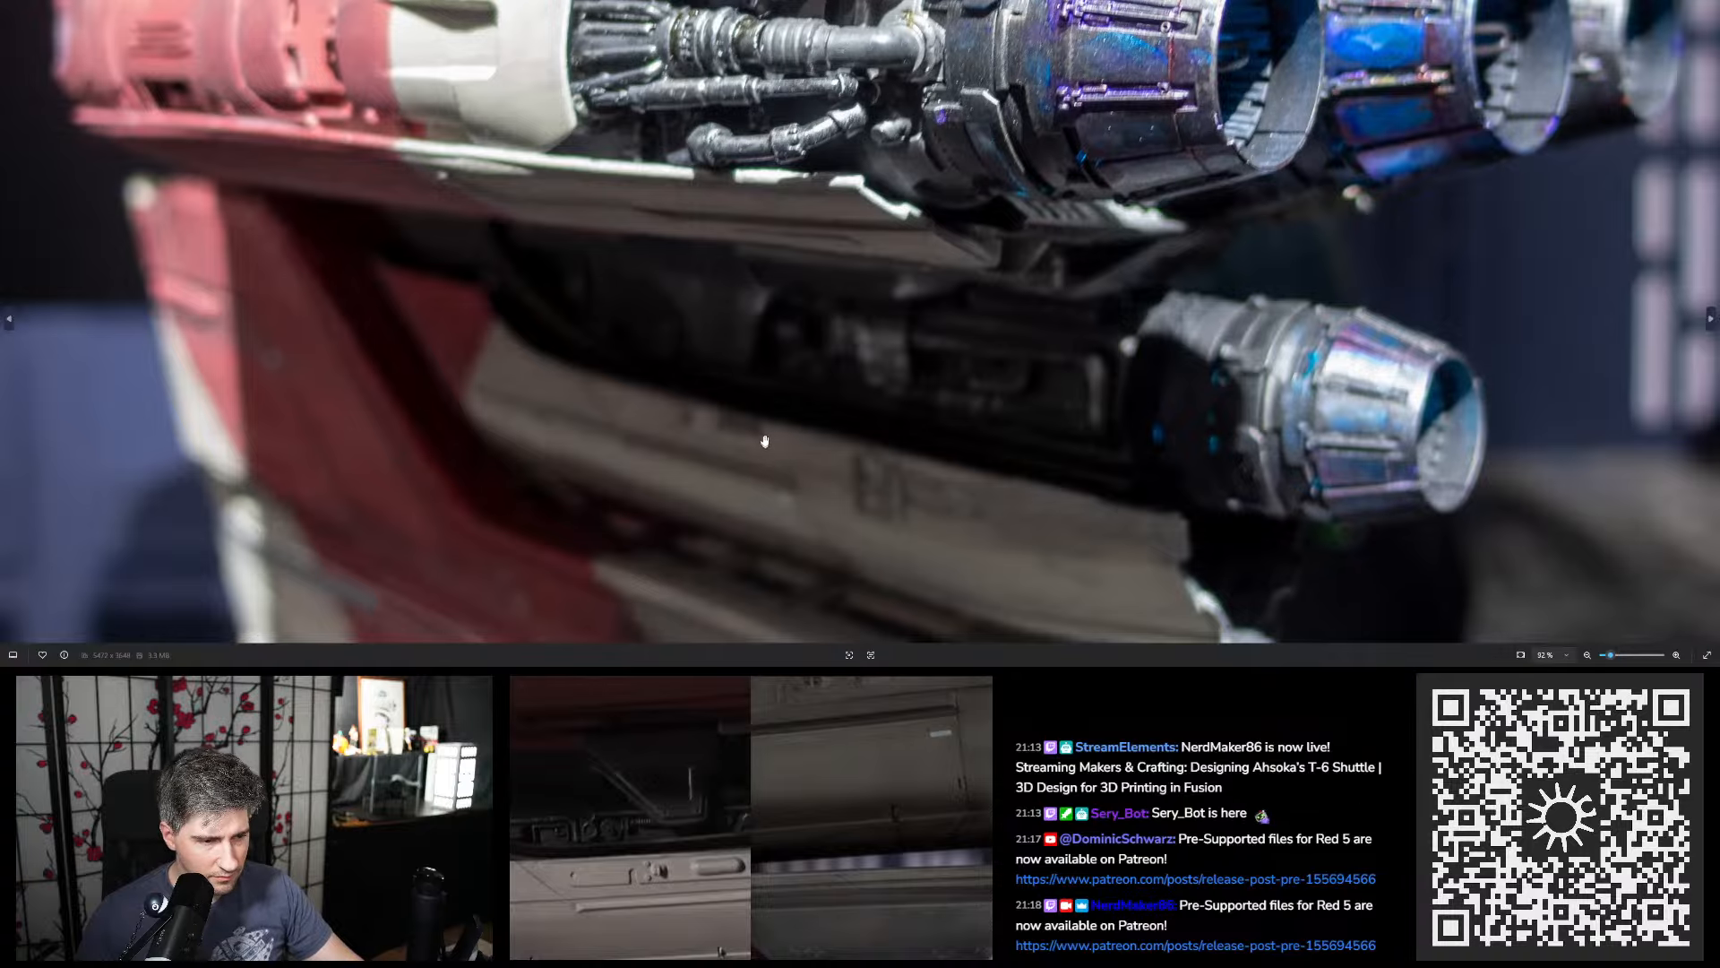
pyautogui.scroll(-4, 762, 420)
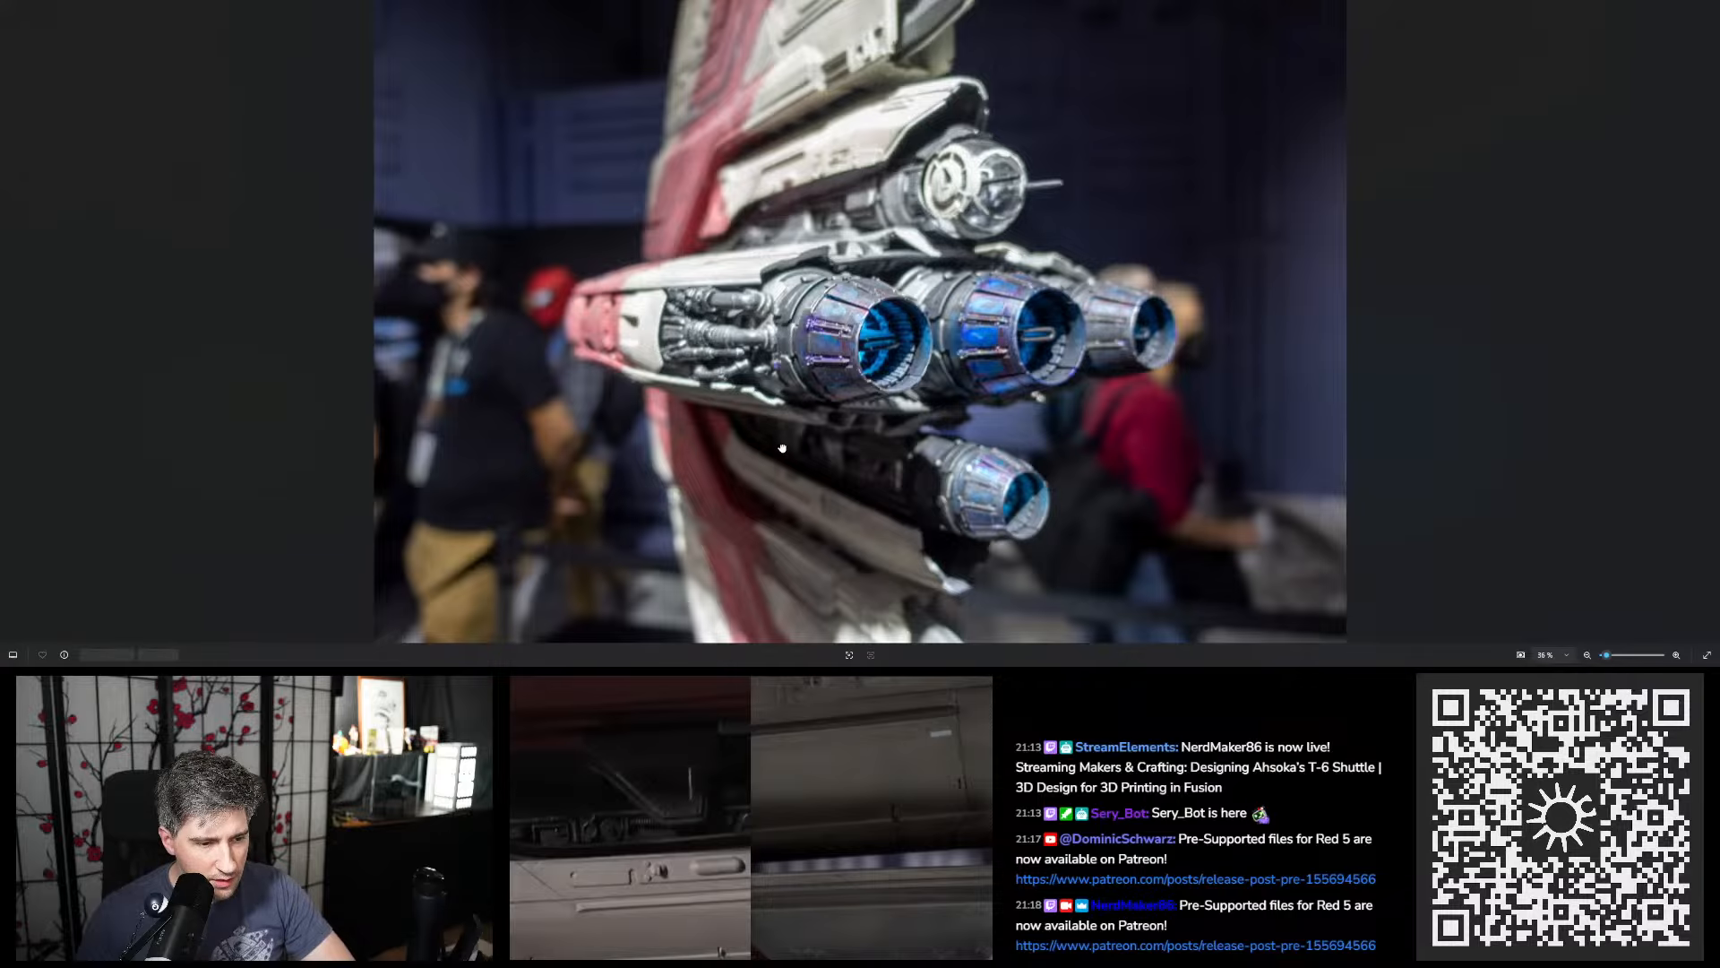
pyautogui.press('Right')
pyautogui.press('Right')
pyautogui.press('Right')
pyautogui.press('Right')
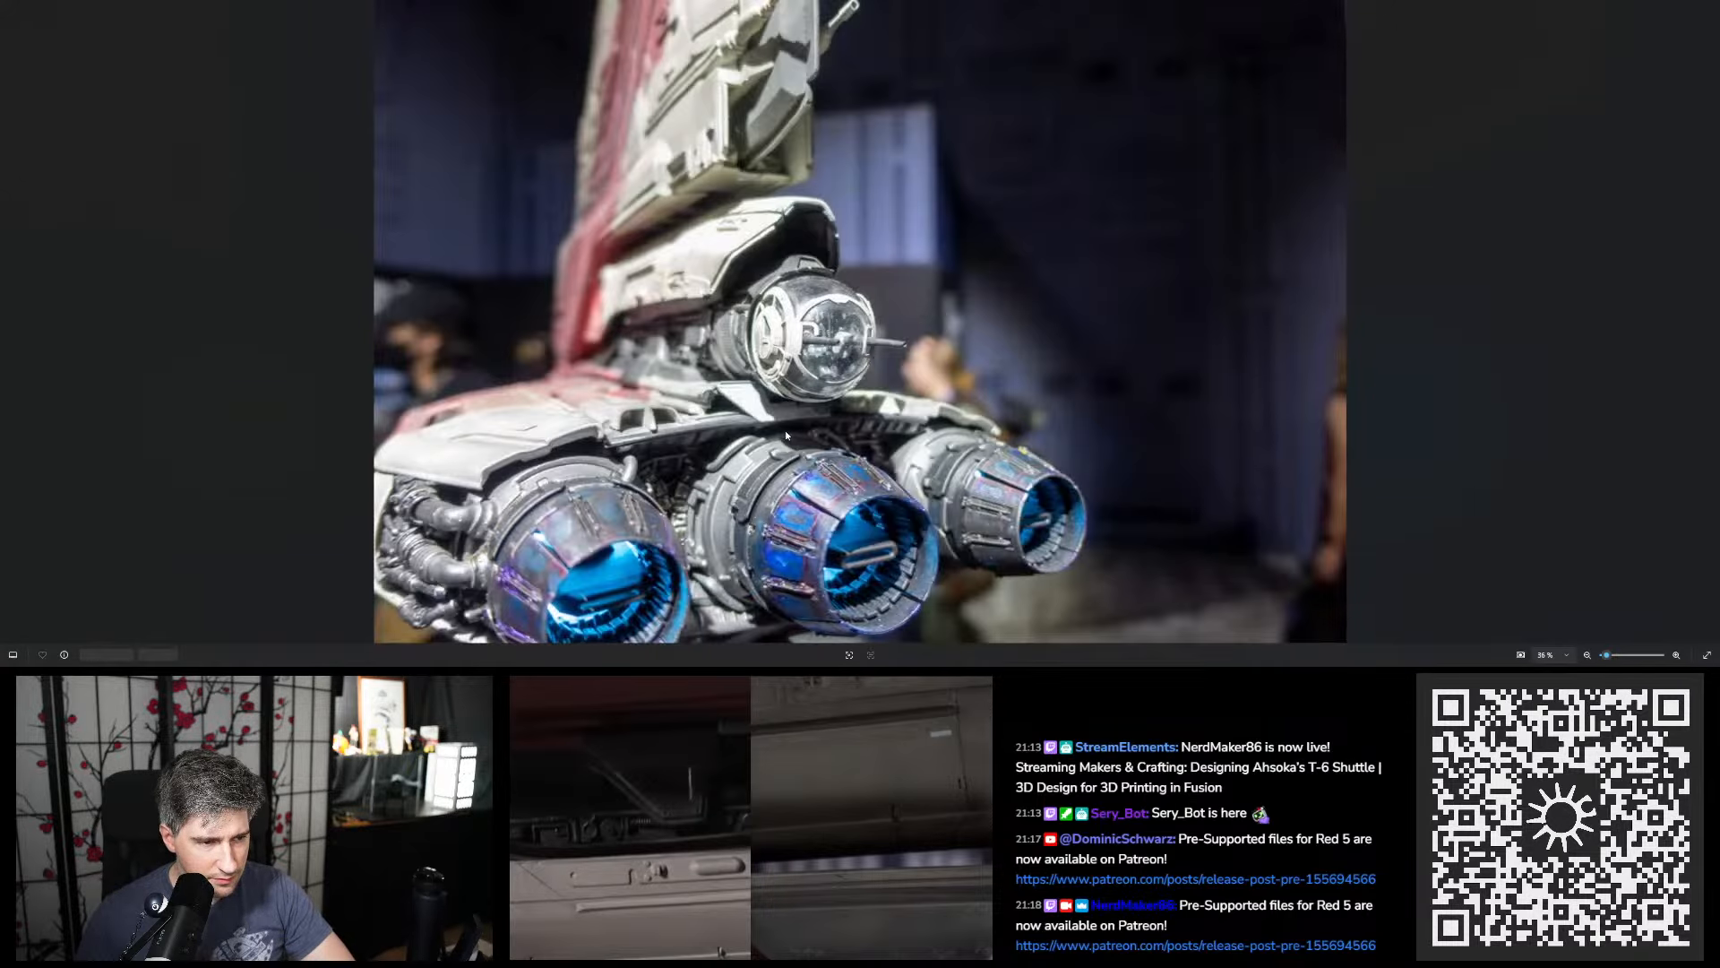
# Browse the reference photos of the shuttle's lower hull, wing and engines for views of the hull side's panel lines
pyautogui.press('Right')
pyautogui.scroll(5, 752, 162)
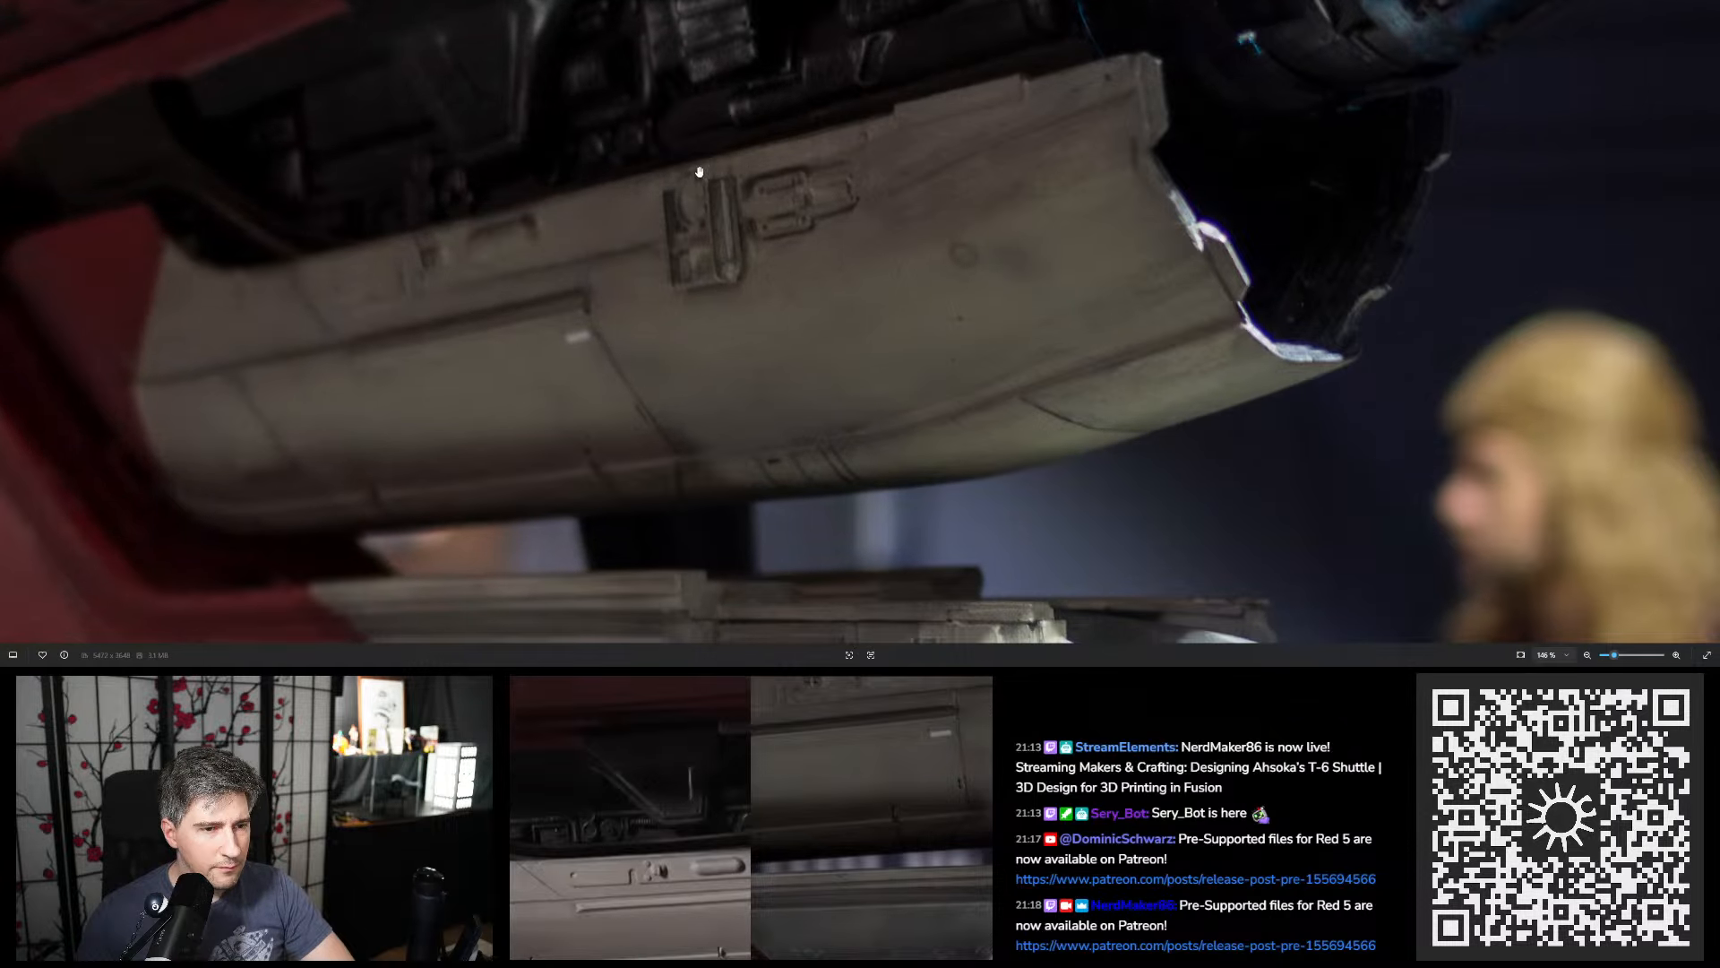
pyautogui.moveTo(643, 183); pyautogui.dragTo(831, 202)
pyautogui.press('Right')
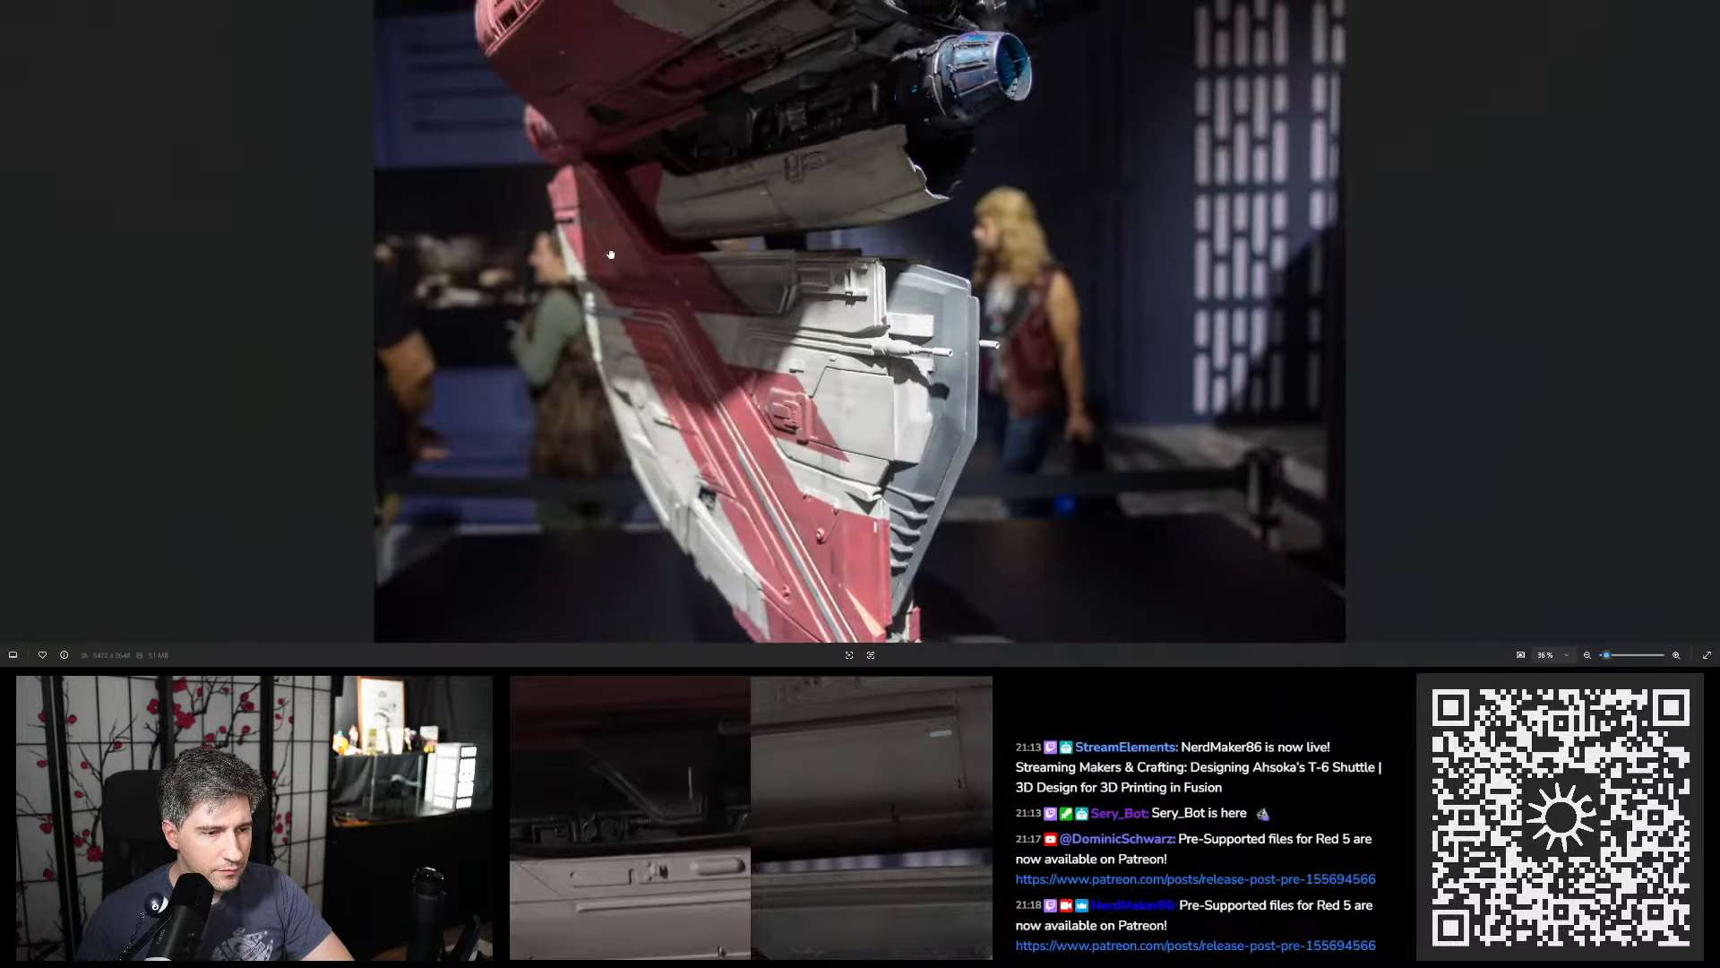
pyautogui.press('Right')
pyautogui.press('Right')
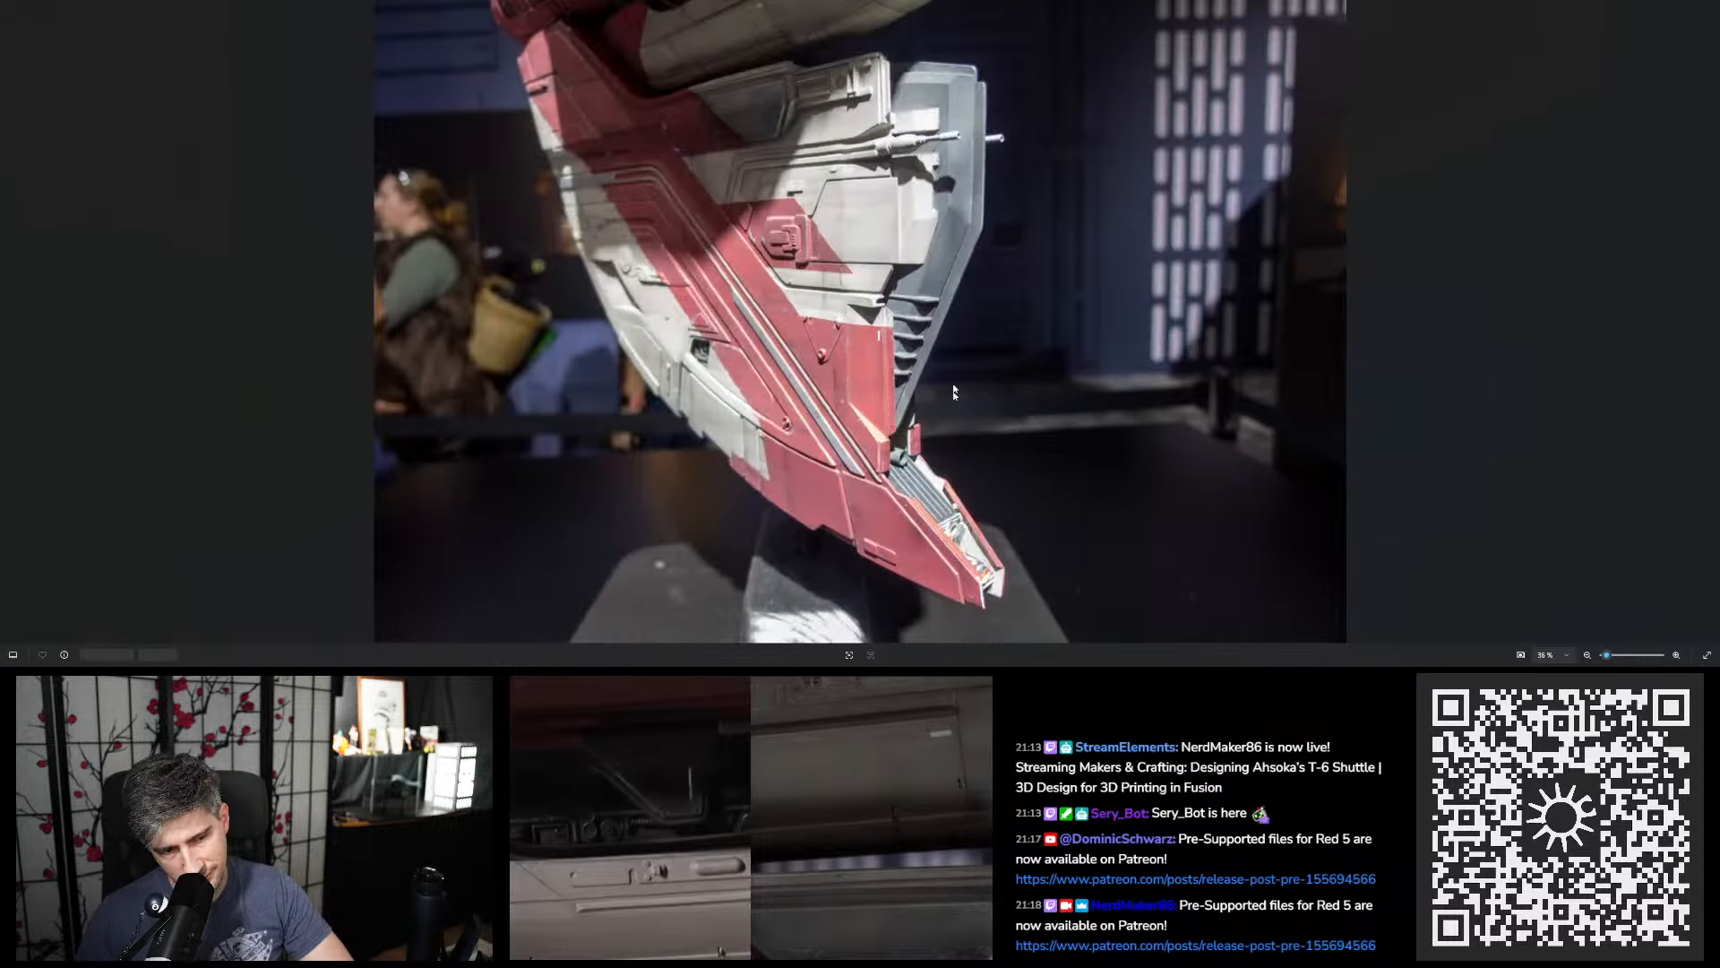
pyautogui.press('Right')
pyautogui.click(687, 486)
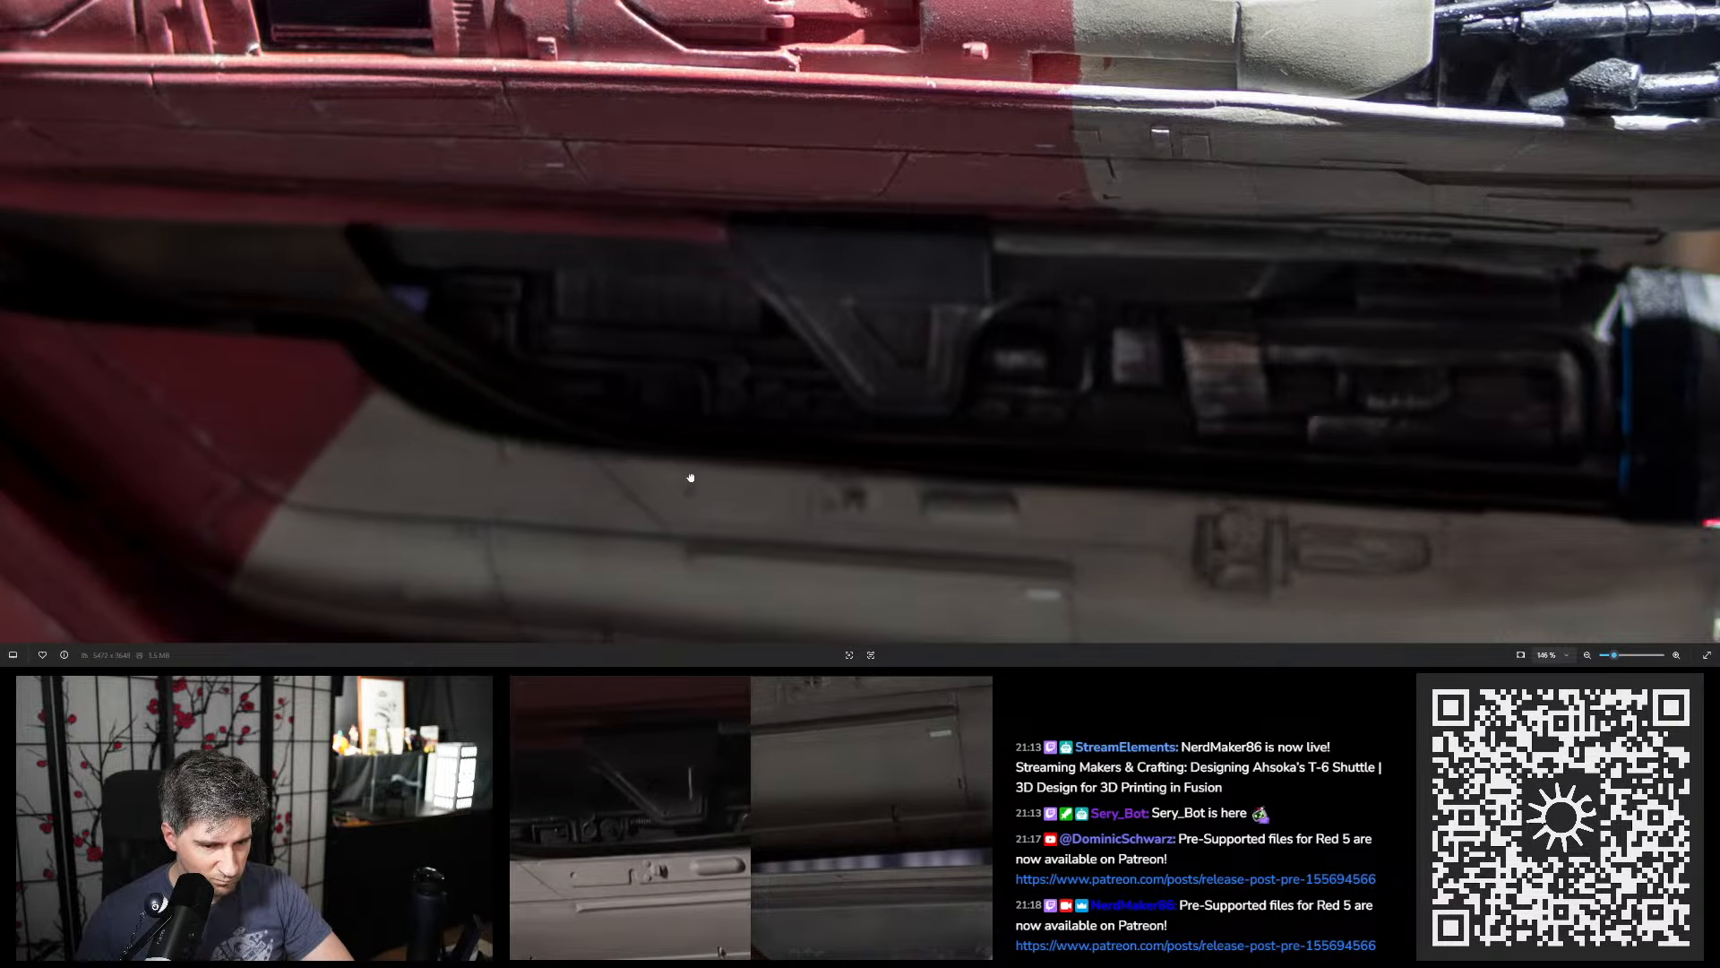
pyautogui.press('Right')
pyautogui.press('Right')
pyautogui.press('Right')
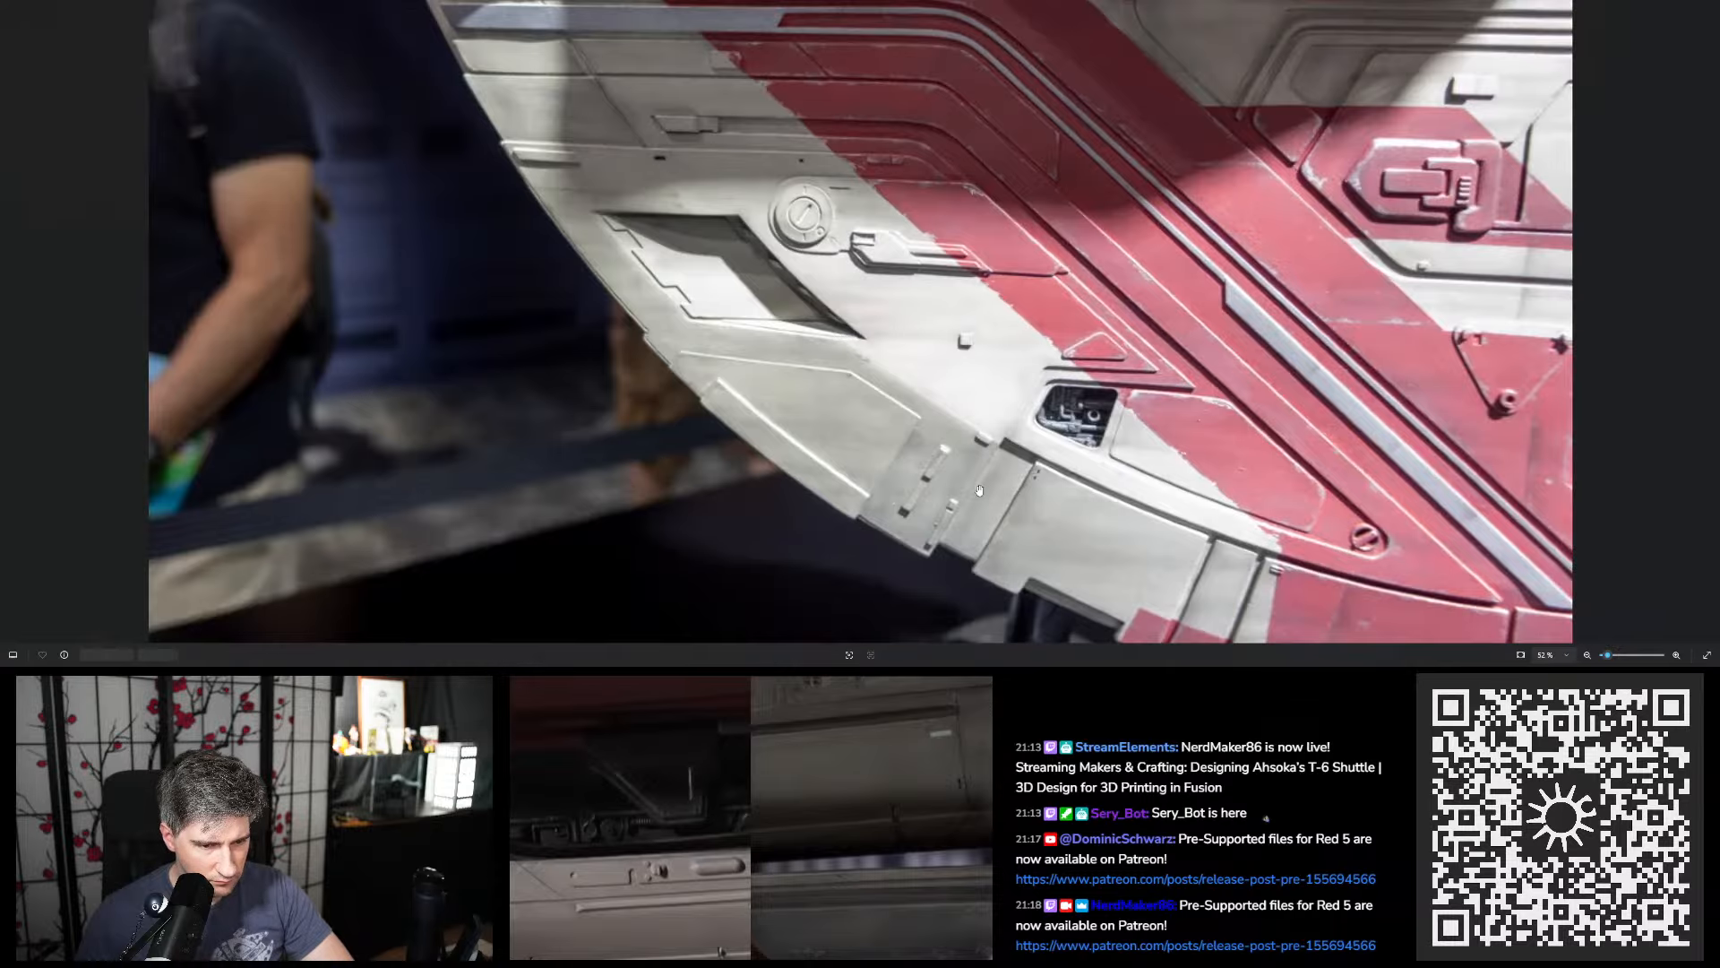
pyautogui.press('Right')
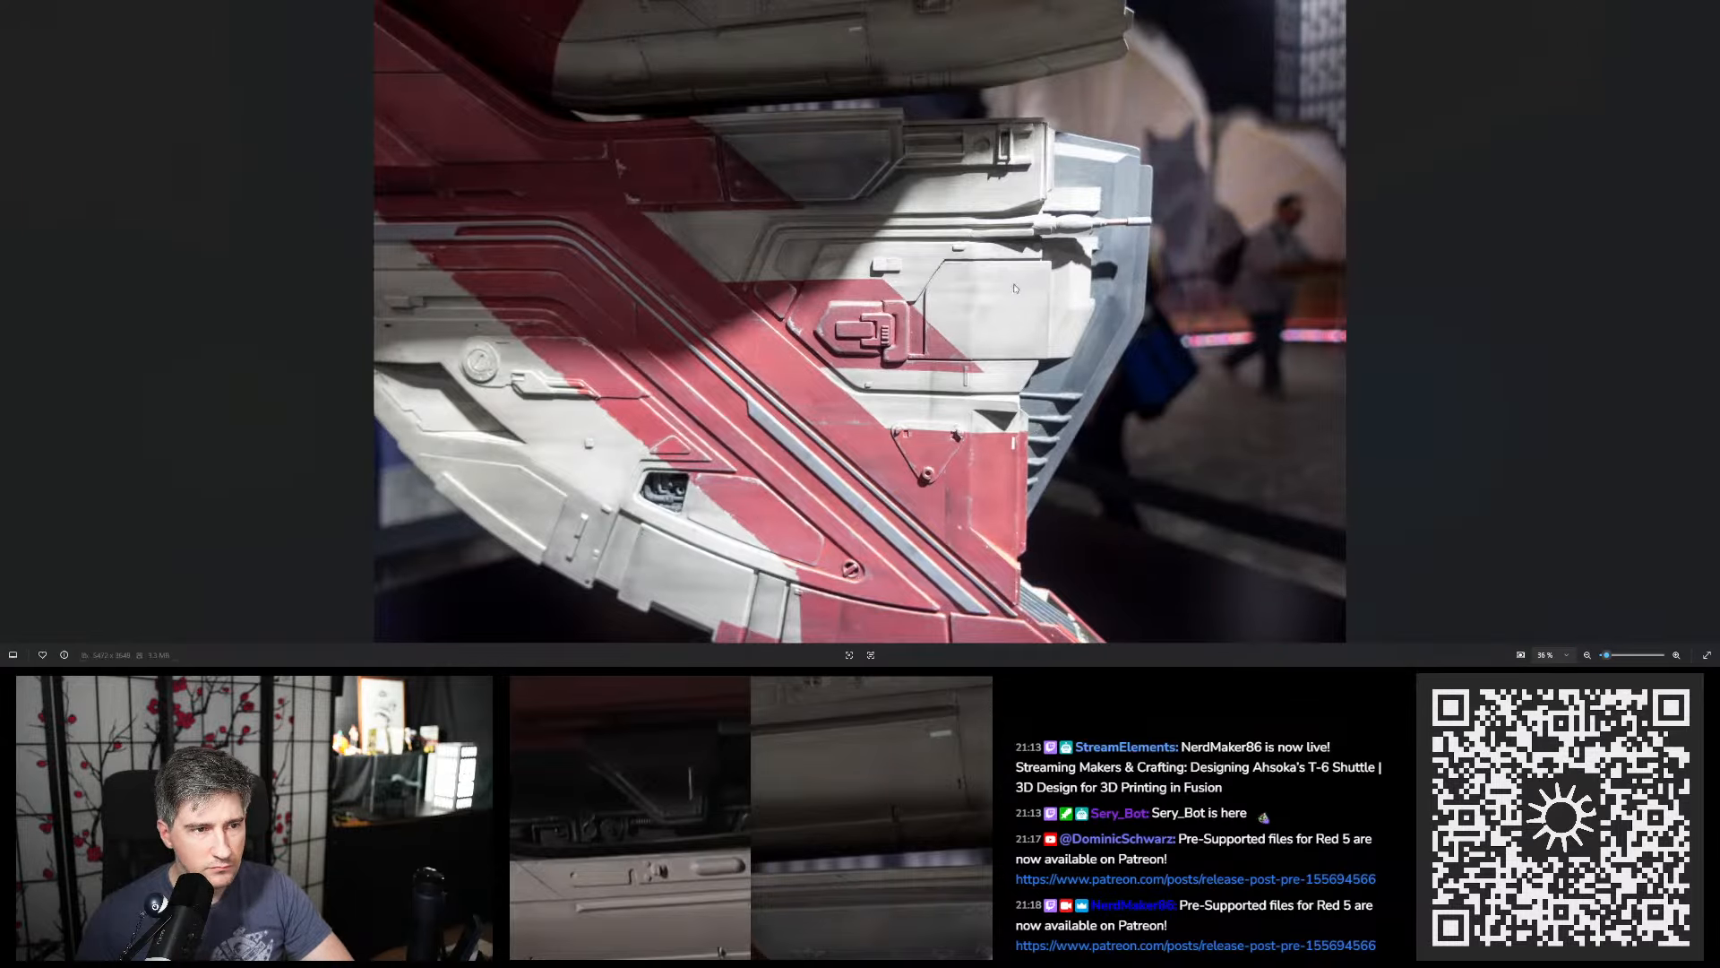
# Examine the diagonal, vertical and long horizontal panel lines on the lower hull side in a close-up reference photo
pyautogui.press('Right')
pyautogui.press('Right')
pyautogui.scroll(6, 814, 135)
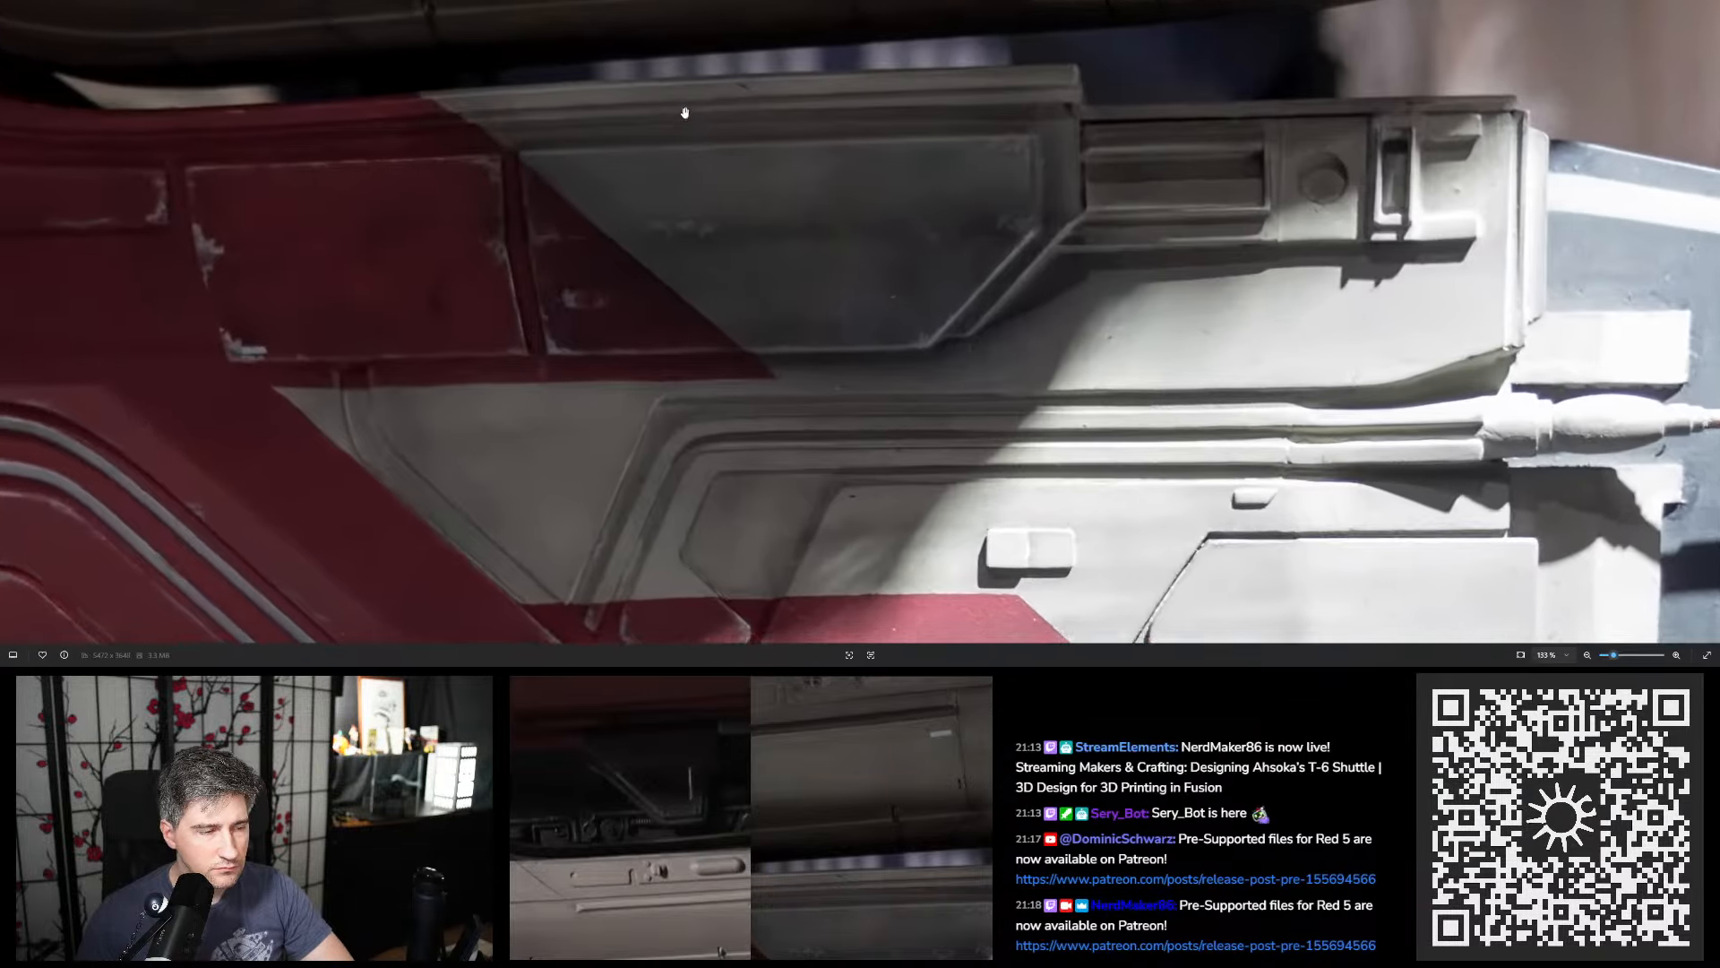
pyautogui.moveTo(684, 111); pyautogui.dragTo(810, 346)
pyautogui.scroll(2, 677, 124)
pyautogui.scroll(2, 677, 124)
pyautogui.moveTo(678, 181); pyautogui.dragTo(793, 338)
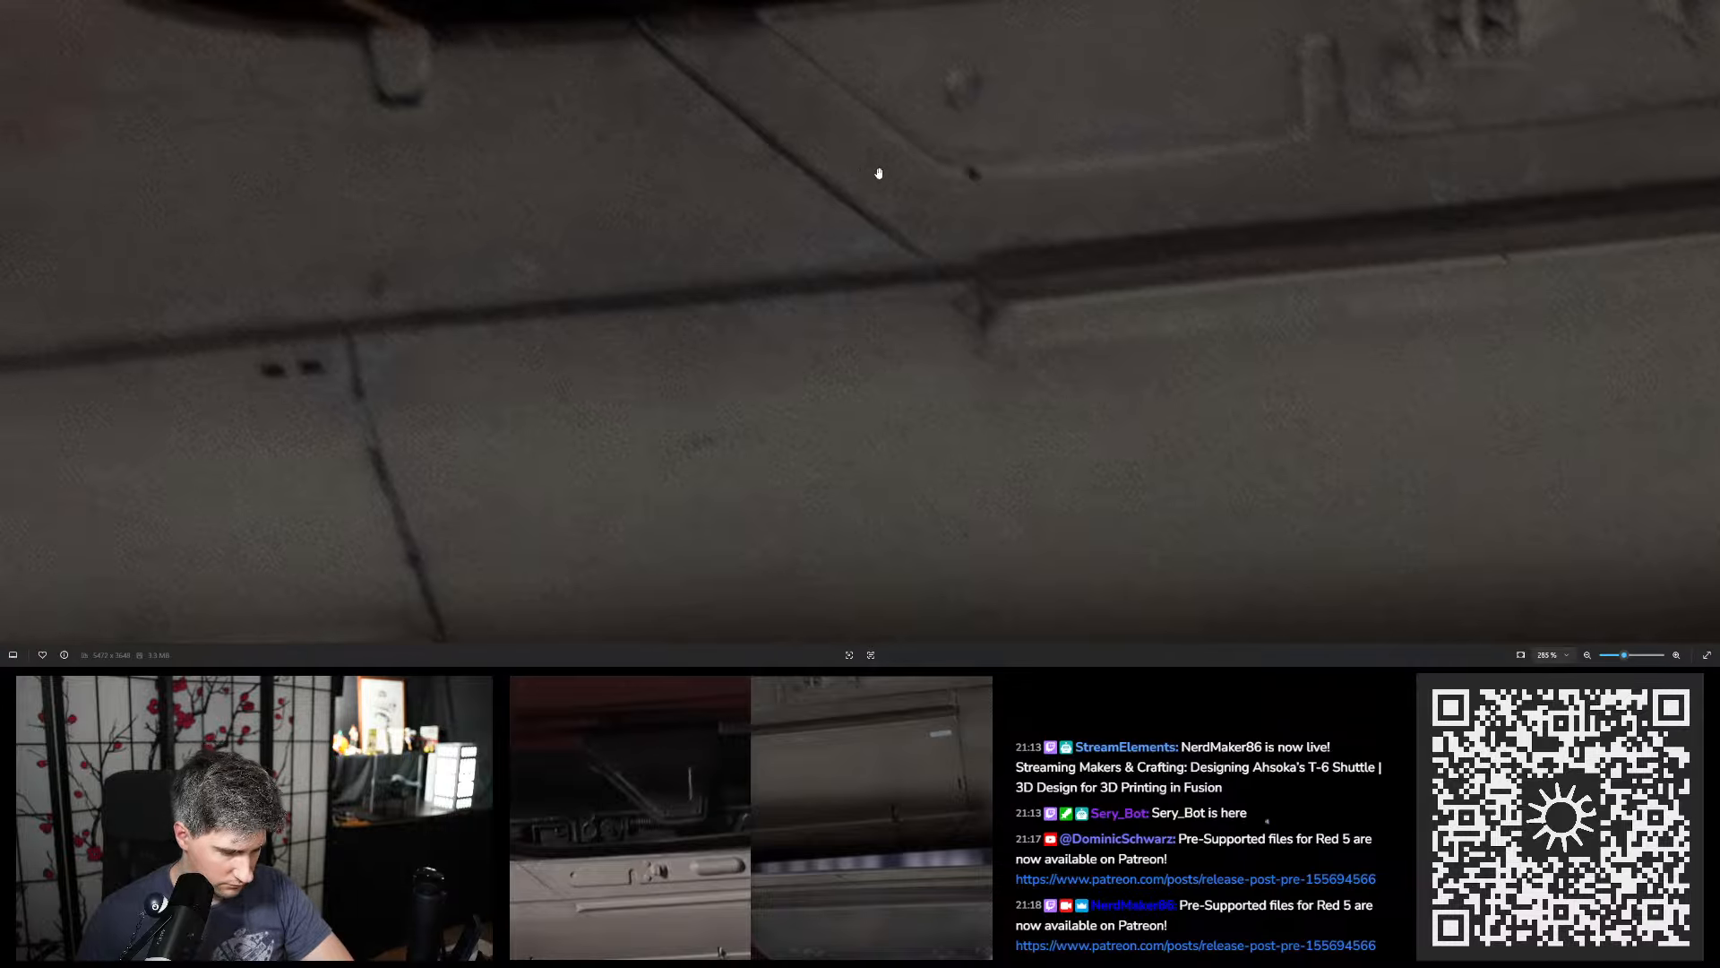
pyautogui.scroll(-10, 800, 105)
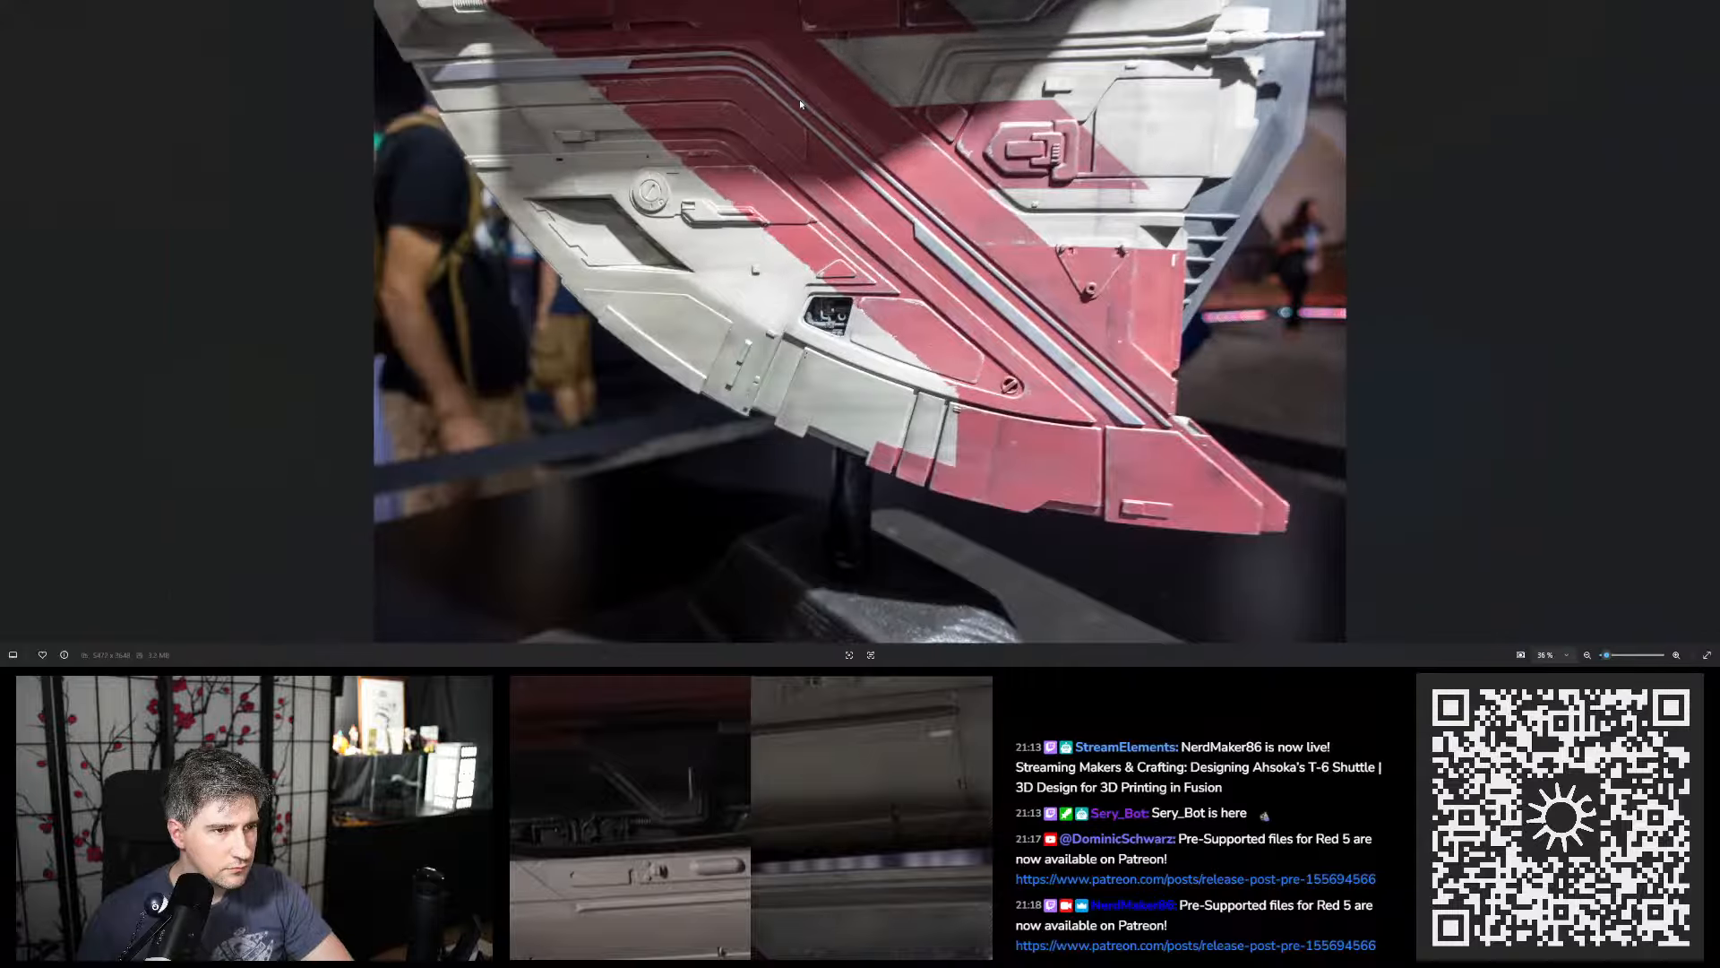
# Examine the lower hull edge and its small tabs beneath the red engine housing in another reference photo
pyautogui.scroll(10, 897, 634)
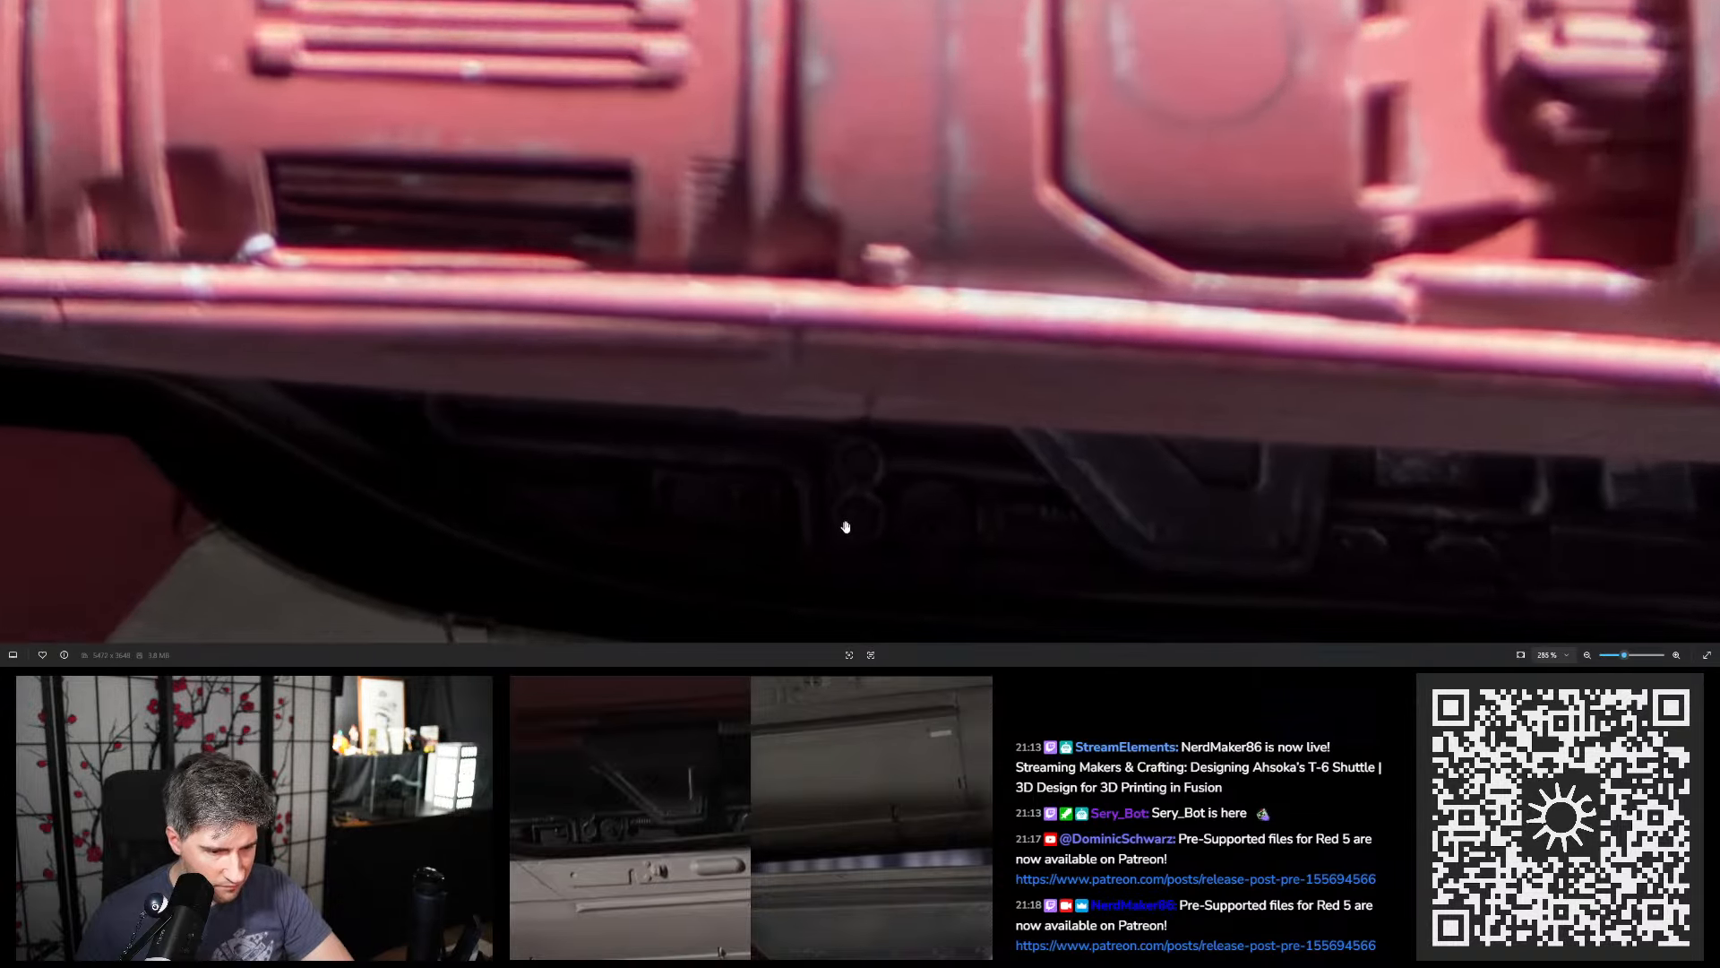
pyautogui.moveTo(845, 527); pyautogui.dragTo(792, 341)
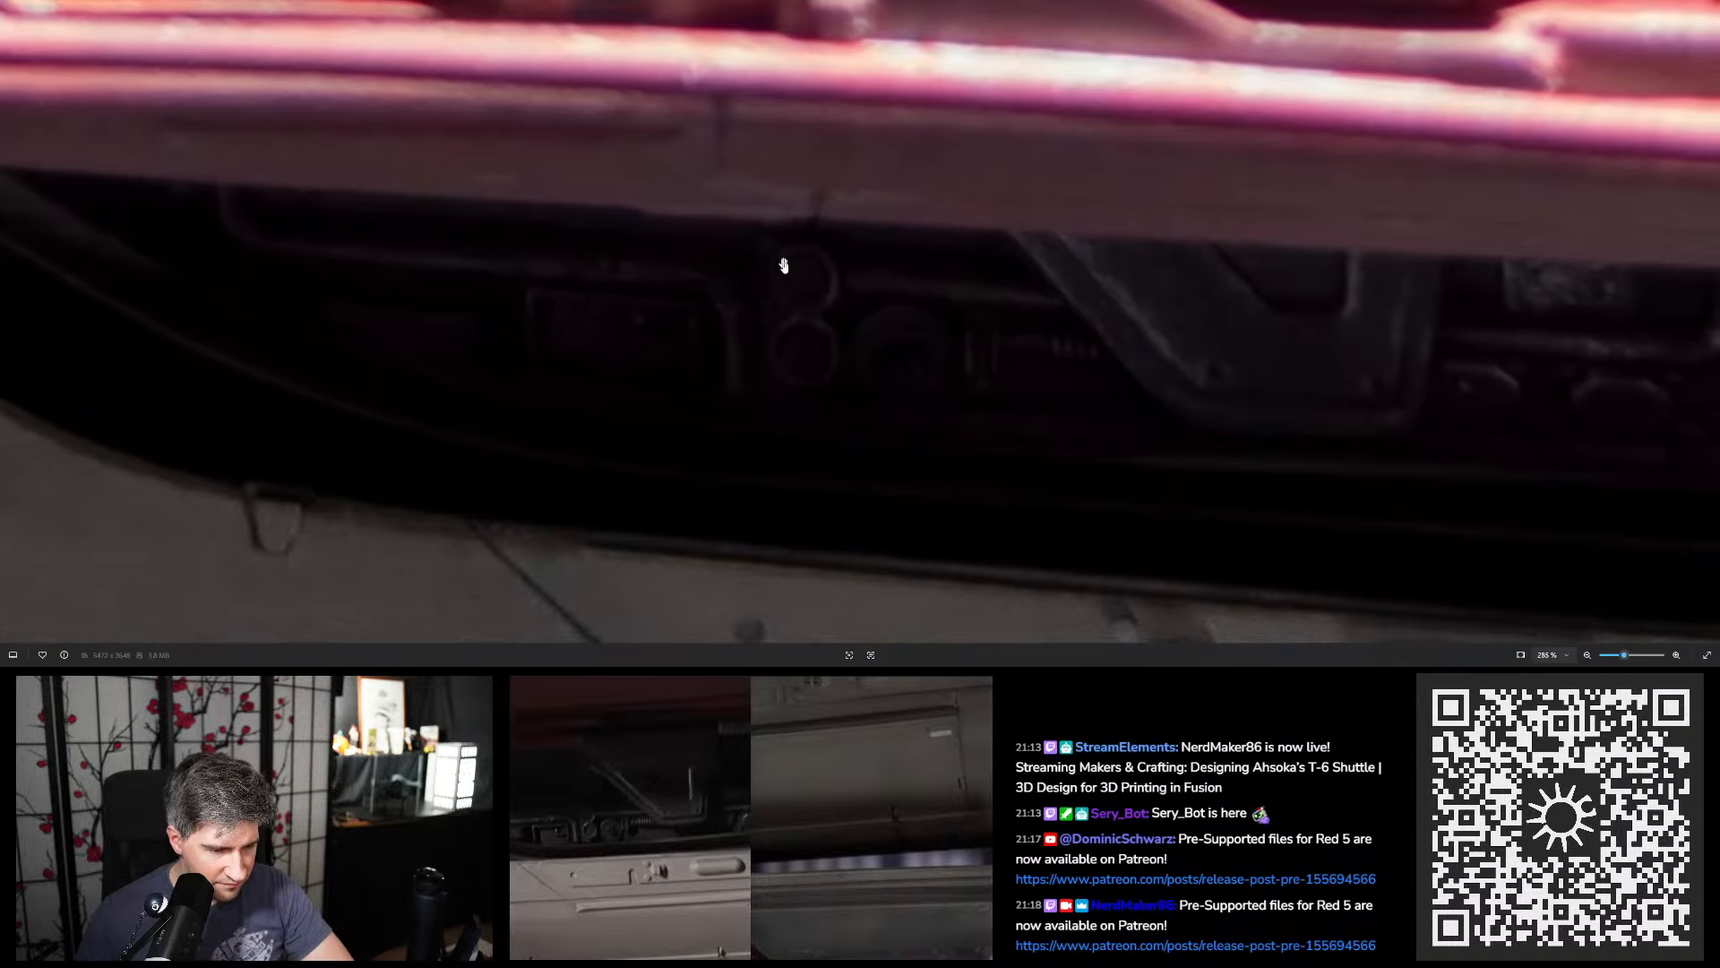
pyautogui.moveTo(802, 485); pyautogui.dragTo(607, 299)
pyautogui.moveTo(1012, 383); pyautogui.dragTo(568, 383)
pyautogui.scroll(-5, 568, 383)
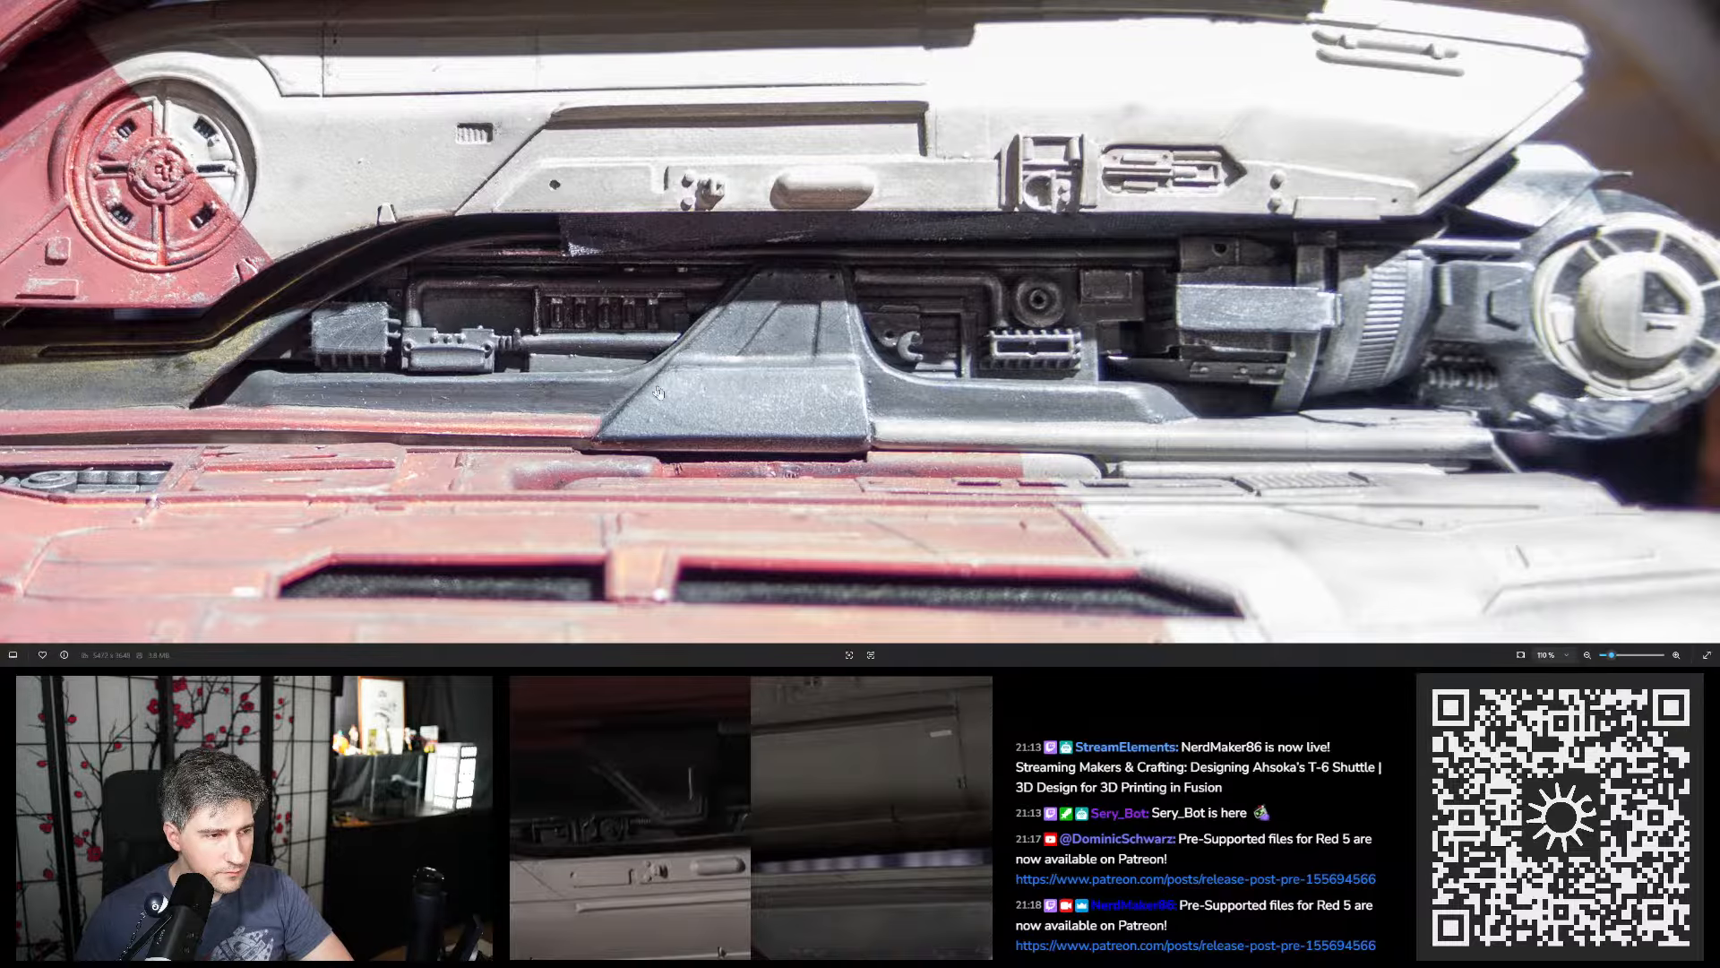
pyautogui.moveTo(710, 445); pyautogui.dragTo(751, 133)
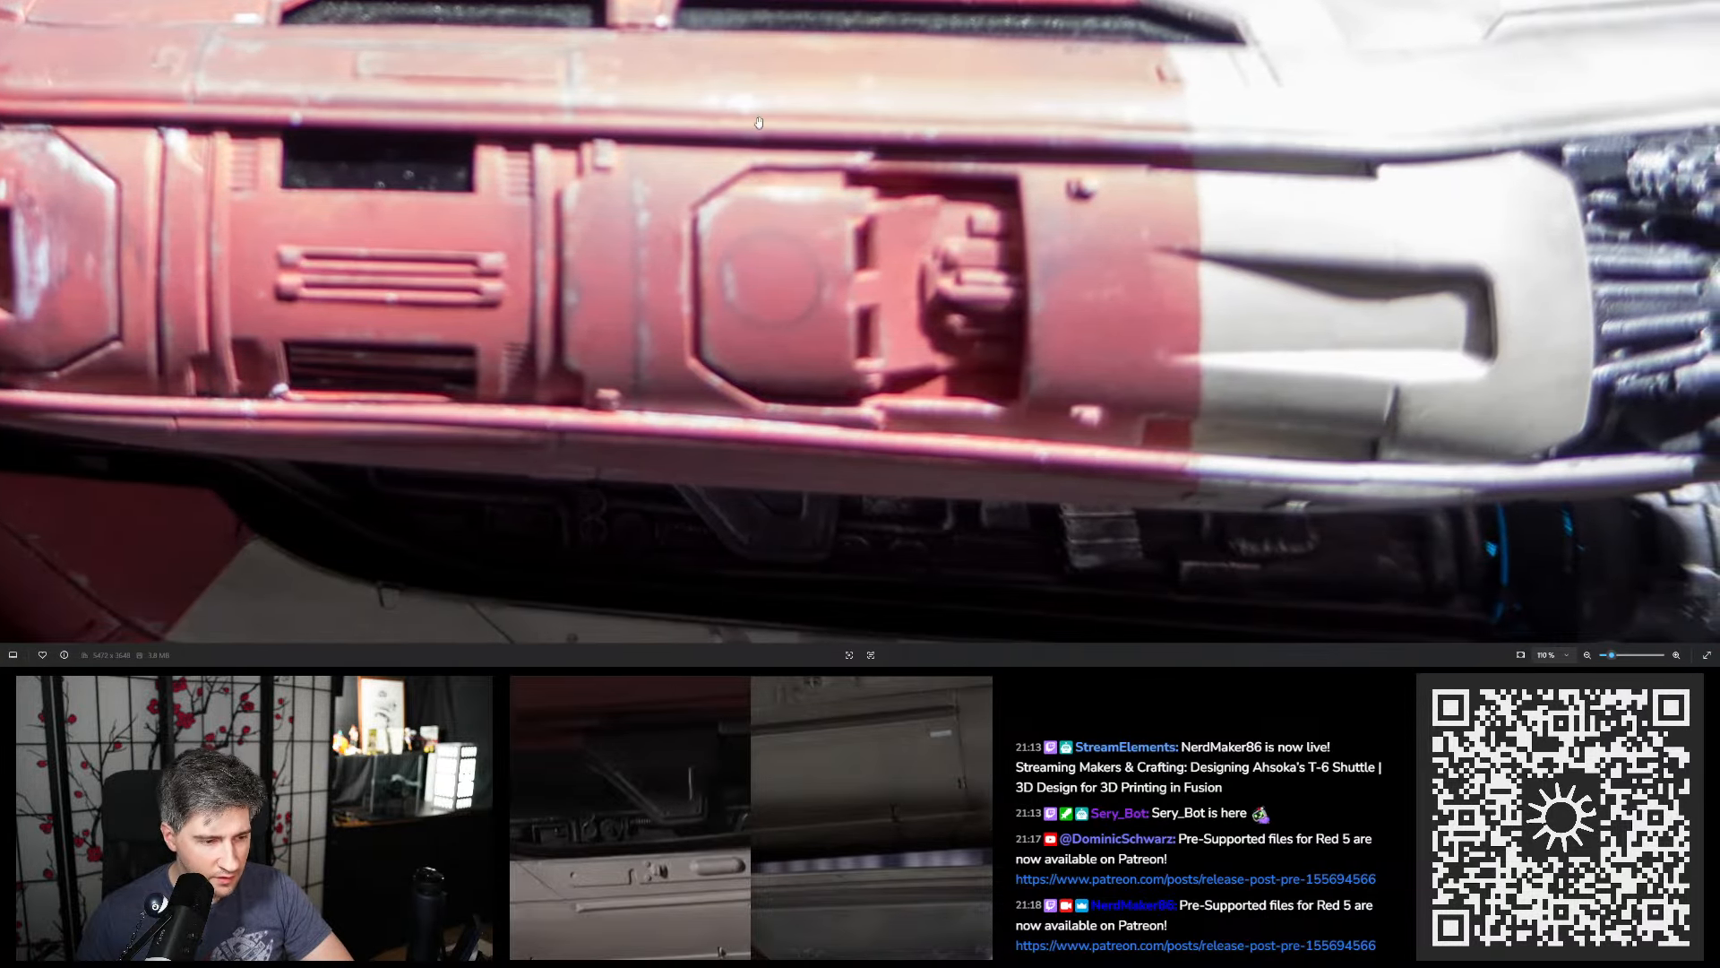
pyautogui.scroll(3, 622, 338)
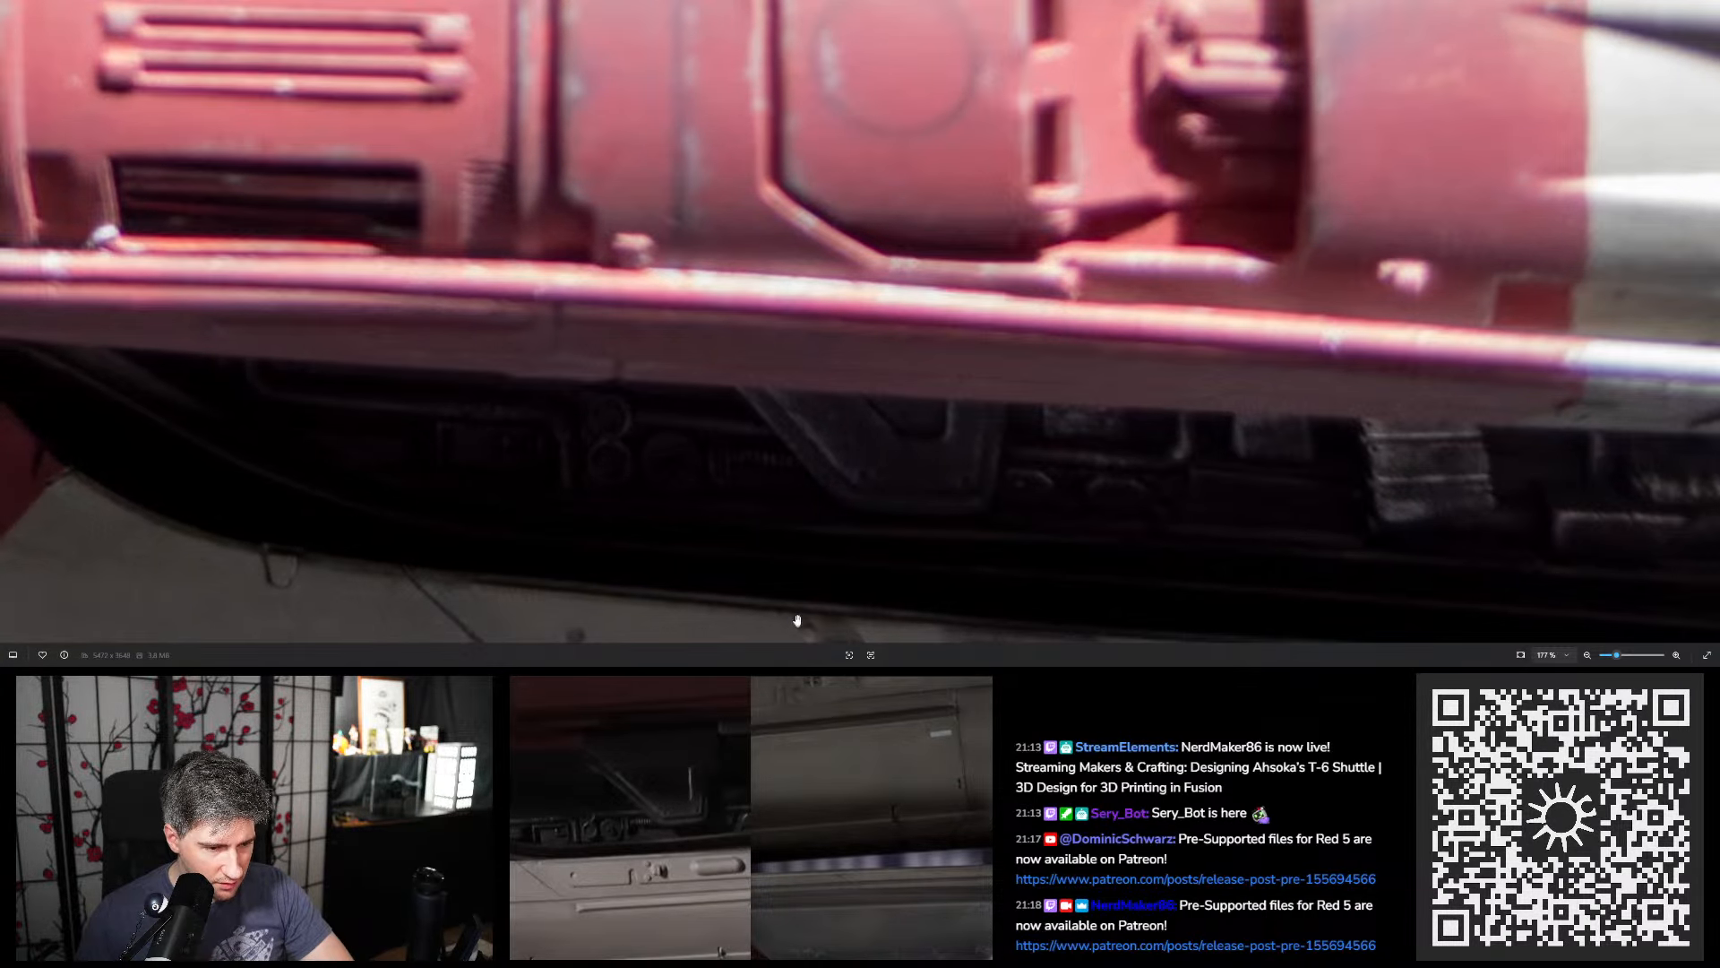
# Move the photo viewer to the second monitor, return to Fusion and inspect the upper inset panel and diagonal seam on the hull side
pyautogui.moveTo(734, 2); pyautogui.dragTo(735, 711)
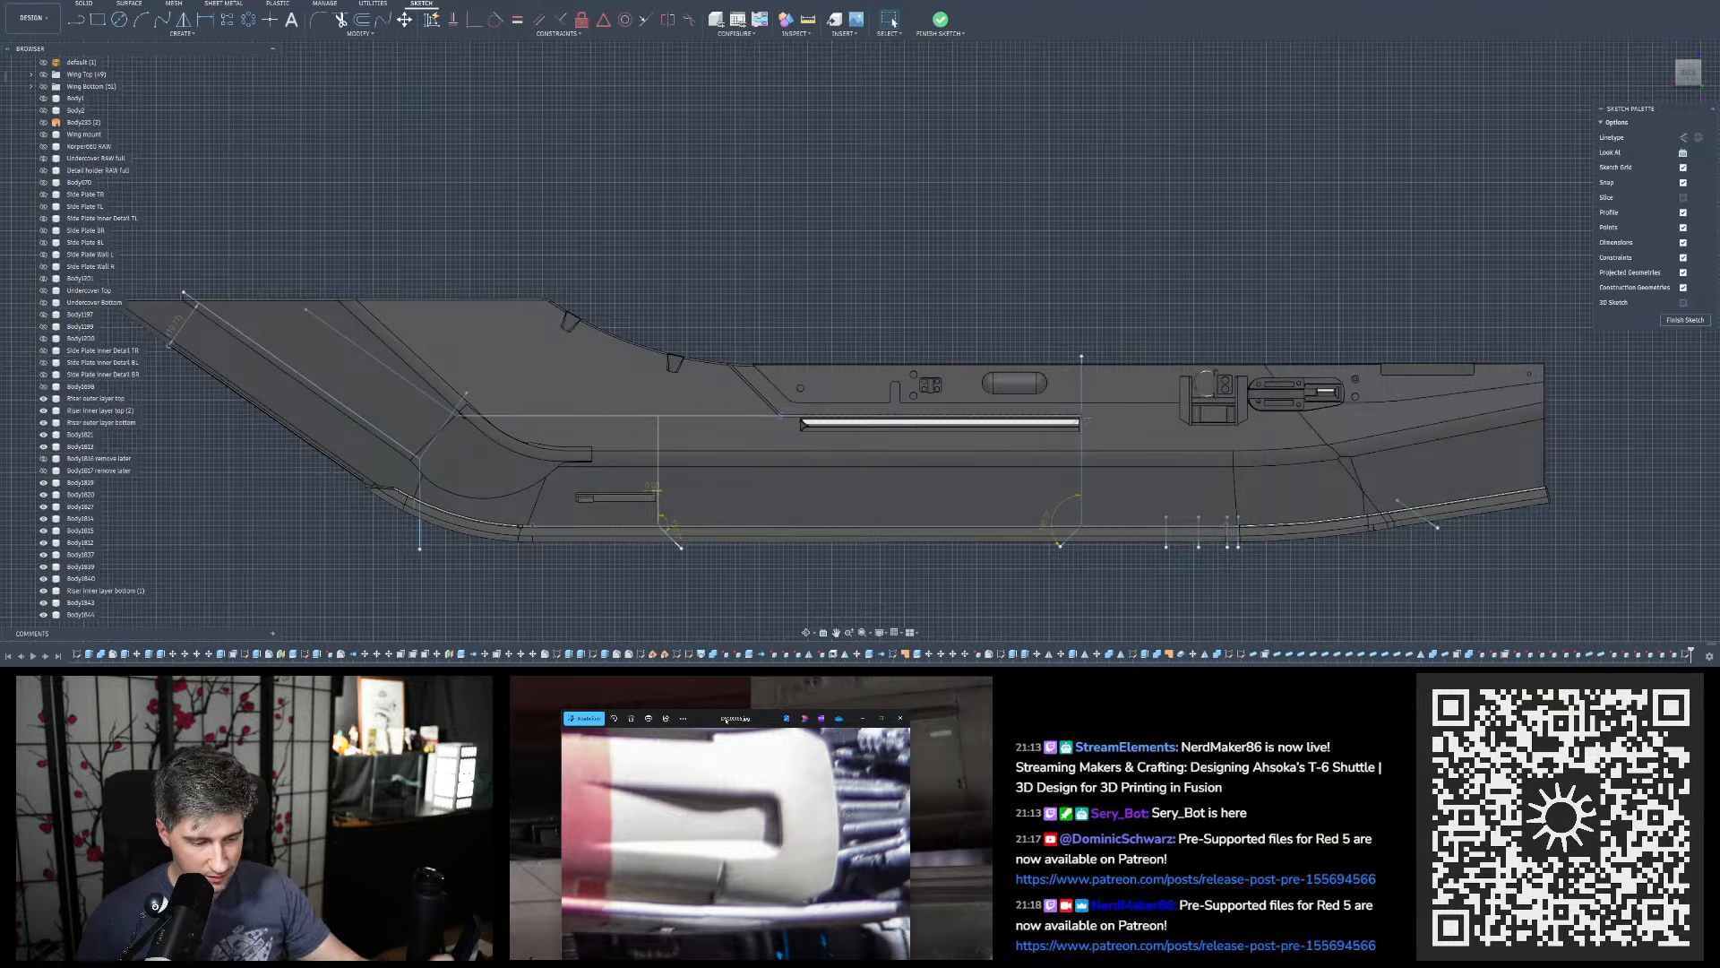
pyautogui.doubleClick(735, 711)
pyautogui.scroll(-4, 691, 865)
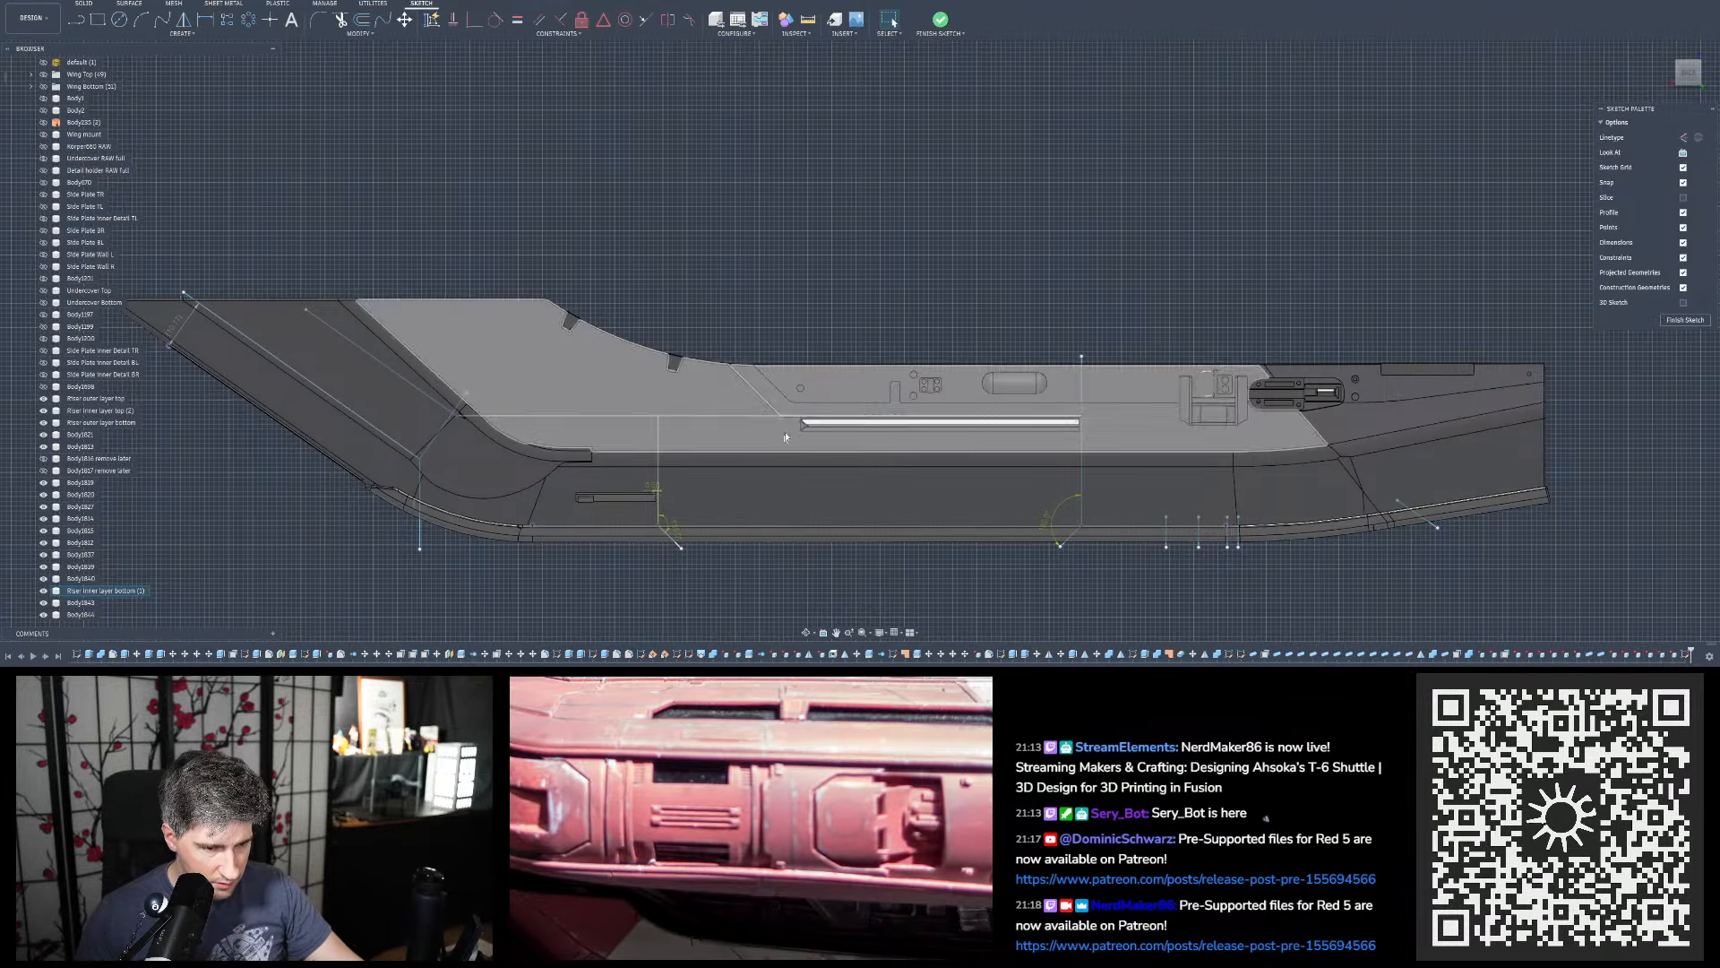
pyautogui.click(828, 384)
pyautogui.scroll(6, 770, 389)
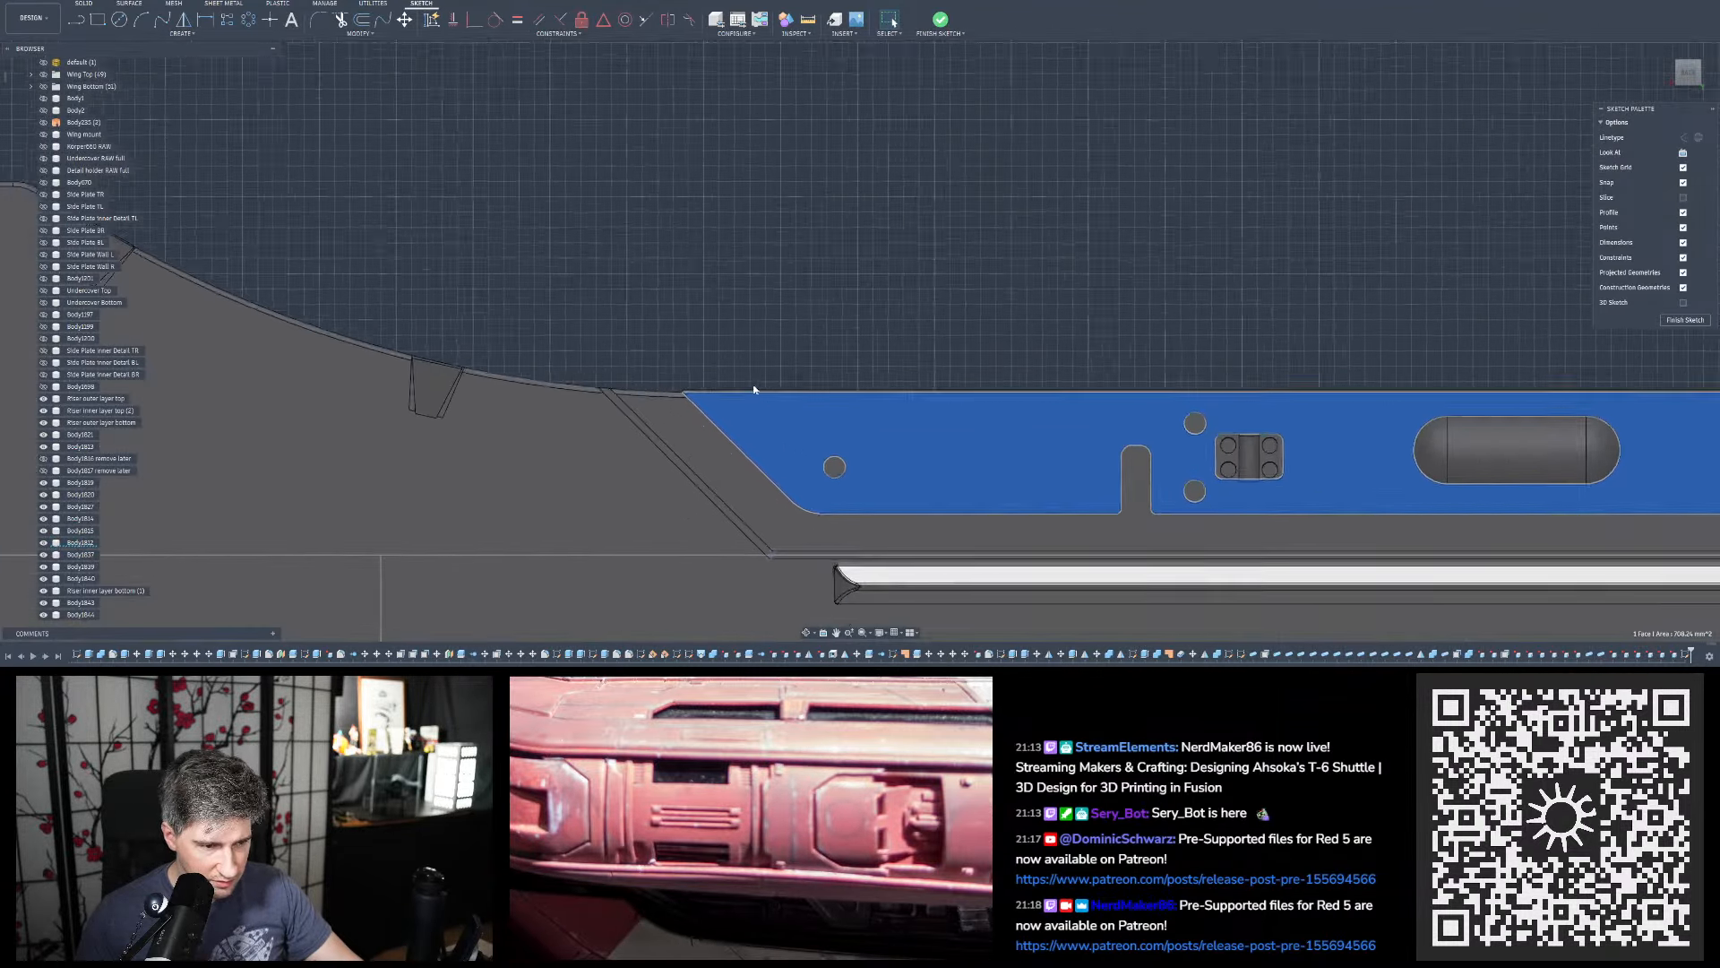
pyautogui.moveTo(729, 408)
pyautogui.keyDown('shift'); pyautogui.mouseDown(button='middle')
pyautogui.moveTo(750, 405)
pyautogui.moveTo(736, 399)
pyautogui.mouseUp(button='middle'); pyautogui.keyUp('shift')
pyautogui.moveTo(735, 337)
pyautogui.keyDown('shift'); pyautogui.mouseDown(button='middle')
pyautogui.moveTo(738, 286)
pyautogui.moveTo(718, 262)
pyautogui.moveTo(766, 317)
pyautogui.moveTo(757, 296)
pyautogui.moveTo(807, 293)
pyautogui.moveTo(765, 269)
pyautogui.moveTo(775, 215)
pyautogui.mouseUp(button='middle'); pyautogui.keyUp('shift')
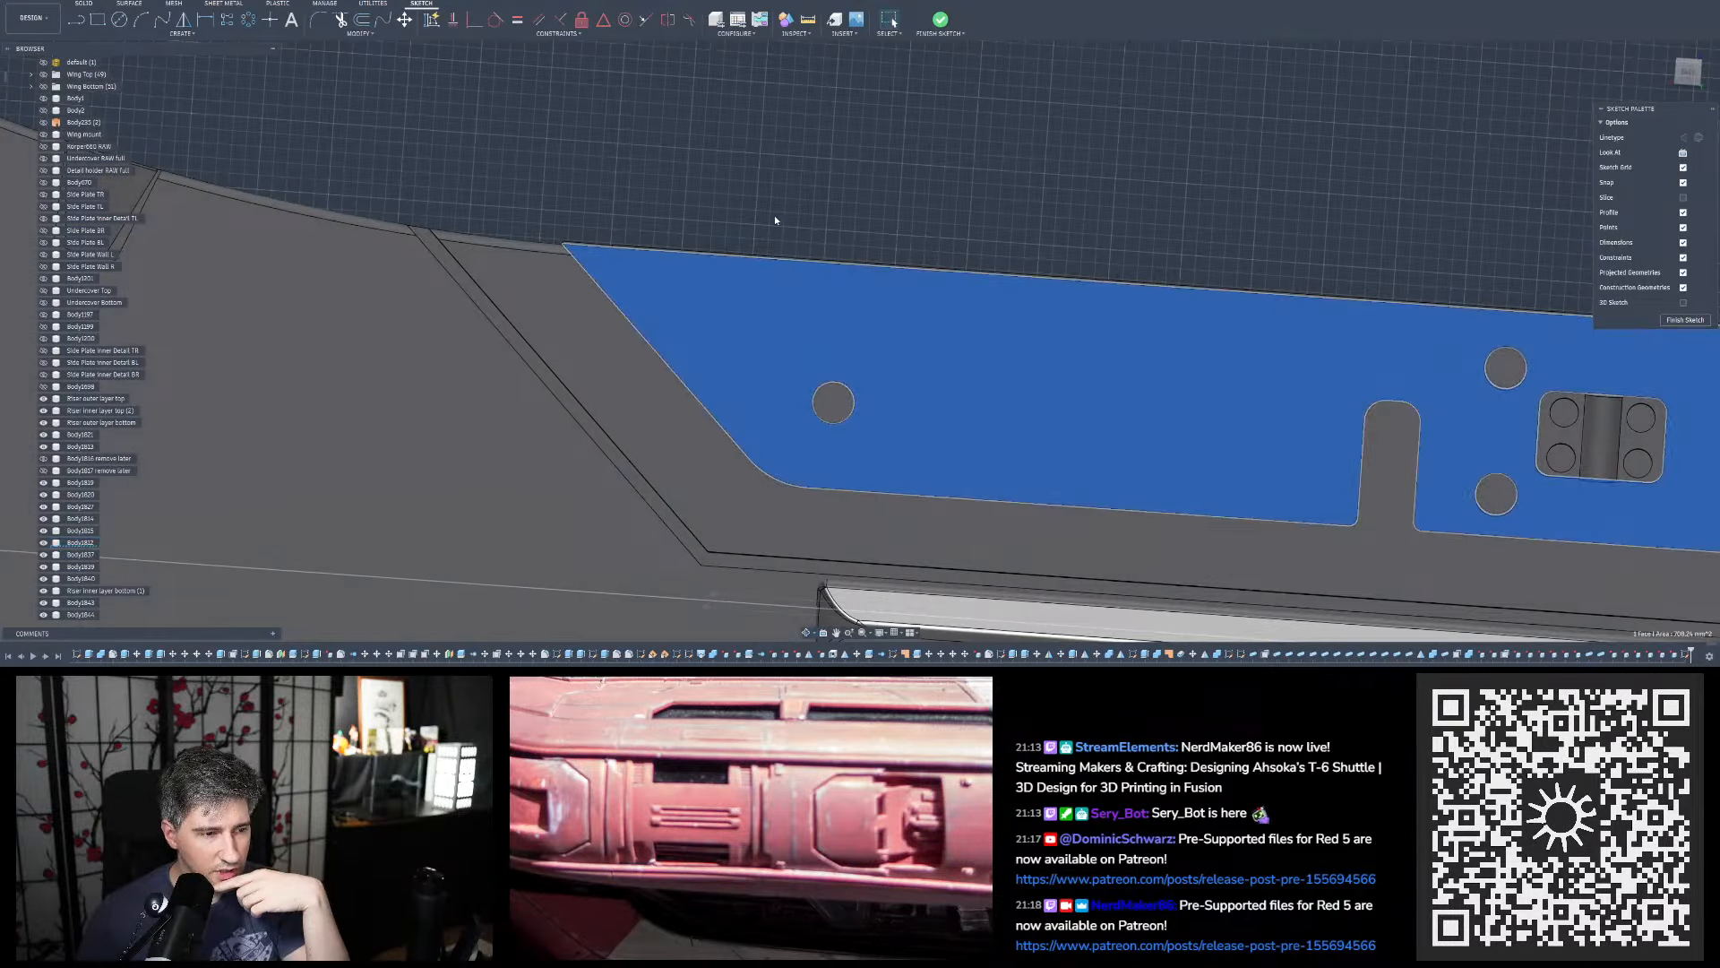
pyautogui.click(737, 196)
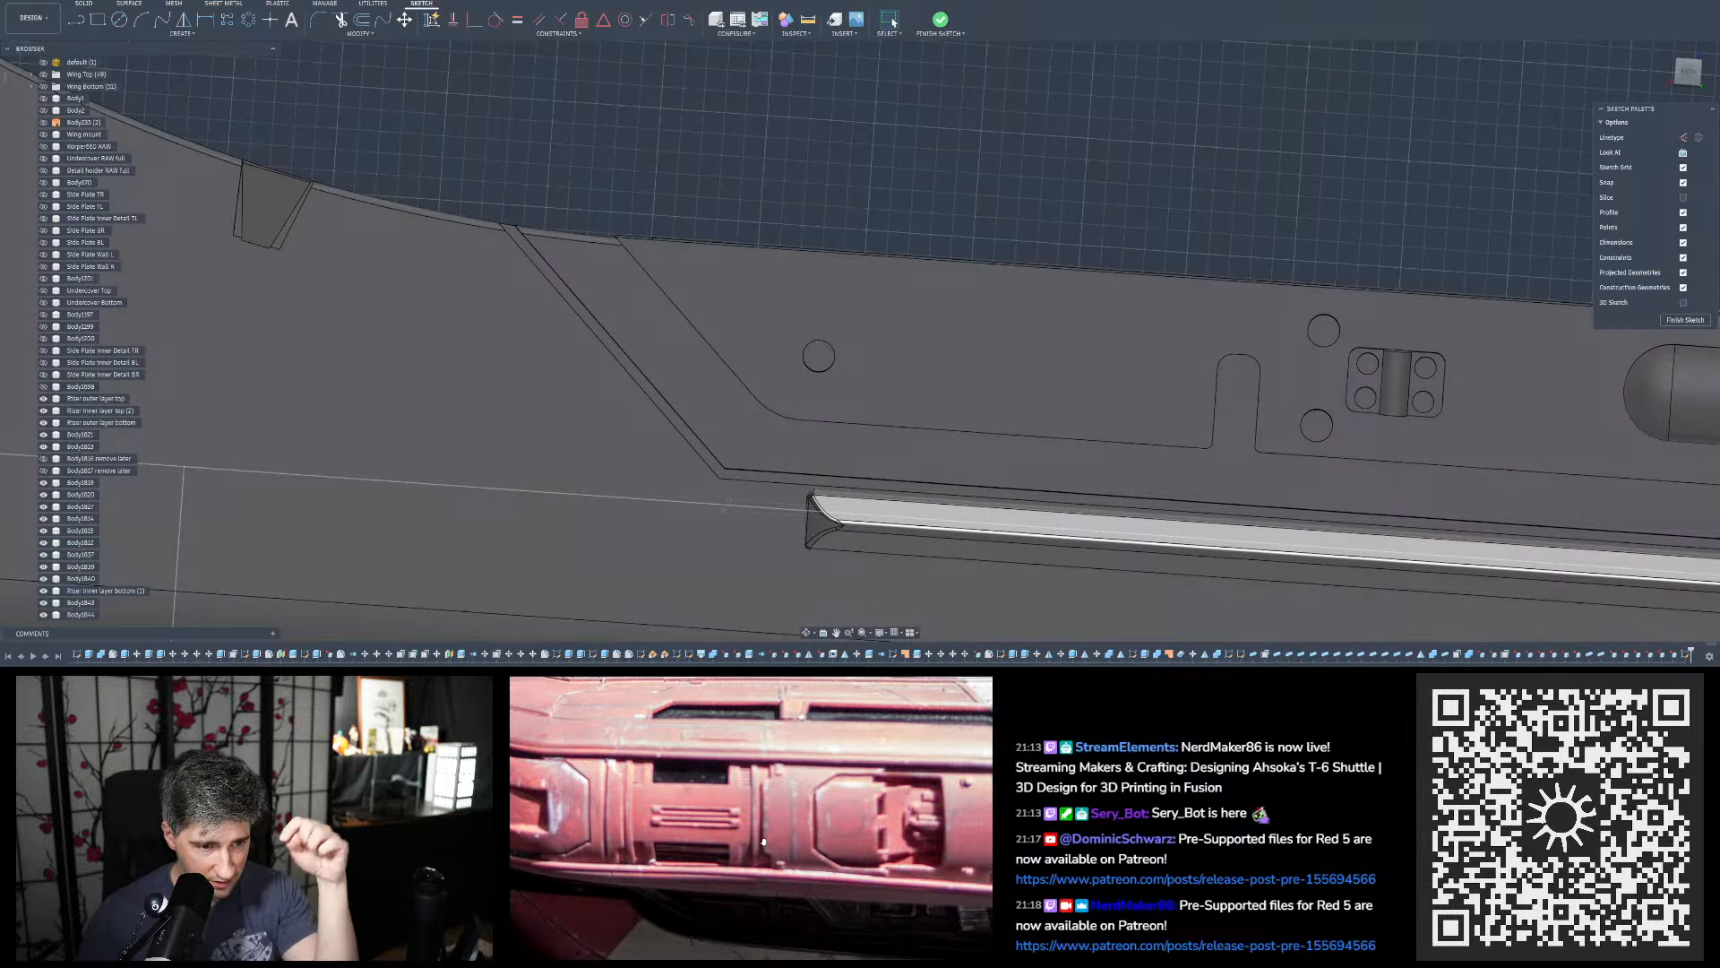
pyautogui.scroll(-6, 631, 389)
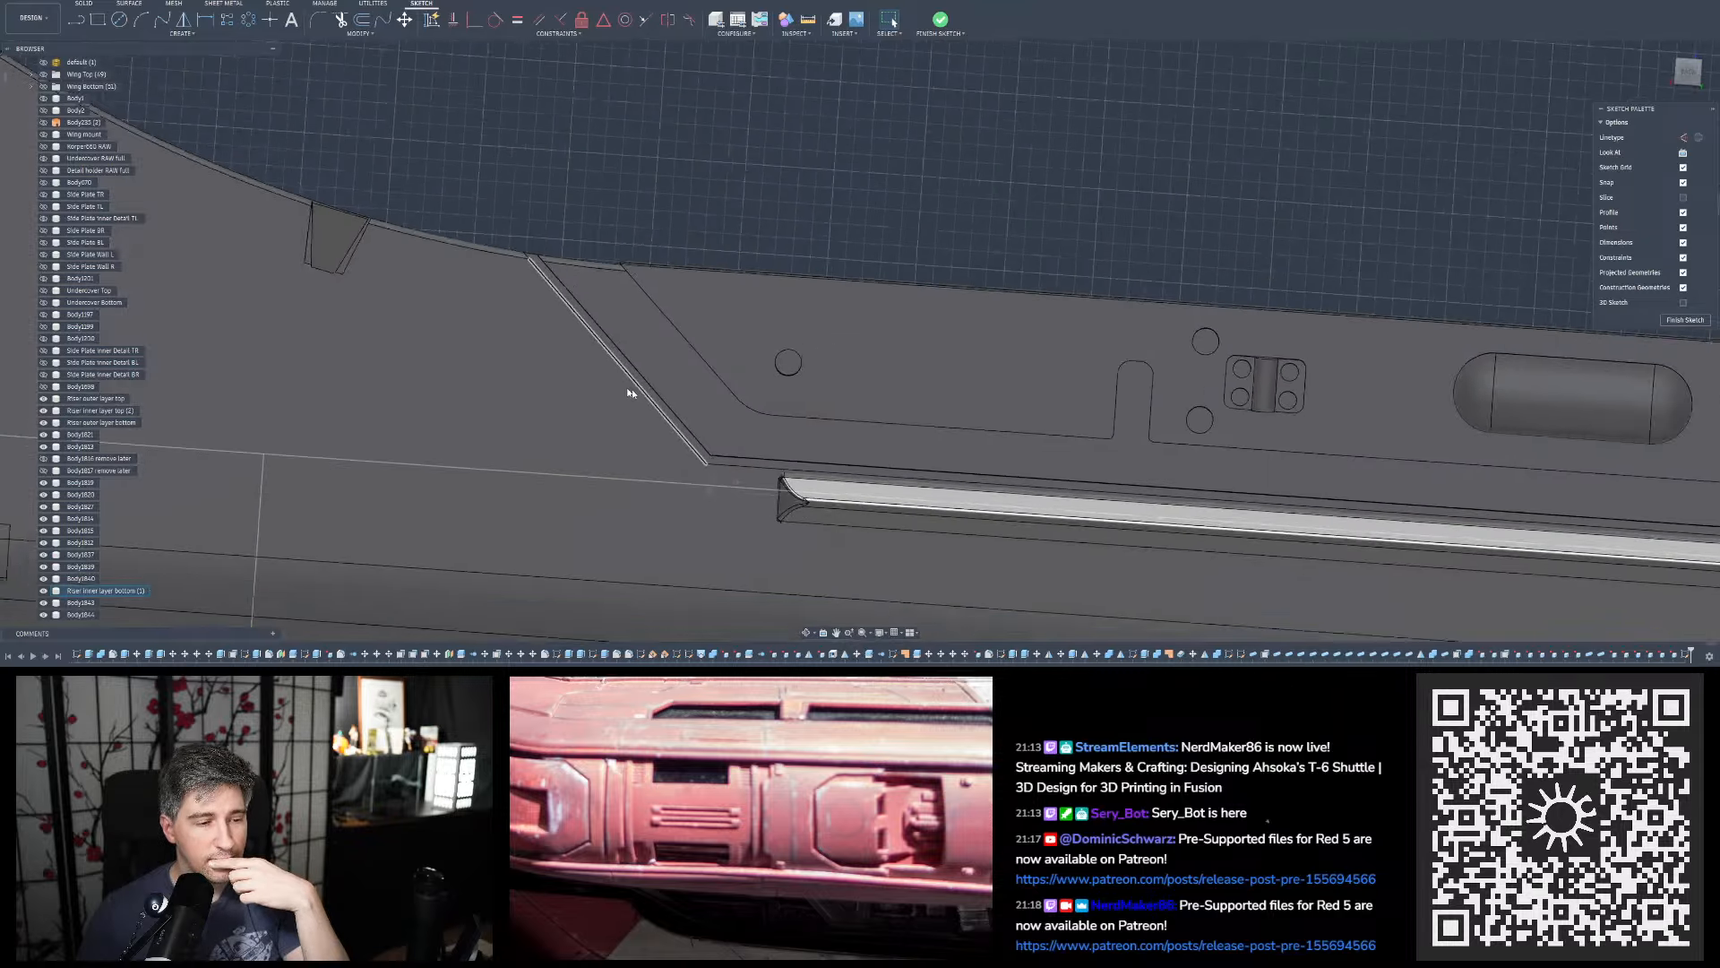
pyautogui.scroll(1, 903, 428)
pyautogui.moveTo(1299, 367)
pyautogui.keyDown('shift'); pyautogui.mouseDown(button='middle')
pyautogui.moveTo(1141, 436)
pyautogui.moveTo(1190, 385)
pyautogui.moveTo(1410, 518)
pyautogui.moveTo(944, 389)
pyautogui.mouseUp(button='middle'); pyautogui.keyUp('shift')
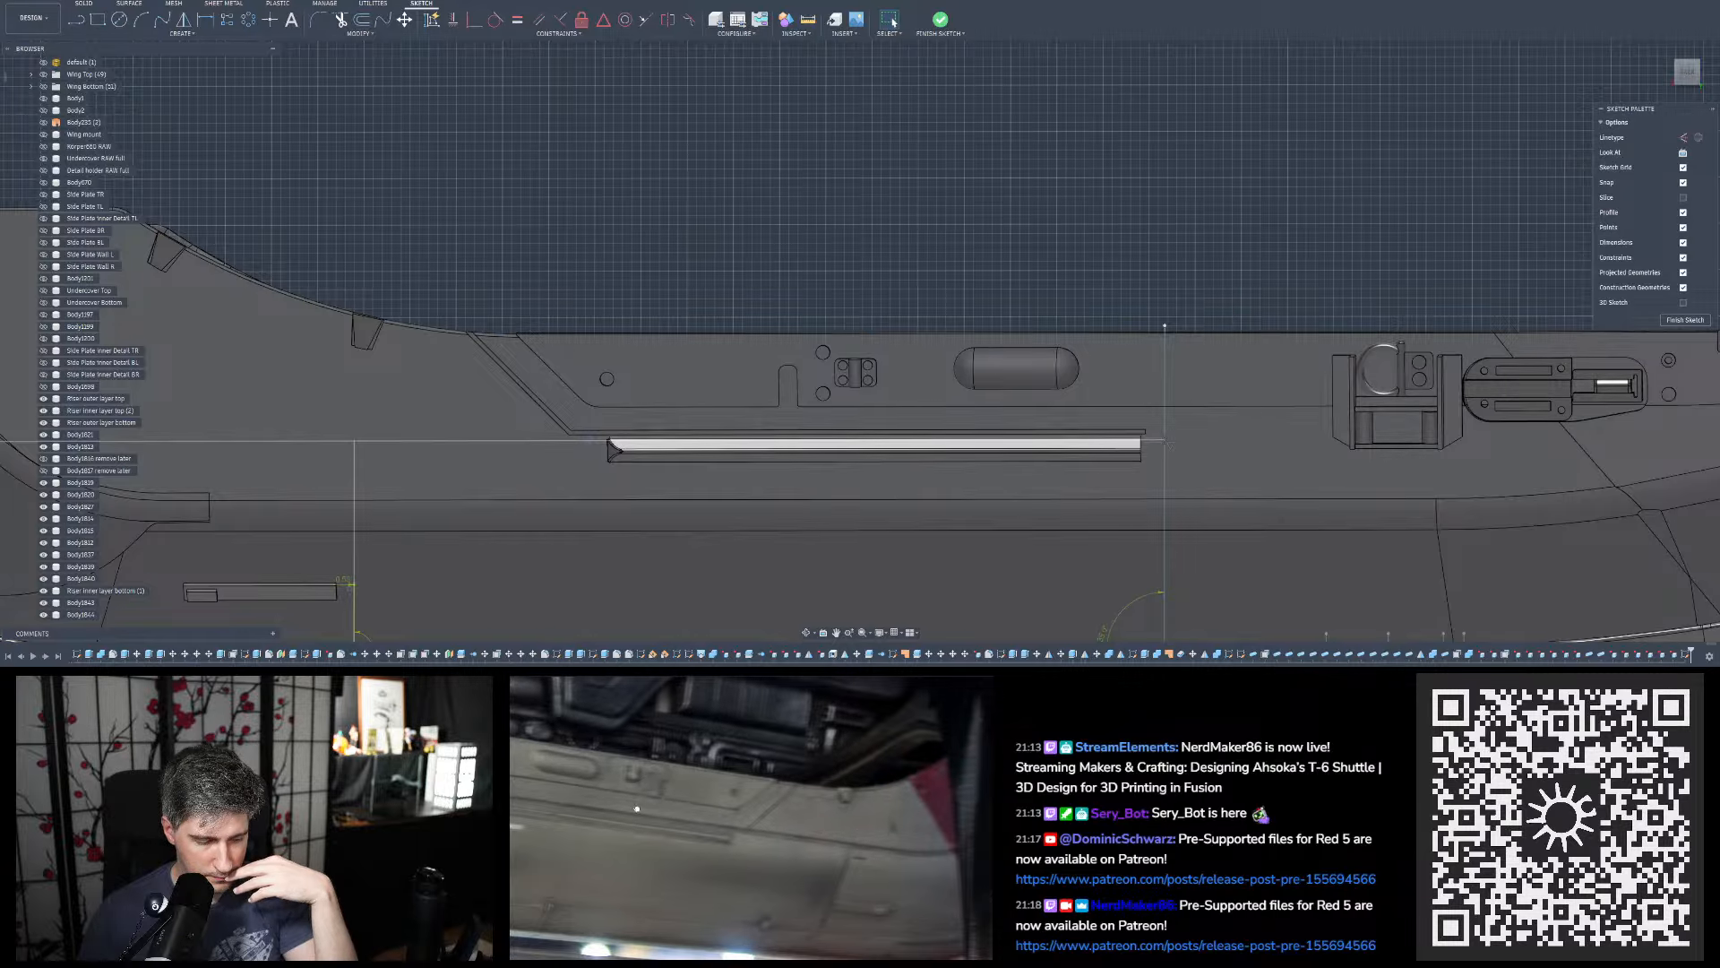
# Inspect the hull's opposite side and its end profile to compare the side details with the reference photo
pyautogui.scroll(-5, 911, 477)
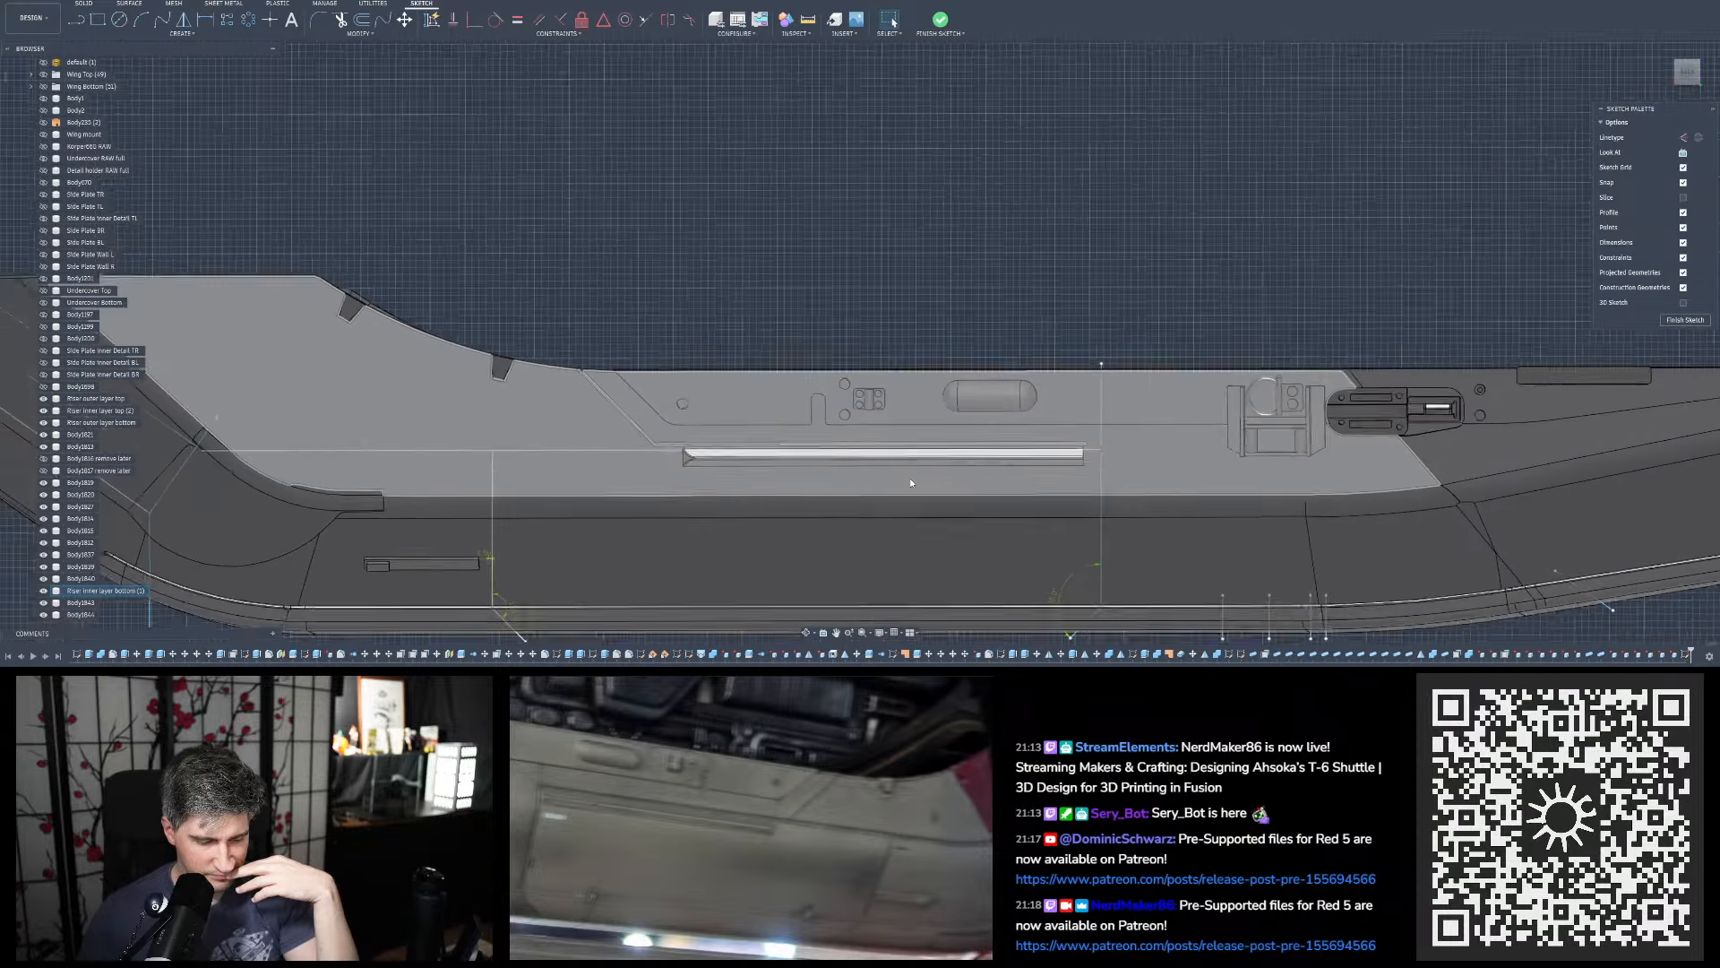
pyautogui.keyDown('shift'); pyautogui.moveTo(939, 472); pyautogui.dragTo(596, 467, button='middle'); pyautogui.keyUp('shift')
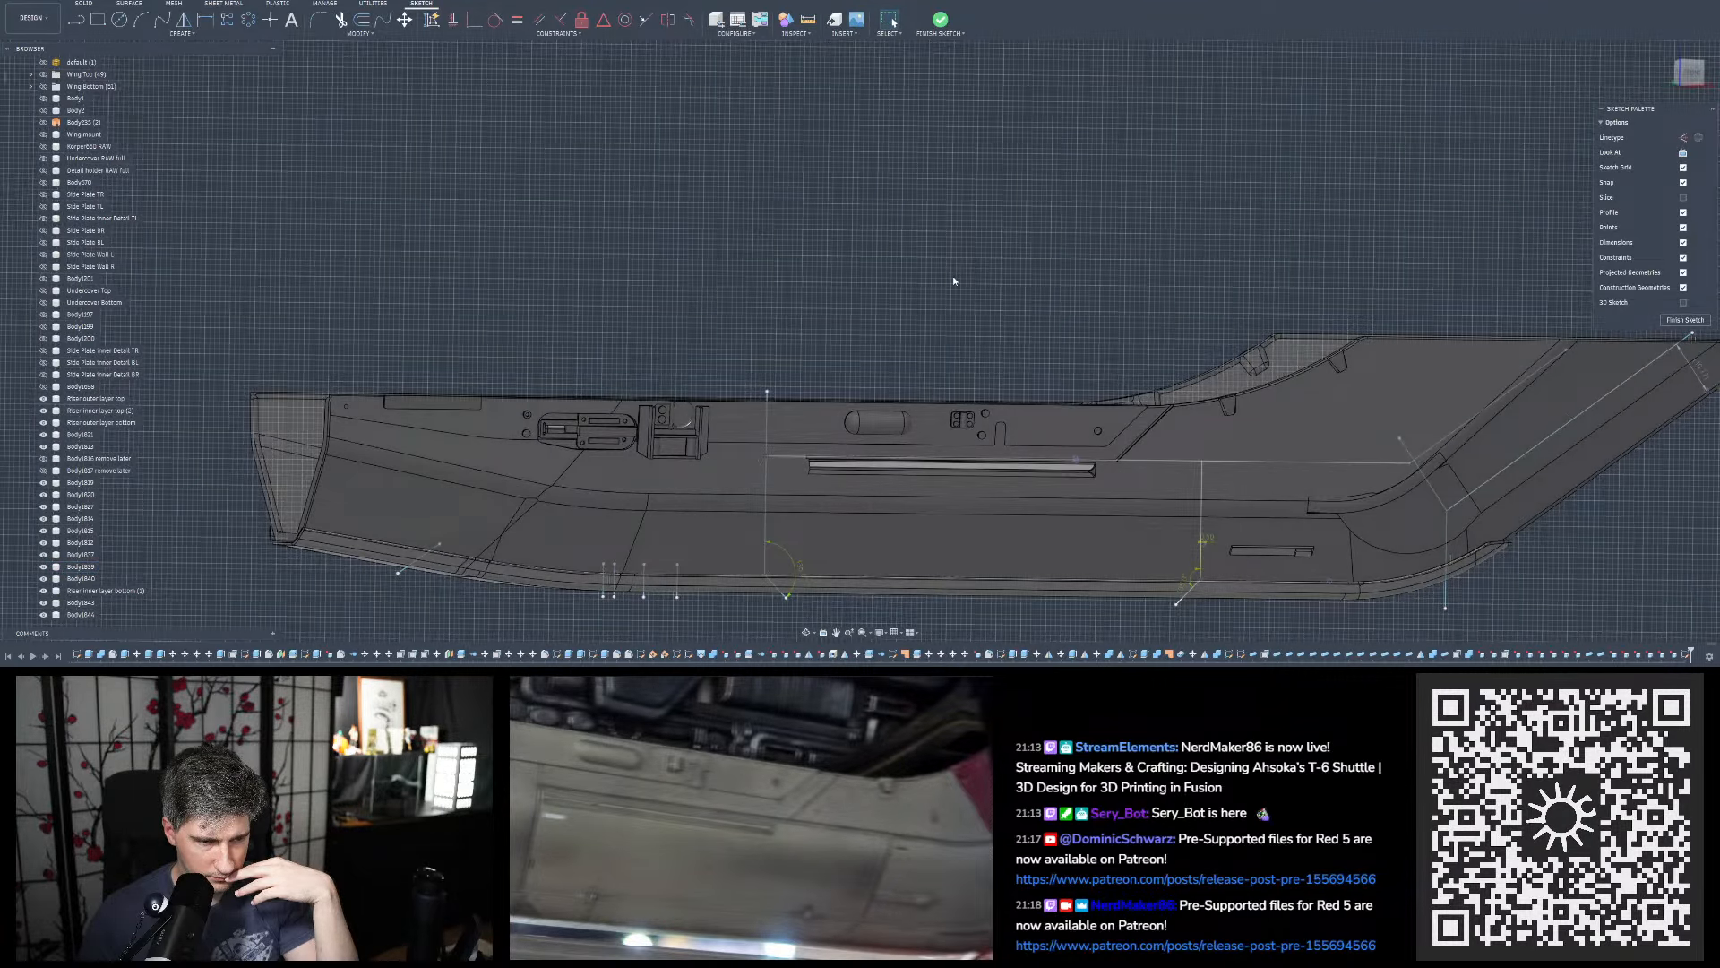
pyautogui.keyDown('shift'); pyautogui.moveTo(954, 282); pyautogui.dragTo(1109, 247, button='middle'); pyautogui.keyUp('shift')
pyautogui.click(1688, 73)
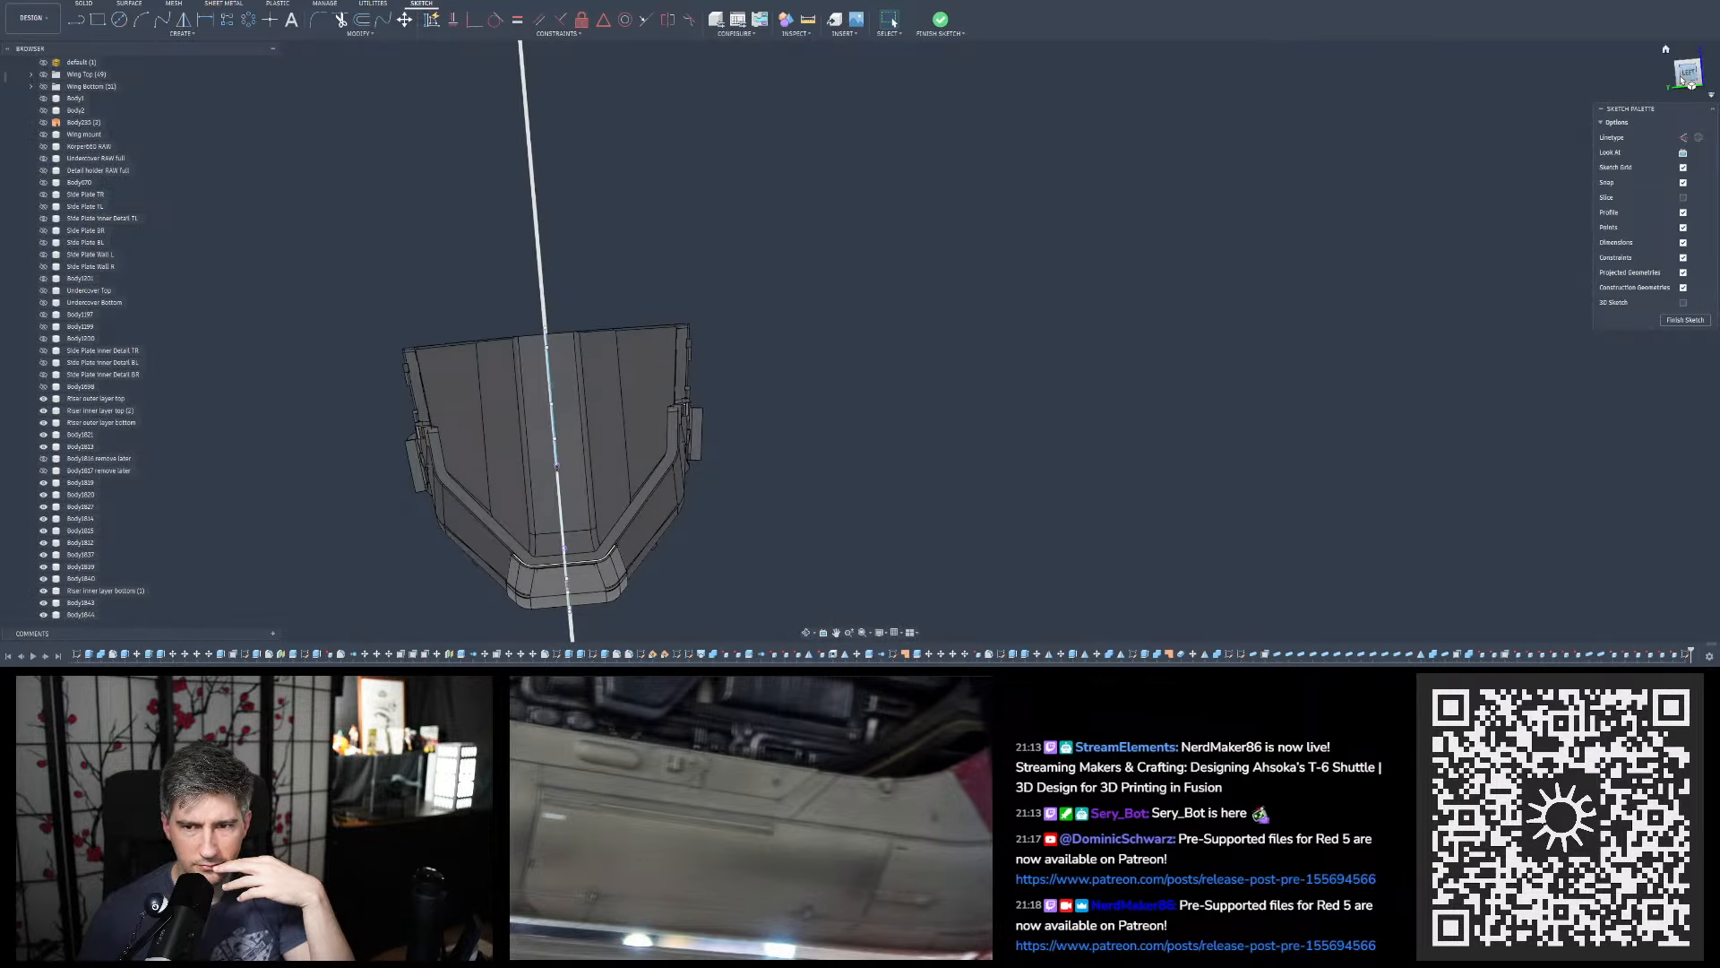
pyautogui.scroll(6, 668, 428)
pyautogui.scroll(-2, 690, 395)
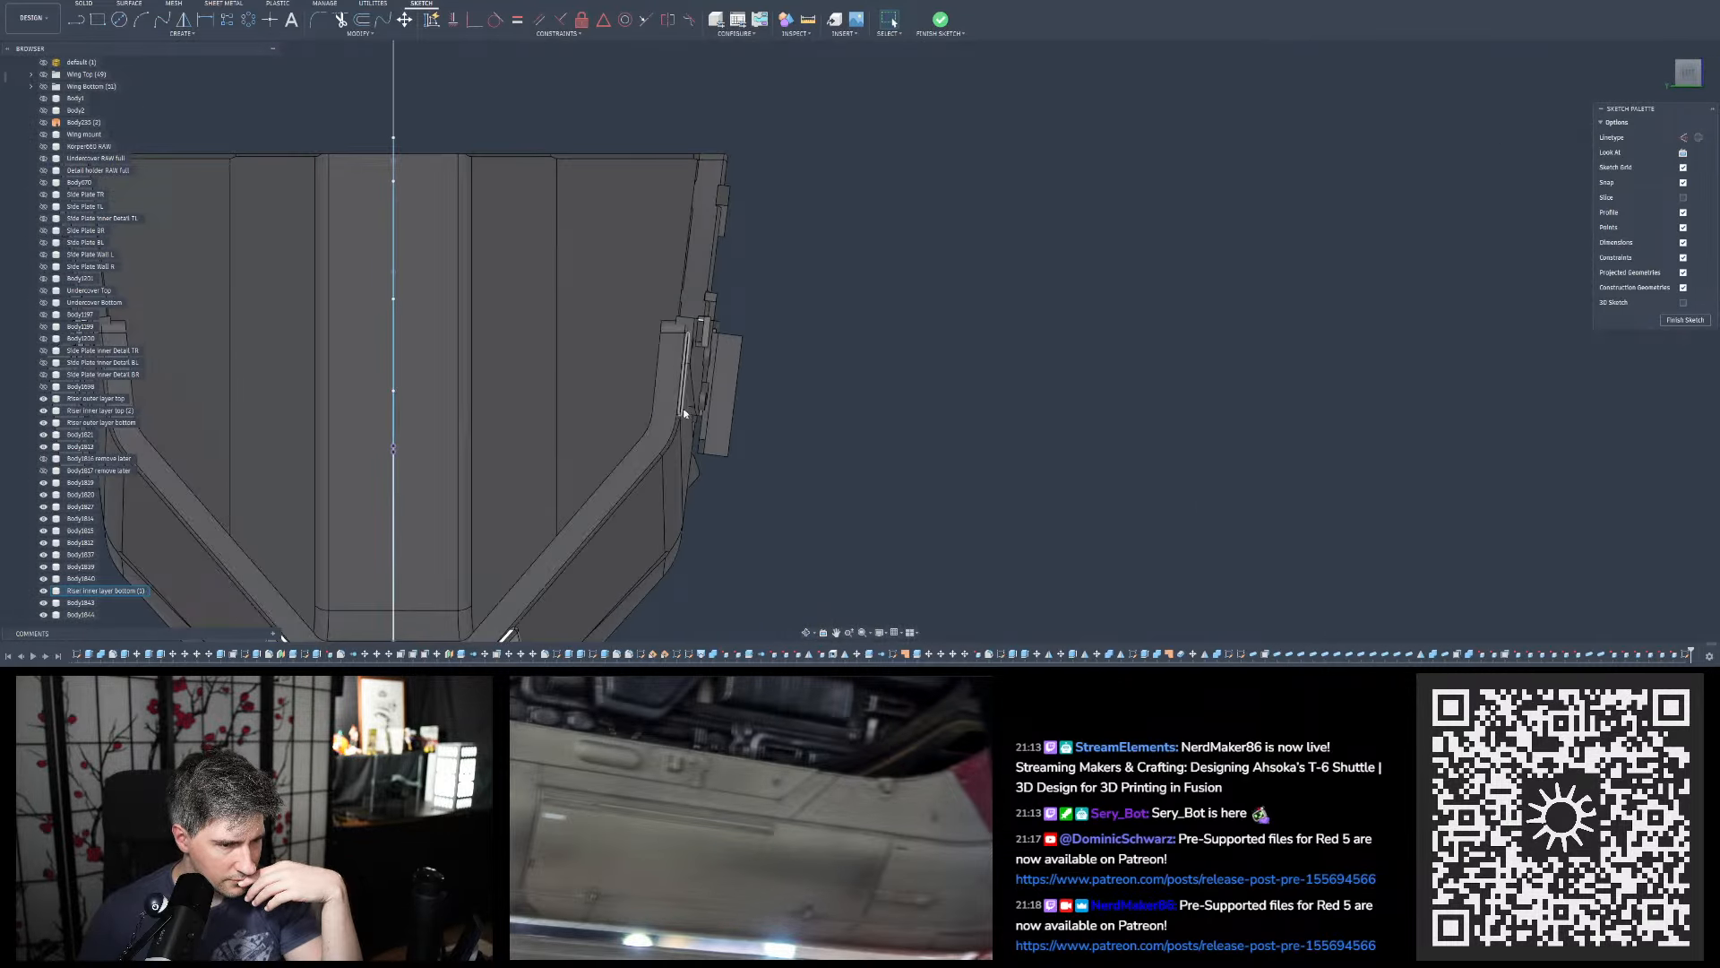
pyautogui.scroll(-4, 833, 390)
# Compare the sketched panel lines and existing seams on both hull sides with the reference photos
pyautogui.keyDown('shift'); pyautogui.moveTo(824, 394); pyautogui.dragTo(543, 396, button='middle'); pyautogui.keyUp('shift')
pyautogui.scroll(4, 1025, 381)
pyautogui.keyDown('shift'); pyautogui.moveTo(1016, 369); pyautogui.dragTo(957, 394, button='middle'); pyautogui.keyUp('shift')
pyautogui.moveTo(647, 403)
pyautogui.keyDown('shift'); pyautogui.mouseDown(button='middle')
pyautogui.moveTo(645, 546)
pyautogui.moveTo(643, 380)
pyautogui.mouseUp(button='middle'); pyautogui.keyUp('shift')
pyautogui.scroll(-3, 643, 380)
pyautogui.scroll(3, 1075, 383)
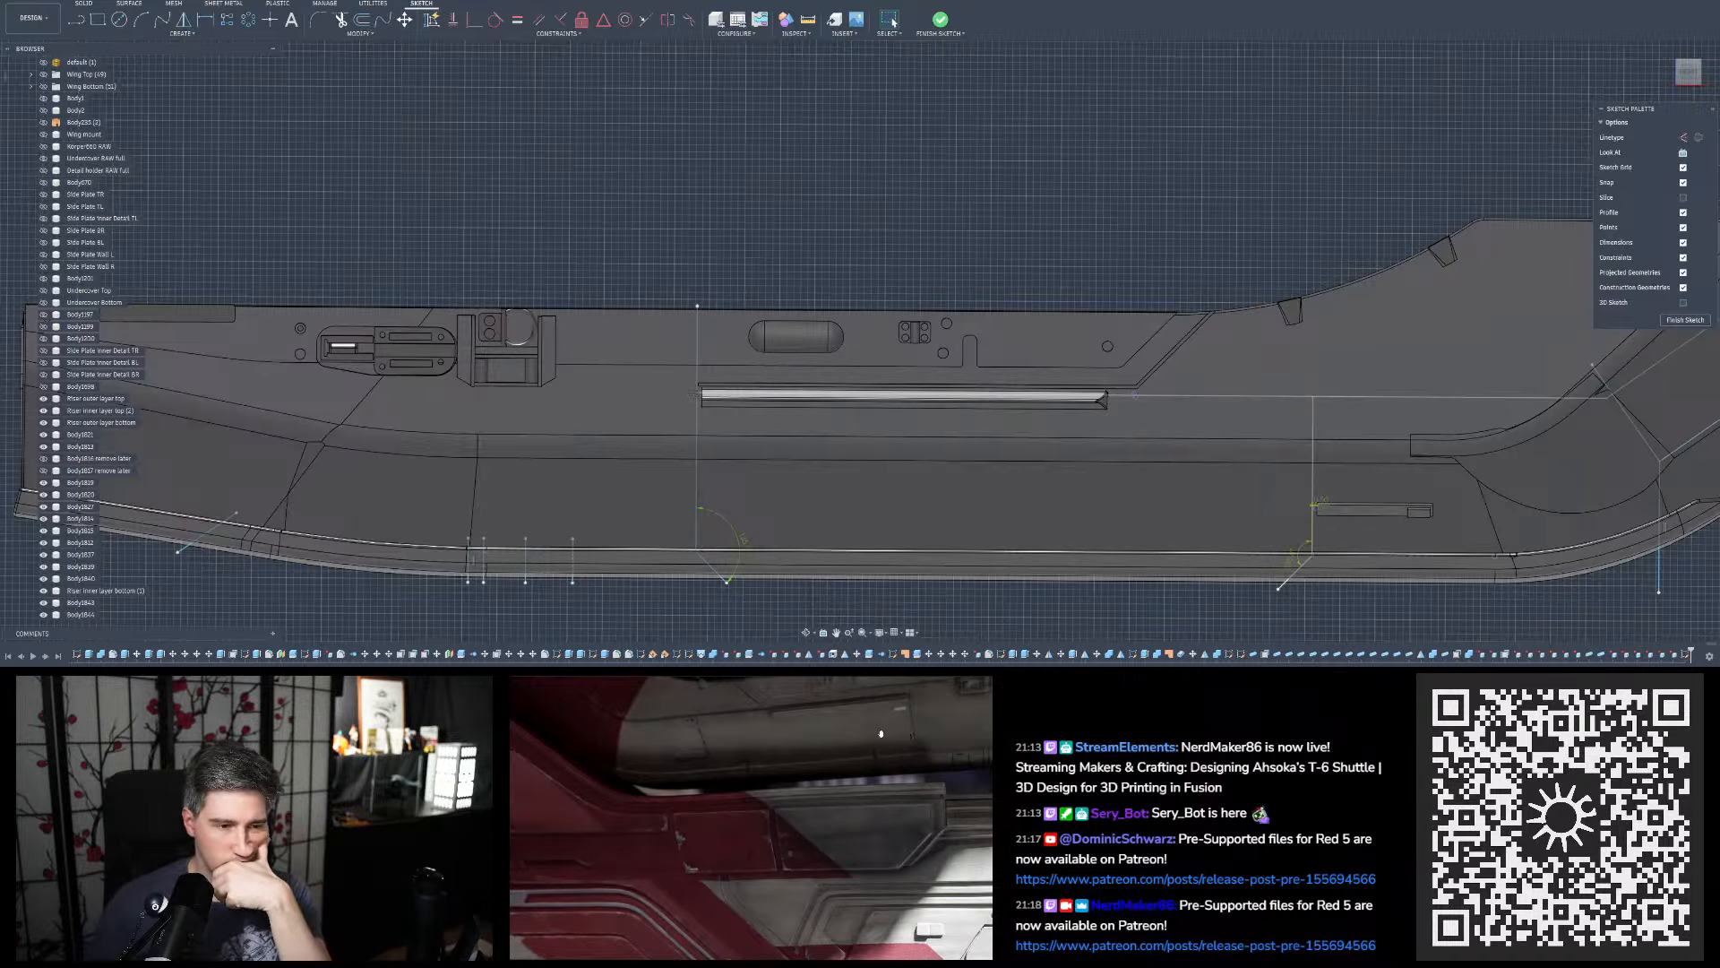
pyautogui.scroll(-3, 829, 394)
pyautogui.keyDown('shift'); pyautogui.moveTo(827, 395); pyautogui.dragTo(1134, 364, button='middle'); pyautogui.keyUp('shift')
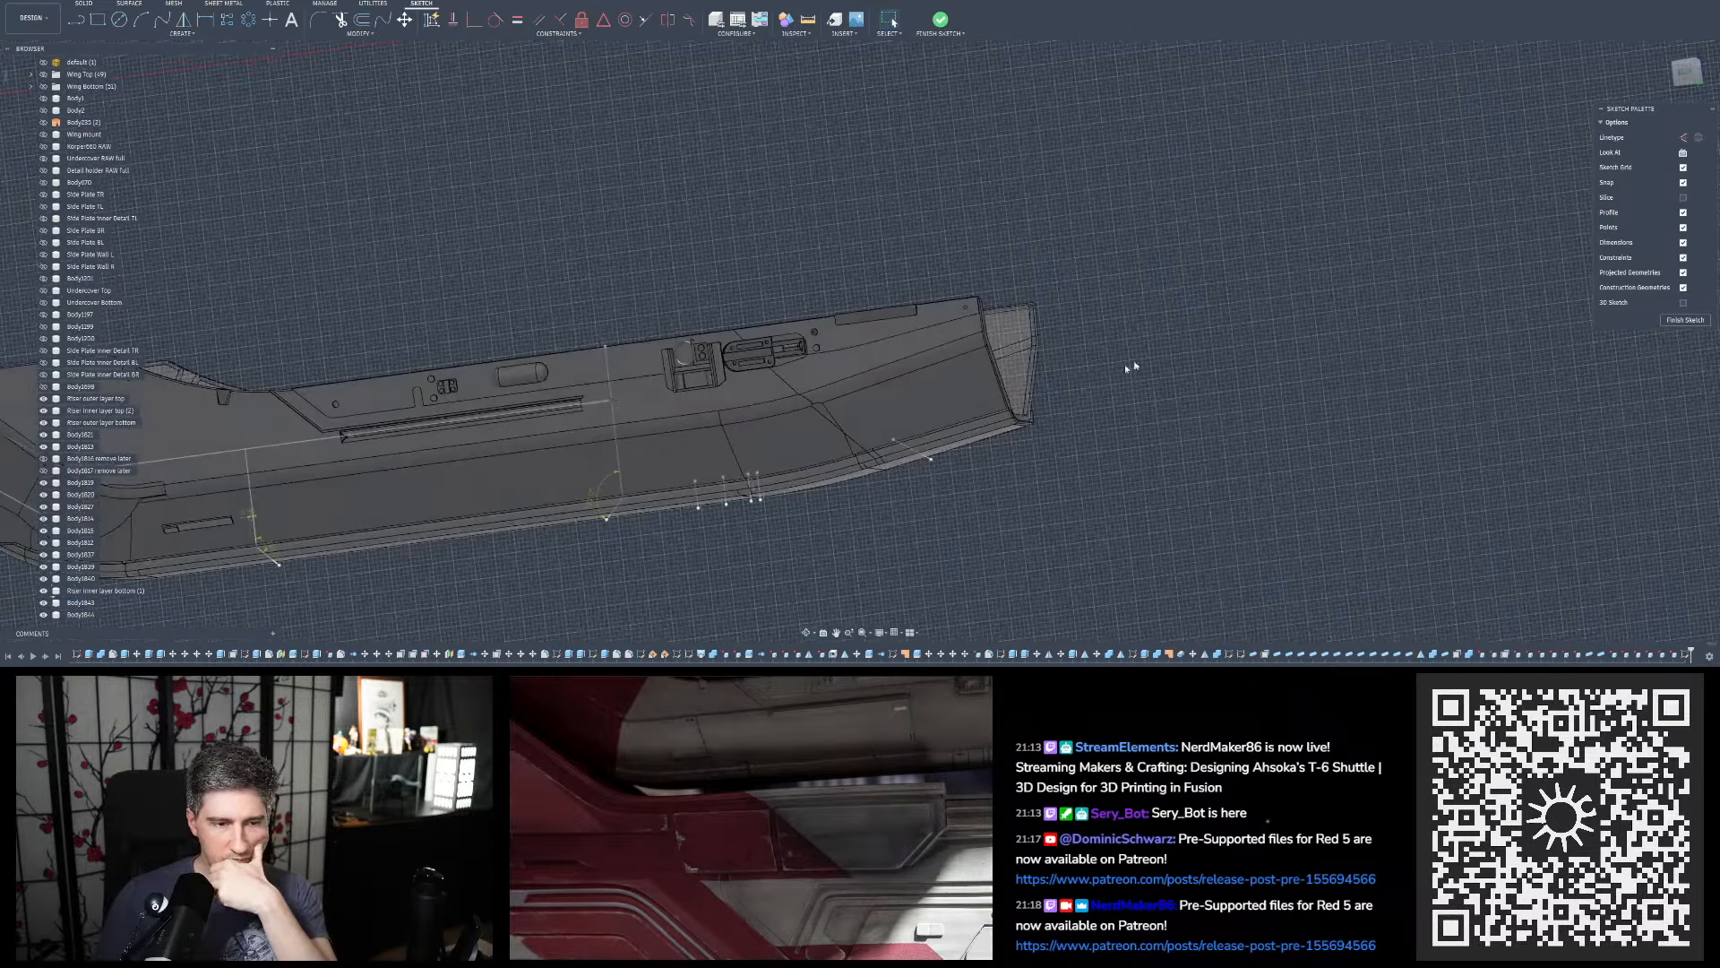
pyautogui.click(1685, 75)
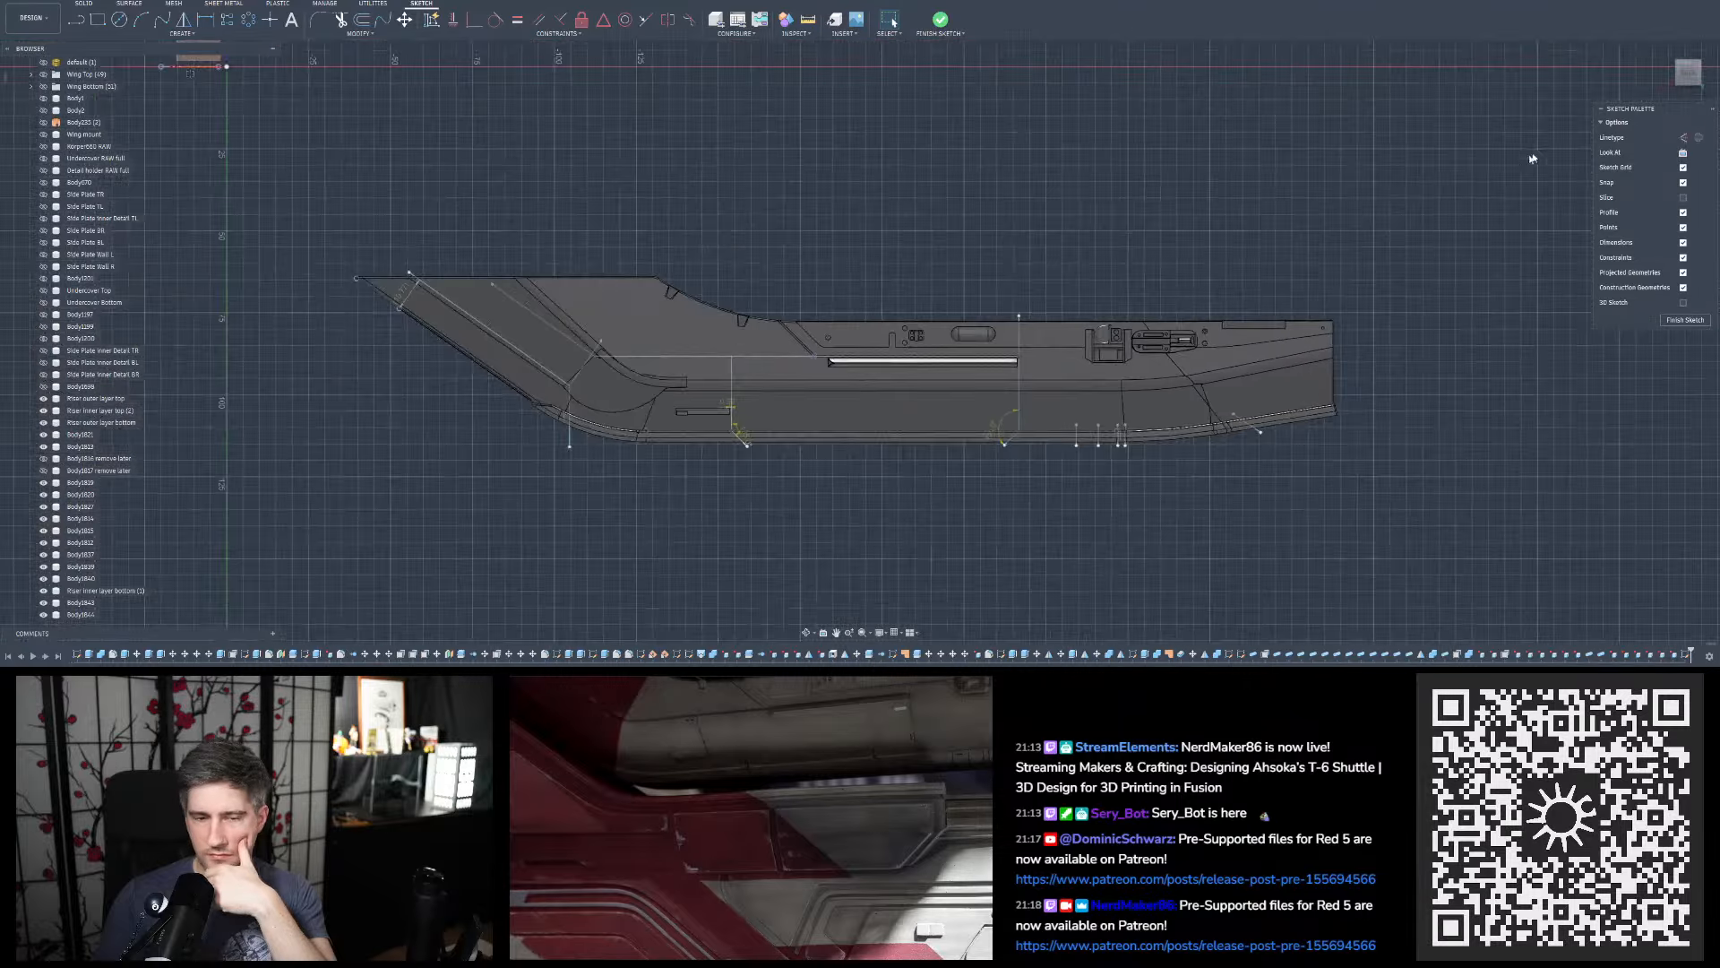
pyautogui.scroll(3, 698, 360)
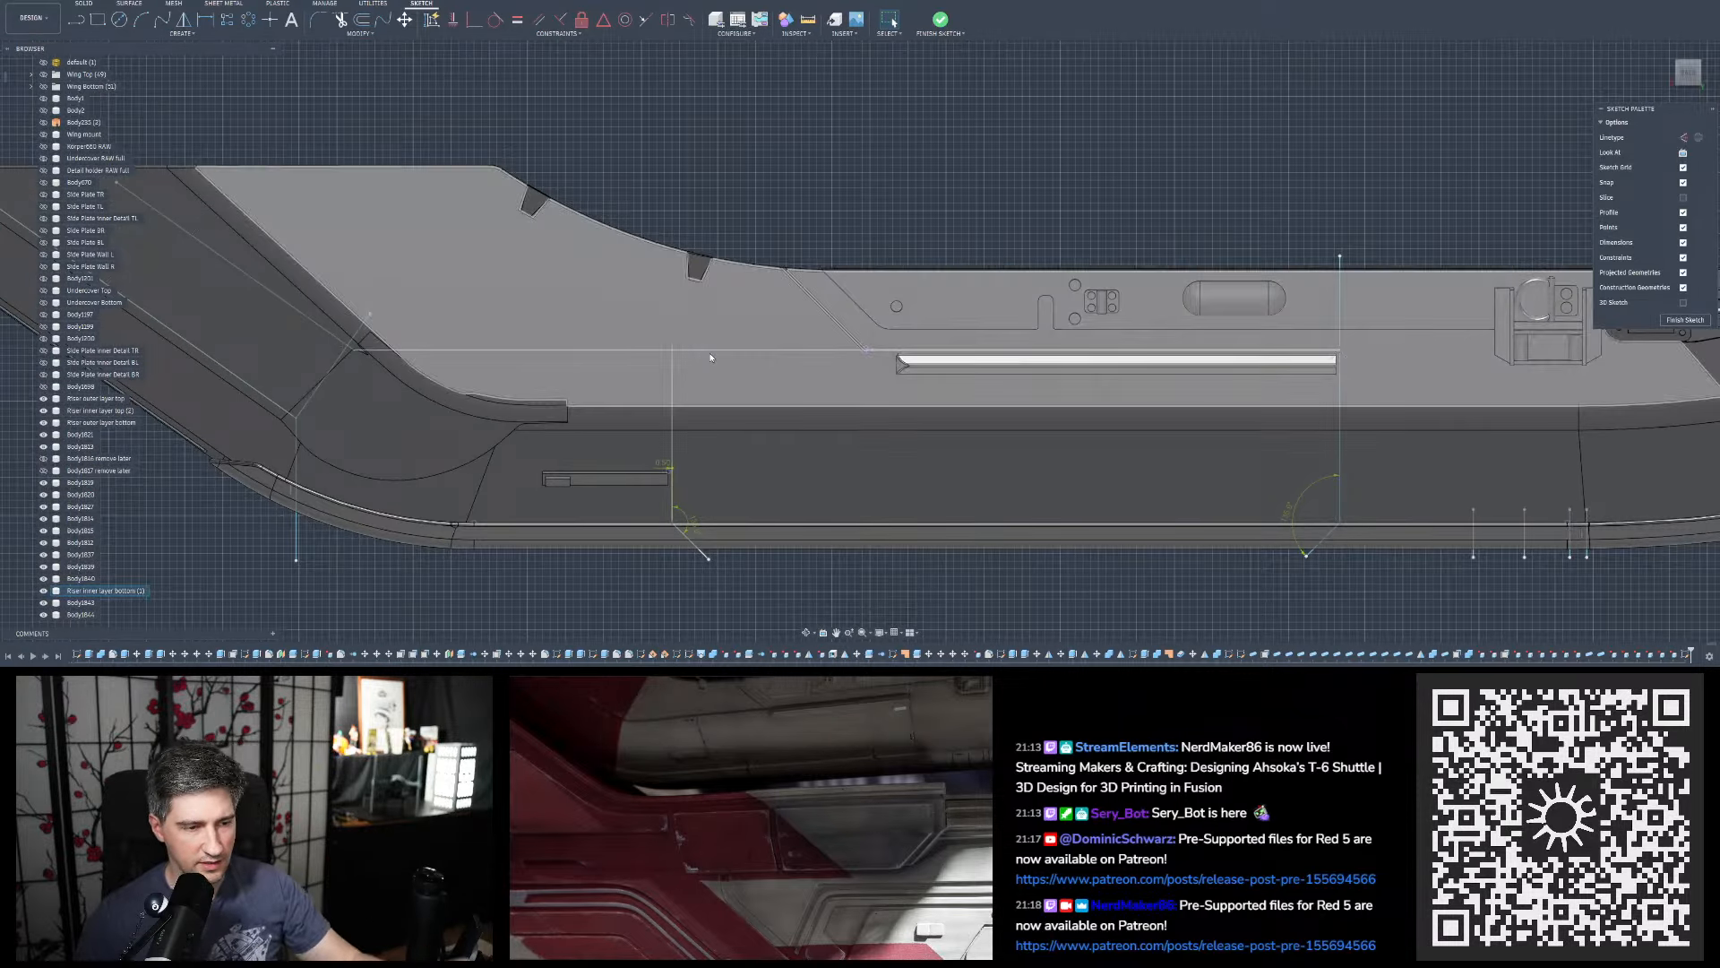
pyautogui.click(717, 352)
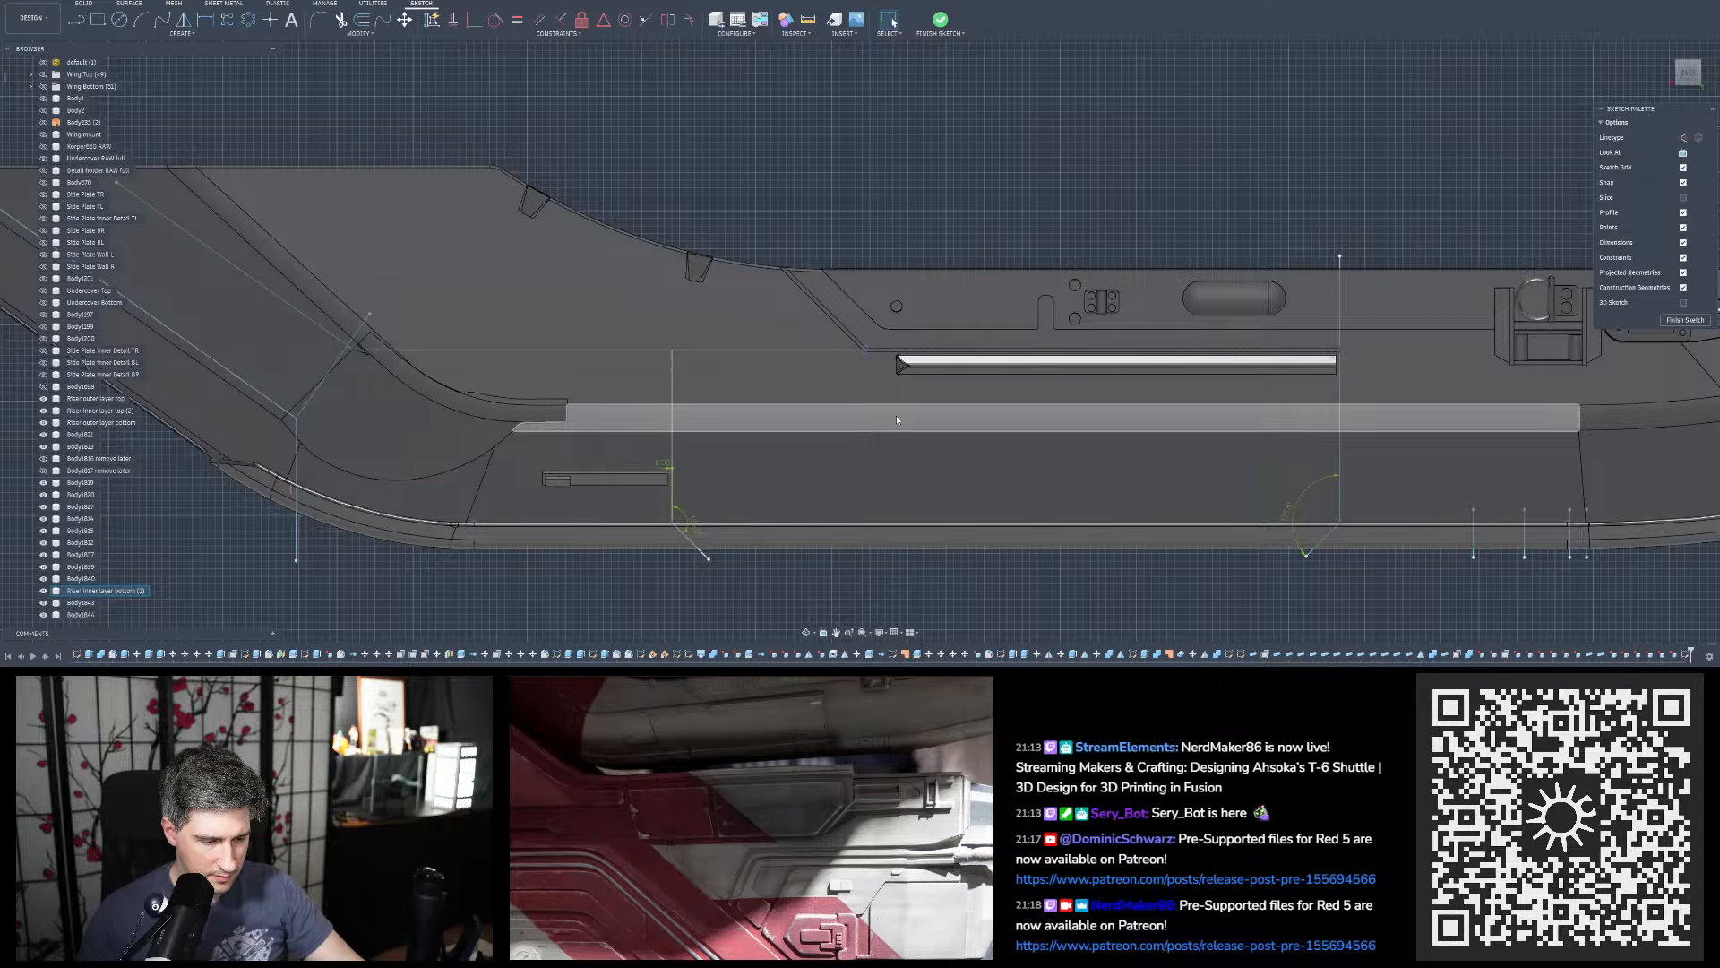
pyautogui.moveTo(903, 492)
pyautogui.keyDown('shift'); pyautogui.mouseDown(button='middle')
pyautogui.moveTo(806, 482)
pyautogui.moveTo(825, 481)
pyautogui.moveTo(805, 590)
pyautogui.moveTo(820, 448)
pyautogui.mouseUp(button='middle'); pyautogui.keyUp('shift')
pyautogui.scroll(3, 838, 421)
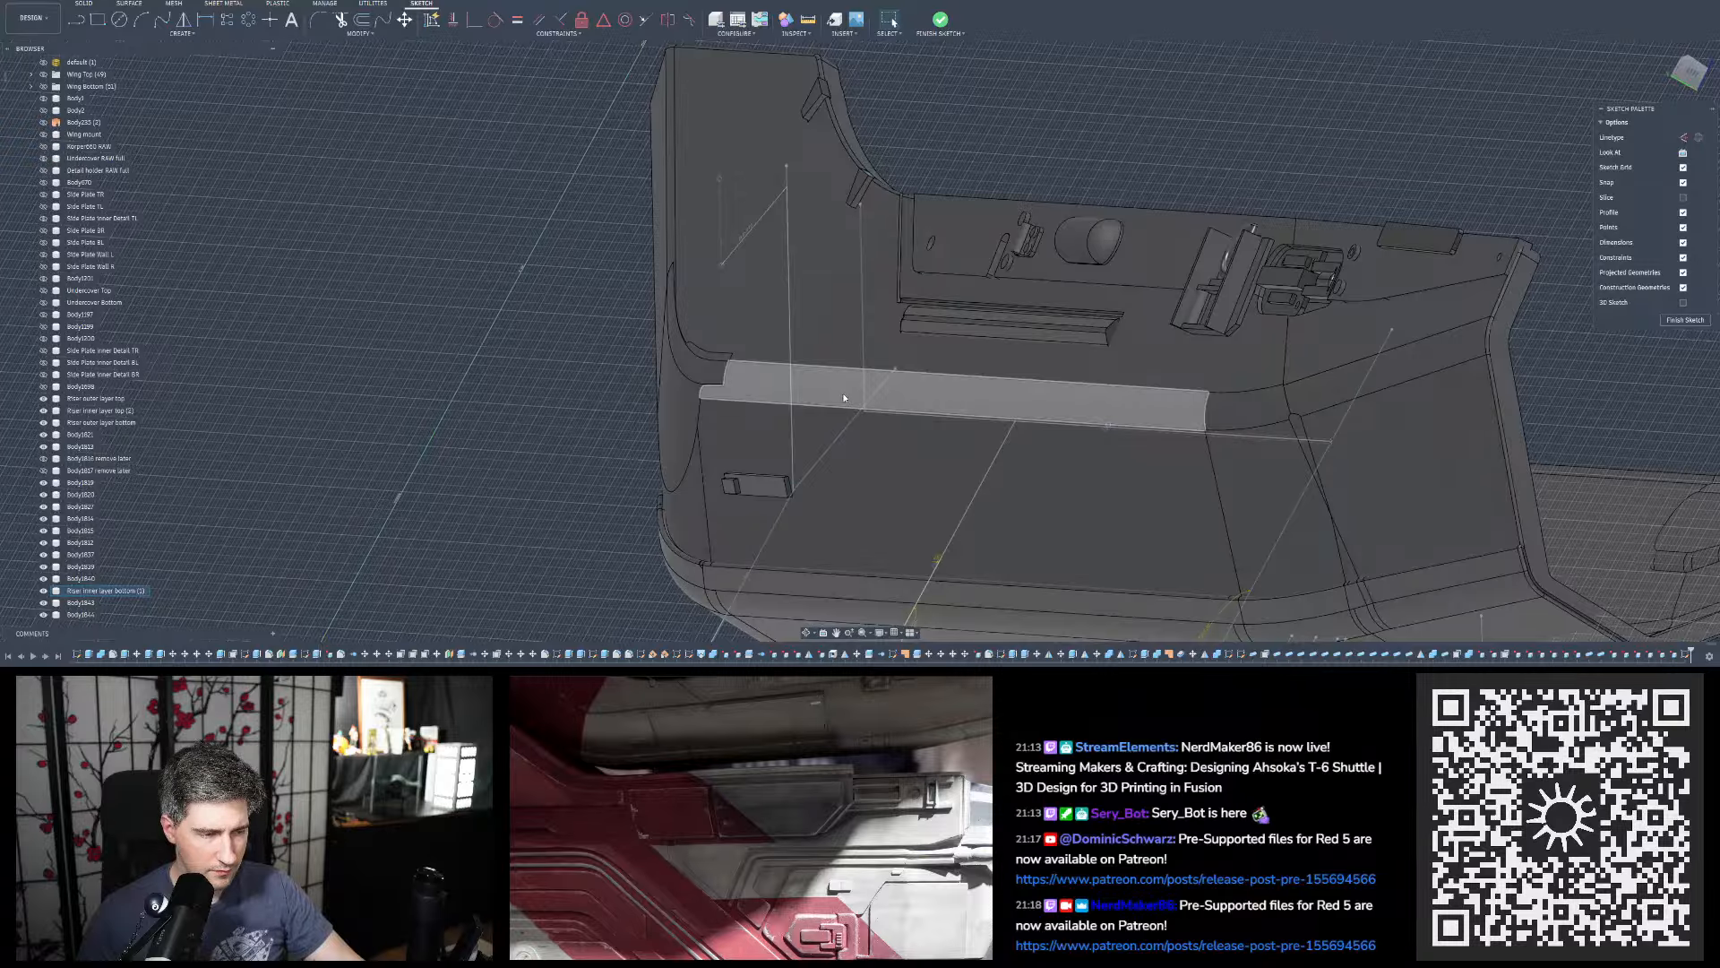
# Finish the panel line sketch and save the design
pyautogui.click(941, 20)
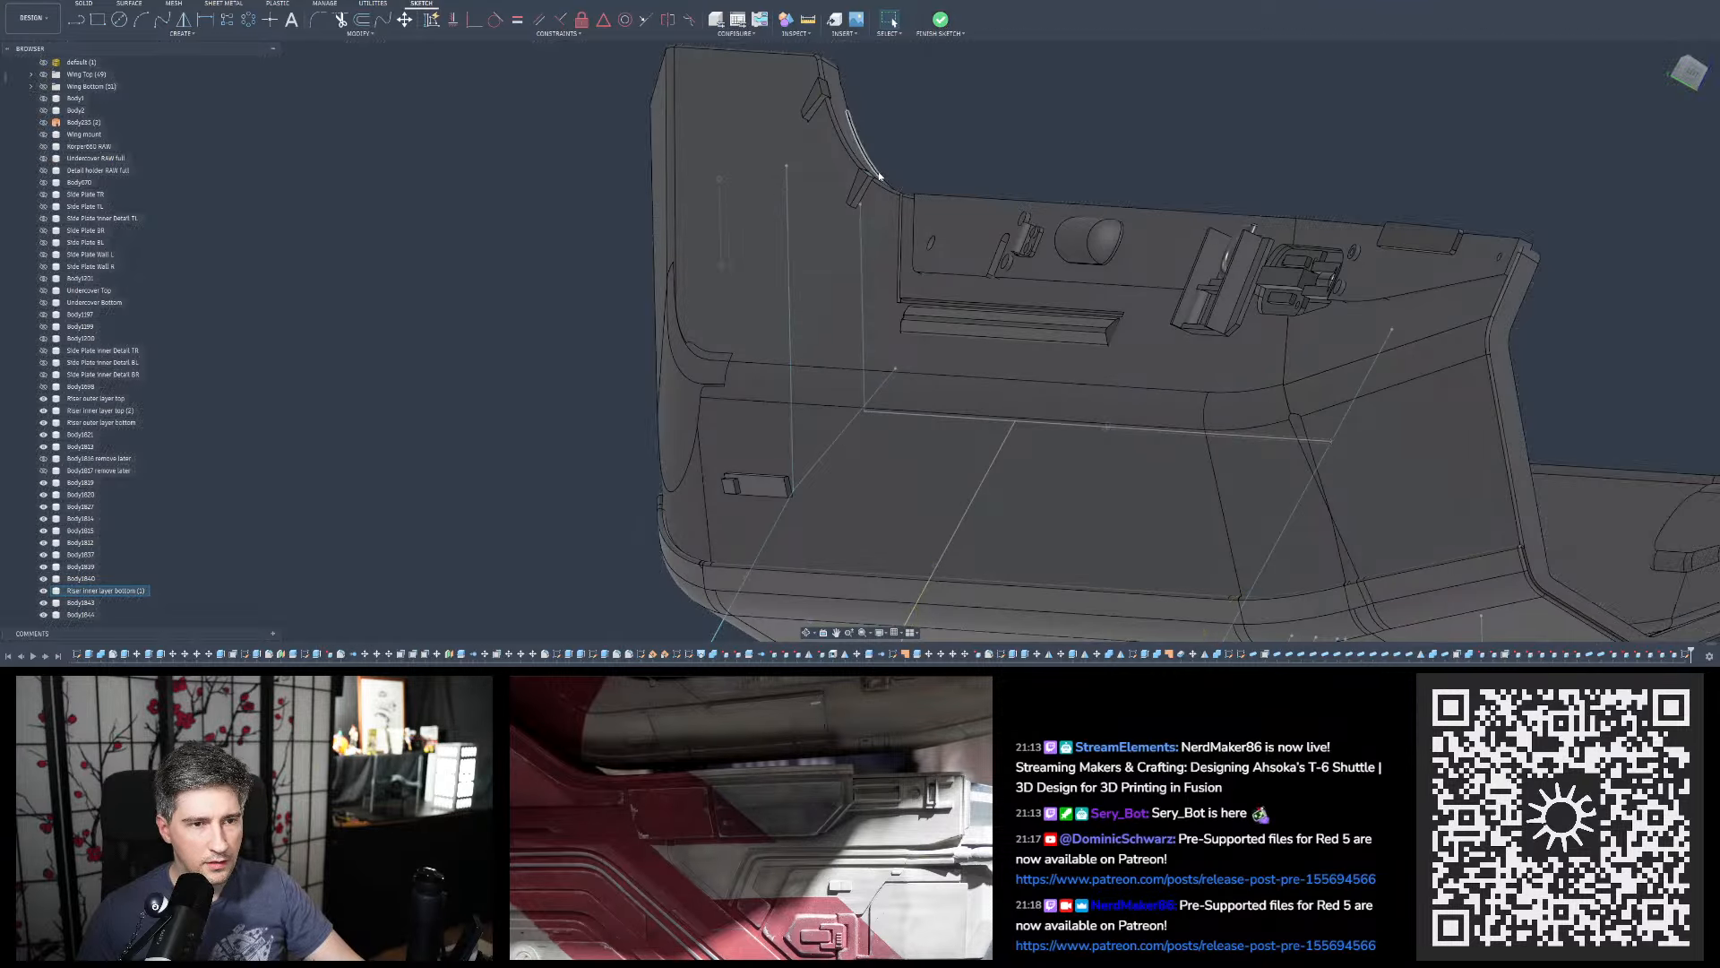
pyautogui.scroll(-5, 799, 299)
pyautogui.keyDown('shift'); pyautogui.moveTo(802, 304); pyautogui.dragTo(912, 203, button='middle'); pyautogui.keyUp('shift')
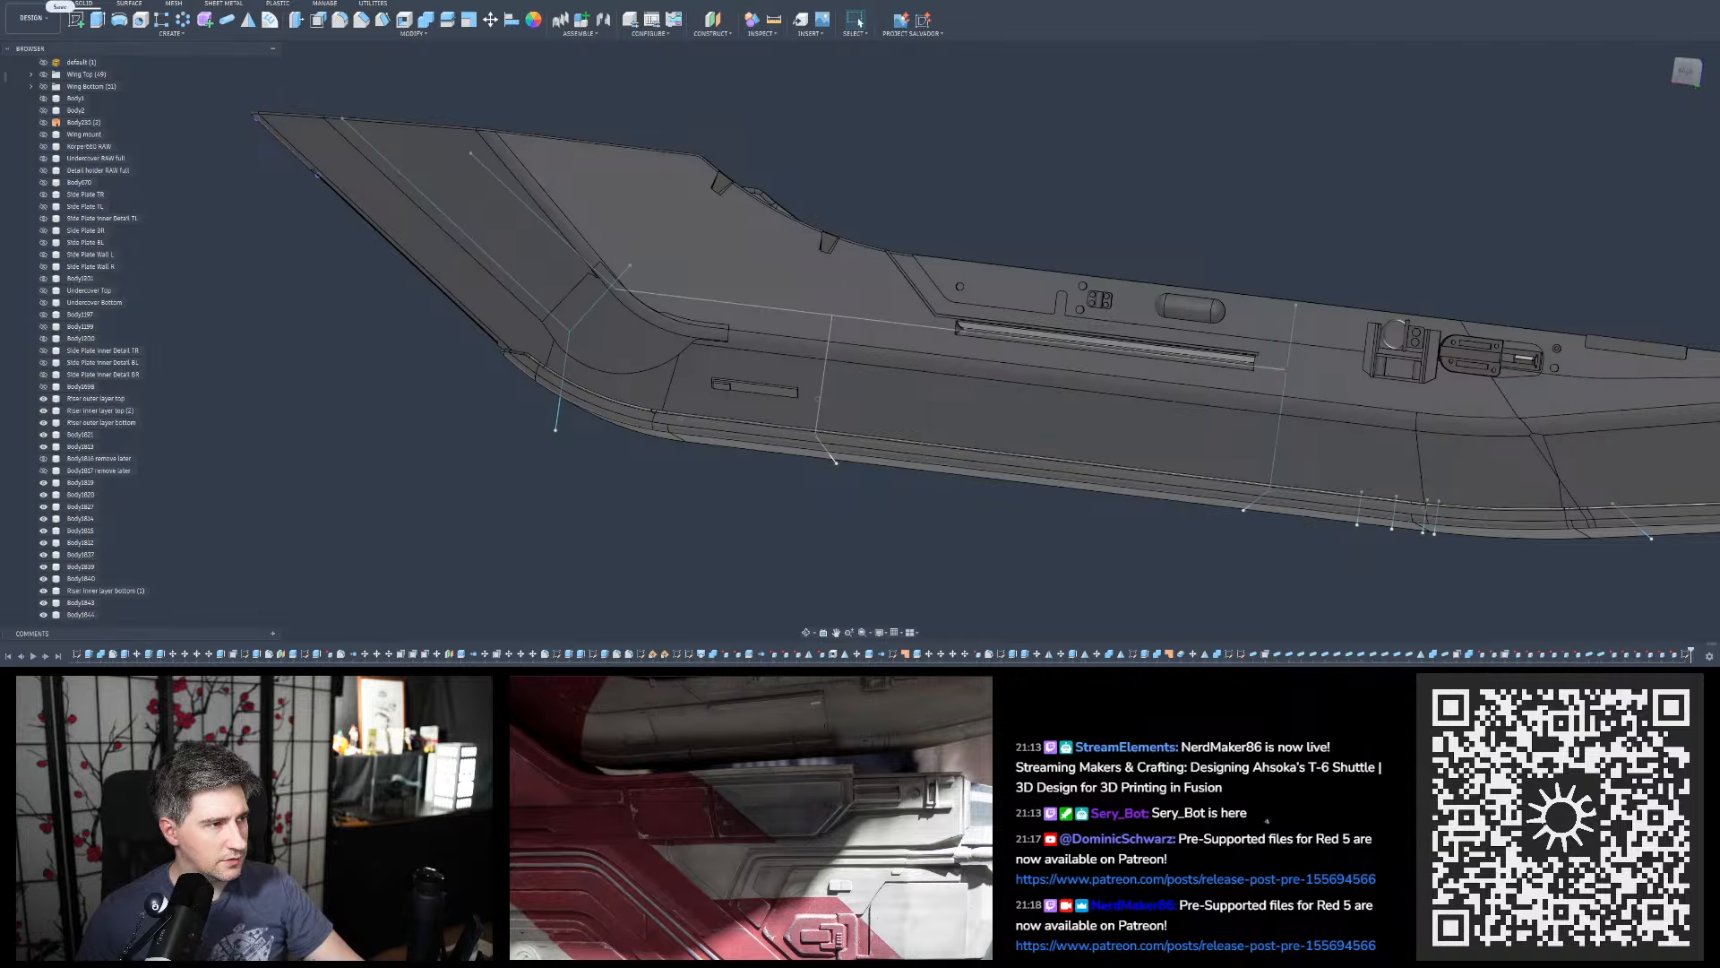
pyautogui.hotkey('ctrl', 's')
pyautogui.click(865, 347)
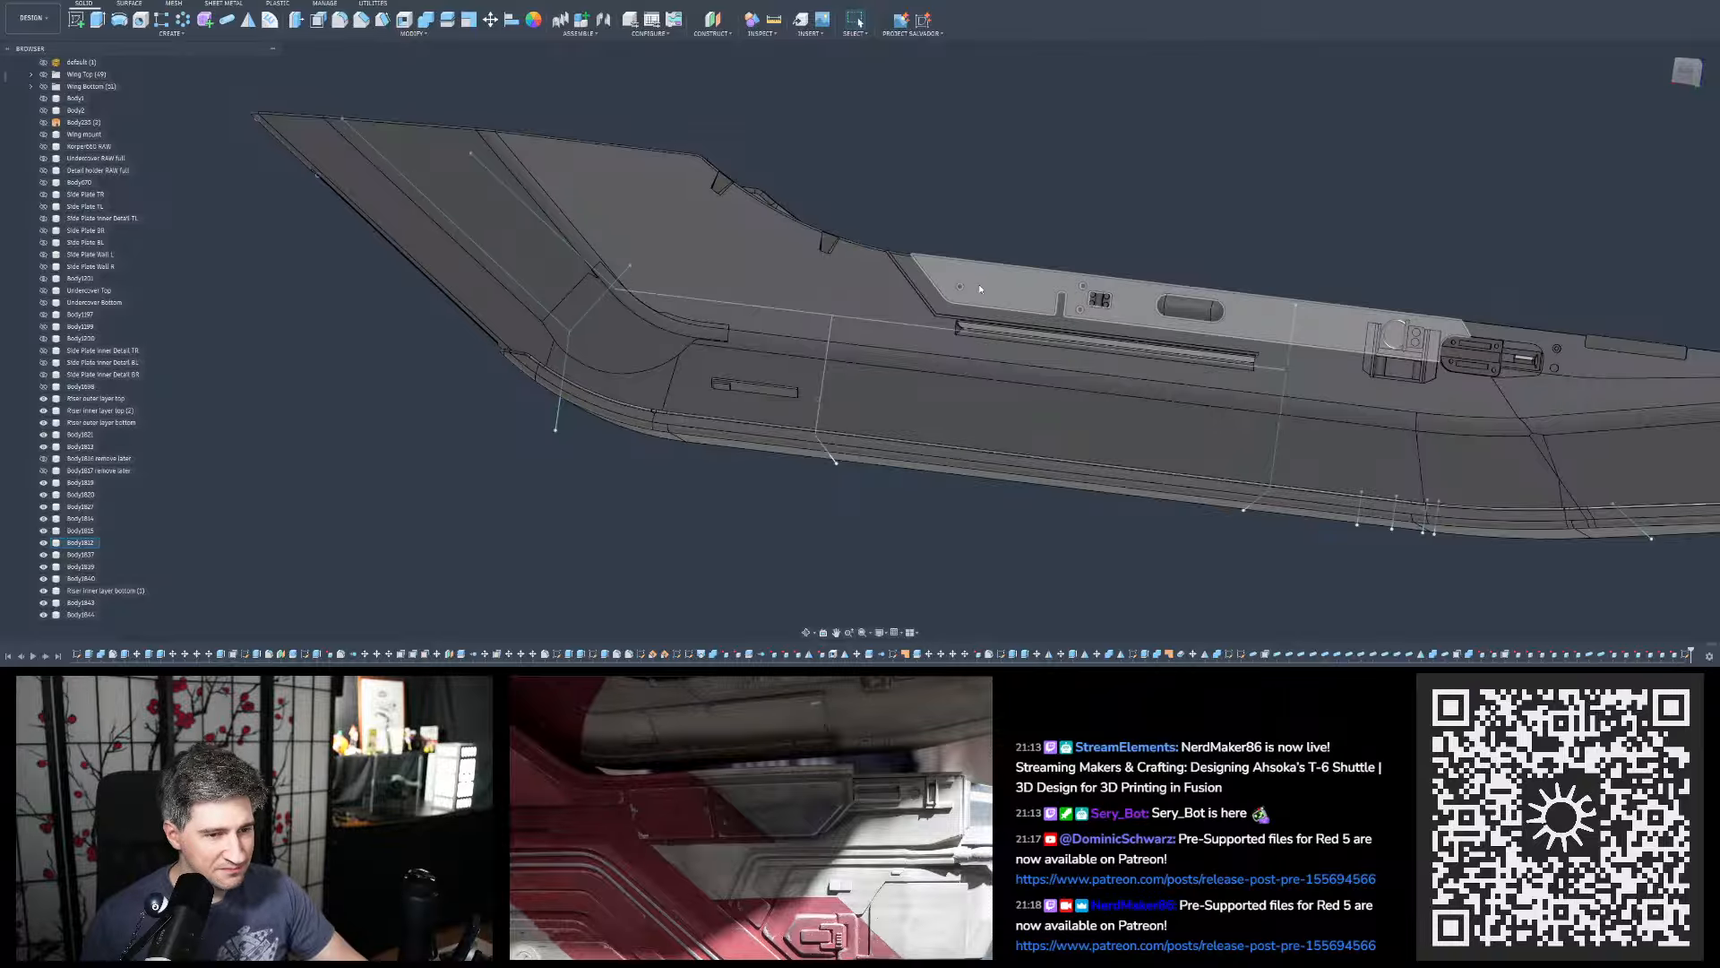
# Identify the upper inset panel body on the hull side by hiding it and showing it again
pyautogui.click(984, 288)
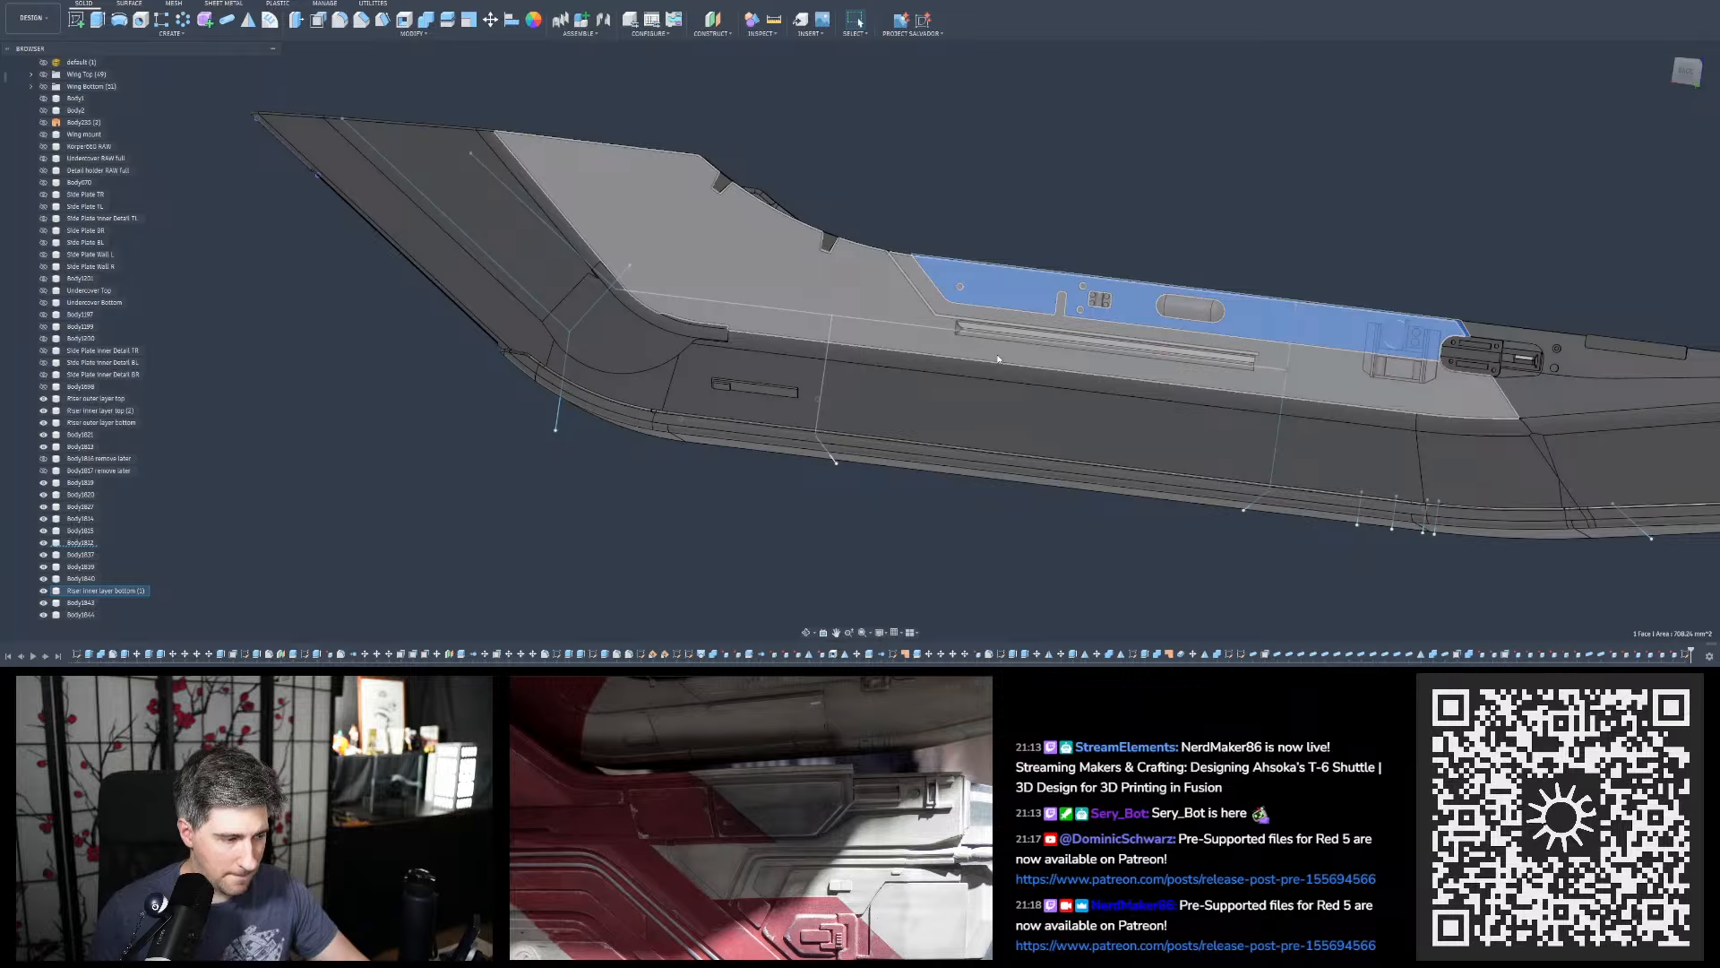
pyautogui.click(977, 212)
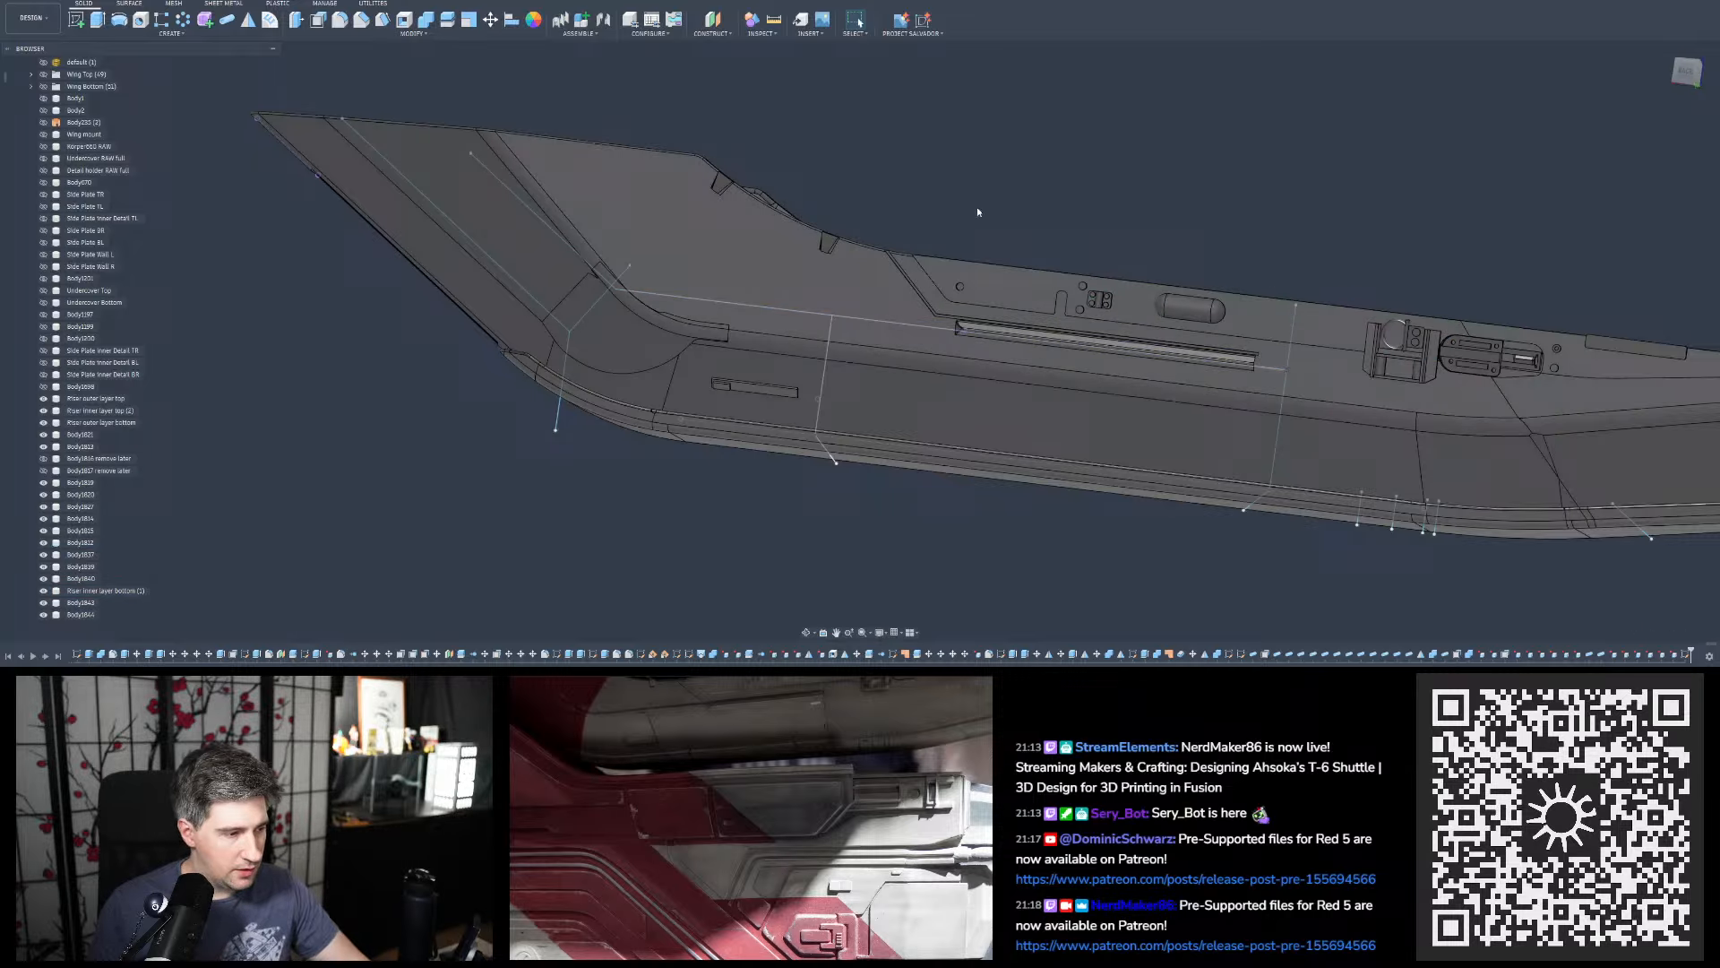
pyautogui.click(43, 545)
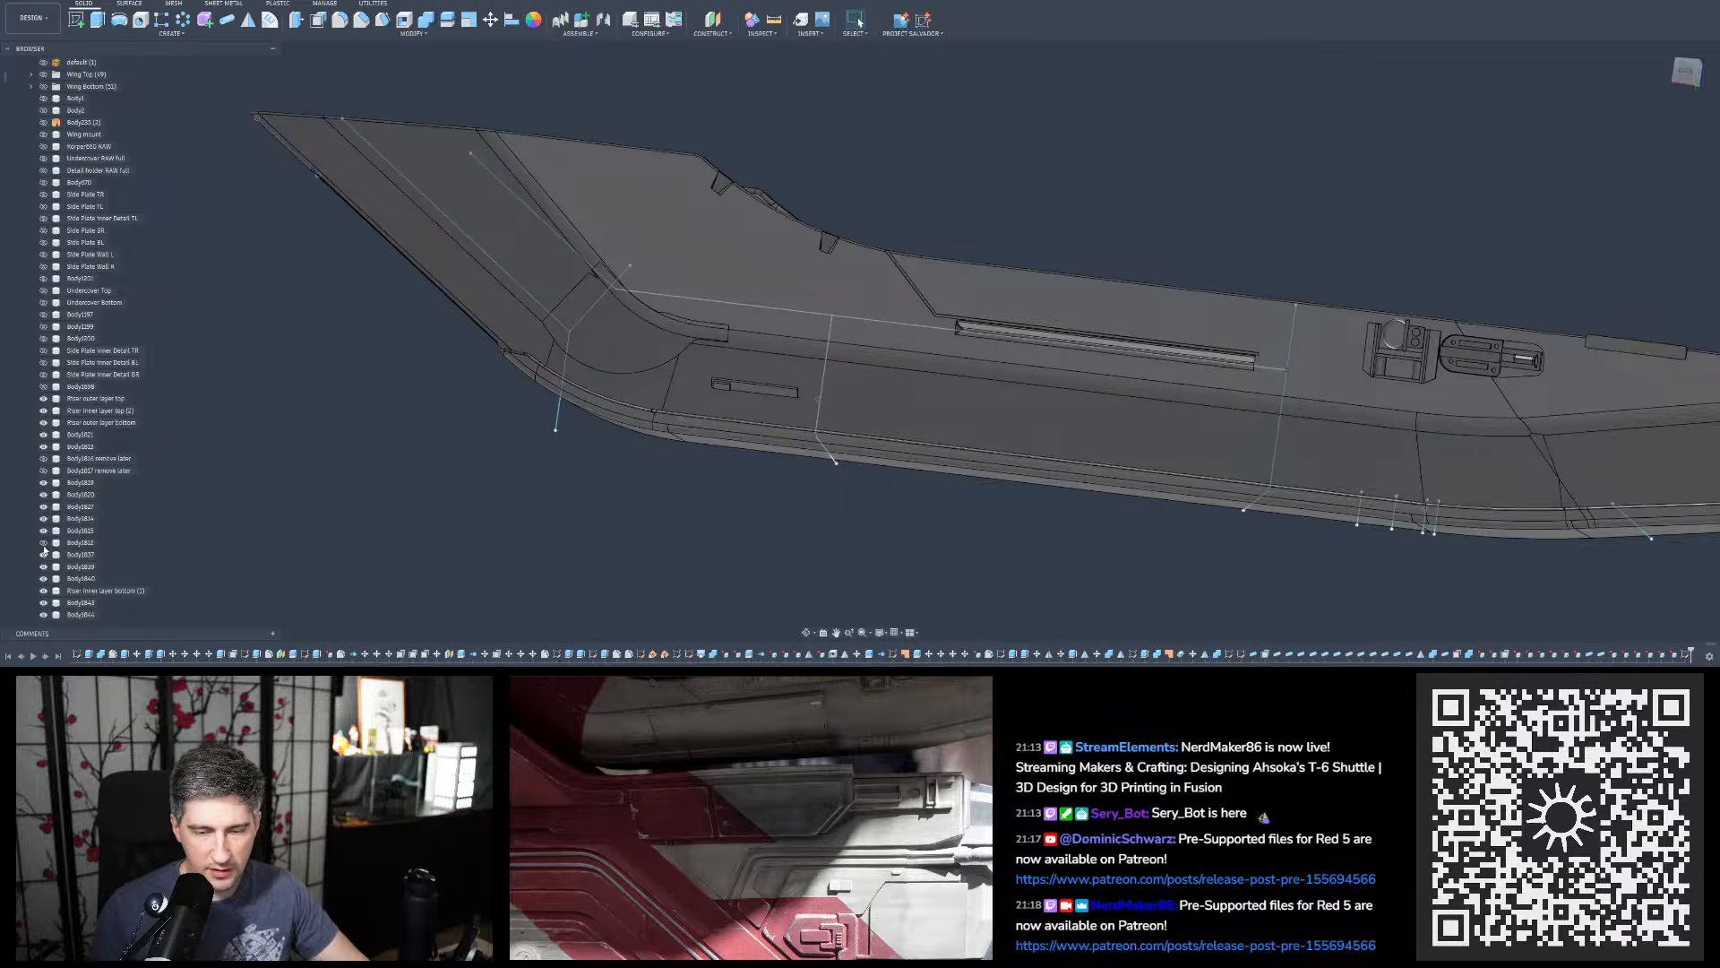
pyautogui.click(43, 546)
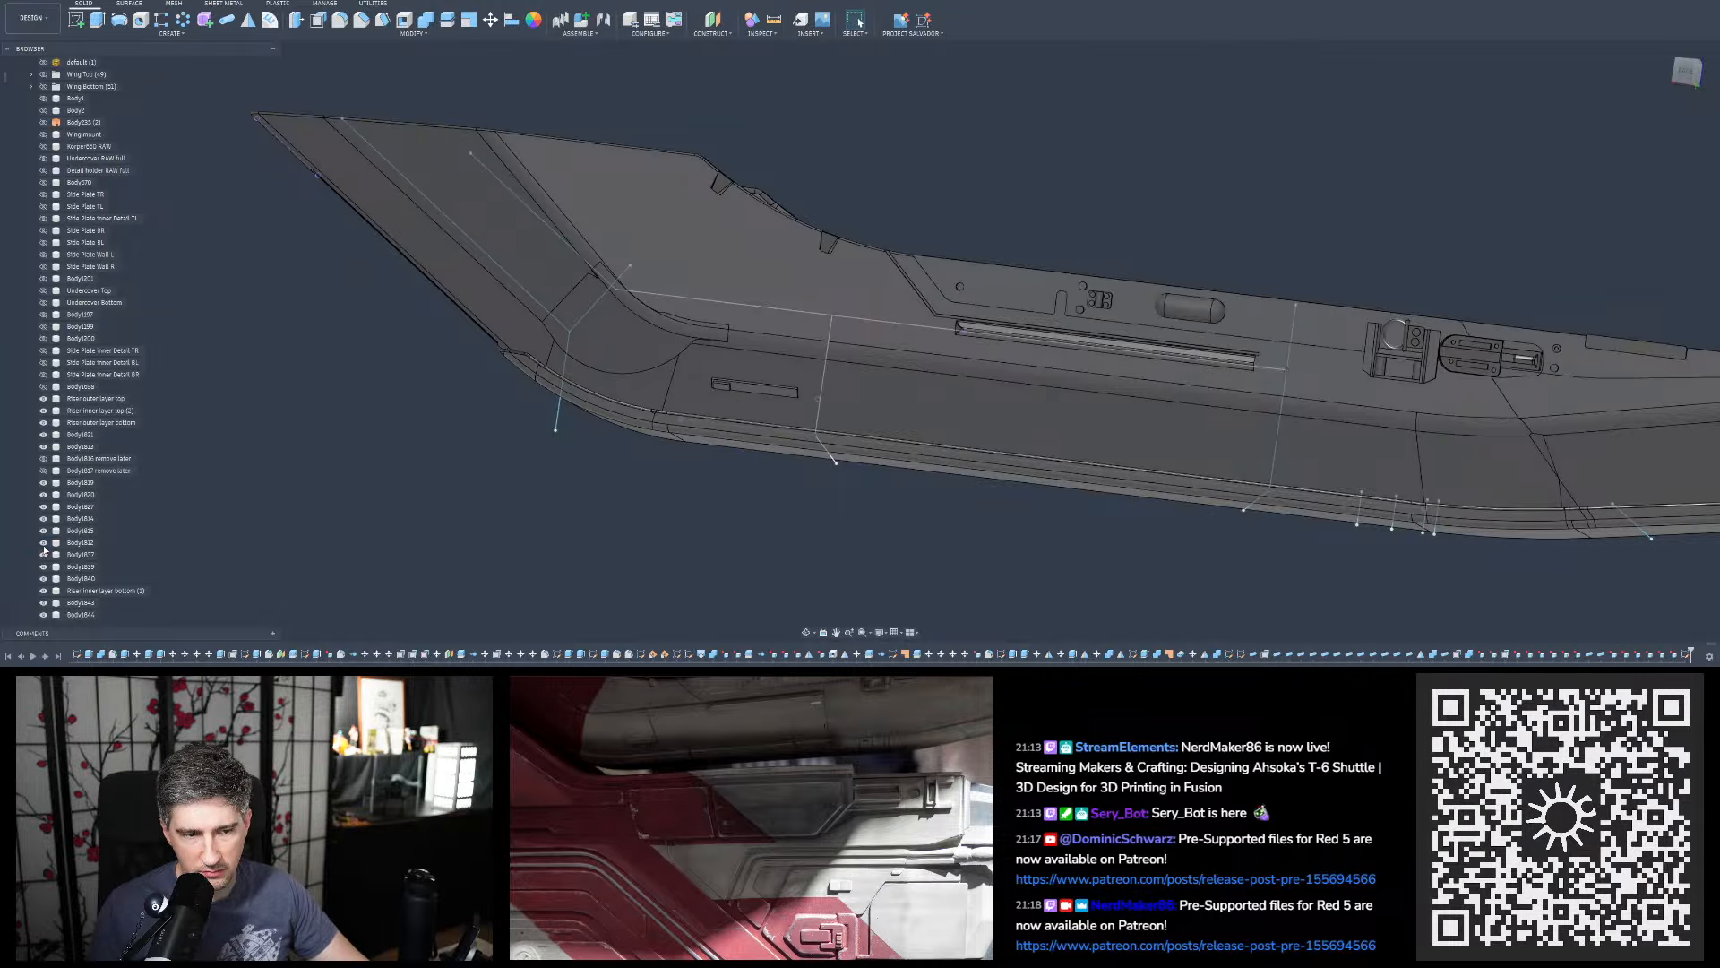
# Examine the upper inset panel and its mounted details along the hull side, including how they sit in the end profile
pyautogui.scroll(-3, 395, 465)
pyautogui.scroll(8, 1185, 406)
pyautogui.keyDown('shift'); pyautogui.moveTo(1273, 422); pyautogui.dragTo(735, 367, button='middle'); pyautogui.keyUp('shift')
pyautogui.keyDown('shift'); pyautogui.moveTo(806, 421); pyautogui.dragTo(829, 426, button='middle'); pyautogui.keyUp('shift')
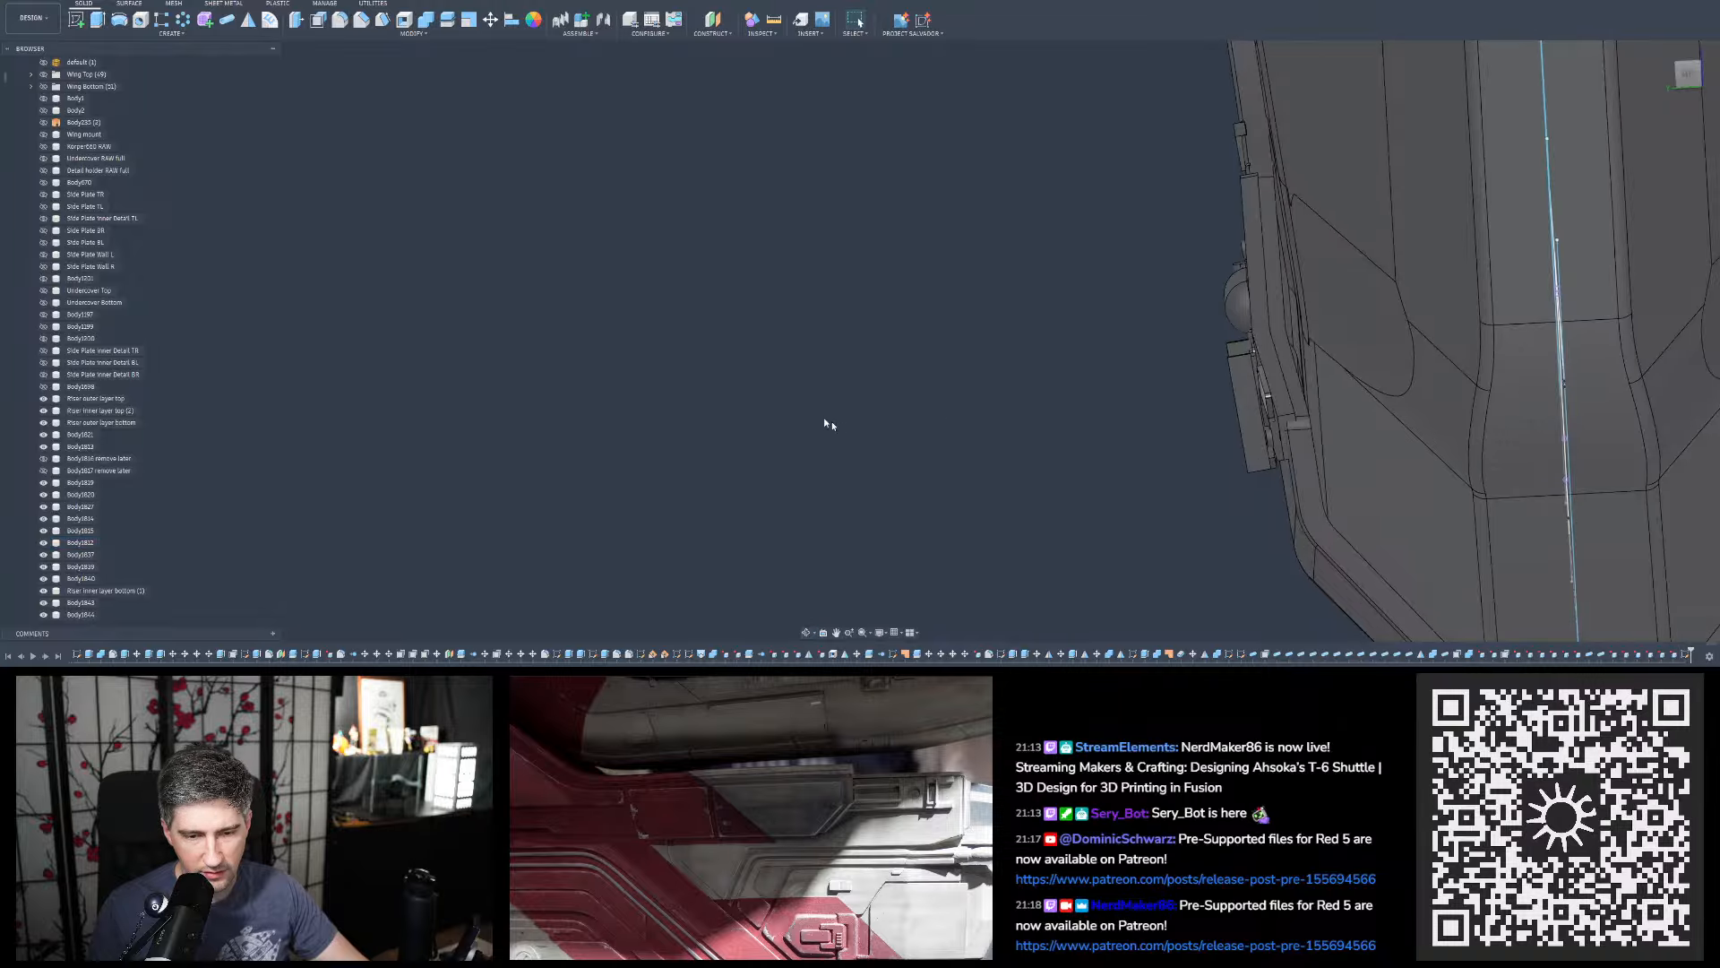
pyautogui.scroll(-5, 830, 427)
pyautogui.scroll(5, 1198, 353)
pyautogui.keyDown('shift'); pyautogui.moveTo(1128, 296); pyautogui.dragTo(1003, 297, button='middle'); pyautogui.keyUp('shift')
pyautogui.keyDown('shift'); pyautogui.moveTo(1128, 300); pyautogui.dragTo(1075, 291, button='middle'); pyautogui.keyUp('shift')
pyautogui.scroll(-2, 1169, 288)
pyautogui.scroll(2, 1113, 320)
pyautogui.scroll(3, 1112, 320)
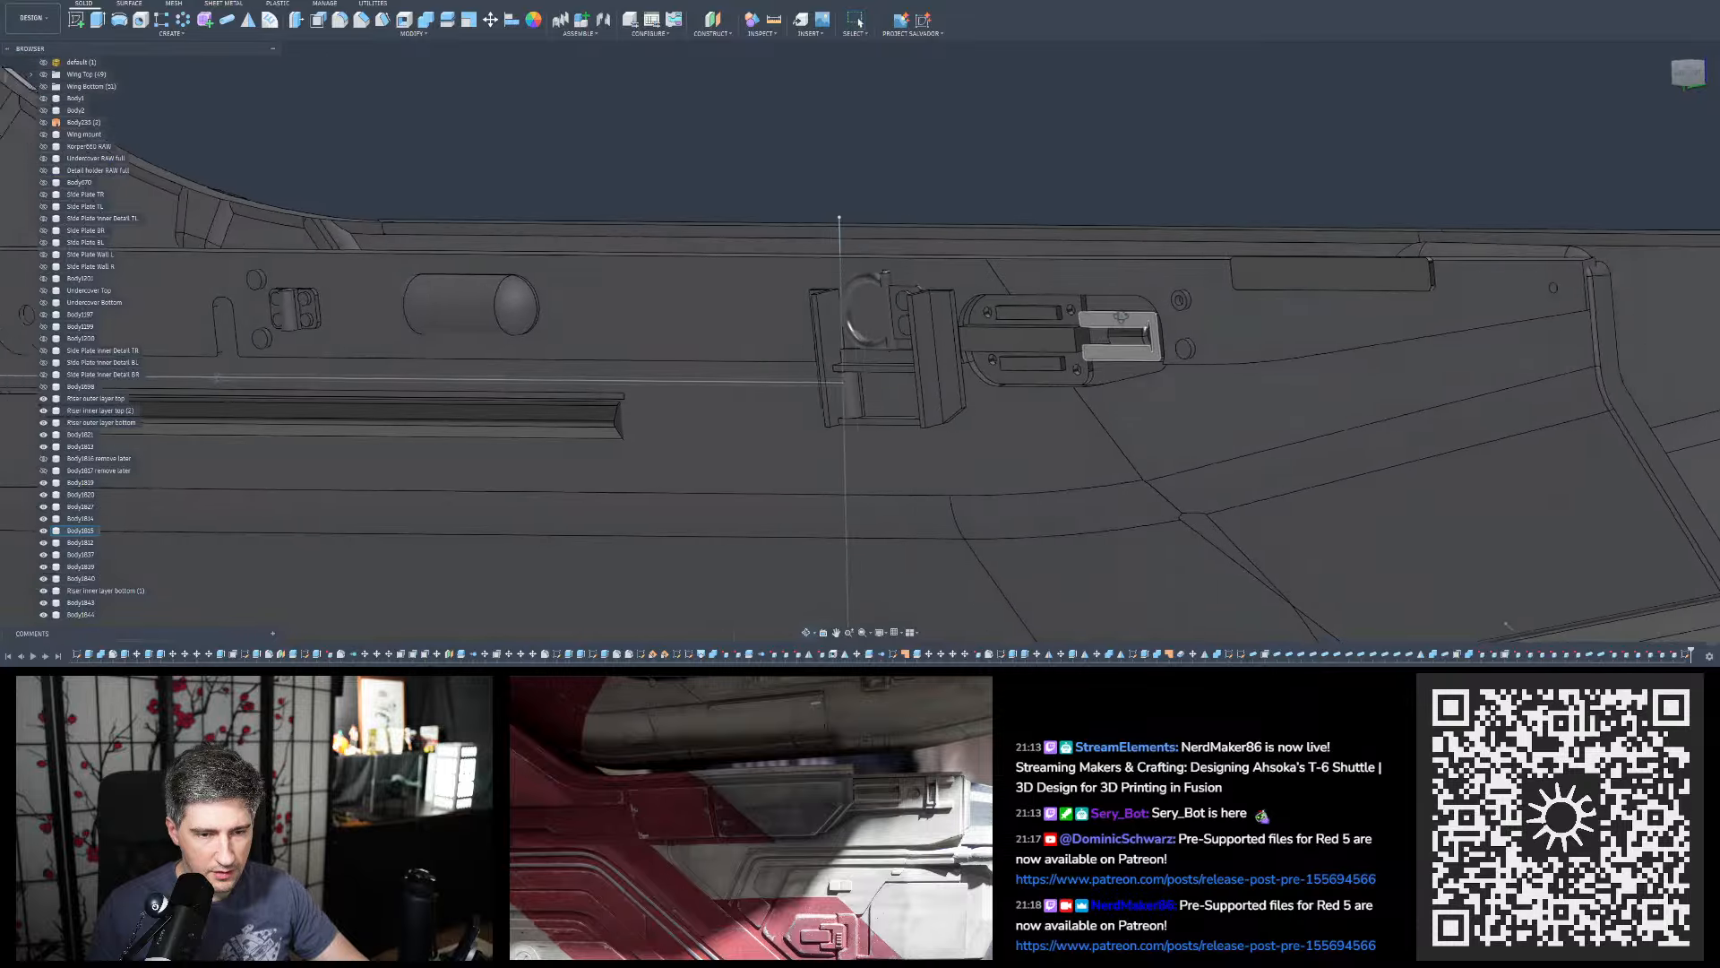
pyautogui.moveTo(1162, 311)
pyautogui.keyDown('shift'); pyautogui.mouseDown(button='middle')
pyautogui.moveTo(1101, 317)
pyautogui.moveTo(1190, 315)
pyautogui.mouseUp(button='middle'); pyautogui.keyUp('shift')
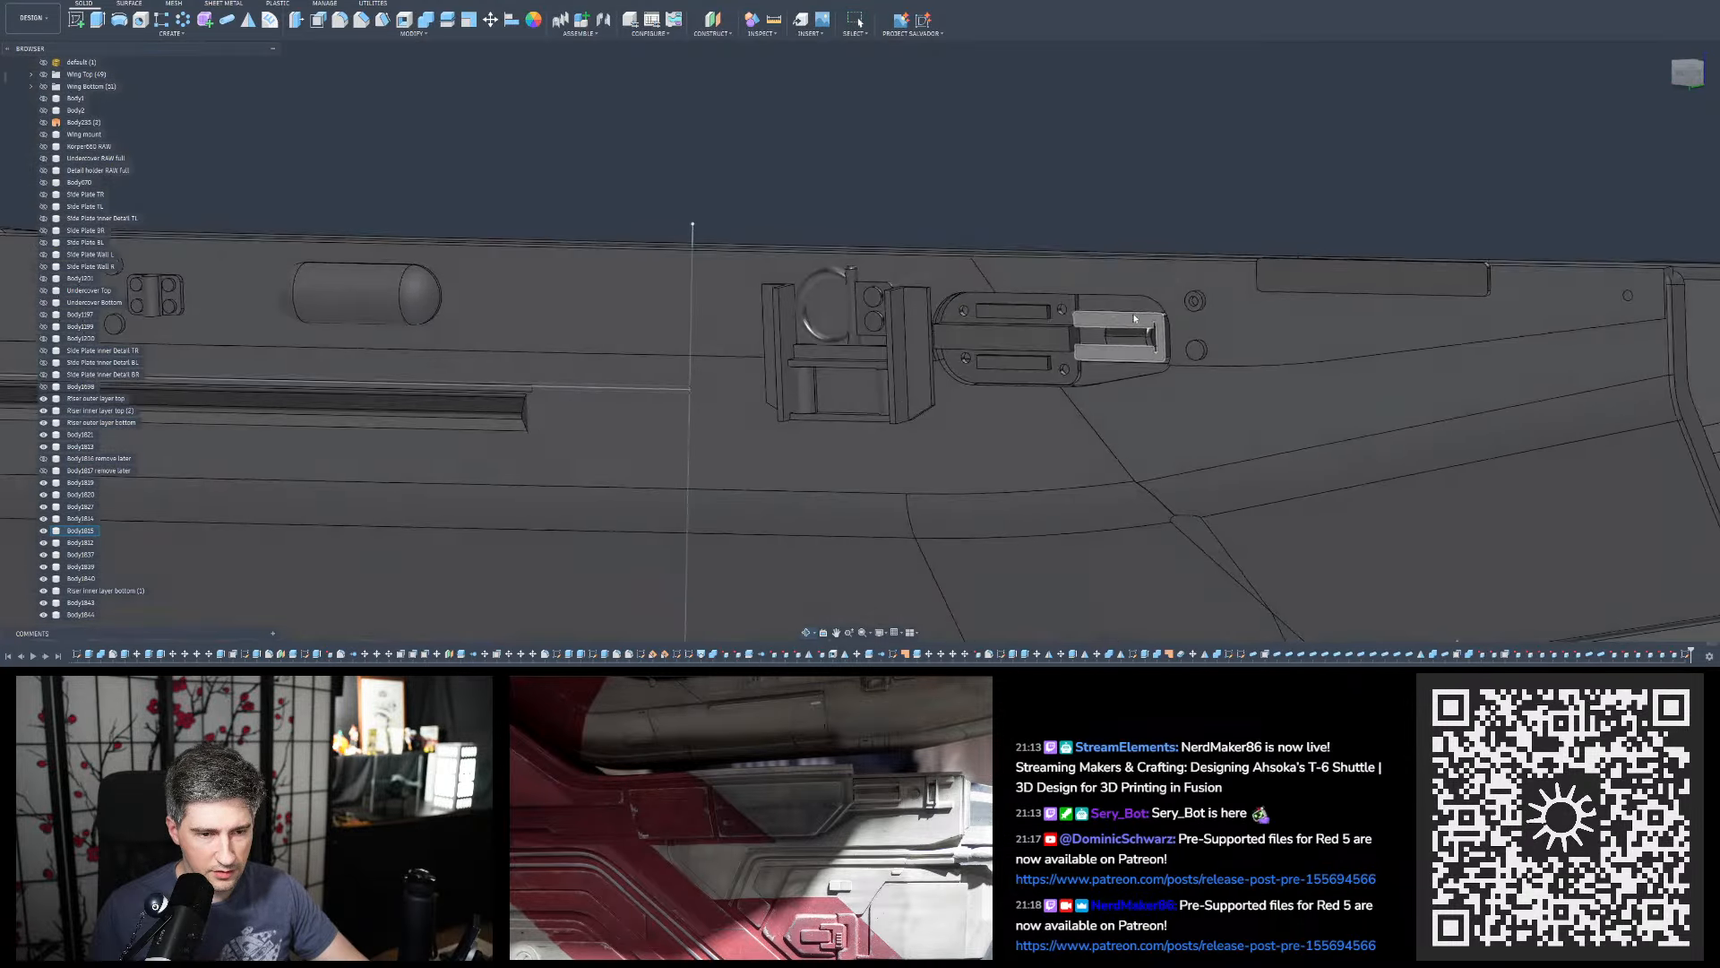
pyautogui.scroll(-4, 1193, 315)
pyautogui.scroll(4, 668, 306)
pyautogui.moveTo(680, 305)
pyautogui.keyDown('shift'); pyautogui.mouseDown(button='middle')
pyautogui.moveTo(741, 296)
pyautogui.moveTo(743, 322)
pyautogui.moveTo(748, 299)
pyautogui.mouseUp(button='middle'); pyautogui.keyUp('shift')
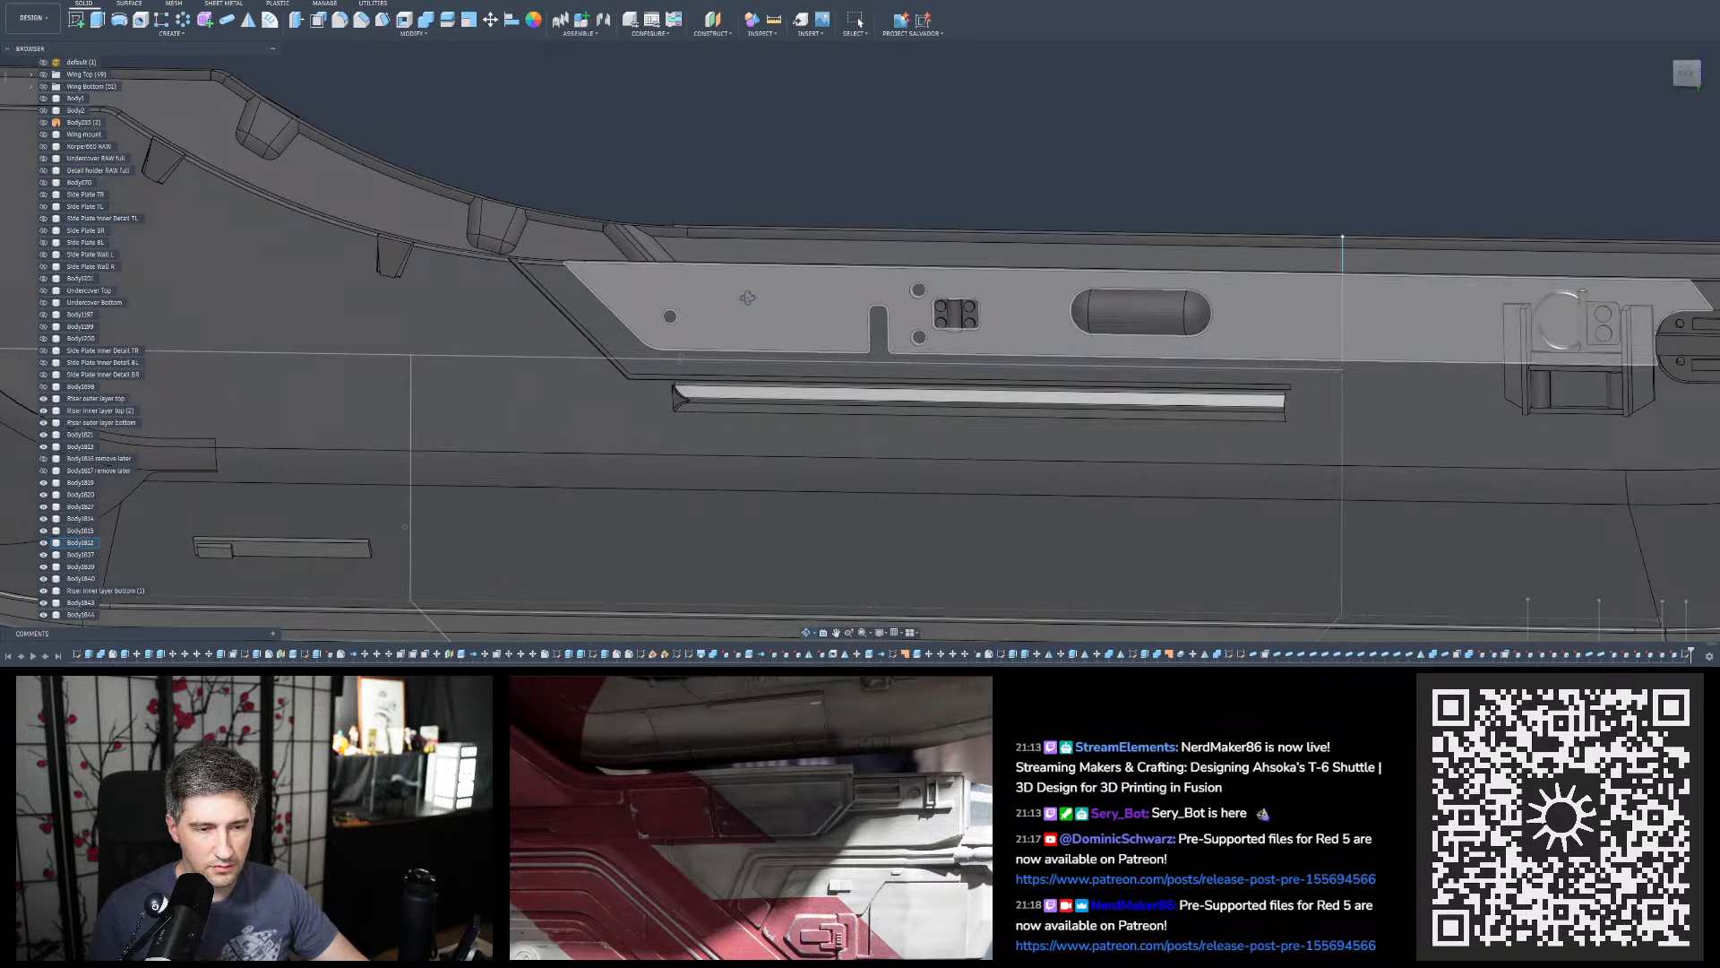
# Move the upper inset panel body on the hull side by -1 mm in the Y direction
pyautogui.click(491, 19)
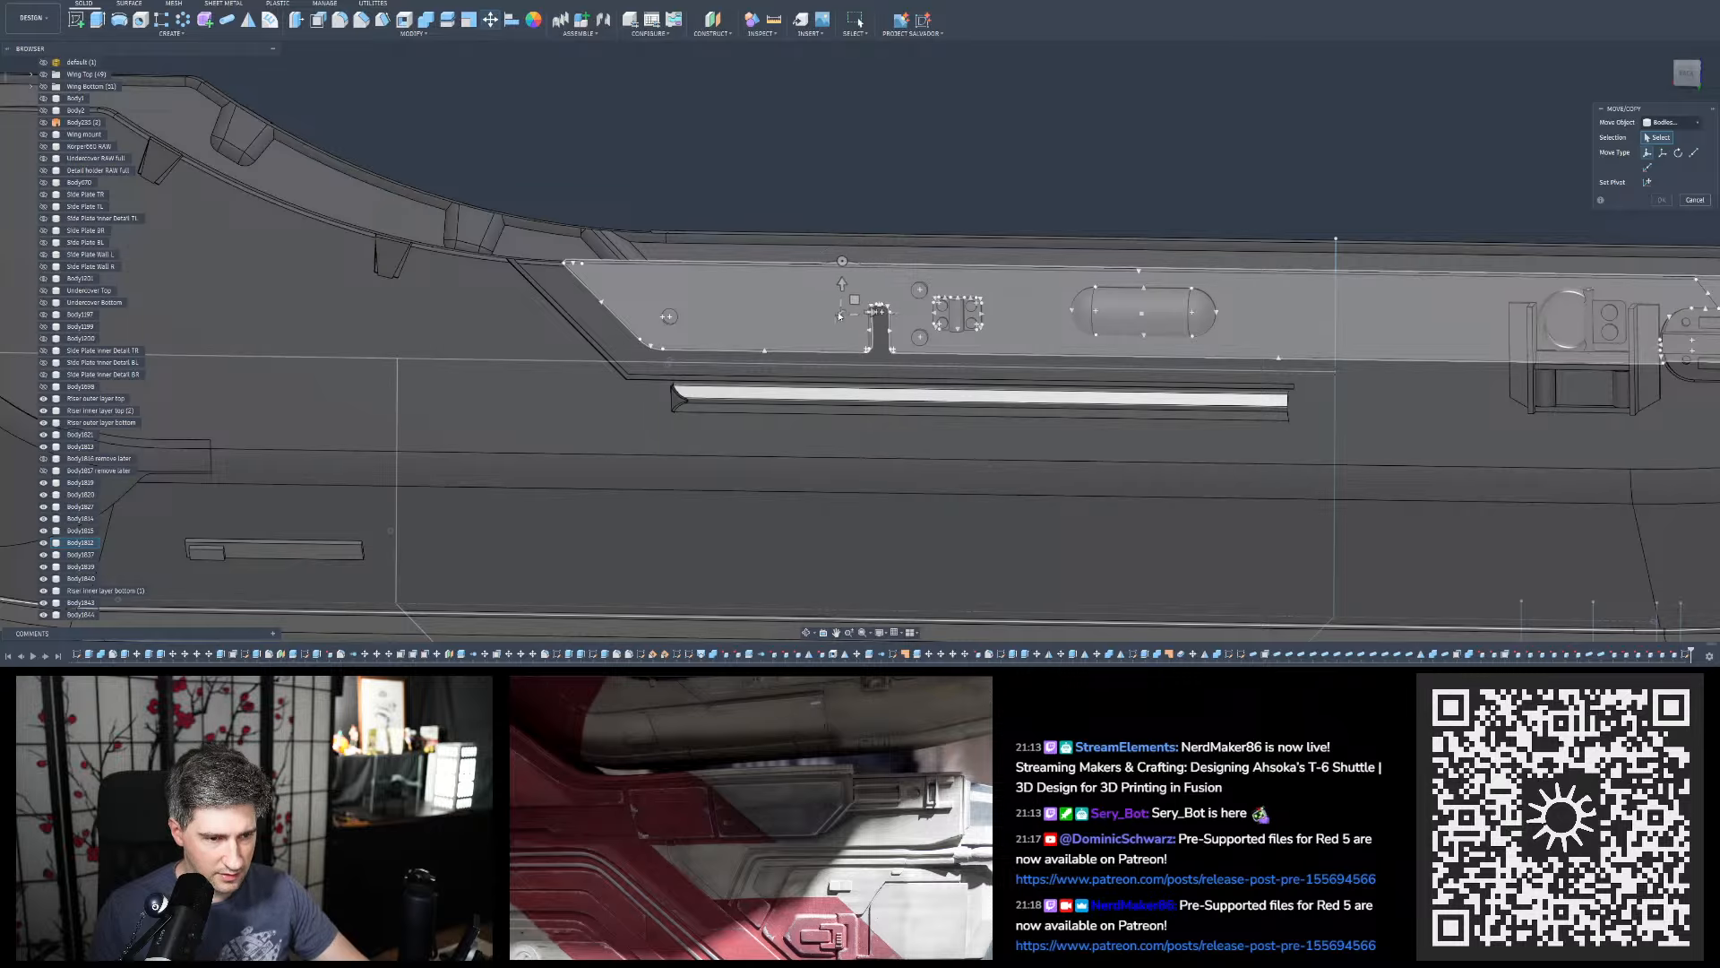
pyautogui.click(830, 312)
pyautogui.keyDown('shift'); pyautogui.moveTo(831, 313); pyautogui.dragTo(994, 224, button='middle'); pyautogui.keyUp('shift')
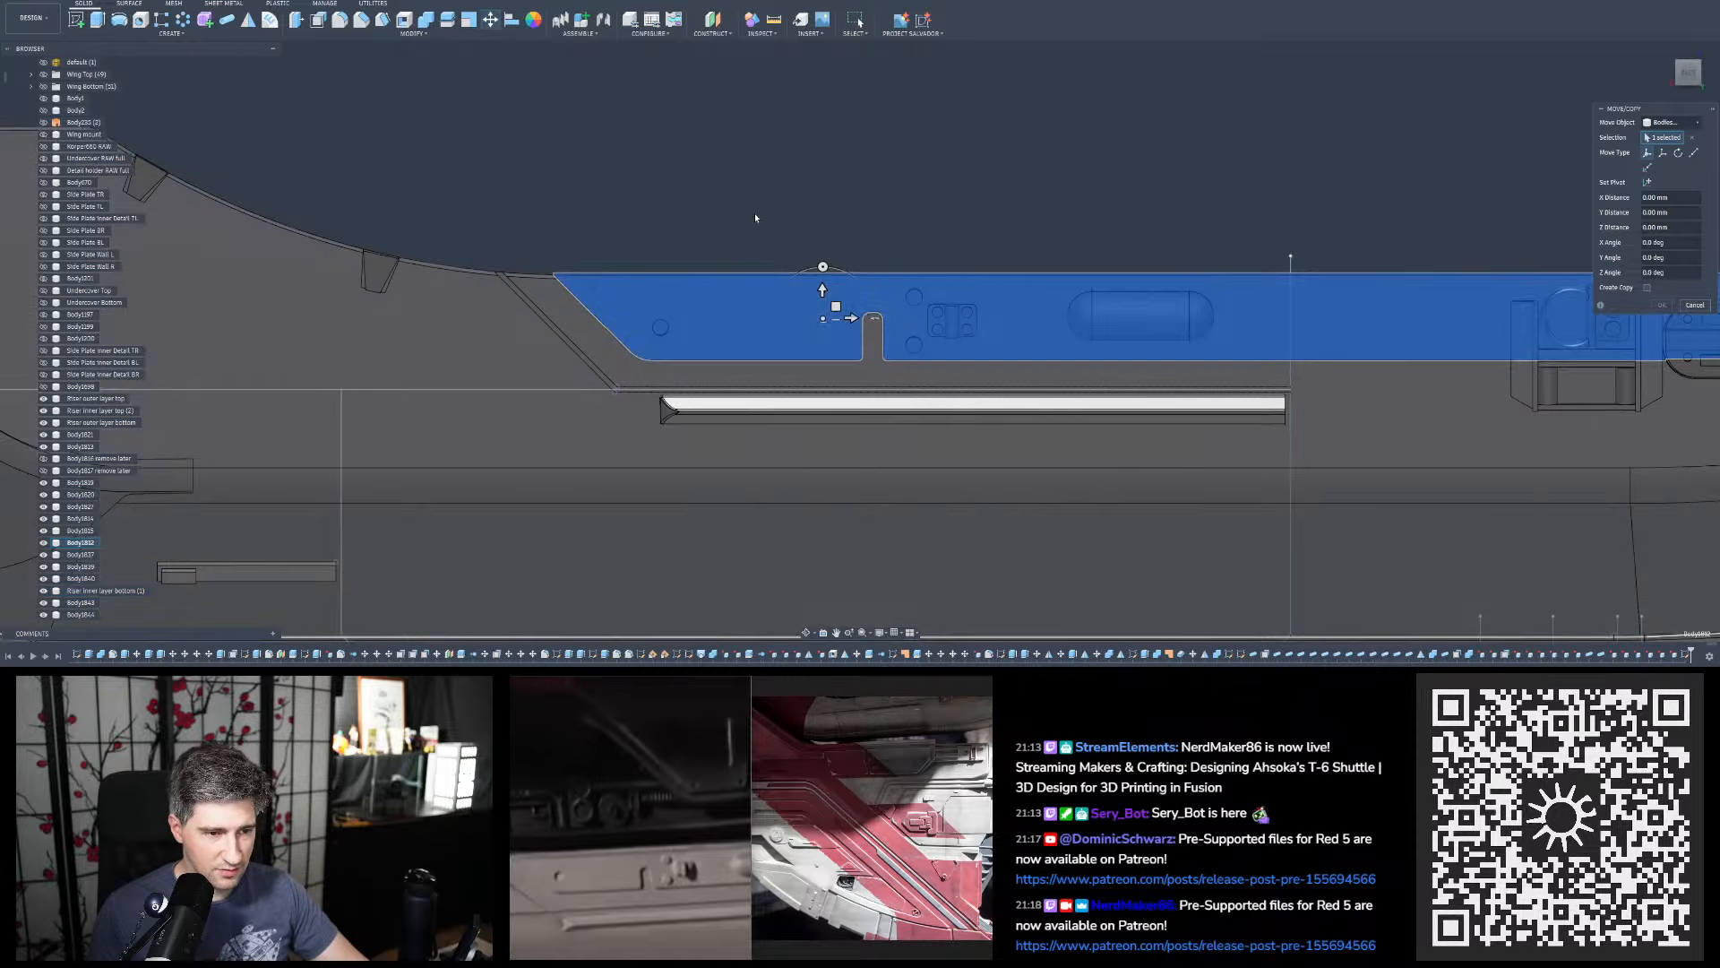
pyautogui.click(822, 288)
pyautogui.write('-1')
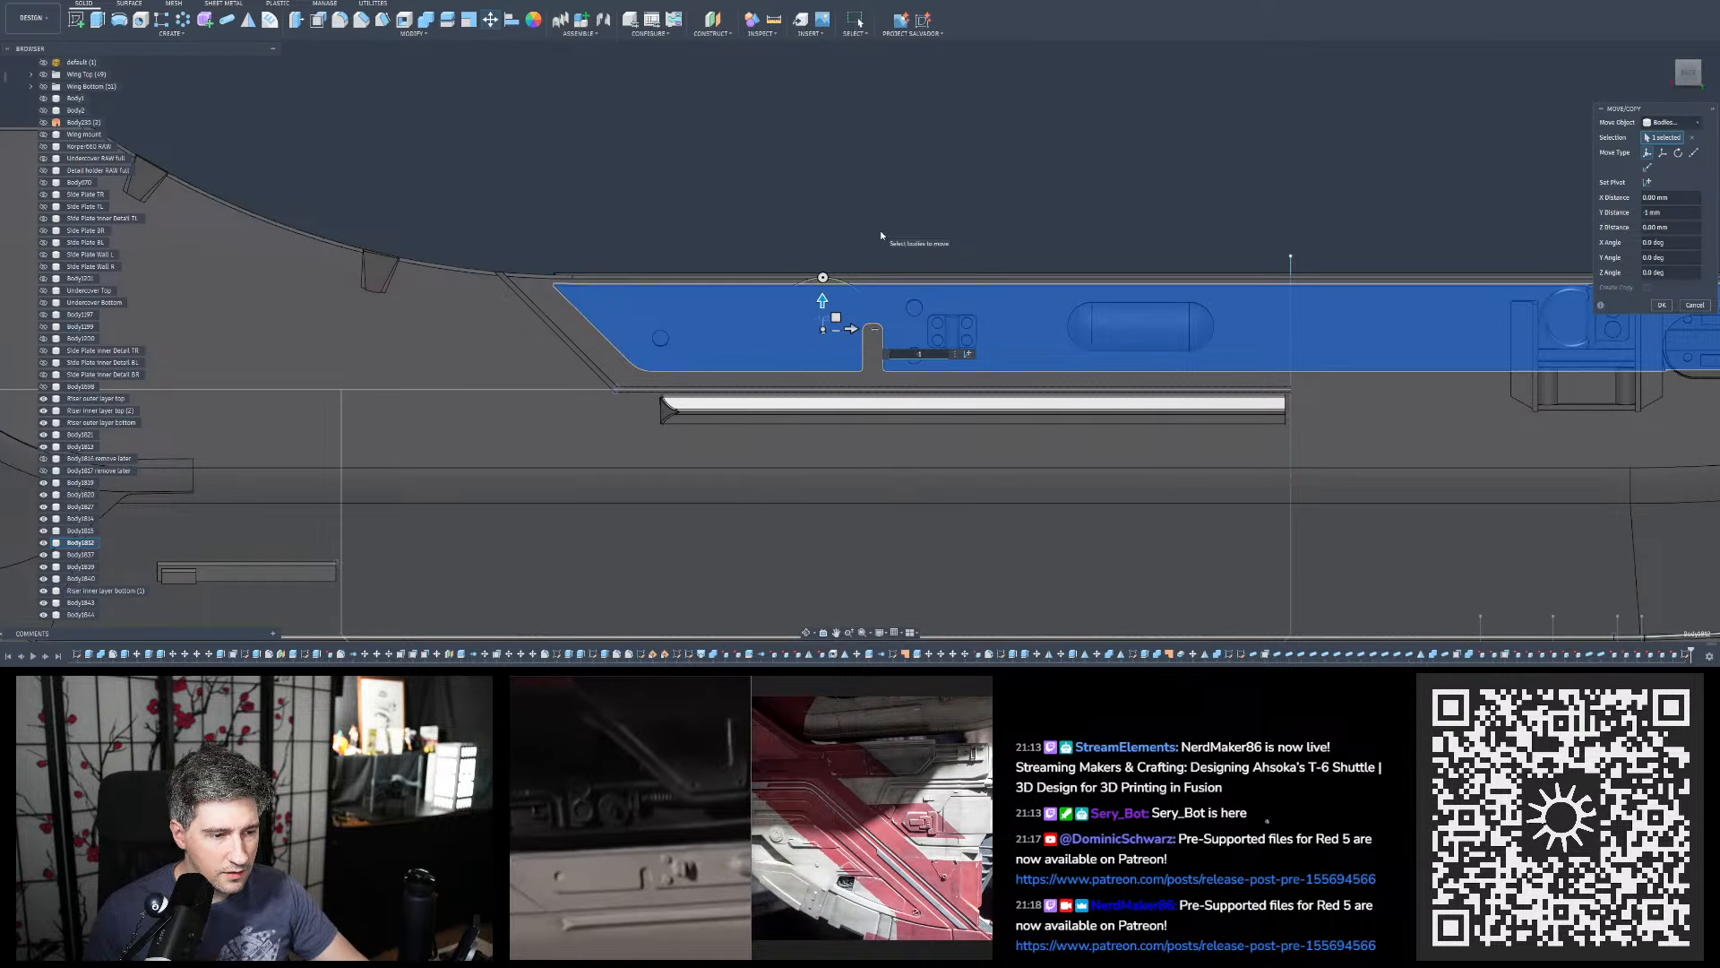
# Check the shifted inset panel's fit against the hull's upper edge, diagonal seam and surrounding side details
pyautogui.scroll(5, 556, 273)
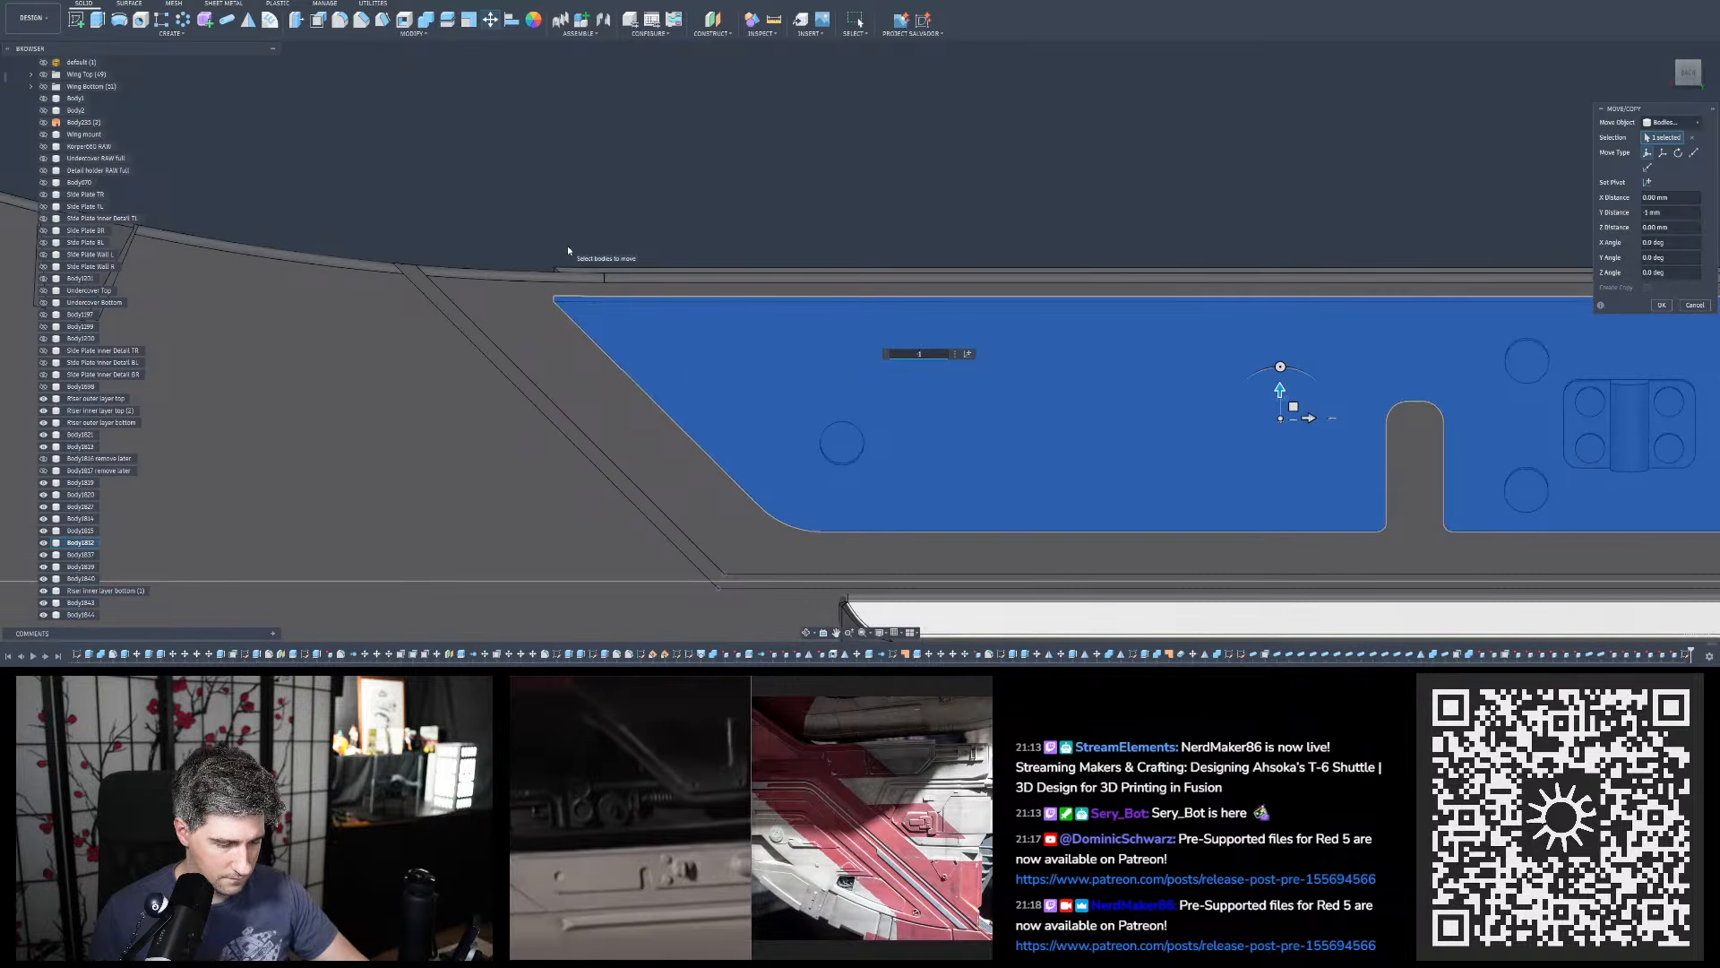
pyautogui.scroll(-6, 567, 247)
pyautogui.keyDown('shift'); pyautogui.moveTo(618, 395); pyautogui.dragTo(873, 366, button='middle'); pyautogui.keyUp('shift')
pyautogui.scroll(-5, 783, 541)
pyautogui.scroll(6, 873, 366)
pyautogui.scroll(-4, 872, 365)
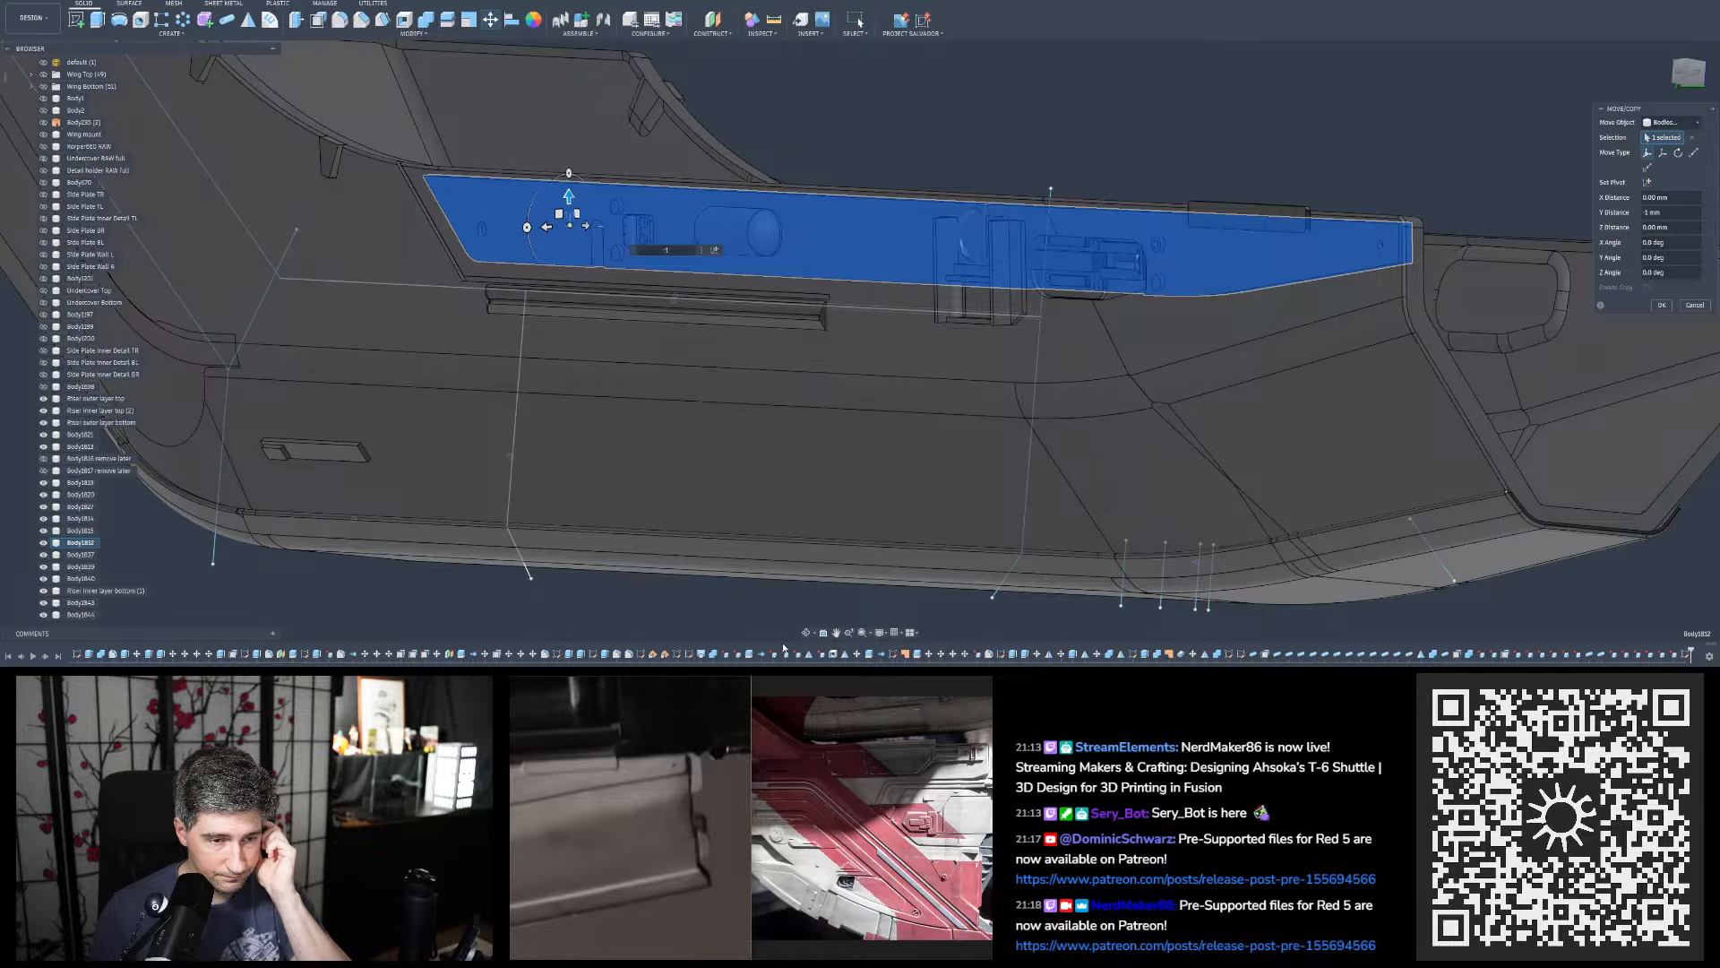
pyautogui.scroll(3, 860, 290)
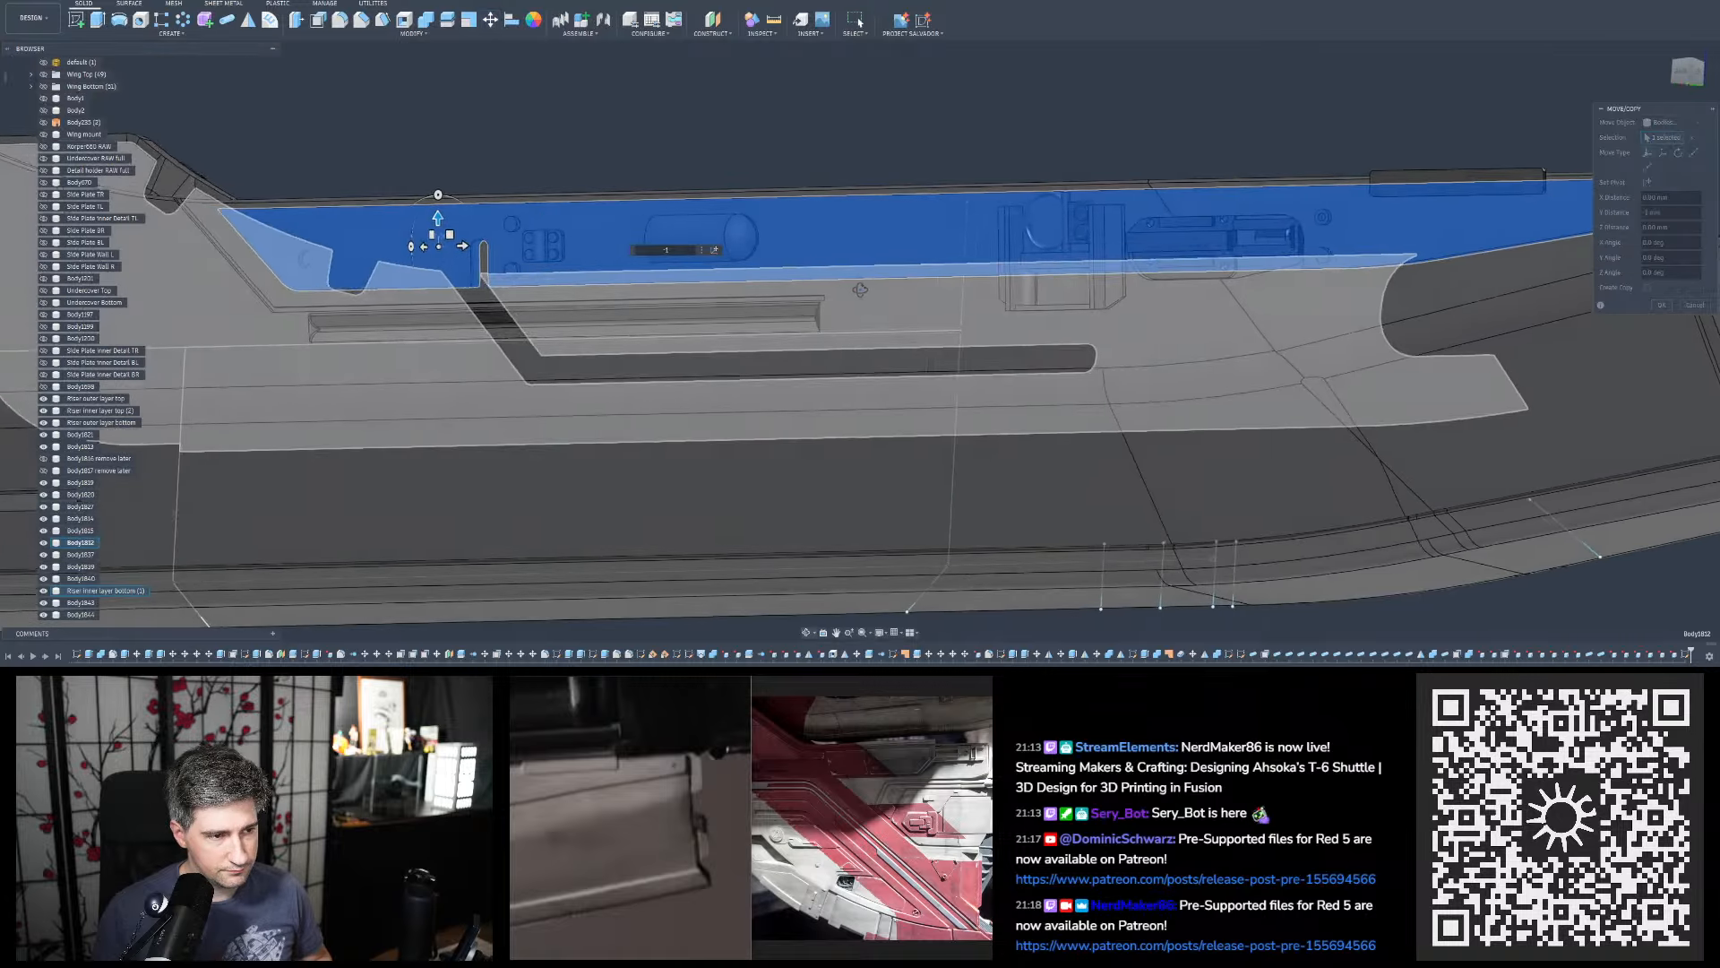
pyautogui.scroll(-2, 817, 354)
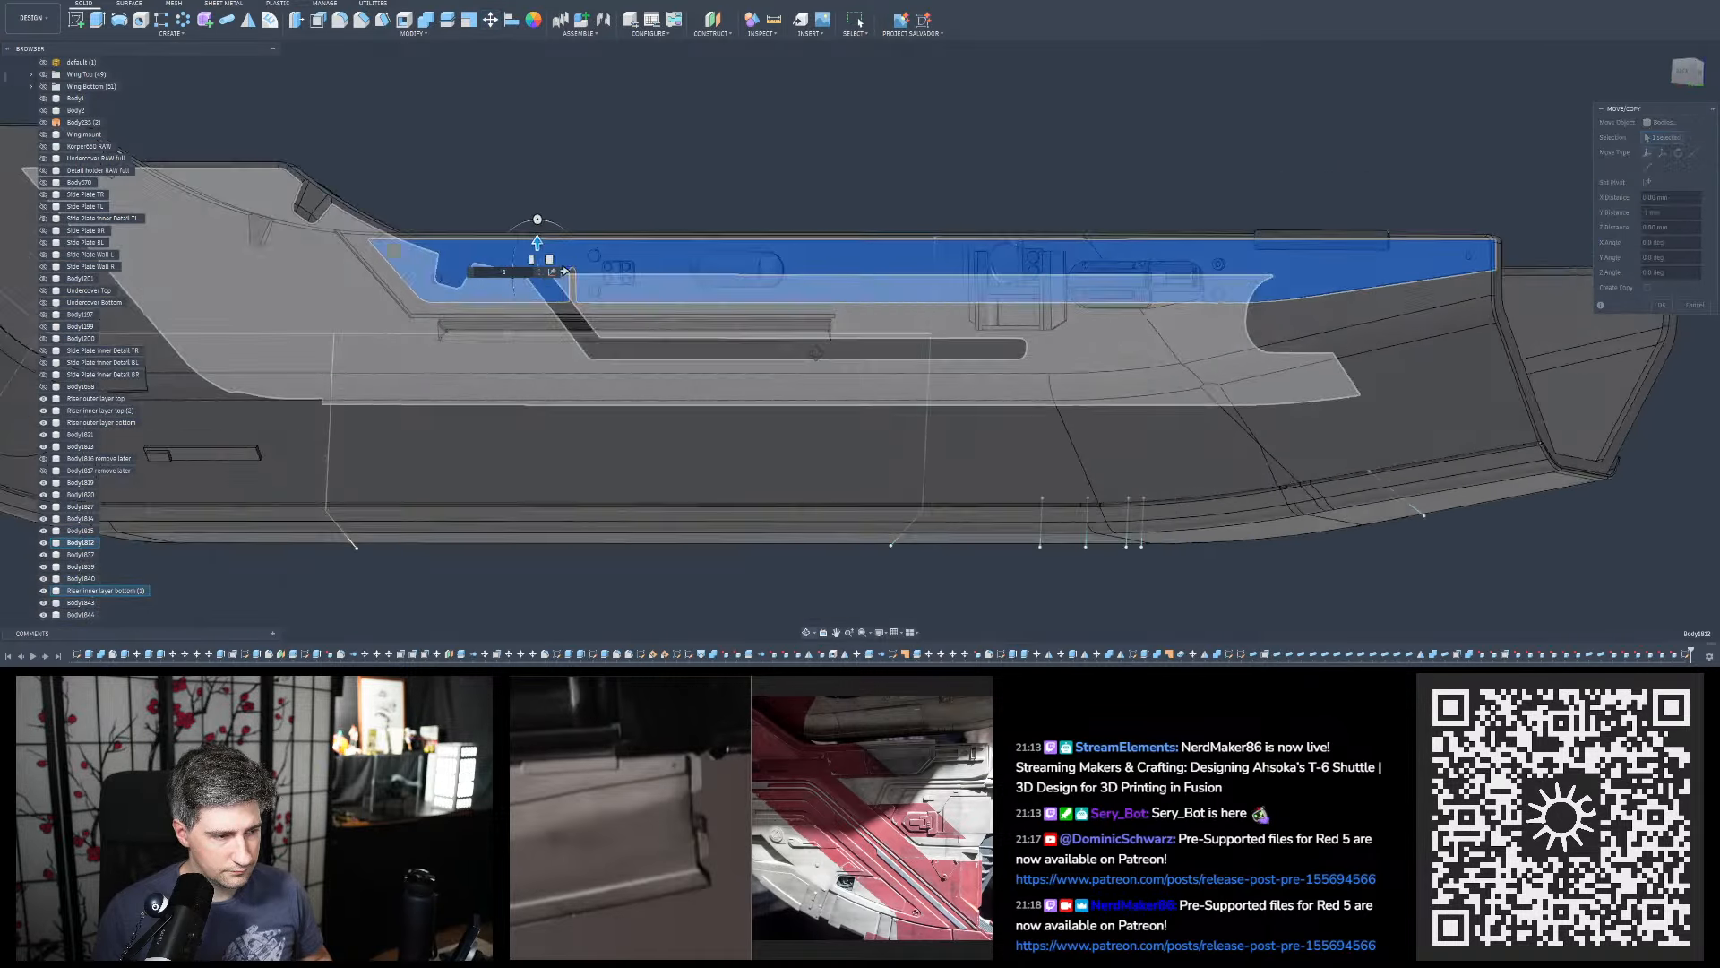
# Add the long rail, the ring bracket with its insert, and the long rectangular detail on the upper panel to the bodies being moved
pyautogui.keyDown('shift'); pyautogui.moveTo(817, 354); pyautogui.dragTo(823, 356, button='middle'); pyautogui.keyUp('shift')
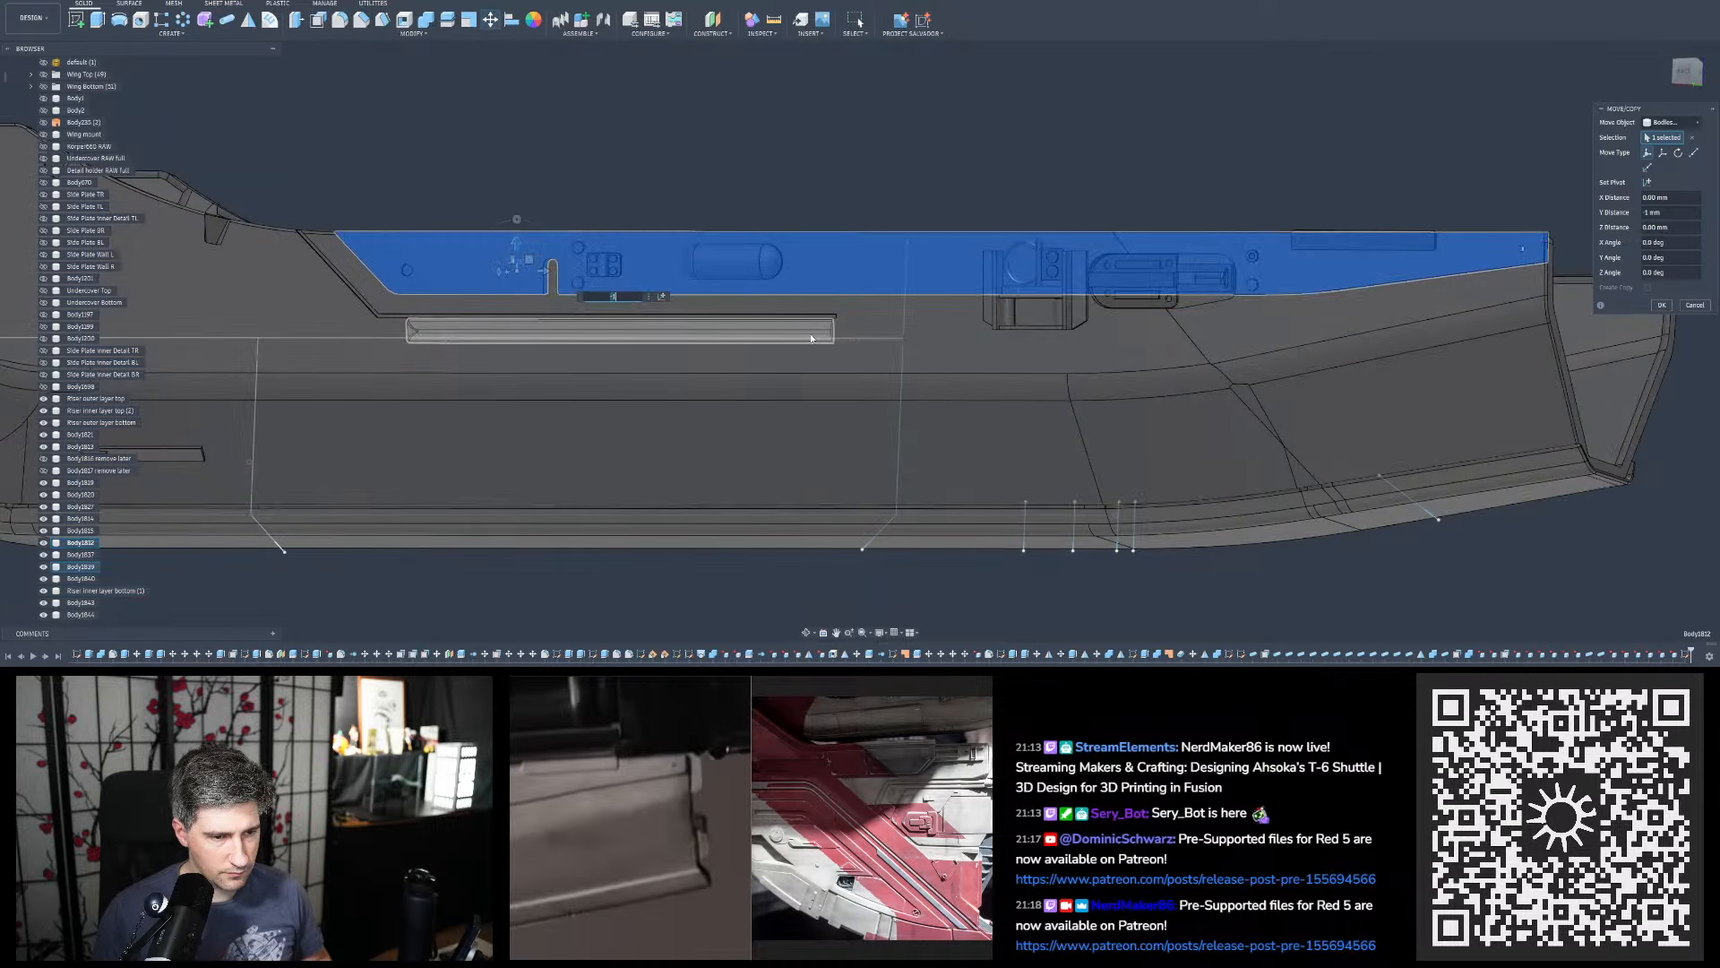
pyautogui.click(815, 330)
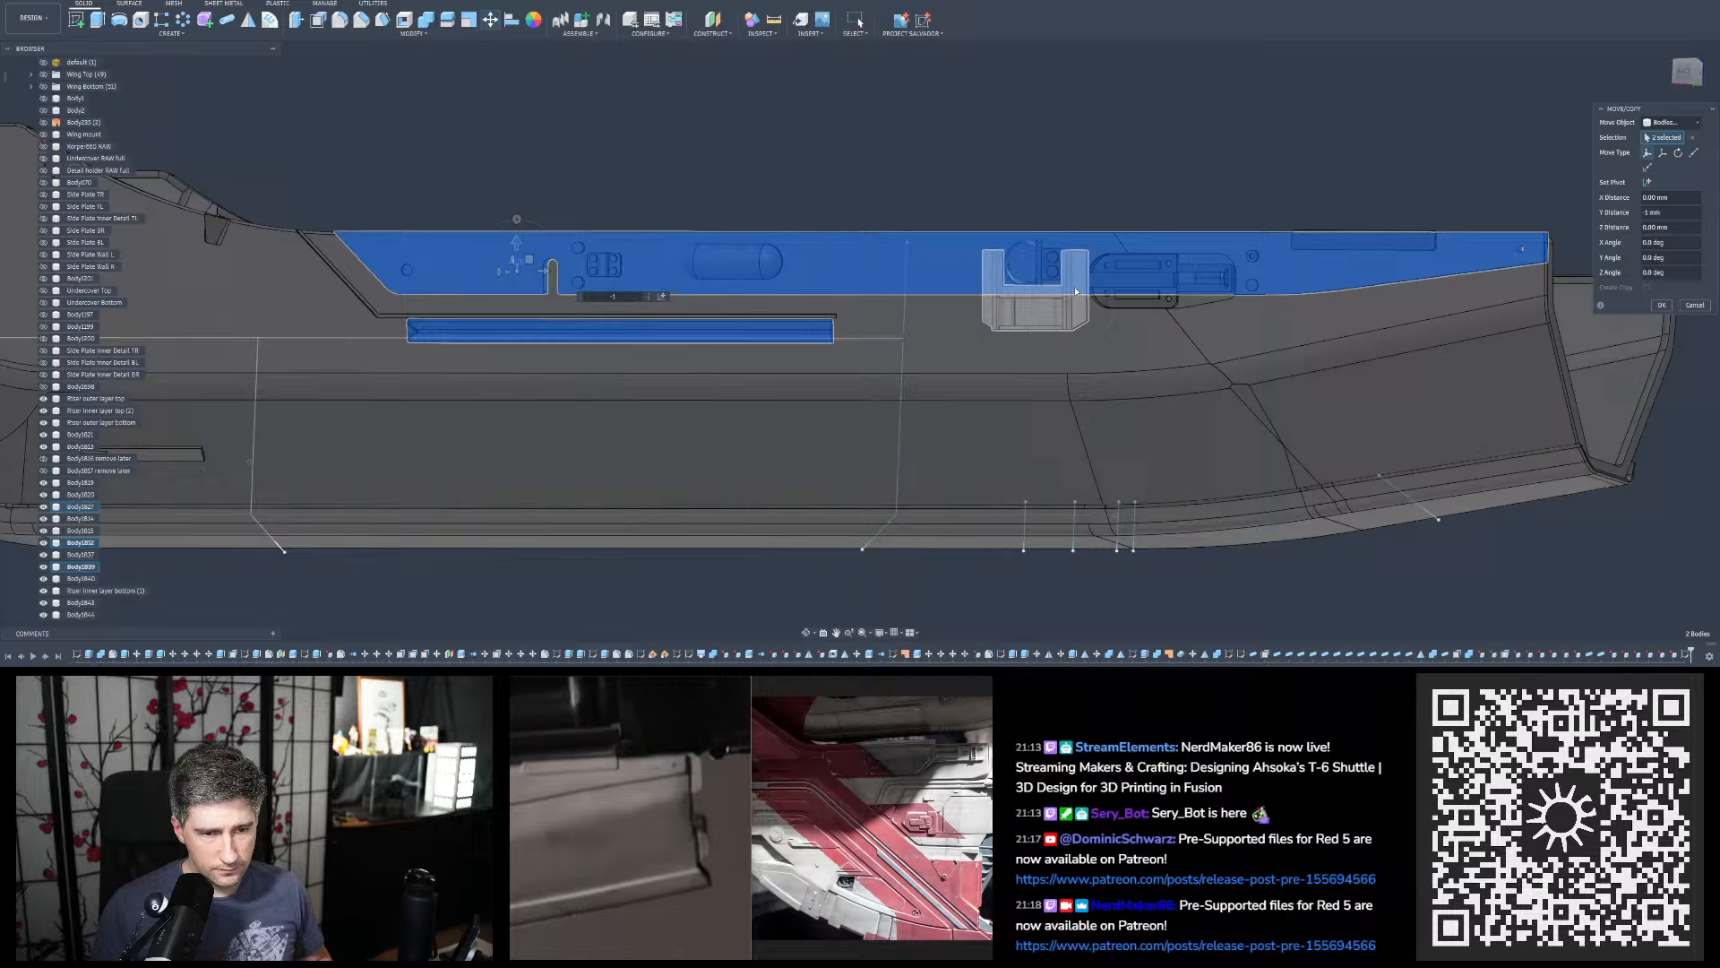
pyautogui.click(1035, 269)
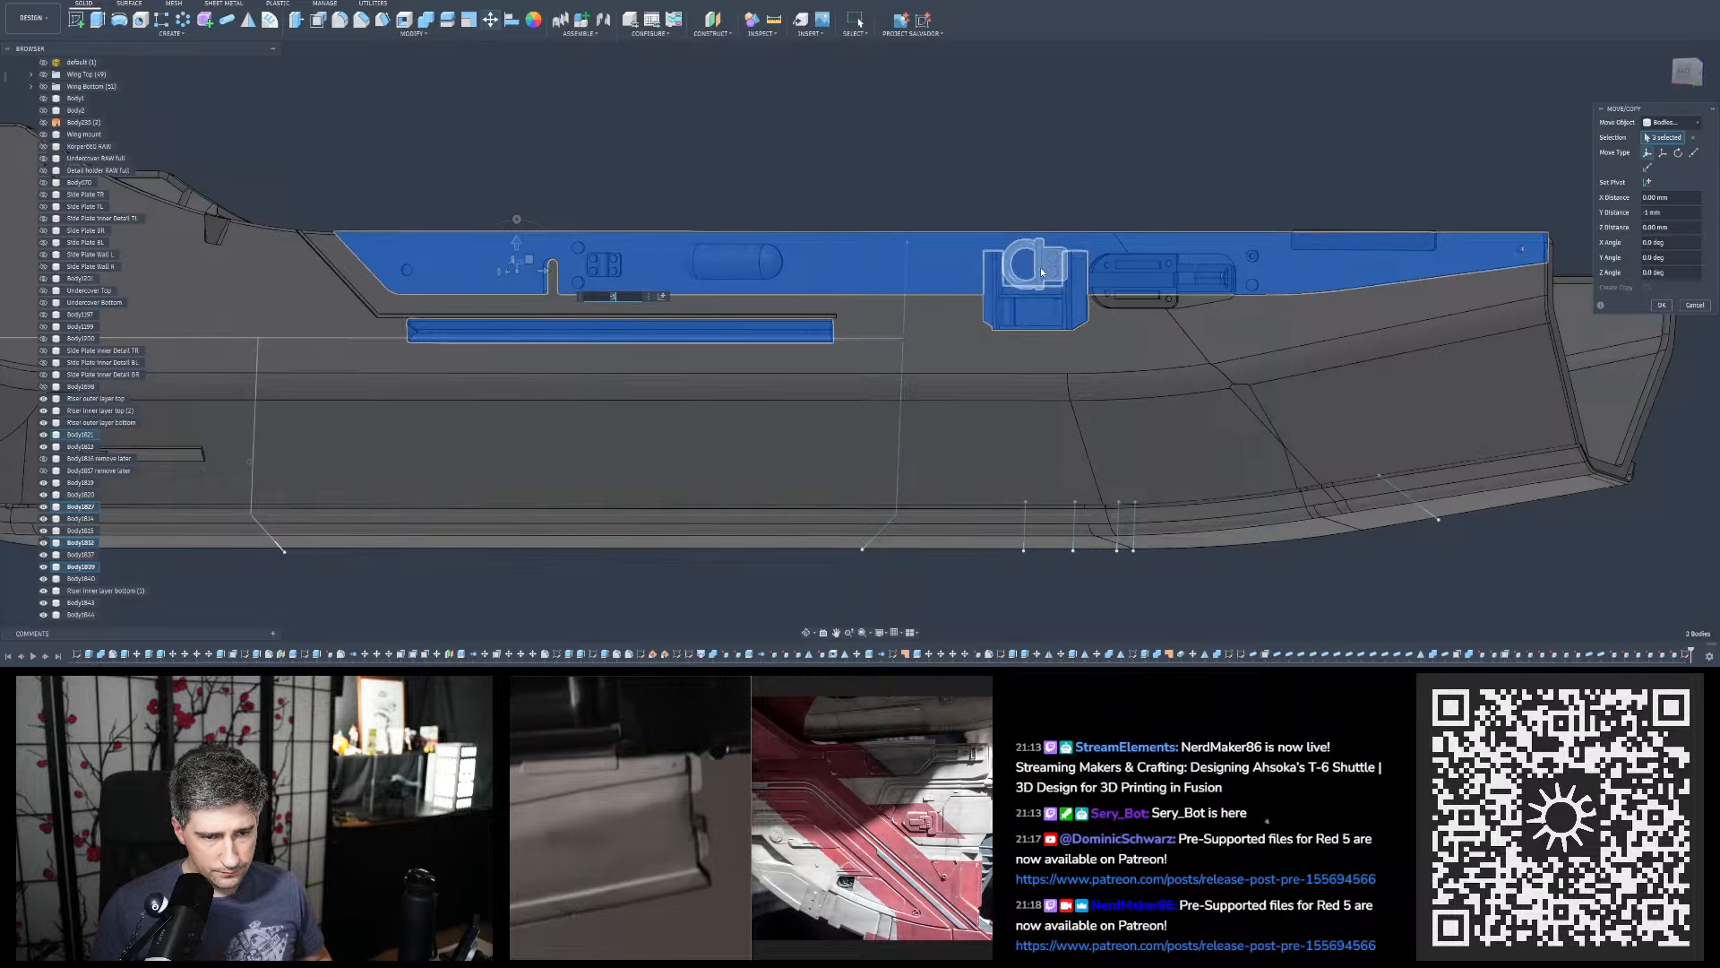
pyautogui.moveTo(1435, 265); pyautogui.dragTo(1300, 300, button='middle')
pyautogui.scroll(2, 1297, 300)
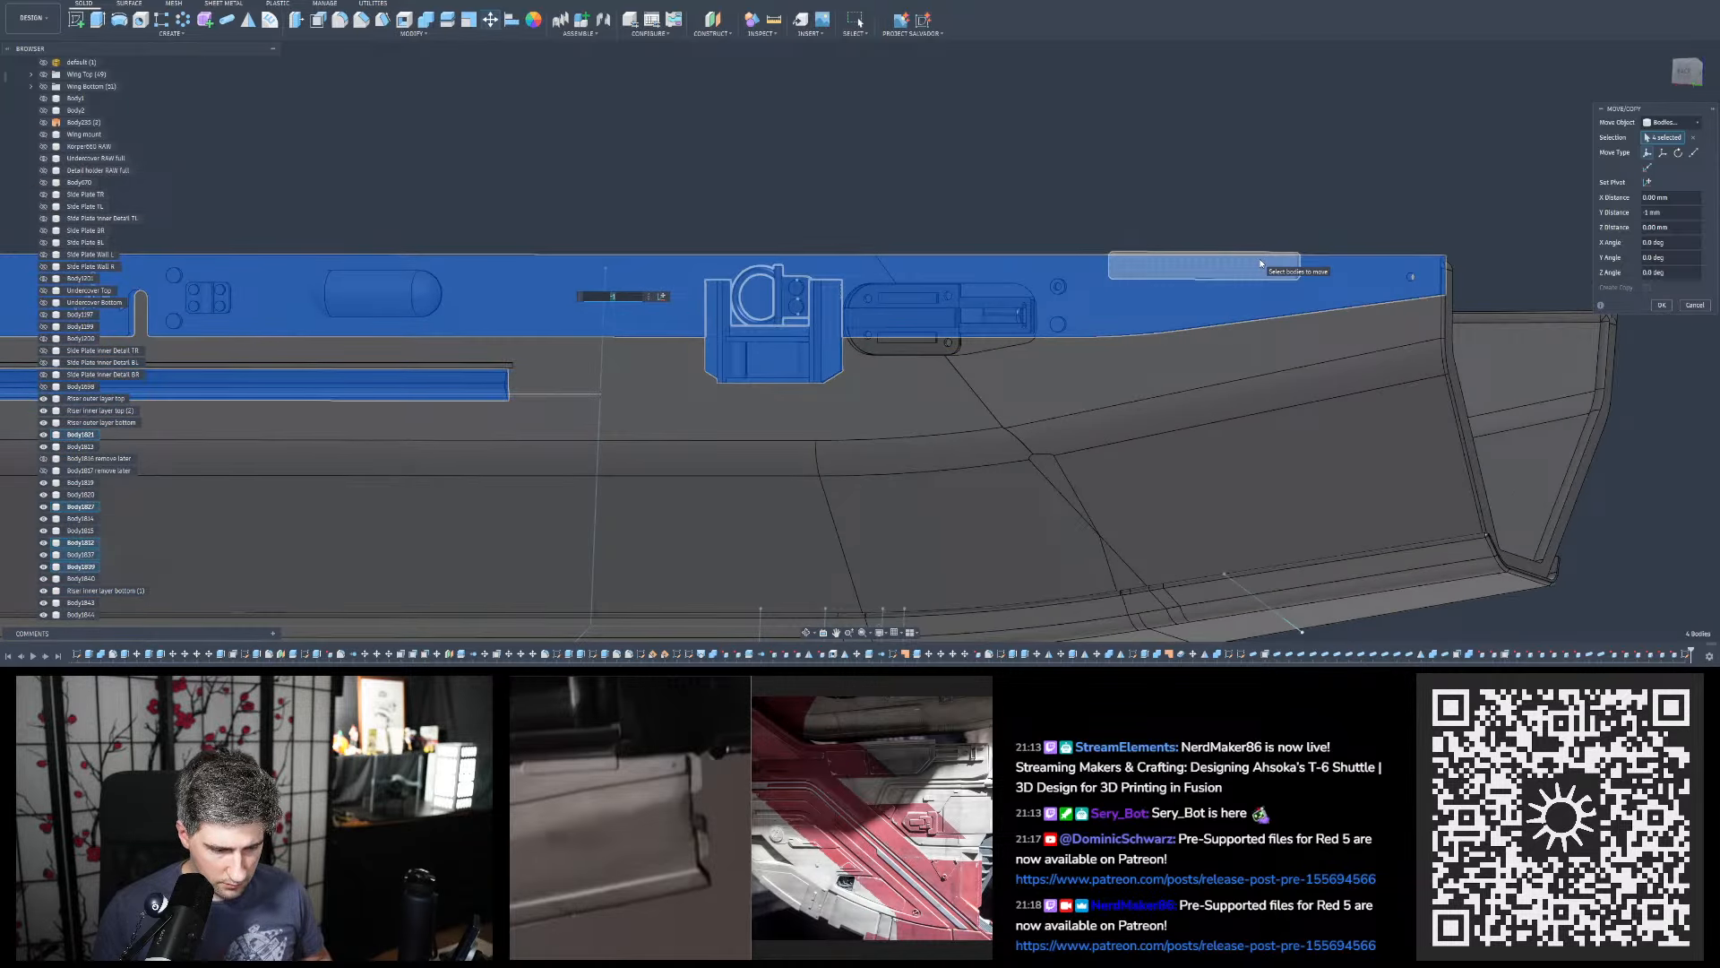
pyautogui.click(1261, 263)
pyautogui.keyDown('shift'); pyautogui.moveTo(1291, 186); pyautogui.dragTo(1307, 189, button='middle'); pyautogui.keyUp('shift')
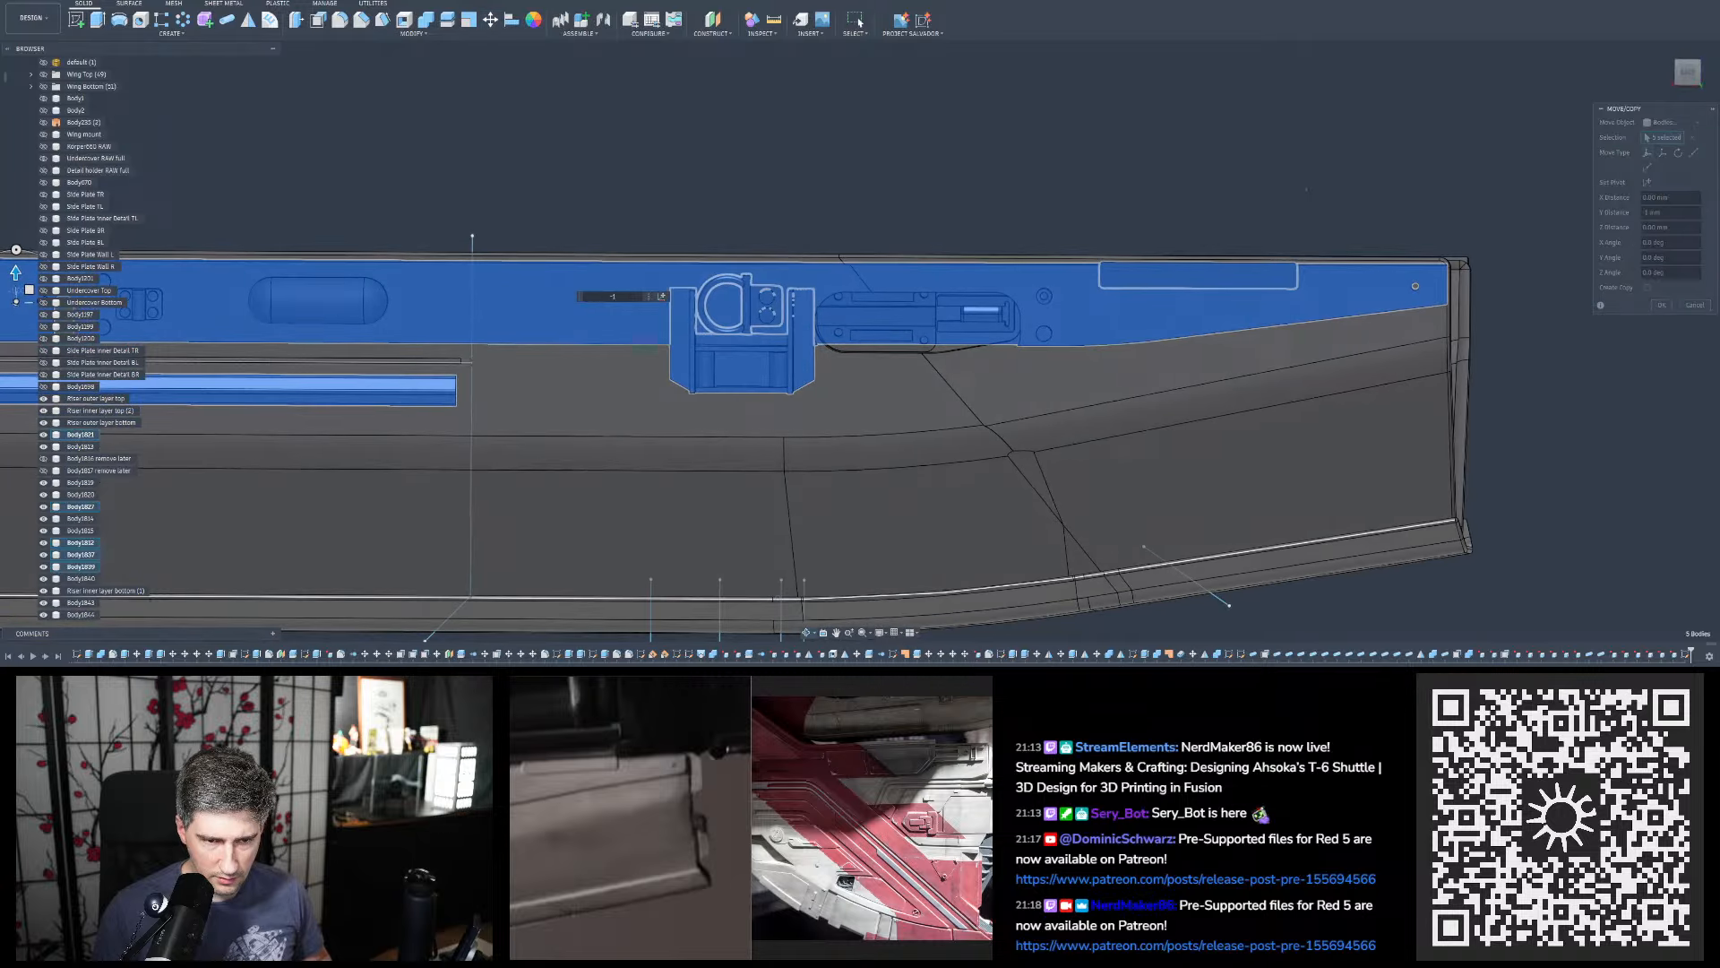
# Add the latch bodies in the rounded recess beside the ring bracket to the bodies being moved
pyautogui.scroll(4, 1251, 240)
pyautogui.keyDown('shift'); pyautogui.moveTo(1306, 282); pyautogui.dragTo(1338, 287, button='middle'); pyautogui.keyUp('shift')
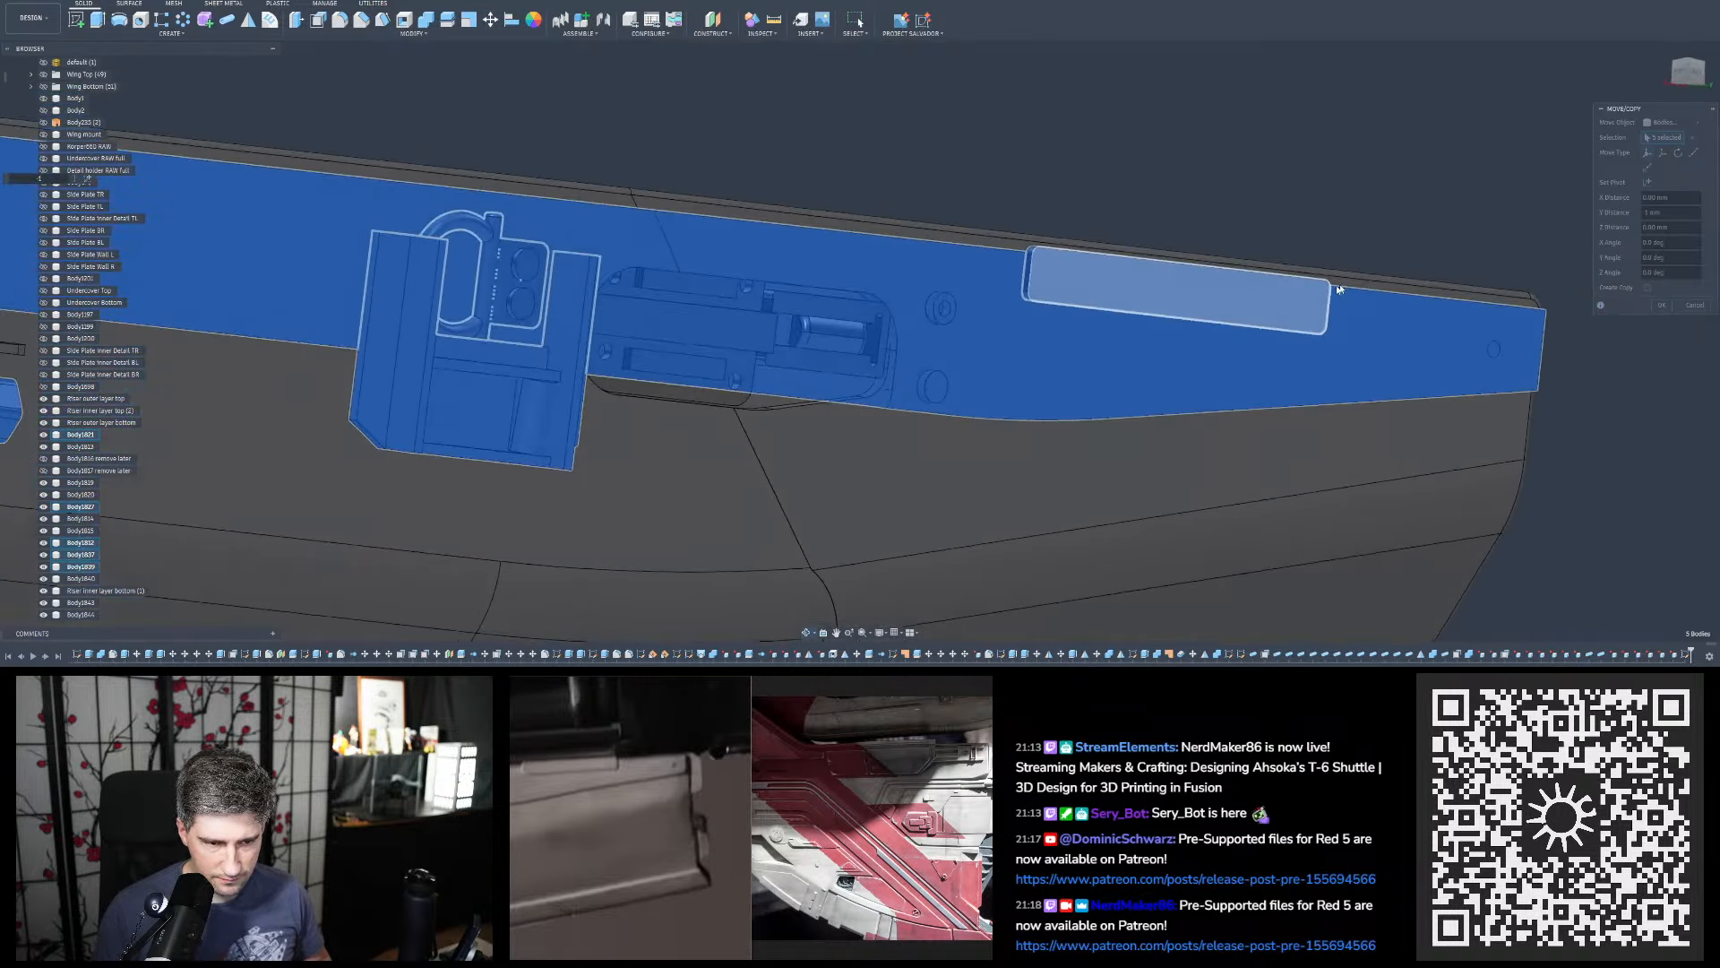
pyautogui.keyDown('shift'); pyautogui.moveTo(995, 414); pyautogui.dragTo(986, 399, button='middle'); pyautogui.keyUp('shift')
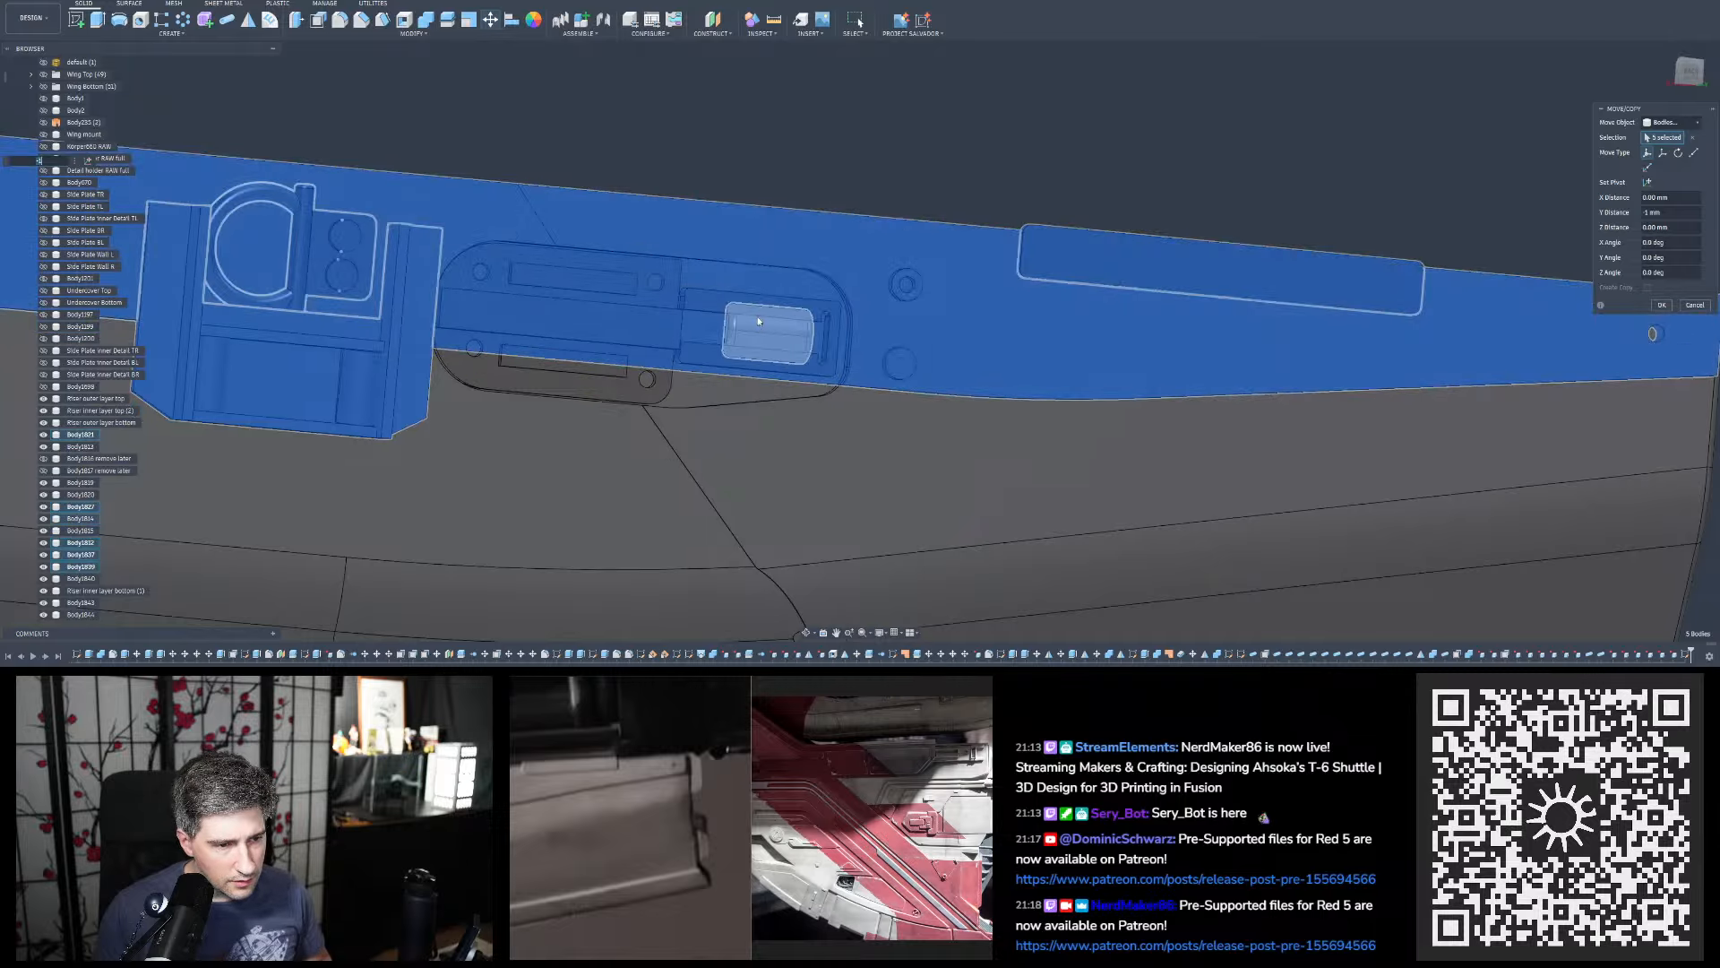
pyautogui.click(758, 320)
pyautogui.click(710, 302)
pyautogui.click(656, 308)
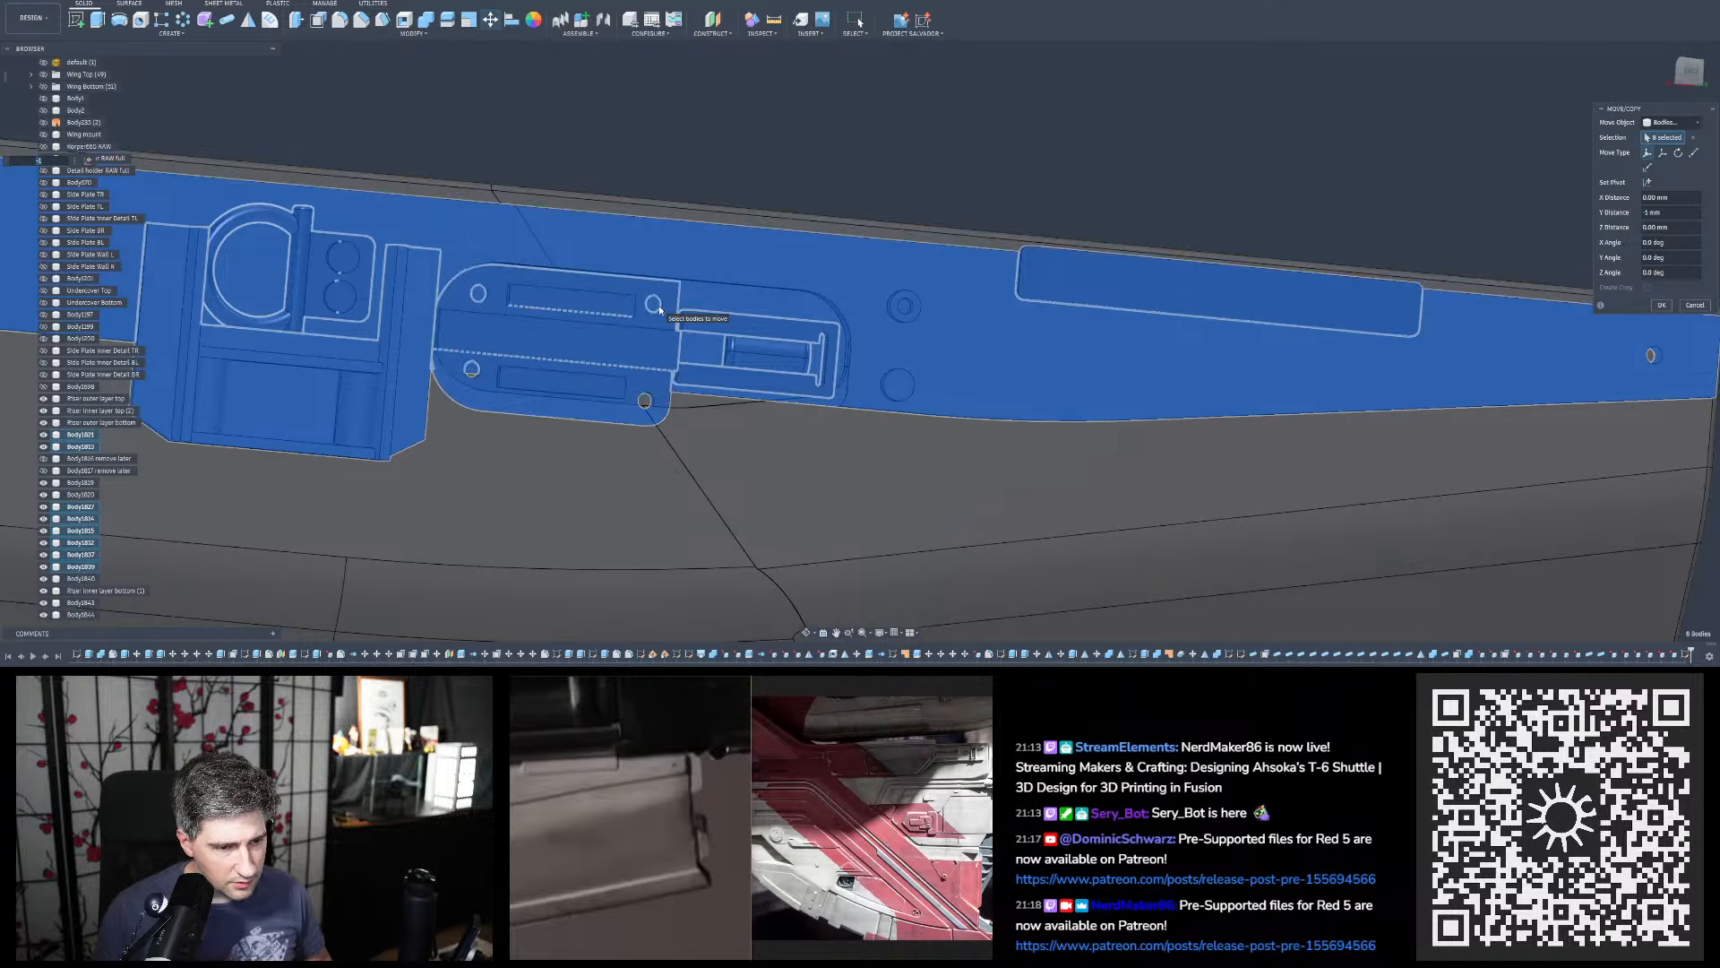
pyautogui.scroll(5, 860, 384)
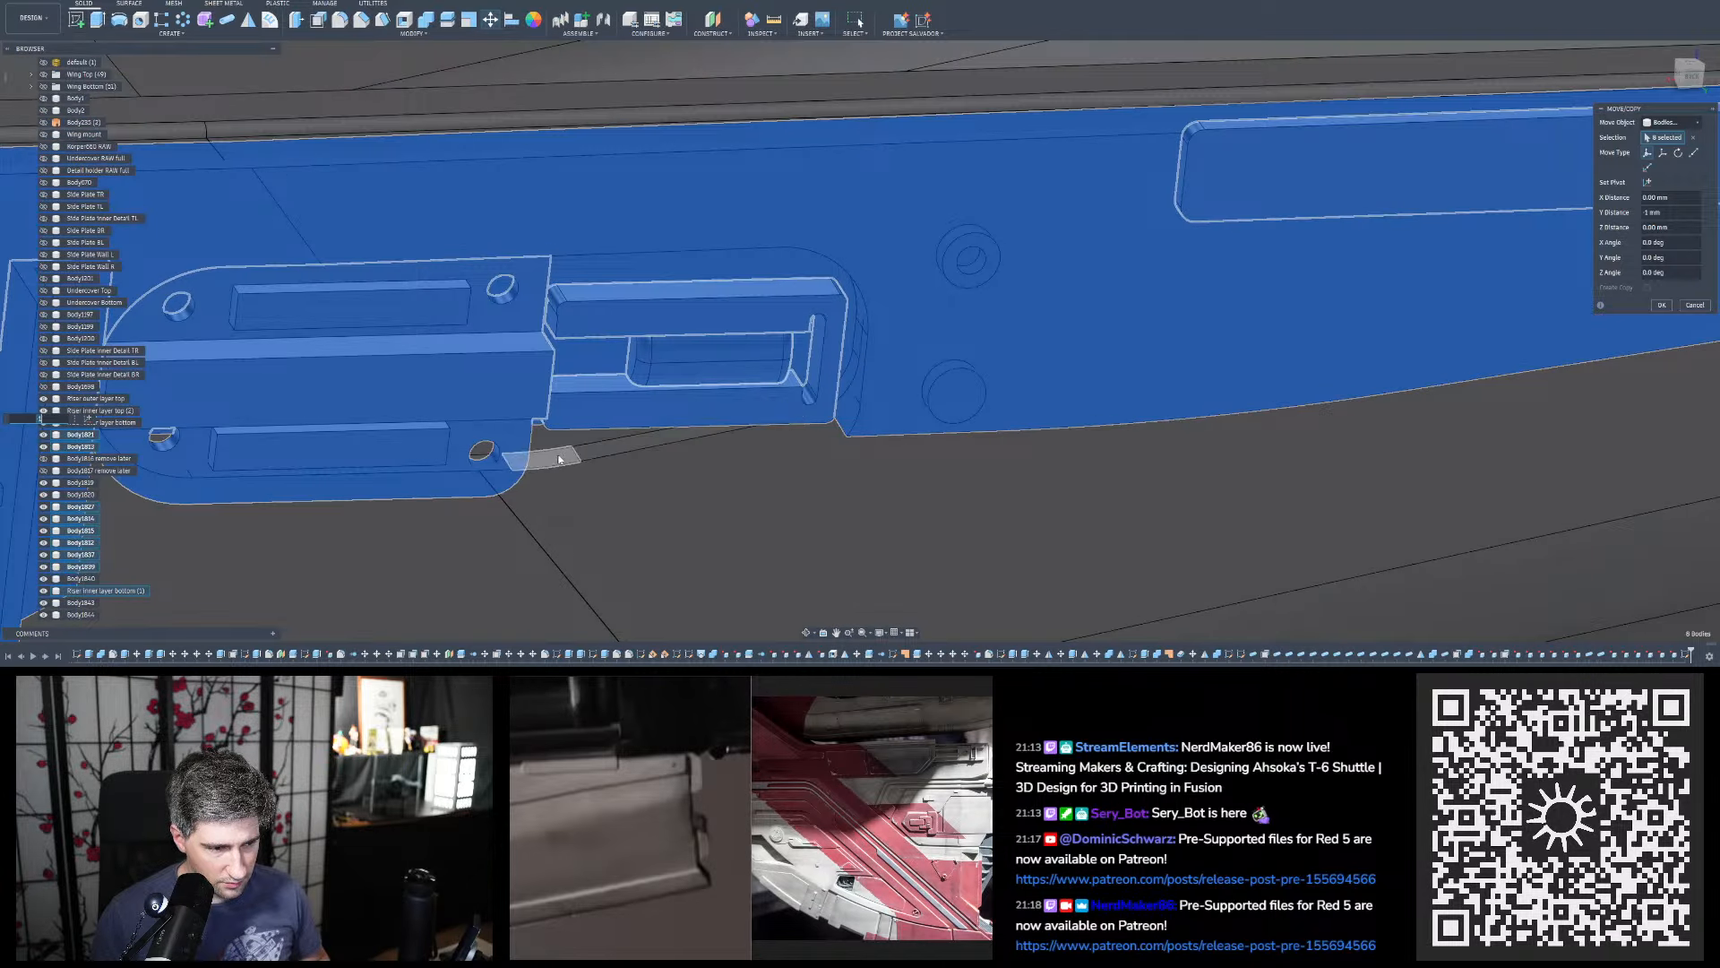
# Set the Y distance of the selected detail bodies to -0.8 mm, checking their alignment in a straight side view
pyautogui.keyDown('shift'); pyautogui.moveTo(578, 451); pyautogui.dragTo(569, 430, button='middle'); pyautogui.keyUp('shift')
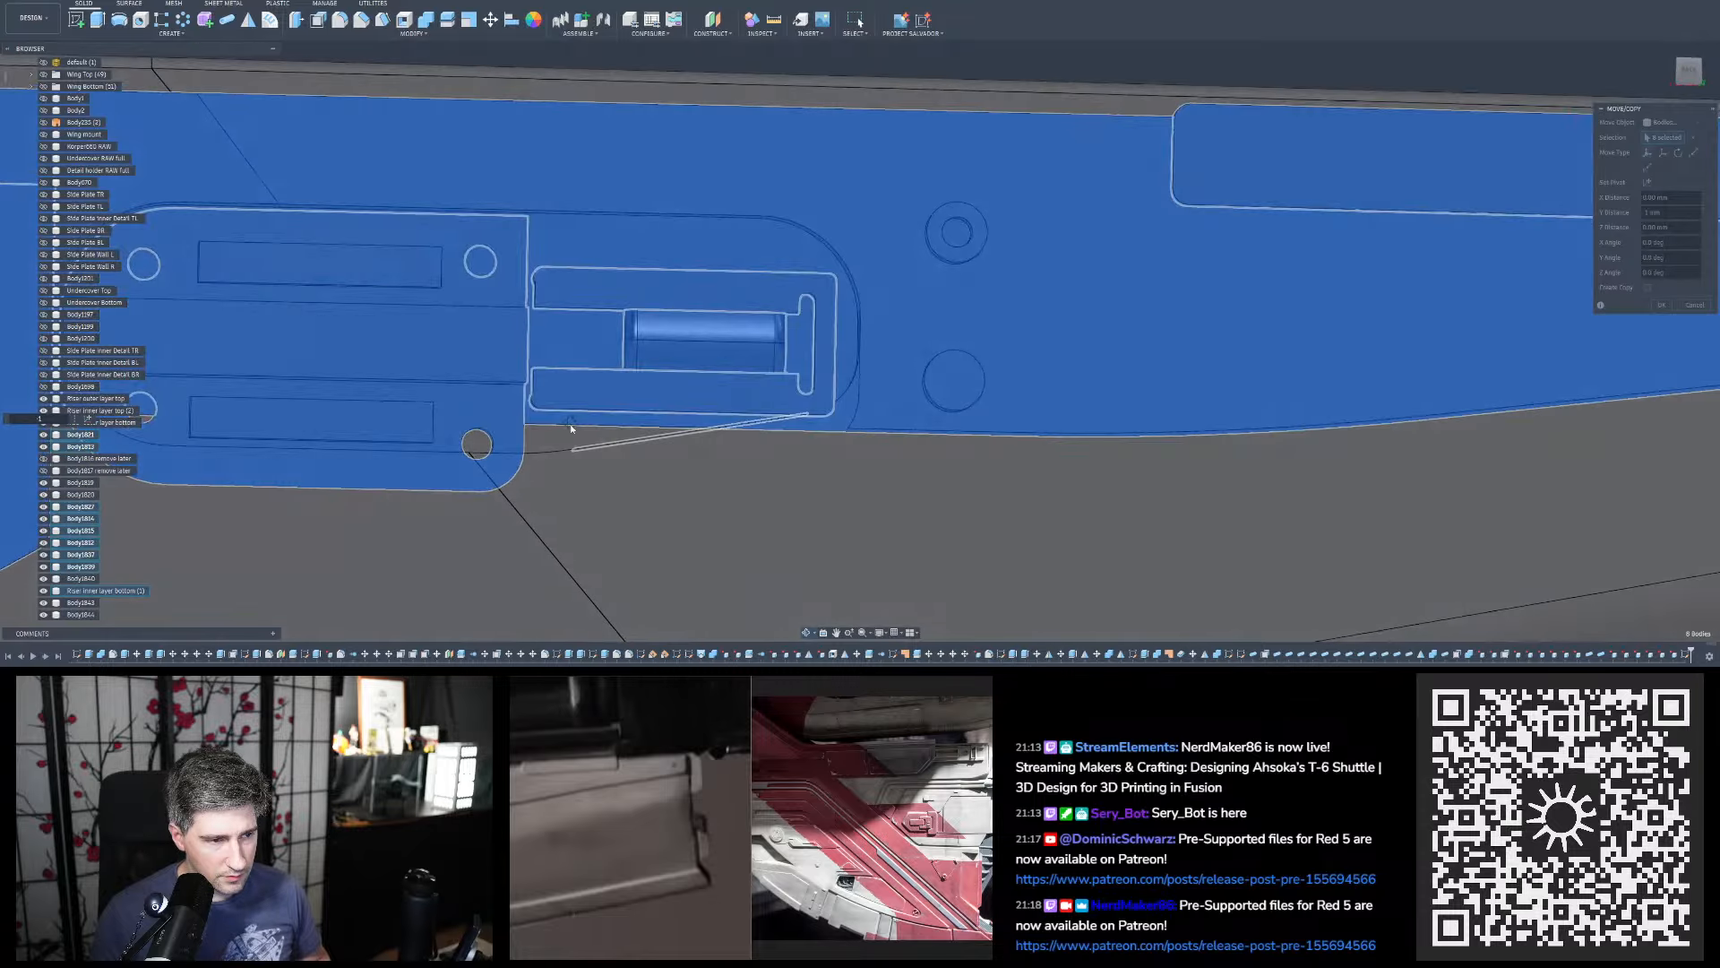
pyautogui.scroll(-6, 962, 246)
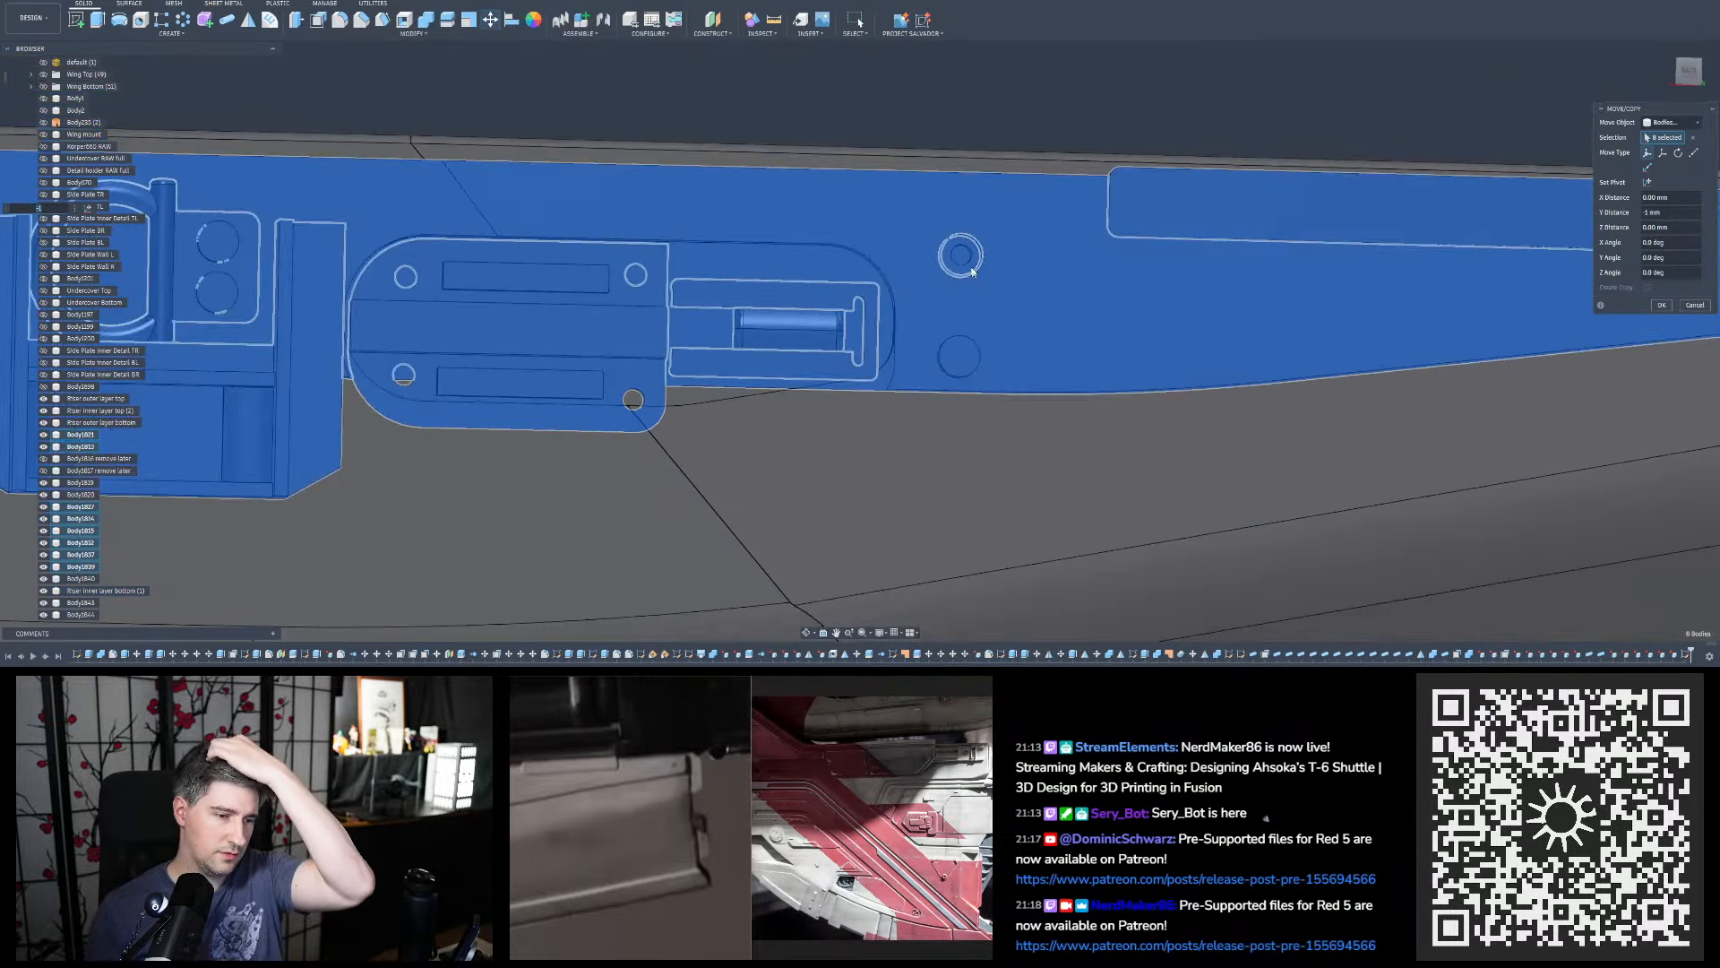
pyautogui.keyDown('shift'); pyautogui.moveTo(733, 229); pyautogui.dragTo(736, 234, button='middle'); pyautogui.keyUp('shift')
pyautogui.scroll(-5, 961, 287)
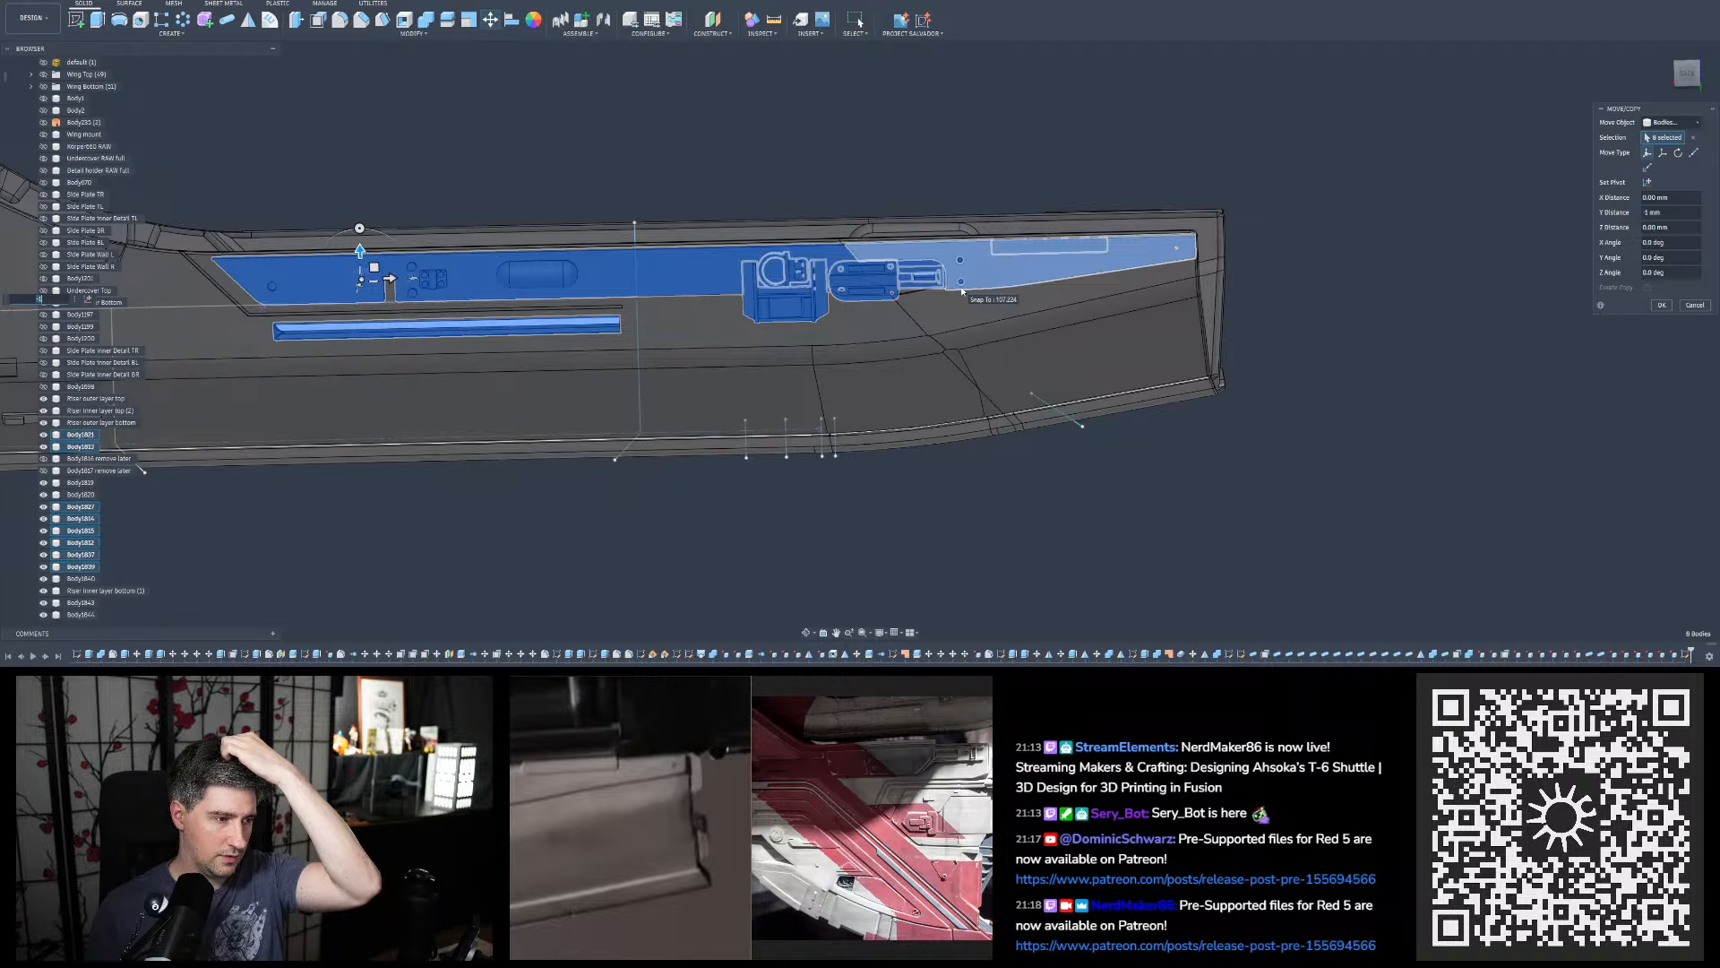
pyautogui.scroll(-4, 964, 291)
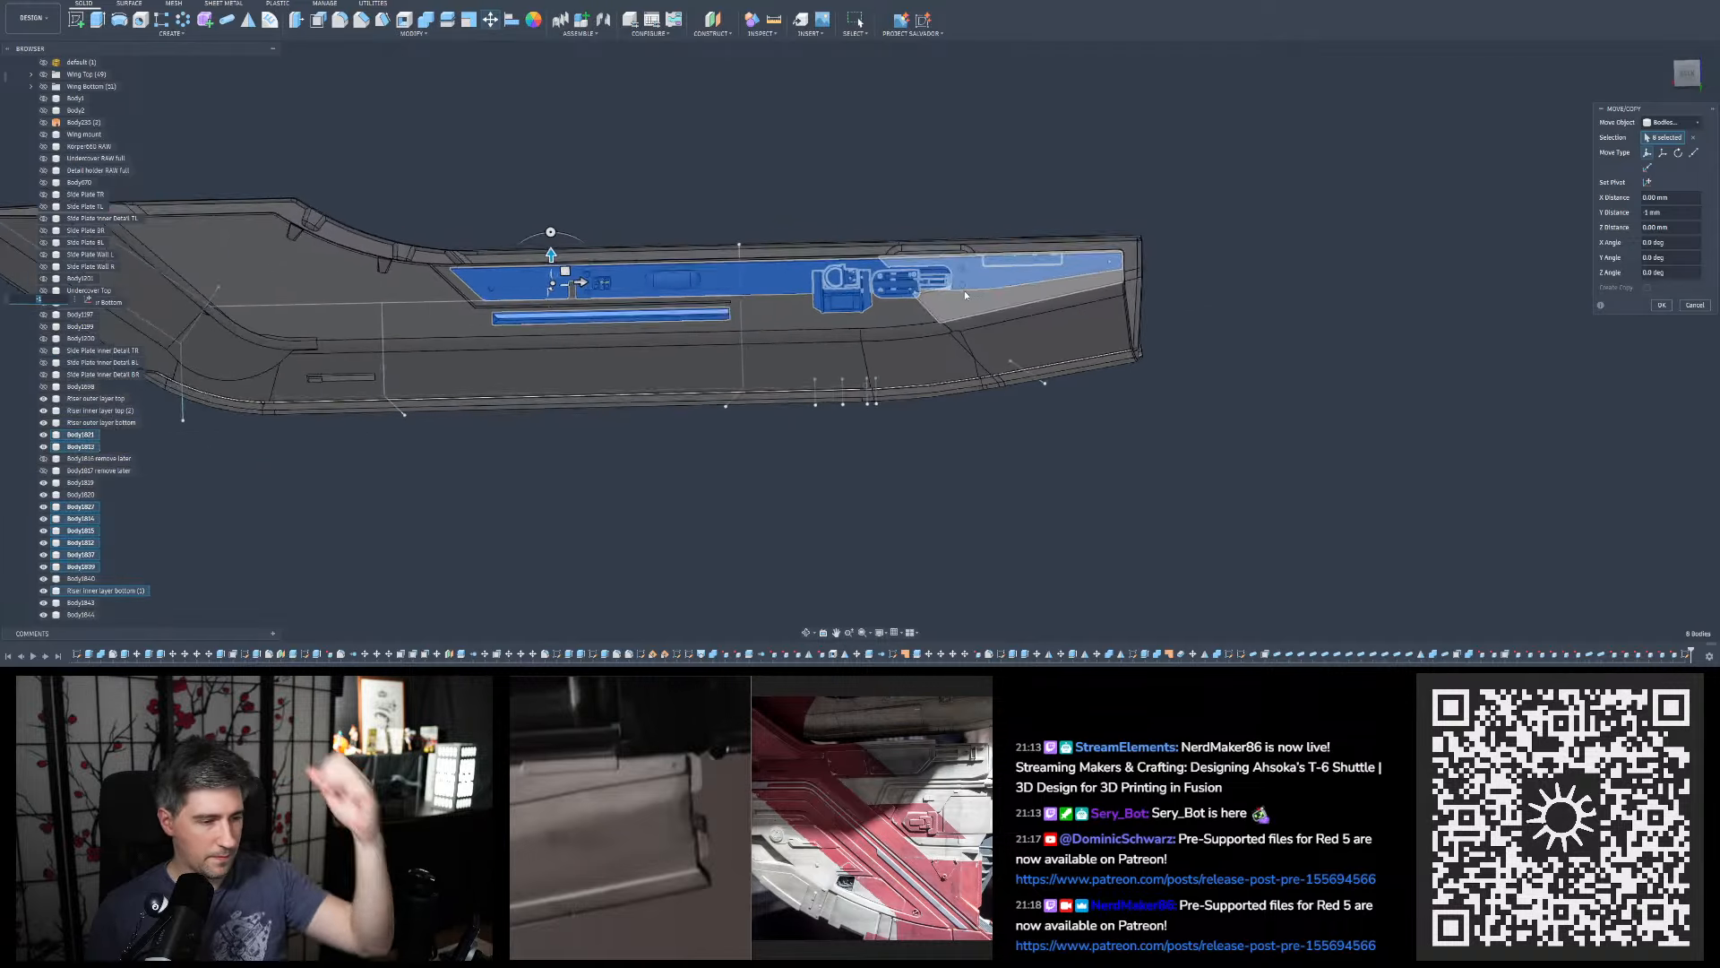
pyautogui.scroll(5, 462, 325)
pyautogui.scroll(-2, 743, 354)
pyautogui.scroll(3, 470, 320)
pyautogui.keyDown('shift'); pyautogui.moveTo(471, 320); pyautogui.dragTo(474, 320, button='middle'); pyautogui.keyUp('shift')
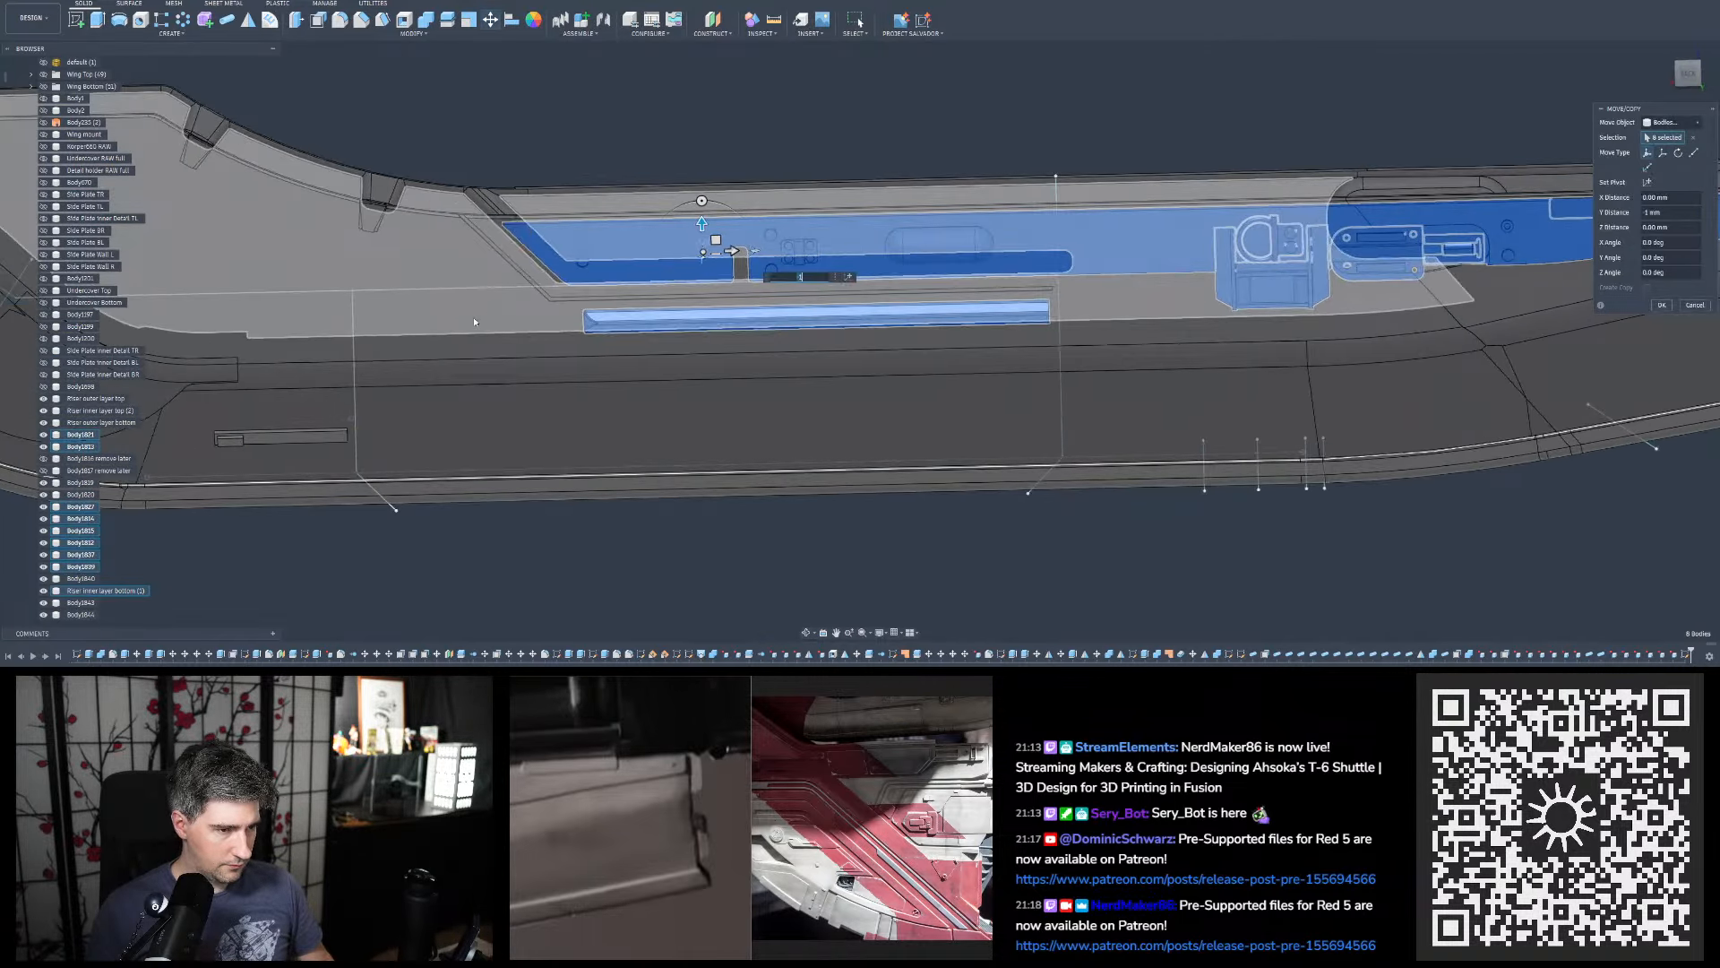
pyautogui.write('1')
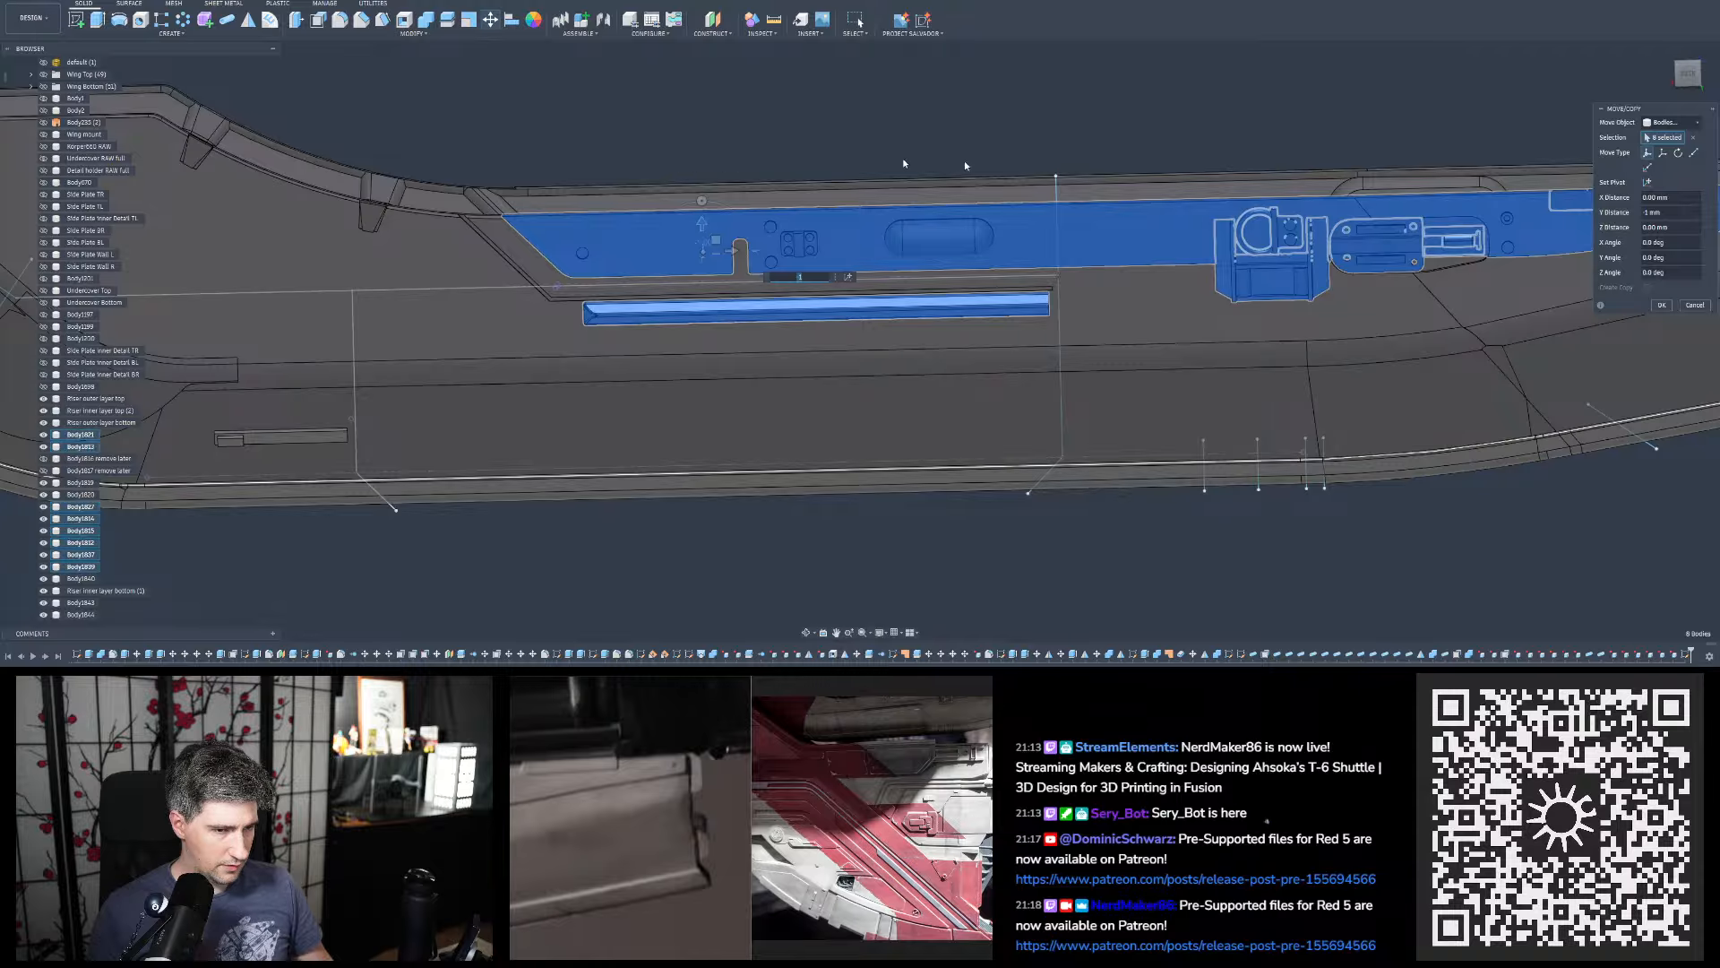
pyautogui.click(1690, 77)
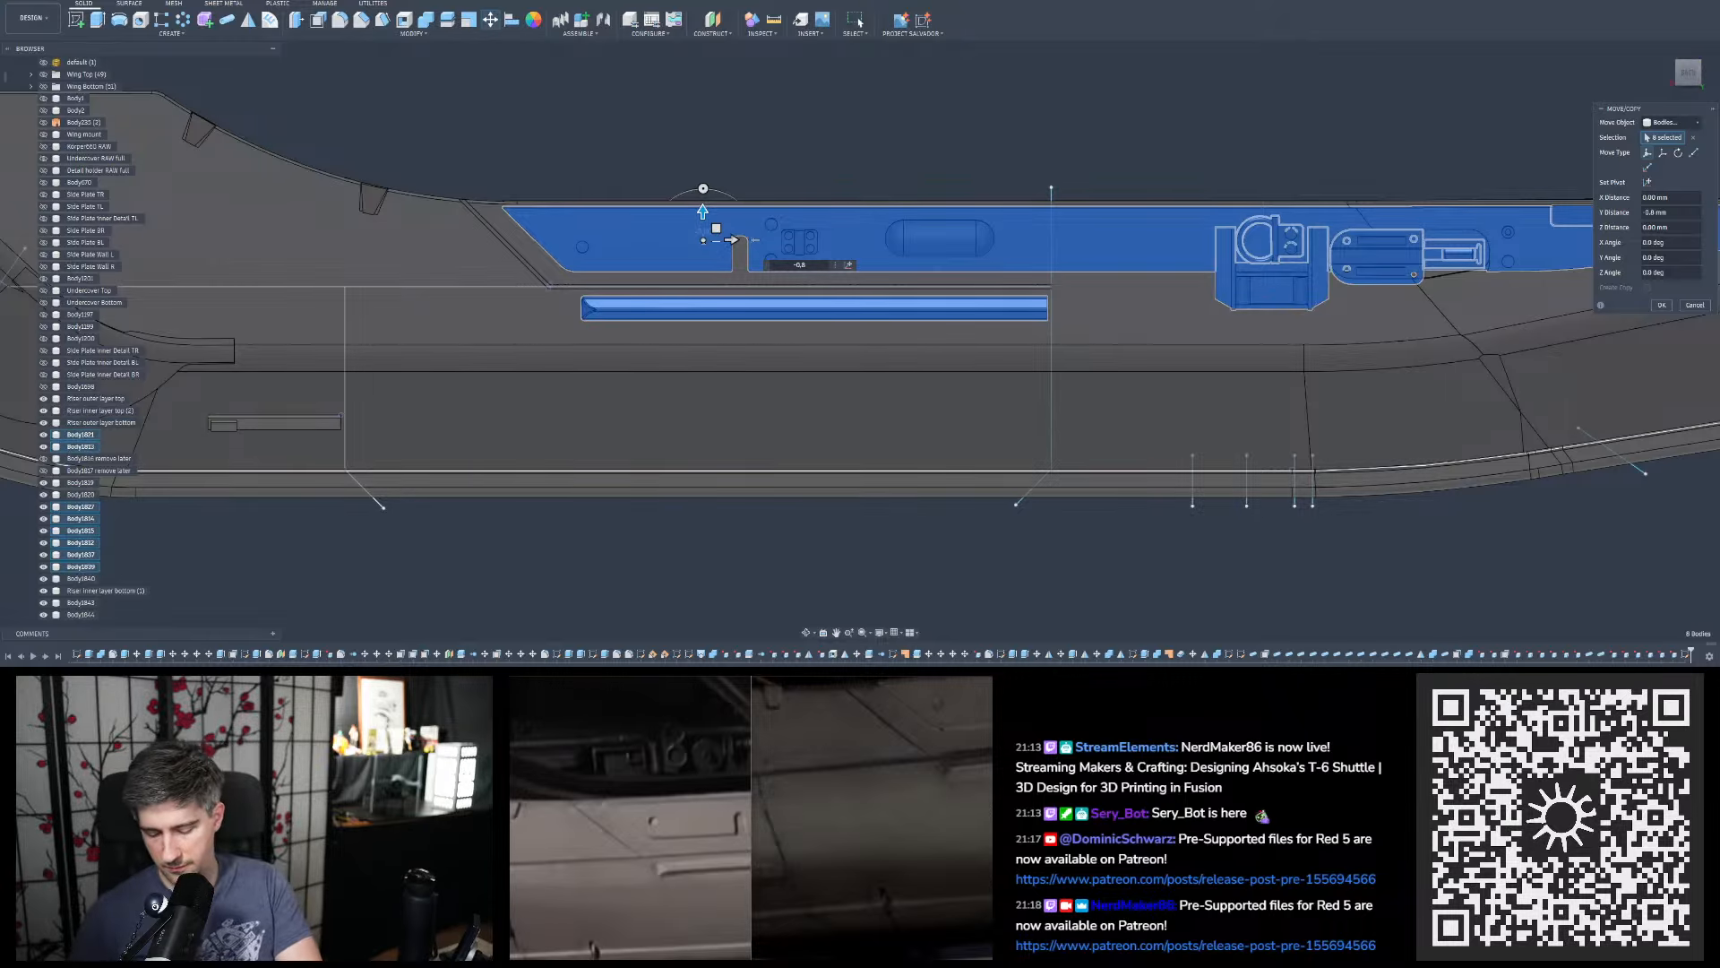
pyautogui.press('XF86AudioLowerVolume')
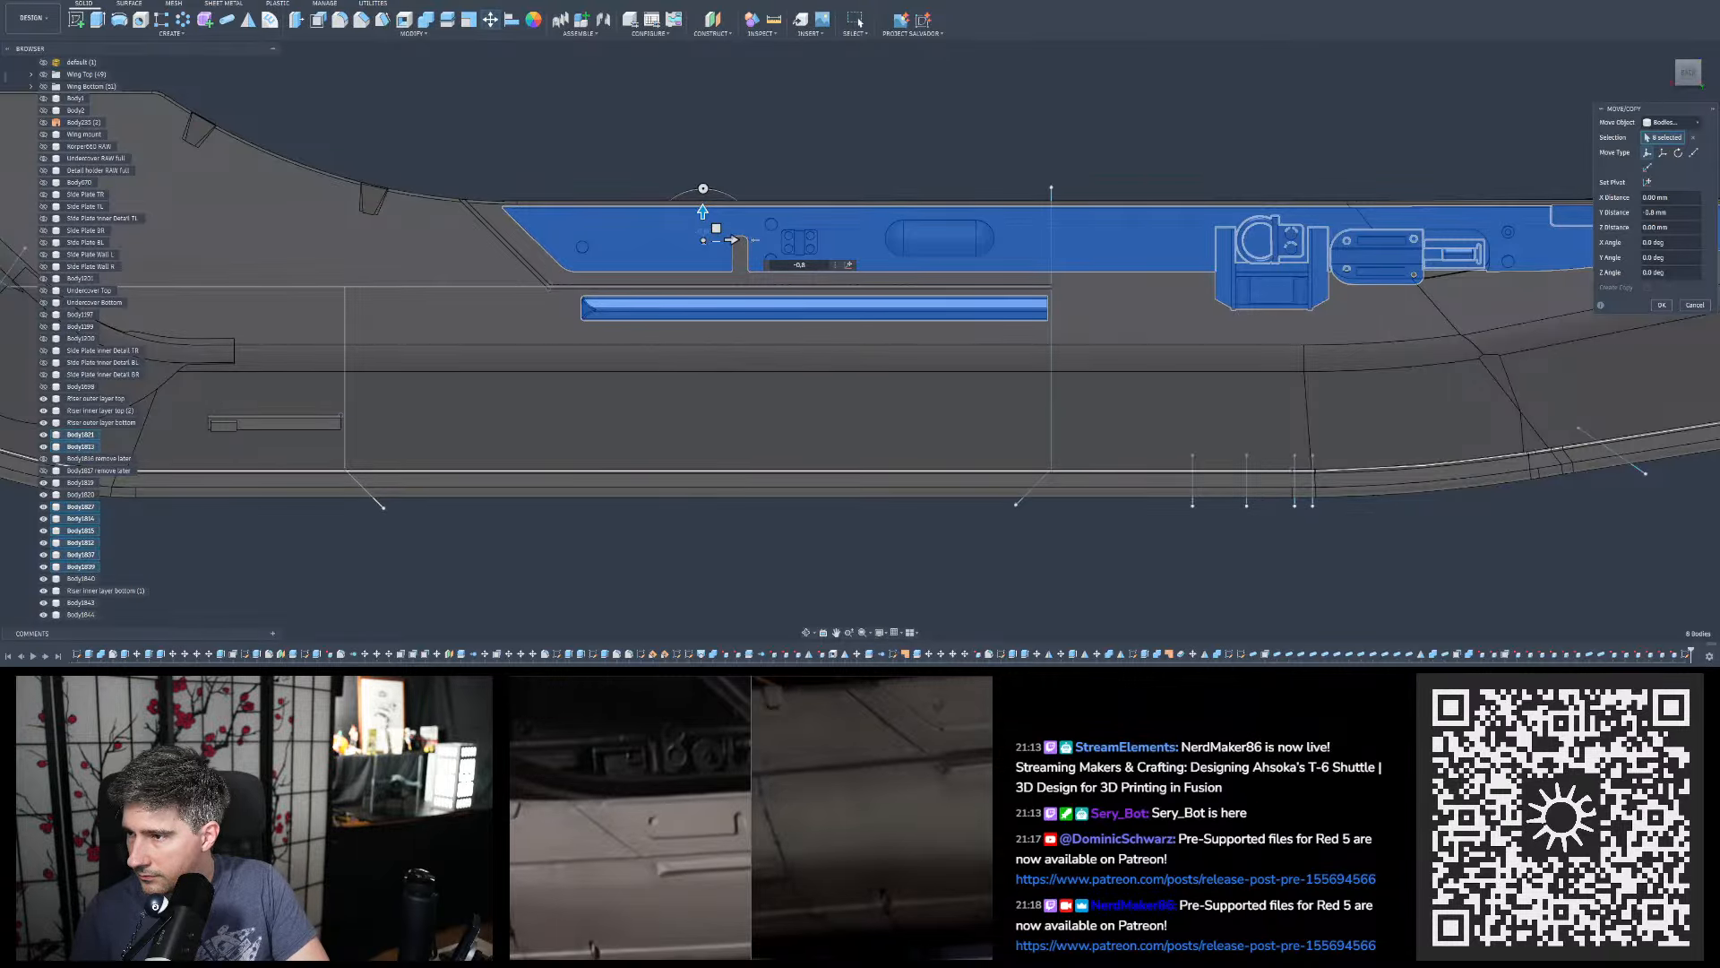
pyautogui.press('XF86AudioLowerVolume')
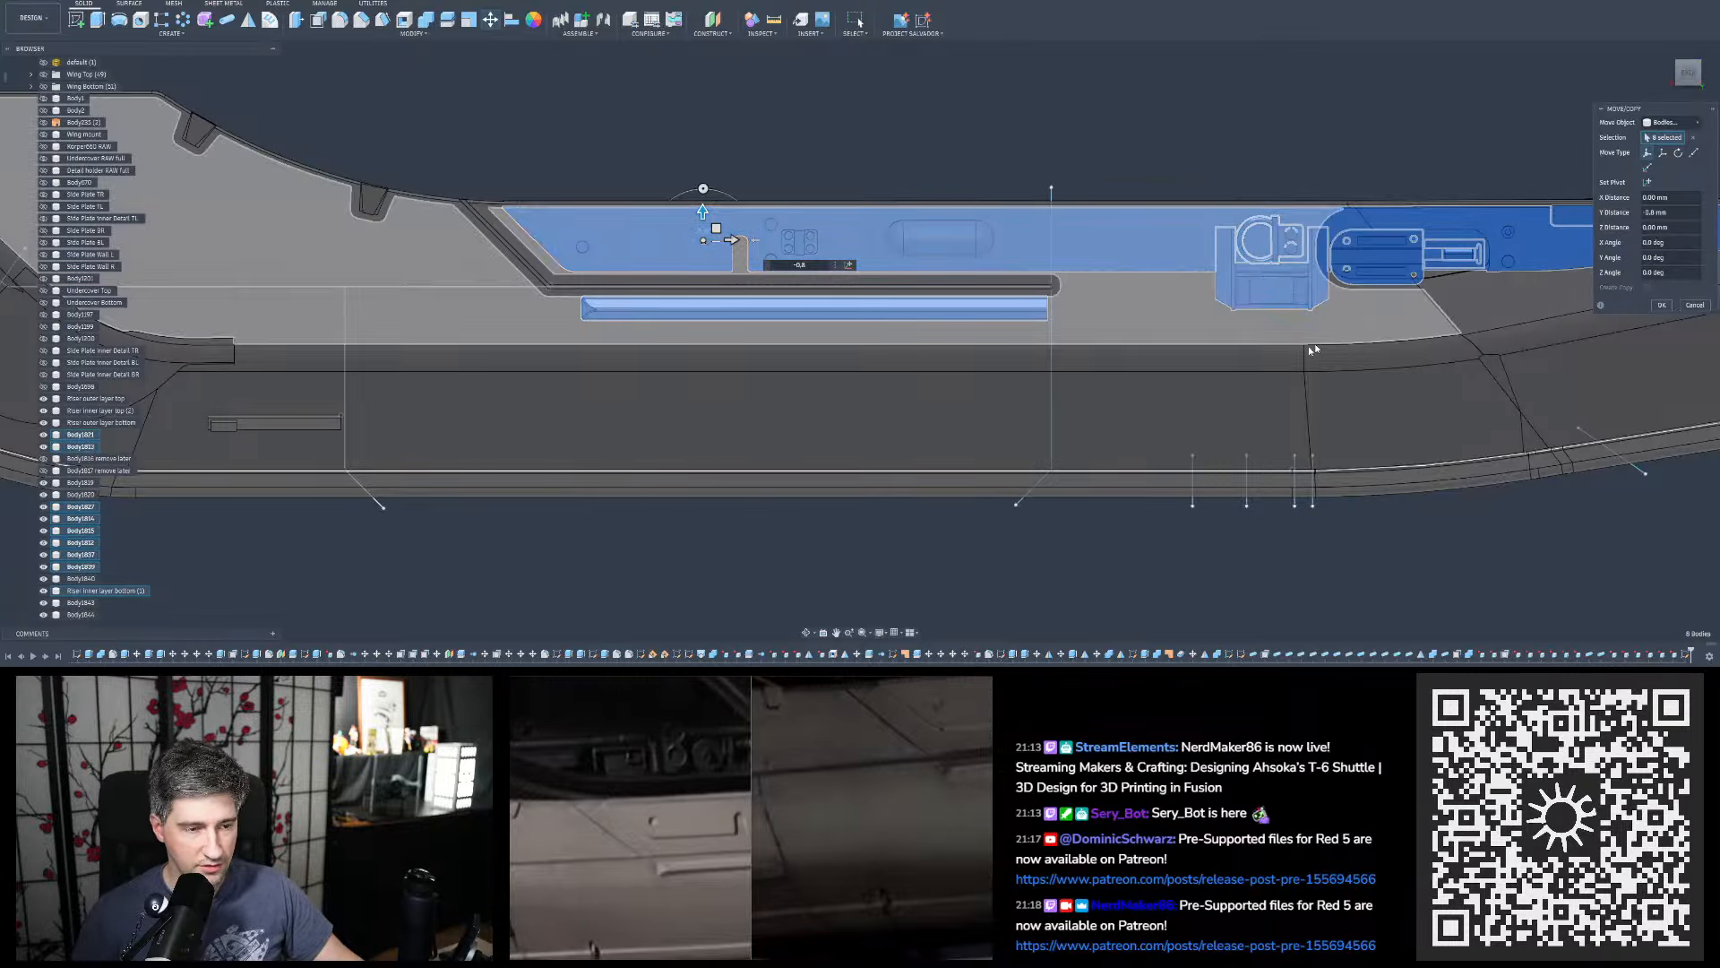
pyautogui.scroll(-2, 847, 235)
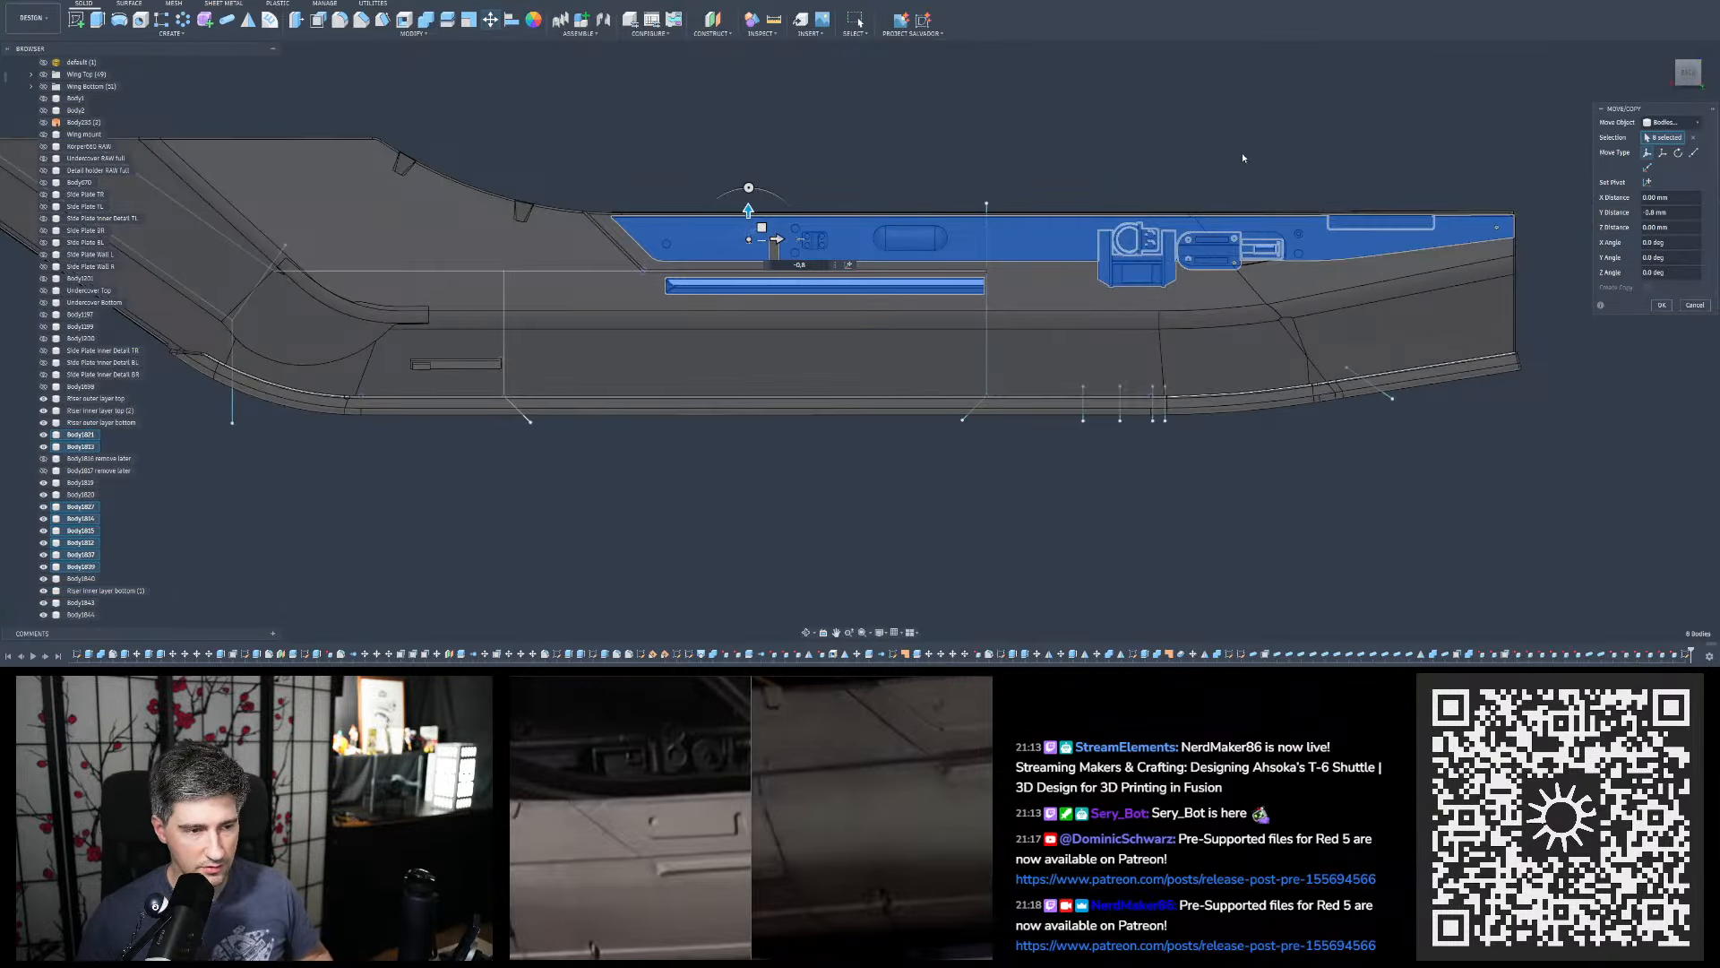
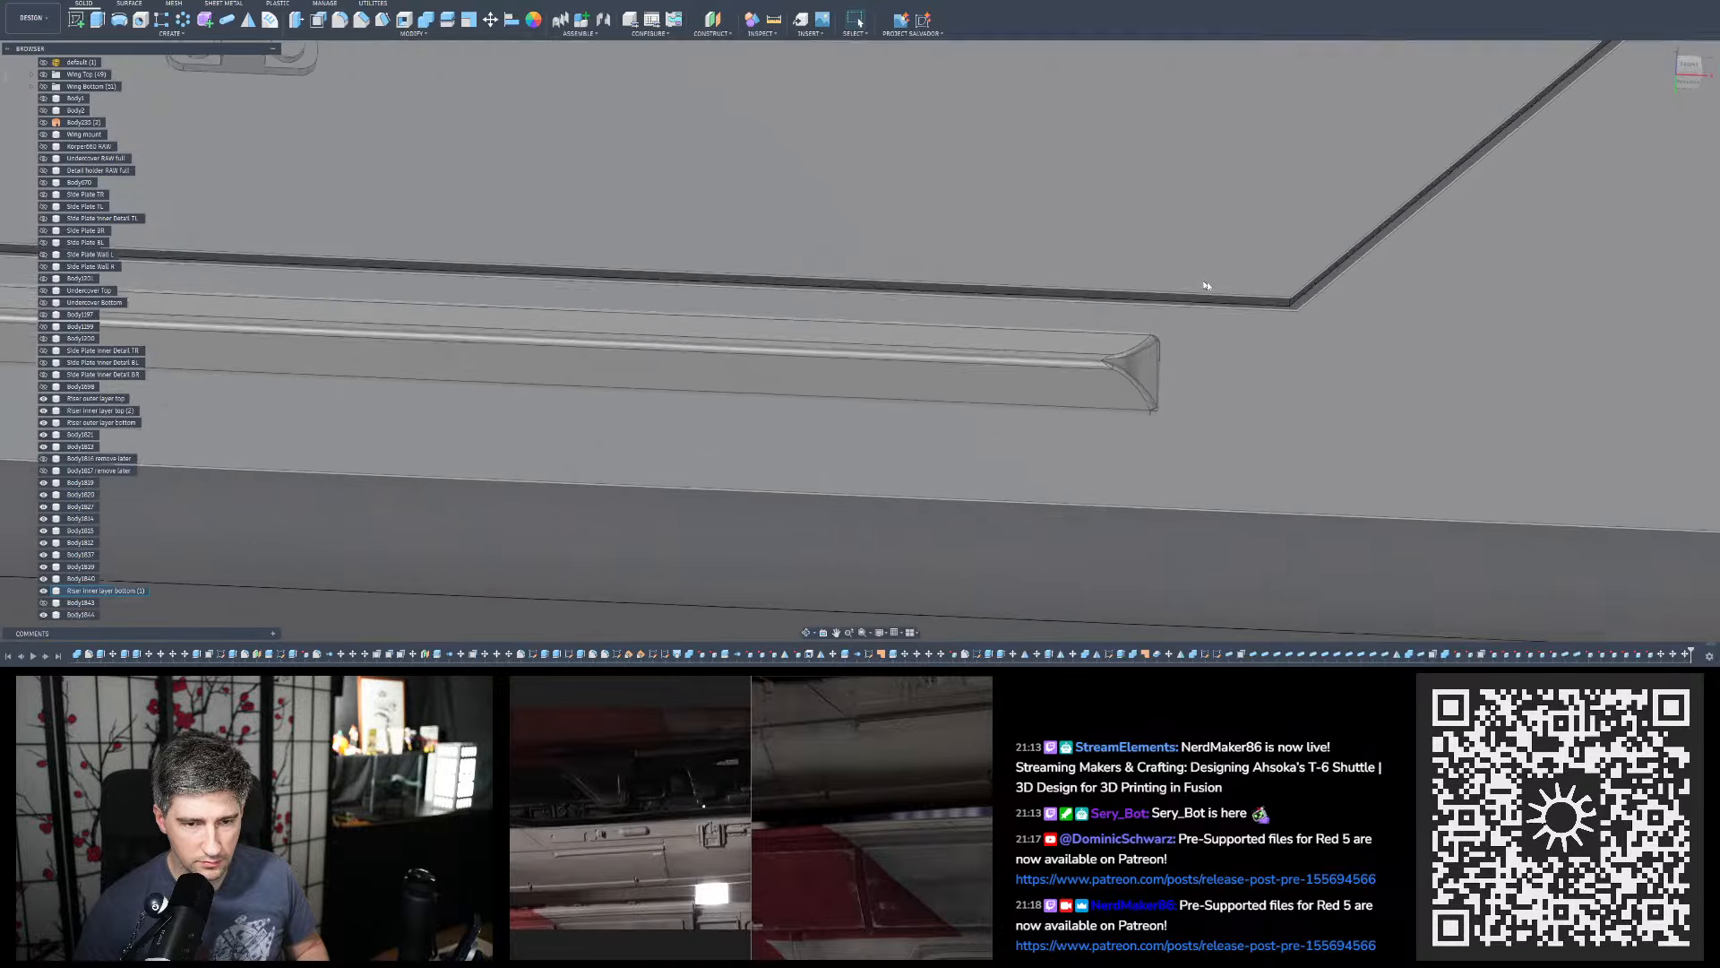
# Select the long side faces of the groove above the rail plus the upper and rounded end walls of the latch recess
pyautogui.keyDown('ctrl'); pyautogui.click(1271, 329); pyautogui.keyUp('ctrl')
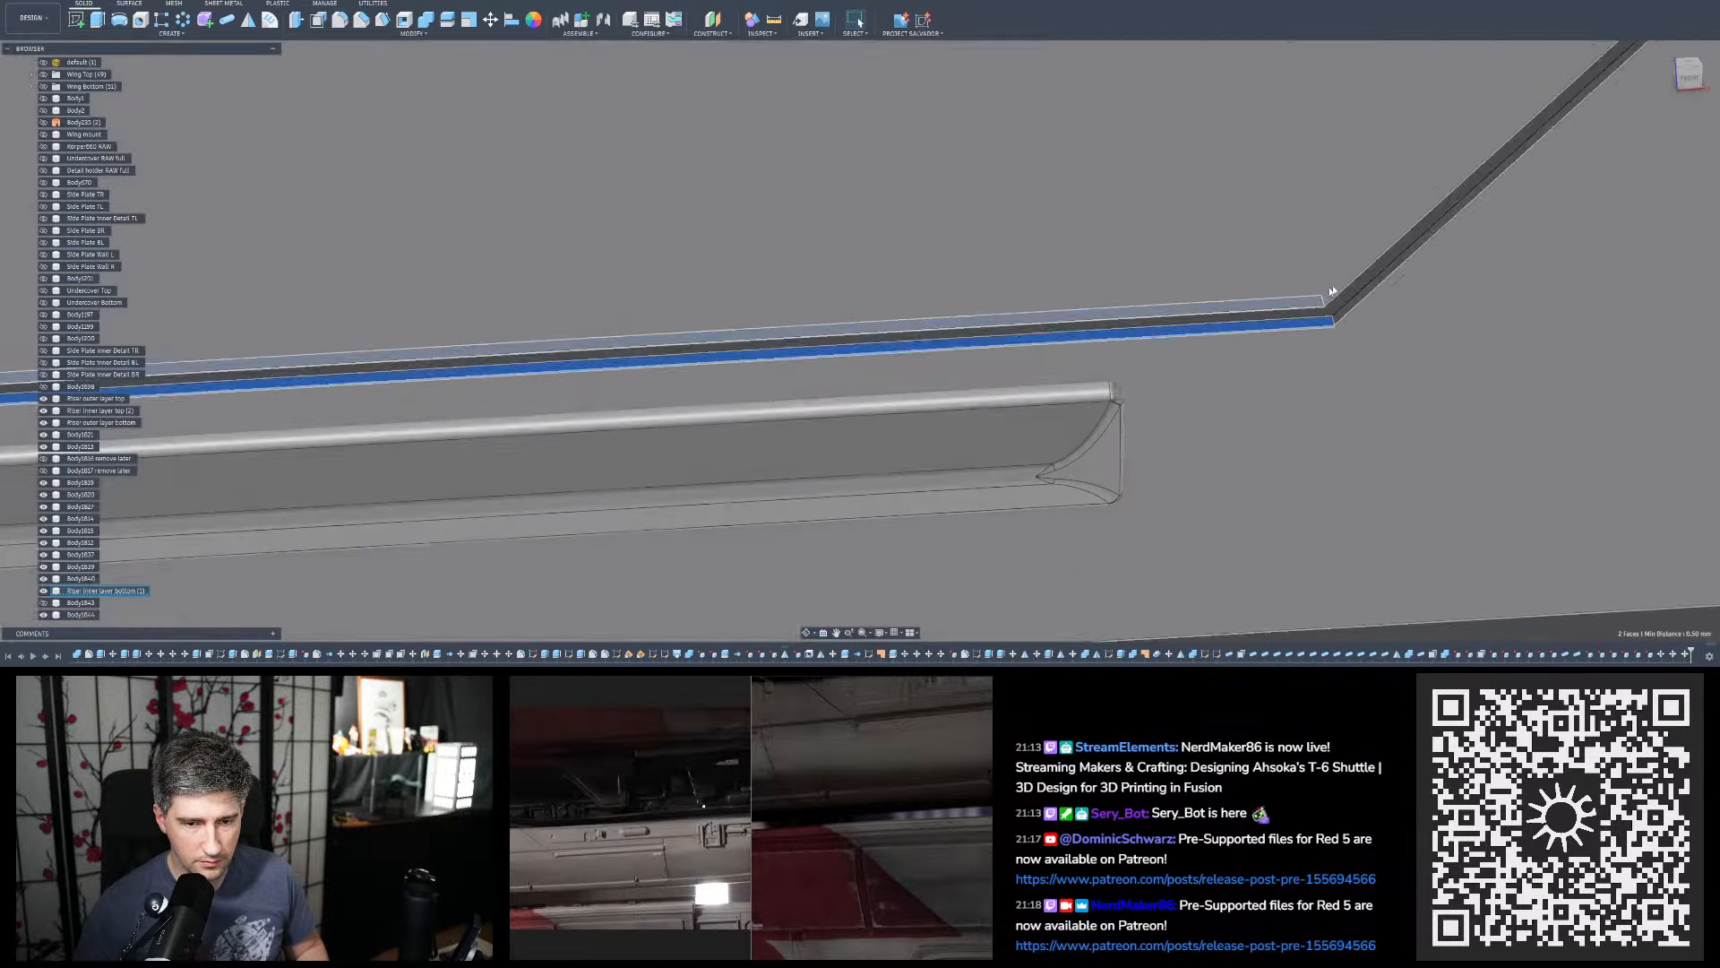
pyautogui.scroll(-8, 1334, 292)
pyautogui.scroll(6, 448, 305)
pyautogui.scroll(6, 378, 247)
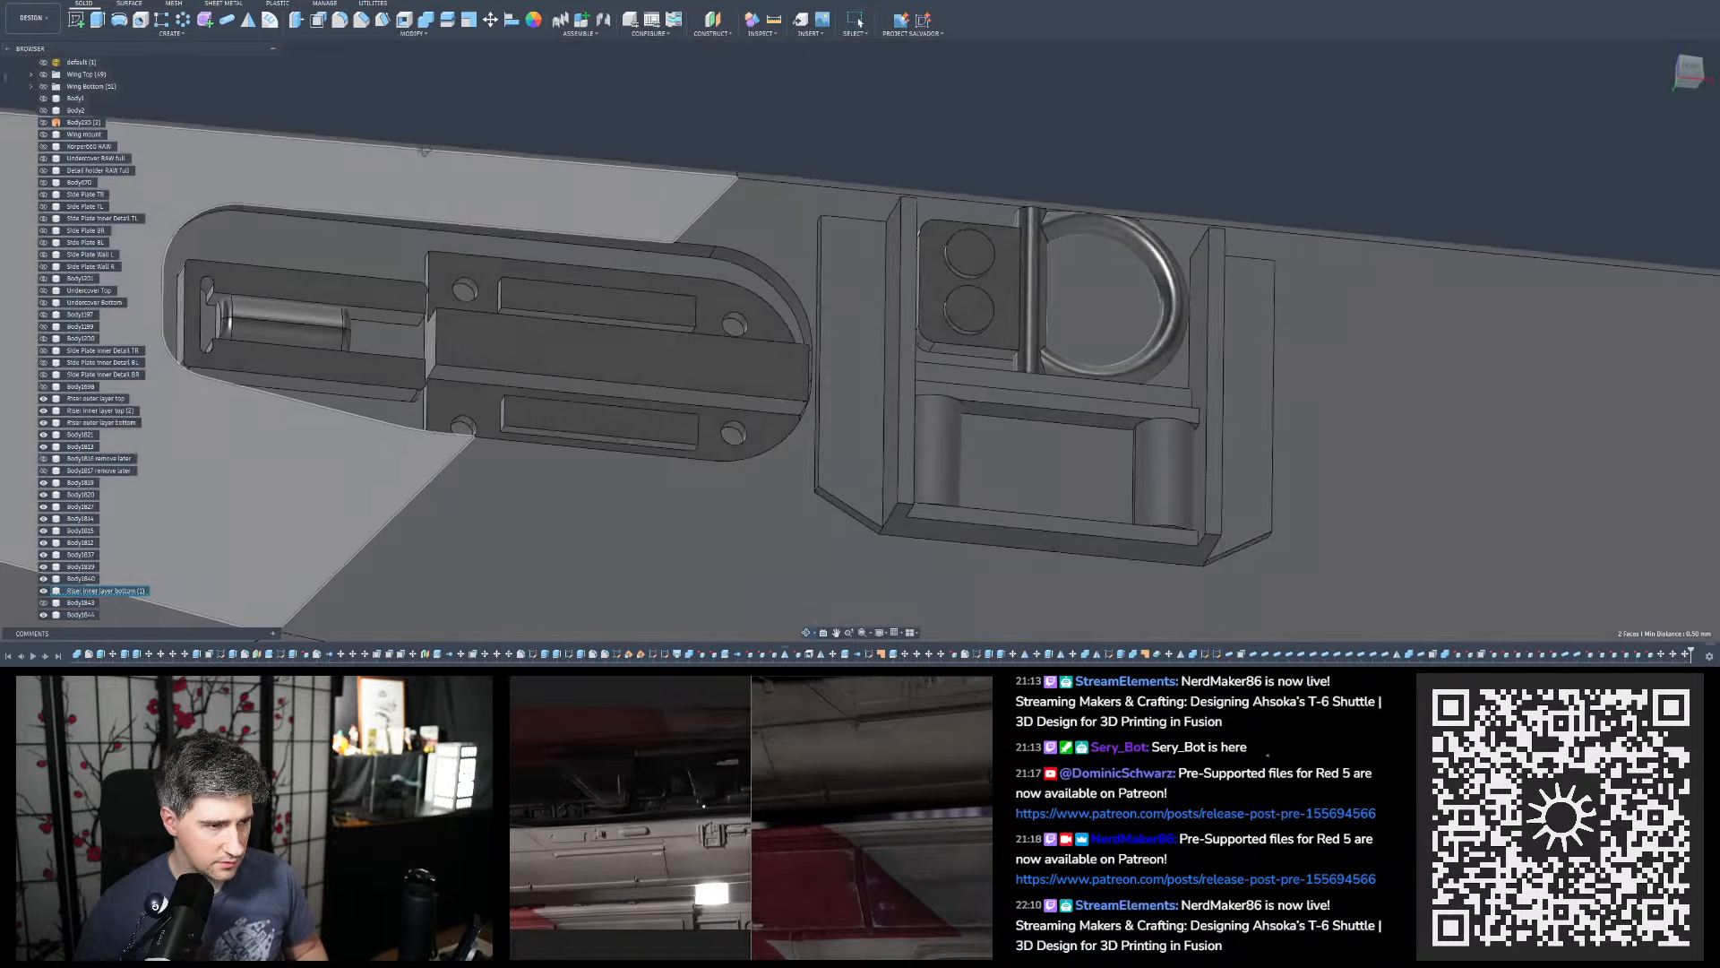
pyautogui.keyDown('ctrl'); pyautogui.click(703, 238); pyautogui.keyUp('ctrl')
pyautogui.keyDown('ctrl'); pyautogui.click(748, 247); pyautogui.keyUp('ctrl')
pyautogui.keyDown('shift'); pyautogui.moveTo(751, 251); pyautogui.dragTo(846, 395, button='middle'); pyautogui.keyUp('shift')
pyautogui.keyDown('ctrl'); pyautogui.click(873, 410); pyautogui.keyUp('ctrl')
pyautogui.keyDown('ctrl'); pyautogui.click(863, 550); pyautogui.keyUp('ctrl')
pyautogui.scroll(-4, 1014, 271)
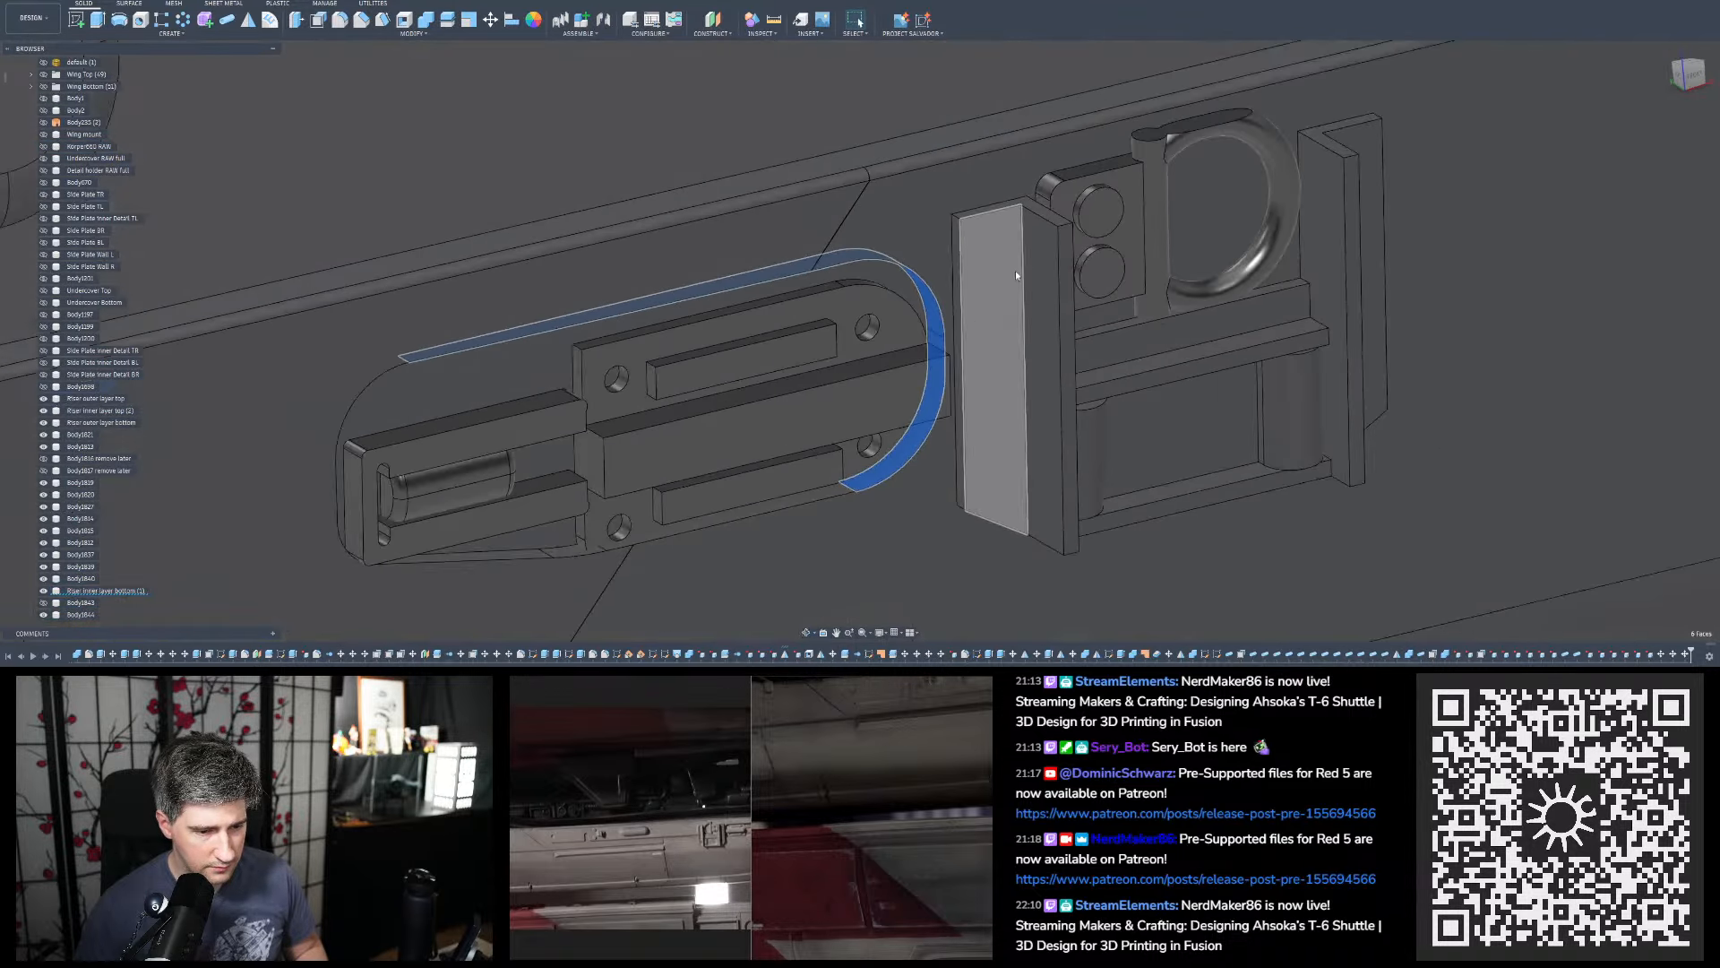
# Add the lower edge walls and the remaining rounded end walls of the latch recess to the face selection
pyautogui.scroll(8, 836, 439)
pyautogui.keyDown('ctrl'); pyautogui.click(660, 448); pyautogui.keyUp('ctrl')
pyautogui.keyDown('ctrl'); pyautogui.click(573, 458); pyautogui.keyUp('ctrl')
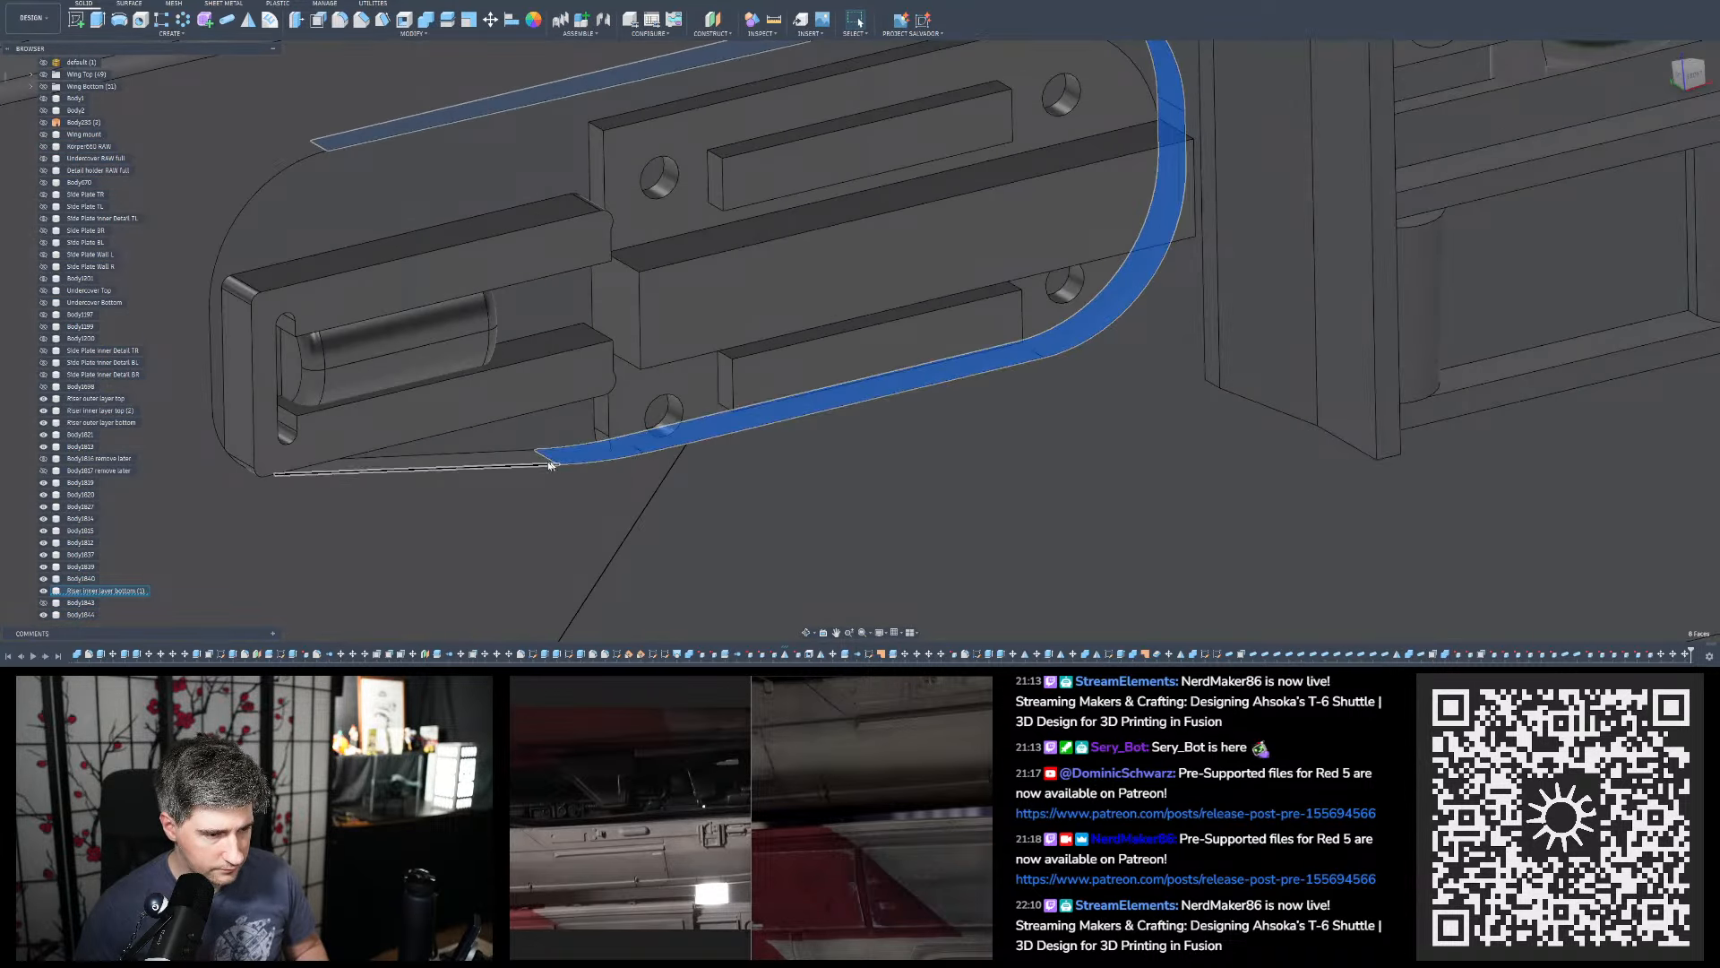
pyautogui.keyDown('ctrl'); pyautogui.click(530, 458); pyautogui.keyUp('ctrl')
pyautogui.keyDown('shift'); pyautogui.moveTo(526, 455); pyautogui.dragTo(351, 459, button='middle'); pyautogui.keyUp('shift')
pyautogui.scroll(3, 381, 435)
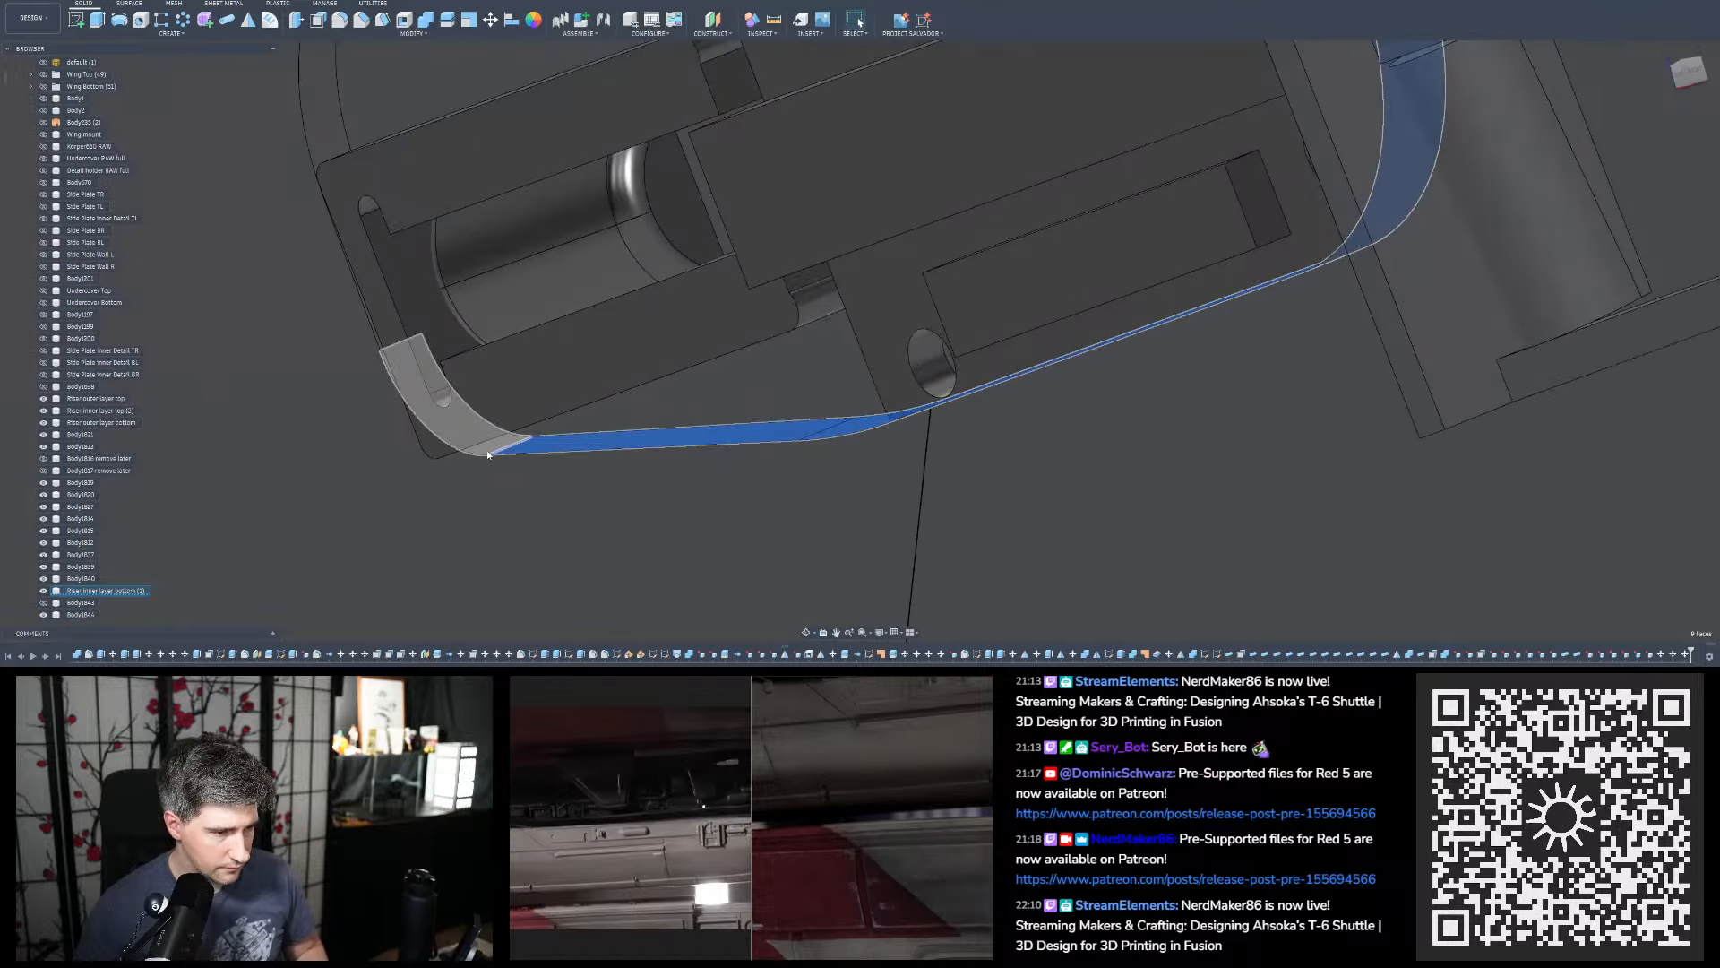
pyautogui.keyDown('ctrl'); pyautogui.click(444, 403); pyautogui.keyUp('ctrl')
pyautogui.scroll(-4, 455, 412)
pyautogui.keyDown('ctrl'); pyautogui.click(391, 229); pyautogui.keyUp('ctrl')
pyautogui.keyDown('shift'); pyautogui.moveTo(391, 229); pyautogui.dragTo(350, 288, button='middle'); pyautogui.keyUp('shift')
pyautogui.keyDown('ctrl'); pyautogui.click(375, 310); pyautogui.keyUp('ctrl')
pyautogui.scroll(-4, 374, 310)
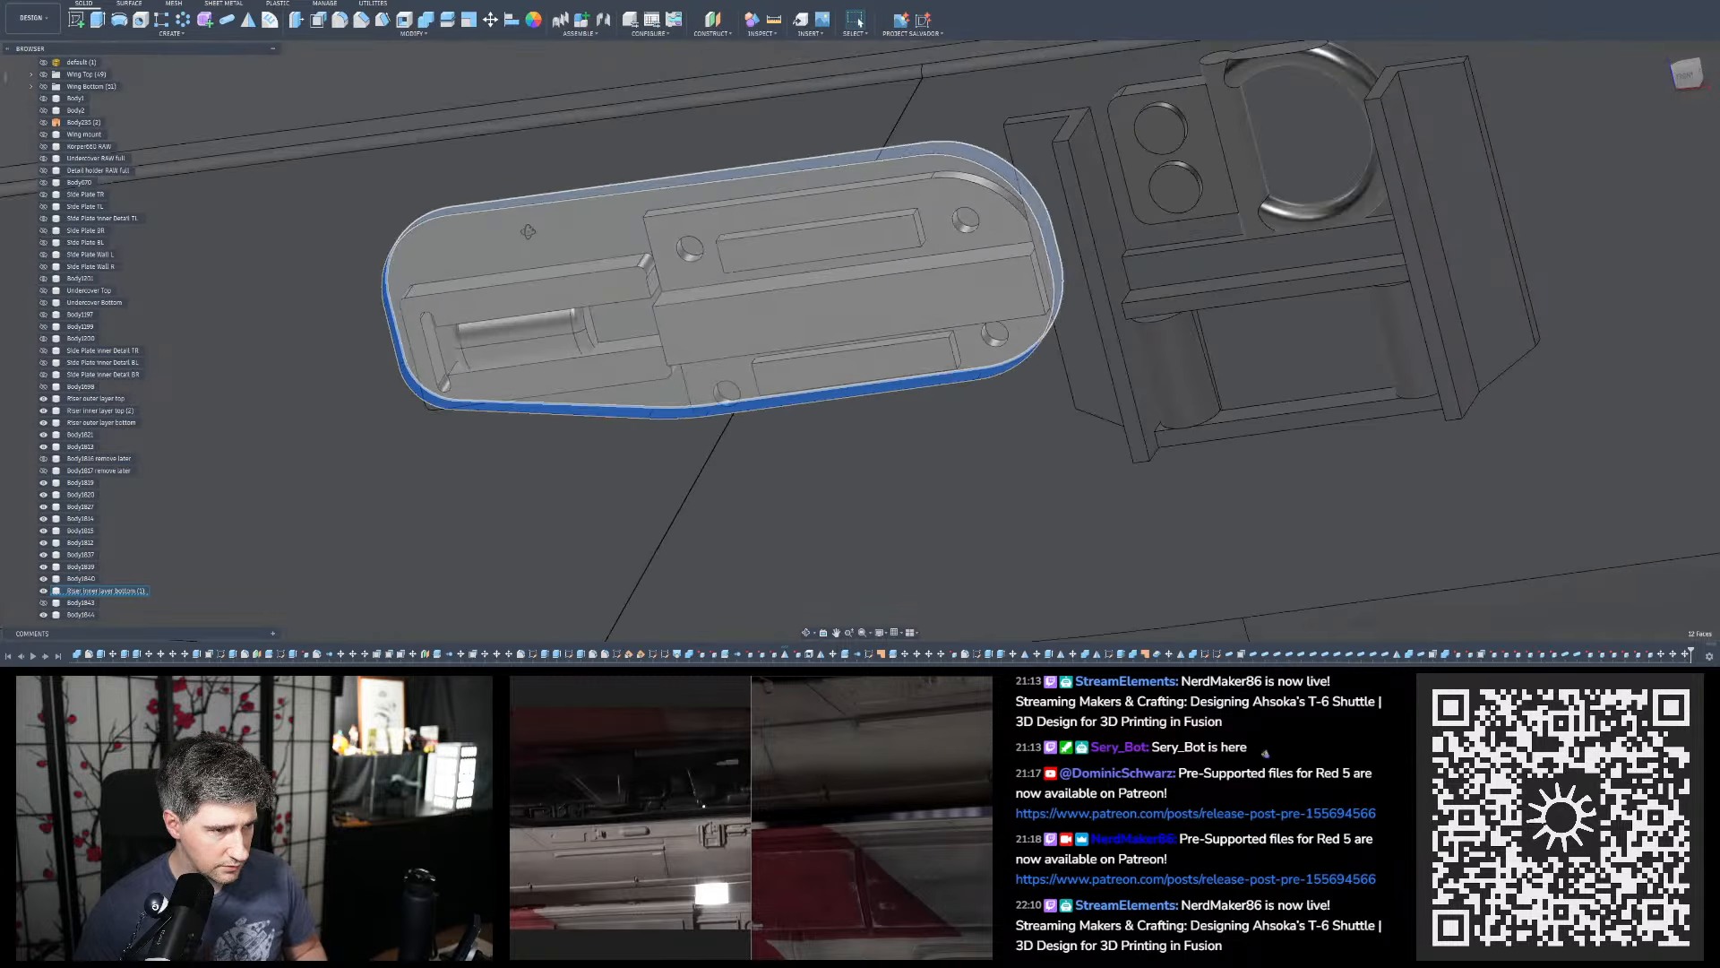
# Move the selected groove and latch recess faces by -0.8 mm in Y
pyautogui.keyDown('shift'); pyautogui.moveTo(526, 230); pyautogui.dragTo(536, 279, button='middle'); pyautogui.keyUp('shift')
pyautogui.scroll(-6, 536, 279)
pyautogui.scroll(-1, 567, 306)
pyautogui.scroll(1, 908, 282)
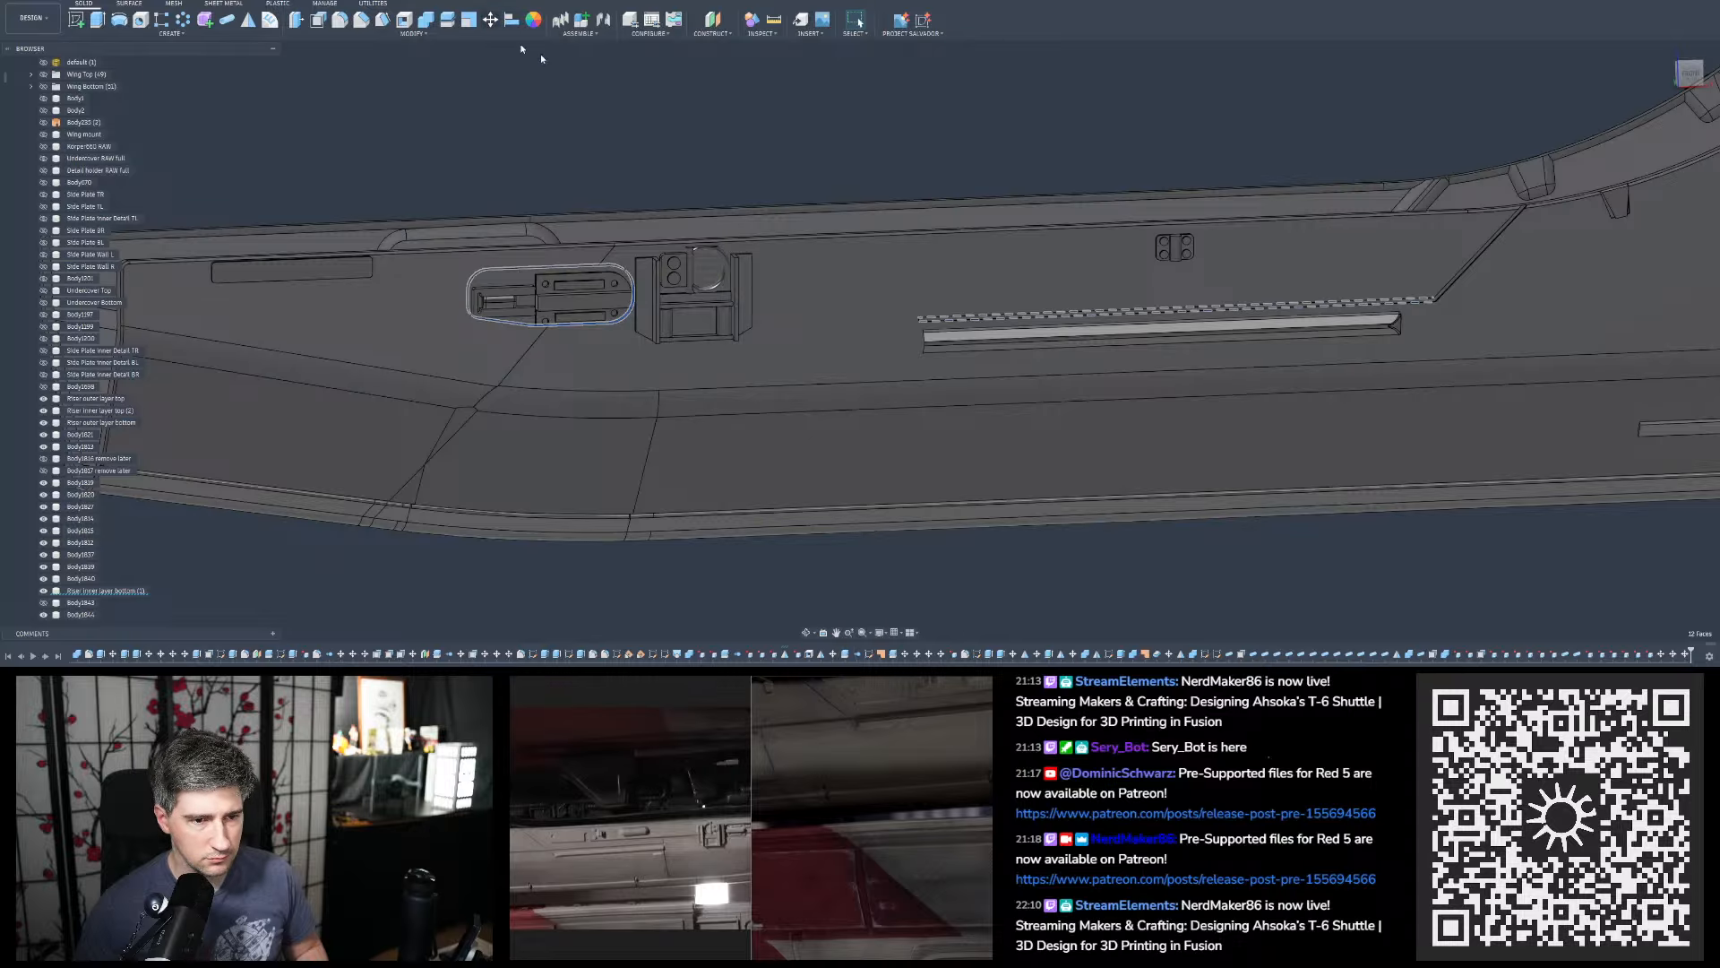
pyautogui.click(490, 20)
pyautogui.click(1647, 183)
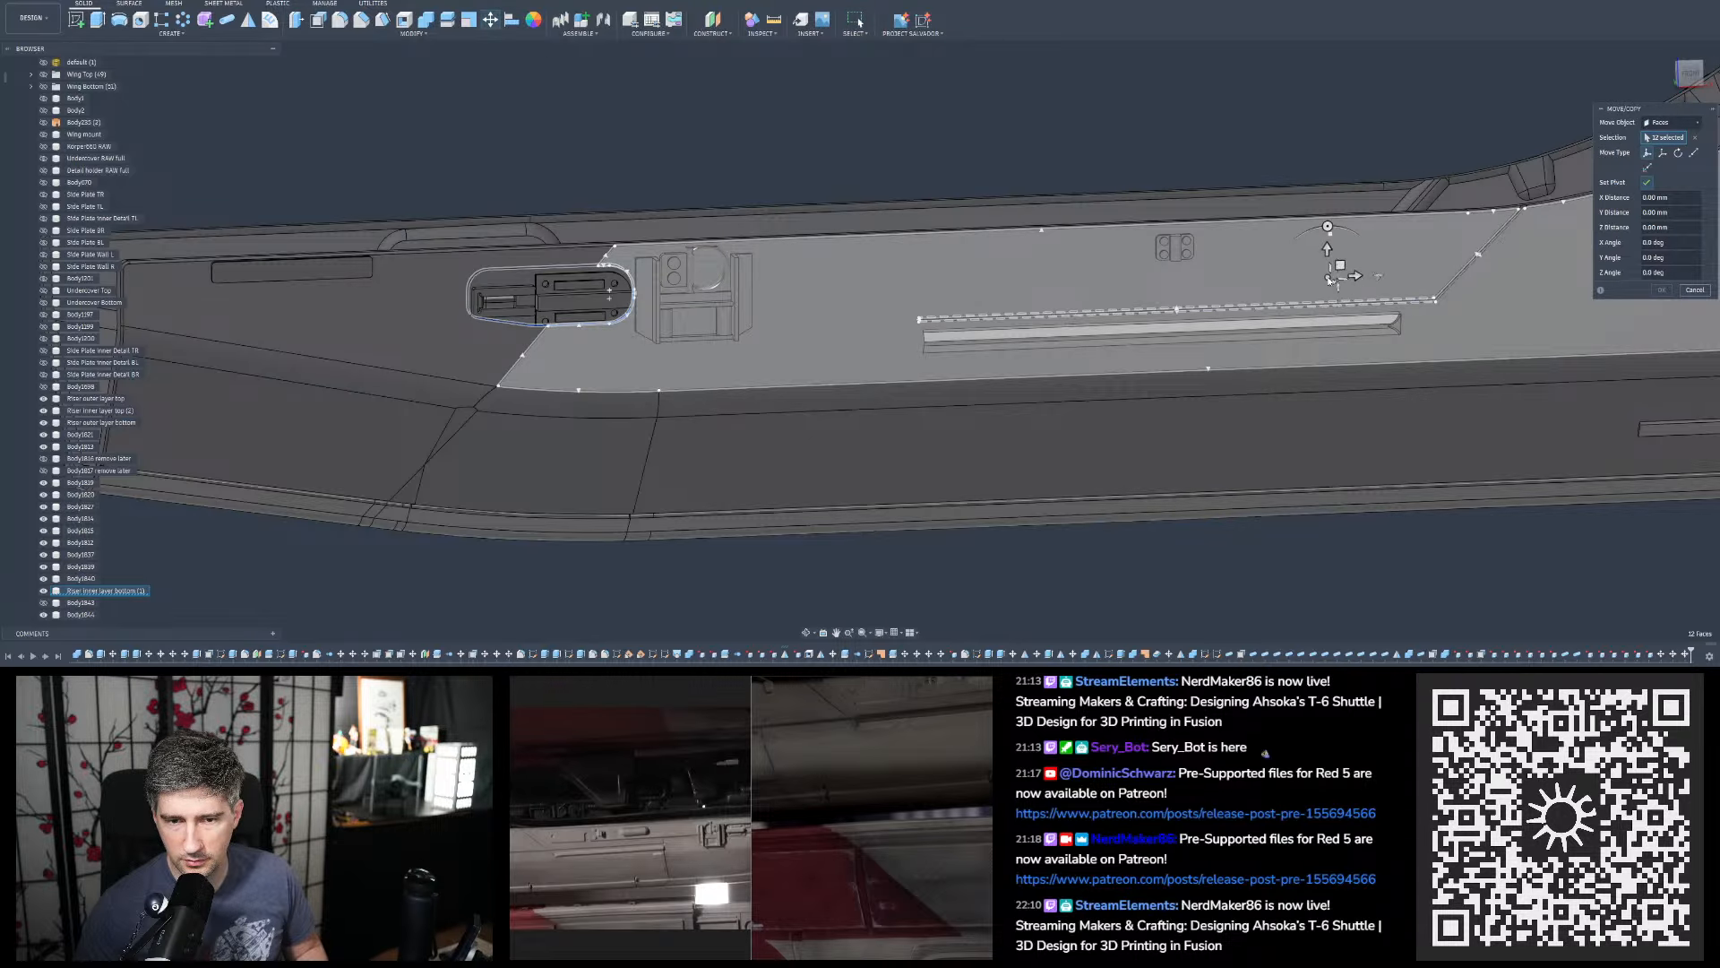
pyautogui.click(1647, 183)
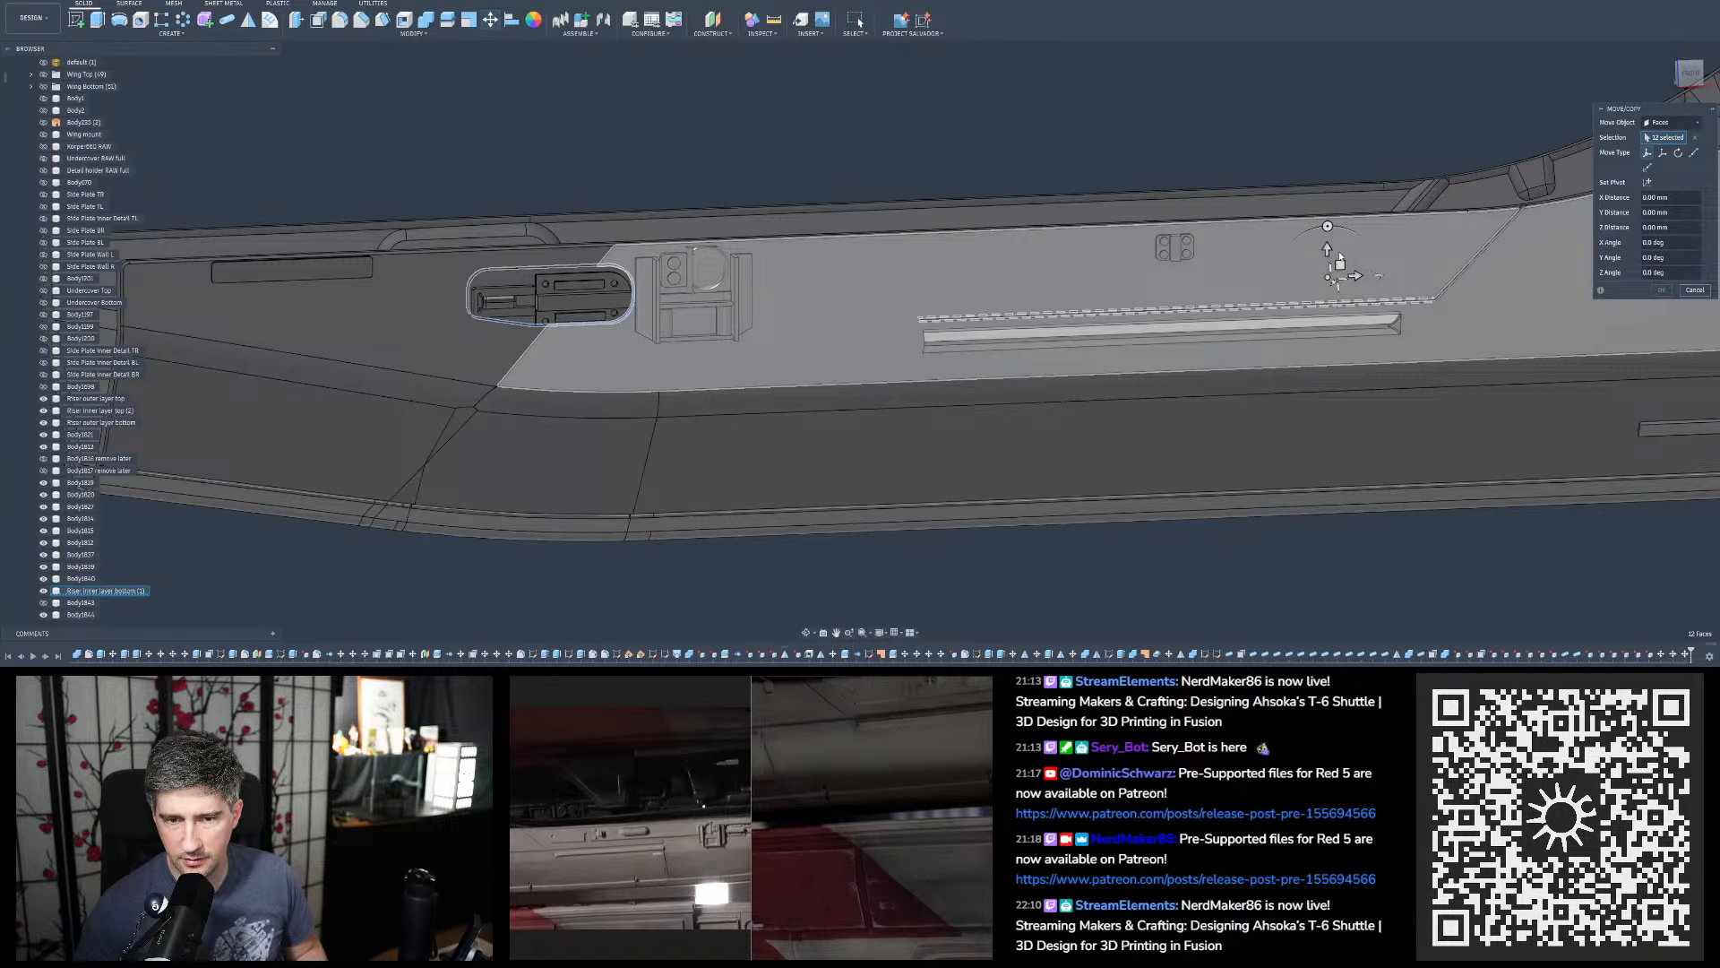
pyautogui.click(1329, 250)
pyautogui.write('-0.')
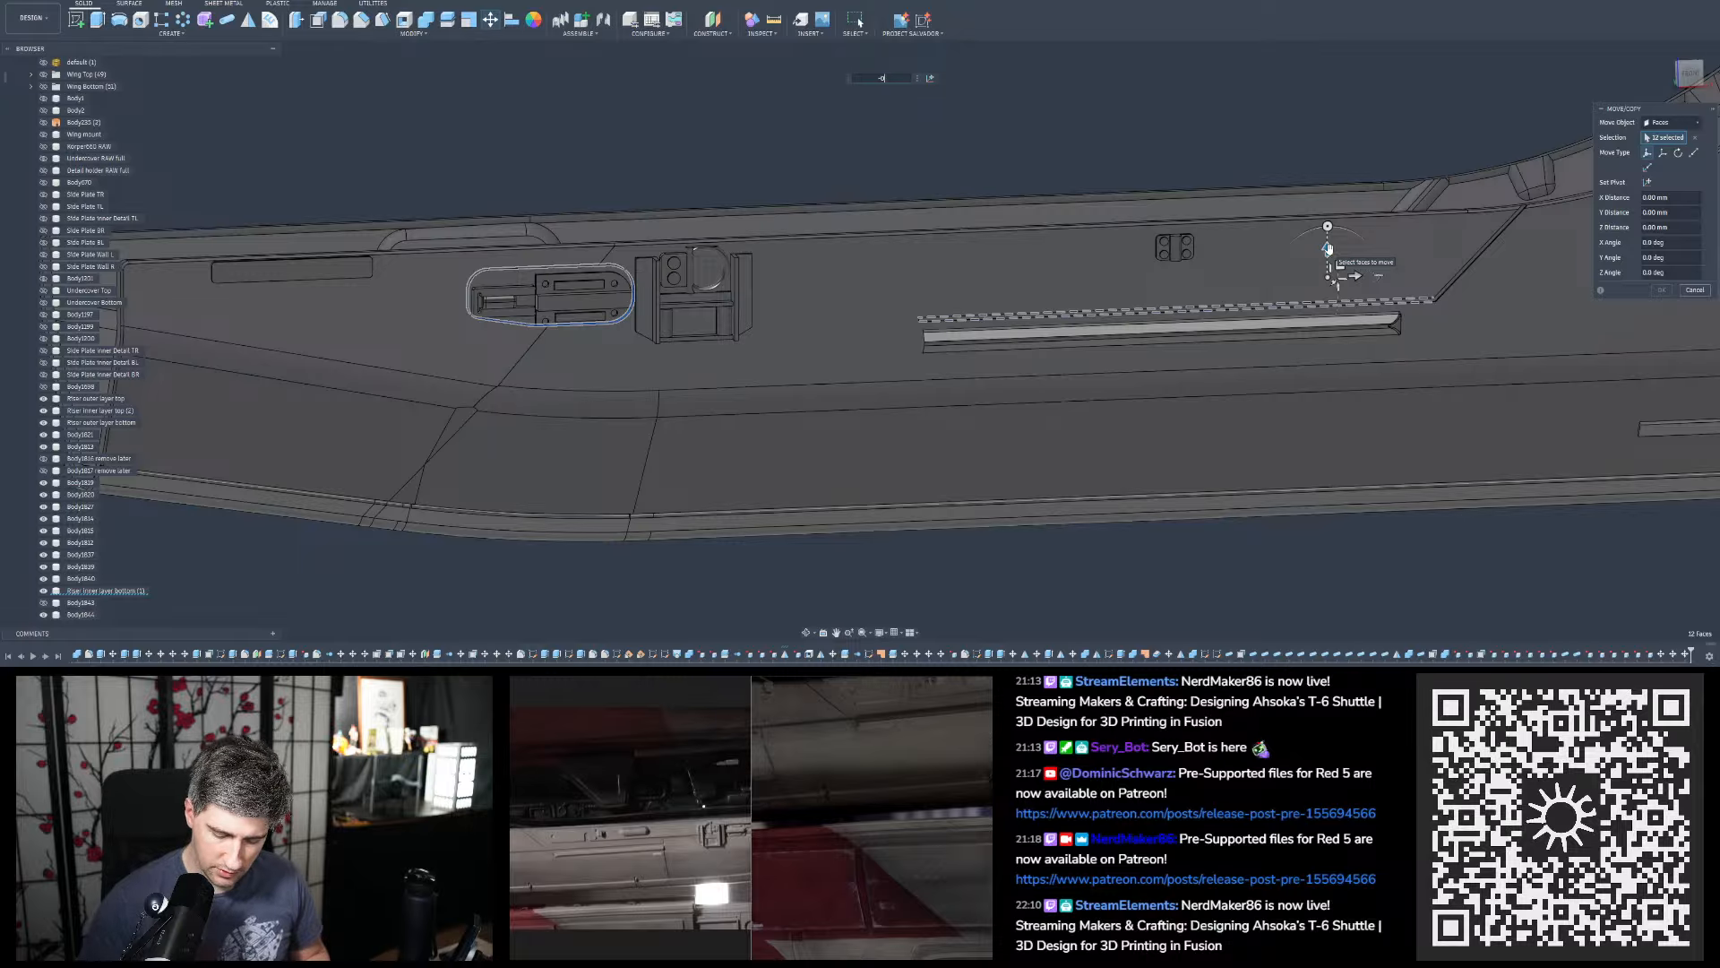
pyautogui.write('8')
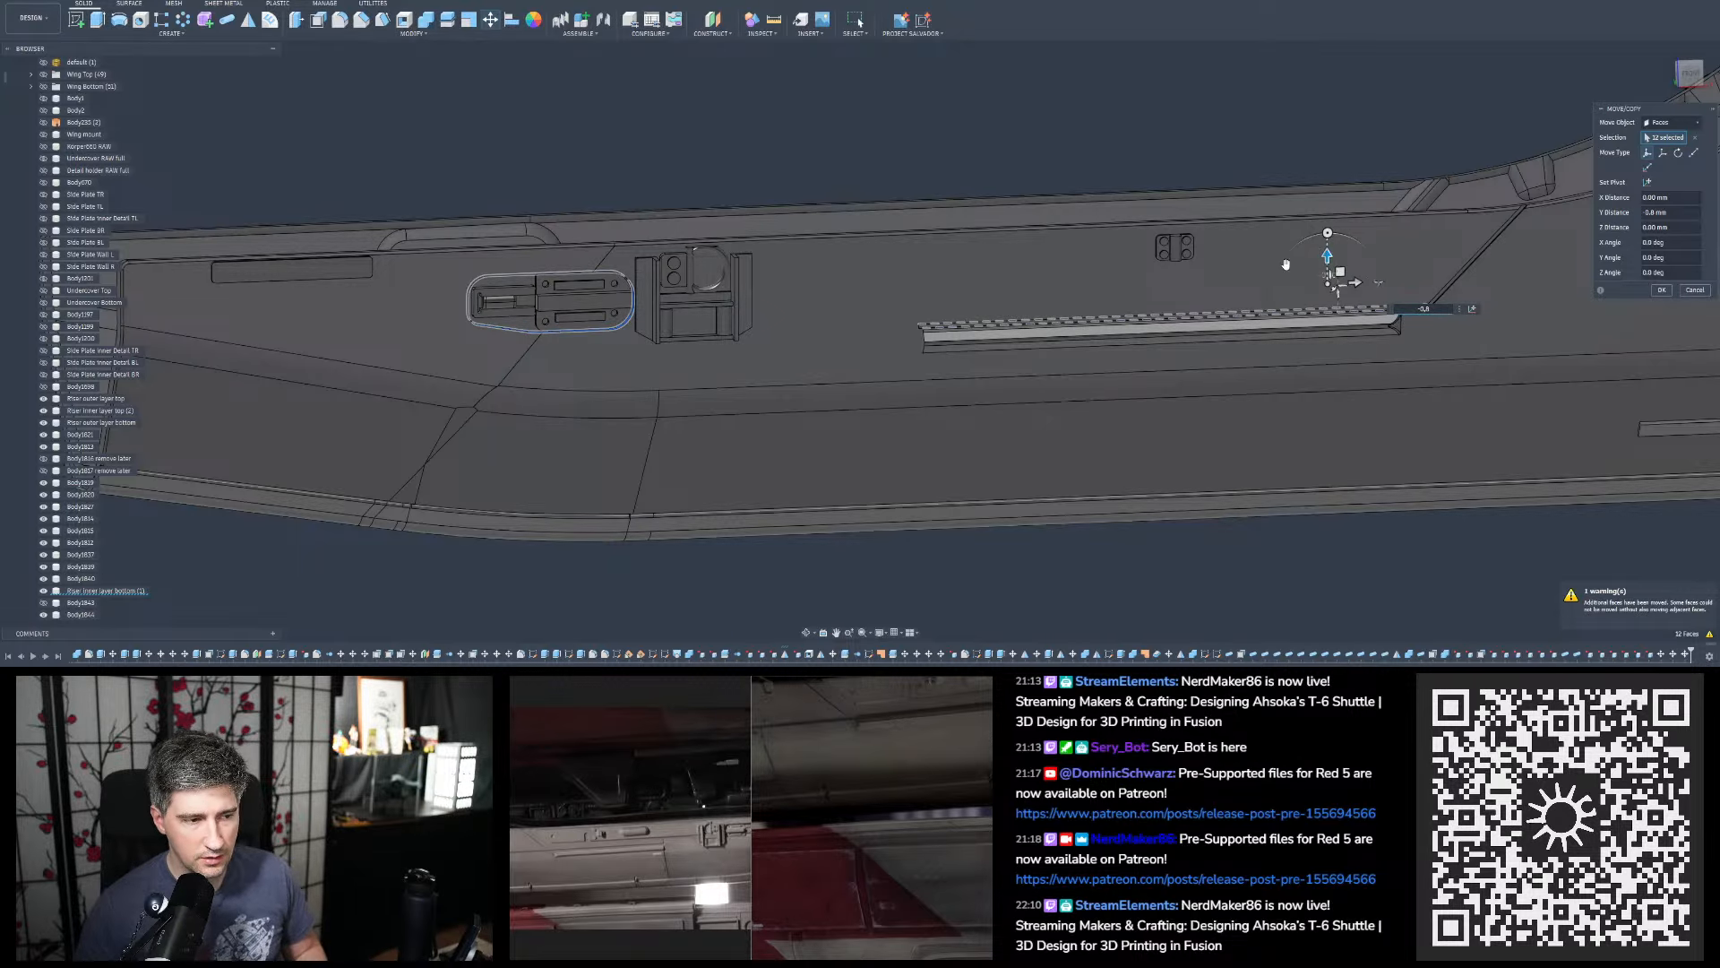
pyautogui.press('Return')
# Toggle the visibility of the hidden upper panel body with the pill-shaped detail and round holes, leaving it shown
pyautogui.keyDown('shift'); pyautogui.moveTo(983, 230); pyautogui.dragTo(945, 205, button='middle'); pyautogui.keyUp('shift')
pyautogui.moveTo(525, 200); pyautogui.dragTo(733, 259, button='middle')
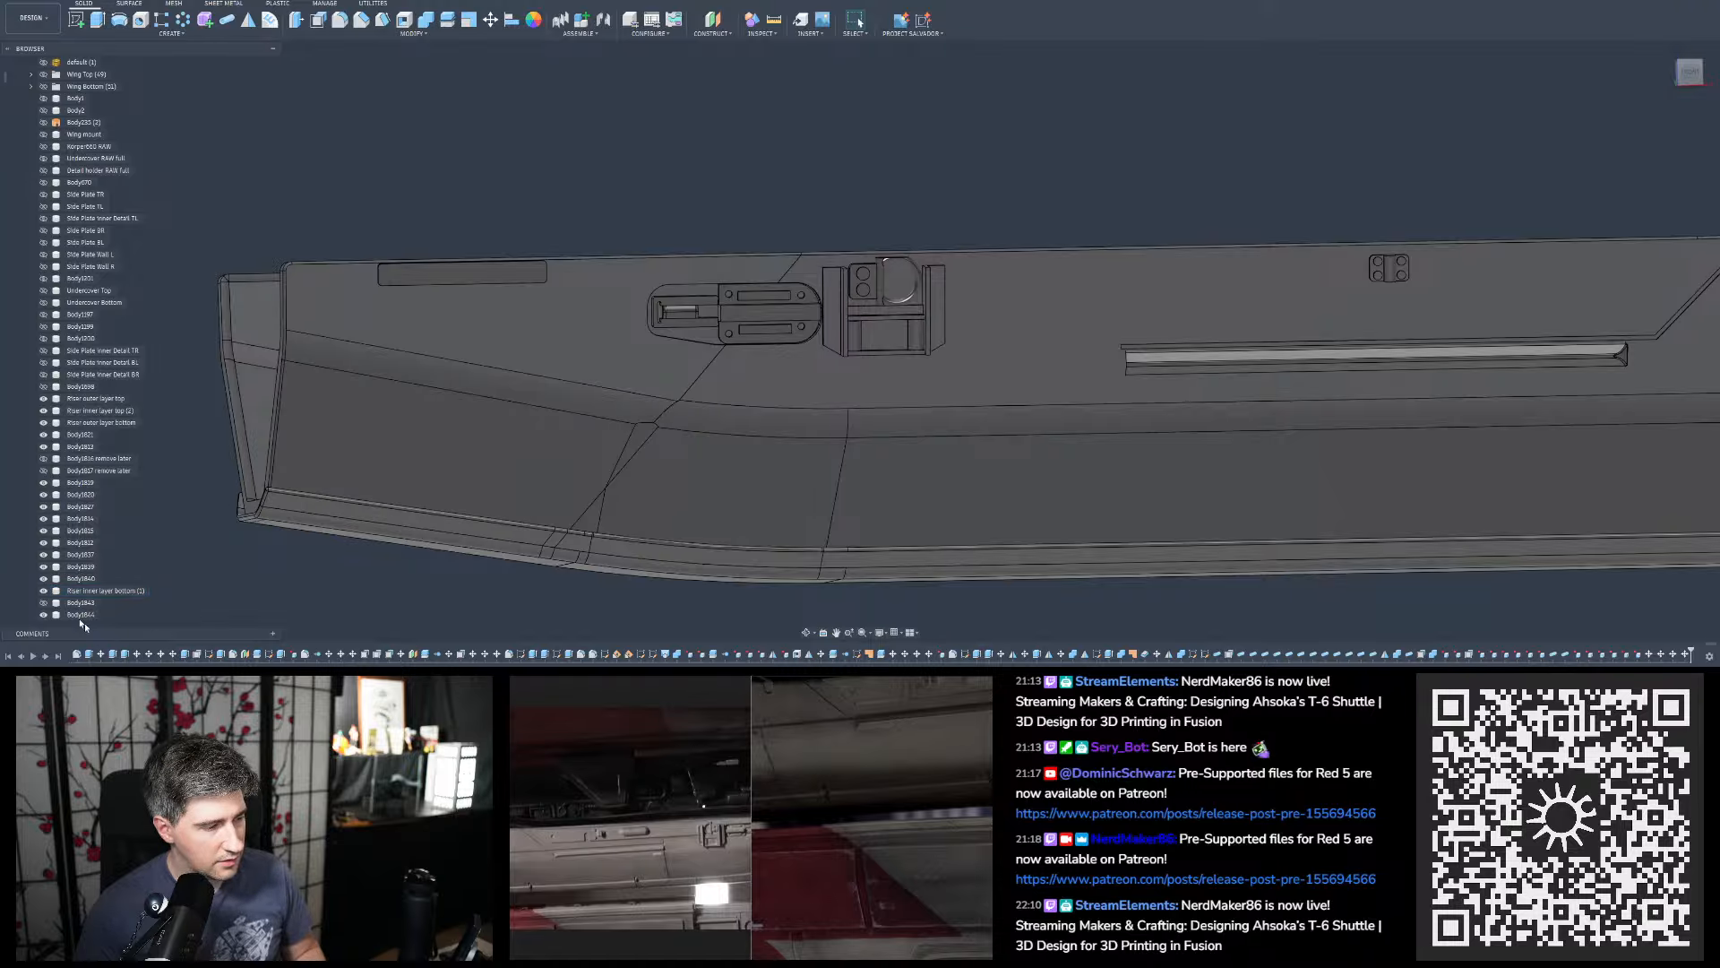
pyautogui.click(43, 603)
pyautogui.click(43, 603)
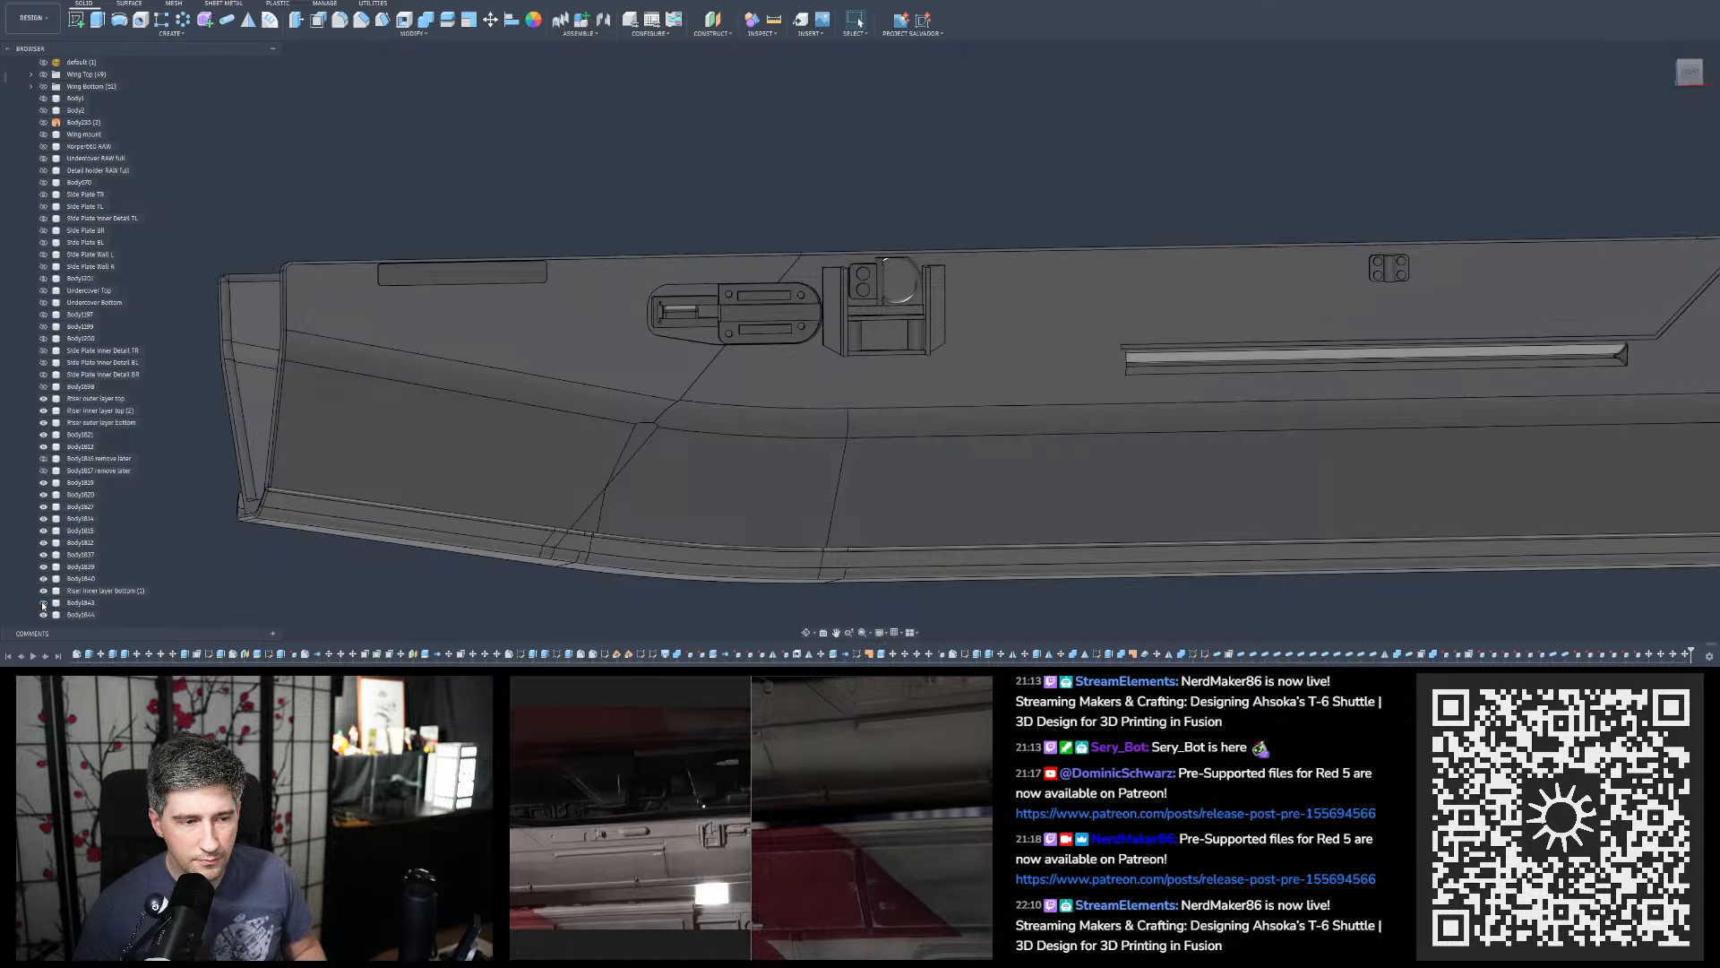
pyautogui.click(43, 604)
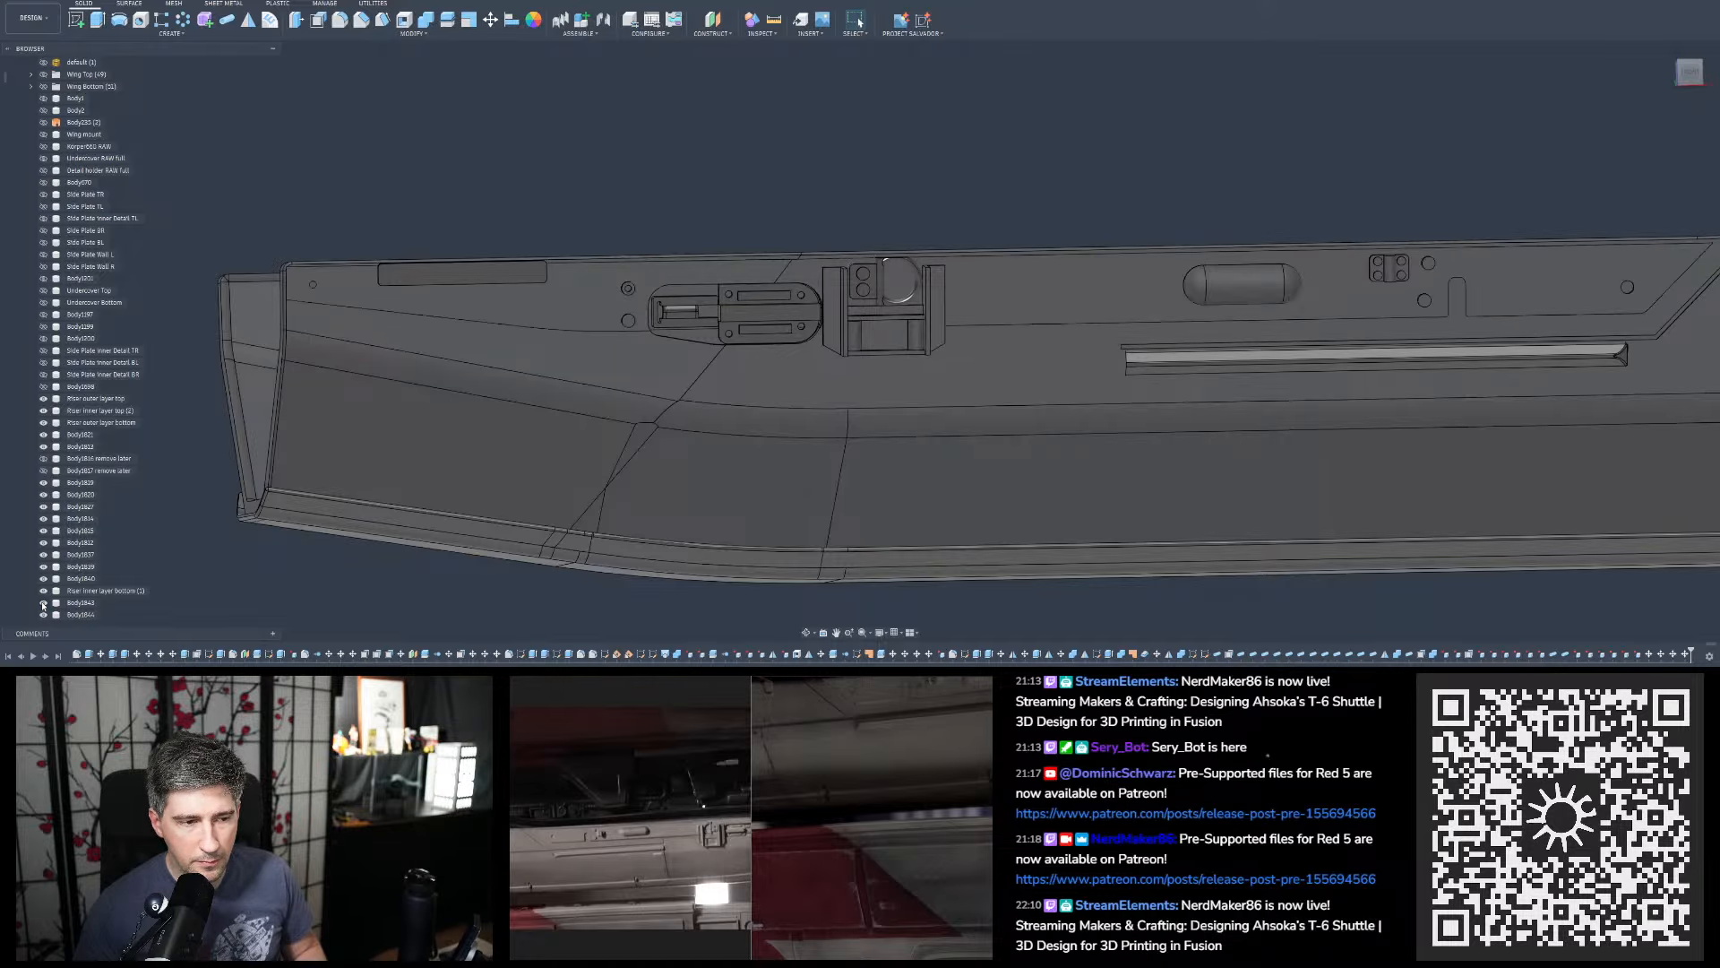
pyautogui.click(43, 604)
pyautogui.click(43, 604)
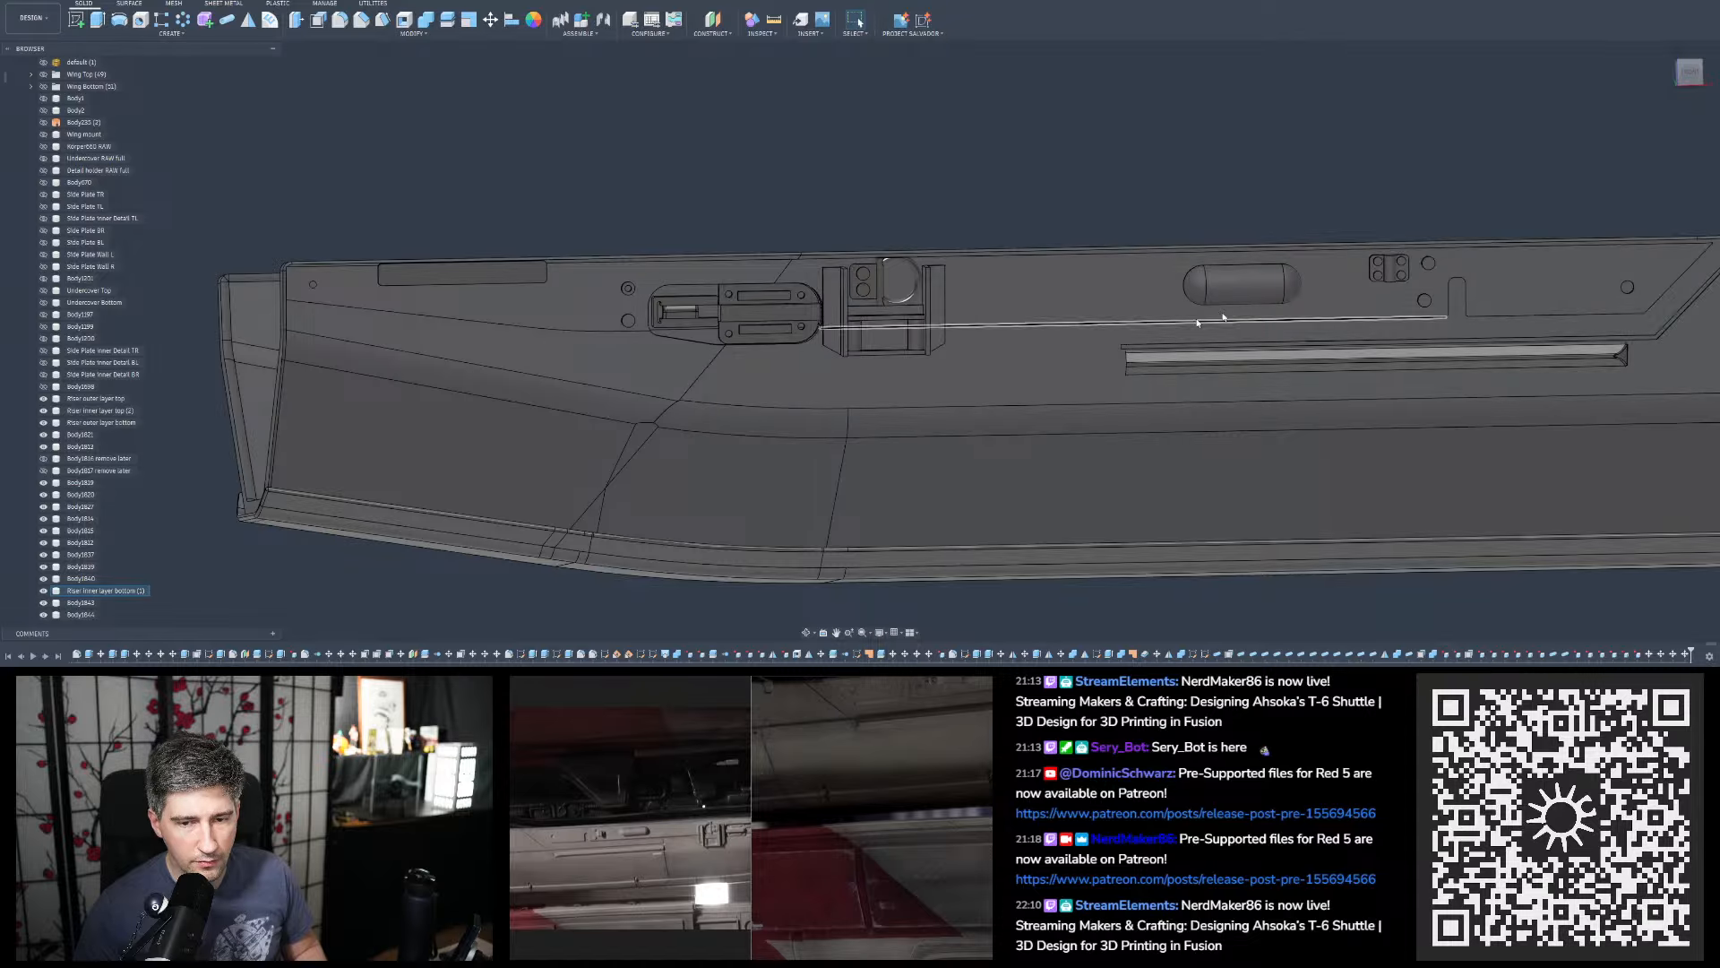
pyautogui.click(1398, 266)
pyautogui.click(1366, 157)
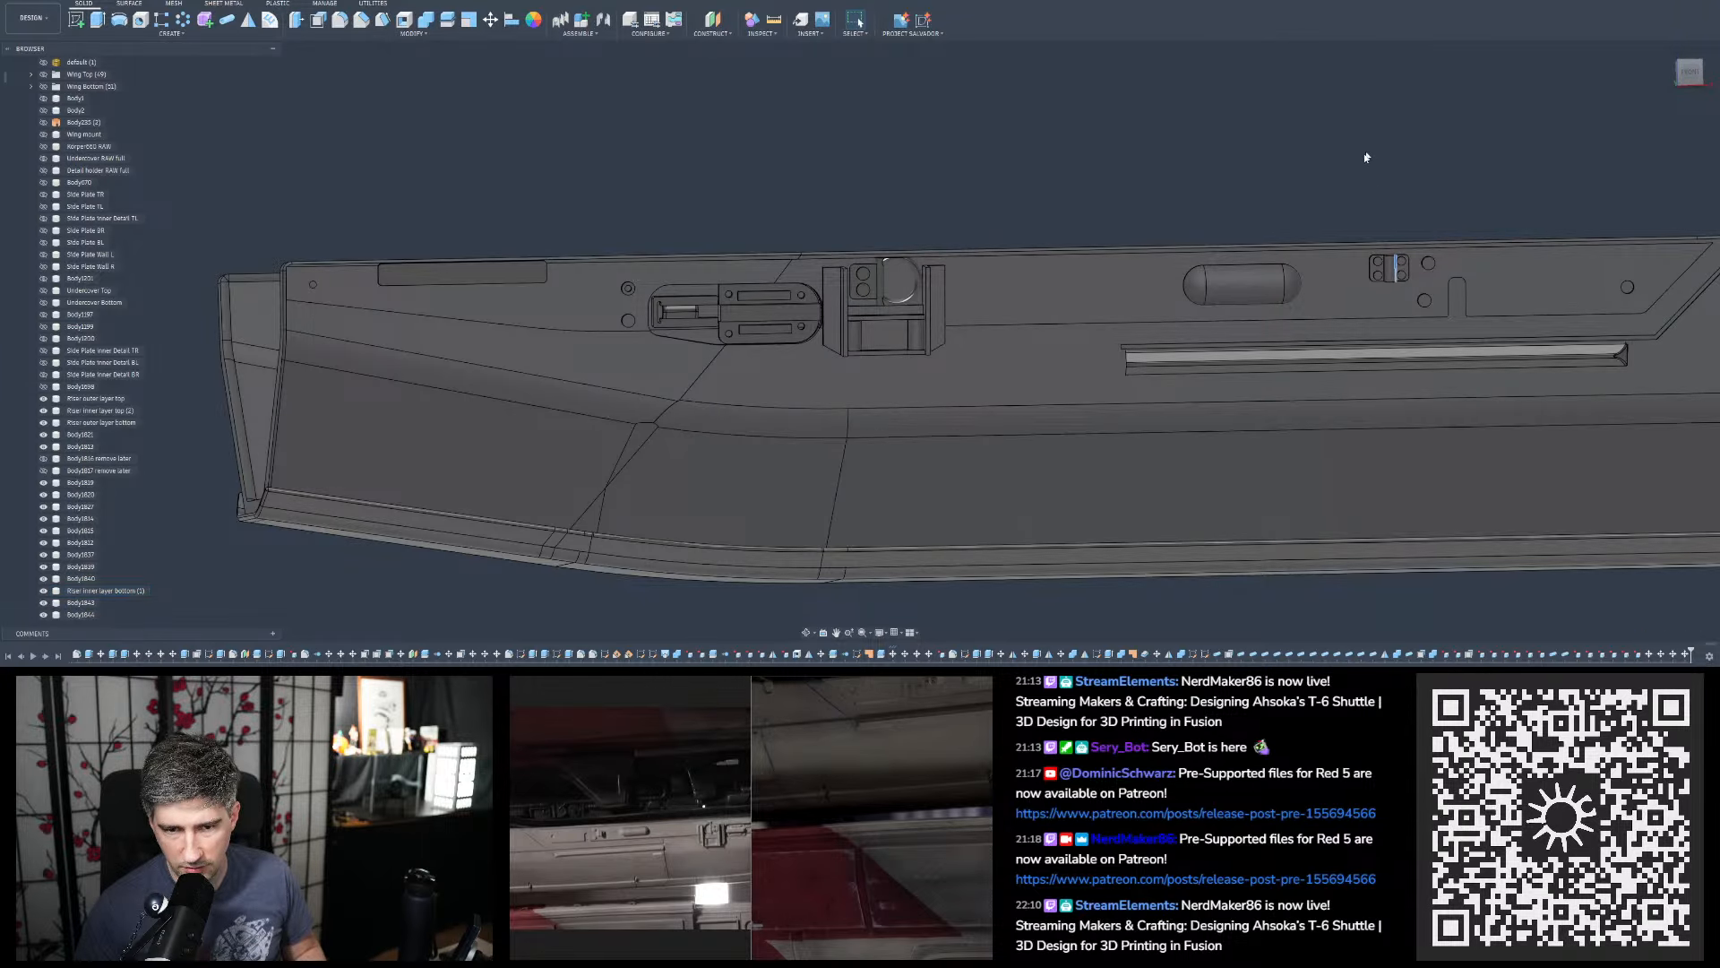
pyautogui.click(1332, 262)
pyautogui.scroll(-3, 1147, 156)
pyautogui.click(1146, 156)
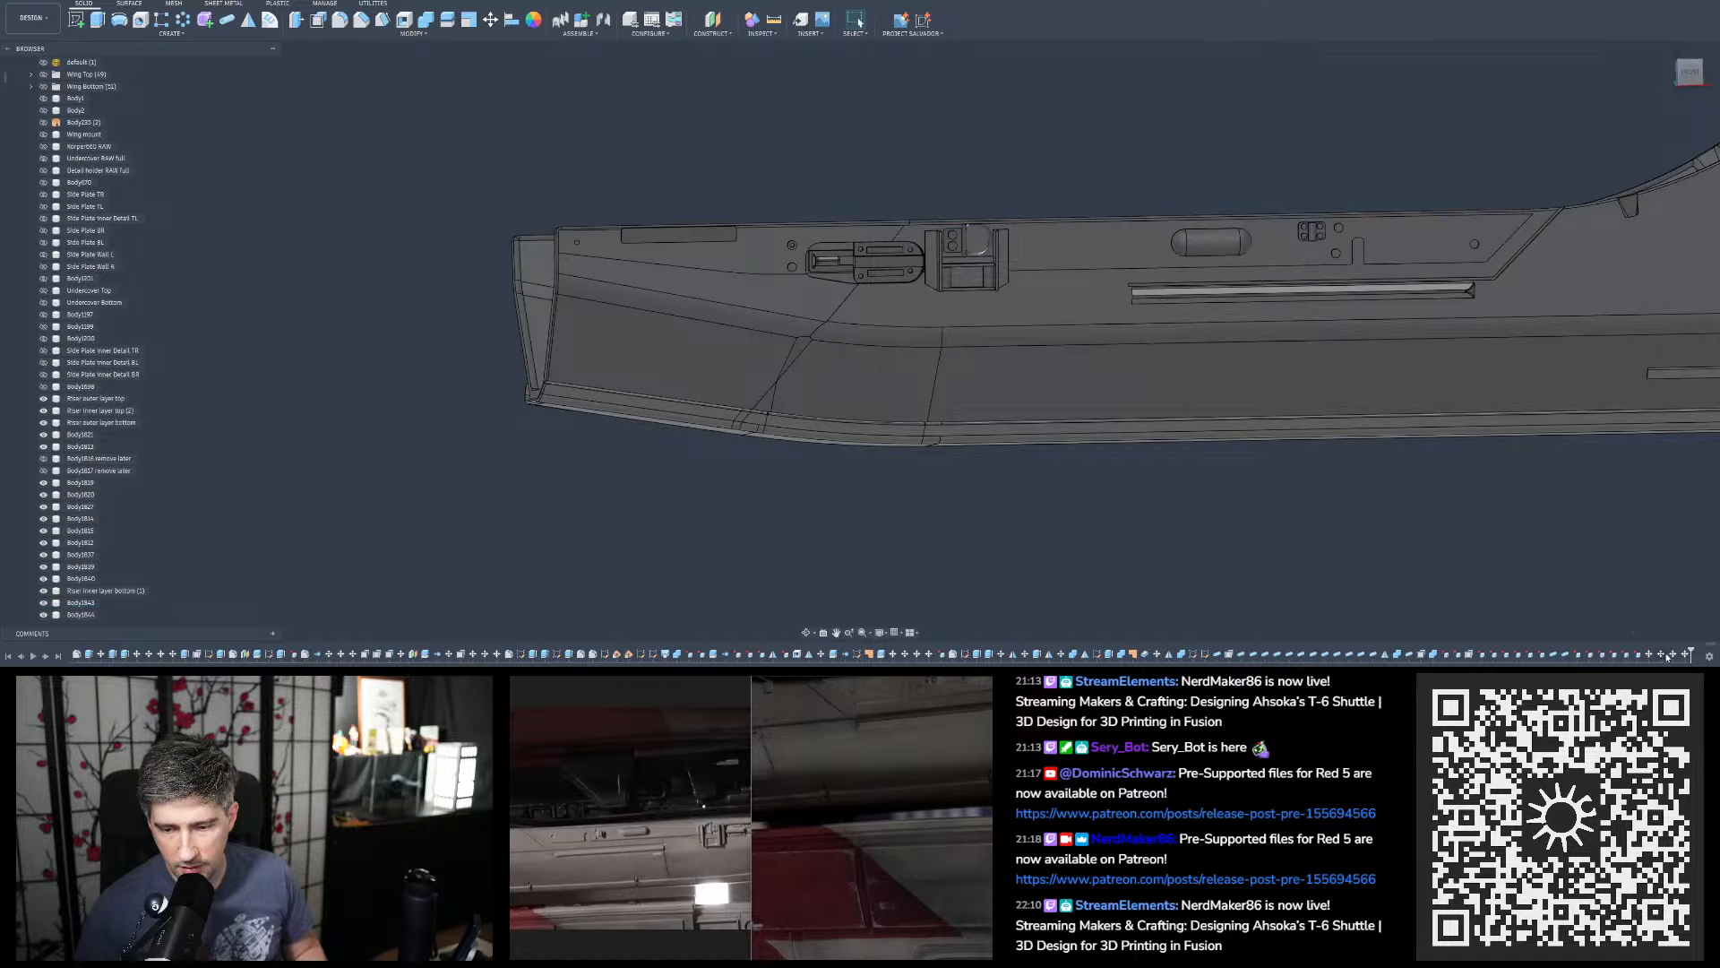
# Open the Move feature of the upper panel and rail detail bodies, review which bodies it includes, and close it
pyautogui.click(1673, 656)
pyautogui.scroll(2, 1389, 193)
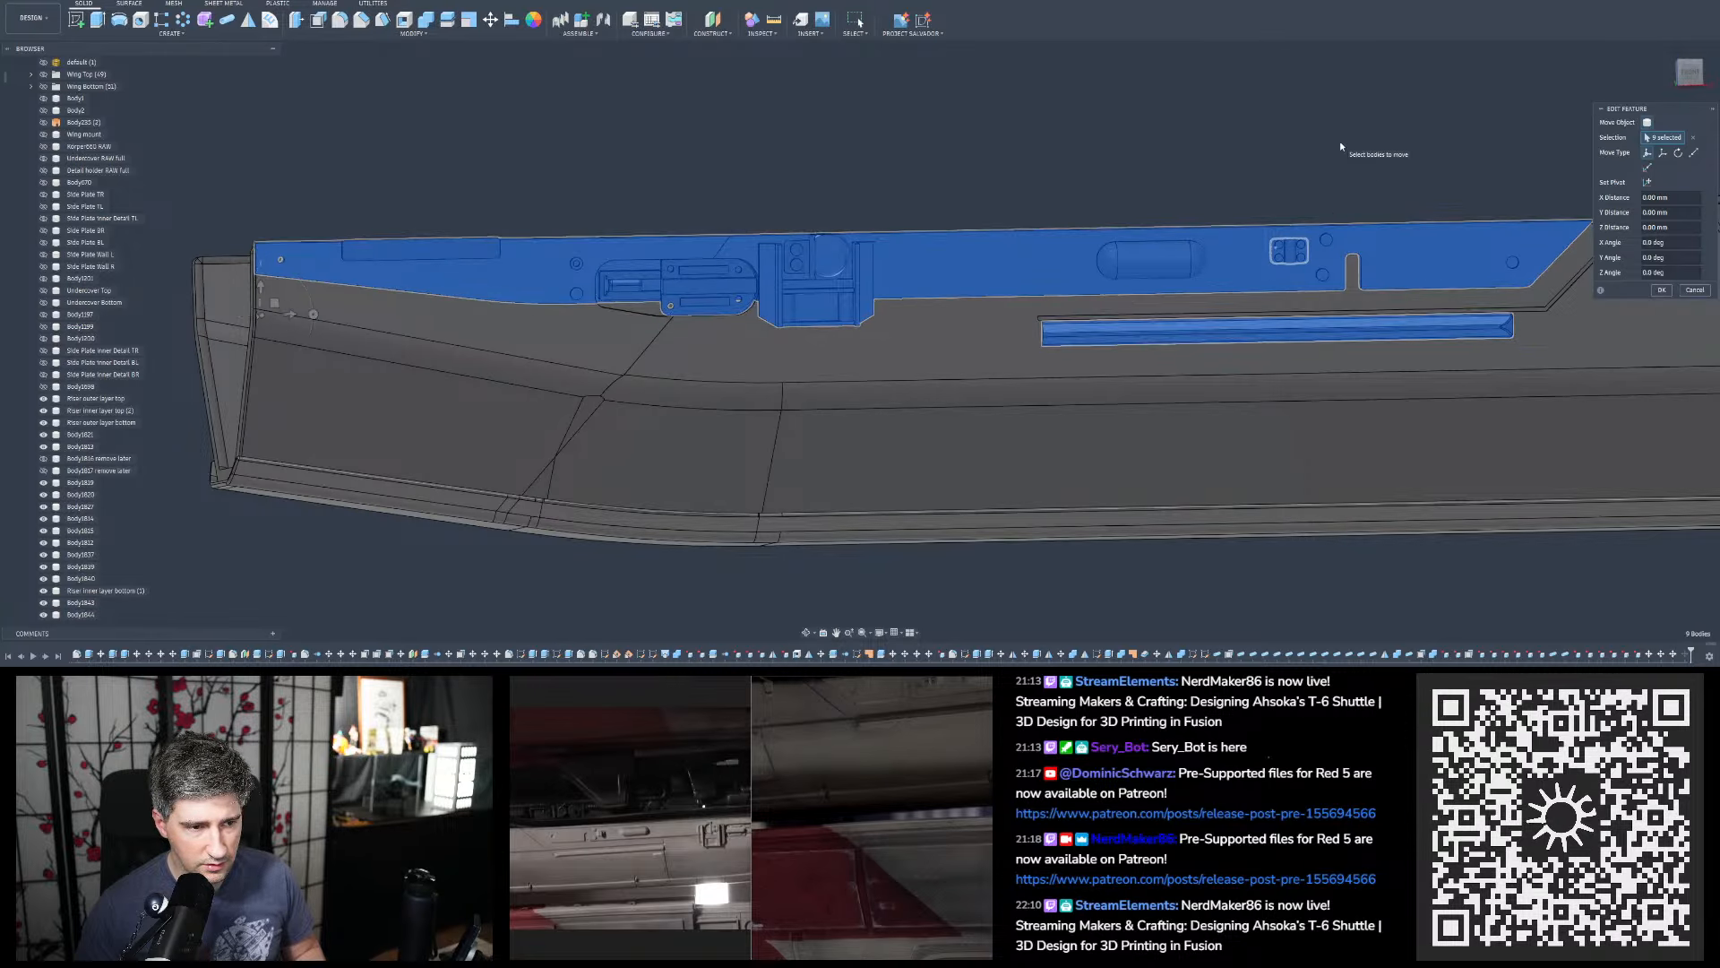
pyautogui.scroll(-2, 842, 148)
pyautogui.scroll(-3, 1097, 162)
pyautogui.scroll(3, 1145, 83)
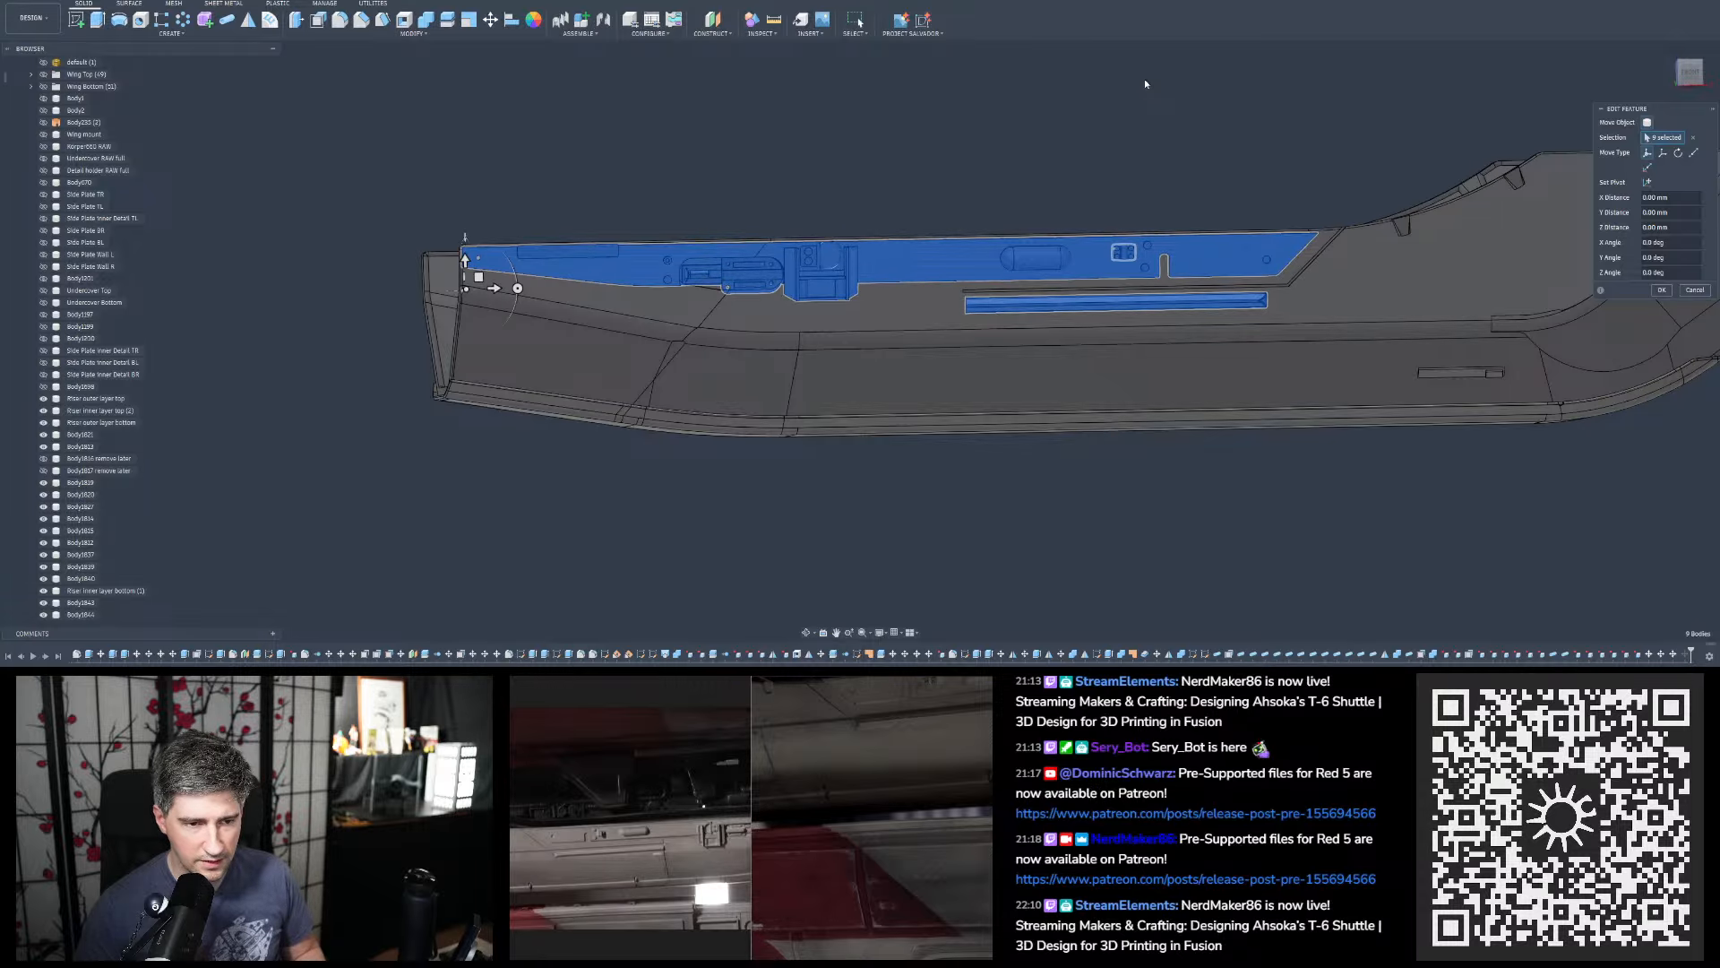
pyautogui.press('Return')
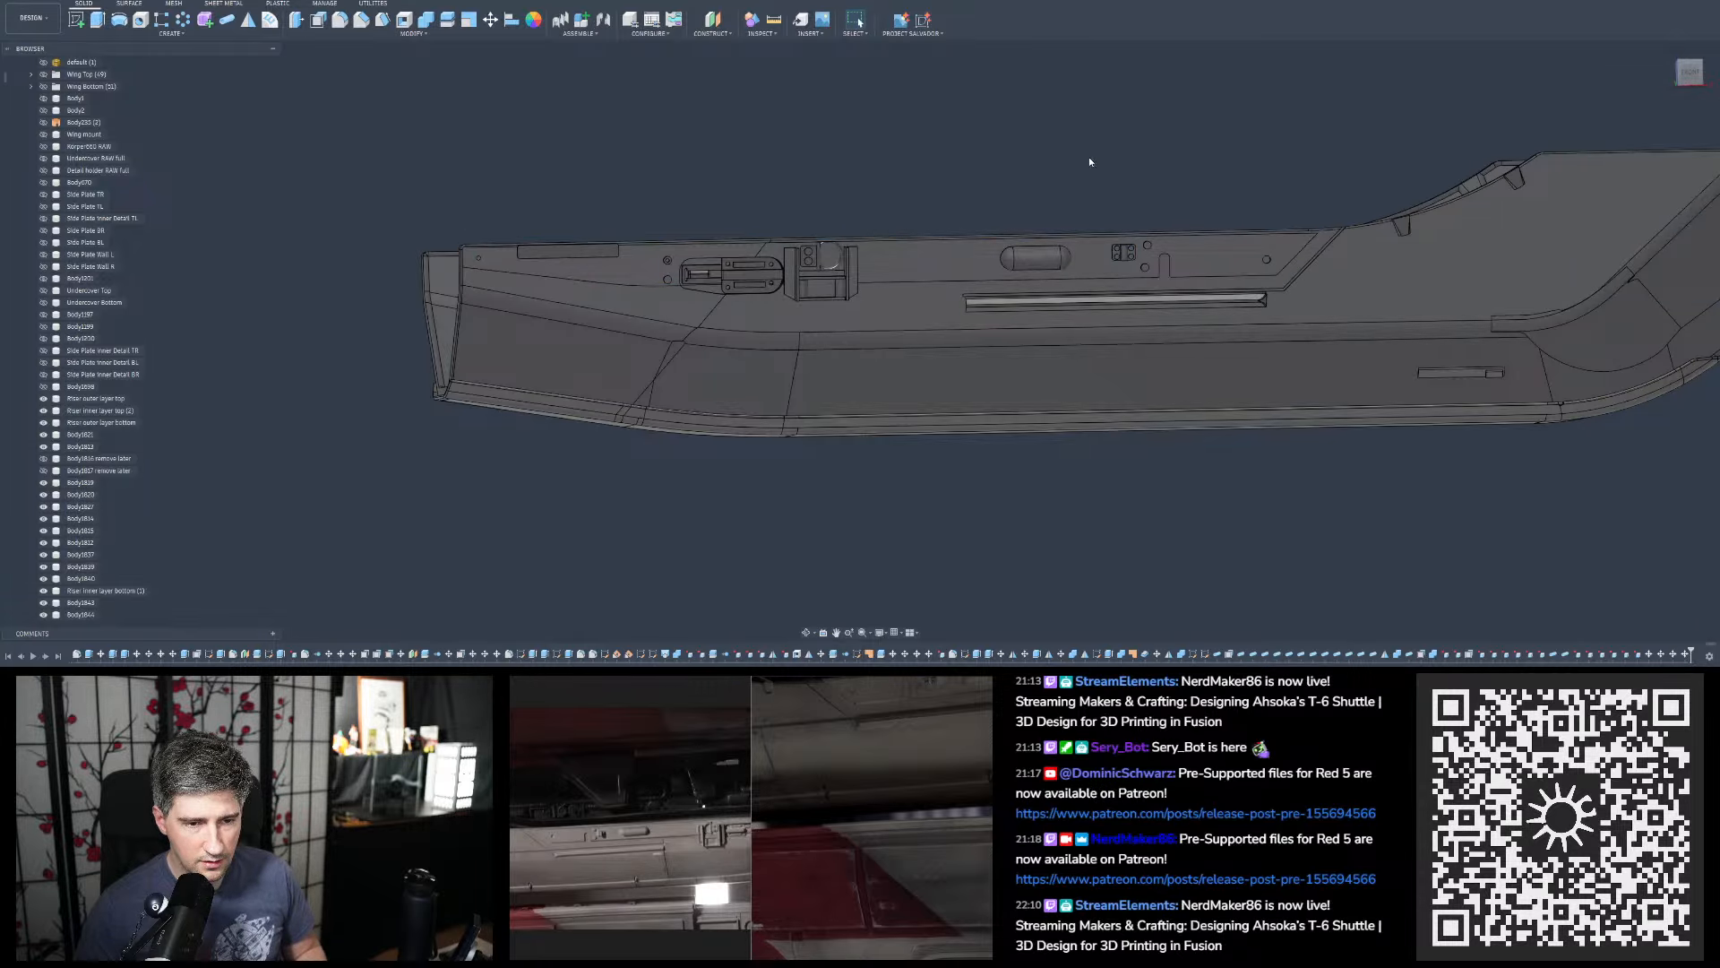
# View the part straight on from its opposite side and roll the timeline forward to its end to restore the panel-line sketch
pyautogui.scroll(3, 837, 191)
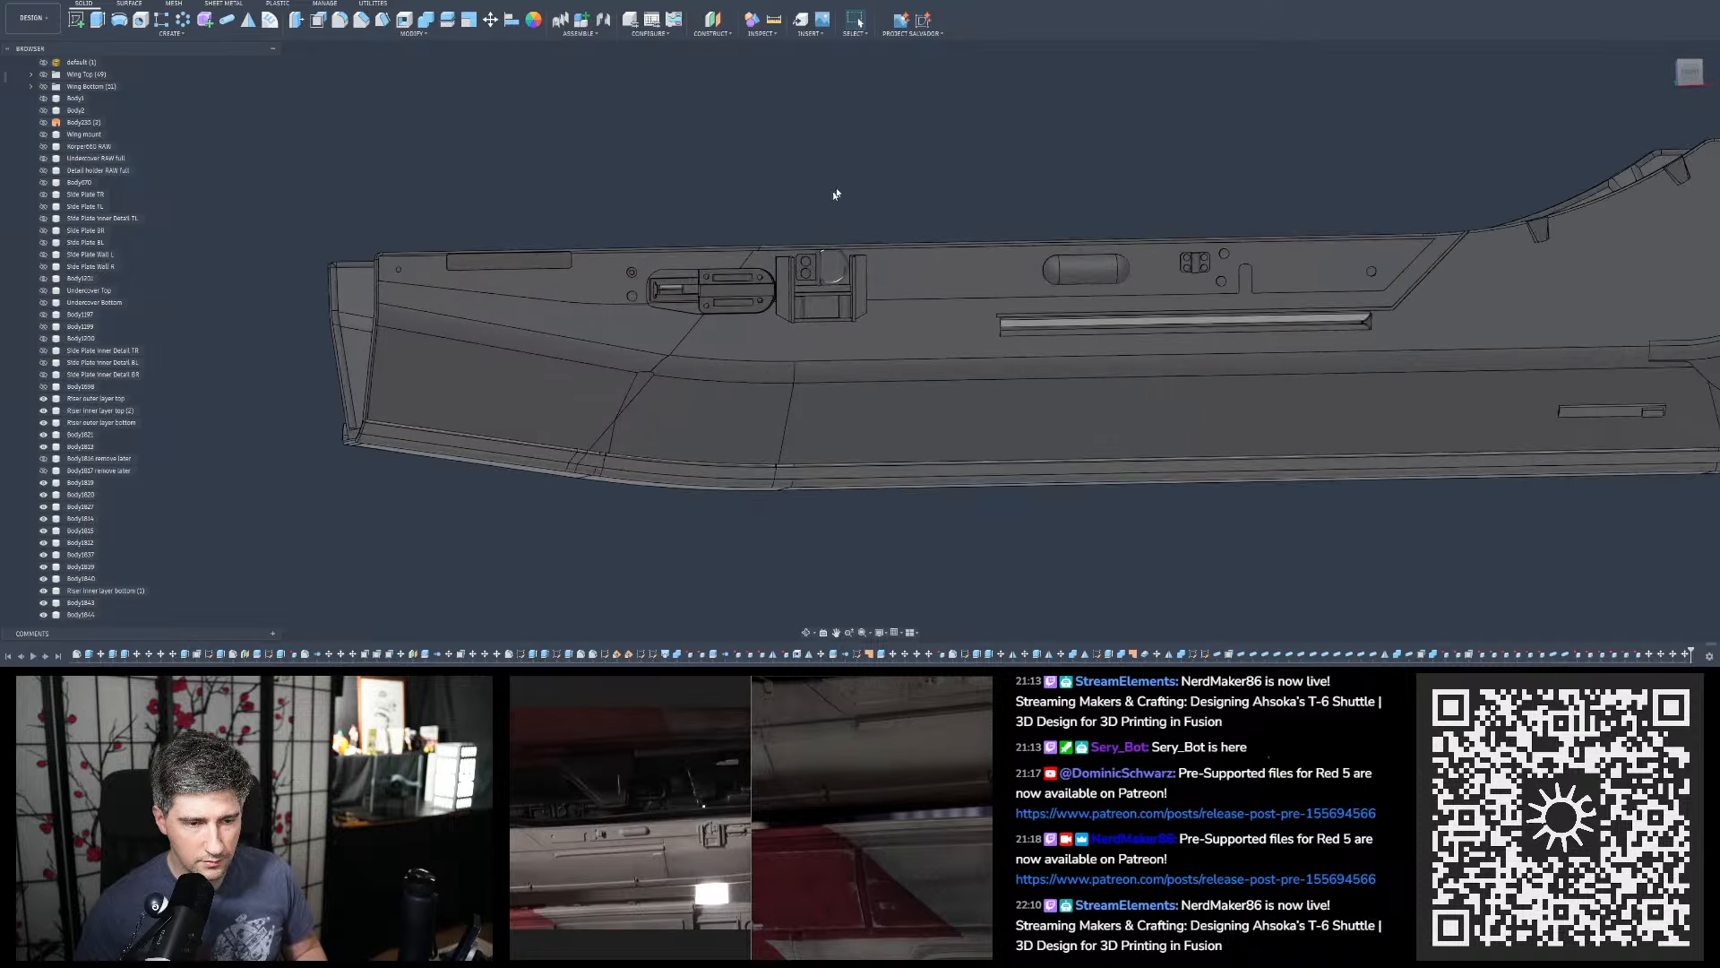
pyautogui.keyDown('shift'); pyautogui.moveTo(845, 171); pyautogui.dragTo(876, 175, button='middle'); pyautogui.keyUp('shift')
pyautogui.keyDown('shift'); pyautogui.moveTo(762, 180); pyautogui.dragTo(946, 183, button='middle'); pyautogui.keyUp('shift')
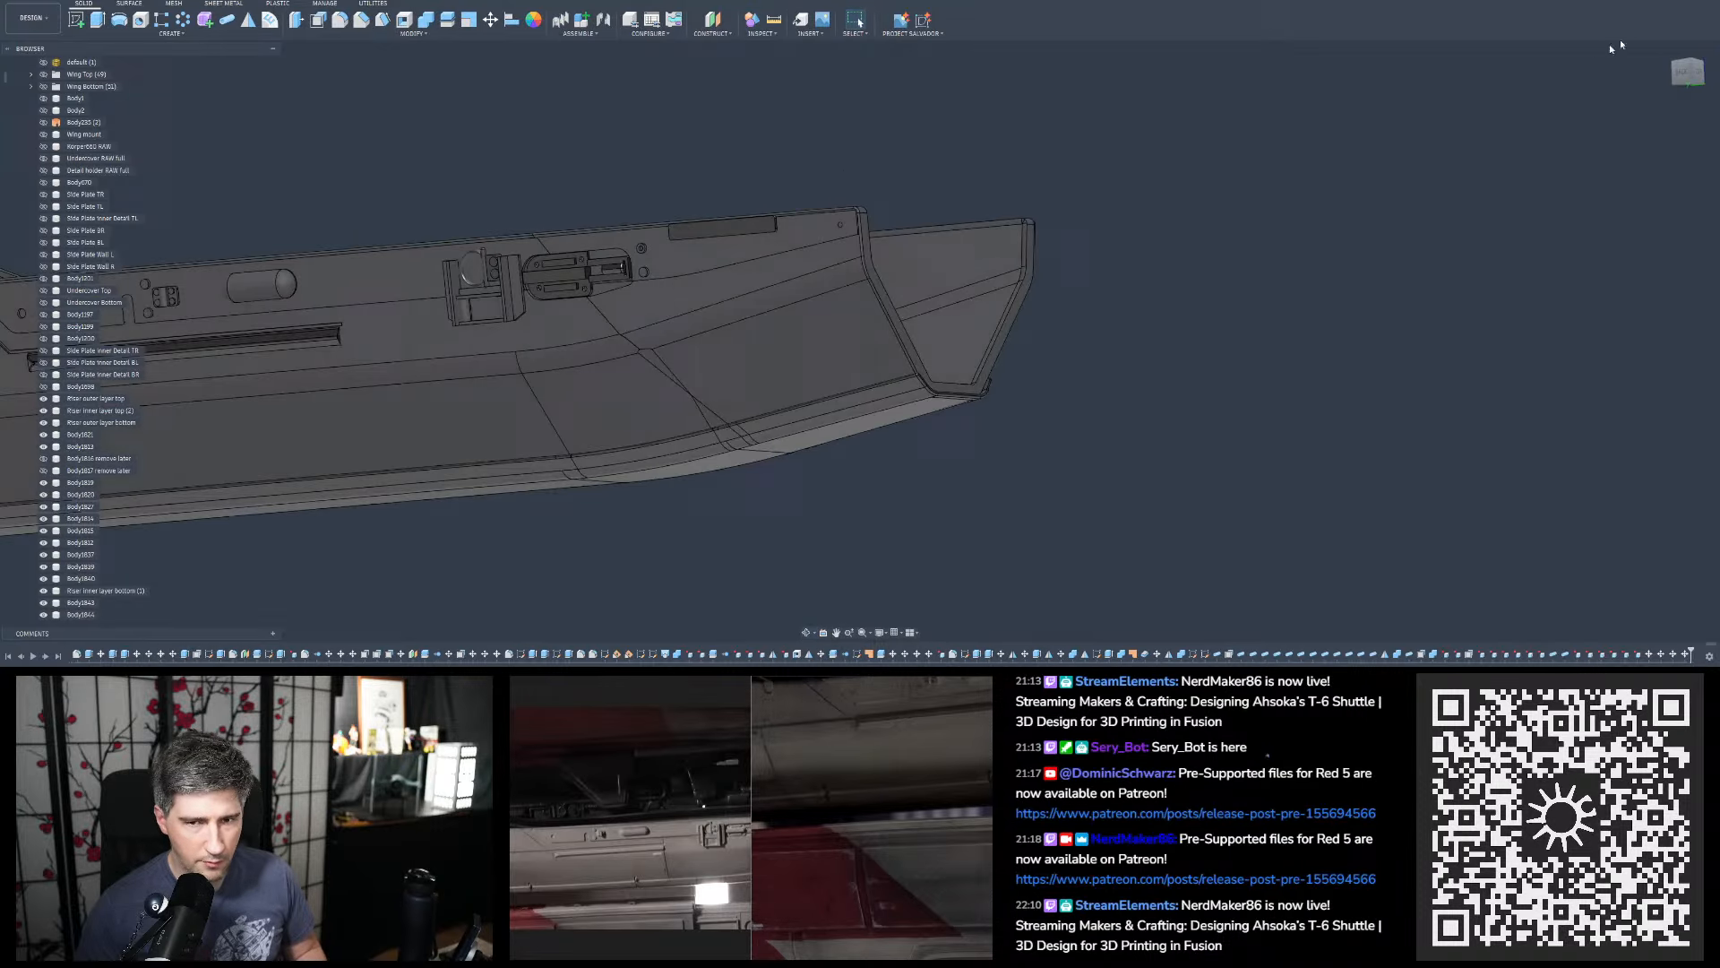
pyautogui.click(1686, 71)
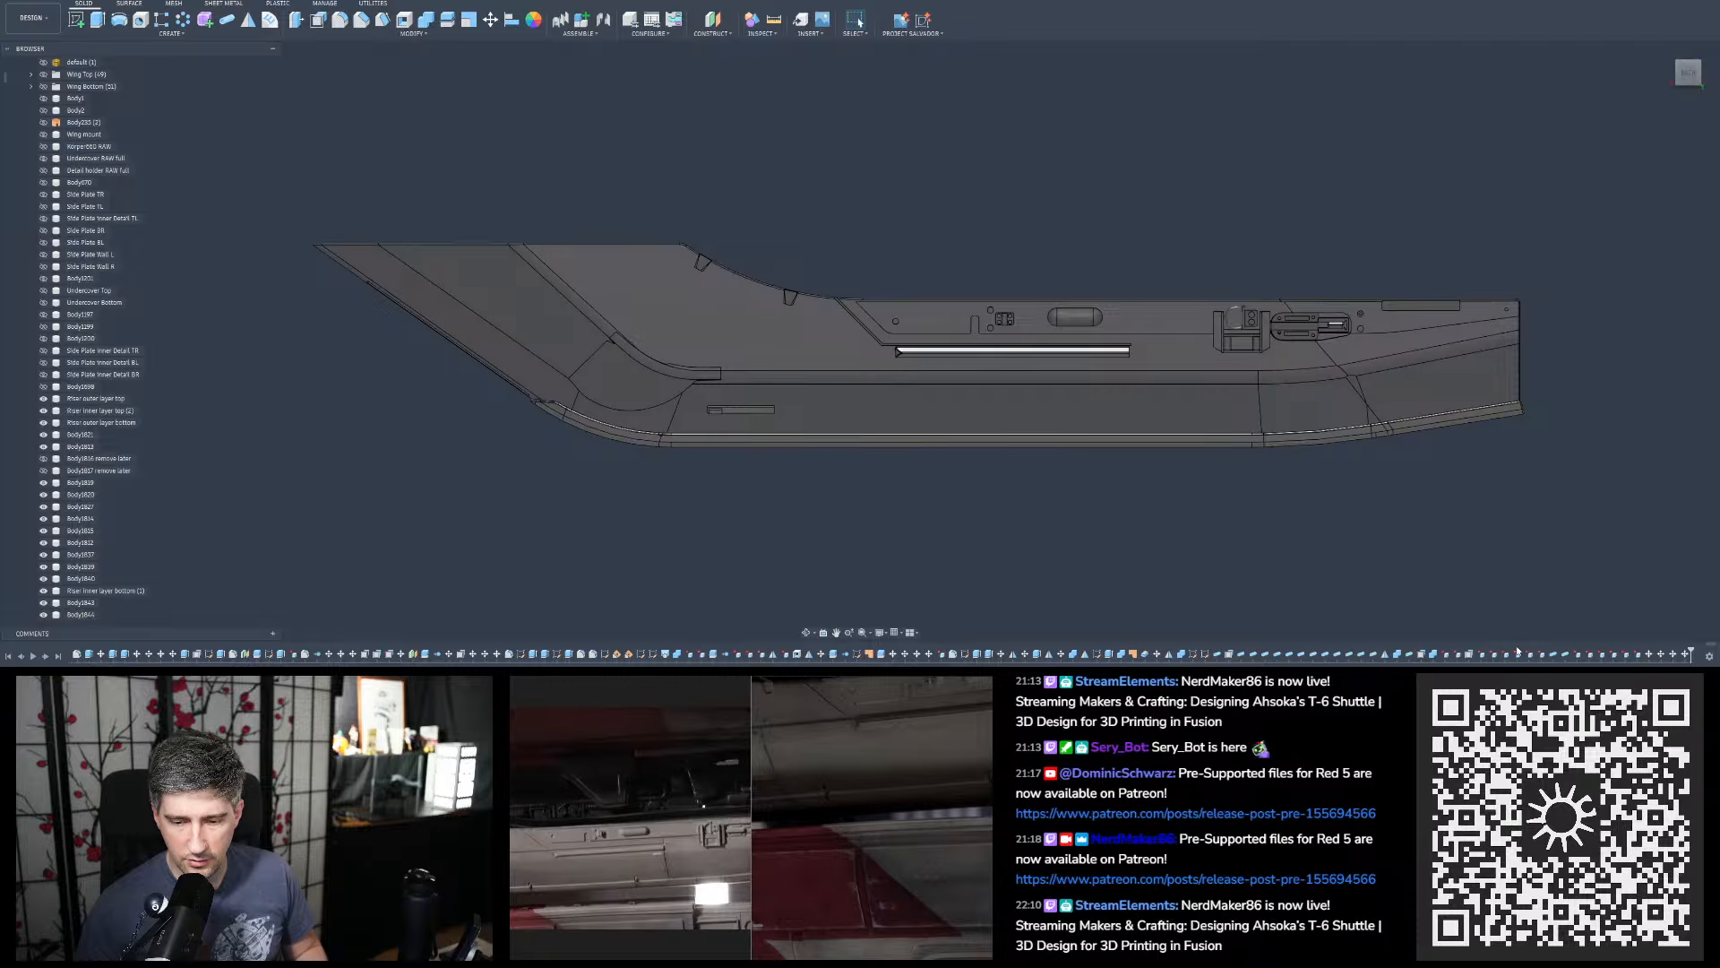
pyautogui.scroll(-1, 1518, 651)
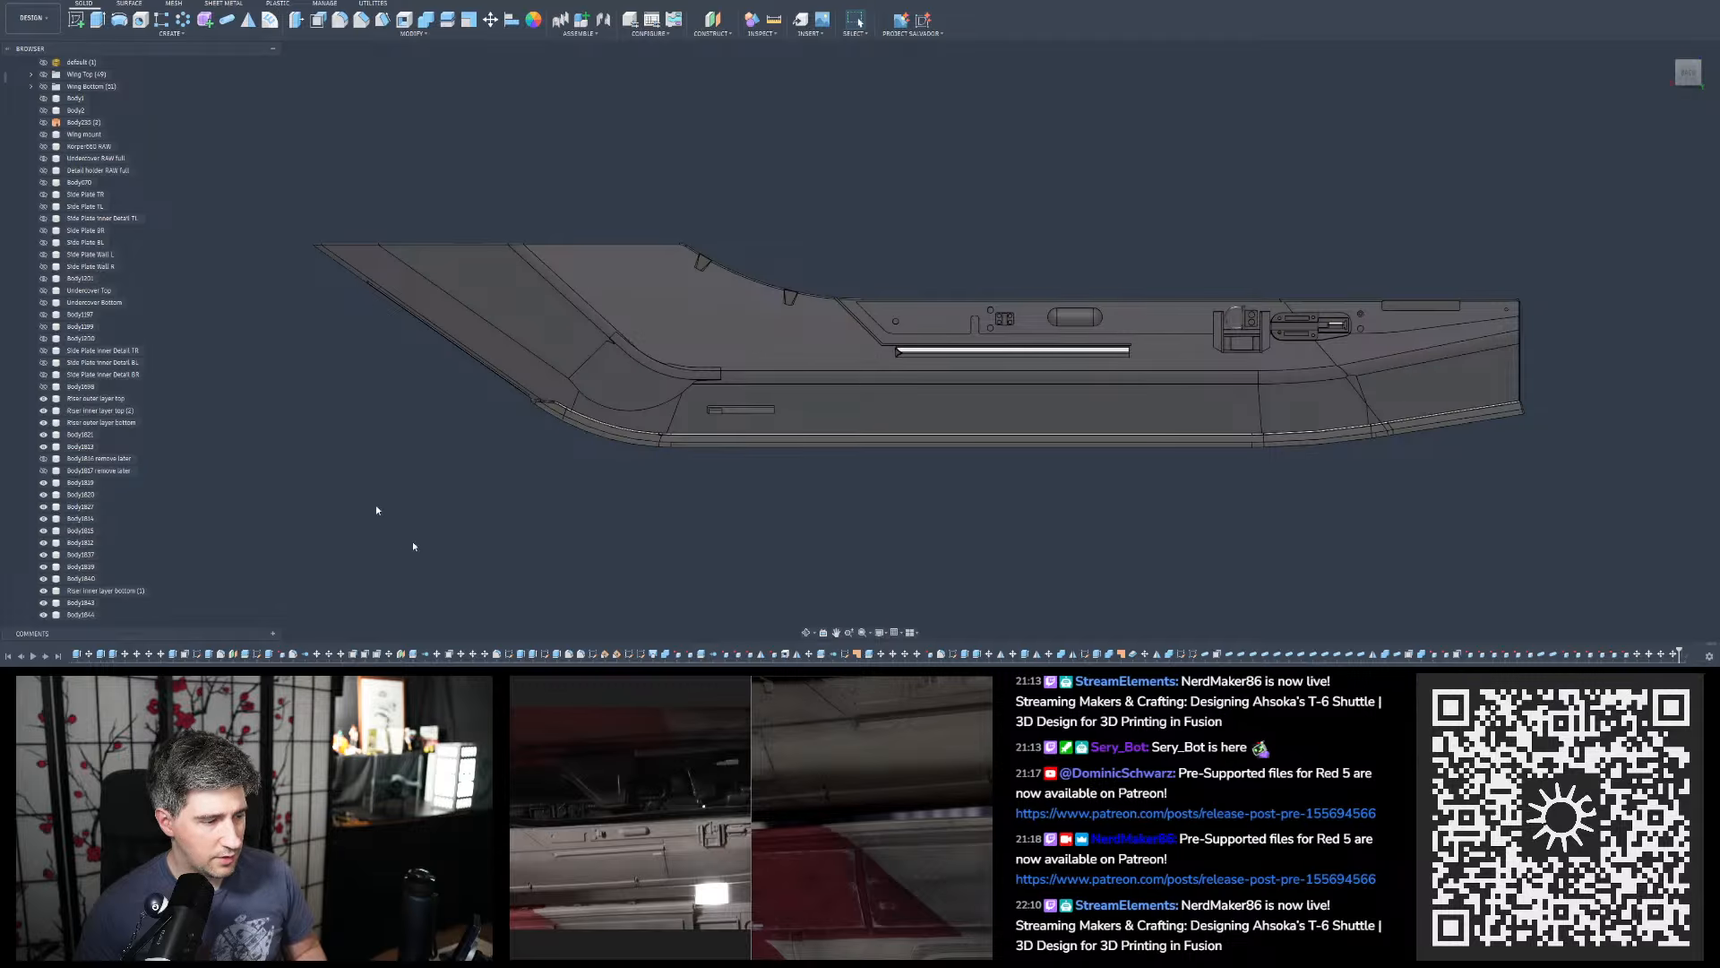
pyautogui.click(57, 657)
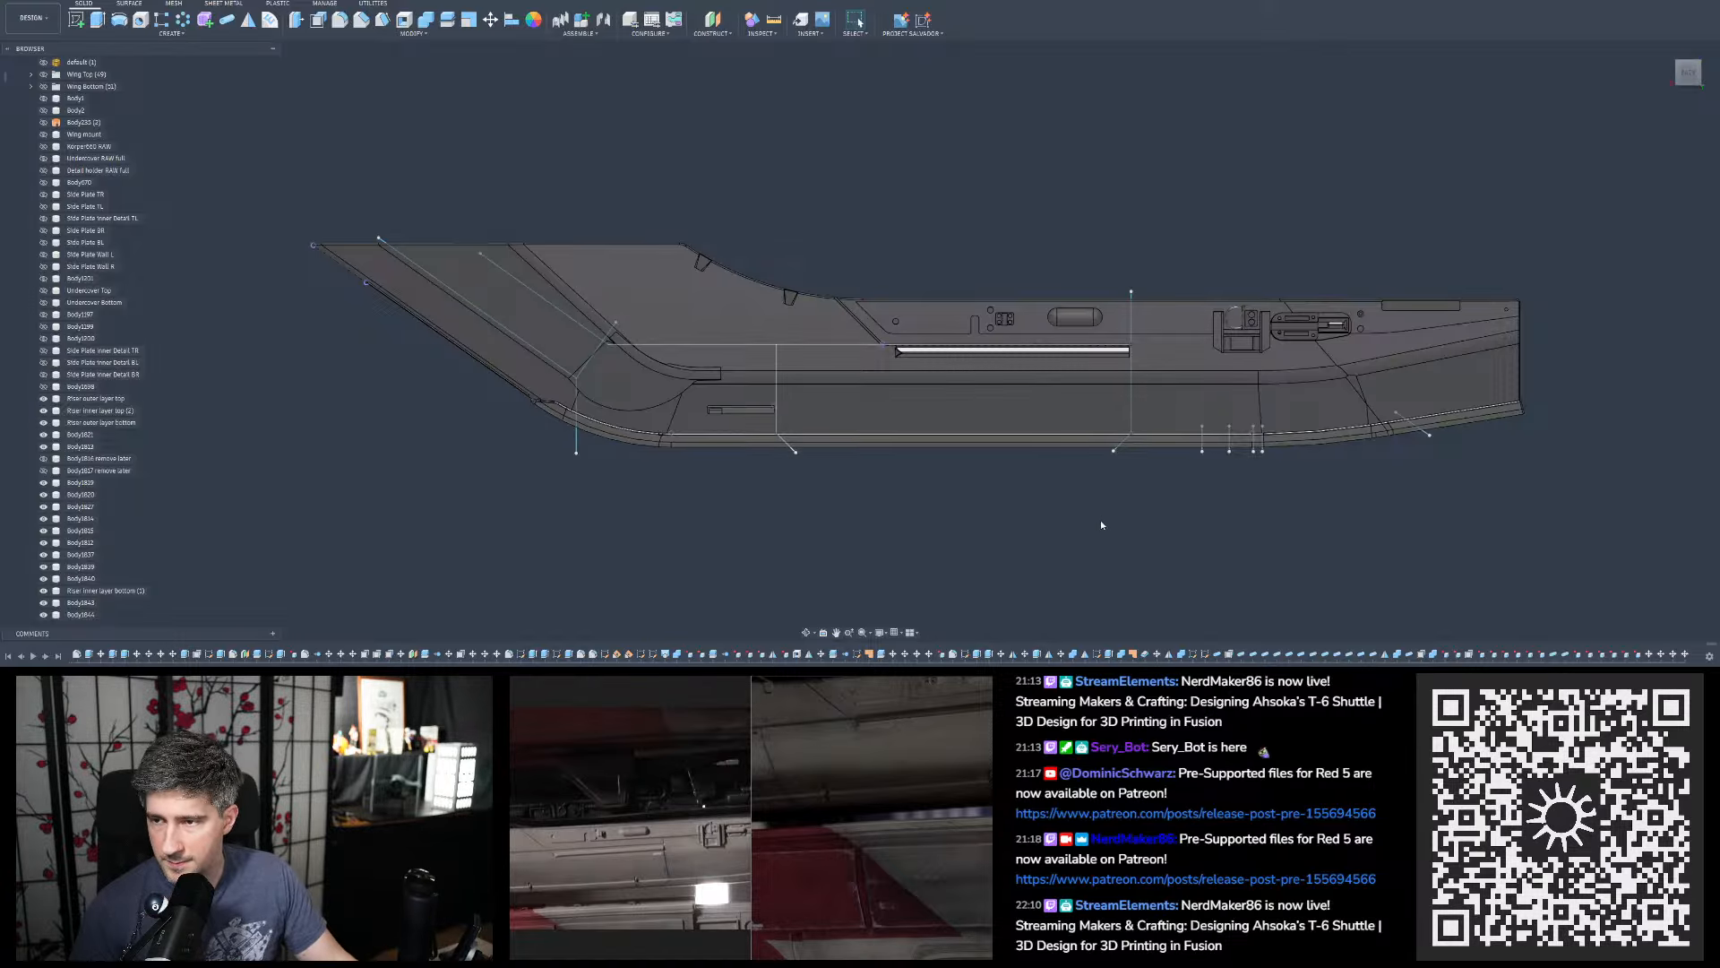
# Examine how the sketched panel lines sit relative to the groove and the ends of the light rail
pyautogui.scroll(-2, 1236, 370)
pyautogui.scroll(3, 1291, 347)
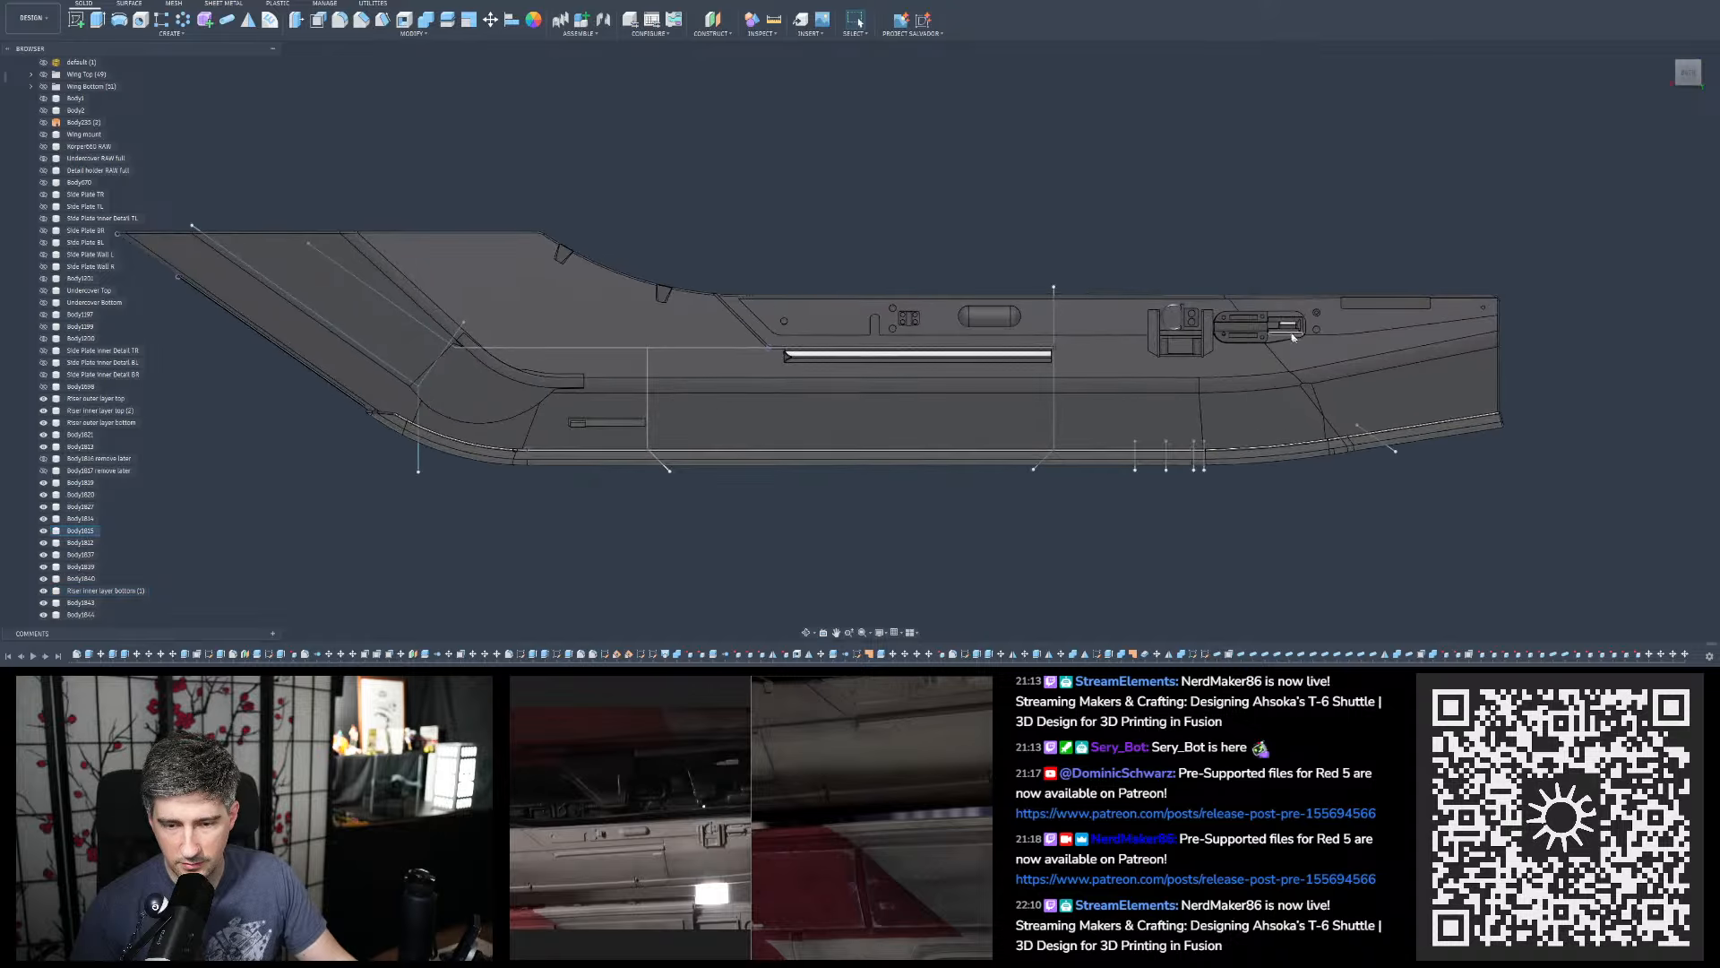
pyautogui.scroll(-1, 1245, 255)
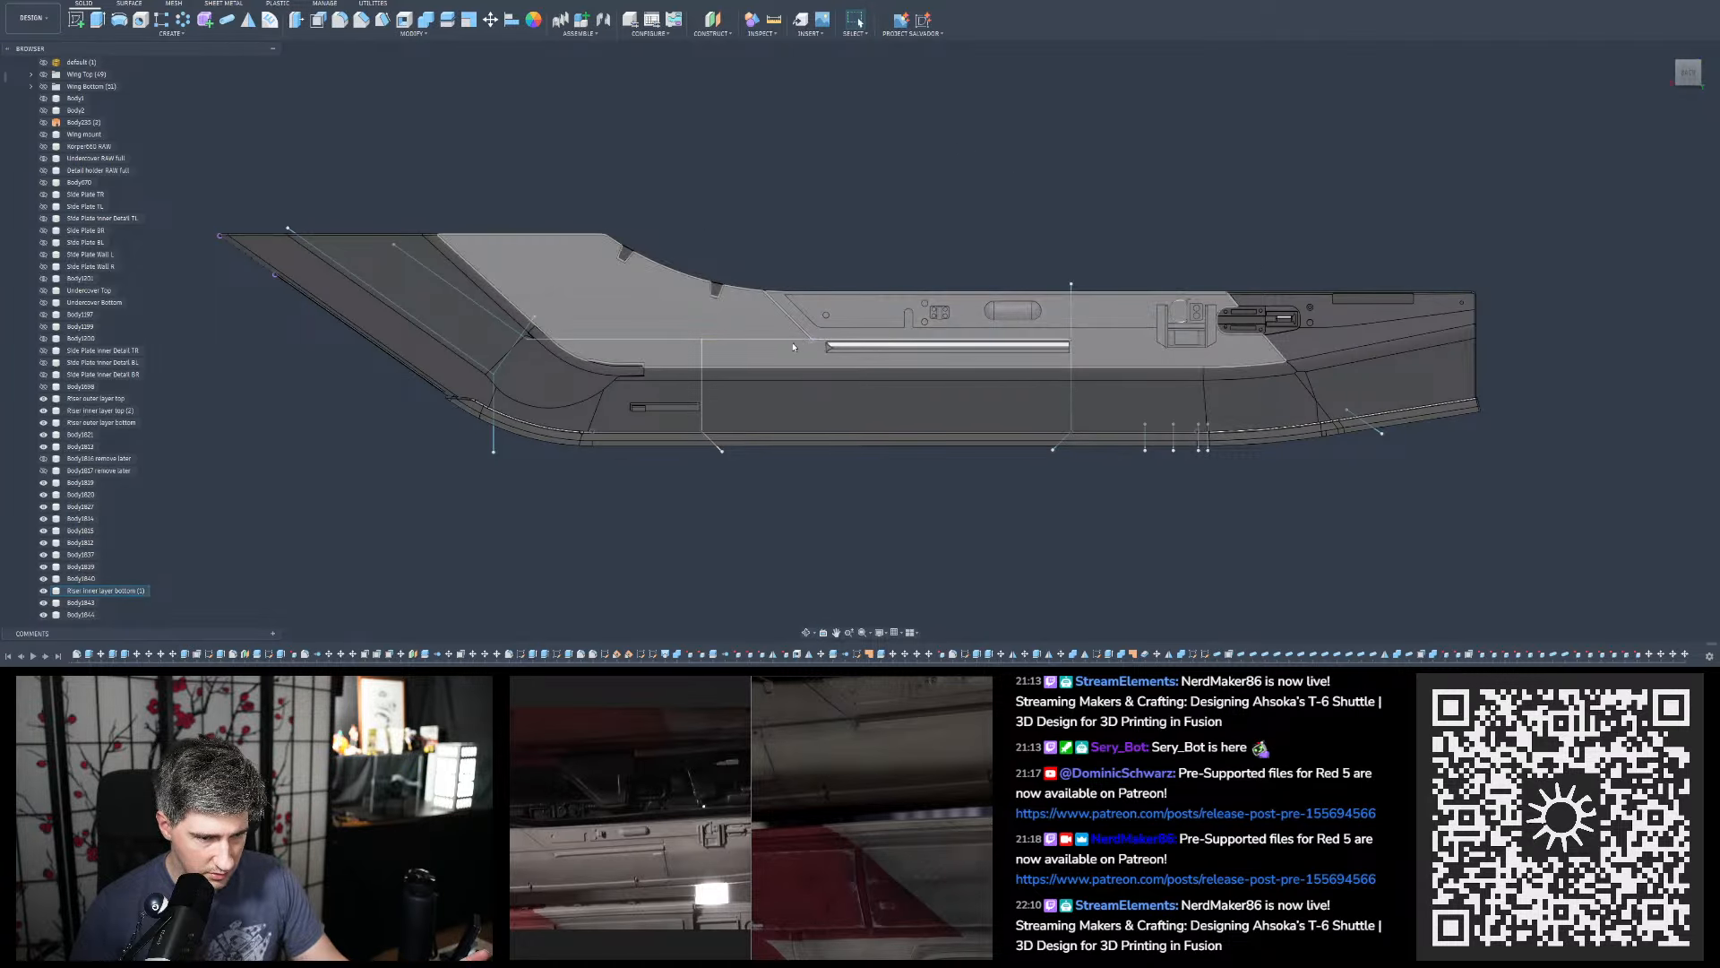
pyautogui.scroll(3, 858, 347)
pyautogui.scroll(5, 855, 345)
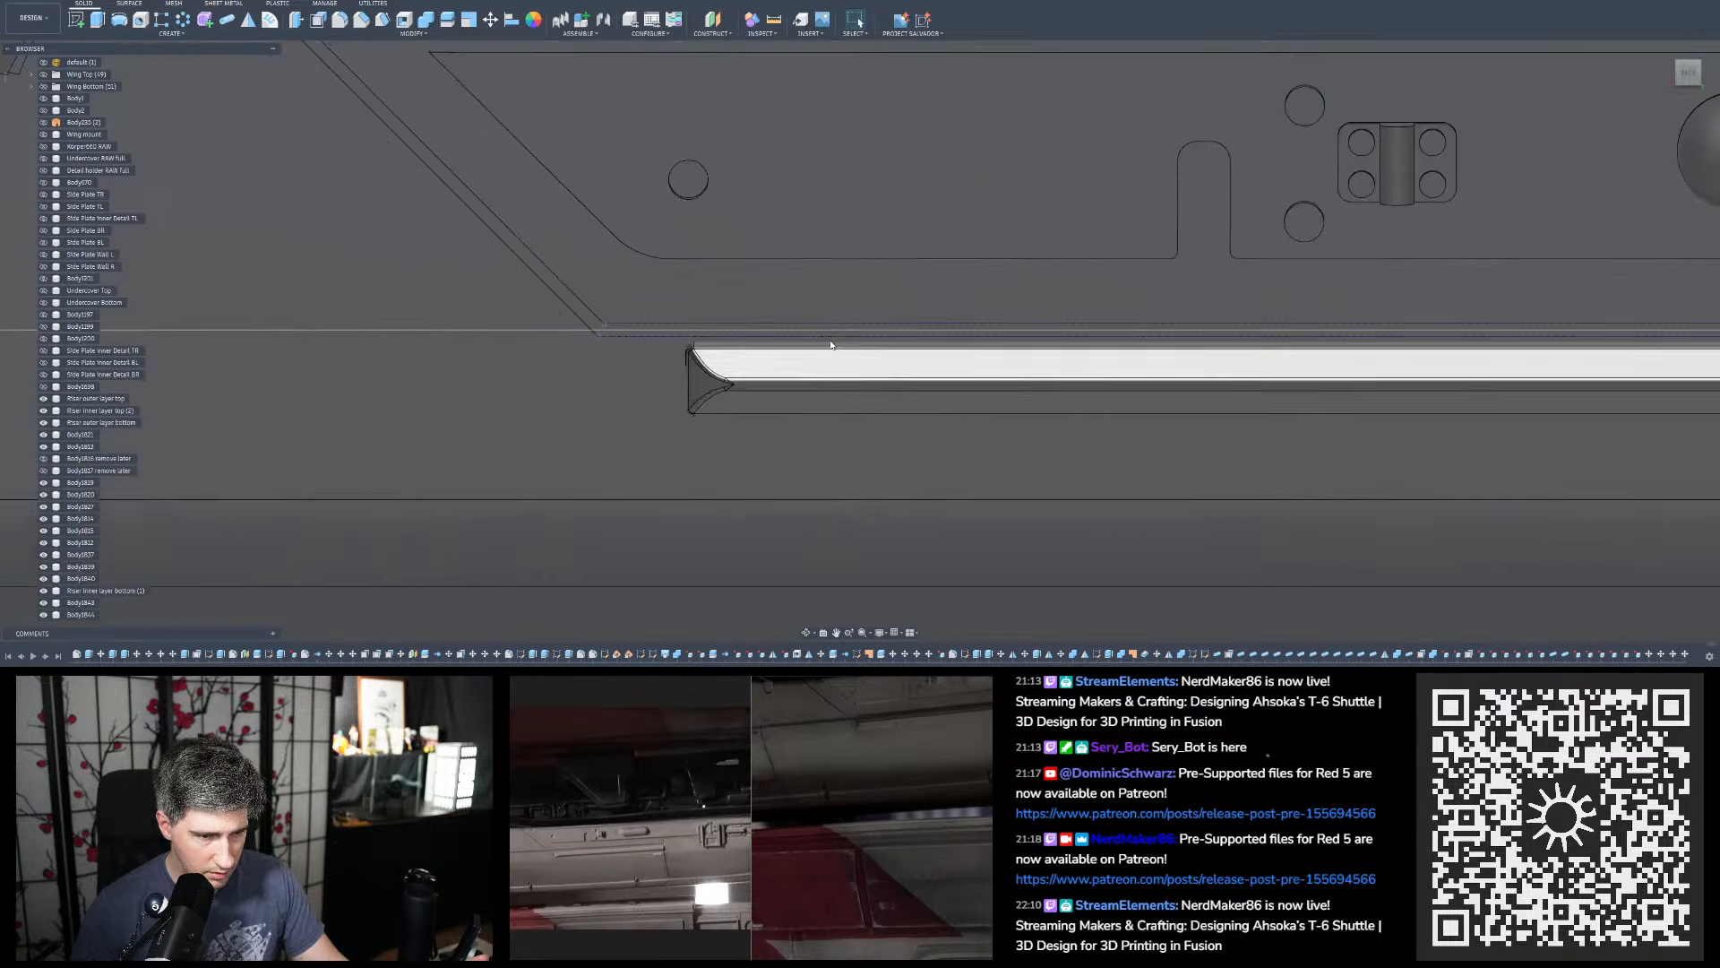
pyautogui.scroll(-2, 451, 345)
pyautogui.scroll(5, 1231, 345)
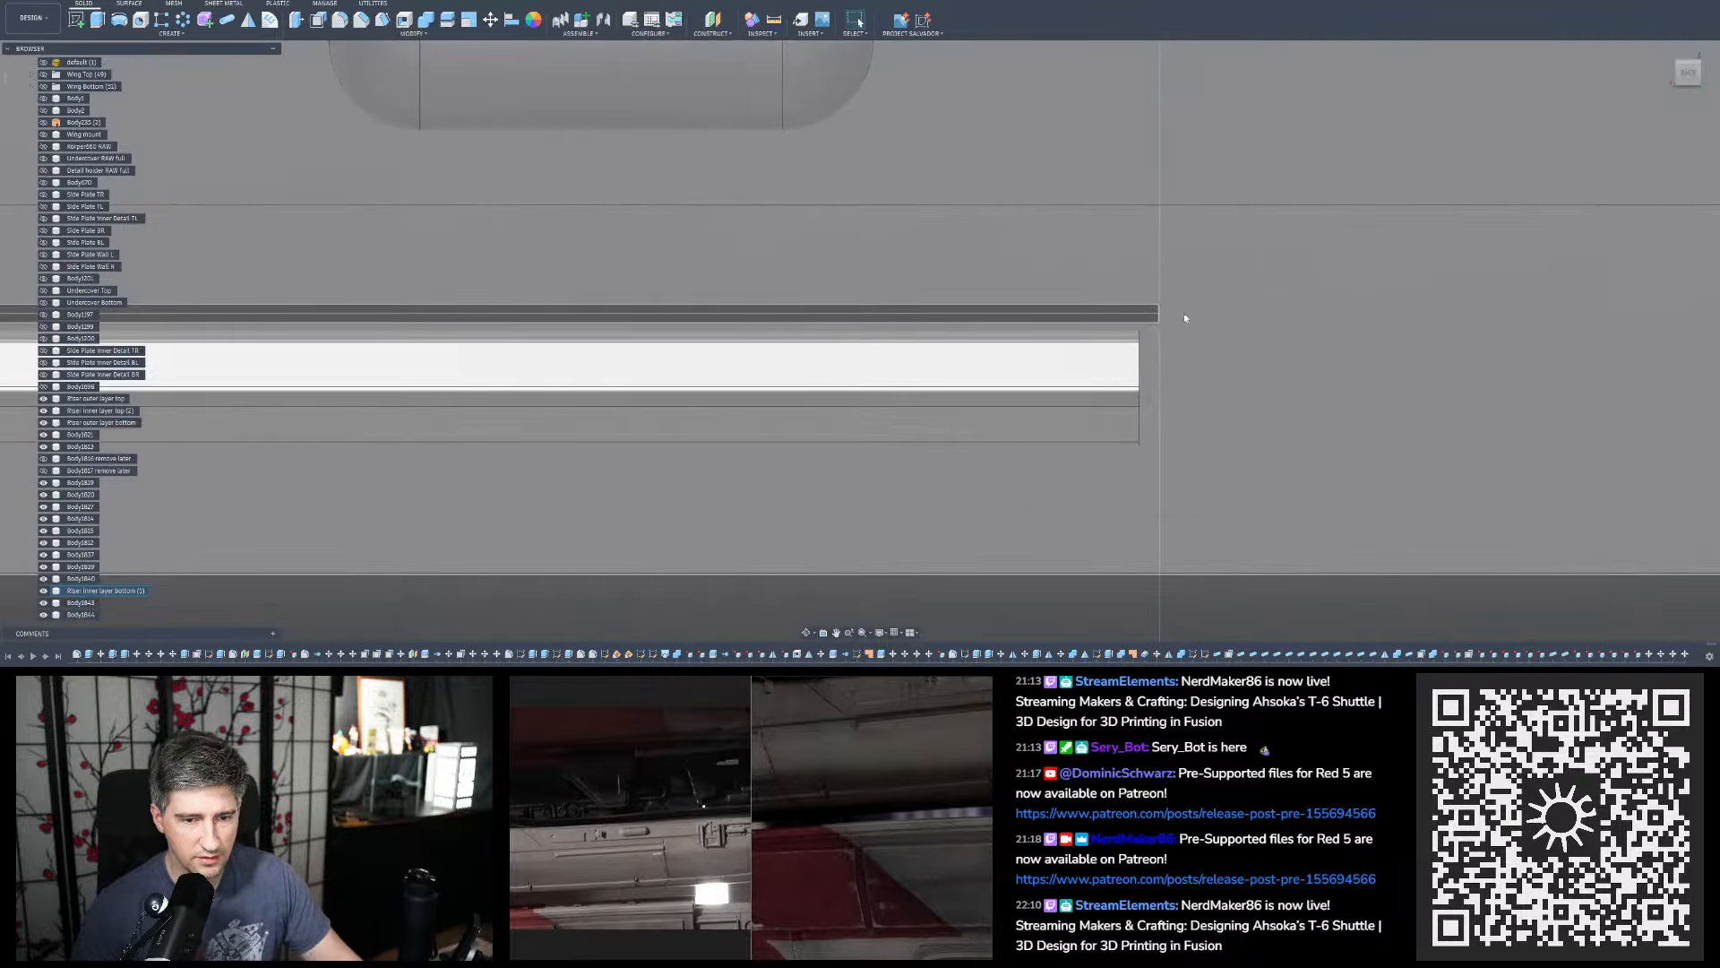
pyautogui.scroll(-5, 1156, 321)
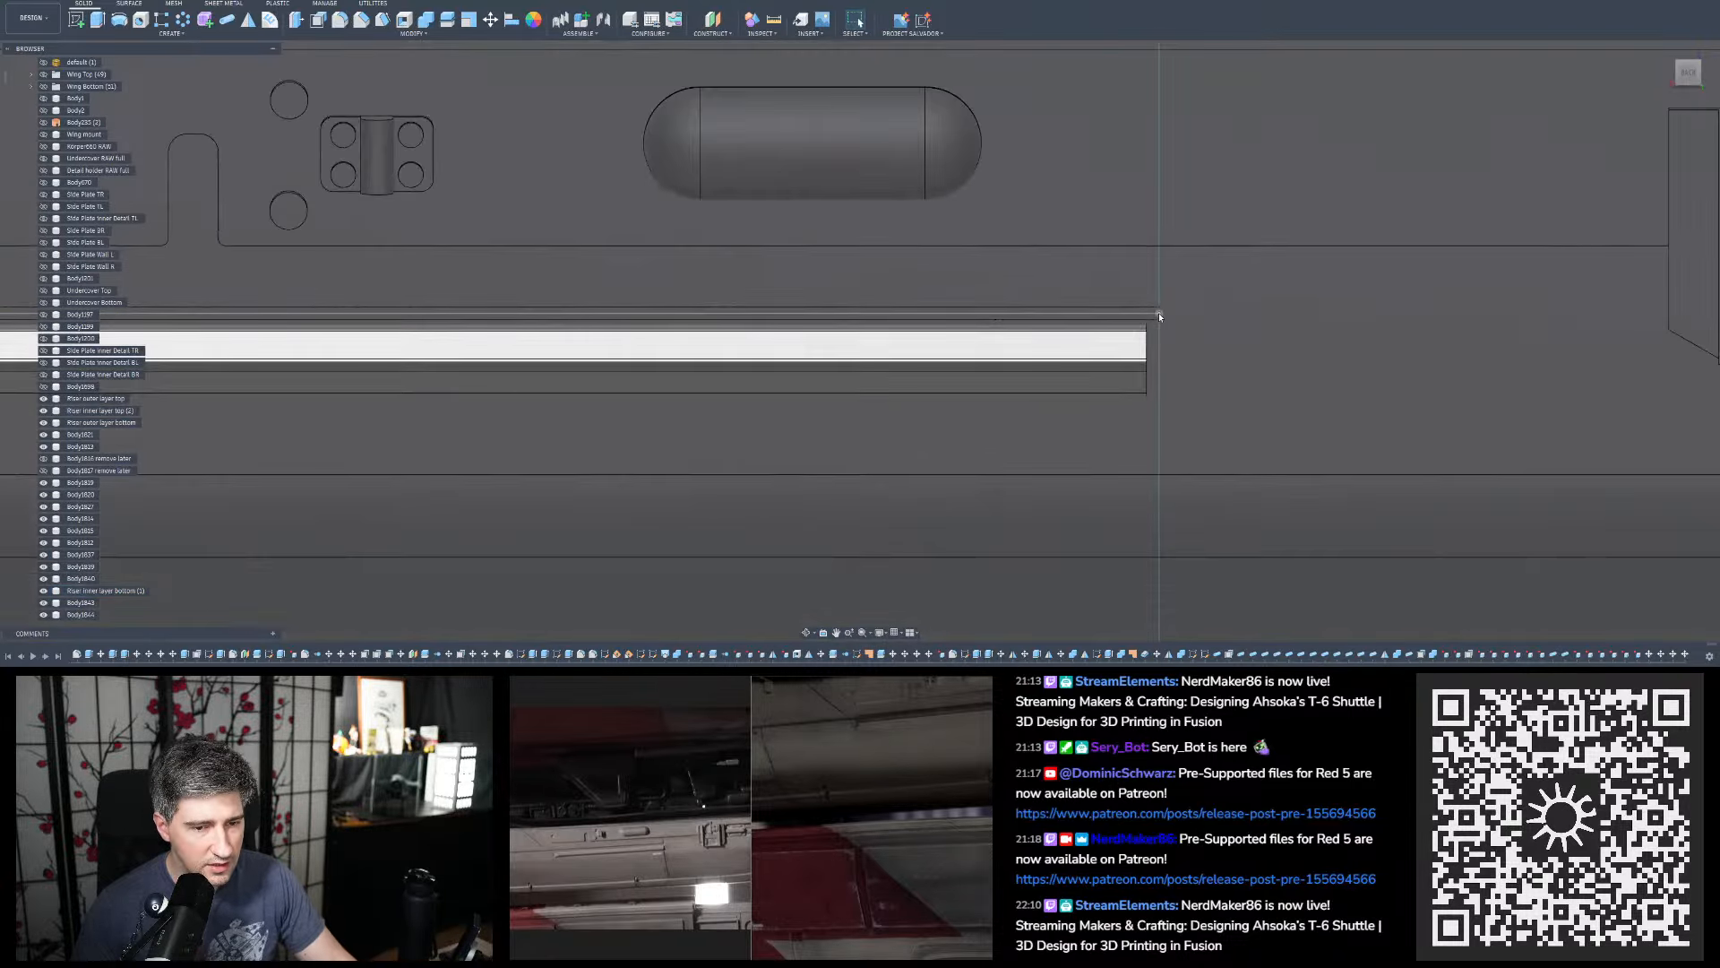
pyautogui.scroll(-3, 607, 315)
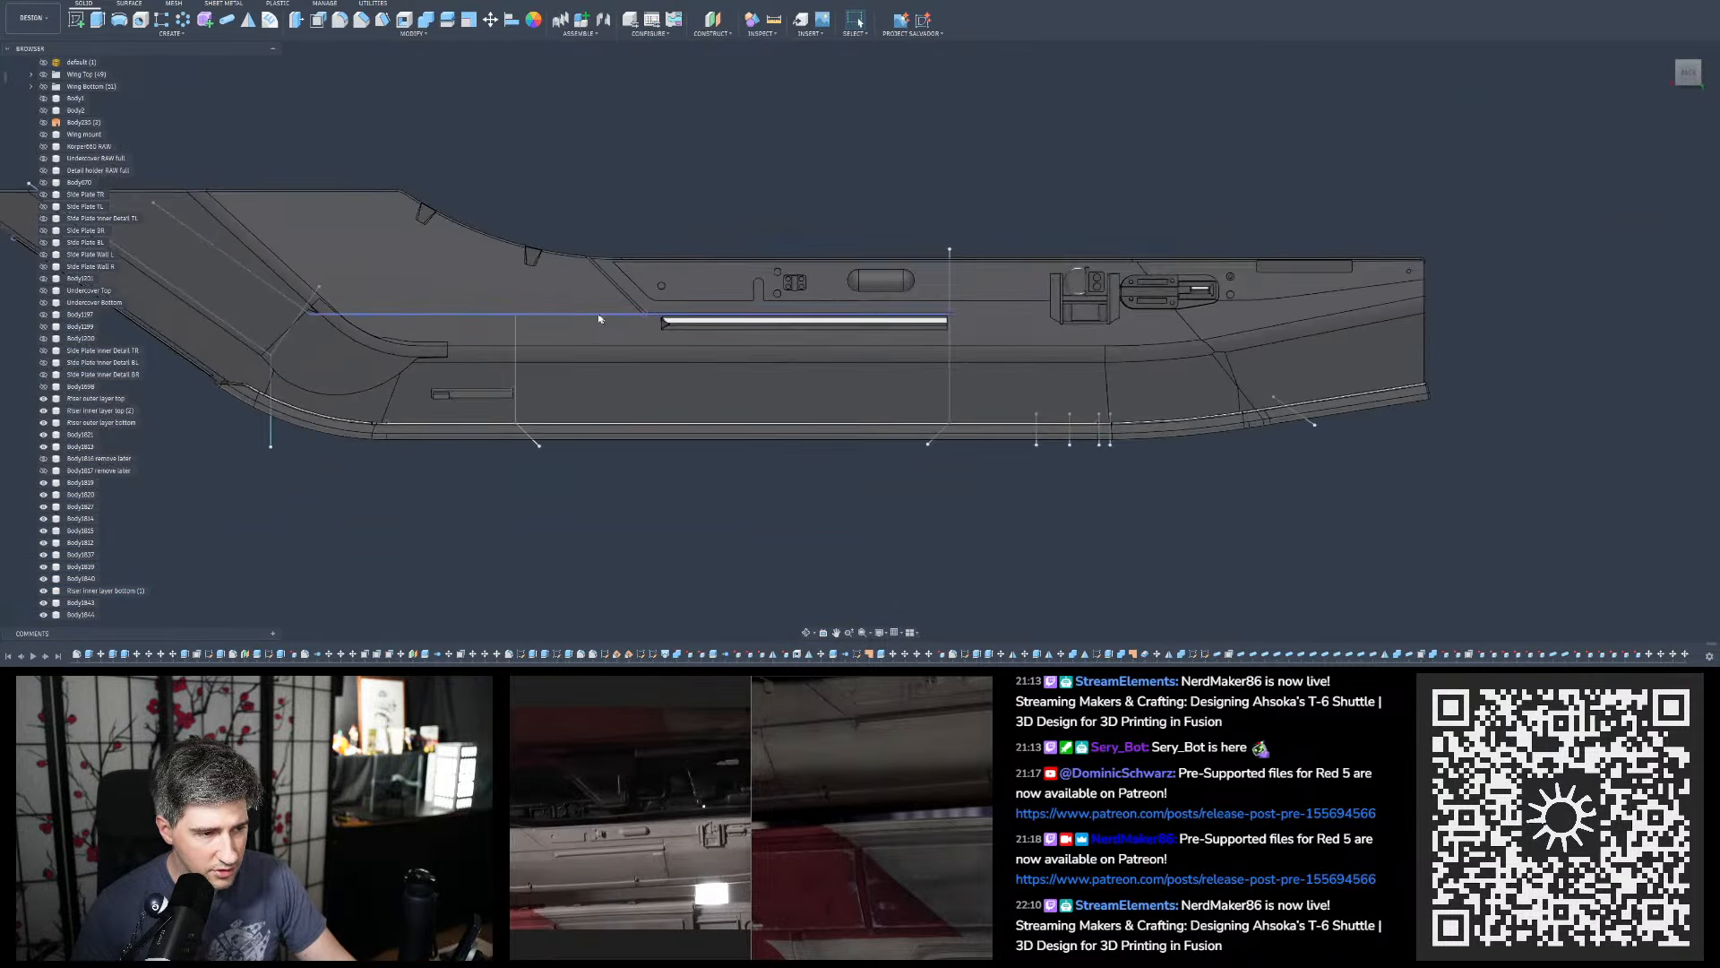
pyautogui.scroll(-2, 1554, 363)
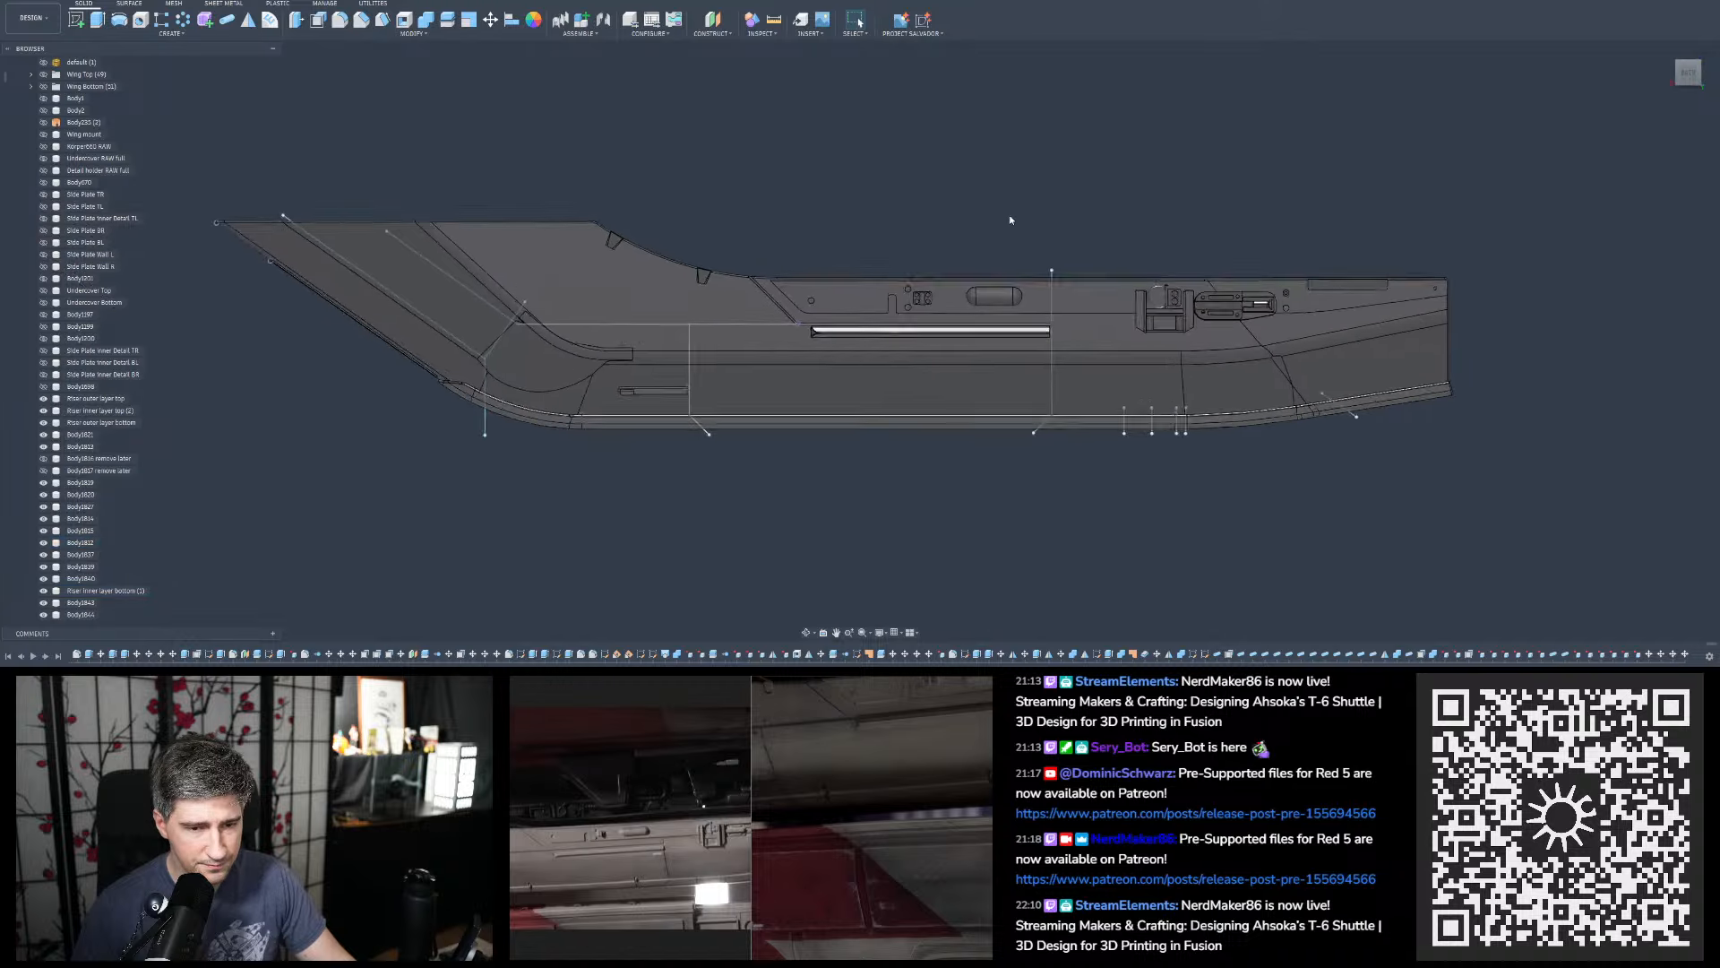
pyautogui.scroll(2, 1005, 210)
pyautogui.scroll(-1, 1004, 207)
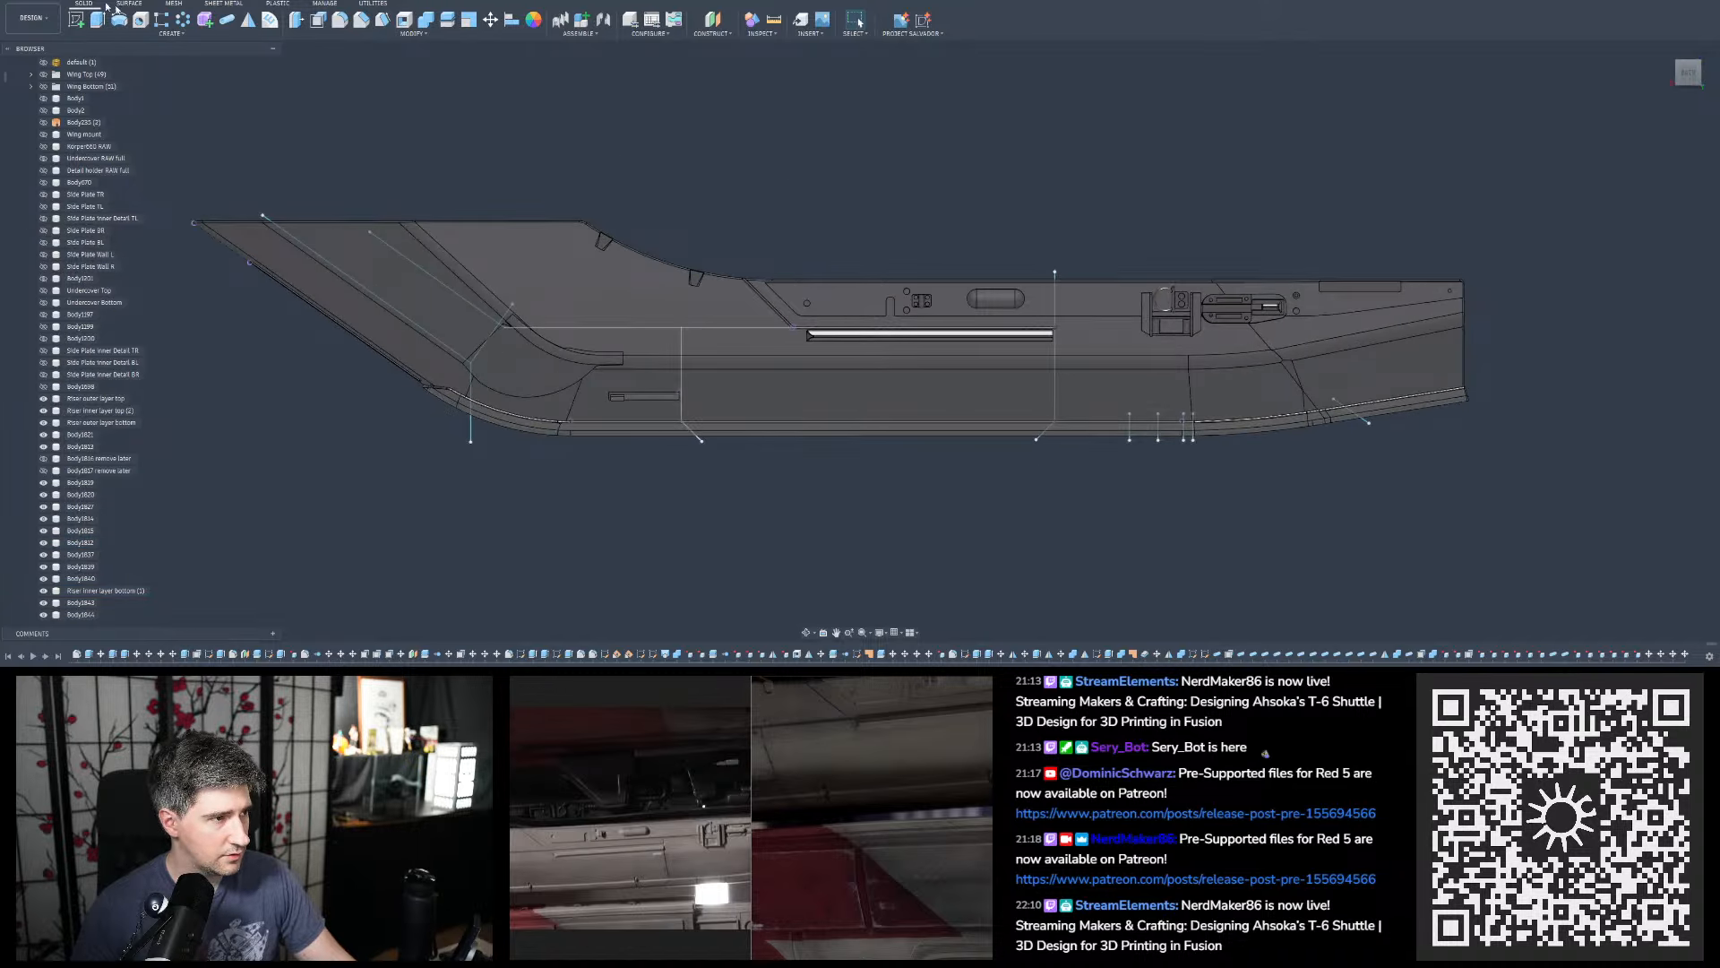
# Save the design
pyautogui.hotkey('ctrl', 's')
pyautogui.click(863, 347)
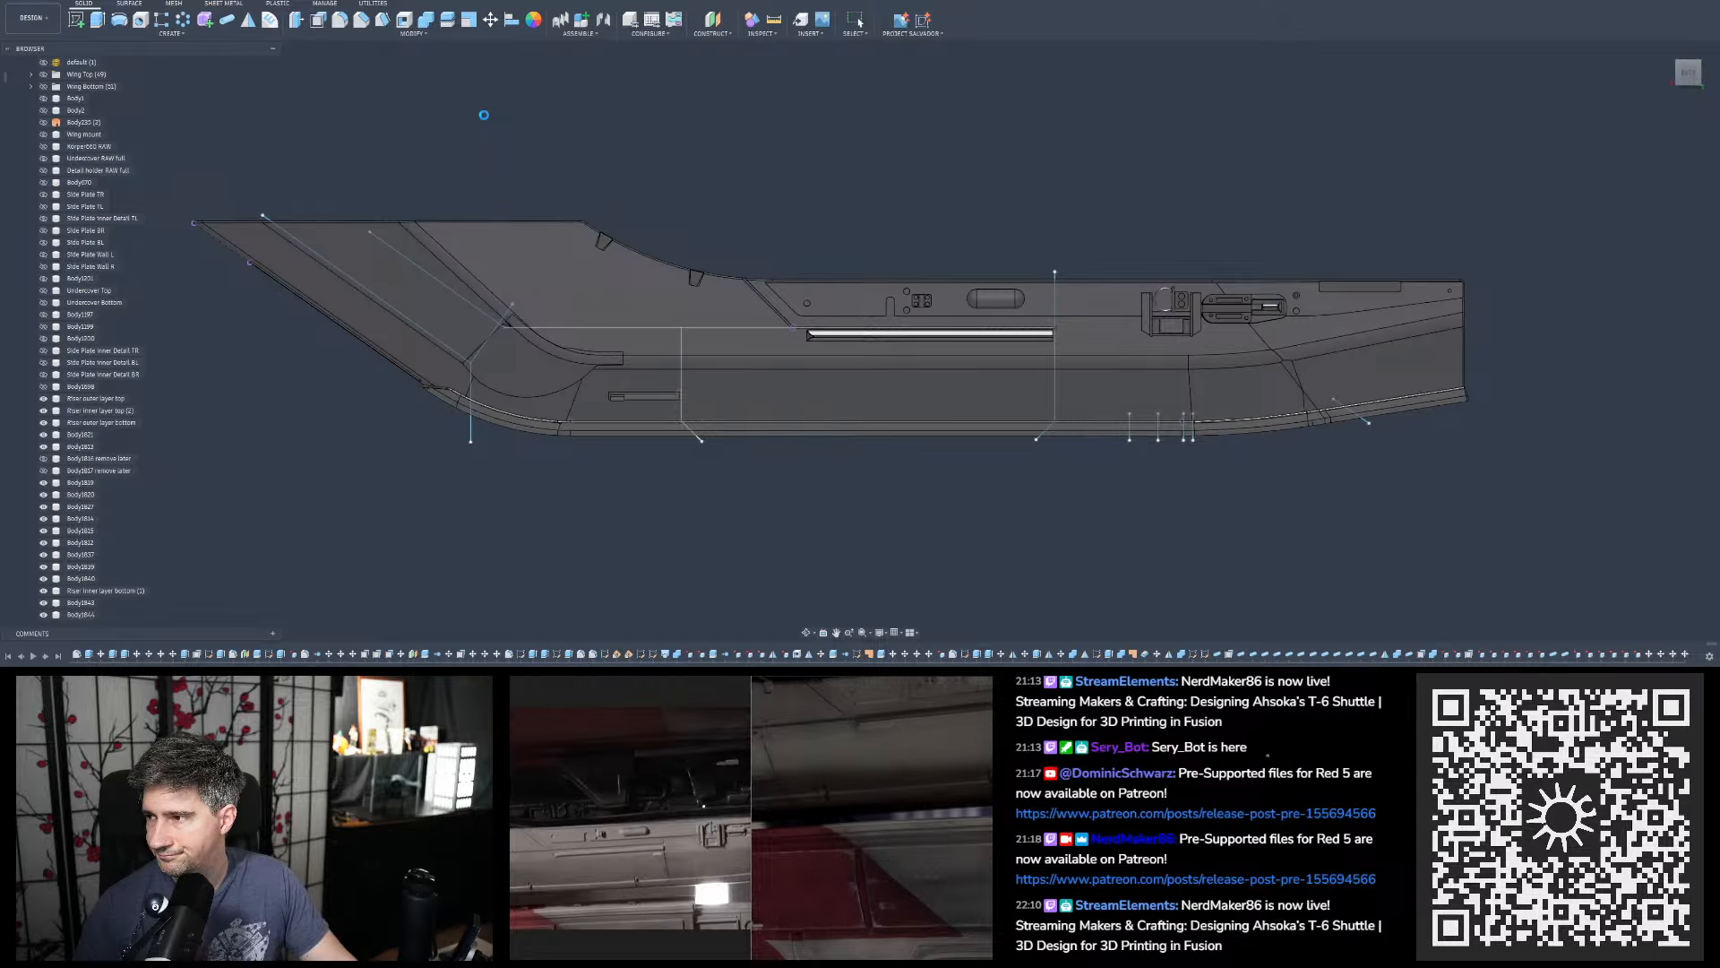
# Open the panel-line sketch, the last feature in the timeline, for editing
pyautogui.scroll(-2, 600, 143)
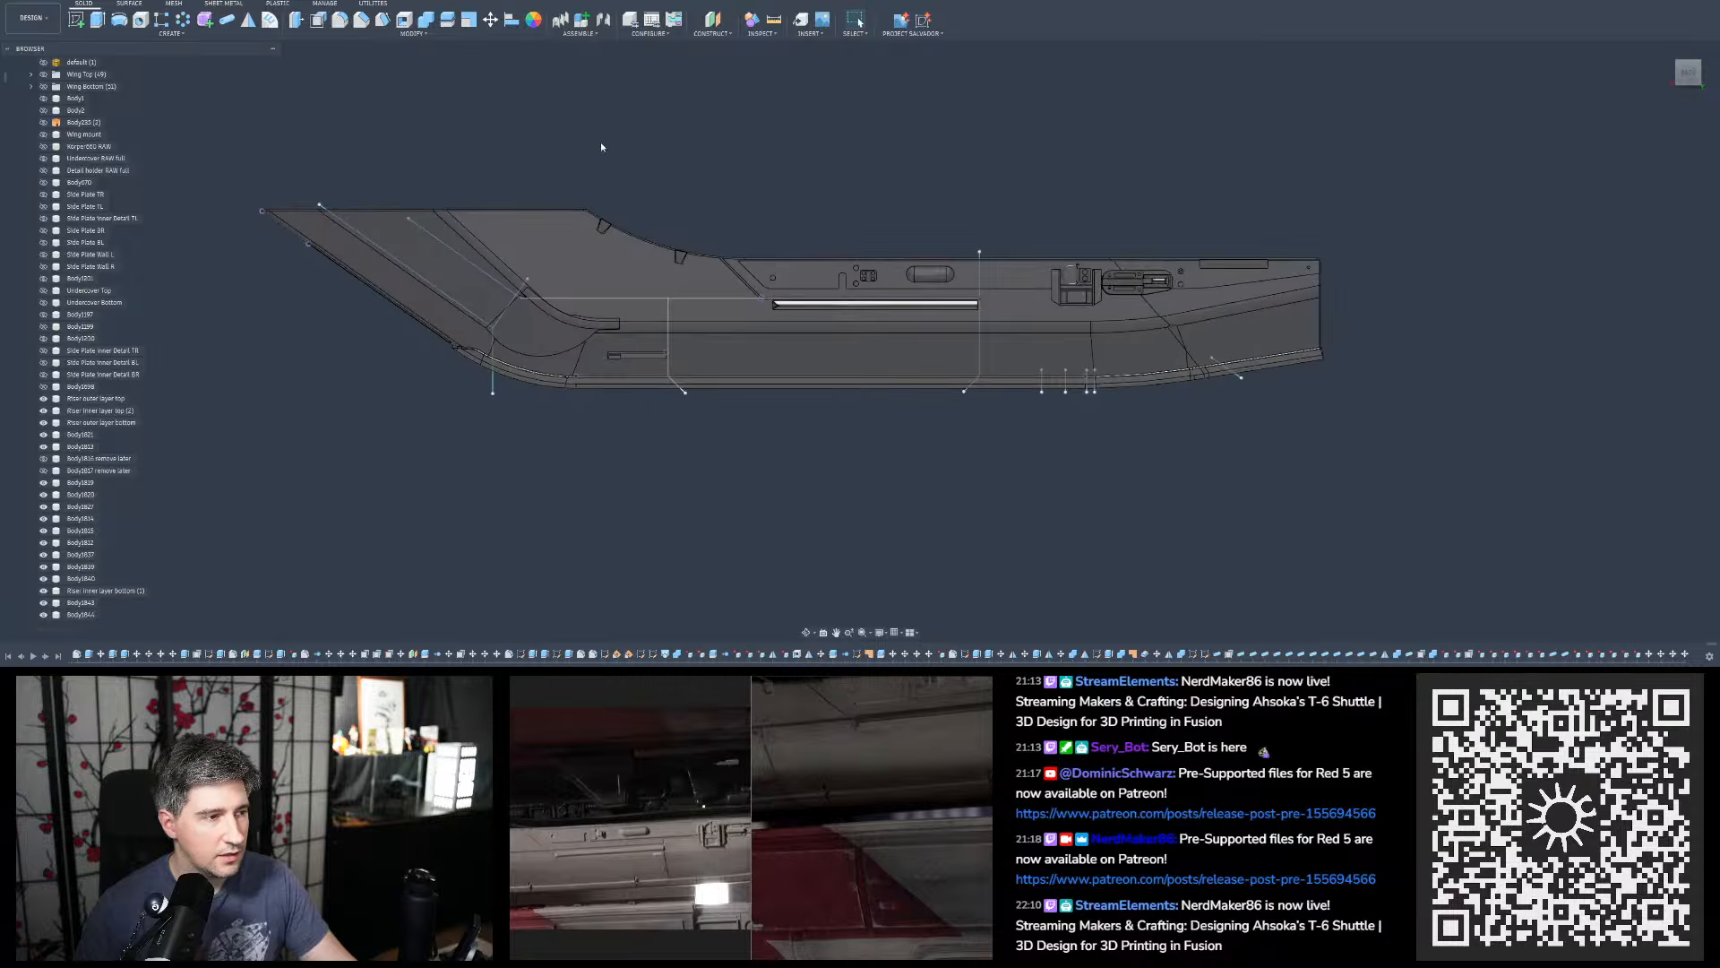
pyautogui.scroll(-2, 512, 169)
pyautogui.scroll(3, 510, 168)
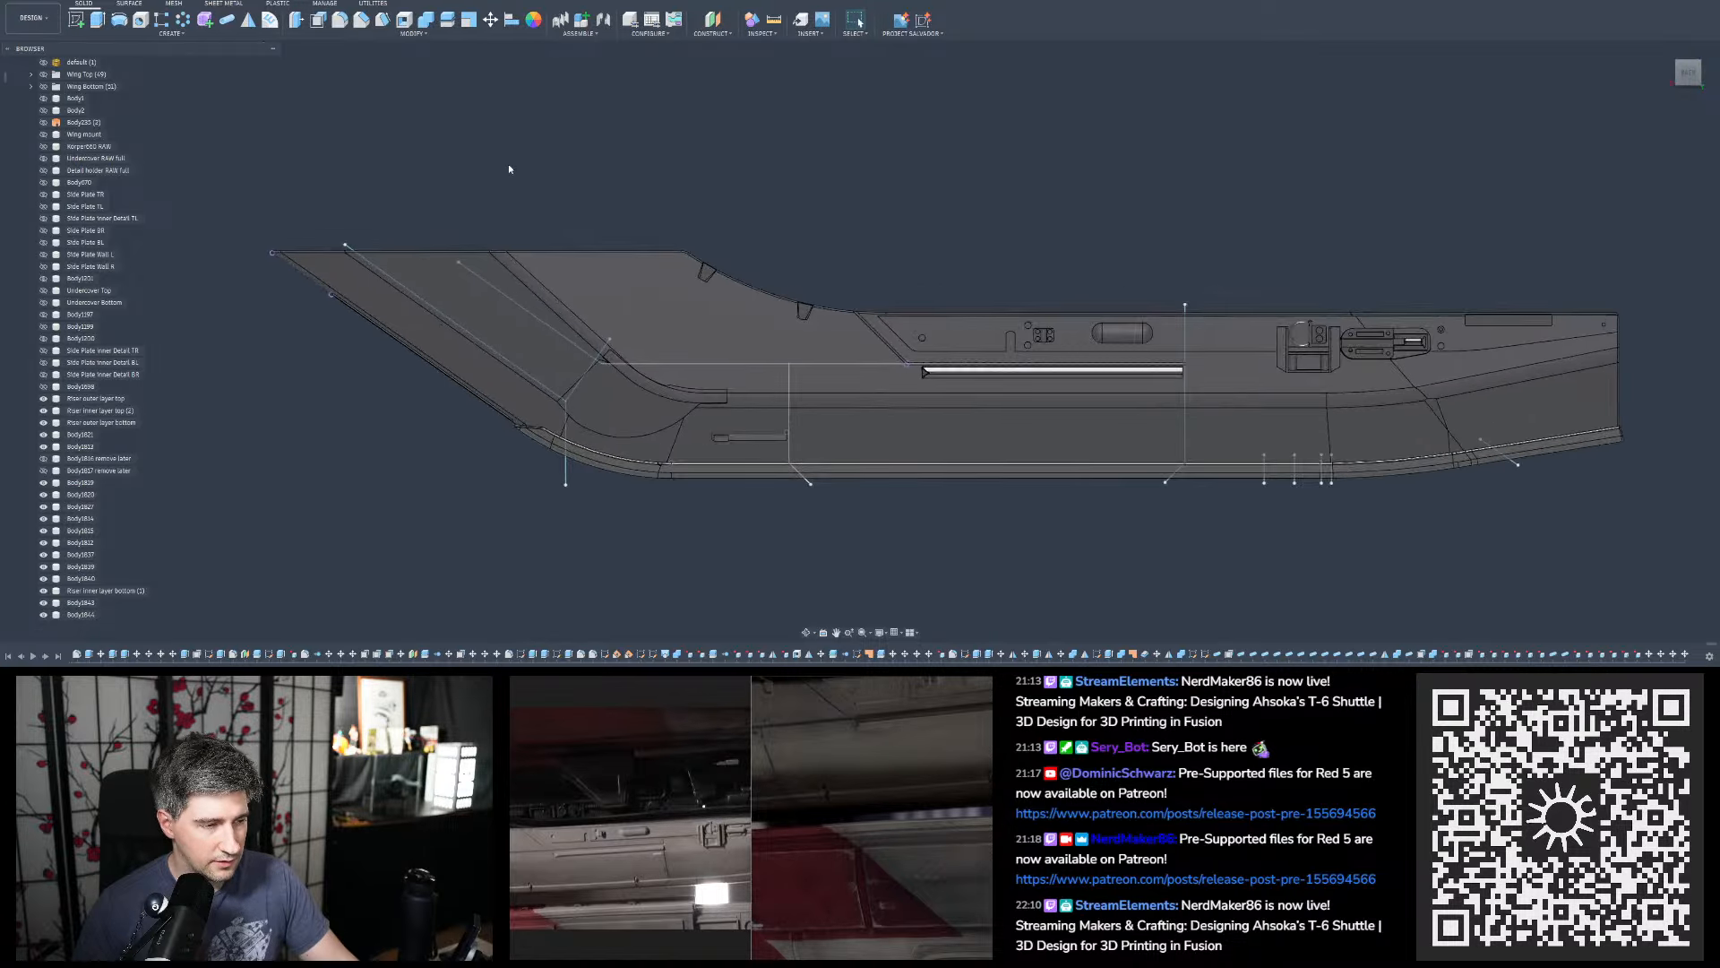
pyautogui.scroll(-3, 509, 168)
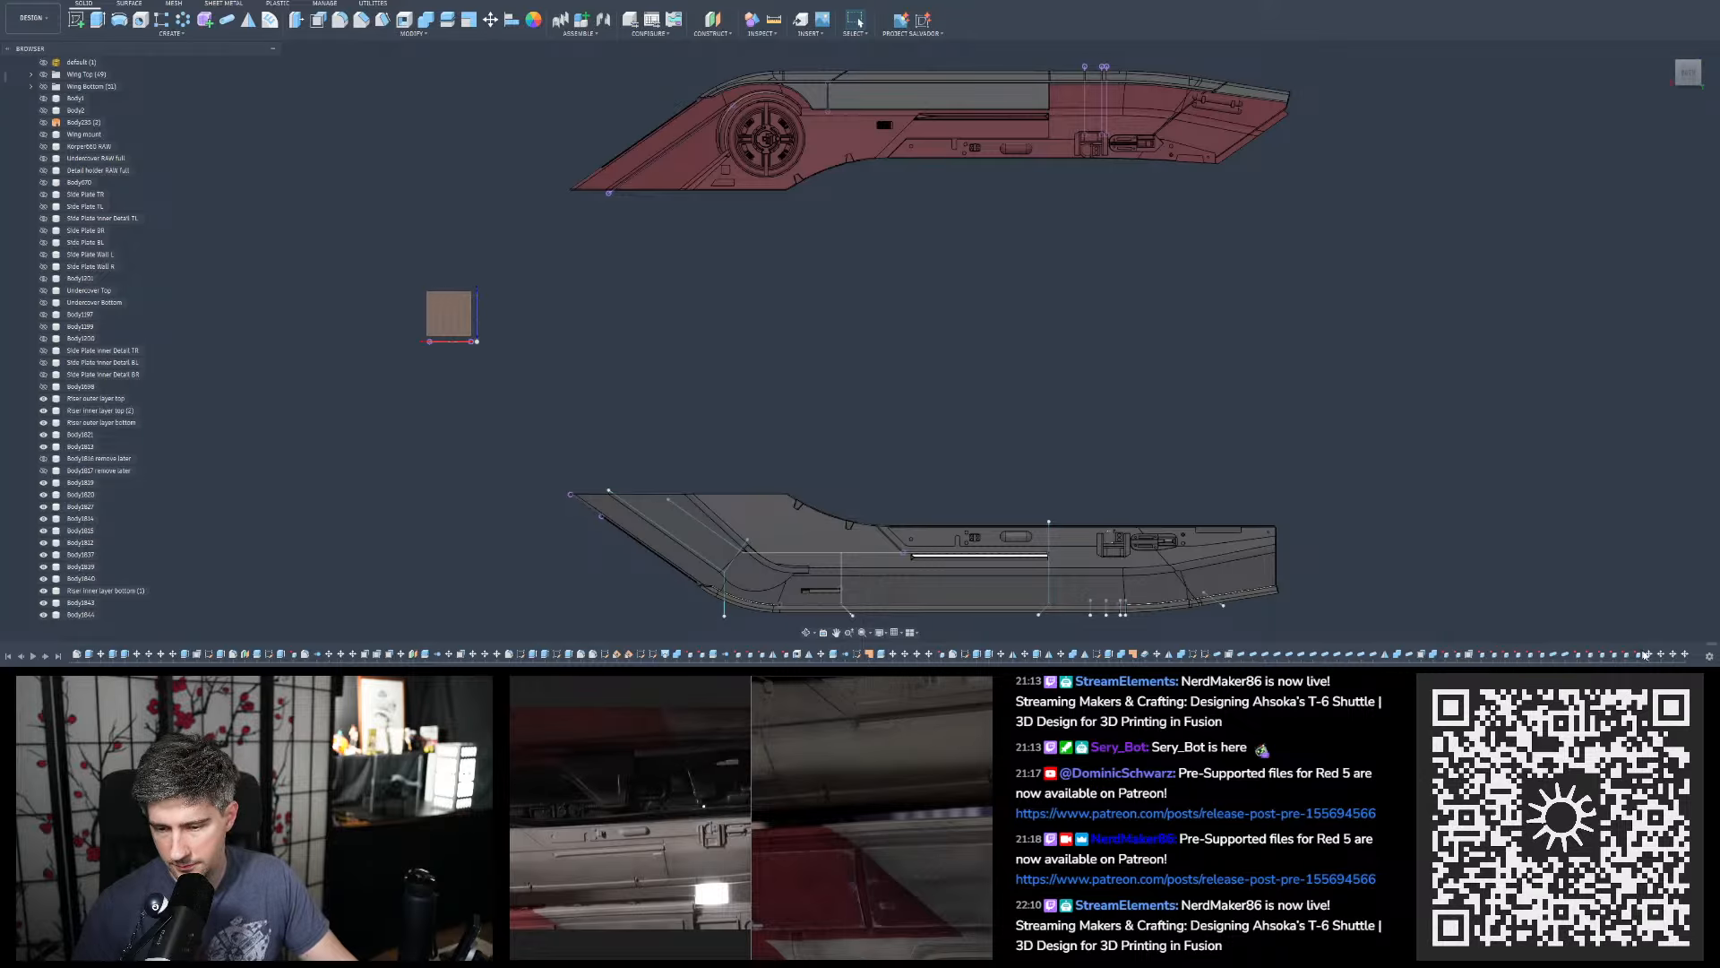
pyautogui.moveTo(1659, 662); pyautogui.dragTo(1660, 662)
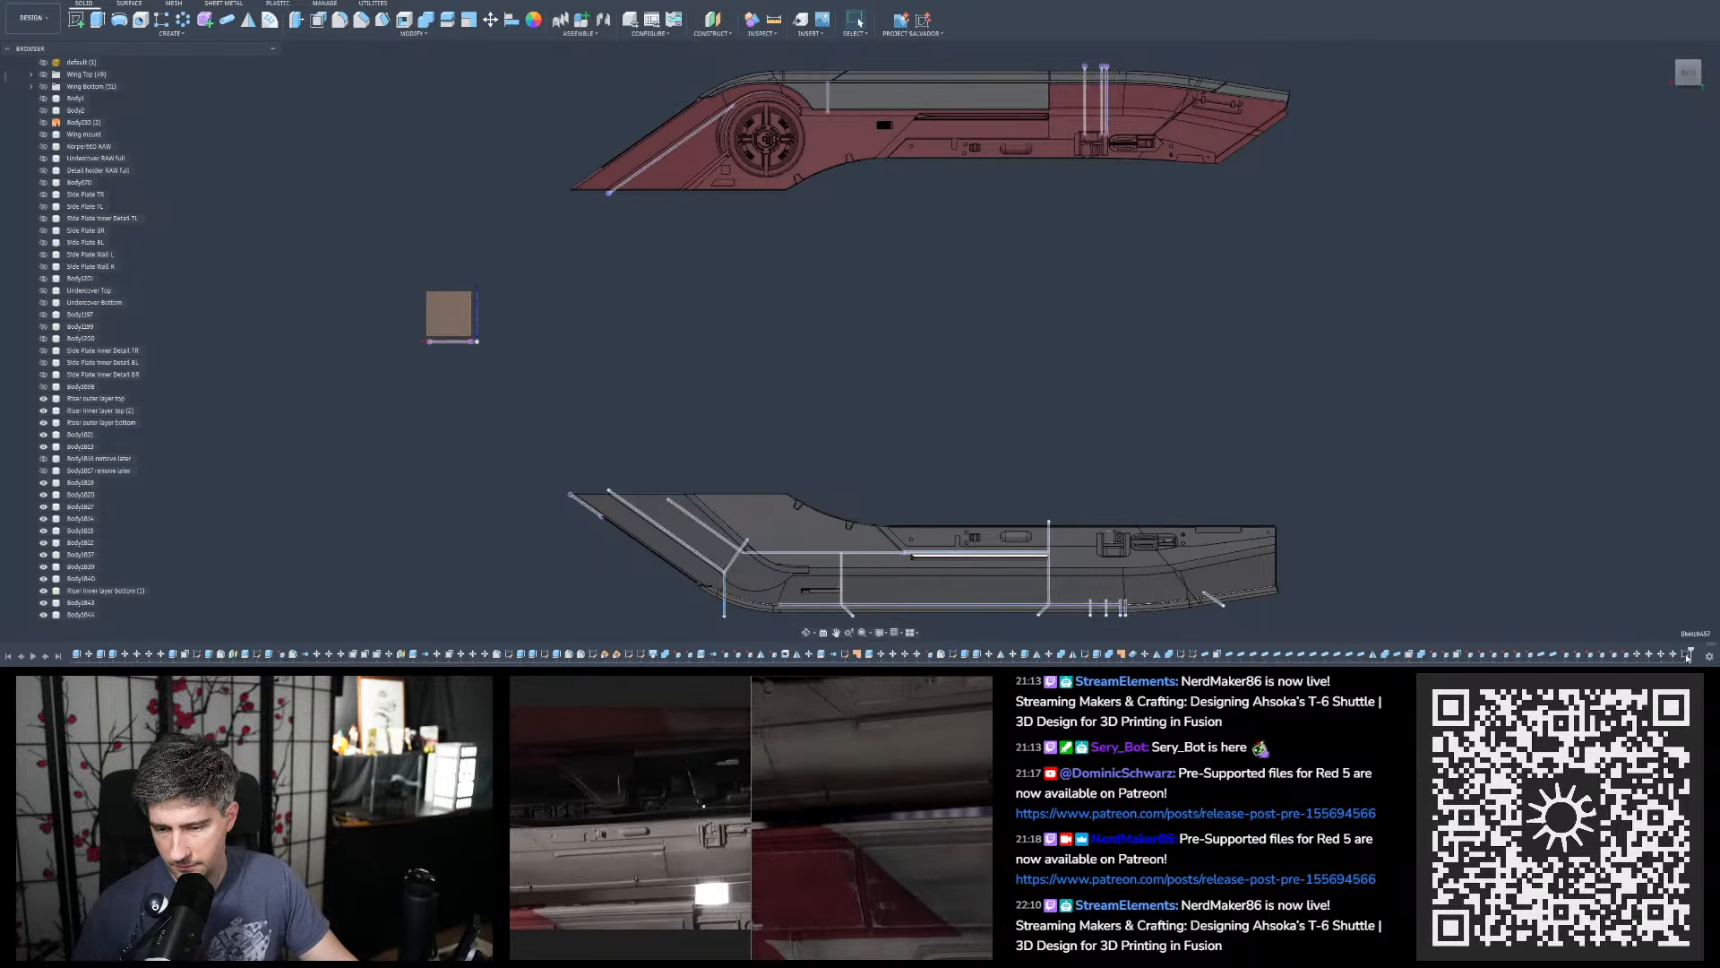
pyautogui.doubleClick(1686, 655)
pyautogui.scroll(-4, 678, 255)
pyautogui.scroll(10, 708, 418)
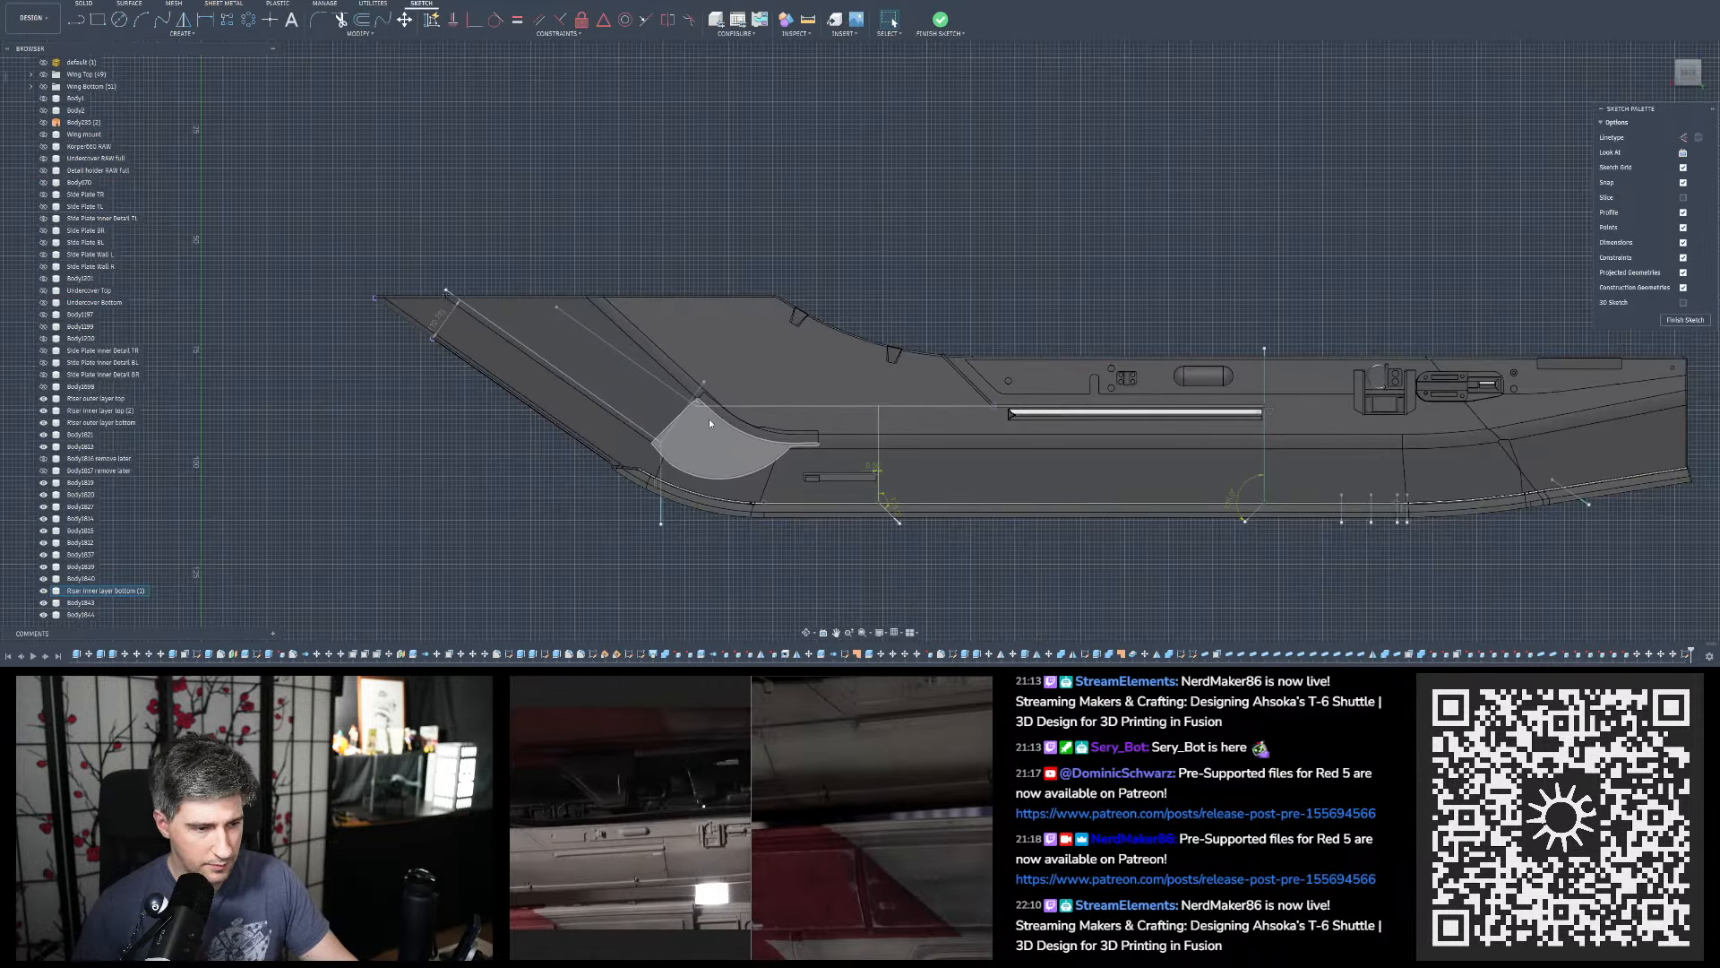
# Show the "default" textured scan mesh and hide the inner layer bottom body, exposing the scan behind the sketch lines
pyautogui.scroll(-3, 683, 395)
pyautogui.scroll(3, 333, 222)
pyautogui.scroll(2, 334, 222)
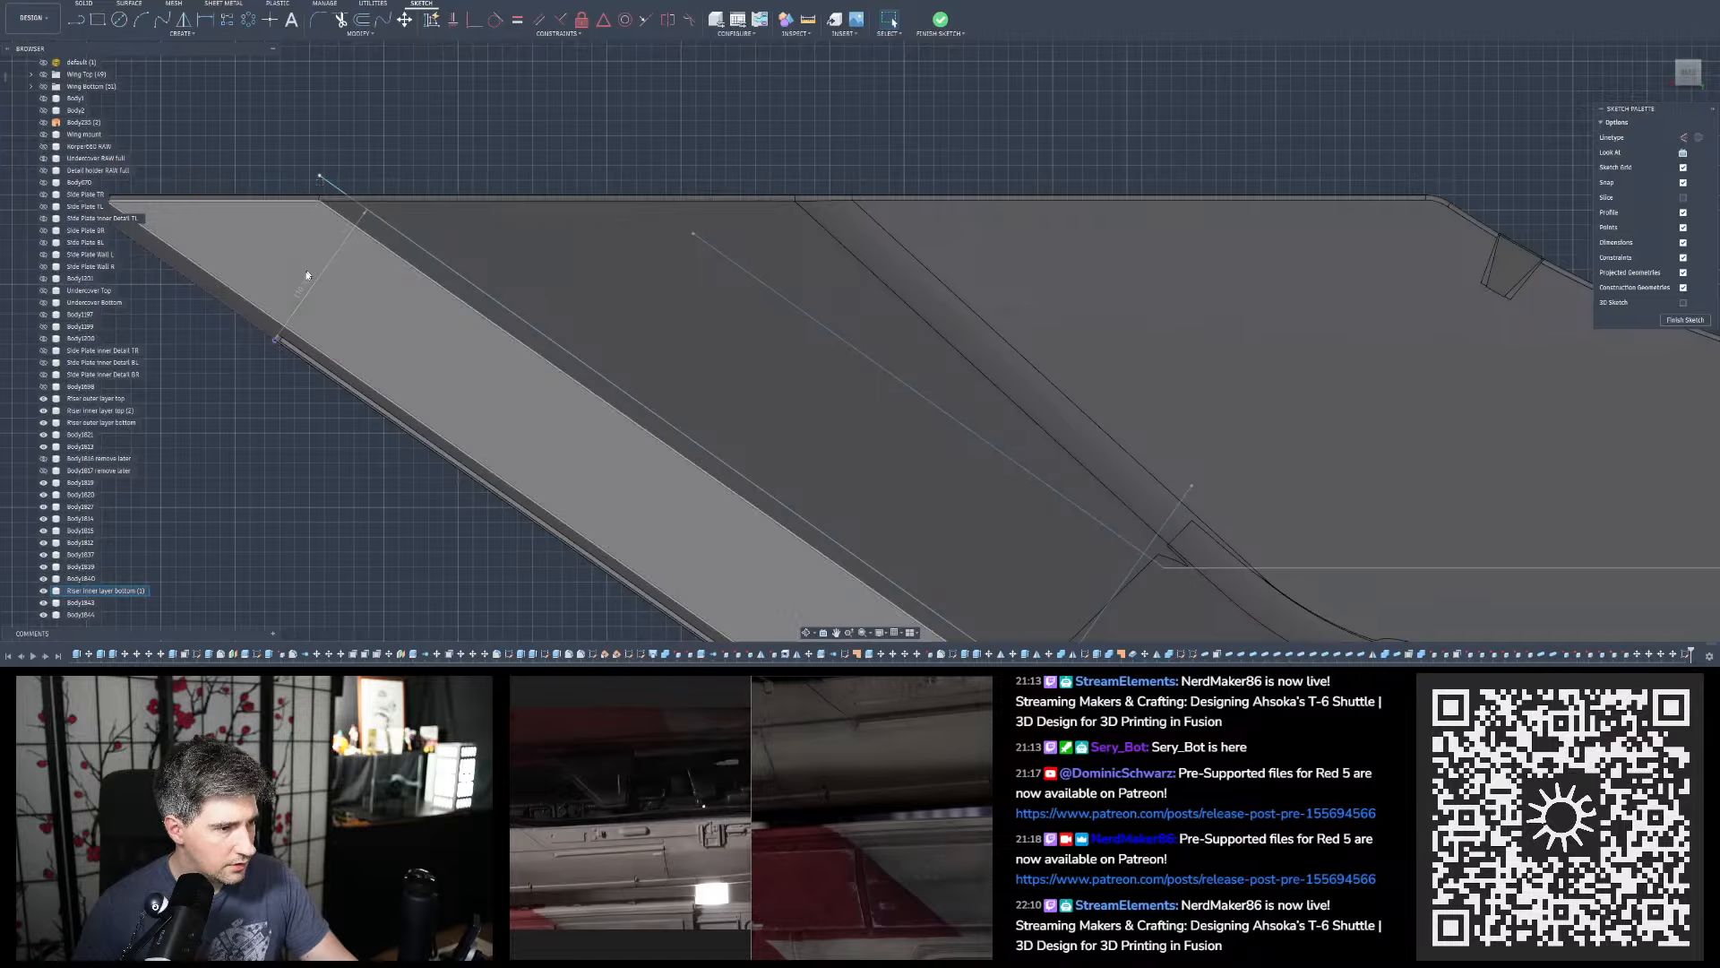
pyautogui.scroll(-3, 376, 219)
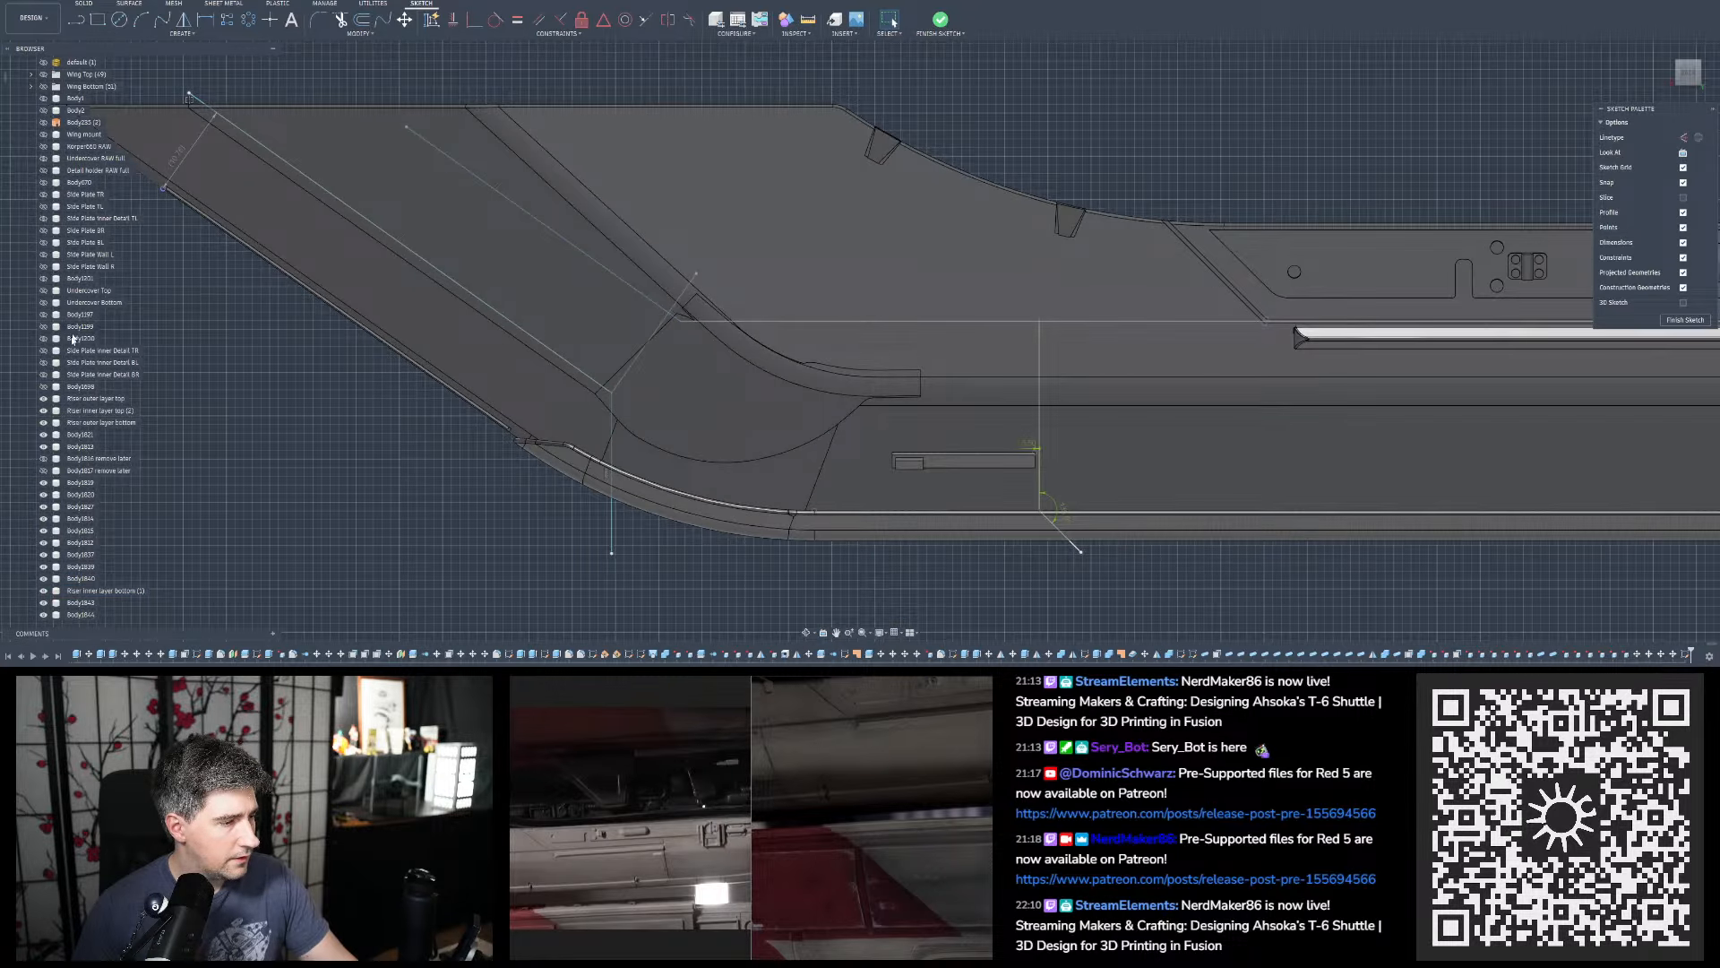
pyautogui.scroll(4, 77, 347)
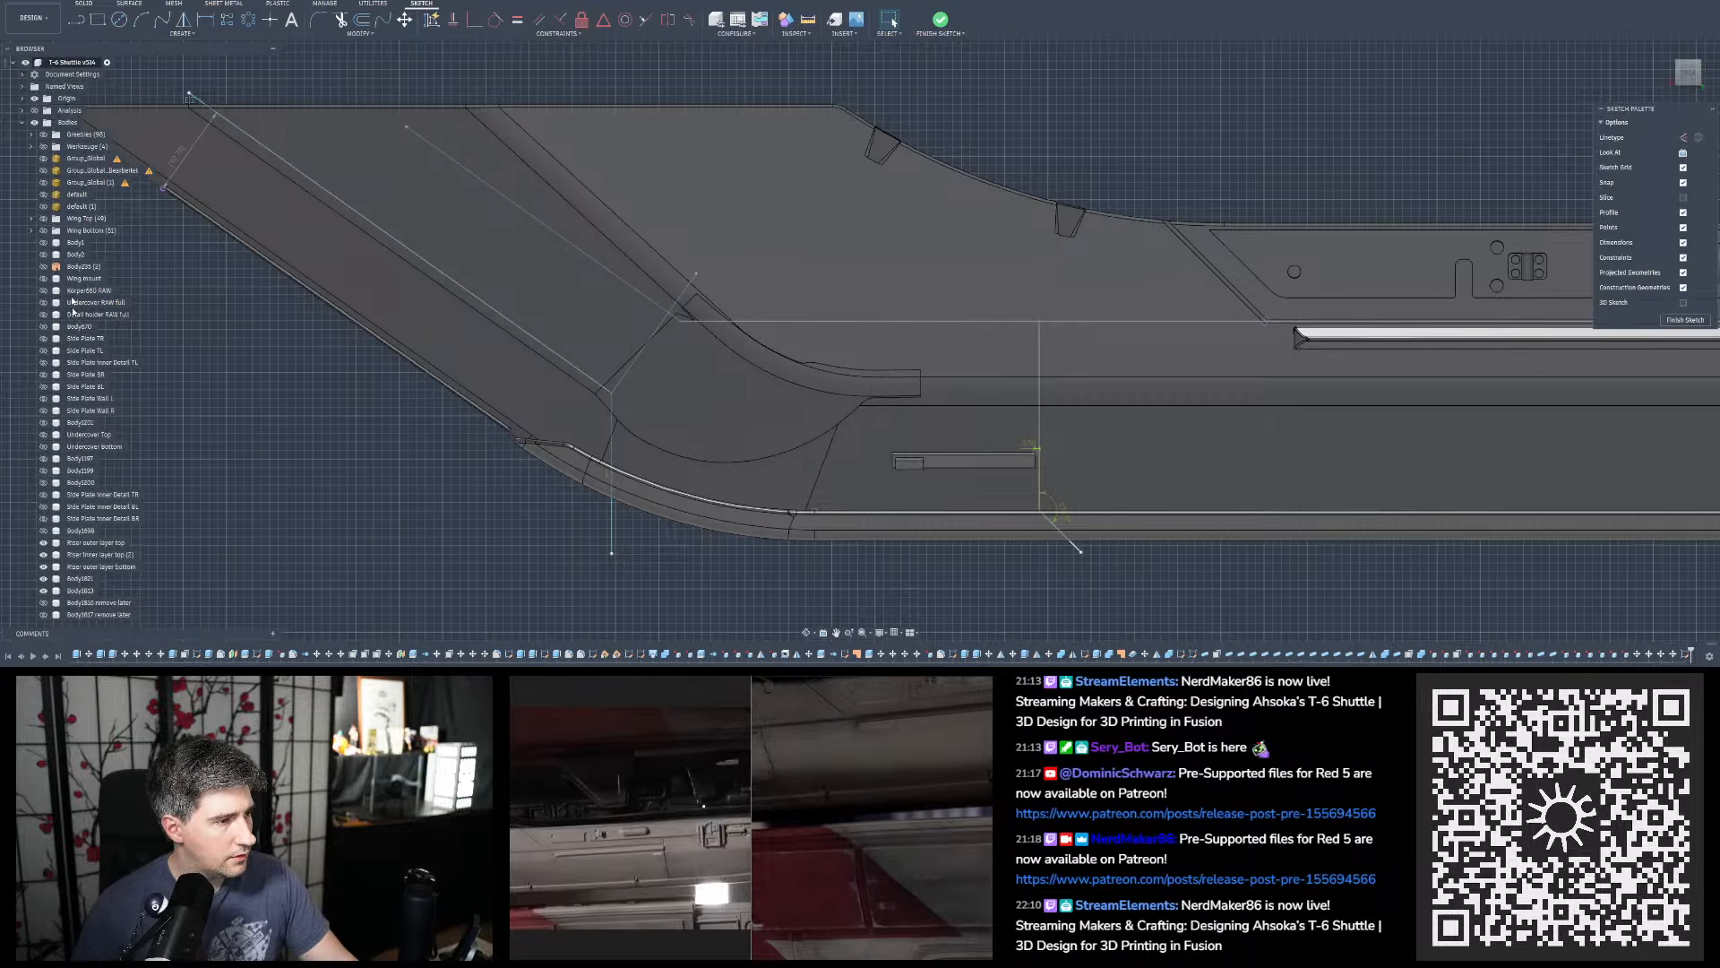
pyautogui.click(43, 194)
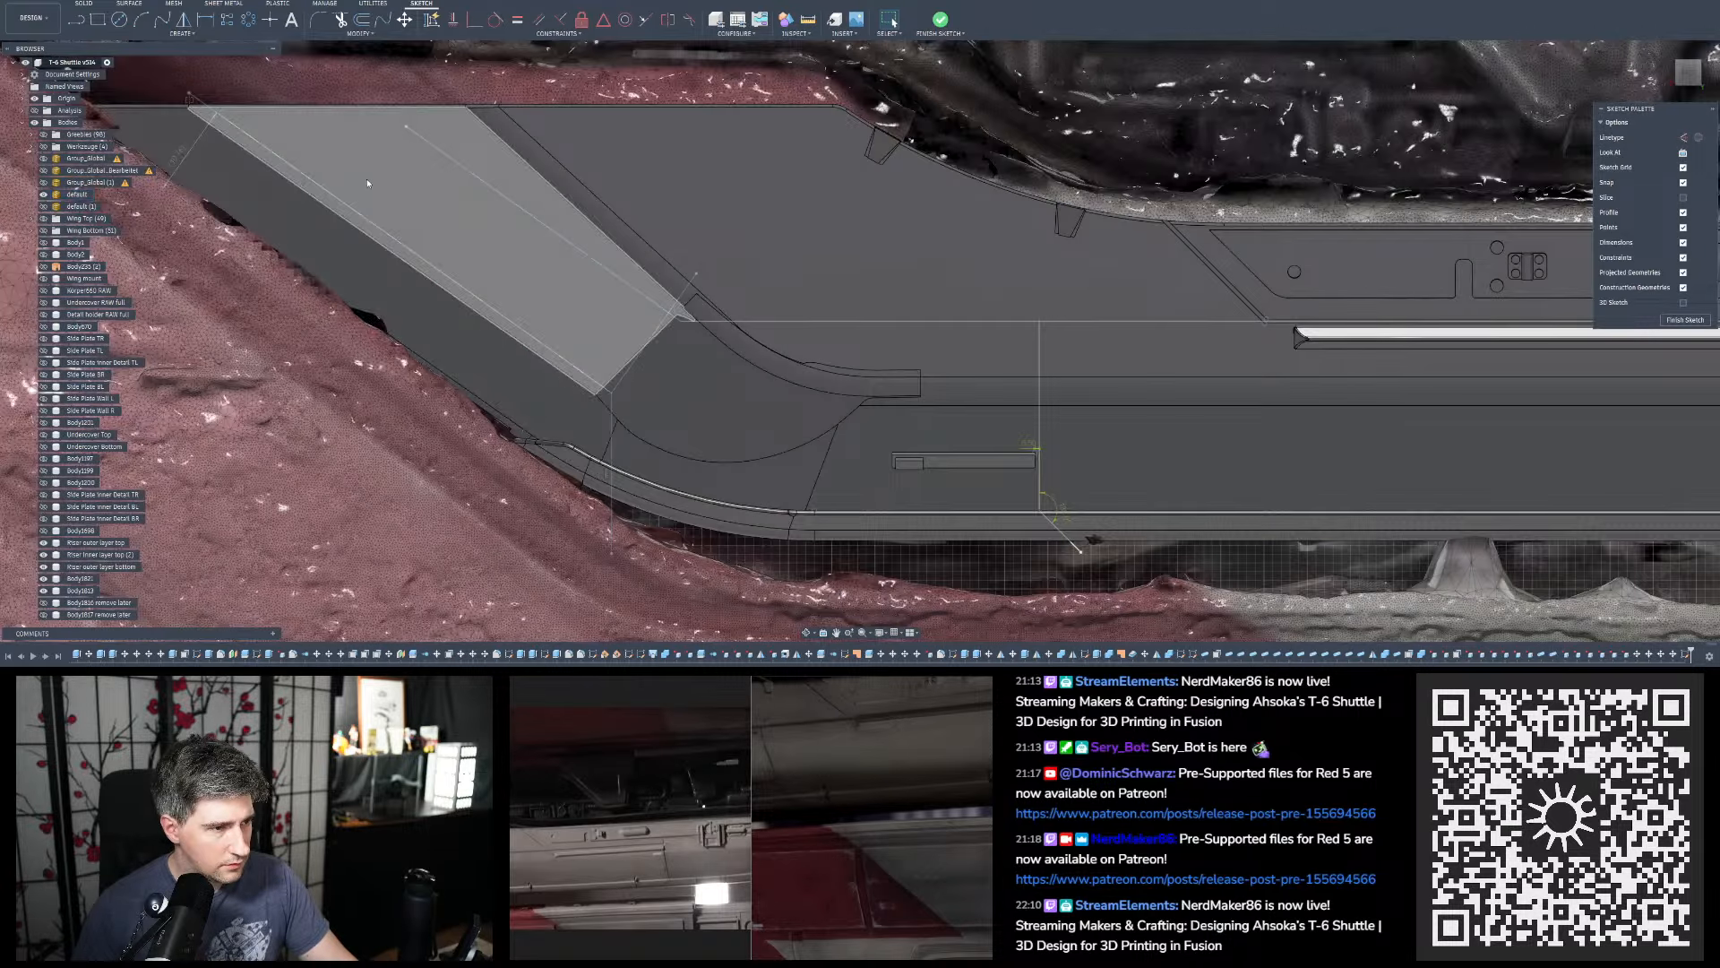
pyautogui.scroll(-5, 163, 358)
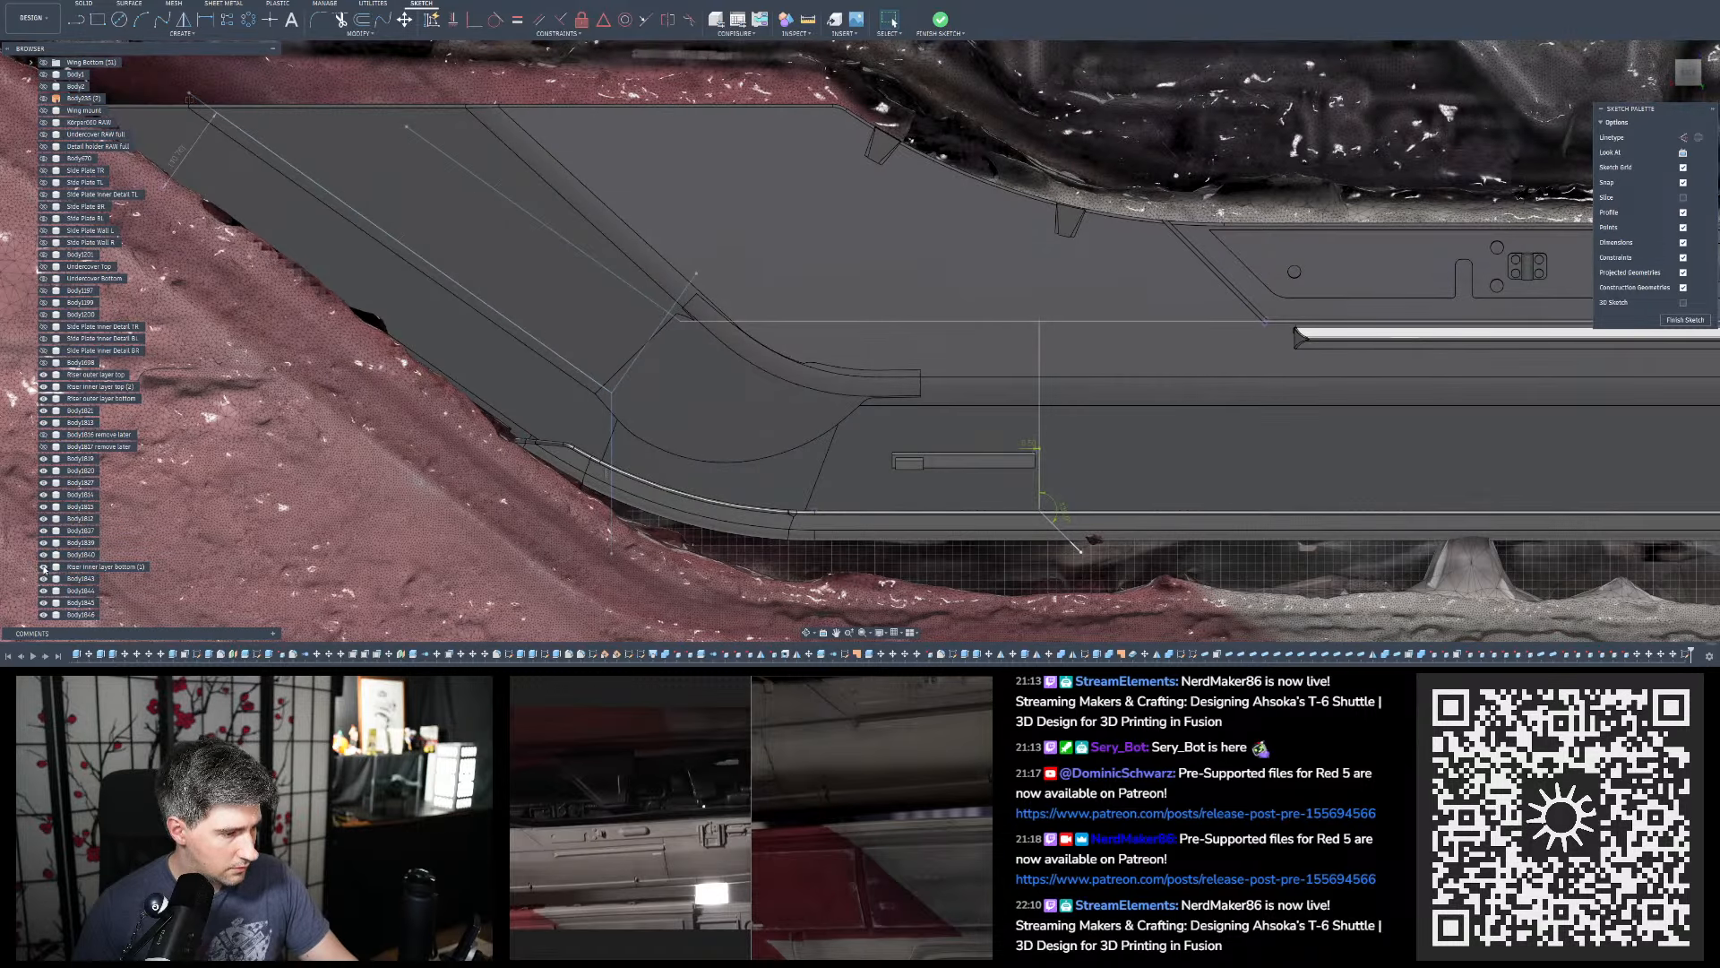
pyautogui.click(43, 566)
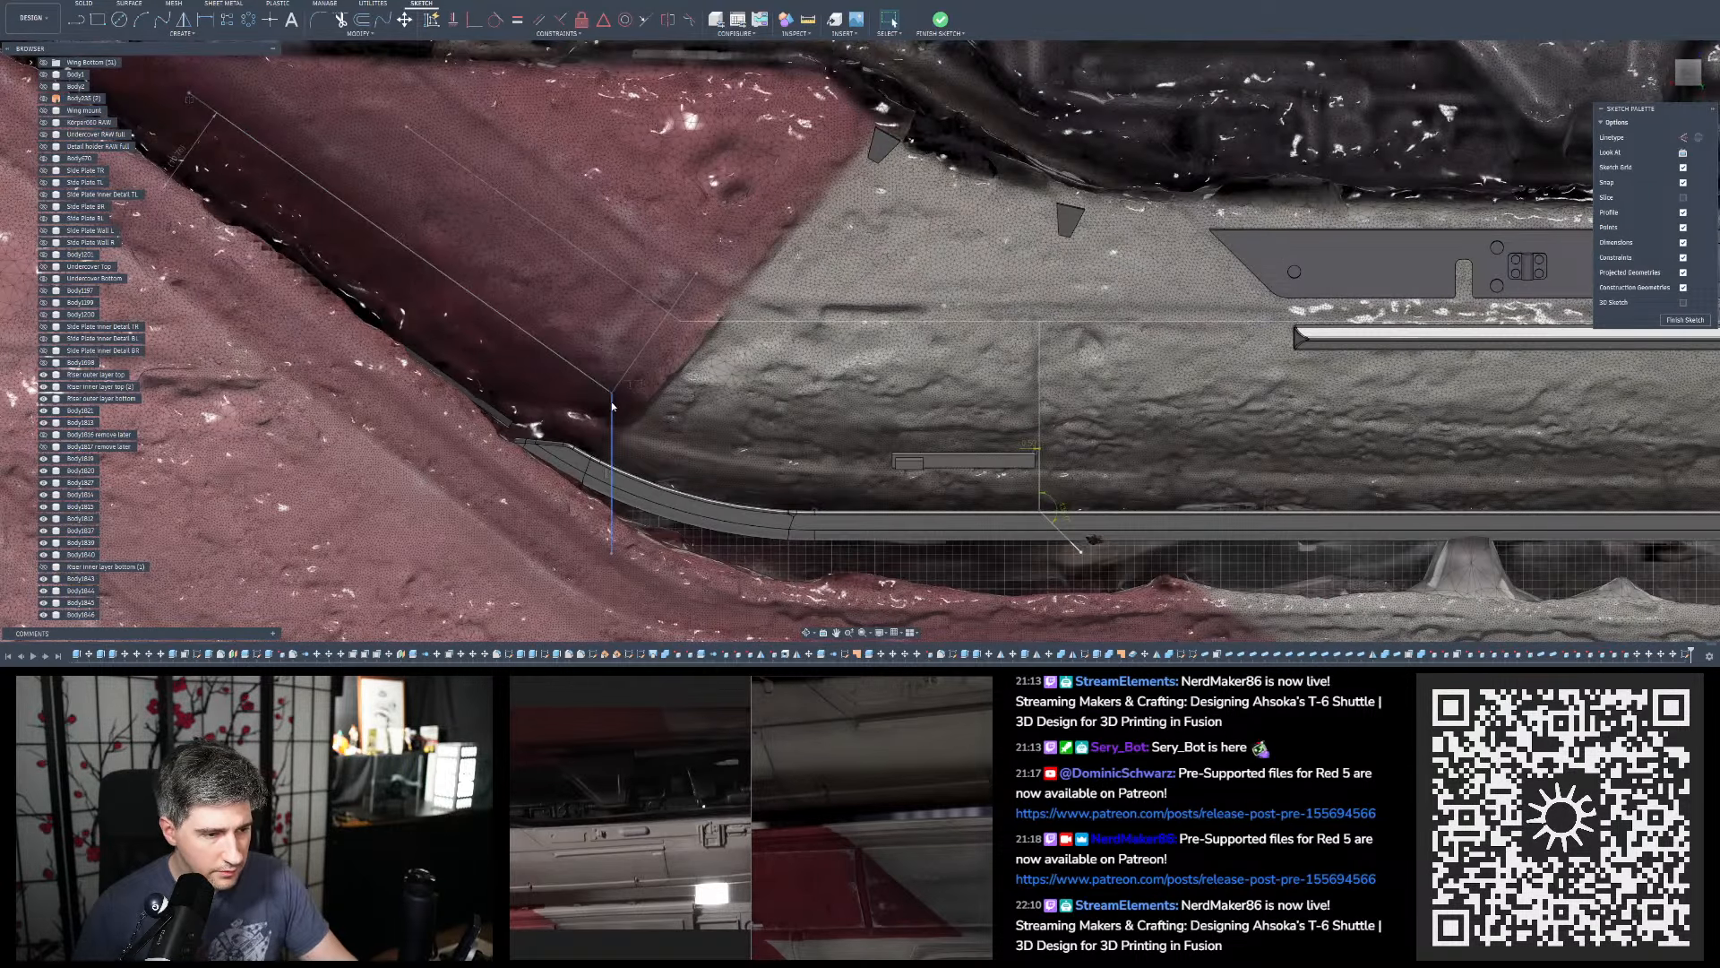
# Compare the sketched panel lines along the whole side with the seams and colour boundaries of the scan mesh
pyautogui.scroll(-3, 616, 406)
pyautogui.scroll(2, 1057, 361)
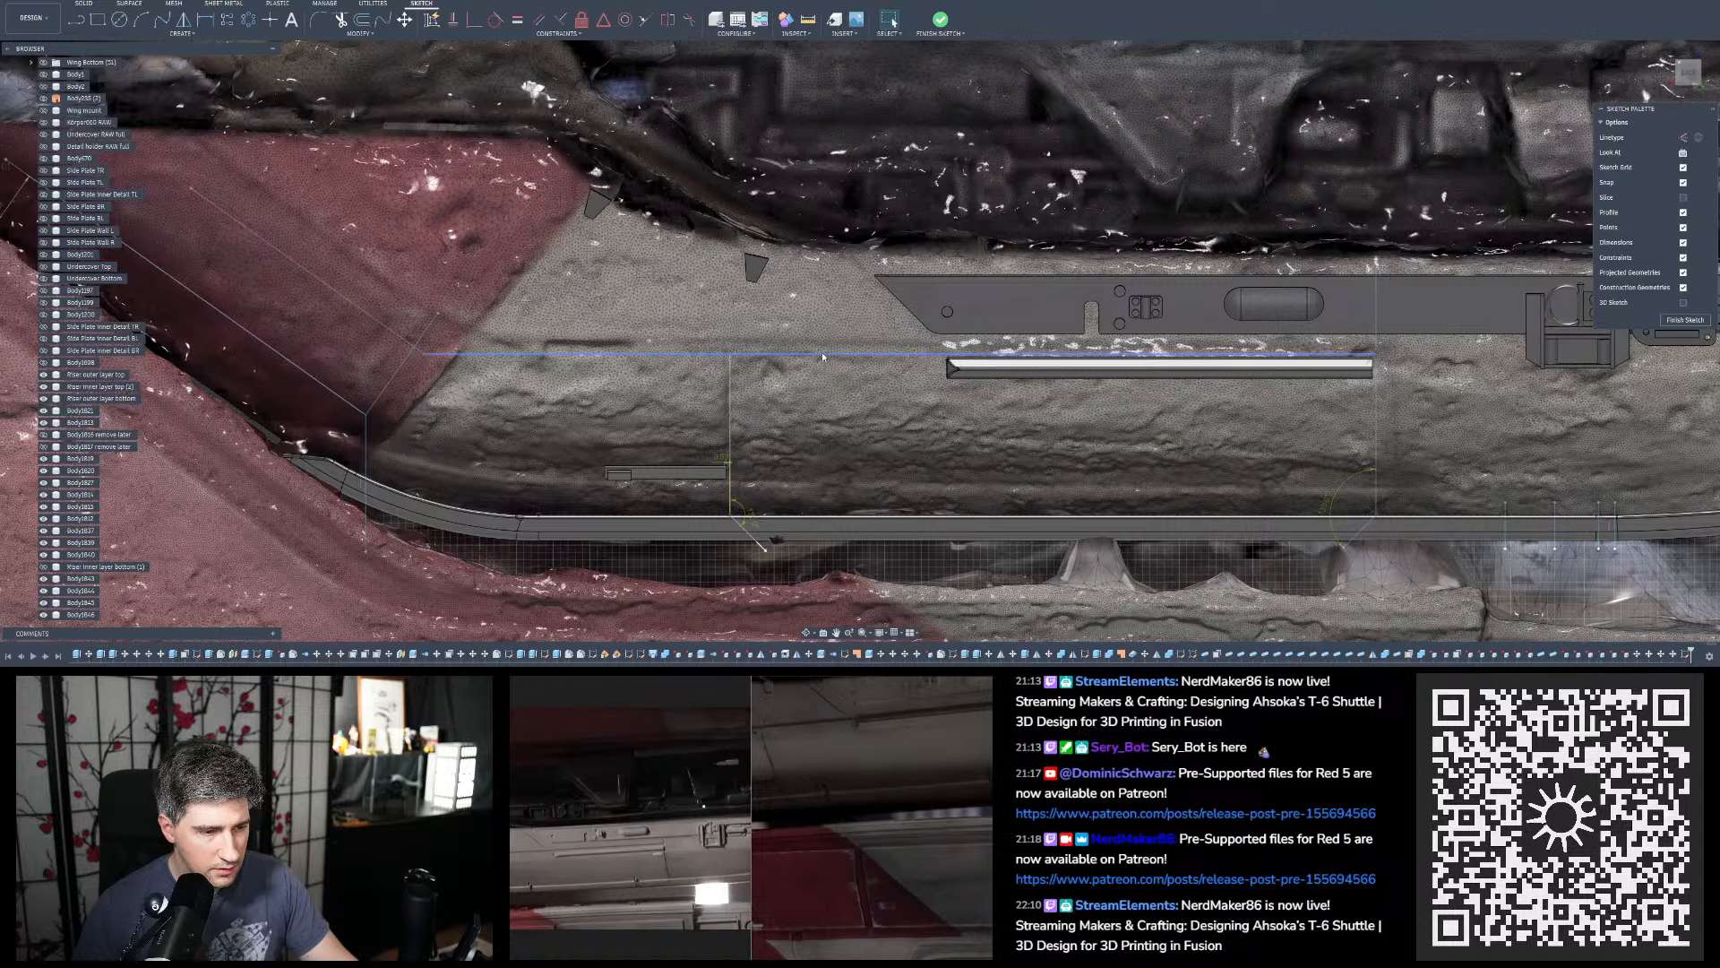
pyautogui.scroll(-4, 702, 385)
pyautogui.scroll(1, 1514, 396)
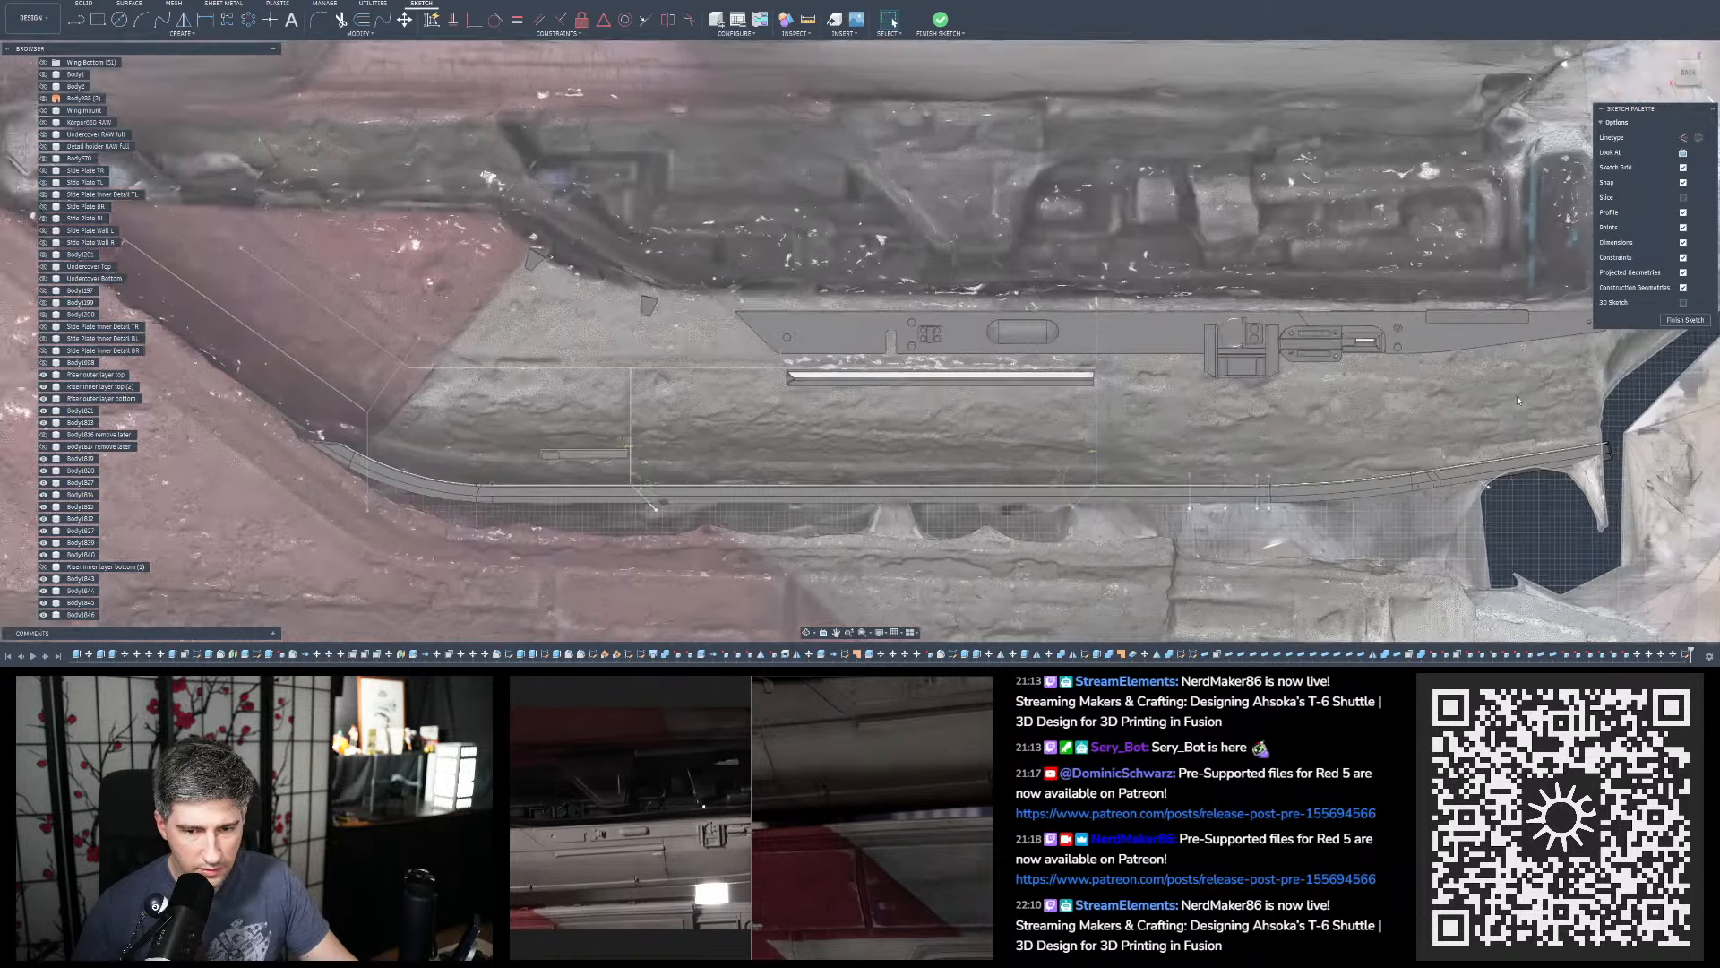
pyautogui.scroll(4, 1411, 471)
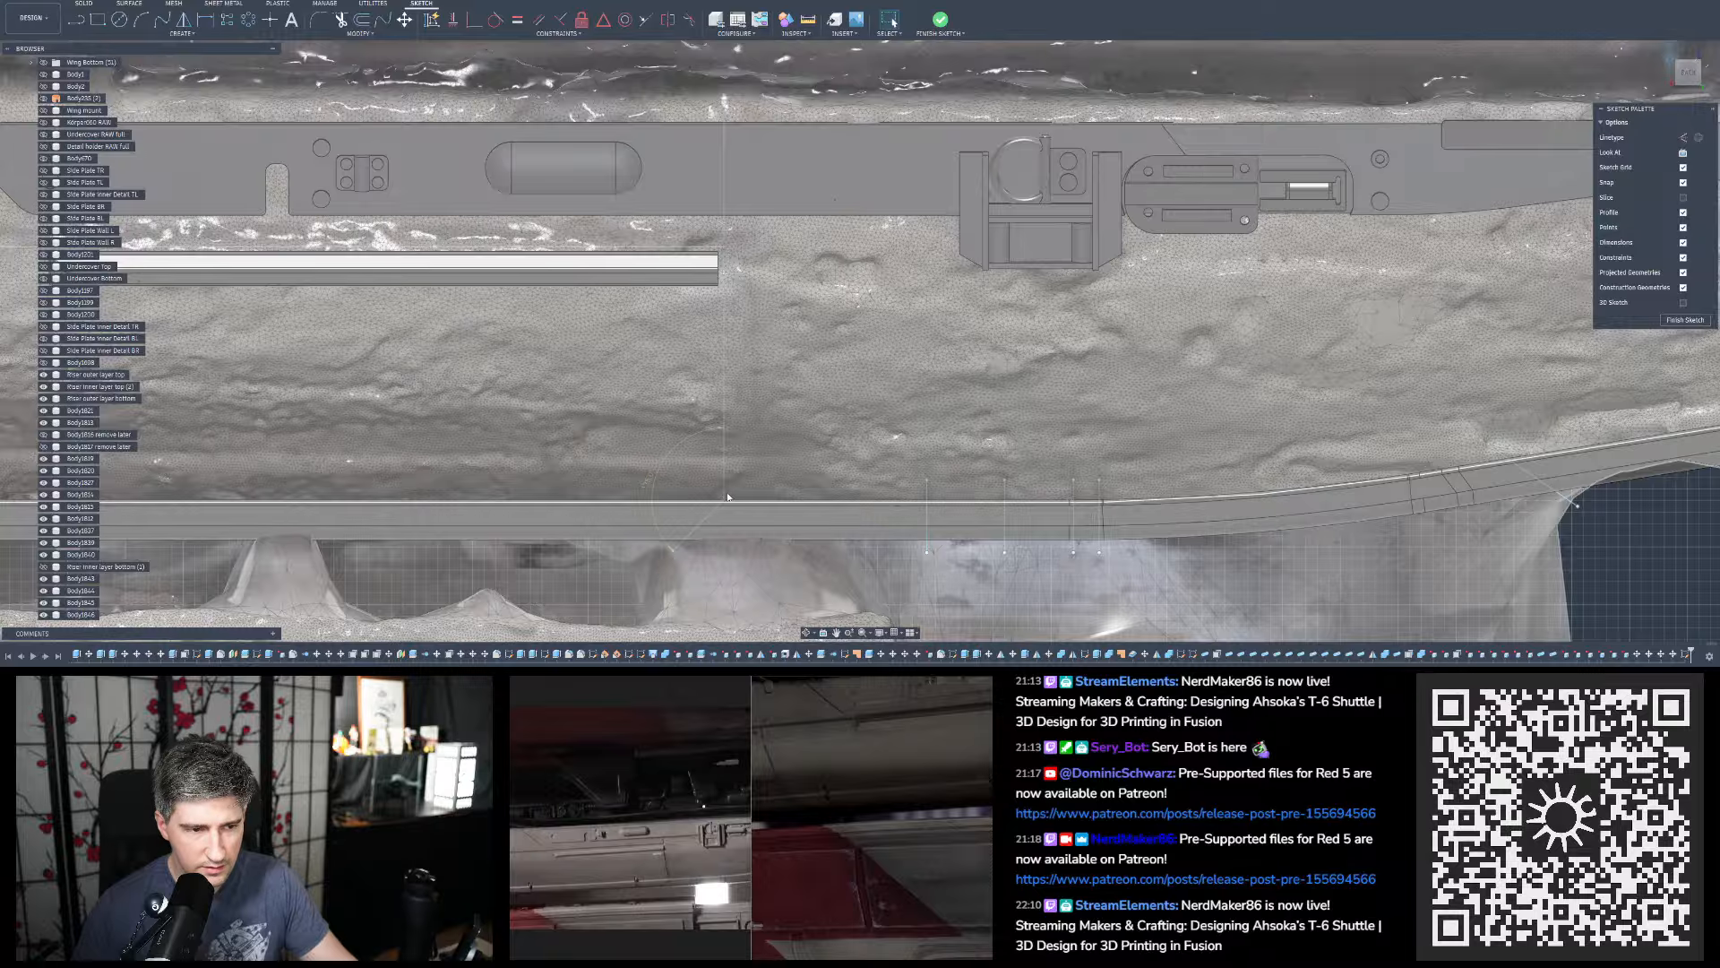
pyautogui.scroll(-5, 1363, 547)
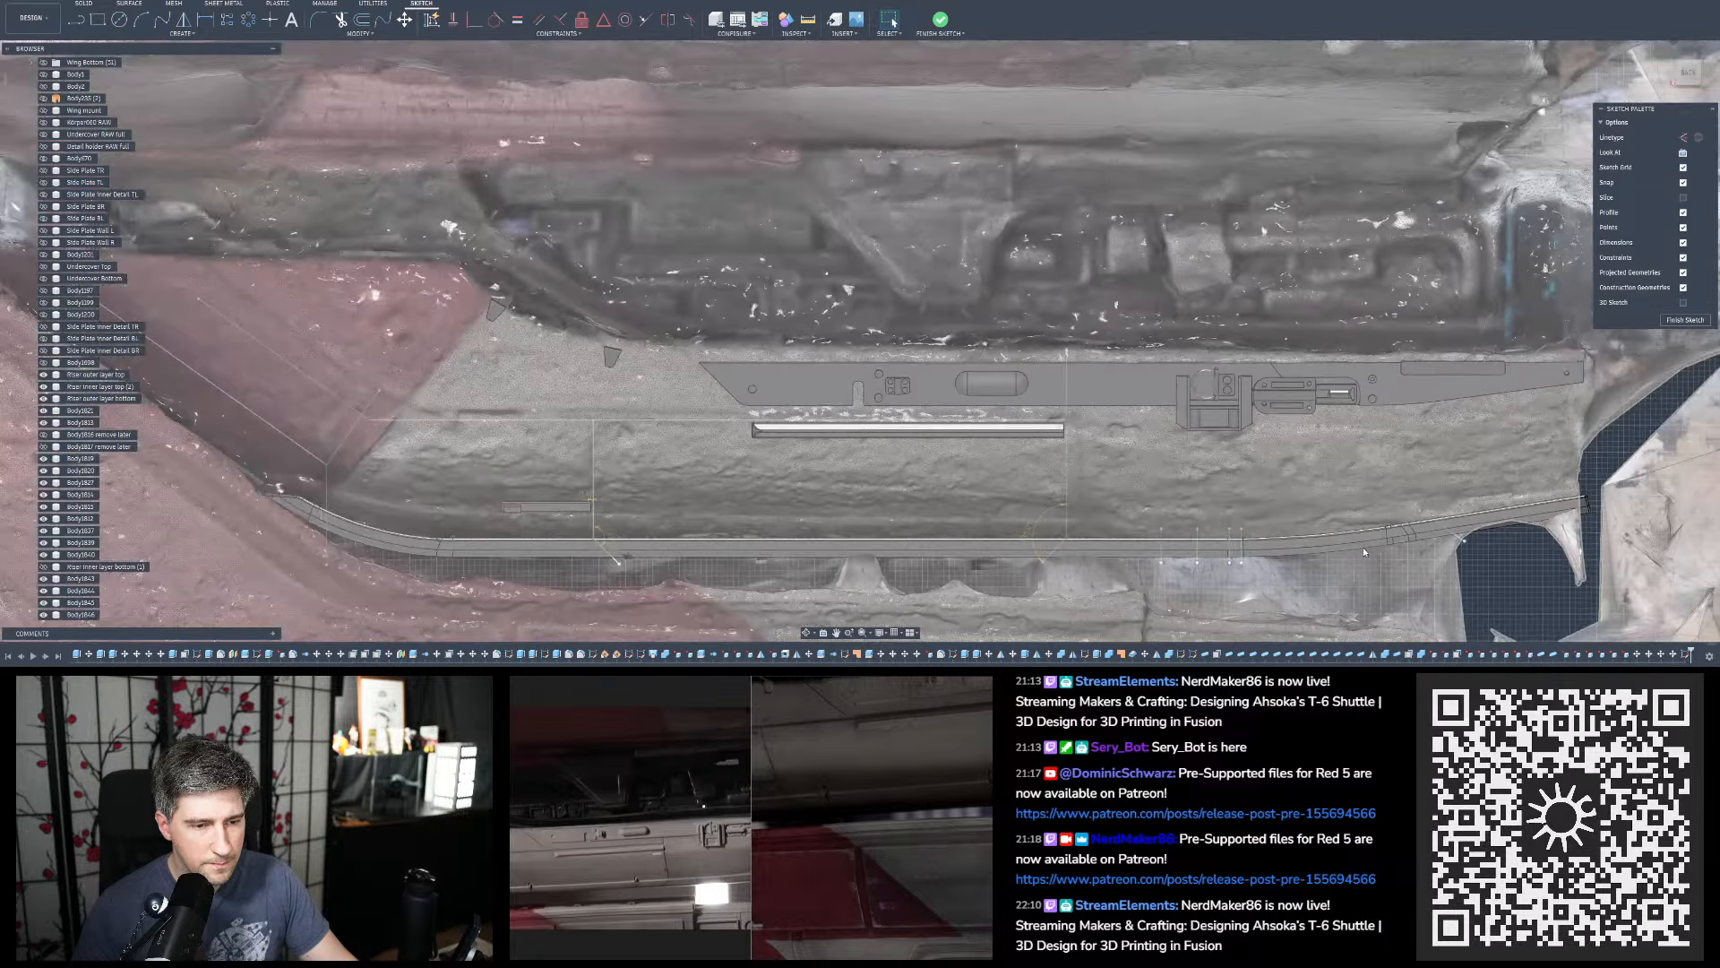
pyautogui.scroll(4, 645, 398)
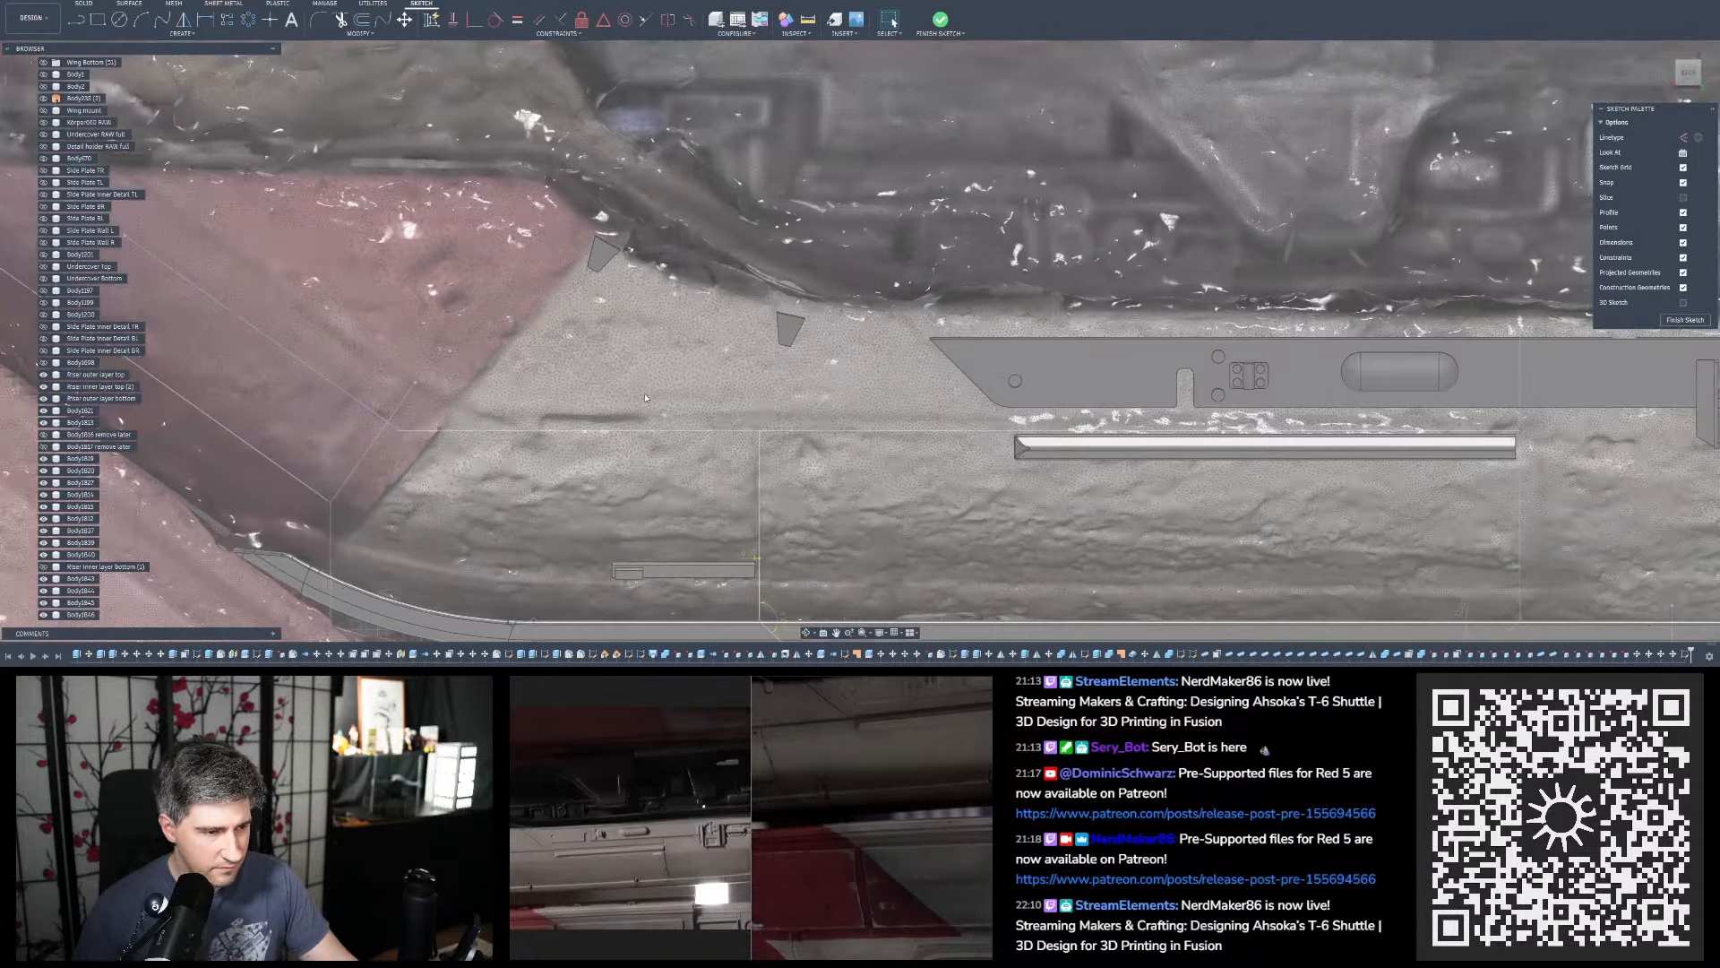
# Nudge the inclined sketch line in the red front section to follow the seam visible in the scan
pyautogui.moveTo(413, 418); pyautogui.dragTo(695, 425, button='middle')
pyautogui.scroll(1, 695, 425)
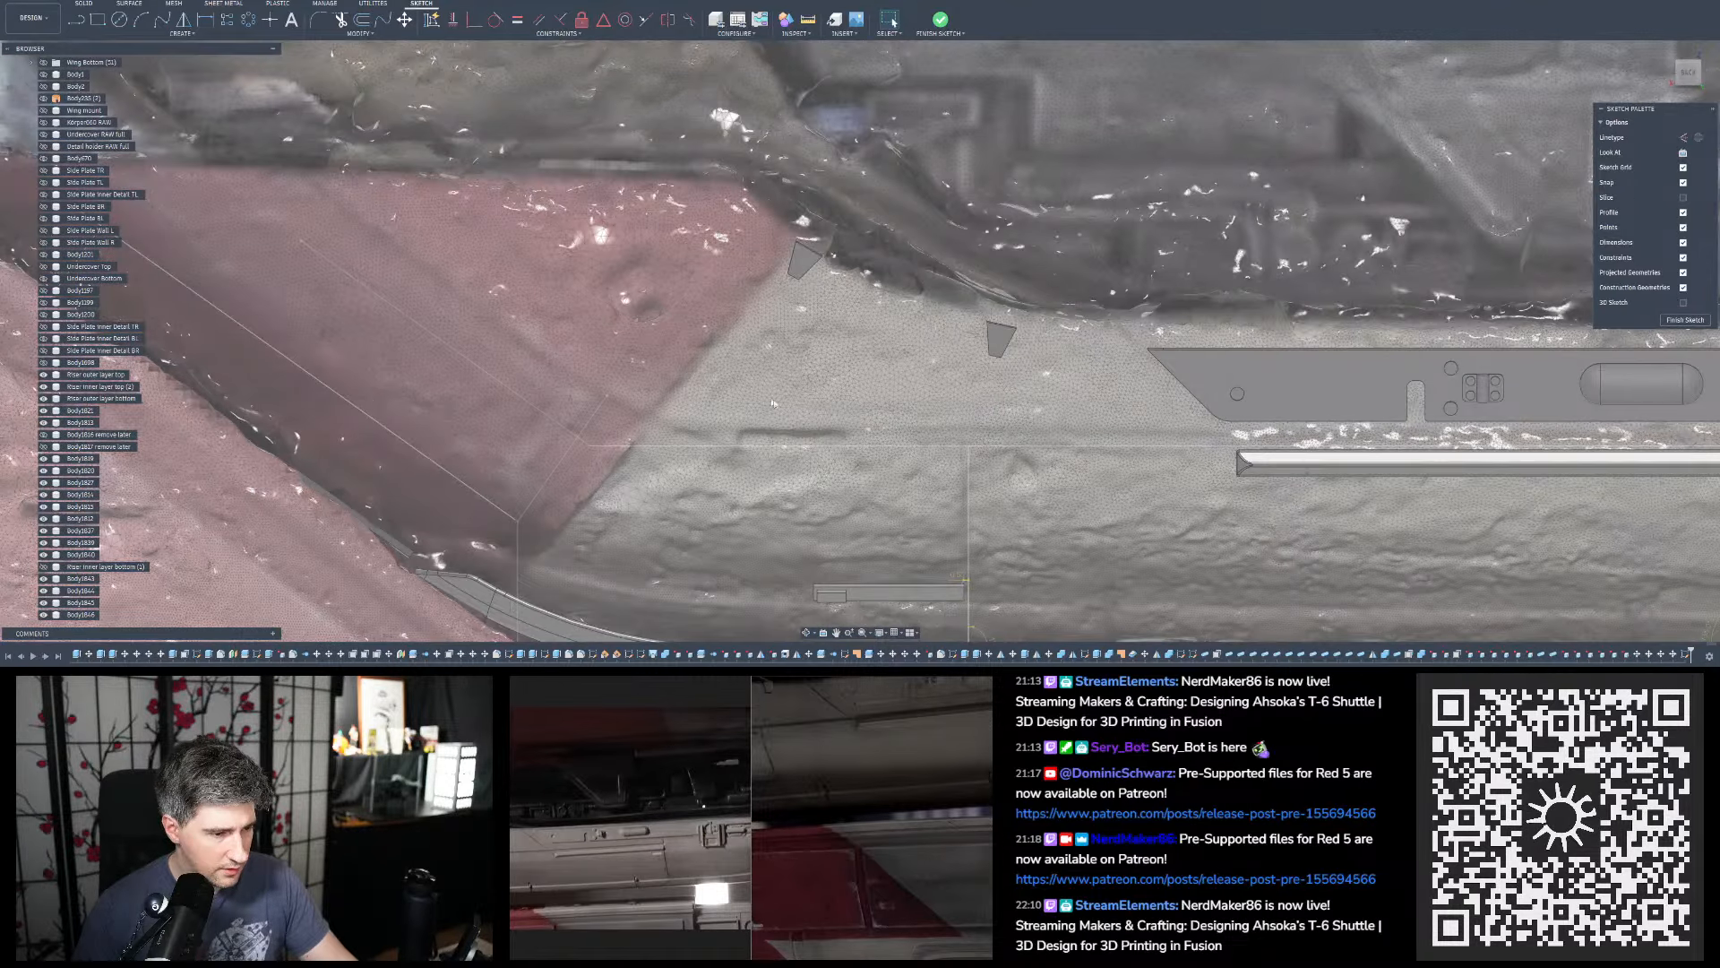
pyautogui.scroll(-2, 813, 491)
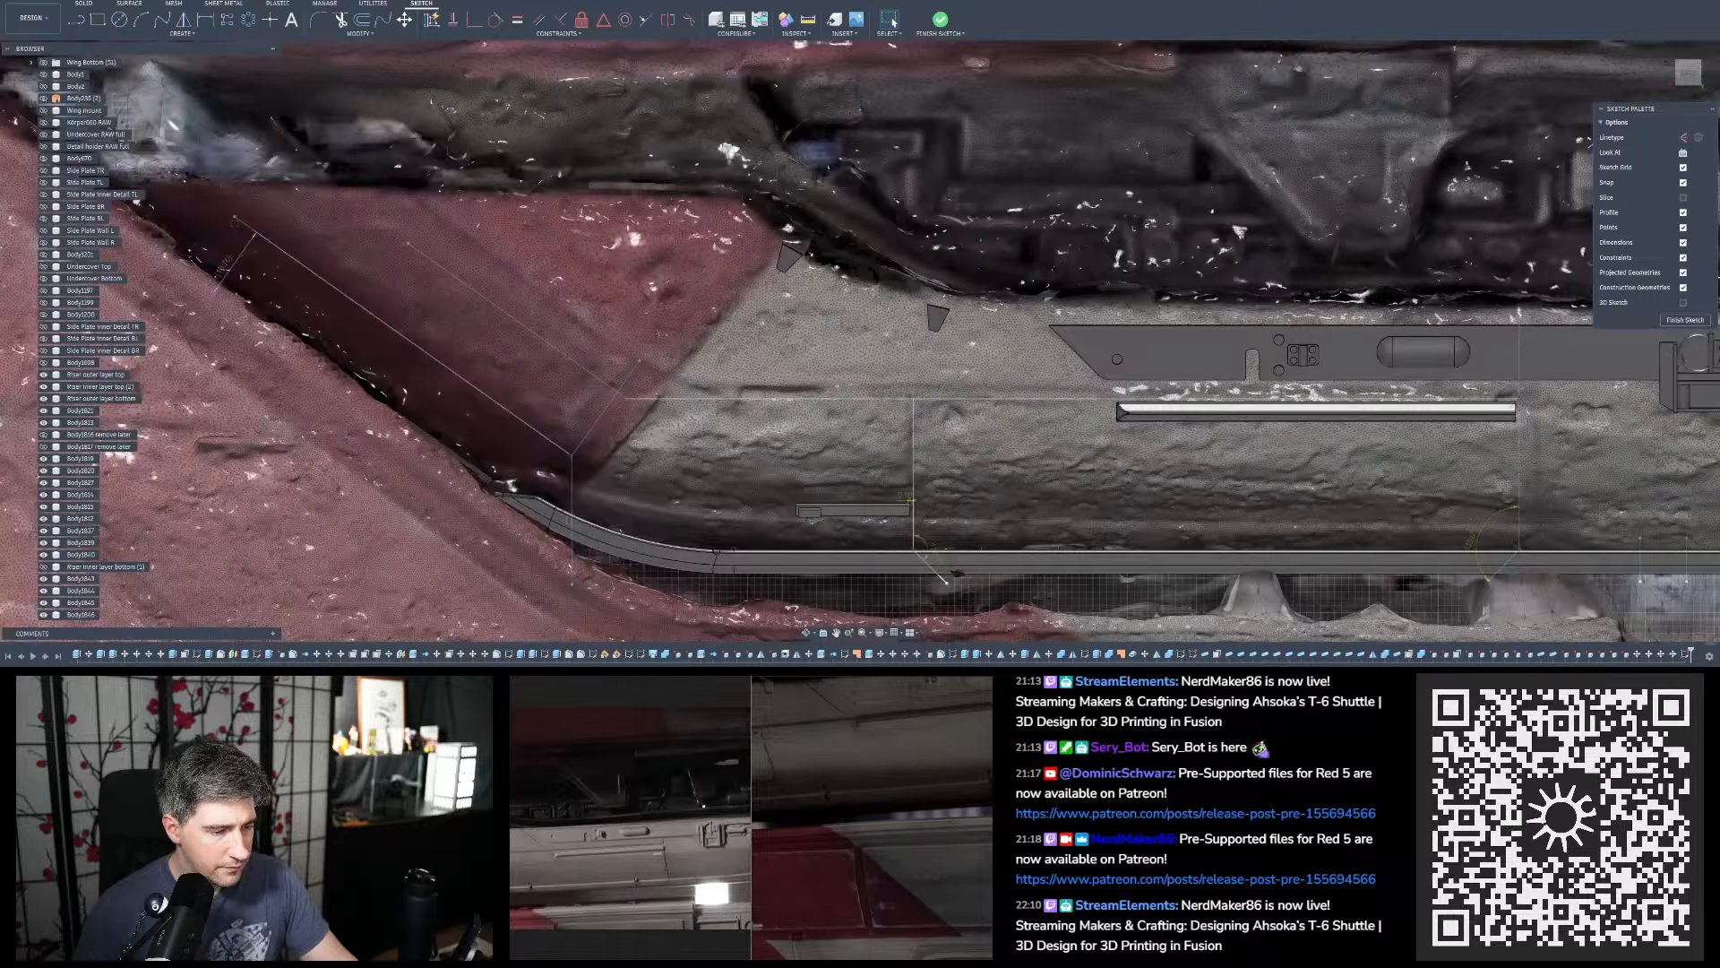
pyautogui.scroll(2, 509, 501)
pyautogui.scroll(-1, 608, 436)
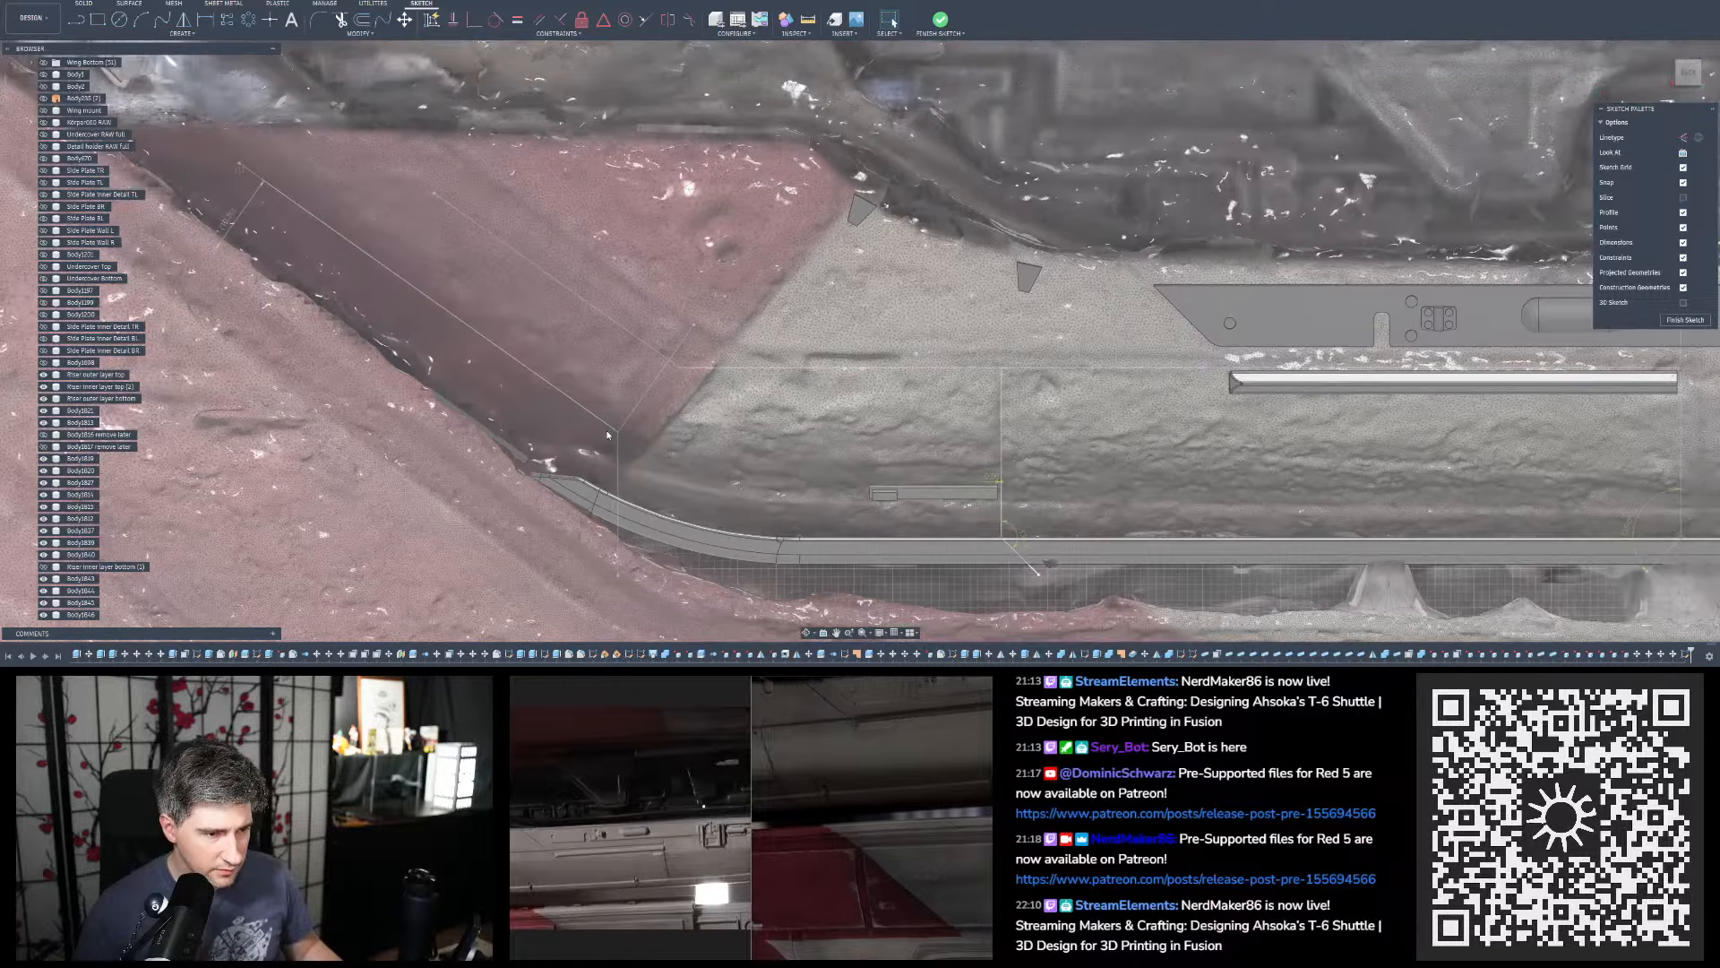
pyautogui.scroll(1, 607, 435)
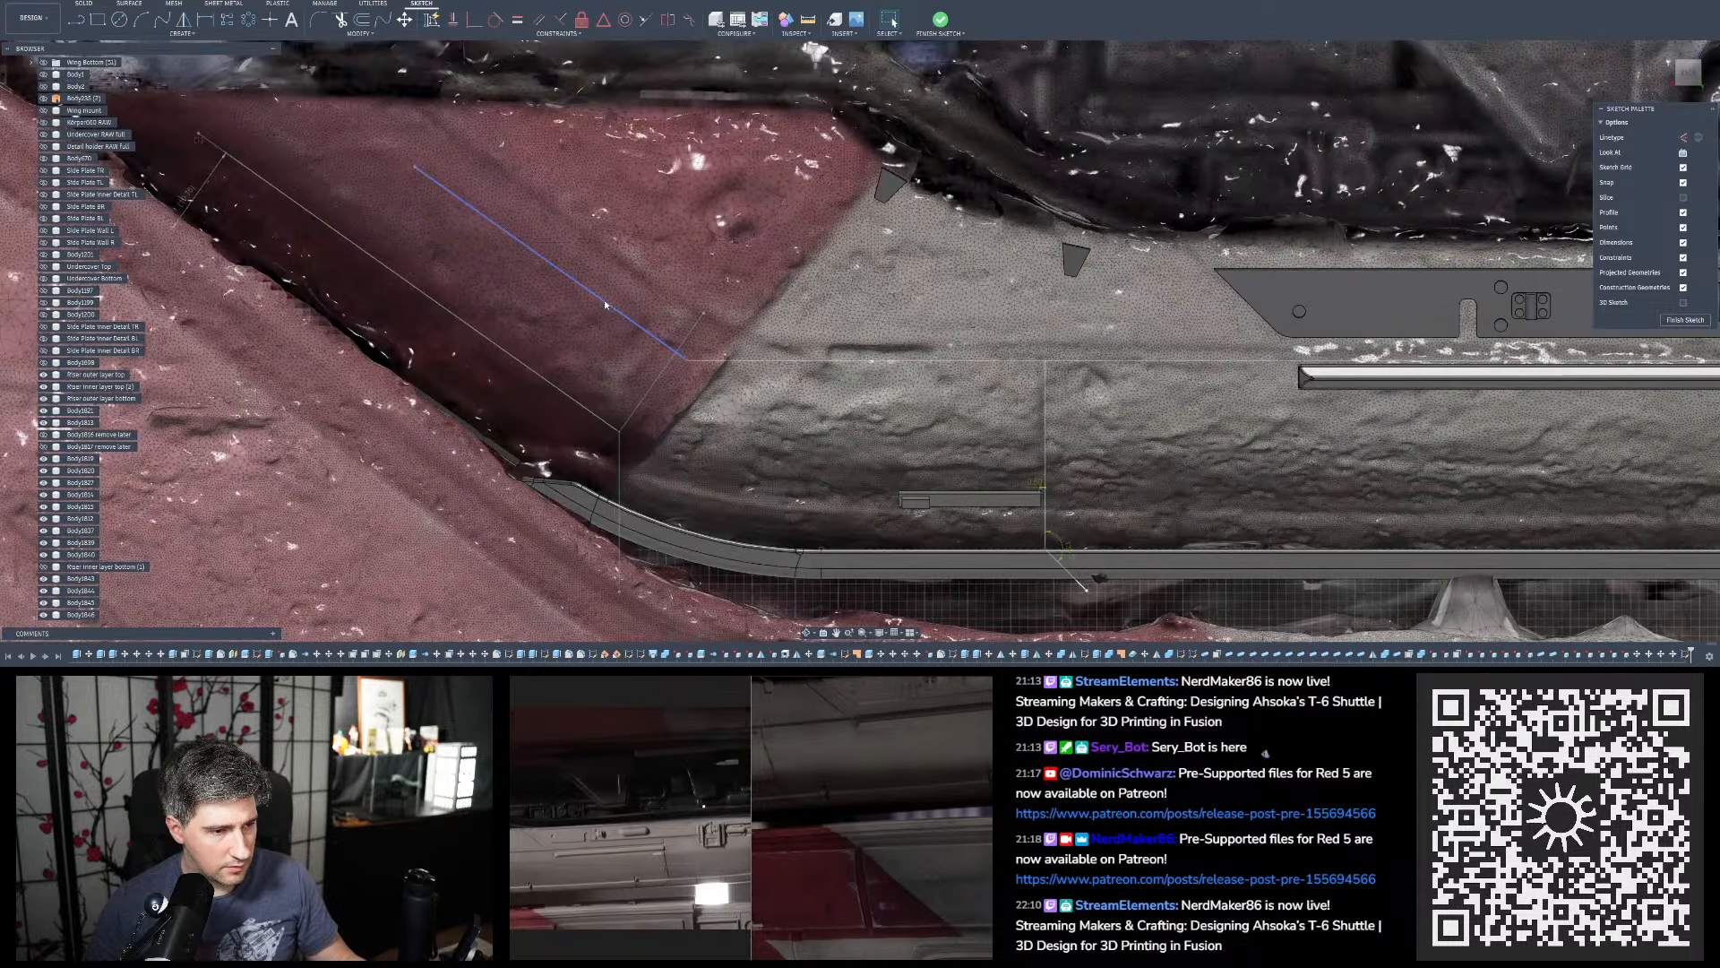
pyautogui.click(607, 302)
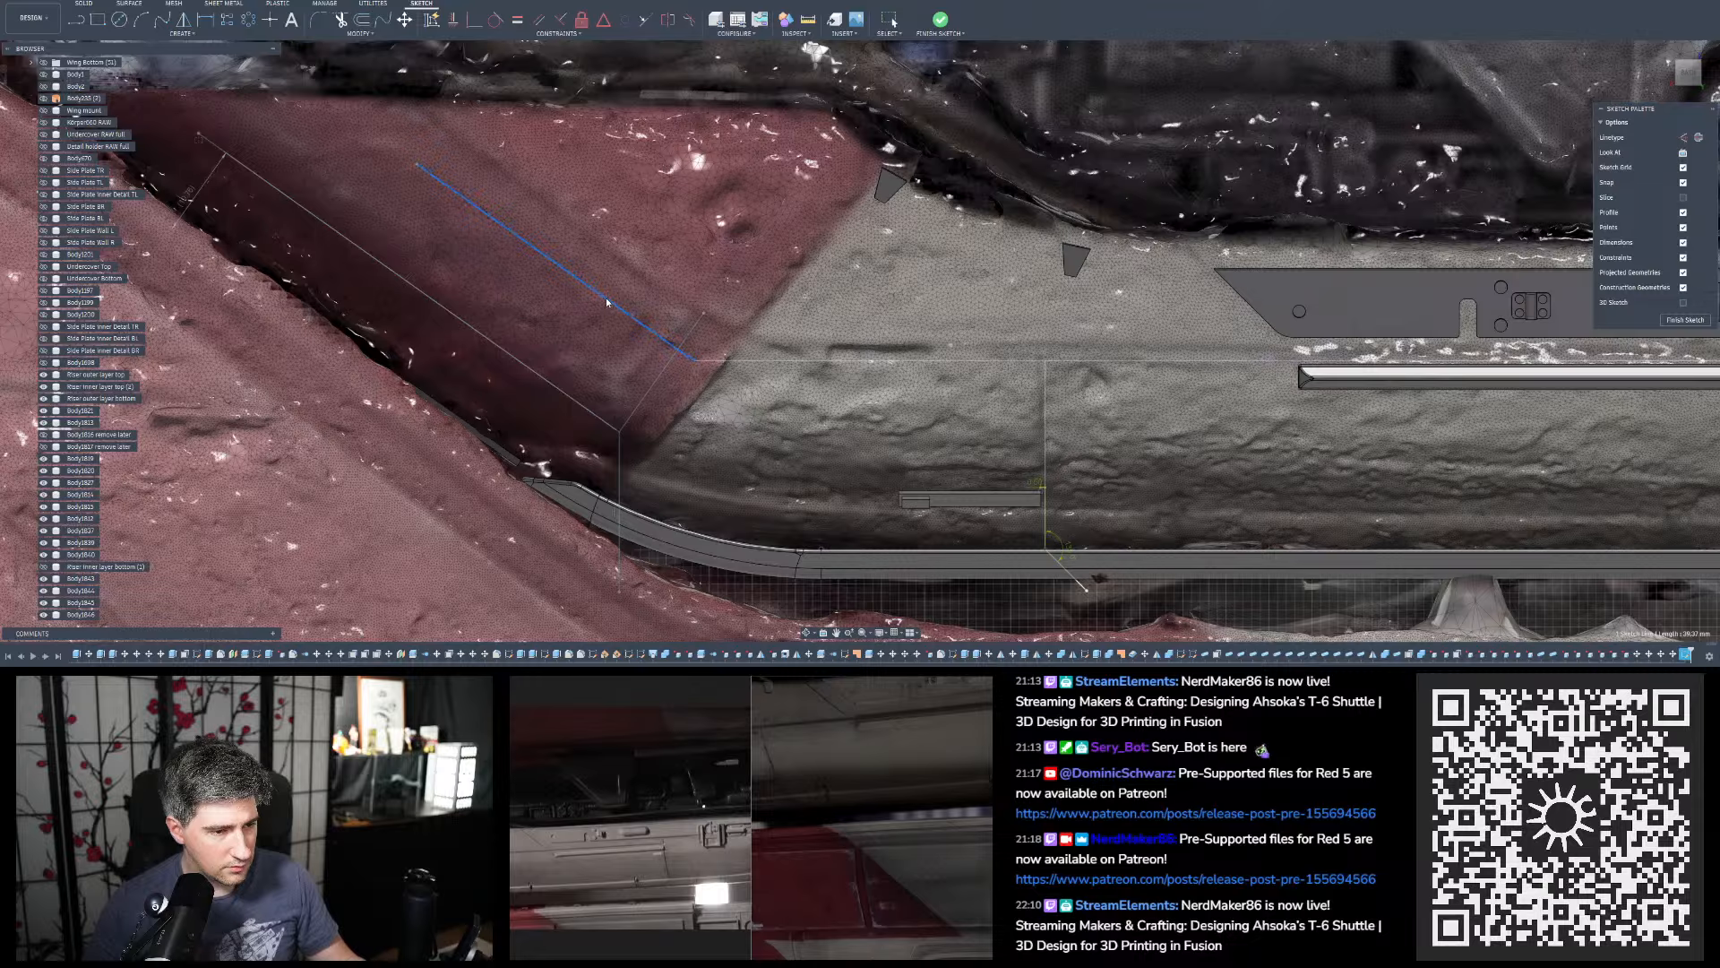
pyautogui.moveTo(606, 298); pyautogui.dragTo(660, 348)
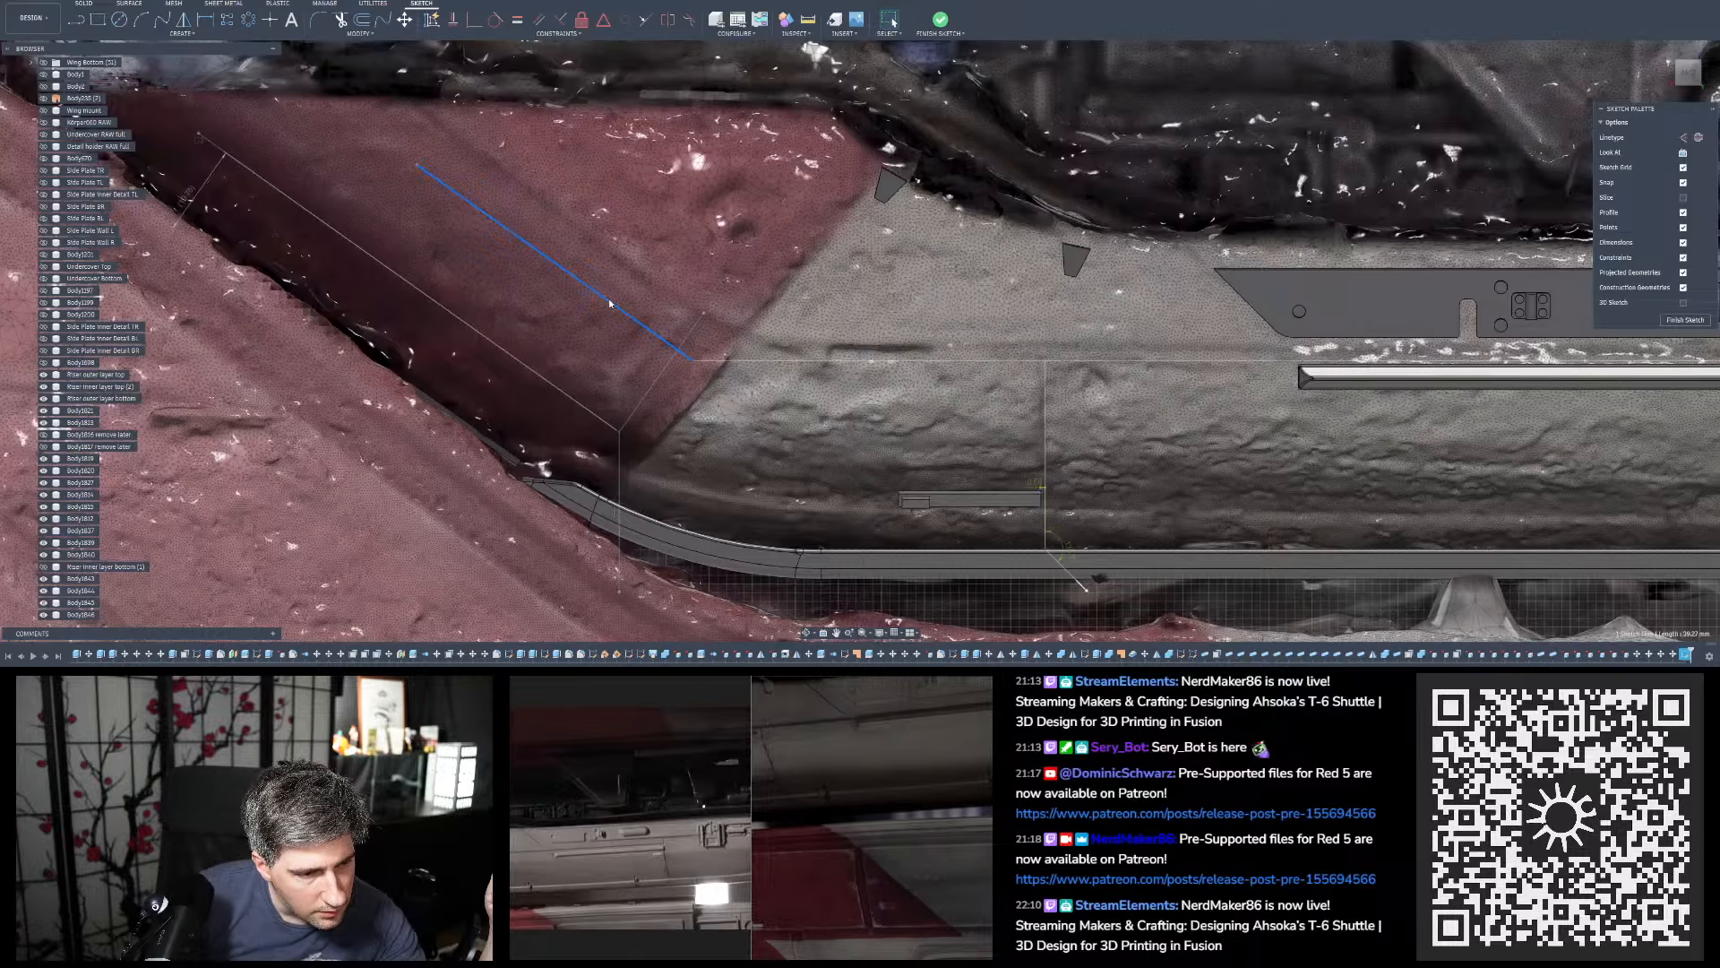
pyautogui.moveTo(610, 302); pyautogui.dragTo(611, 299)
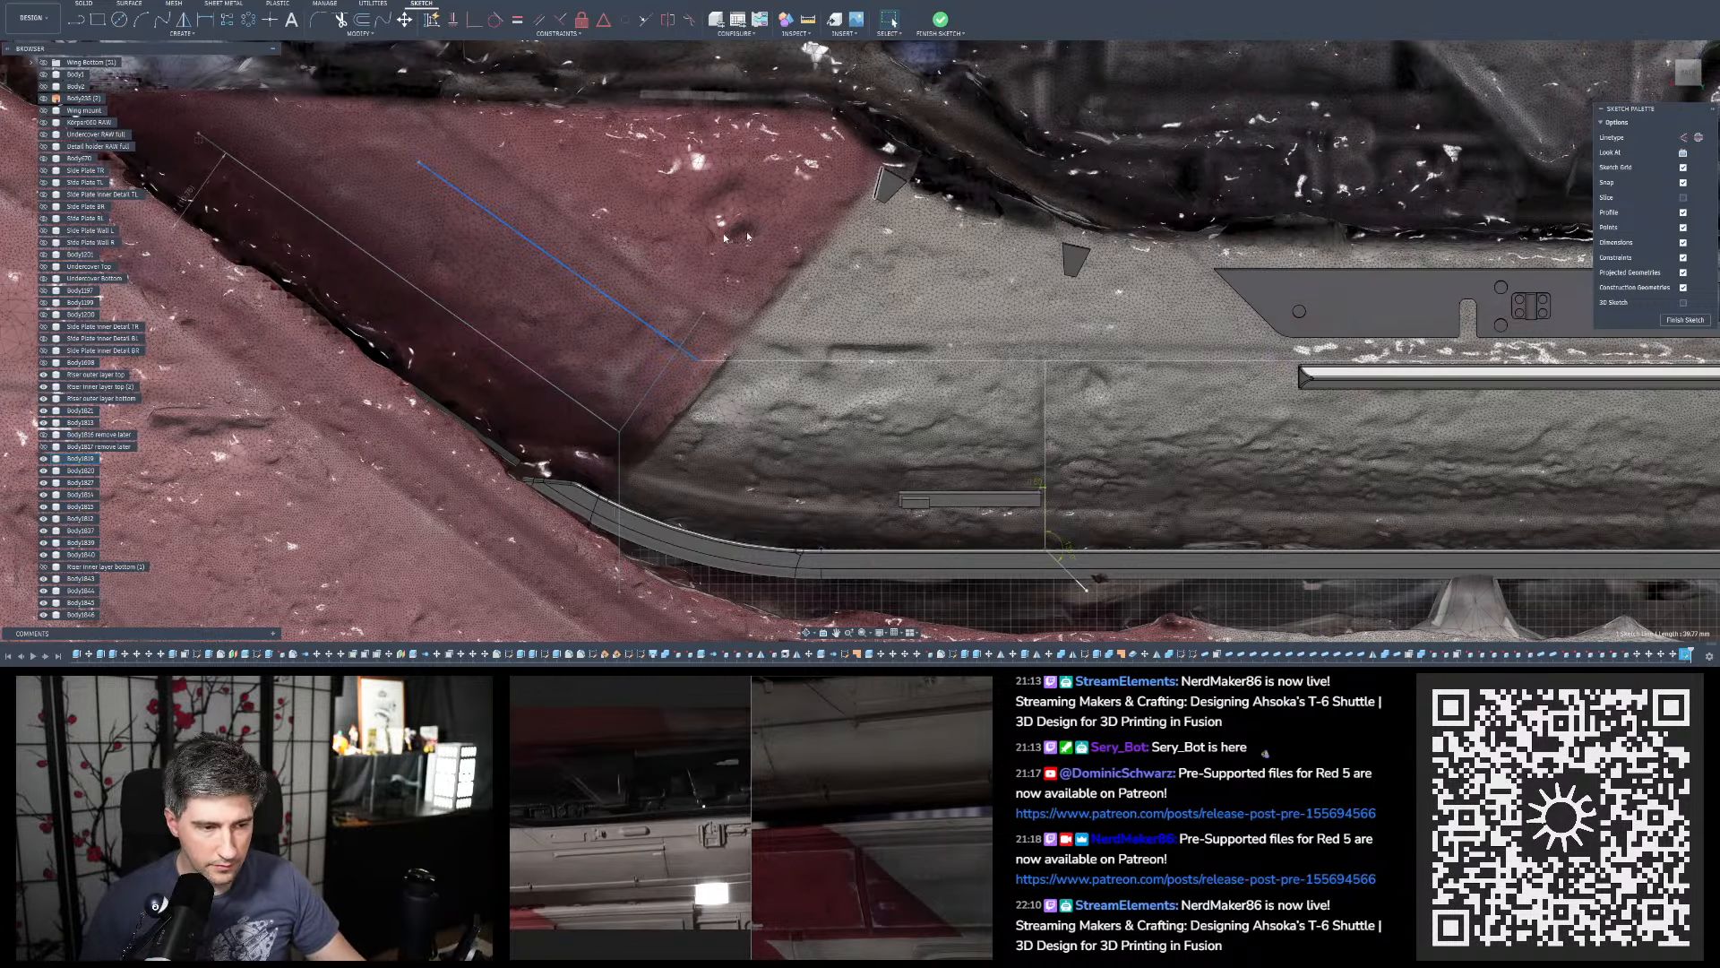
# Hide the "default" textured scan mesh and show the inner layer bottom body behind the sketch lines
pyautogui.scroll(-8, 679, 242)
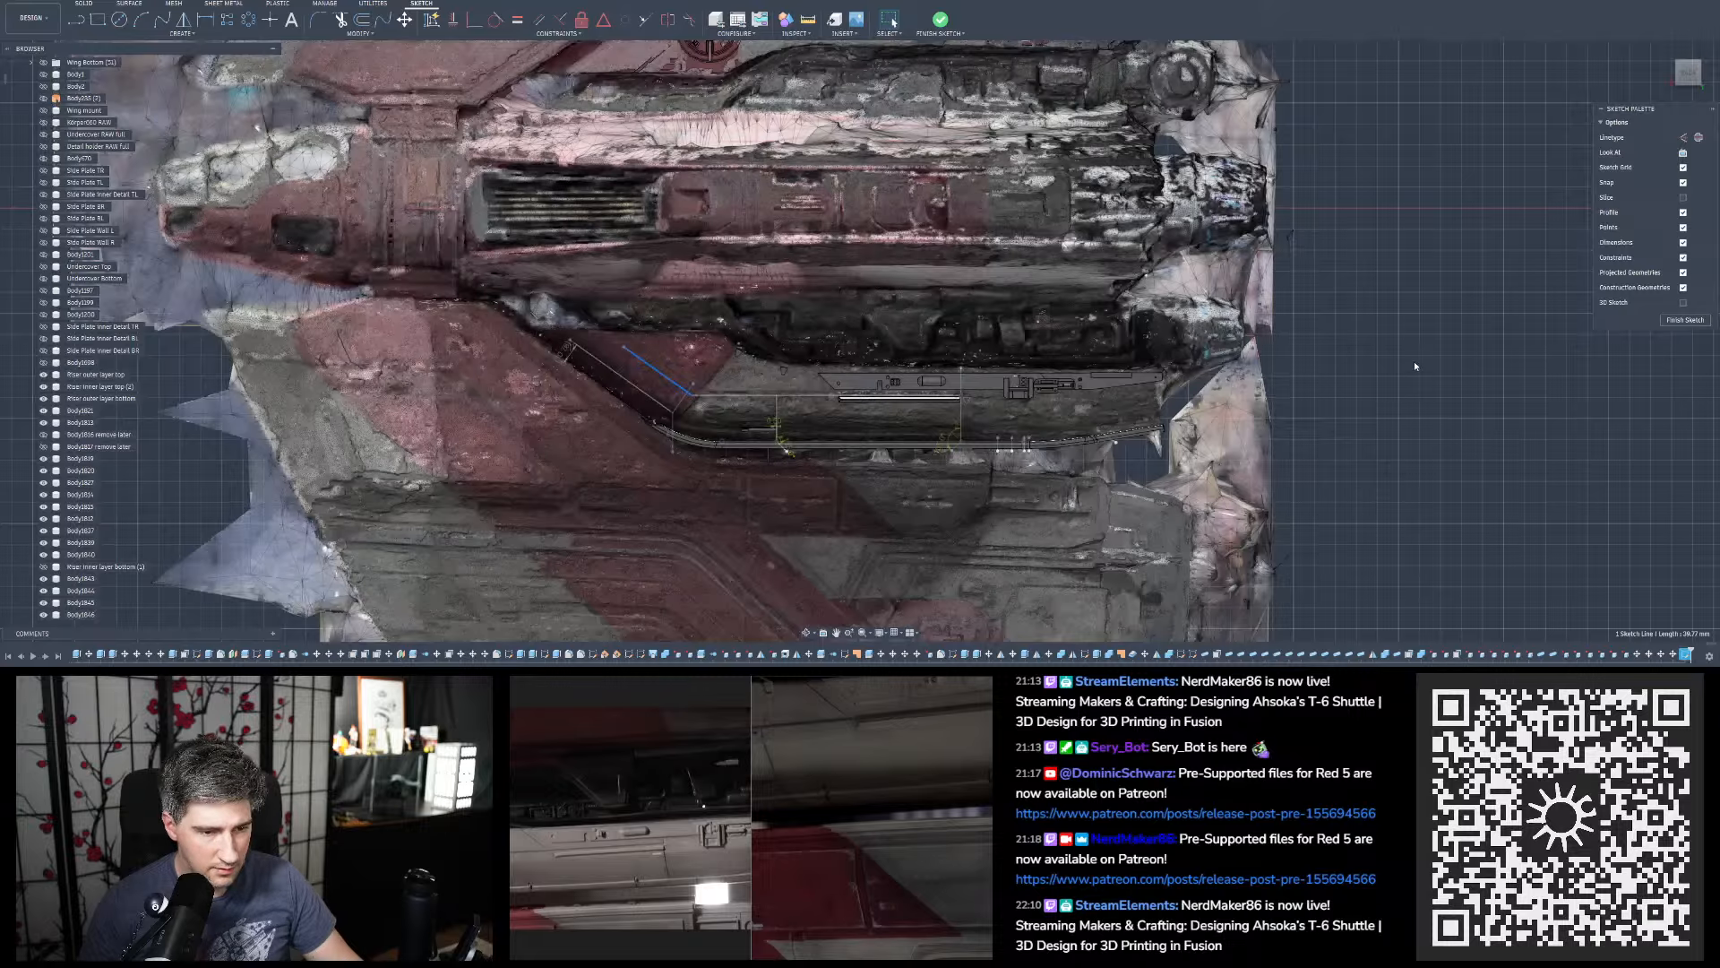
pyautogui.scroll(5, 77, 163)
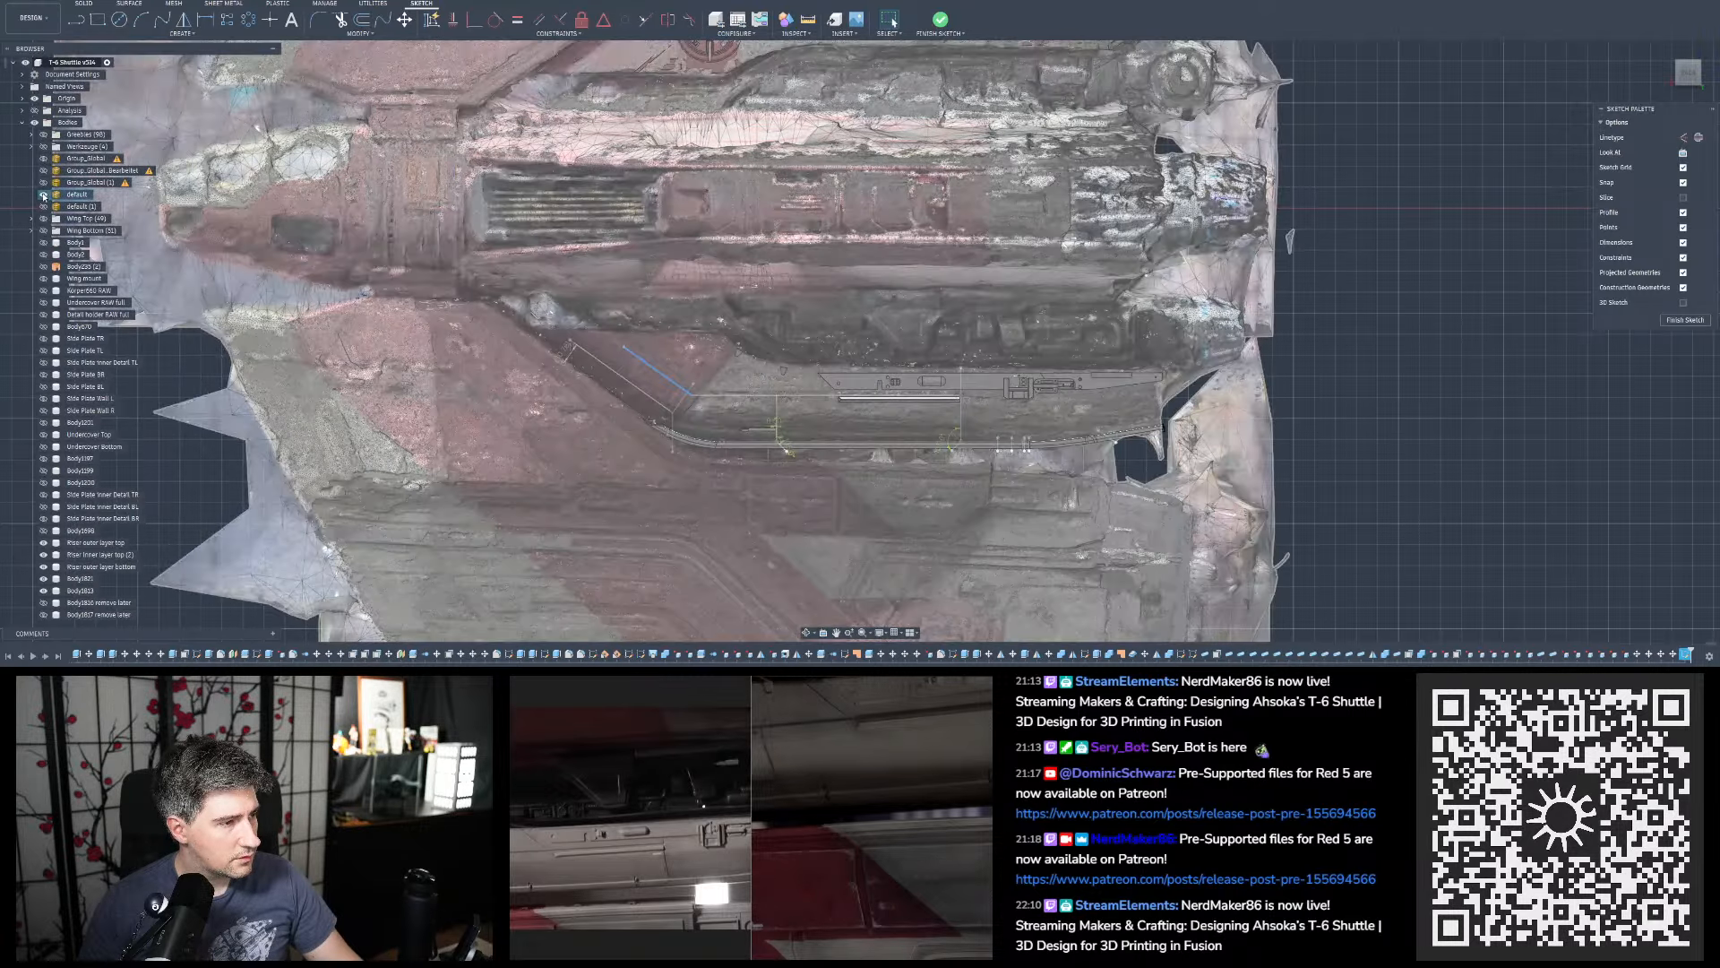
pyautogui.click(43, 191)
pyautogui.scroll(-5, 47, 199)
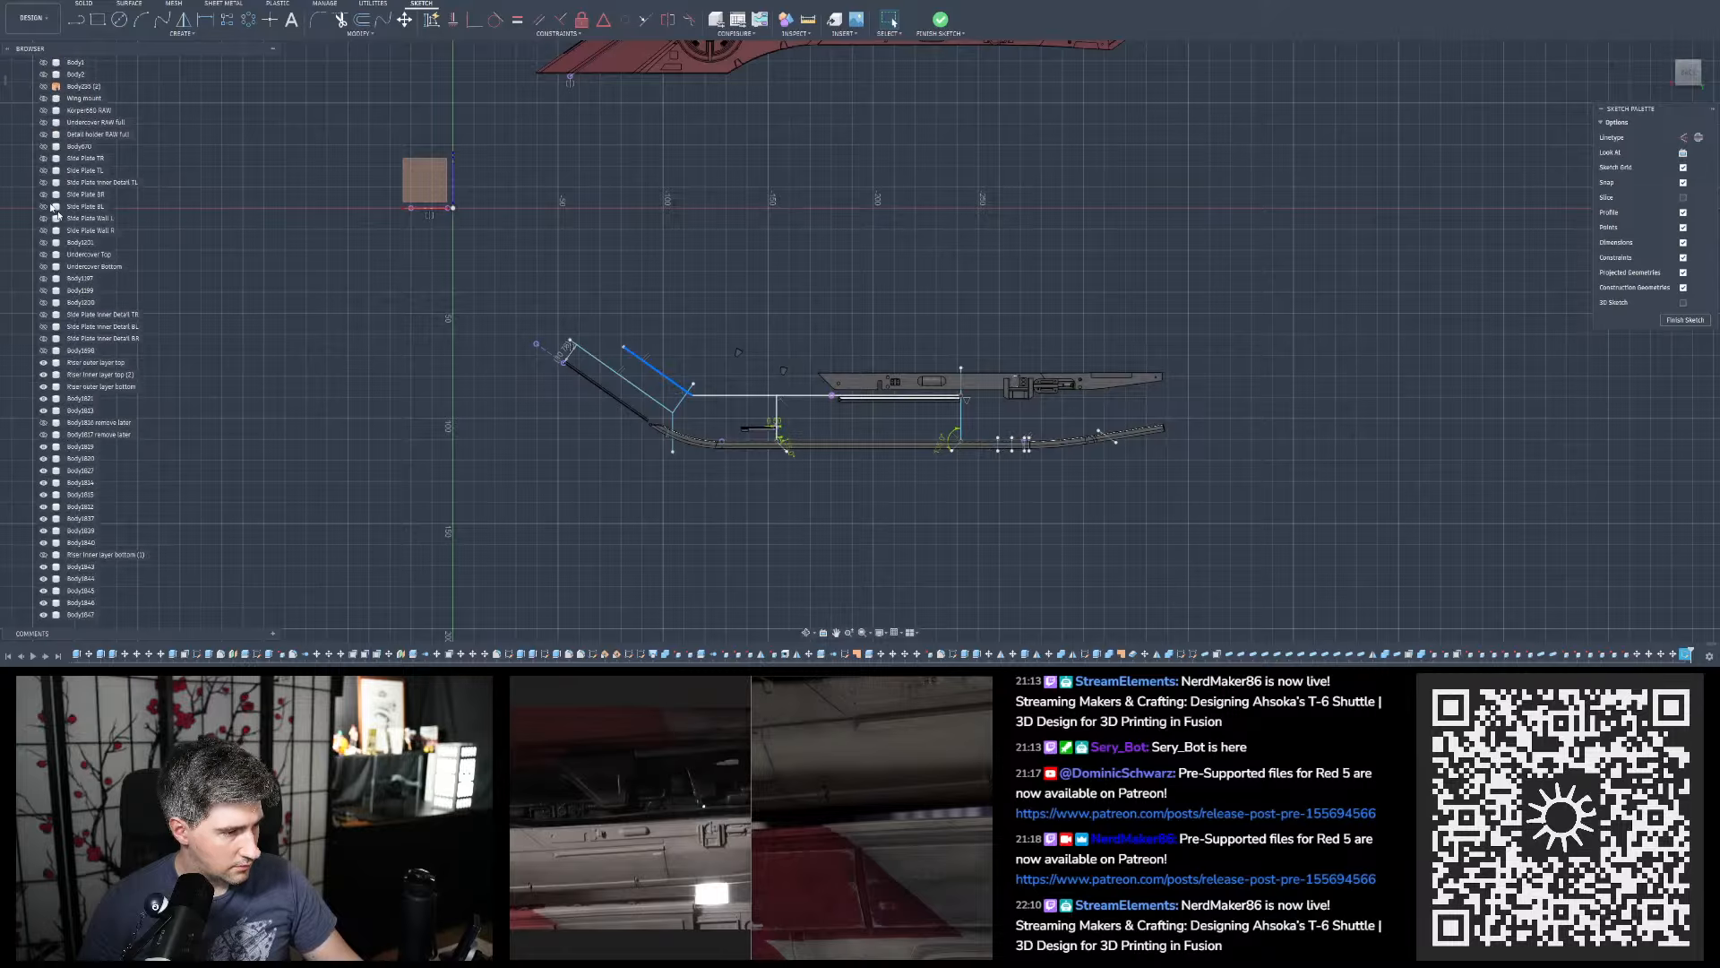
pyautogui.click(43, 555)
pyautogui.scroll(2, 653, 517)
pyautogui.scroll(2, 652, 517)
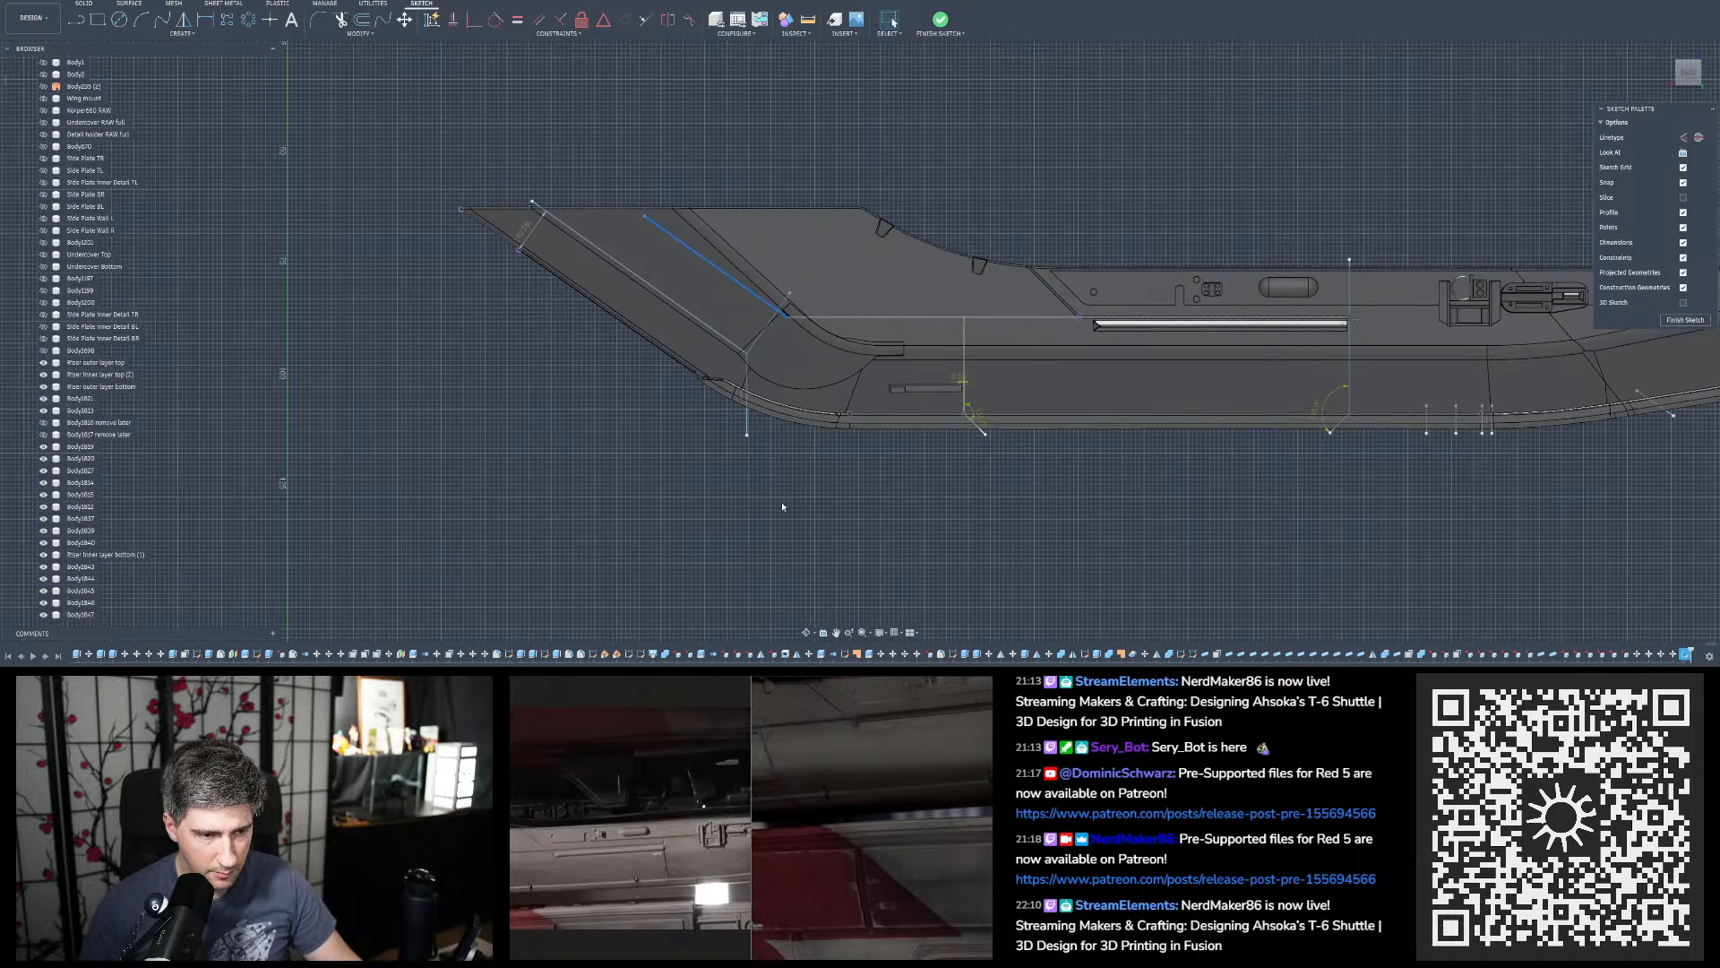
# Dimension the distance between the two parallel inclined lines in the front section as 12 mm
pyautogui.scroll(2, 863, 159)
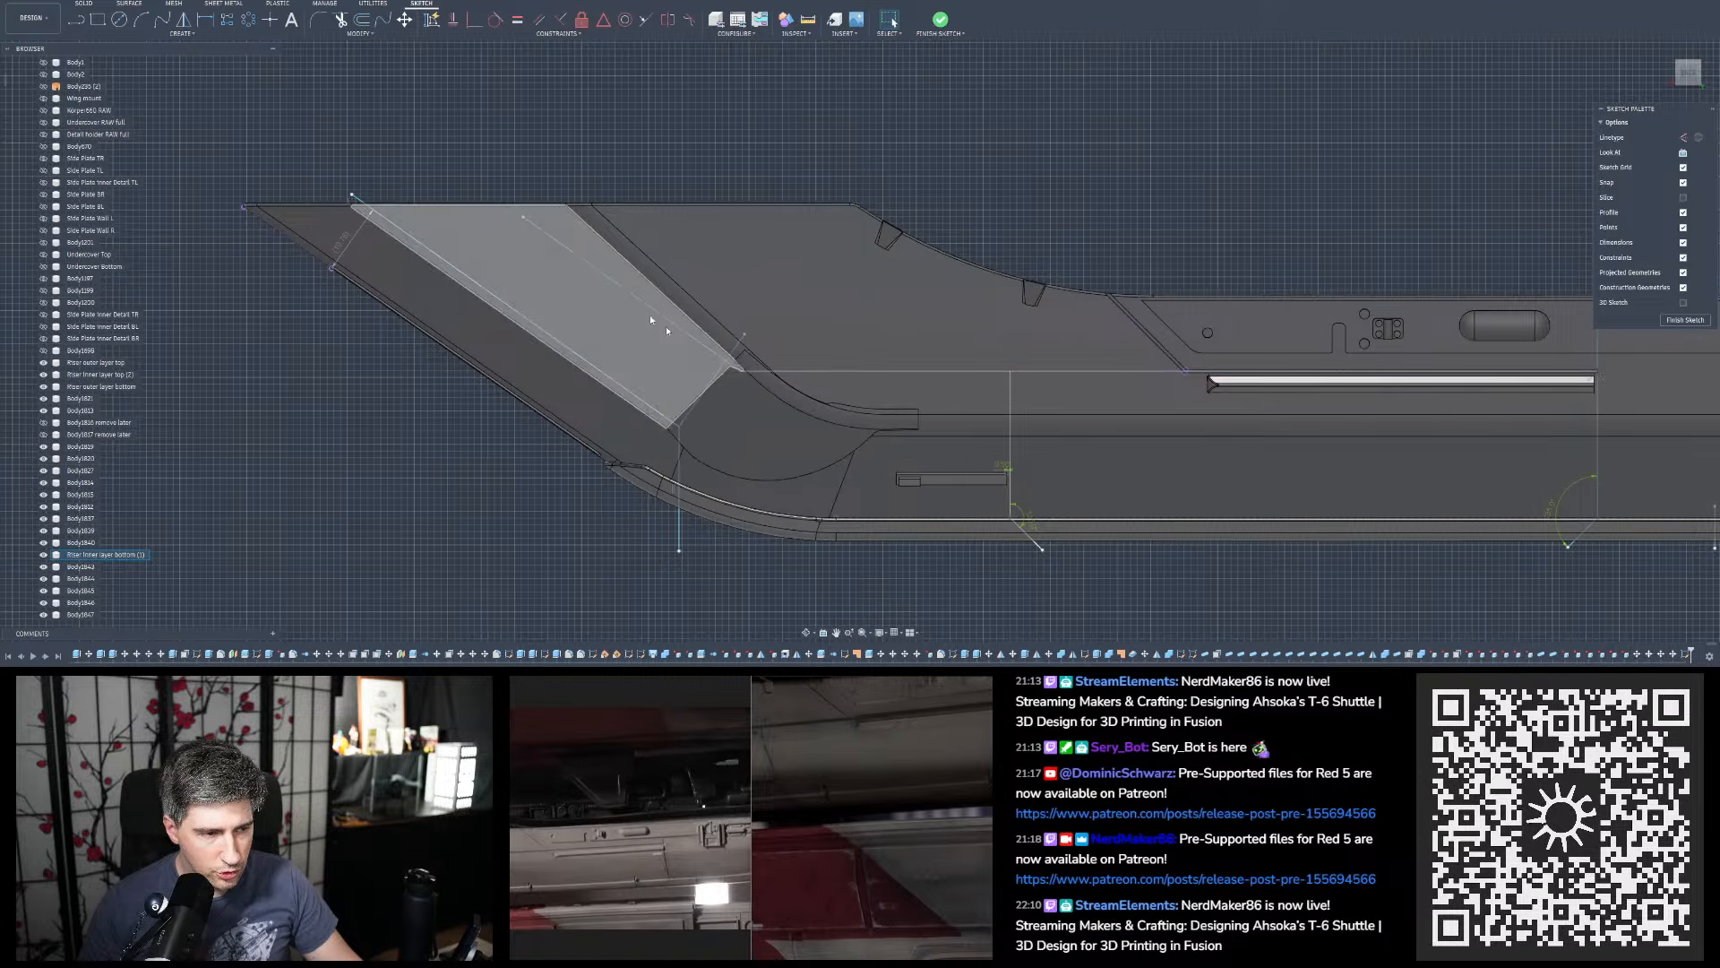
pyautogui.click(204, 20)
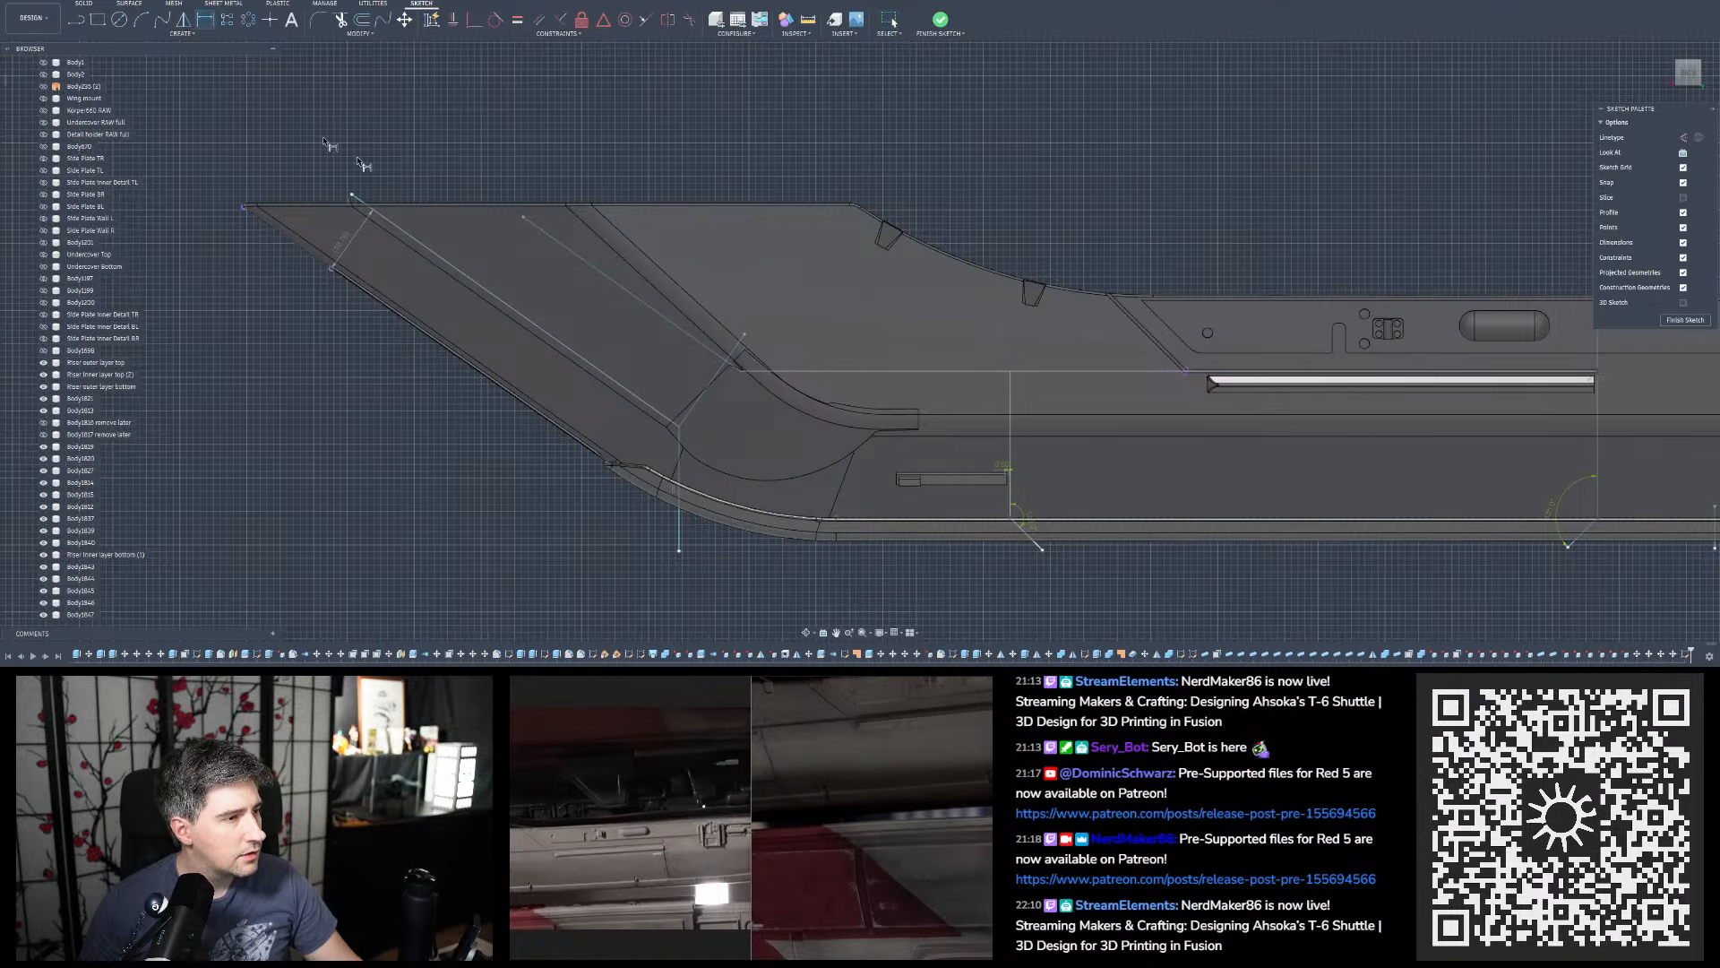
pyautogui.click(550, 334)
pyautogui.click(600, 280)
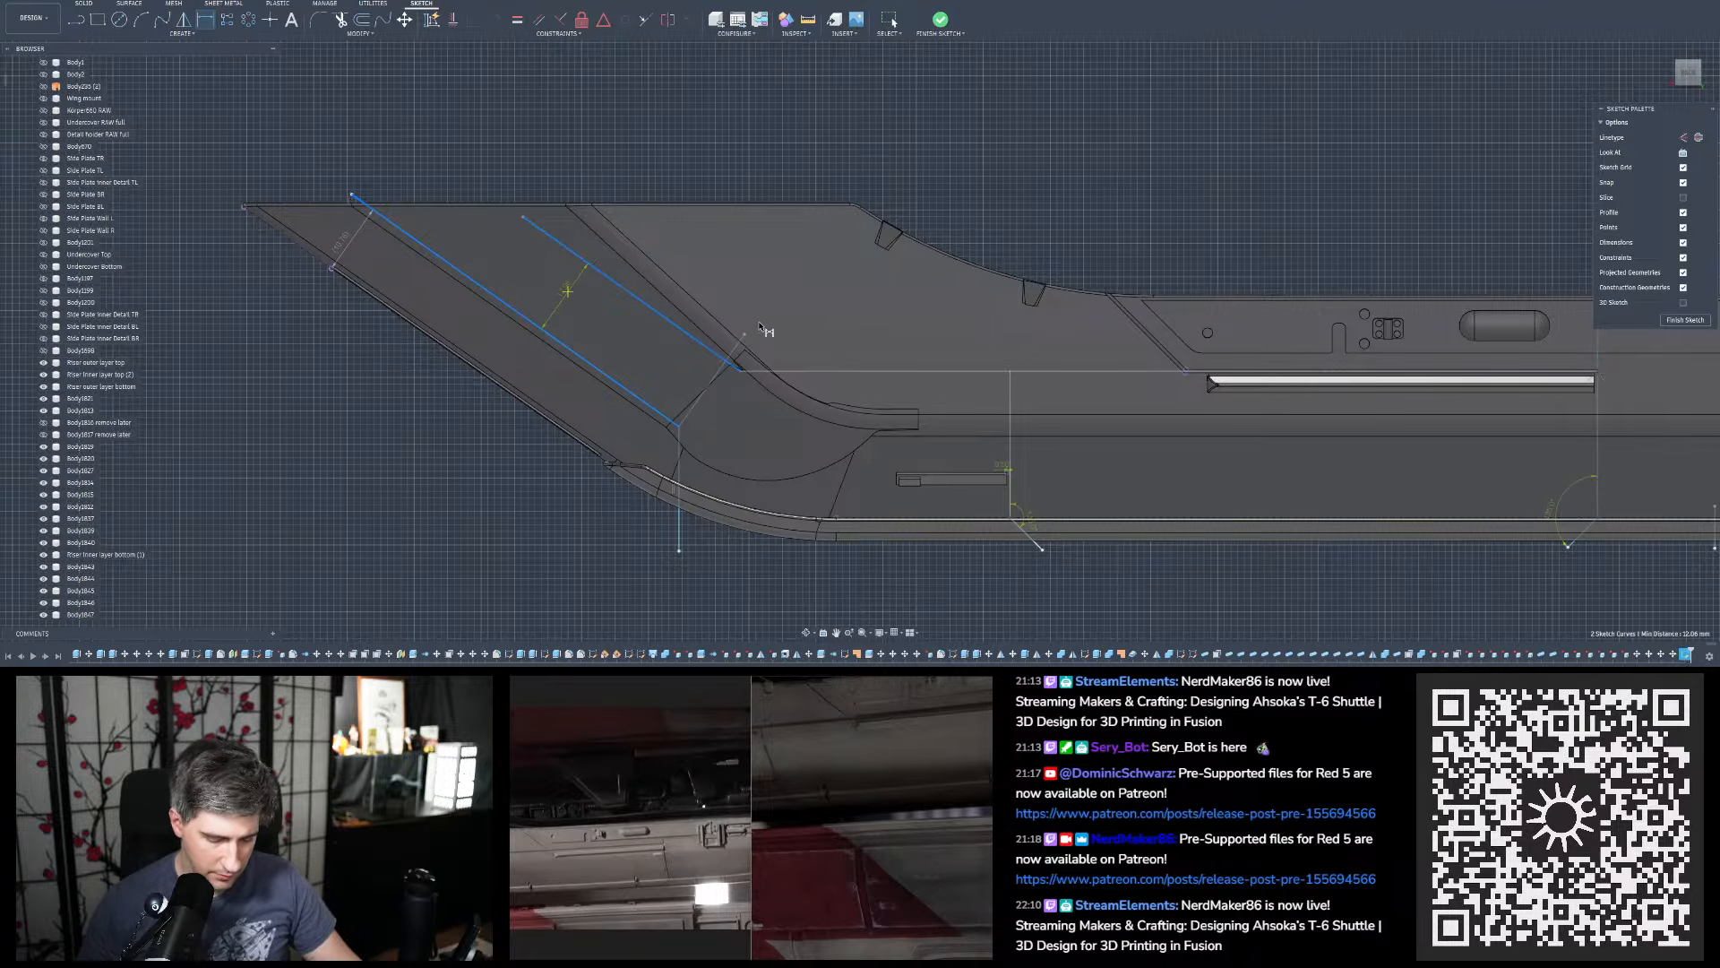
pyautogui.write('12')
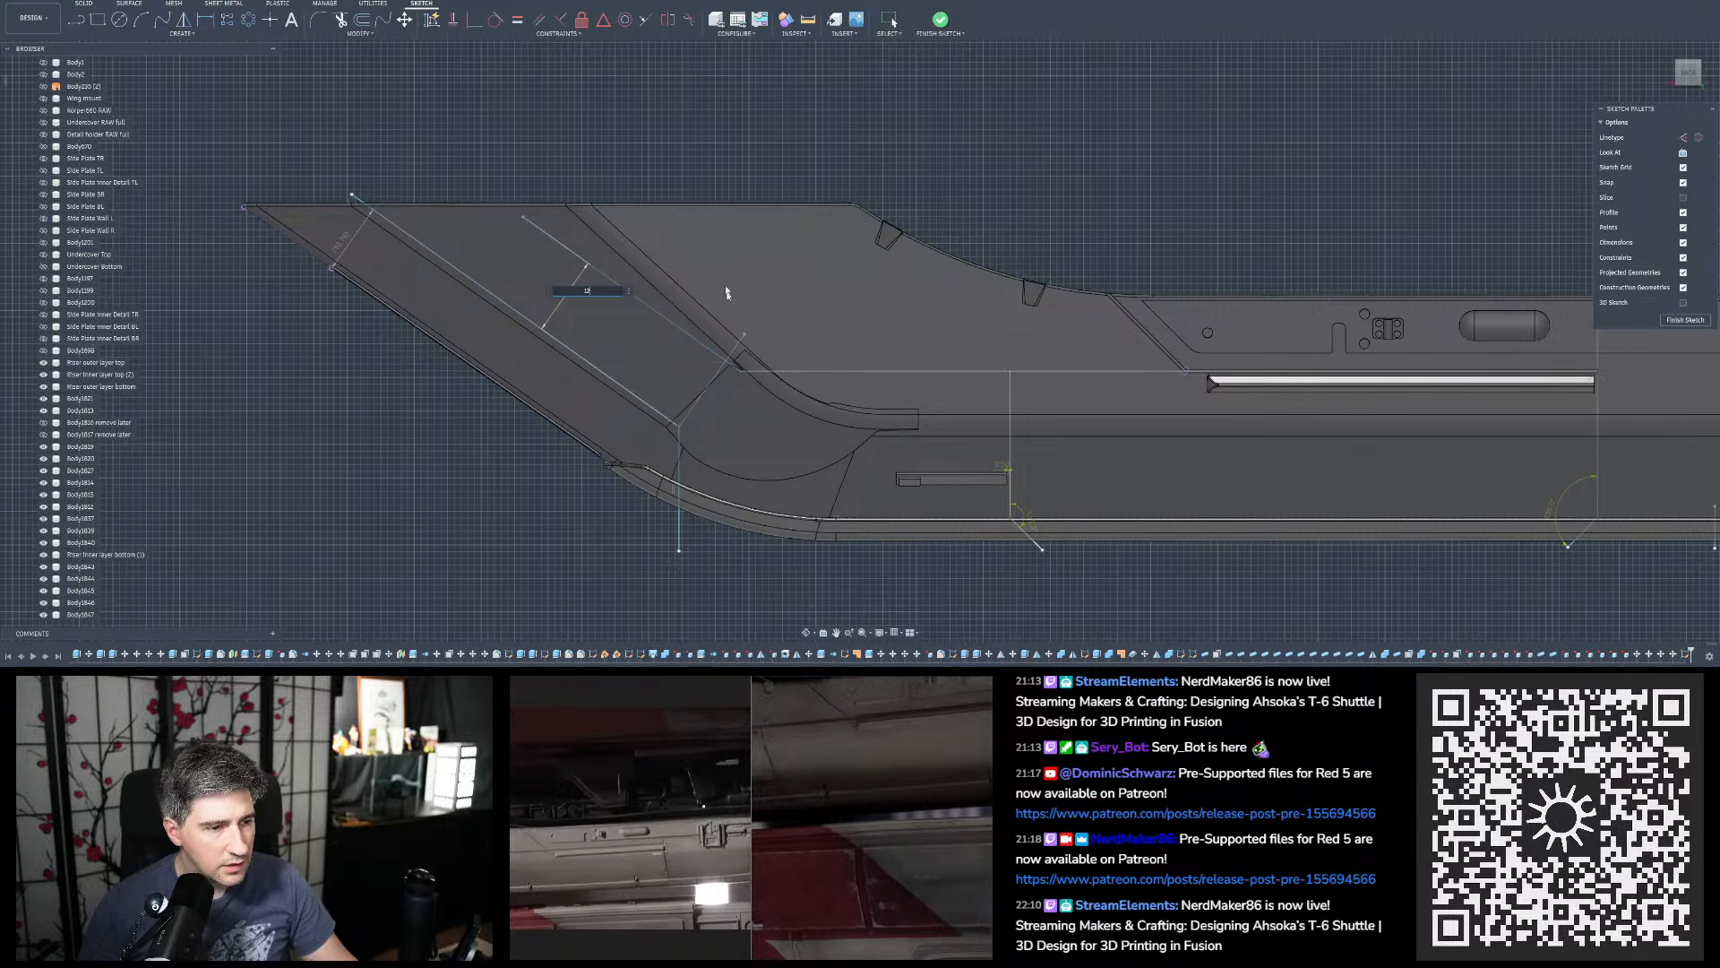
pyautogui.press('Return')
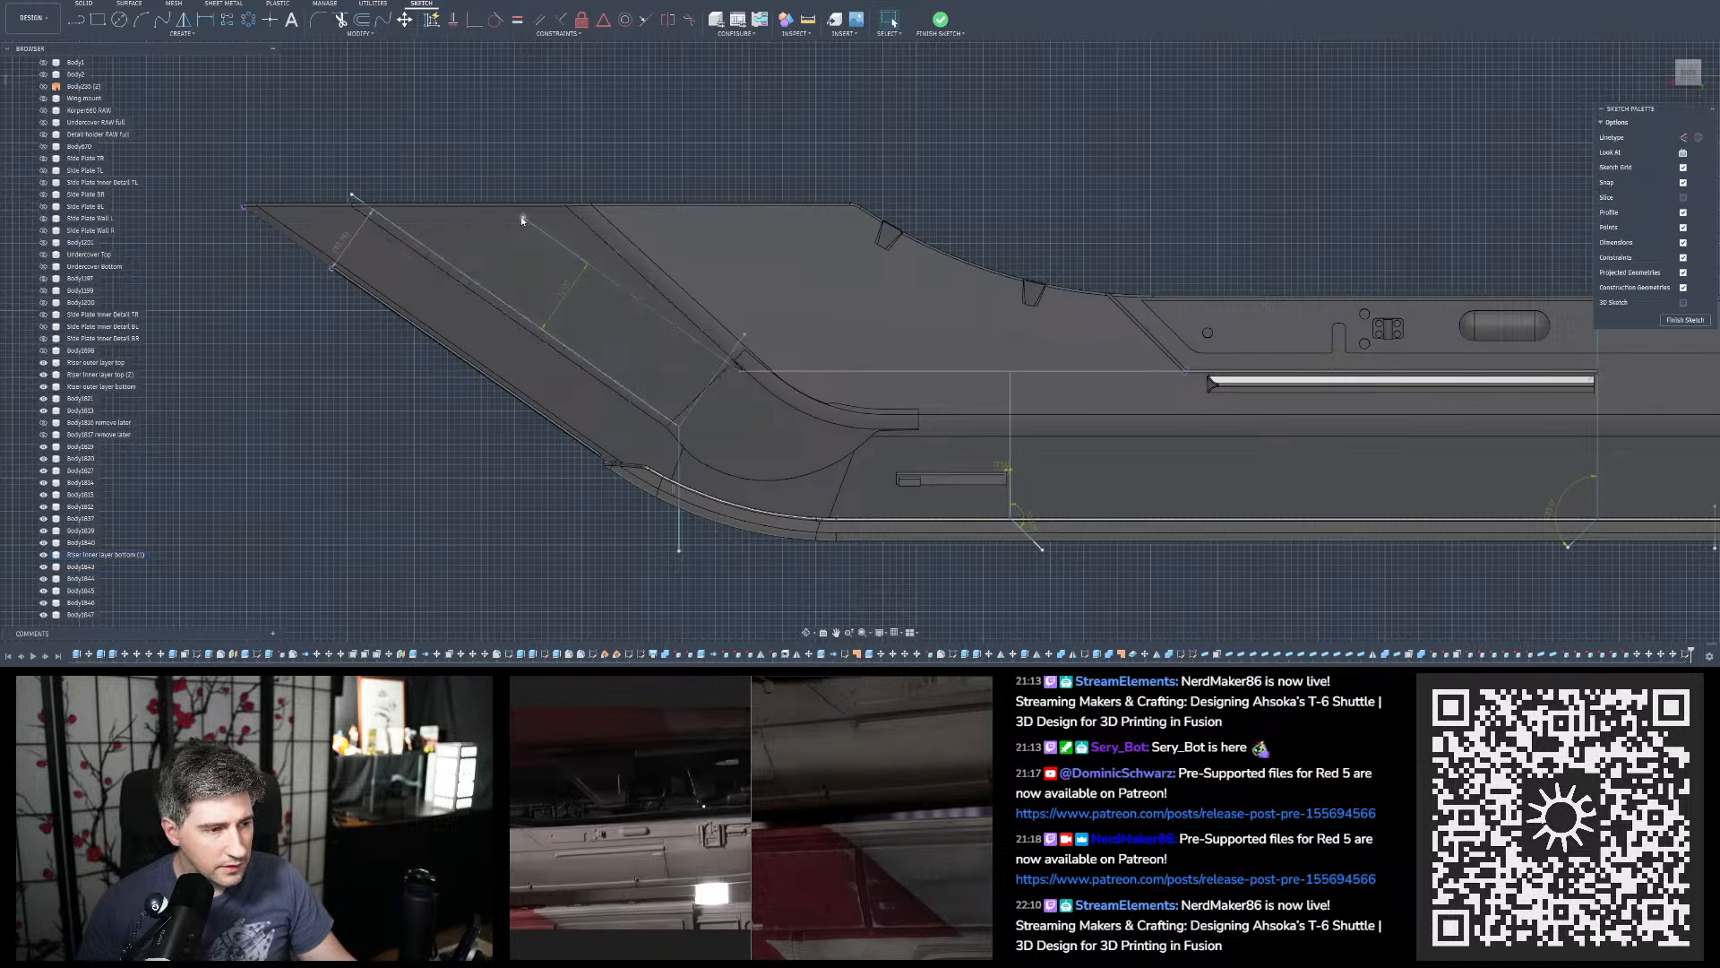
# Try to extend the shorter inclined line past the panel's upper edge by moving its free endpoint, and undo the move
pyautogui.moveTo(522, 220); pyautogui.dragTo(488, 182)
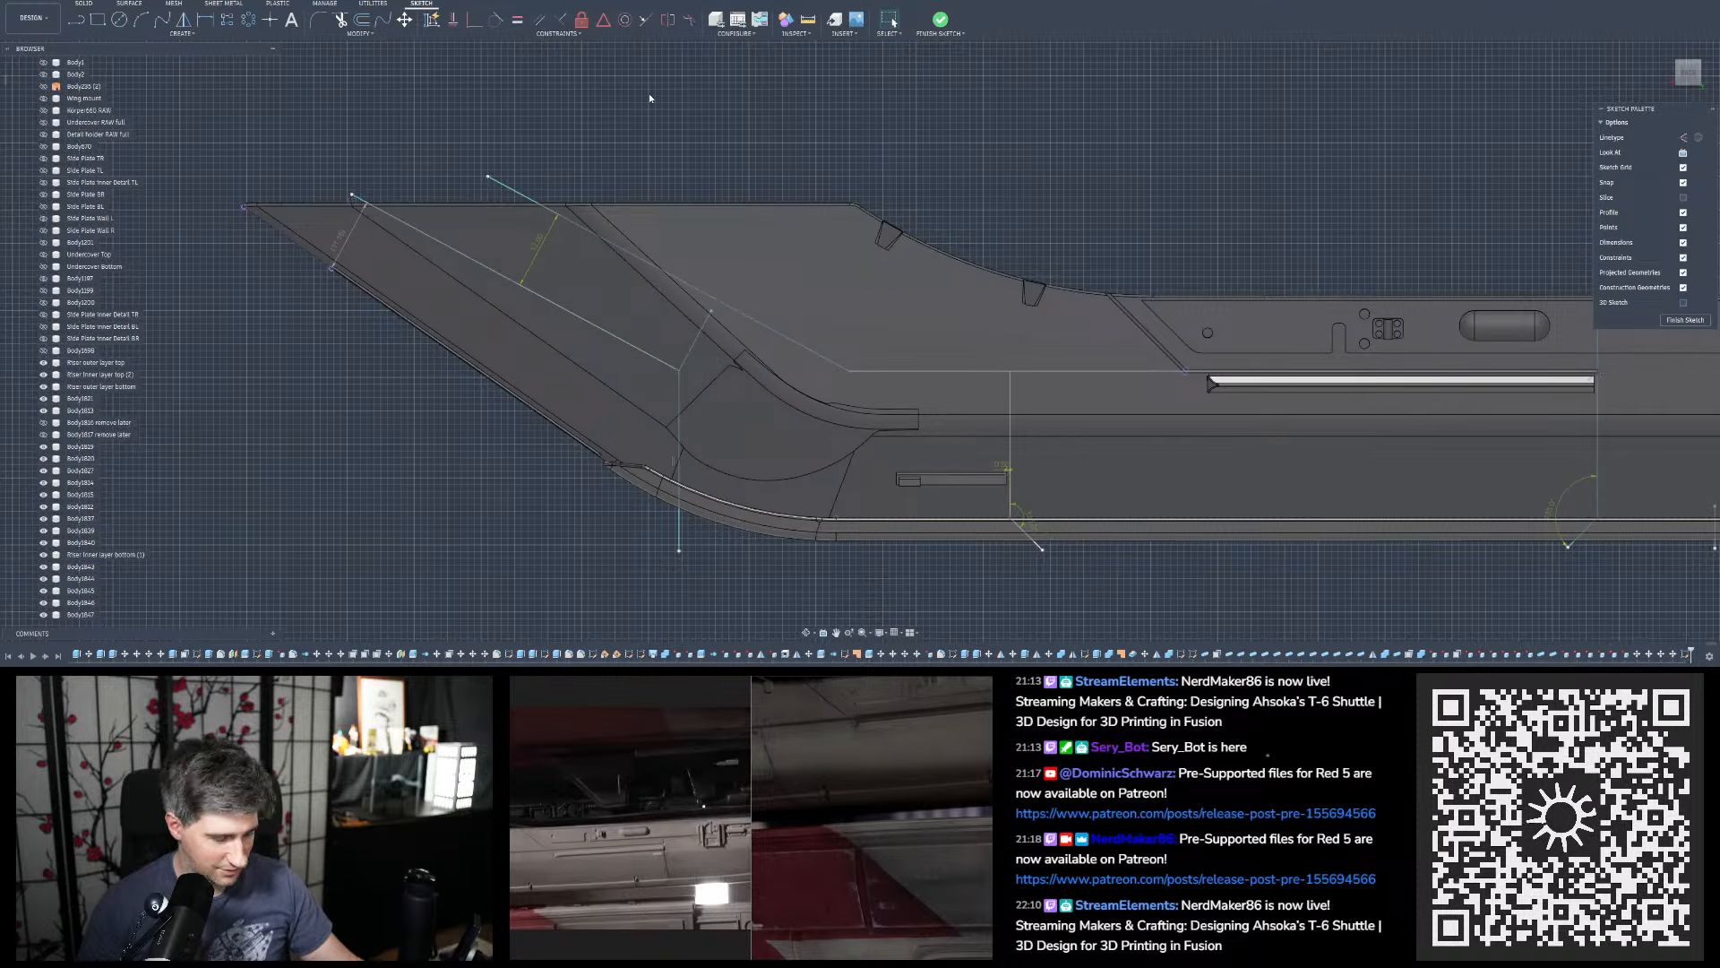
pyautogui.hotkey('ctrl', 'z')
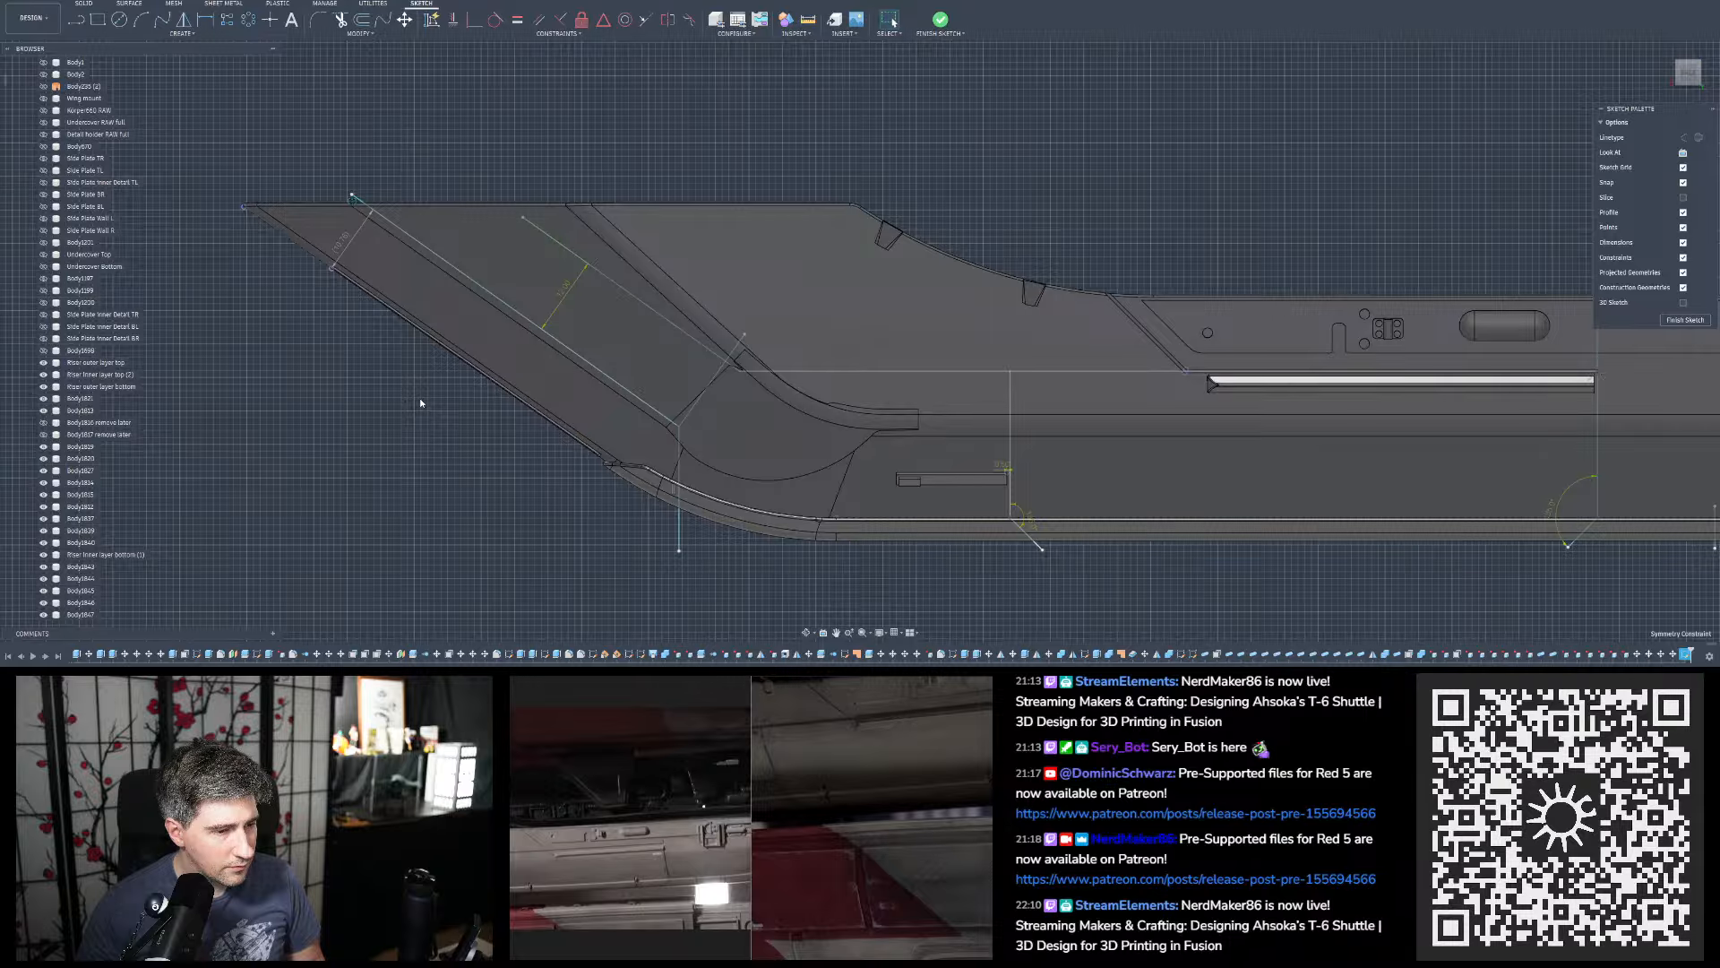
# Measure the distance and angle between the long inclined sketch line and the front section's slanted outer edge
pyautogui.scroll(5, 363, 226)
pyautogui.scroll(-5, 394, 192)
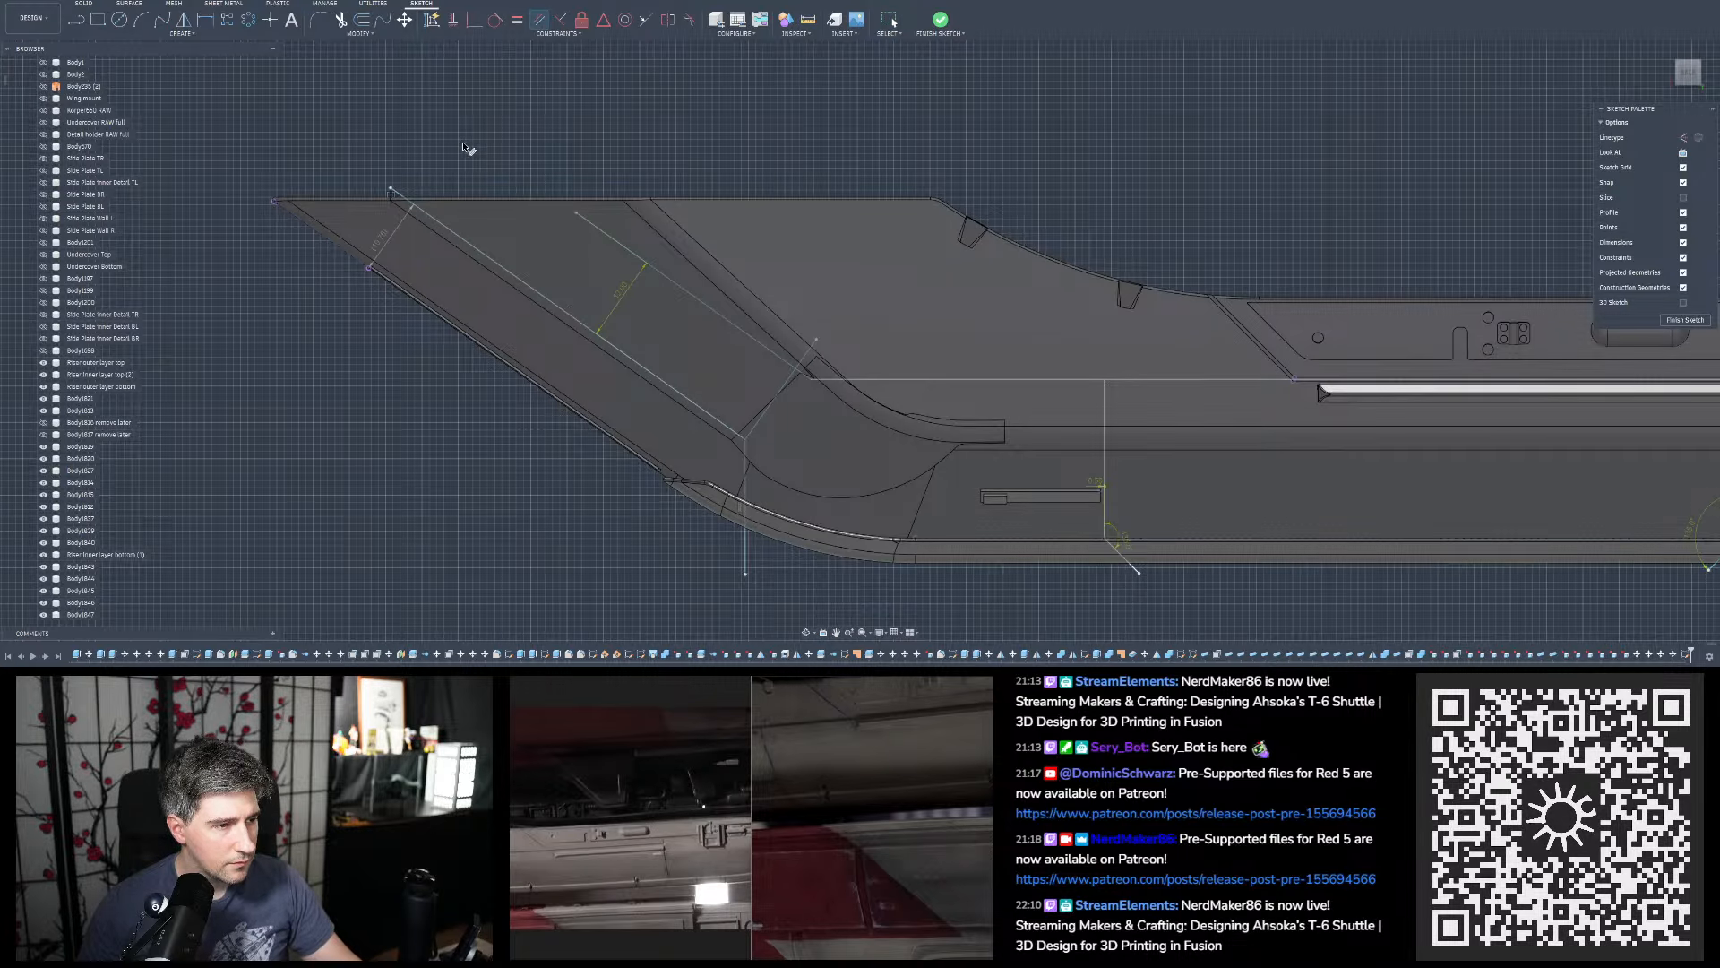
pyautogui.scroll(-5, 401, 419)
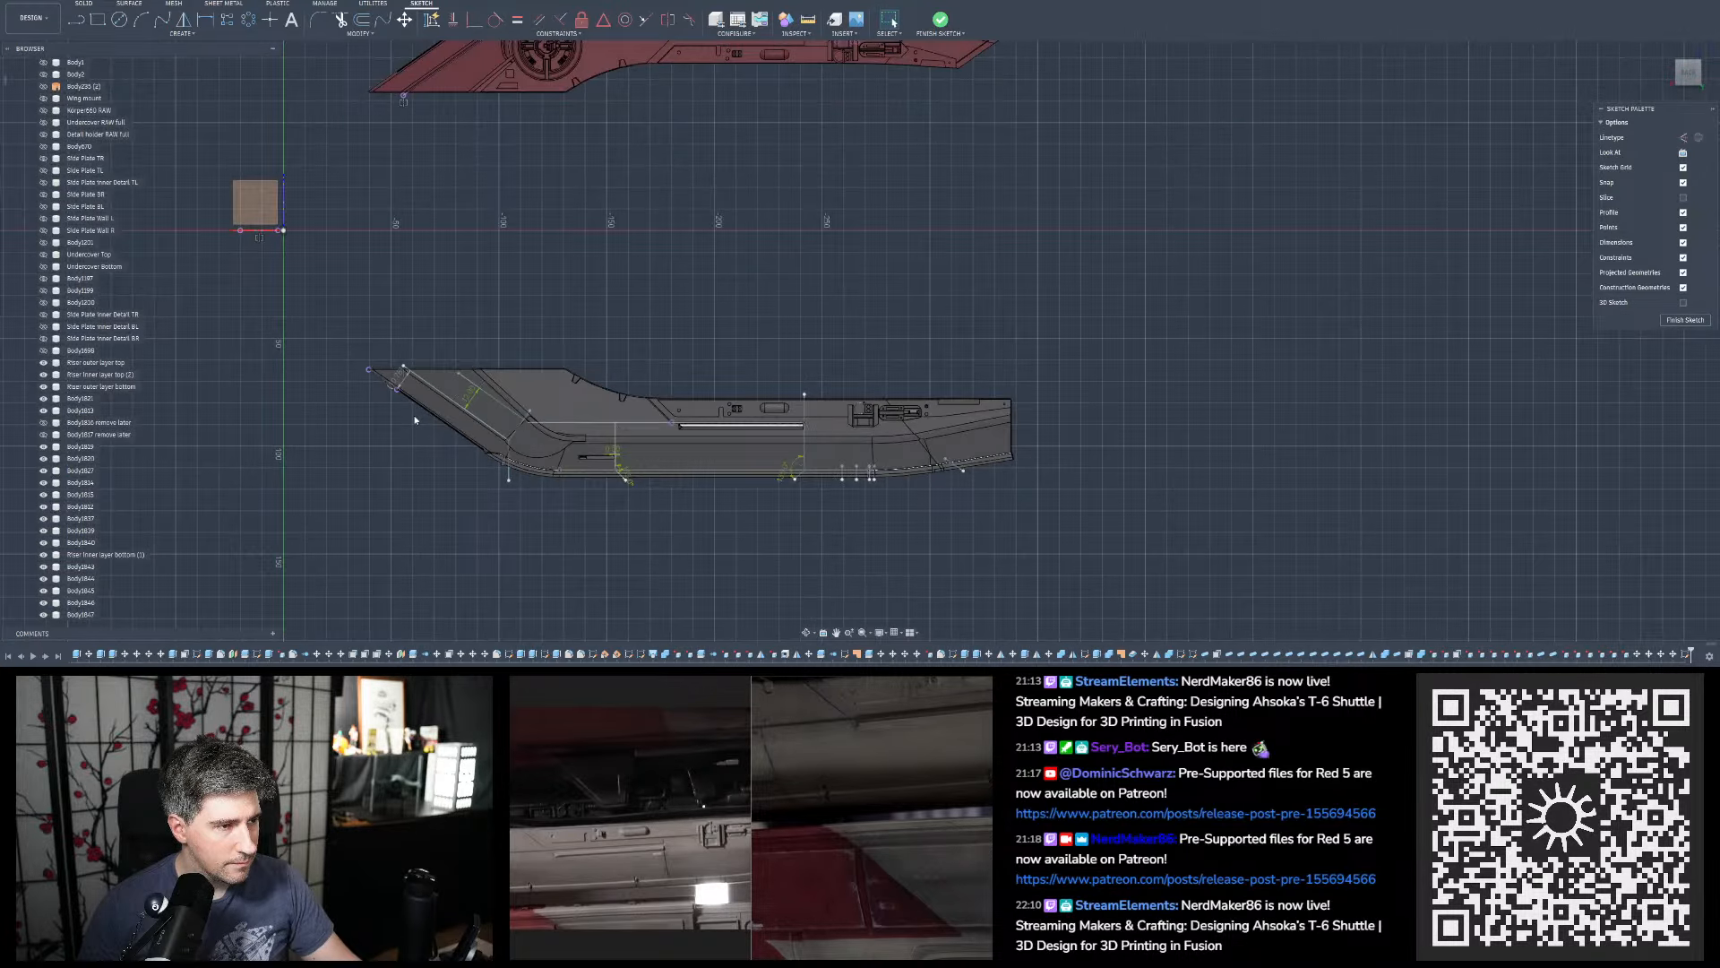
pyautogui.scroll(8, 415, 420)
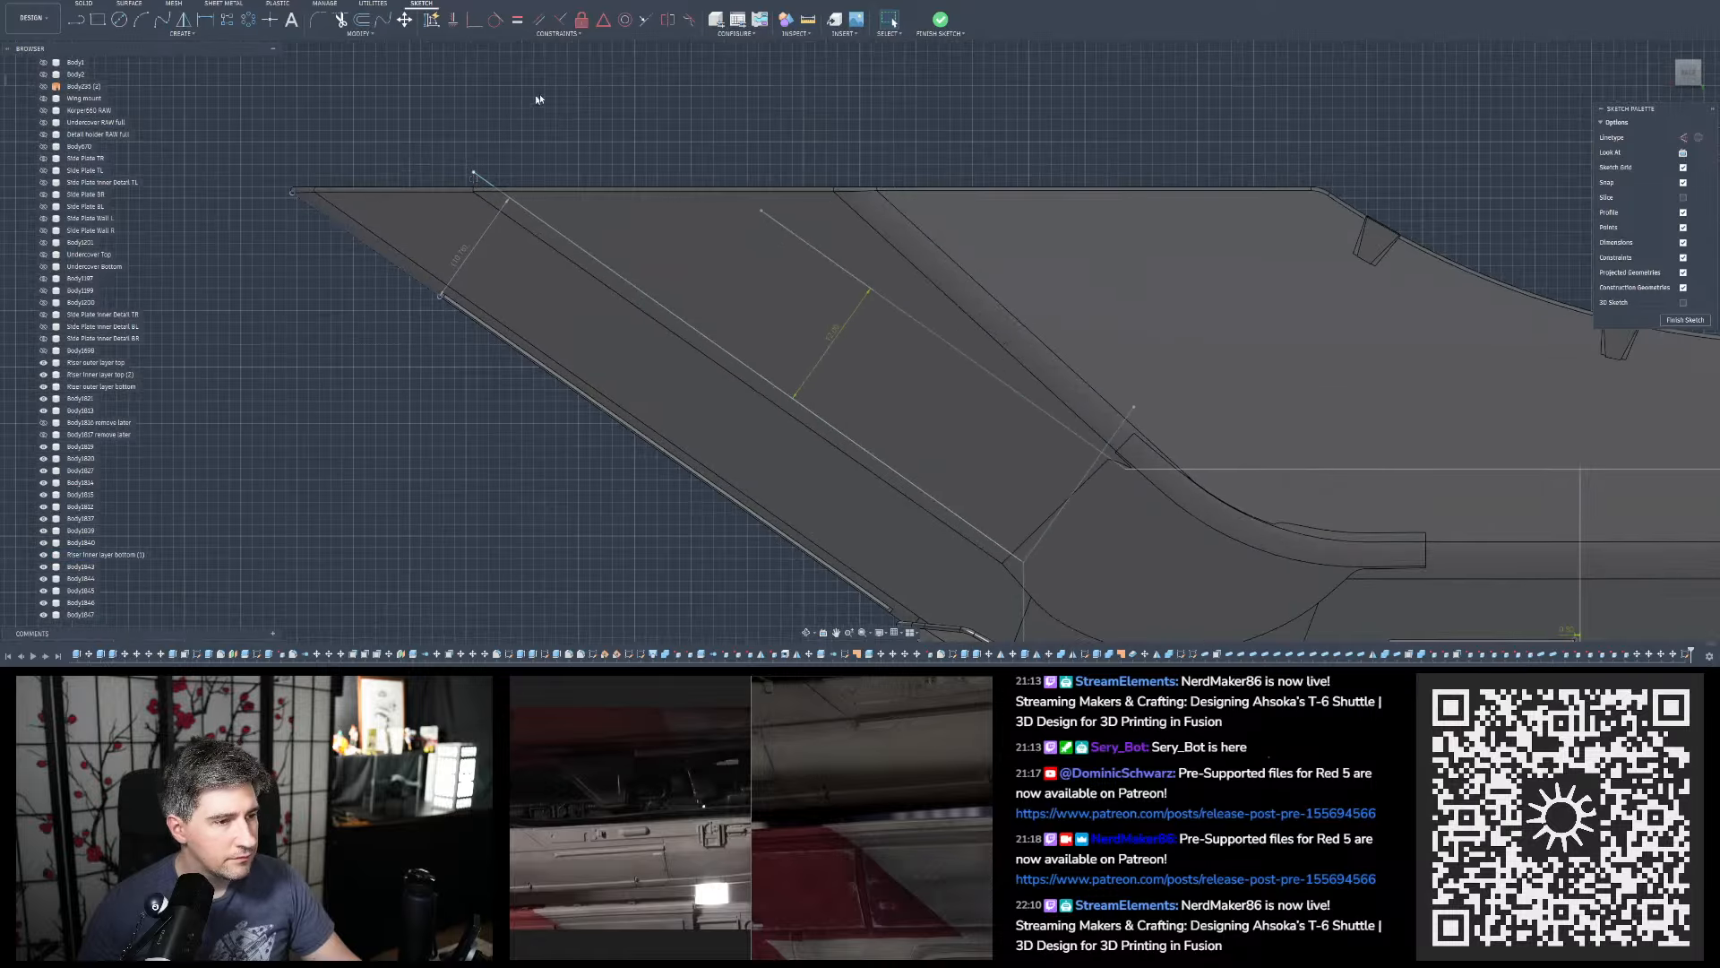
pyautogui.click(809, 18)
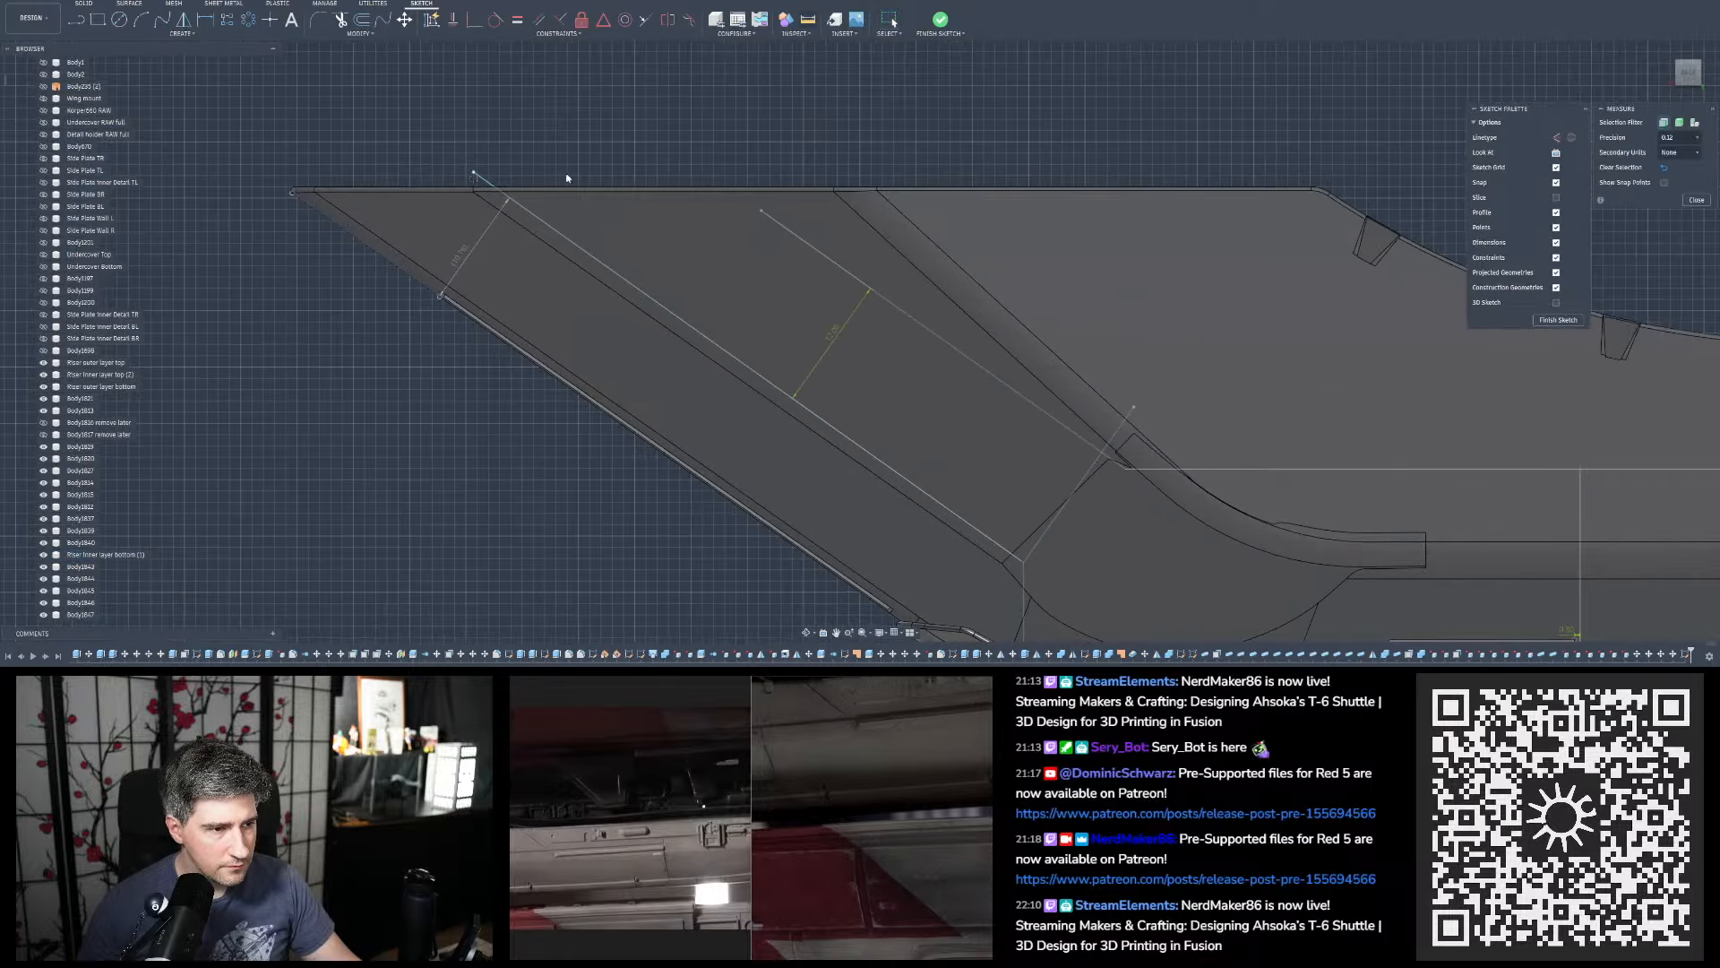
pyautogui.click(542, 221)
pyautogui.click(402, 270)
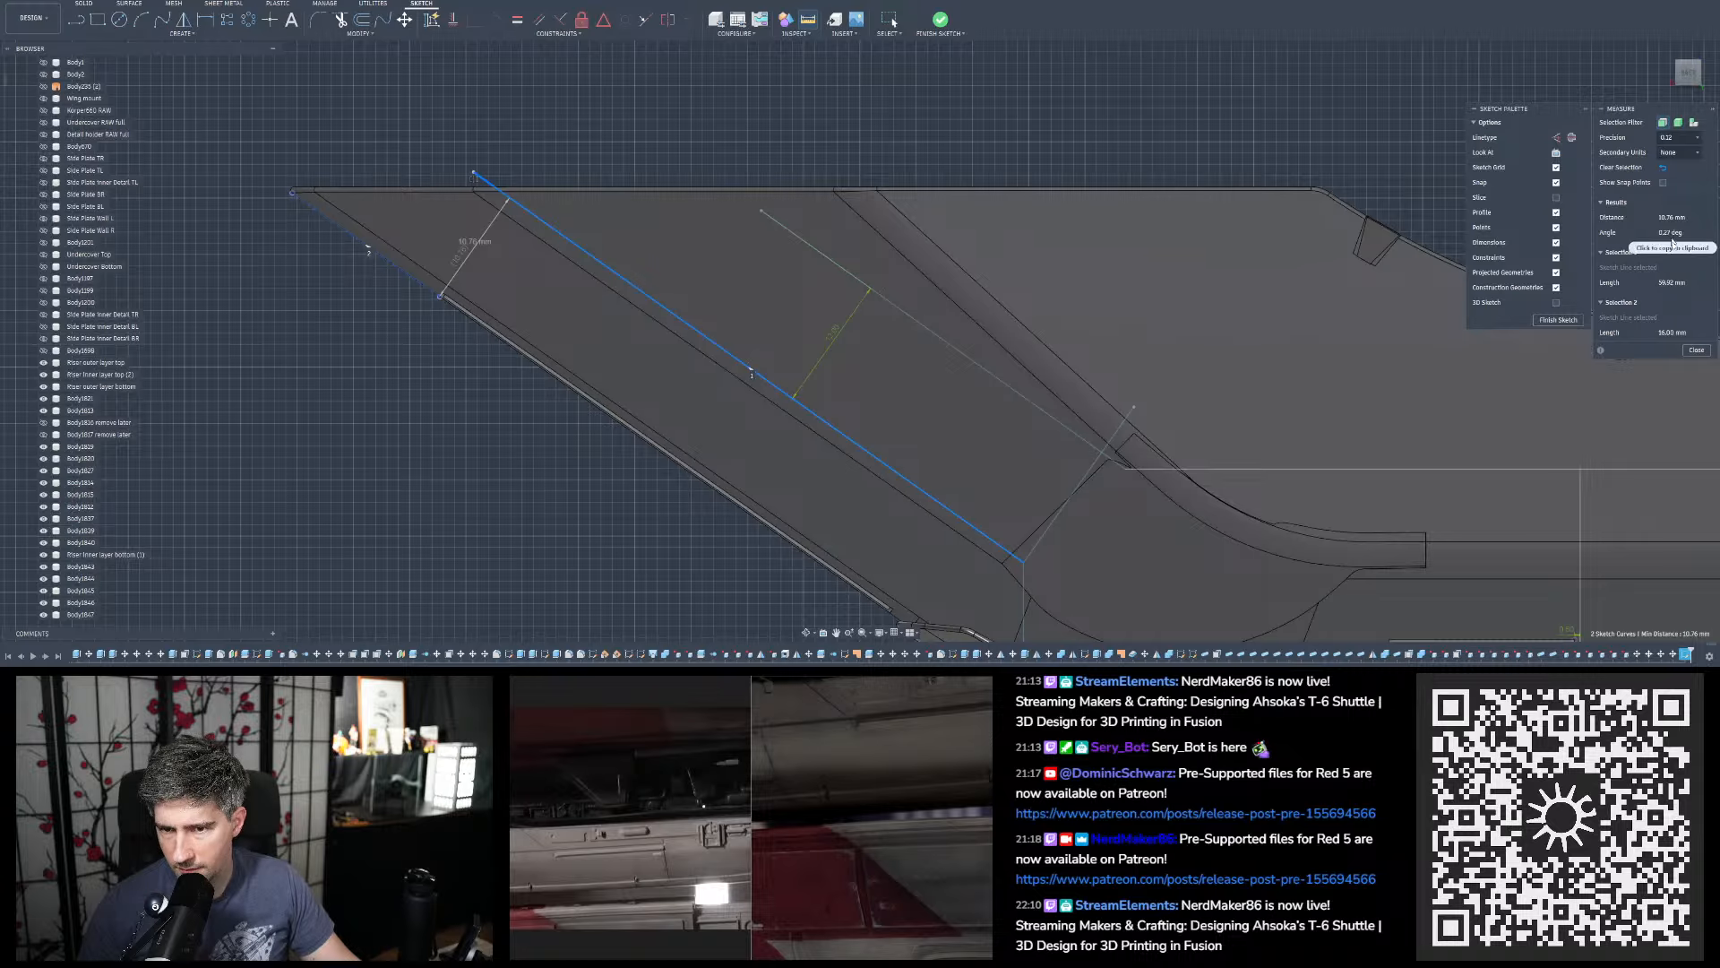
pyautogui.click(1696, 349)
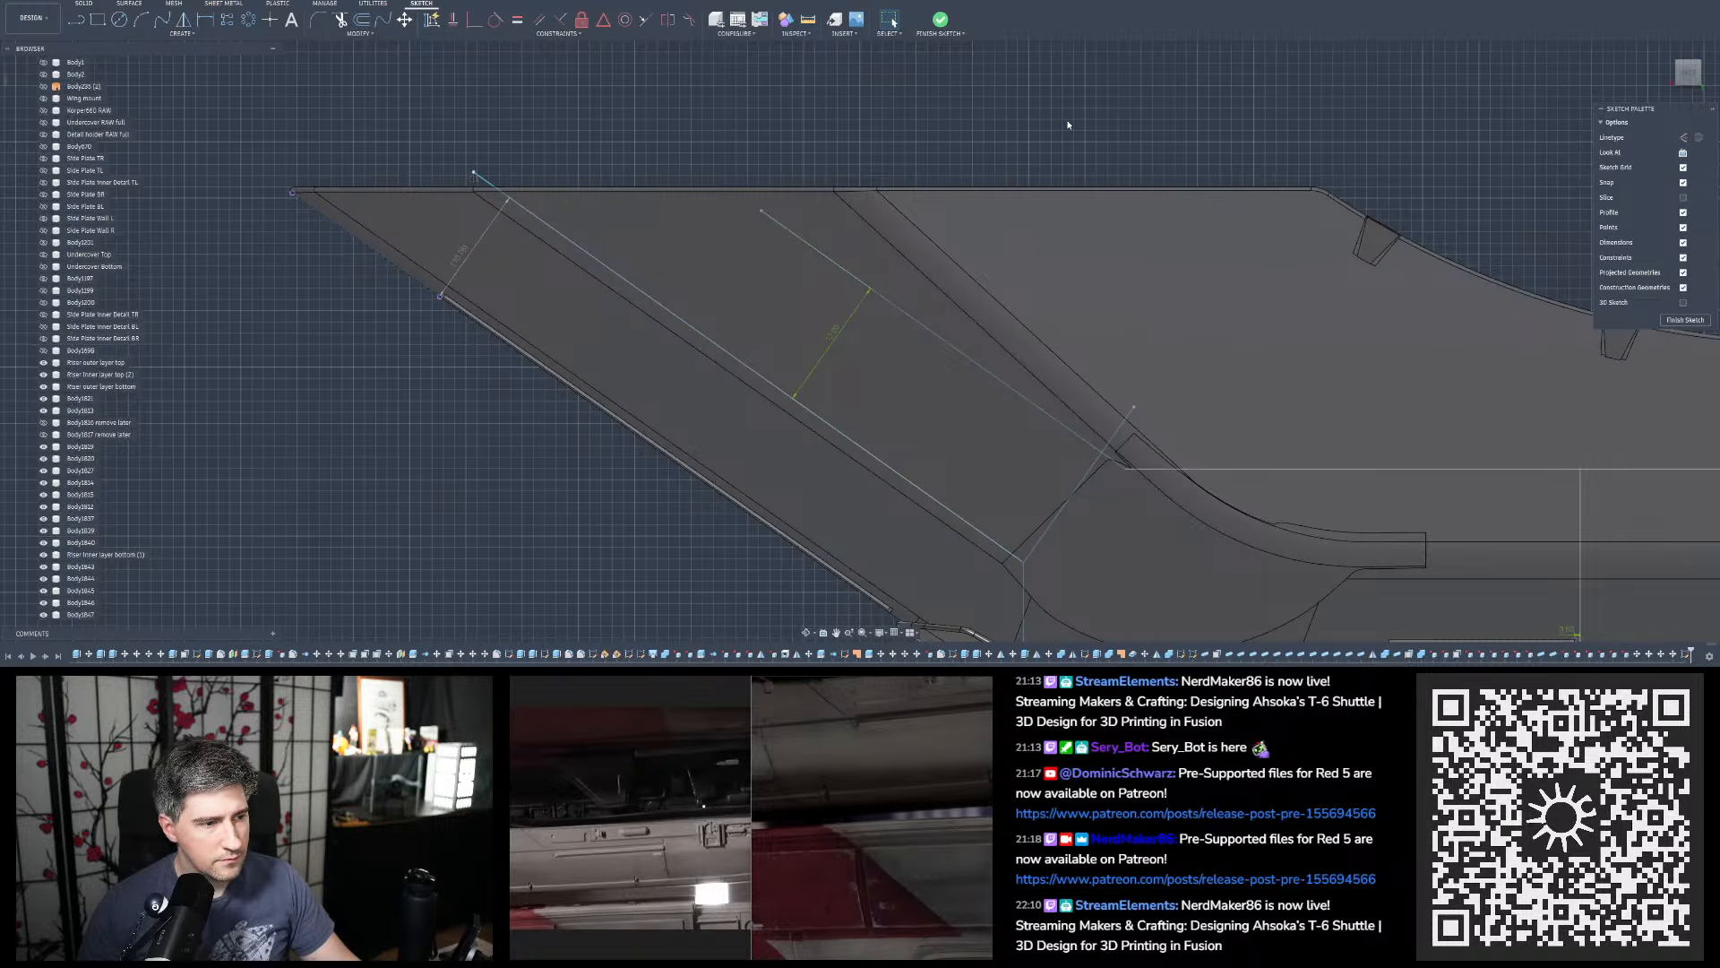
# Mirror the diagonal sketch line on the red upper side part across the short horizontal line at the origin onto the lower part
pyautogui.scroll(-5, 721, 328)
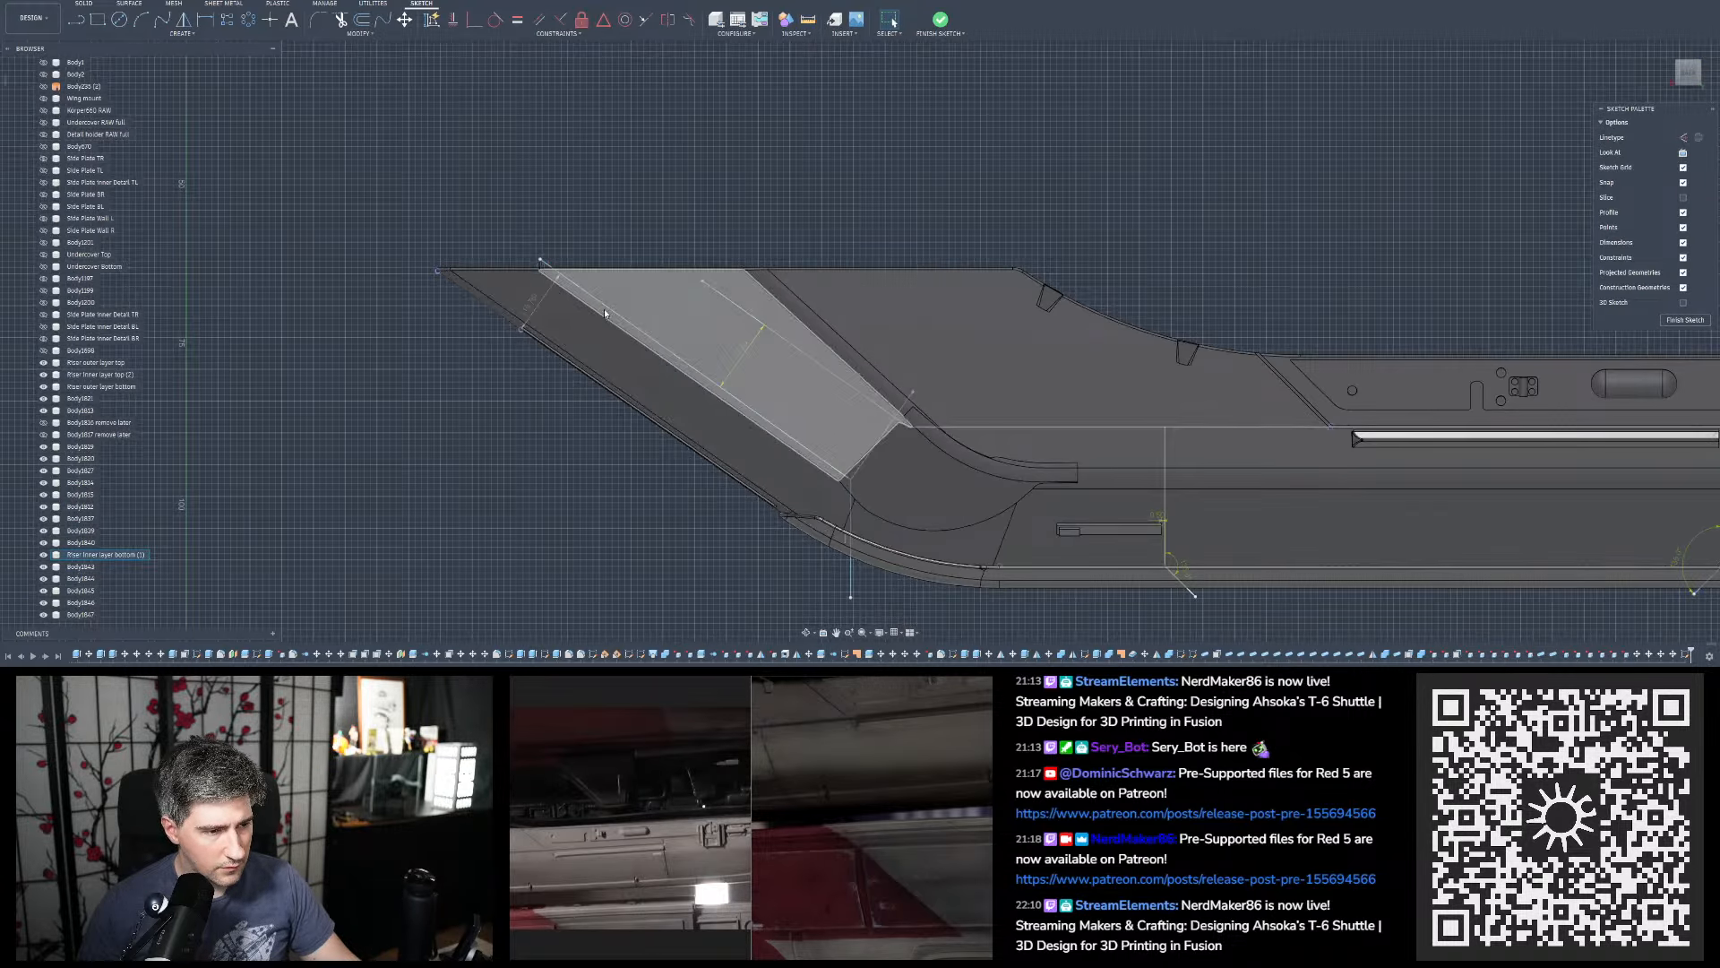
pyautogui.scroll(-2, 578, 330)
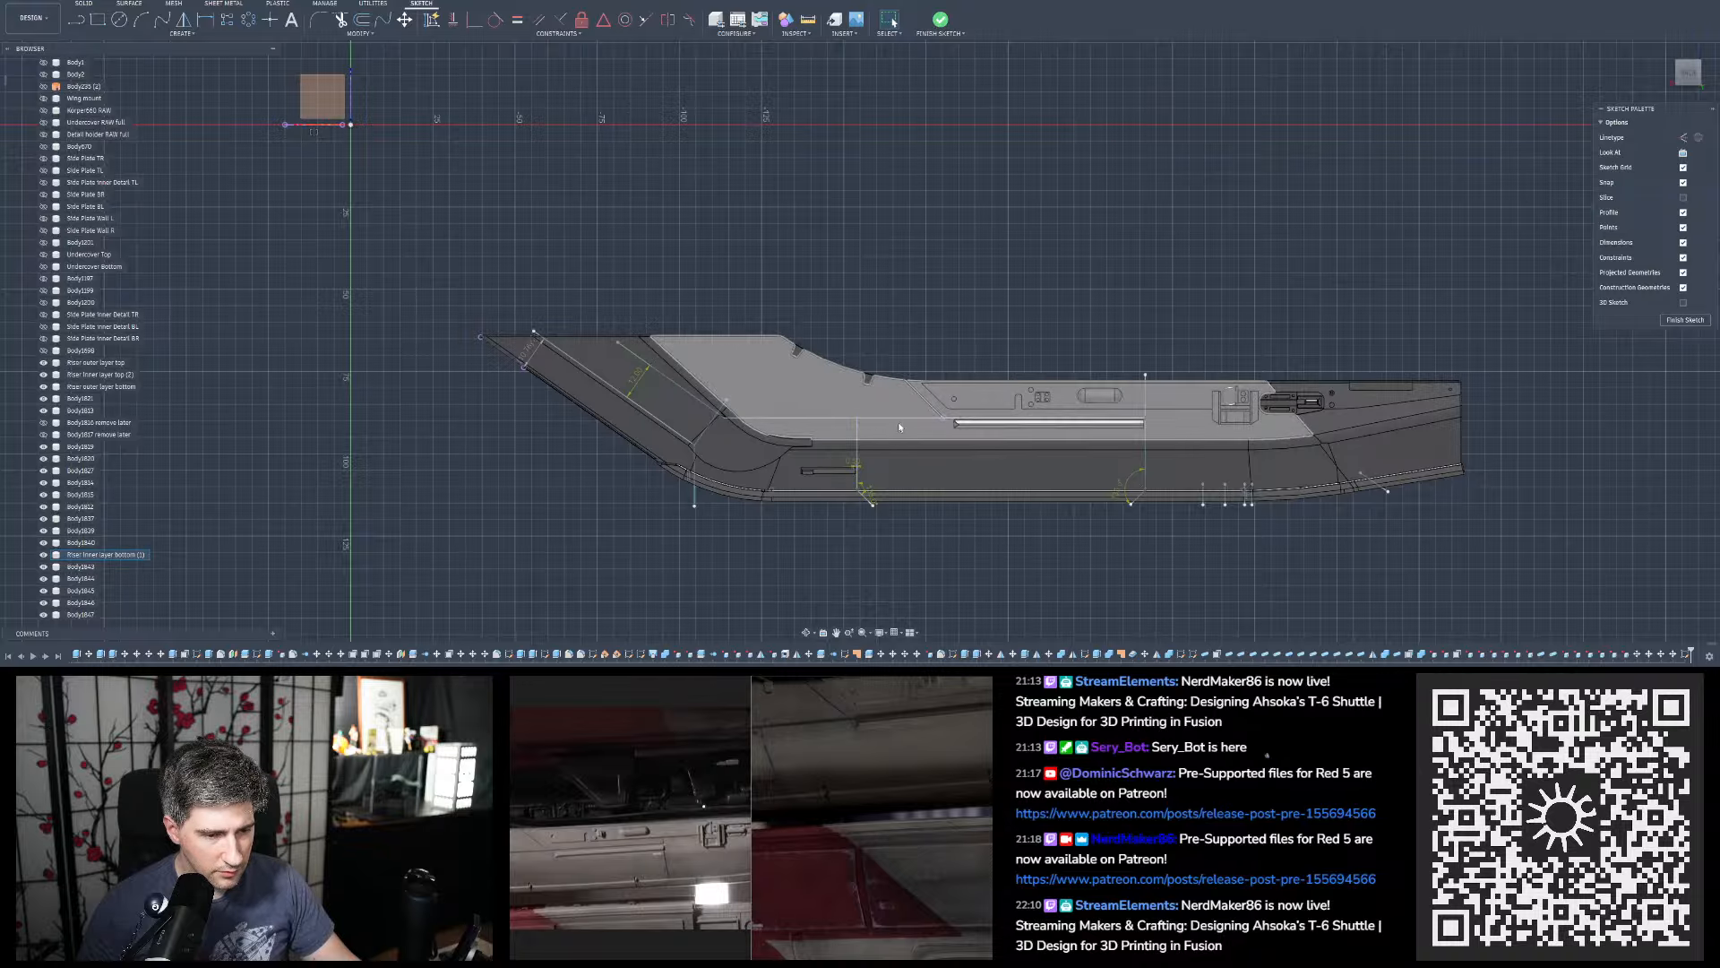
pyautogui.scroll(-2, 684, 504)
pyautogui.scroll(2, 662, 162)
pyautogui.scroll(-2, 646, 154)
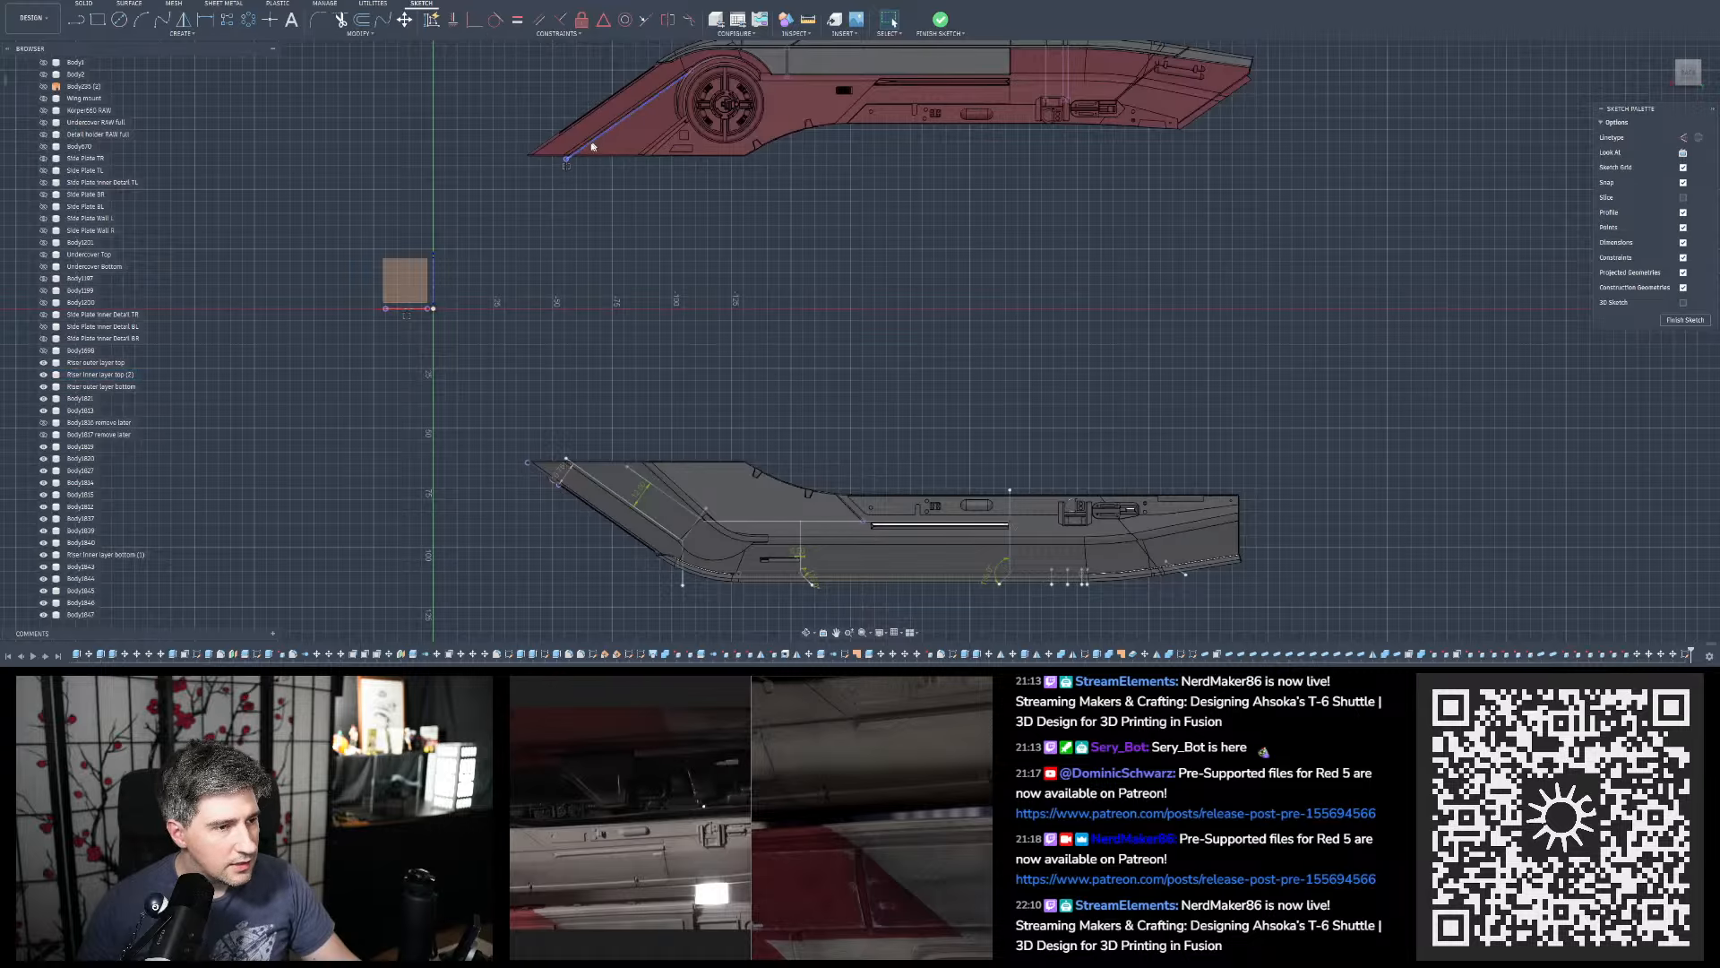
pyautogui.click(188, 25)
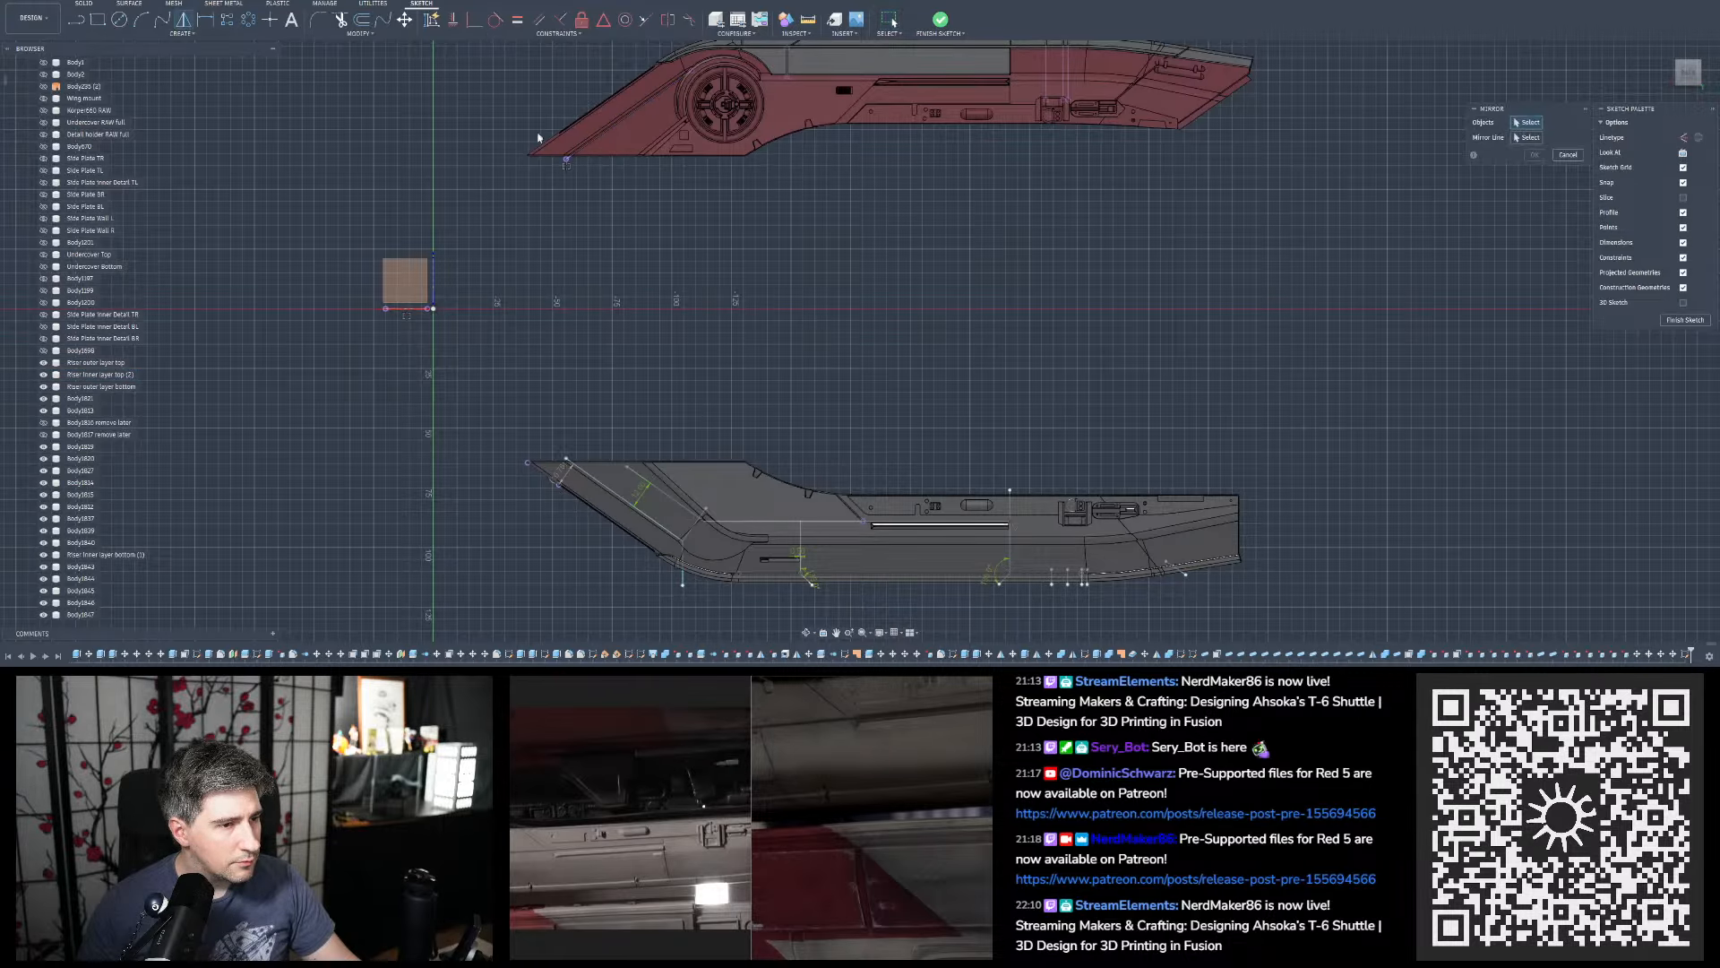
pyautogui.scroll(4, 553, 151)
pyautogui.click(598, 177)
pyautogui.scroll(-2, 659, 112)
pyautogui.scroll(-4, 662, 112)
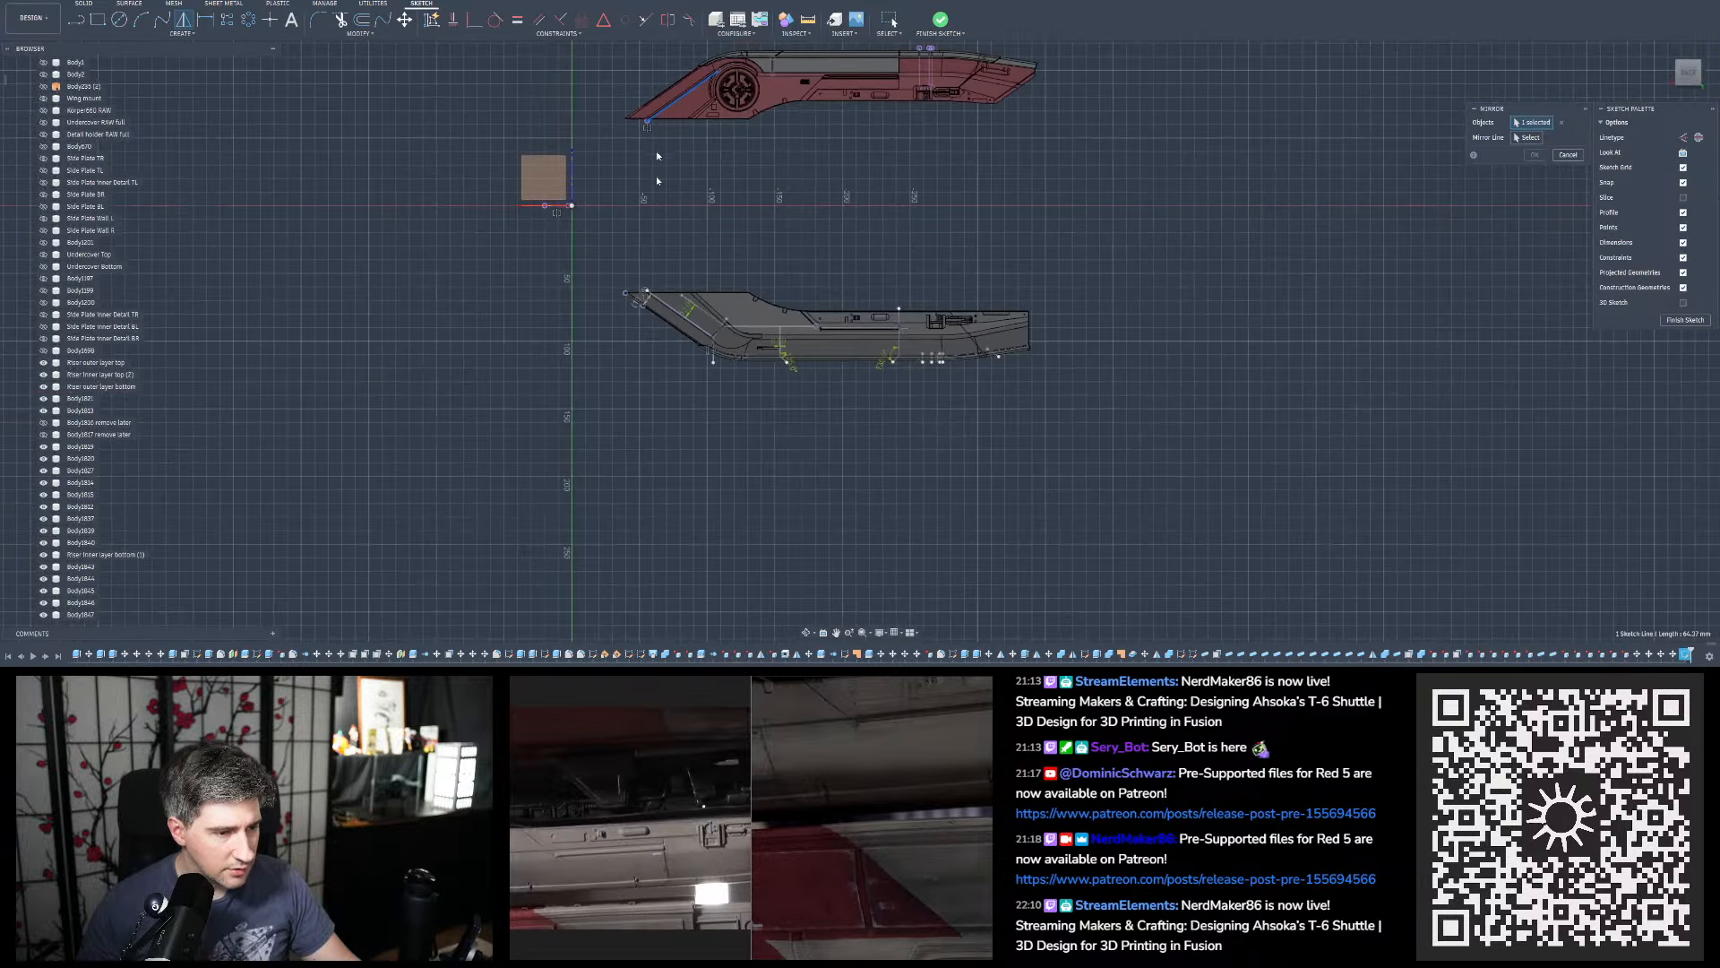
pyautogui.scroll(3, 623, 246)
pyautogui.click(1530, 138)
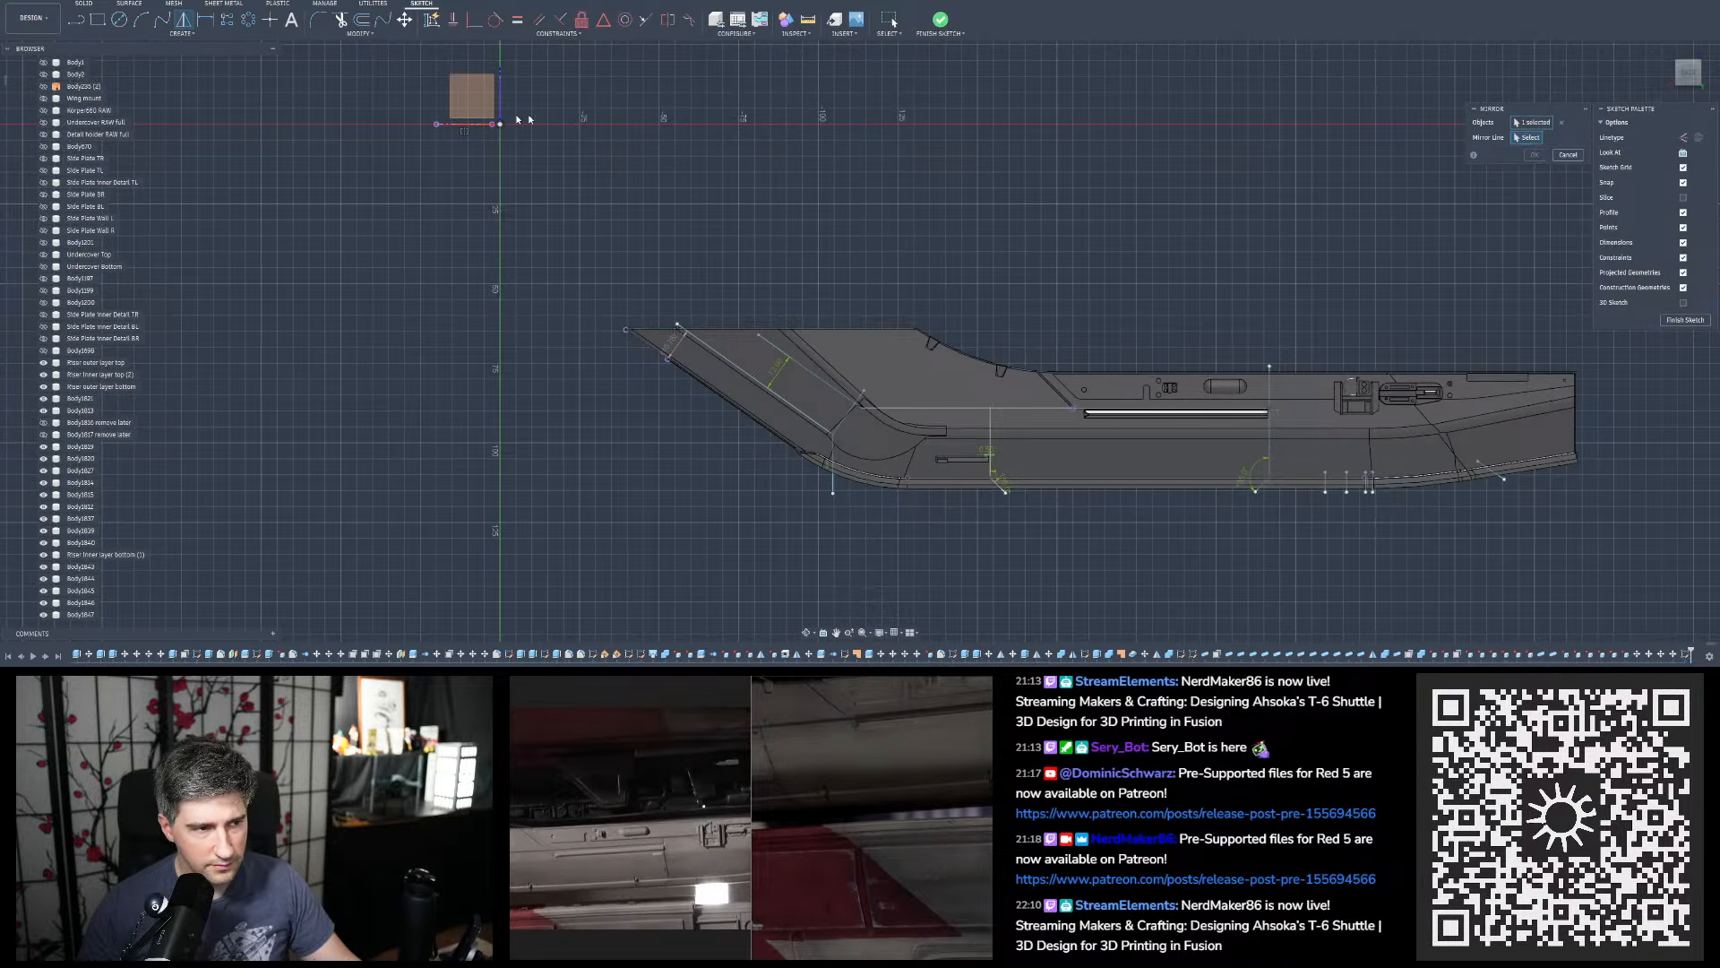
pyautogui.click(819, 380)
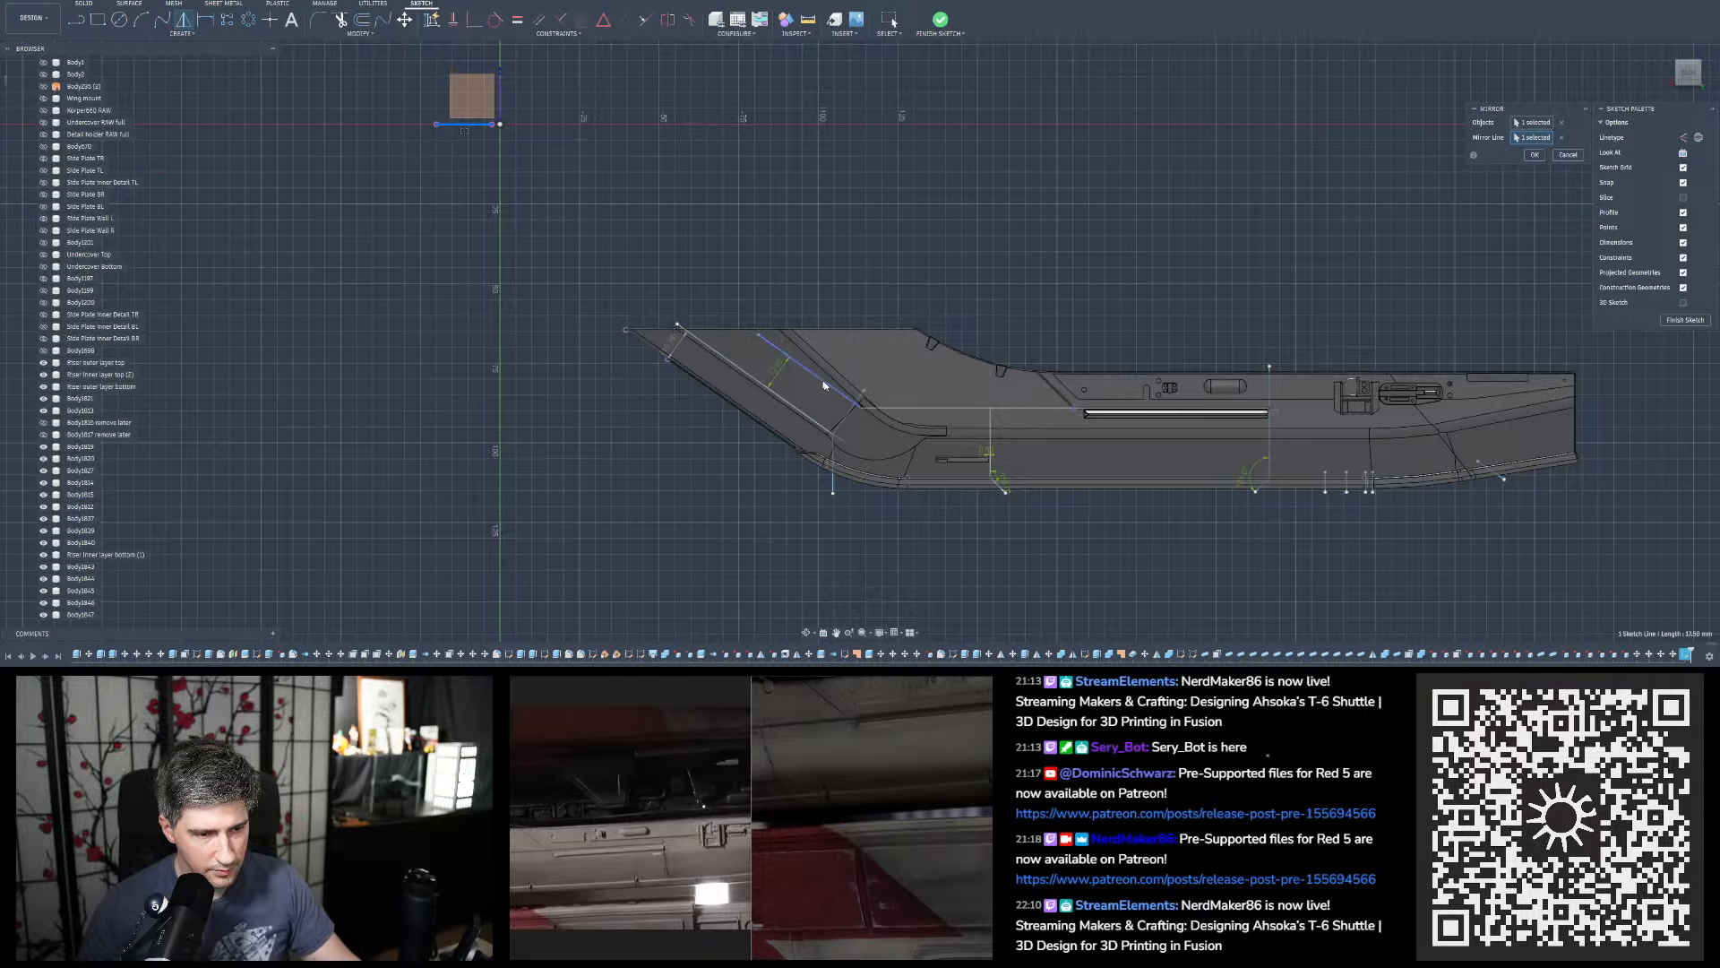
pyautogui.scroll(6, 829, 412)
pyautogui.scroll(2, 833, 442)
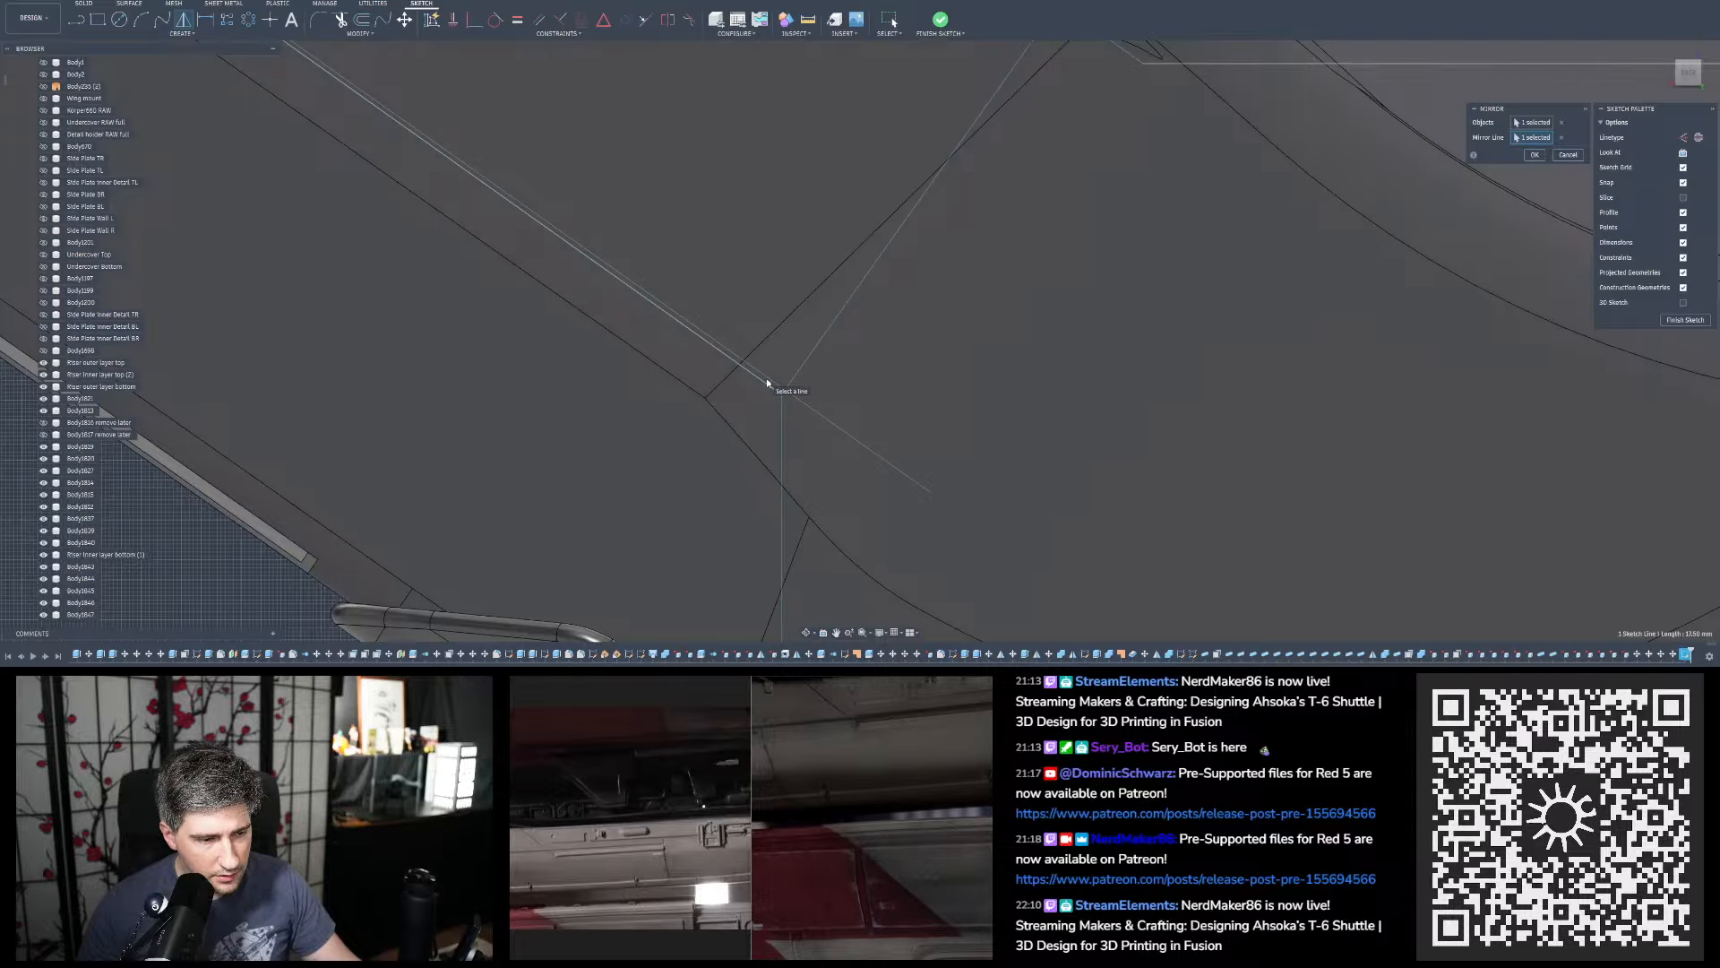
pyautogui.scroll(-3, 929, 542)
pyautogui.scroll(-5, 927, 533)
pyautogui.scroll(8, 466, 184)
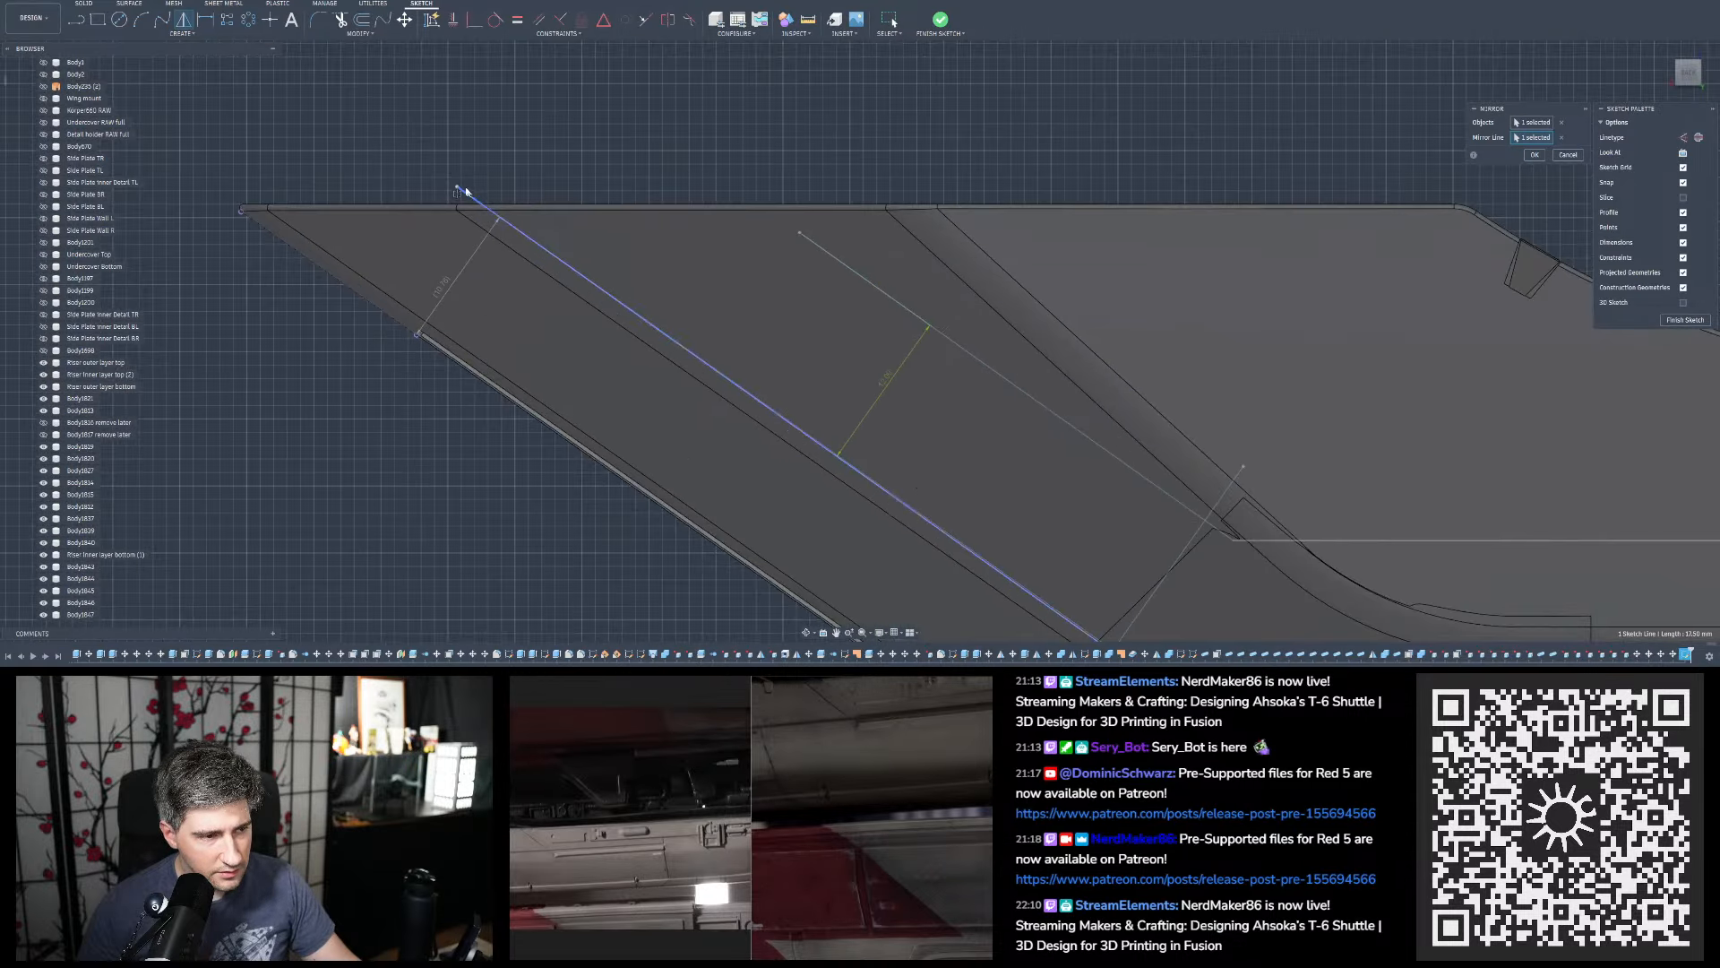
pyautogui.scroll(-4, 464, 158)
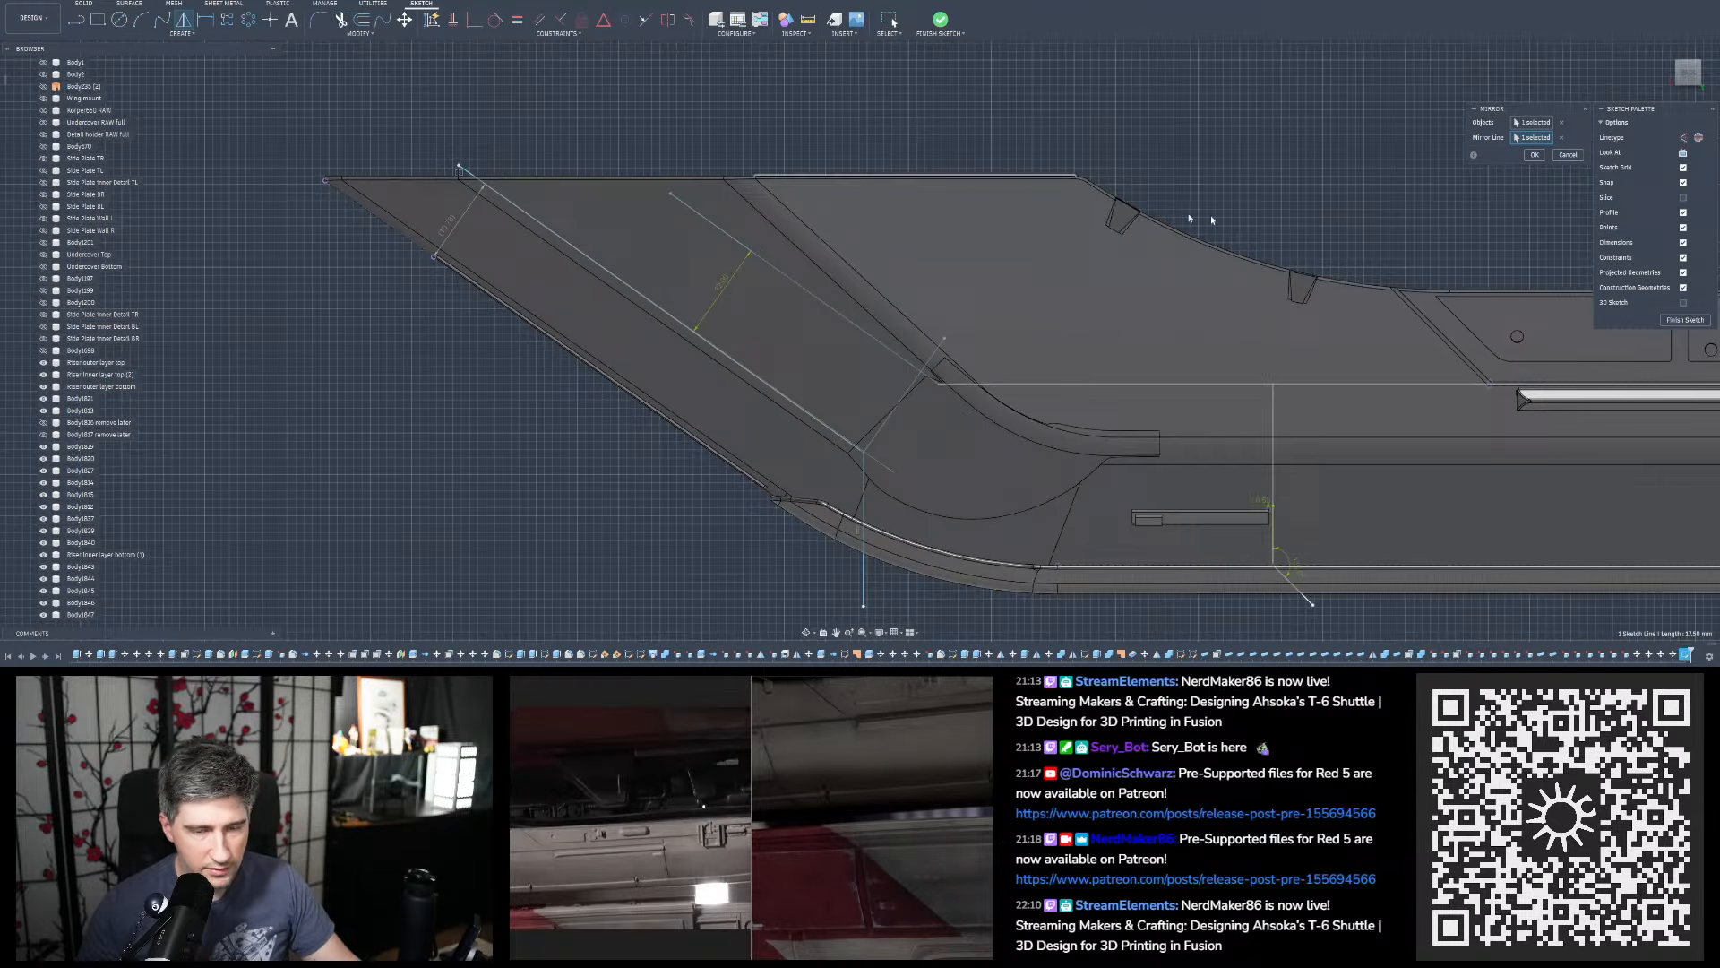
pyautogui.click(1536, 155)
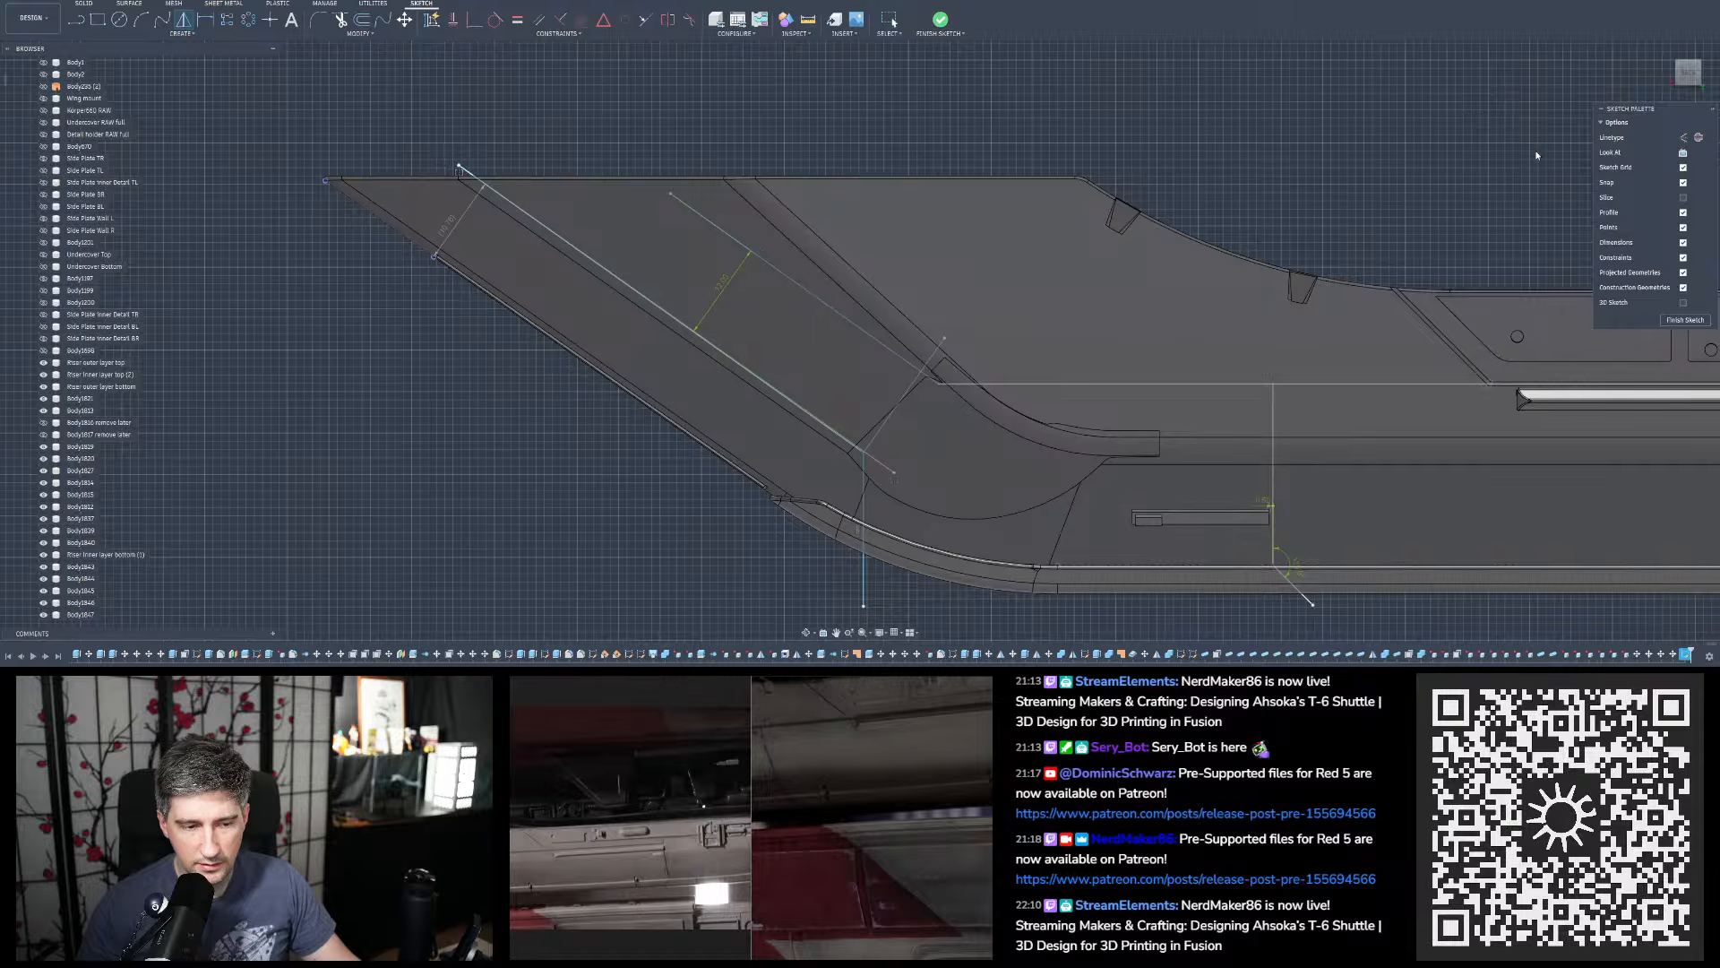
# Convert the mirrored inclined line in the front section to construction geometry and try constraining the corner above the vertical line to it
pyautogui.scroll(8, 796, 419)
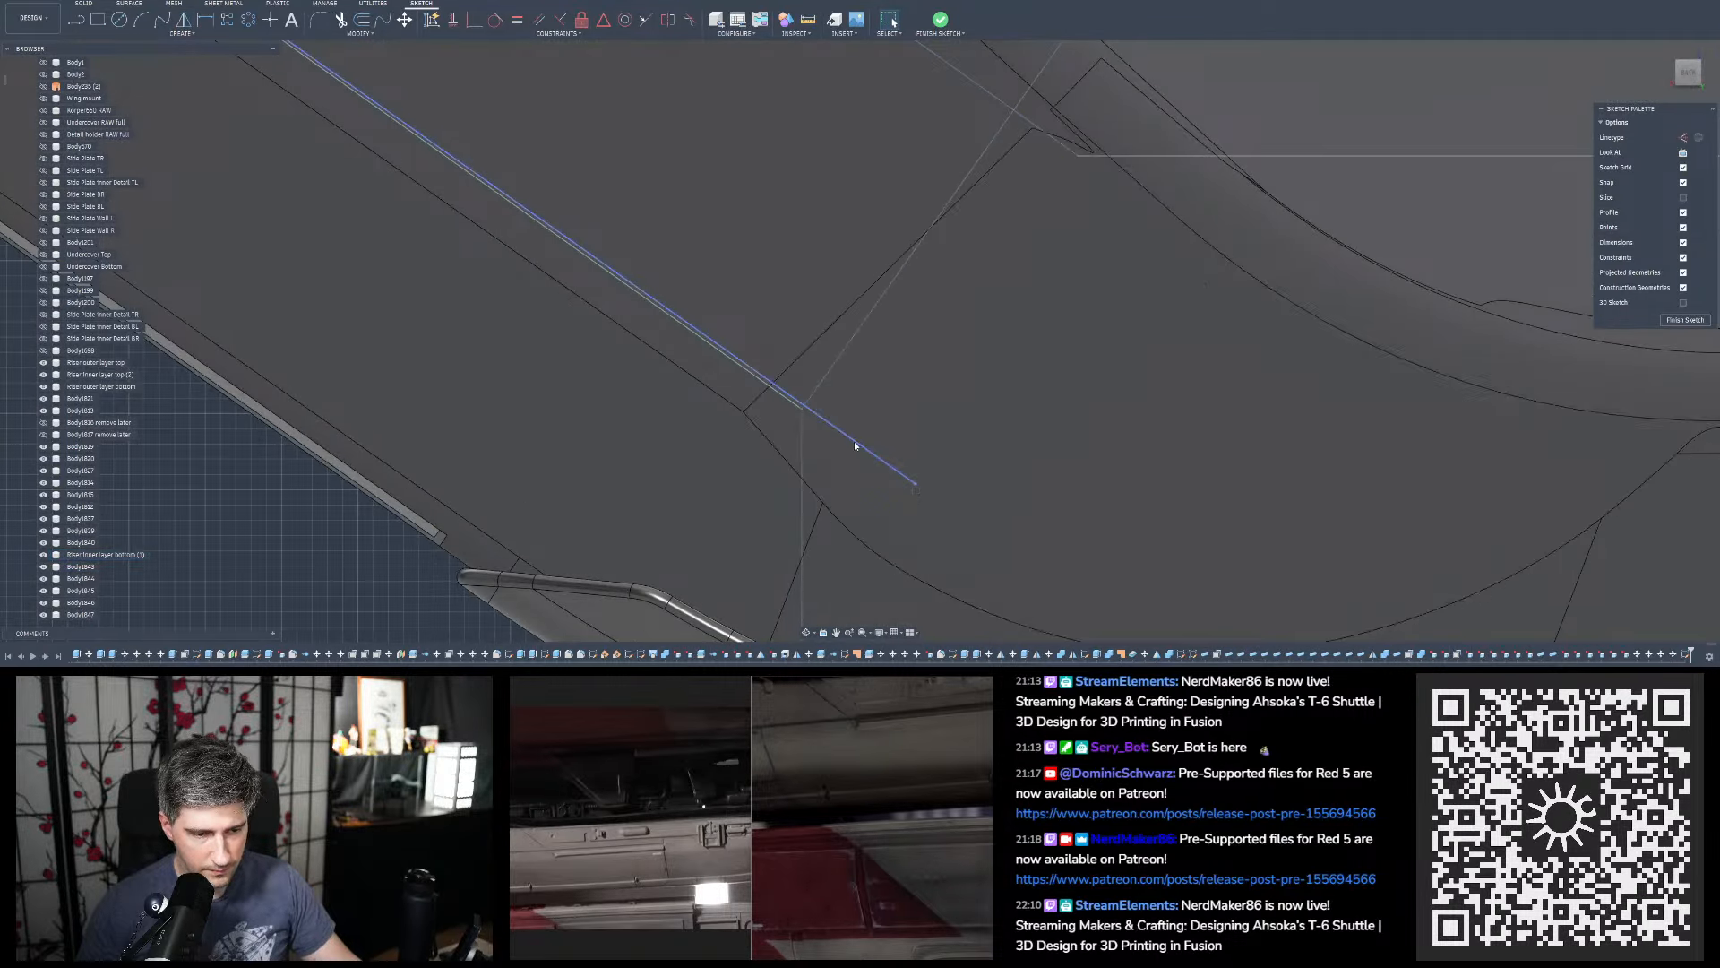
pyautogui.click(853, 440)
pyautogui.press('x')
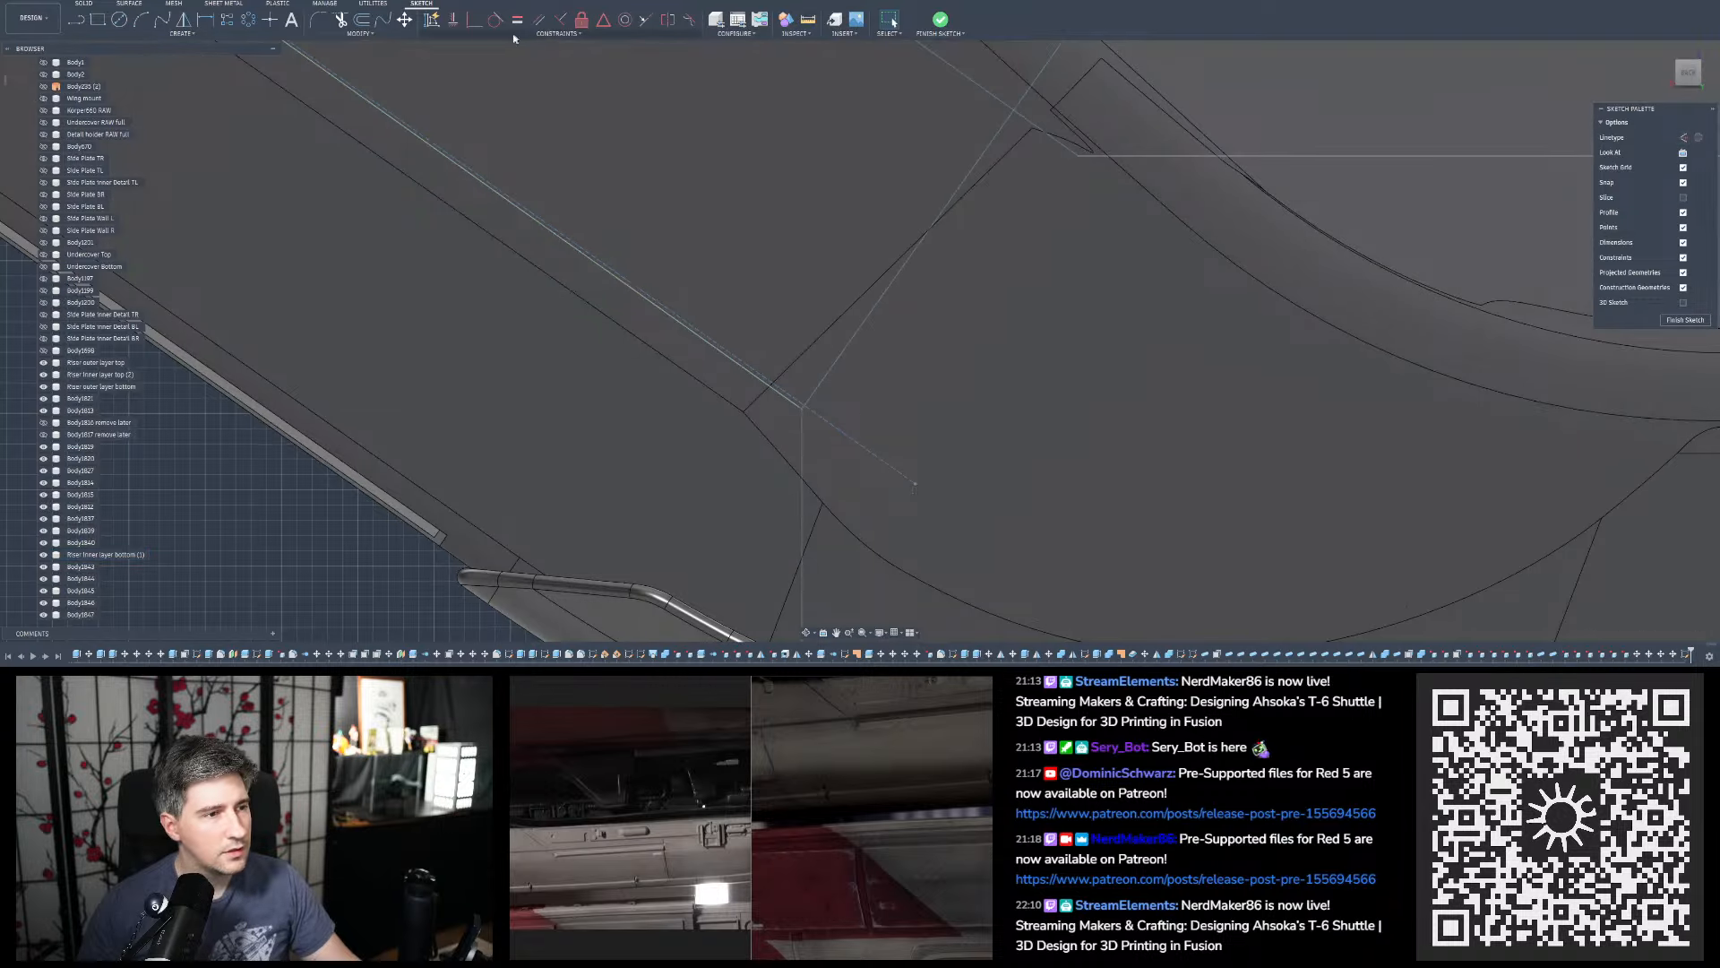
pyautogui.click(469, 24)
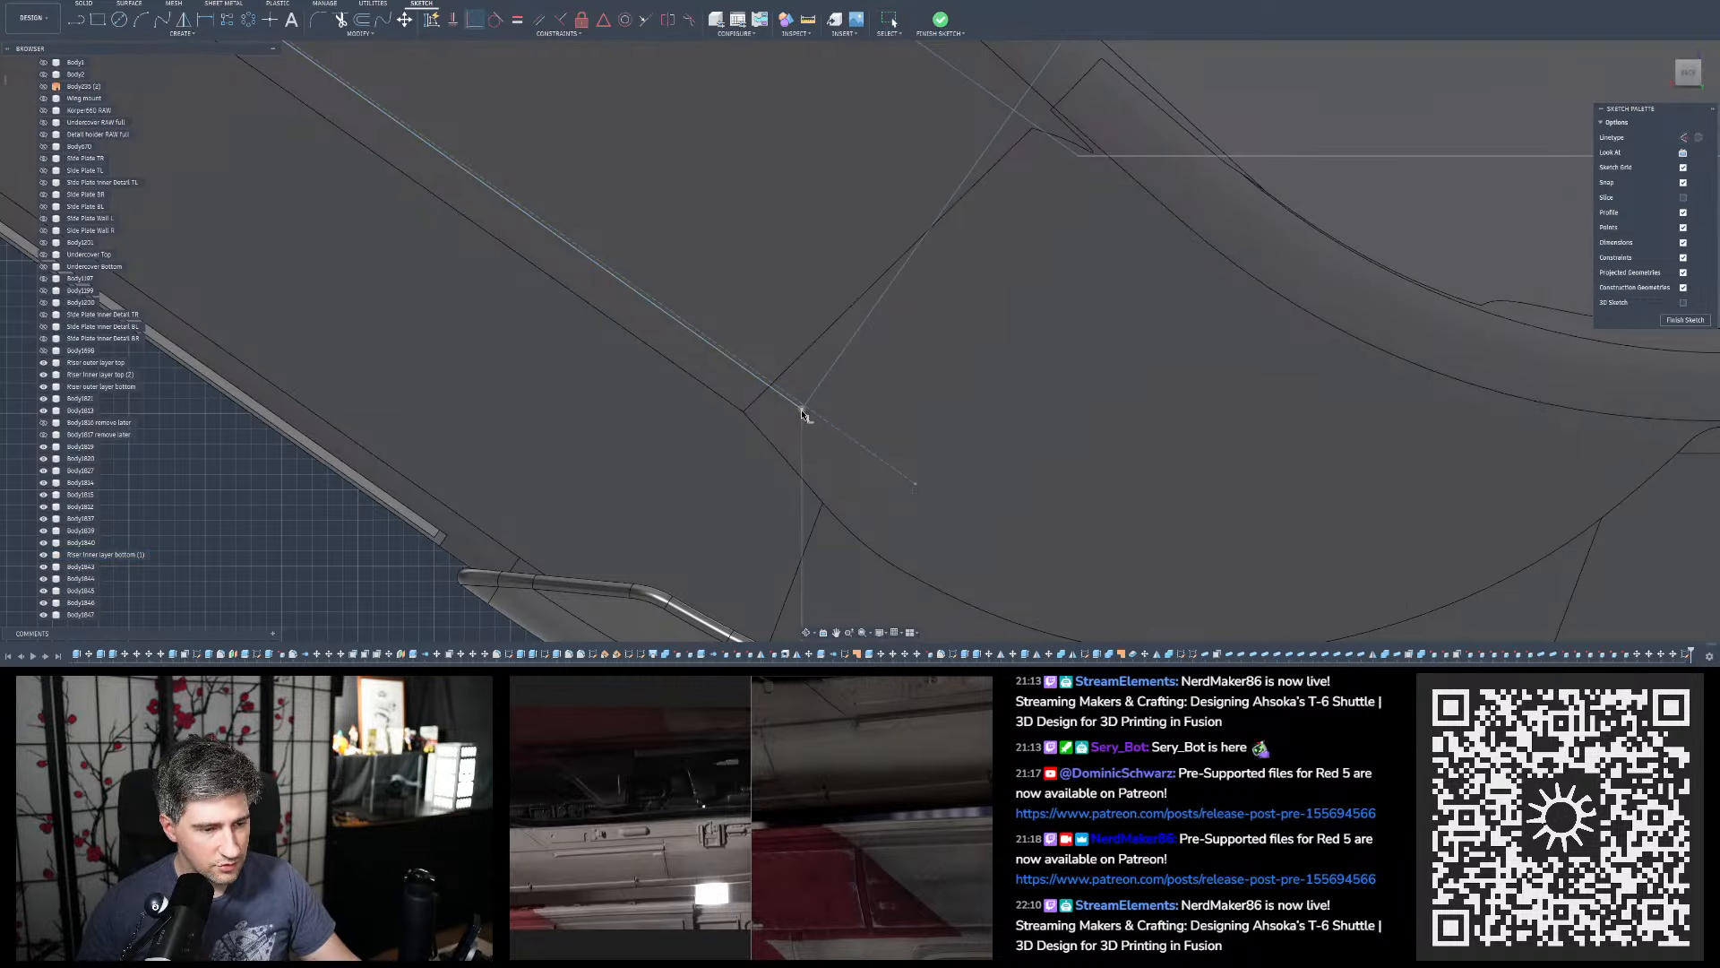
pyautogui.click(804, 413)
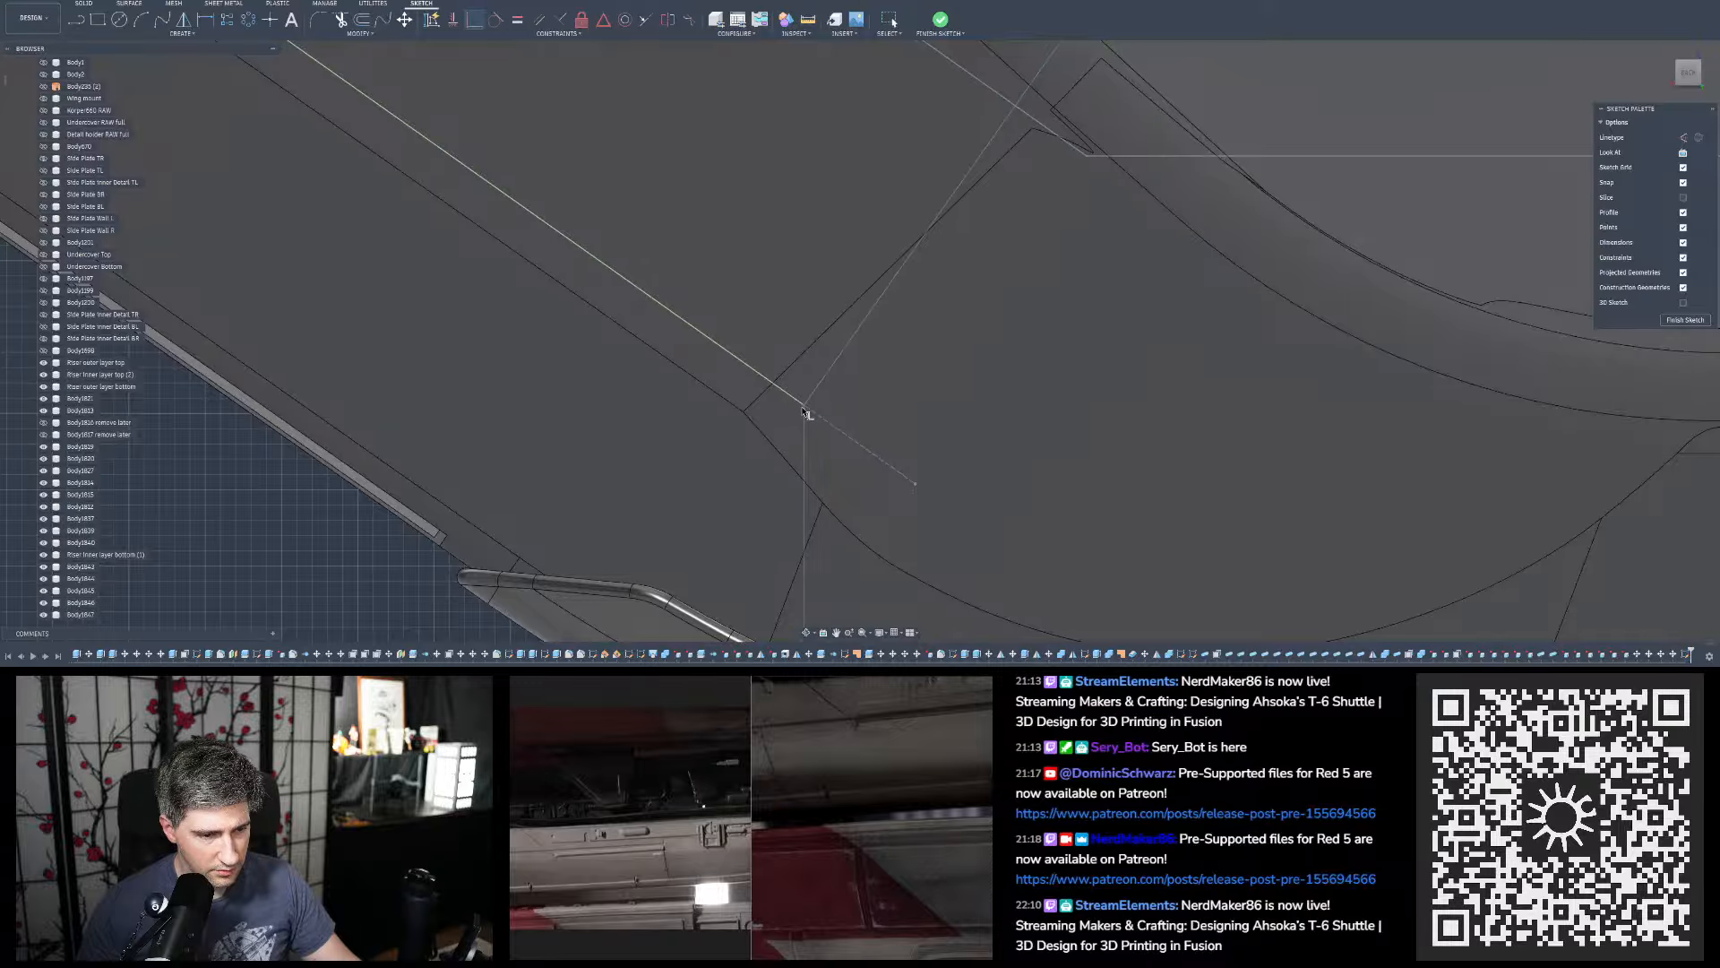
pyautogui.press('Escape')
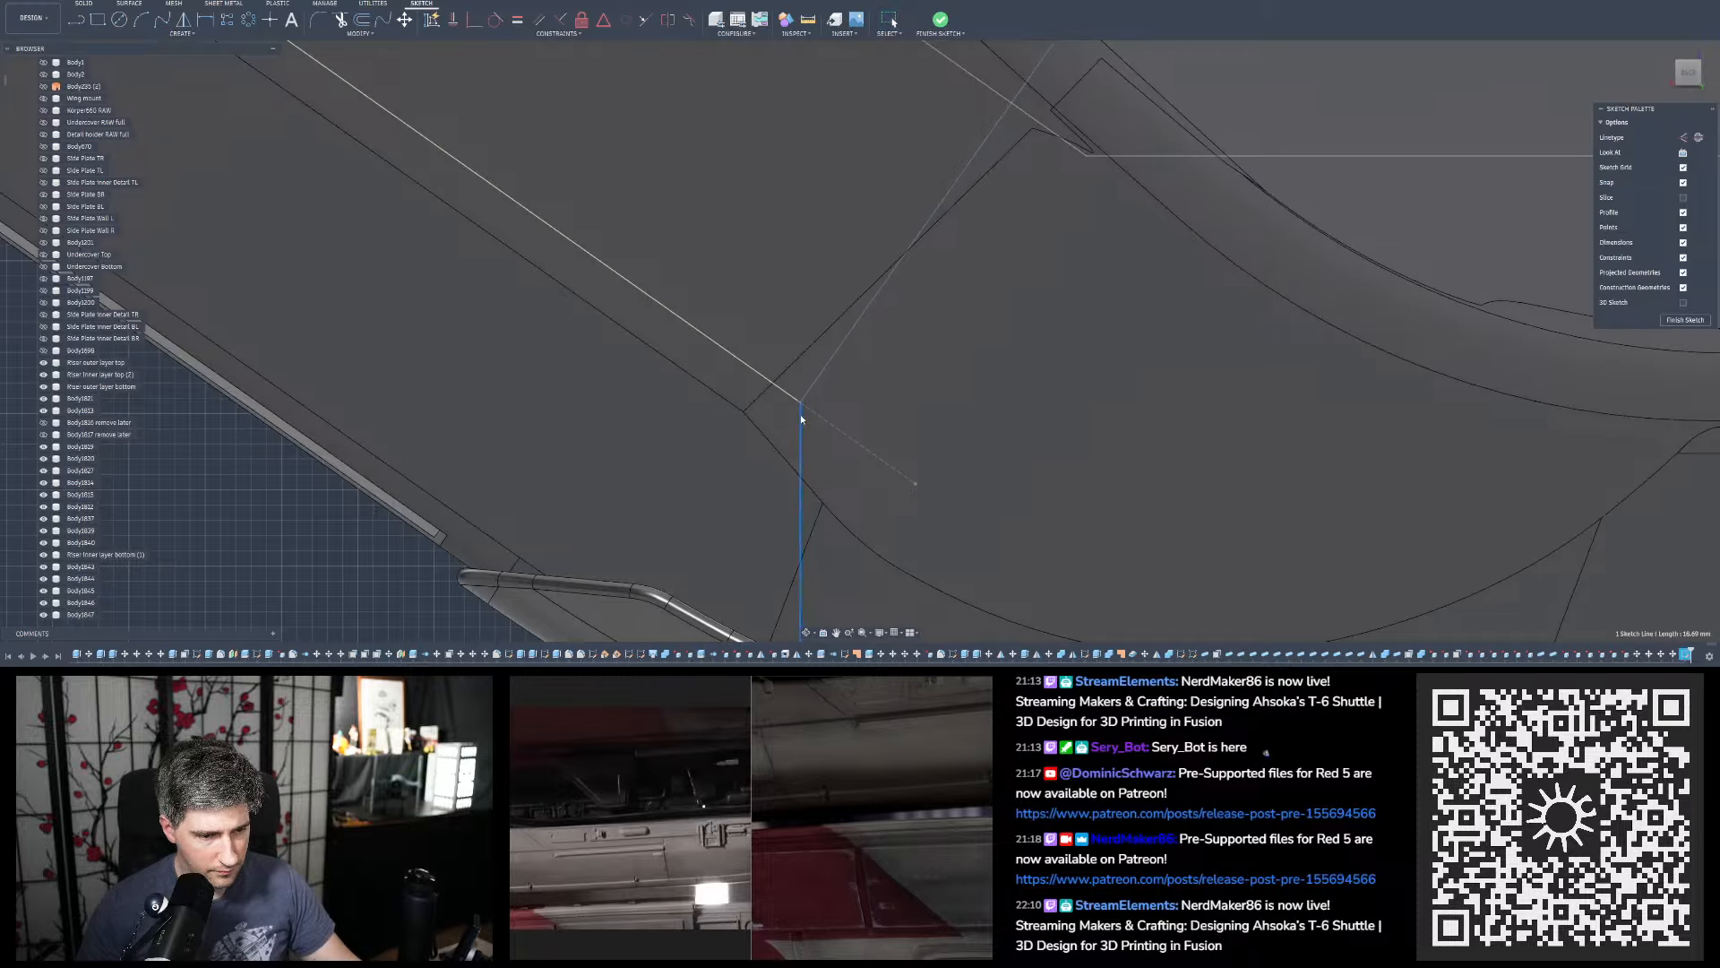
# Dimension the horizontal distance from the panel's front tip to the short vertical line as 65 mm
pyautogui.scroll(-4, 767, 357)
pyautogui.scroll(-2, 702, 552)
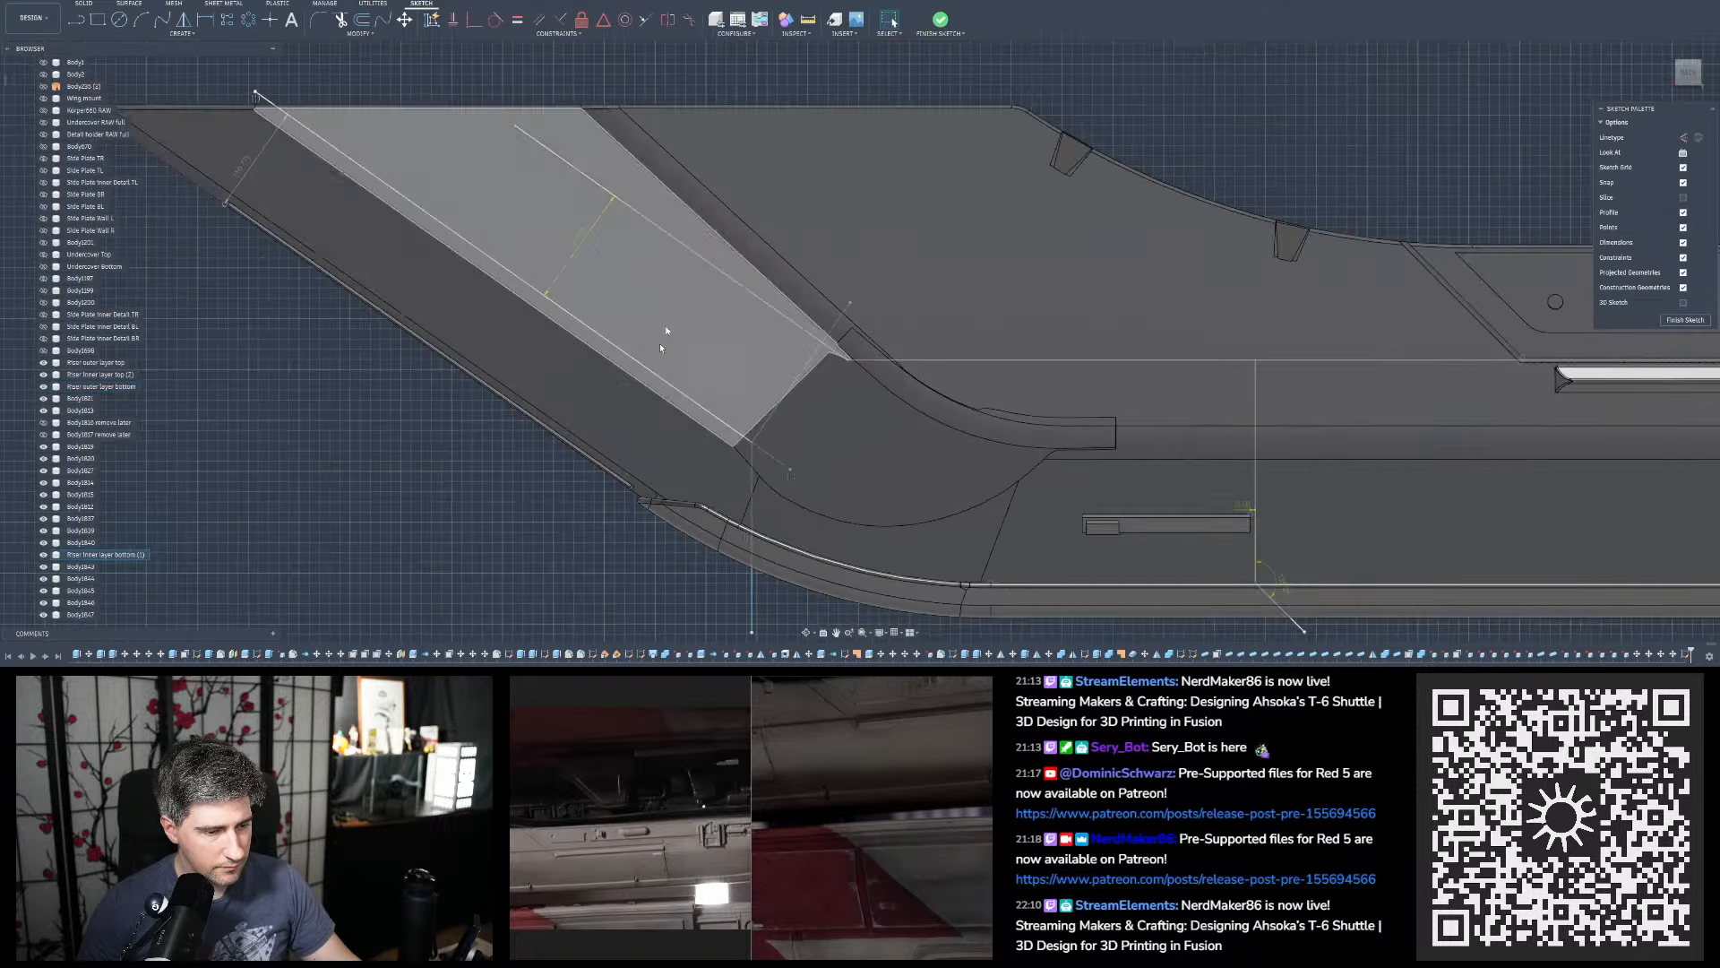
pyautogui.scroll(-3, 721, 226)
pyautogui.scroll(3, 728, 198)
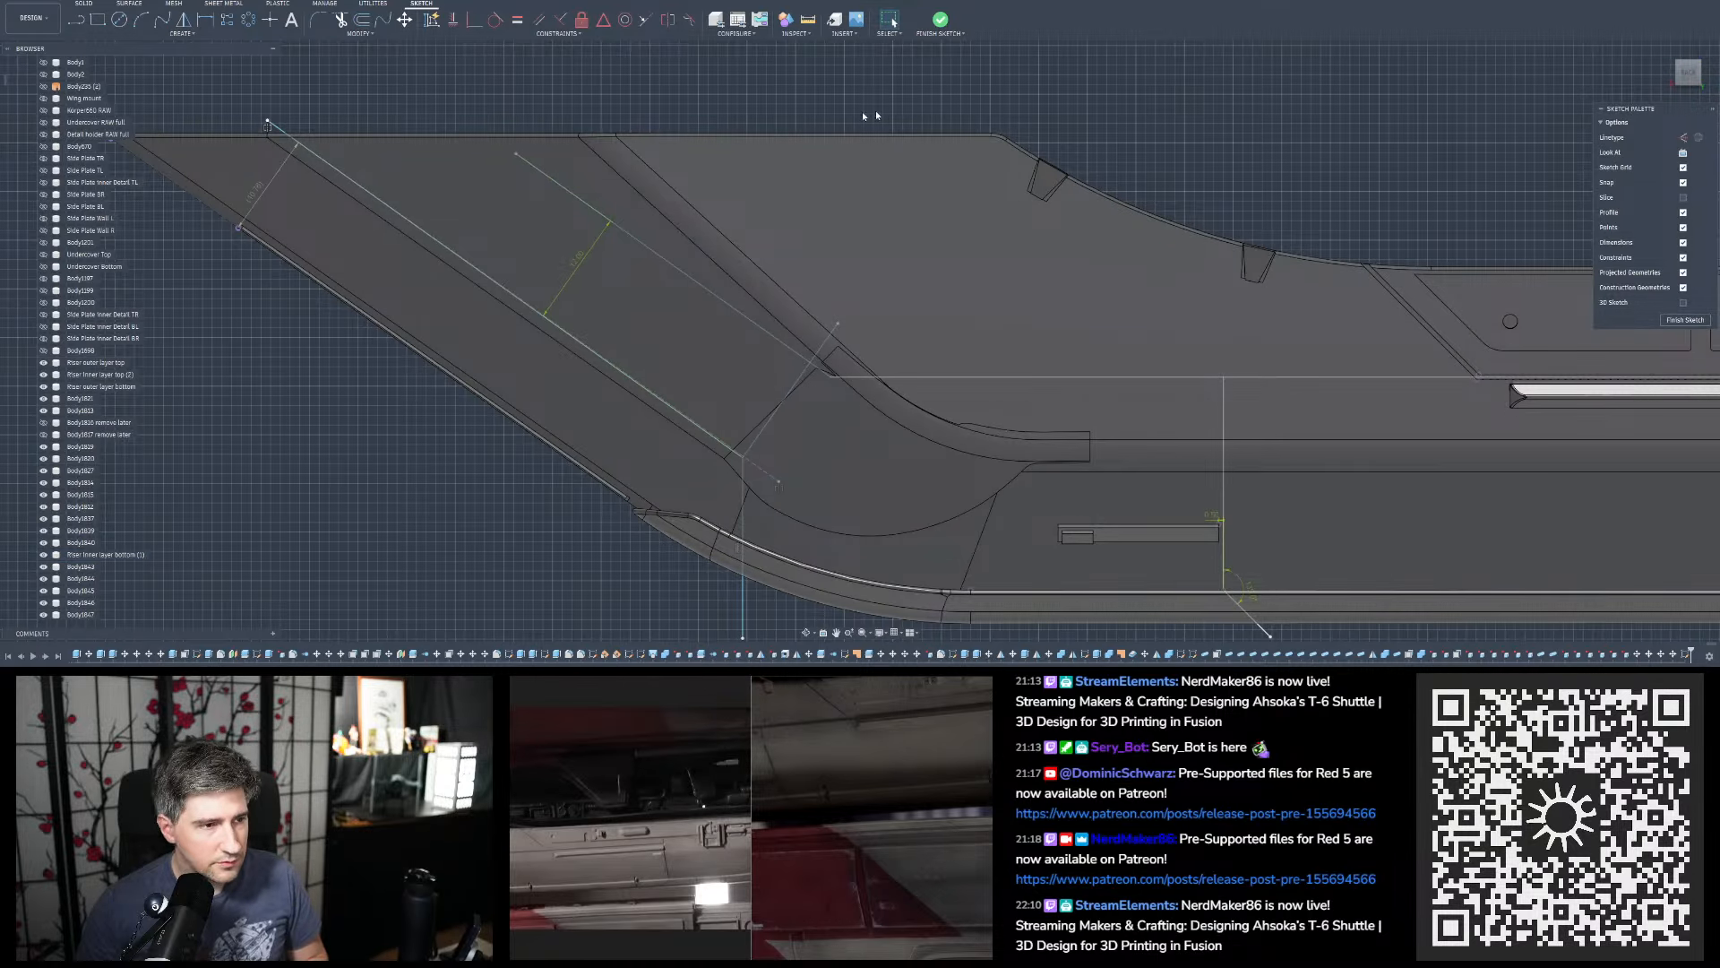
pyautogui.click(205, 19)
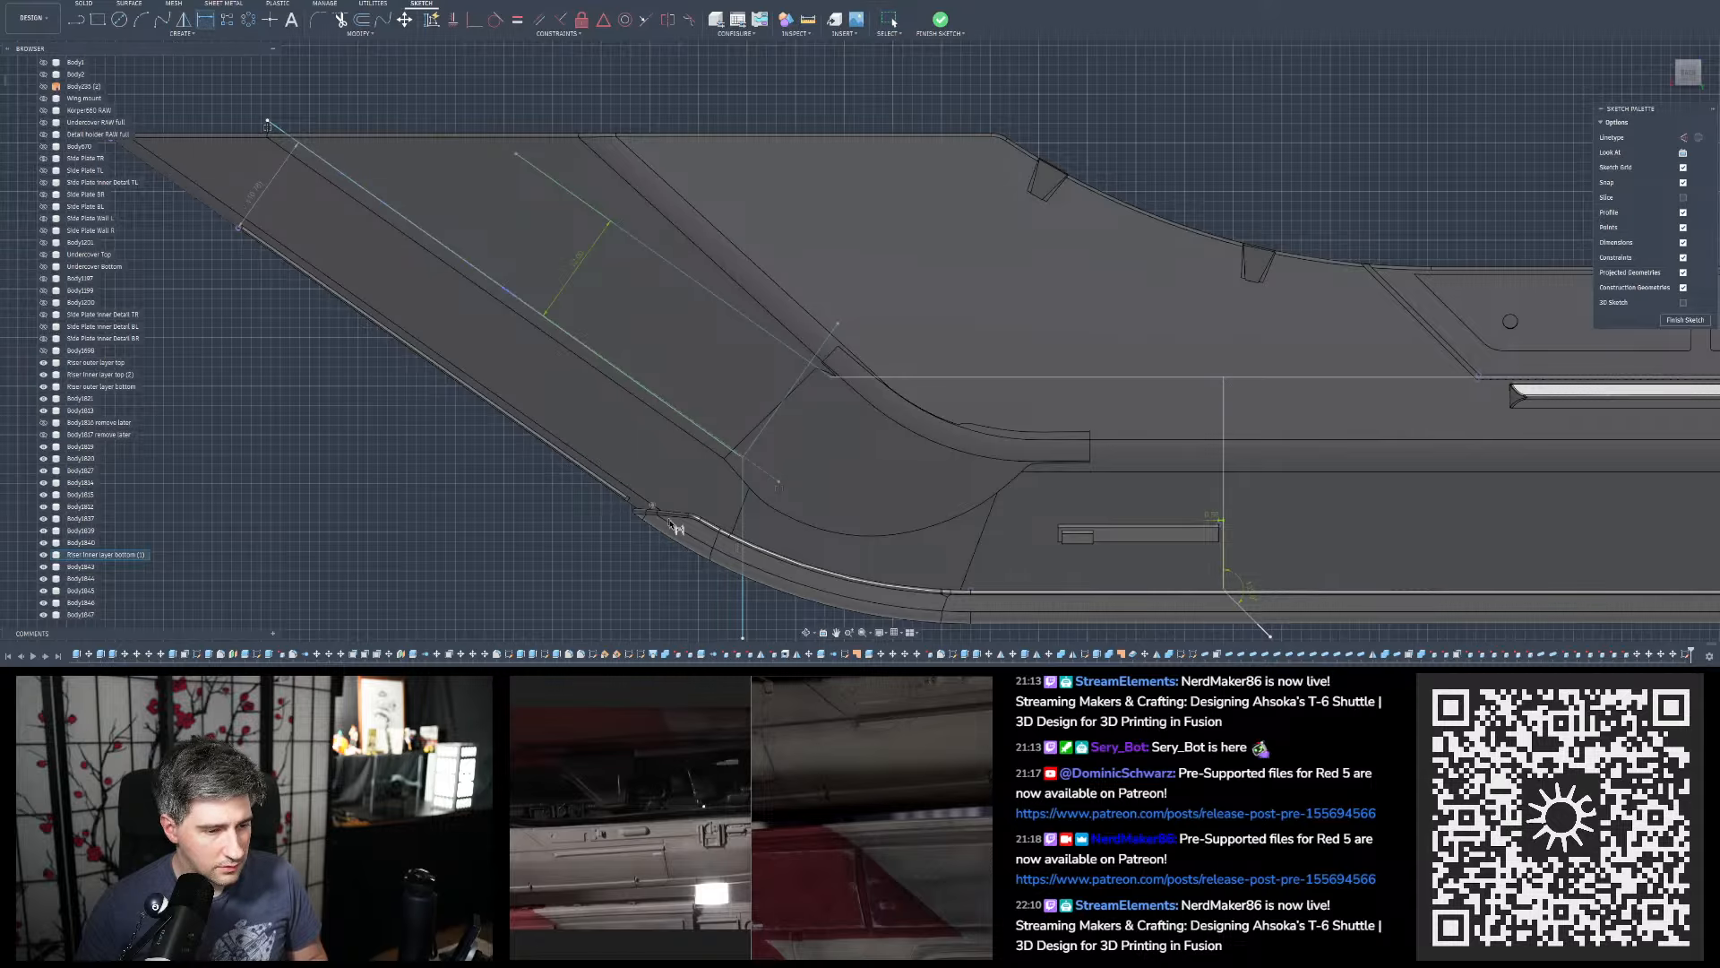
pyautogui.click(743, 498)
pyautogui.scroll(-3, 823, 446)
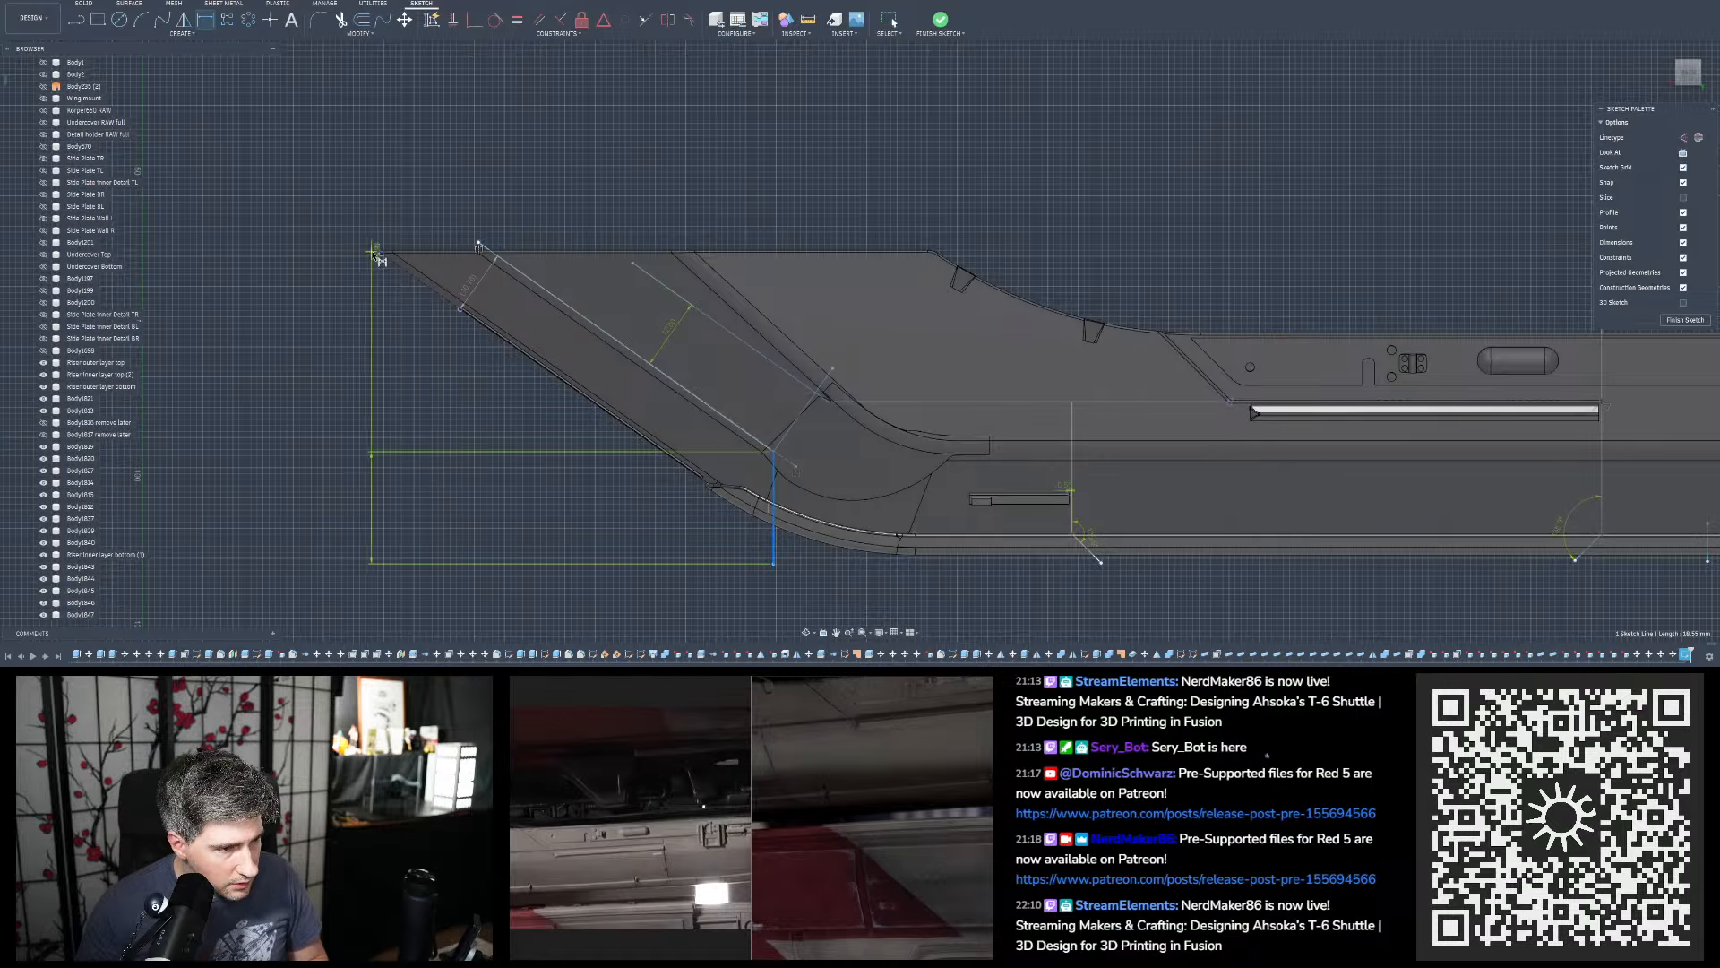
pyautogui.click(382, 253)
pyautogui.click(576, 556)
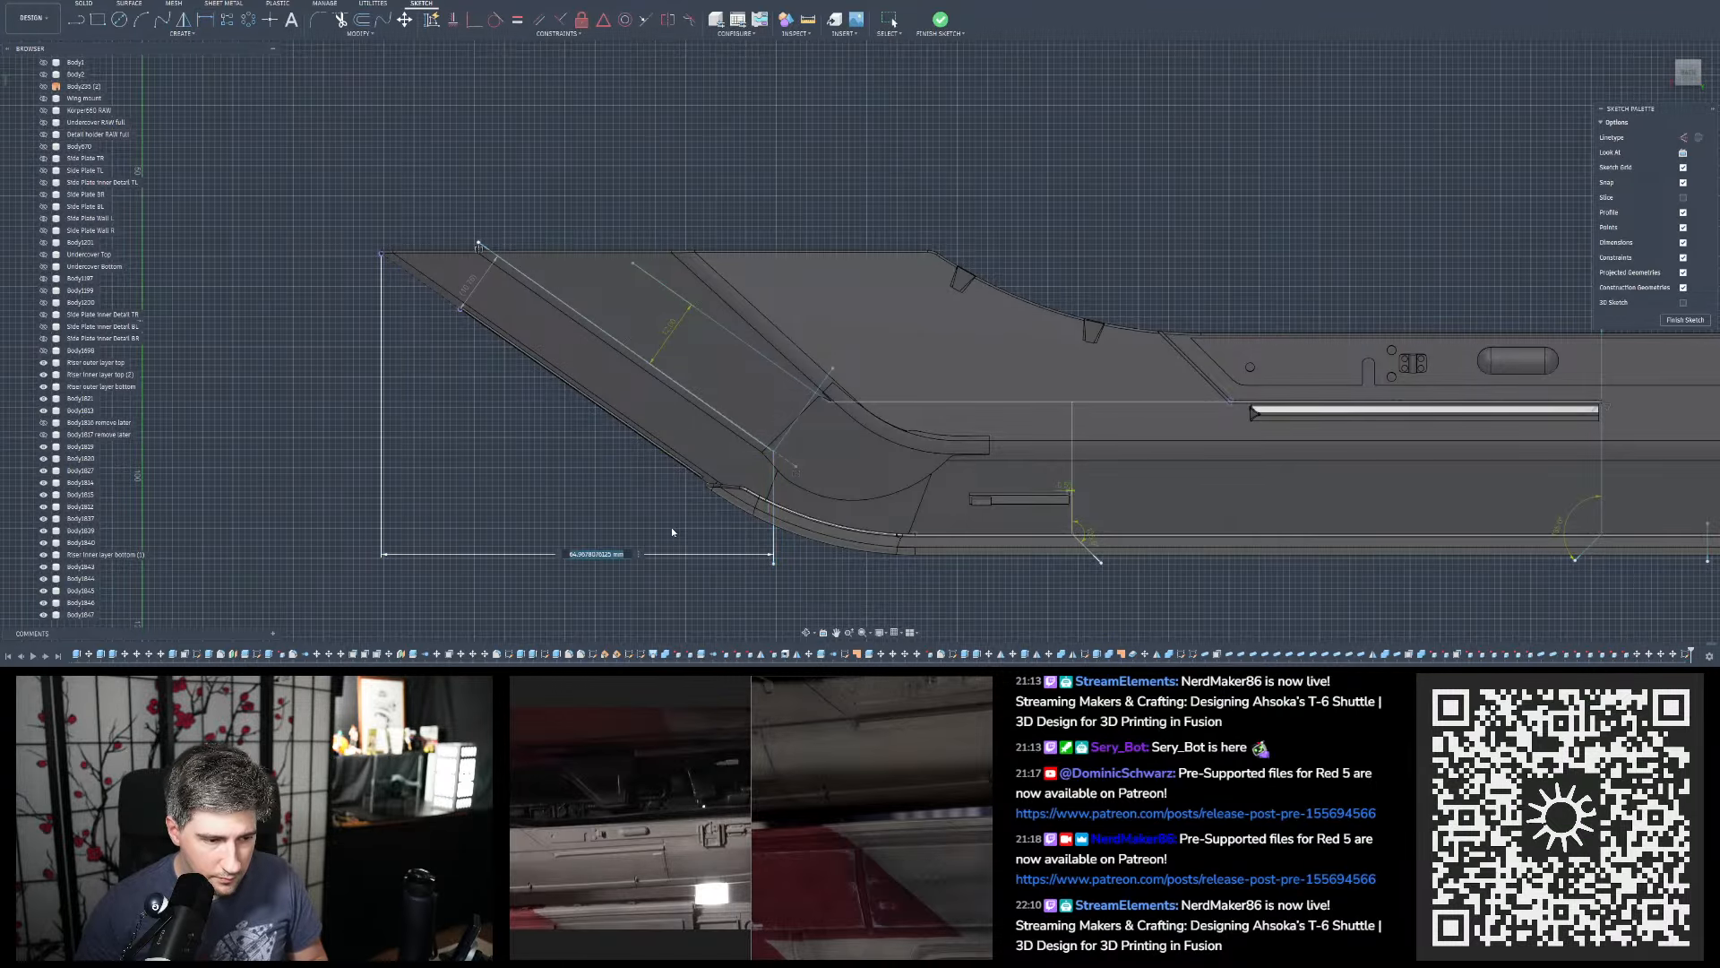
pyautogui.write('65')
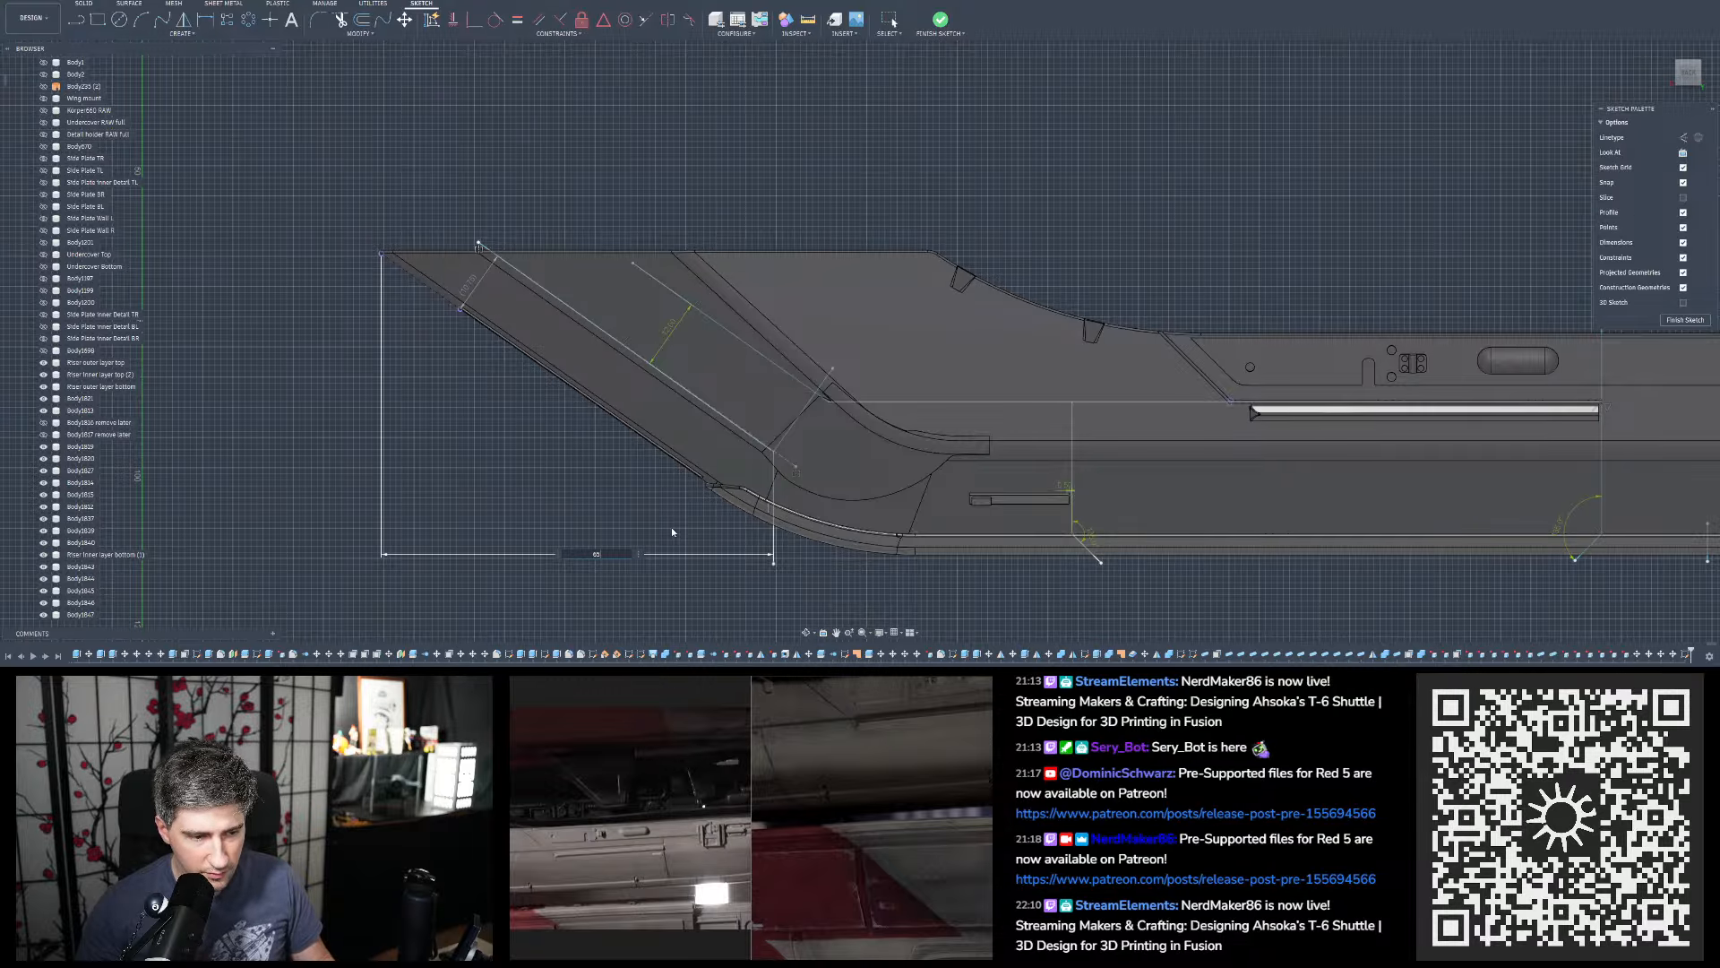
pyautogui.press('Return')
# Apply a coincident constraint at the corner where the long inclined line, the short diagonal and the vertical line meet
pyautogui.scroll(4, 789, 440)
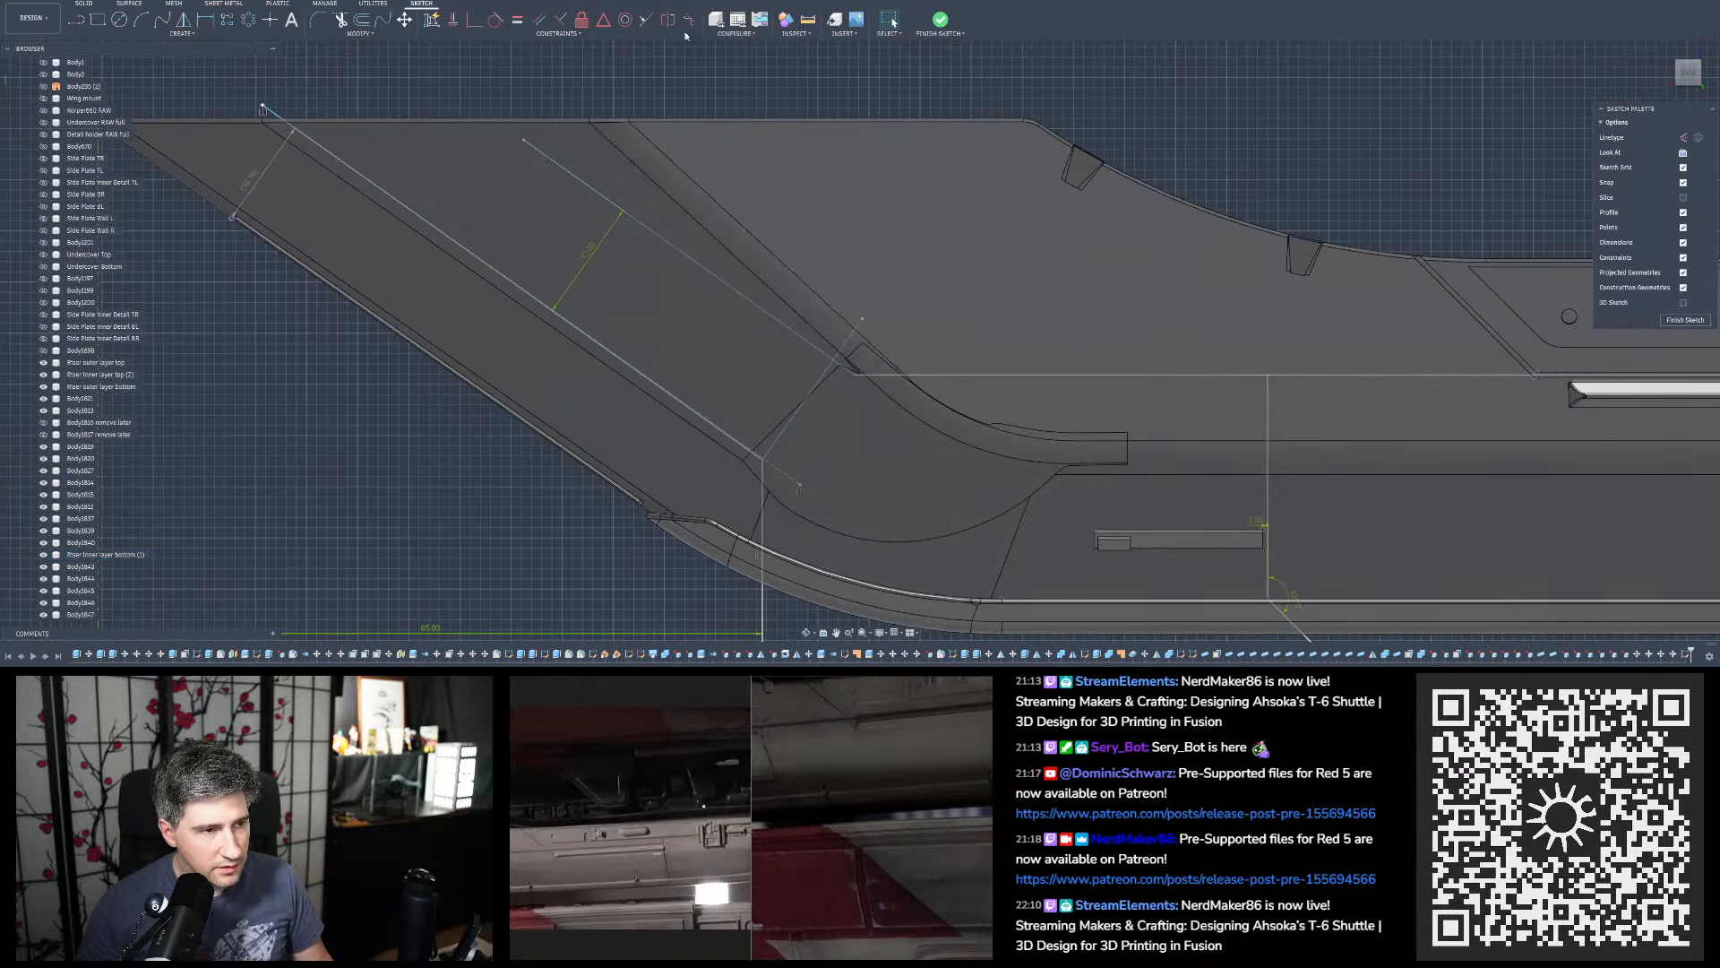
pyautogui.click(476, 20)
pyautogui.scroll(5, 838, 502)
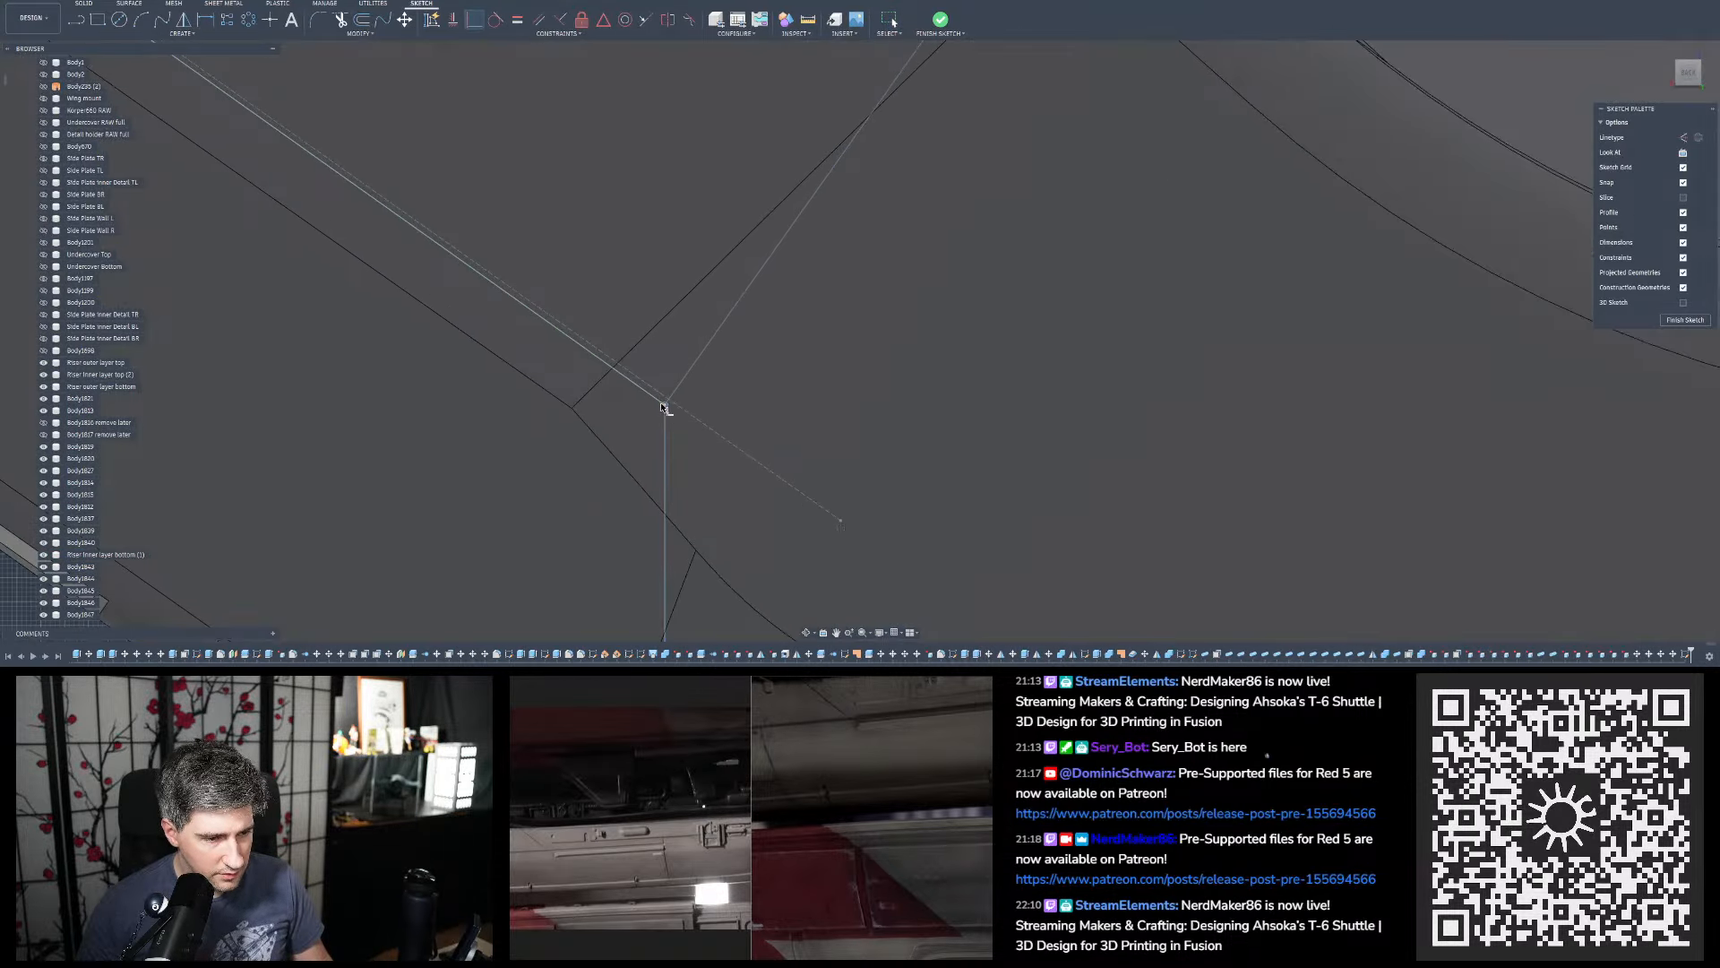
pyautogui.click(667, 404)
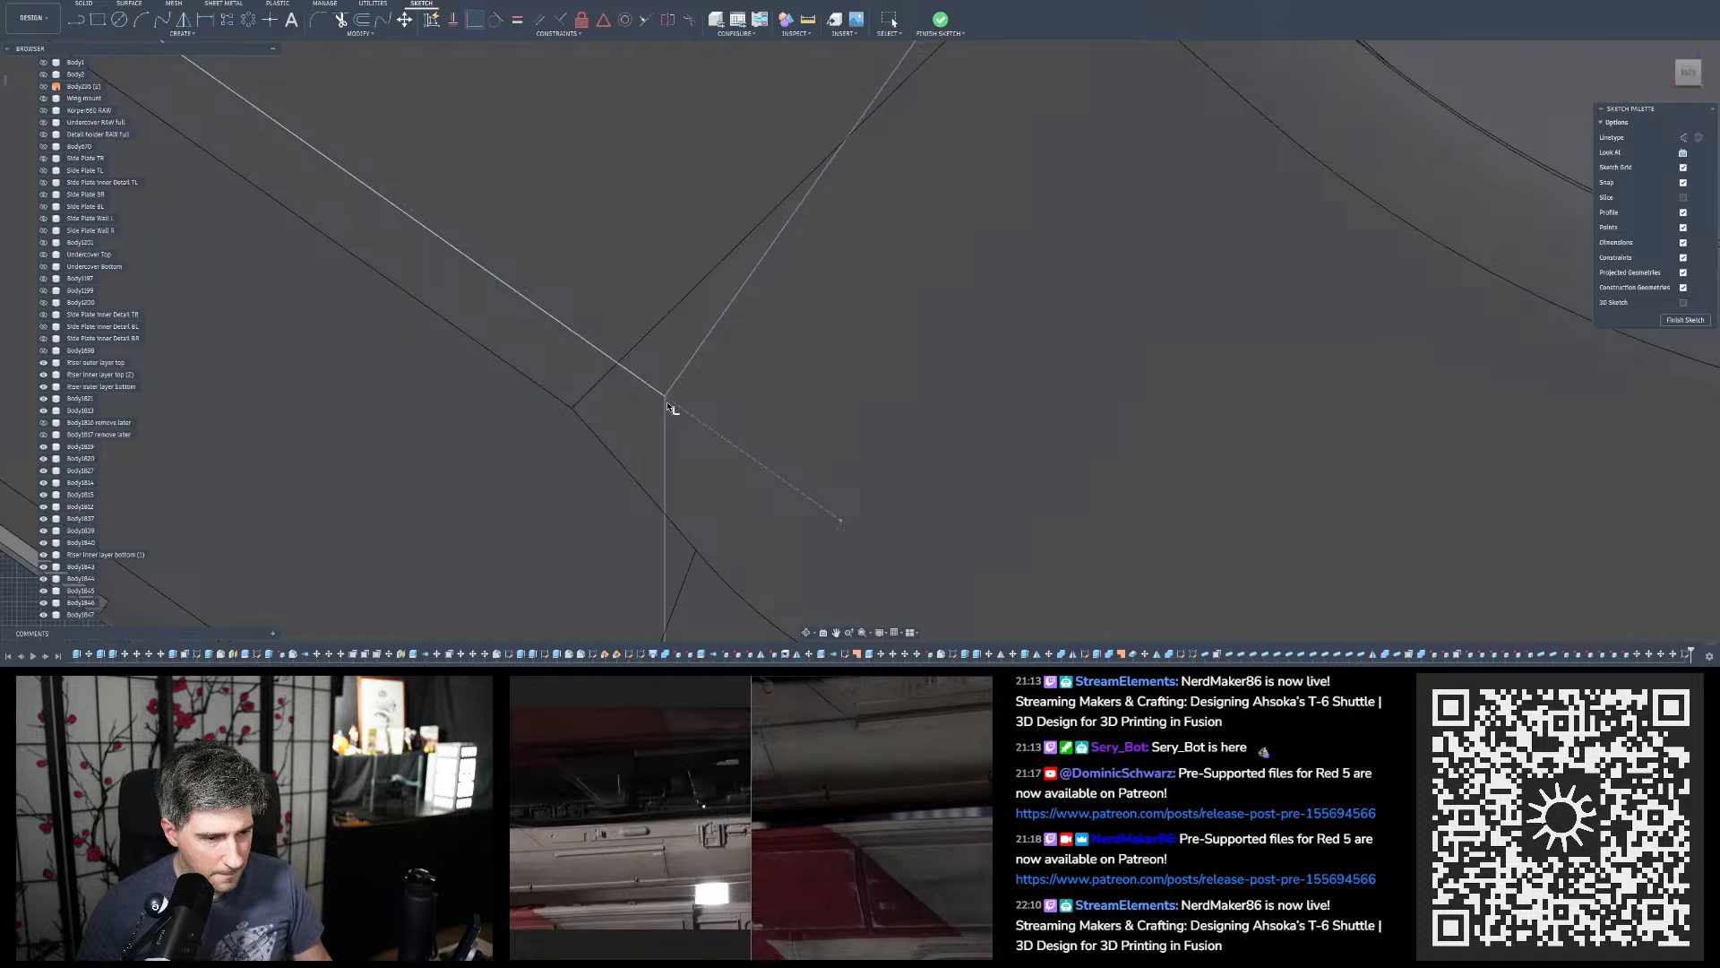
pyautogui.press('Escape')
# Extend the shorter parallel inclined line slightly past the panel's upper edge by moving its free endpoint
pyautogui.scroll(-6, 736, 417)
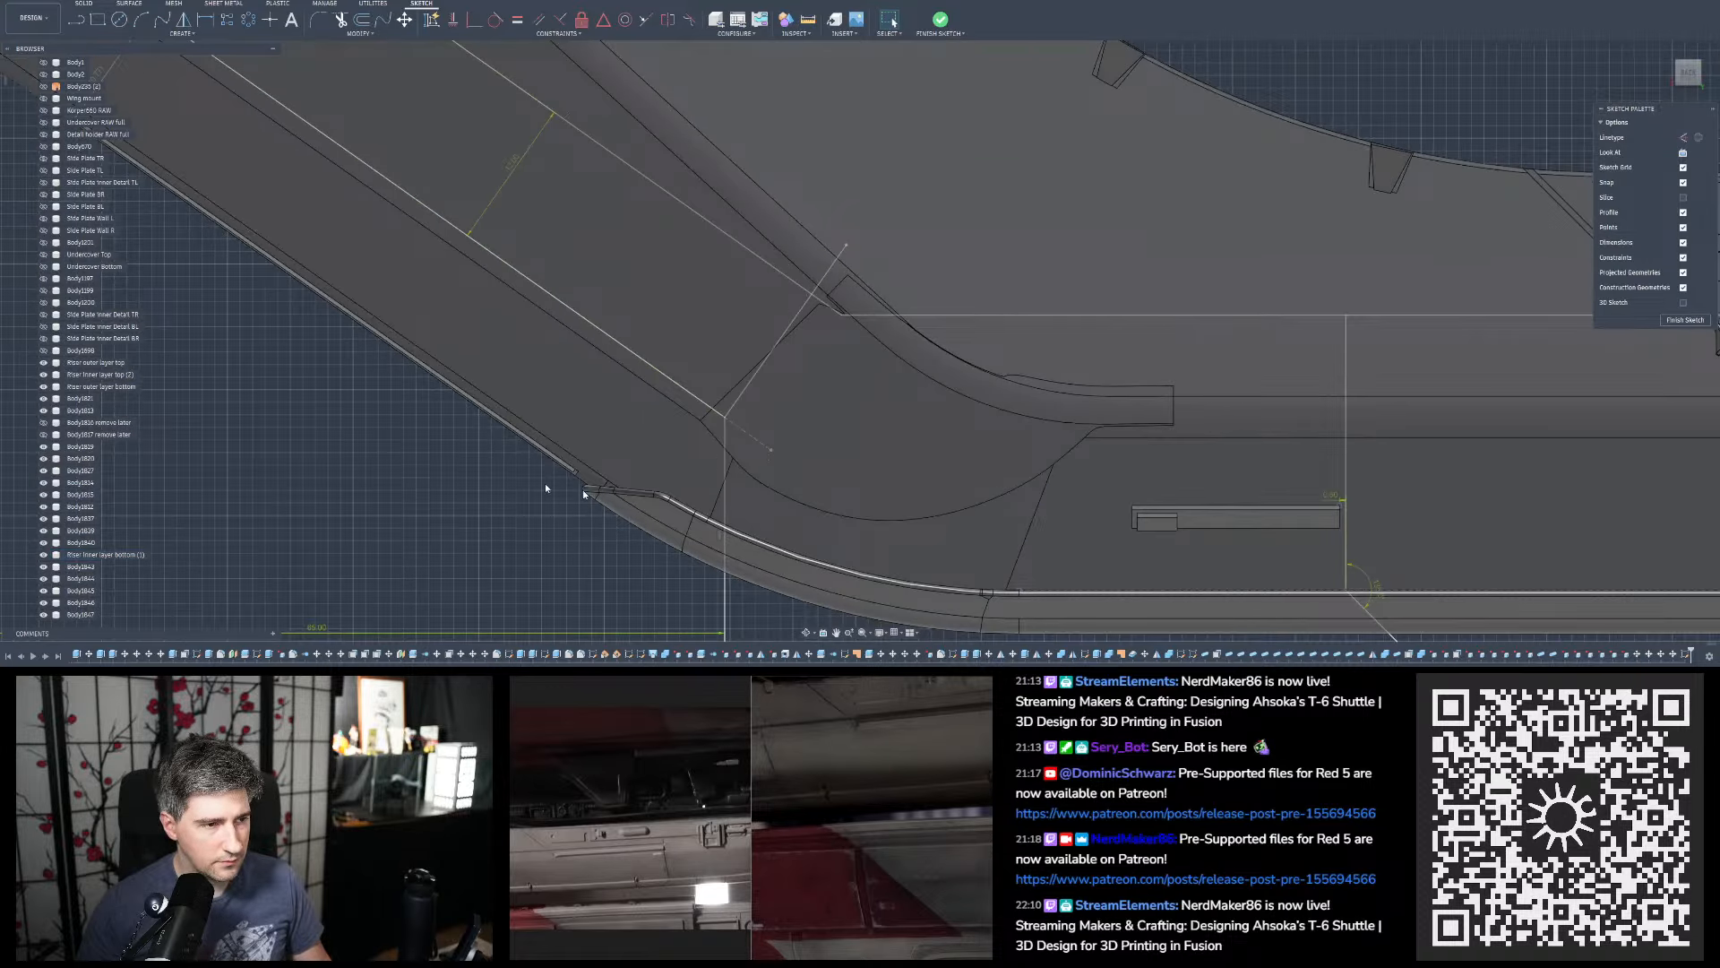
pyautogui.scroll(-3, 656, 488)
pyautogui.scroll(2, 622, 269)
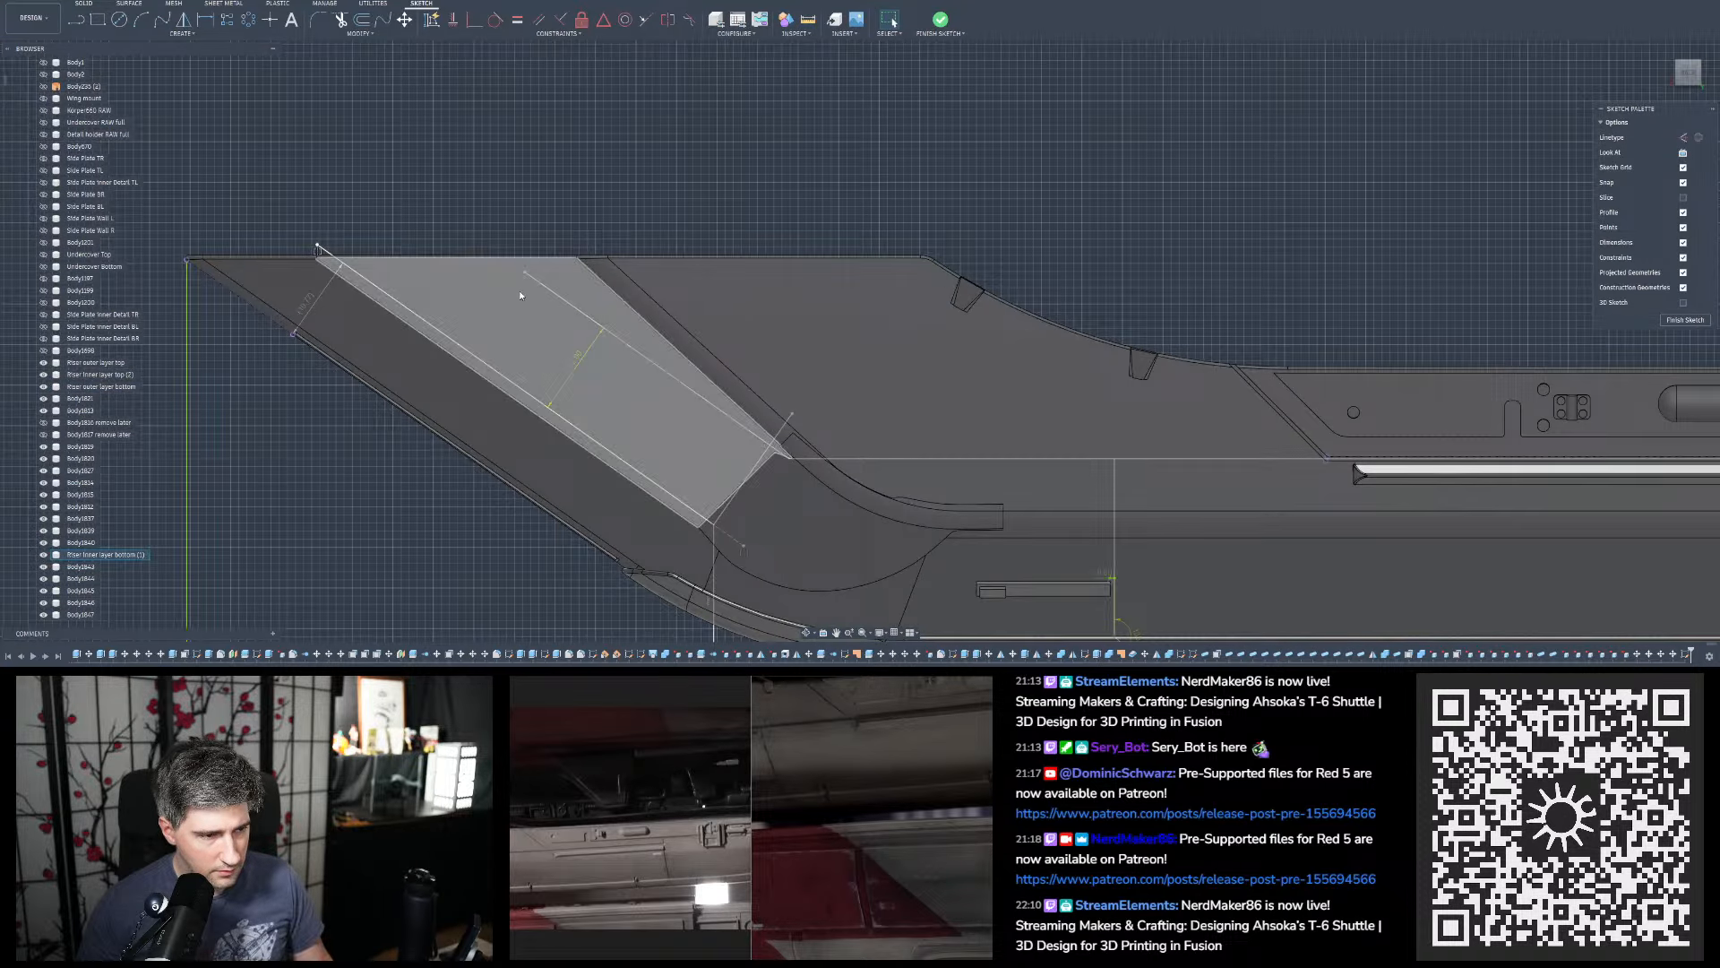
pyautogui.moveTo(525, 273); pyautogui.dragTo(490, 247)
pyautogui.press('Escape')
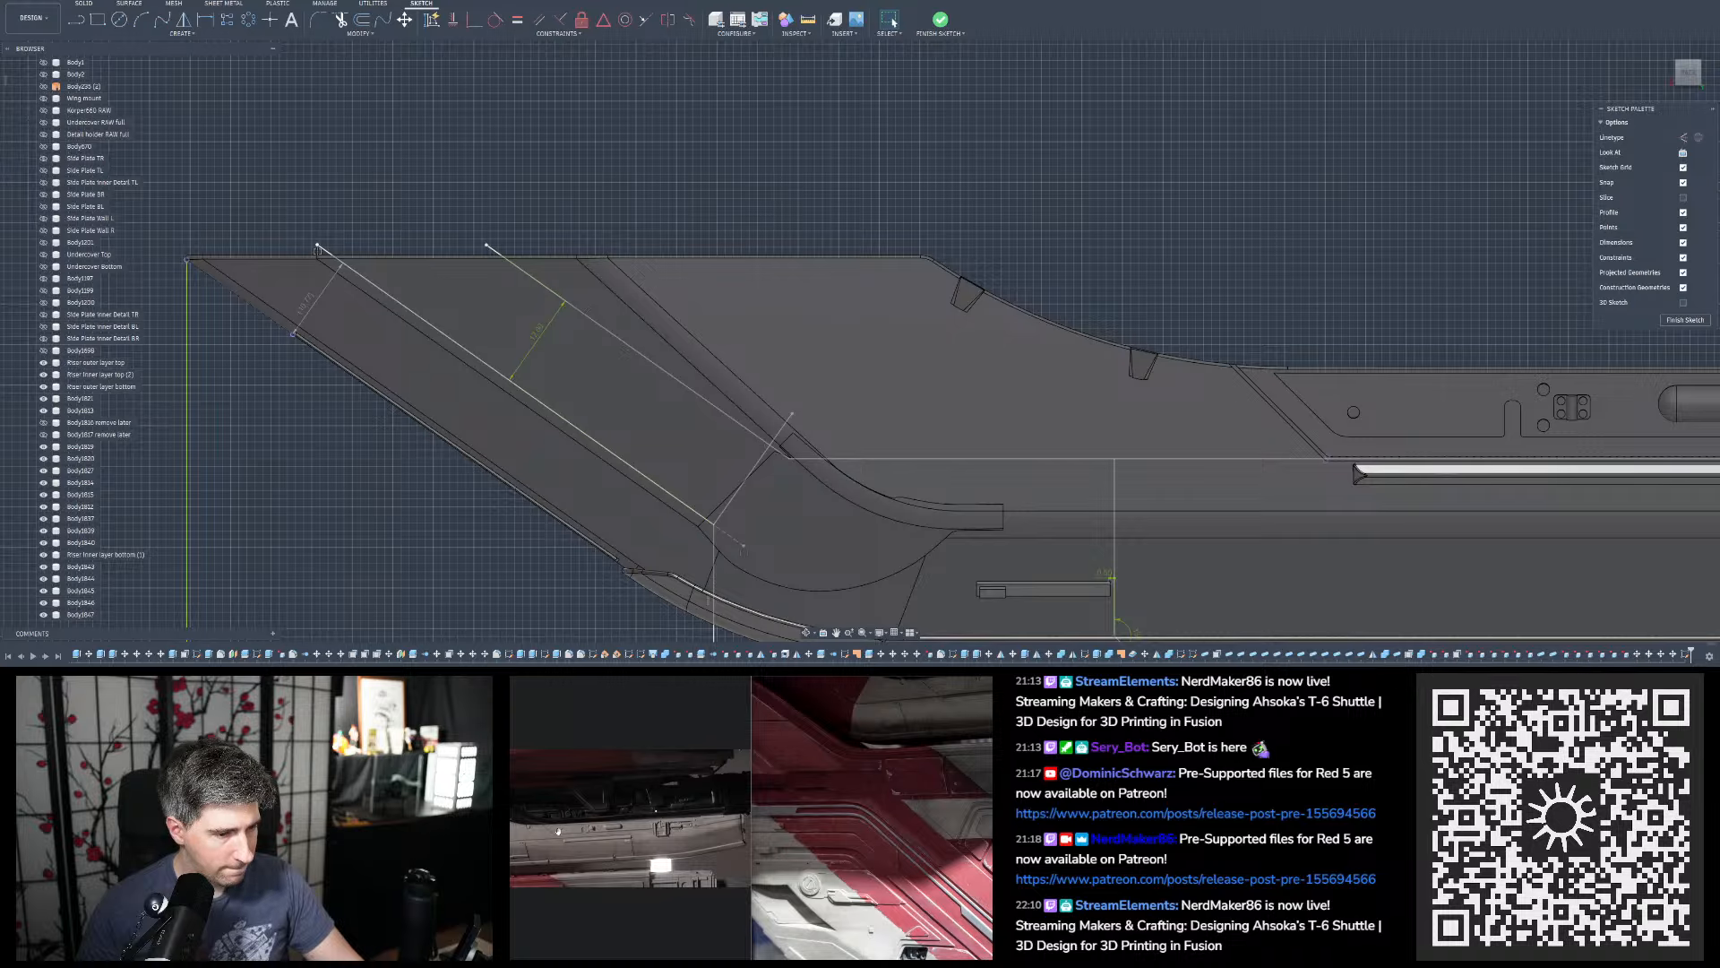
# Measure the distance and angle between the long inclined line and the front section's slanted outer edge
pyautogui.click(807, 19)
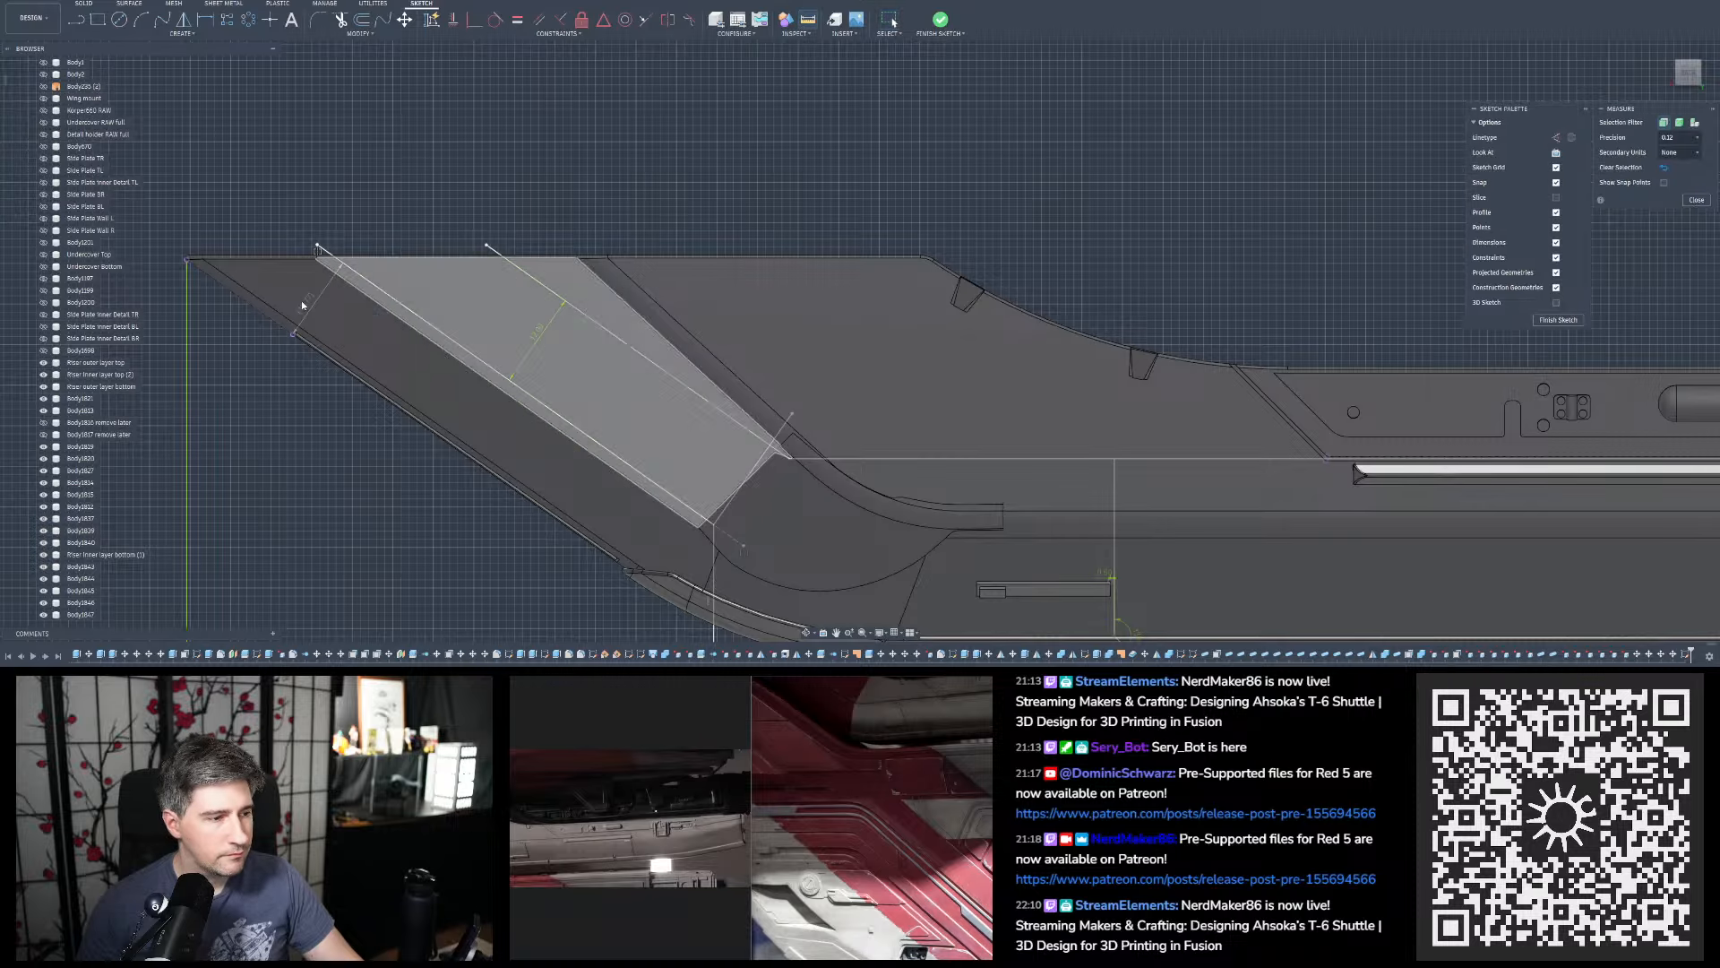
pyautogui.click(394, 301)
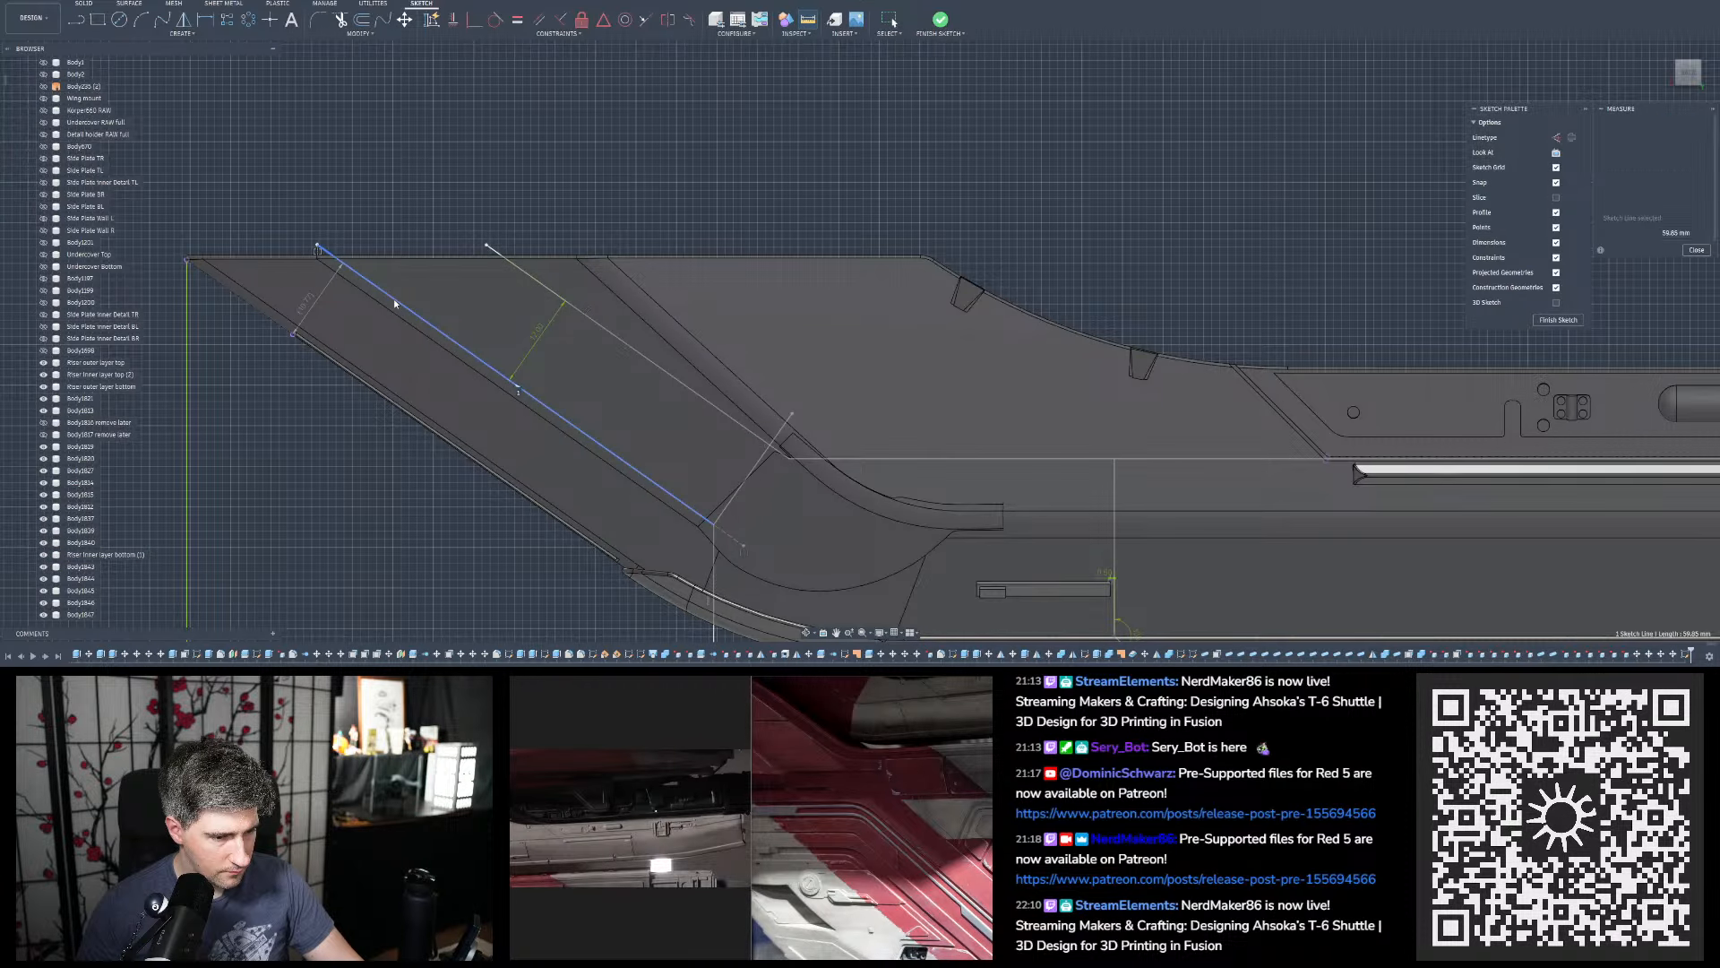
pyautogui.click(252, 307)
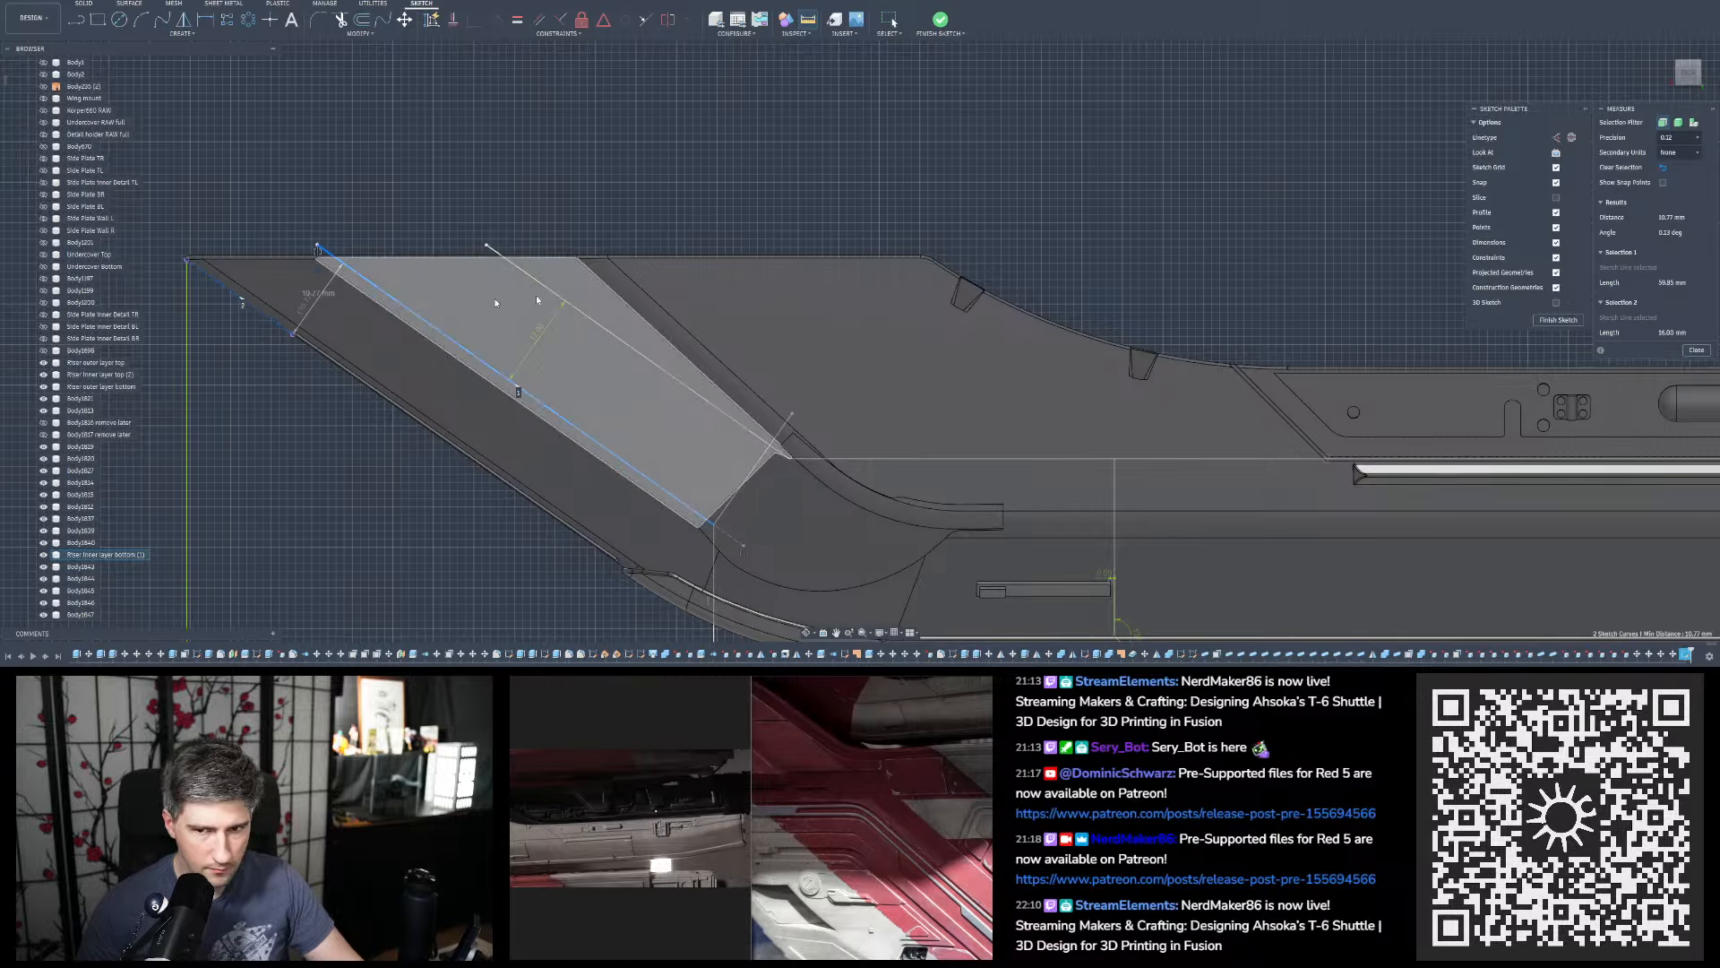
pyautogui.click(1697, 351)
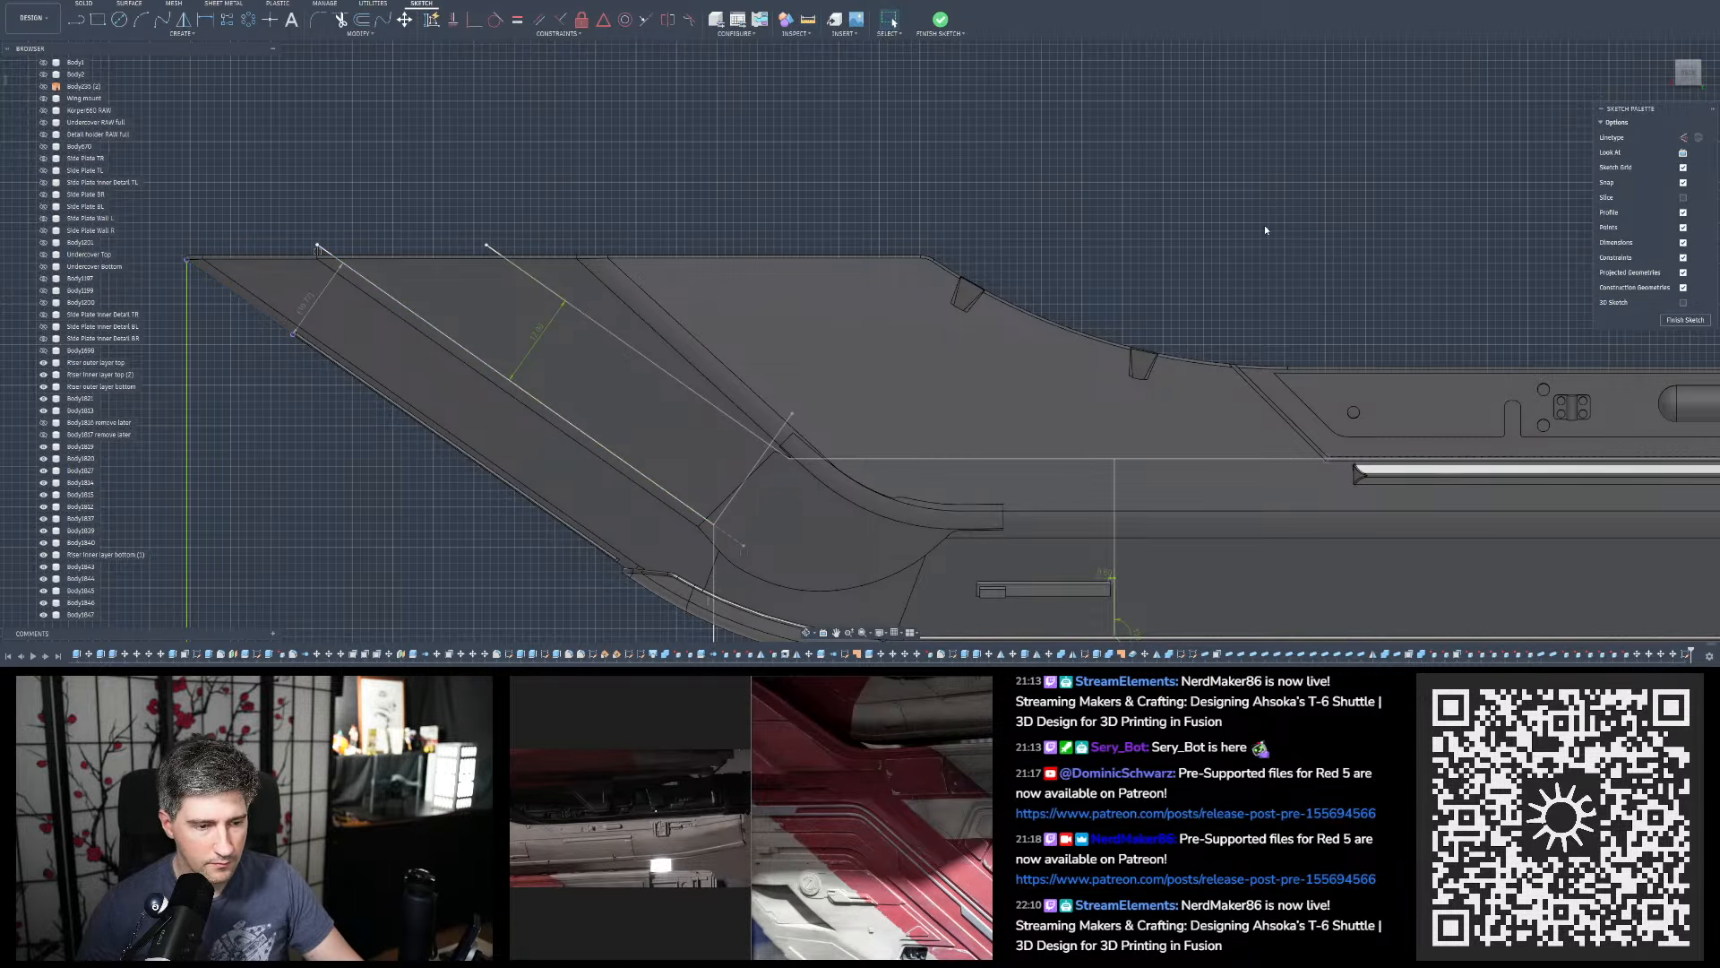
# Examine the panel-line sketch along the full length of the lower side for comparison with the reference images
pyautogui.scroll(-4, 876, 192)
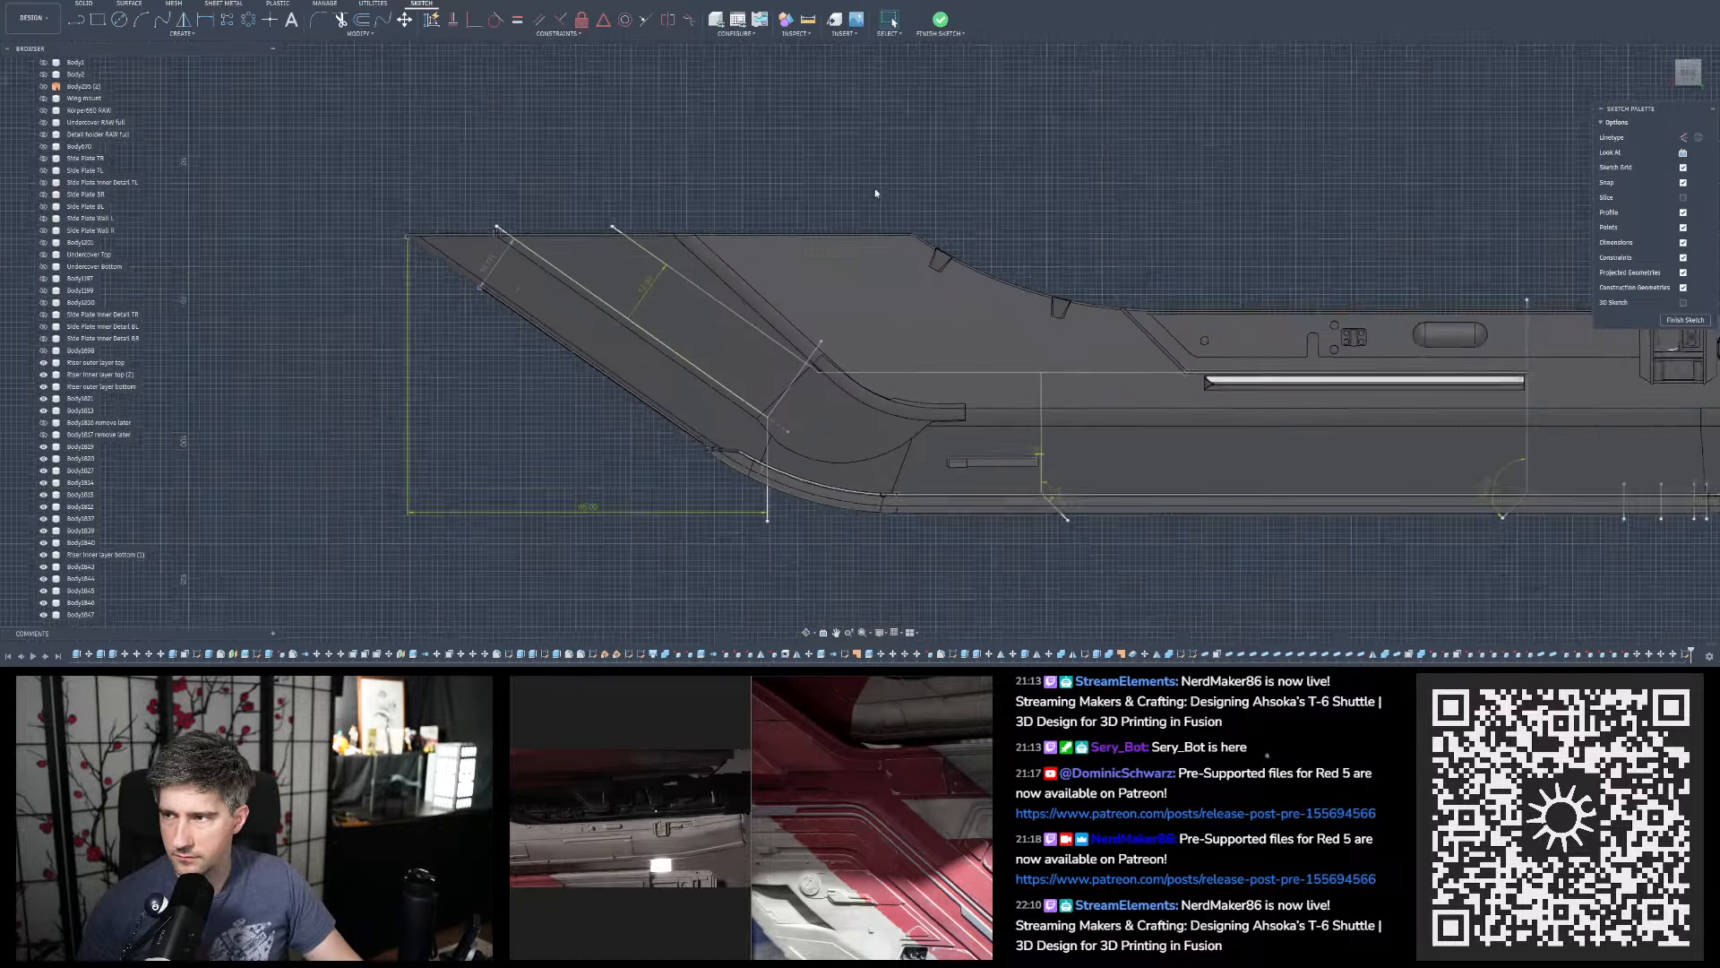
pyautogui.scroll(3, 1180, 349)
pyautogui.scroll(3, 1175, 349)
pyautogui.scroll(-3, 927, 403)
pyautogui.scroll(3, 573, 291)
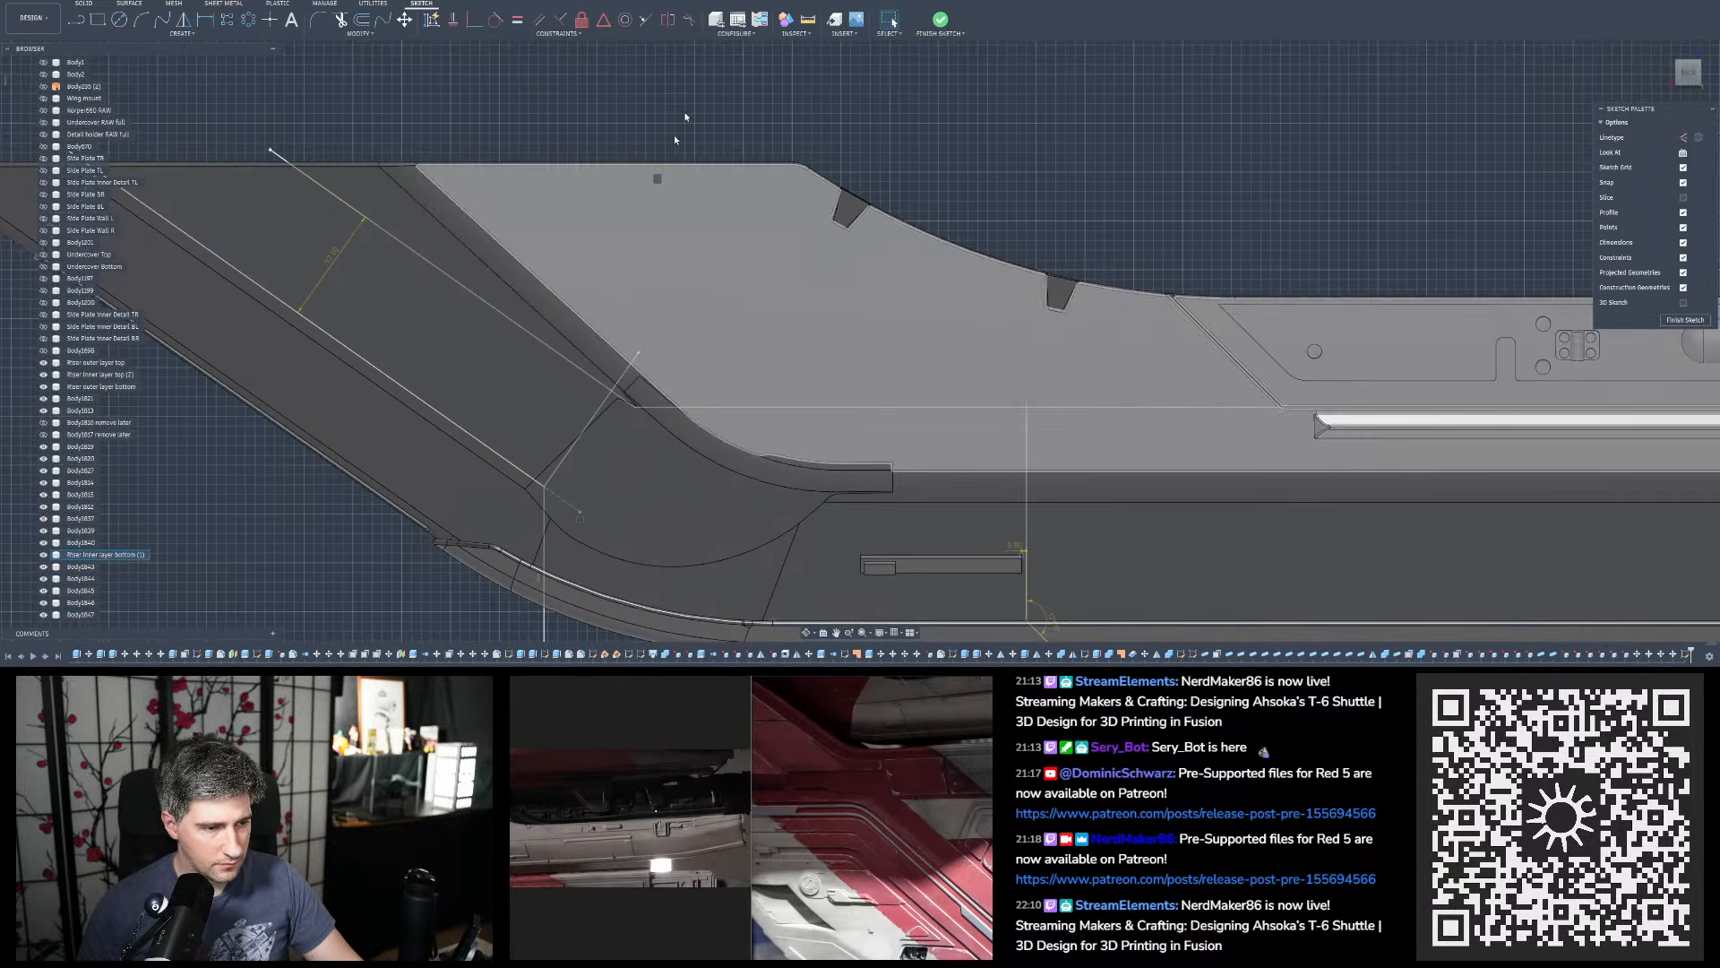
pyautogui.scroll(-5, 461, 118)
pyautogui.scroll(2, 852, 295)
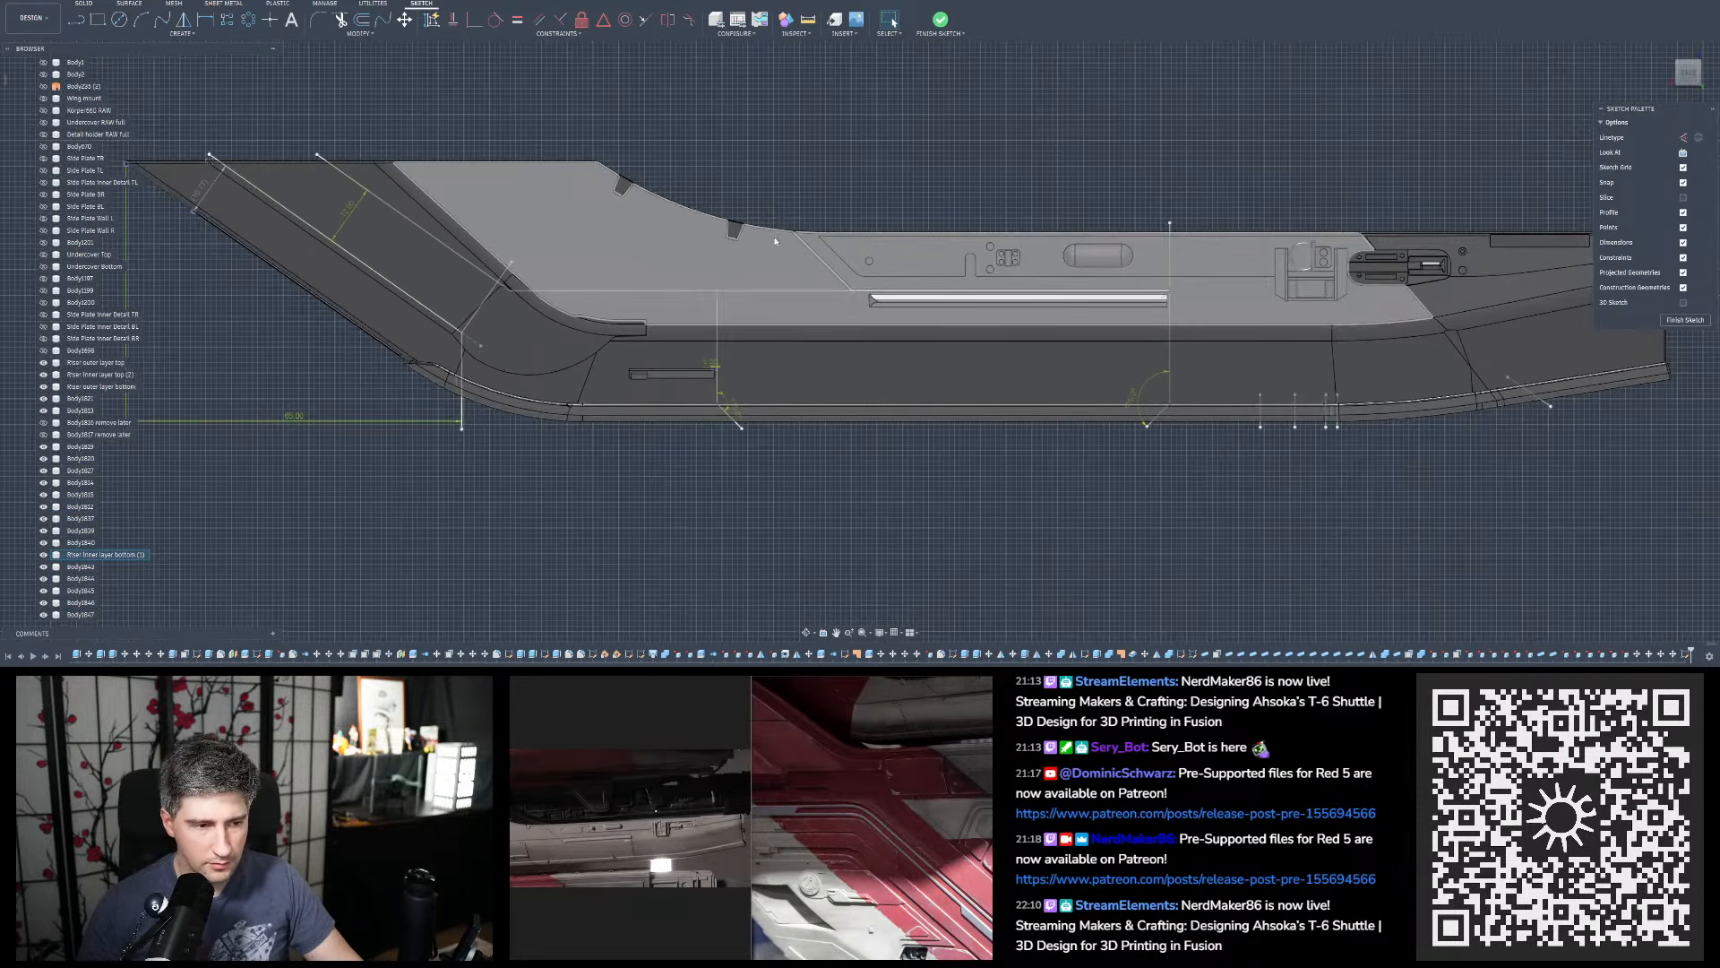
pyautogui.scroll(4, 851, 293)
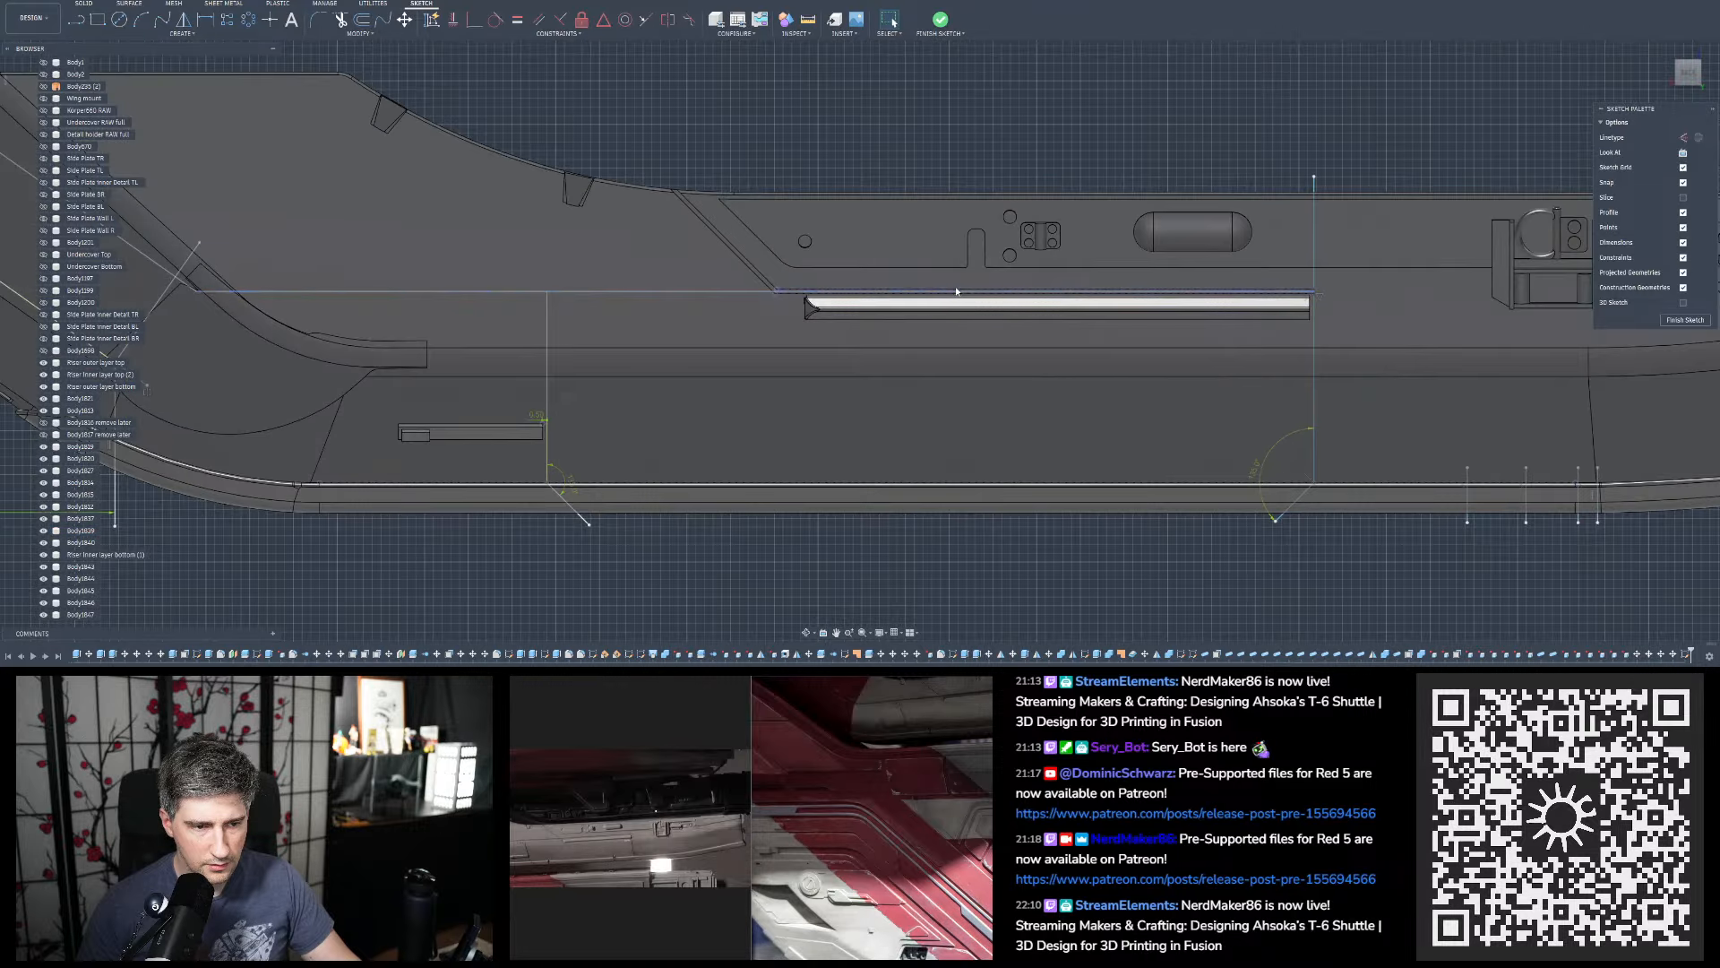
pyautogui.scroll(-5, 939, 287)
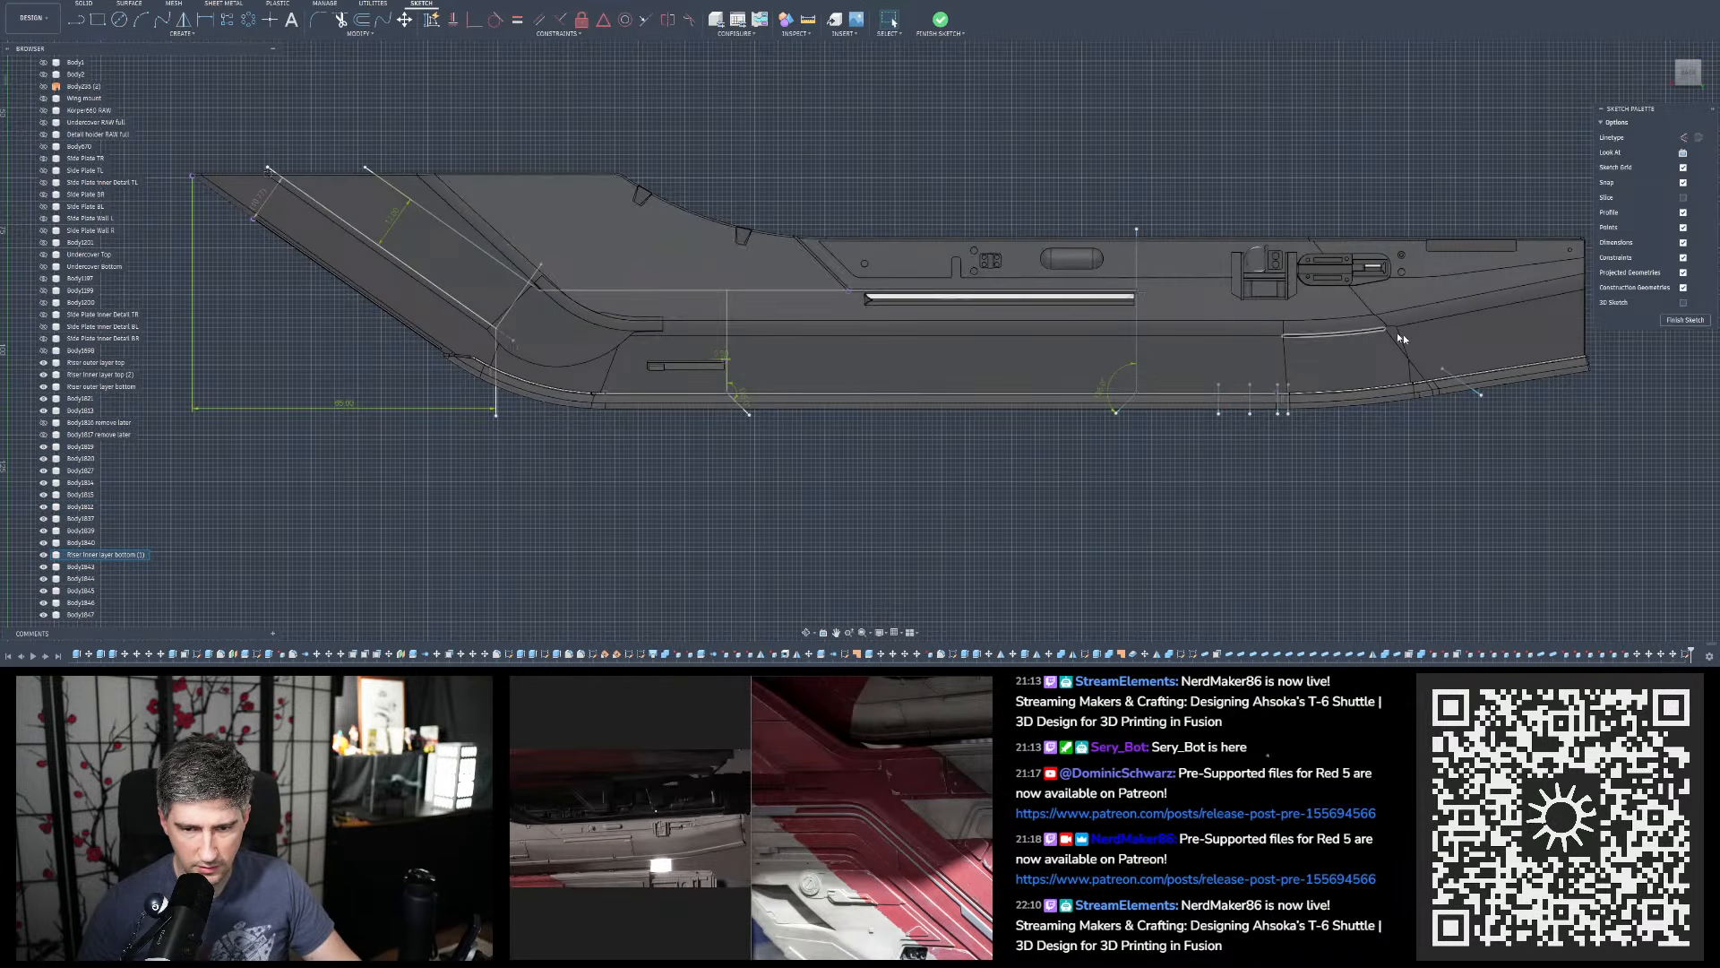
pyautogui.scroll(-3, 1462, 381)
pyautogui.scroll(3, 941, 287)
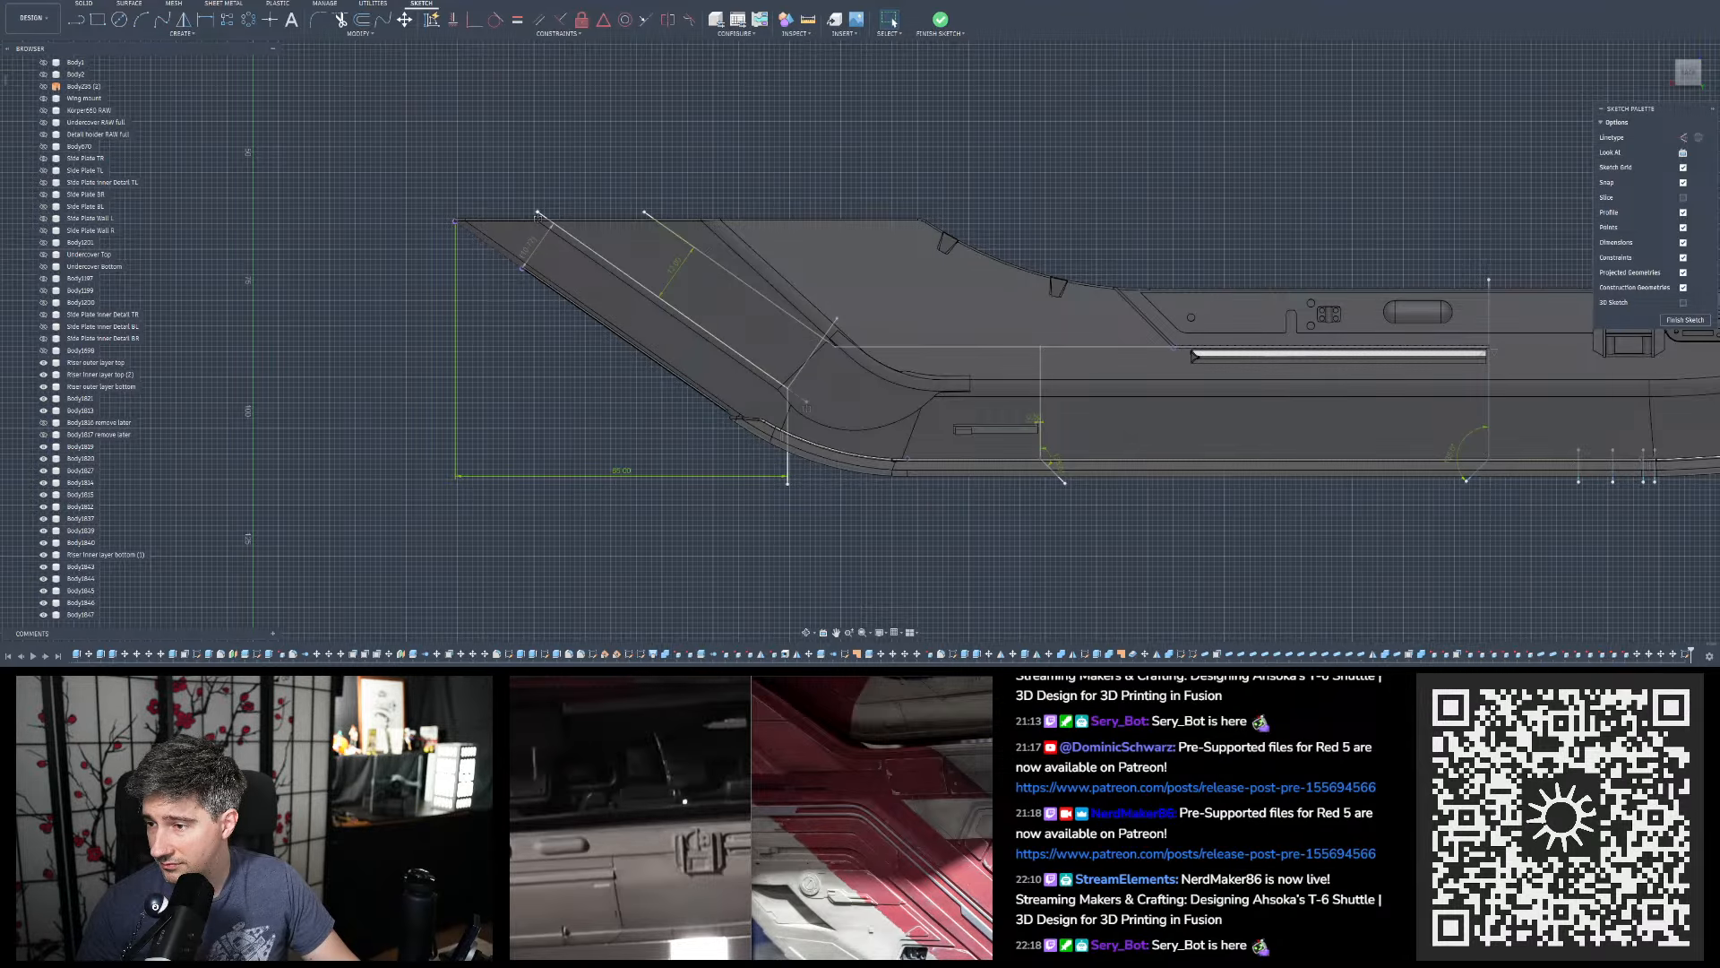
pyautogui.scroll(-3, 546, 274)
pyautogui.scroll(3, 719, 192)
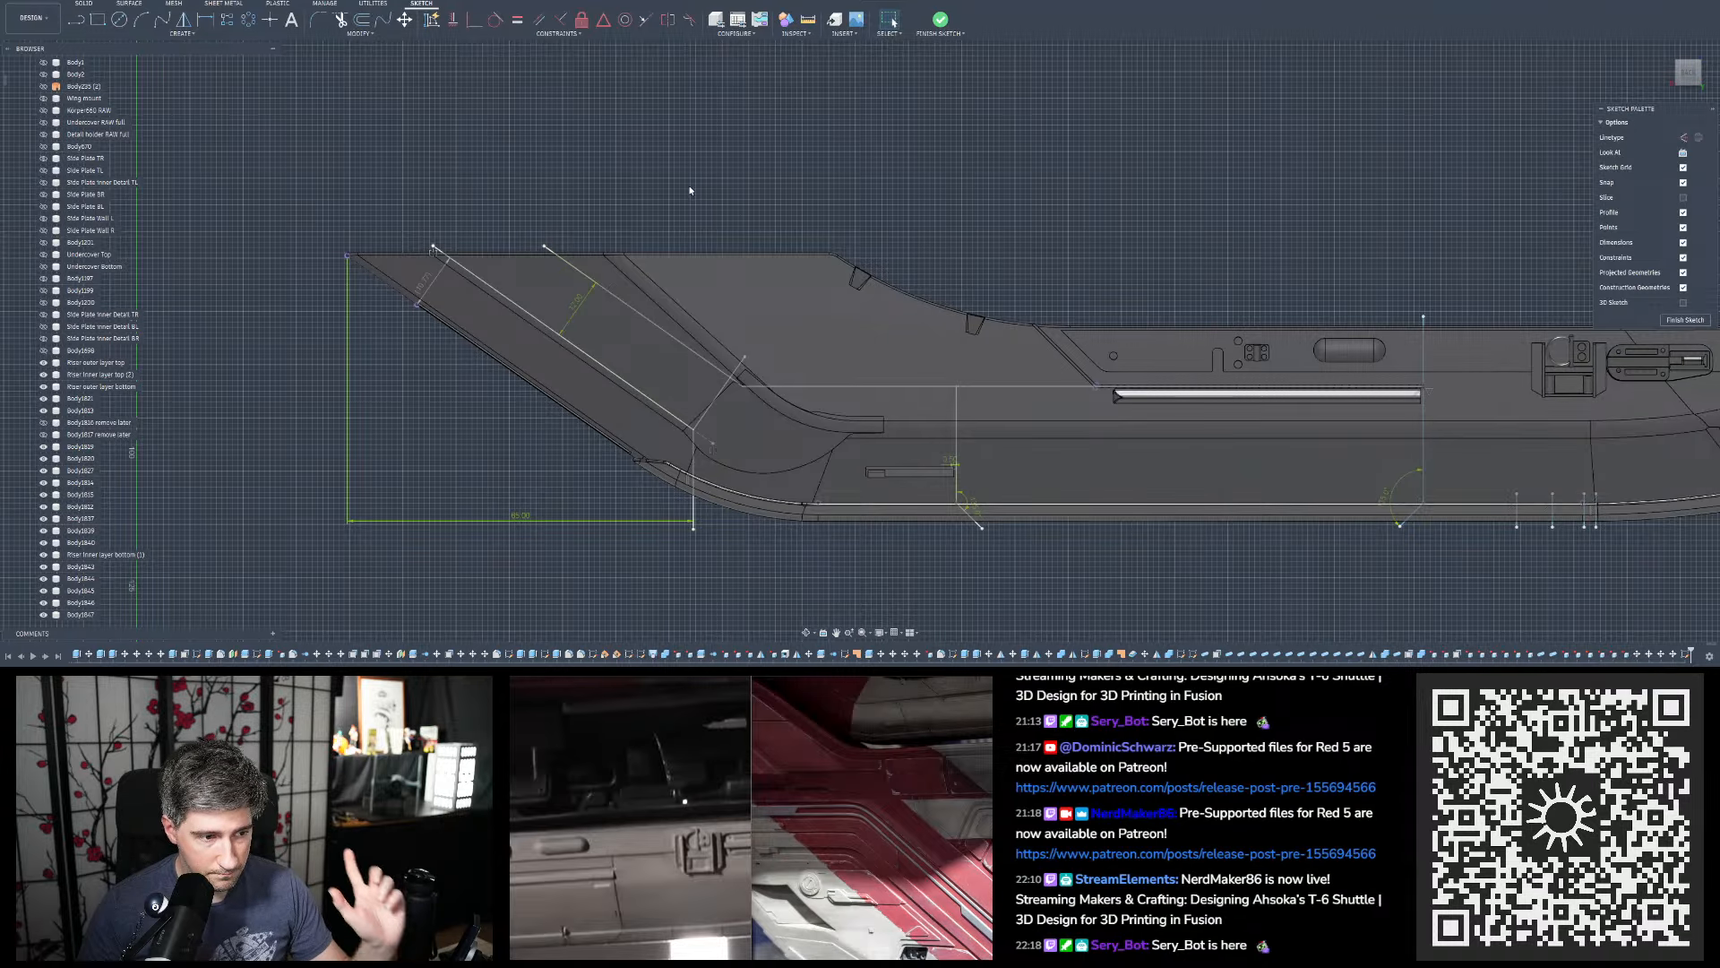
# Start a sketch fillet between the shorter parallel inclined line and the long horizontal line
pyautogui.click(318, 20)
pyautogui.scroll(5, 726, 352)
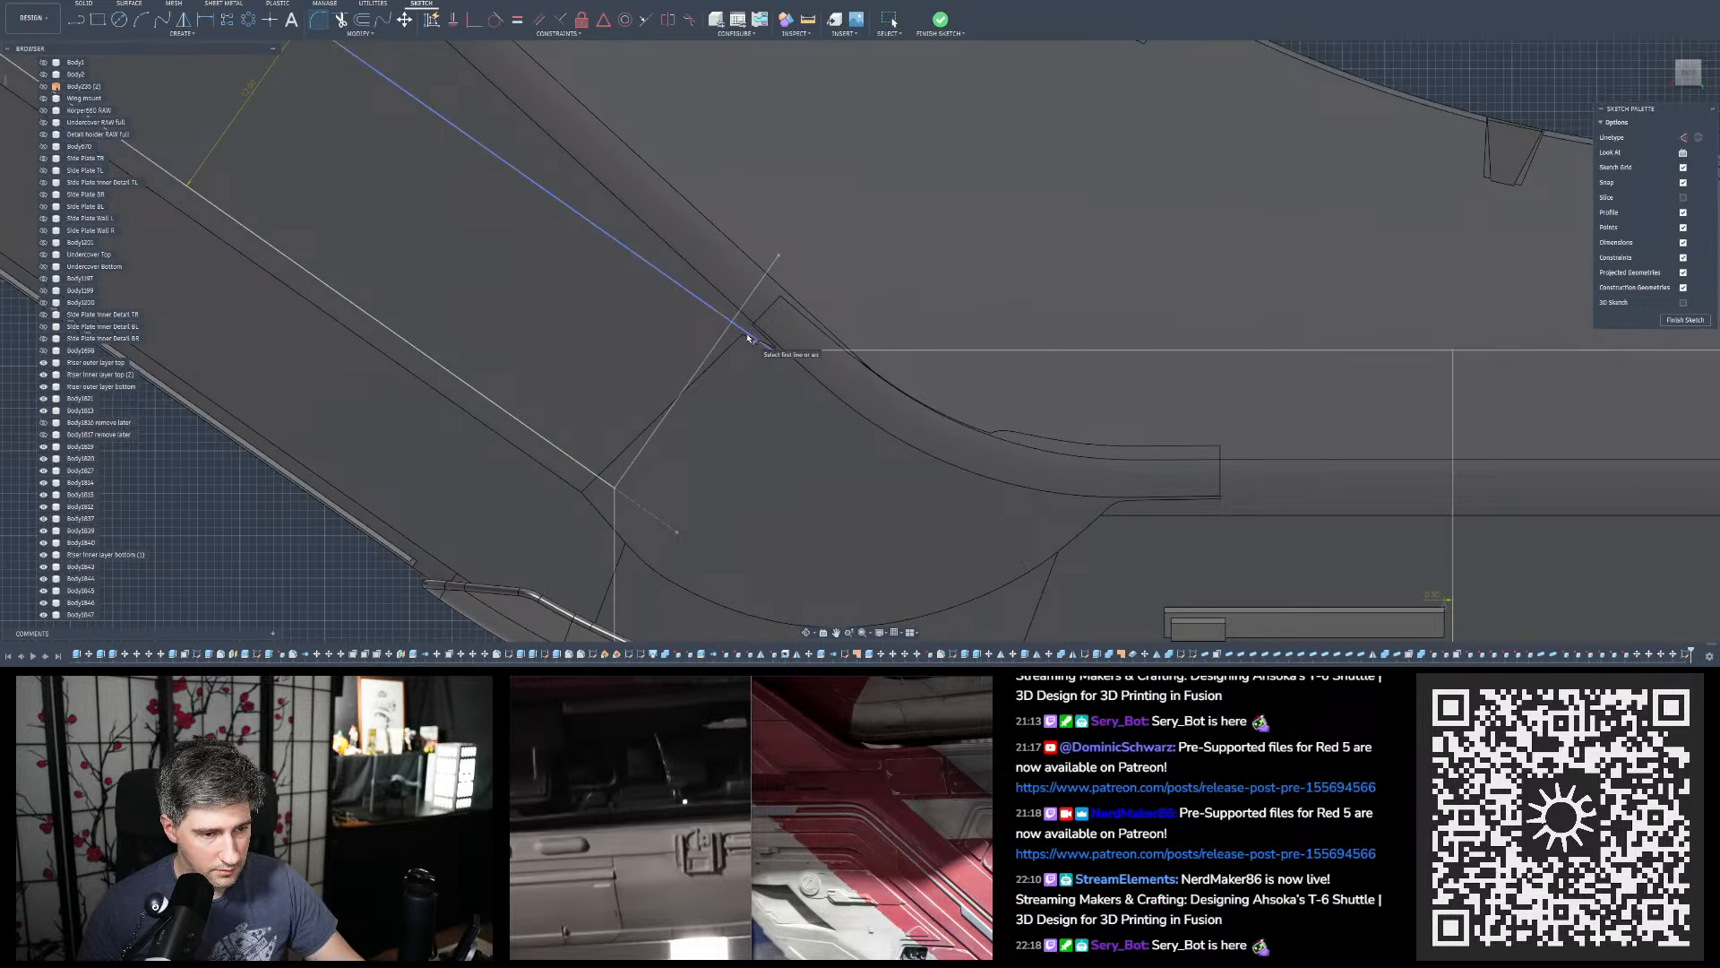
pyautogui.click(748, 339)
pyautogui.click(803, 352)
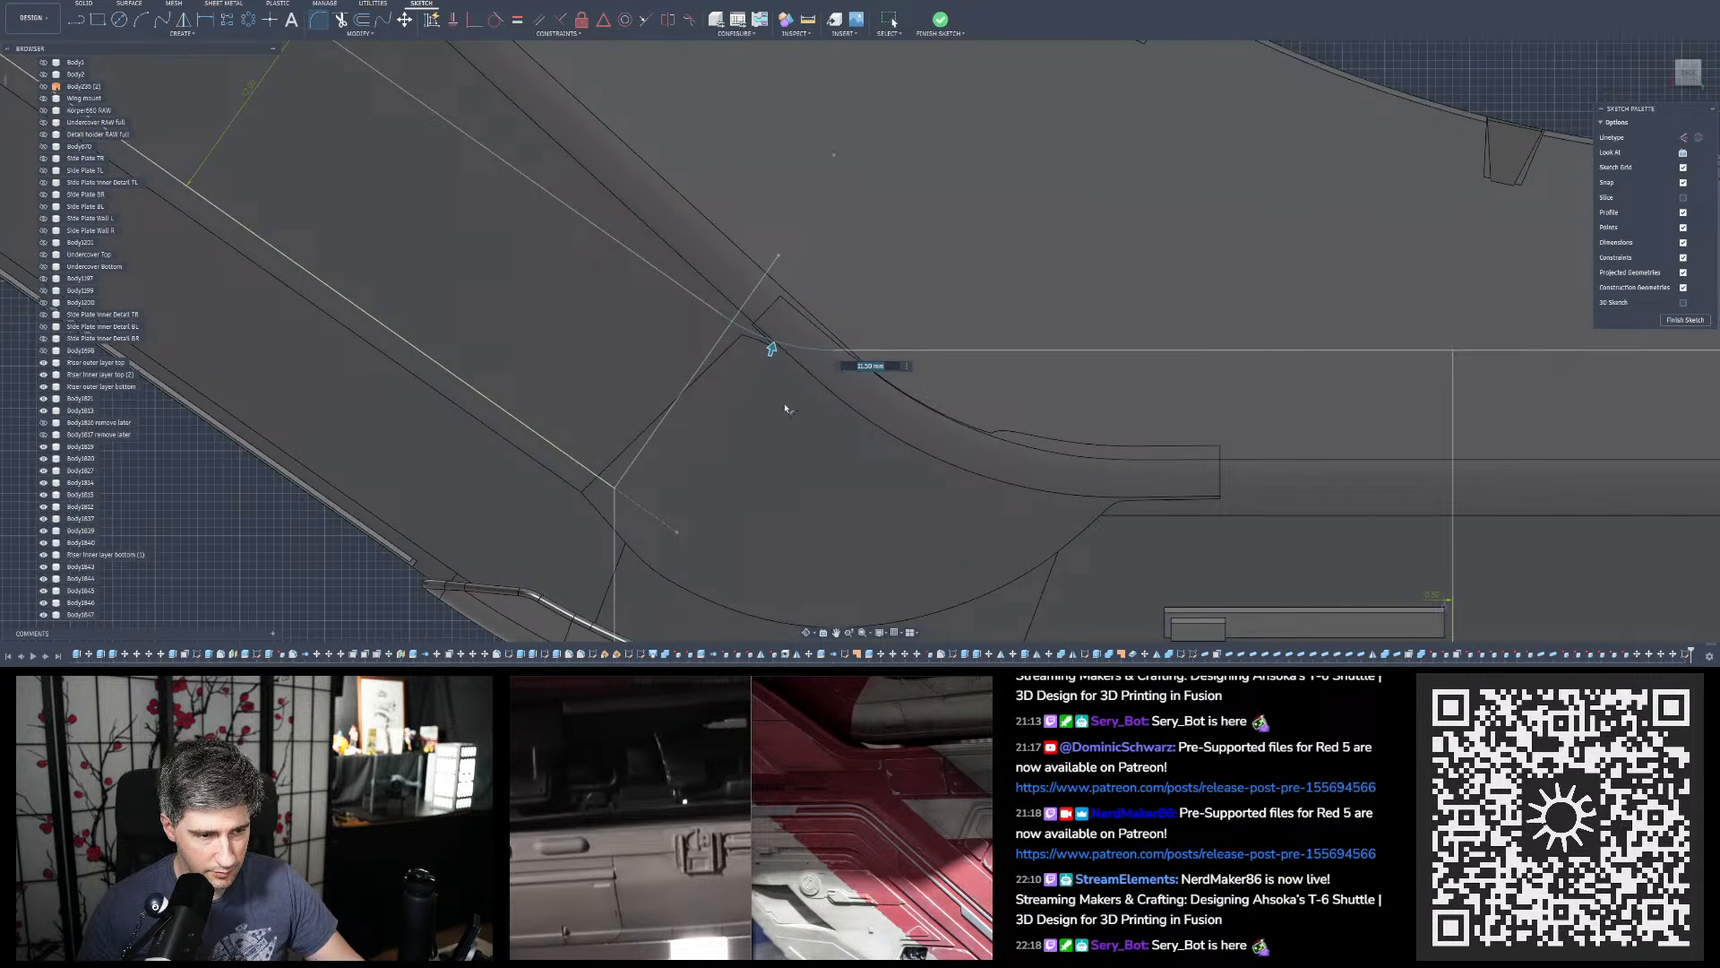
pyautogui.scroll(-3, 786, 409)
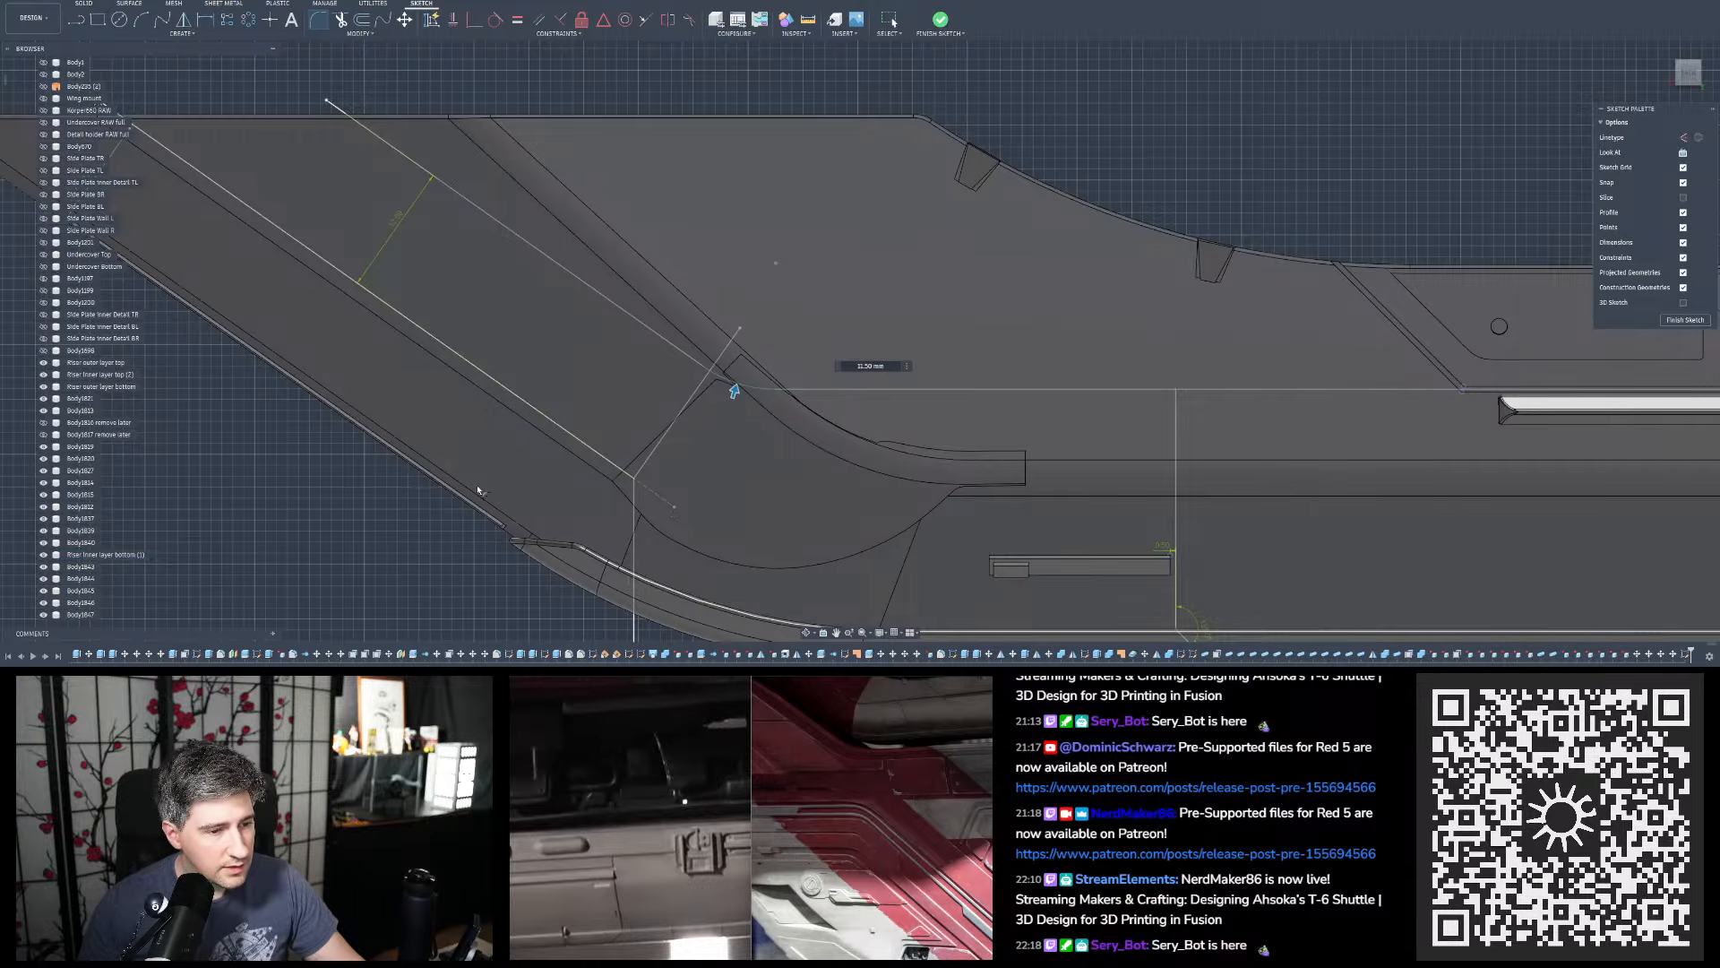
# Show the "default" reference scan and hide the bottom inner layer body so the scan lies behind the fillet sketch
pyautogui.scroll(5, 55, 196)
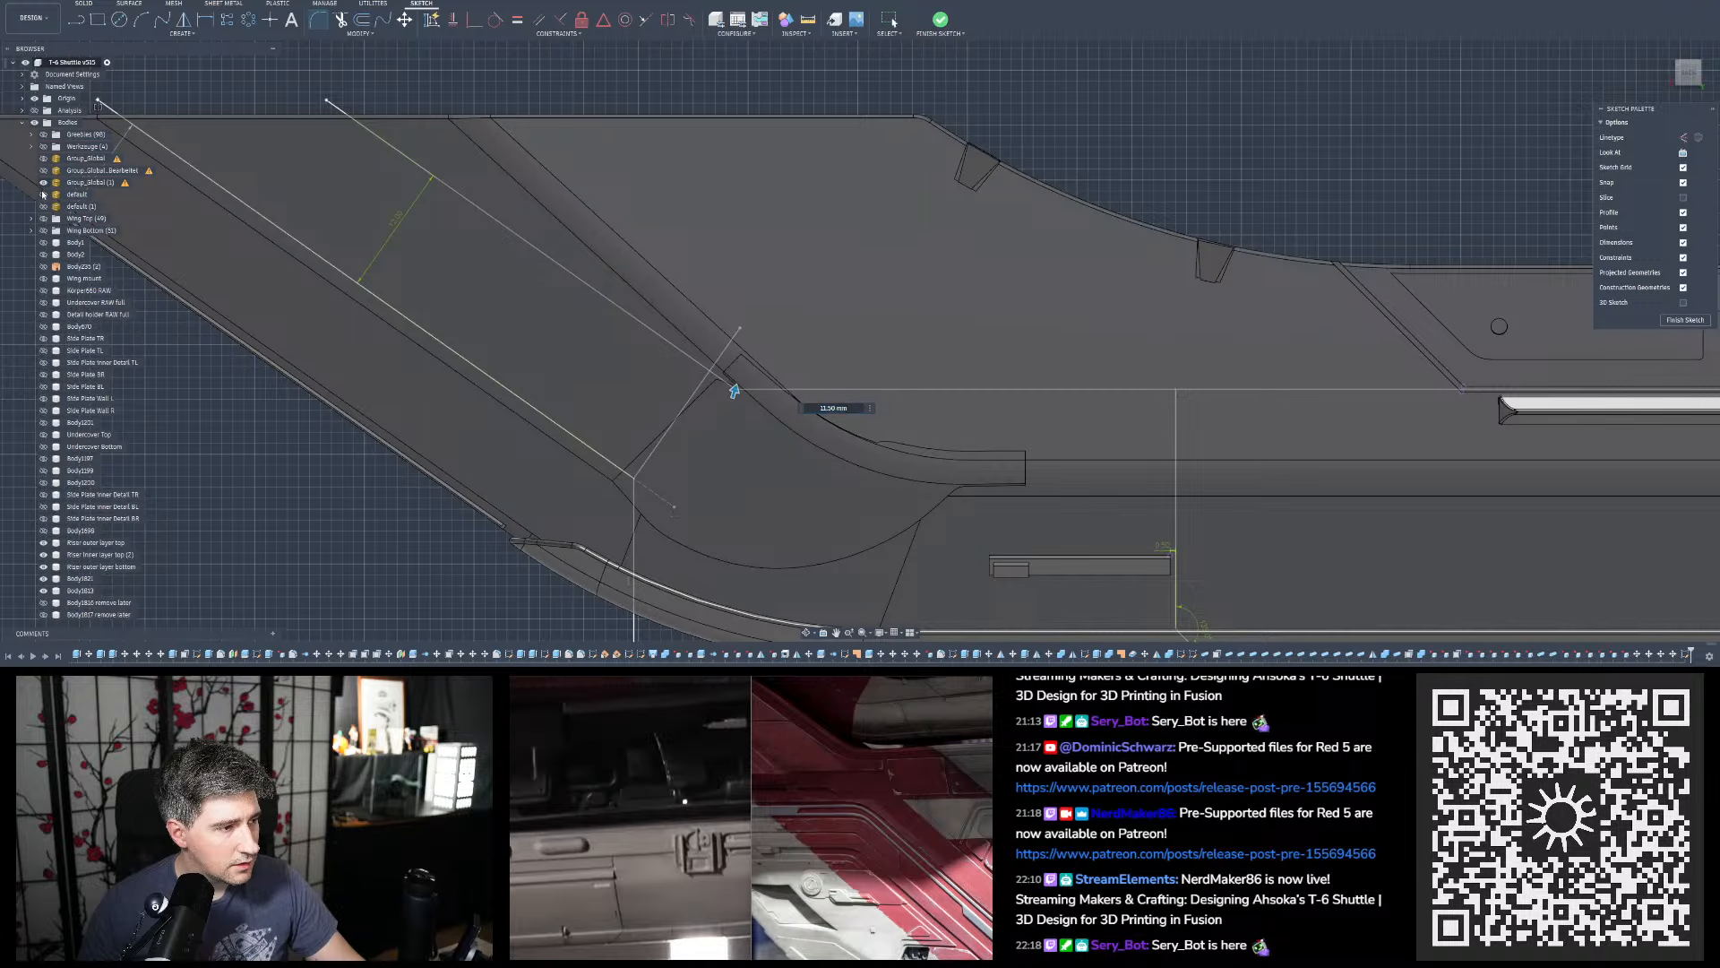
pyautogui.click(43, 183)
pyautogui.click(43, 182)
pyautogui.click(43, 195)
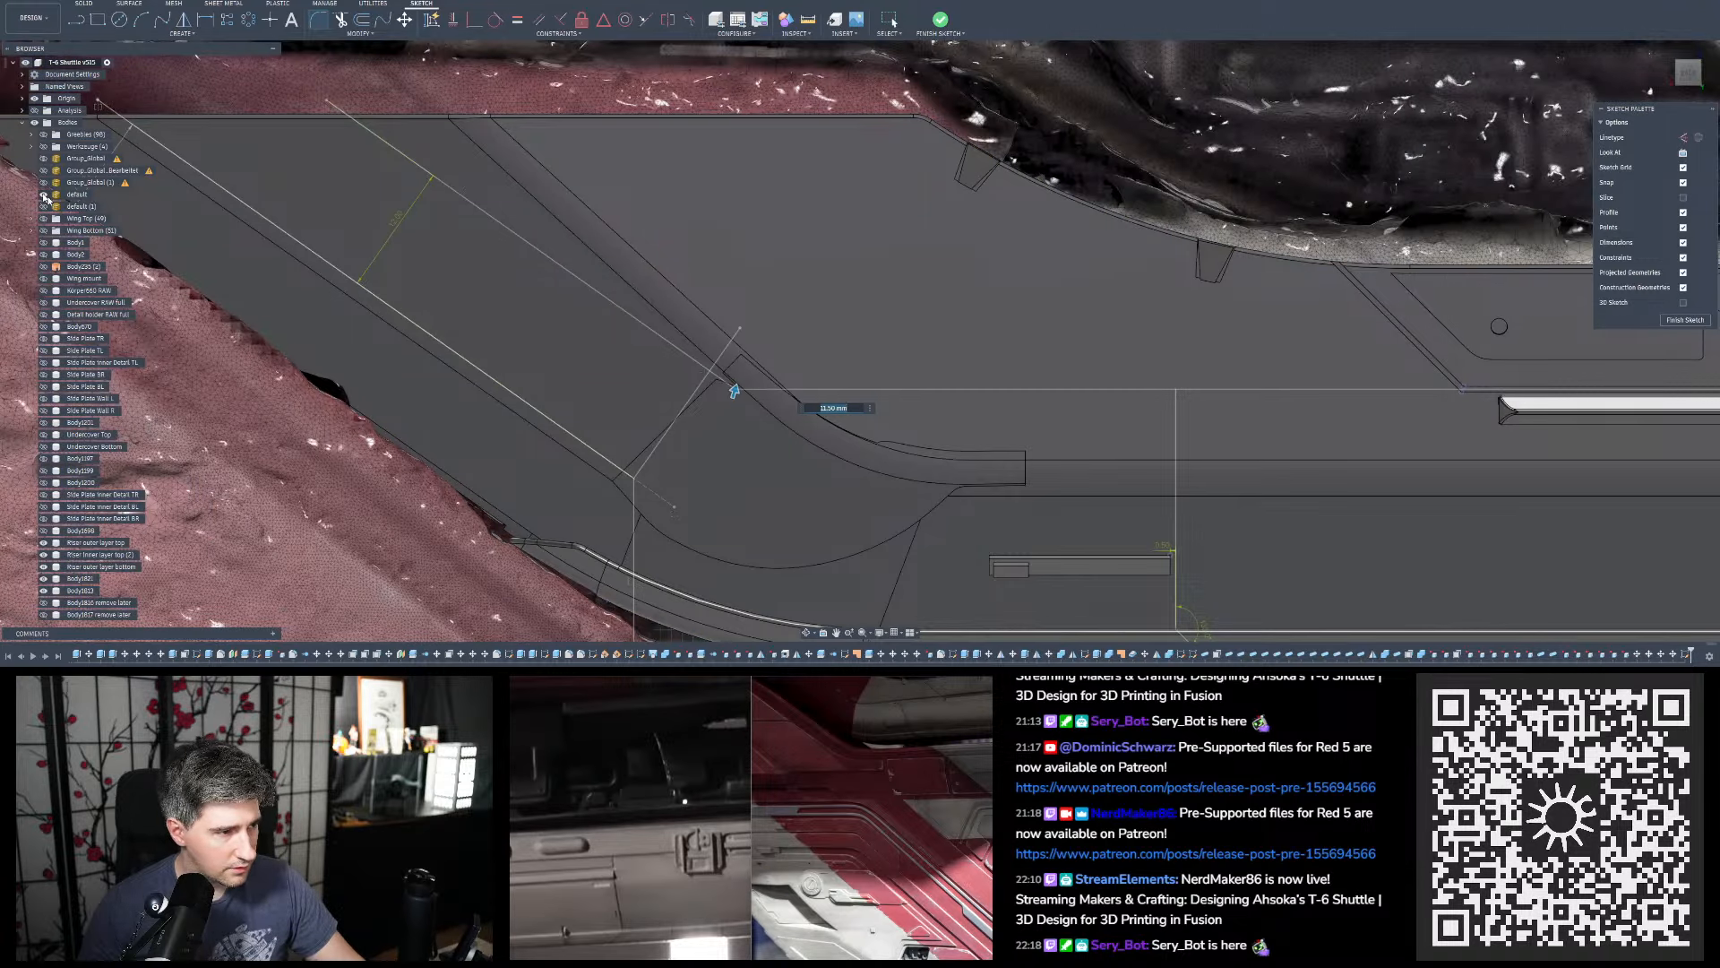
pyautogui.scroll(-5, 111, 459)
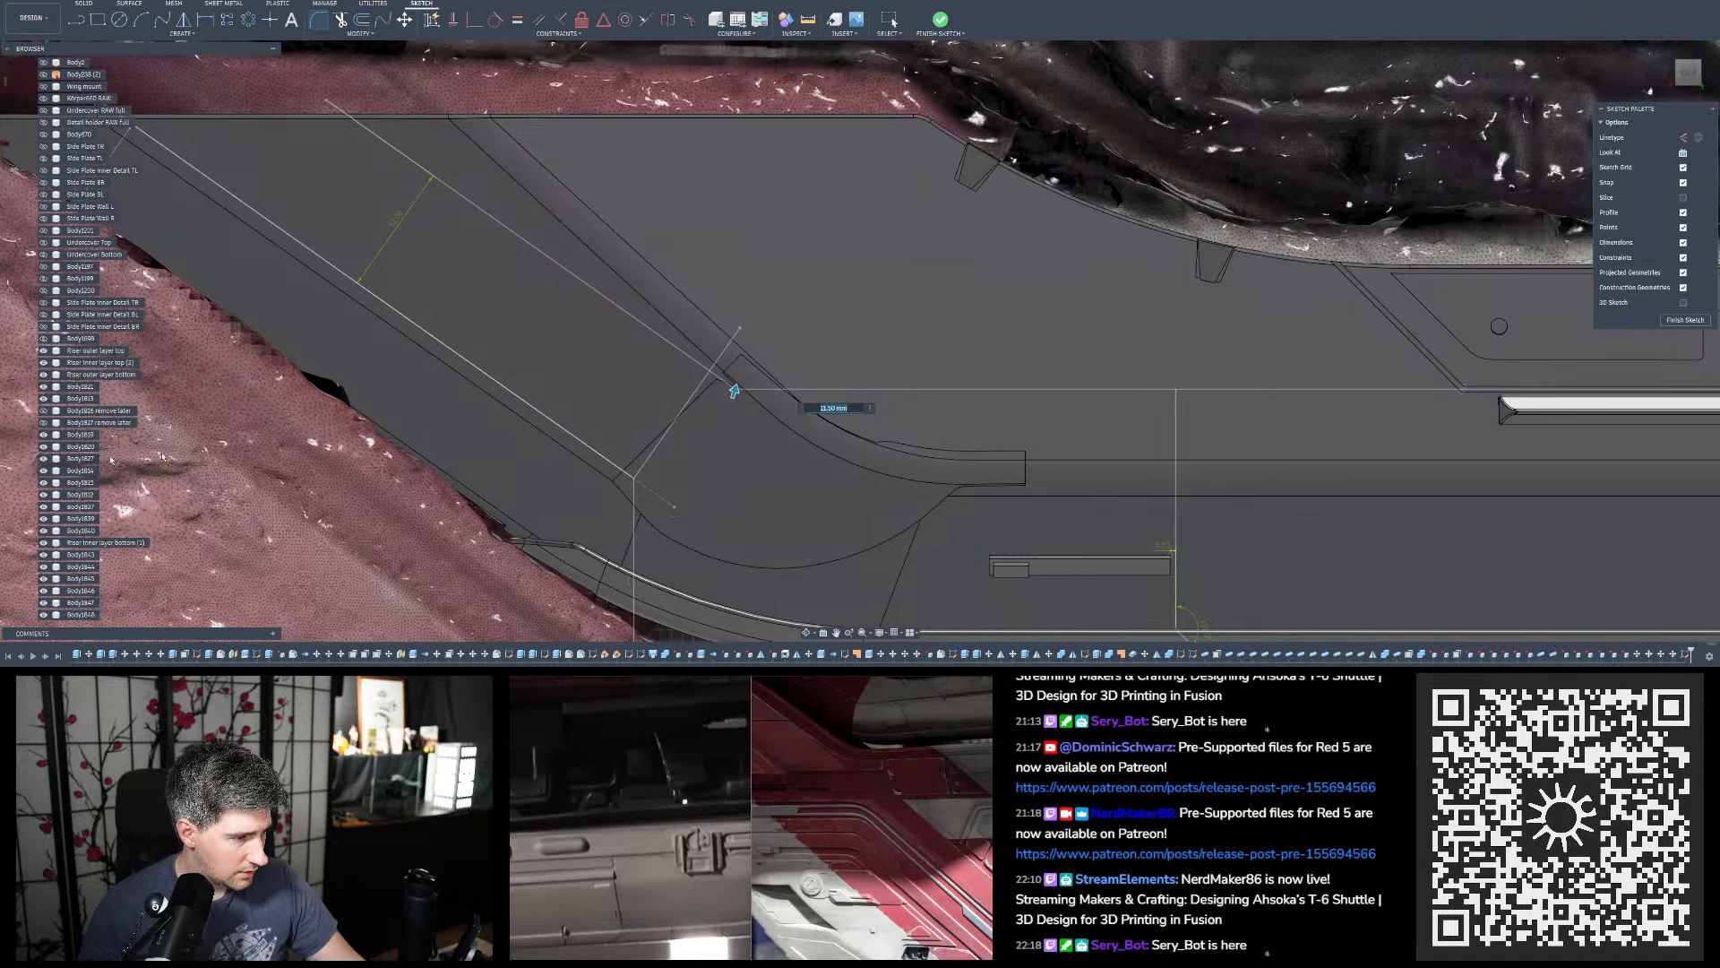
pyautogui.click(43, 543)
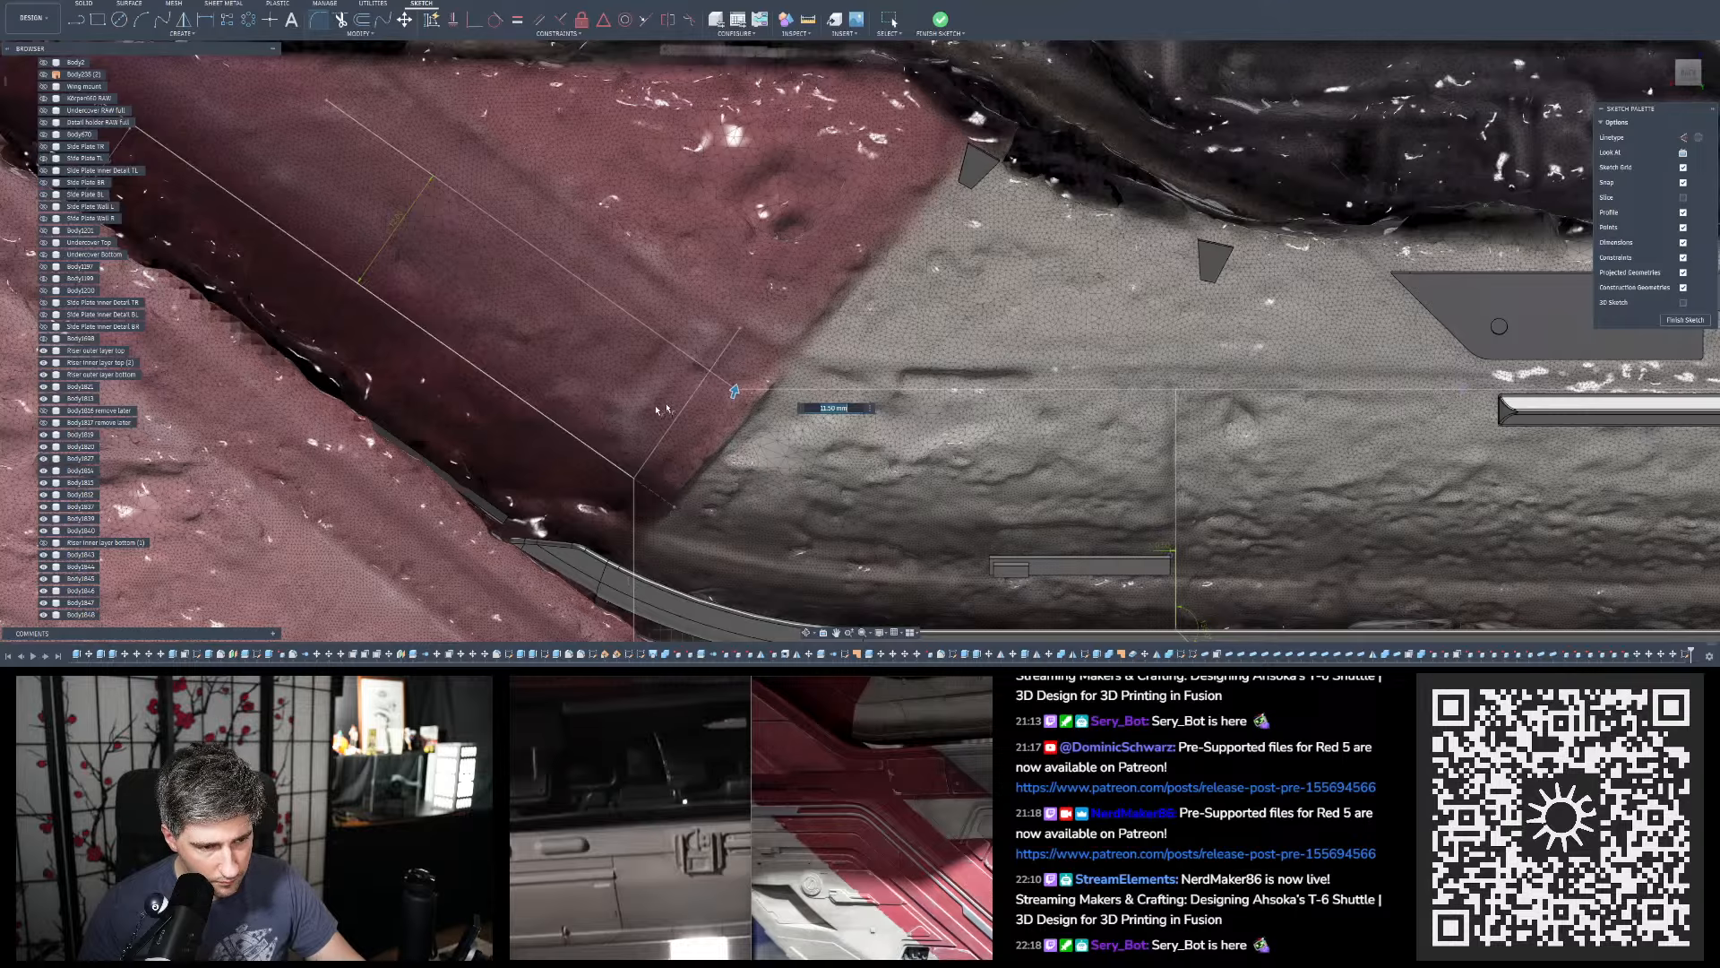
# Set the fillet radius between the shorter parallel inclined line and the long horizontal line to 14 mm
pyautogui.scroll(3, 733, 392)
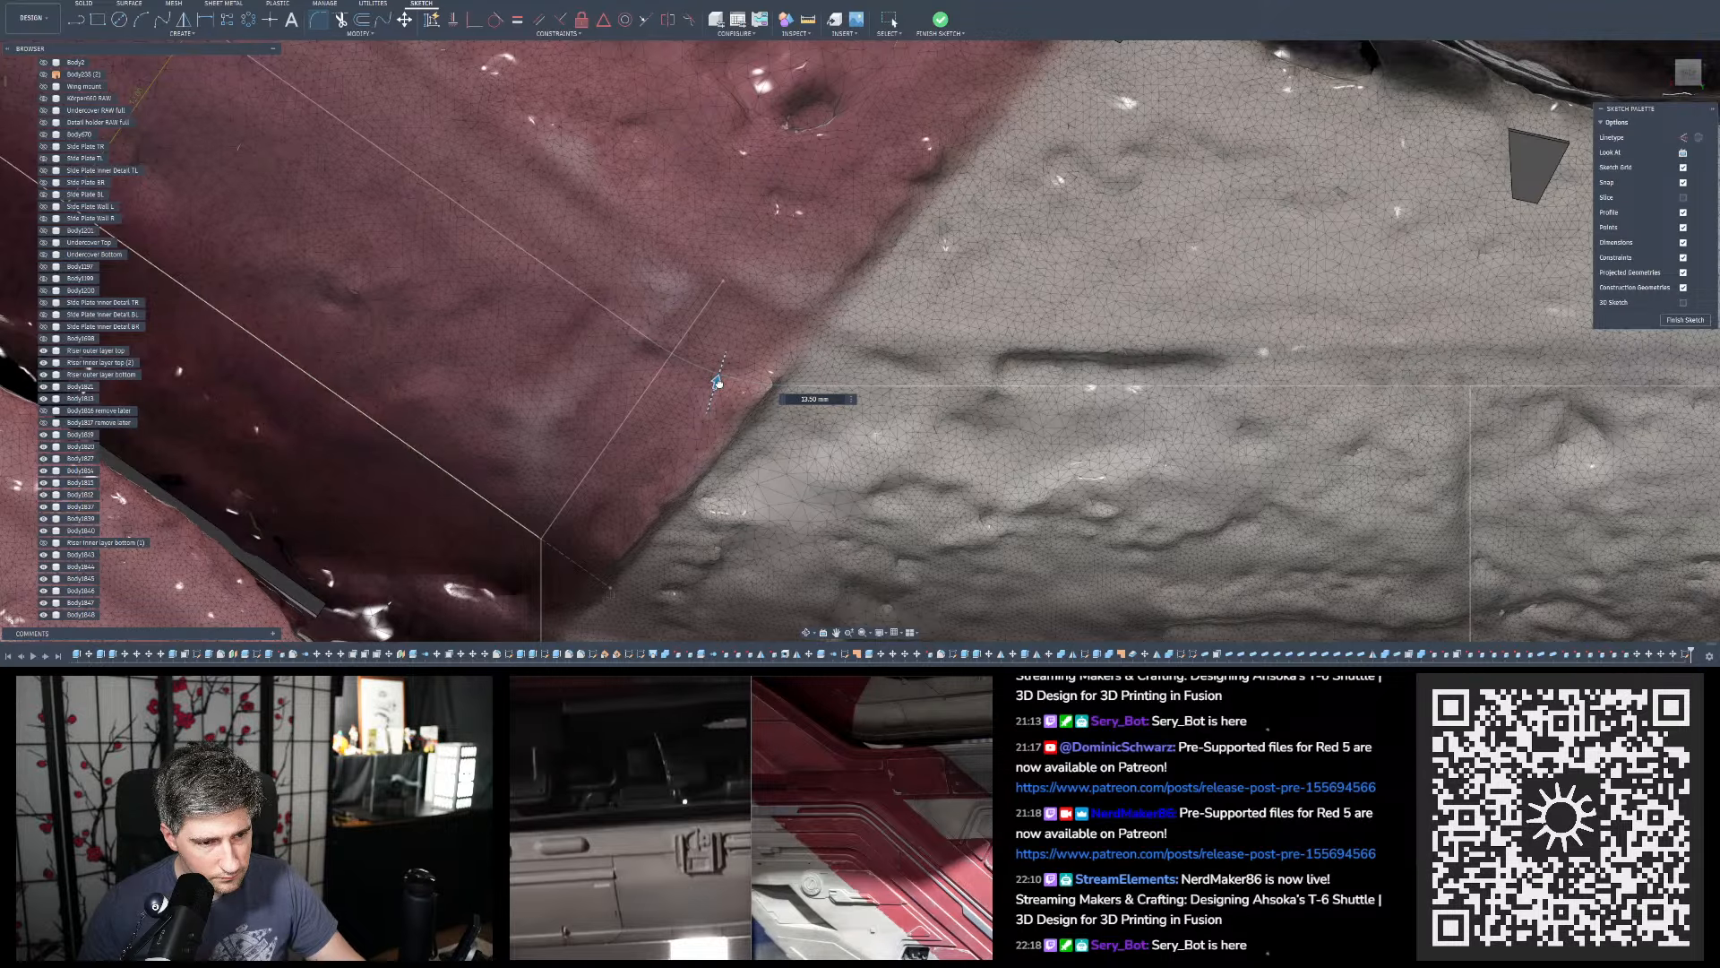
pyautogui.moveTo(717, 382); pyautogui.dragTo(717, 382)
pyautogui.scroll(-2, 710, 369)
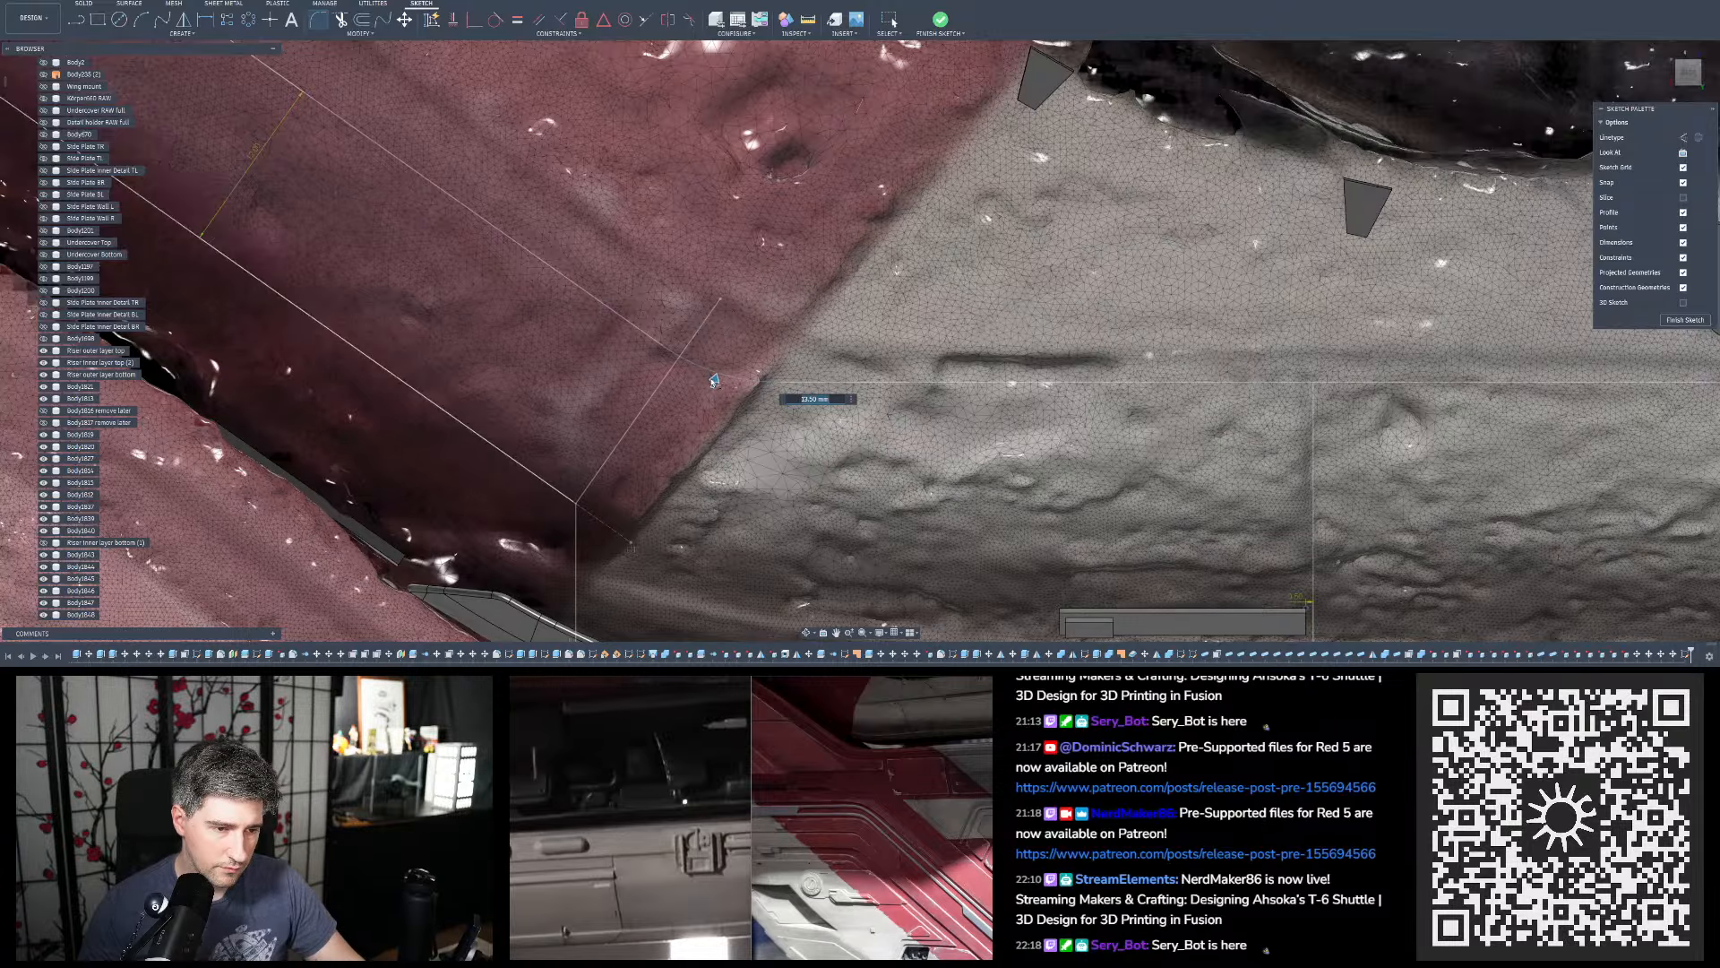
pyautogui.moveTo(715, 382); pyautogui.dragTo(716, 380)
pyautogui.write('14')
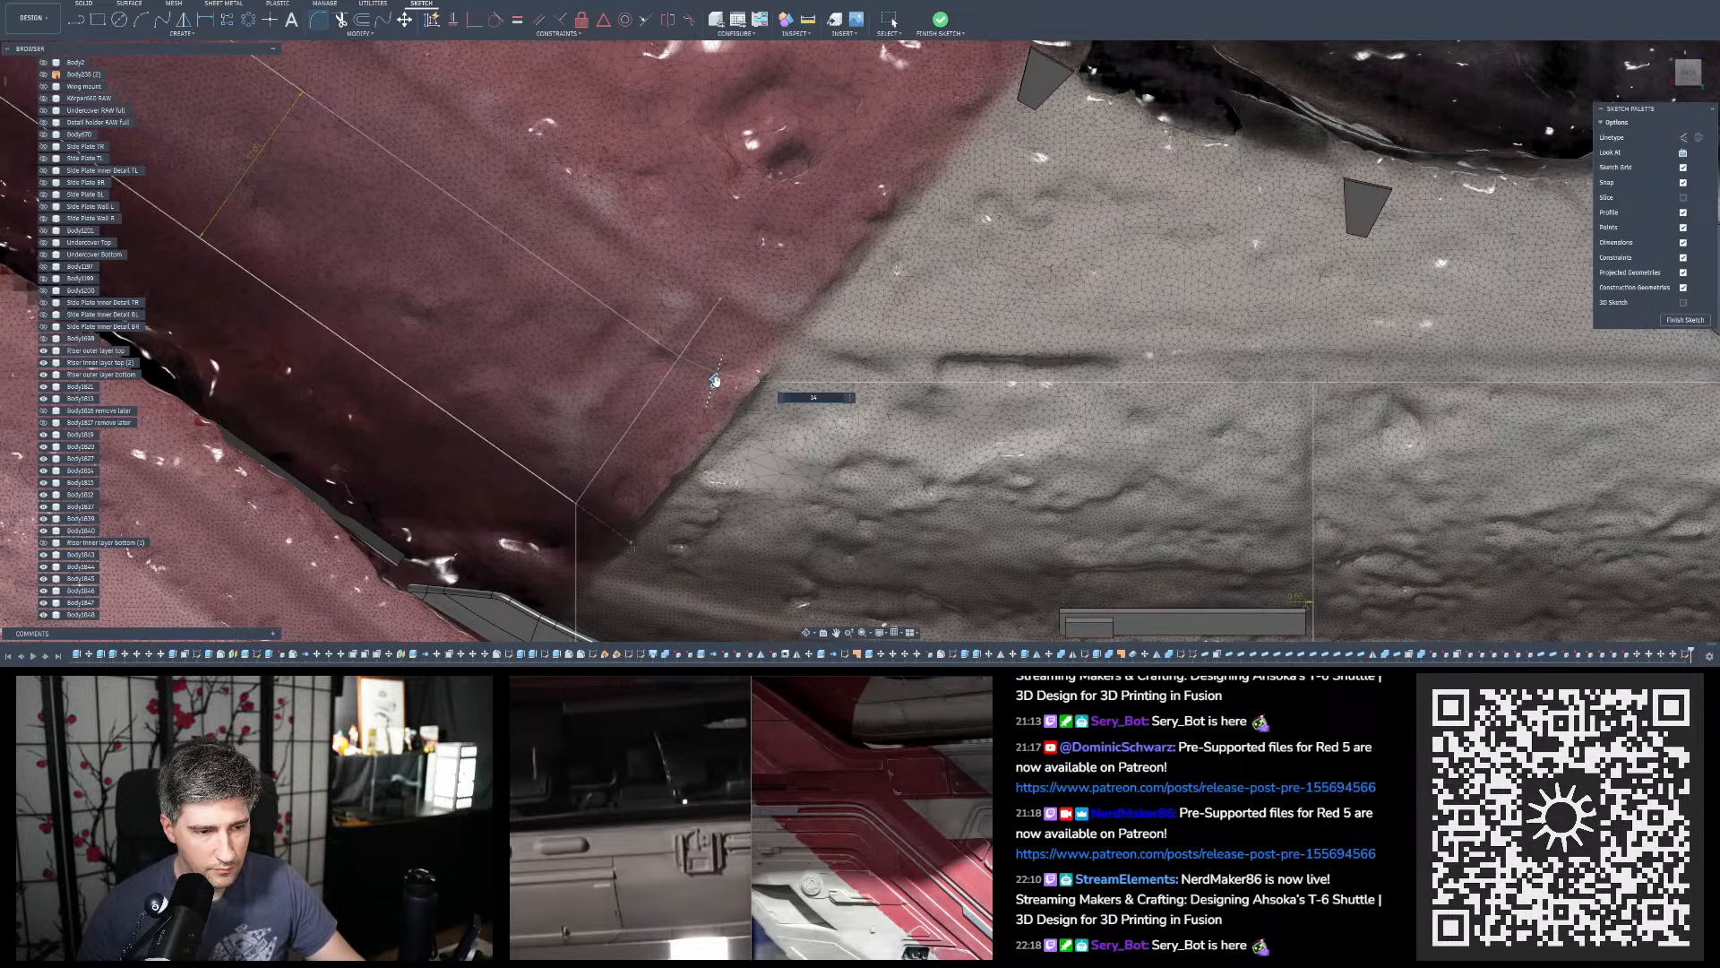
pyautogui.scroll(-4, 717, 359)
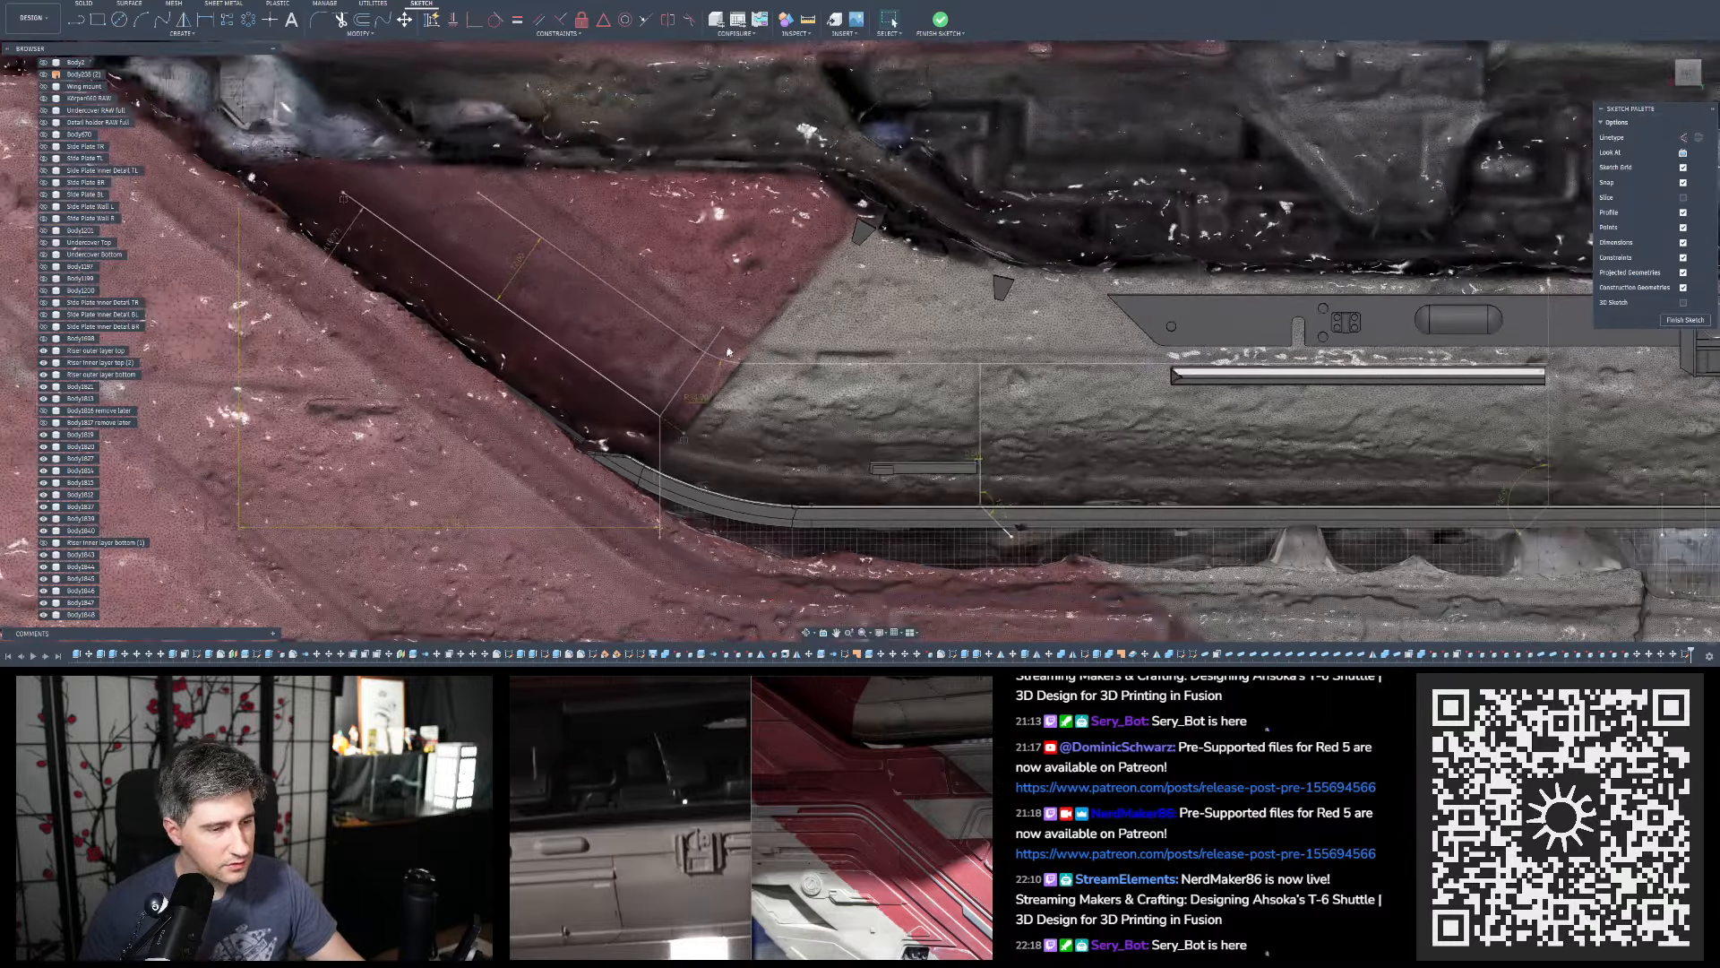
pyautogui.scroll(4, 61, 126)
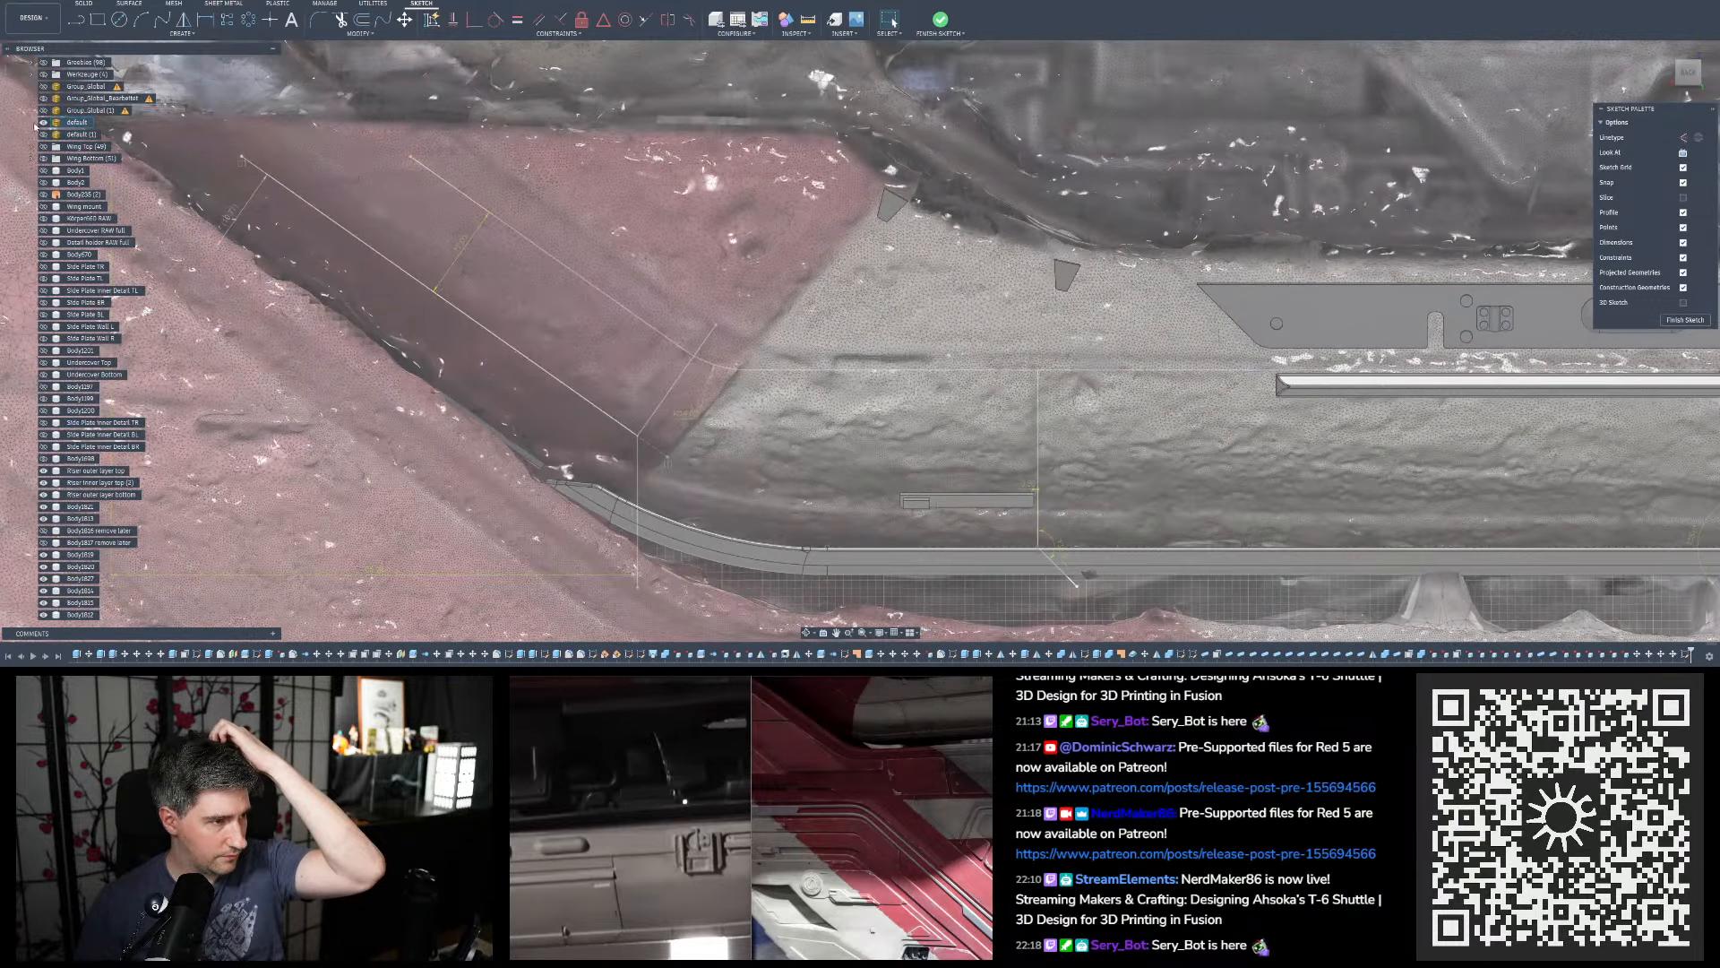
# Hide the "default" reference scan and show the bottom inner layer body again
pyautogui.click(43, 122)
pyautogui.scroll(-4, 54, 131)
pyautogui.scroll(-7, 54, 179)
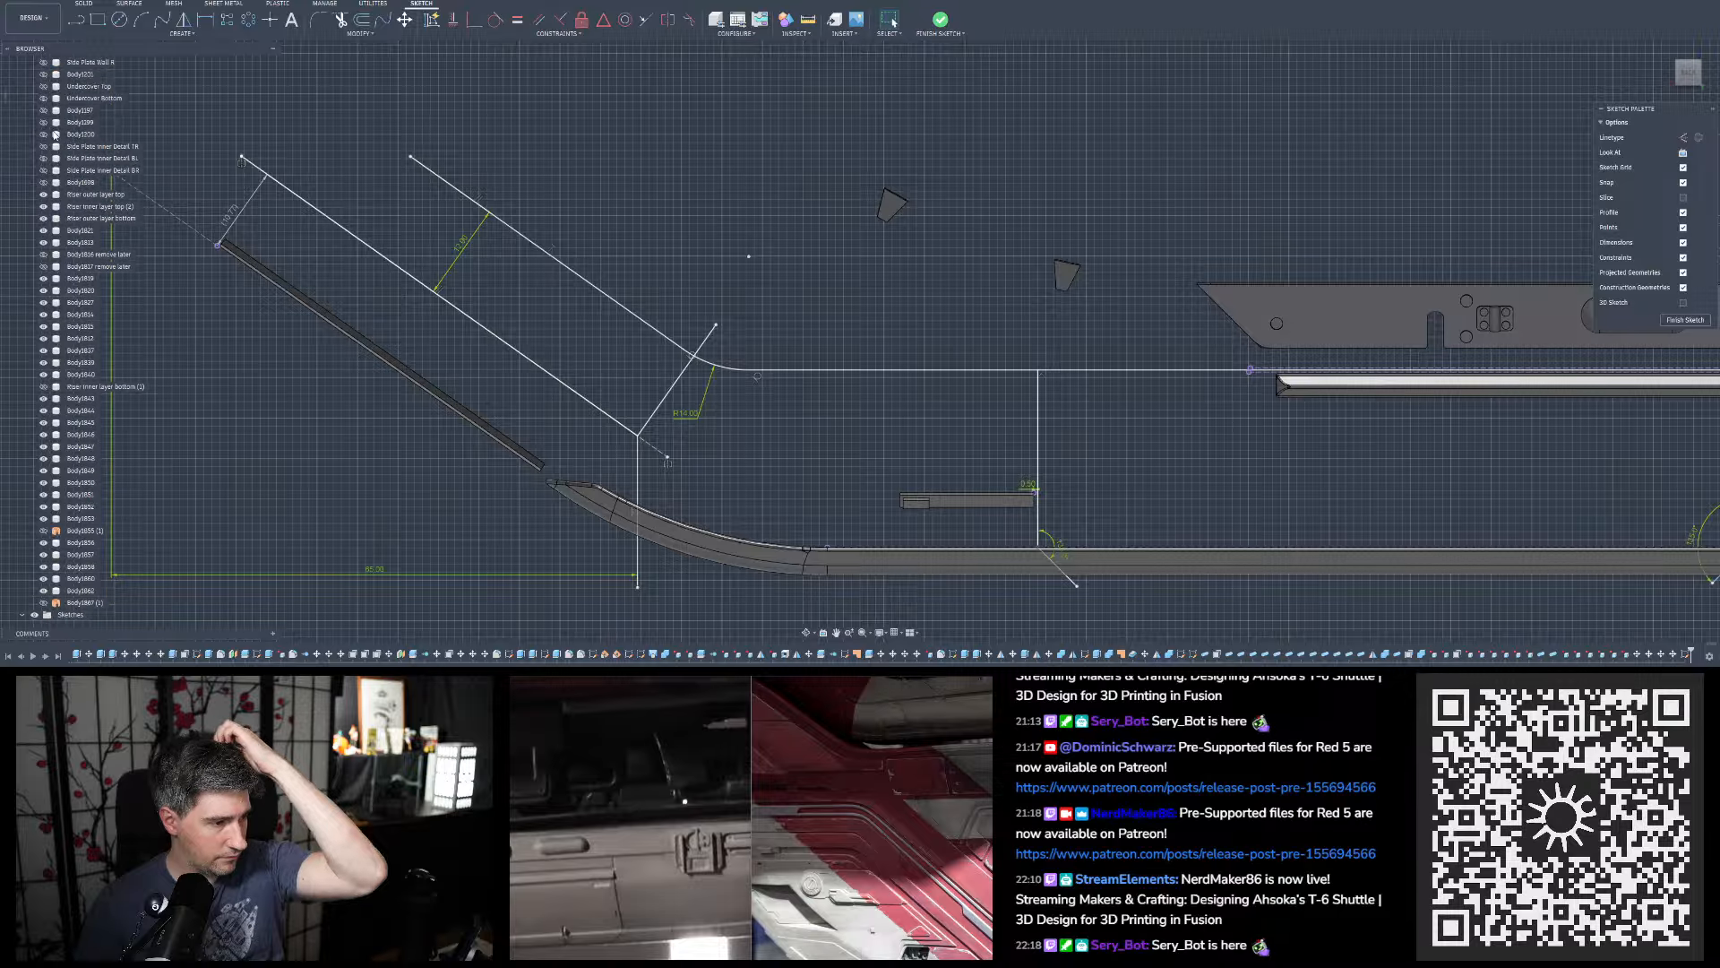
pyautogui.click(43, 314)
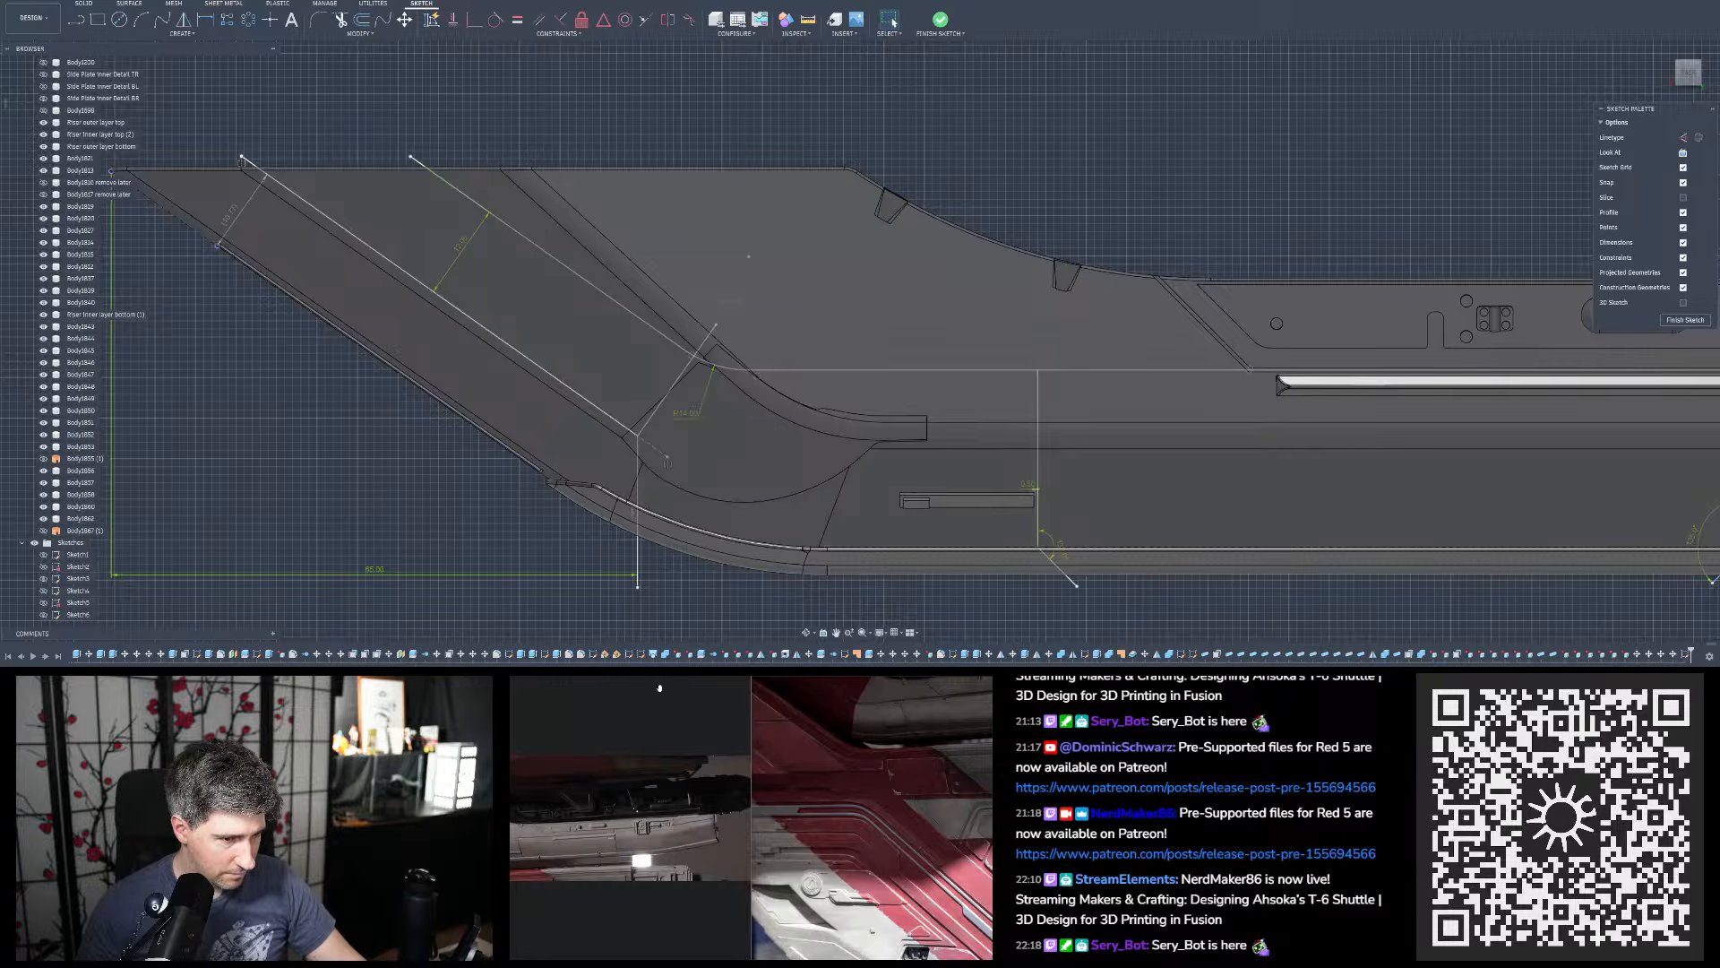
# Examine the filleted panel-line sketch against the full lower side body from a straight side view
pyautogui.scroll(-3, 379, 323)
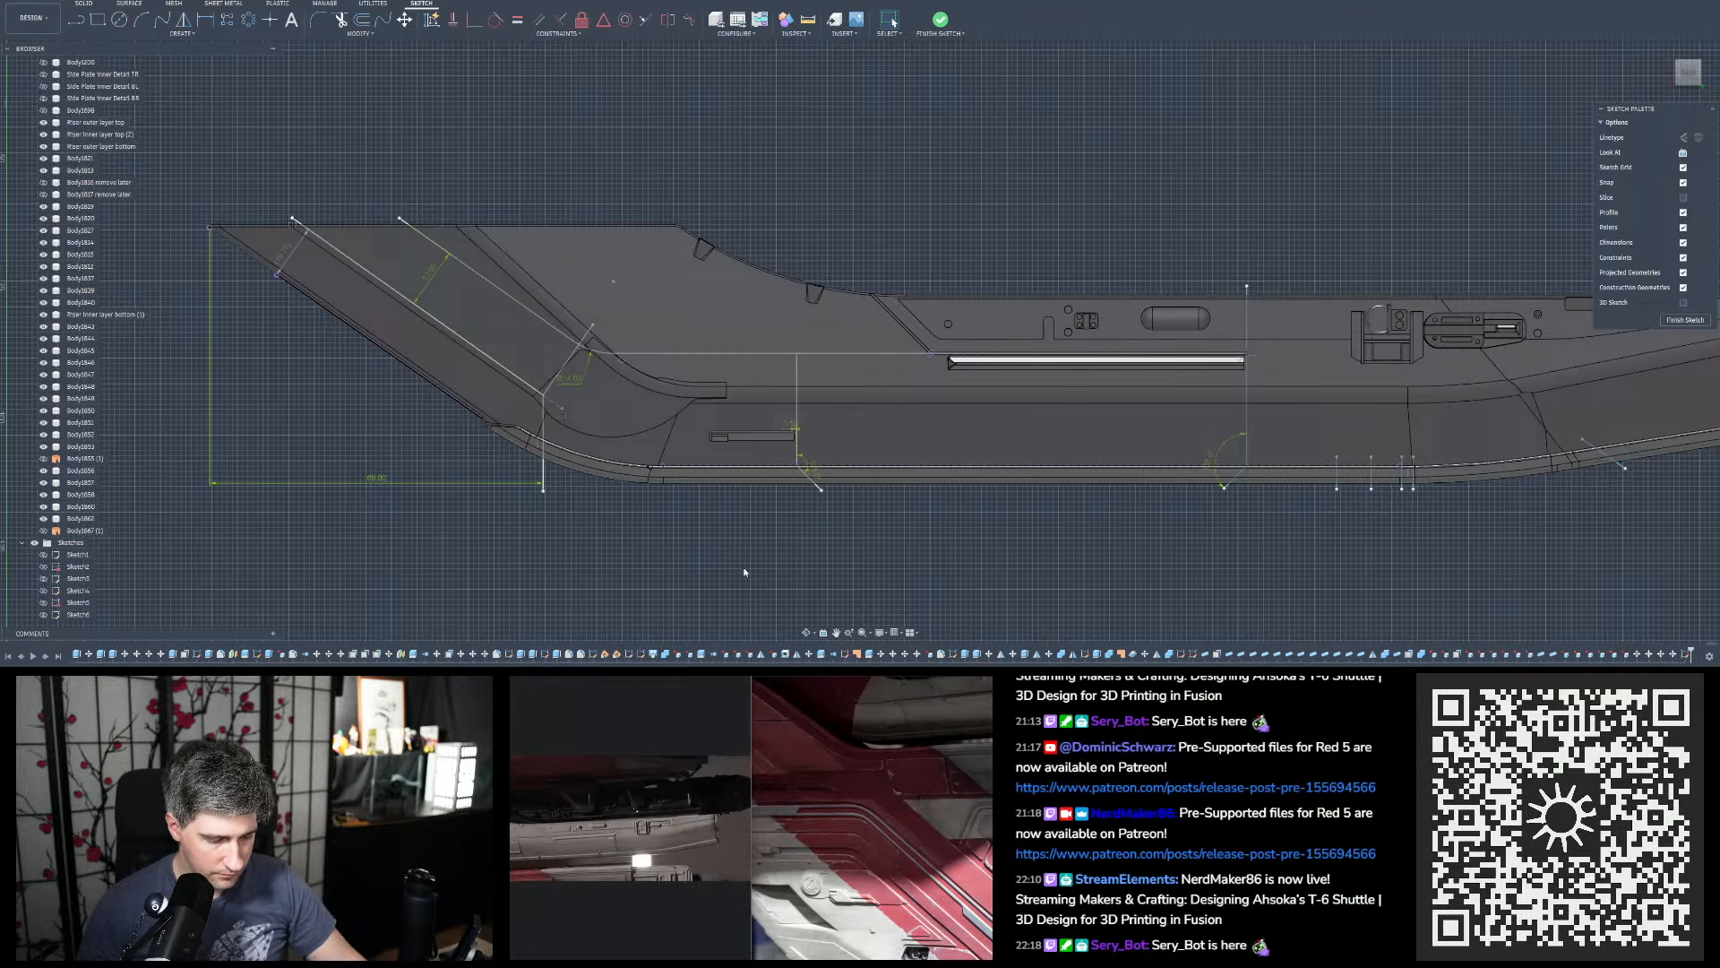
pyautogui.scroll(-2, 562, 498)
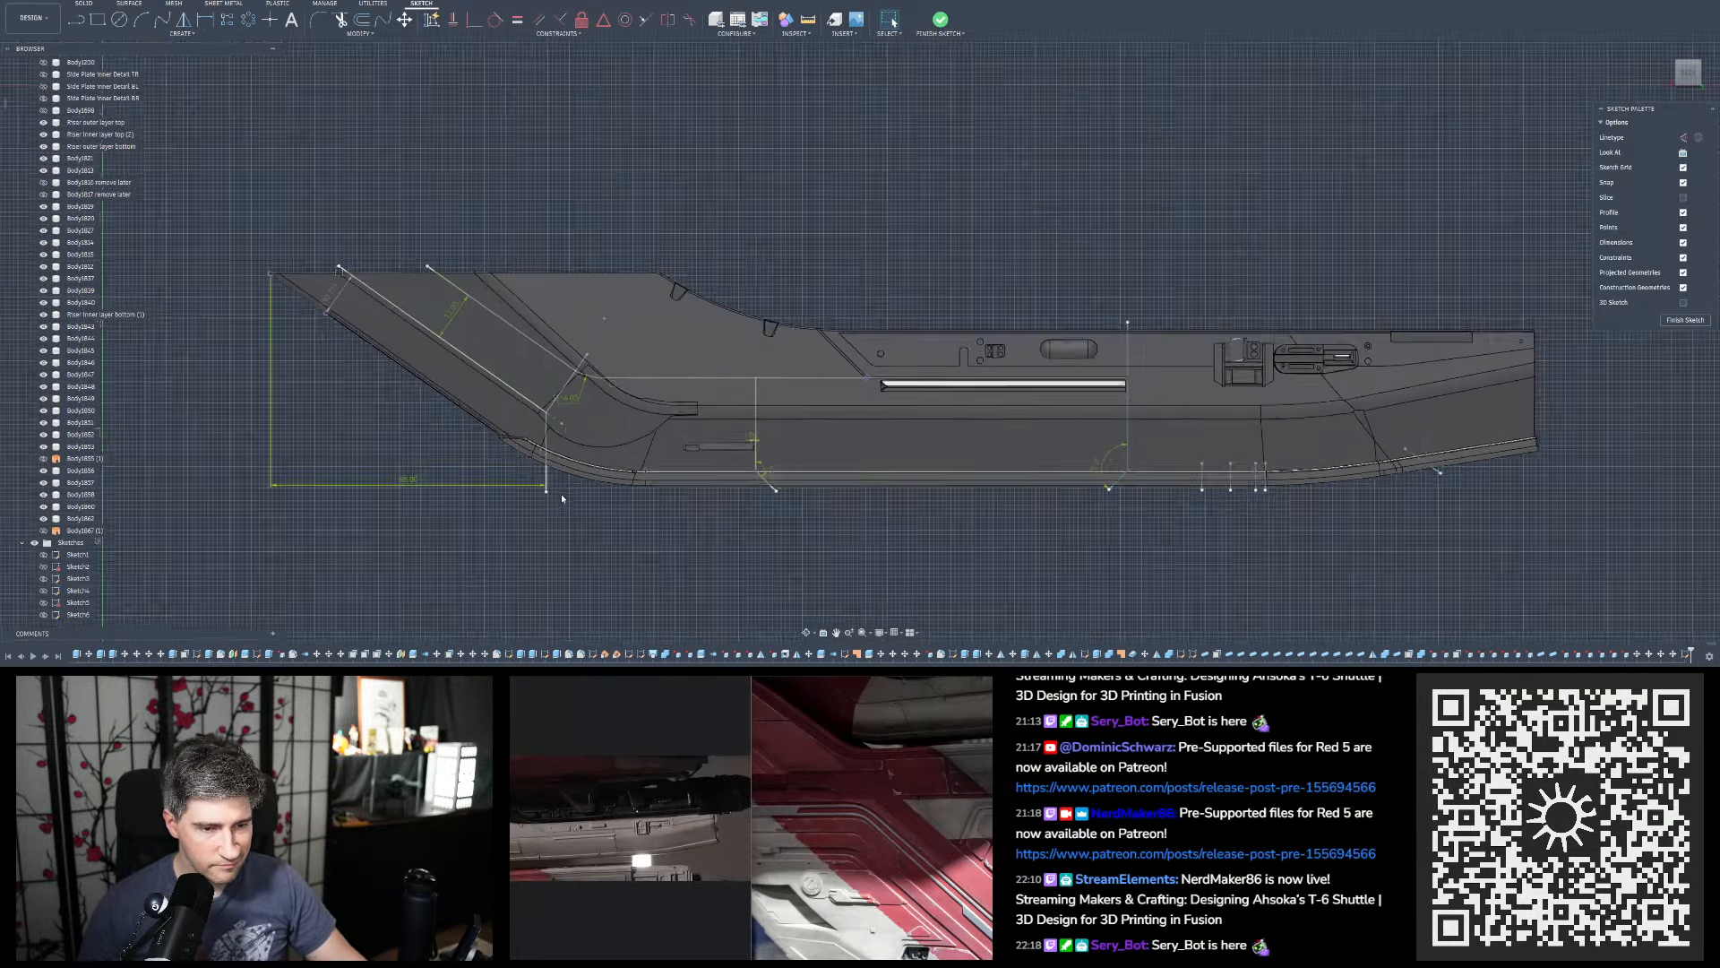
pyautogui.scroll(-1, 562, 498)
pyautogui.scroll(2, 1062, 517)
pyautogui.moveTo(1061, 515)
pyautogui.keyDown('shift'); pyautogui.mouseDown(button='middle')
pyautogui.moveTo(1066, 613)
pyautogui.moveTo(1068, 497)
pyautogui.moveTo(1073, 545)
pyautogui.moveTo(1075, 522)
pyautogui.mouseUp(button='middle'); pyautogui.keyUp('shift')
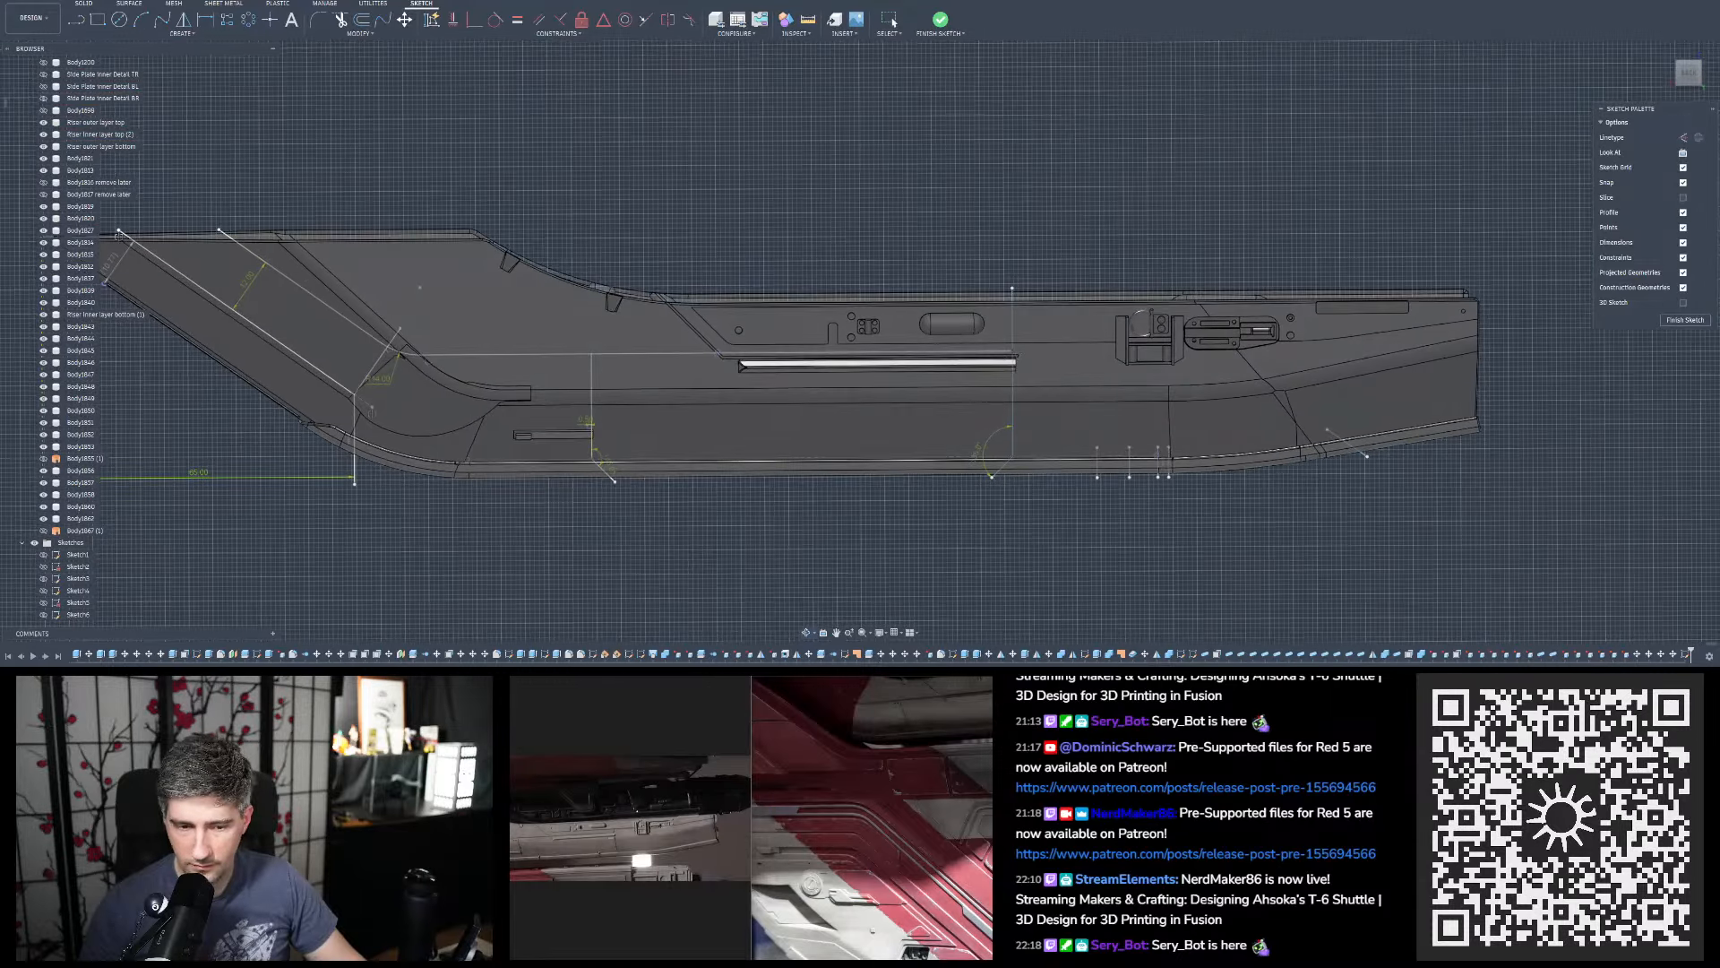
pyautogui.click(1689, 73)
pyautogui.scroll(-3, 1322, 299)
pyautogui.scroll(1, 734, 287)
pyautogui.scroll(5, 703, 325)
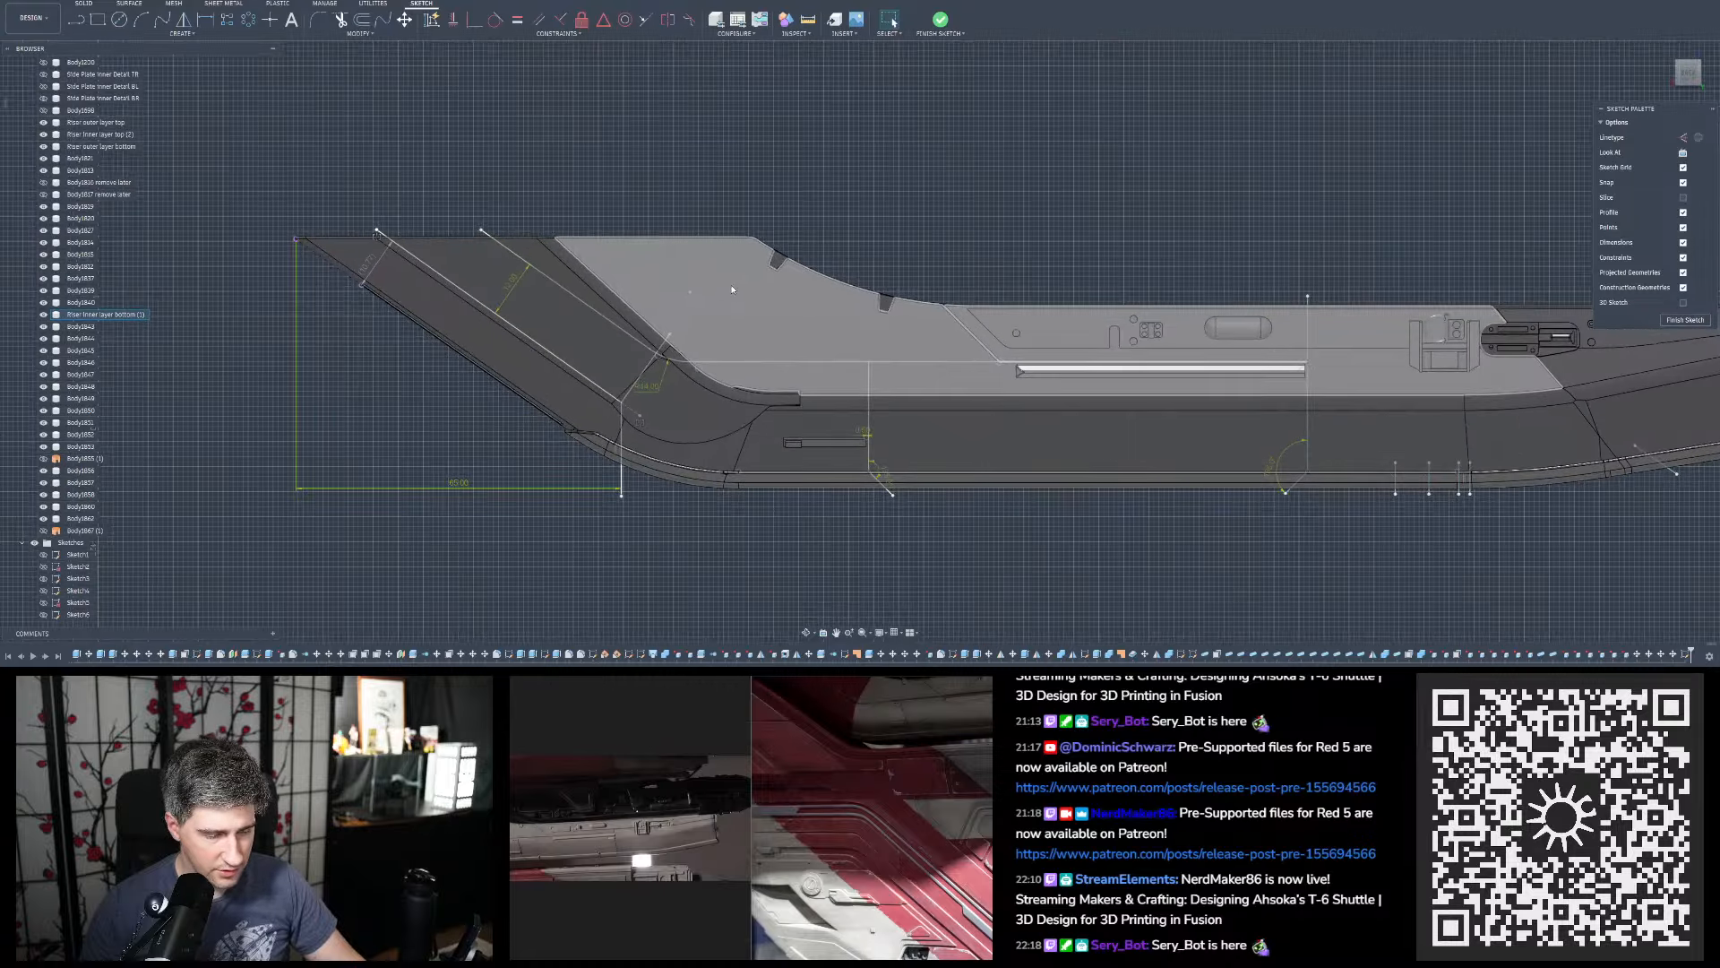
# Trim the short perpendicular line where it overshoots the shorter inclined line near the fillet
pyautogui.click(654, 332)
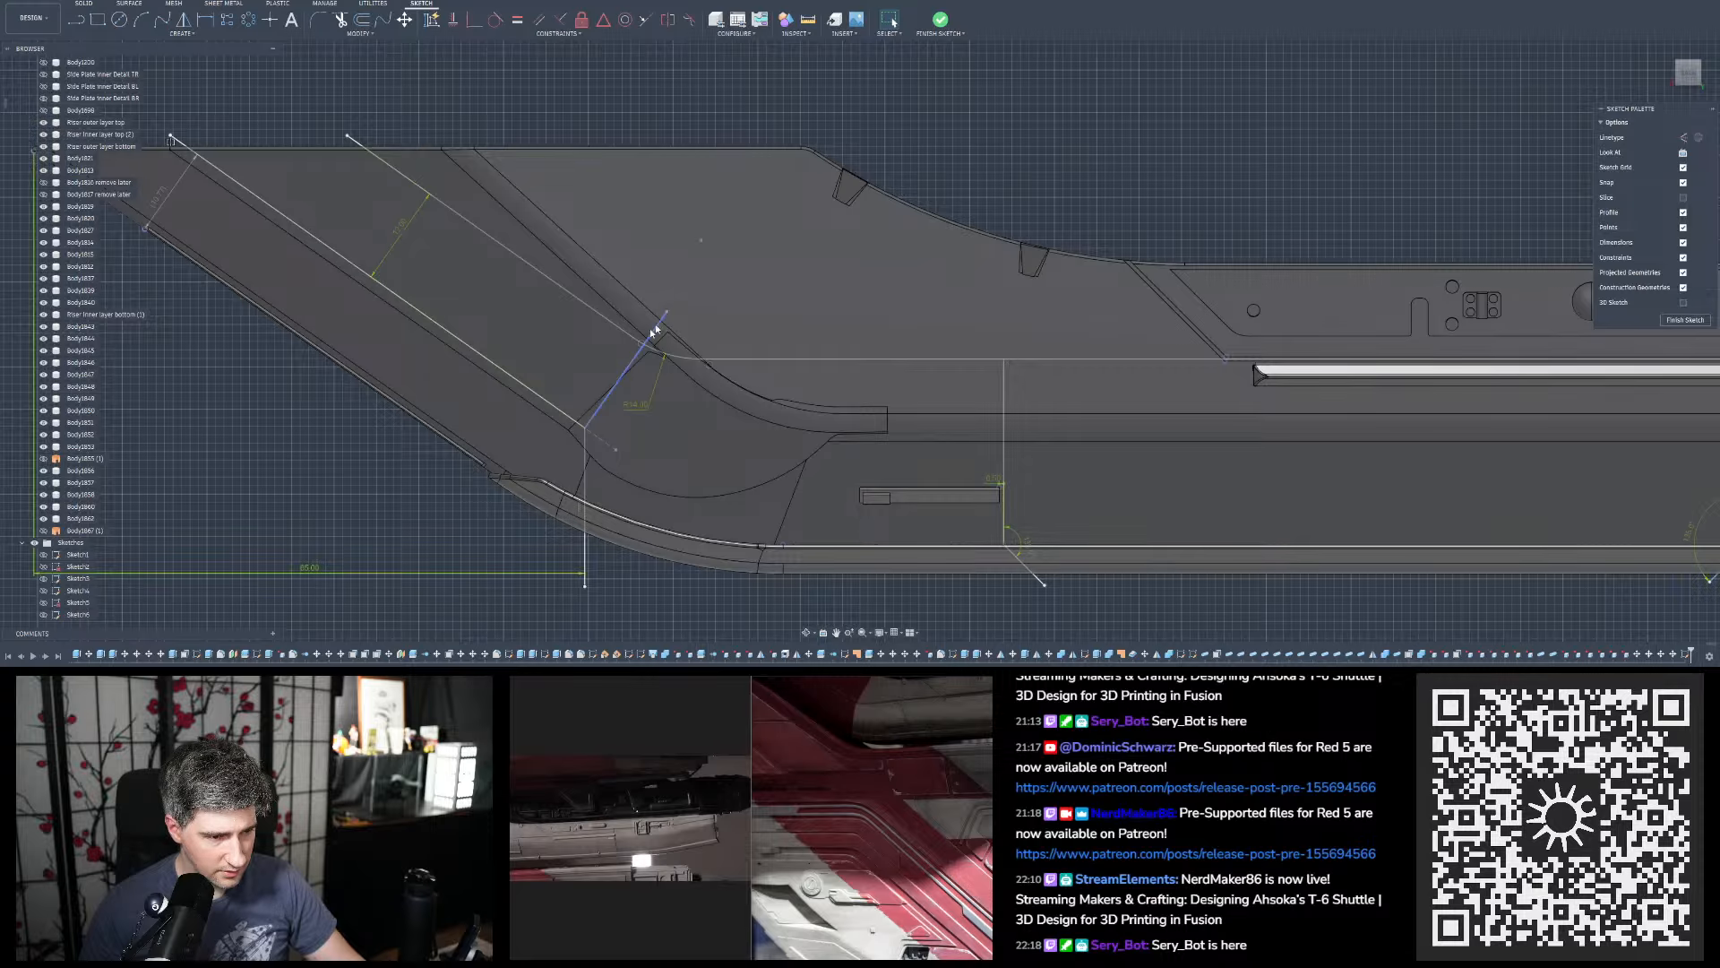
pyautogui.scroll(-3, 681, 367)
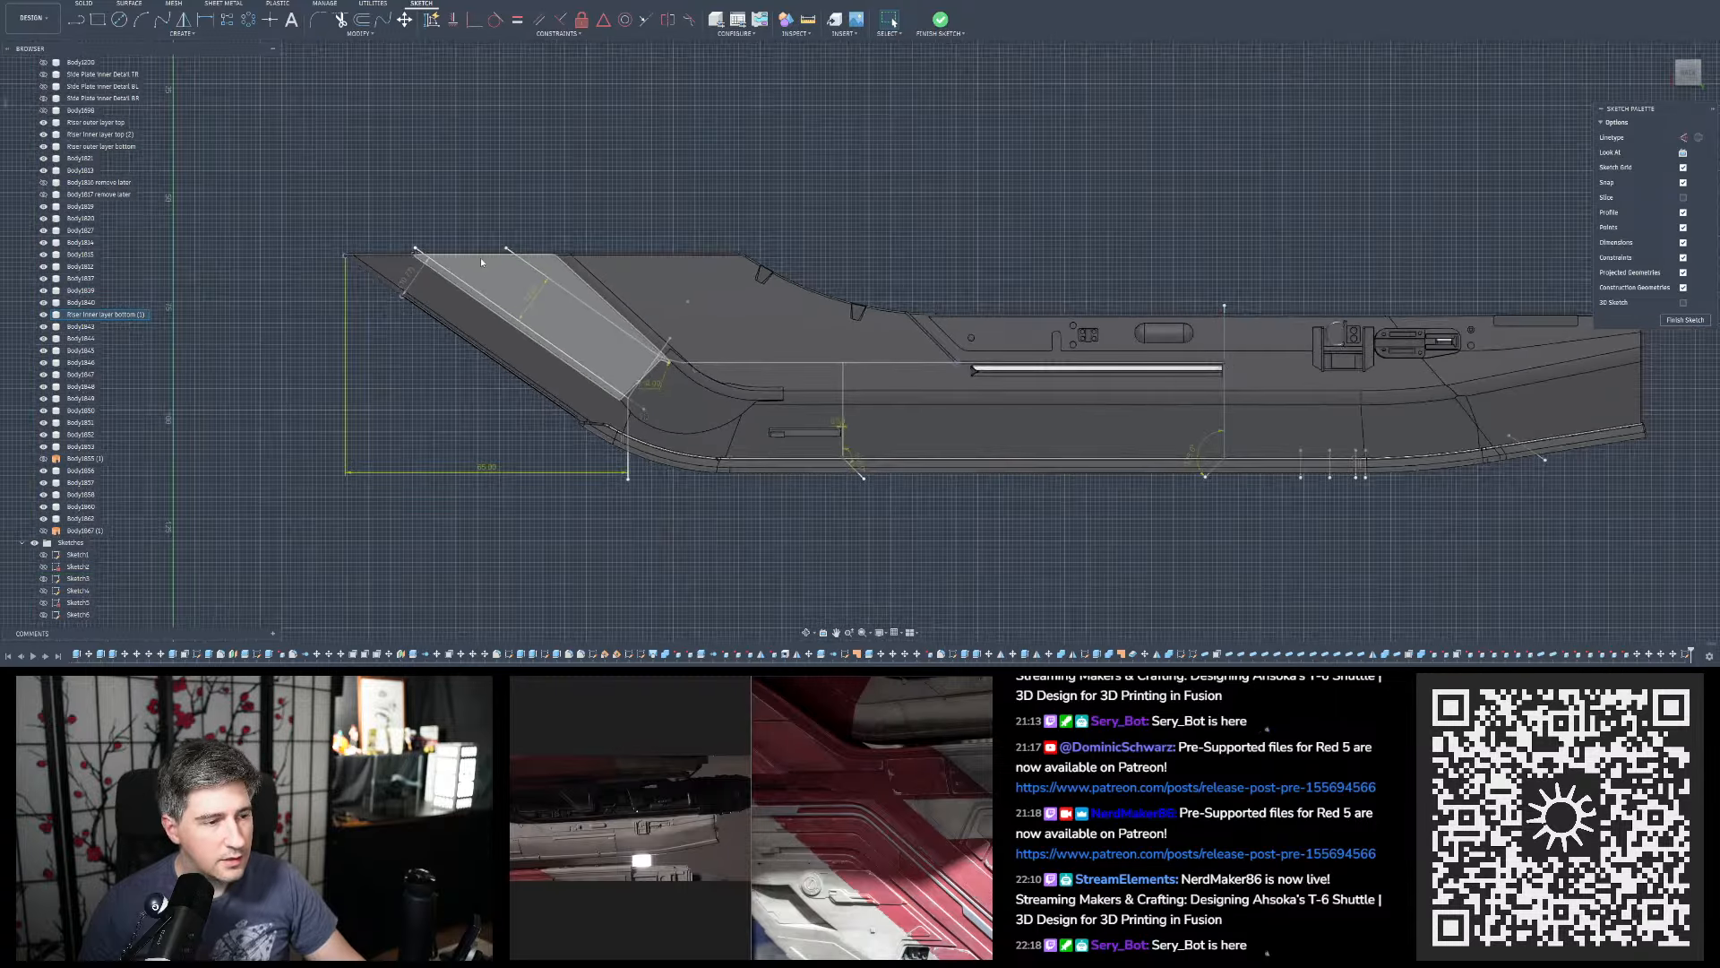
pyautogui.click(340, 18)
pyautogui.scroll(8, 618, 336)
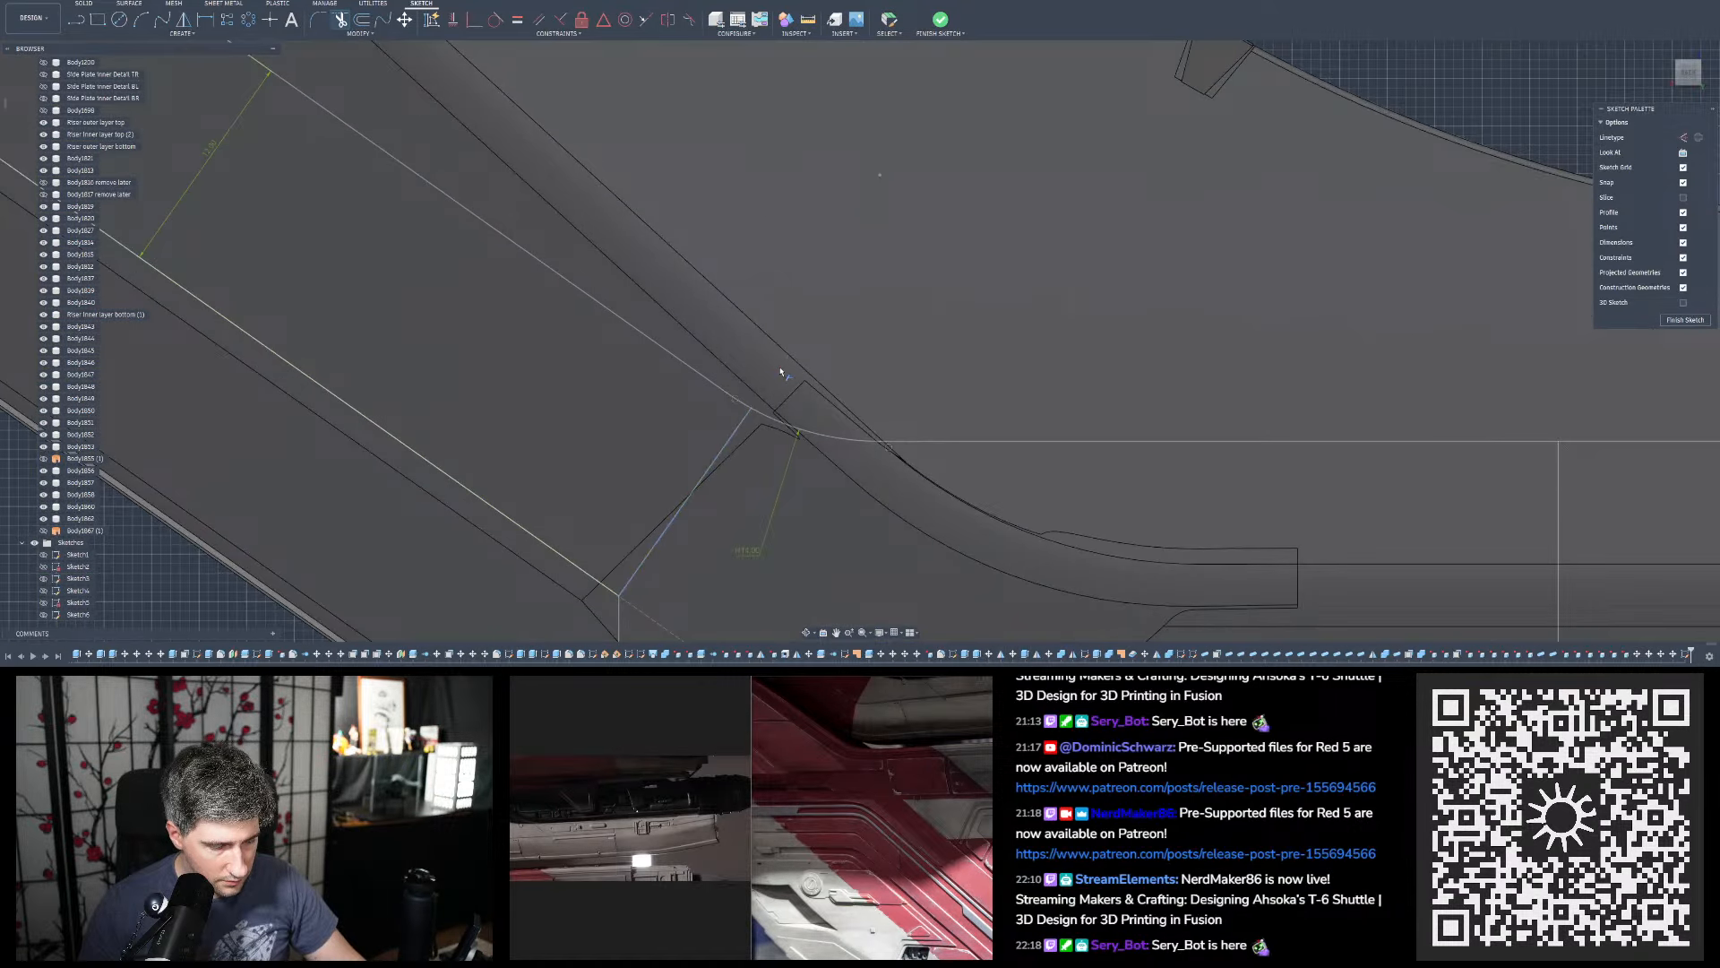
pyautogui.scroll(-10, 780, 372)
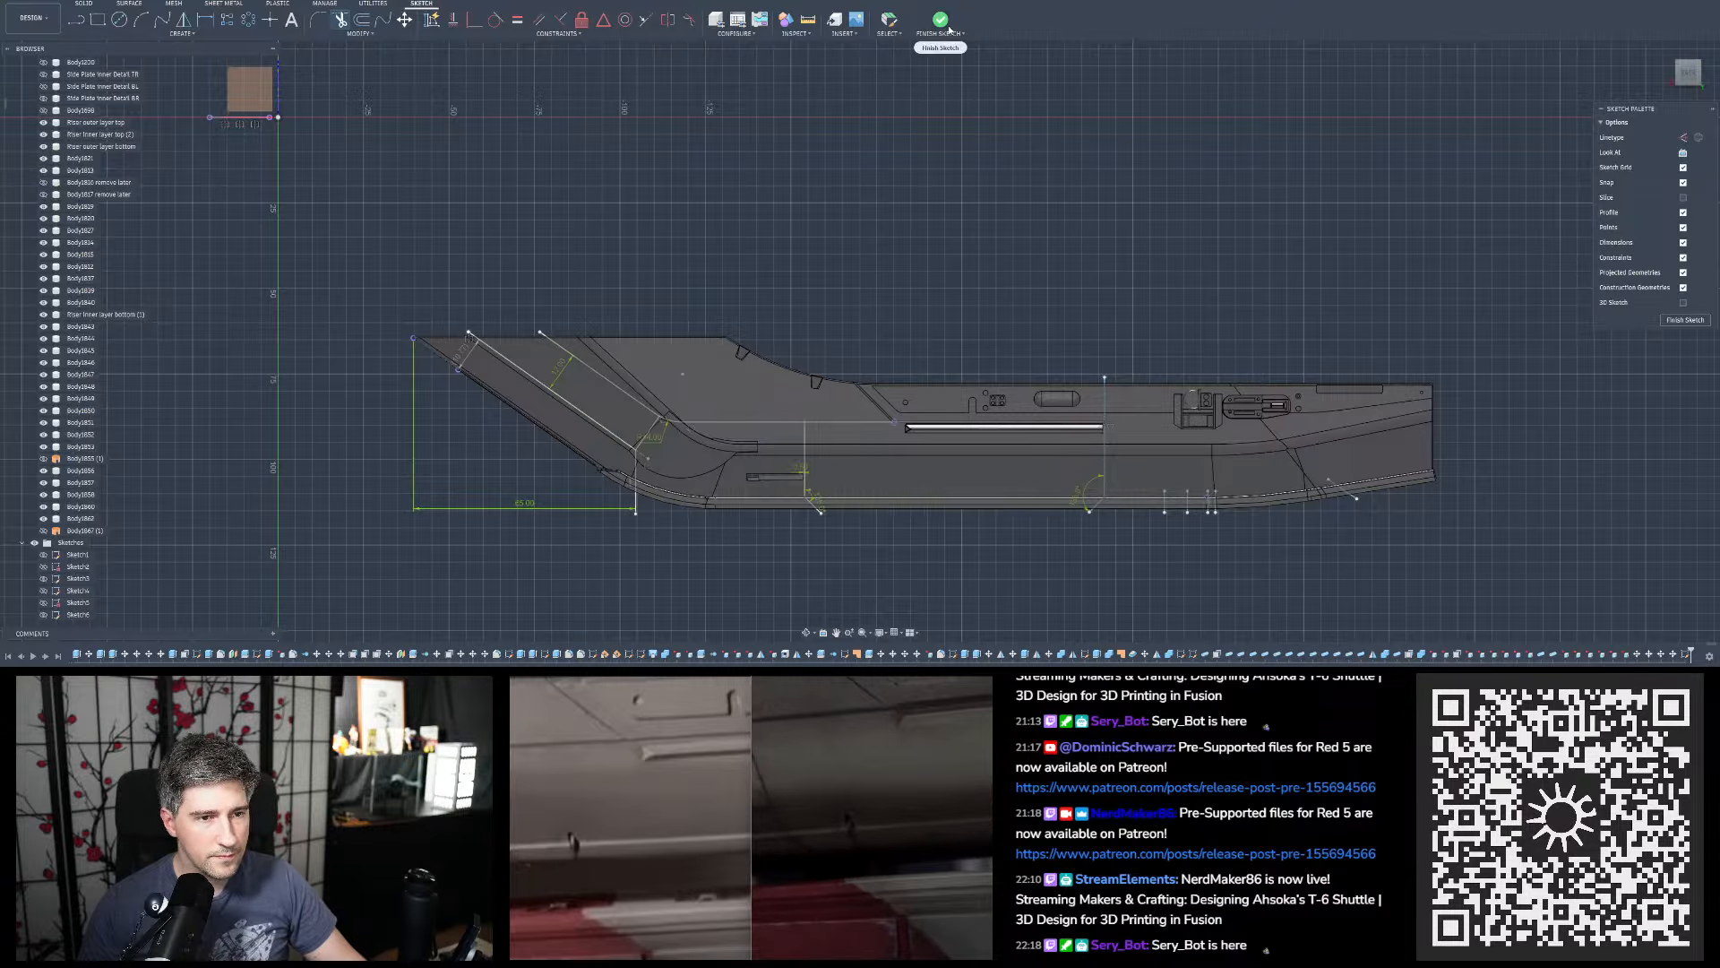
# Show the "default" reference scan and hide the bottom inner and outer layer bodies to expose the scan's lower edge
pyautogui.scroll(10, 60, 212)
pyautogui.click(43, 197)
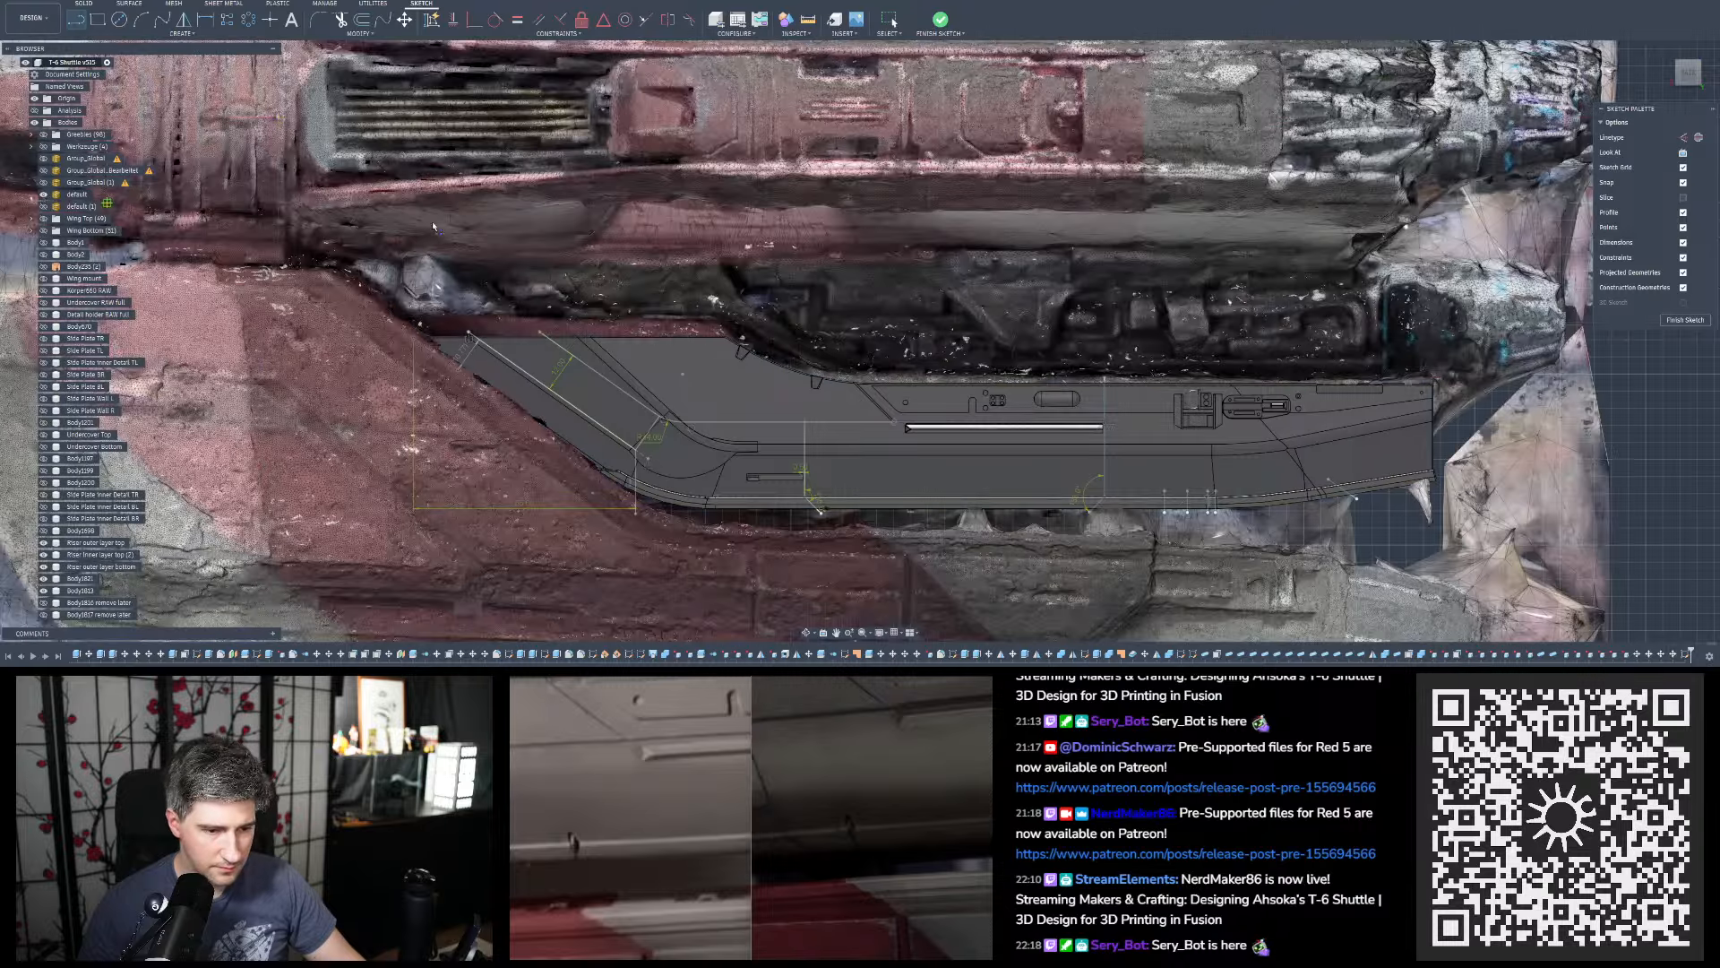
pyautogui.scroll(5, 806, 573)
pyautogui.scroll(-7, 63, 460)
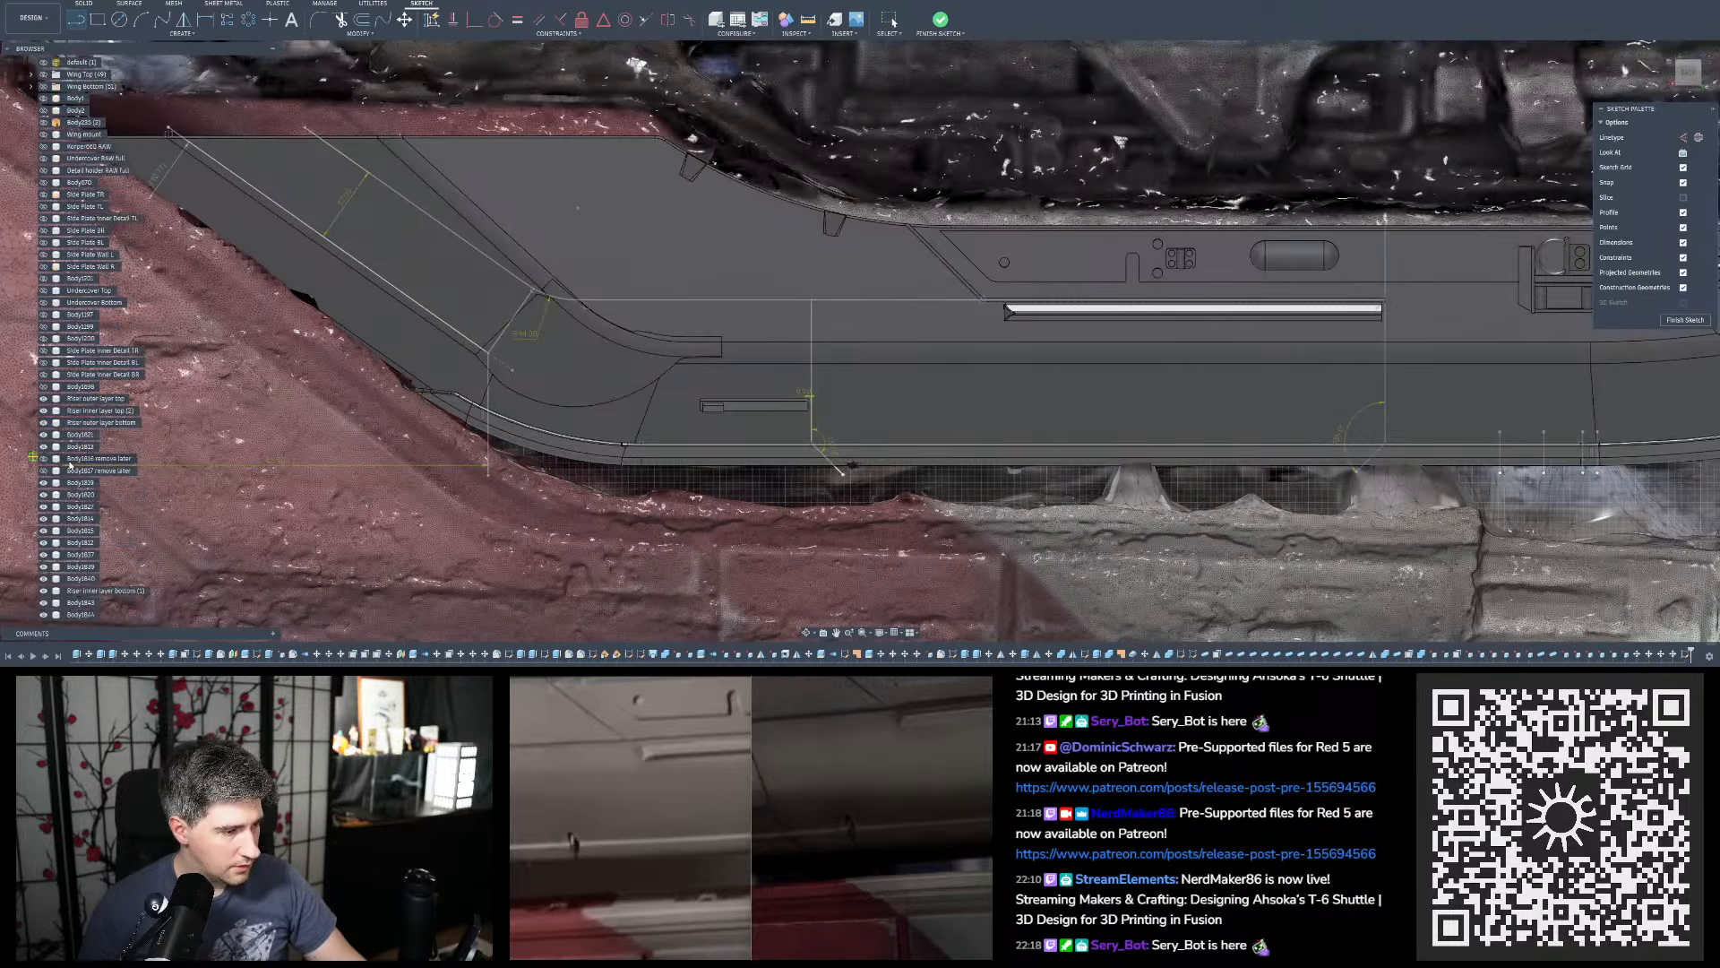
pyautogui.click(45, 494)
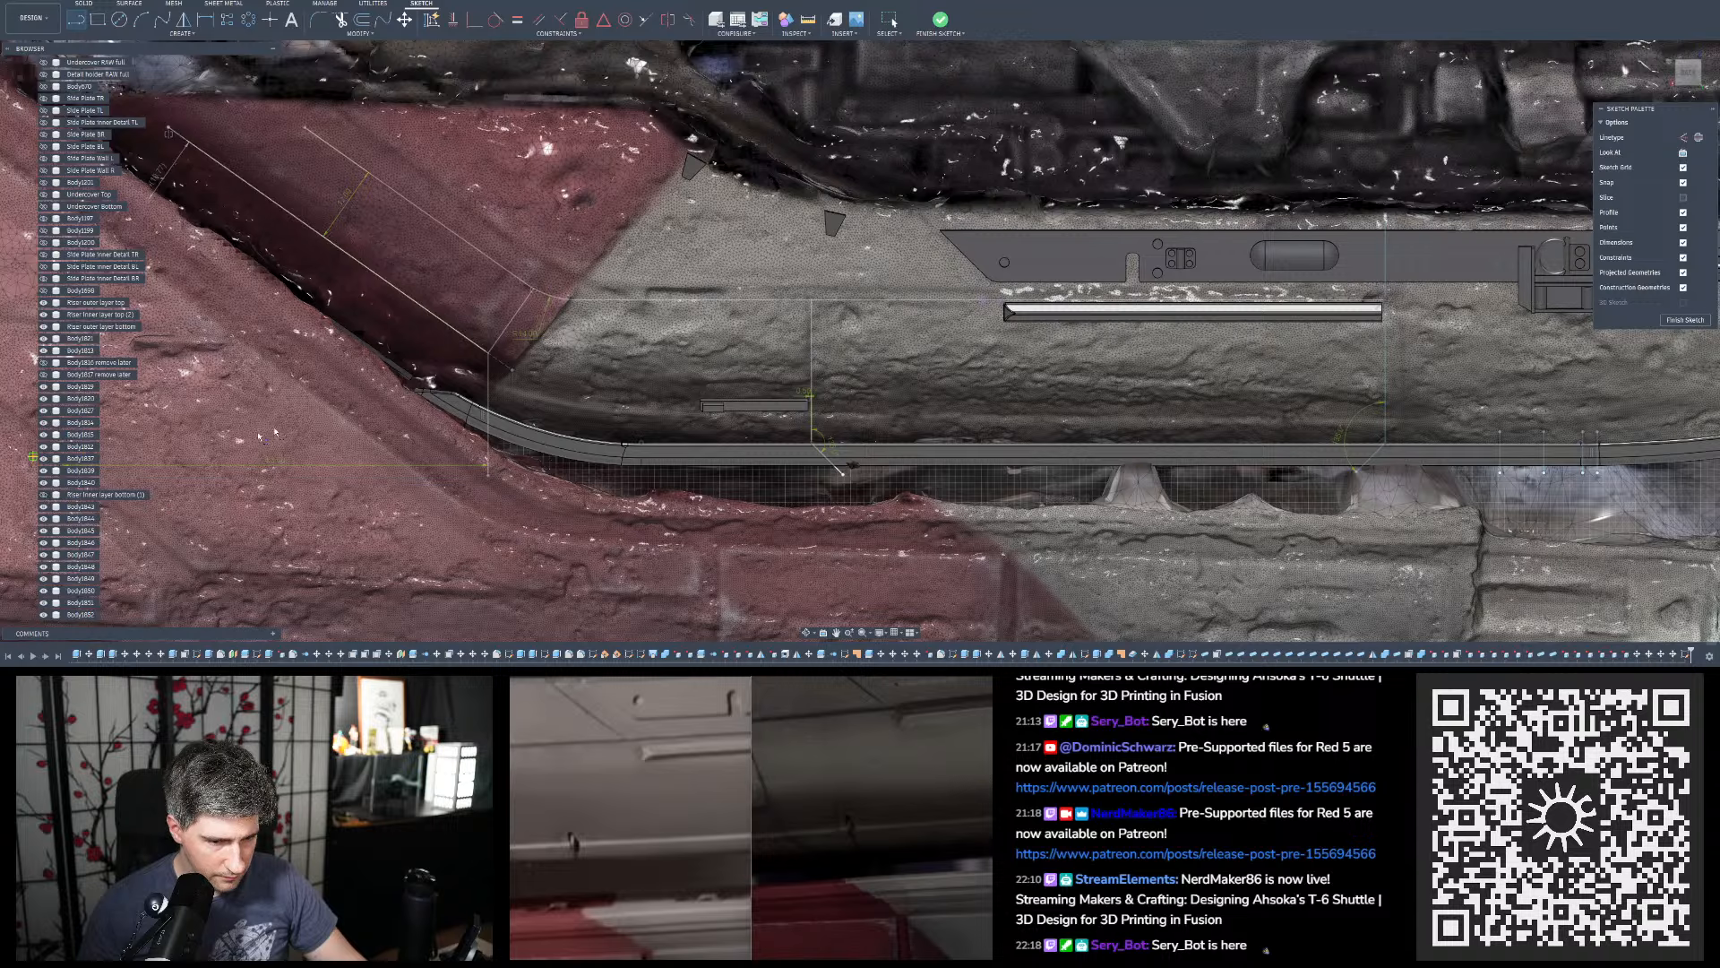
pyautogui.scroll(-5, 360, 398)
pyautogui.scroll(6, 490, 421)
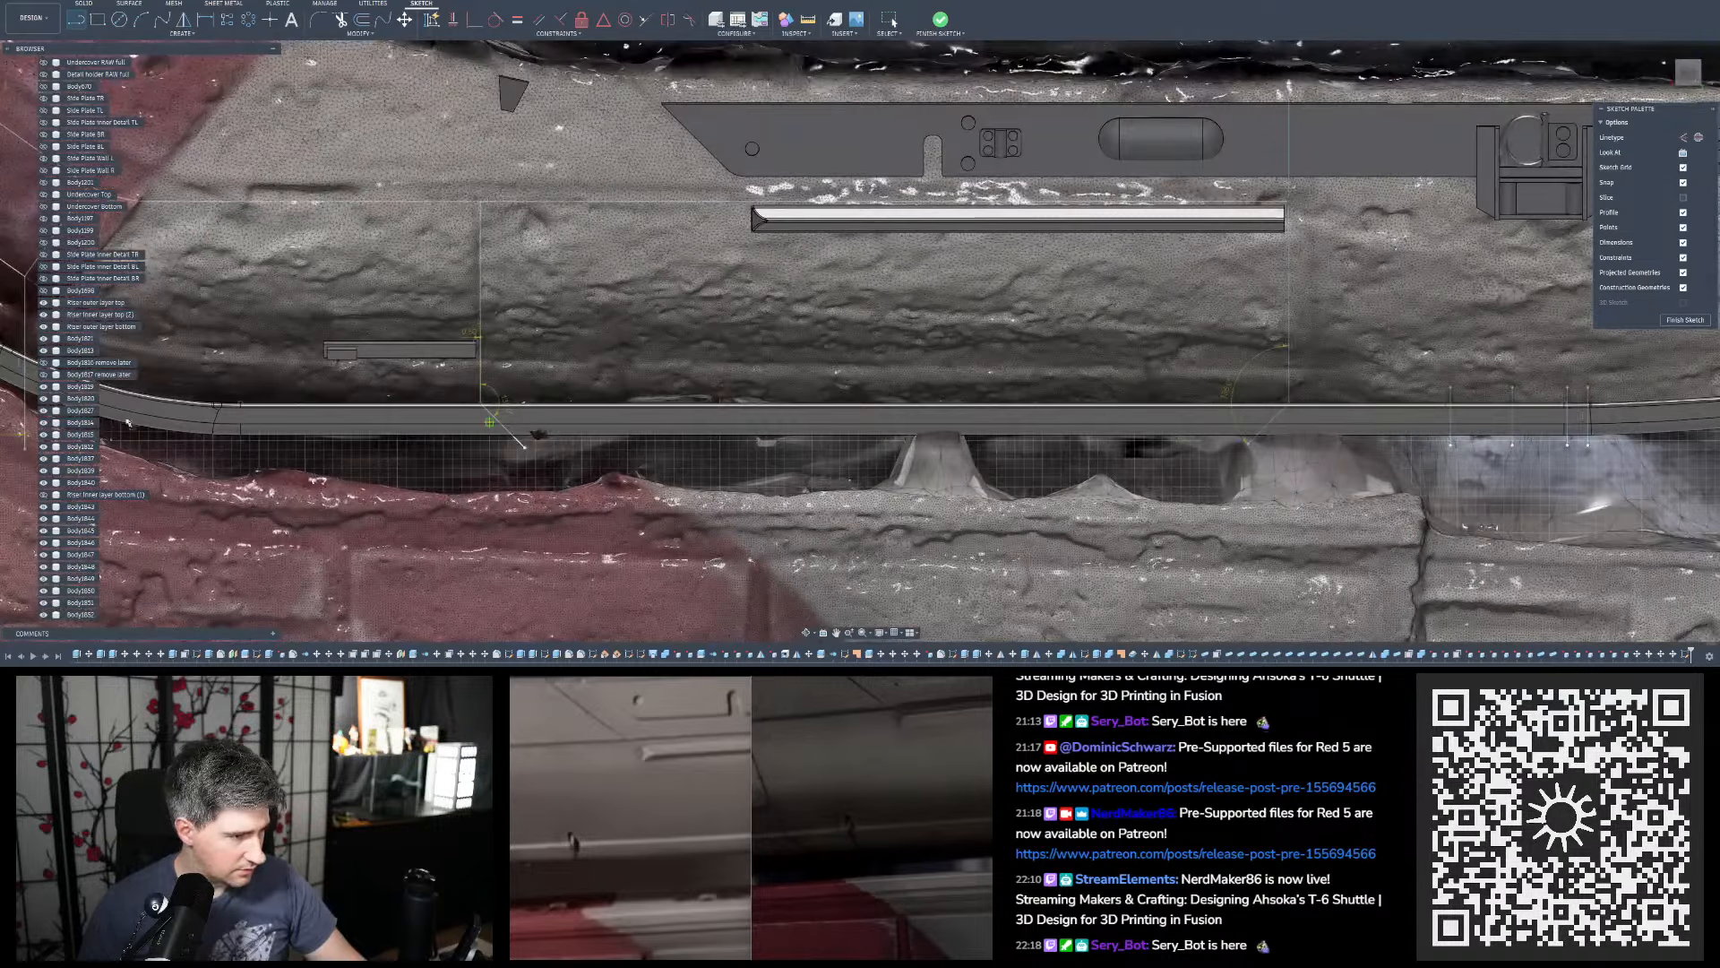
pyautogui.click(43, 327)
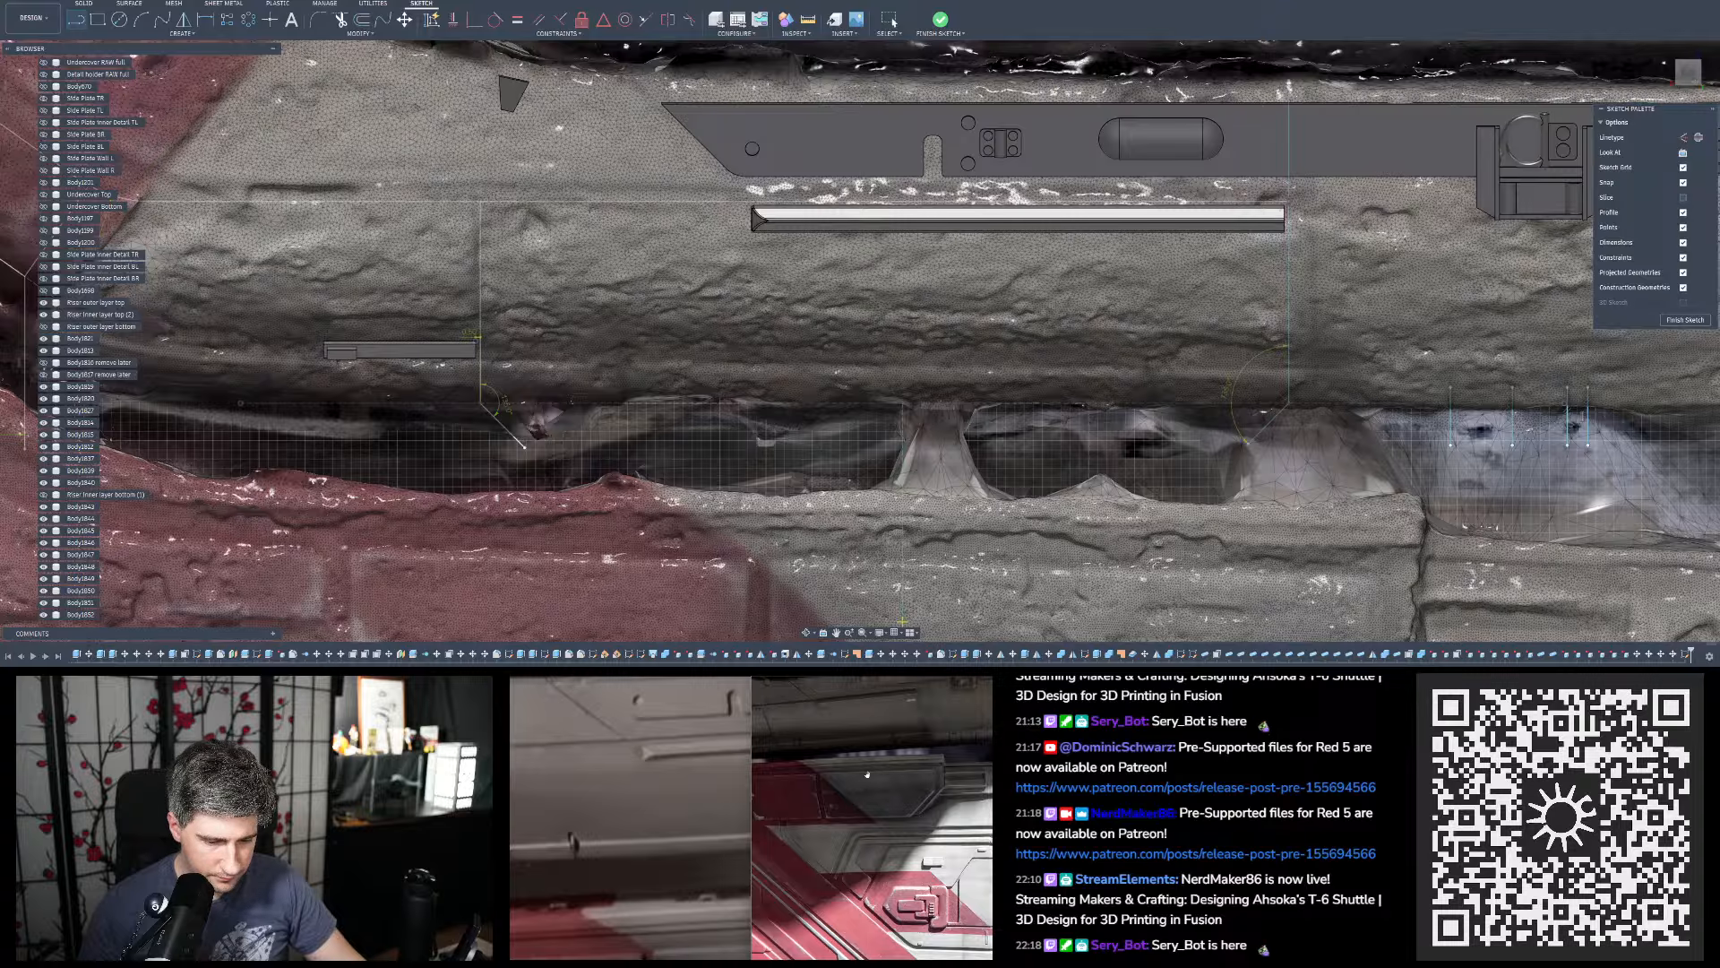
# Sketch a short vertical line across the scan's lower edge, beneath the rear part of the long horizontal slot
pyautogui.scroll(2, 1358, 389)
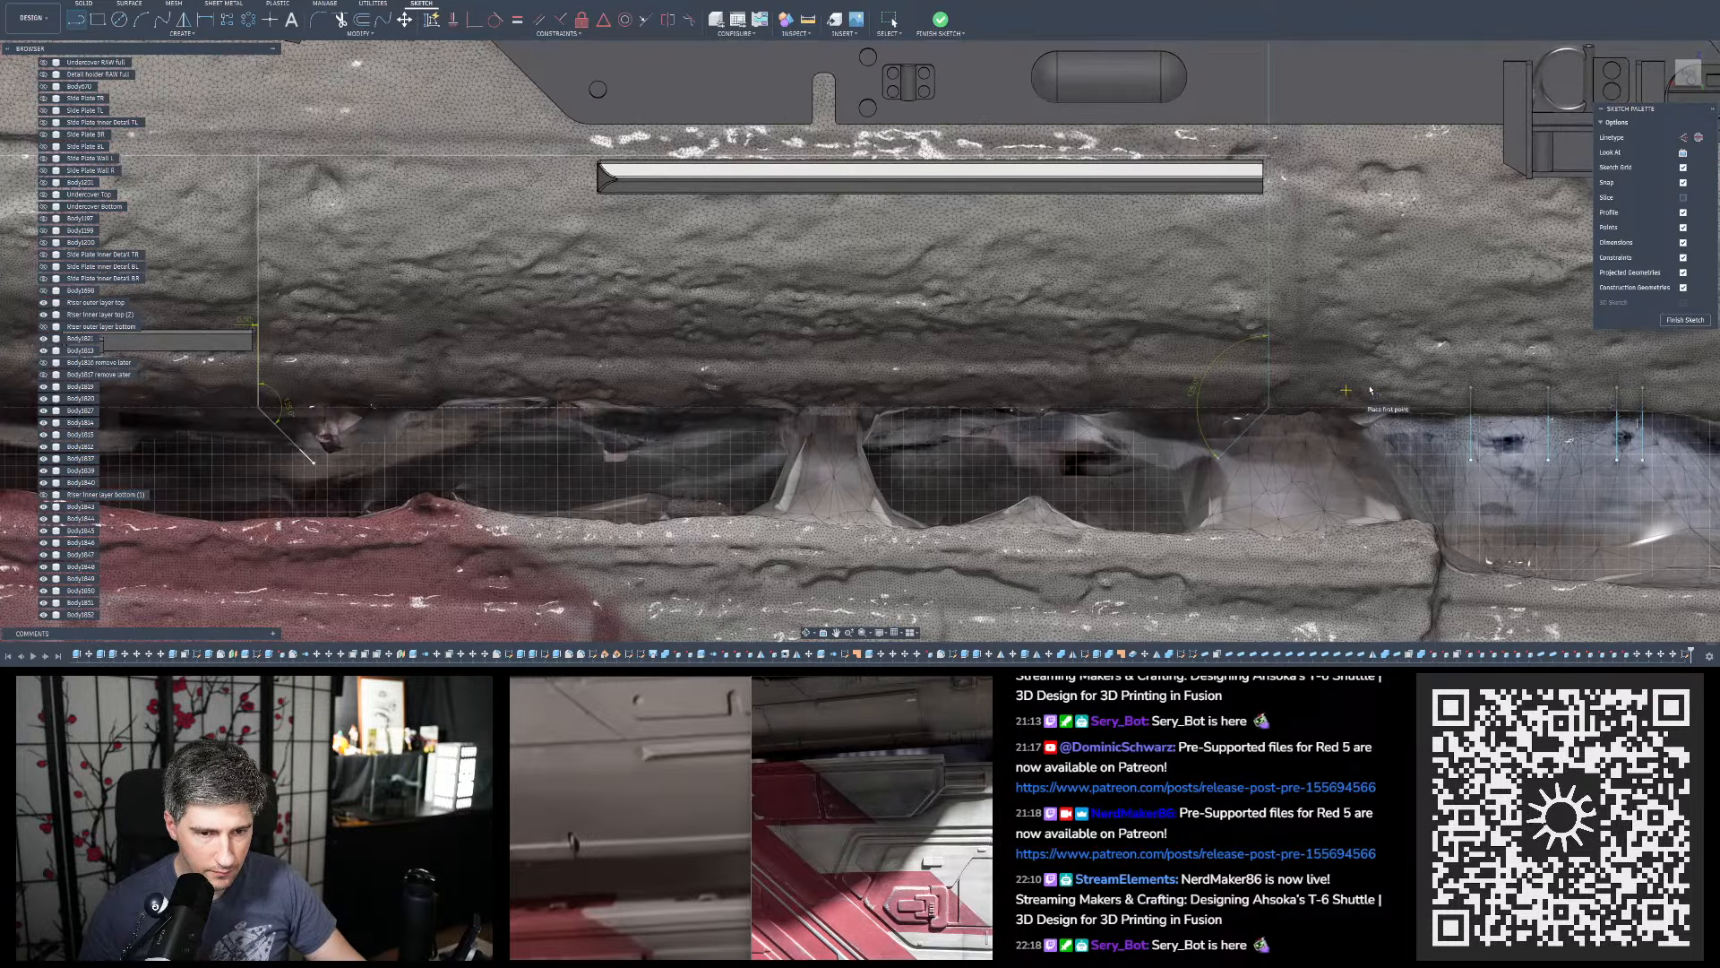
pyautogui.scroll(-3, 1362, 388)
pyautogui.scroll(1, 1363, 388)
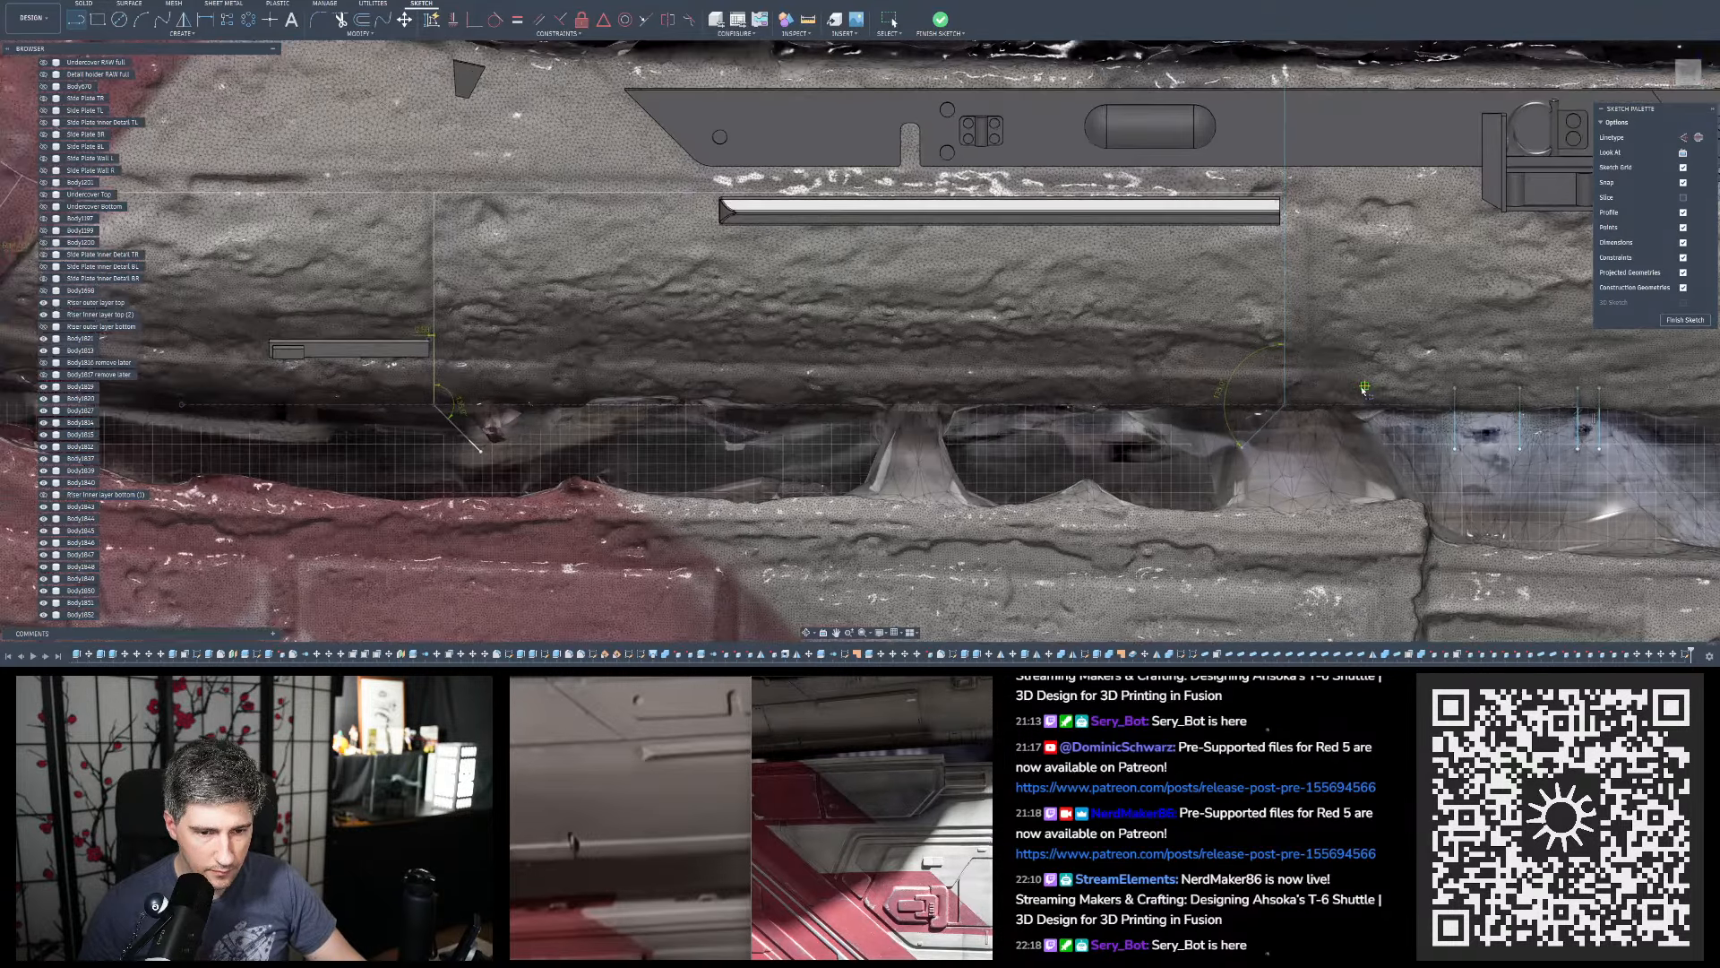
pyautogui.click(1139, 361)
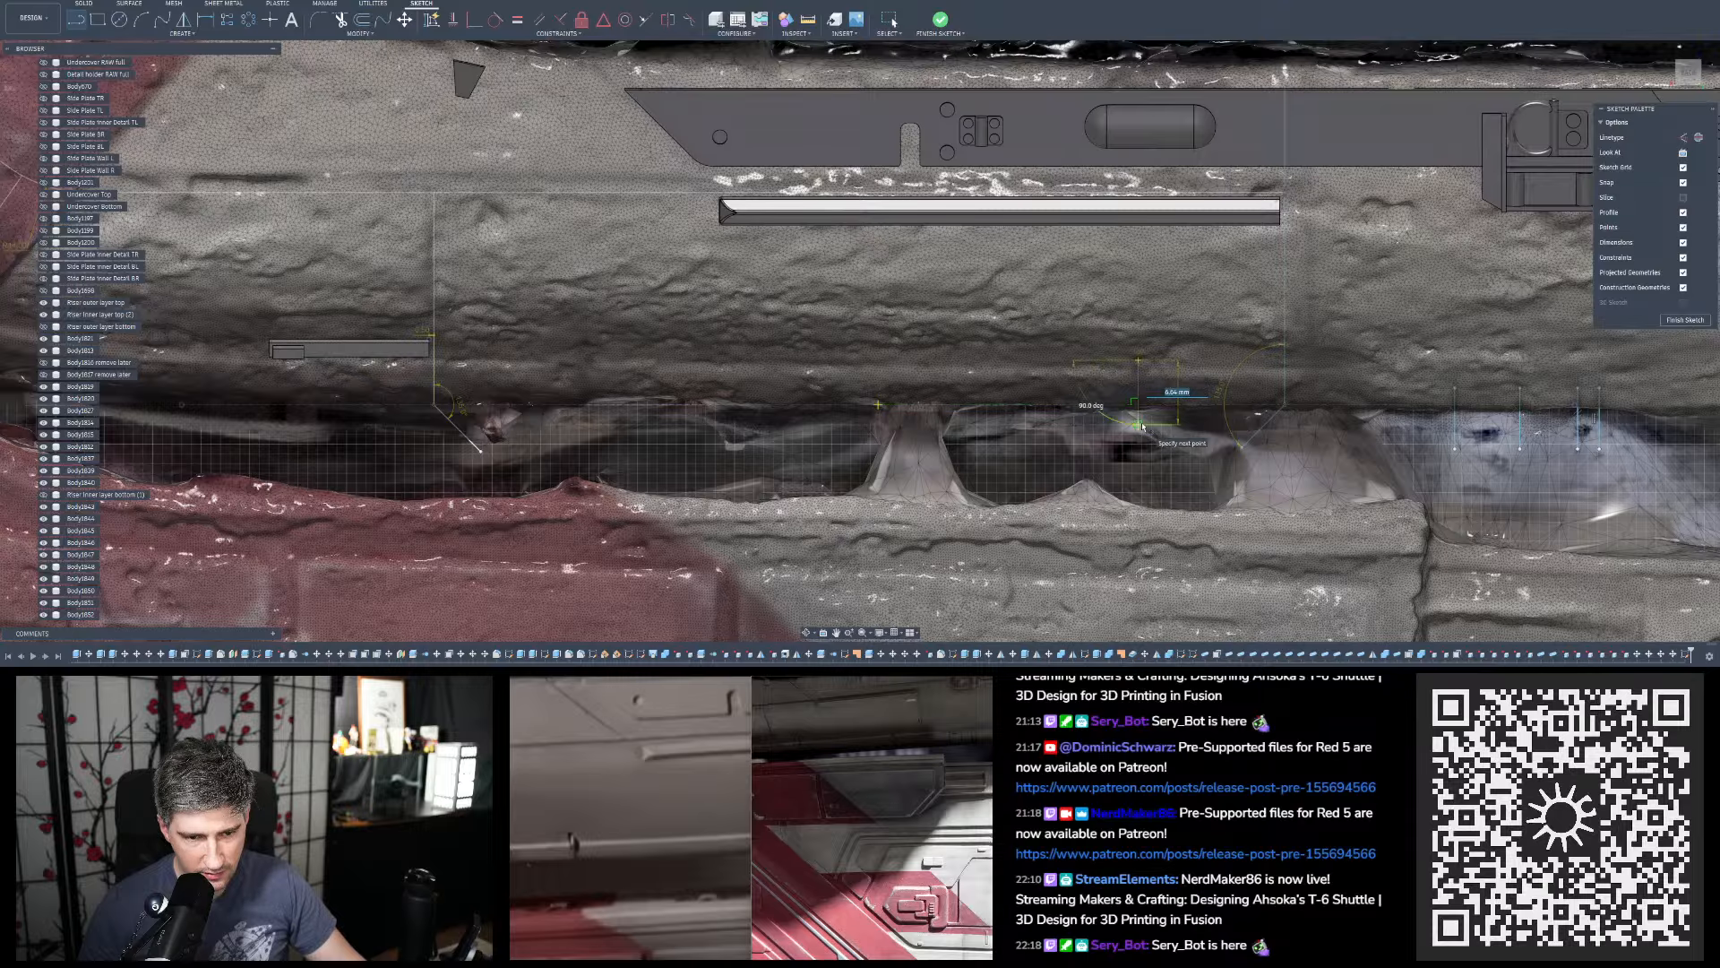
pyautogui.click(1140, 426)
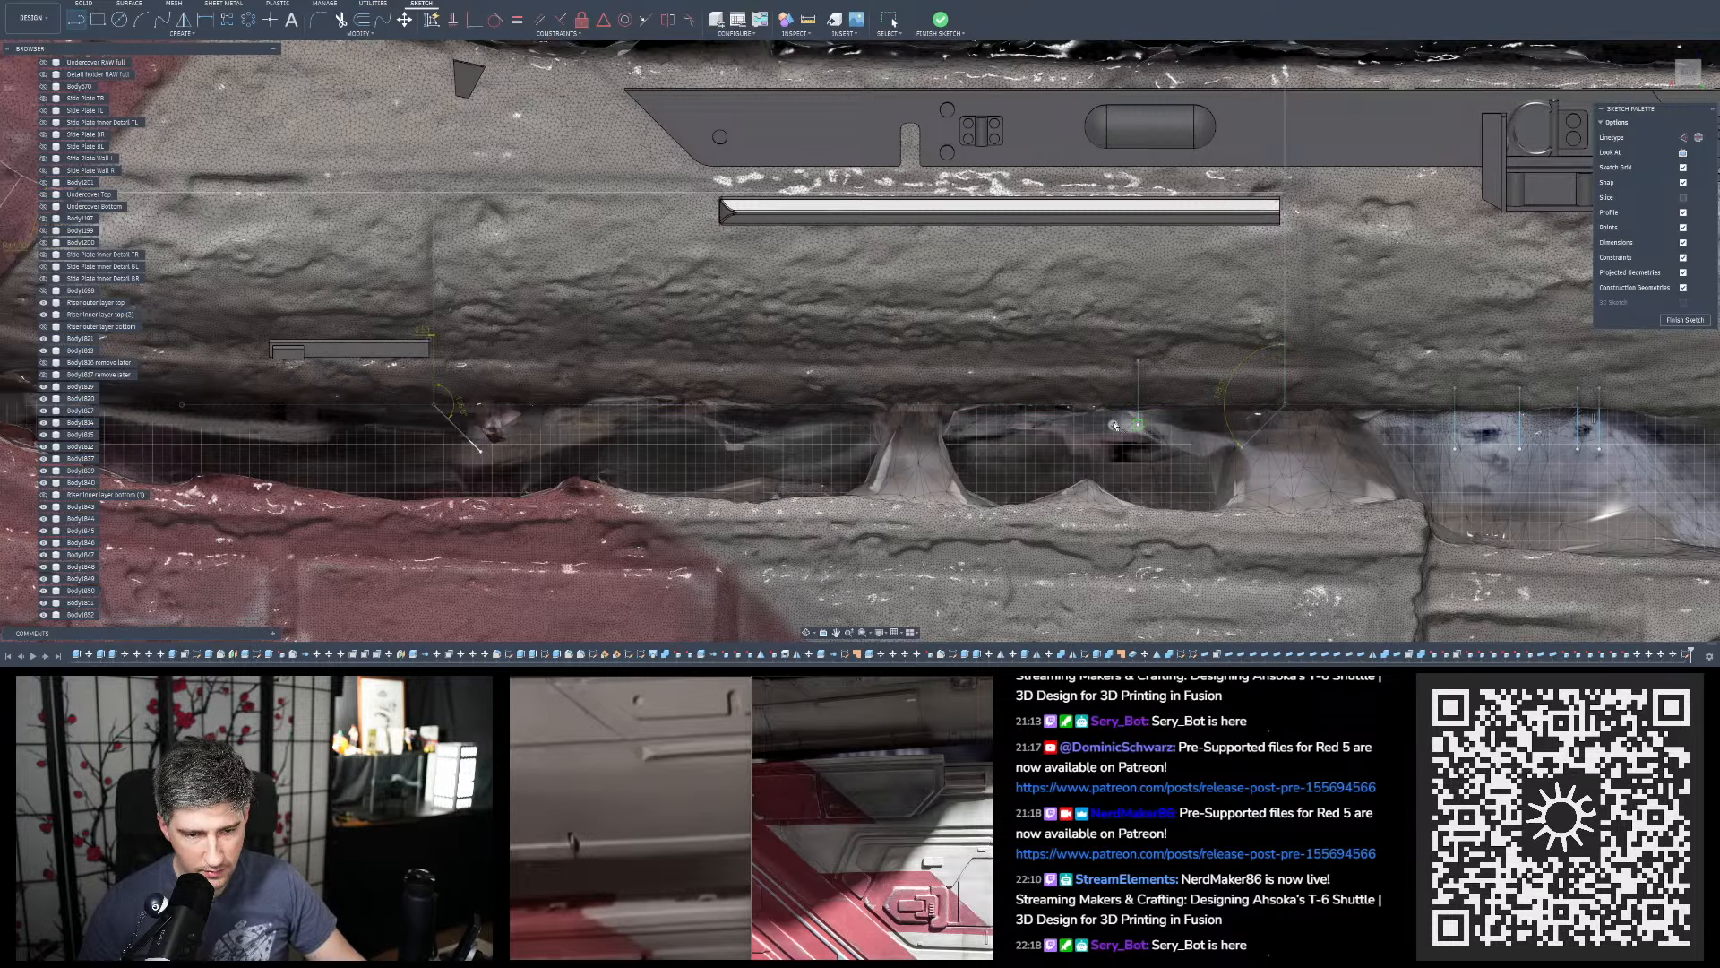
pyautogui.press('Escape')
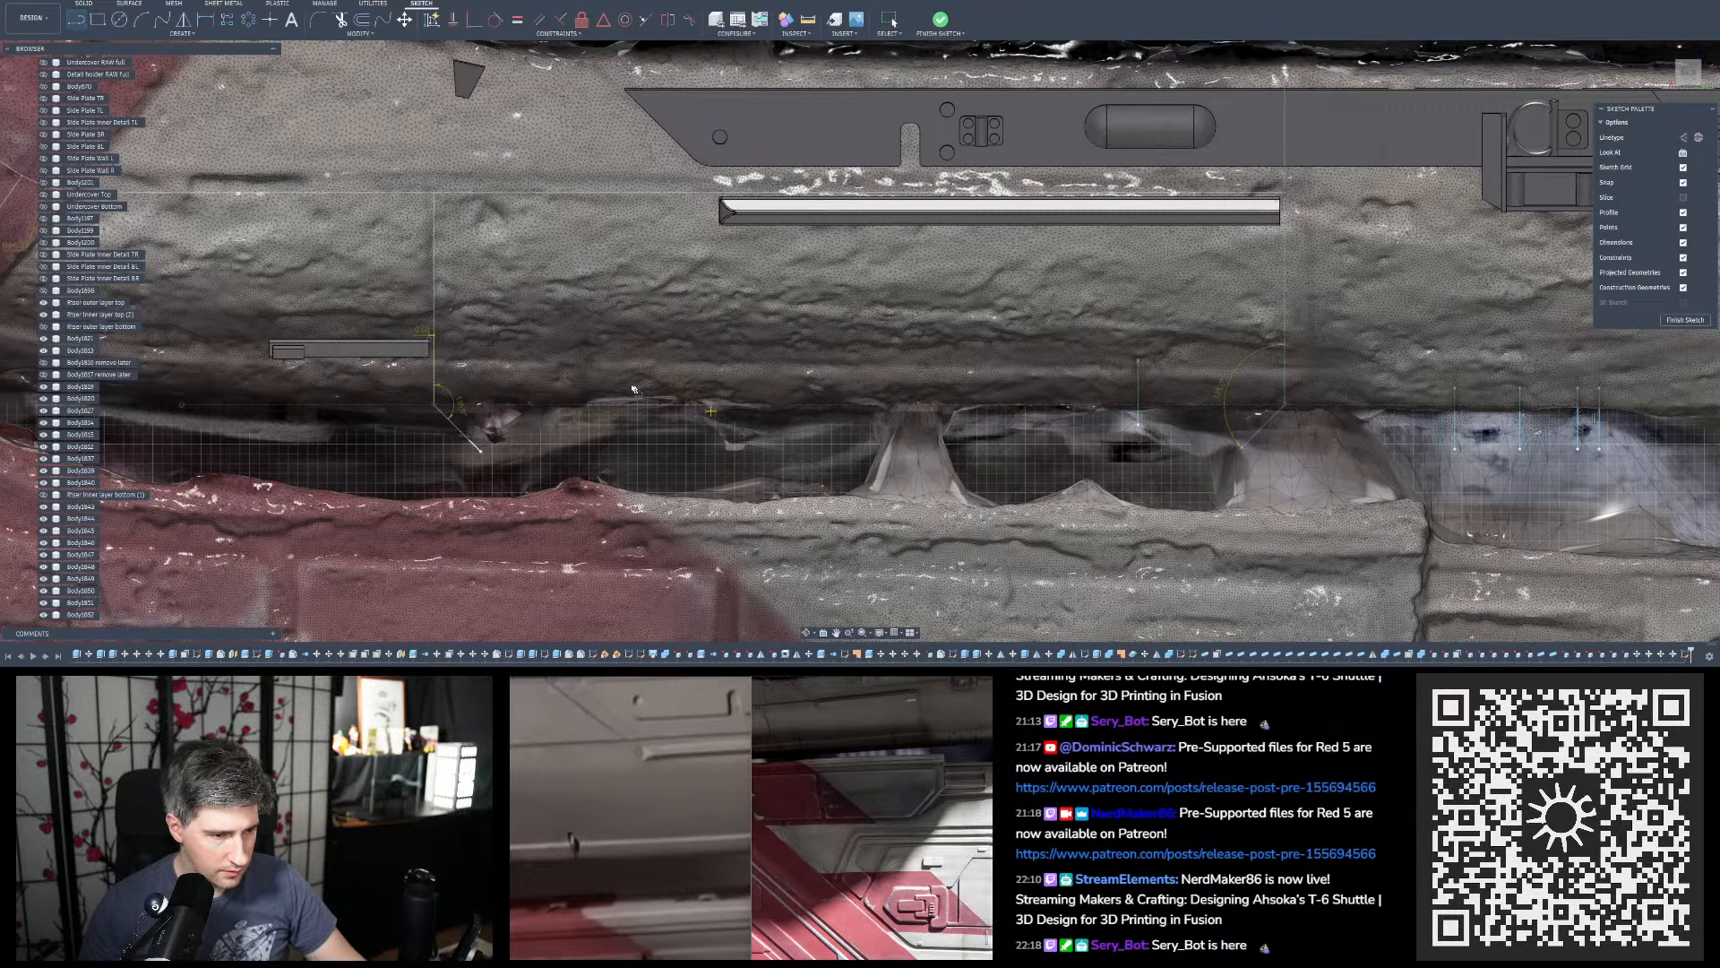
# Sketch a second, longer vertical line across the lower edge, just behind the front vertical line with the angled end
pyautogui.click(580, 360)
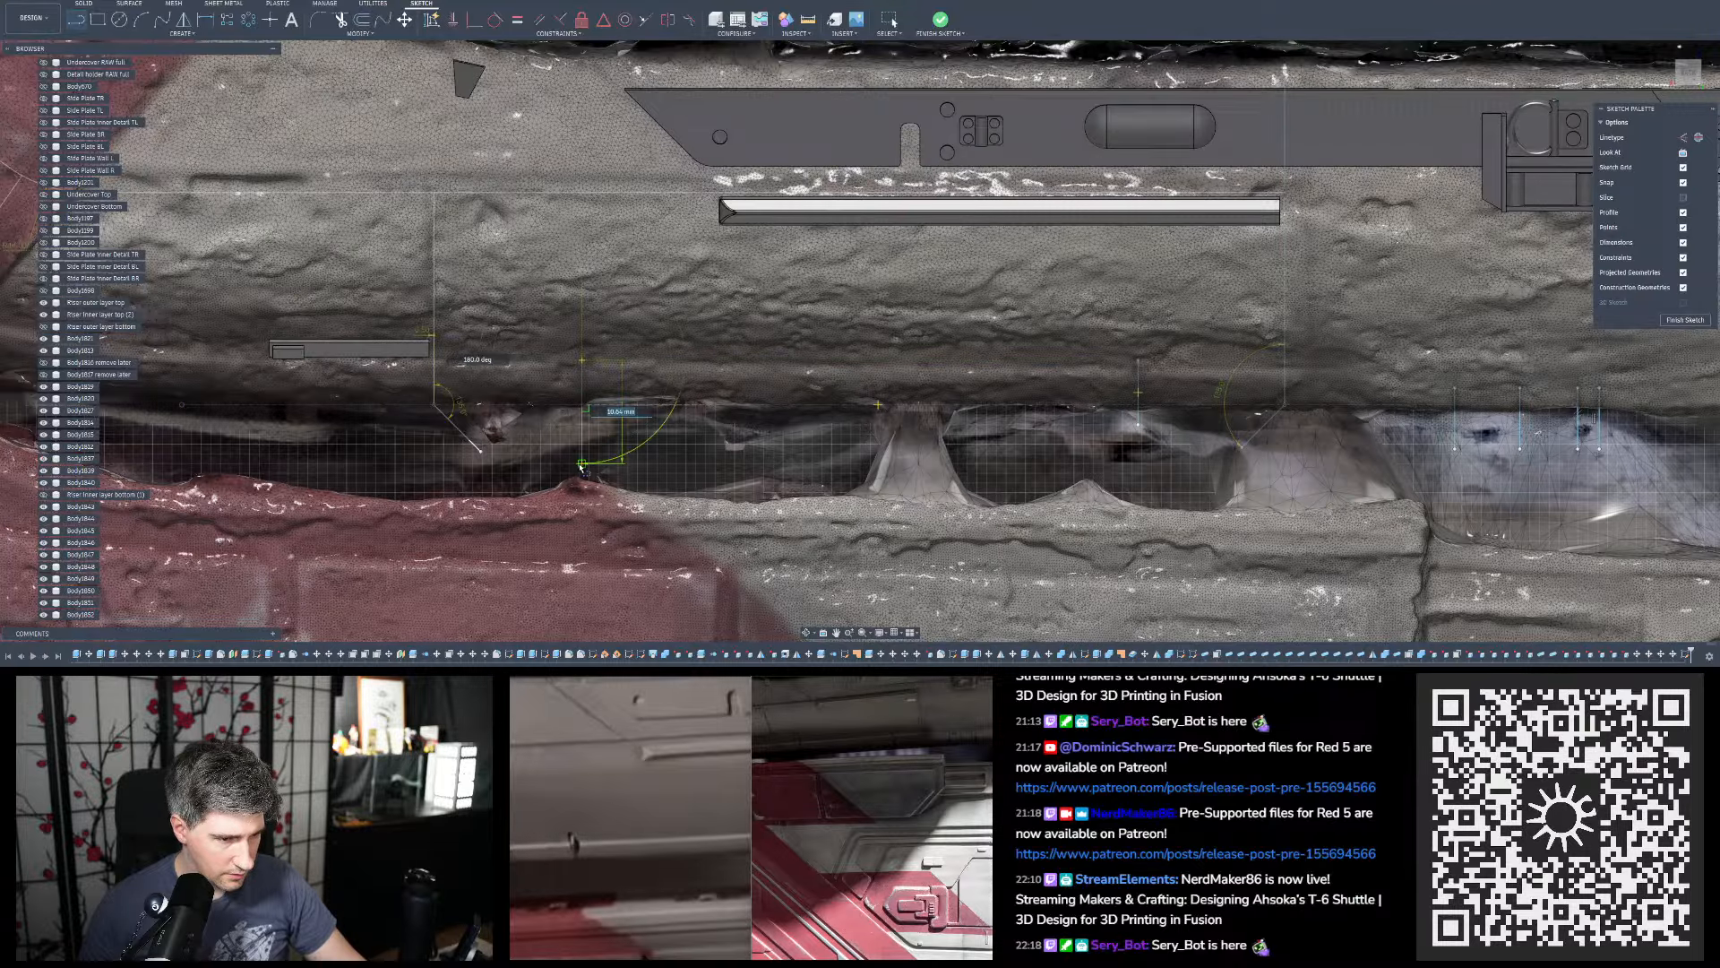
pyautogui.click(583, 463)
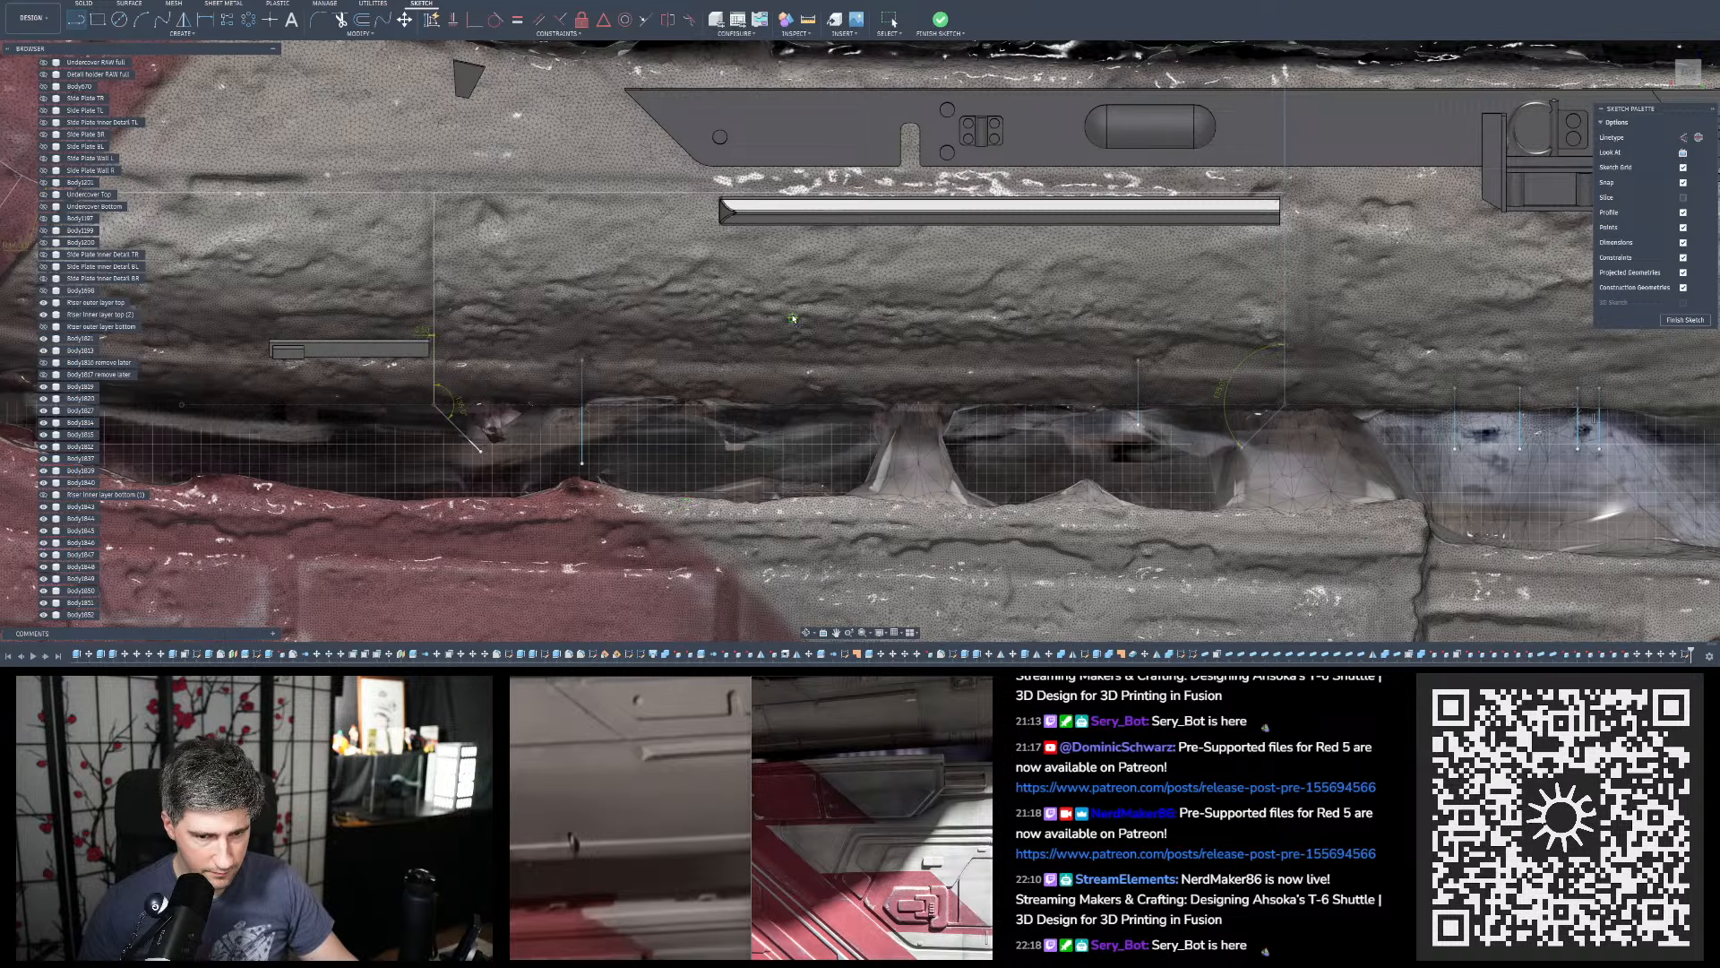
pyautogui.moveTo(993, 681)
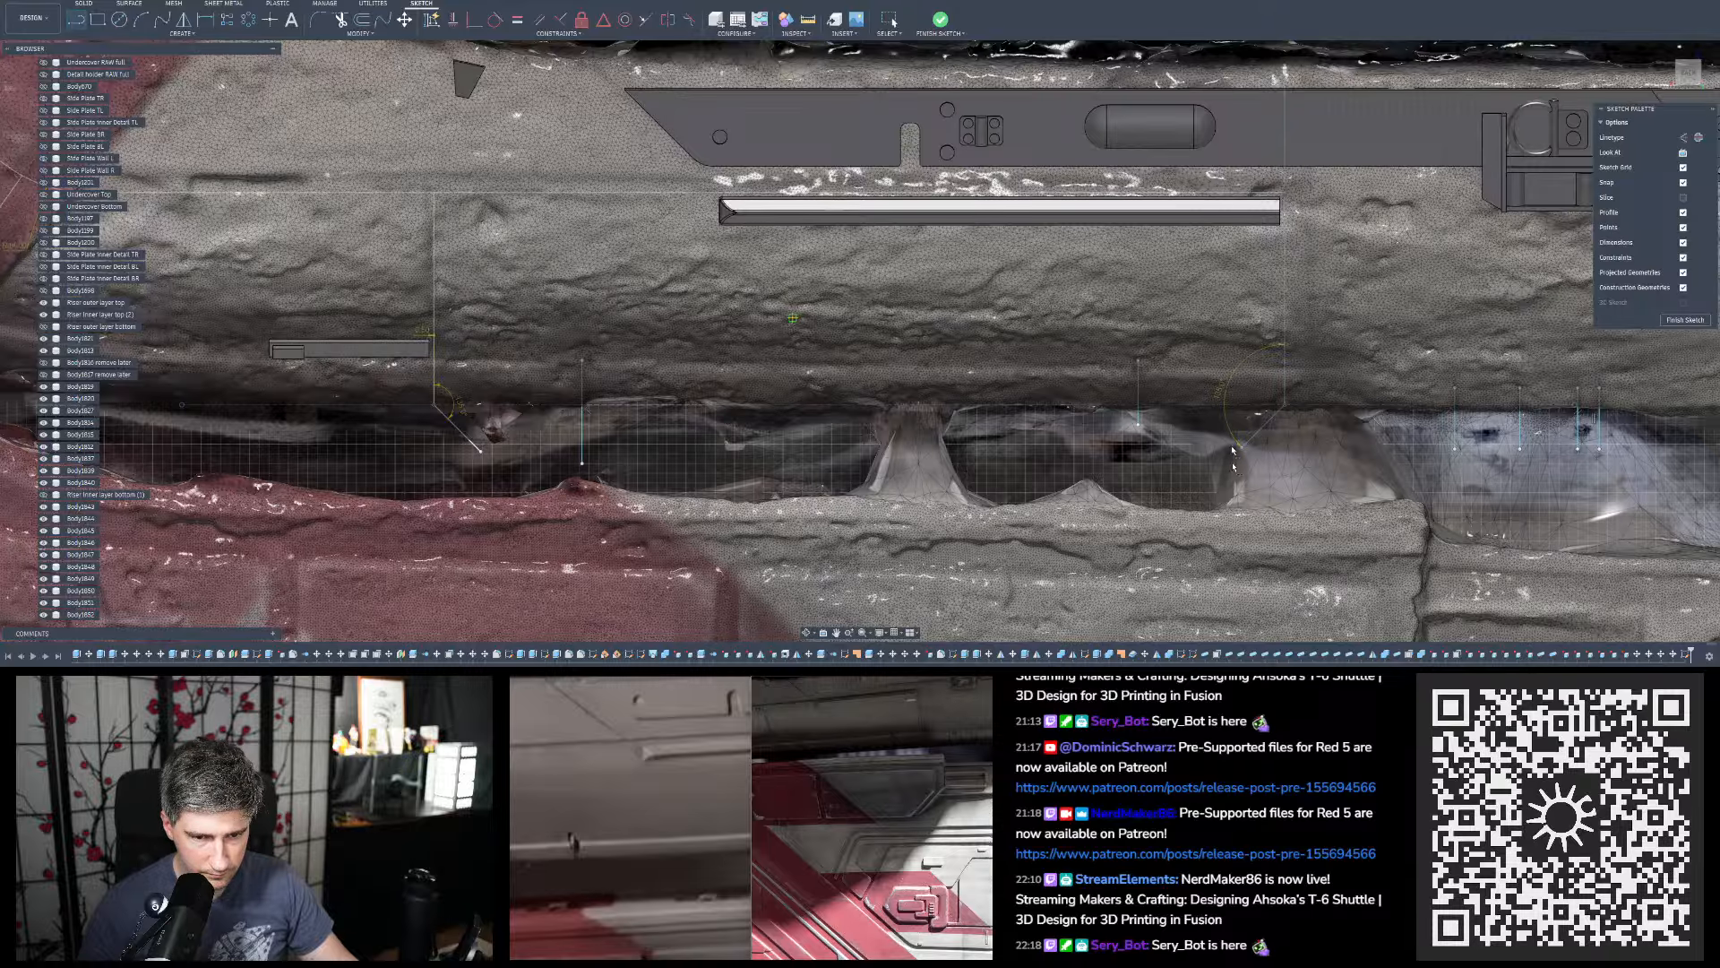
# Move the short vertical line beneath the long slot slightly rearward to match the scan and check its position
pyautogui.scroll(3, 1233, 450)
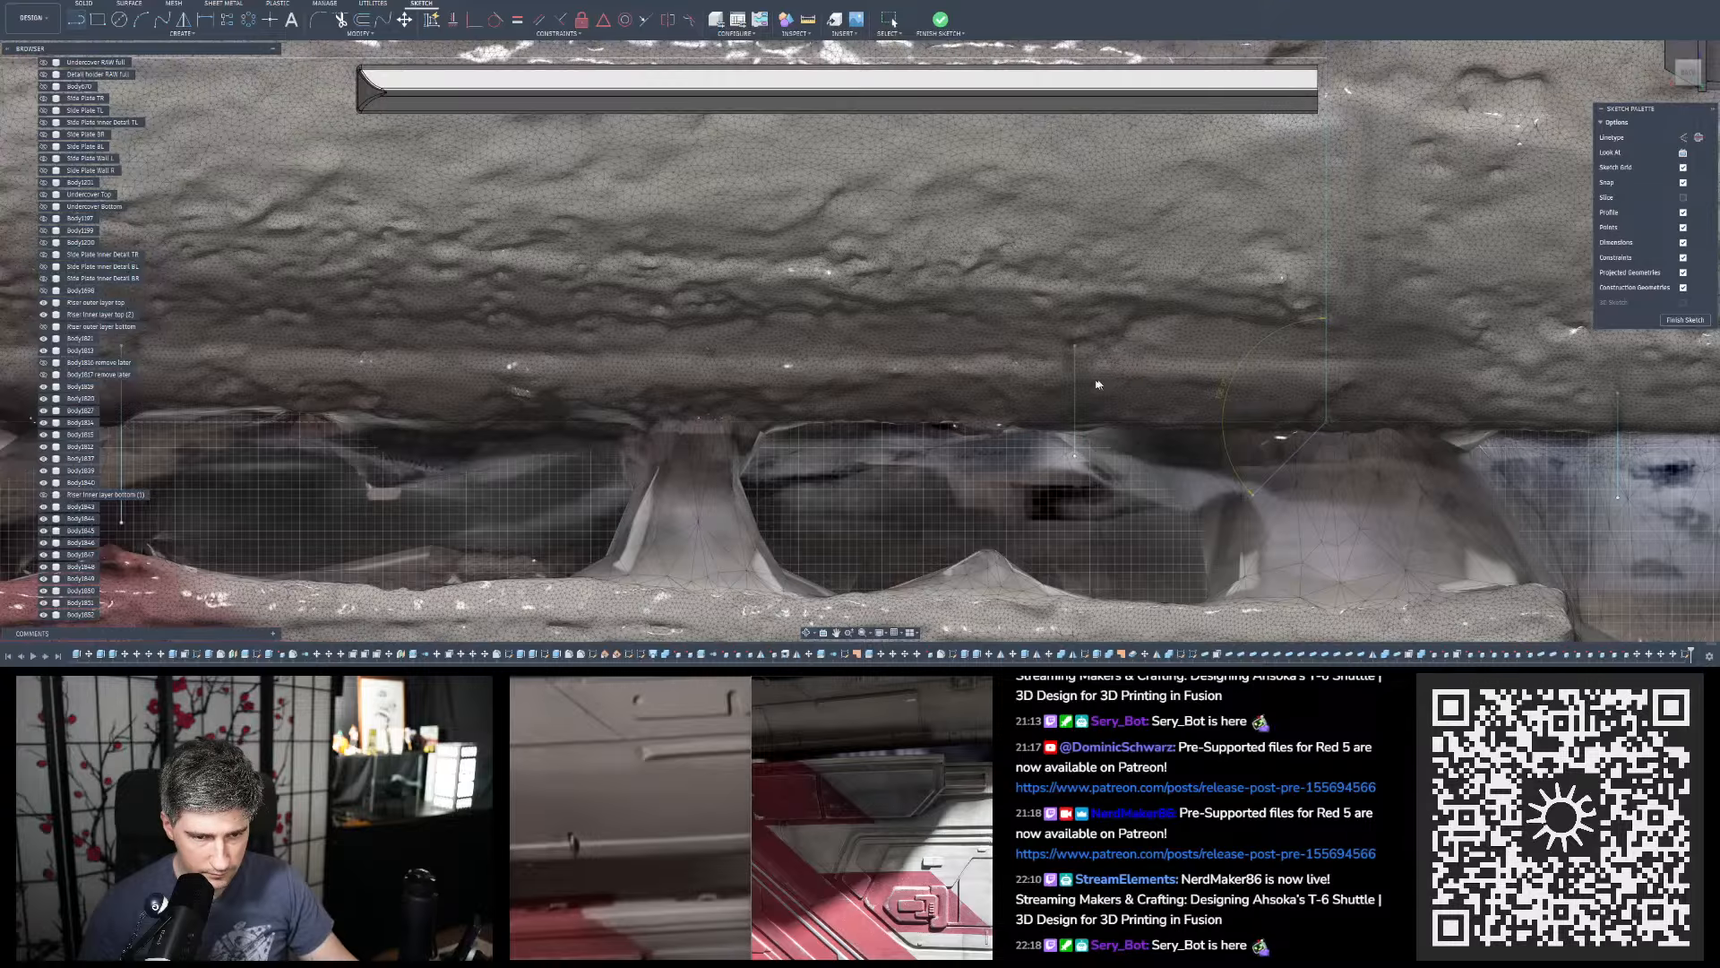
pyautogui.press('Escape')
pyautogui.moveTo(1077, 391); pyautogui.dragTo(1080, 392)
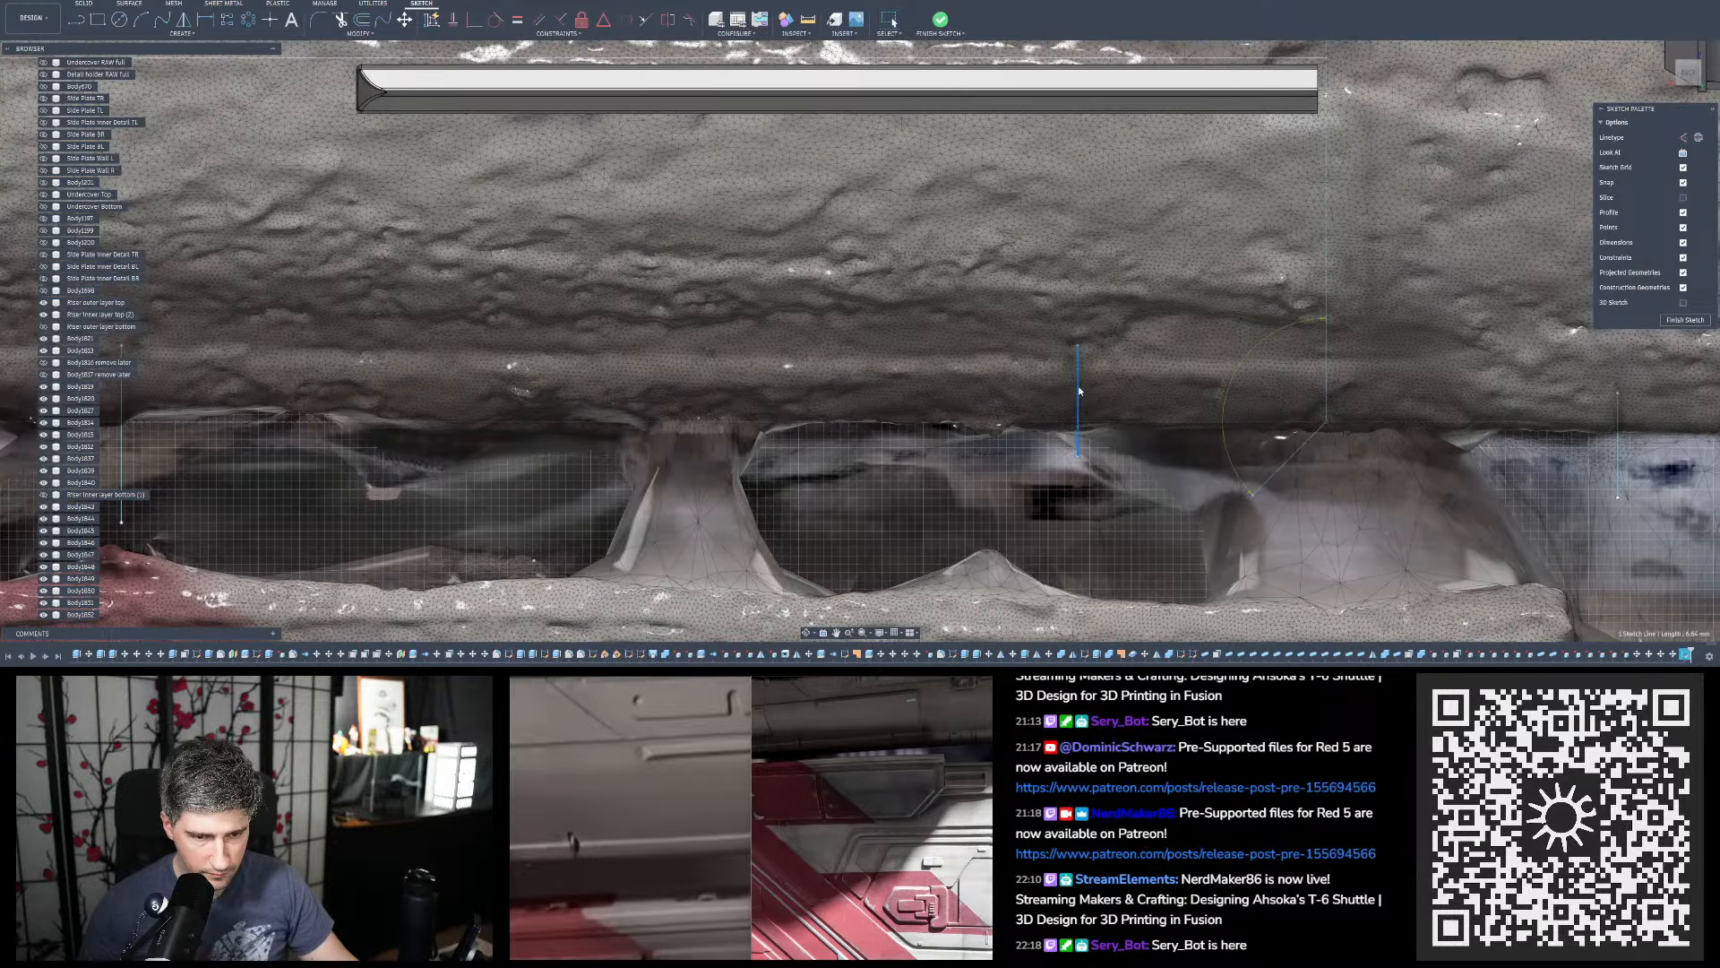
pyautogui.moveTo(1111, 371)
pyautogui.keyDown('shift'); pyautogui.mouseDown(button='middle')
pyautogui.moveTo(1075, 331)
pyautogui.moveTo(939, 366)
pyautogui.moveTo(923, 380)
pyautogui.moveTo(937, 385)
pyautogui.mouseUp(button='middle'); pyautogui.keyUp('shift')
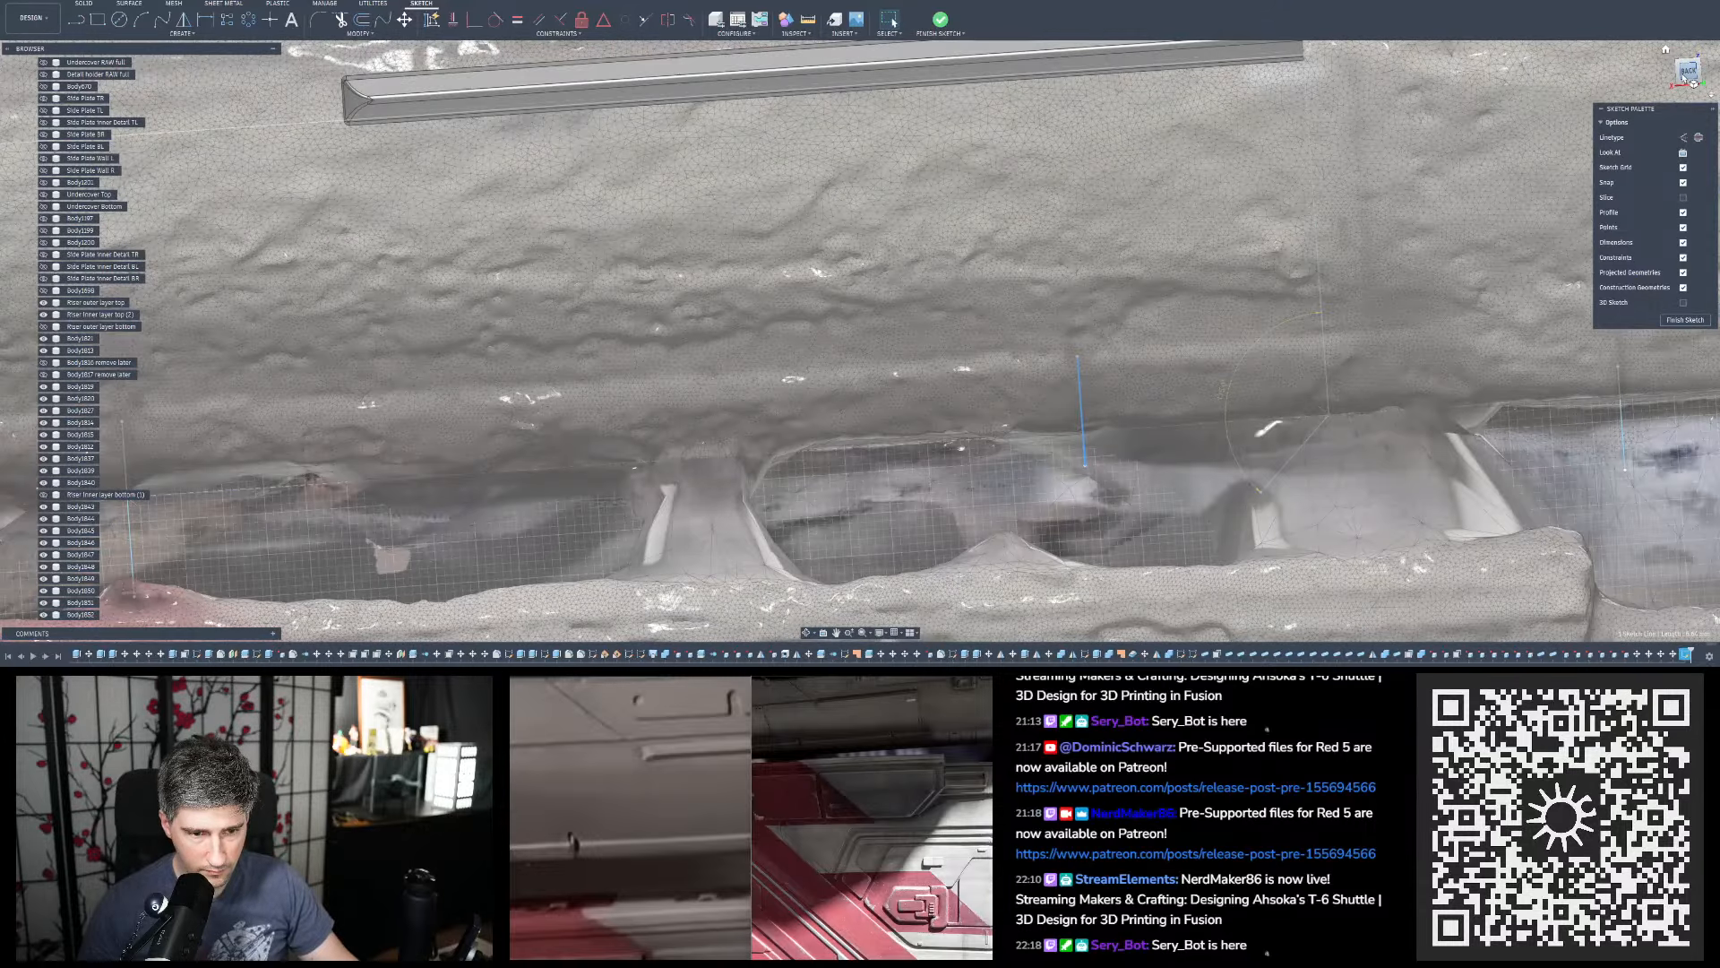
pyautogui.click(1683, 79)
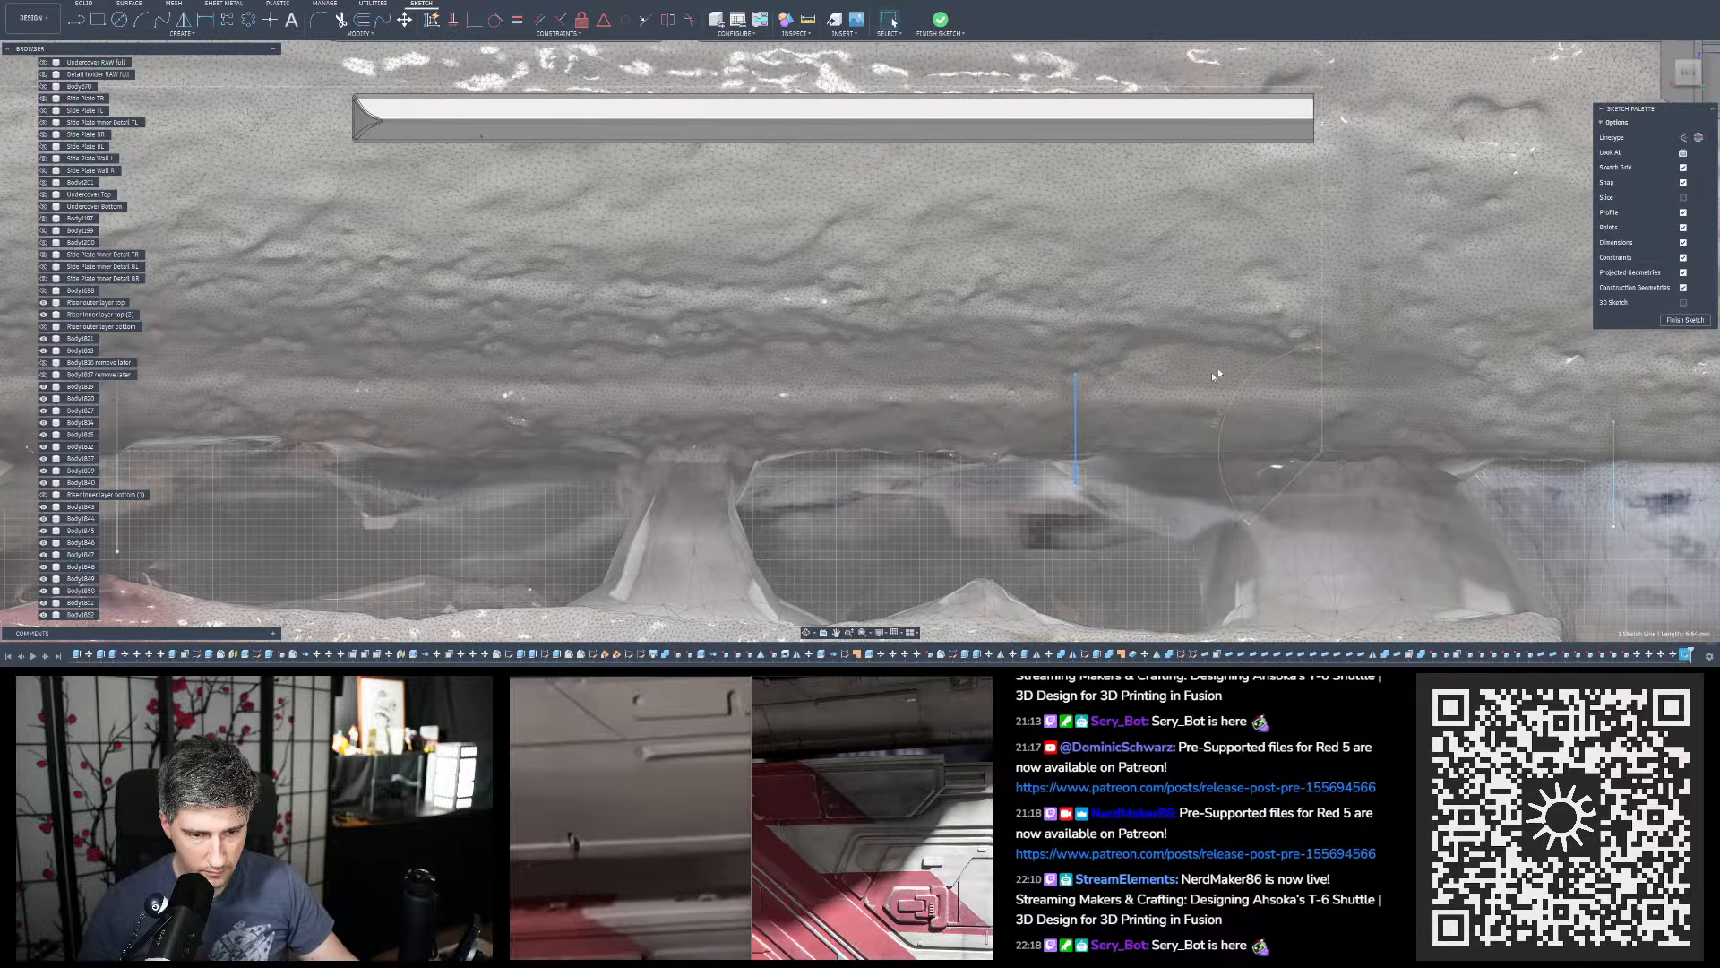
# Show the bottom inner and outer layer bodies again over the reference scan
pyautogui.scroll(-6, 1166, 431)
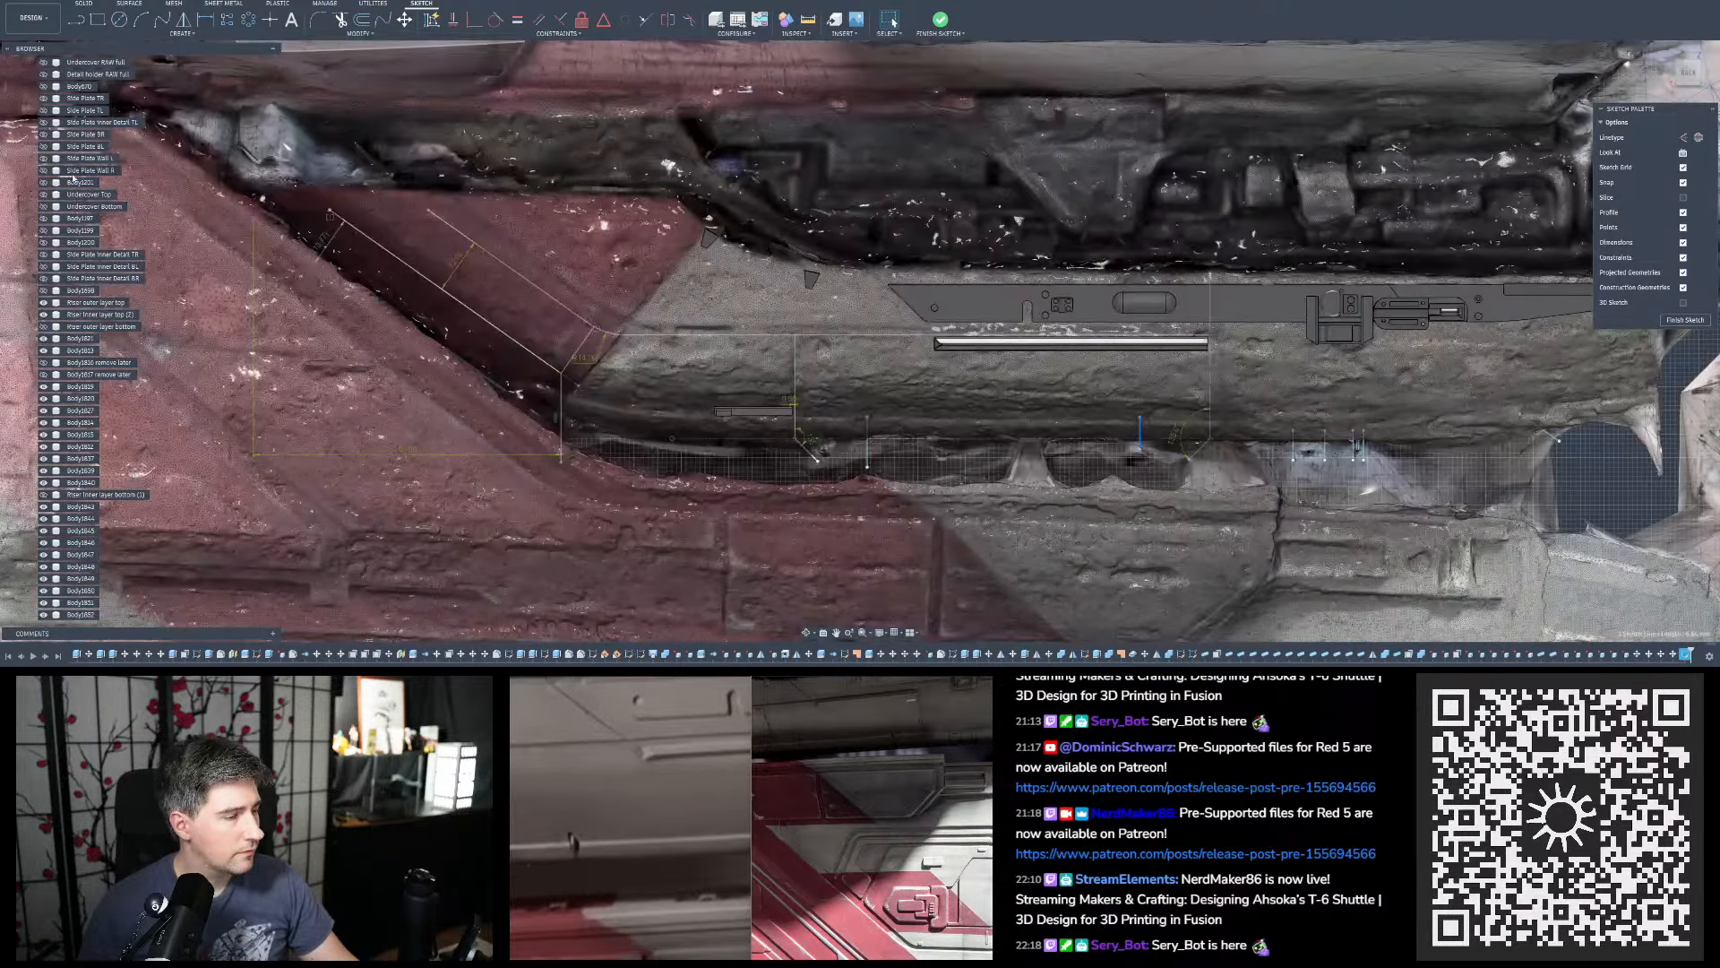
pyautogui.click(43, 495)
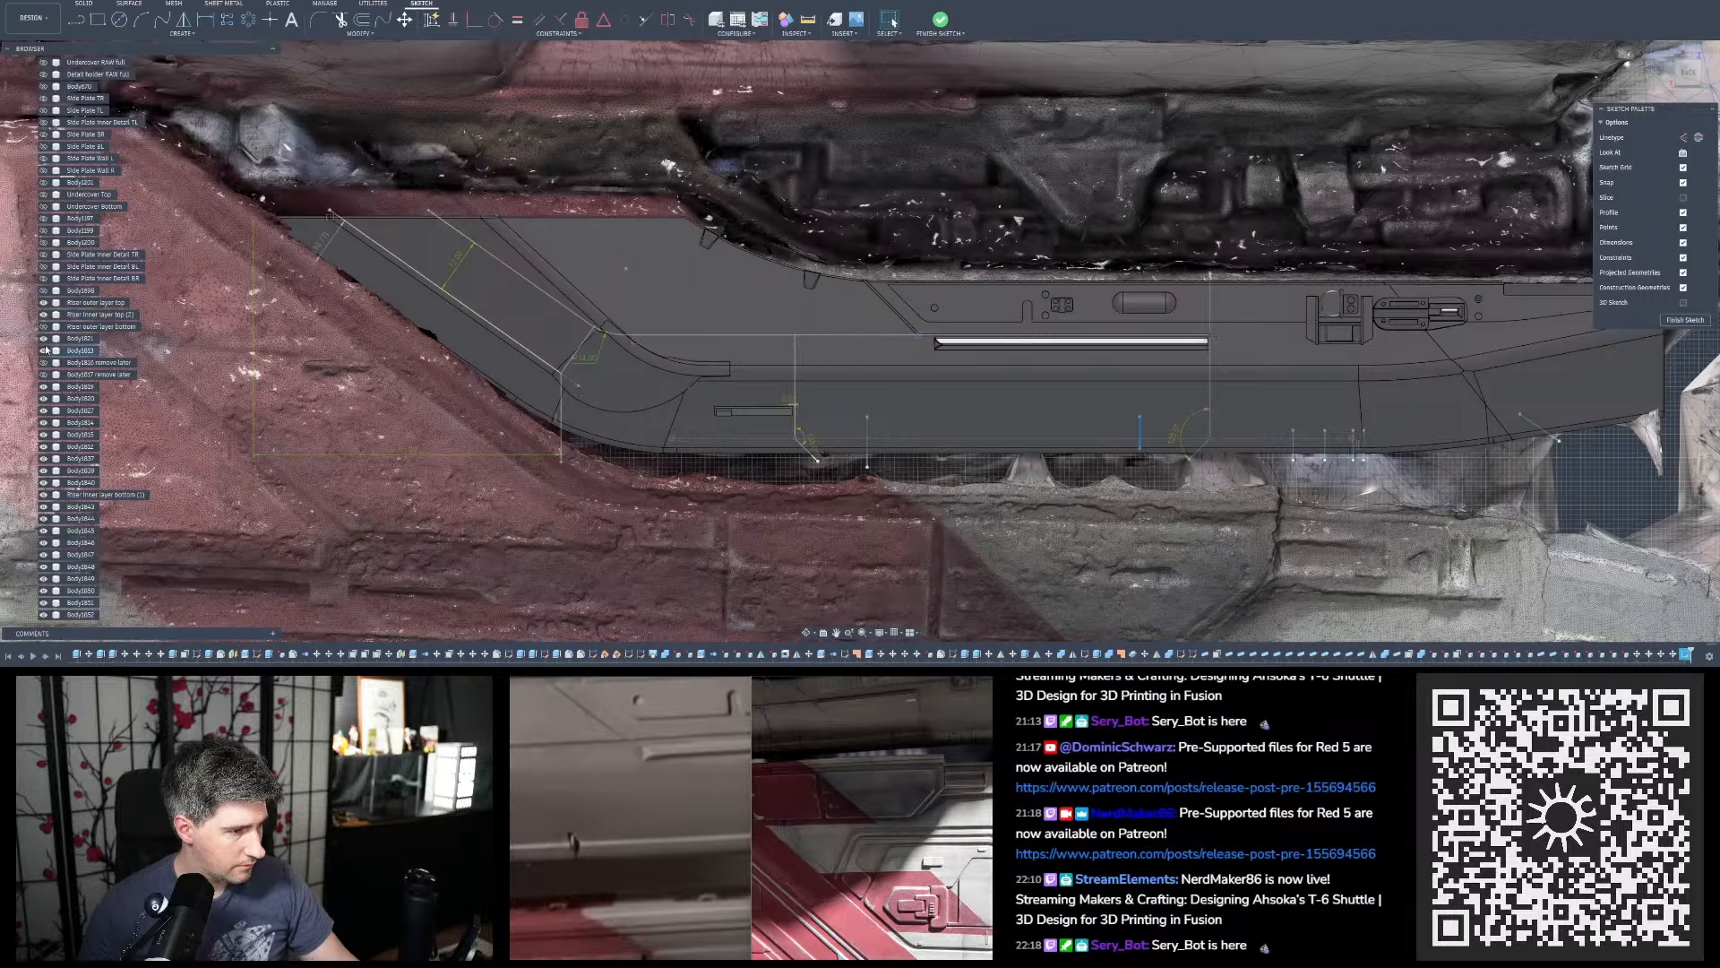
pyautogui.click(42, 324)
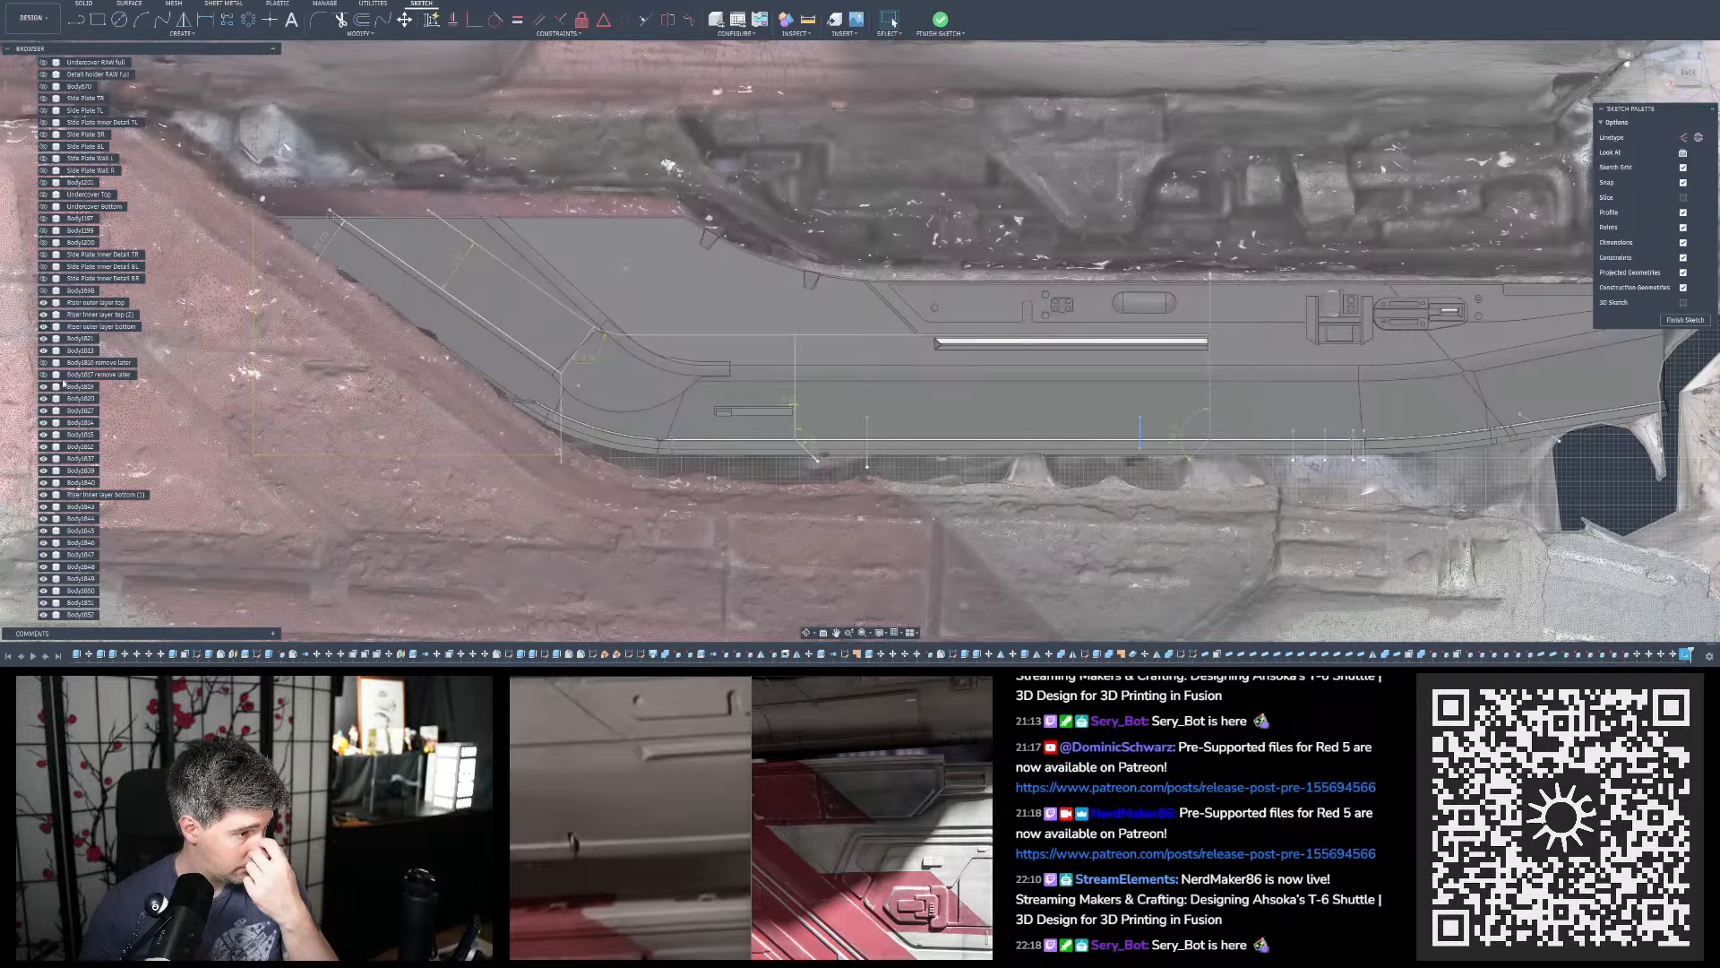
# Hide the reference scan and extend the short vertical line beneath the long slot past the body's lower edge
pyautogui.scroll(5, 56, 230)
pyautogui.click(43, 194)
pyautogui.scroll(8, 1025, 376)
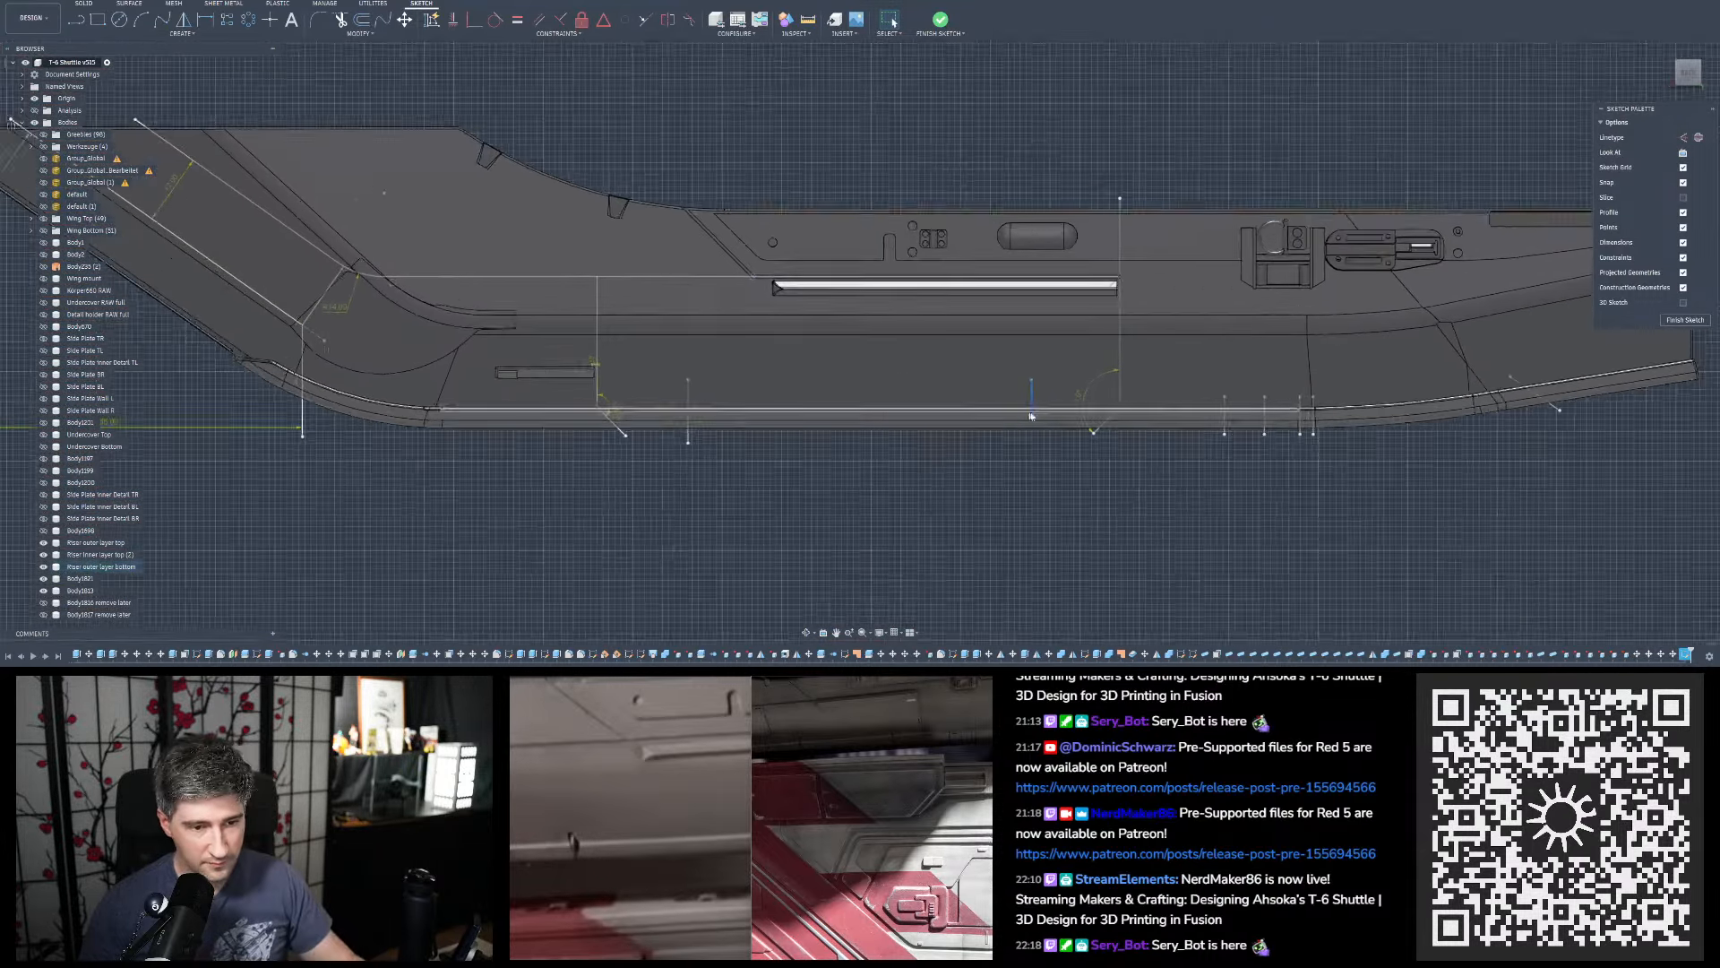
pyautogui.moveTo(1025, 414); pyautogui.dragTo(1025, 459)
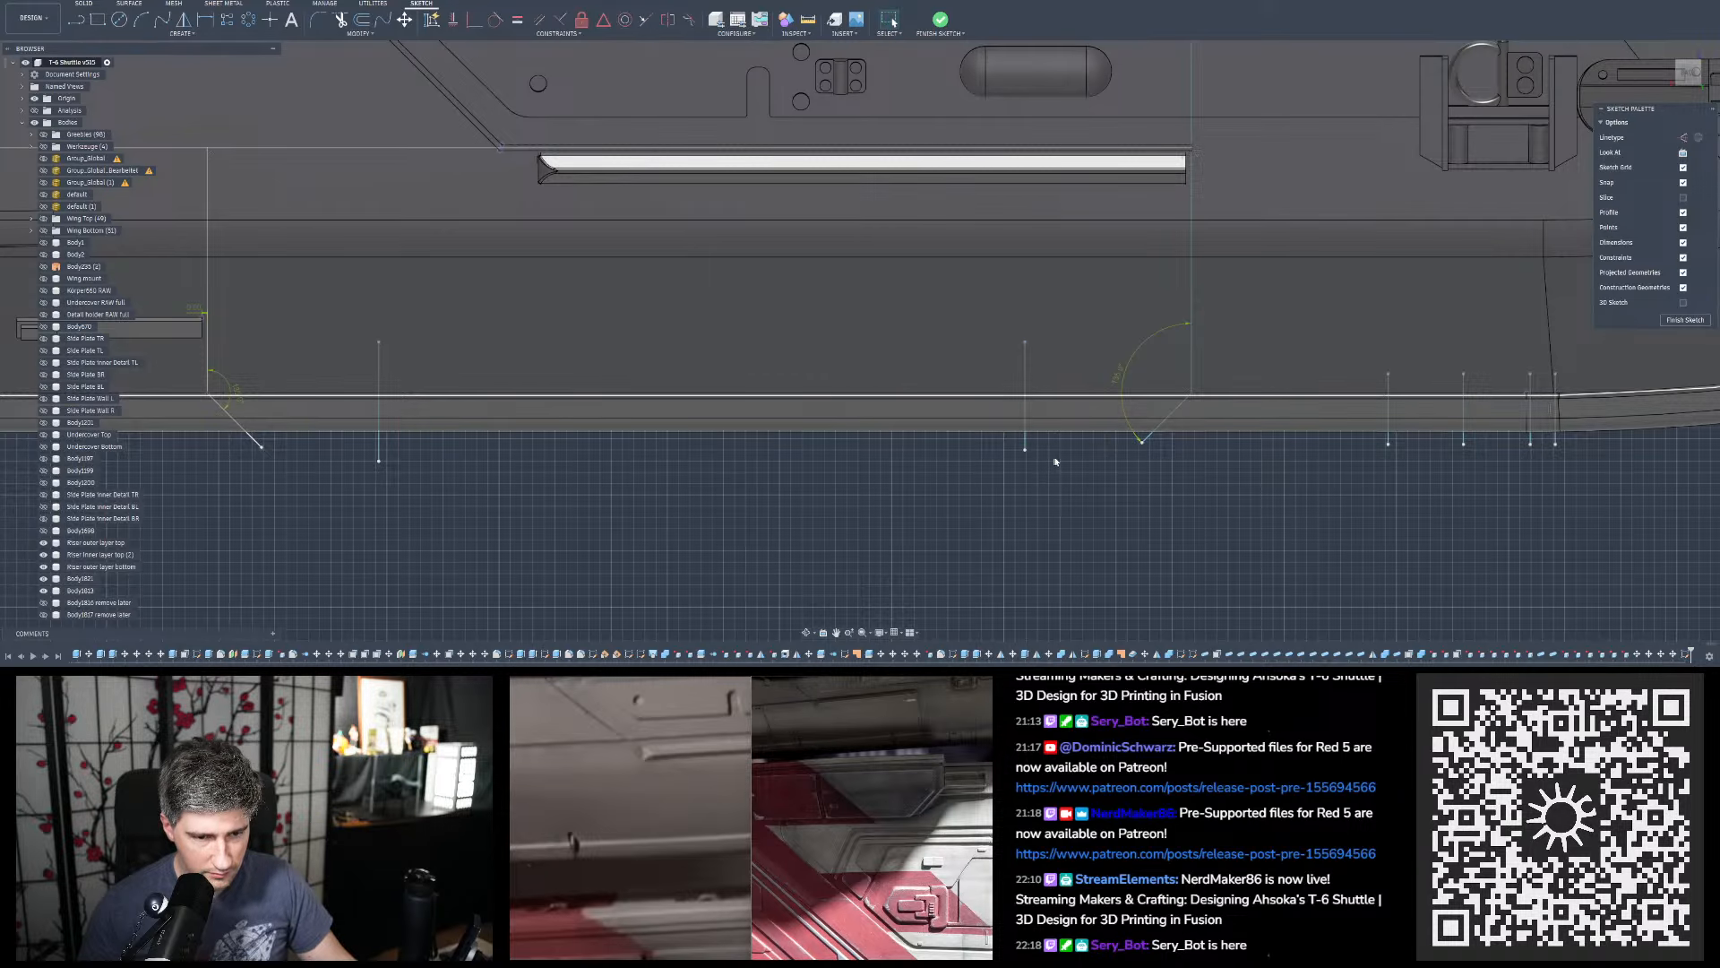
pyautogui.scroll(-2, 1053, 458)
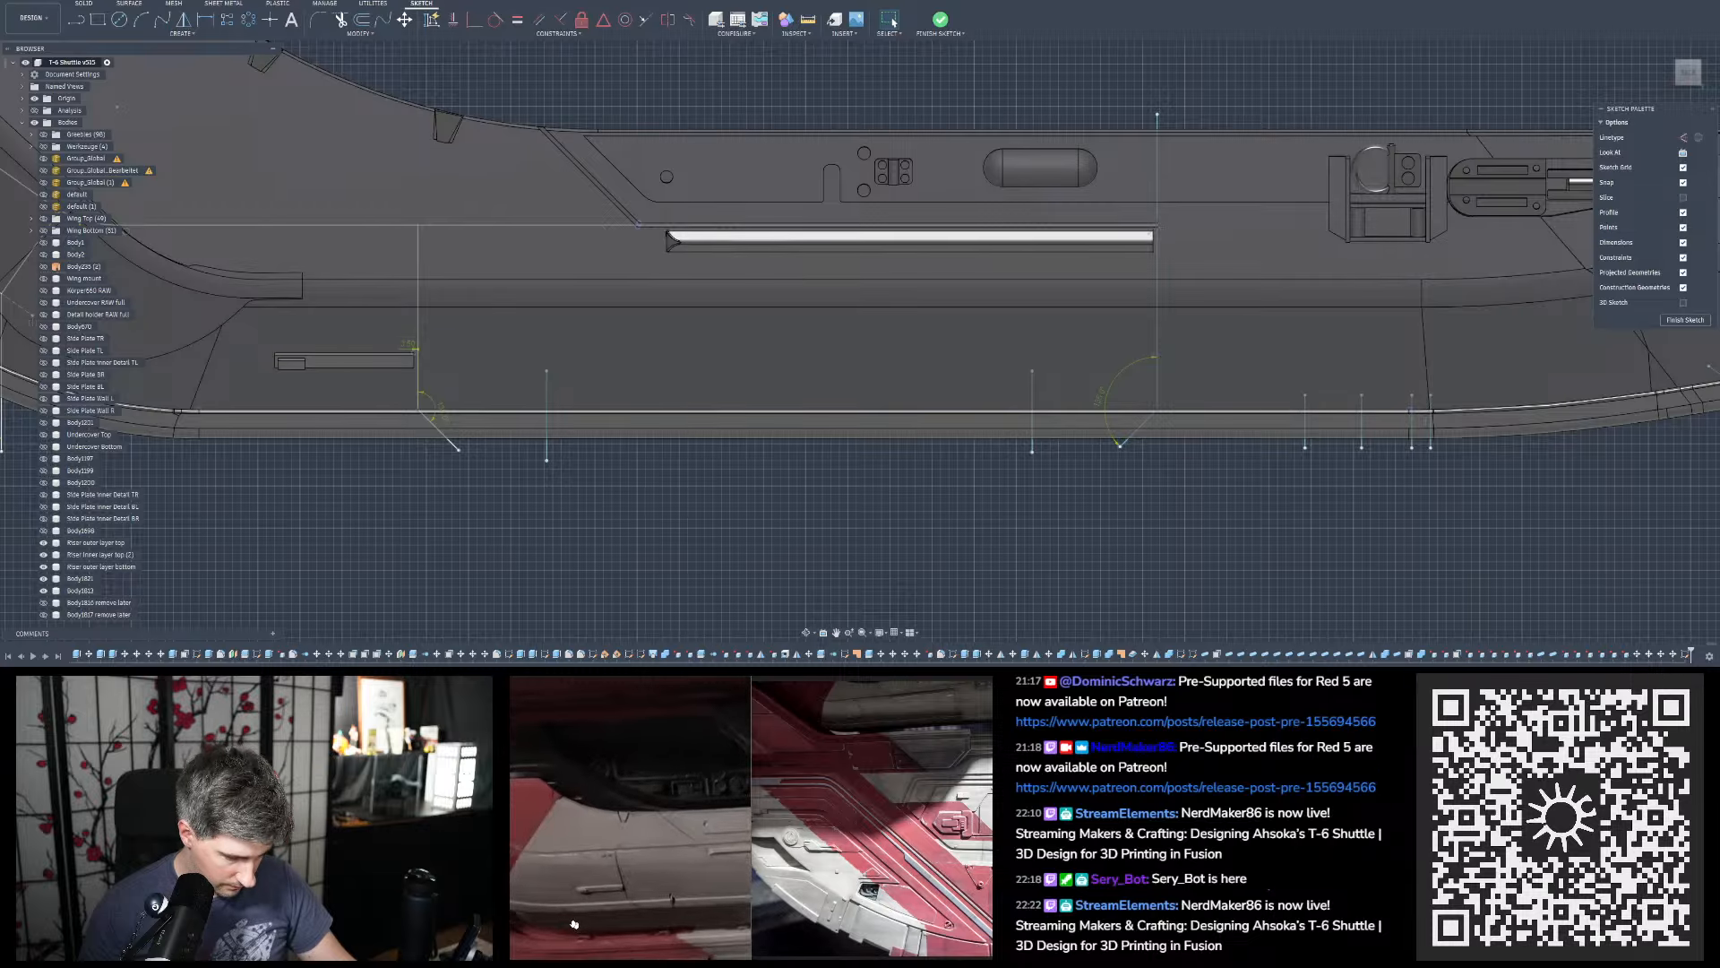
# Examine the close-up reference photo around the small slot and the front lower edge for panel lines
pyautogui.moveTo(519, 863); pyautogui.dragTo(584, 867)
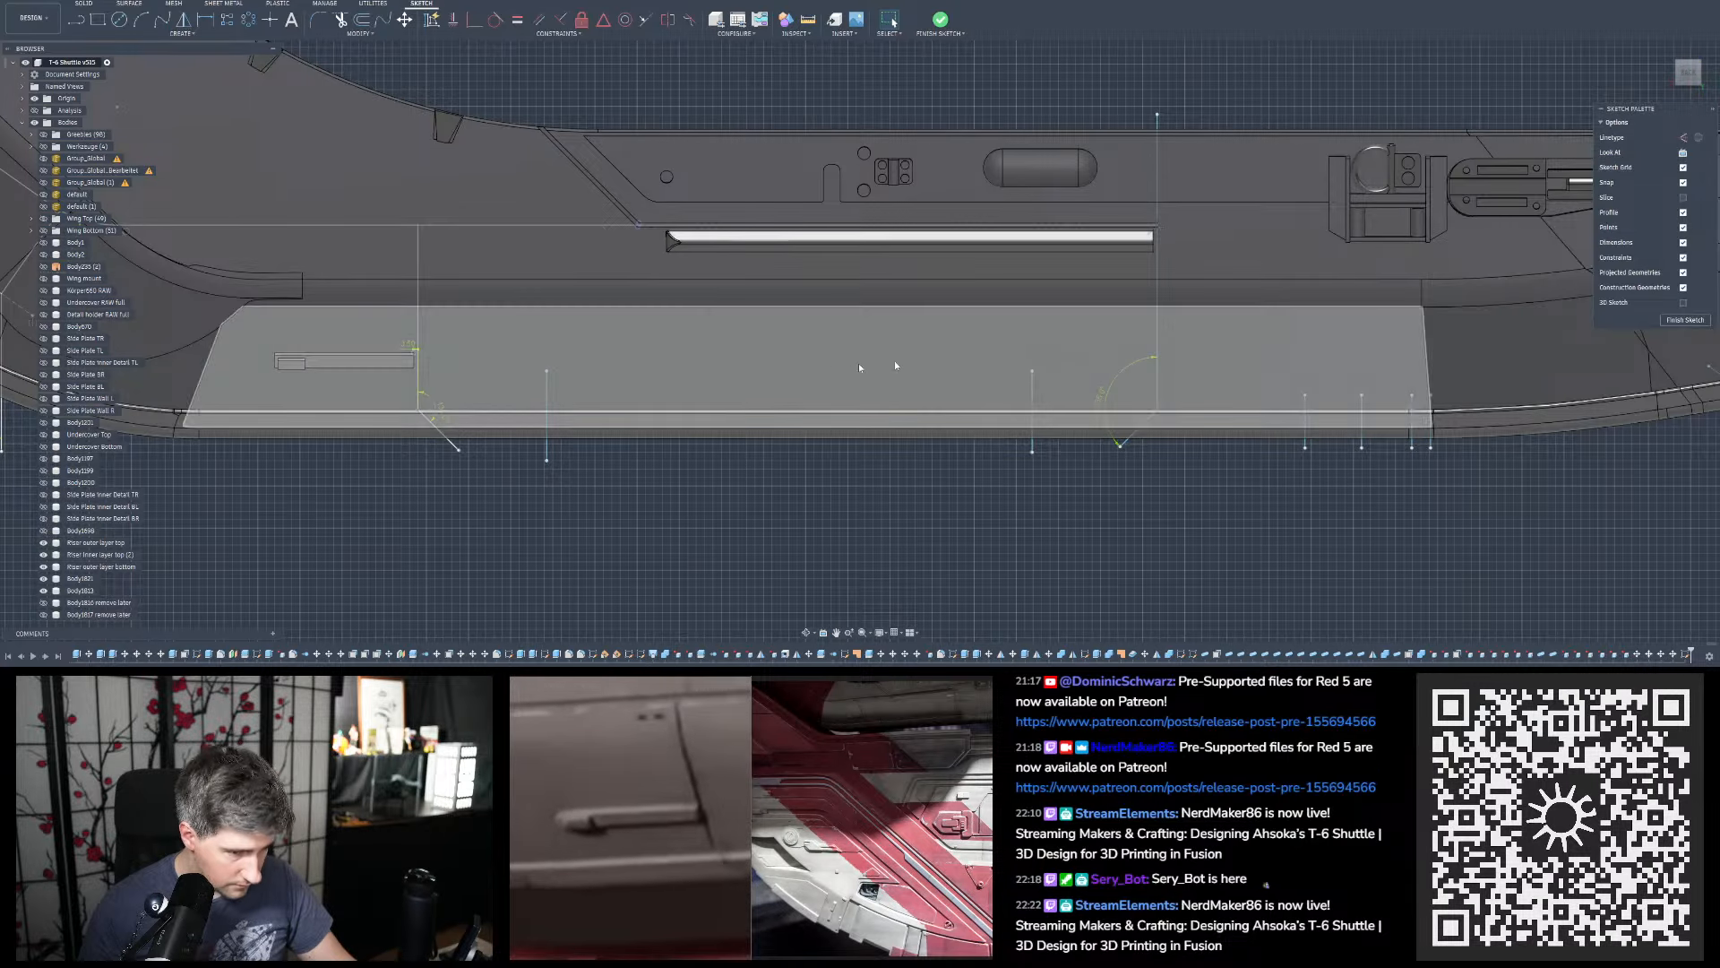
pyautogui.scroll(-4, 895, 365)
pyautogui.scroll(5, 683, 385)
pyautogui.scroll(2, 598, 403)
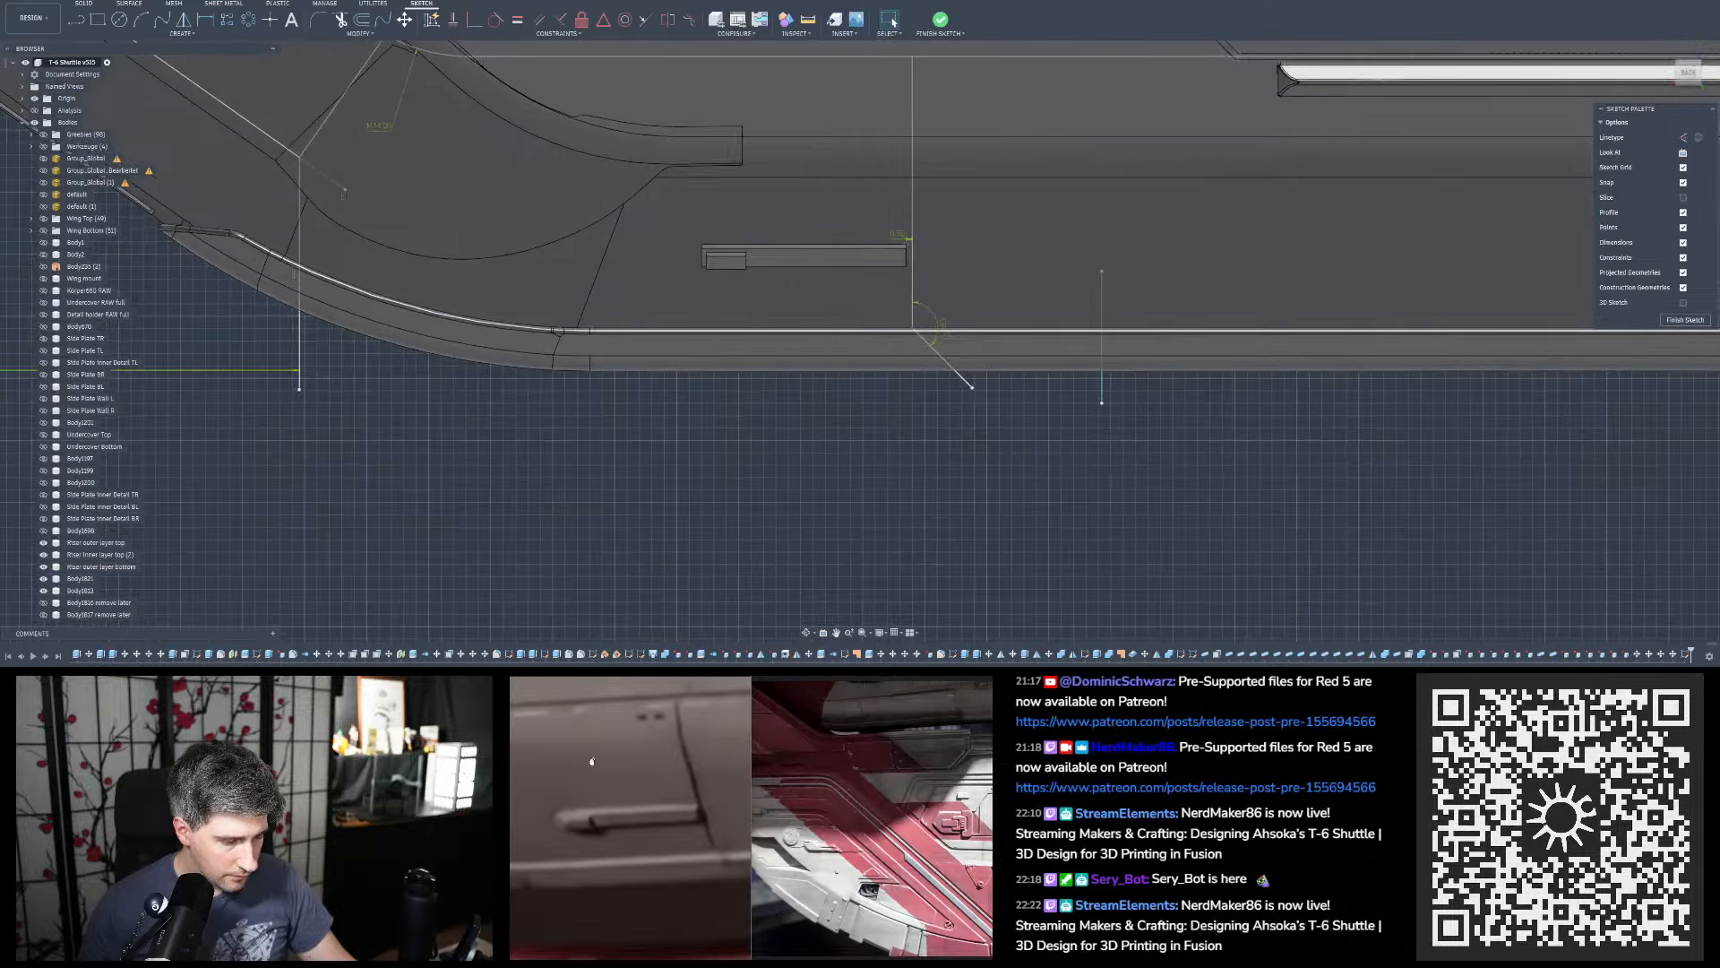
pyautogui.moveTo(583, 795); pyautogui.dragTo(653, 788)
pyautogui.scroll(2, 654, 806)
pyautogui.moveTo(579, 900); pyautogui.dragTo(638, 858)
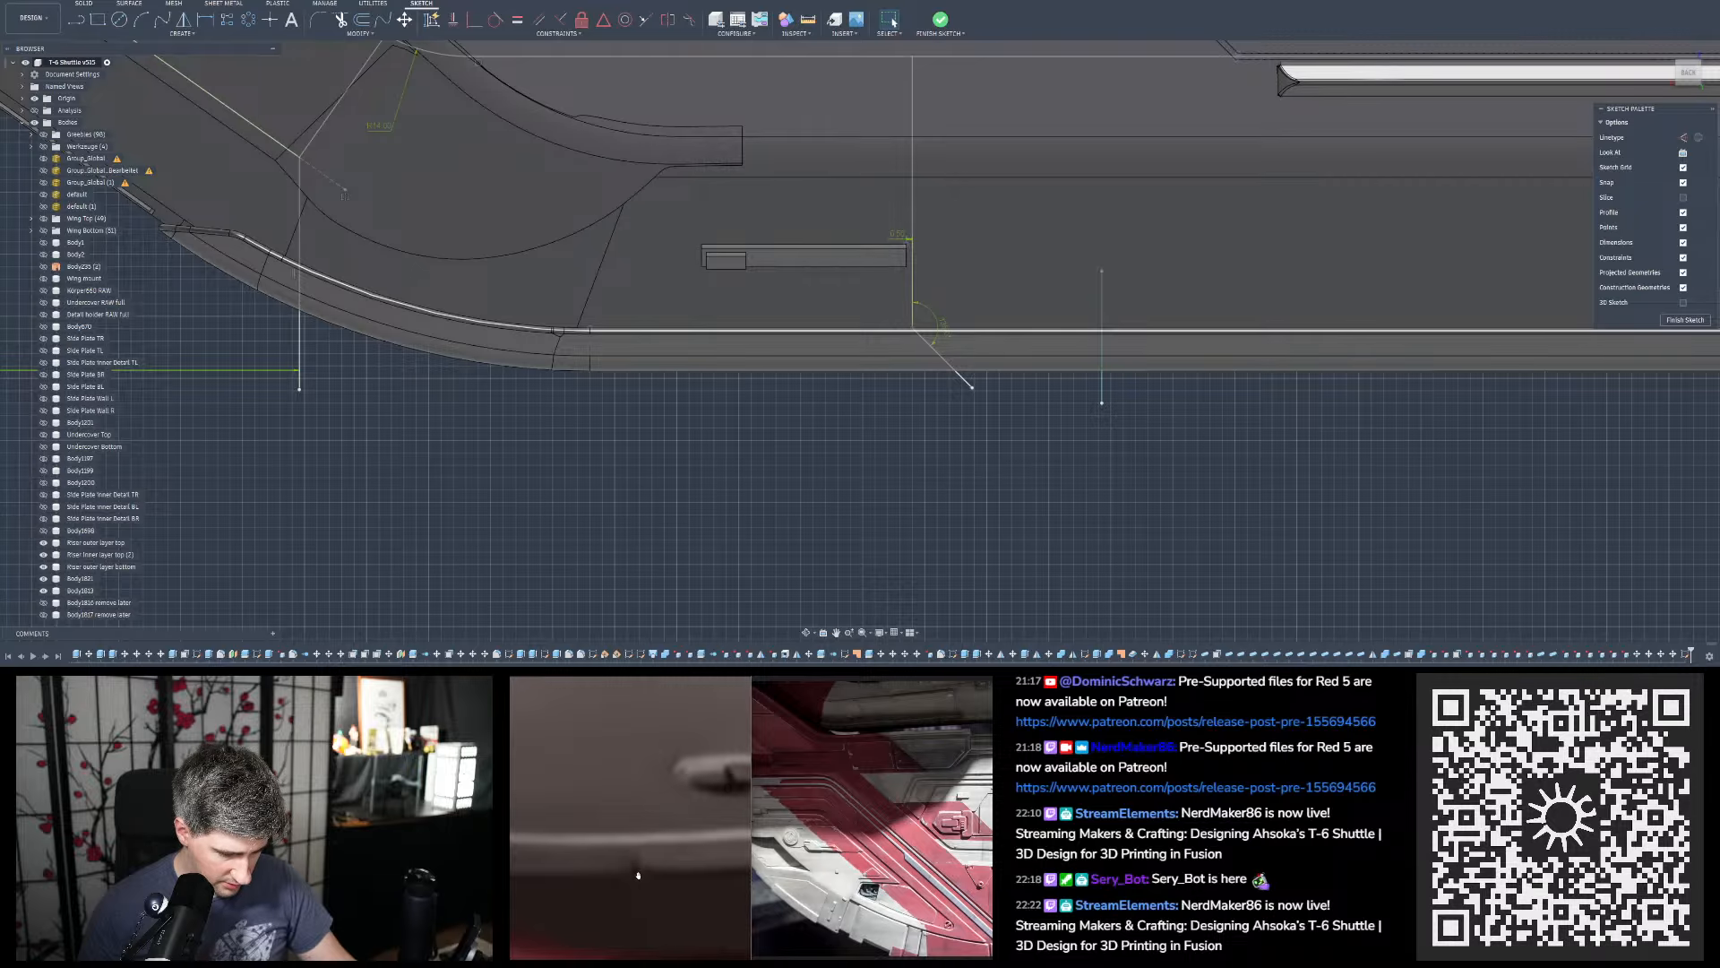
pyautogui.scroll(-3, 638, 874)
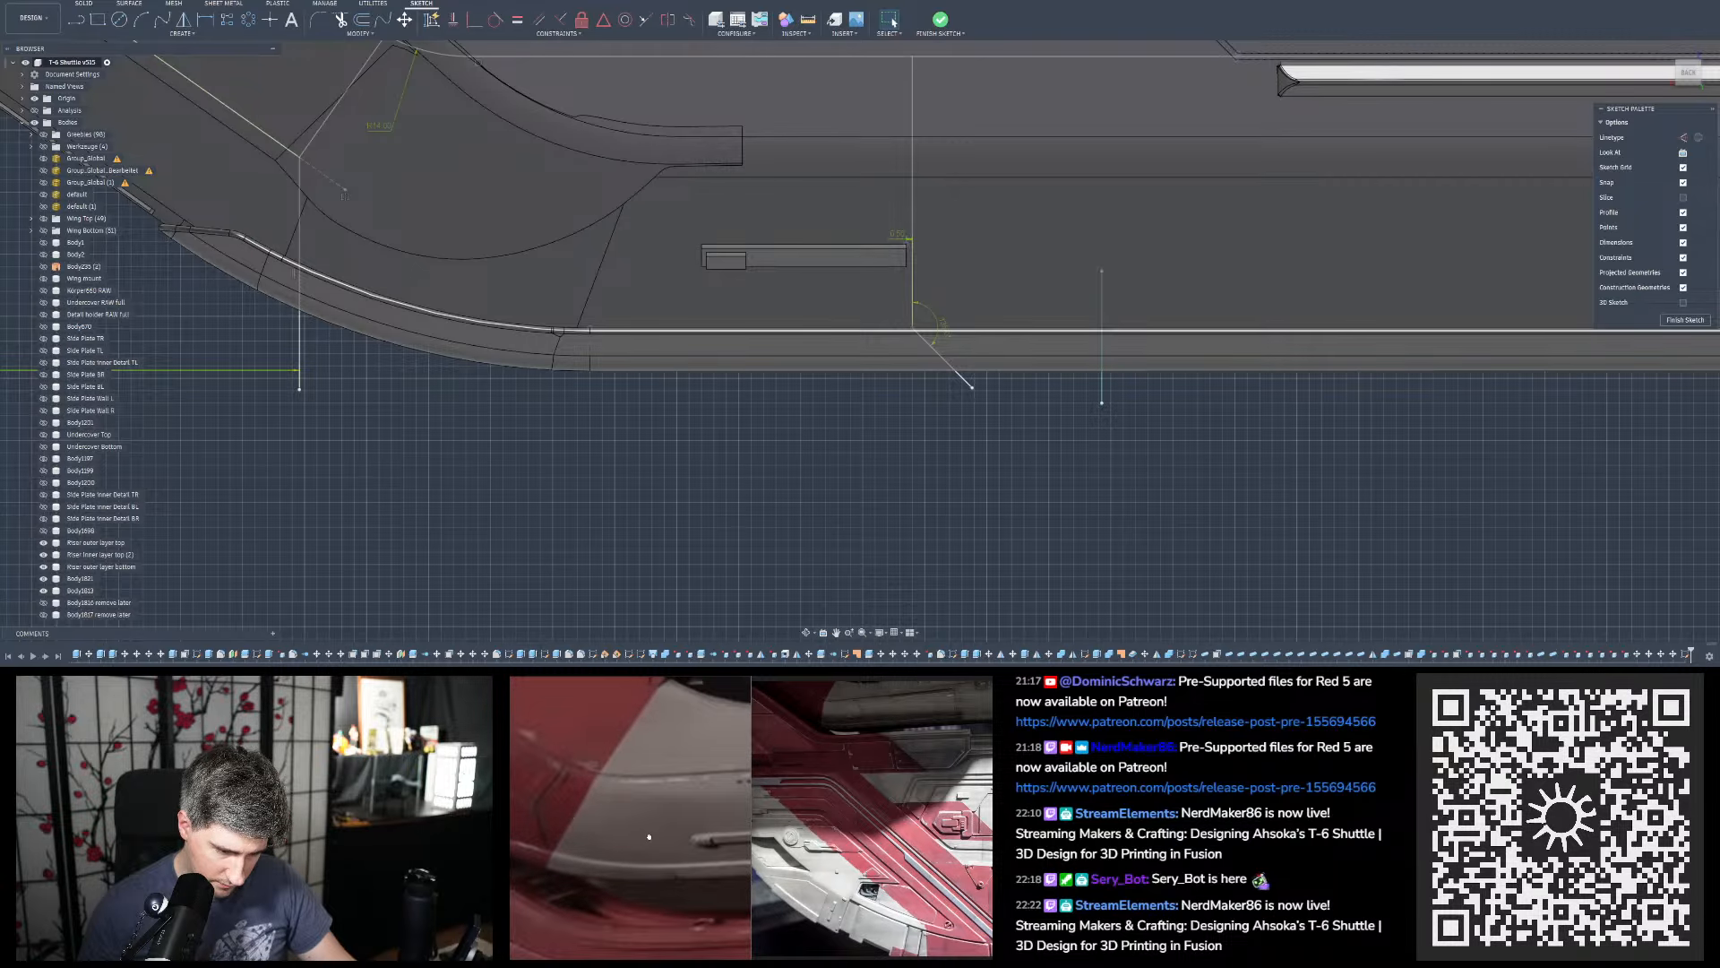
pyautogui.moveTo(649, 836); pyautogui.dragTo(614, 835)
# Inspect the second reference photo close up along the shuttle's curved lower edge and the red-to-white colour boundary
pyautogui.moveTo(875, 790); pyautogui.dragTo(882, 791)
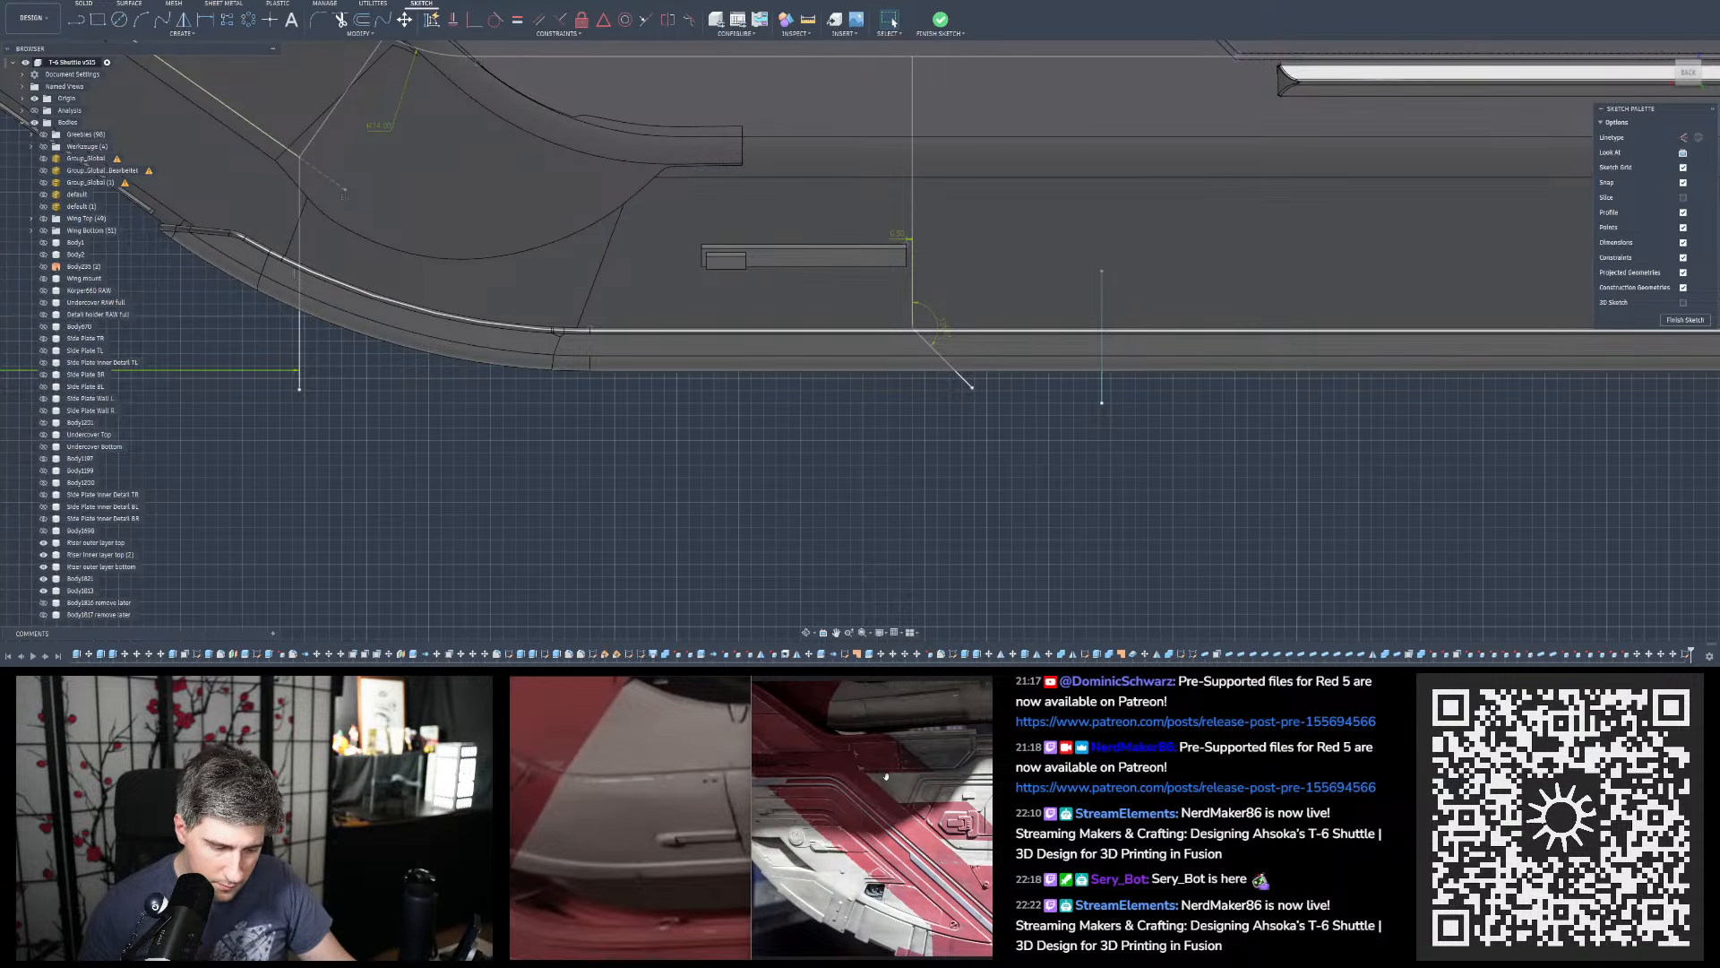
pyautogui.scroll(5, 885, 775)
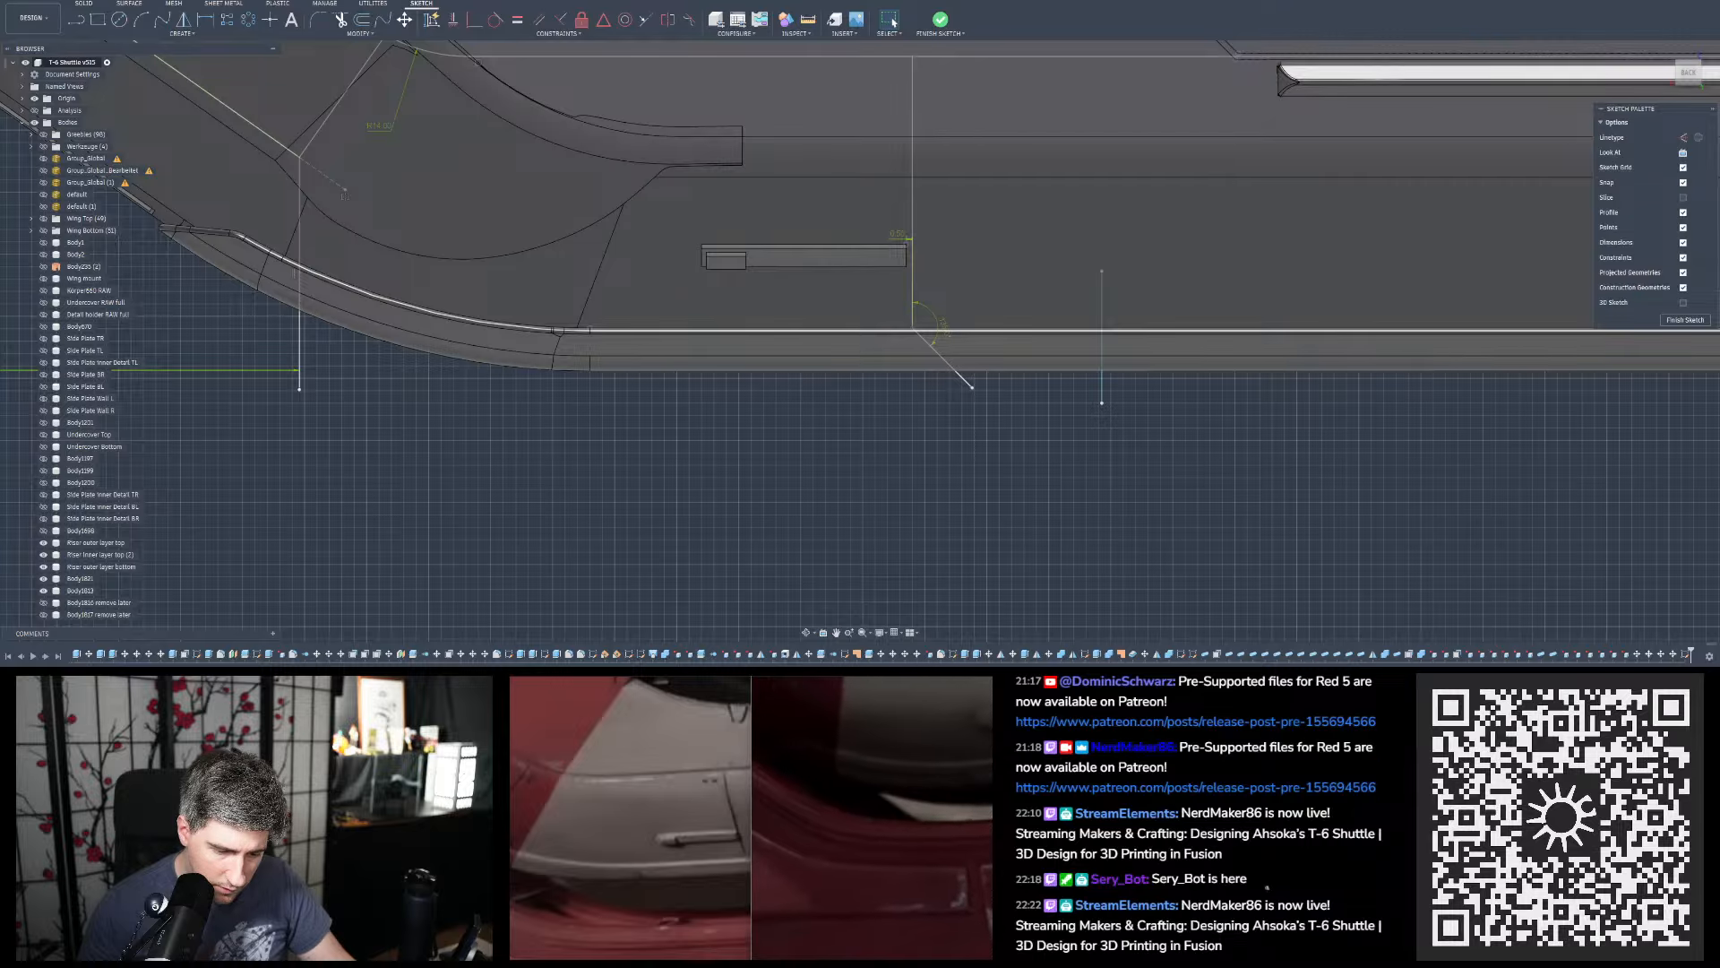
pyautogui.moveTo(916, 735); pyautogui.dragTo(852, 761)
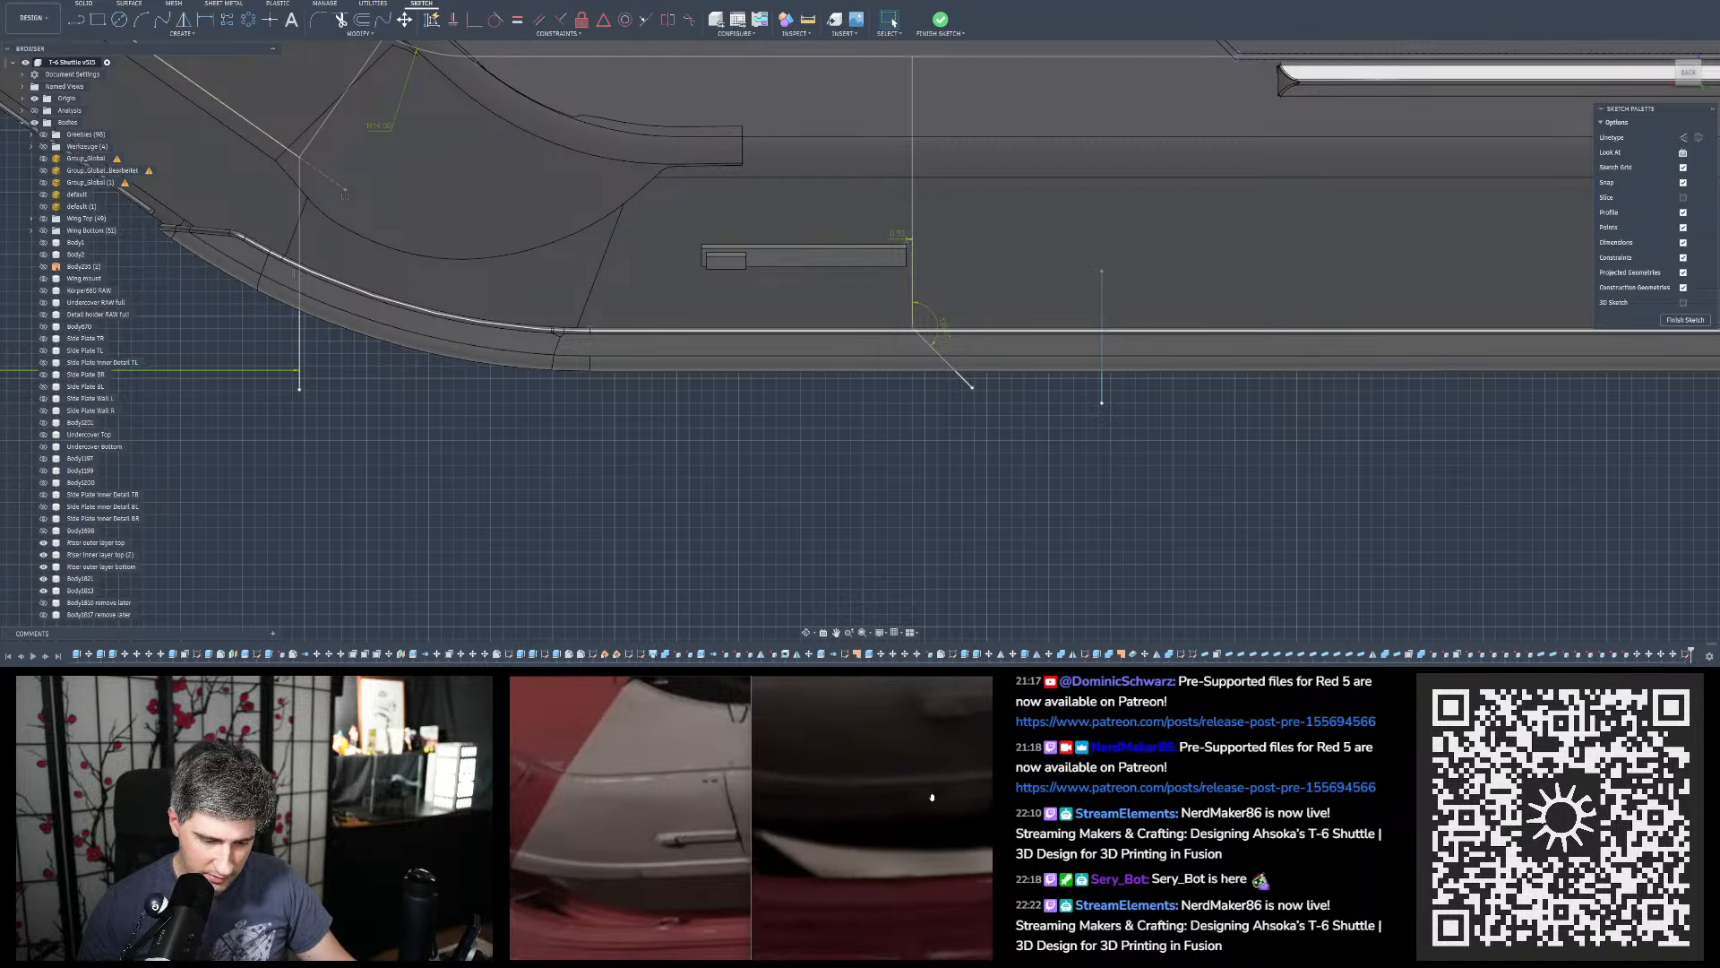
pyautogui.scroll(-2, 928, 800)
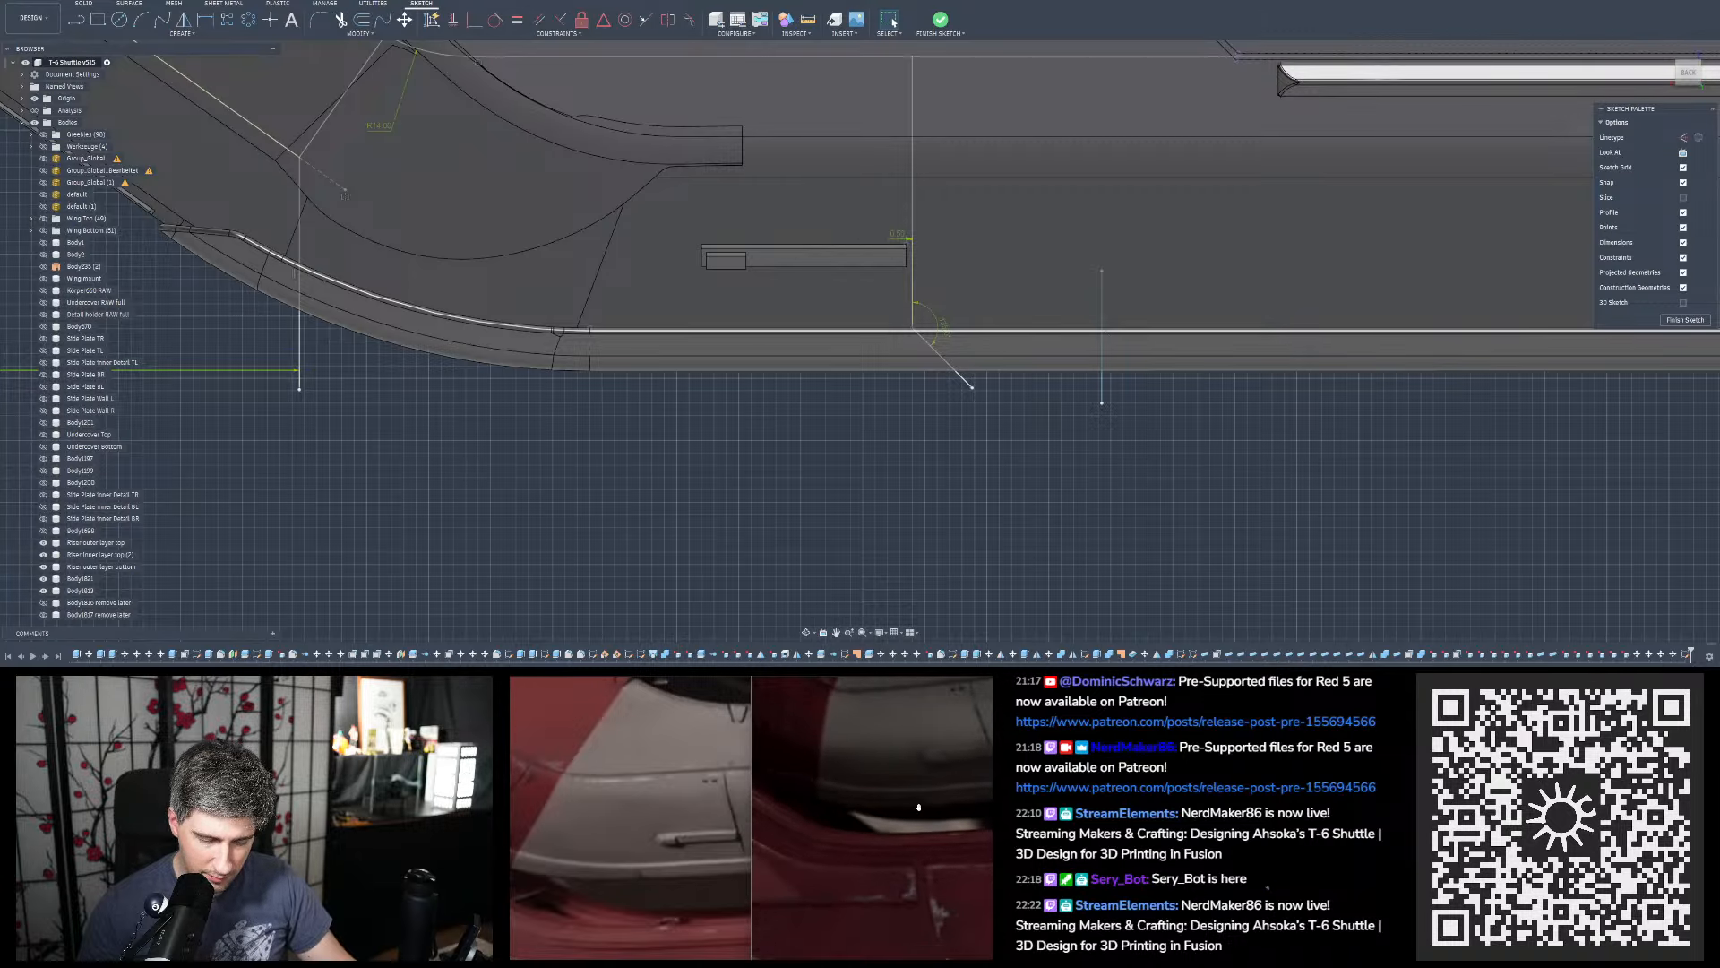
pyautogui.moveTo(812, 787); pyautogui.dragTo(891, 785)
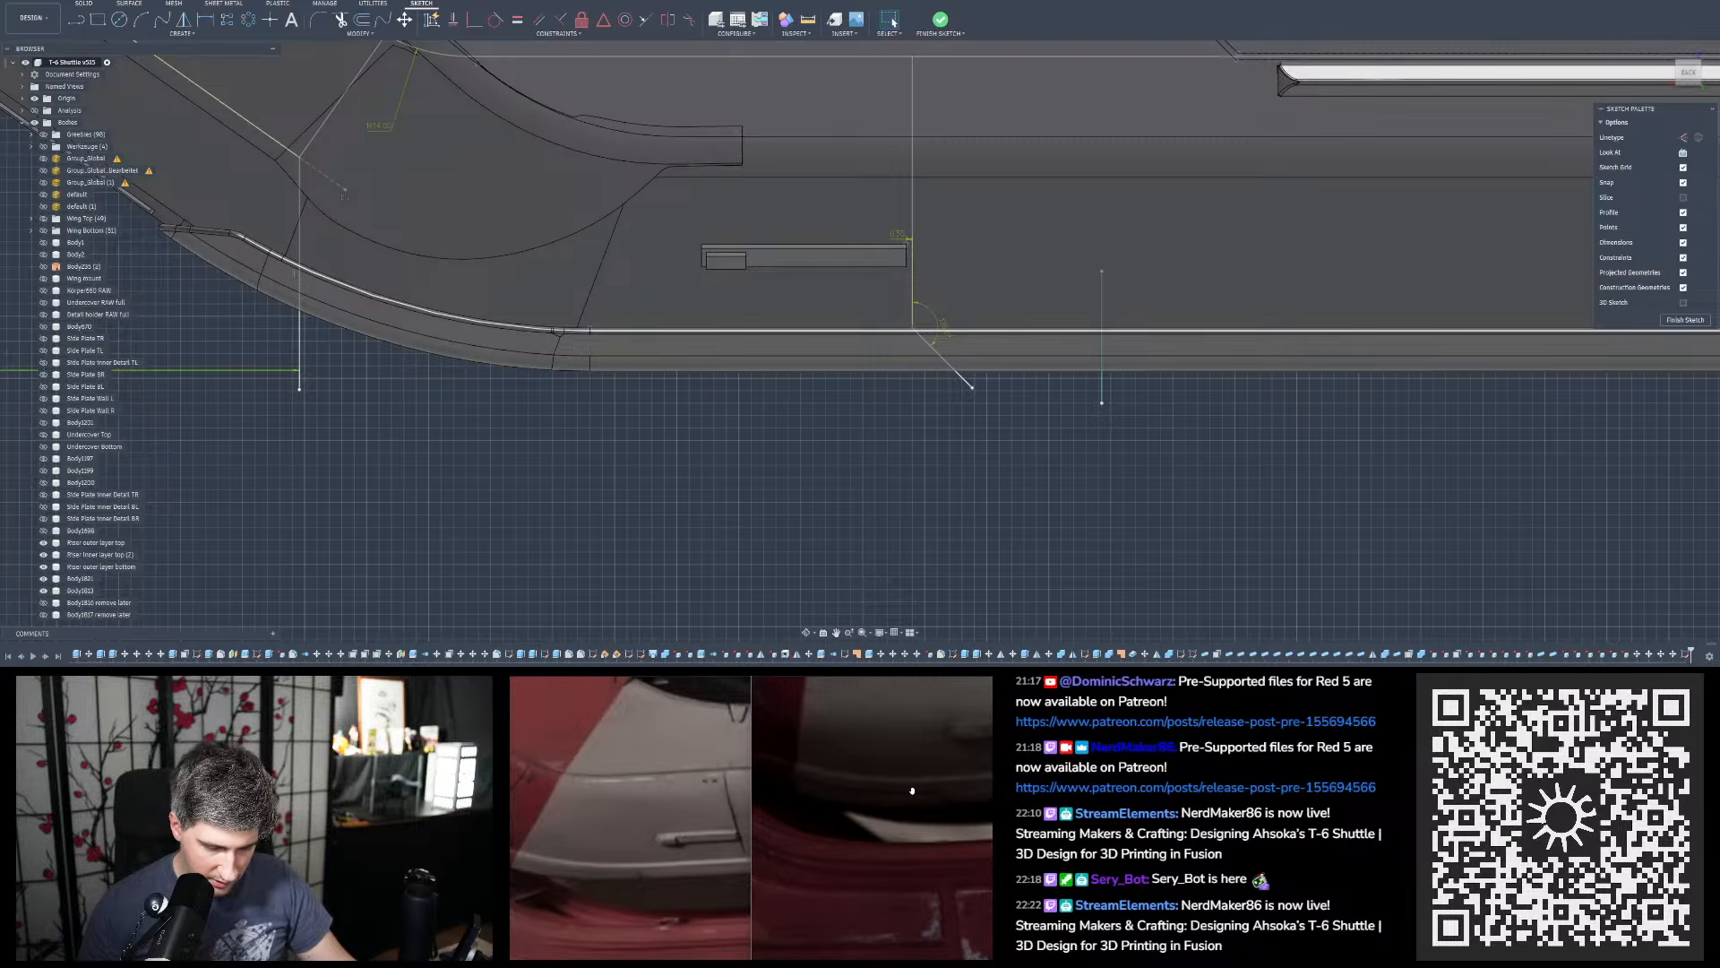
pyautogui.moveTo(912, 790); pyautogui.dragTo(929, 821)
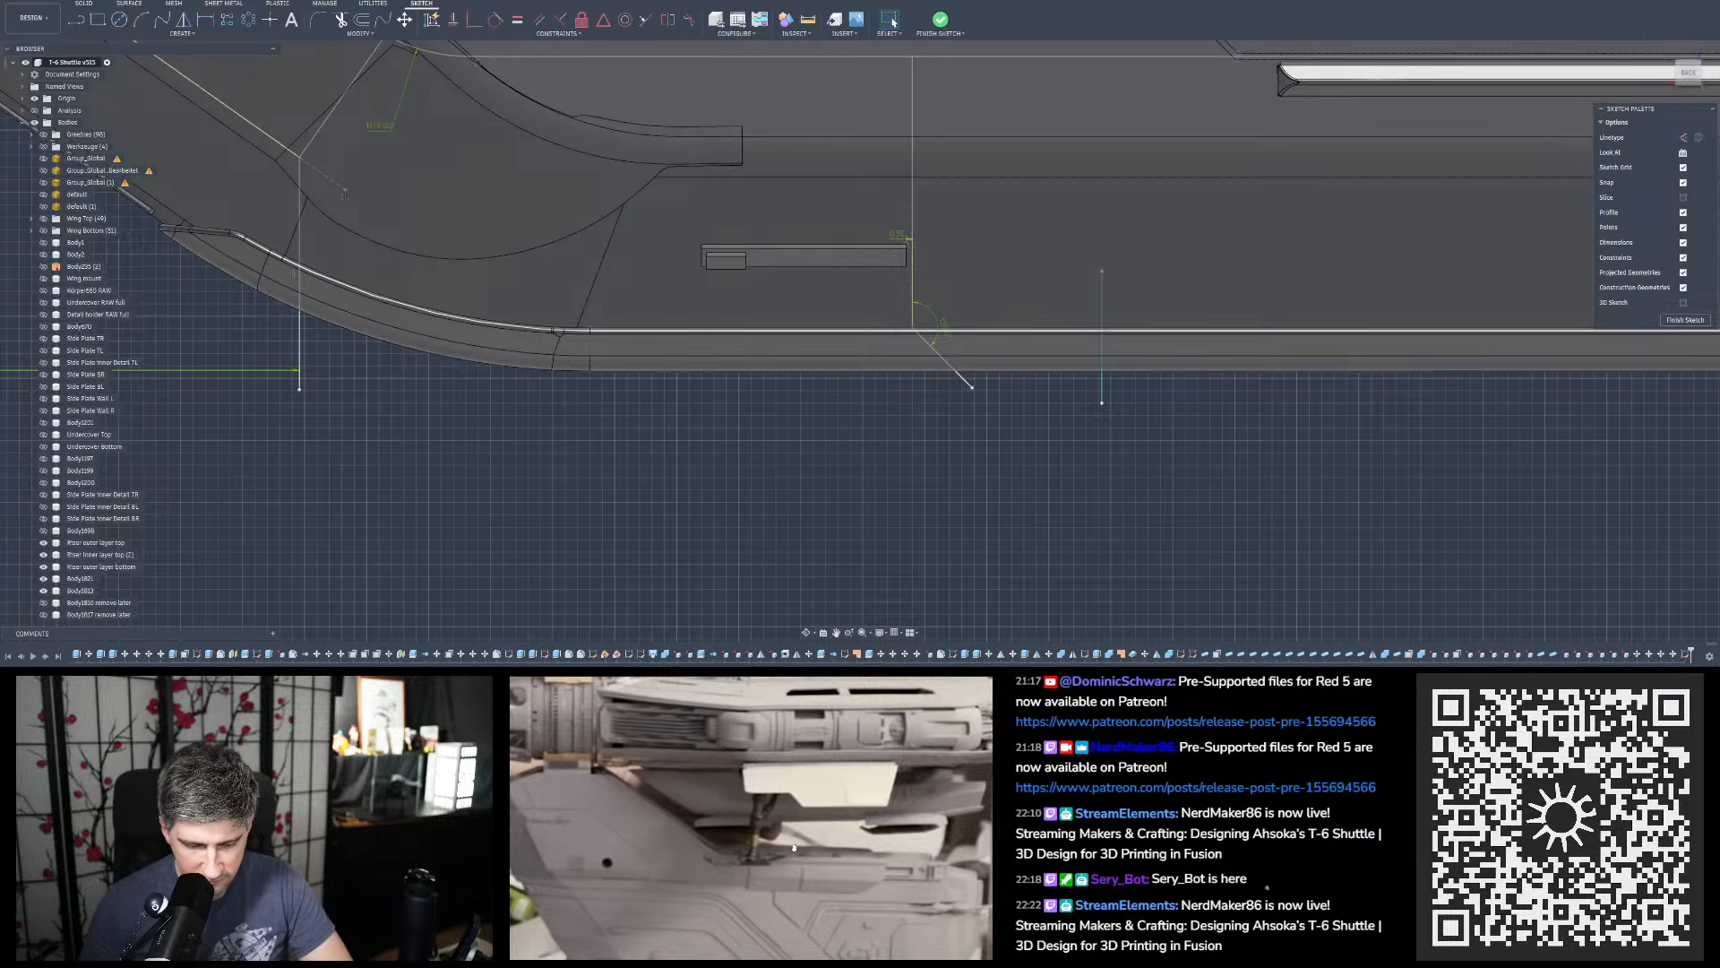
# Compare the sketched vertical lines along the whole lower edge with the other reference photos of the model
pyautogui.scroll(-3, 792, 336)
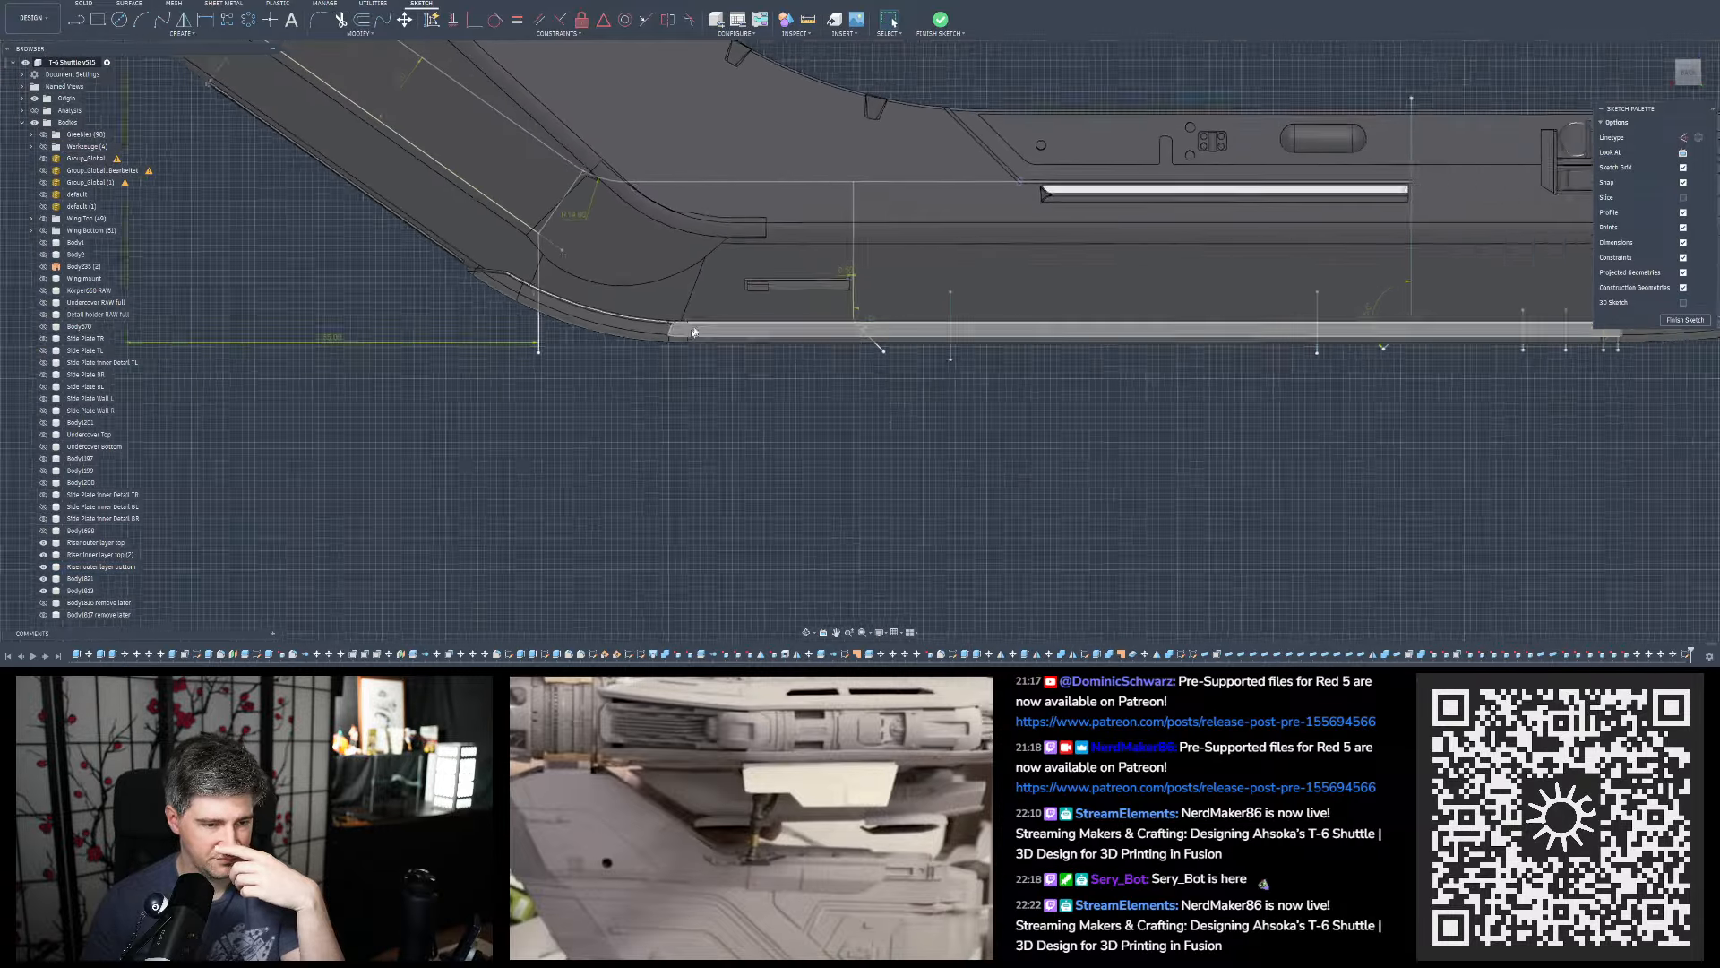
pyautogui.scroll(-2, 694, 333)
pyautogui.scroll(1, 1298, 368)
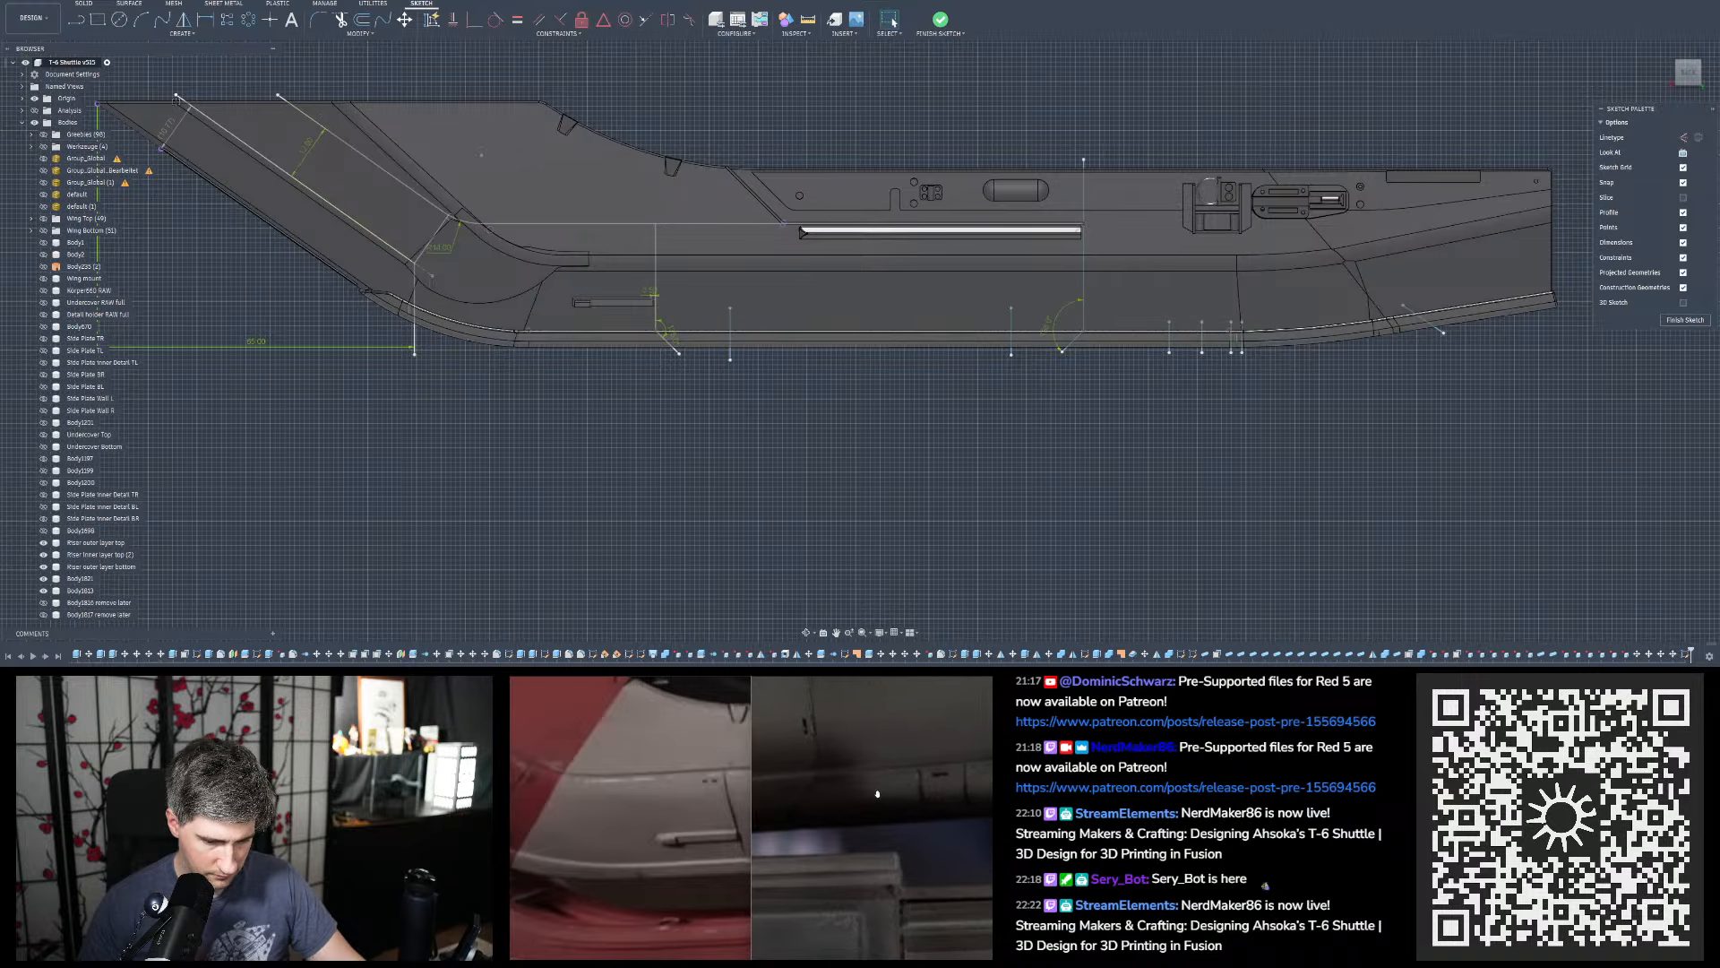
pyautogui.moveTo(887, 829); pyautogui.dragTo(872, 806)
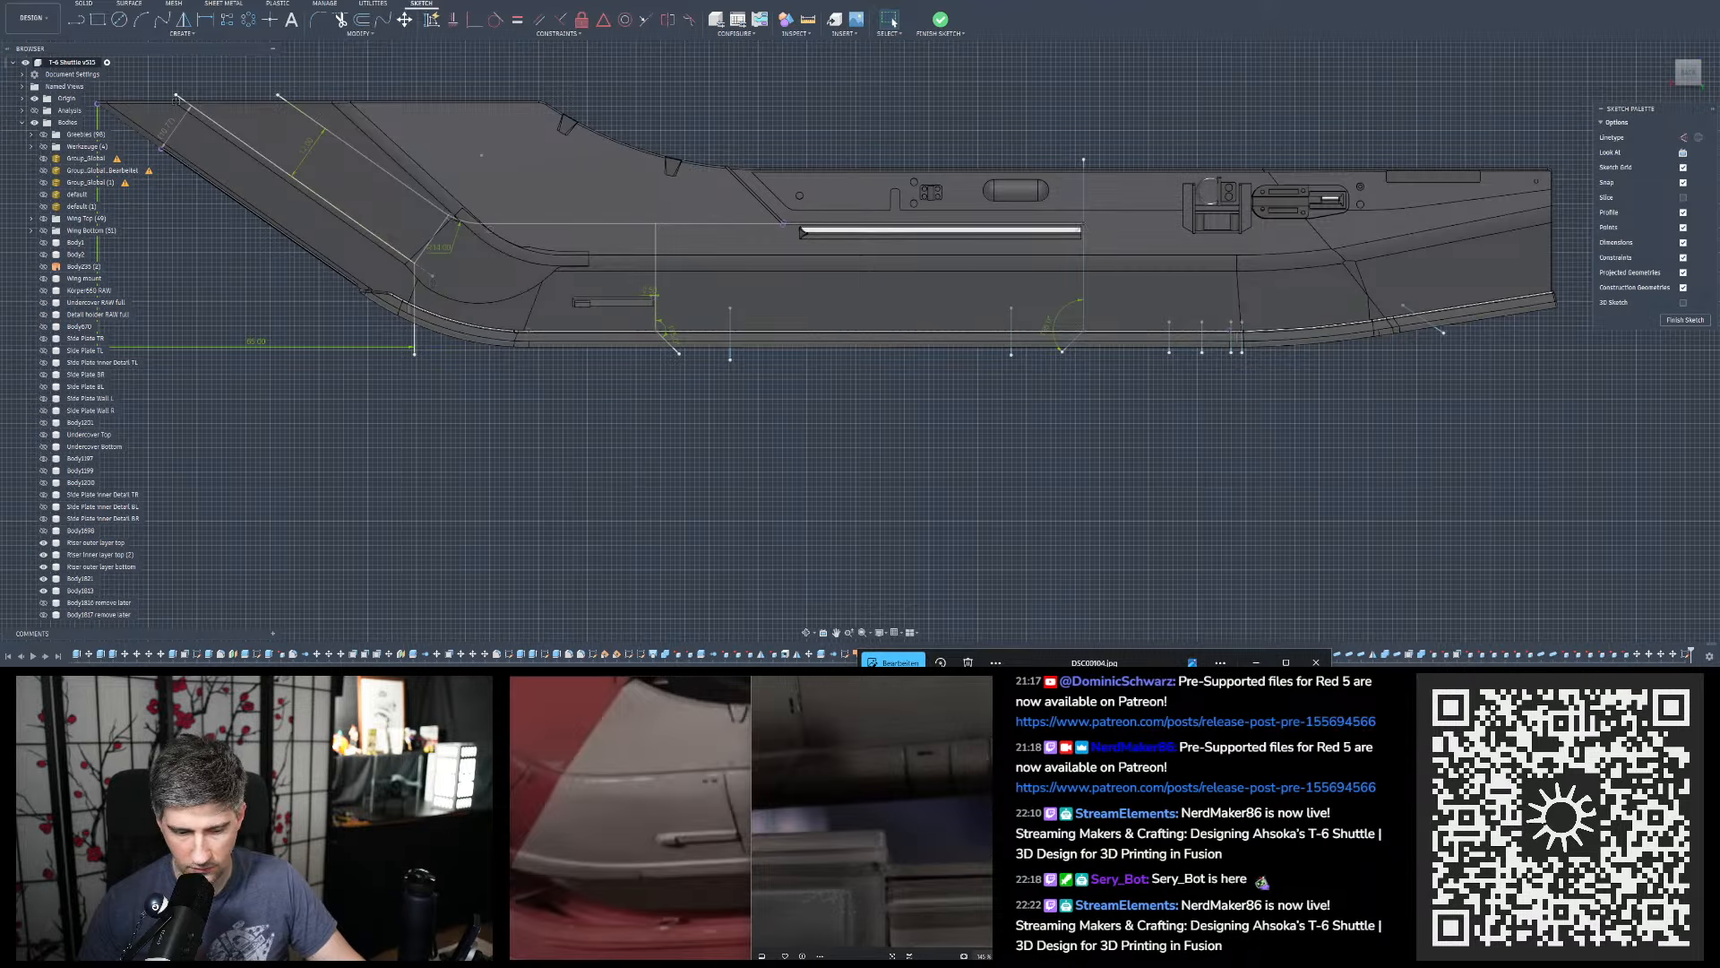
pyautogui.moveTo(1127, 661); pyautogui.dragTo(990, 722)
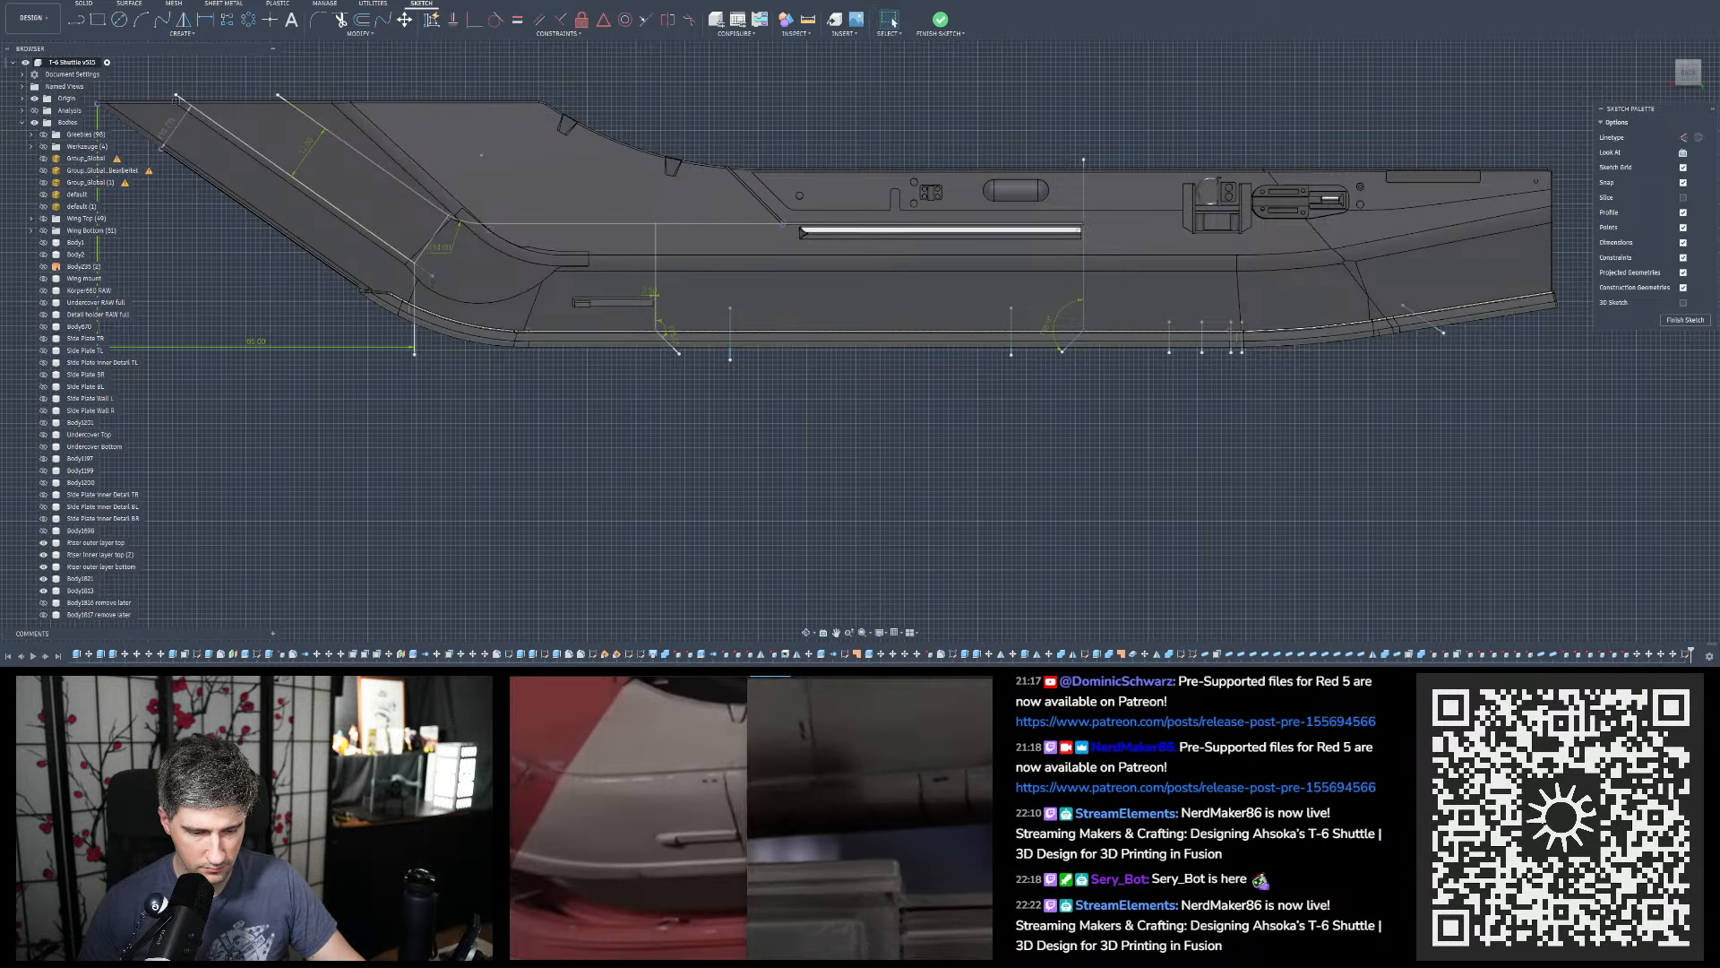
pyautogui.moveTo(915, 779); pyautogui.dragTo(897, 813)
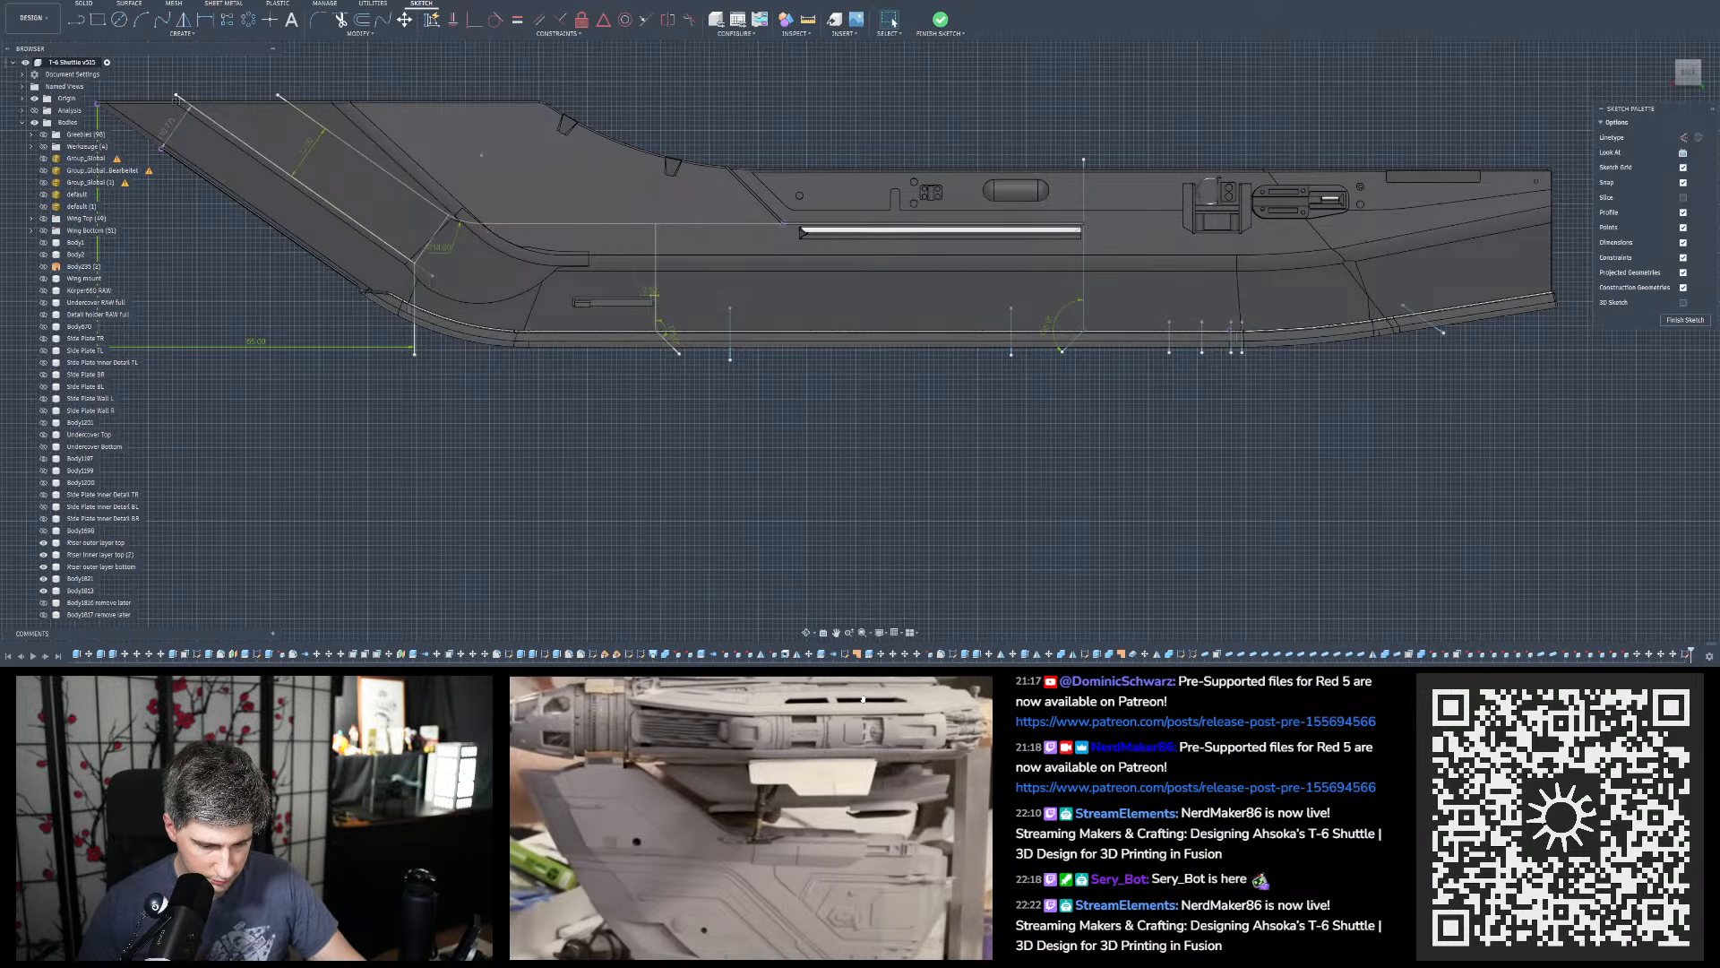
pyautogui.scroll(2, 1211, 360)
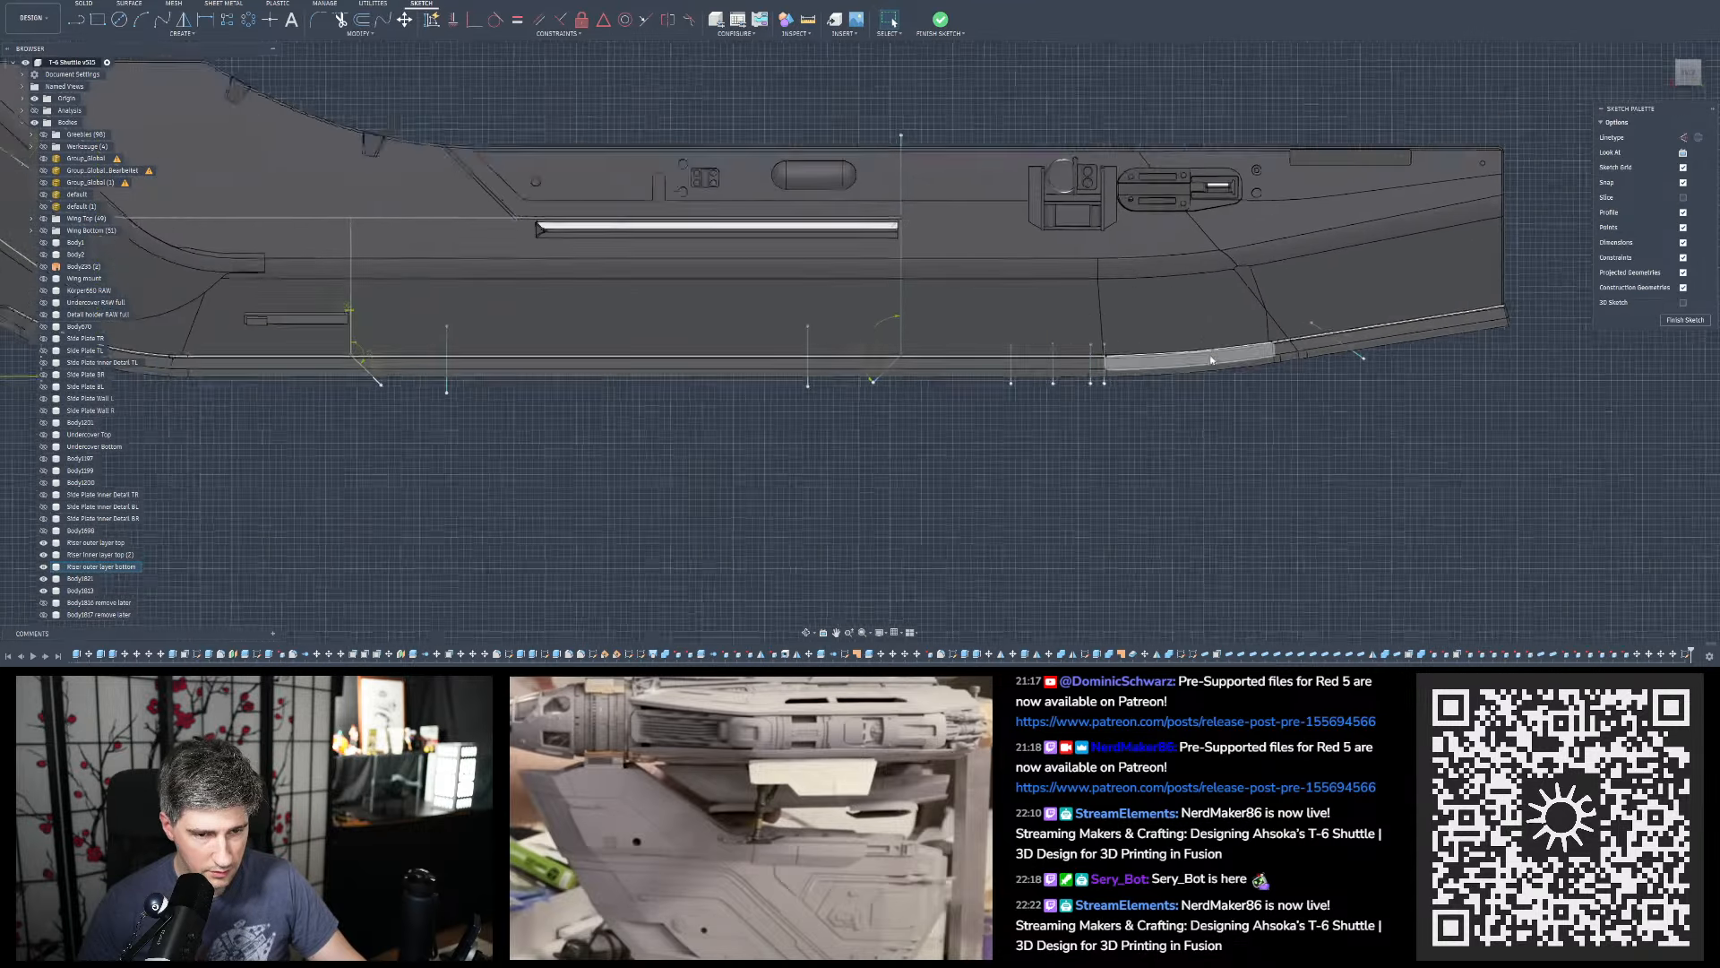
pyautogui.scroll(1, 1211, 361)
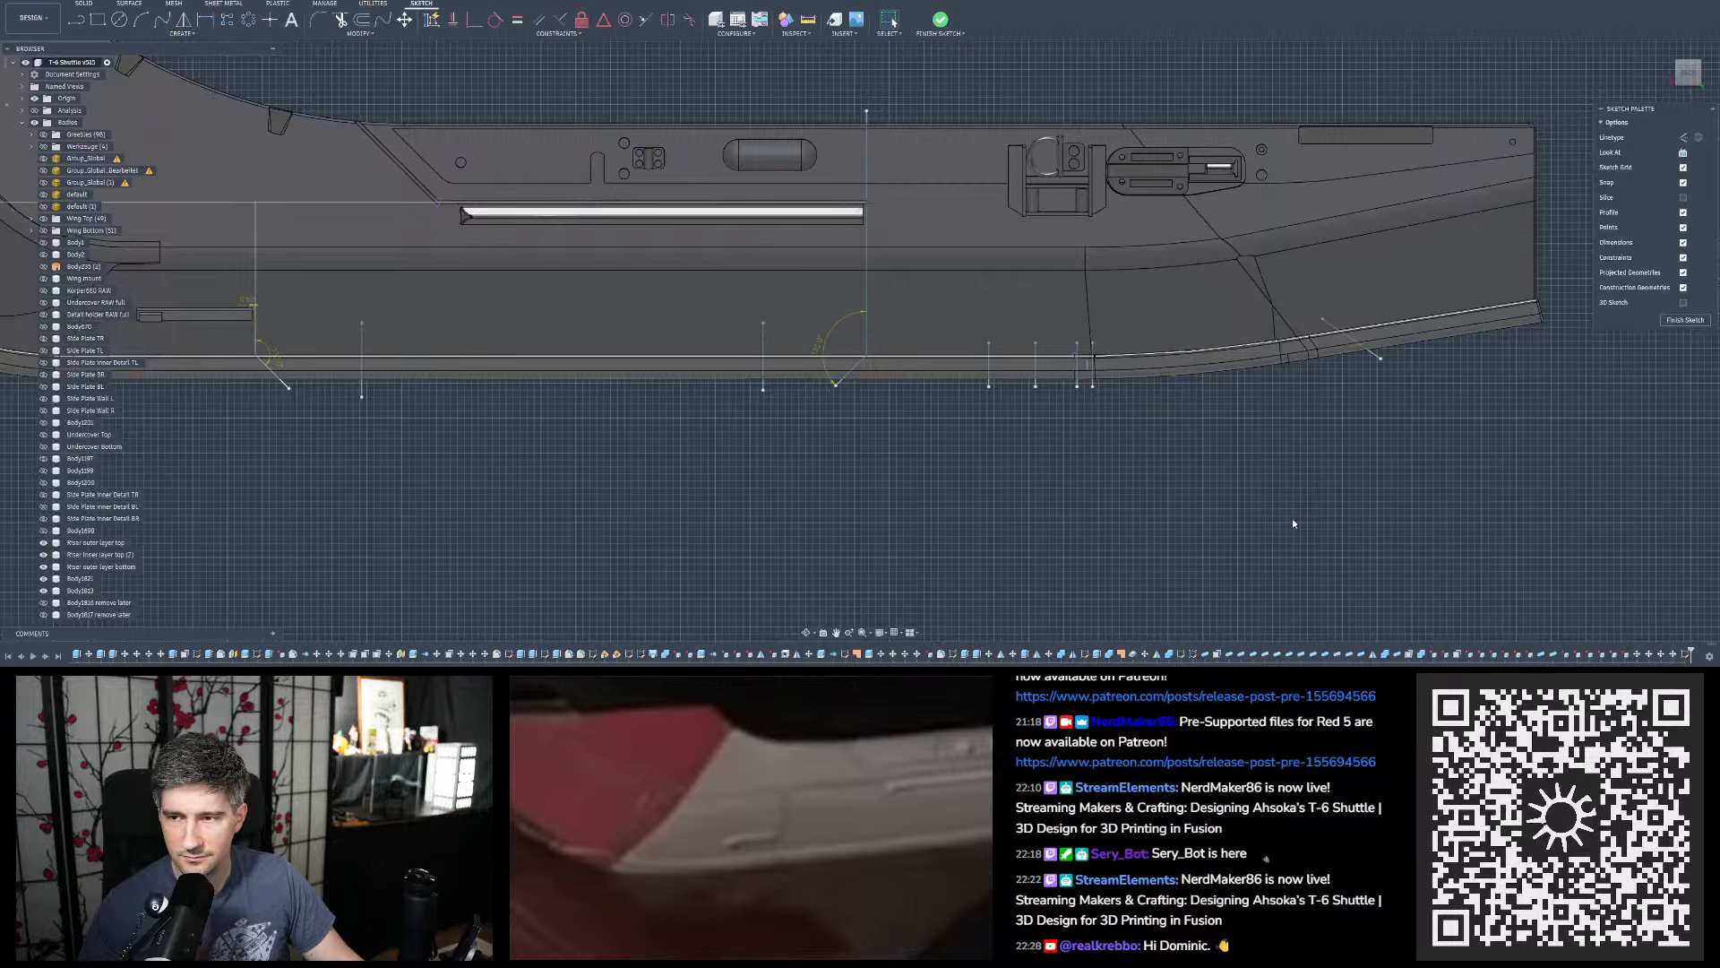
pyautogui.scroll(-1, 1227, 439)
pyautogui.scroll(5, 995, 374)
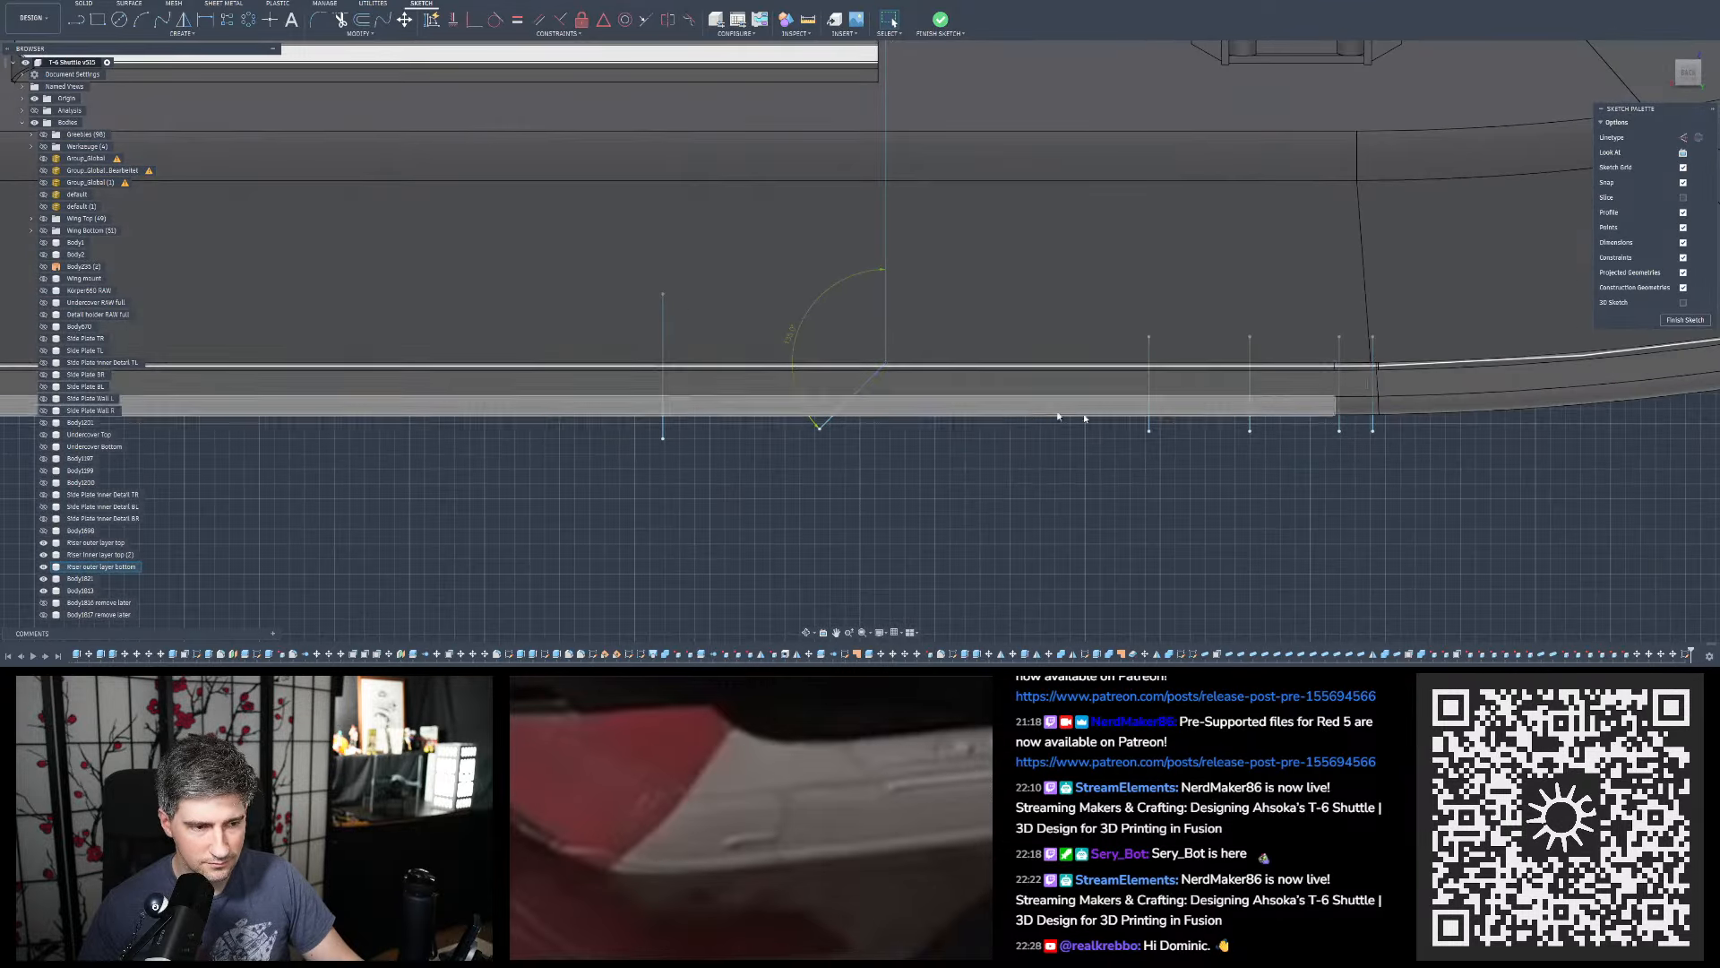
pyautogui.scroll(-4, 1132, 419)
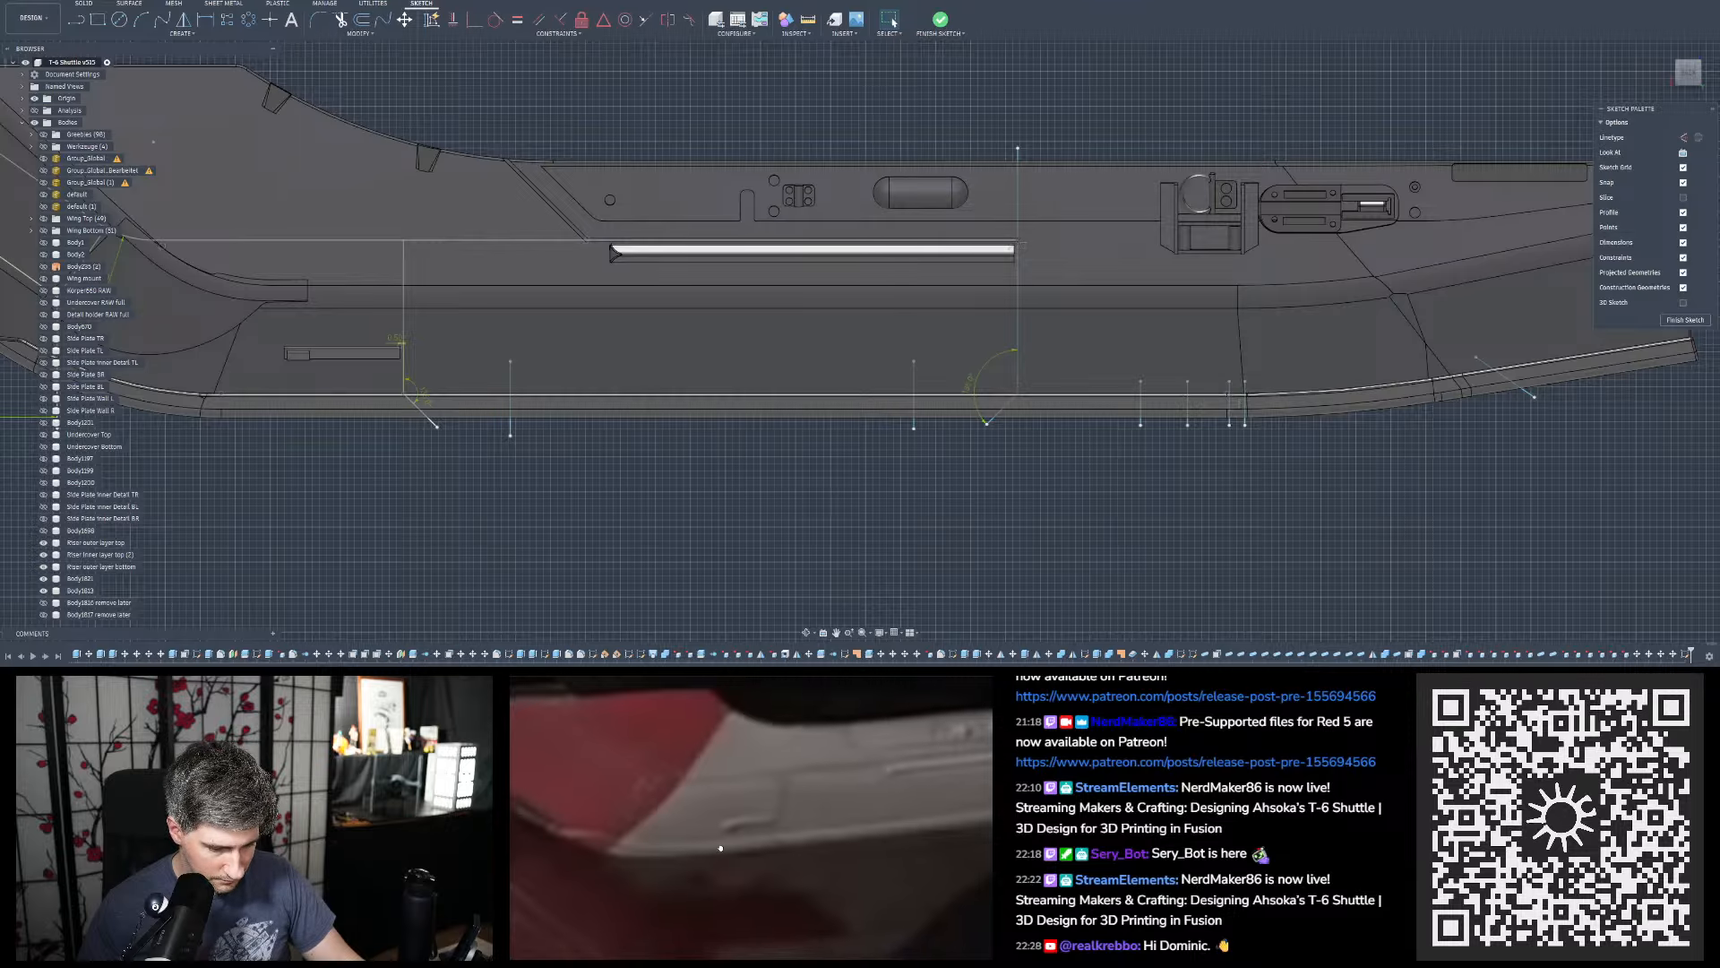
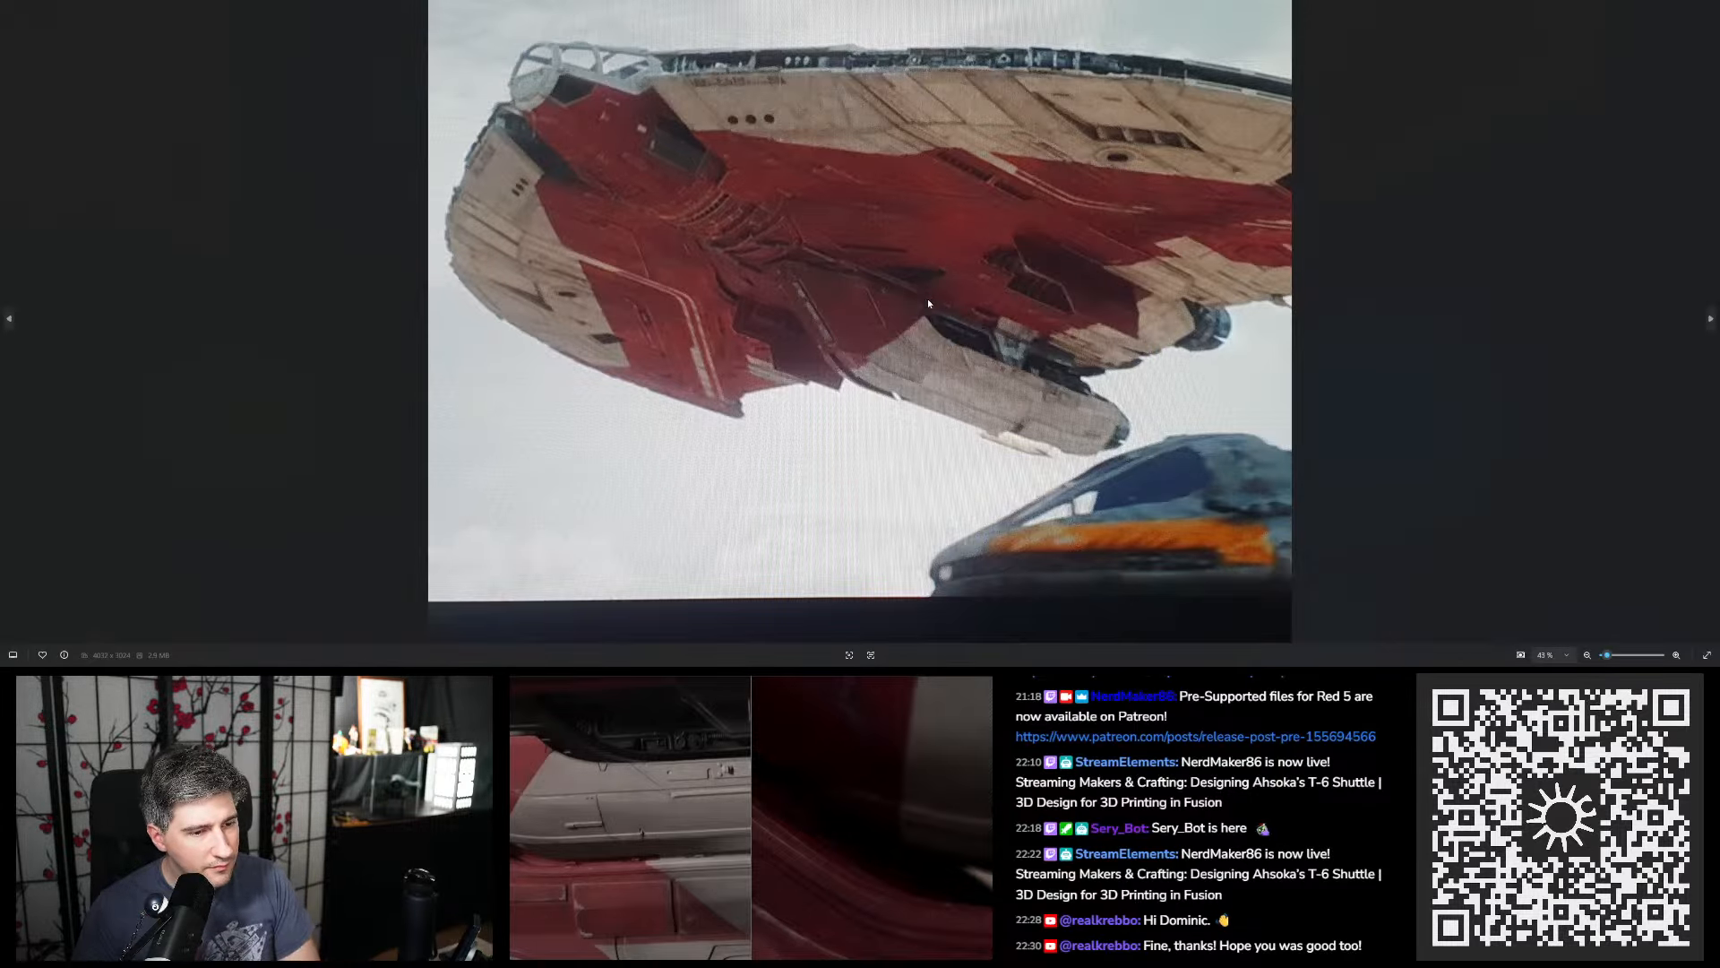
# Examine the lower fin's panel lines close up in the photo viewer's on-screen shots of the flying and landed shuttle
pyautogui.doubleClick(932, 352)
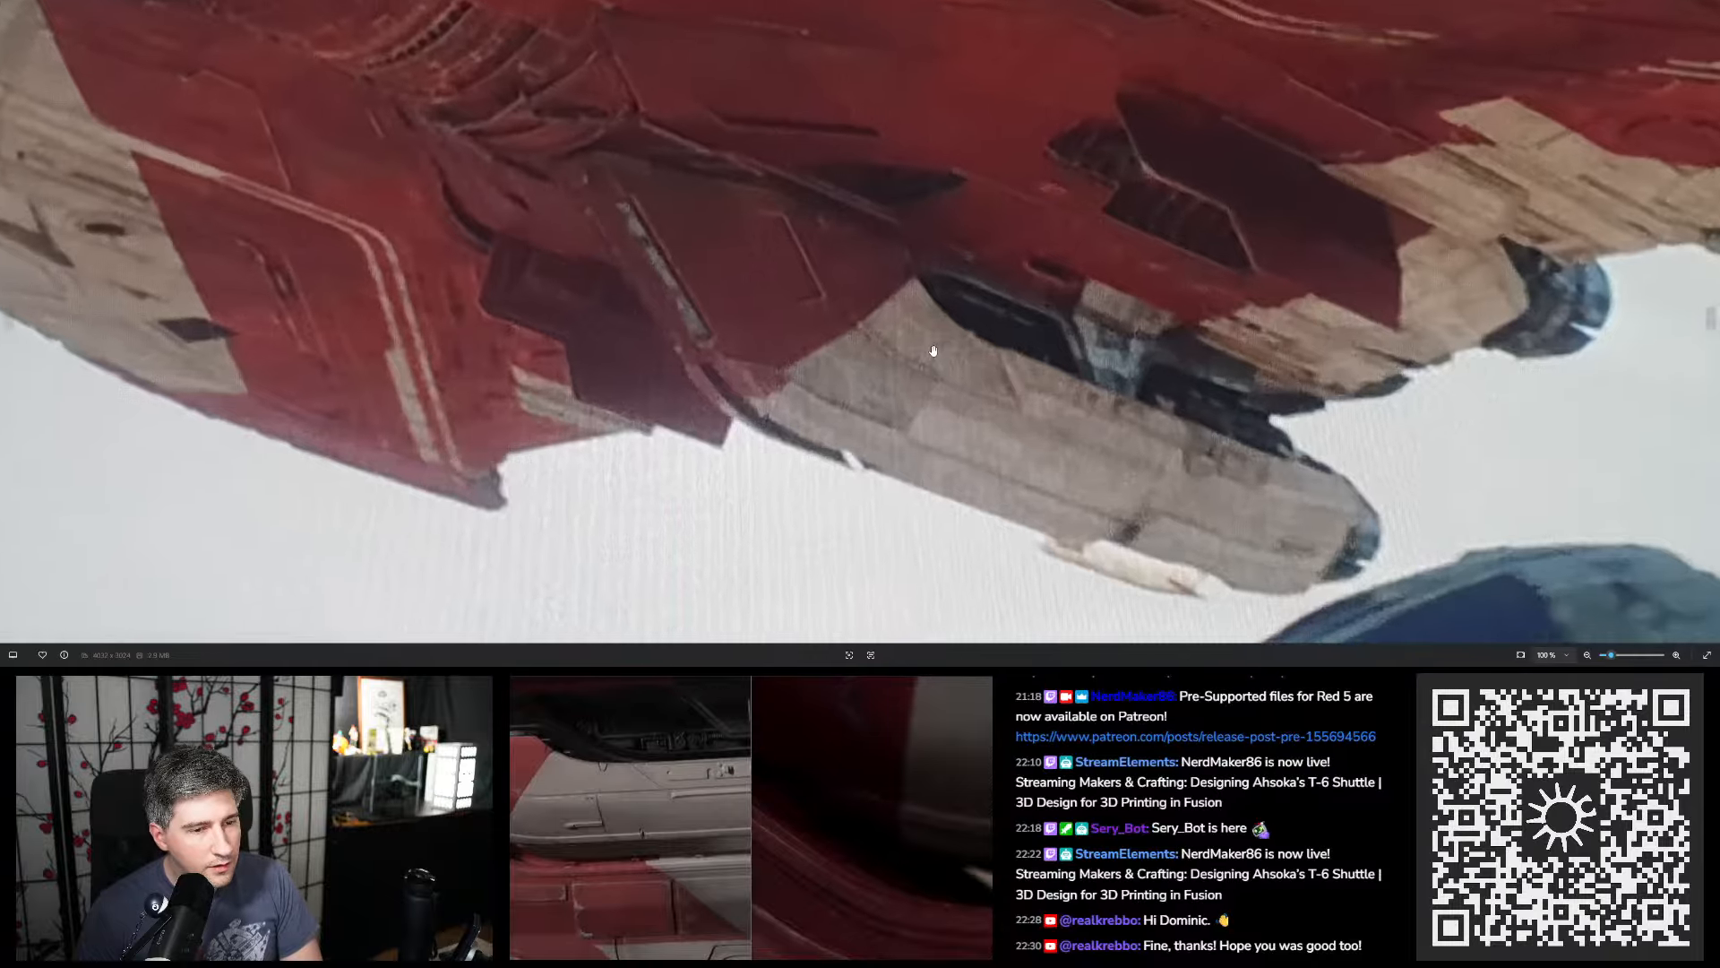
pyautogui.scroll(-5, 901, 344)
pyautogui.press('Right')
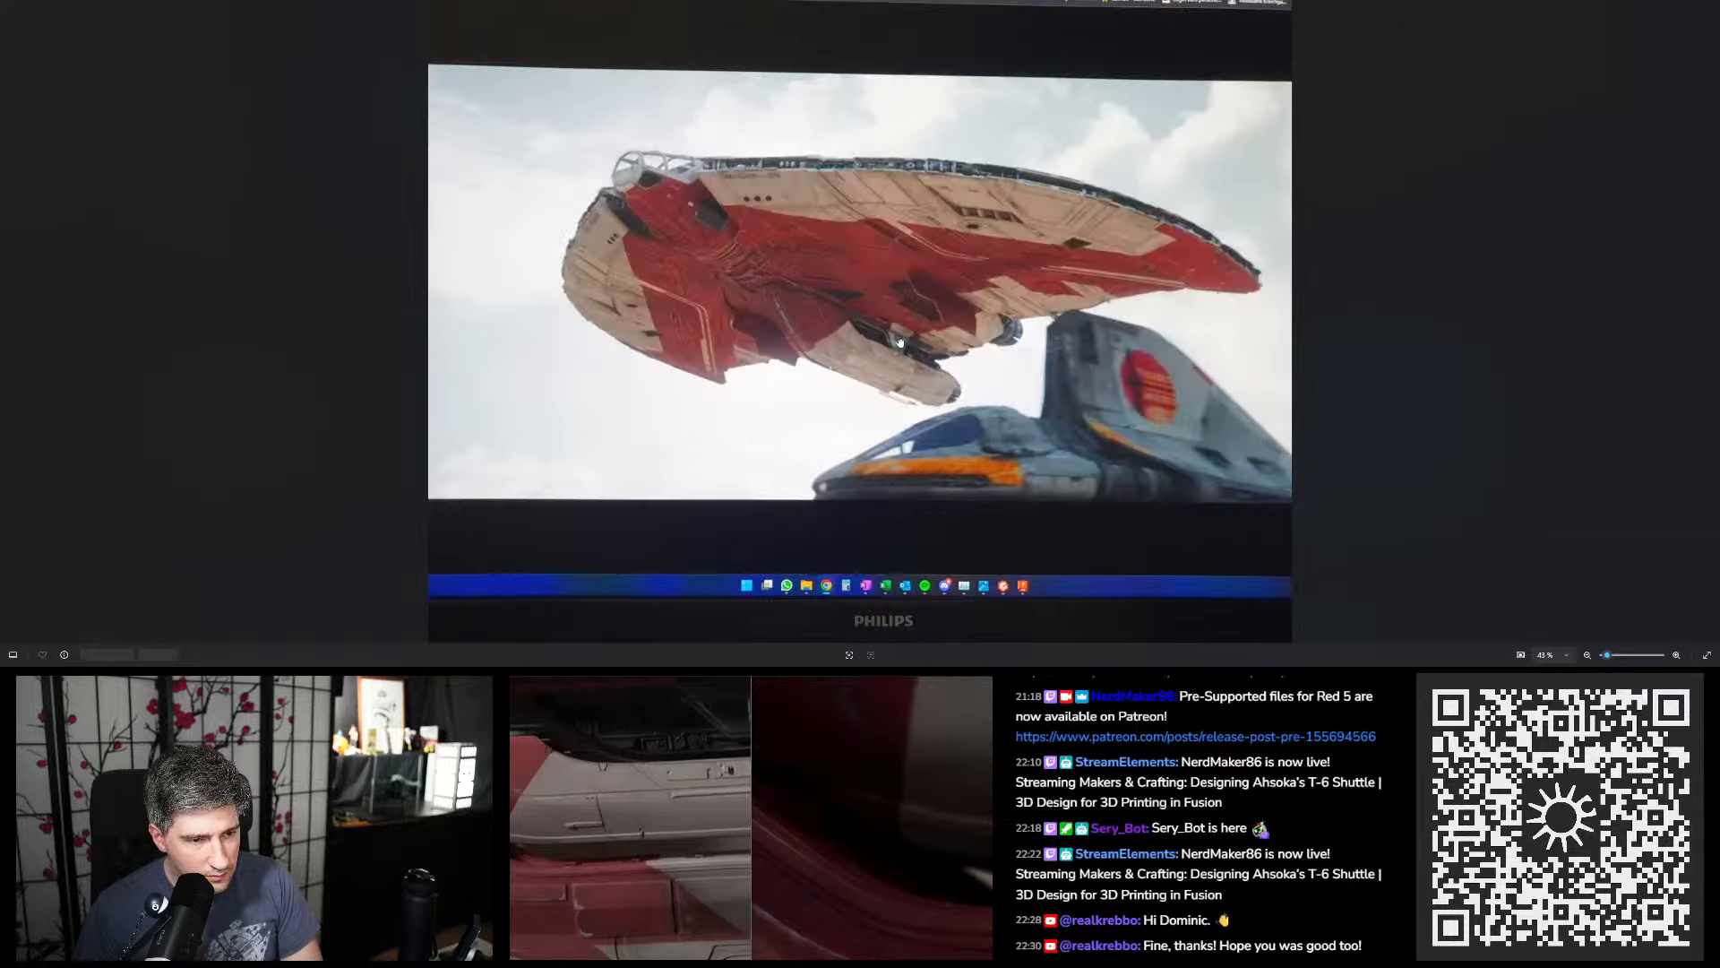
pyautogui.scroll(5, 877, 346)
pyautogui.scroll(4, 877, 346)
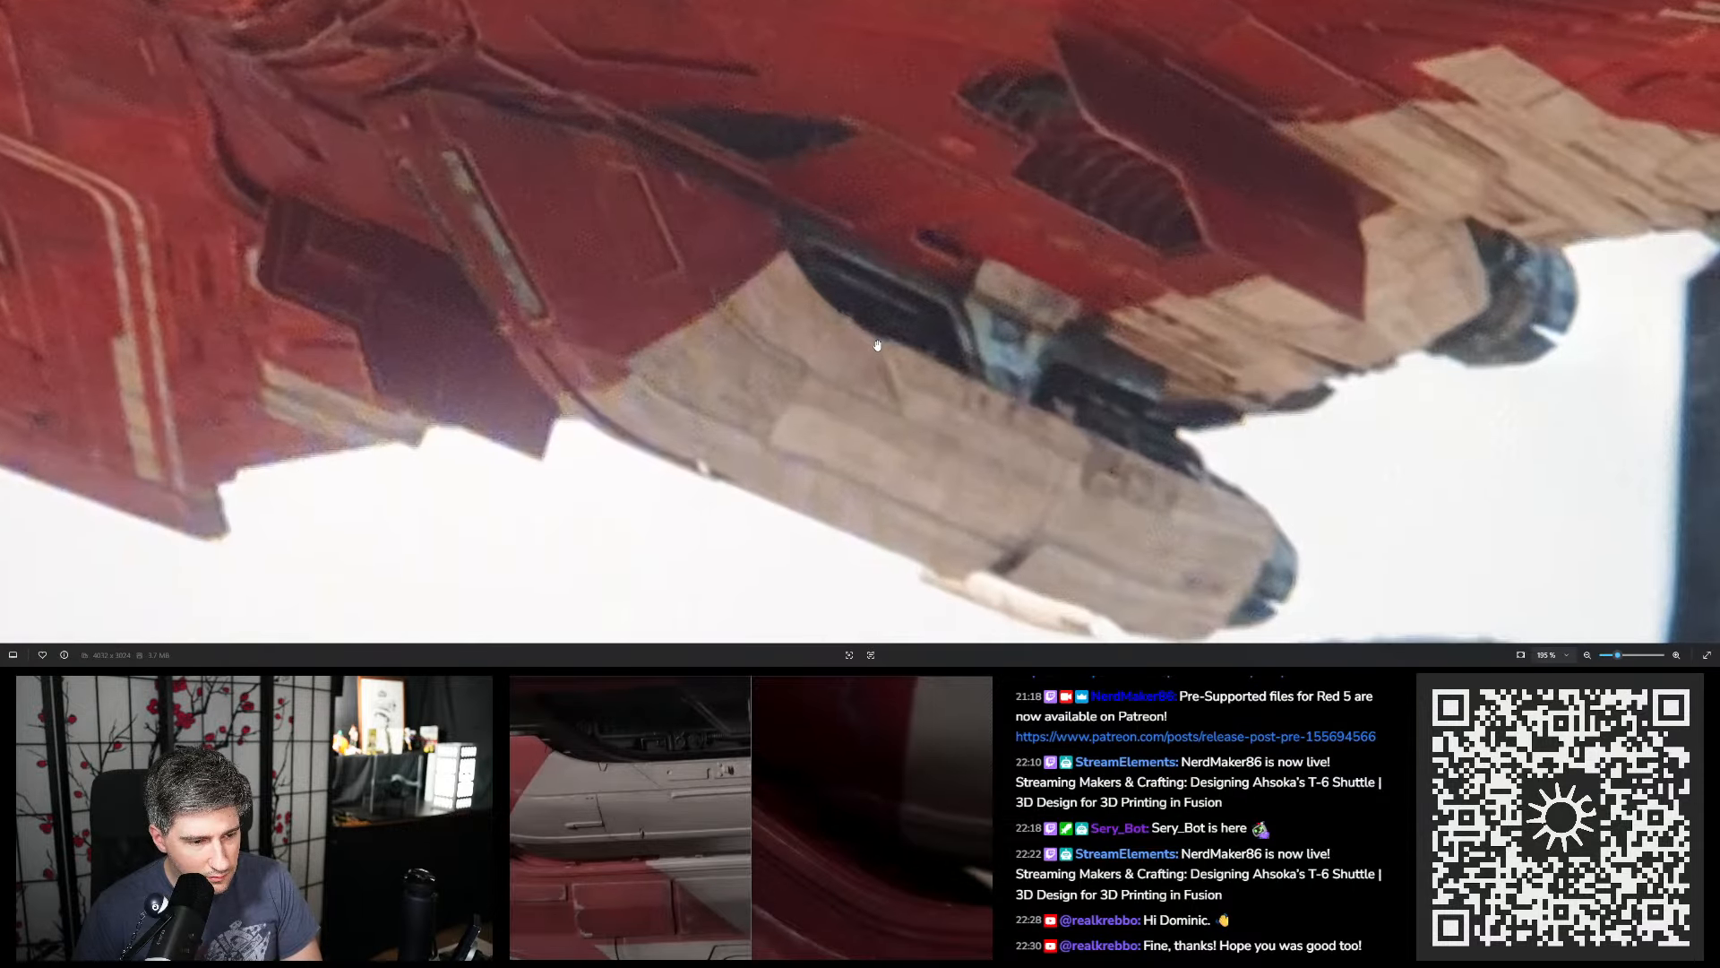
pyautogui.press('Right')
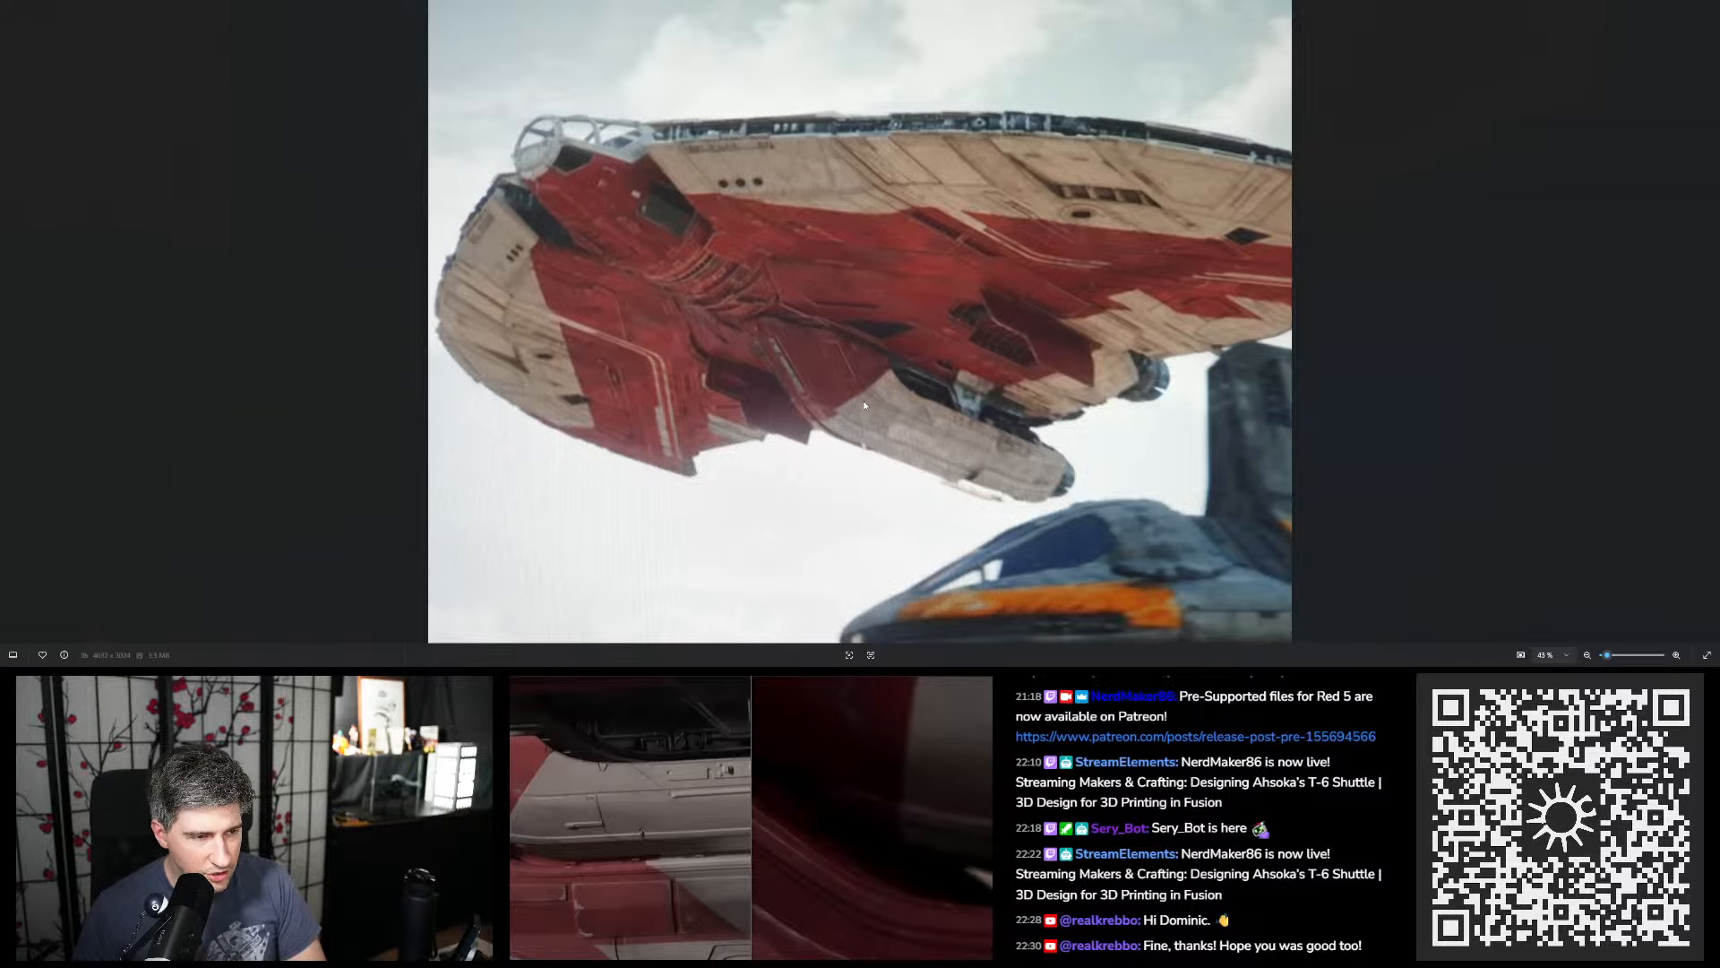
pyautogui.scroll(6, 865, 405)
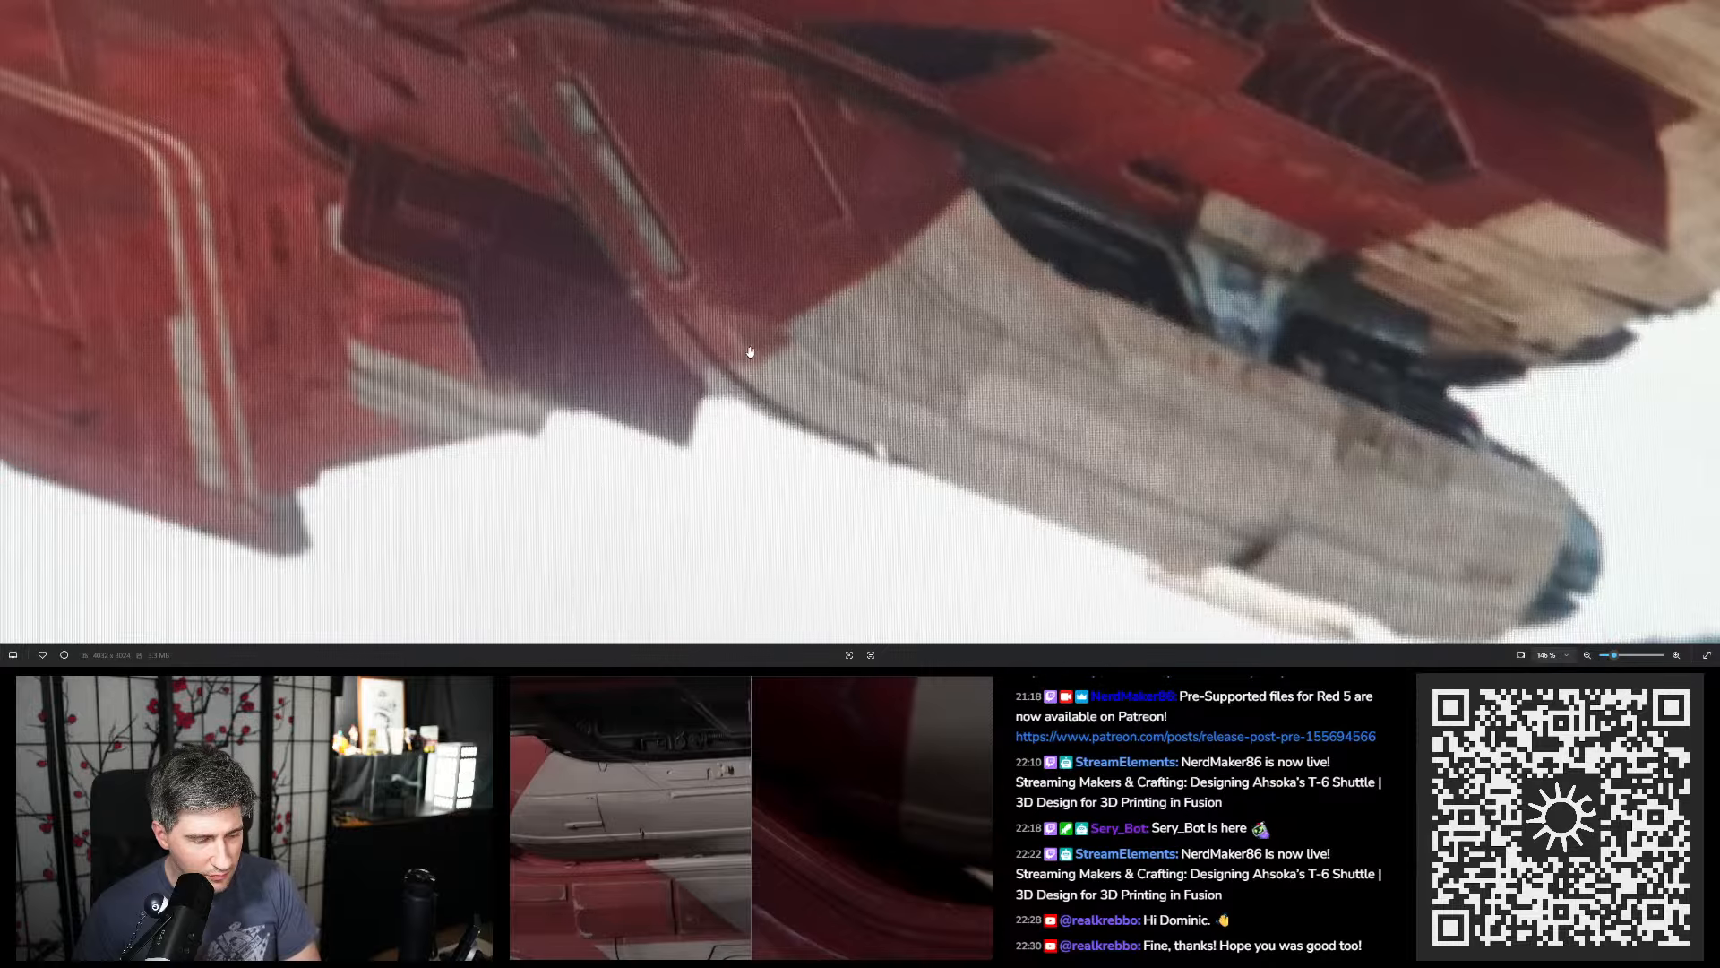
pyautogui.press('Right')
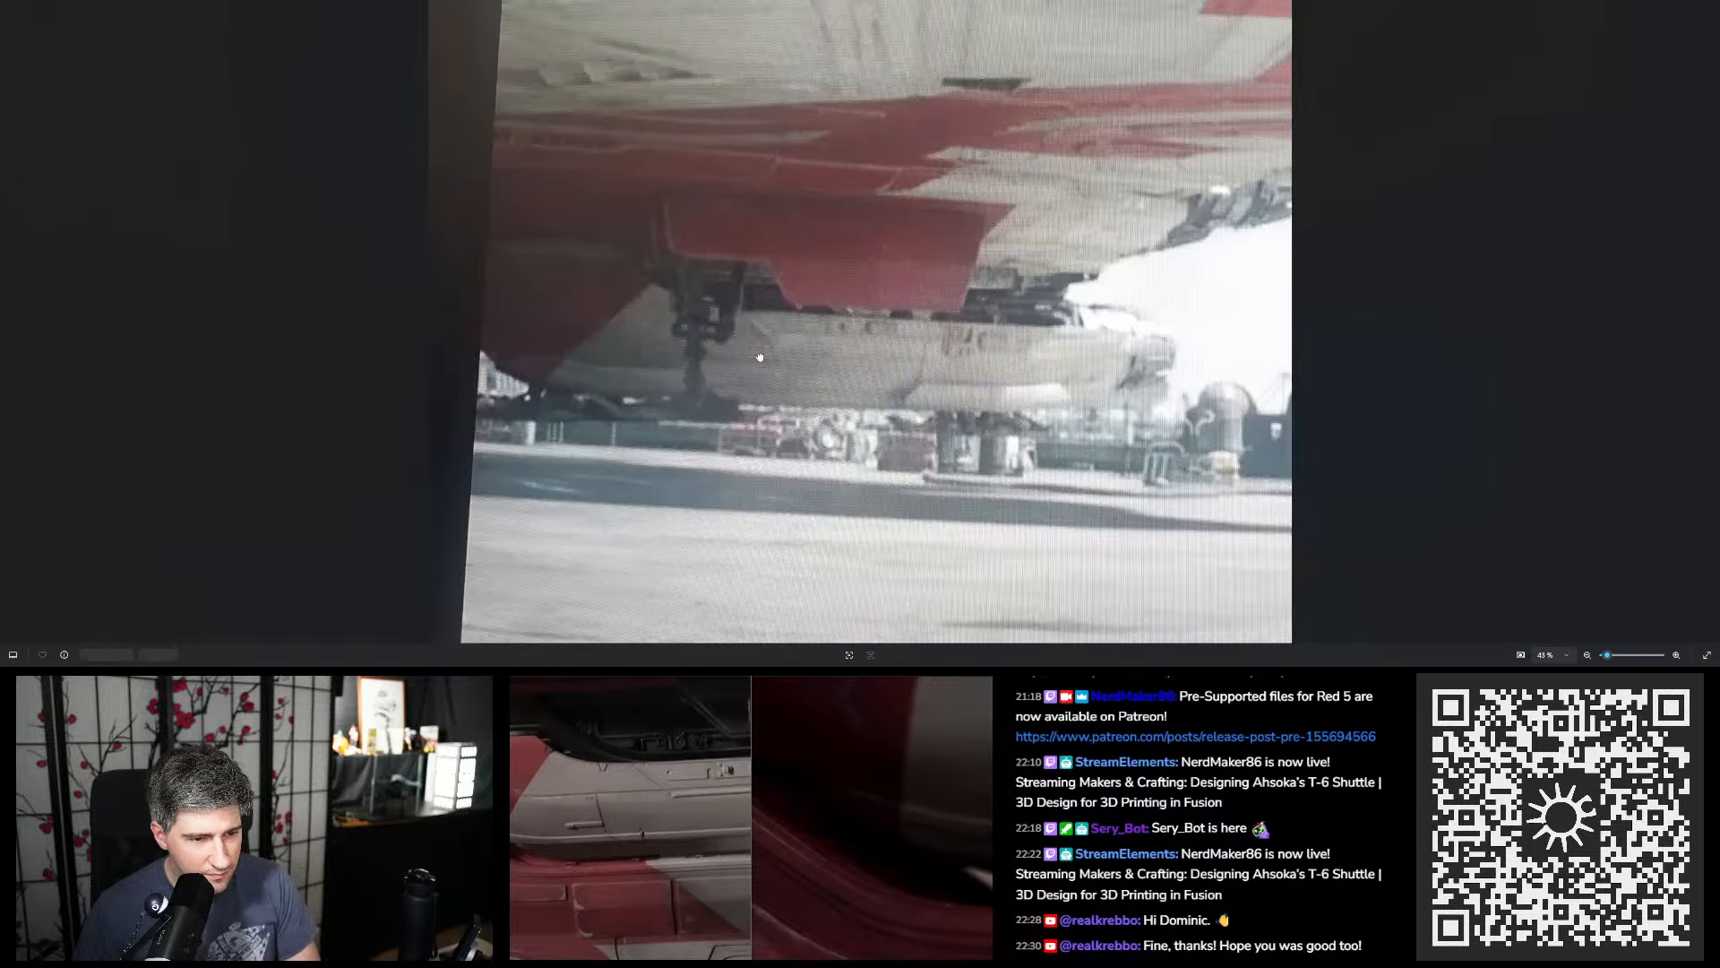
pyautogui.scroll(4, 785, 358)
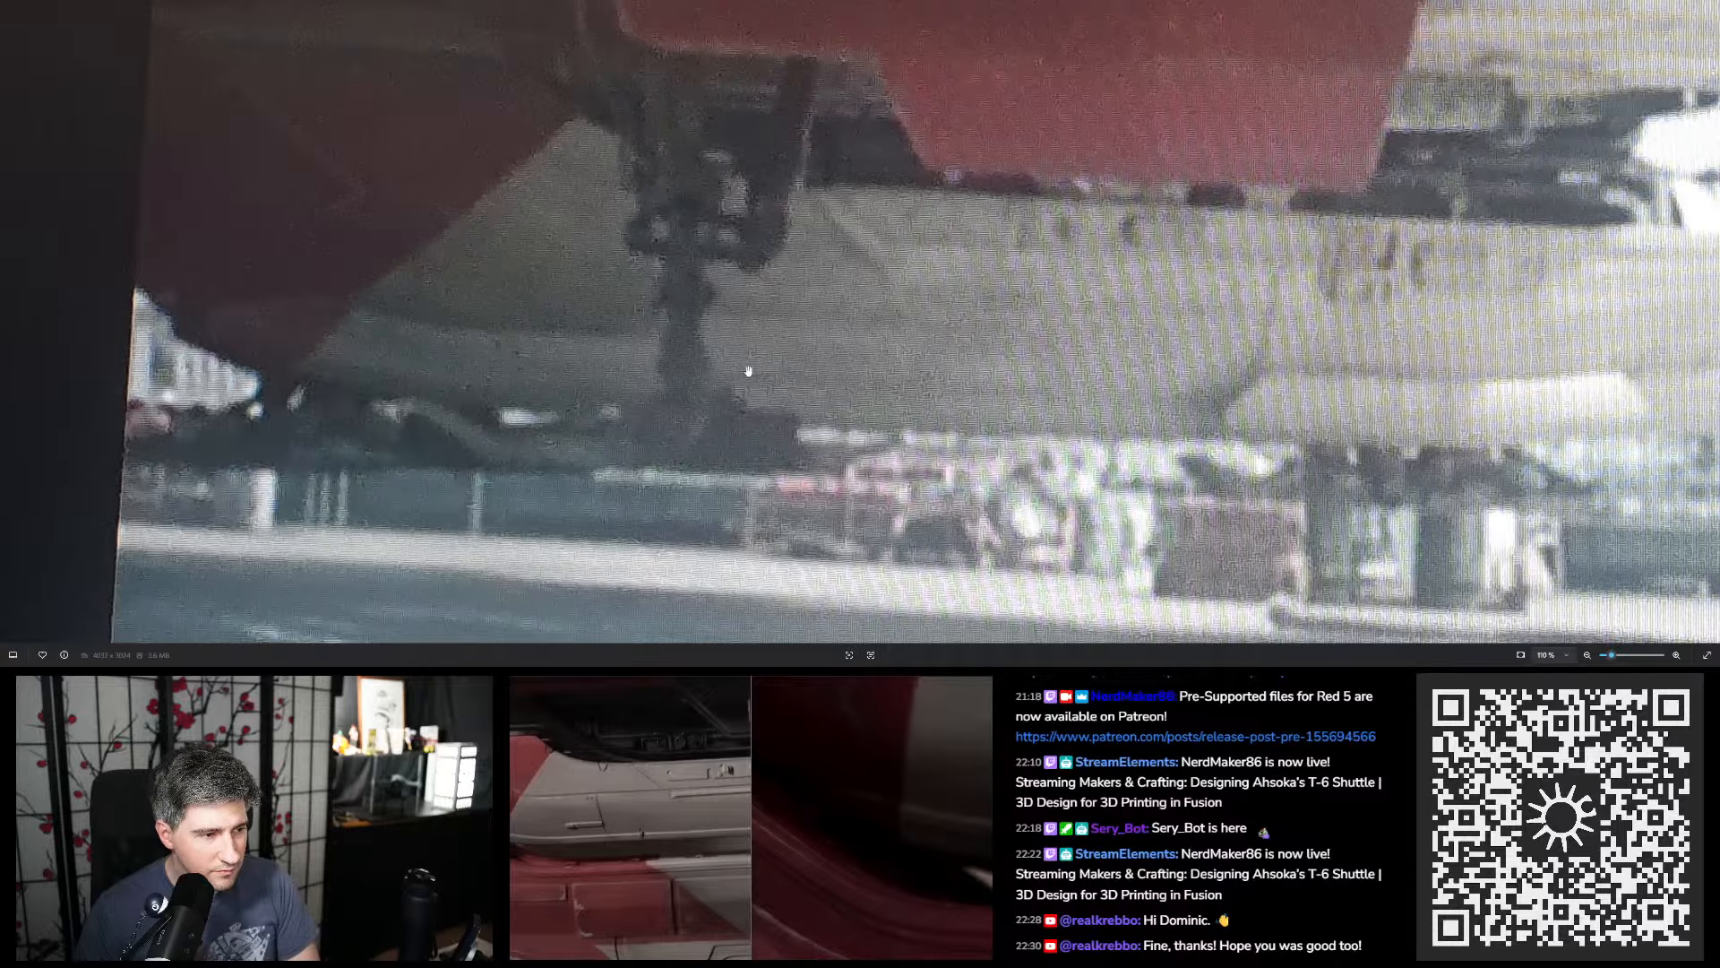
# Browse the neighbouring reference photos and inspect the lower fin in the full side view of the landed shuttle
pyautogui.press('Right')
pyautogui.press('Right')
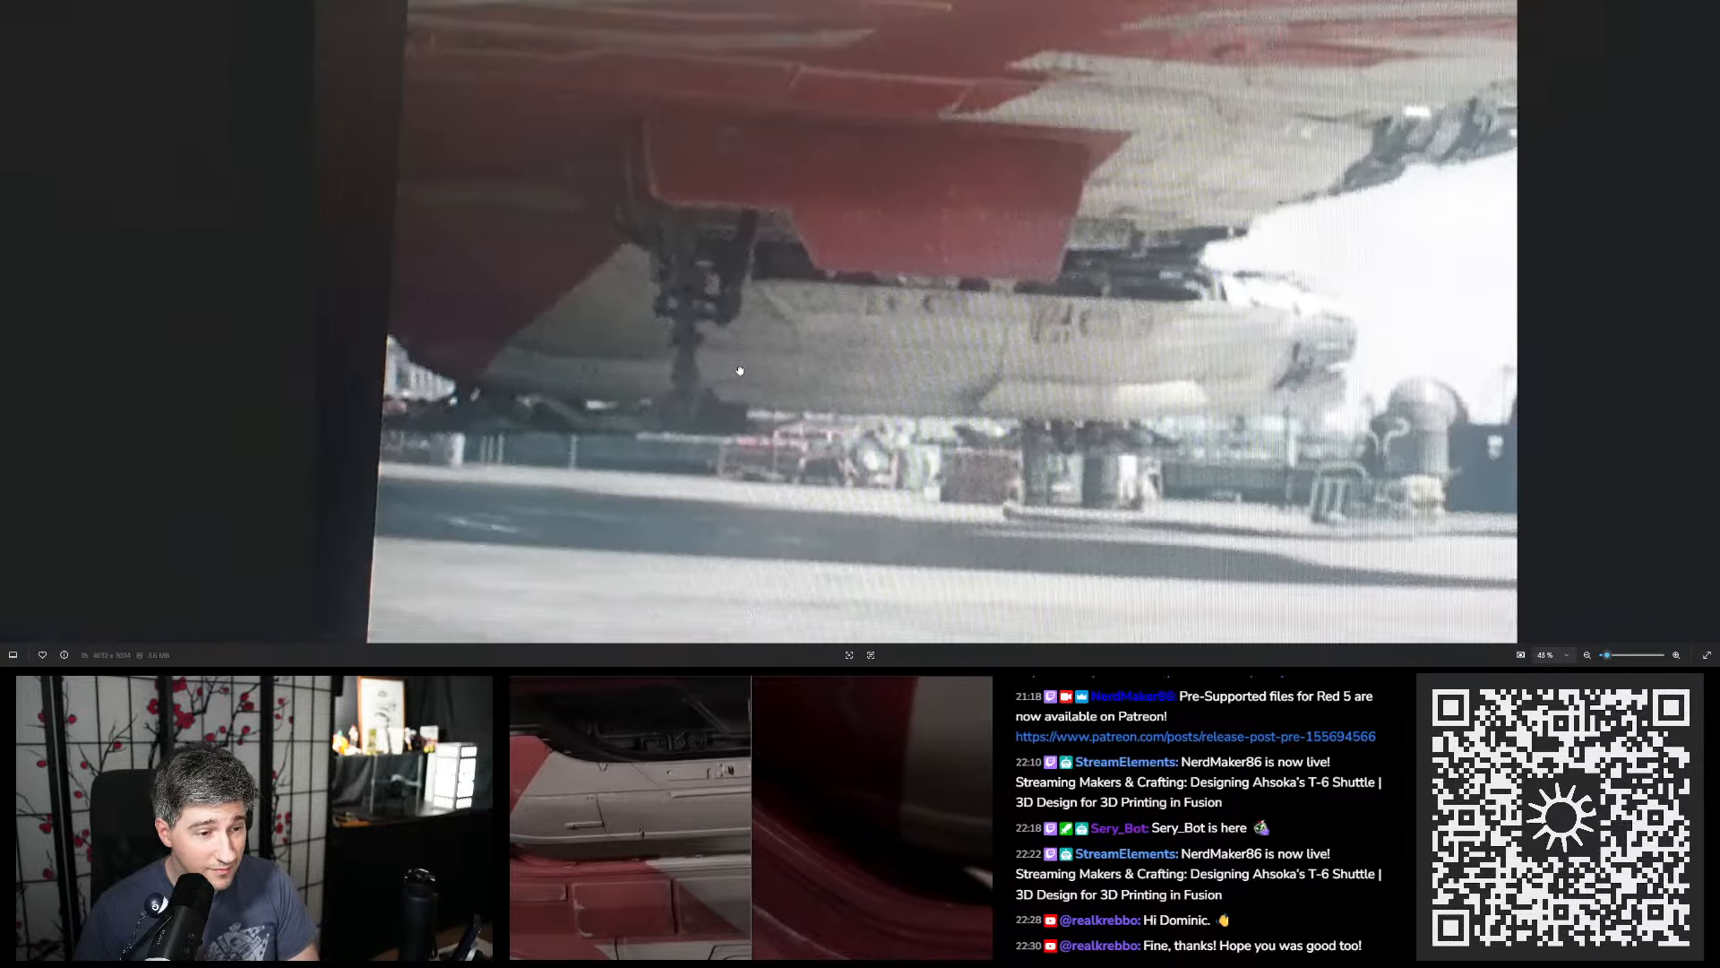
pyautogui.press('Right')
pyautogui.press('Right')
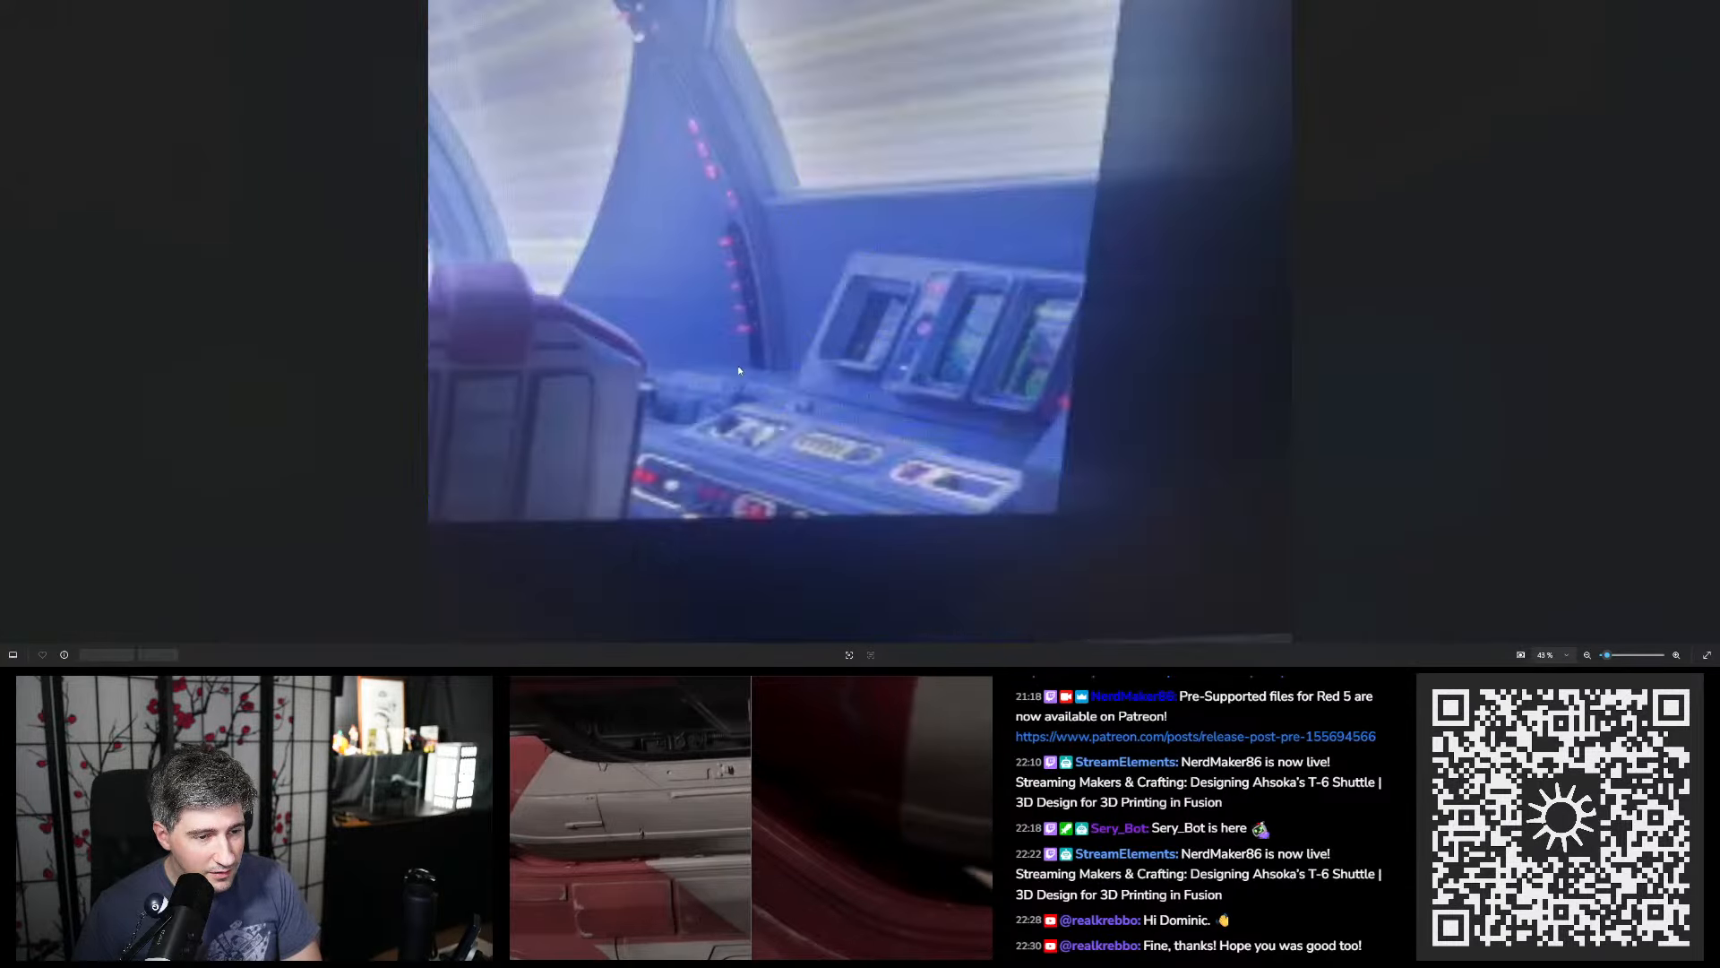
pyautogui.press('Left')
pyautogui.press('Left')
pyautogui.press('Left')
pyautogui.press('Left')
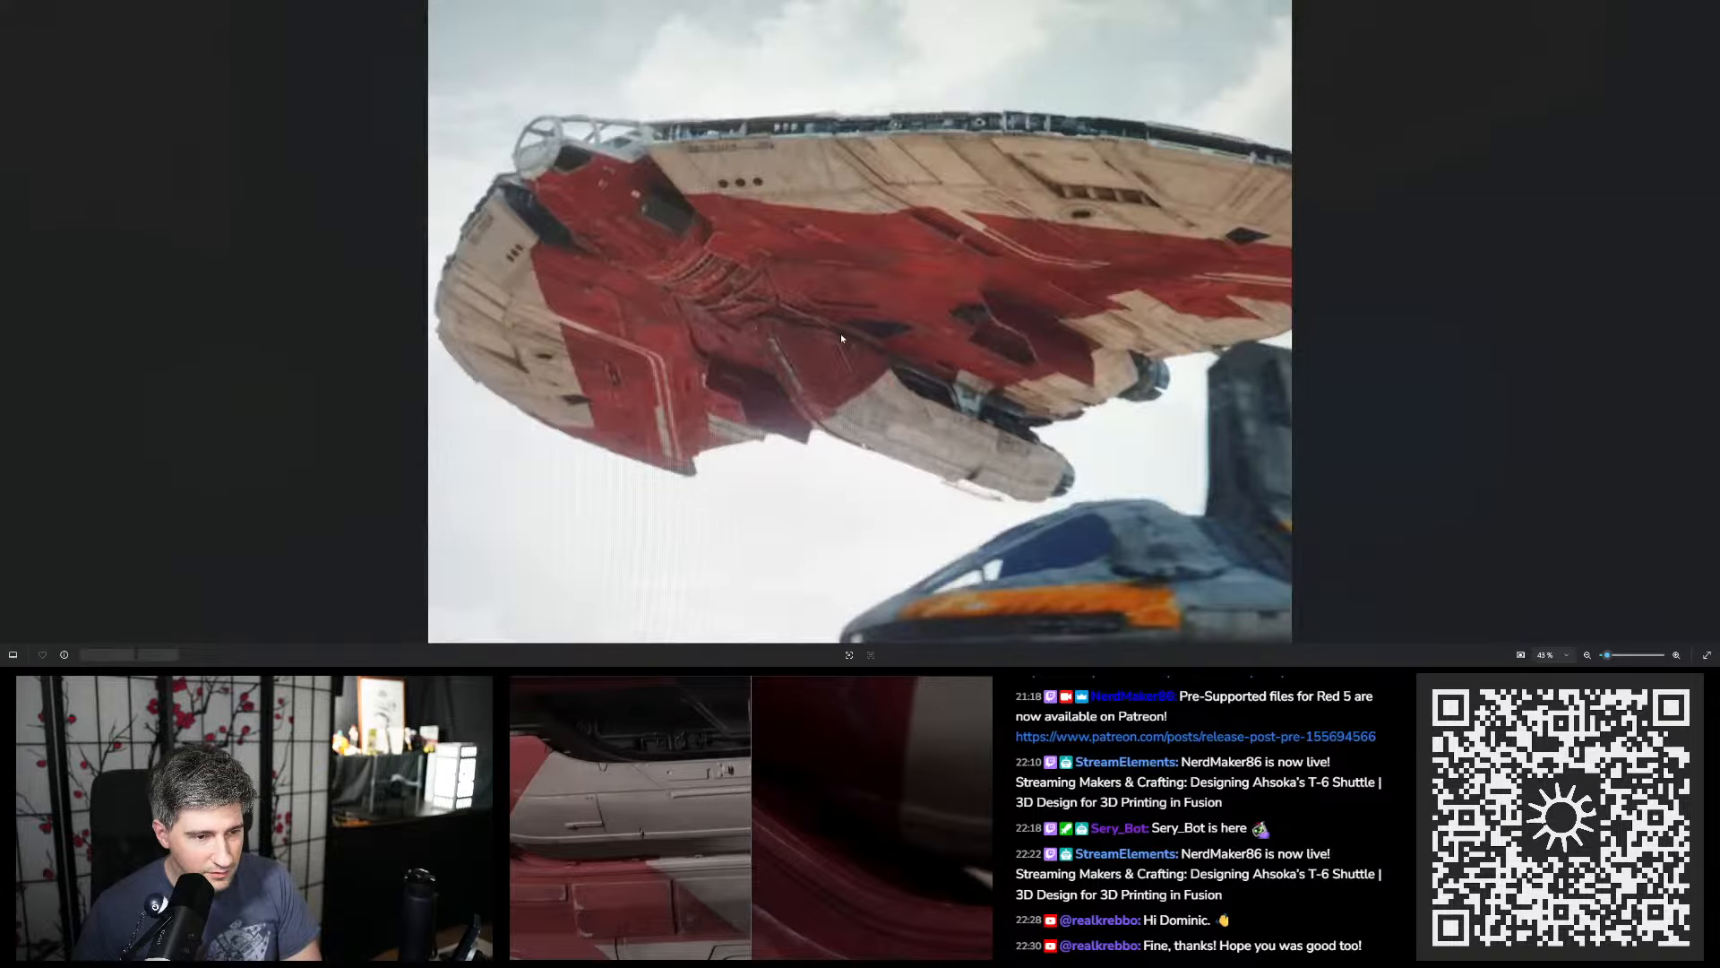
pyautogui.press('Left')
pyautogui.press('Left')
pyautogui.press('Right')
pyautogui.press('Left')
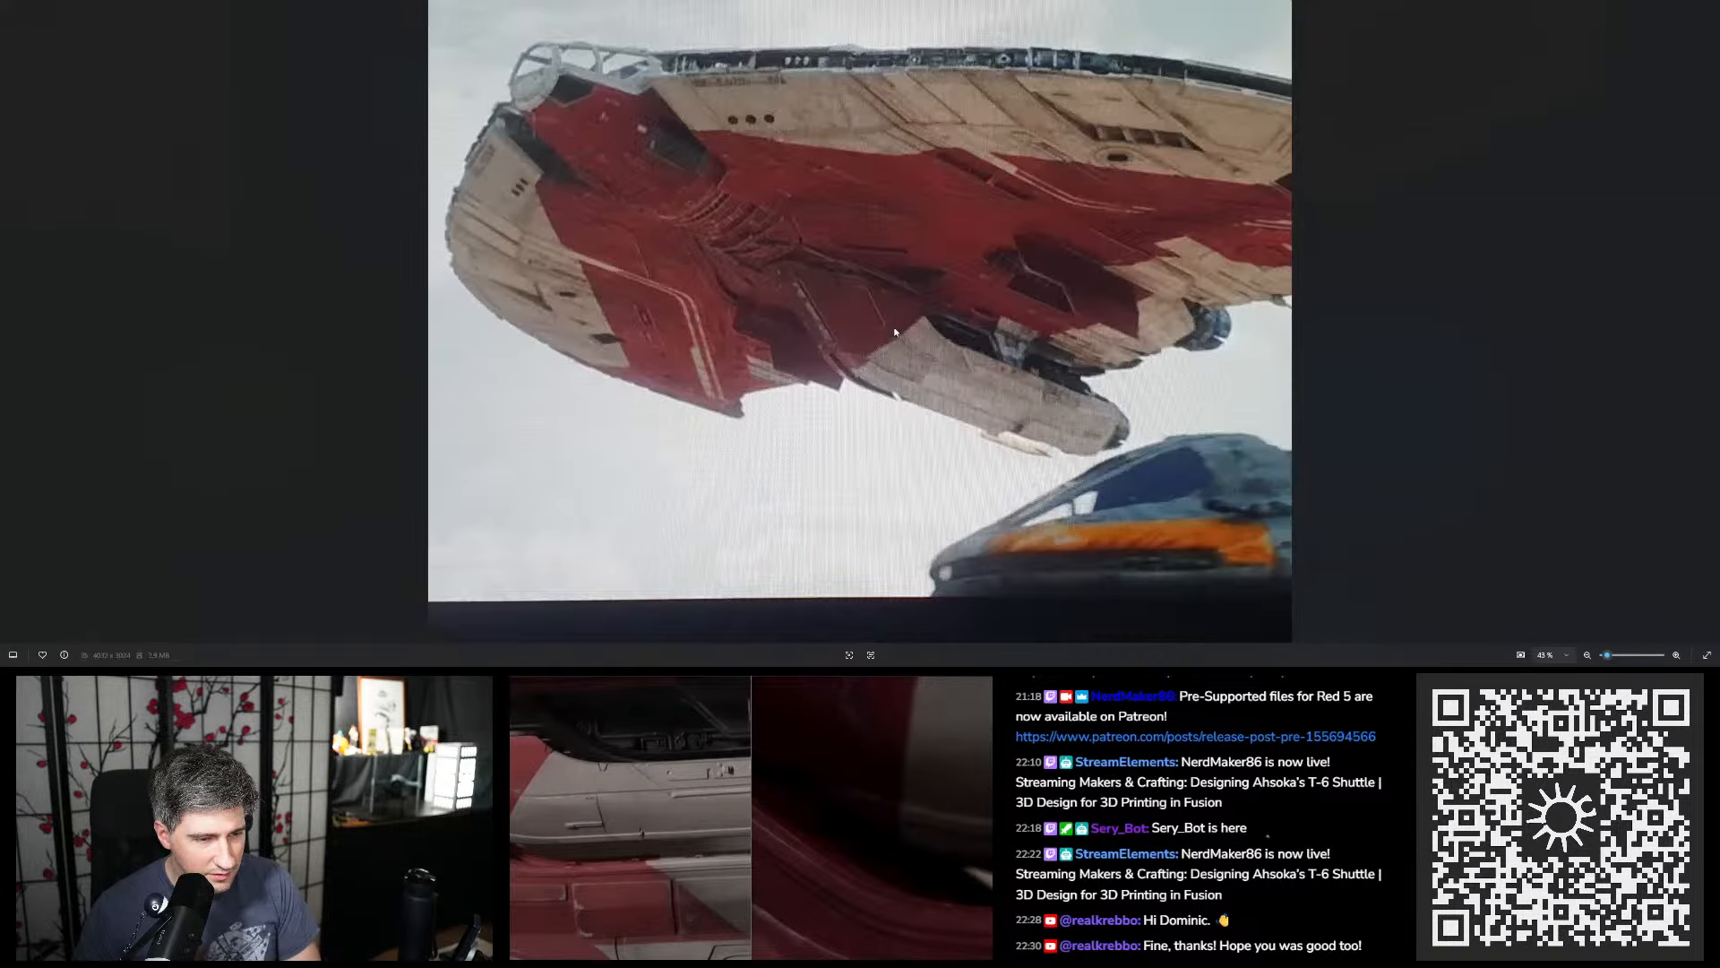
pyautogui.press('Right')
pyautogui.scroll(6, 888, 329)
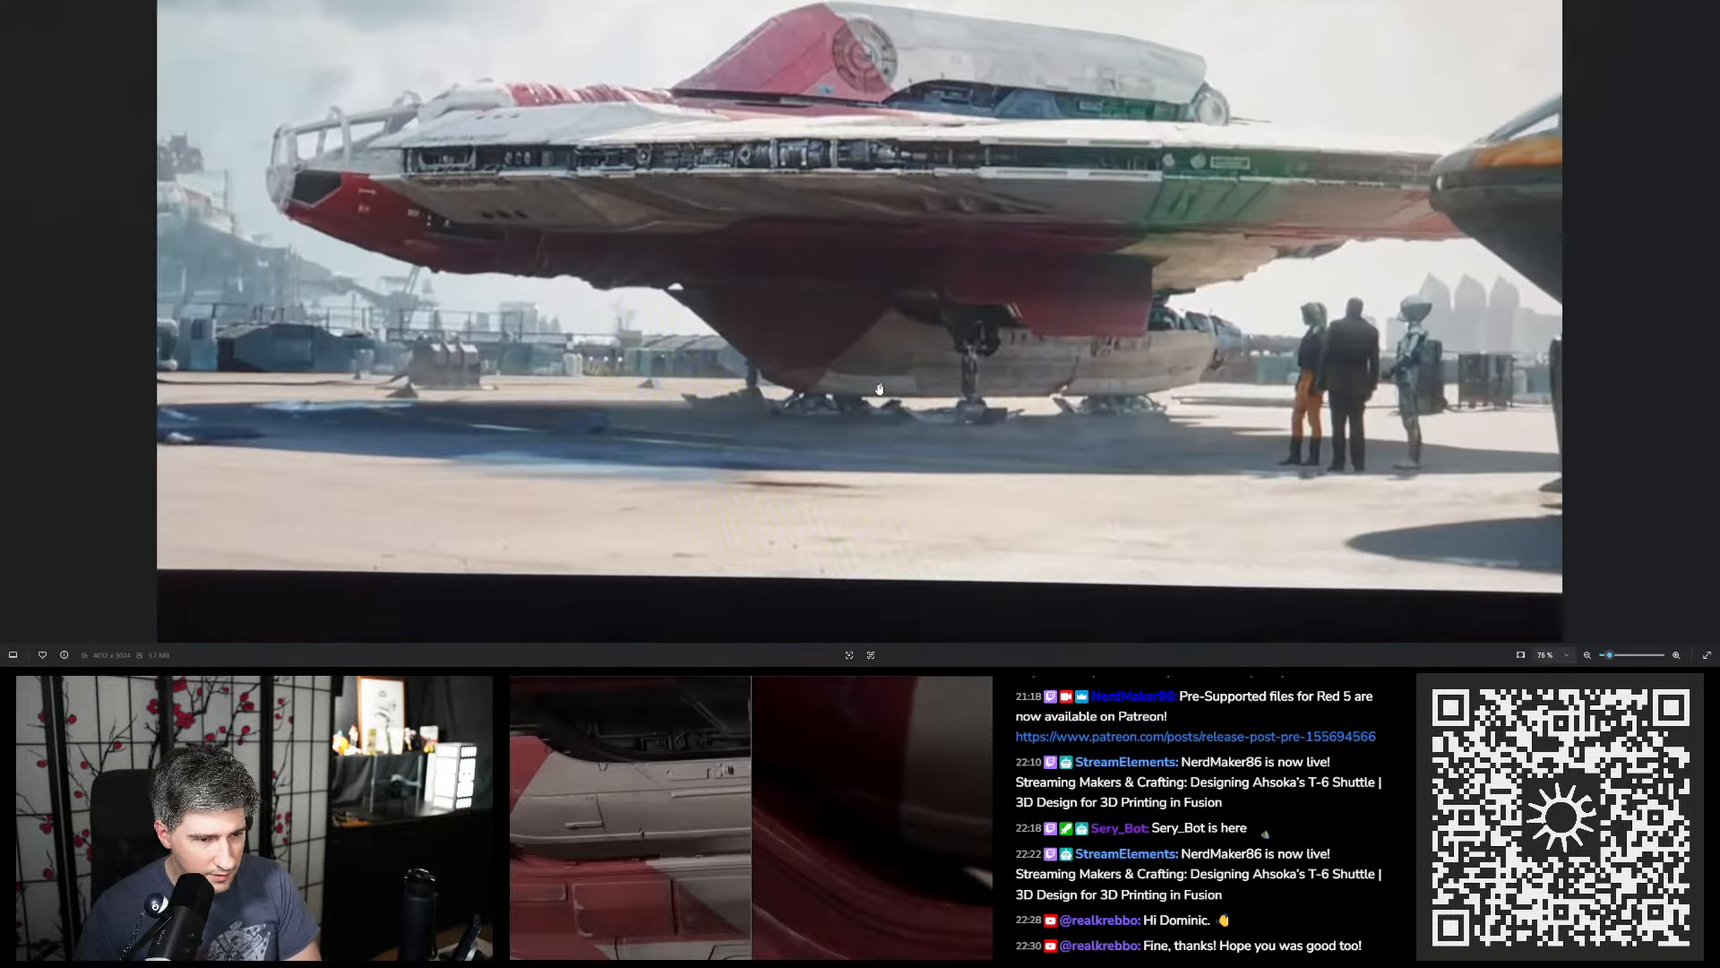
# Inspect the lower fin's red-to-white boundary in the close-up reference photo and return to the CAD sketch
pyautogui.click(1710, 319)
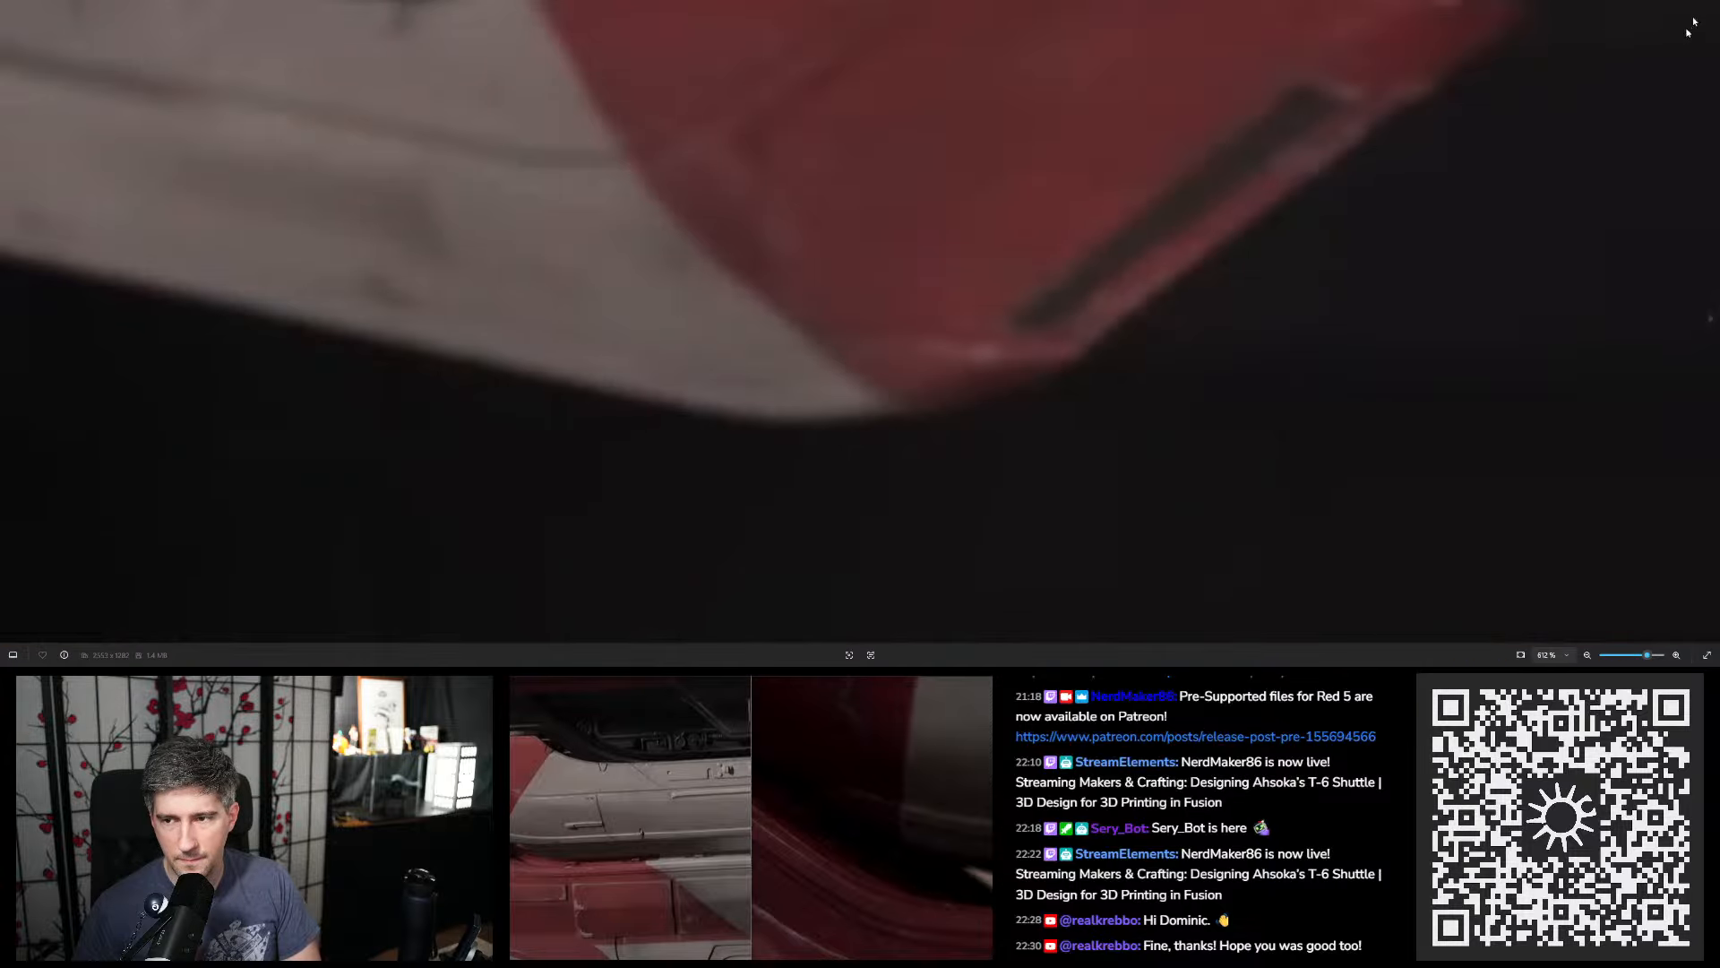
pyautogui.scroll(-6, 991, 426)
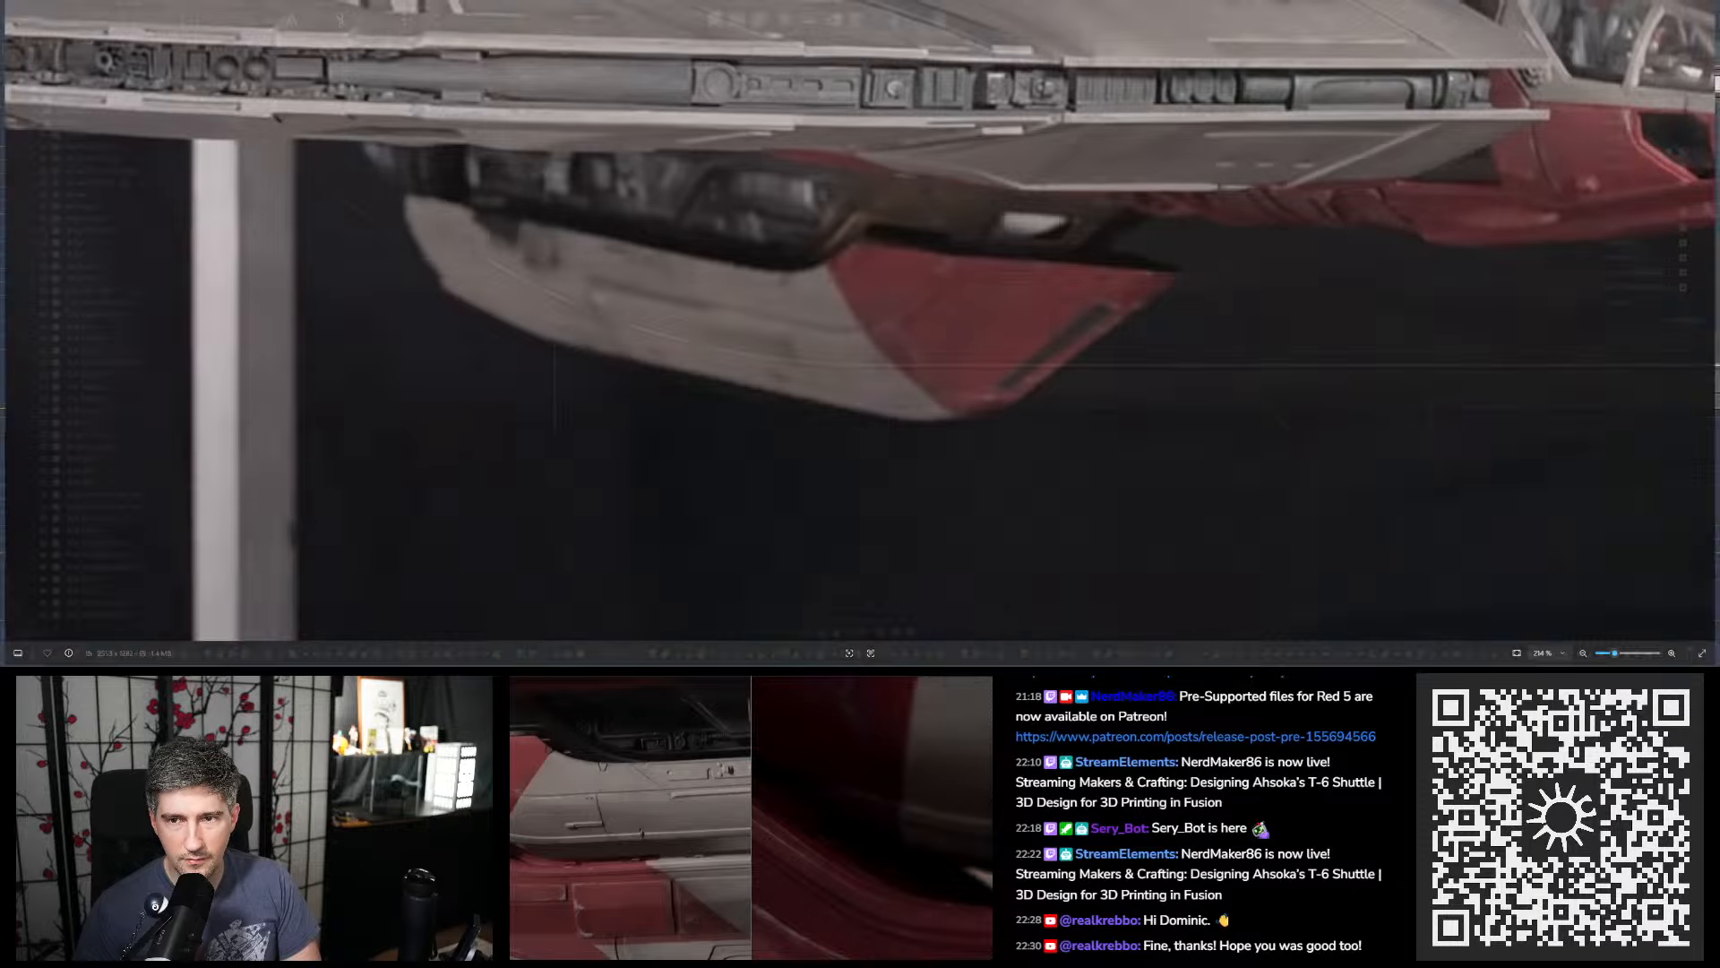
pyautogui.hotkey('alt', 'Tab')
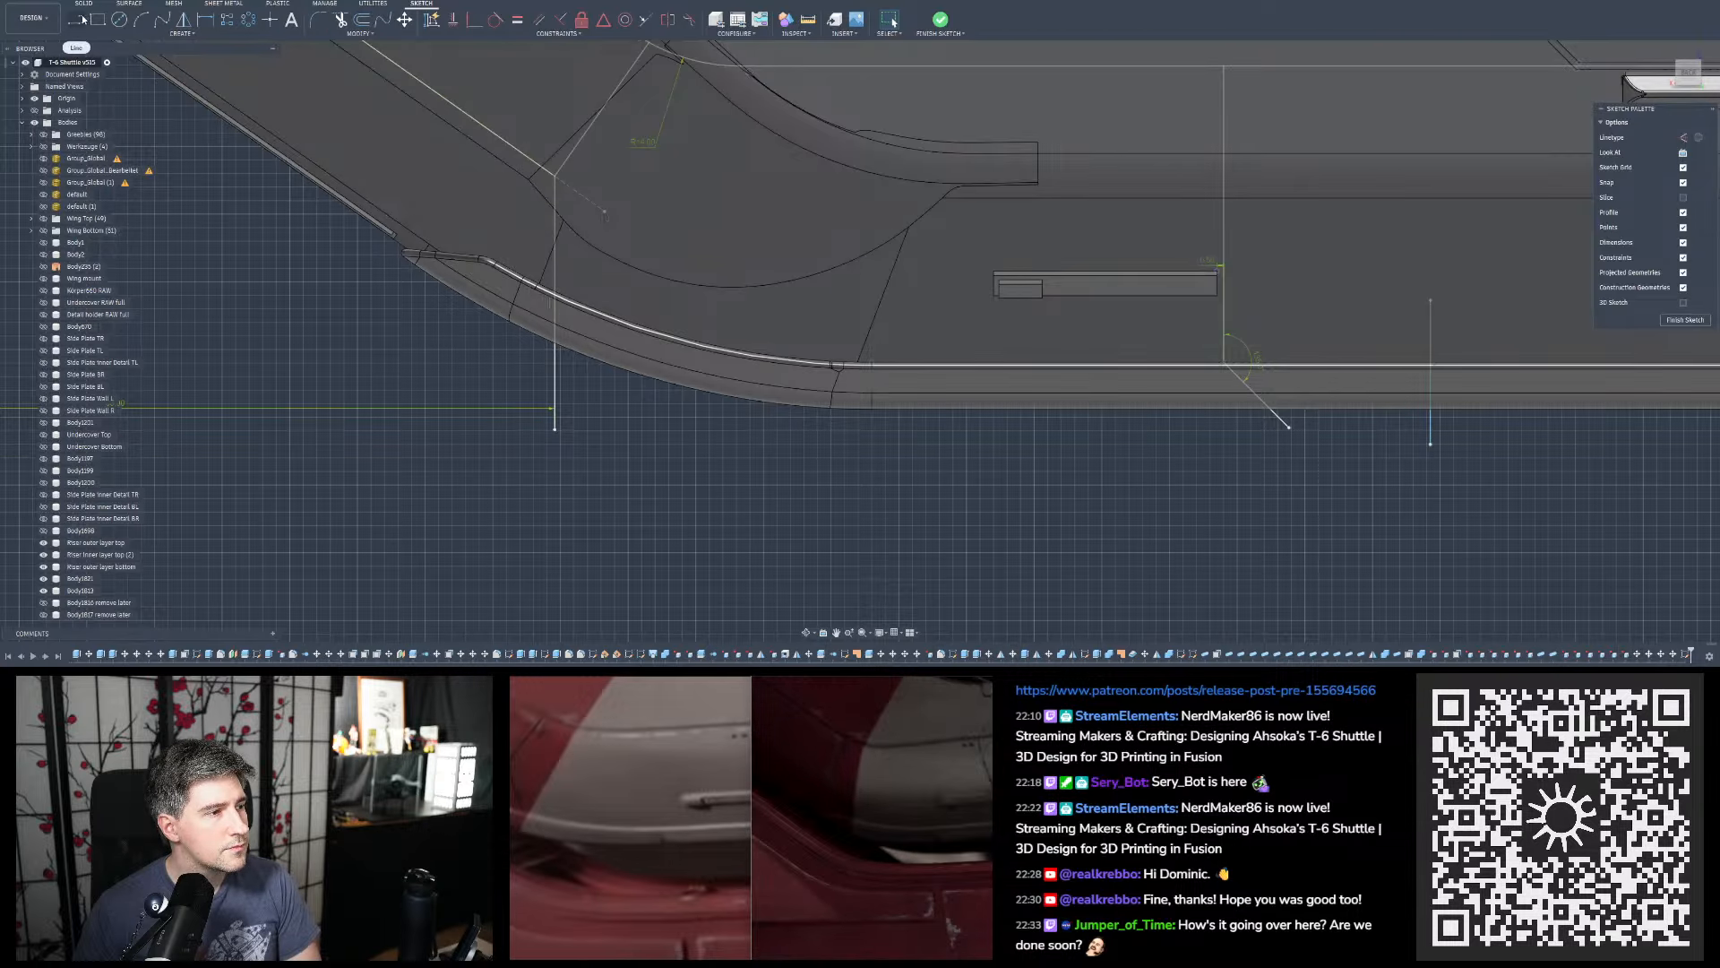
# Sketch a short vertical line across the shuttle's lower edge strip, just past where the curved section becomes straight
pyautogui.scroll(2, 918, 354)
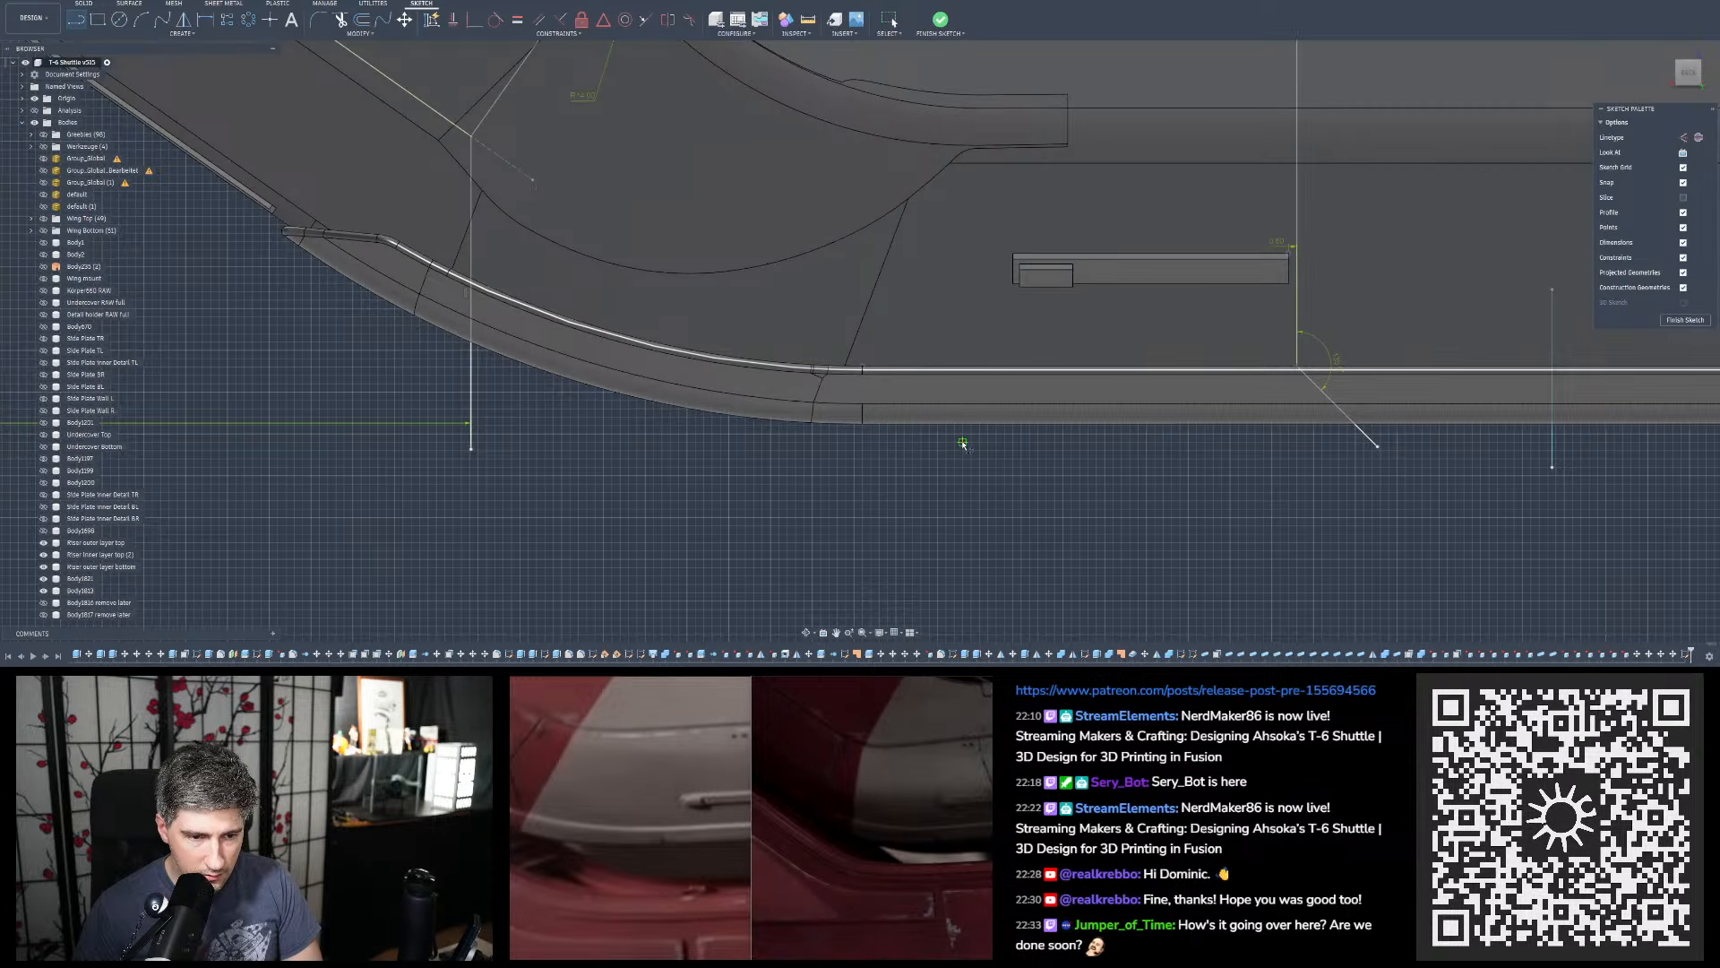
pyautogui.click(980, 442)
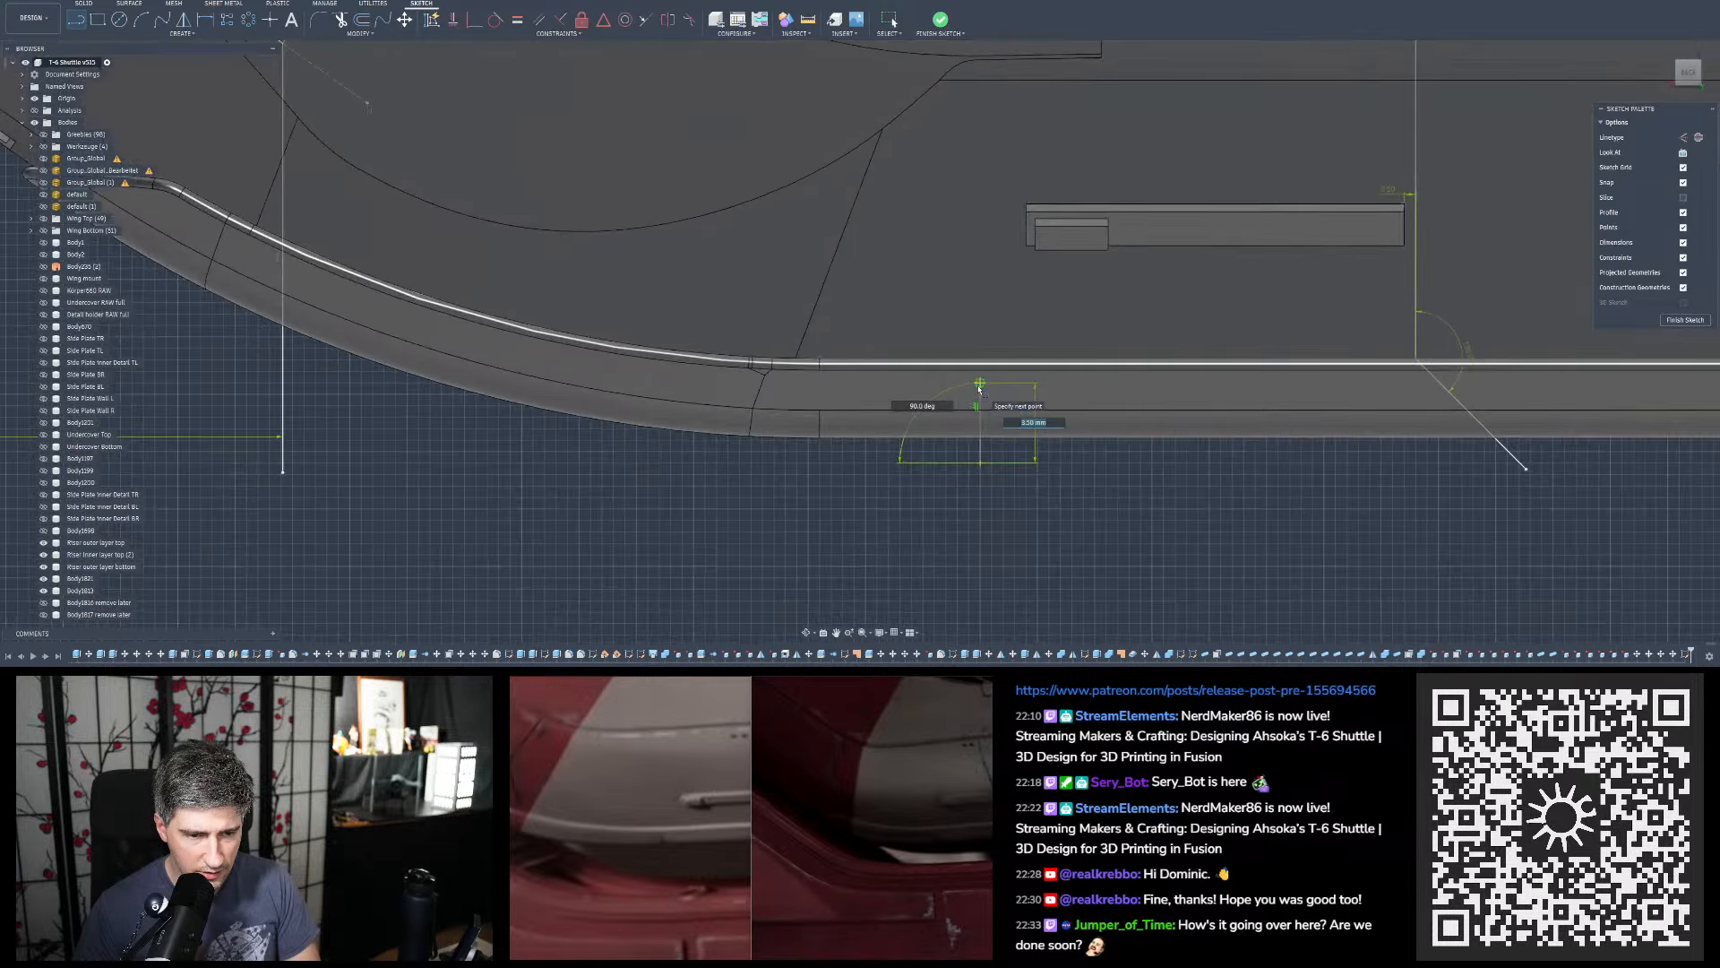
pyautogui.scroll(2, 979, 387)
pyautogui.scroll(-3, 979, 388)
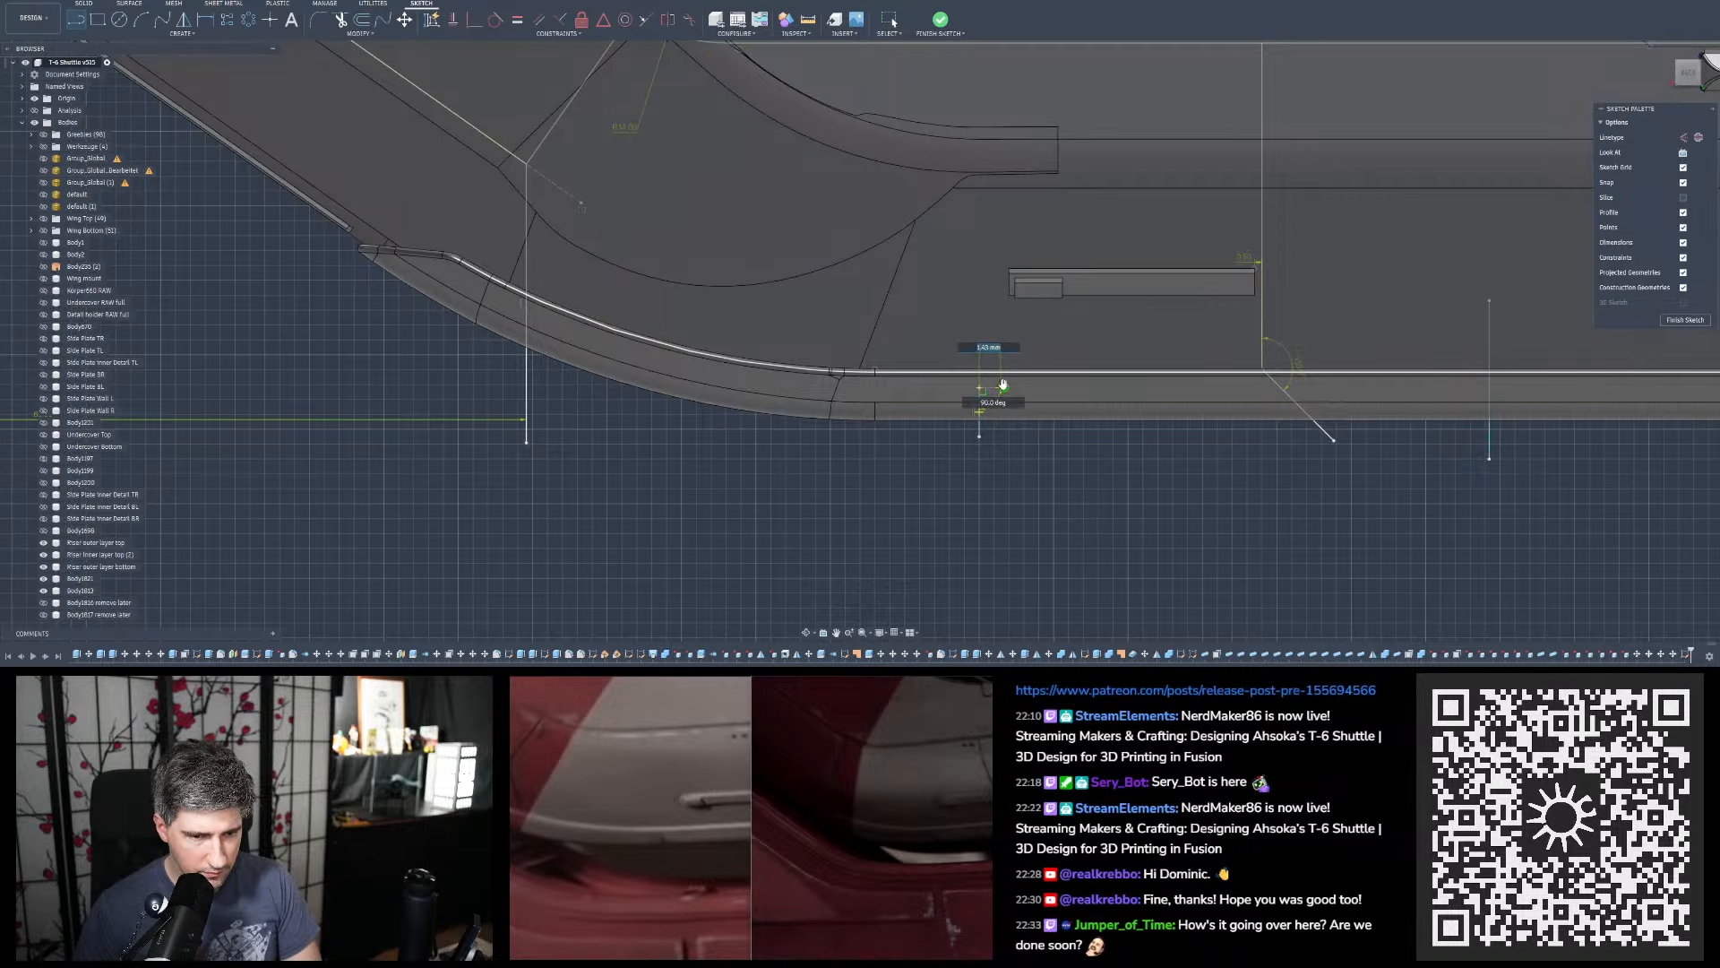
pyautogui.press('Escape')
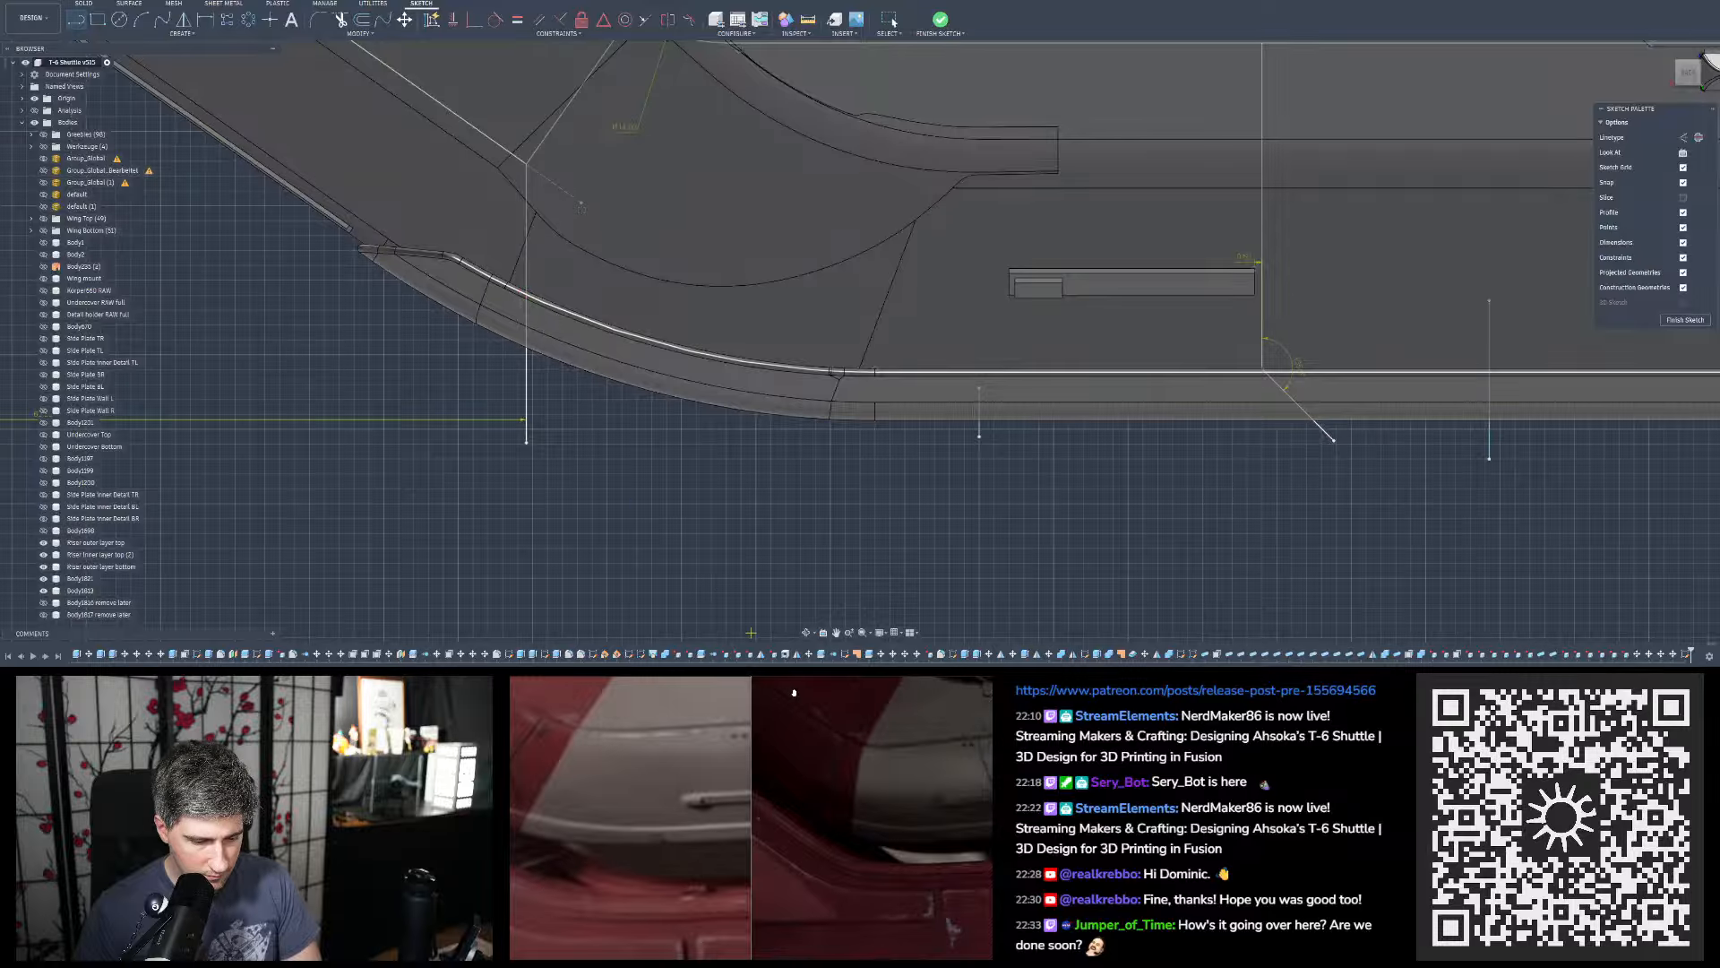
pyautogui.moveTo(901, 787); pyautogui.dragTo(932, 794)
pyautogui.moveTo(555, 758); pyautogui.dragTo(620, 774)
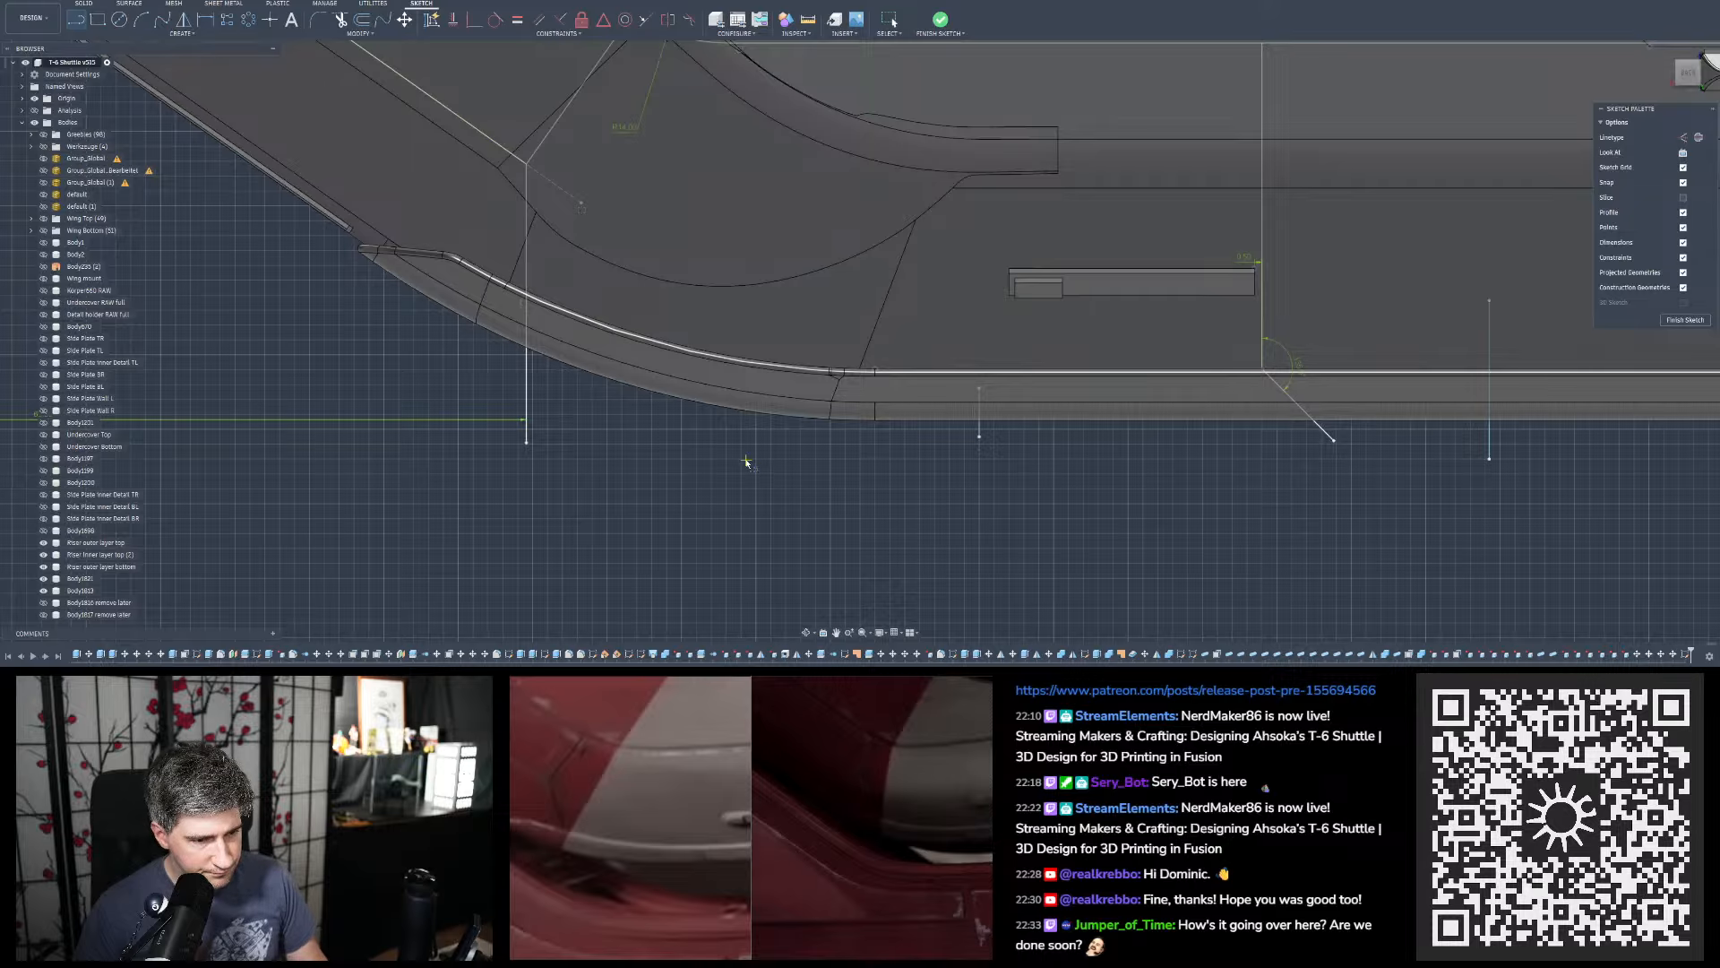
pyautogui.press('Escape')
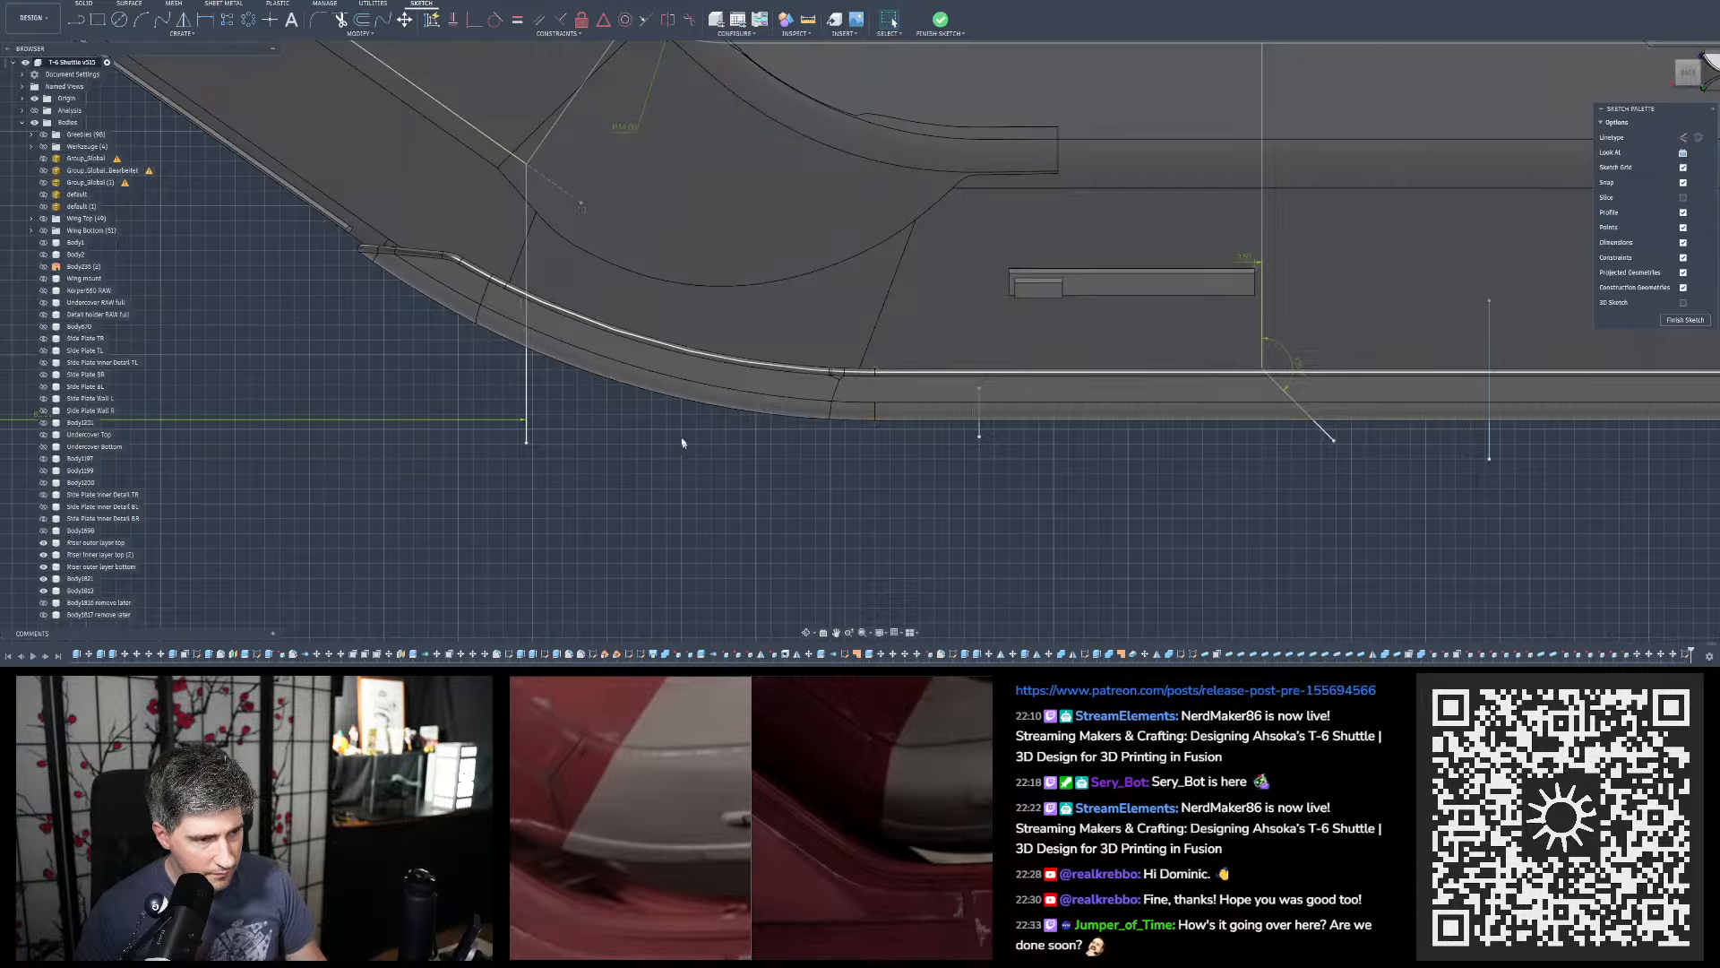
# Project the four connected edges beneath the highlighted lip along the curve into the sketch, leaving out the long straight edge
pyautogui.press('p')
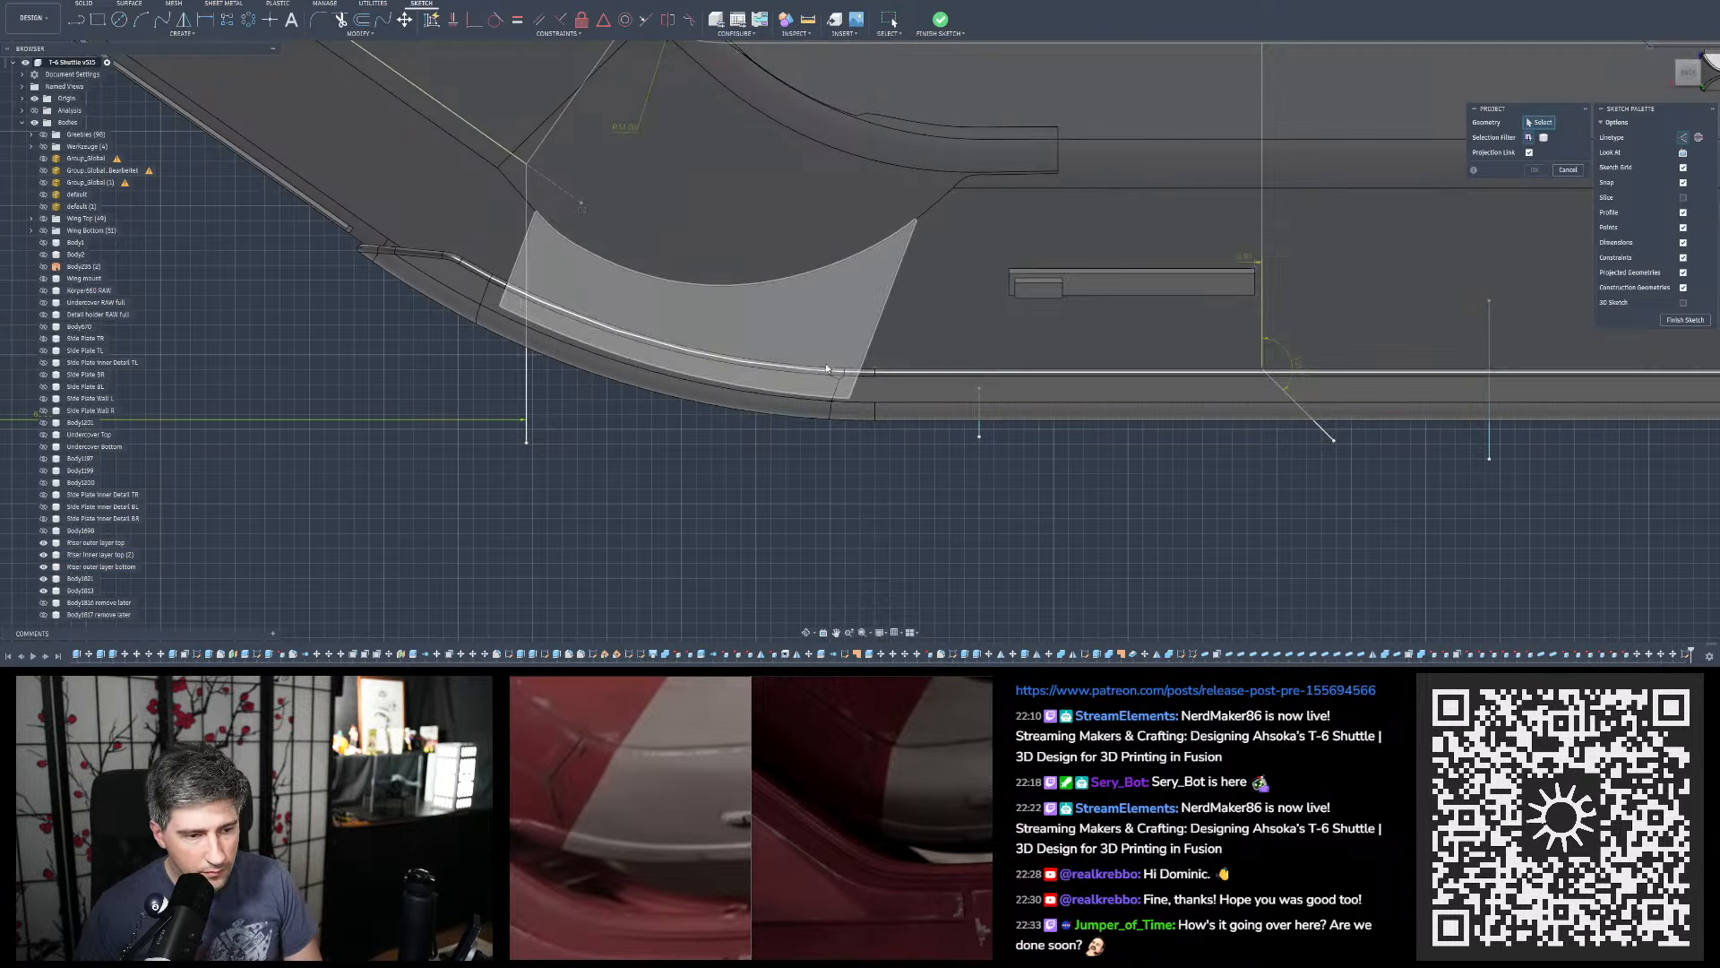
pyautogui.scroll(8, 827, 368)
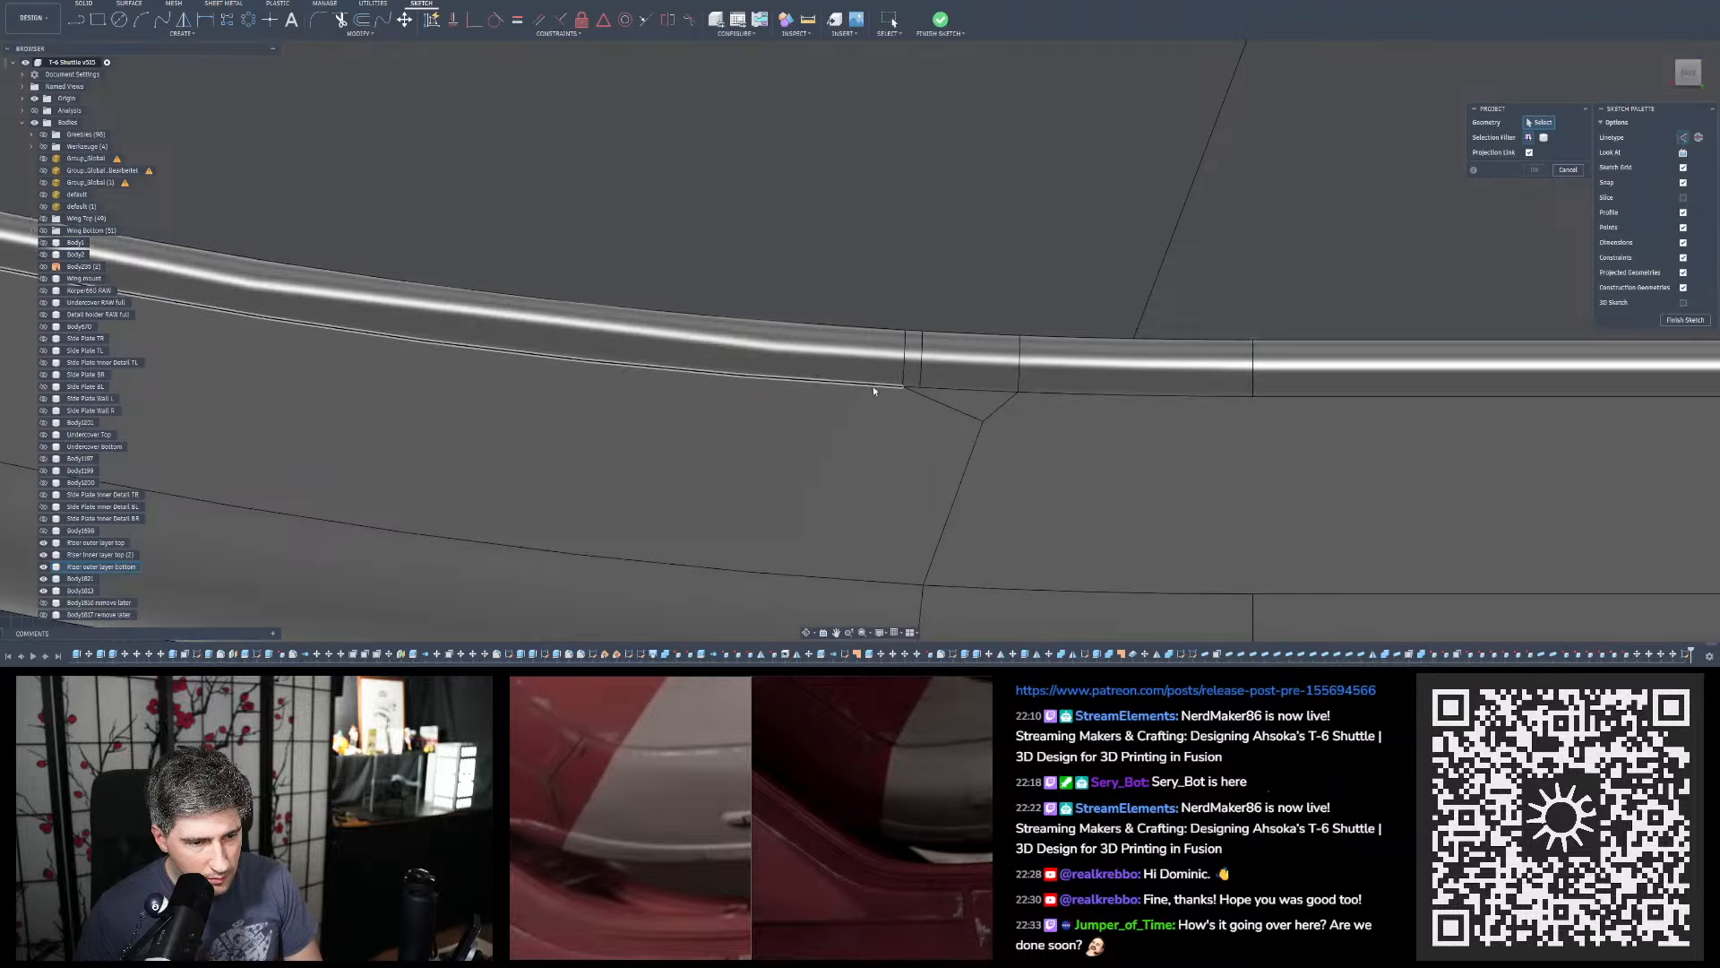
pyautogui.click(875, 389)
pyautogui.scroll(3, 913, 392)
pyautogui.click(915, 387)
pyautogui.click(939, 386)
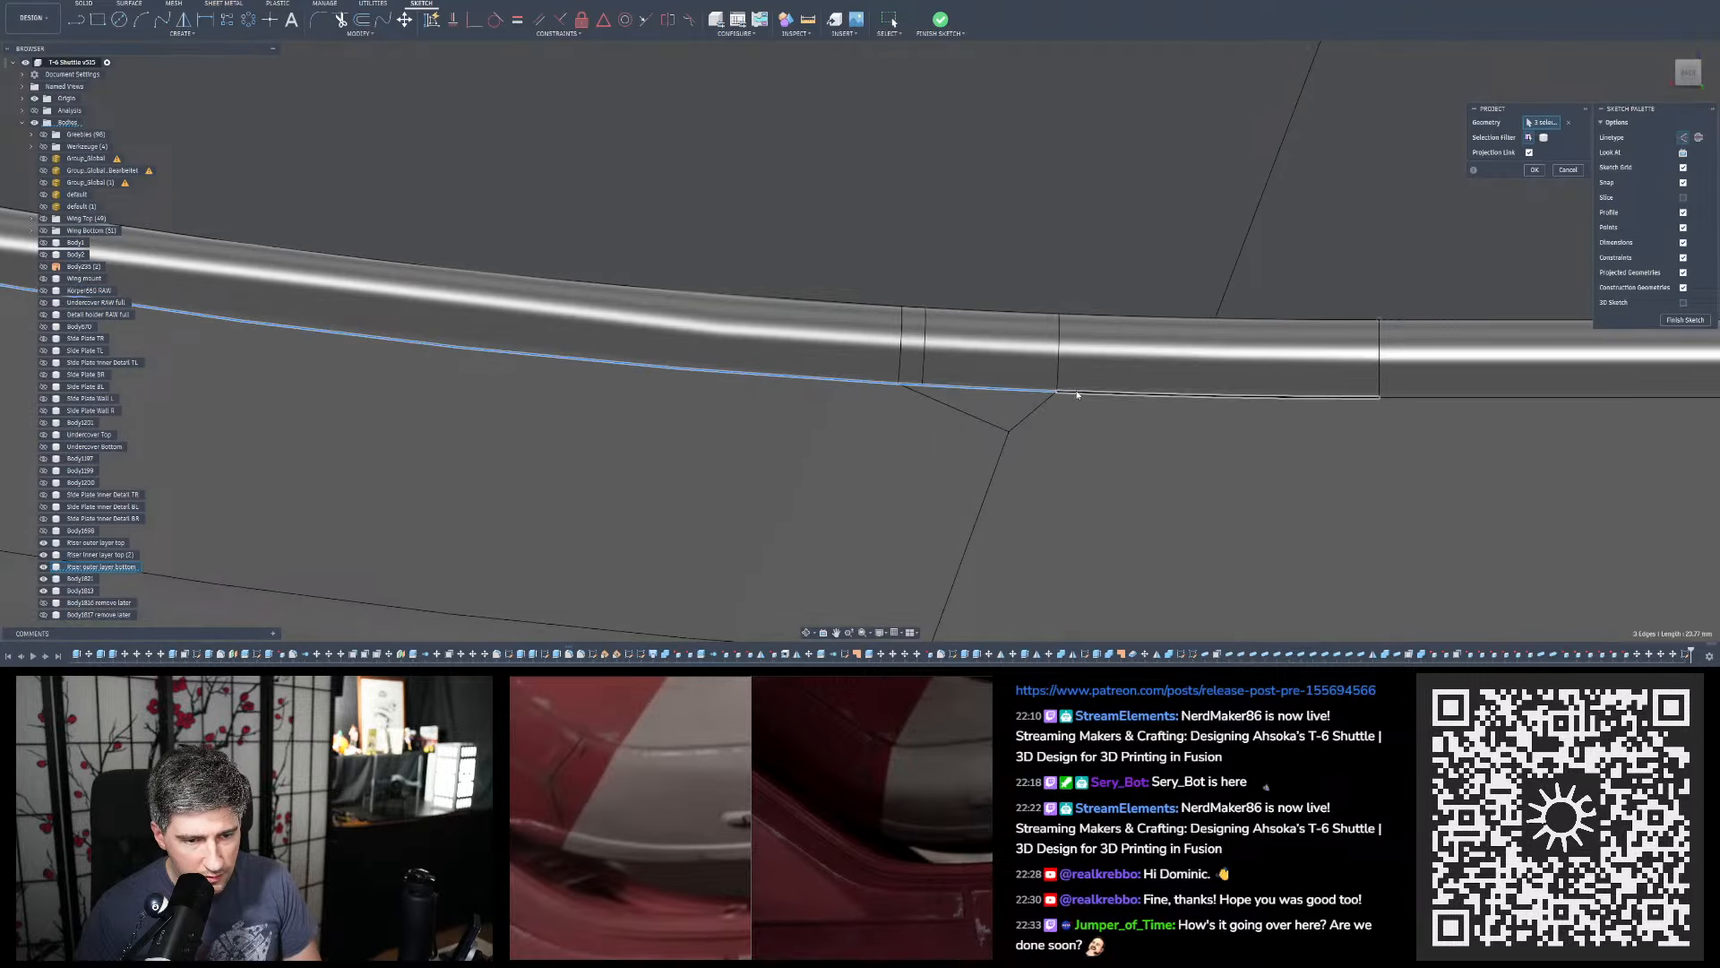
pyautogui.click(1078, 394)
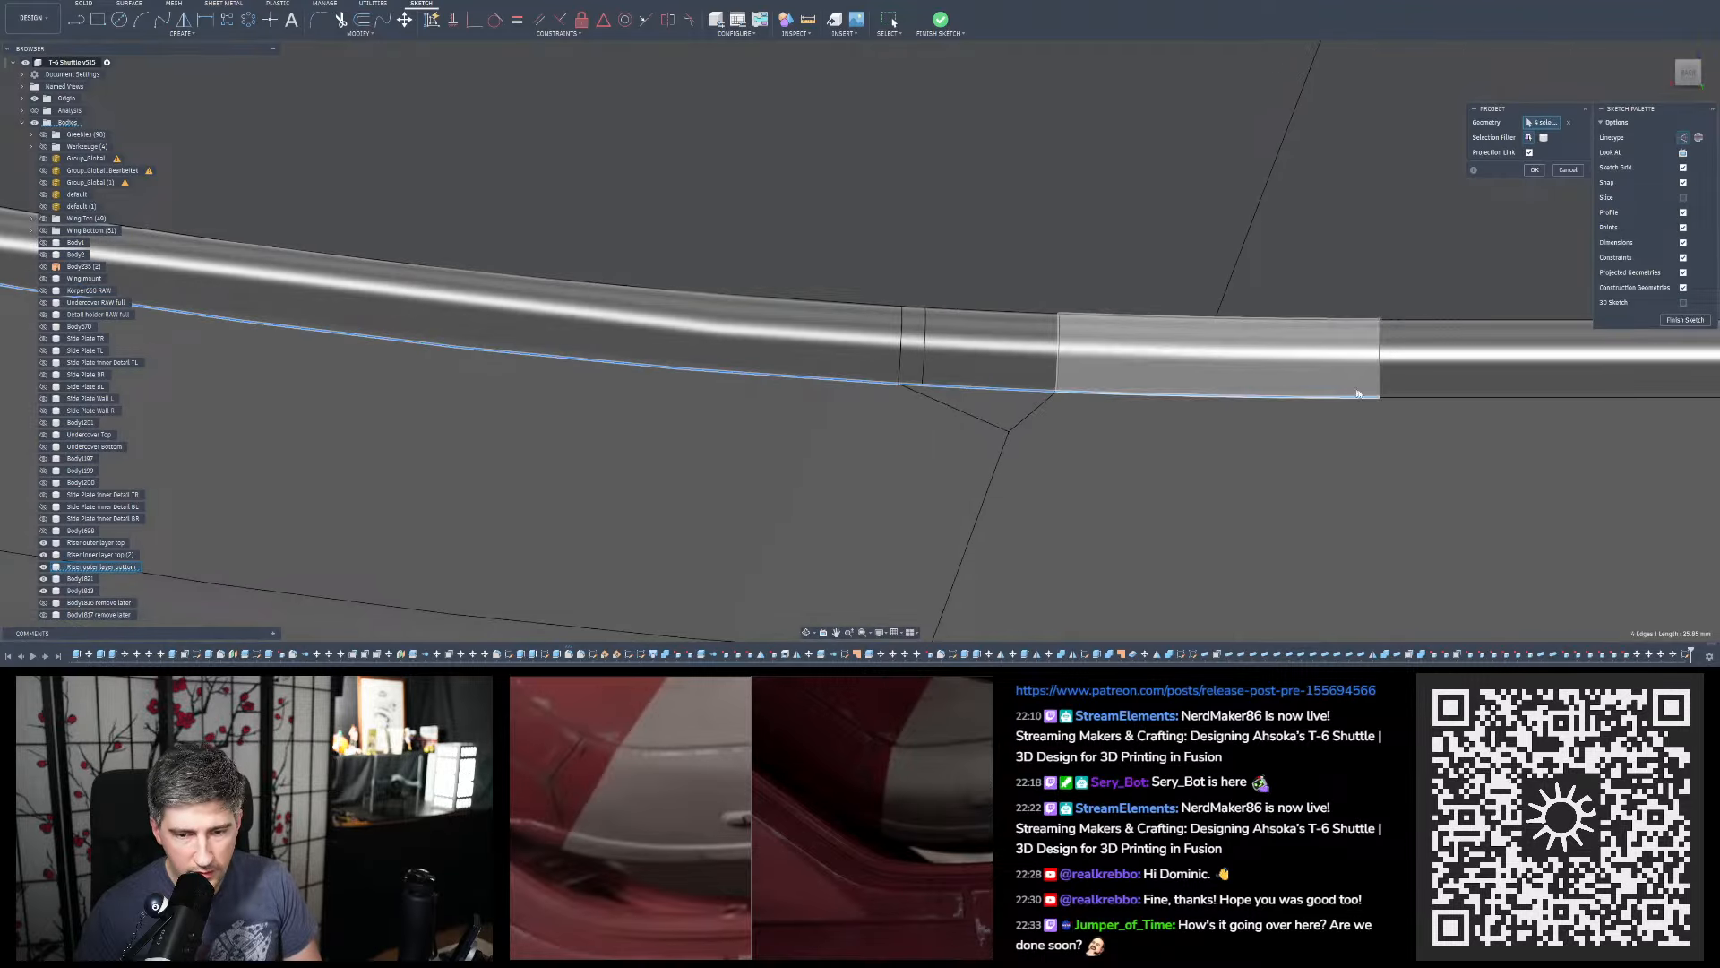
pyautogui.click(1405, 398)
pyautogui.scroll(-6, 899, 343)
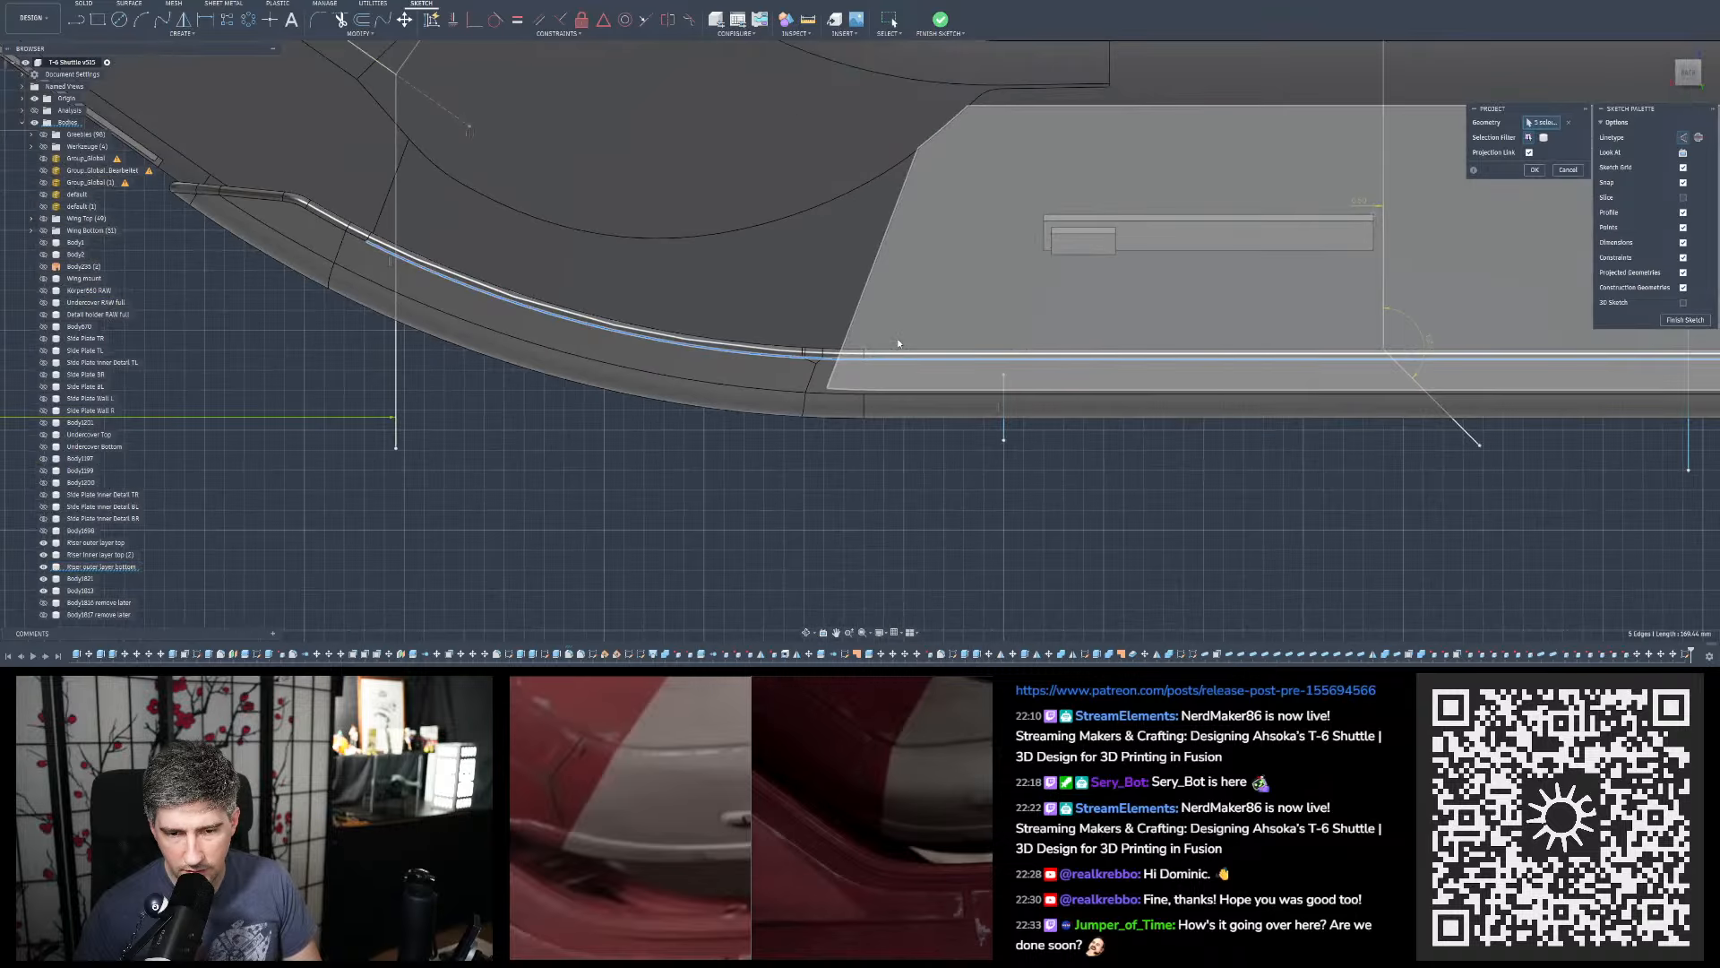
pyautogui.scroll(-5, 897, 343)
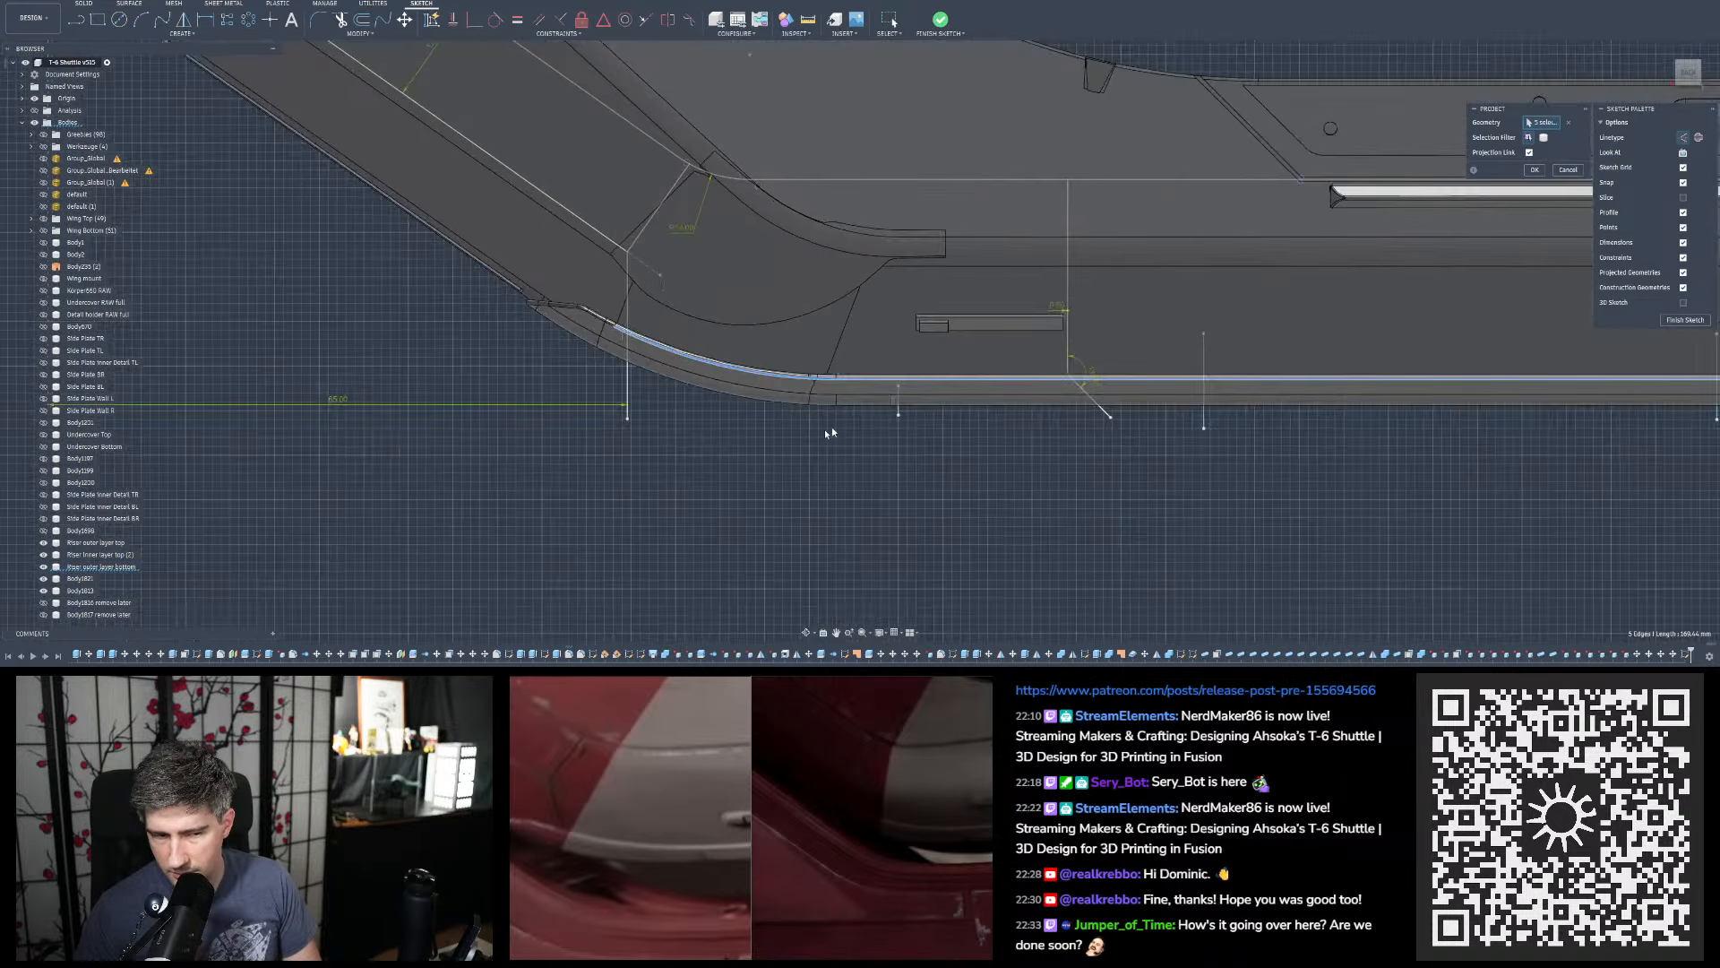
pyautogui.scroll(6, 863, 400)
pyautogui.click(800, 331)
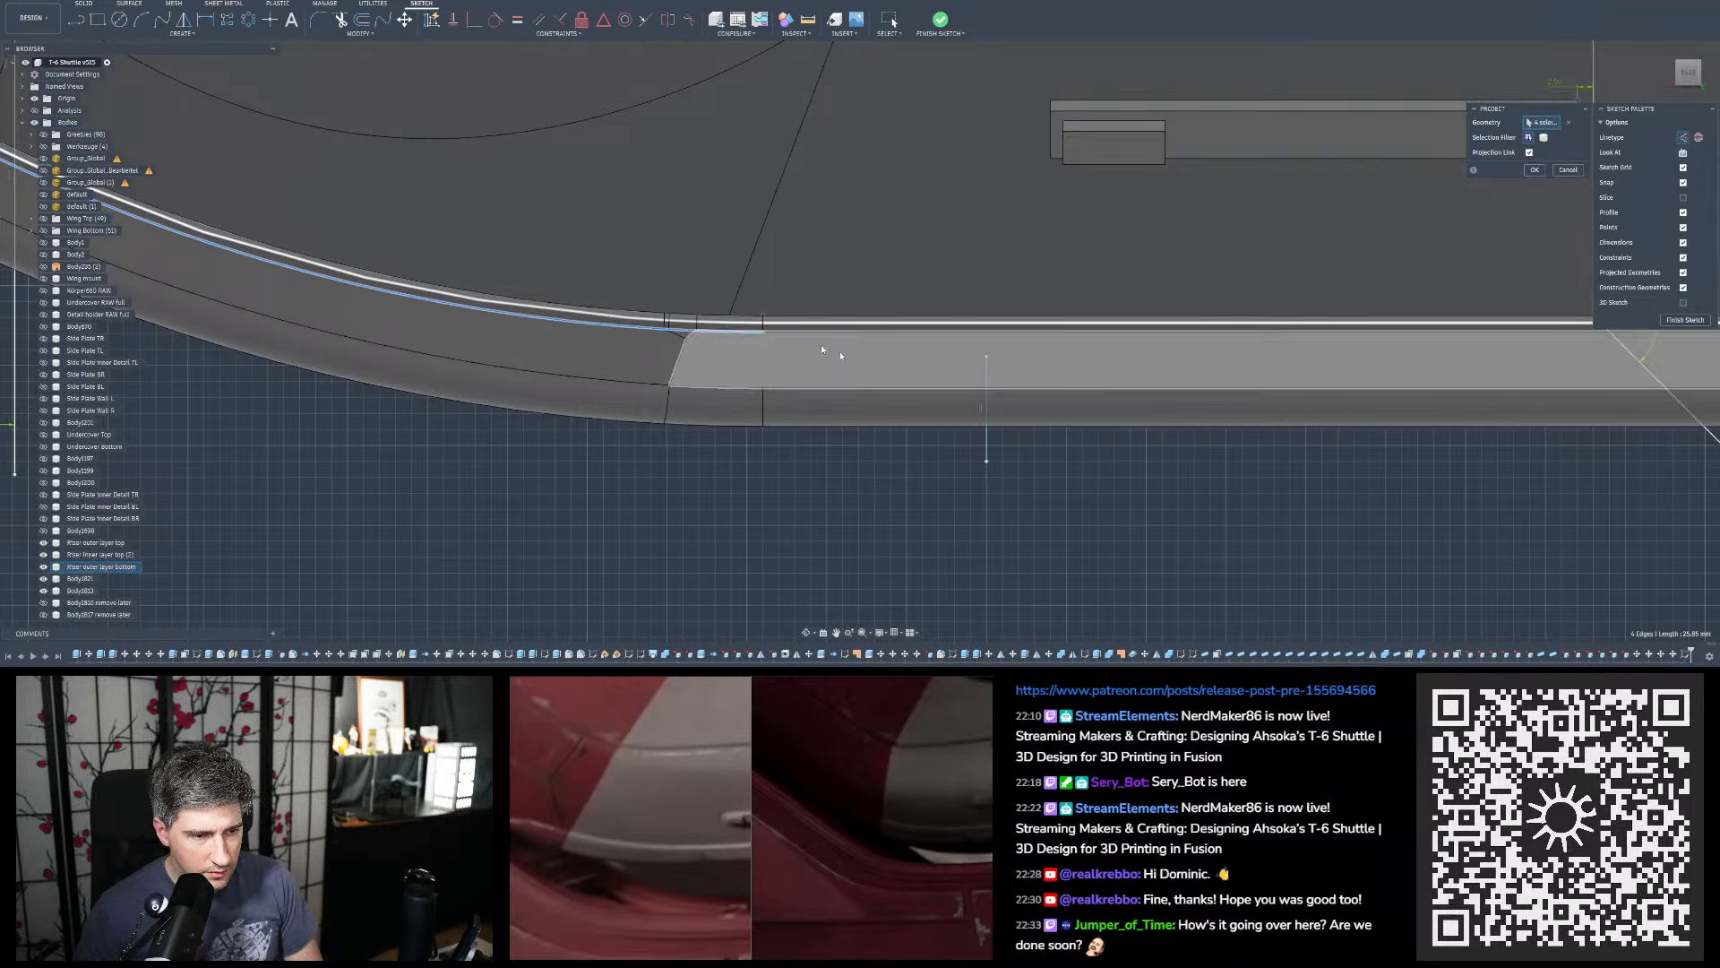
pyautogui.scroll(-5, 820, 348)
pyautogui.scroll(3, 1186, 312)
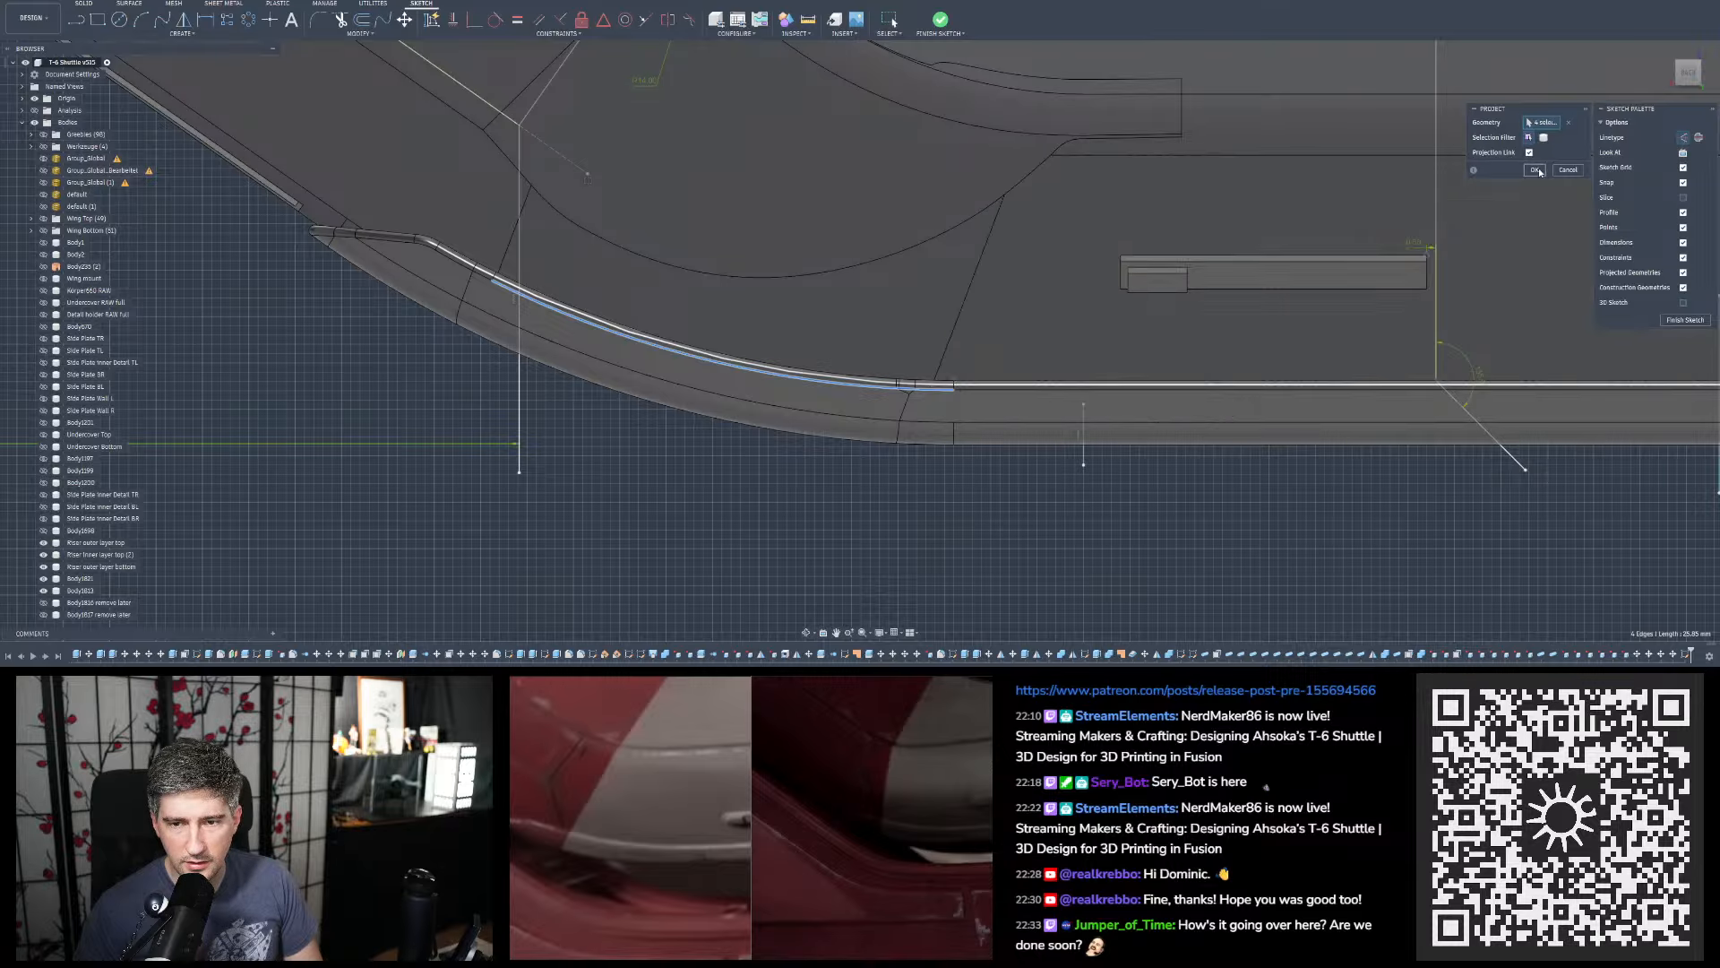
pyautogui.press('Return')
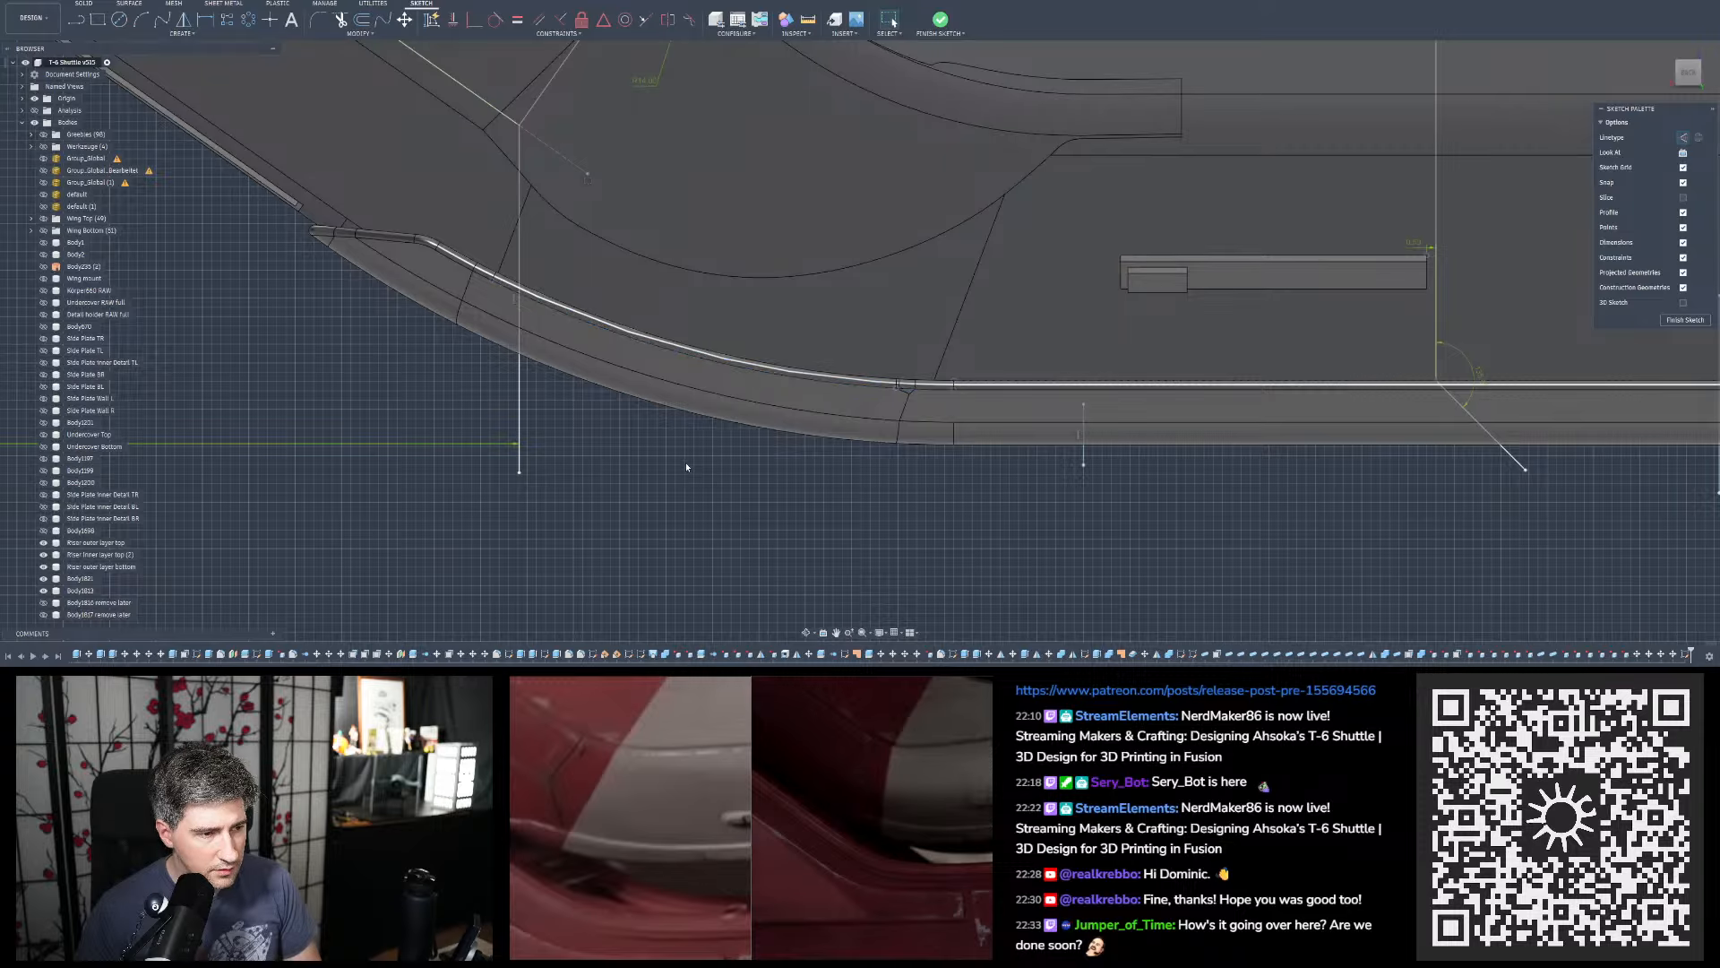
pyautogui.click(362, 20)
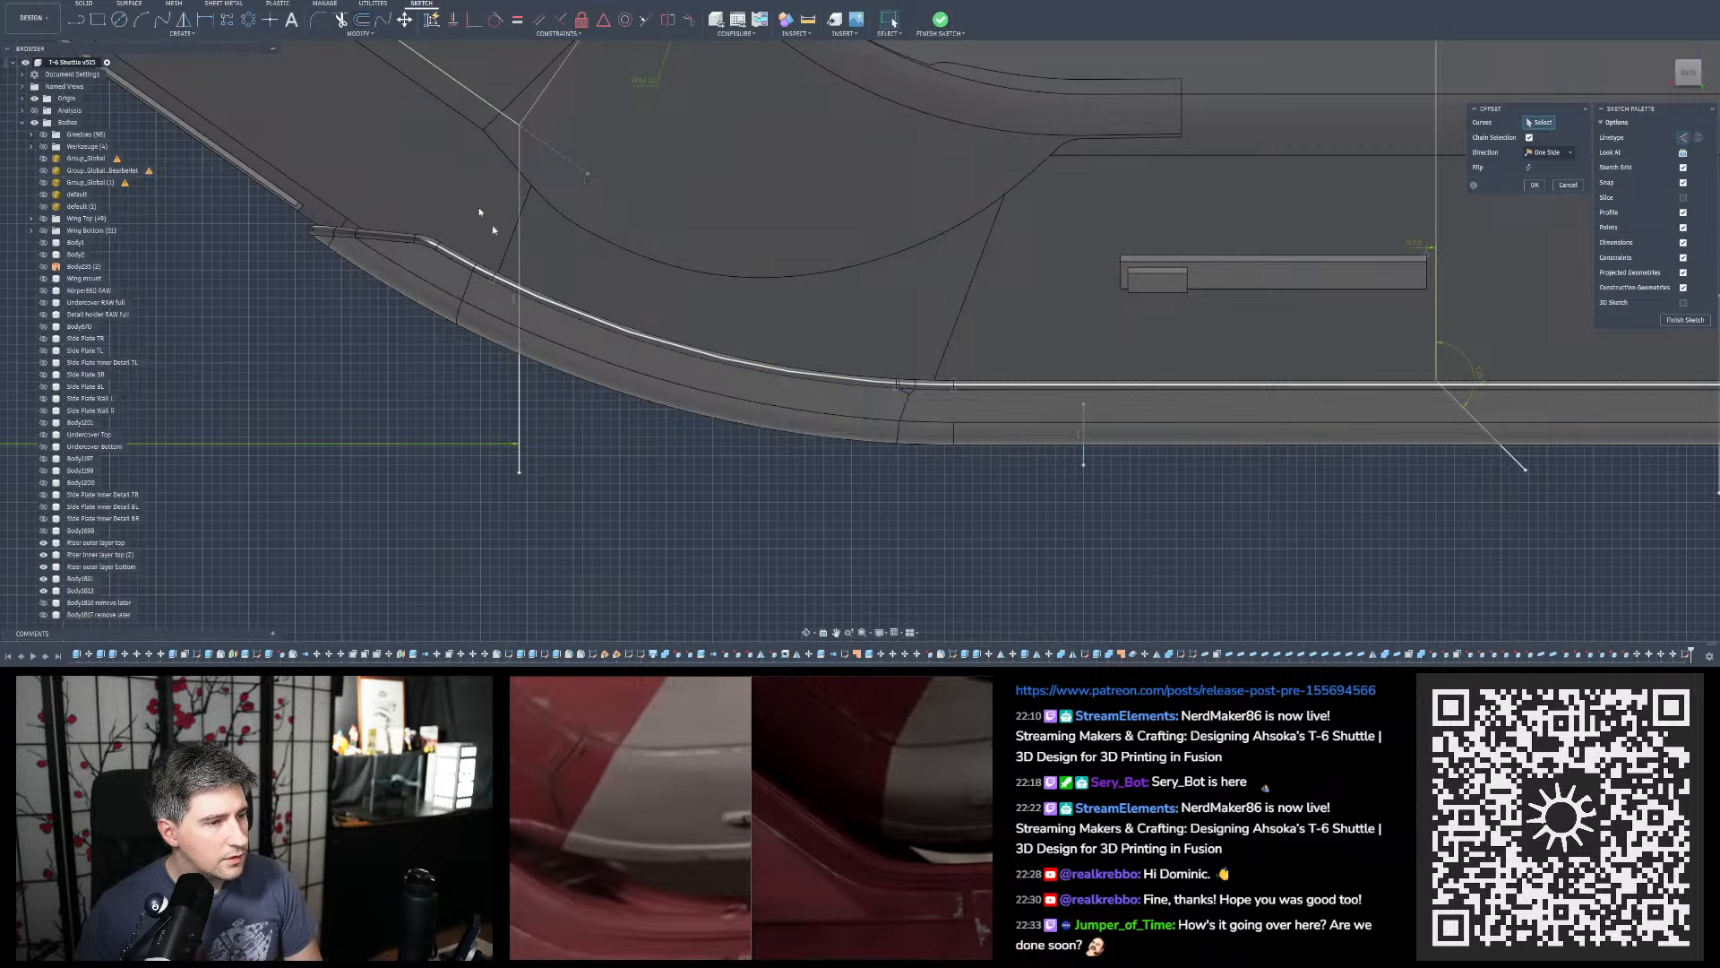
pyautogui.click(589, 321)
pyautogui.scroll(5, 921, 389)
pyautogui.scroll(2, 865, 389)
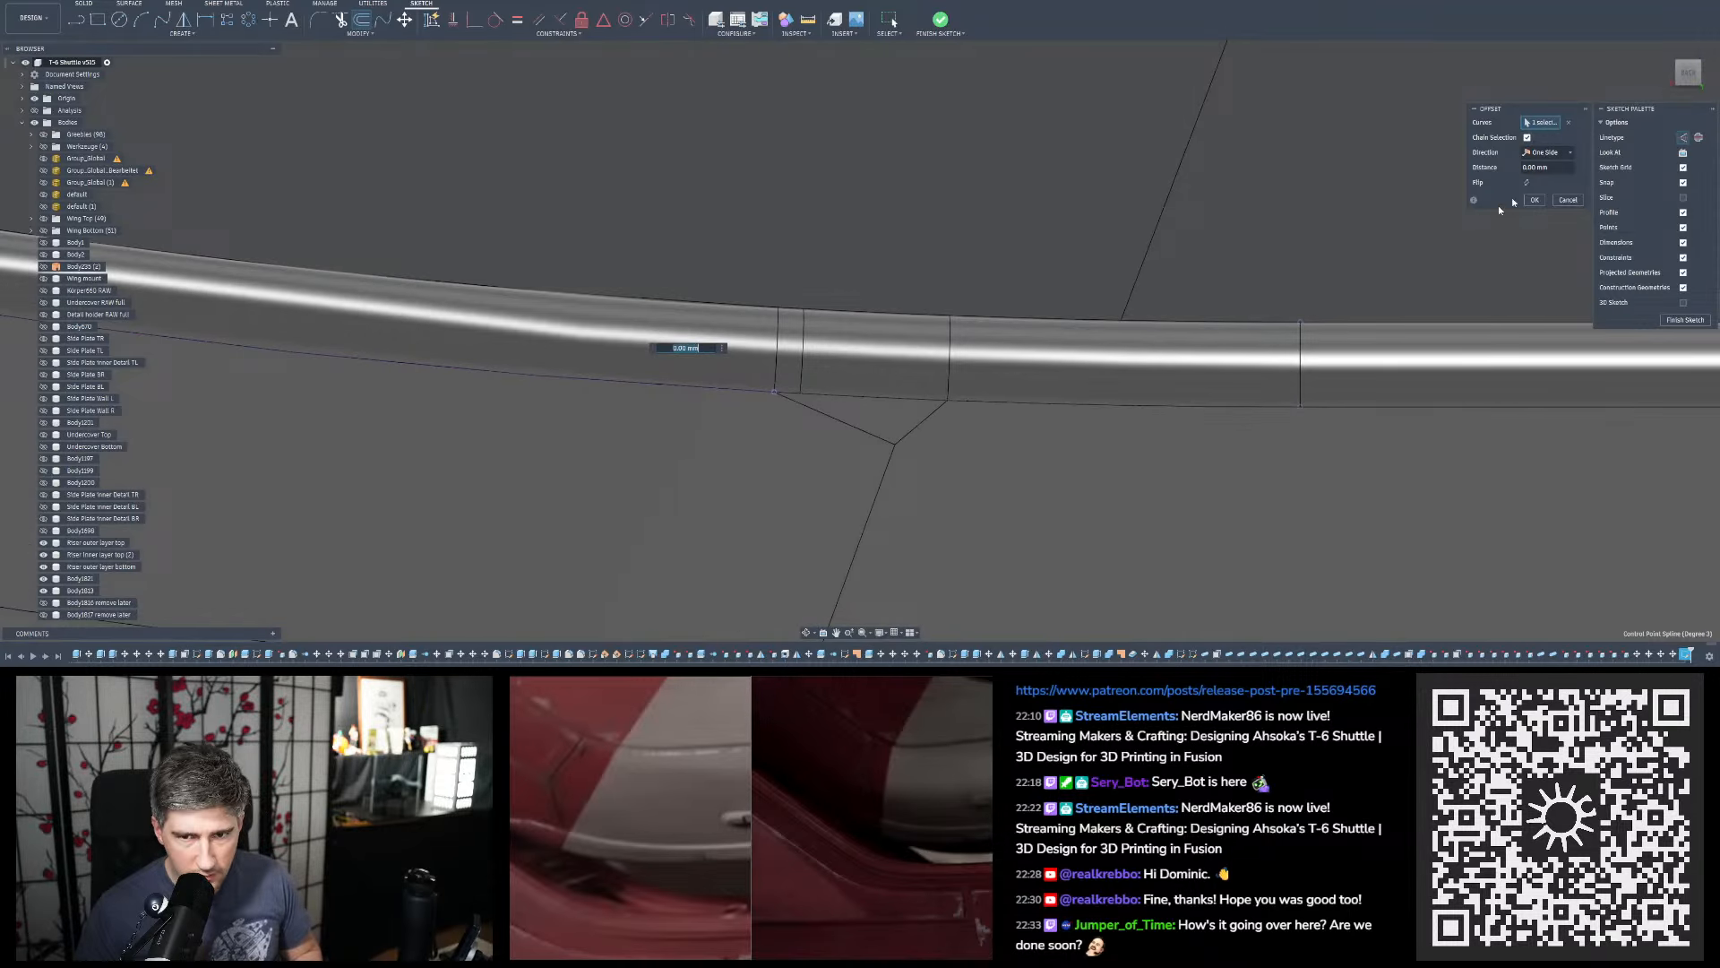
pyautogui.click(1527, 137)
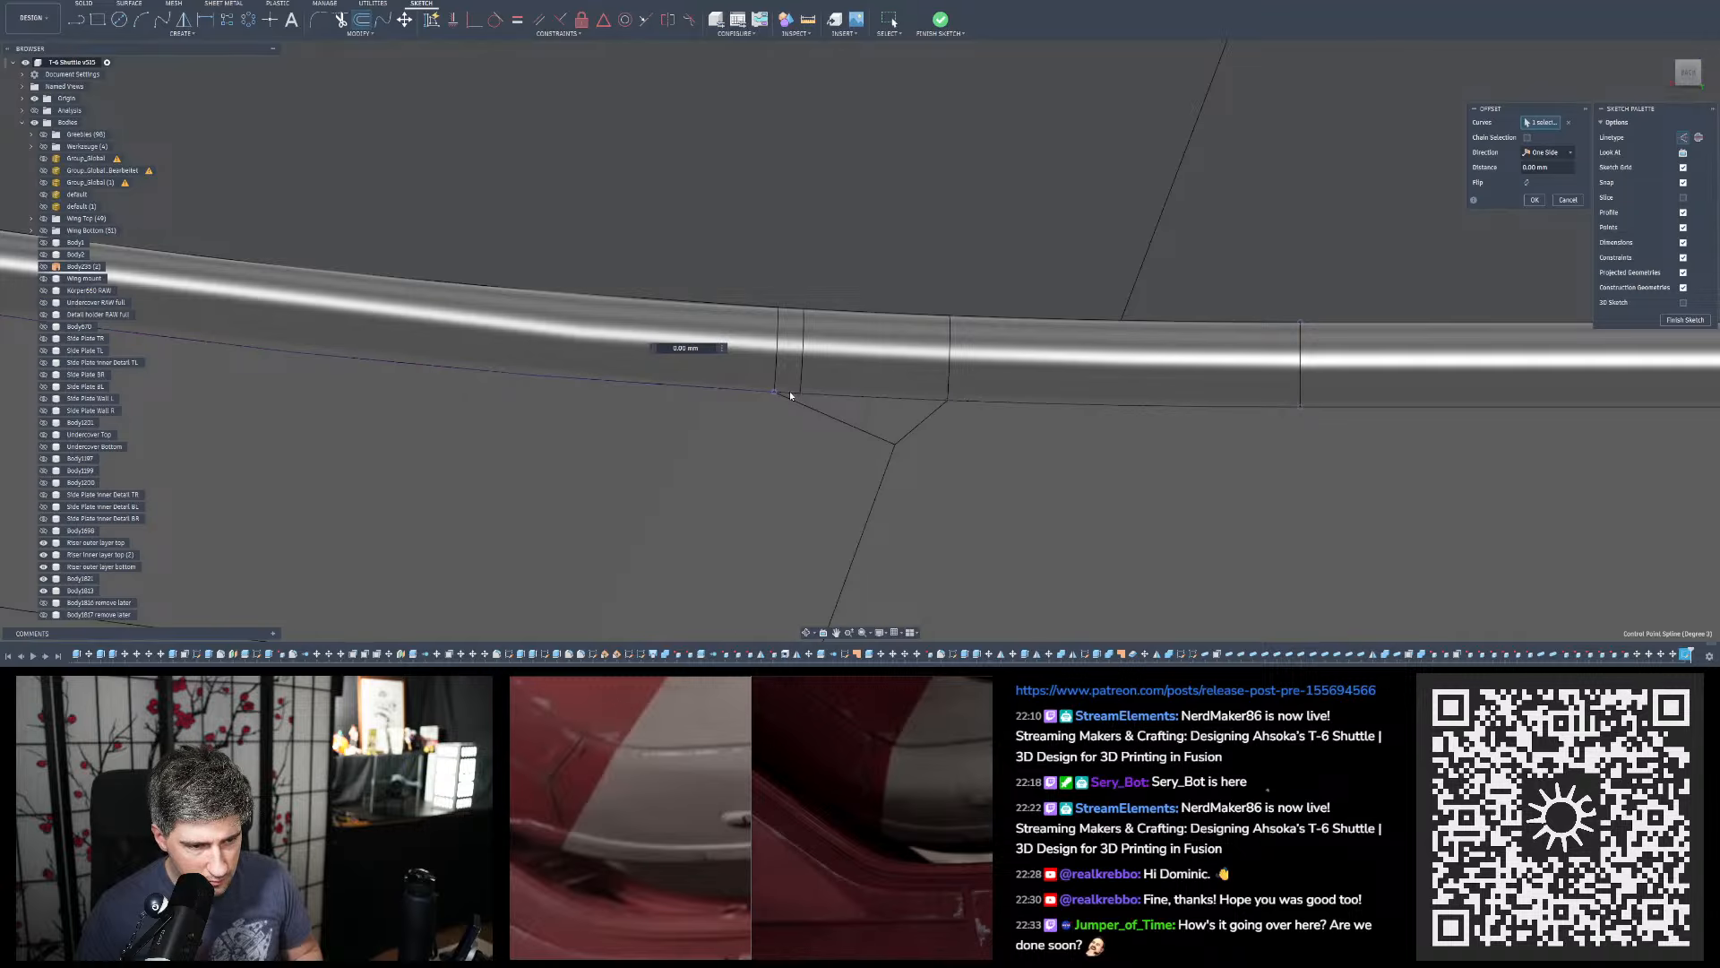
pyautogui.press('Tab')
pyautogui.scroll(-8, 948, 393)
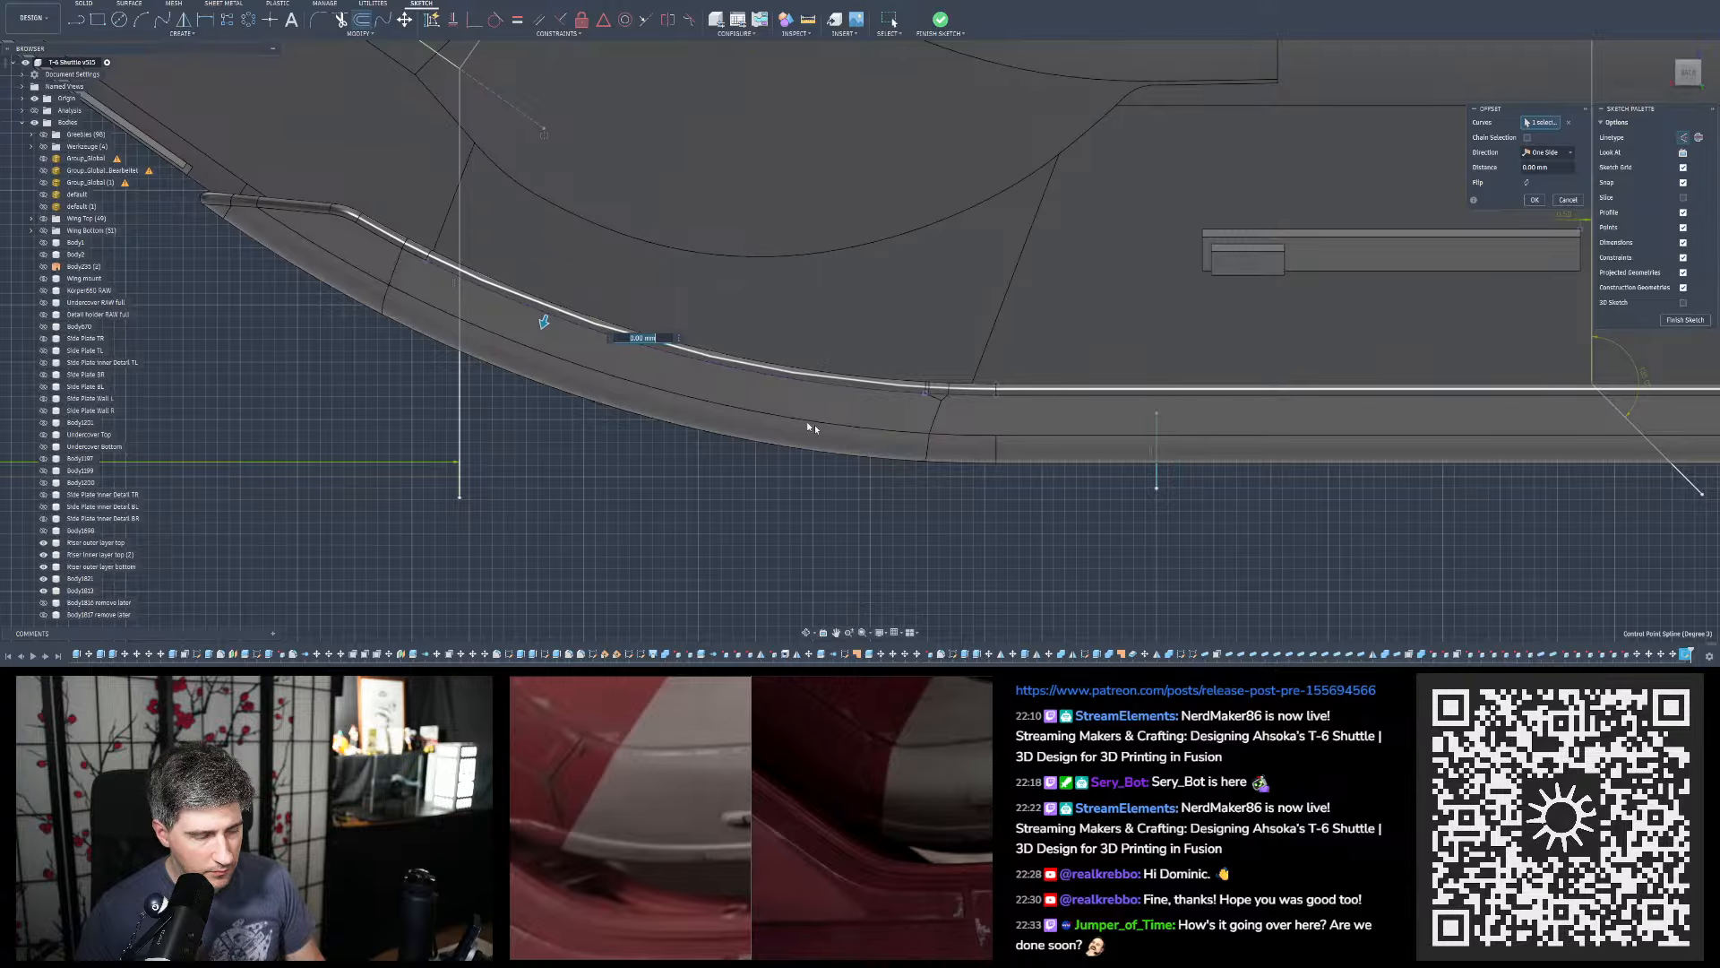
pyautogui.press('Escape')
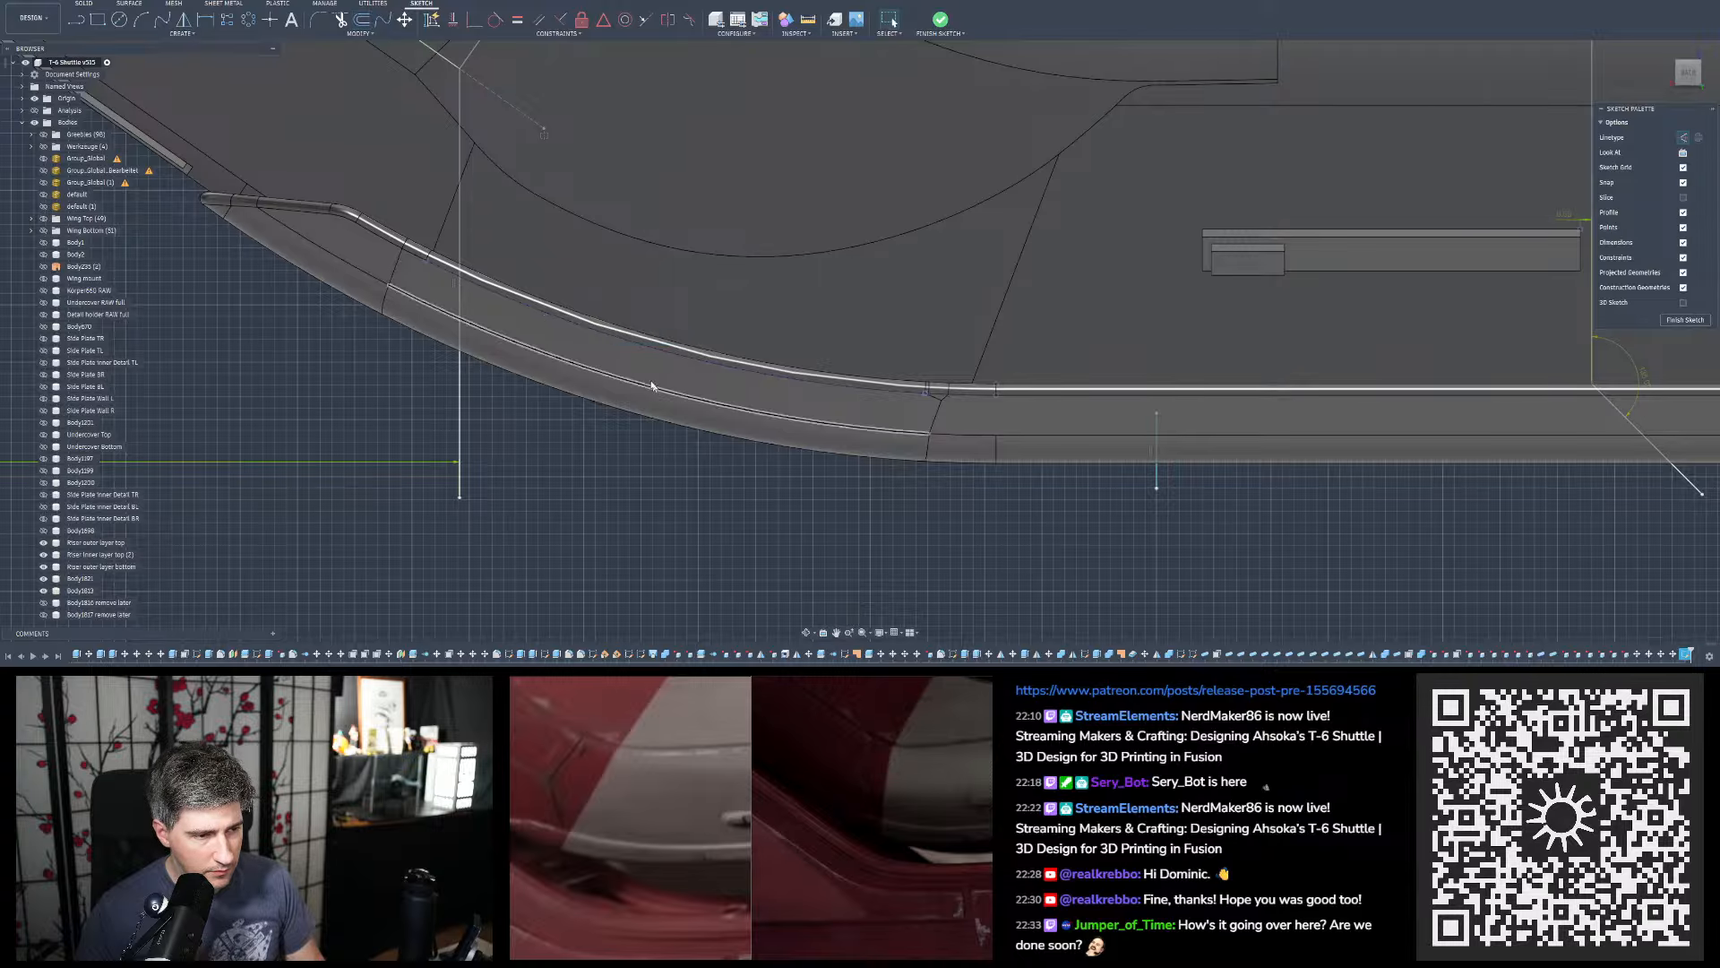
# Measure the distance from the short vertical line's upper endpoint to the end of the projected curved edge
pyautogui.click(806, 25)
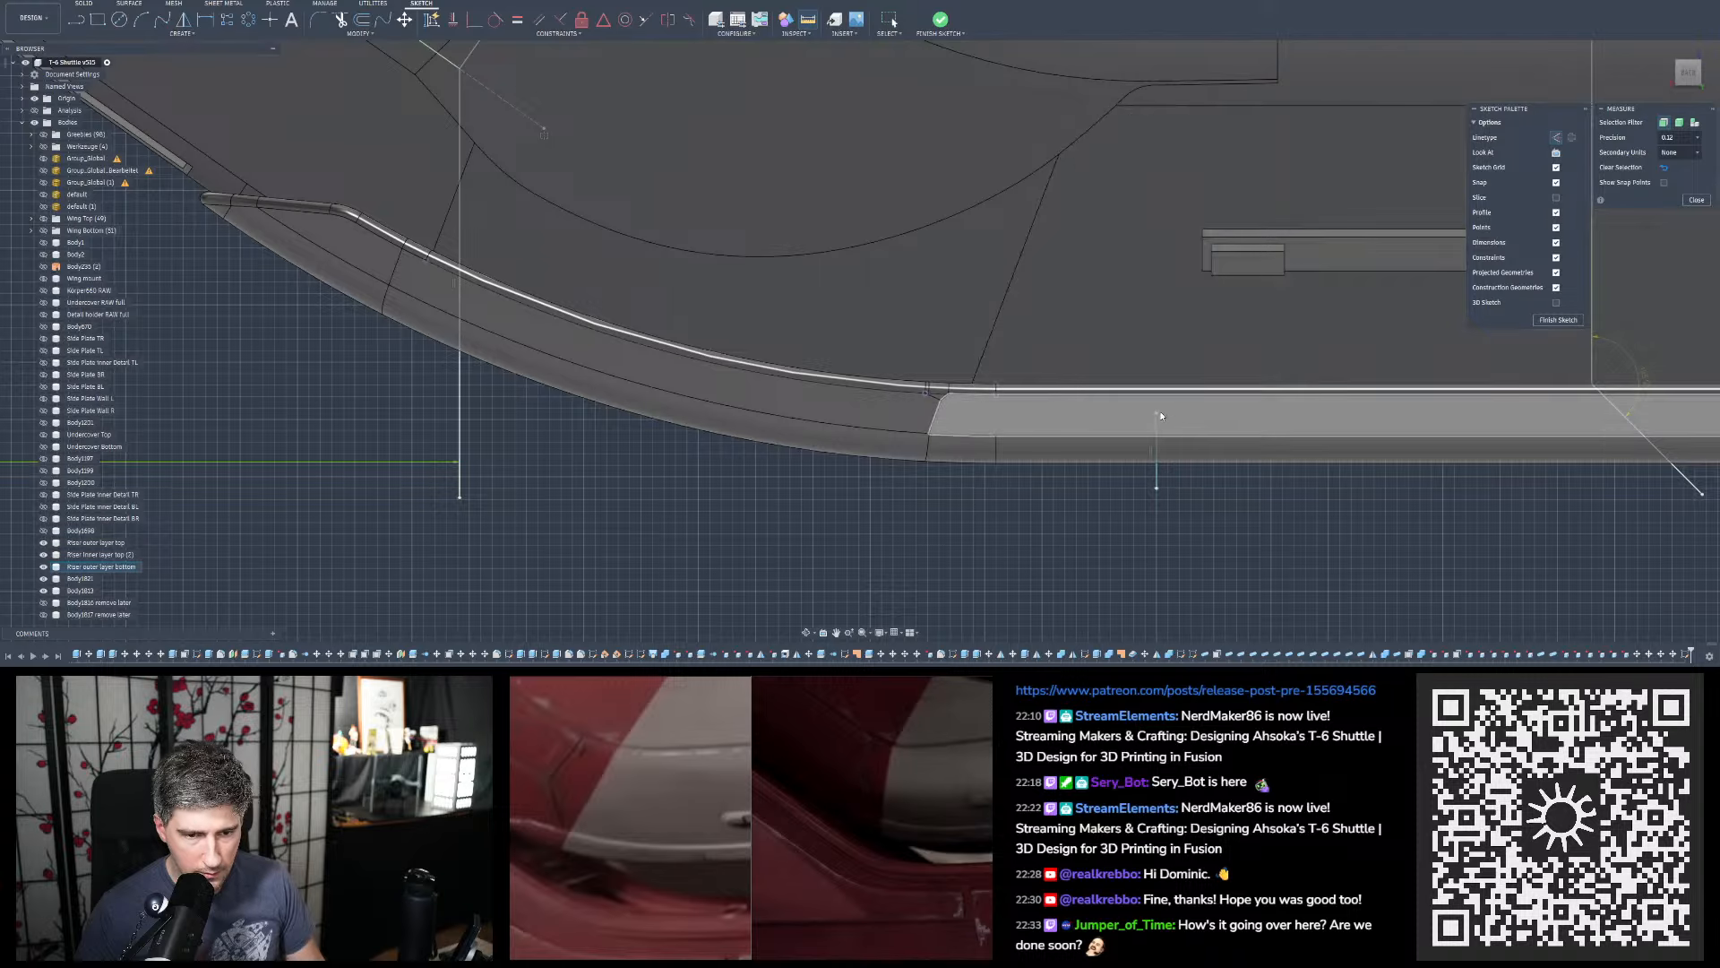
pyautogui.click(1157, 412)
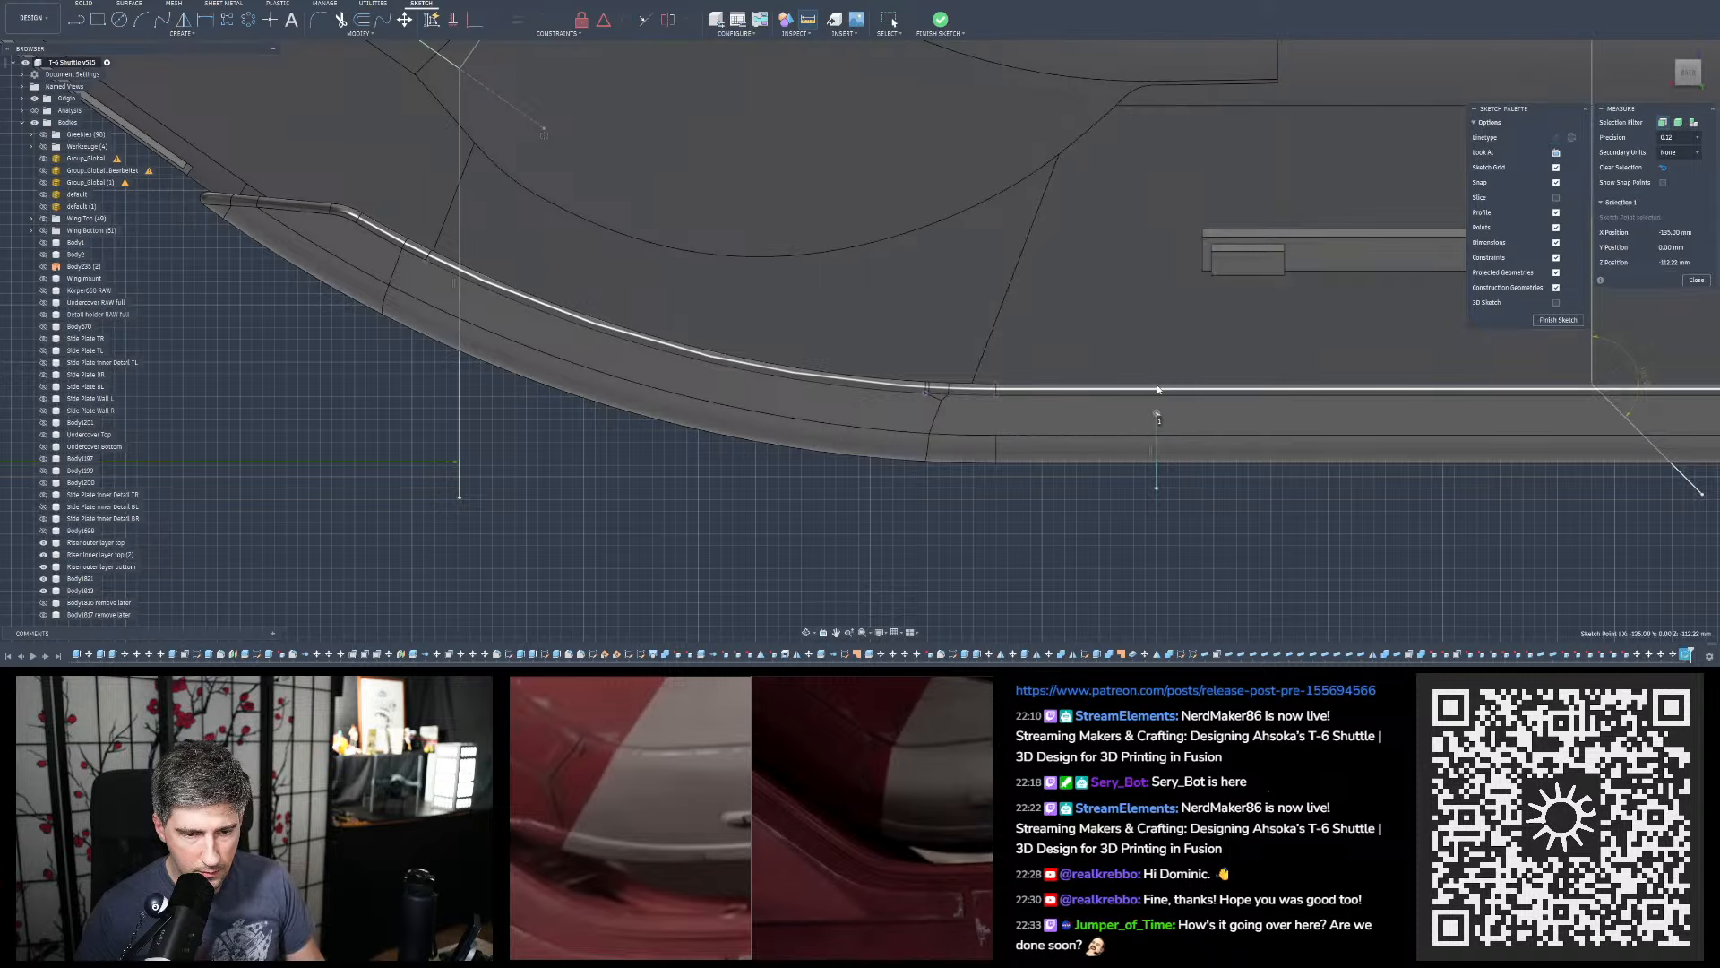
pyautogui.click(996, 392)
pyautogui.scroll(2, 1209, 419)
pyautogui.scroll(2, 1212, 423)
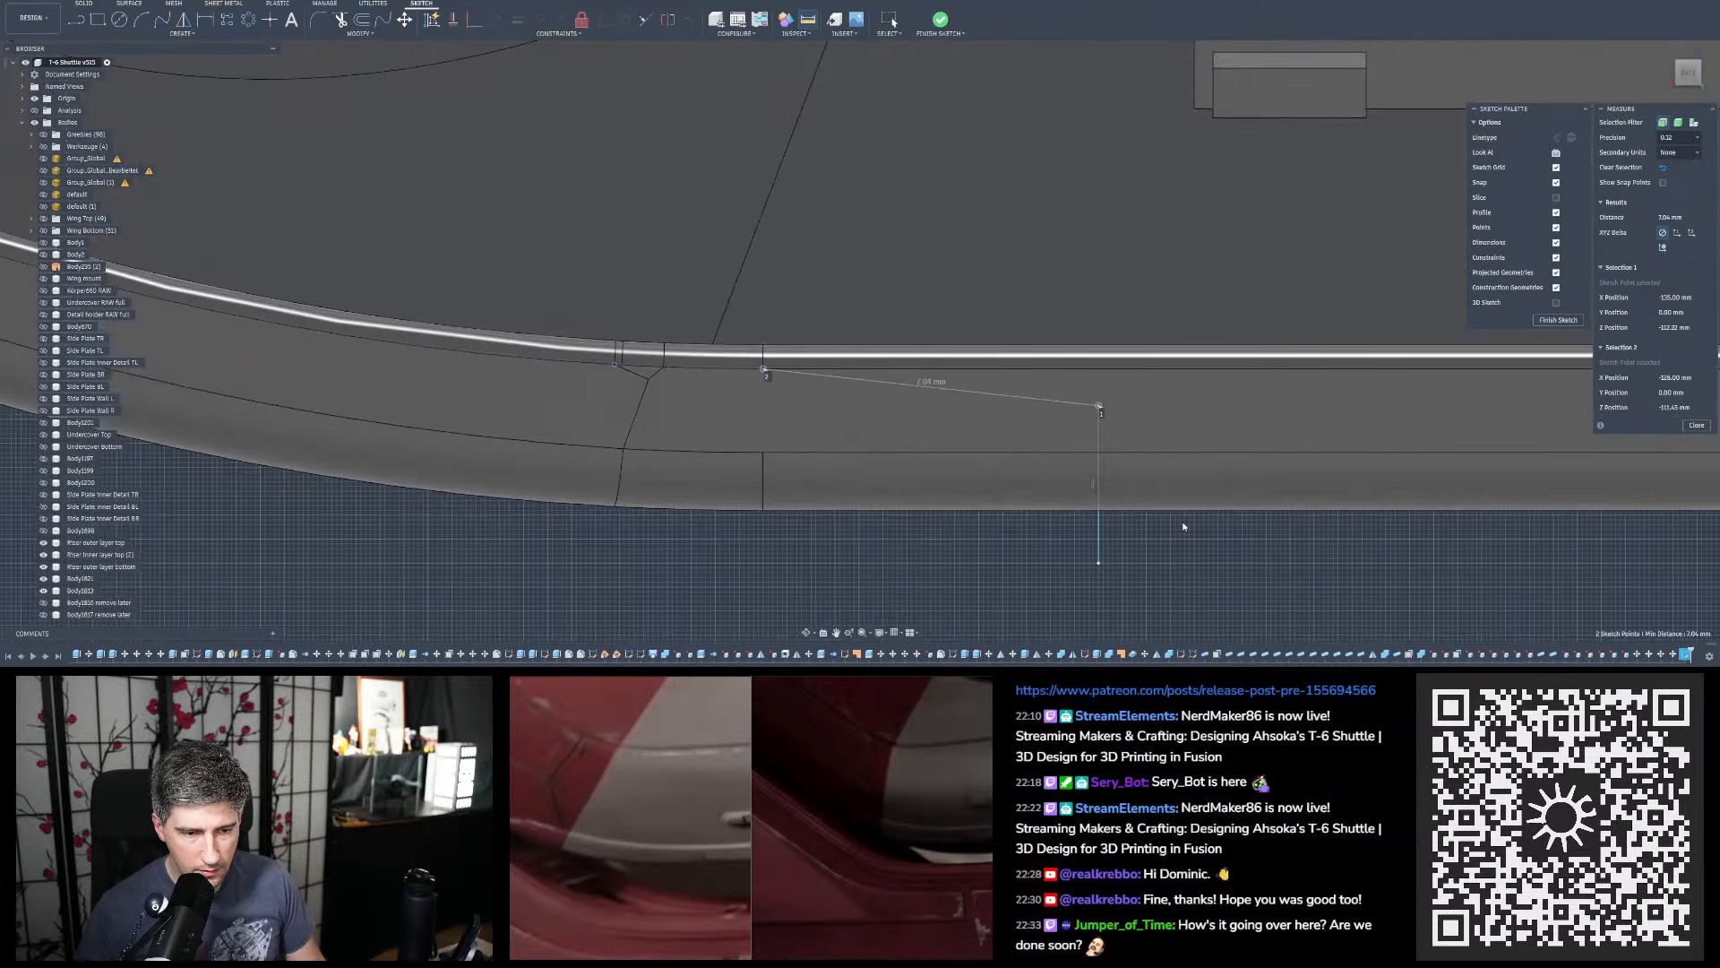
pyautogui.press('Escape')
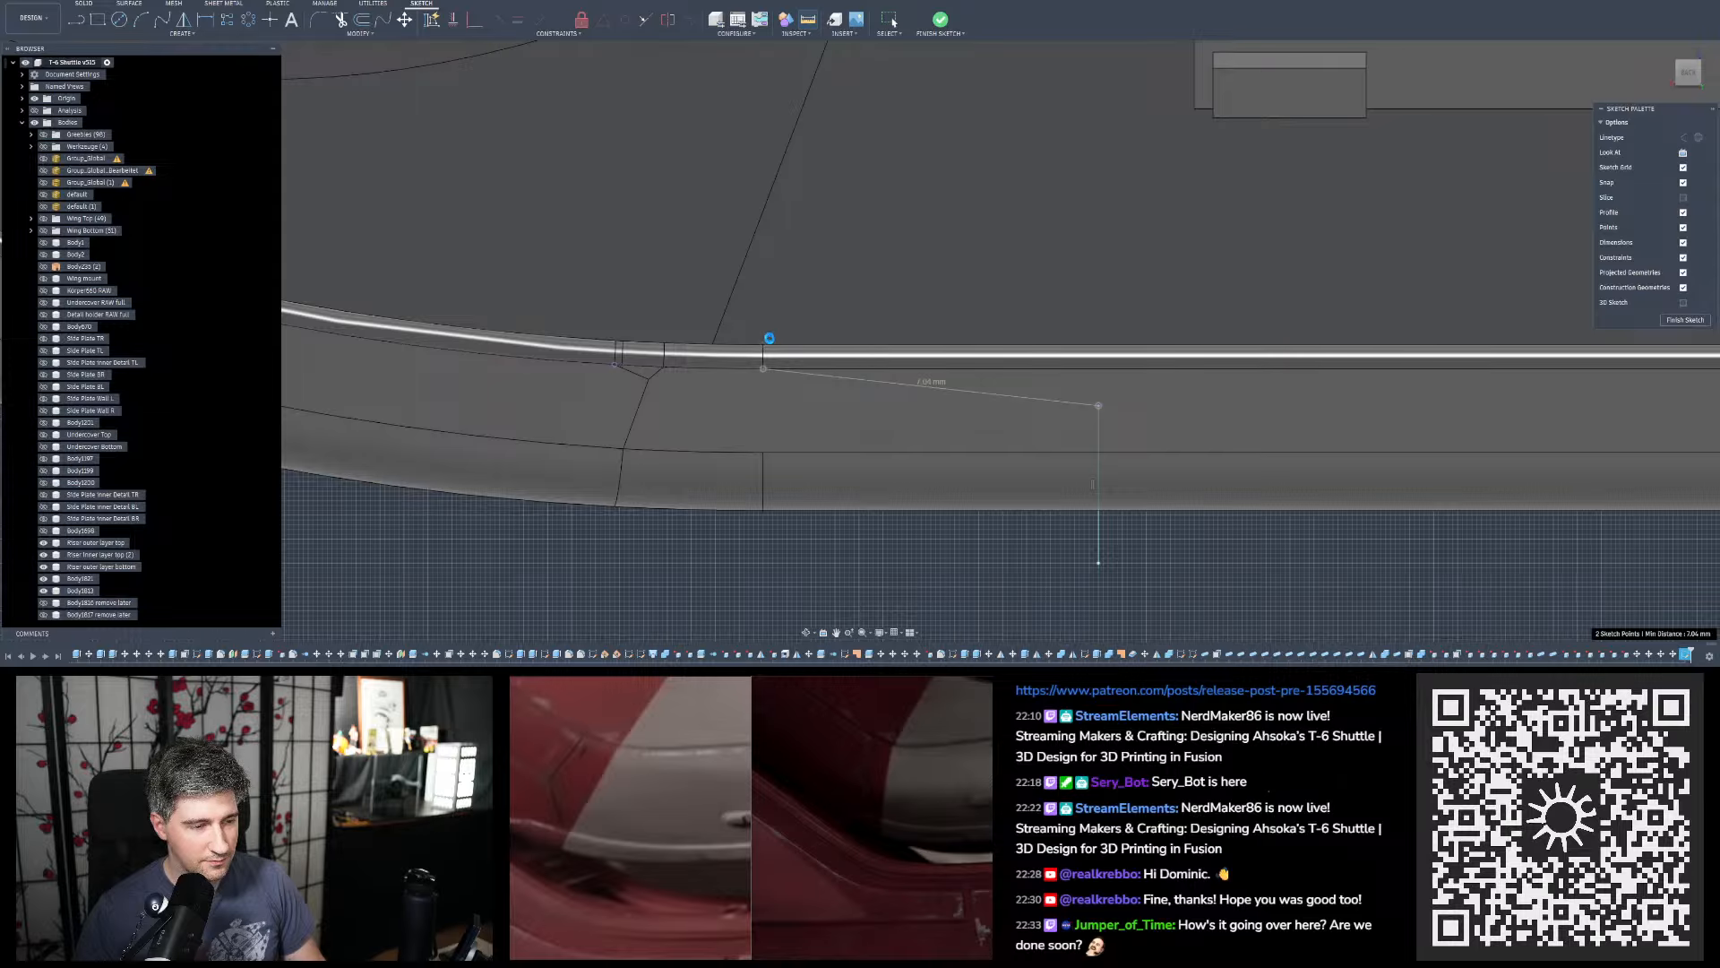
pyautogui.press('Escape')
# Sketch a horizontal line from the short vertical line's upper endpoint to directly below the end of the projected edge
pyautogui.scroll(-2, 781, 382)
pyautogui.scroll(2, 830, 369)
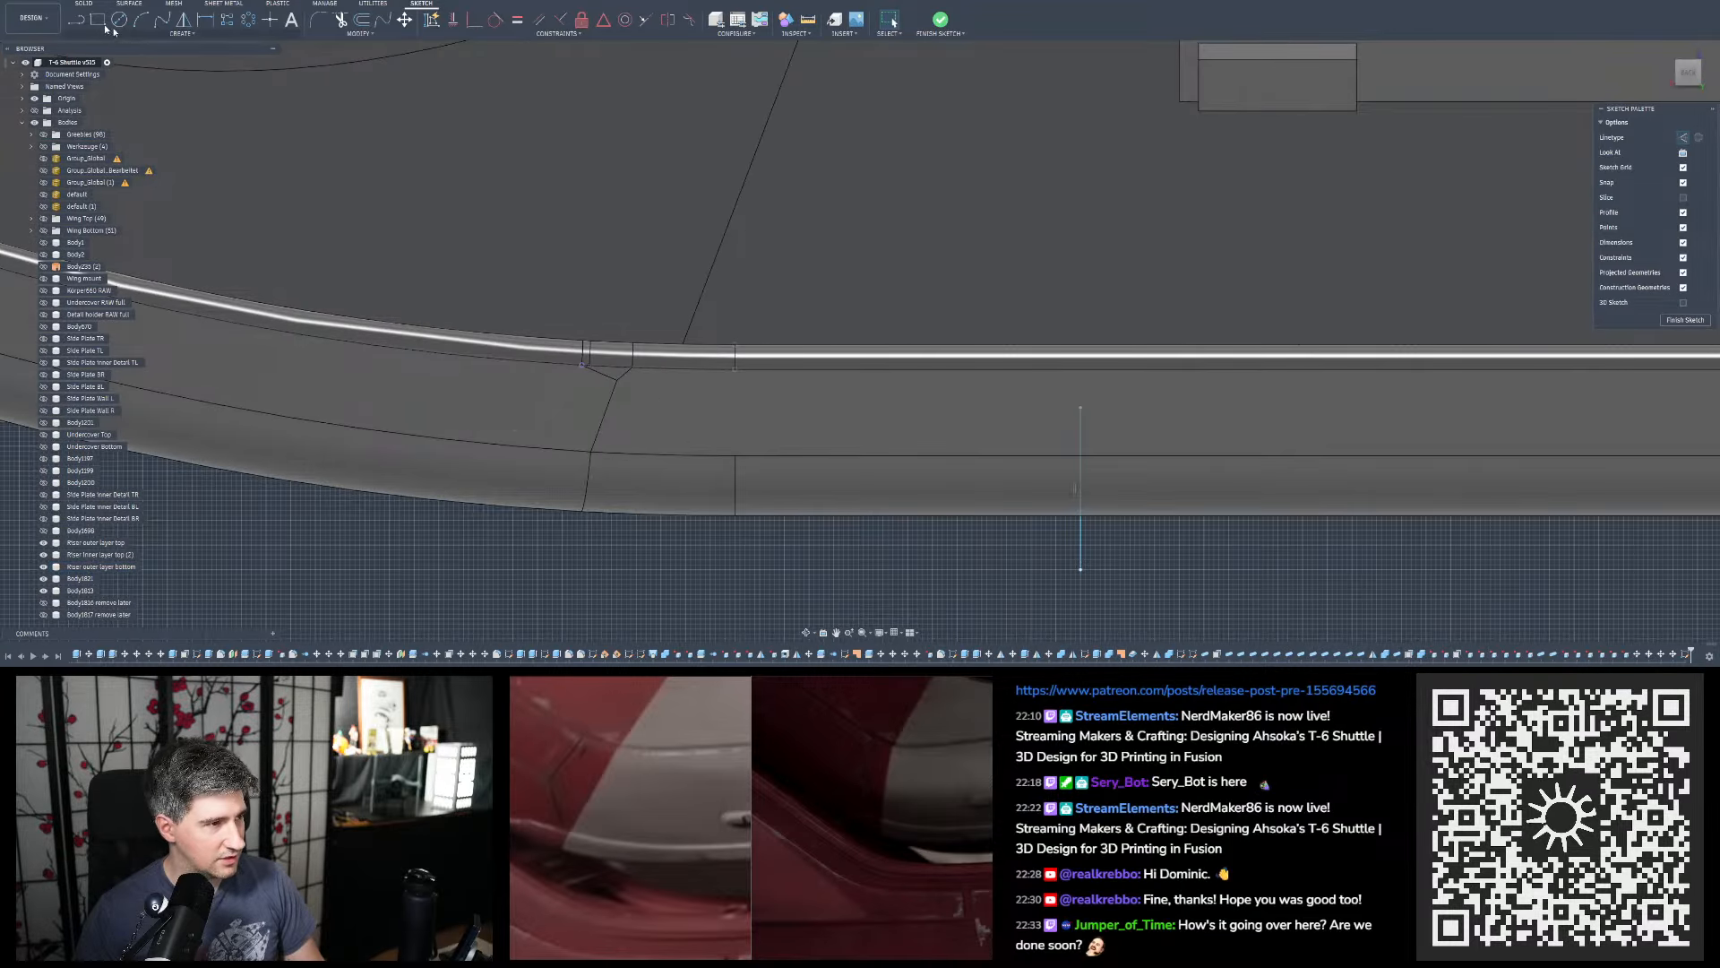
pyautogui.press('l')
pyautogui.scroll(2, 770, 376)
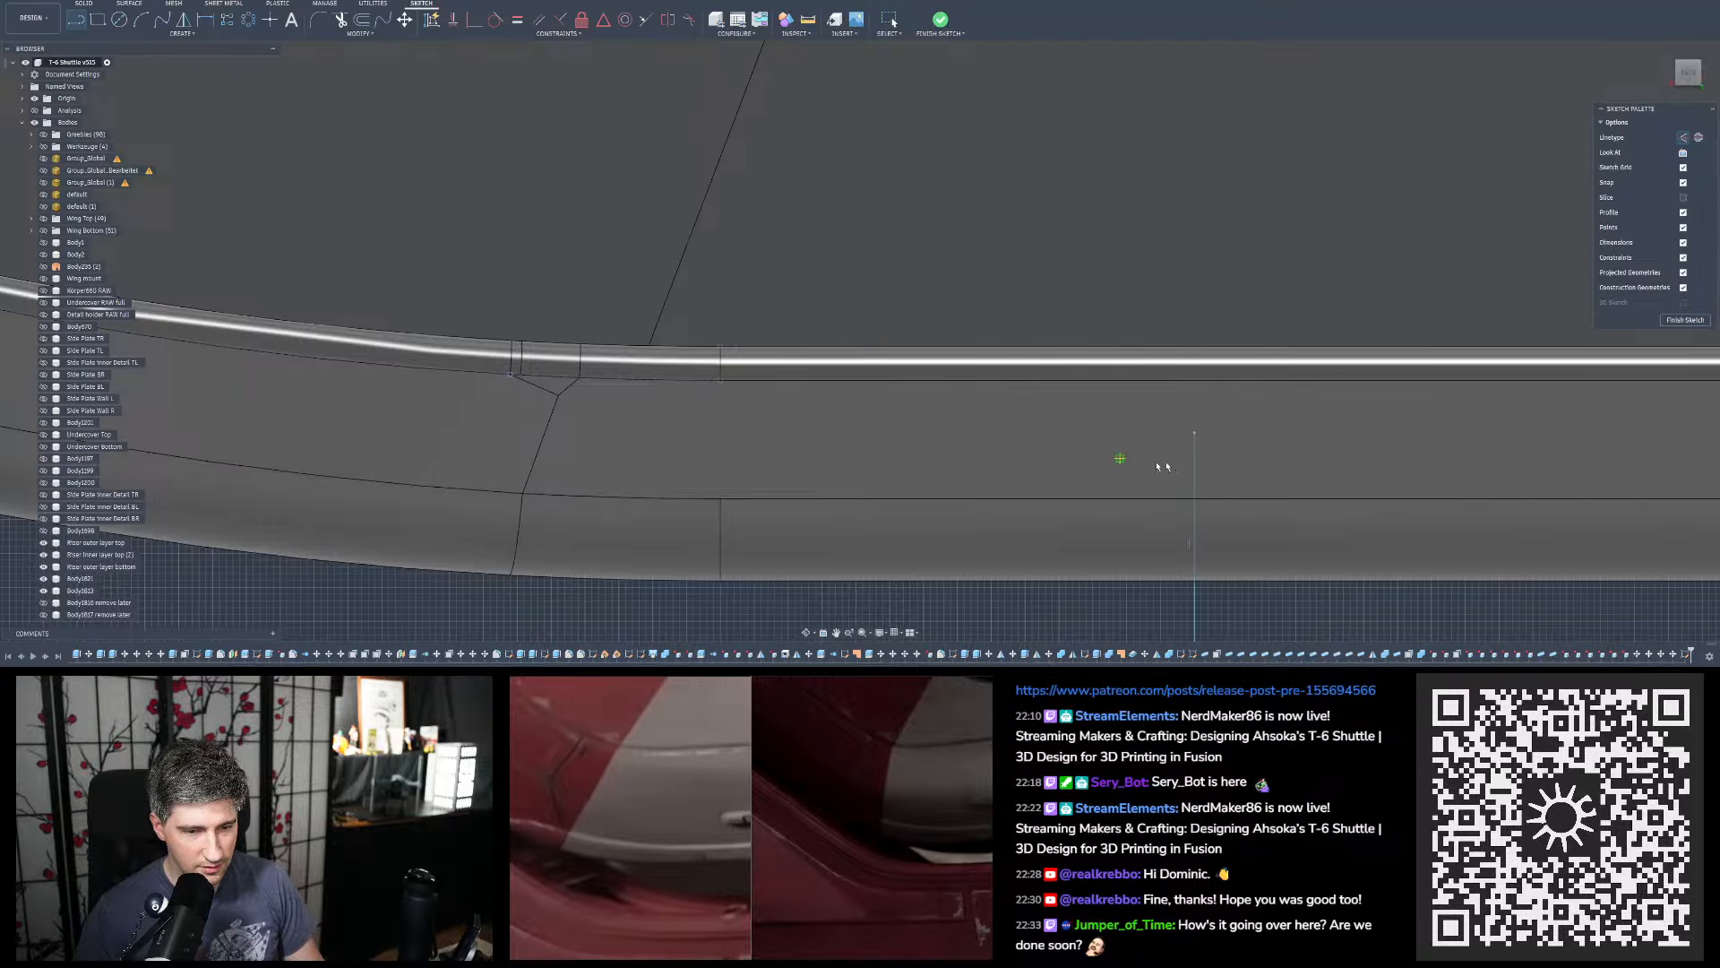
pyautogui.click(1195, 434)
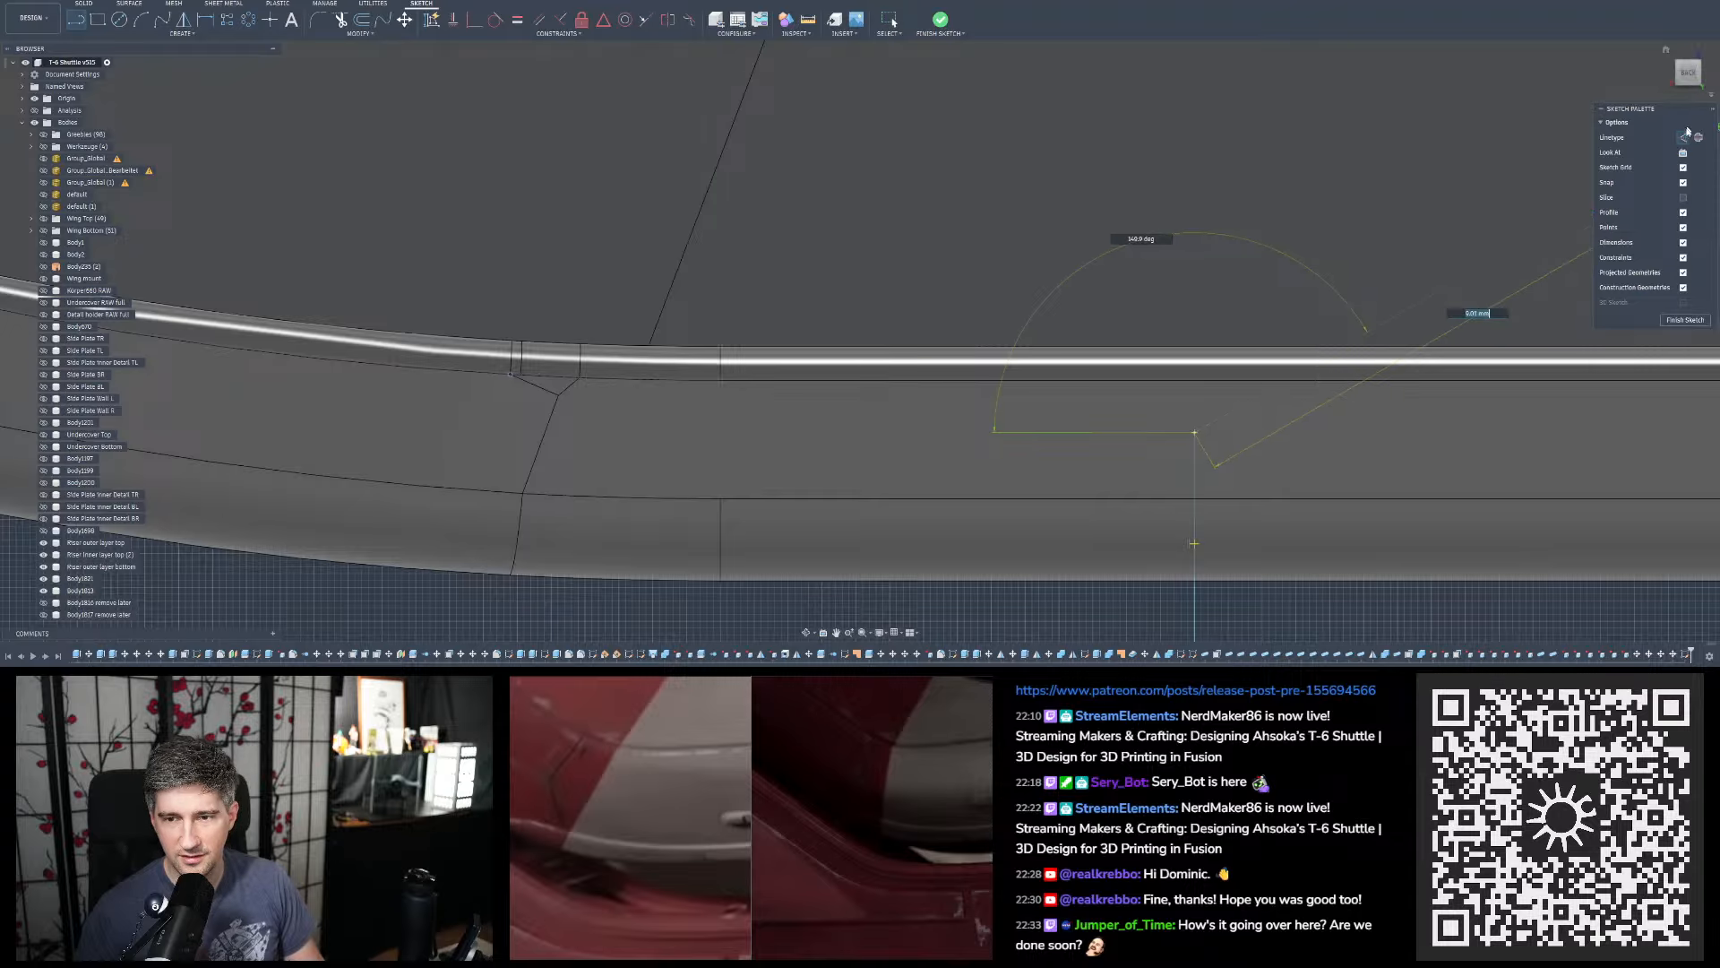
pyautogui.click(721, 434)
pyautogui.press('Escape')
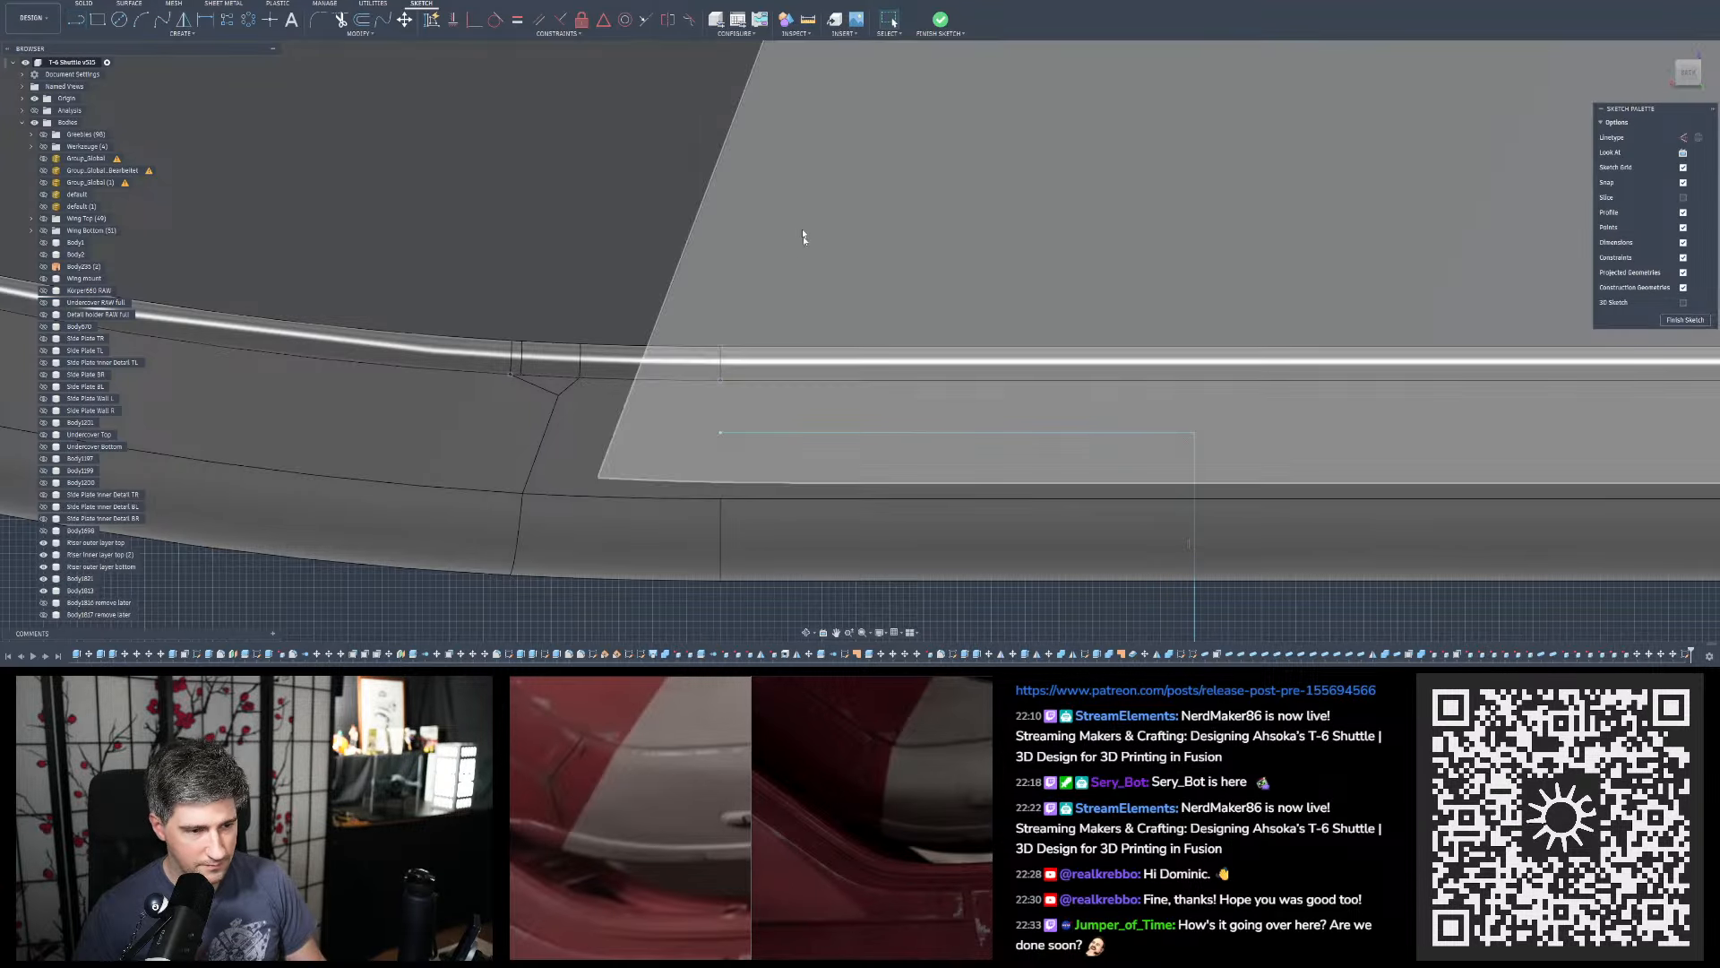
# Measure the vertical gap between the projected edge's end and the new horizontal line's endpoint
pyautogui.click(808, 19)
pyautogui.click(723, 380)
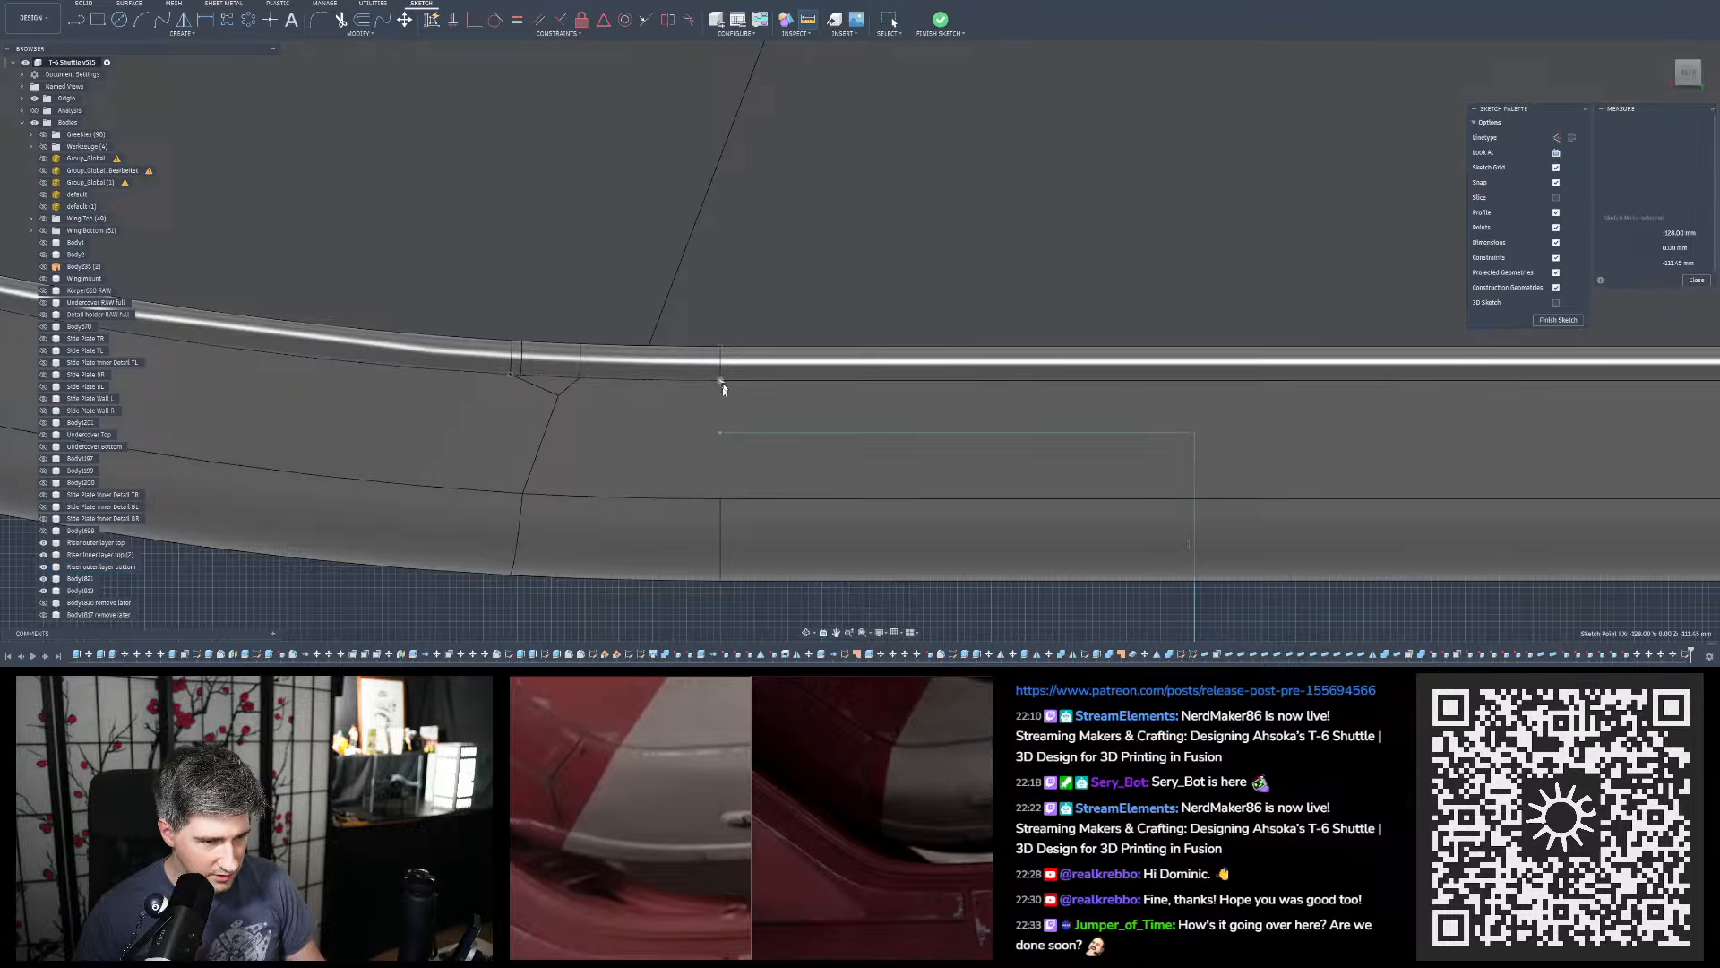
pyautogui.click(723, 434)
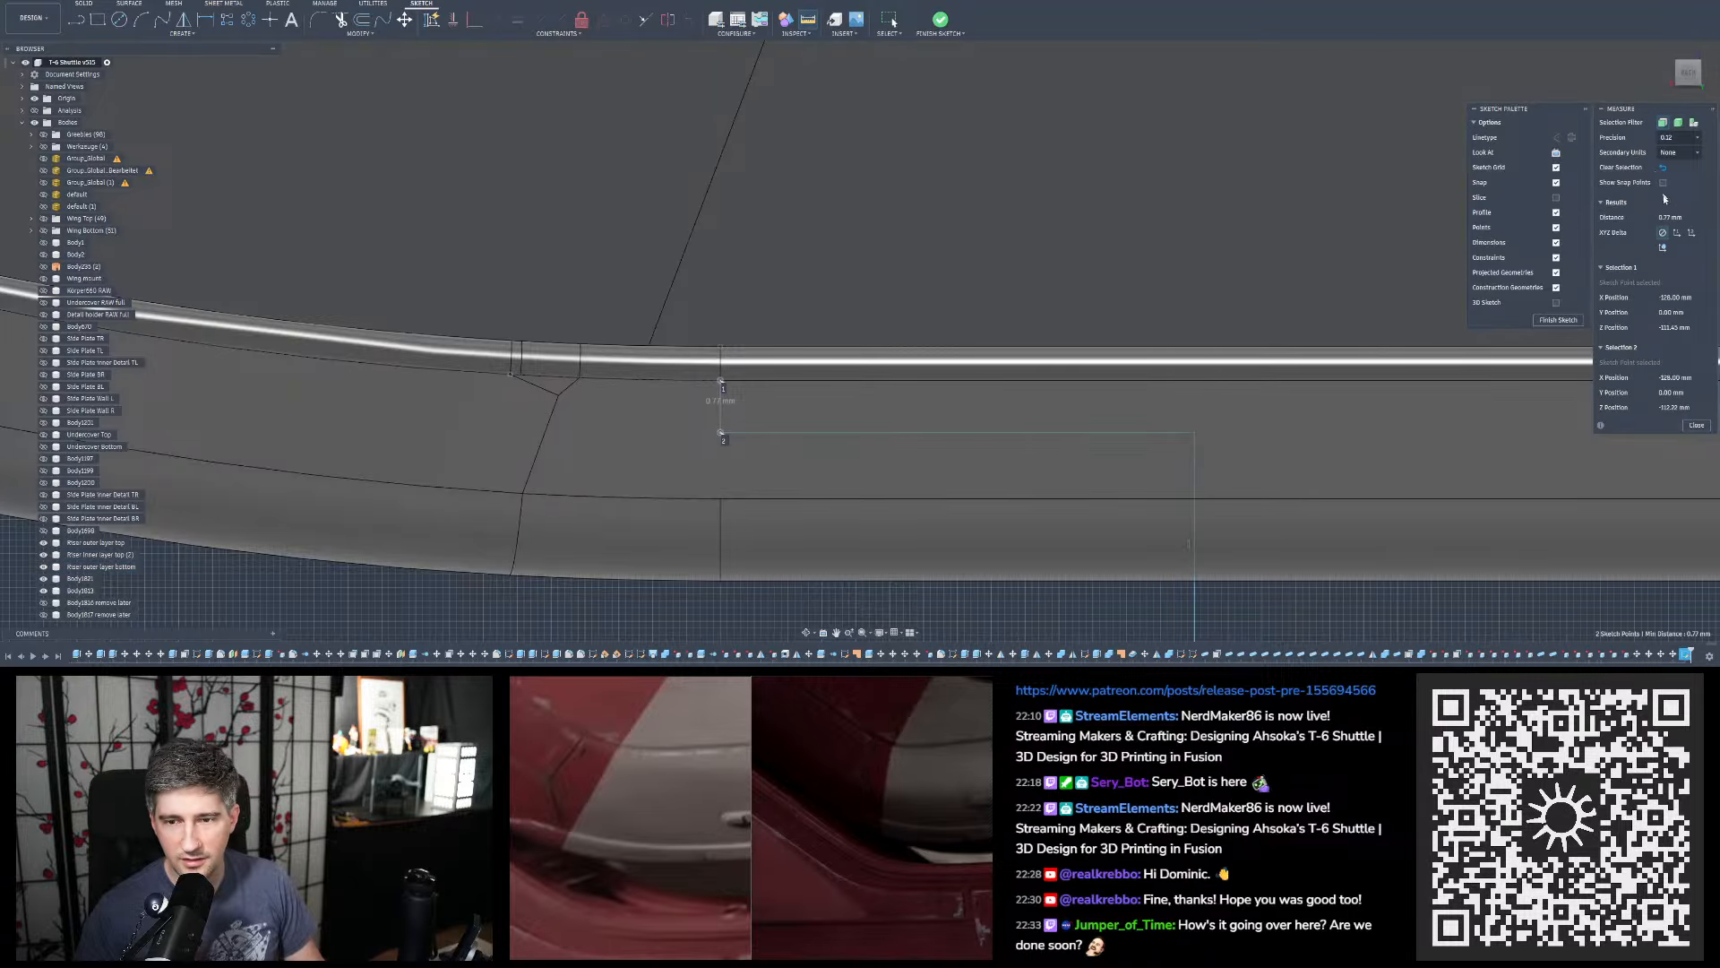
pyautogui.click(1696, 427)
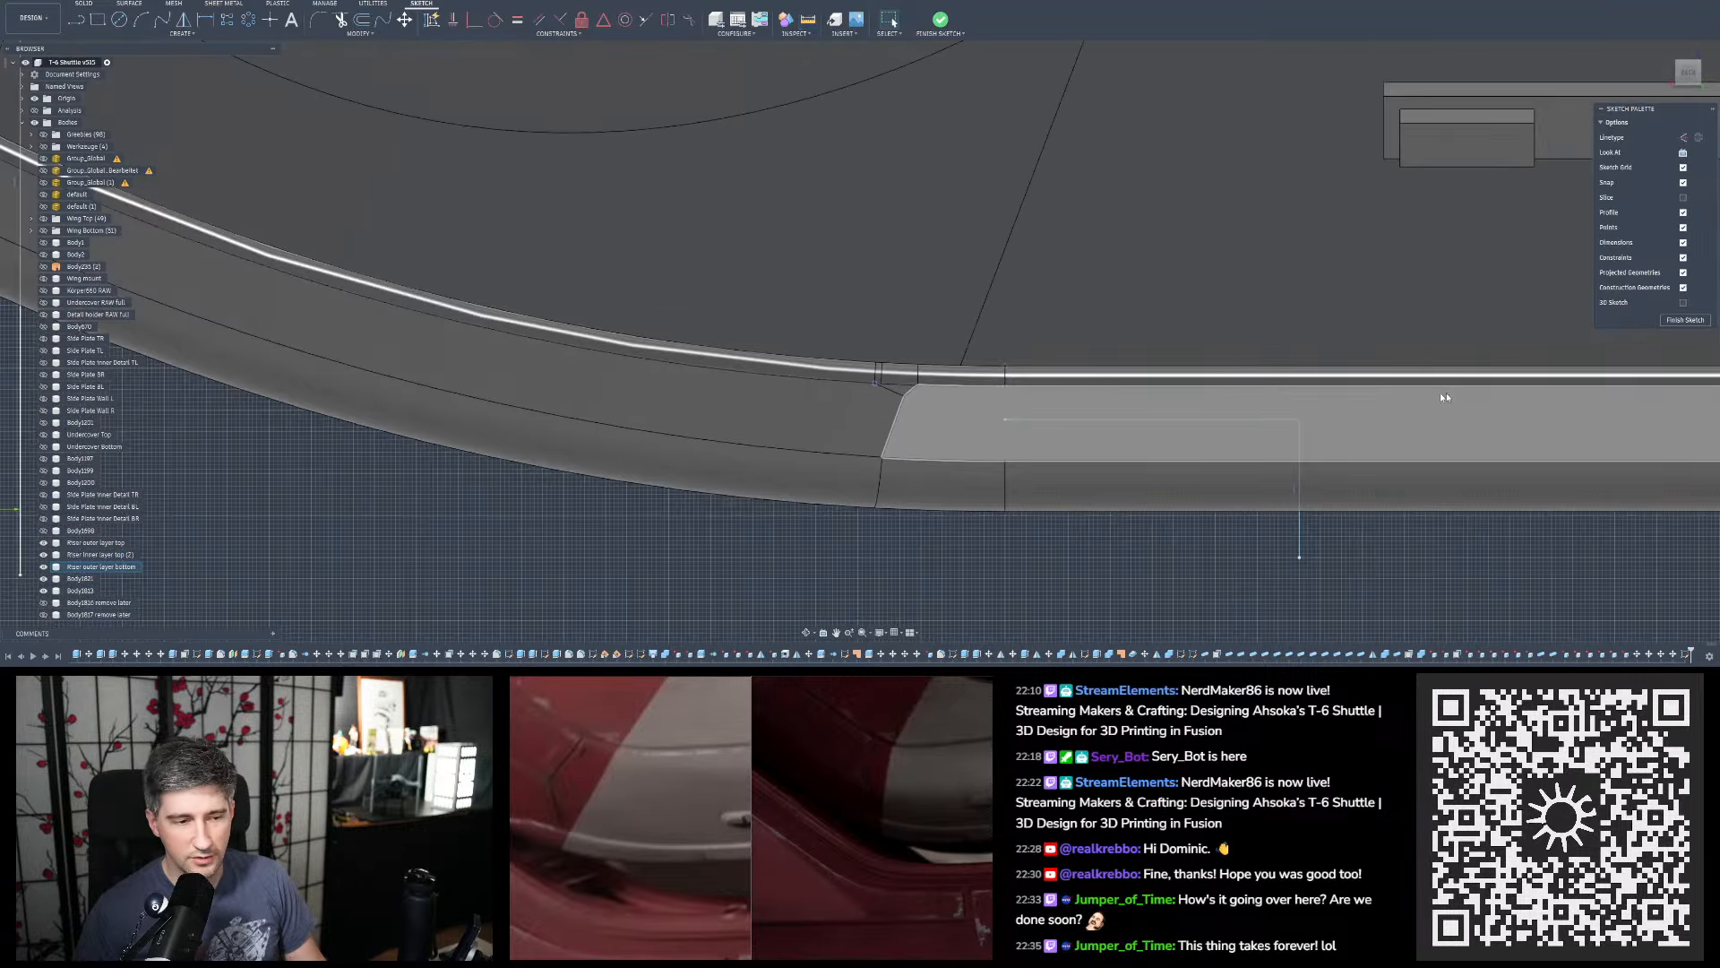
pyautogui.scroll(-3, 1446, 392)
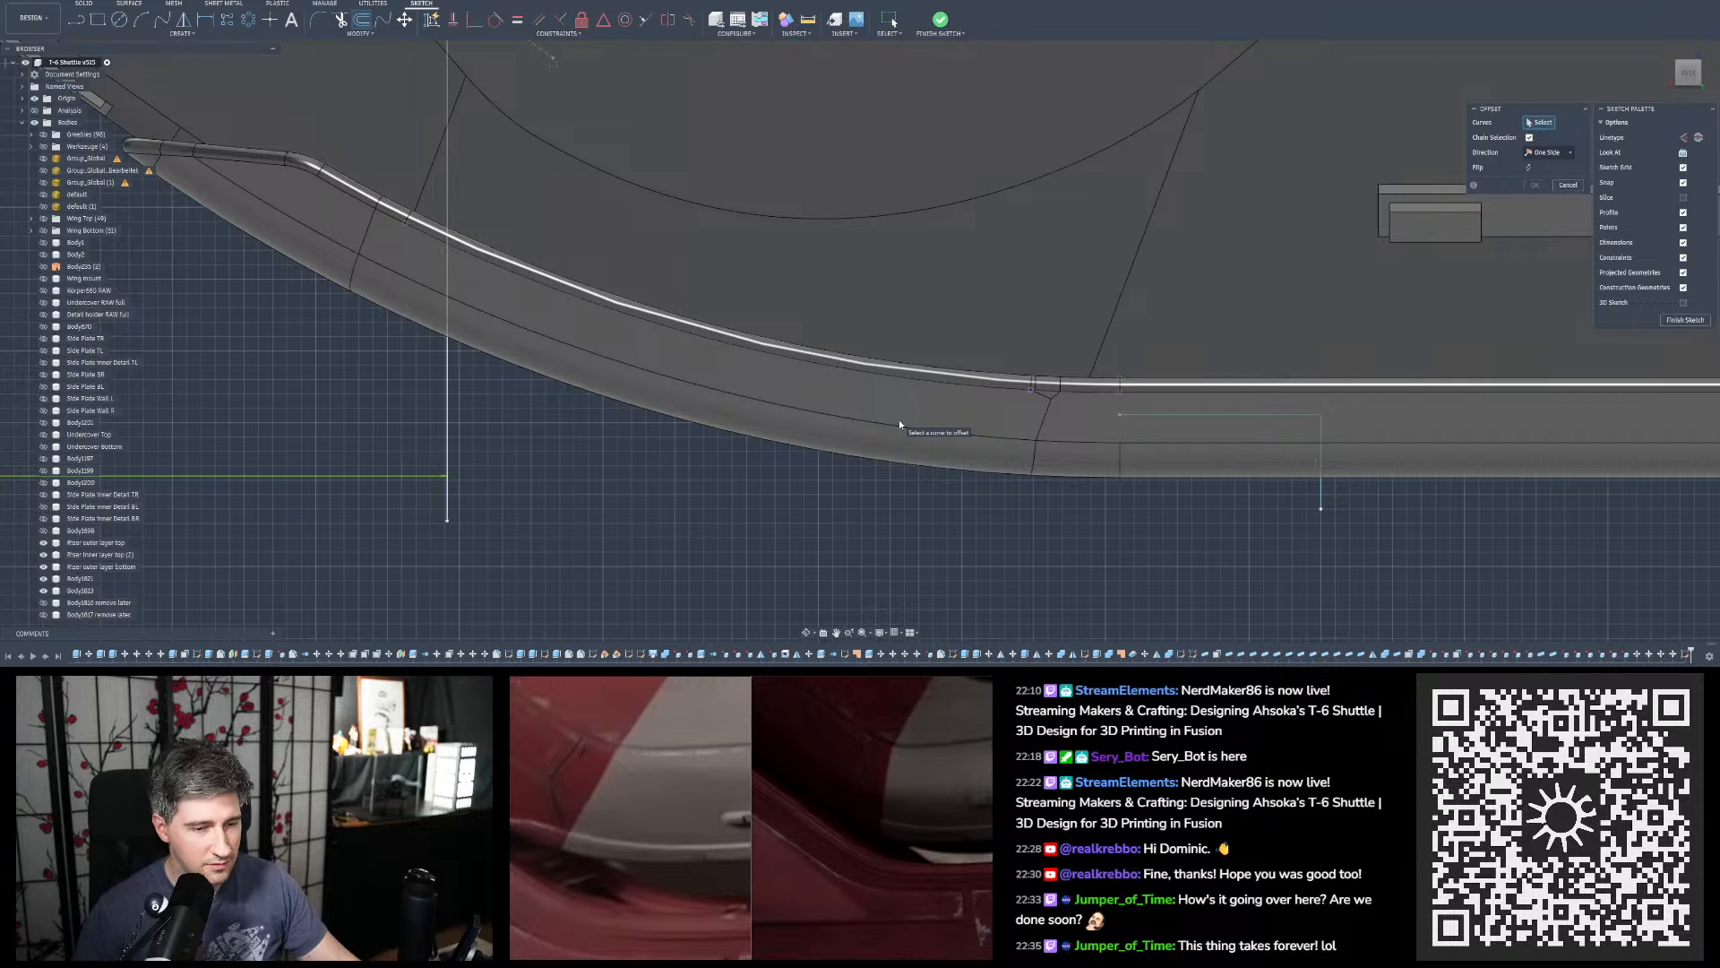
# Offset the short projected edge beneath the lip downward by 0.77 mm, on one side only
pyautogui.scroll(3, 1085, 392)
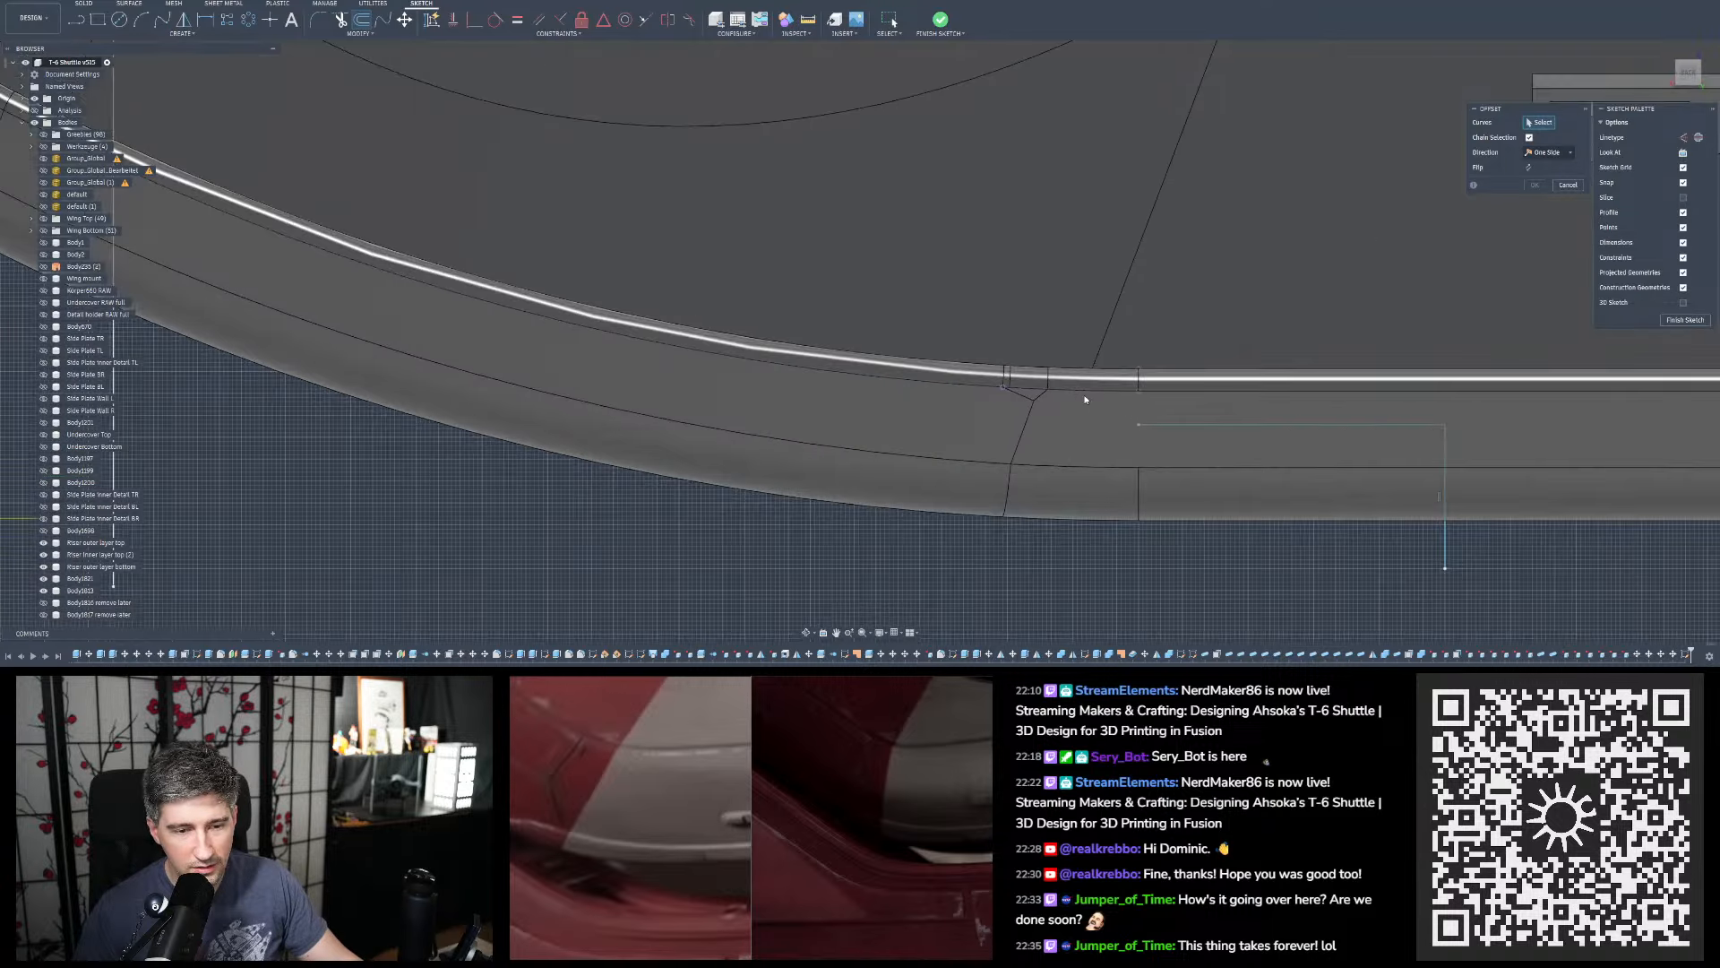
pyautogui.click(1084, 388)
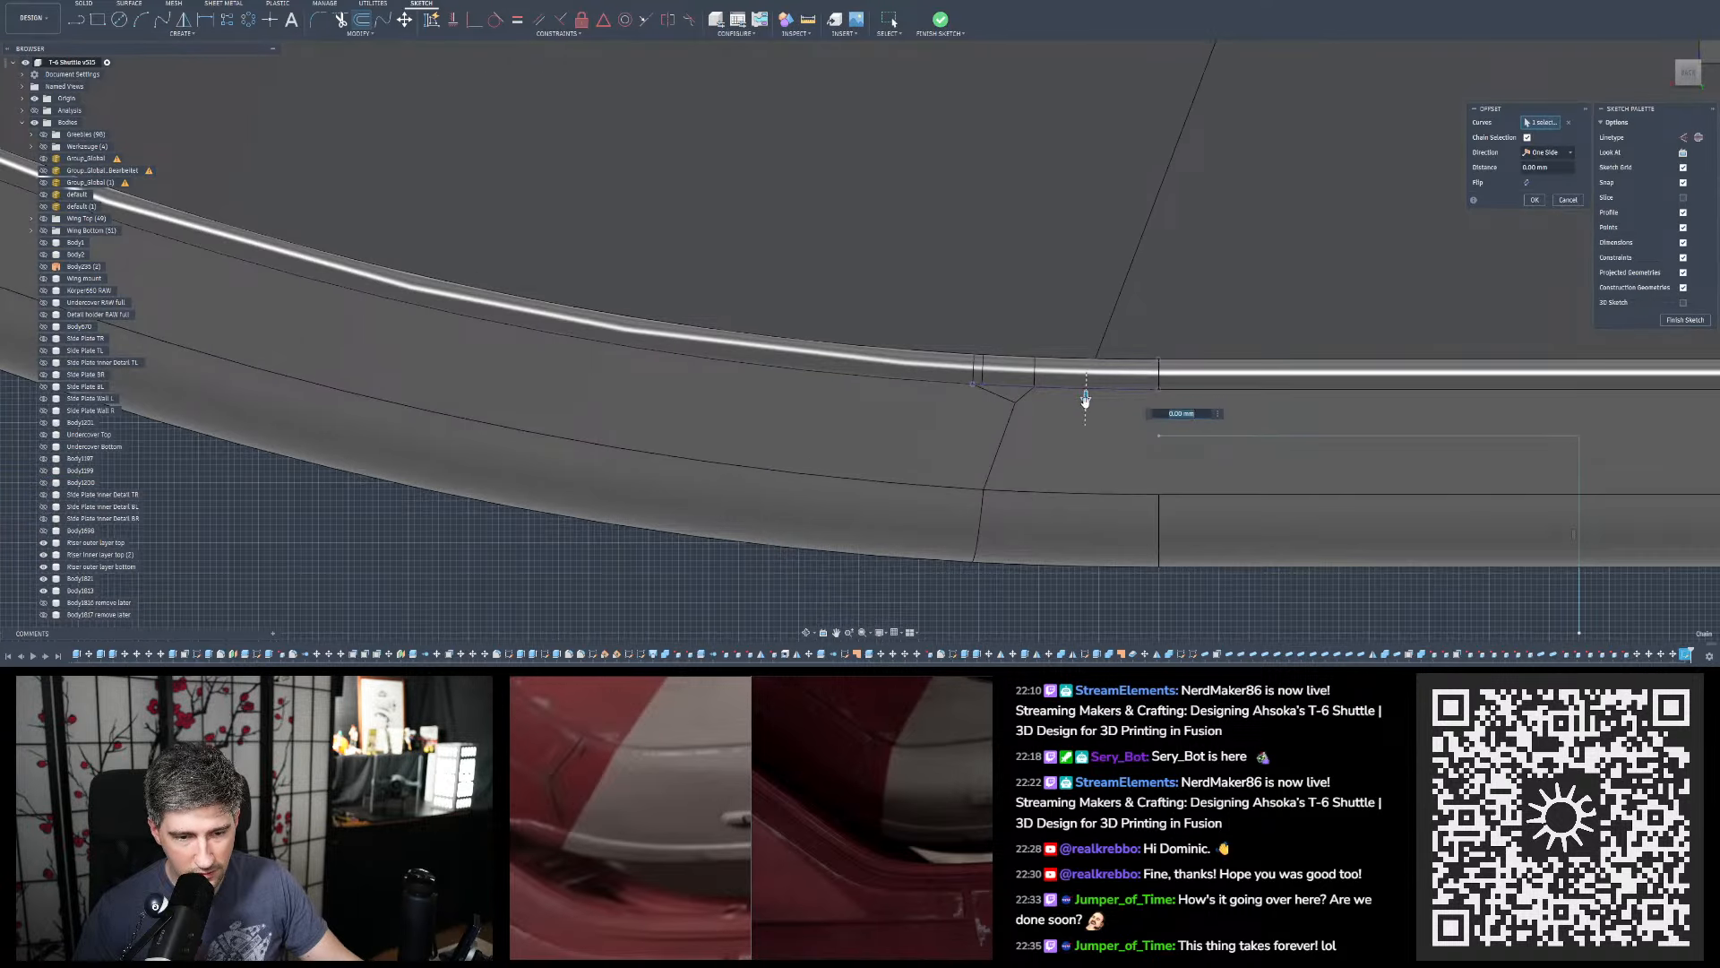
pyautogui.write('0,77')
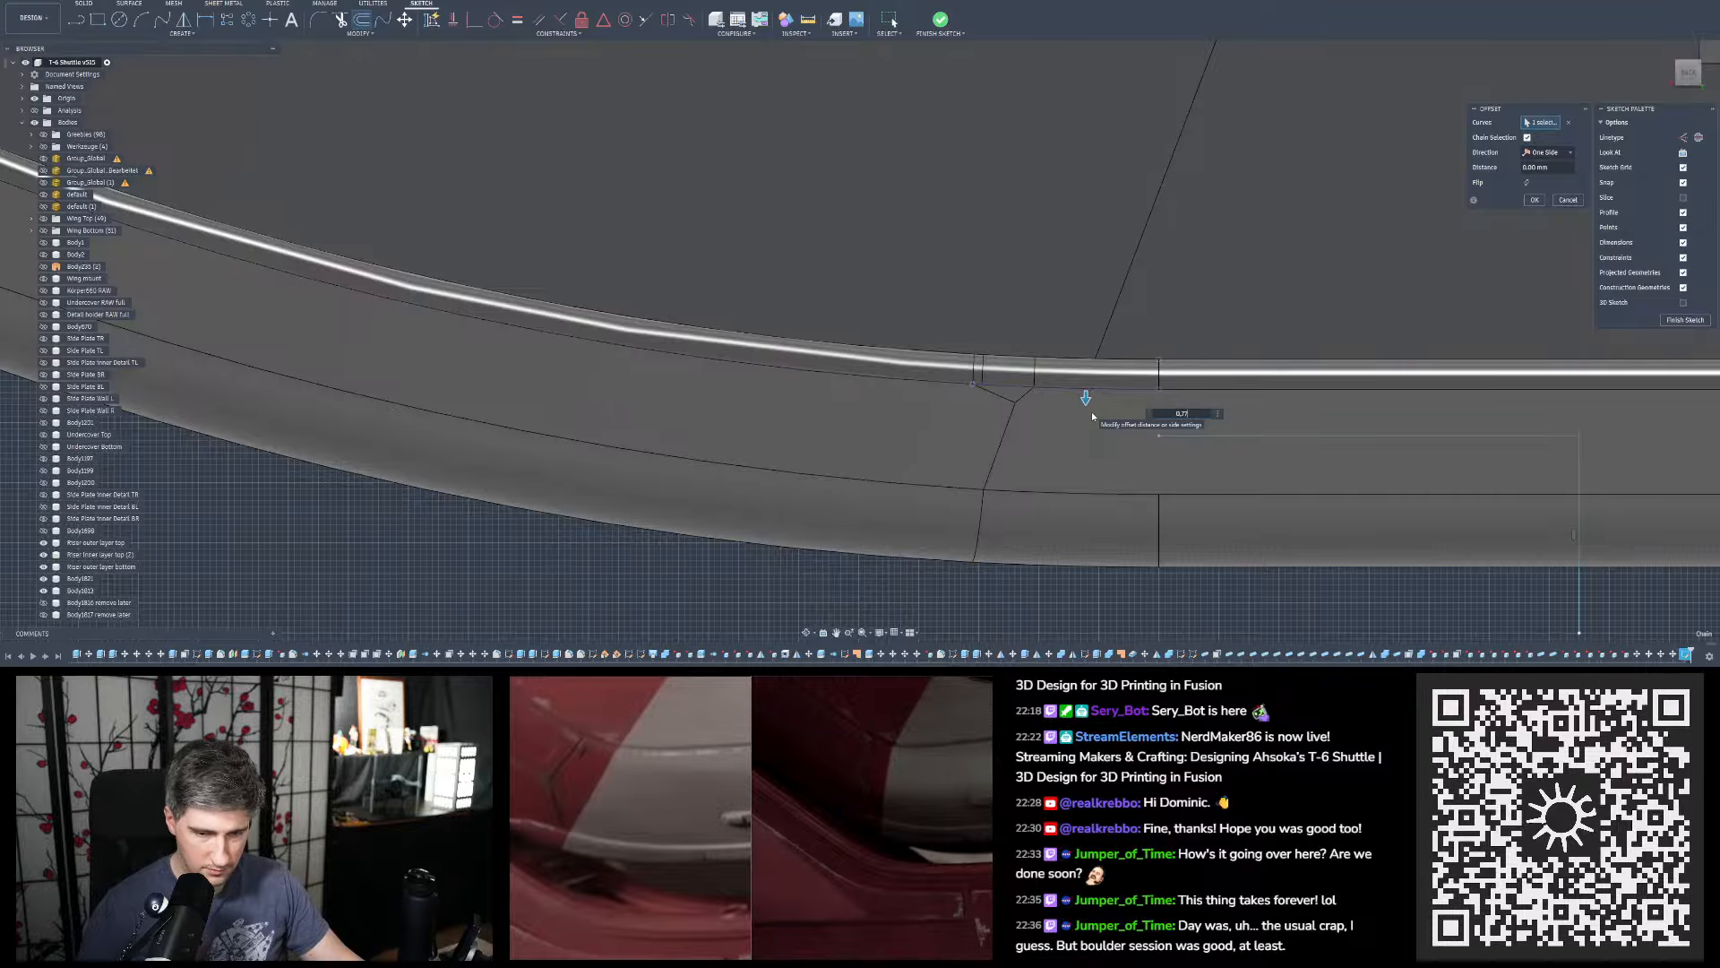
pyautogui.scroll(6, 1102, 437)
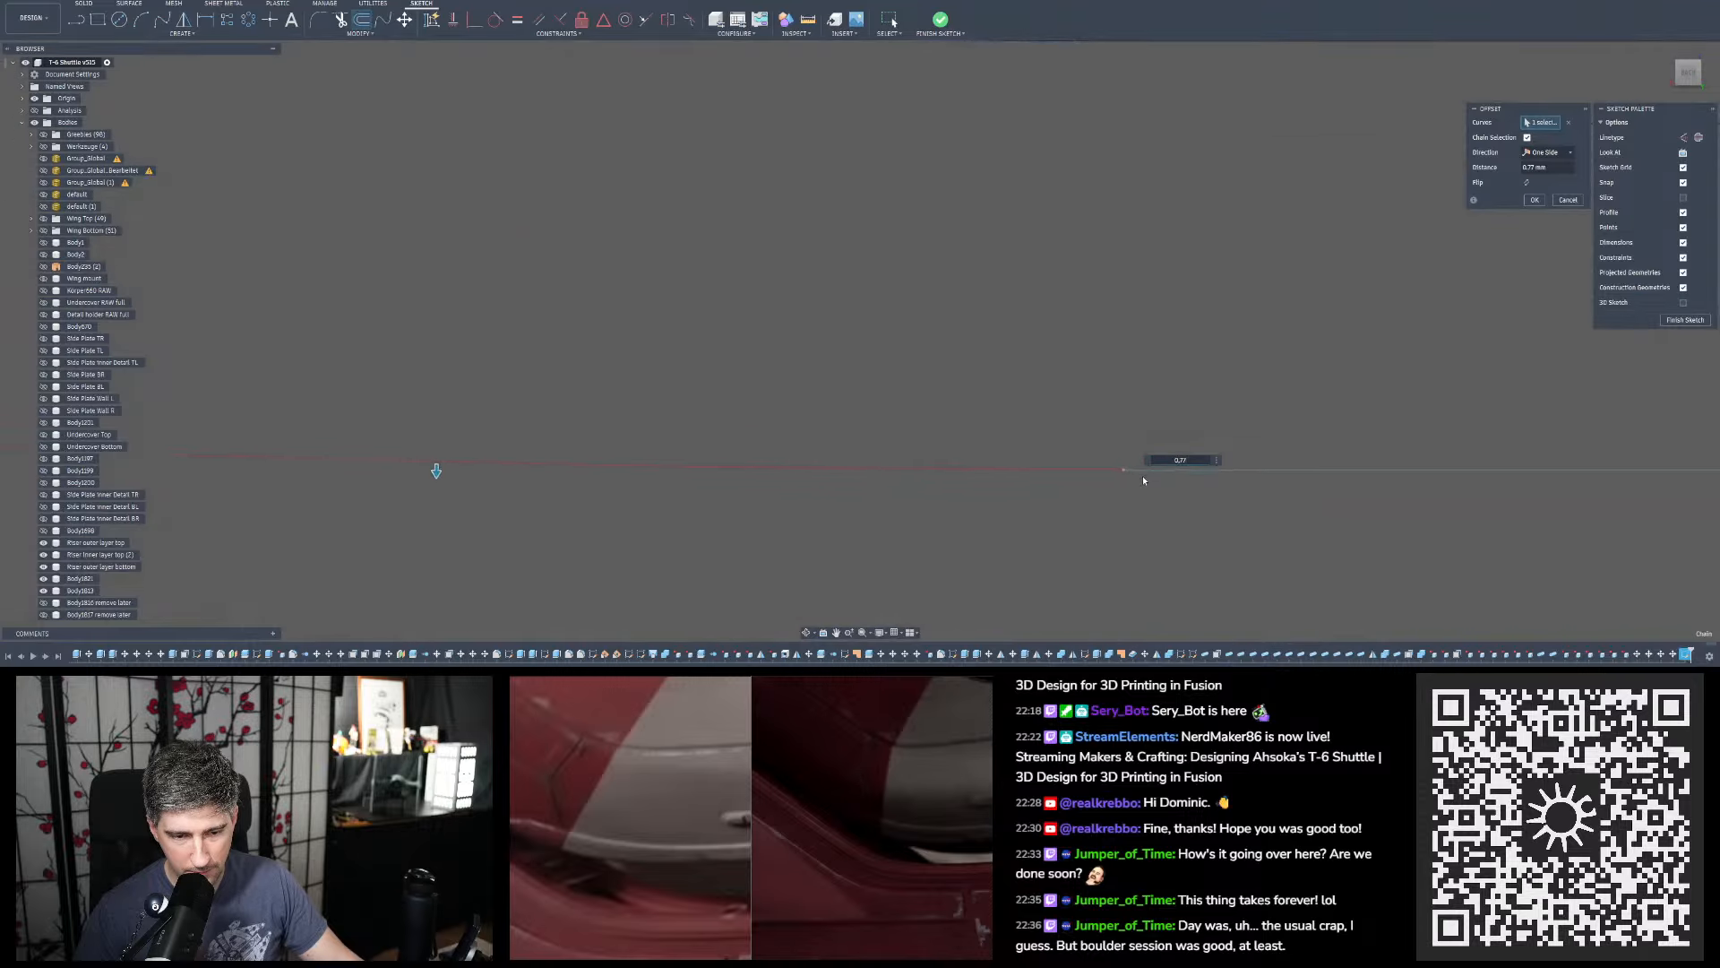
pyautogui.moveTo(1126, 468)
pyautogui.mouseDown(button='middle')
pyautogui.moveTo(1134, 451)
pyautogui.moveTo(1116, 463)
pyautogui.mouseUp(button='middle')
pyautogui.scroll(-10, 1090, 394)
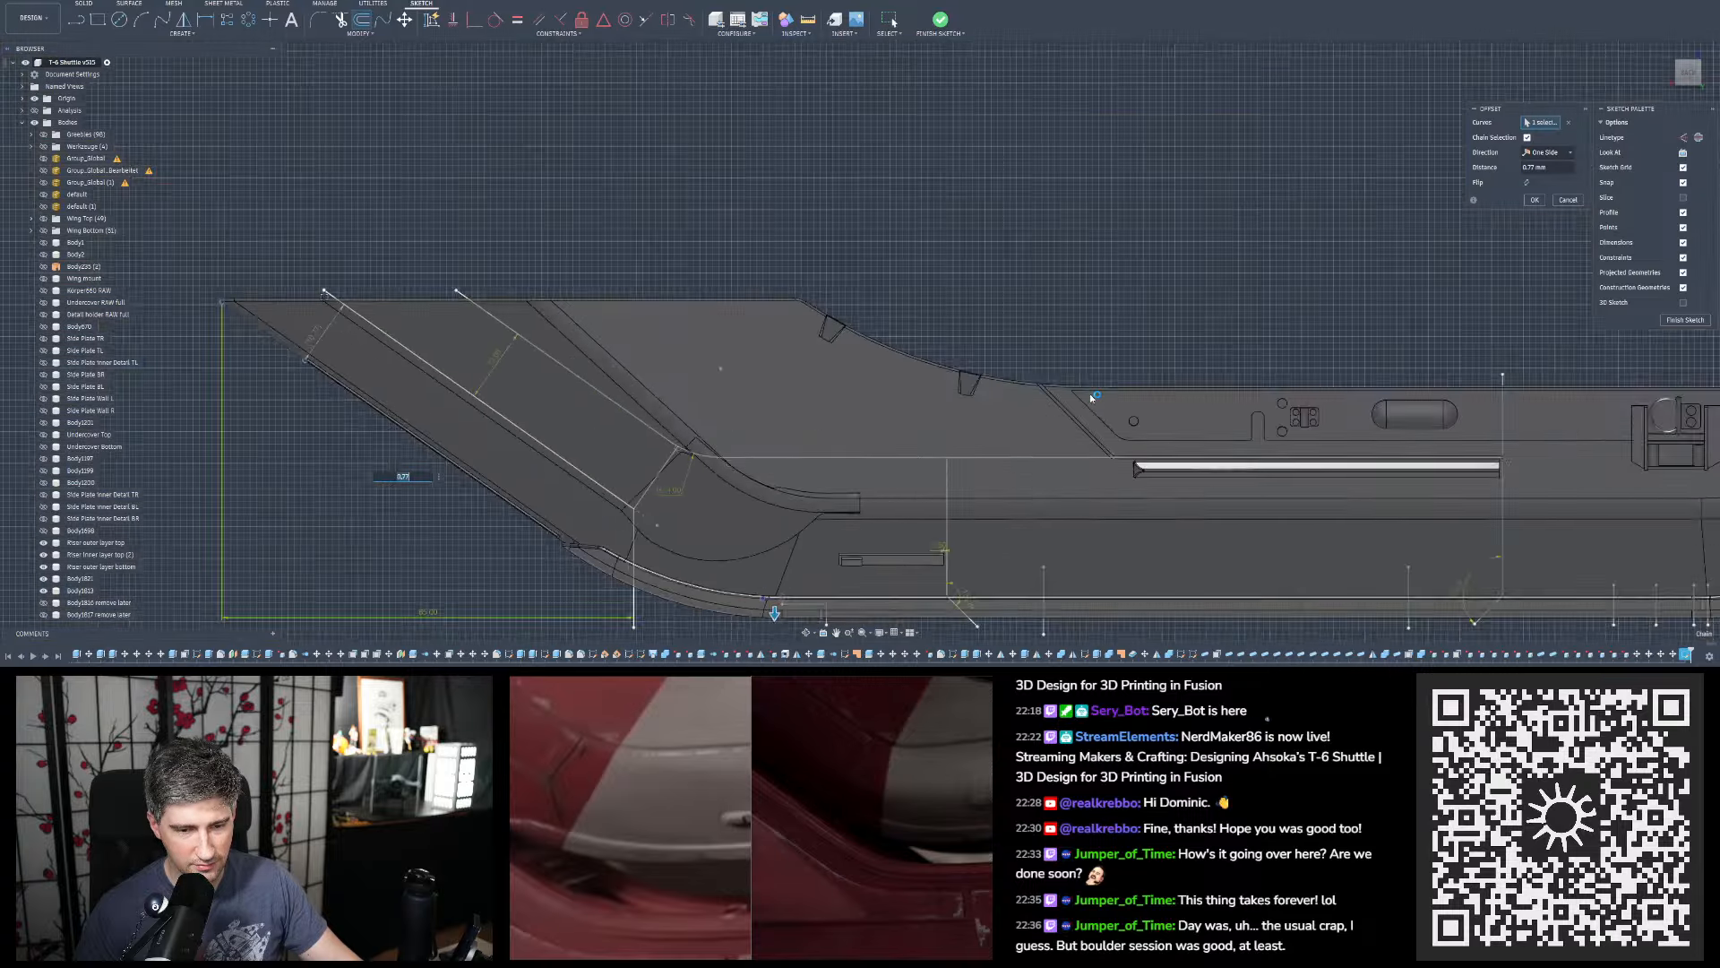
pyautogui.scroll(5, 857, 526)
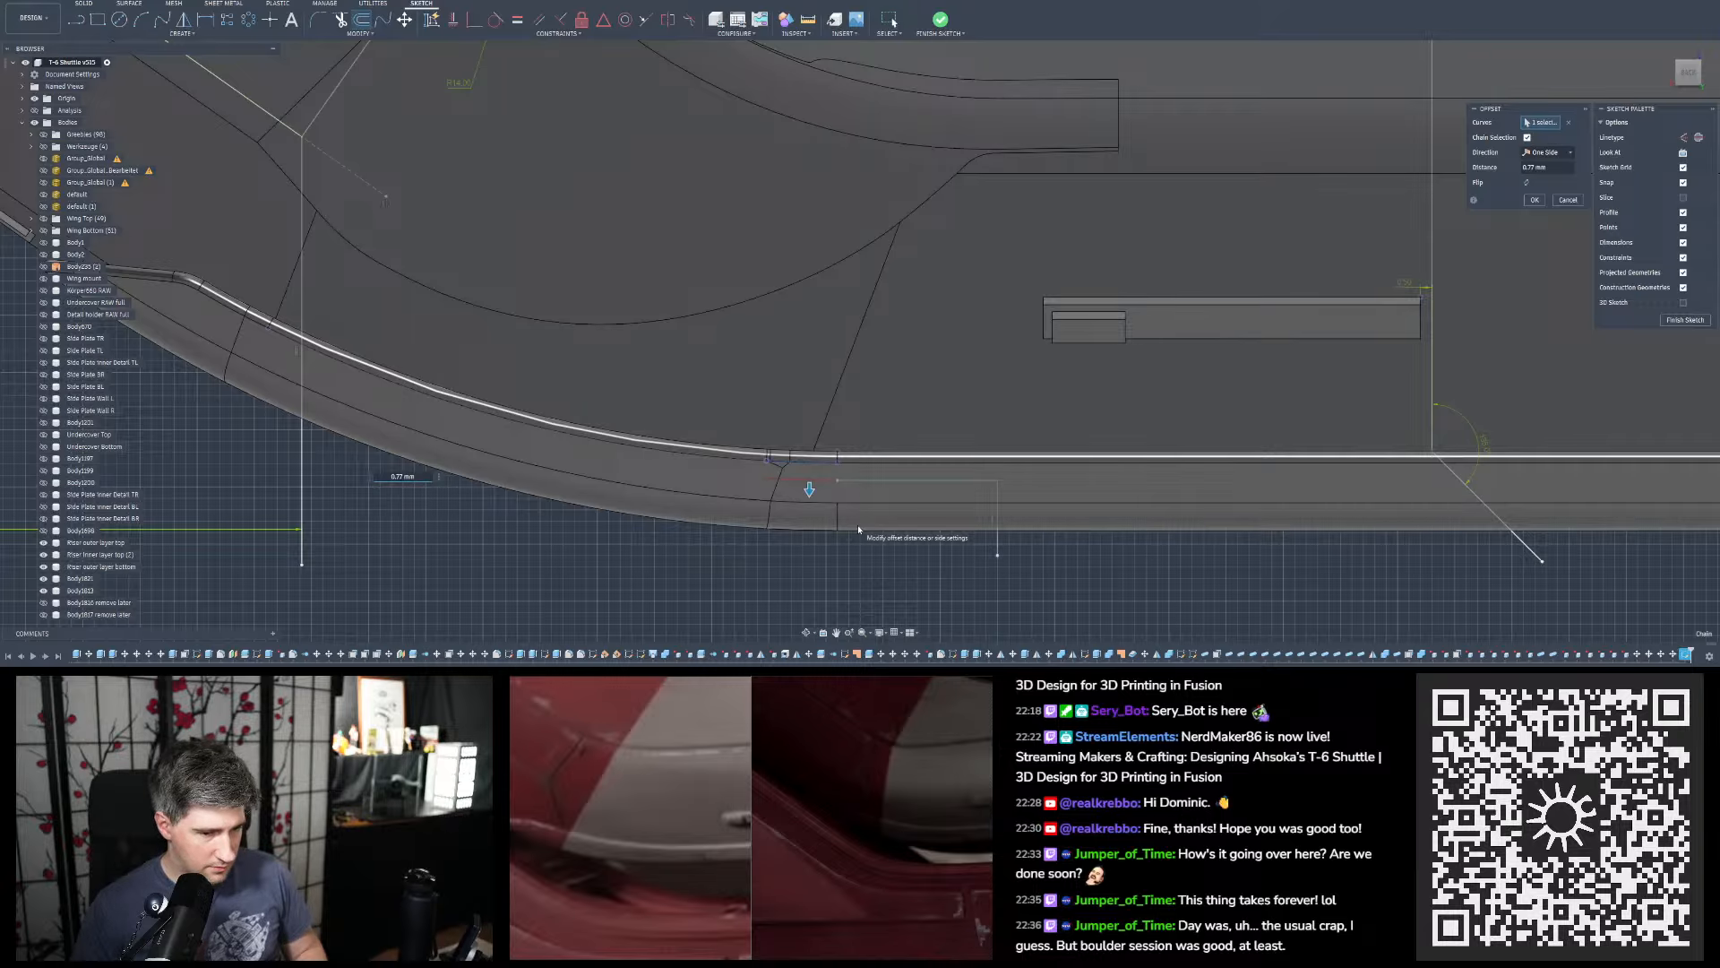
pyautogui.scroll(2, 843, 493)
pyautogui.scroll(5, 843, 493)
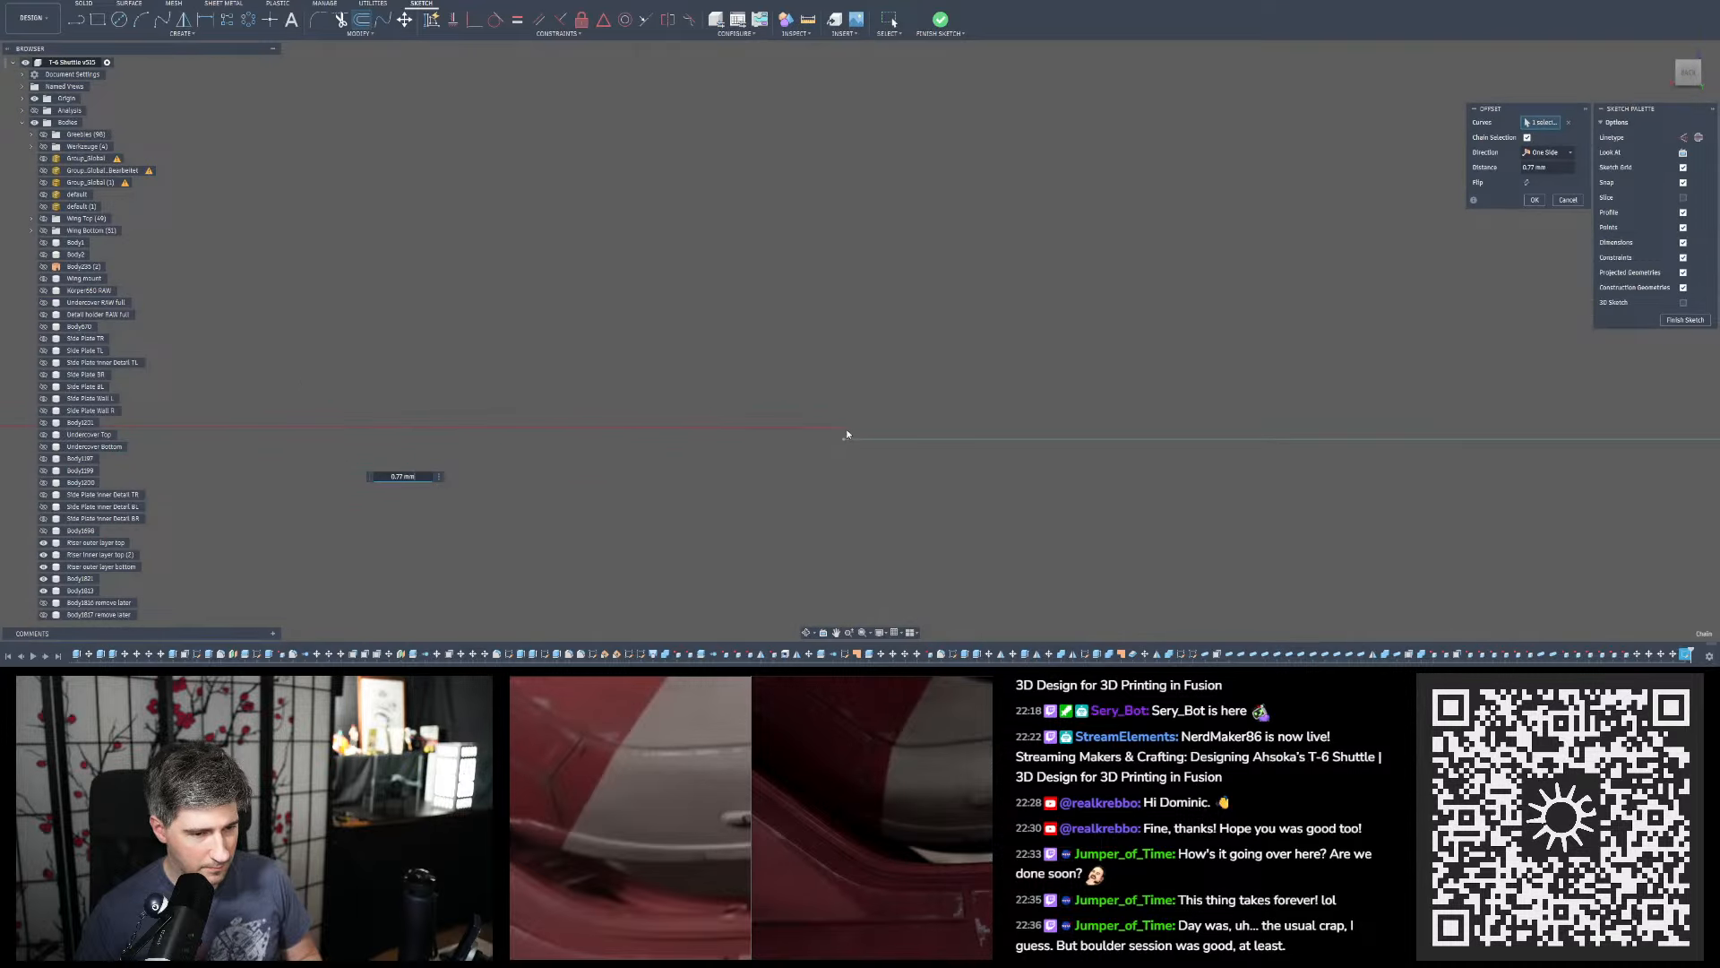
pyautogui.scroll(-6, 847, 433)
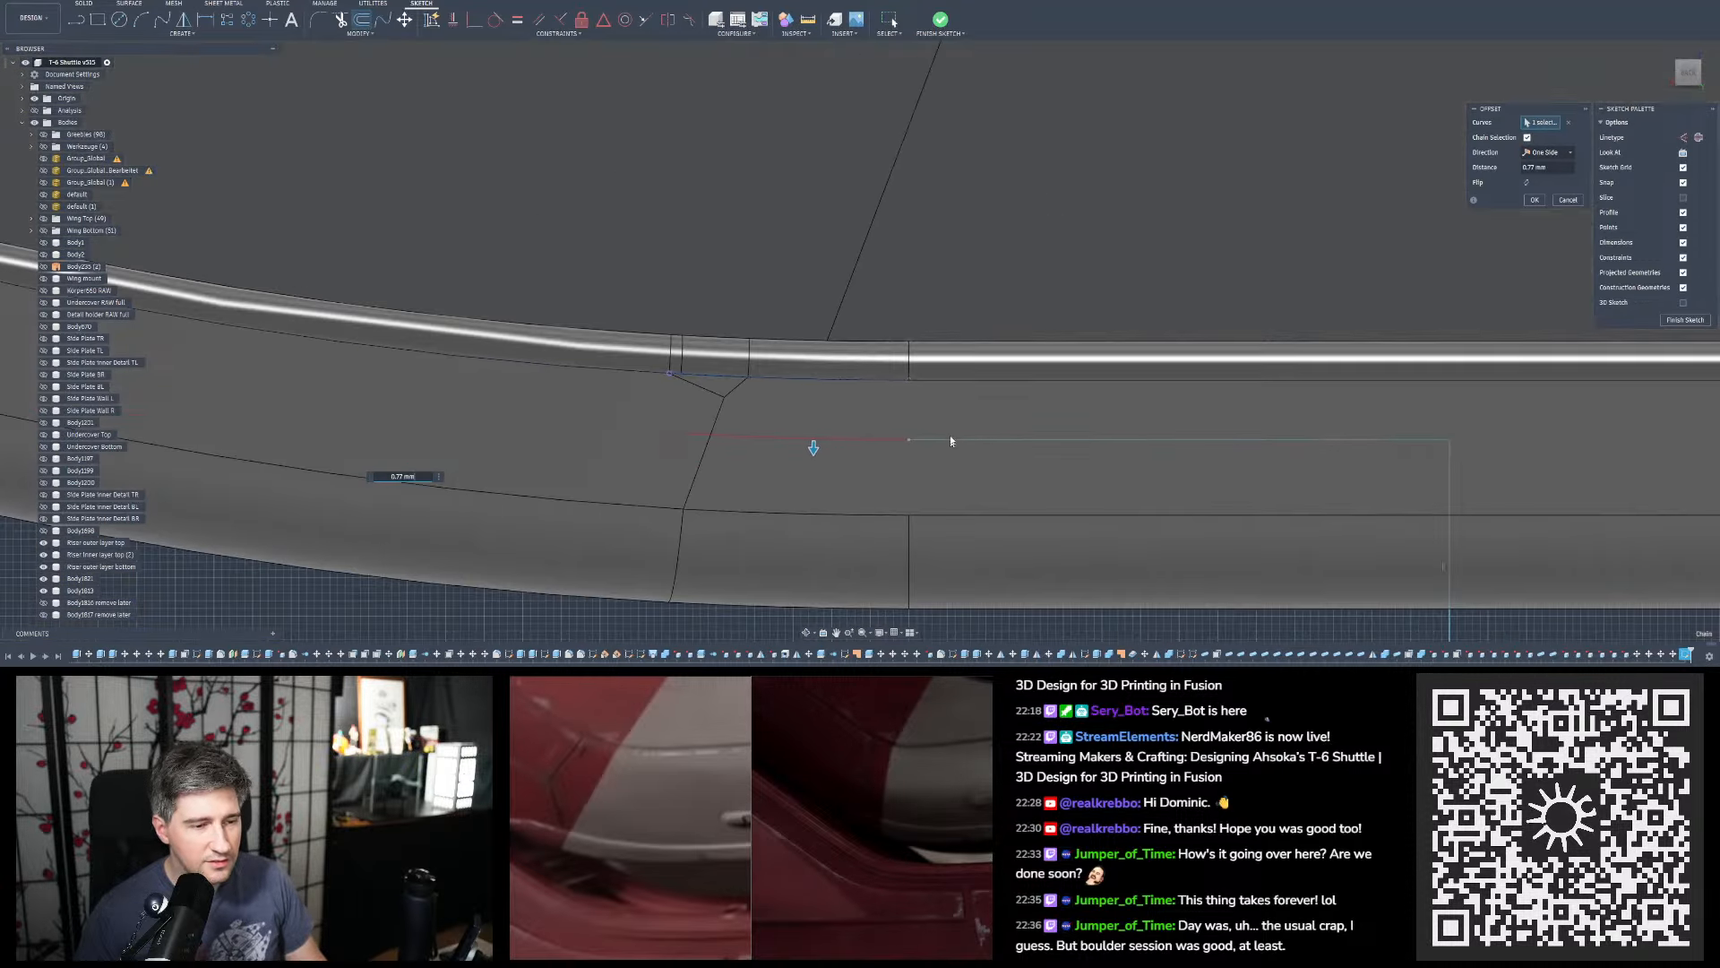
pyautogui.scroll(1, 862, 396)
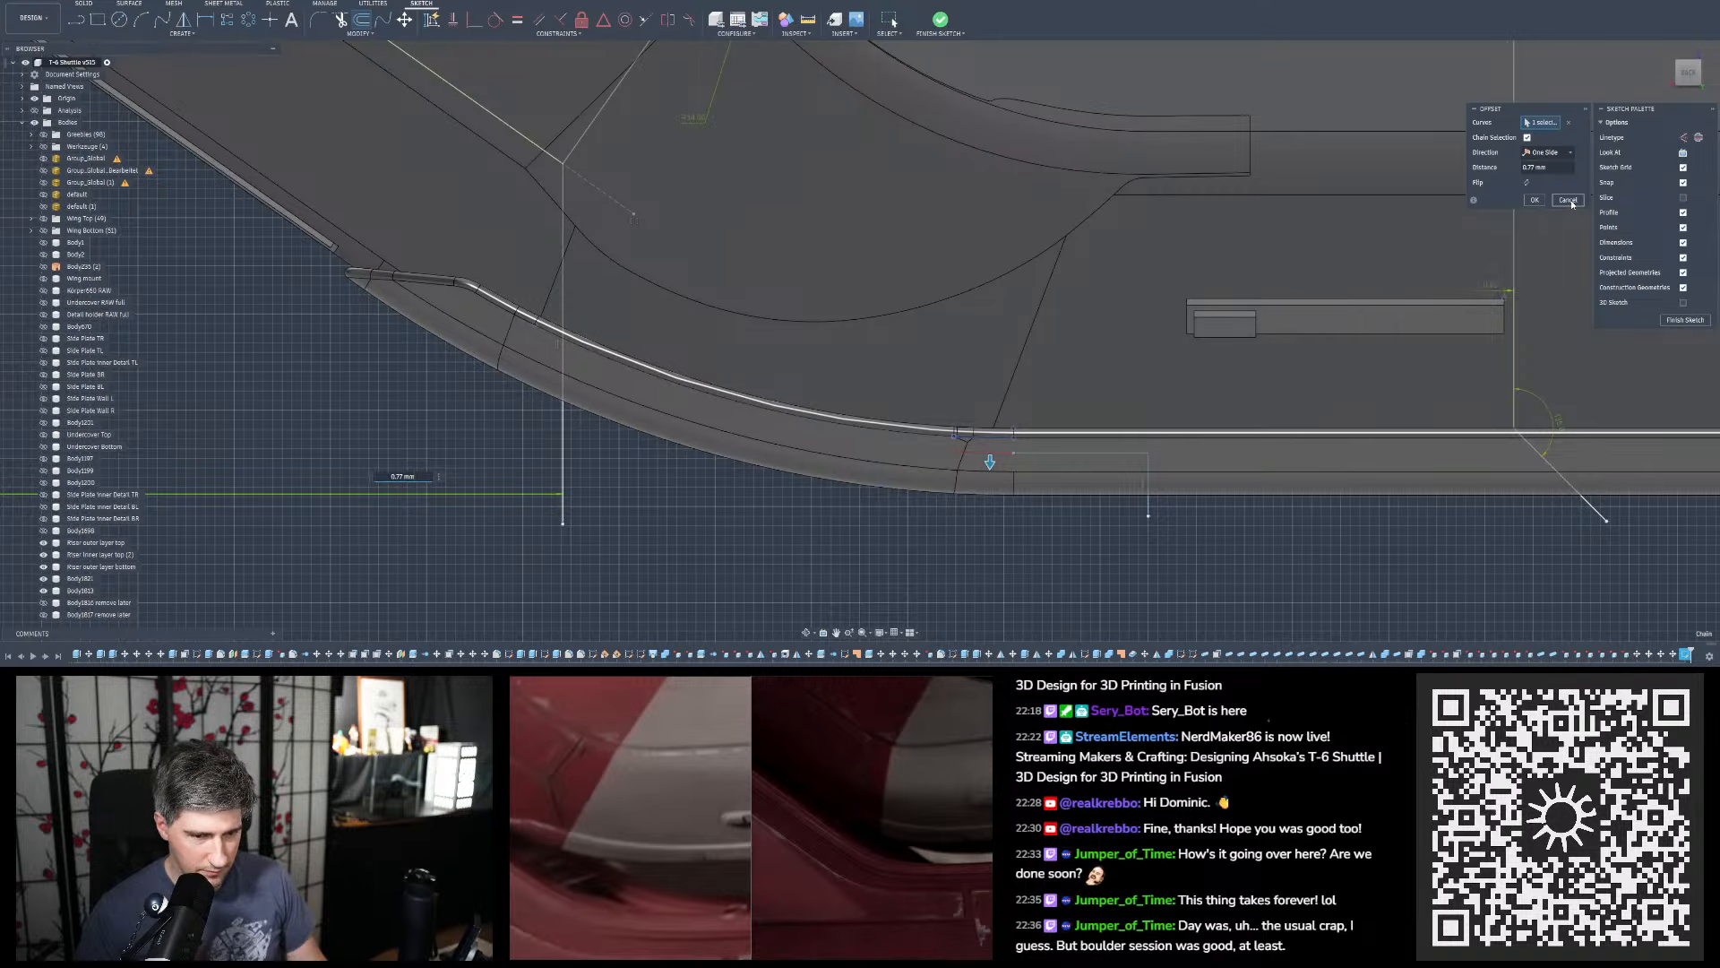
pyautogui.scroll(4, 970, 432)
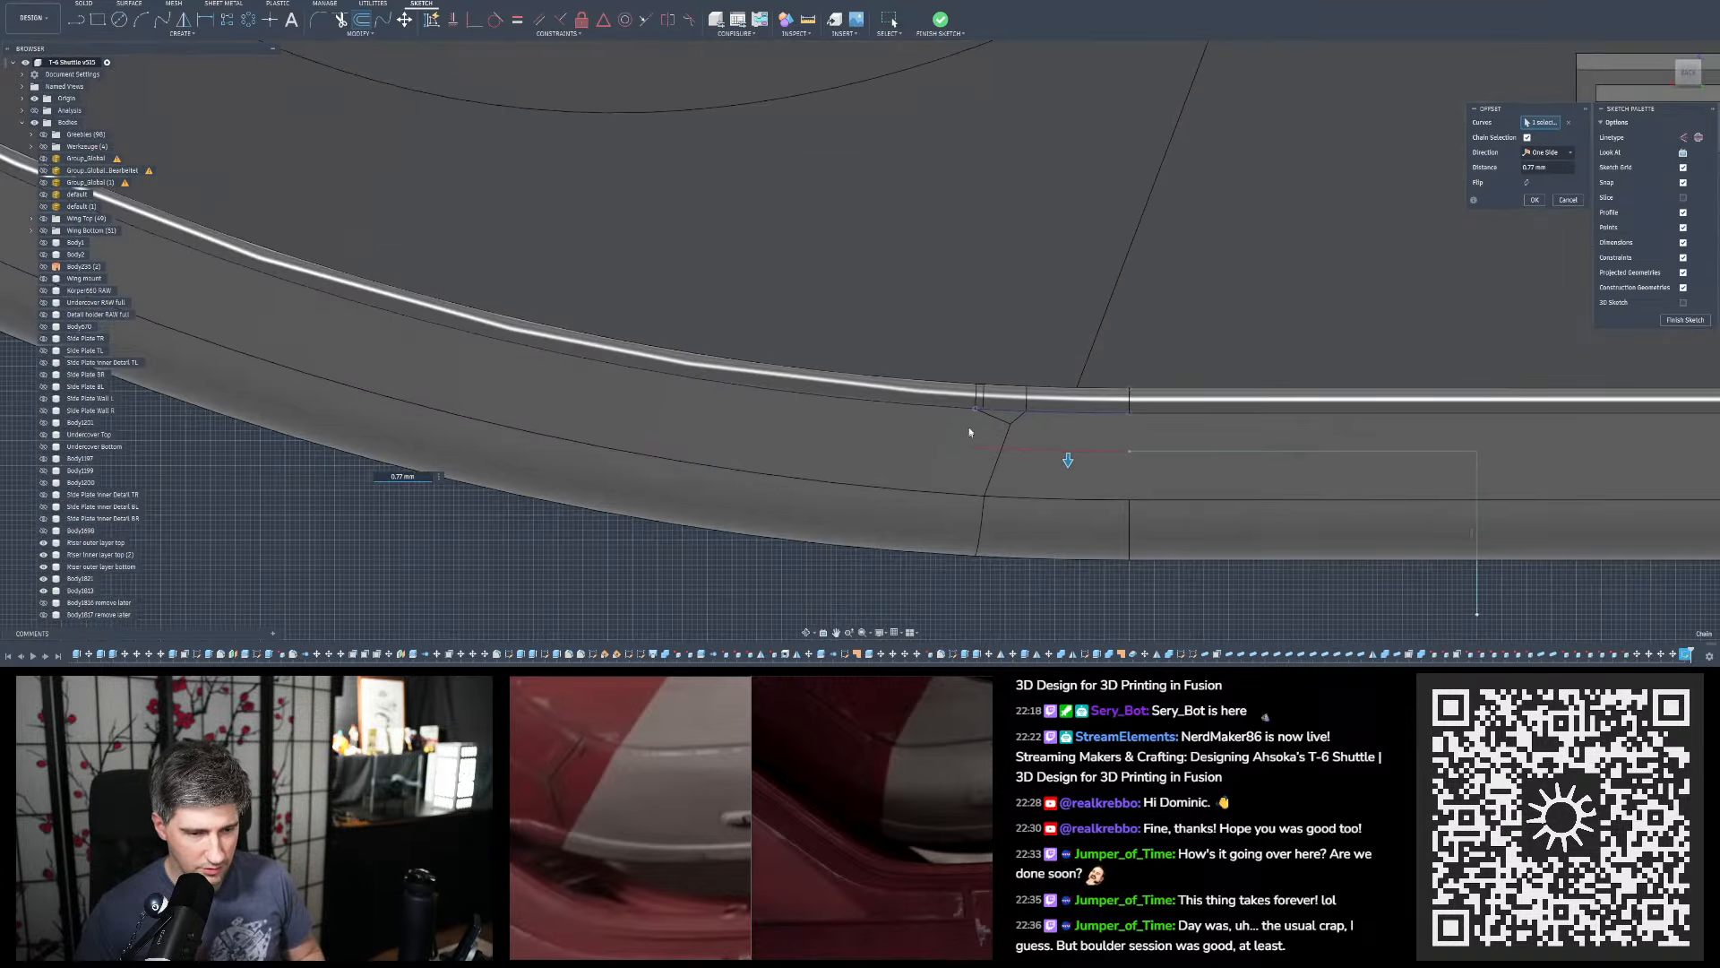
pyautogui.scroll(1, 963, 419)
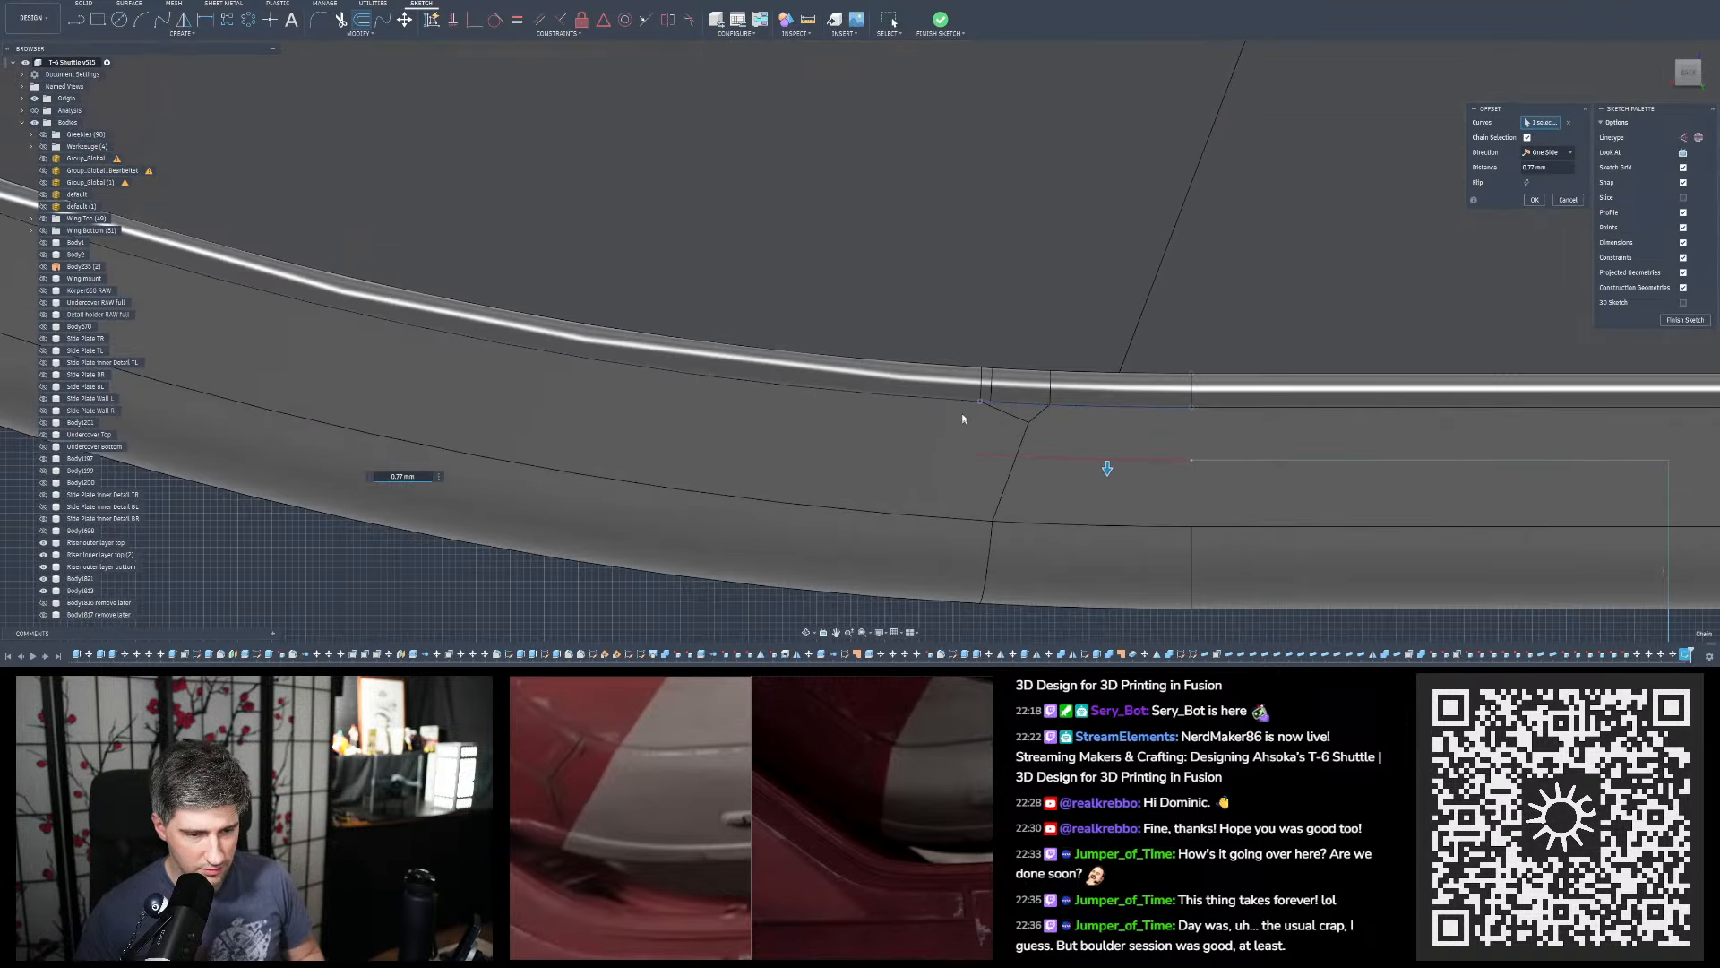
pyautogui.click(1531, 200)
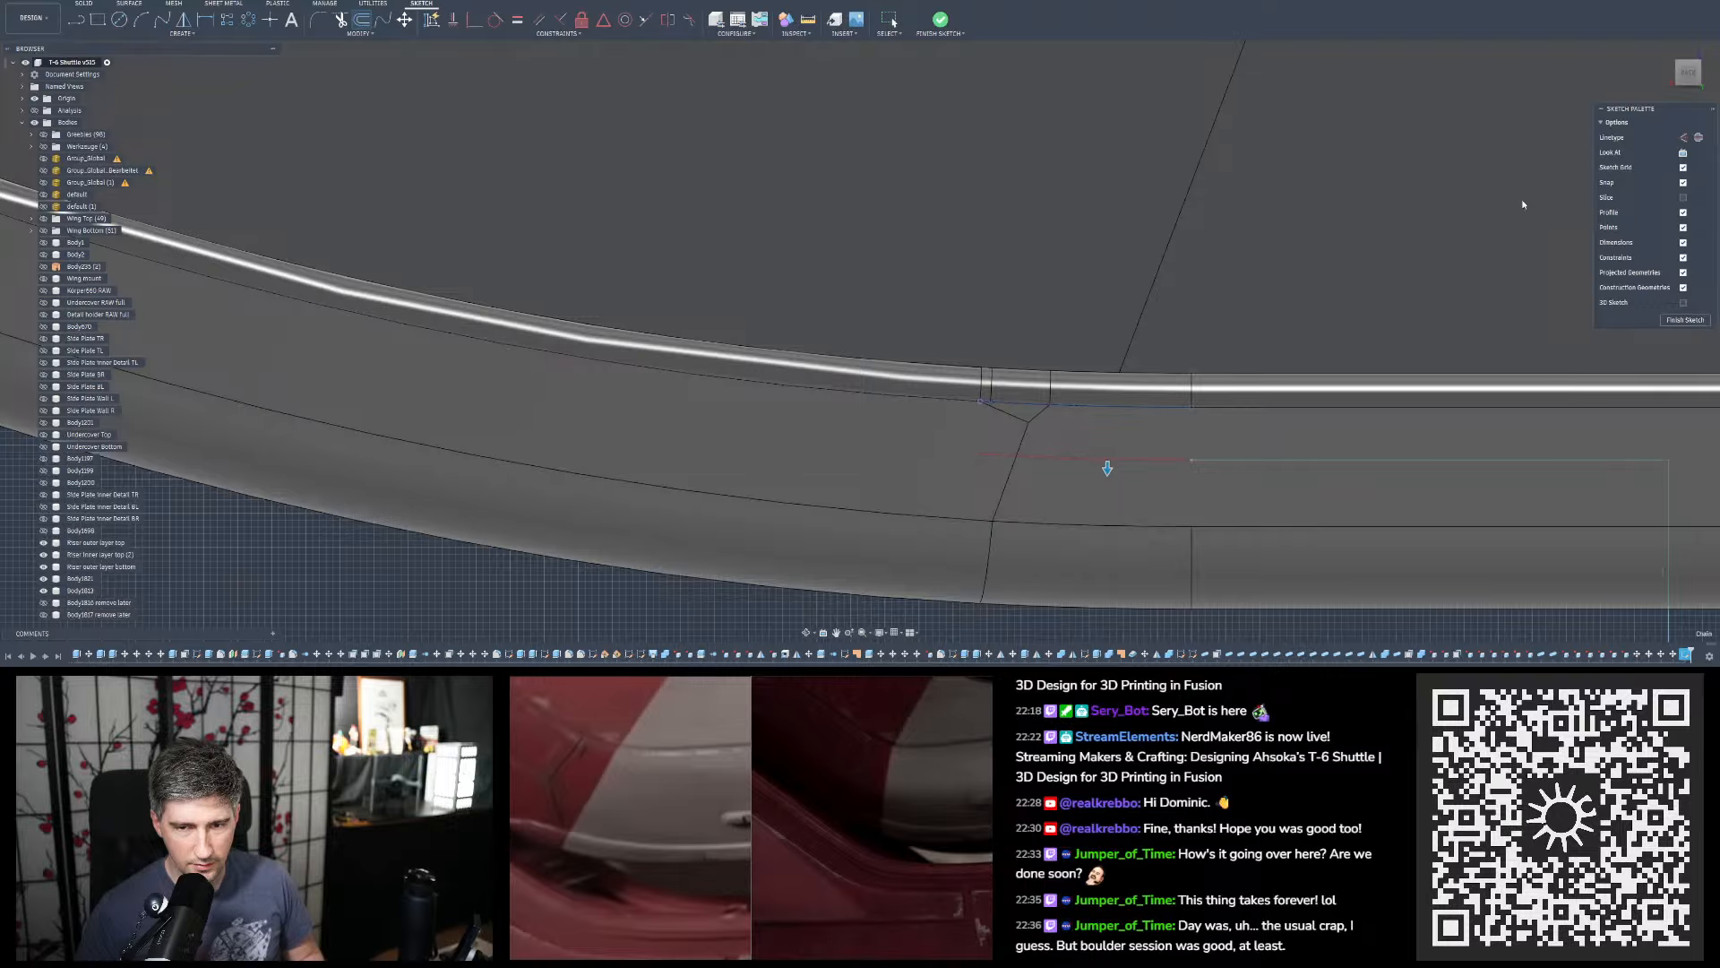
# Set the short edge's offset dimension to 0.75 mm
pyautogui.doubleClick(1103, 439)
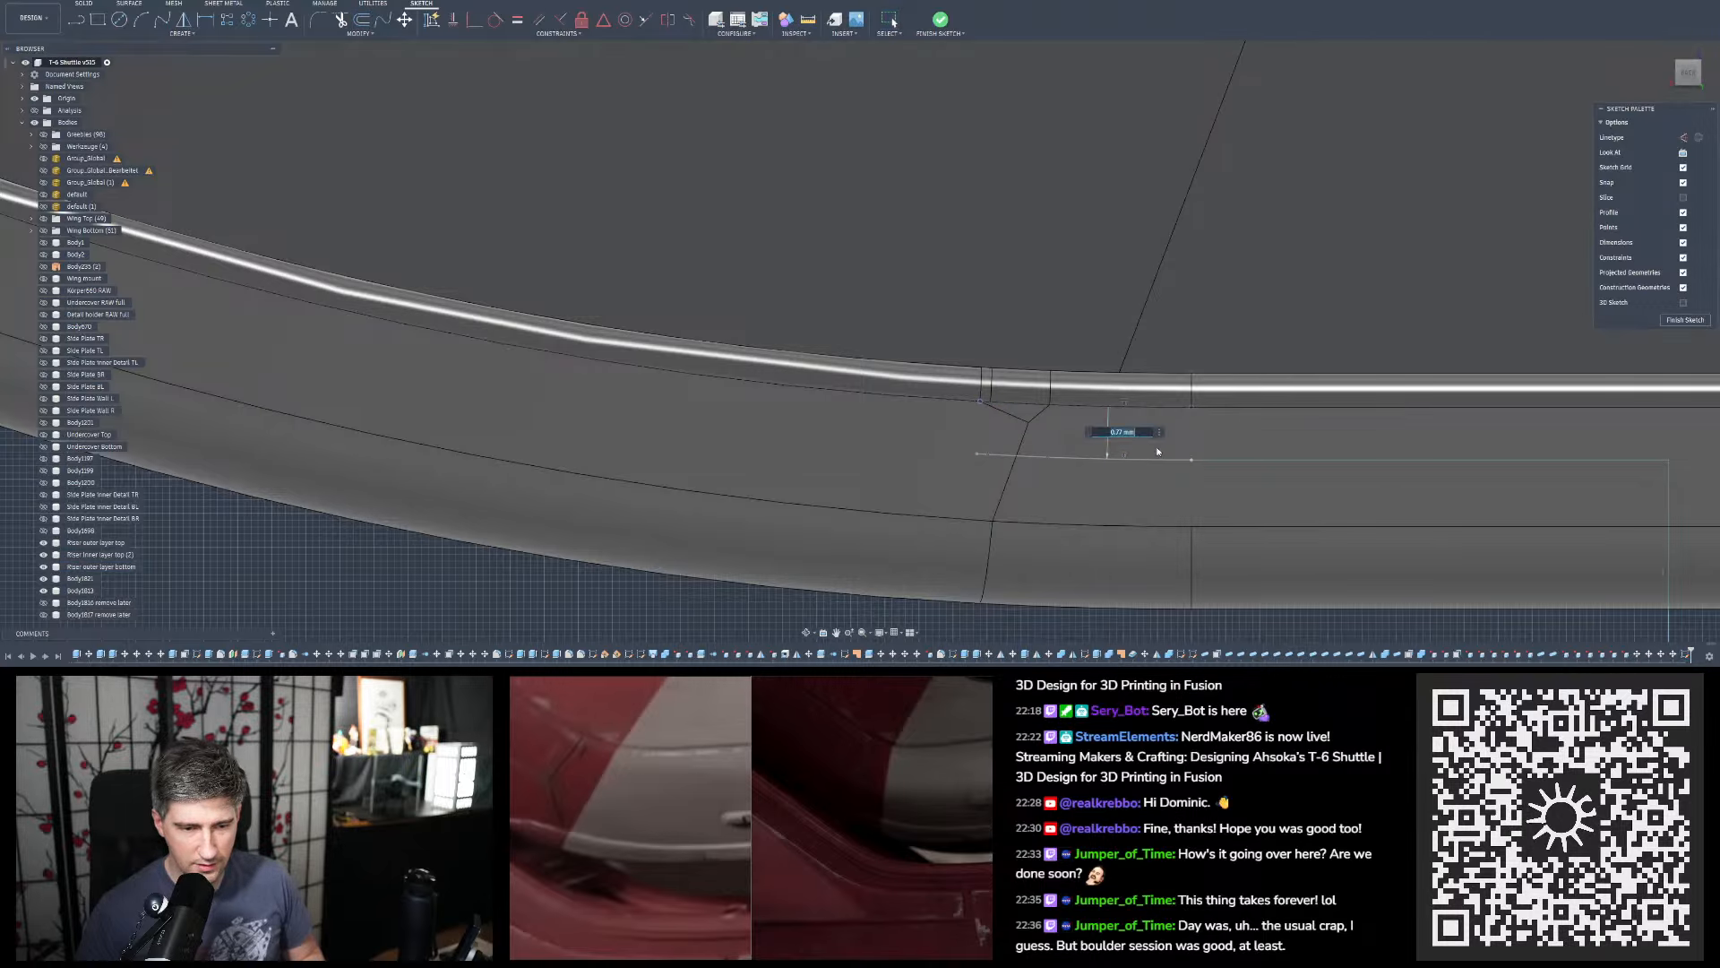
pyautogui.write('0,')
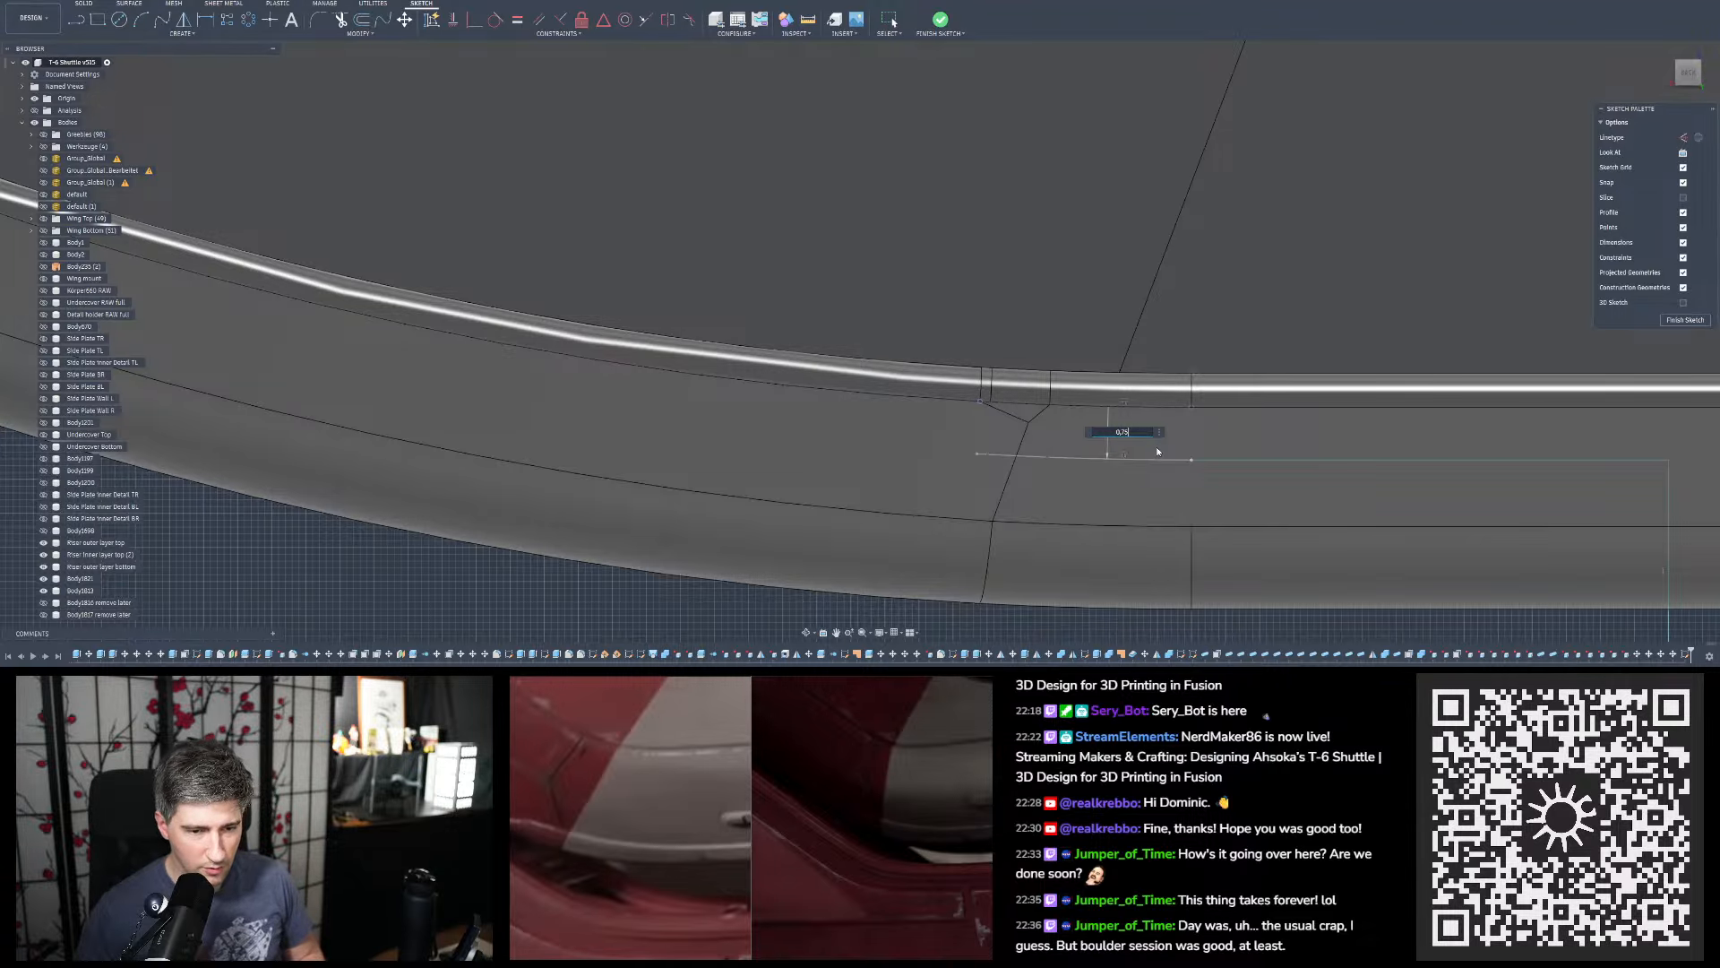
pyautogui.write('75')
pyautogui.press('Return')
# Offset the long projected curved edge beneath the lip downward by 0.75 mm
pyautogui.click(361, 18)
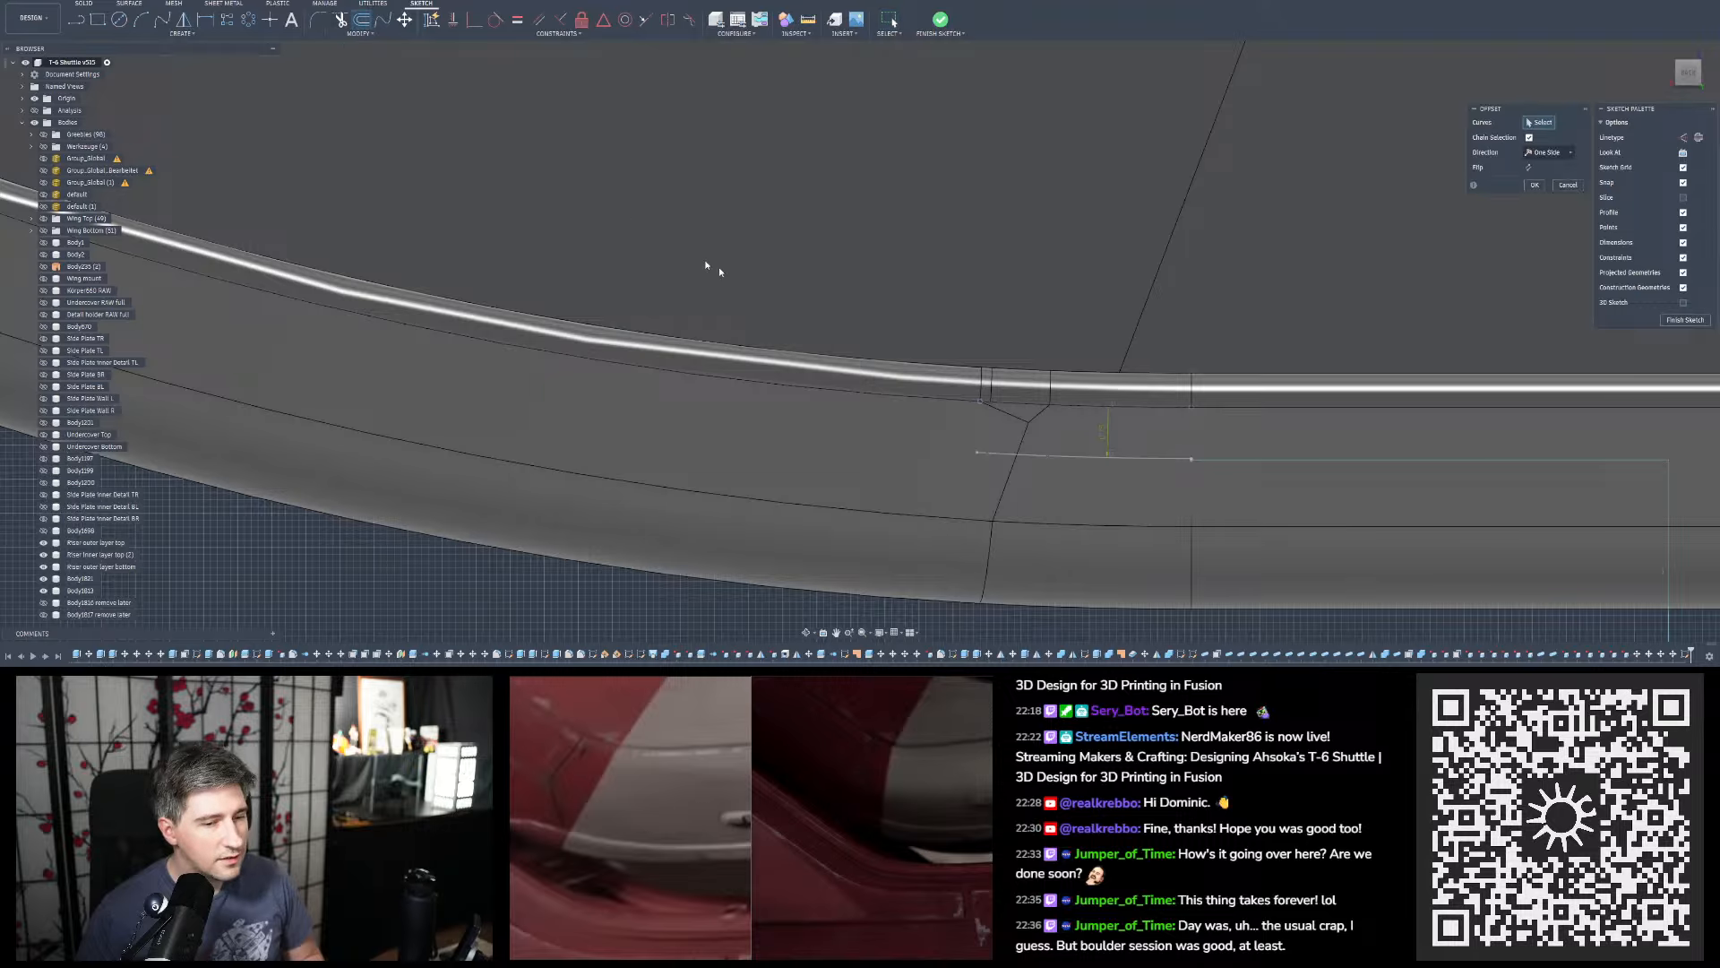
pyautogui.click(964, 402)
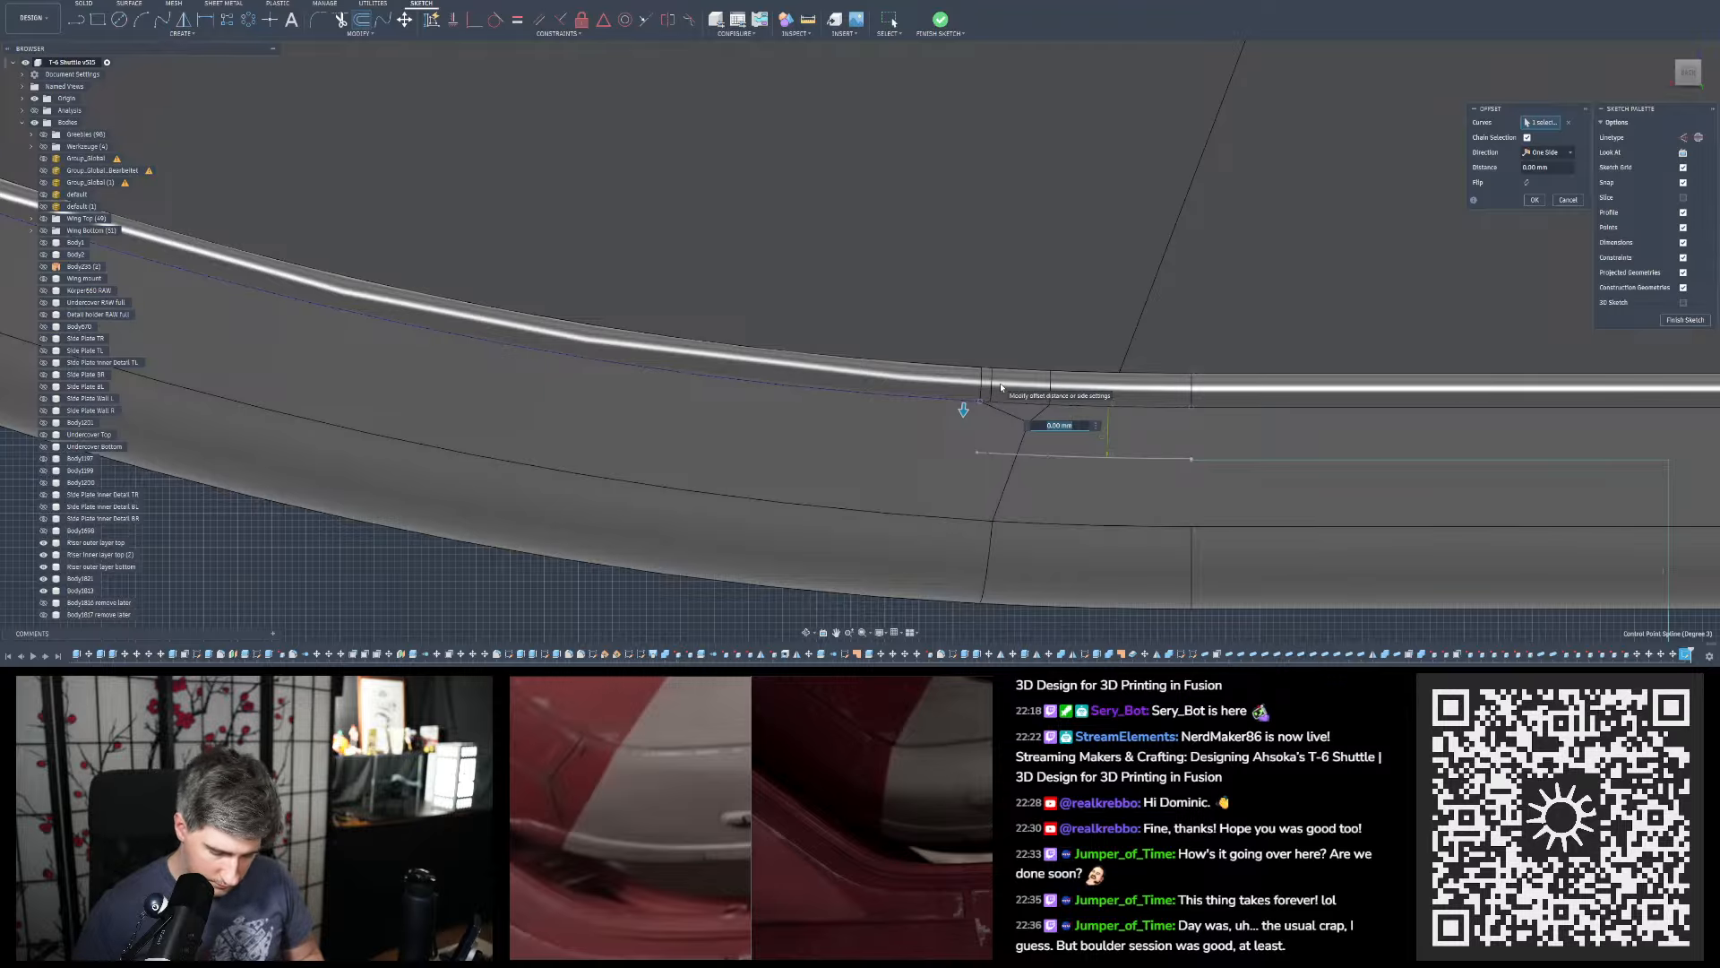
pyautogui.write('0,75')
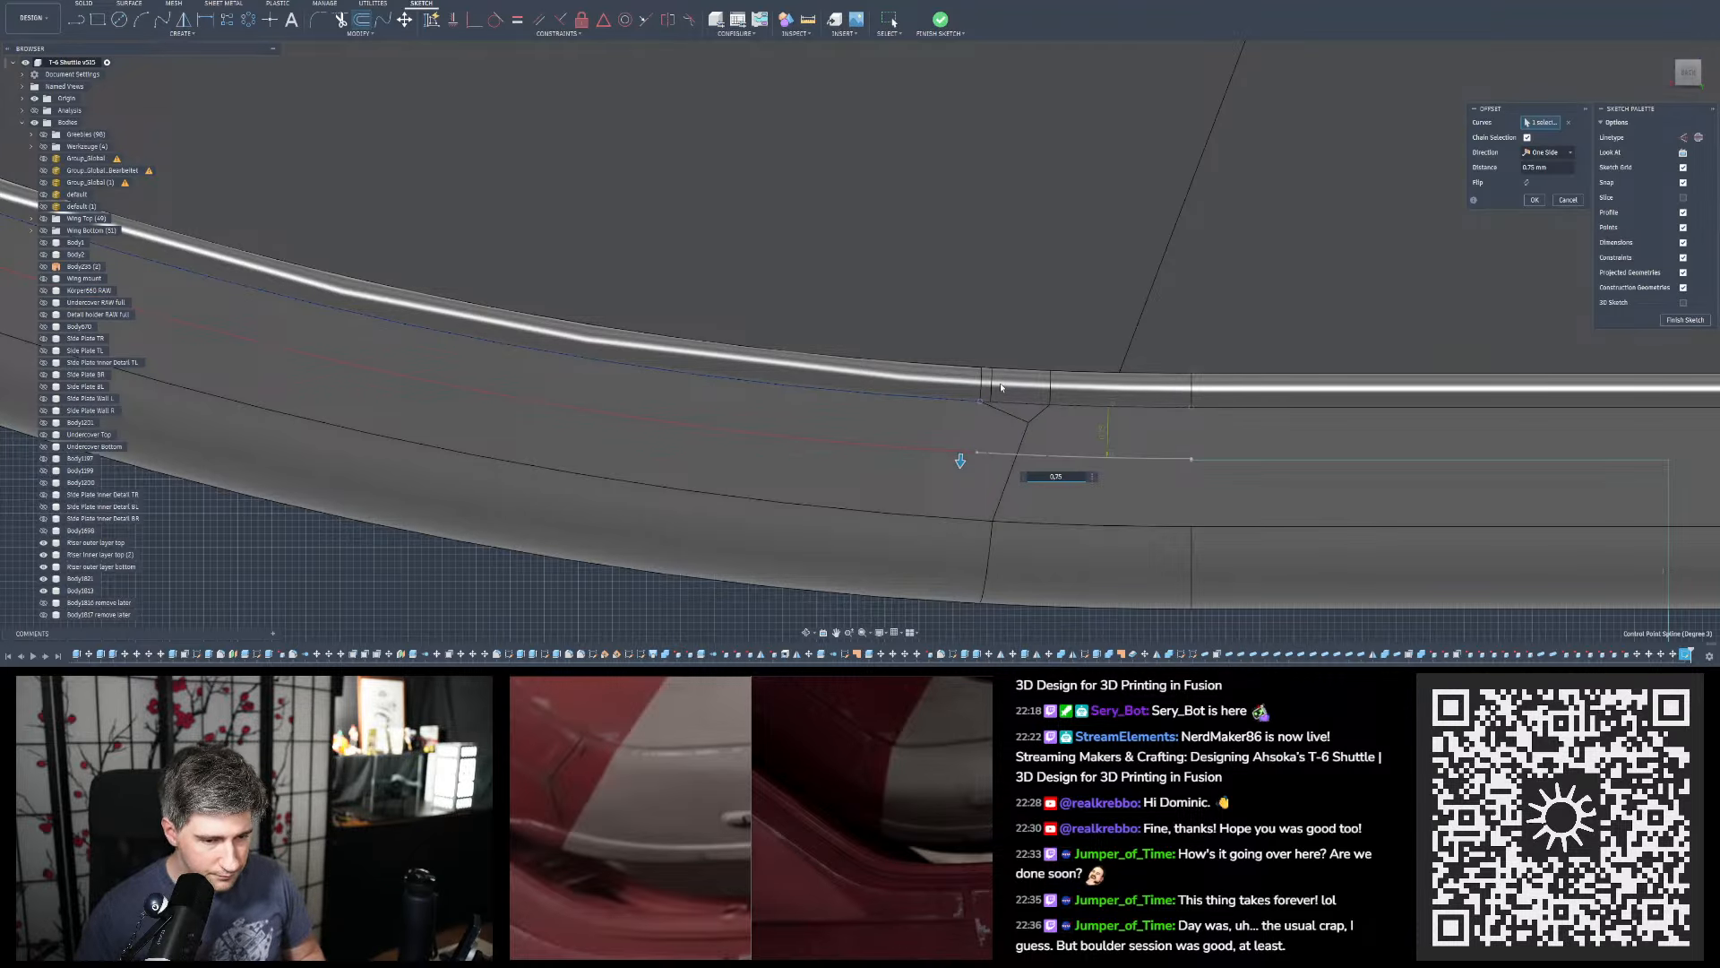
pyautogui.press('Return')
pyautogui.scroll(-2, 1007, 455)
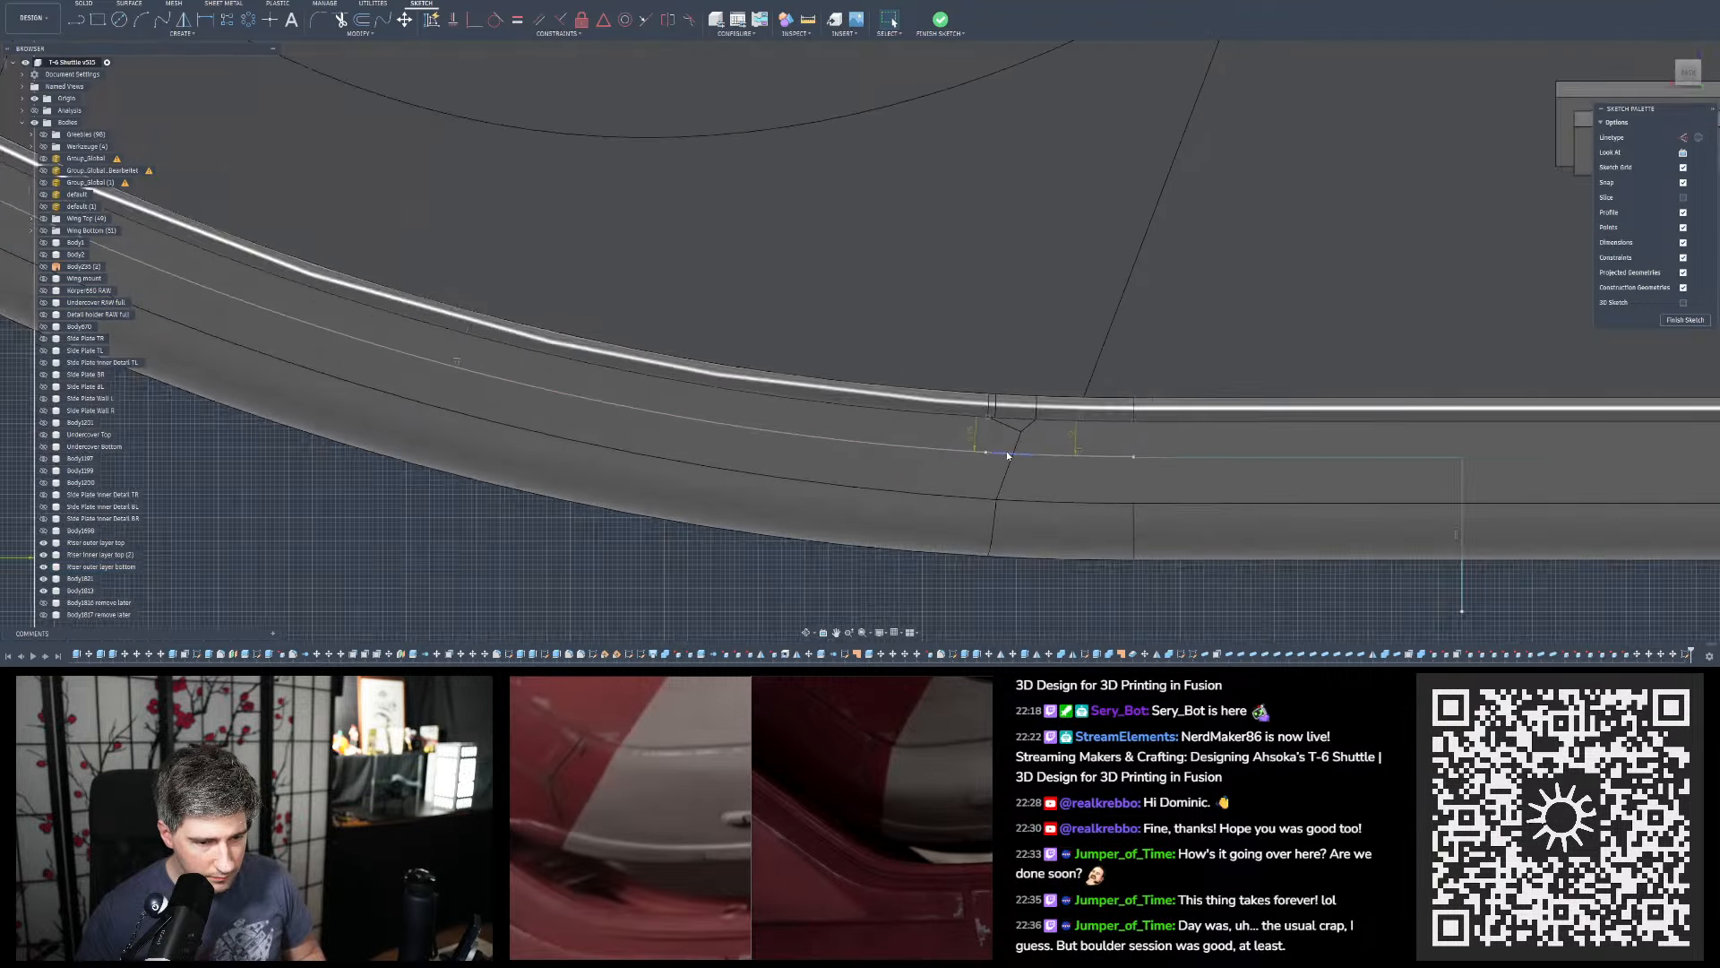
# Replace the horizontal line with a new one from the short offset line's free end across to the short vertical line
pyautogui.scroll(-2, 994, 453)
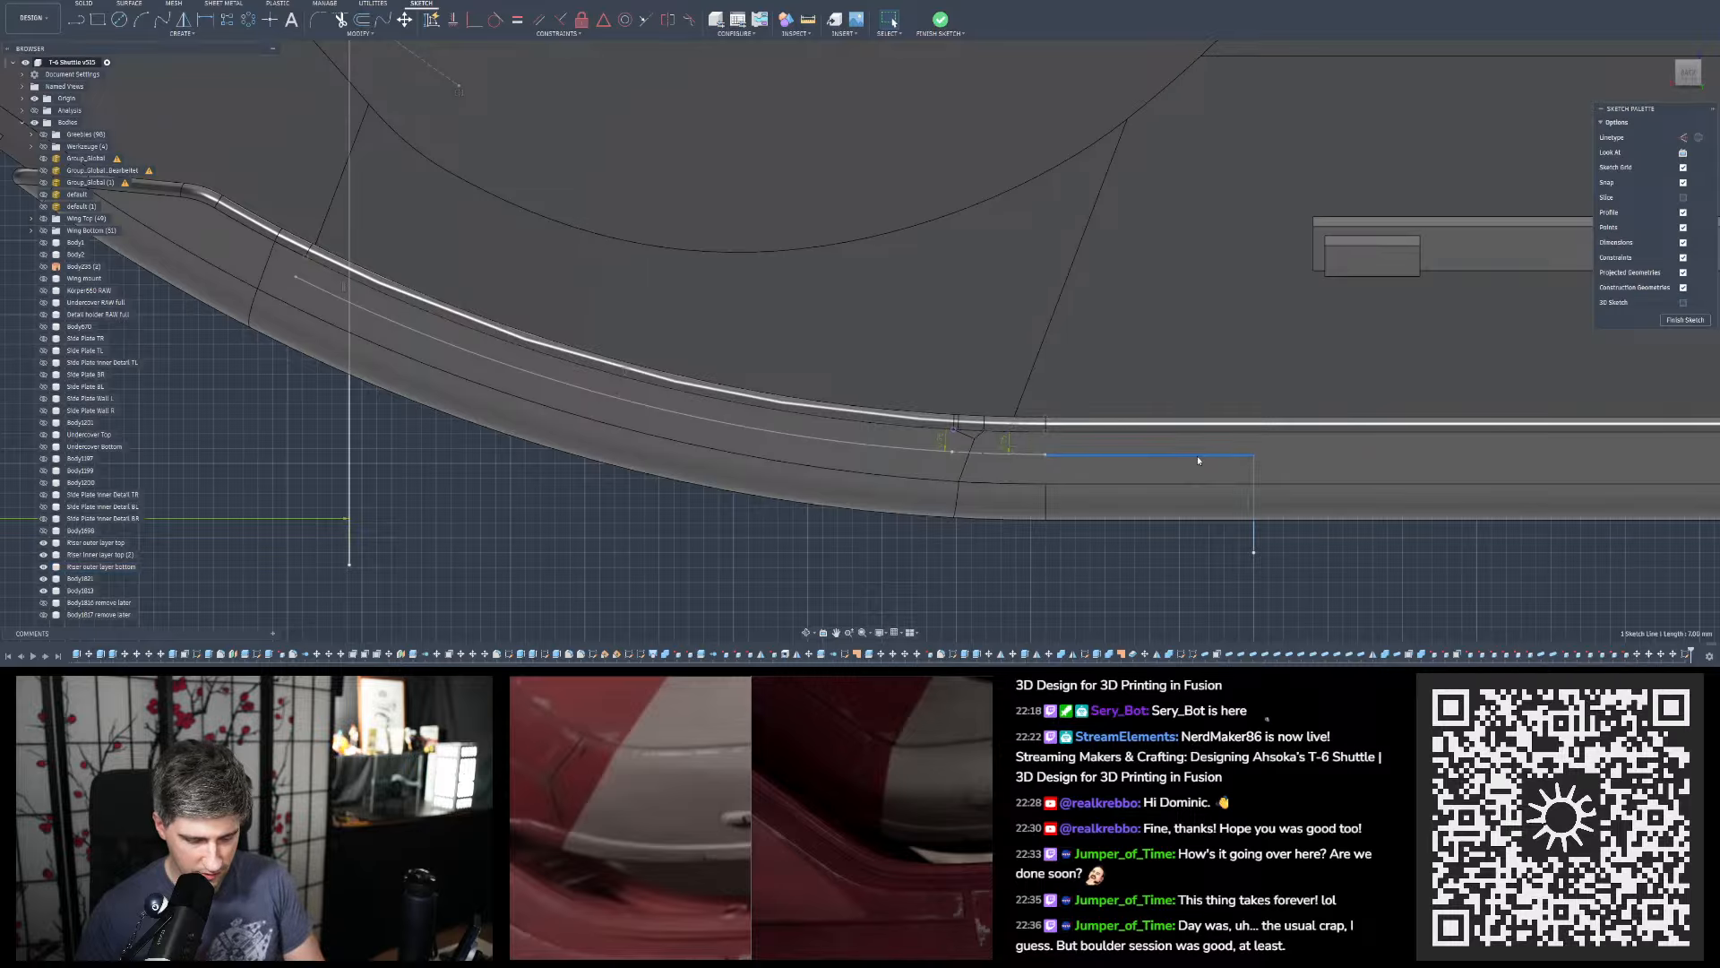
pyautogui.scroll(4, 1314, 468)
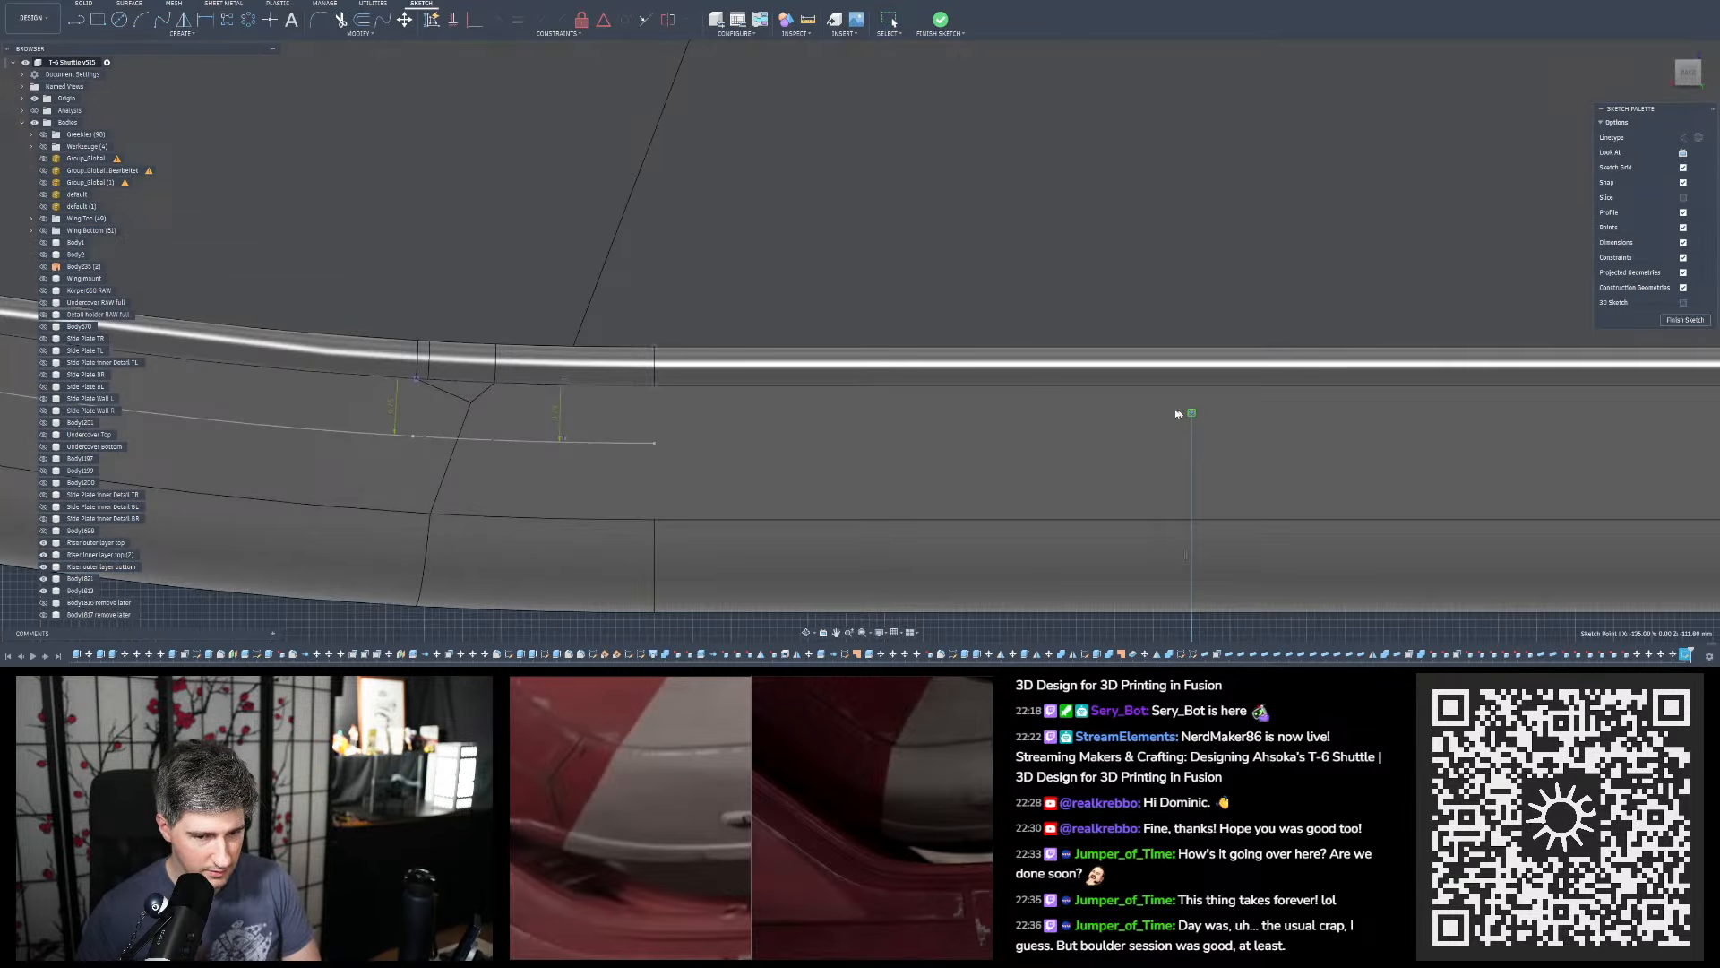
pyautogui.click(76, 20)
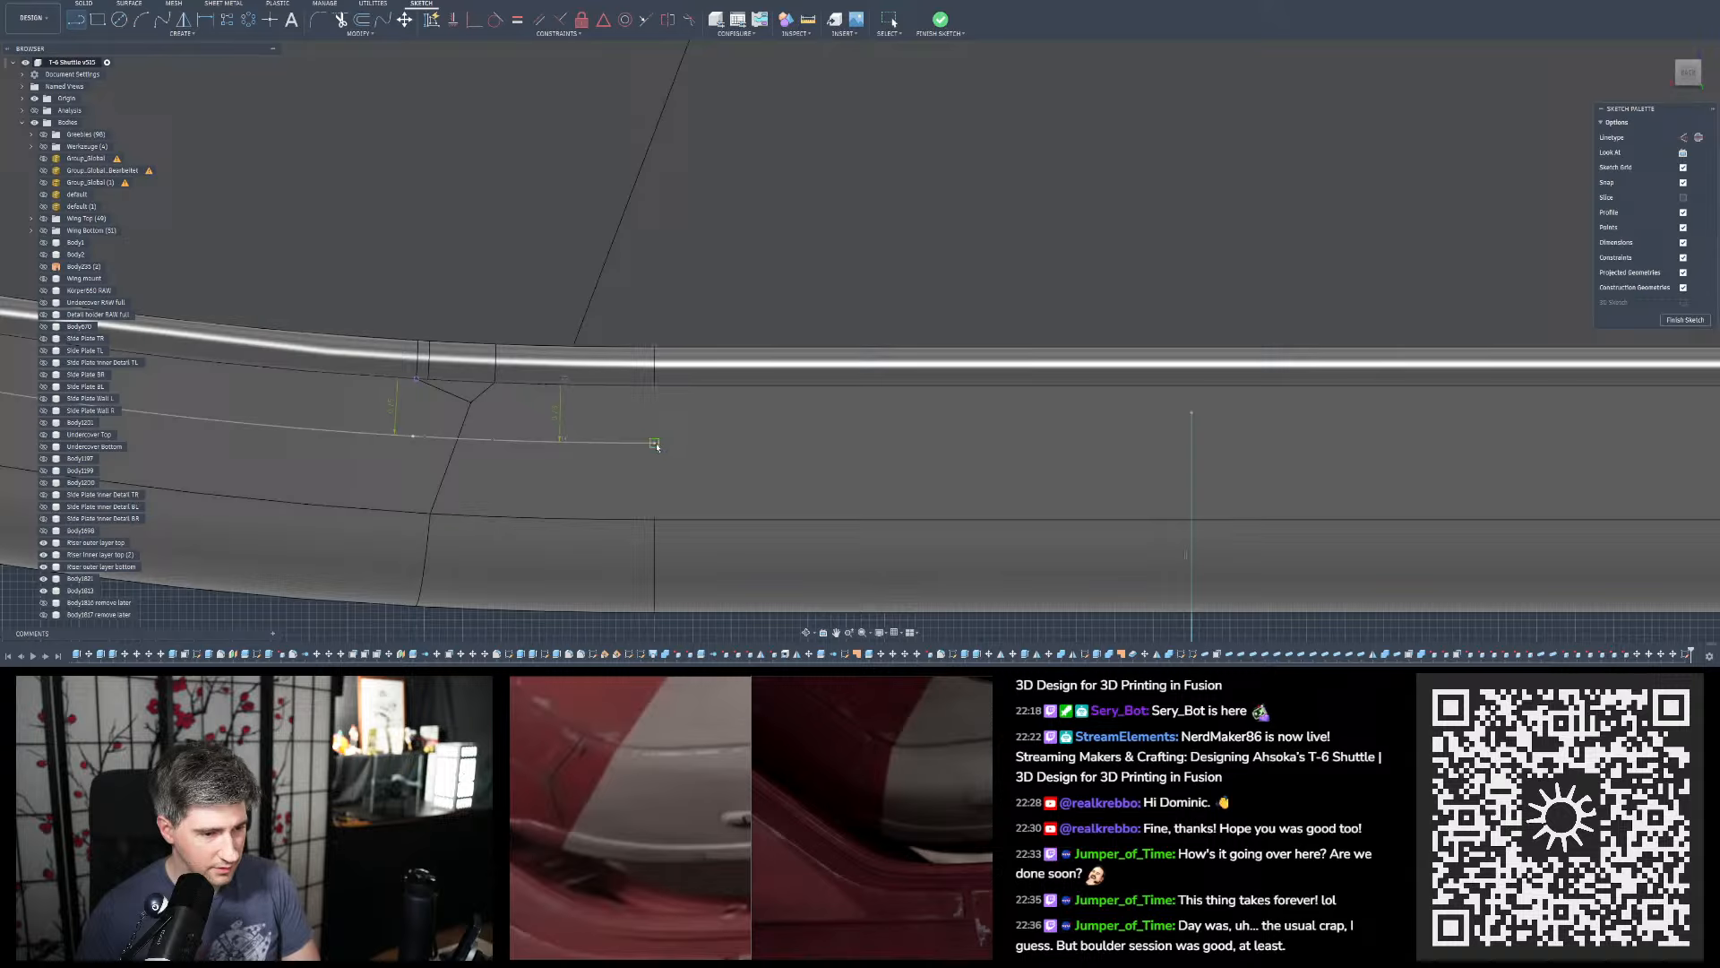
pyautogui.click(652, 441)
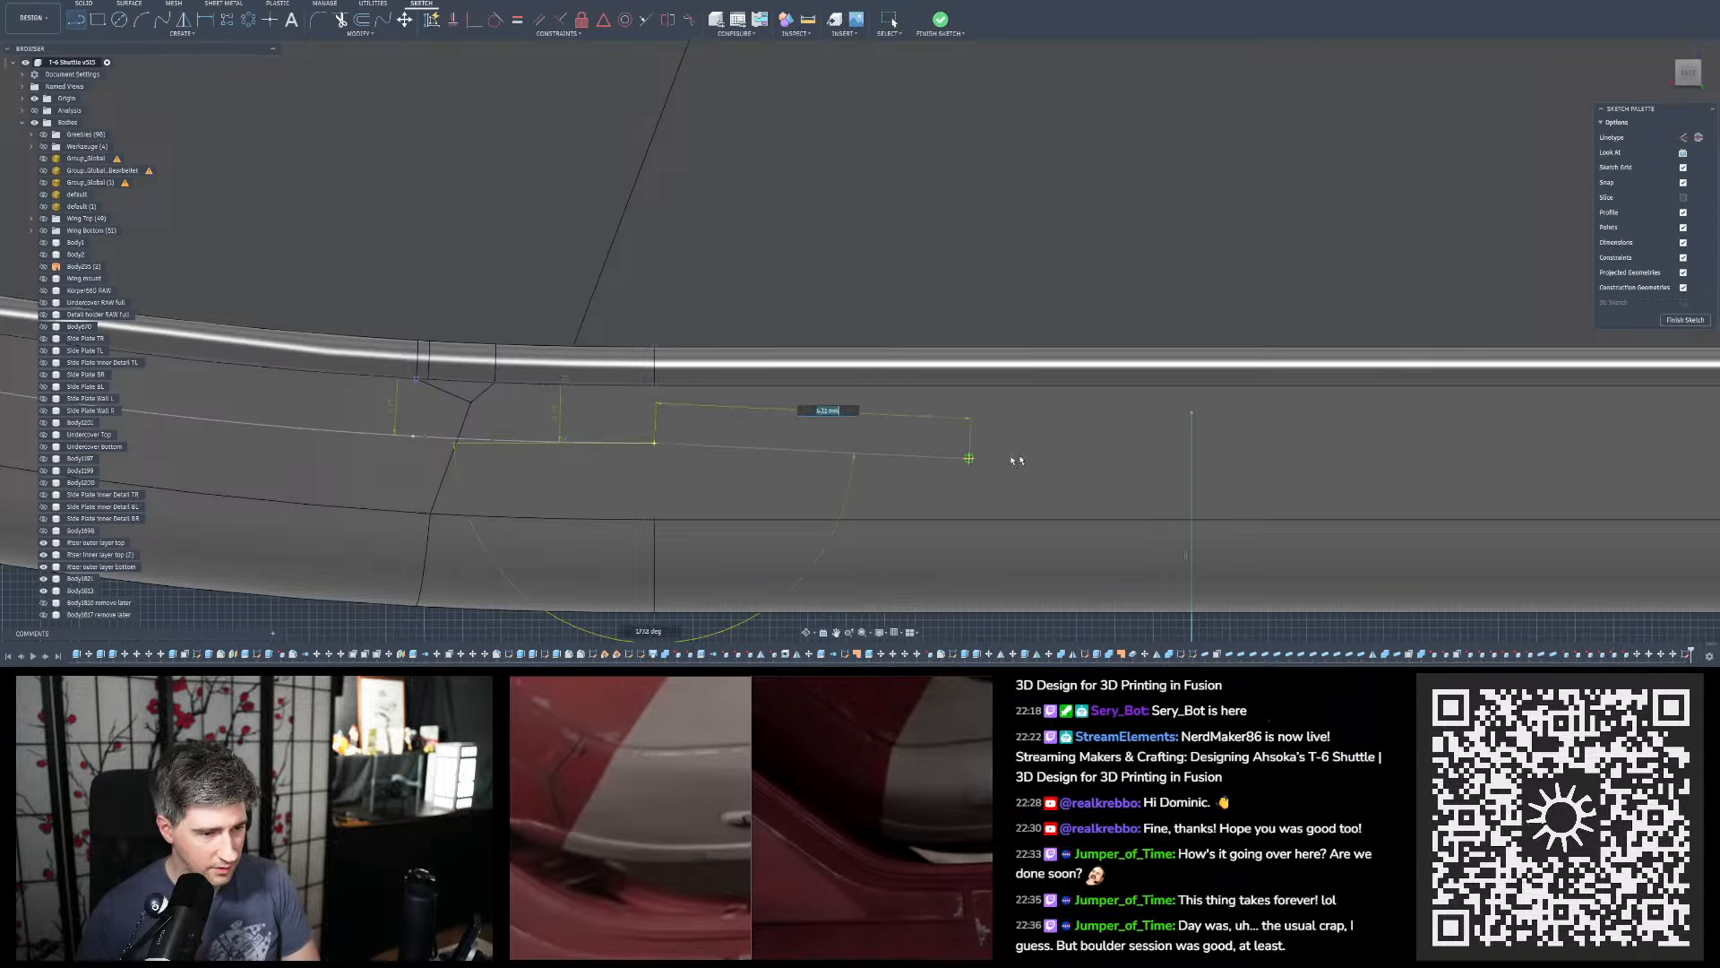
pyautogui.click(1192, 443)
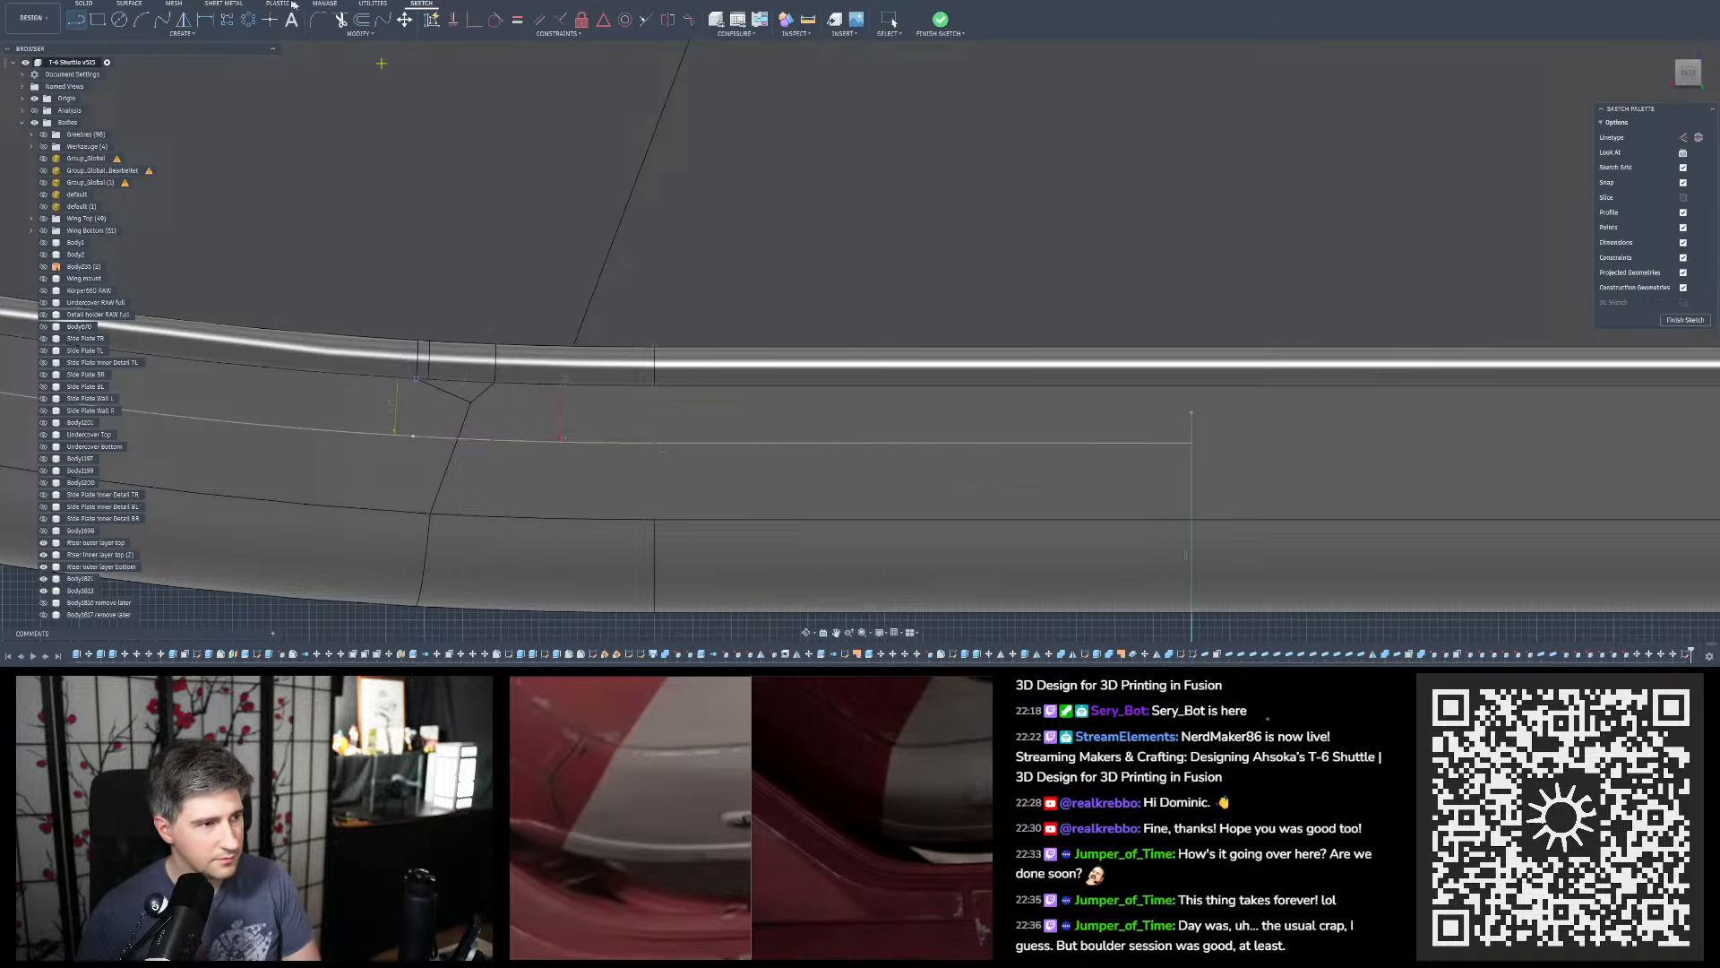
# Trim the short vertical line's stub above the new horizontal line
pyautogui.click(341, 19)
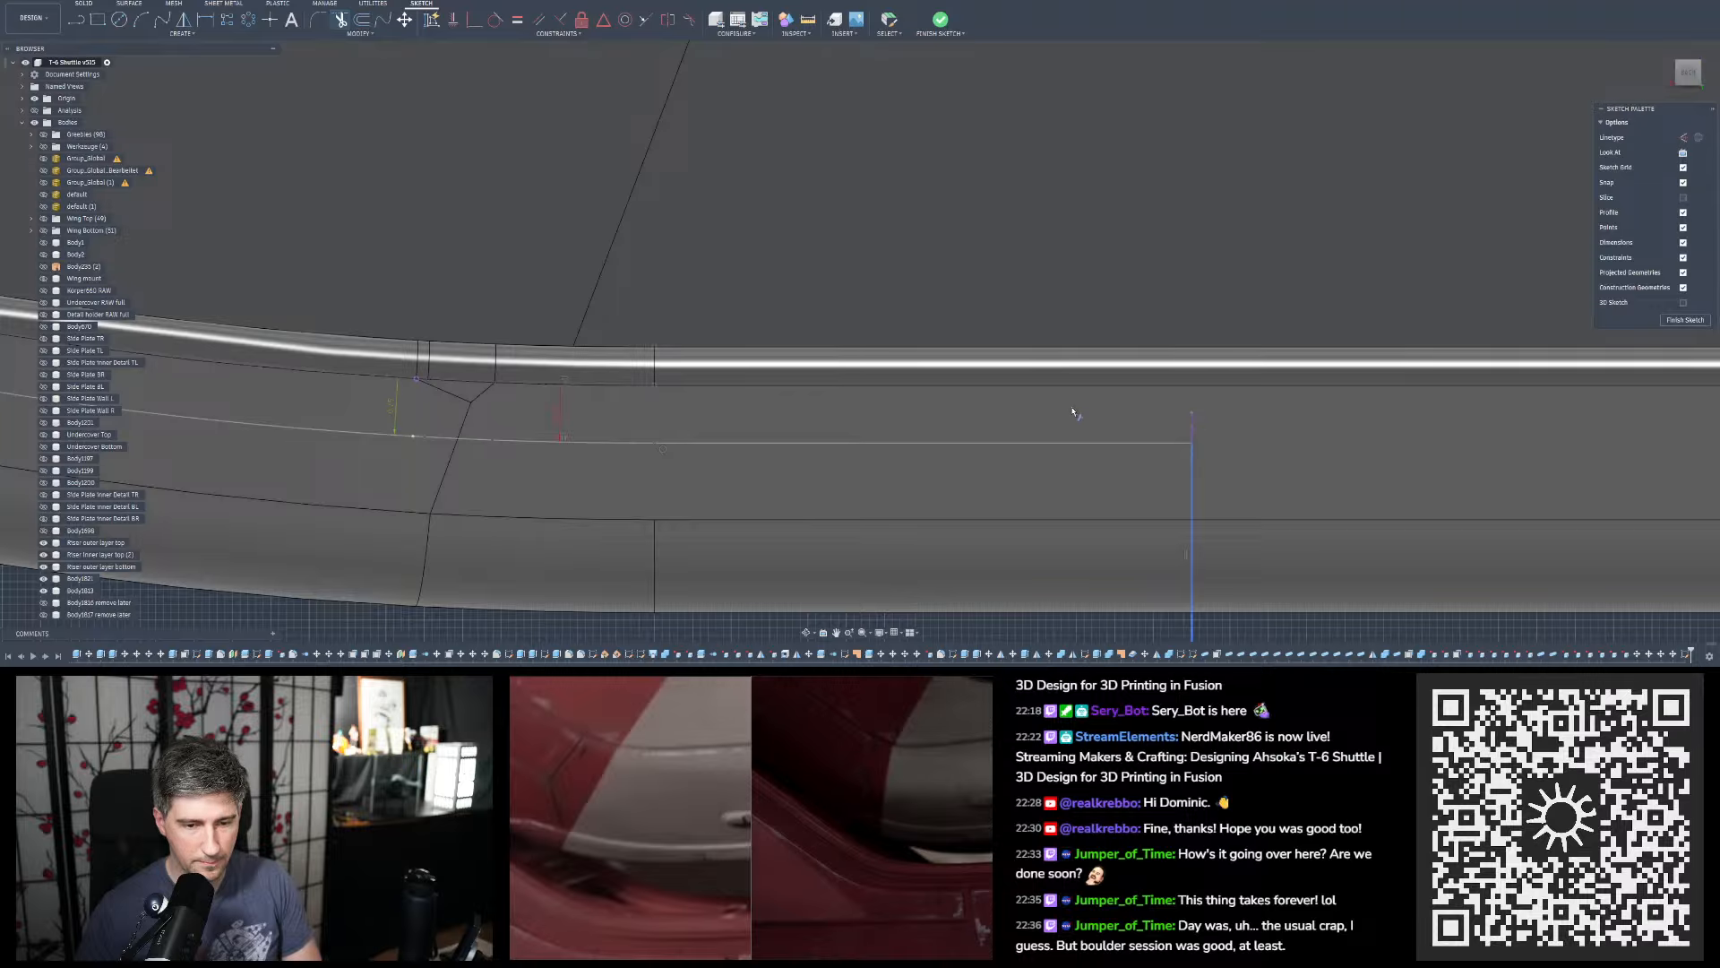
pyautogui.press('Escape')
pyautogui.scroll(-7, 1205, 399)
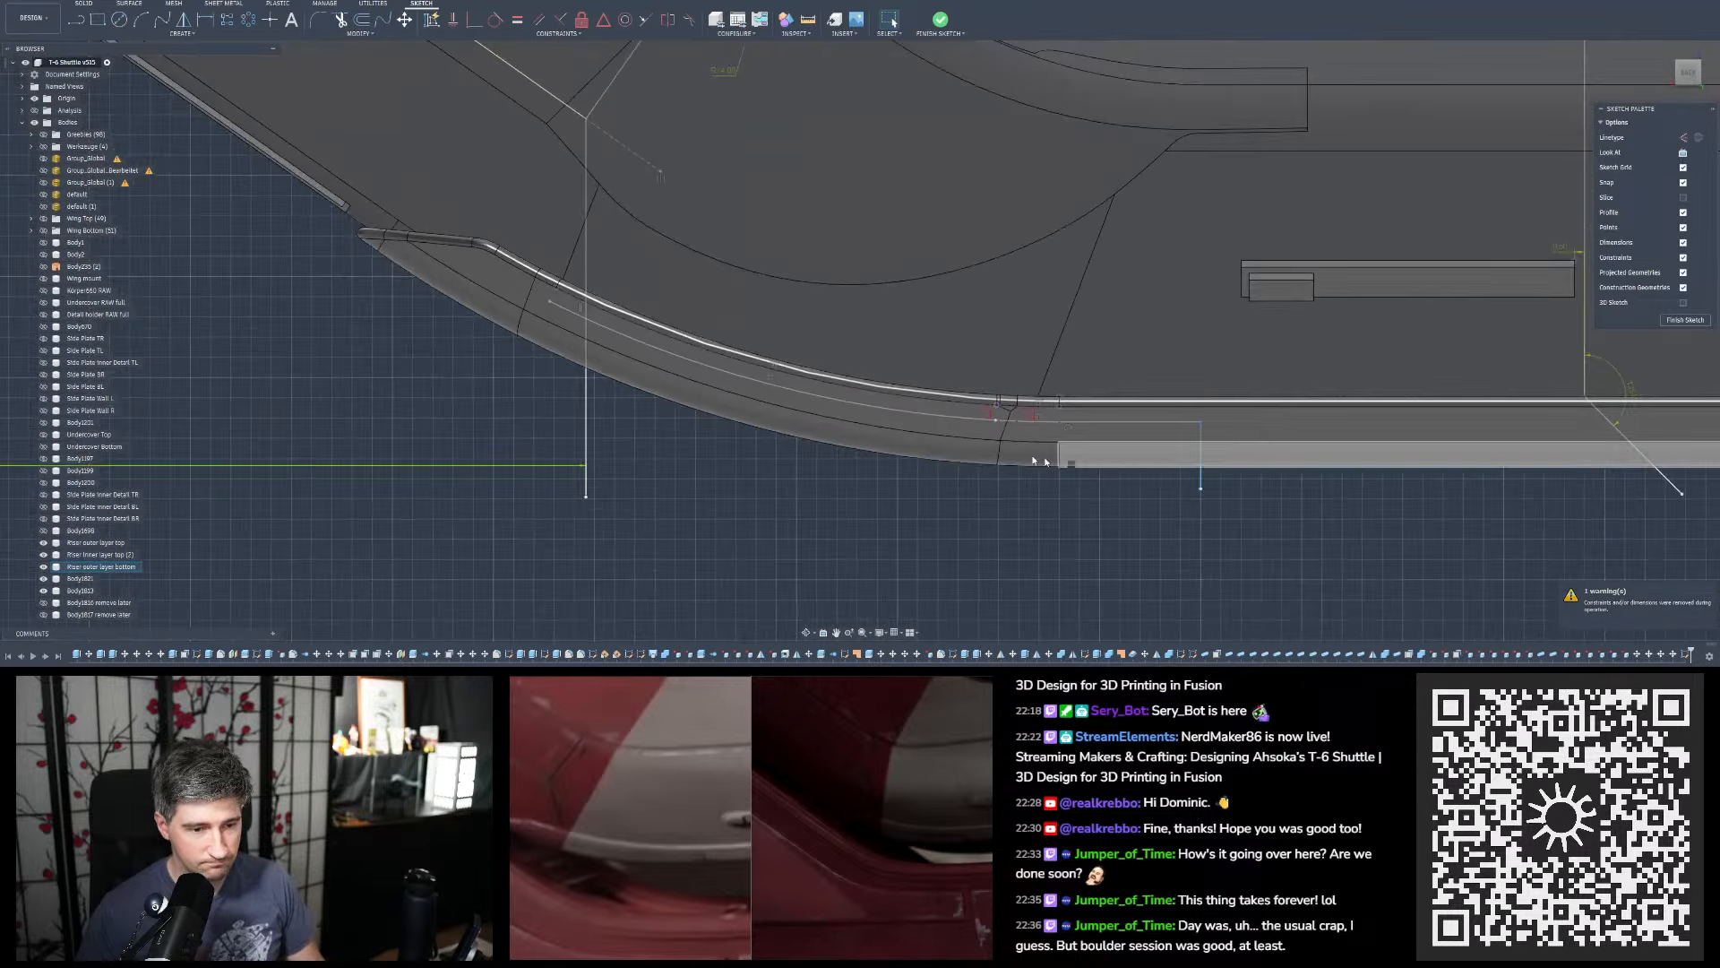
# Check the short offset line's dimension value and examine how the offset curve follows the lip
pyautogui.scroll(5, 1033, 460)
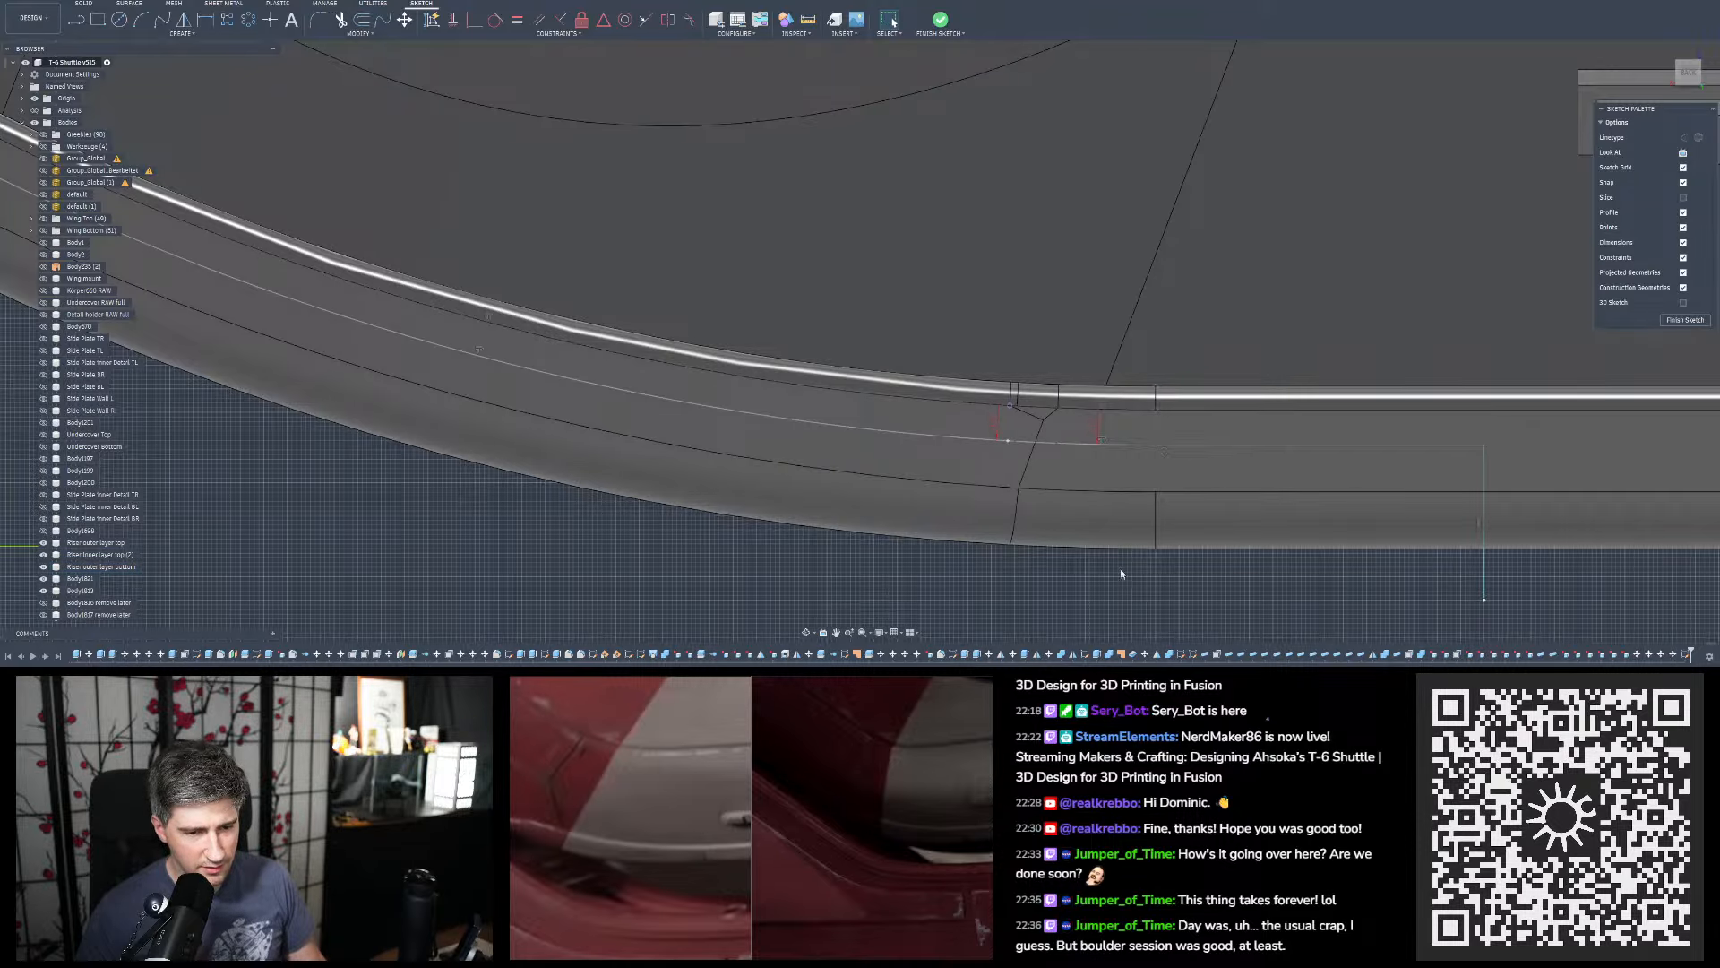
pyautogui.doubleClick(1093, 427)
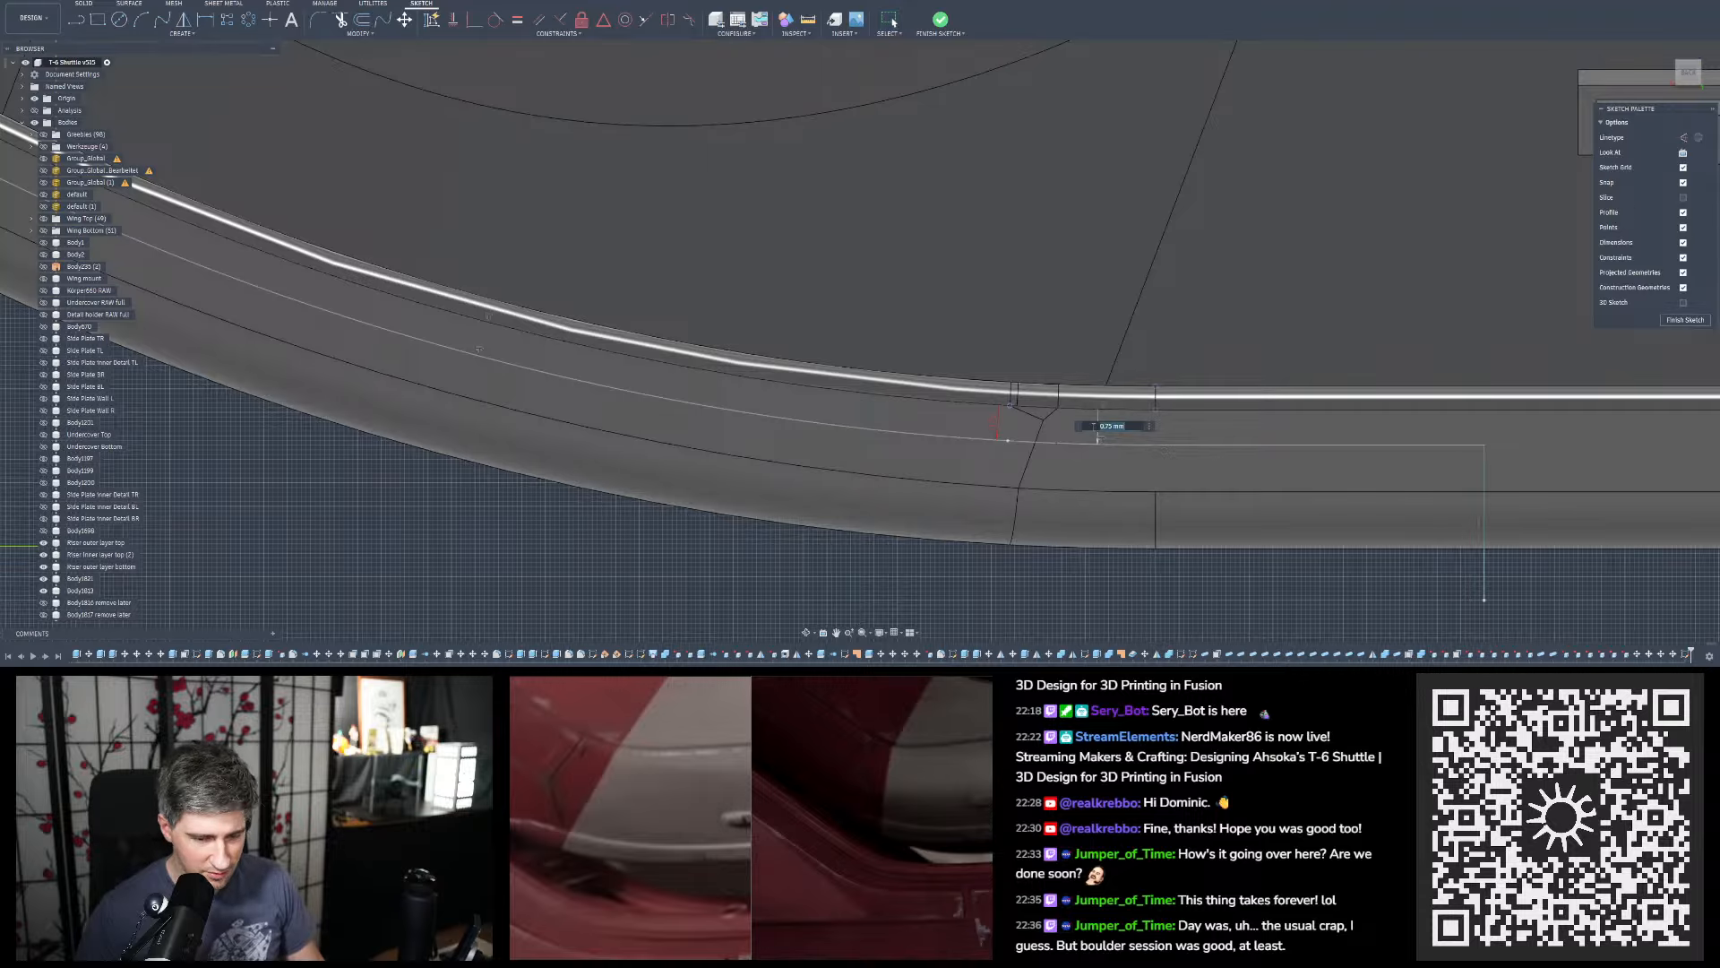
pyautogui.press('Escape')
pyautogui.scroll(-5, 1157, 543)
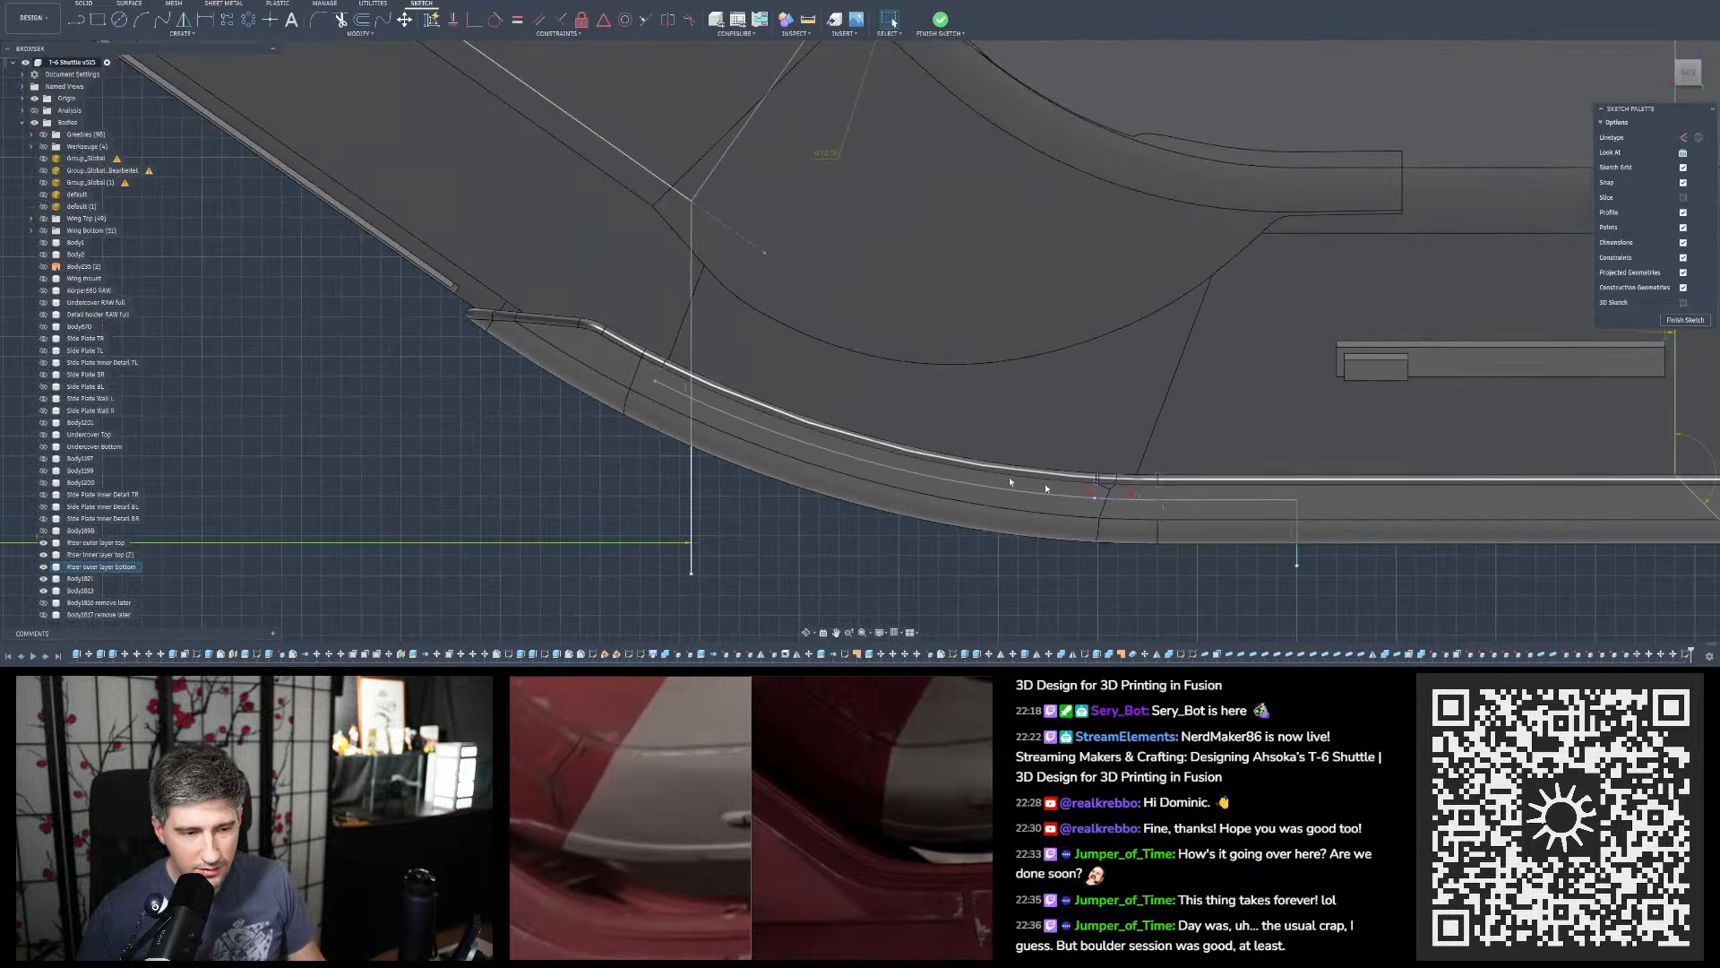
pyautogui.scroll(5, 767, 413)
pyautogui.scroll(-5, 589, 307)
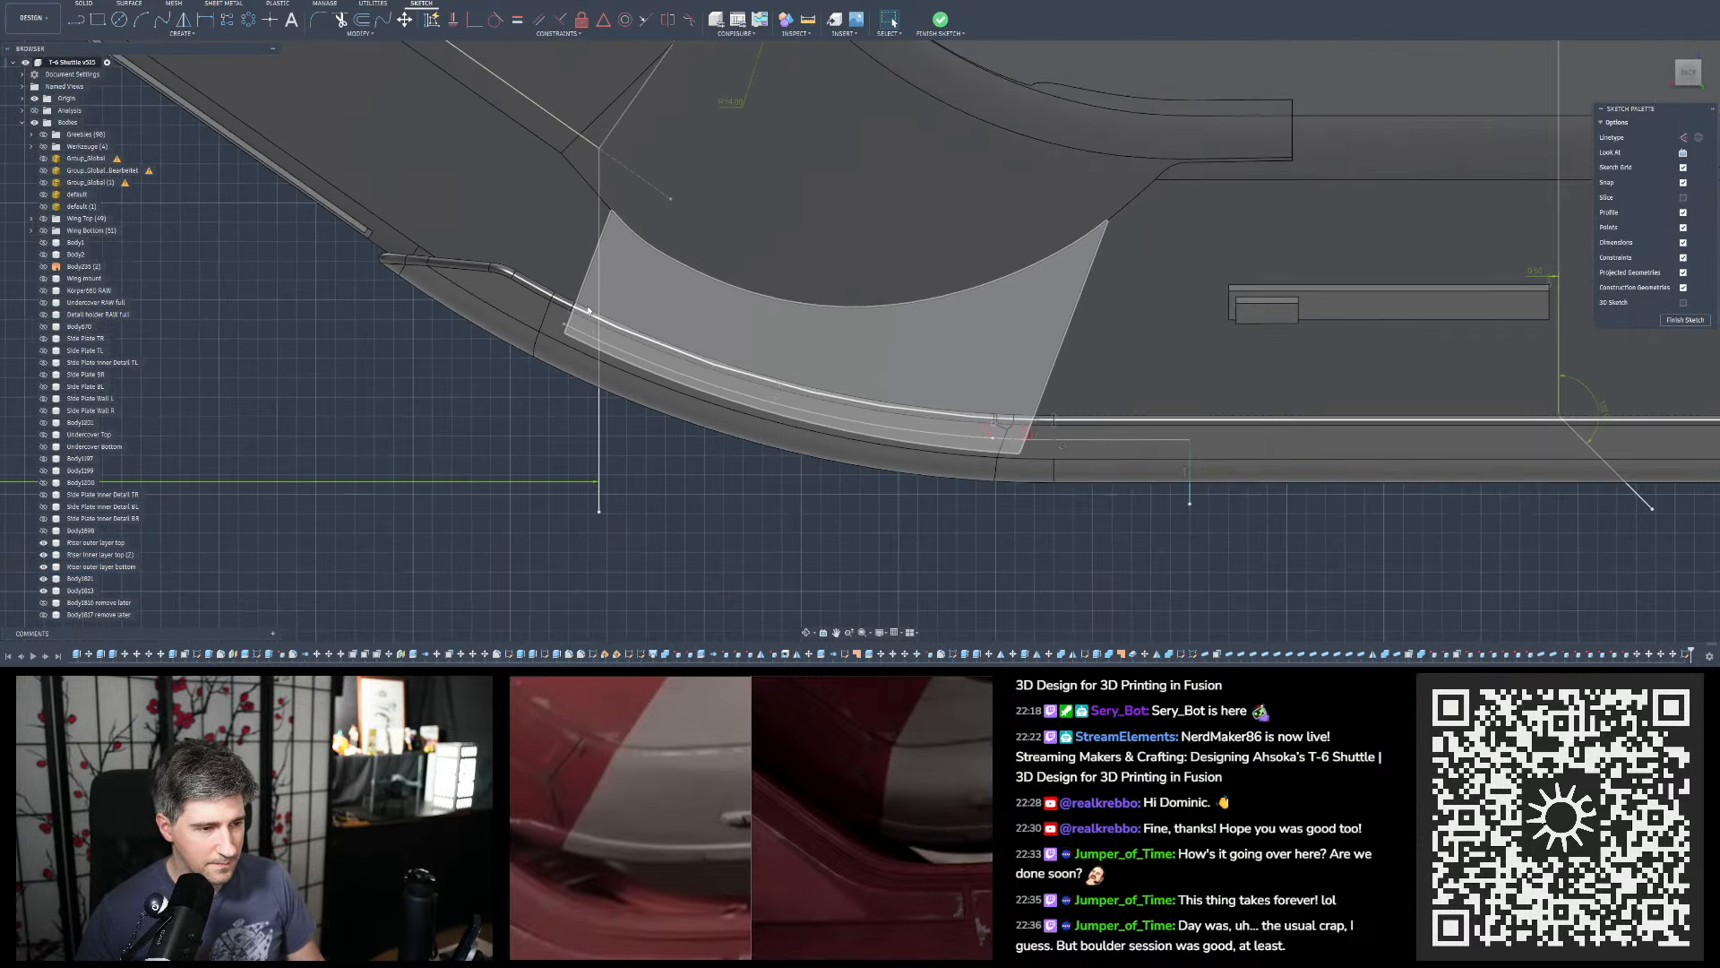
pyautogui.scroll(2, 589, 310)
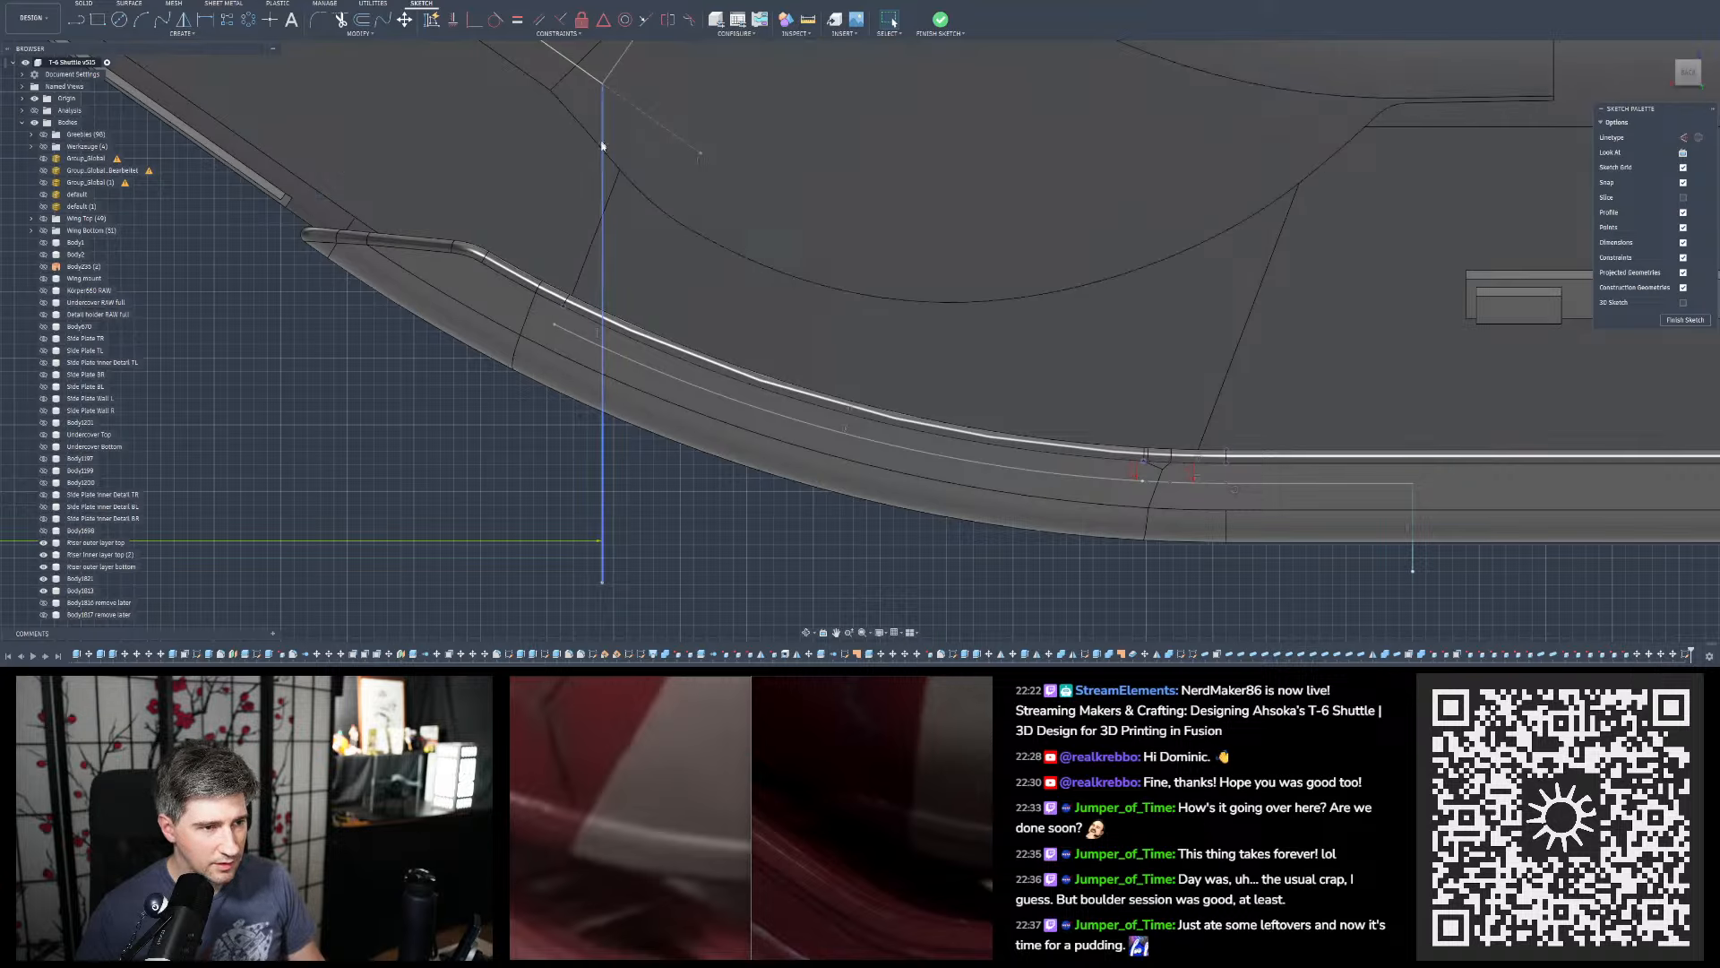
# Trim the long offset curve's end that extends past the tall vertical line near the front of the hull
pyautogui.click(616, 349)
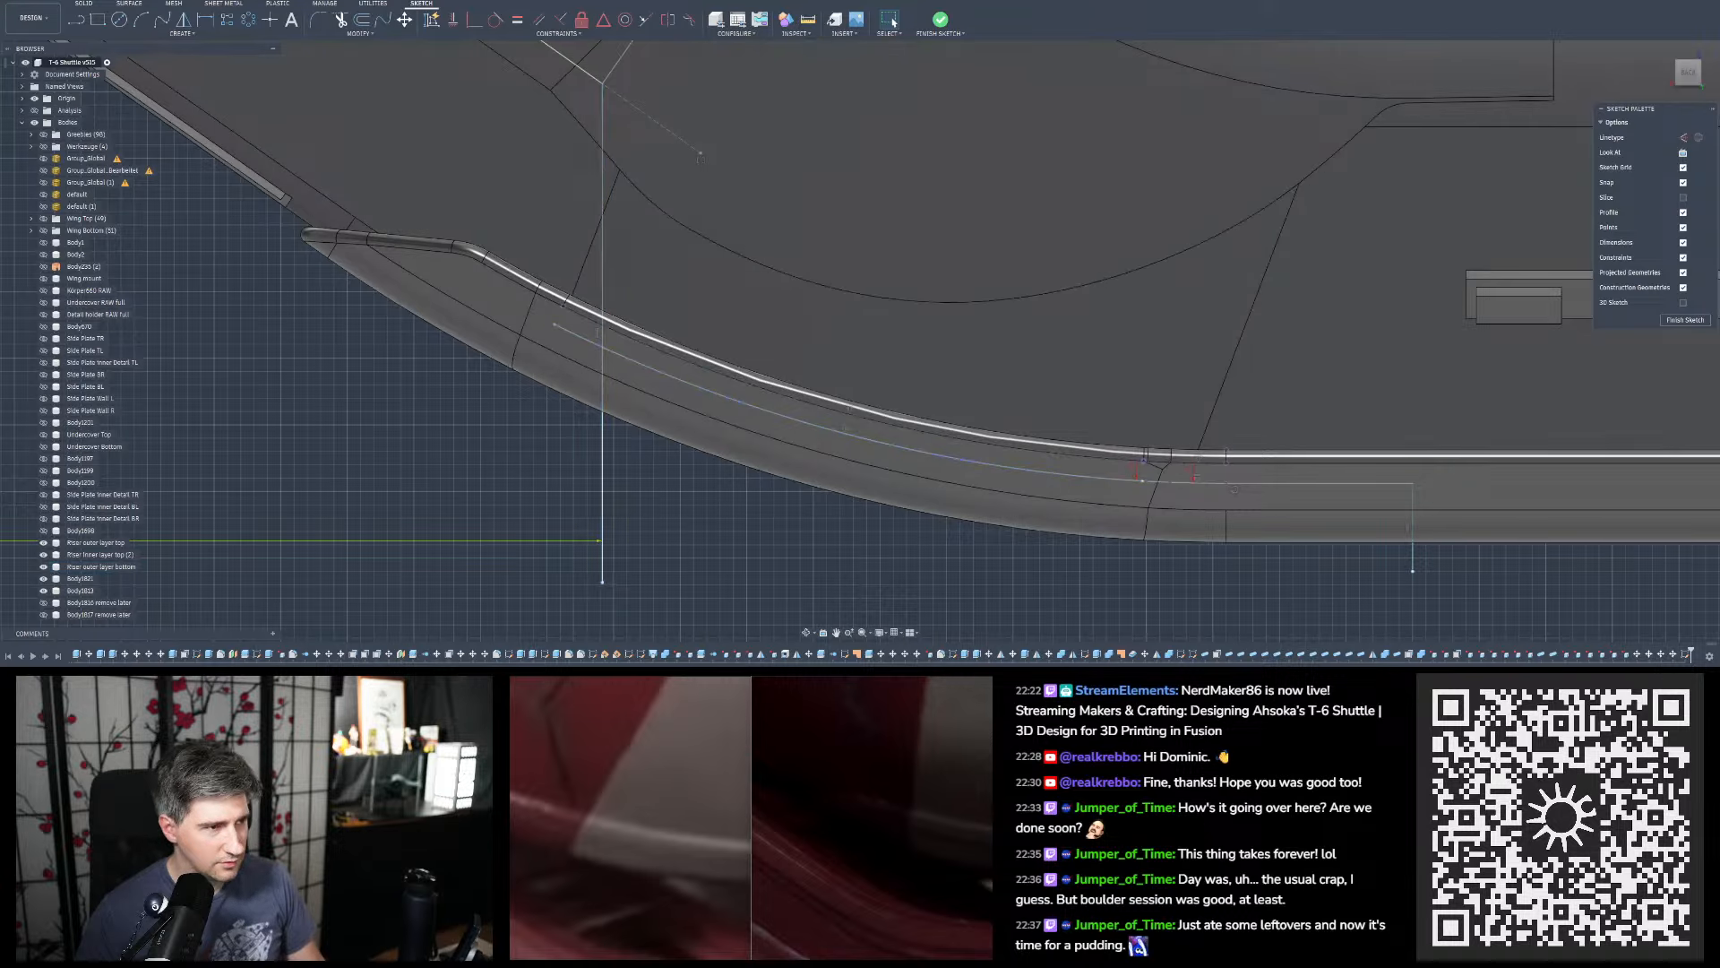
pyautogui.click(341, 20)
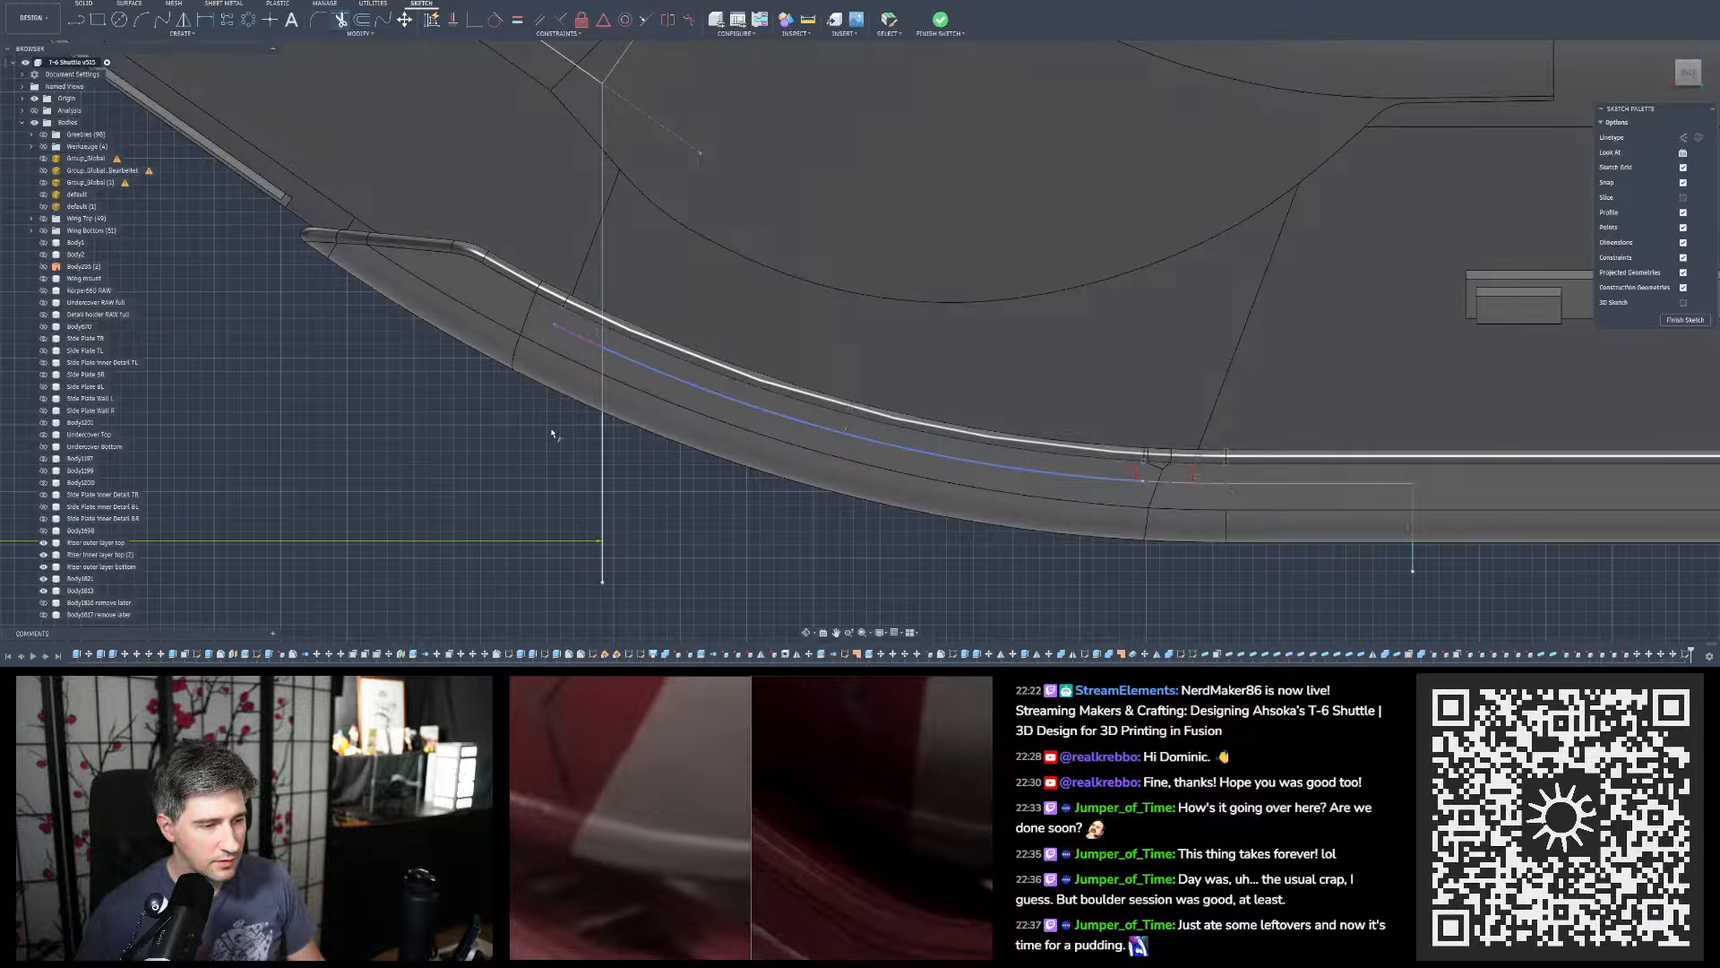
pyautogui.click(557, 352)
pyautogui.press('Escape')
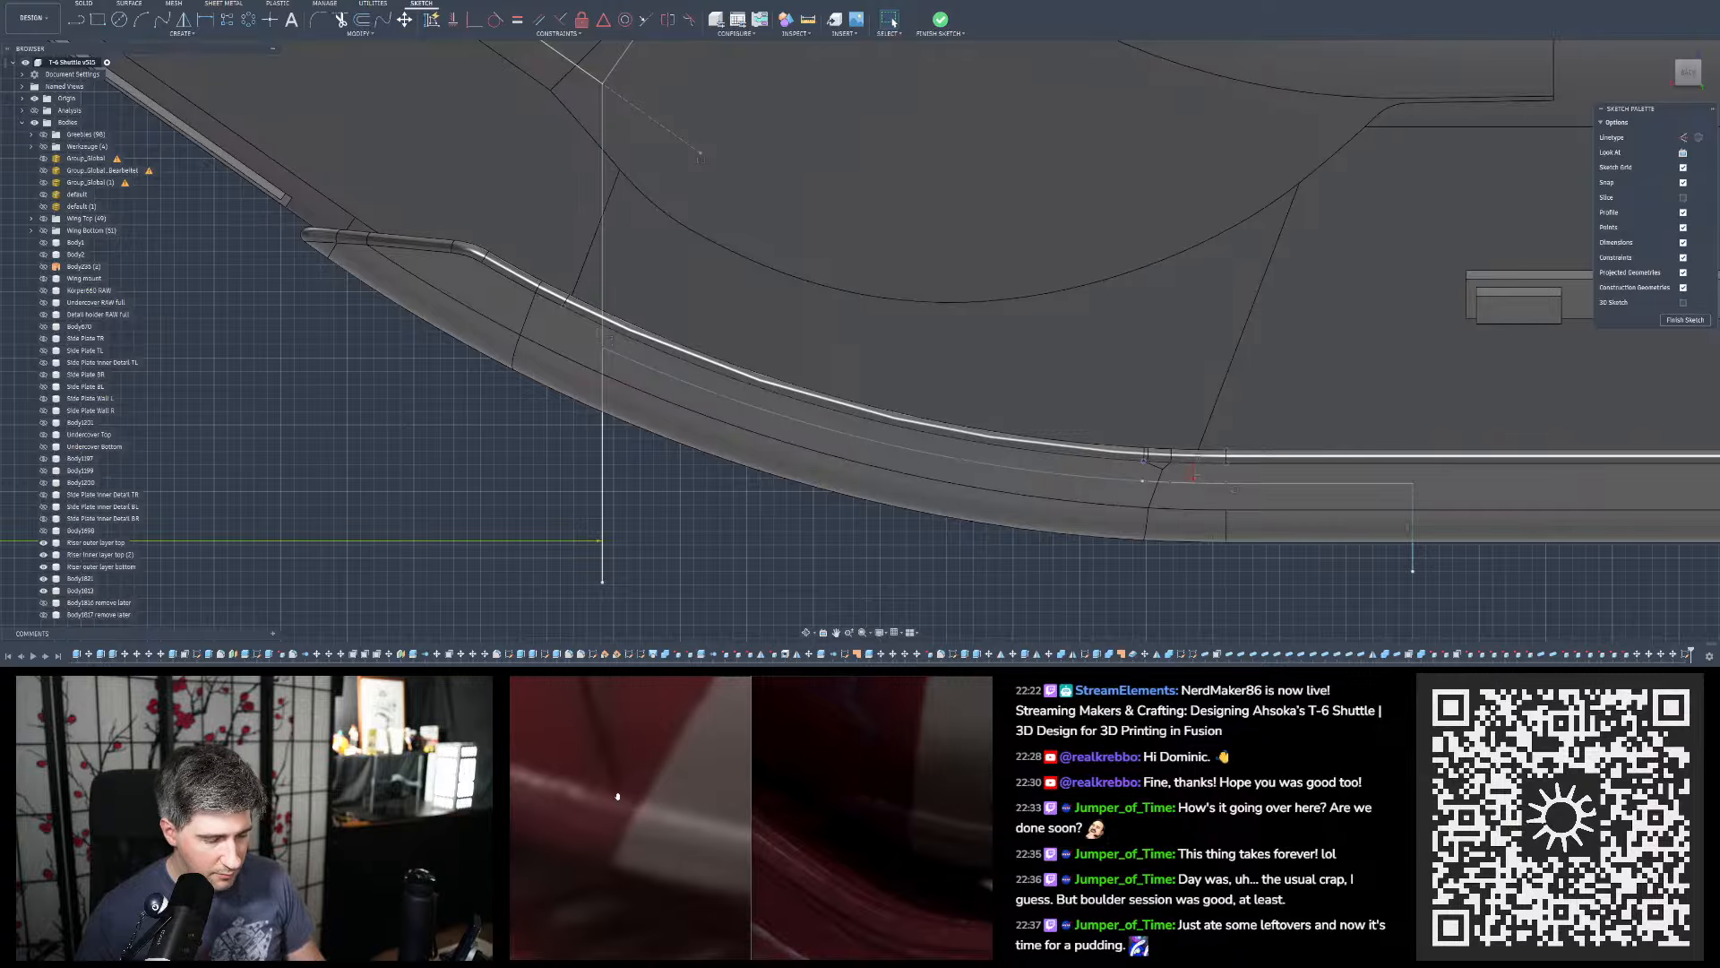
pyautogui.scroll(-4, 675, 466)
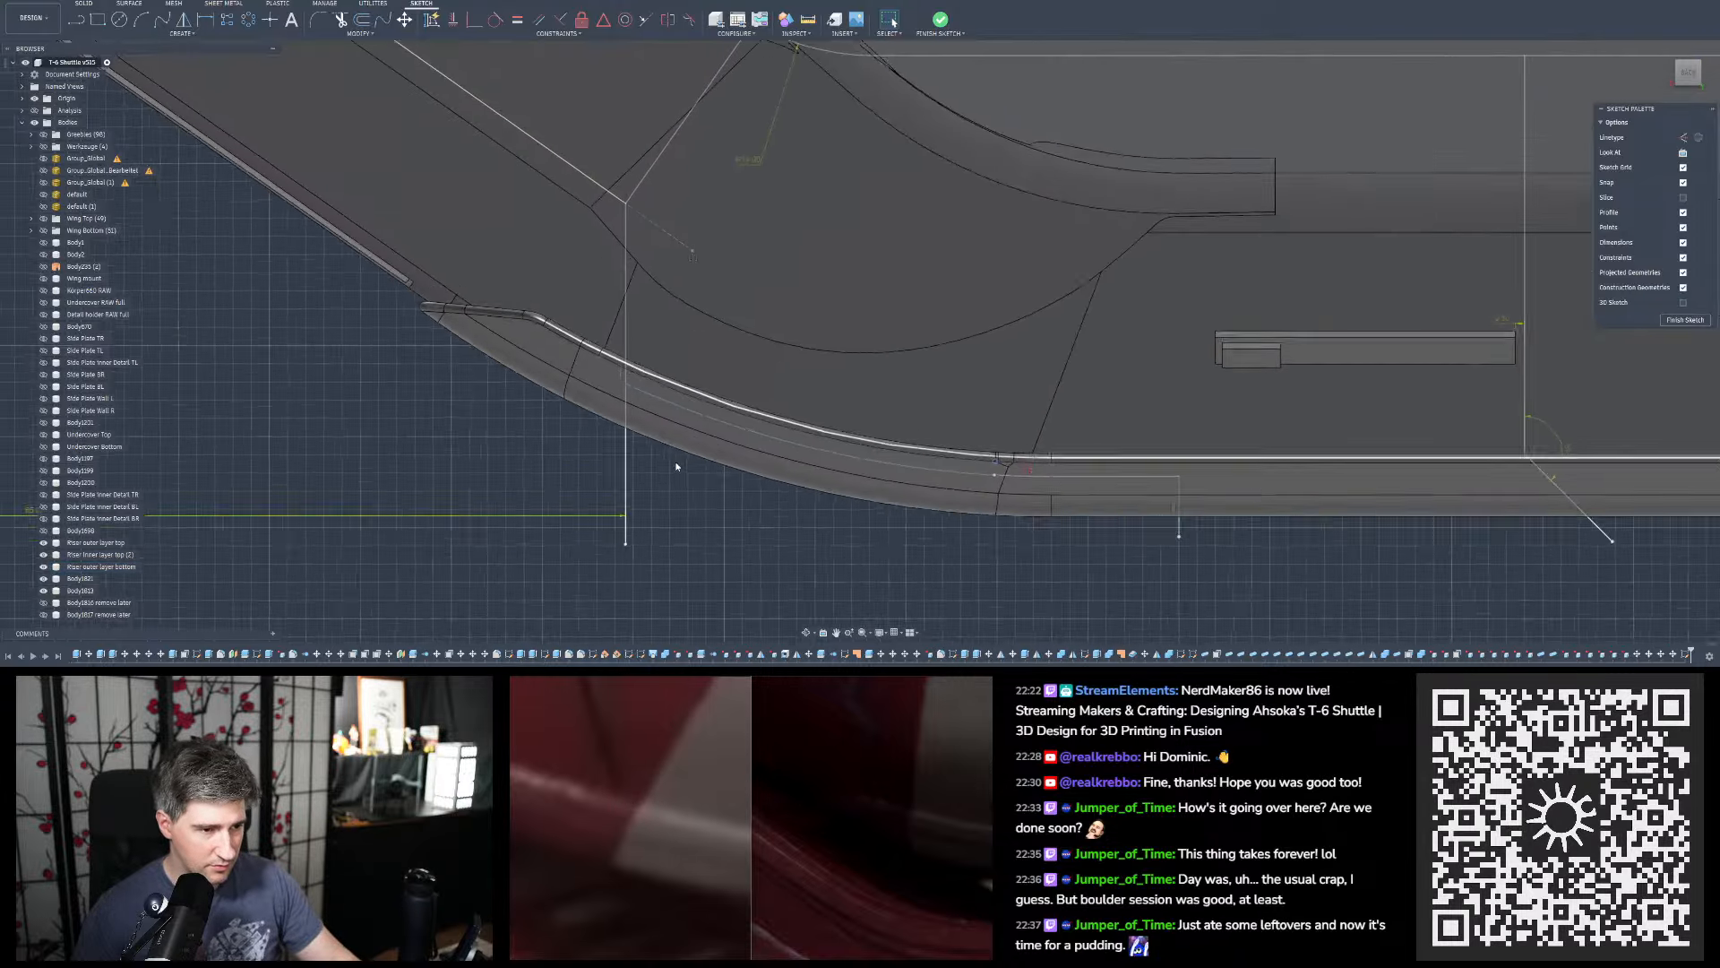
pyautogui.scroll(-3, 670, 461)
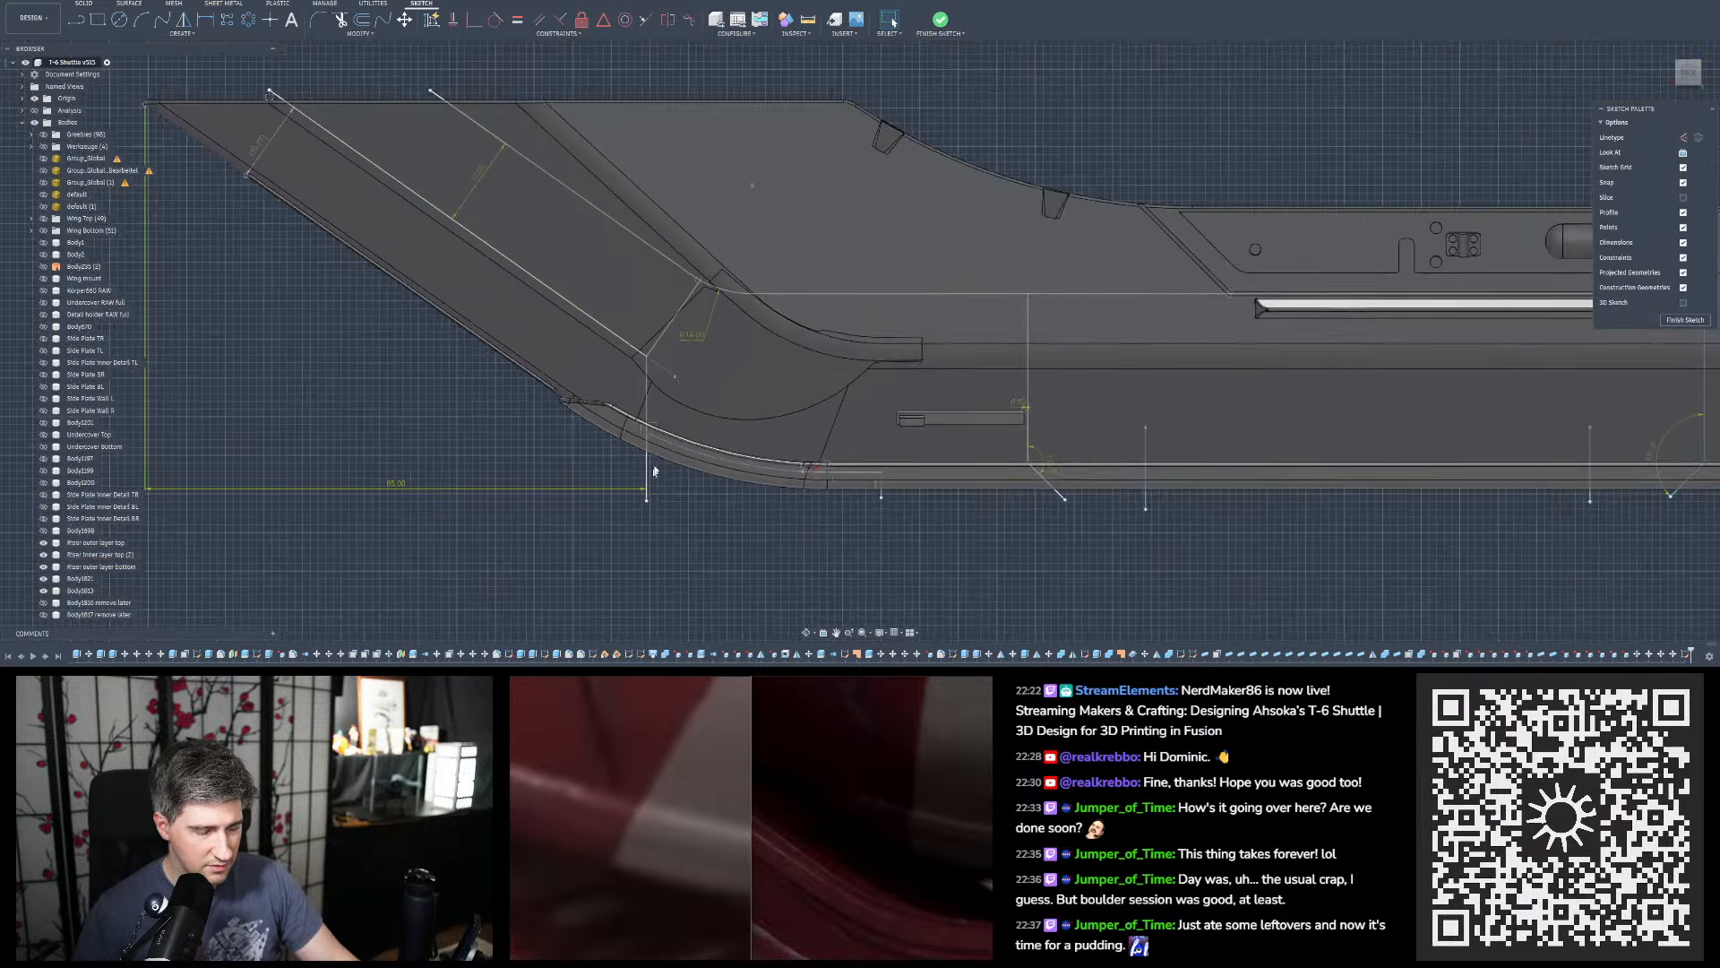
# Examine where the offset curve meets the tall vertical line and the horizontal line along the curved lip
pyautogui.scroll(5, 663, 447)
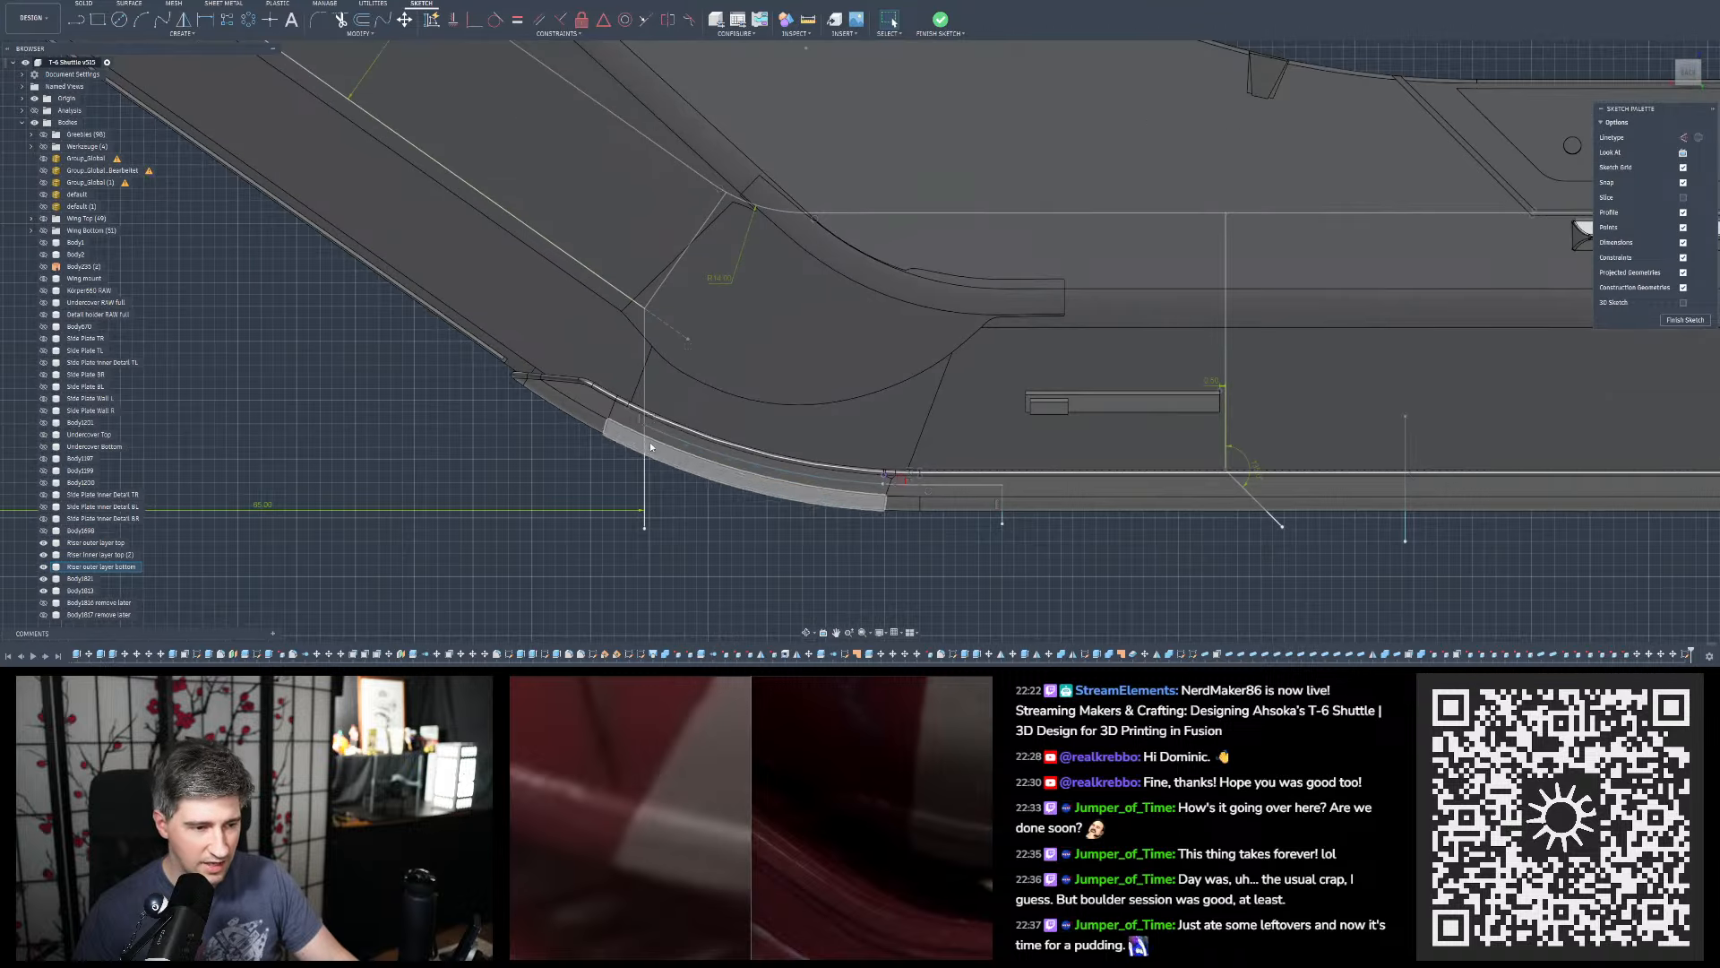
pyautogui.click(638, 396)
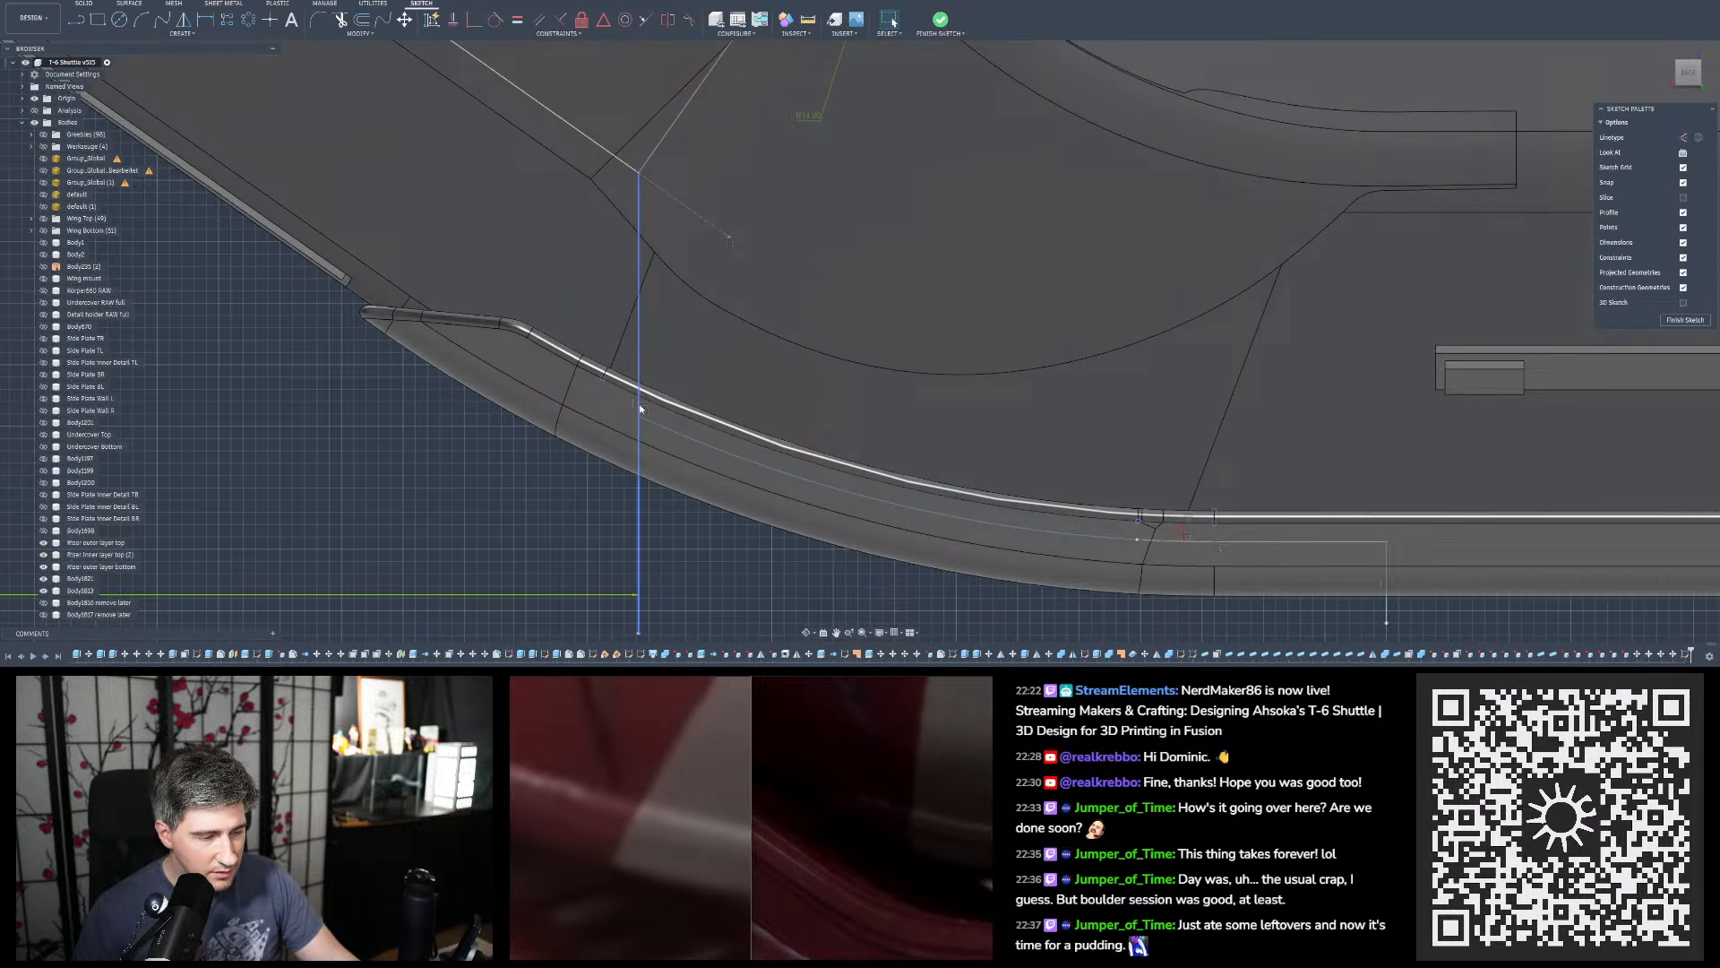
pyautogui.press('Escape')
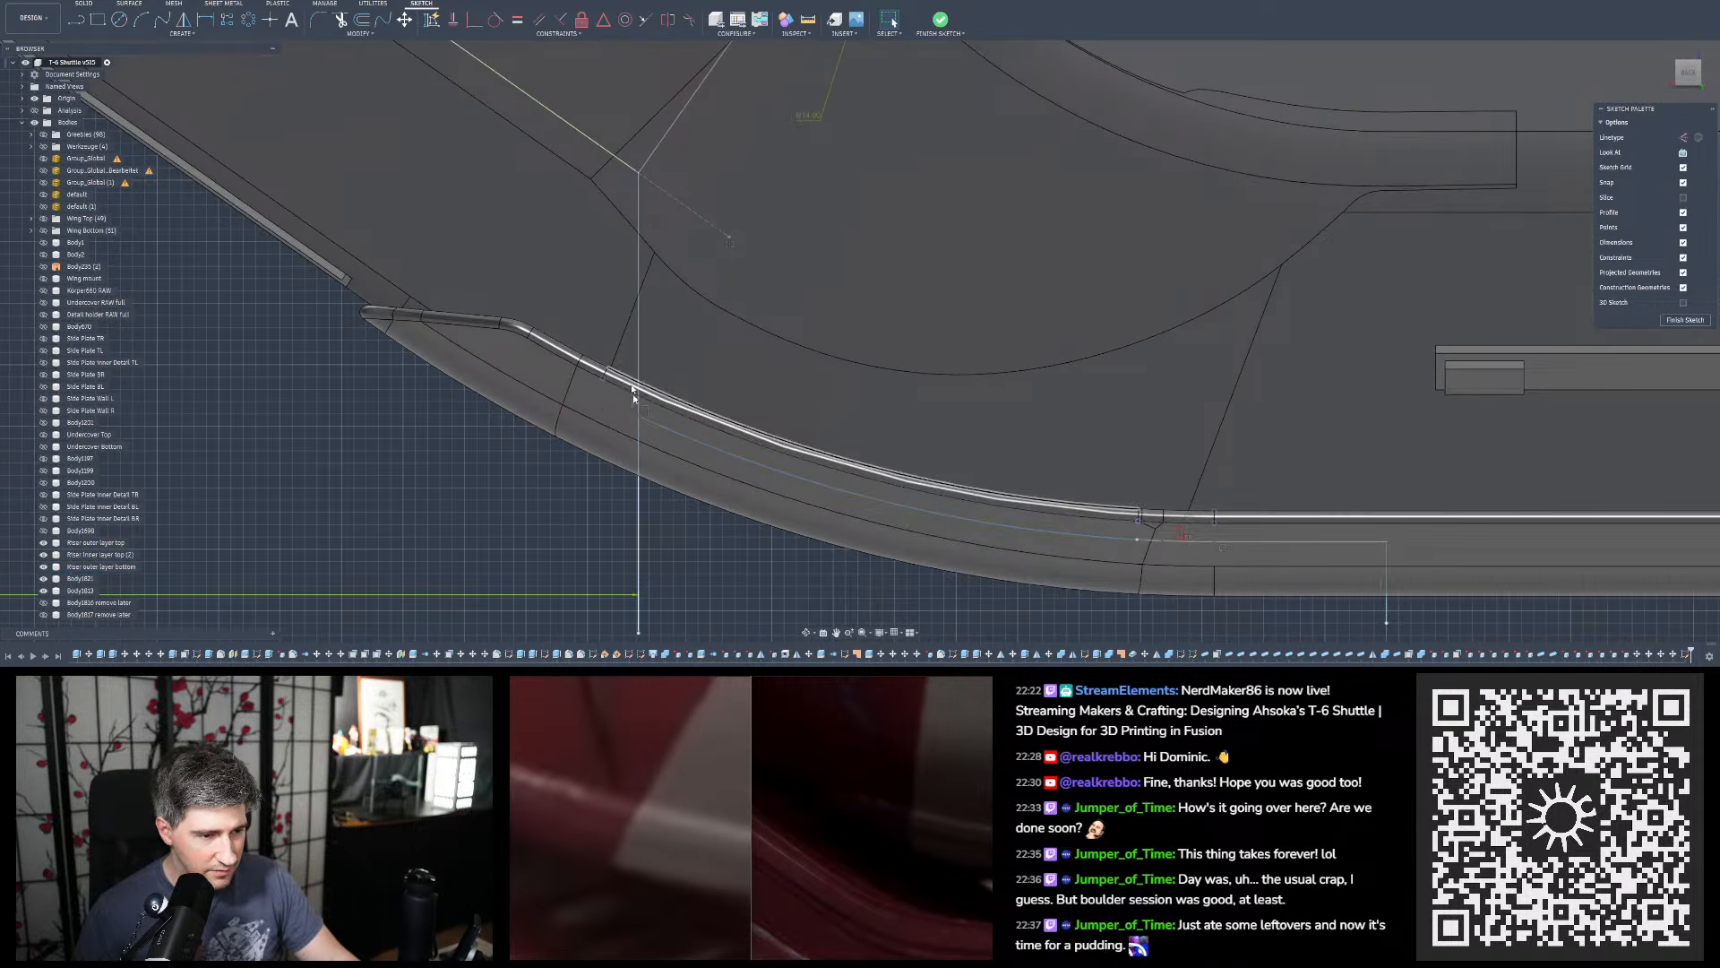
pyautogui.scroll(-2, 452, 325)
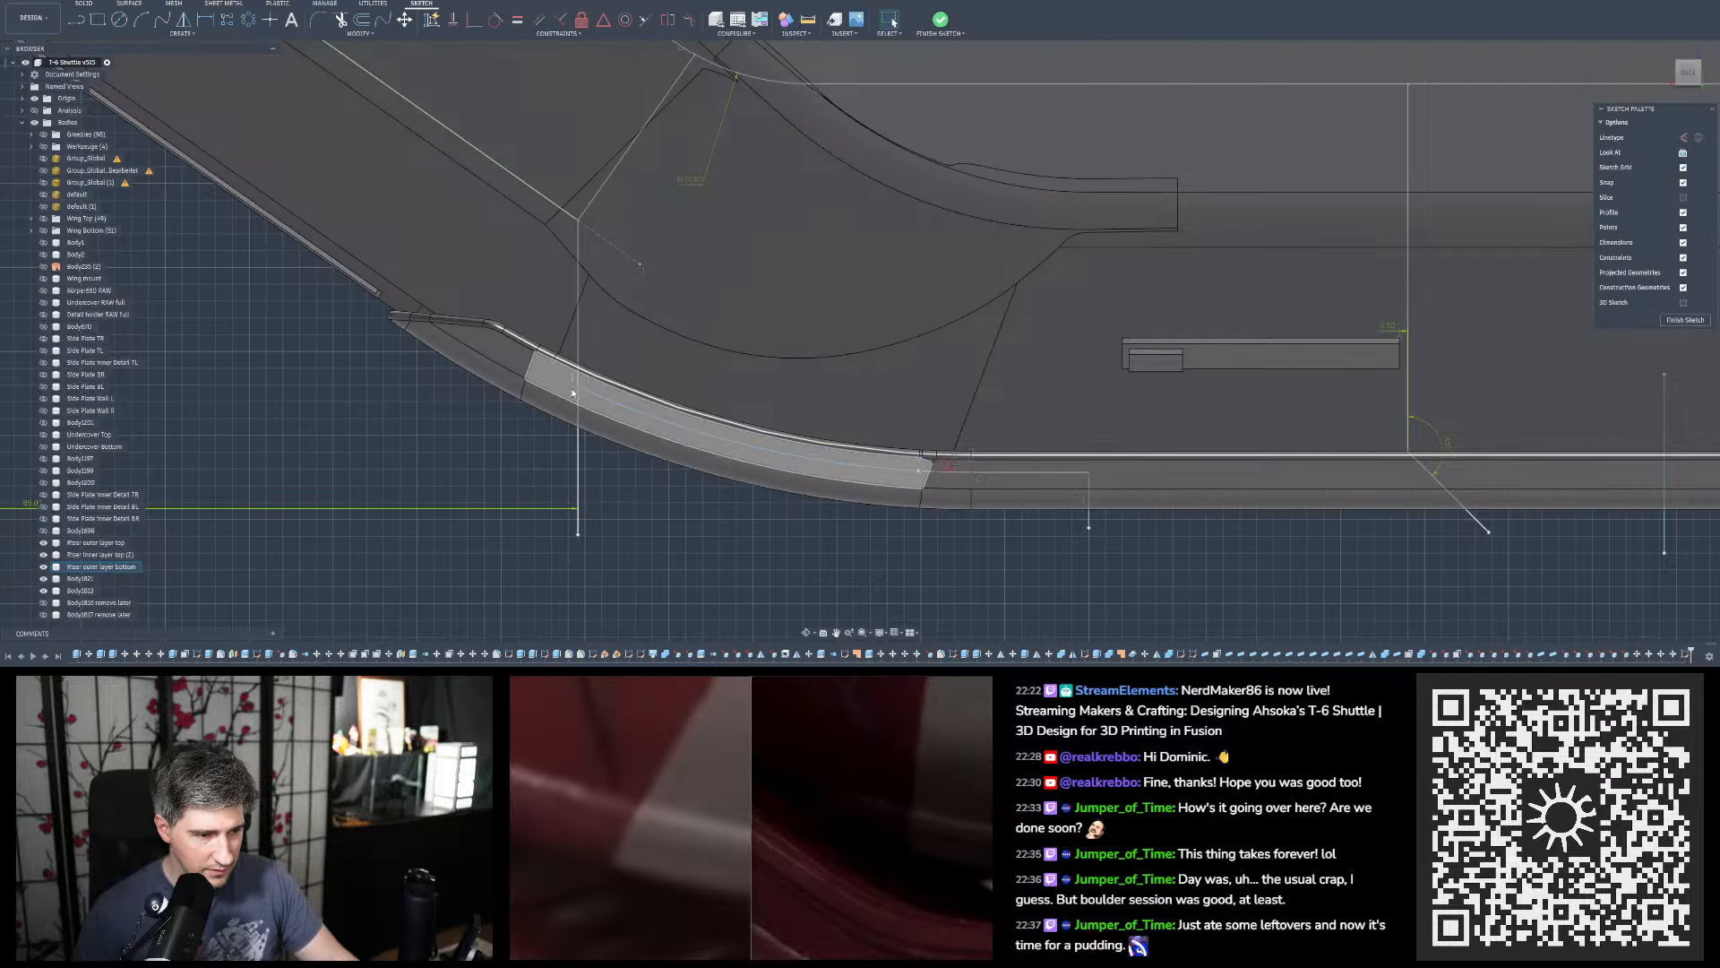
pyautogui.scroll(-2, 536, 385)
pyautogui.scroll(4, 846, 437)
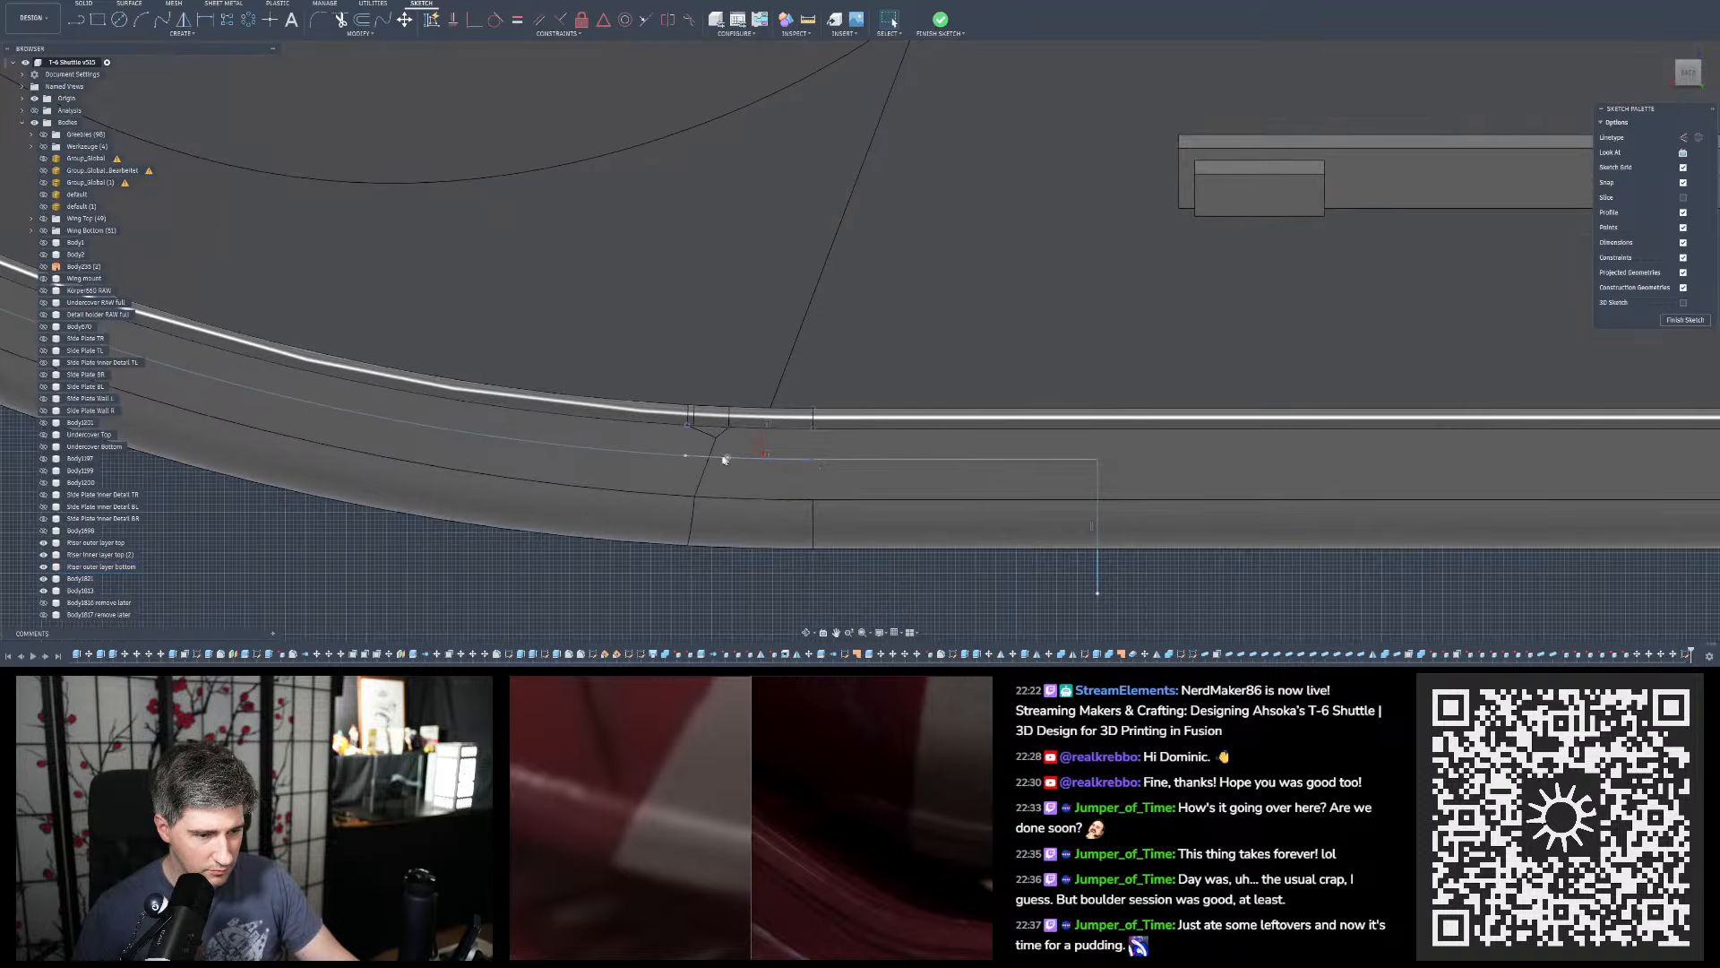
pyautogui.scroll(2, 692, 464)
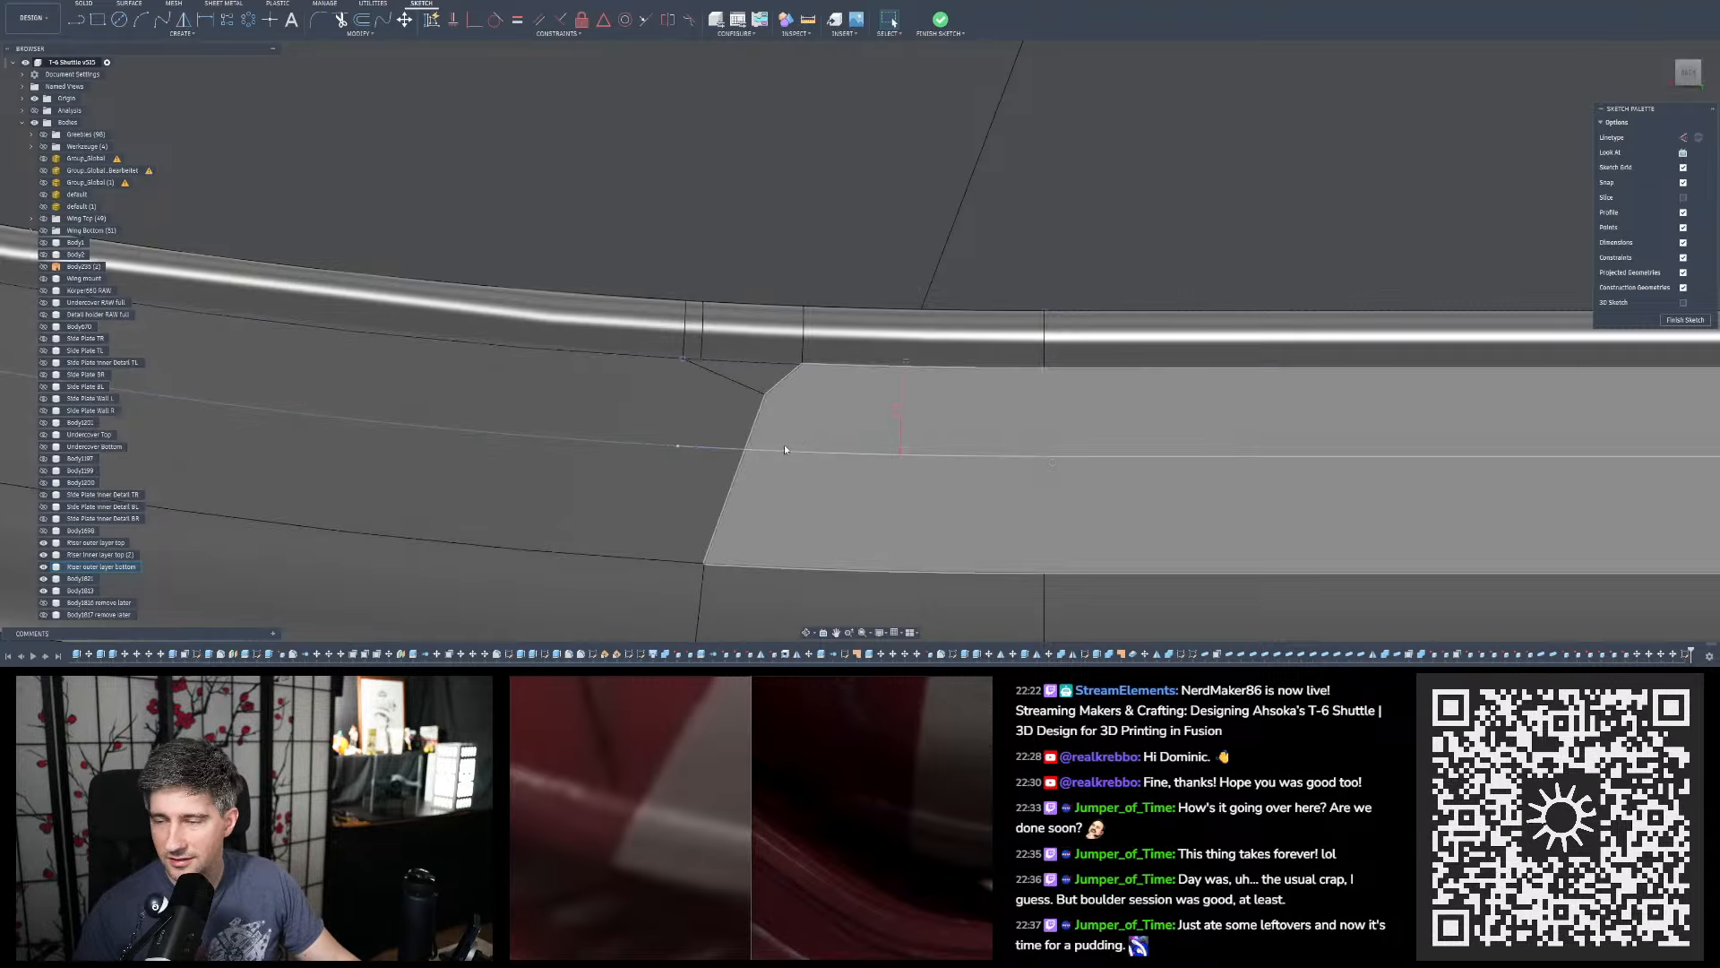
pyautogui.scroll(-10, 1064, 324)
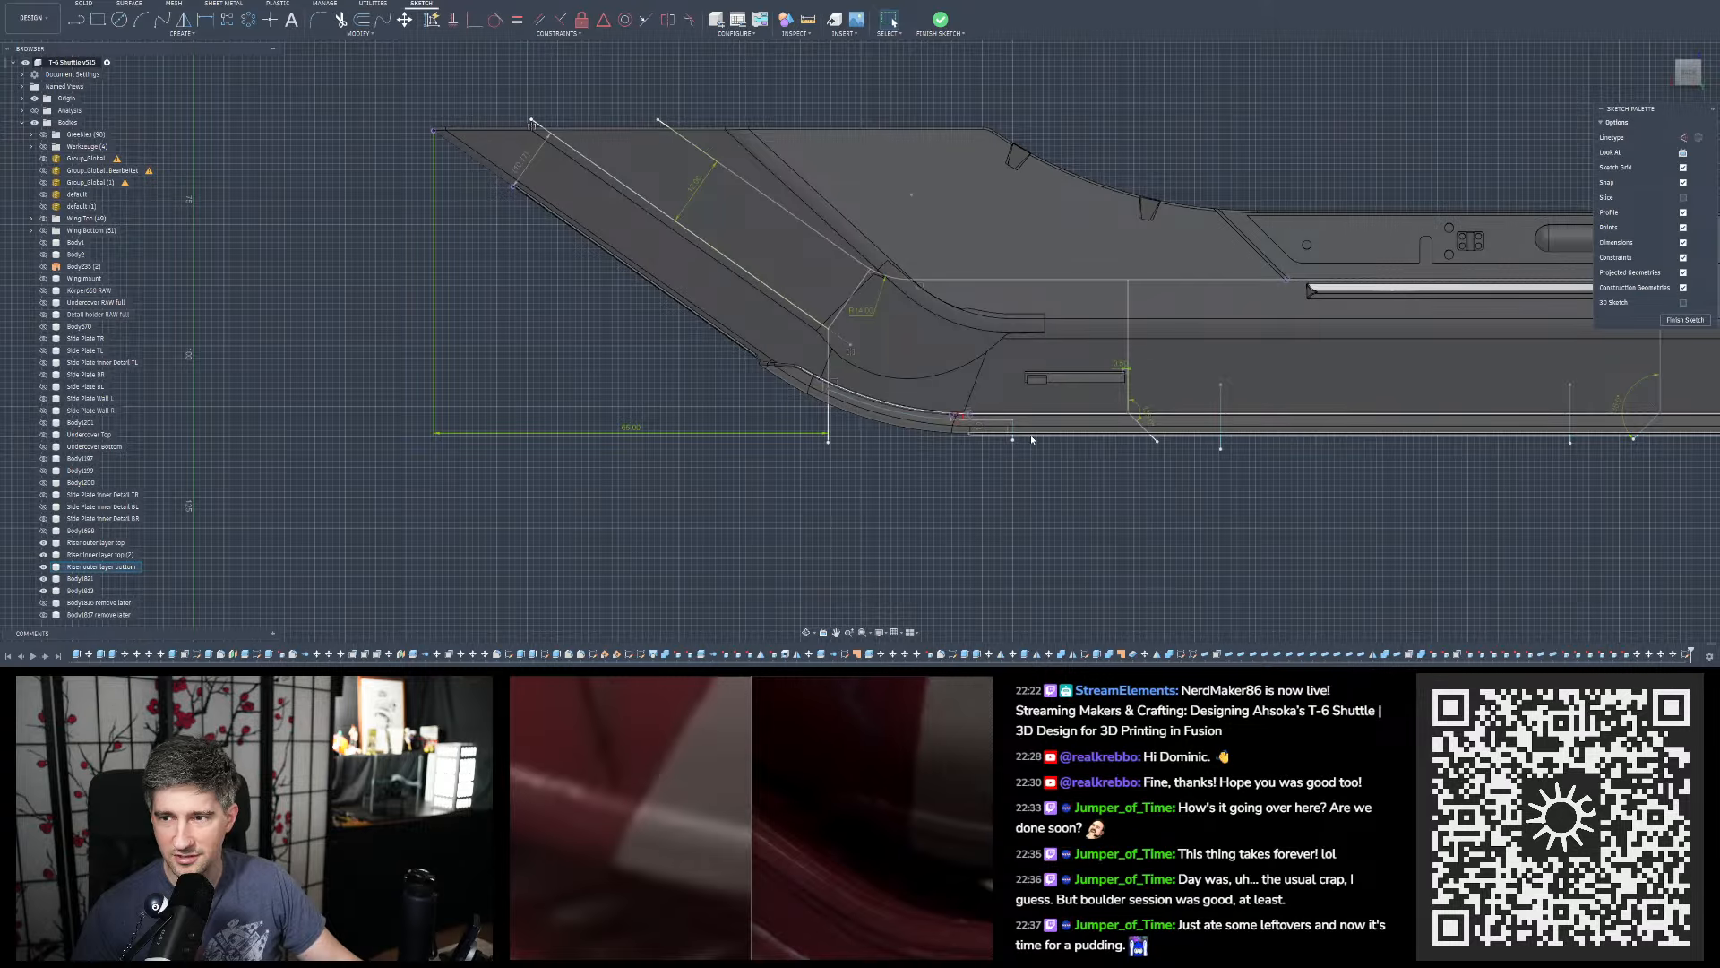
pyautogui.scroll(4, 1008, 415)
pyautogui.scroll(2, 1008, 415)
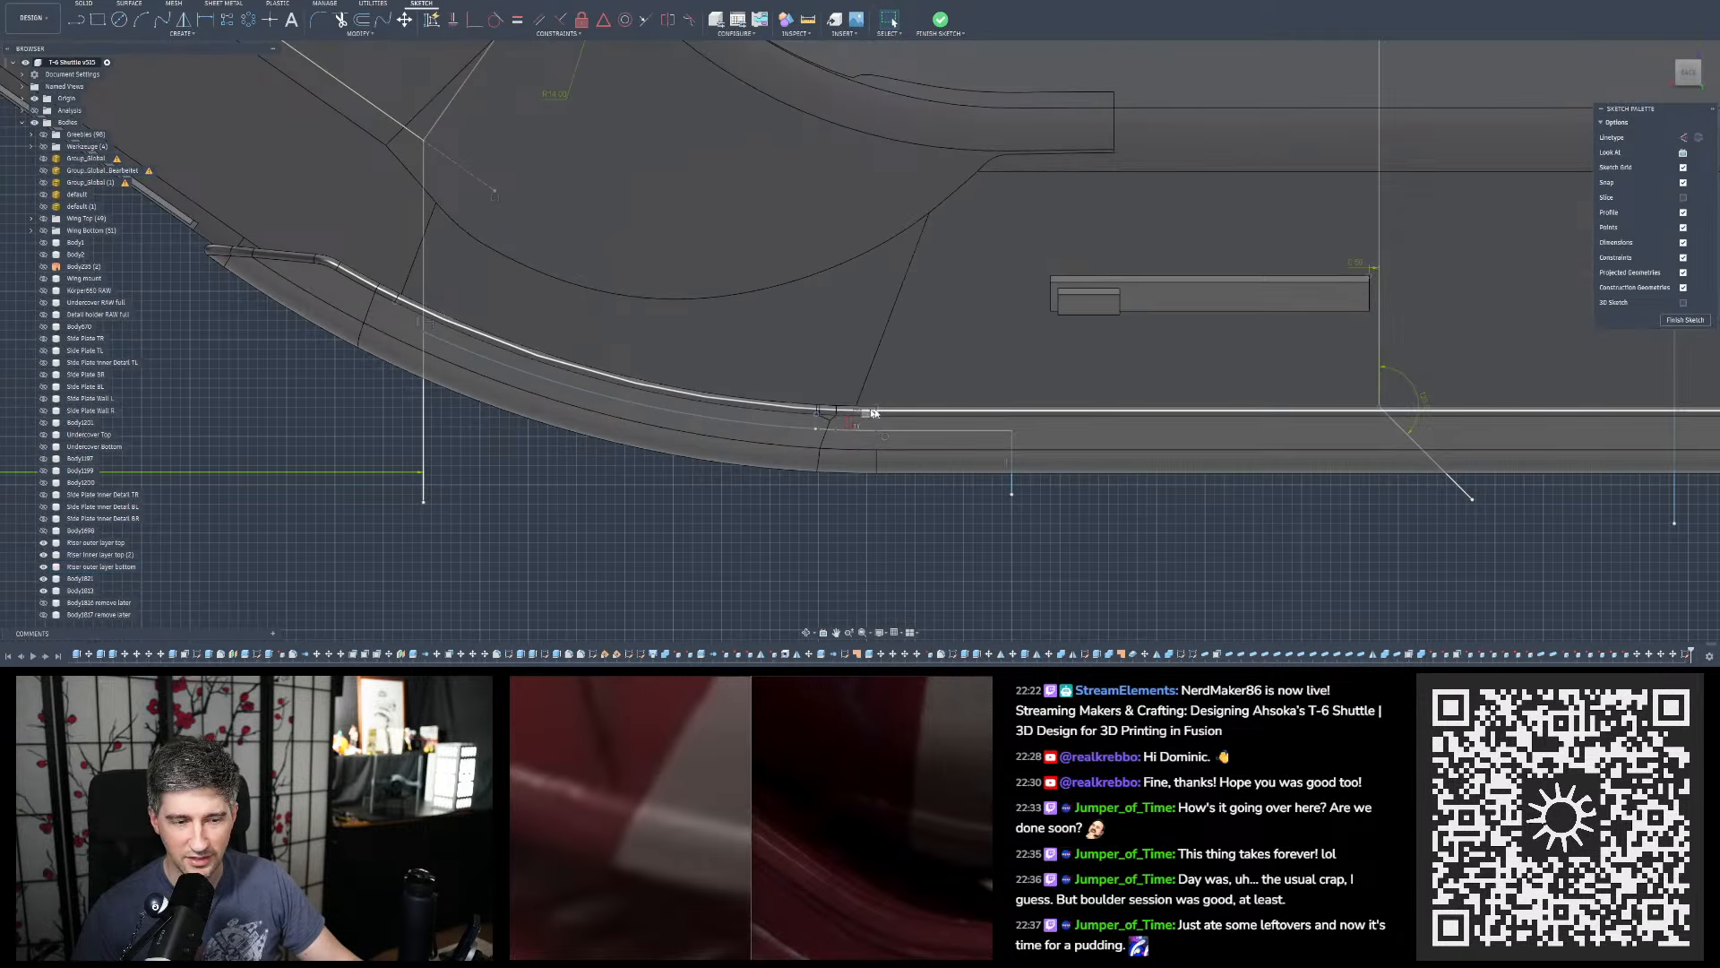
pyautogui.scroll(-4, 1088, 383)
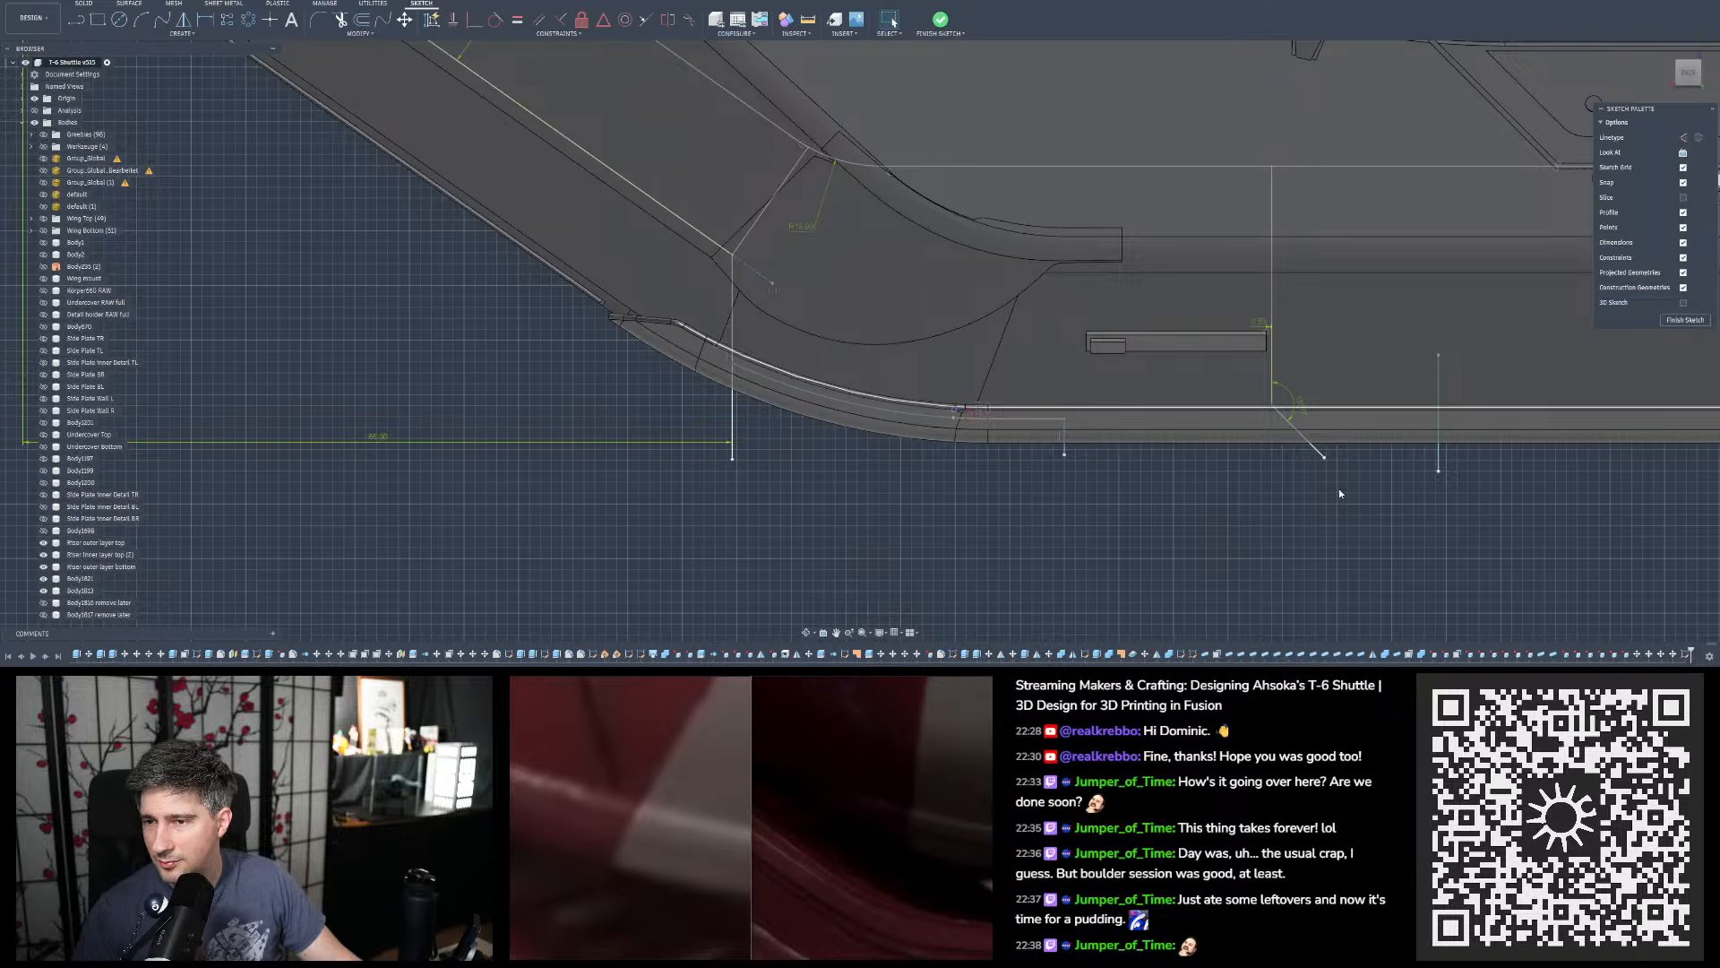
pyautogui.scroll(7, 853, 398)
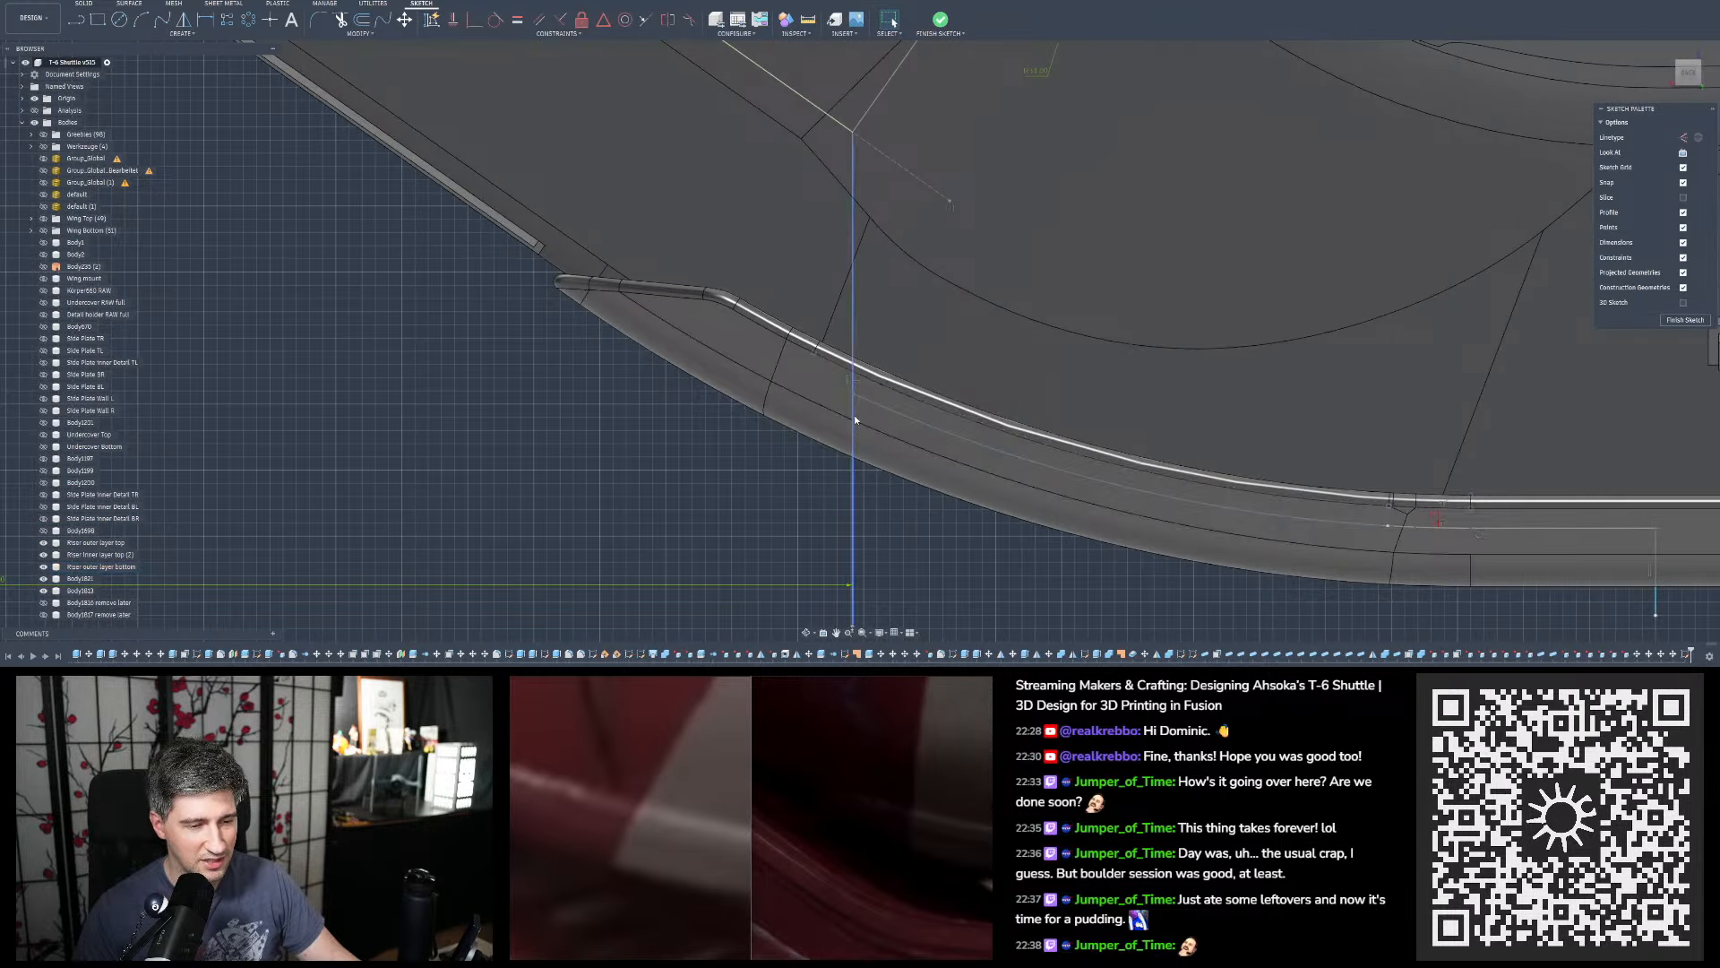
pyautogui.scroll(-5, 660, 388)
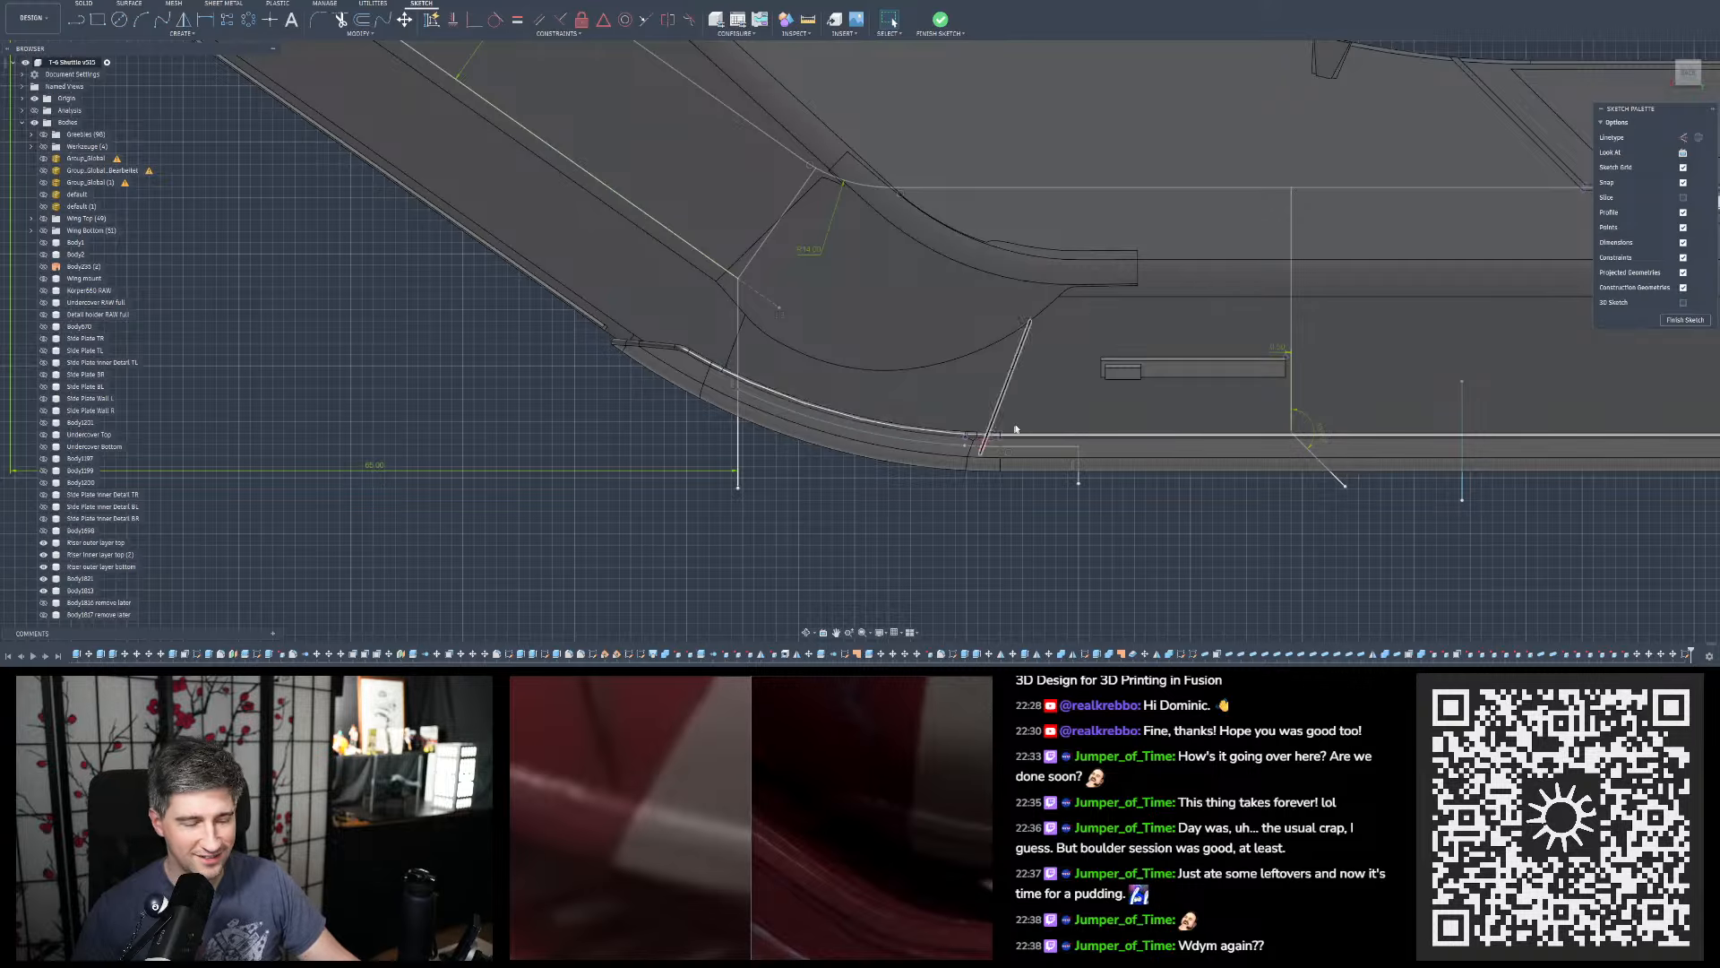
pyautogui.scroll(5, 771, 448)
pyautogui.scroll(-3, 674, 438)
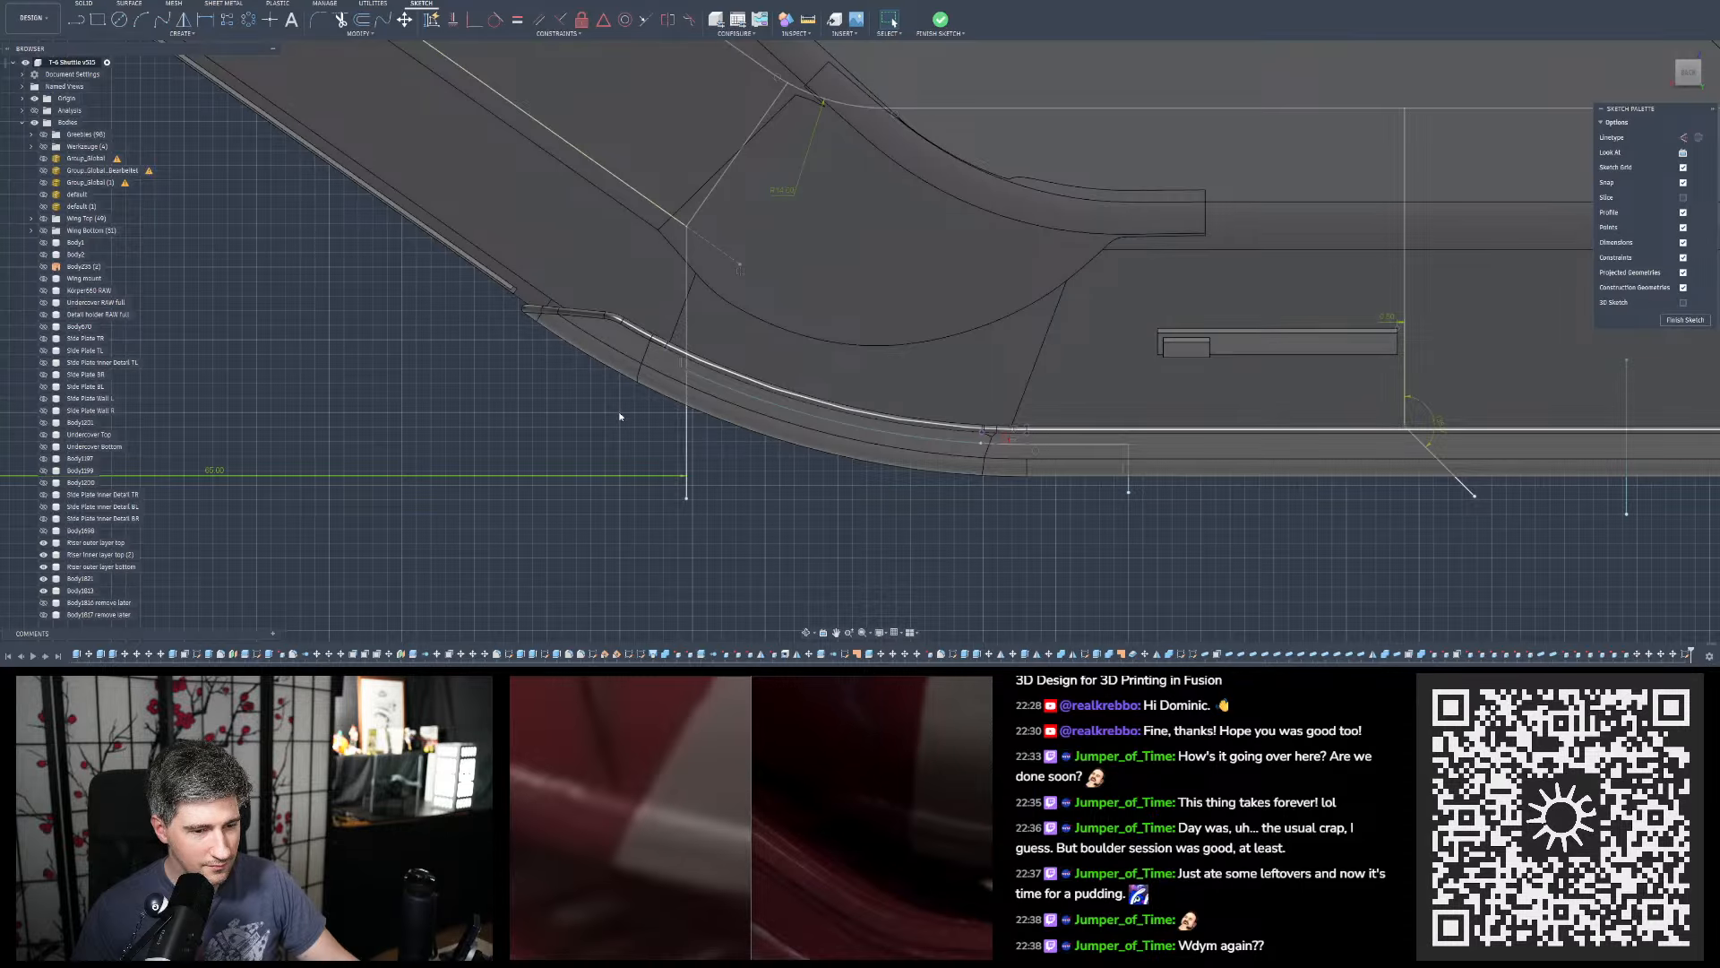
pyautogui.scroll(-4, 619, 414)
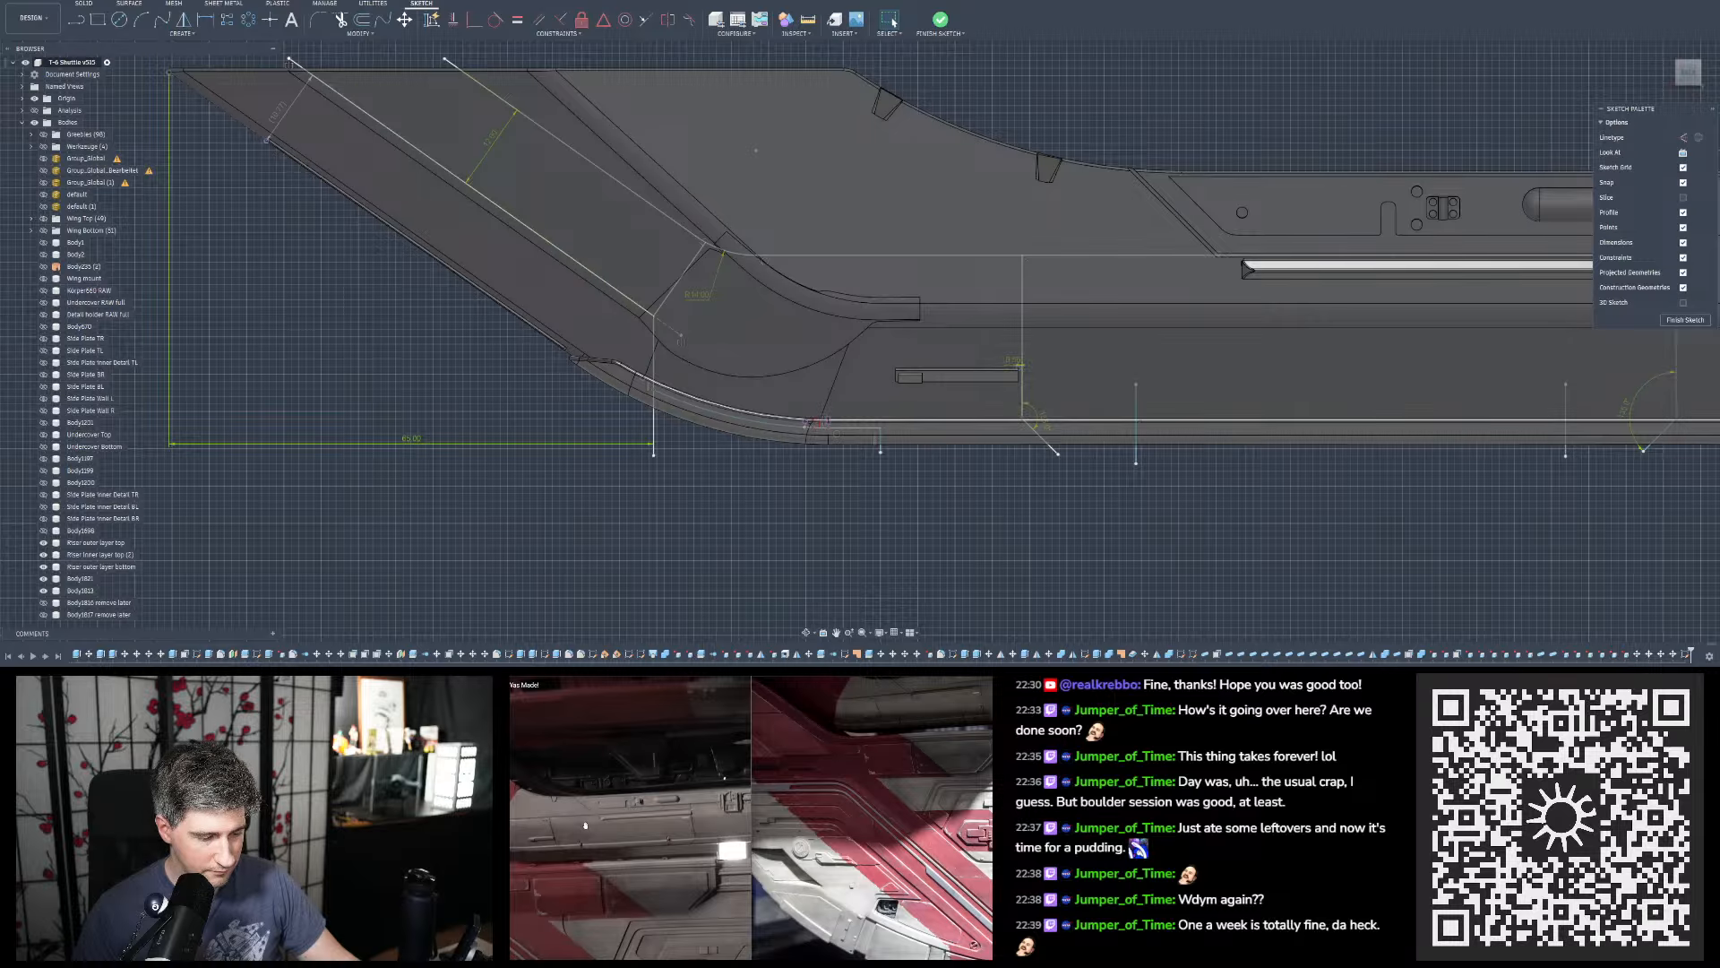
# Compare the whole side's panel lines with the reference photos, checking the slanted strip and inner slanted line at the front of the hull
pyautogui.scroll(-2, 594, 500)
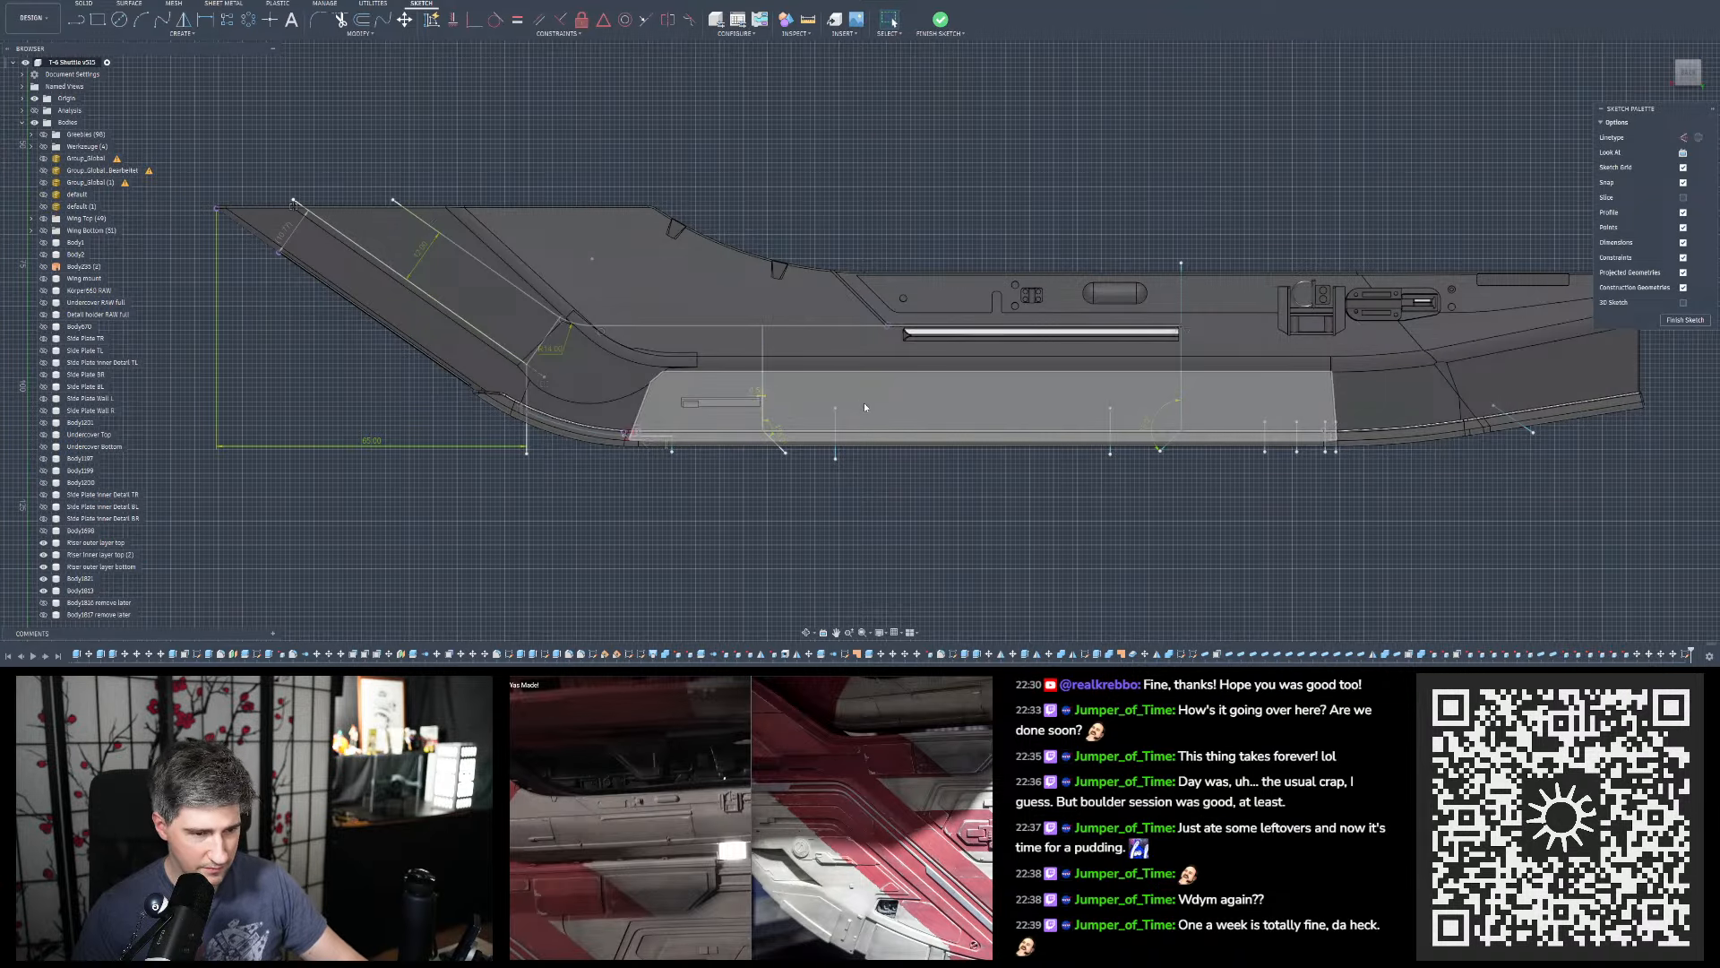
pyautogui.scroll(-2, 1031, 448)
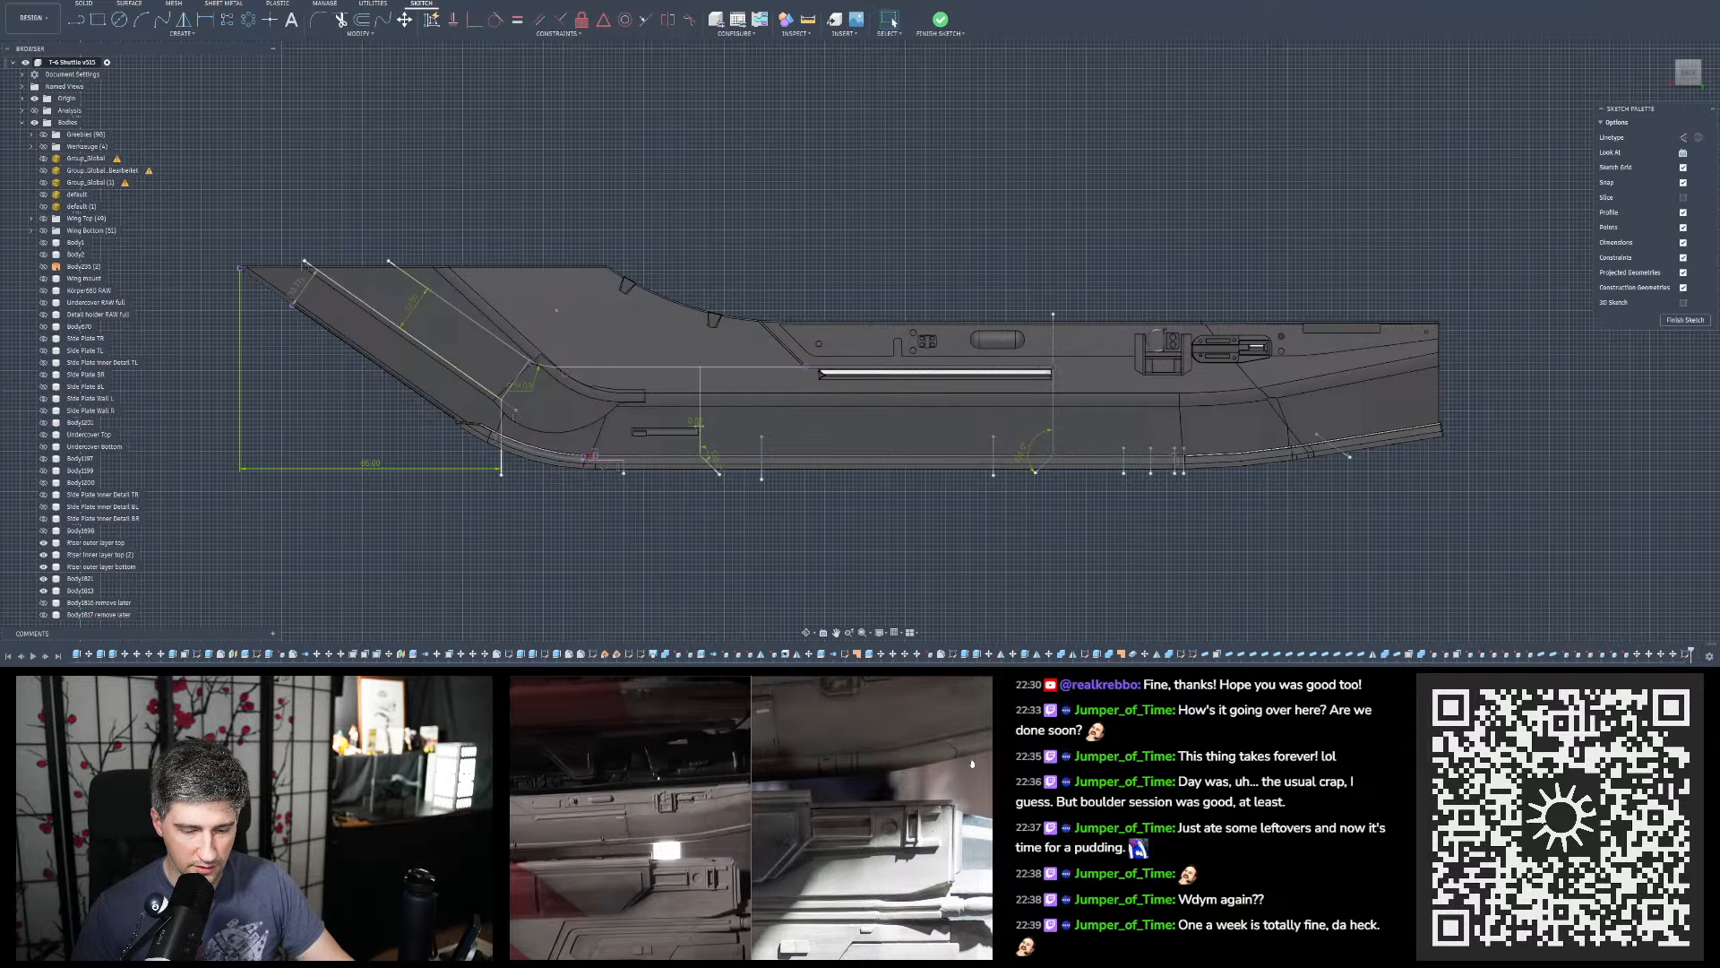
pyautogui.scroll(-3, 1336, 450)
pyautogui.scroll(2, 1147, 357)
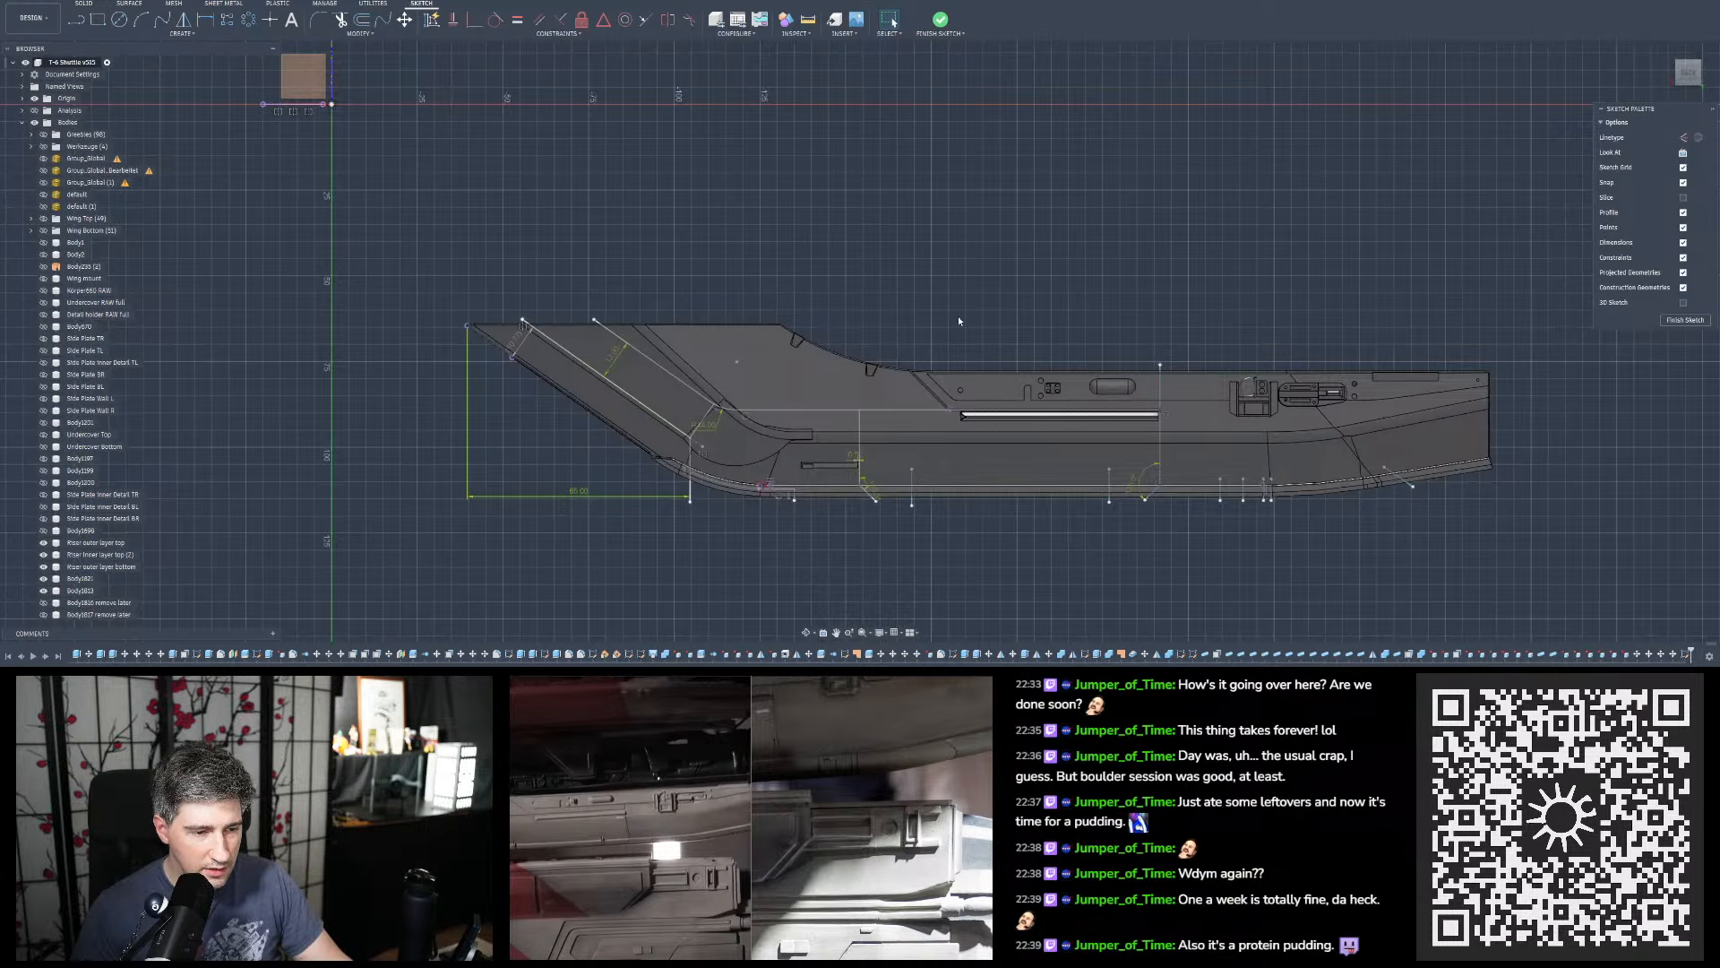
pyautogui.scroll(-2, 960, 303)
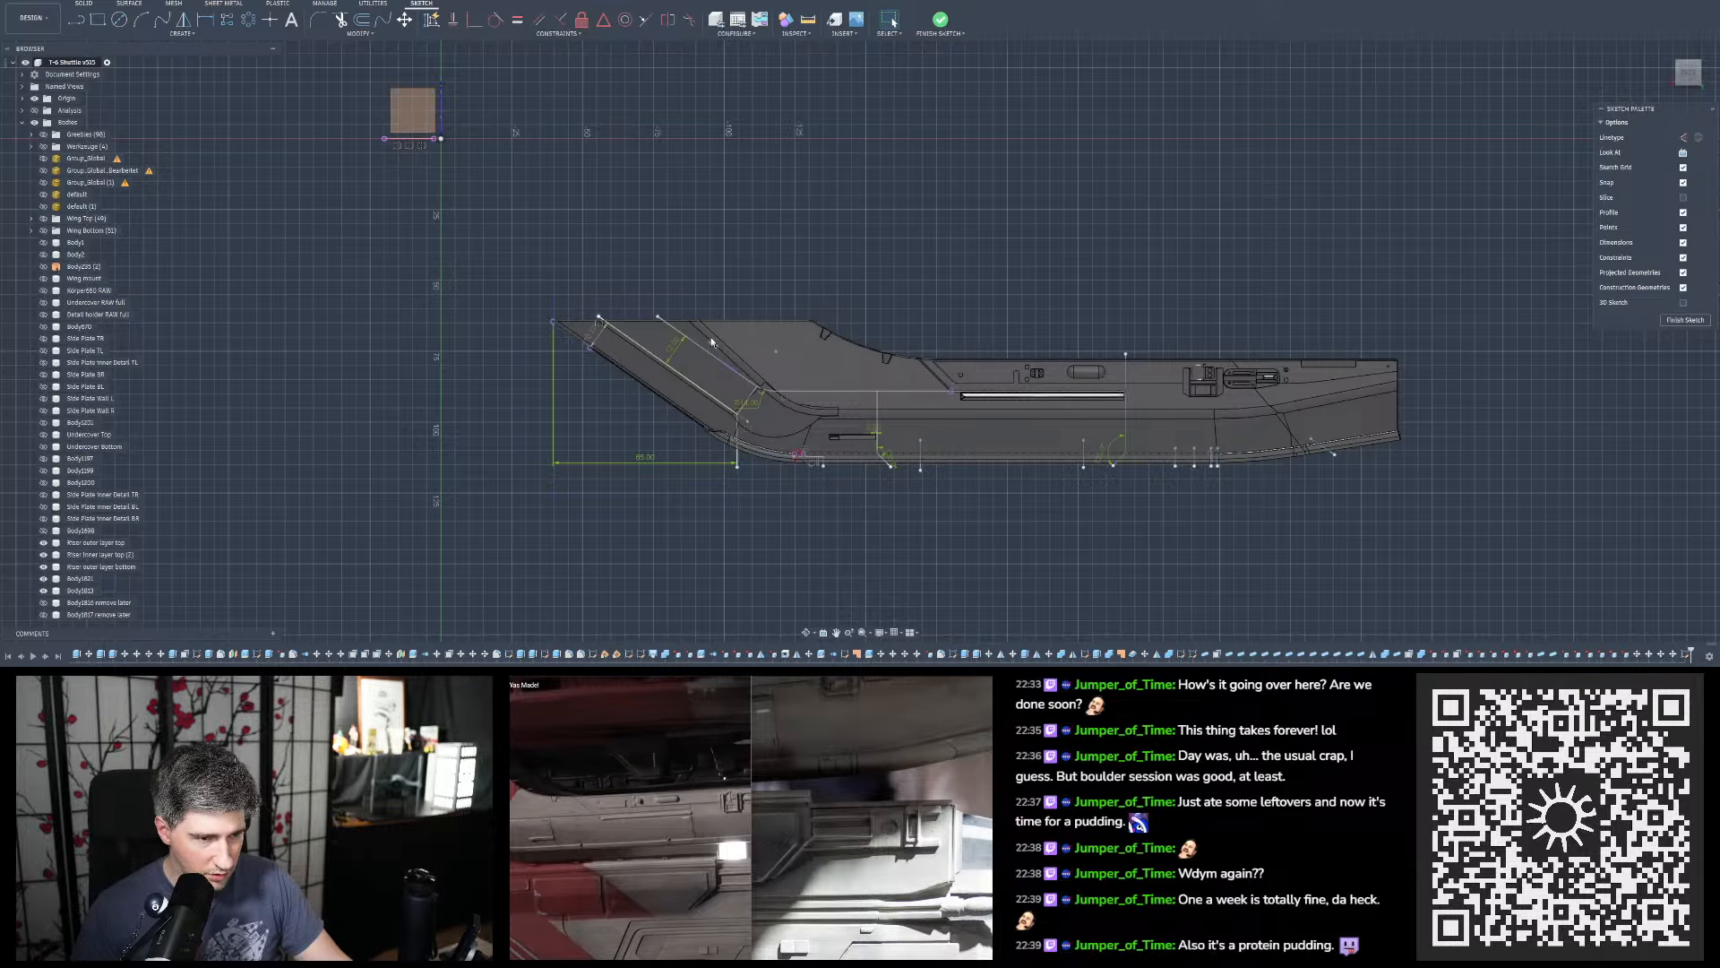
pyautogui.scroll(2, 708, 336)
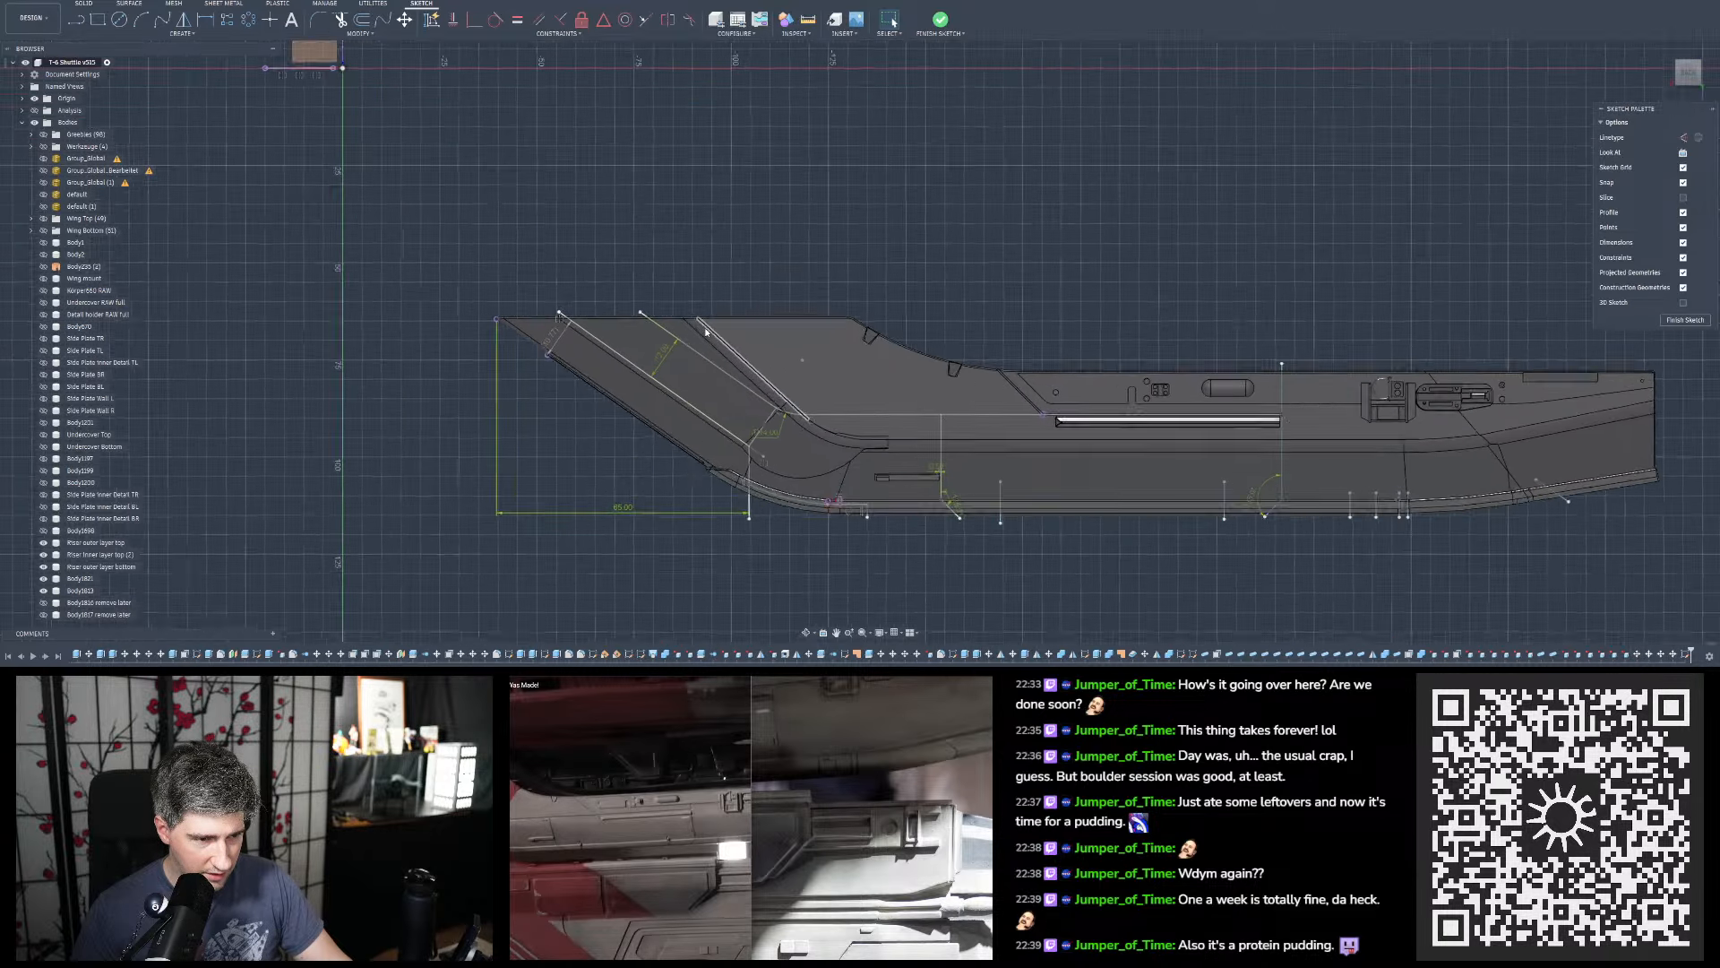
pyautogui.scroll(1, 706, 333)
pyautogui.click(707, 333)
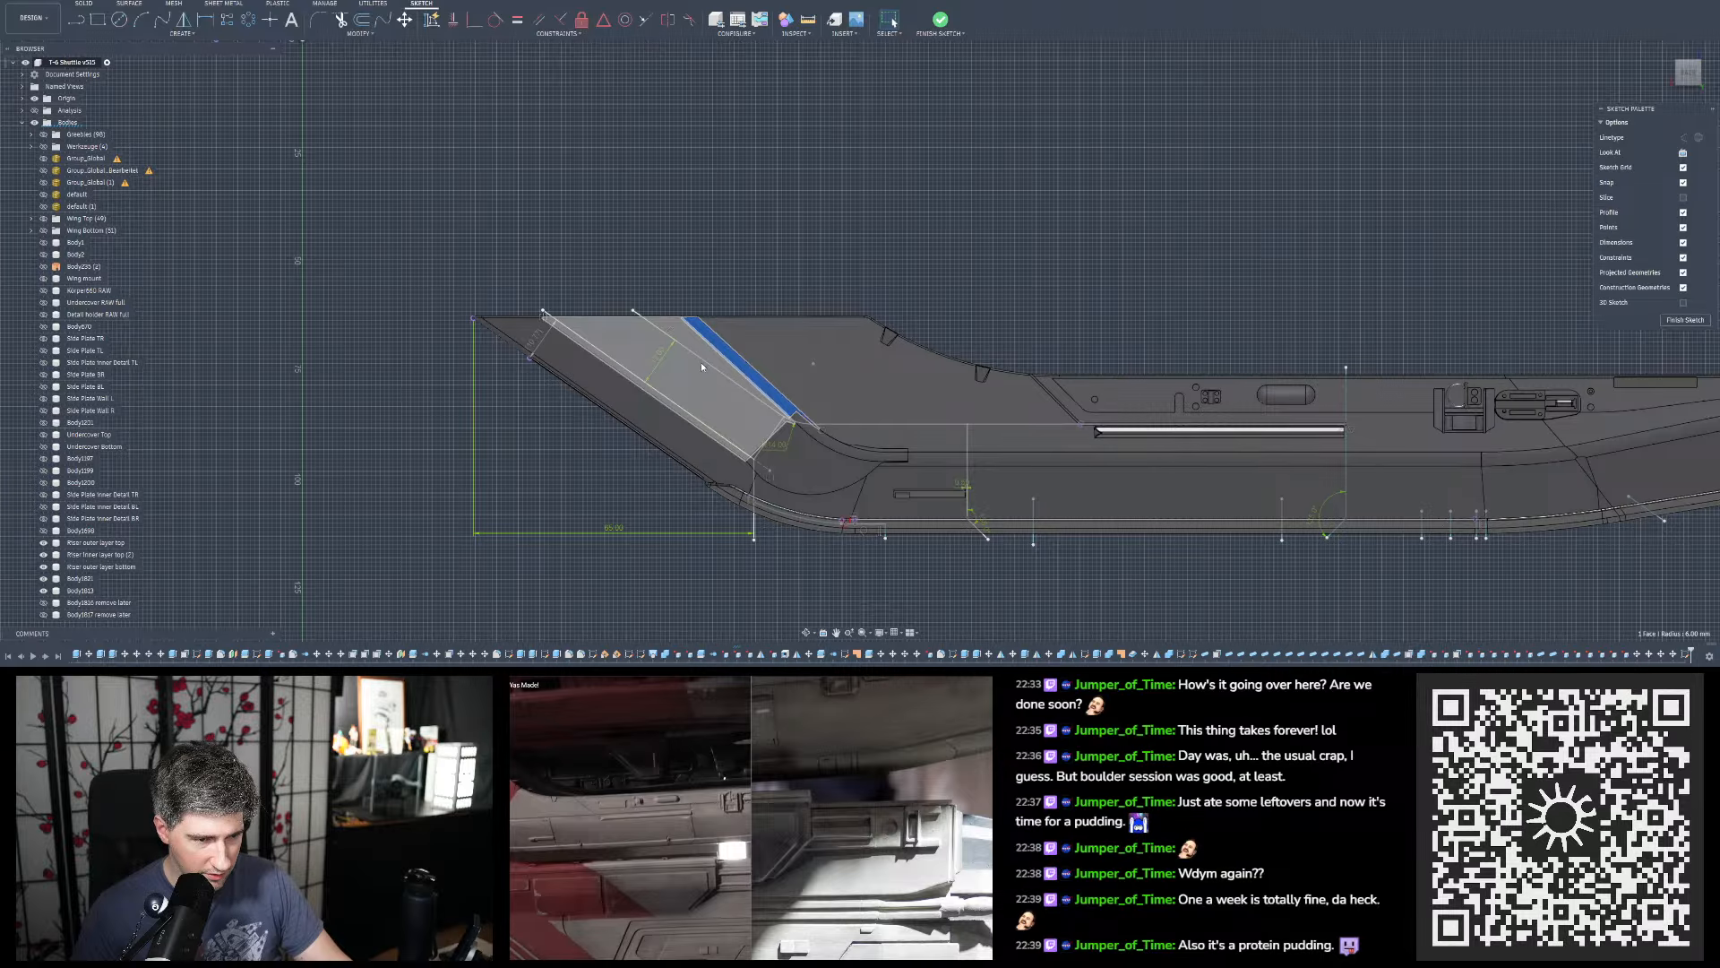
pyautogui.click(674, 339)
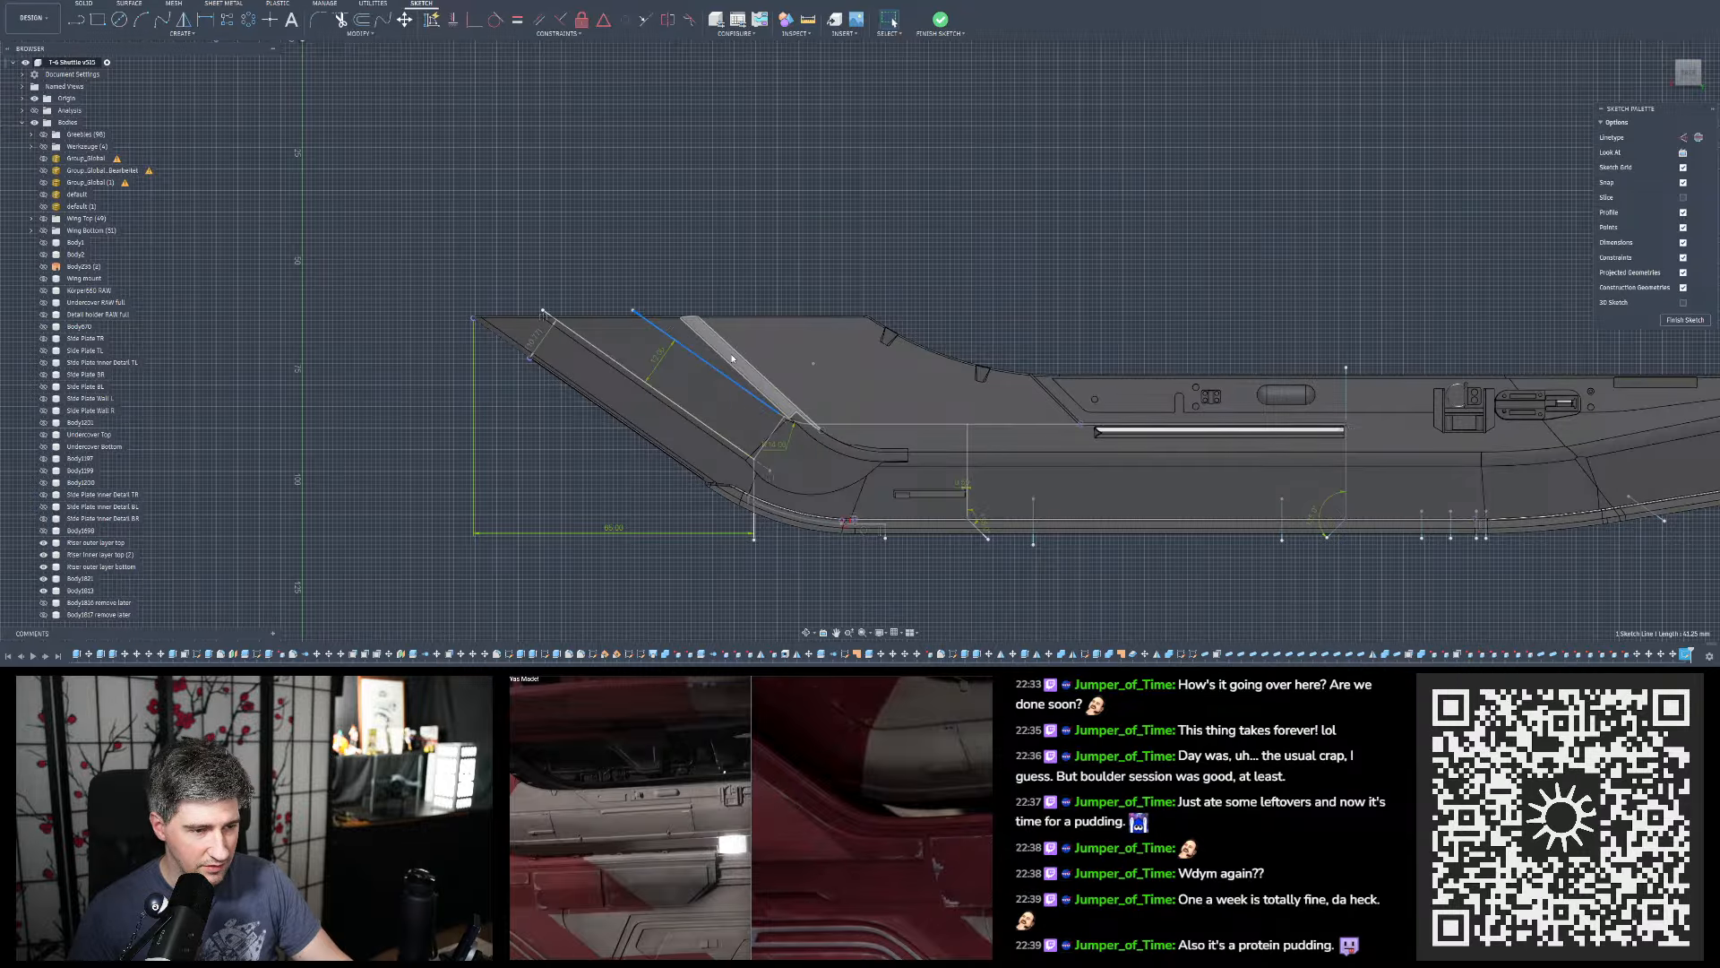
pyautogui.scroll(1, 732, 358)
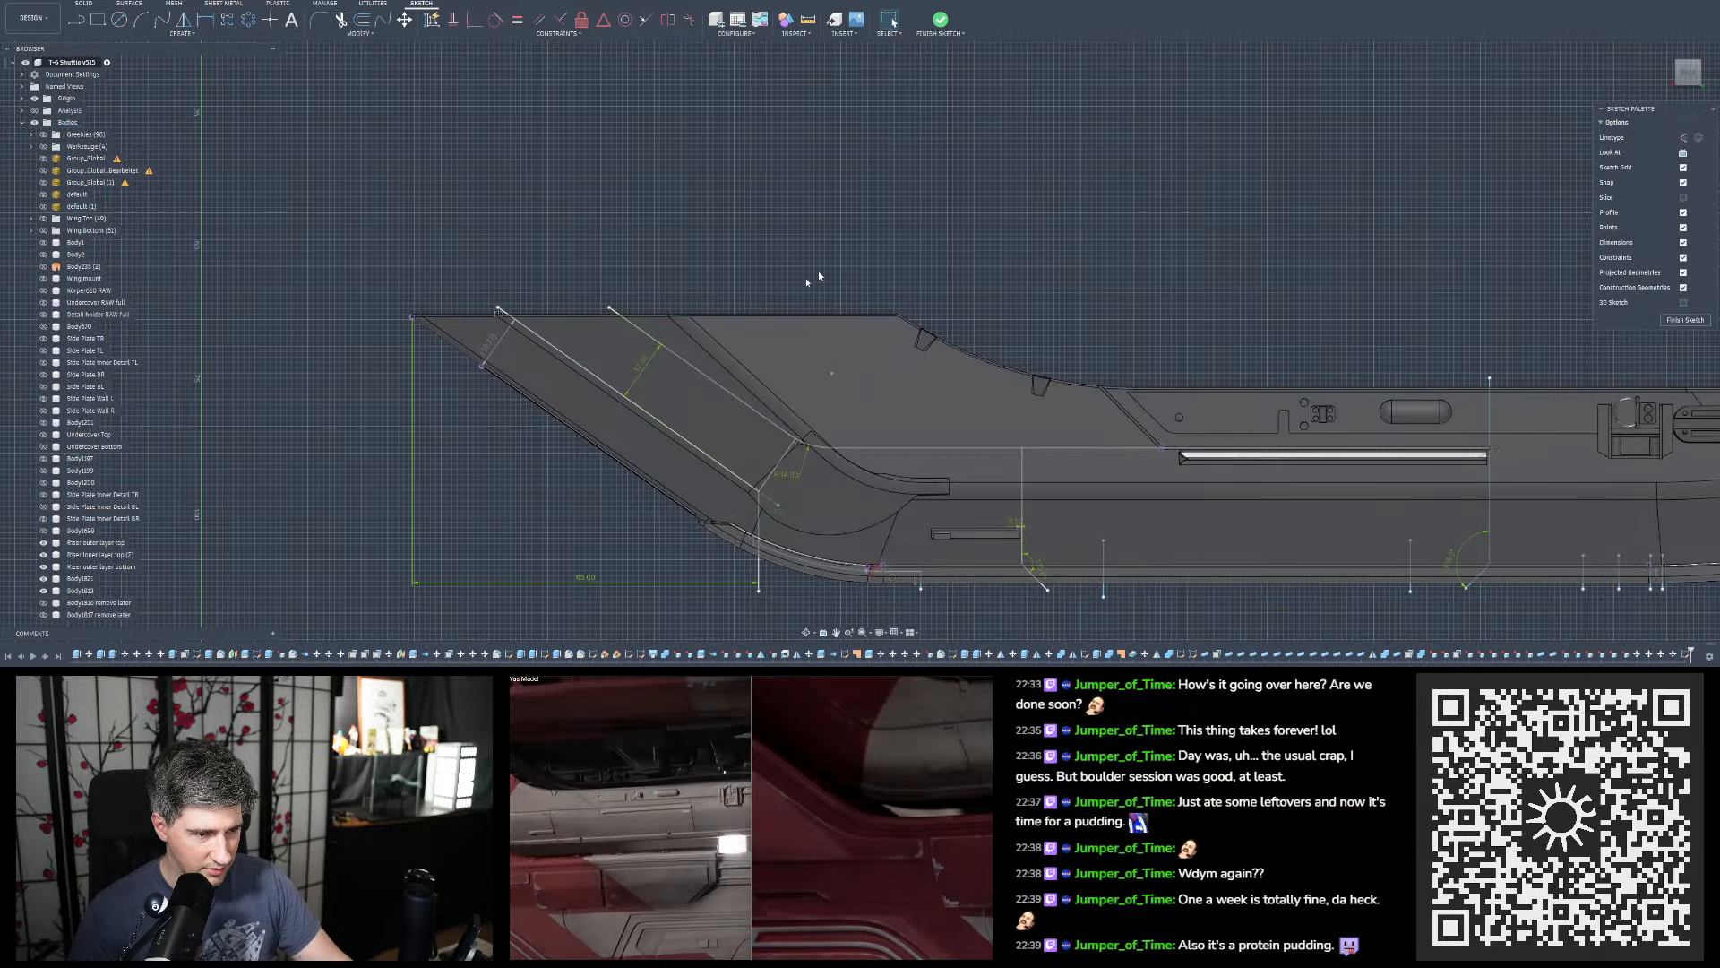
pyautogui.moveTo(709, 330)
pyautogui.keyDown('shift'); pyautogui.mouseDown(button='middle')
pyautogui.moveTo(717, 193)
pyautogui.moveTo(721, 340)
pyautogui.mouseUp(button='middle'); pyautogui.keyUp('shift')
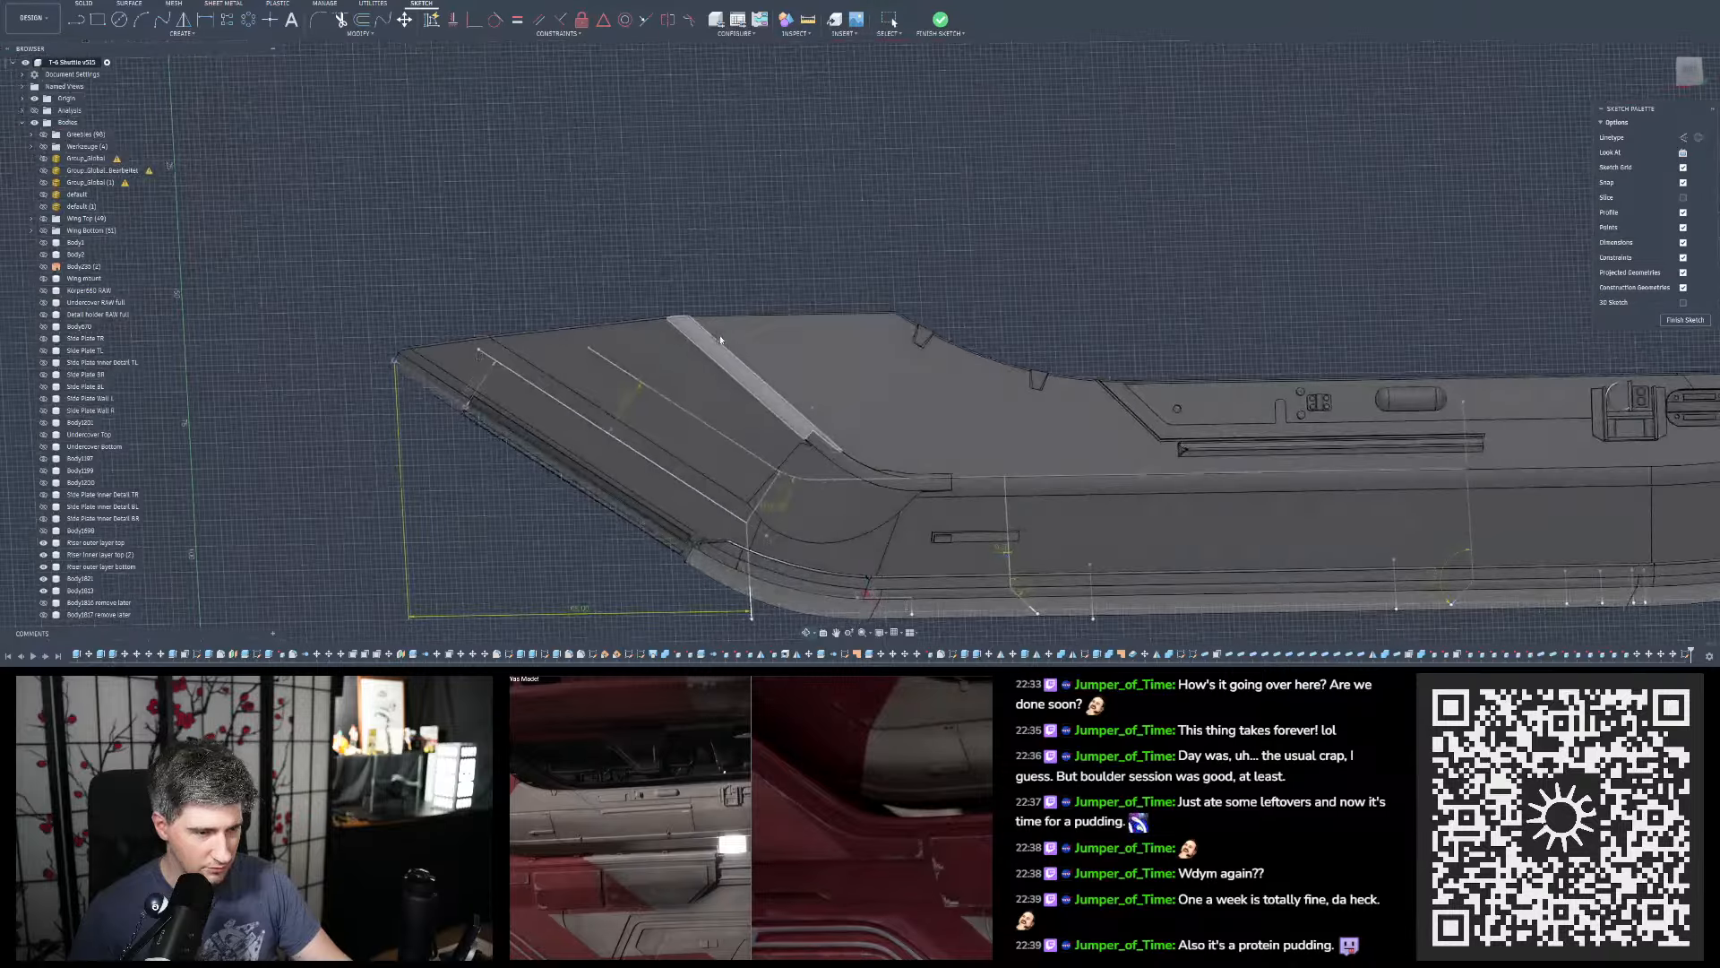
pyautogui.click(1691, 72)
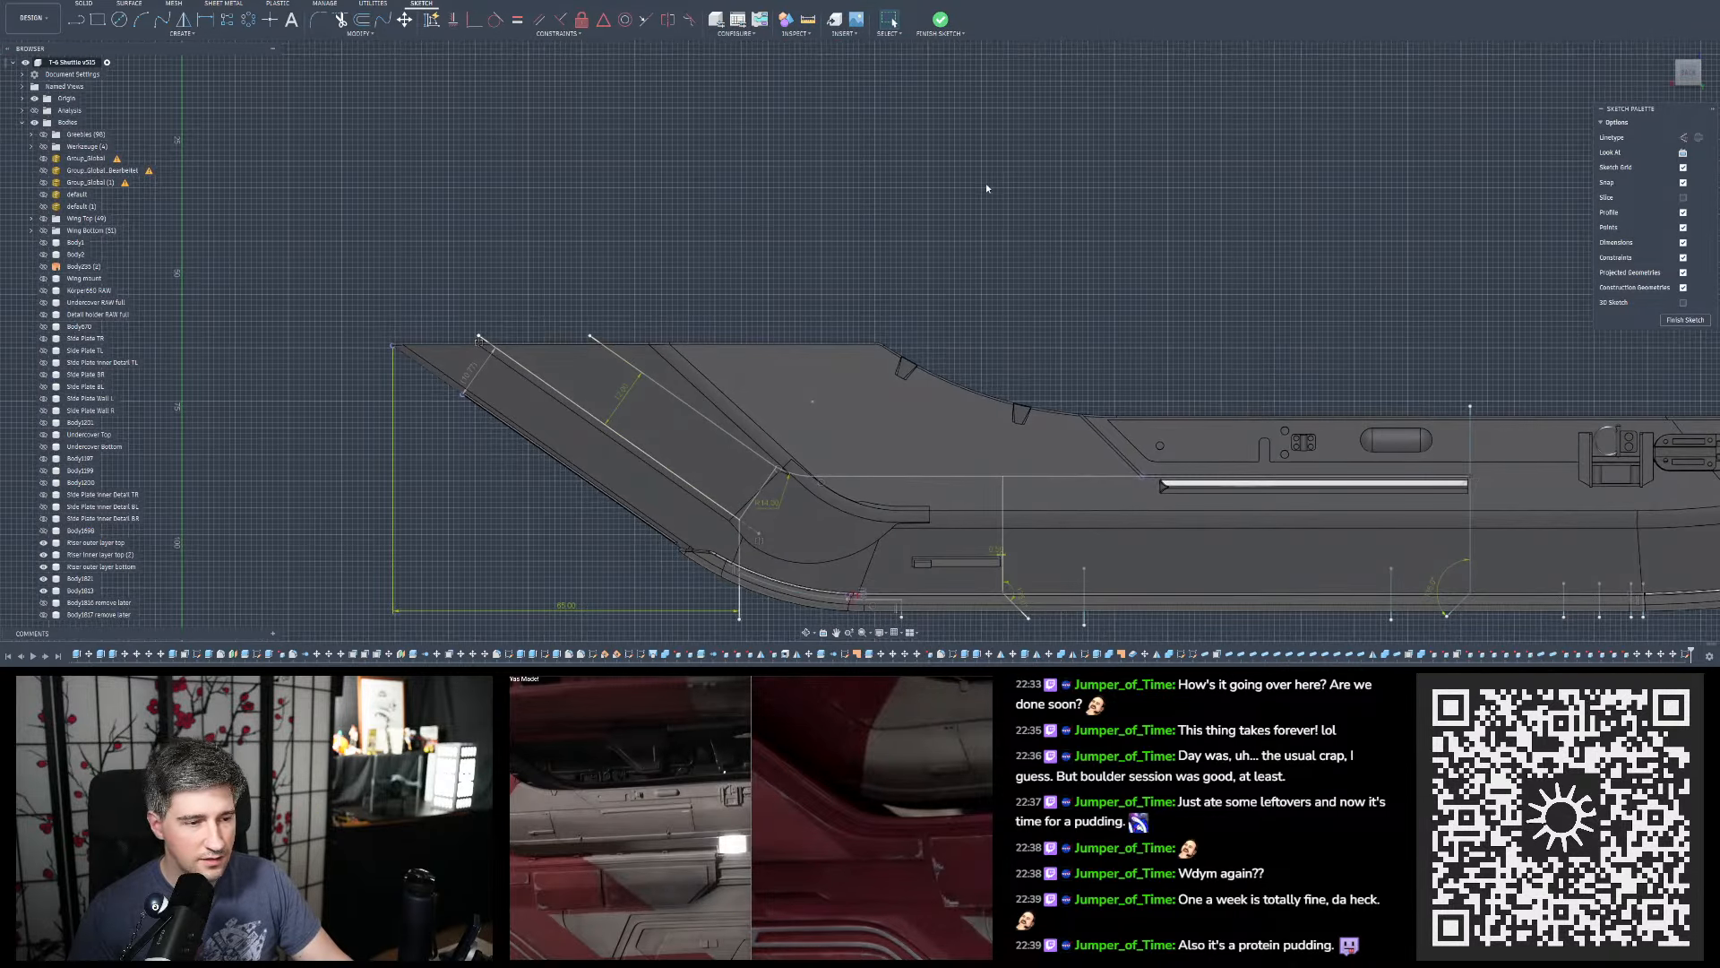
# Finish the panel-line sketch and save the design as a new version with the default description
pyautogui.scroll(-3, 985, 188)
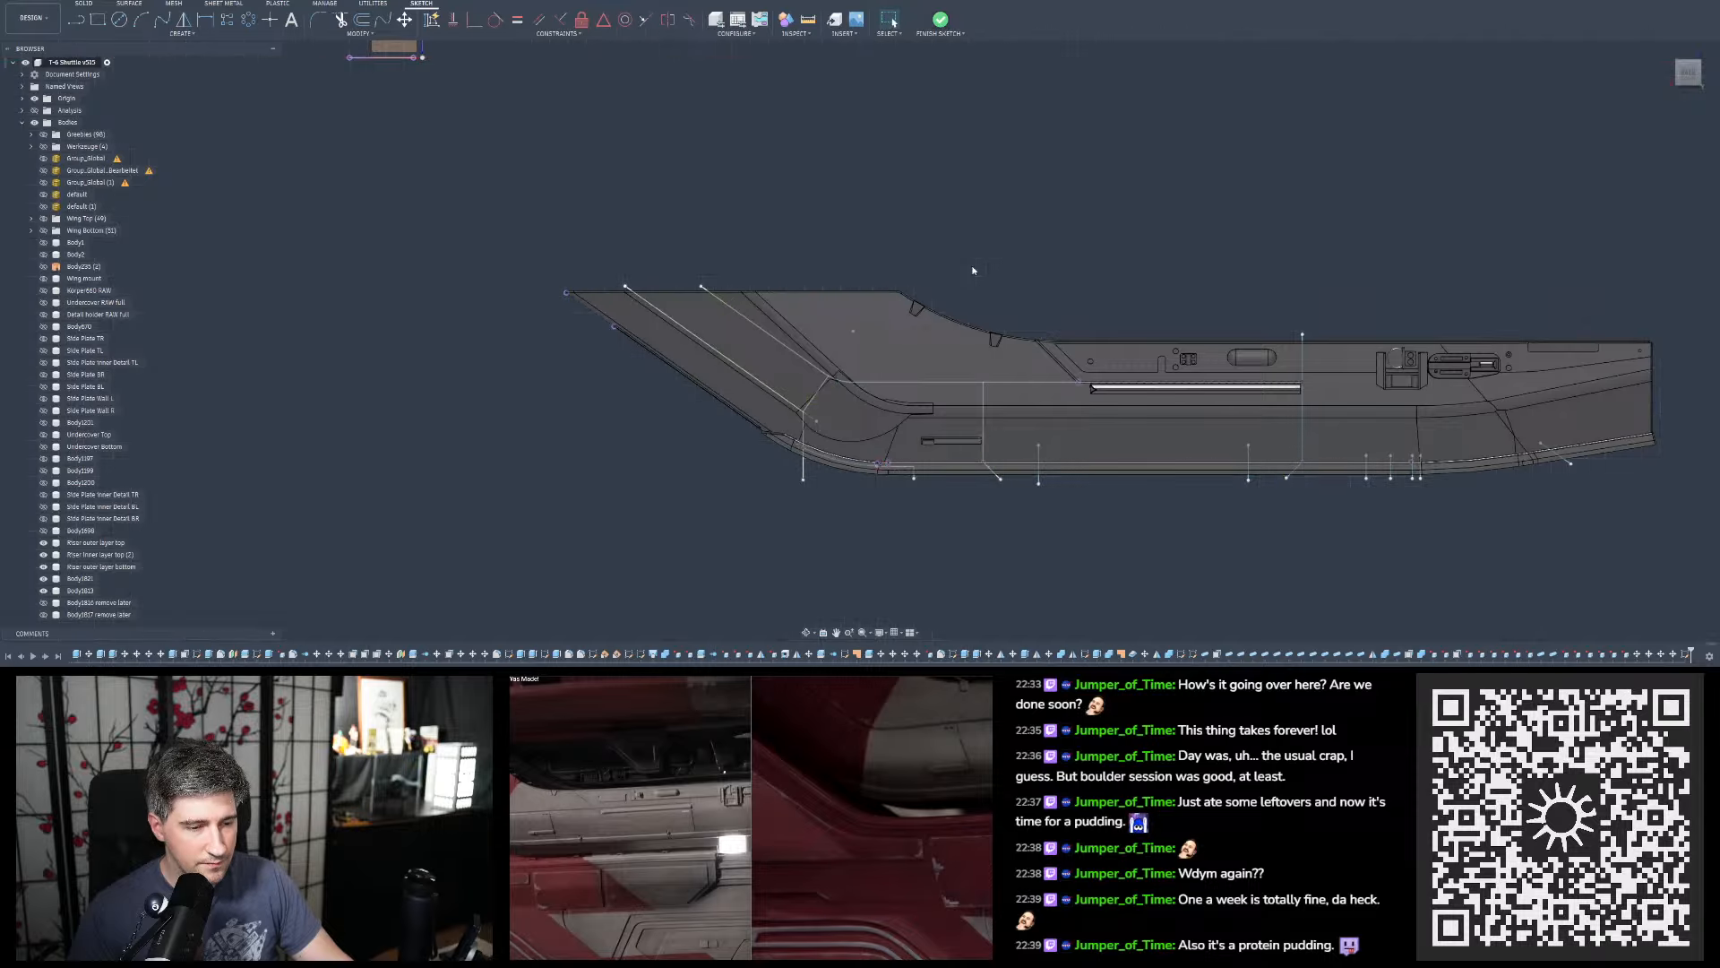
pyautogui.scroll(-2, 607, 228)
pyautogui.scroll(3, 818, 263)
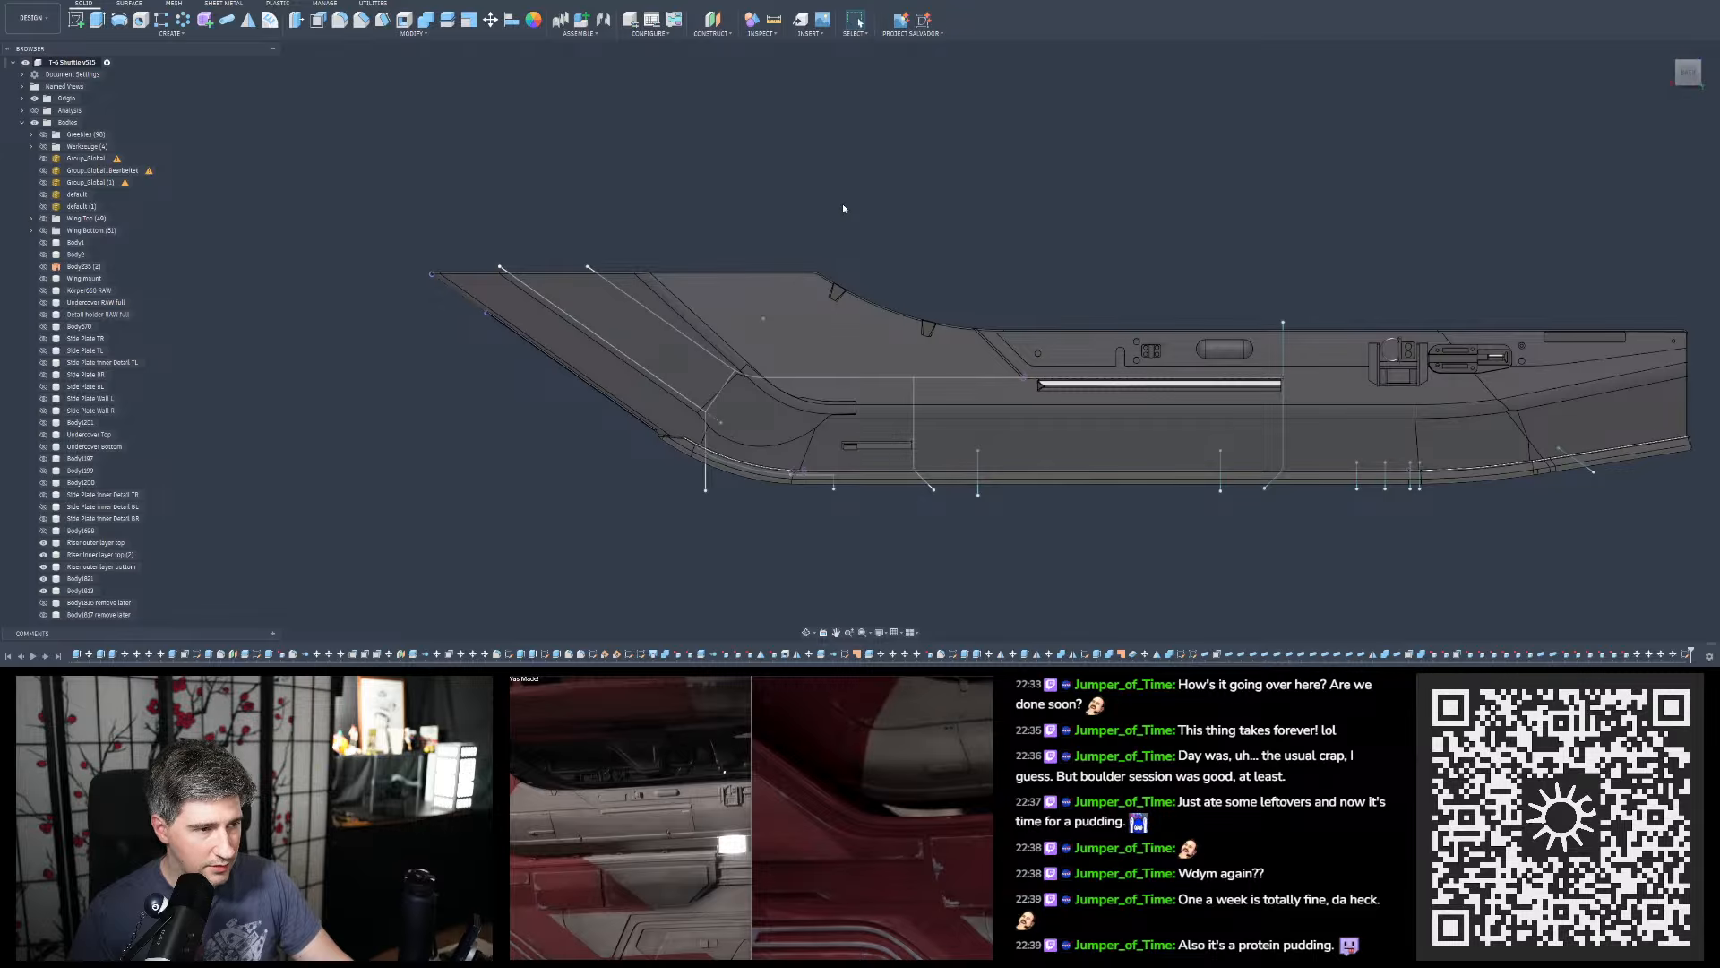
pyautogui.hotkey('ctrl', 's')
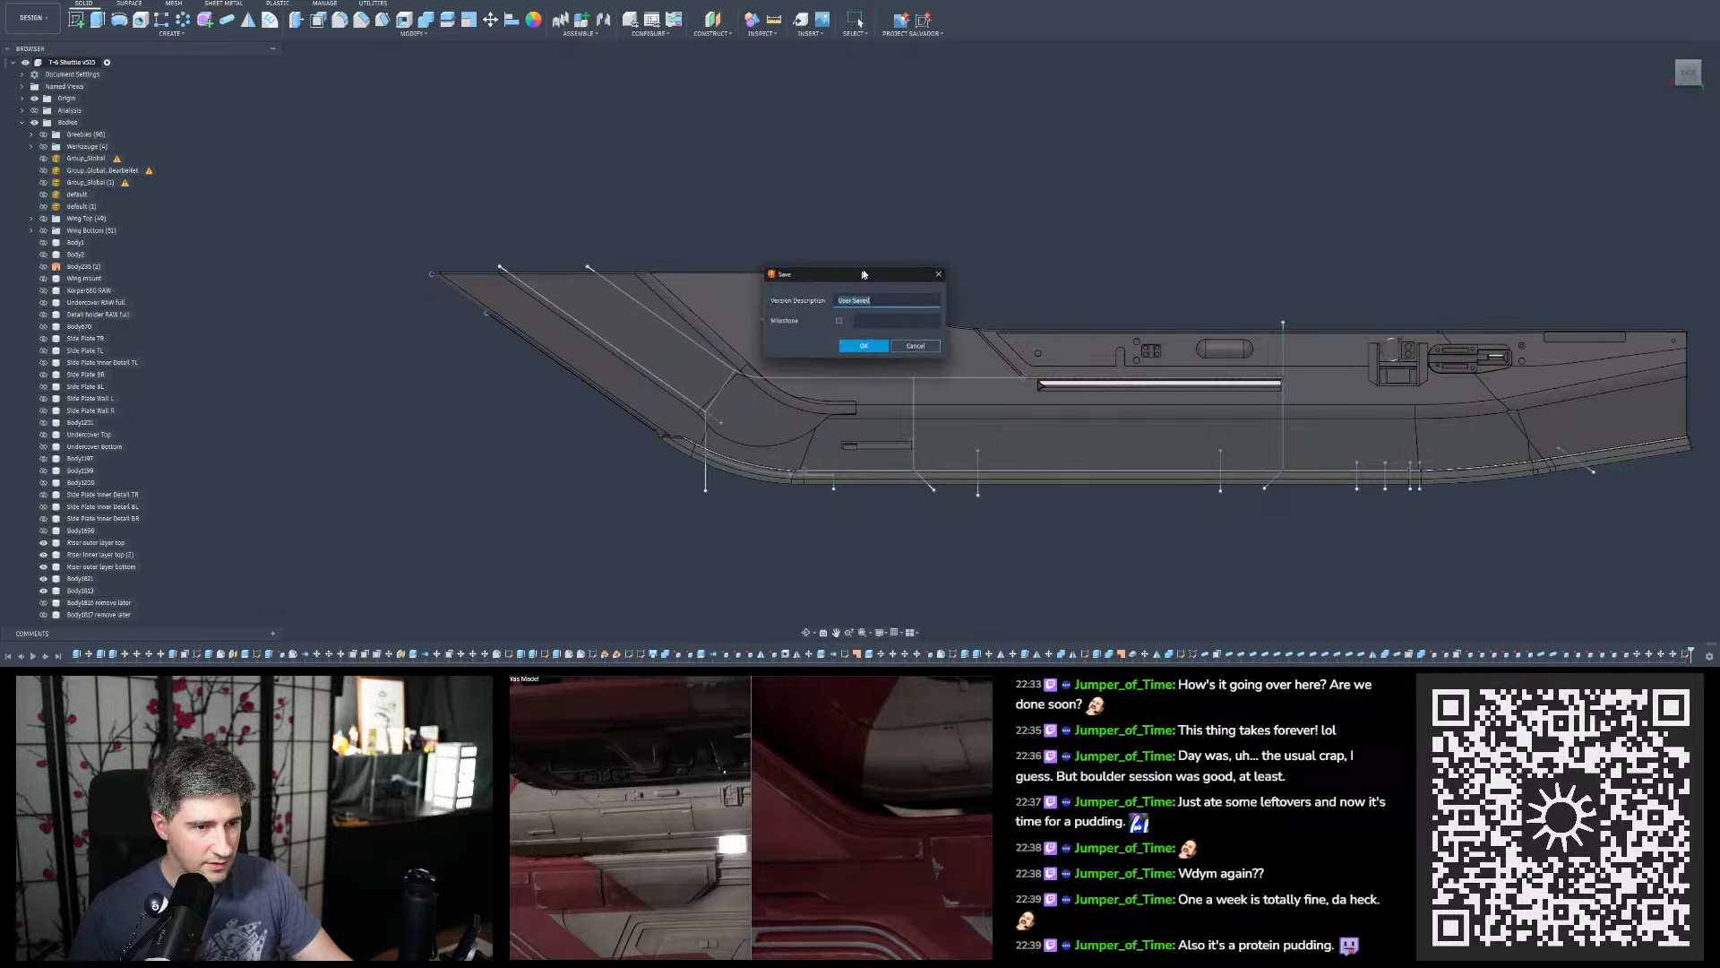
pyautogui.click(863, 348)
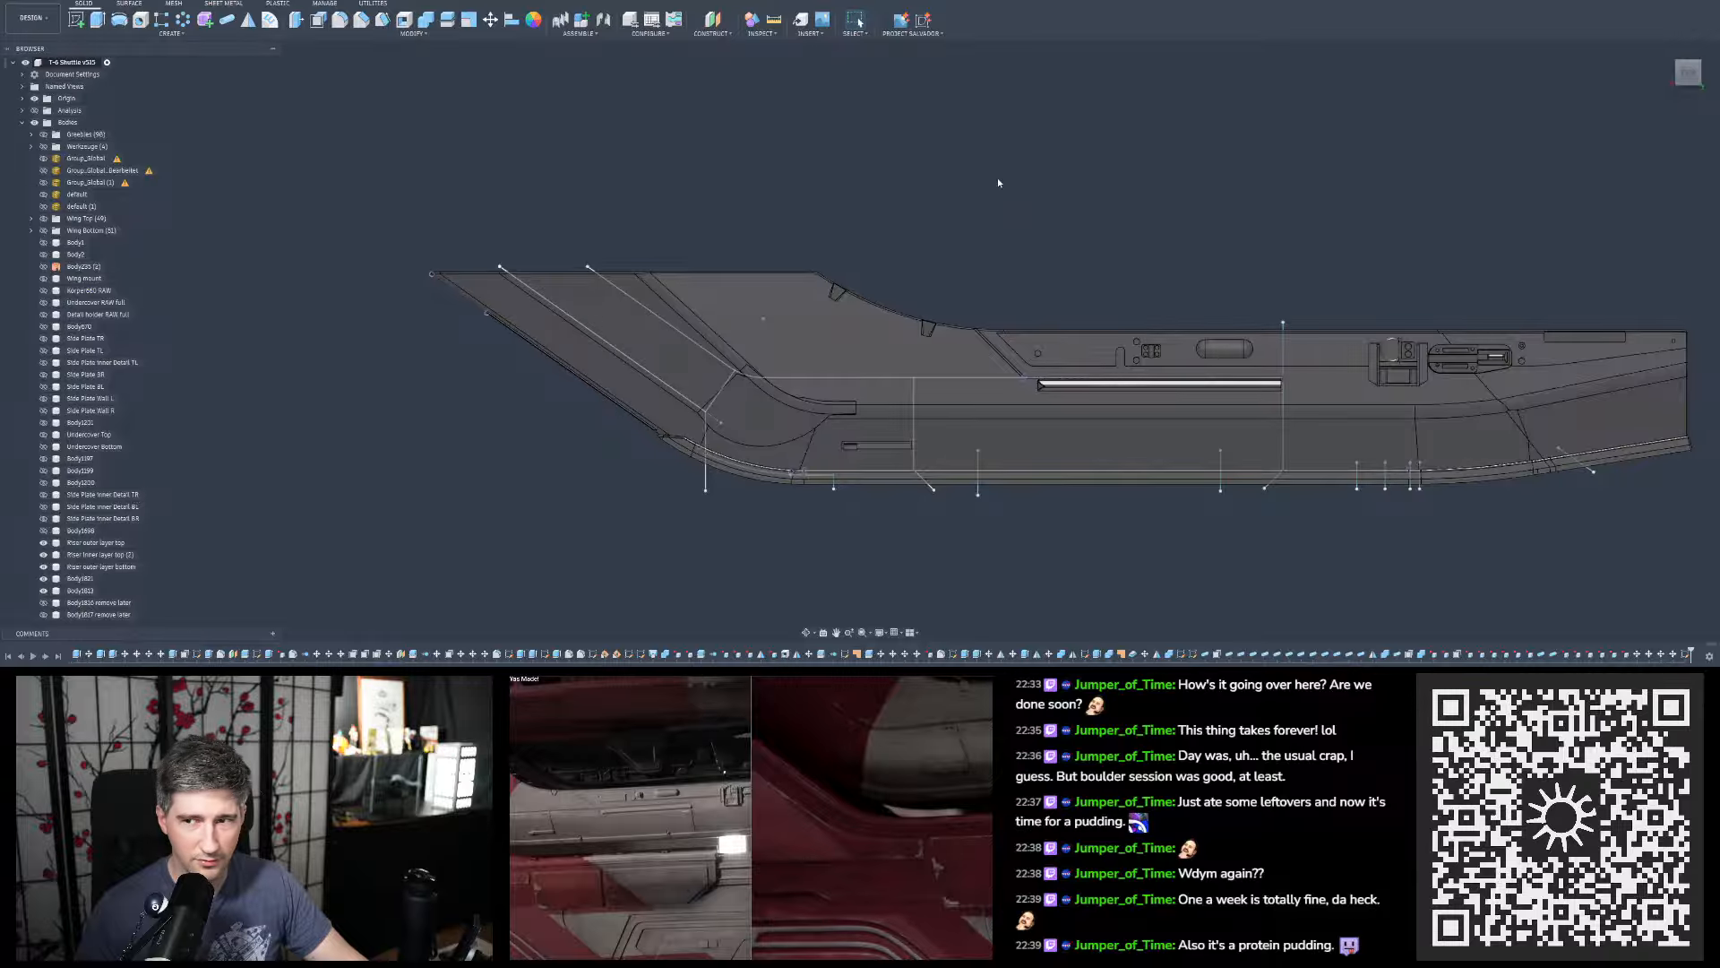
pyautogui.scroll(-3, 887, 240)
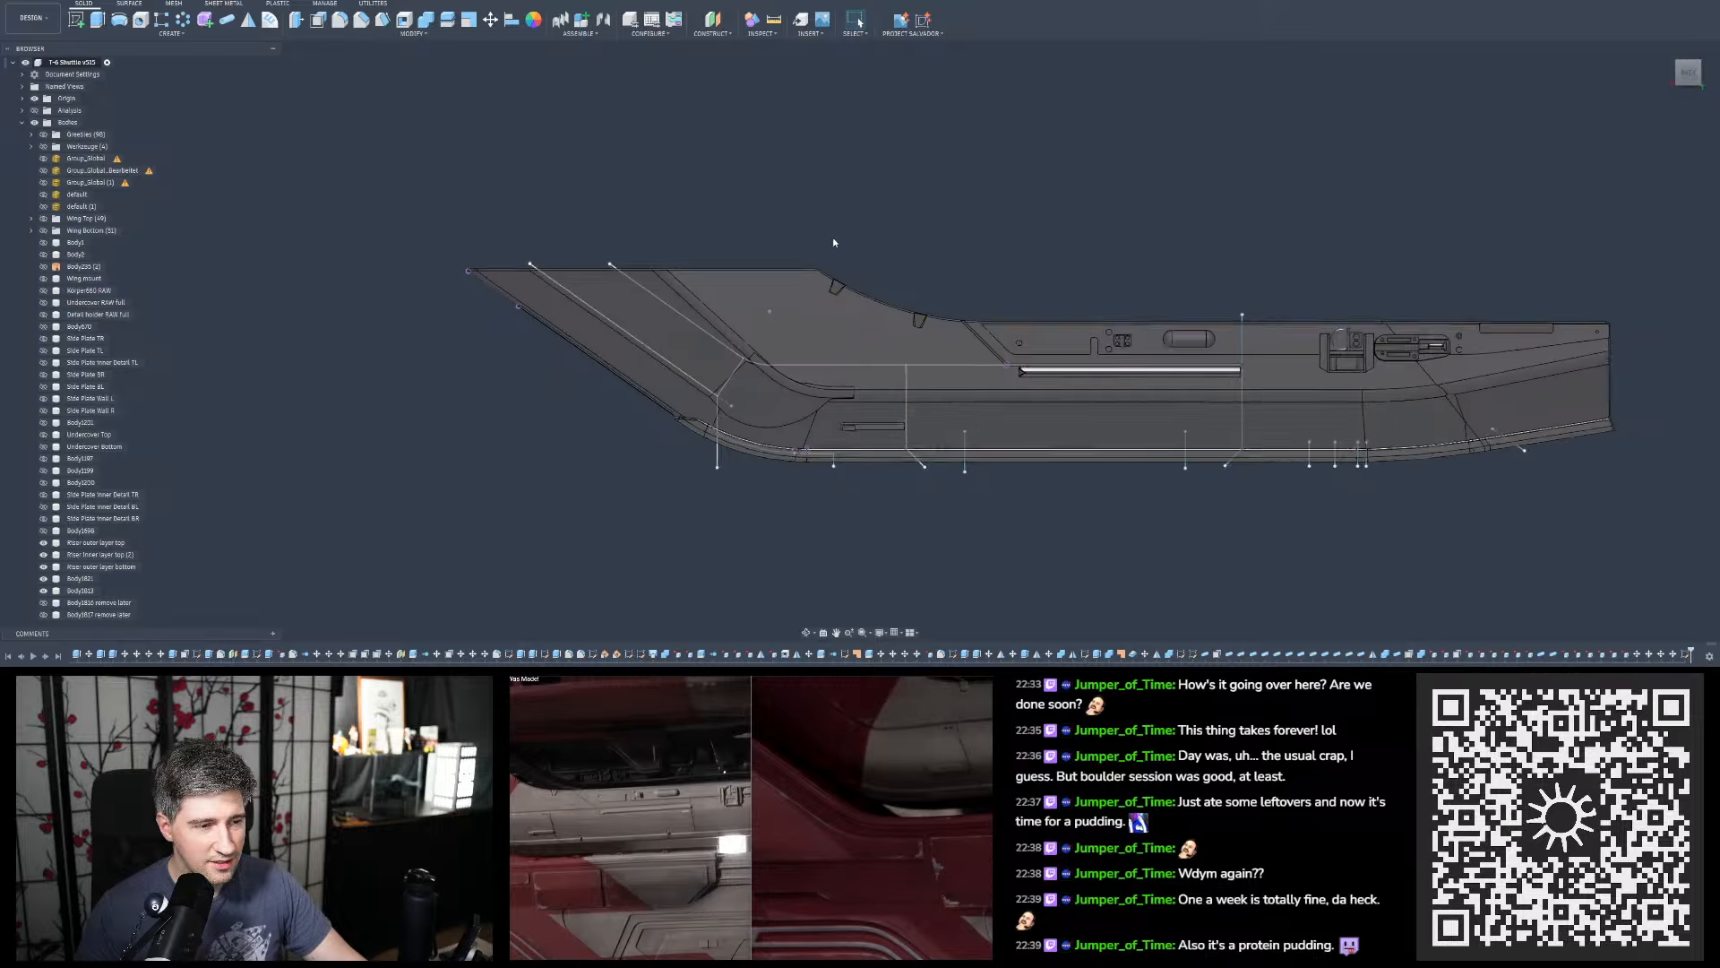
pyautogui.scroll(2, 993, 240)
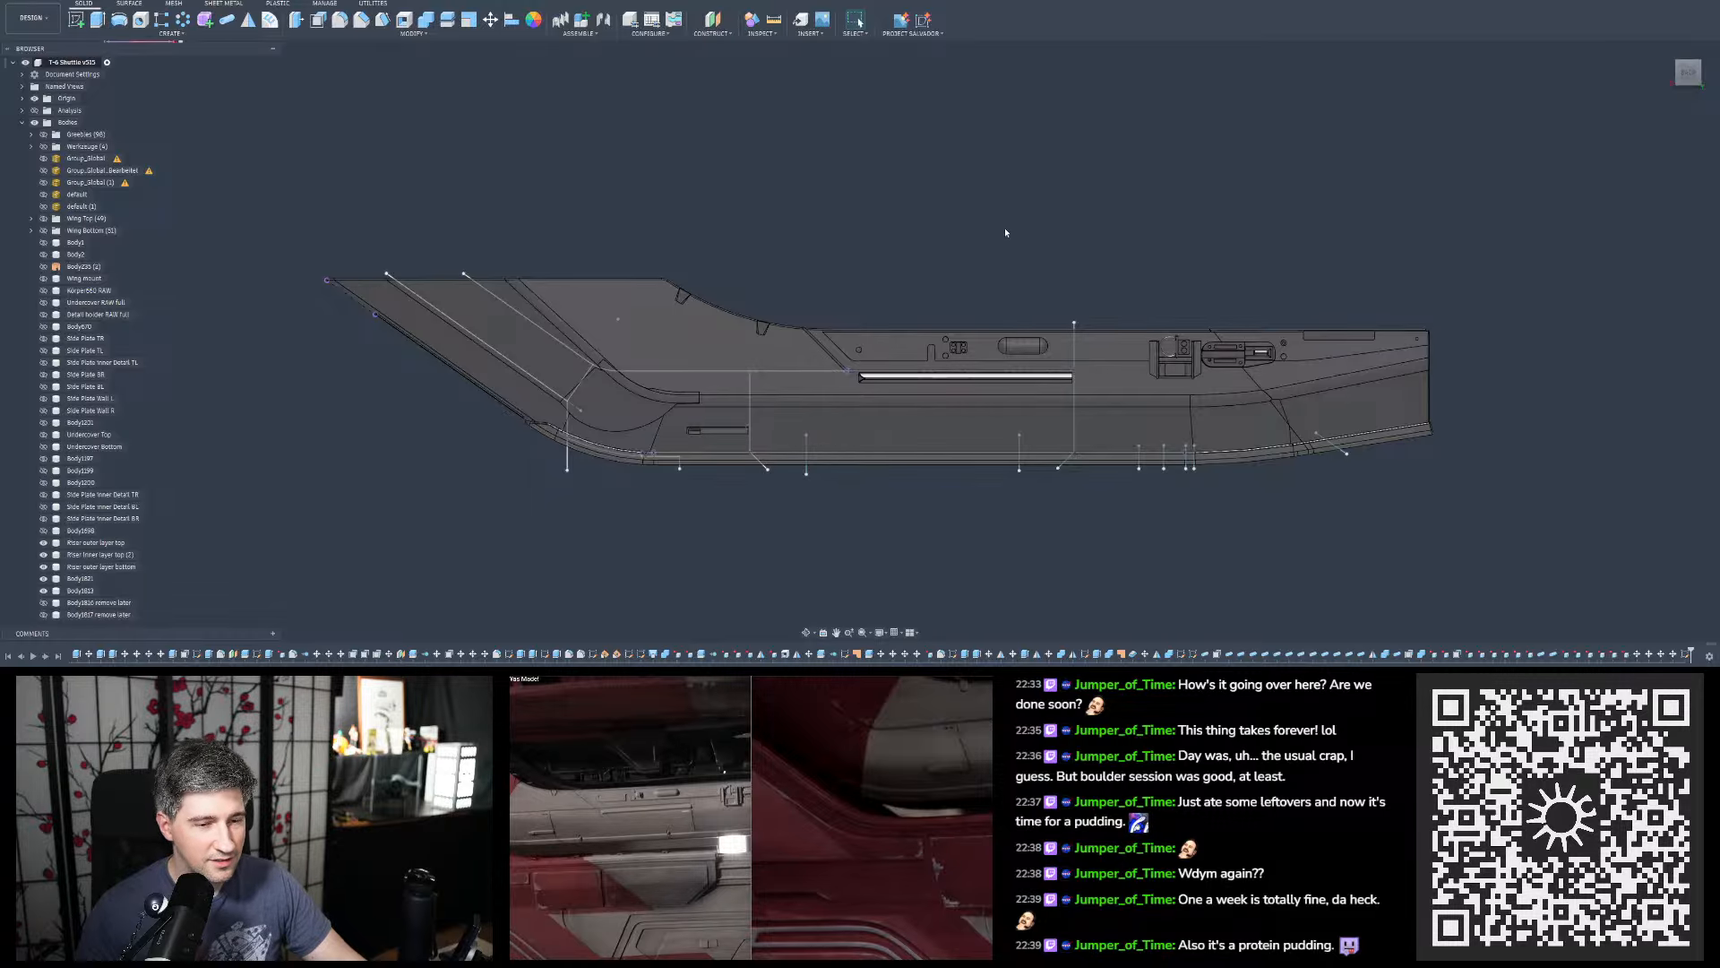
pyautogui.scroll(5, 672, 349)
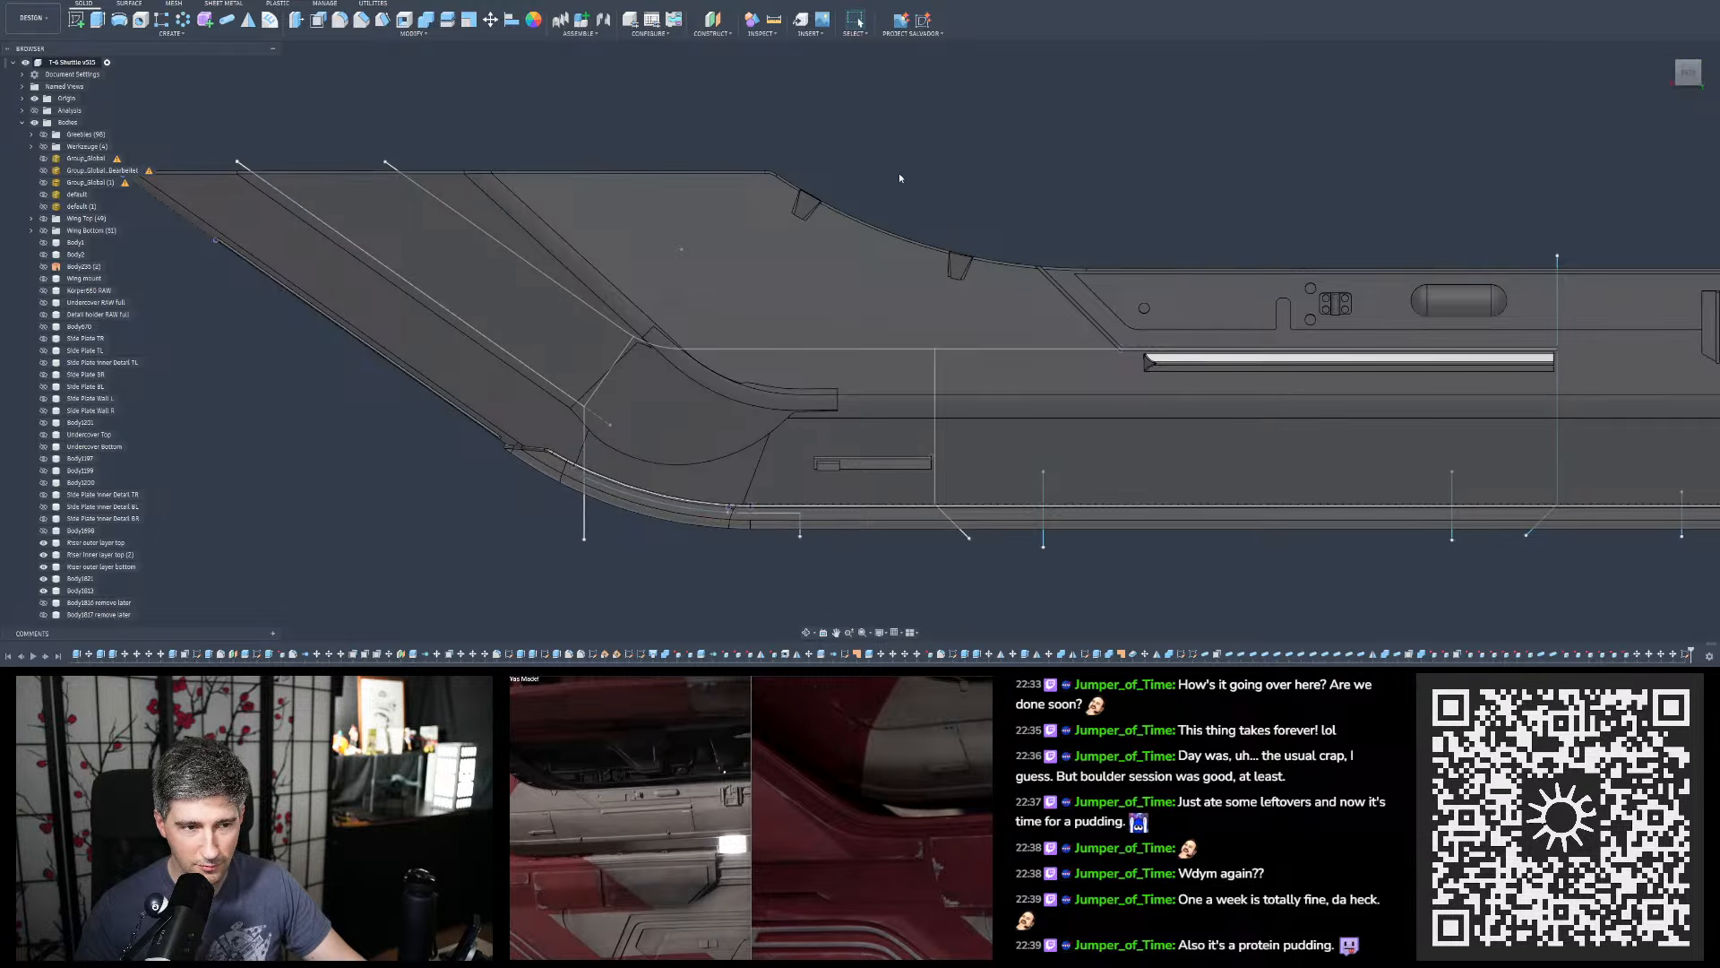
pyautogui.scroll(-4, 870, 253)
pyautogui.scroll(2, 916, 197)
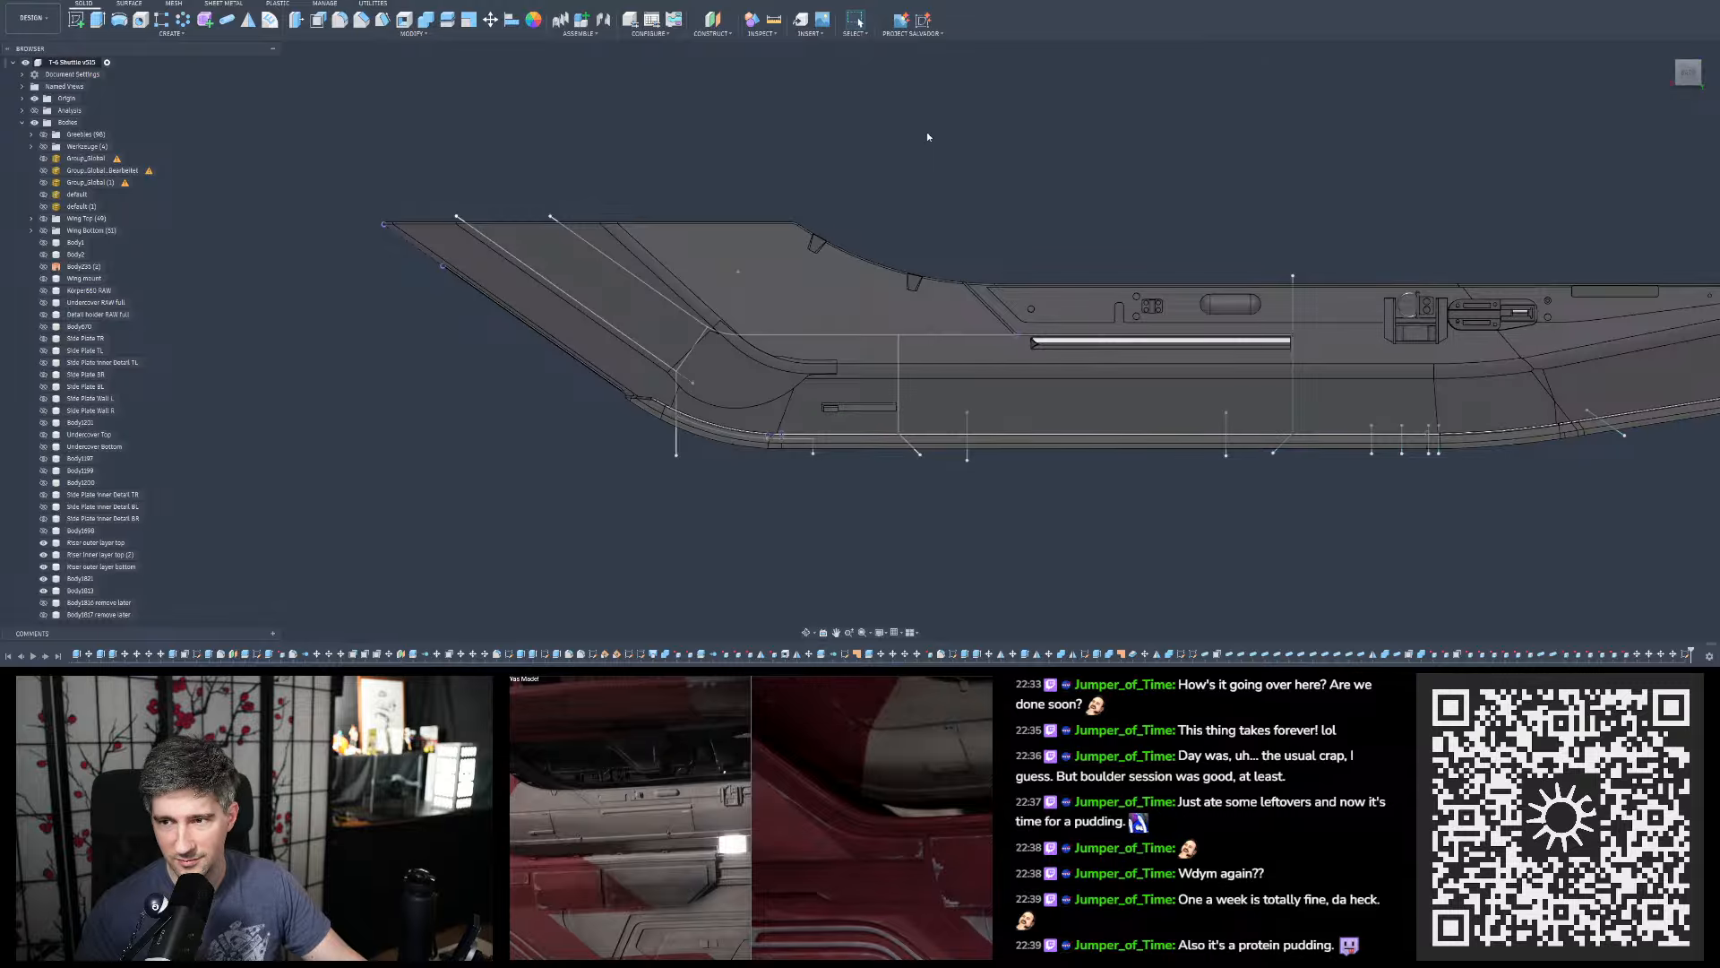
pyautogui.scroll(3, 584, 240)
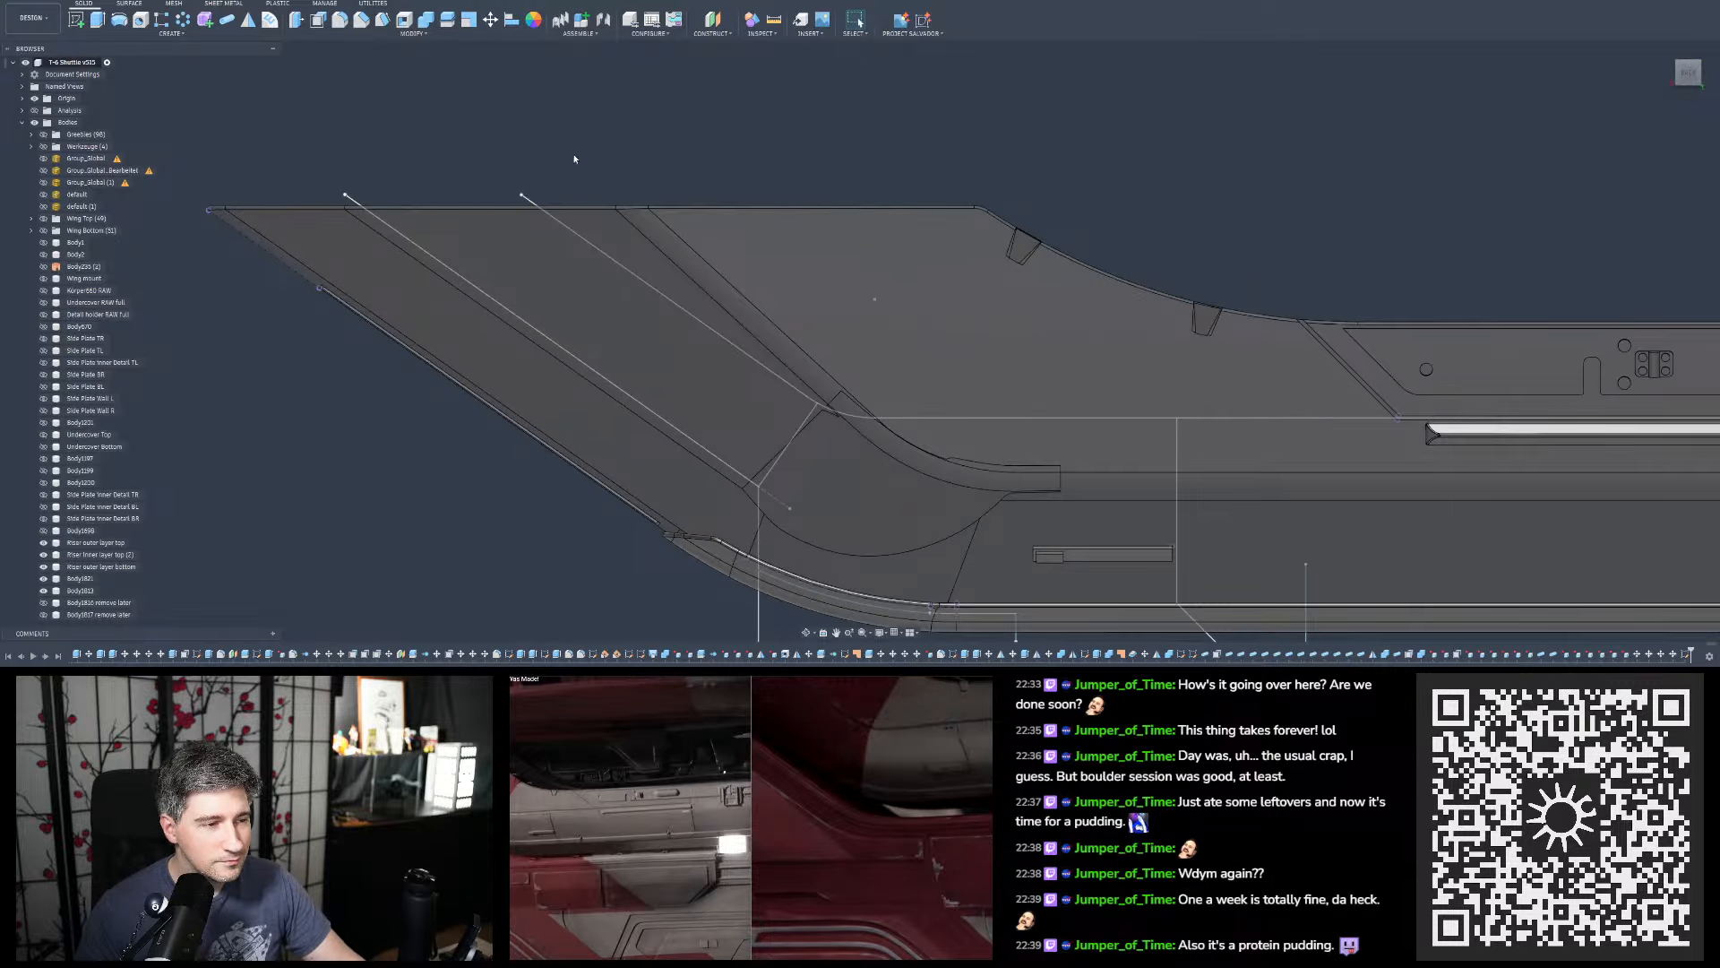
pyautogui.scroll(-4, 578, 154)
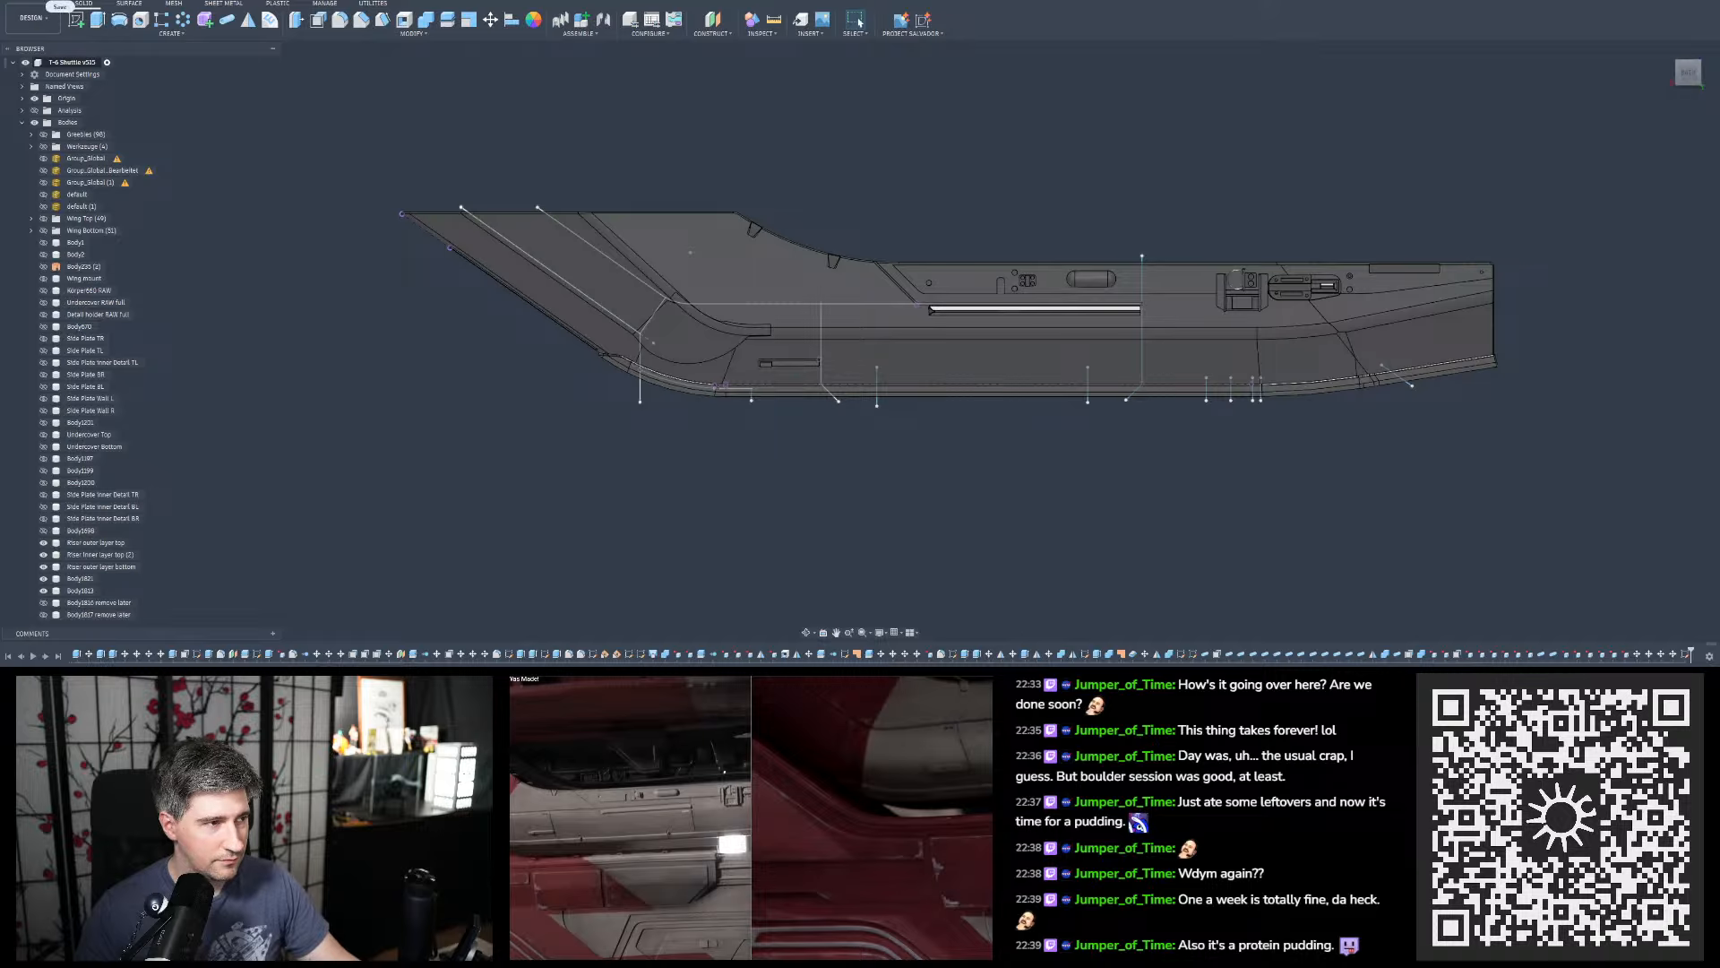
pyautogui.click(76, 20)
pyautogui.scroll(-3, 564, 205)
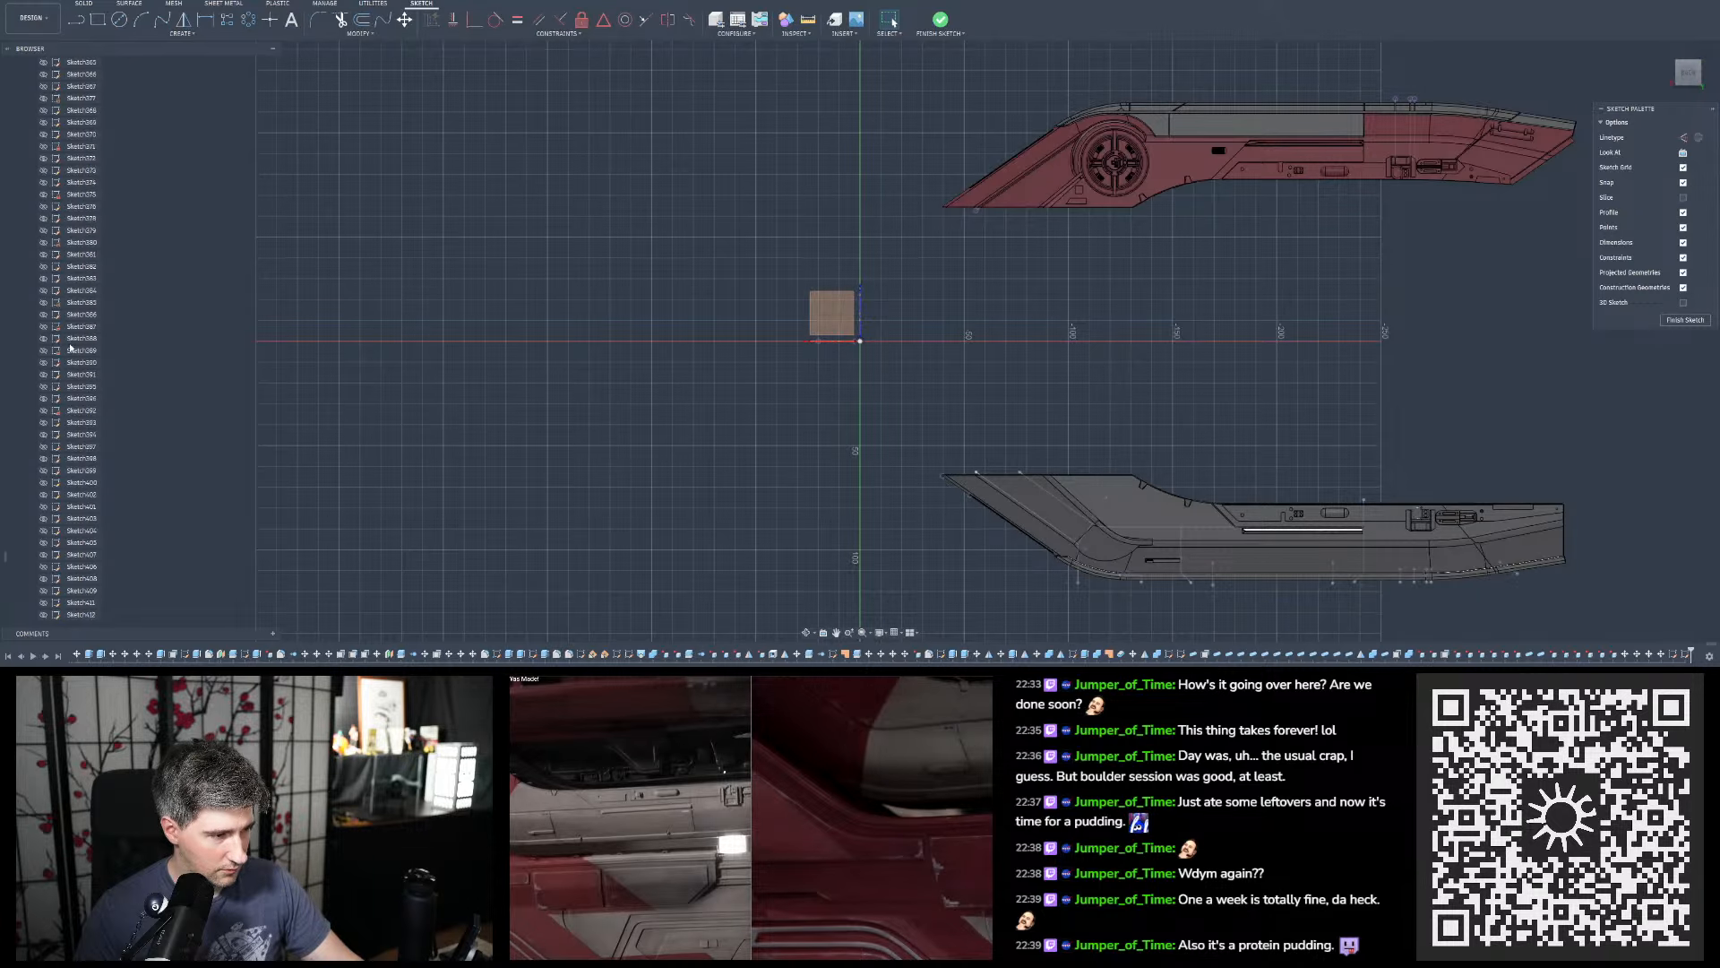
pyautogui.scroll(-1, 70, 348)
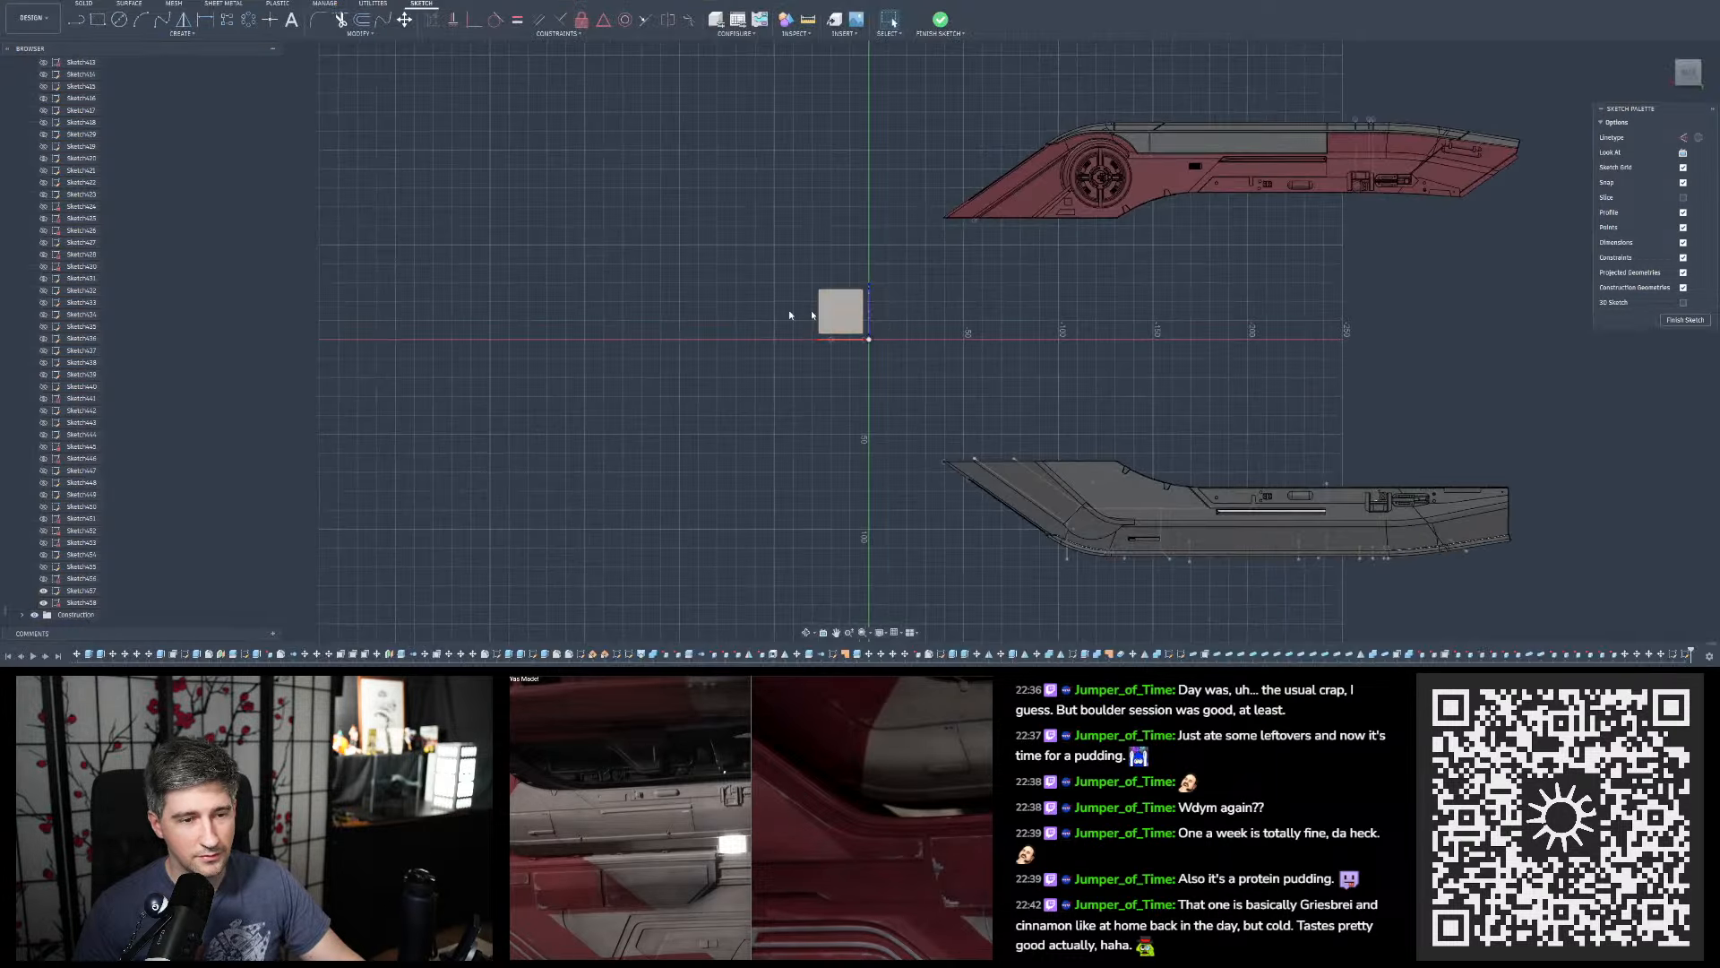
pyautogui.scroll(-4, 537, 314)
pyautogui.scroll(3, 910, 388)
pyautogui.moveTo(911, 390); pyautogui.dragTo(818, 380, button='middle')
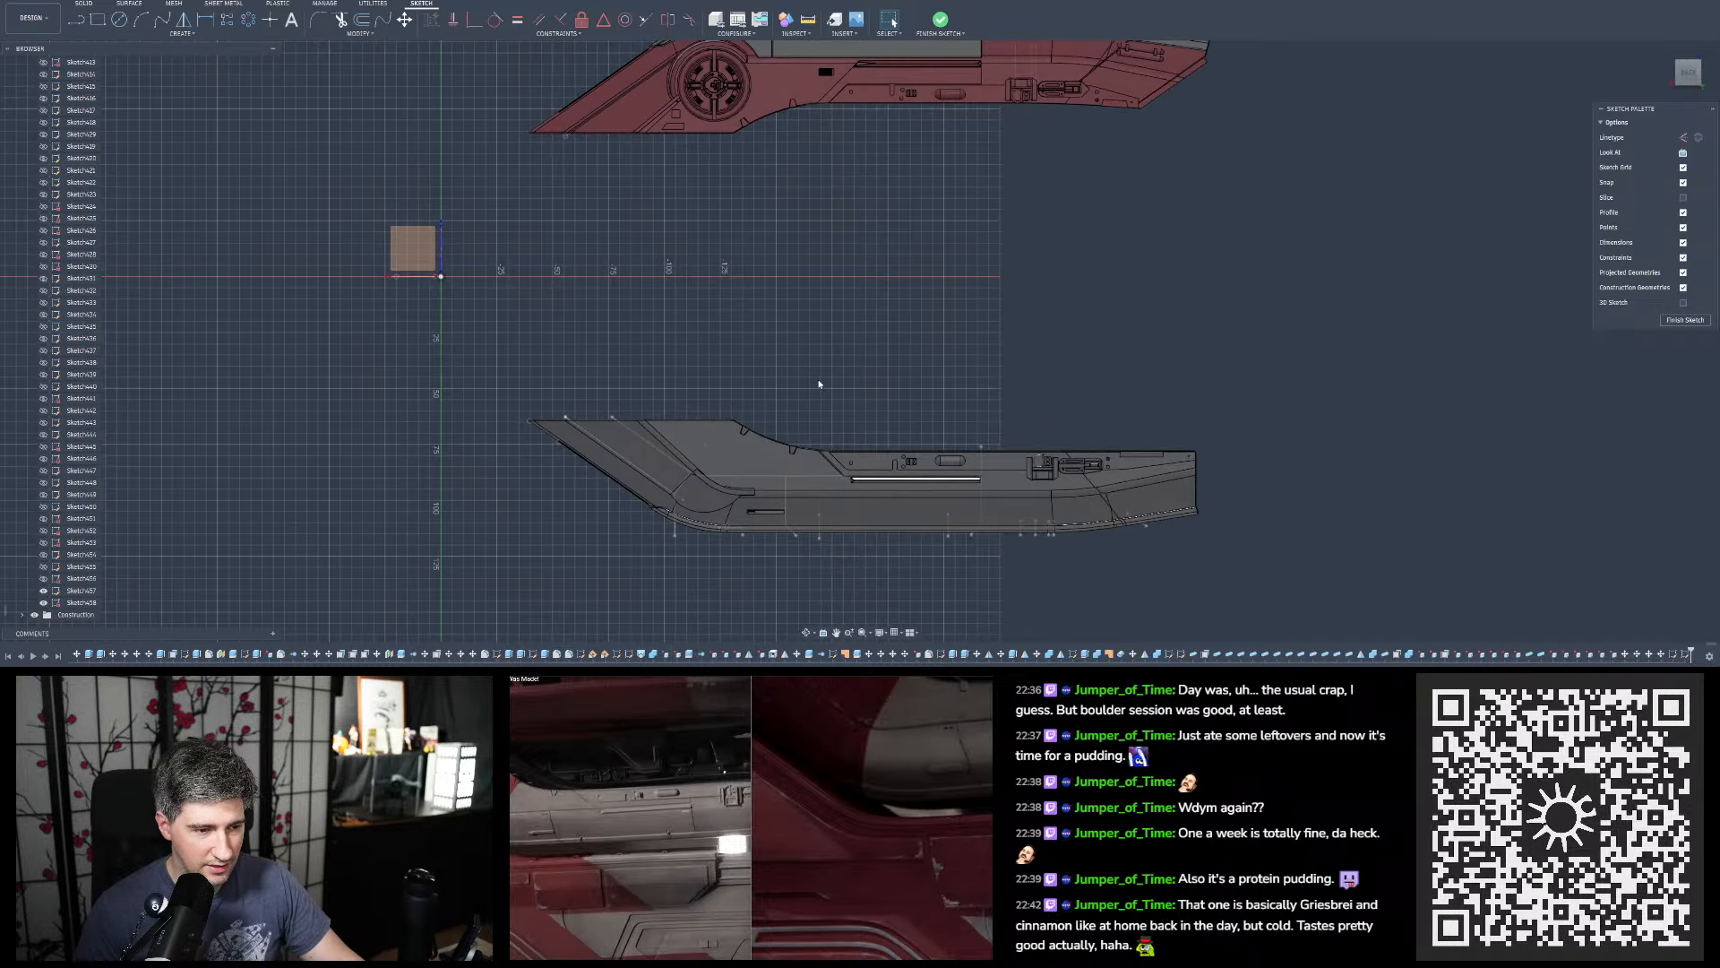
pyautogui.moveTo(722, 349); pyautogui.dragTo(792, 357, button='middle')
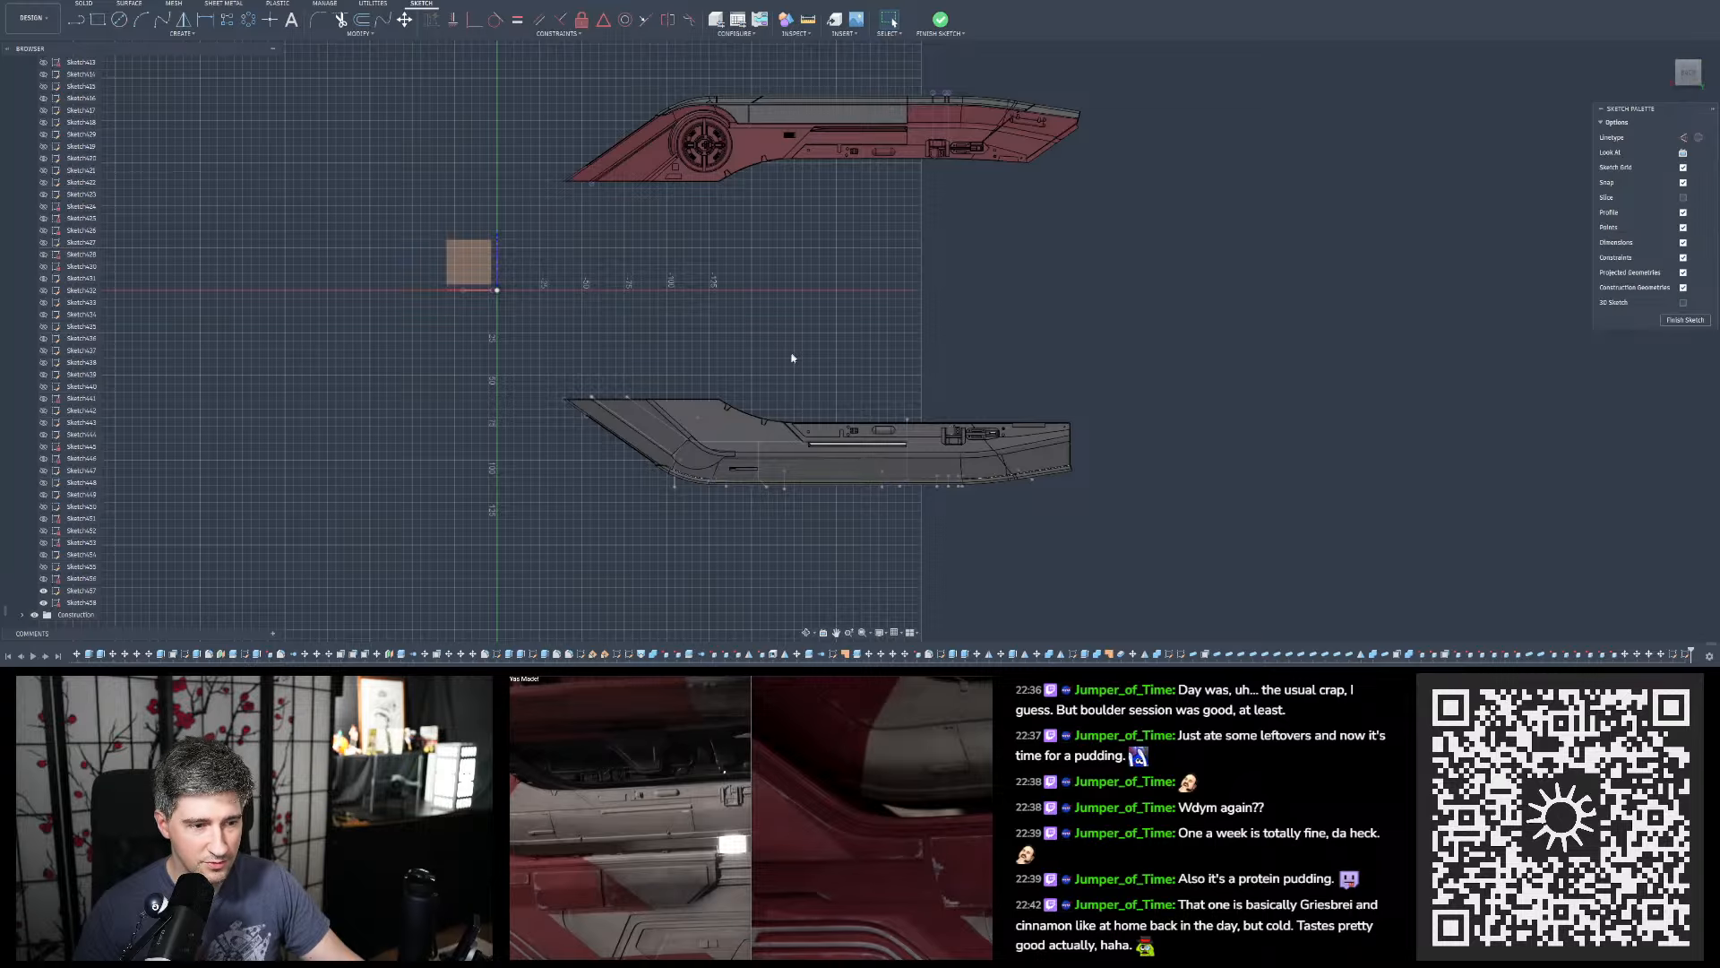
pyautogui.scroll(3, 616, 459)
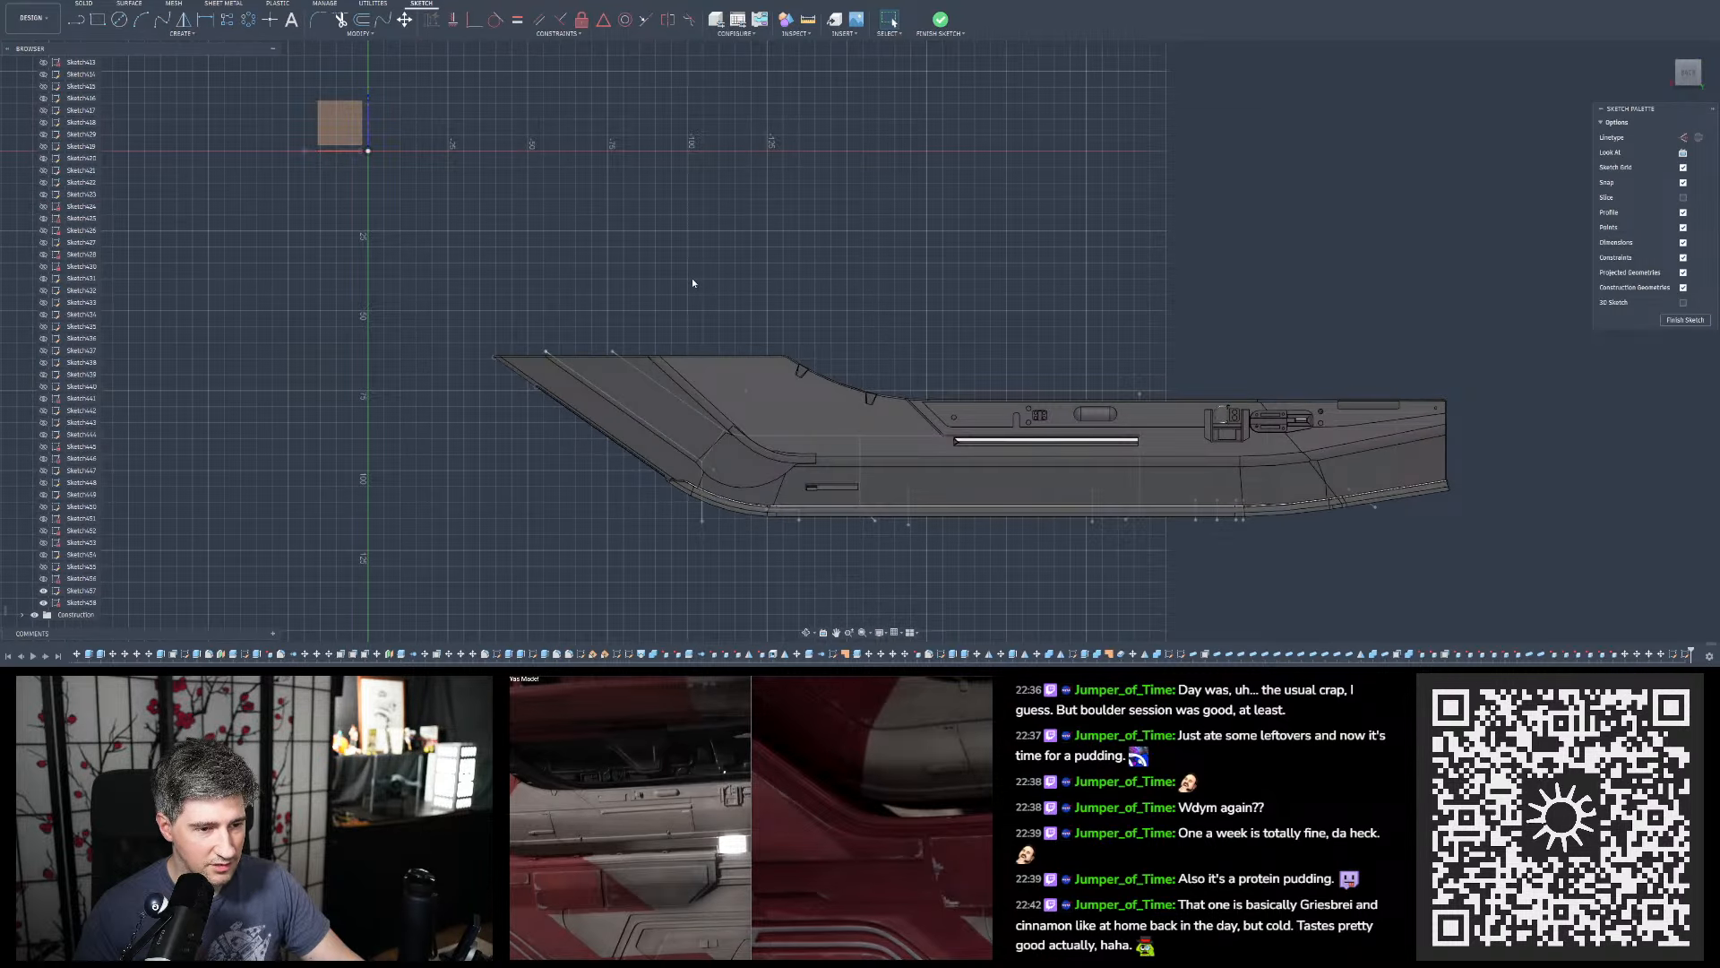
pyautogui.scroll(-2, 695, 280)
pyautogui.scroll(4, 946, 377)
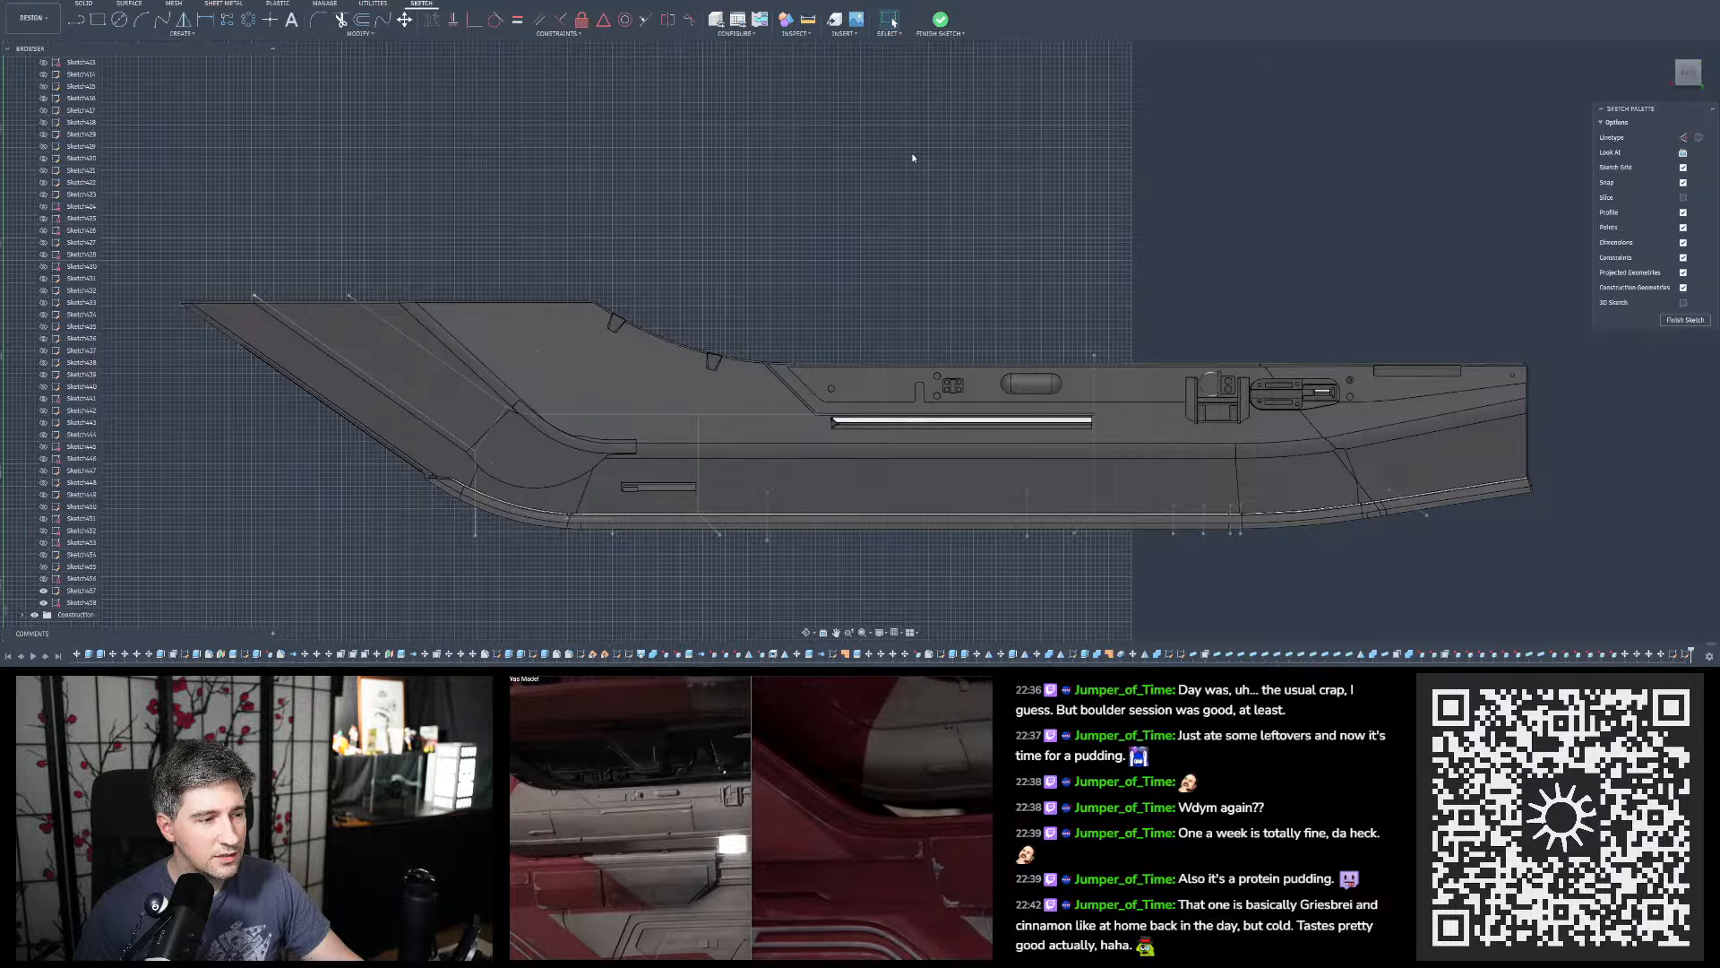
pyautogui.scroll(-2, 913, 157)
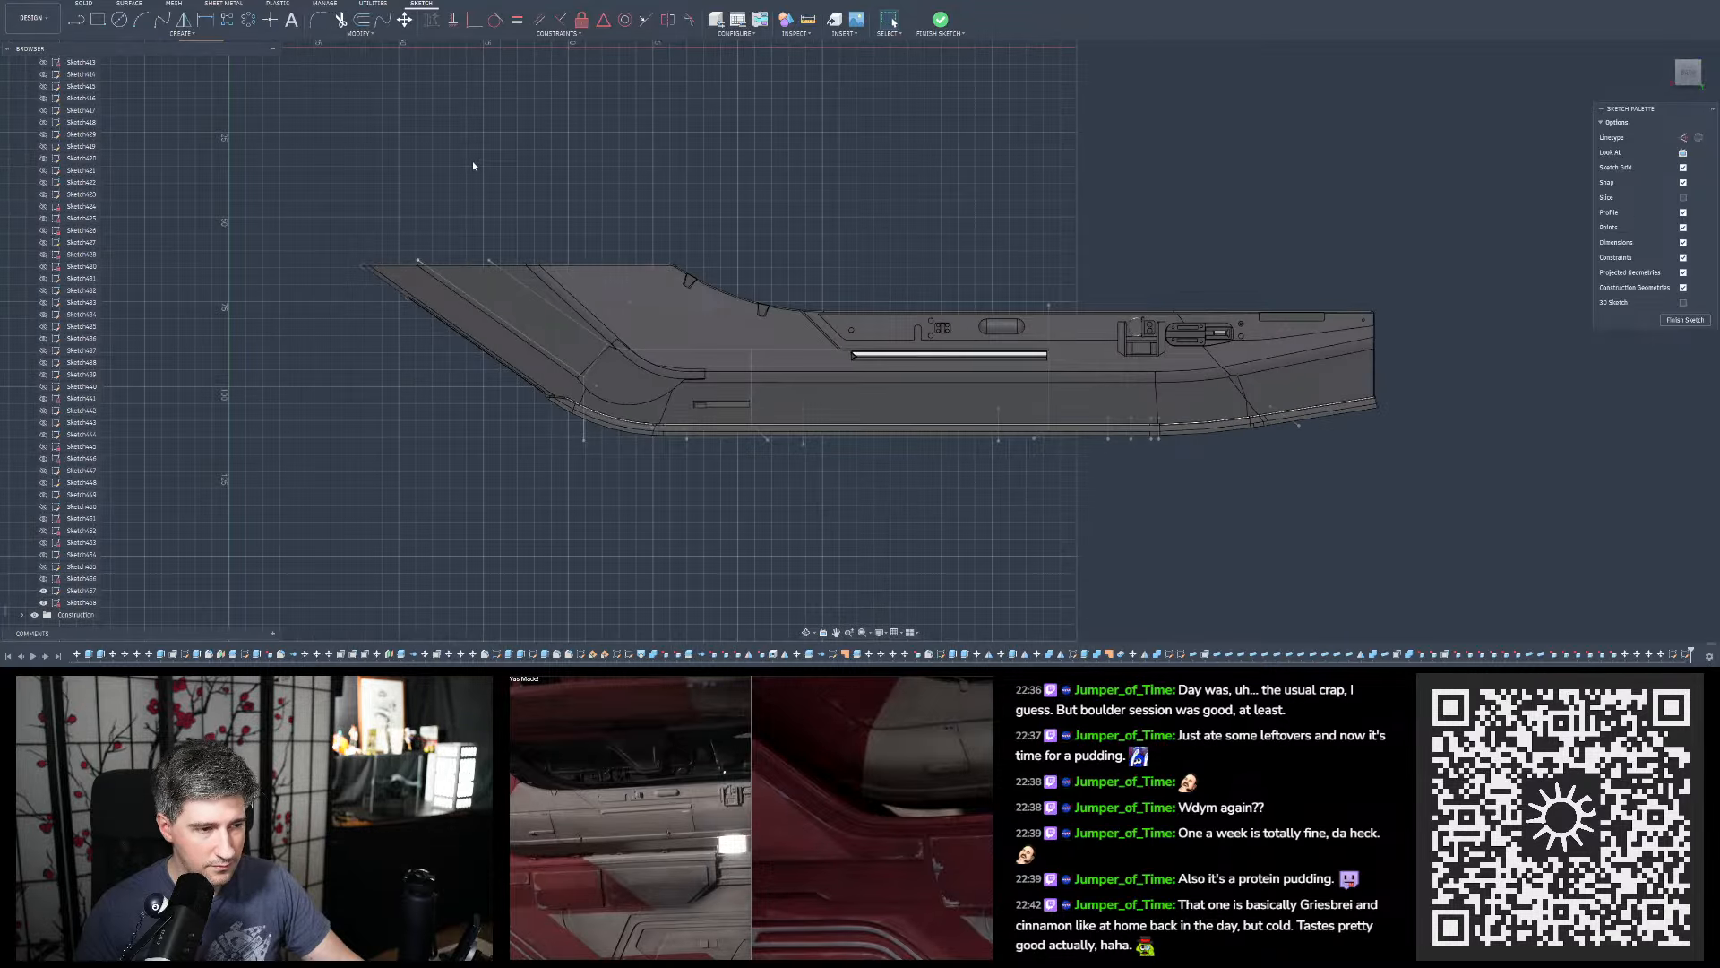
pyautogui.scroll(1, 509, 178)
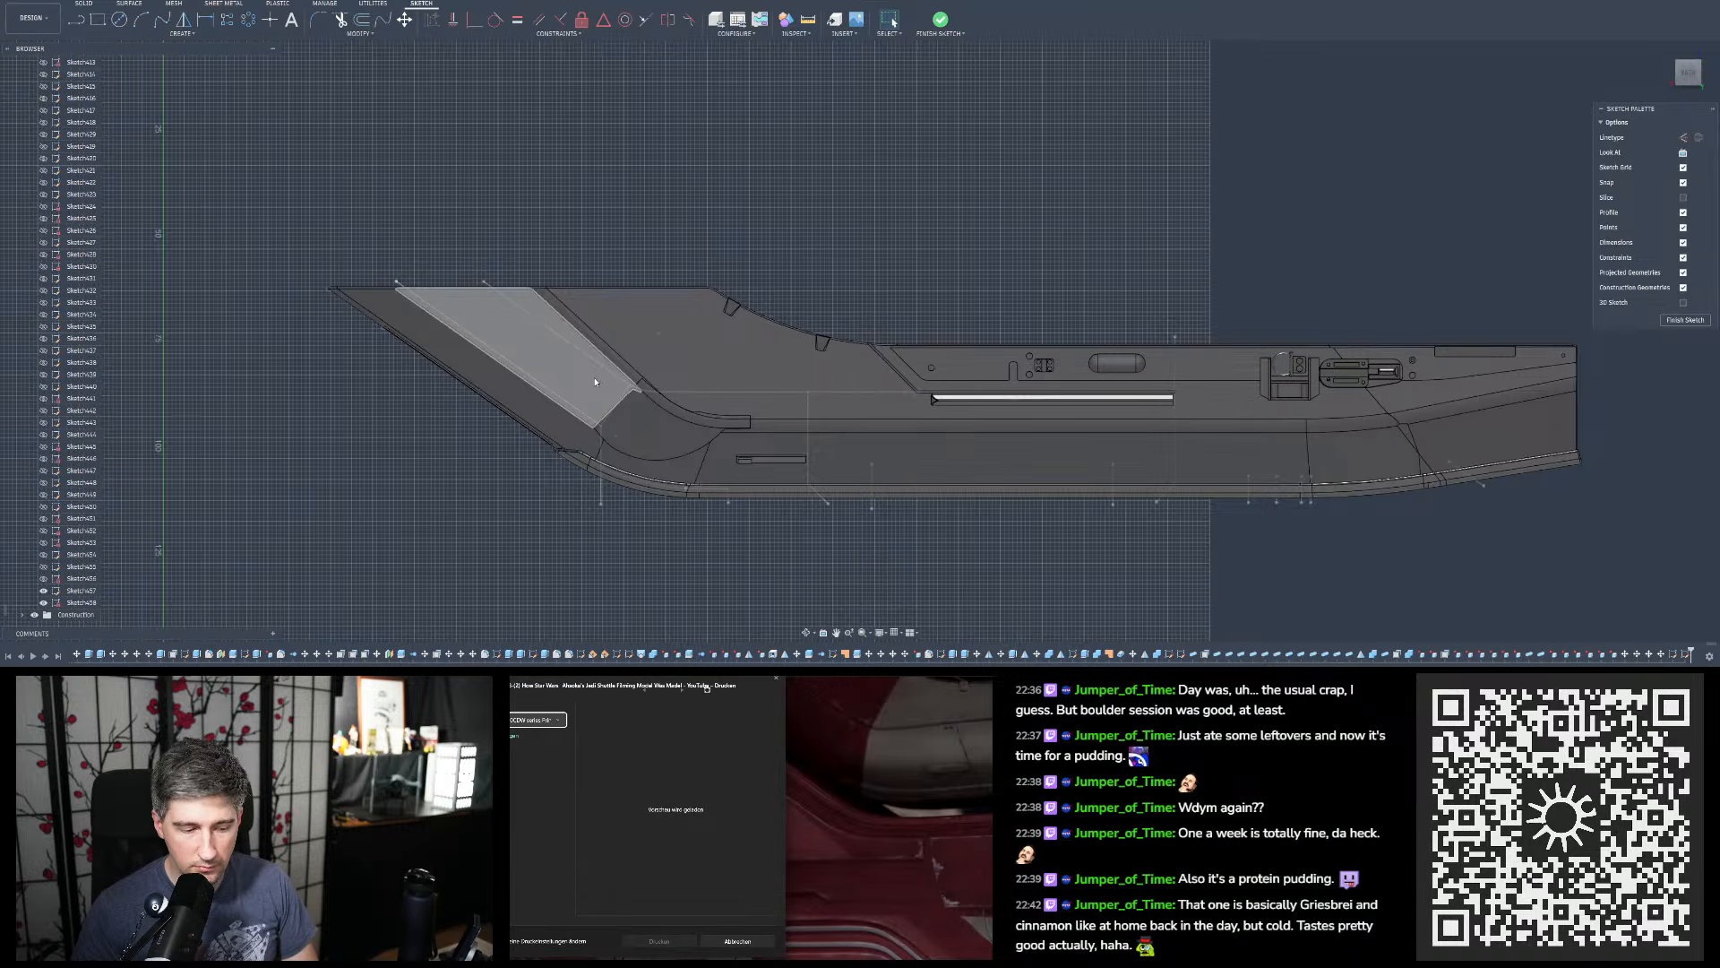
pyautogui.click(777, 680)
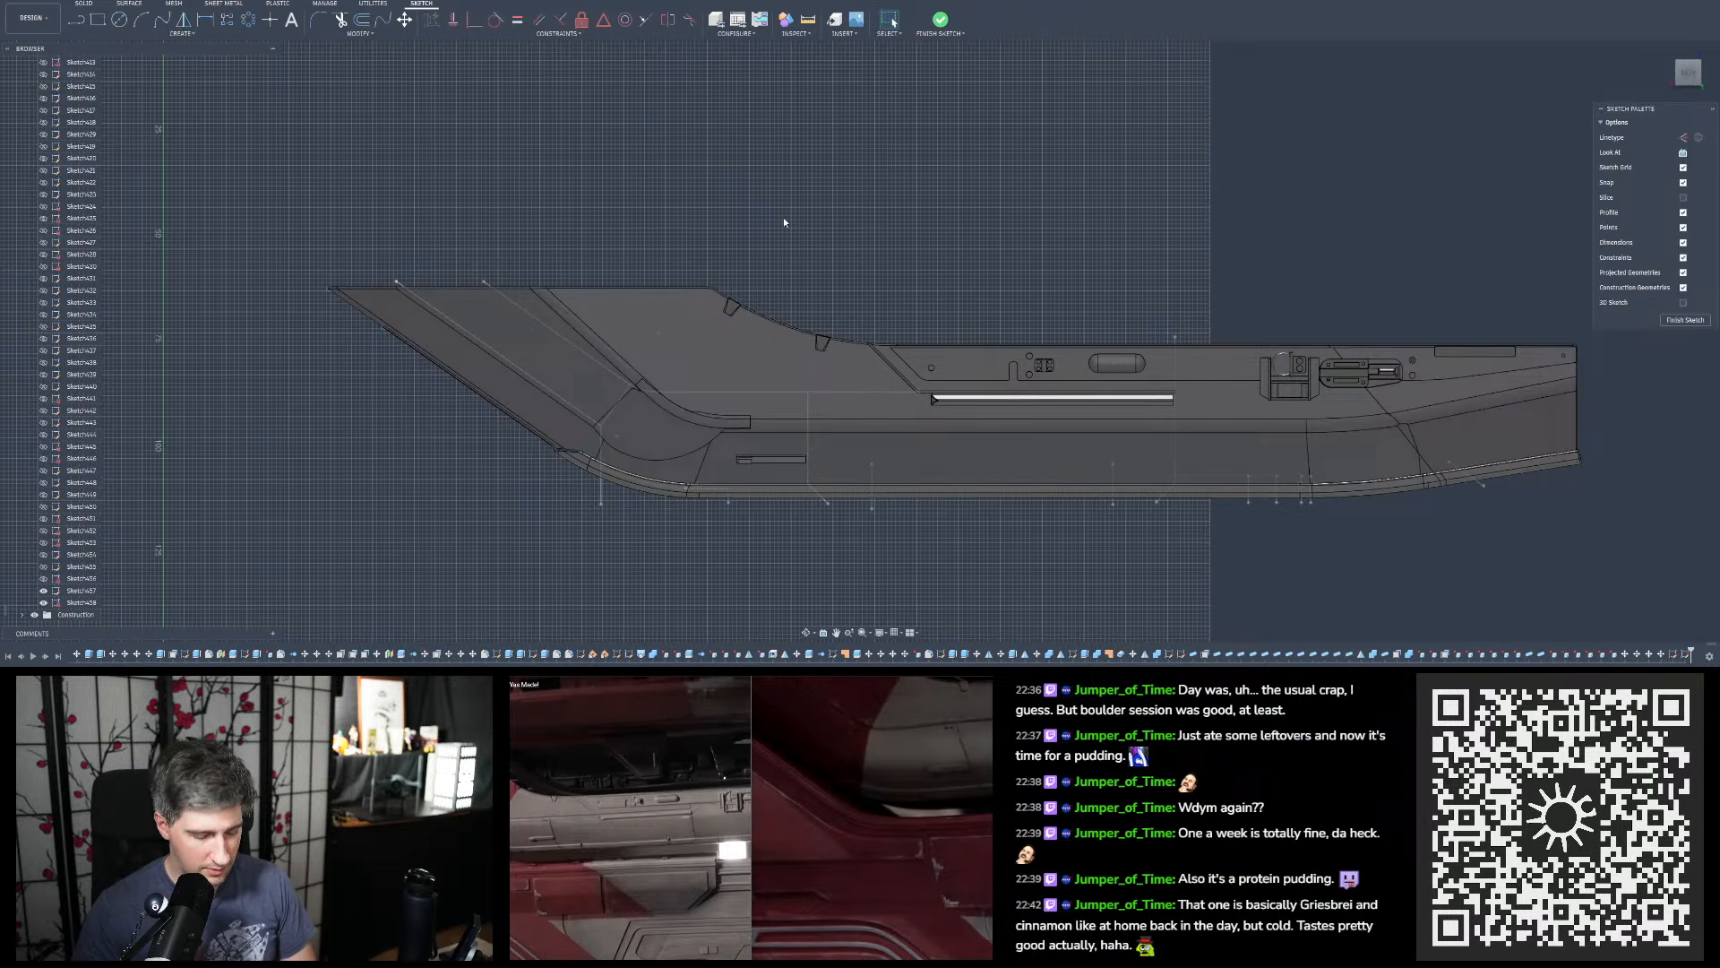
pyautogui.hotkey('ctrl', 'p')
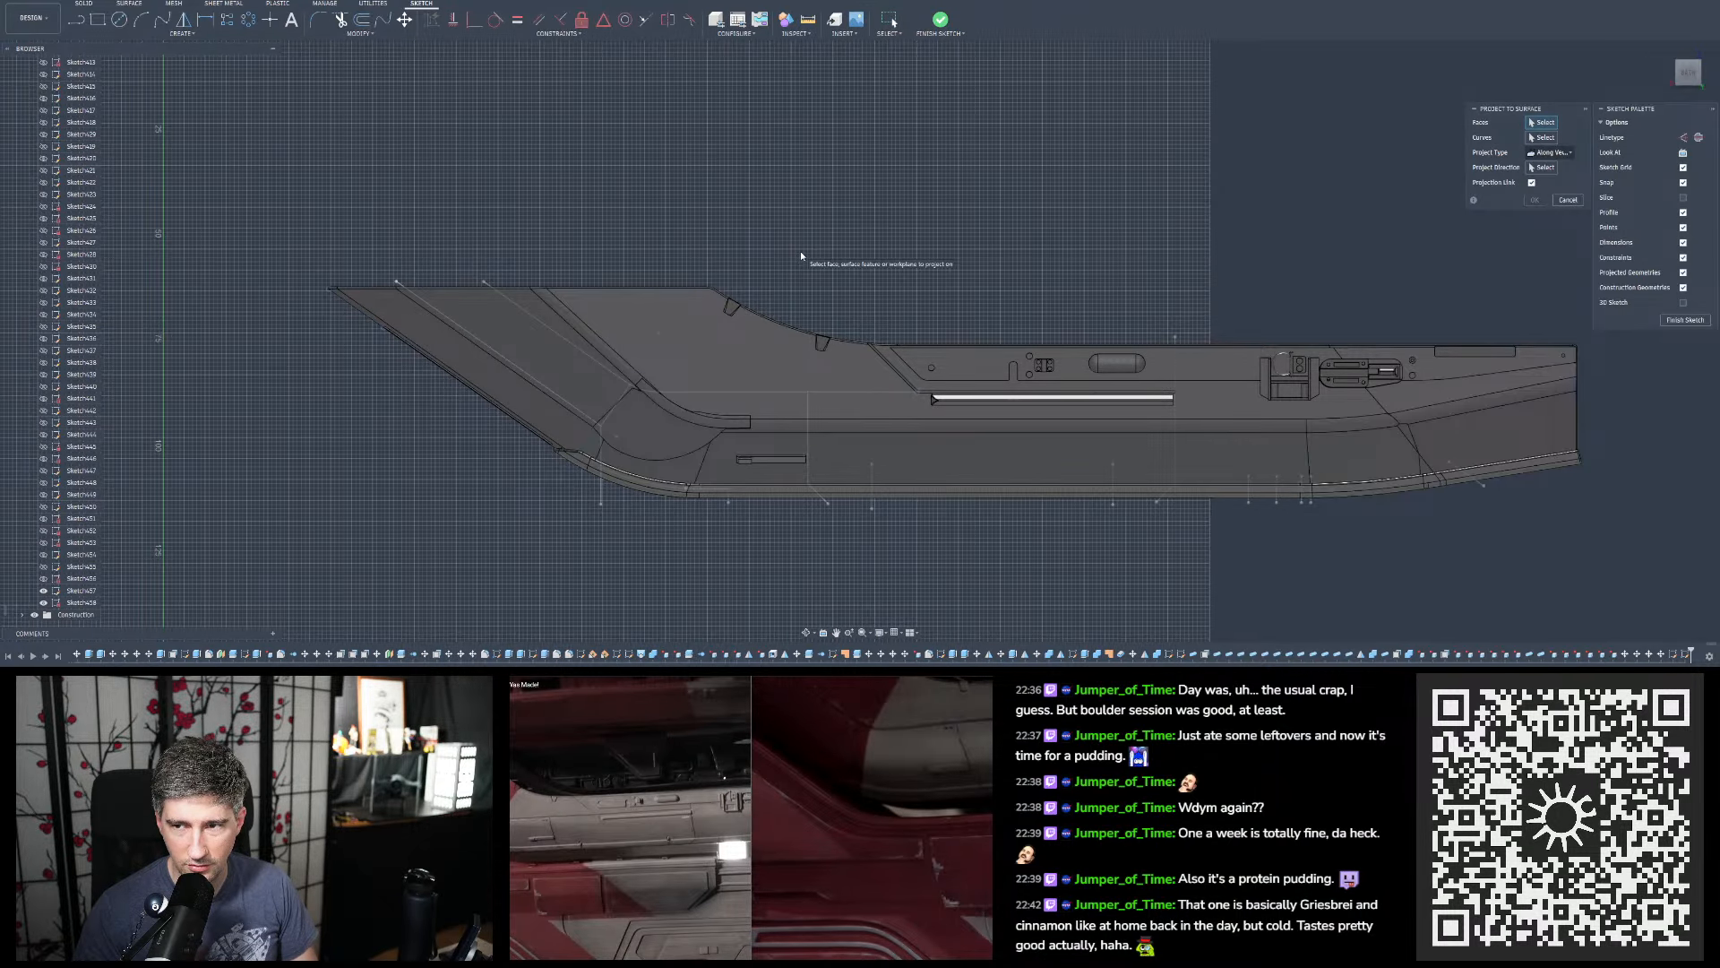
# Examine the slanted strips, lower edge and curved corner faces at the front of the grey side hull as possible projection surfaces
pyautogui.scroll(5, 625, 371)
pyautogui.scroll(2, 691, 206)
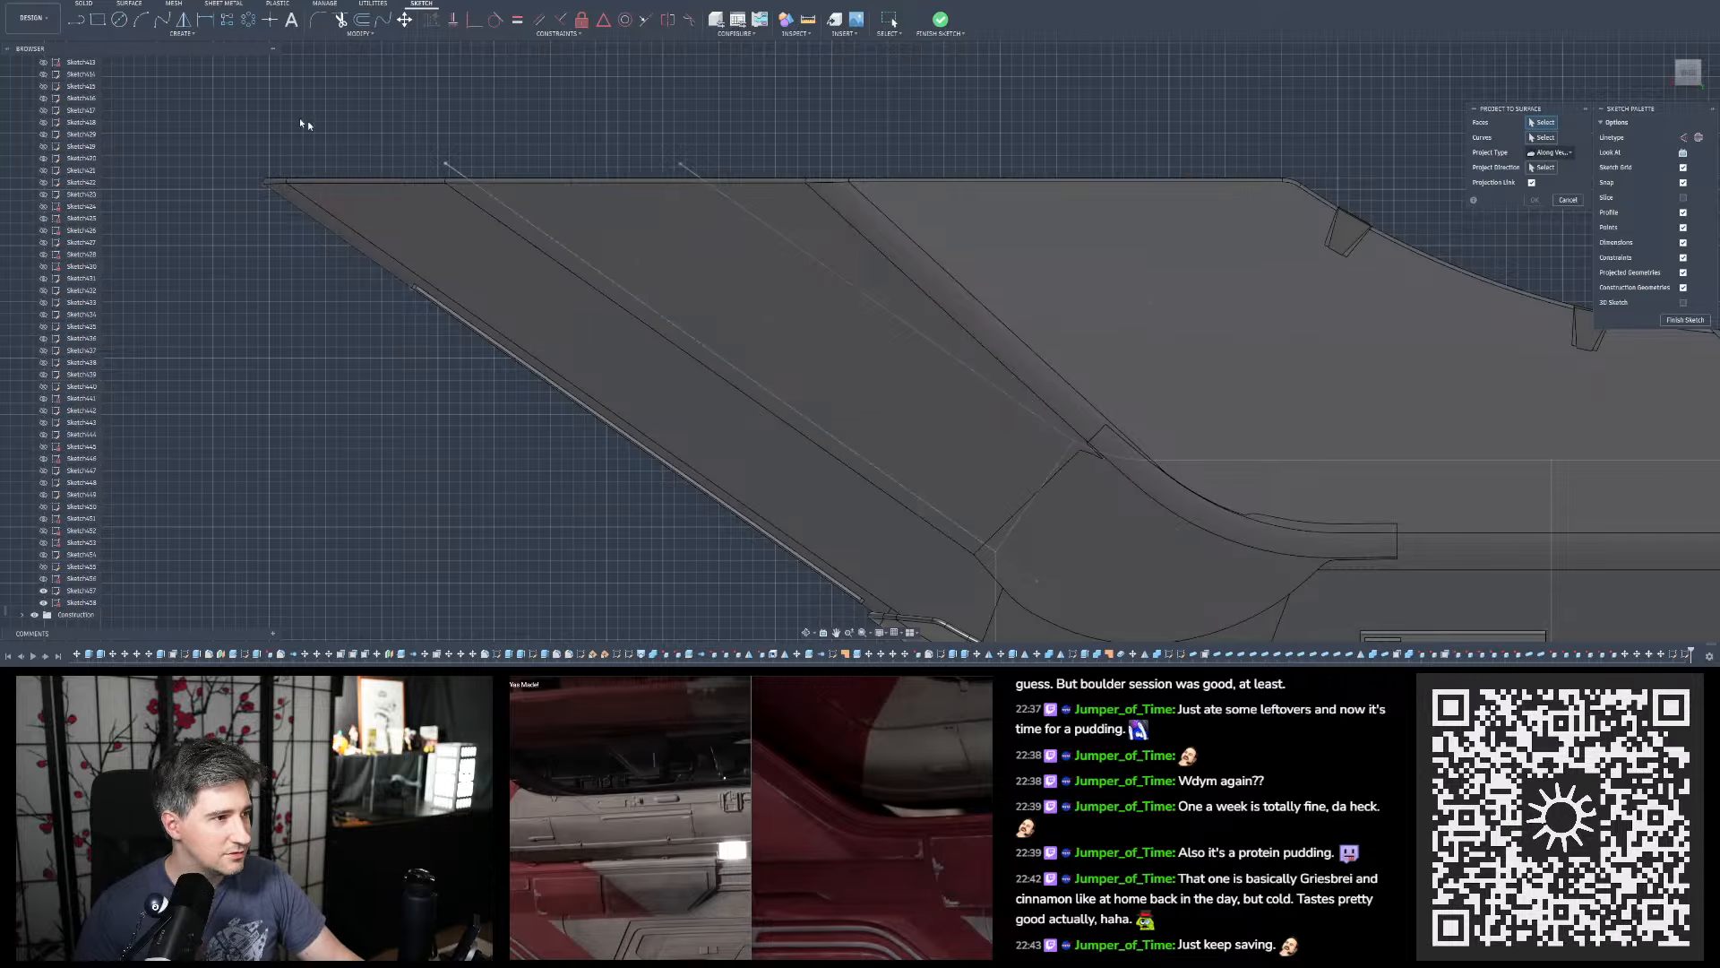
pyautogui.scroll(2, 504, 168)
pyautogui.scroll(2, 504, 168)
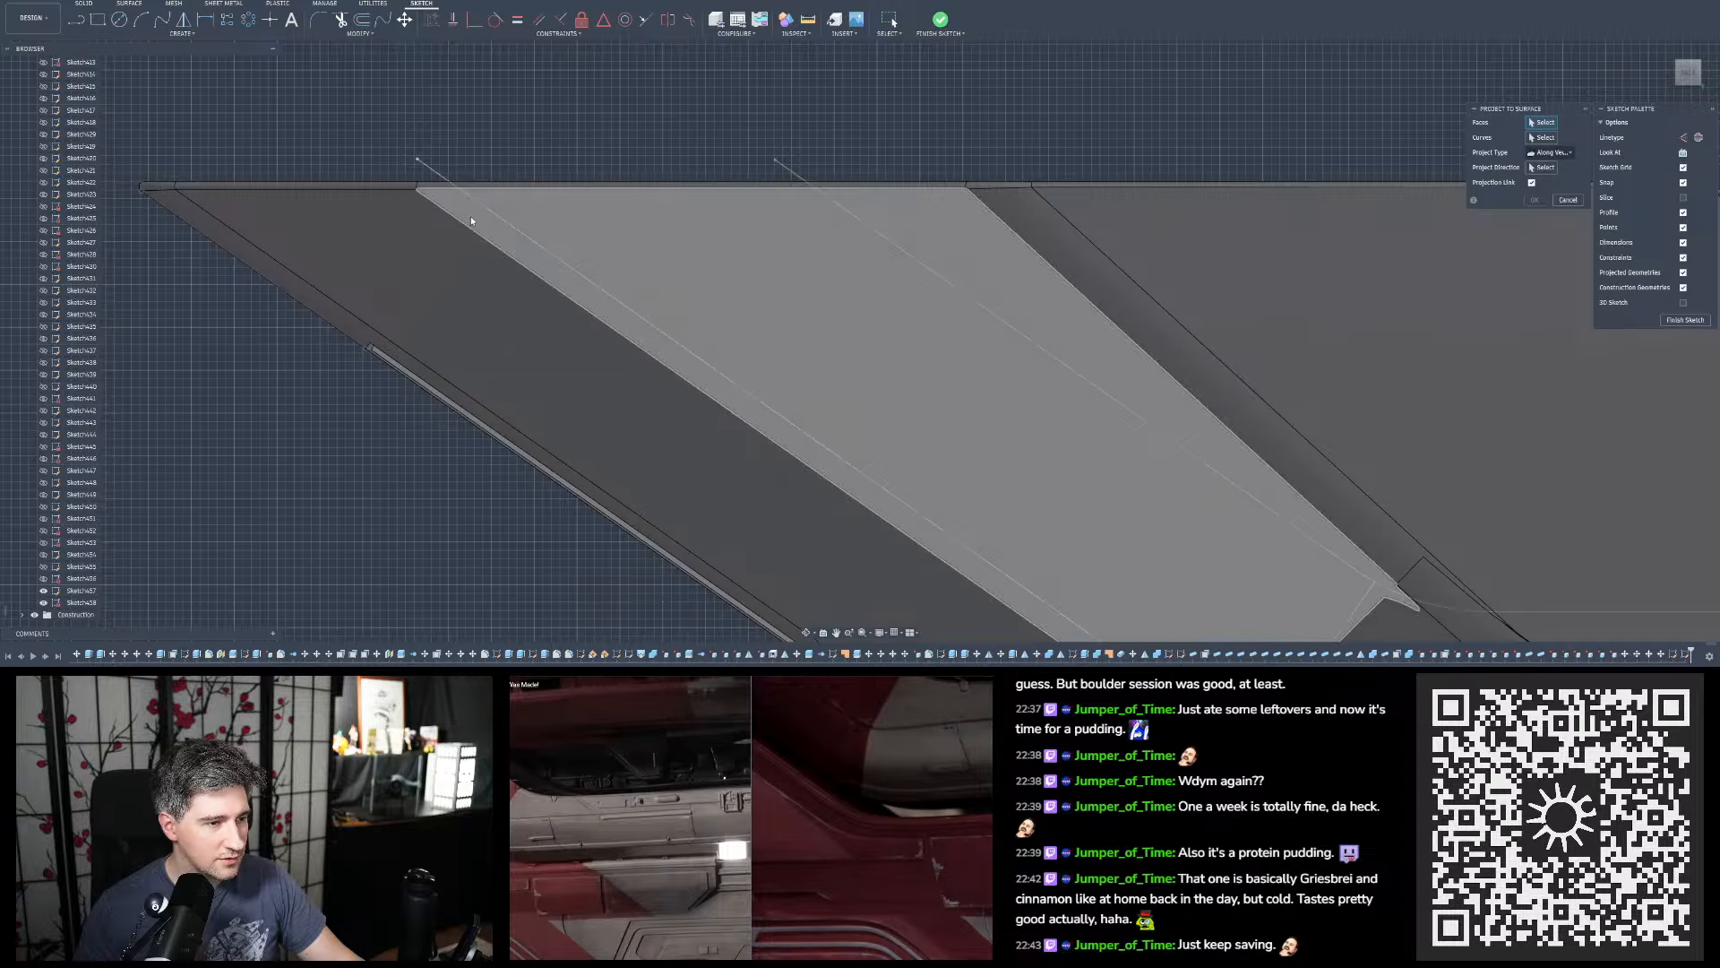
pyautogui.scroll(-2, 357, 131)
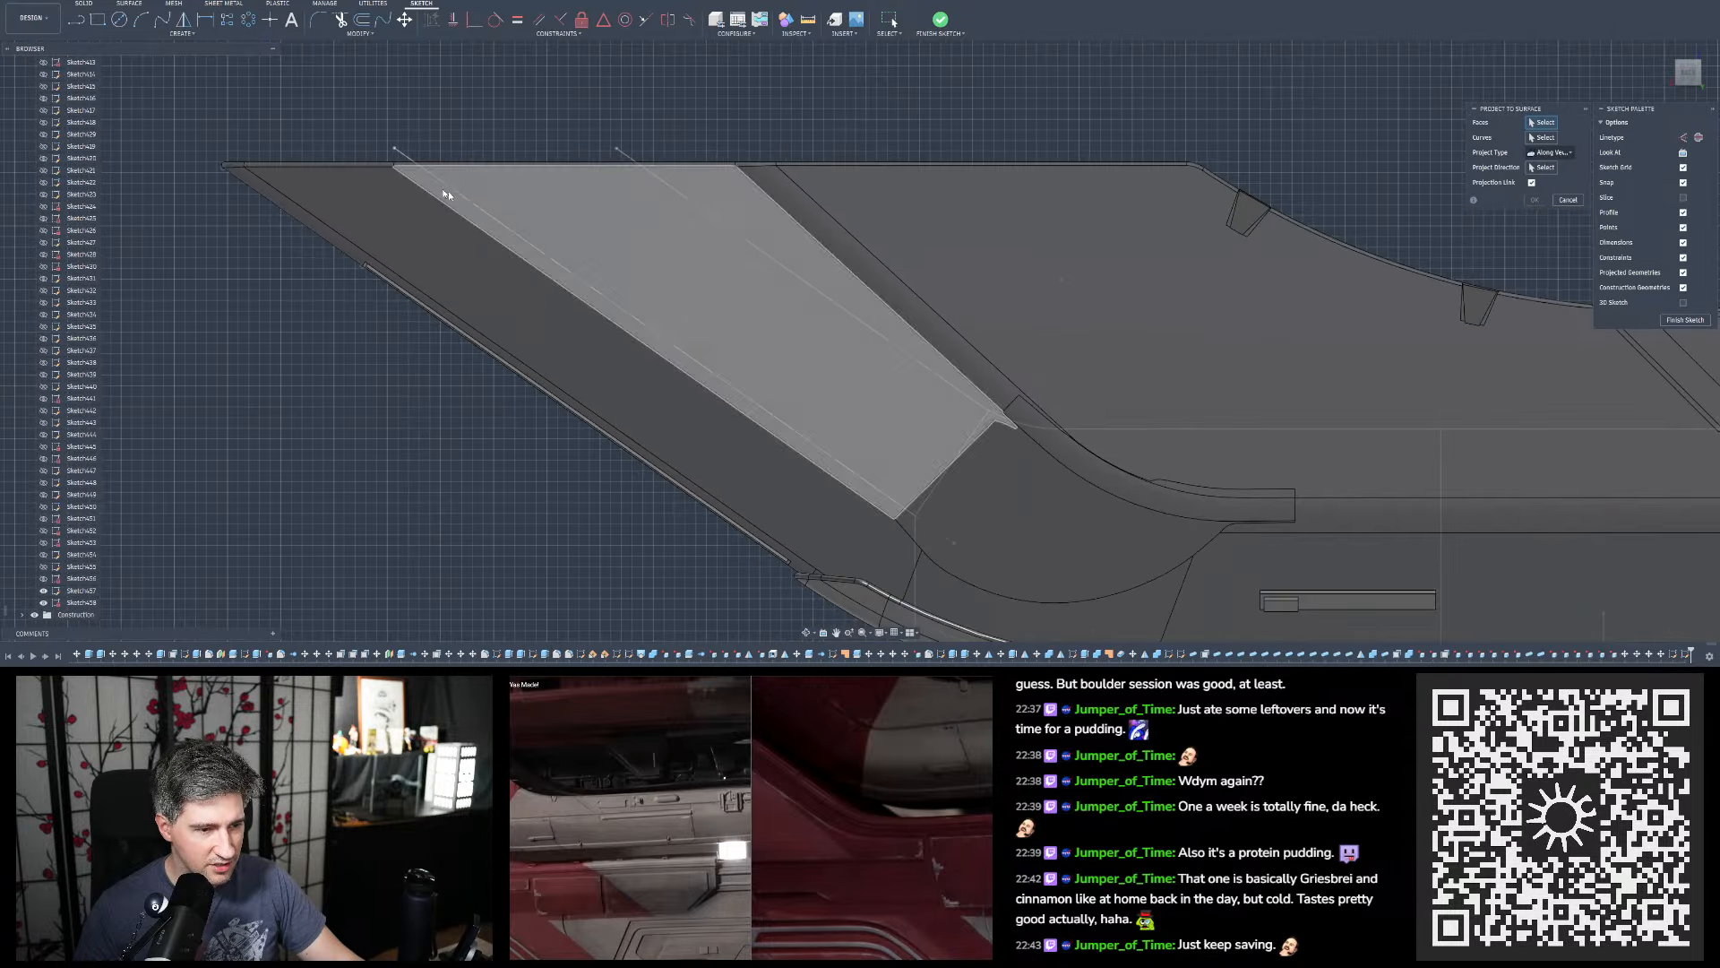
pyautogui.scroll(2, 428, 172)
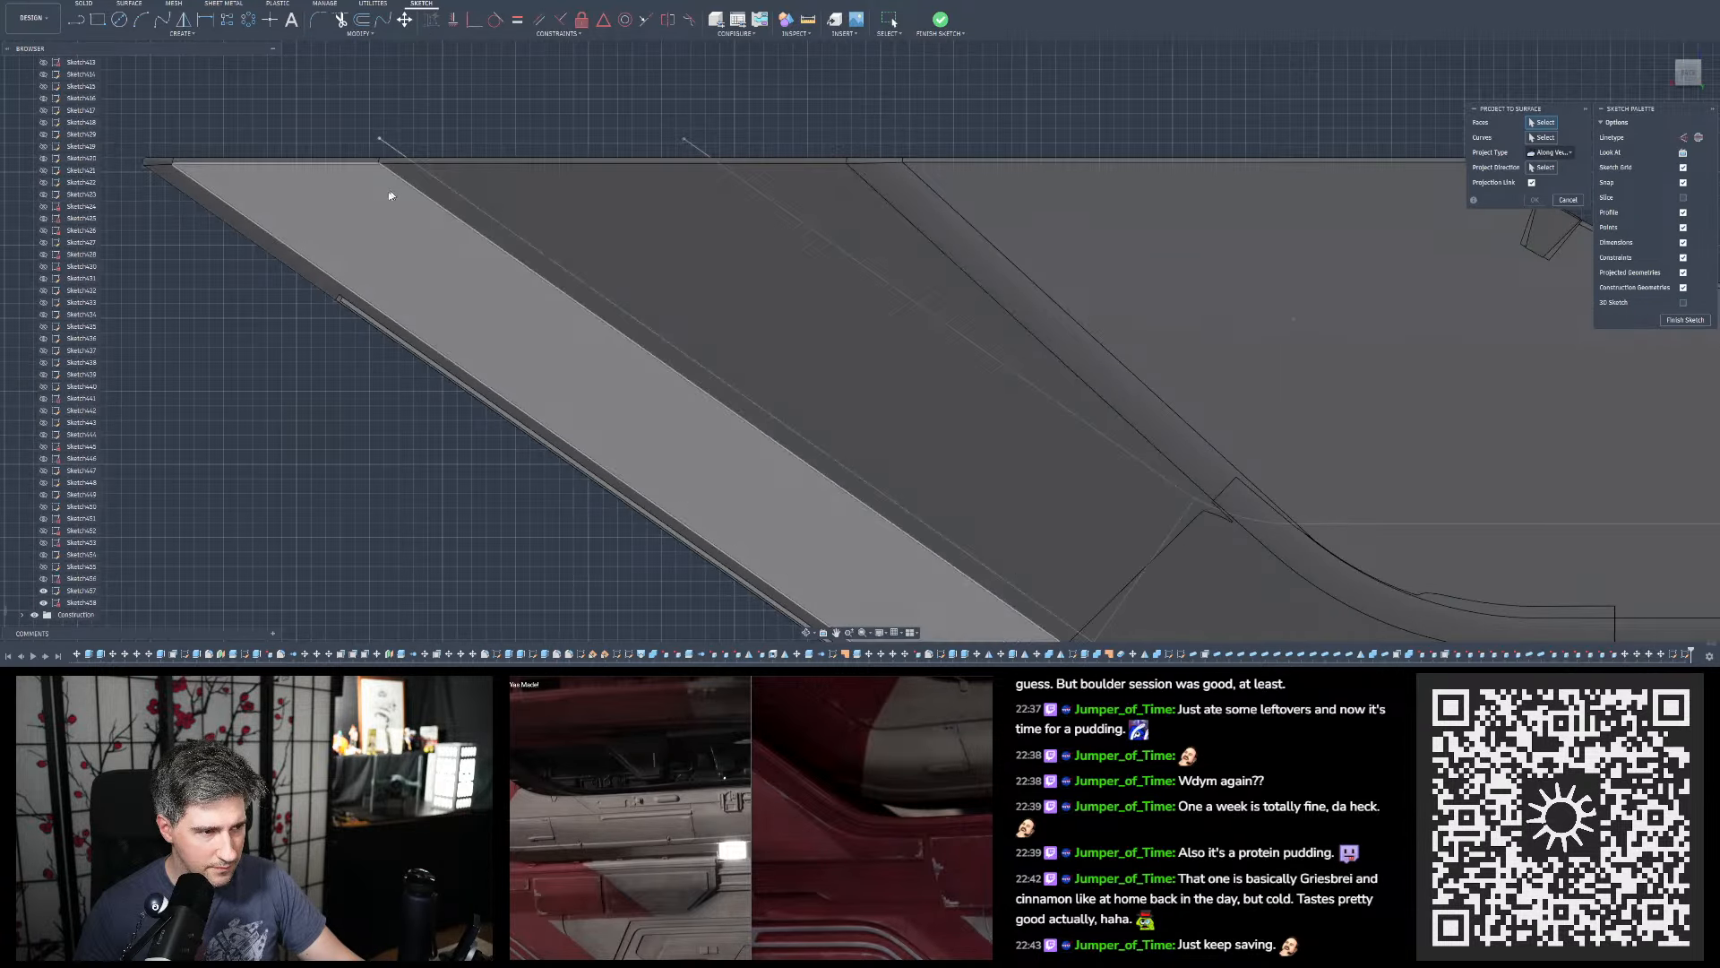
pyautogui.keyDown('shift'); pyautogui.moveTo(380, 180); pyautogui.dragTo(453, 236, button='middle'); pyautogui.keyUp('shift')
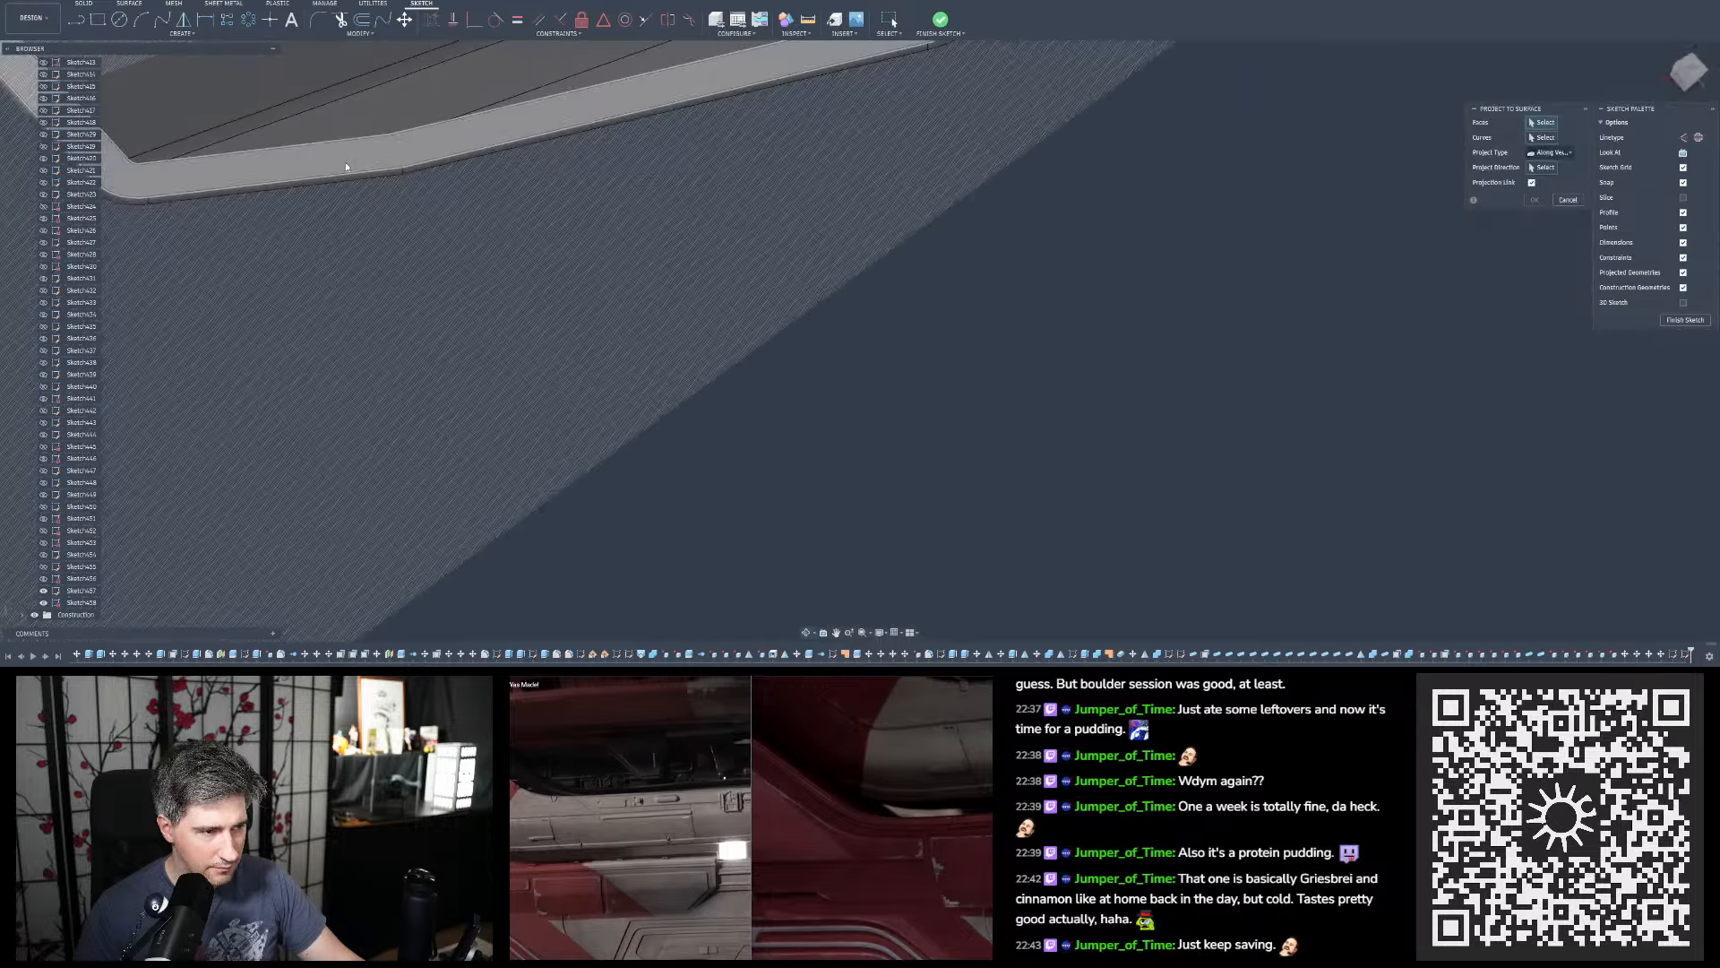
pyautogui.keyDown('shift'); pyautogui.moveTo(347, 165); pyautogui.dragTo(364, 154, button='middle'); pyautogui.keyUp('shift')
pyautogui.scroll(-3, 486, 217)
pyautogui.scroll(4, 486, 217)
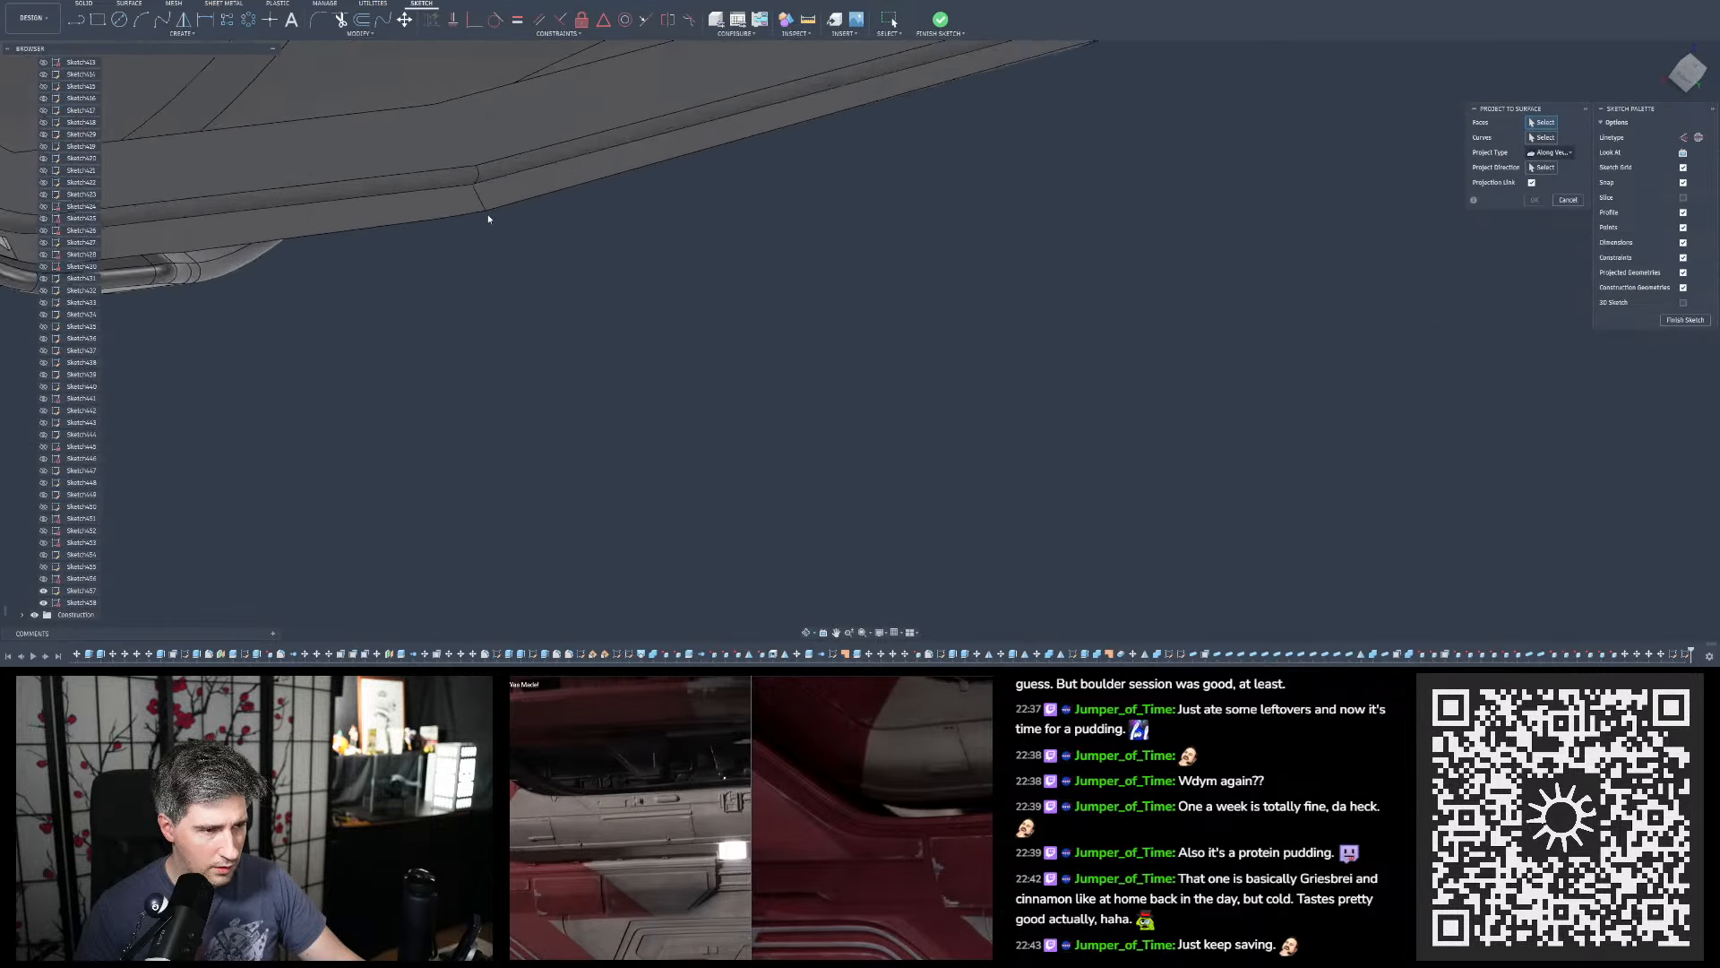
pyautogui.keyDown('shift'); pyautogui.moveTo(480, 194); pyautogui.dragTo(487, 140, button='middle'); pyautogui.keyUp('shift')
pyautogui.scroll(-3, 490, 143)
pyautogui.keyDown('shift'); pyautogui.moveTo(581, 238); pyautogui.dragTo(573, 195, button='middle'); pyautogui.keyUp('shift')
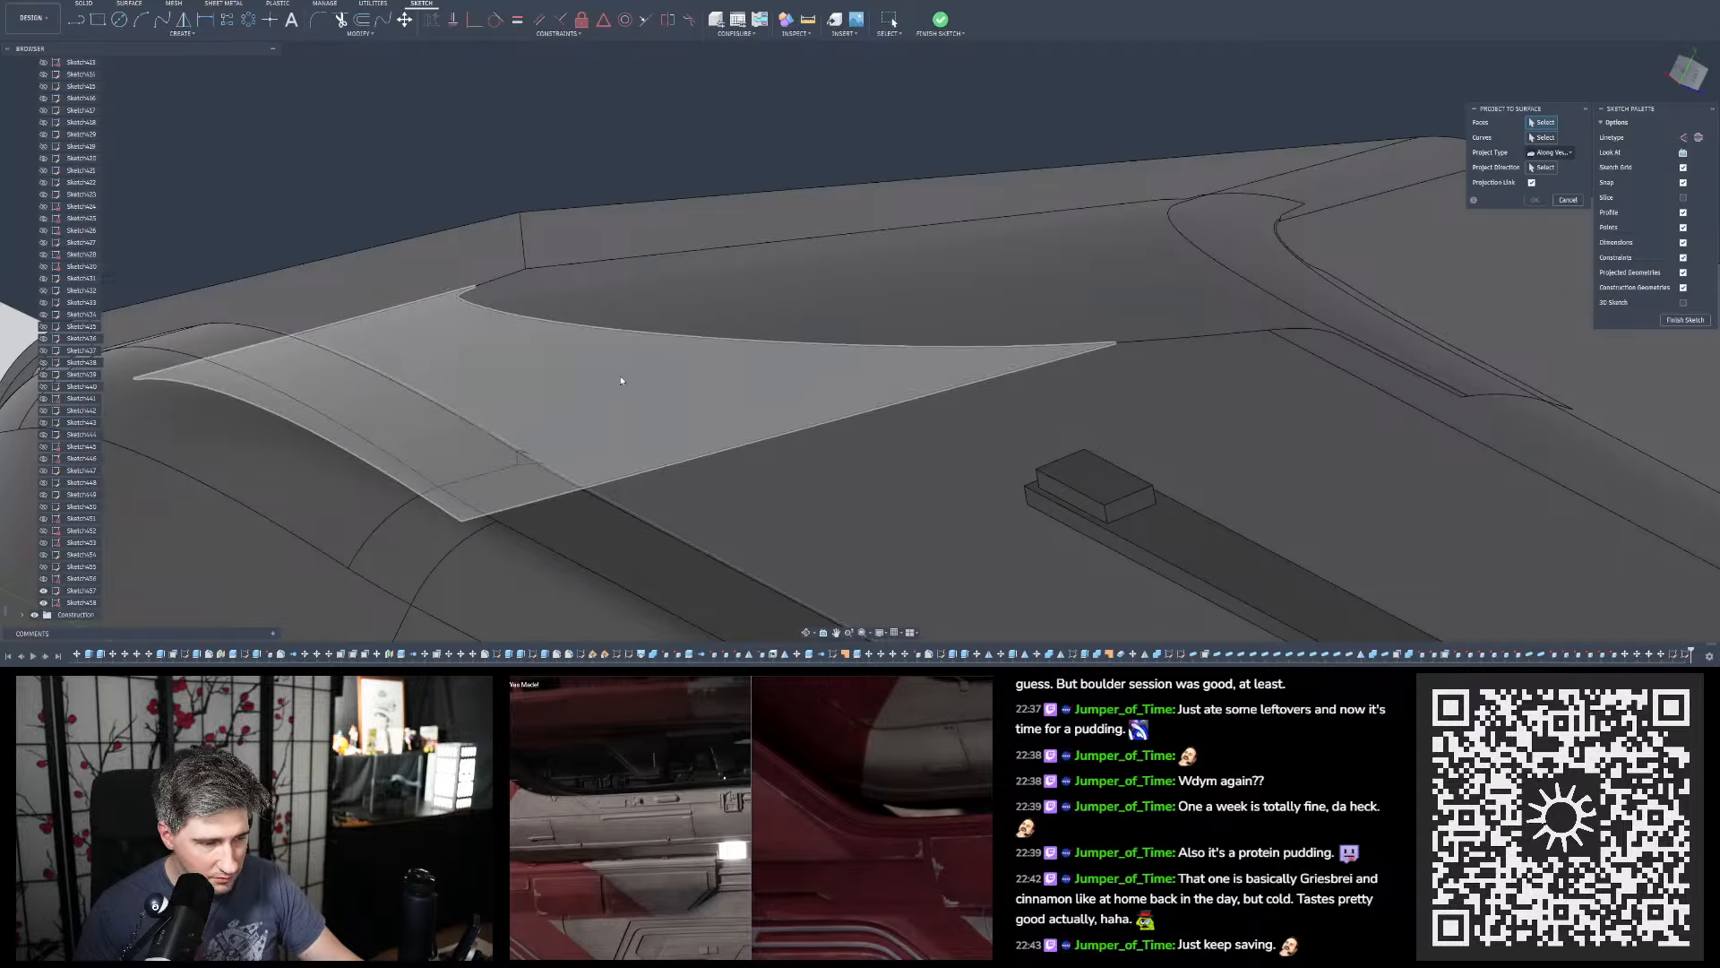
pyautogui.scroll(-5, 626, 363)
pyautogui.scroll(-5, 629, 349)
pyautogui.keyDown('shift'); pyautogui.moveTo(630, 347); pyautogui.dragTo(640, 498, button='middle'); pyautogui.keyUp('shift')
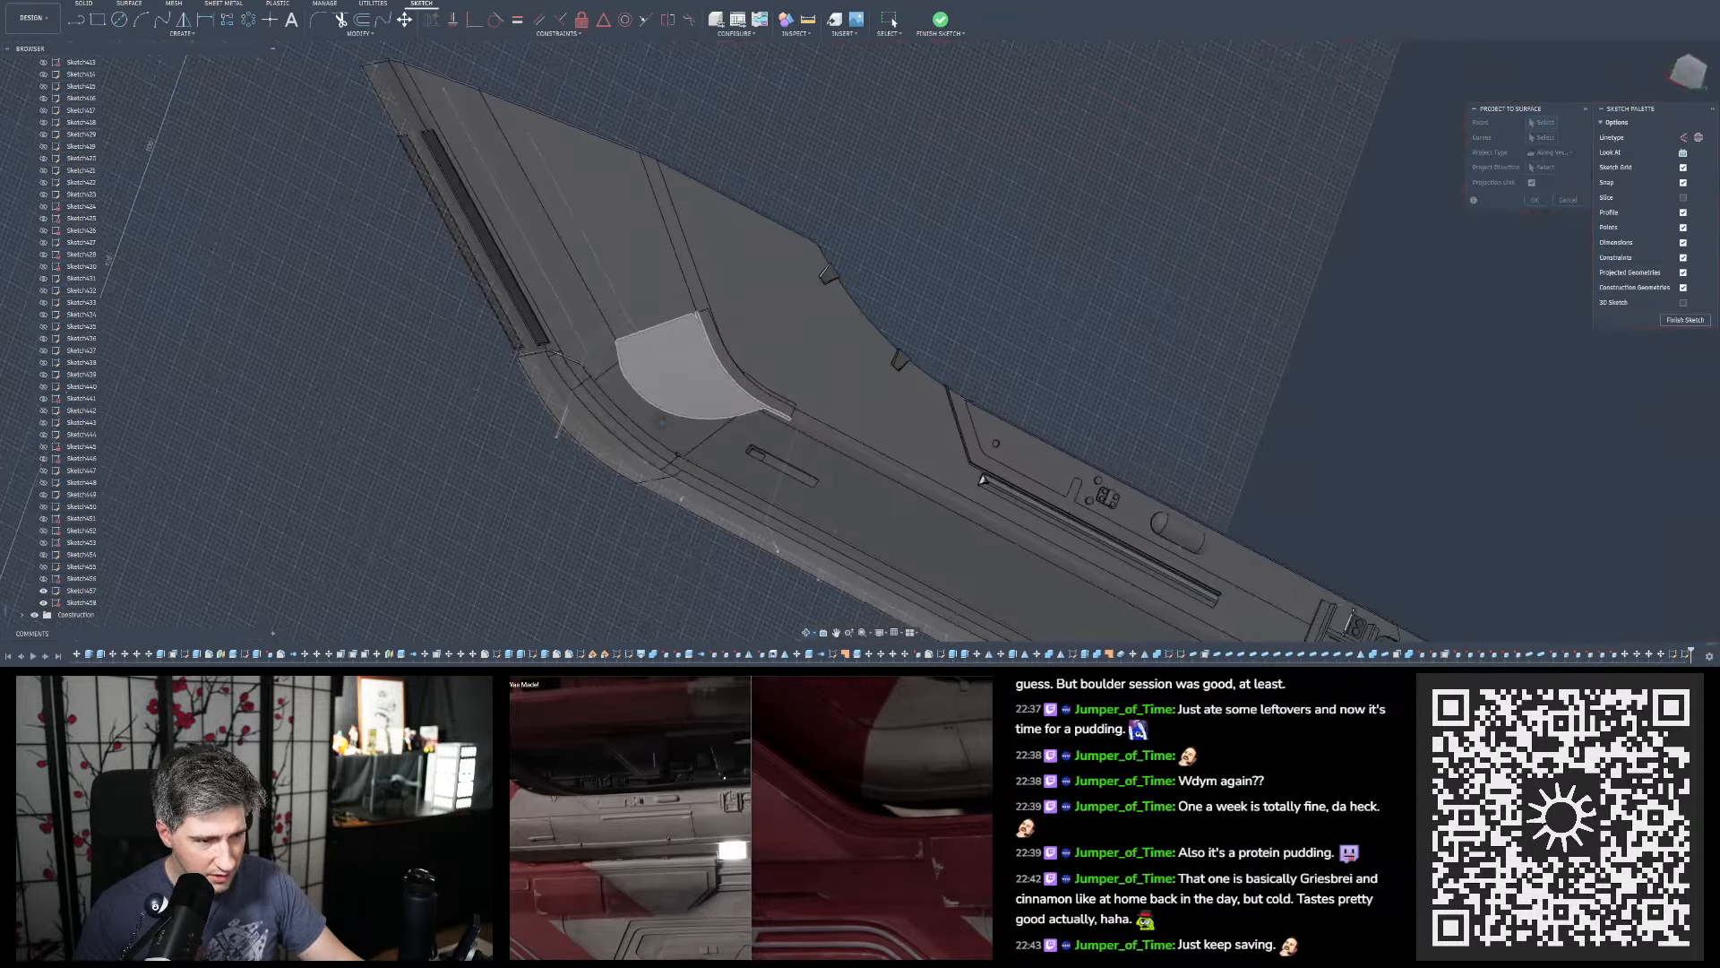
# Compare the slanted front faces of the red side hull with the matching faces of the grey side hull
pyautogui.scroll(-5, 638, 504)
pyautogui.scroll(10, 676, 192)
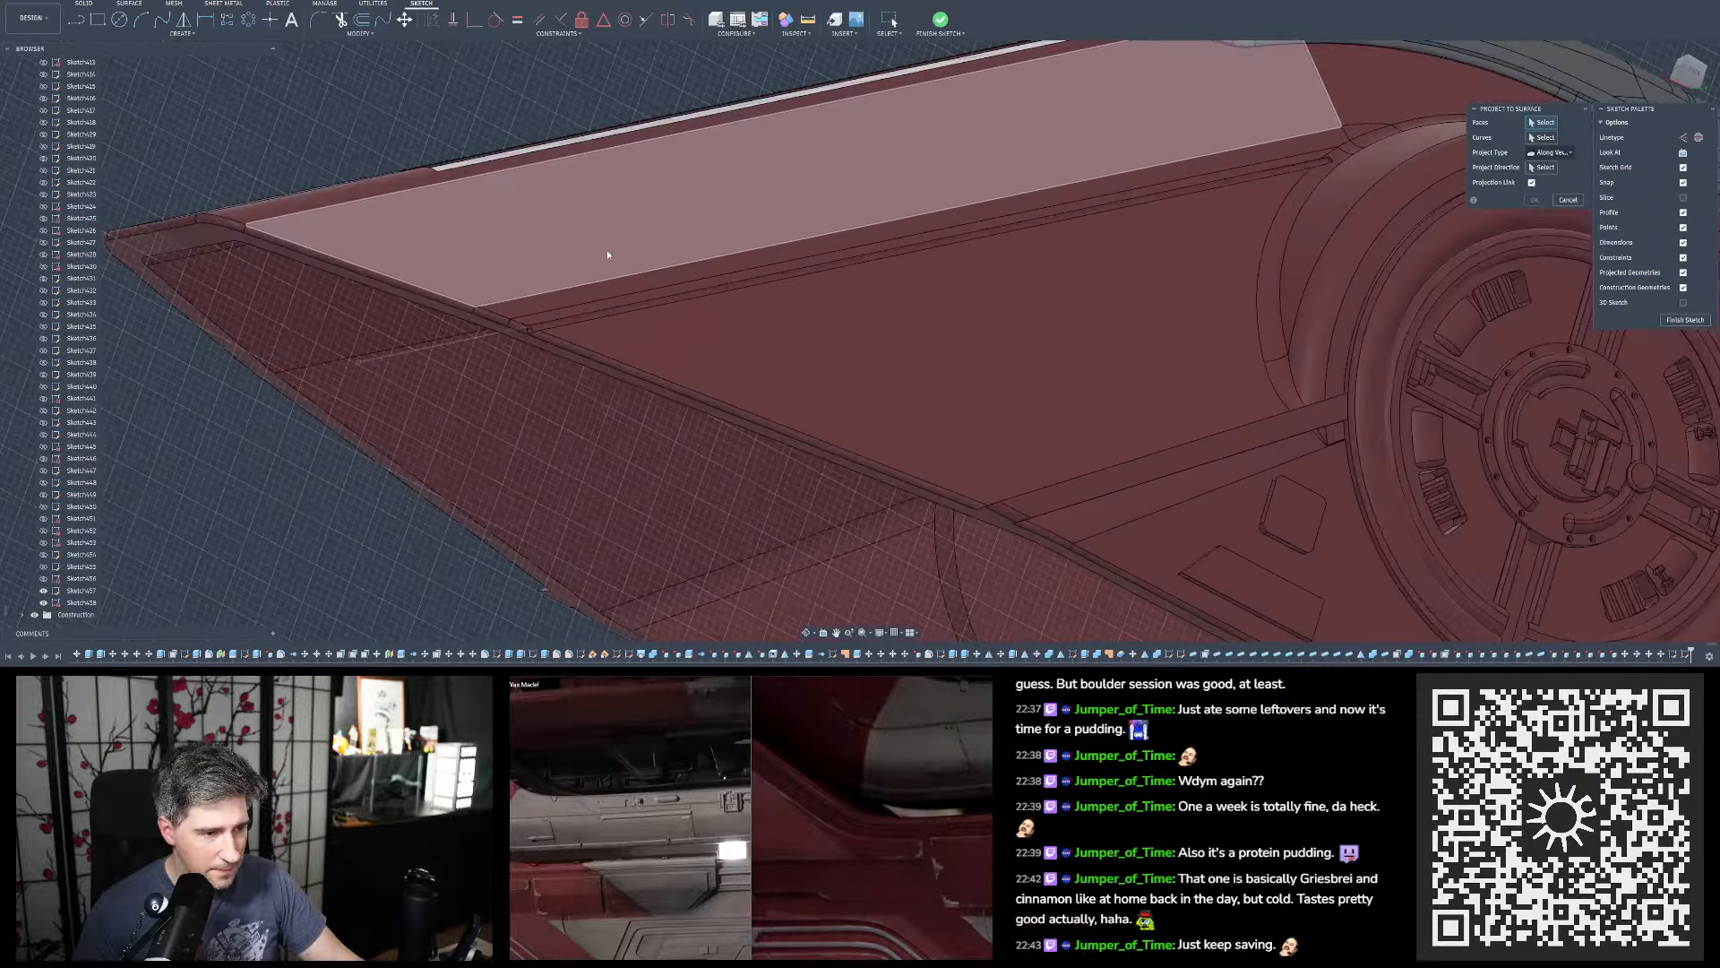
pyautogui.keyDown('shift'); pyautogui.moveTo(631, 255); pyautogui.dragTo(464, 315, button='middle'); pyautogui.keyUp('shift')
pyautogui.scroll(5, 728, 359)
pyautogui.keyDown('shift'); pyautogui.moveTo(729, 359); pyautogui.dragTo(756, 338, button='middle'); pyautogui.keyUp('shift')
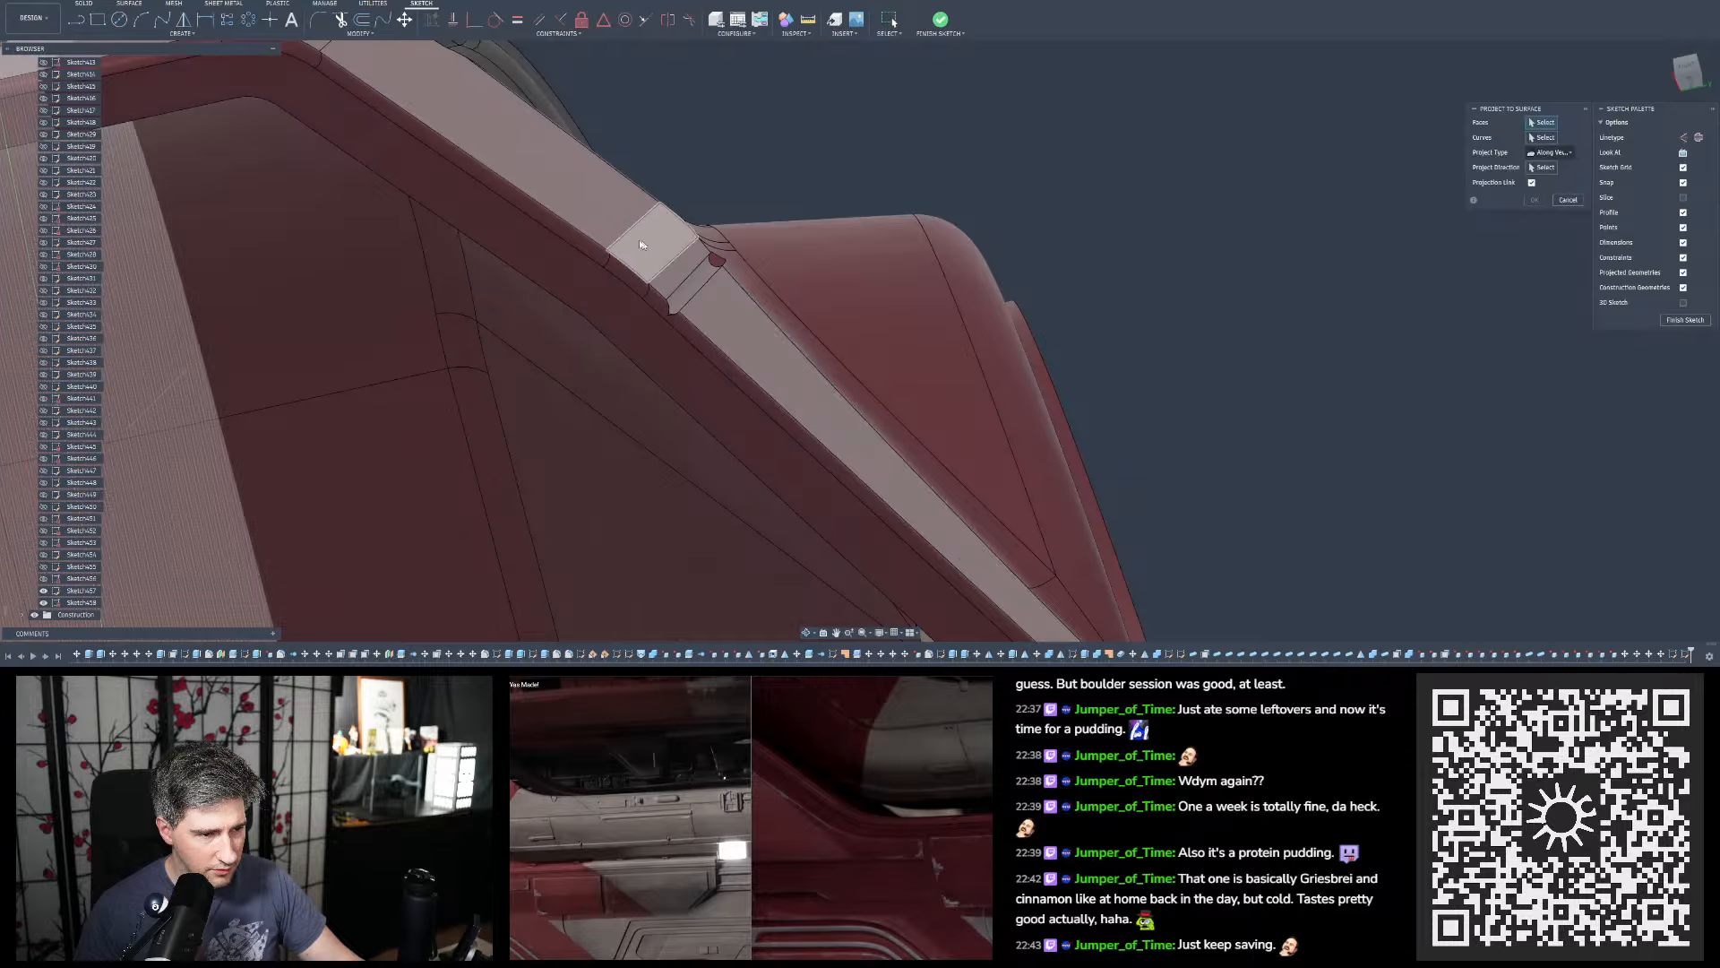
pyautogui.keyDown('shift'); pyautogui.moveTo(646, 253); pyautogui.dragTo(622, 273, button='middle'); pyautogui.keyUp('shift')
pyautogui.scroll(-10, 670, 329)
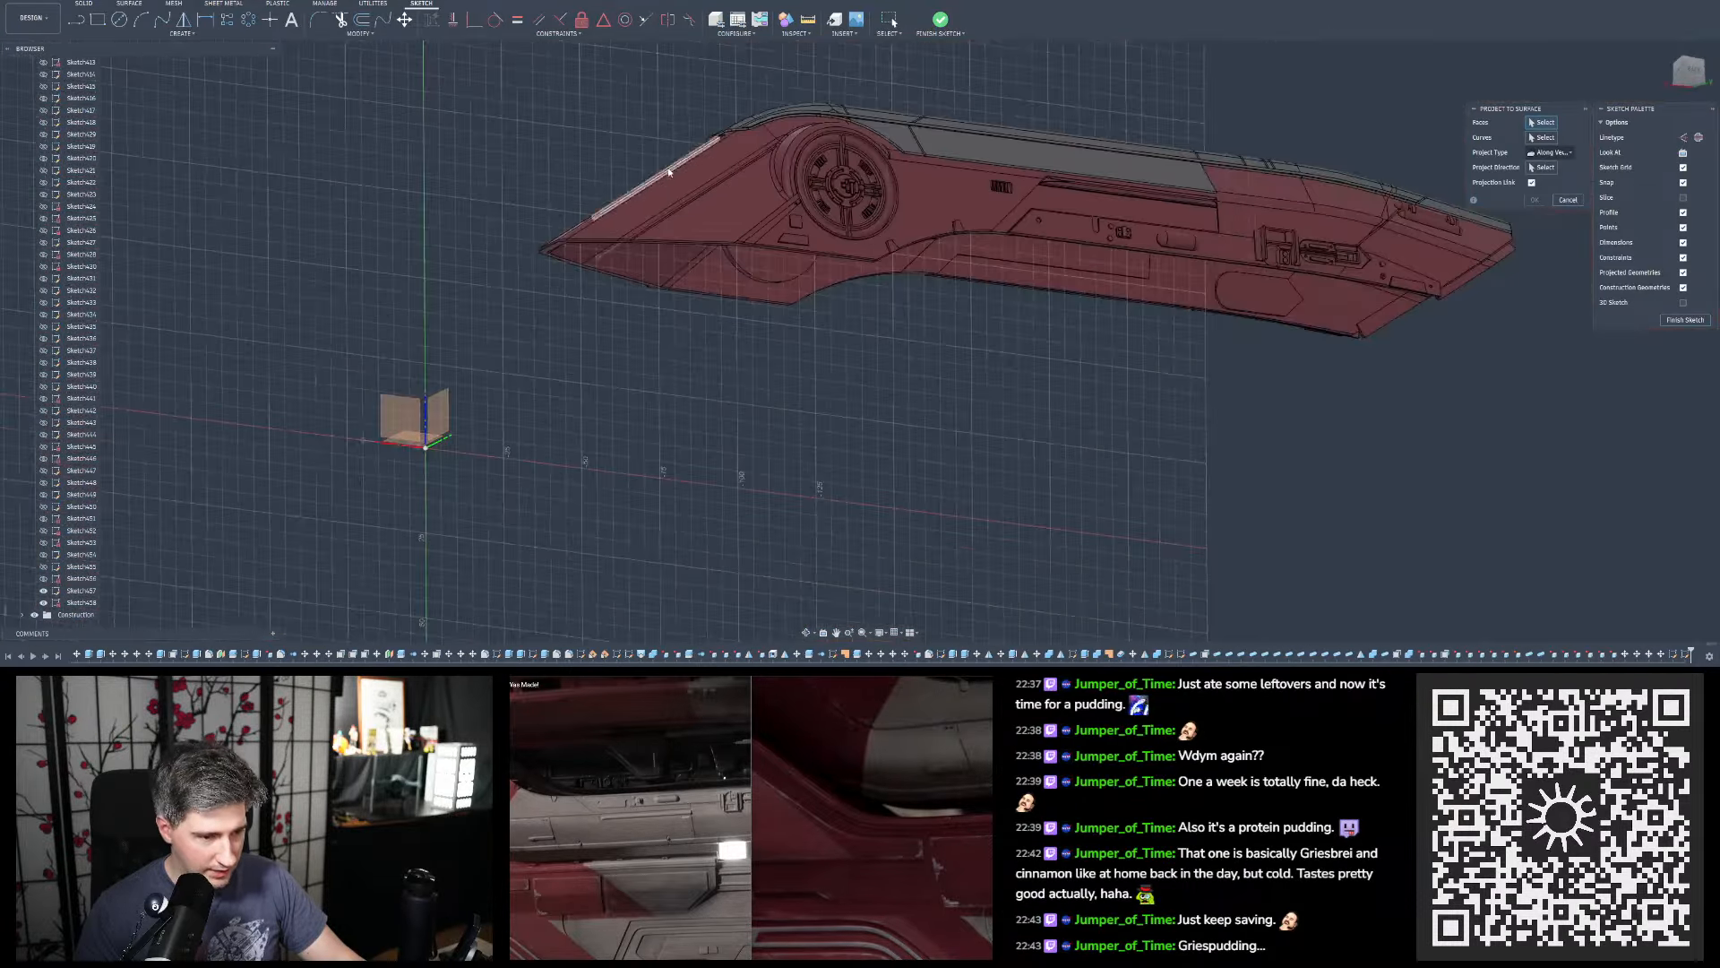
pyautogui.scroll(10, 670, 329)
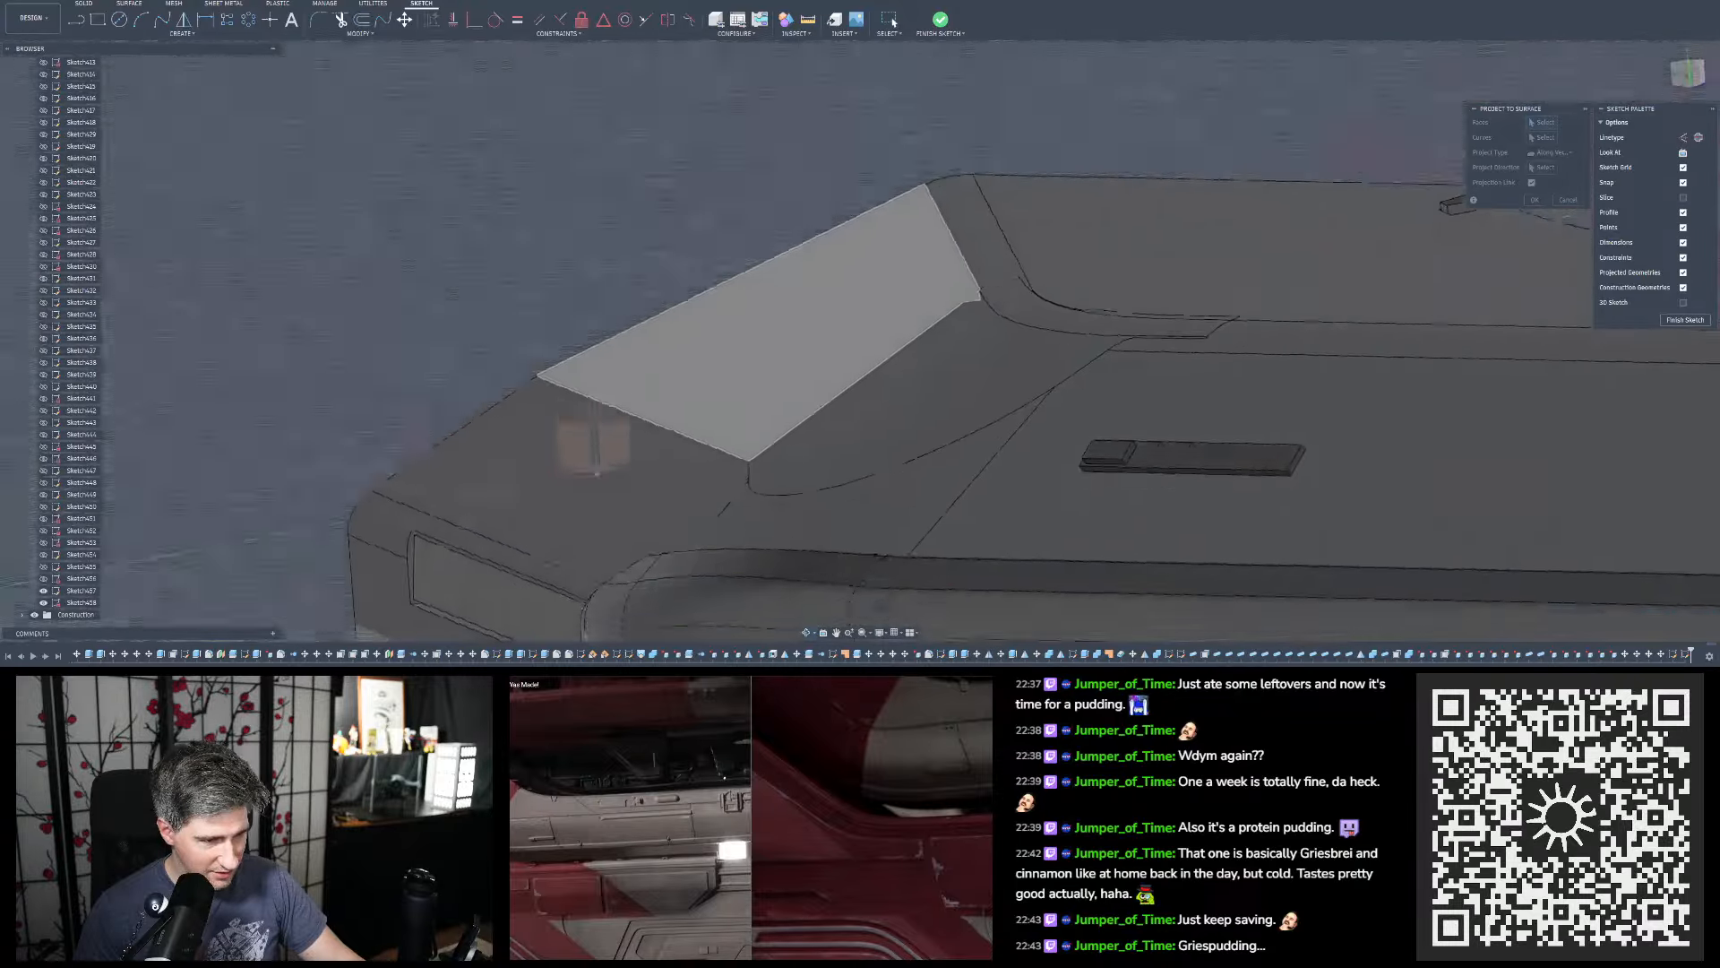
pyautogui.keyDown('shift'); pyautogui.moveTo(671, 329); pyautogui.dragTo(564, 311, button='middle'); pyautogui.keyUp('shift')
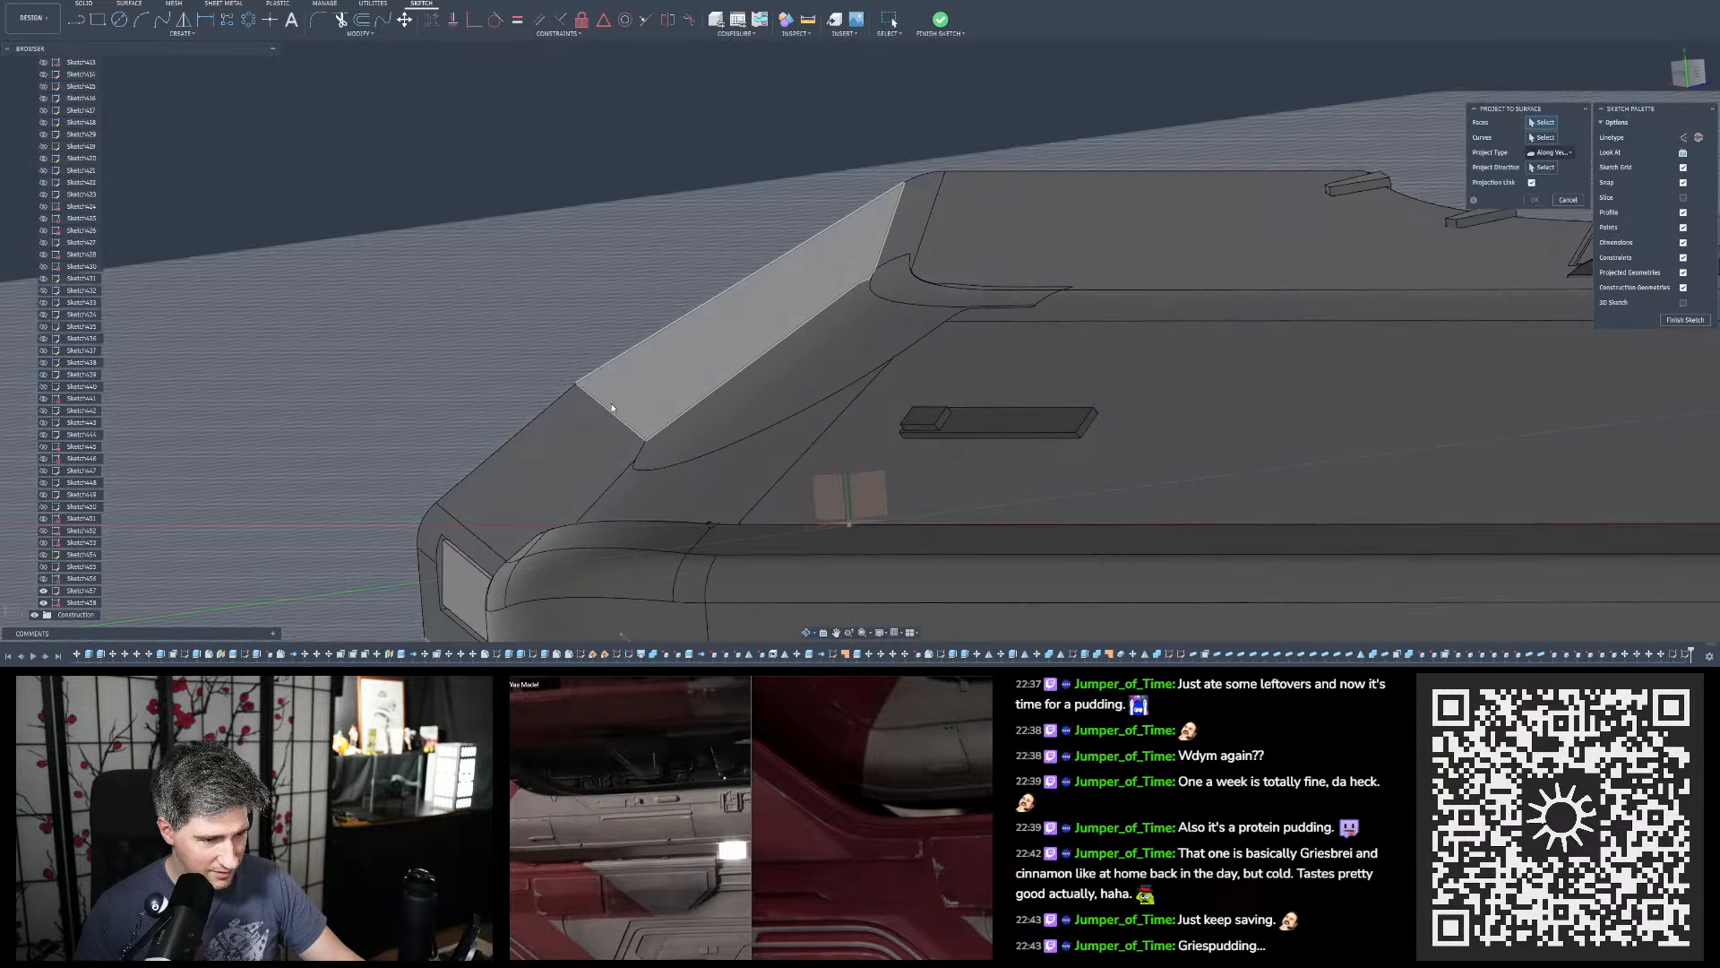
pyautogui.keyDown('shift'); pyautogui.moveTo(623, 419); pyautogui.dragTo(664, 463, button='middle'); pyautogui.keyUp('shift')
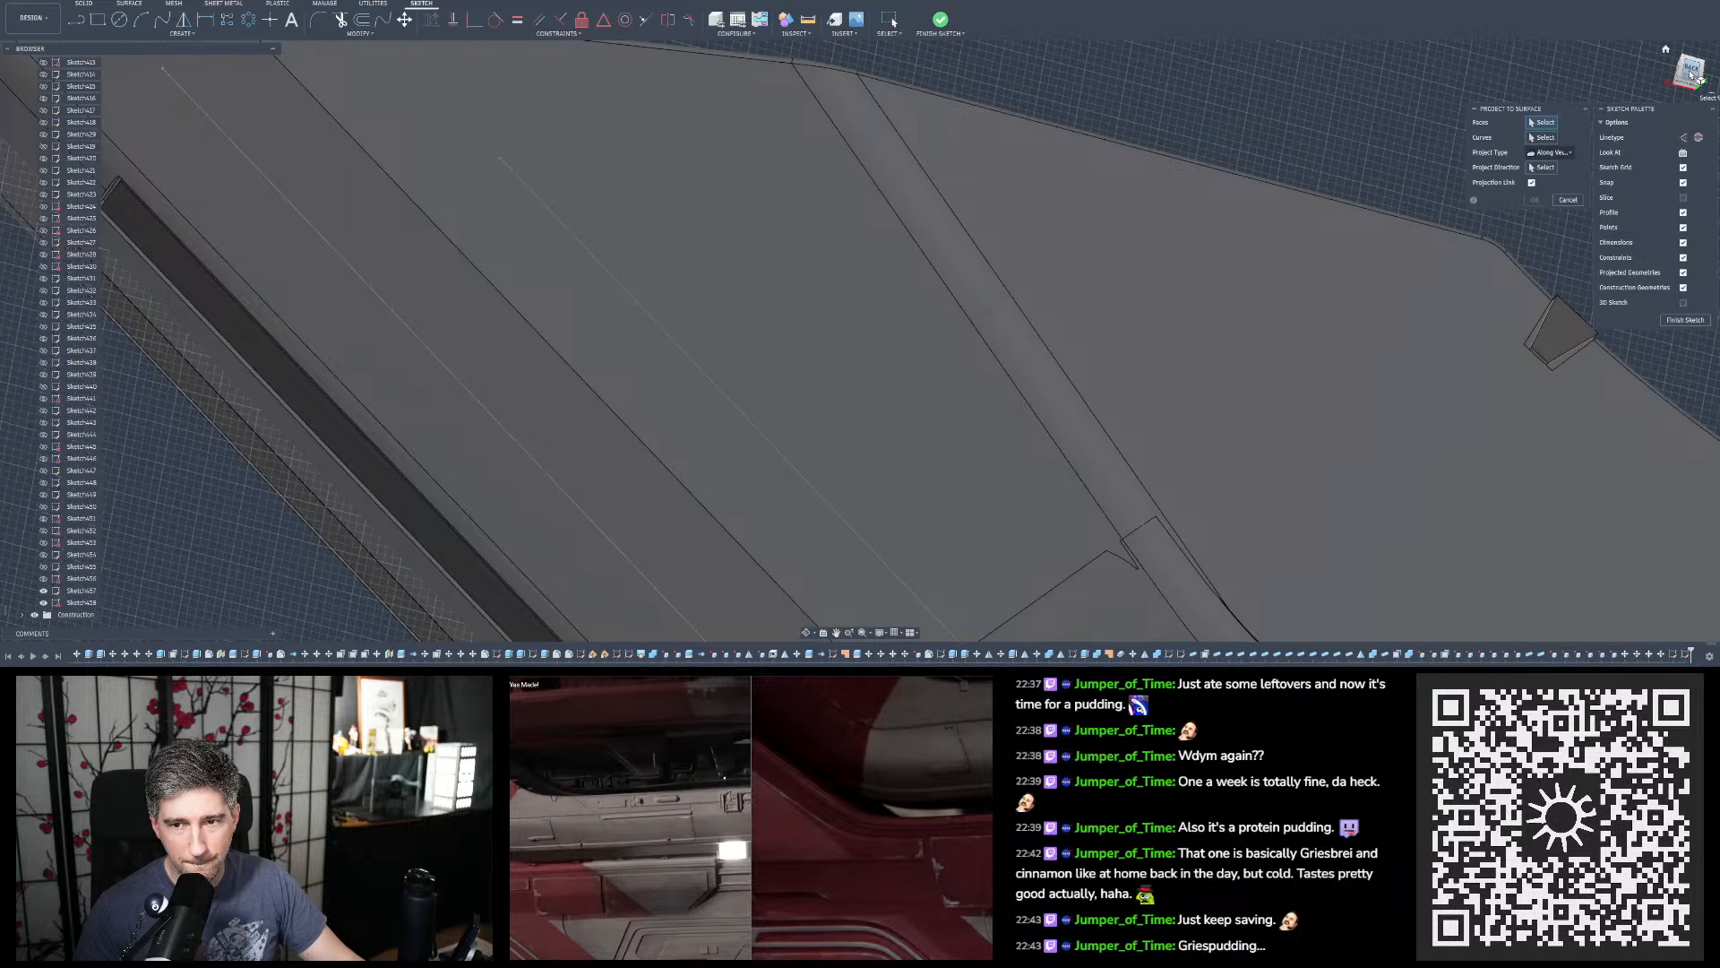
pyautogui.click(1689, 71)
pyautogui.scroll(-5, 573, 203)
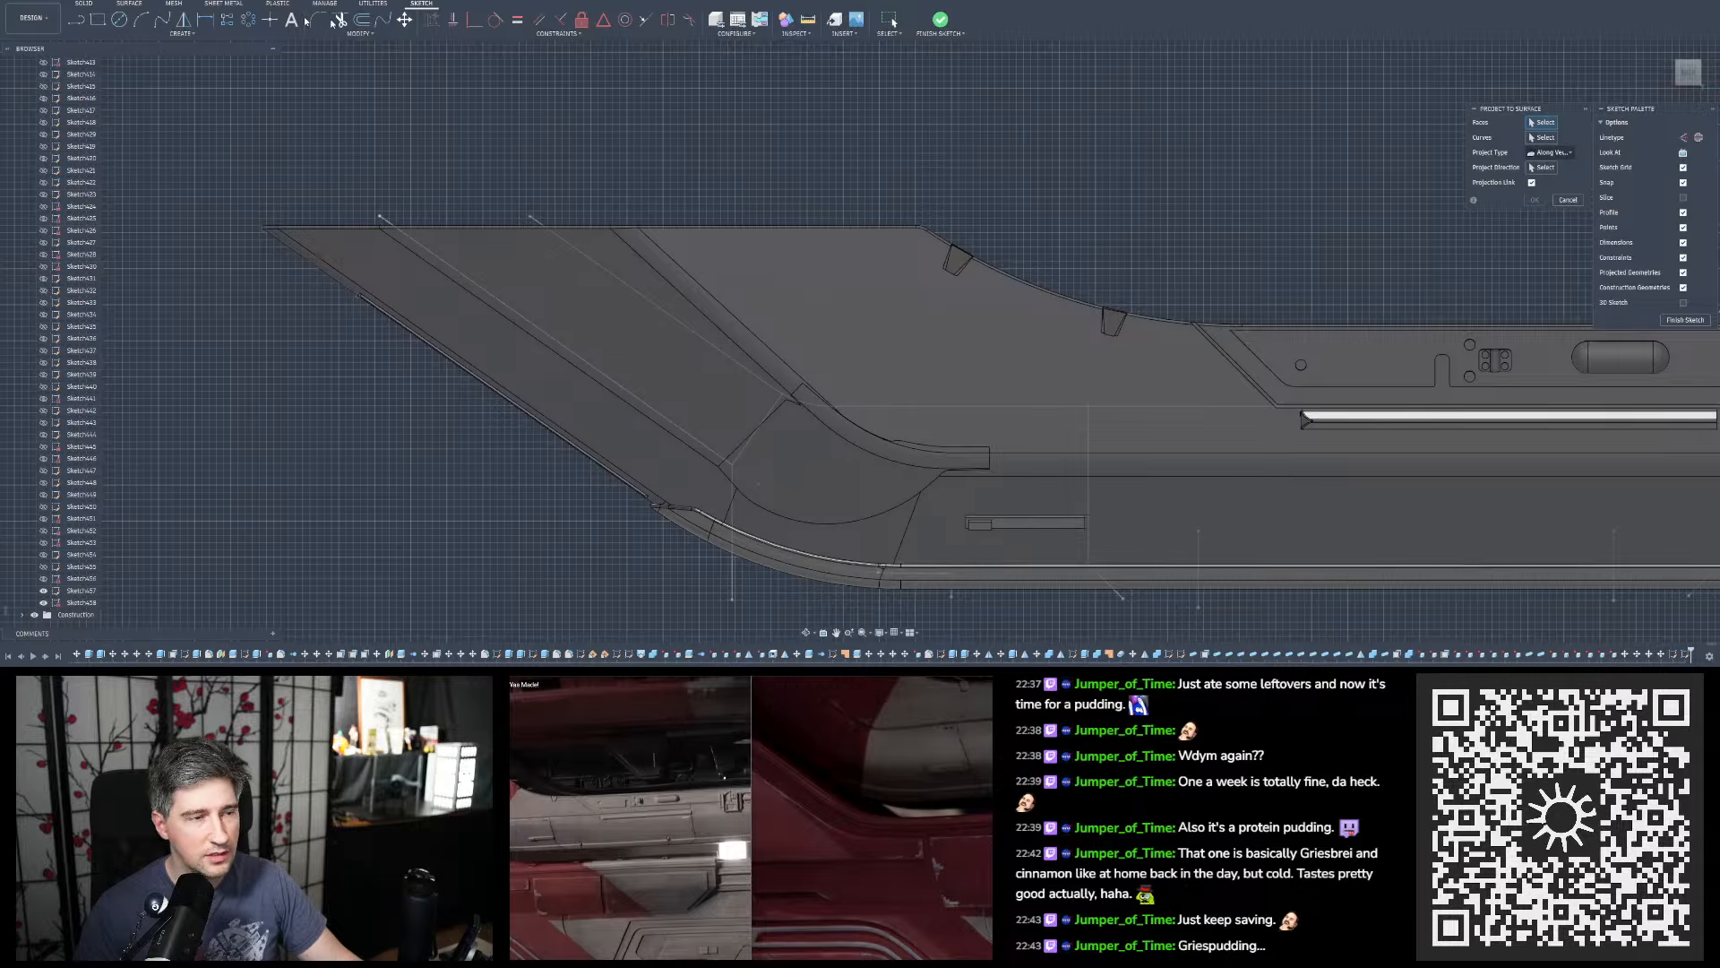
# Cancel the Project to Surface command and undo the creation of the new sketch
pyautogui.click(78, 1)
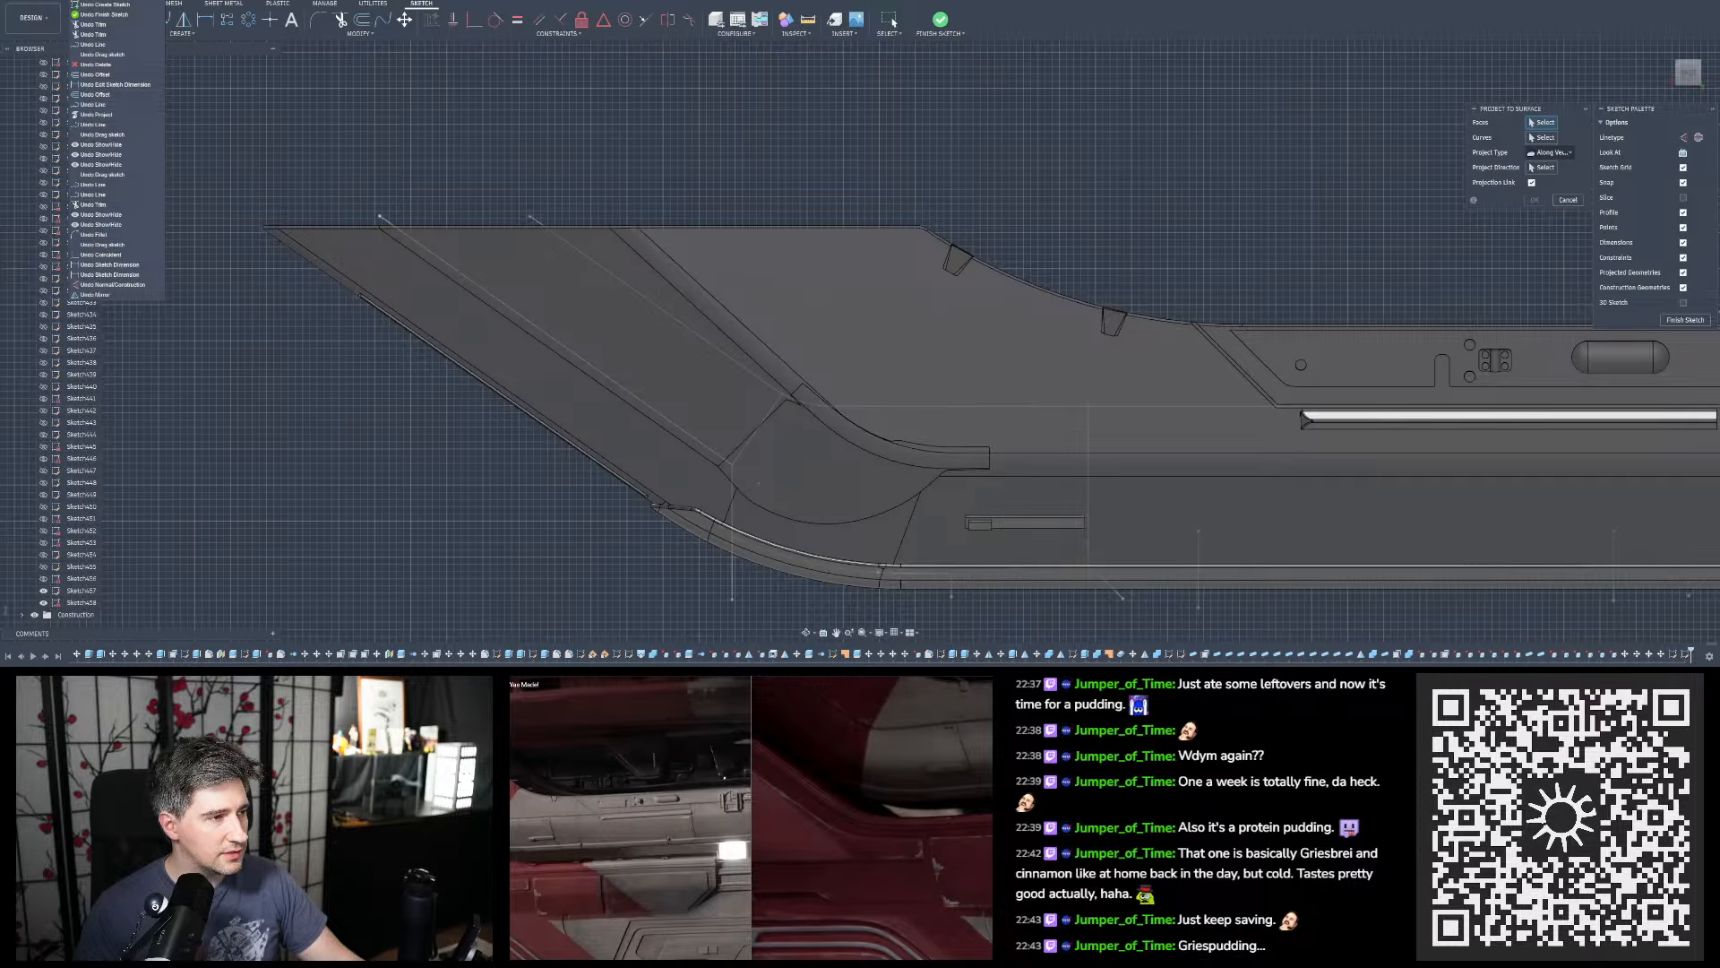
pyautogui.press('Escape')
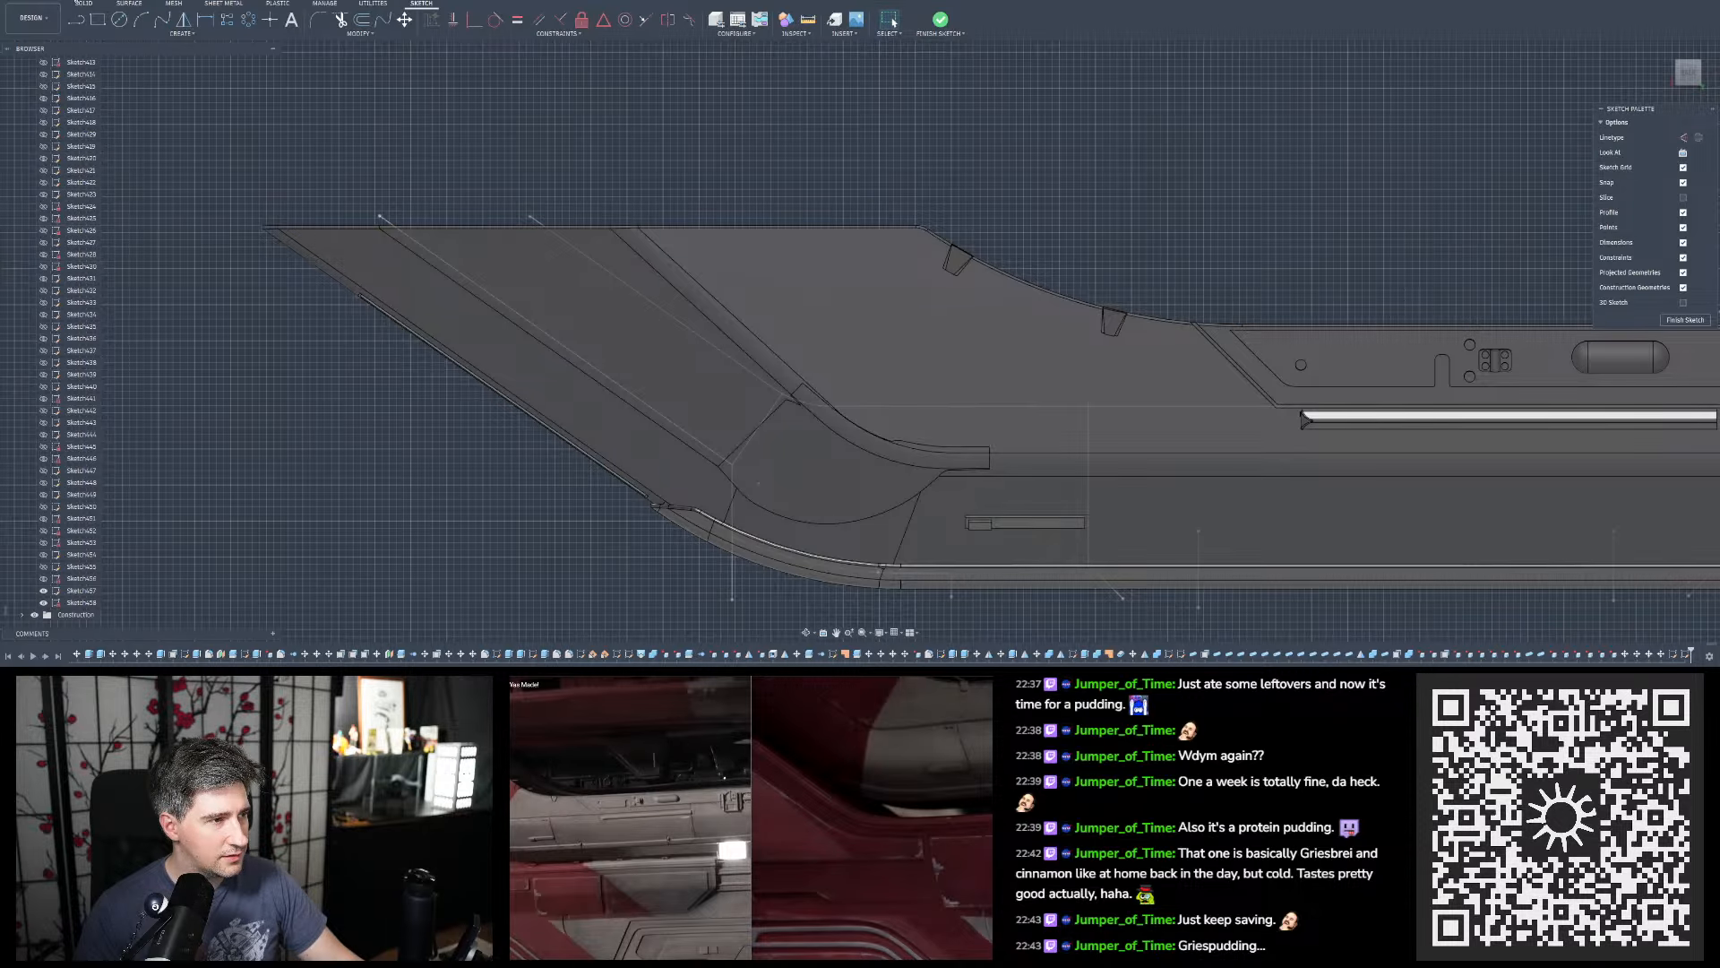
pyautogui.click(79, 2)
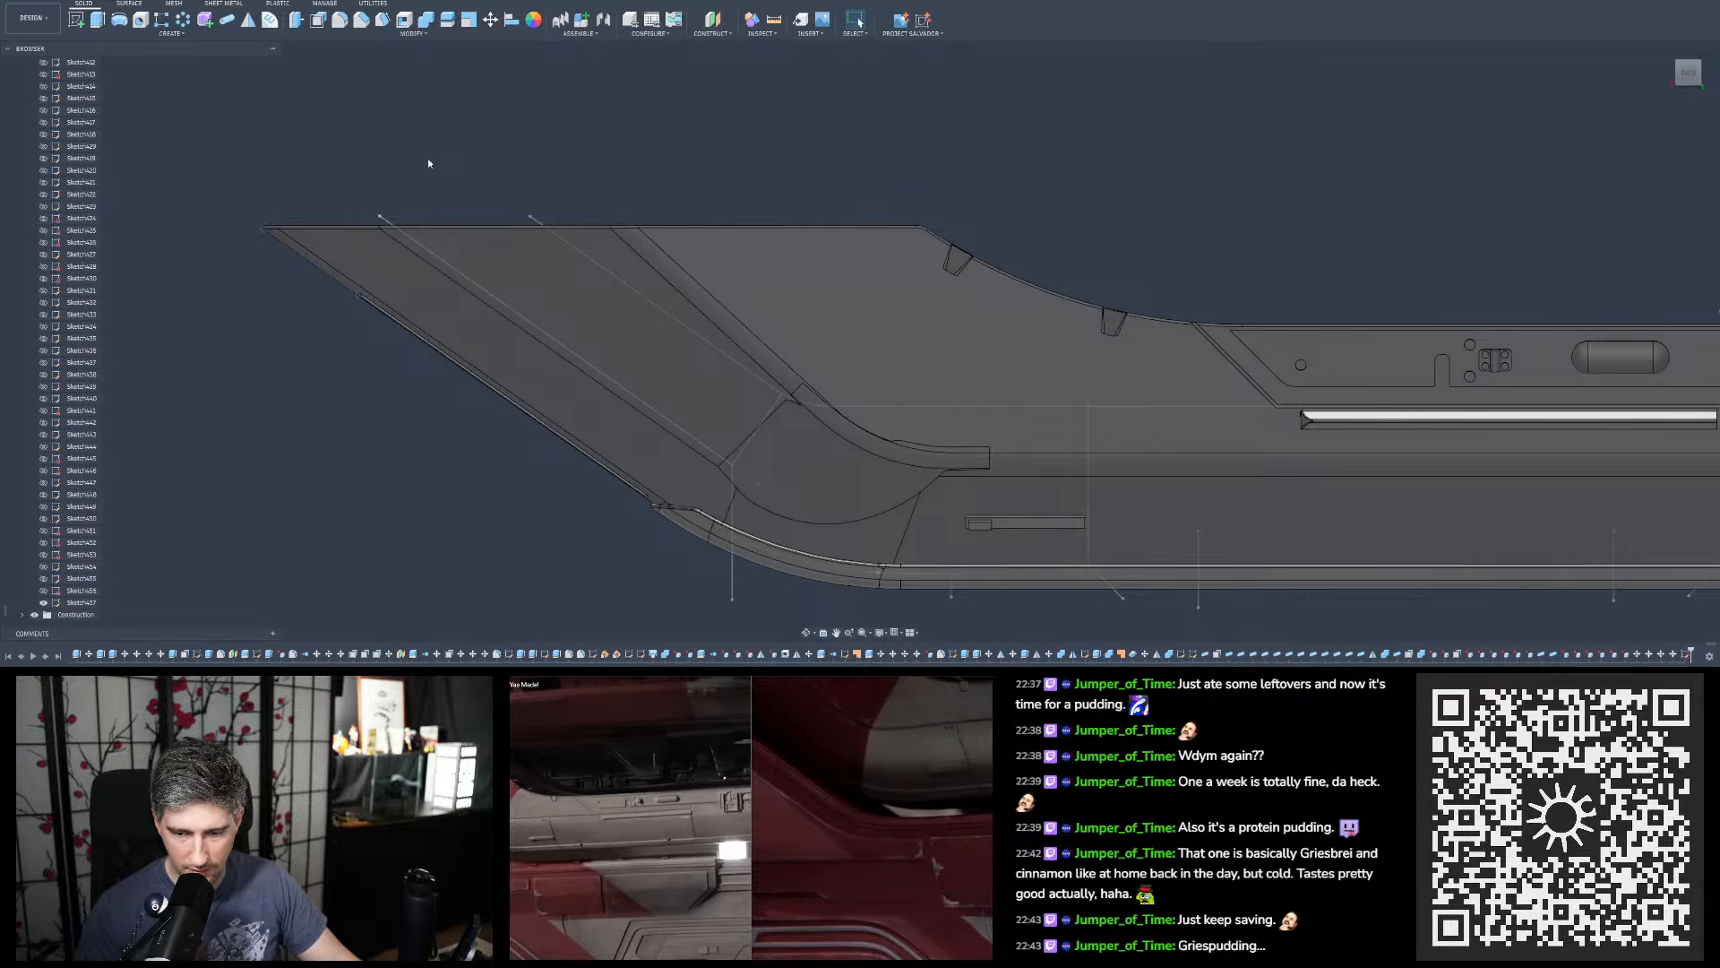
# Measure the radius of the narrow slanted strip face at the front of the red side hull and return to the grey side
pyautogui.scroll(-10, 330, 230)
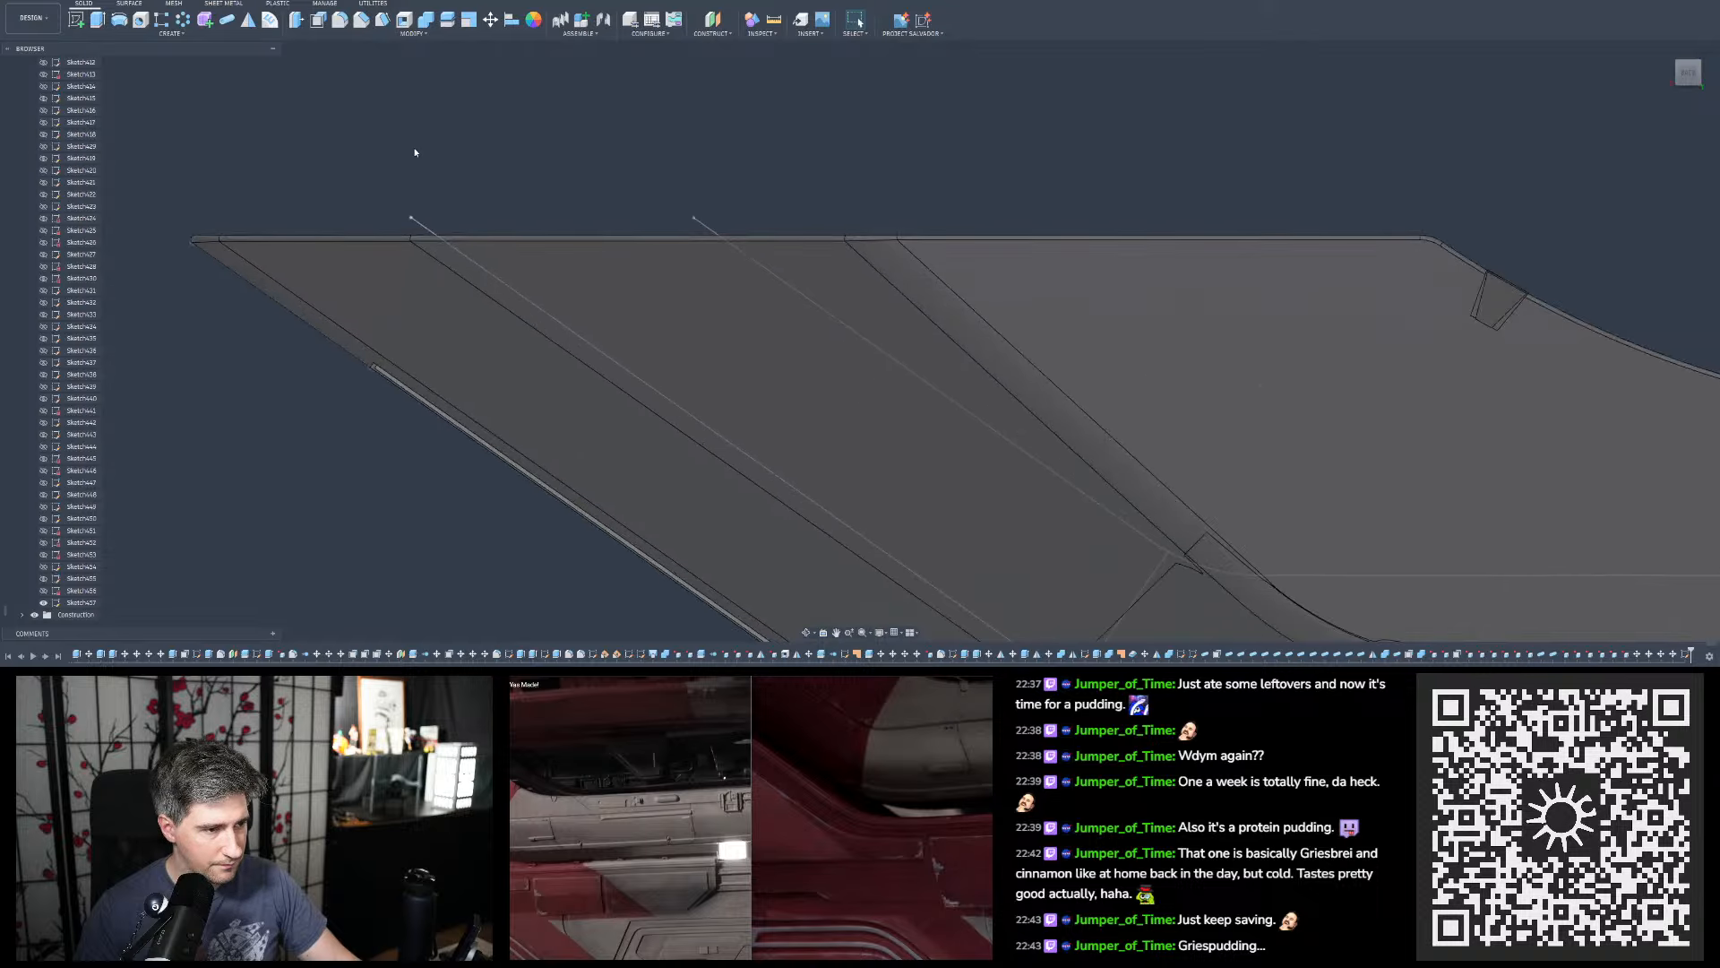
pyautogui.scroll(10, 678, 337)
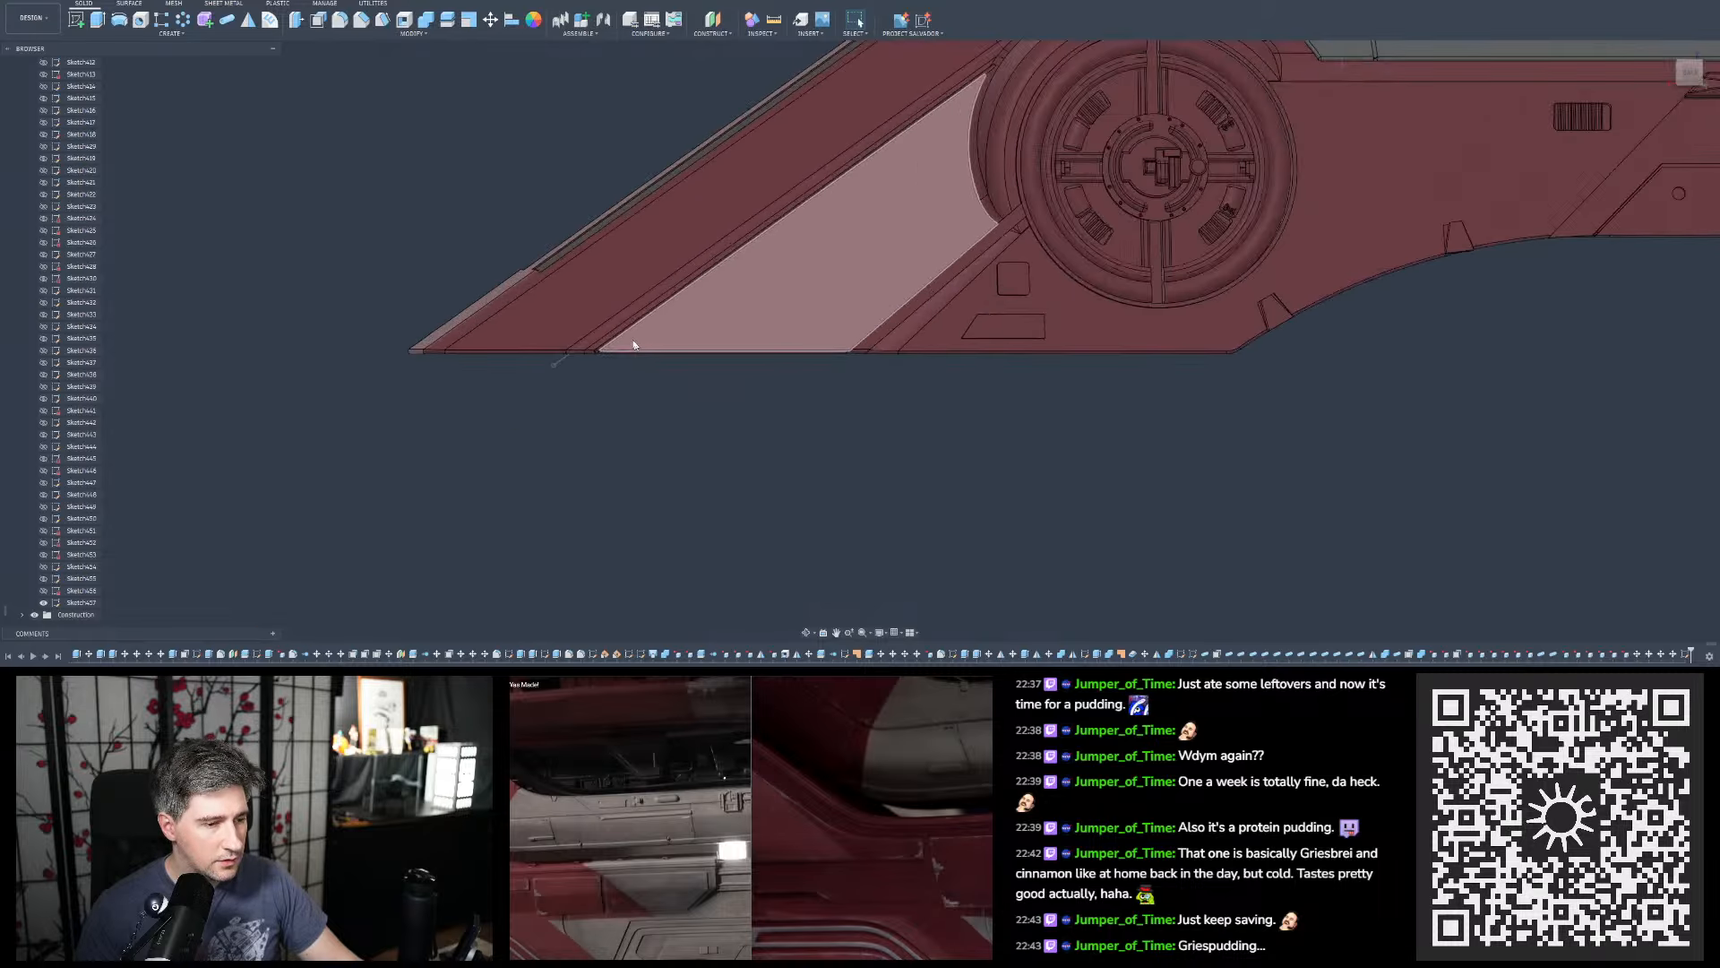
pyautogui.press('i')
pyautogui.scroll(3, 549, 357)
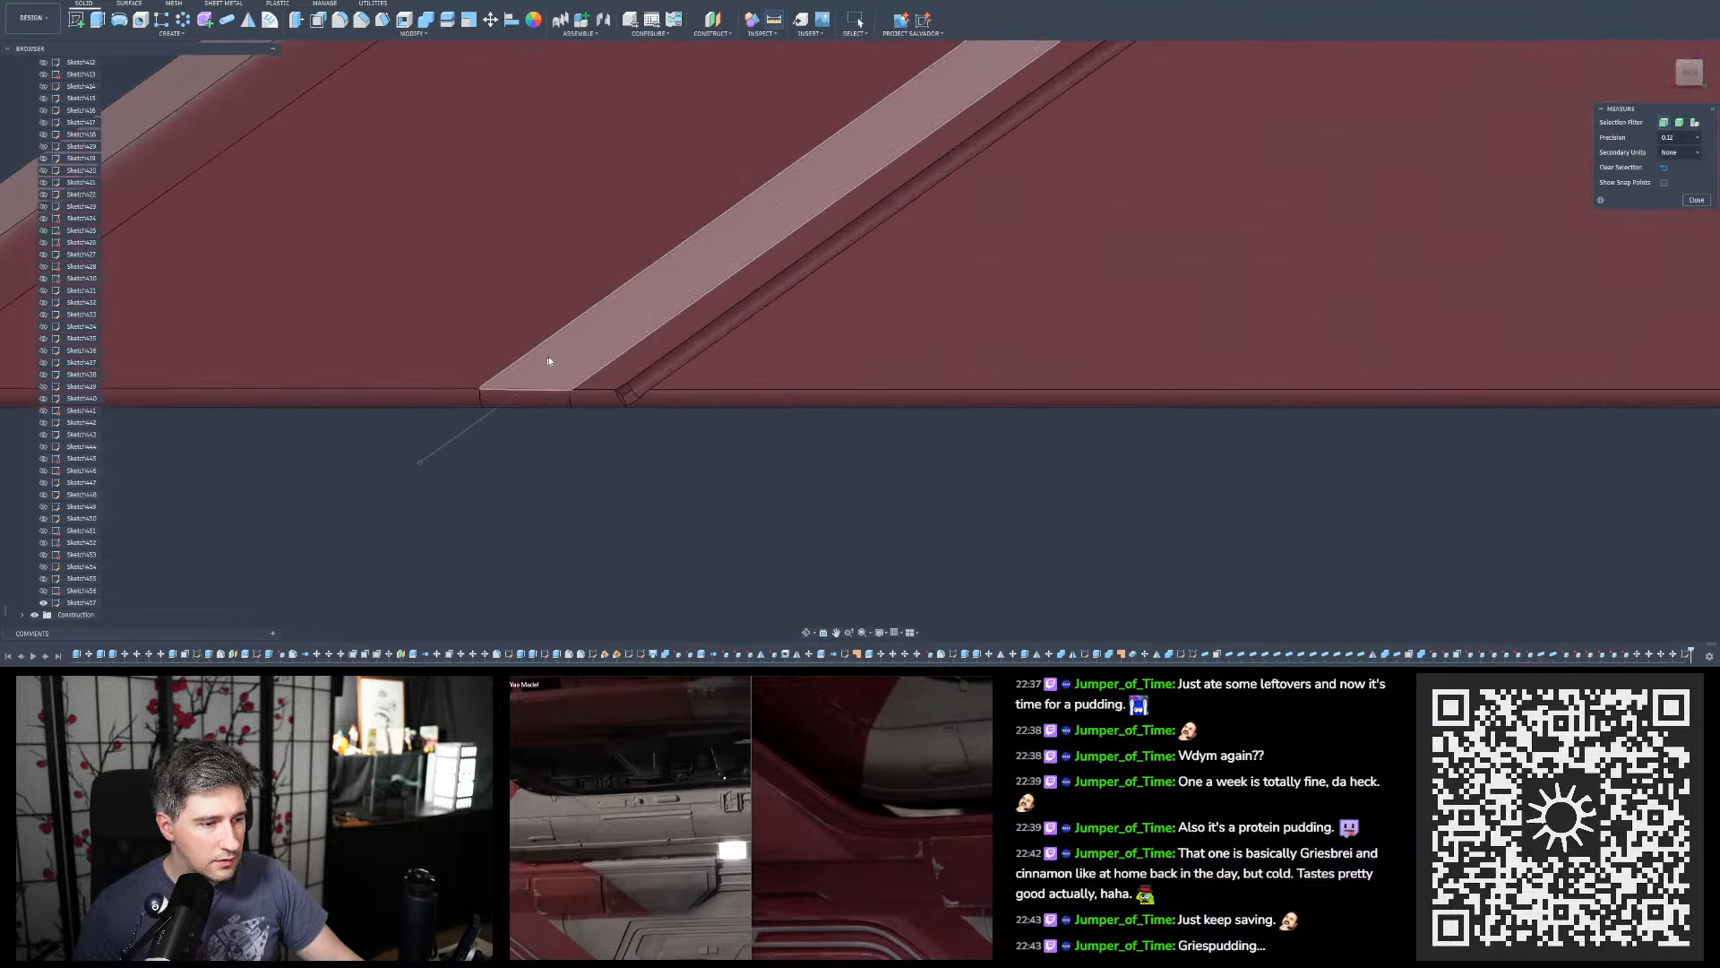
pyautogui.click(552, 356)
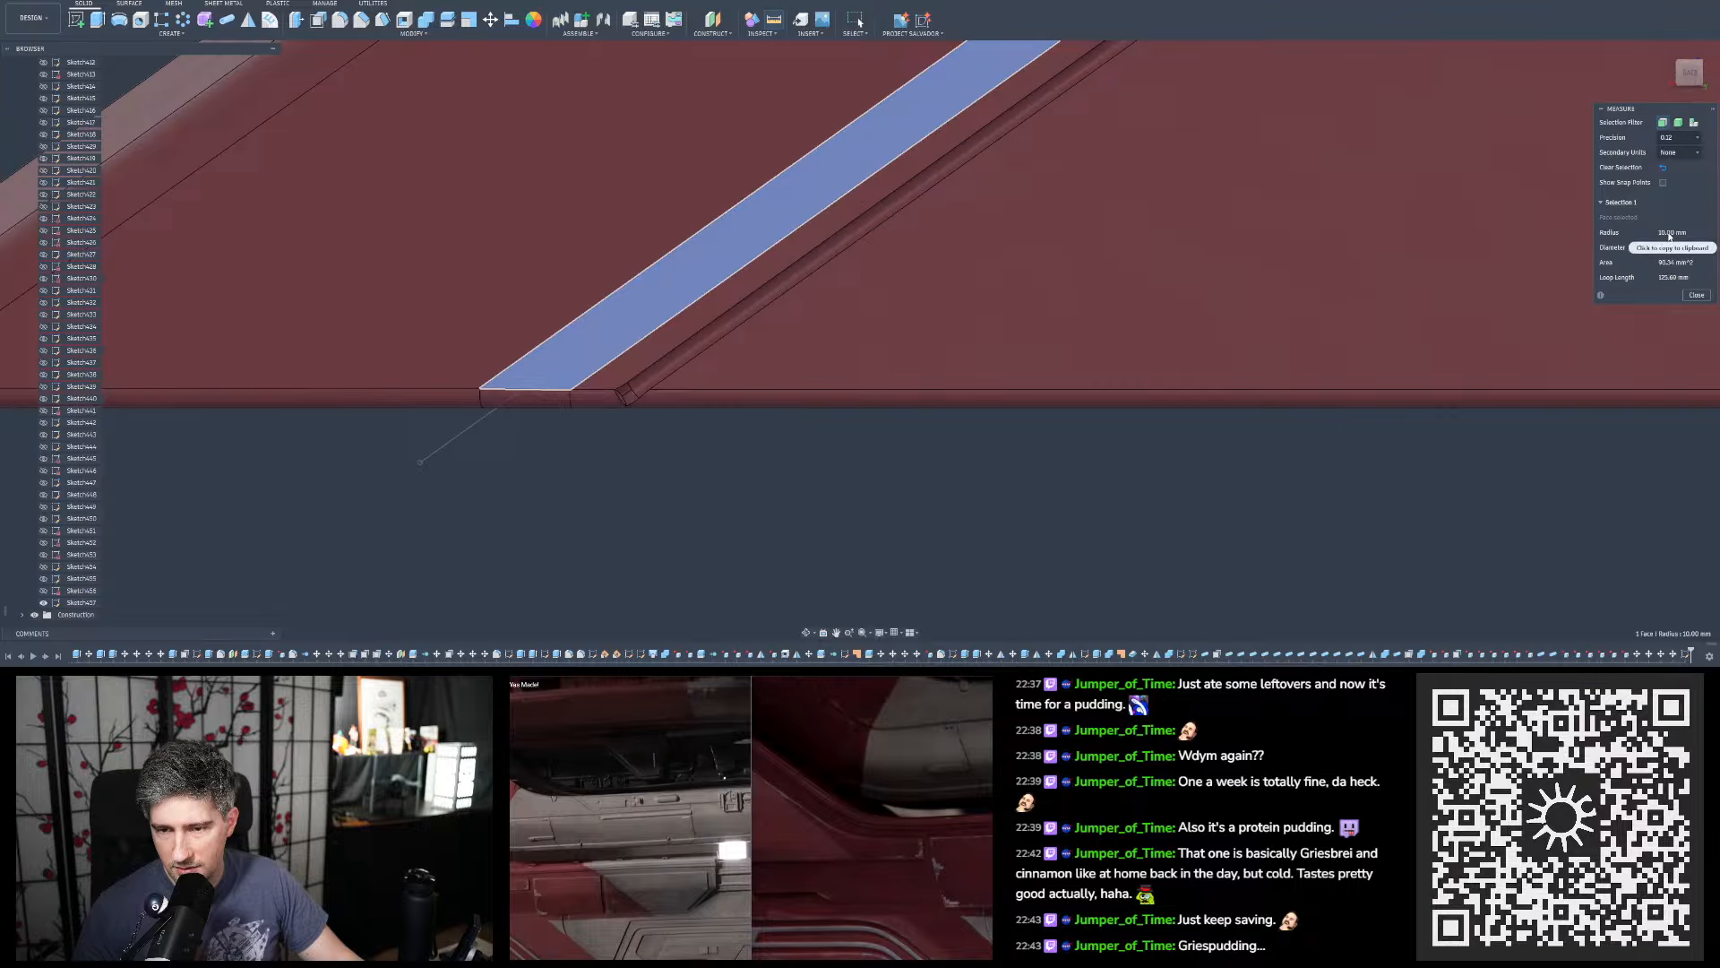
pyautogui.press('Escape')
pyautogui.scroll(-3, 1136, 286)
pyautogui.scroll(-10, 1124, 285)
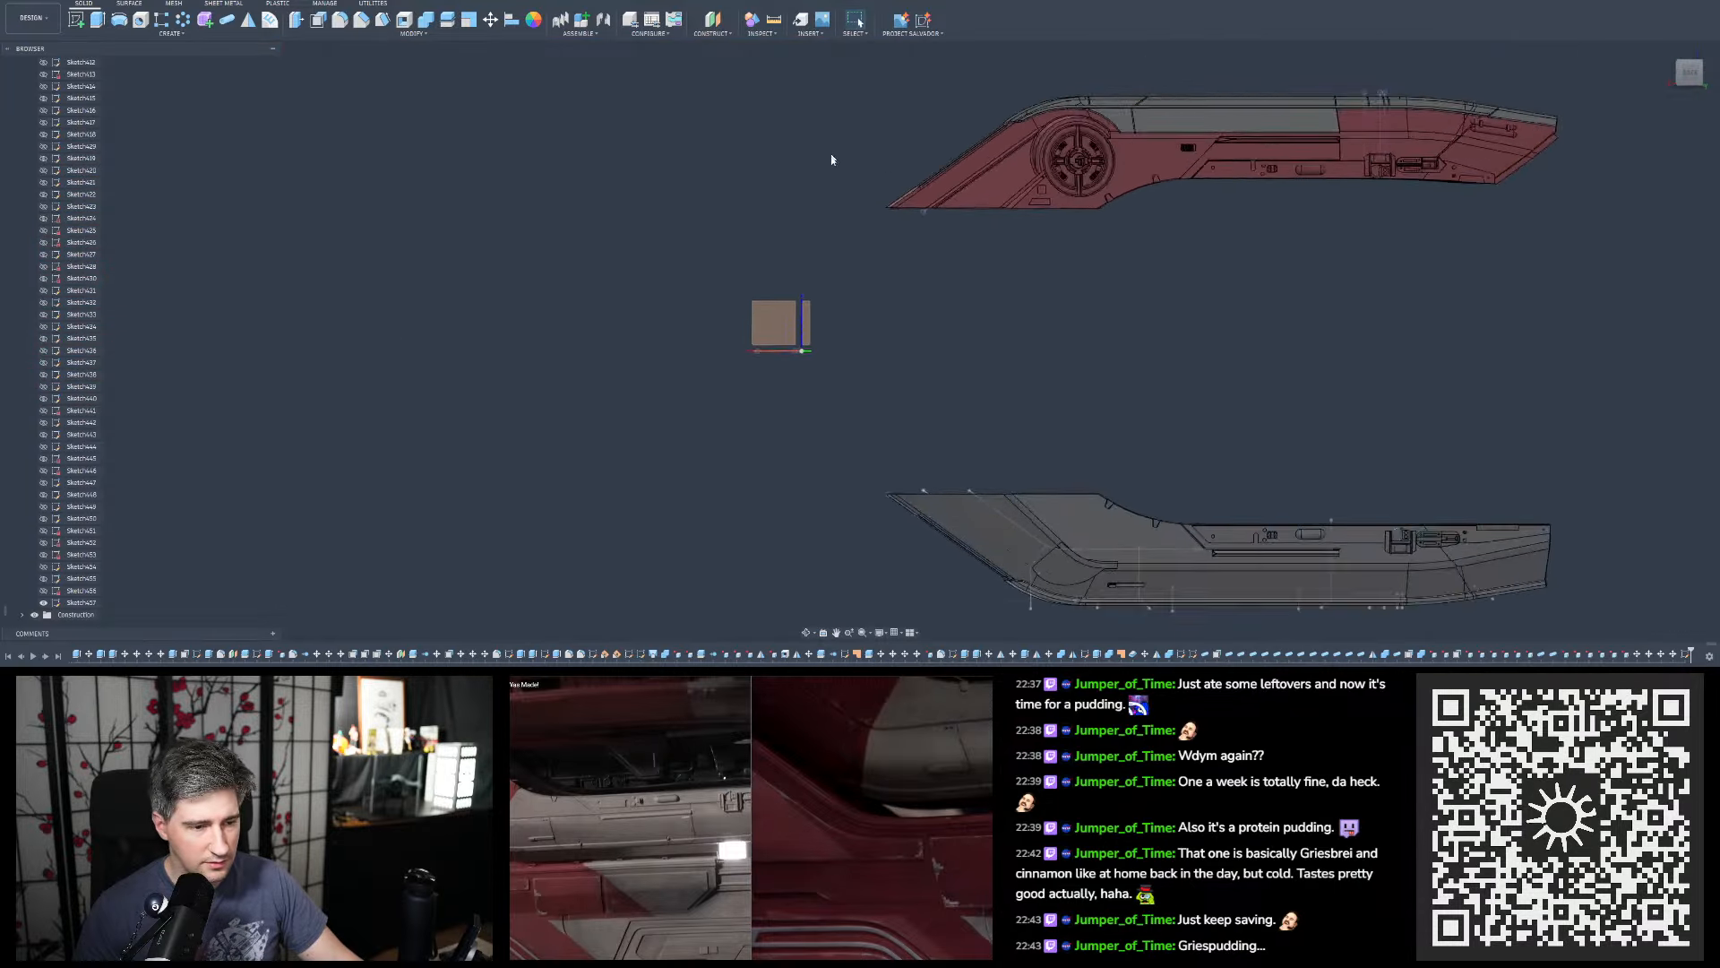
pyautogui.scroll(8, 868, 405)
pyautogui.keyDown('shift'); pyautogui.moveTo(599, 163); pyautogui.dragTo(475, 379, button='middle'); pyautogui.keyUp('shift')
pyautogui.scroll(-3, 475, 380)
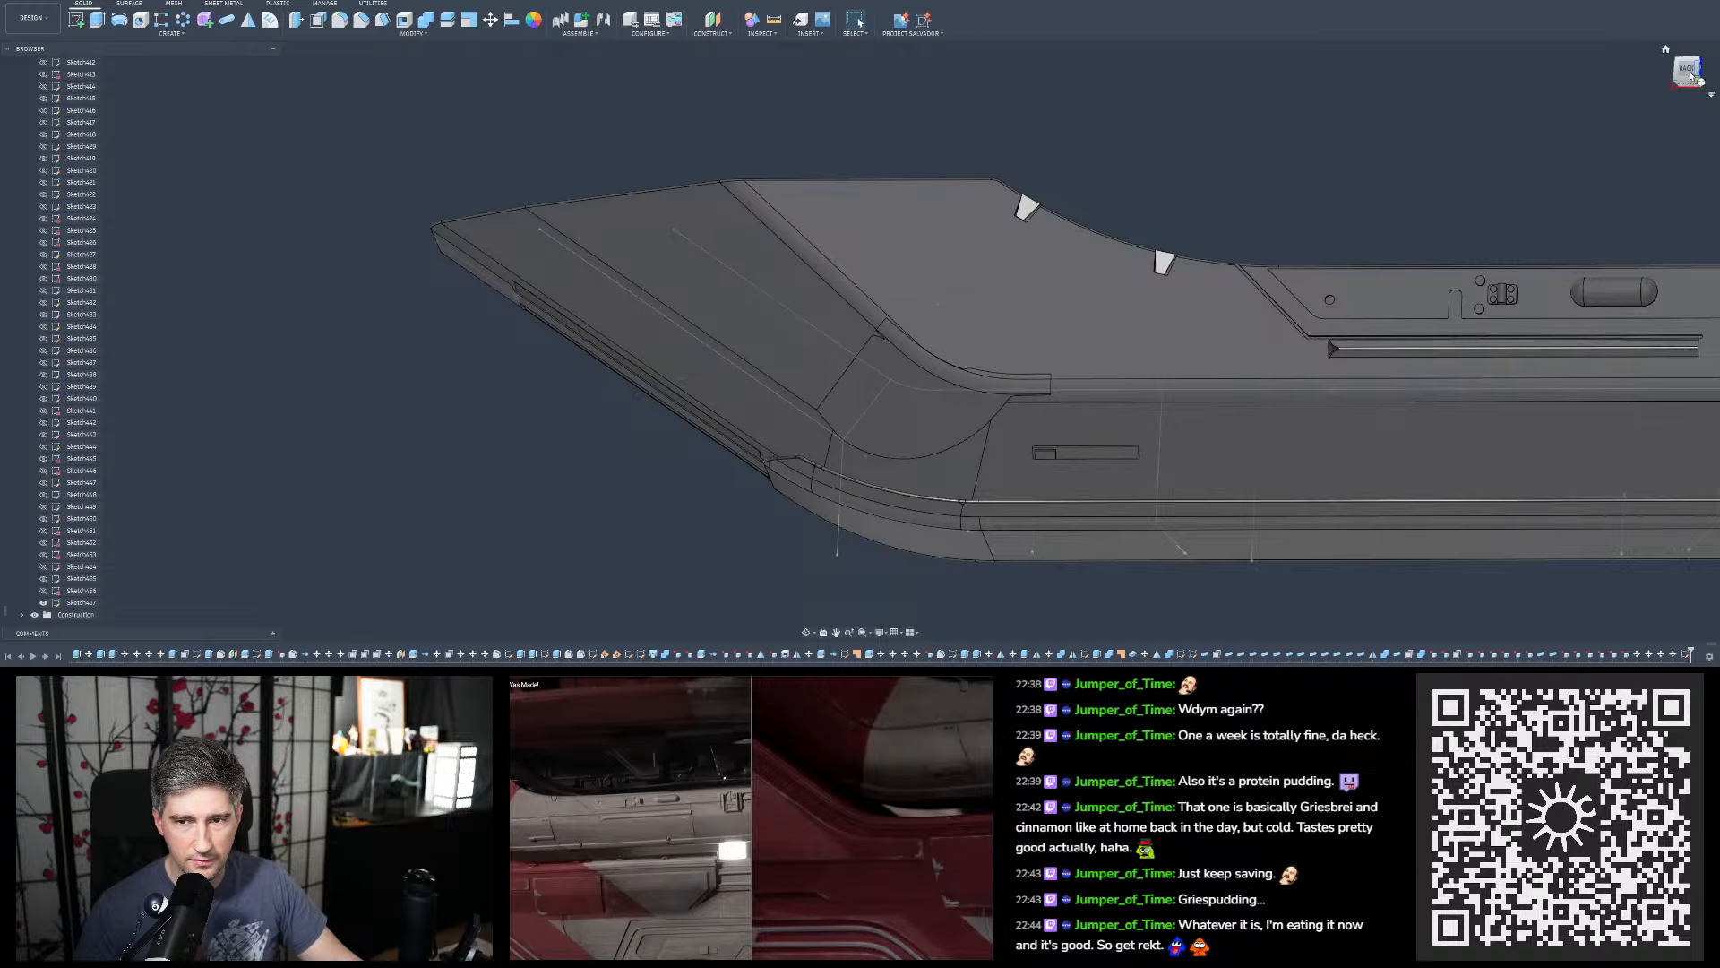
pyautogui.click(1690, 72)
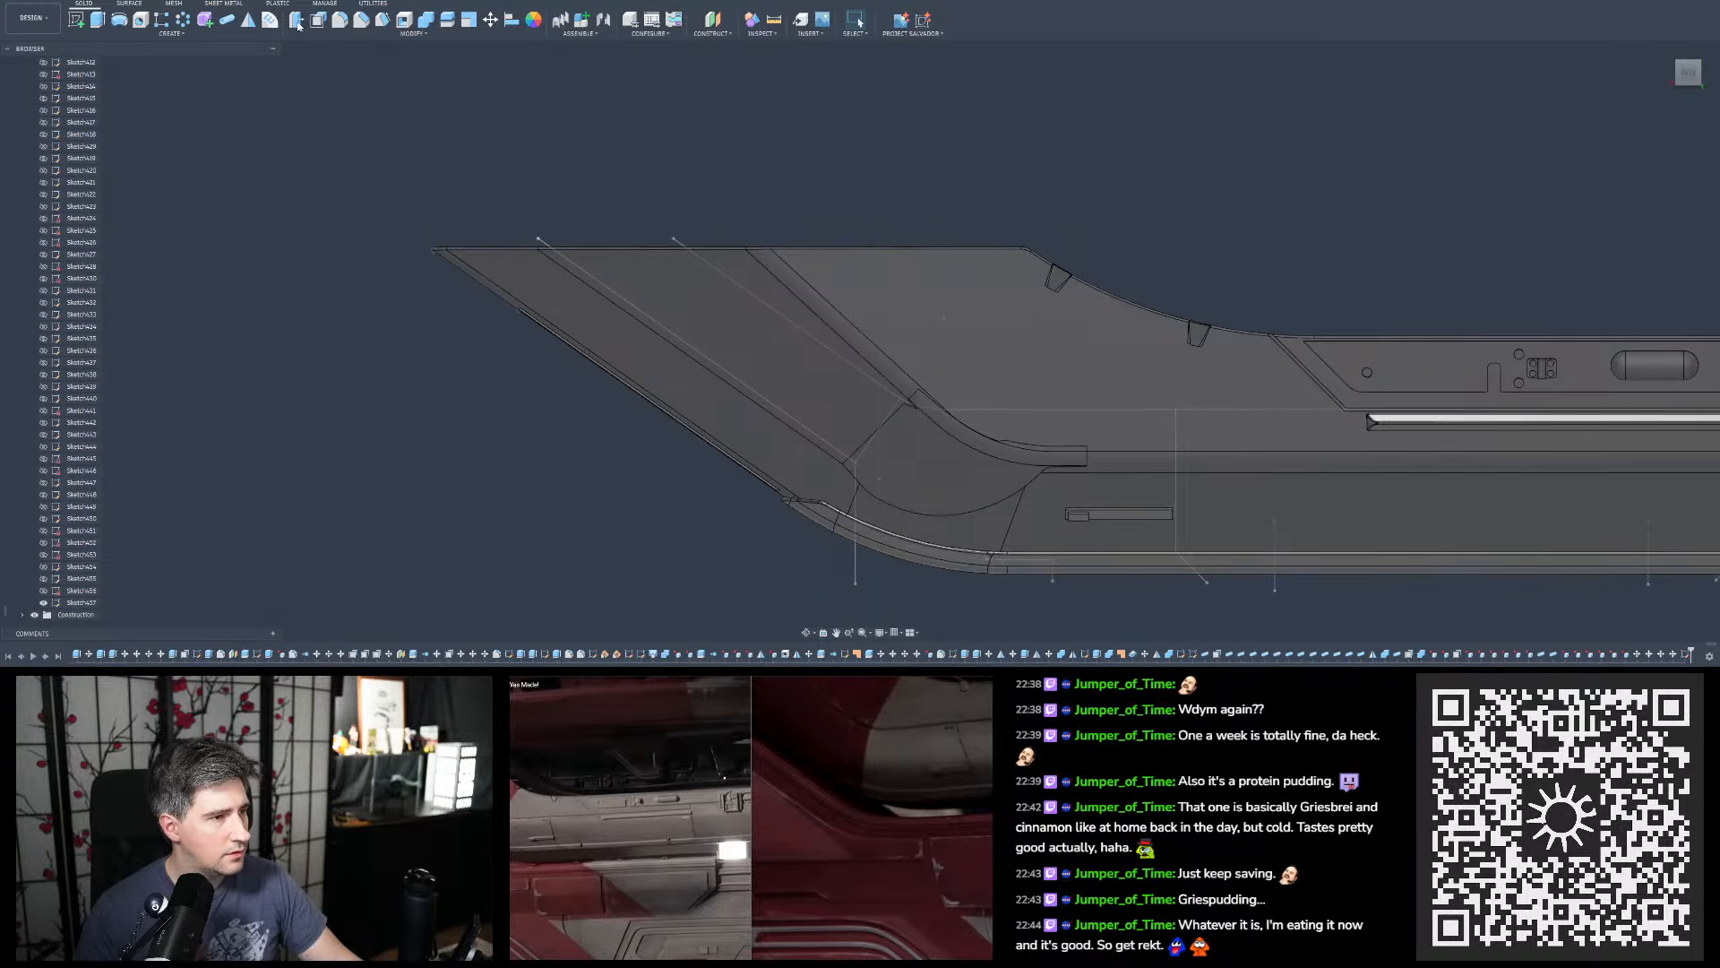
# Set up a 10 mm fillet on the long slanted edges at the front of the grey side hull, on both sides
pyautogui.press('f')
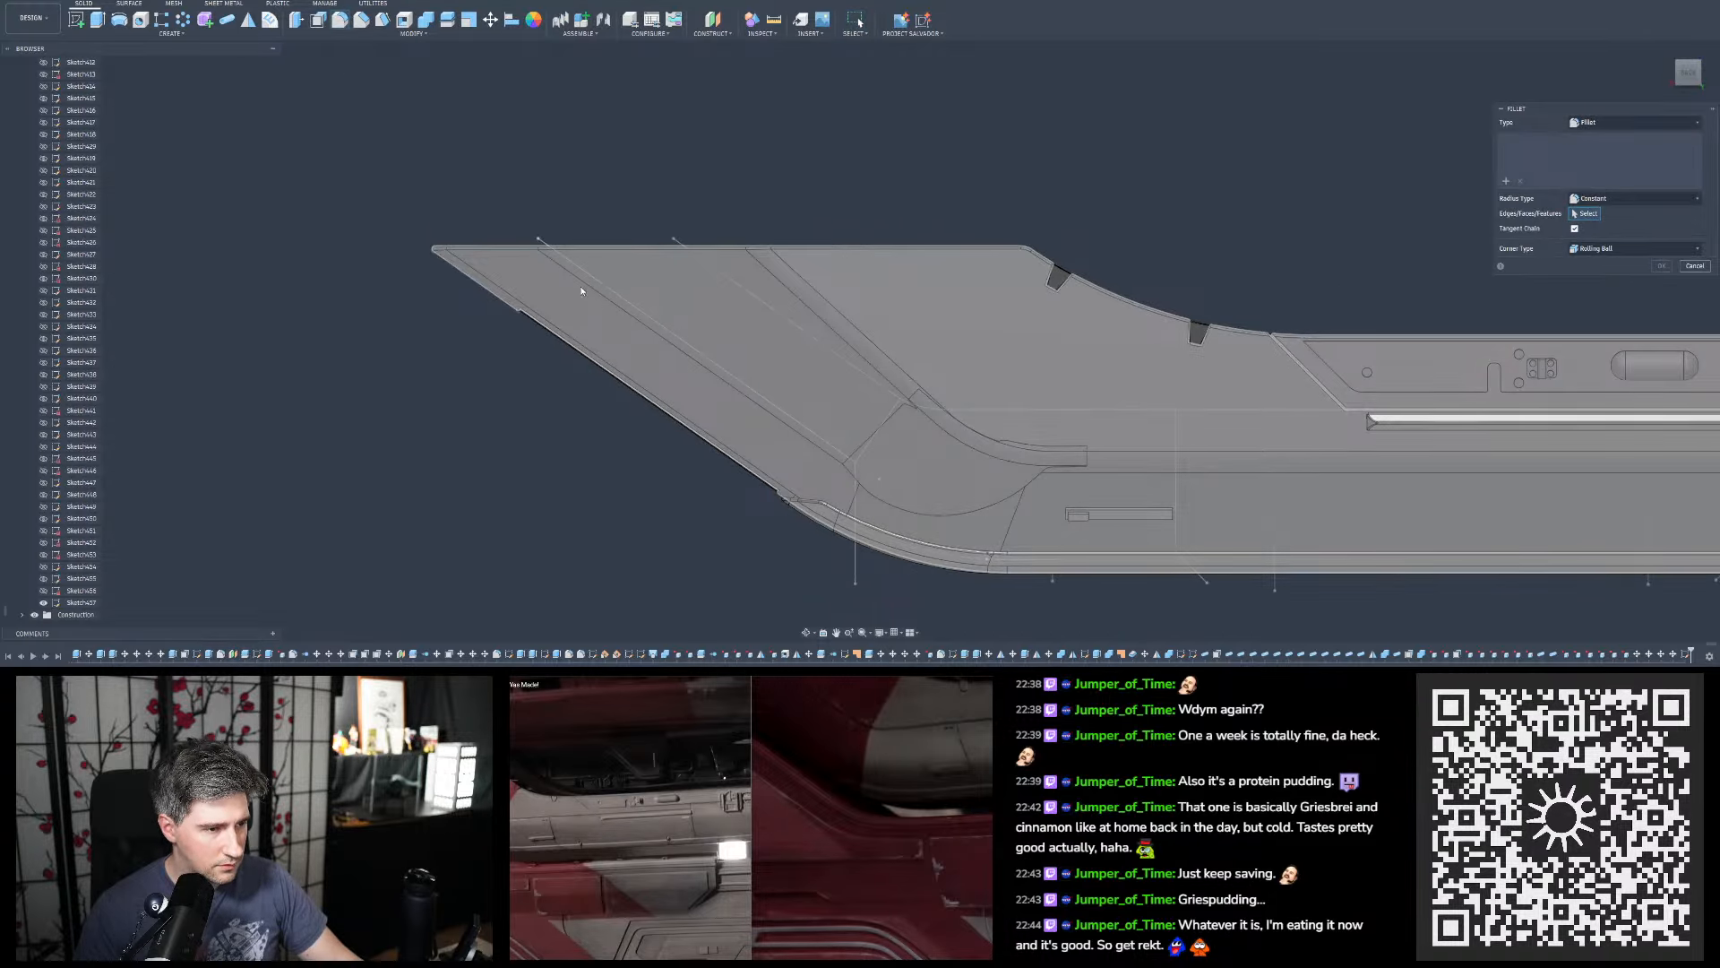
pyautogui.click(578, 282)
pyautogui.keyDown('shift'); pyautogui.moveTo(579, 282); pyautogui.dragTo(652, 176, button='middle'); pyautogui.keyUp('shift')
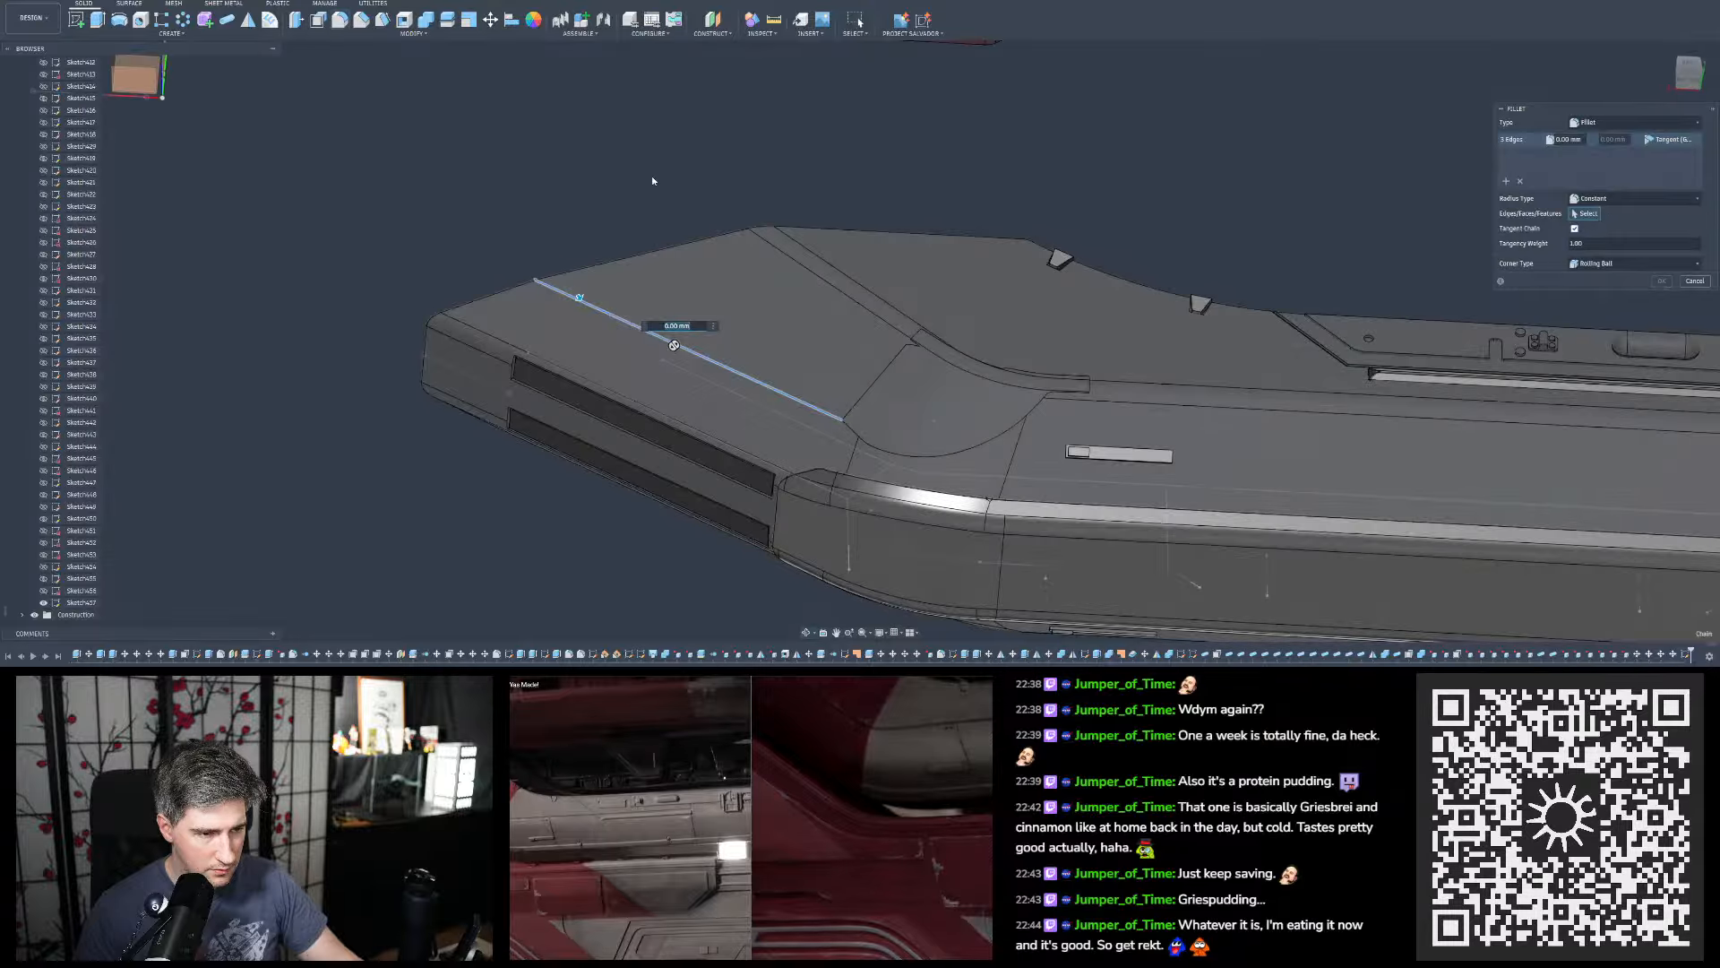
pyautogui.write('10')
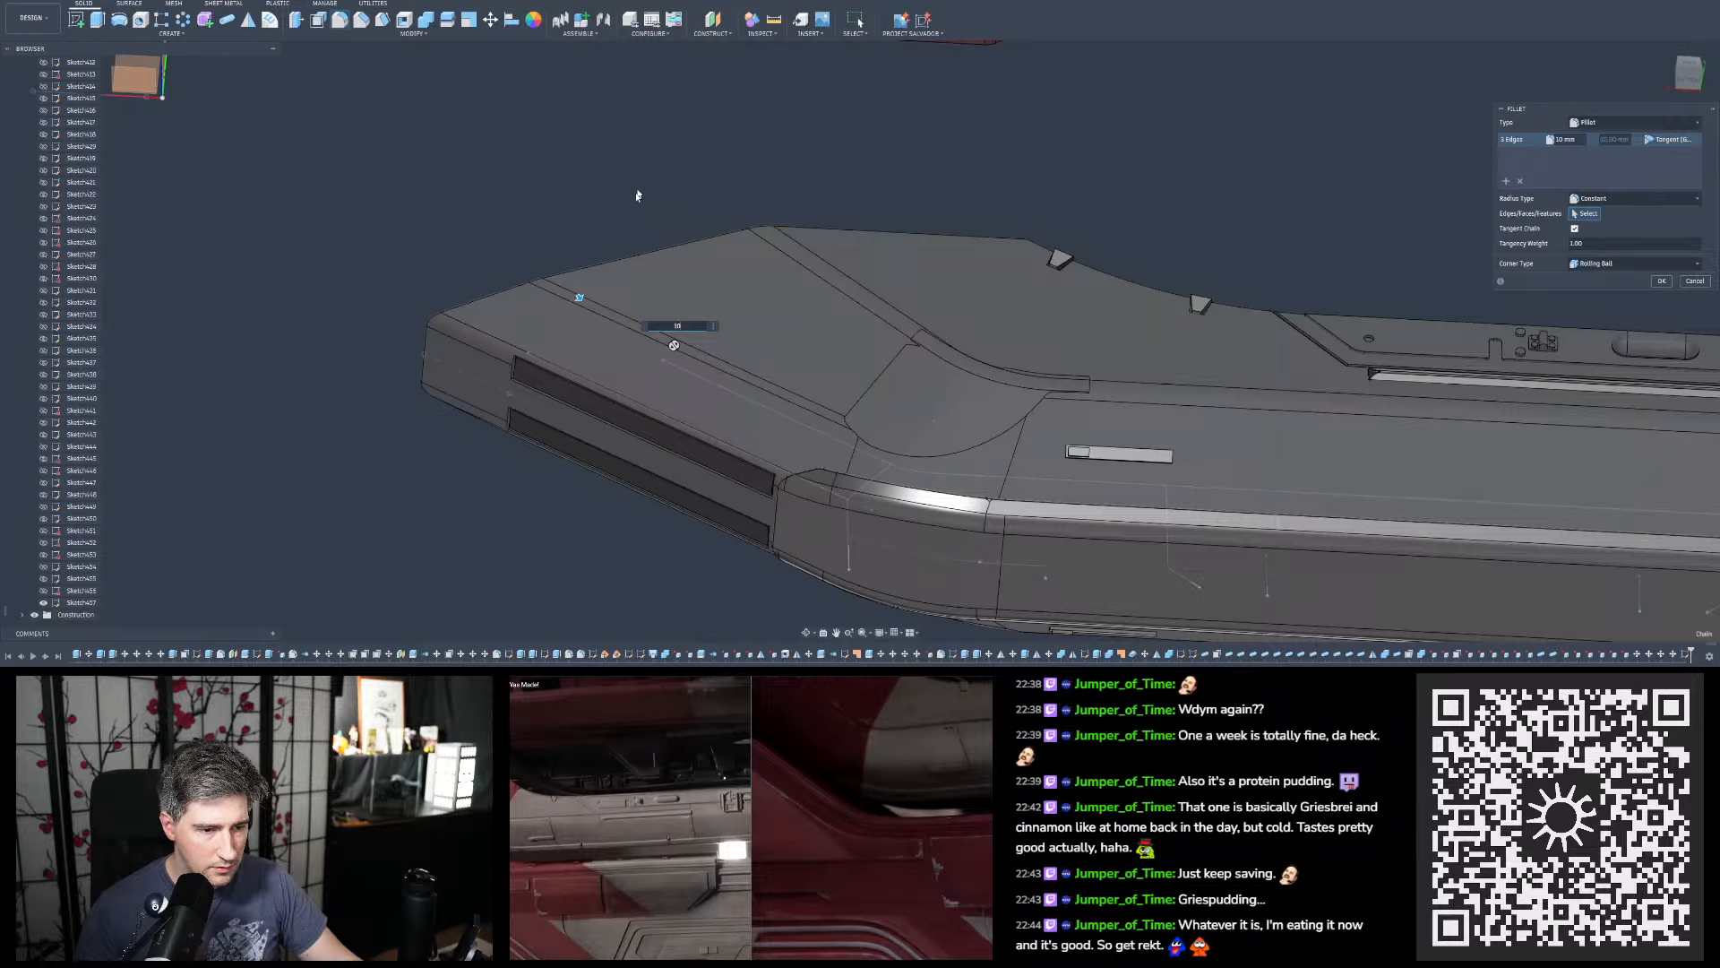
pyautogui.keyDown('shift'); pyautogui.moveTo(803, 310); pyautogui.dragTo(761, 143, button='middle'); pyautogui.keyUp('shift')
pyautogui.scroll(3, 541, 339)
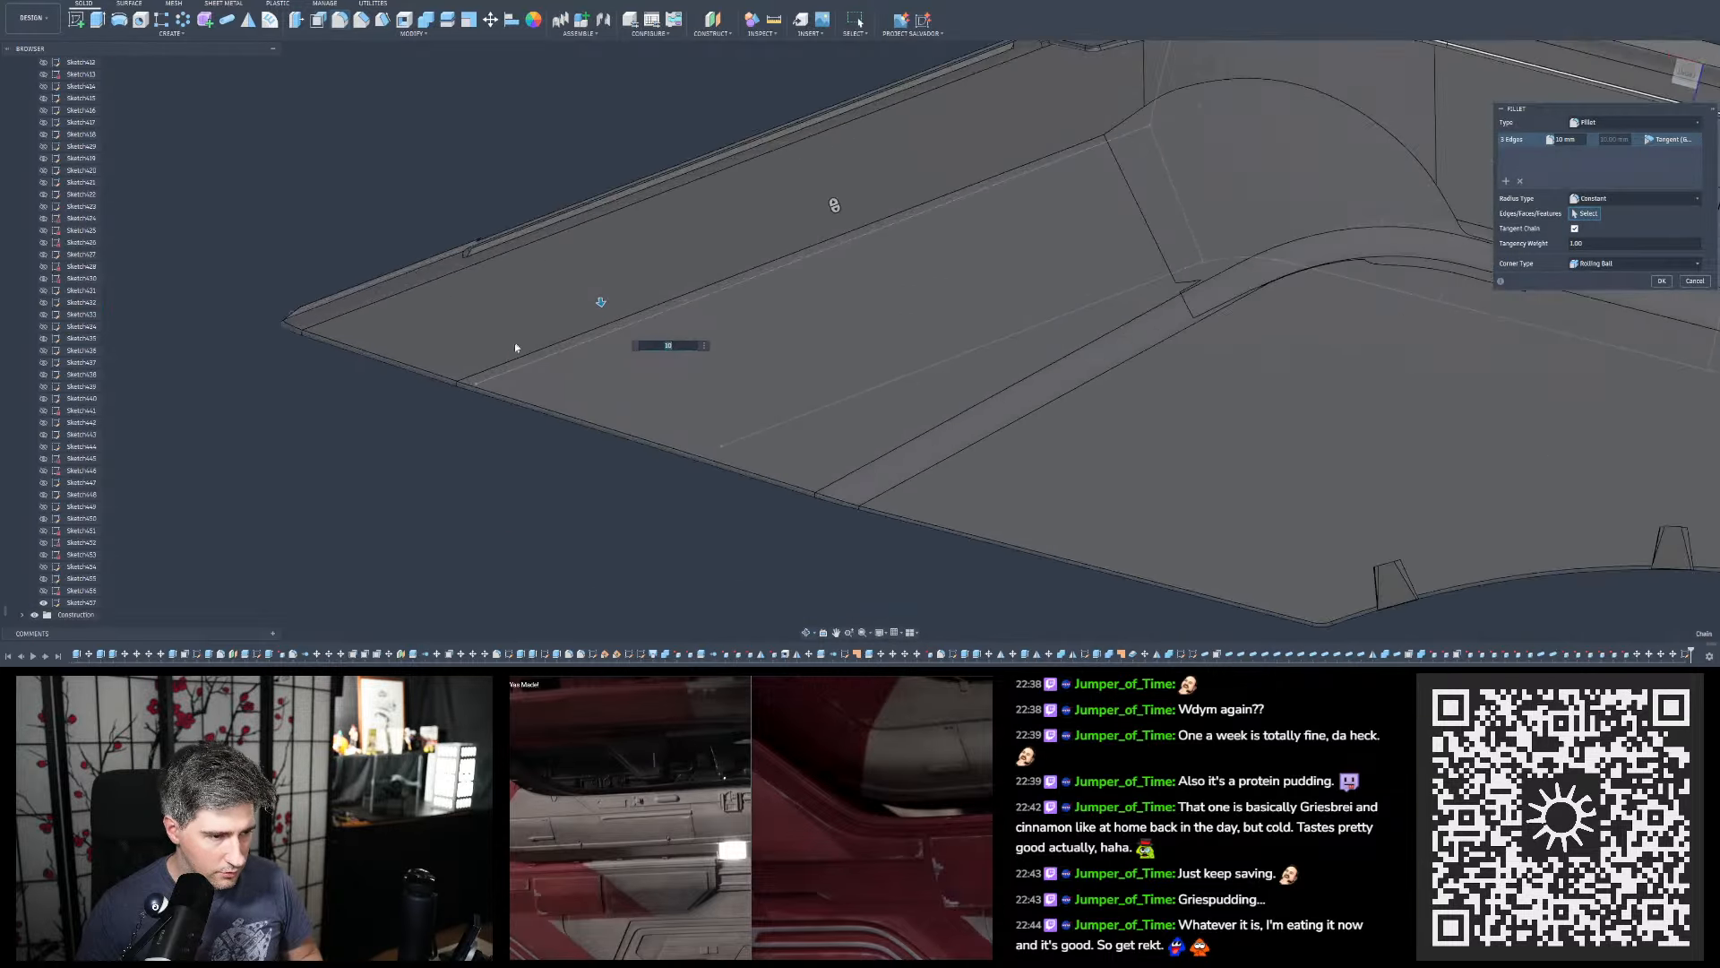
pyautogui.click(509, 356)
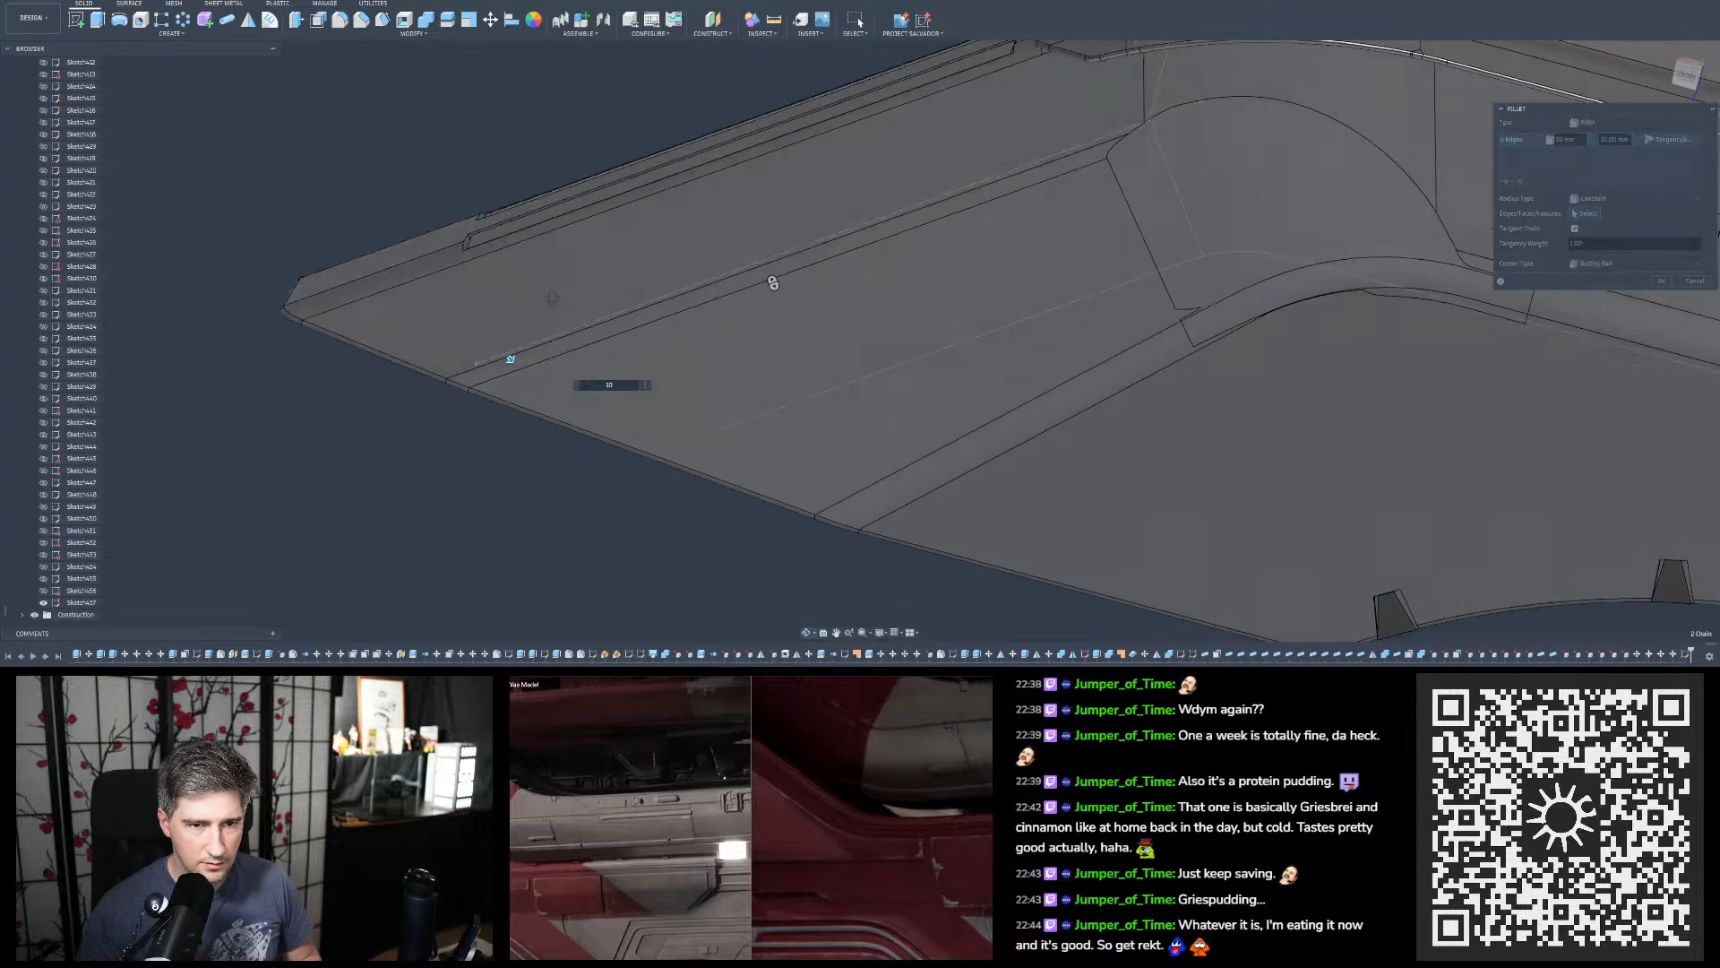
pyautogui.keyDown('shift'); pyautogui.moveTo(772, 283); pyautogui.dragTo(872, 227, button='middle'); pyautogui.keyUp('shift')
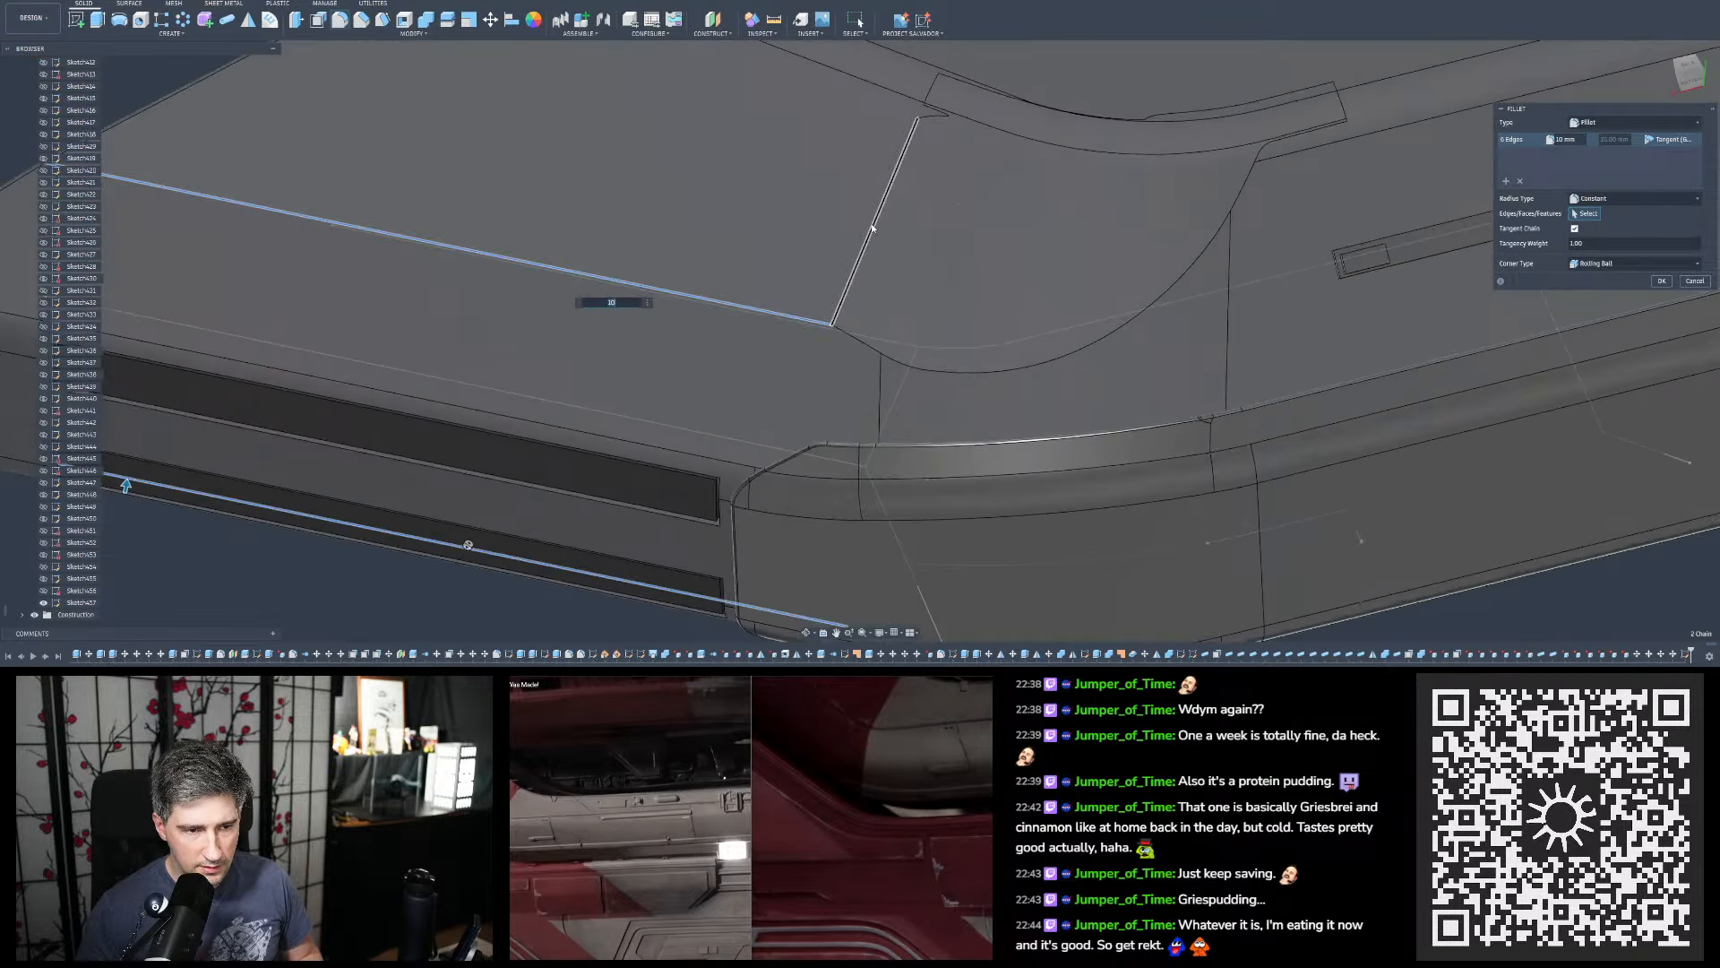
# Check the fillet around the curved corner, try including a short corner edge, drop it and apply the 10 mm fillet
pyautogui.scroll(4, 852, 338)
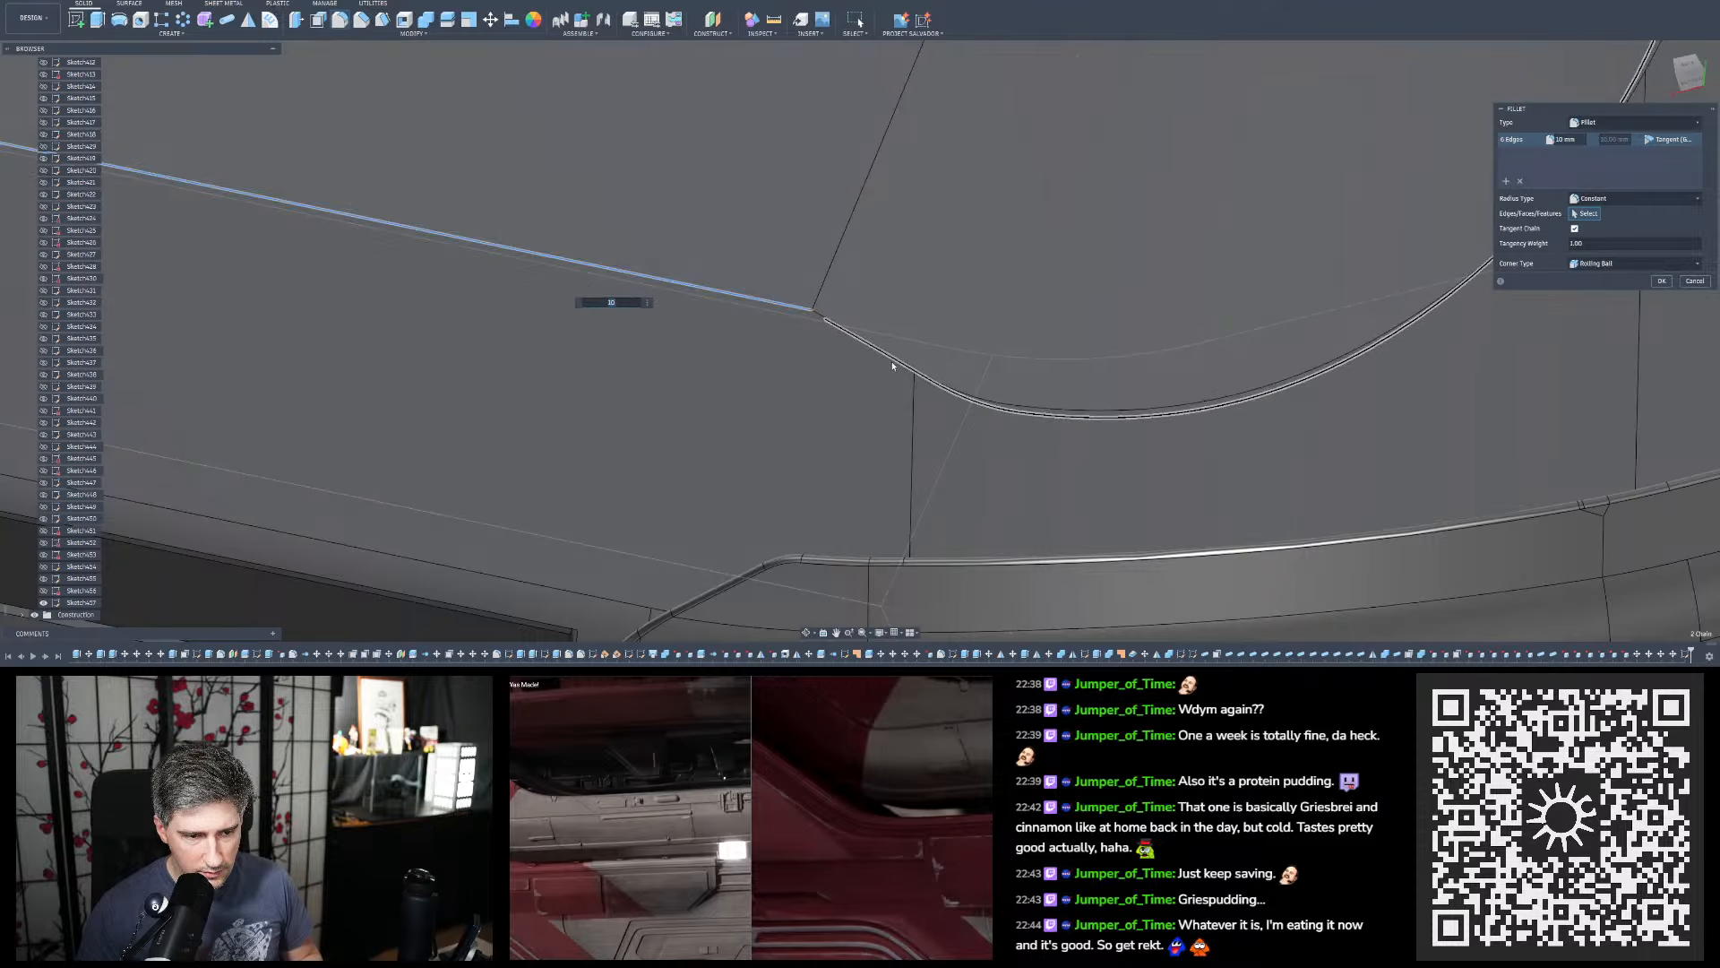
pyautogui.scroll(-3, 871, 365)
pyautogui.keyDown('shift'); pyautogui.moveTo(871, 365); pyautogui.dragTo(1082, 235, button='middle'); pyautogui.keyUp('shift')
pyautogui.scroll(4, 1102, 371)
pyautogui.keyDown('shift'); pyautogui.moveTo(1102, 373); pyautogui.dragTo(1102, 357, button='middle'); pyautogui.keyUp('shift')
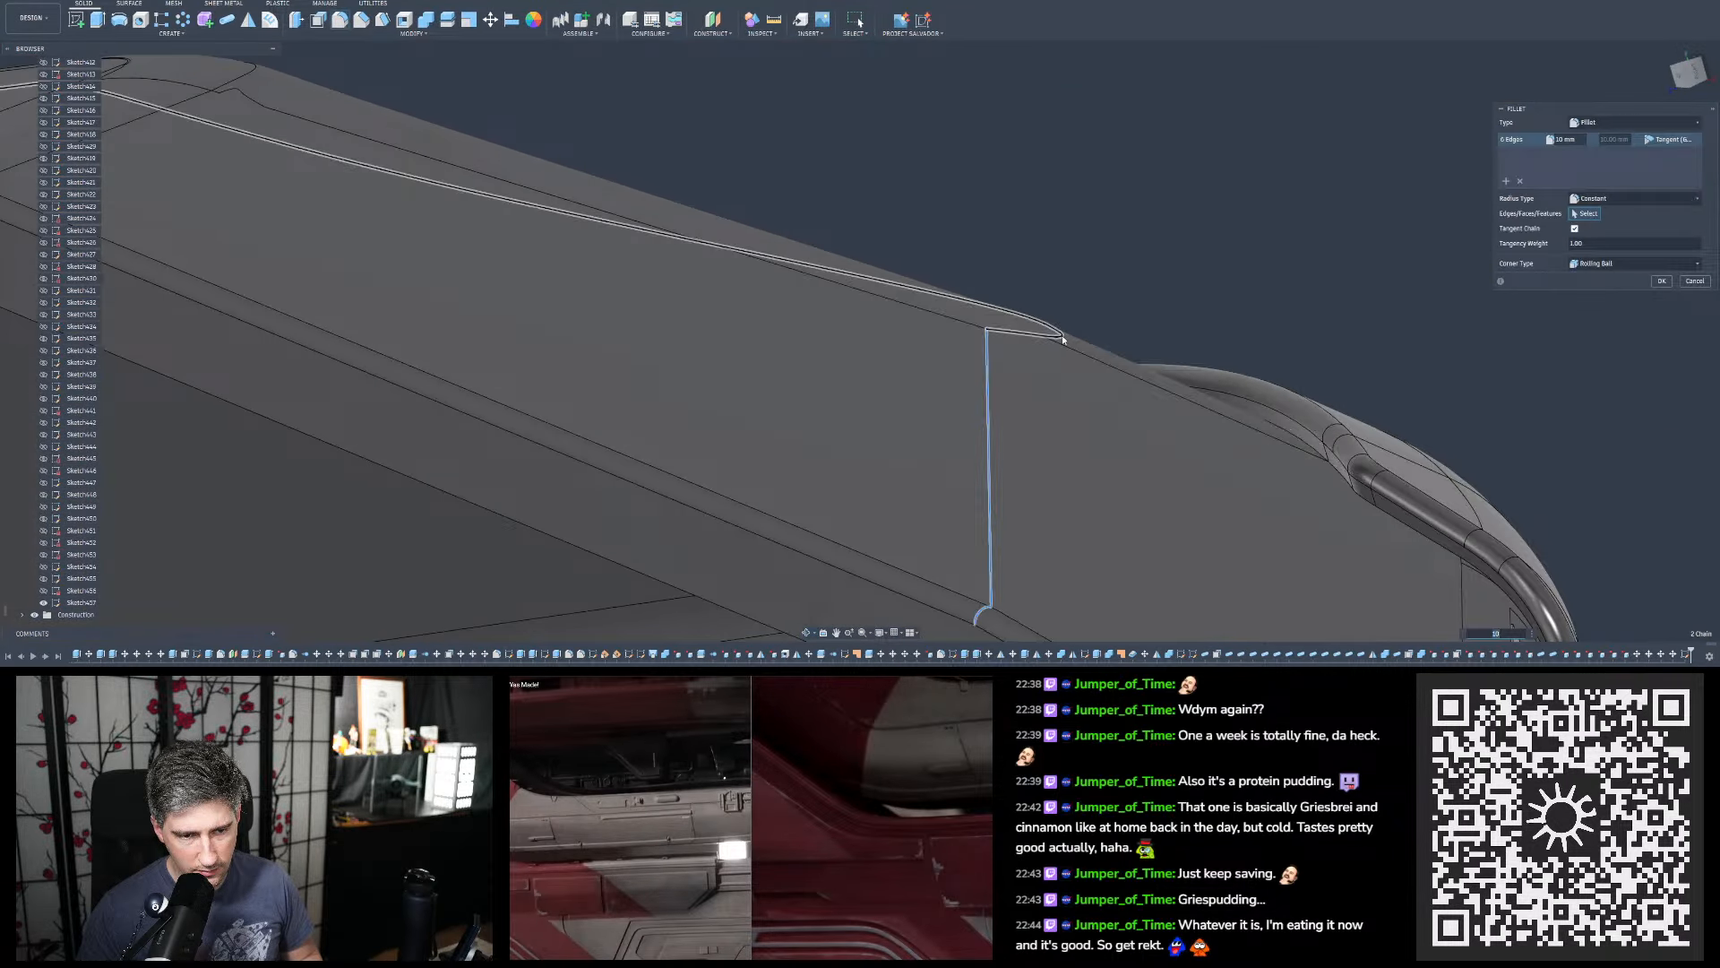
pyautogui.click(1062, 338)
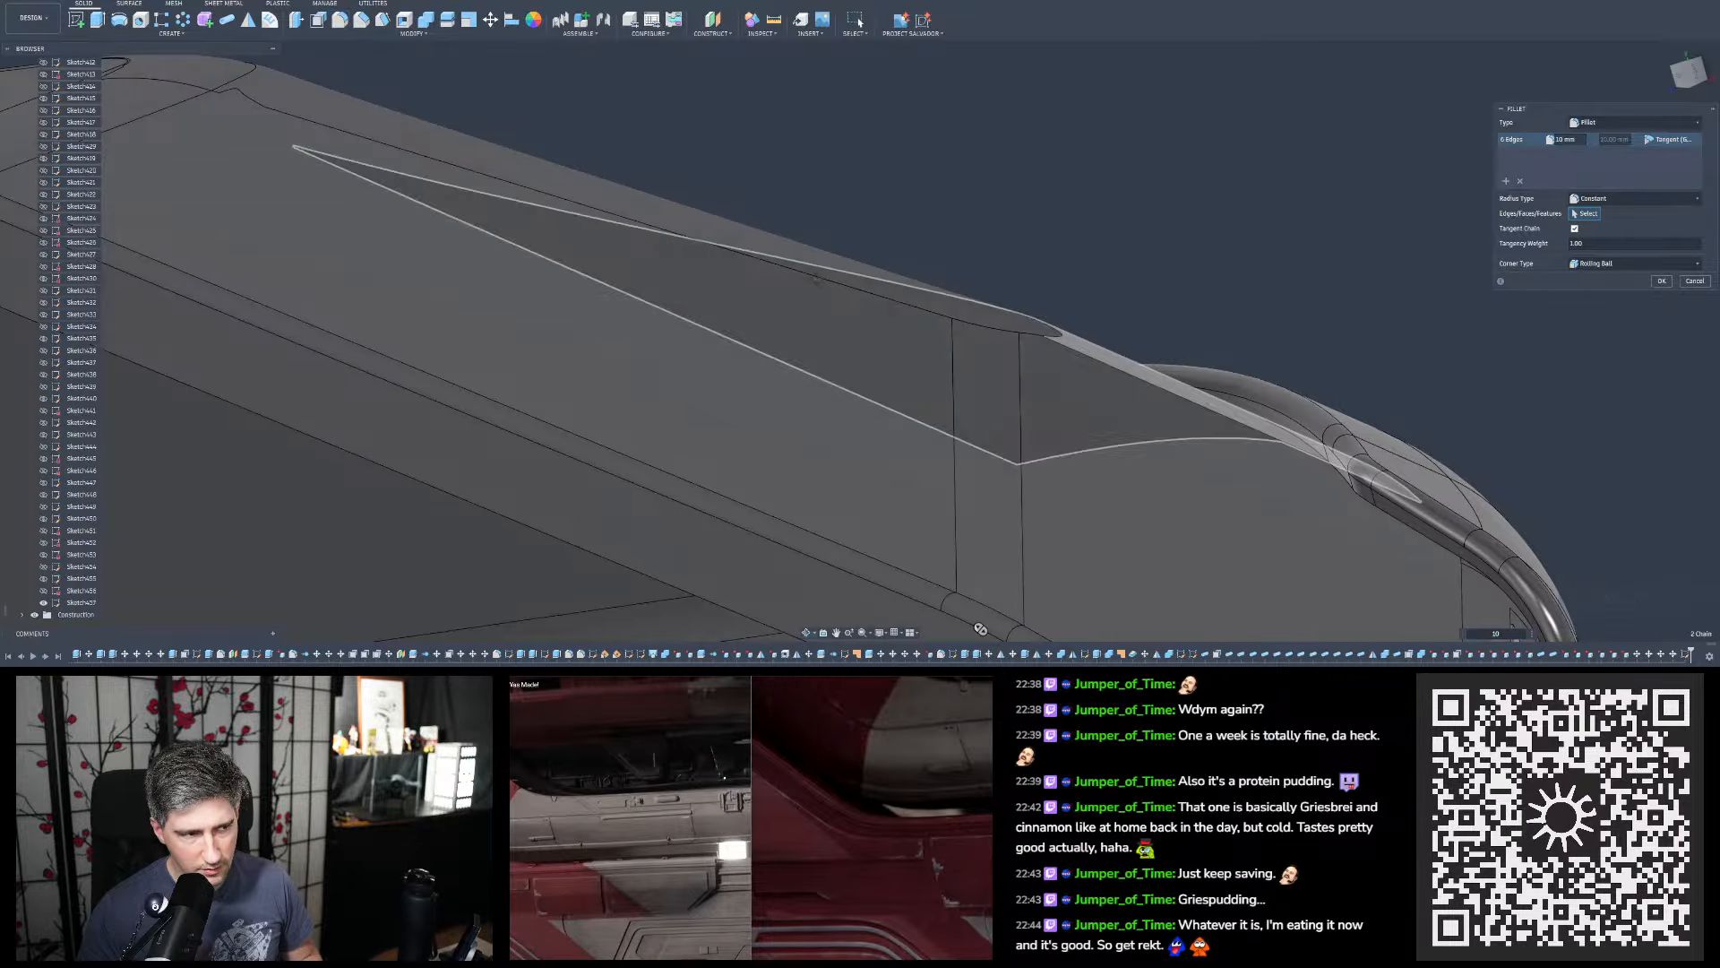
pyautogui.scroll(5, 818, 267)
pyautogui.click(818, 267)
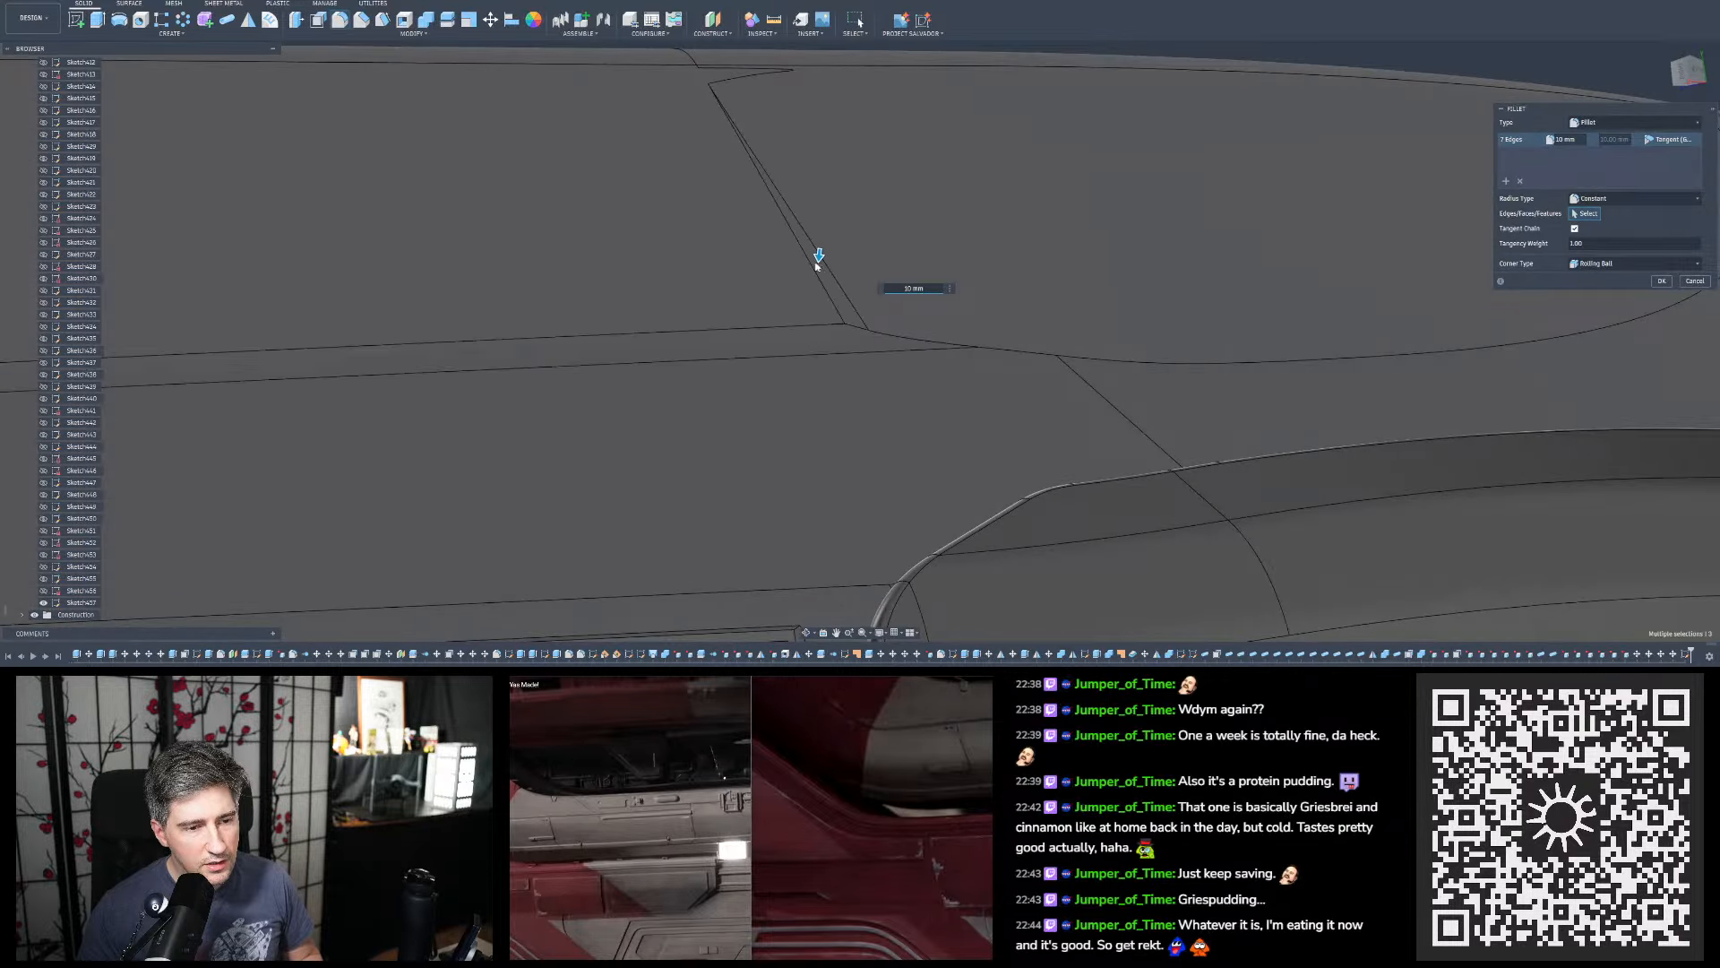
pyautogui.scroll(-5, 791, 235)
pyautogui.moveTo(791, 235)
pyautogui.keyDown('shift'); pyautogui.mouseDown(button='middle')
pyautogui.moveTo(796, 215)
pyautogui.moveTo(799, 240)
pyautogui.mouseUp(button='middle'); pyautogui.keyUp('shift')
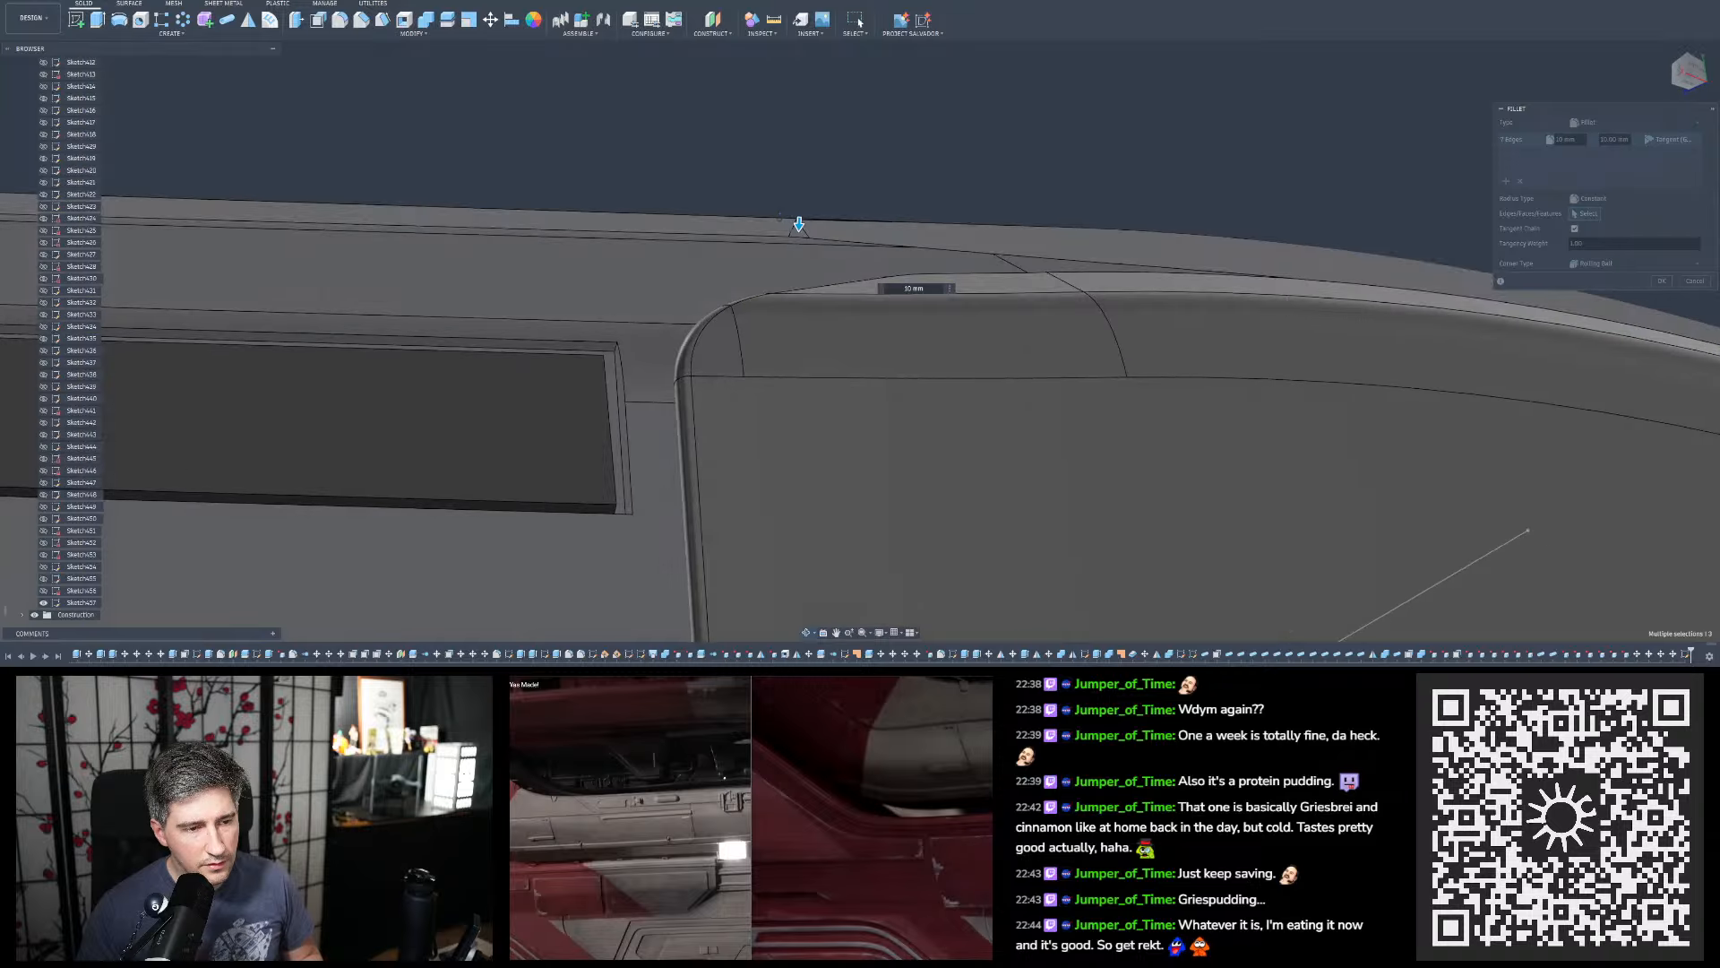
pyautogui.scroll(5, 798, 242)
pyautogui.click(797, 240)
pyautogui.scroll(-6, 756, 292)
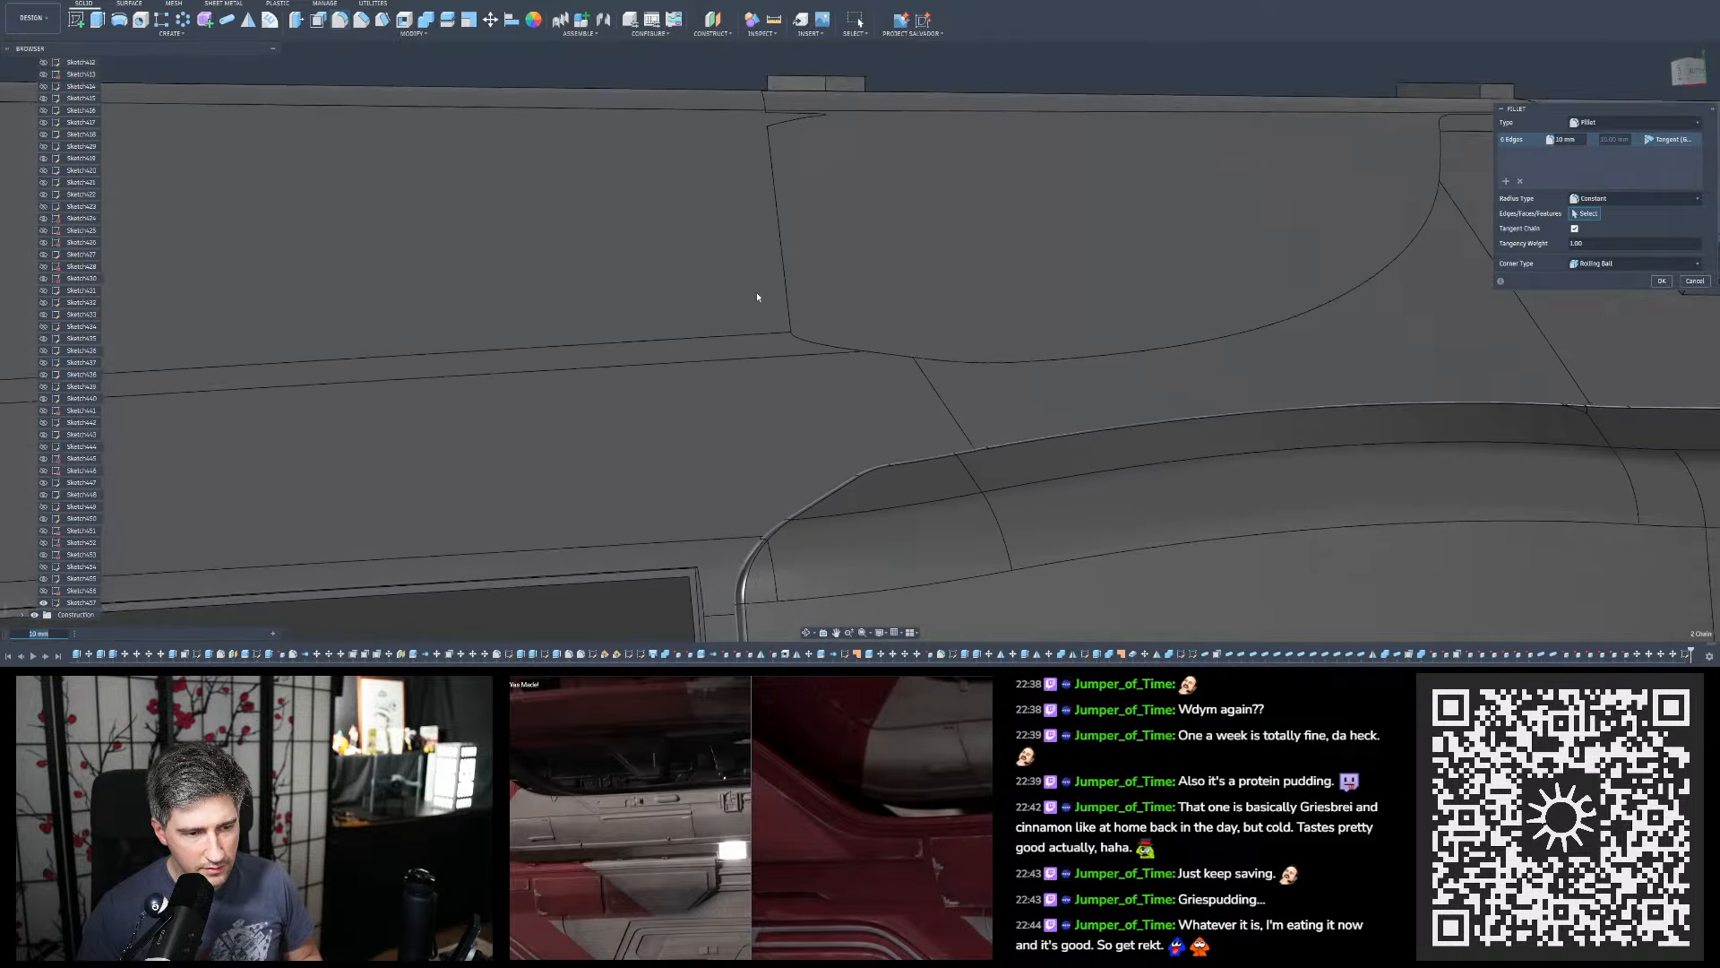
pyautogui.keyDown('shift'); pyautogui.moveTo(903, 336); pyautogui.dragTo(824, 242, button='middle'); pyautogui.keyUp('shift')
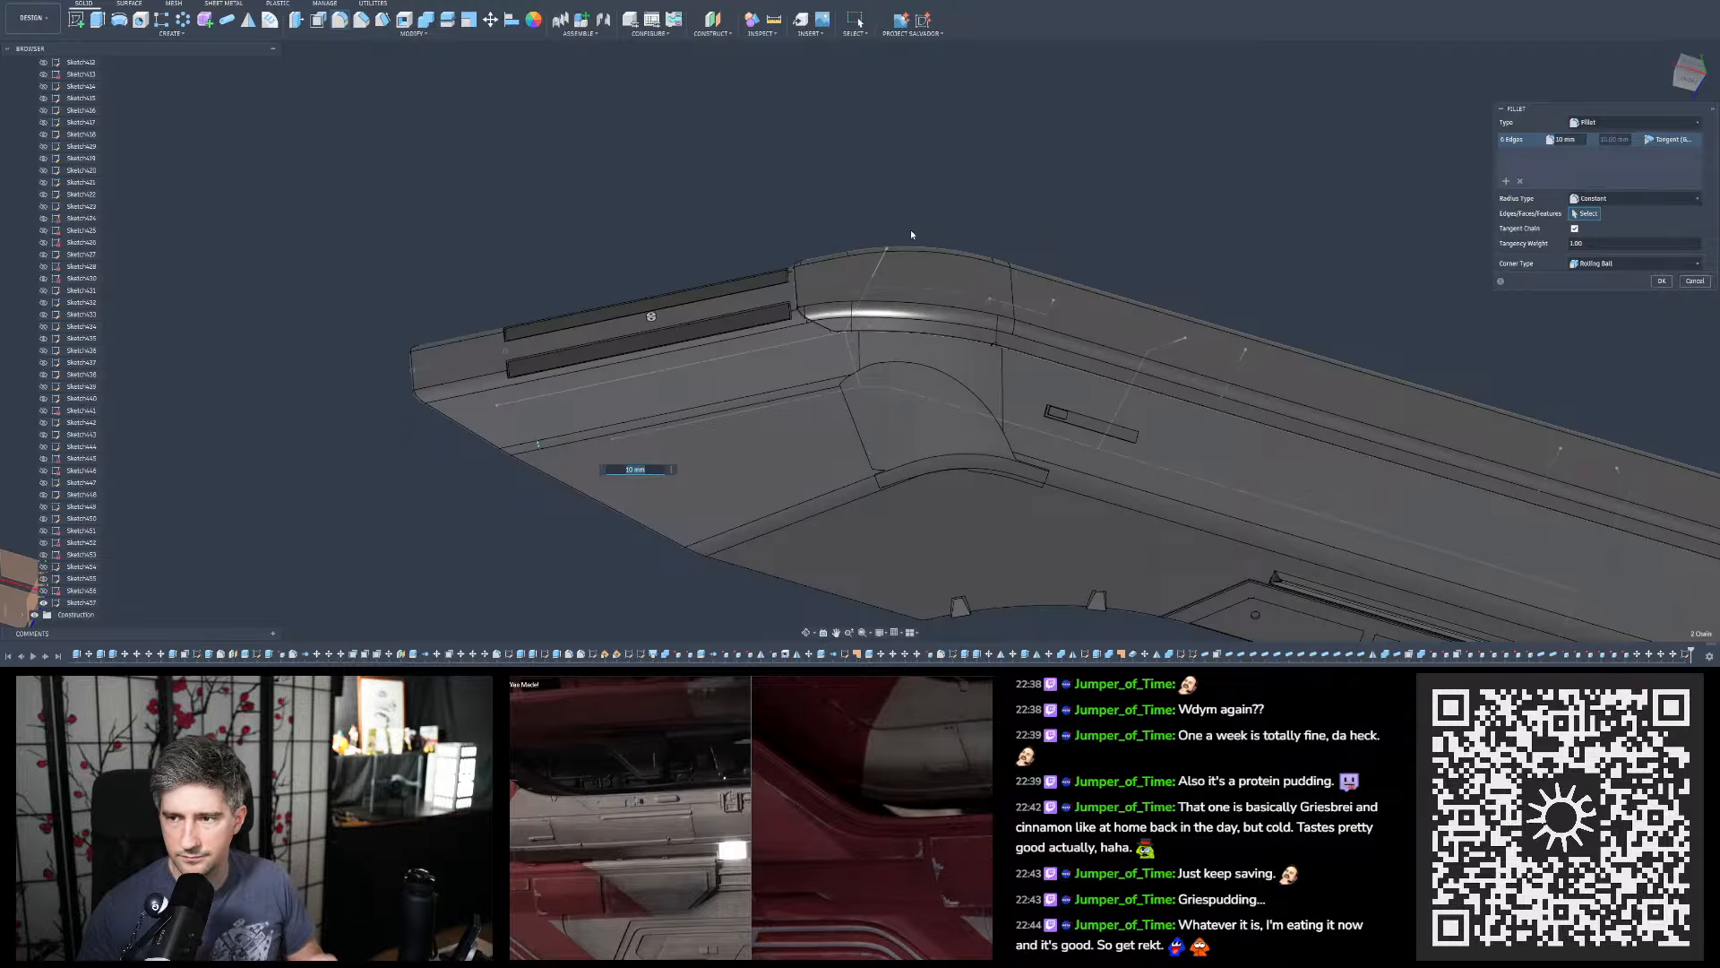
pyautogui.press('Return')
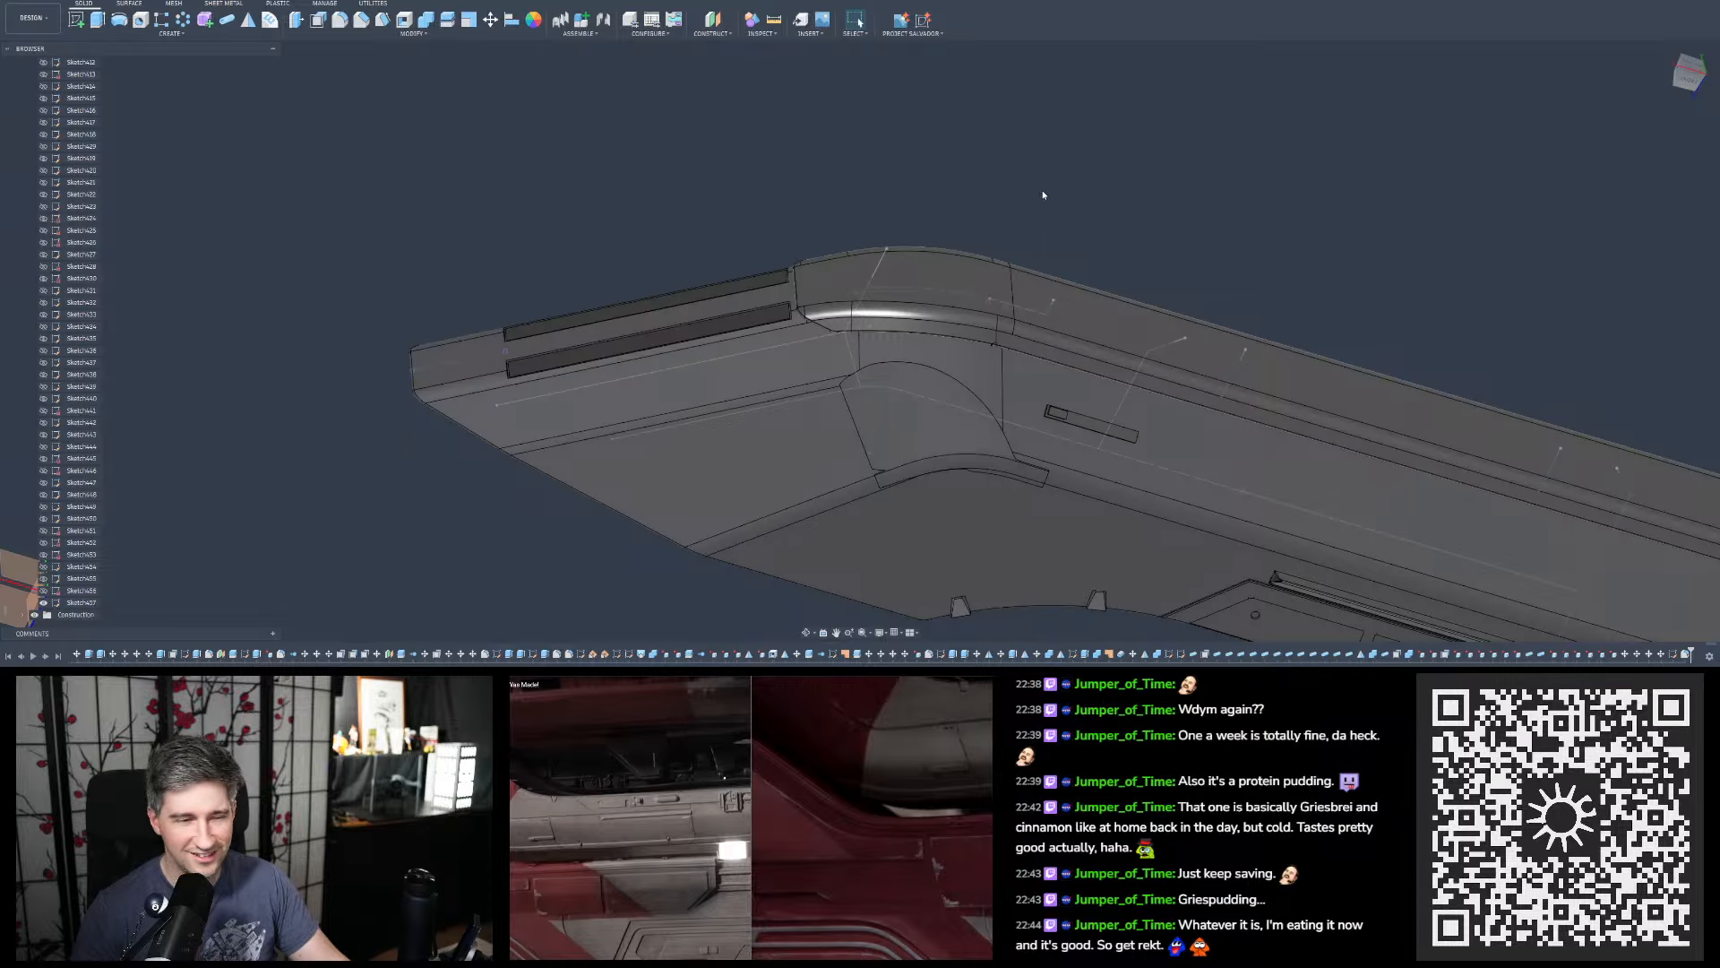
# Examine the filleted slanted edges against the sketch lines at the front of the grey side hull
pyautogui.scroll(-3, 1043, 194)
pyautogui.scroll(6, 858, 300)
pyautogui.moveTo(792, 366)
pyautogui.keyDown('shift'); pyautogui.mouseDown(button='middle')
pyautogui.moveTo(771, 342)
pyautogui.moveTo(809, 309)
pyautogui.moveTo(778, 353)
pyautogui.mouseUp(button='middle'); pyautogui.keyUp('shift')
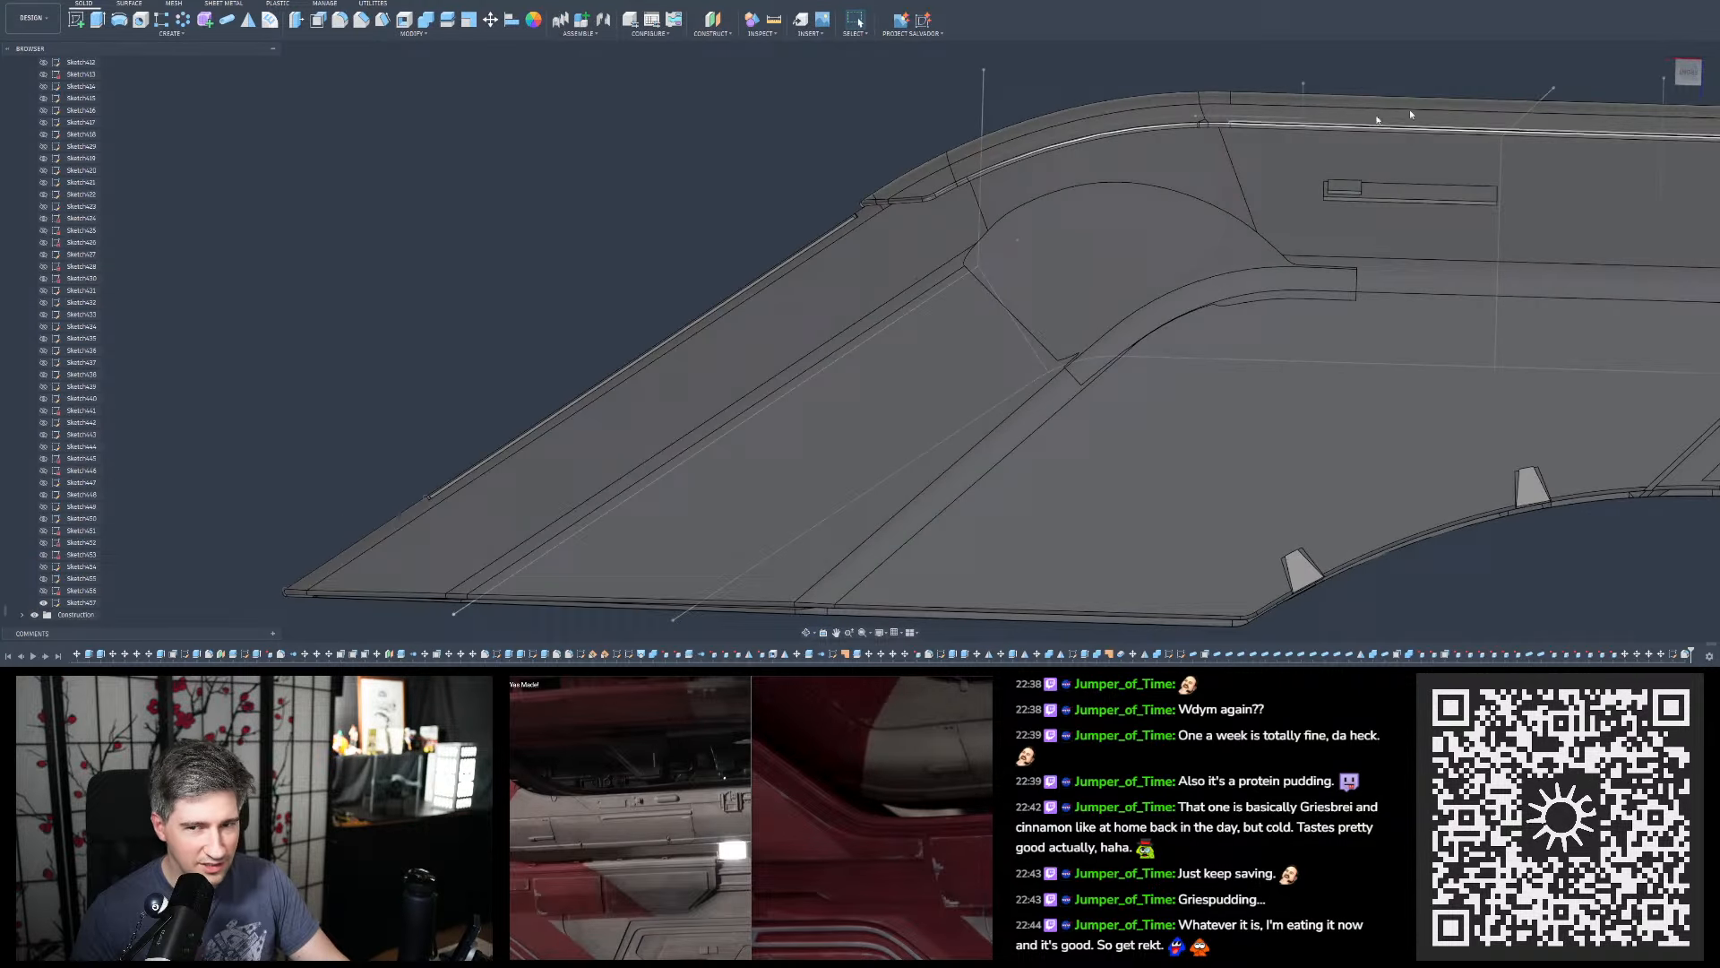
pyautogui.click(1700, 83)
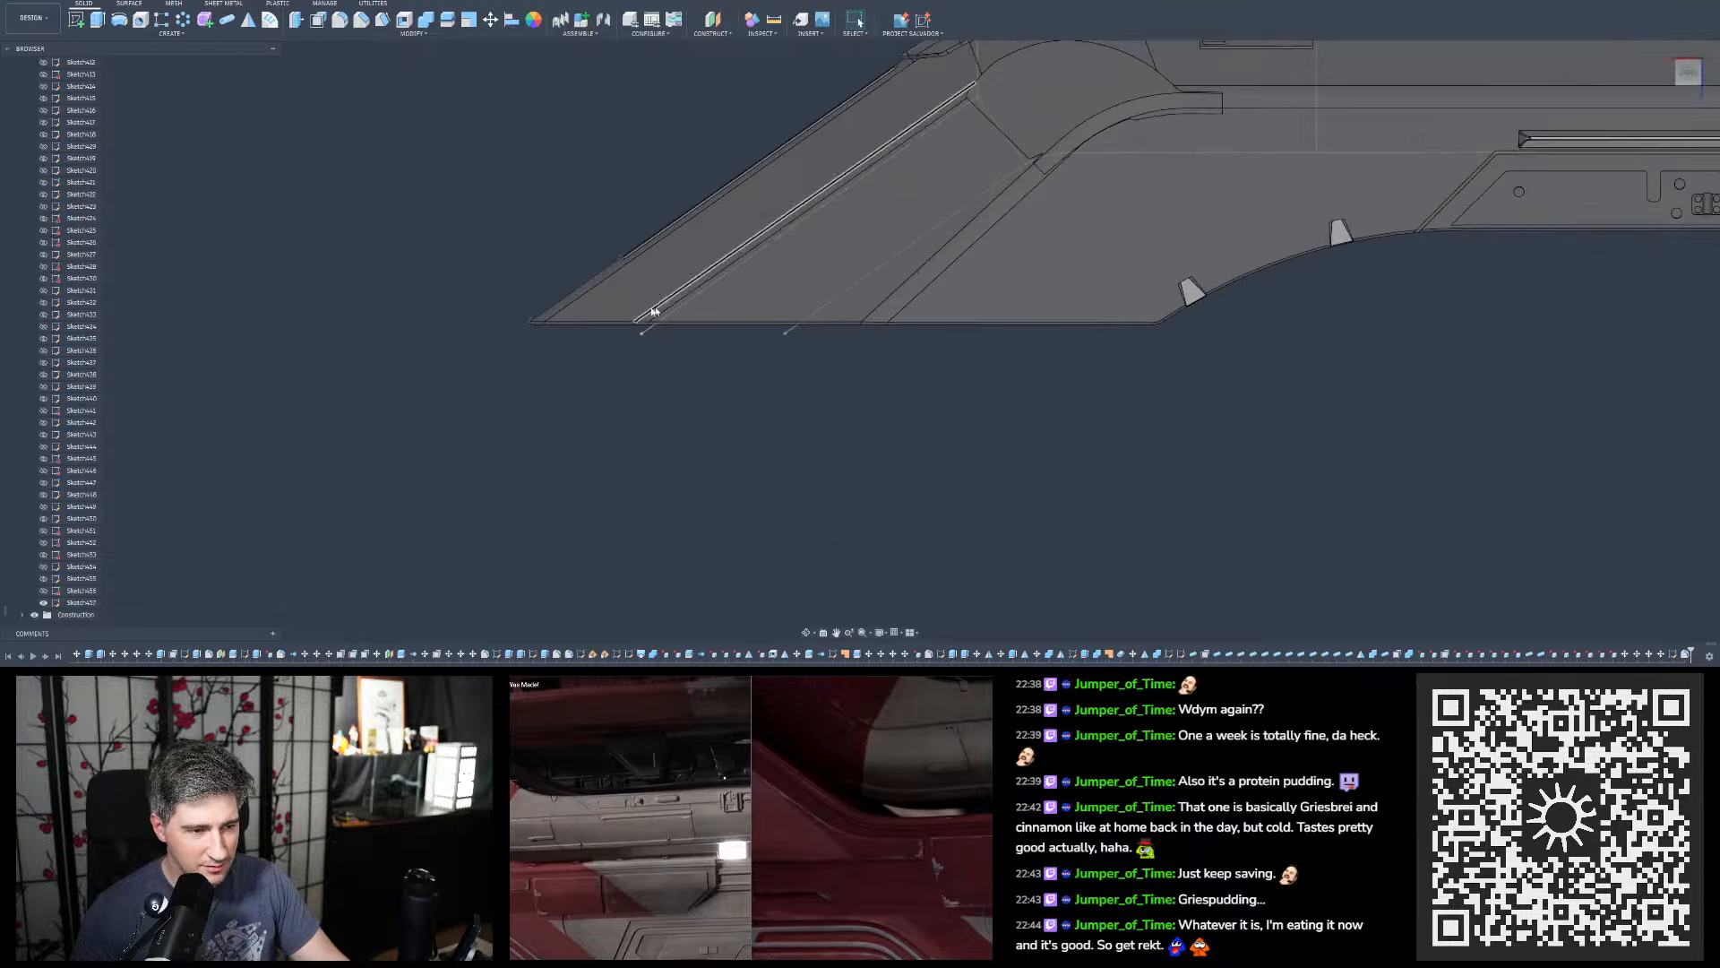
pyautogui.scroll(-5, 573, 413)
pyautogui.scroll(4, 833, 278)
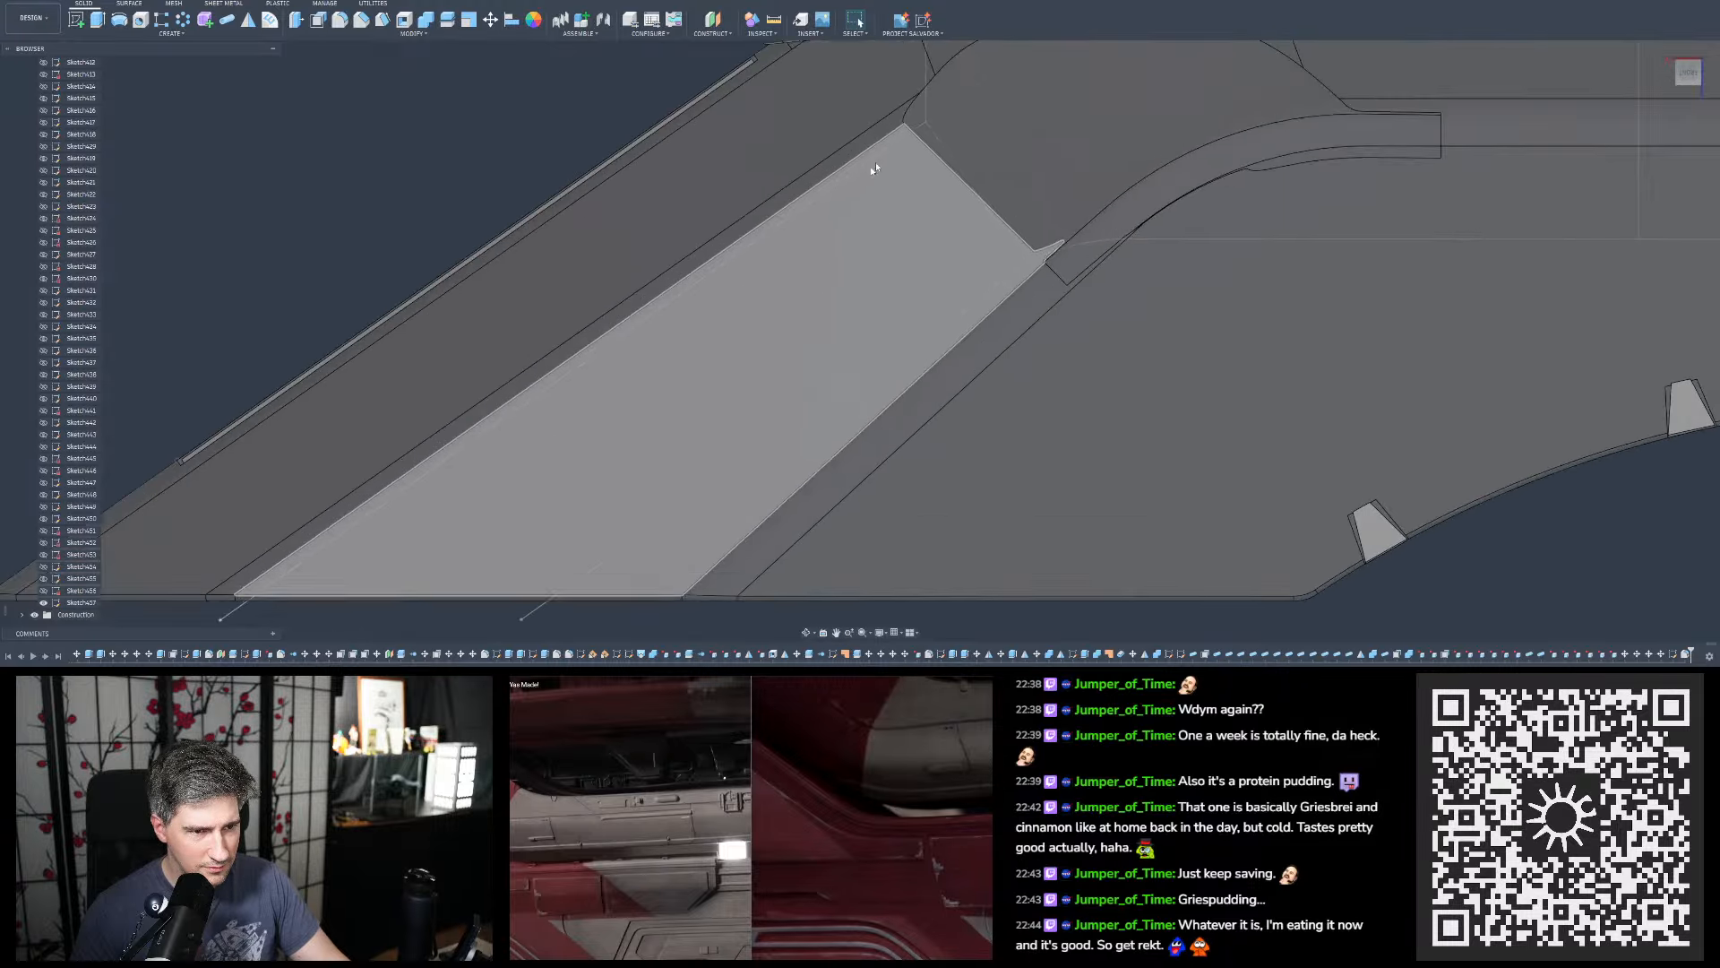
pyautogui.scroll(-5, 928, 103)
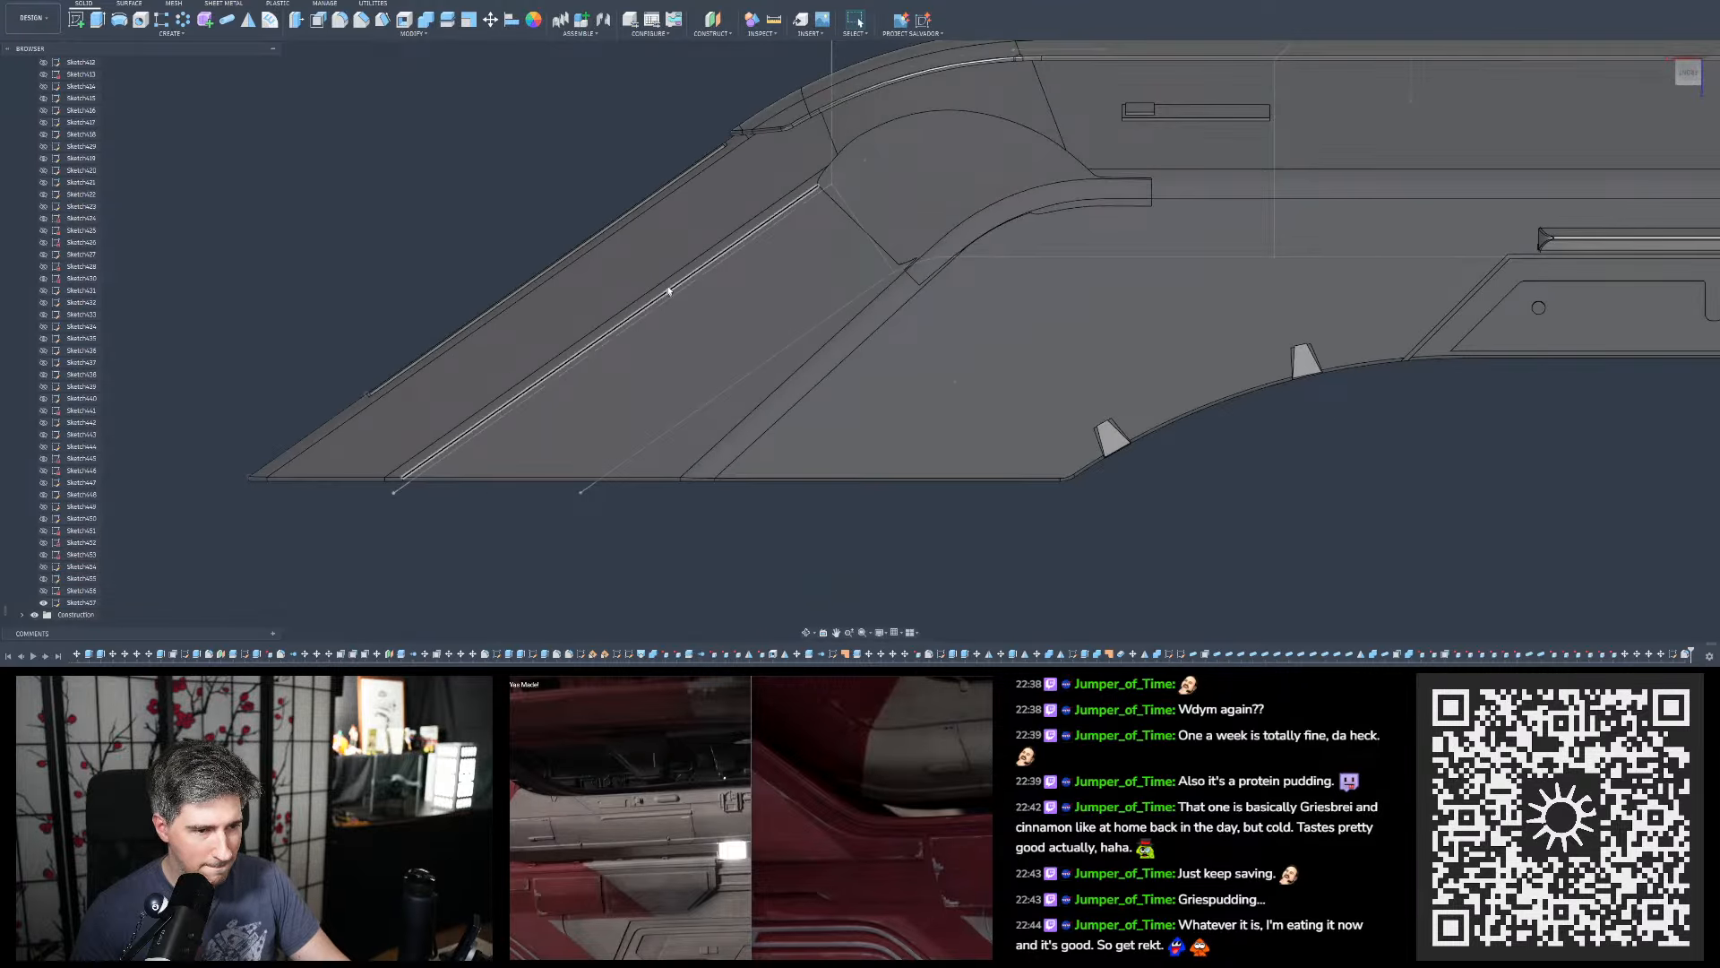
pyautogui.scroll(-5, 567, 318)
pyautogui.keyDown('shift'); pyautogui.moveTo(743, 249); pyautogui.dragTo(788, 206, button='middle'); pyautogui.keyUp('shift')
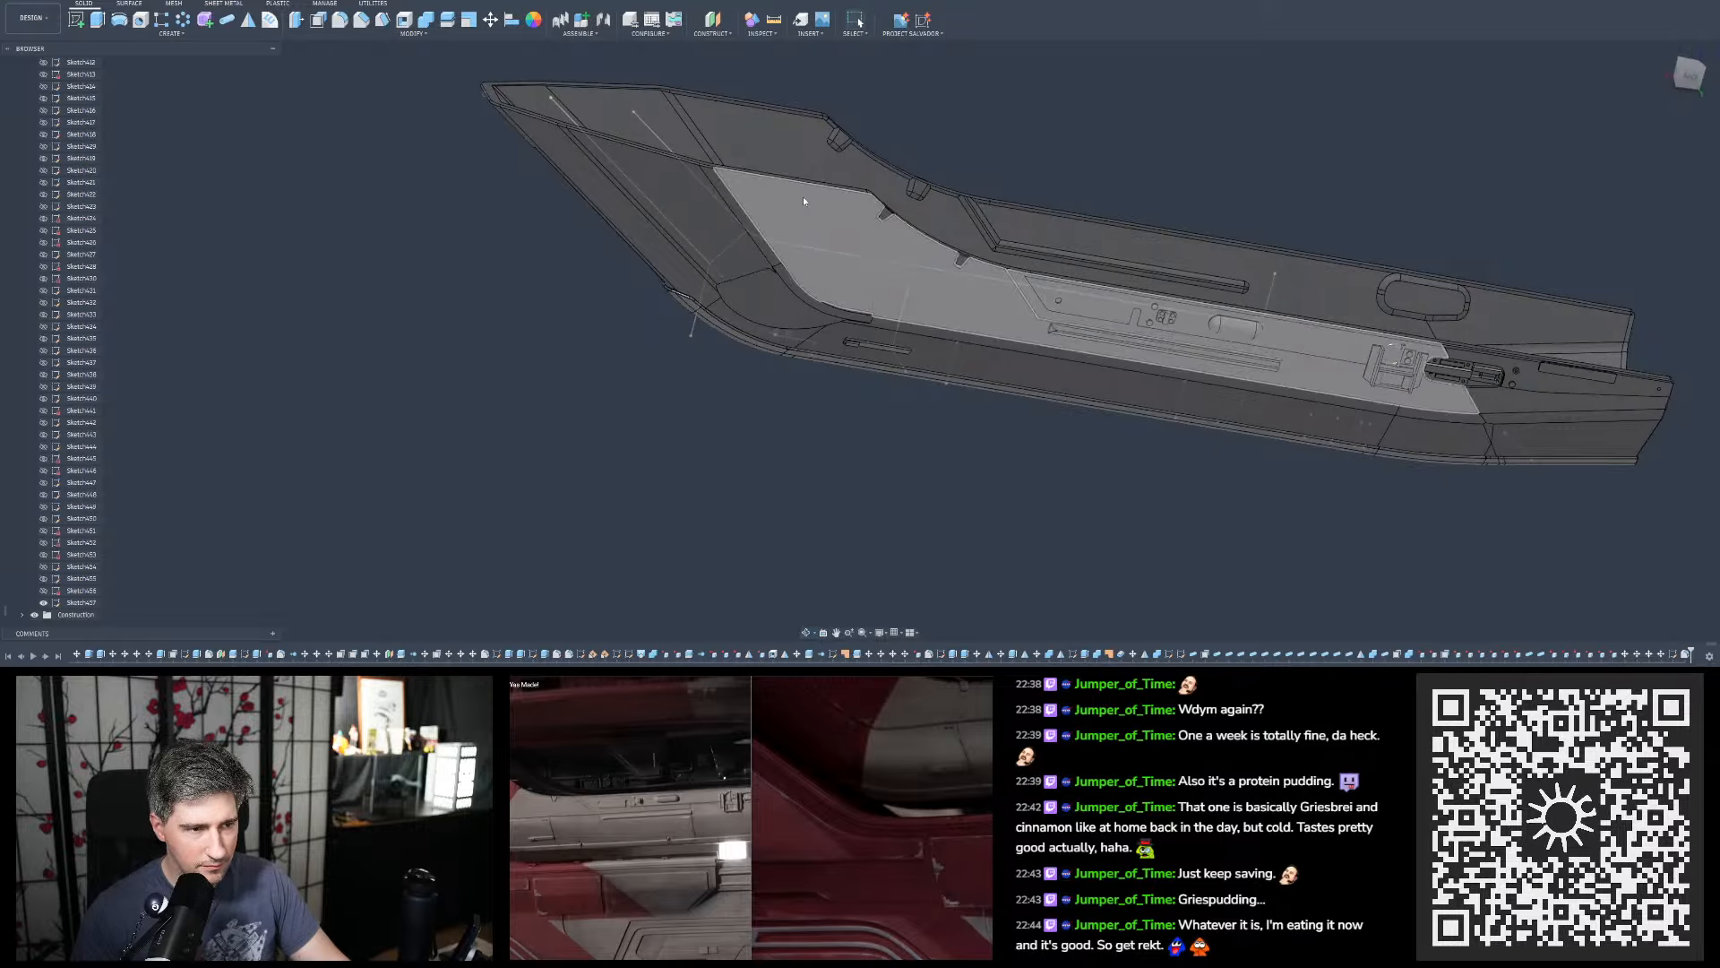
# Create a new sketch on the origin plane parallel to the side hull and pick the large slanted front face for Project to Surface
pyautogui.click(1688, 73)
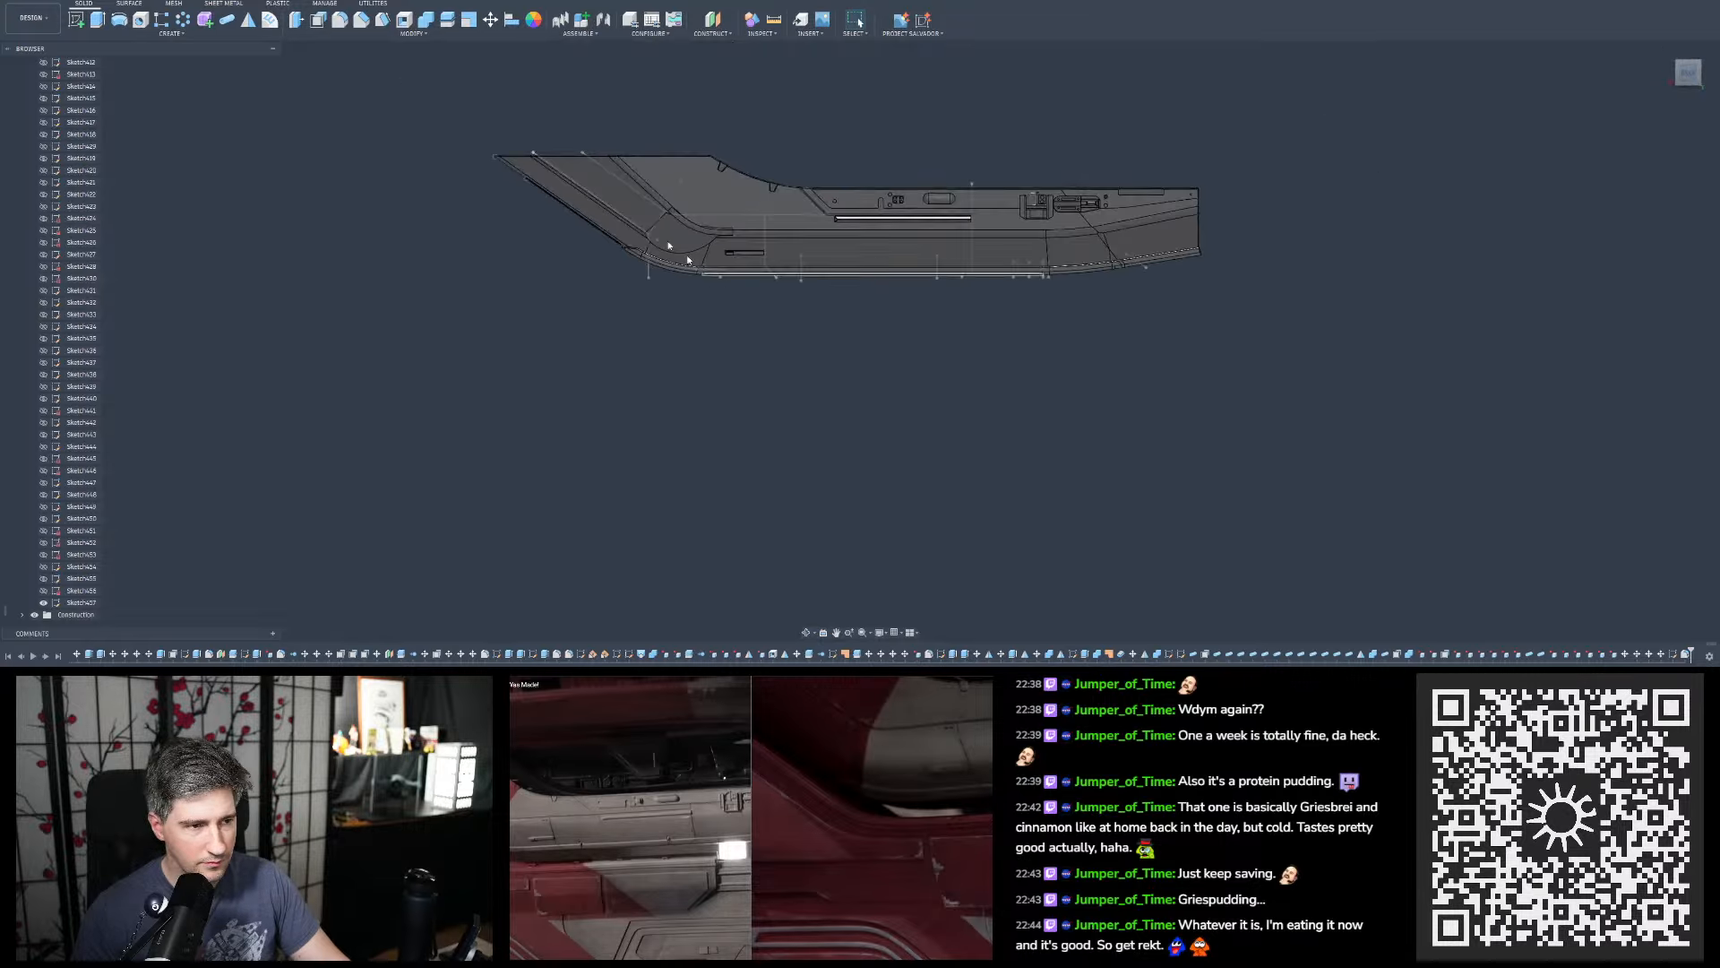
pyautogui.scroll(2, 537, 93)
pyautogui.moveTo(471, 71); pyautogui.dragTo(541, 153, button='middle')
pyautogui.scroll(2, 541, 153)
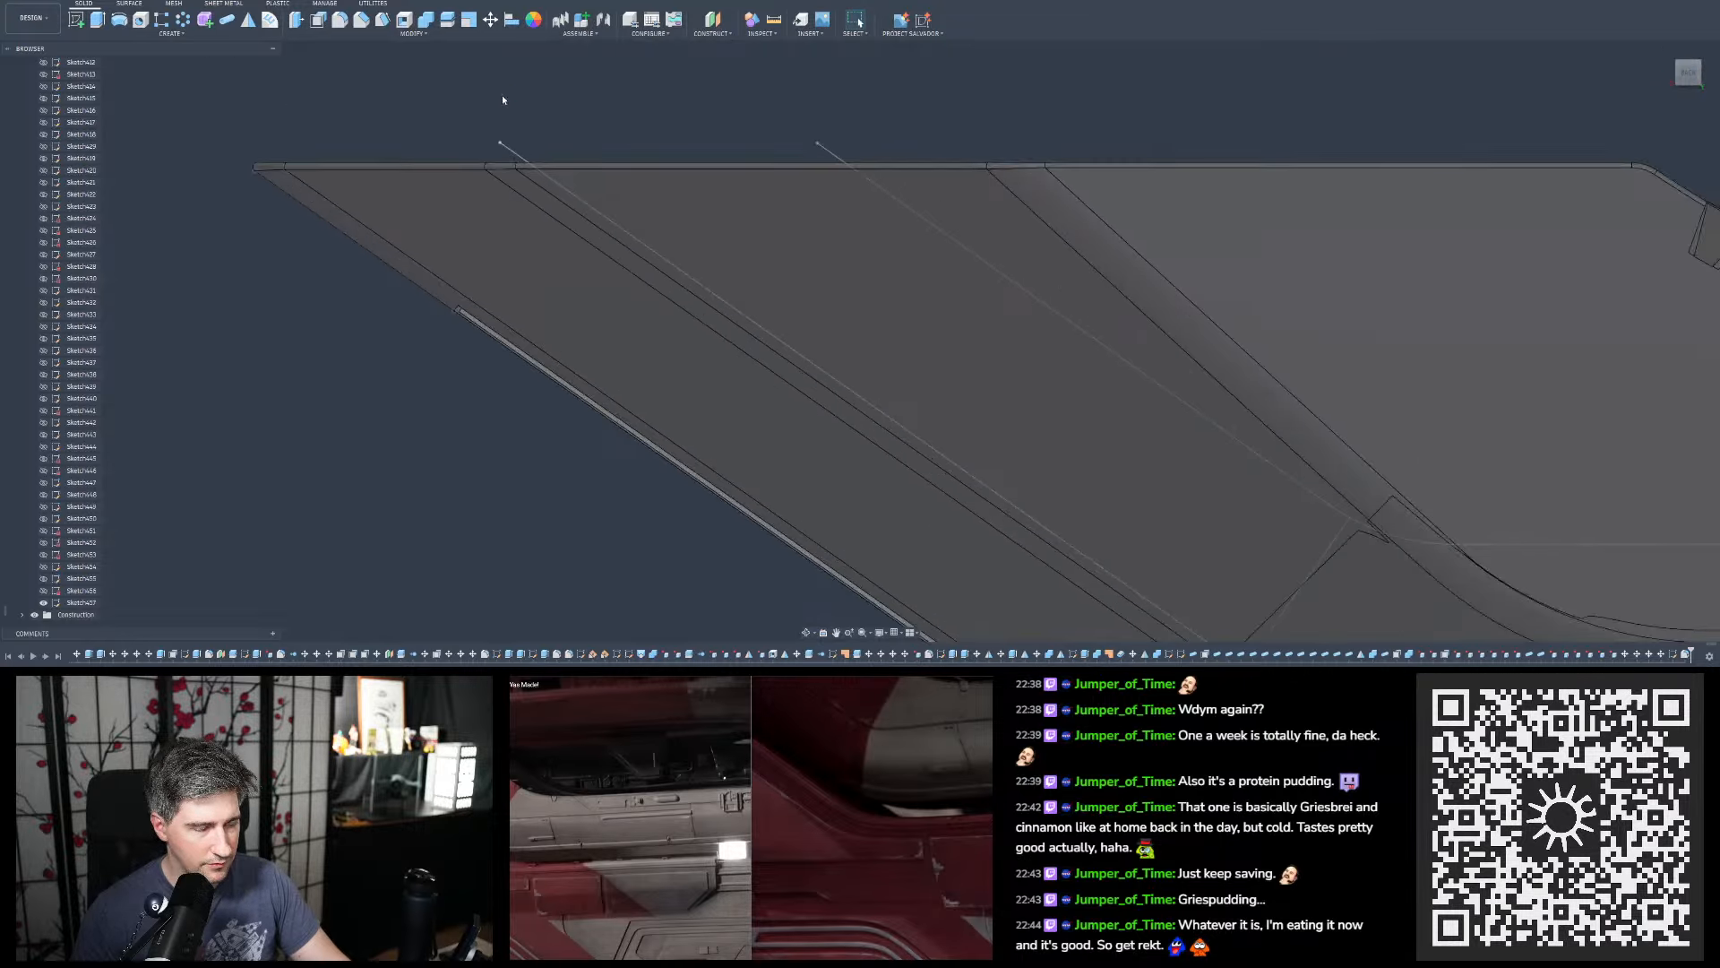
pyautogui.press('l')
pyautogui.moveTo(683, 543); pyautogui.dragTo(624, 380, button='middle')
pyautogui.scroll(2, 624, 377)
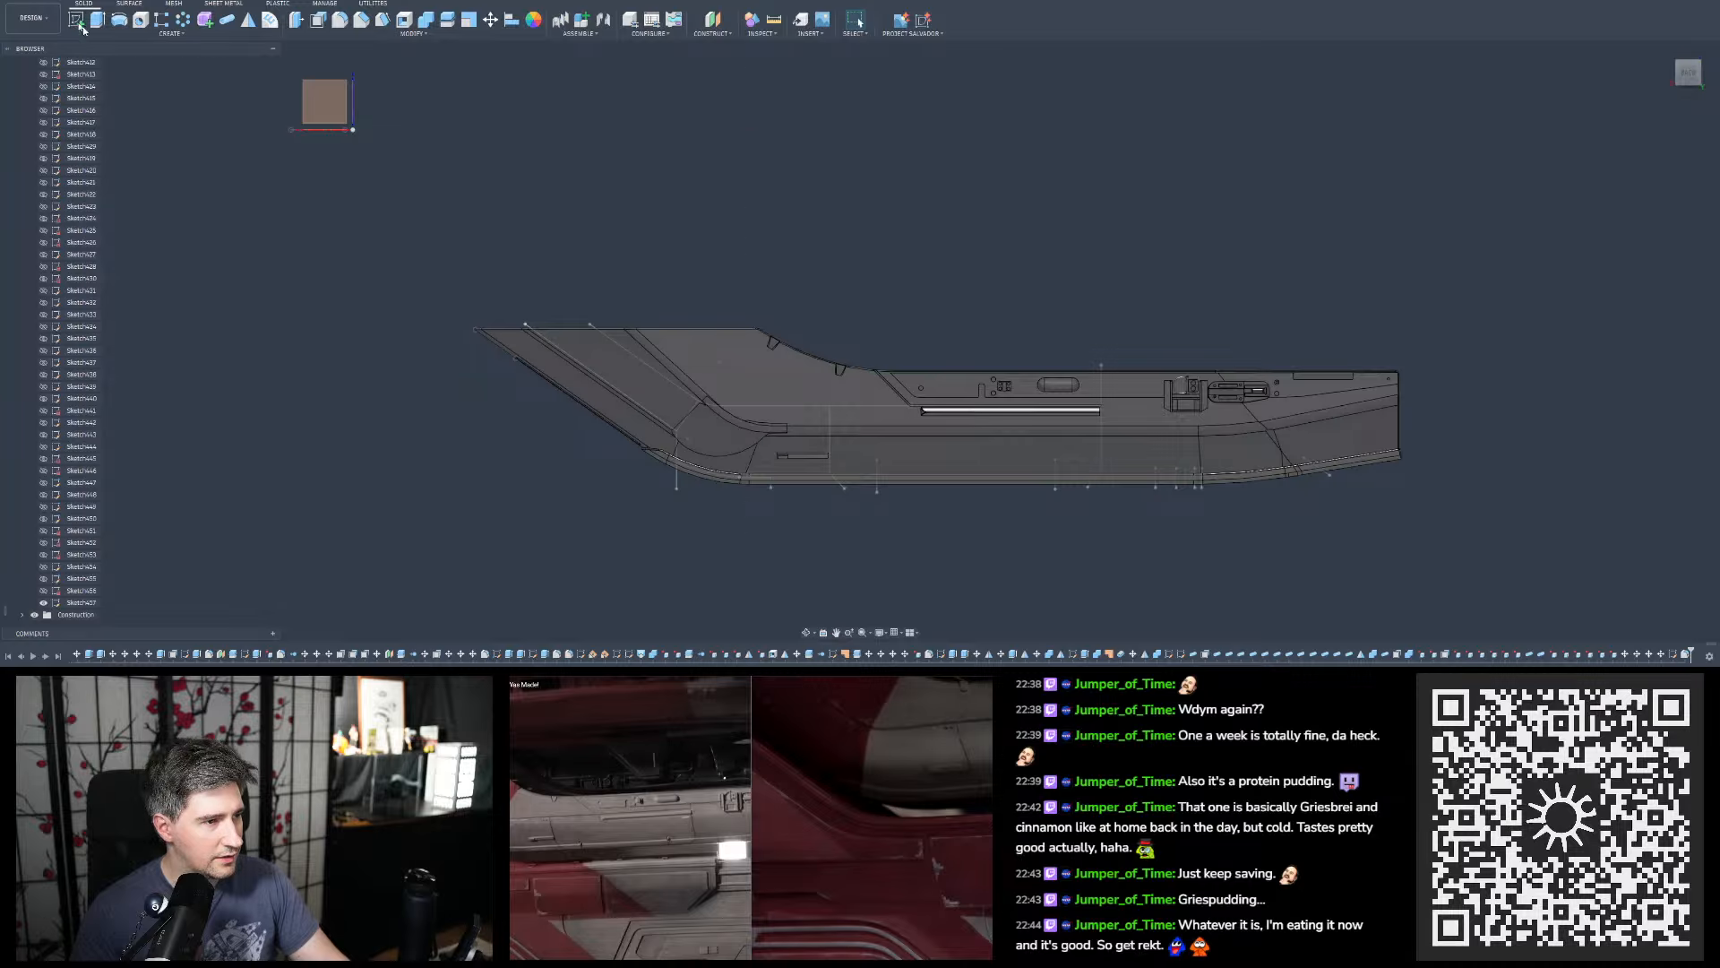
pyautogui.click(318, 95)
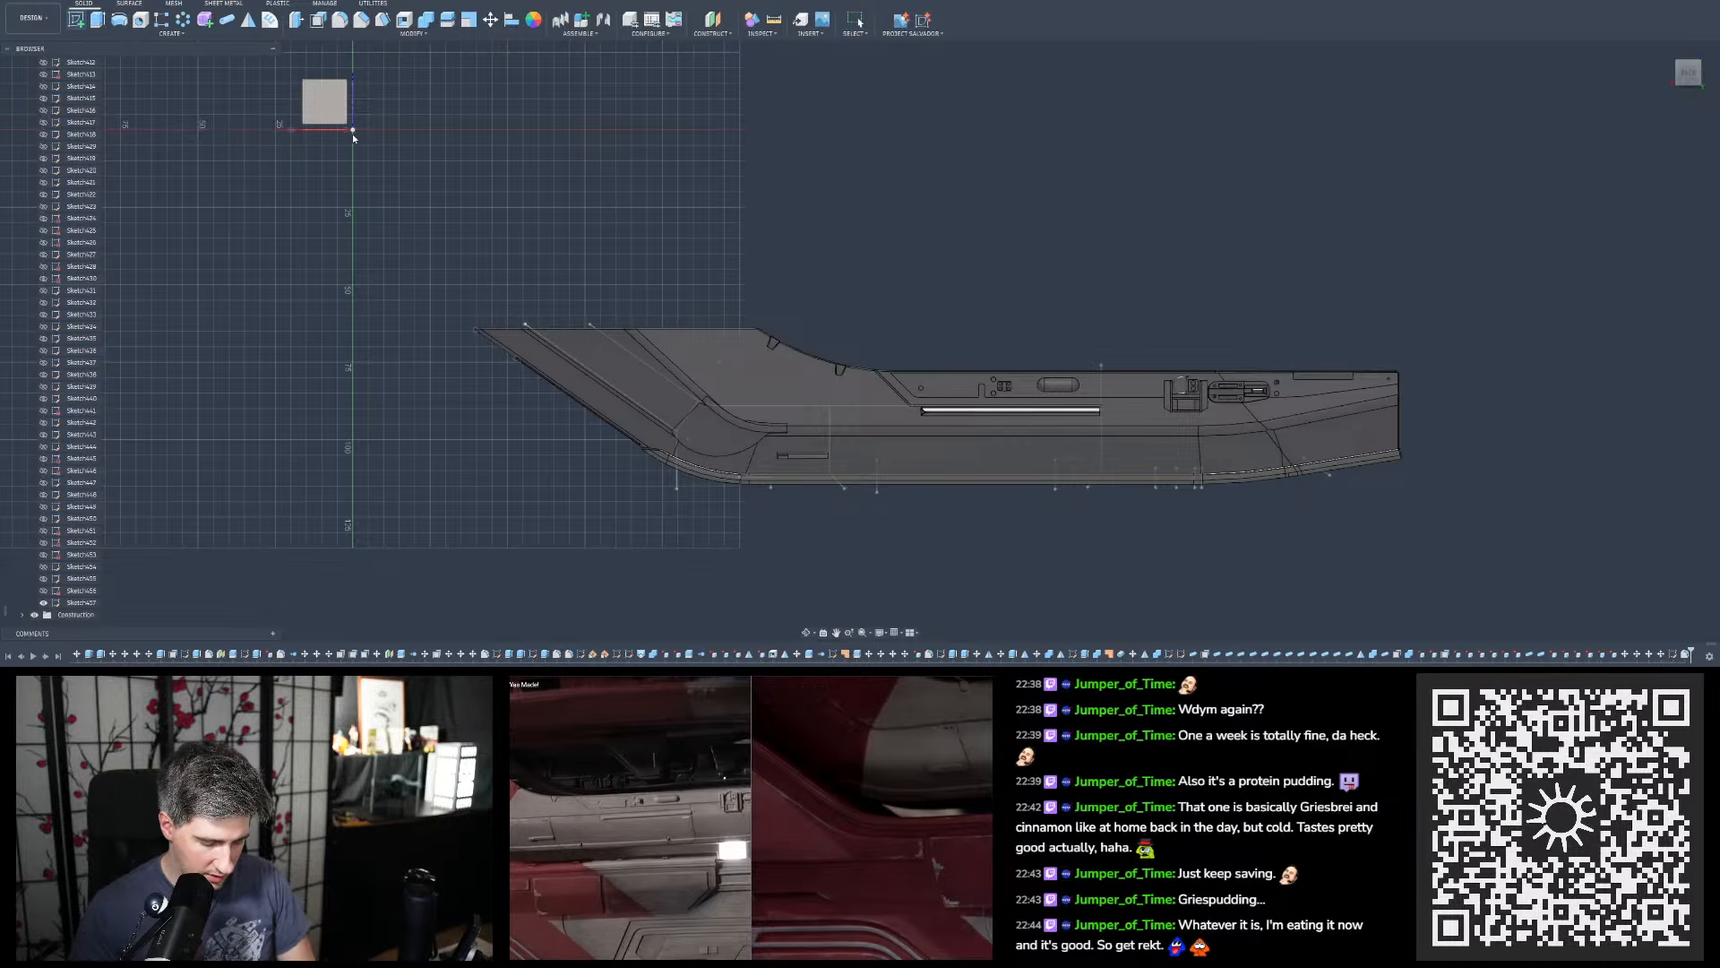
pyautogui.scroll(8, 632, 266)
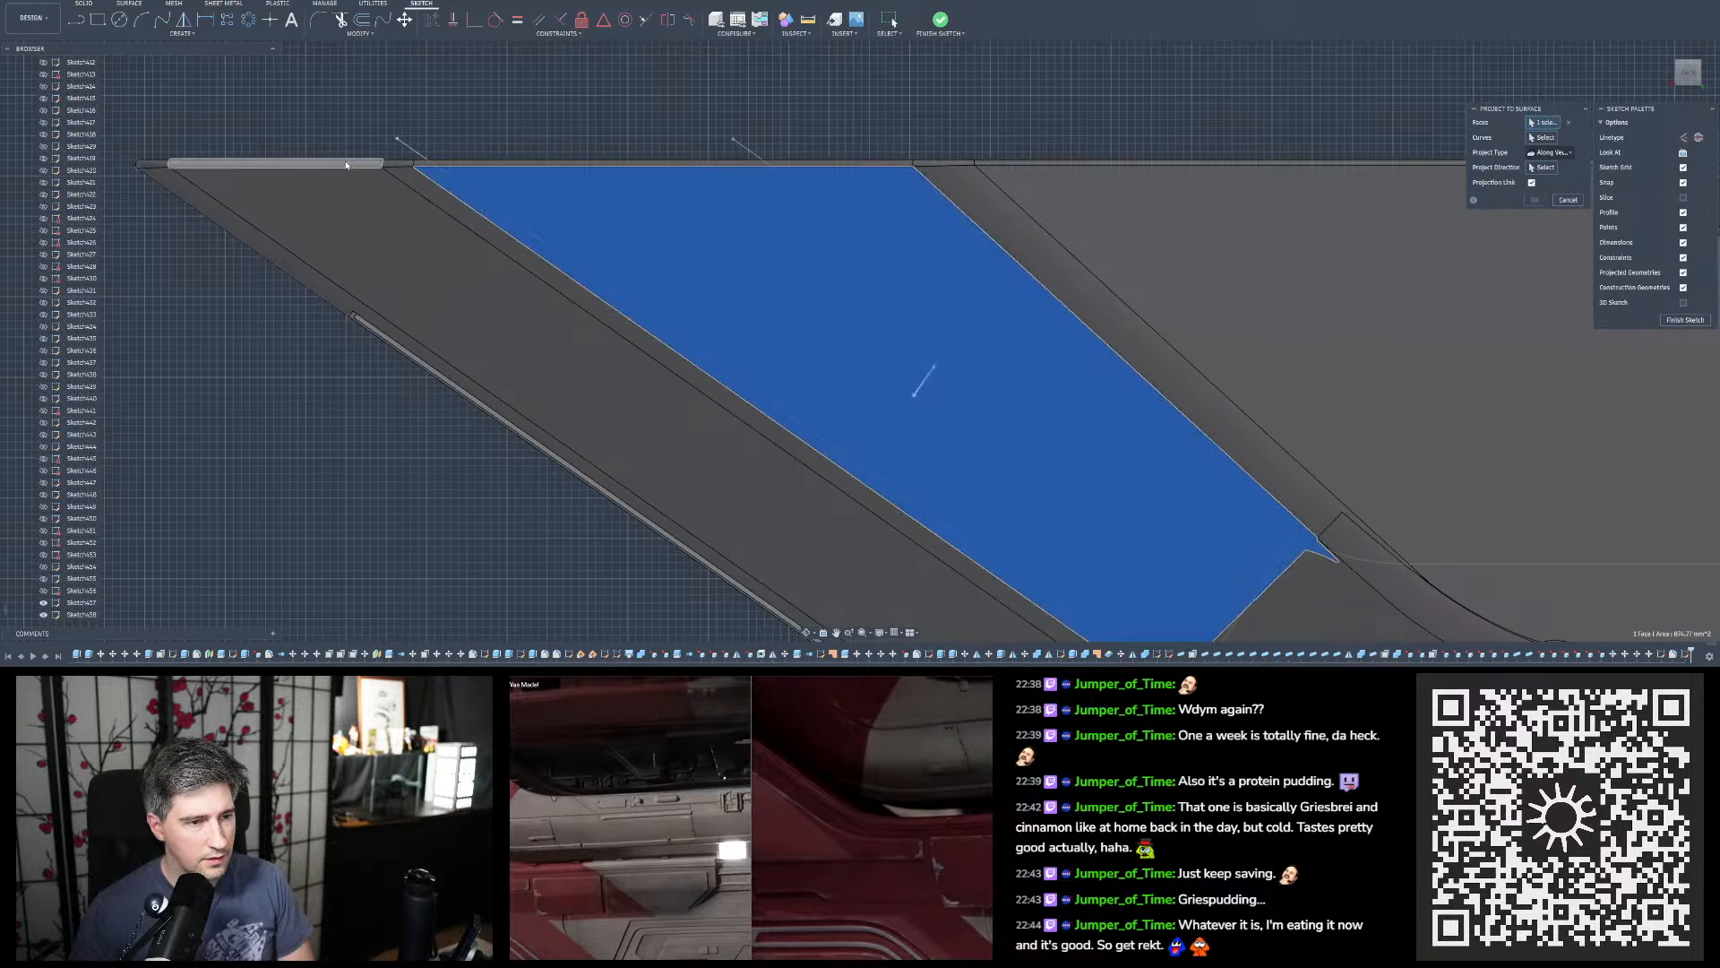
# Examine the slanted strips at the front and the stepped panel faces farther along the red side hull as reference
pyautogui.scroll(-3, 450, 382)
pyautogui.scroll(-9, 489, 395)
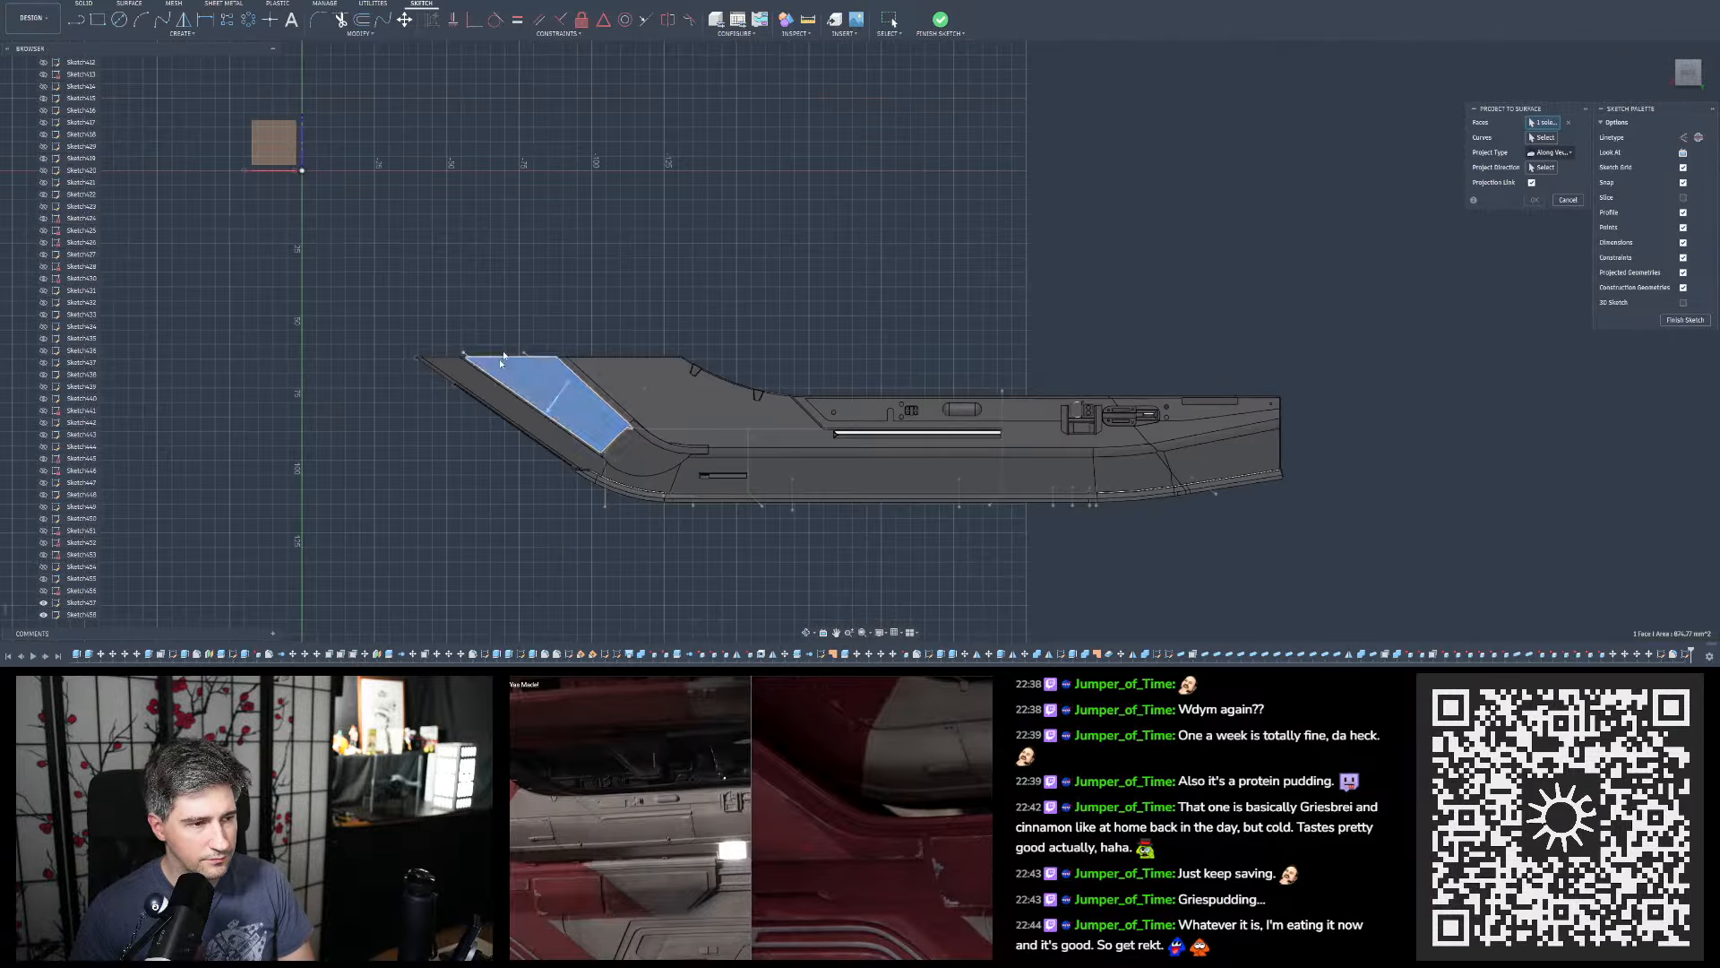
pyautogui.scroll(9, 538, 166)
pyautogui.scroll(9, 493, 191)
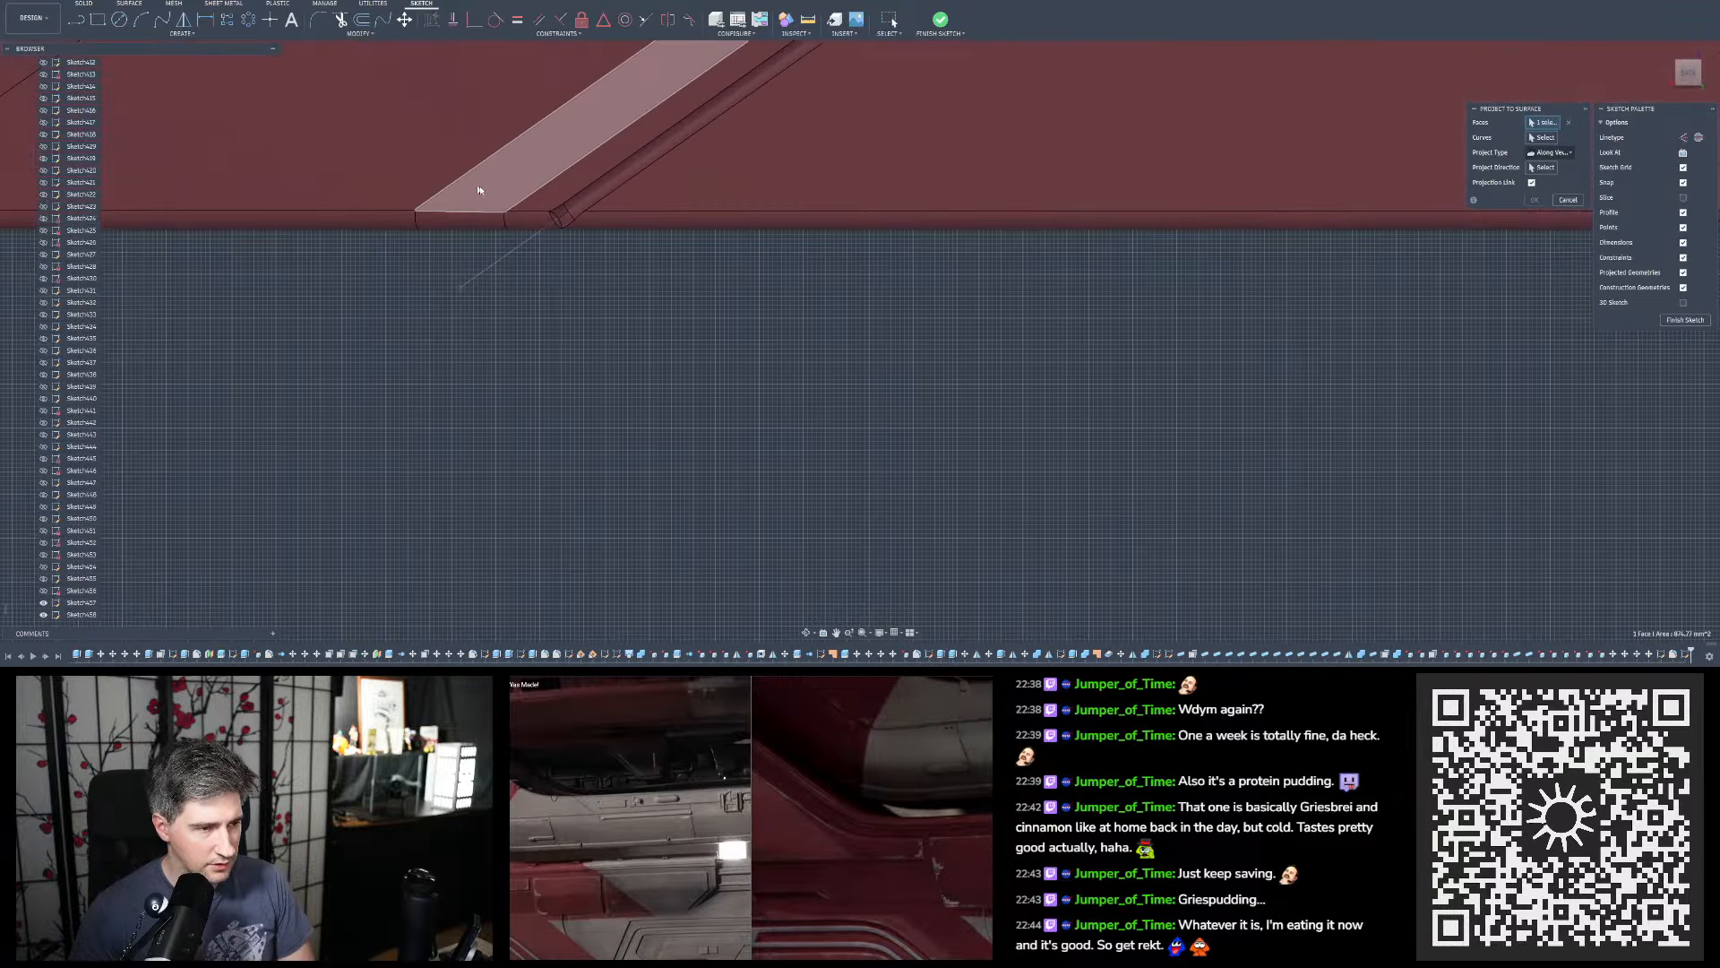
pyautogui.keyDown('shift'); pyautogui.moveTo(645, 247); pyautogui.dragTo(703, 250, button='middle'); pyautogui.keyUp('shift')
pyautogui.scroll(-8, 312, 306)
pyautogui.scroll(-3, 293, 356)
pyautogui.scroll(6, 733, 365)
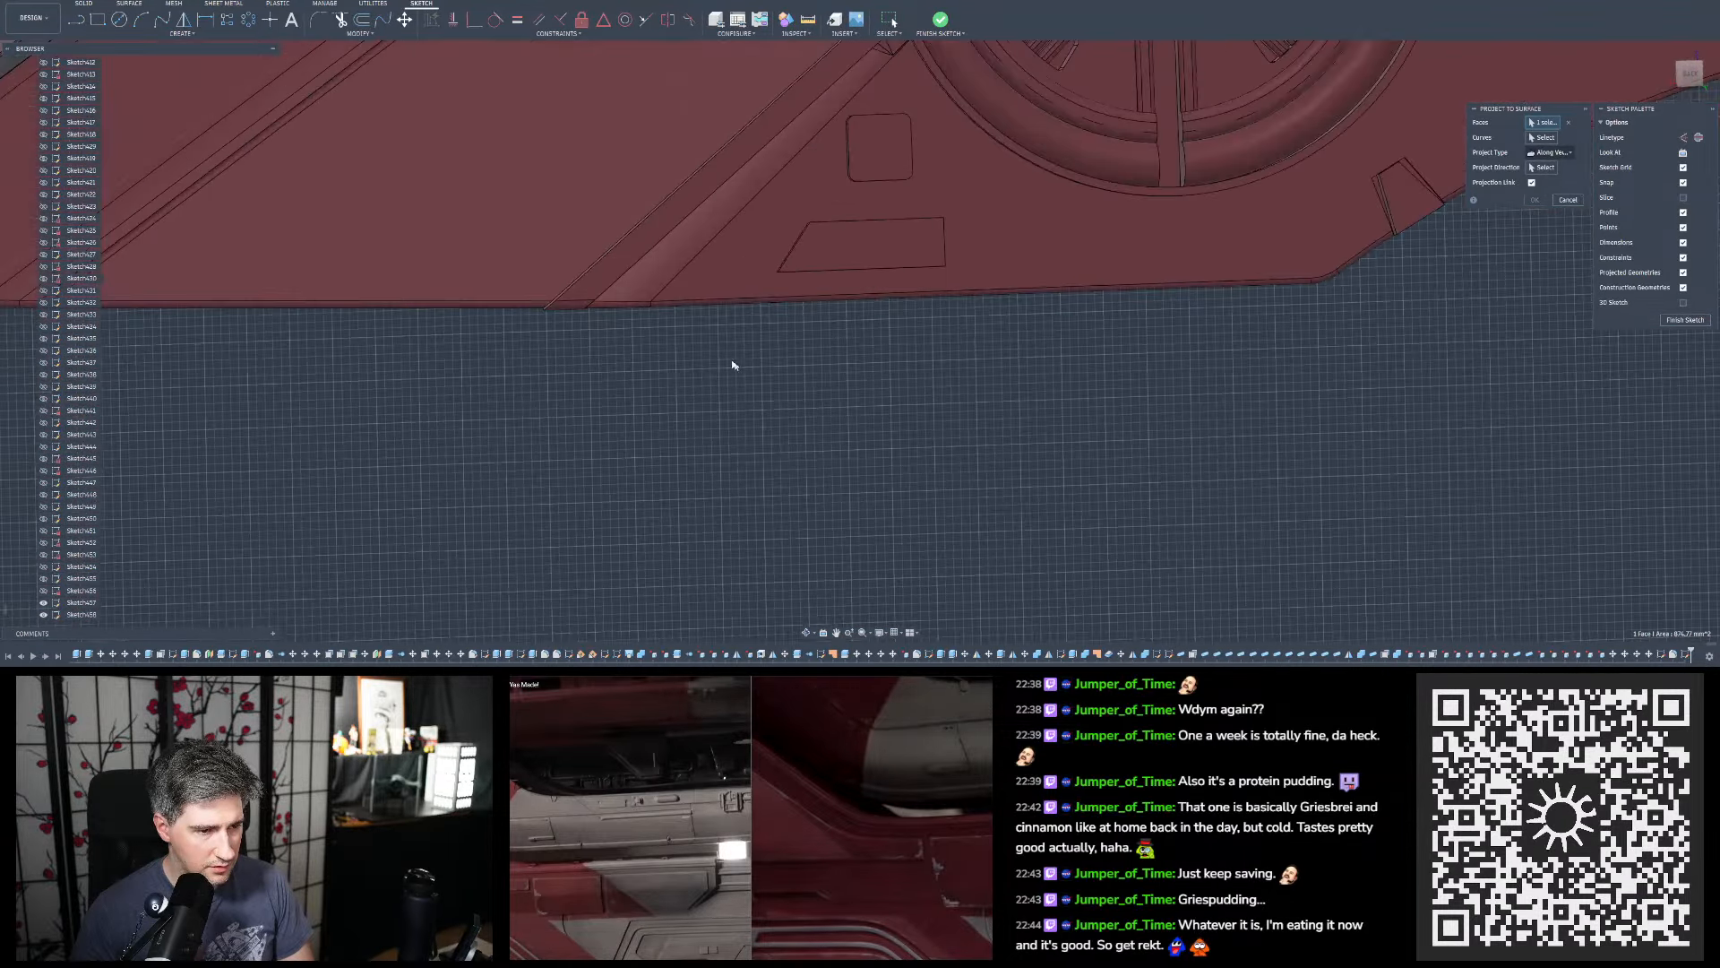
pyautogui.keyDown('shift'); pyautogui.moveTo(726, 350); pyautogui.dragTo(681, 354, button='middle'); pyautogui.keyUp('shift')
pyautogui.scroll(-6, 448, 376)
pyautogui.scroll(5, 905, 349)
pyautogui.scroll(-6, 923, 341)
pyautogui.scroll(5, 1210, 234)
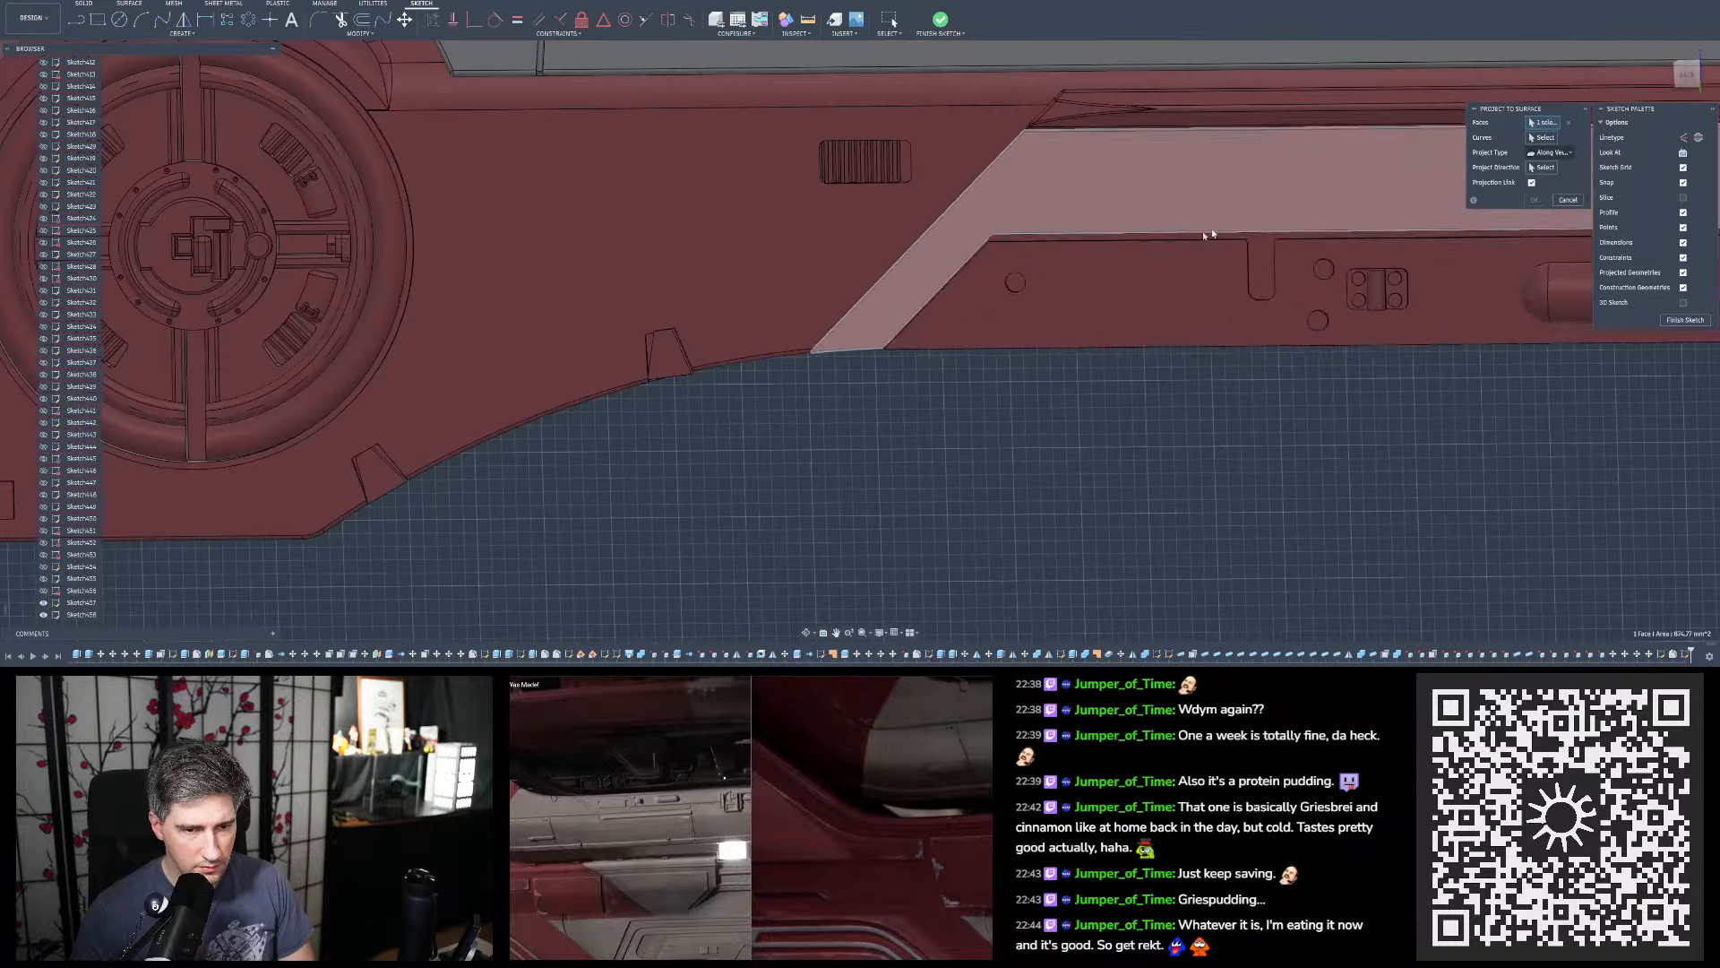
pyautogui.scroll(3, 1003, 289)
pyautogui.scroll(-7, 515, 343)
# Recheck the slanted front faces of the red side hull and return to the grey hull's highlighted face
pyautogui.keyDown('shift'); pyautogui.moveTo(573, 372); pyautogui.dragTo(522, 388, button='middle'); pyautogui.keyUp('shift')
pyautogui.scroll(-4, 1078, 382)
pyautogui.scroll(7, 527, 455)
pyautogui.click(500, 401)
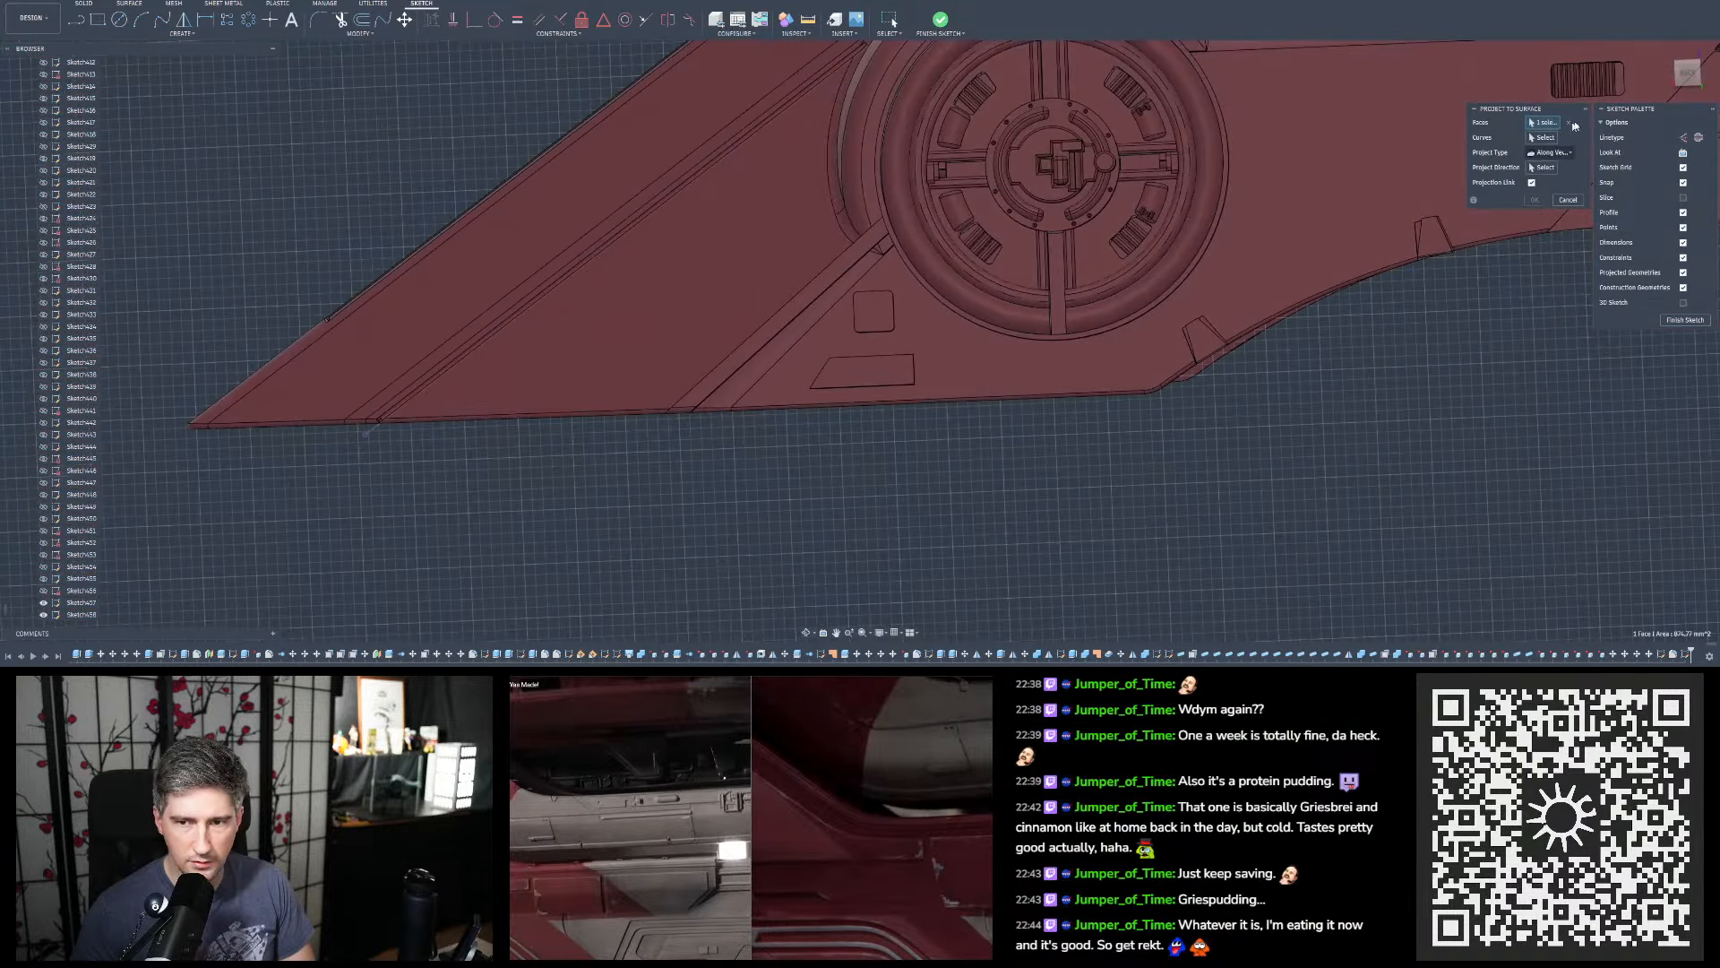
pyautogui.click(1687, 74)
pyautogui.scroll(-3, 1079, 150)
pyautogui.scroll(-8, 721, 134)
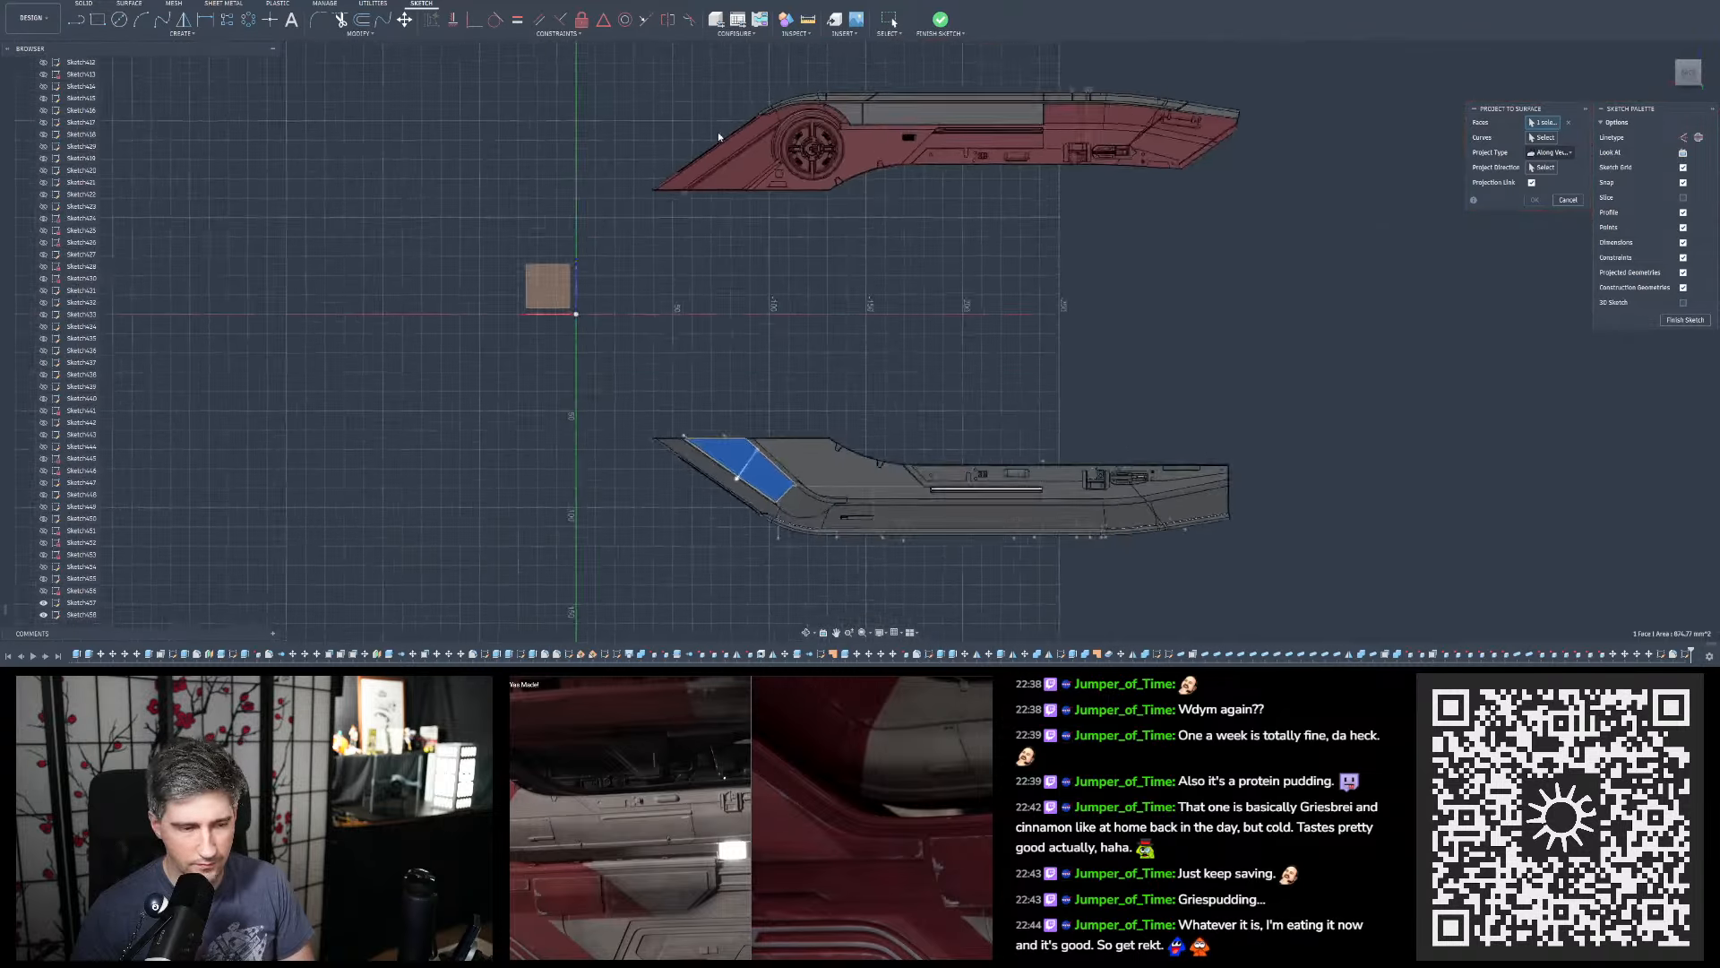
pyautogui.scroll(9, 760, 319)
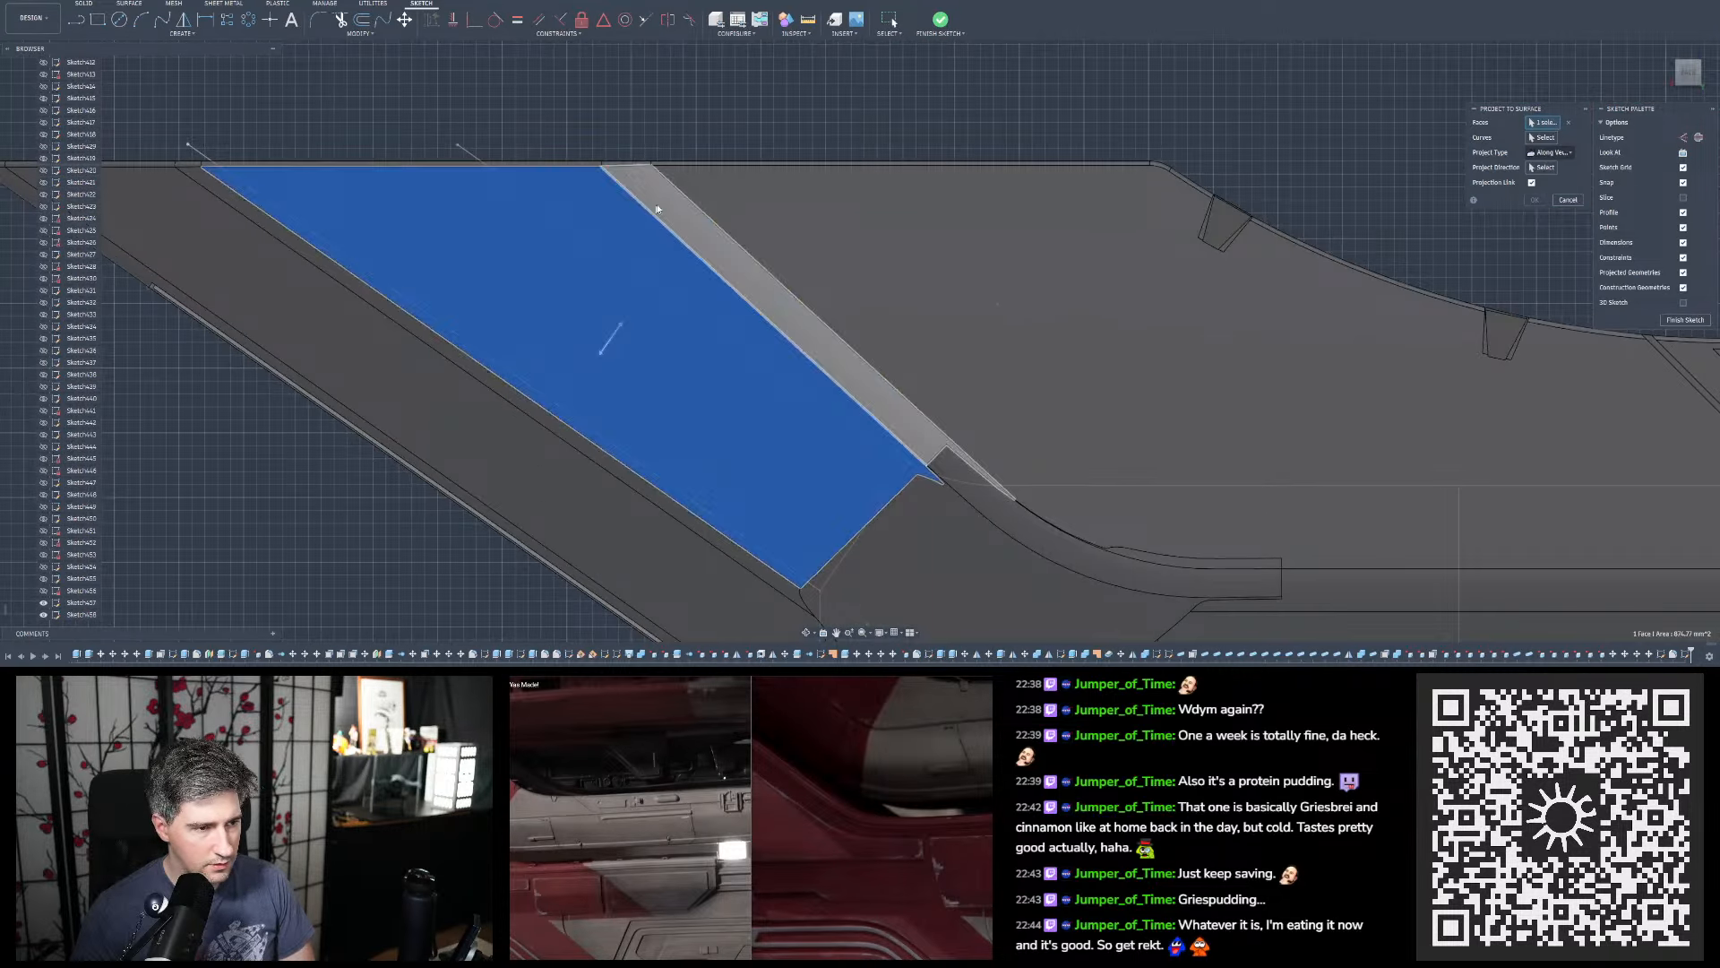
# Add the rounded lower panel, curved band, diagonal strip and large upper side panel to the faces for the surface projection
pyautogui.scroll(-2, 653, 204)
pyautogui.scroll(10, 640, 288)
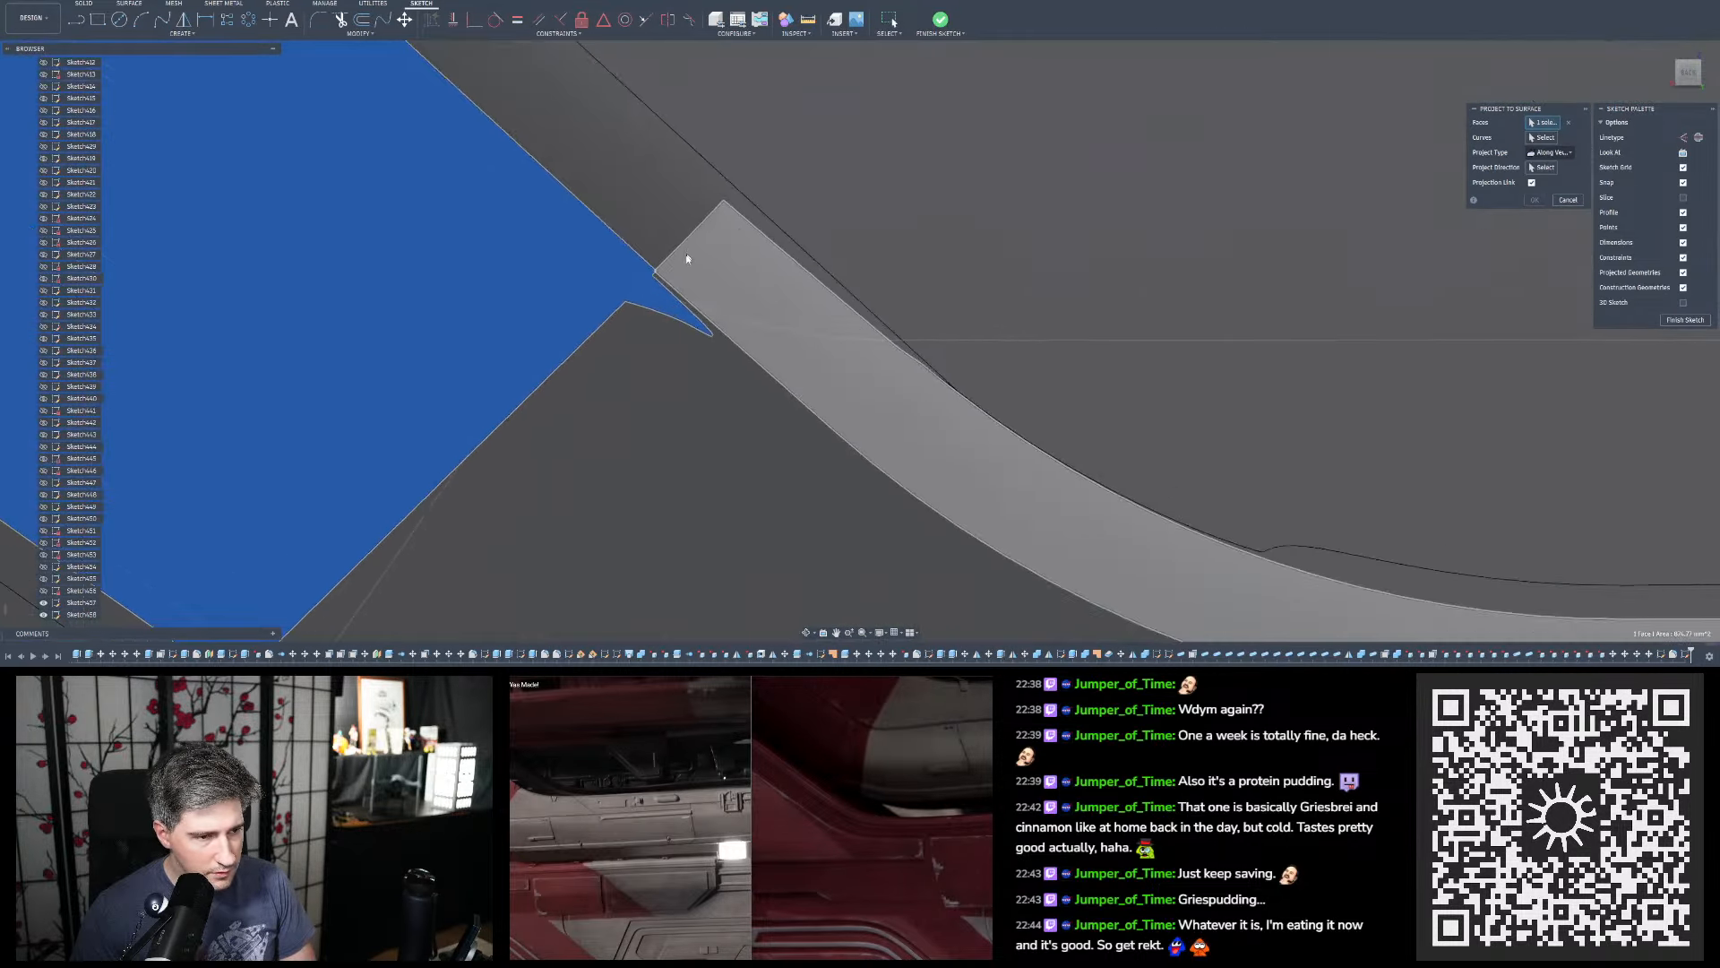
pyautogui.scroll(-3, 621, 303)
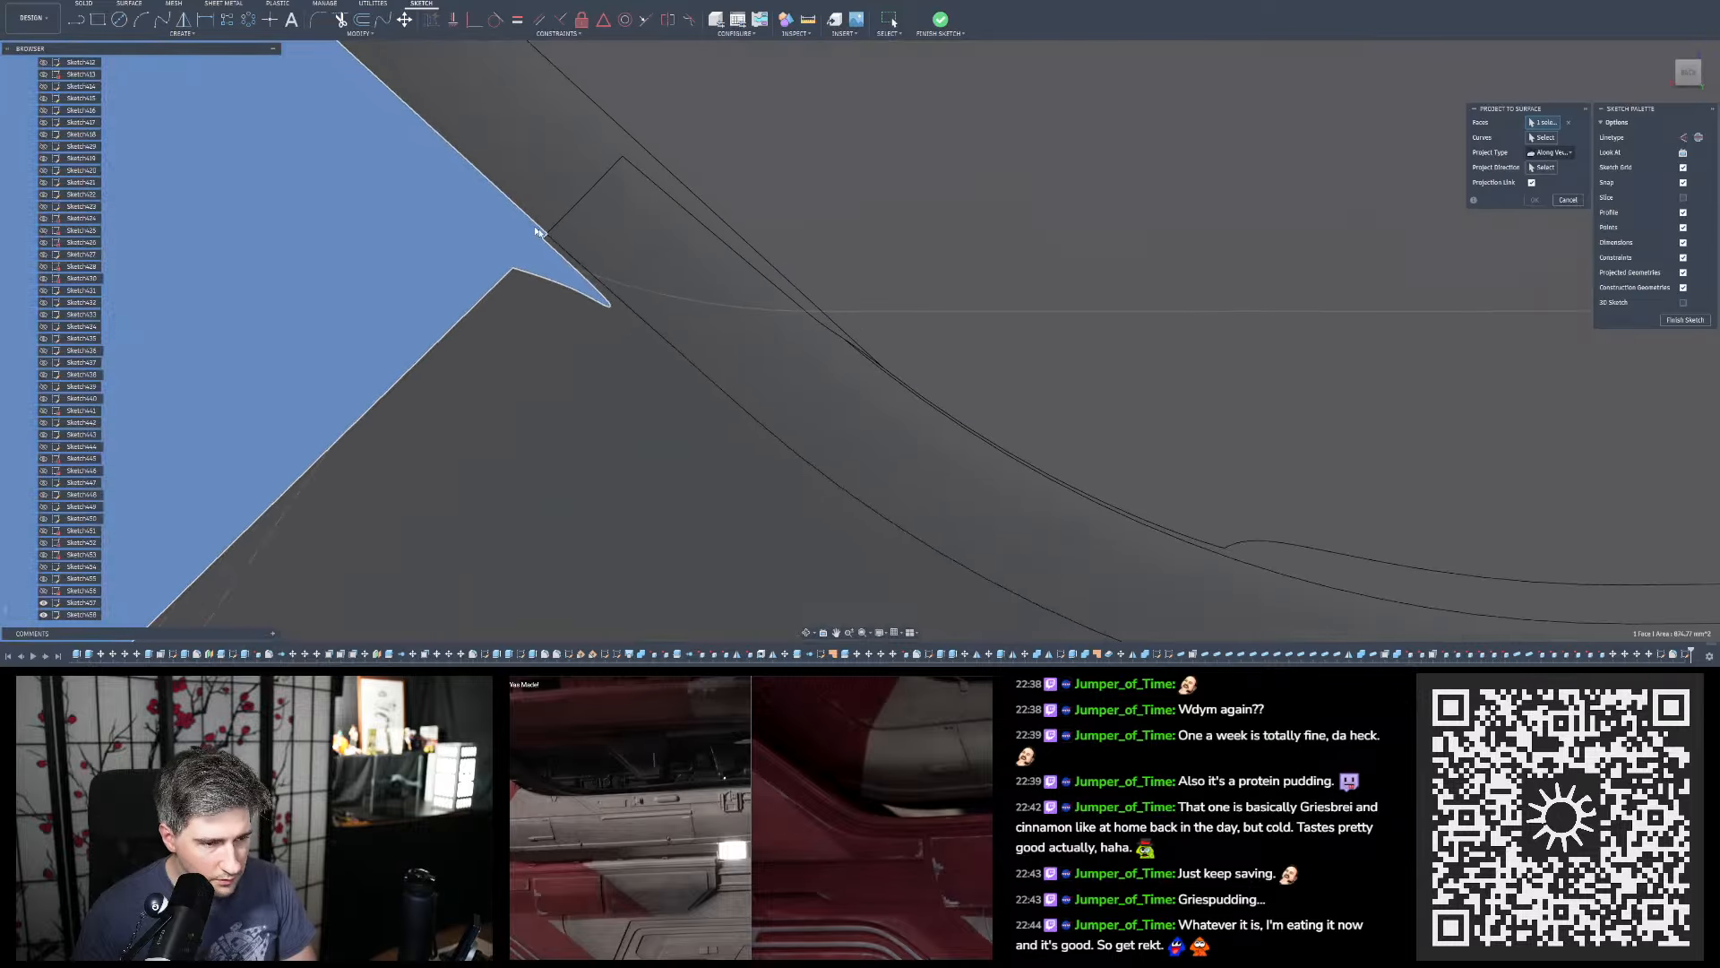
pyautogui.click(650, 310)
pyautogui.click(701, 256)
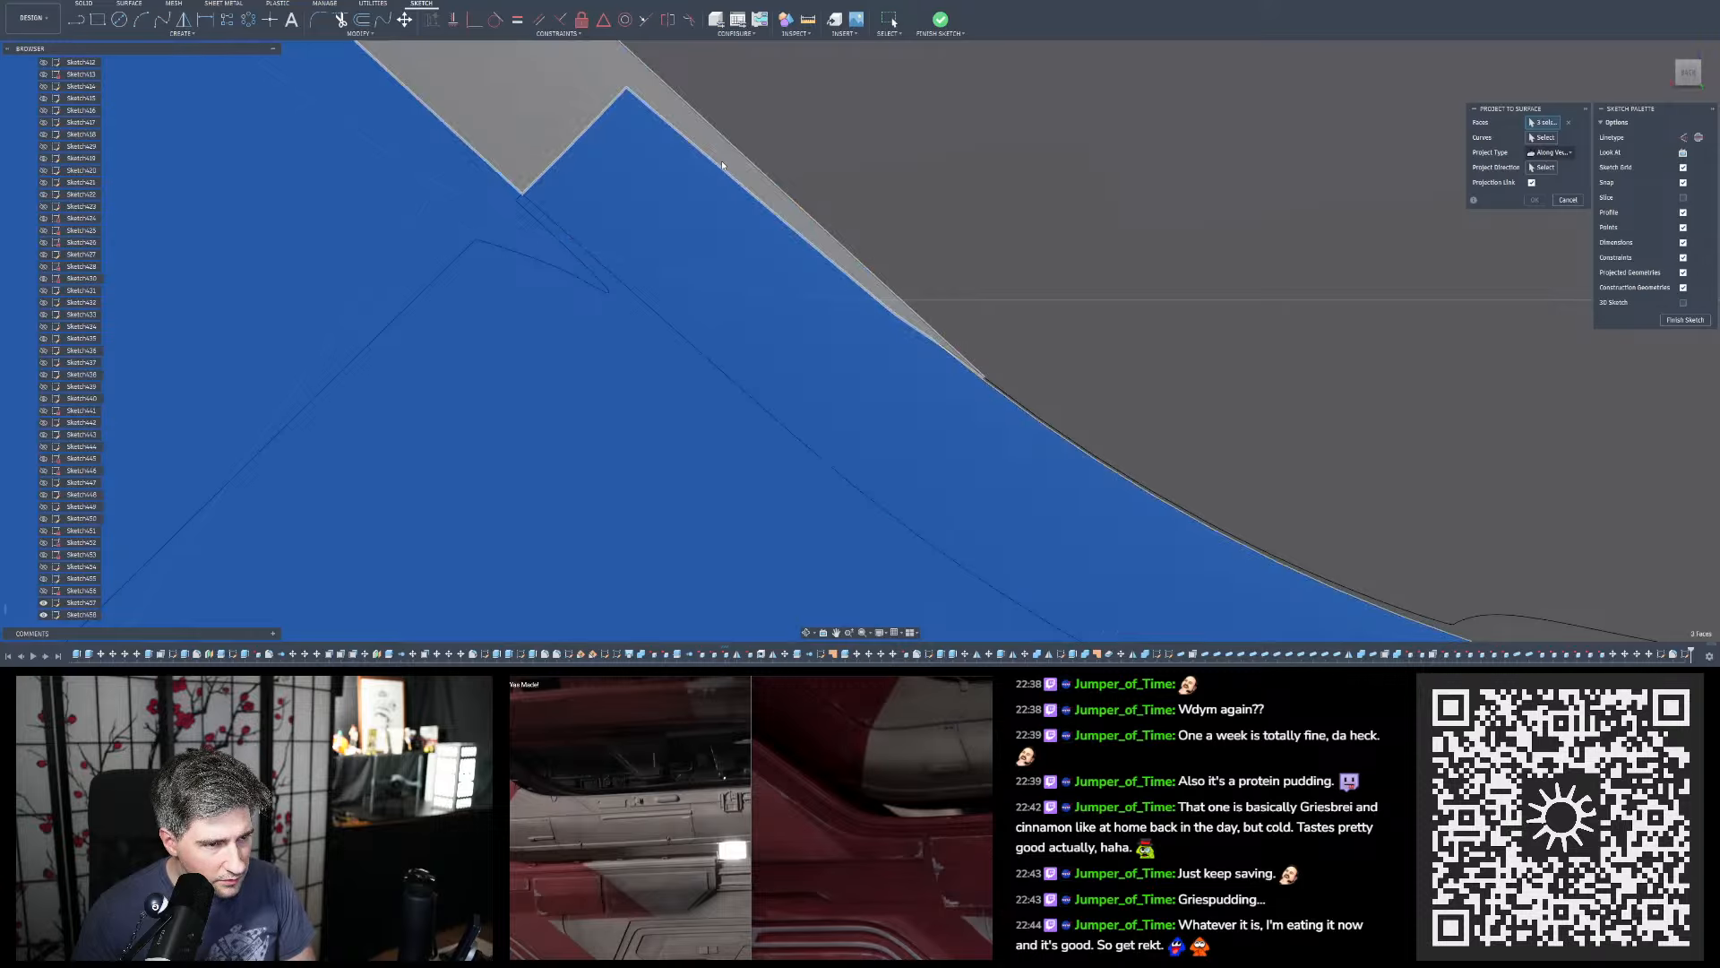
pyautogui.click(728, 162)
pyautogui.click(874, 224)
pyautogui.keyDown('shift'); pyautogui.moveTo(987, 372); pyautogui.dragTo(545, 250, button='middle'); pyautogui.keyUp('shift')
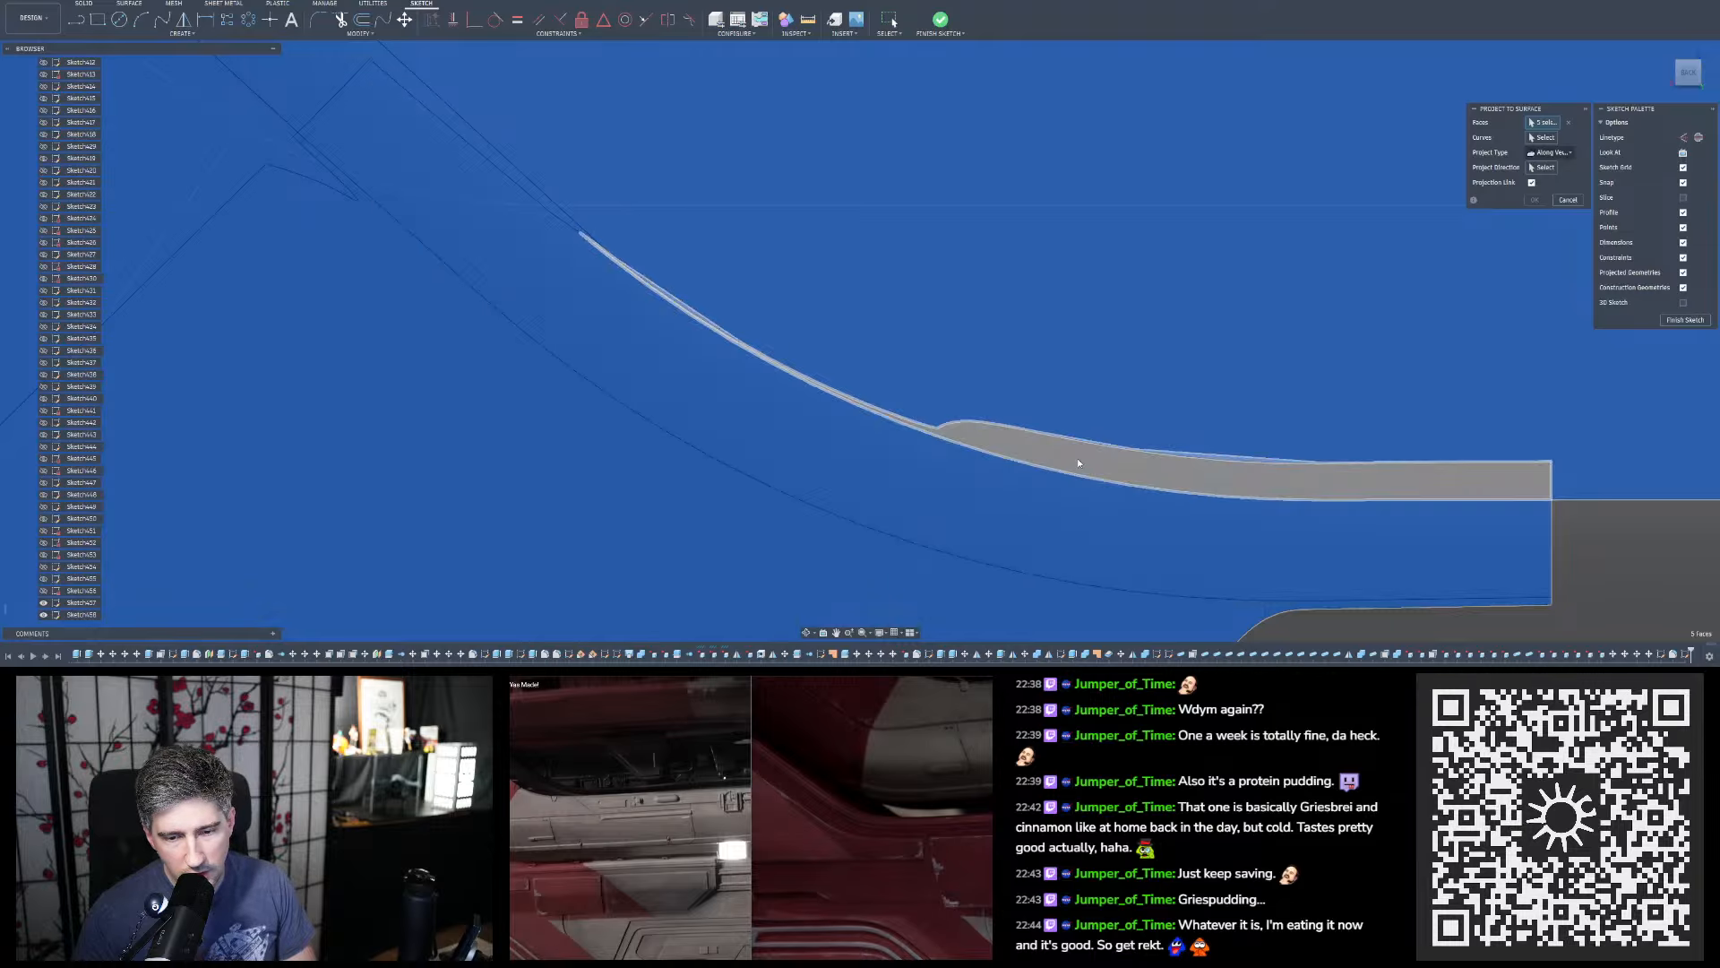
pyautogui.scroll(-5, 1066, 420)
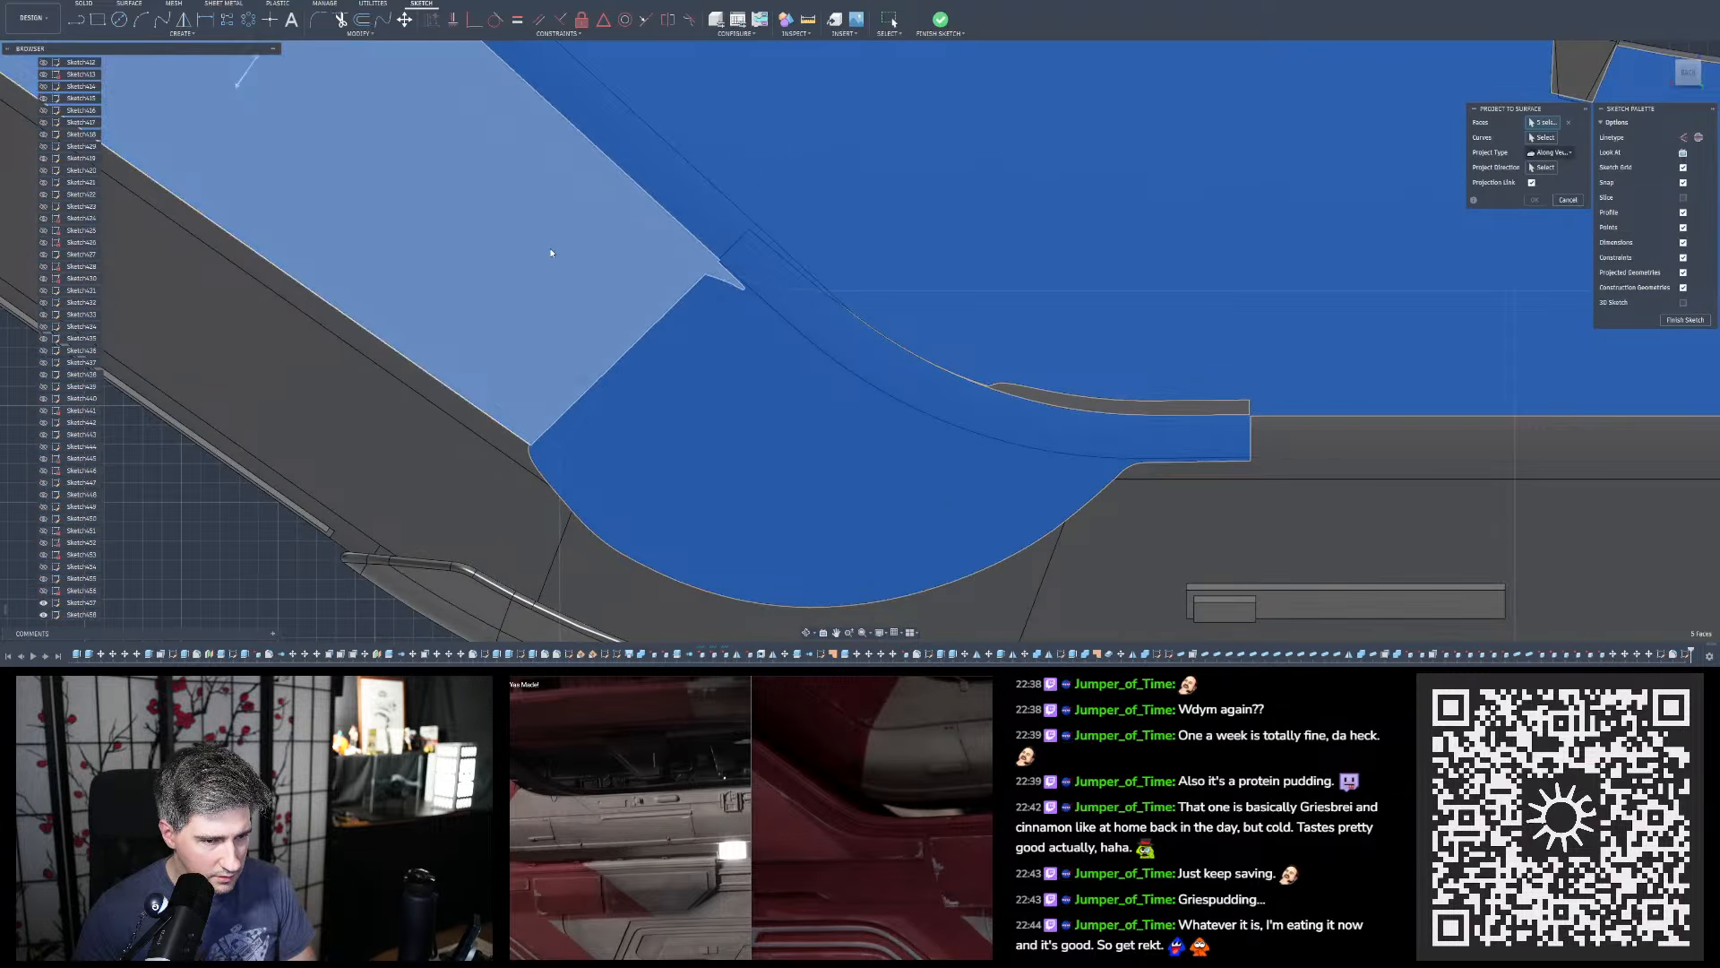
# Add the lower diagonal side face and the adjoining curved corner face to the projection's target faces
pyautogui.scroll(-3, 557, 251)
pyautogui.scroll(5, 567, 371)
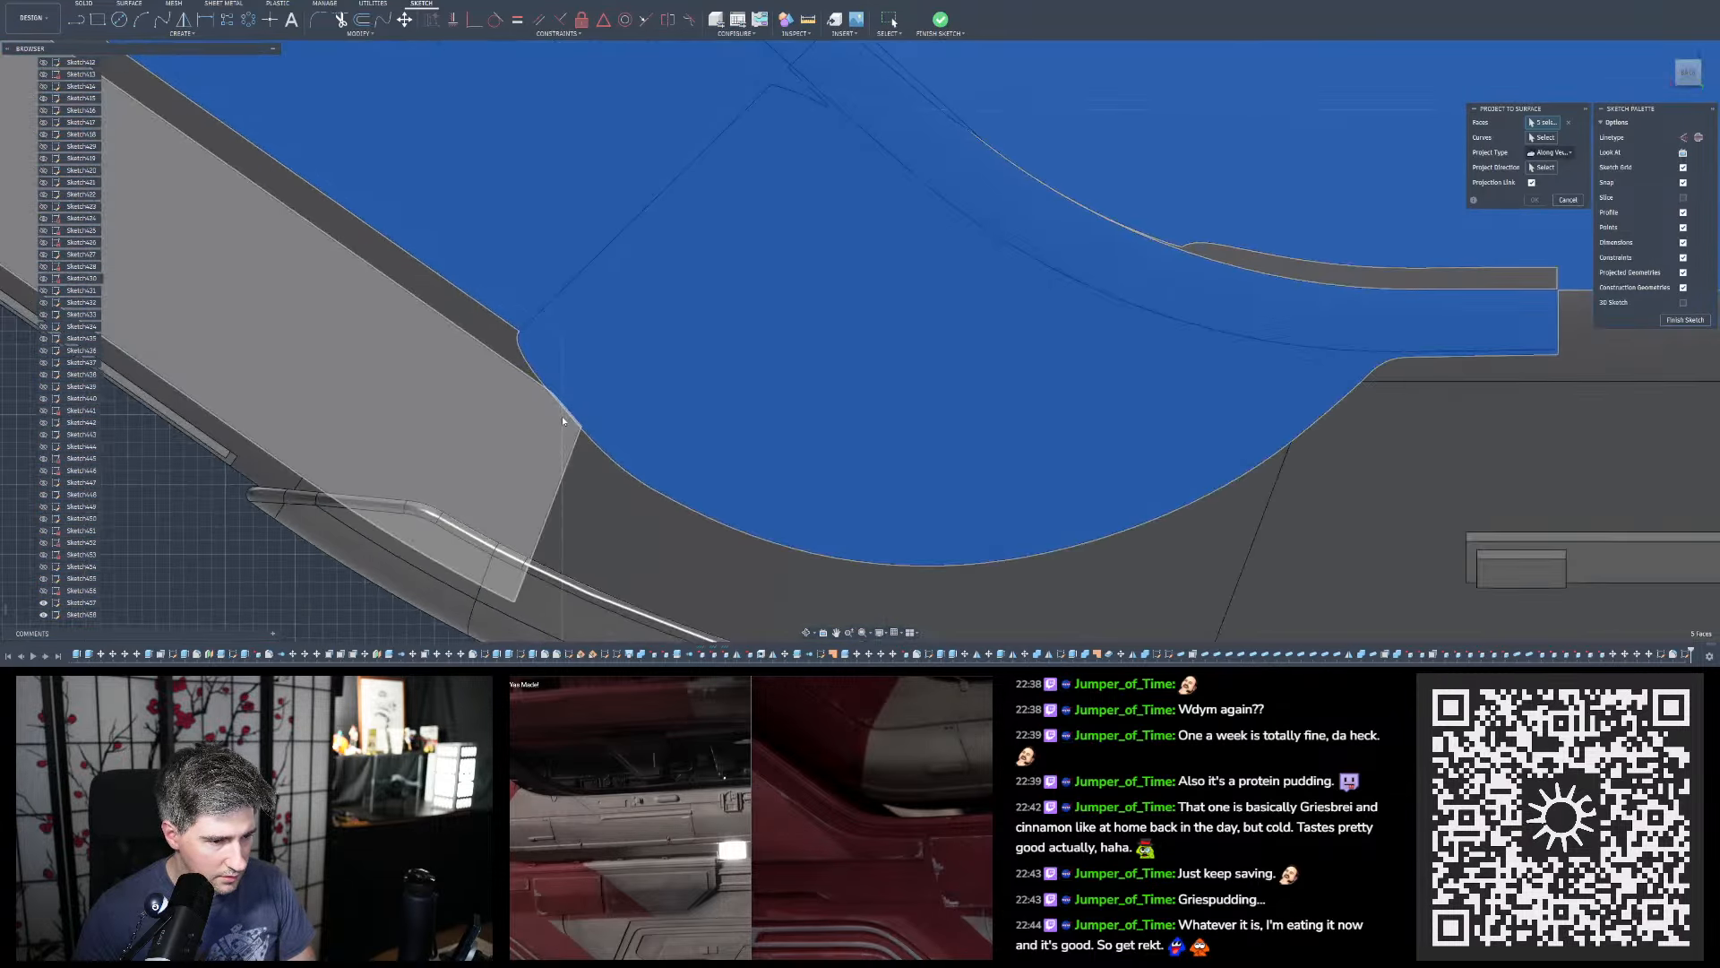
pyautogui.click(516, 419)
pyautogui.click(607, 503)
pyautogui.scroll(-4, 561, 295)
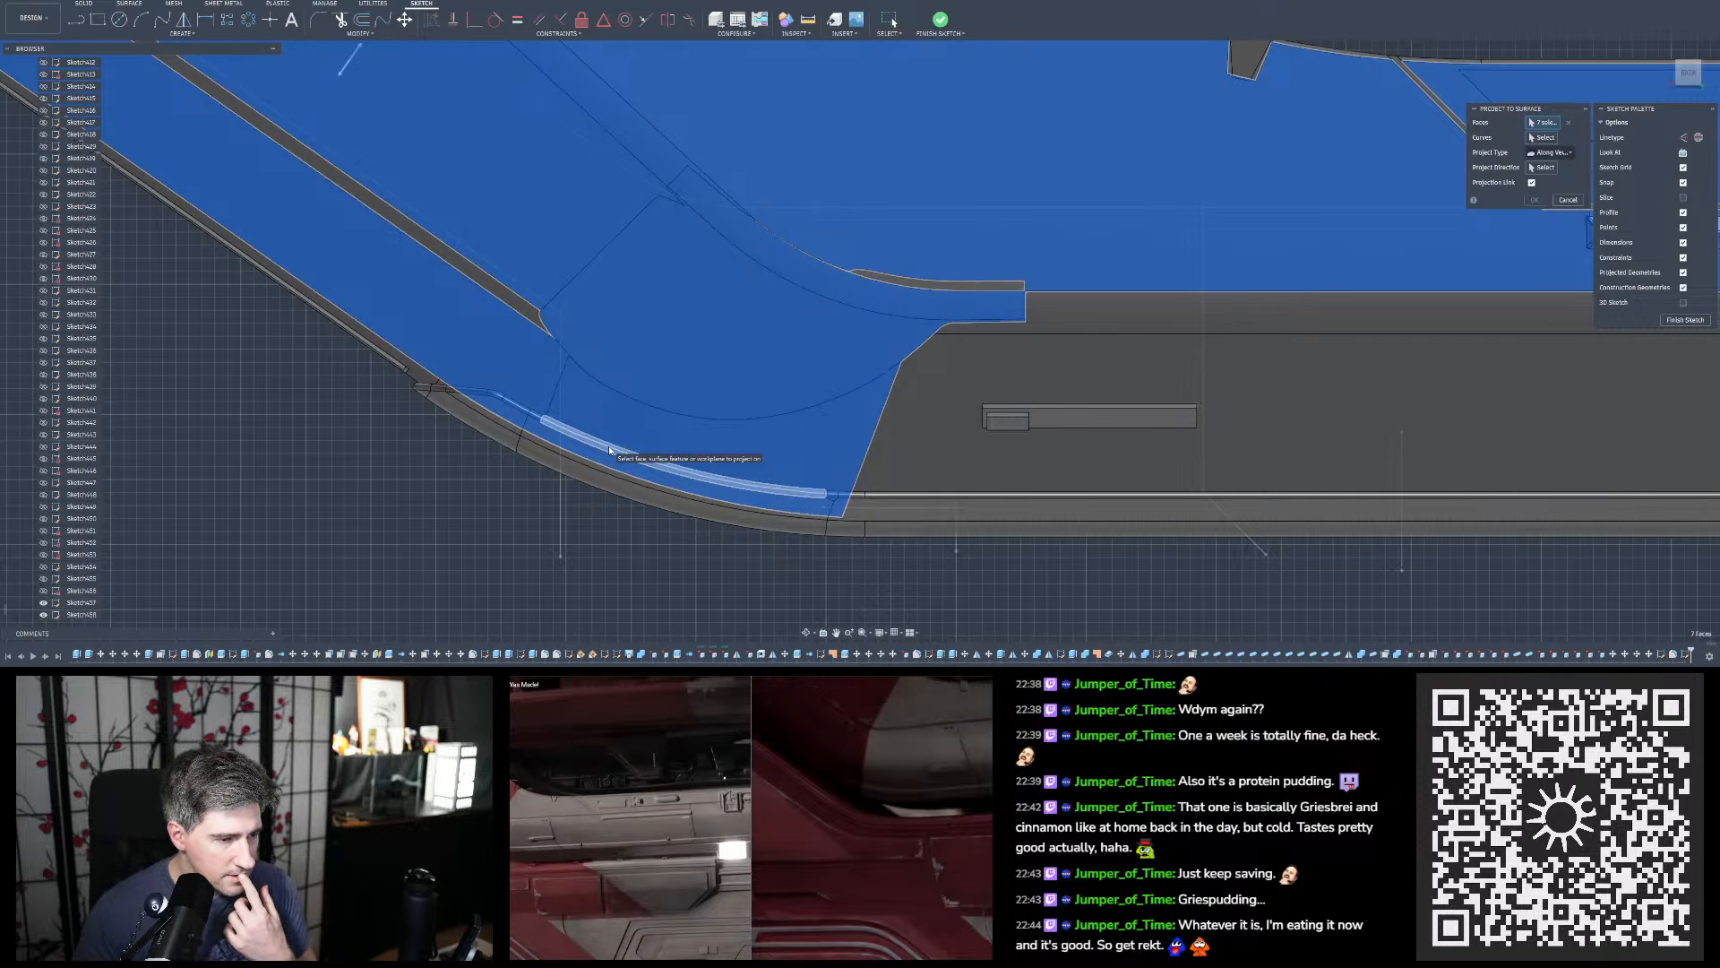
# Add the long lower side panel and the narrow strip above it to the projection's target faces
pyautogui.scroll(5, 571, 430)
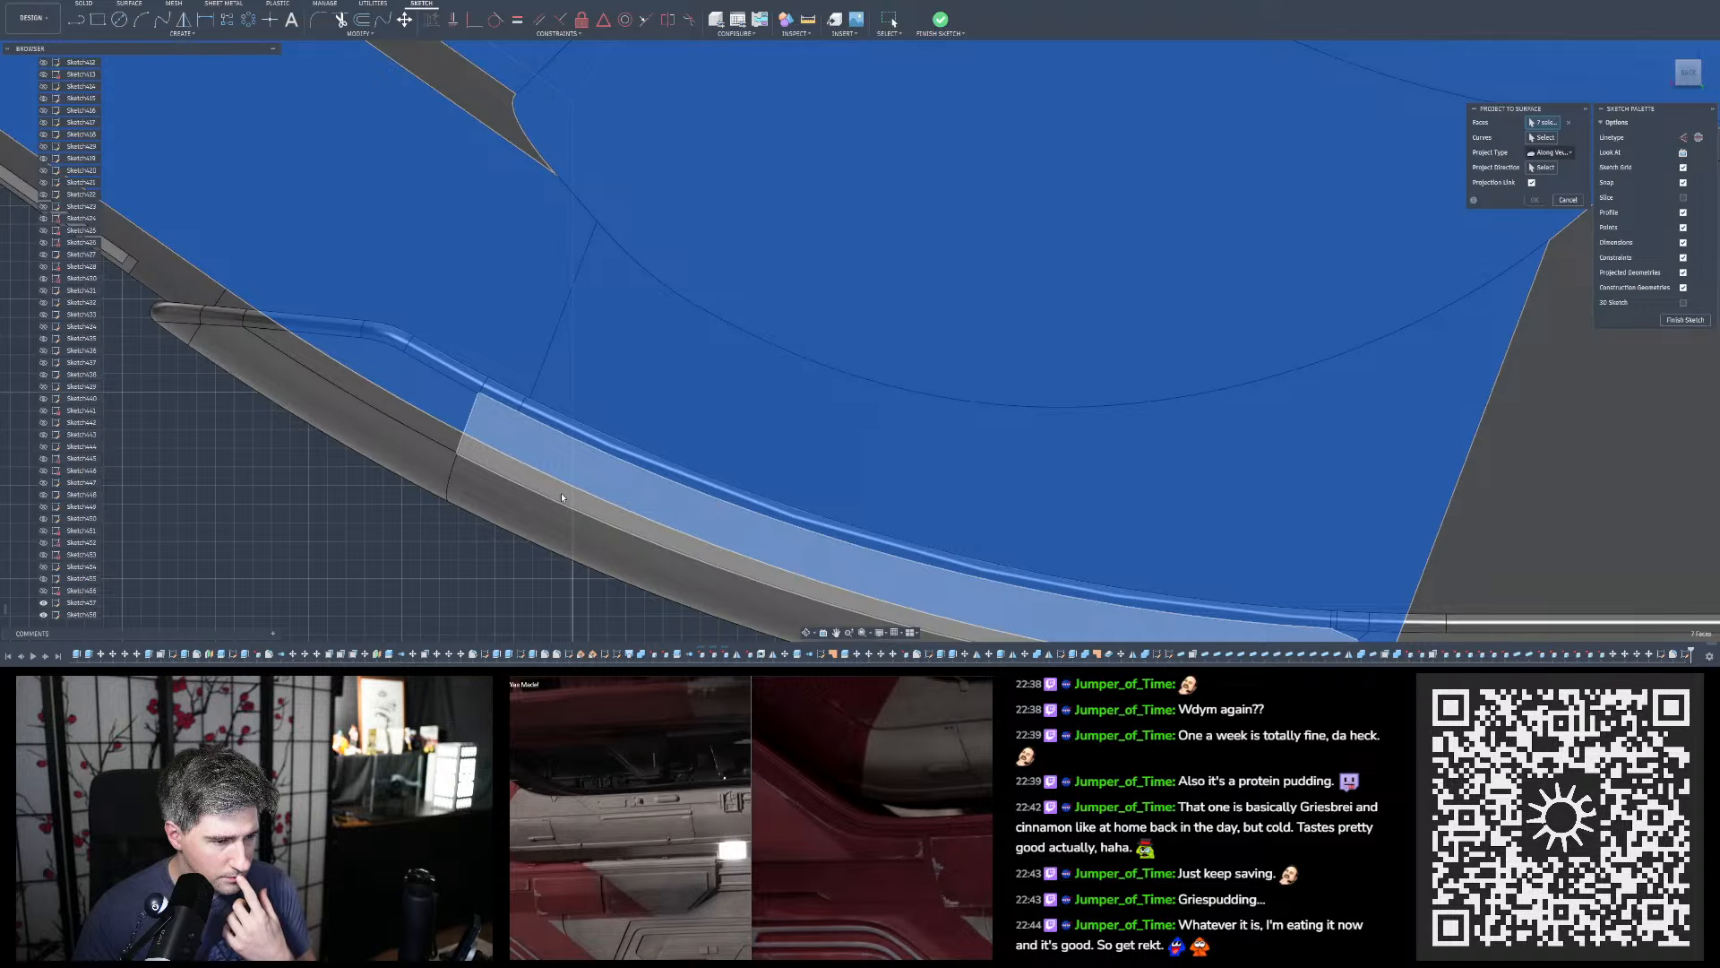
pyautogui.scroll(-5, 588, 372)
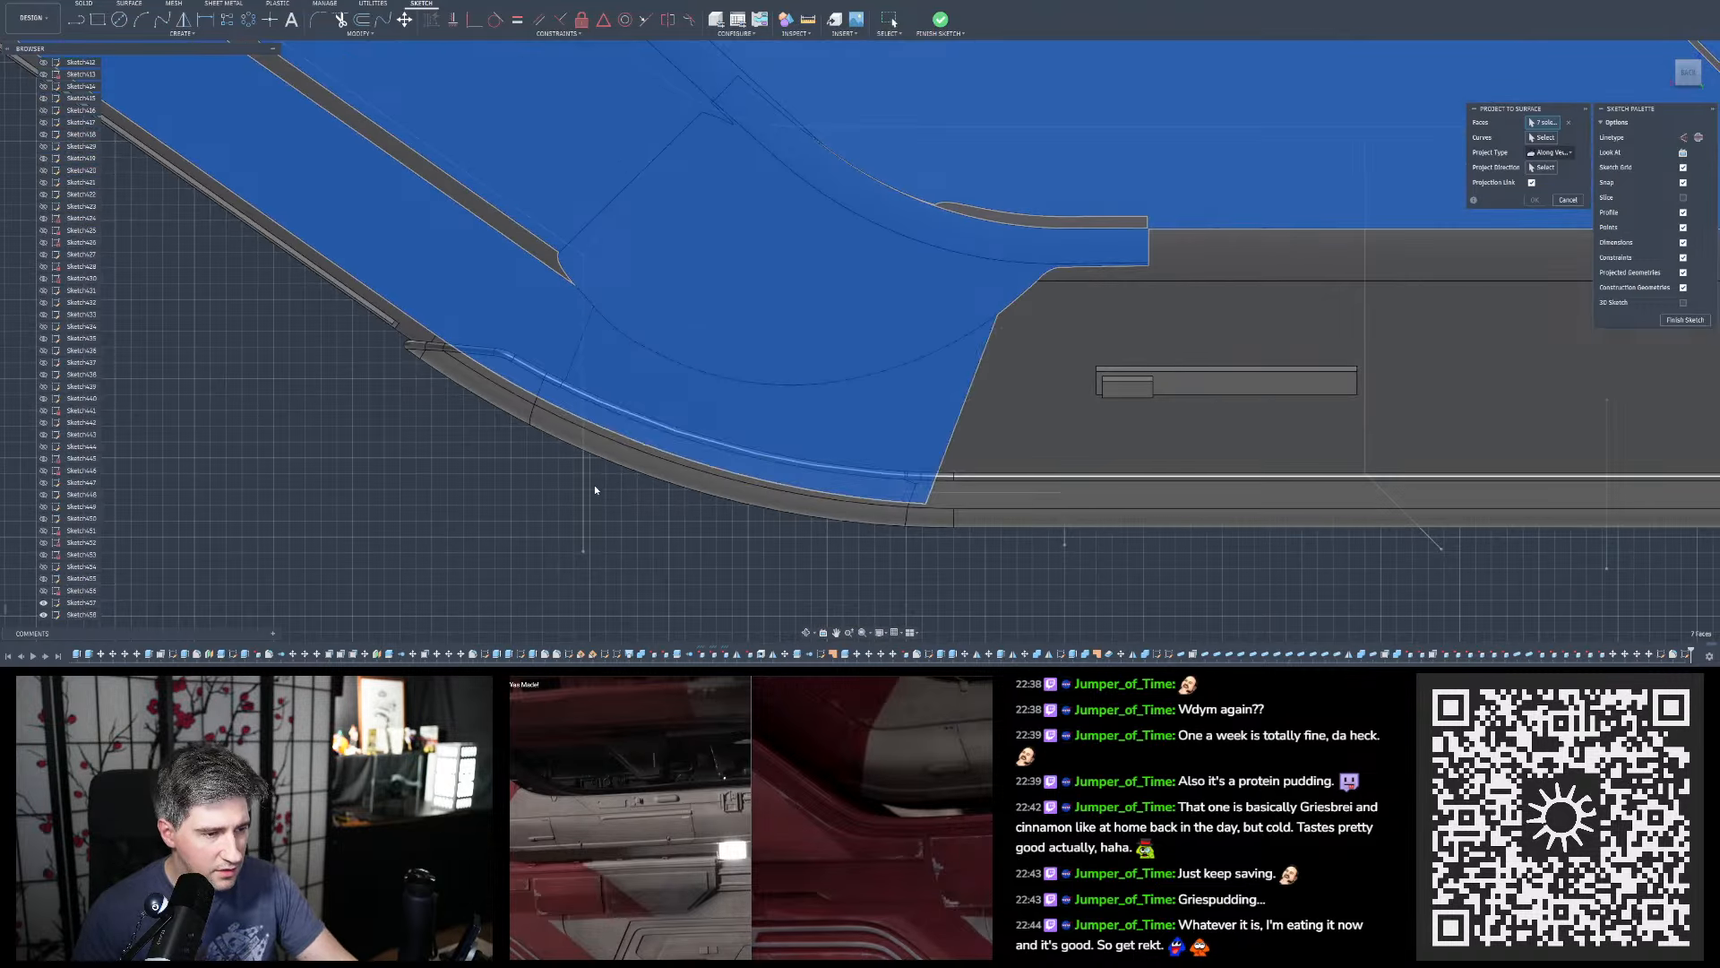
pyautogui.scroll(-2, 591, 486)
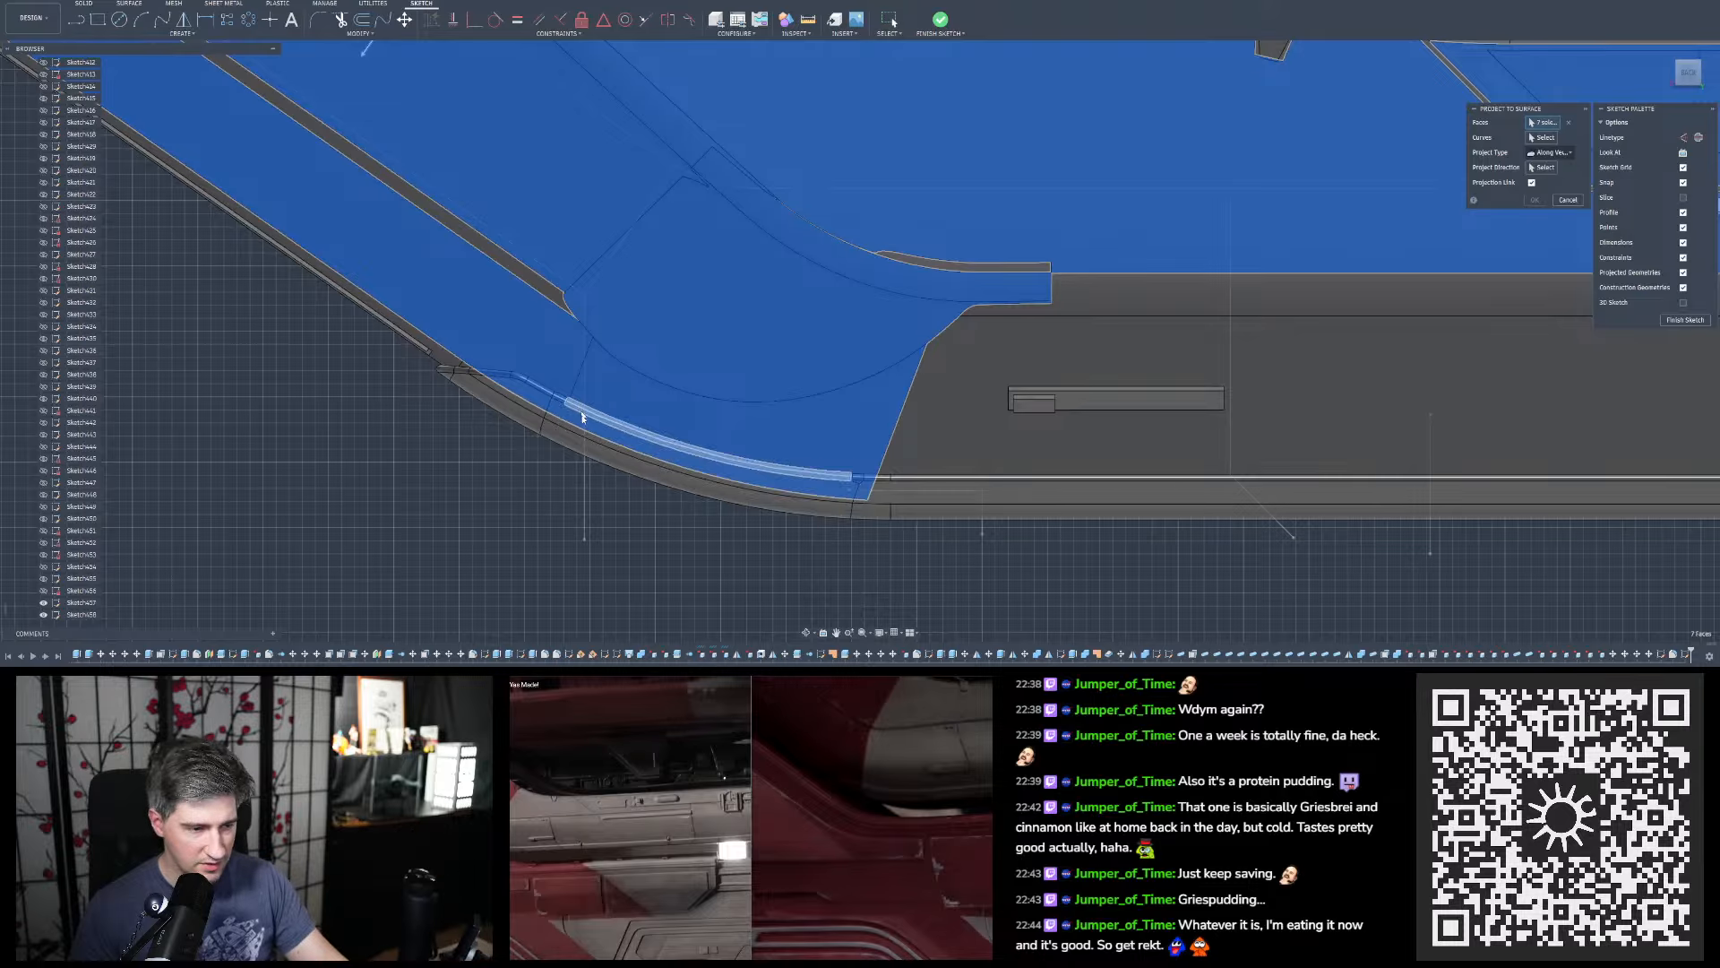
pyautogui.scroll(-4, 498, 432)
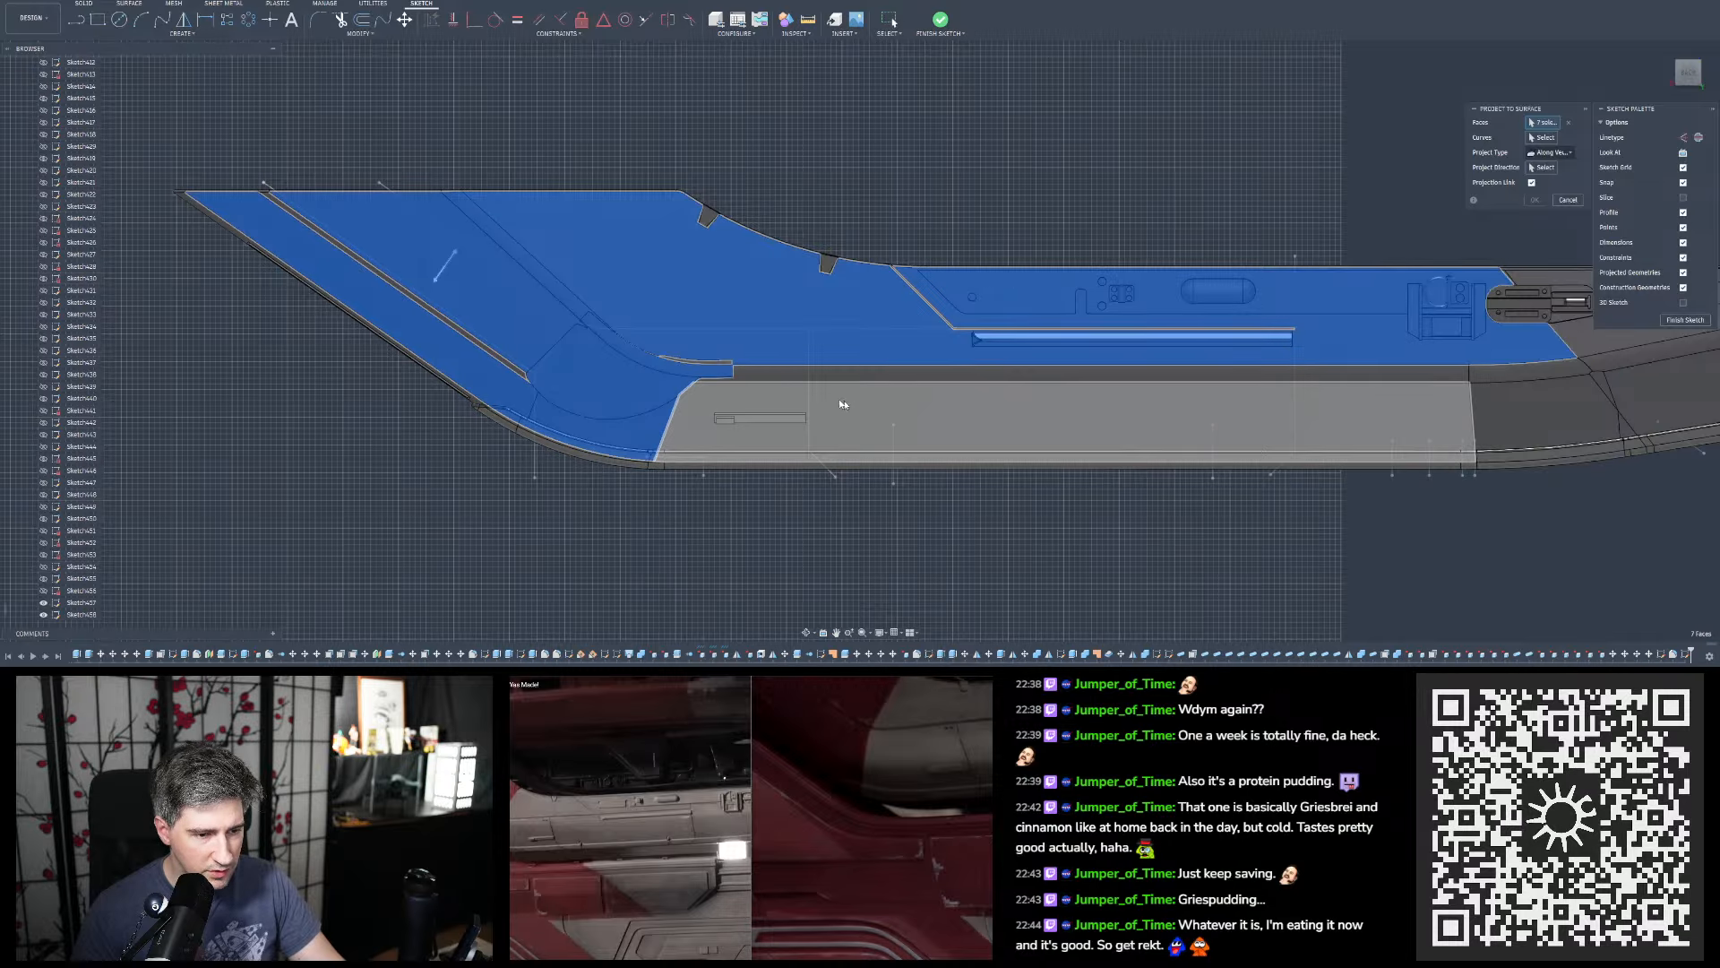
pyautogui.scroll(3, 812, 395)
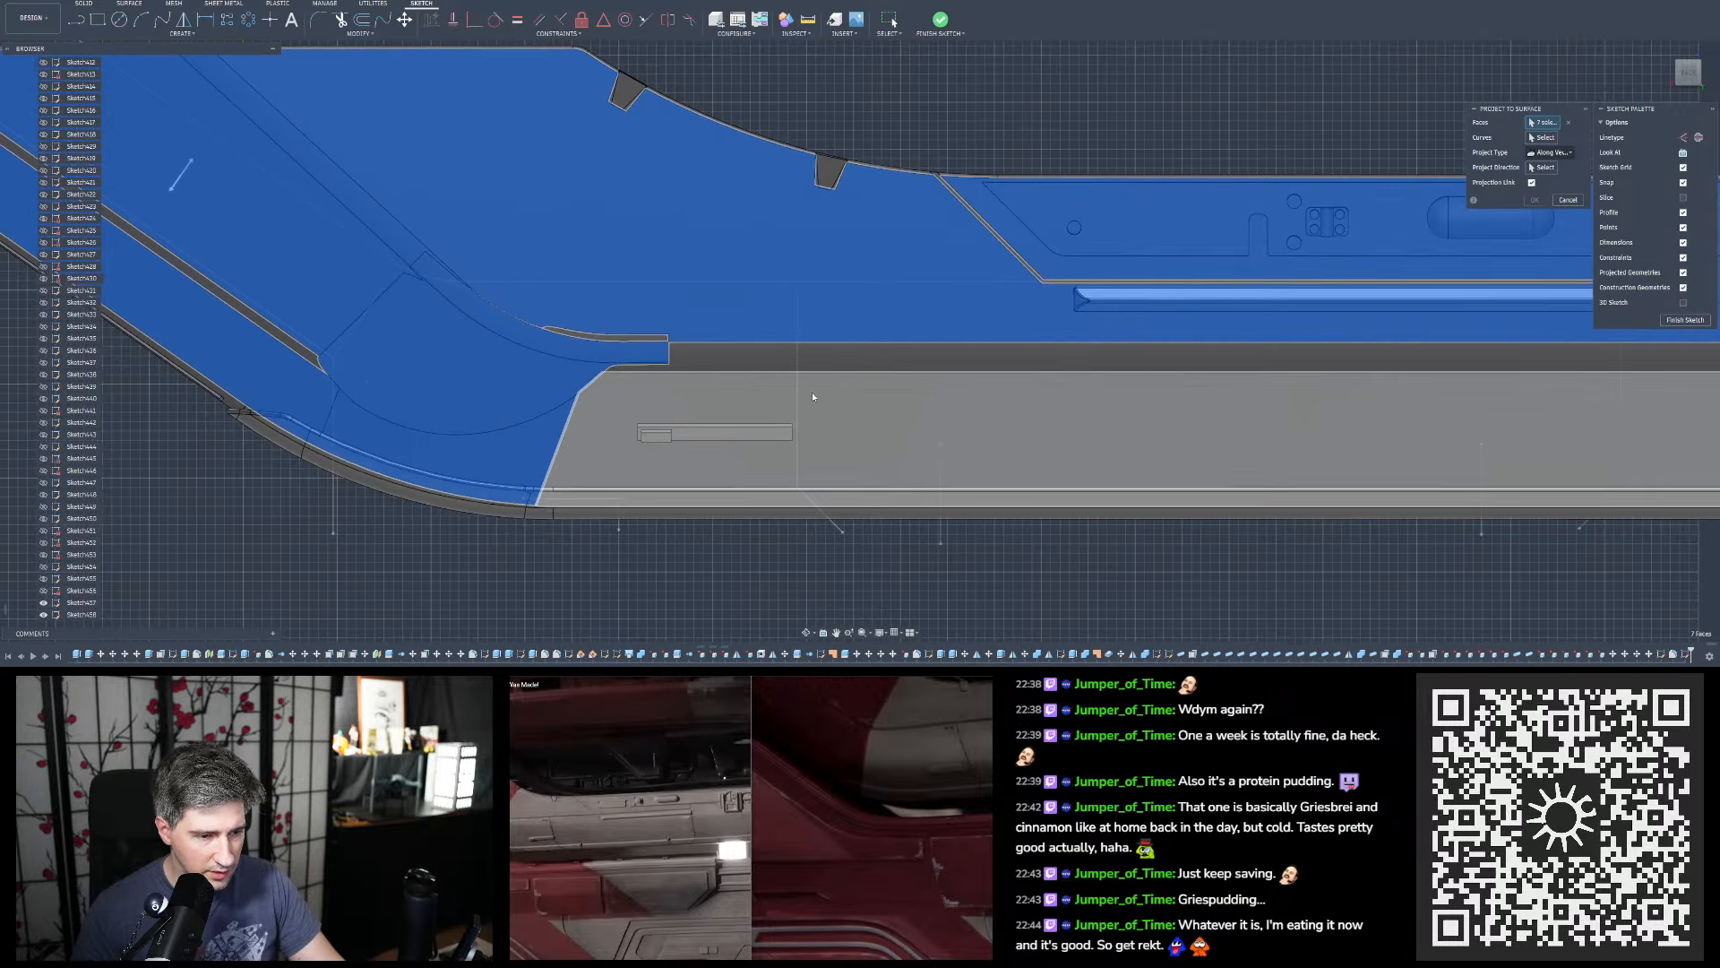
pyautogui.click(622, 400)
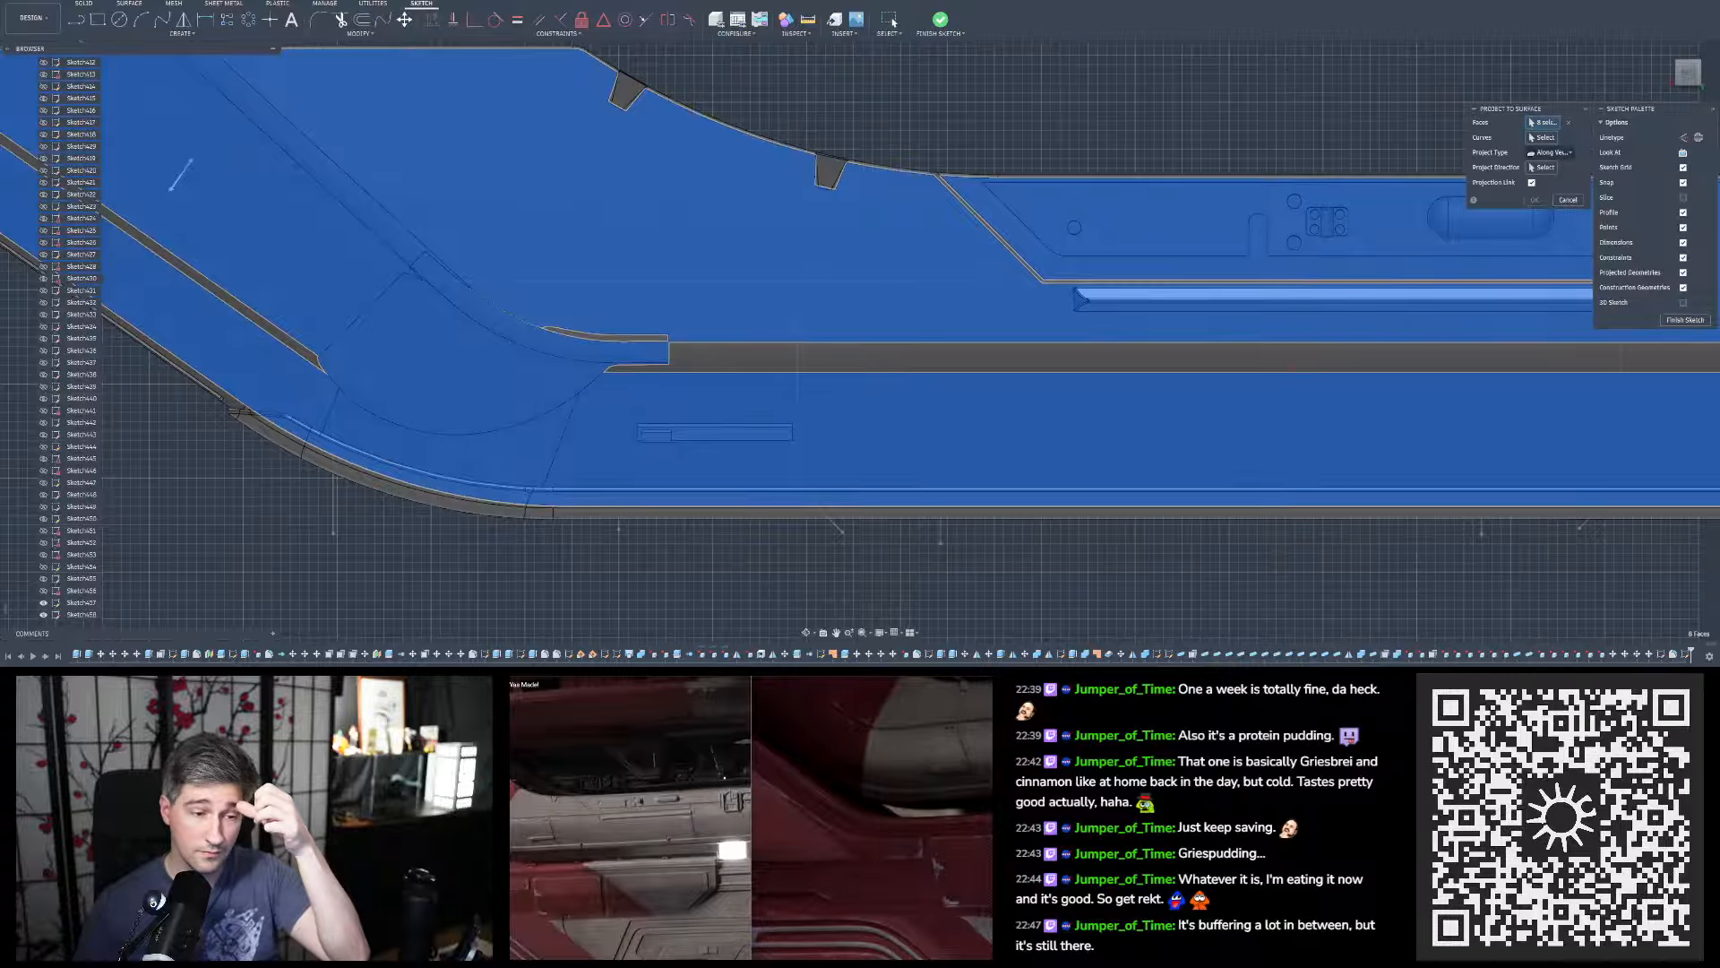
pyautogui.scroll(-3, 1111, 174)
pyautogui.scroll(5, 869, 277)
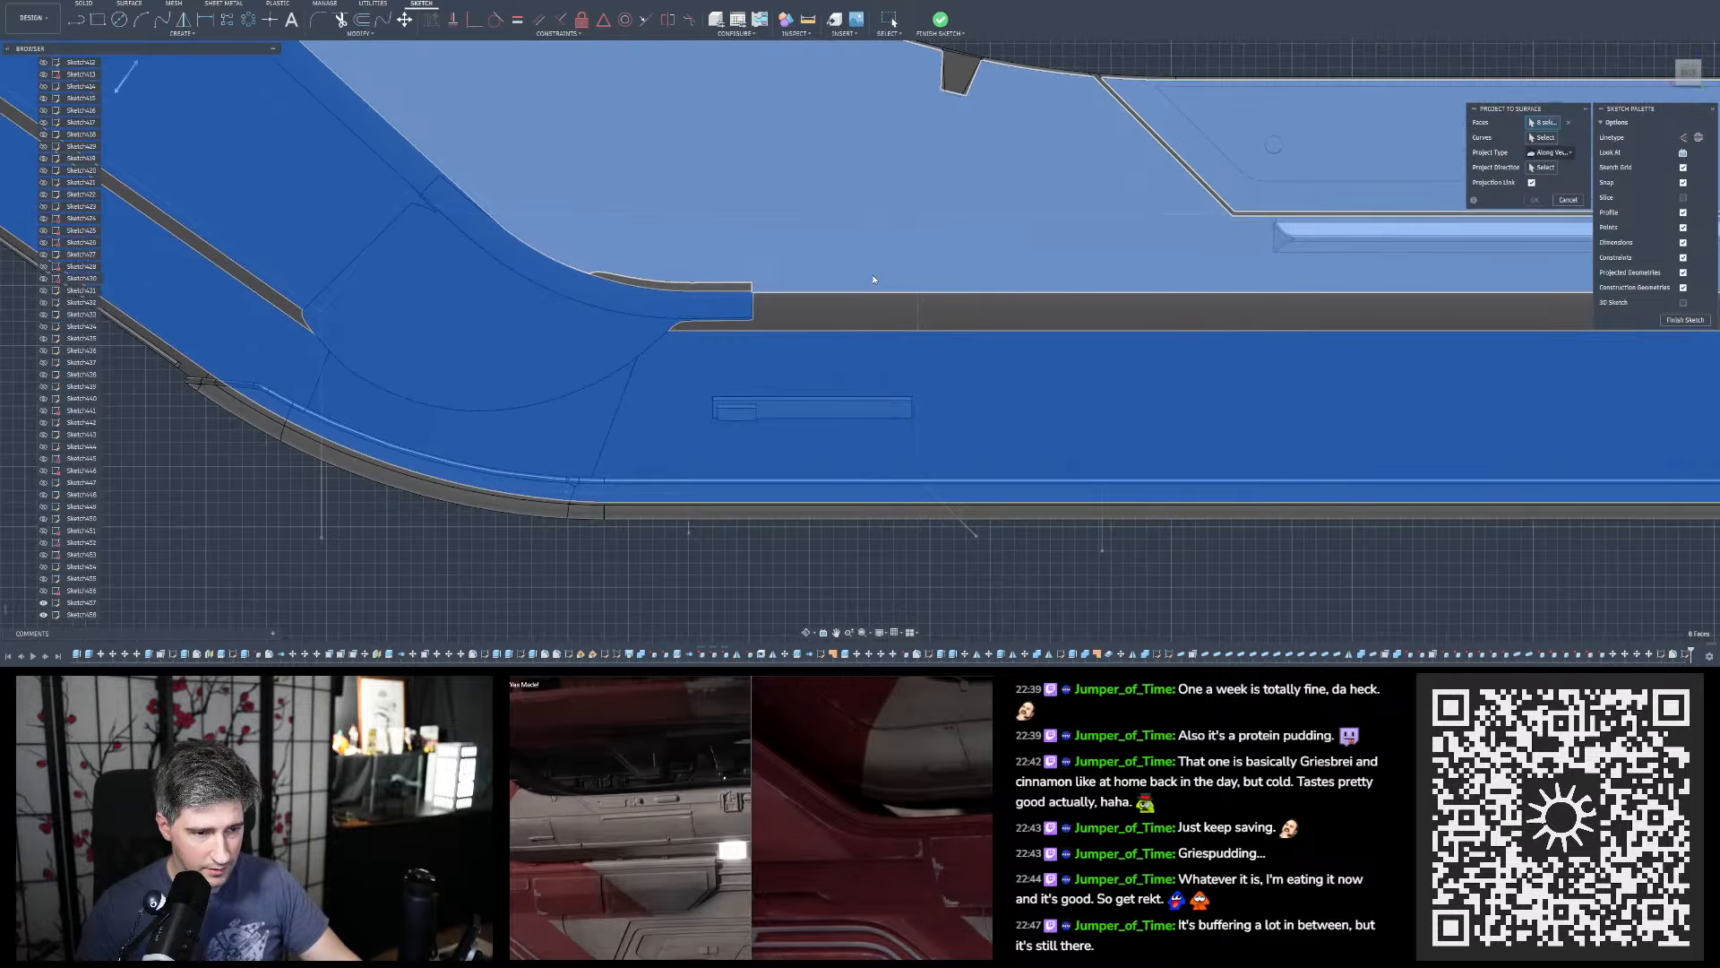
pyautogui.click(954, 308)
pyautogui.scroll(-2, 871, 344)
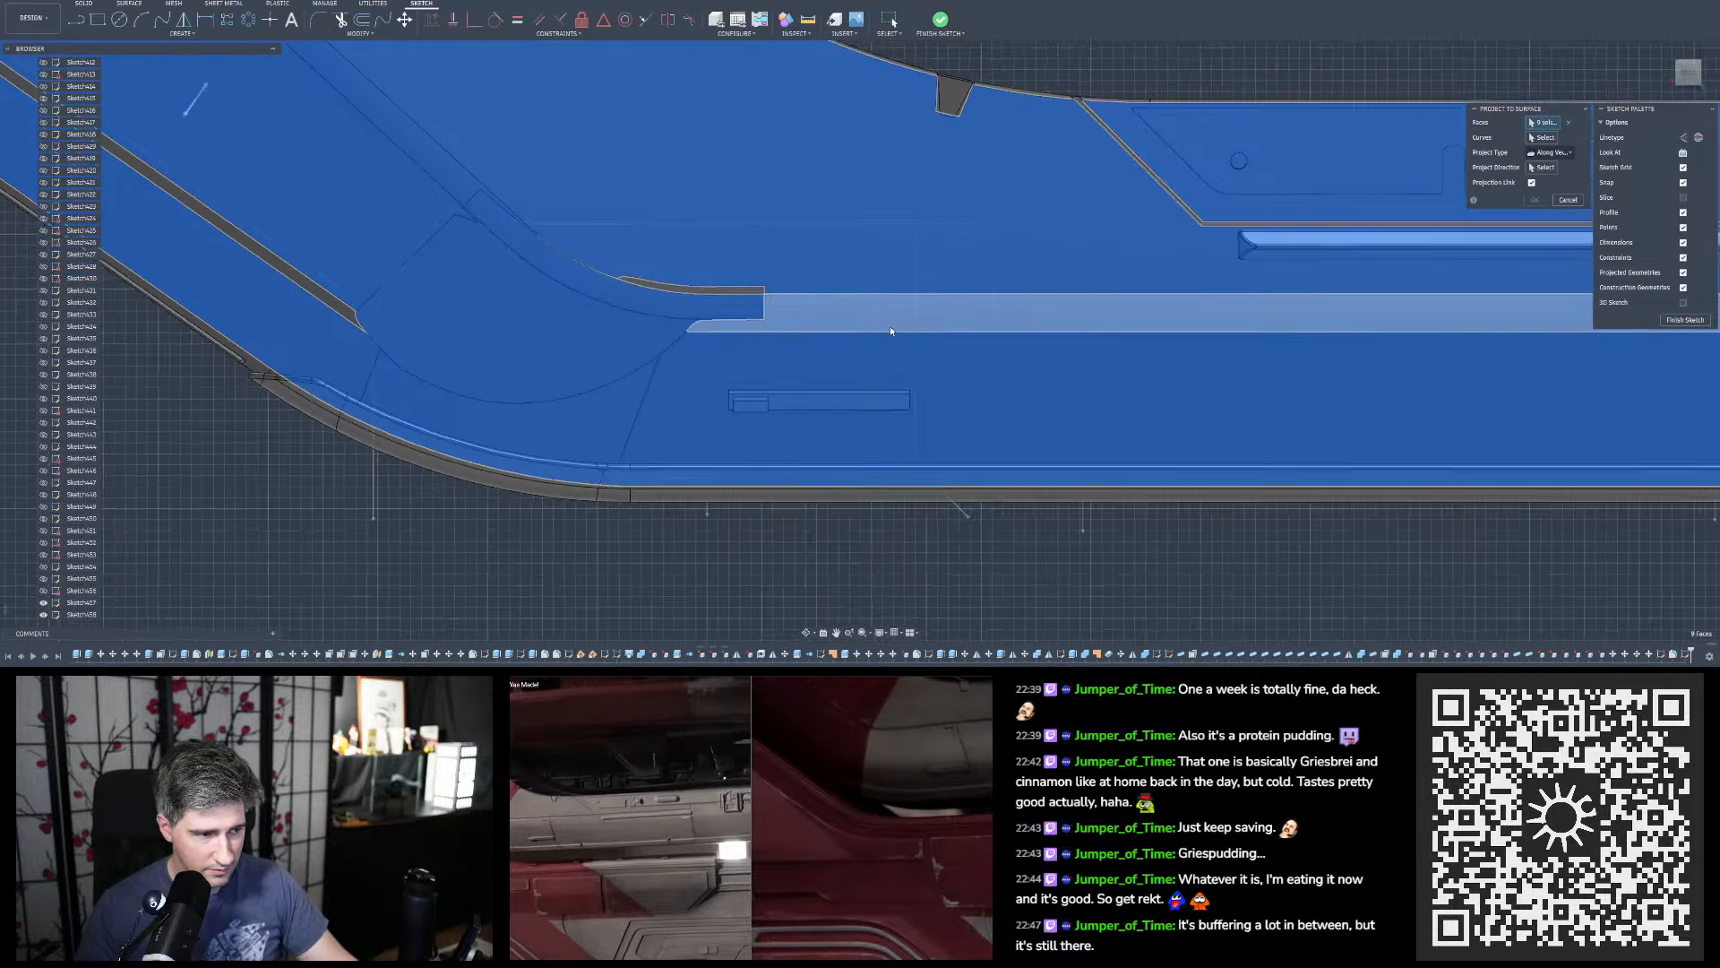
# Examine the rear end and lower edge of the side panel and compare them with the reference photo
pyautogui.scroll(-4, 878, 334)
pyautogui.scroll(5, 968, 296)
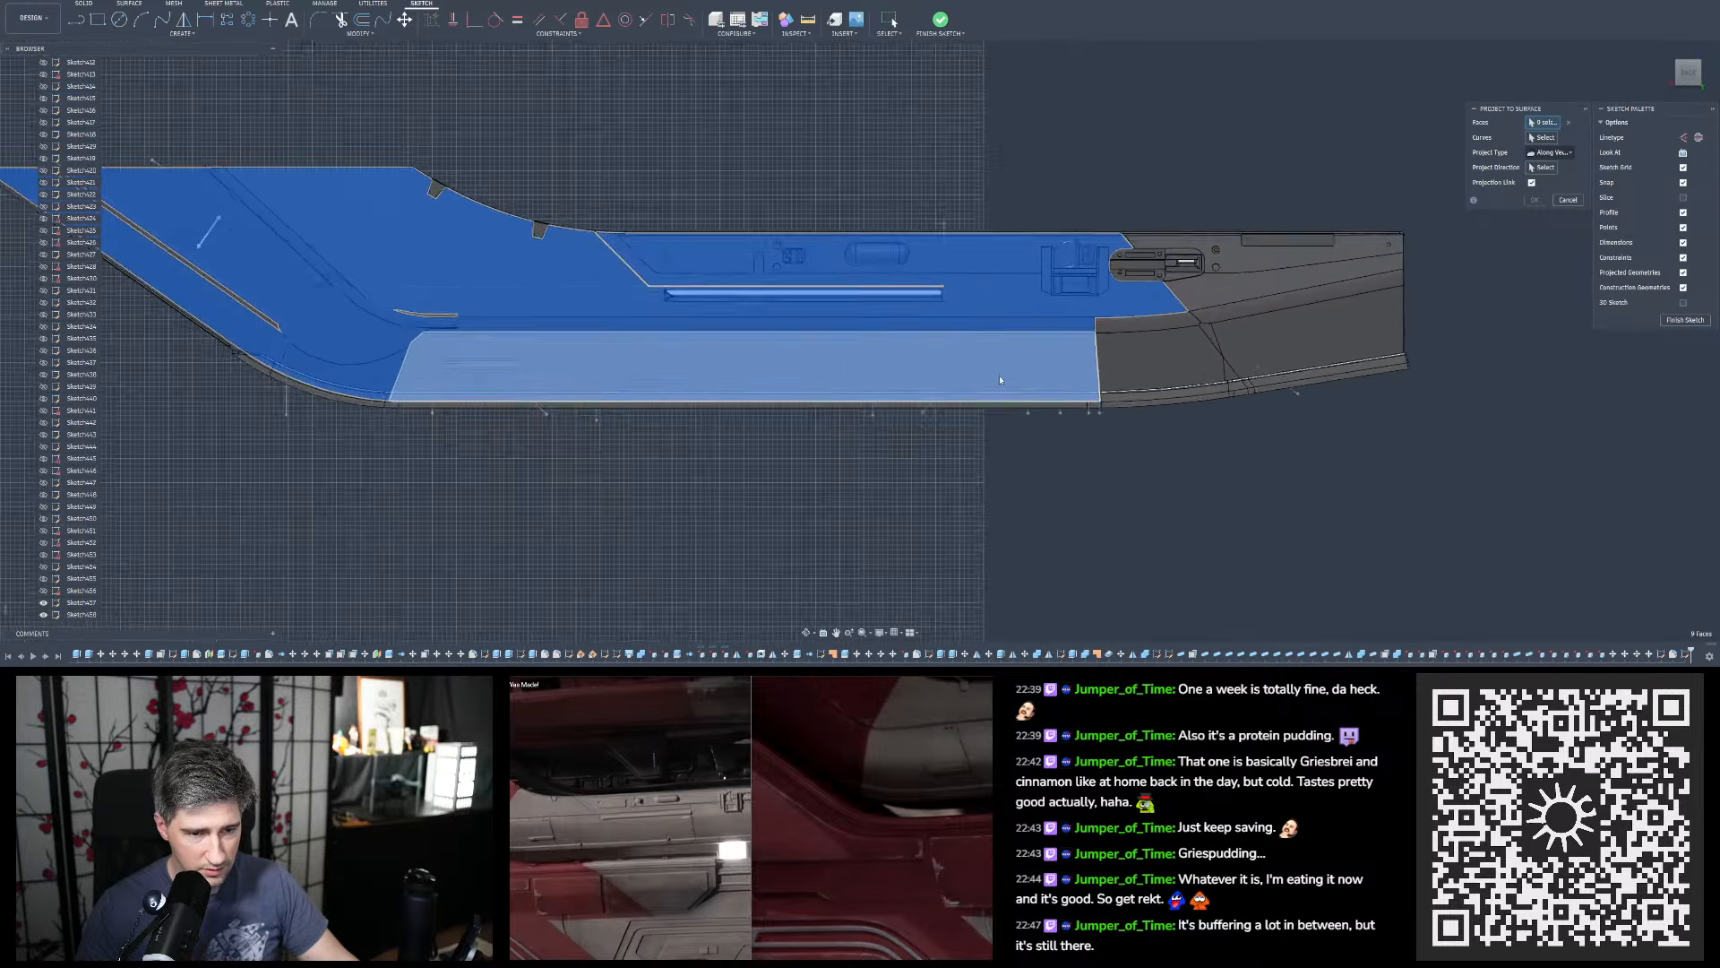
pyautogui.scroll(-4, 853, 322)
pyautogui.scroll(6, 1134, 329)
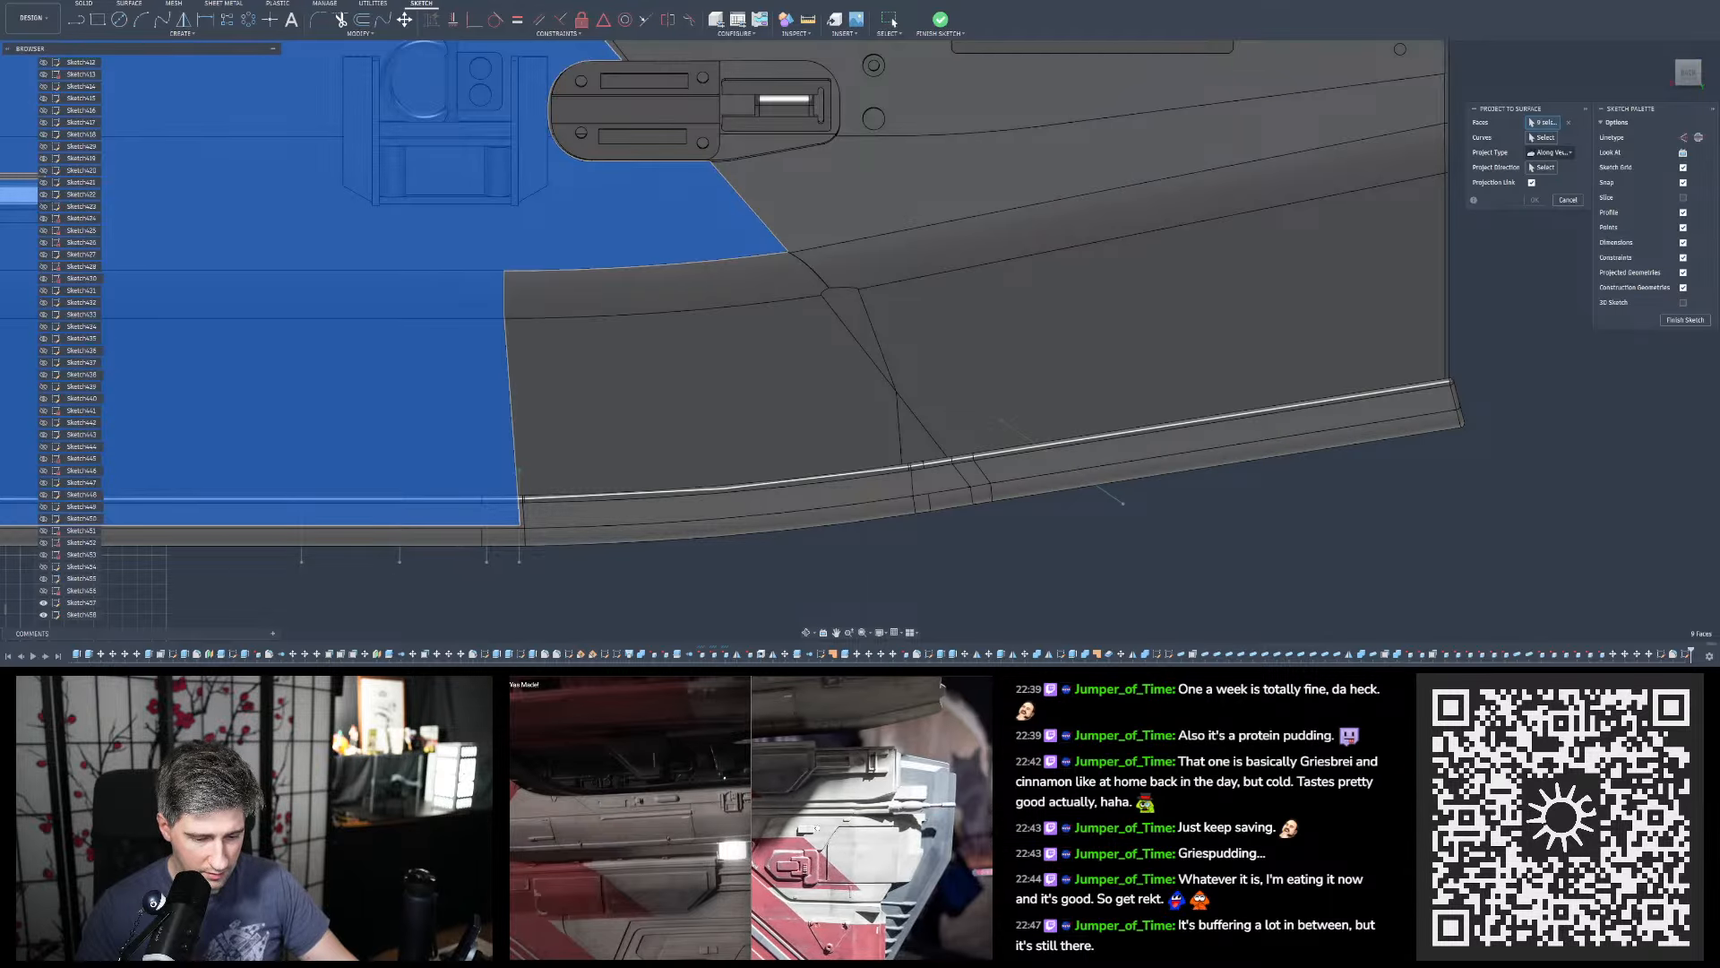
pyautogui.scroll(-7, 1197, 444)
pyautogui.scroll(6, 625, 522)
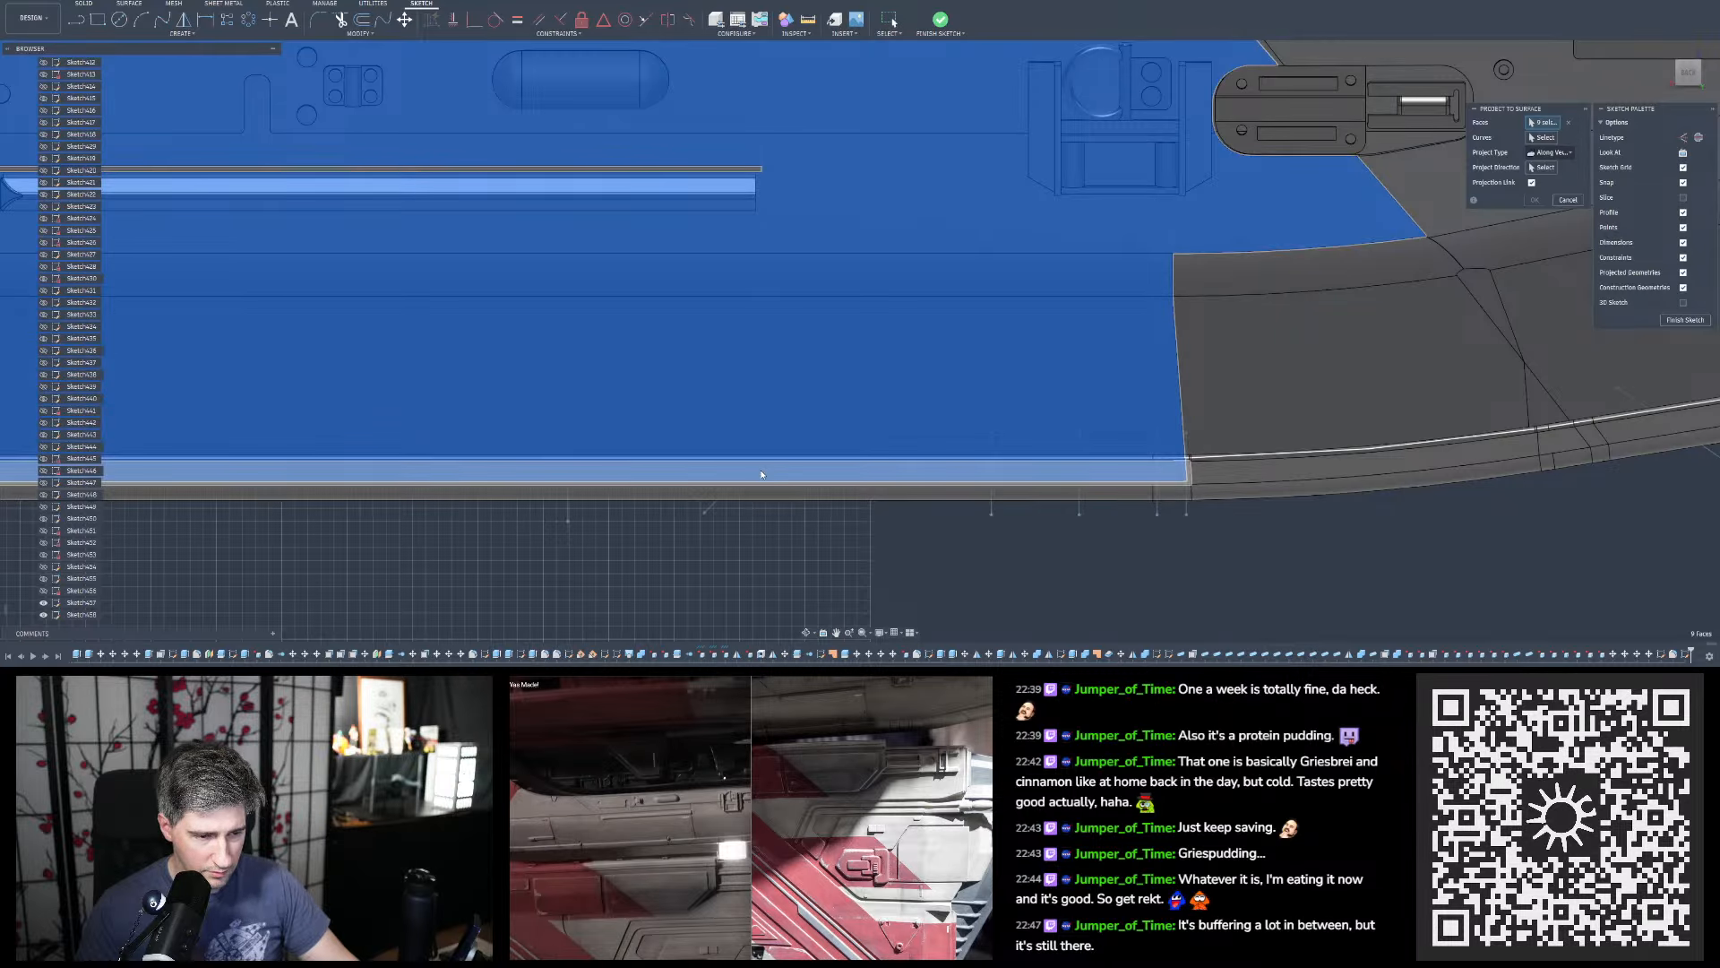
pyautogui.moveTo(862, 762); pyautogui.dragTo(941, 761)
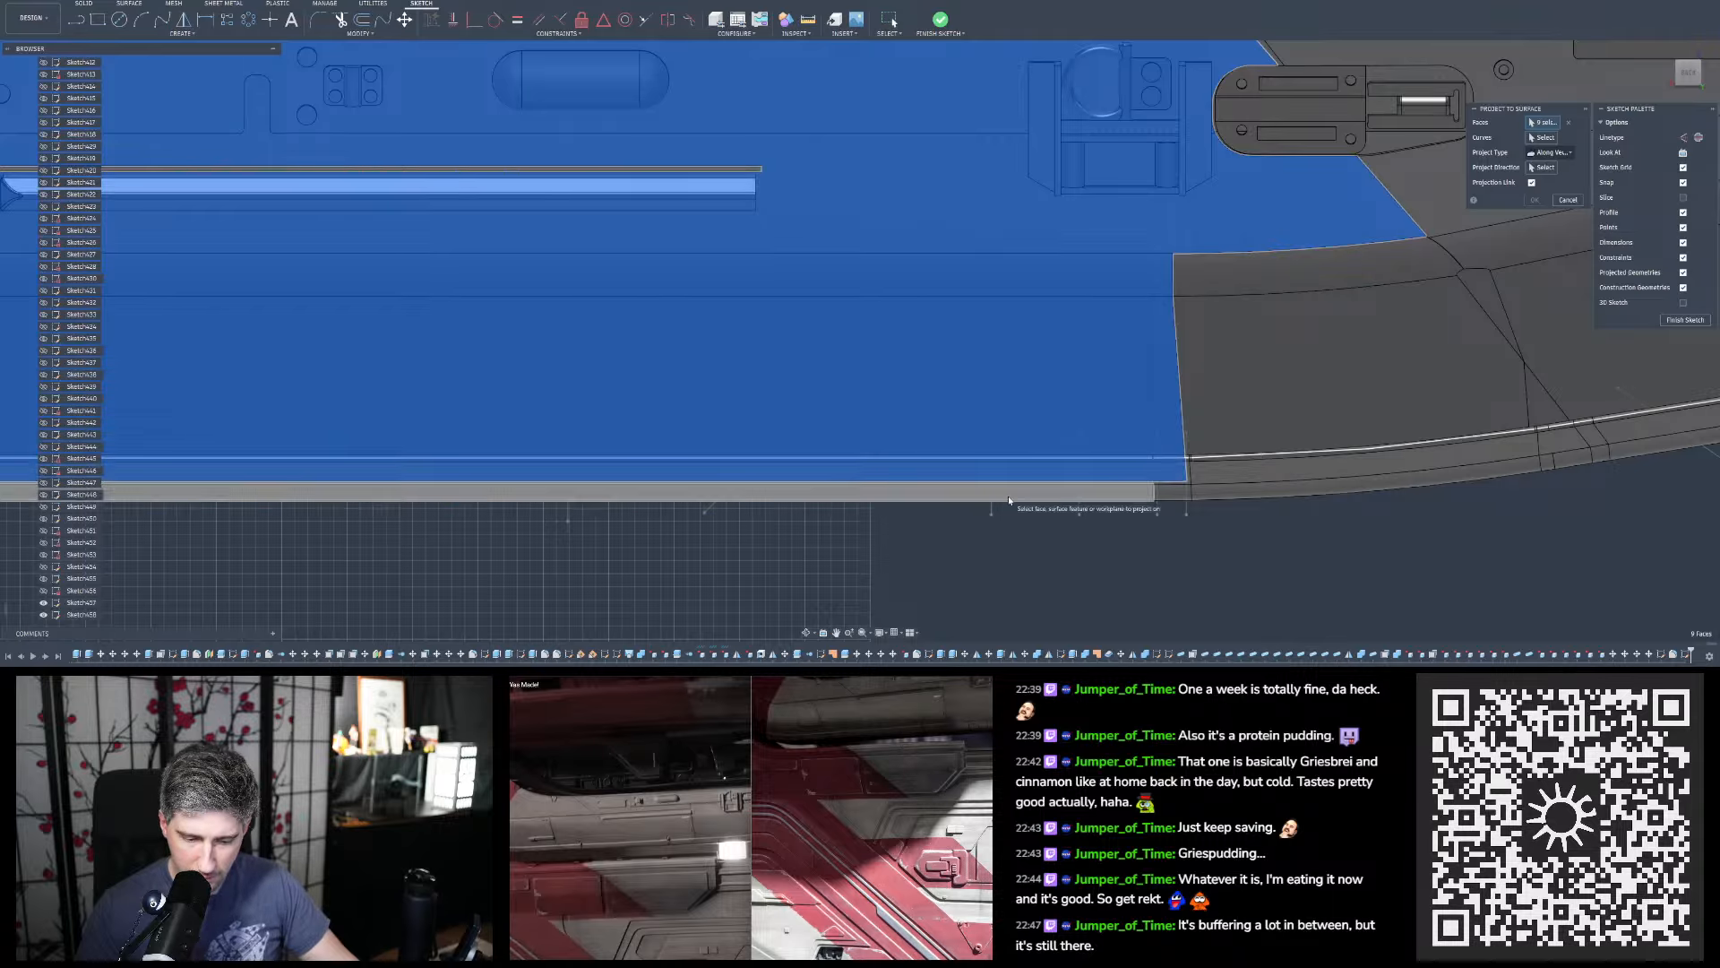
pyautogui.scroll(5, 988, 763)
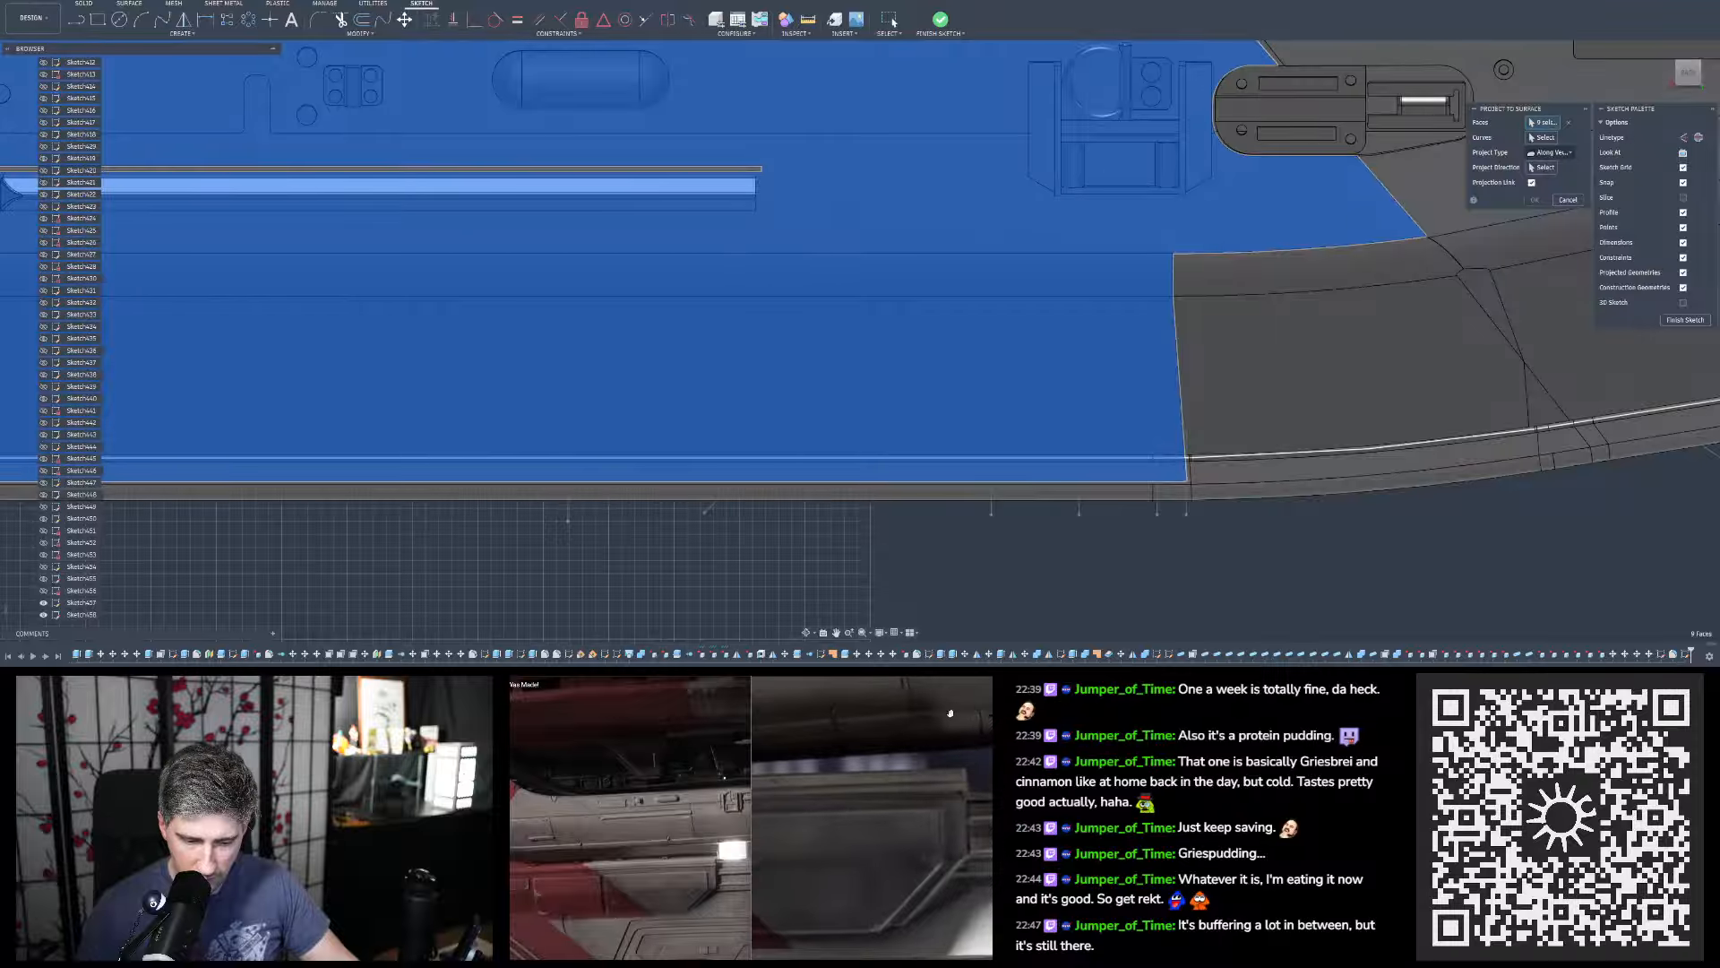
pyautogui.scroll(4, 837, 465)
pyautogui.keyDown('shift'); pyautogui.moveTo(736, 461); pyautogui.dragTo(657, 468, button='middle'); pyautogui.keyUp('shift')
pyautogui.scroll(4, 814, 488)
pyautogui.keyDown('shift'); pyautogui.moveTo(813, 488); pyautogui.dragTo(856, 492, button='middle'); pyautogui.keyUp('shift')
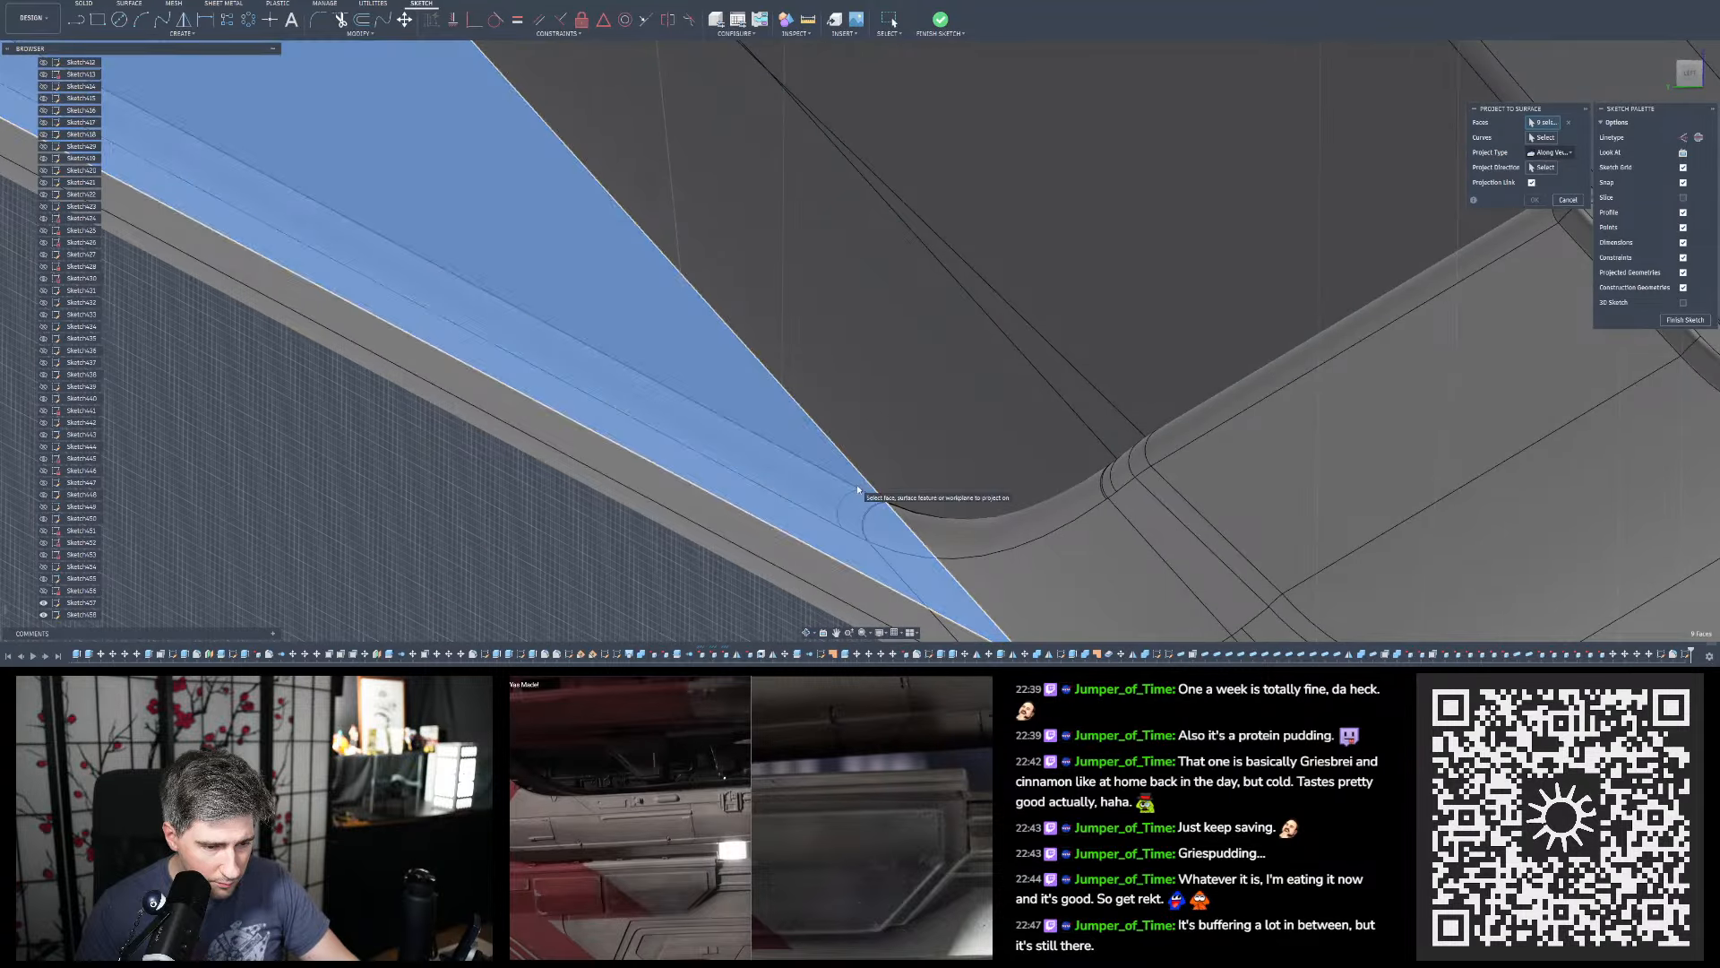
pyautogui.scroll(-6, 855, 492)
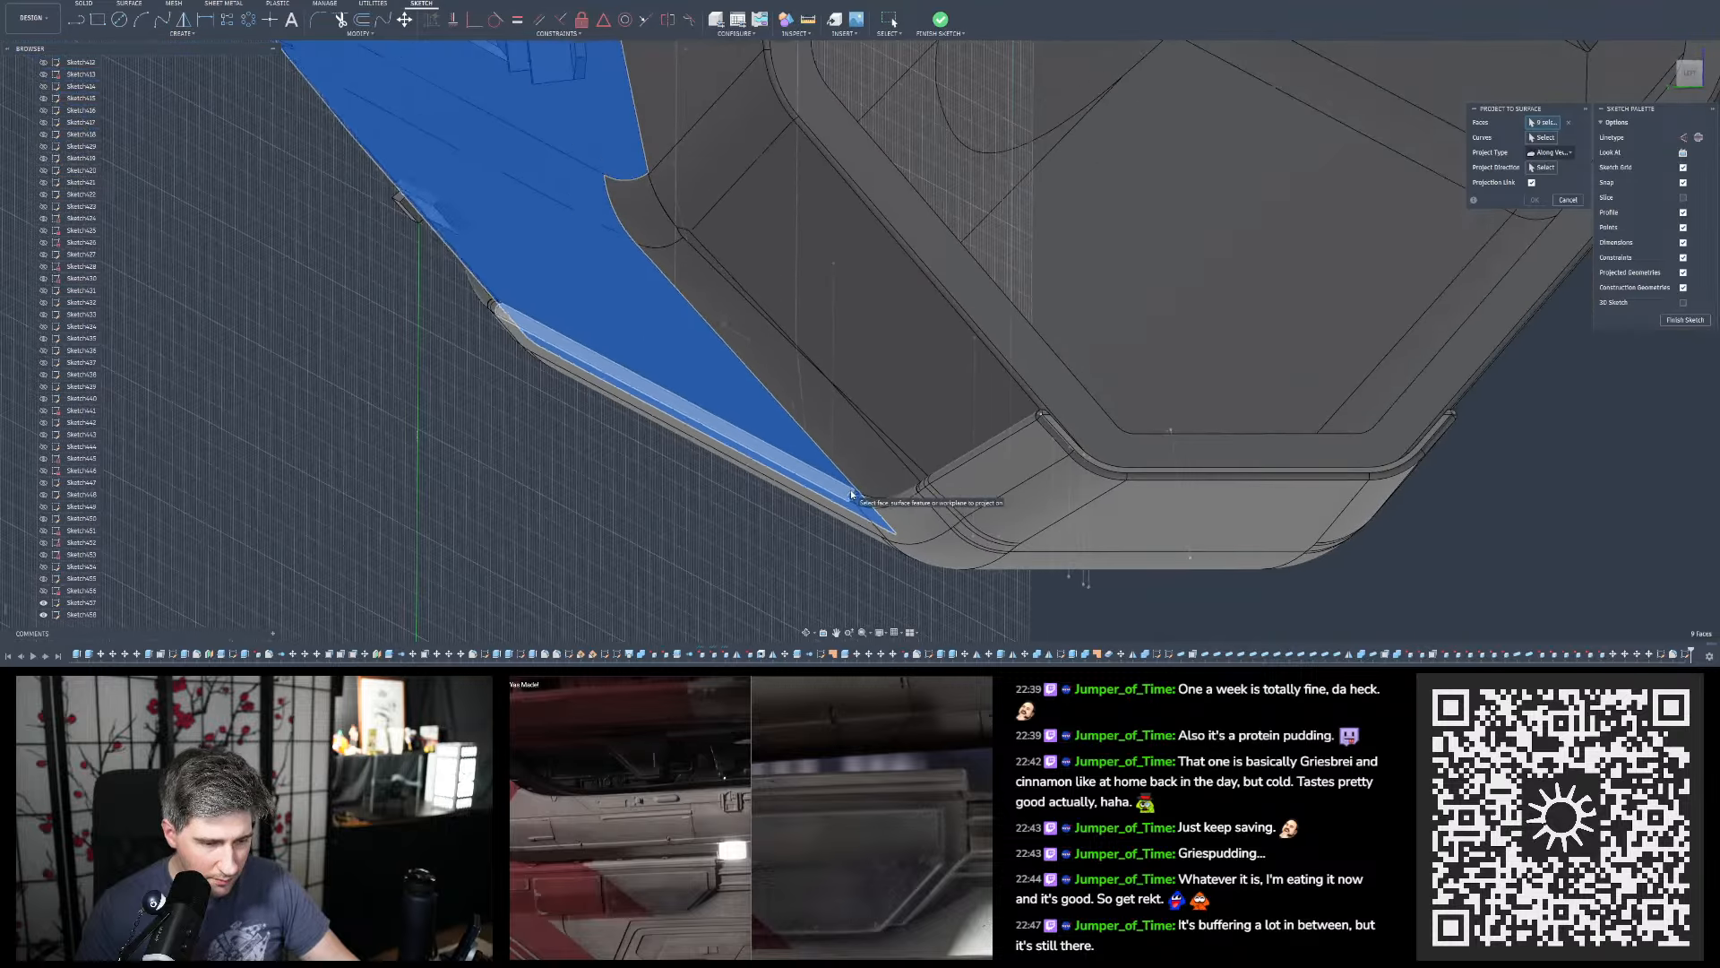
pyautogui.keyDown('shift'); pyautogui.moveTo(856, 492); pyautogui.dragTo(972, 502, button='middle'); pyautogui.keyUp('shift')
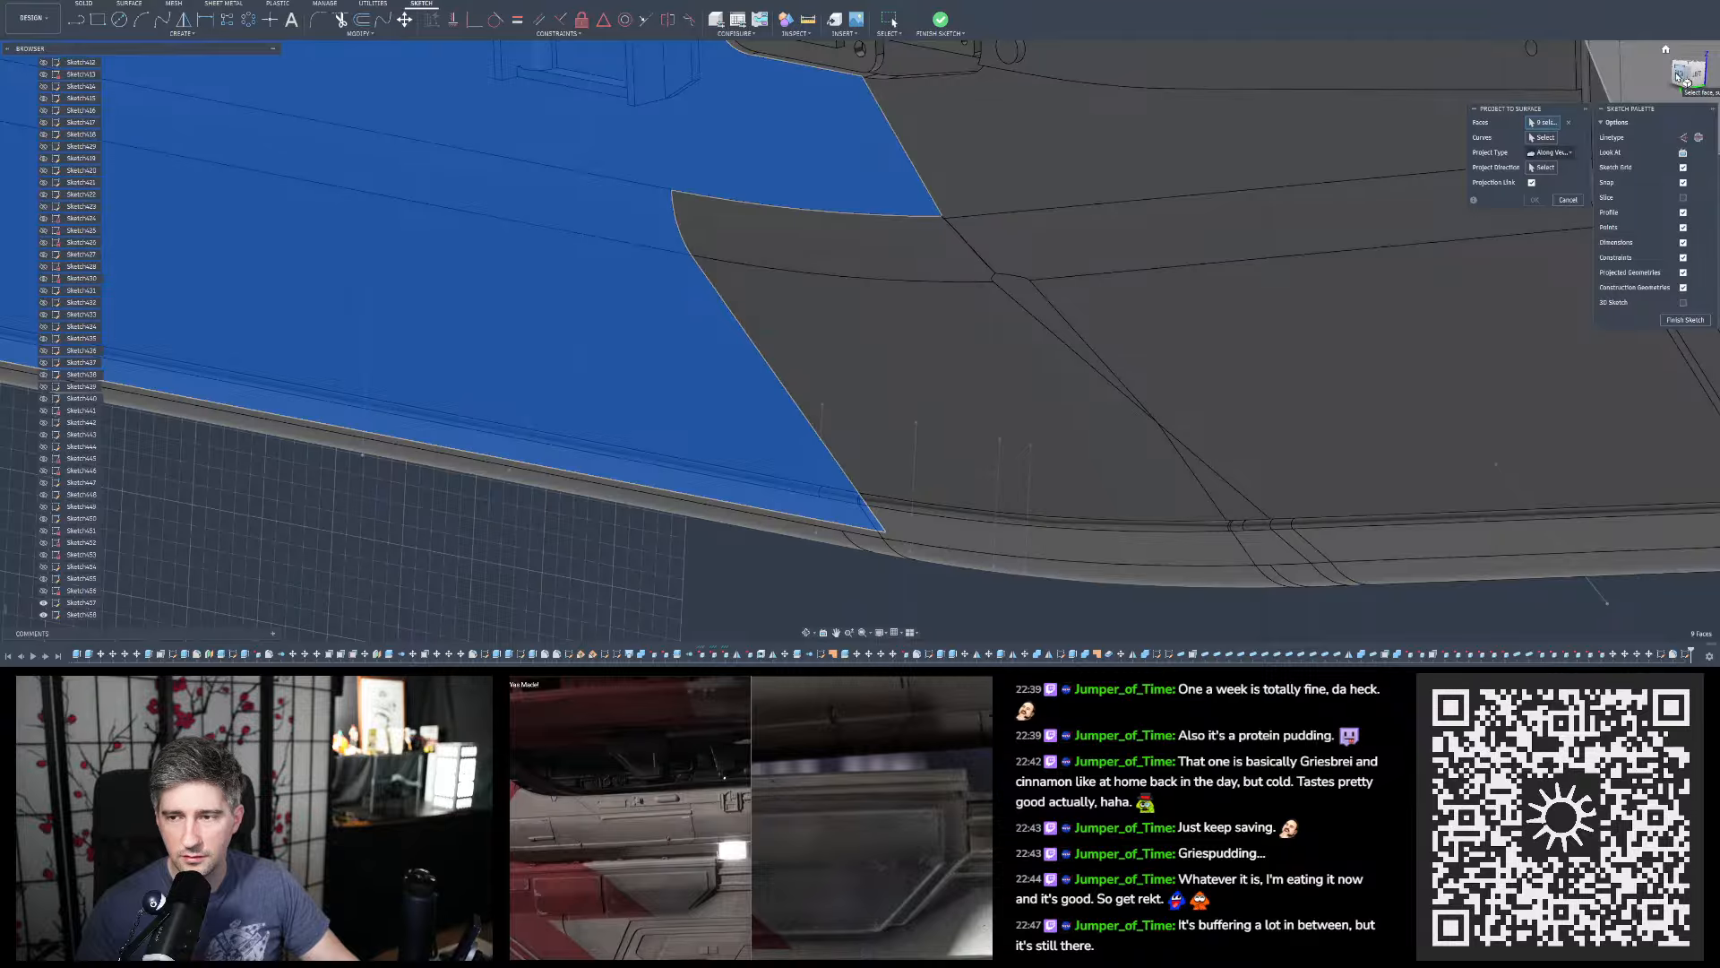
# Return to the straight-on view and compare the red finished hull side with the selected side faces
pyautogui.click(1685, 79)
pyautogui.scroll(-5, 1167, 553)
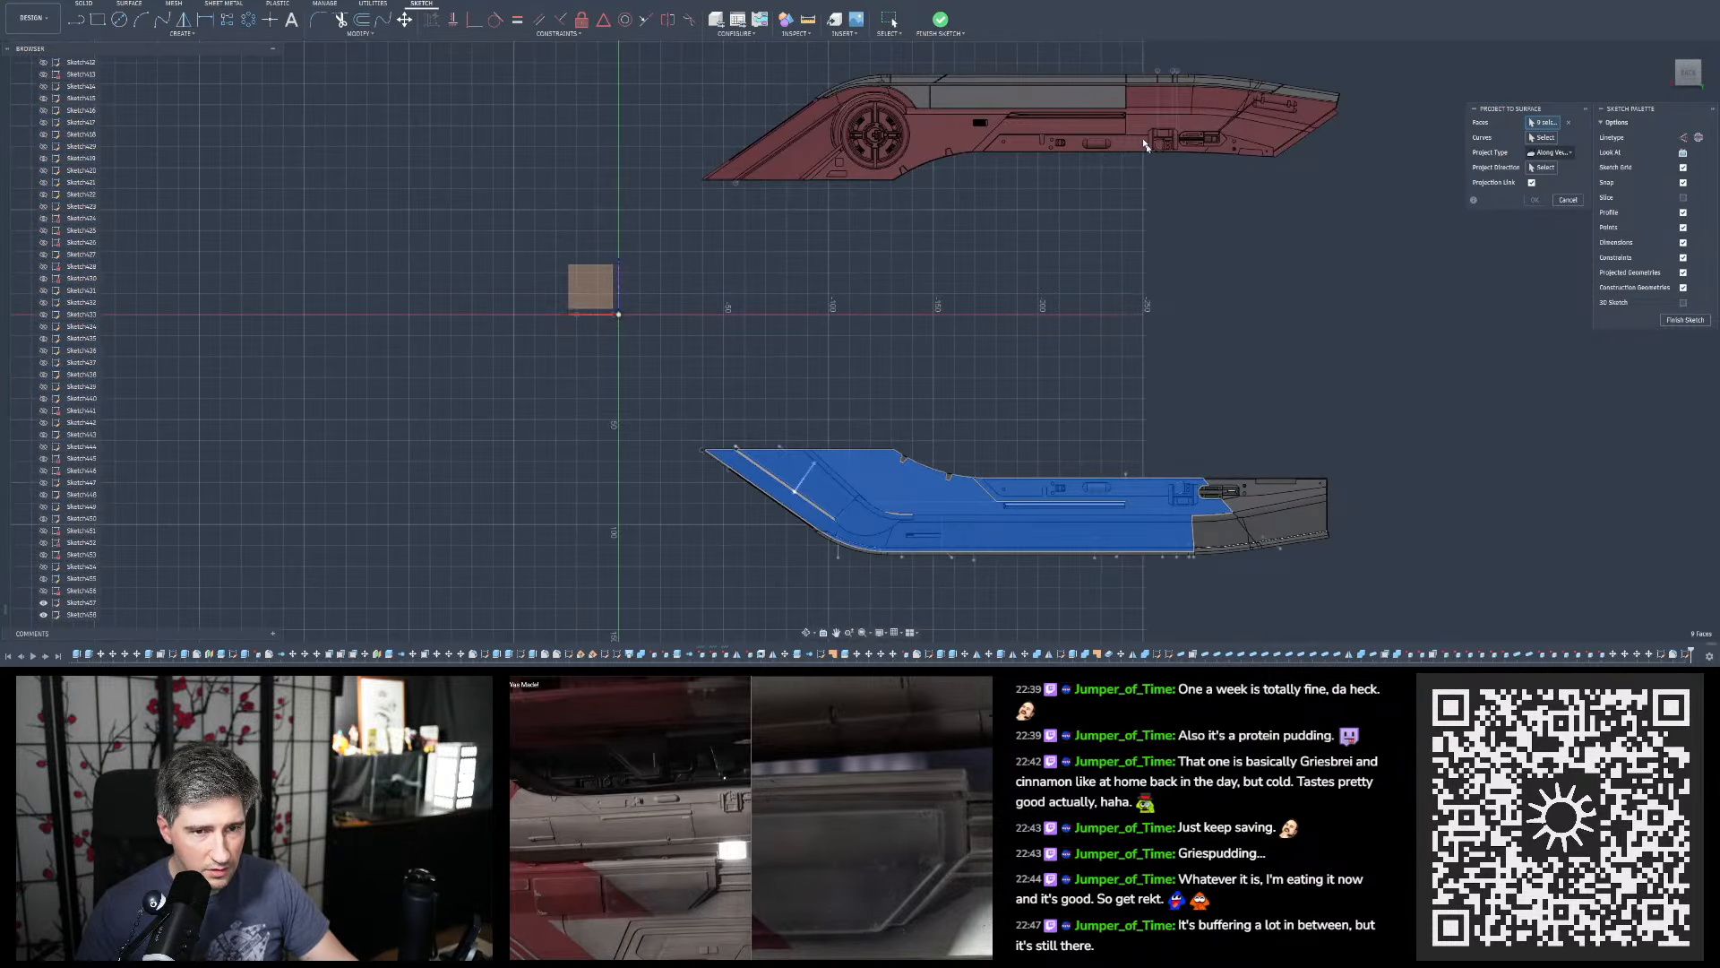
pyautogui.scroll(8, 1290, 65)
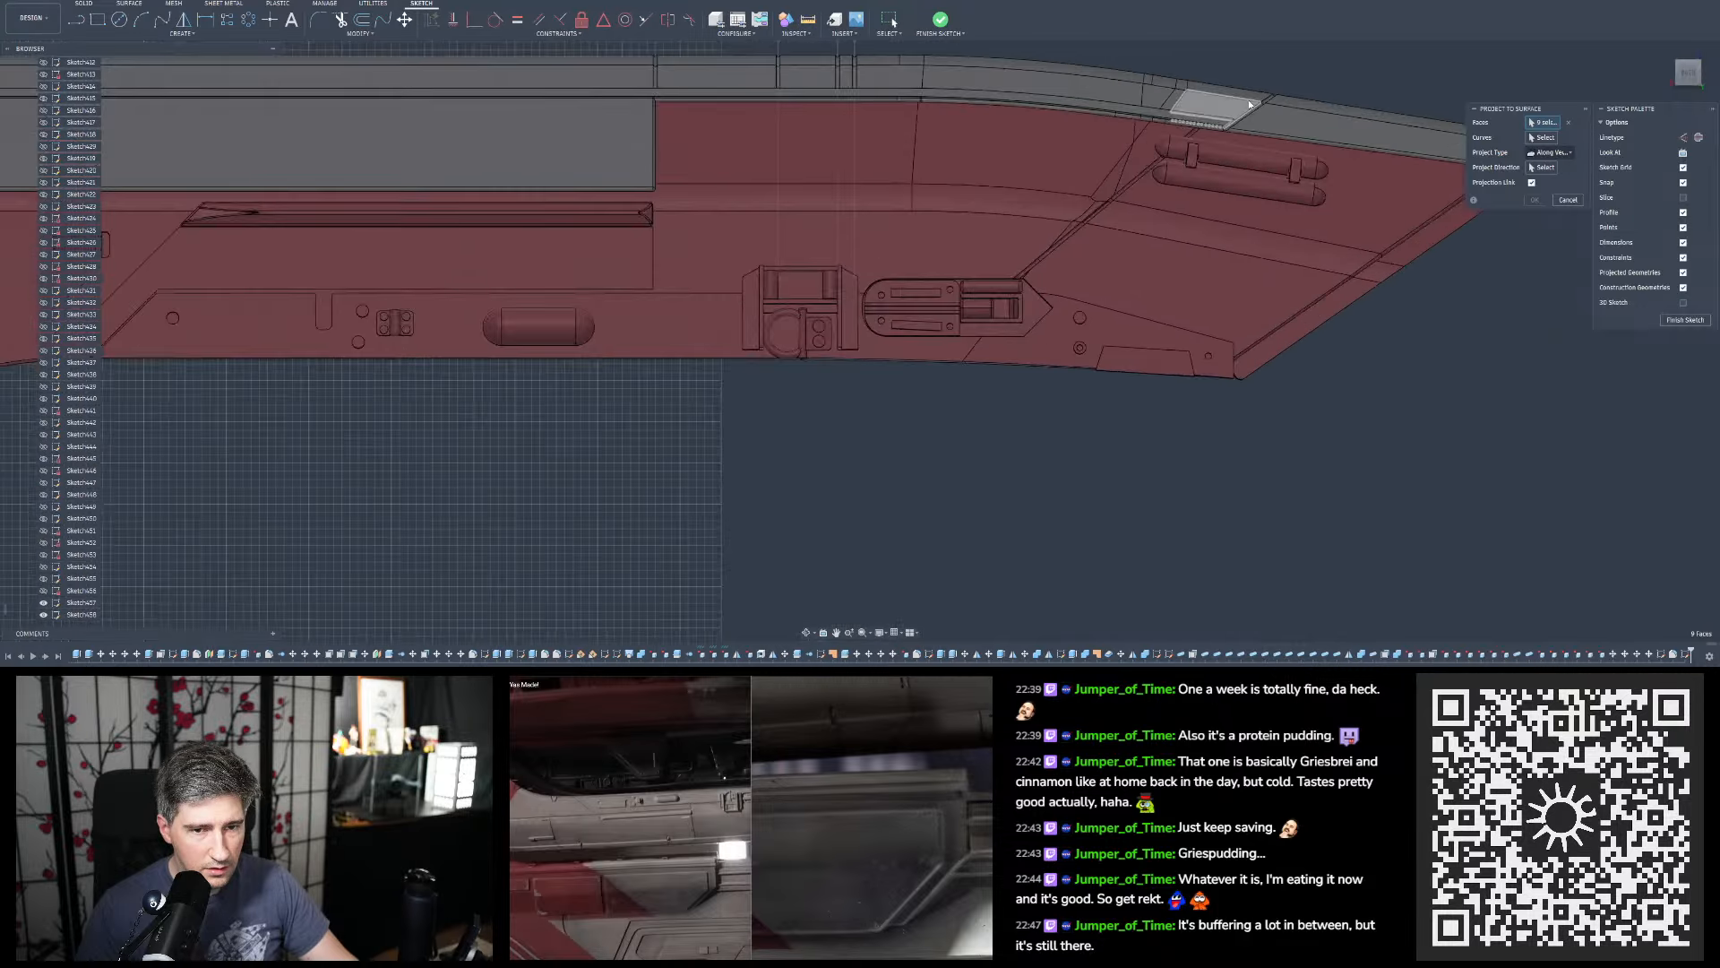
pyautogui.scroll(-5, 1224, 133)
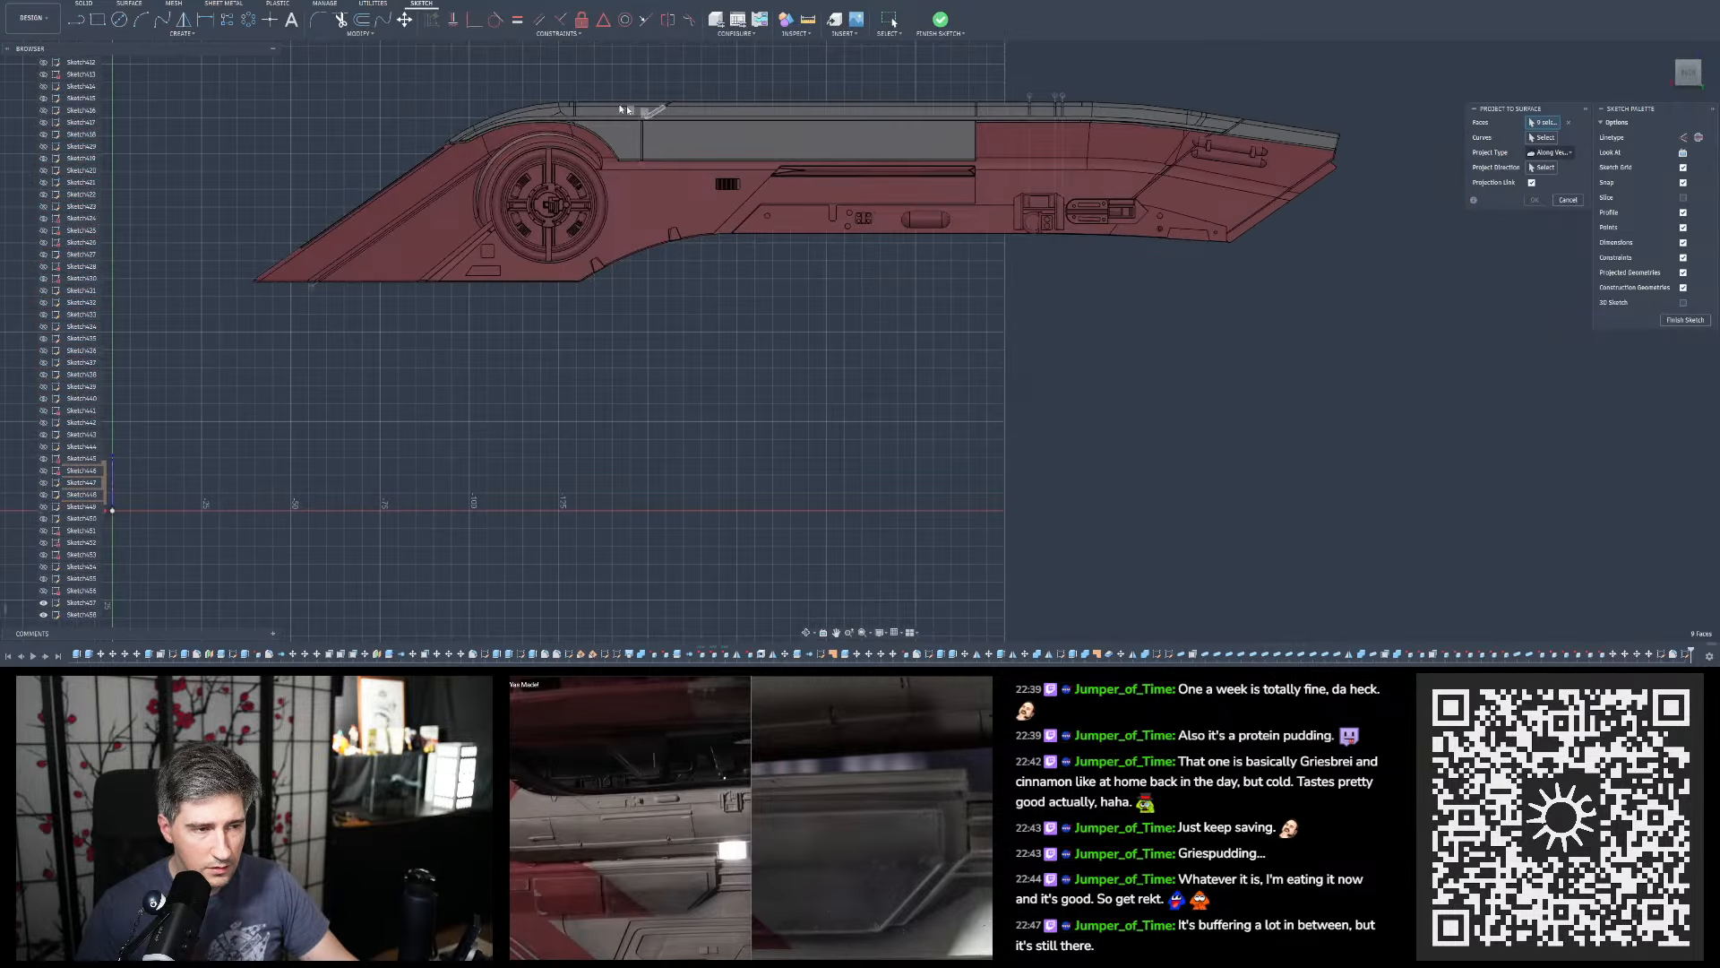
pyautogui.scroll(5, 548, 93)
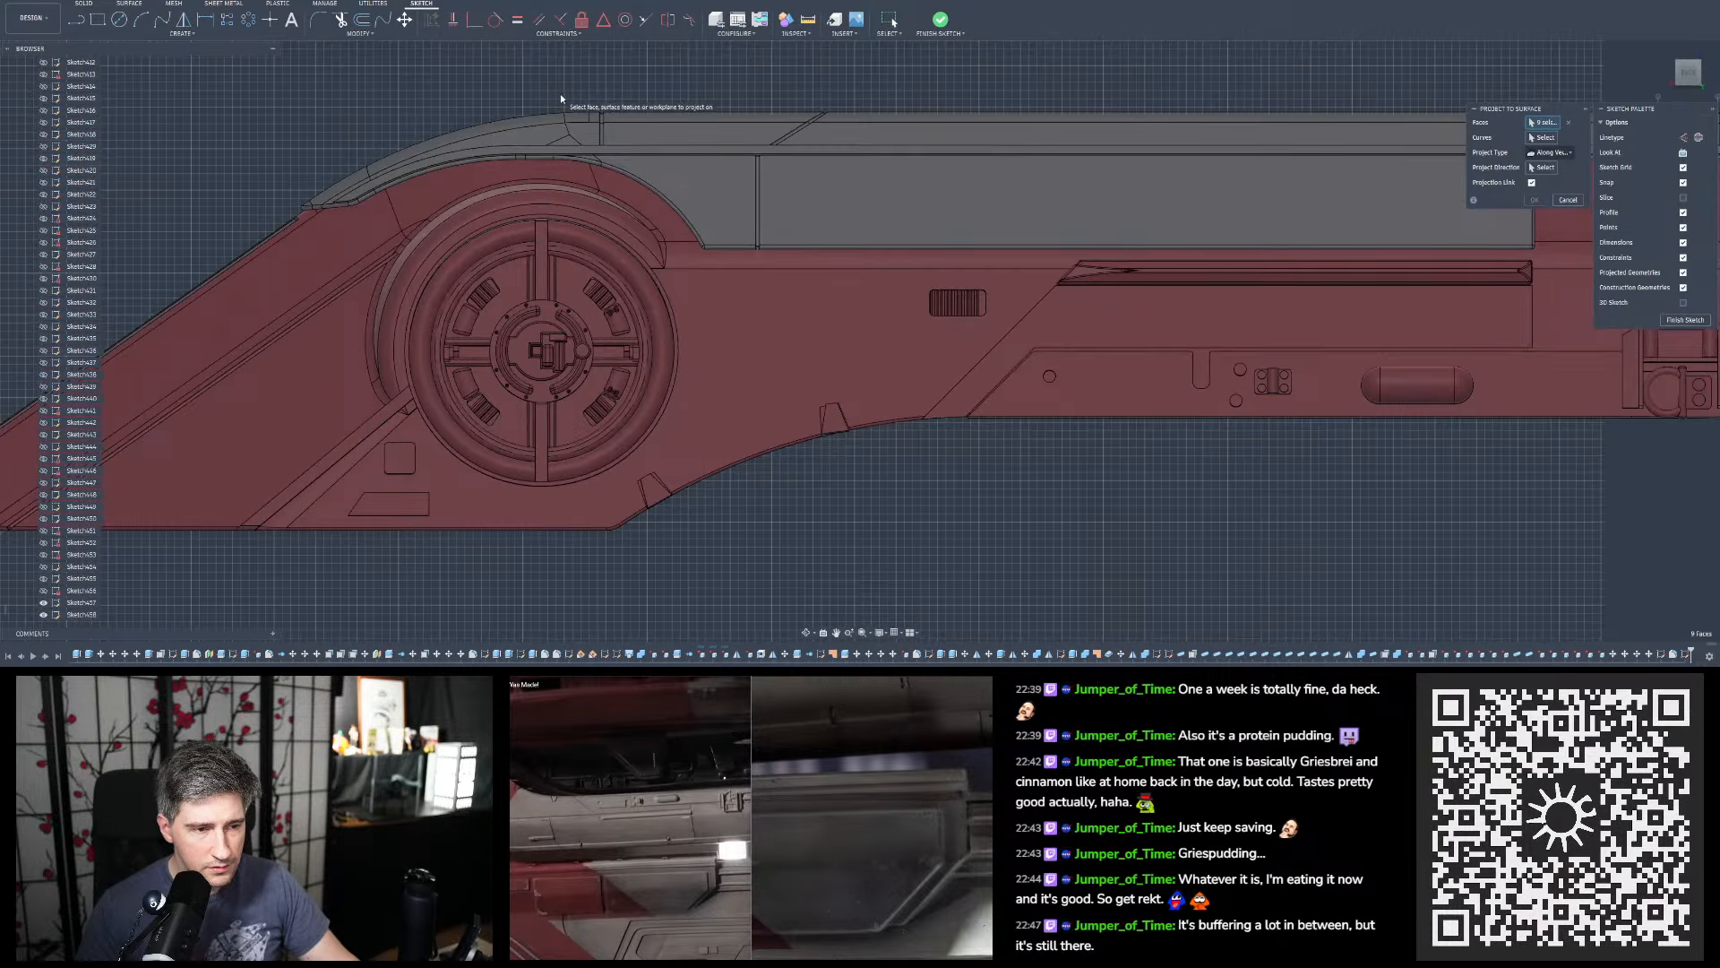
pyautogui.scroll(-10, 561, 94)
pyautogui.scroll(12, 655, 332)
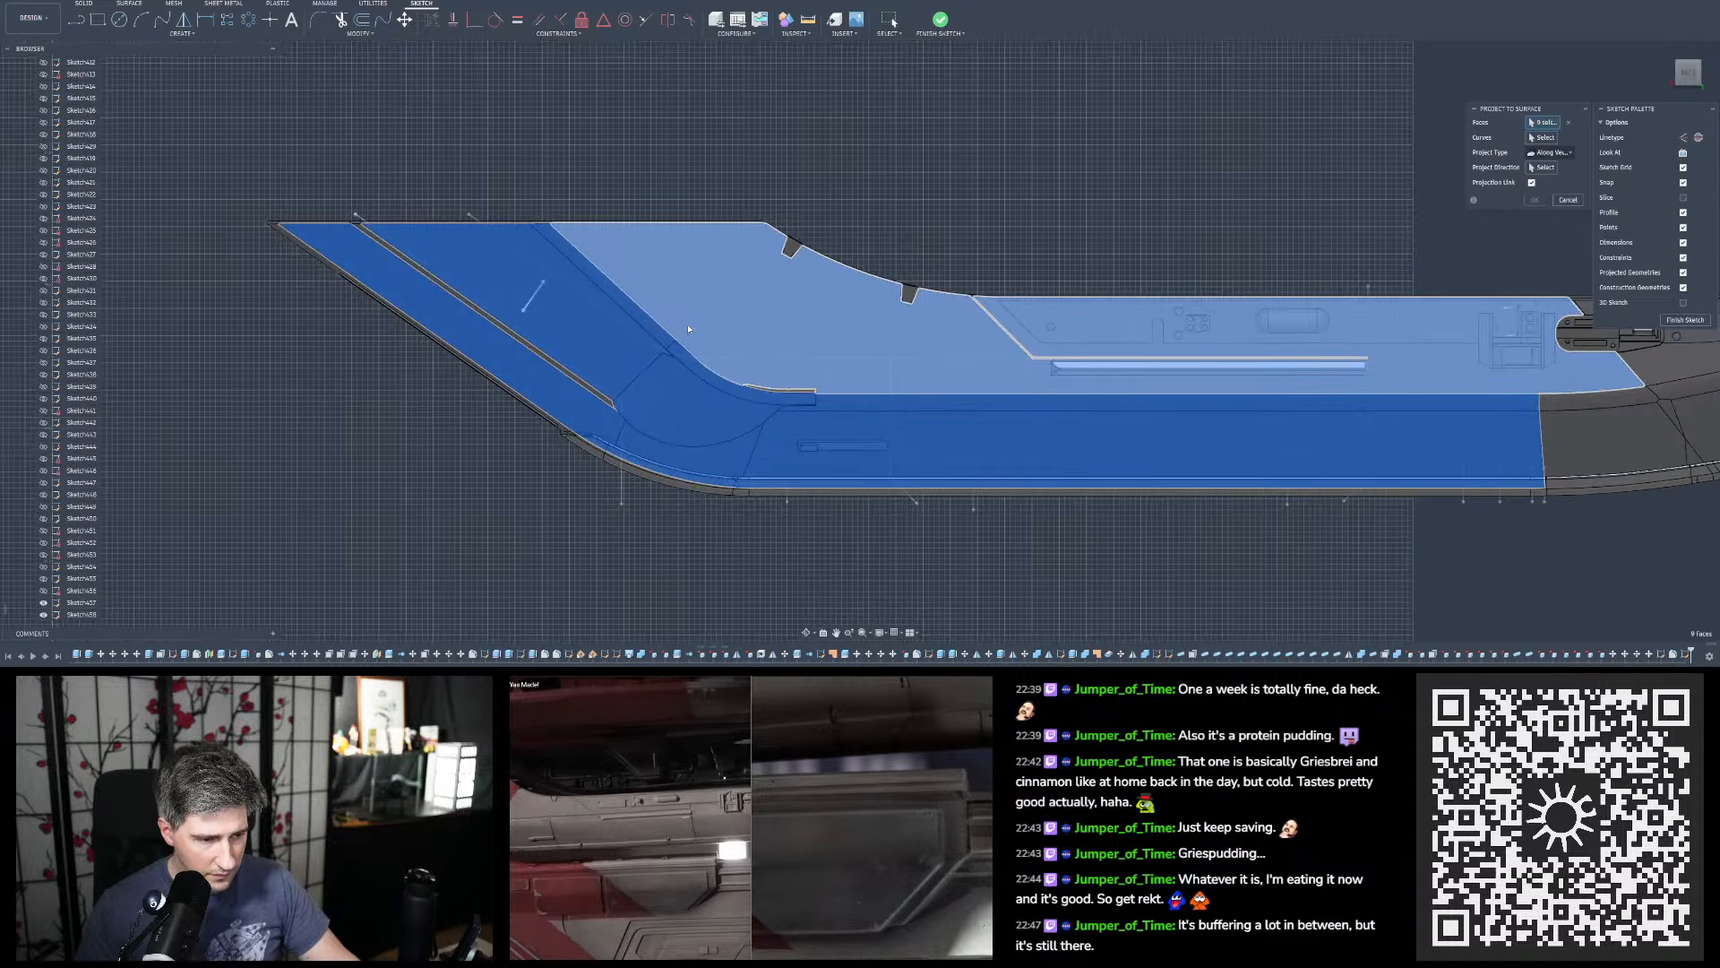
pyautogui.scroll(-4, 687, 421)
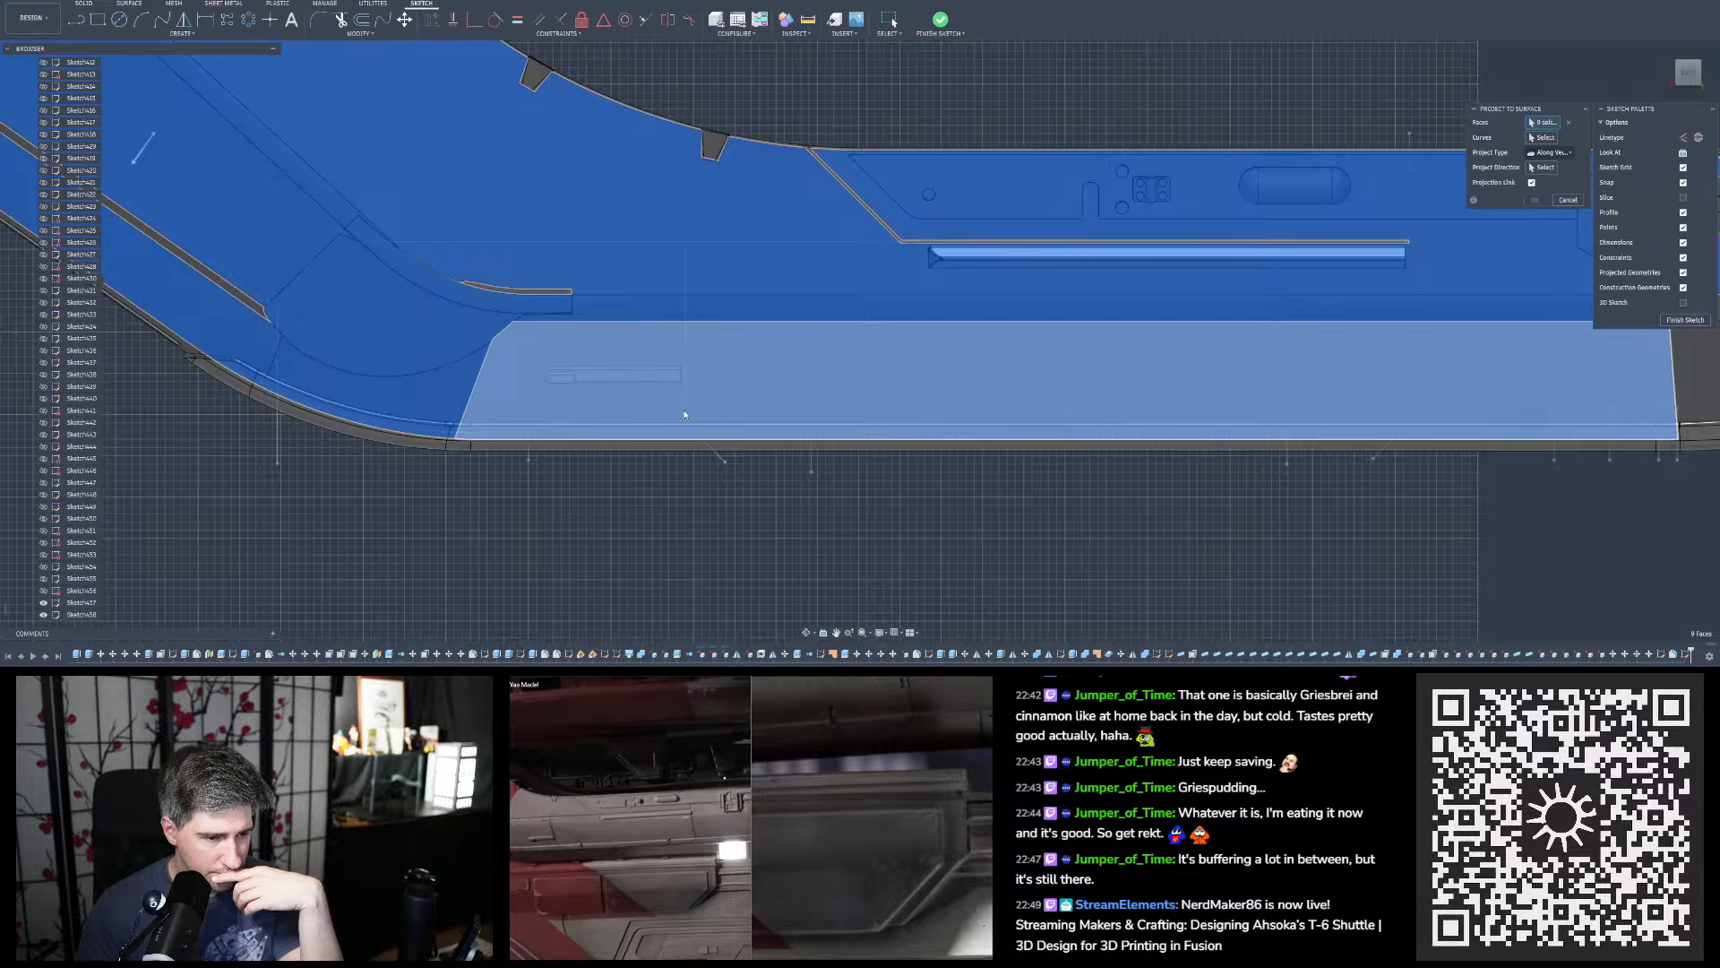
pyautogui.scroll(-3, 543, 473)
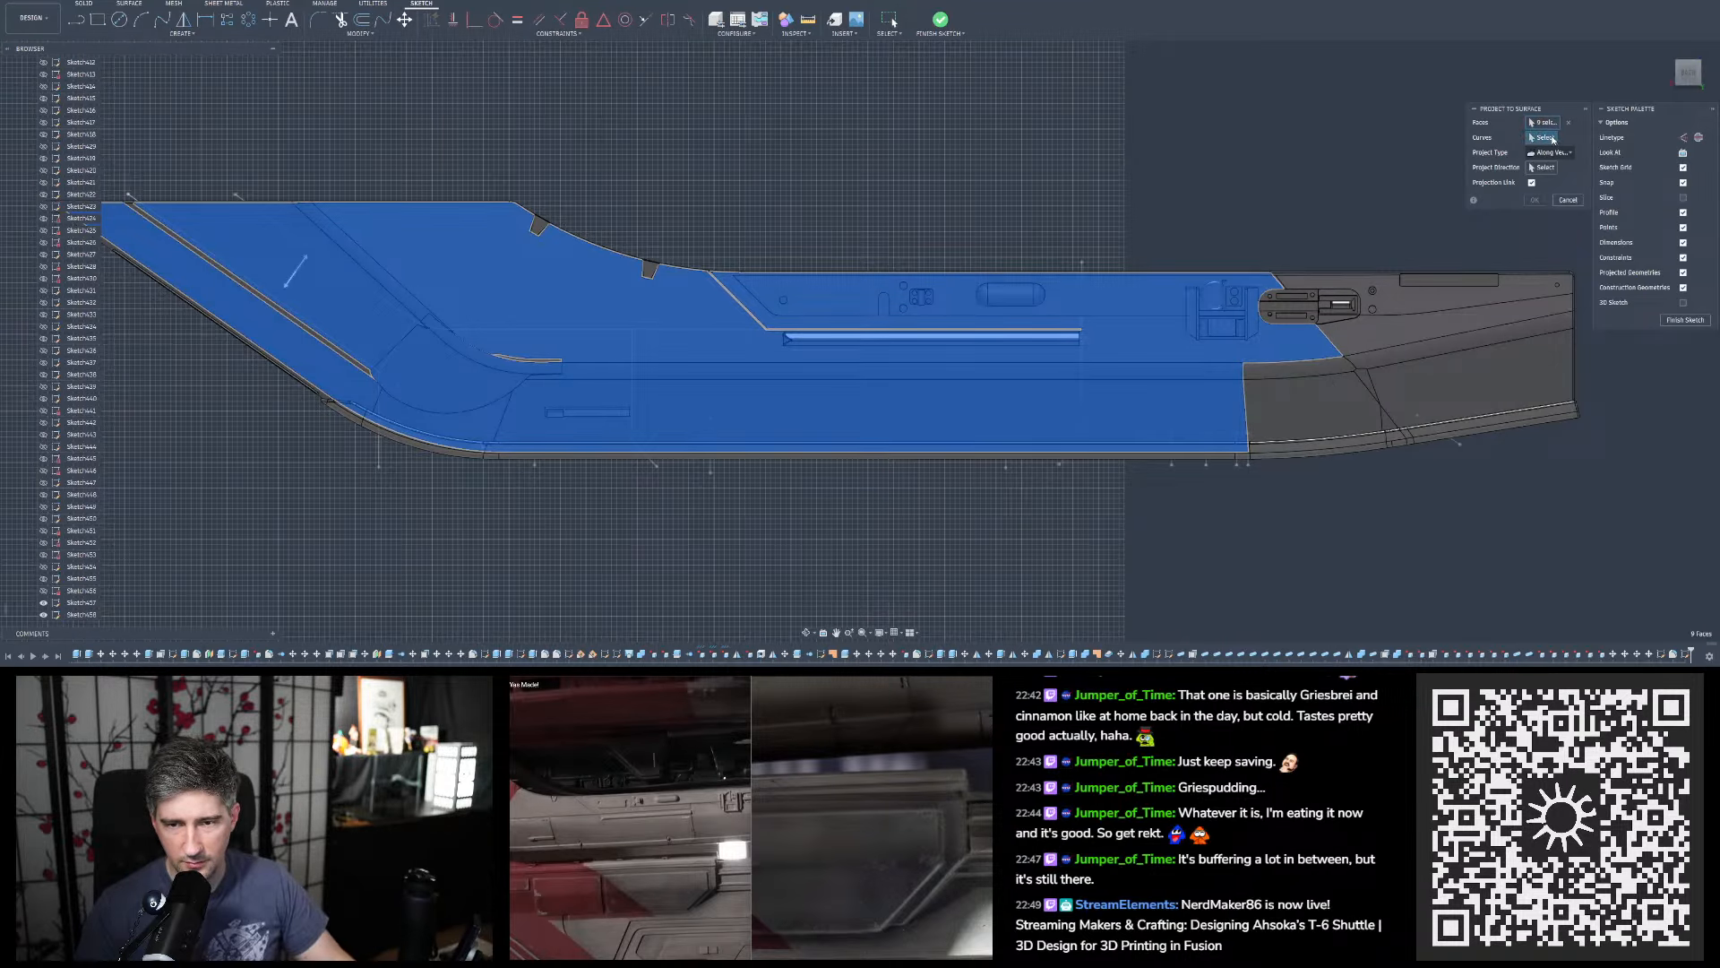
# Pick the front diagonal panel lines, the corner connectors, the long horizontal line and the forward vertical line as projection curves
pyautogui.scroll(4, 242, 258)
pyautogui.click(253, 258)
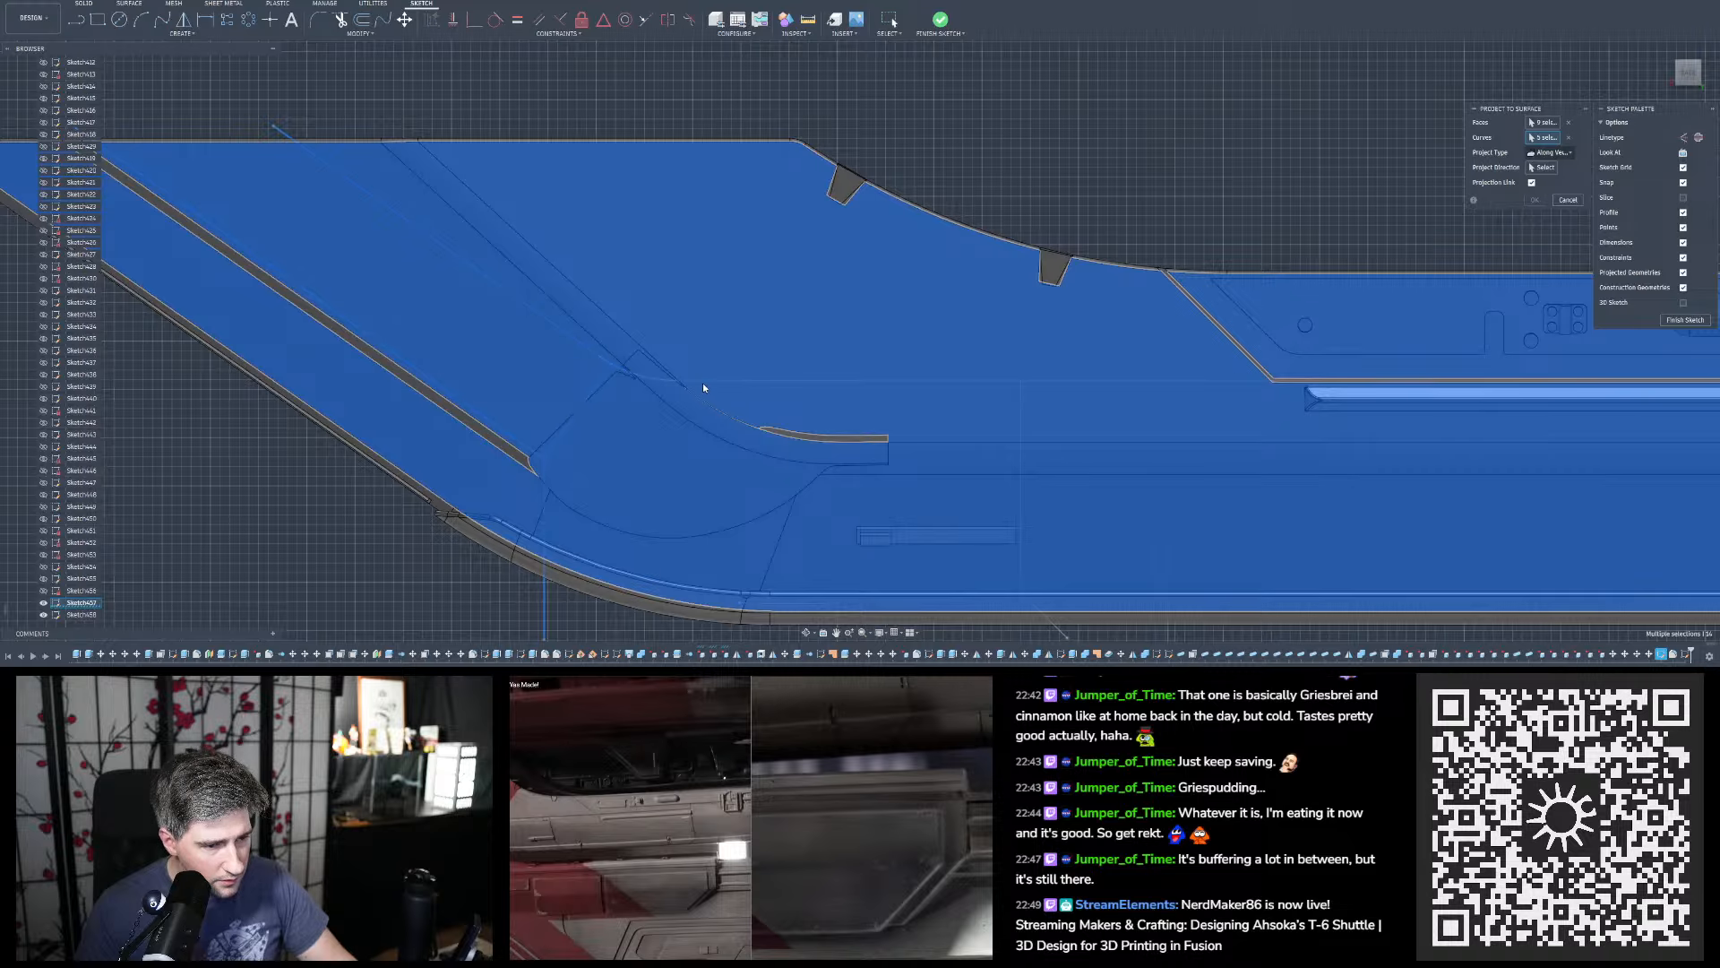
pyautogui.scroll(-2, 952, 380)
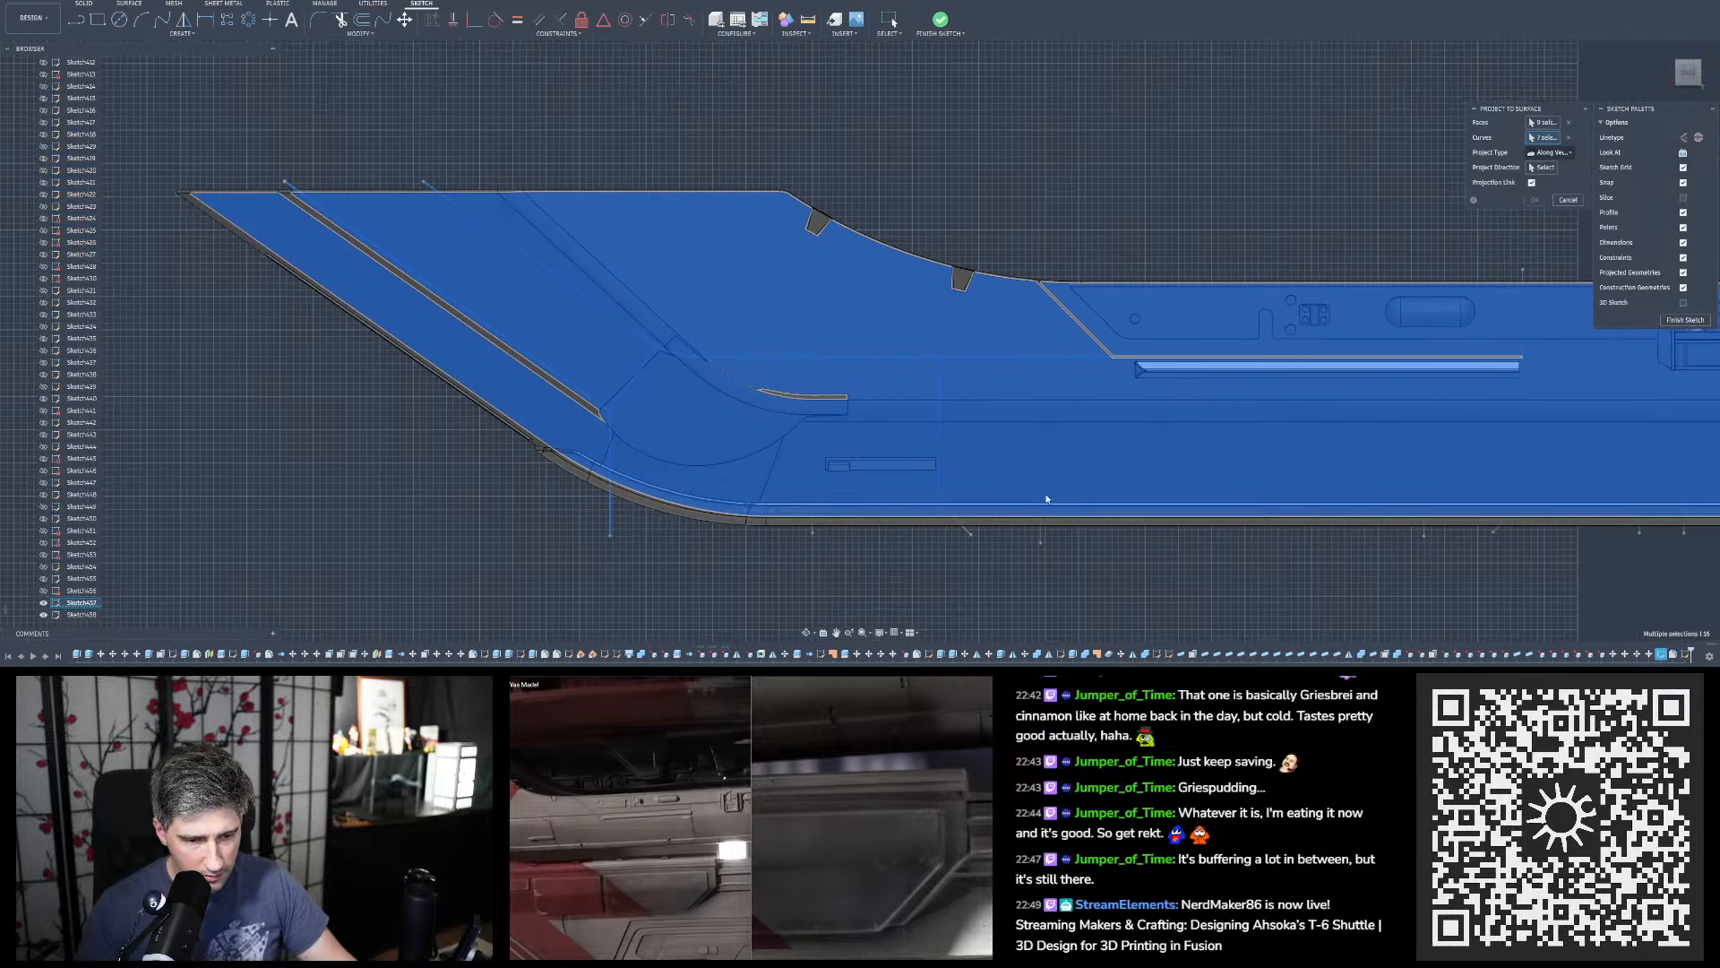
pyautogui.click(964, 527)
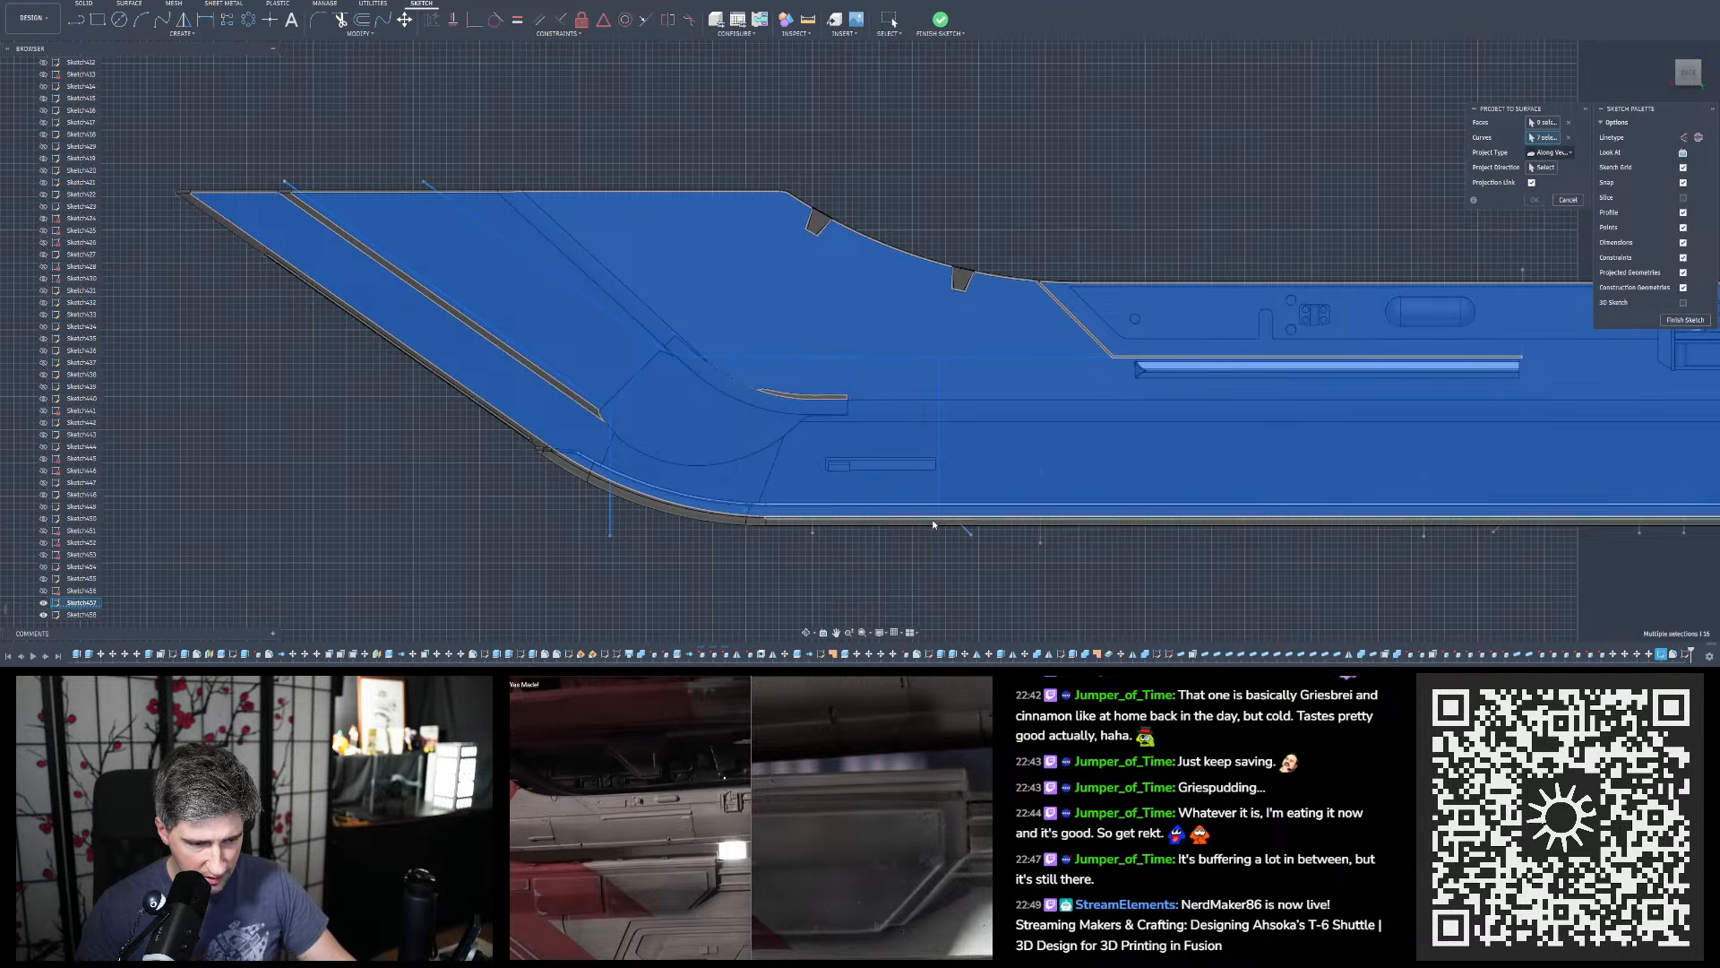
pyautogui.scroll(-3, 929, 496)
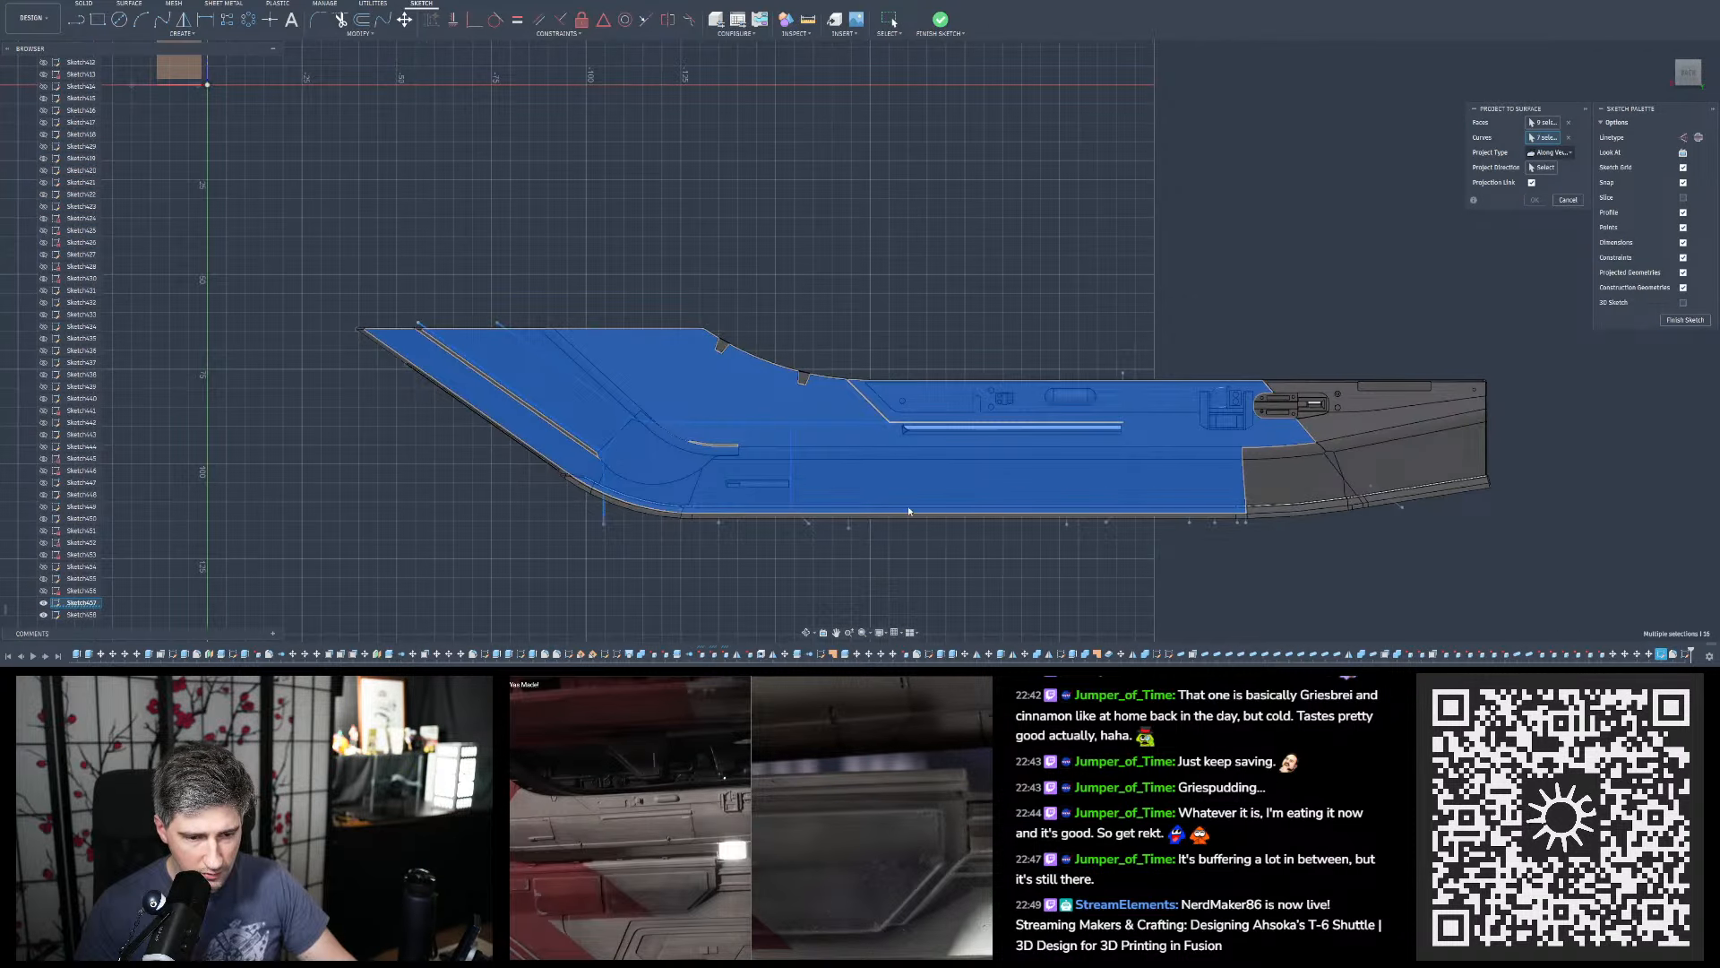
# Add the vertical panel line at the rear end of the long slot to the projection curves
pyautogui.scroll(4, 908, 510)
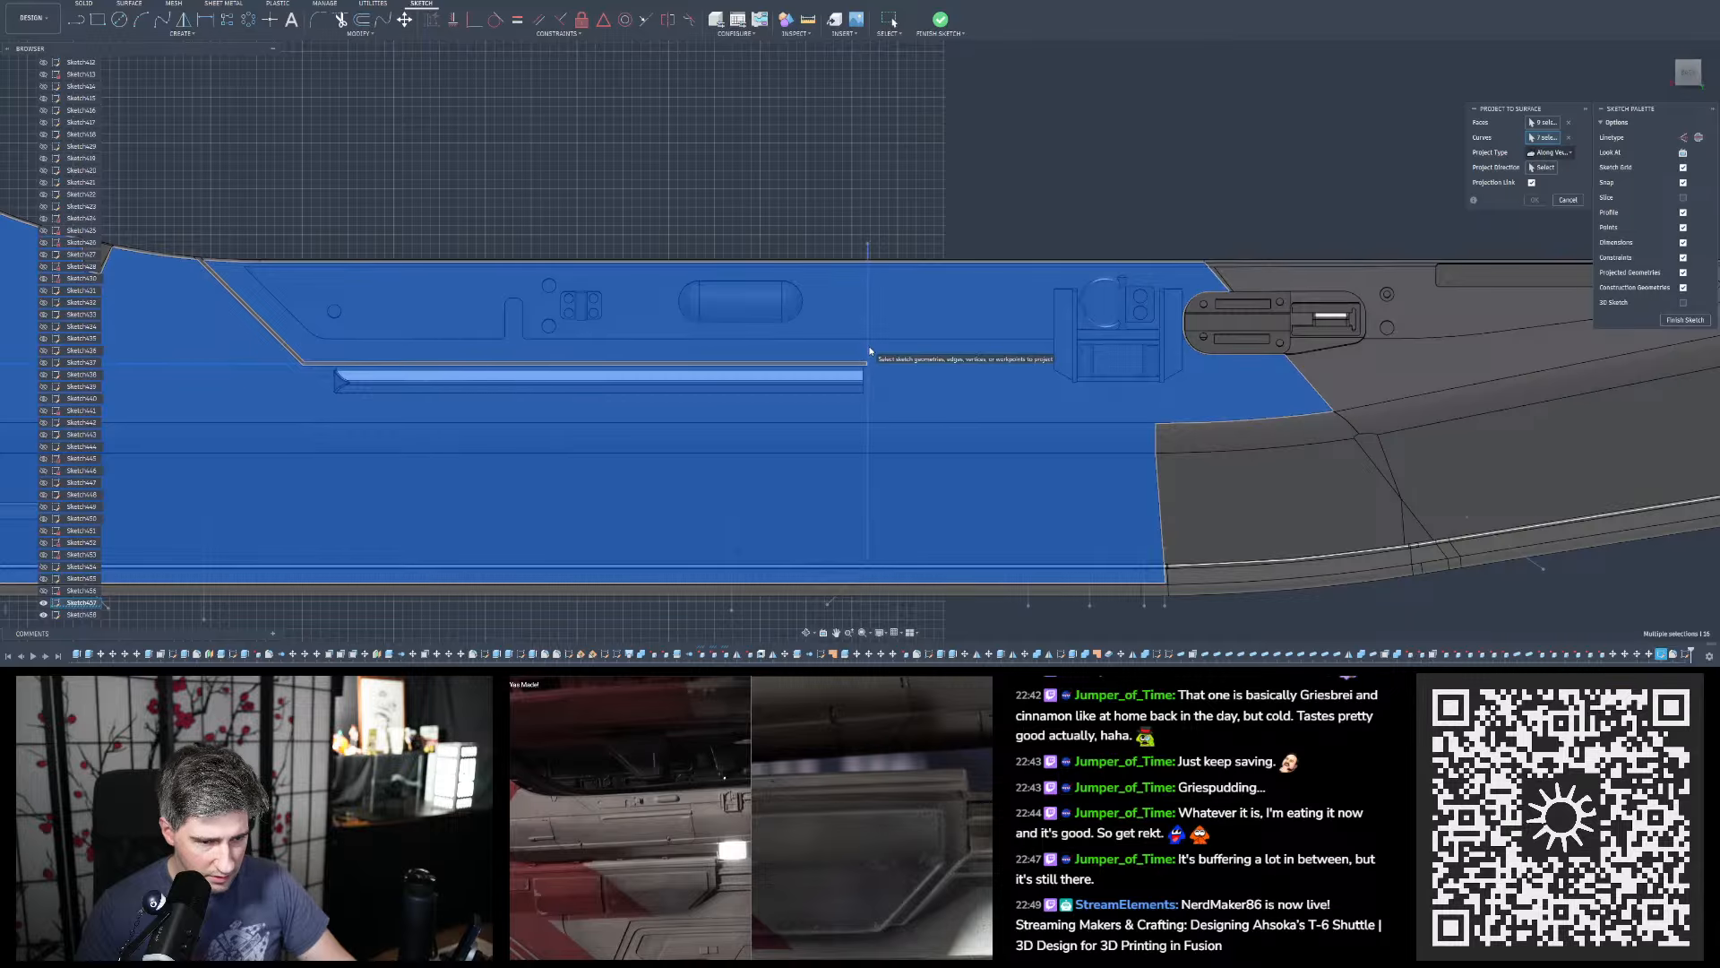
pyautogui.click(868, 430)
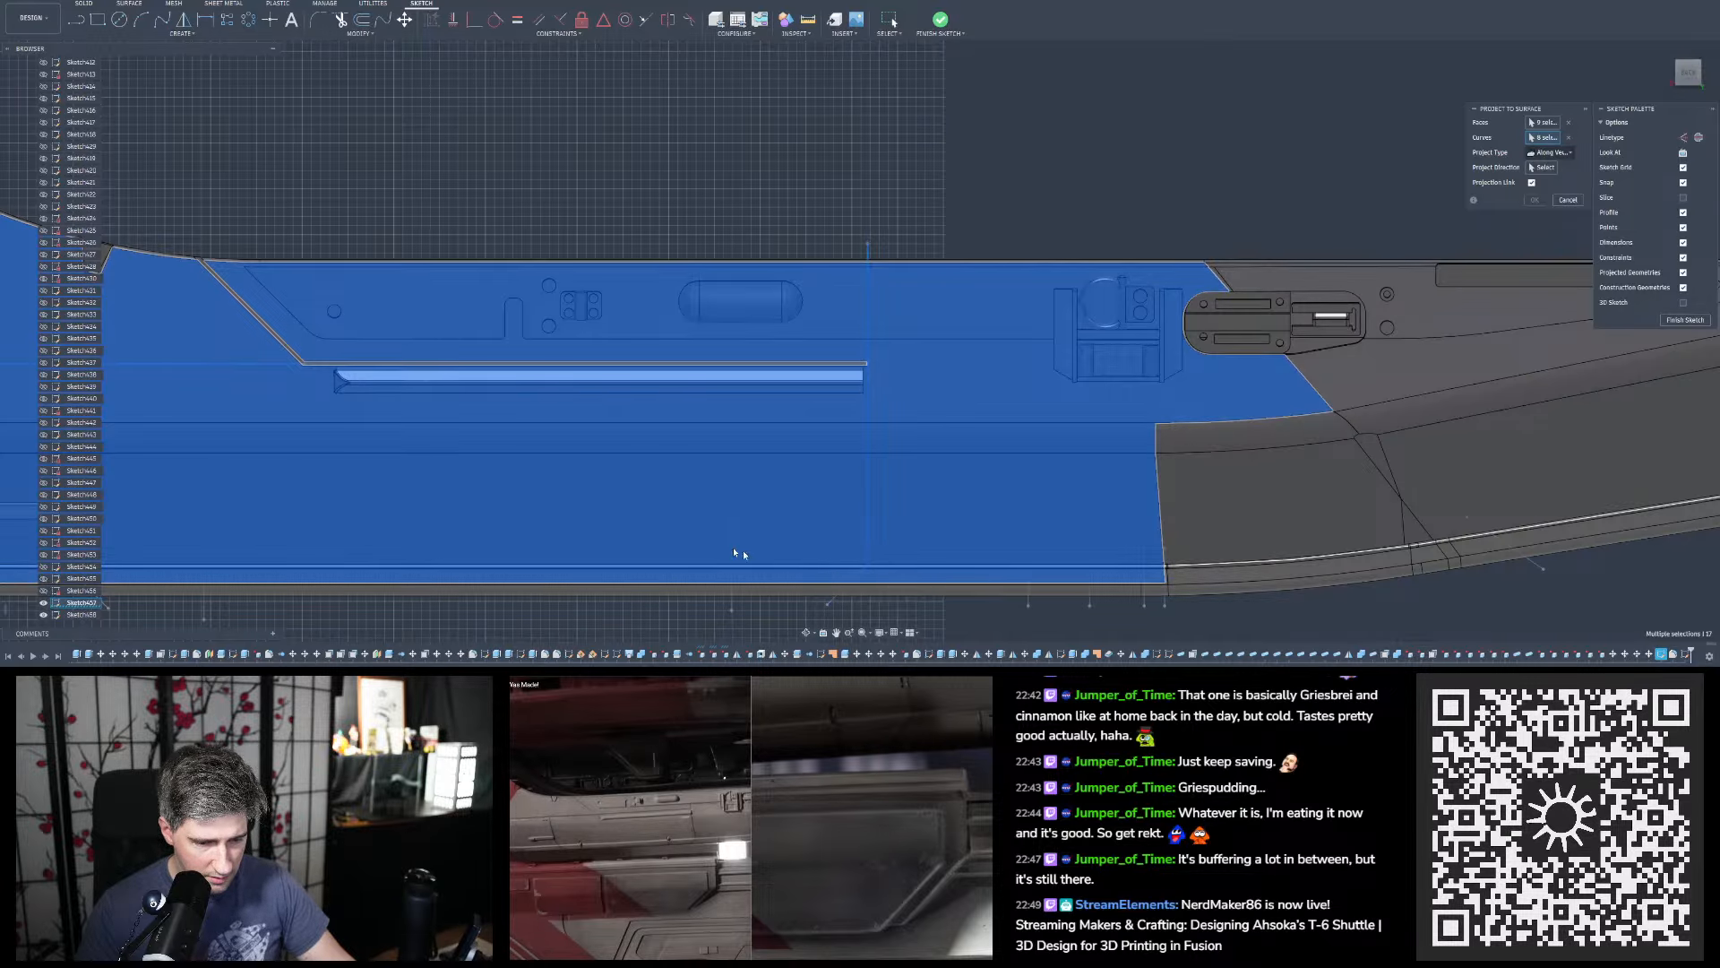
pyautogui.scroll(-3, 734, 552)
pyautogui.scroll(2, 1243, 542)
pyautogui.scroll(-2, 1241, 508)
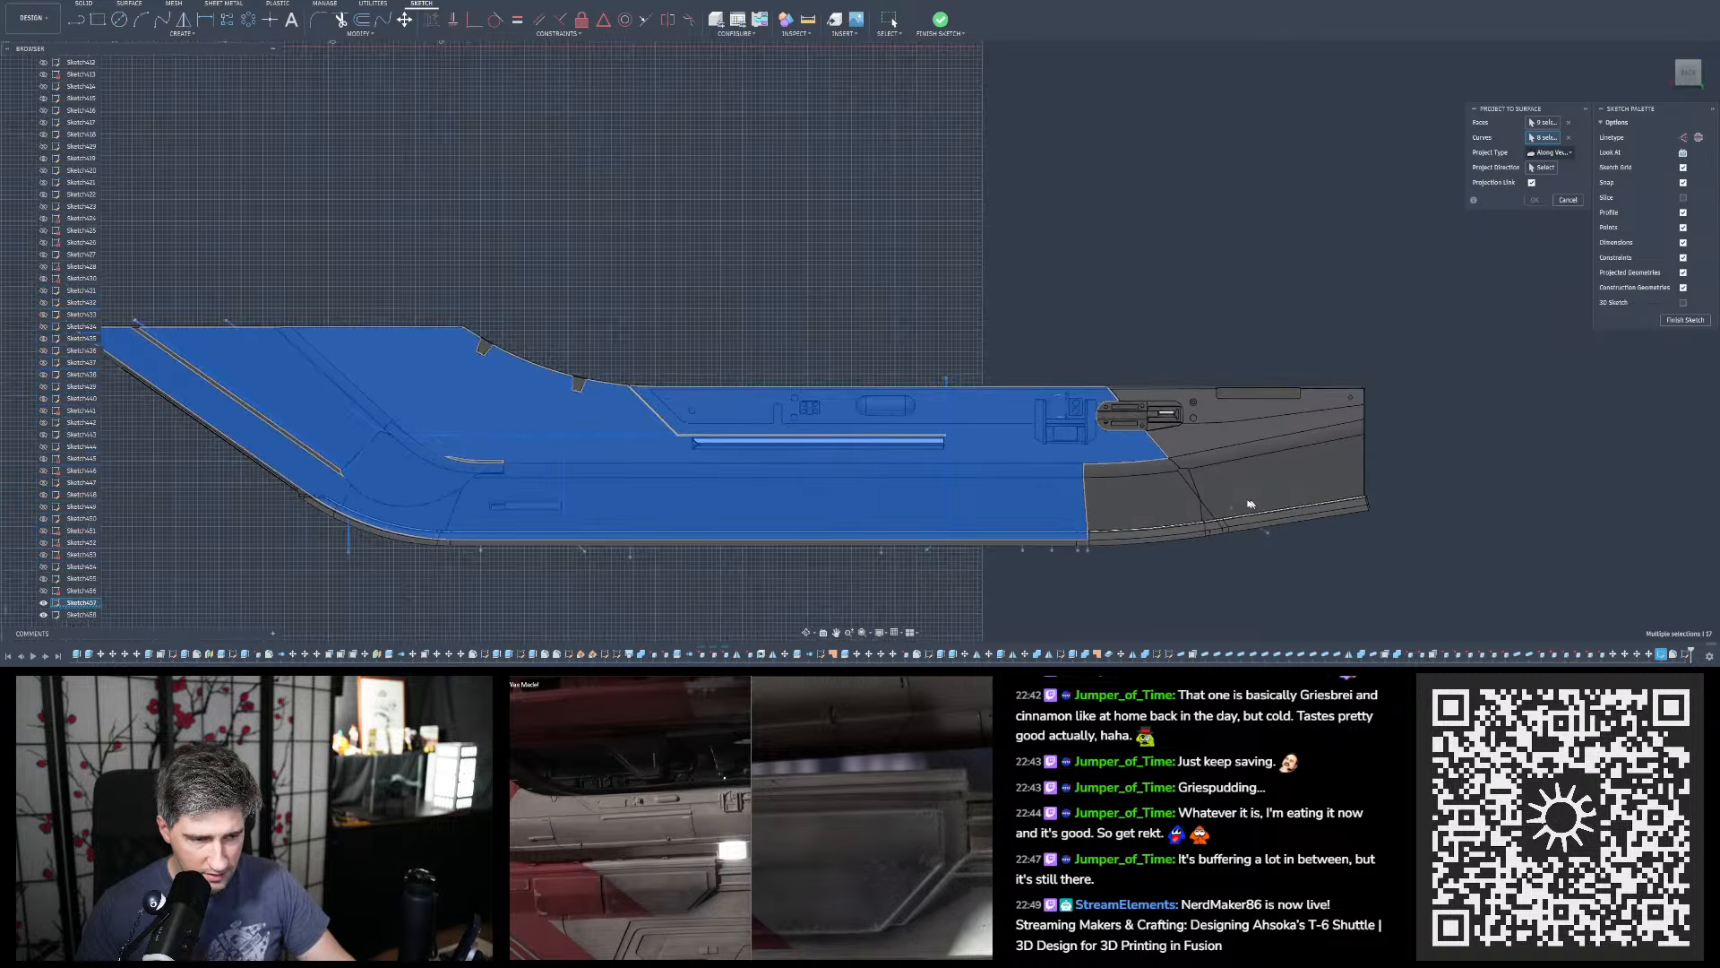
pyautogui.scroll(2, 711, 417)
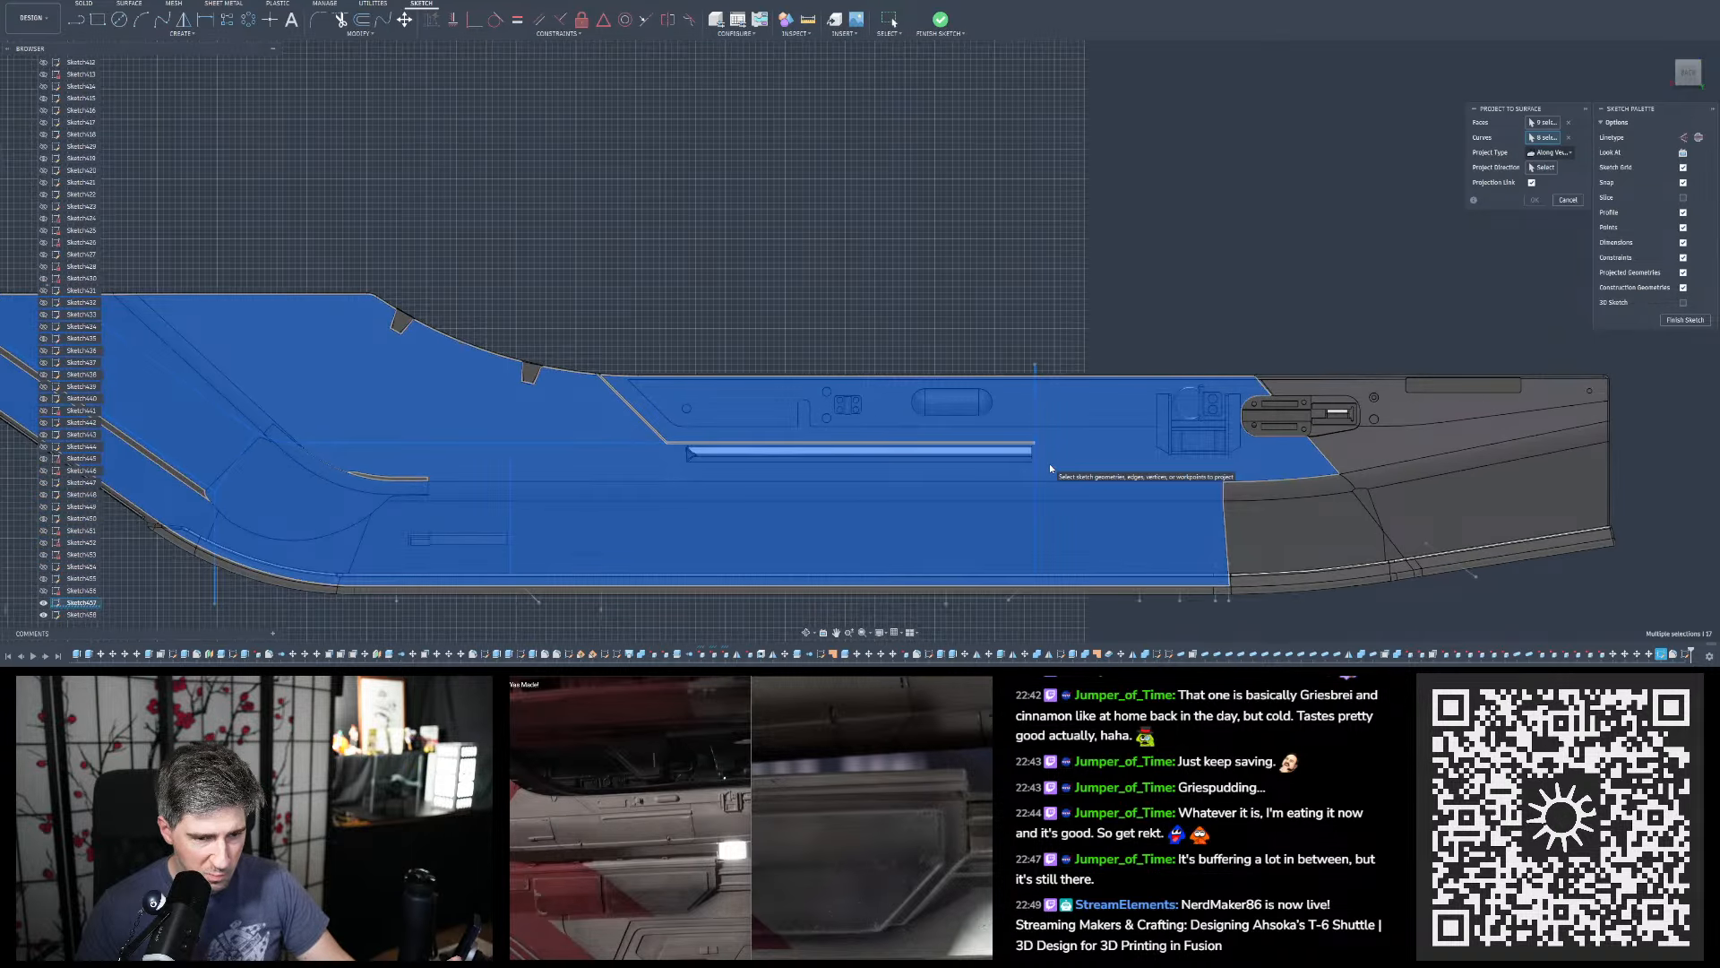
pyautogui.scroll(2, 1050, 464)
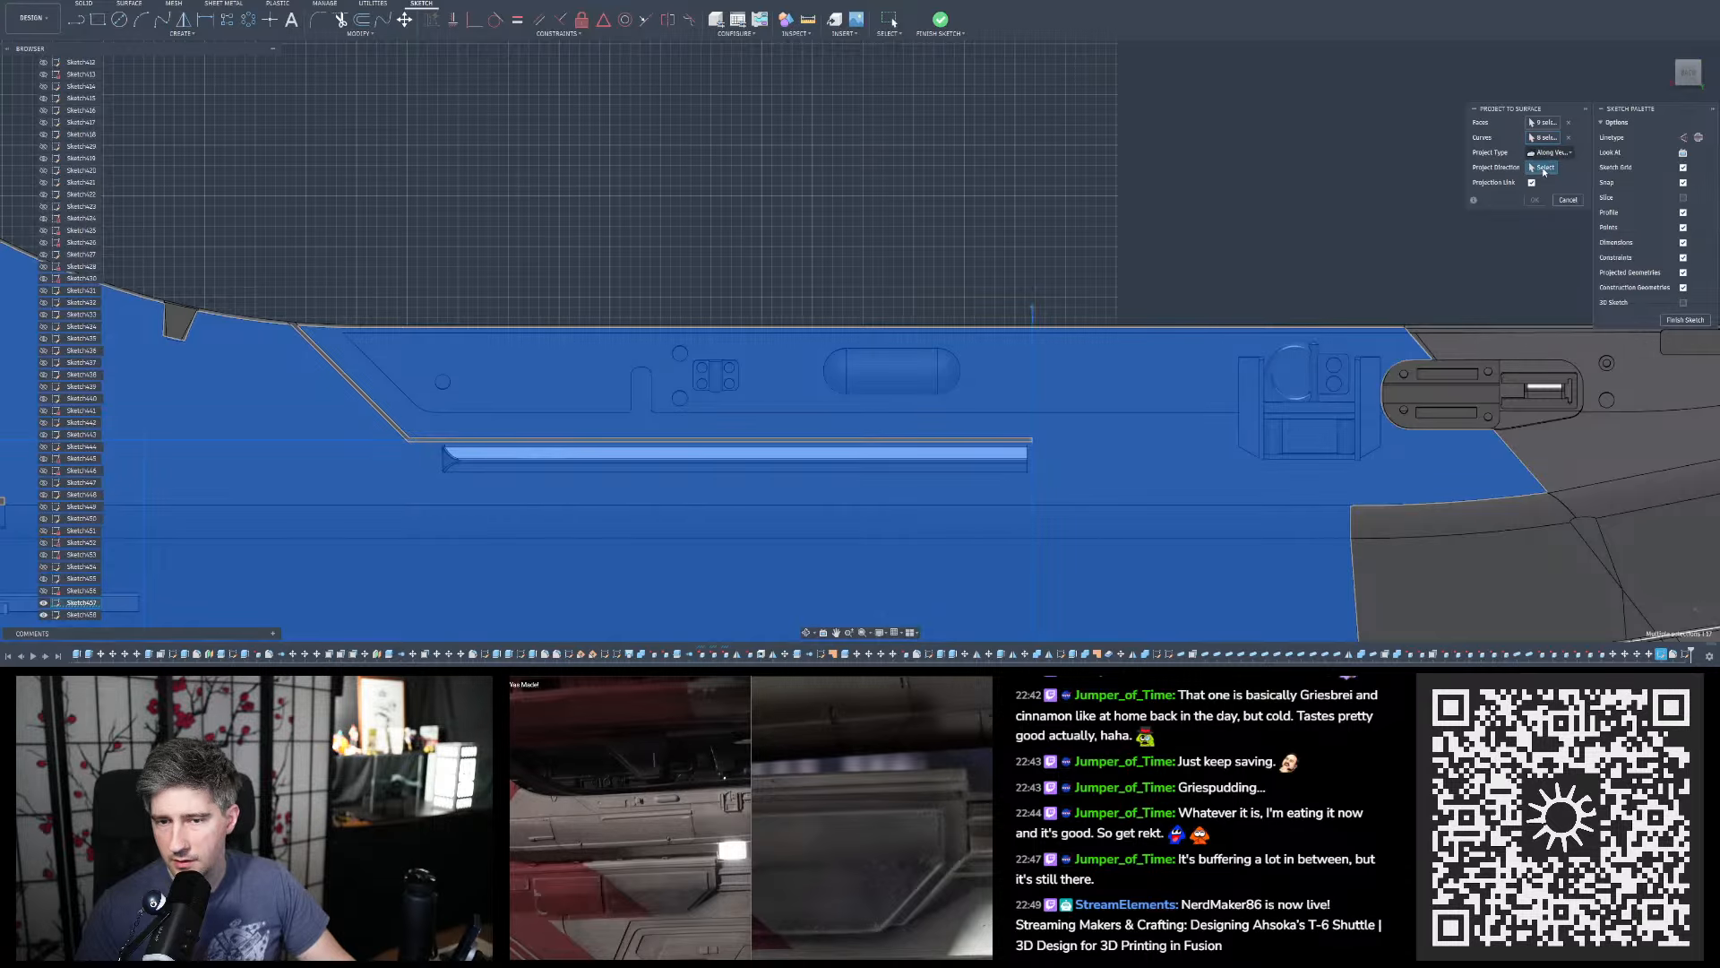
# Set the projection direction with the origin plane that lies parallel to the hull side
pyautogui.scroll(-8, 1292, 257)
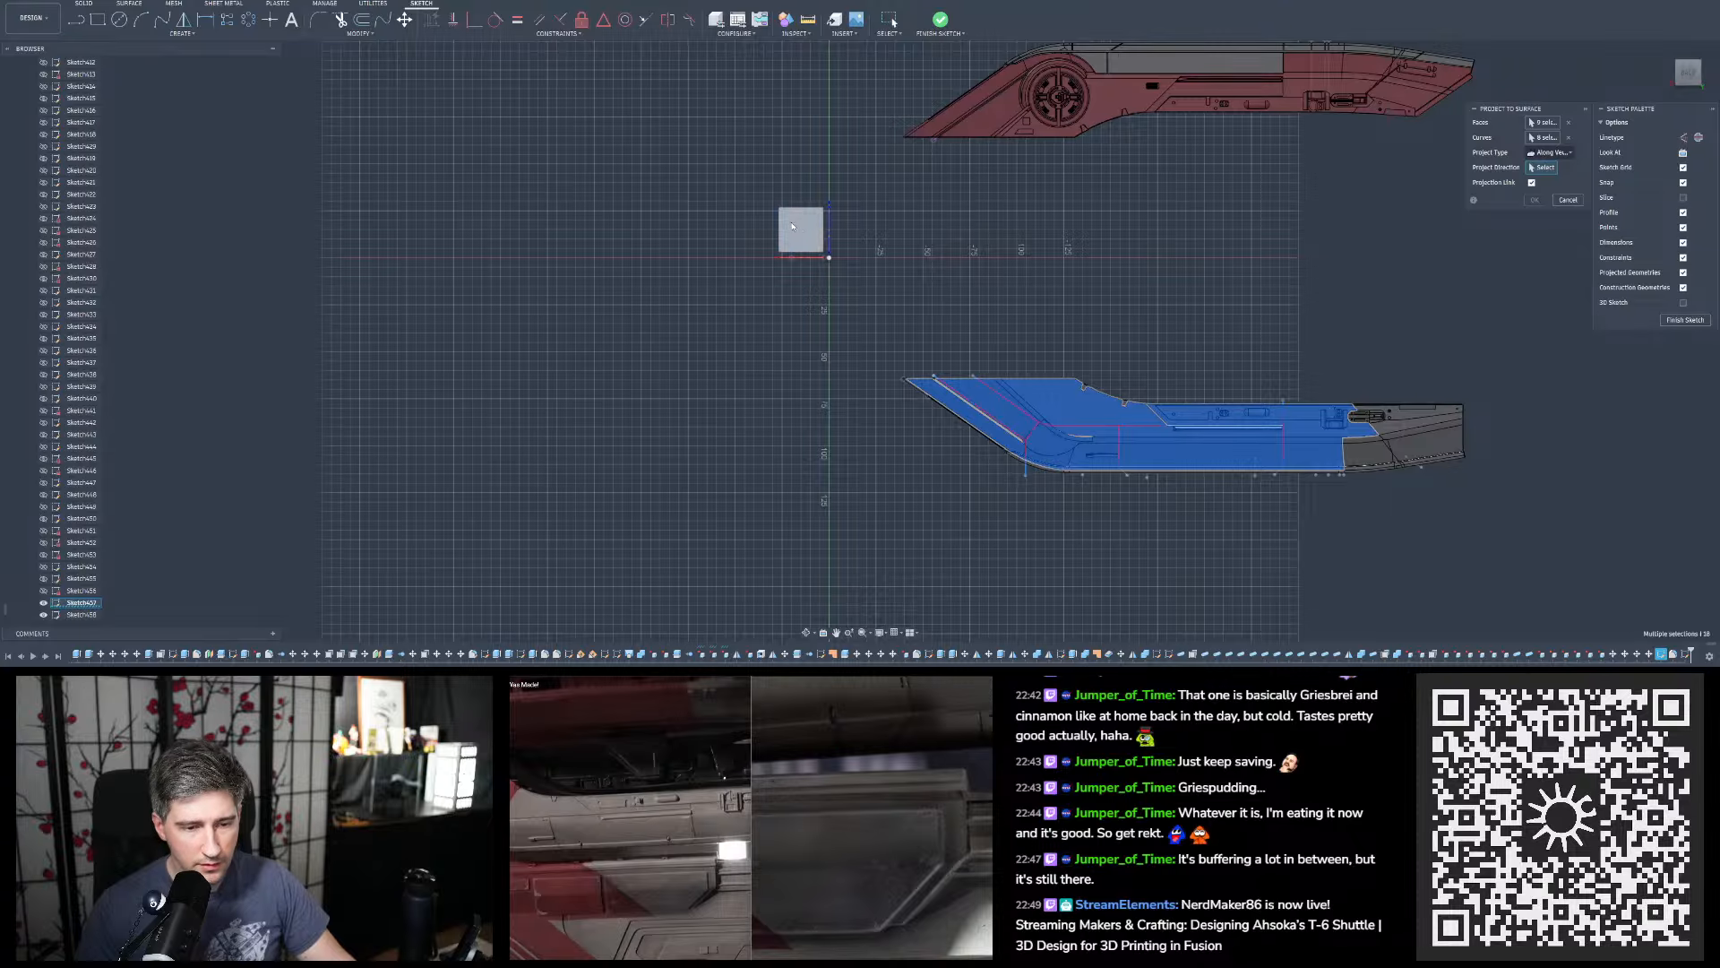
pyautogui.click(792, 225)
pyautogui.scroll(5, 1317, 451)
pyautogui.keyDown('shift'); pyautogui.moveTo(1185, 265); pyautogui.dragTo(1053, 240, button='middle'); pyautogui.keyUp('shift')
pyautogui.scroll(3, 980, 339)
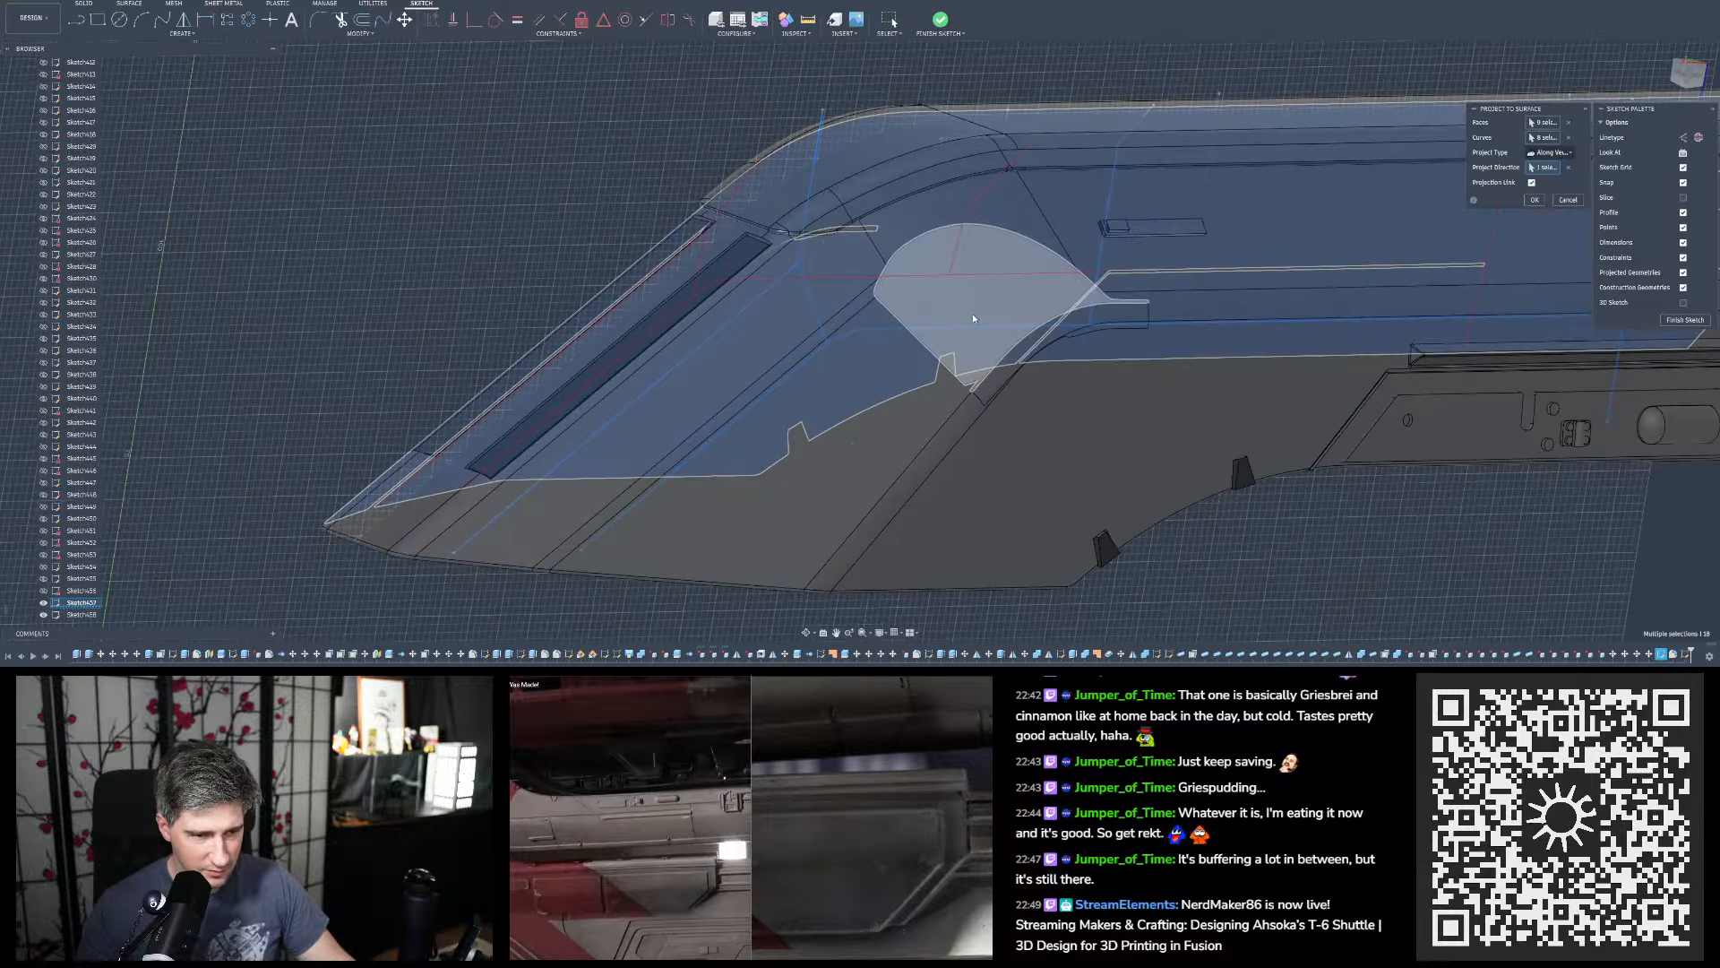
# Check the projected lines across the hull side, apply the projection and finish the sketch
pyautogui.keyDown('shift'); pyautogui.moveTo(971, 314); pyautogui.dragTo(933, 457, button='middle'); pyautogui.keyUp('shift')
pyautogui.scroll(-4, 933, 457)
pyautogui.scroll(4, 869, 286)
pyautogui.scroll(-3, 869, 285)
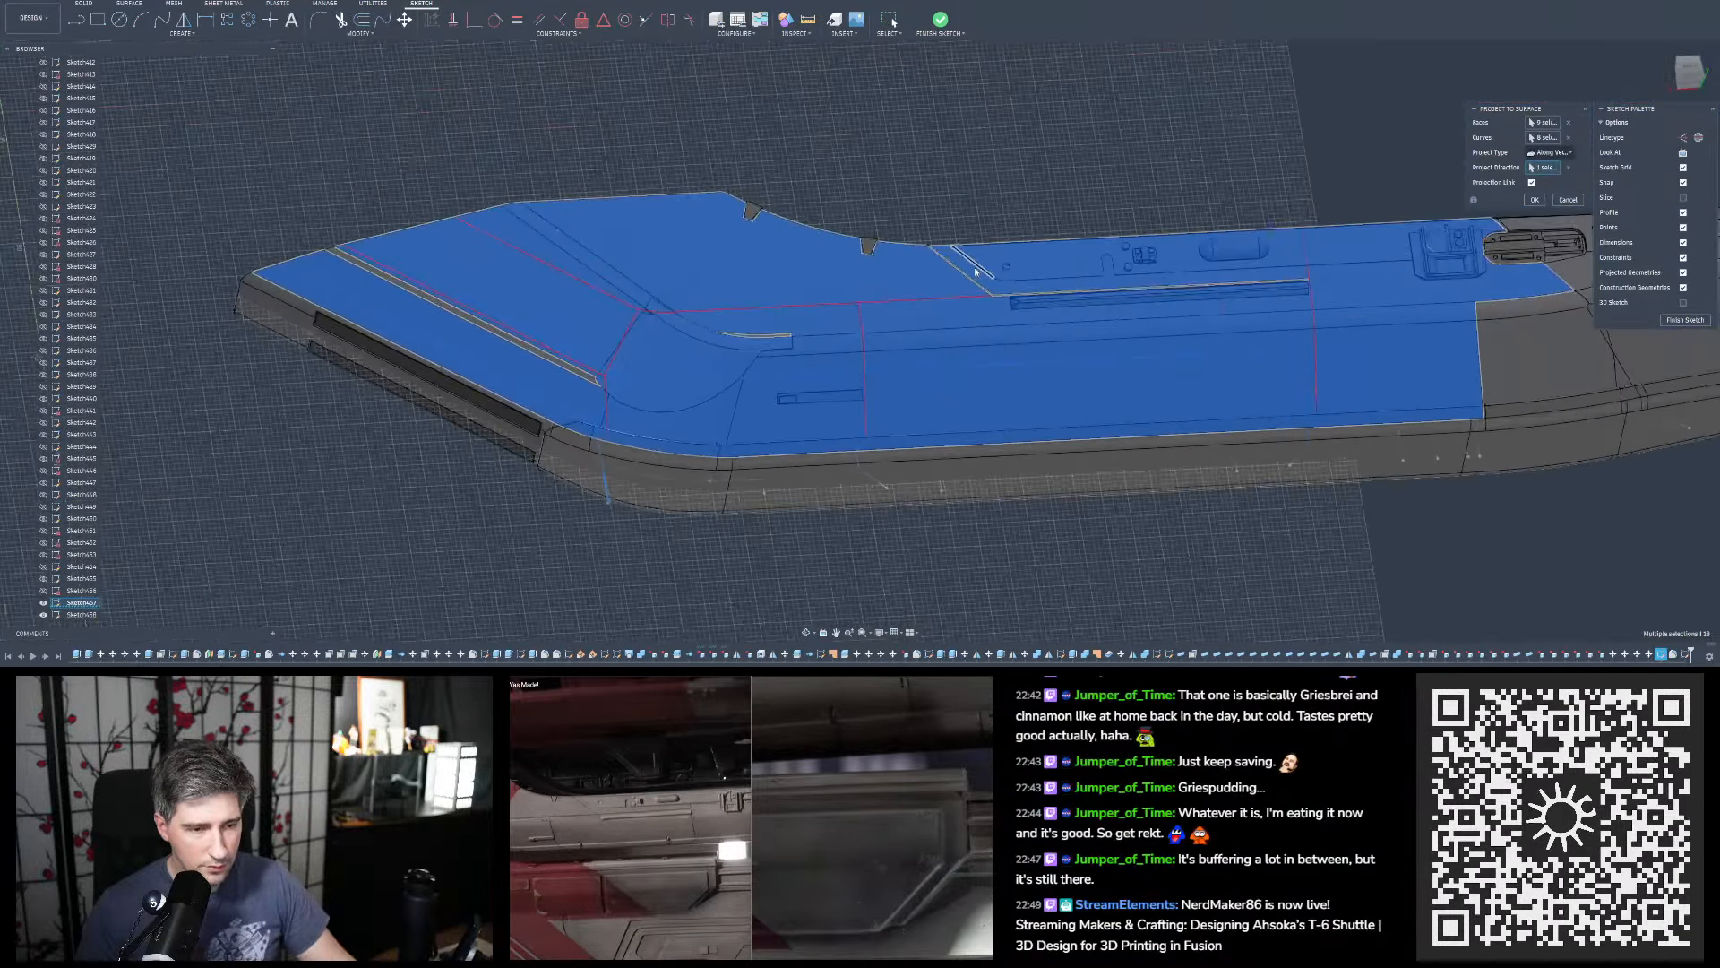
pyautogui.keyDown('shift'); pyautogui.moveTo(869, 285); pyautogui.dragTo(928, 296, button='middle'); pyautogui.keyUp('shift')
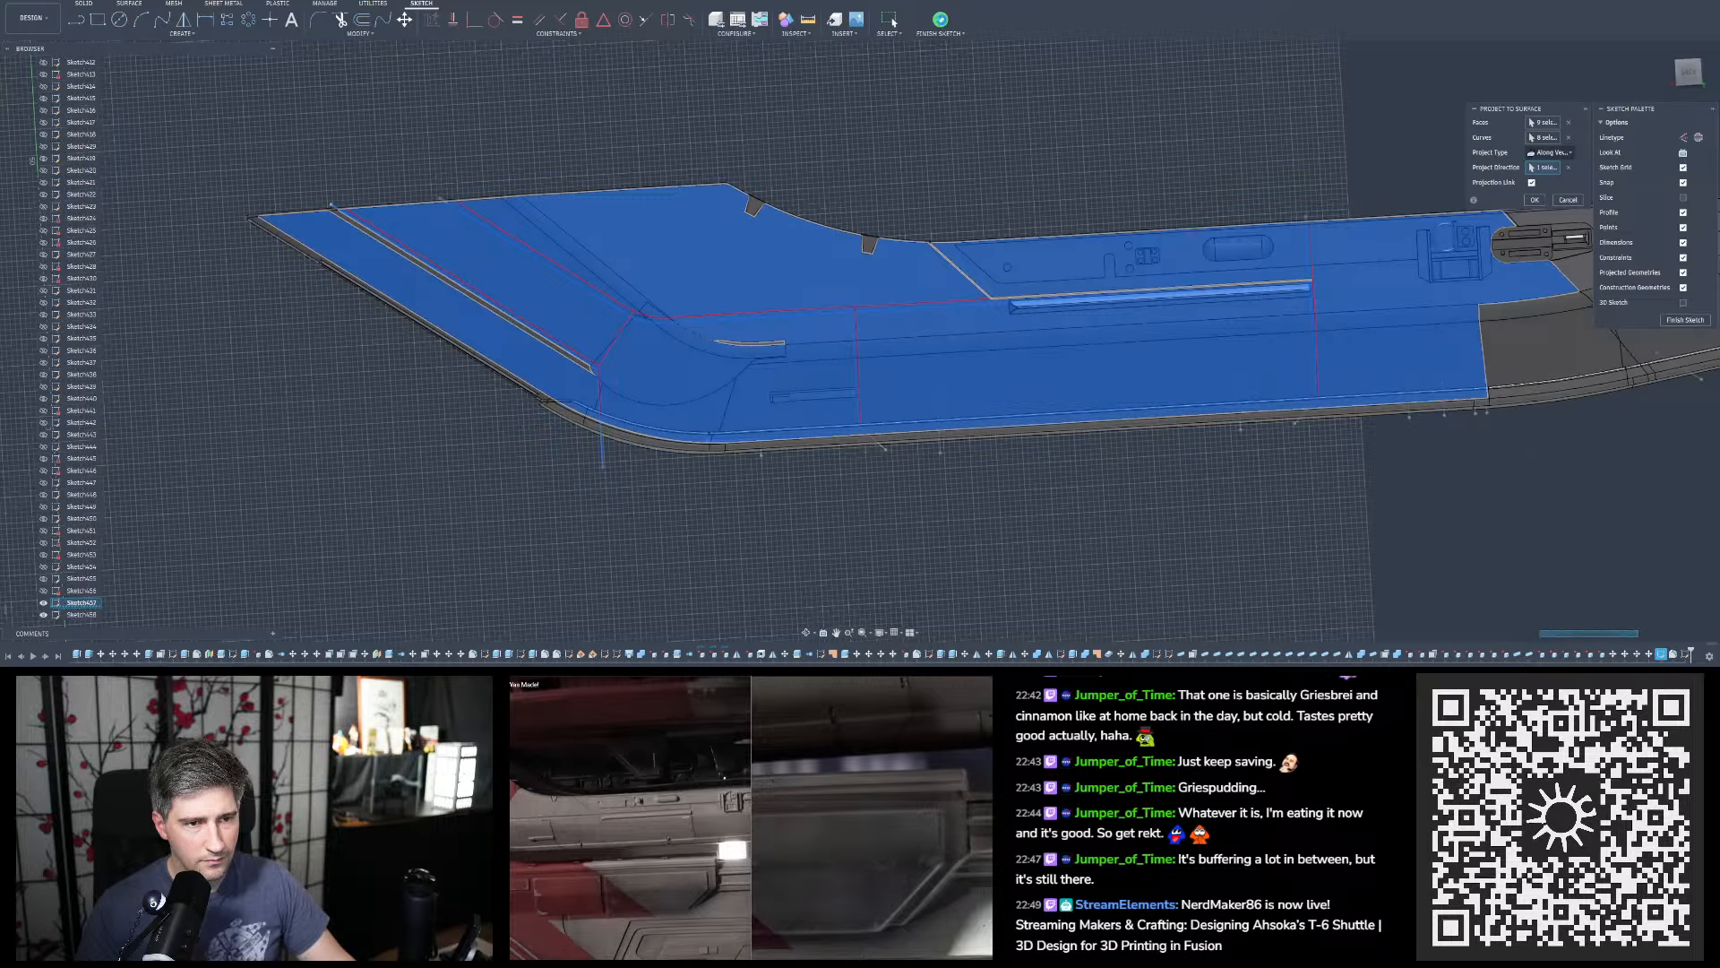
pyautogui.click(1535, 200)
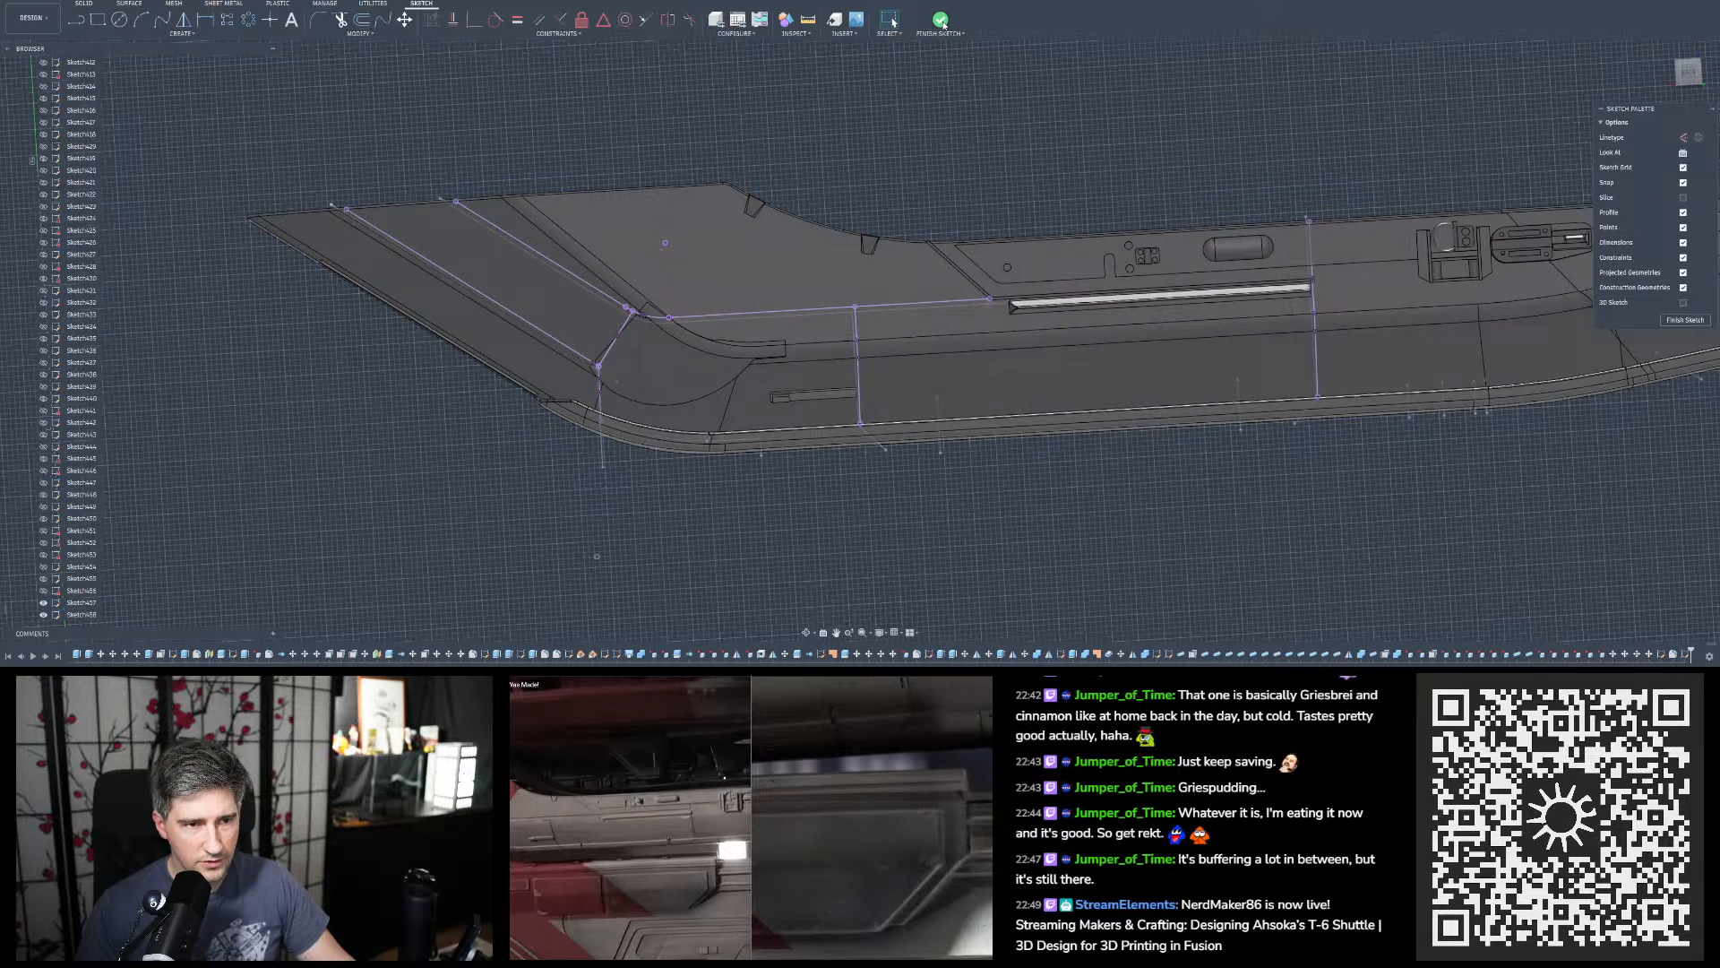
pyautogui.click(940, 20)
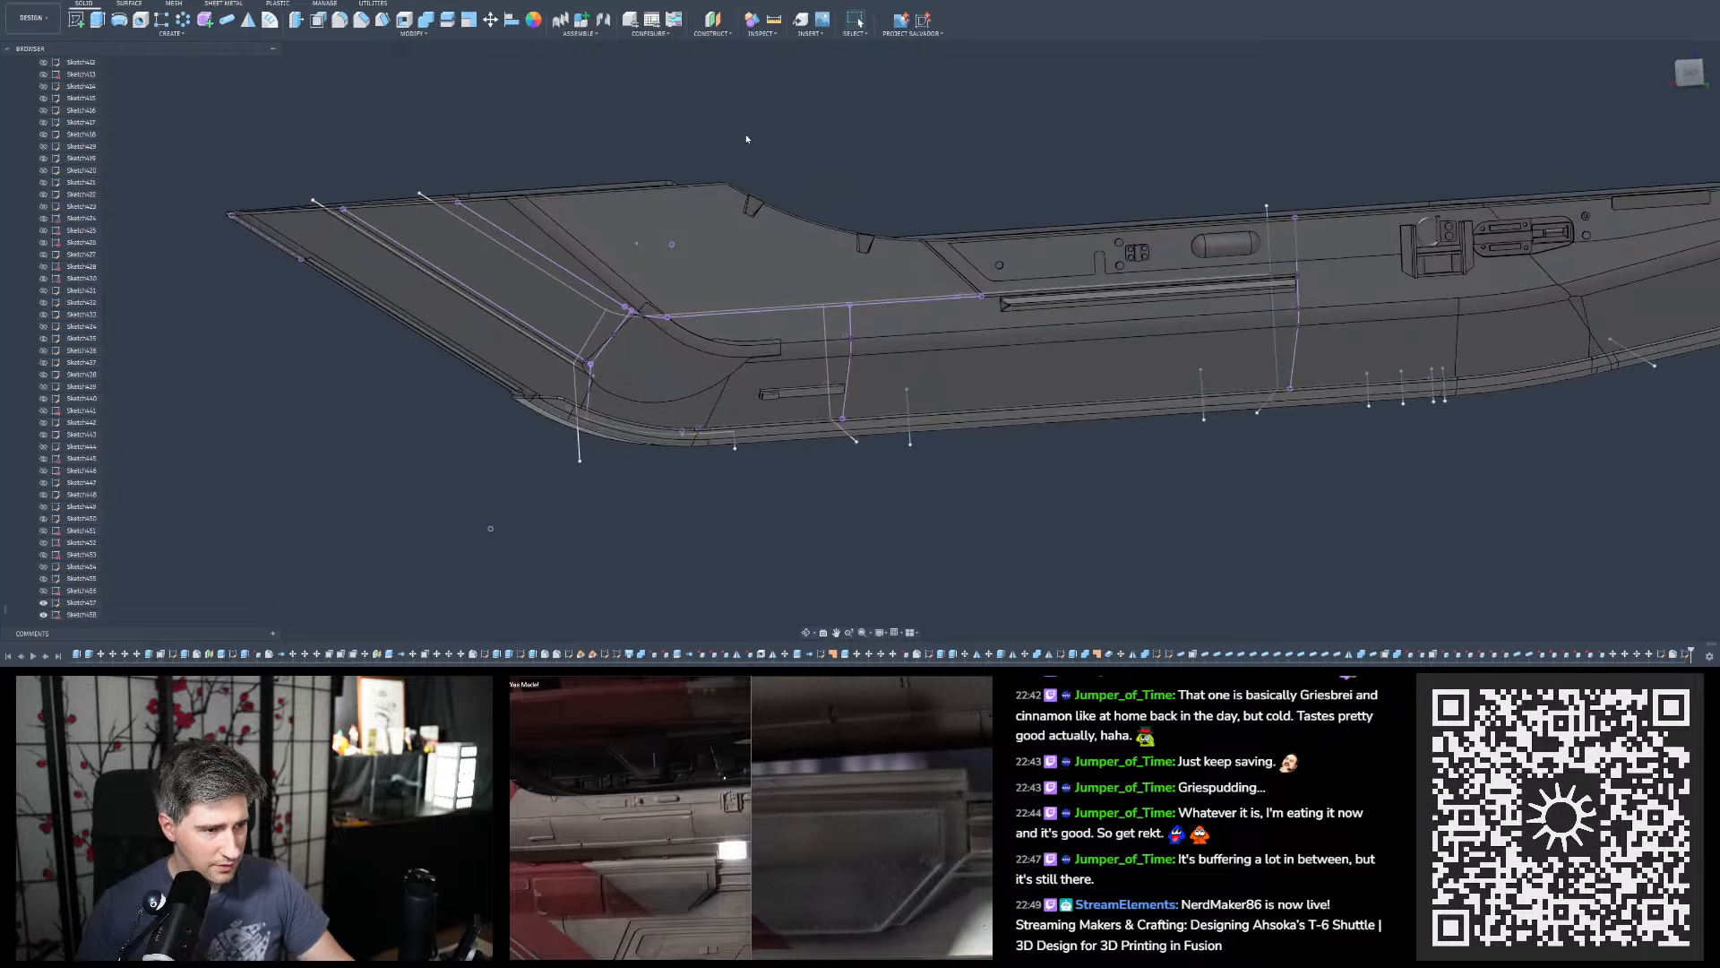
# Create a new sketch on the origin plane parallel to the hull side and start Project to Surface
pyautogui.scroll(-5, 526, 329)
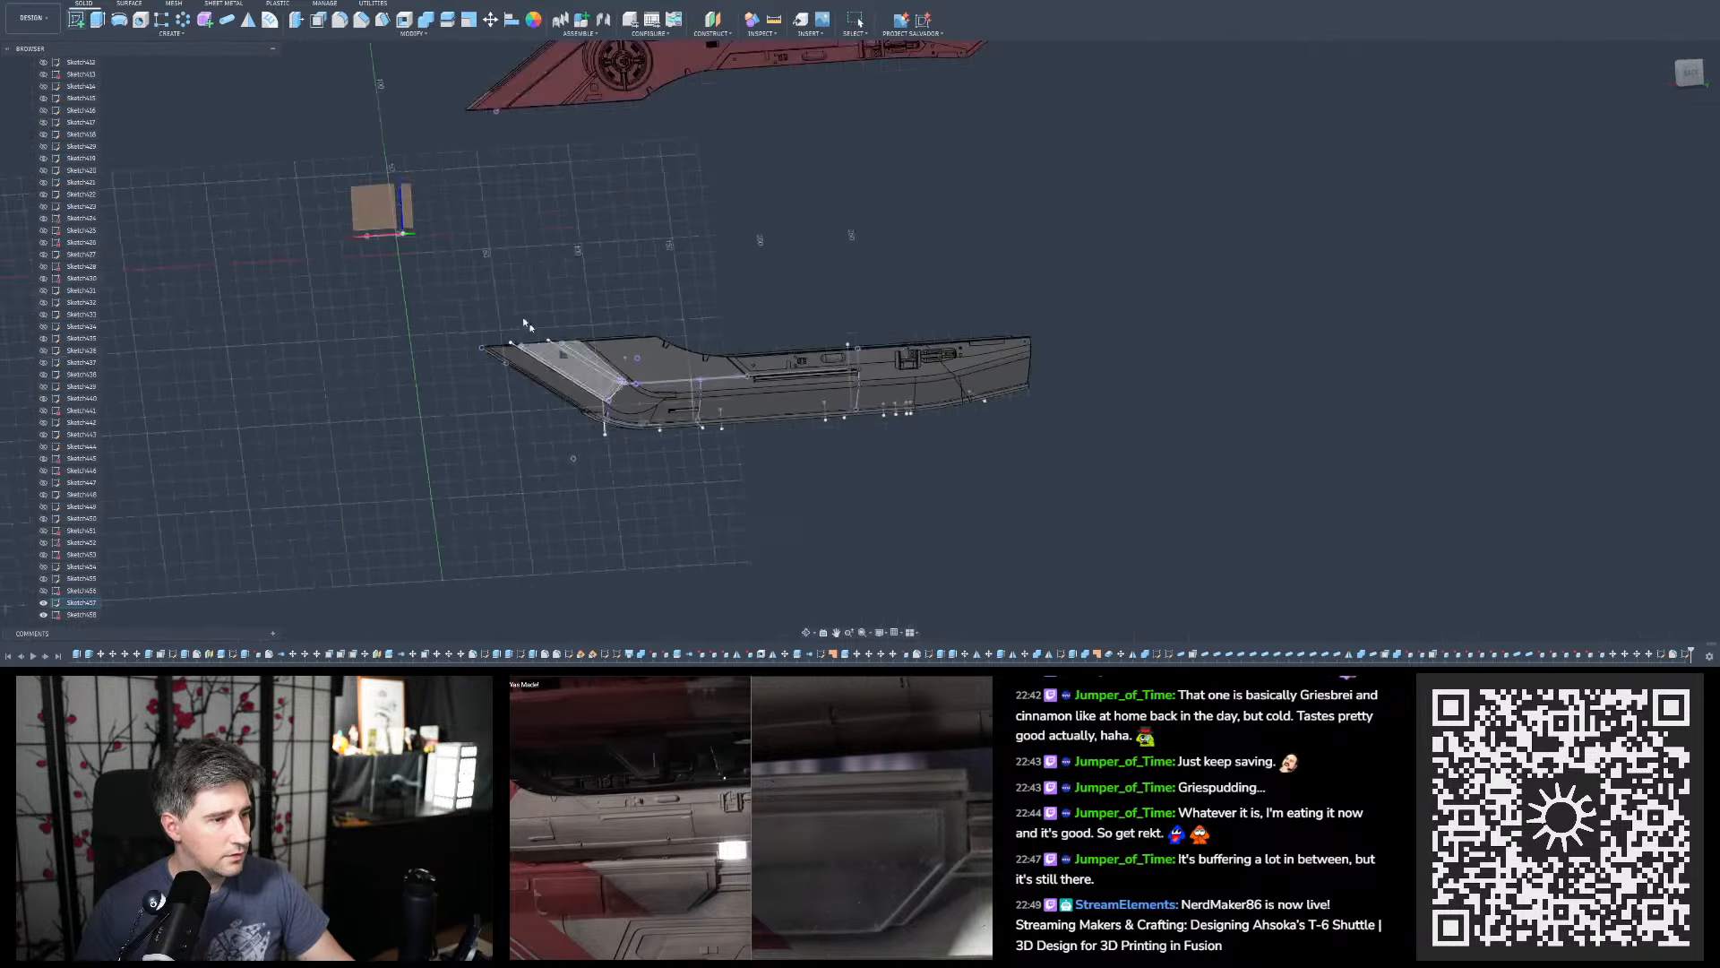
pyautogui.click(379, 206)
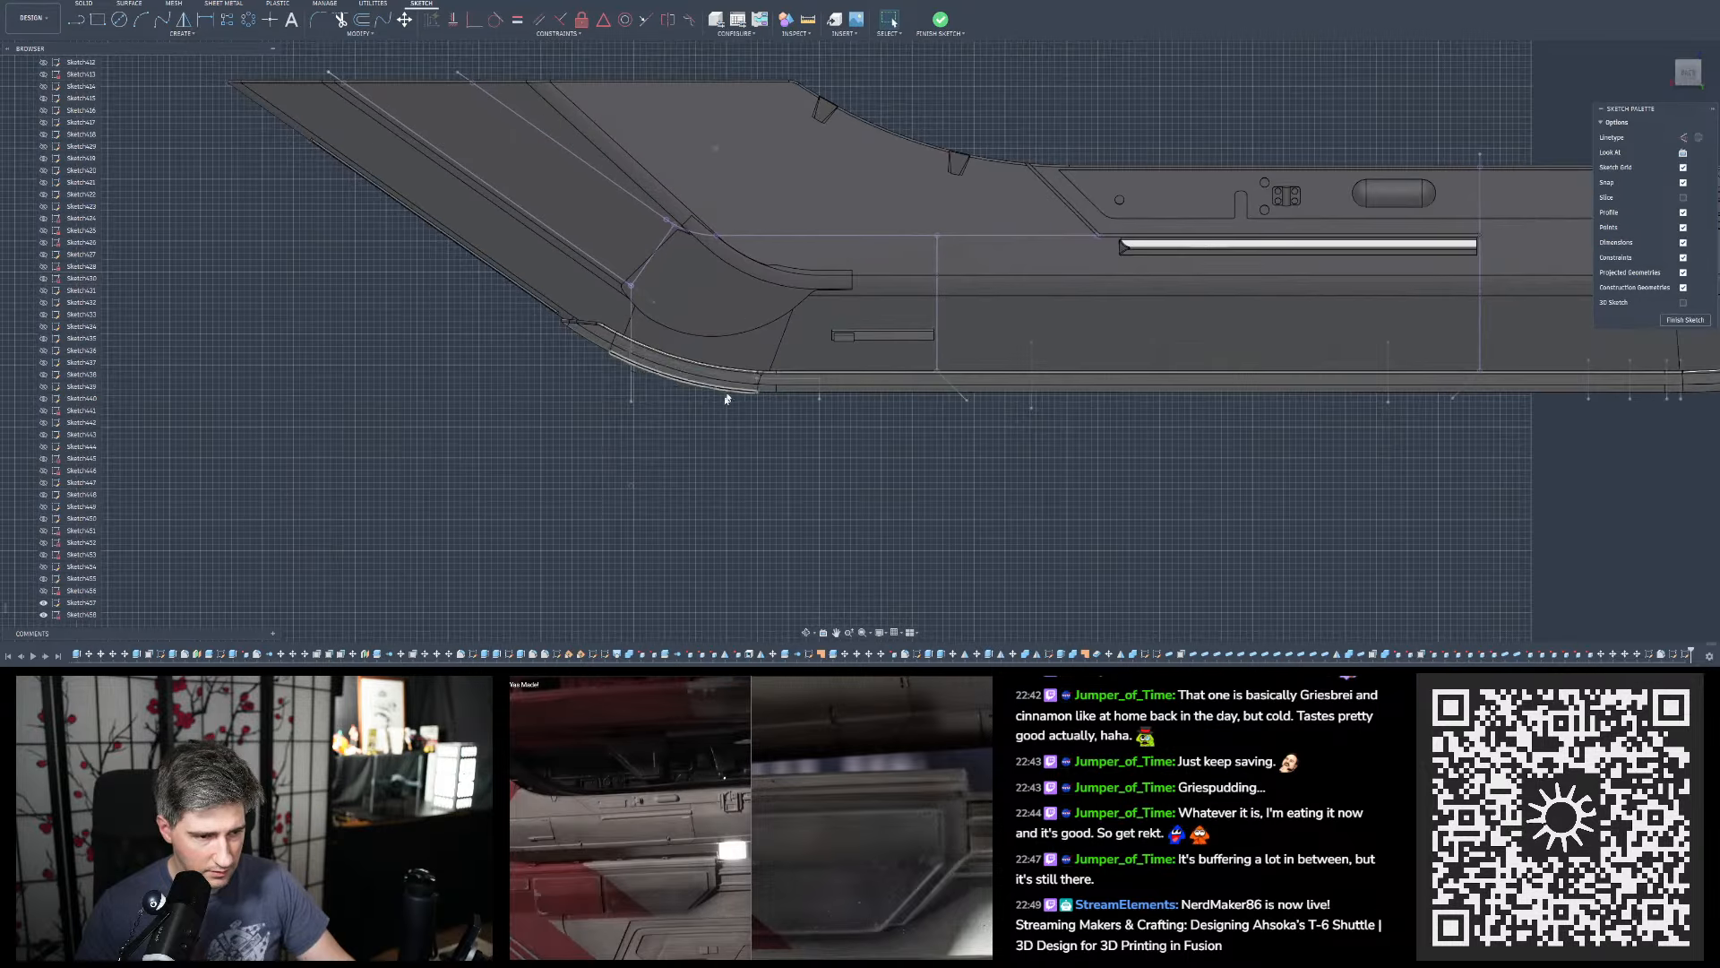
pyautogui.scroll(5, 725, 395)
pyautogui.press('p')
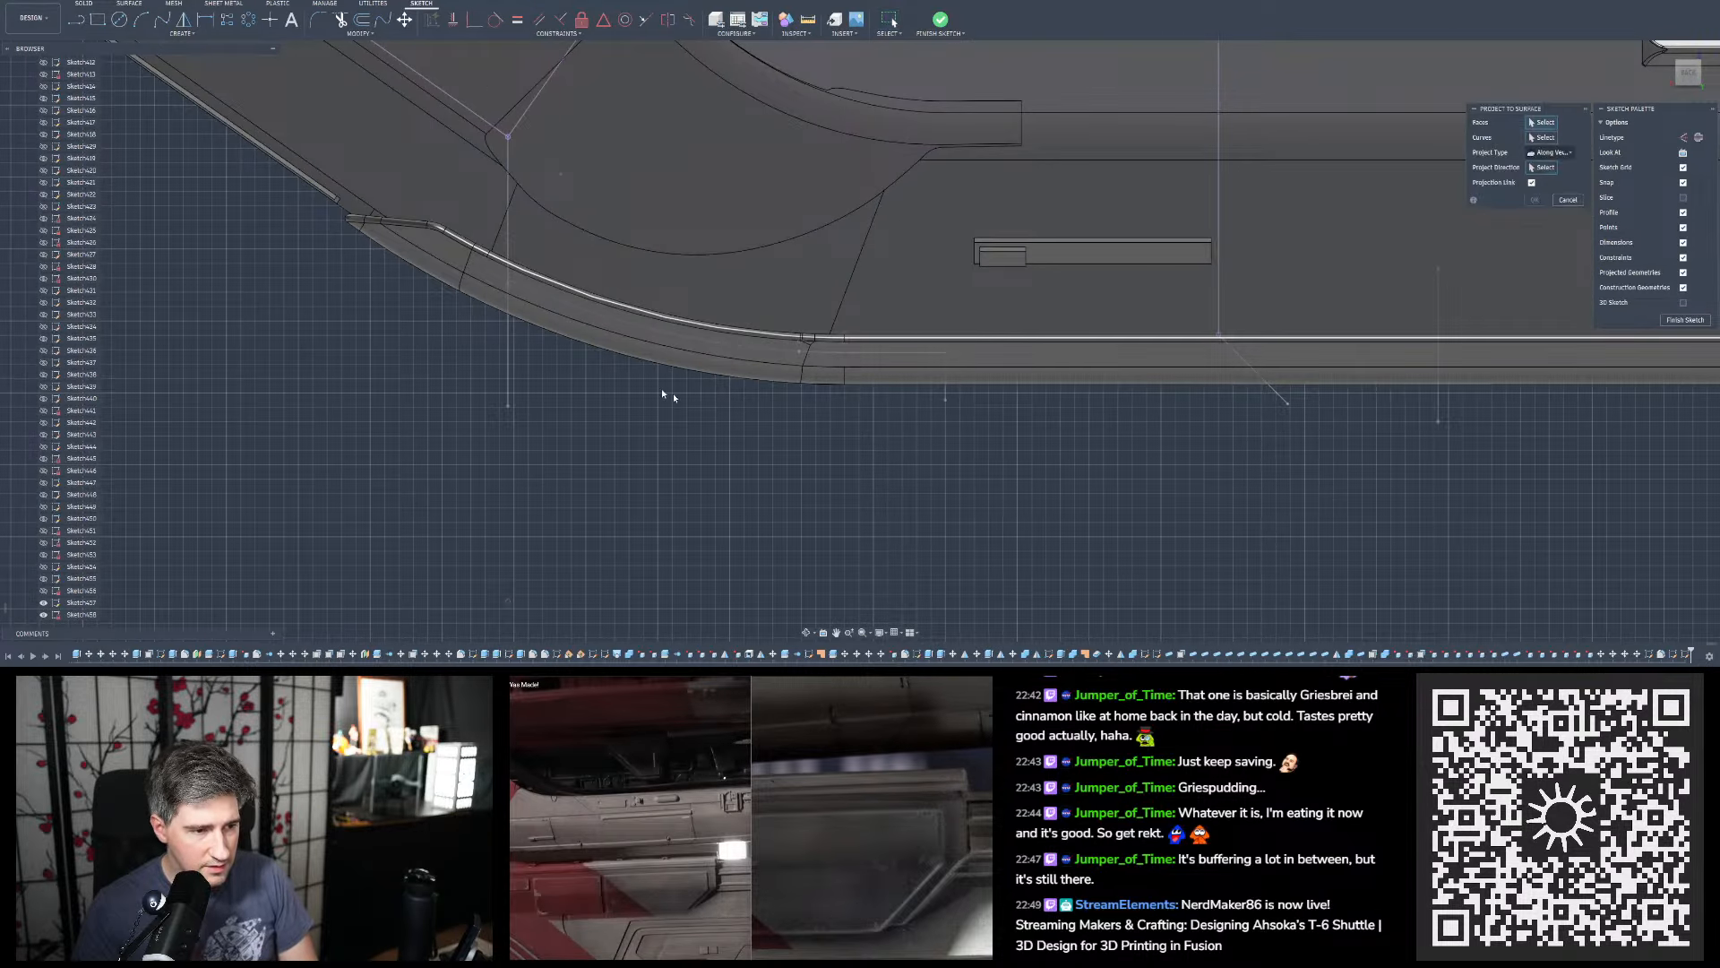
# Pick the curved front lower-edge face, the long straight strip behind it and the strip below as target faces
pyautogui.scroll(2, 505, 273)
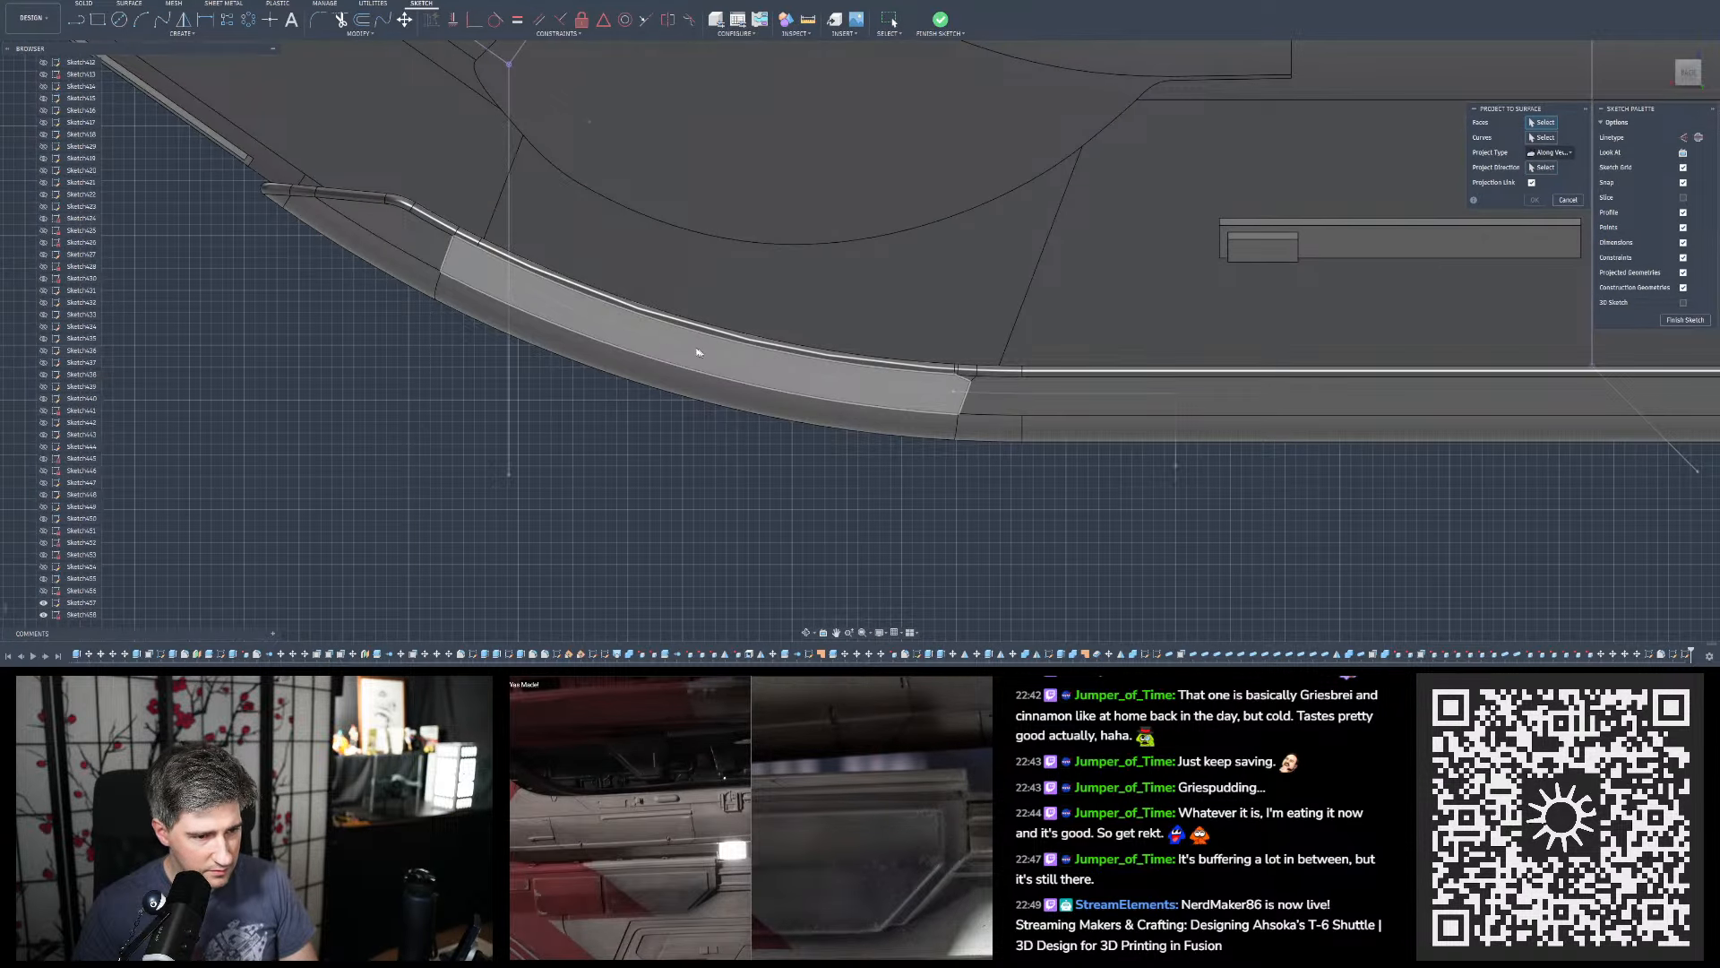
pyautogui.click(568, 307)
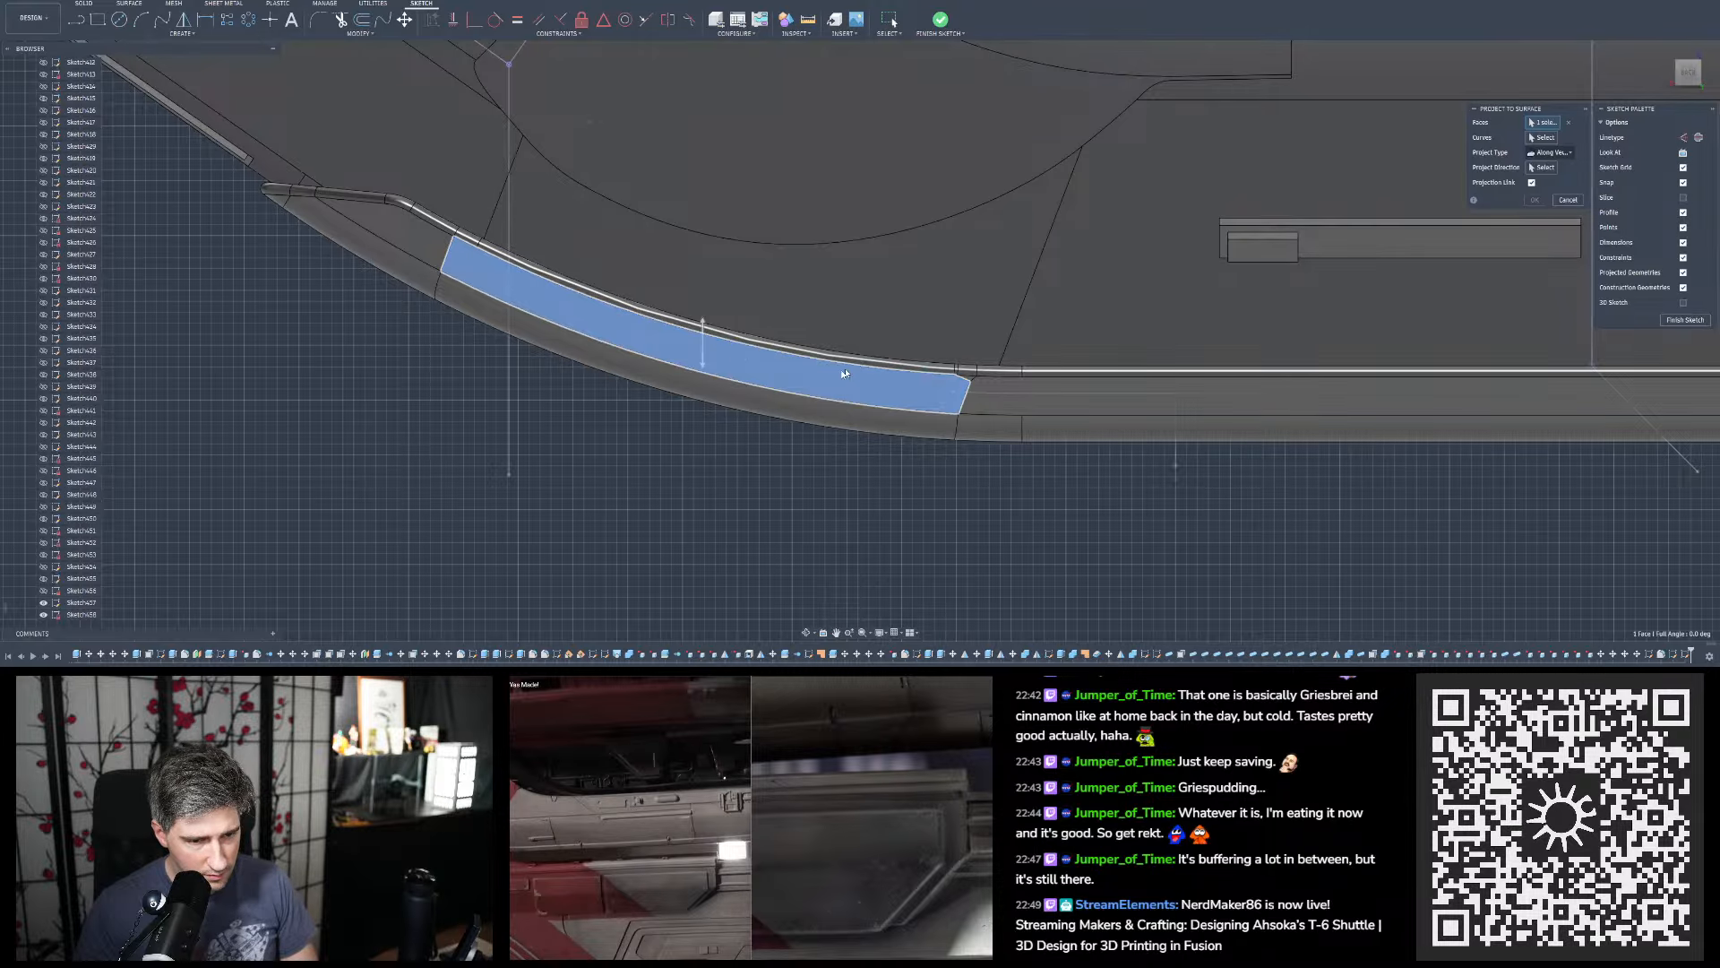
pyautogui.click(985, 401)
pyautogui.scroll(2, 1020, 395)
pyautogui.scroll(-3, 1026, 403)
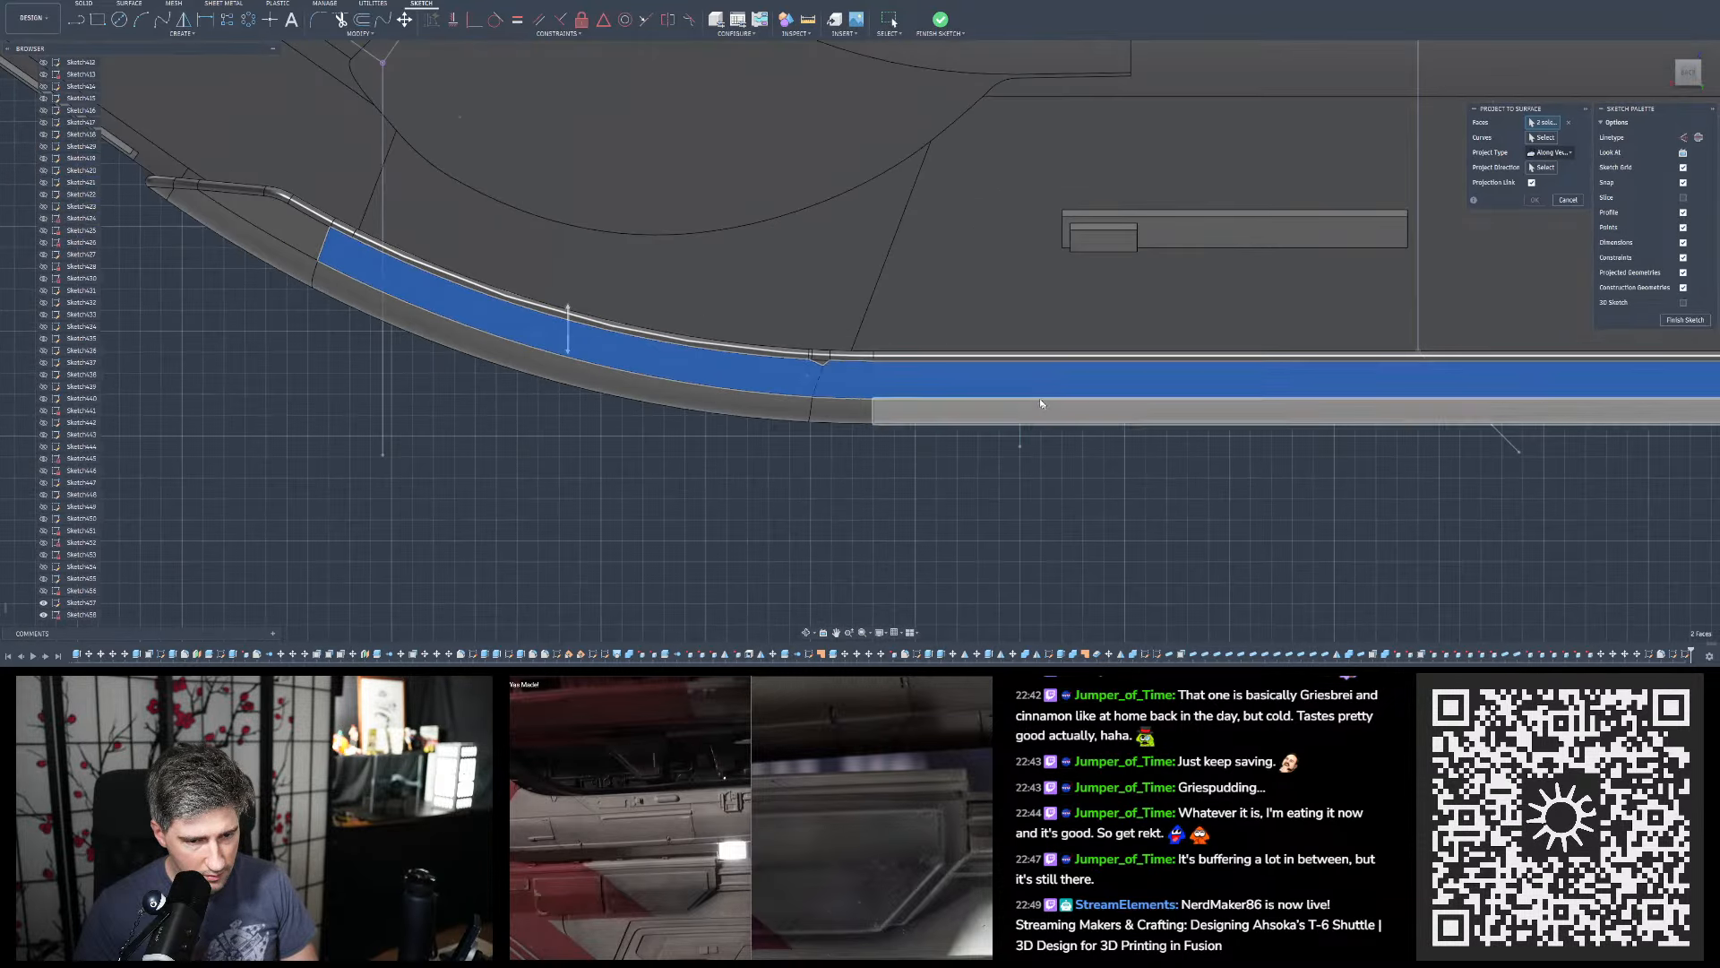
pyautogui.click(1031, 413)
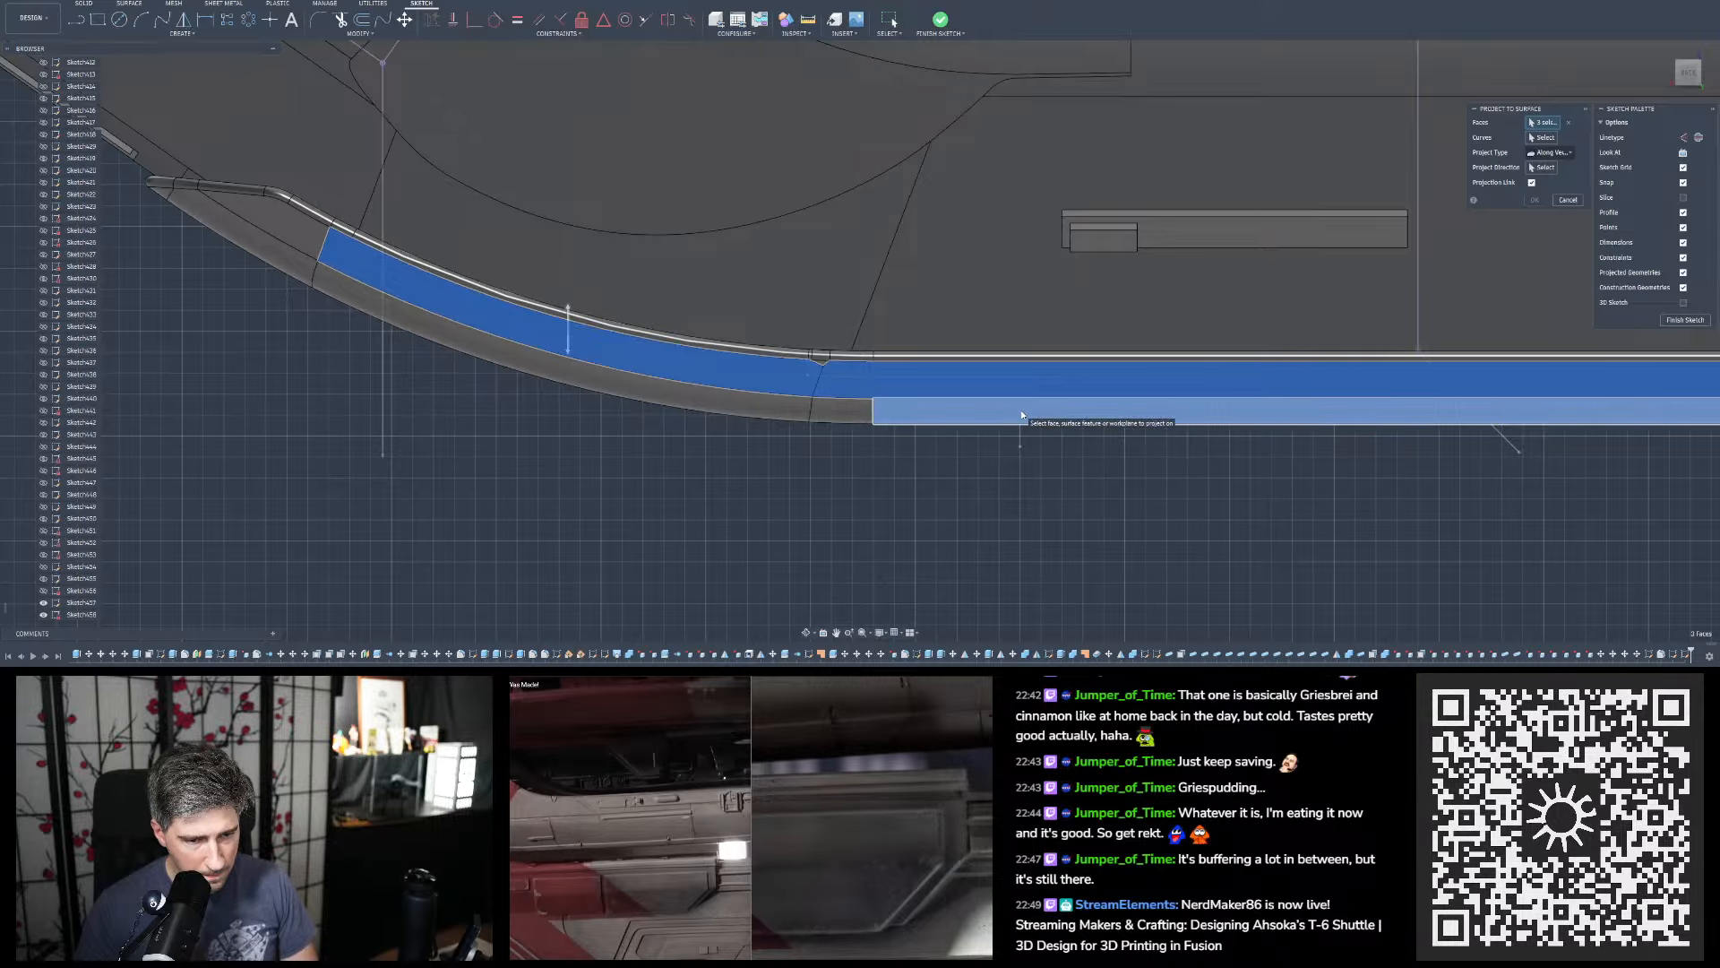
pyautogui.scroll(-2, 912, 385)
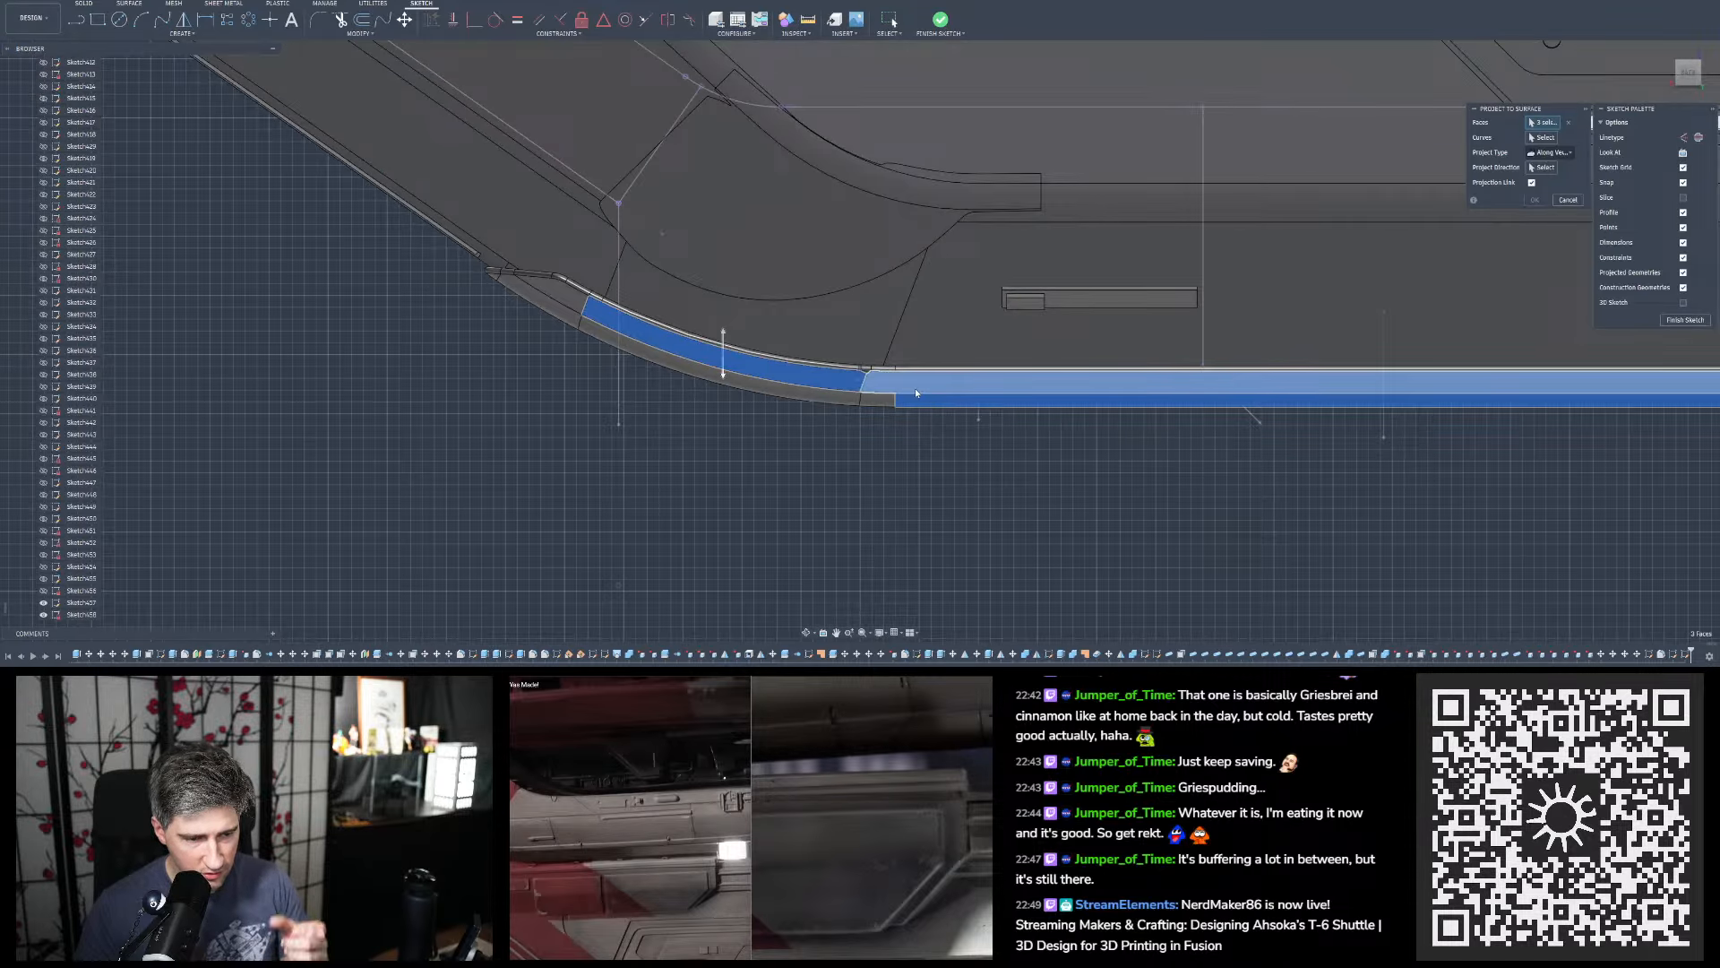
# Add the long underside faces and the matching opposite-side lower-edge faces to the projection's target faces
pyautogui.moveTo(916, 388)
pyautogui.keyDown('shift'); pyautogui.mouseDown(button='middle')
pyautogui.moveTo(914, 336)
pyautogui.moveTo(986, 437)
pyautogui.moveTo(956, 442)
pyautogui.moveTo(869, 354)
pyautogui.moveTo(788, 395)
pyautogui.moveTo(573, 424)
pyautogui.moveTo(768, 442)
pyautogui.moveTo(752, 400)
pyautogui.moveTo(539, 363)
pyautogui.mouseUp(button='middle'); pyautogui.keyUp('shift')
pyautogui.keyDown('shift'); pyautogui.moveTo(699, 573); pyautogui.dragTo(637, 478, button='middle'); pyautogui.keyUp('shift')
pyautogui.click(688, 479)
pyautogui.click(686, 527)
pyautogui.click(623, 544)
pyautogui.click(661, 545)
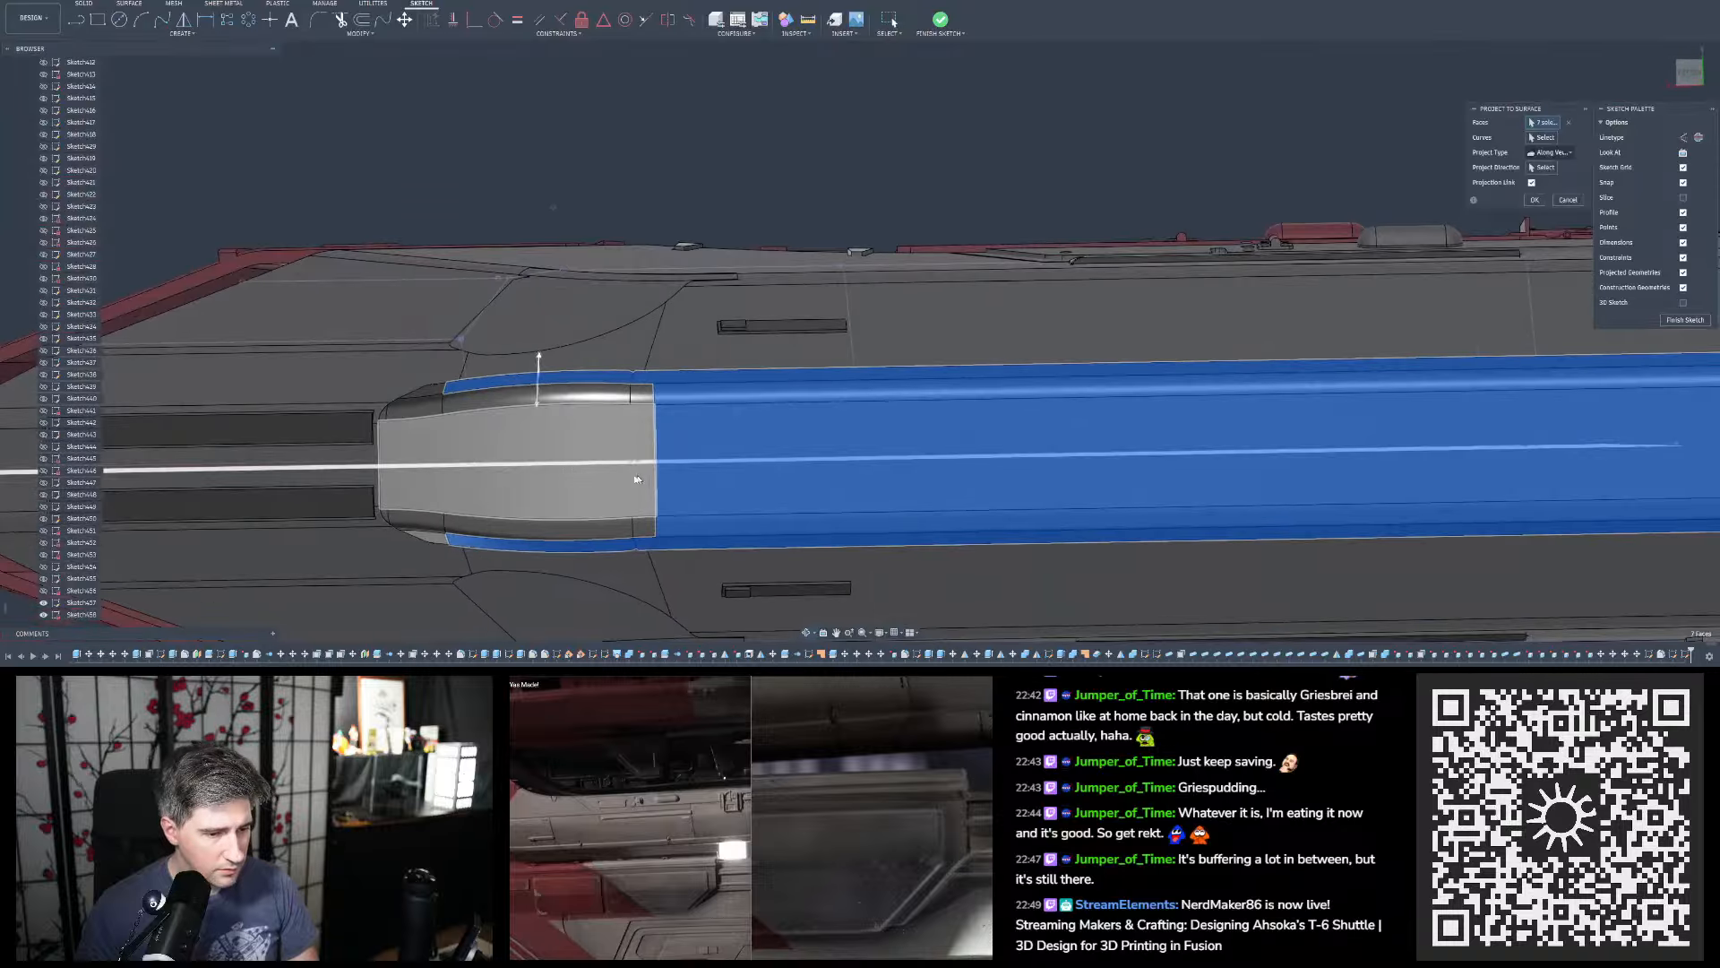
# Add the short lower face at the long strip's rear end and the two curved faces behind it to the target faces
pyautogui.scroll(-5, 639, 477)
pyautogui.scroll(5, 968, 453)
pyautogui.keyDown('shift'); pyautogui.moveTo(1008, 408); pyautogui.dragTo(1017, 475, button='middle'); pyautogui.keyUp('shift')
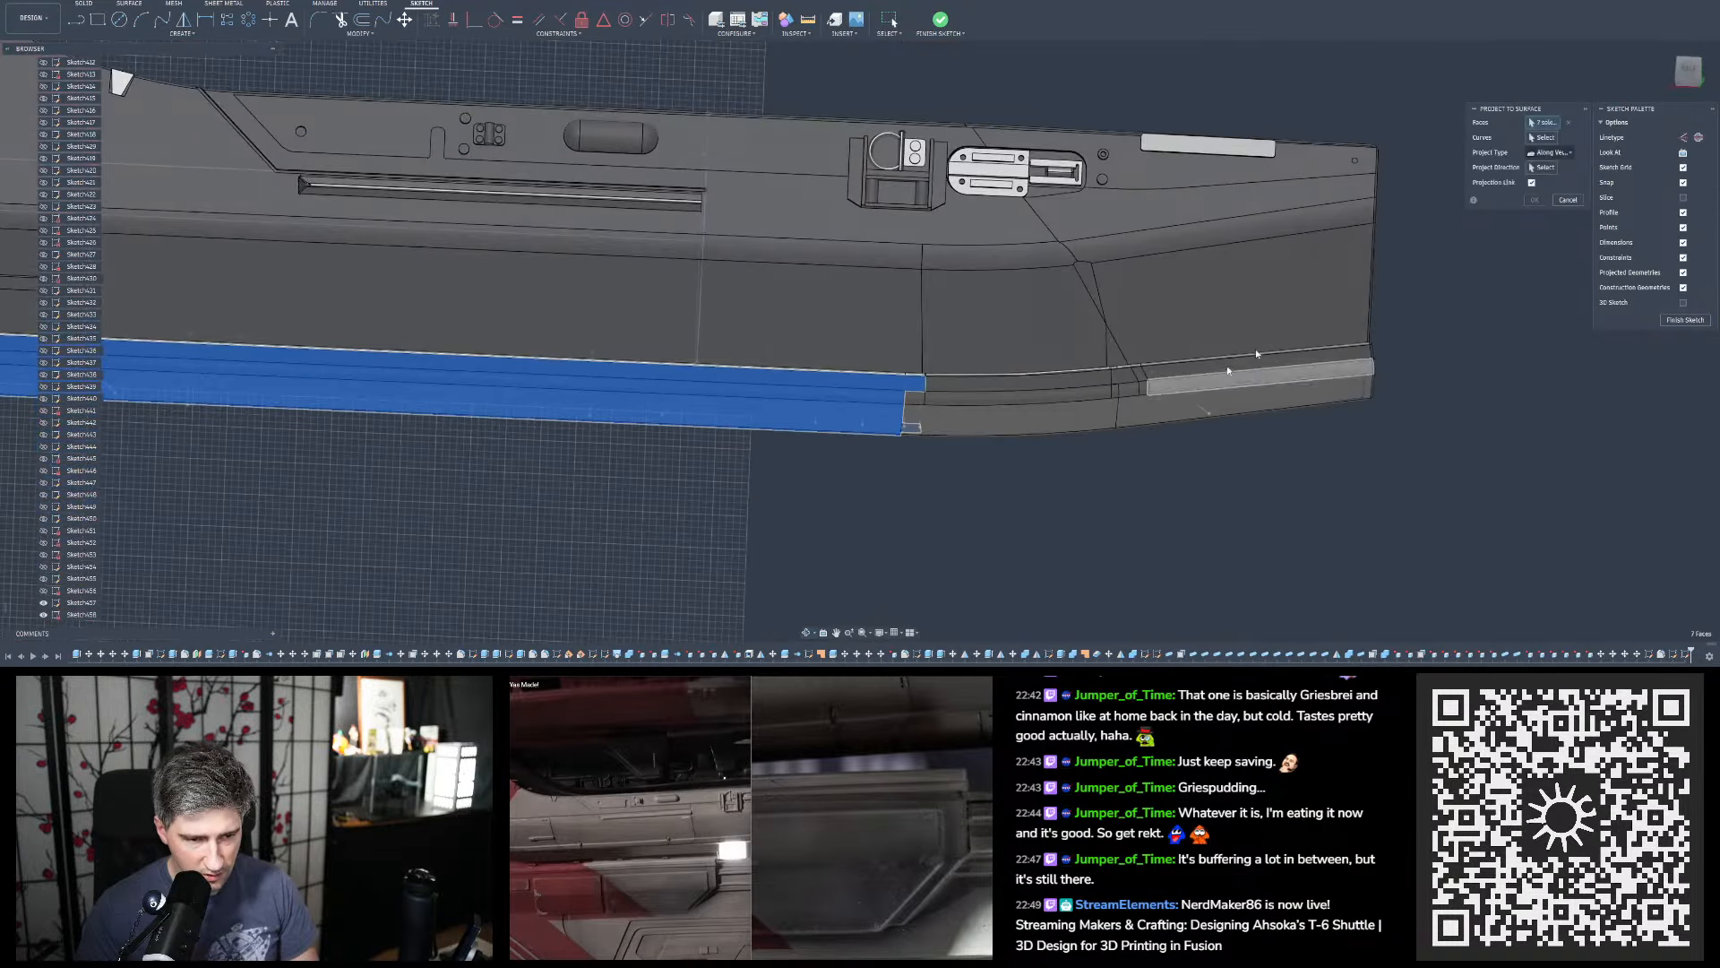
pyautogui.scroll(8, 985, 395)
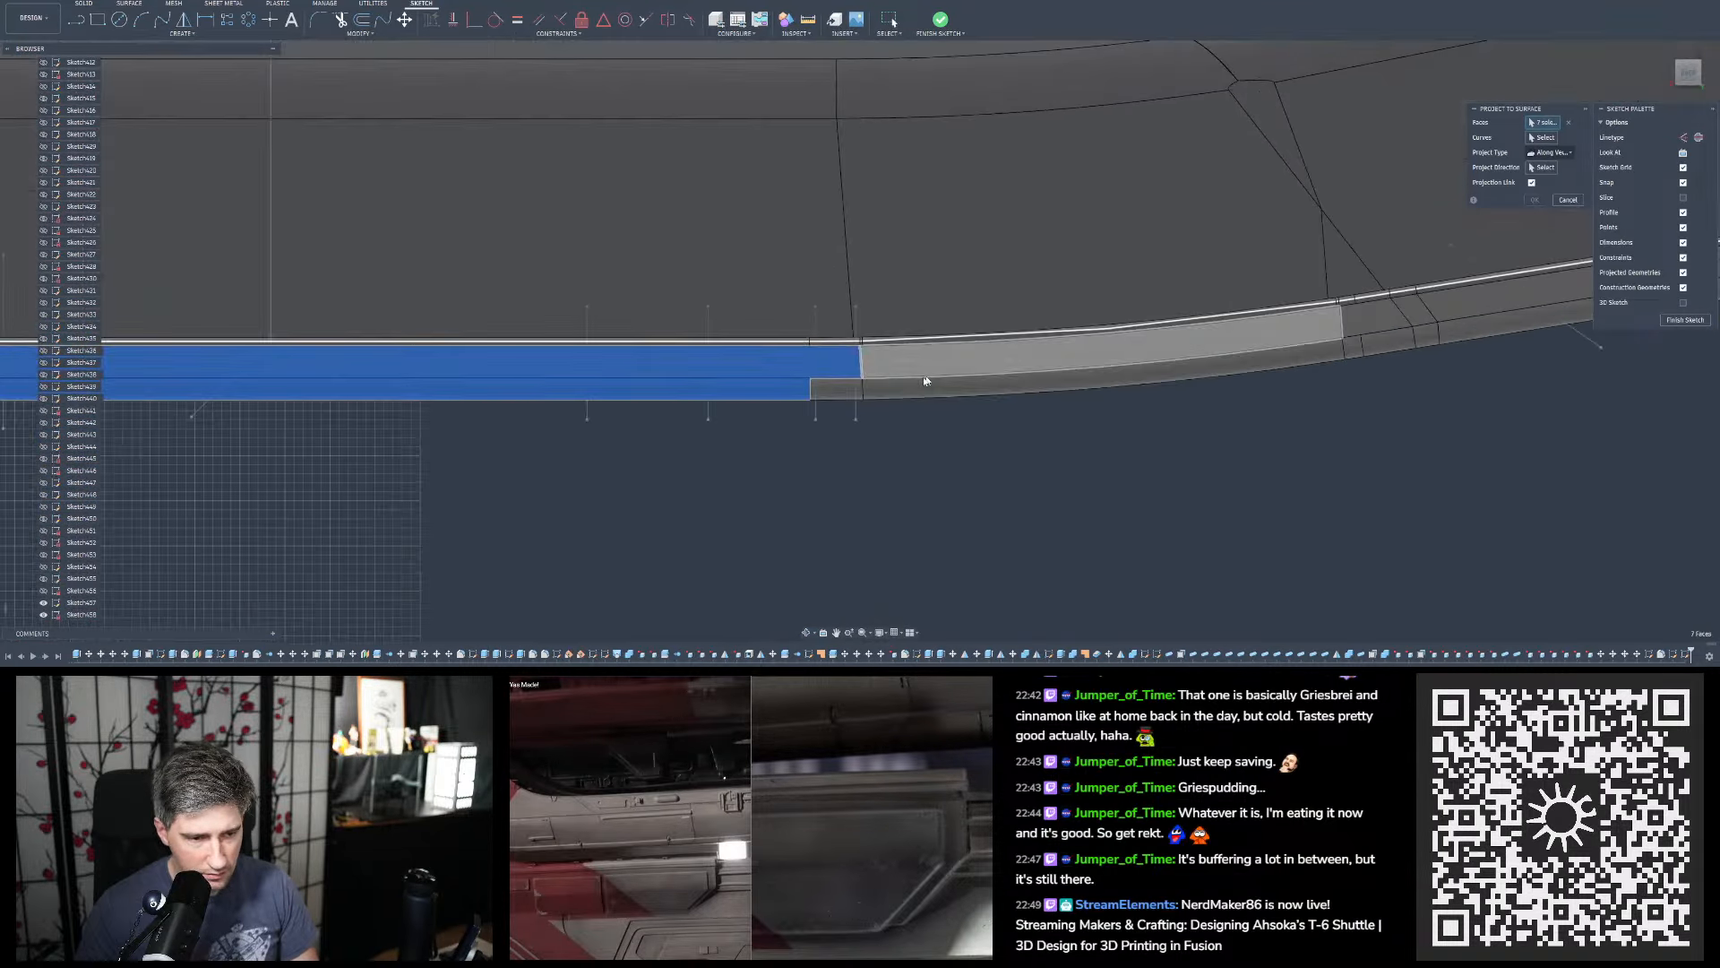
pyautogui.click(765, 405)
pyautogui.click(857, 360)
pyautogui.click(857, 391)
pyautogui.scroll(-4, 699, 418)
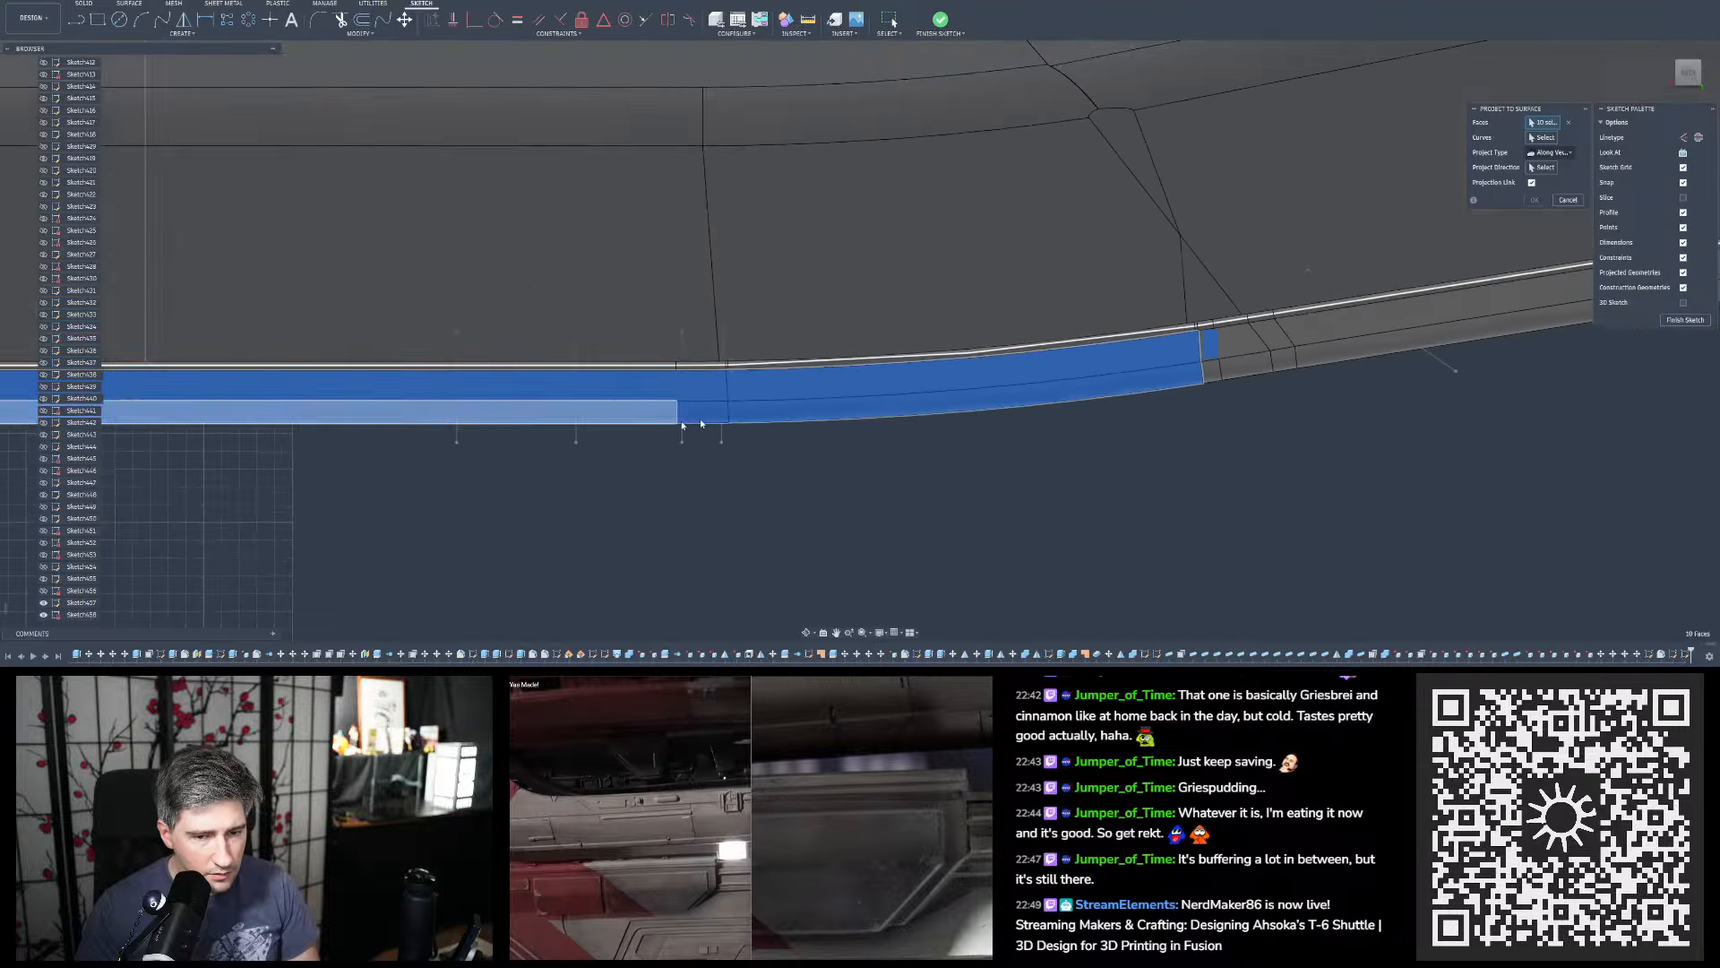
# Remove the two curved rear faces from the projection's target faces
pyautogui.scroll(2, 1273, 363)
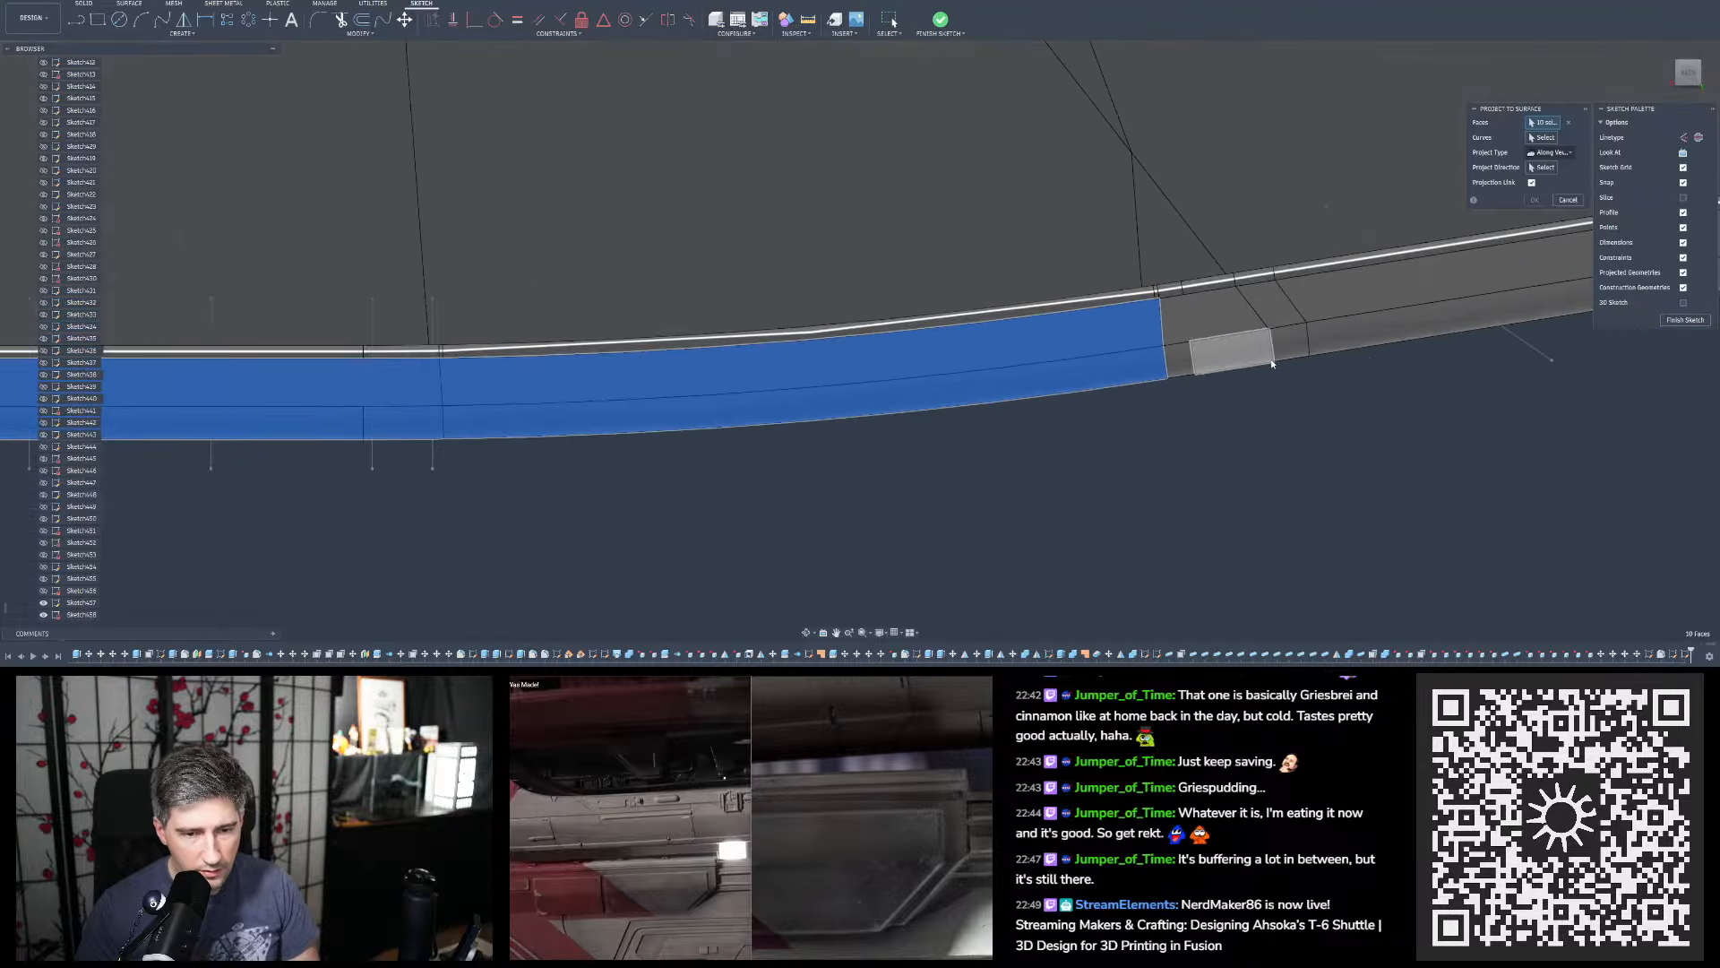
pyautogui.click(999, 362)
pyautogui.click(991, 394)
pyautogui.scroll(-2, 938, 338)
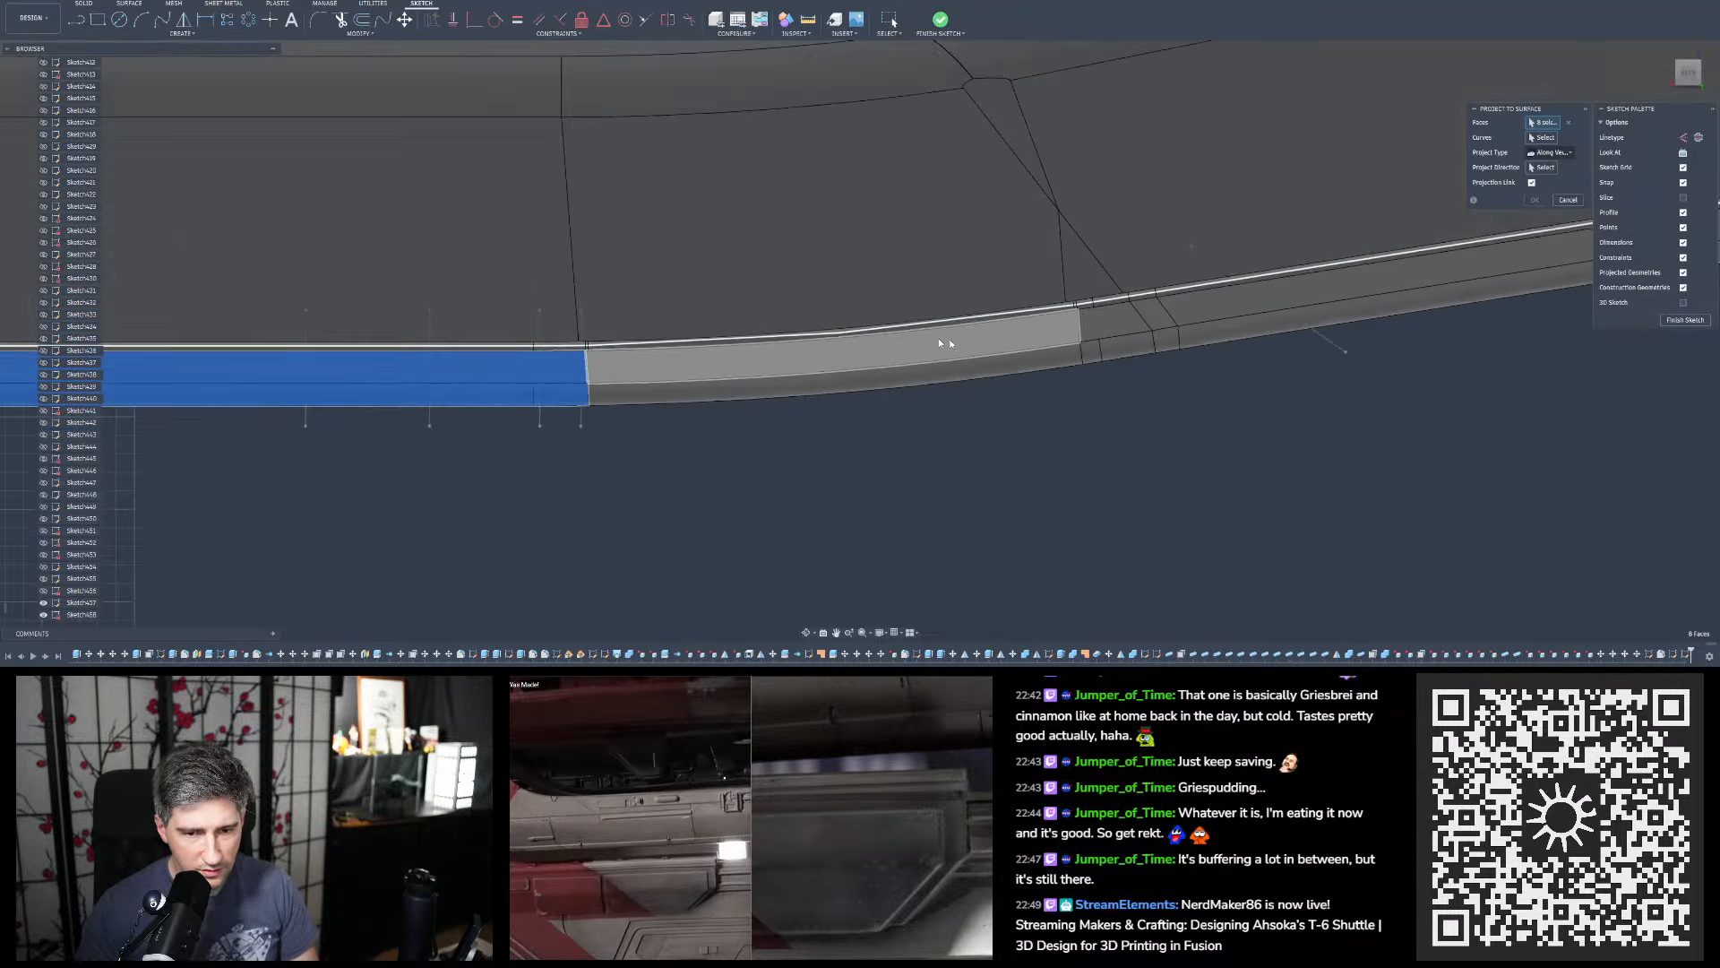
# Add the two straight lower-edge faces at the hull's rear end and the thin strip above them to the target faces
pyautogui.click(1250, 297)
pyautogui.click(1241, 329)
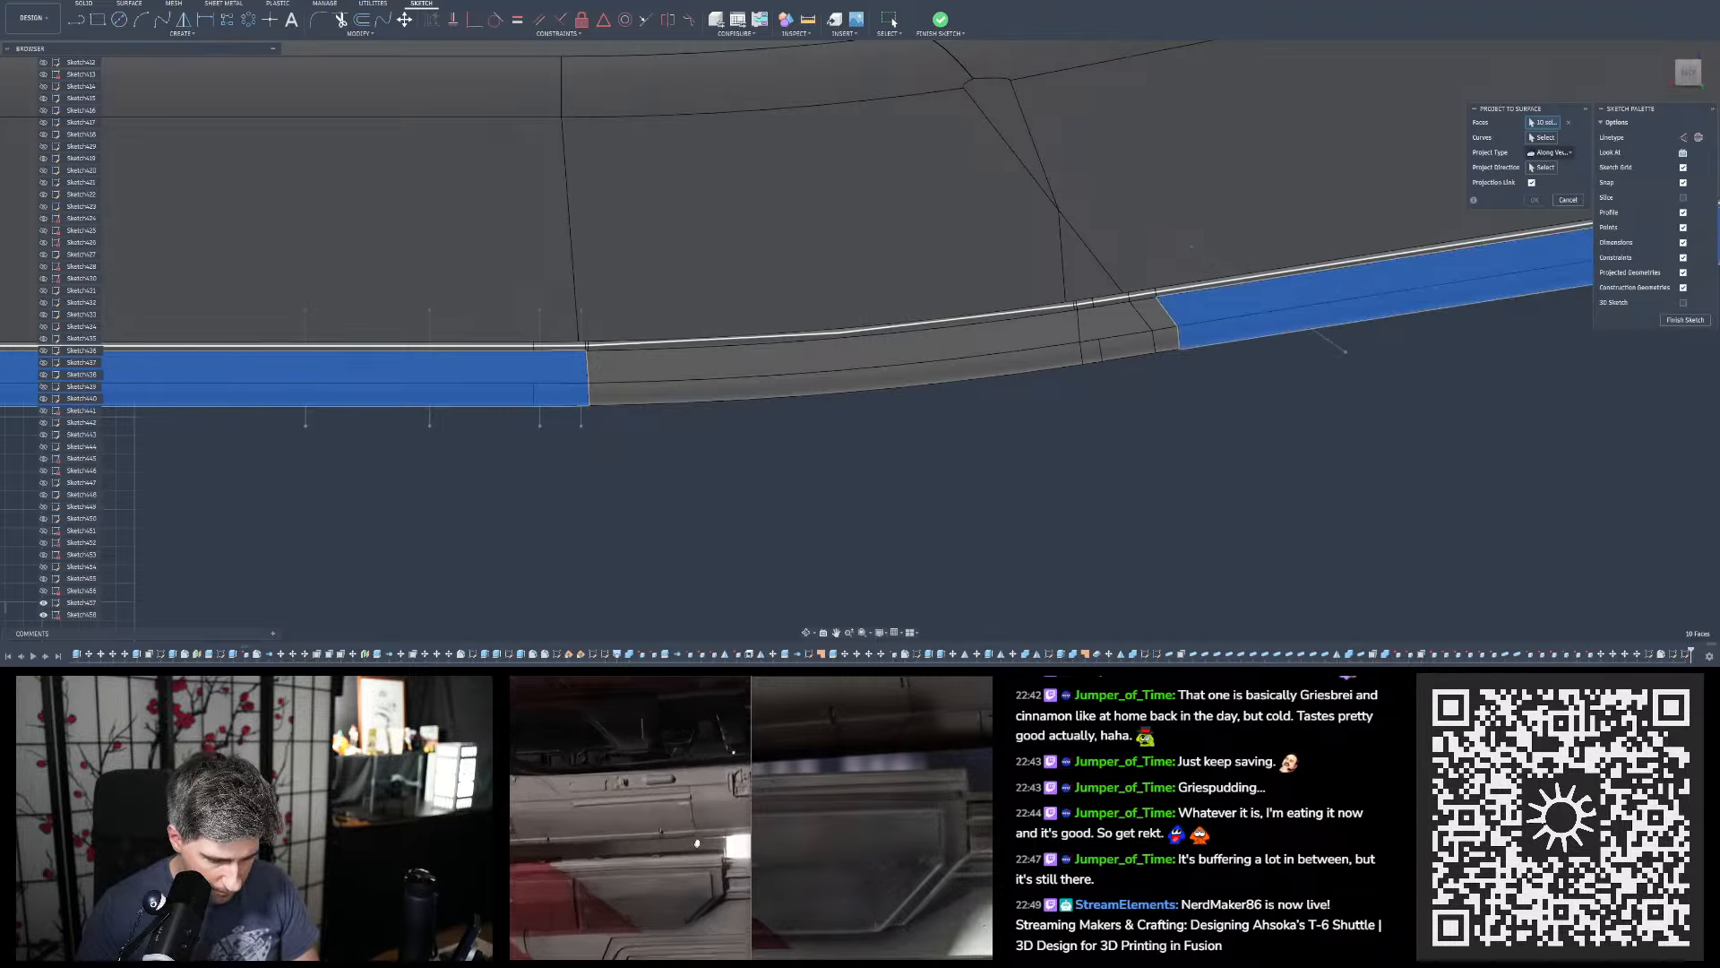
pyautogui.click(1249, 278)
# Add the short and long thin strips directly above the straight lower edge to the projection's target faces
pyautogui.scroll(3, 549, 345)
pyautogui.click(557, 350)
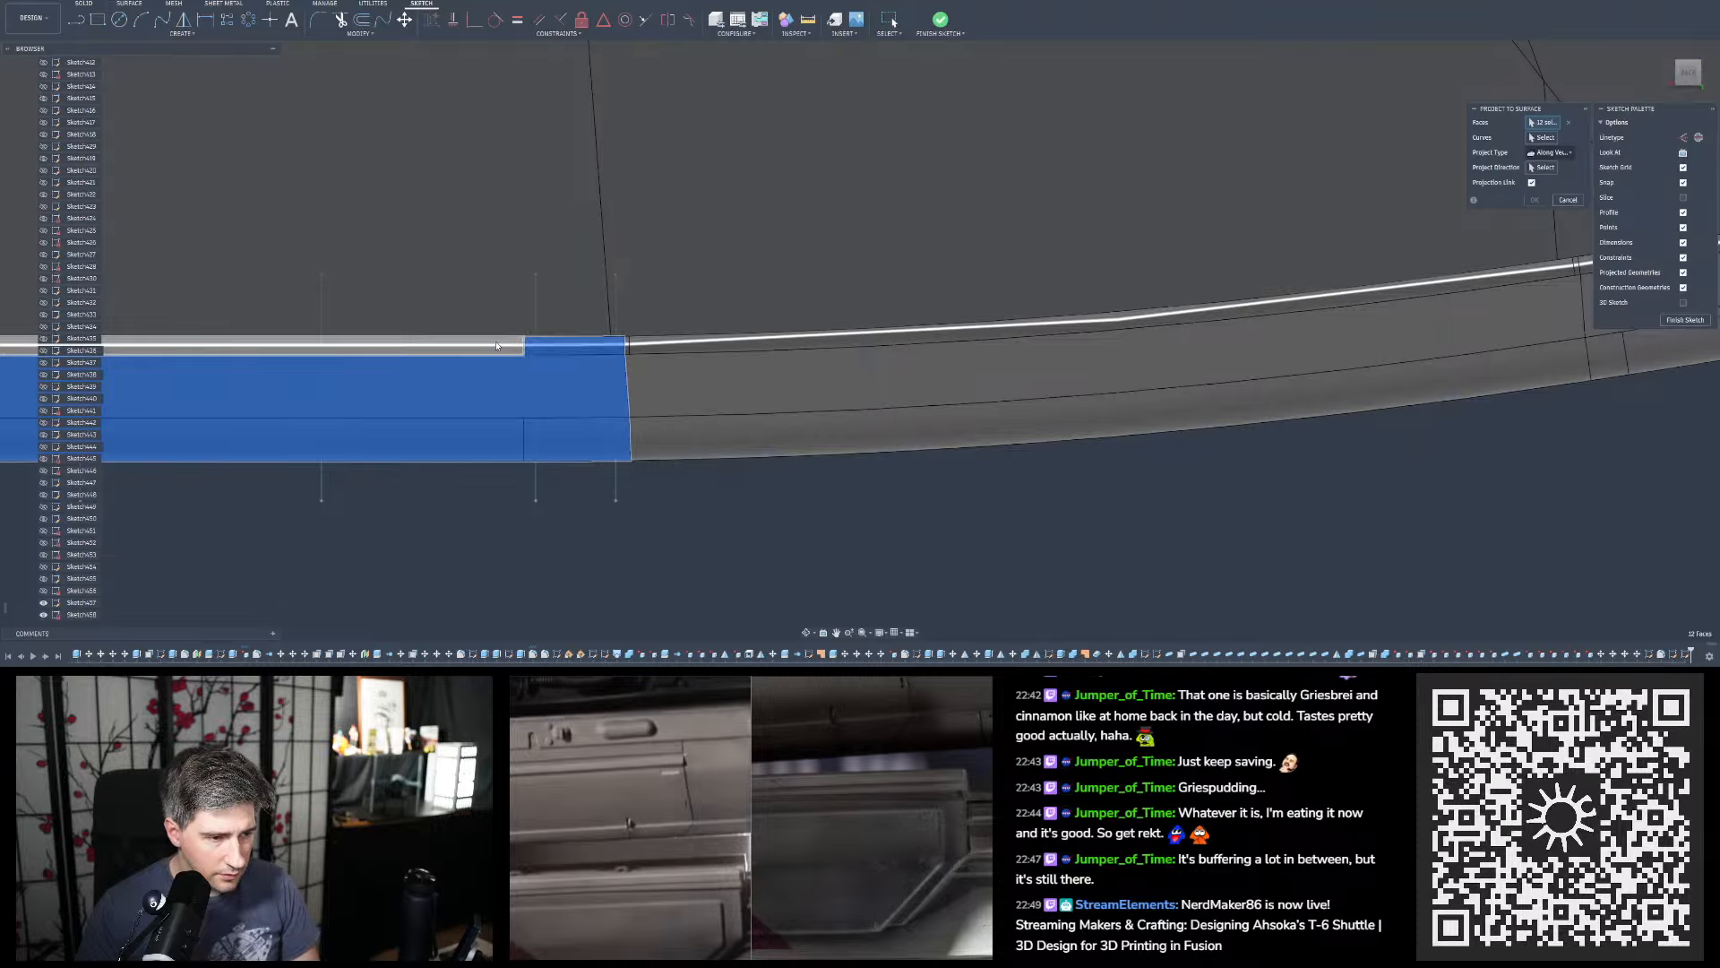
pyautogui.click(488, 348)
pyautogui.scroll(-8, 1126, 360)
pyautogui.scroll(5, 373, 372)
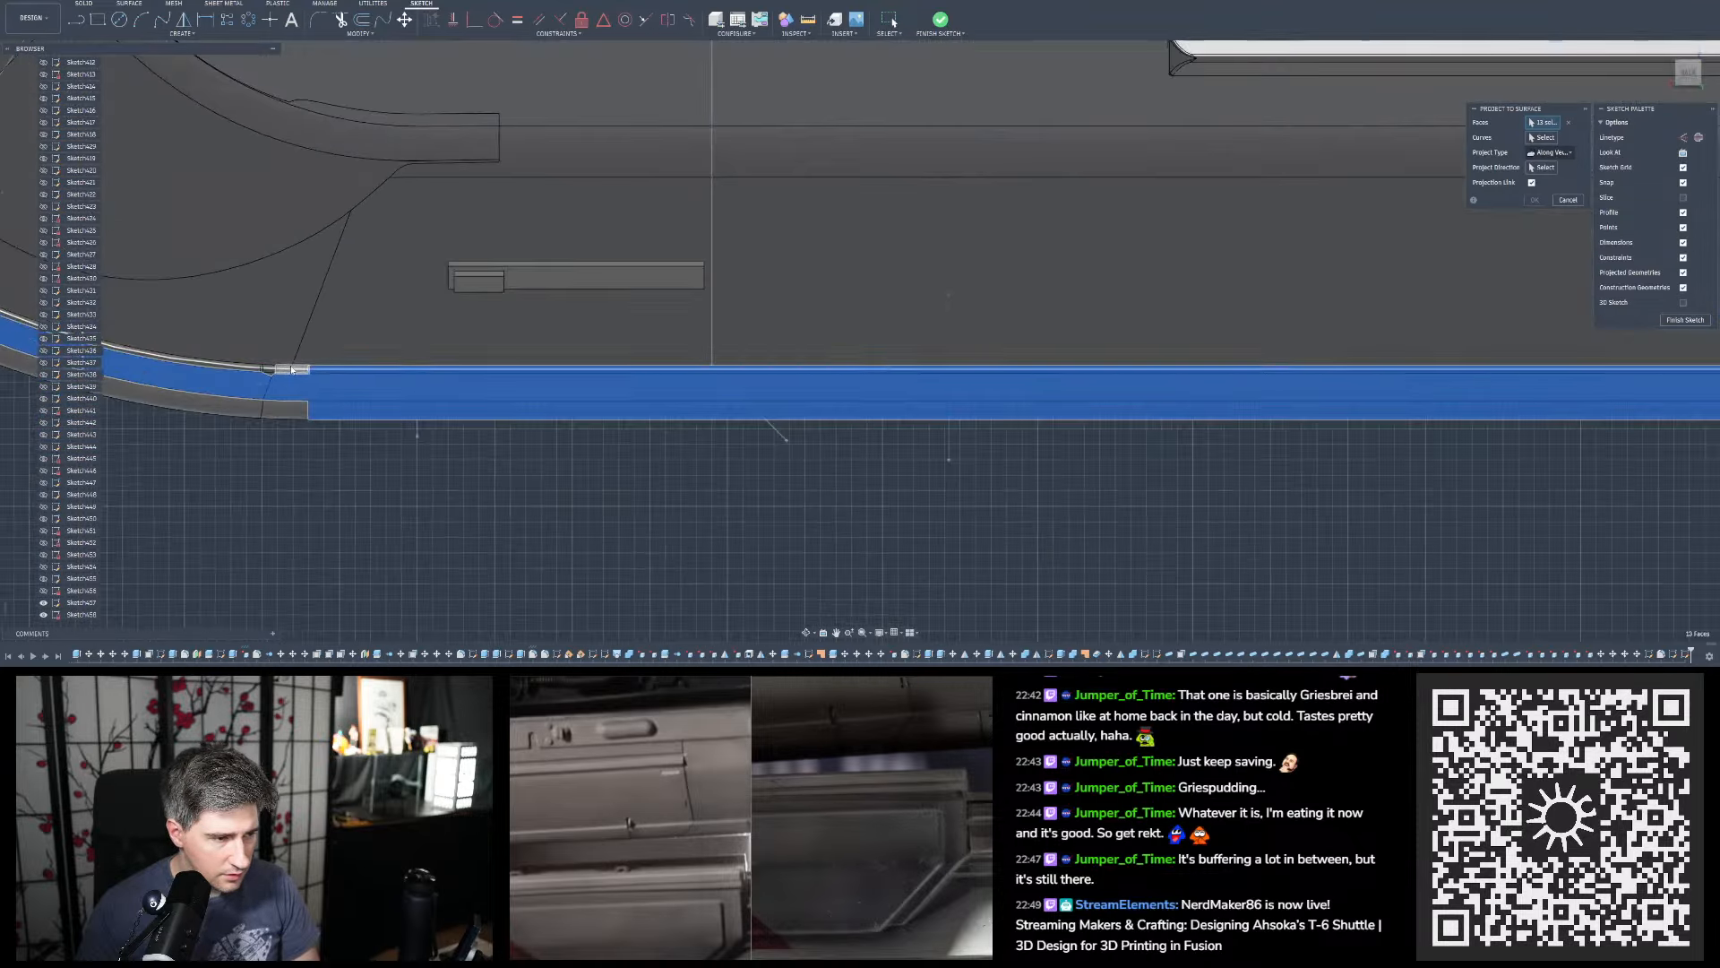
# Add the opposite side's long lower-edge faces and the straight rear-end faces with their thin strip to the projection's target faces
pyautogui.scroll(-5, 622, 421)
pyautogui.scroll(8, 430, 405)
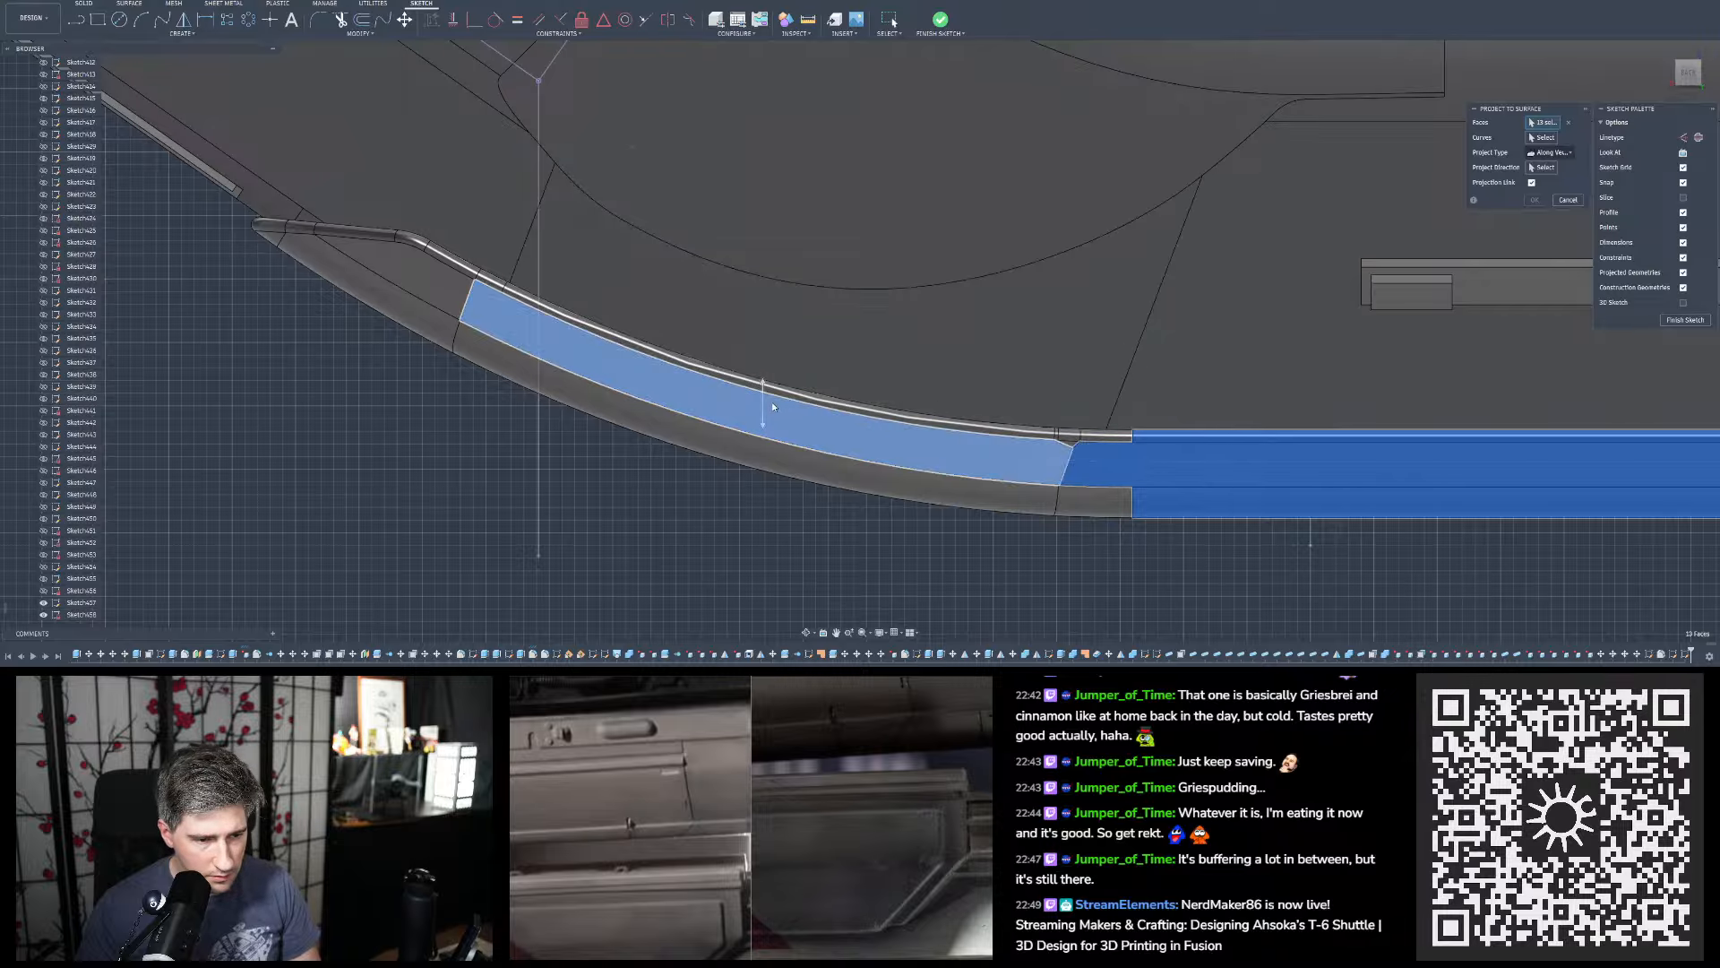
pyautogui.scroll(-8, 383, 426)
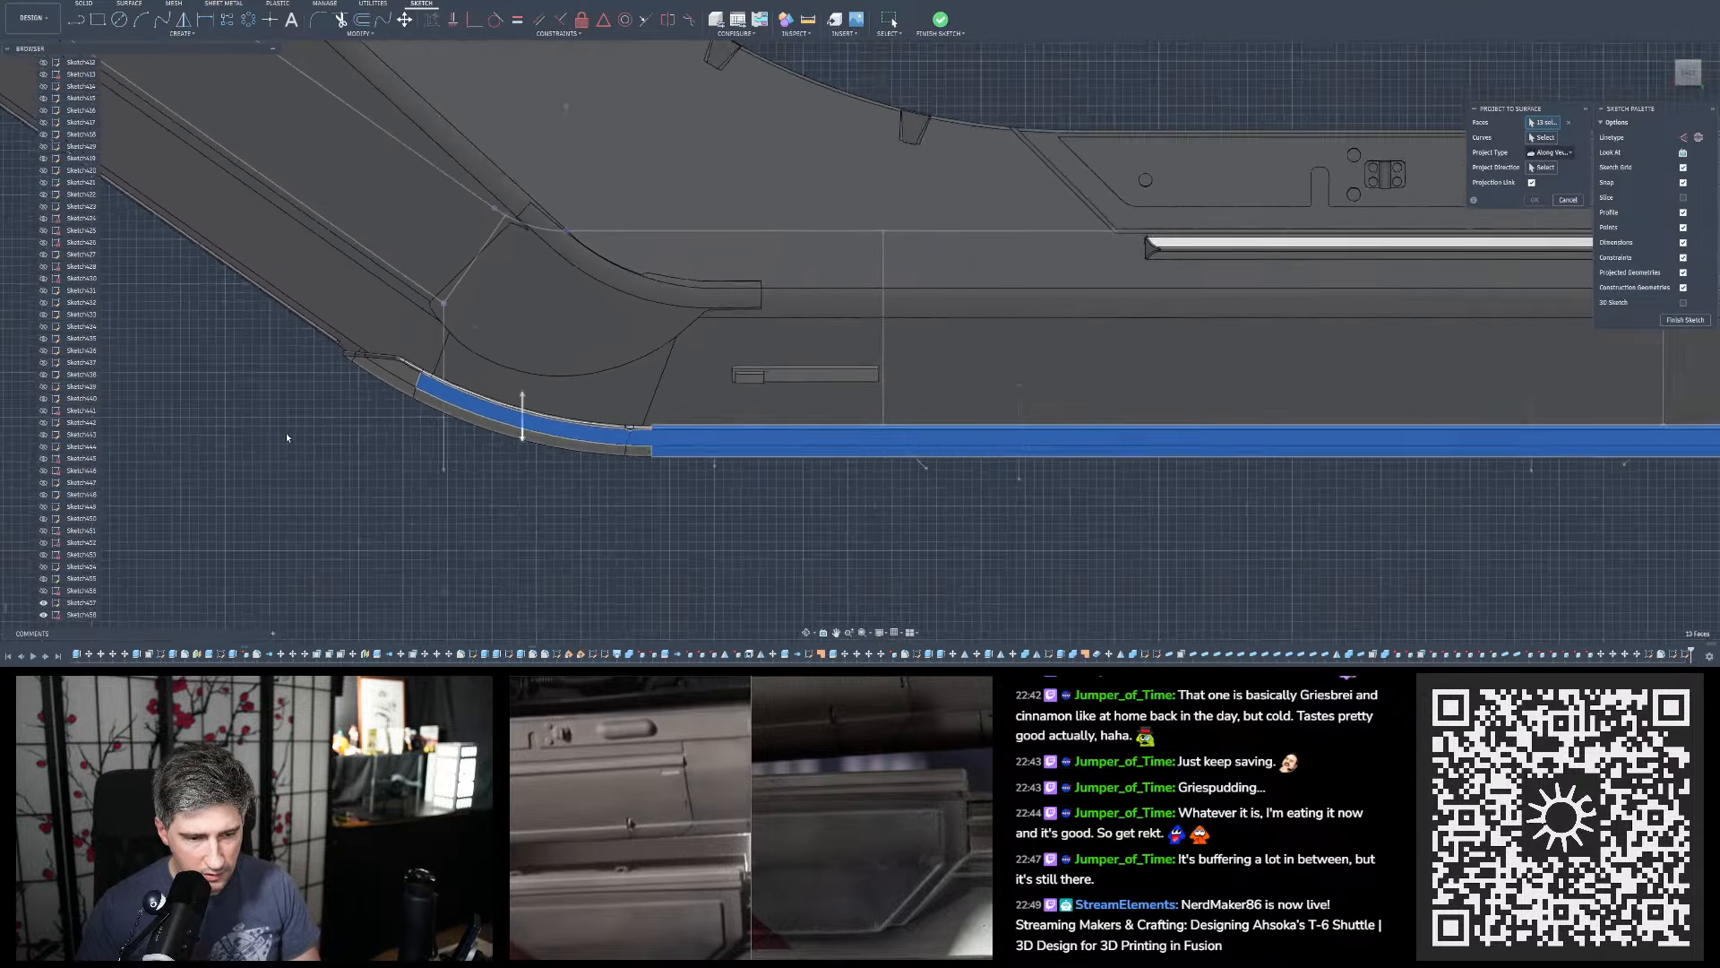
pyautogui.keyDown('shift'); pyautogui.moveTo(714, 407); pyautogui.dragTo(619, 363, button='middle'); pyautogui.keyUp('shift')
pyautogui.scroll(3, 1156, 416)
pyautogui.scroll(1, 1154, 415)
pyautogui.keyDown('shift'); pyautogui.moveTo(1154, 415); pyautogui.dragTo(1022, 491, button='middle'); pyautogui.keyUp('shift')
pyautogui.click(761, 395)
pyautogui.click(1070, 401)
pyautogui.scroll(3, 1078, 460)
pyautogui.click(1064, 468)
pyautogui.click(1057, 489)
pyautogui.scroll(3, 1010, 495)
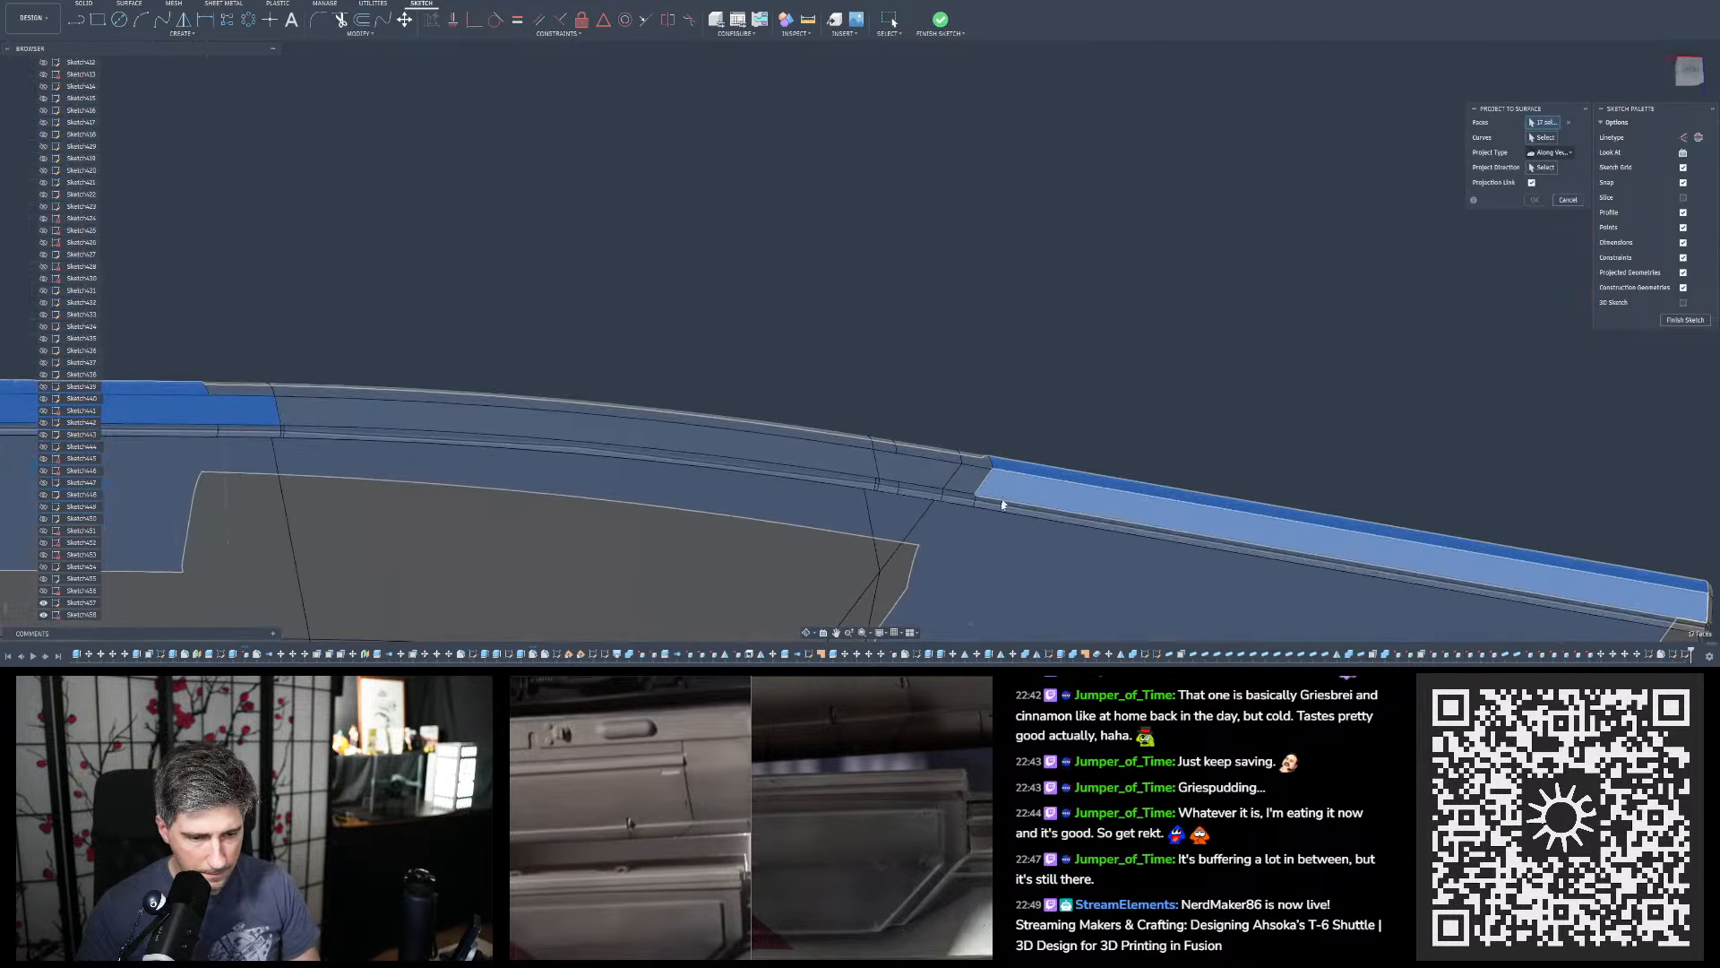
pyautogui.click(1002, 499)
# Add that side's short and long thin strips and the short rounded face at the long strip's rear end to the target faces
pyautogui.scroll(-3, 1154, 448)
pyautogui.scroll(5, 513, 421)
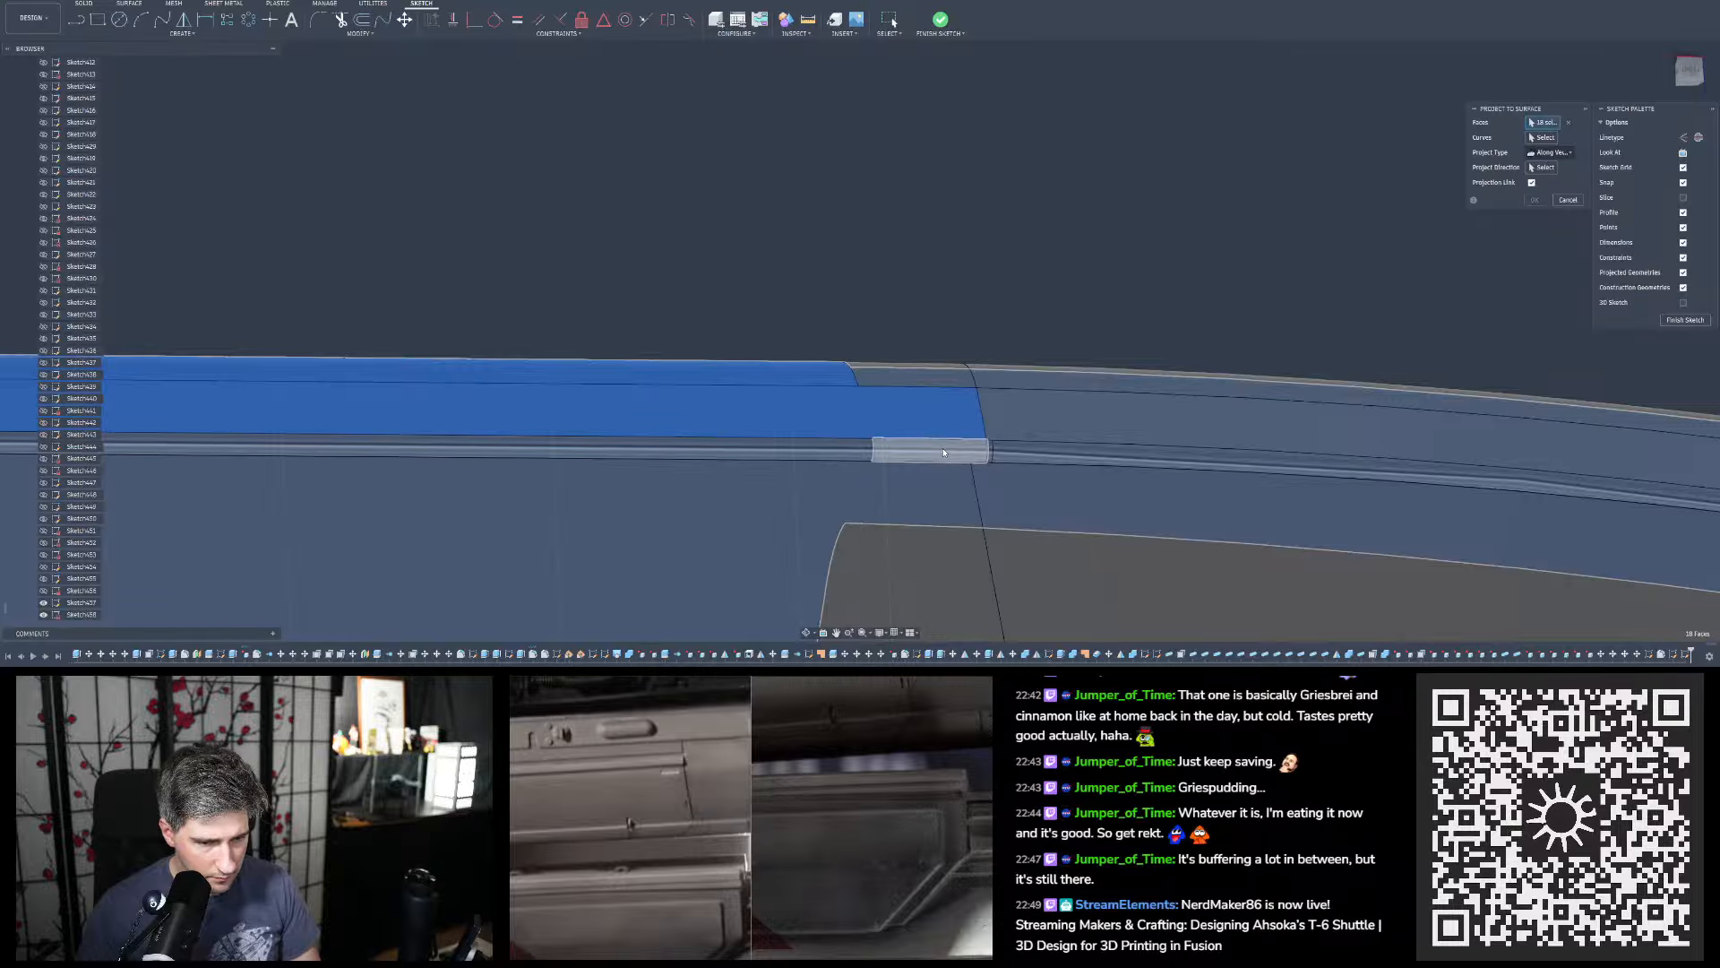
pyautogui.click(919, 450)
pyautogui.click(851, 449)
pyautogui.keyDown('shift'); pyautogui.moveTo(860, 406); pyautogui.dragTo(849, 434, button='middle'); pyautogui.keyUp('shift')
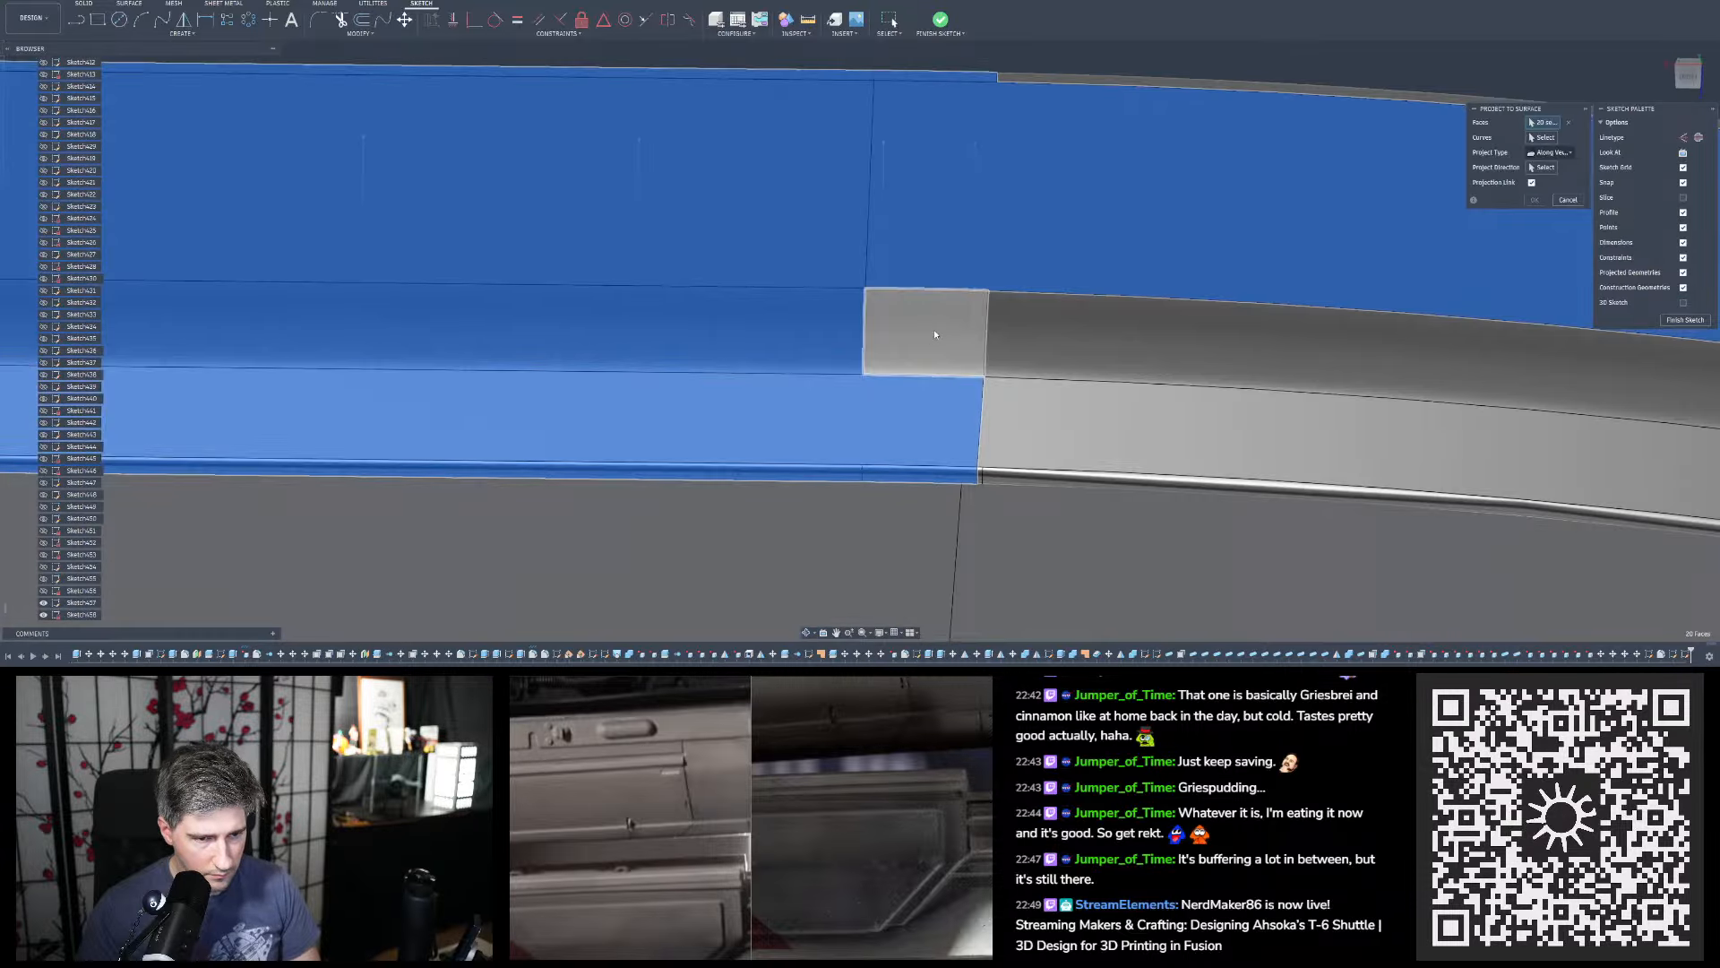
pyautogui.click(934, 331)
# Examine the selected target faces along both lower edges of the hull from the front curve to the rear end
pyautogui.click(1690, 78)
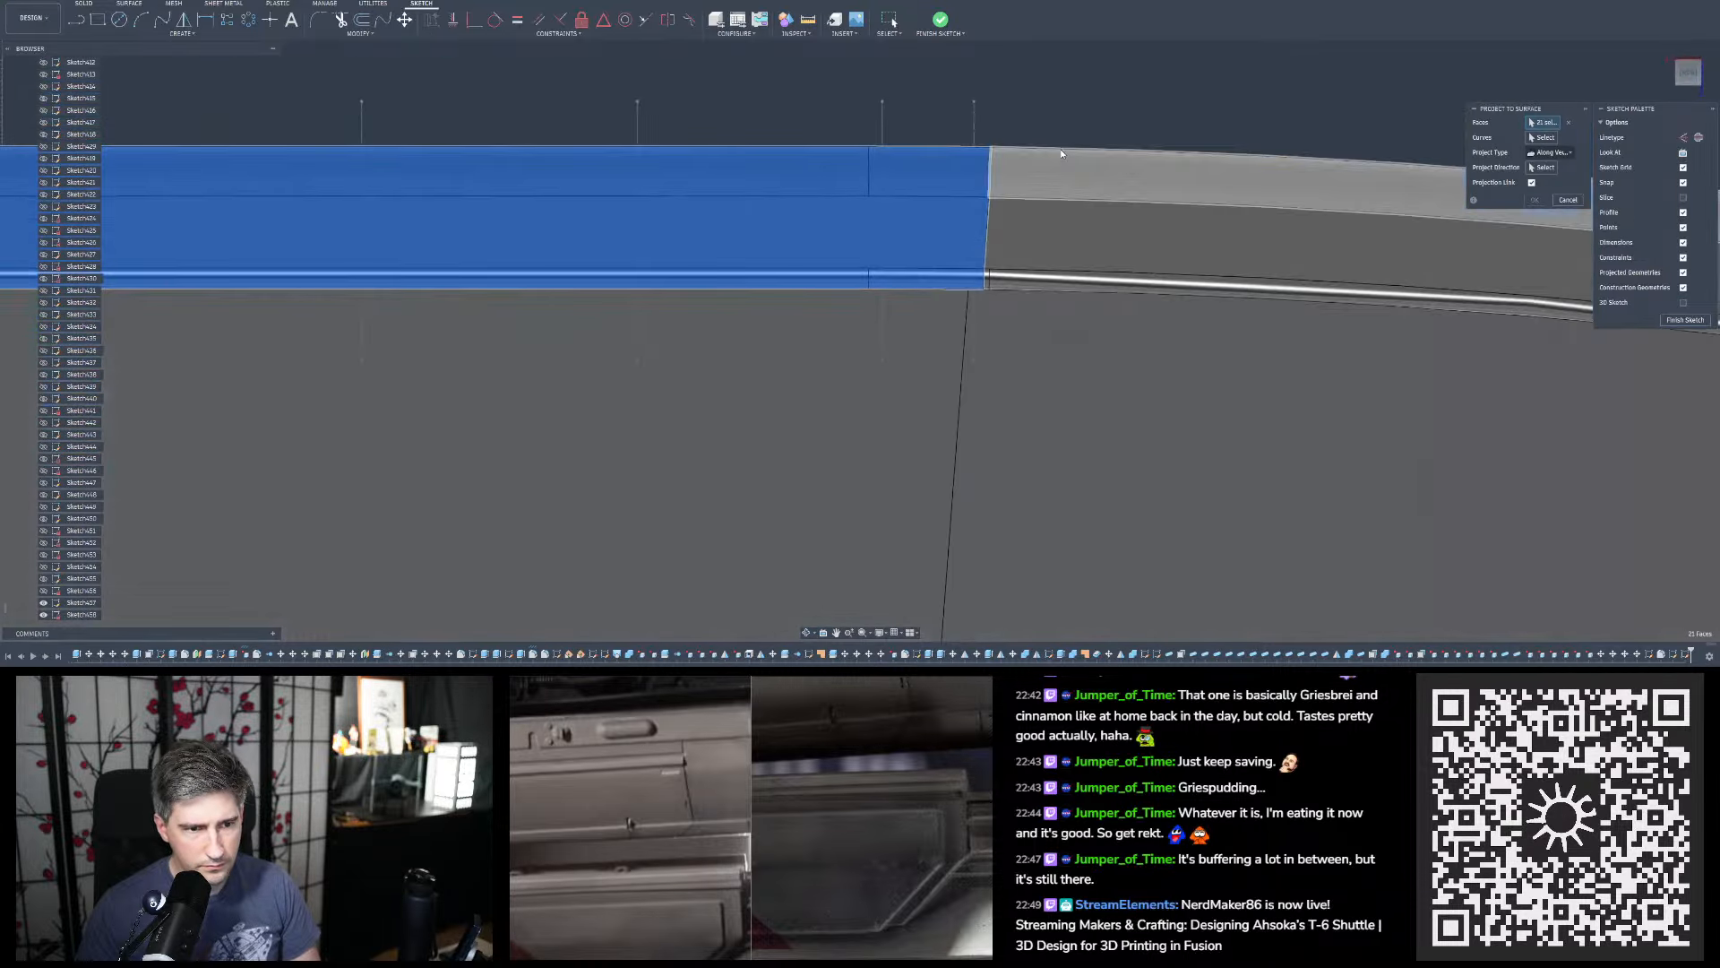
pyautogui.scroll(-6, 513, 272)
pyautogui.scroll(2, 968, 296)
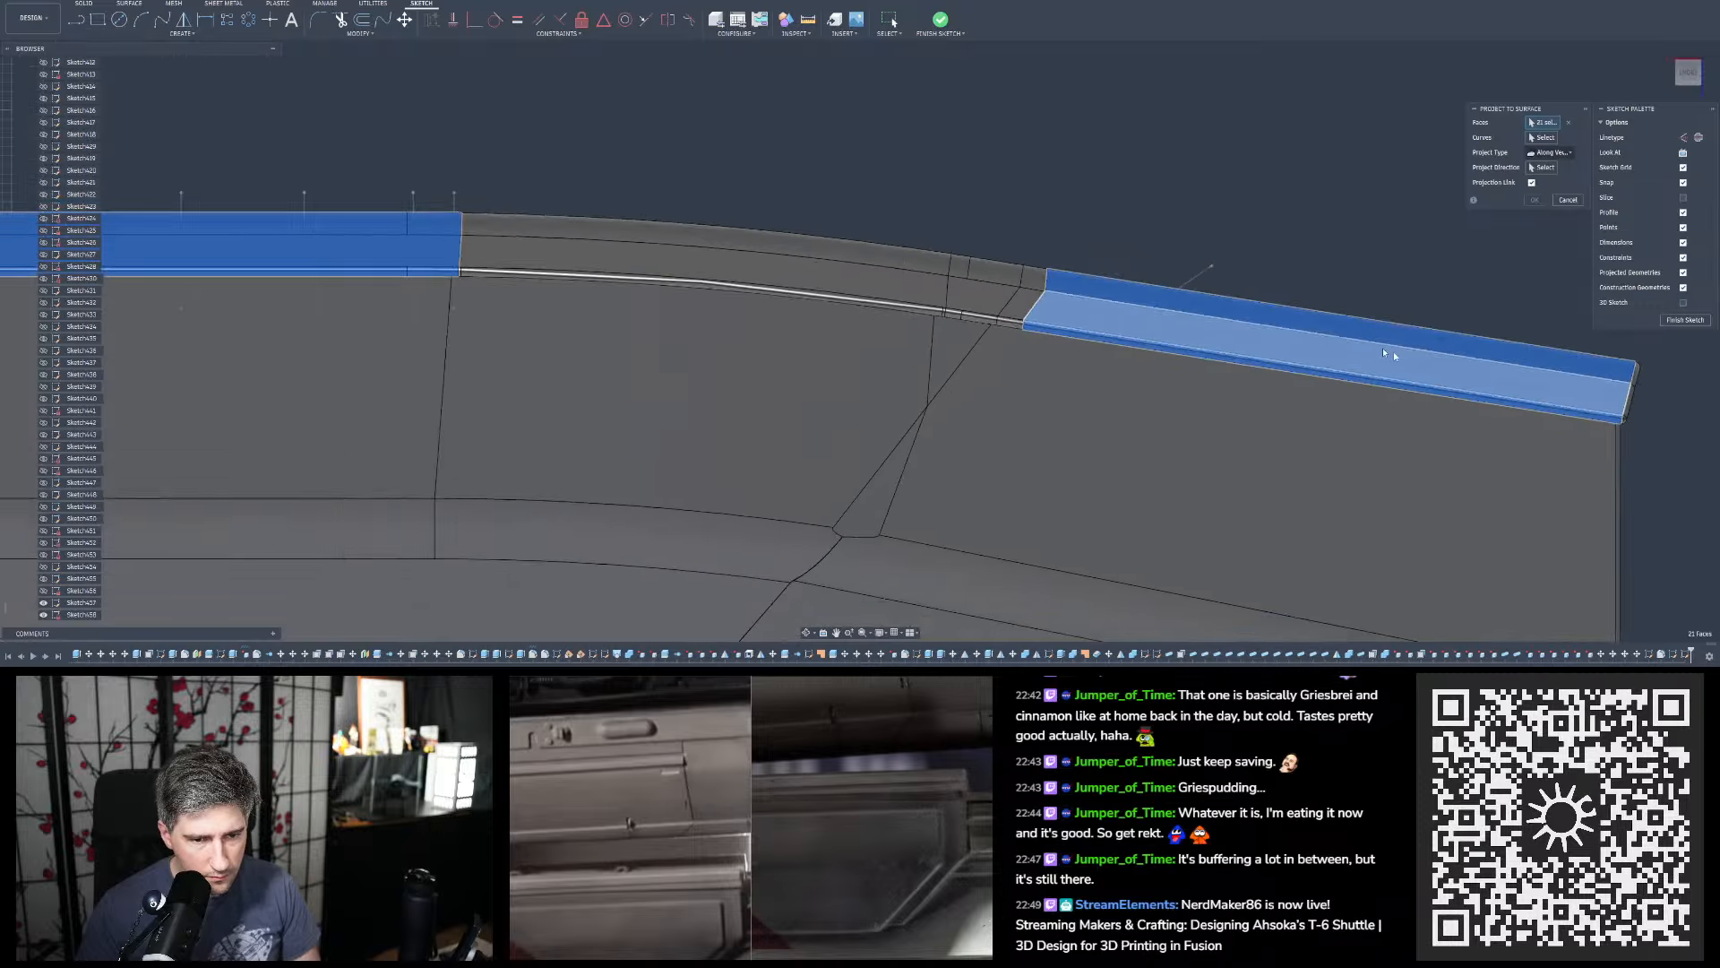
pyautogui.scroll(-4, 1394, 351)
pyautogui.scroll(3, 739, 325)
pyautogui.scroll(2, 887, 333)
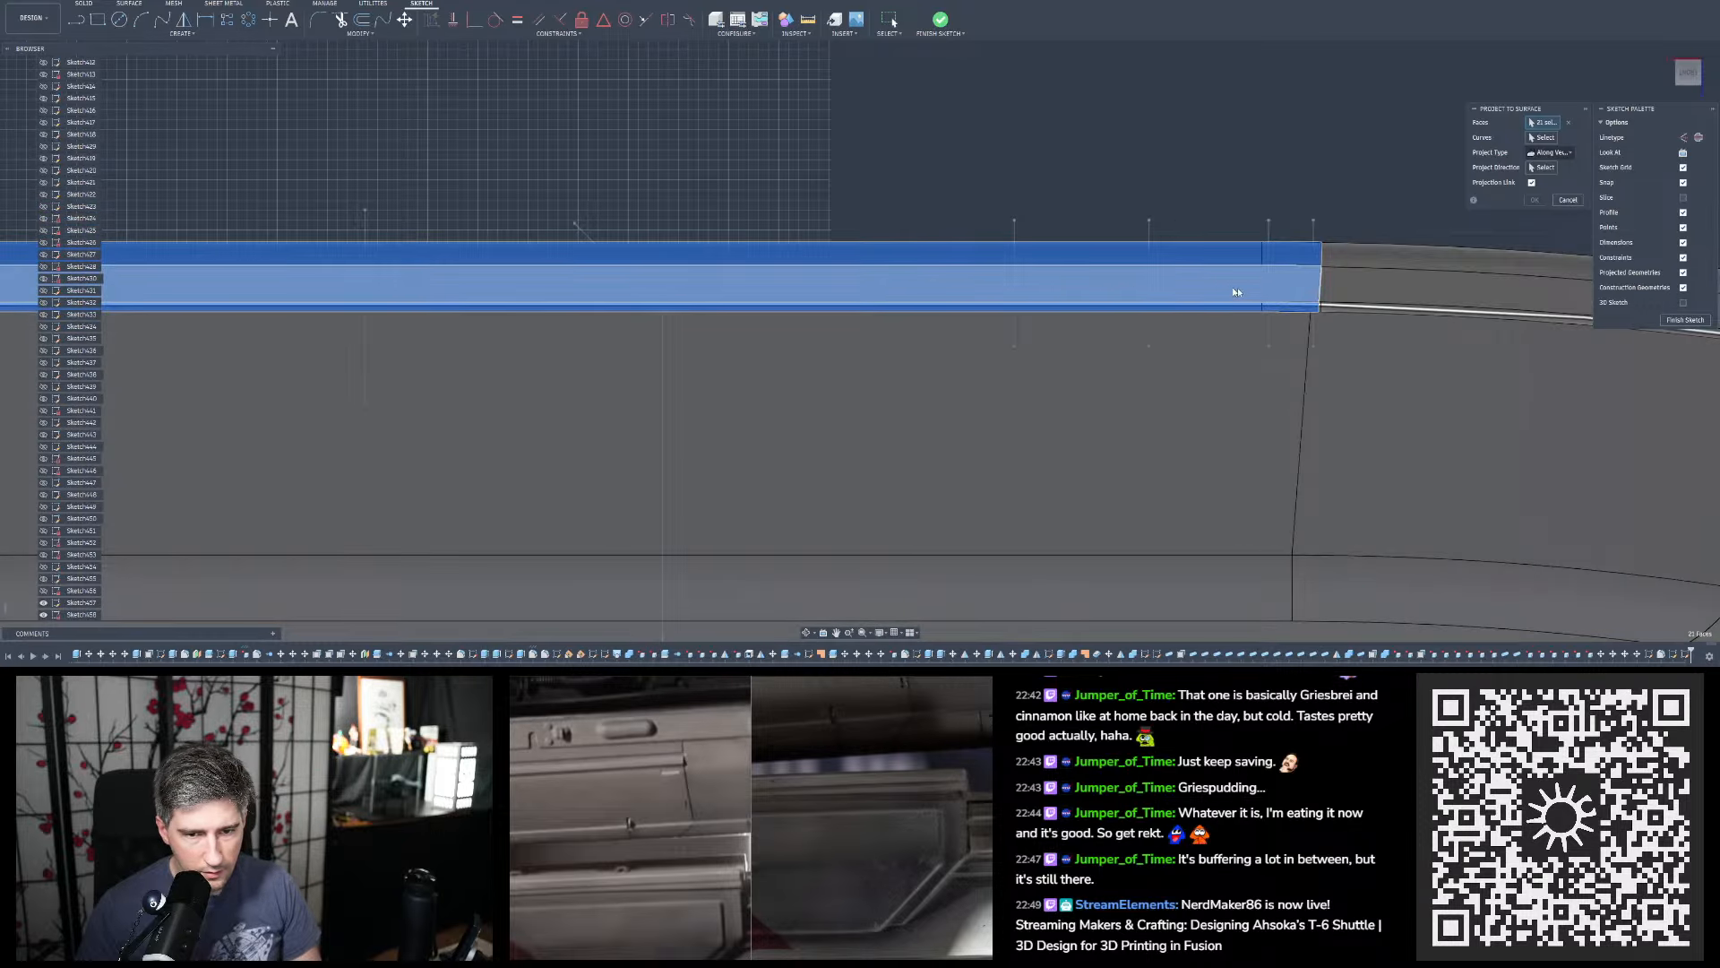
pyautogui.scroll(-5, 985, 286)
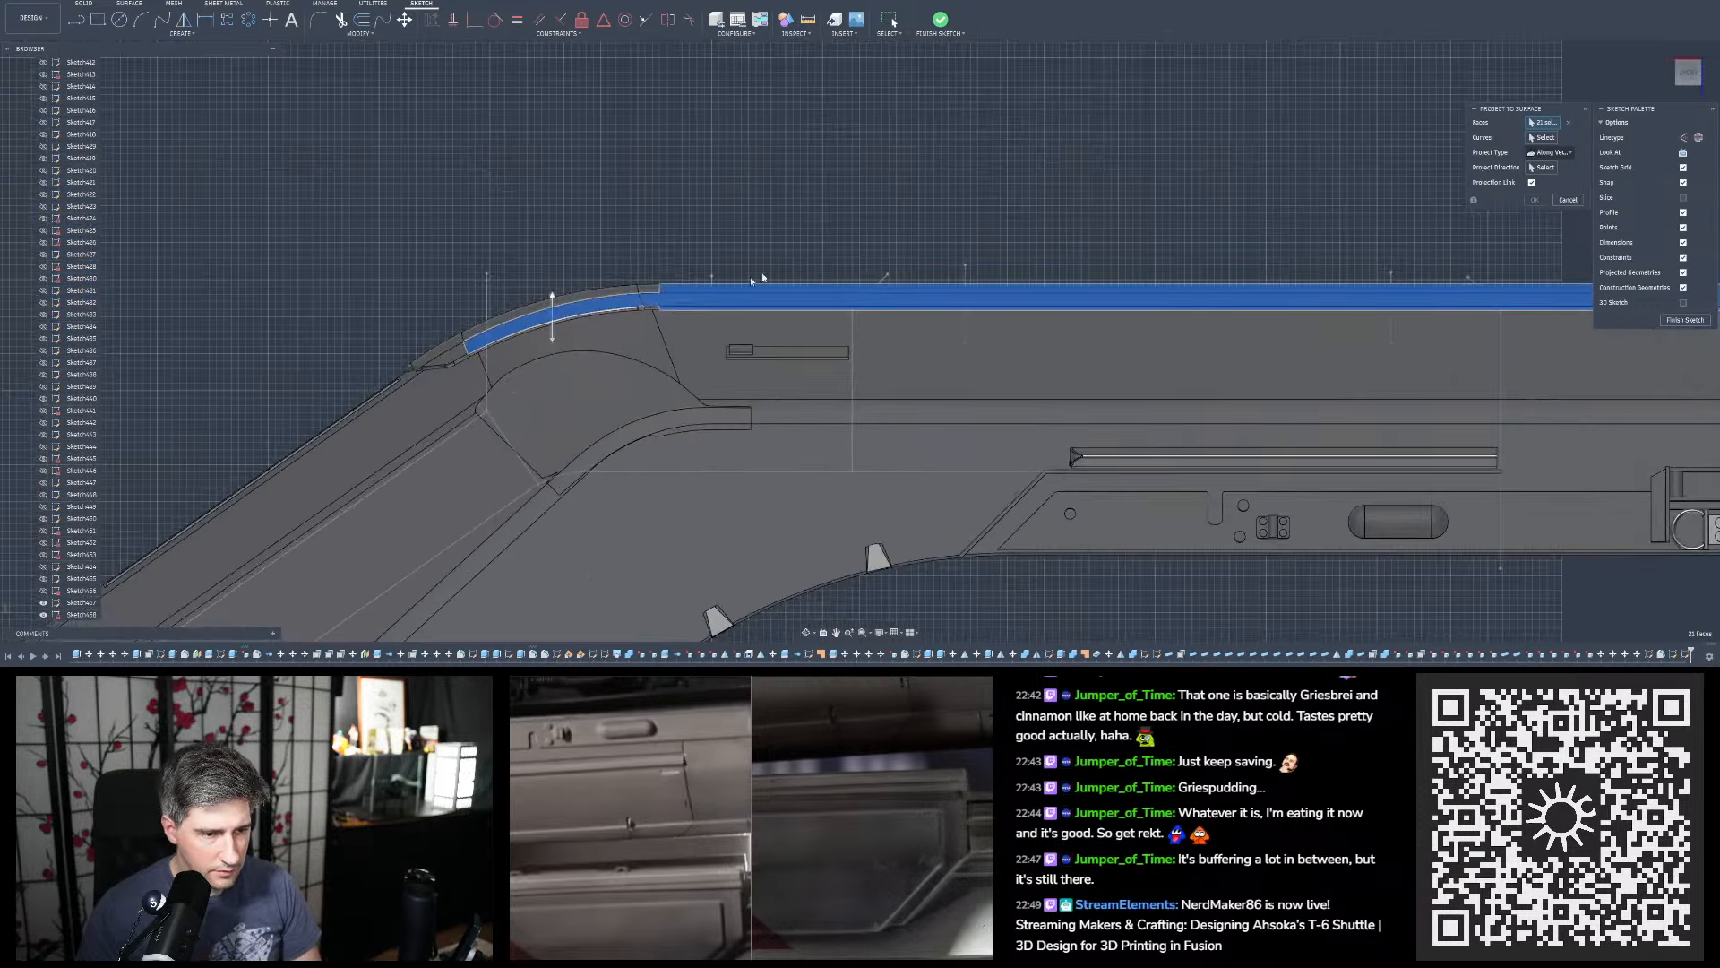
pyautogui.scroll(3, 762, 278)
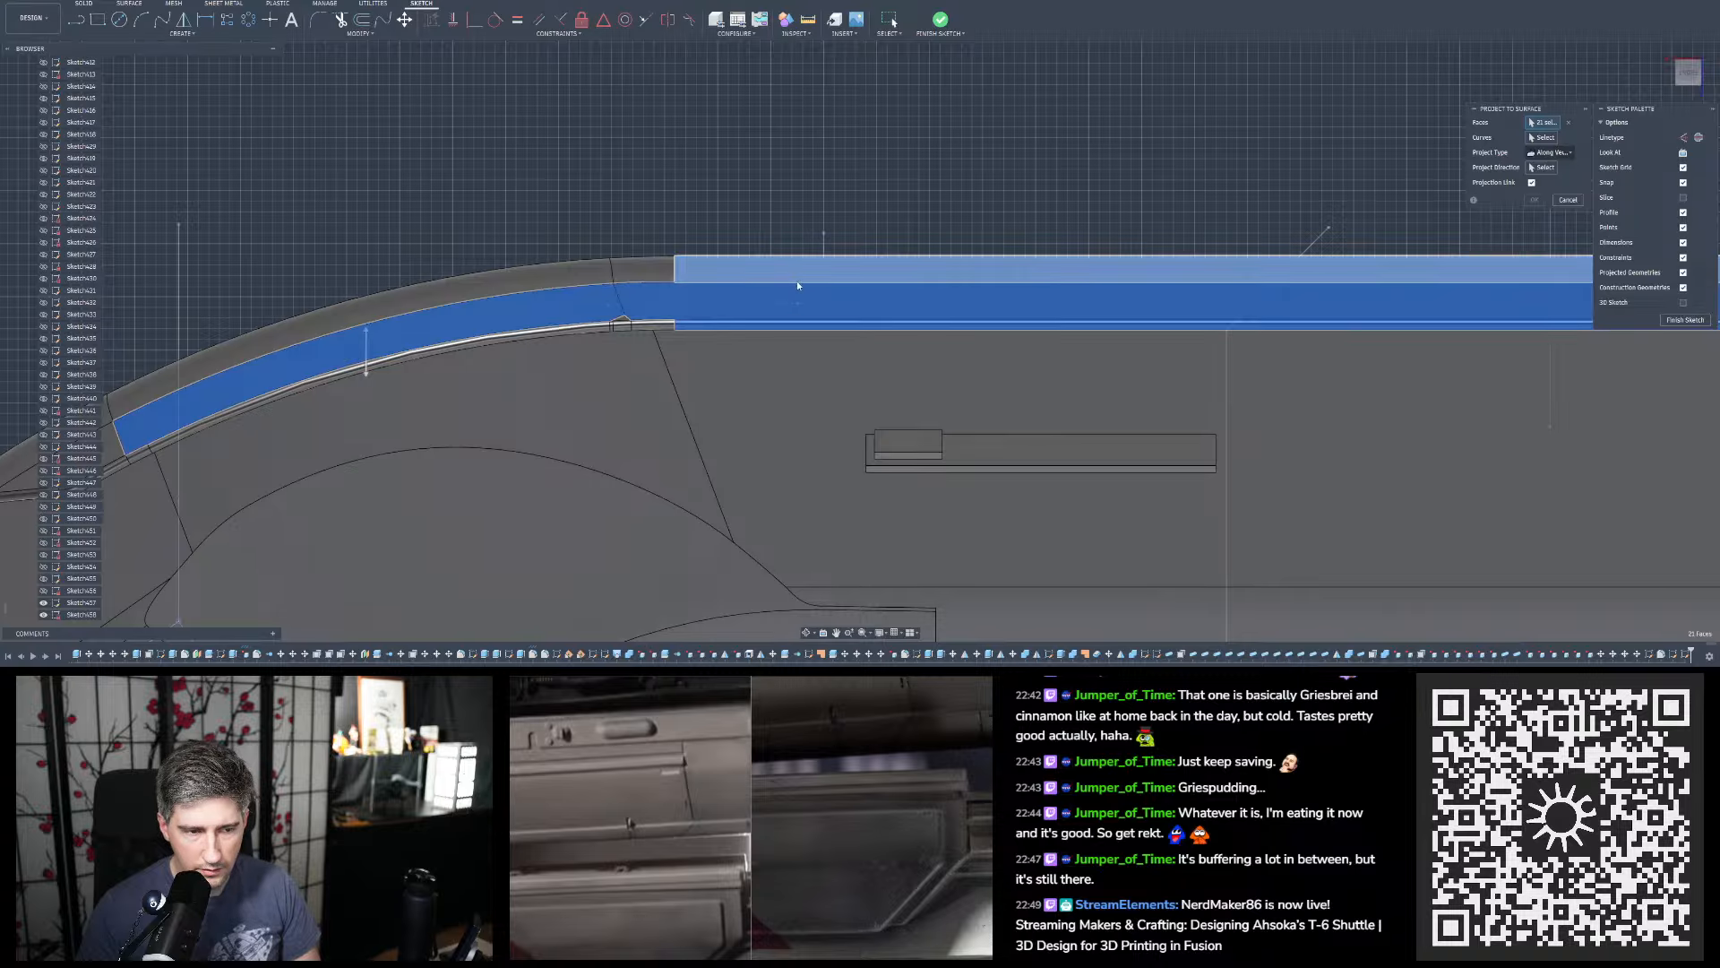
pyautogui.scroll(-4, 670, 331)
pyautogui.keyDown('shift'); pyautogui.moveTo(663, 331); pyautogui.dragTo(905, 426, button='middle'); pyautogui.keyUp('shift')
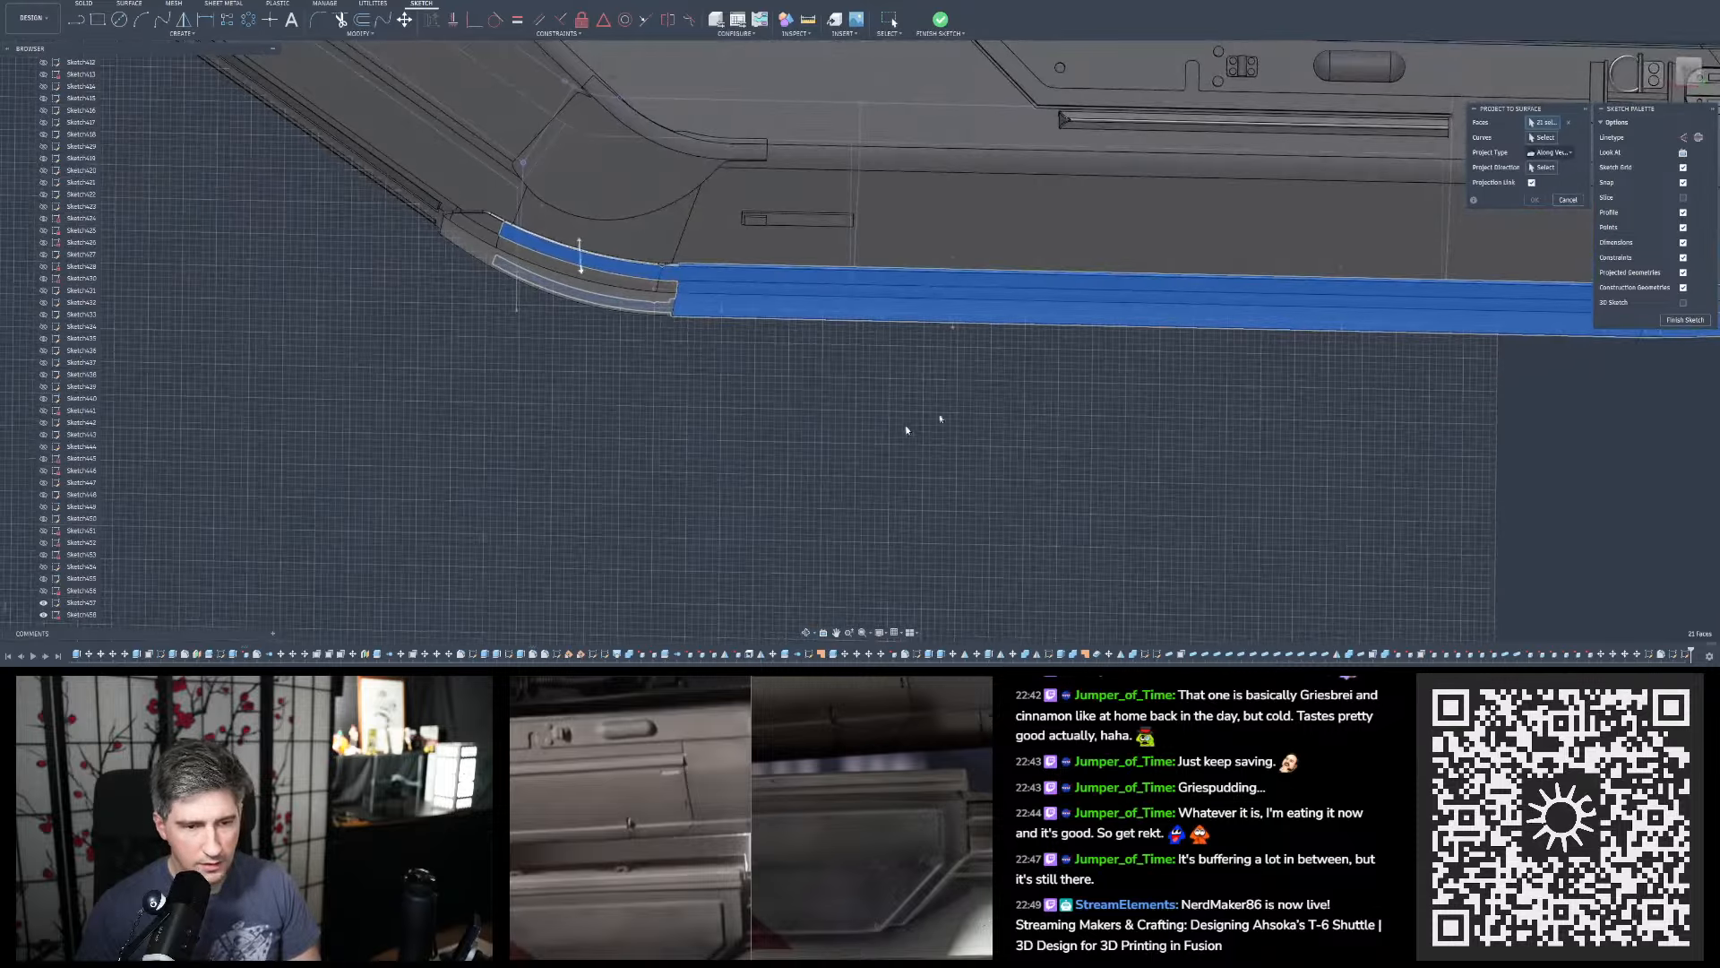
pyautogui.click(1688, 79)
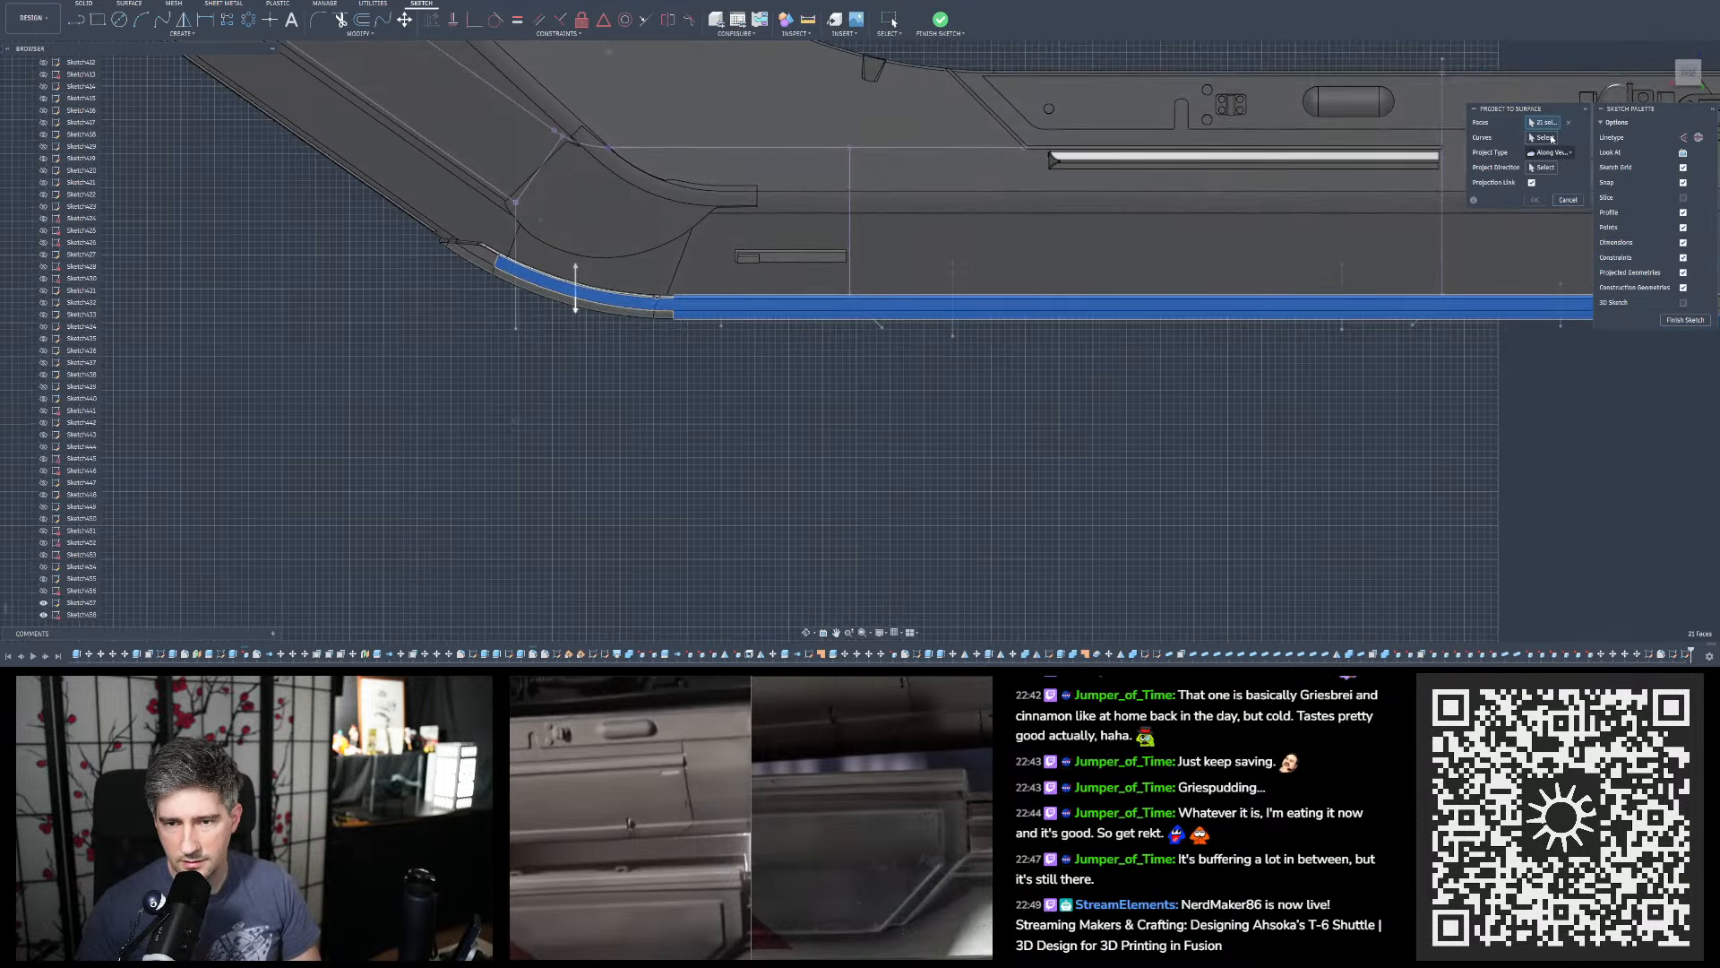
# Select the lengthwise sketch curves along the front curved lower-edge face and the start of the straight edge as the curves to project
pyautogui.scroll(5, 702, 301)
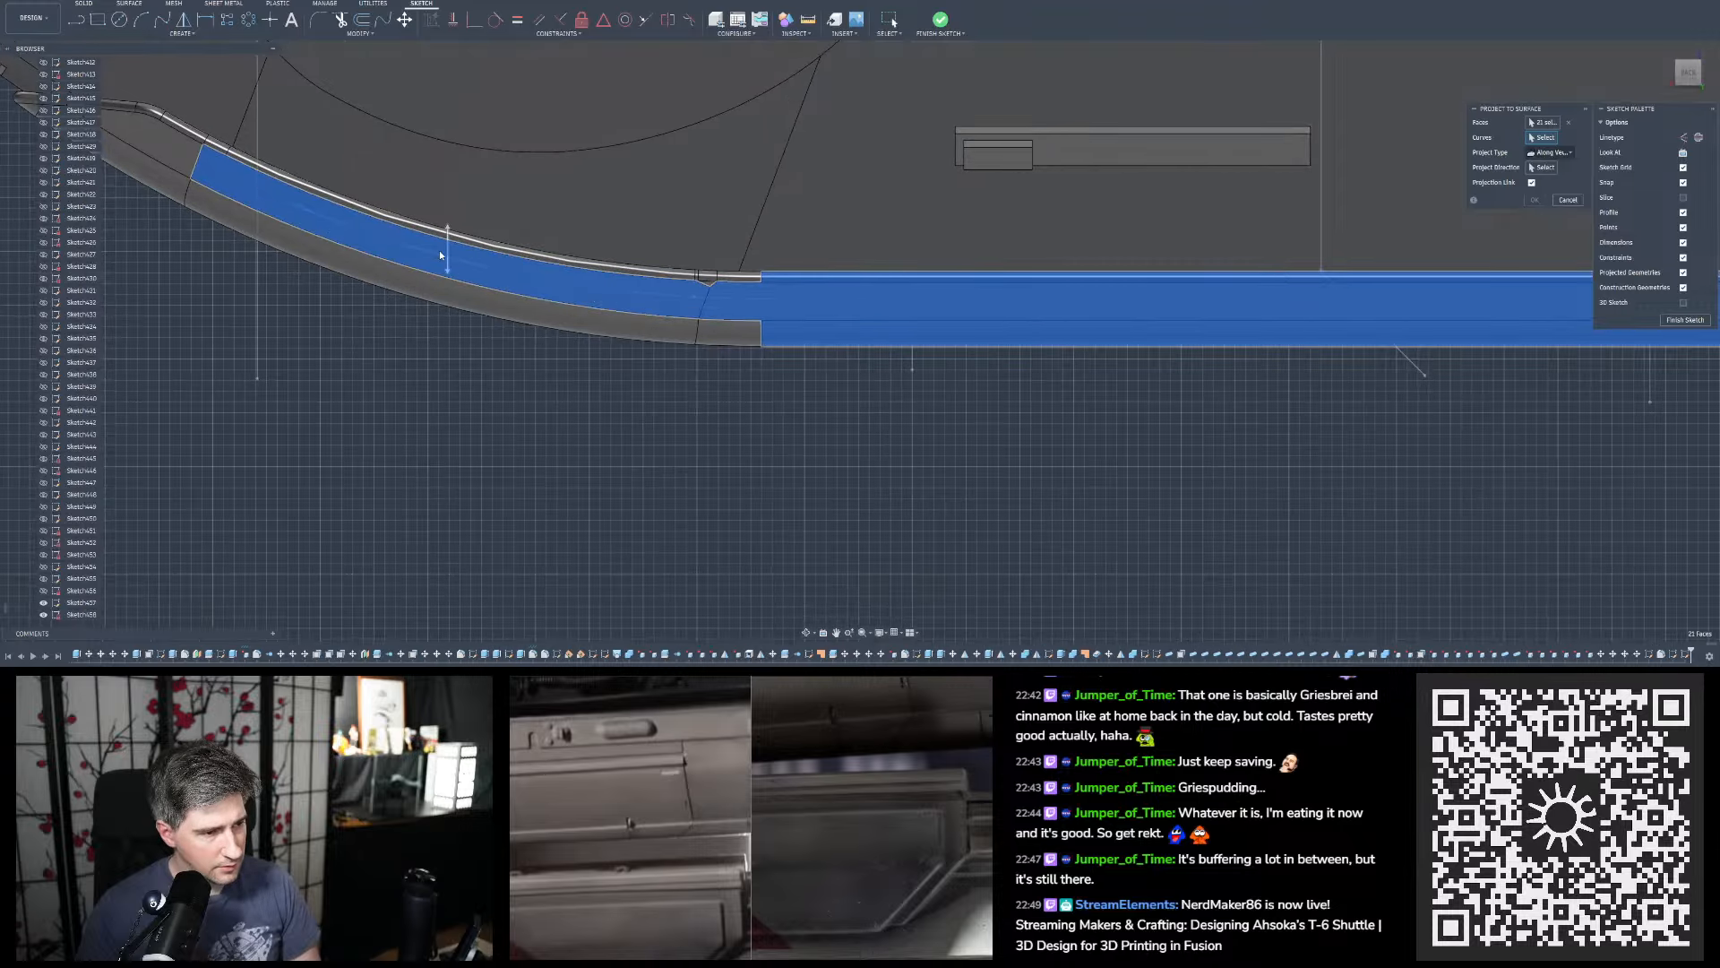
pyautogui.click(520, 272)
pyautogui.scroll(5, 637, 293)
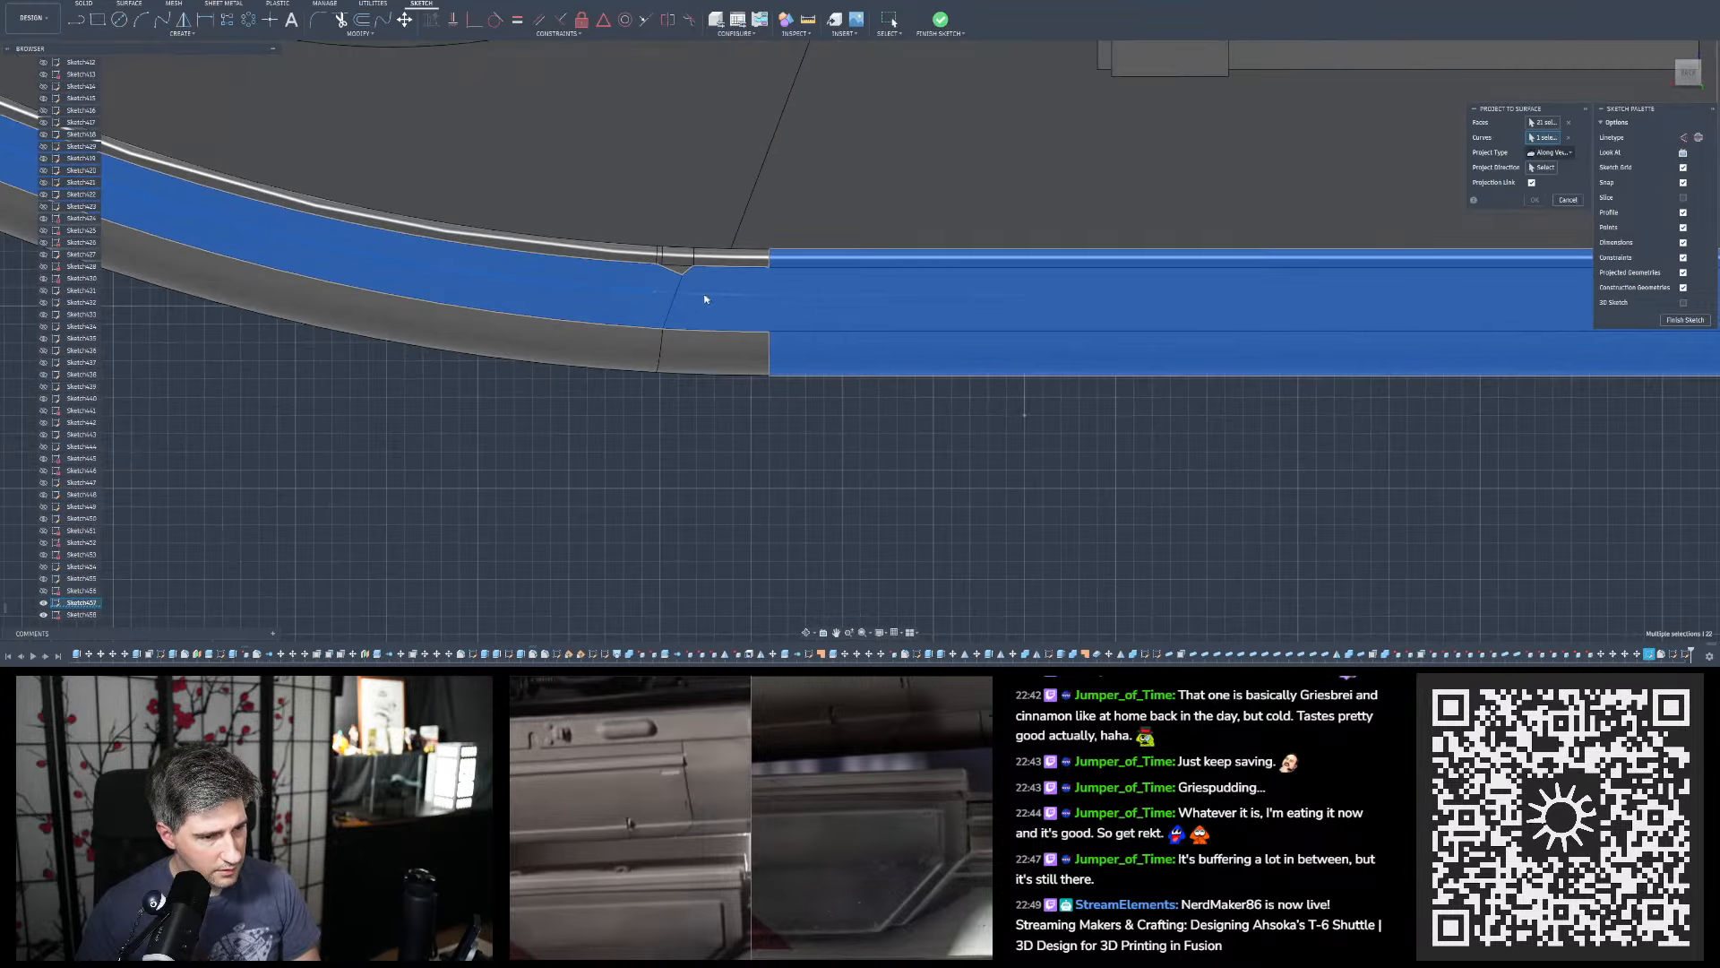
pyautogui.scroll(5, 628, 288)
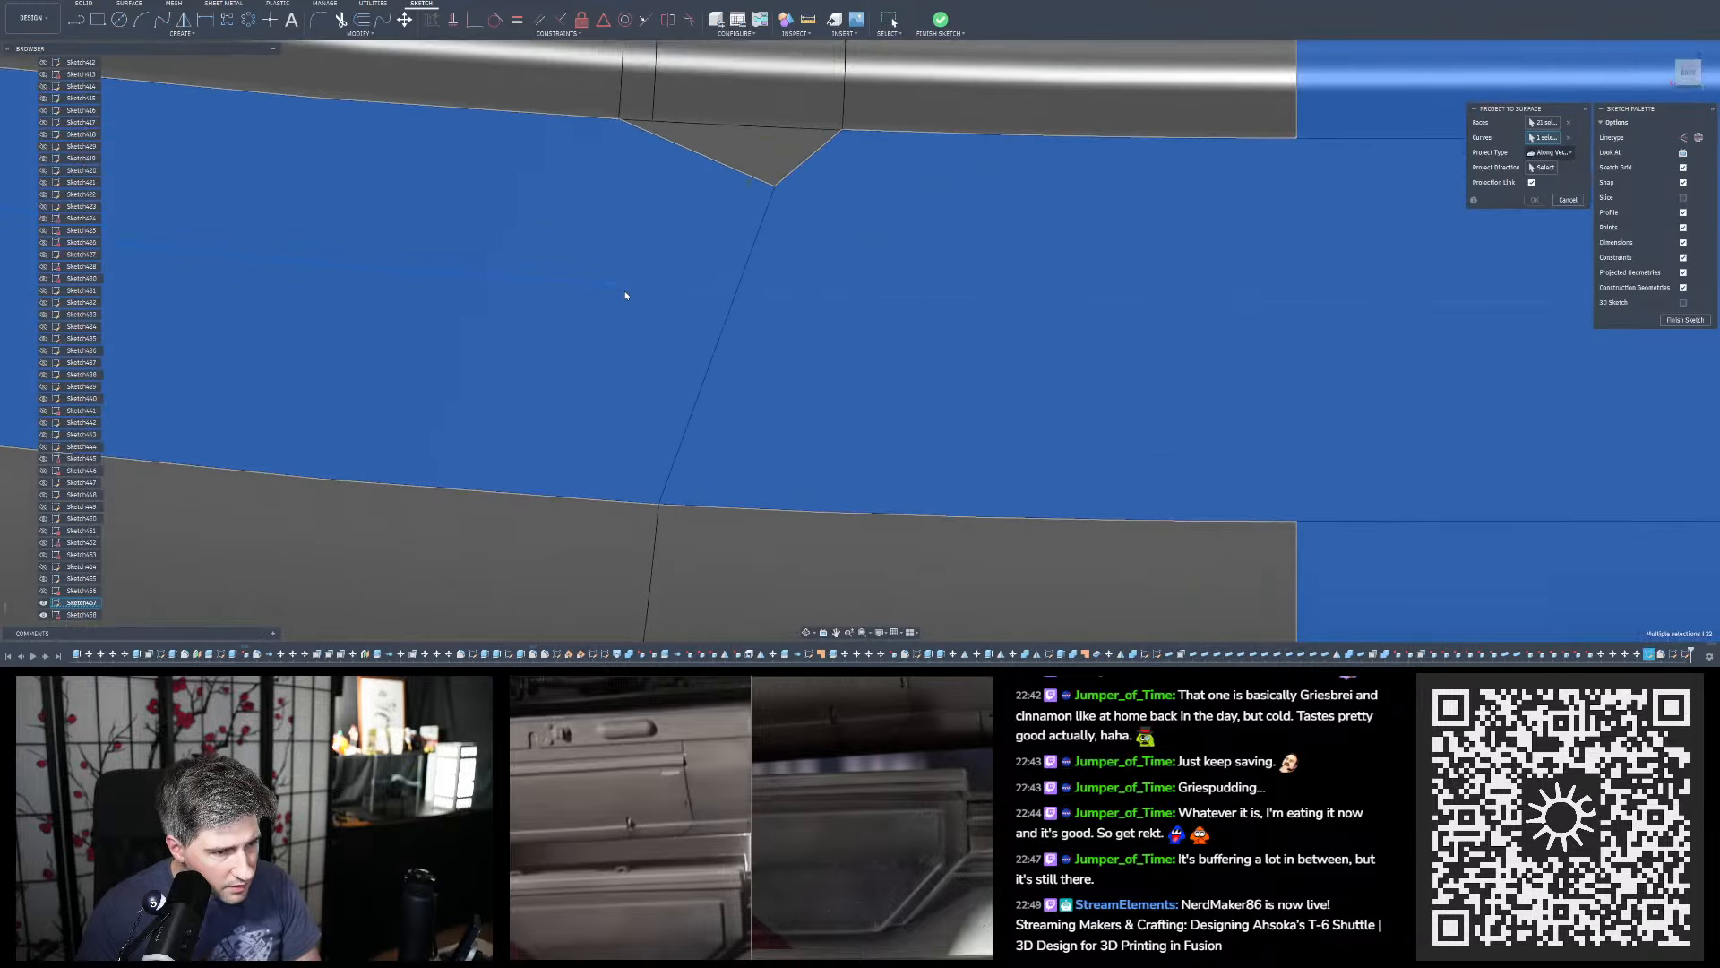
pyautogui.click(676, 285)
pyautogui.scroll(-3, 618, 288)
pyautogui.click(966, 301)
pyautogui.scroll(-3, 475, 288)
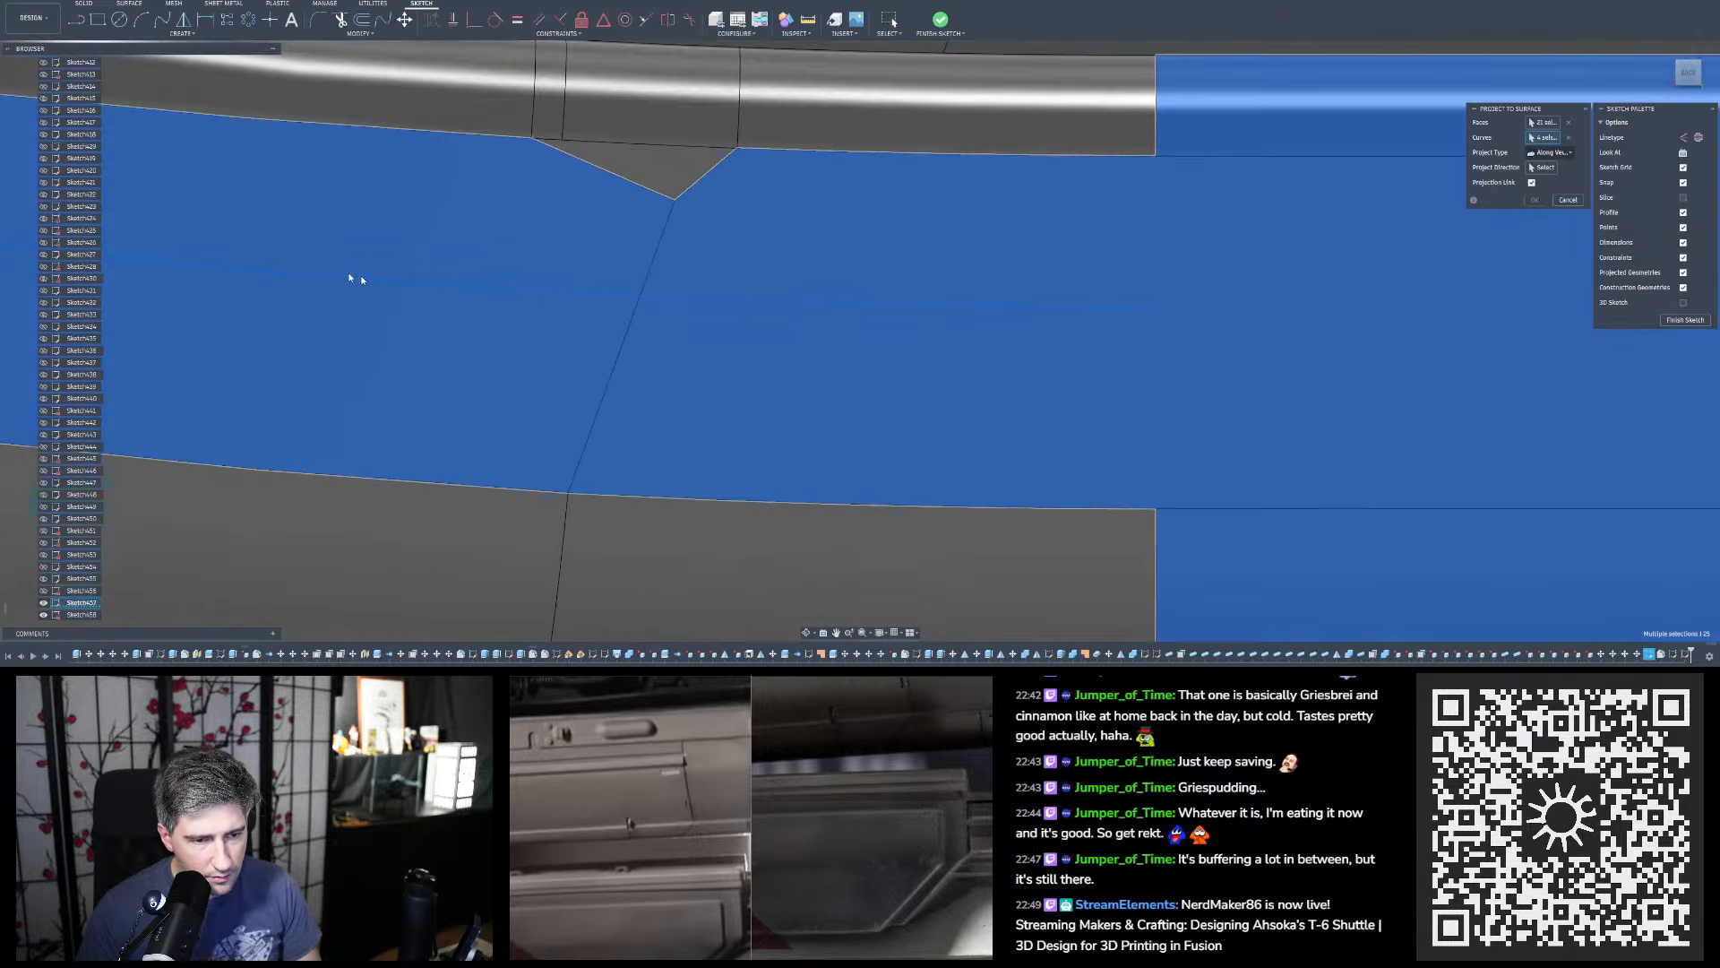
pyautogui.scroll(-4, 354, 279)
pyautogui.scroll(3, 753, 299)
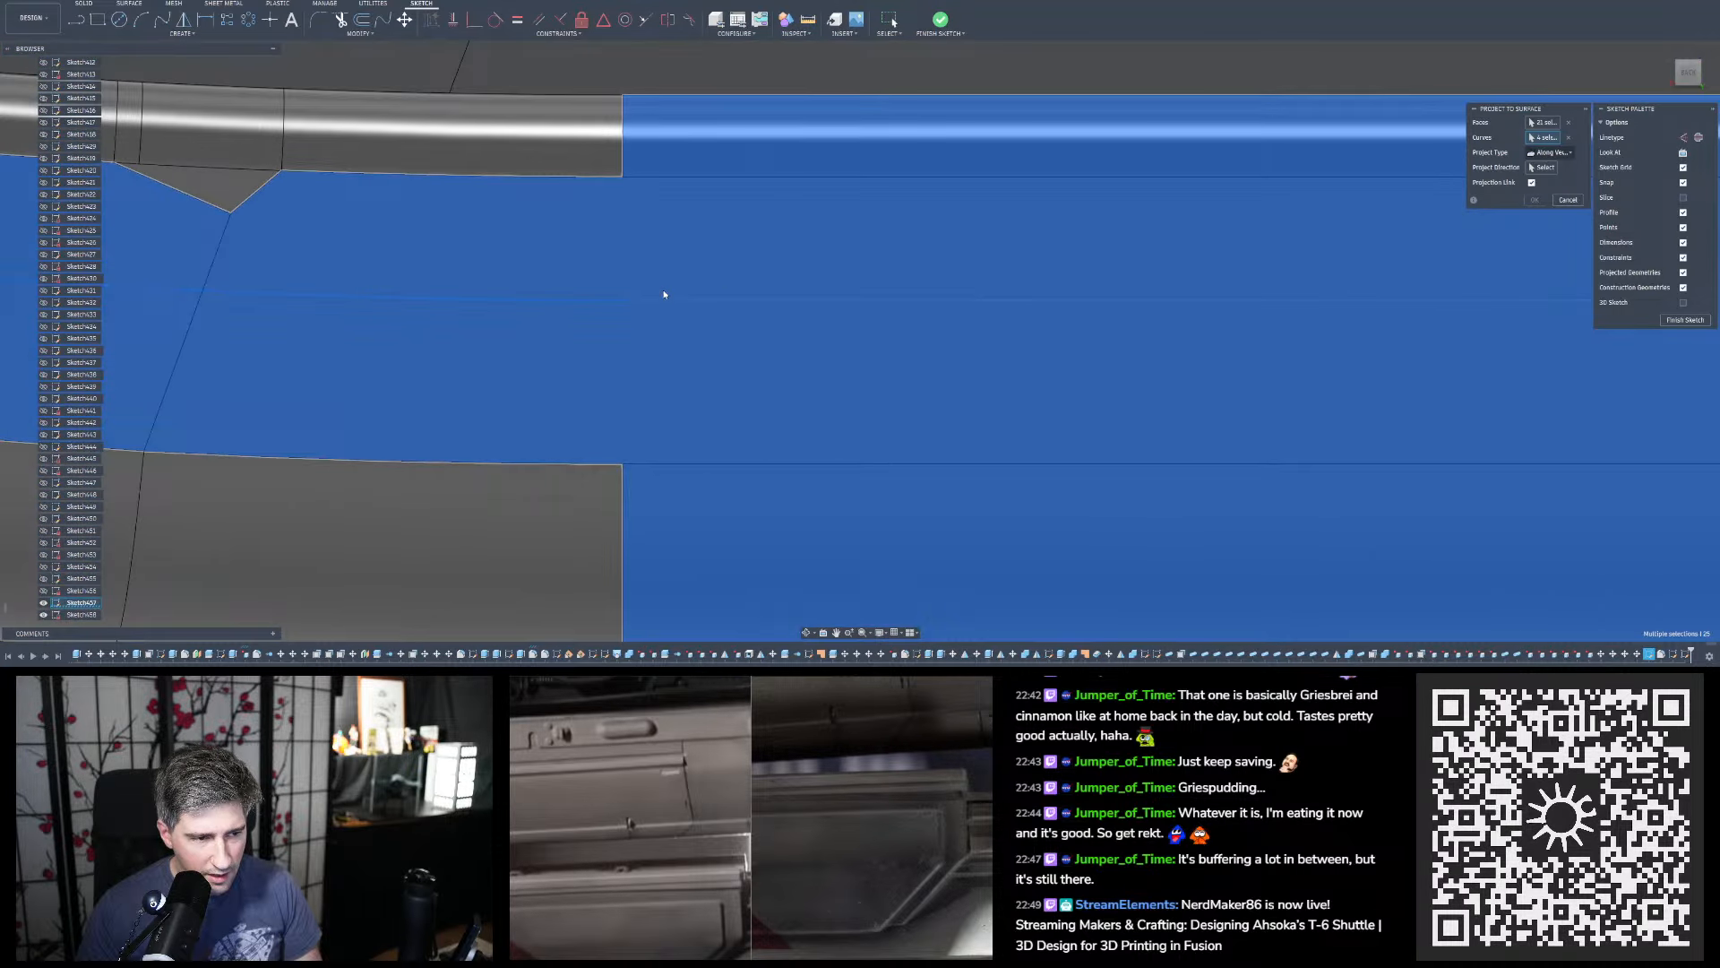
pyautogui.scroll(2, 654, 300)
pyautogui.click(647, 300)
pyautogui.scroll(-4, 467, 332)
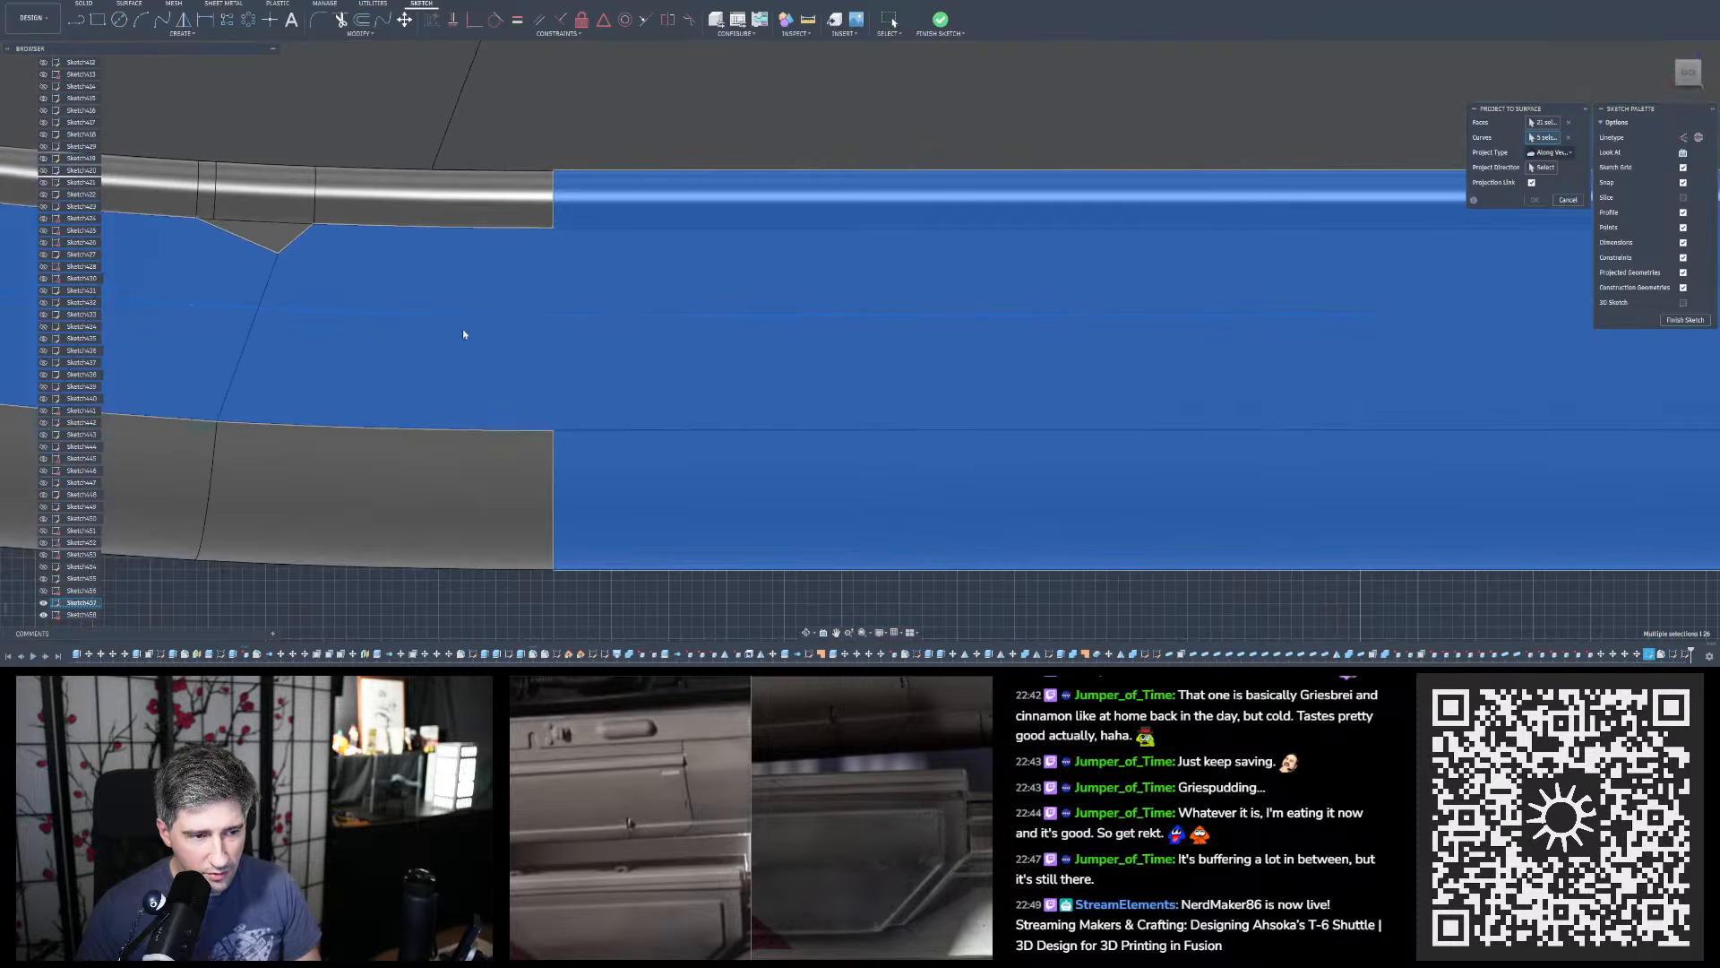
# Add the short vertical line, the diagonal line and the long vertical line on the straight edge's front half to the projected curves
pyautogui.scroll(4, 1186, 326)
pyautogui.click(1016, 337)
pyautogui.scroll(-4, 1008, 350)
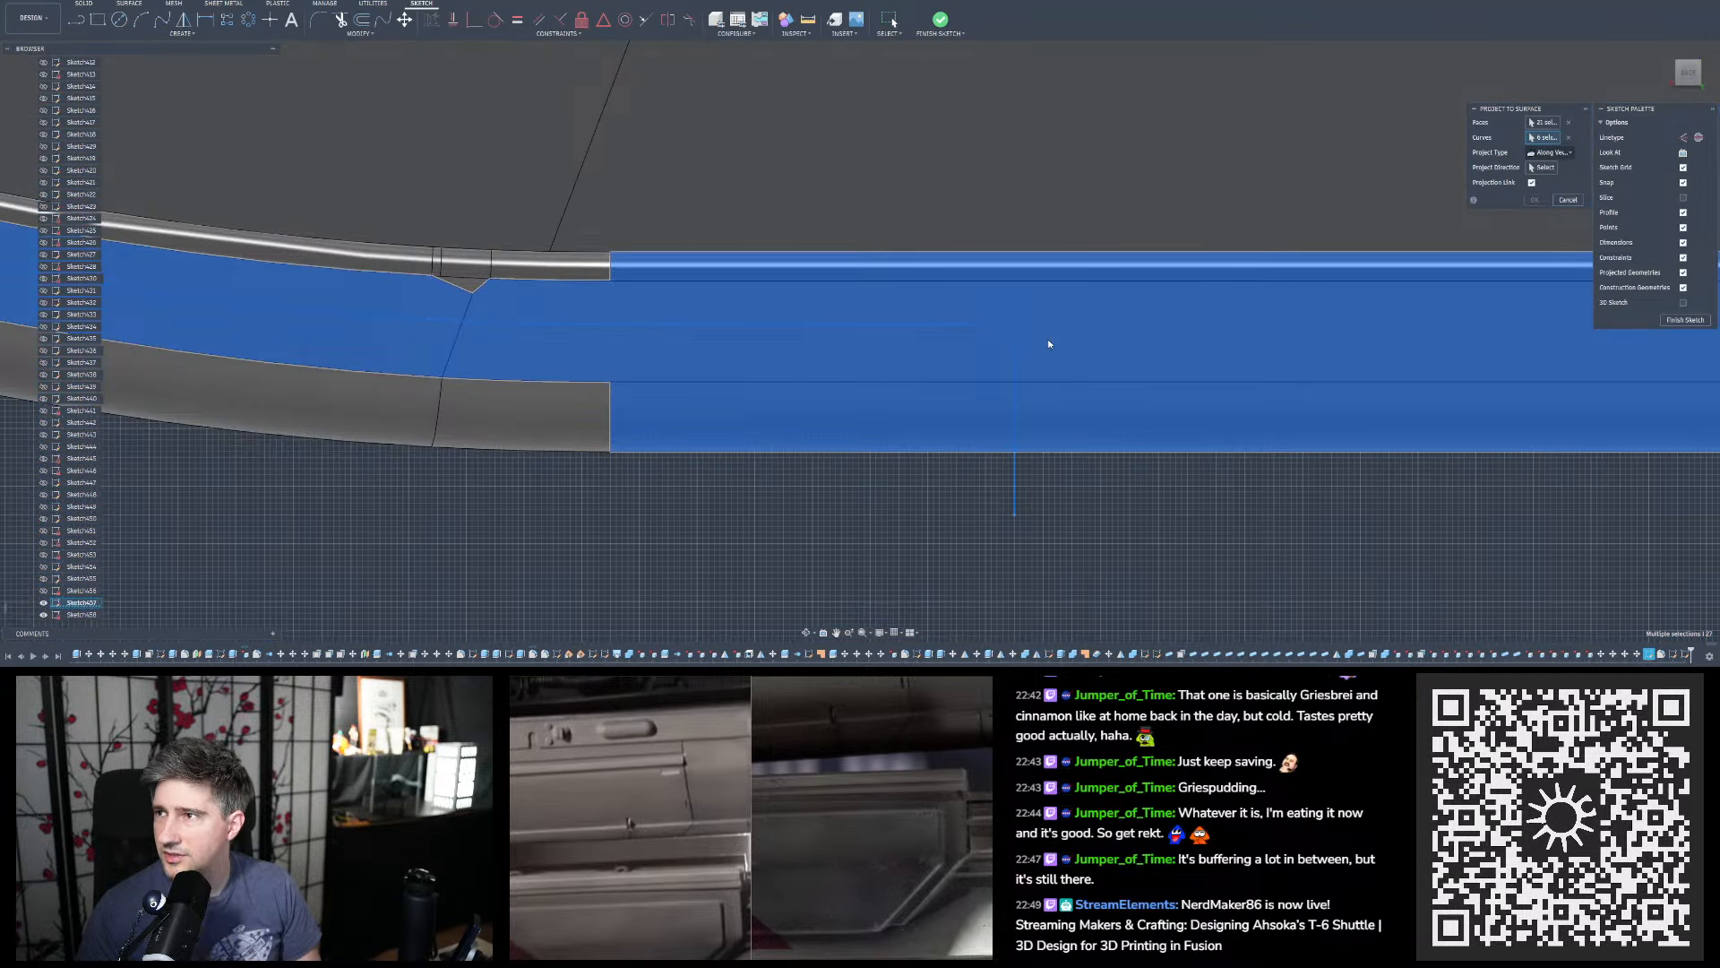
pyautogui.scroll(-4, 1013, 341)
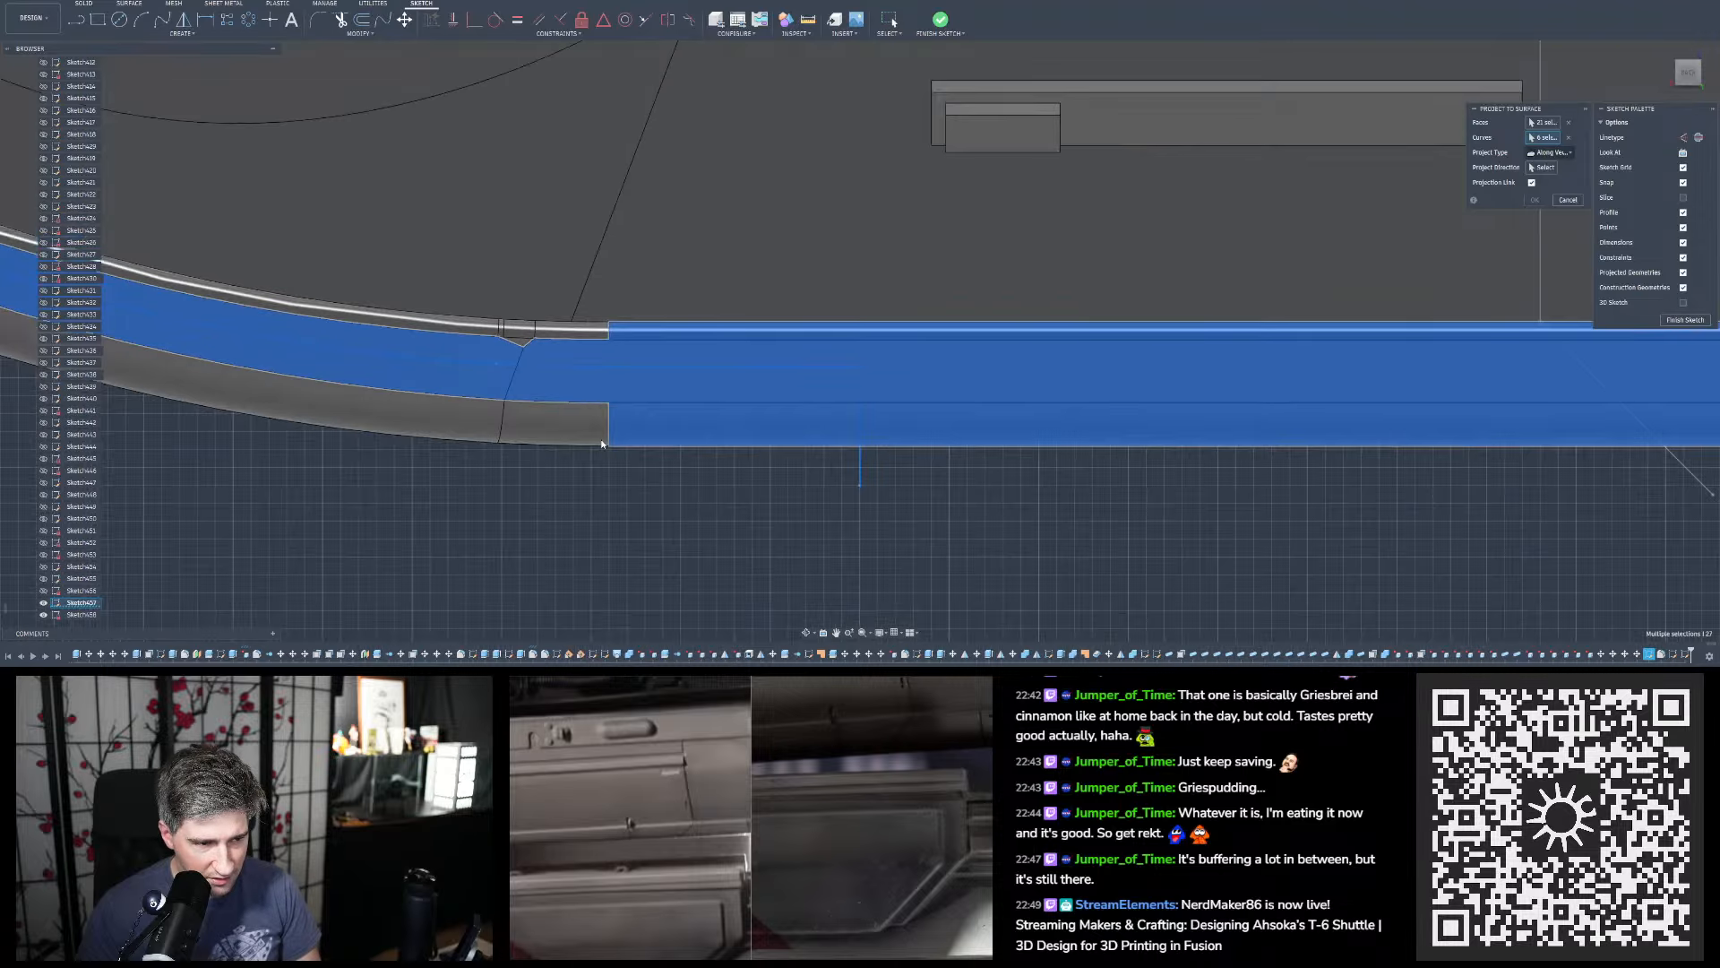
pyautogui.scroll(5, 1113, 395)
pyautogui.click(999, 358)
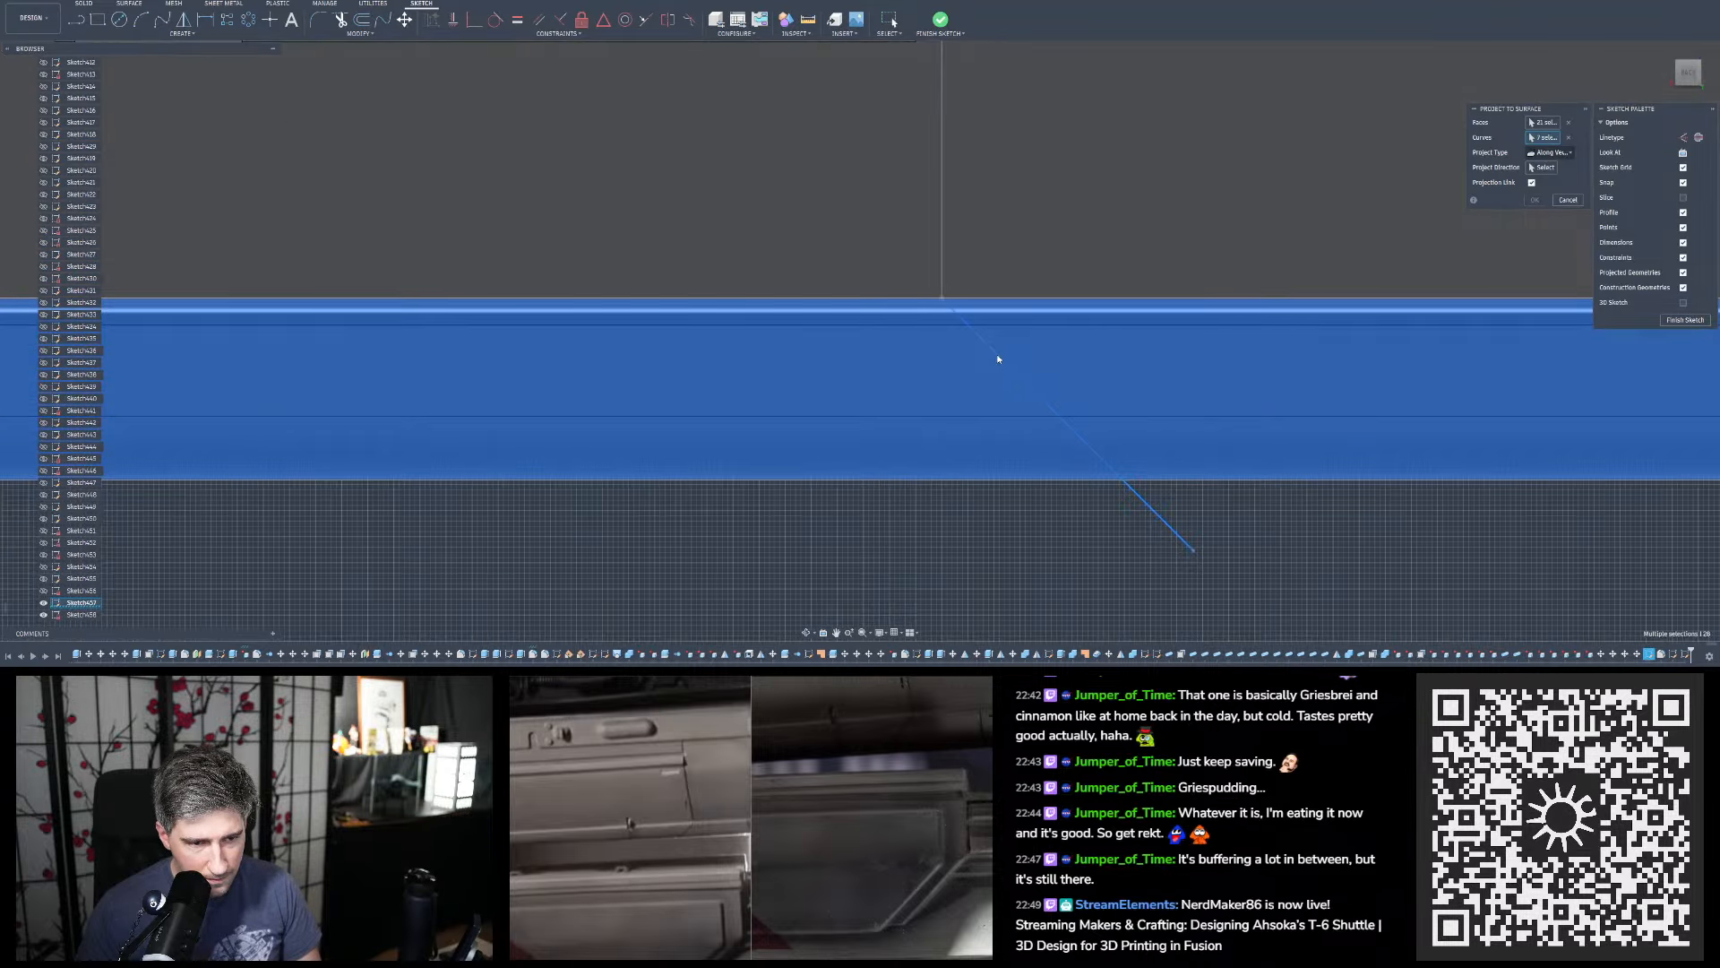
pyautogui.scroll(-2, 787, 373)
pyautogui.click(1312, 373)
pyautogui.scroll(-2, 1312, 373)
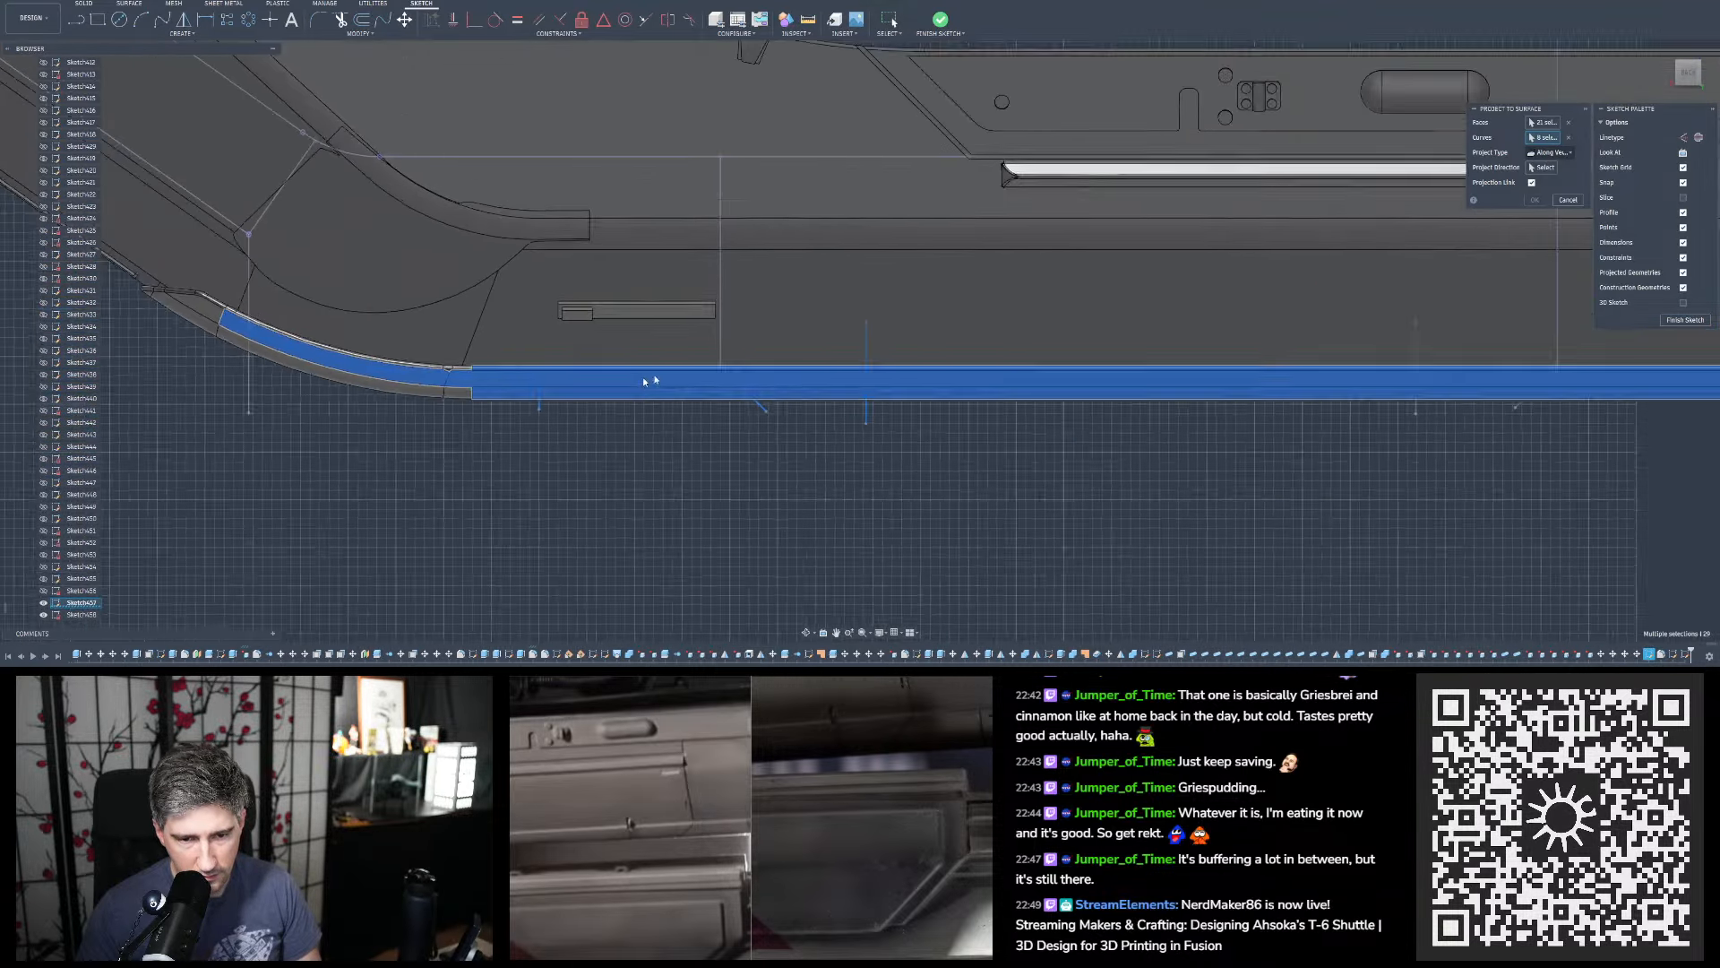
# Add the vertical and diagonal lines on the straight edge's rear half and the diagonal on the rear-end face to the projected curves
pyautogui.scroll(3, 1310, 373)
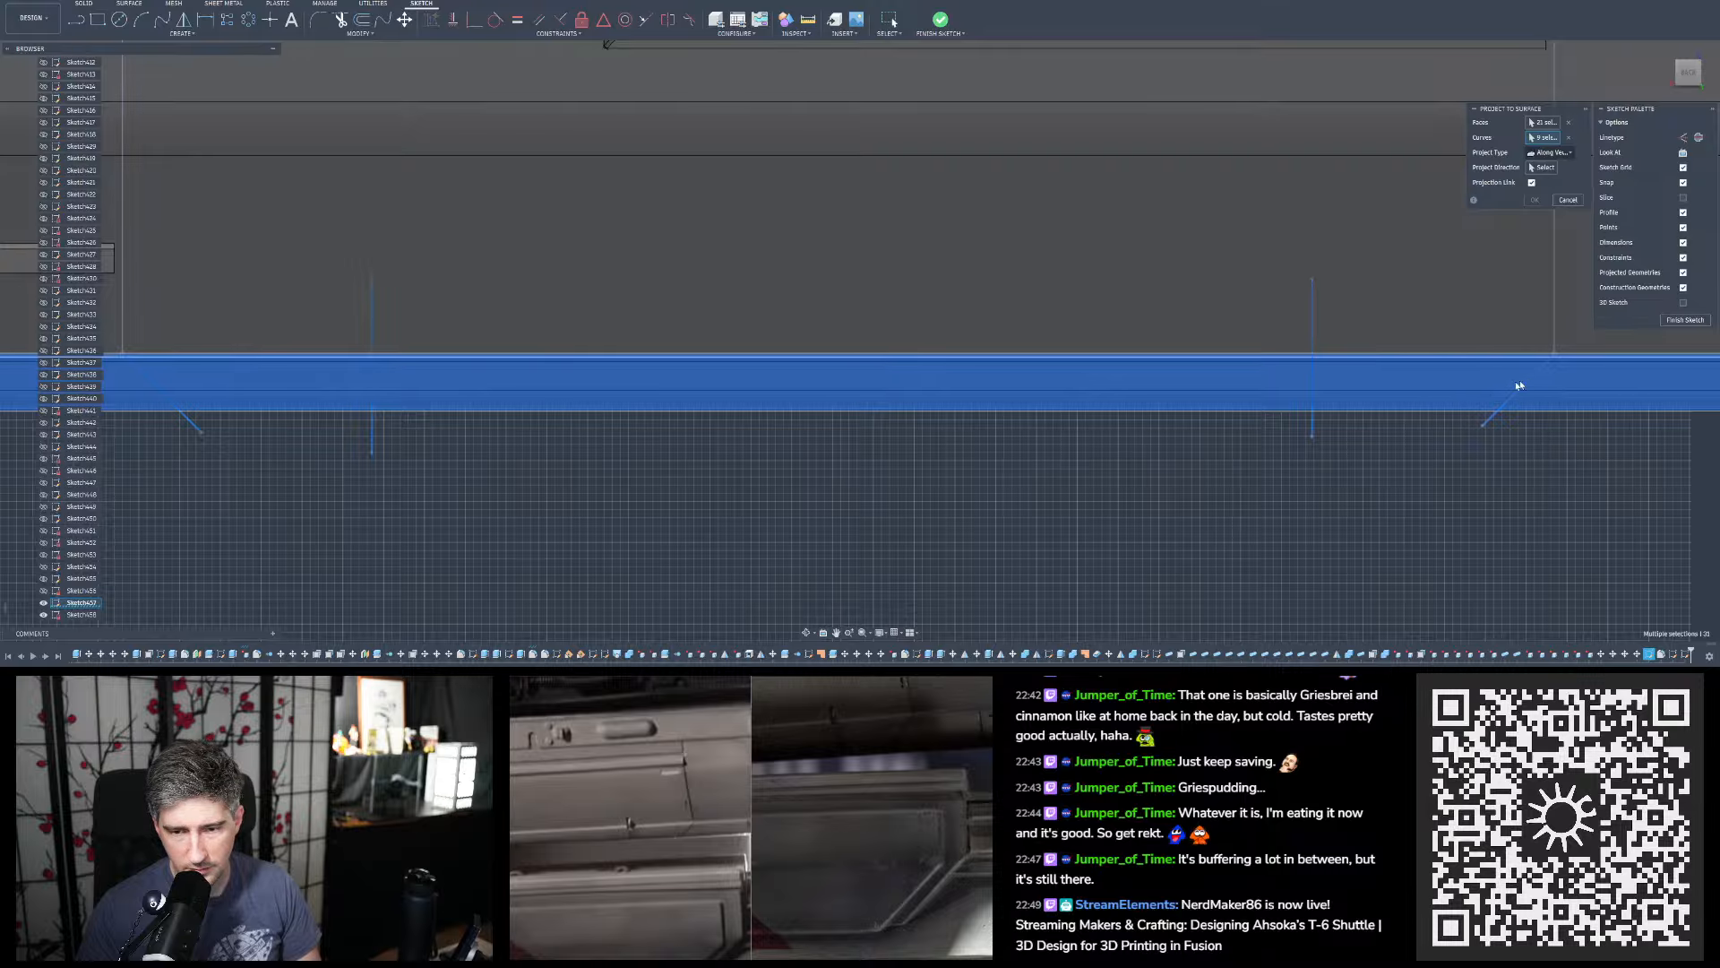
pyautogui.scroll(-4, 722, 384)
pyautogui.scroll(5, 1138, 378)
pyautogui.click(1024, 352)
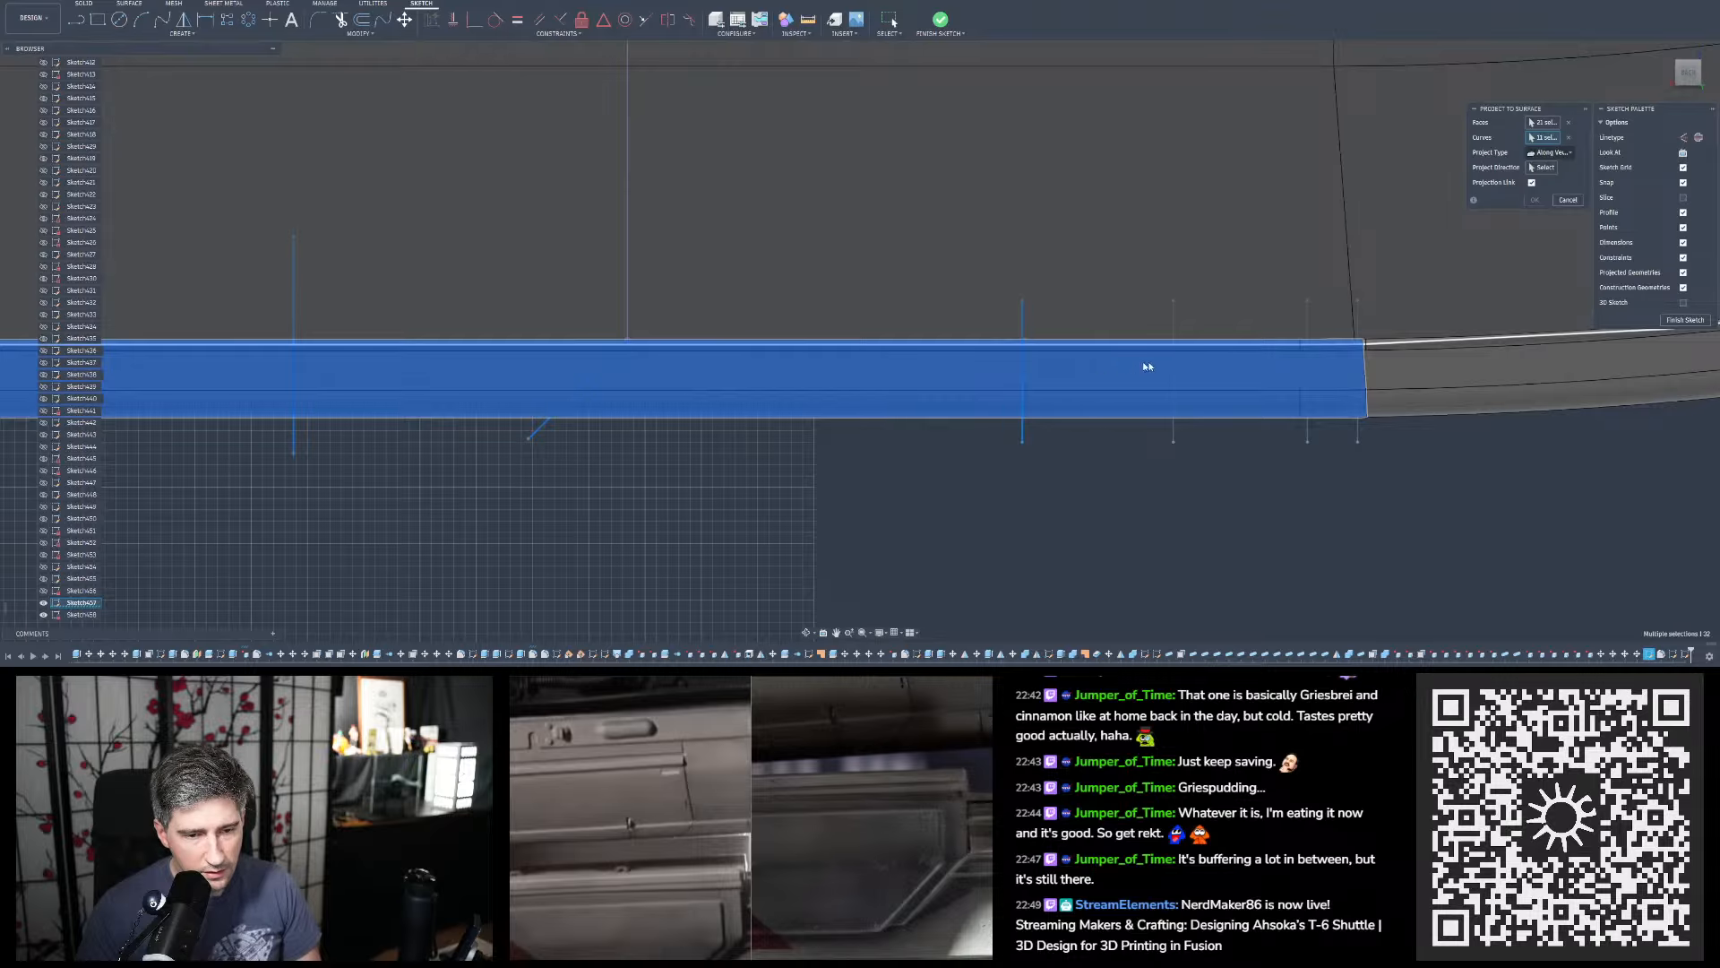
pyautogui.click(1357, 363)
pyautogui.scroll(-4, 861, 380)
pyautogui.scroll(4, 1427, 322)
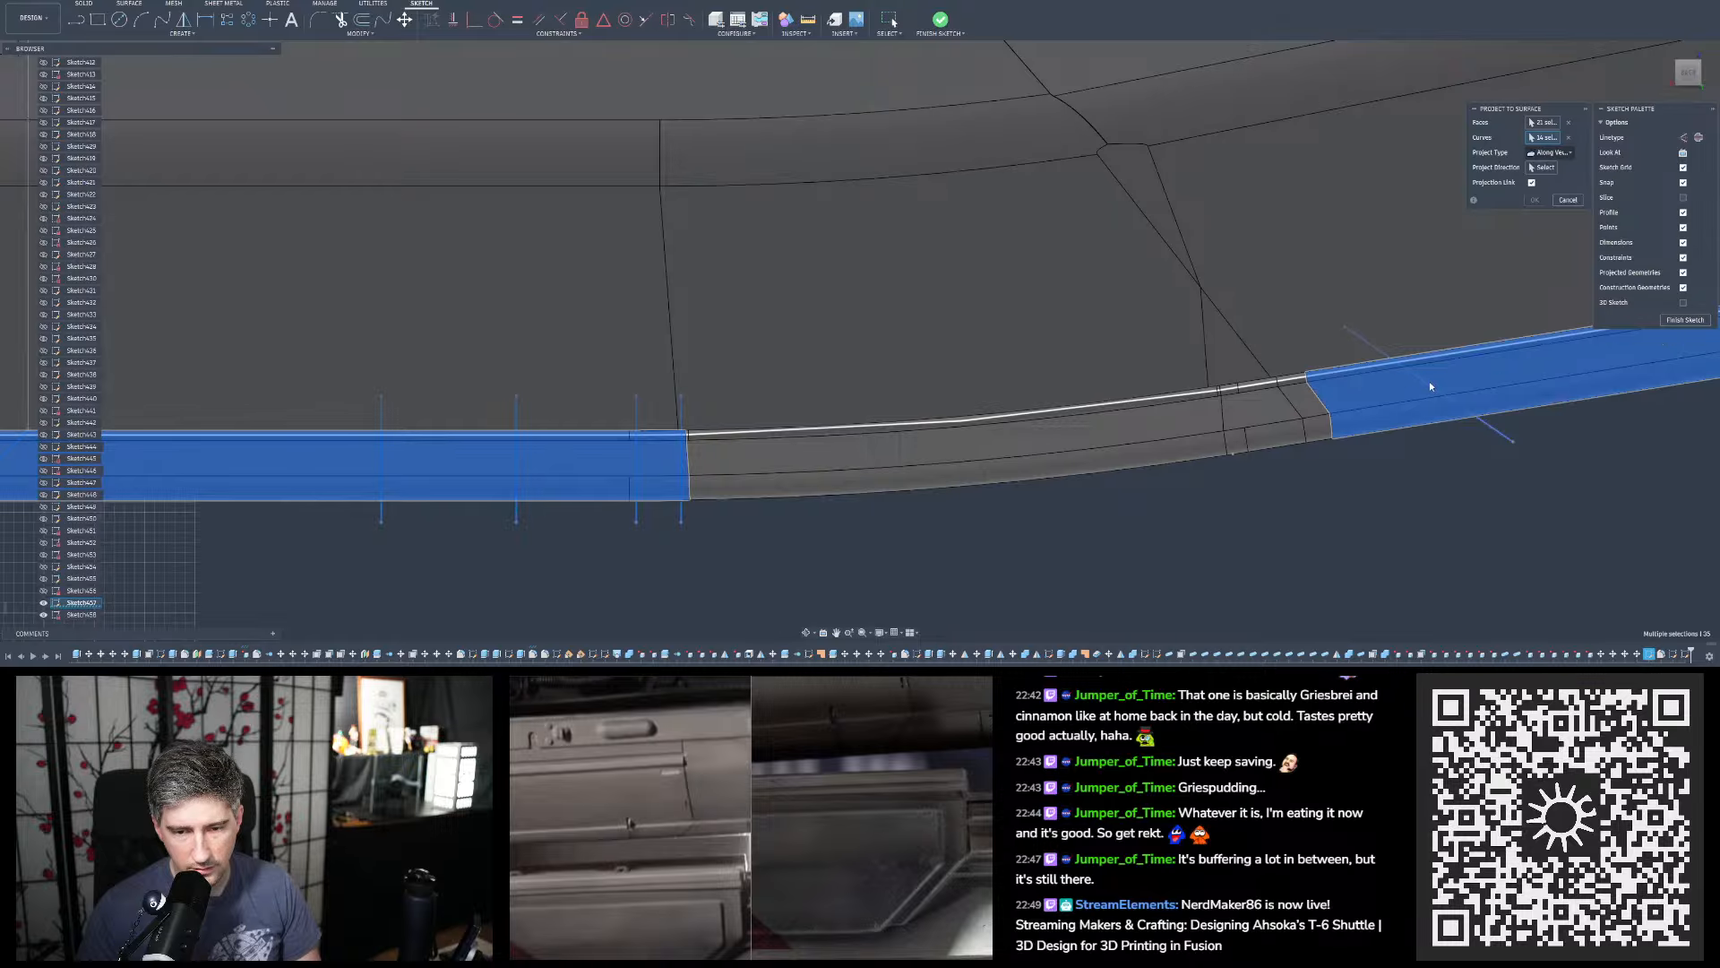
pyautogui.click(1430, 386)
# Set the origin plane parallel to the hull's side view as the projection direction
pyautogui.scroll(-5, 1430, 386)
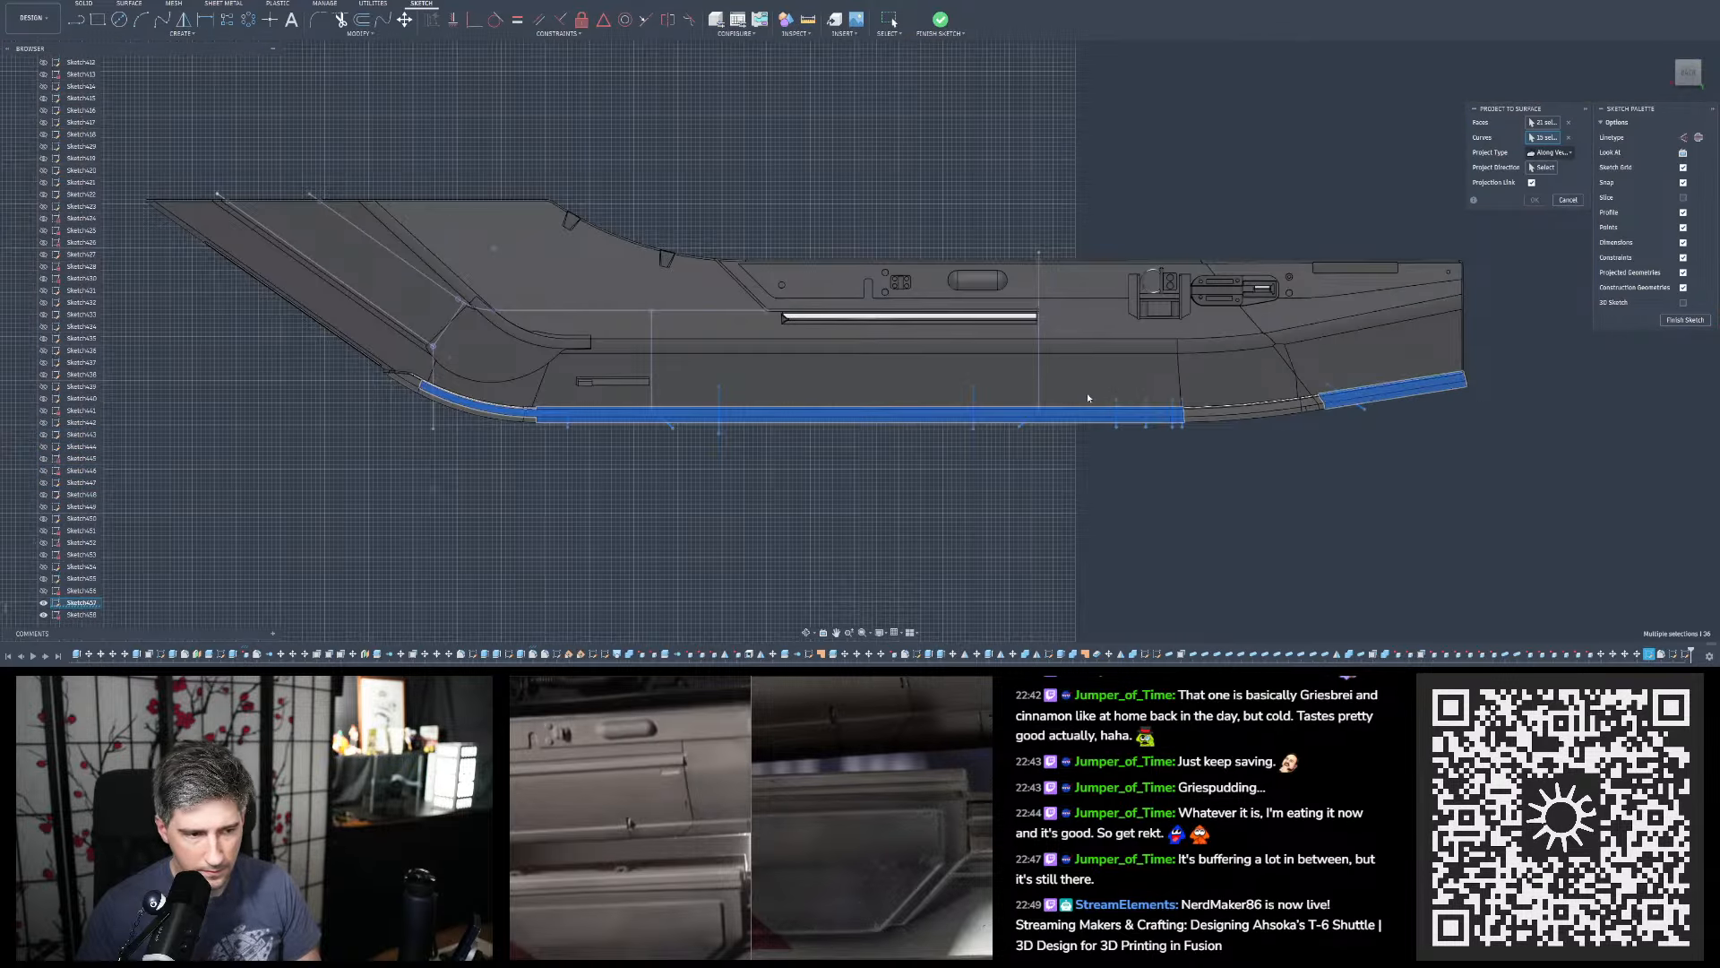
pyautogui.scroll(5, 430, 398)
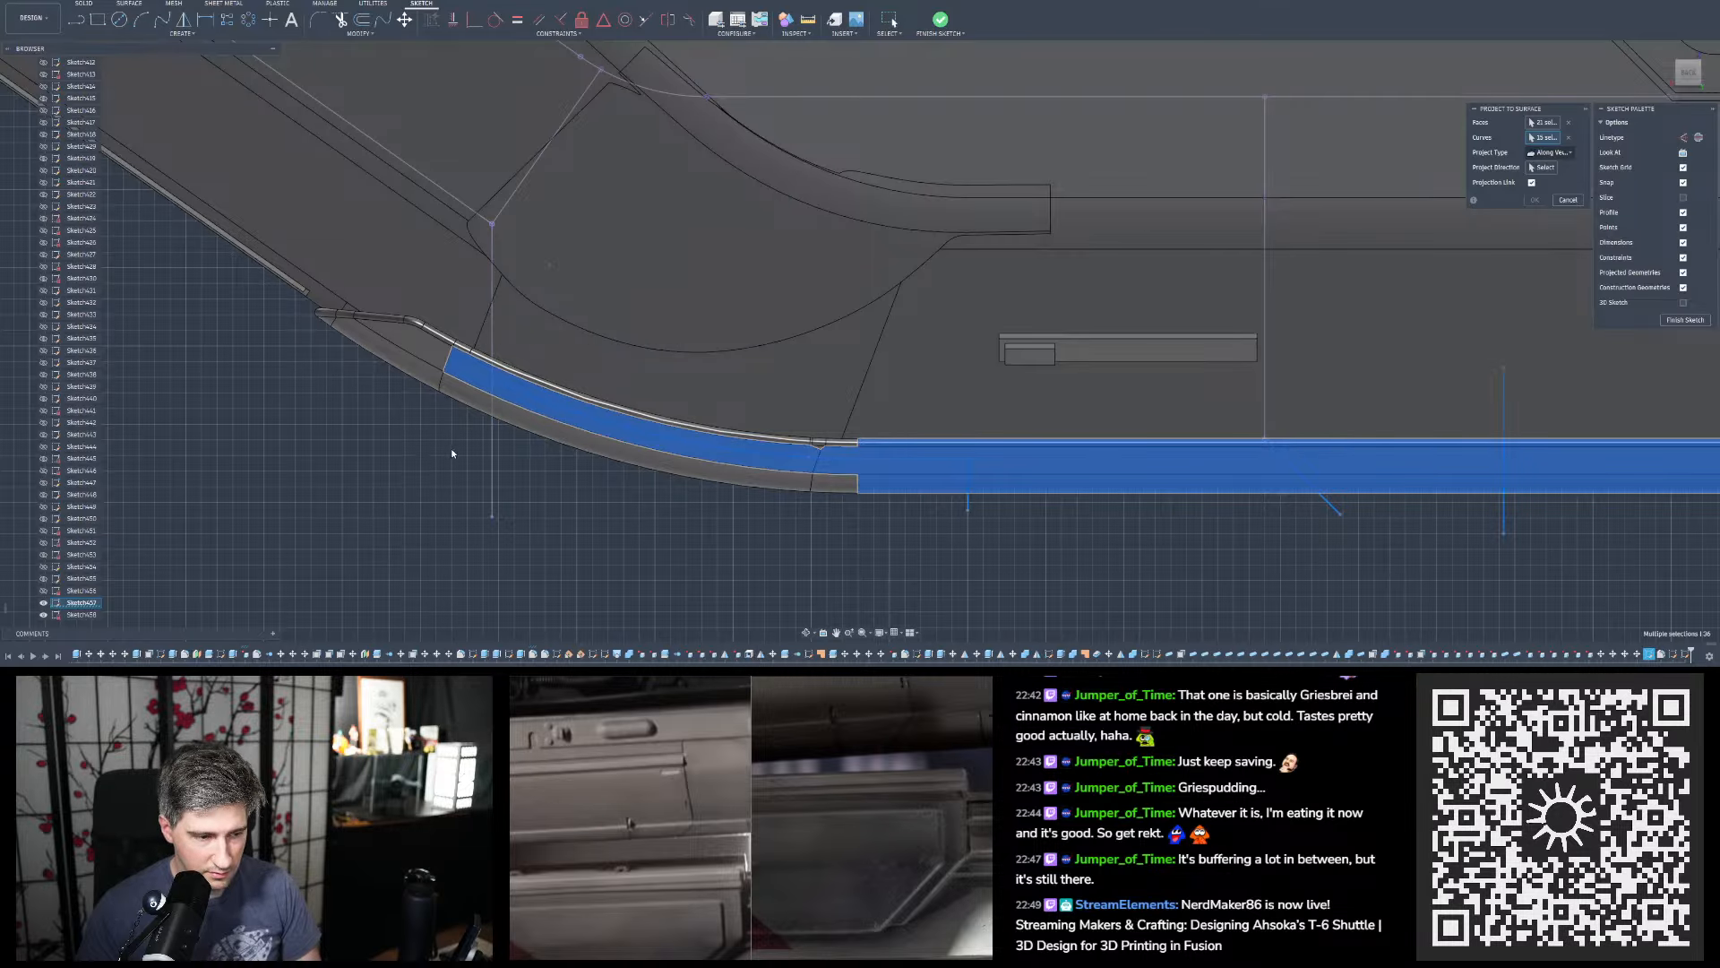
pyautogui.scroll(-5, 492, 410)
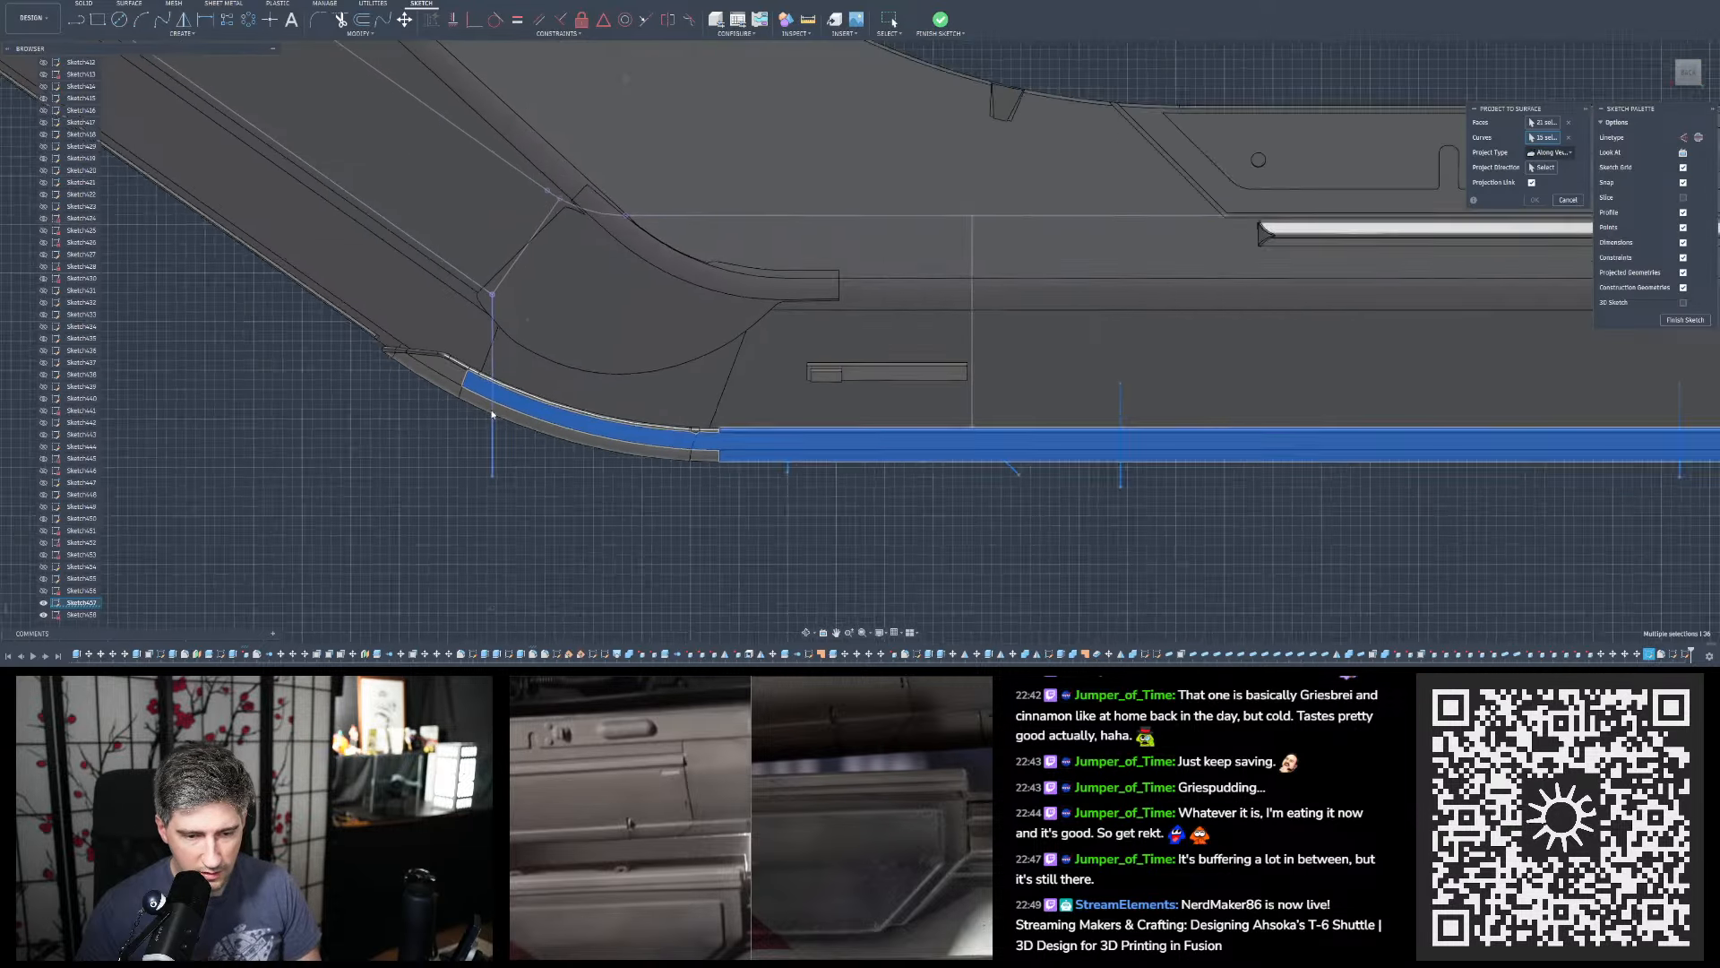
pyautogui.scroll(-5, 1326, 287)
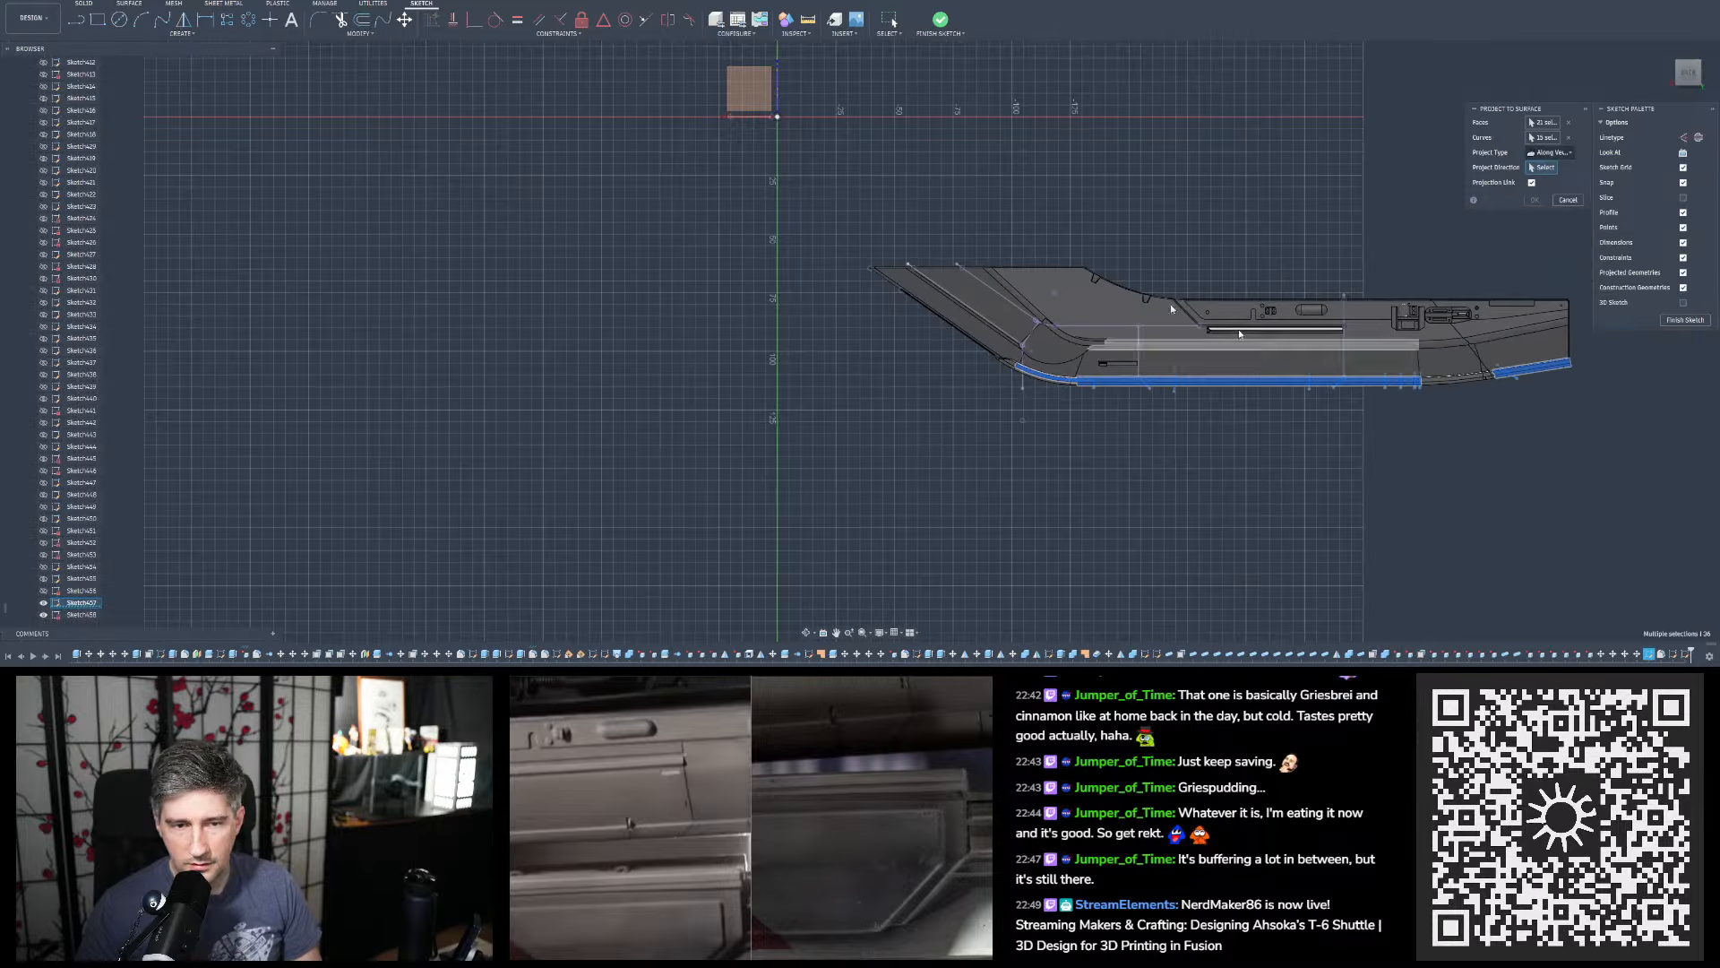
pyautogui.click(751, 89)
pyautogui.scroll(-2, 1108, 305)
pyautogui.scroll(10, 1108, 305)
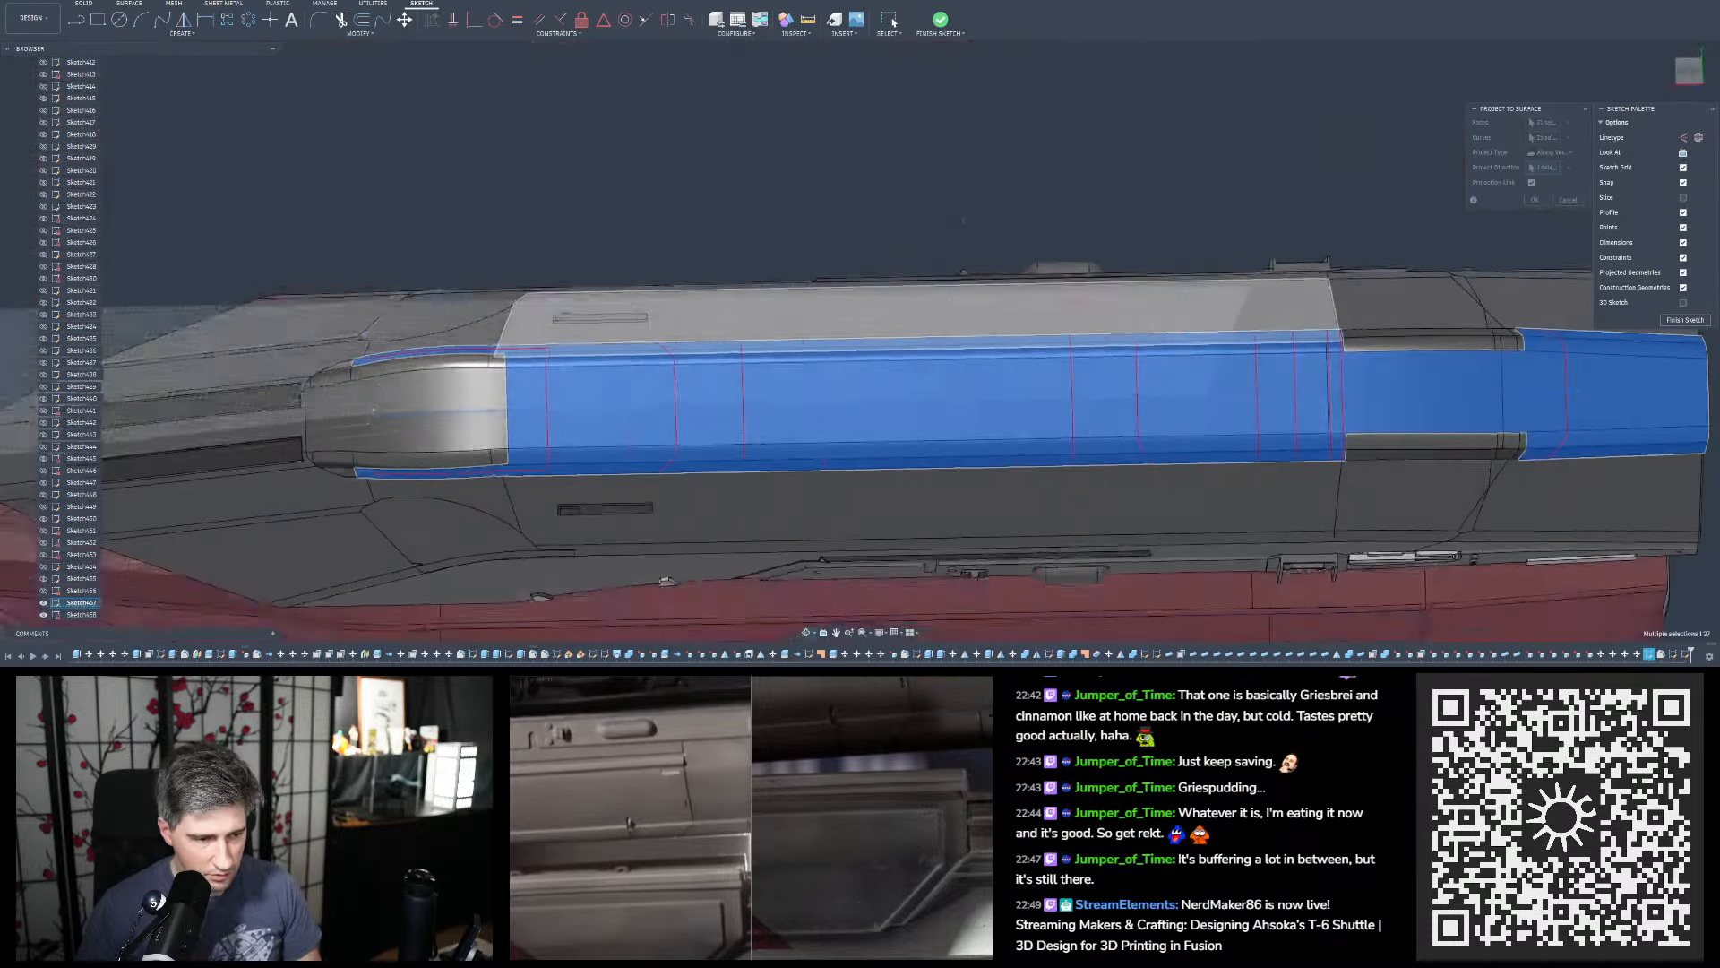
# Examine the previewed projected curves on the hull's underside and lower-edge faces from several angles
pyautogui.keyDown('shift'); pyautogui.moveTo(963, 220); pyautogui.dragTo(961, 159, button='middle'); pyautogui.keyUp('shift')
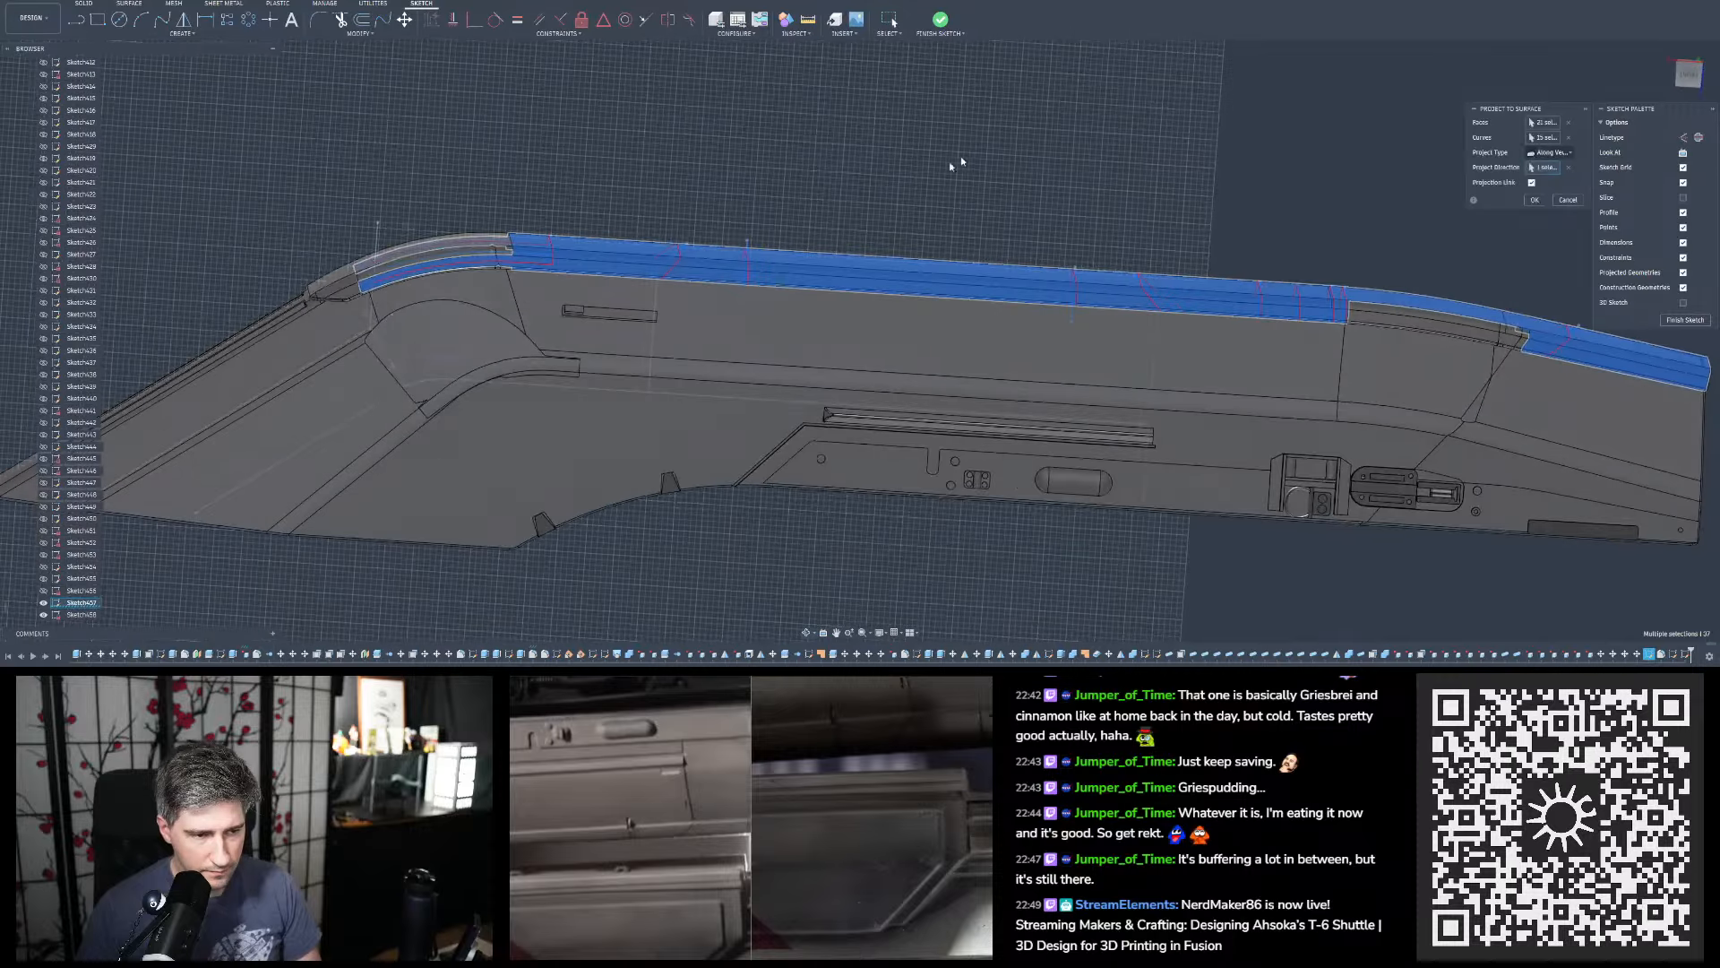
pyautogui.scroll(8, 772, 326)
pyautogui.keyDown('shift'); pyautogui.moveTo(806, 309); pyautogui.dragTo(809, 358, button='middle'); pyautogui.keyUp('shift')
pyautogui.keyDown('shift'); pyautogui.moveTo(806, 256); pyautogui.dragTo(793, 358, button='middle'); pyautogui.keyUp('shift')
pyautogui.scroll(-6, 530, 339)
pyautogui.moveTo(511, 329); pyautogui.dragTo(279, 306, button='middle')
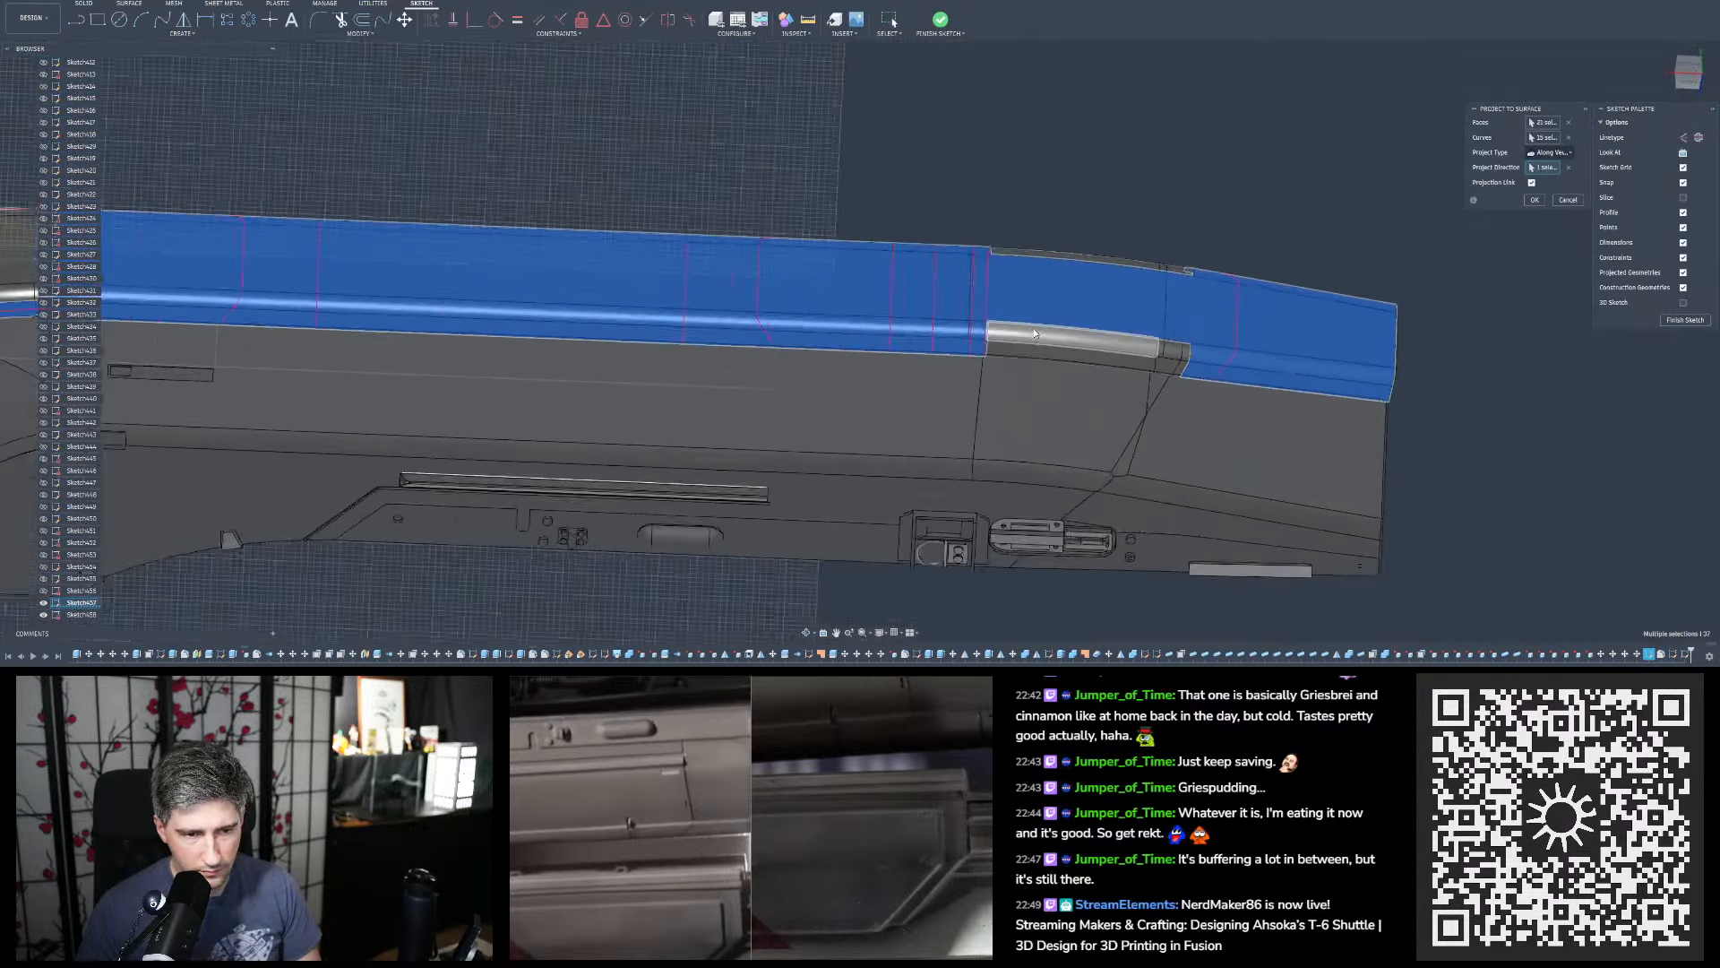
pyautogui.scroll(2, 1045, 291)
pyautogui.keyDown('shift'); pyautogui.moveTo(1045, 287); pyautogui.dragTo(1046, 342, button='middle'); pyautogui.keyUp('shift')
pyautogui.moveTo(1035, 421)
pyautogui.keyDown('shift'); pyautogui.mouseDown(button='middle')
pyautogui.moveTo(1024, 228)
pyautogui.moveTo(1031, 437)
pyautogui.mouseUp(button='middle'); pyautogui.keyUp('shift')
pyautogui.scroll(-5, 1206, 470)
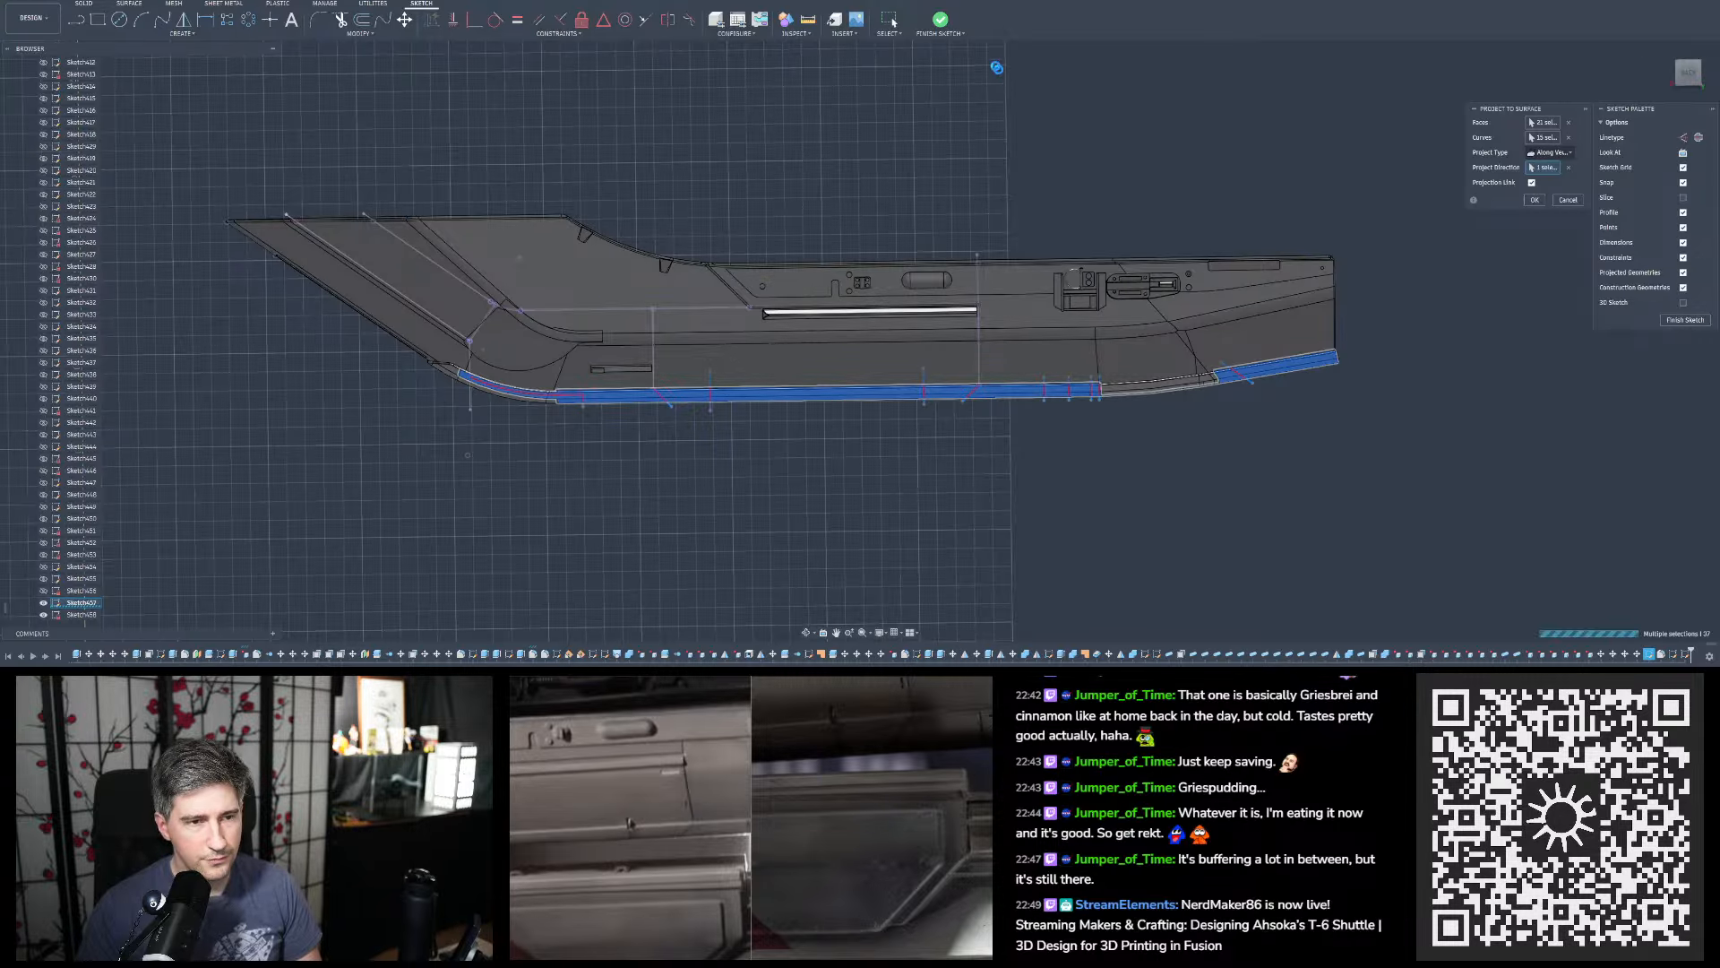
# Accept the surface projection and finish the sketch
pyautogui.press('Return')
pyautogui.click(940, 20)
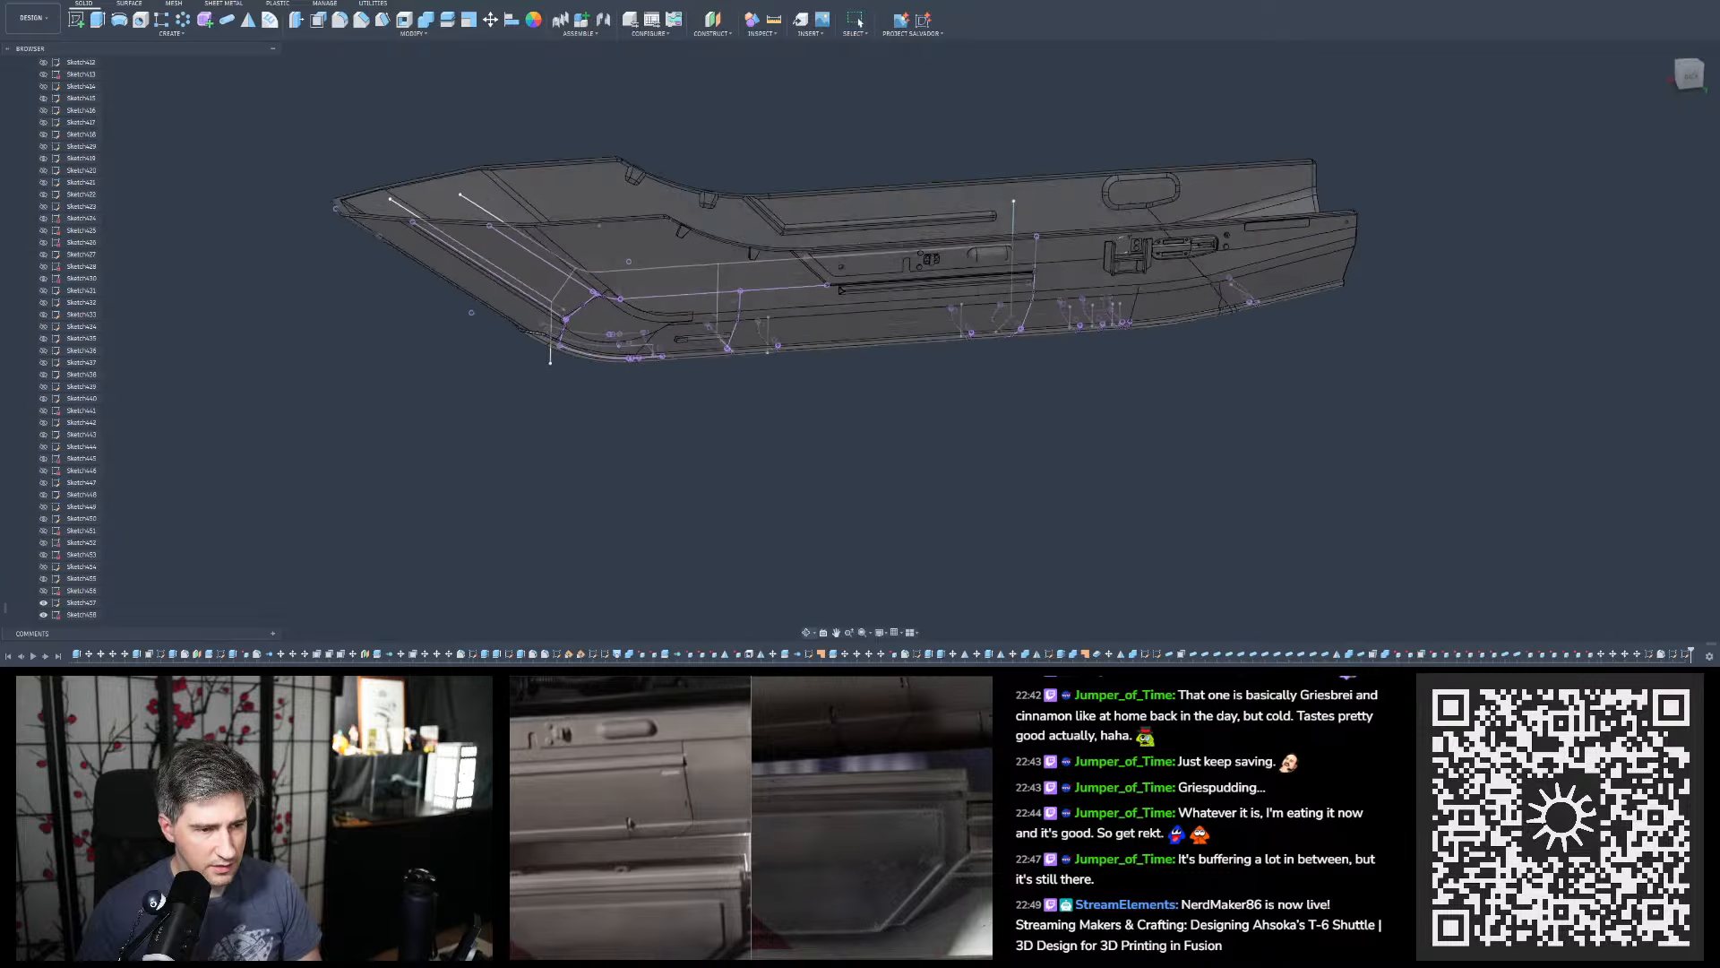
pyautogui.moveTo(959, 206)
pyautogui.keyDown('shift'); pyautogui.mouseDown(button='middle')
pyautogui.moveTo(1037, 298)
pyautogui.moveTo(1113, 288)
pyautogui.moveTo(1134, 234)
pyautogui.moveTo(1138, 269)
pyautogui.mouseUp(button='middle'); pyautogui.keyUp('shift')
pyautogui.keyDown('shift'); pyautogui.moveTo(765, 148); pyautogui.dragTo(894, 163, button='middle'); pyautogui.keyUp('shift')
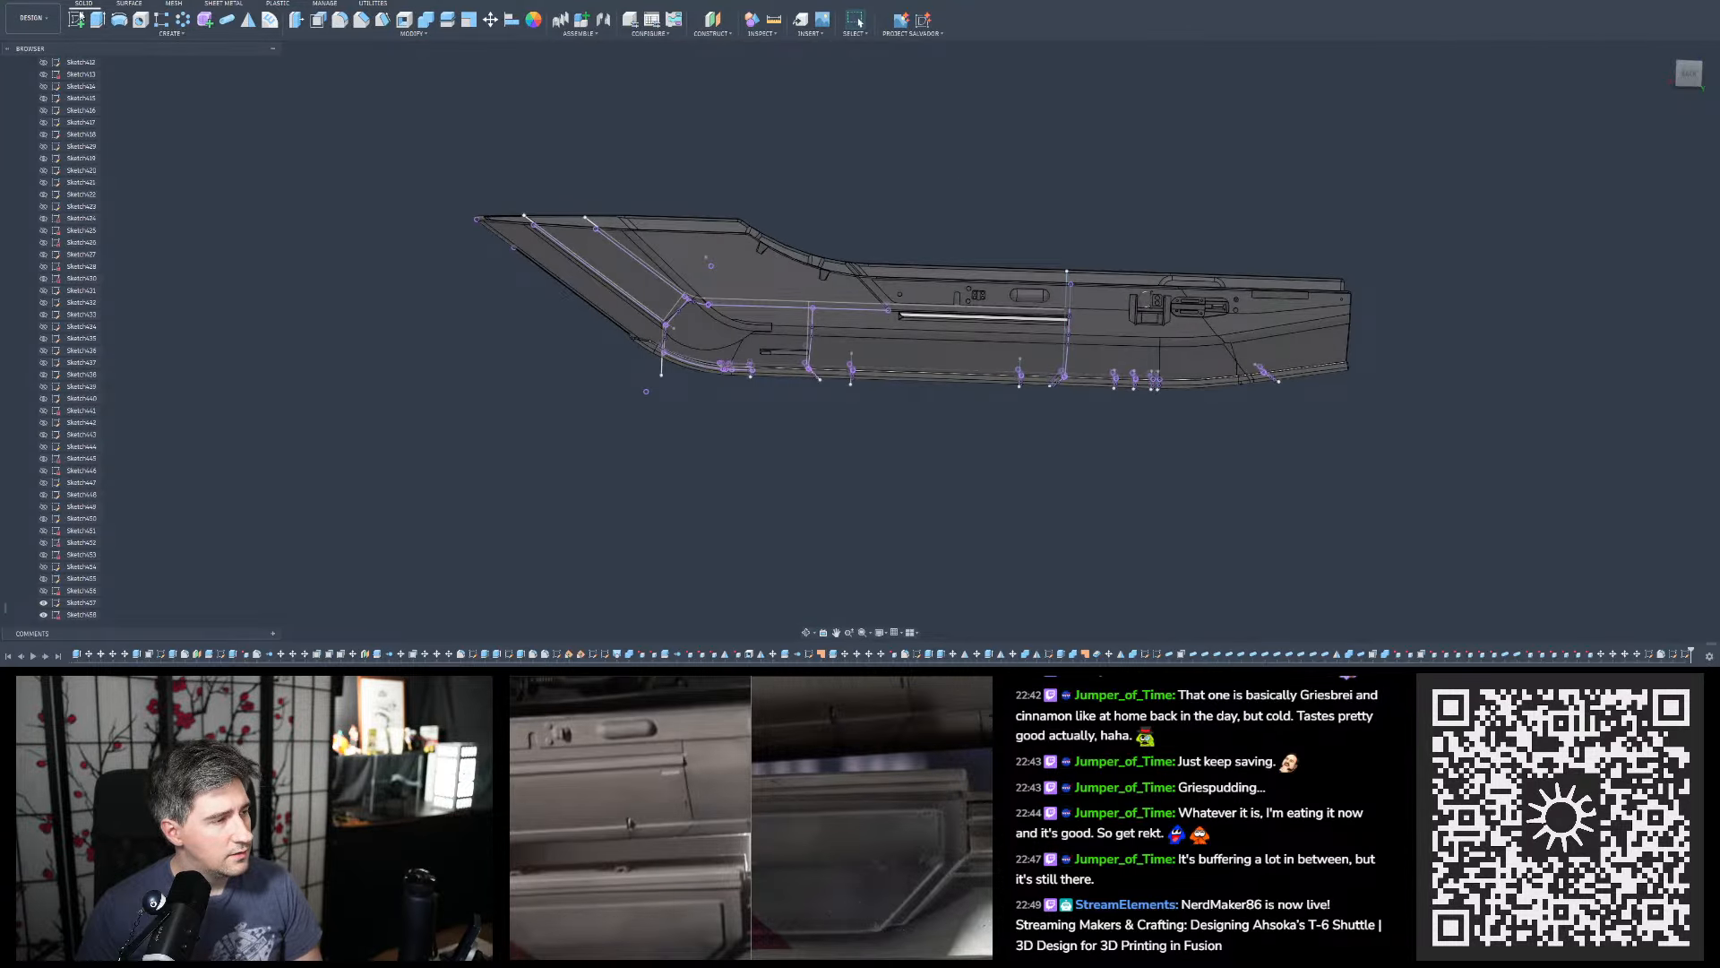
# Save the design as a new version with the default version description
pyautogui.hotkey('ctrl', 's')
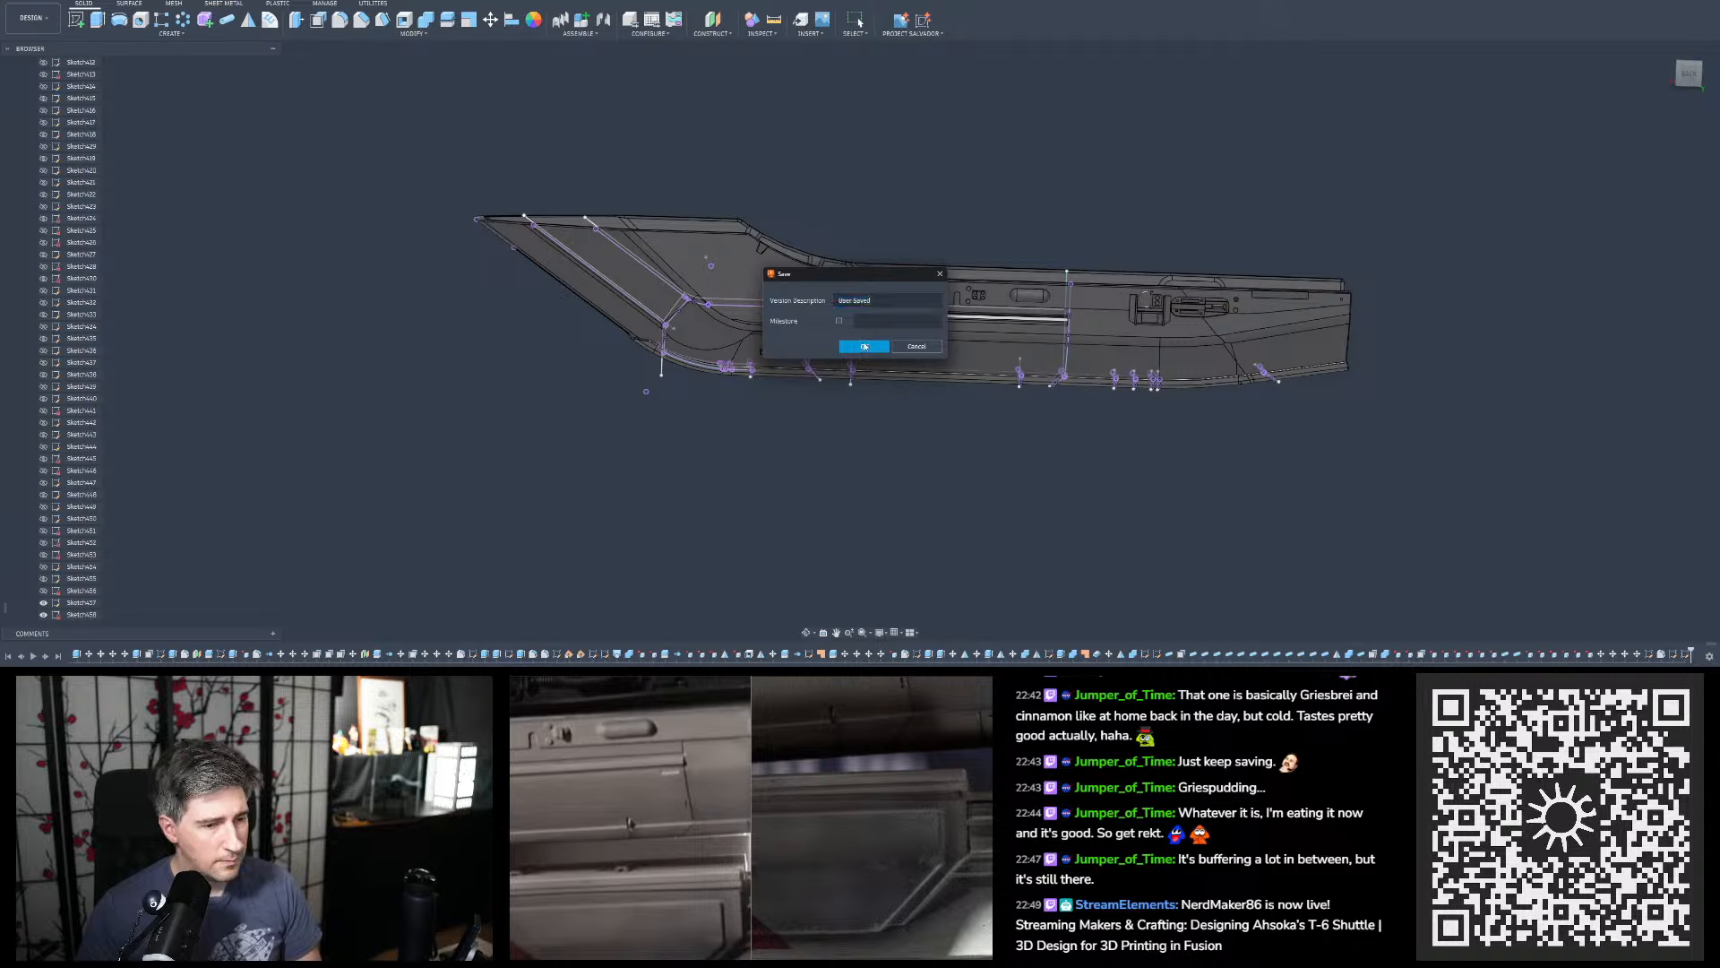
pyautogui.click(864, 346)
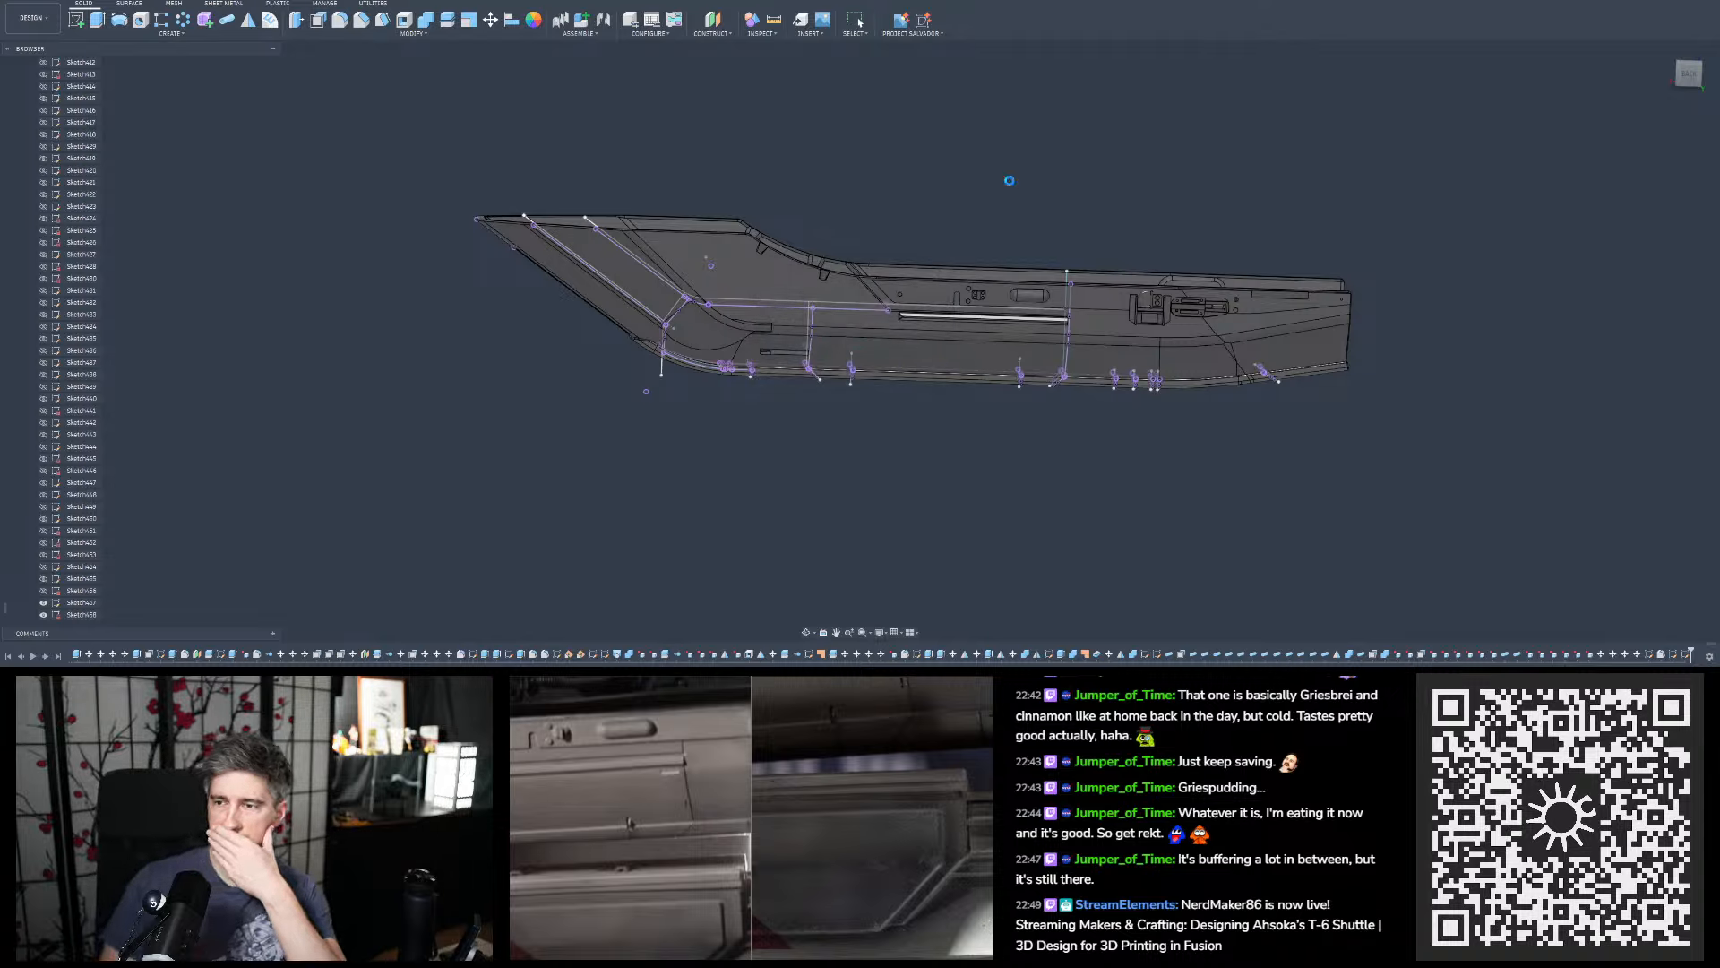
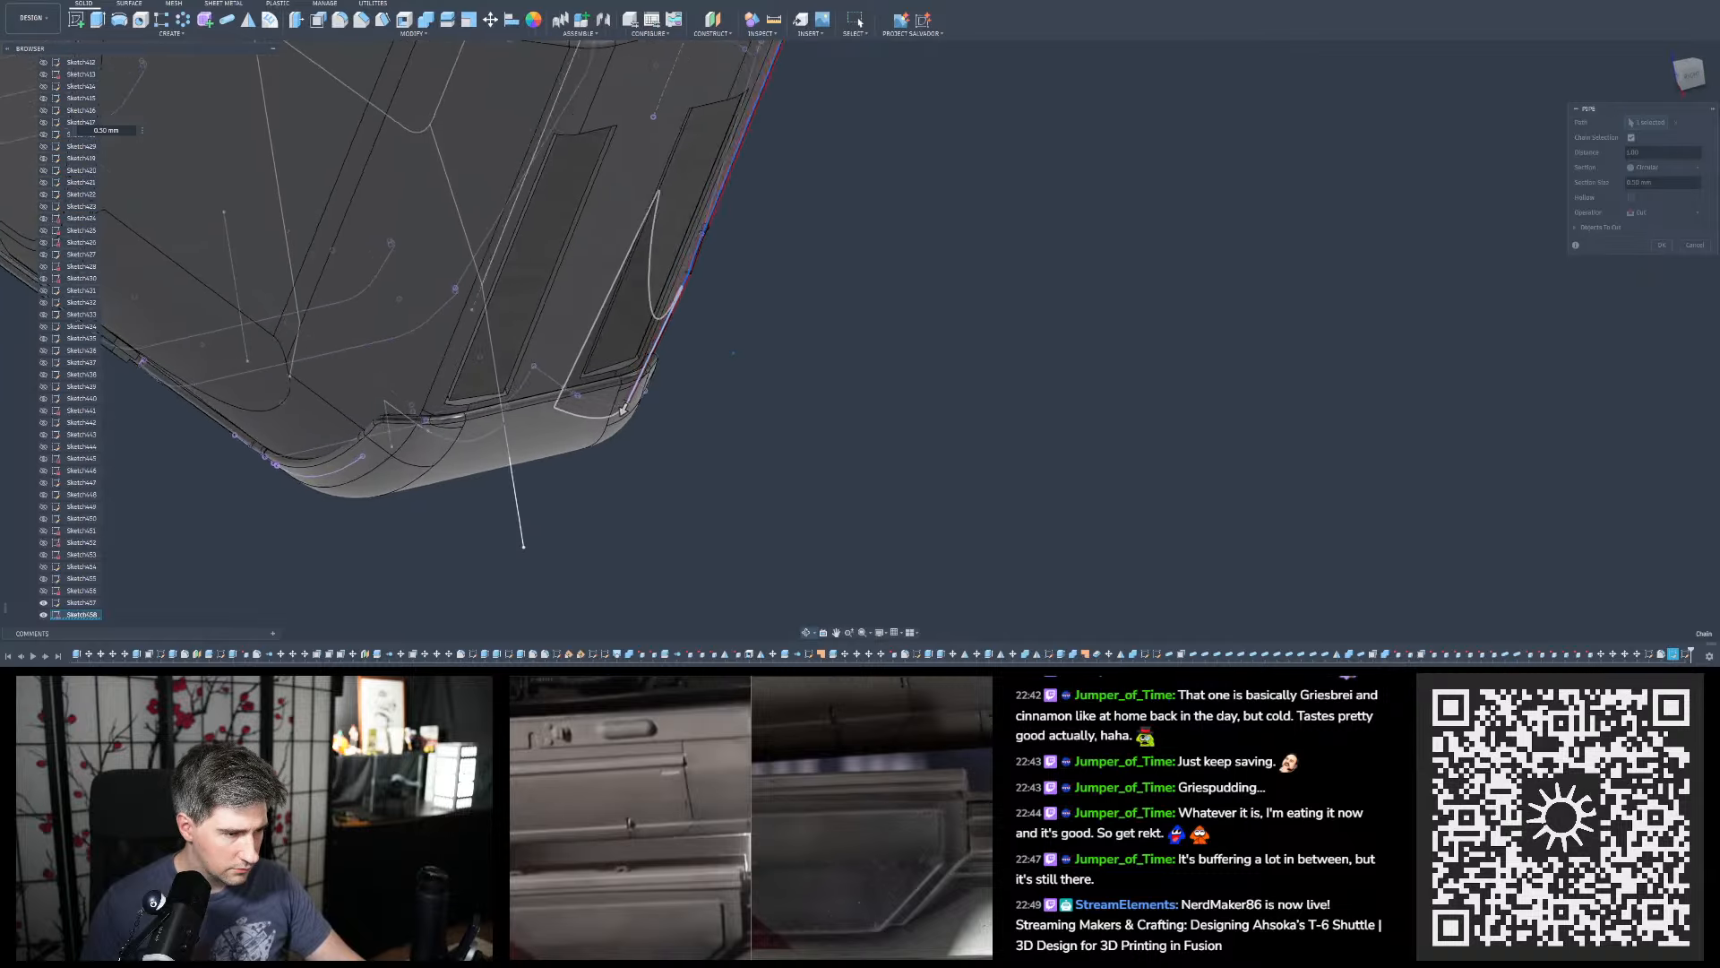
# Cut a 0.50 mm circular pipe along the lower diagonal and short vertical line at the hull's slanted end, excluding the first listed body
pyautogui.scroll(-4, 629, 366)
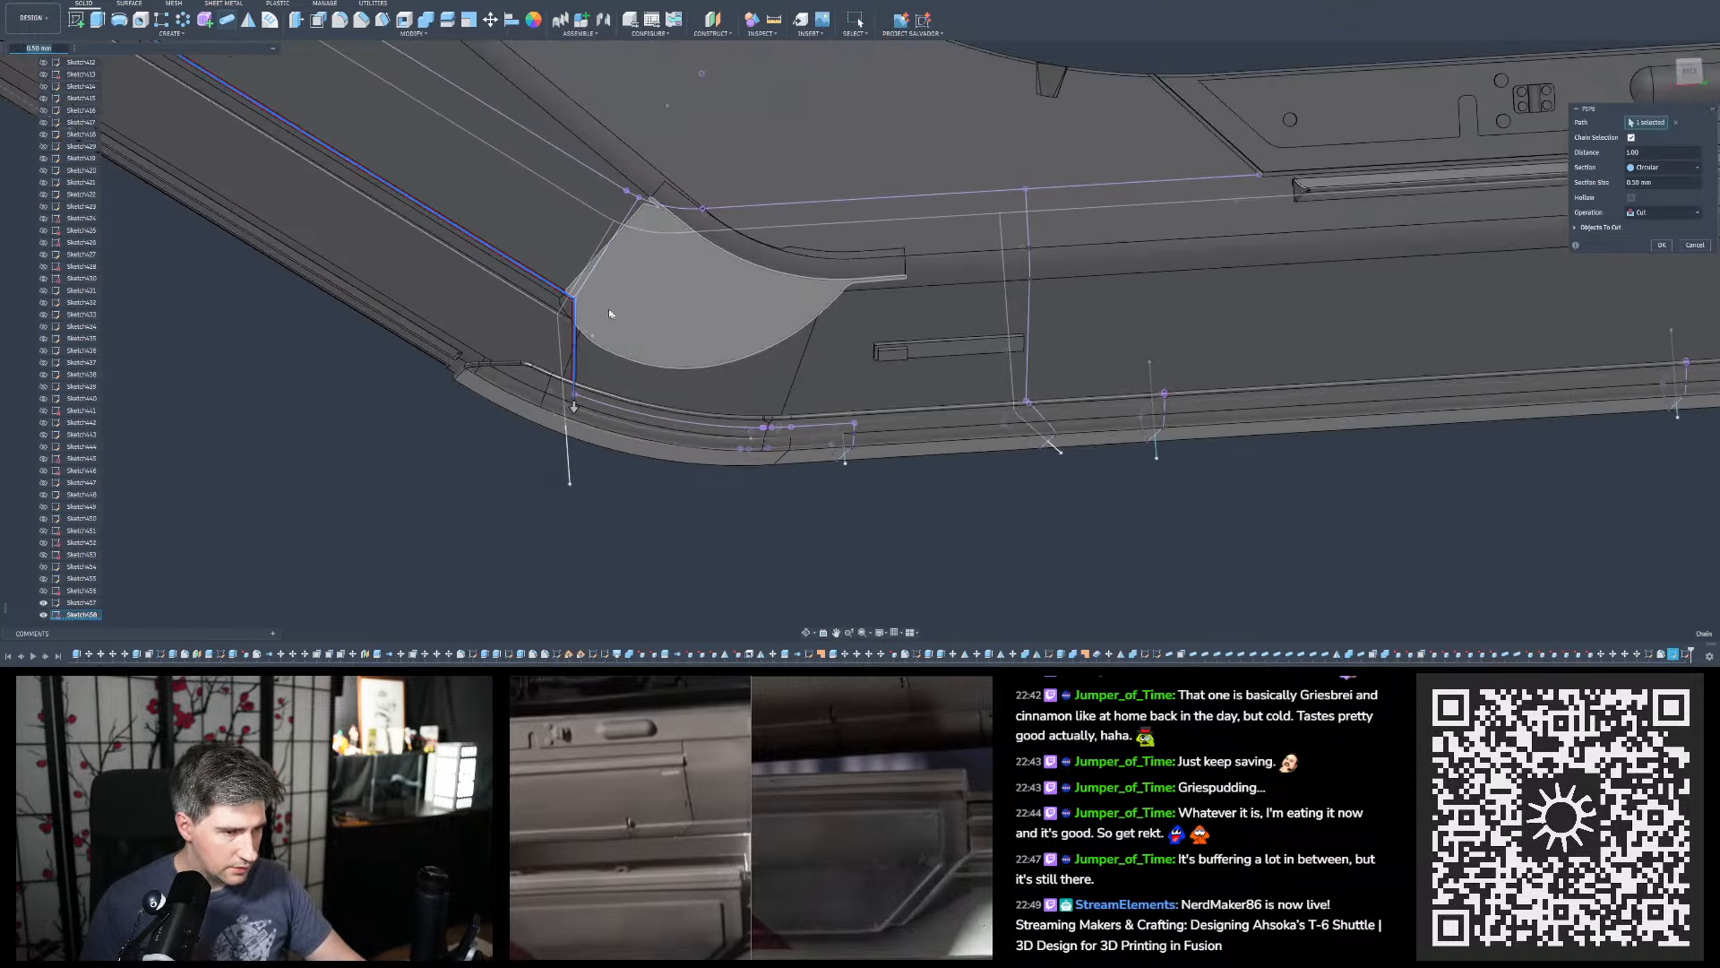
pyautogui.scroll(-3, 525, 348)
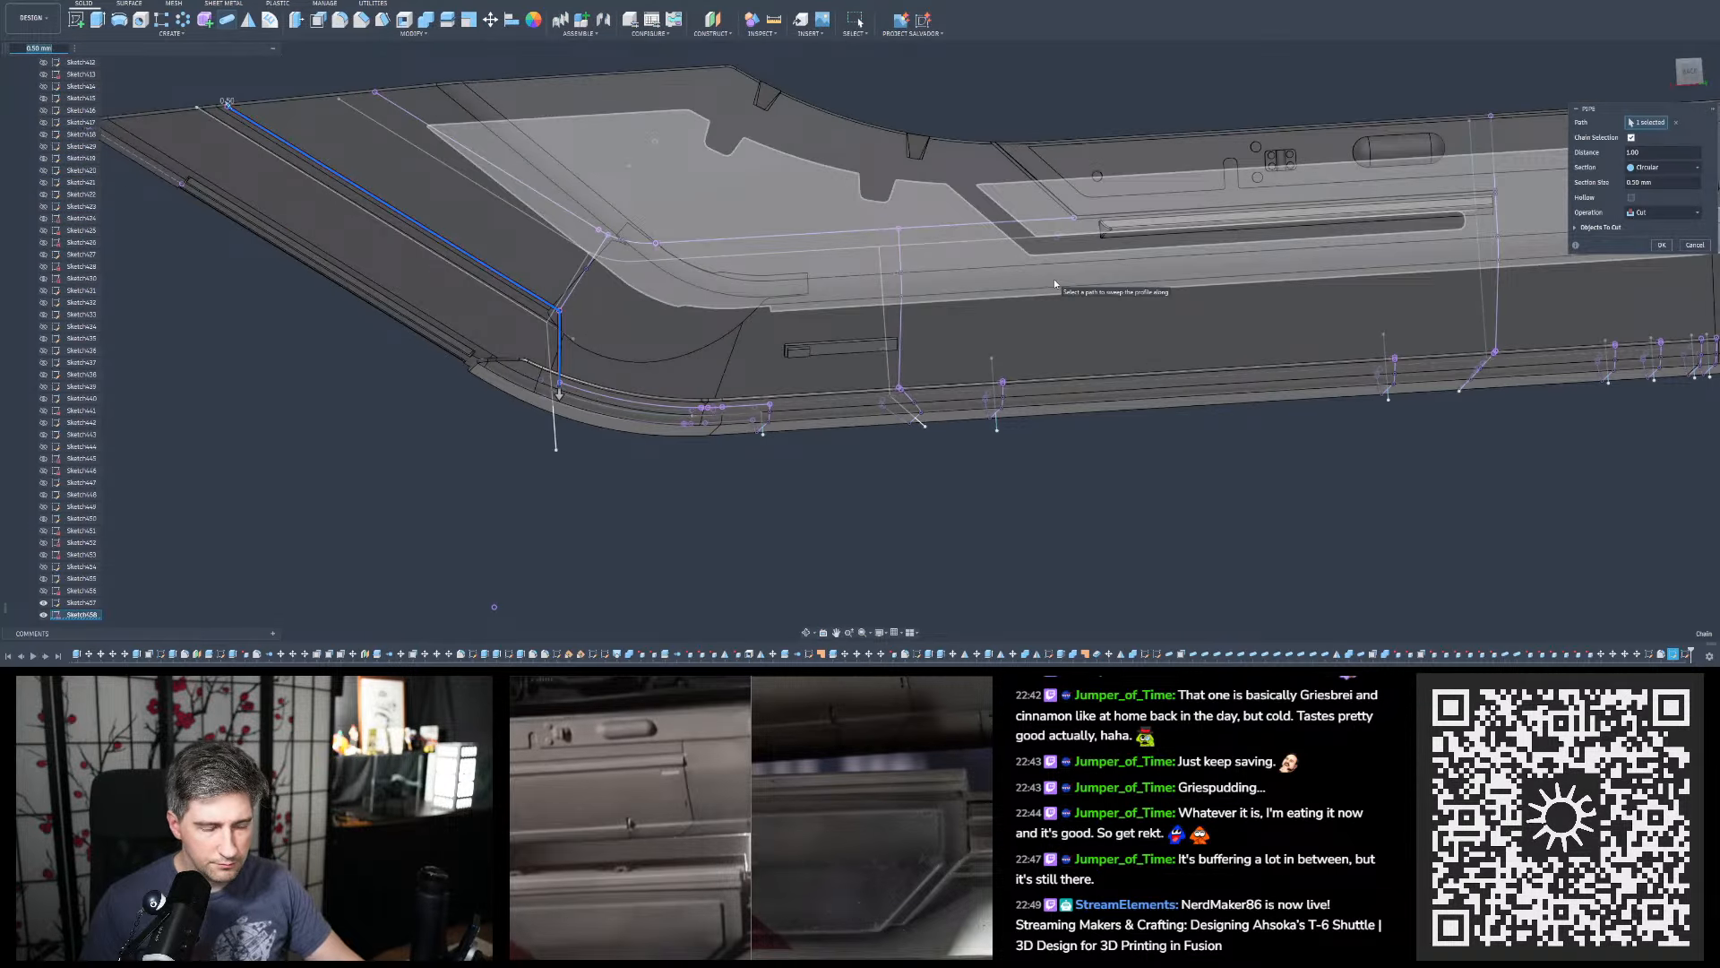
pyautogui.scroll(5, 573, 341)
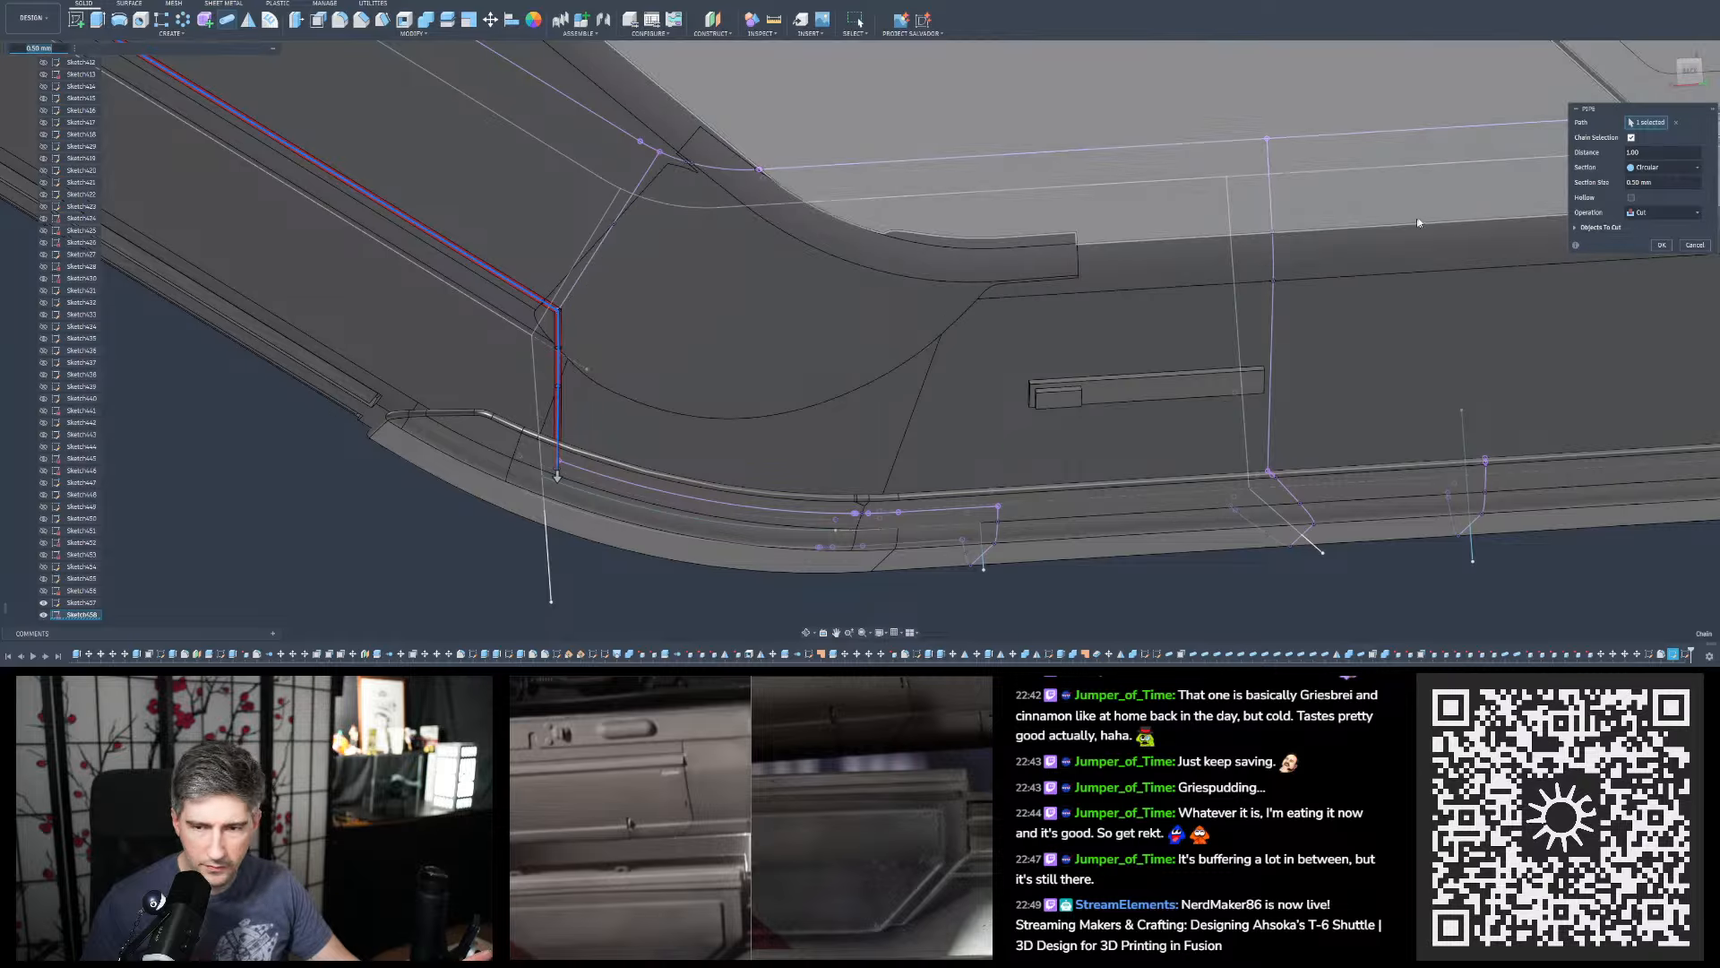
pyautogui.click(1591, 230)
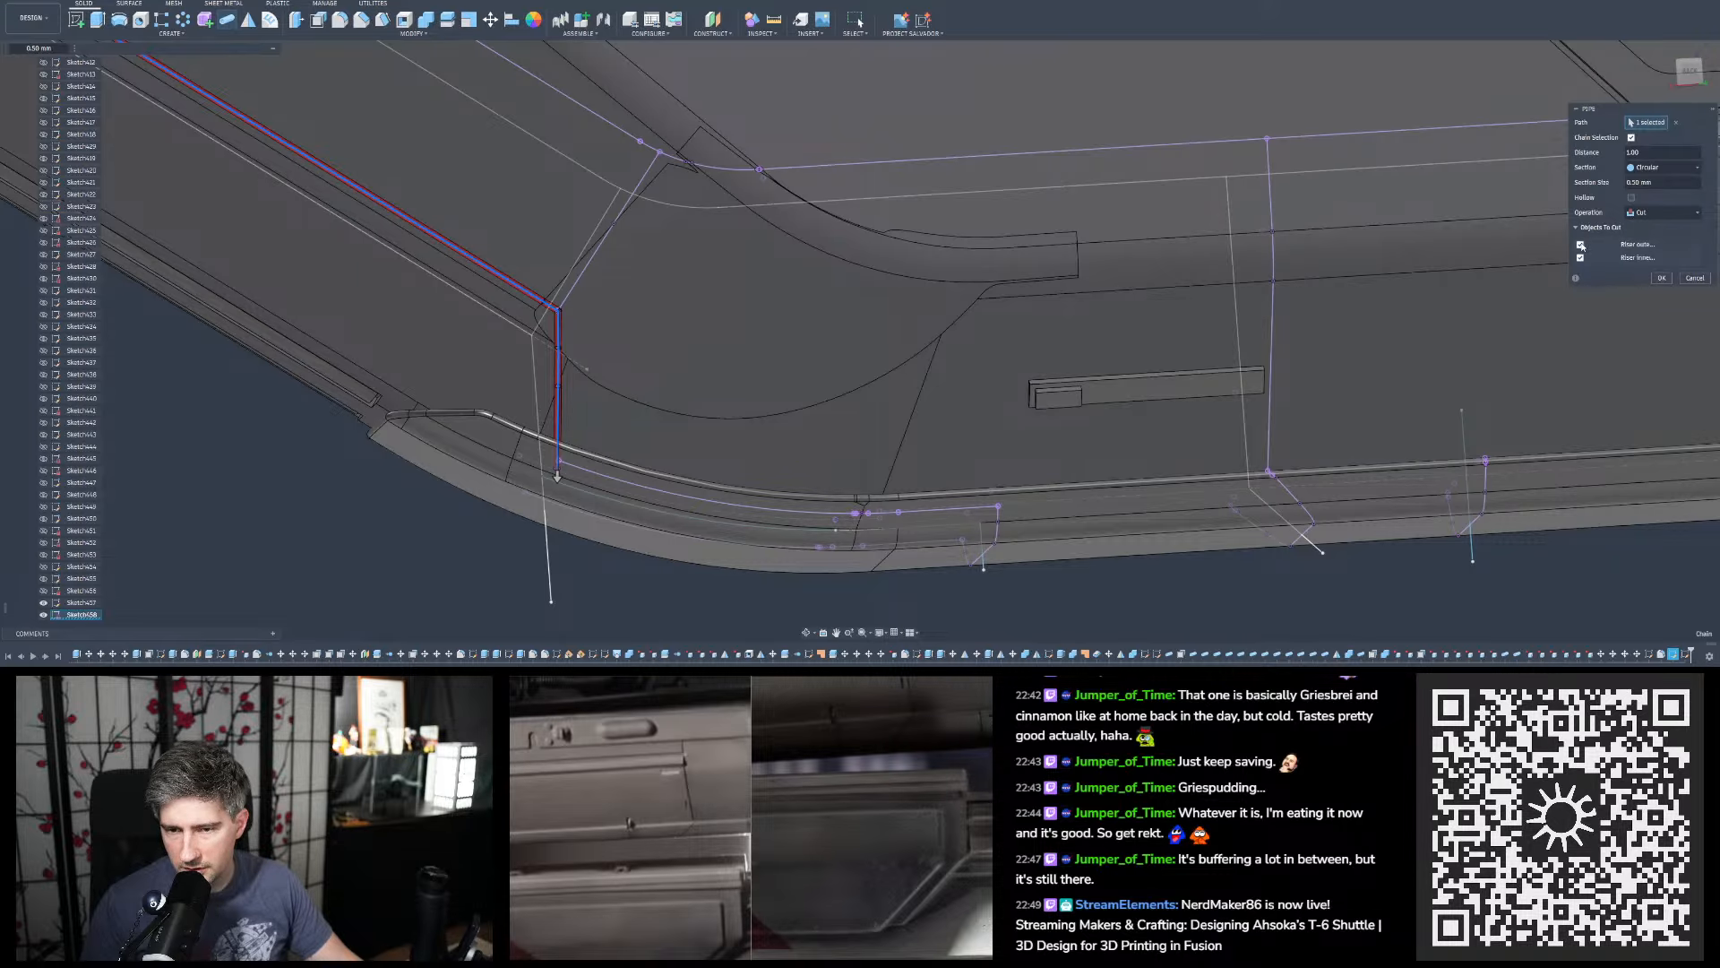
pyautogui.click(1581, 245)
pyautogui.scroll(6, 656, 578)
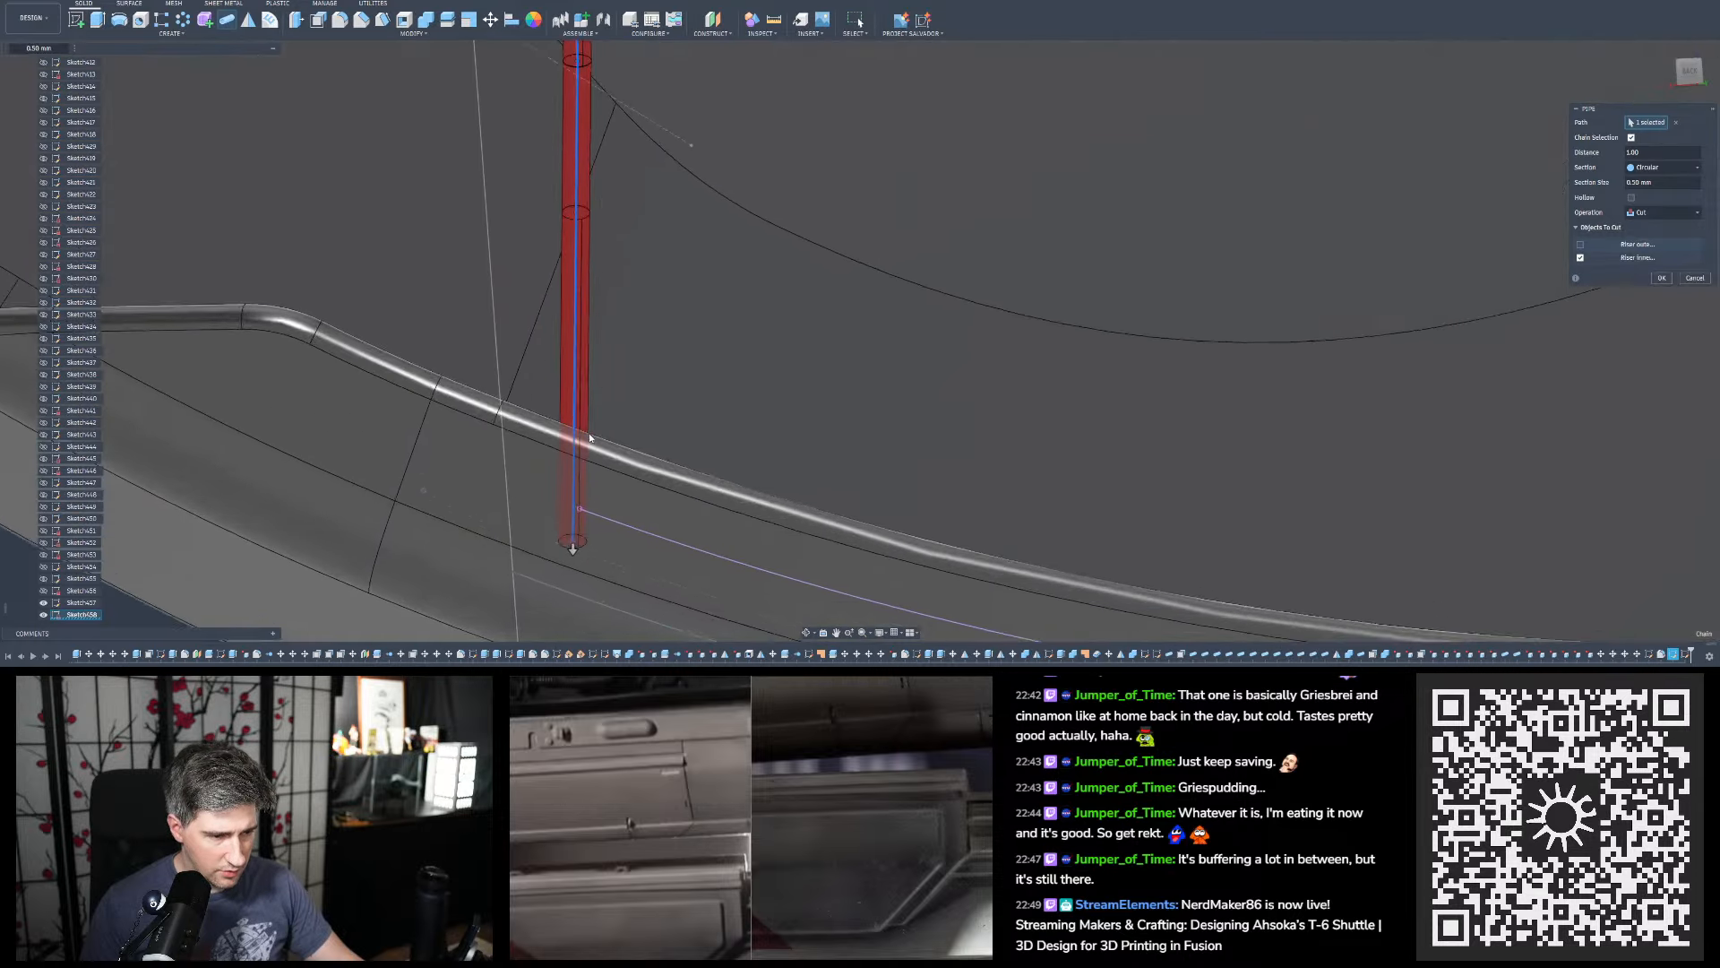
pyautogui.keyDown('shift'); pyautogui.moveTo(553, 442); pyautogui.dragTo(584, 428, button='middle'); pyautogui.keyUp('shift')
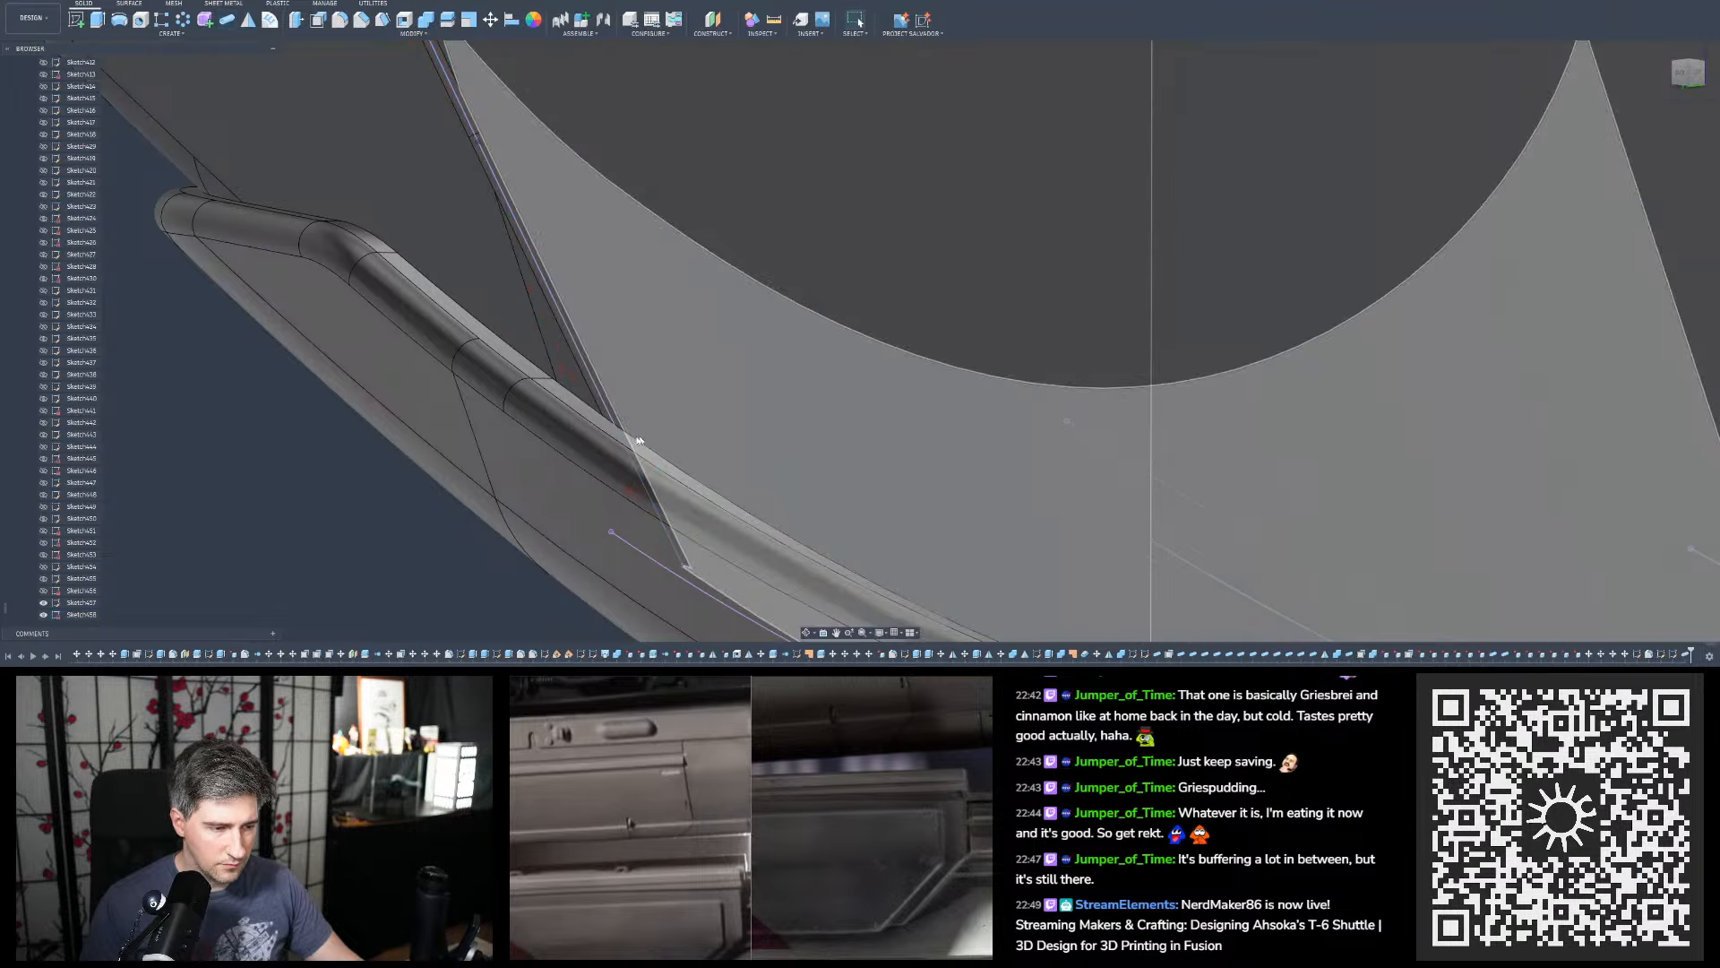
# Set up a 0.50 mm circular Pipe cut along the chained upper diagonal, bend and horizontal panel line on the hull side
pyautogui.scroll(2, 637, 441)
pyautogui.moveTo(634, 439)
pyautogui.keyDown('shift'); pyautogui.mouseDown(button='middle')
pyautogui.moveTo(614, 426)
pyautogui.moveTo(638, 473)
pyautogui.moveTo(545, 419)
pyautogui.moveTo(595, 385)
pyautogui.moveTo(622, 233)
pyautogui.moveTo(577, 219)
pyautogui.mouseUp(button='middle'); pyautogui.keyUp('shift')
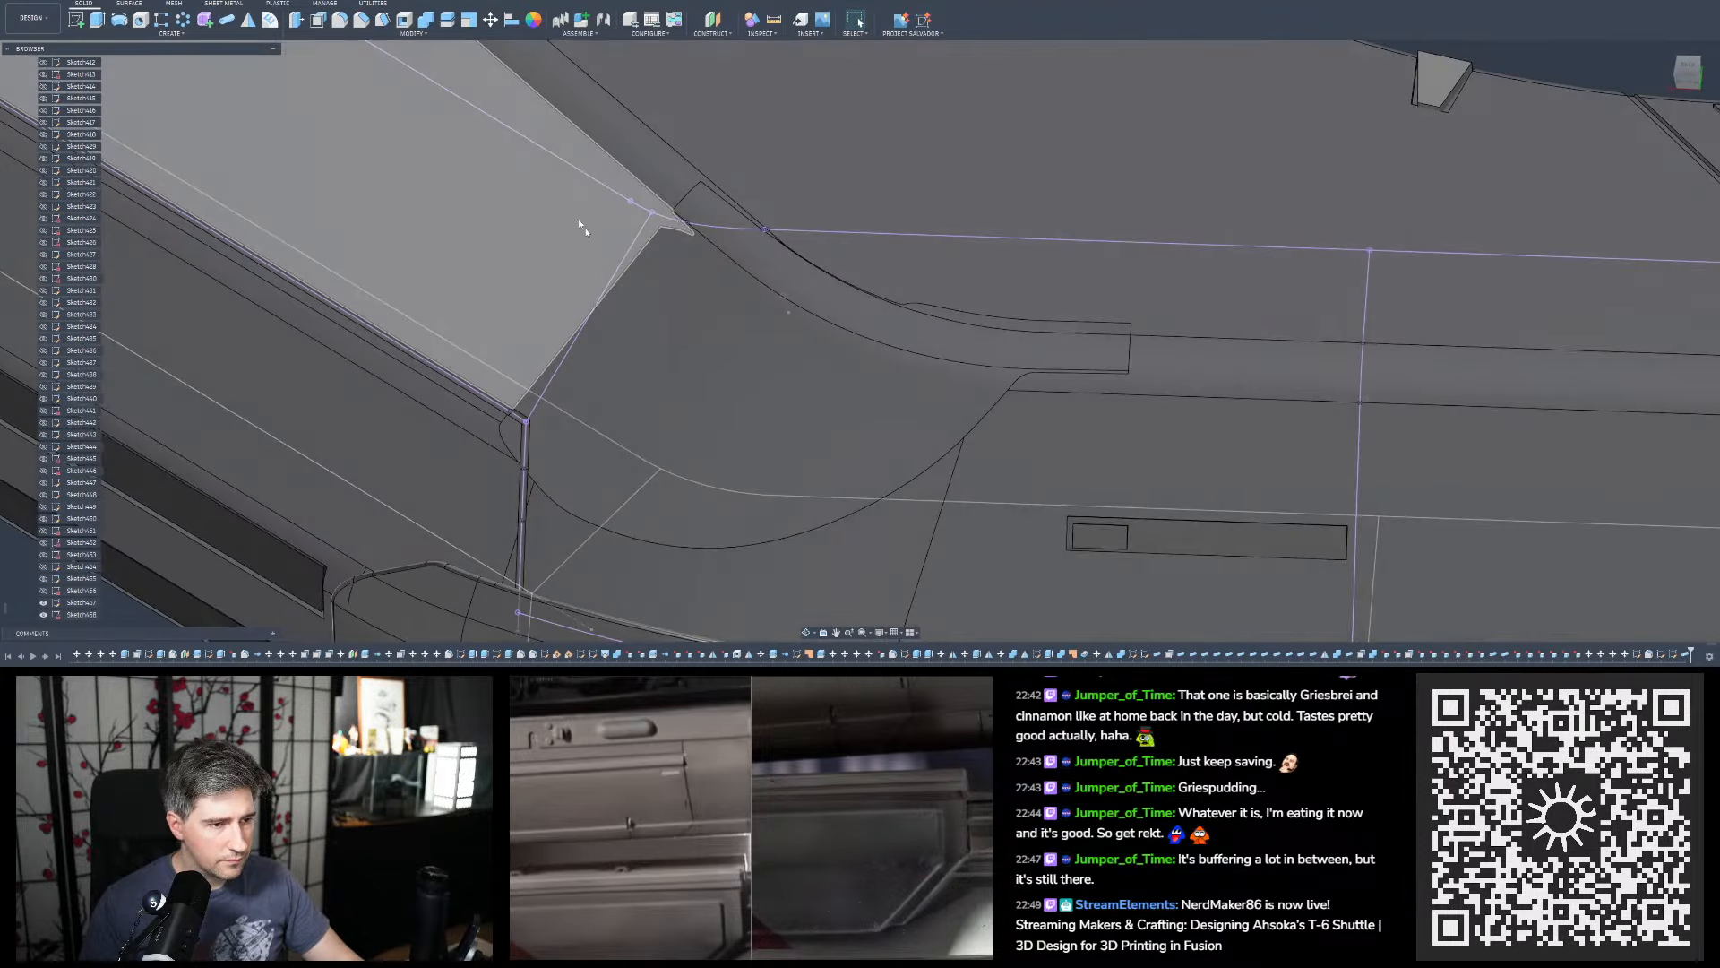
pyautogui.click(224, 20)
pyautogui.click(489, 114)
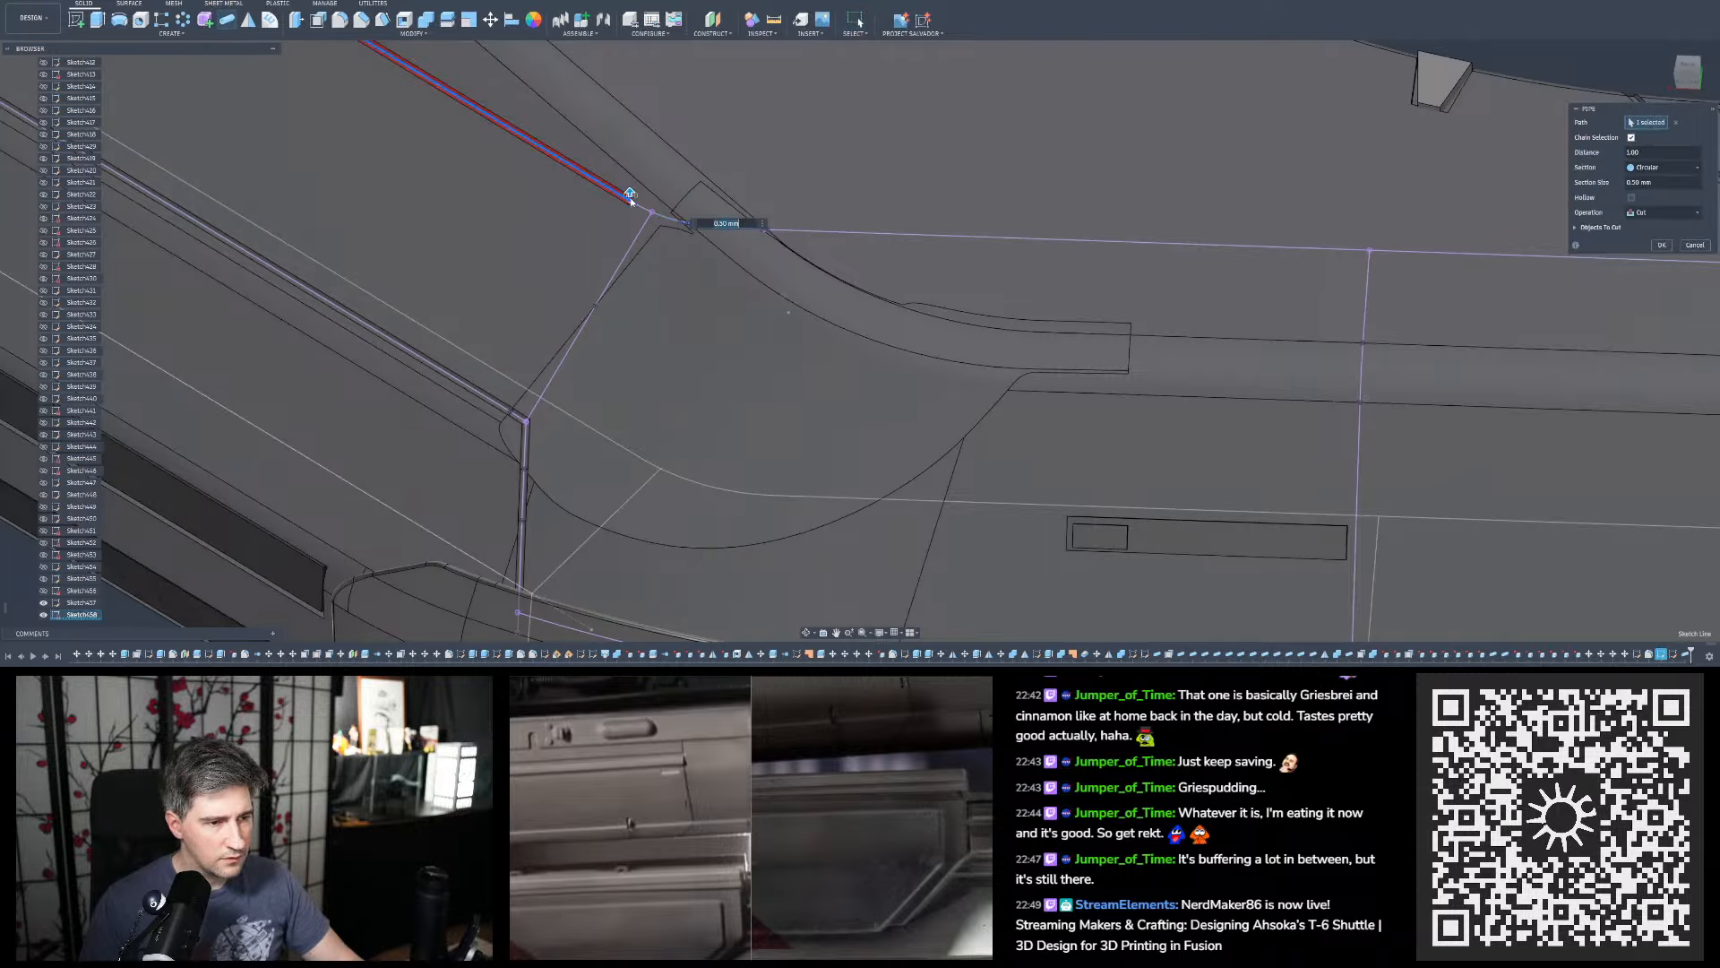
pyautogui.click(805, 232)
pyautogui.scroll(-5, 410, 363)
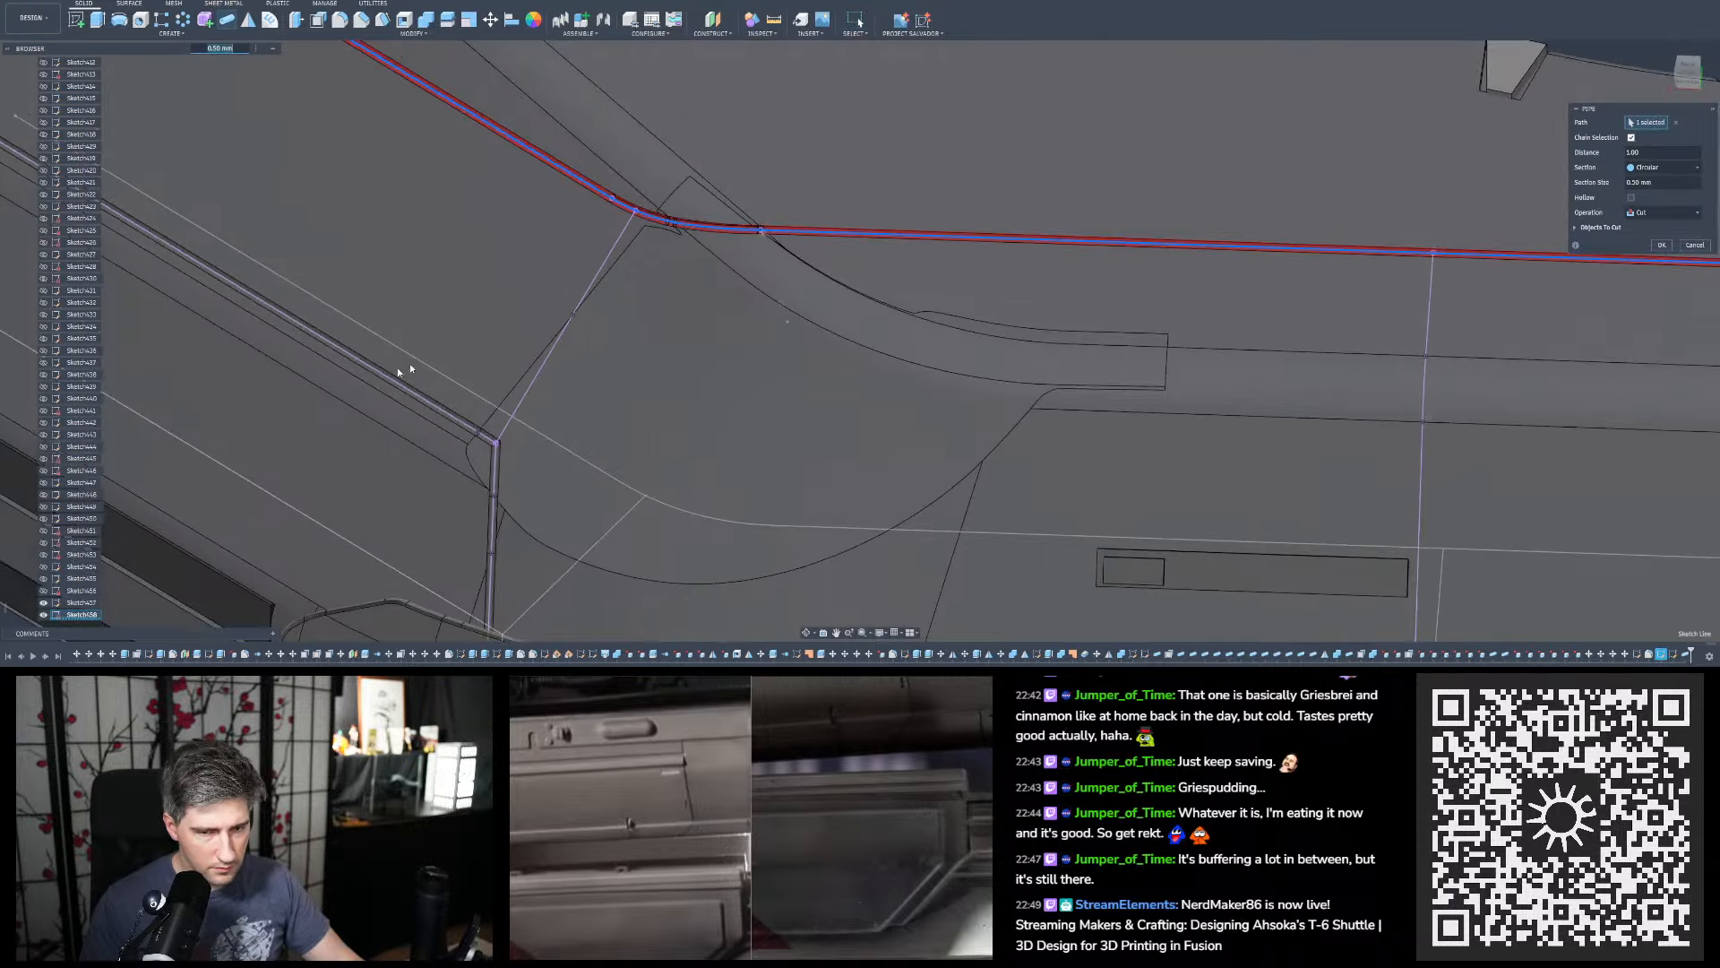
# Extend the upper pipe cut past its horizontal line's endpoint into the slanted groove near the long slot, and accept the cut
pyautogui.scroll(10, 473, 218)
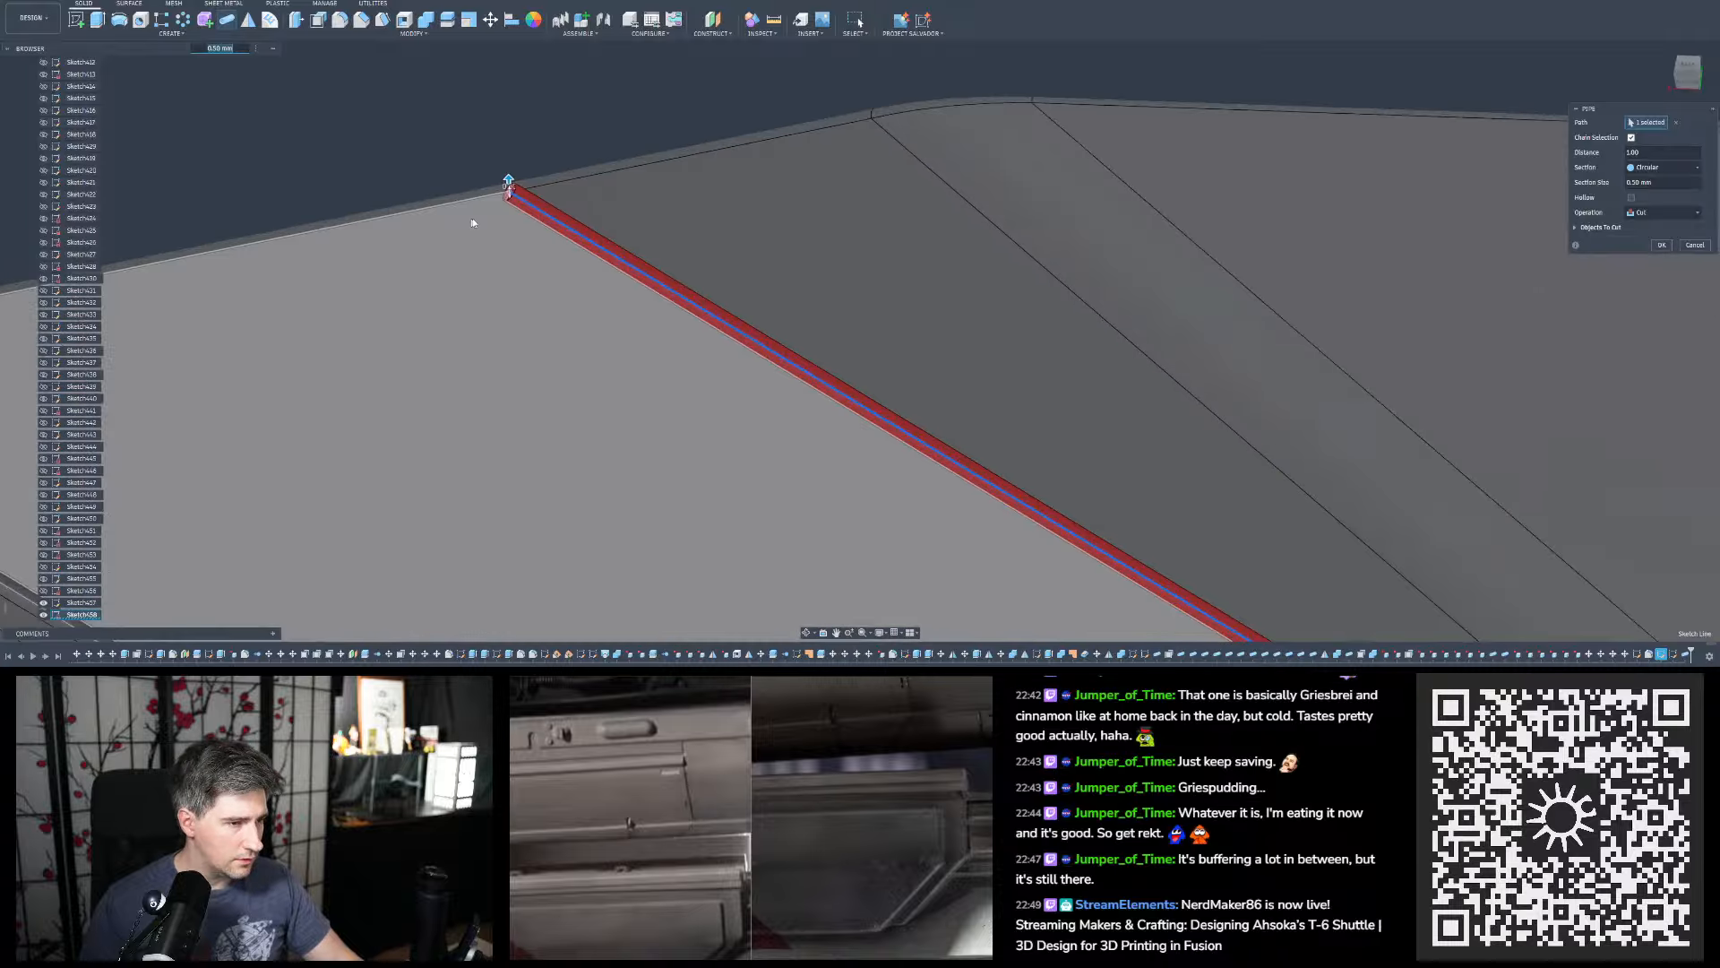
pyautogui.keyDown('shift'); pyautogui.moveTo(524, 241); pyautogui.dragTo(507, 217, button='middle'); pyautogui.keyUp('shift')
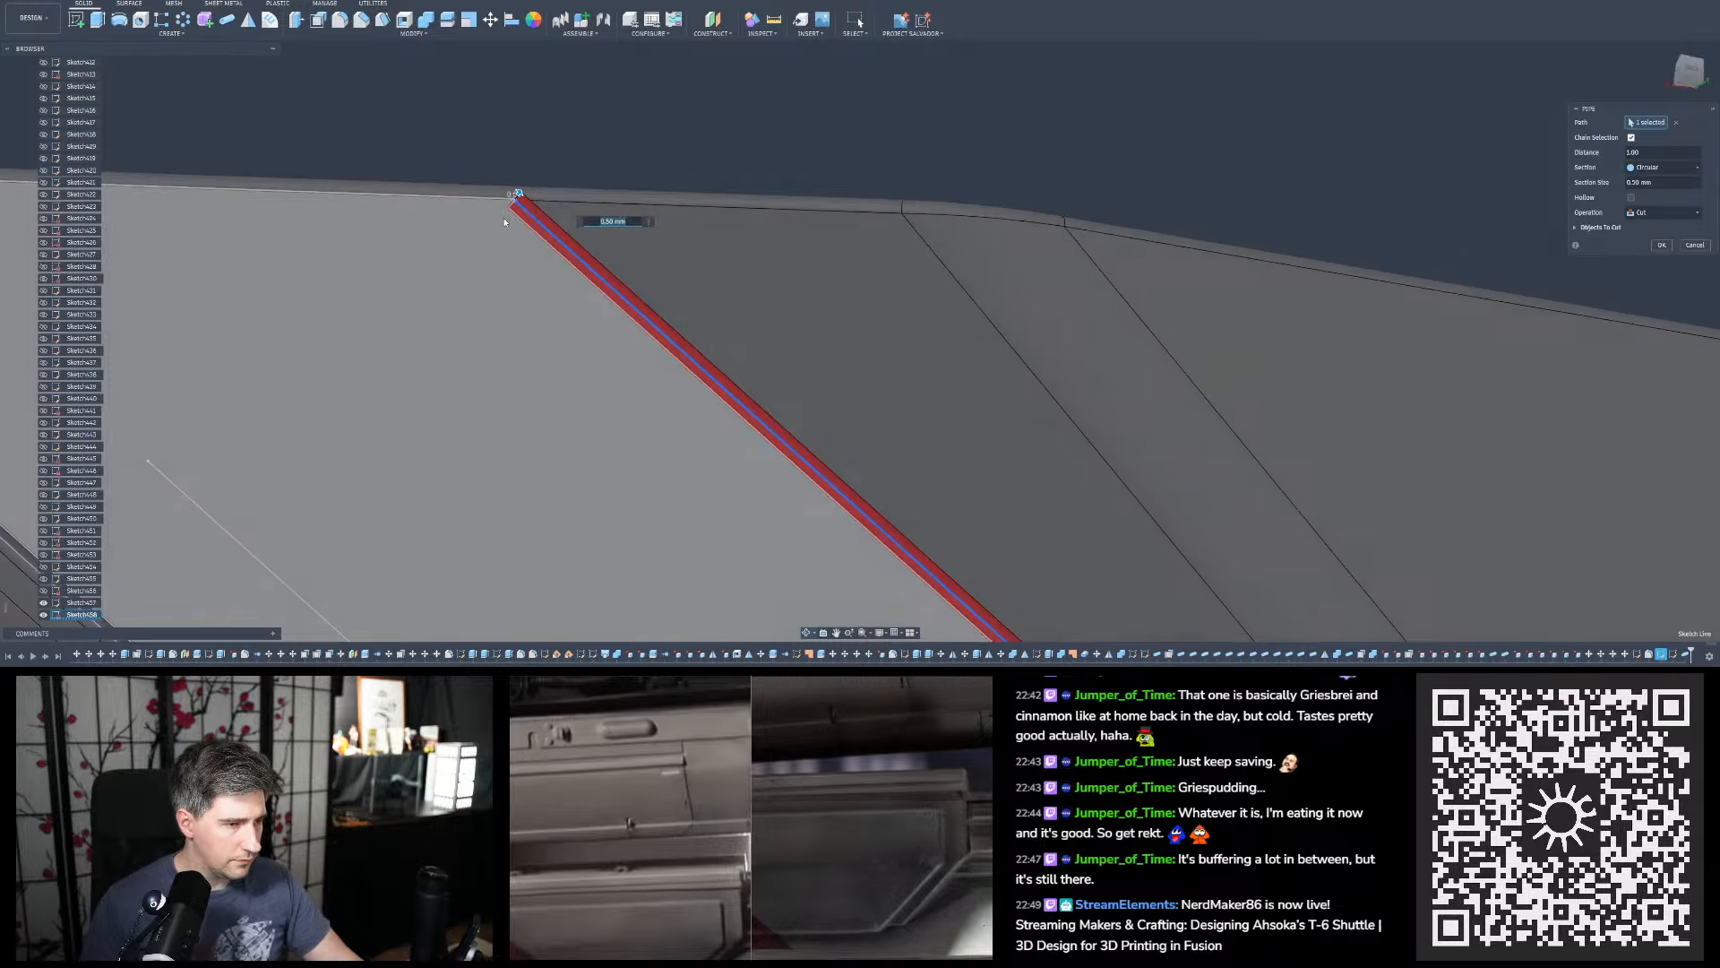
pyautogui.scroll(-6, 457, 213)
pyautogui.scroll(-5, 366, 207)
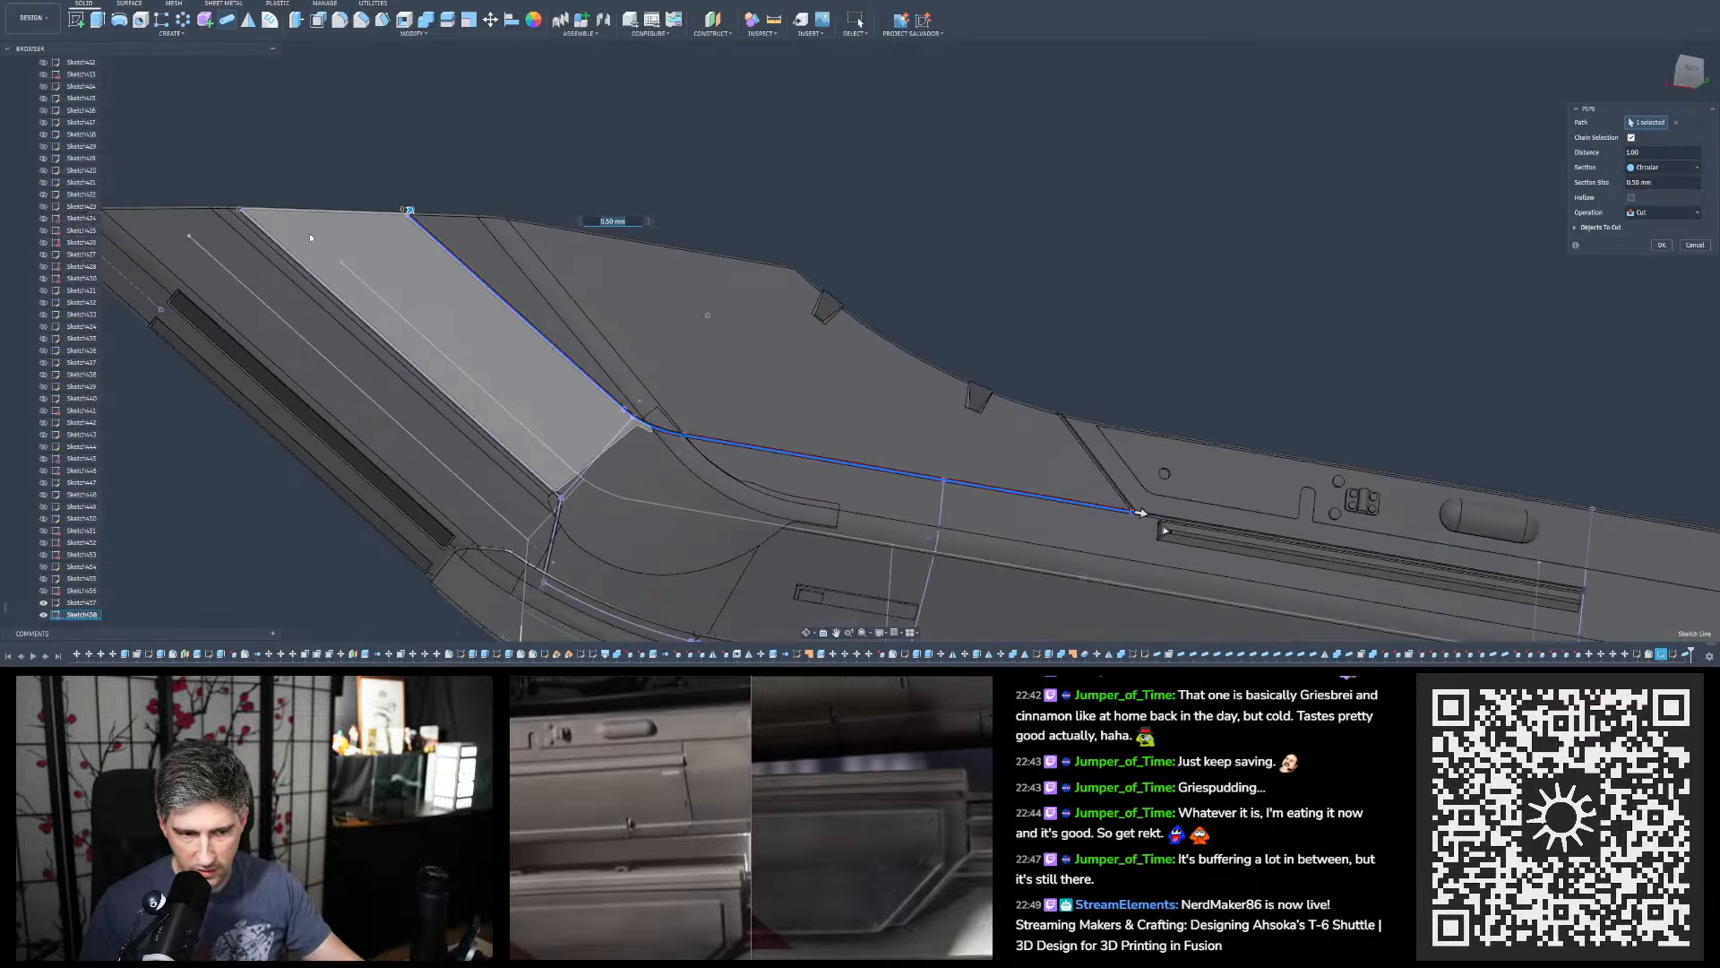
pyautogui.scroll(8, 814, 371)
pyautogui.scroll(10, 820, 375)
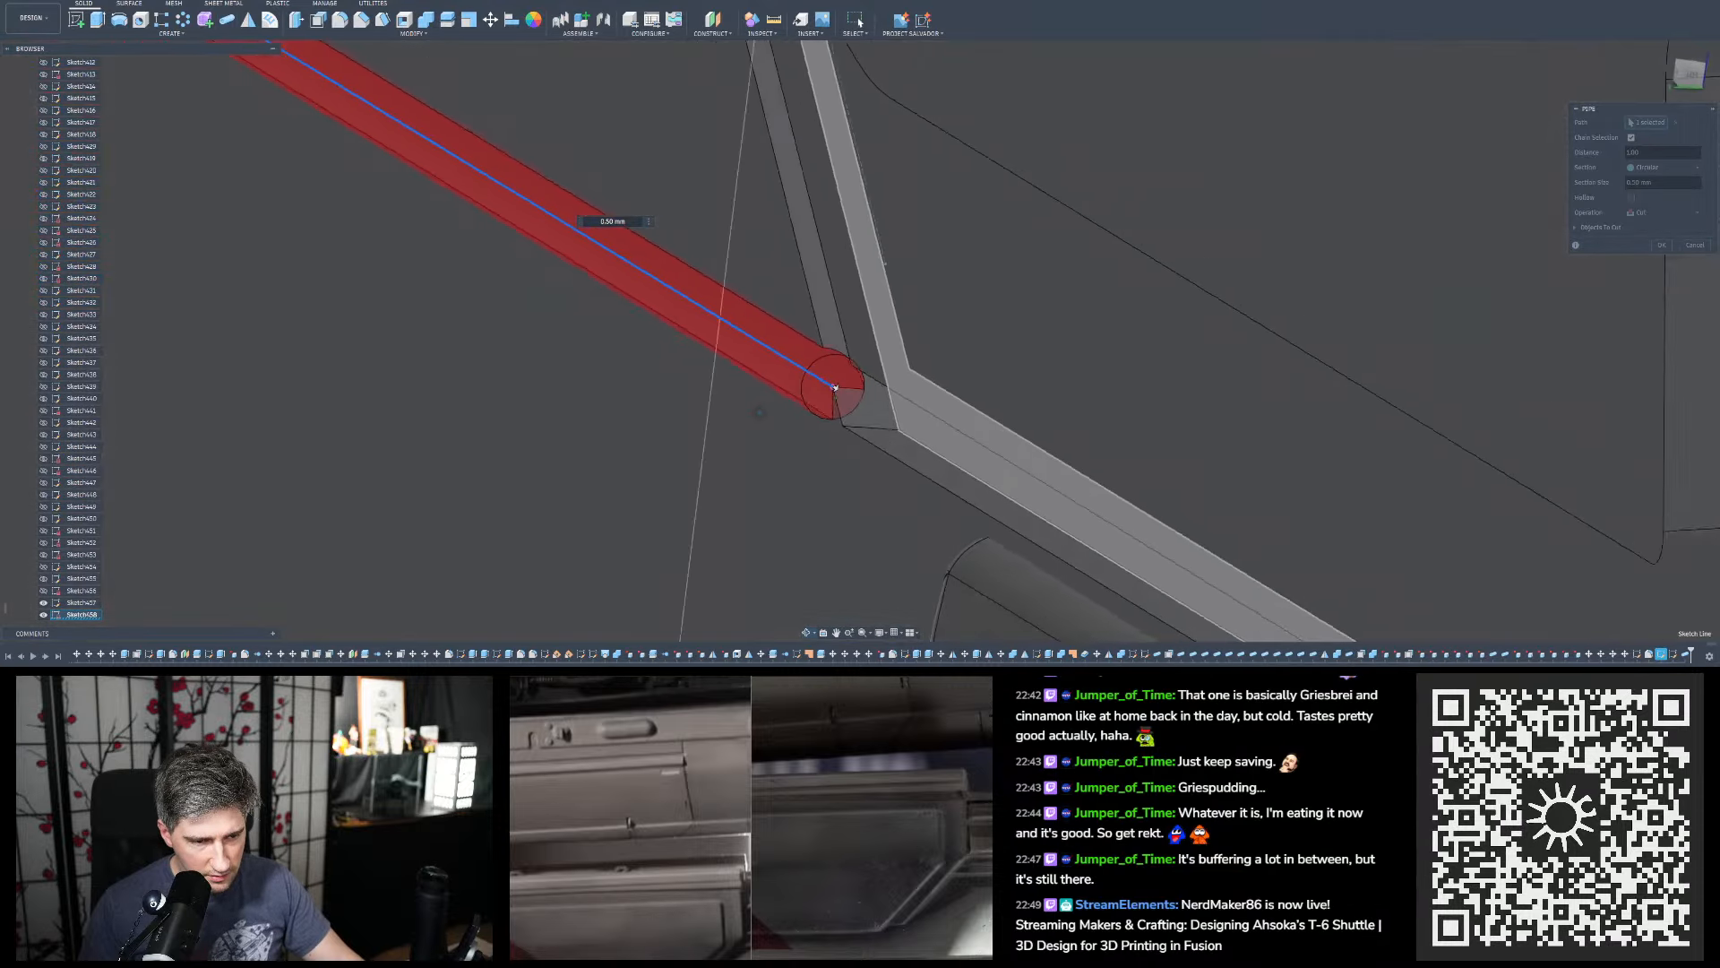
pyautogui.keyDown('shift'); pyautogui.moveTo(834, 387); pyautogui.dragTo(879, 389, button='middle'); pyautogui.keyUp('shift')
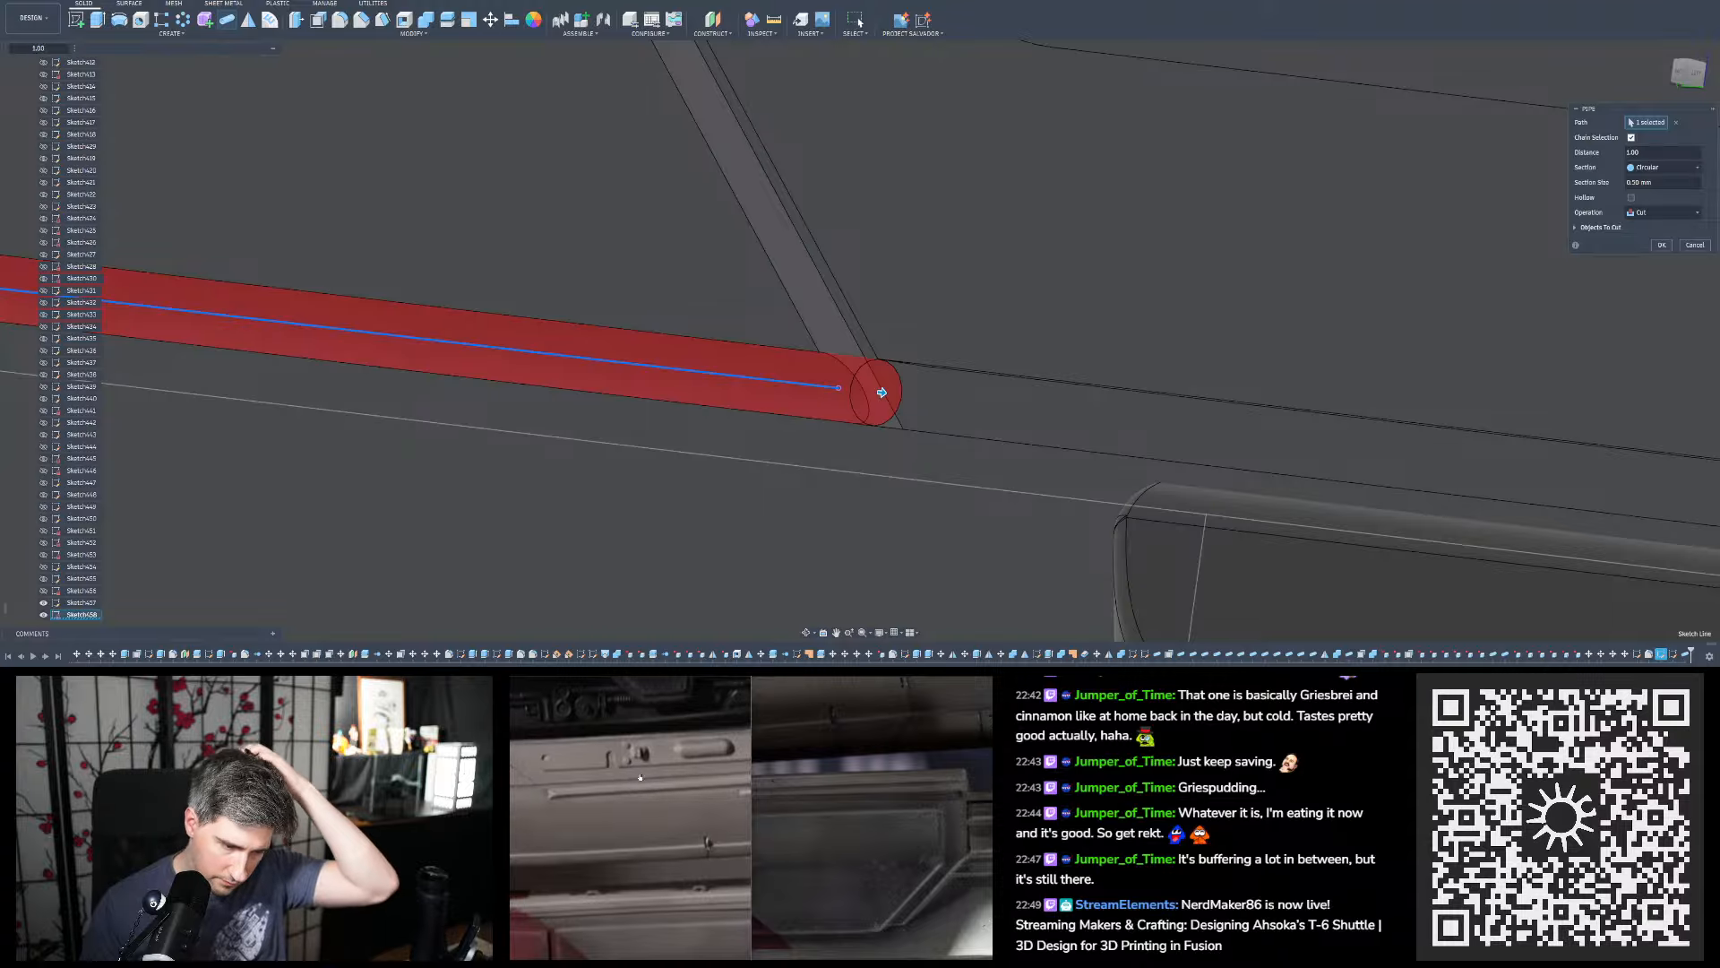
pyautogui.scroll(-3, 741, 503)
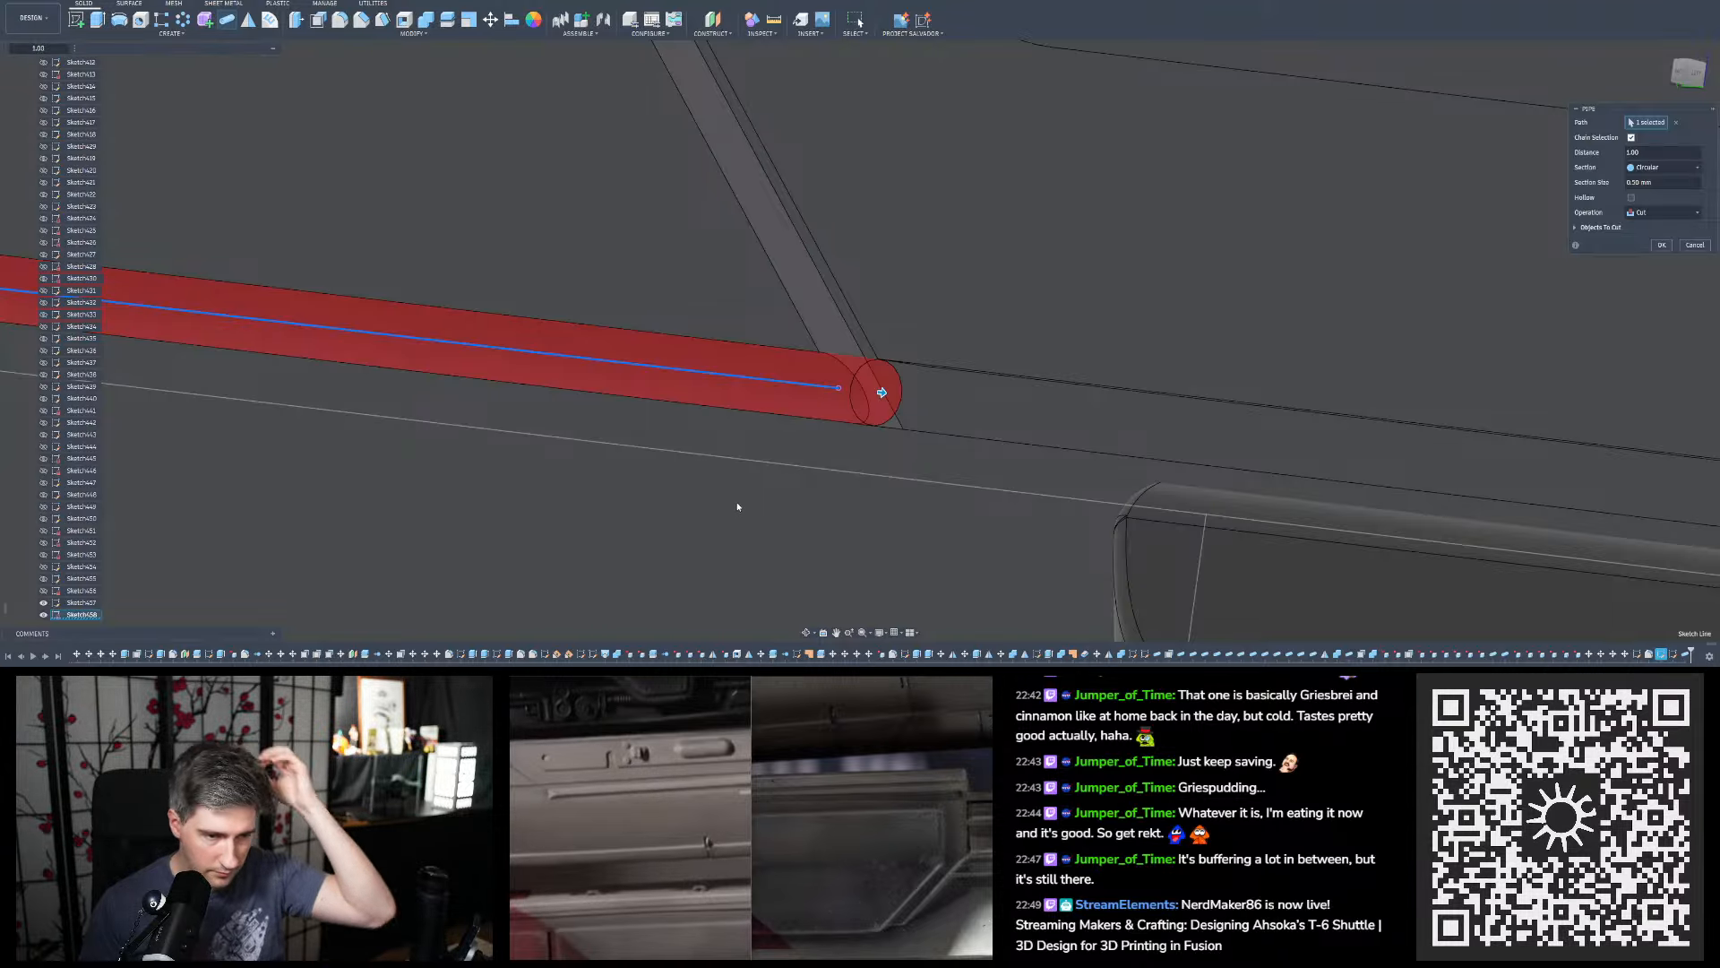
pyautogui.scroll(-5, 654, 394)
pyautogui.scroll(-3, 649, 353)
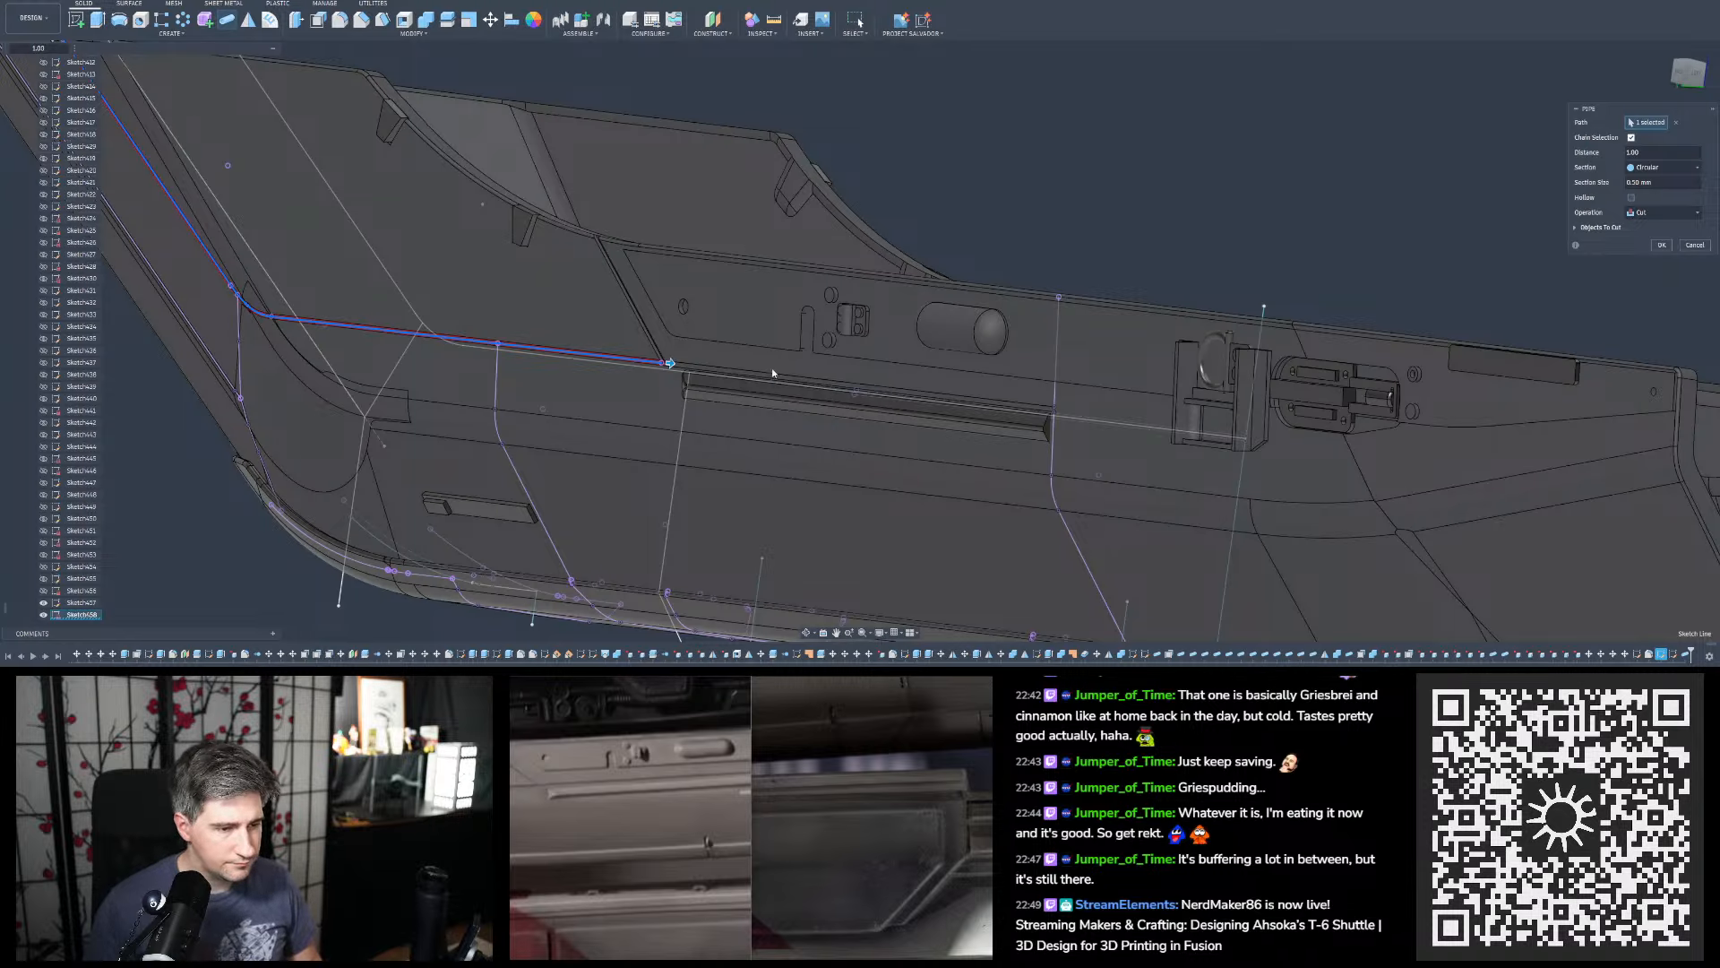
pyautogui.scroll(-3, 932, 307)
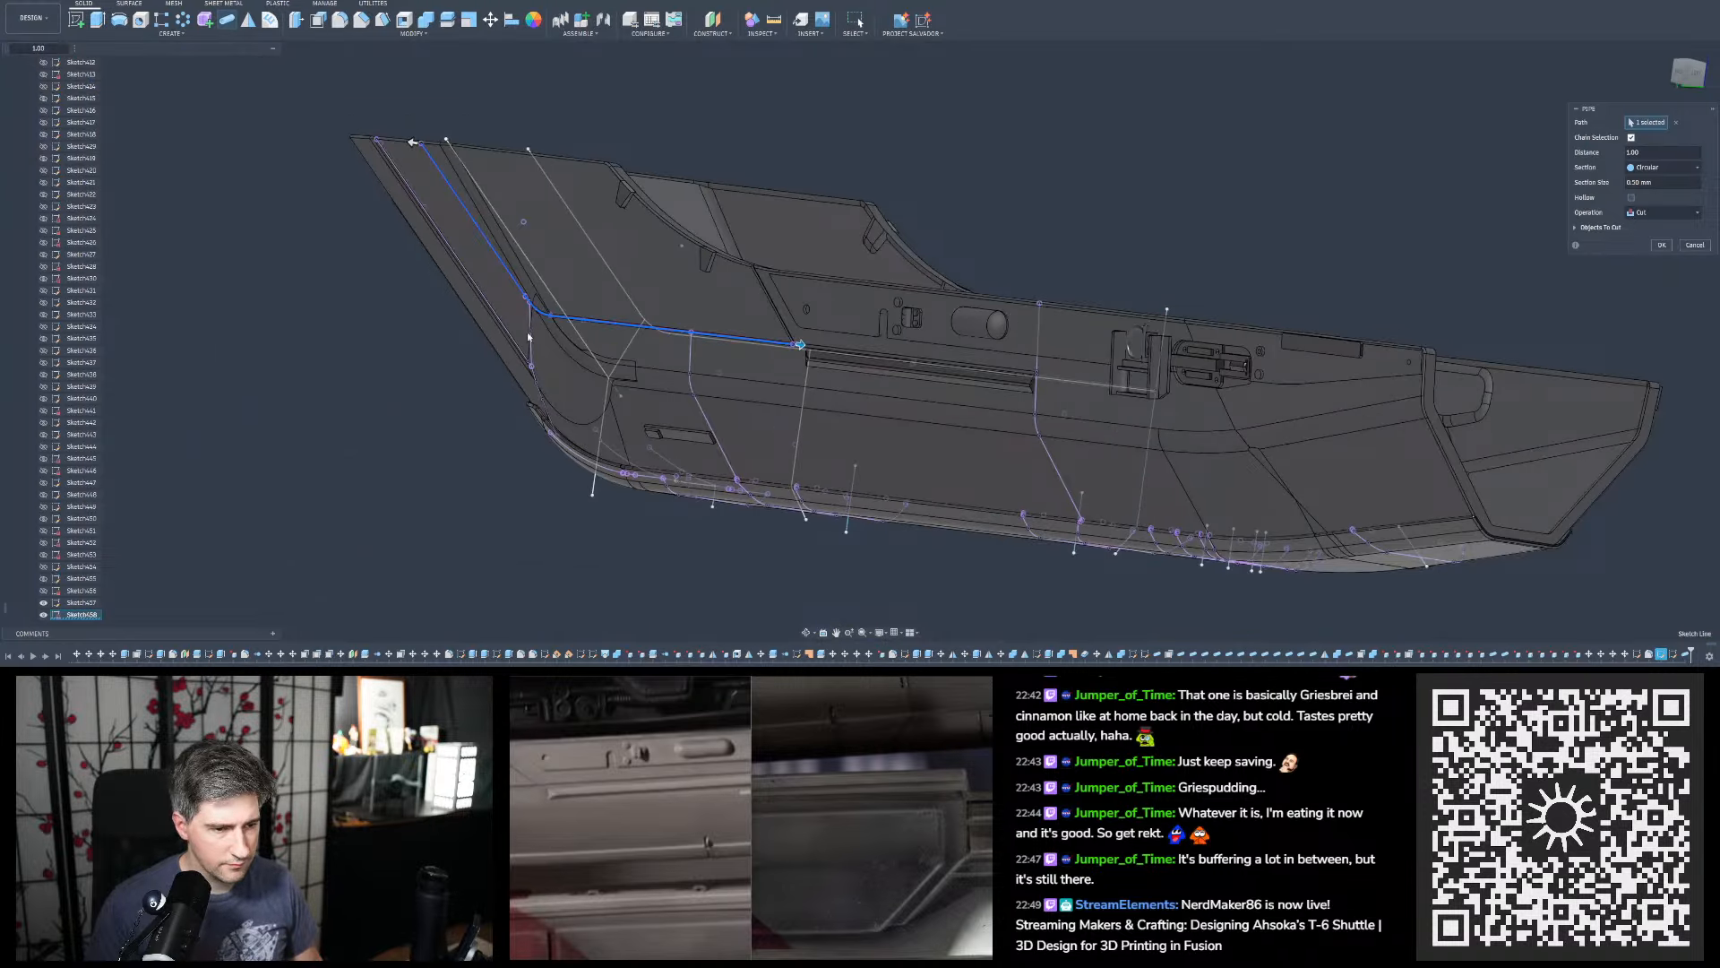
pyautogui.scroll(5, 529, 337)
pyautogui.scroll(-1, 621, 358)
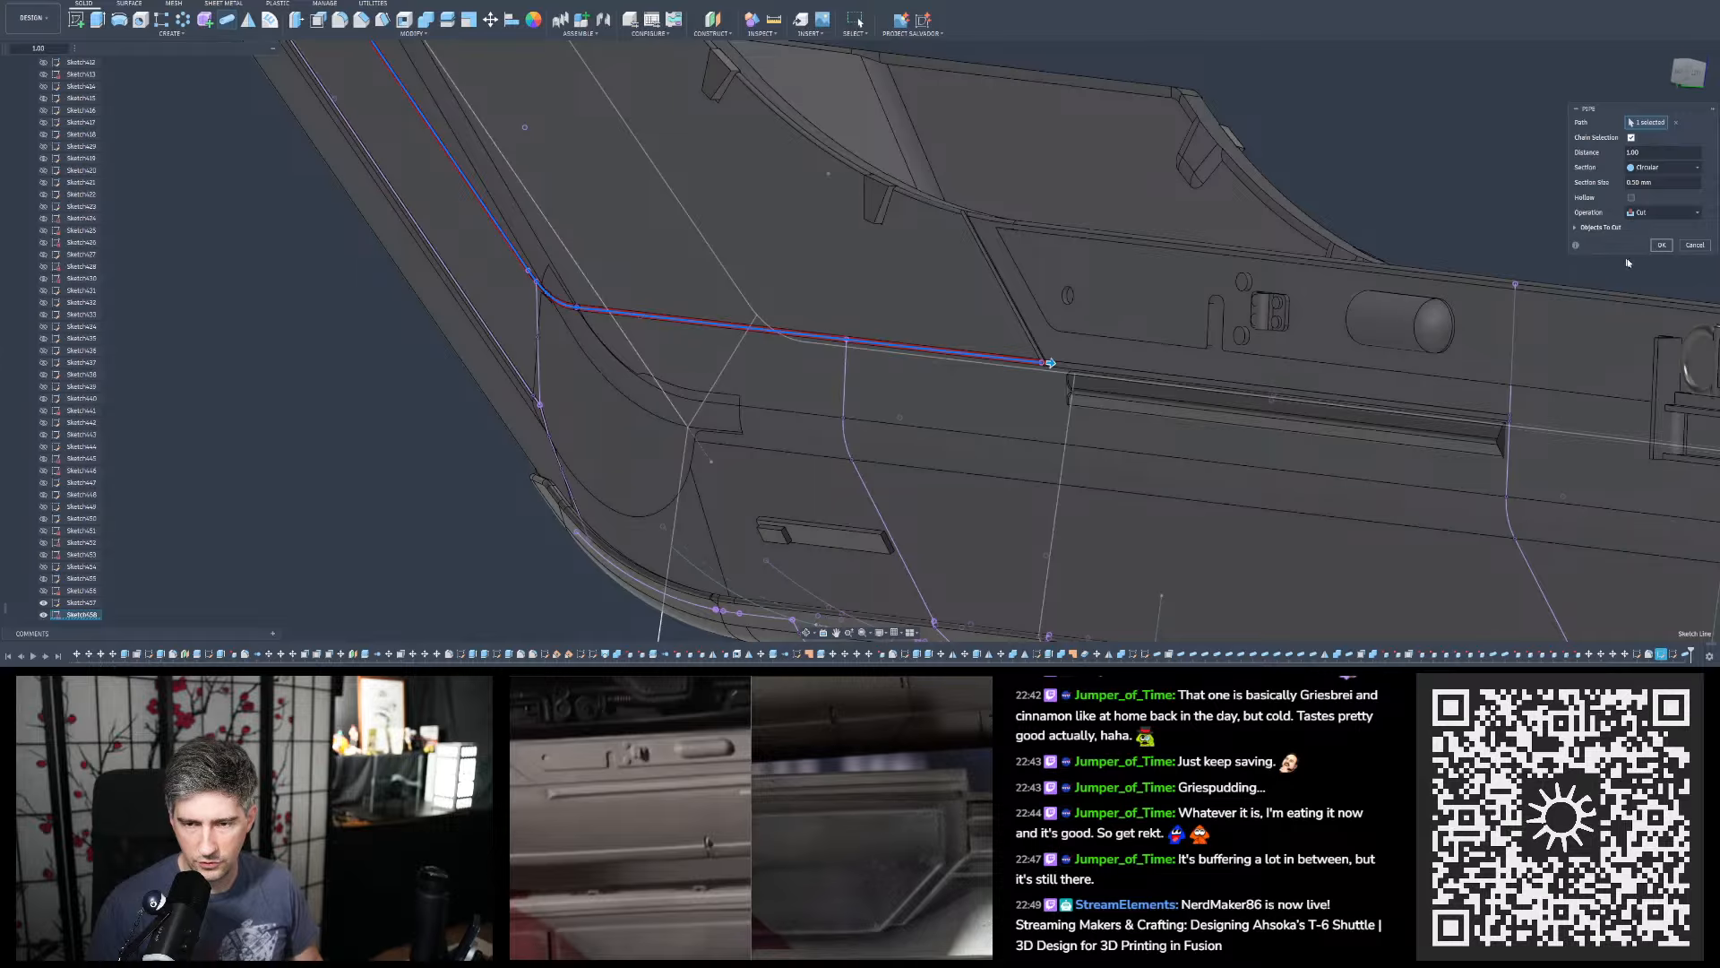
pyautogui.click(1662, 246)
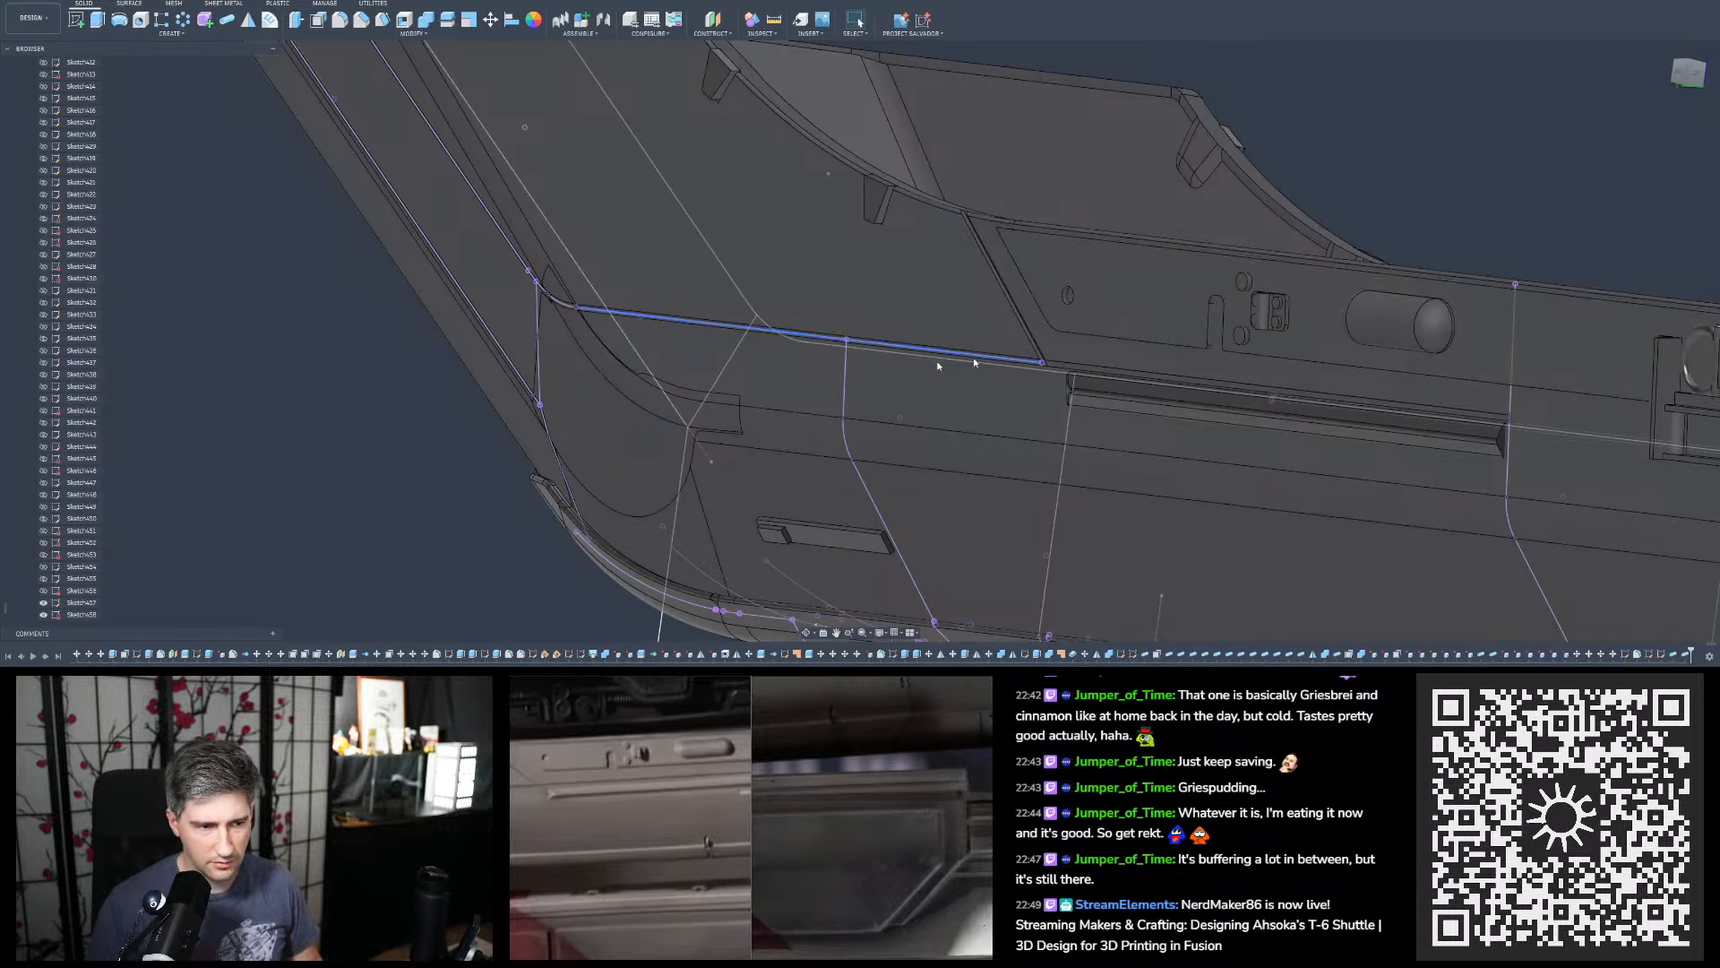
# Cut a 0.50 mm circular pipe along the short diagonal connecting the upper and lower panel-line grooves at the bend
pyautogui.scroll(5, 653, 353)
pyautogui.keyDown('shift'); pyautogui.moveTo(715, 302); pyautogui.dragTo(708, 278, button='middle'); pyautogui.keyUp('shift')
pyautogui.scroll(-2, 704, 260)
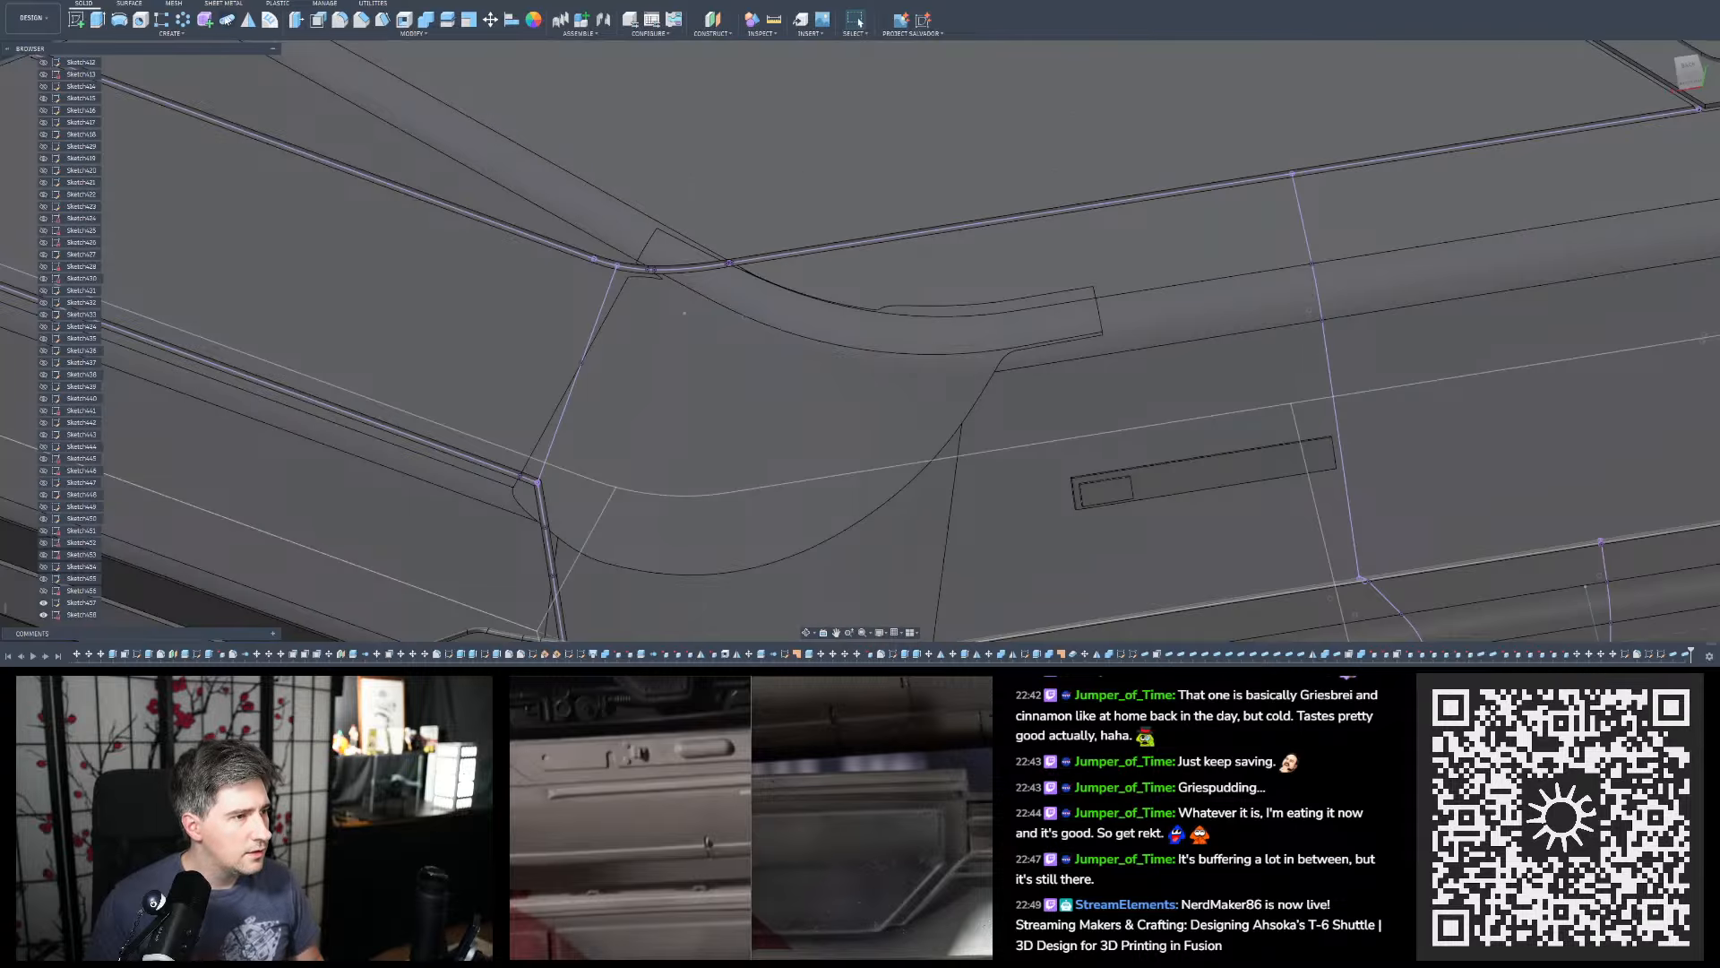
pyautogui.click(227, 21)
pyautogui.click(598, 319)
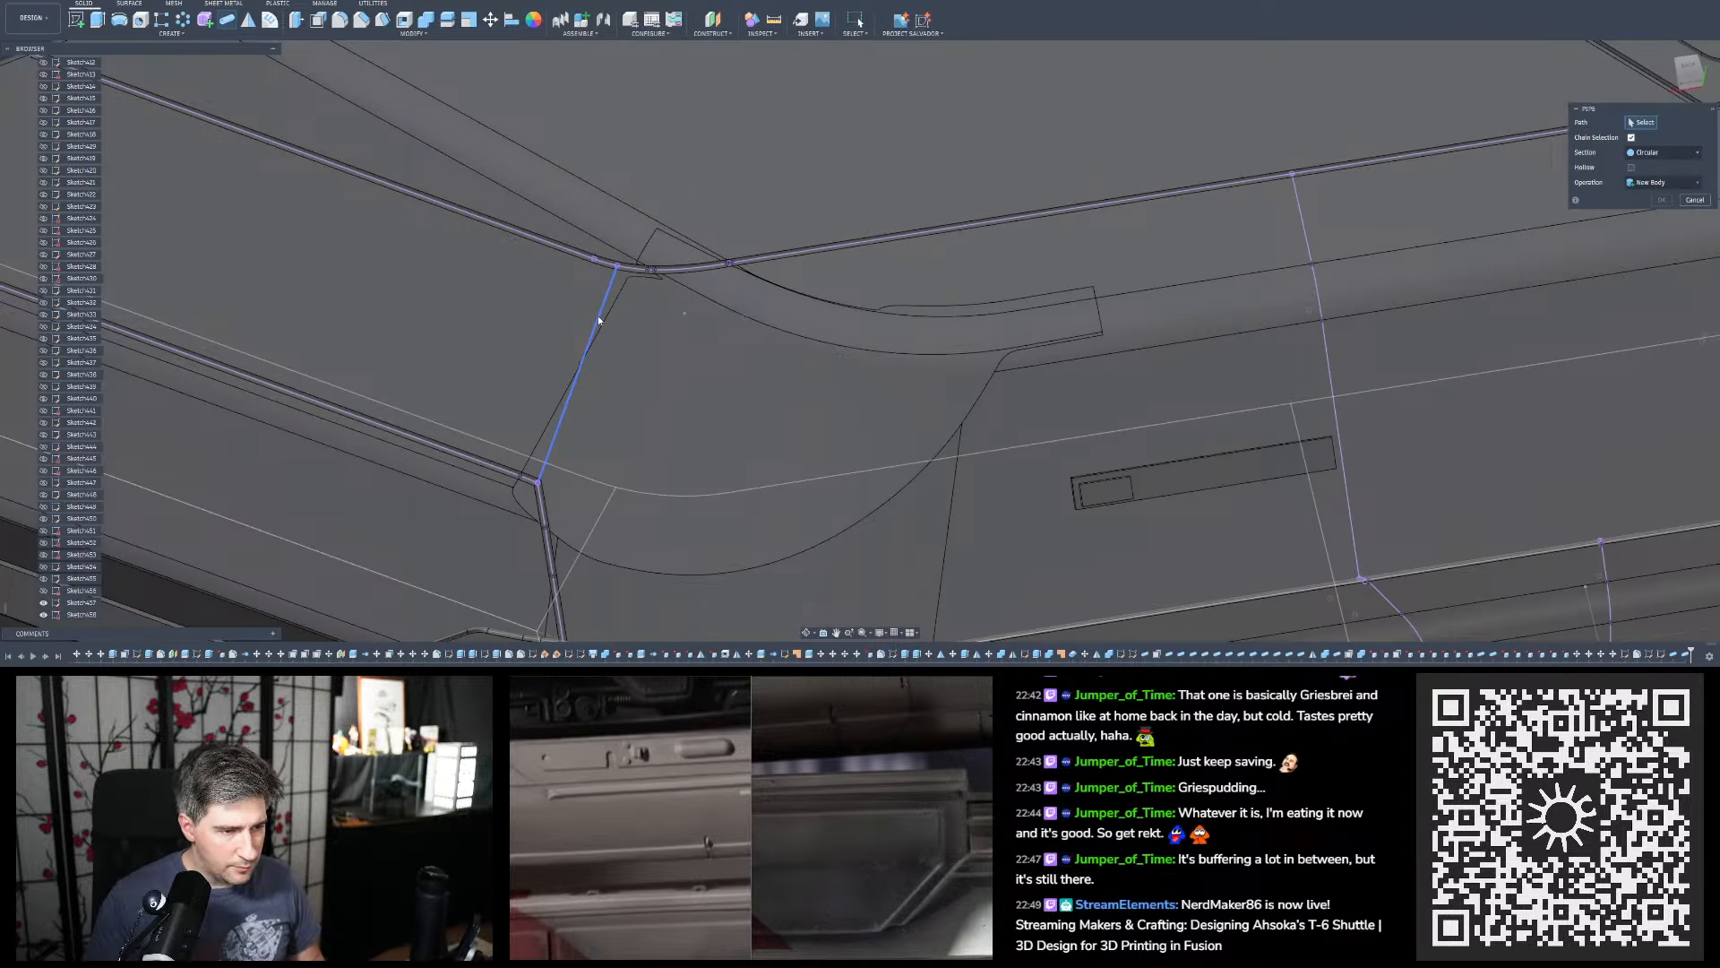
pyautogui.click(598, 320)
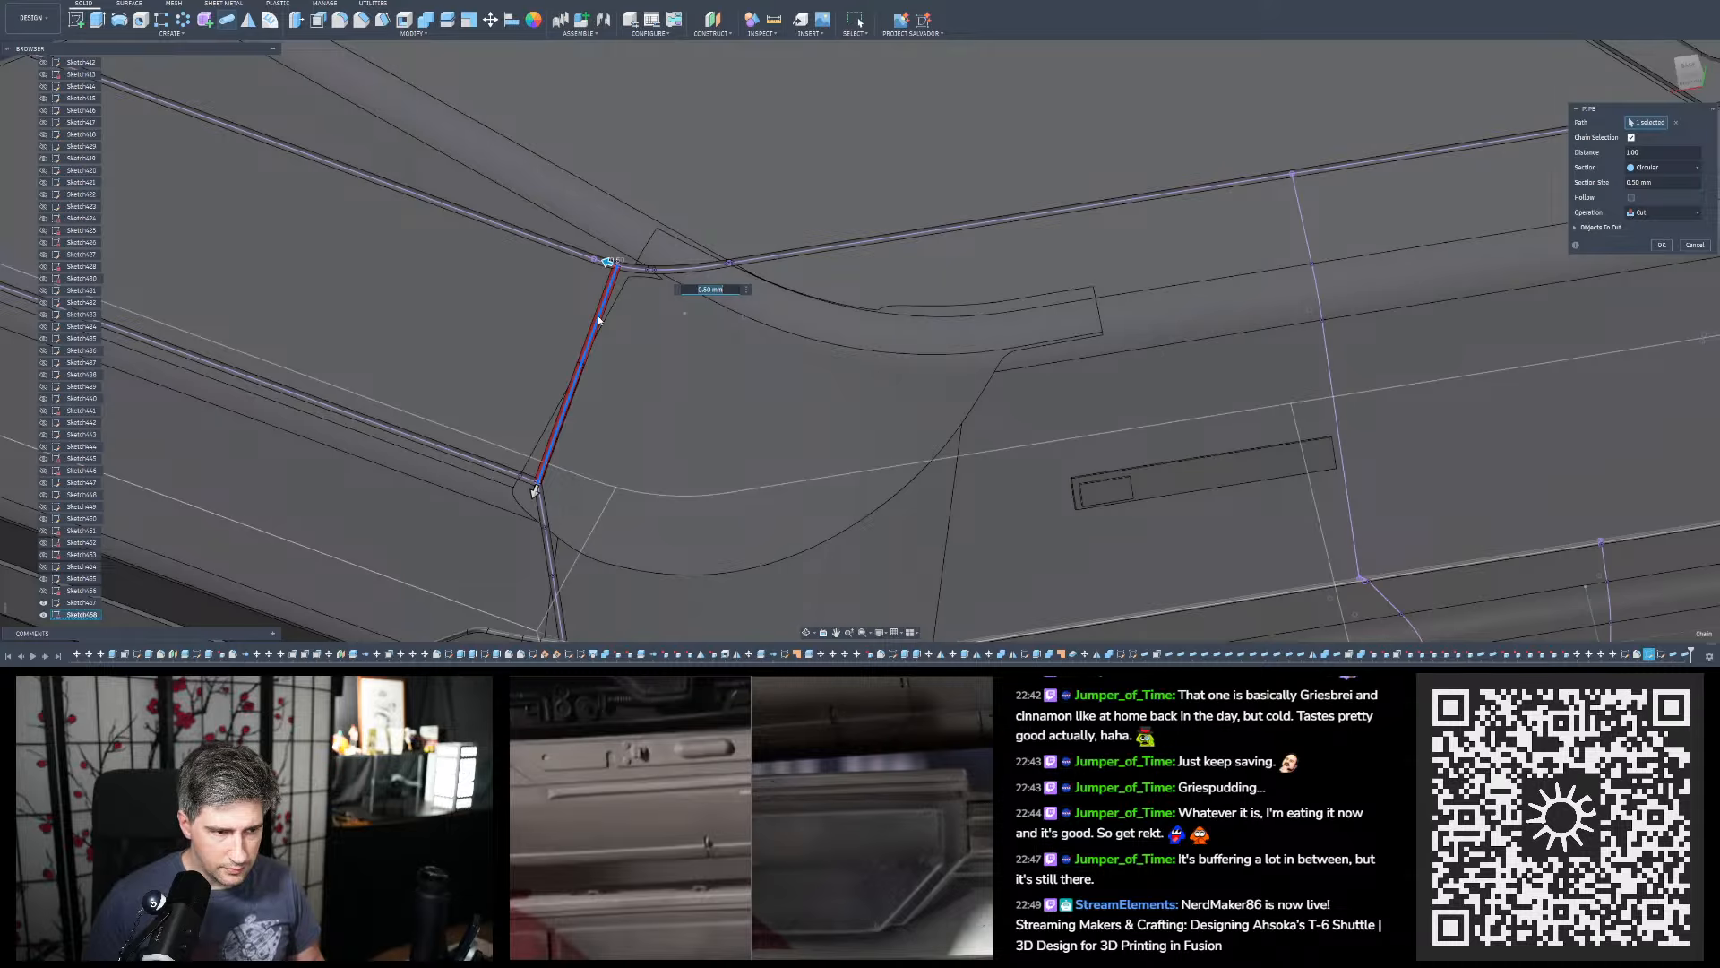
pyautogui.press('Return')
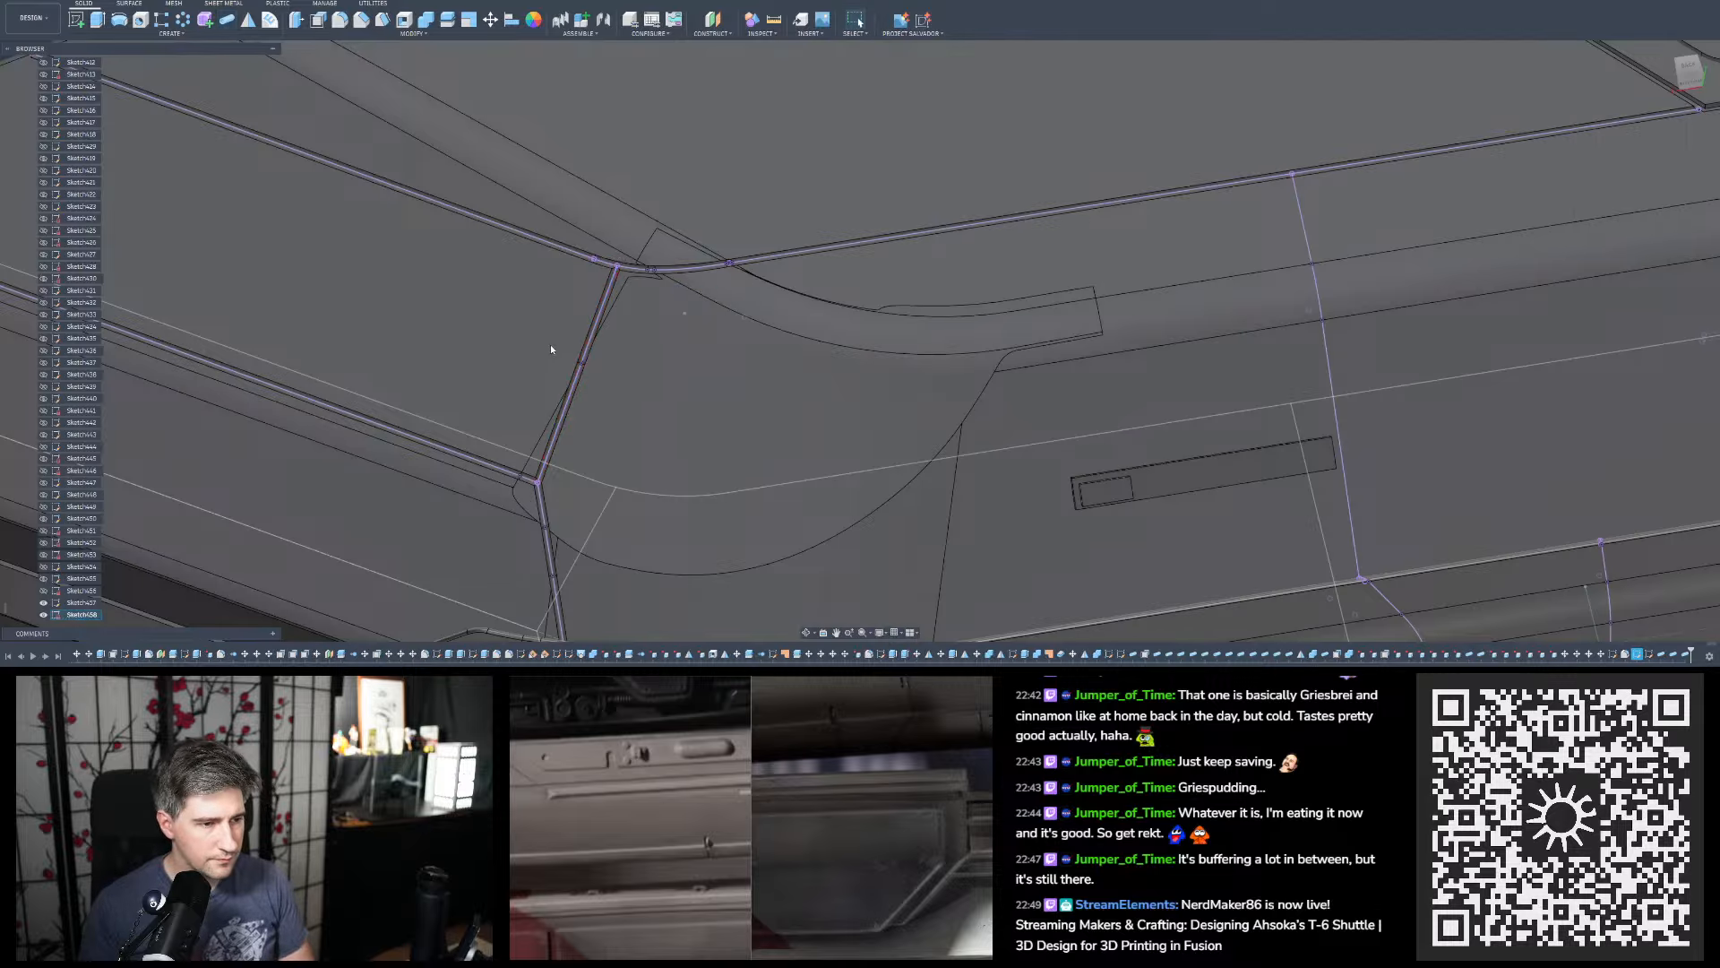
# Set up a 0.50 mm circular Pipe cut along the vertical panel line at the far end of the long recessed slot
pyautogui.keyDown('shift'); pyautogui.moveTo(550, 344); pyautogui.dragTo(472, 406, button='middle'); pyautogui.keyUp('shift')
pyautogui.press('p')
pyautogui.scroll(-3, 471, 406)
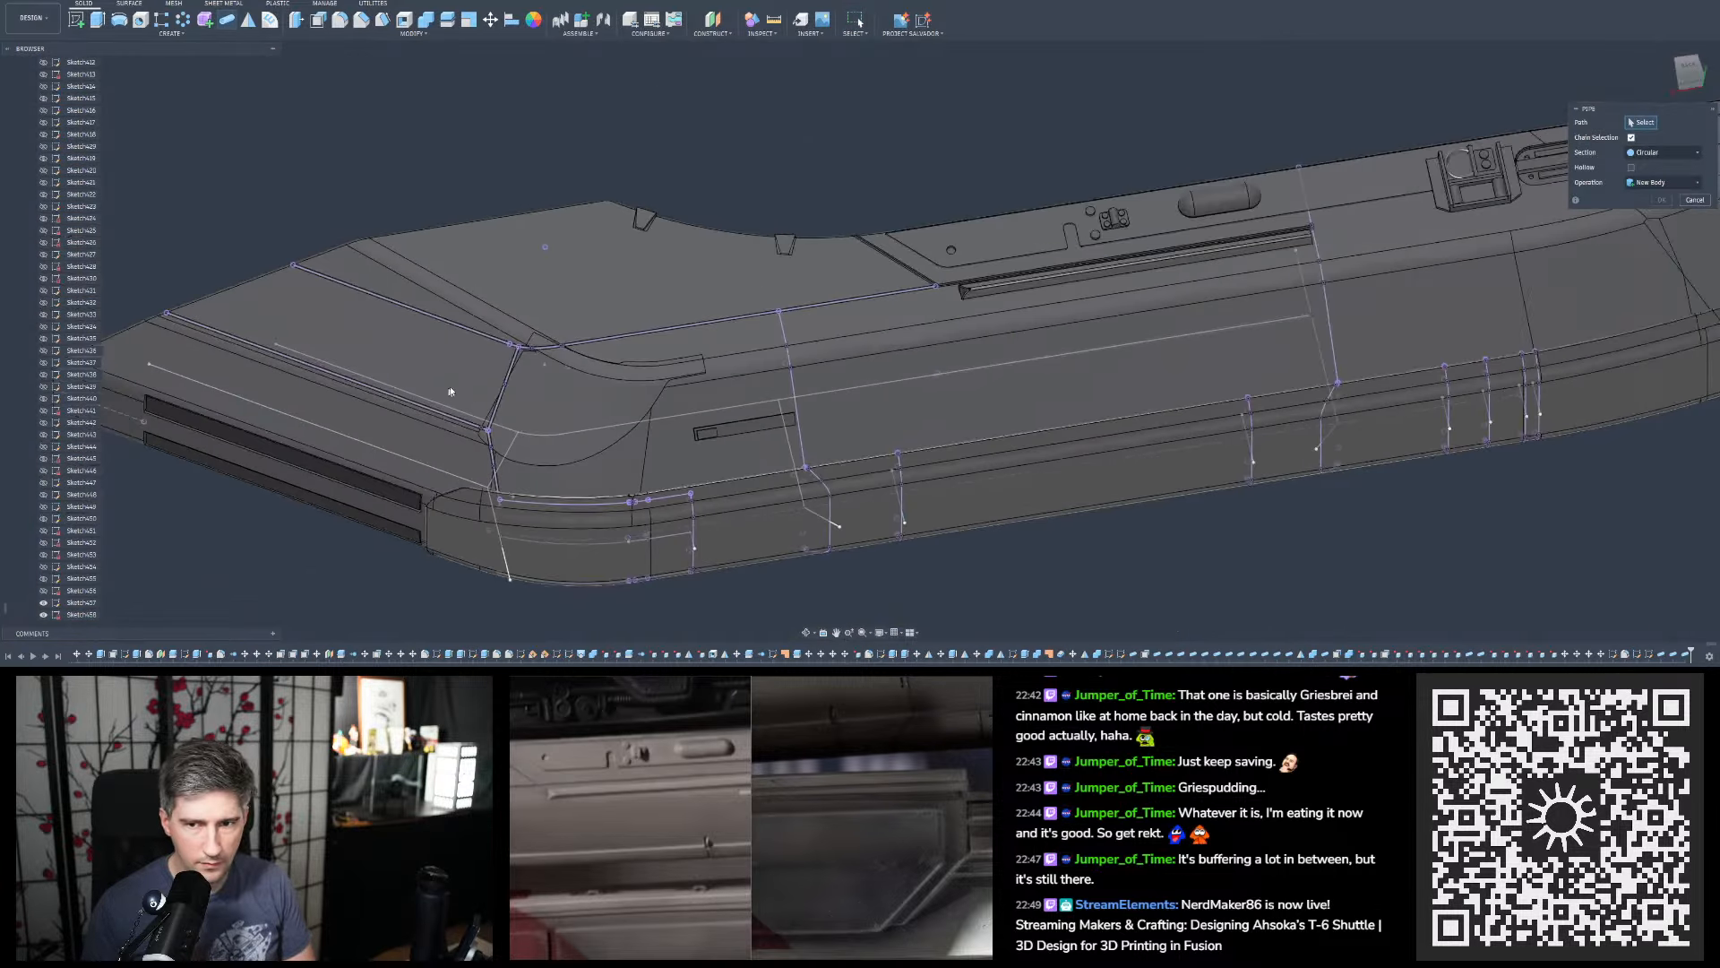
pyautogui.scroll(2, 1171, 258)
pyautogui.keyDown('shift'); pyautogui.moveTo(1171, 258); pyautogui.dragTo(1126, 289, button='middle'); pyautogui.keyUp('shift')
pyautogui.scroll(2, 1394, 172)
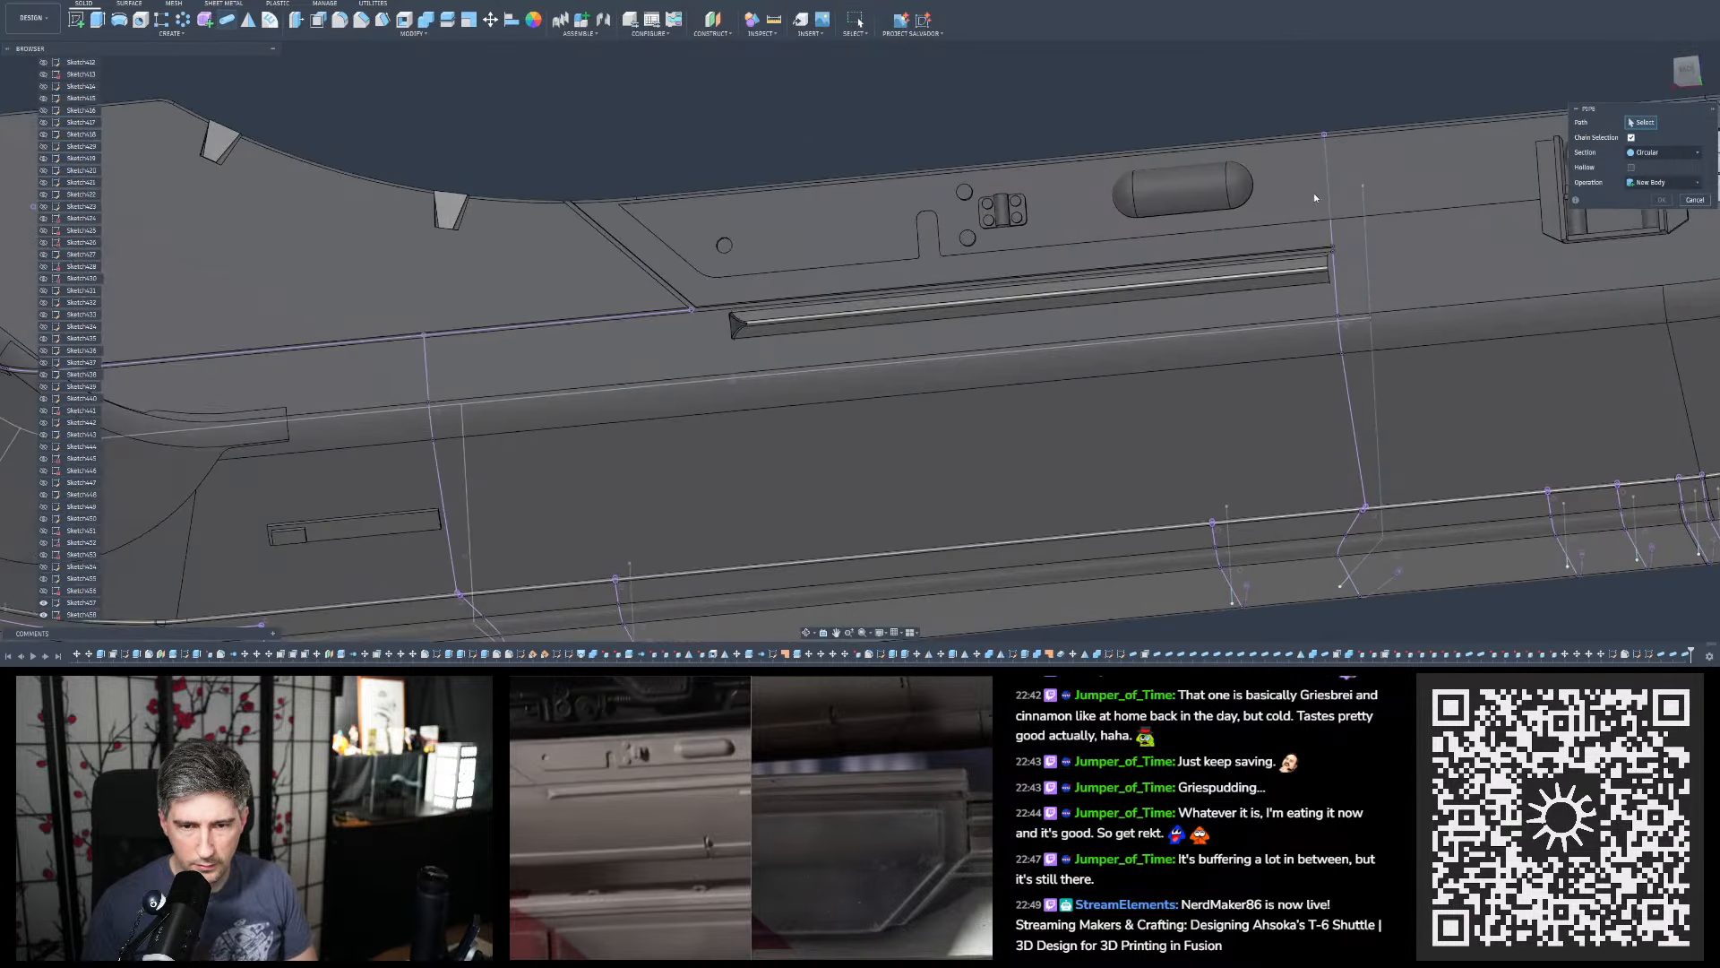
pyautogui.scroll(2, 1352, 471)
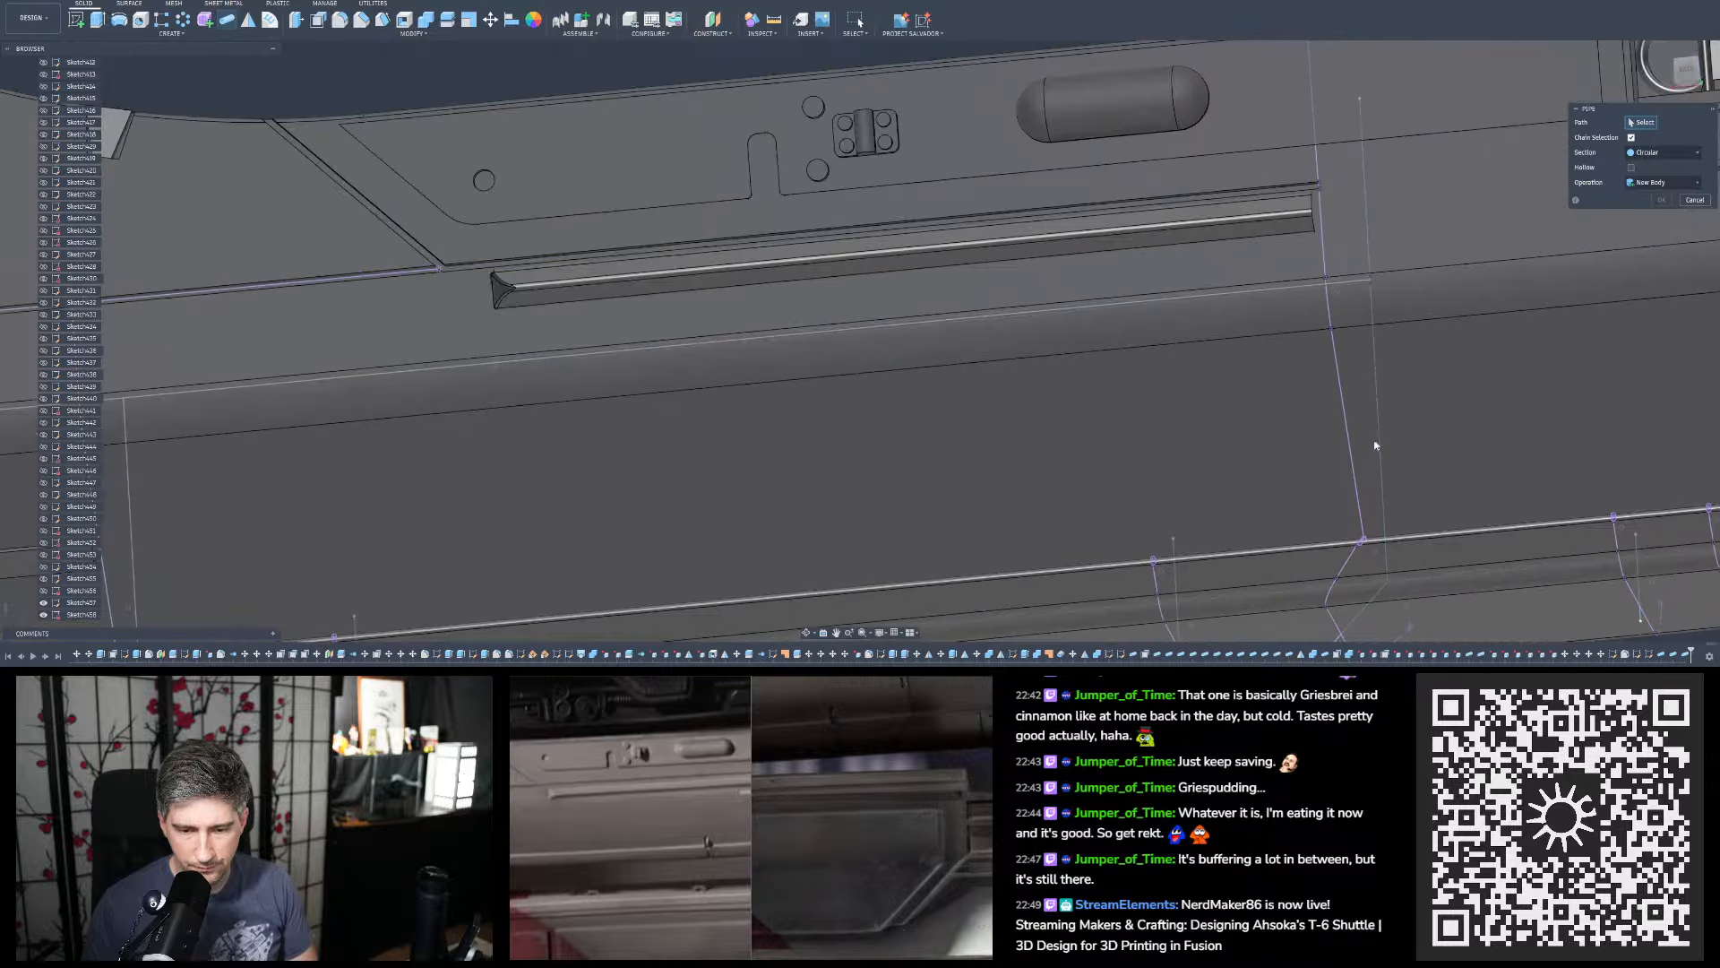
pyautogui.click(1352, 471)
pyautogui.scroll(-2, 1352, 471)
pyautogui.scroll(4, 1288, 443)
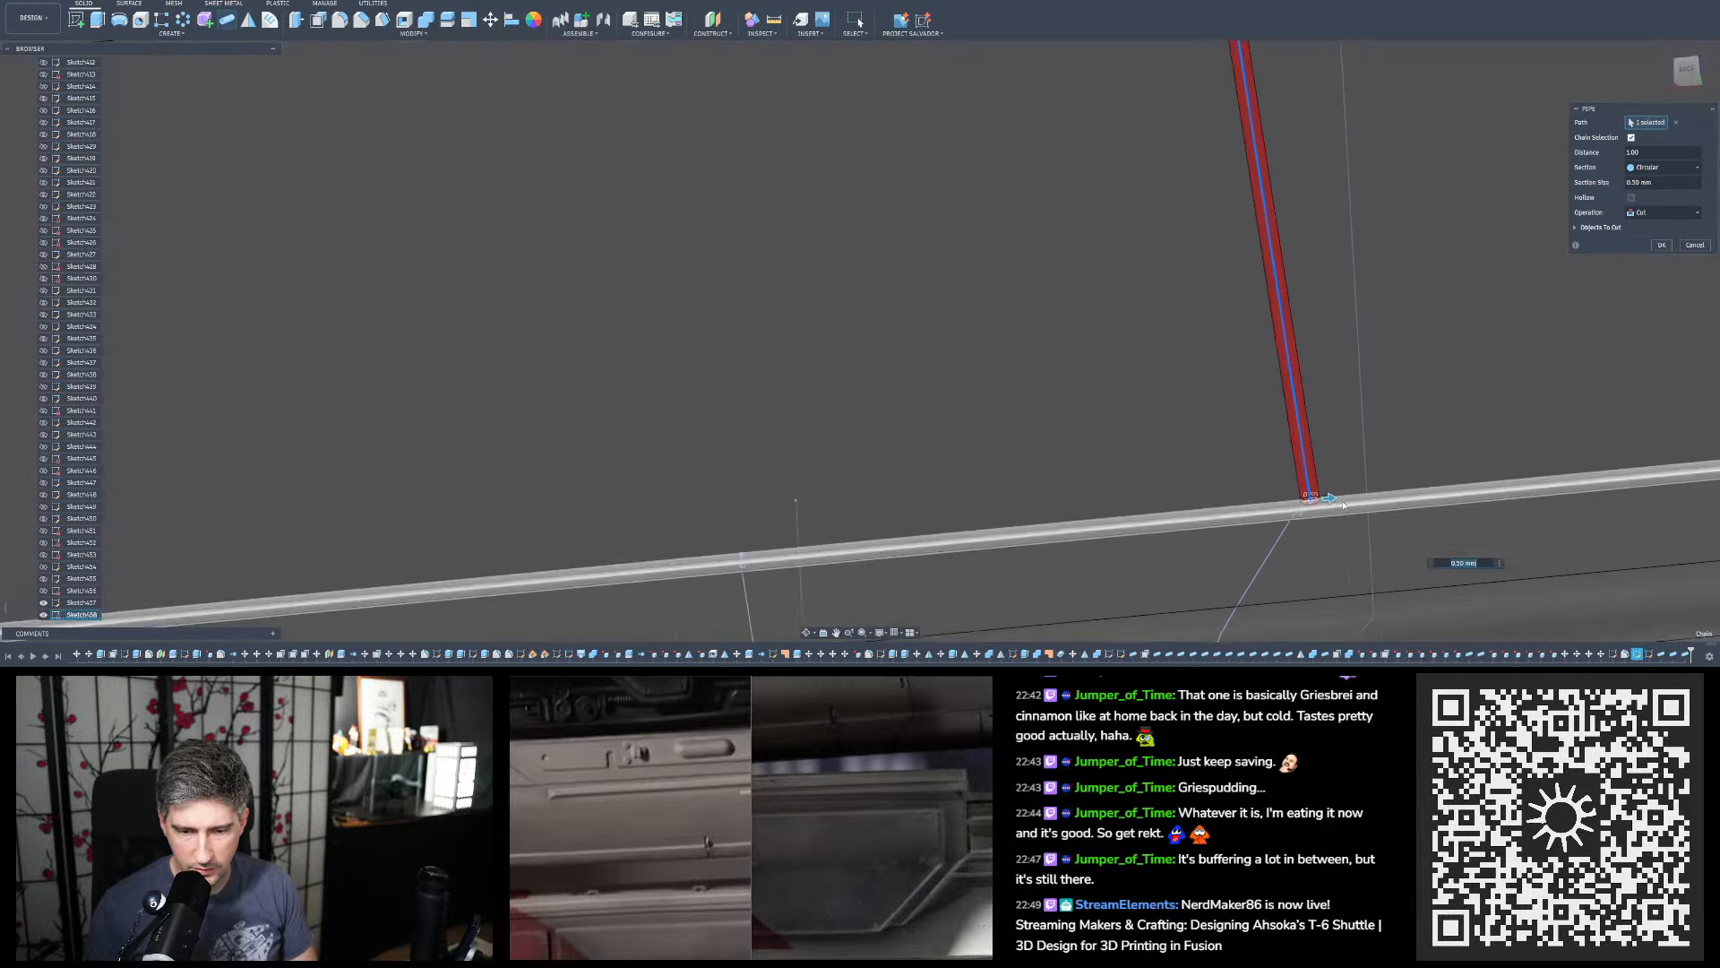
# Exclude the first two listed bodies from the vertical pipe cut at the slot's end, keeping only the third as target
pyautogui.keyDown('shift'); pyautogui.moveTo(1288, 444); pyautogui.dragTo(1301, 426, button='middle'); pyautogui.keyUp('shift')
pyautogui.scroll(3, 1279, 499)
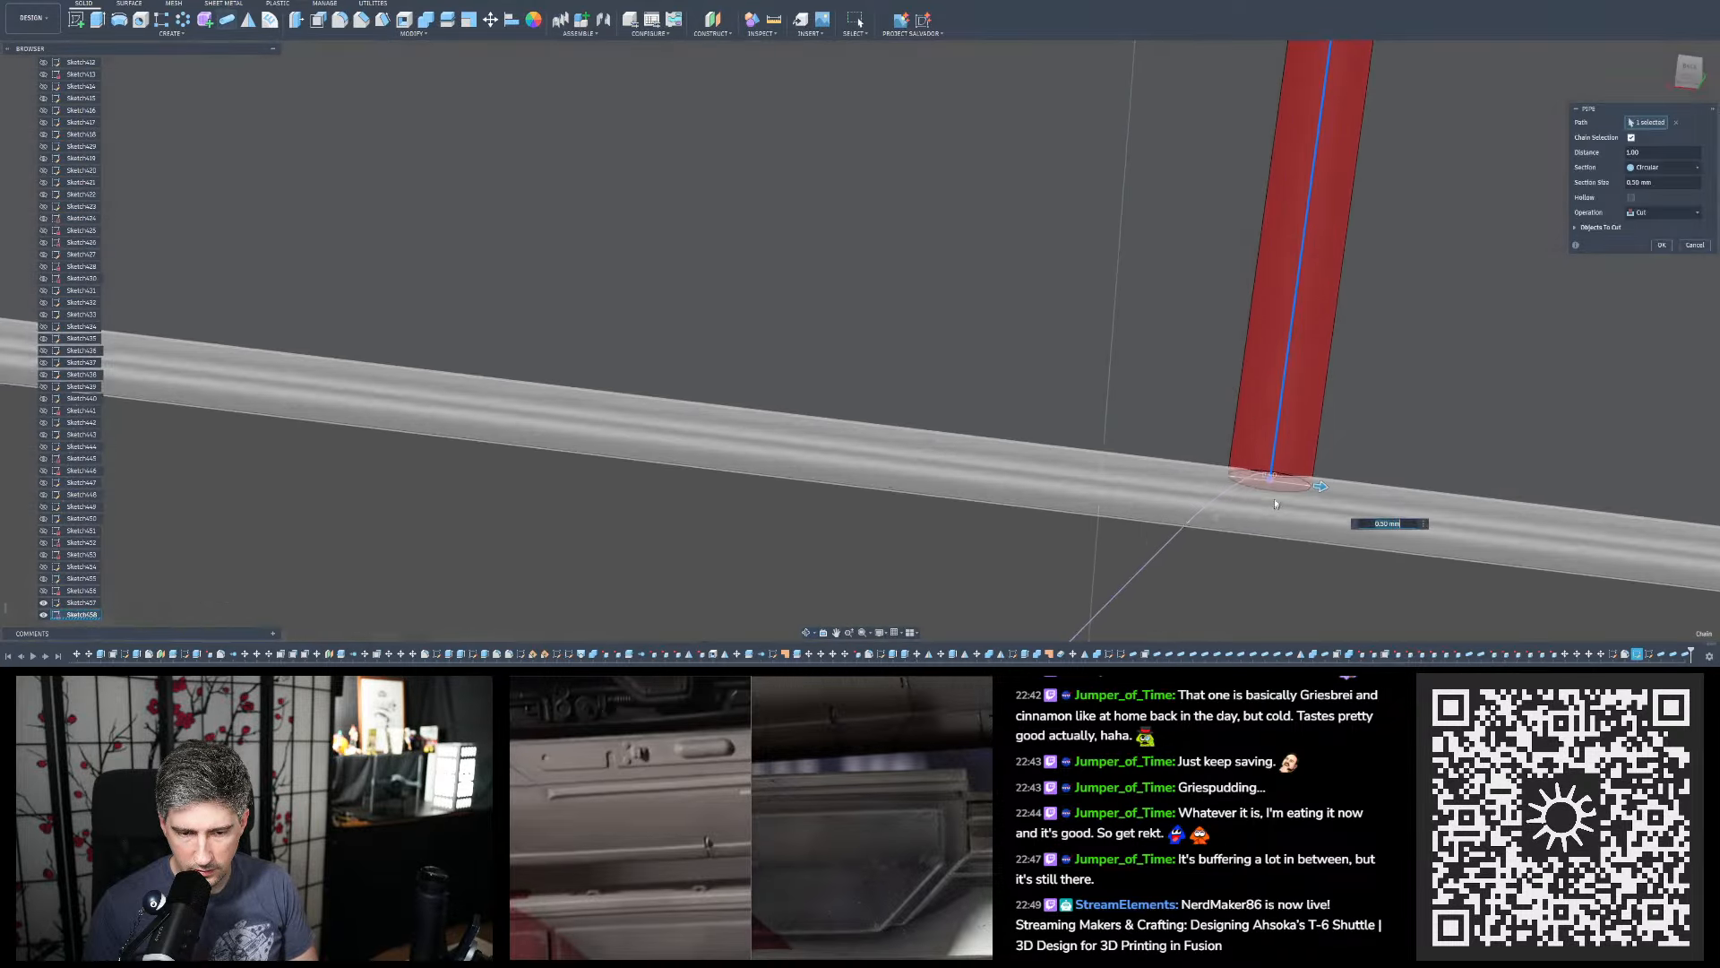
pyautogui.keyDown('shift'); pyautogui.moveTo(1279, 499); pyautogui.dragTo(1259, 466, button='middle'); pyautogui.keyUp('shift')
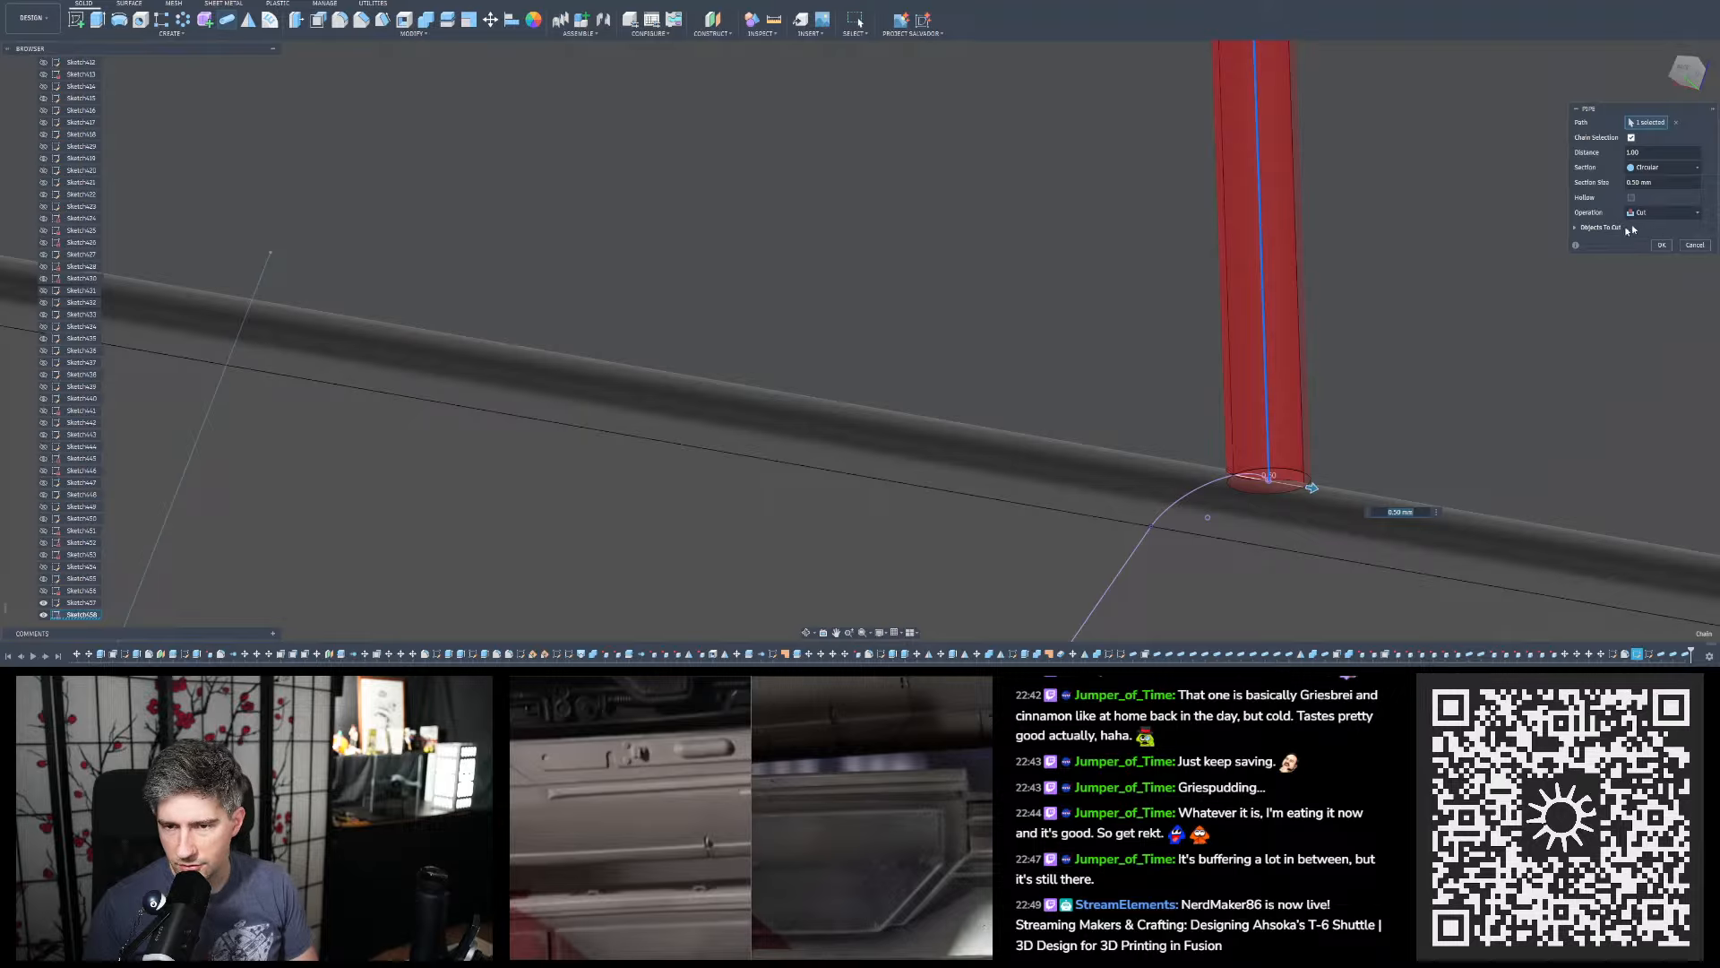
pyautogui.click(1577, 228)
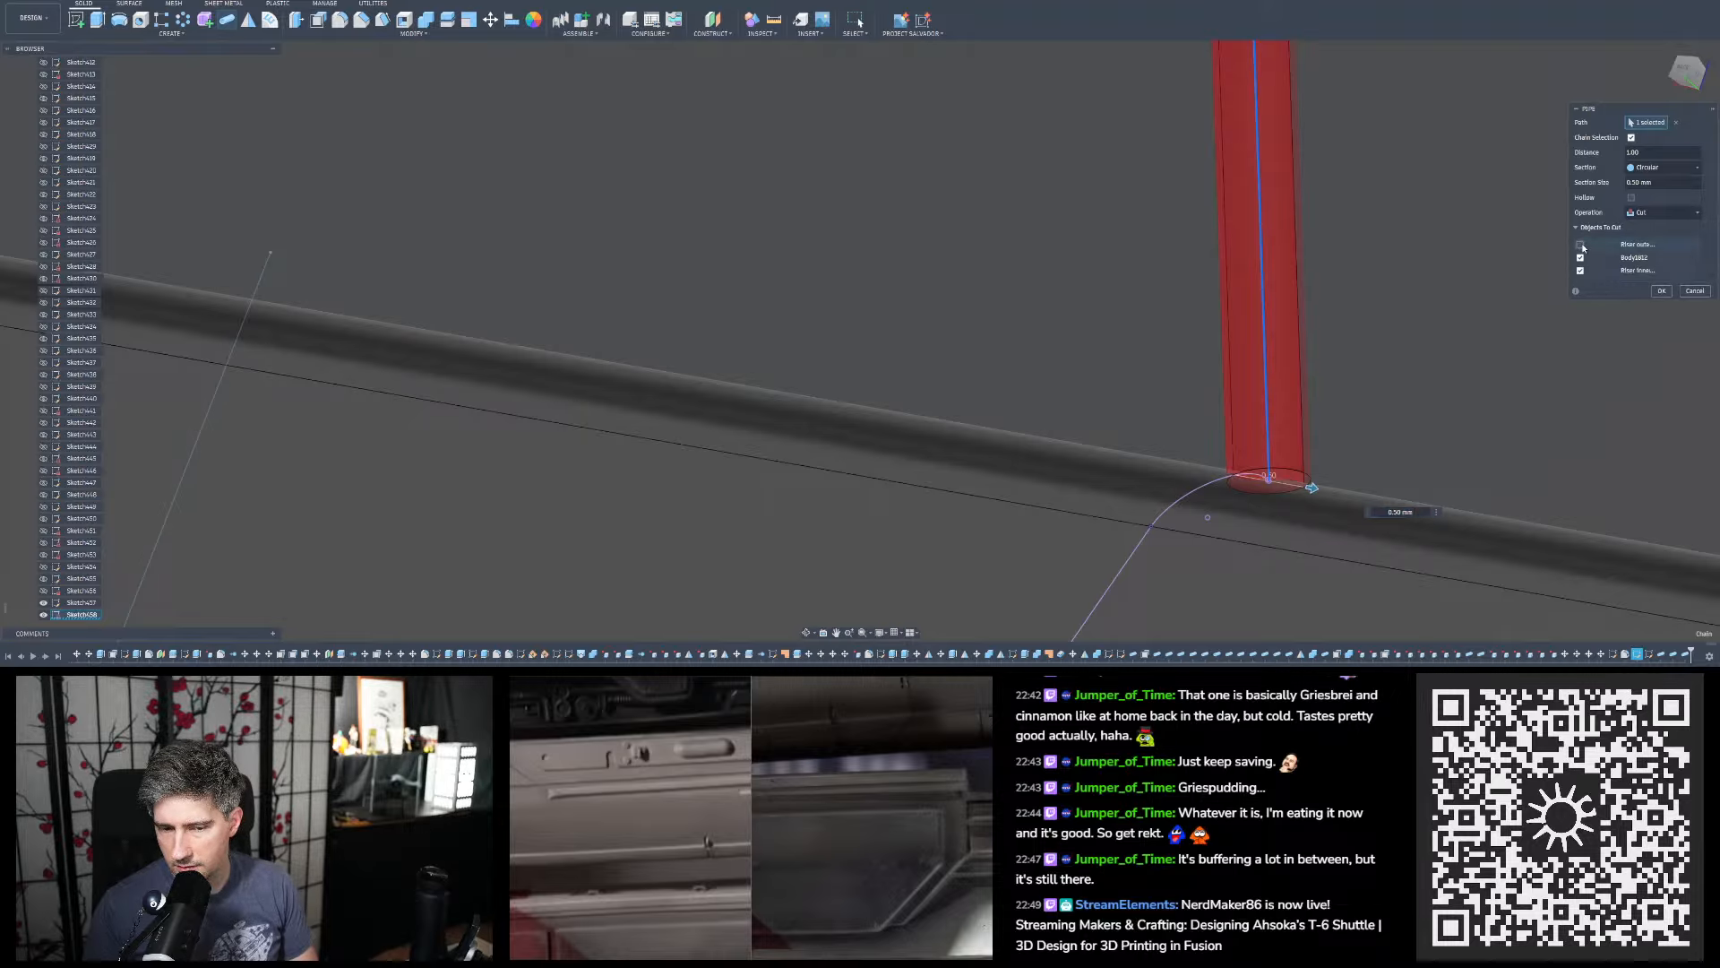
pyautogui.scroll(-10, 1162, 563)
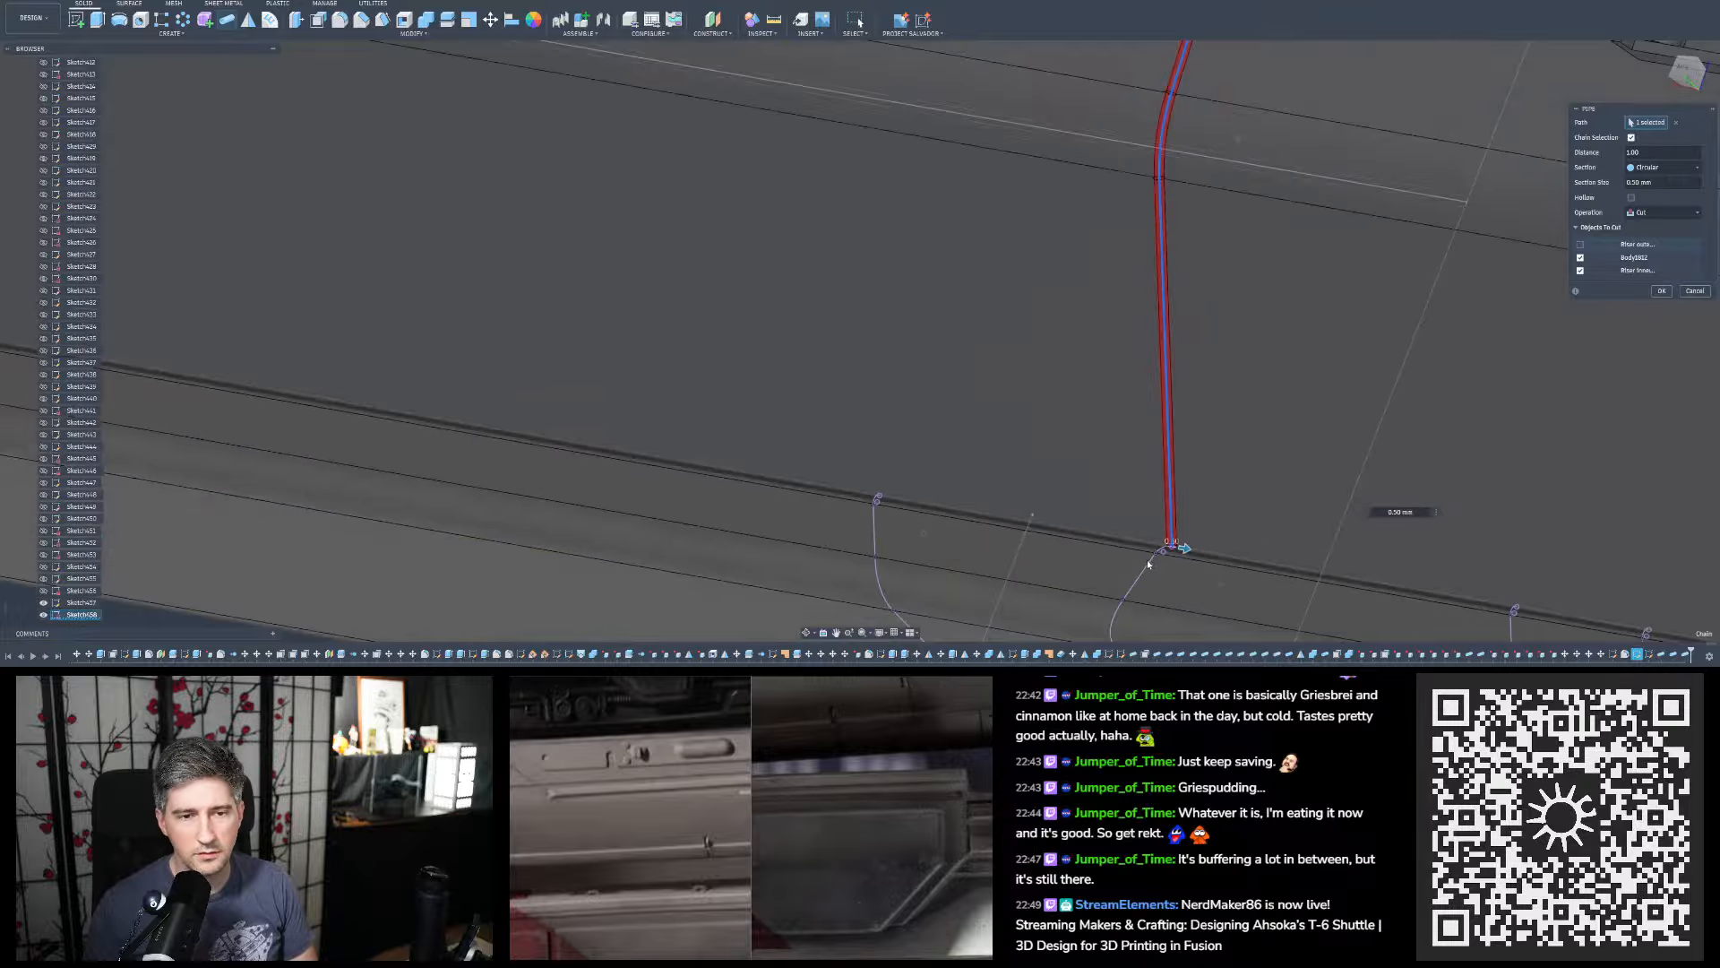
pyautogui.scroll(5, 1196, 240)
pyautogui.keyDown('shift'); pyautogui.moveTo(1239, 155); pyautogui.dragTo(1252, 134, button='middle'); pyautogui.keyUp('shift')
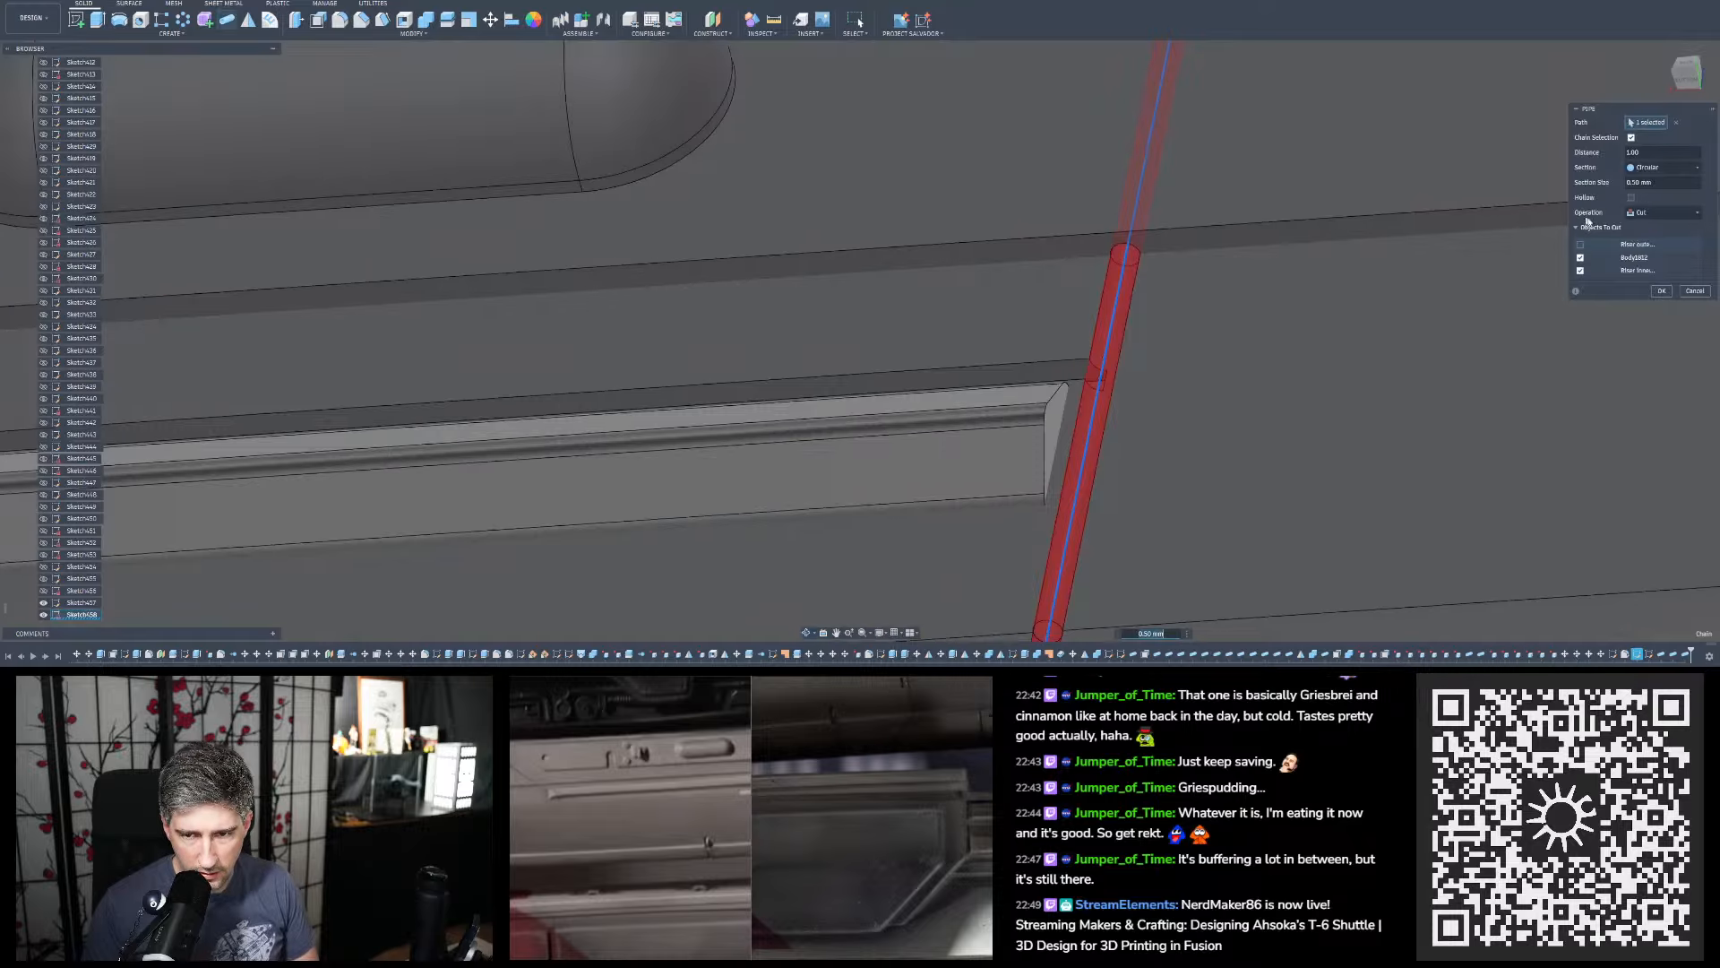
pyautogui.keyDown('shift'); pyautogui.moveTo(1216, 282); pyautogui.dragTo(1157, 278, button='middle'); pyautogui.keyUp('shift')
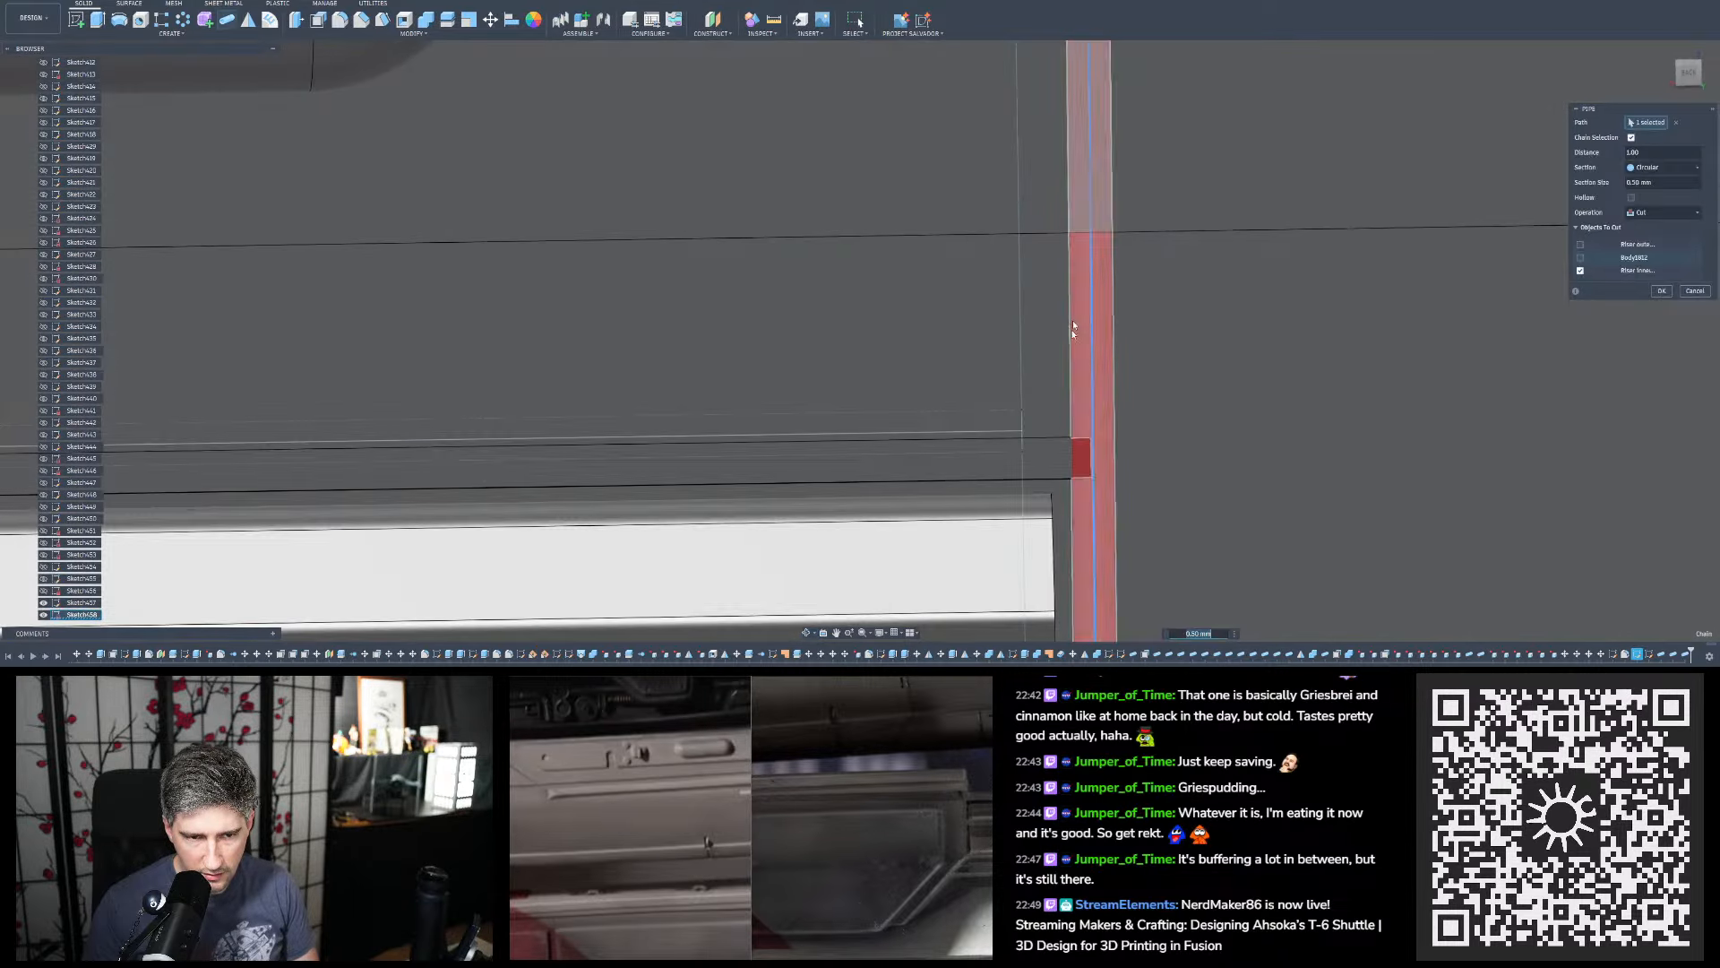
# Shorten the vertical pipe to a distance of about 0.79 so it ends at the horizontal edge just above the long slot
pyautogui.scroll(-5, 1077, 466)
pyautogui.keyDown('shift'); pyautogui.moveTo(1079, 469); pyautogui.dragTo(1037, 169, button='middle'); pyautogui.keyUp('shift')
pyautogui.scroll(5, 1078, 219)
pyautogui.scroll(-2, 1036, 169)
pyautogui.scroll(-4, 1037, 170)
pyautogui.moveTo(1039, 162); pyautogui.dragTo(1045, 248)
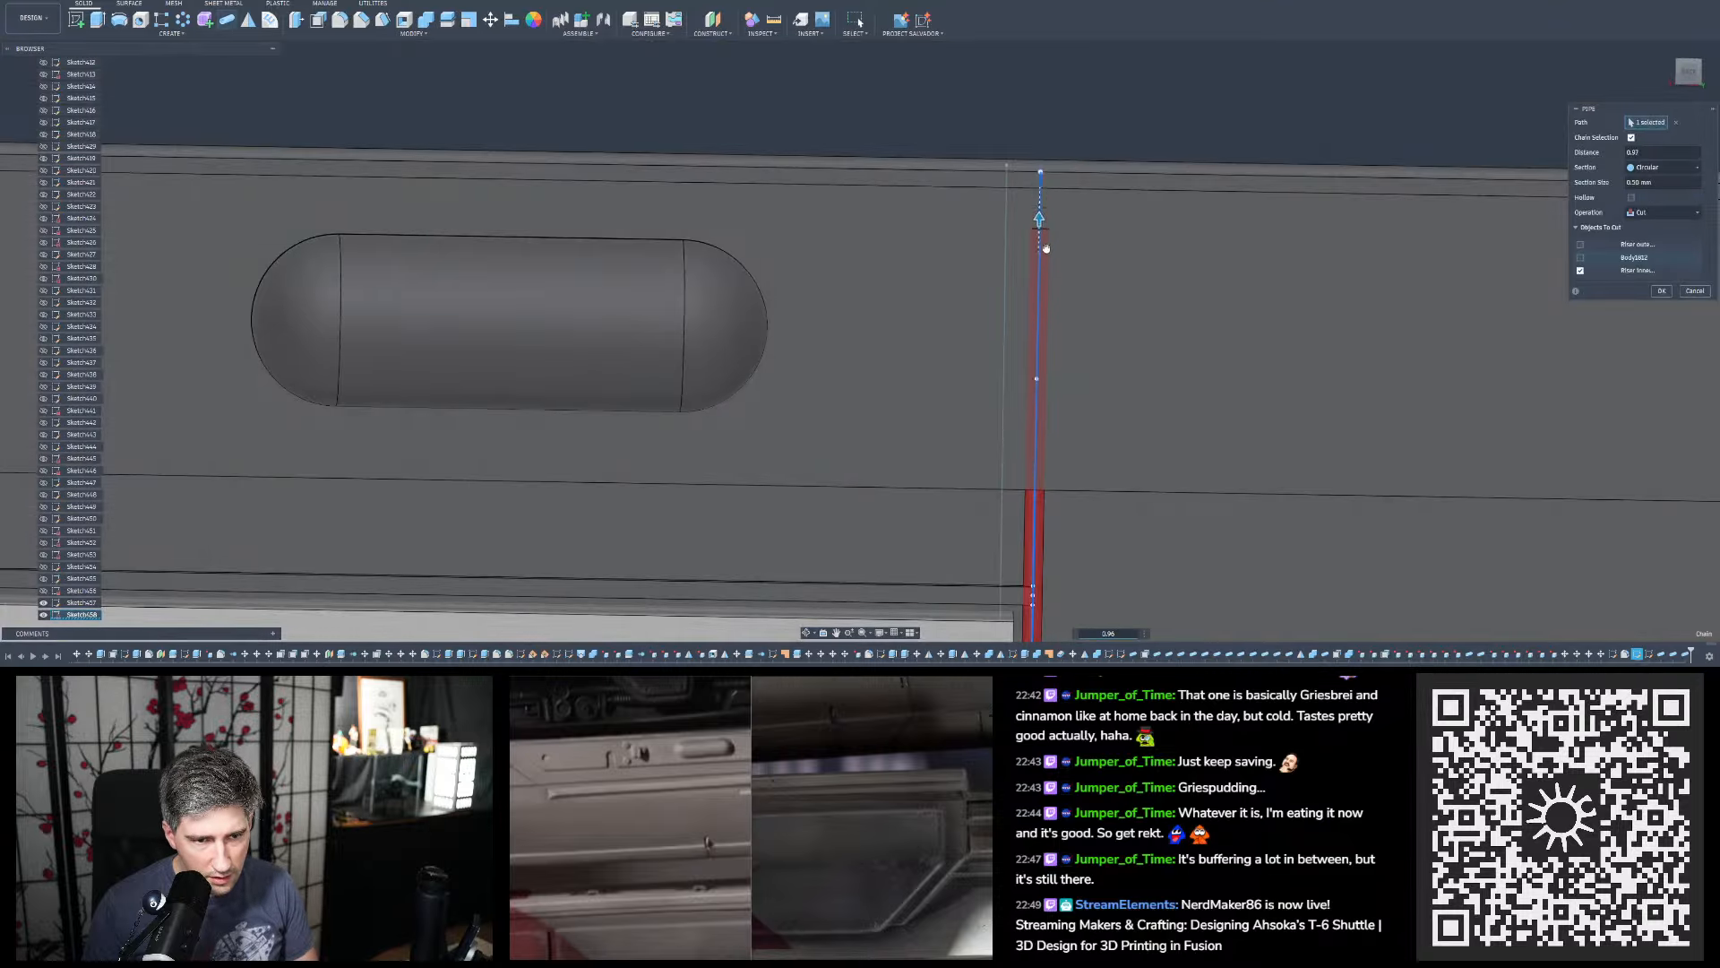
pyautogui.scroll(-3, 960, 330)
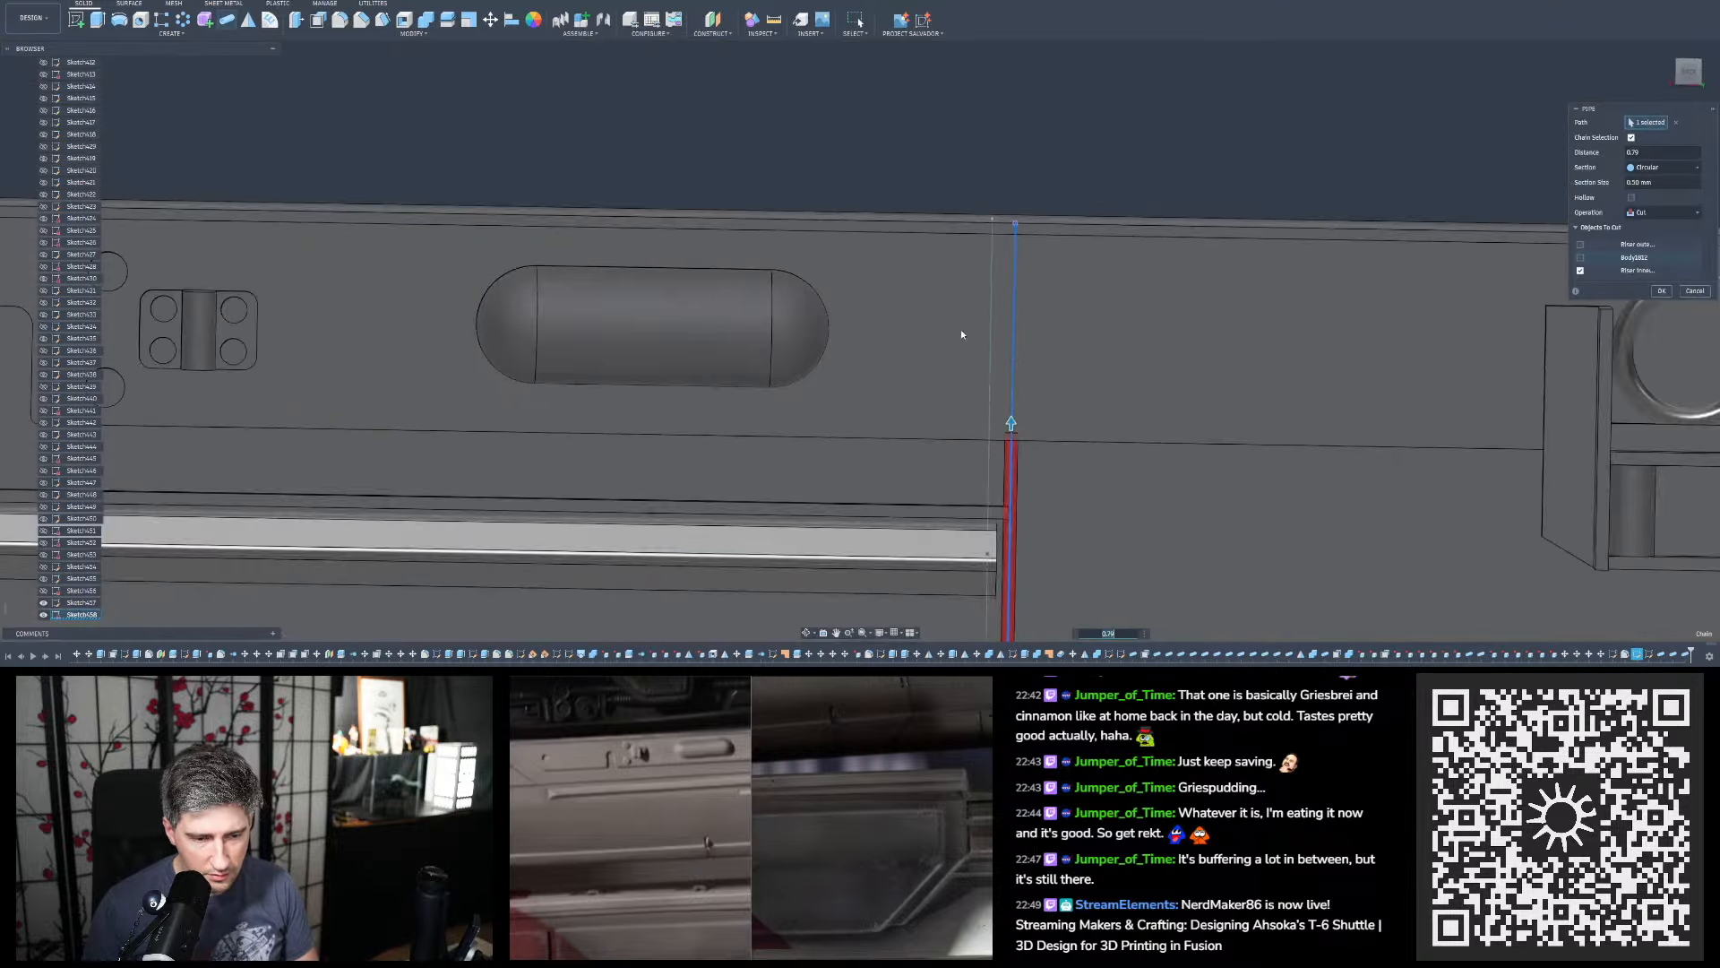
pyautogui.scroll(5, 1035, 444)
pyautogui.keyDown('shift'); pyautogui.moveTo(1034, 444); pyautogui.dragTo(1025, 407, button='middle'); pyautogui.keyUp('shift')
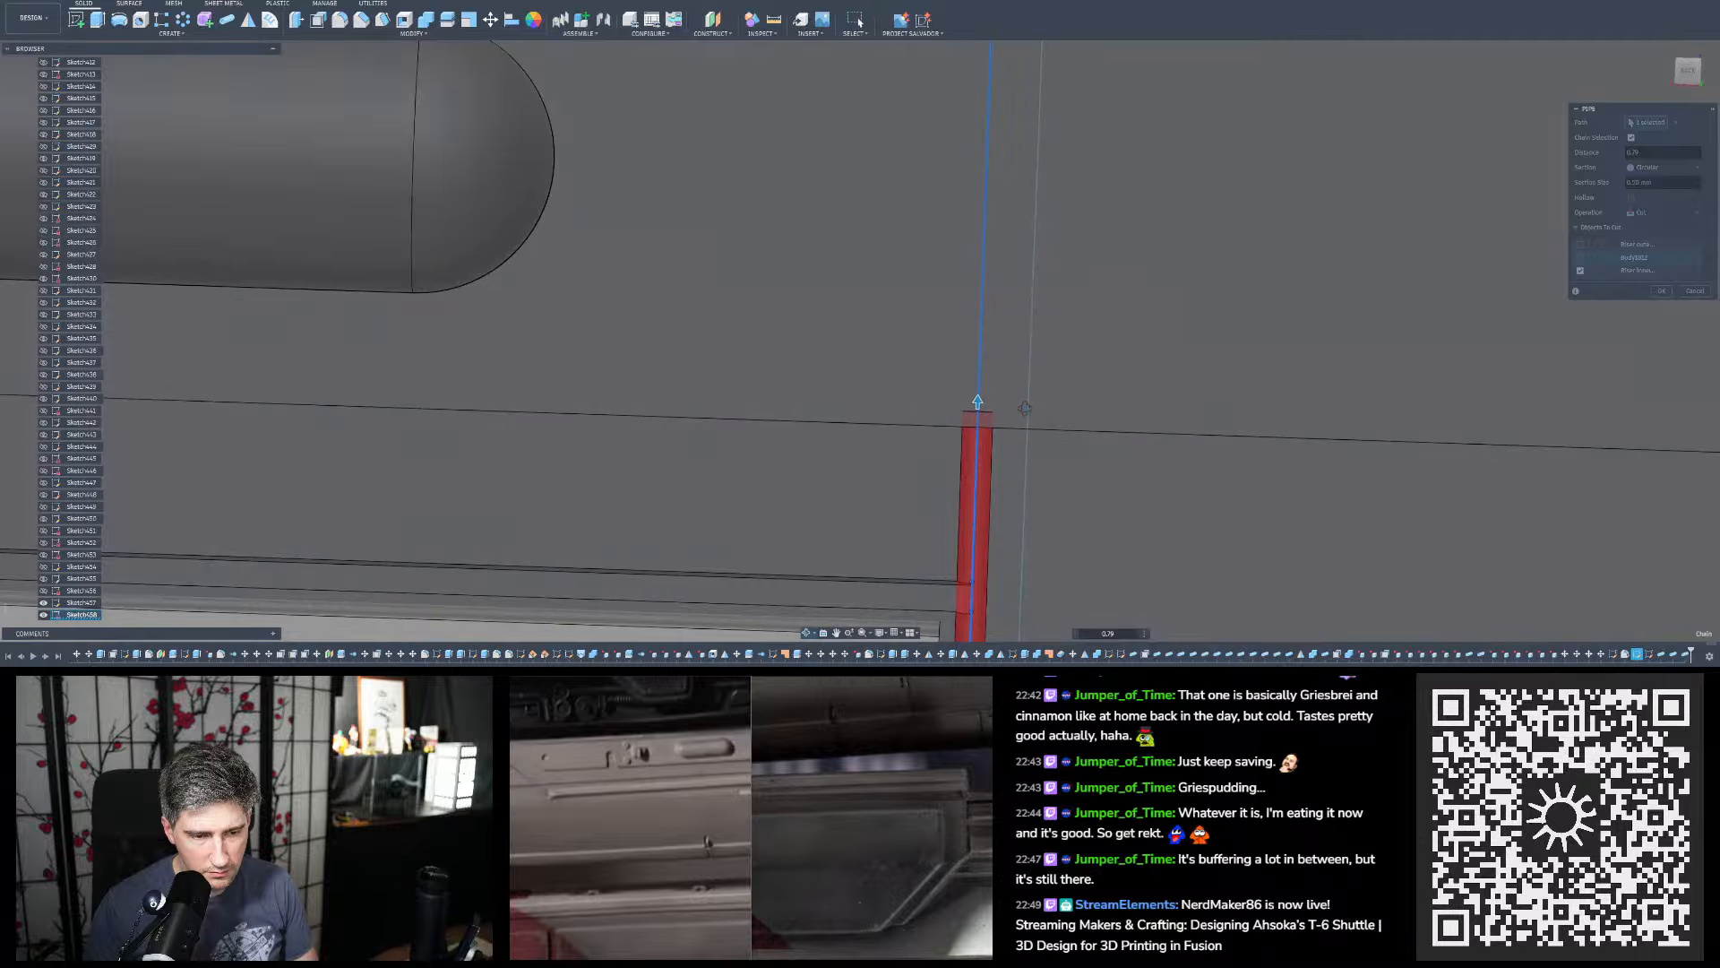
# Check the shortened vertical pipe against the surrounding hull lines and accept the 0.50 mm cut
pyautogui.scroll(-6, 1110, 257)
pyautogui.scroll(-2, 1111, 231)
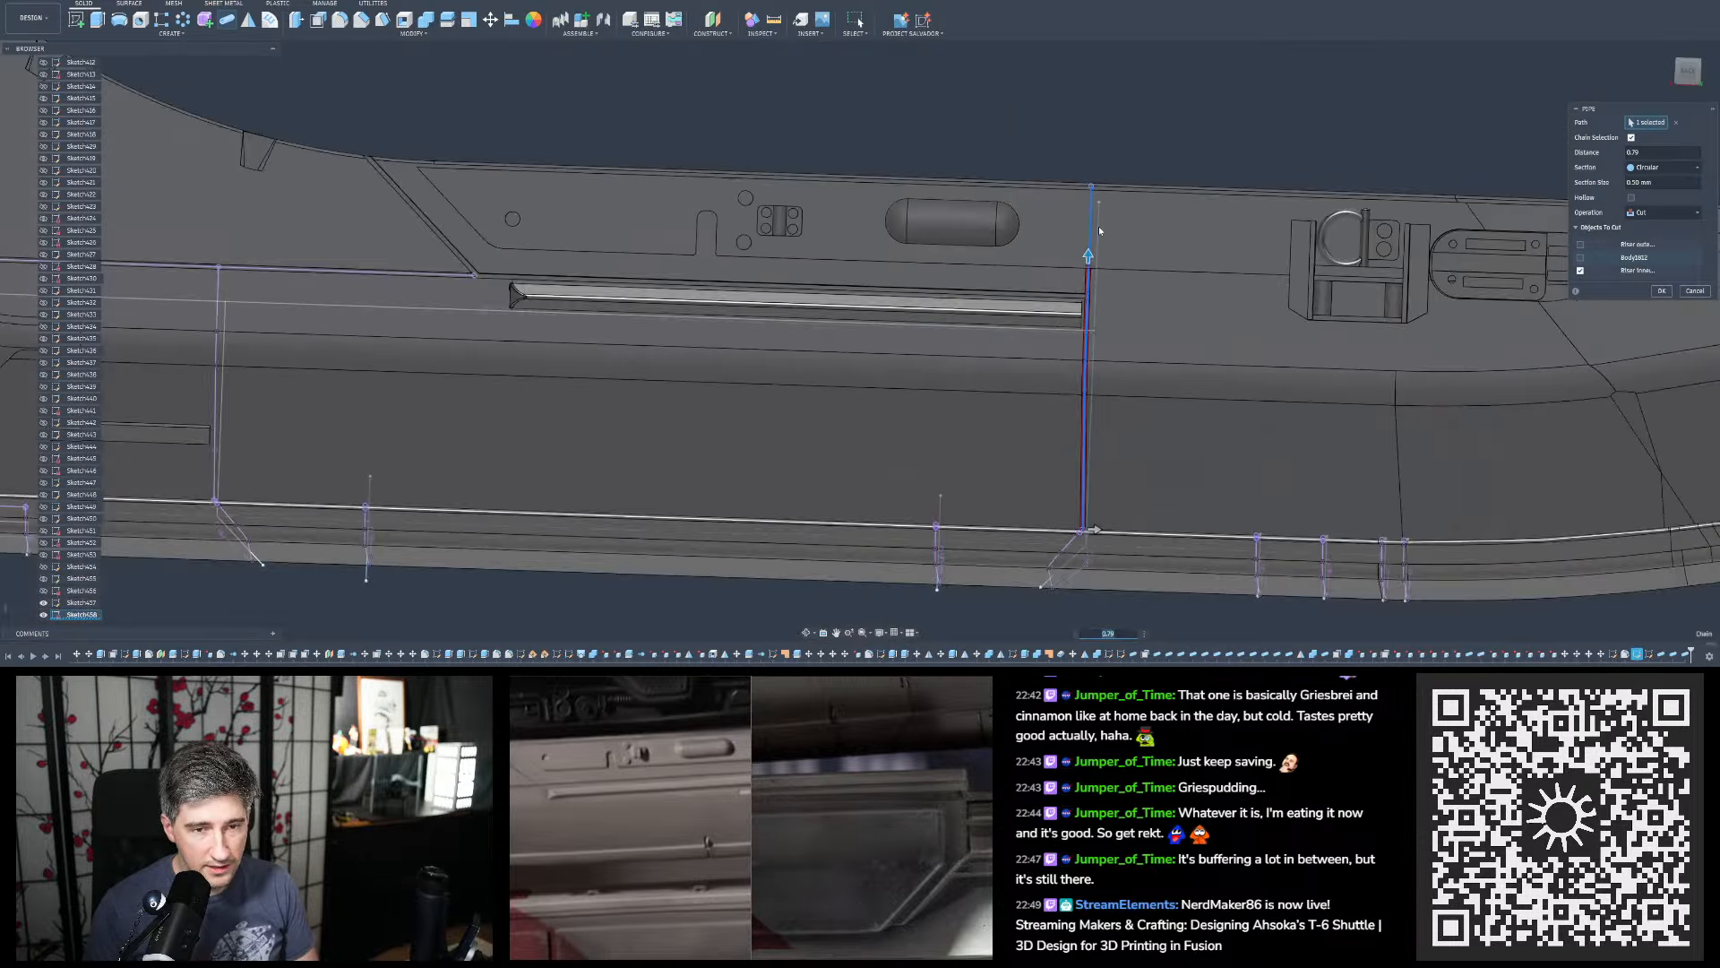
pyautogui.scroll(3, 1082, 244)
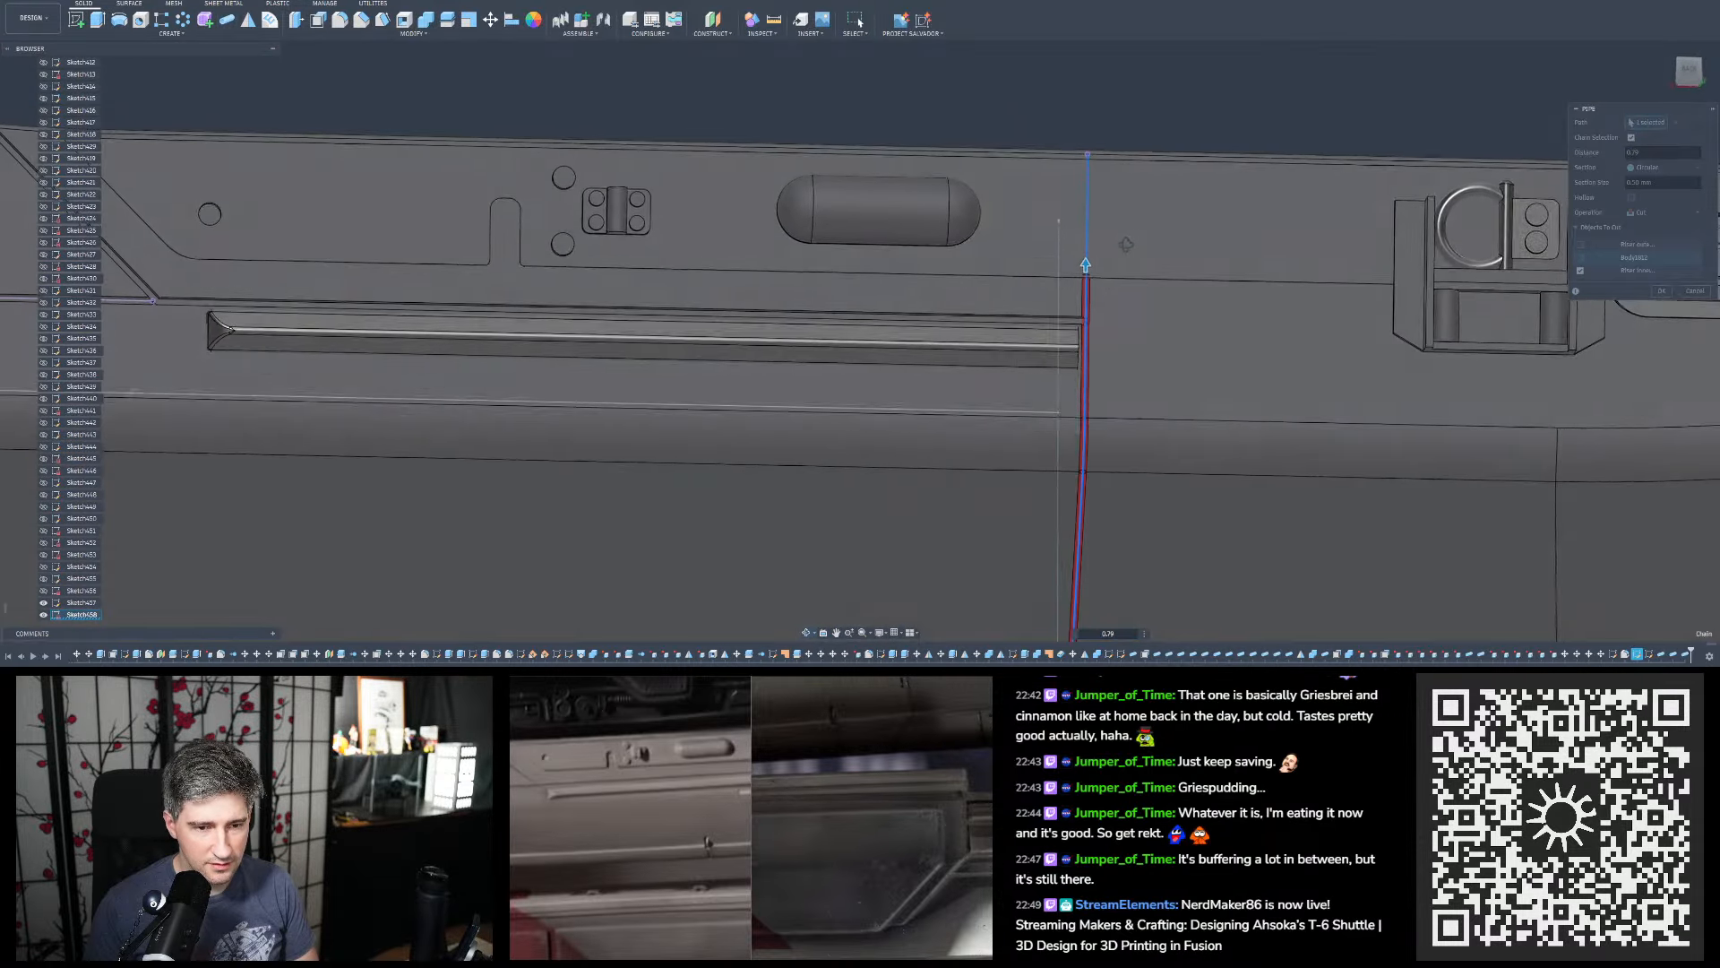
pyautogui.scroll(-4, 1082, 105)
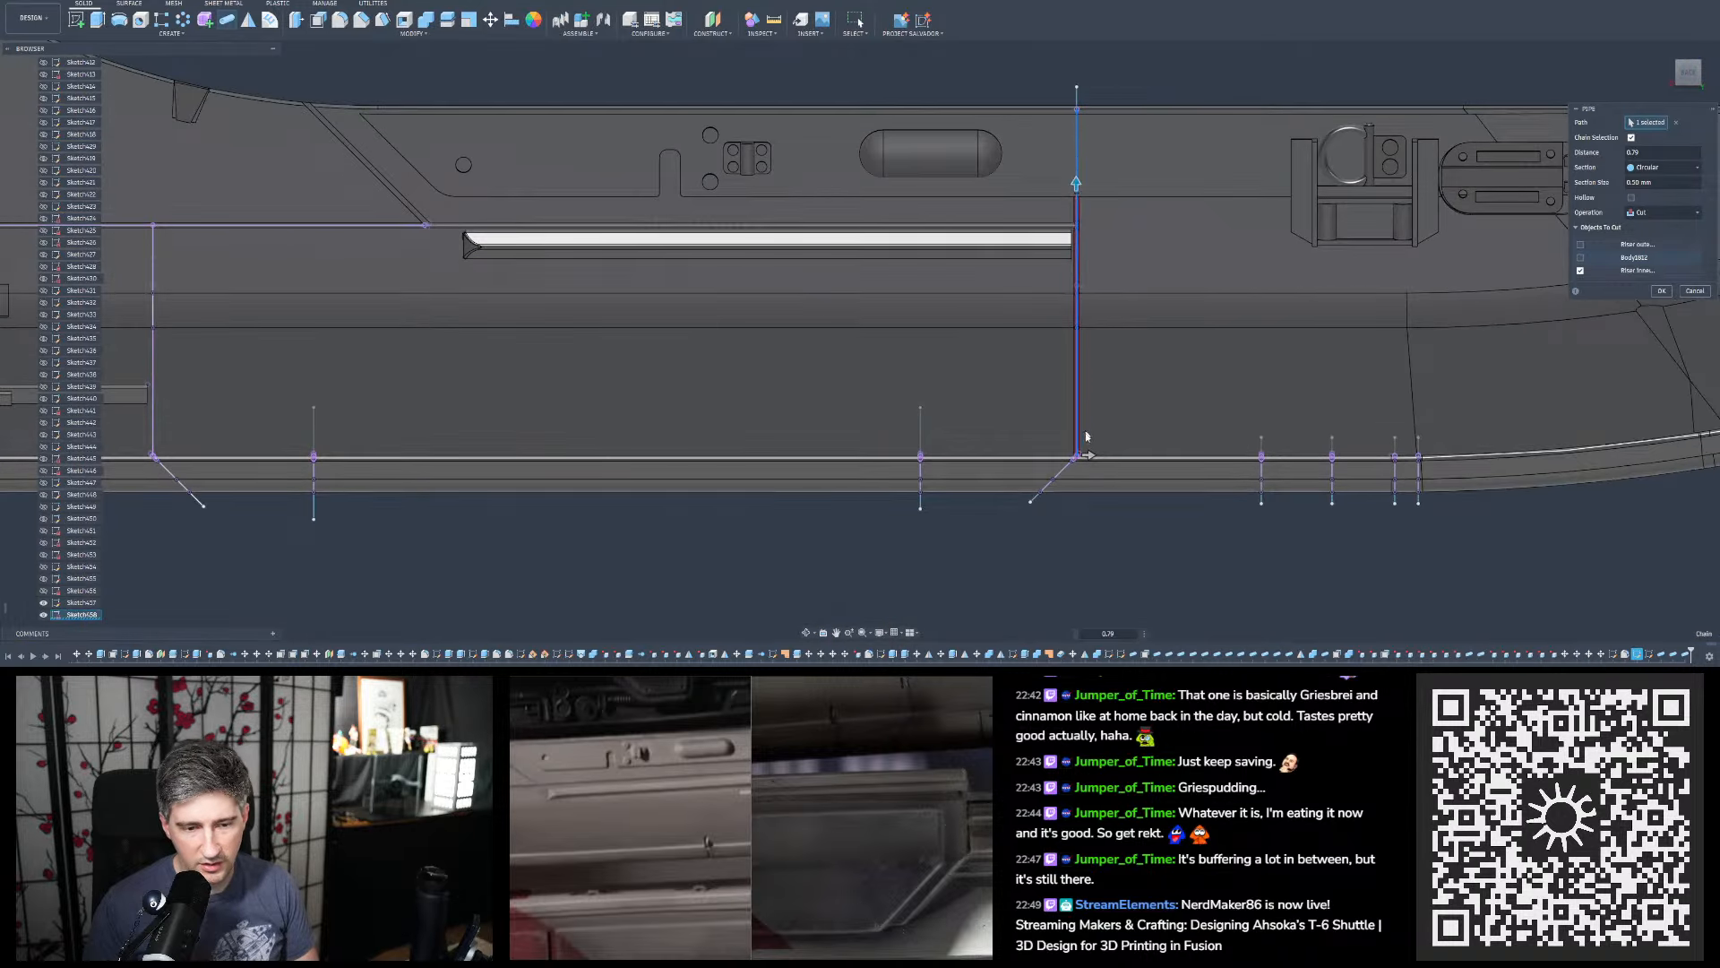
pyautogui.scroll(4, 1098, 197)
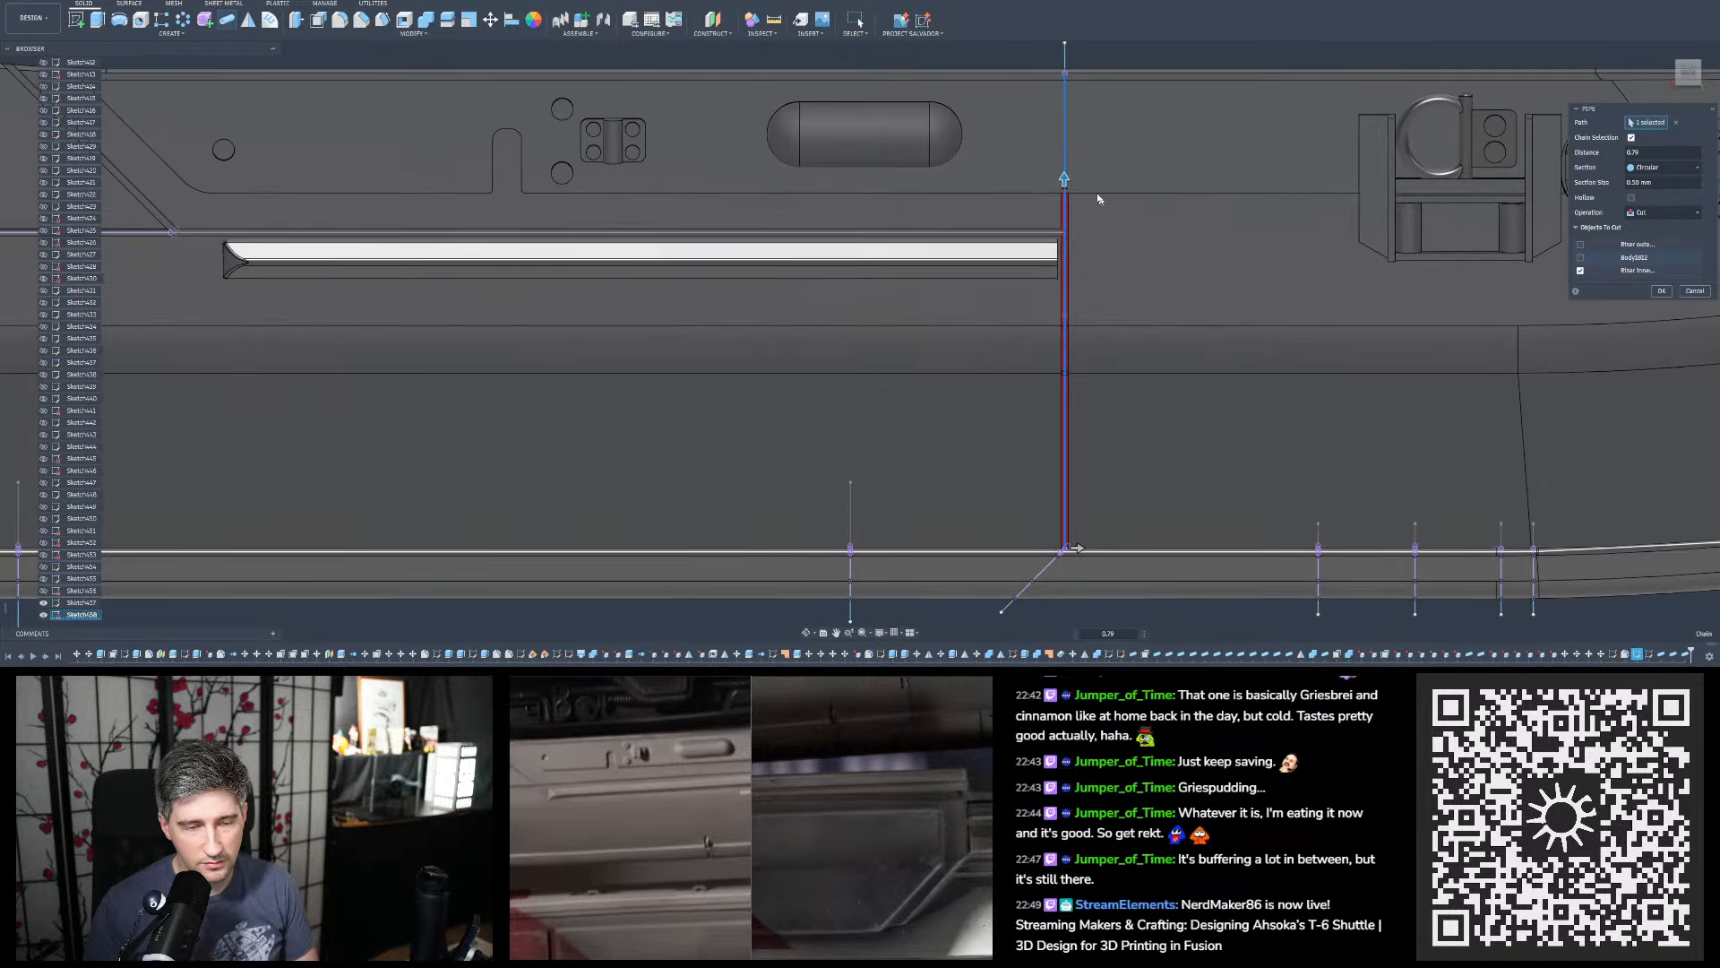
pyautogui.scroll(-4, 919, 204)
pyautogui.moveTo(1021, 199)
pyautogui.keyDown('shift'); pyautogui.mouseDown(button='middle')
pyautogui.moveTo(1039, 194)
pyautogui.moveTo(1017, 203)
pyautogui.mouseUp(button='middle'); pyautogui.keyUp('shift')
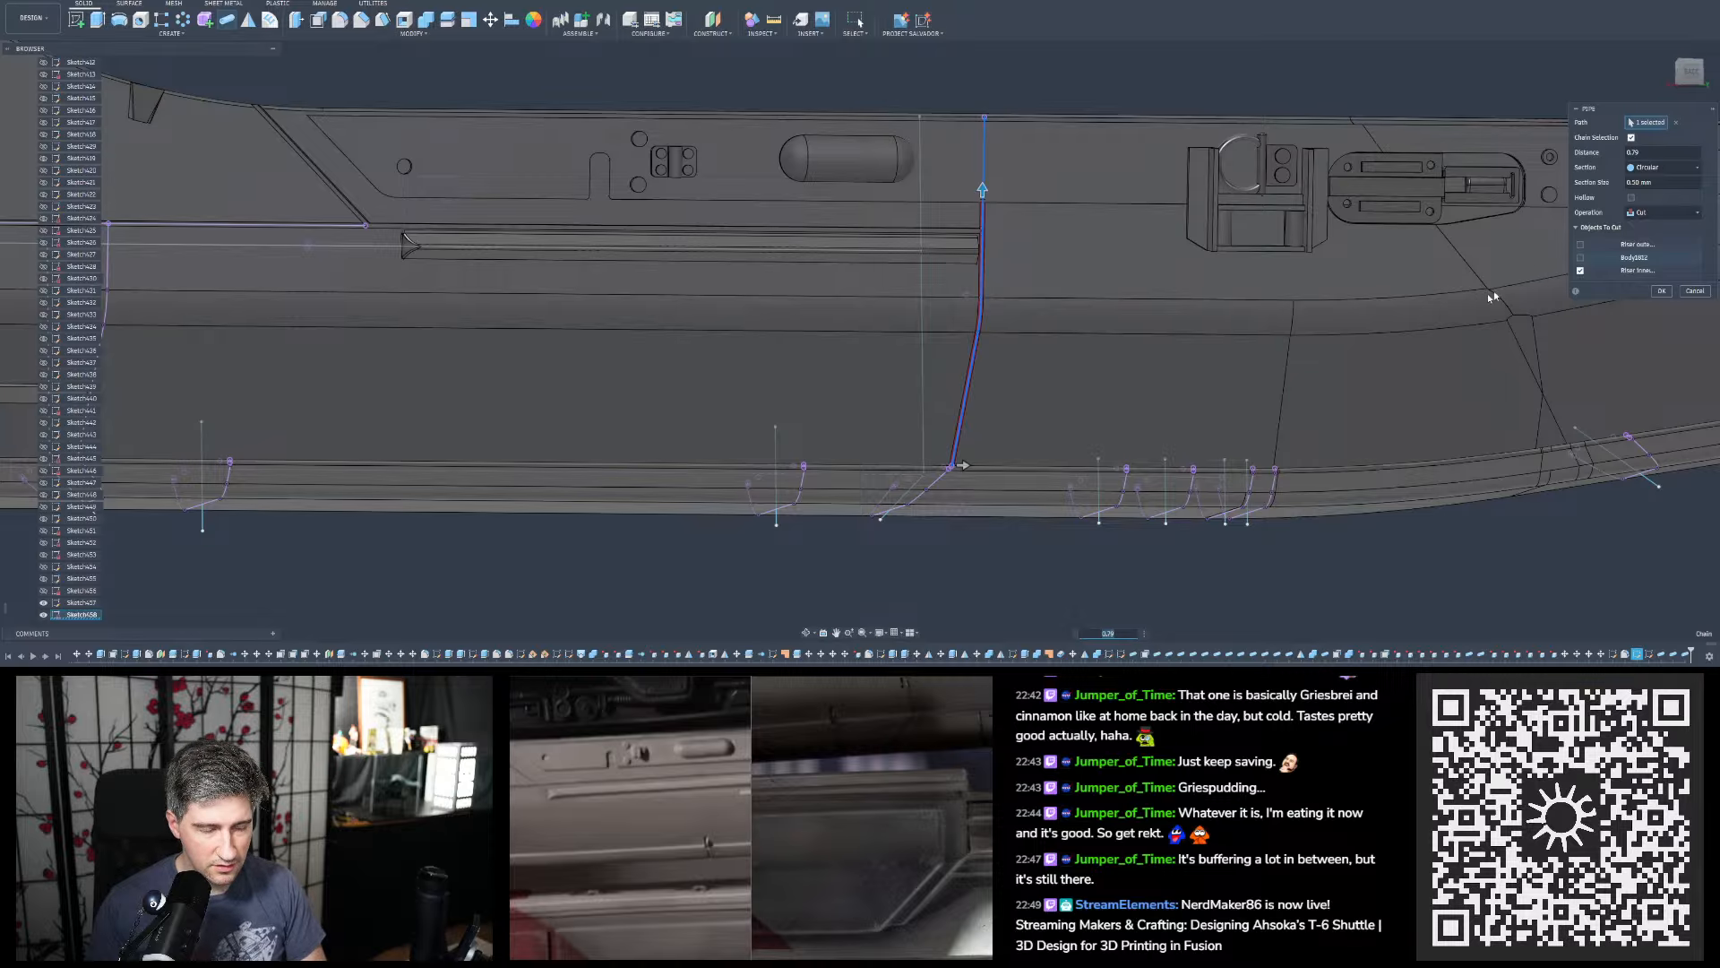
pyautogui.moveTo(1063, 164)
pyautogui.keyDown('shift'); pyautogui.mouseDown(button='middle')
pyautogui.moveTo(1095, 167)
pyautogui.moveTo(1041, 149)
pyautogui.moveTo(1050, 161)
pyautogui.mouseUp(button='middle'); pyautogui.keyUp('shift')
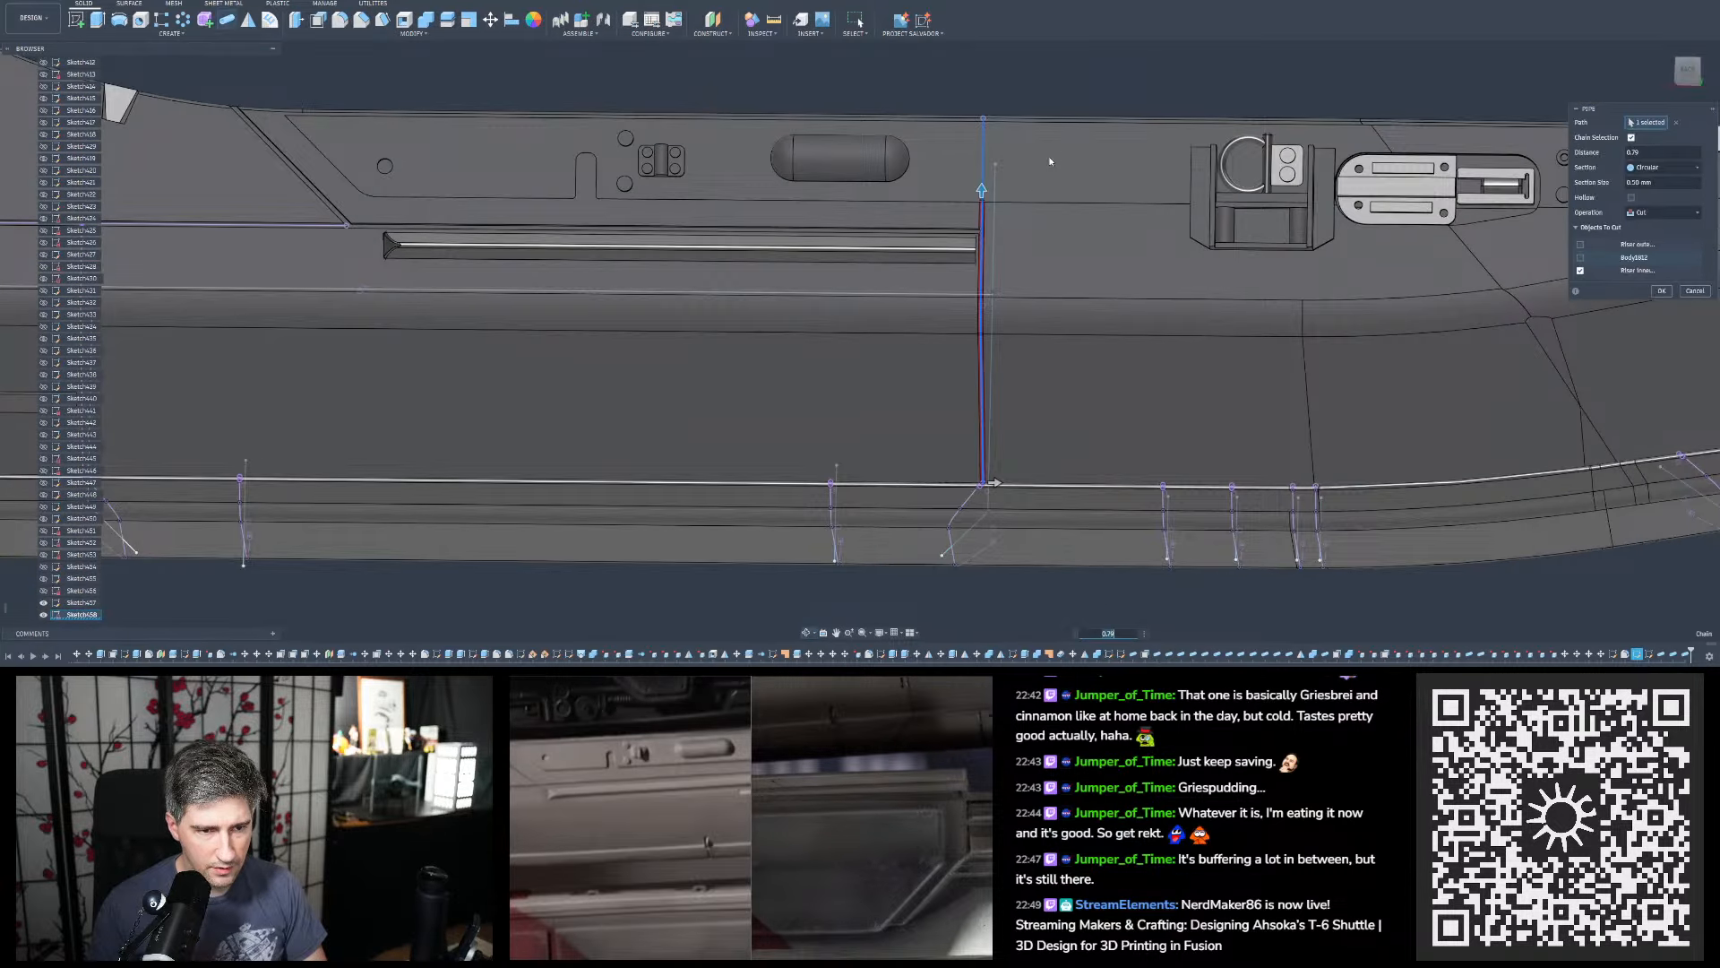
pyautogui.click(1661, 291)
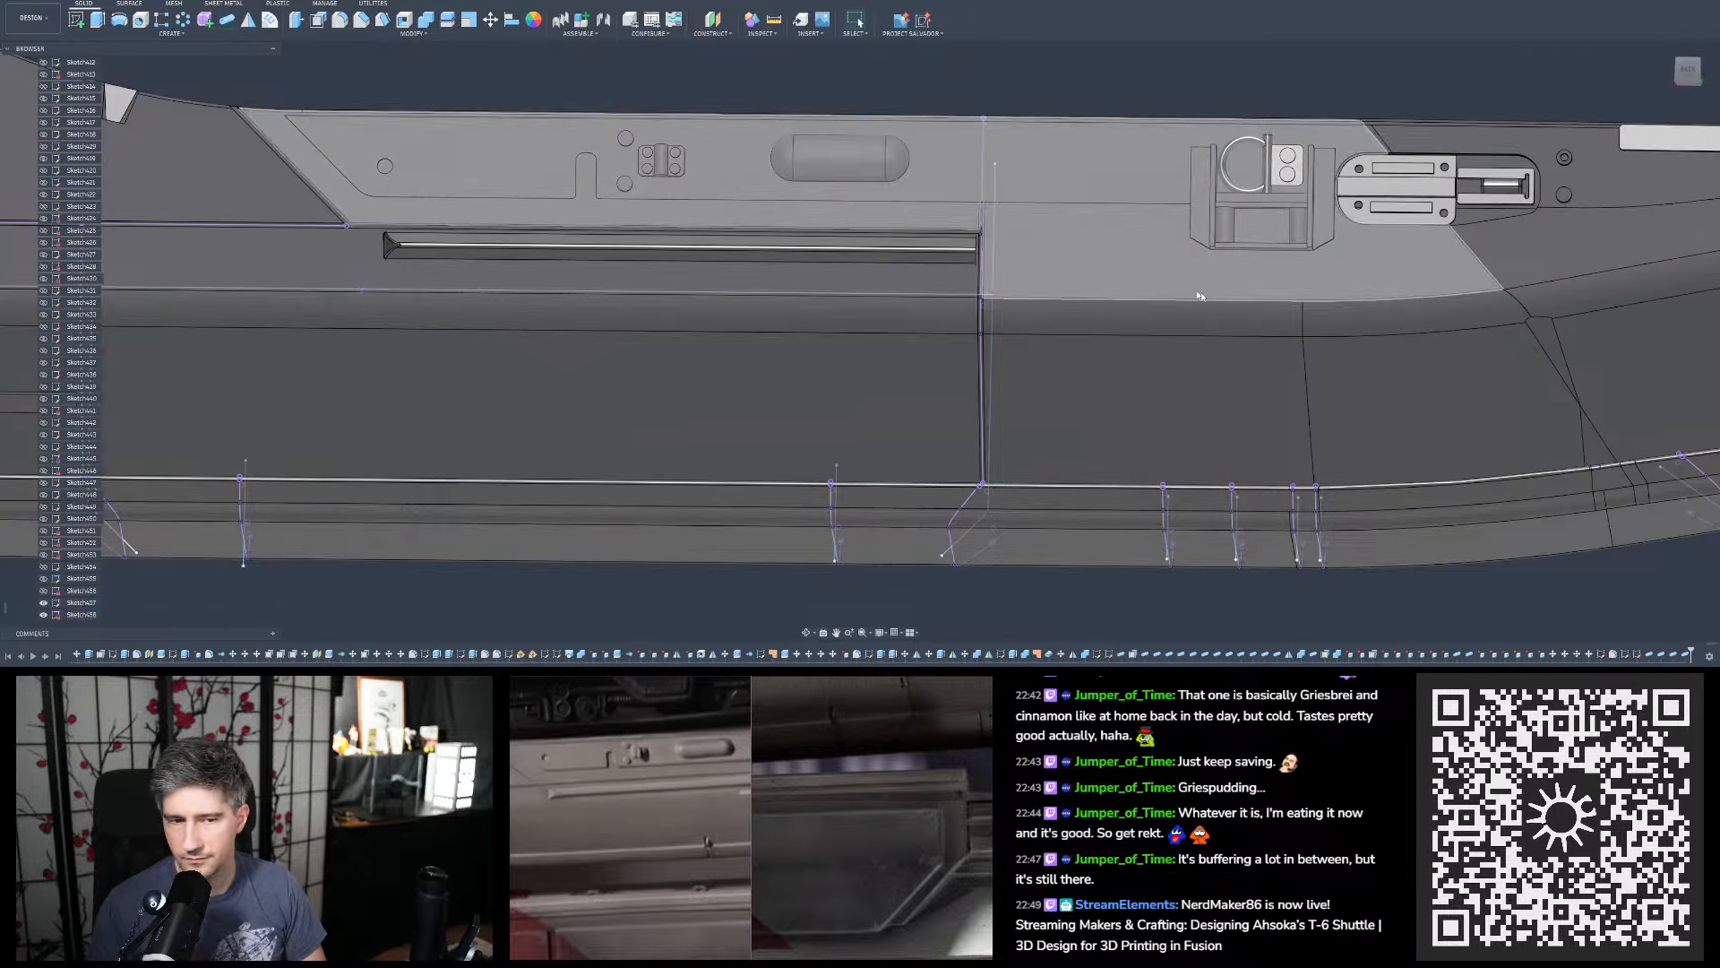
pyautogui.scroll(5, 815, 196)
pyautogui.scroll(-8, 814, 195)
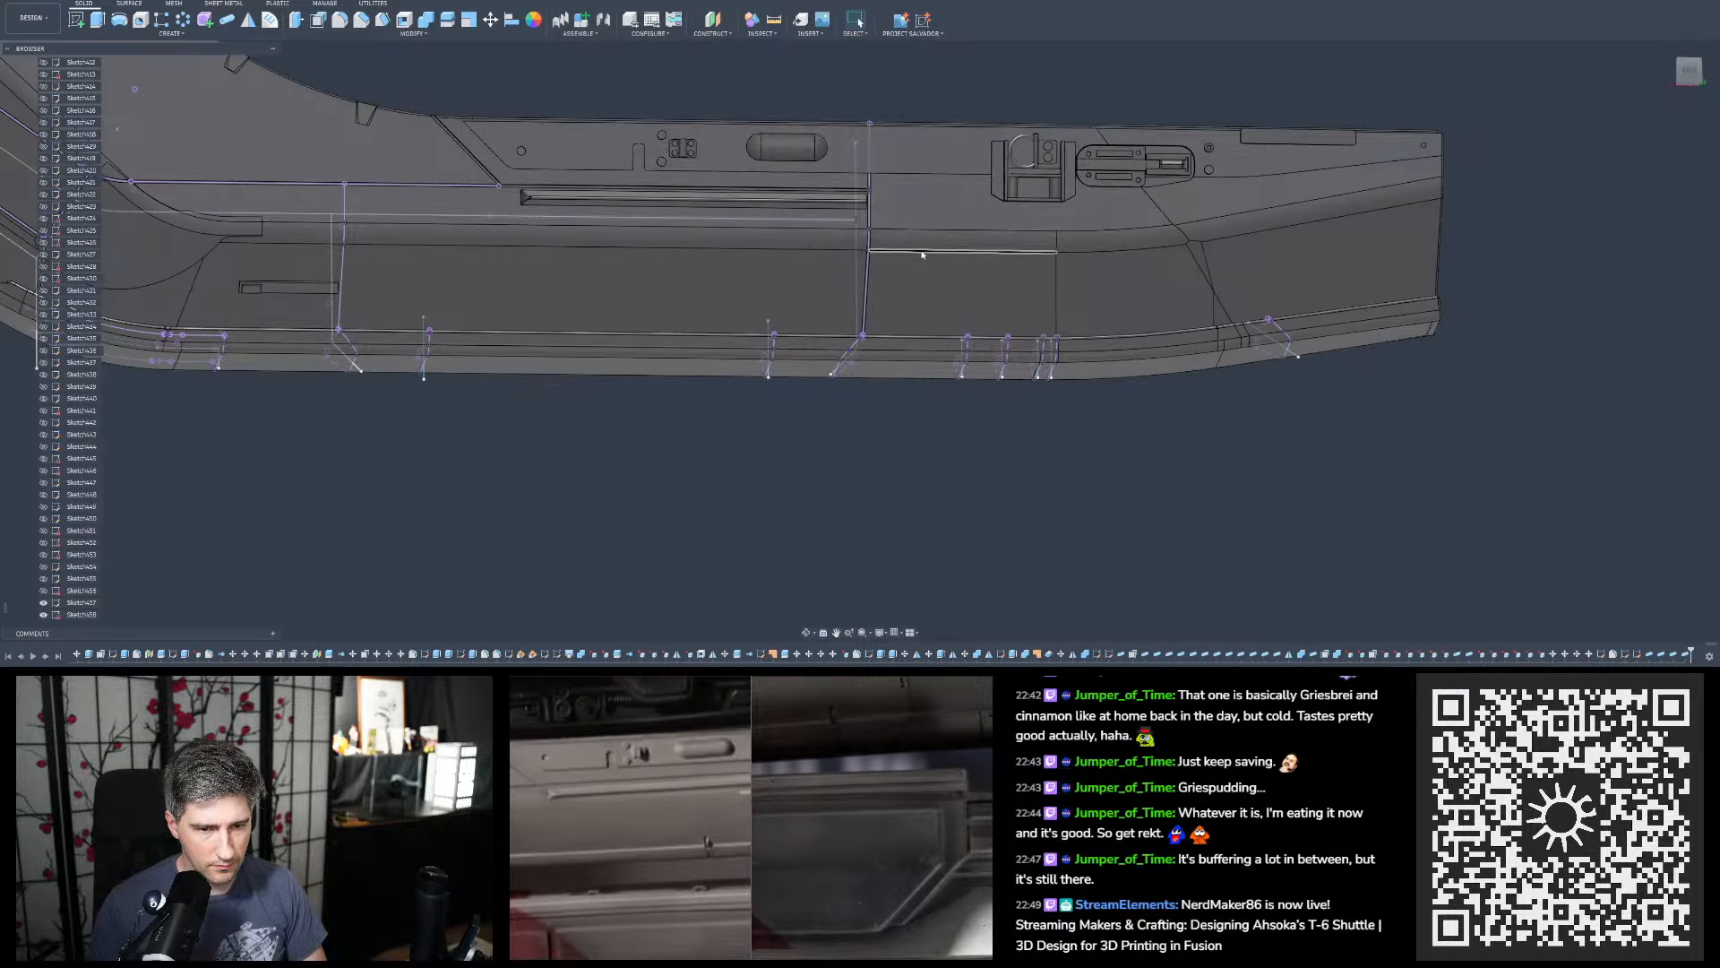
pyautogui.keyDown('shift'); pyautogui.moveTo(907, 184); pyautogui.dragTo(920, 237, button='middle'); pyautogui.keyUp('shift')
pyautogui.scroll(-4, 1058, 280)
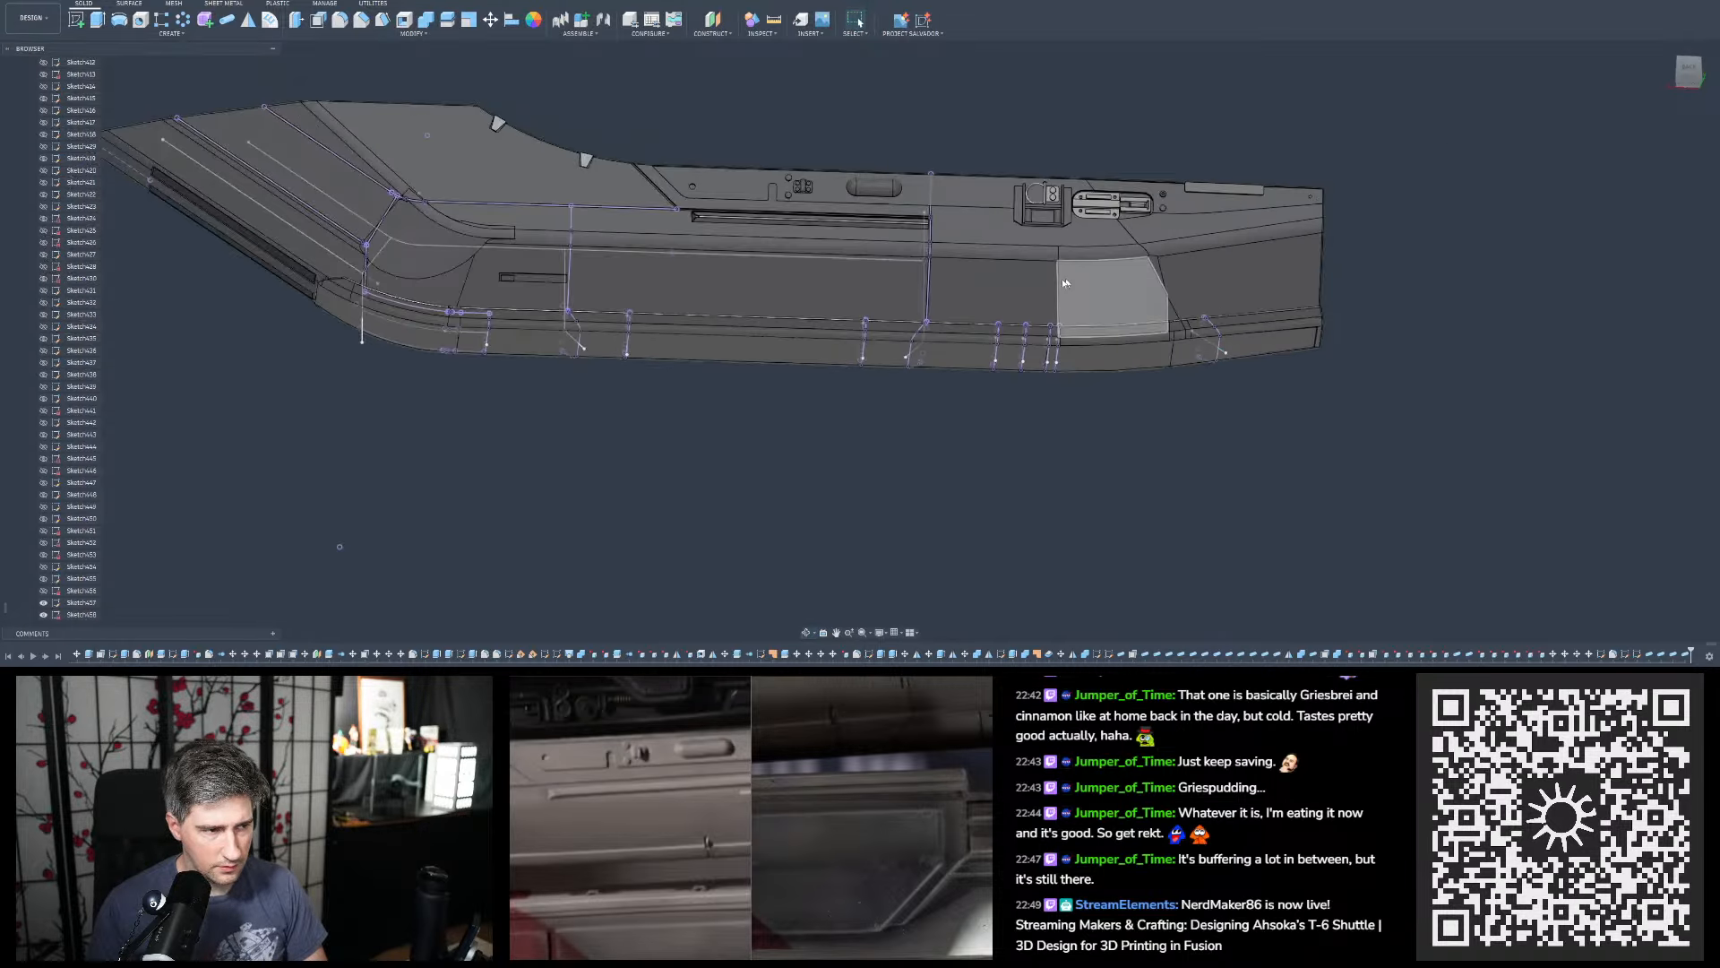
pyautogui.scroll(8, 657, 216)
pyautogui.doubleClick(655, 215)
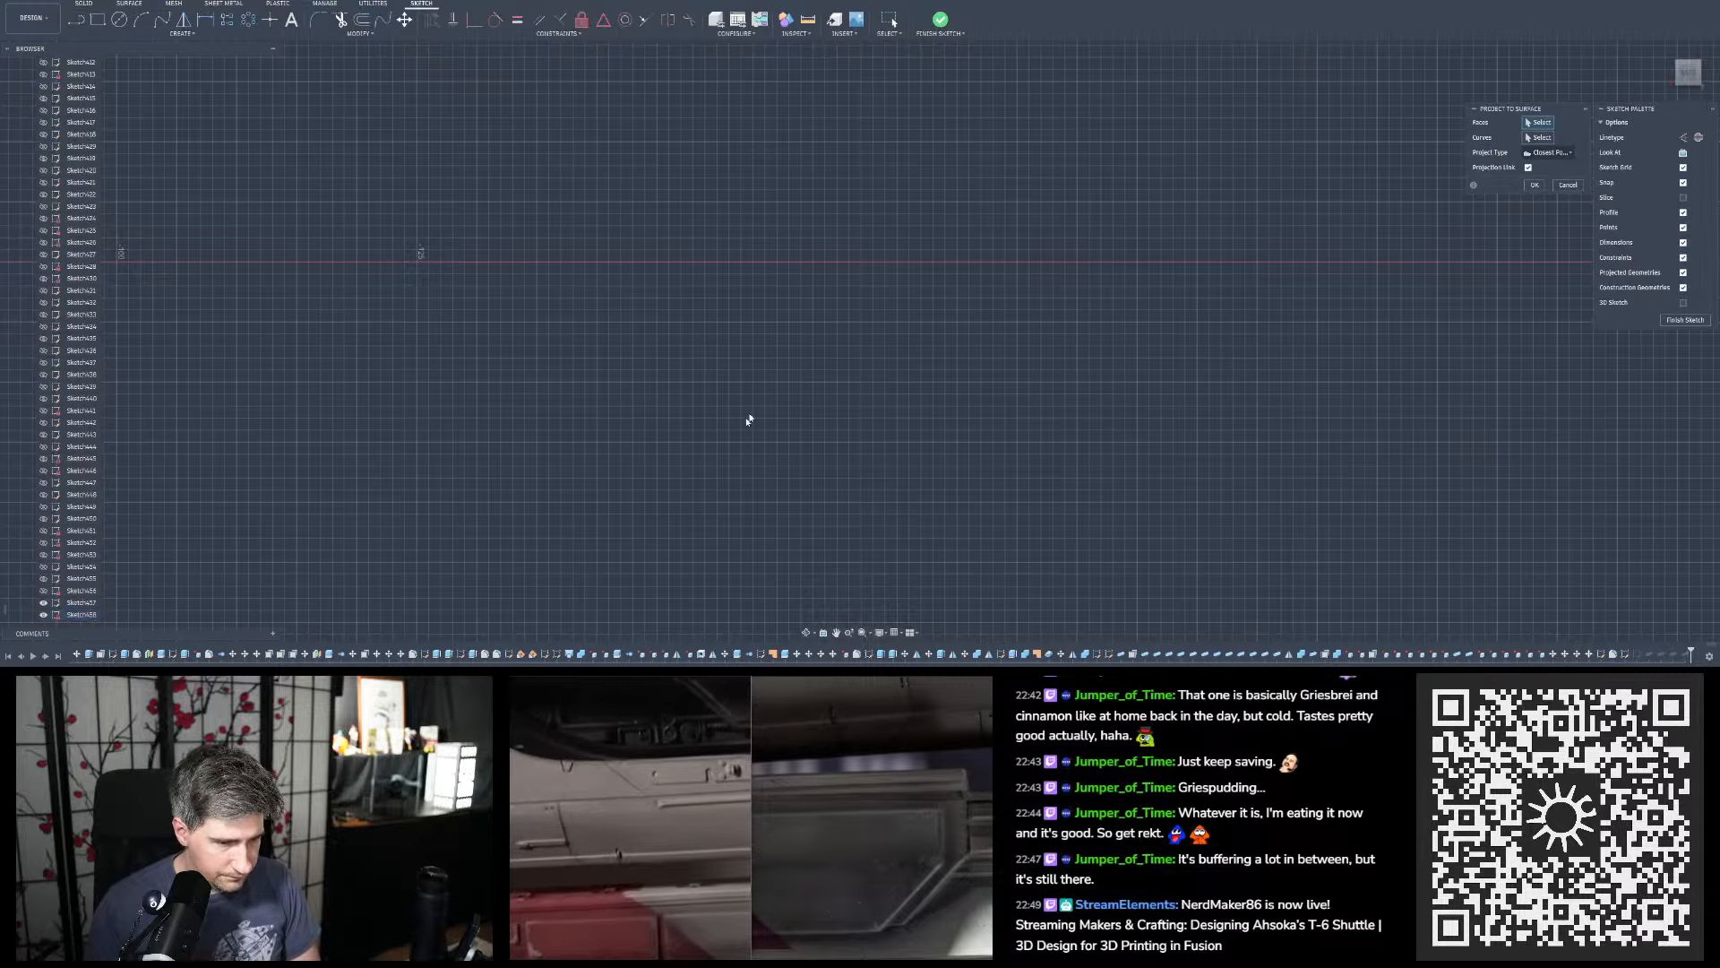
pyautogui.scroll(10, 793, 367)
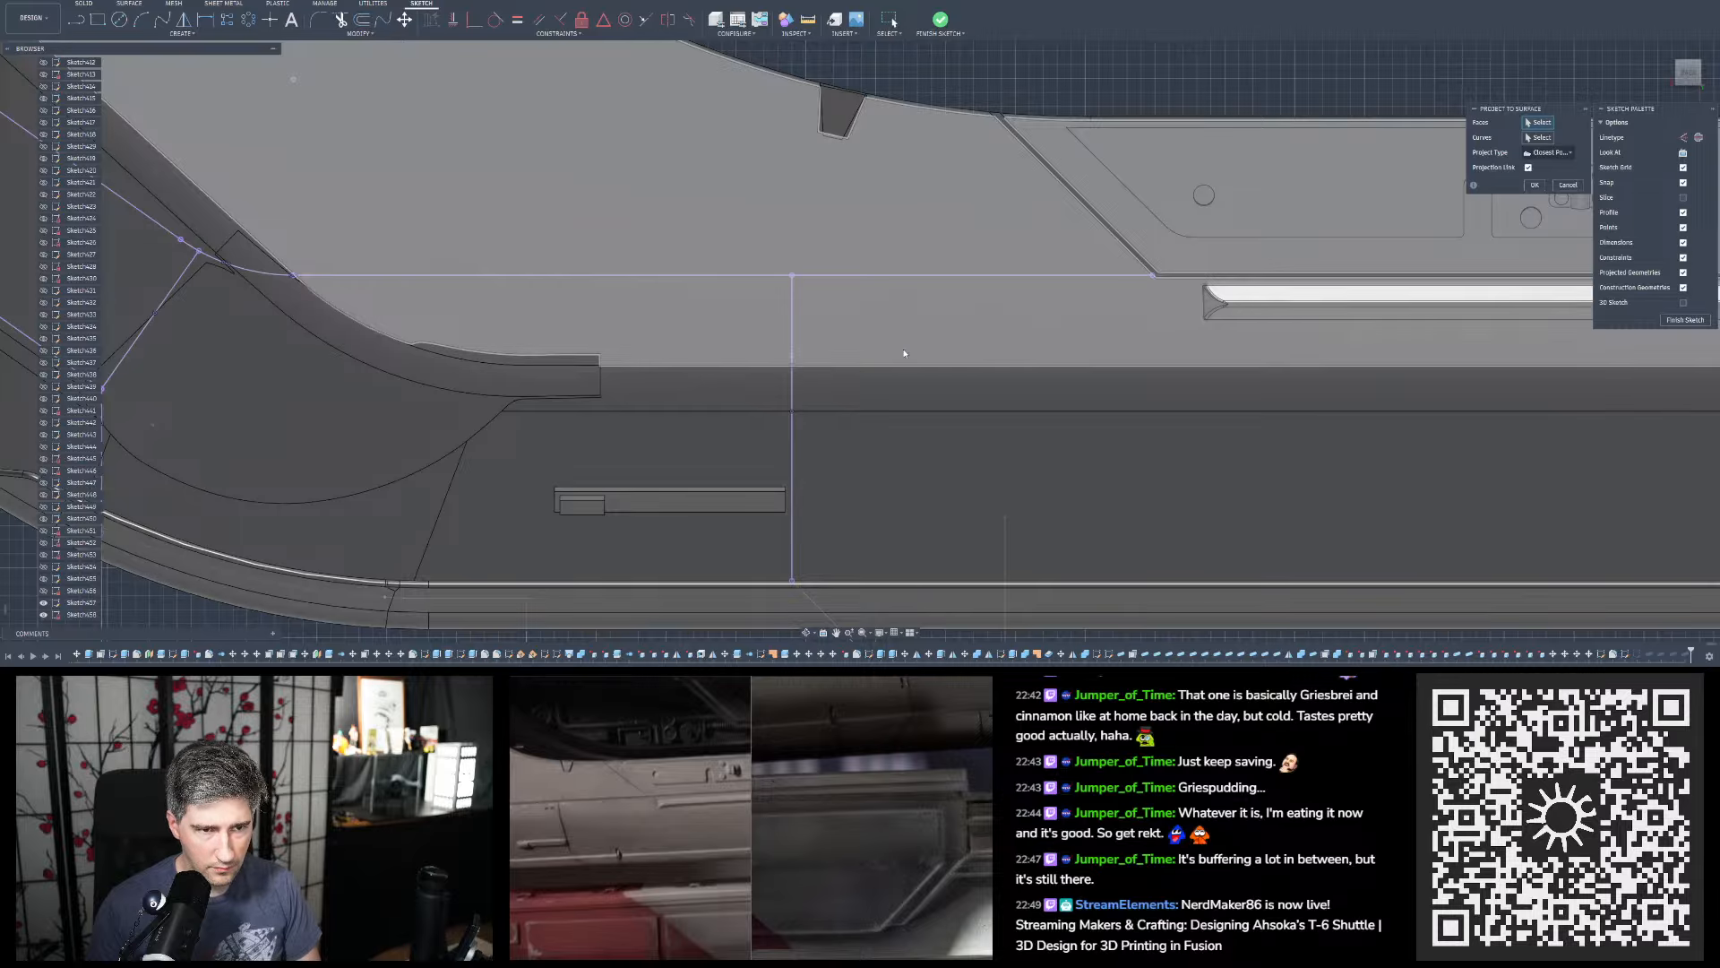
pyautogui.scroll(-6, 901, 341)
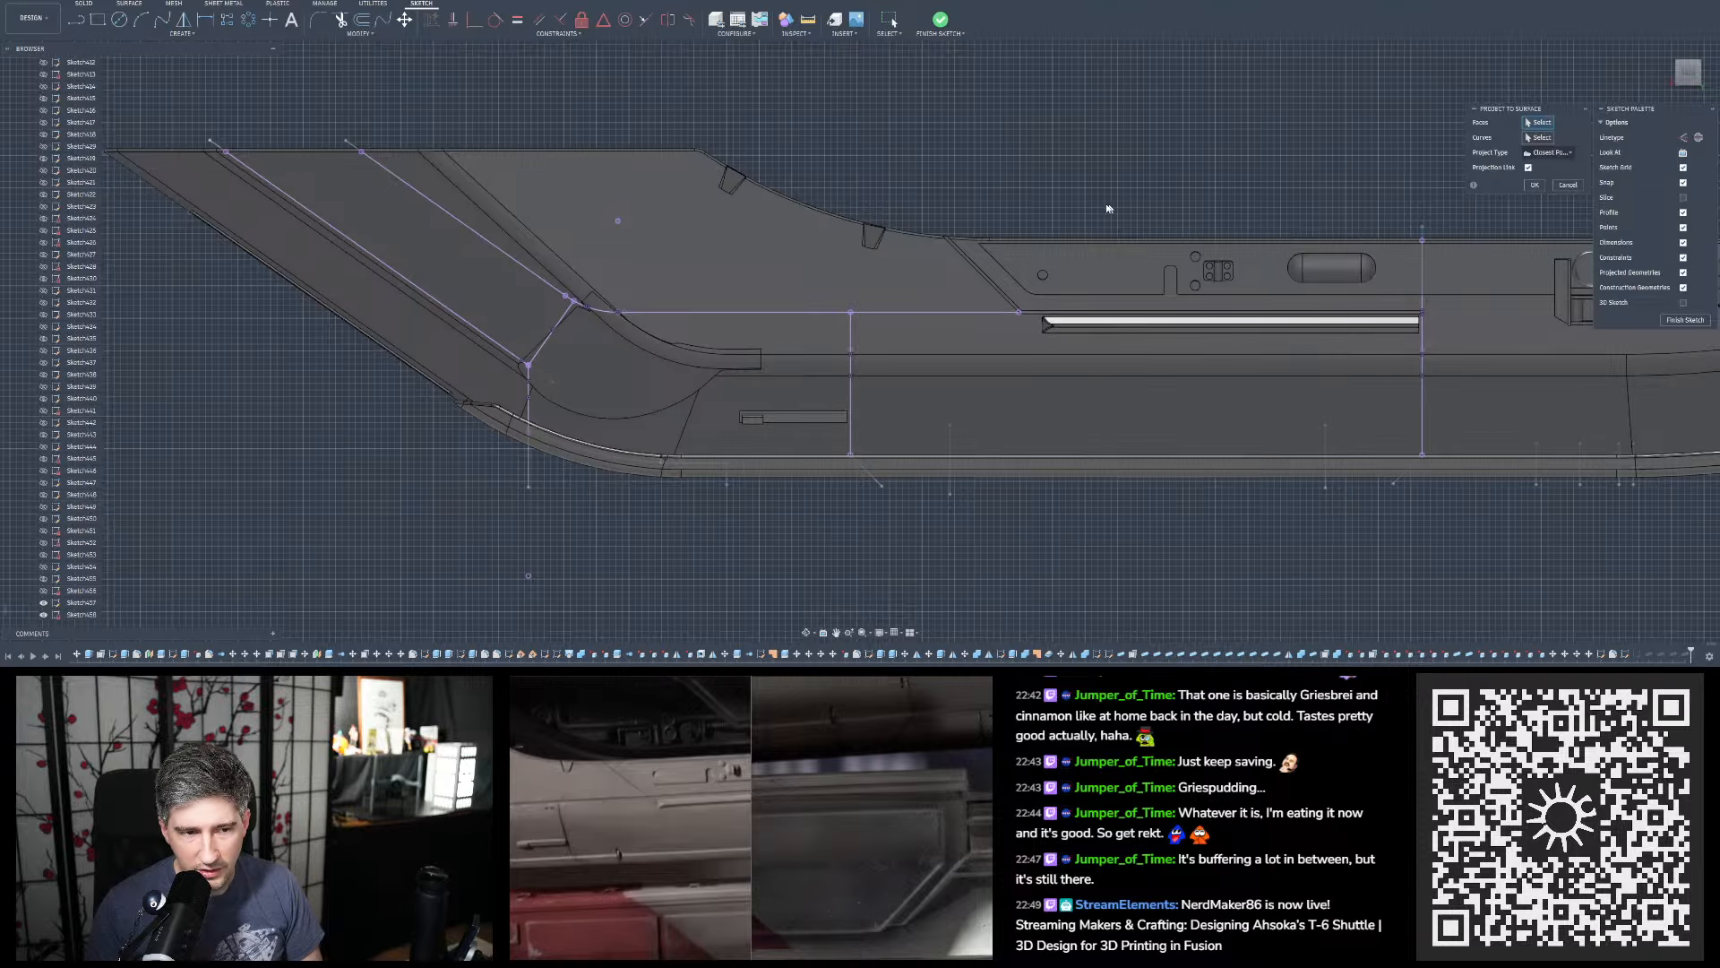
pyautogui.click(87, 1)
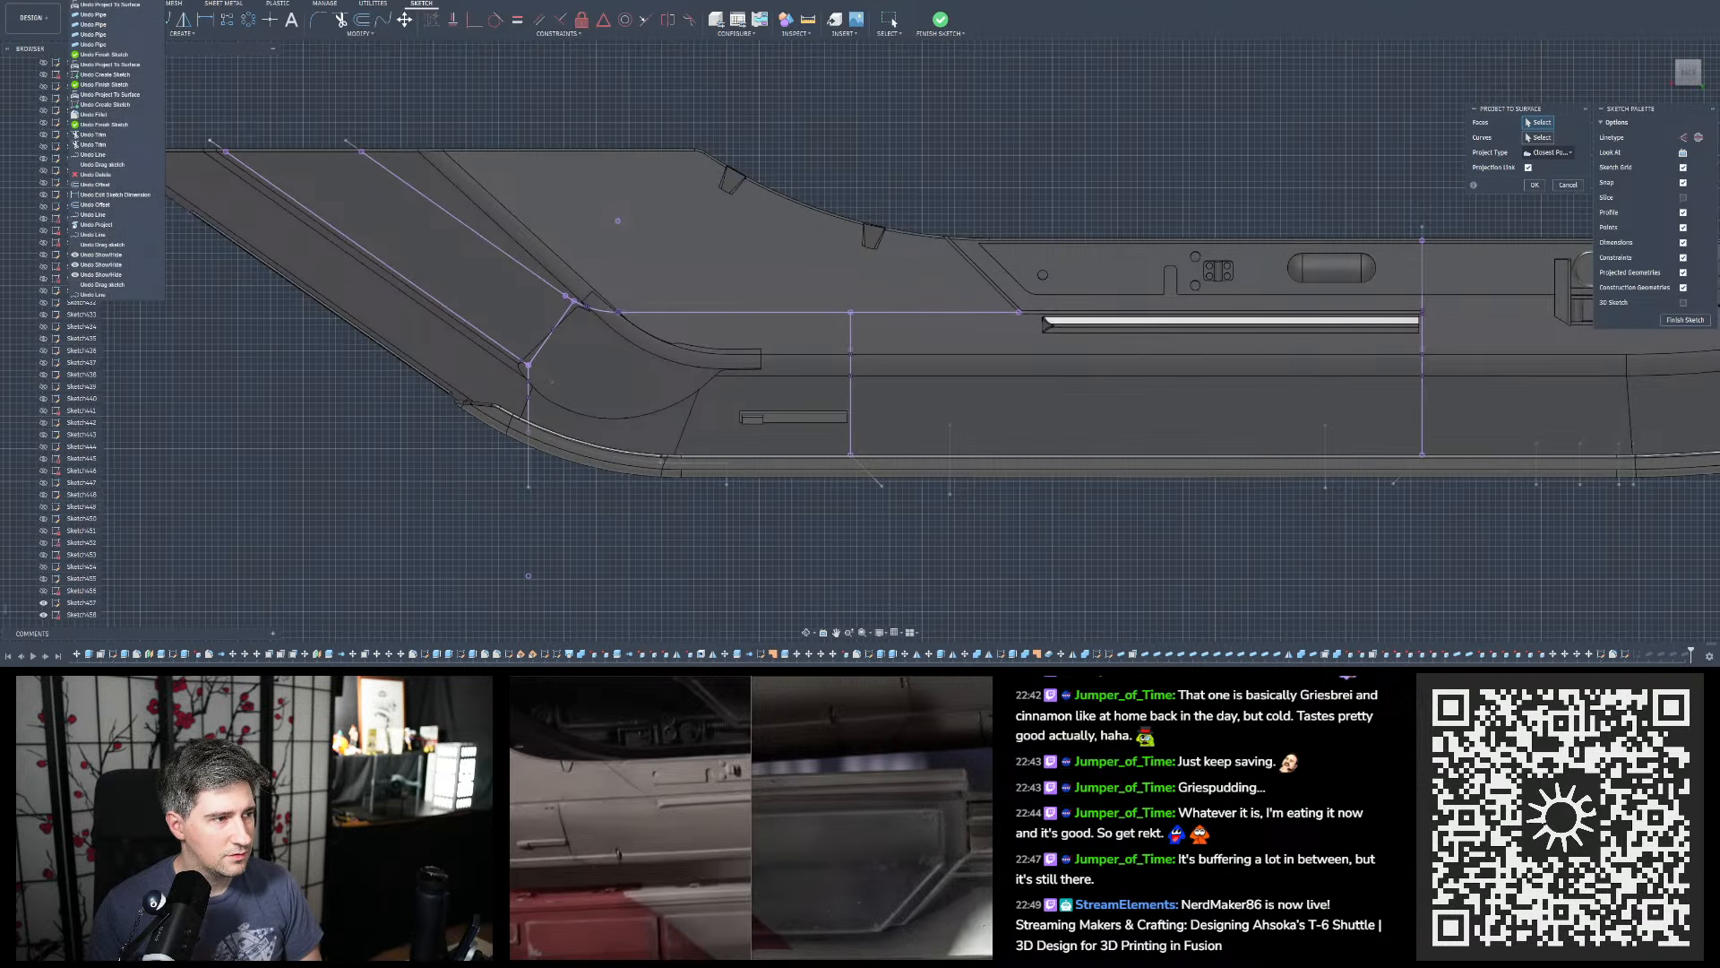
pyautogui.click(851, 135)
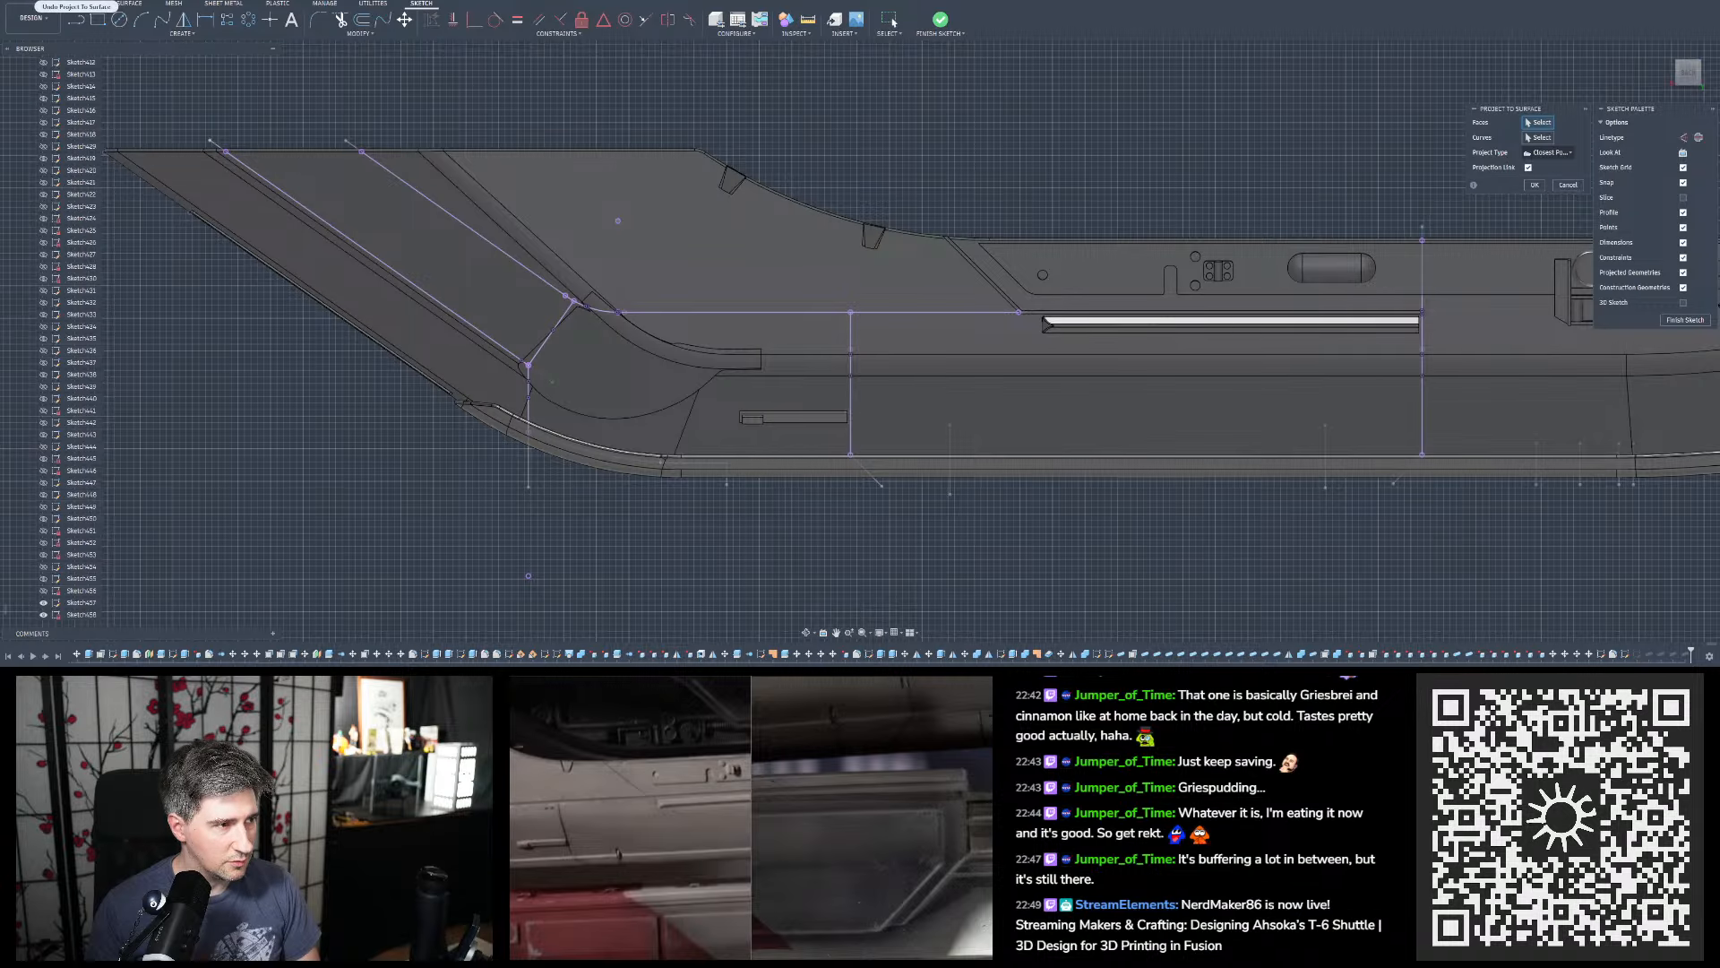
pyautogui.click(77, 11)
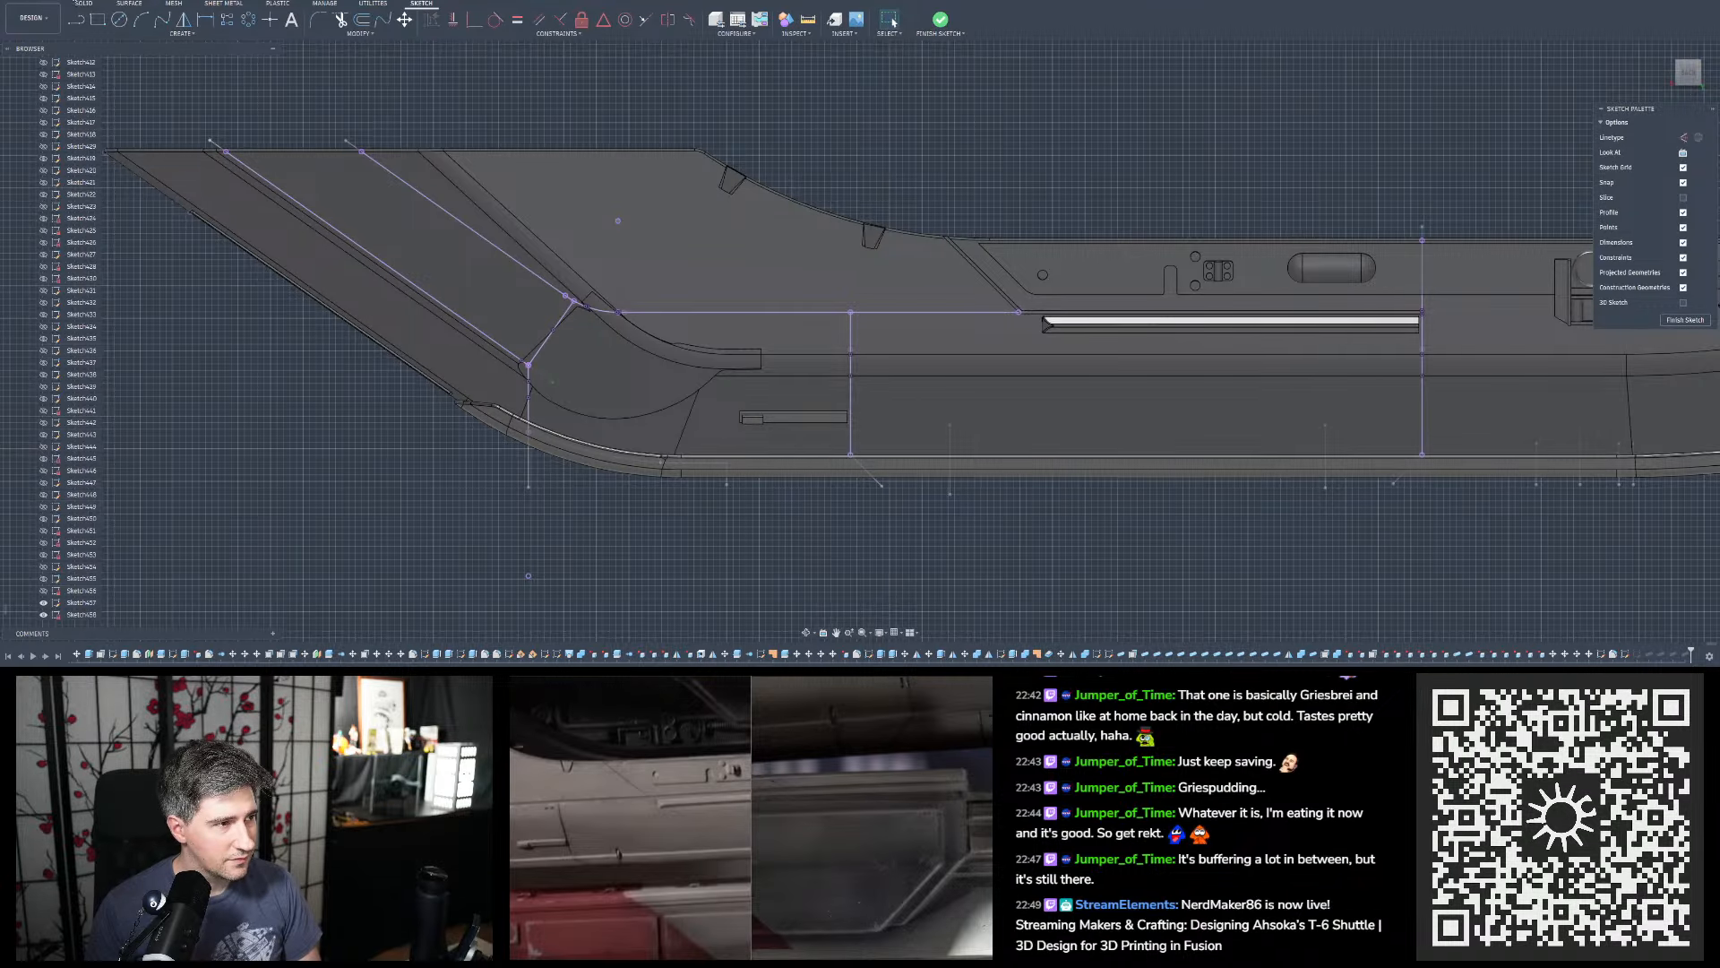
pyautogui.click(77, 10)
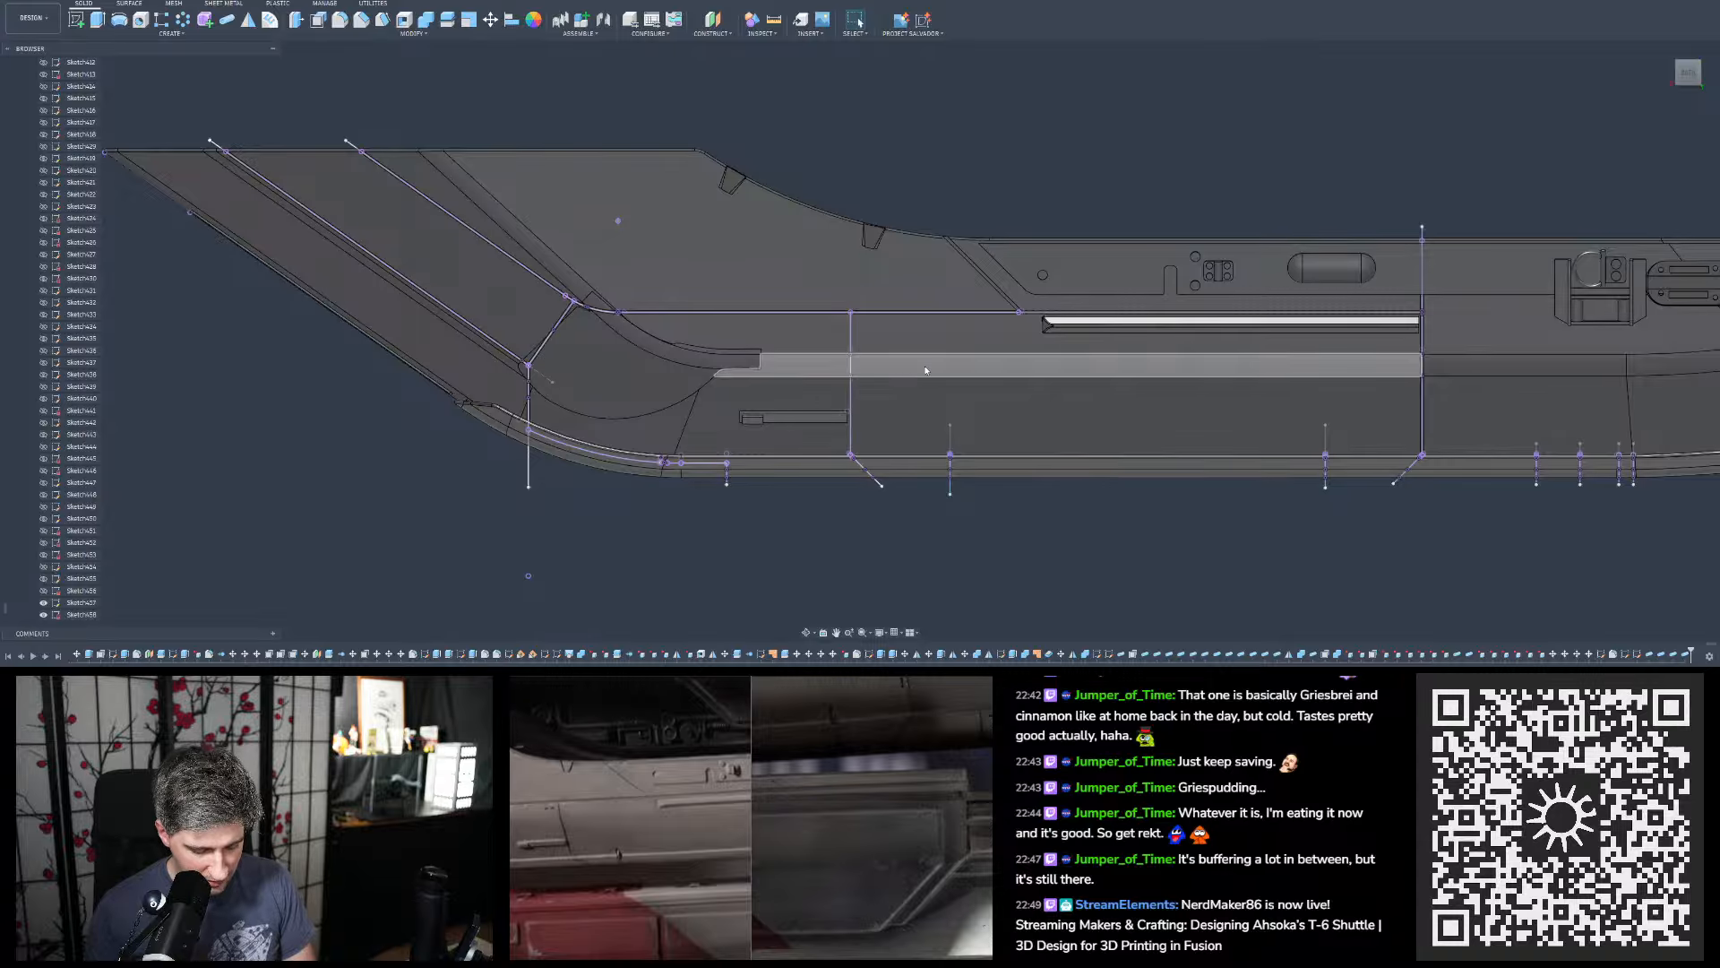
pyautogui.press('l')
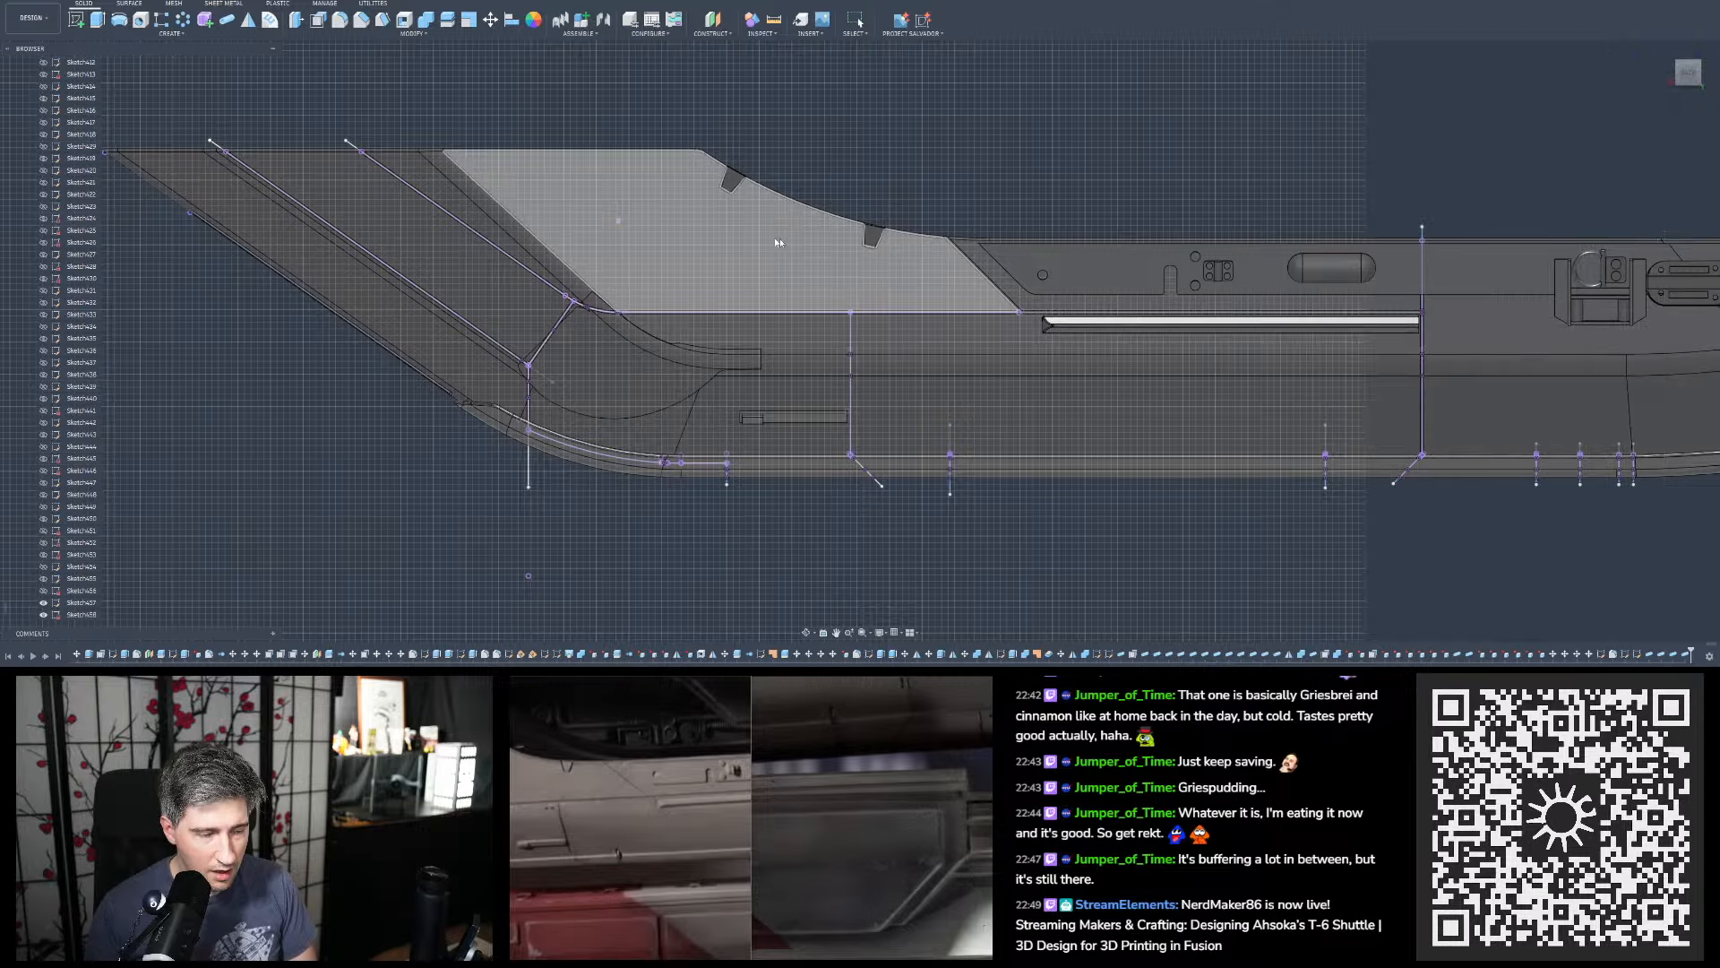
pyautogui.press('Escape')
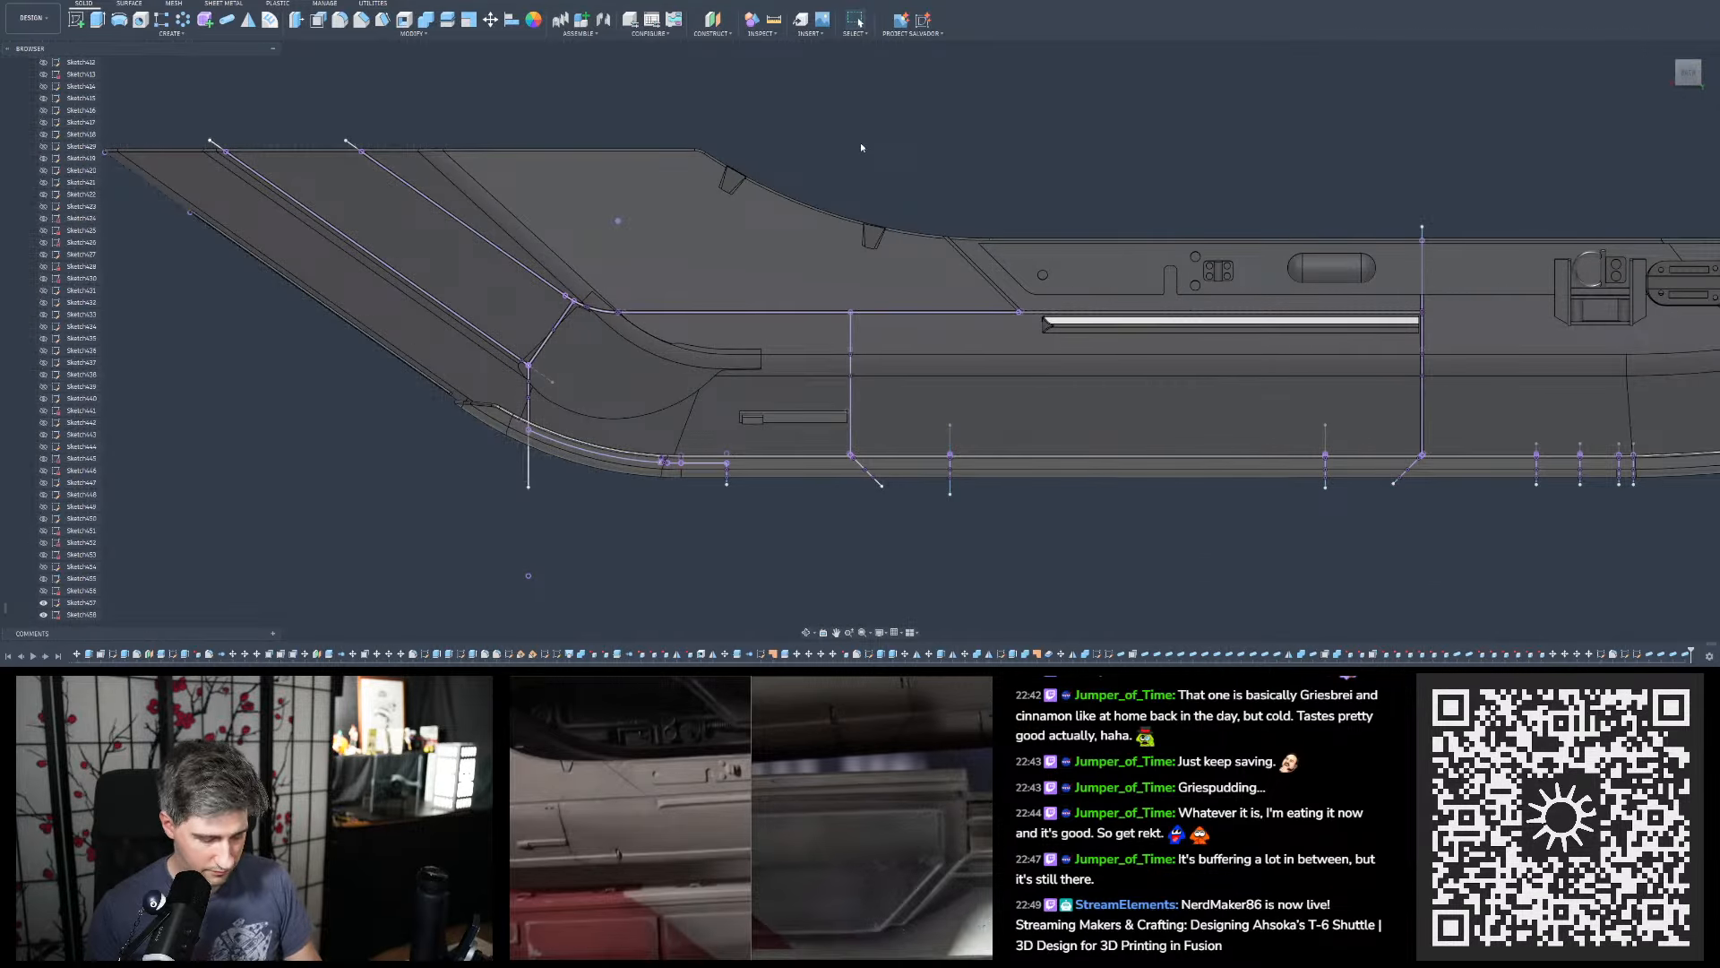
# Start a 0.50 mm circular Pipe cut on the unprojected vertical sketch line near the short recess, and clear that path selection
pyautogui.press('p')
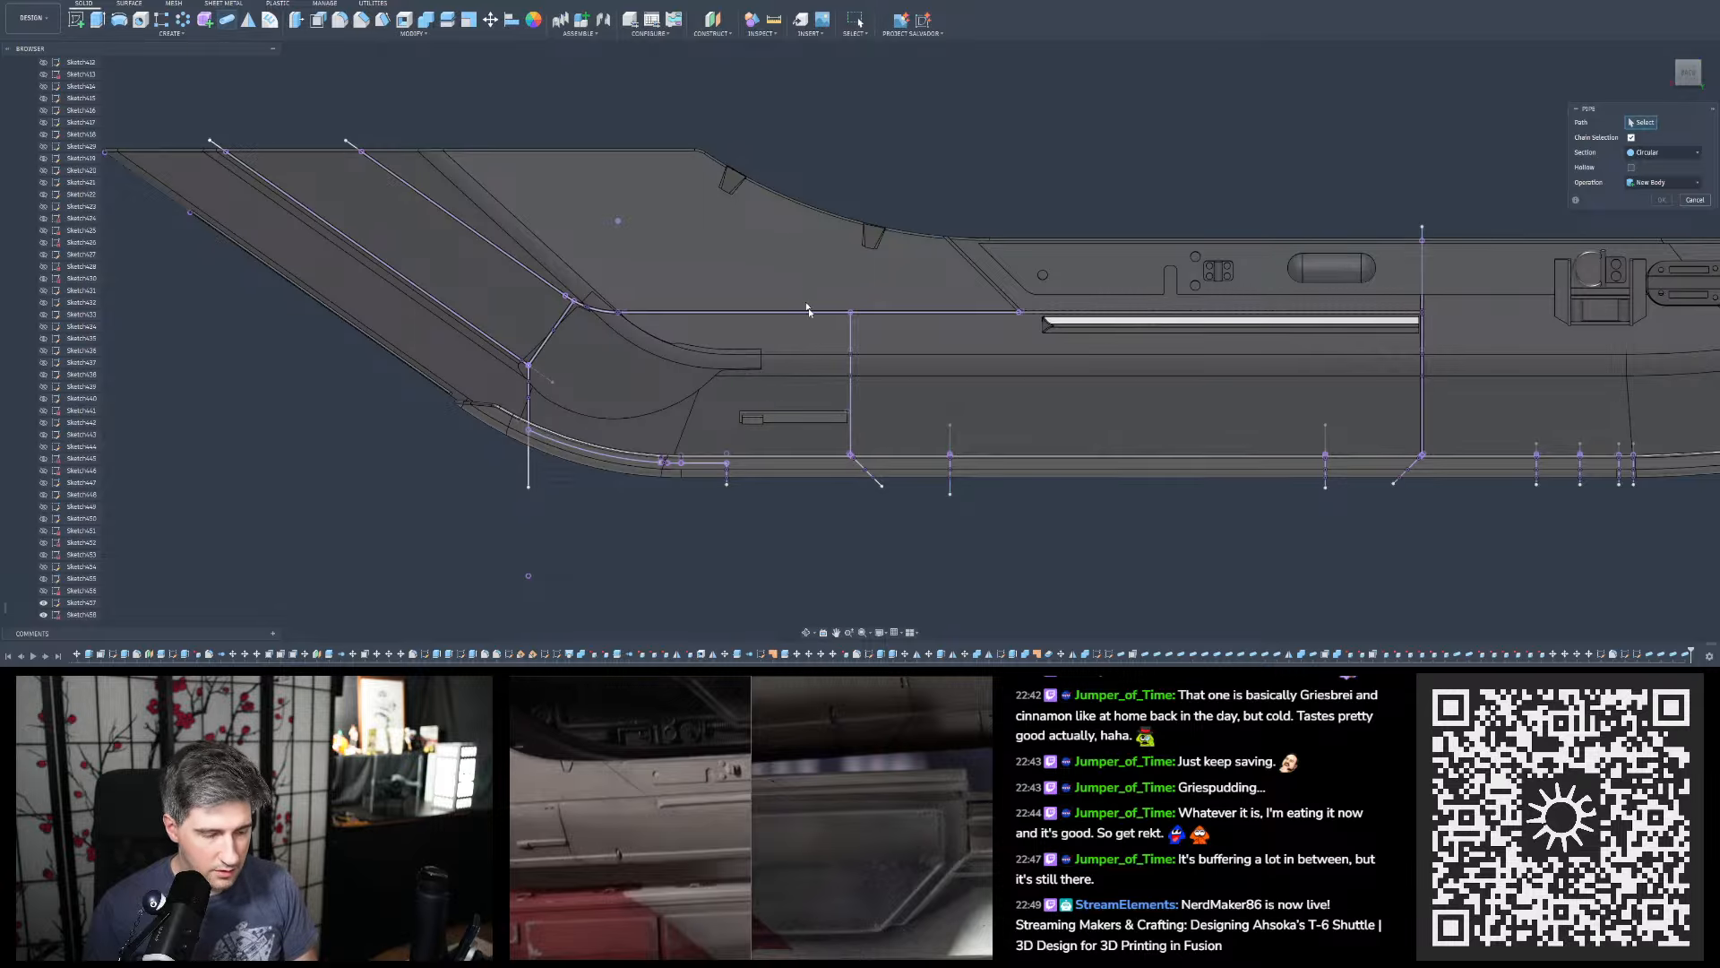
pyautogui.scroll(5, 841, 344)
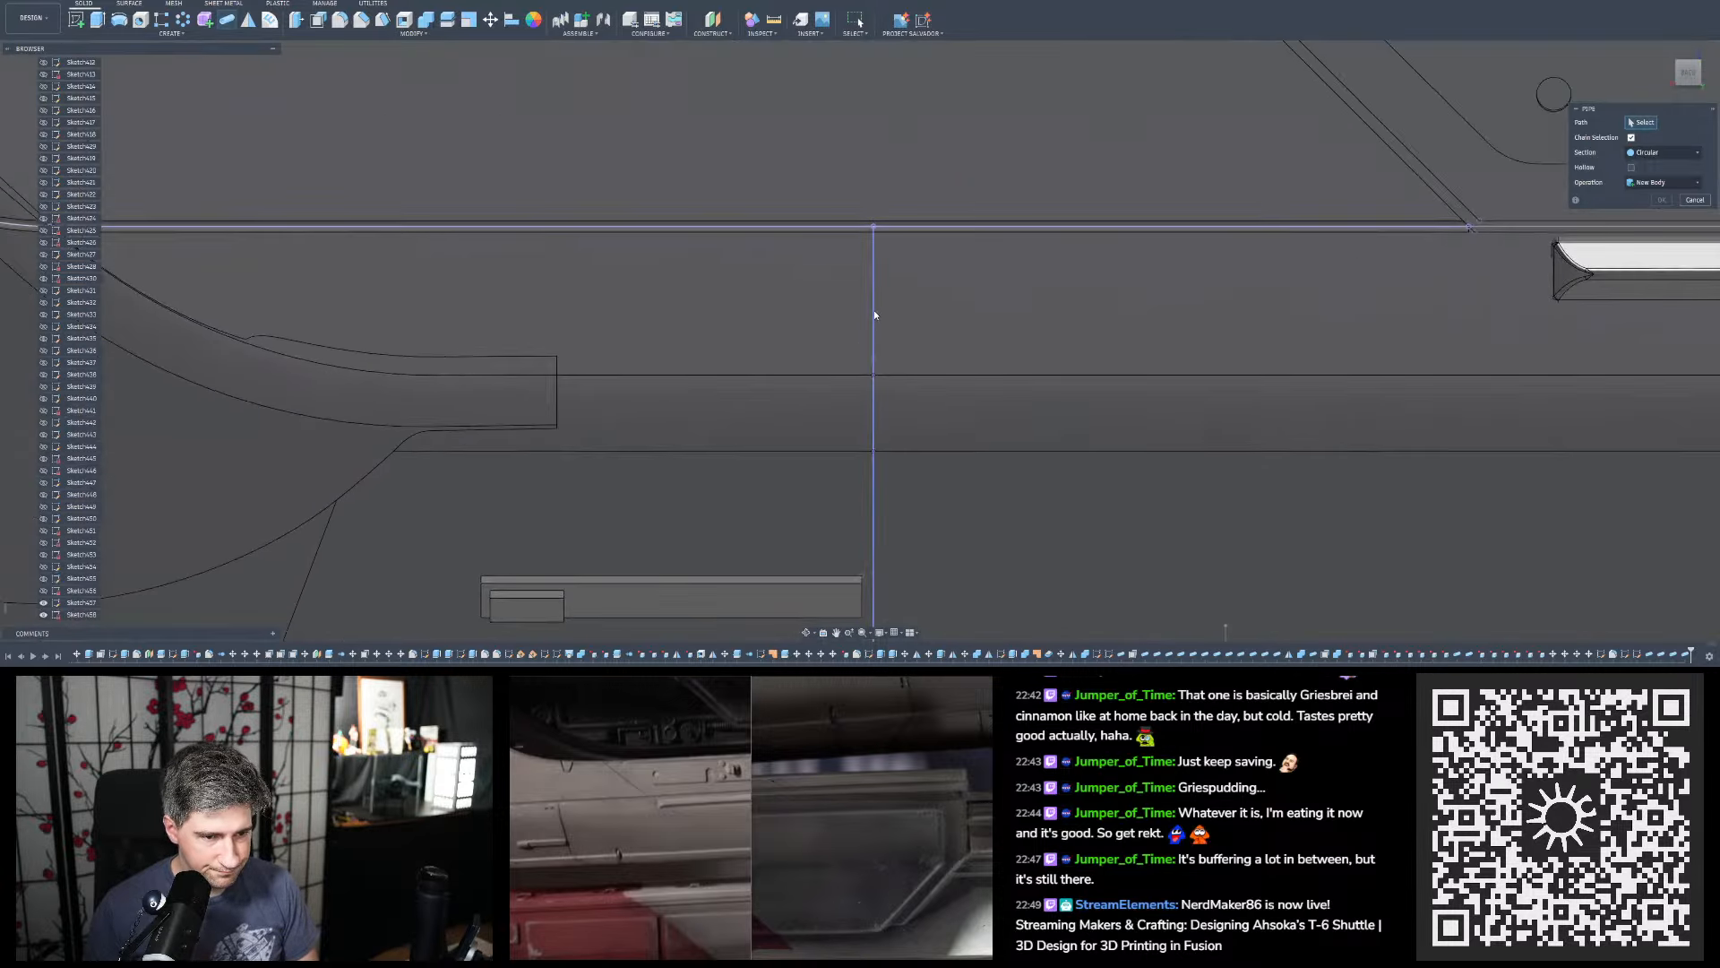
pyautogui.click(874, 314)
pyautogui.scroll(-3, 835, 246)
pyautogui.scroll(7, 851, 255)
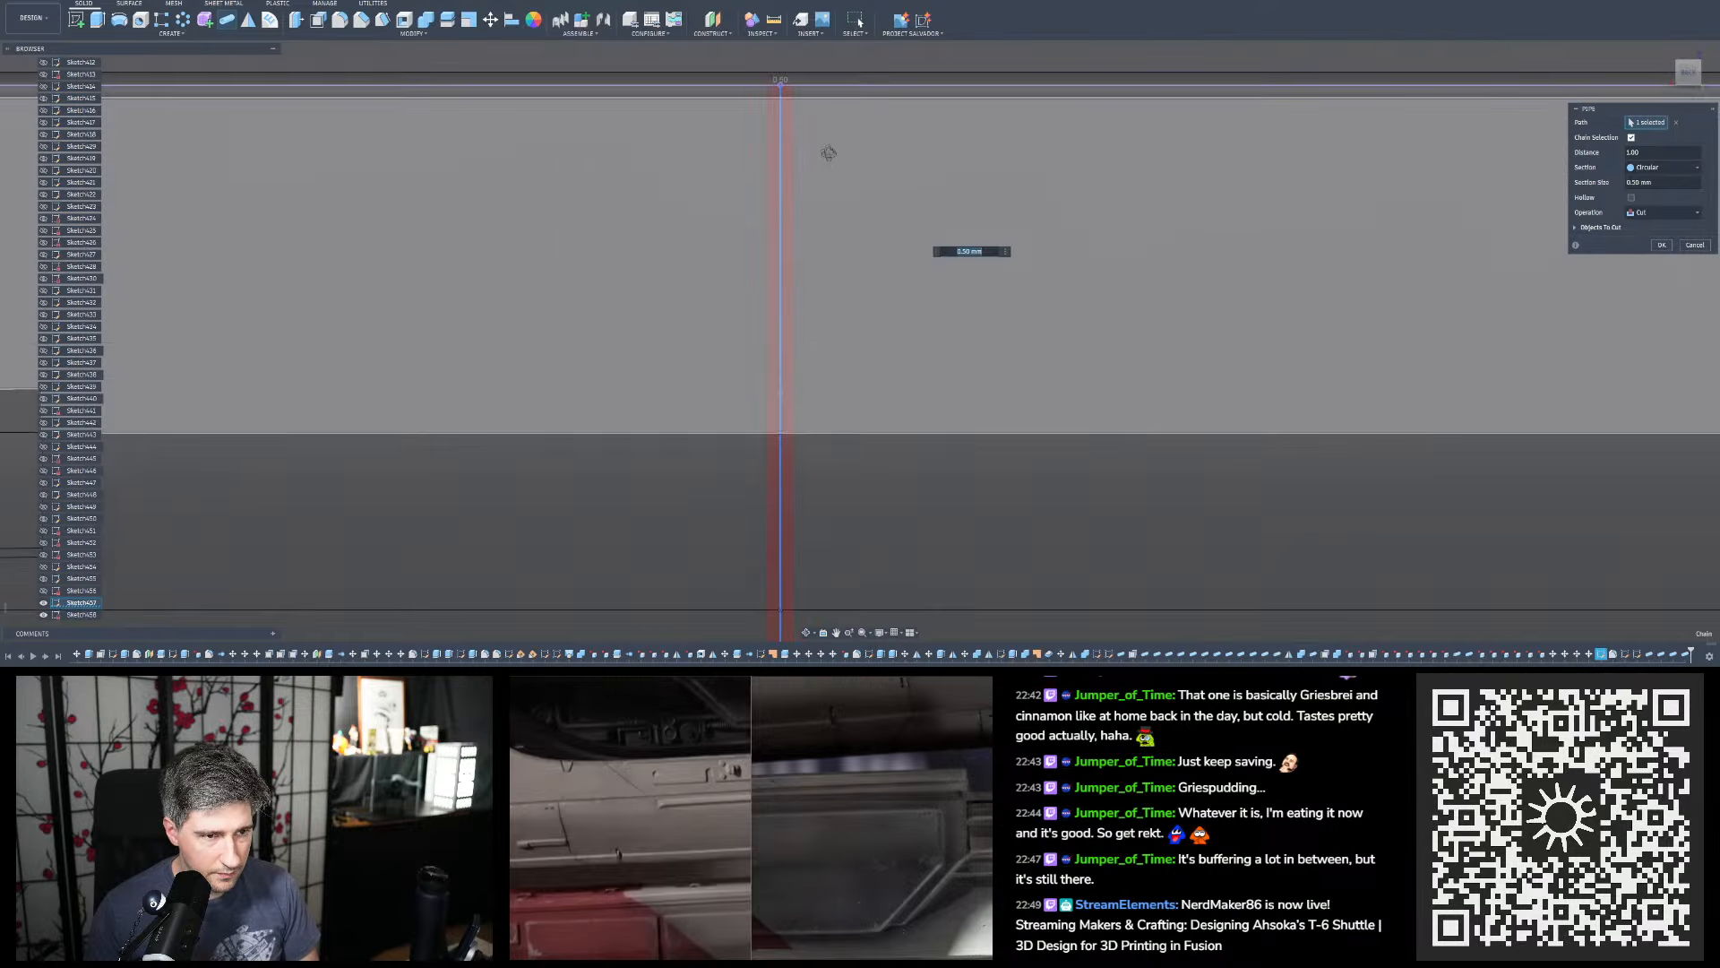
pyautogui.moveTo(826, 153)
pyautogui.keyDown('shift'); pyautogui.mouseDown(button='middle')
pyautogui.moveTo(803, 119)
pyautogui.moveTo(823, 153)
pyautogui.moveTo(898, 163)
pyautogui.mouseUp(button='middle'); pyautogui.keyUp('shift')
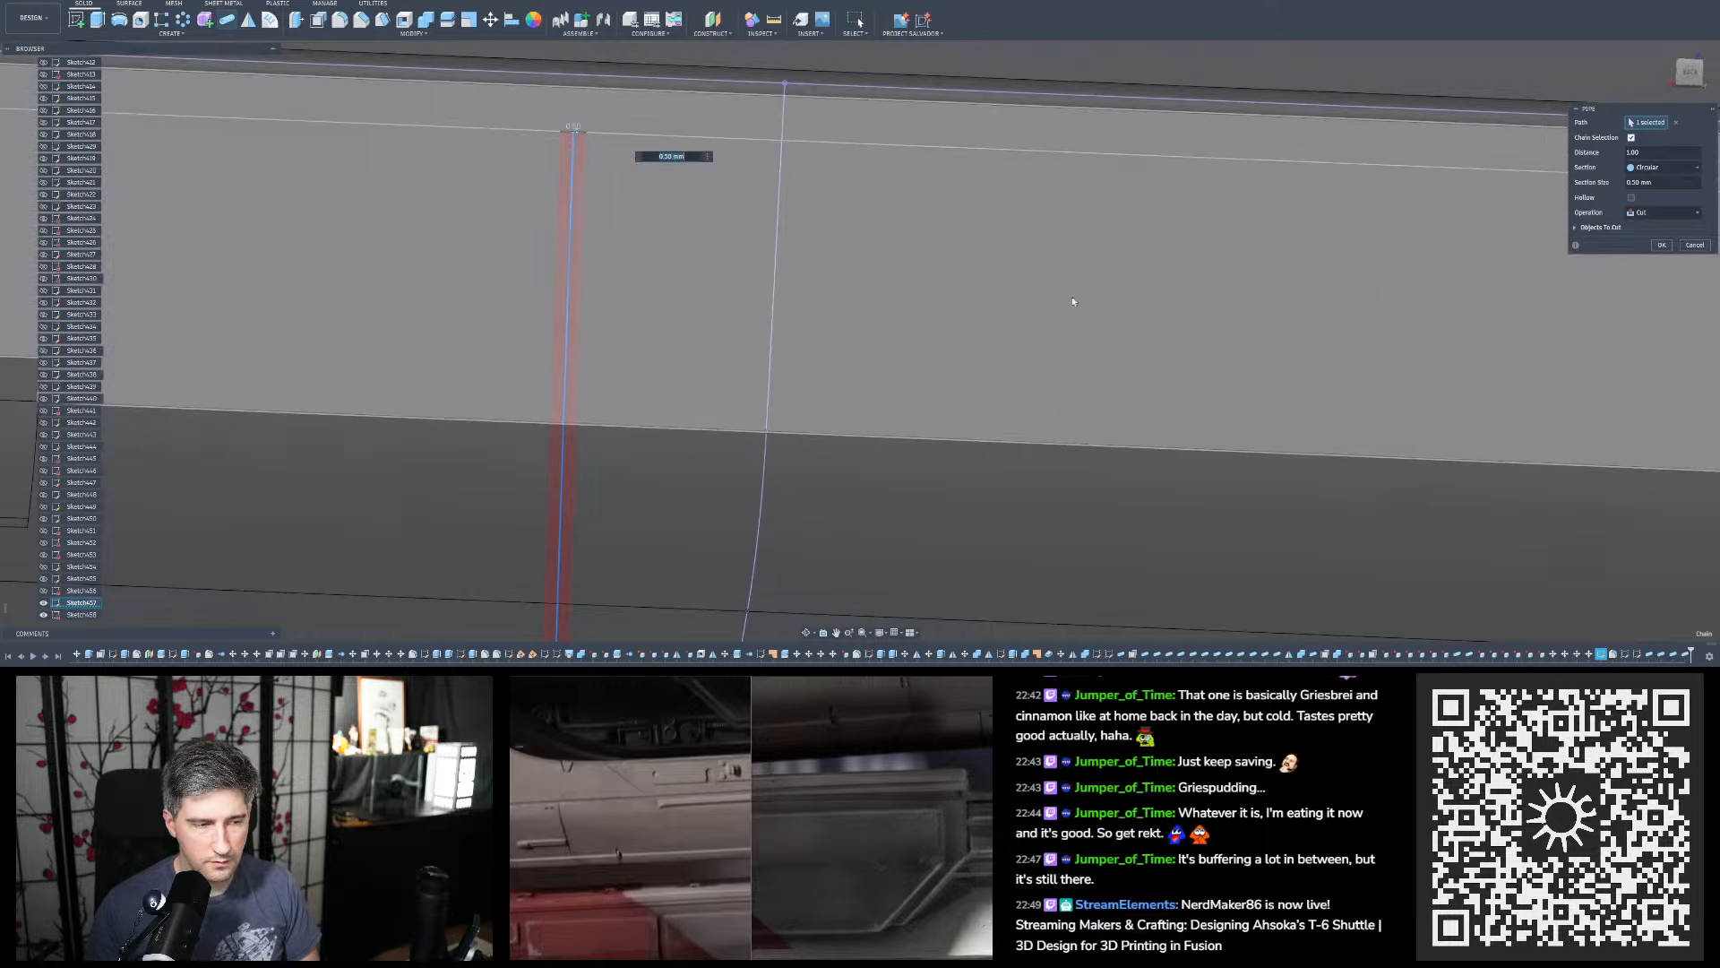
pyautogui.scroll(-5, 1022, 273)
pyautogui.moveTo(1025, 281)
pyautogui.keyDown('shift'); pyautogui.mouseDown(button='middle')
pyautogui.moveTo(1433, 274)
pyautogui.moveTo(1028, 284)
pyautogui.mouseUp(button='middle'); pyautogui.keyUp('shift')
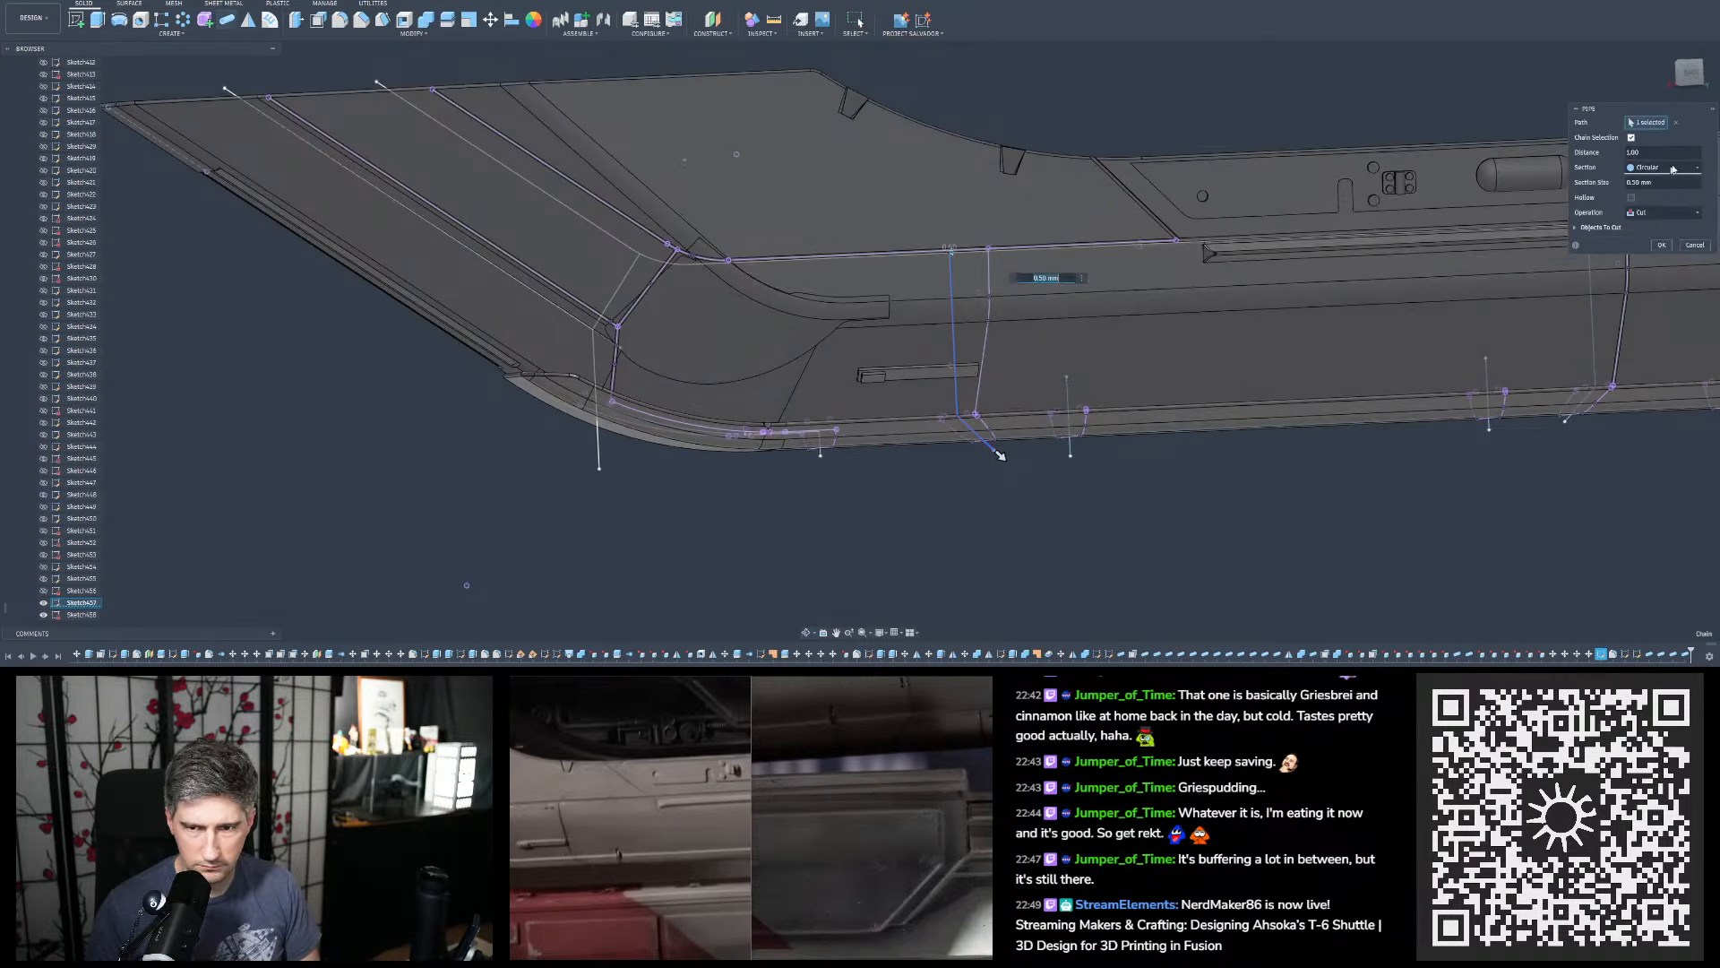
pyautogui.click(1677, 124)
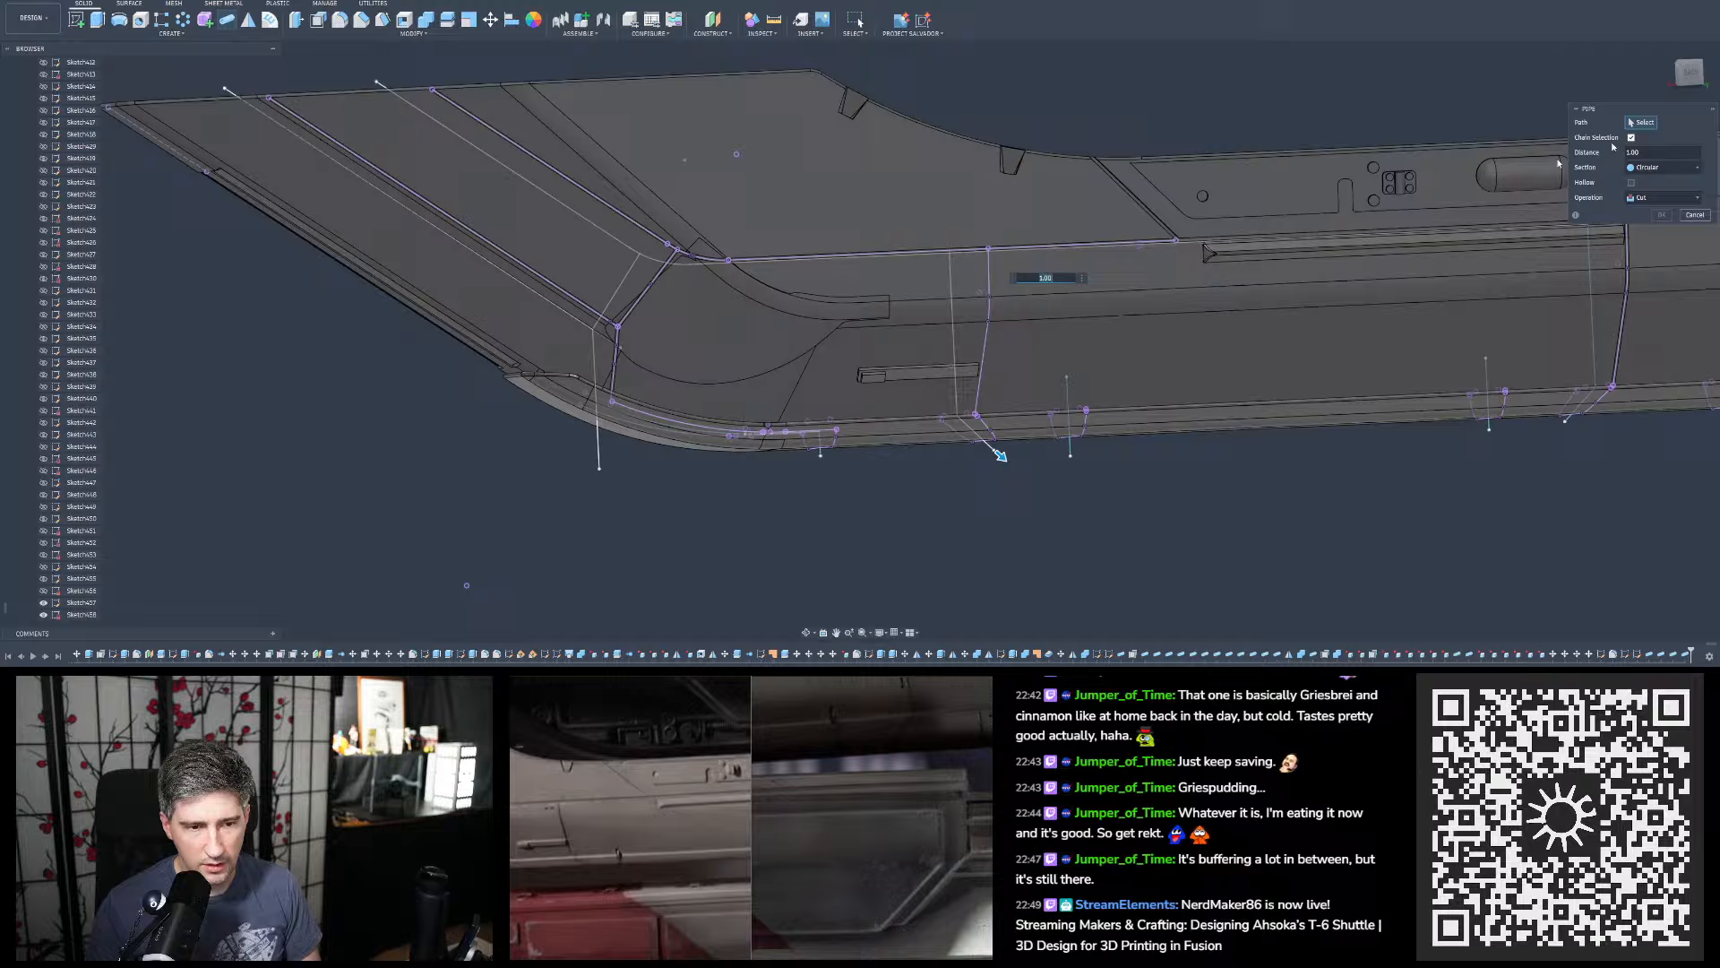
# Cut a 0.50 mm circular pipe along the projected vertical line beside the short recess, excluding the first listed body from the cut
pyautogui.click(991, 277)
pyautogui.scroll(6, 985, 269)
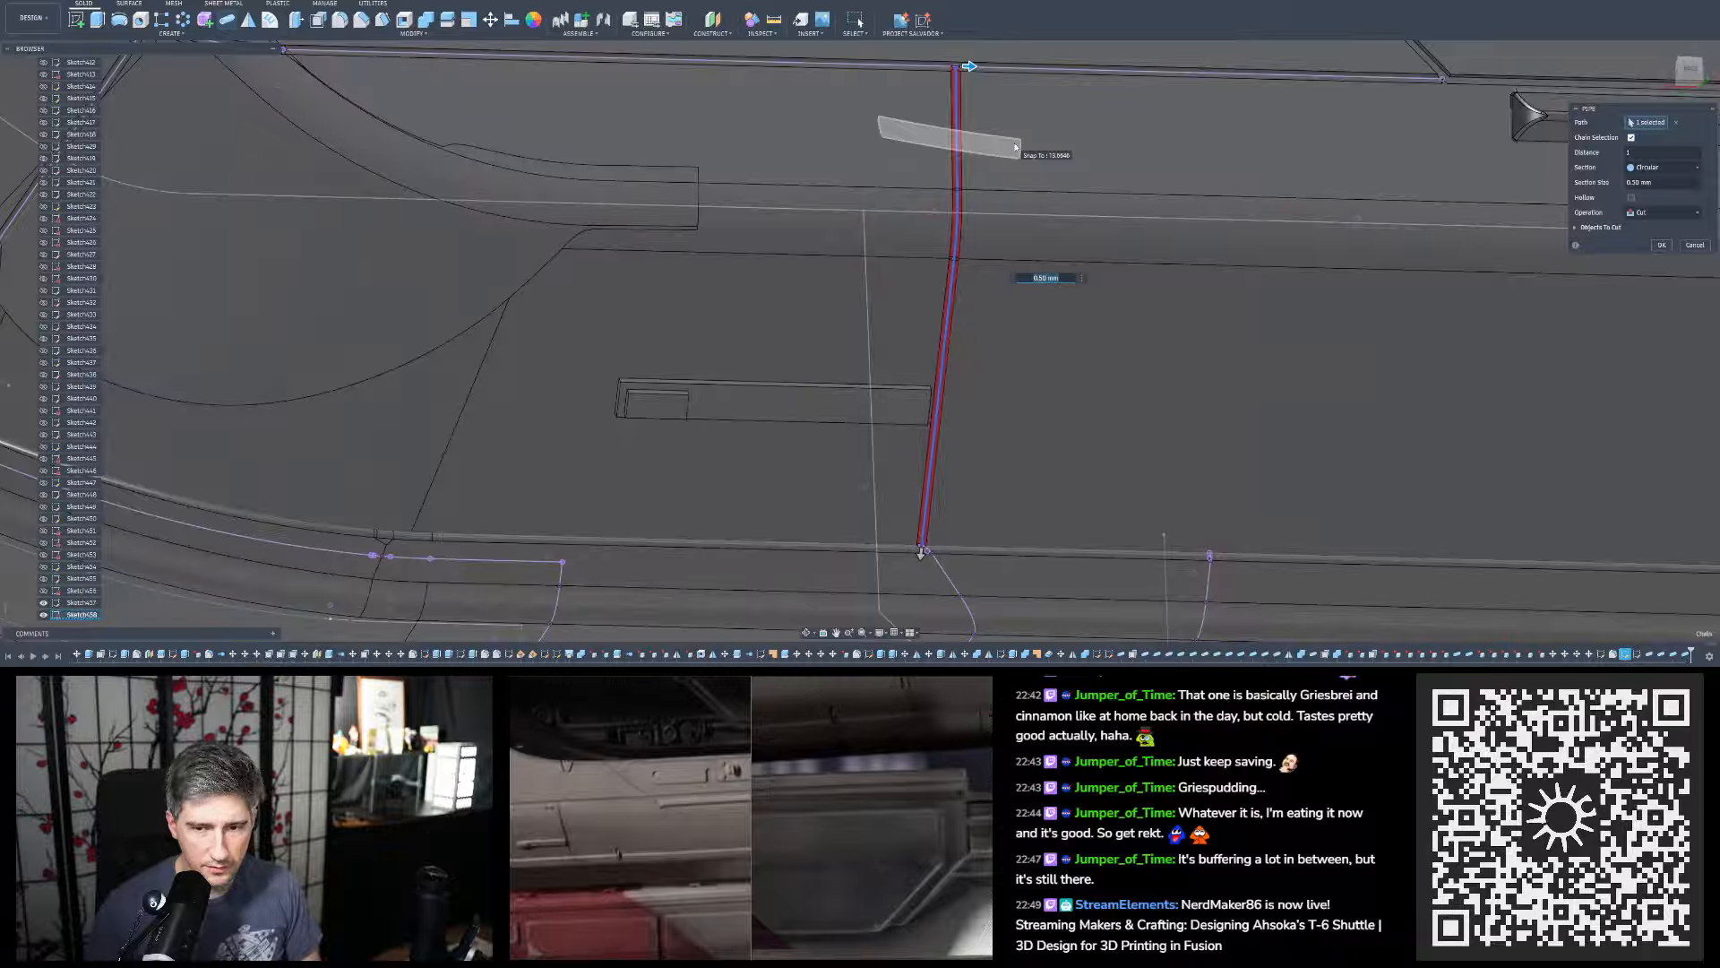
pyautogui.click(1575, 229)
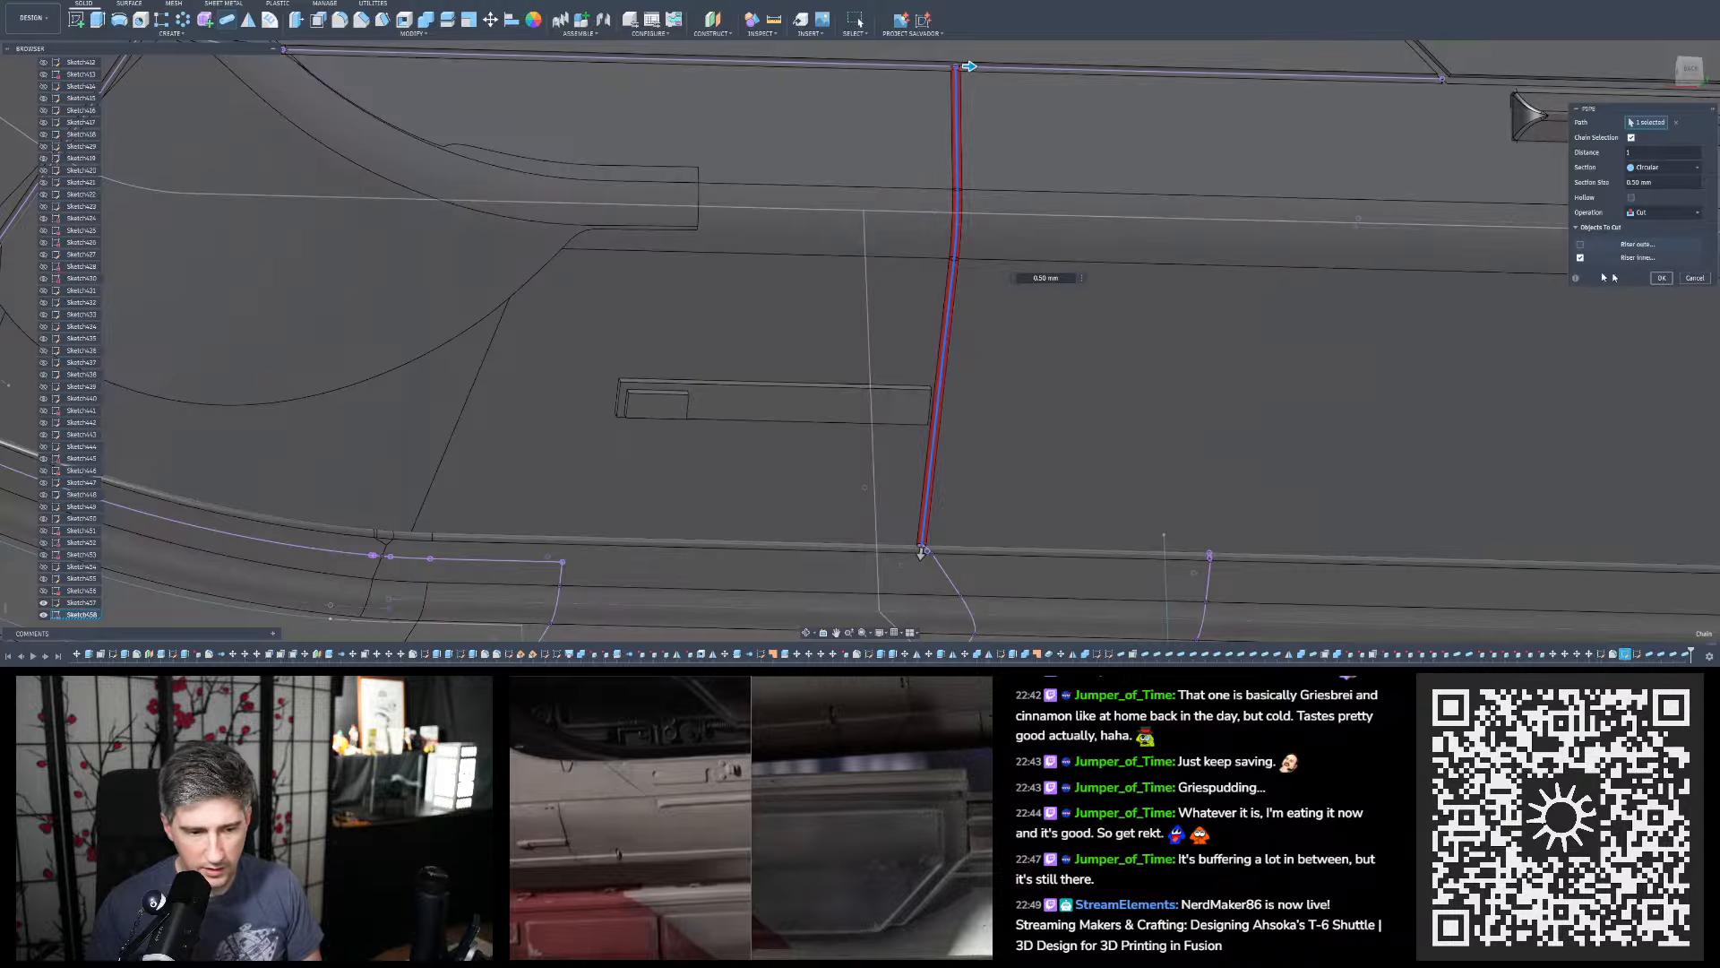
pyautogui.press('Return')
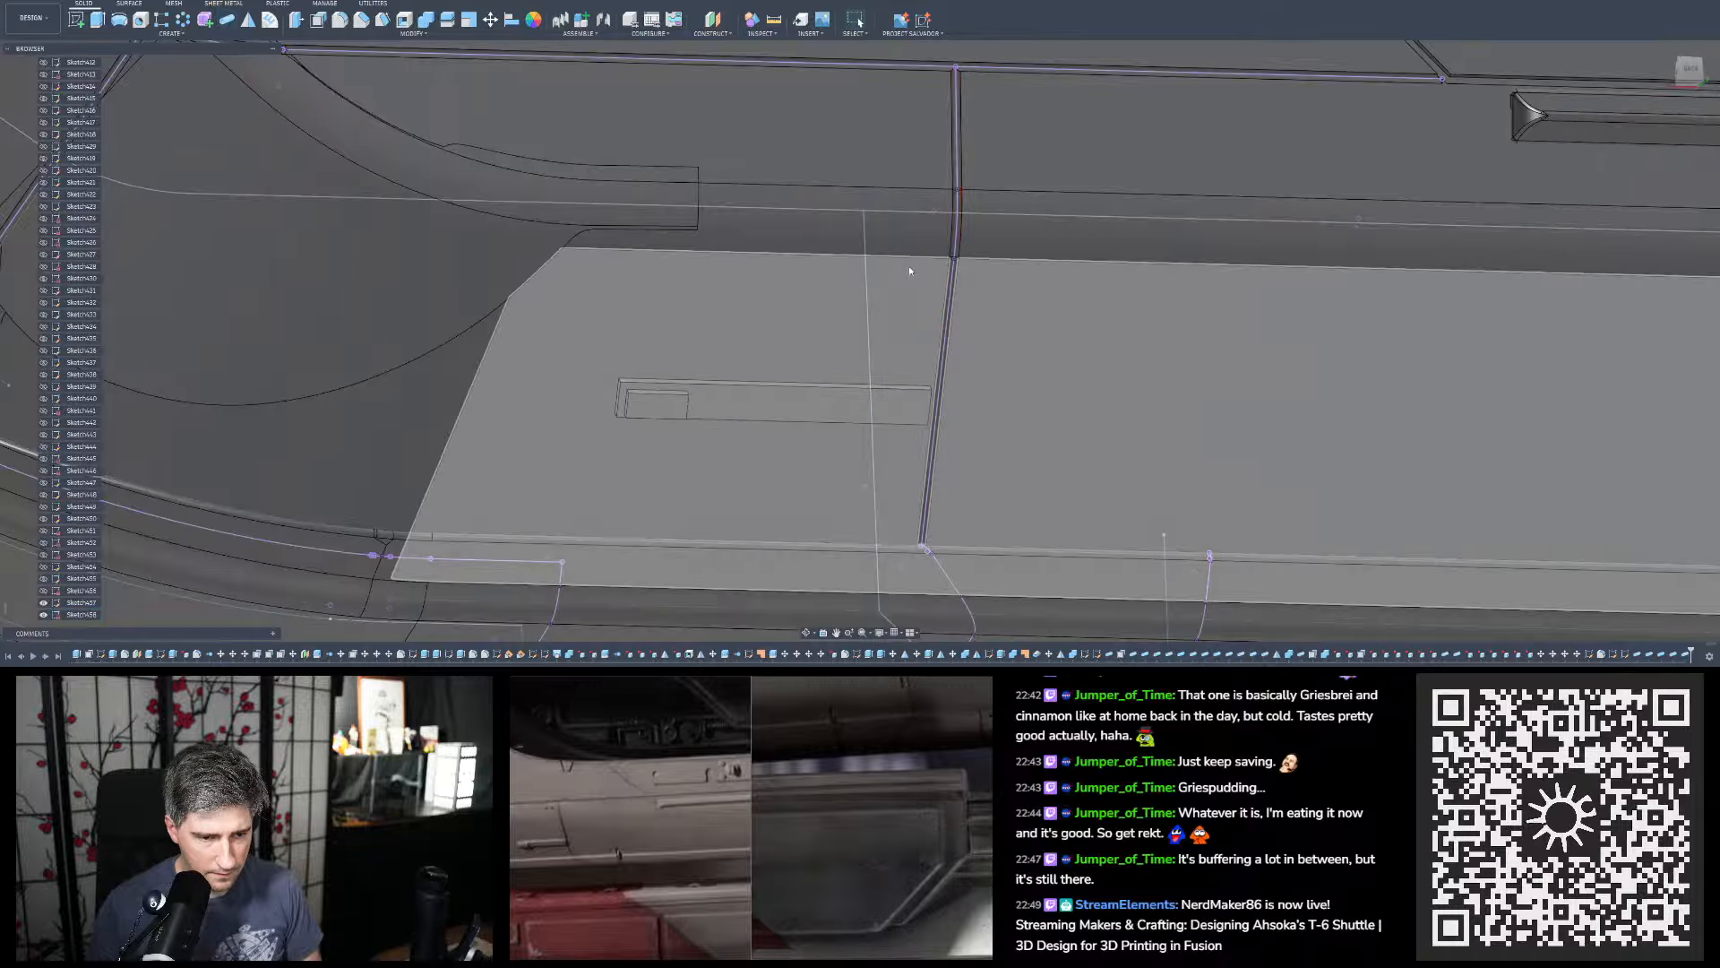
# Examine the new vertical groove beside the short recess and compare it with the other panel lines along the hull side
pyautogui.scroll(-4, 909, 266)
pyautogui.scroll(5, 923, 339)
pyautogui.keyDown('shift'); pyautogui.moveTo(897, 371); pyautogui.dragTo(874, 353, button='middle'); pyautogui.keyUp('shift')
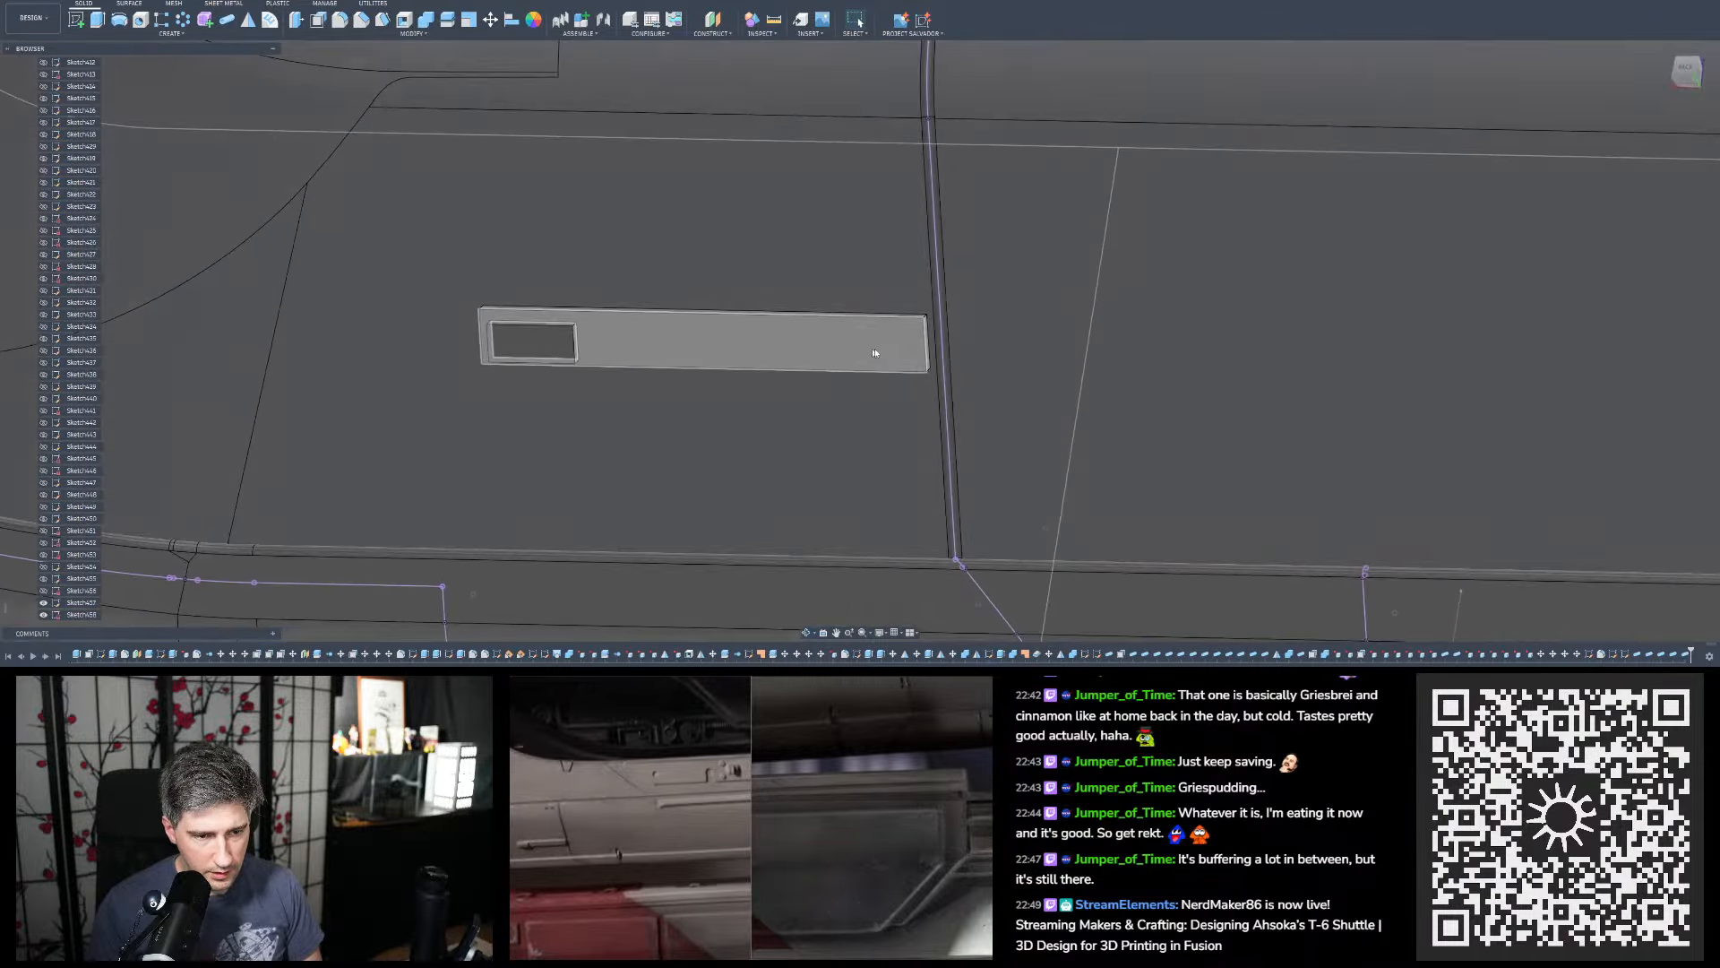
pyautogui.scroll(5, 922, 296)
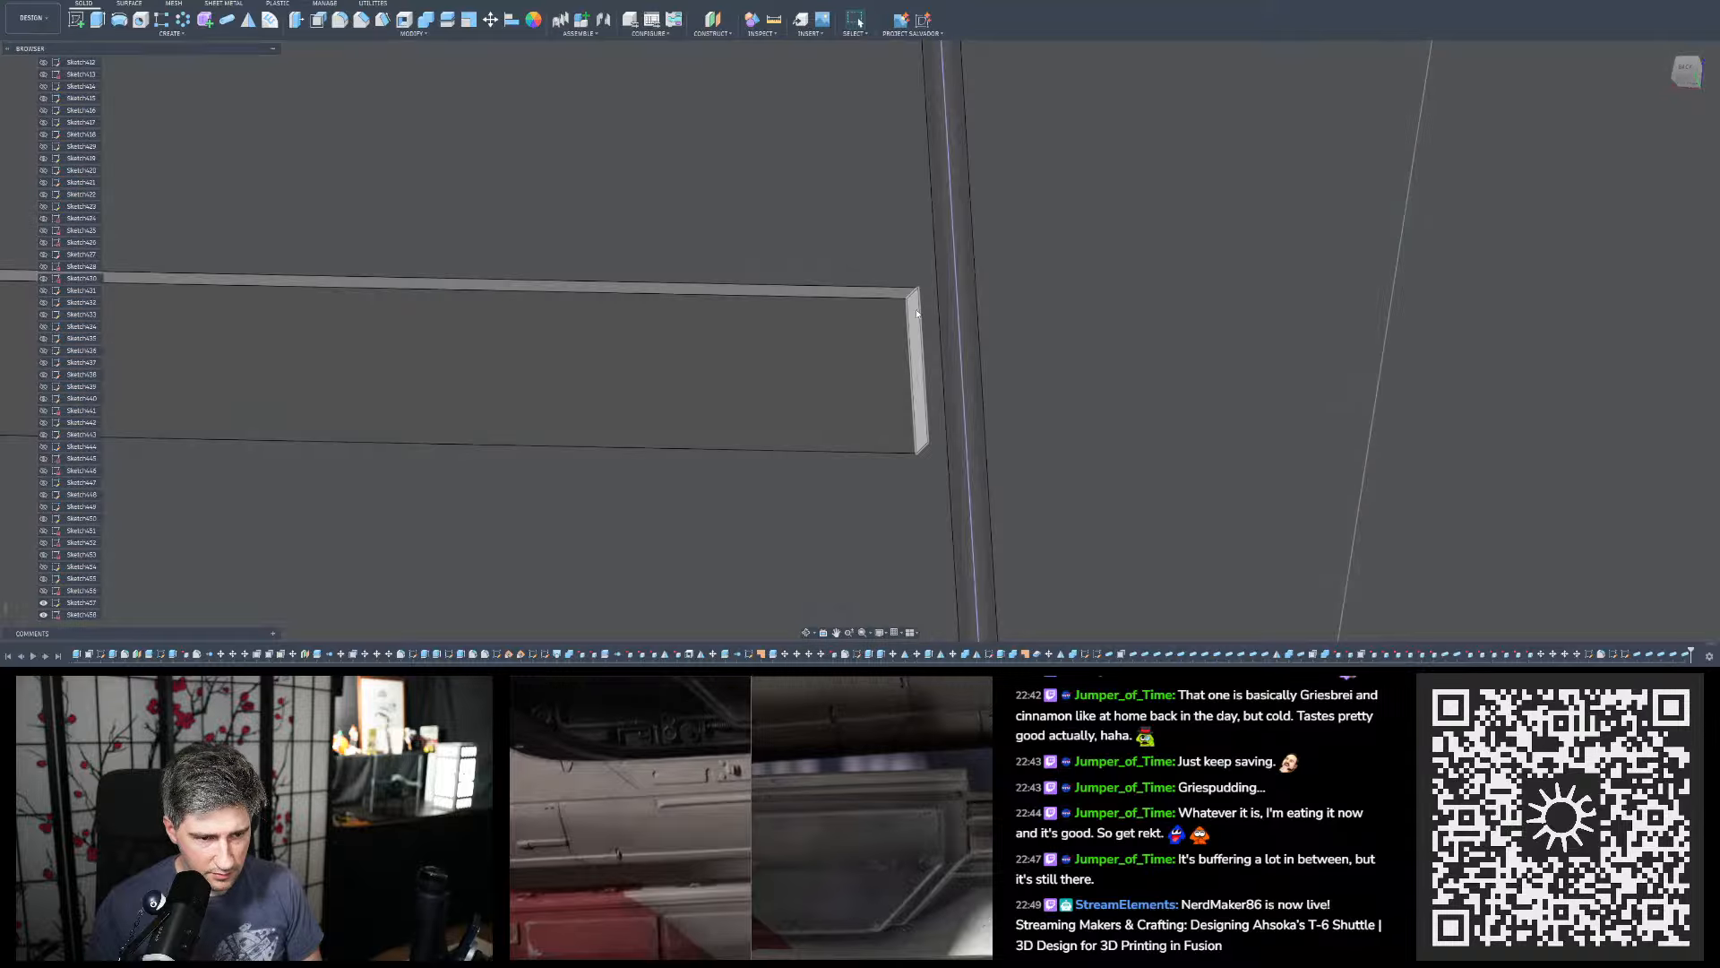
pyautogui.scroll(-5, 919, 300)
pyautogui.scroll(-8, 916, 313)
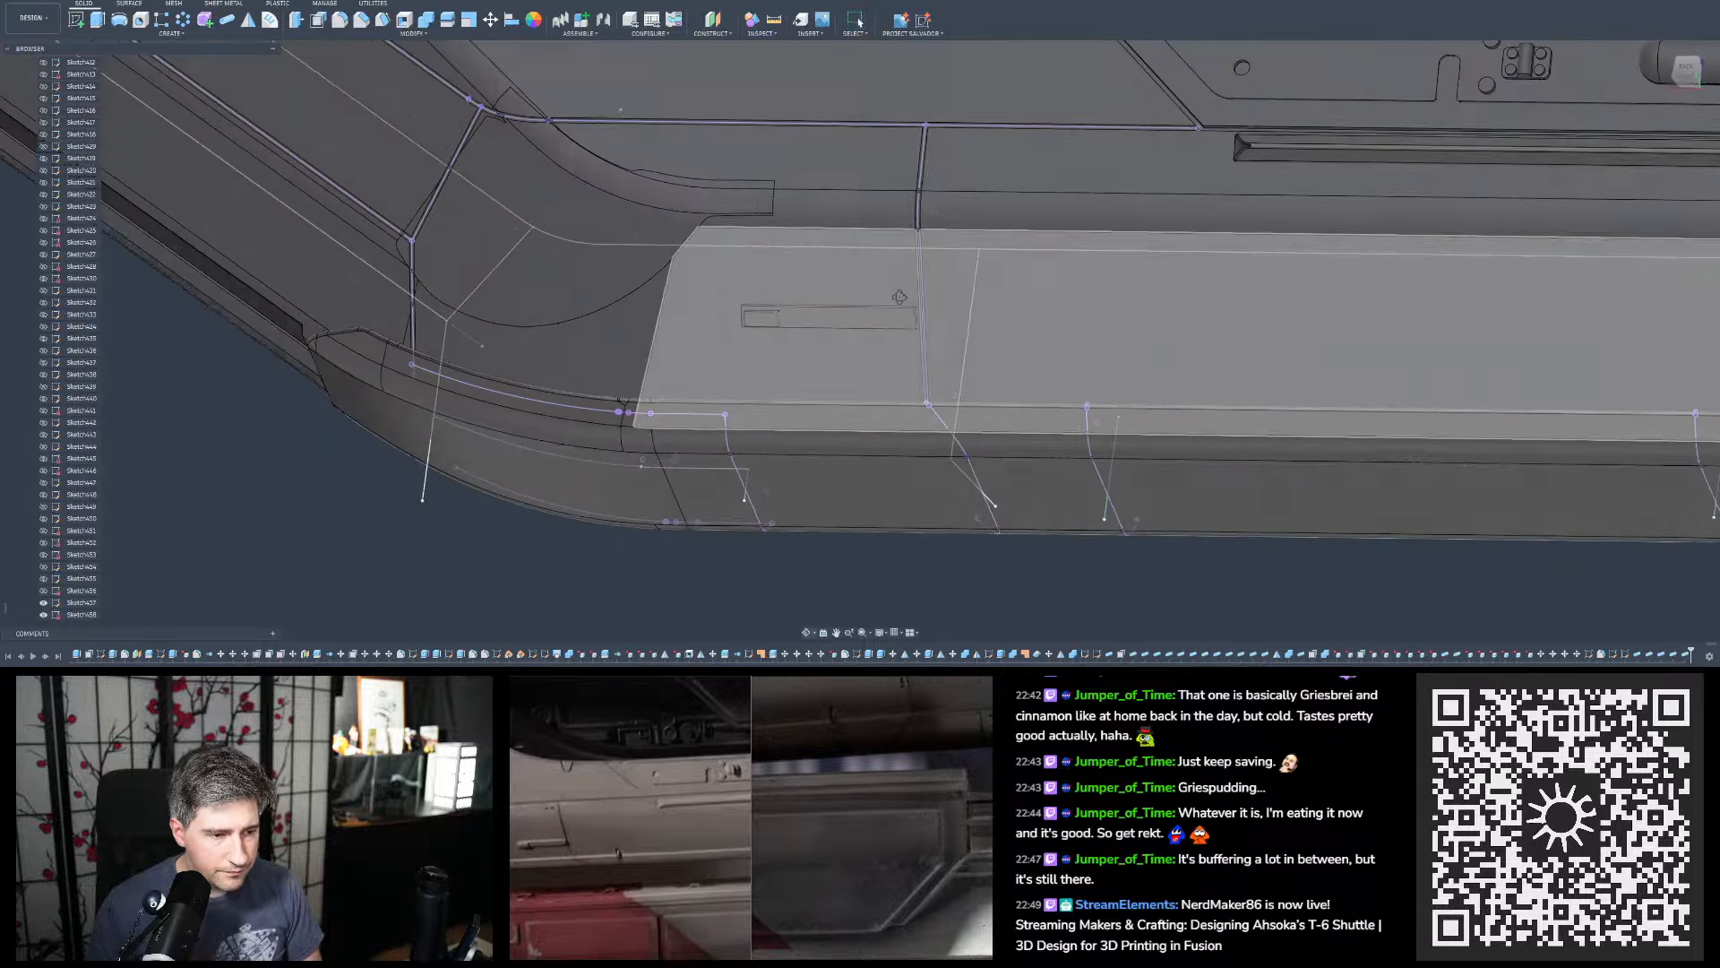
pyautogui.scroll(5, 1052, 330)
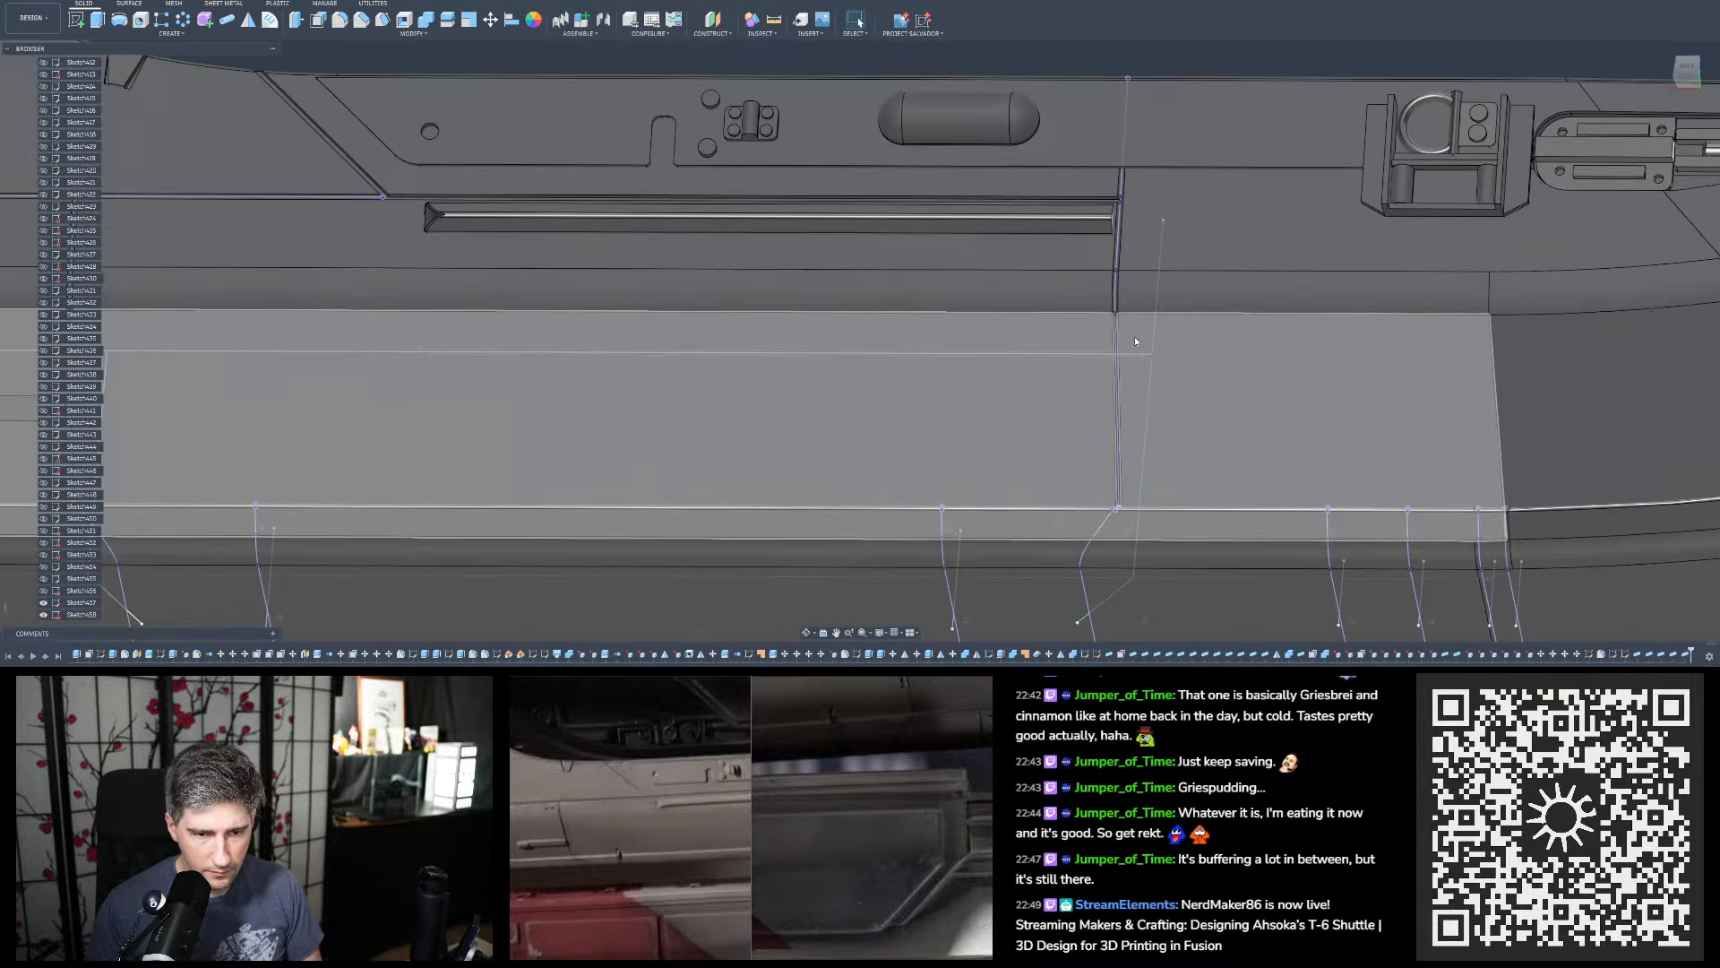
pyautogui.scroll(-3, 1134, 336)
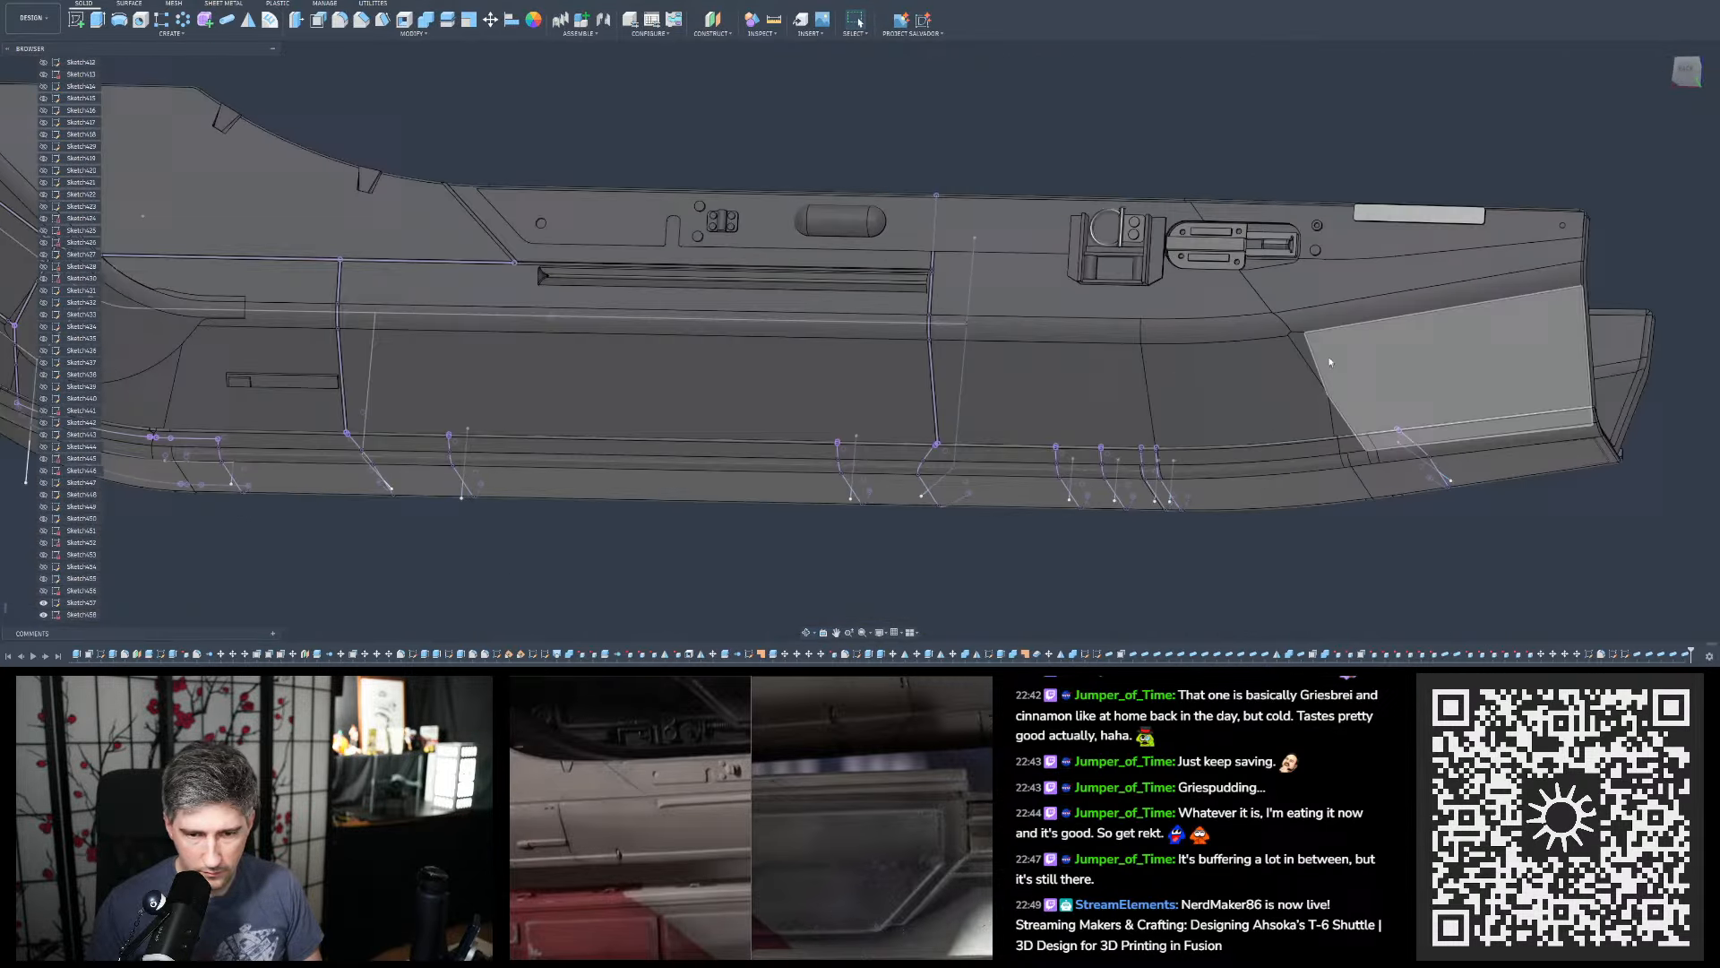
pyautogui.keyDown('shift'); pyautogui.moveTo(1330, 362); pyautogui.dragTo(1349, 322, button='middle'); pyautogui.keyUp('shift')
pyautogui.scroll(-5, 1348, 322)
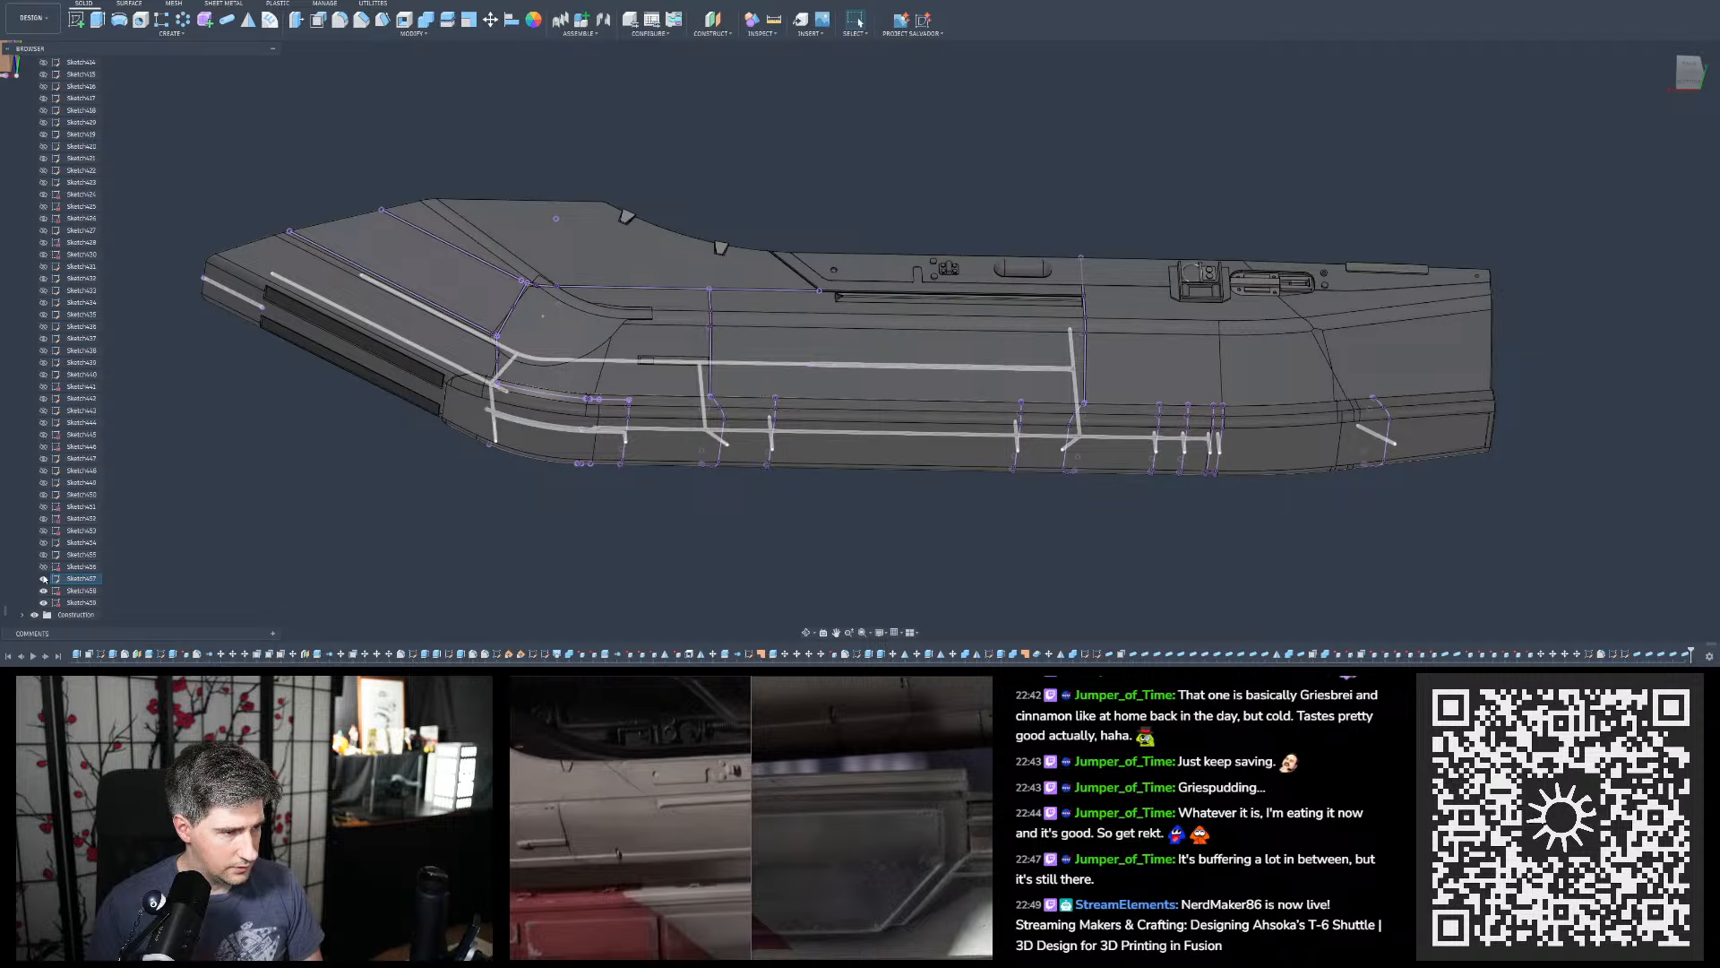
# Hide the straight source sketch and the projected side-panel sketch, keeping only the lower edge-line sketch visible
pyautogui.keyDown('shift'); pyautogui.moveTo(274, 500); pyautogui.dragTo(118, 577, button='middle'); pyautogui.keyUp('shift')
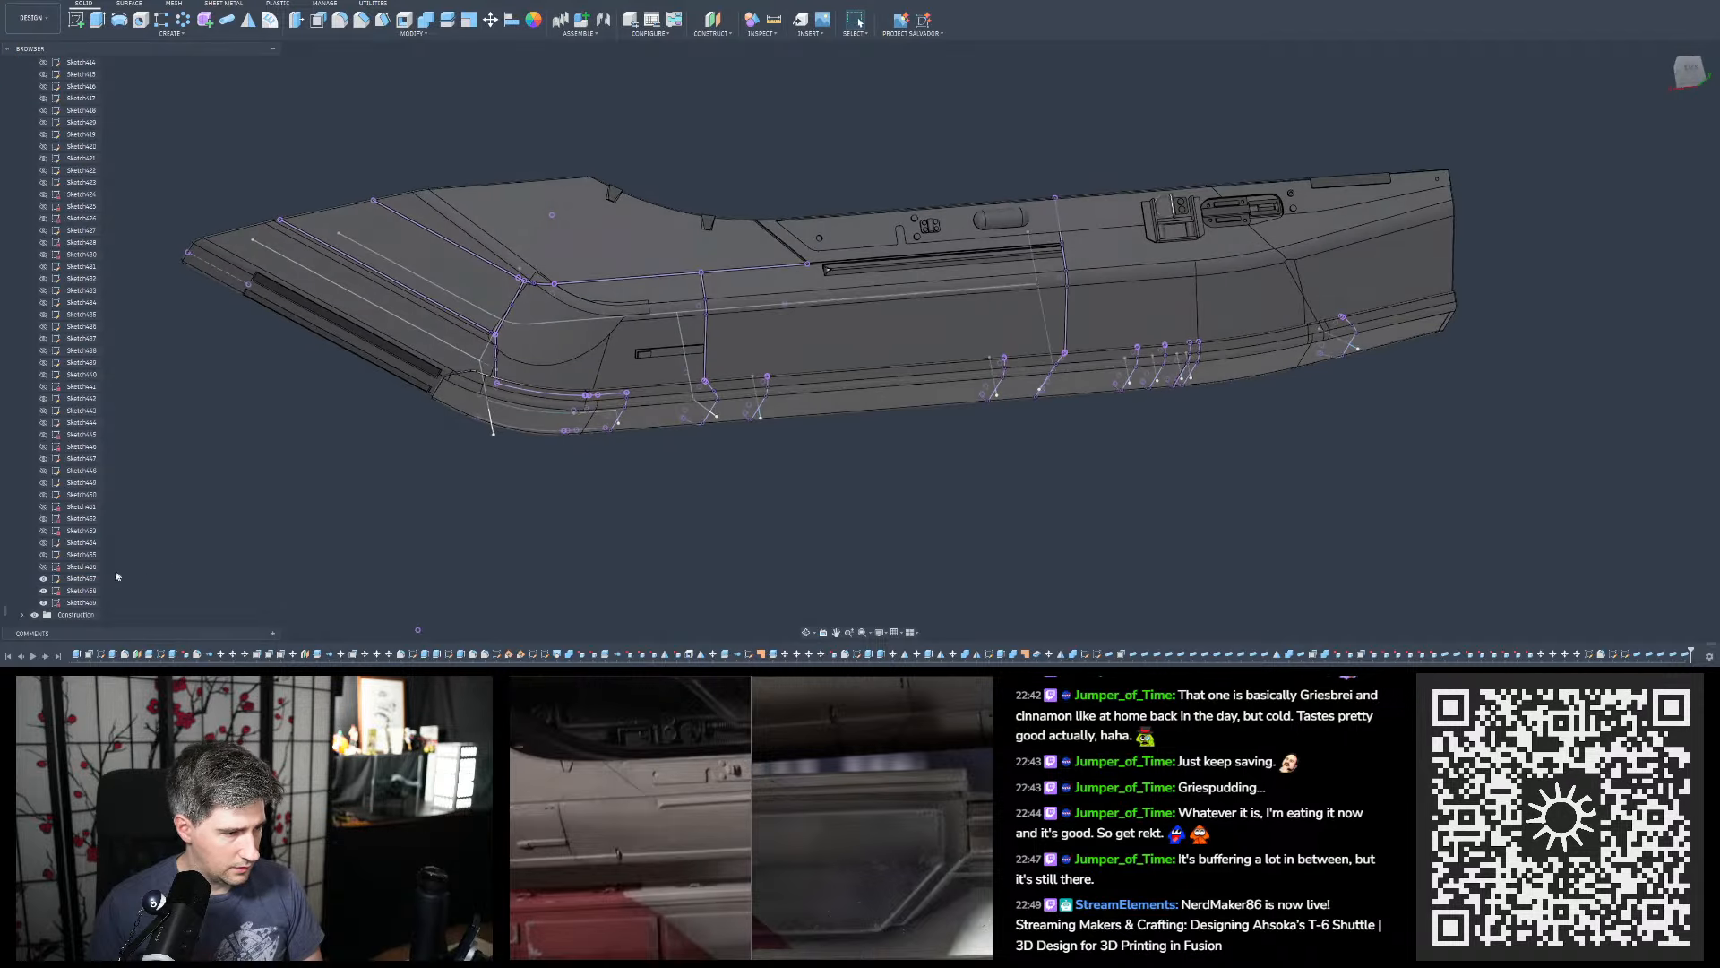
pyautogui.click(43, 579)
pyautogui.moveTo(396, 411)
pyautogui.keyDown('shift'); pyautogui.mouseDown(button='middle')
pyautogui.moveTo(448, 386)
pyautogui.moveTo(407, 394)
pyautogui.mouseUp(button='middle'); pyautogui.keyUp('shift')
pyautogui.click(43, 591)
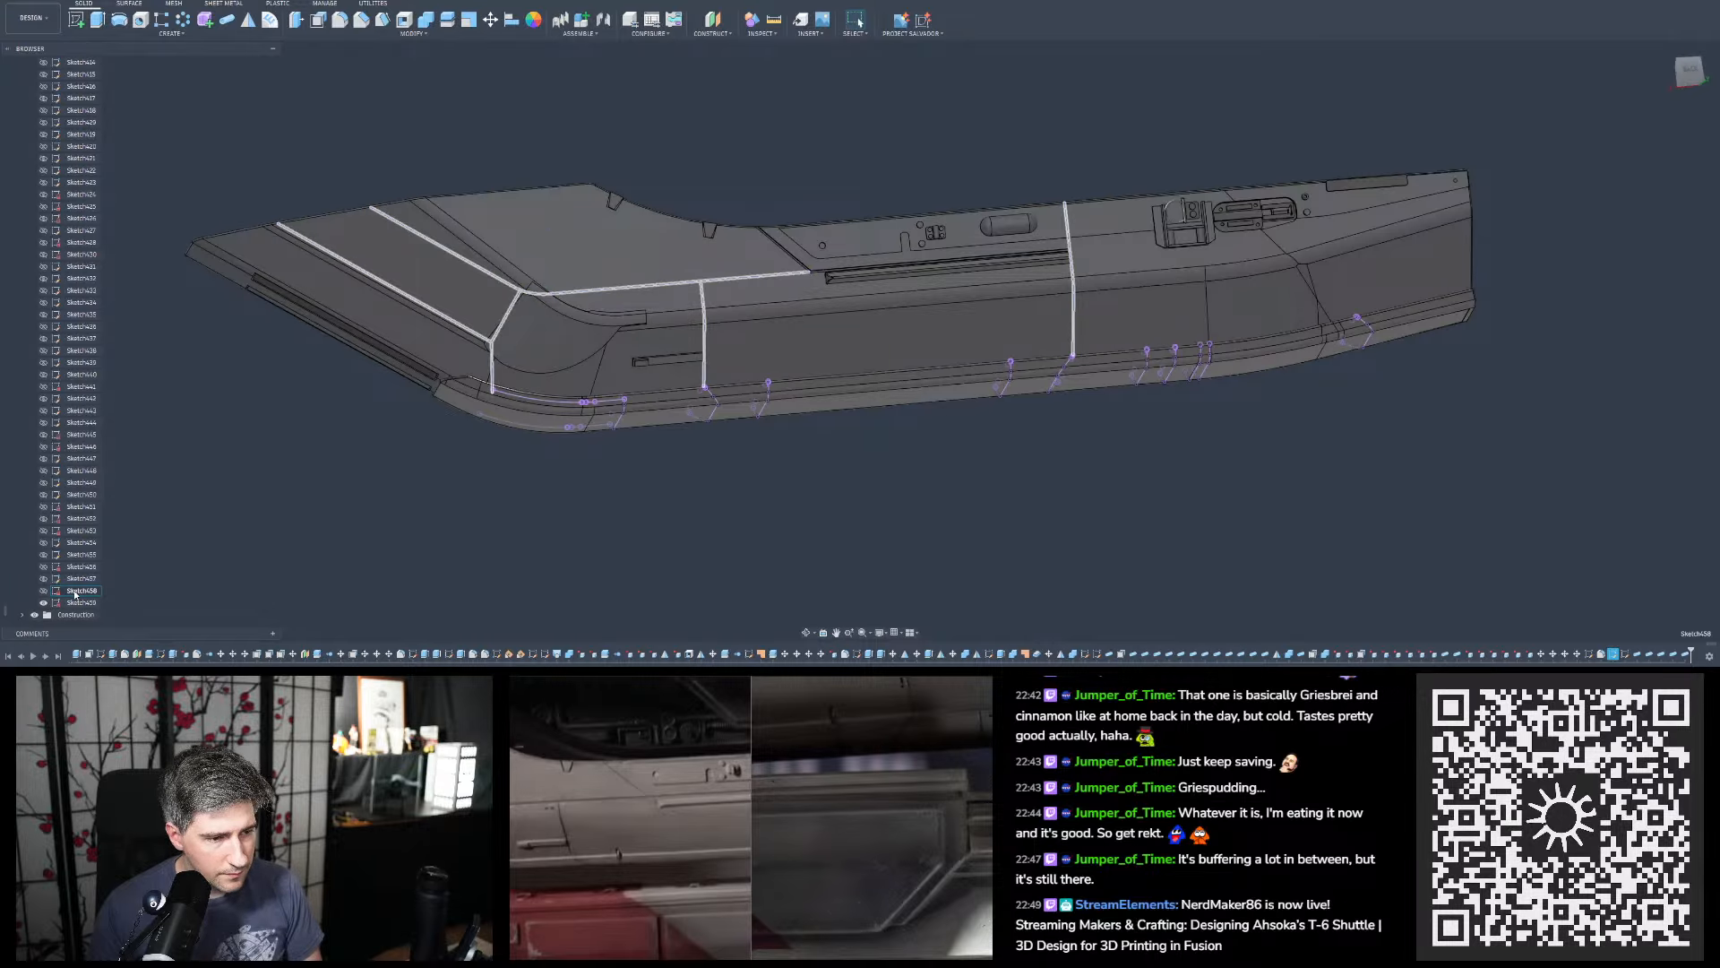
pyautogui.click(77, 591)
pyautogui.click(143, 592)
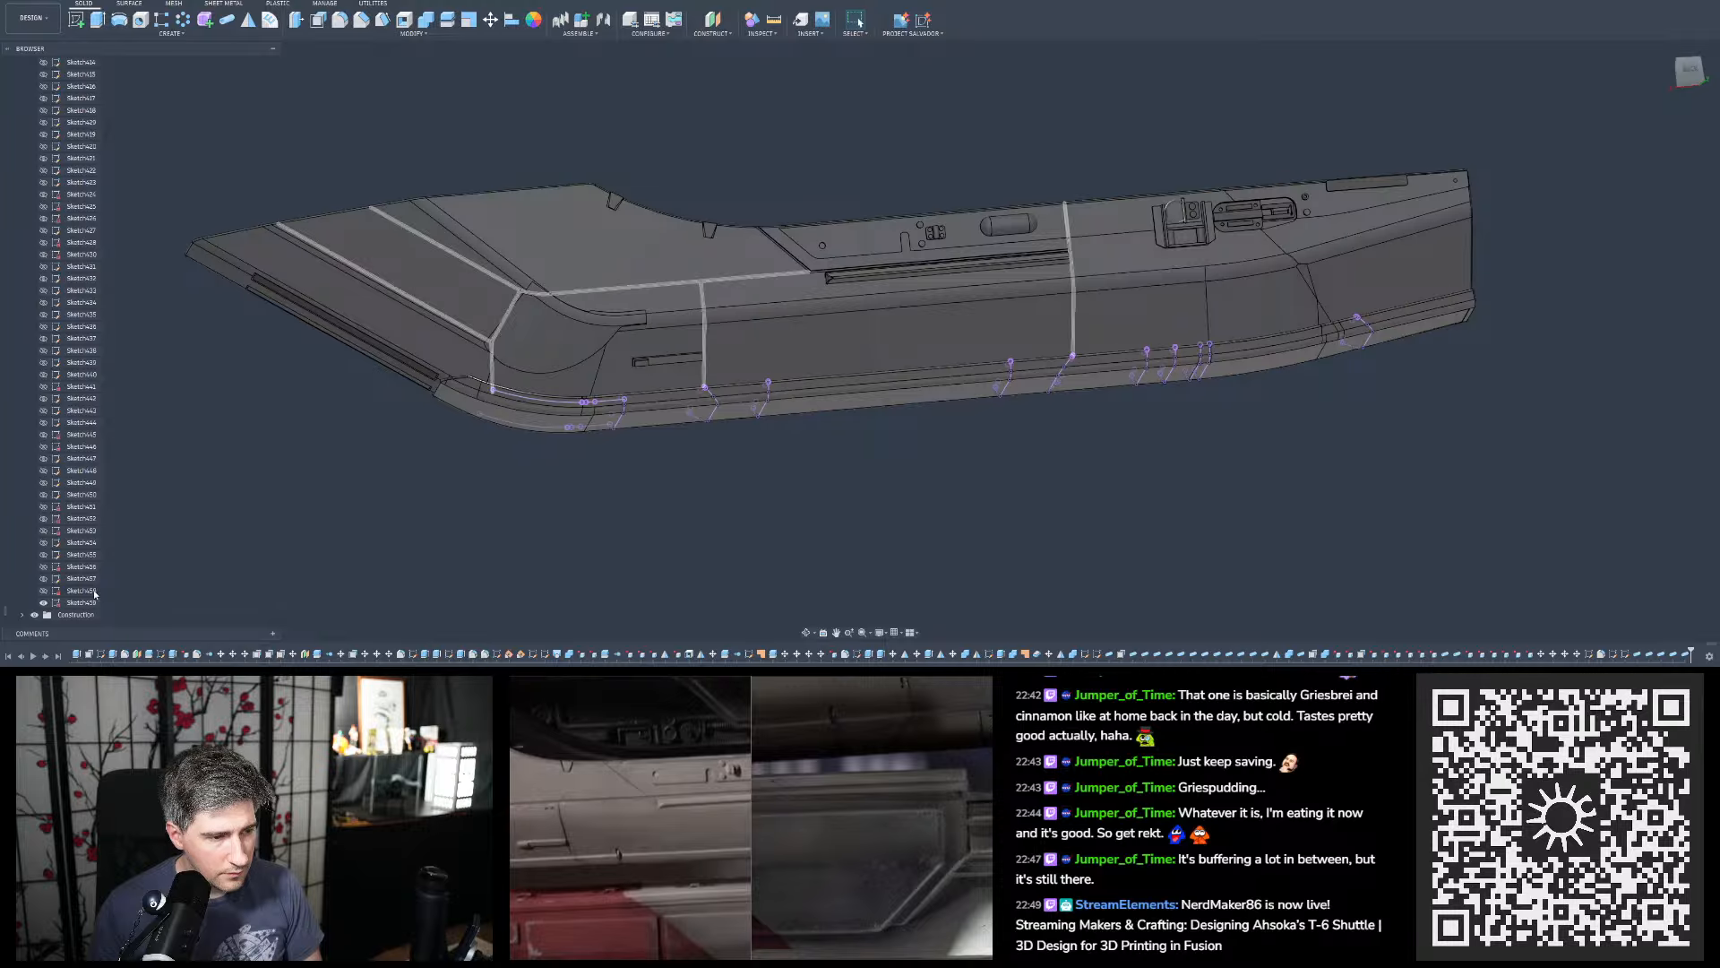
pyautogui.click(92, 591)
pyautogui.click(114, 591)
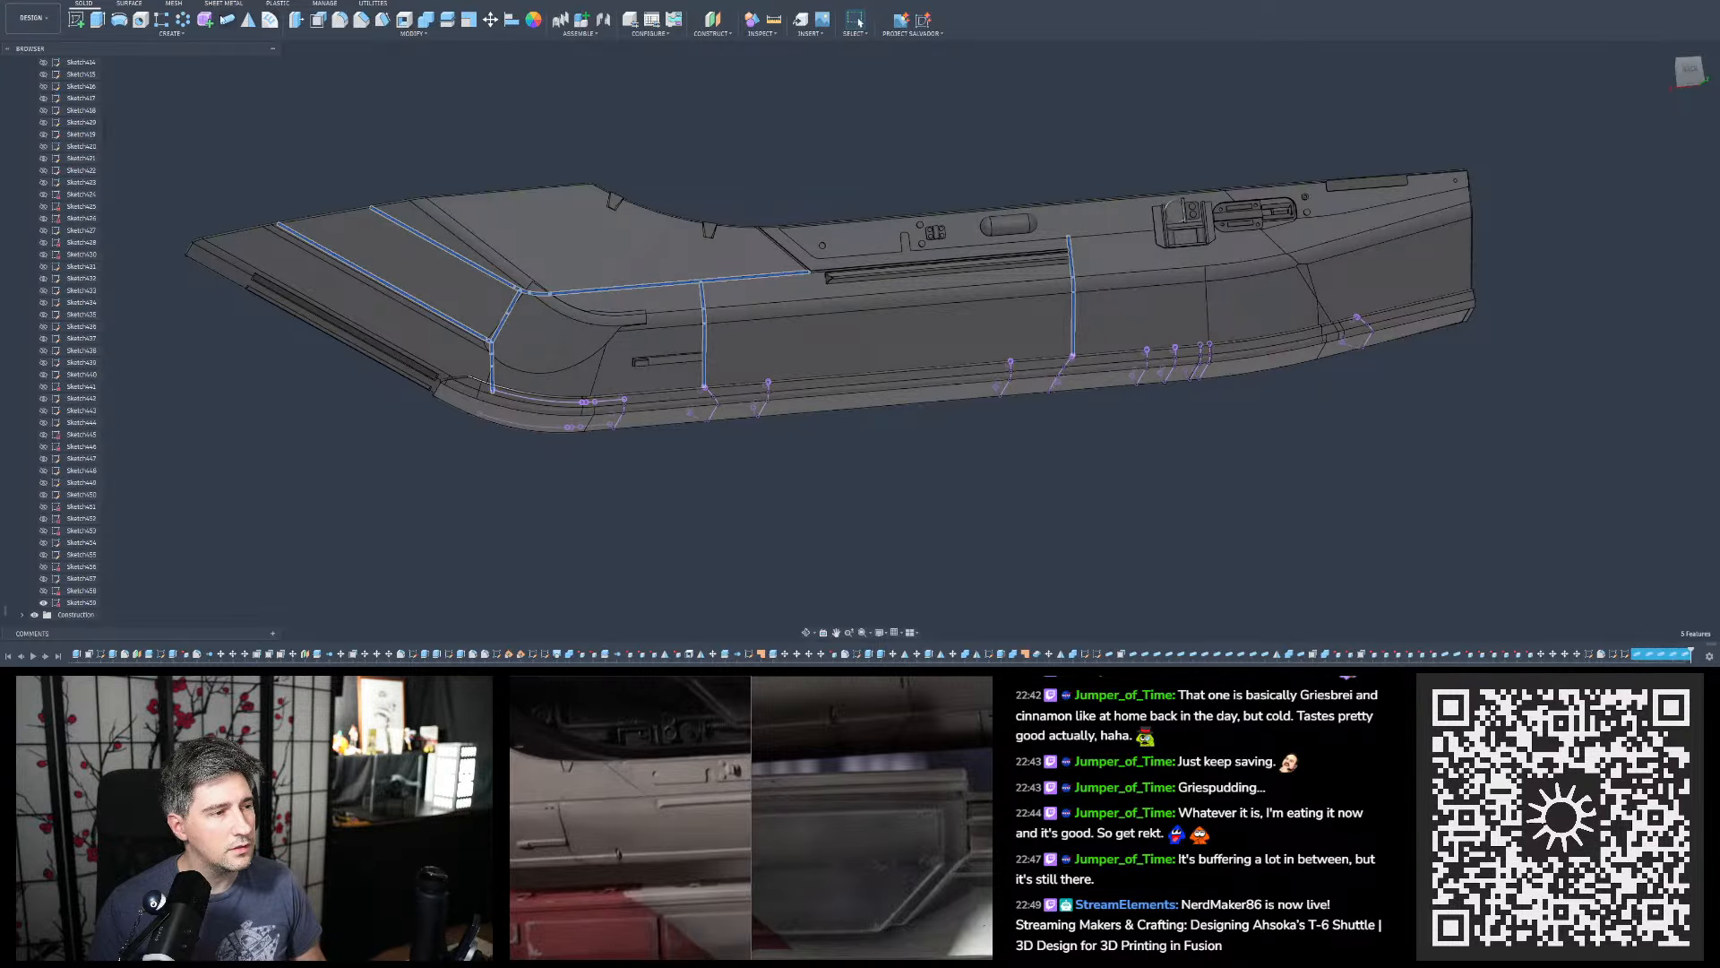
# Mirror the five selected pipe features across the origin plane onto the opposite side of the hull
pyautogui.click(248, 20)
pyautogui.scroll(-4, 1107, 449)
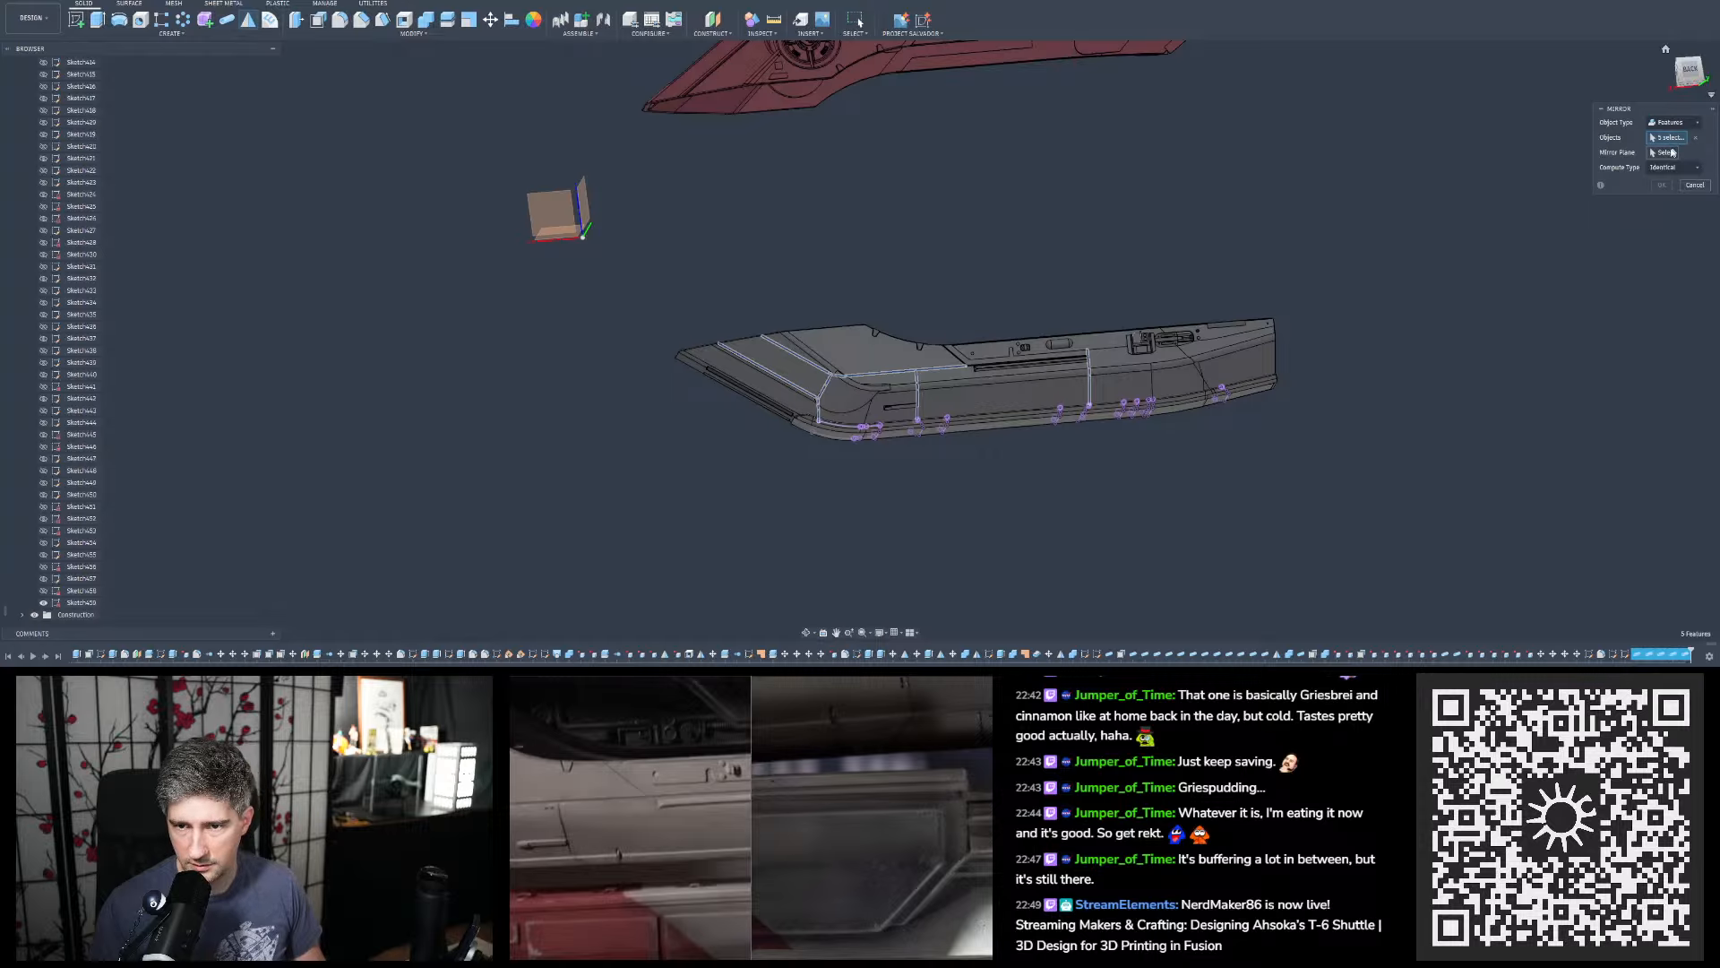
pyautogui.click(545, 205)
pyautogui.keyDown('shift'); pyautogui.moveTo(758, 325); pyautogui.dragTo(1459, 243, button='middle'); pyautogui.keyUp('shift')
pyautogui.scroll(5, 950, 420)
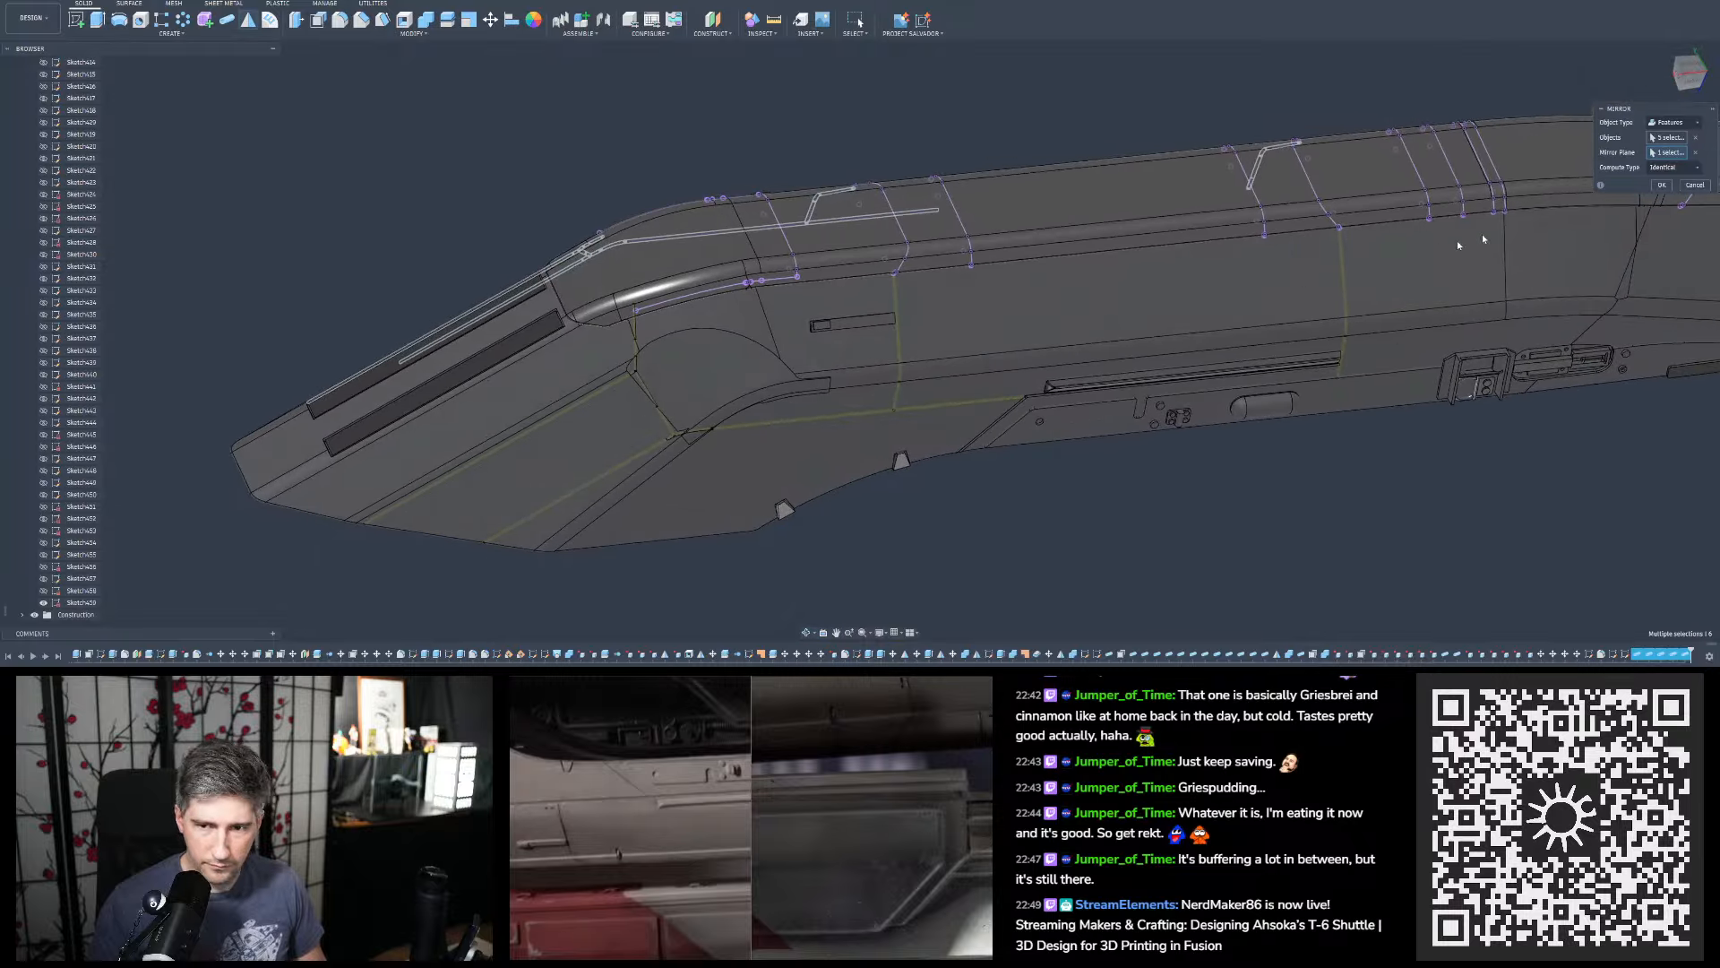
pyautogui.click(1662, 184)
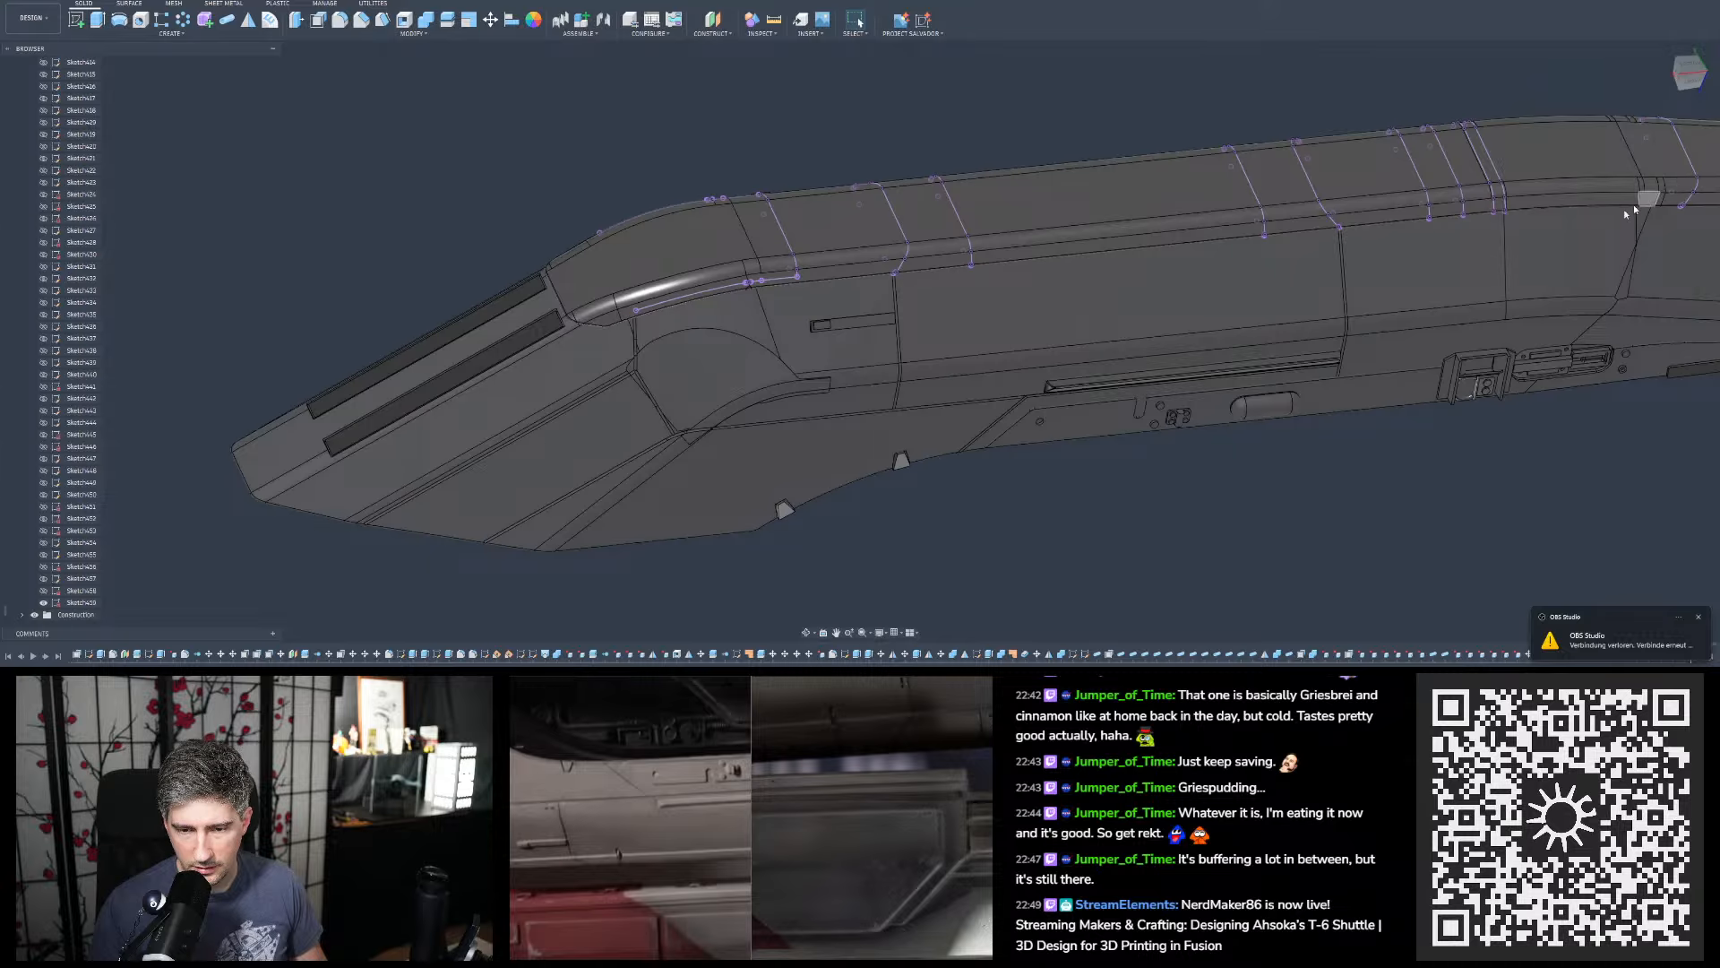
# Inspect the mirrored grooves beside the short recess, at the front corner junction and along the sloped nose panels
pyautogui.scroll(6, 730, 396)
pyautogui.keyDown('shift'); pyautogui.moveTo(892, 283); pyautogui.dragTo(877, 219, button='middle'); pyautogui.keyUp('shift')
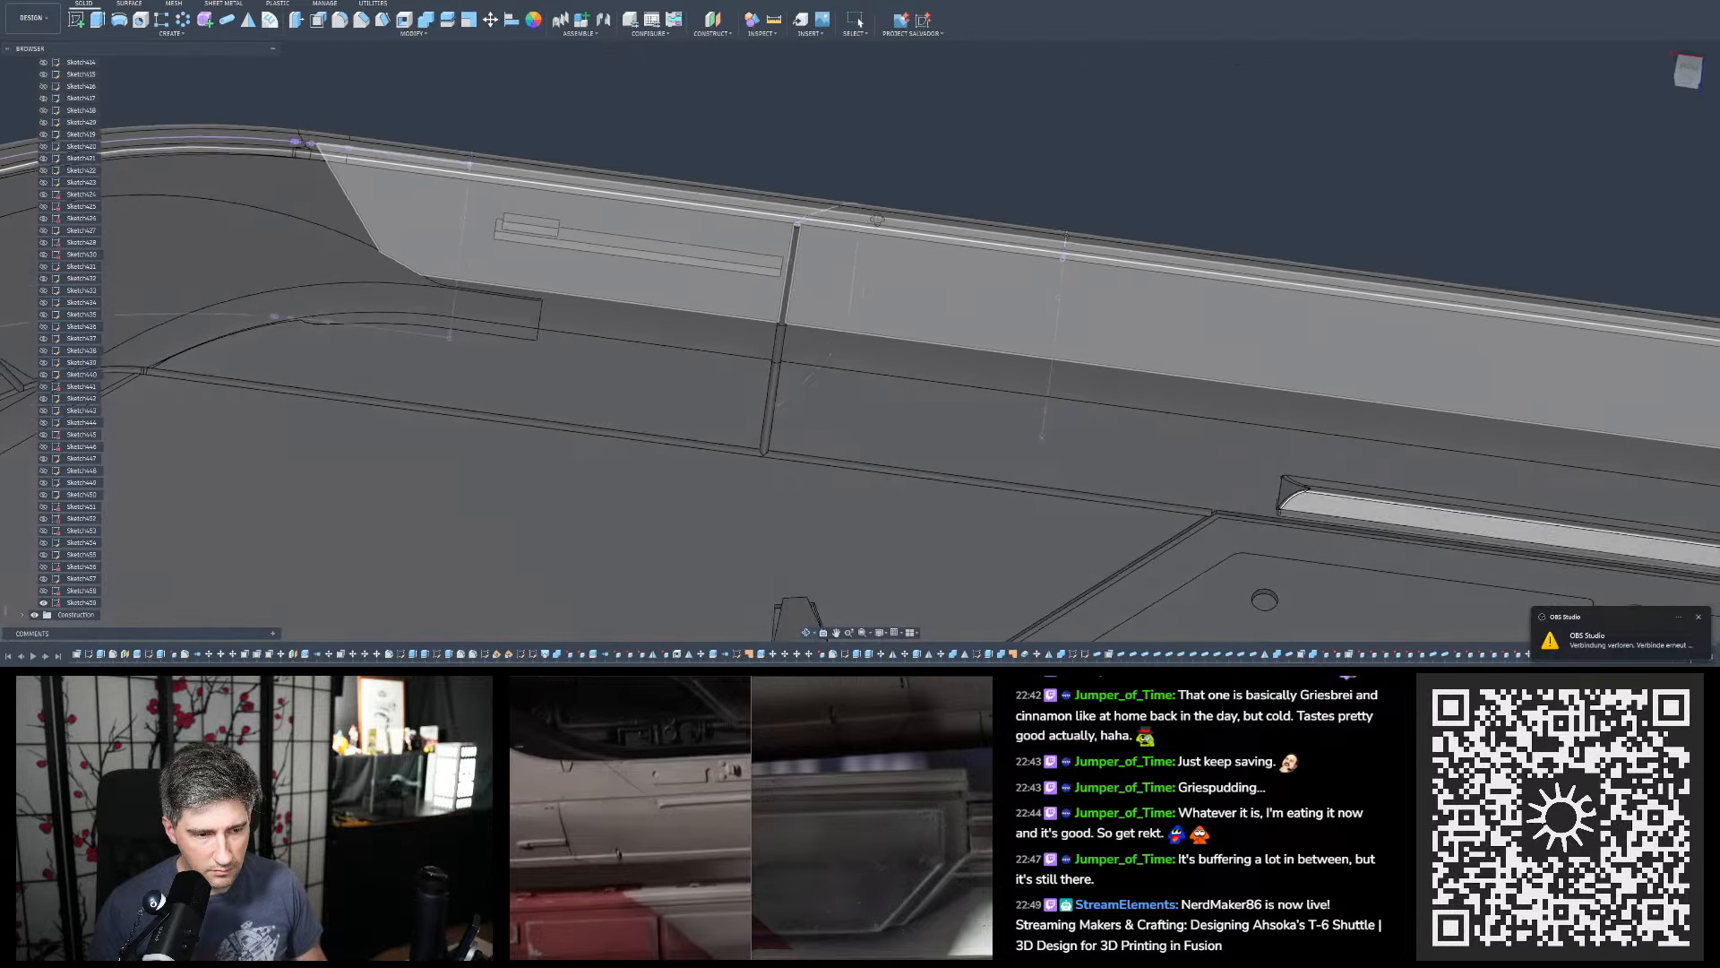
pyautogui.scroll(5, 783, 328)
pyautogui.keyDown('shift'); pyautogui.moveTo(784, 328); pyautogui.dragTo(783, 373, button='middle'); pyautogui.keyUp('shift')
pyautogui.scroll(-8, 1045, 342)
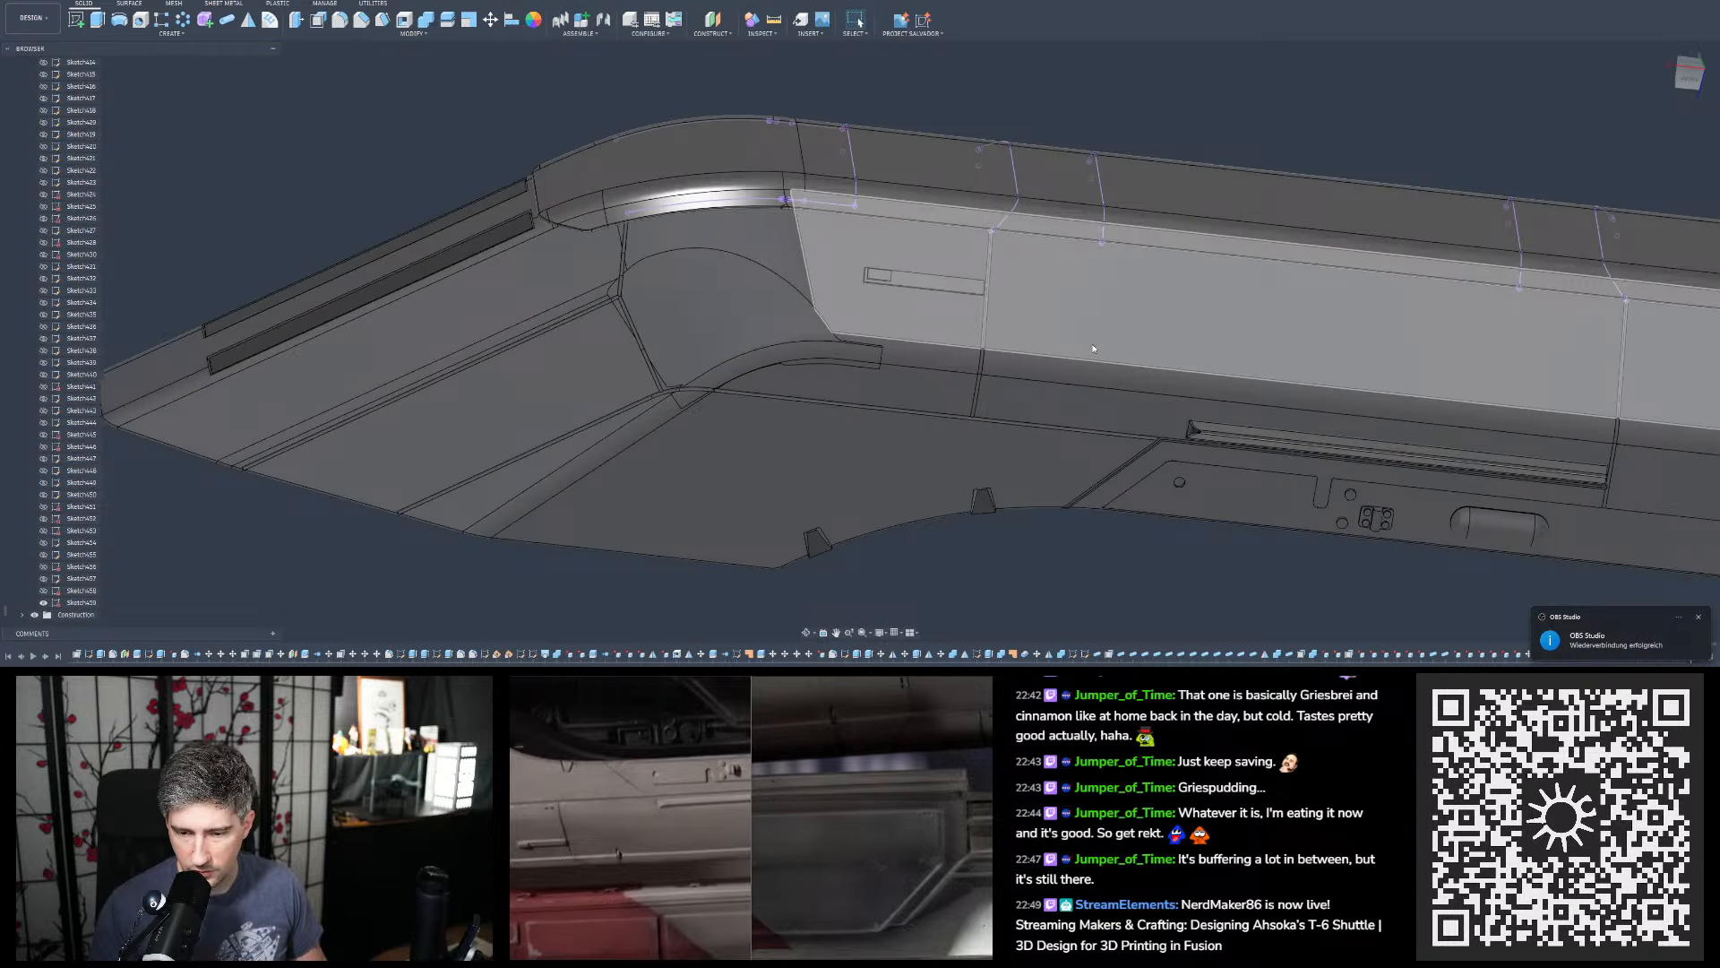
pyautogui.scroll(10, 971, 374)
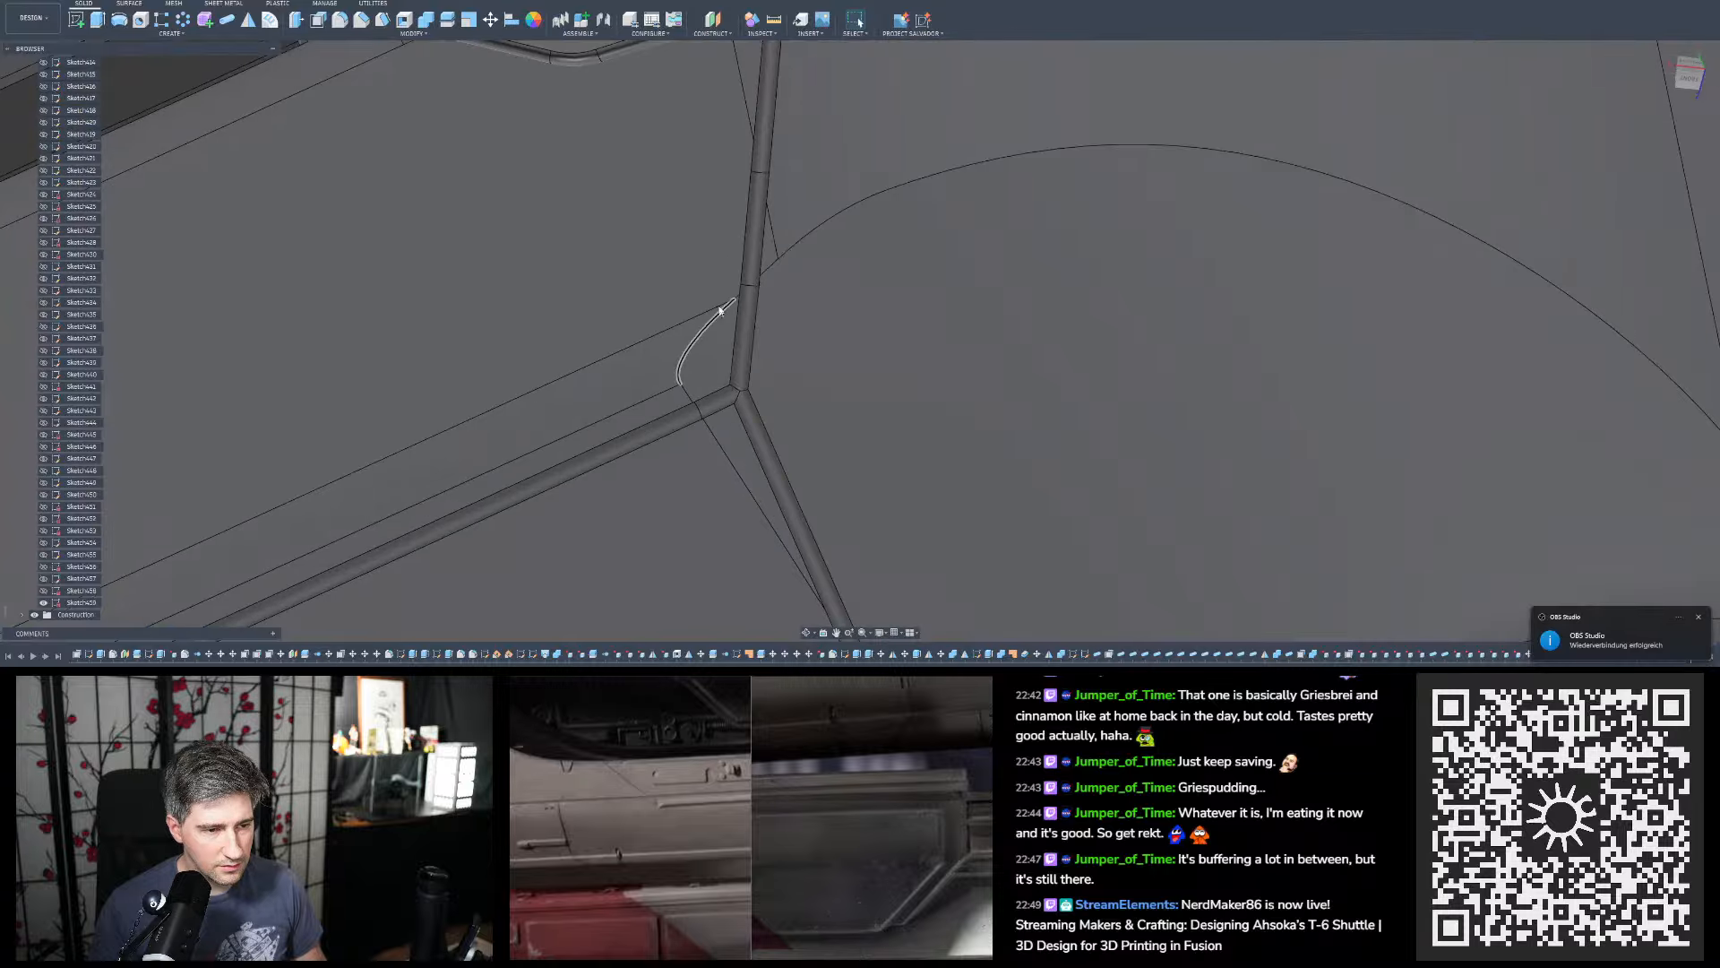
pyautogui.scroll(-5, 720, 311)
pyautogui.keyDown('shift'); pyautogui.moveTo(720, 311); pyautogui.dragTo(952, 267, button='middle'); pyautogui.keyUp('shift')
pyautogui.scroll(-6, 955, 267)
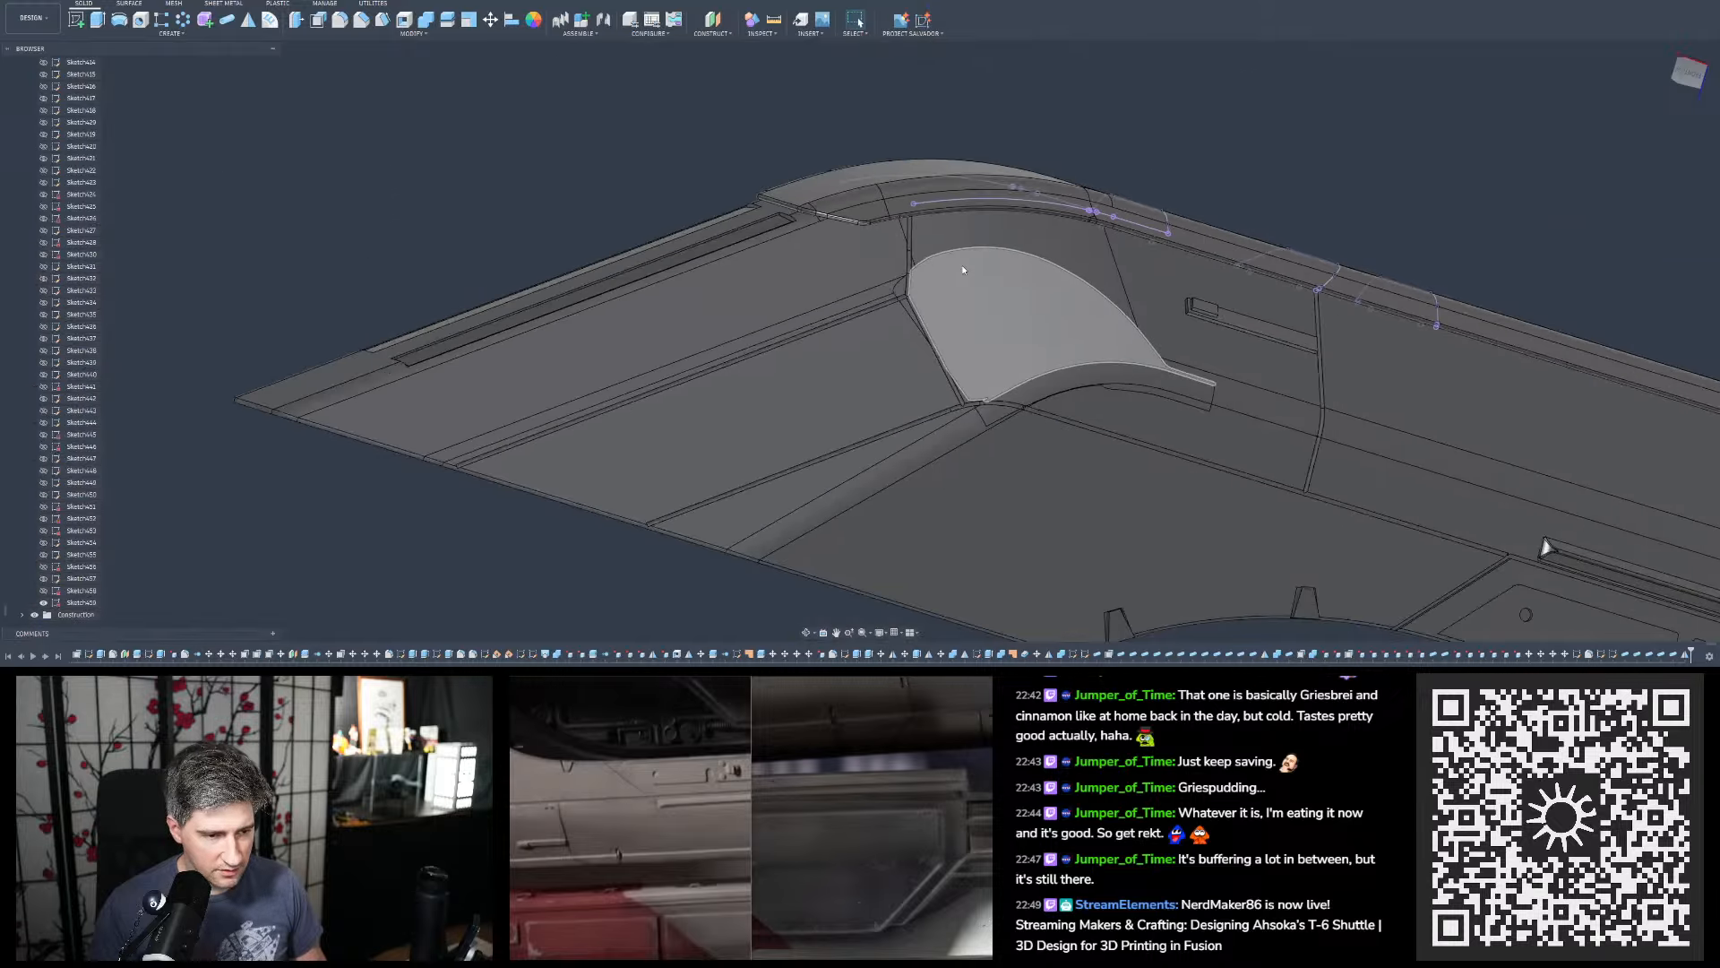
pyautogui.scroll(5, 737, 525)
pyautogui.keyDown('shift'); pyautogui.moveTo(706, 488); pyautogui.dragTo(653, 492, button='middle'); pyautogui.keyUp('shift')
pyautogui.scroll(6, 937, 411)
pyautogui.keyDown('shift'); pyautogui.moveTo(883, 376); pyautogui.dragTo(645, 392, button='middle'); pyautogui.keyUp('shift')
pyautogui.scroll(-10, 642, 391)
# Inspect the mirrored vertical groove at the long slot's end and the hull side toward the rear
pyautogui.scroll(6, 914, 388)
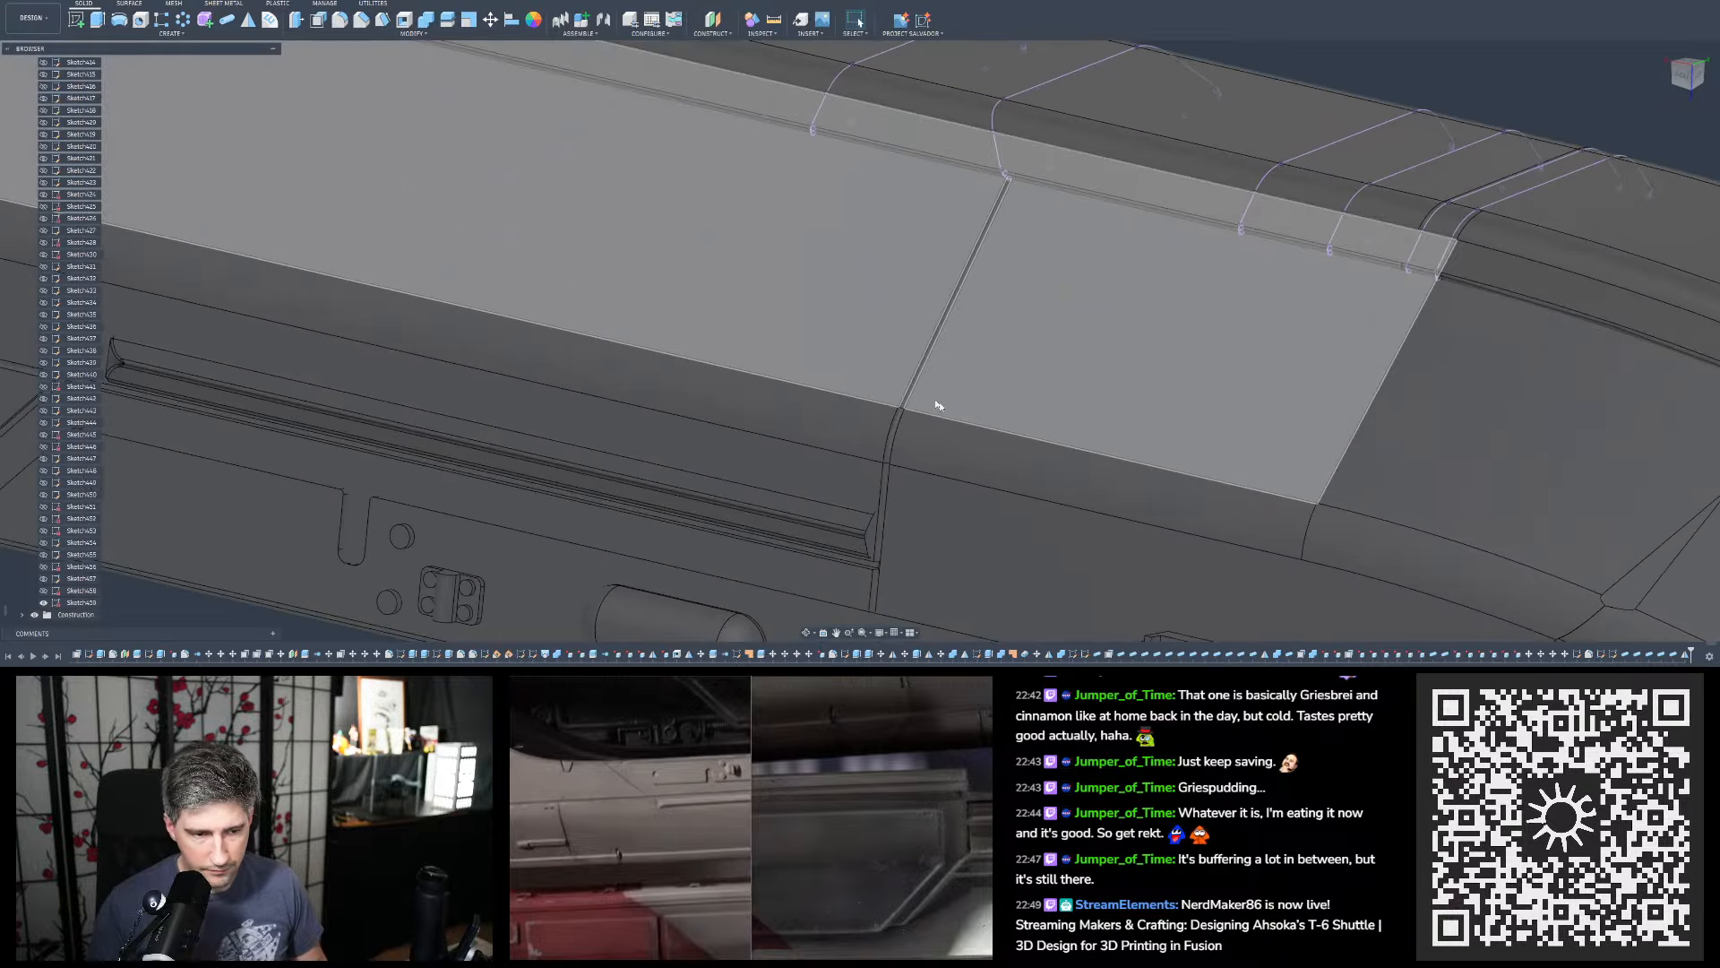
pyautogui.keyDown('shift'); pyautogui.moveTo(933, 403); pyautogui.dragTo(976, 351, button='middle'); pyautogui.keyUp('shift')
pyautogui.scroll(5, 879, 556)
pyautogui.keyDown('shift'); pyautogui.moveTo(906, 509); pyautogui.dragTo(932, 261, button='middle'); pyautogui.keyUp('shift')
pyautogui.scroll(-4, 932, 261)
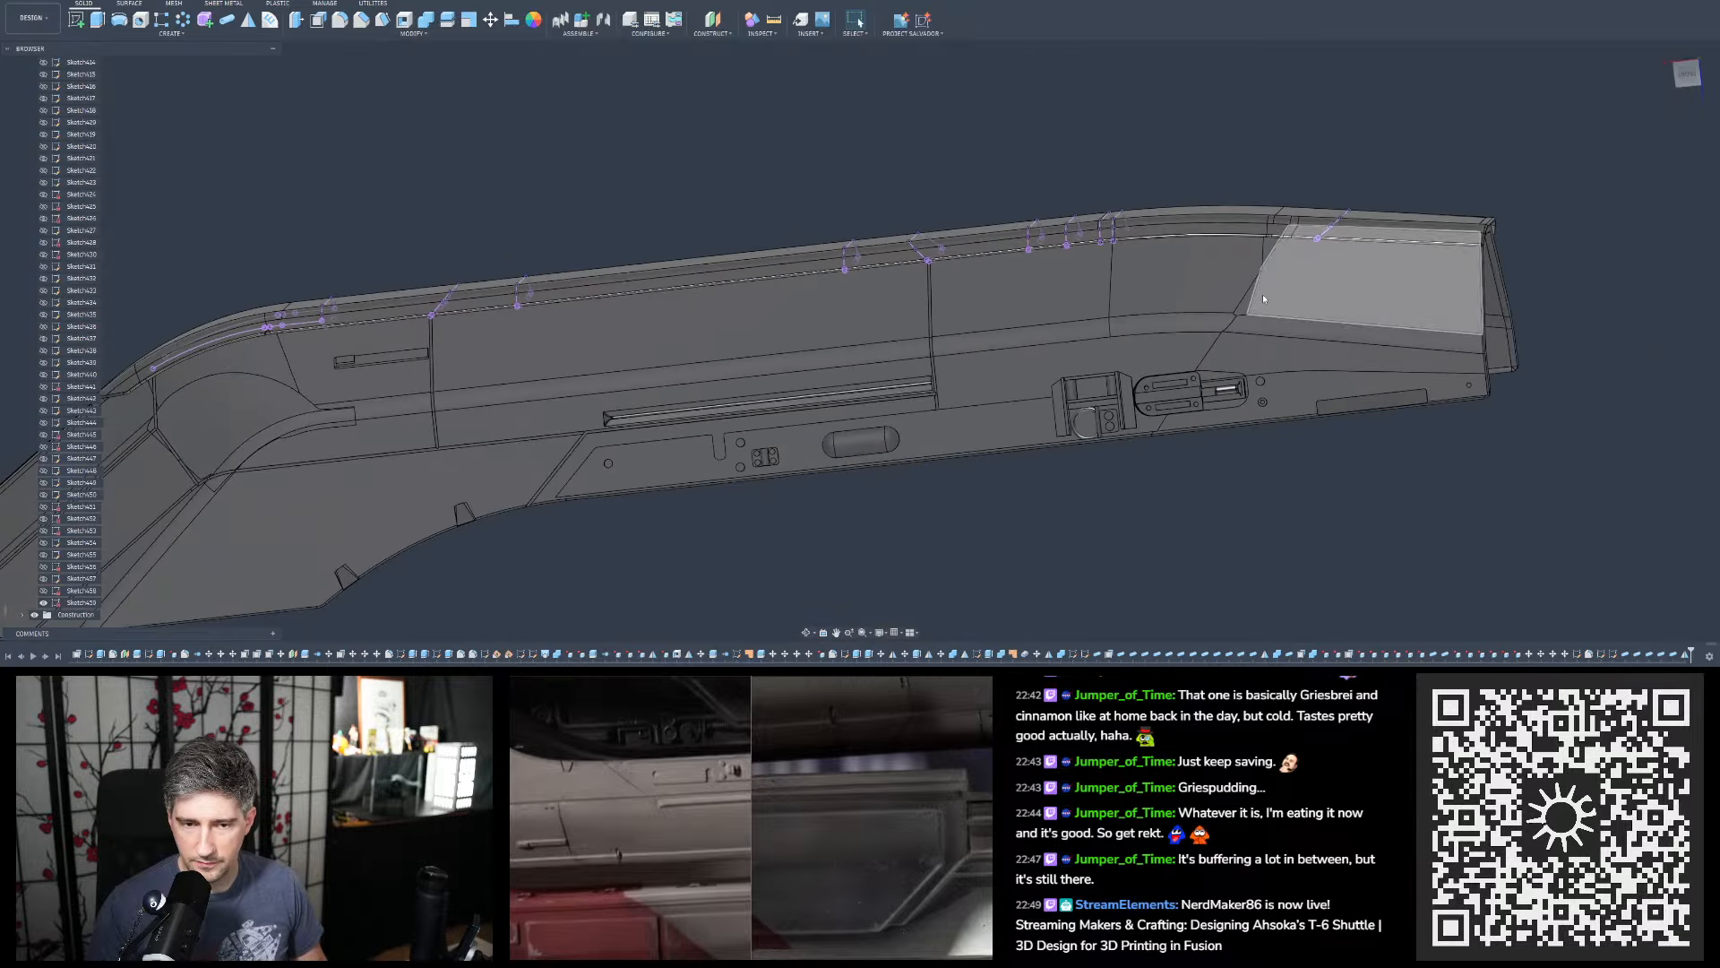
pyautogui.keyDown('shift'); pyautogui.moveTo(1262, 293); pyautogui.dragTo(1290, 303, button='middle'); pyautogui.keyUp('shift')
pyautogui.scroll(-3, 1290, 303)
pyautogui.keyDown('shift'); pyautogui.moveTo(1067, 337); pyautogui.dragTo(1042, 357, button='middle'); pyautogui.keyUp('shift')
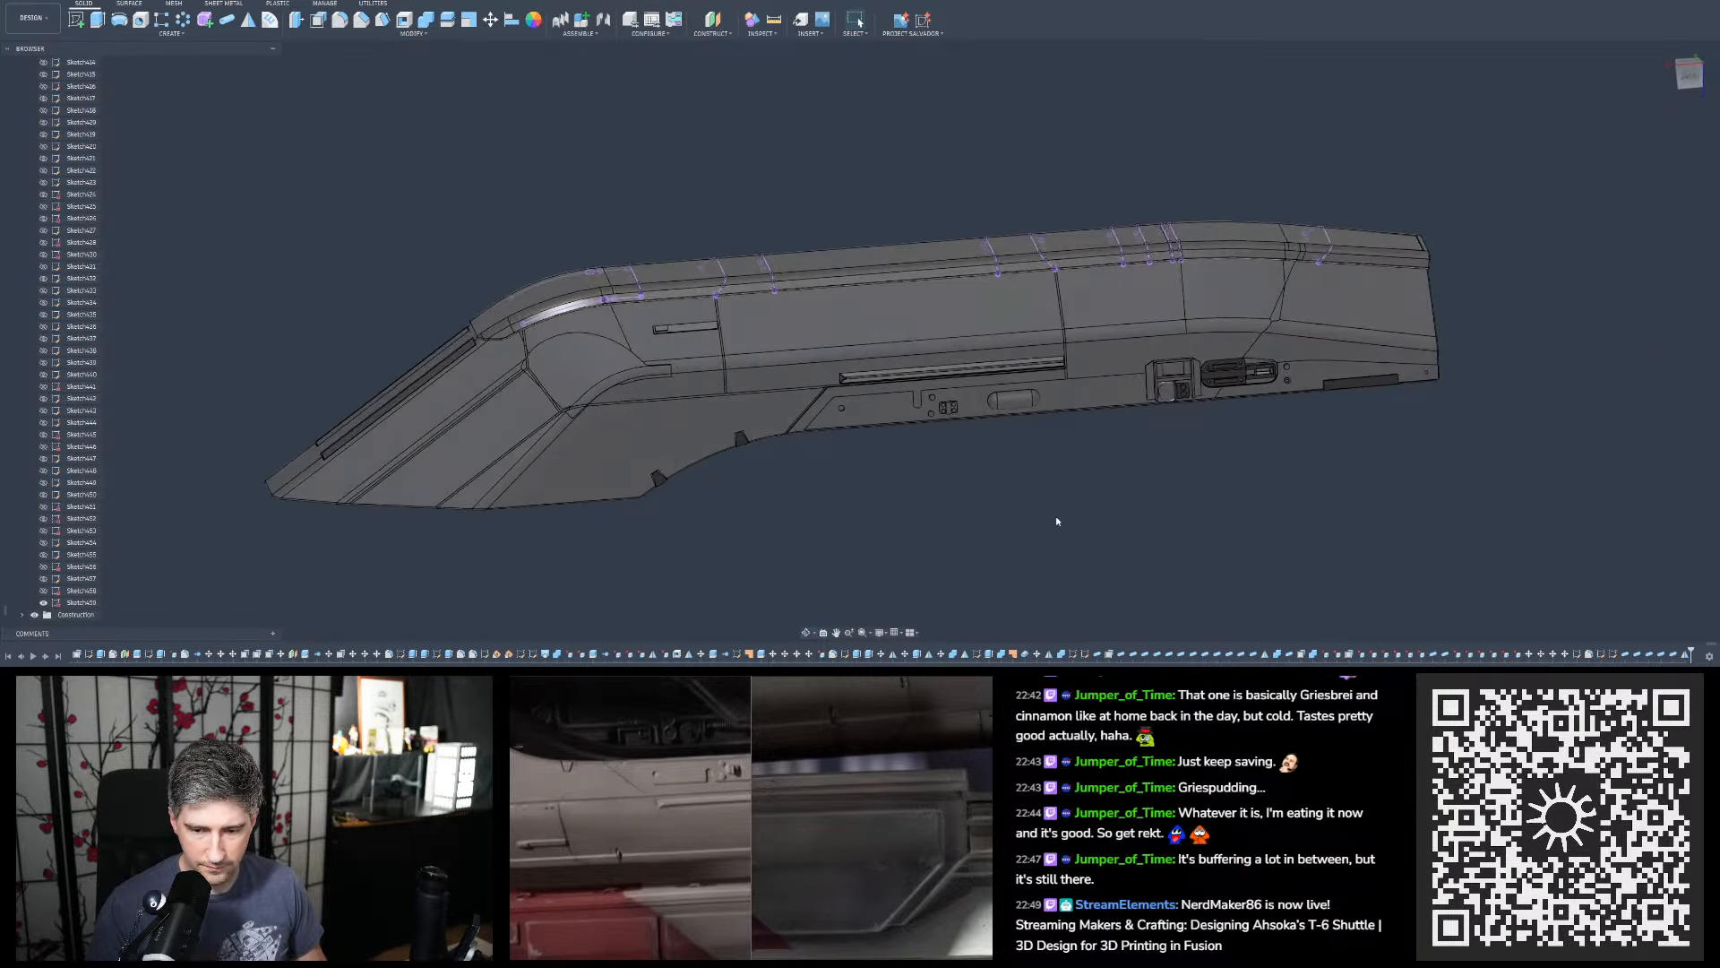
# Start a 0.50 mm circular Pipe cut along the curved sketch spline on the narrow face above the front corner
pyautogui.keyDown('shift'); pyautogui.moveTo(1060, 519); pyautogui.dragTo(896, 394, button='middle'); pyautogui.keyUp('shift')
pyautogui.scroll(3, 633, 276)
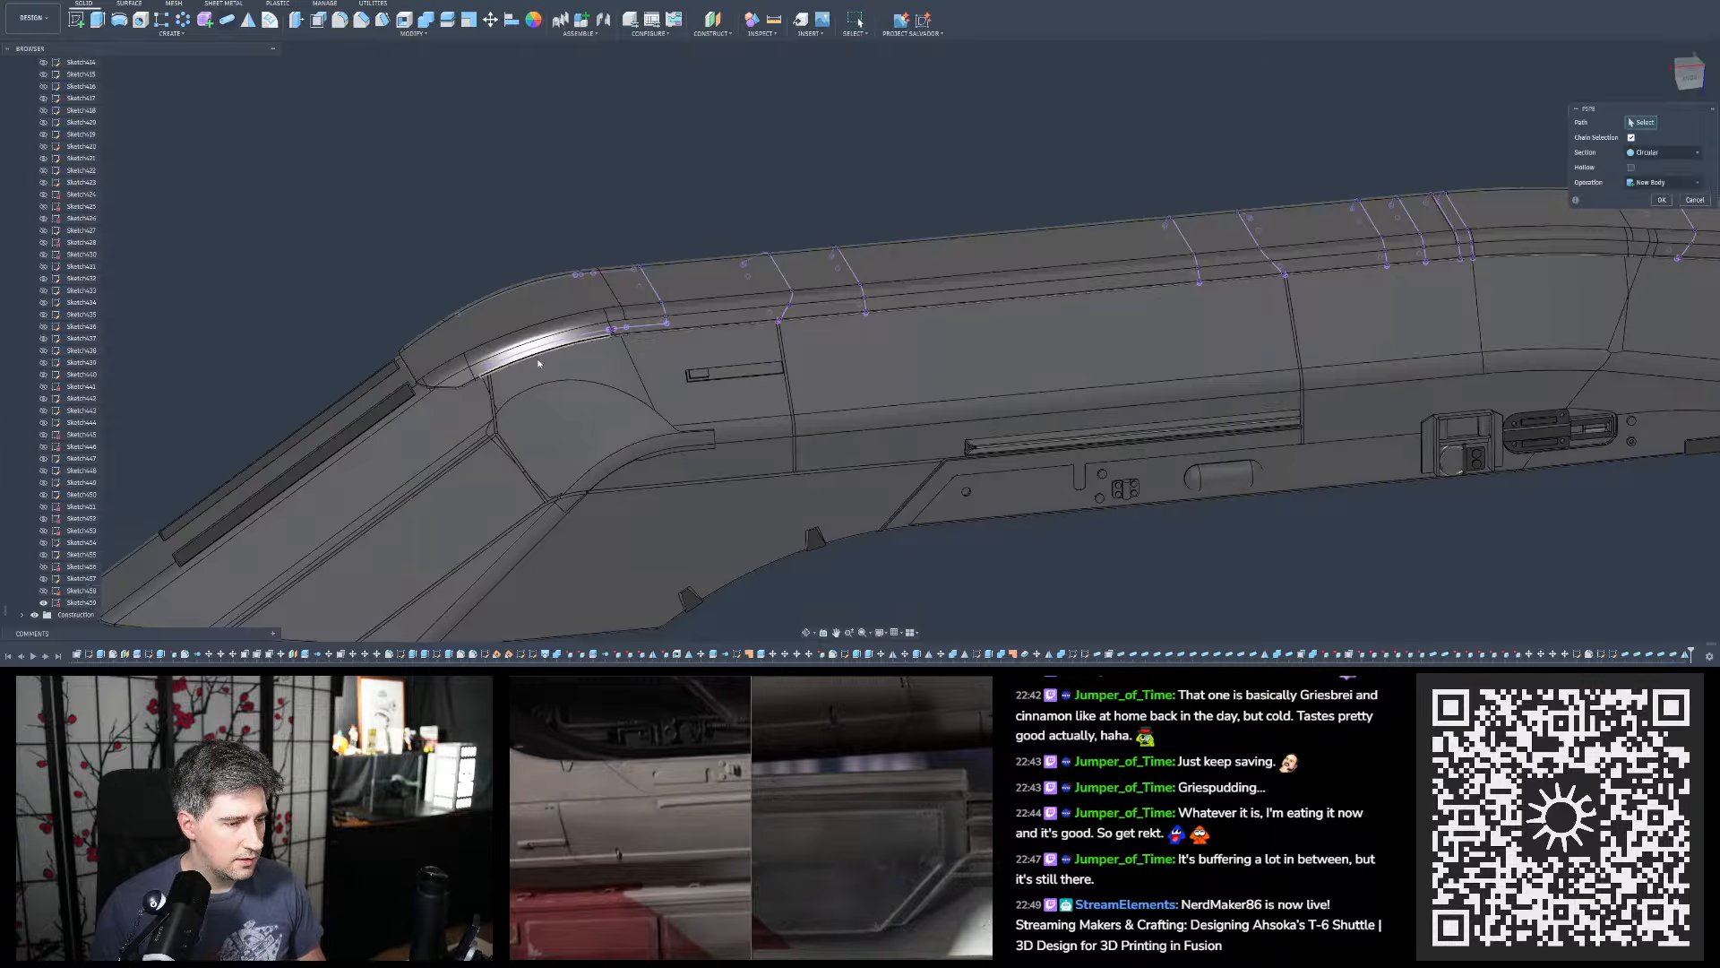
pyautogui.scroll(3, 536, 350)
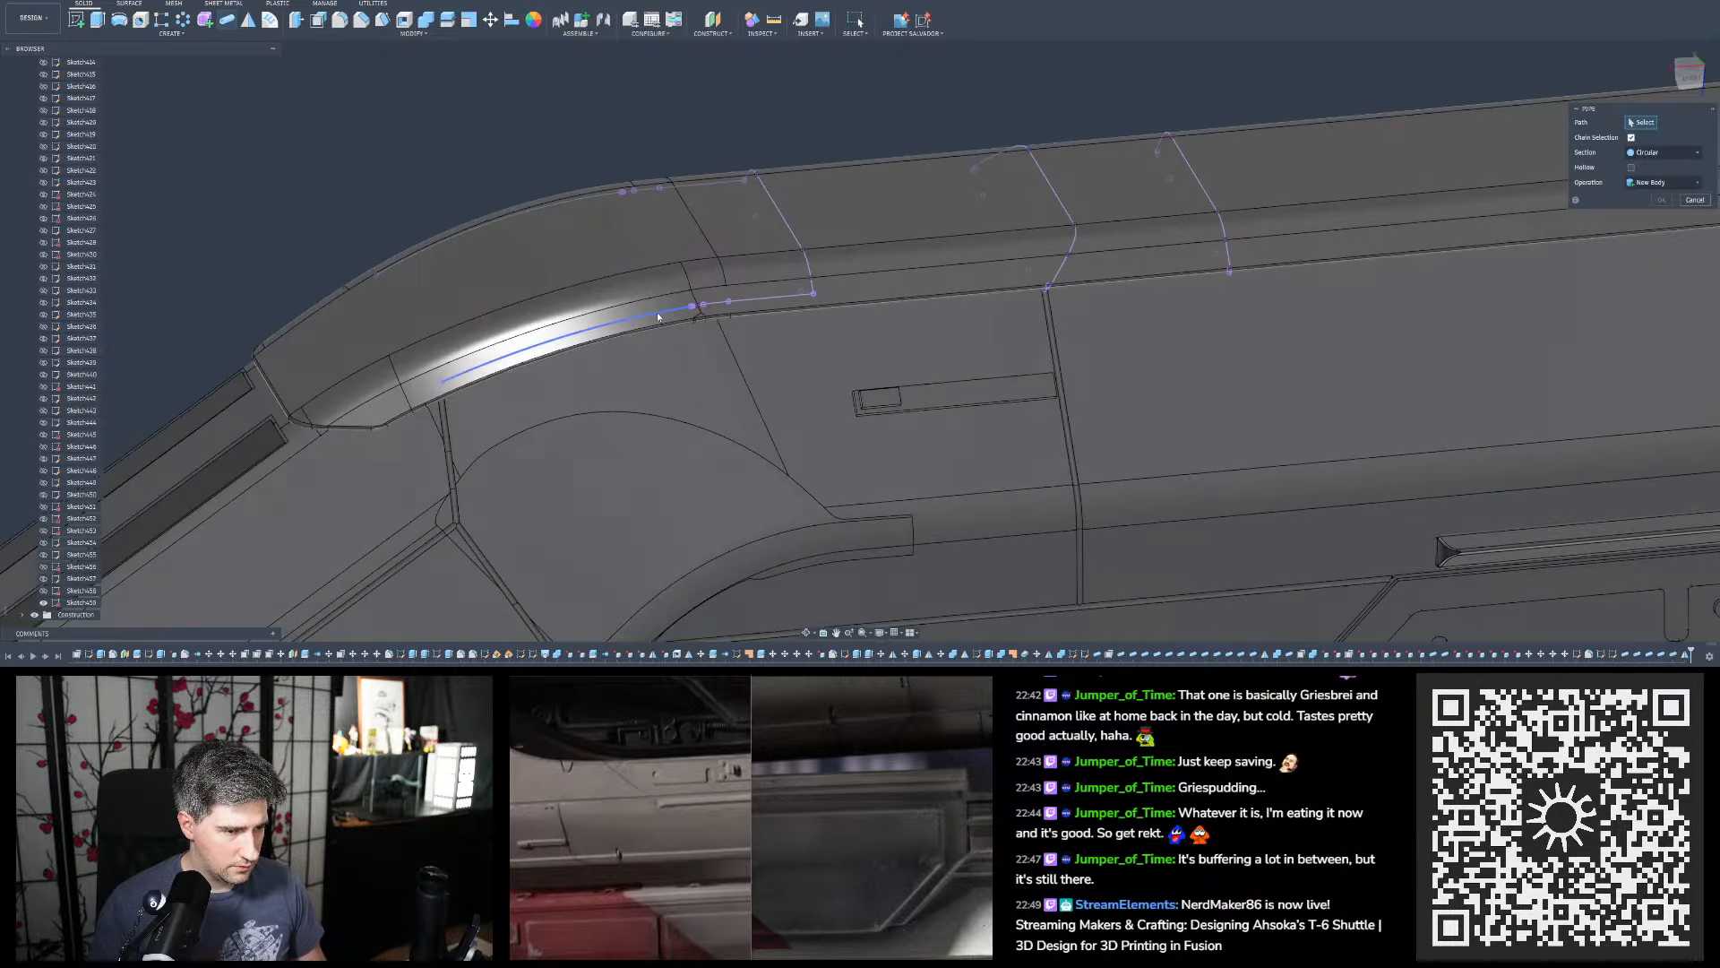
pyautogui.click(658, 311)
pyautogui.scroll(5, 660, 310)
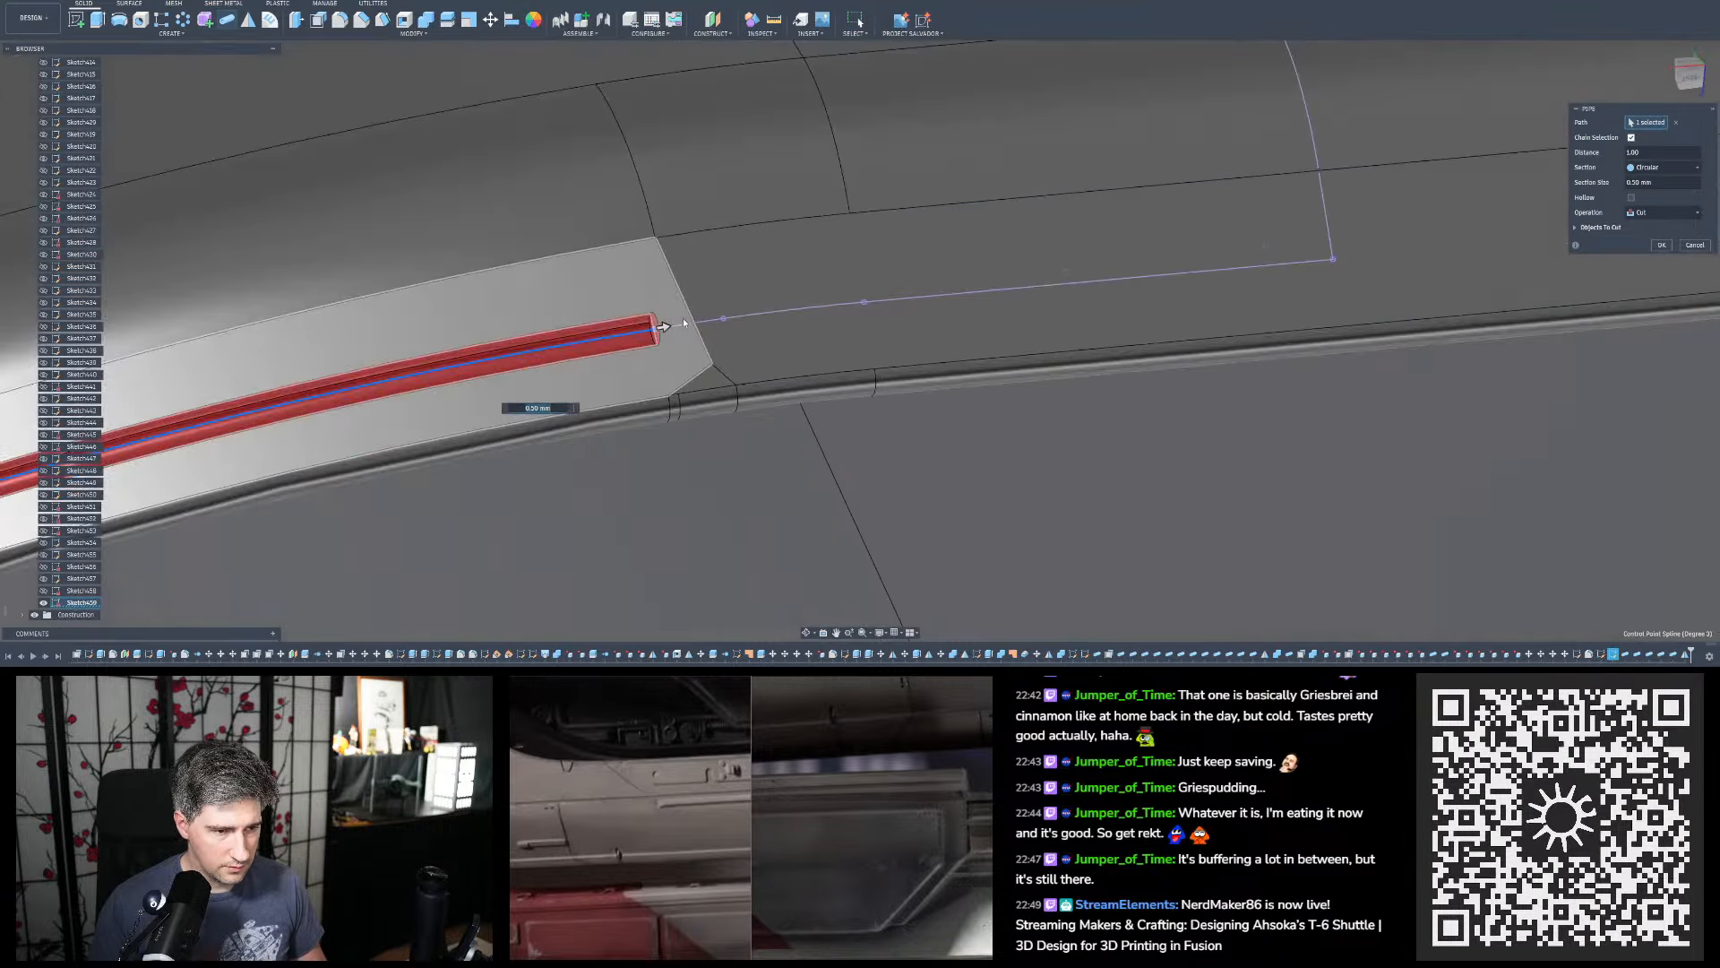
# Examine where the Pipe preview's end meets the adjoining sketch spline on the narrow face above the front corner
pyautogui.scroll(5, 665, 331)
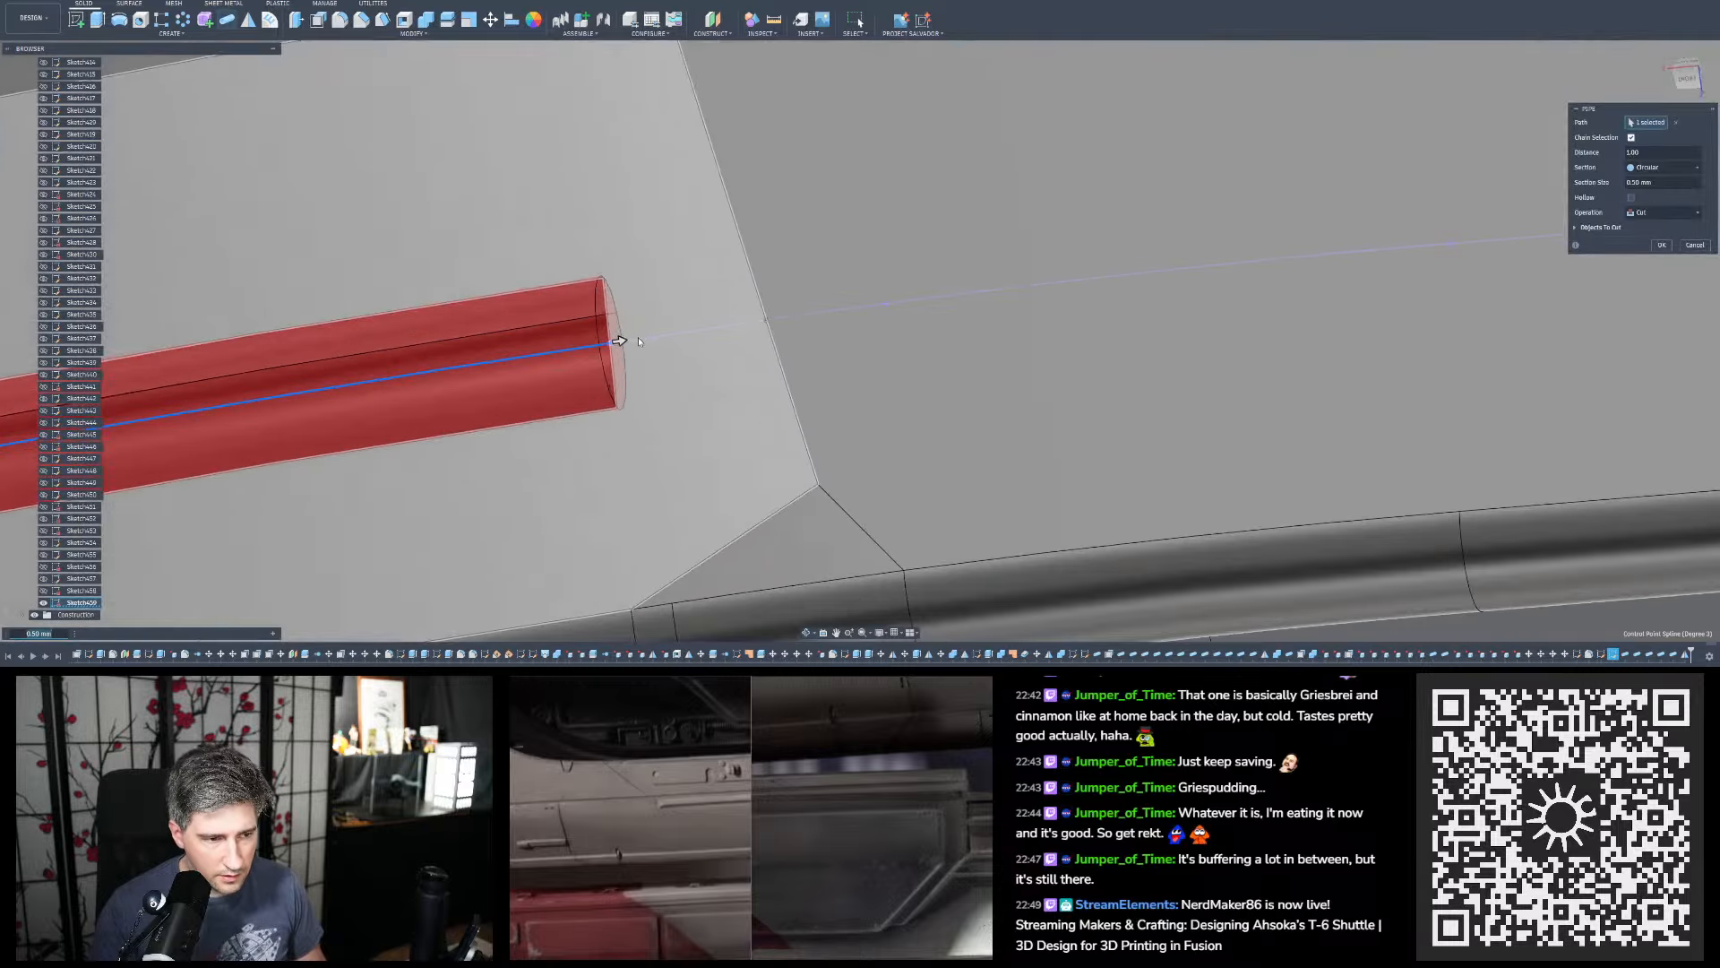
pyautogui.keyDown('shift'); pyautogui.moveTo(618, 337); pyautogui.dragTo(641, 357, button='middle'); pyautogui.keyUp('shift')
pyautogui.scroll(4, 647, 337)
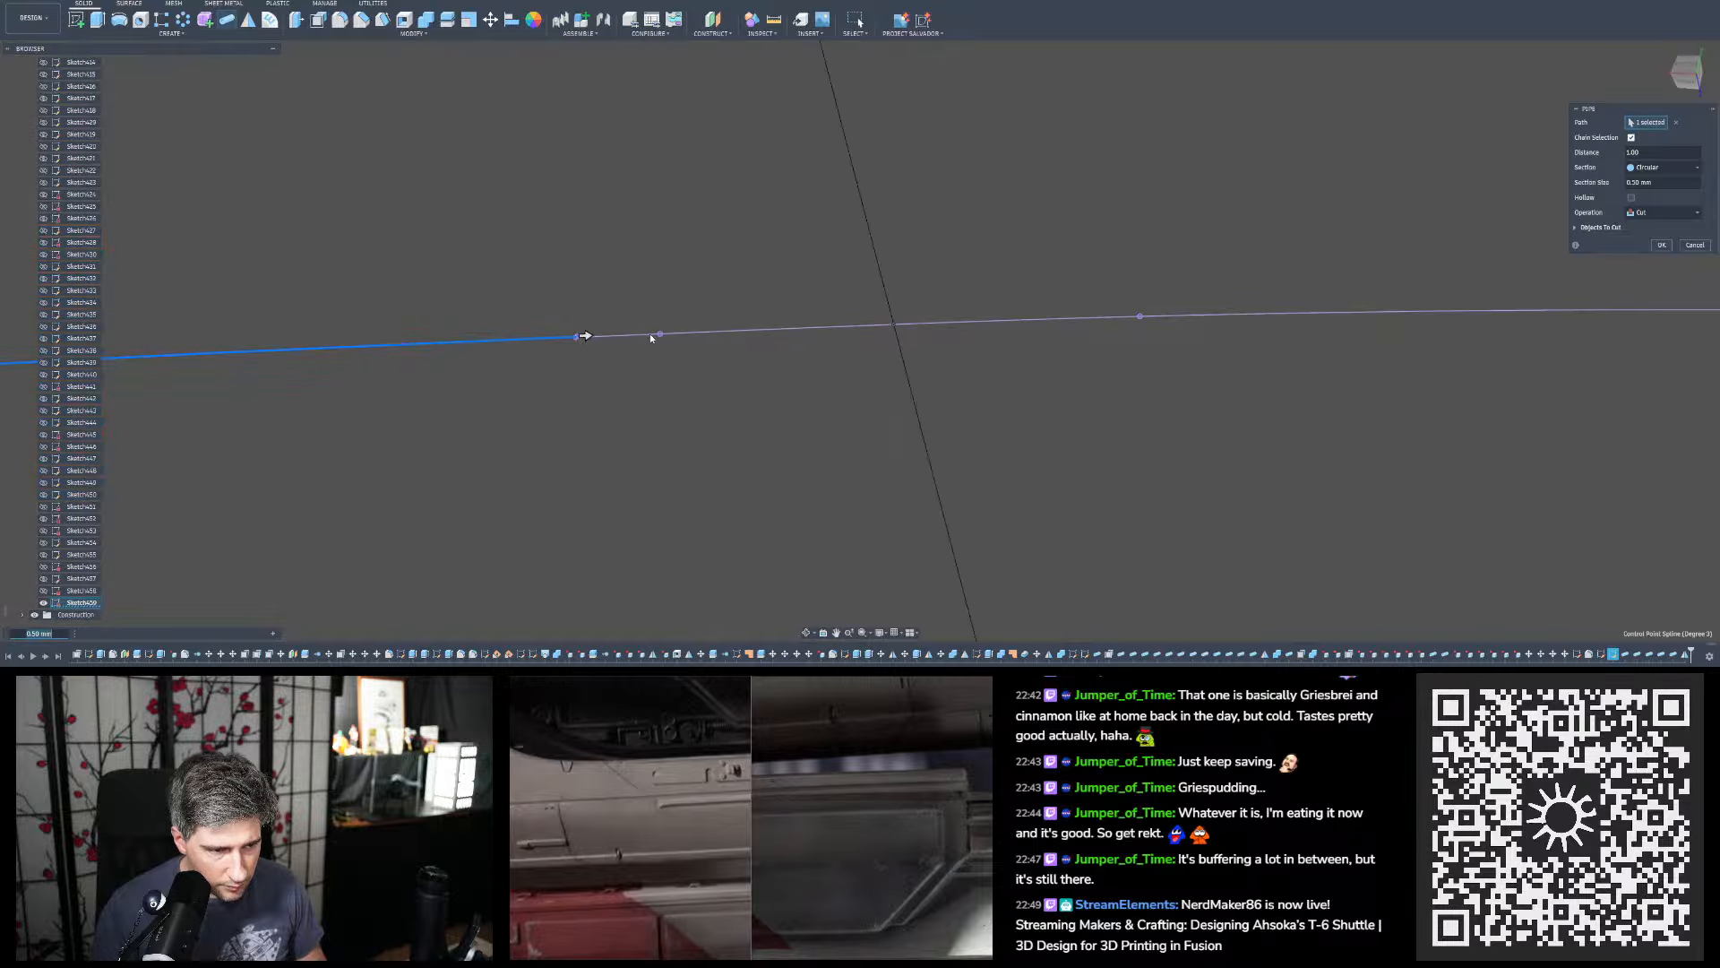
pyautogui.scroll(10, 573, 344)
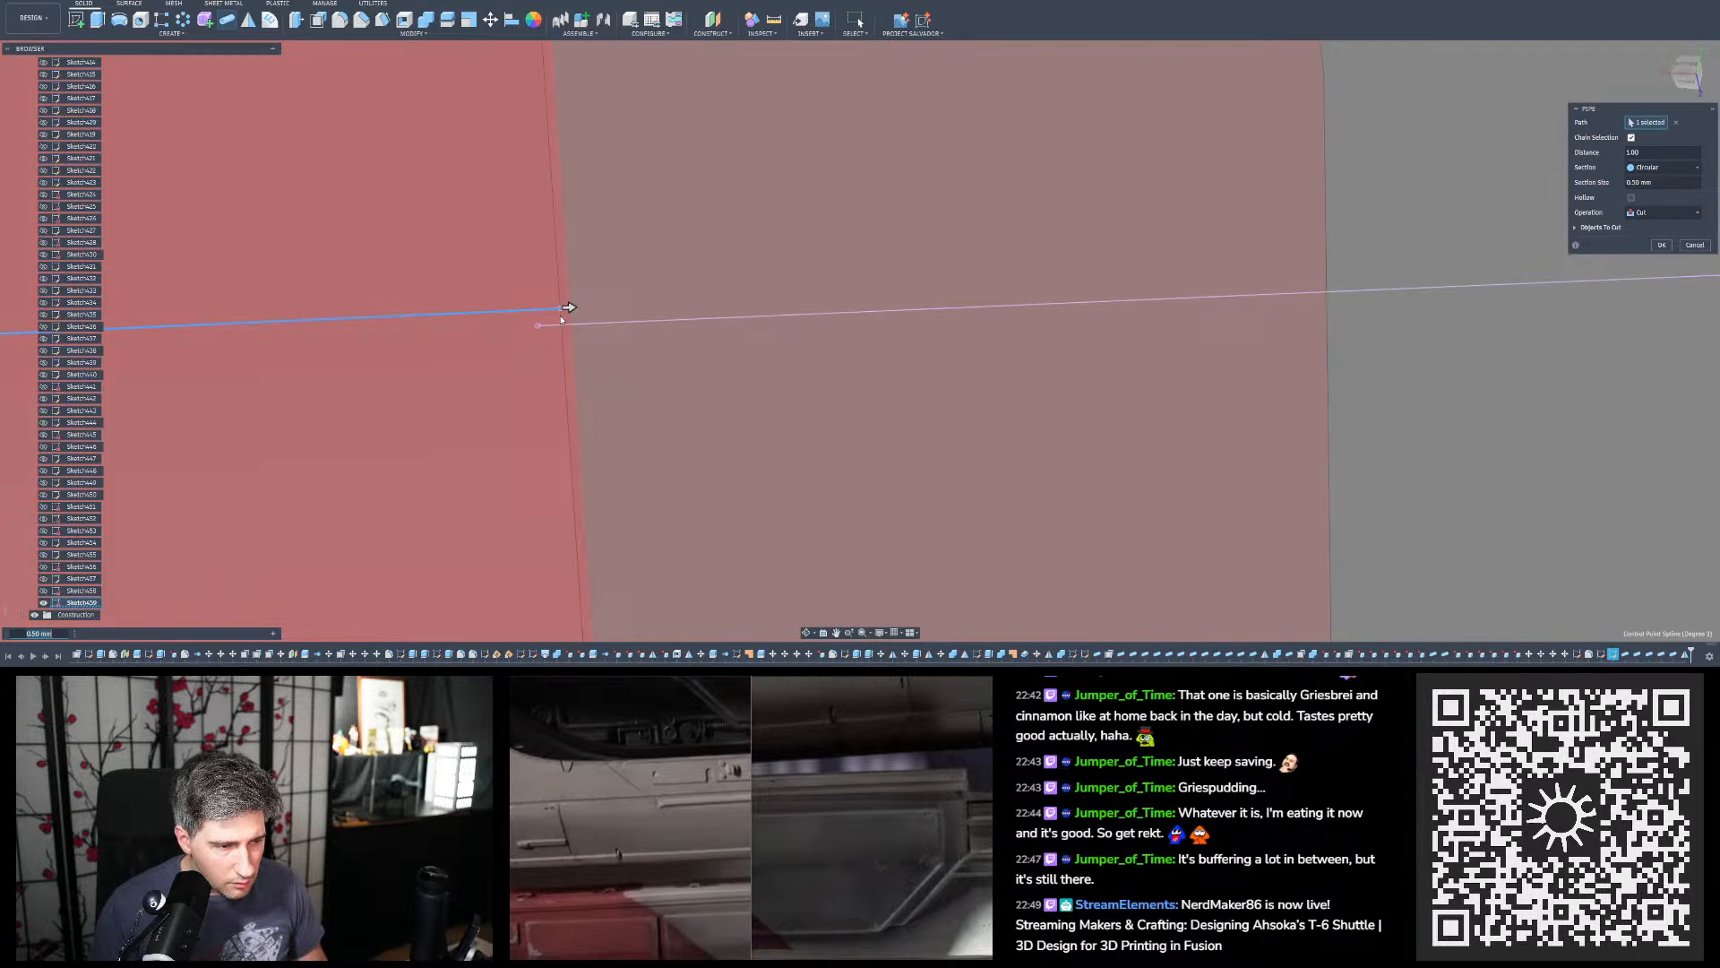
pyautogui.moveTo(561, 320)
pyautogui.keyDown('shift'); pyautogui.mouseDown(button='middle')
pyautogui.moveTo(573, 338)
pyautogui.moveTo(570, 323)
pyautogui.mouseUp(button='middle'); pyautogui.keyUp('shift')
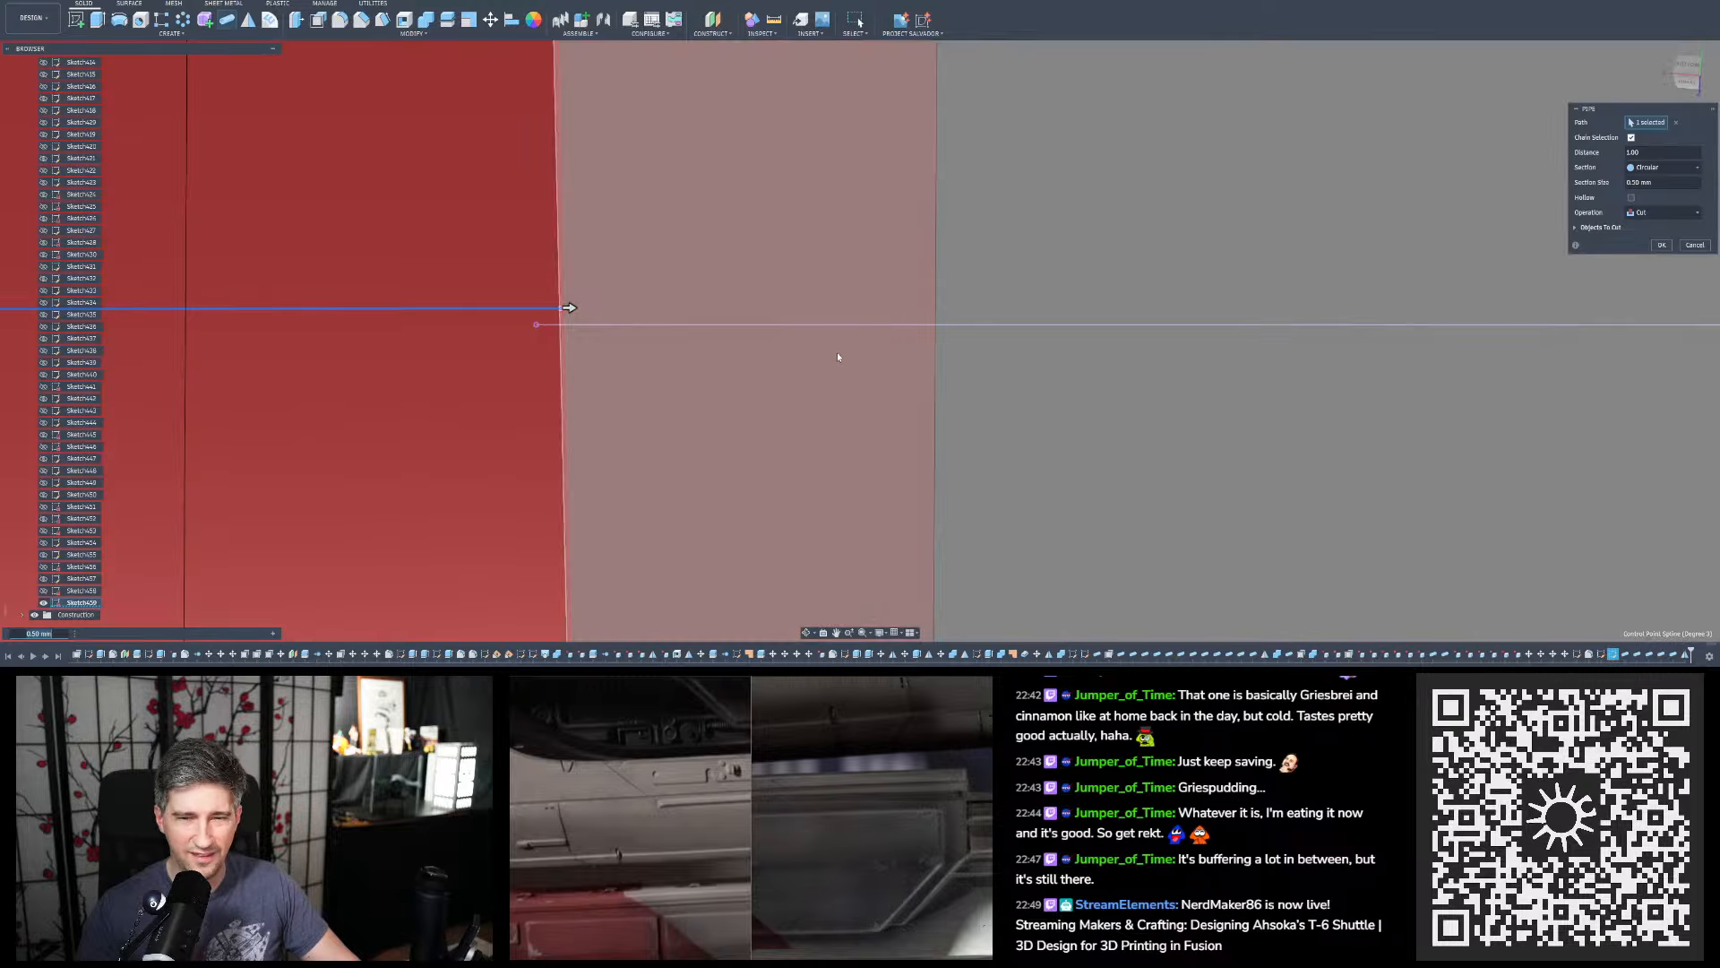
pyautogui.scroll(-10, 864, 341)
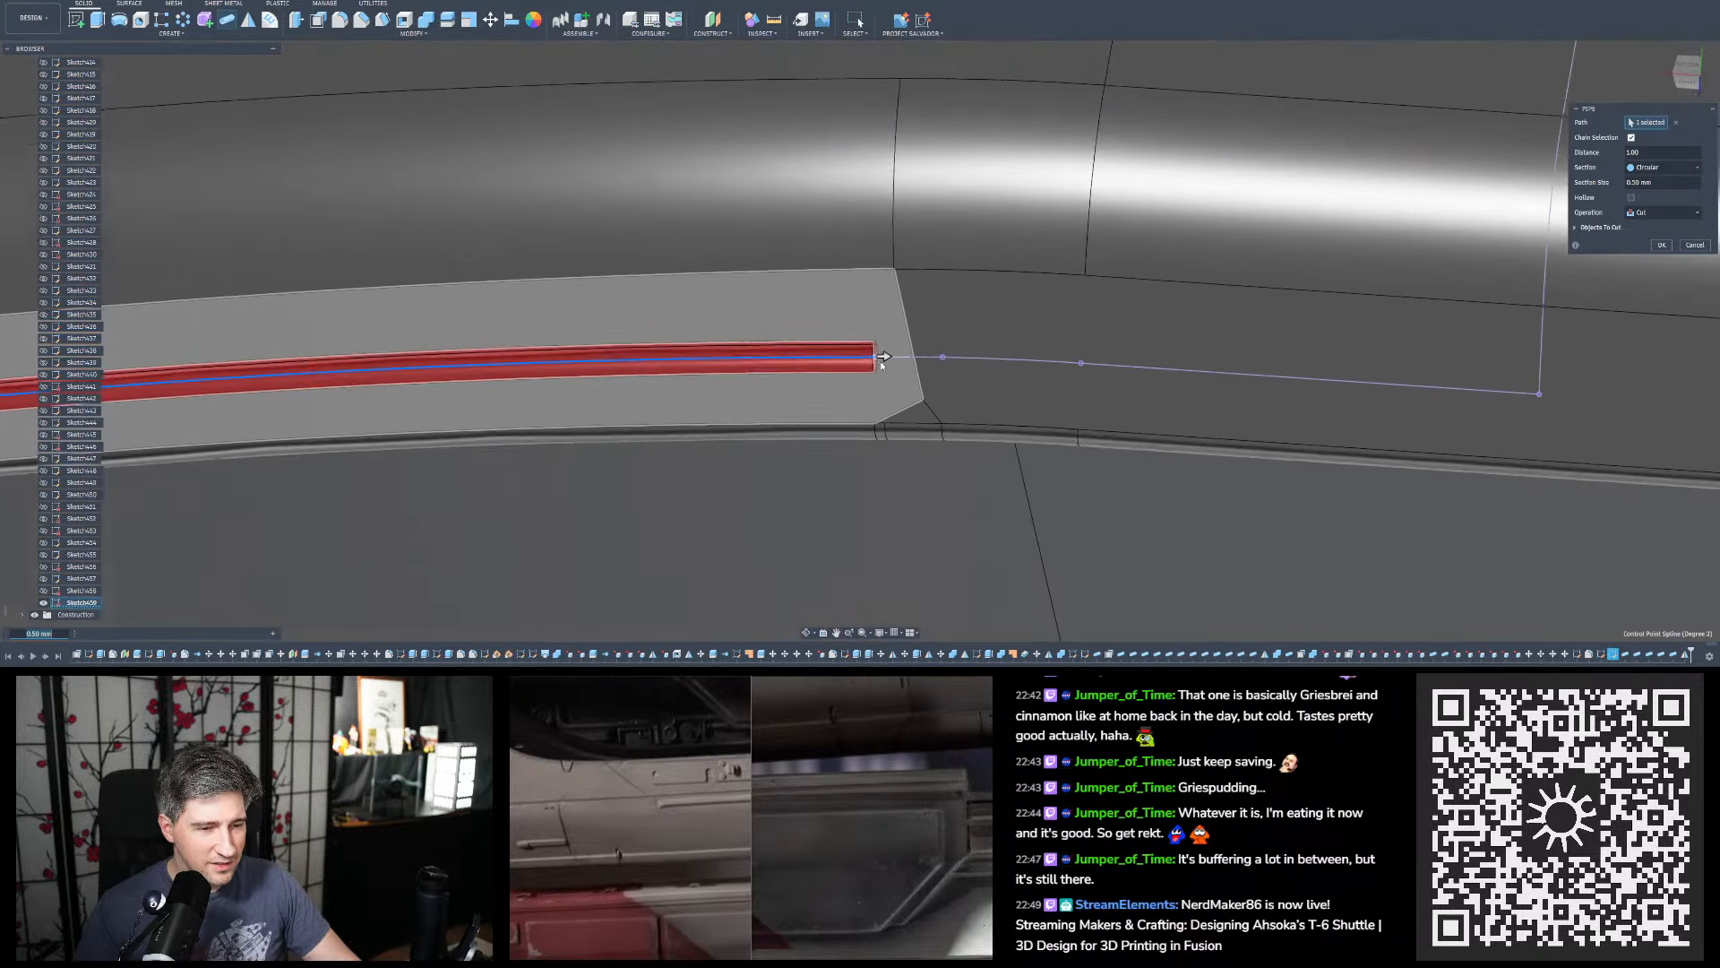
pyautogui.scroll(-5, 881, 363)
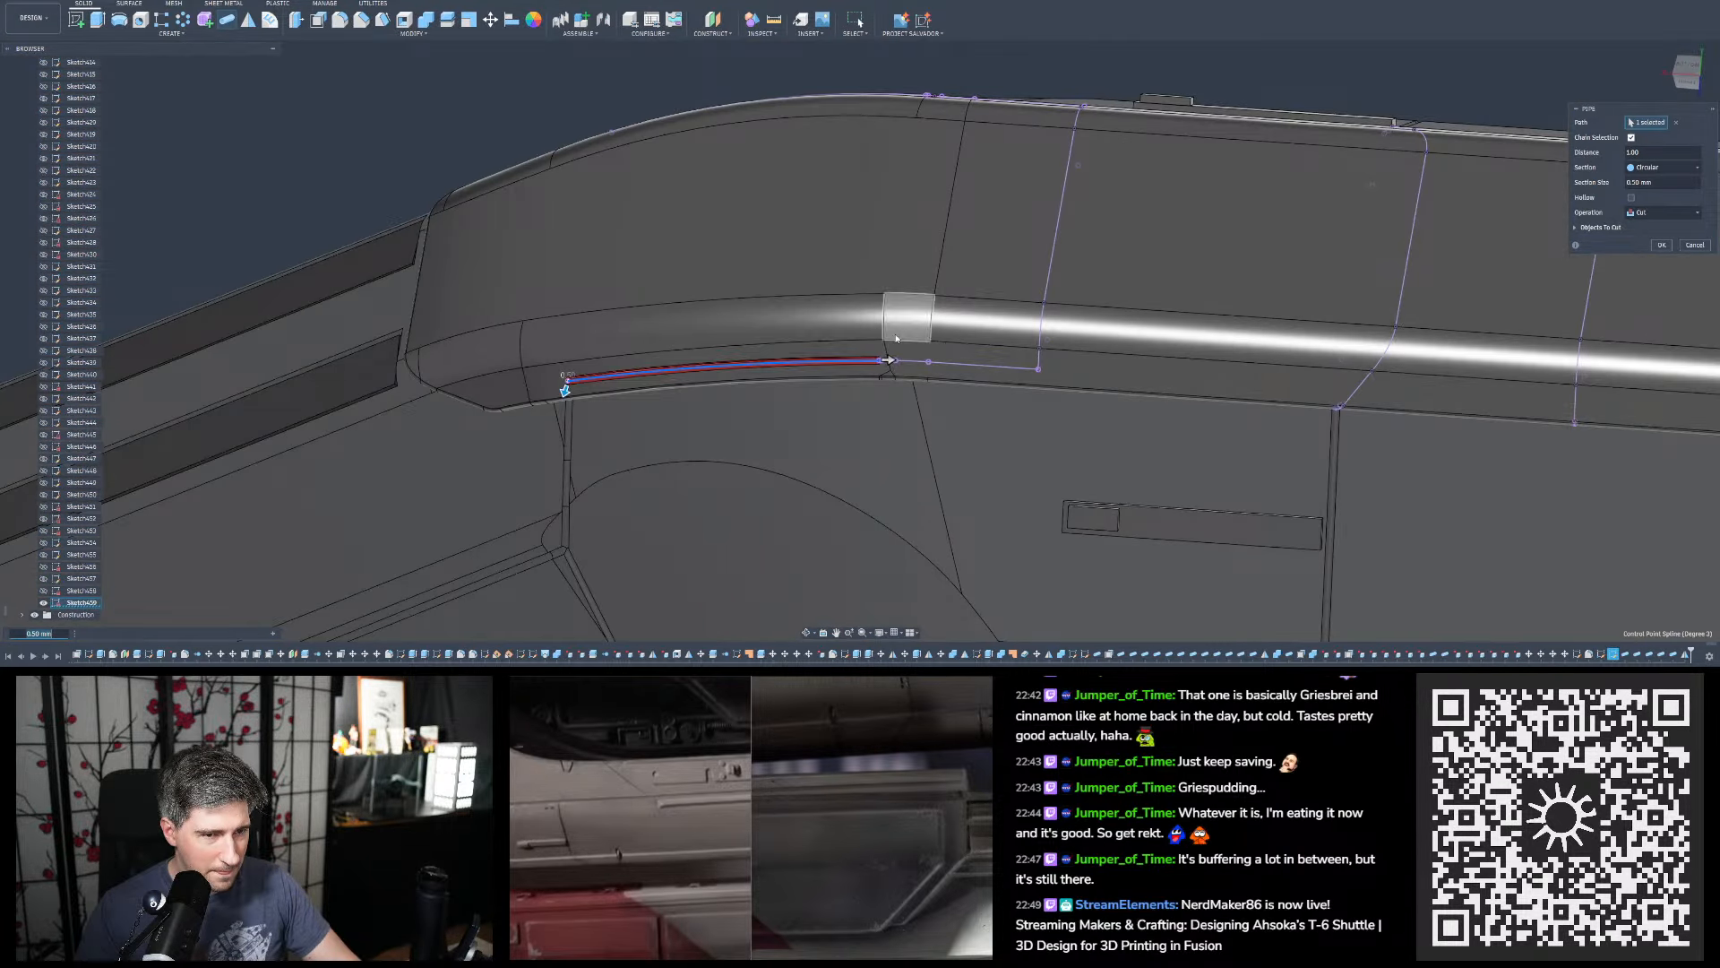
# Examine the matching spline junction on the hull's opposite narrow face and cancel the Pipe cut
pyautogui.keyDown('shift'); pyautogui.moveTo(896, 339); pyautogui.dragTo(900, 417, button='middle'); pyautogui.keyUp('shift')
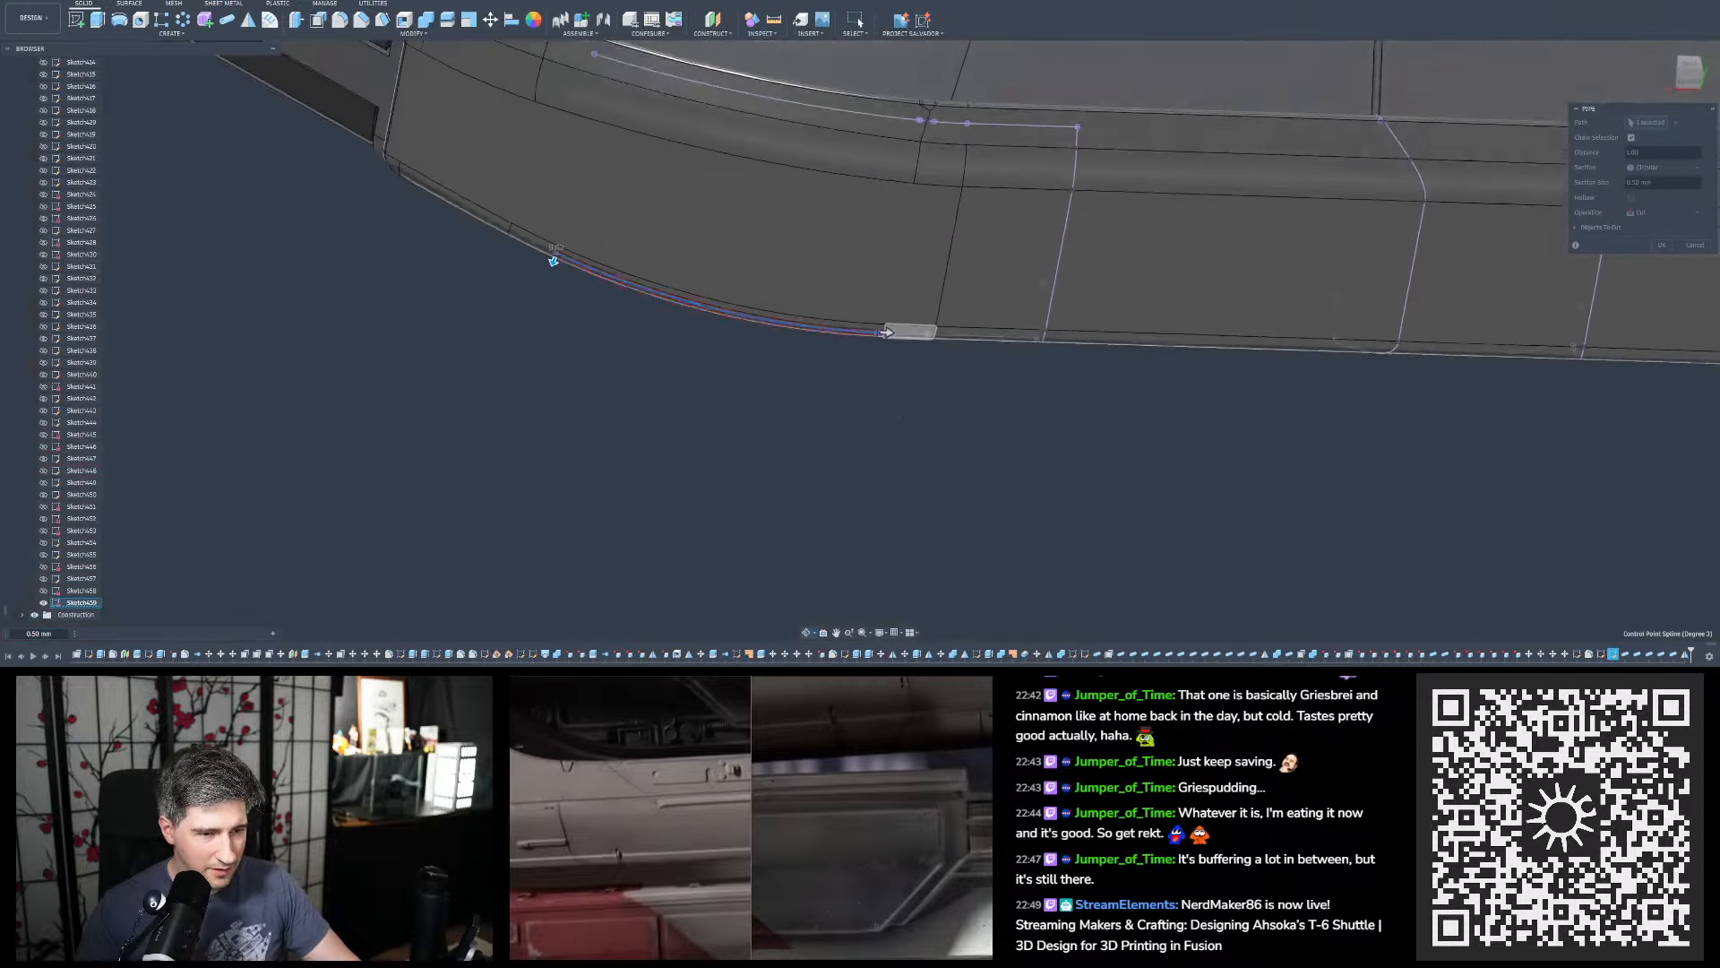
pyautogui.scroll(15, 886, 333)
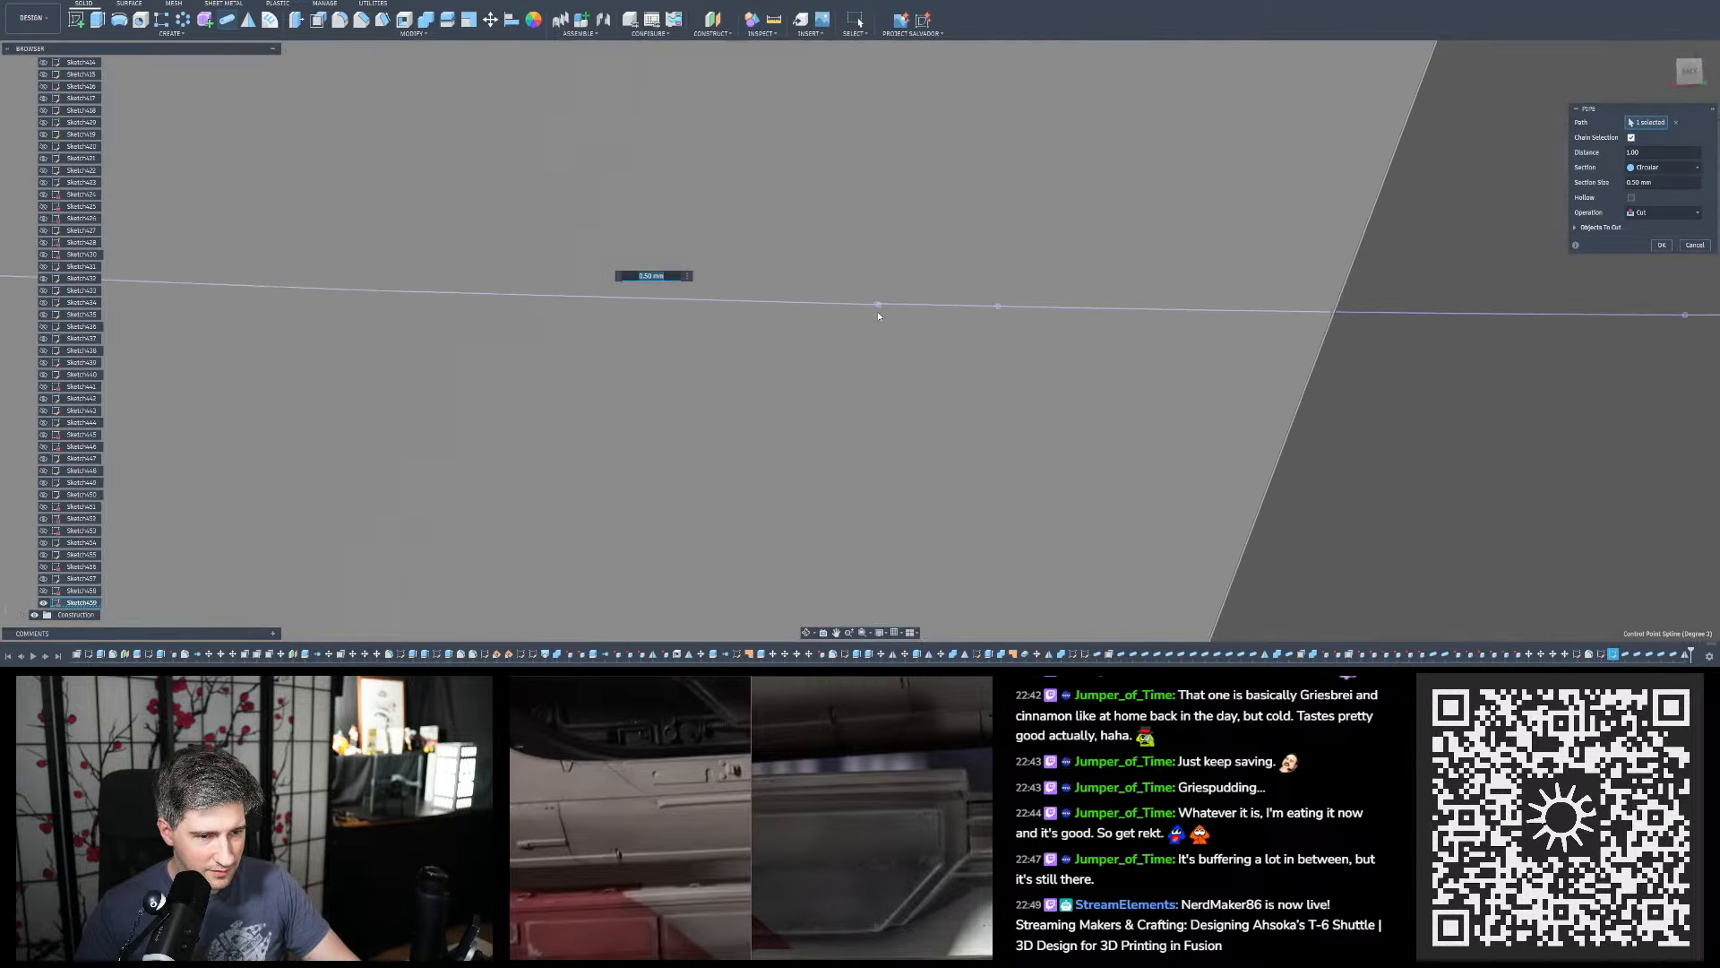
pyautogui.scroll(10, 883, 314)
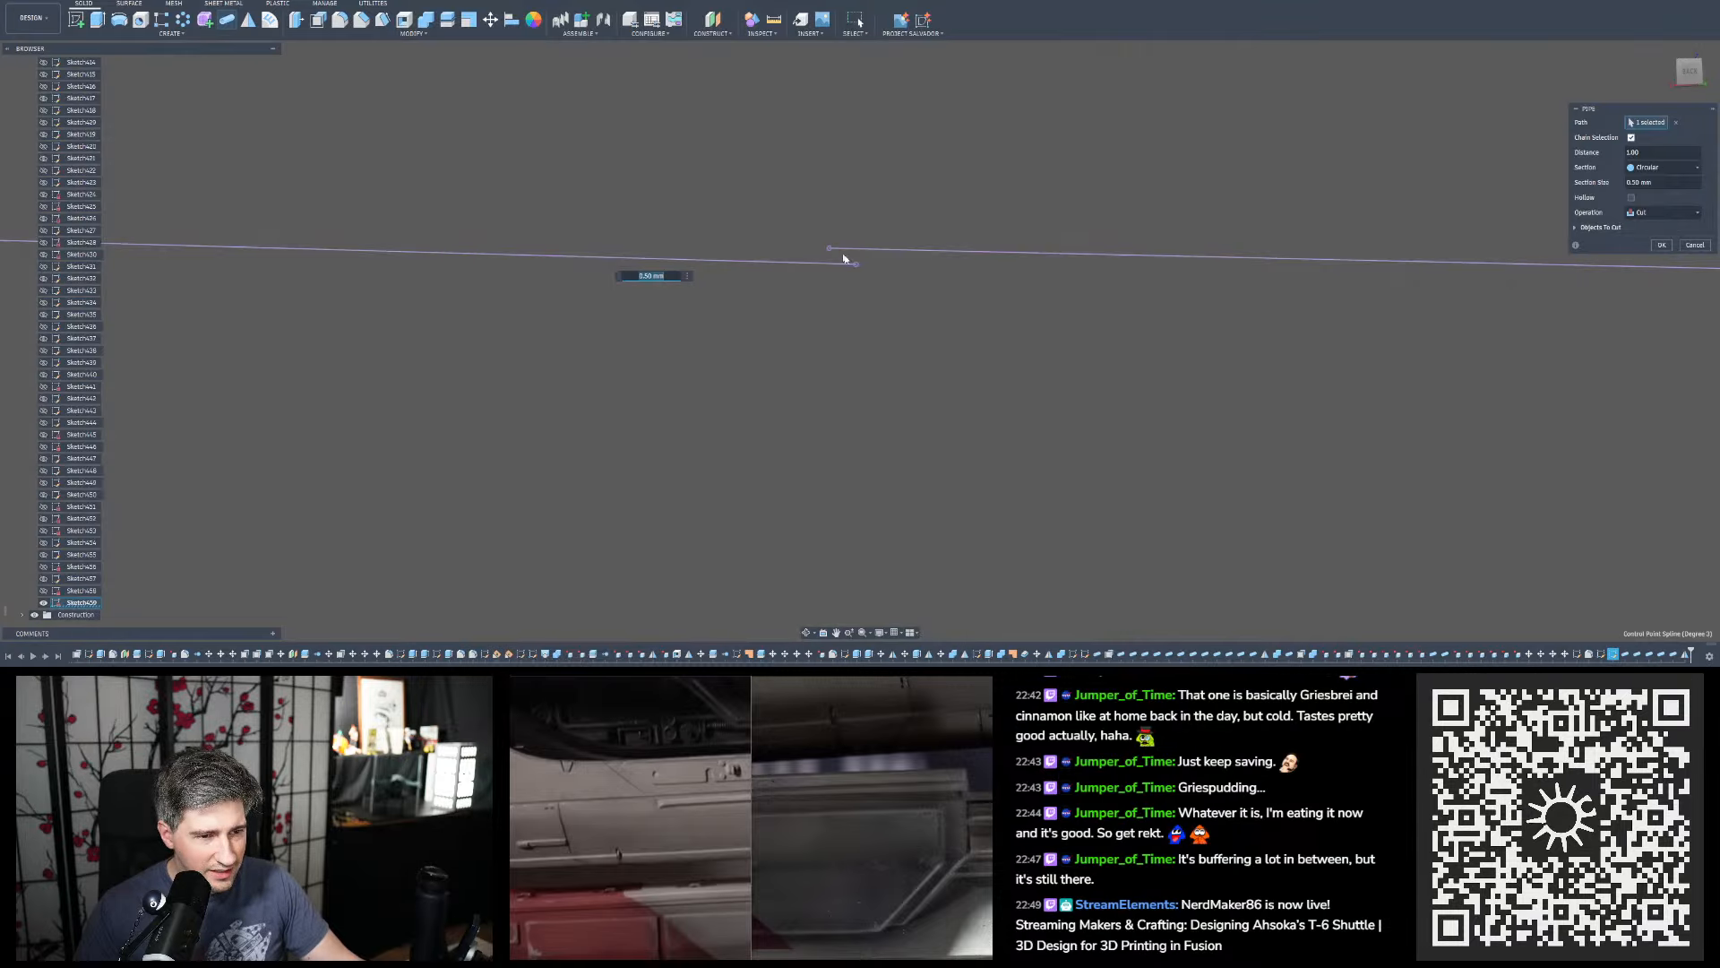
pyautogui.keyDown('shift'); pyautogui.moveTo(845, 257); pyautogui.dragTo(899, 309, button='middle'); pyautogui.keyUp('shift')
pyautogui.scroll(-15, 899, 309)
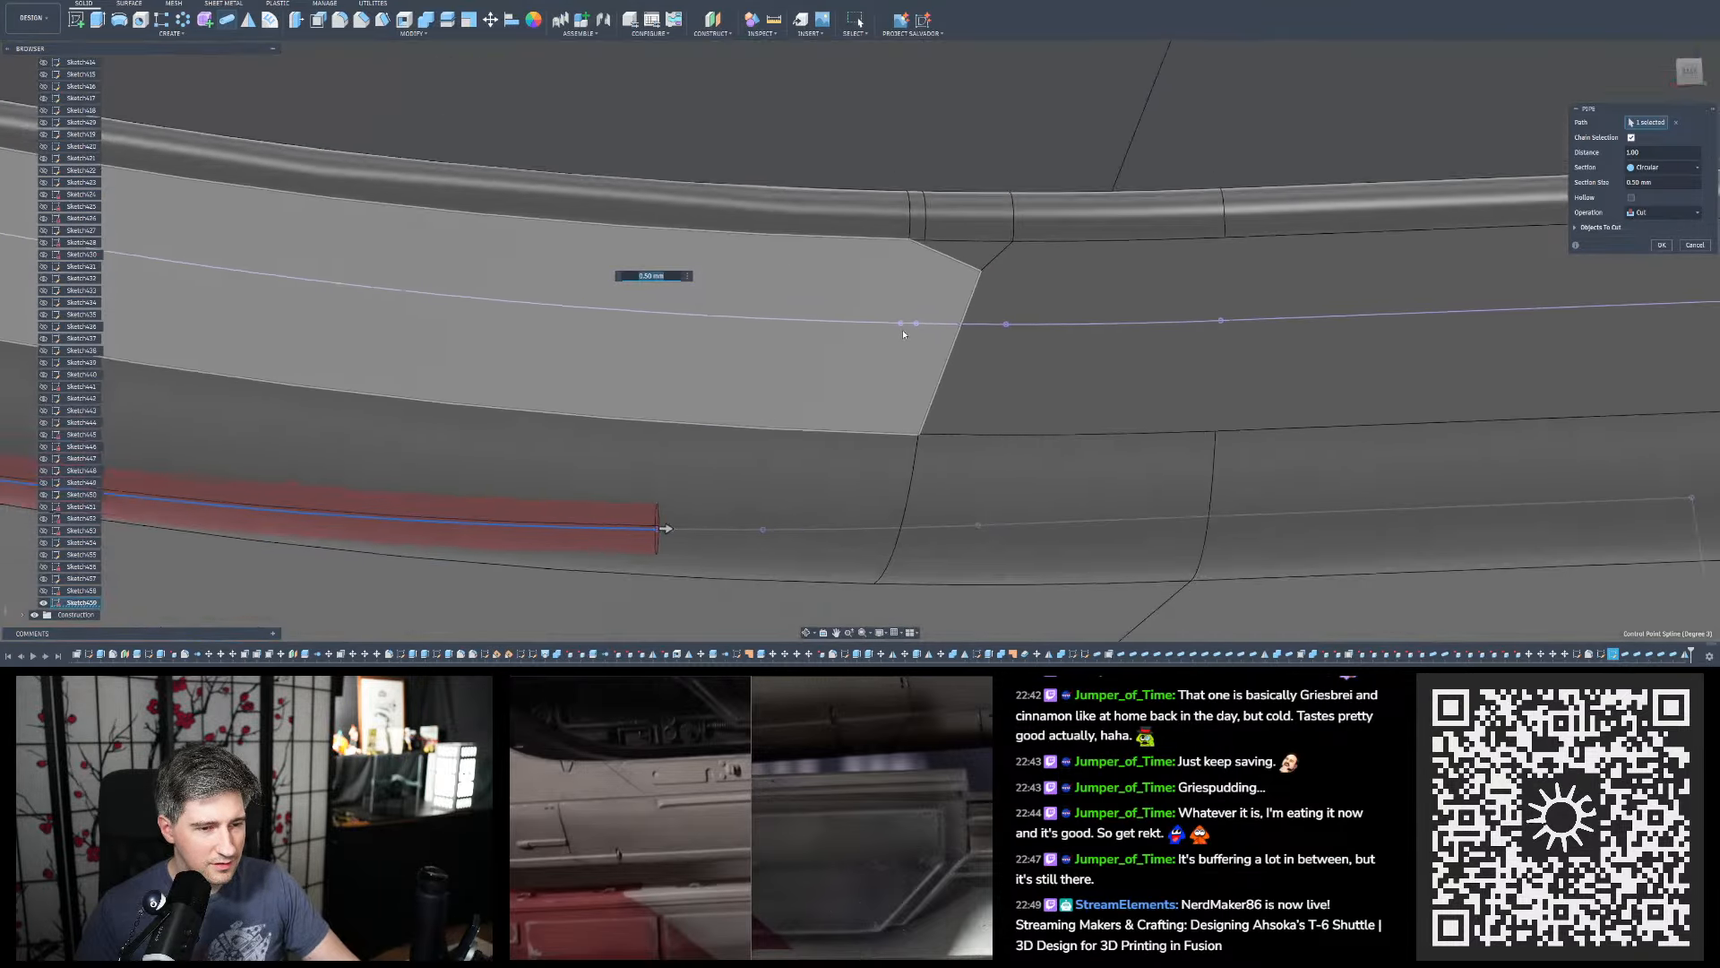
pyautogui.scroll(-6, 903, 333)
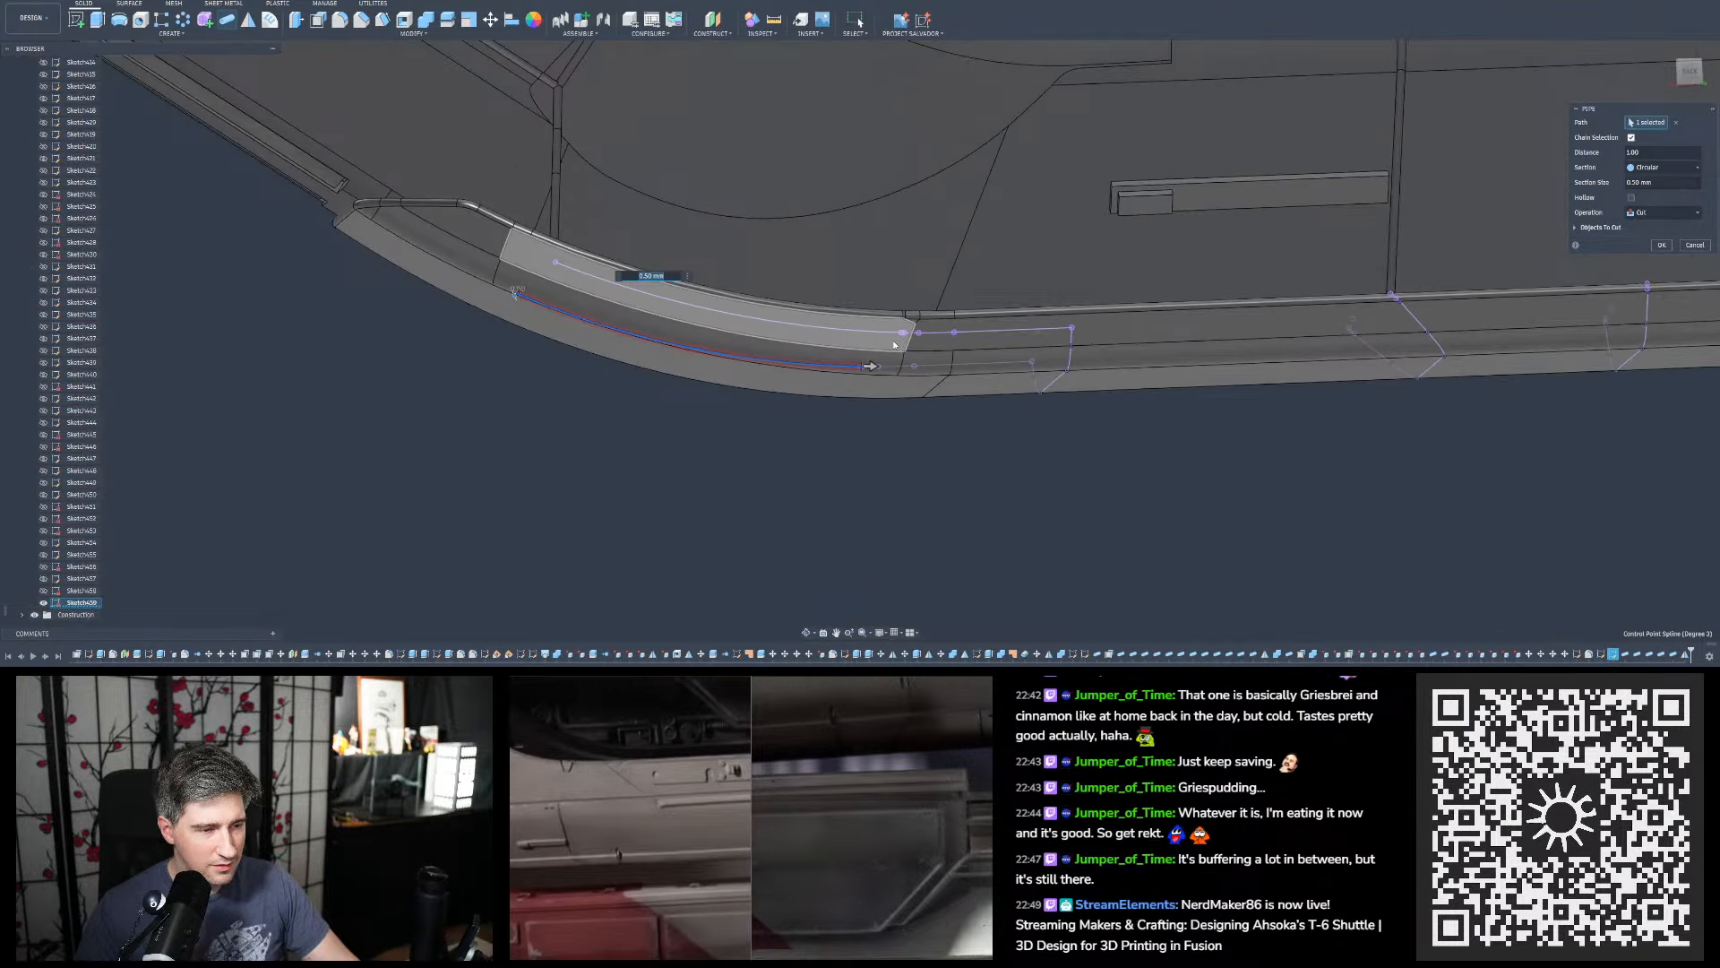
pyautogui.click(1696, 246)
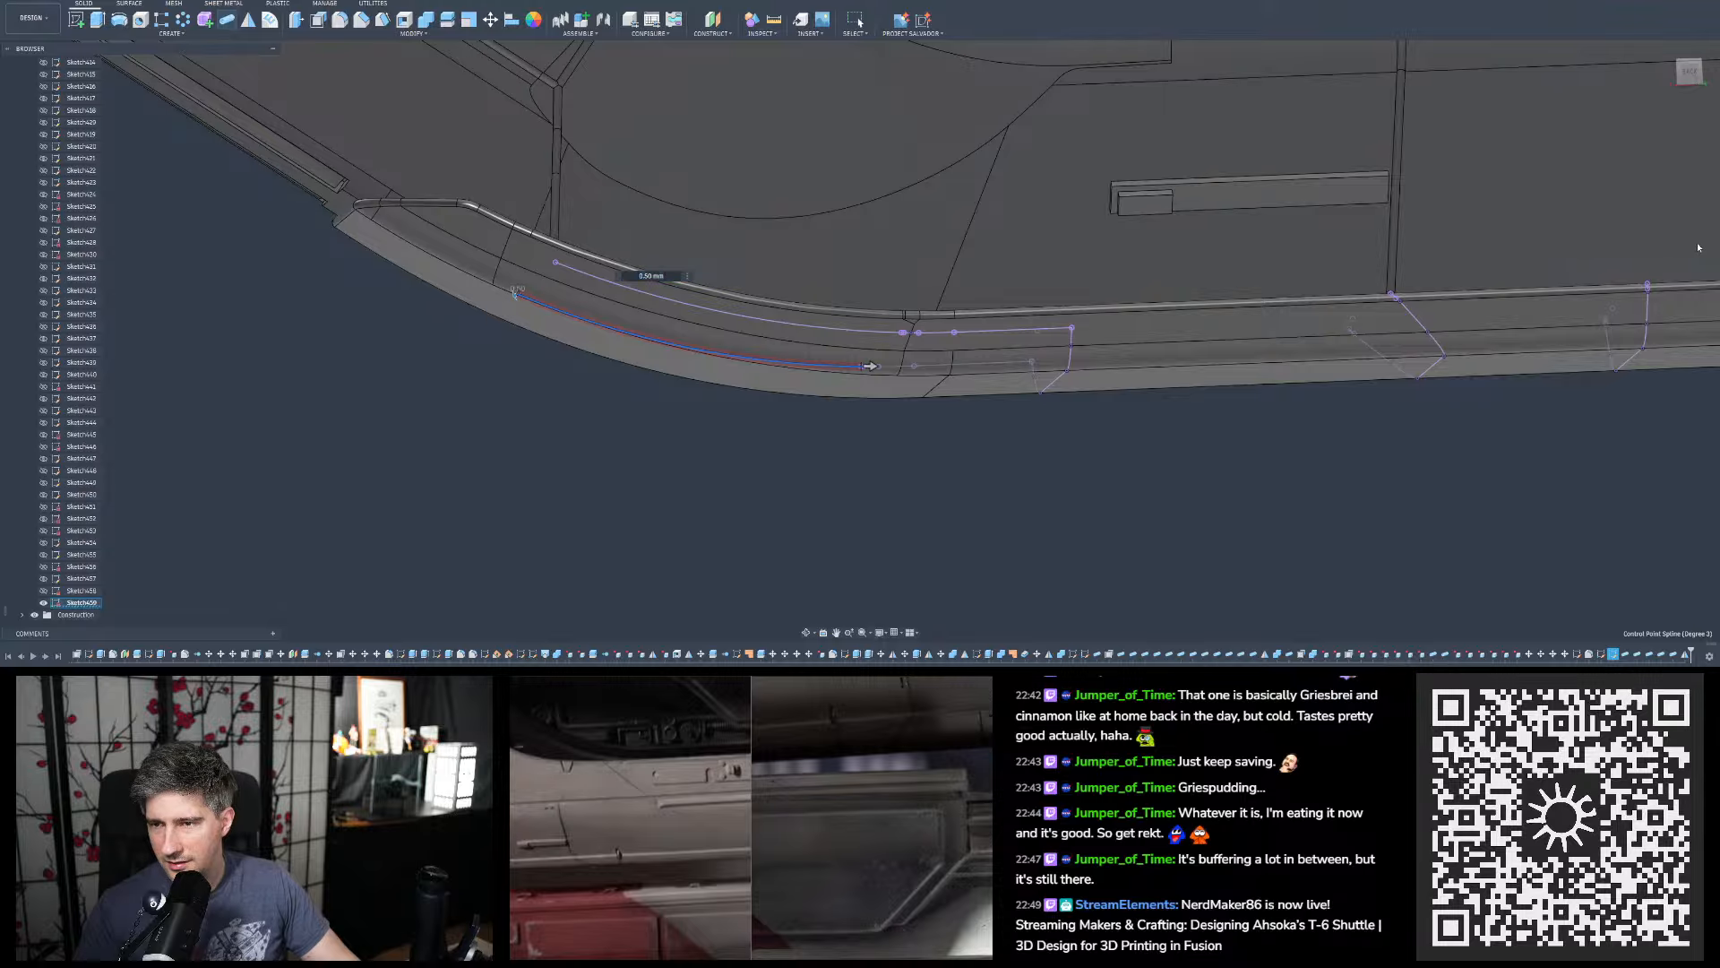
# Measure the gap between the two splines at their junction with 0.1234567 precision, restore the precision to 0.12 and close Measure
pyautogui.click(773, 19)
pyautogui.scroll(10, 942, 324)
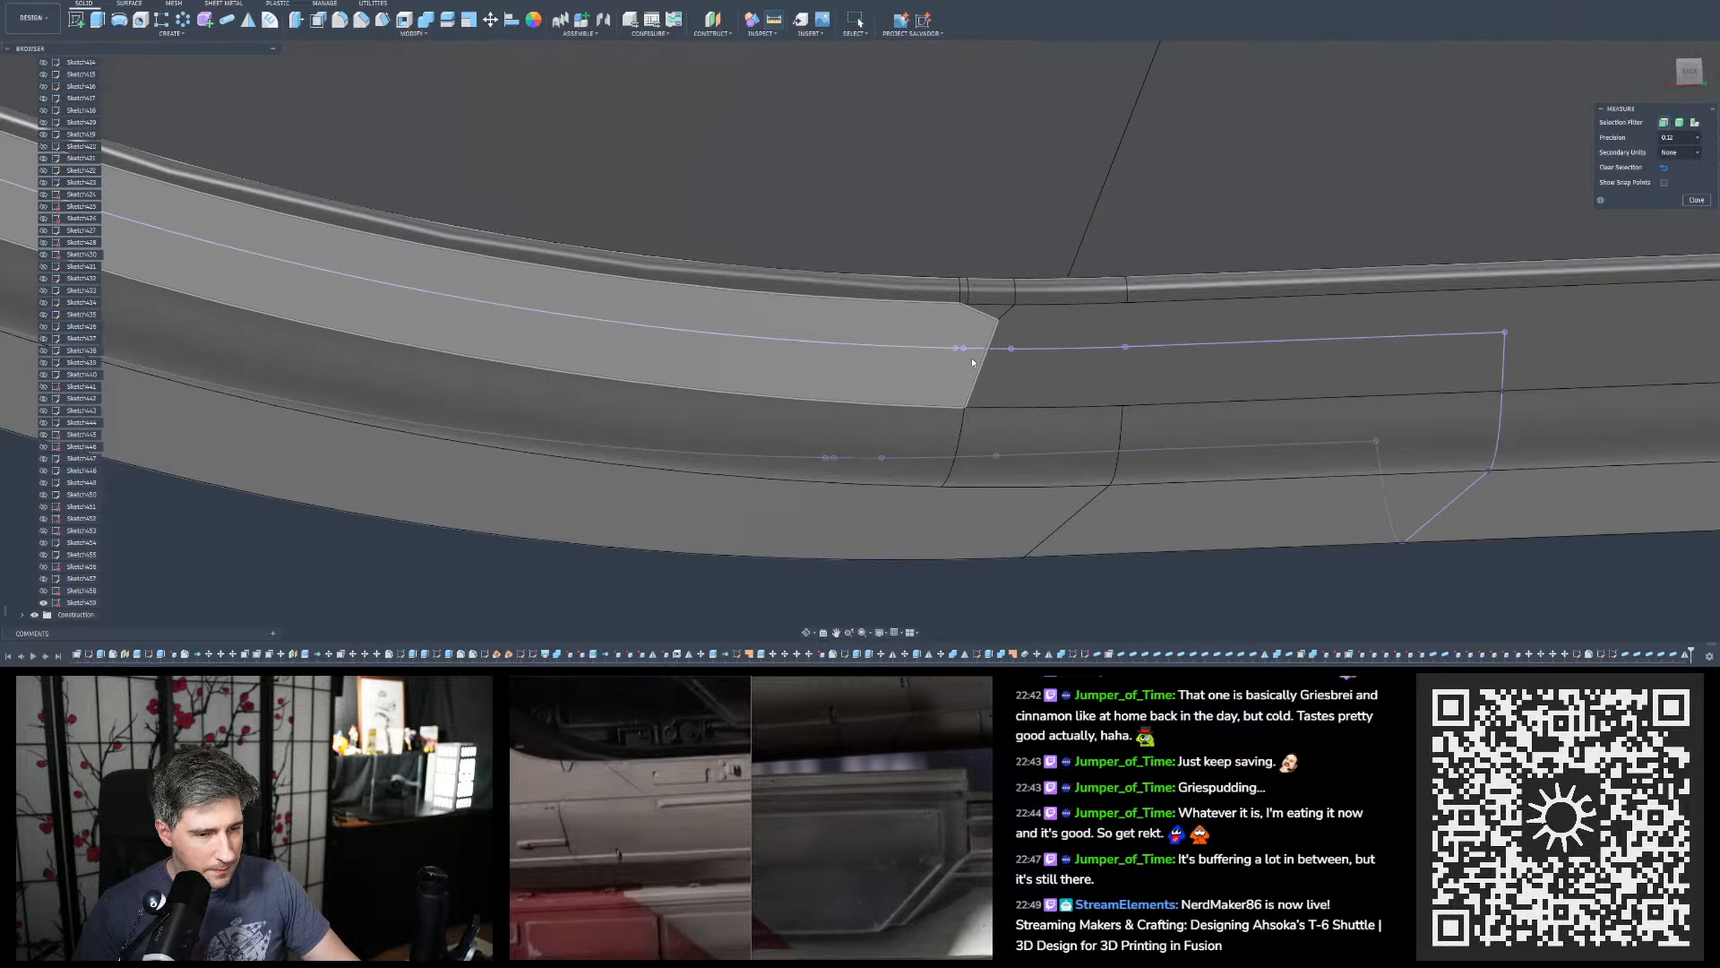
pyautogui.scroll(8, 942, 324)
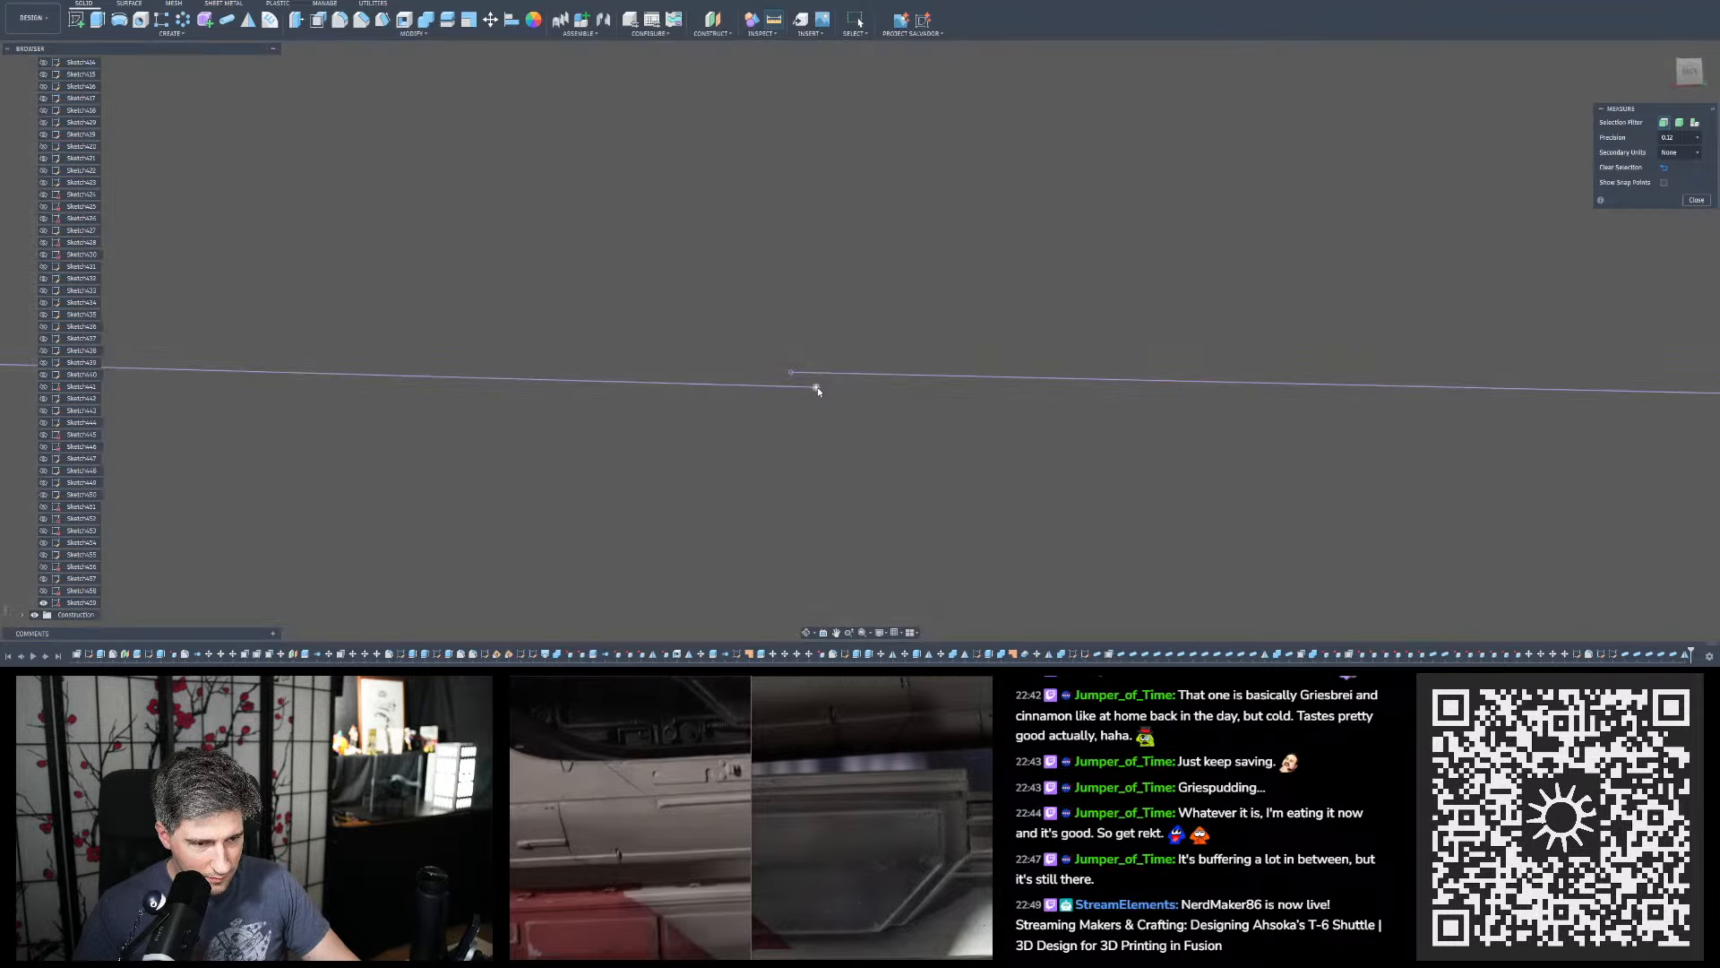
pyautogui.click(816, 388)
pyautogui.click(811, 374)
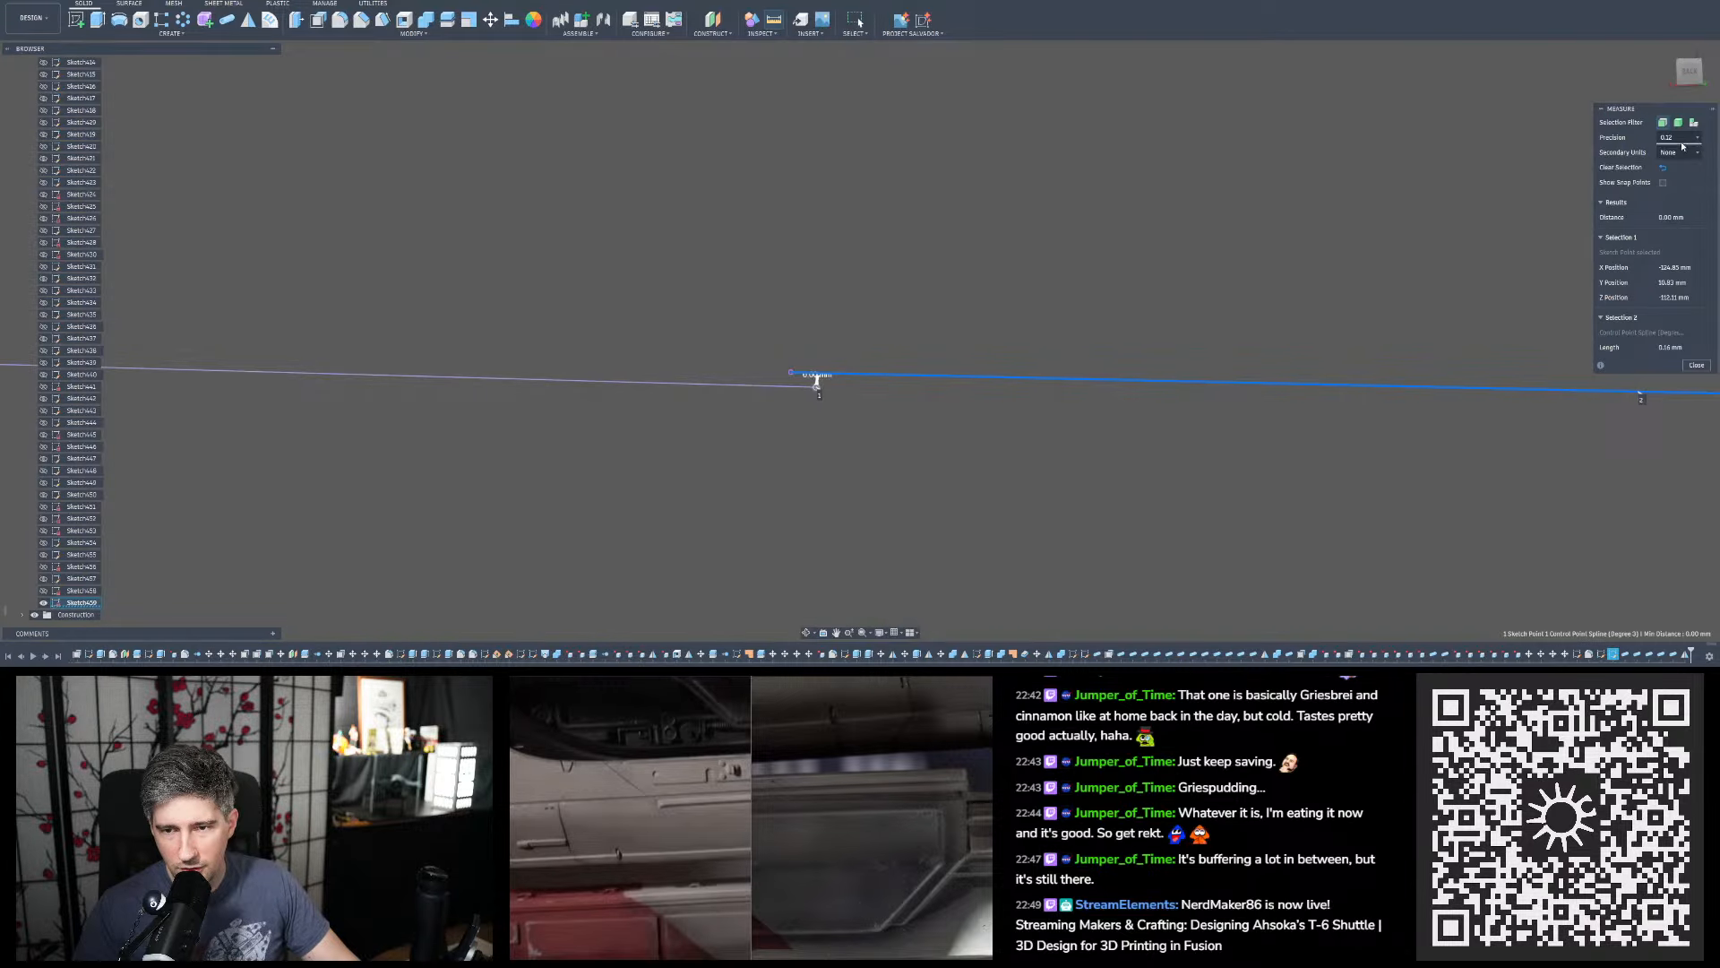
pyautogui.click(1681, 138)
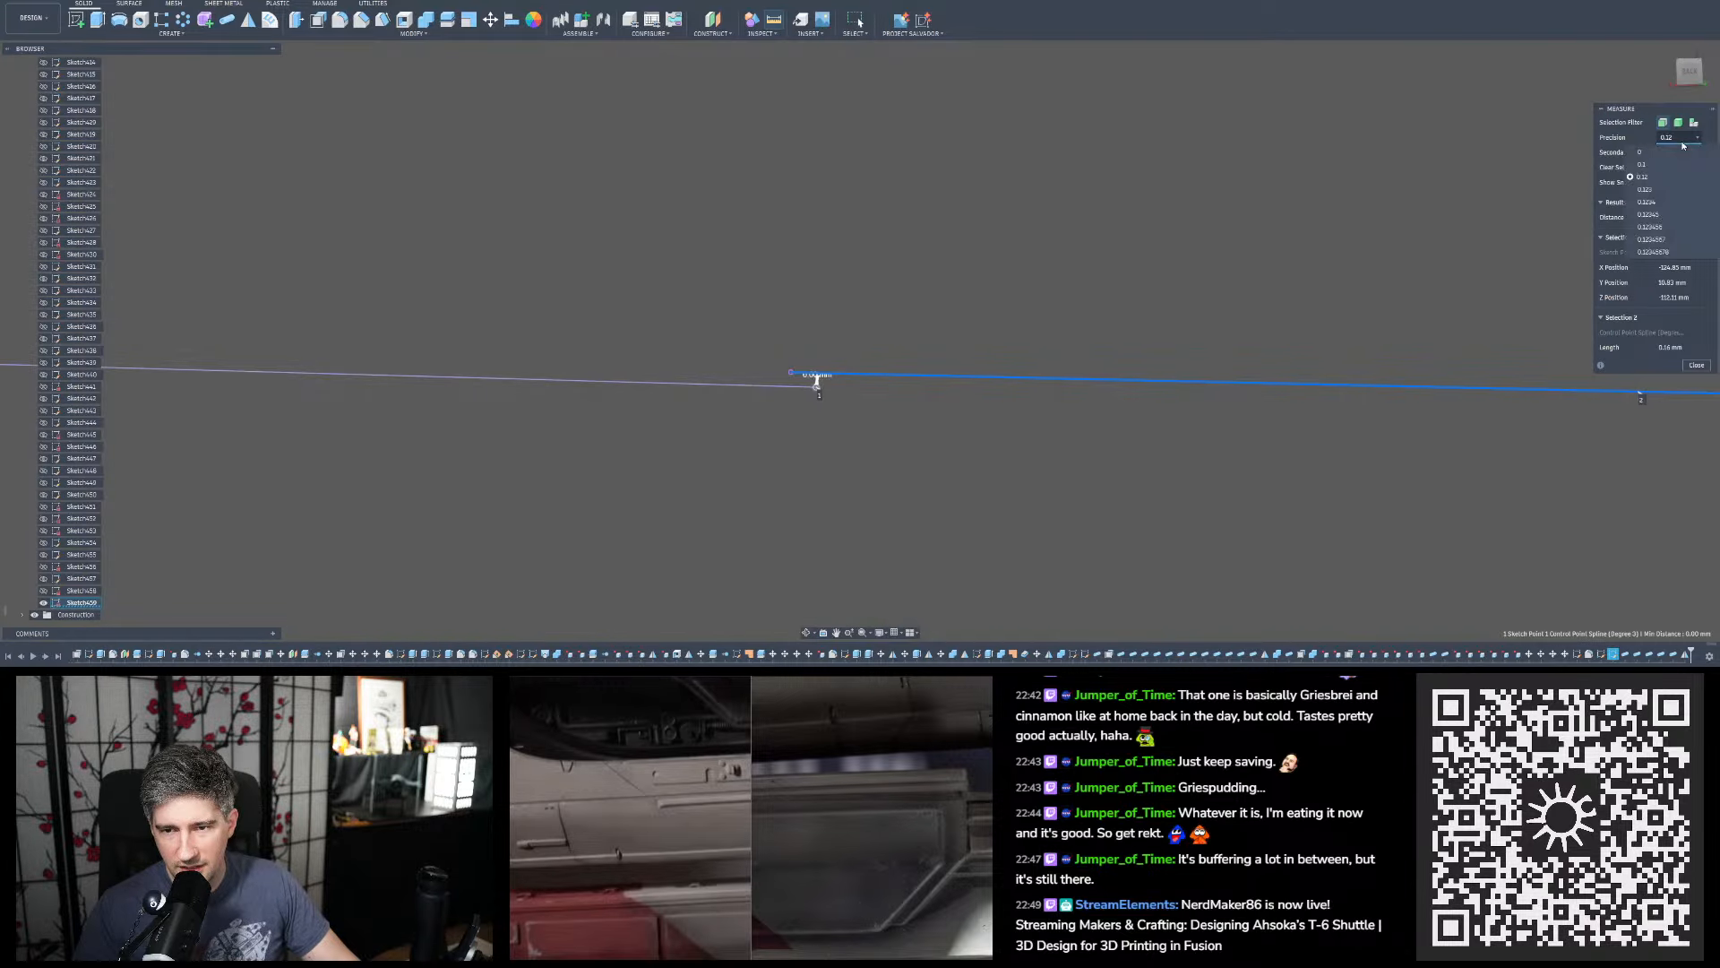
pyautogui.click(1654, 239)
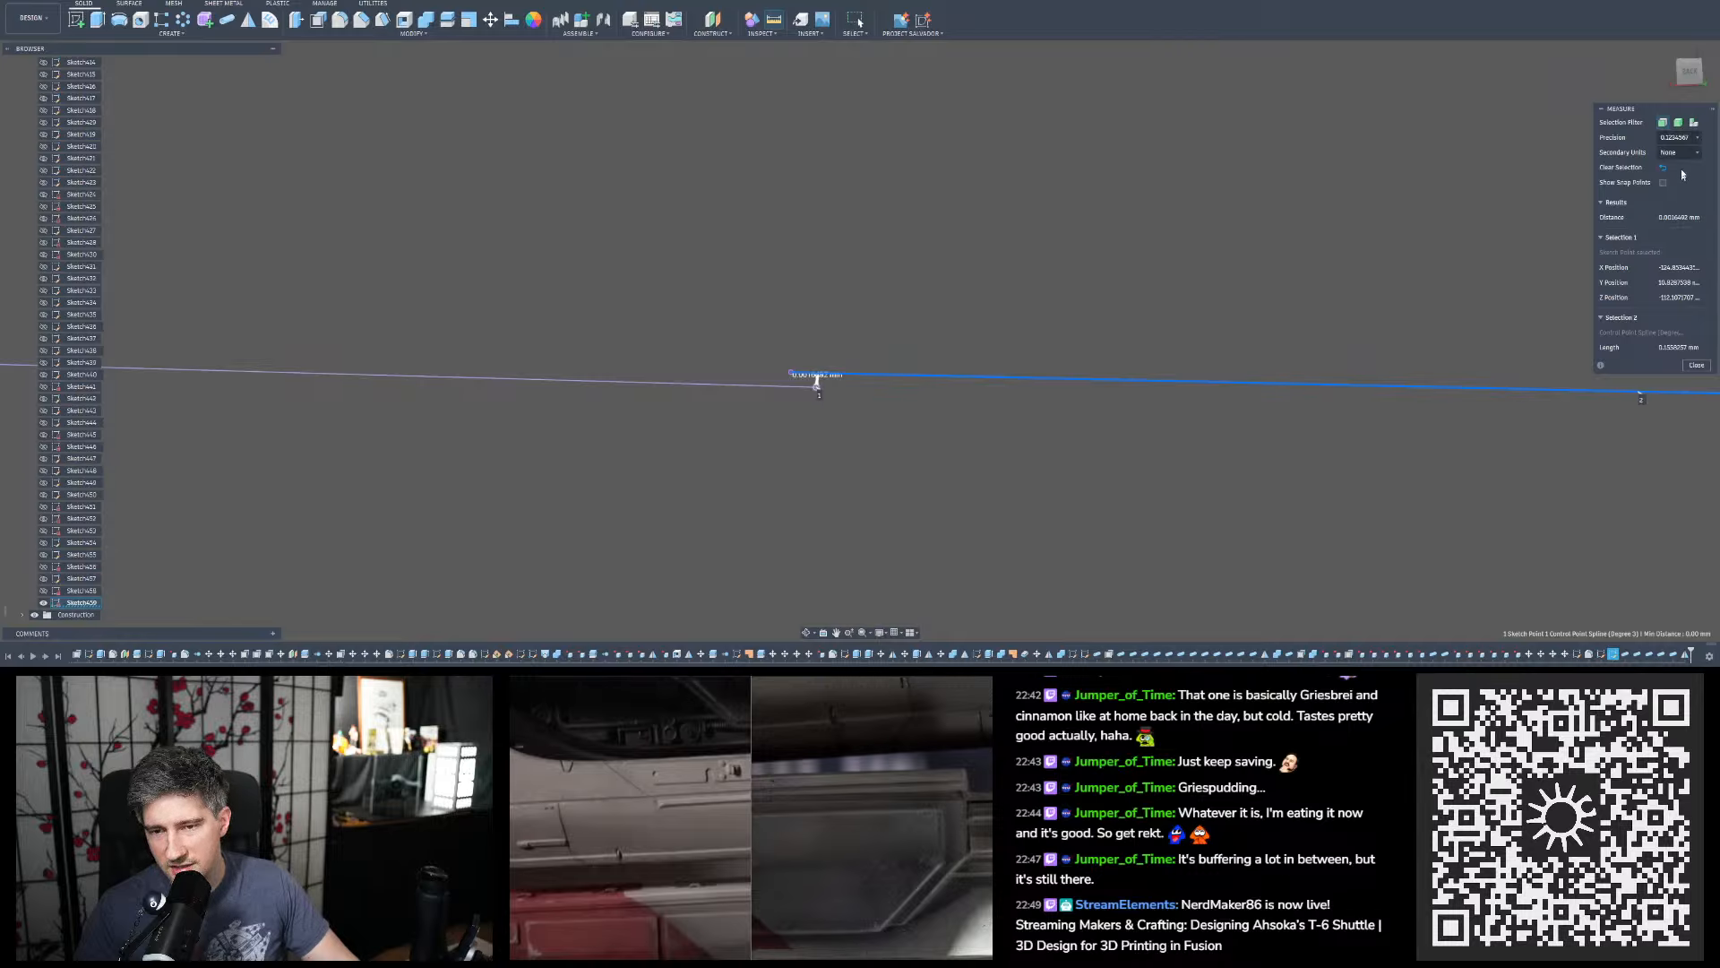
pyautogui.click(1678, 138)
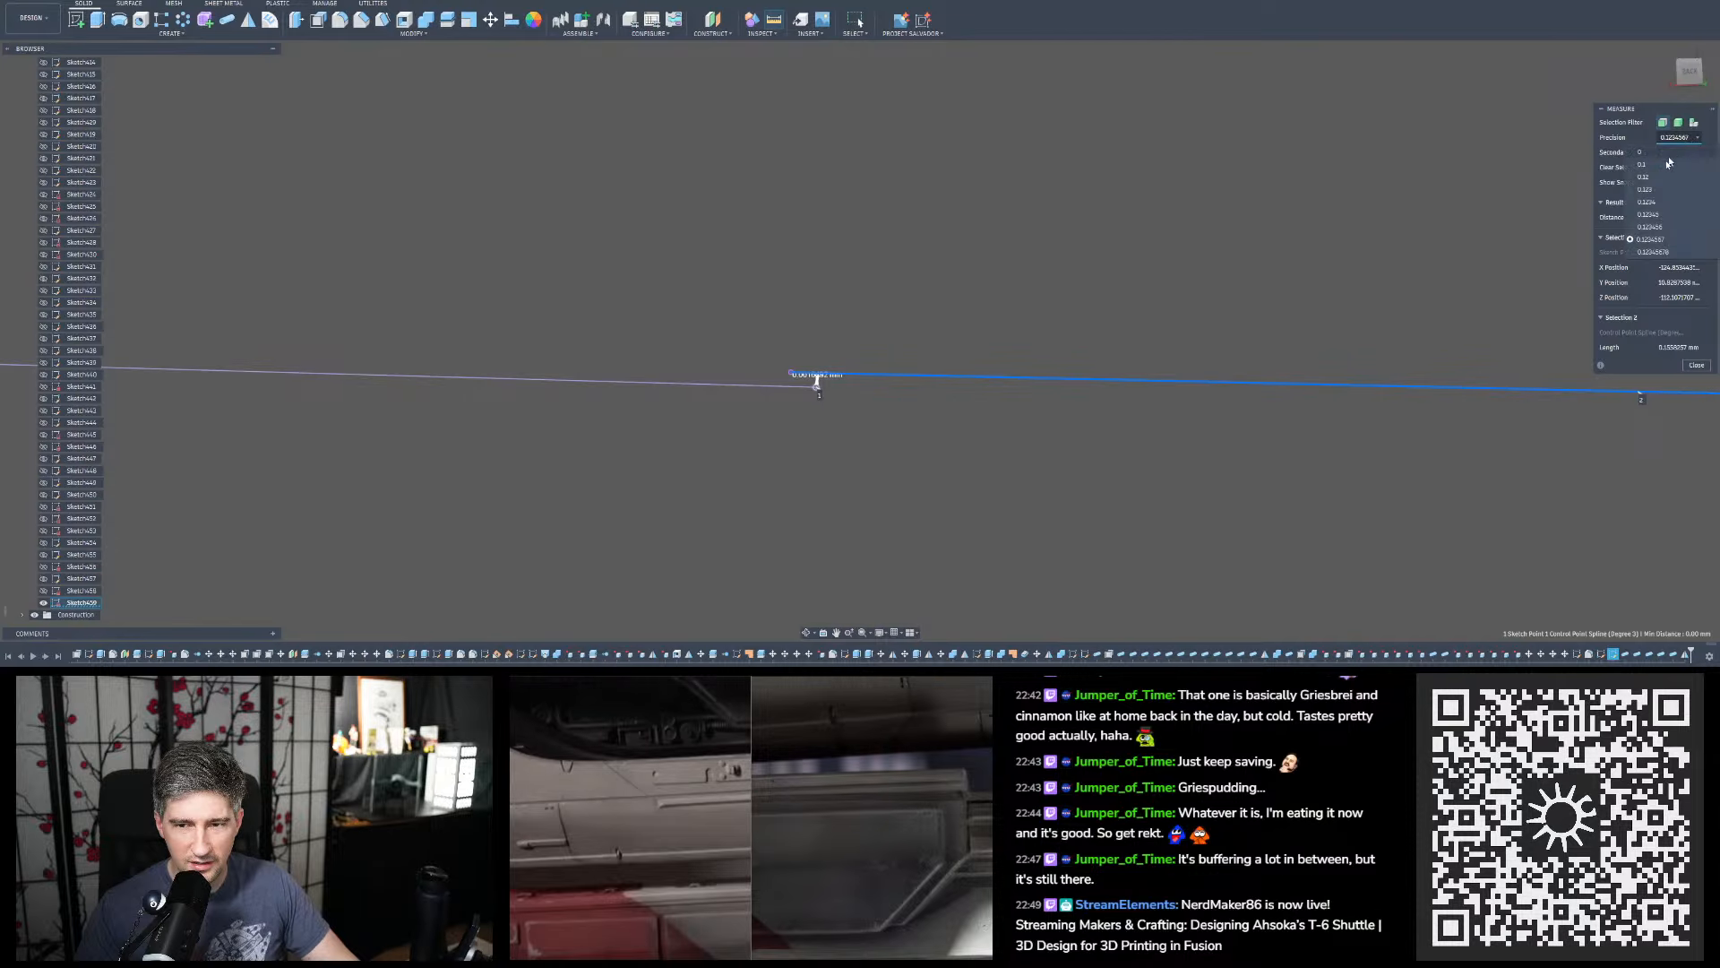
pyautogui.click(1653, 177)
pyautogui.click(1695, 366)
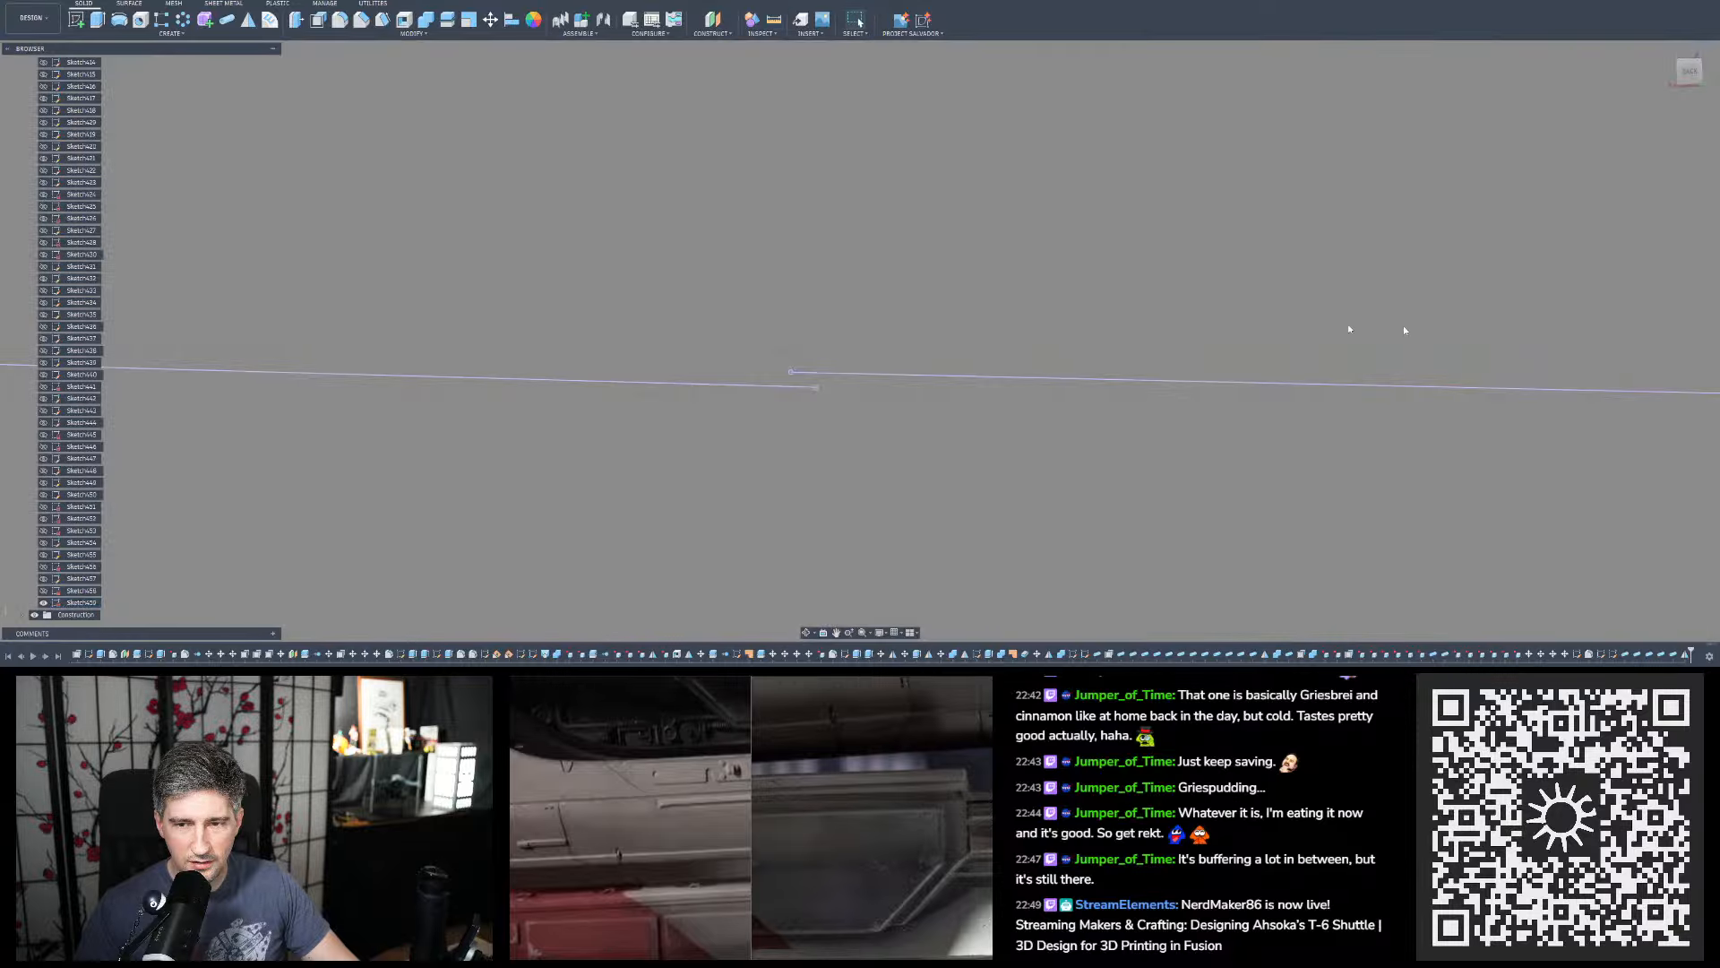
# Examine the spline junction inside the projected sketch against the displayed source sketch, and finish the sketch
pyautogui.scroll(-10, 1150, 294)
pyautogui.scroll(8, 905, 488)
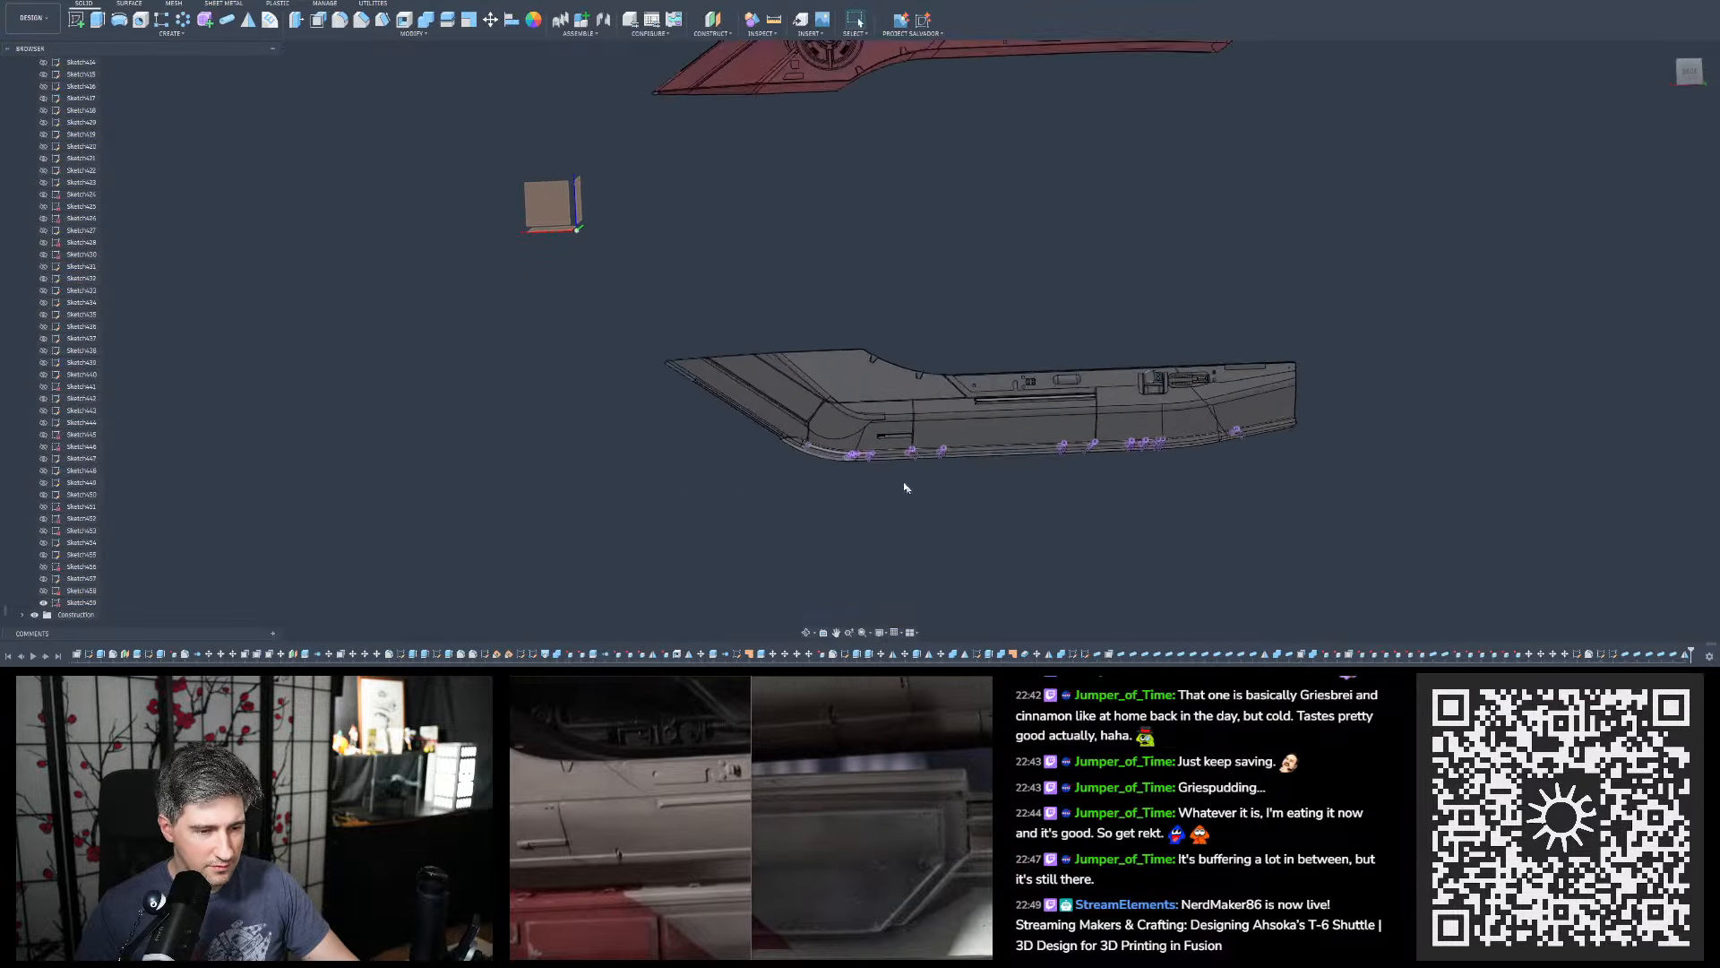
pyautogui.scroll(2, 842, 488)
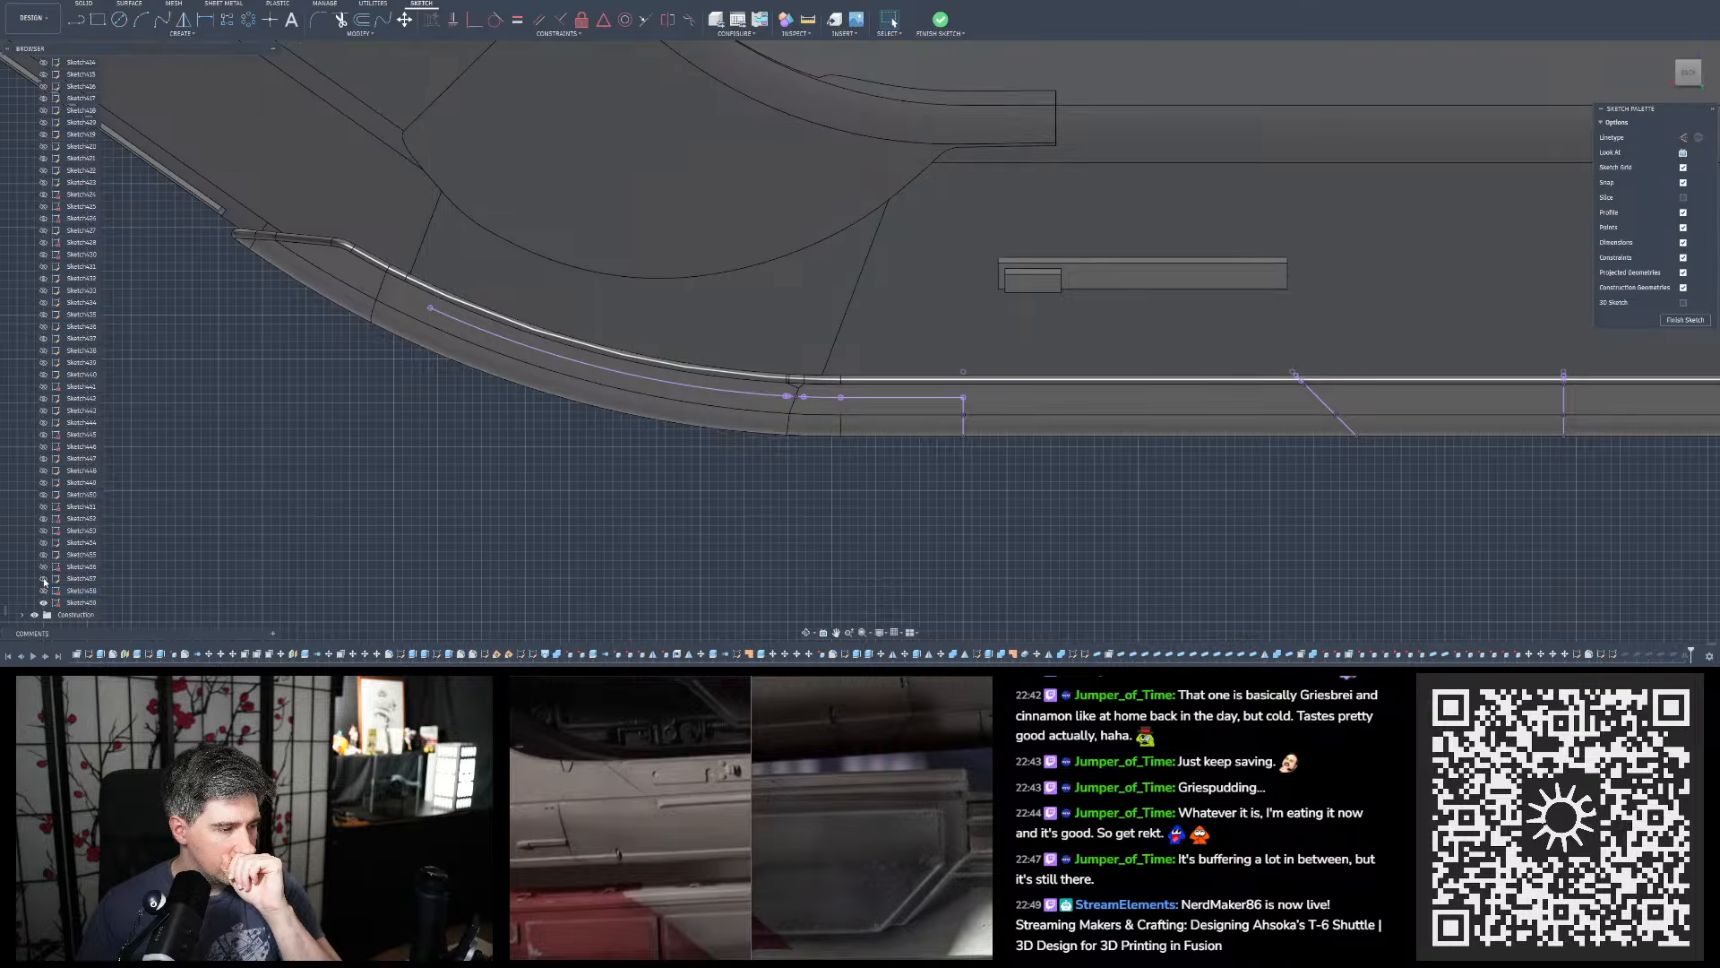
pyautogui.click(43, 579)
pyautogui.scroll(8, 790, 398)
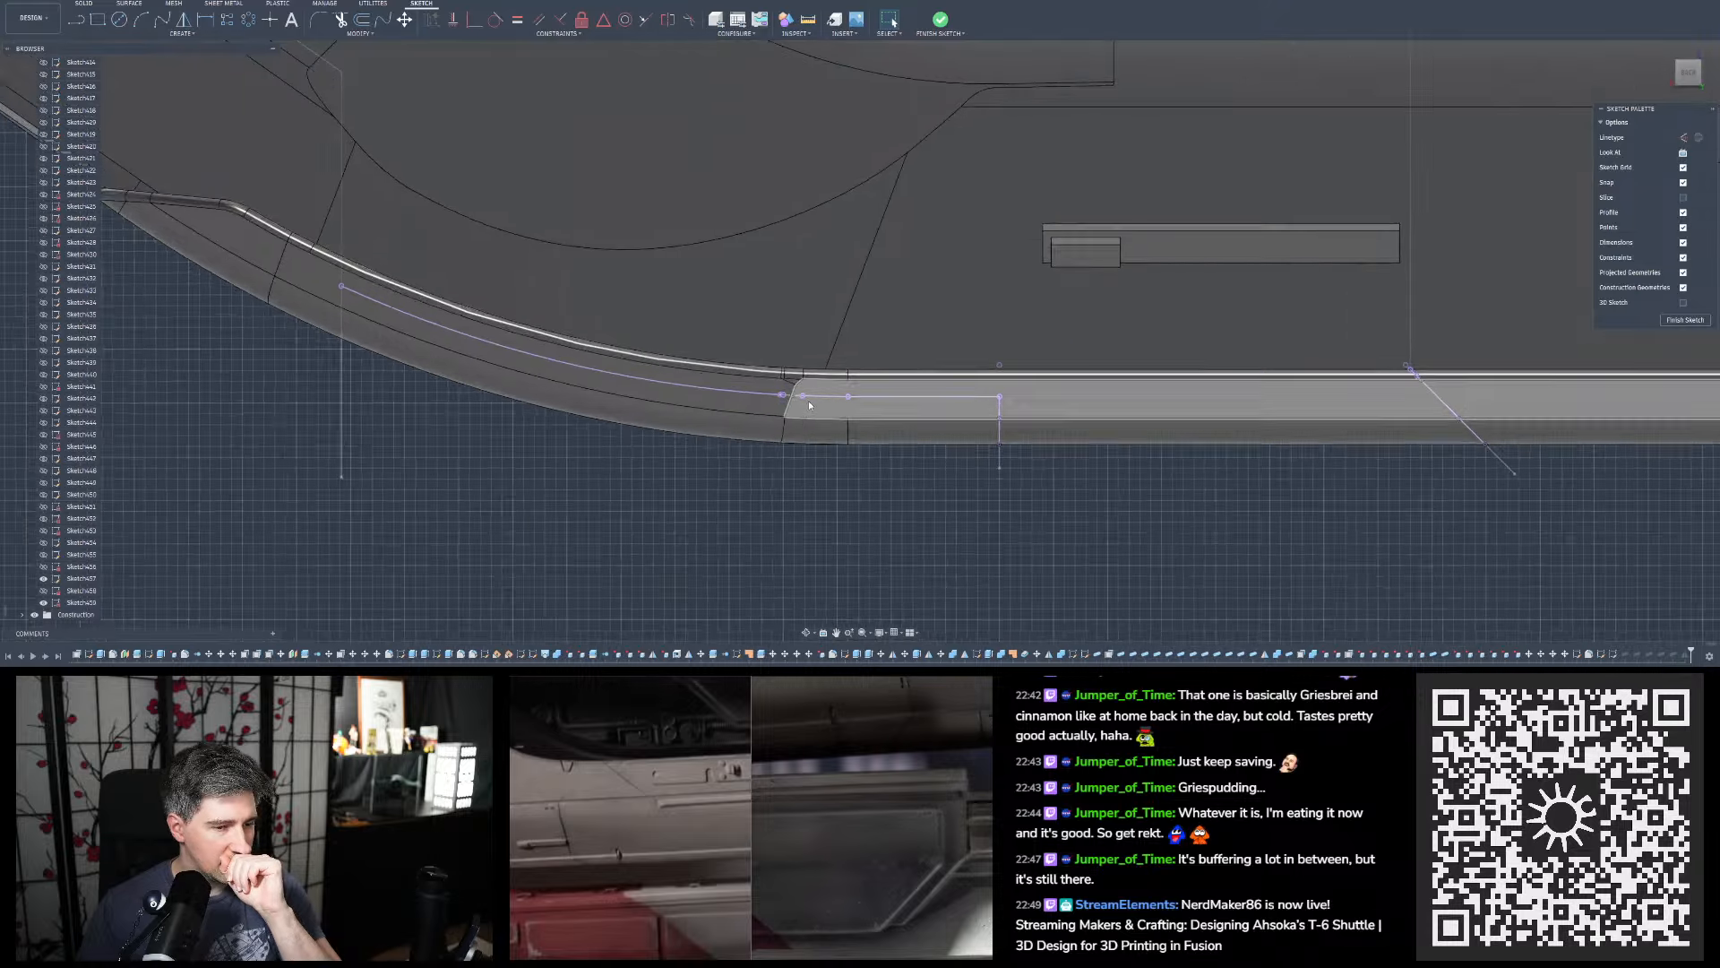
pyautogui.scroll(10, 750, 388)
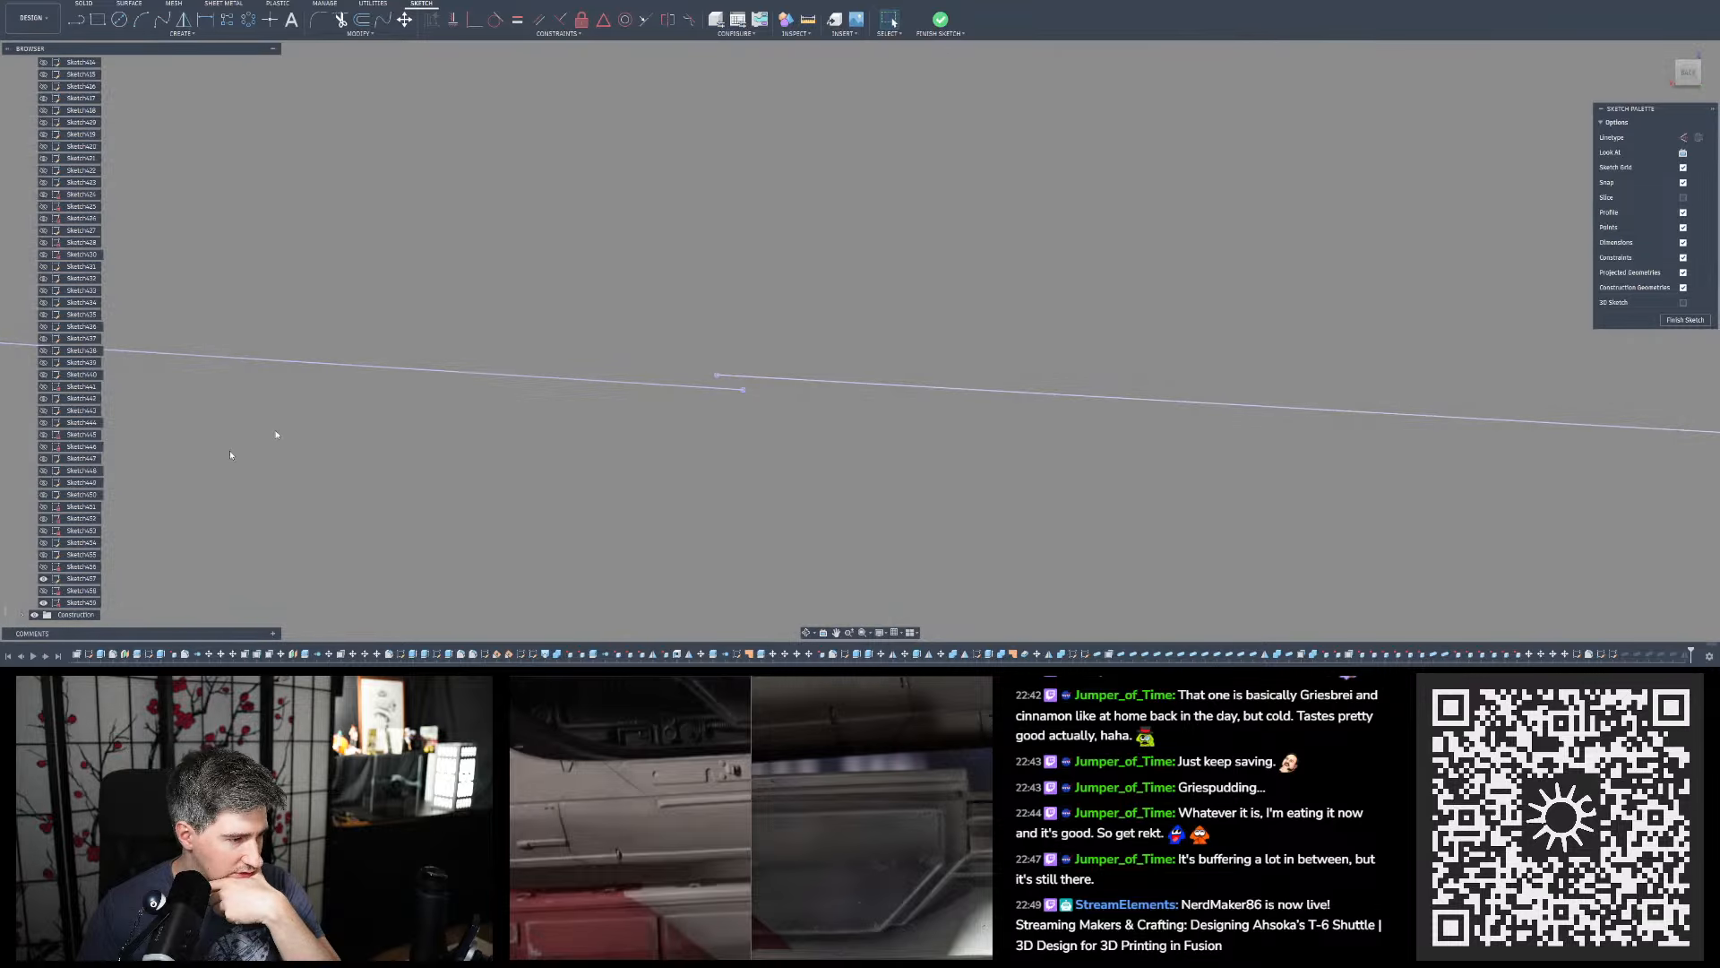
pyautogui.scroll(-3, 231, 451)
pyautogui.click(75, 1)
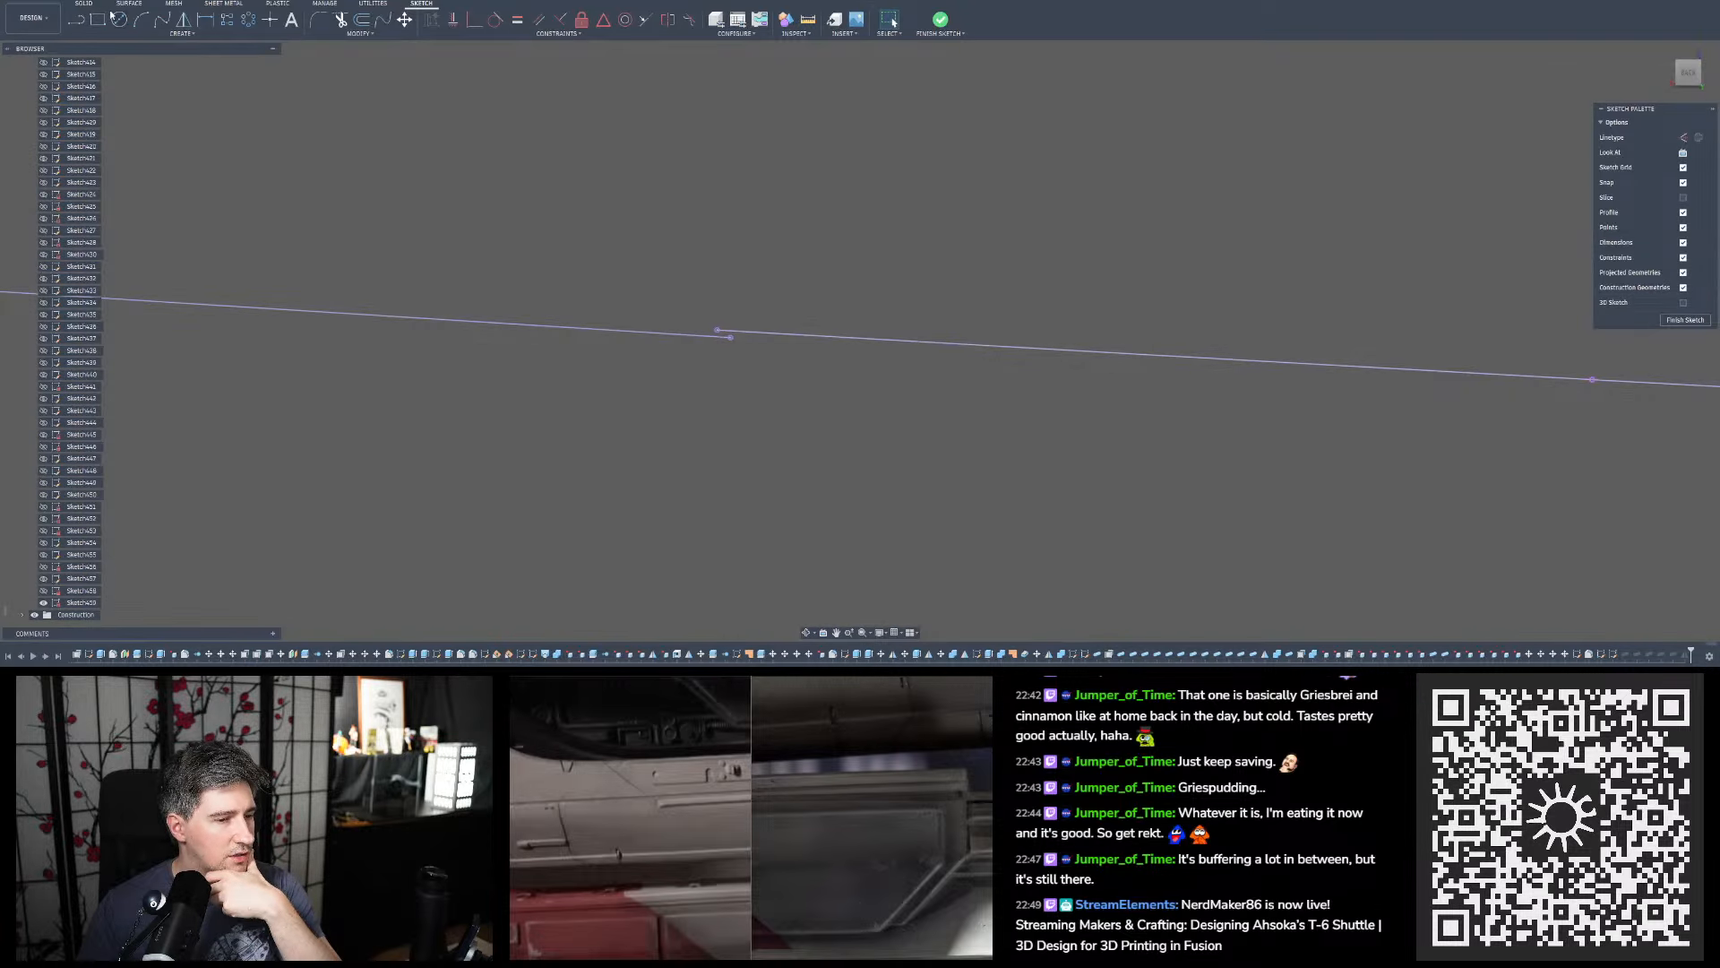
pyautogui.scroll(-10, 875, 242)
pyautogui.scroll(-3, 909, 269)
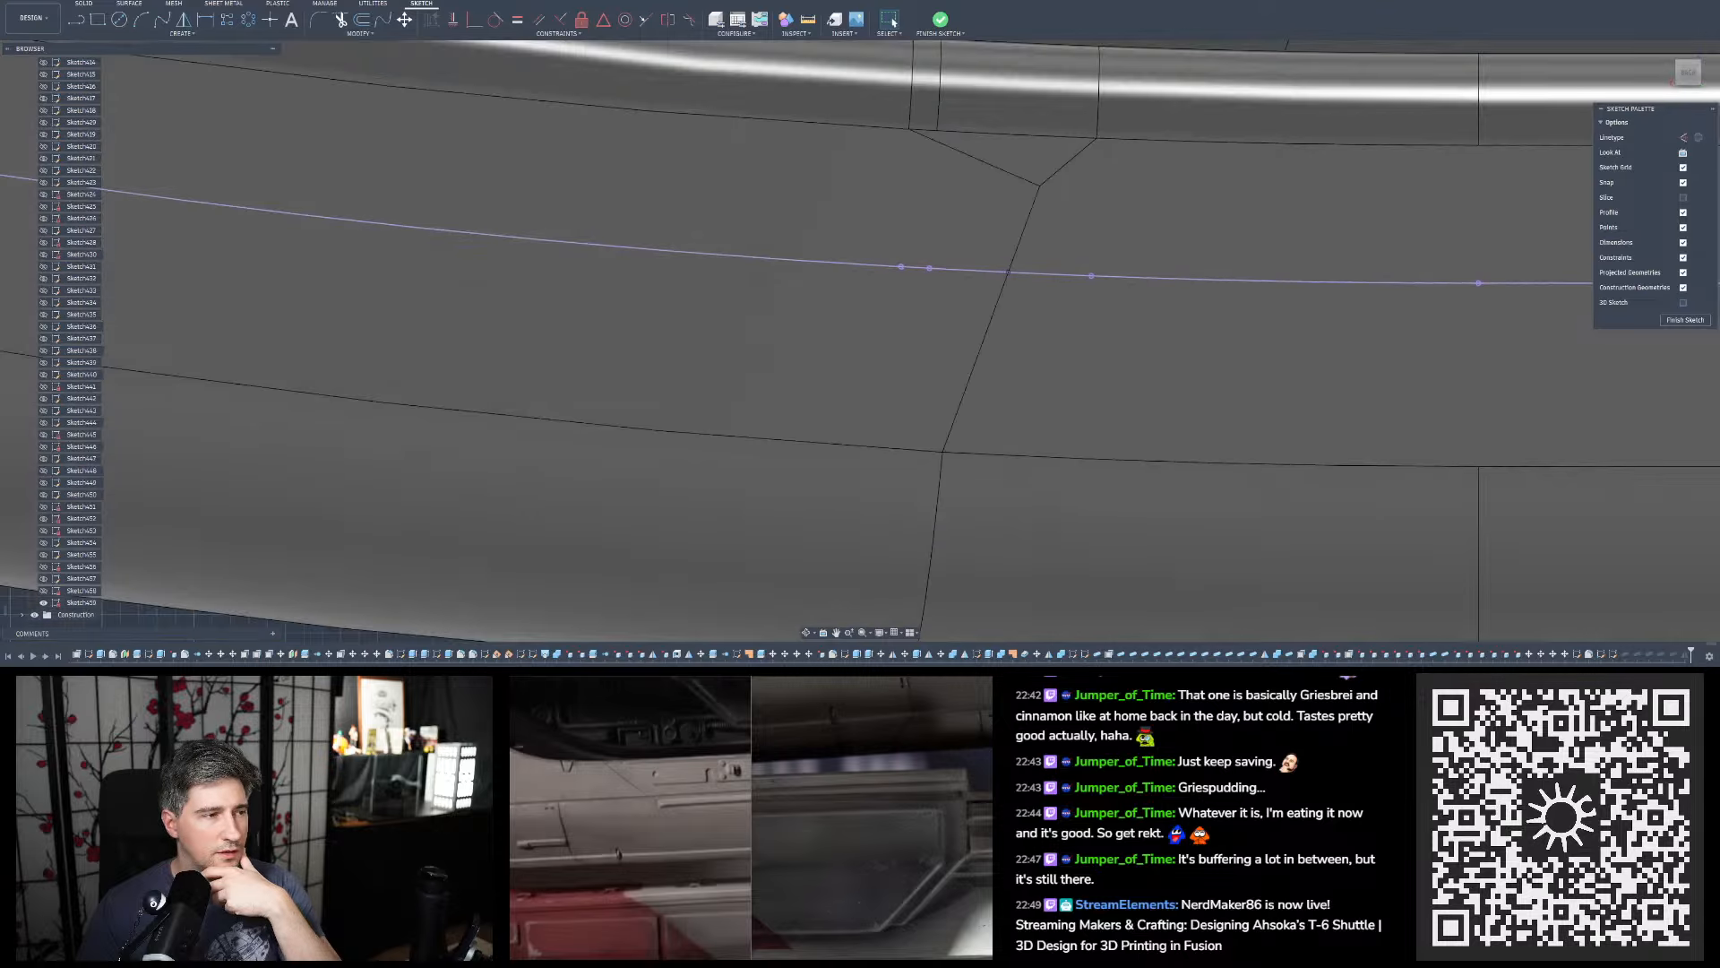
pyautogui.click(940, 19)
pyautogui.scroll(-8, 711, 295)
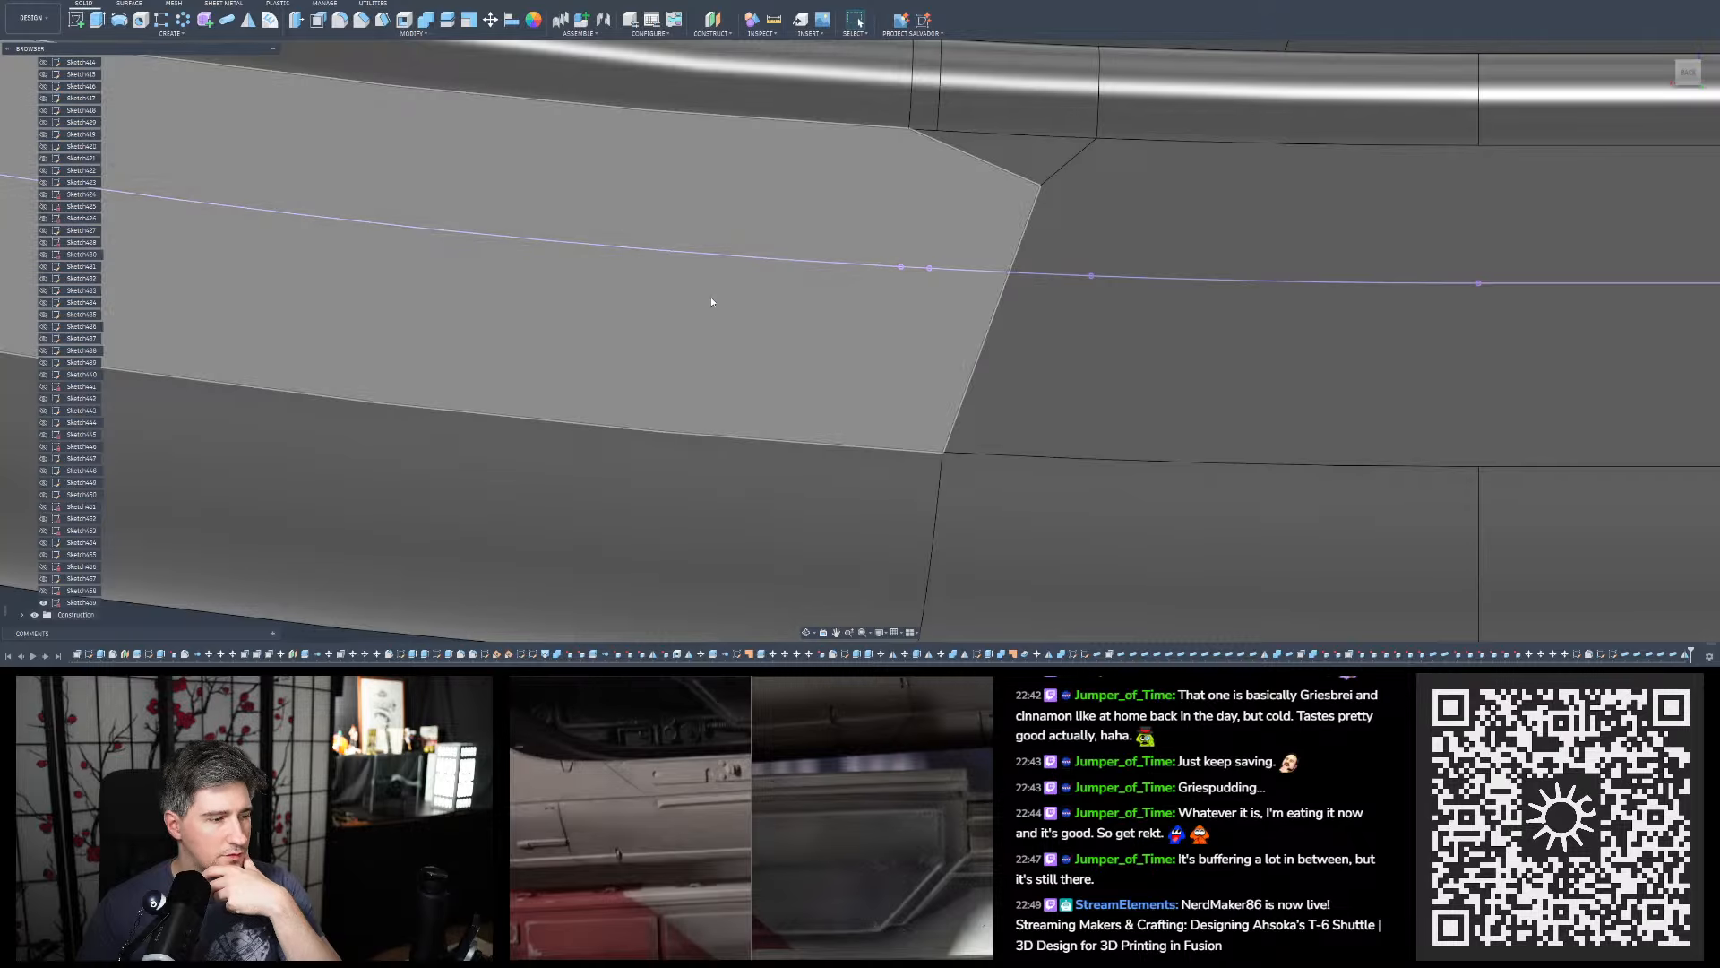
# Show the source sketch behind the projected panel lines and open it for editing at the front corner's spline junction
pyautogui.click(43, 578)
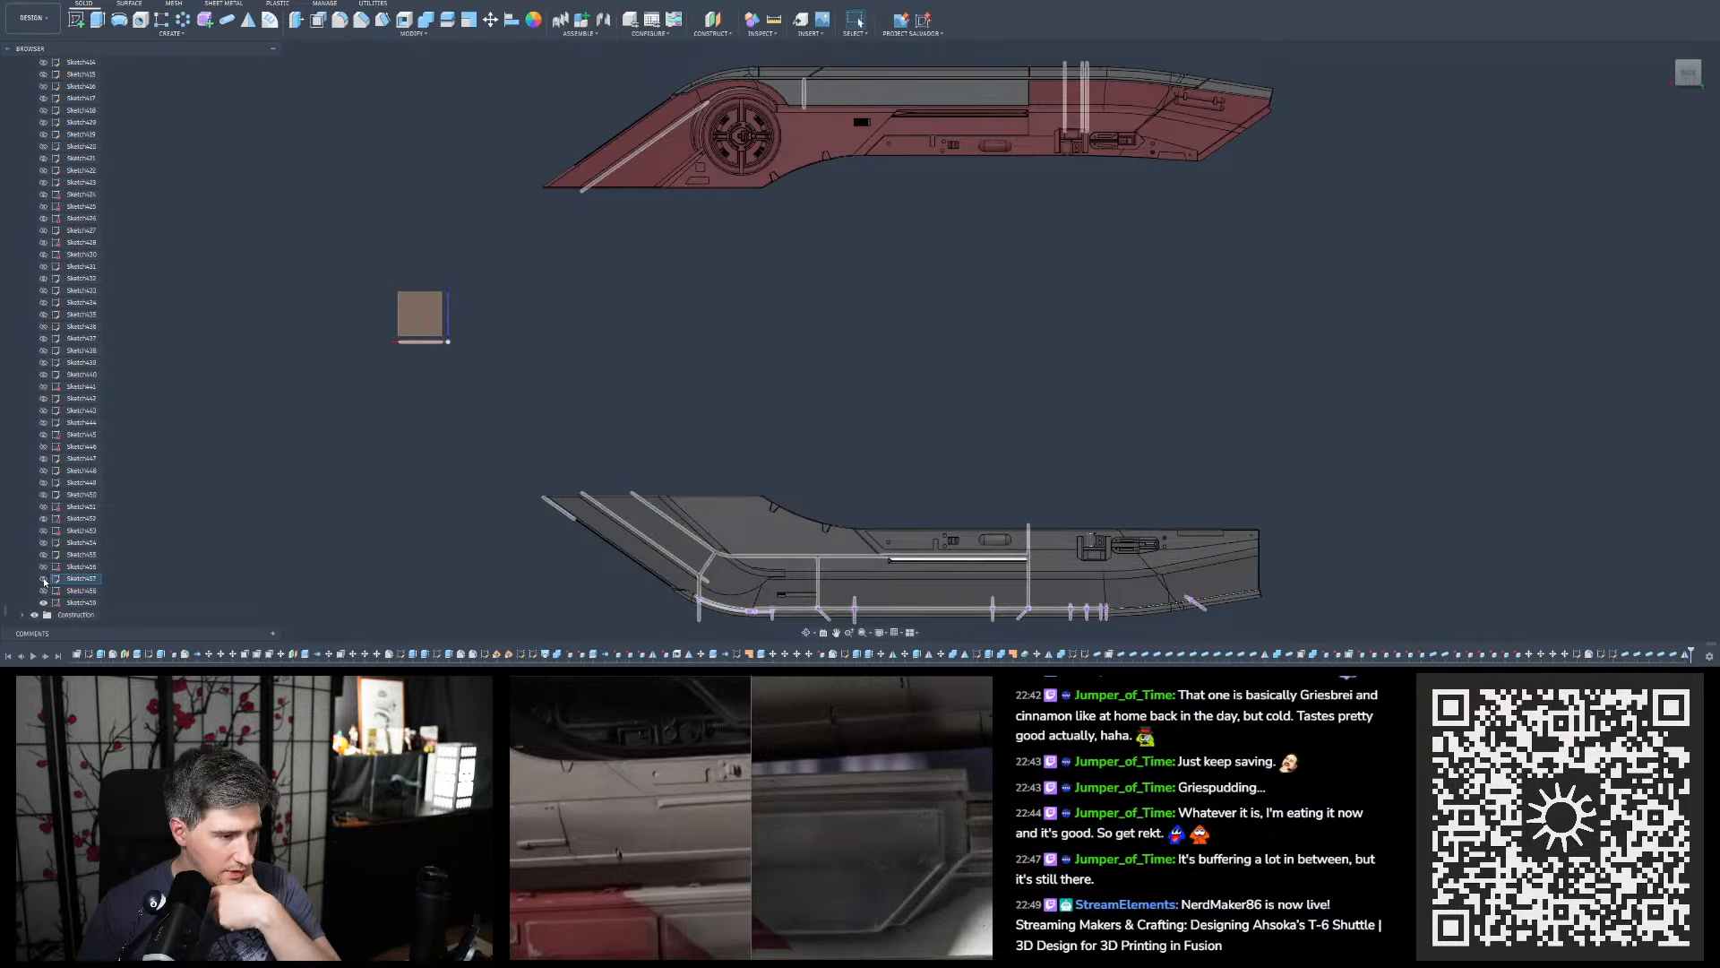
pyautogui.doubleClick(90, 578)
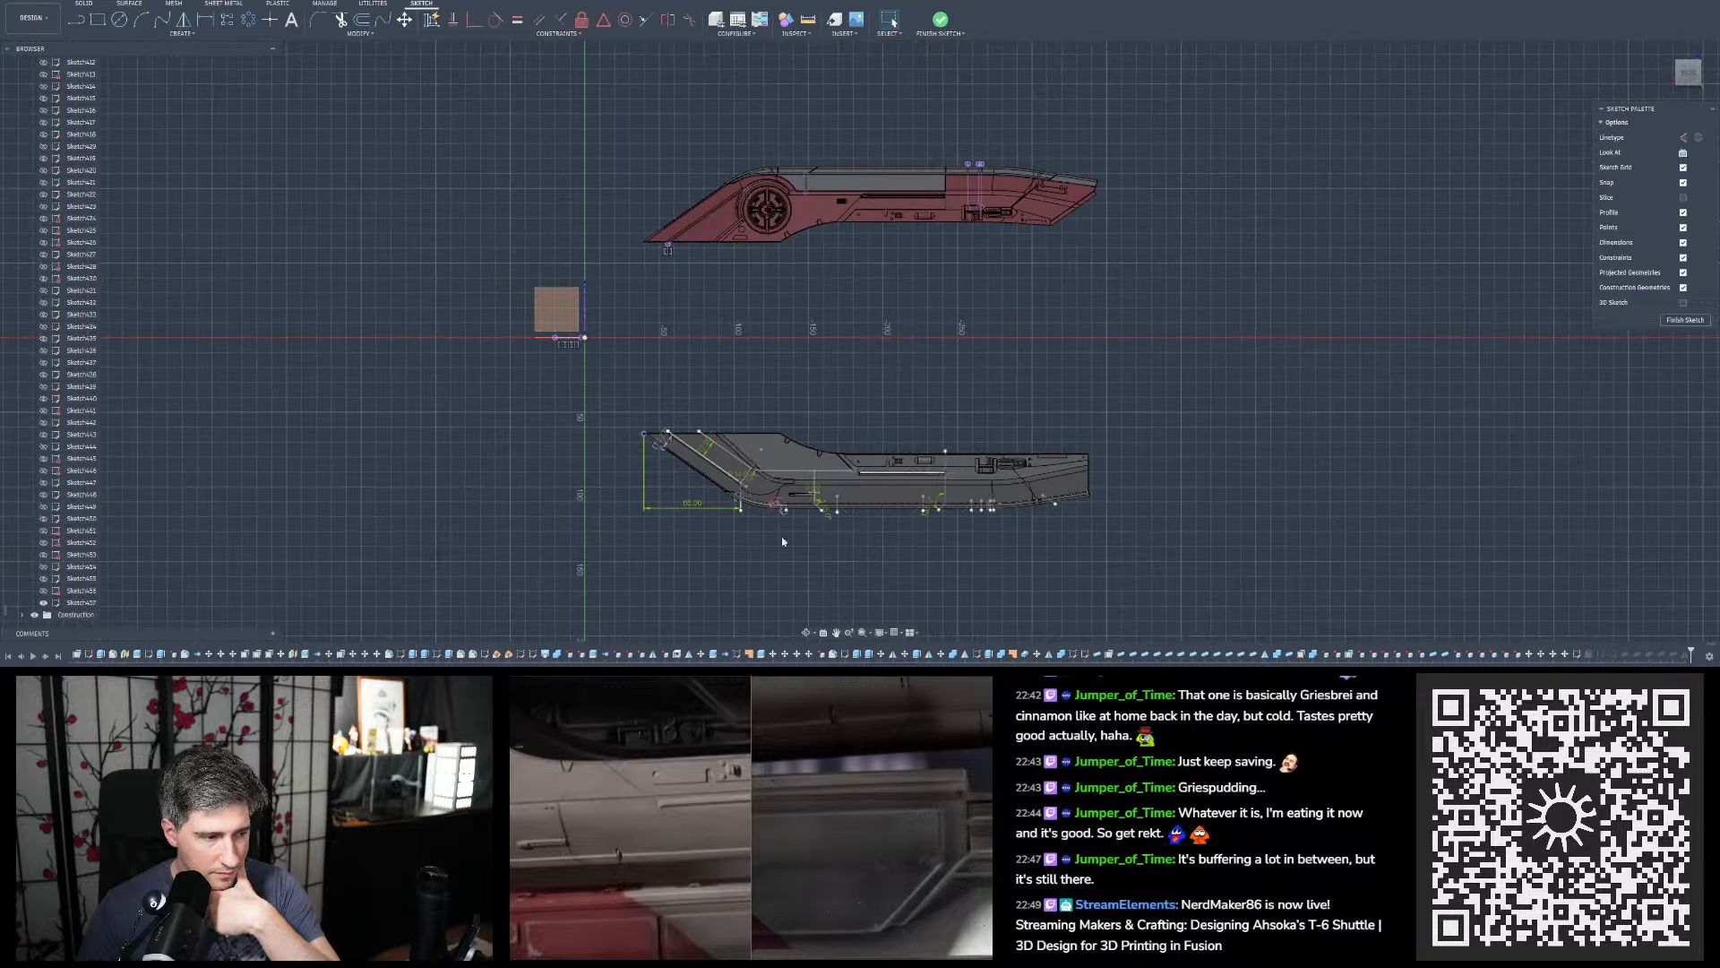
pyautogui.scroll(5, 752, 484)
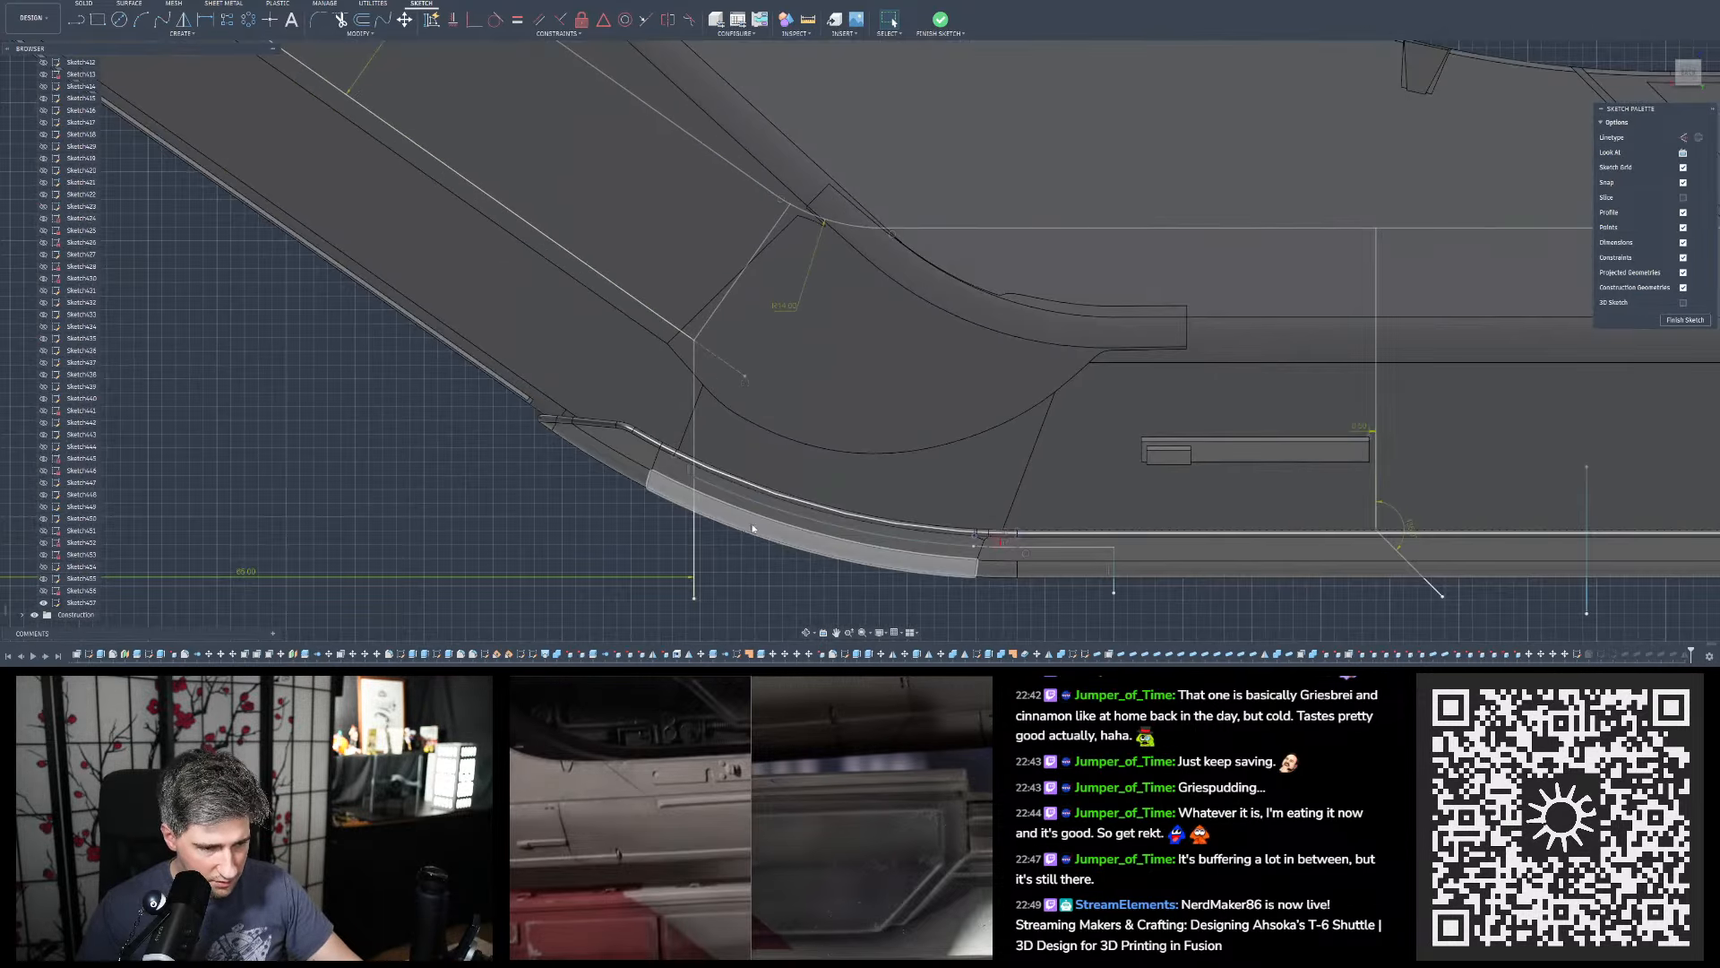
pyautogui.scroll(10, 994, 549)
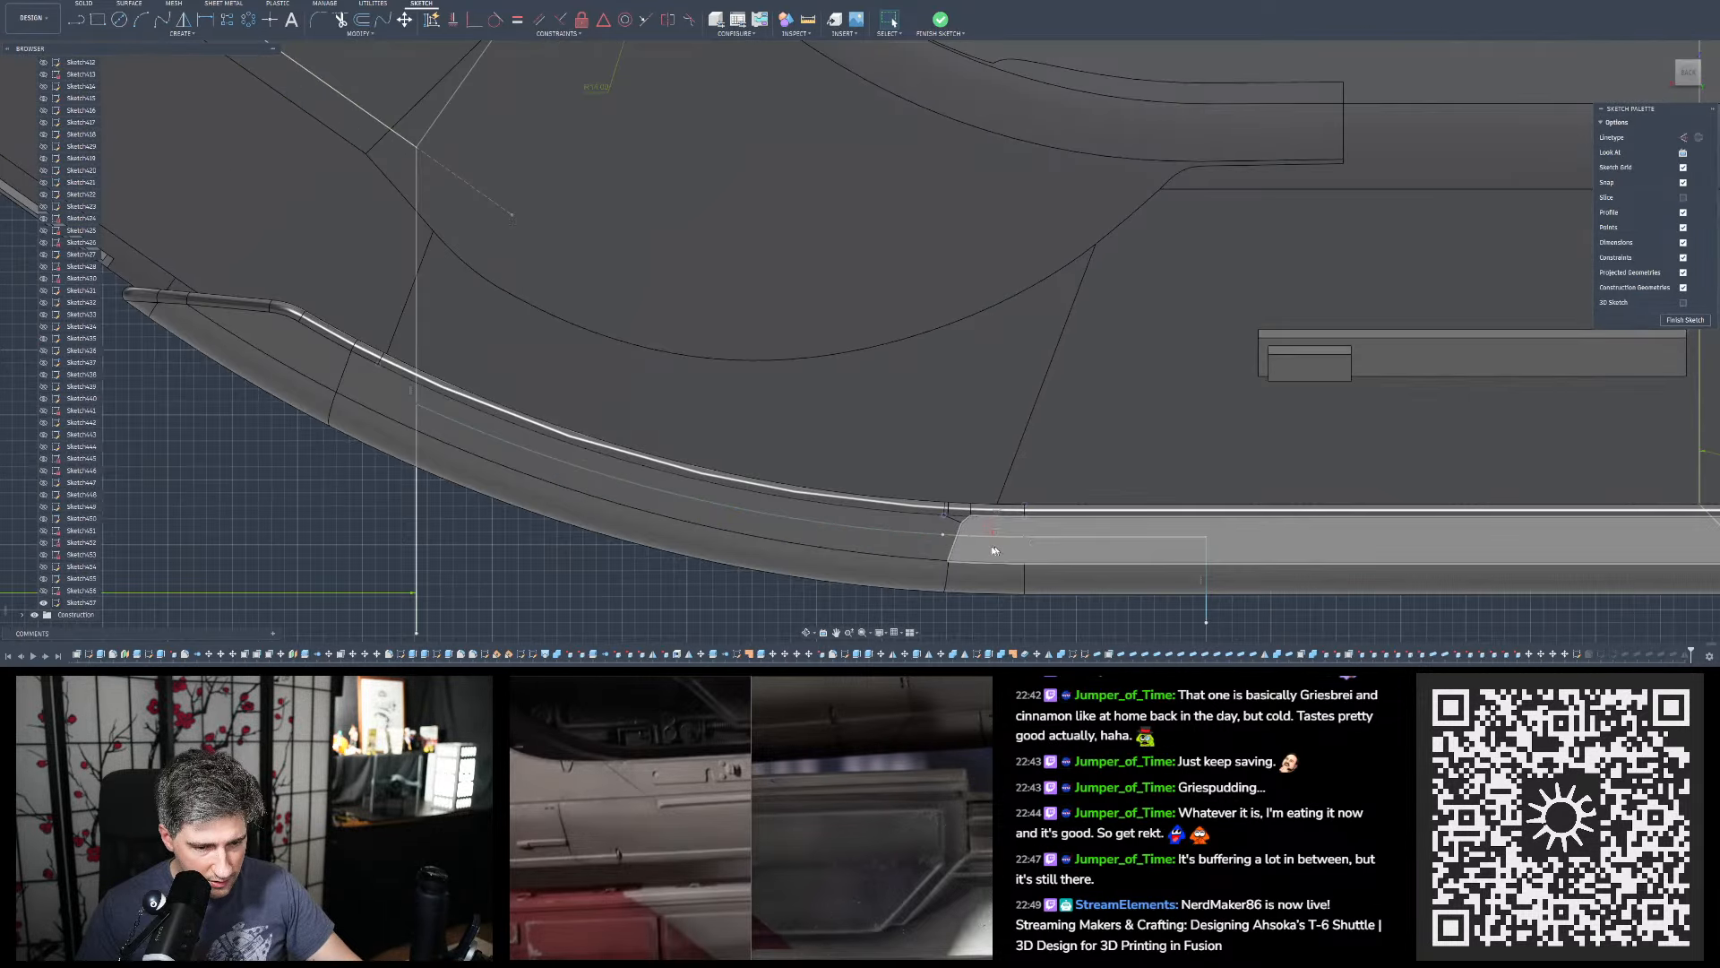
pyautogui.scroll(4, 855, 518)
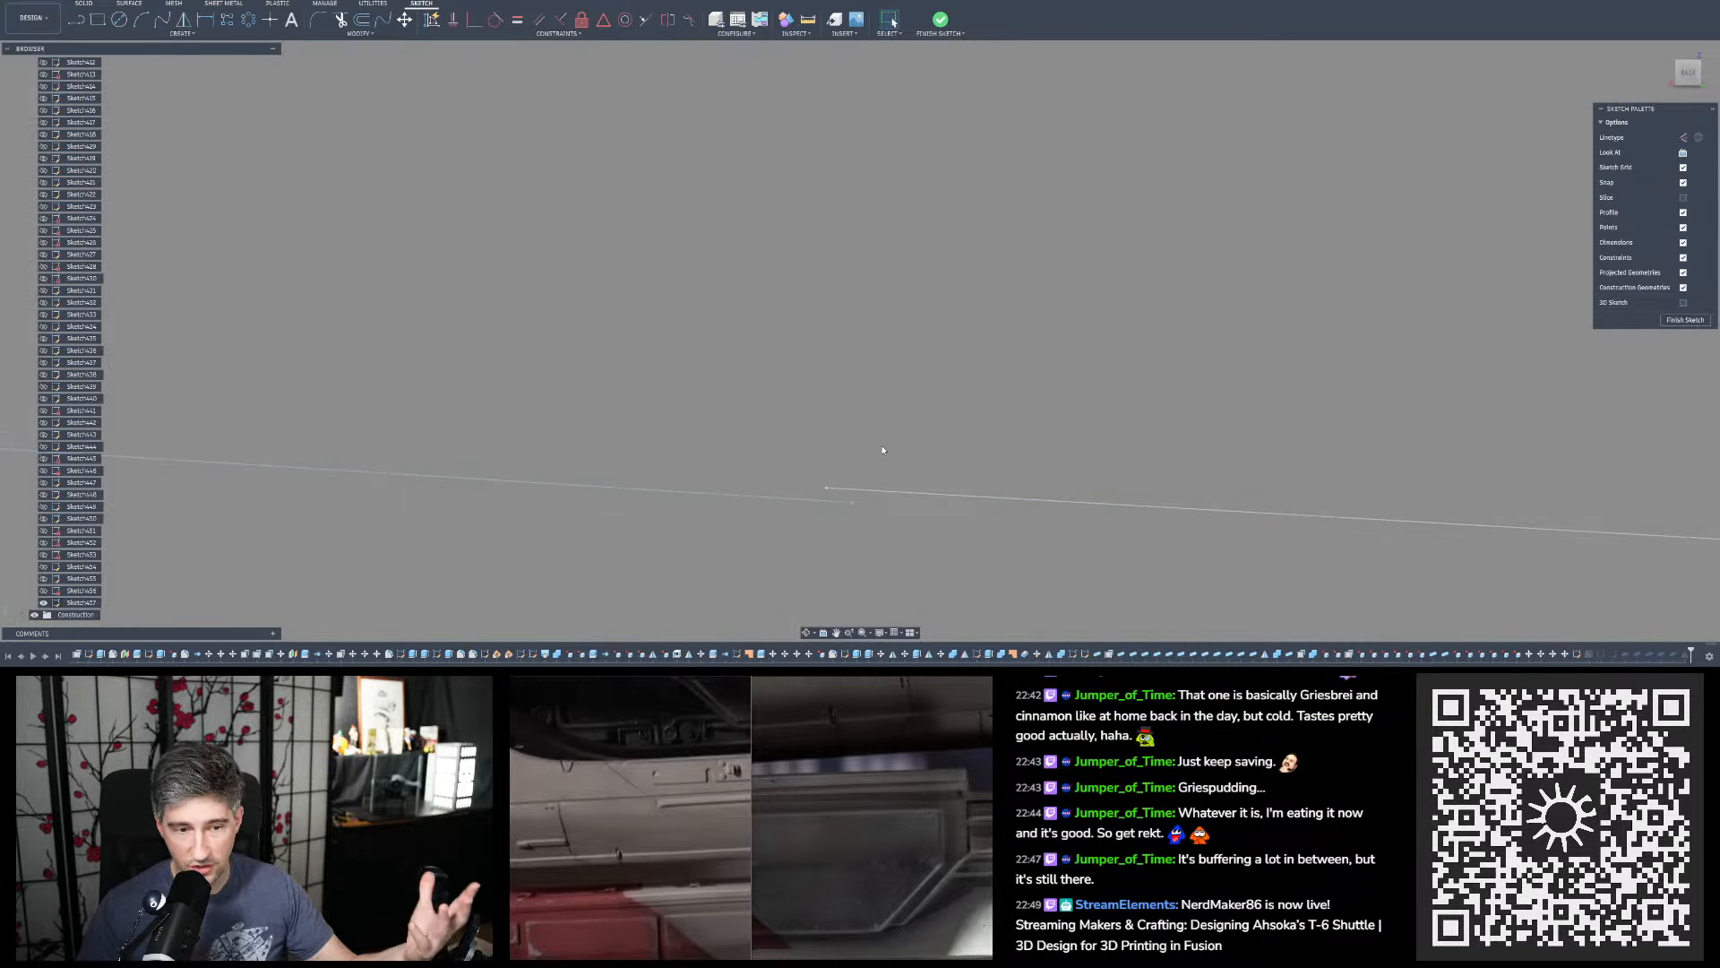
pyautogui.scroll(-4, 832, 505)
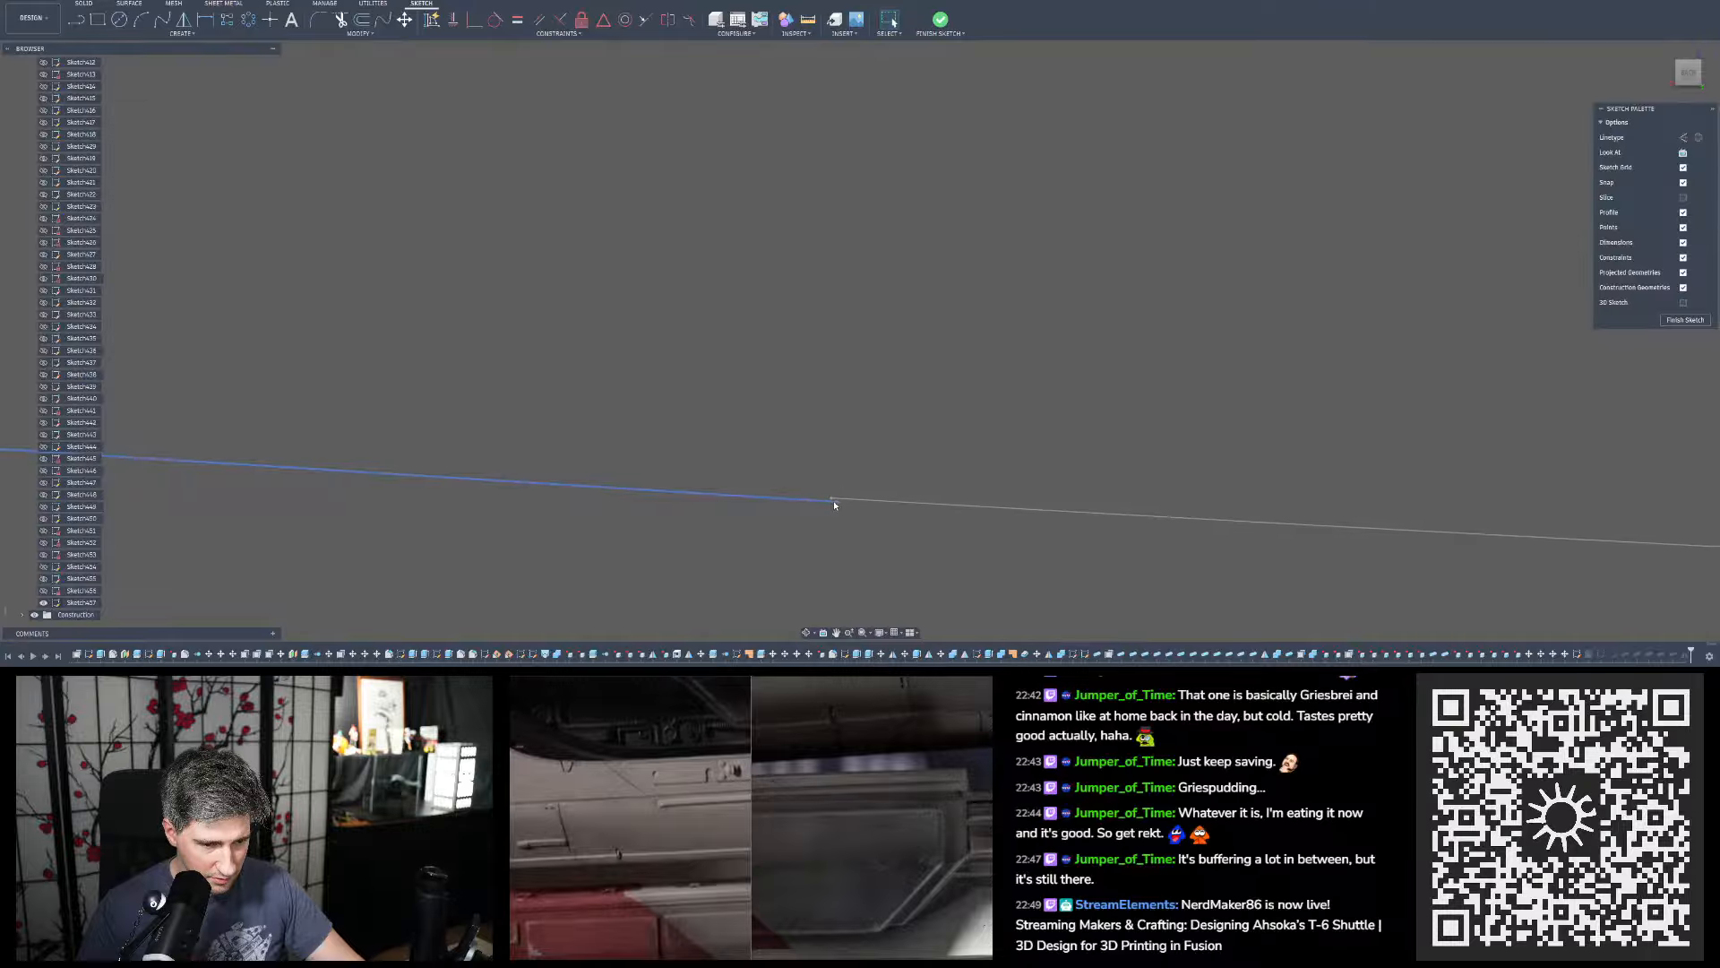
pyautogui.scroll(-2, 834, 505)
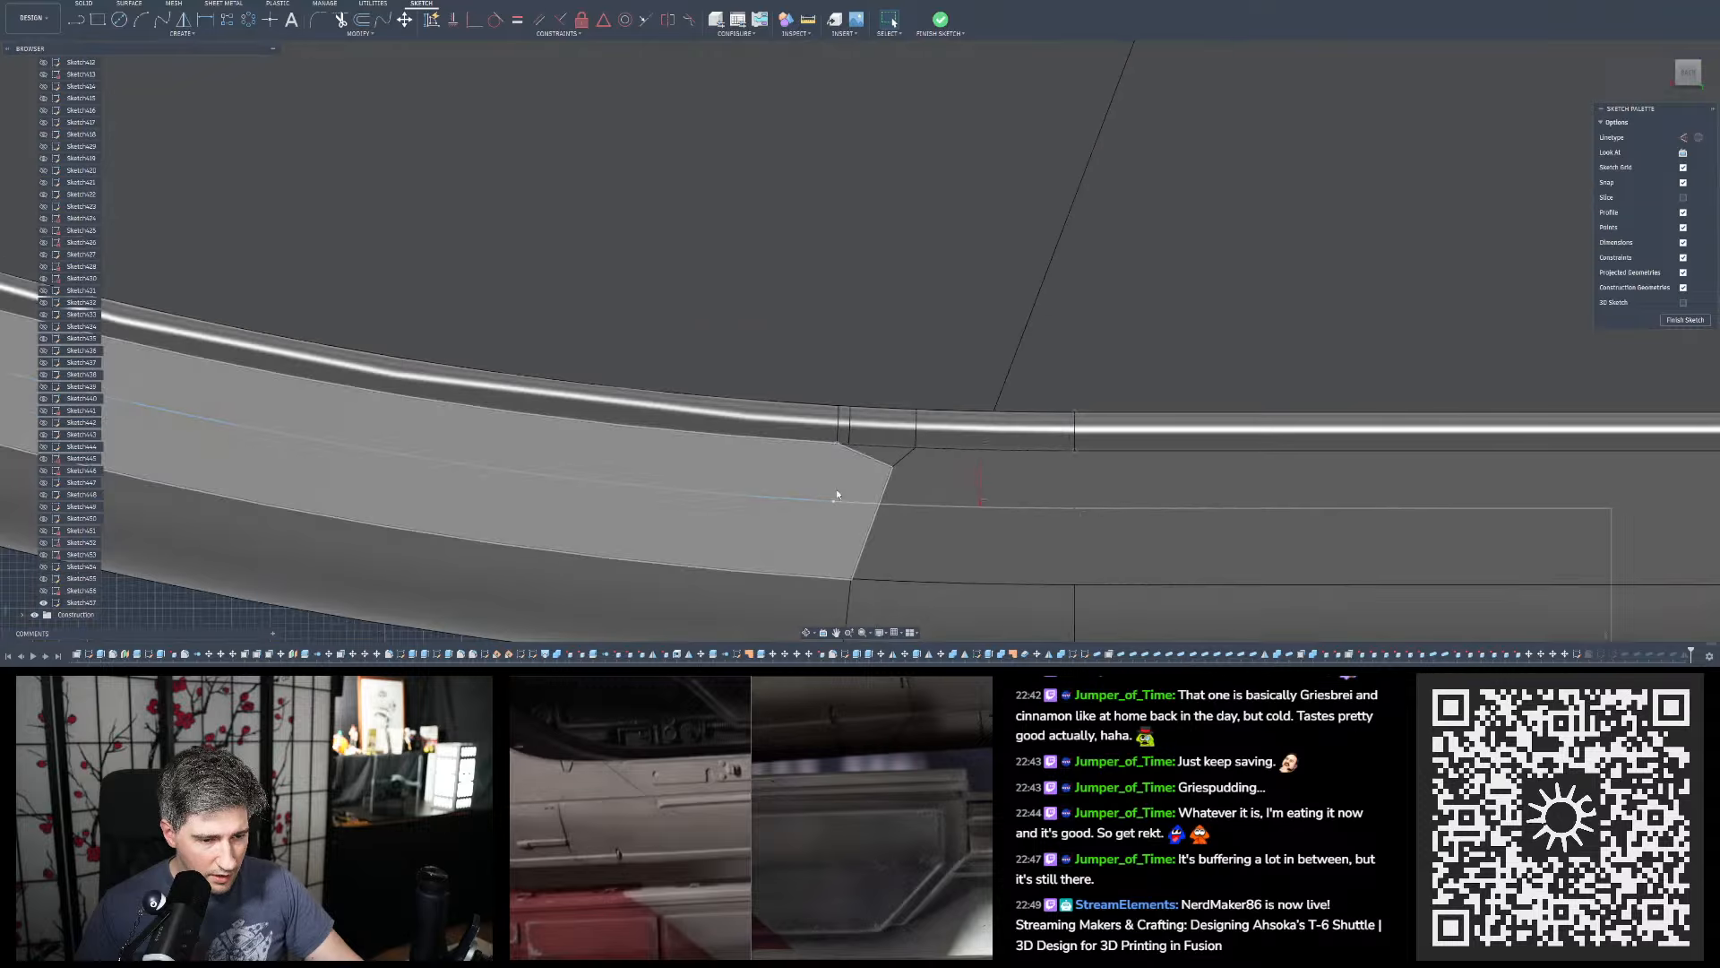
pyautogui.scroll(-4, 838, 489)
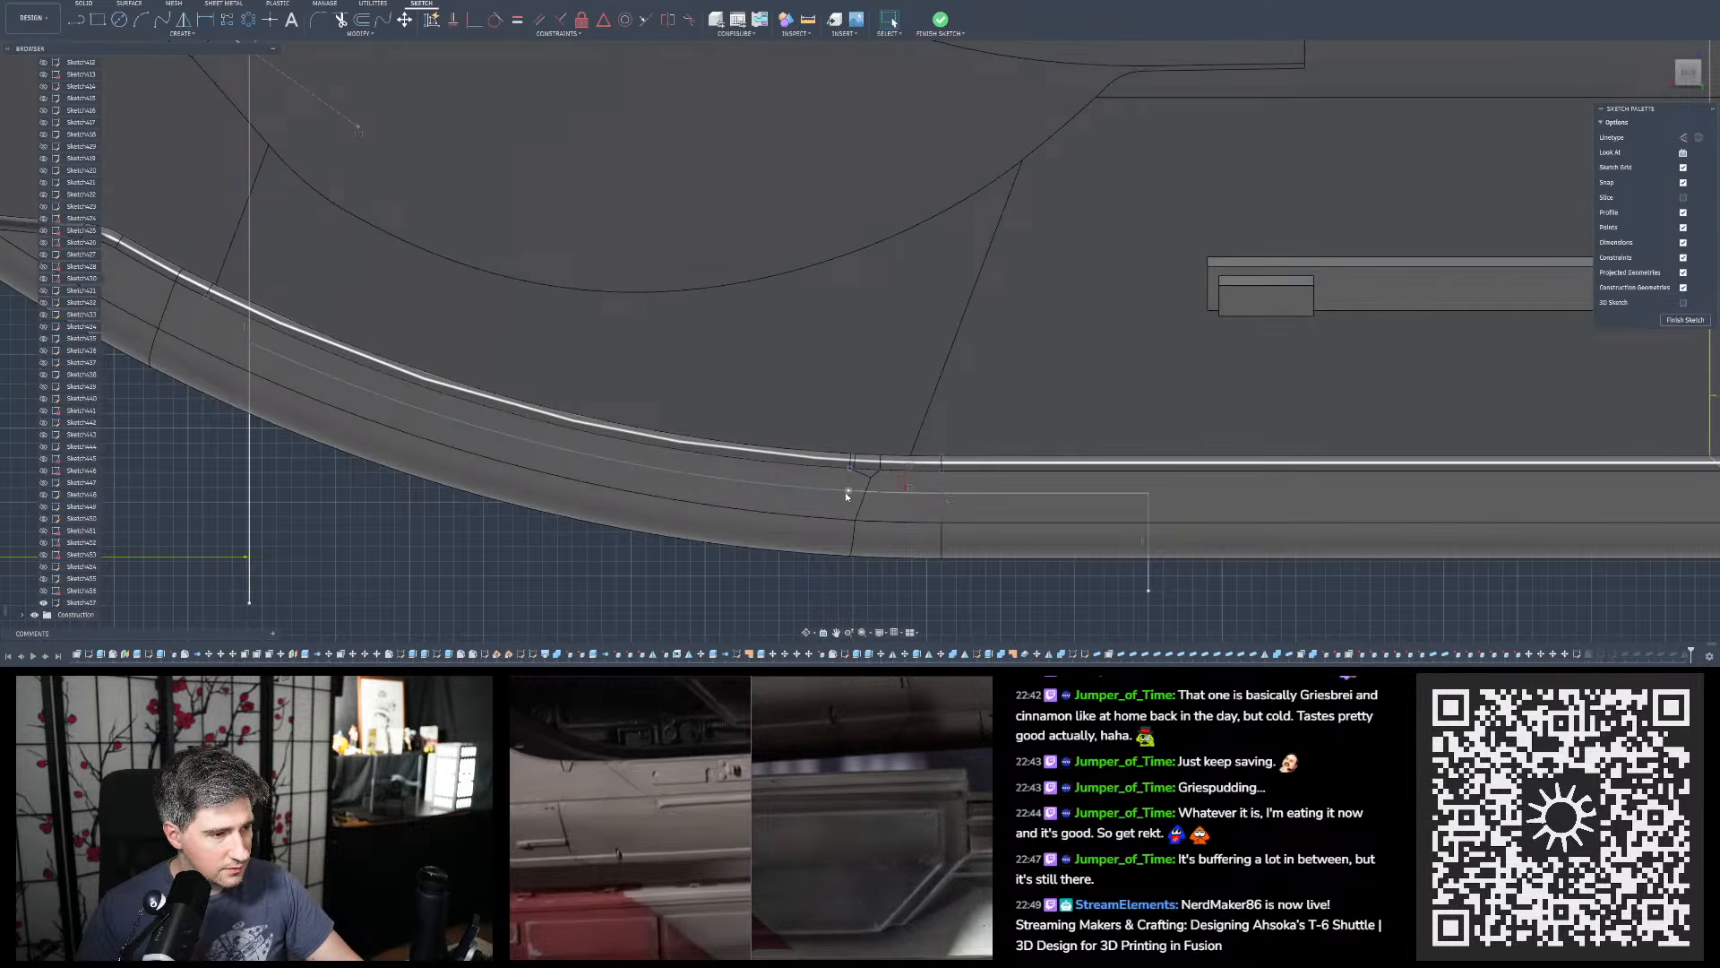
# Join the endpoints of the two disconnected curves at the front corner with a Coincident constraint
pyautogui.scroll(5, 864, 488)
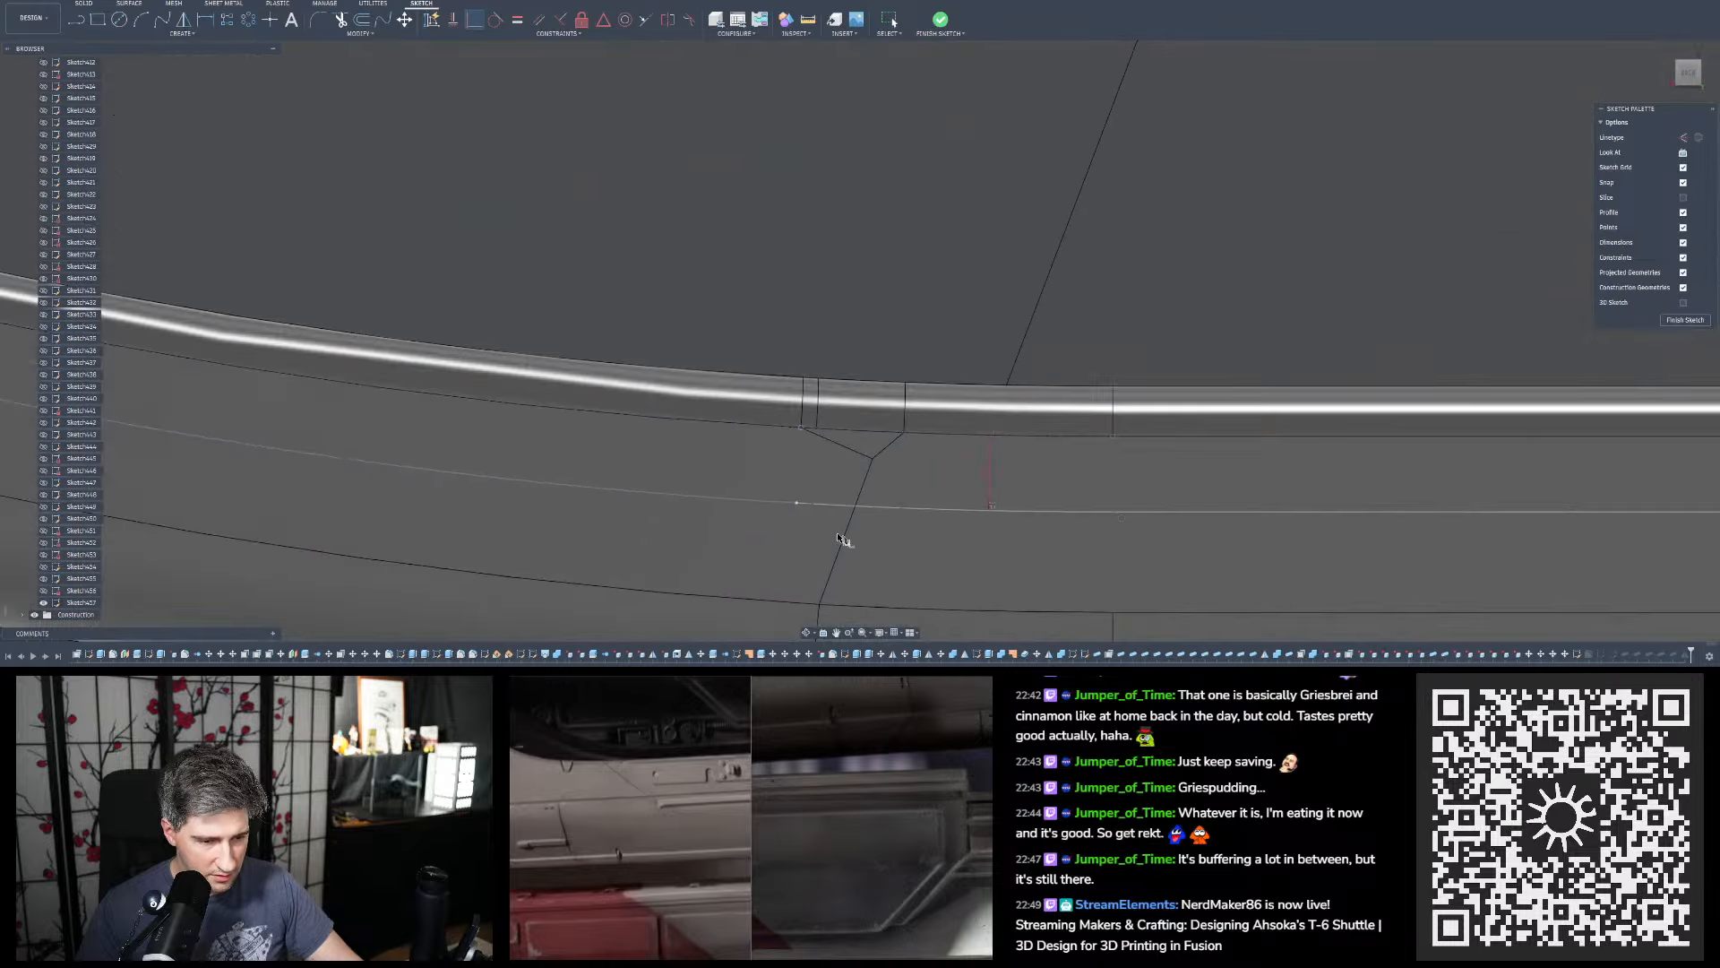
pyautogui.scroll(5, 807, 502)
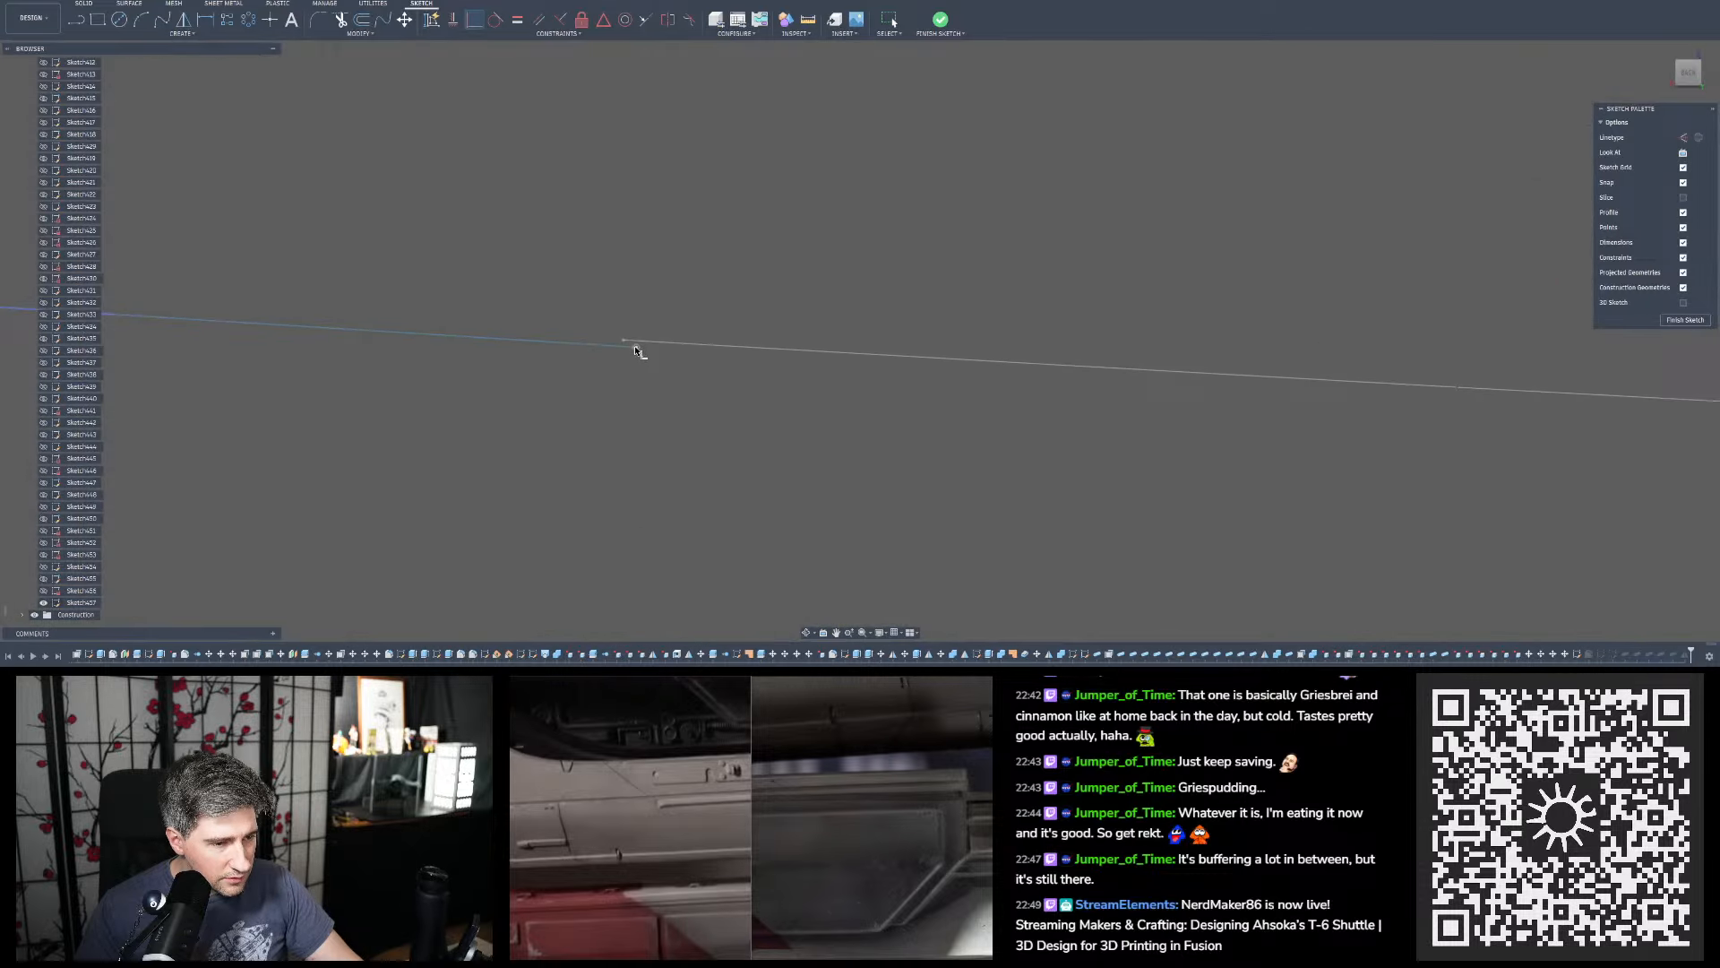
pyautogui.click(631, 344)
pyautogui.click(629, 345)
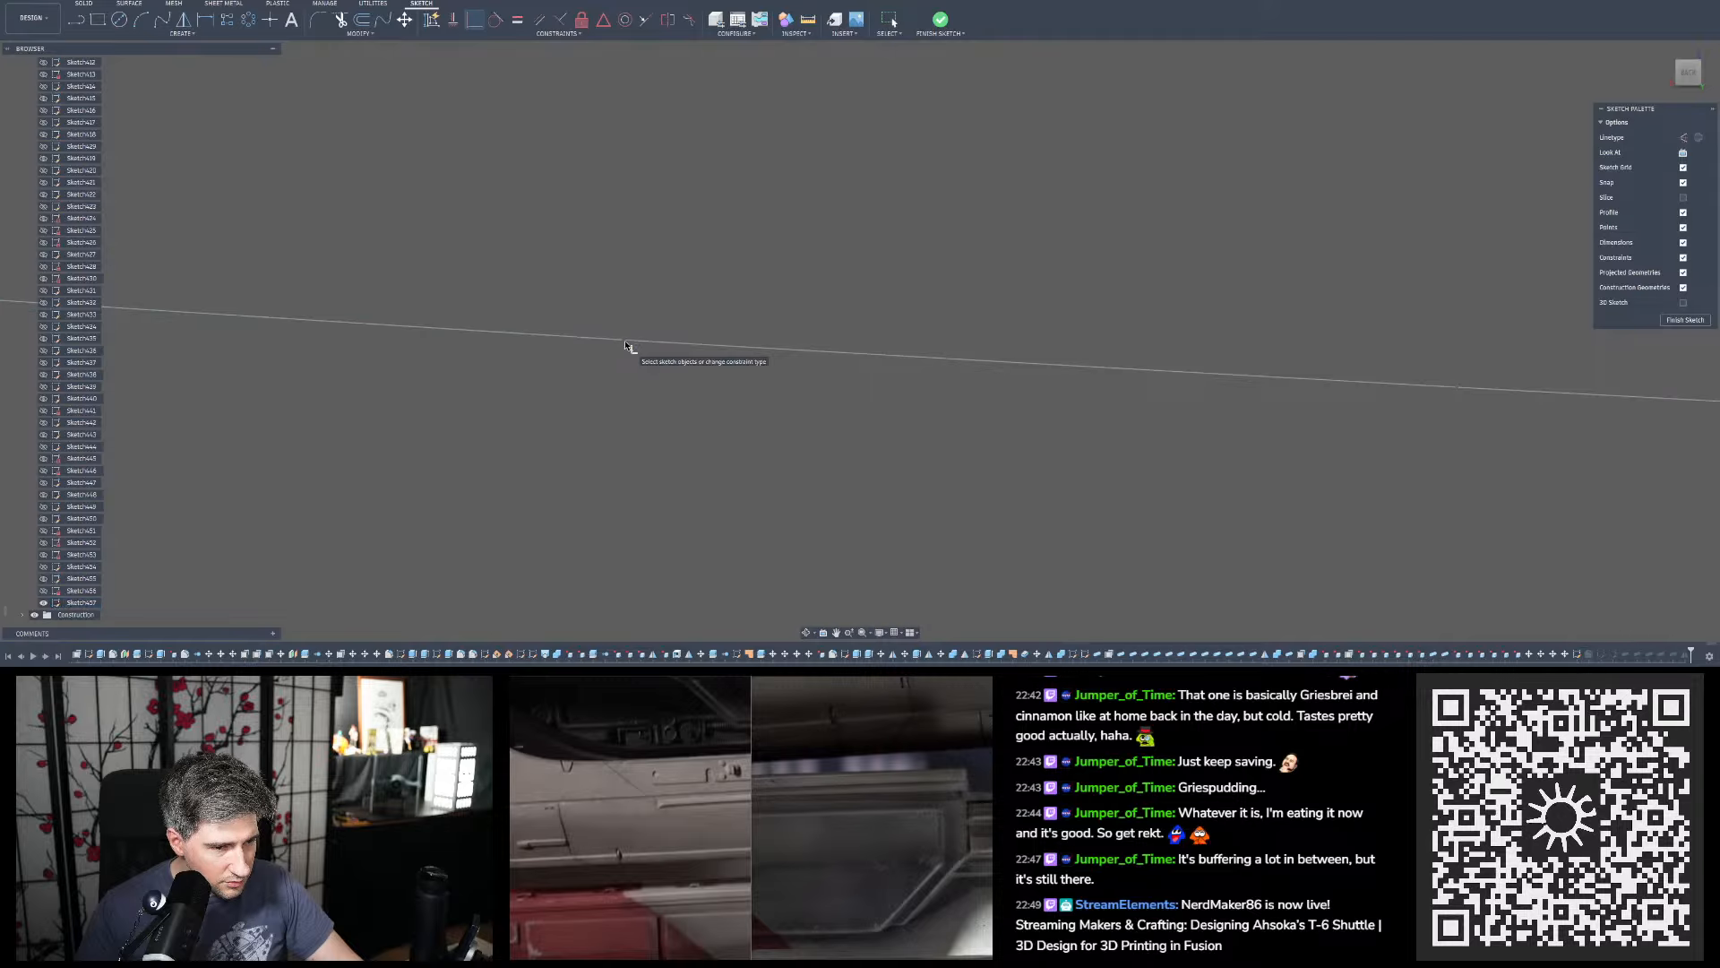
pyautogui.scroll(-2, 829, 379)
pyautogui.scroll(2, 739, 365)
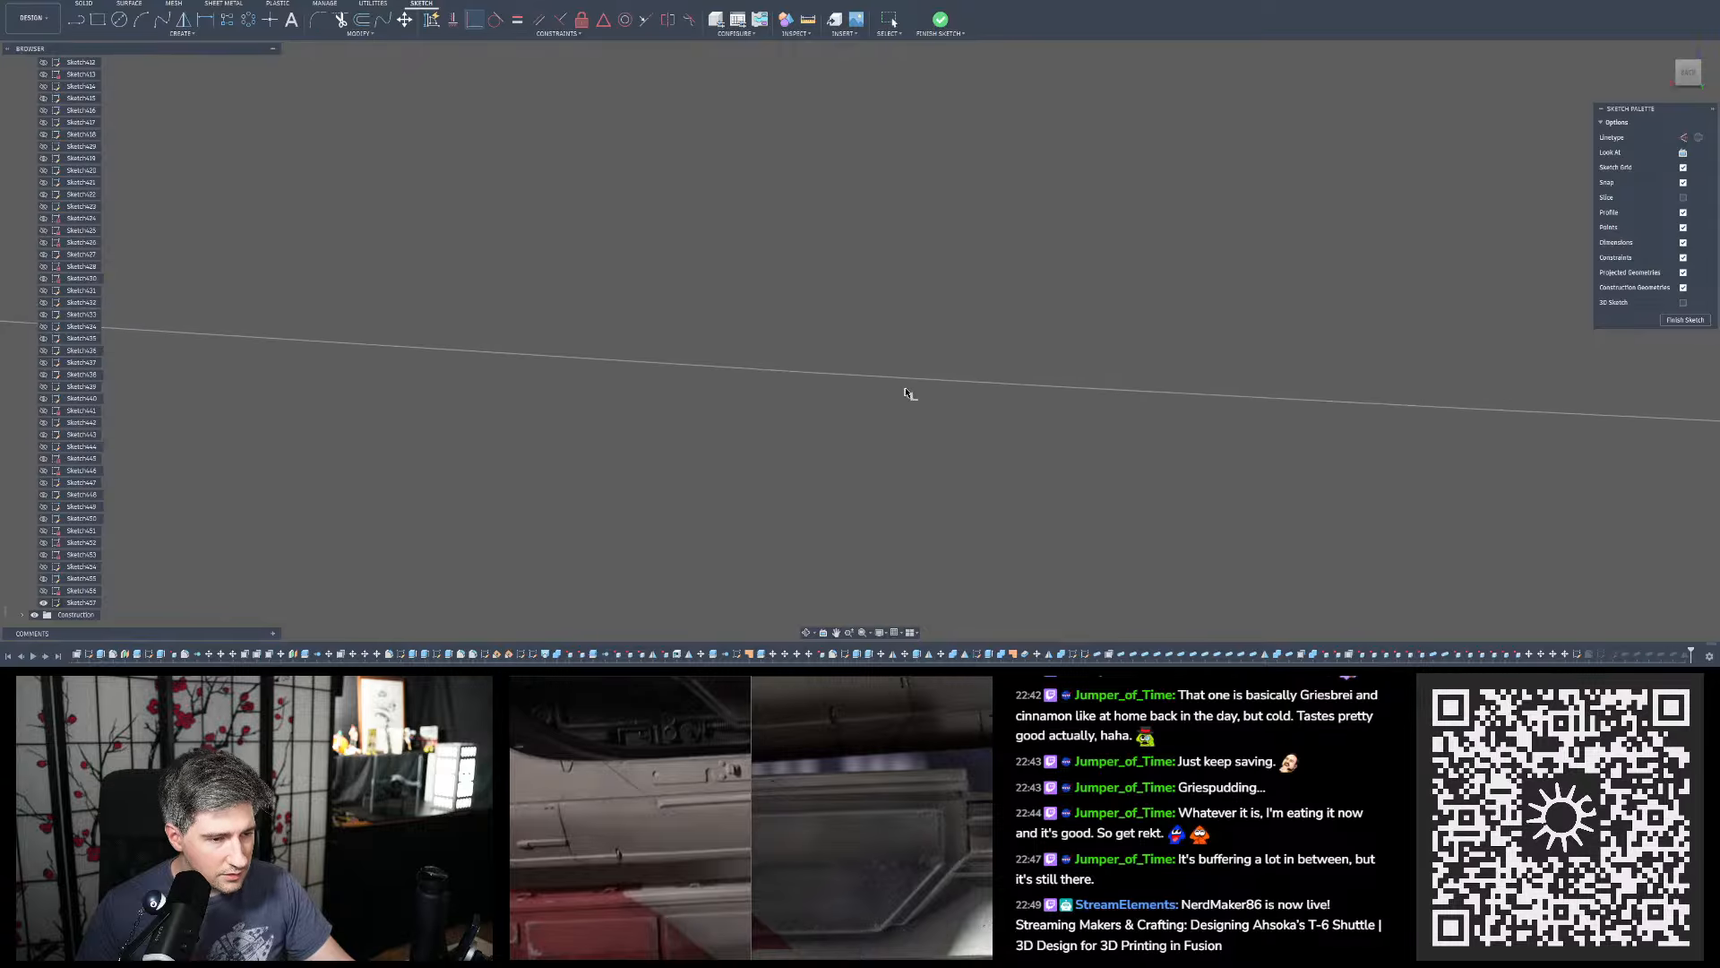
pyautogui.scroll(-6, 905, 389)
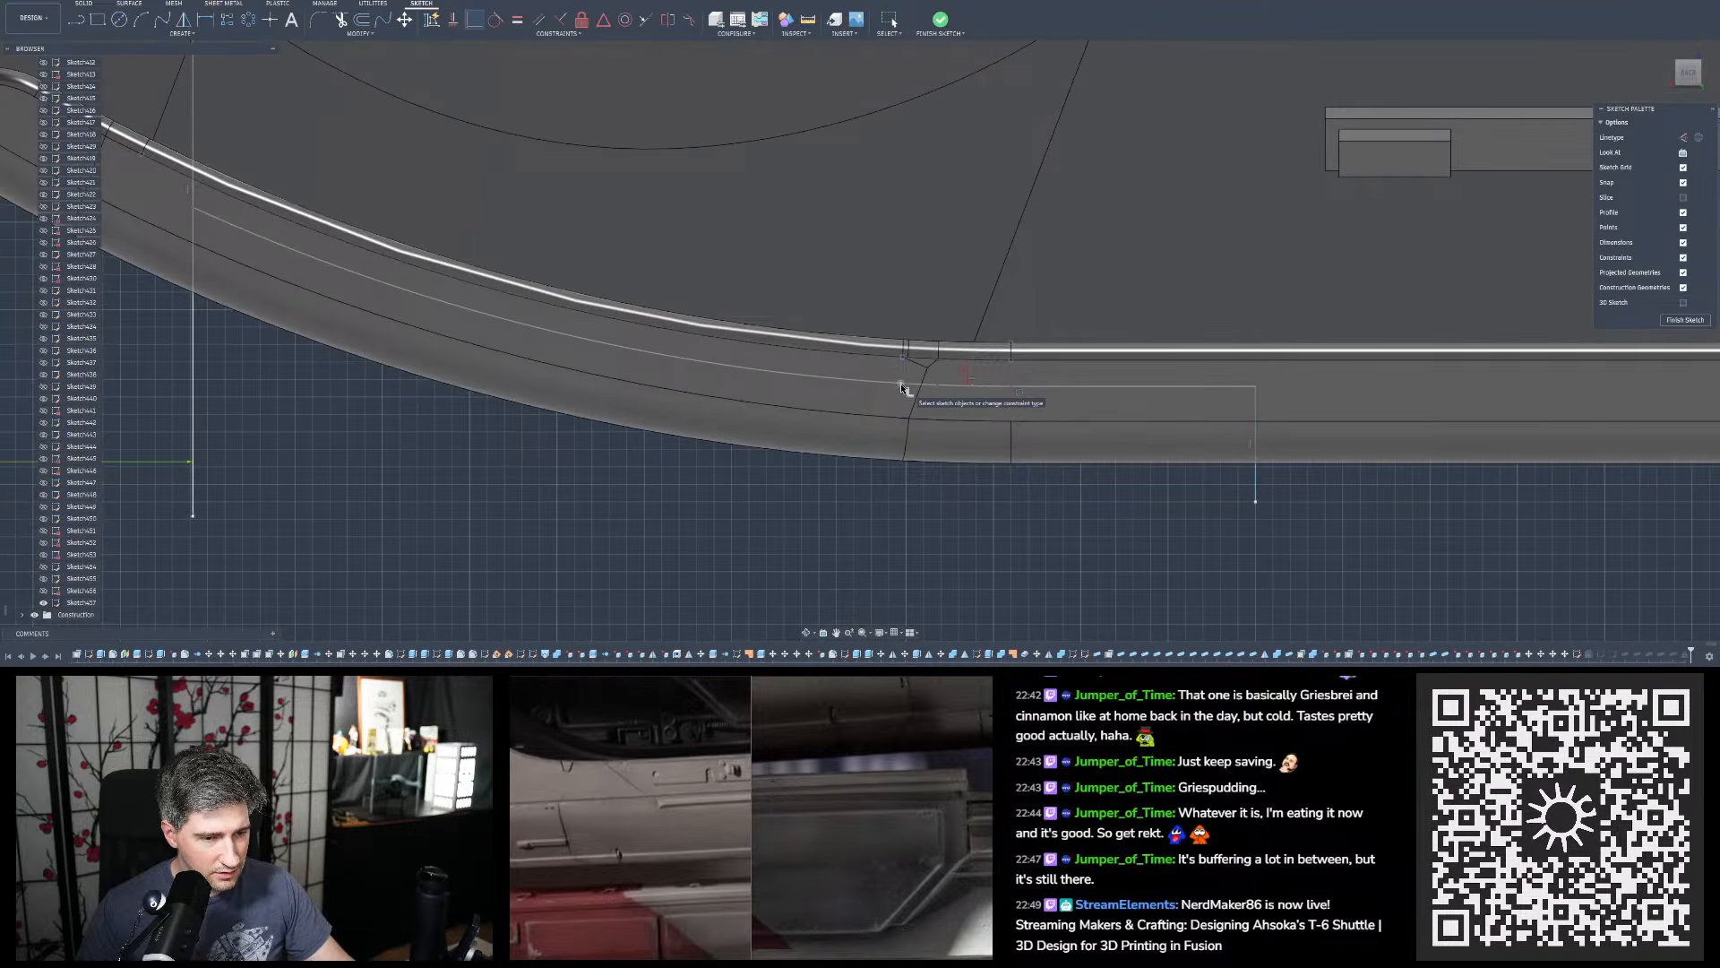
pyautogui.scroll(-2, 903, 388)
pyautogui.press('Escape')
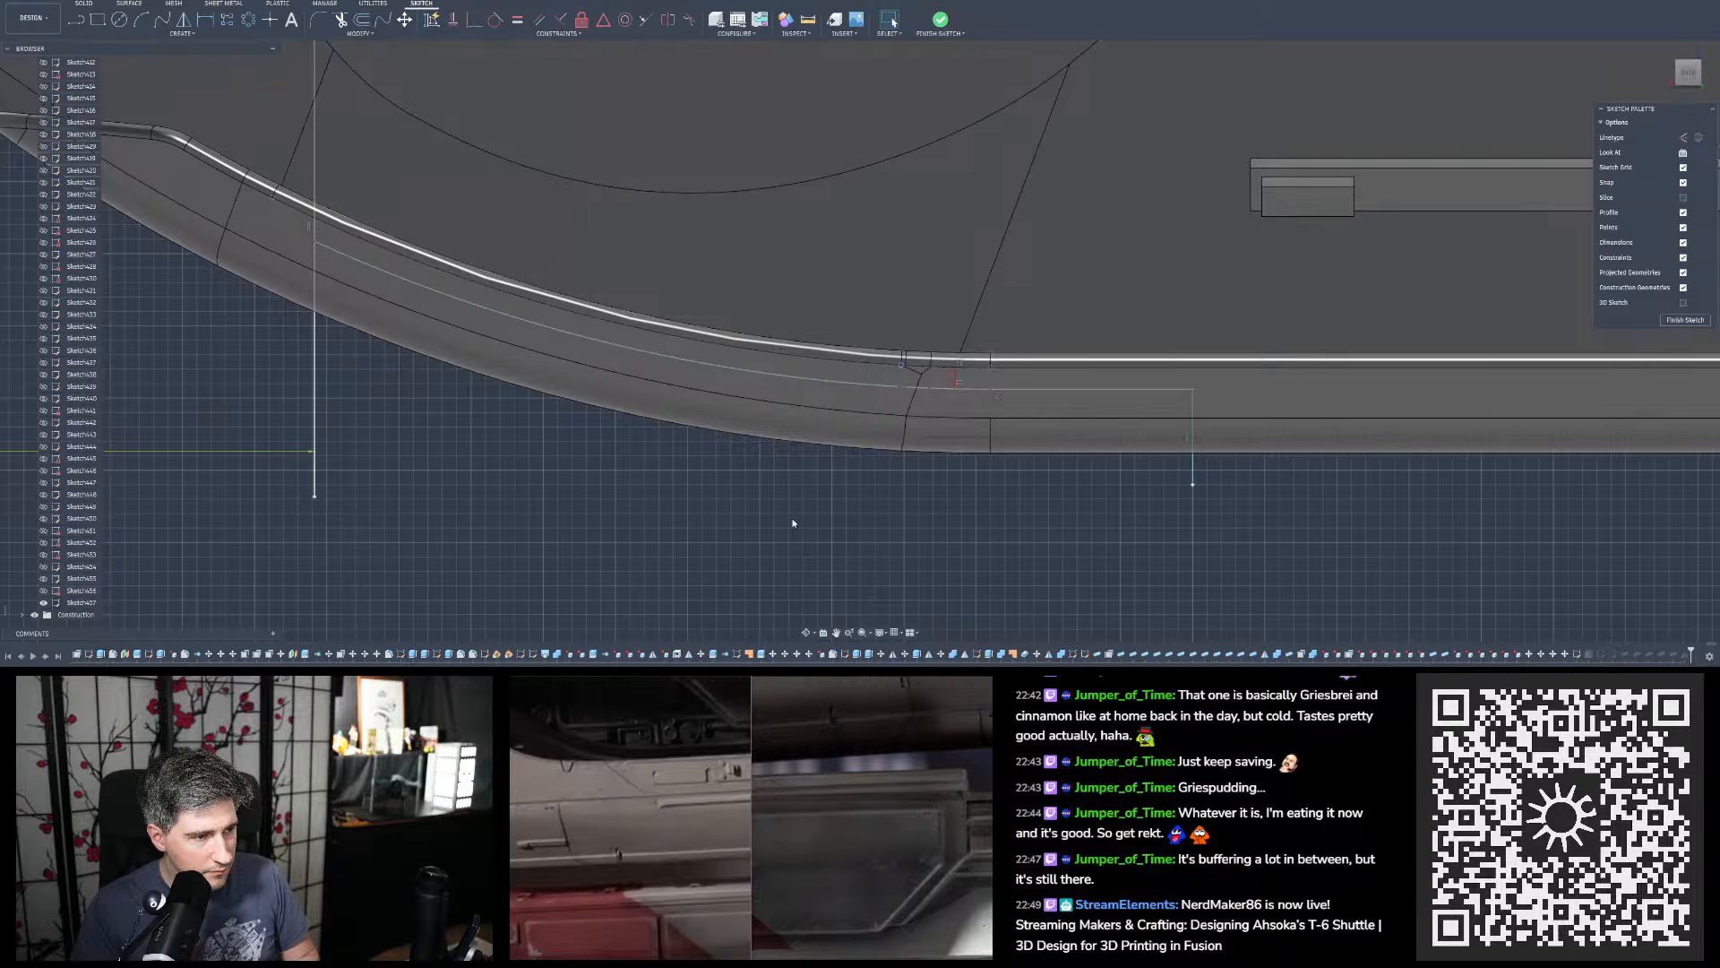
# Finish the source sketch, hide it, and check the spline junction in the projected sketch
pyautogui.scroll(-8, 868, 555)
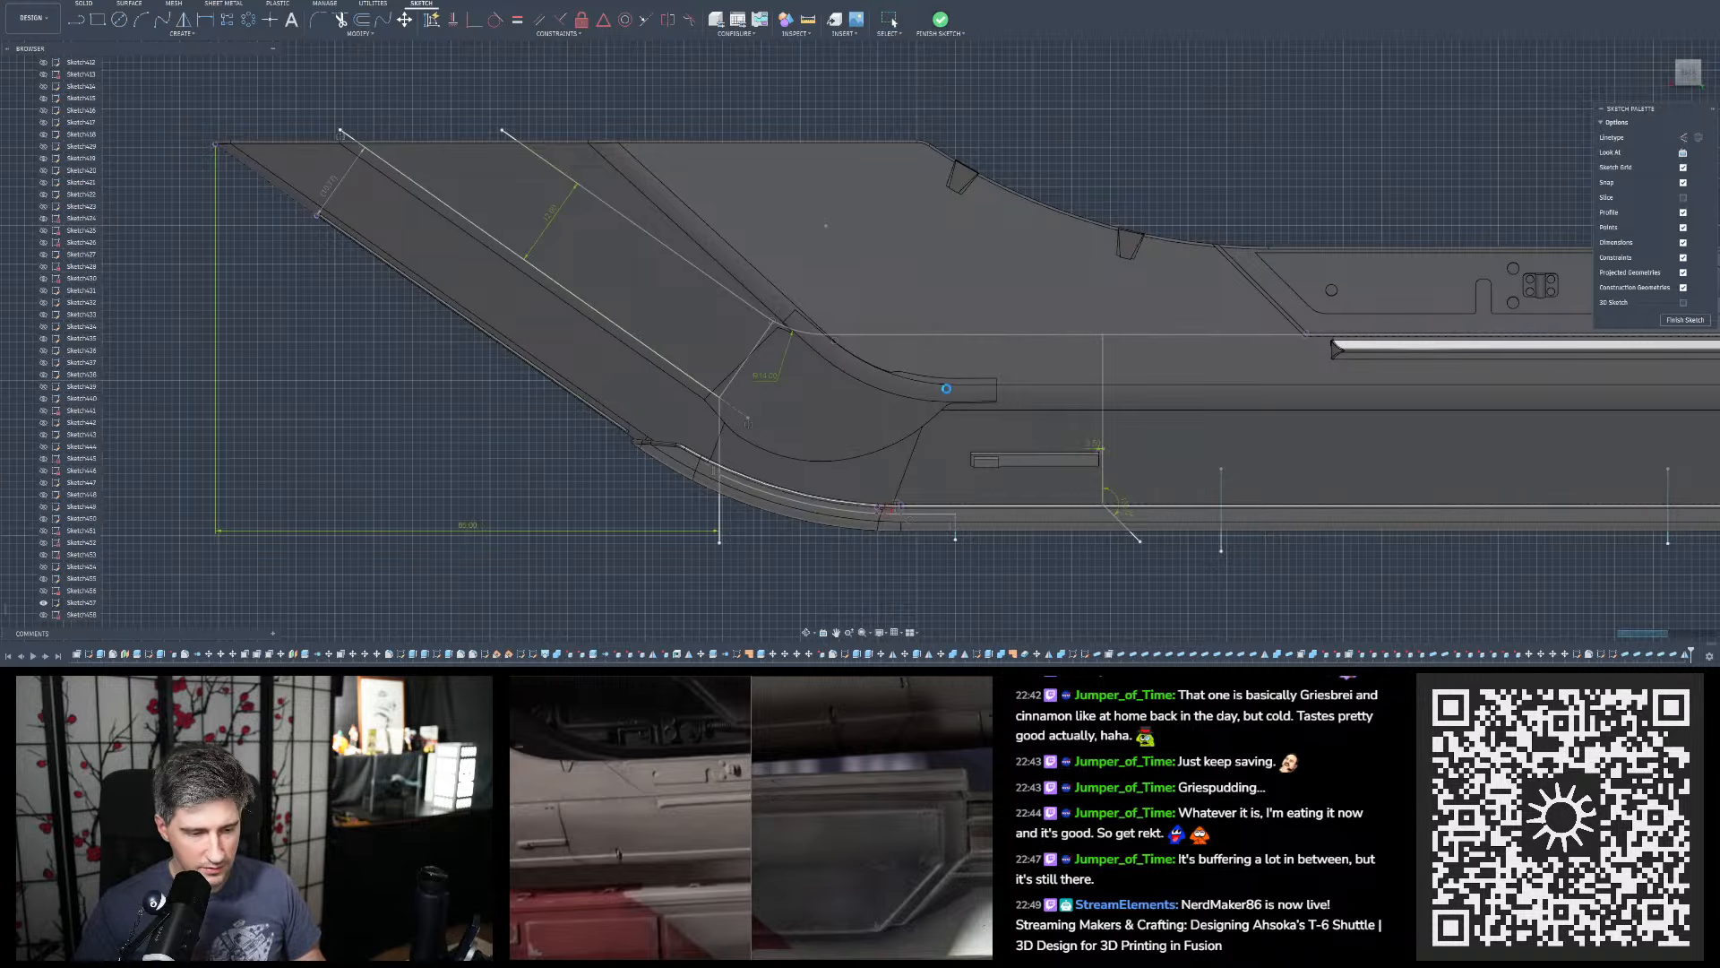
pyautogui.click(1686, 320)
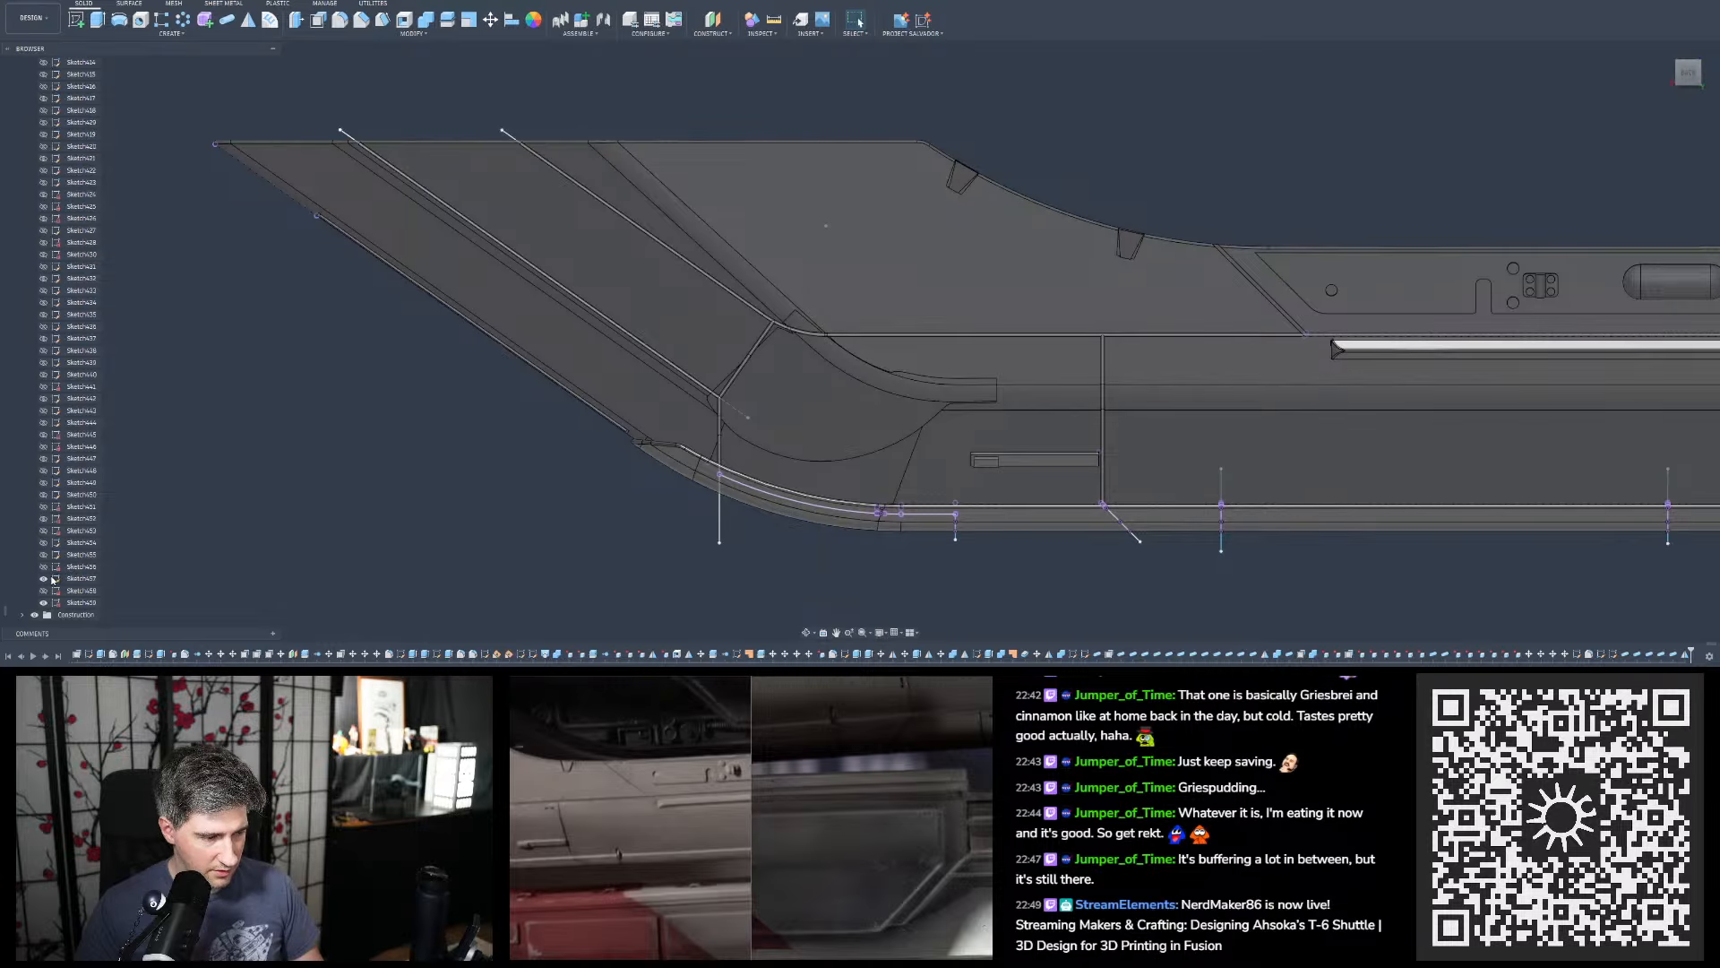
pyautogui.click(45, 579)
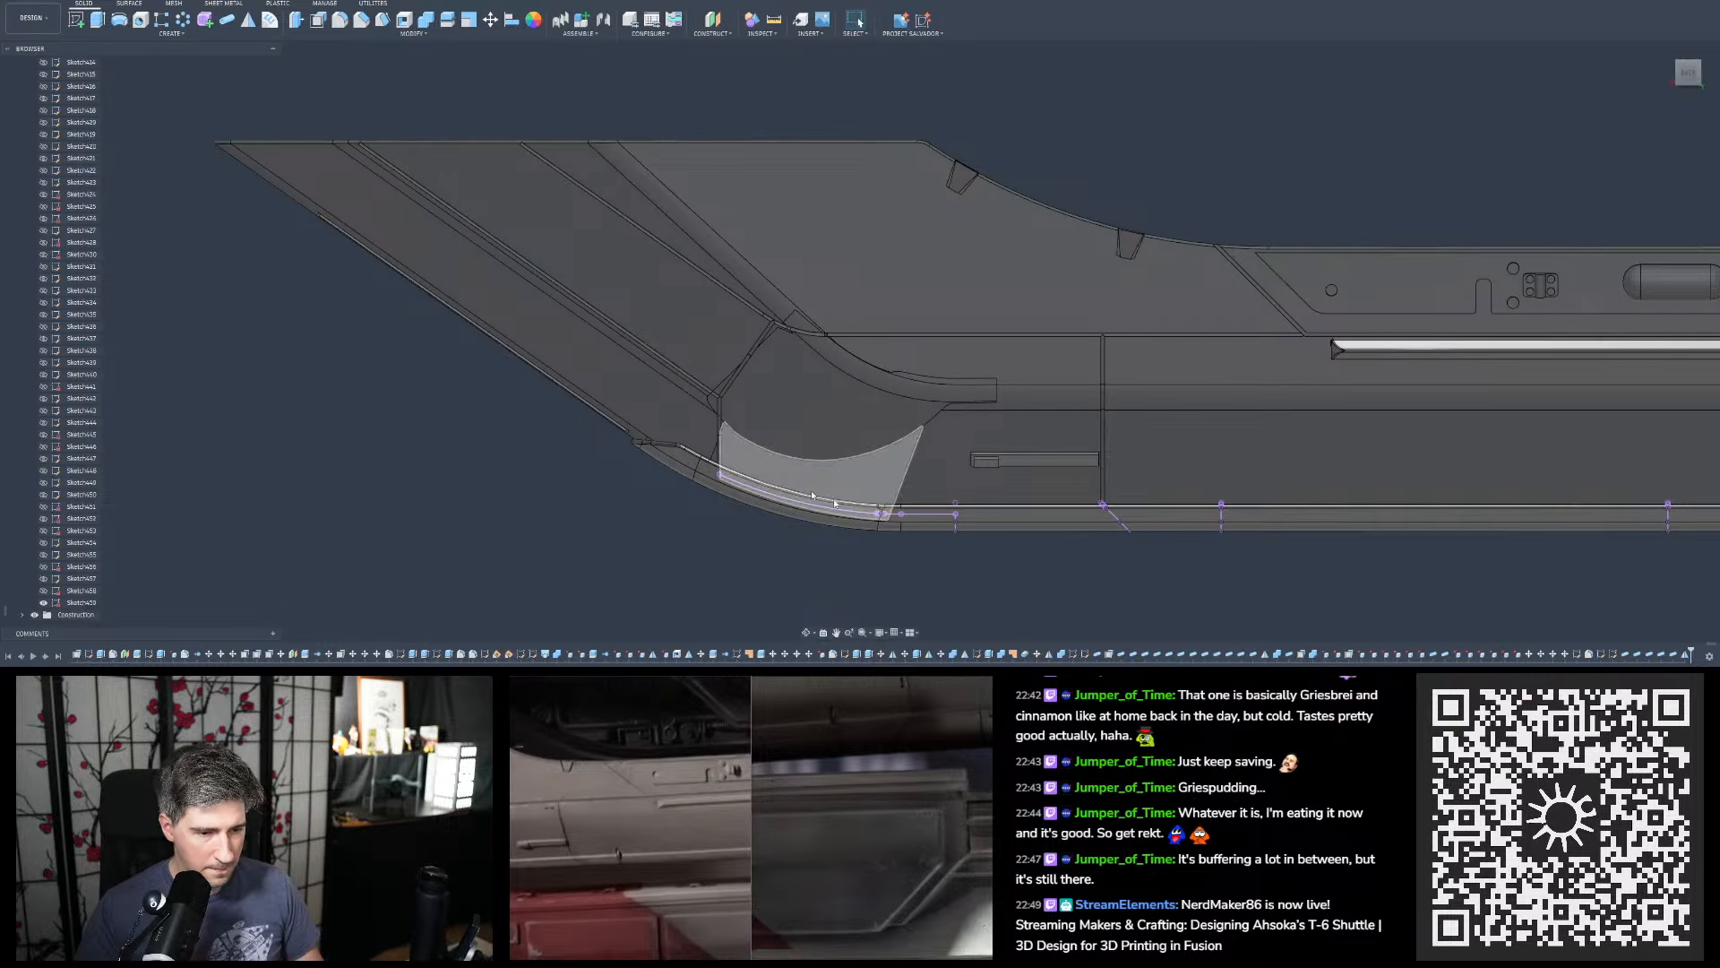
pyautogui.scroll(10, 764, 441)
pyautogui.scroll(5, 765, 442)
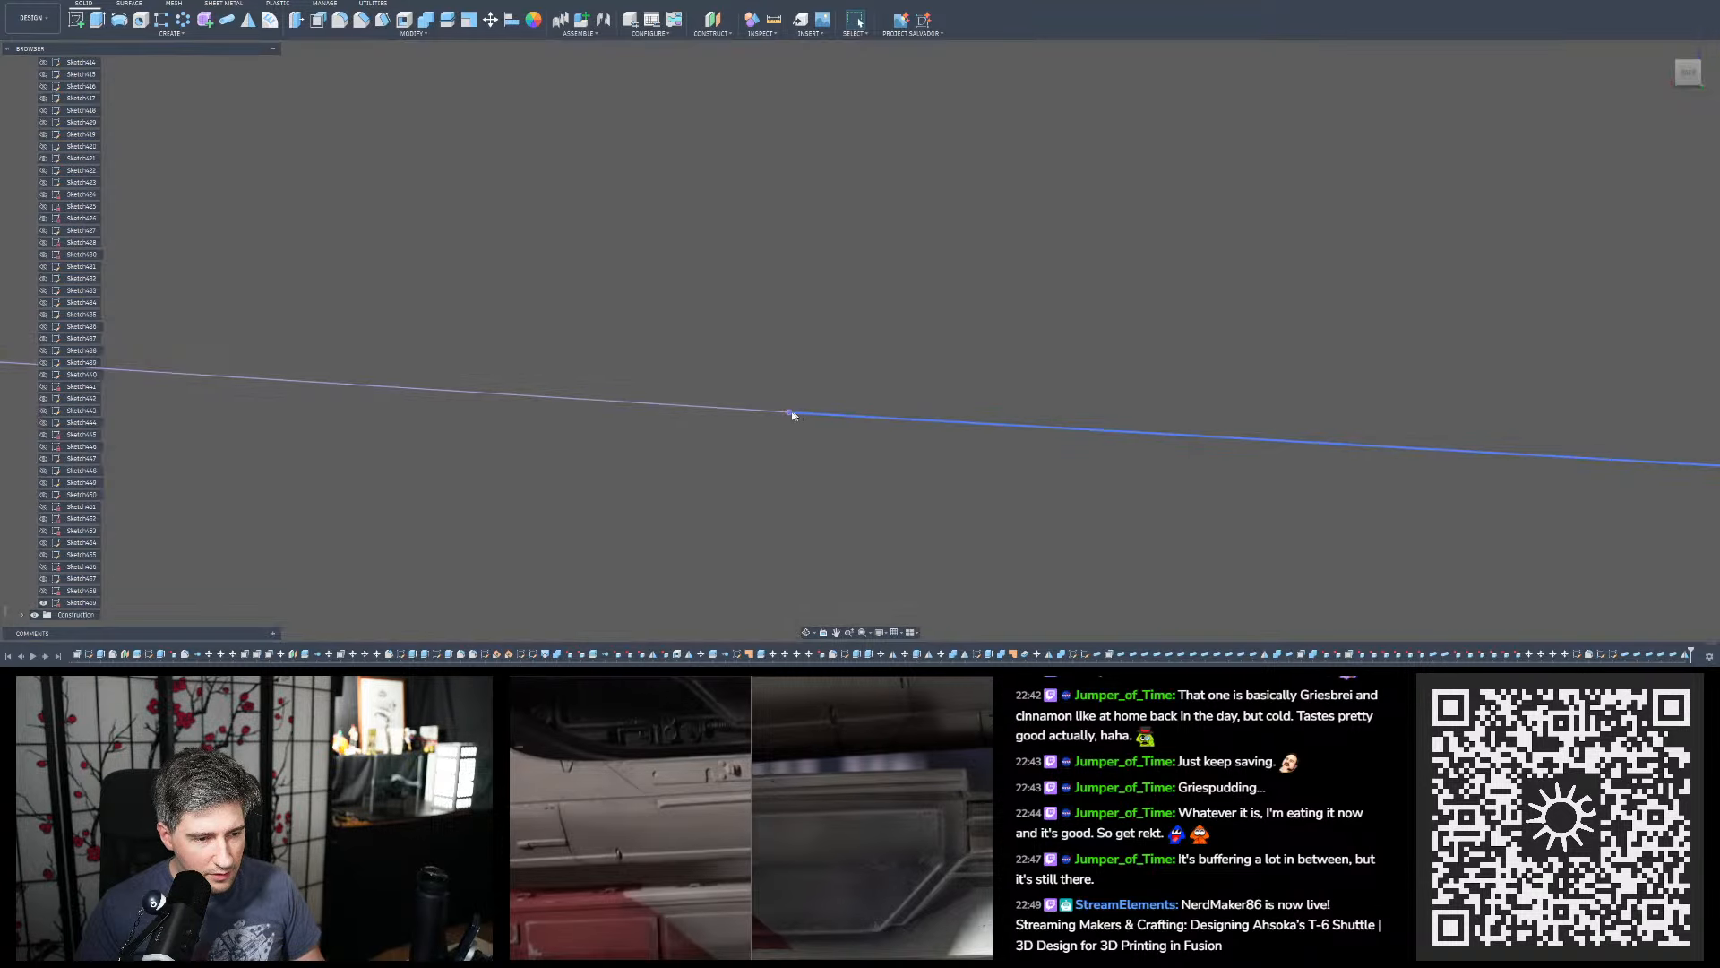
pyautogui.scroll(-10, 797, 415)
pyautogui.scroll(-5, 803, 412)
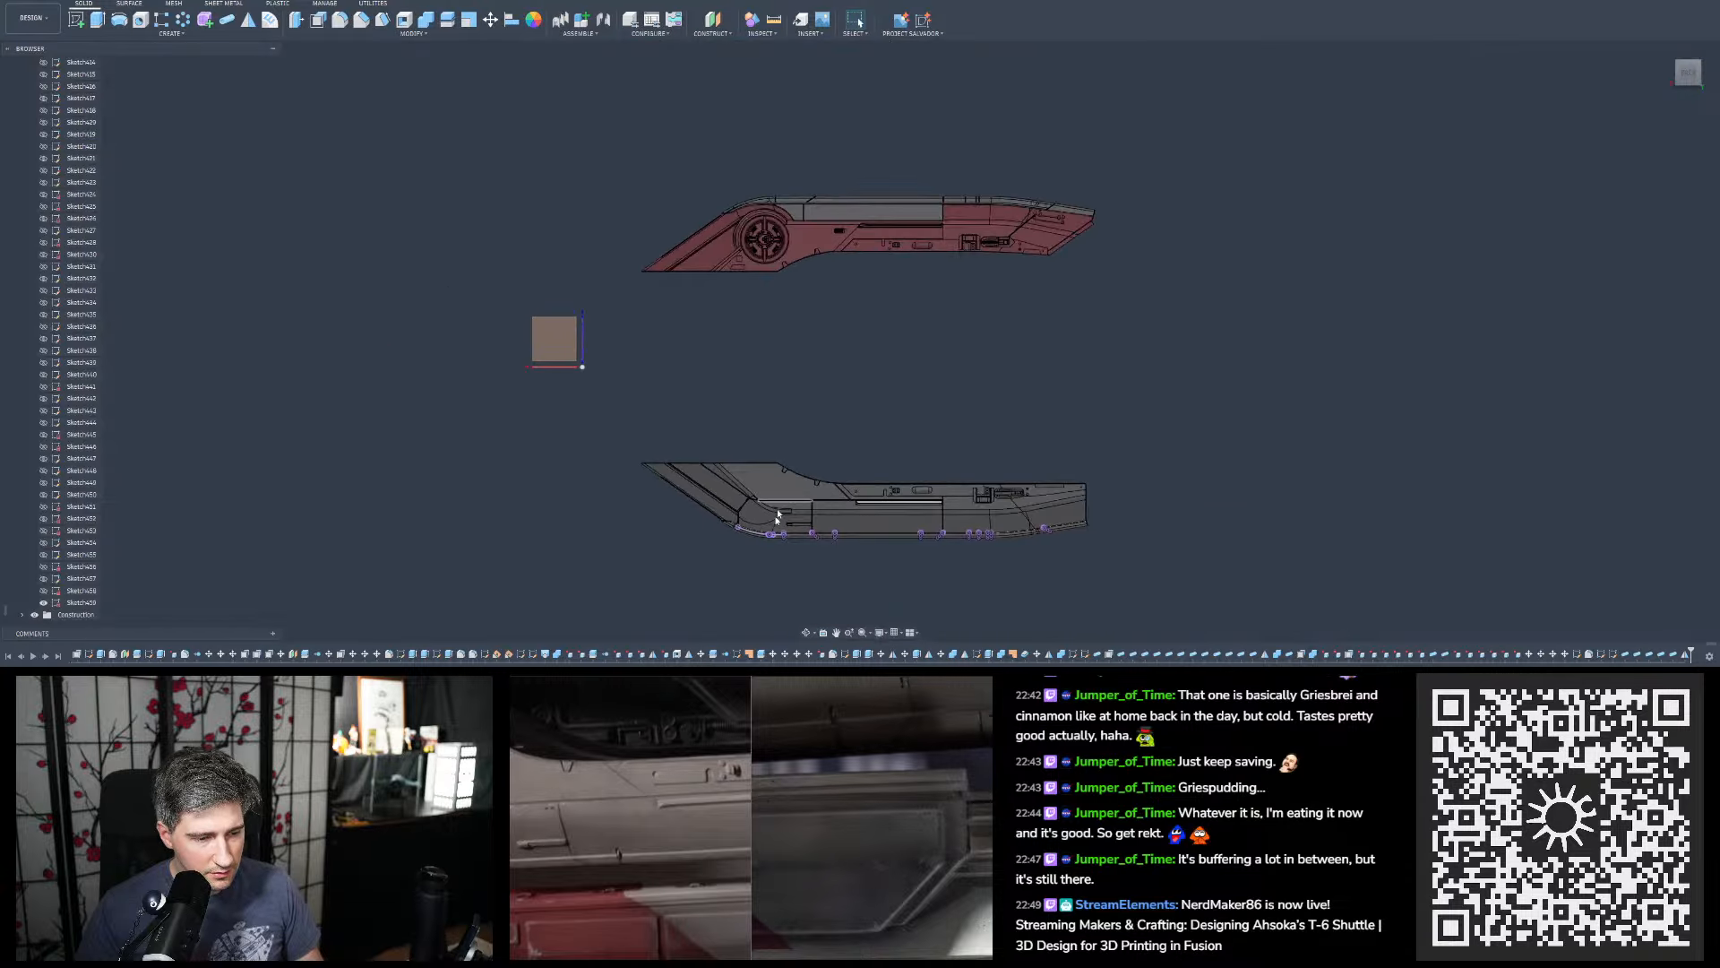
# Start a 0.50 mm circular Pipe cut along the front corner spline and its adjoining curves on the first narrow face
pyautogui.scroll(12, 770, 528)
pyautogui.scroll(-3, 758, 514)
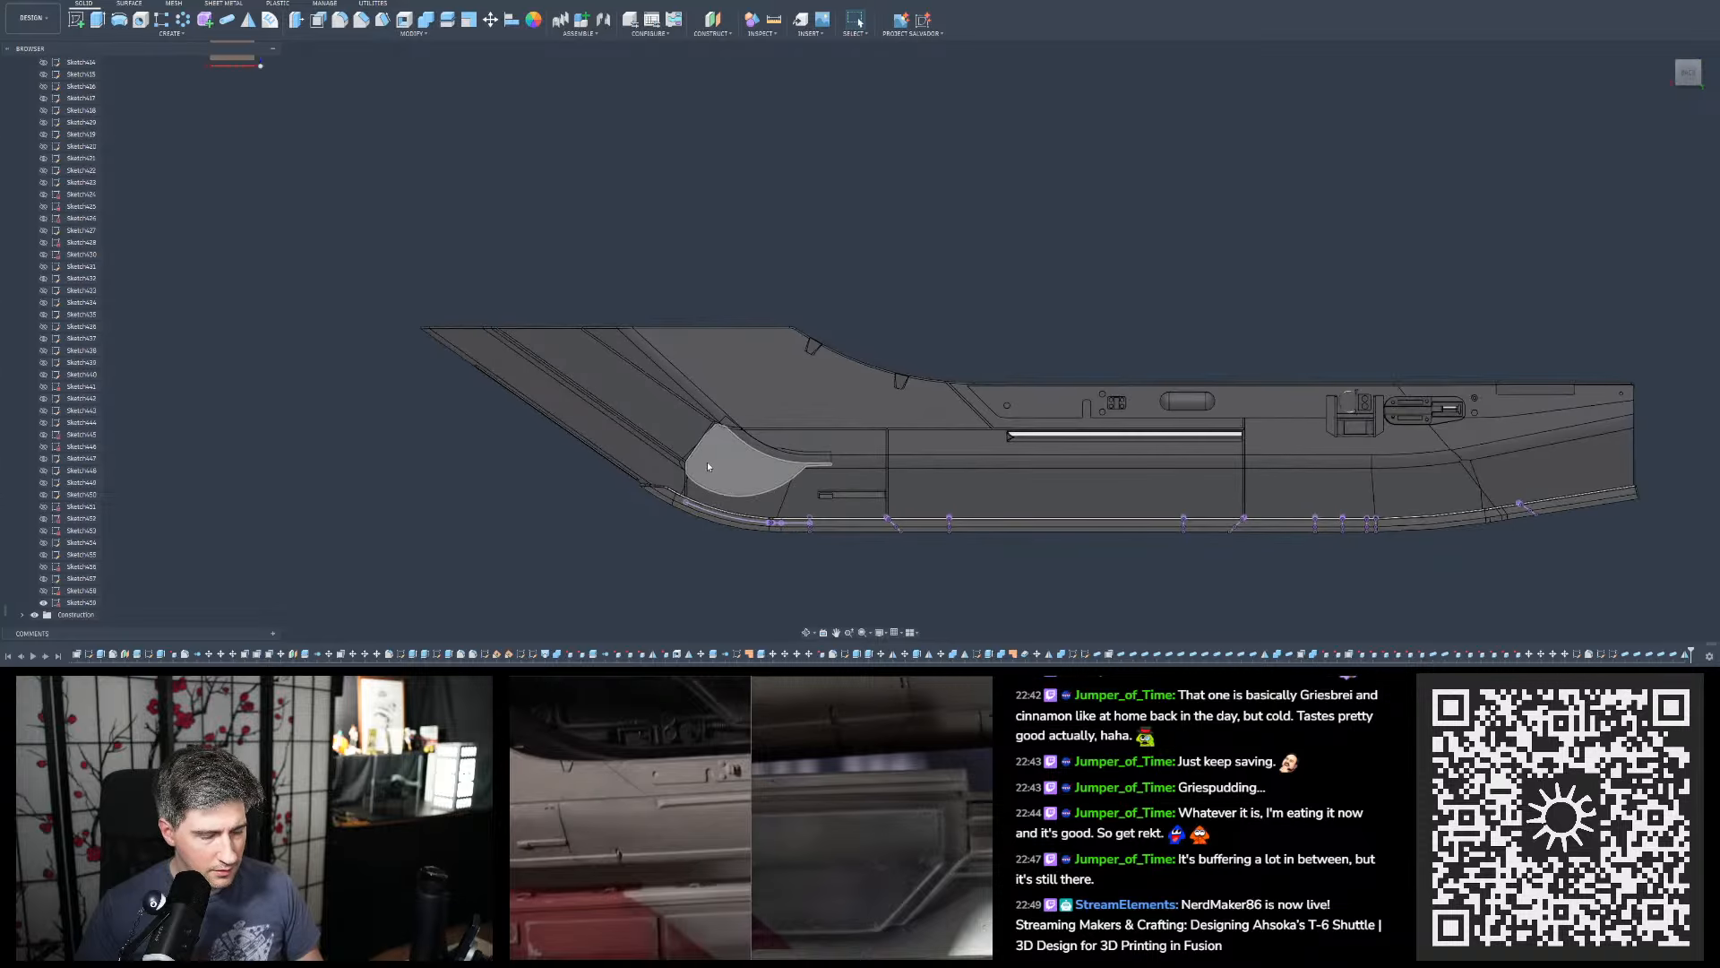
pyautogui.keyDown('shift'); pyautogui.moveTo(707, 461); pyautogui.dragTo(686, 387, button='middle'); pyautogui.keyUp('shift')
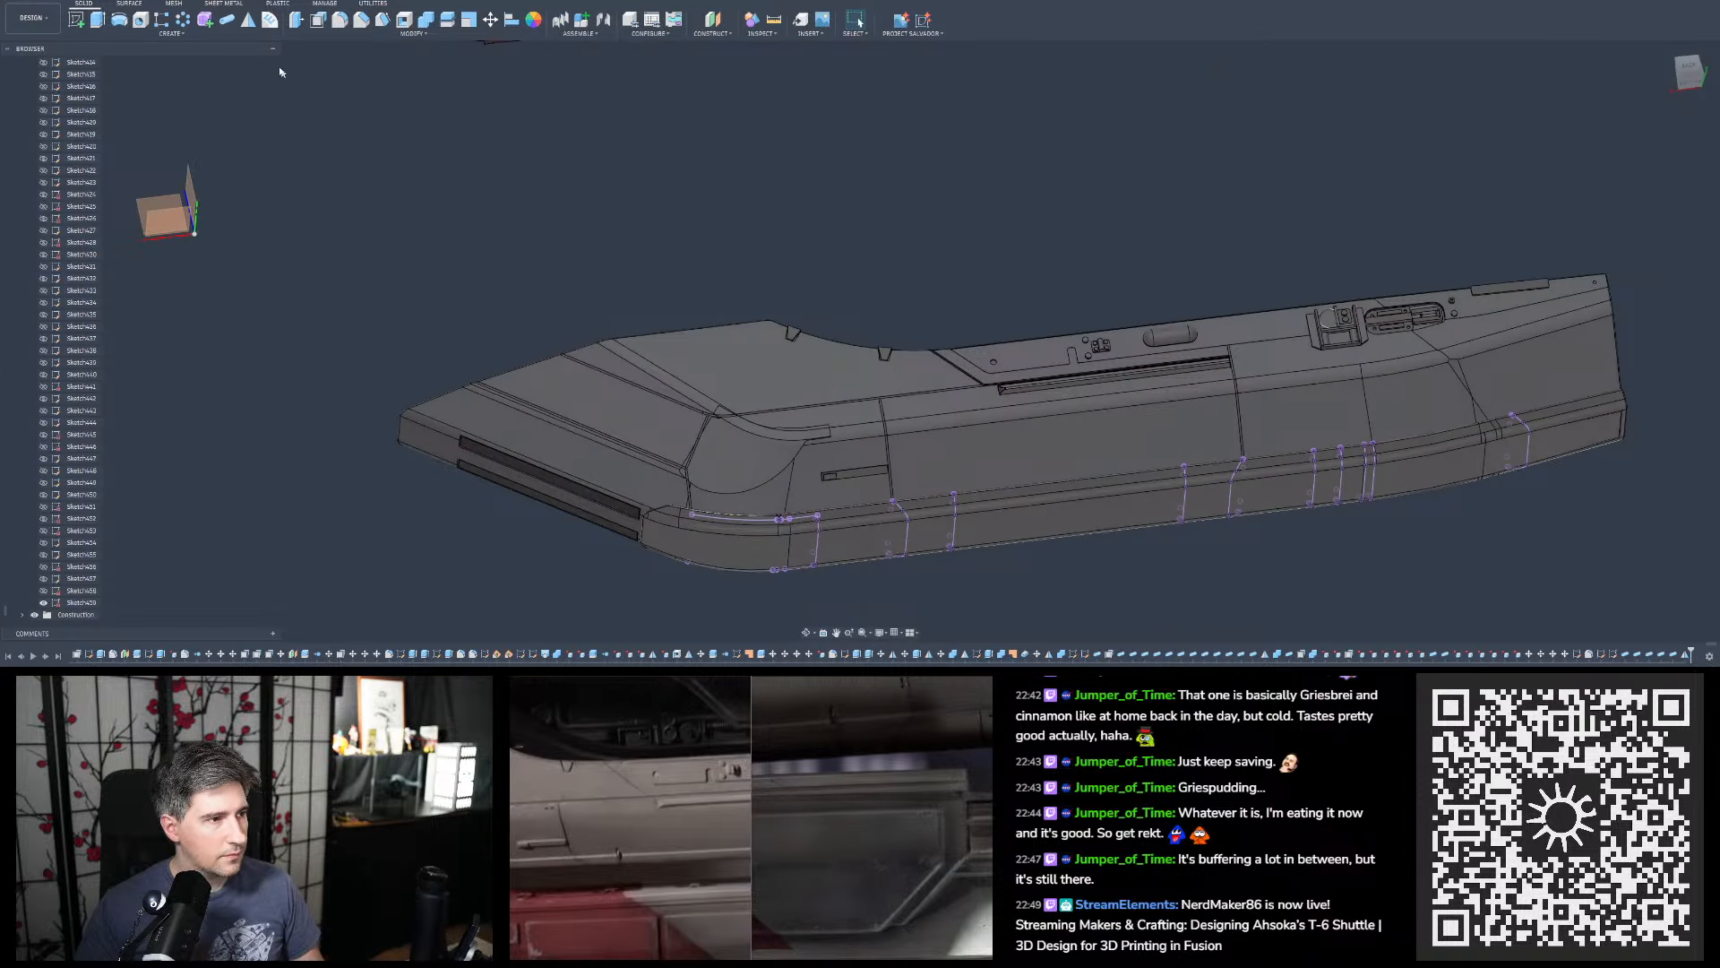
pyautogui.click(230, 21)
pyautogui.scroll(-2, 430, 129)
pyautogui.scroll(3, 654, 350)
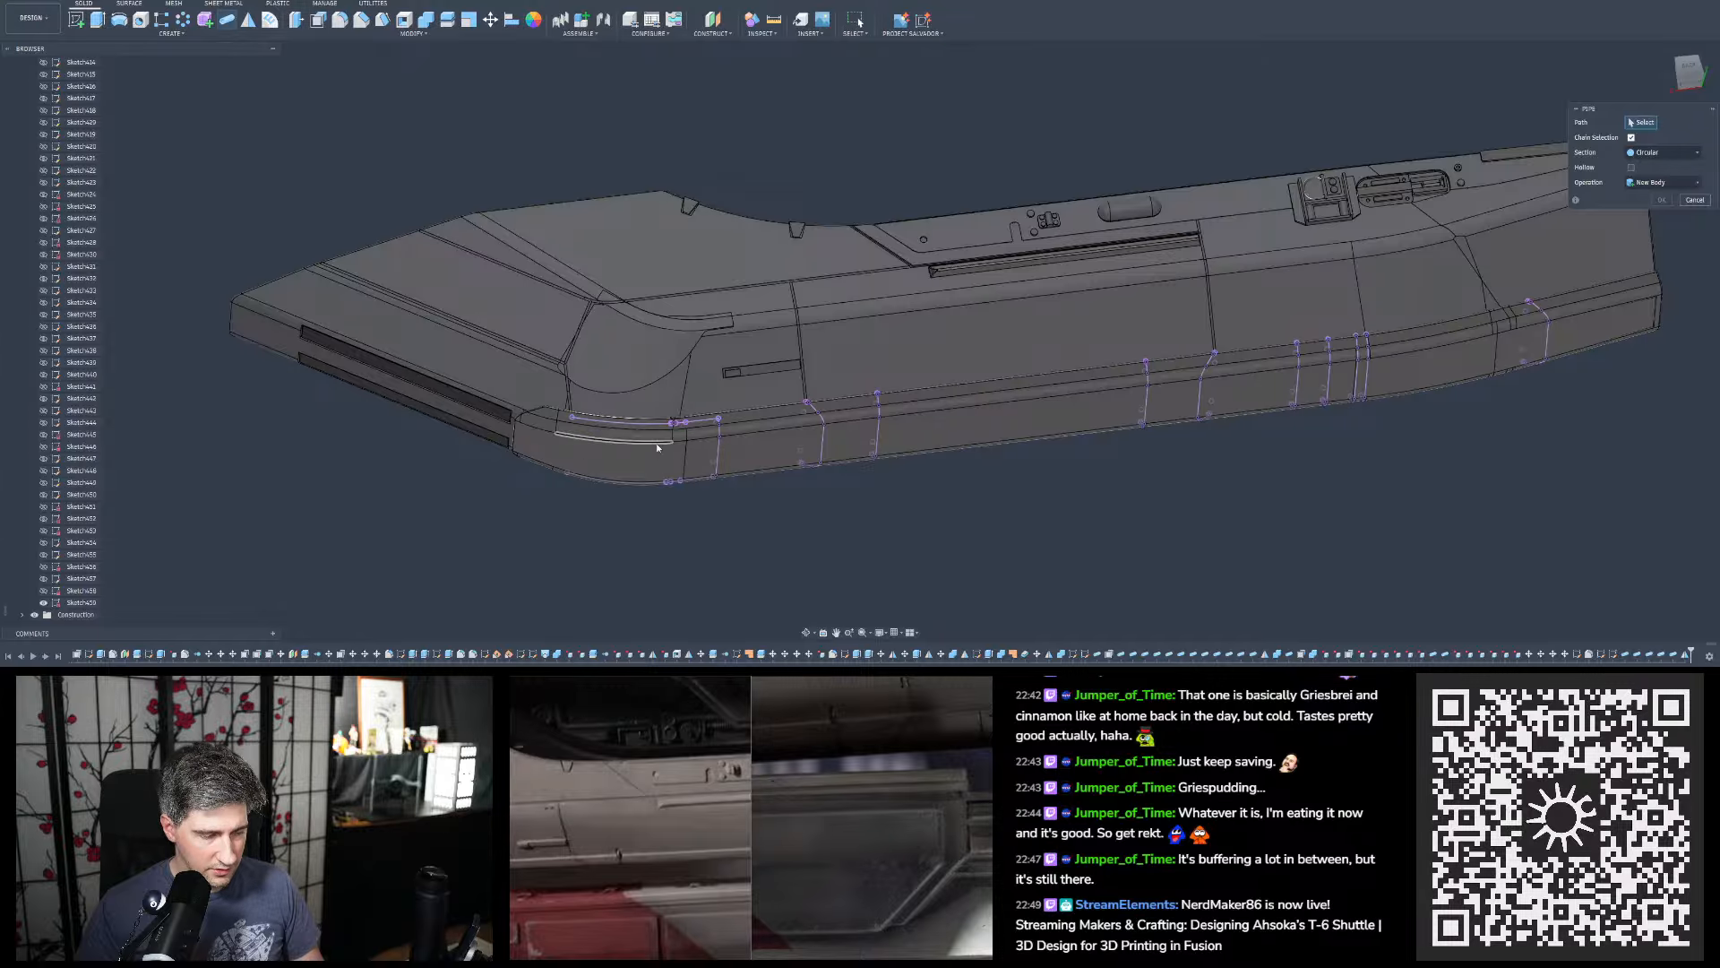
pyautogui.scroll(6, 669, 432)
pyautogui.click(630, 421)
pyautogui.scroll(5, 627, 423)
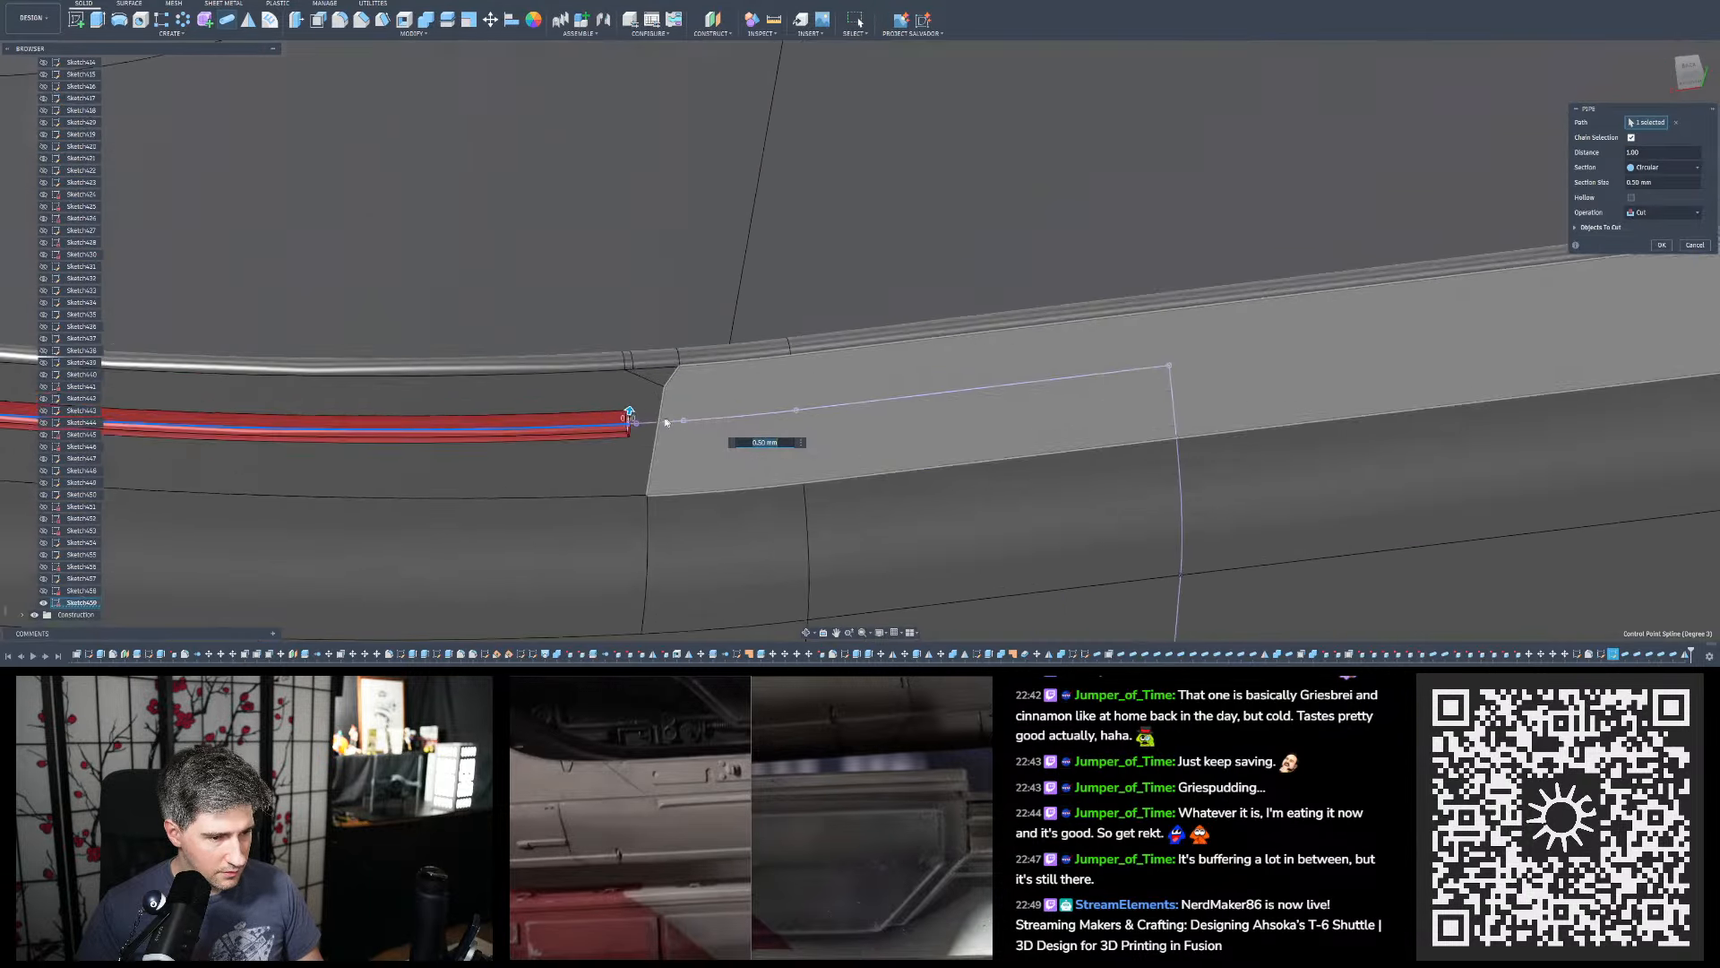
pyautogui.click(625, 432)
pyautogui.click(669, 432)
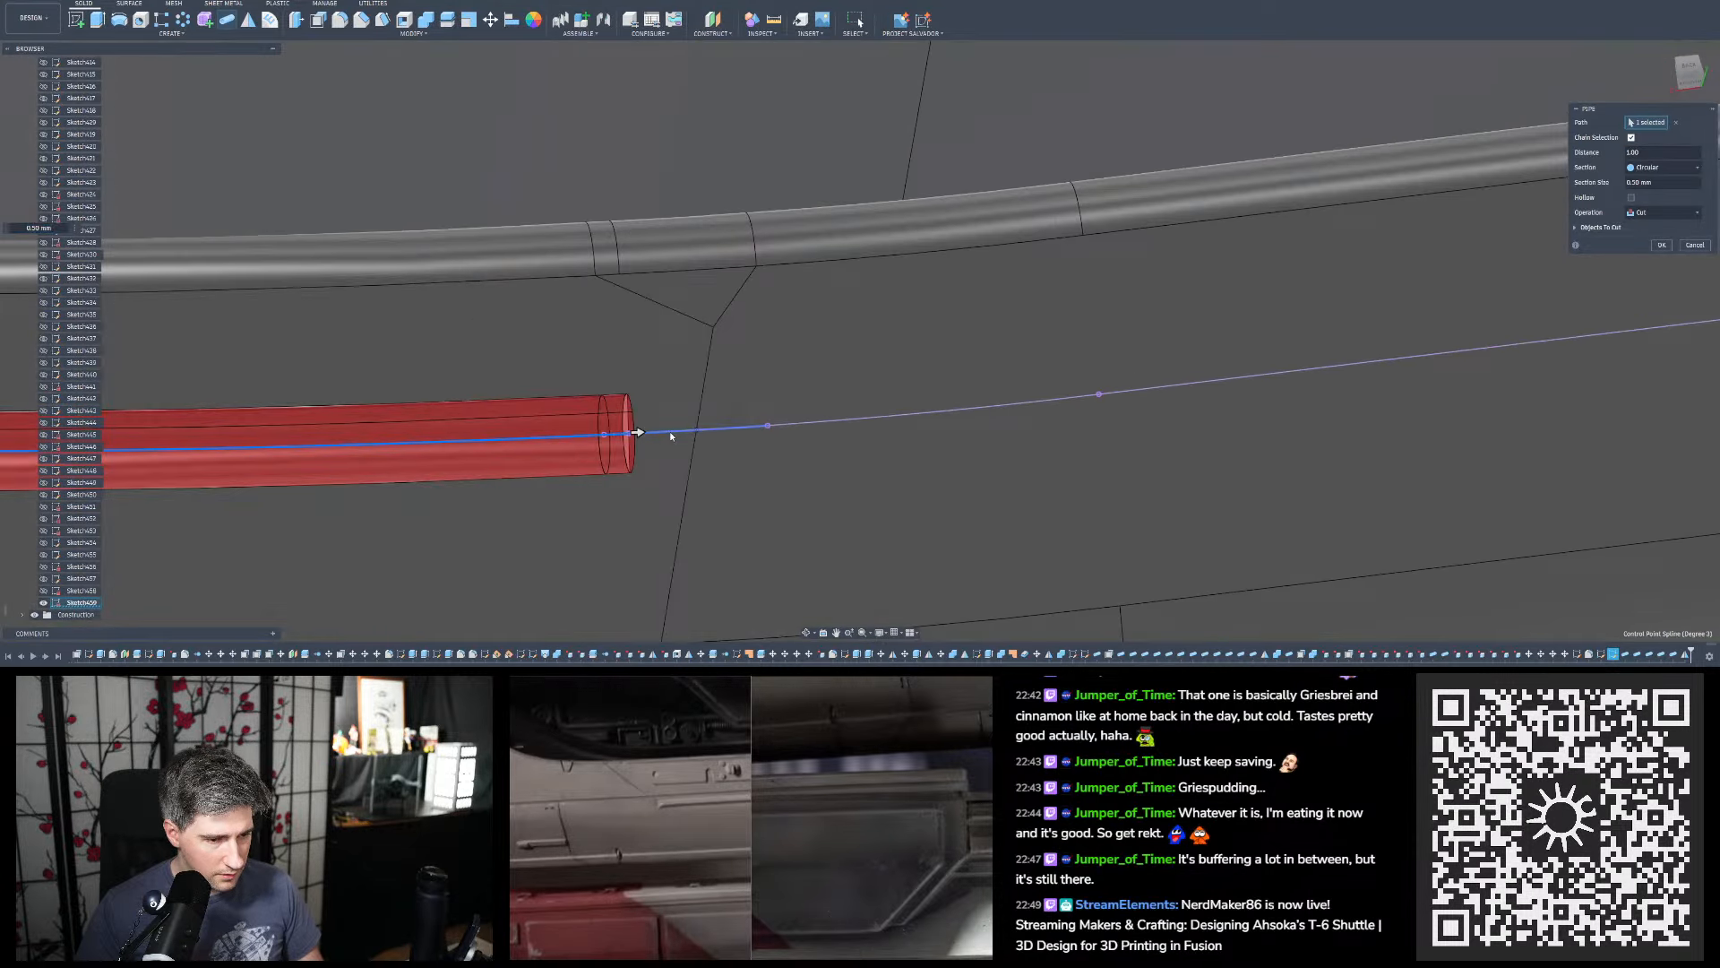
pyautogui.click(958, 410)
pyautogui.click(1140, 390)
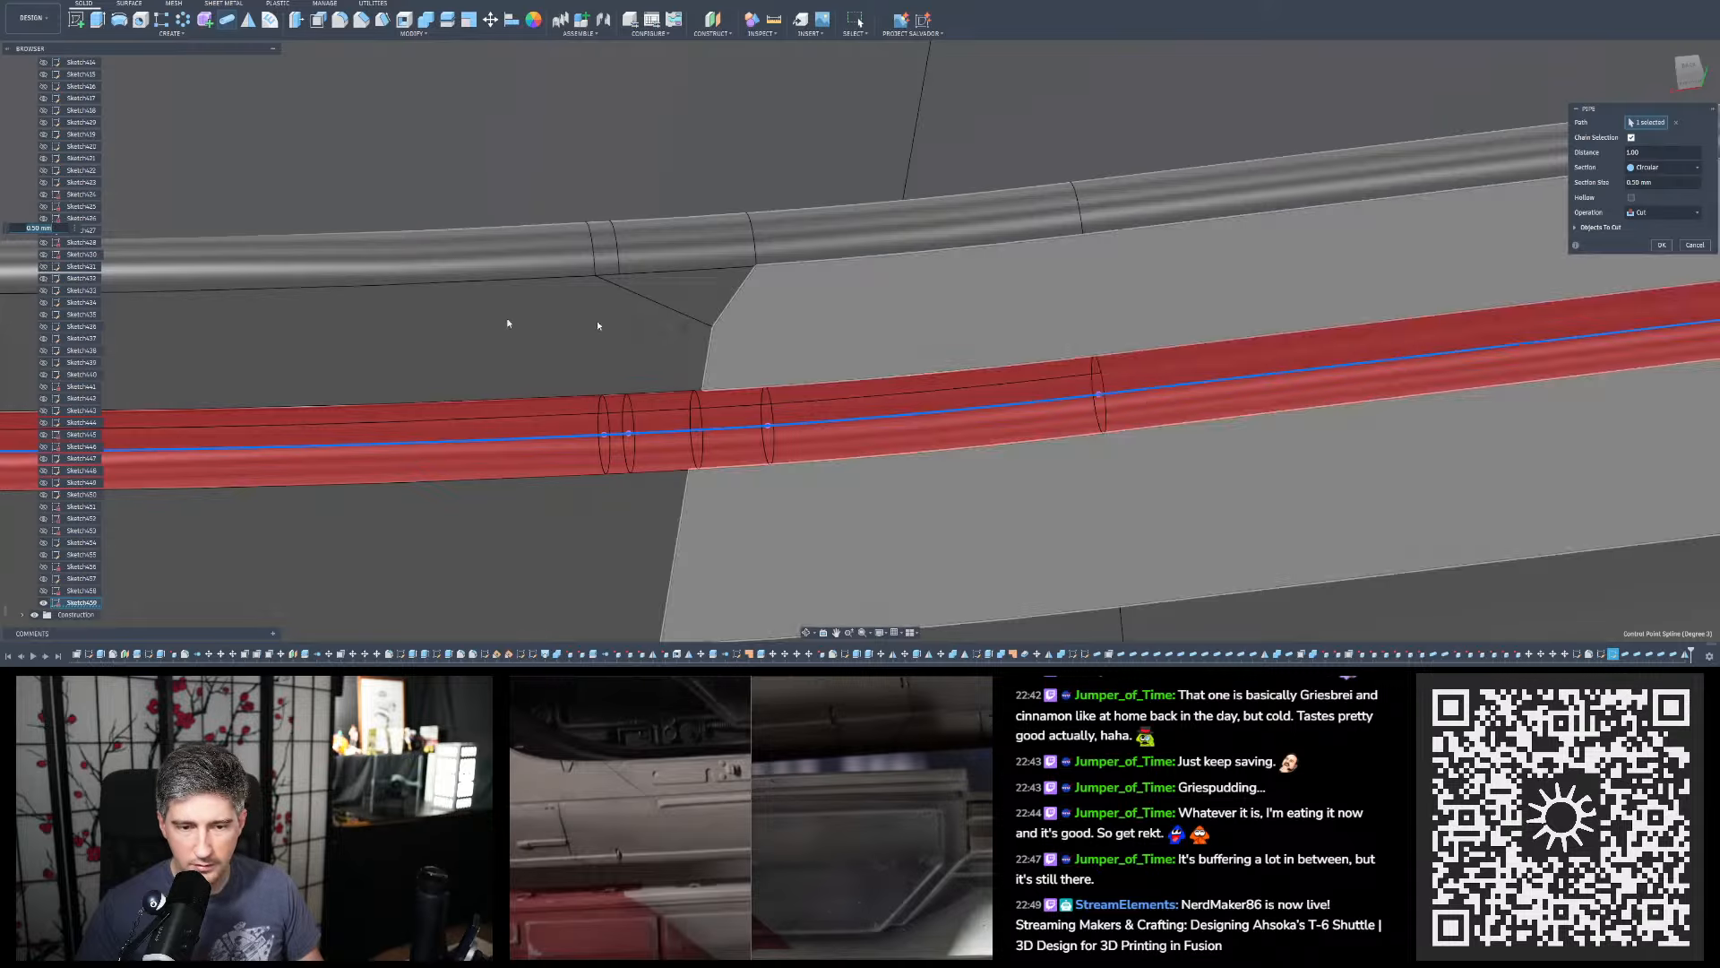
# Extend the pipe path with the crosswise panel line that runs over the hull's side to the opposite narrow face
pyautogui.scroll(-6, 359, 298)
pyautogui.scroll(3, 877, 281)
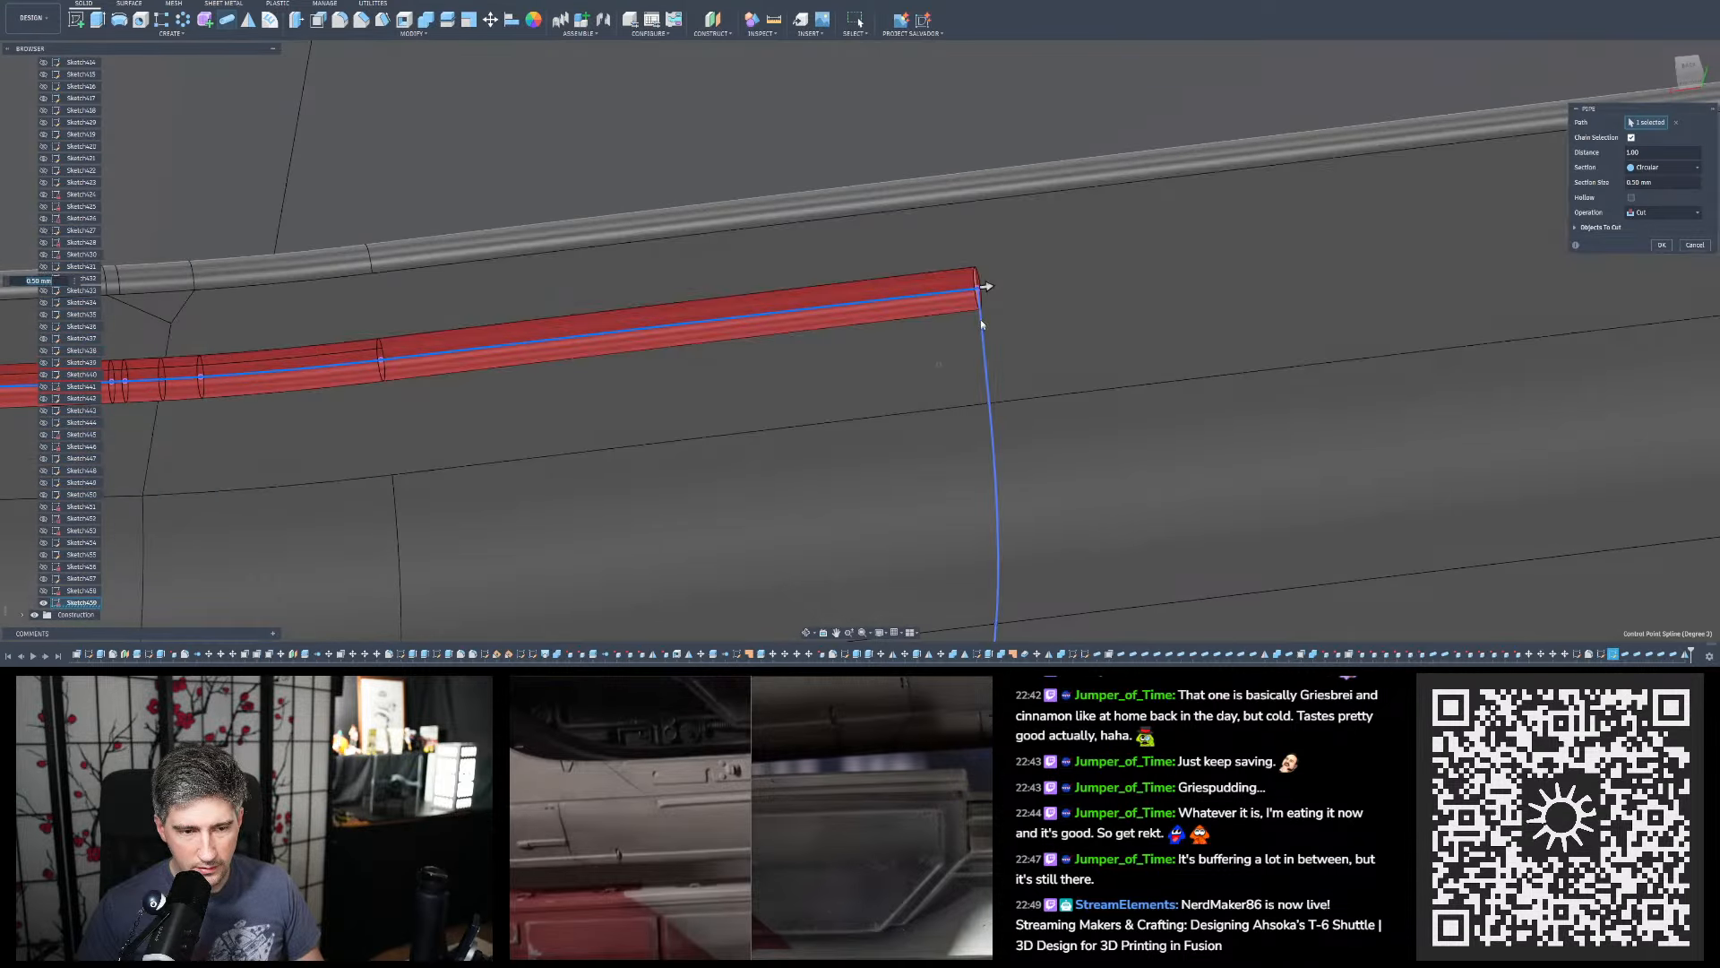
pyautogui.click(981, 319)
pyautogui.scroll(-4, 1052, 223)
pyautogui.scroll(-1, 1052, 224)
pyautogui.keyDown('shift'); pyautogui.moveTo(983, 346); pyautogui.dragTo(1002, 234, button='middle'); pyautogui.keyUp('shift')
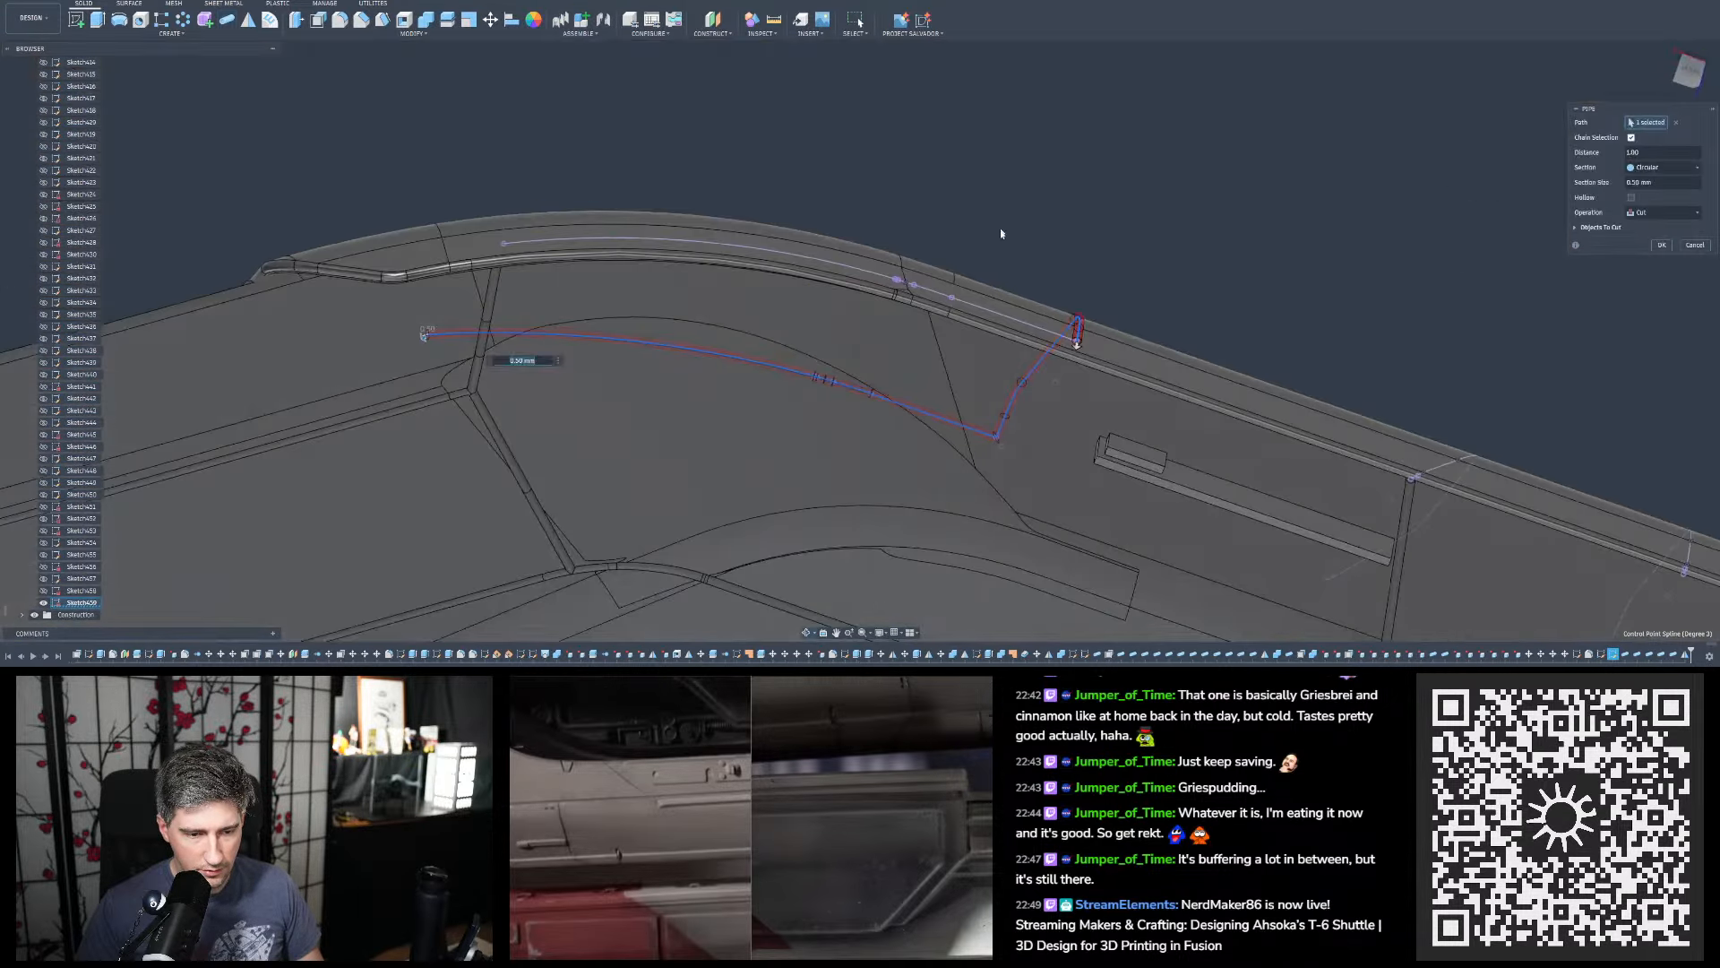
pyautogui.scroll(5, 1039, 310)
pyautogui.keyDown('shift'); pyautogui.moveTo(1050, 356); pyautogui.dragTo(1054, 392, button='middle'); pyautogui.keyUp('shift')
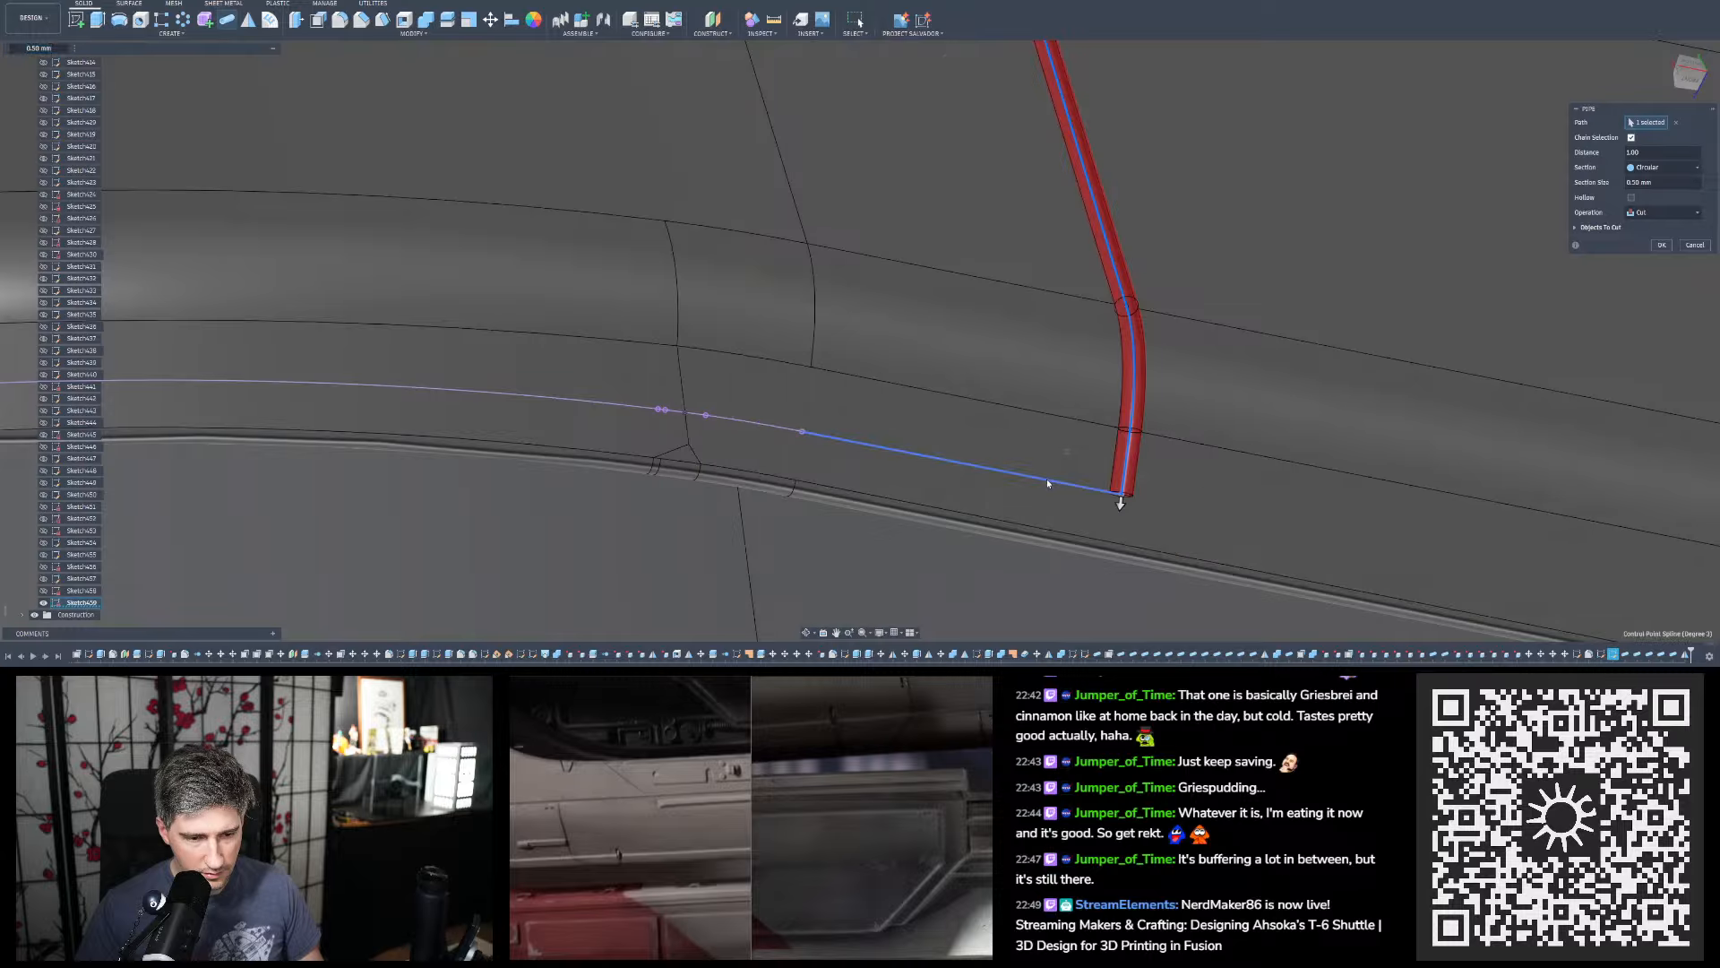
# Add the adjoining curves and the long corner spline on the opposite narrow face to the pipe path
pyautogui.click(1046, 479)
pyautogui.click(722, 420)
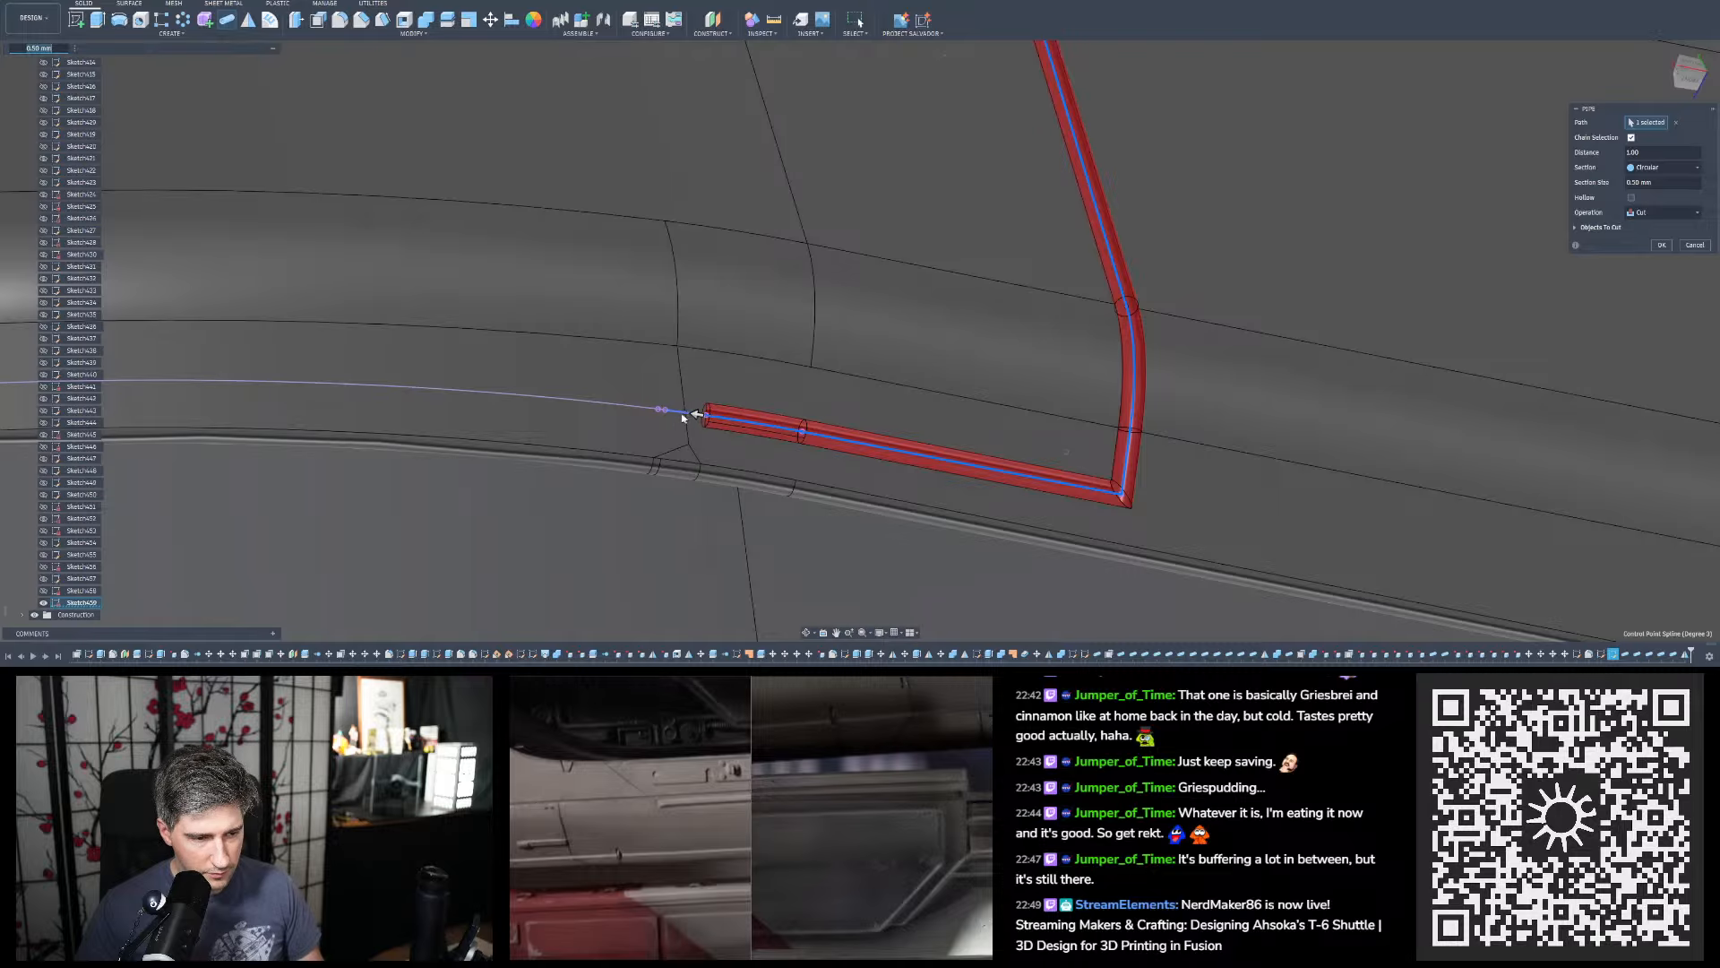
pyautogui.click(675, 415)
pyautogui.scroll(5, 663, 410)
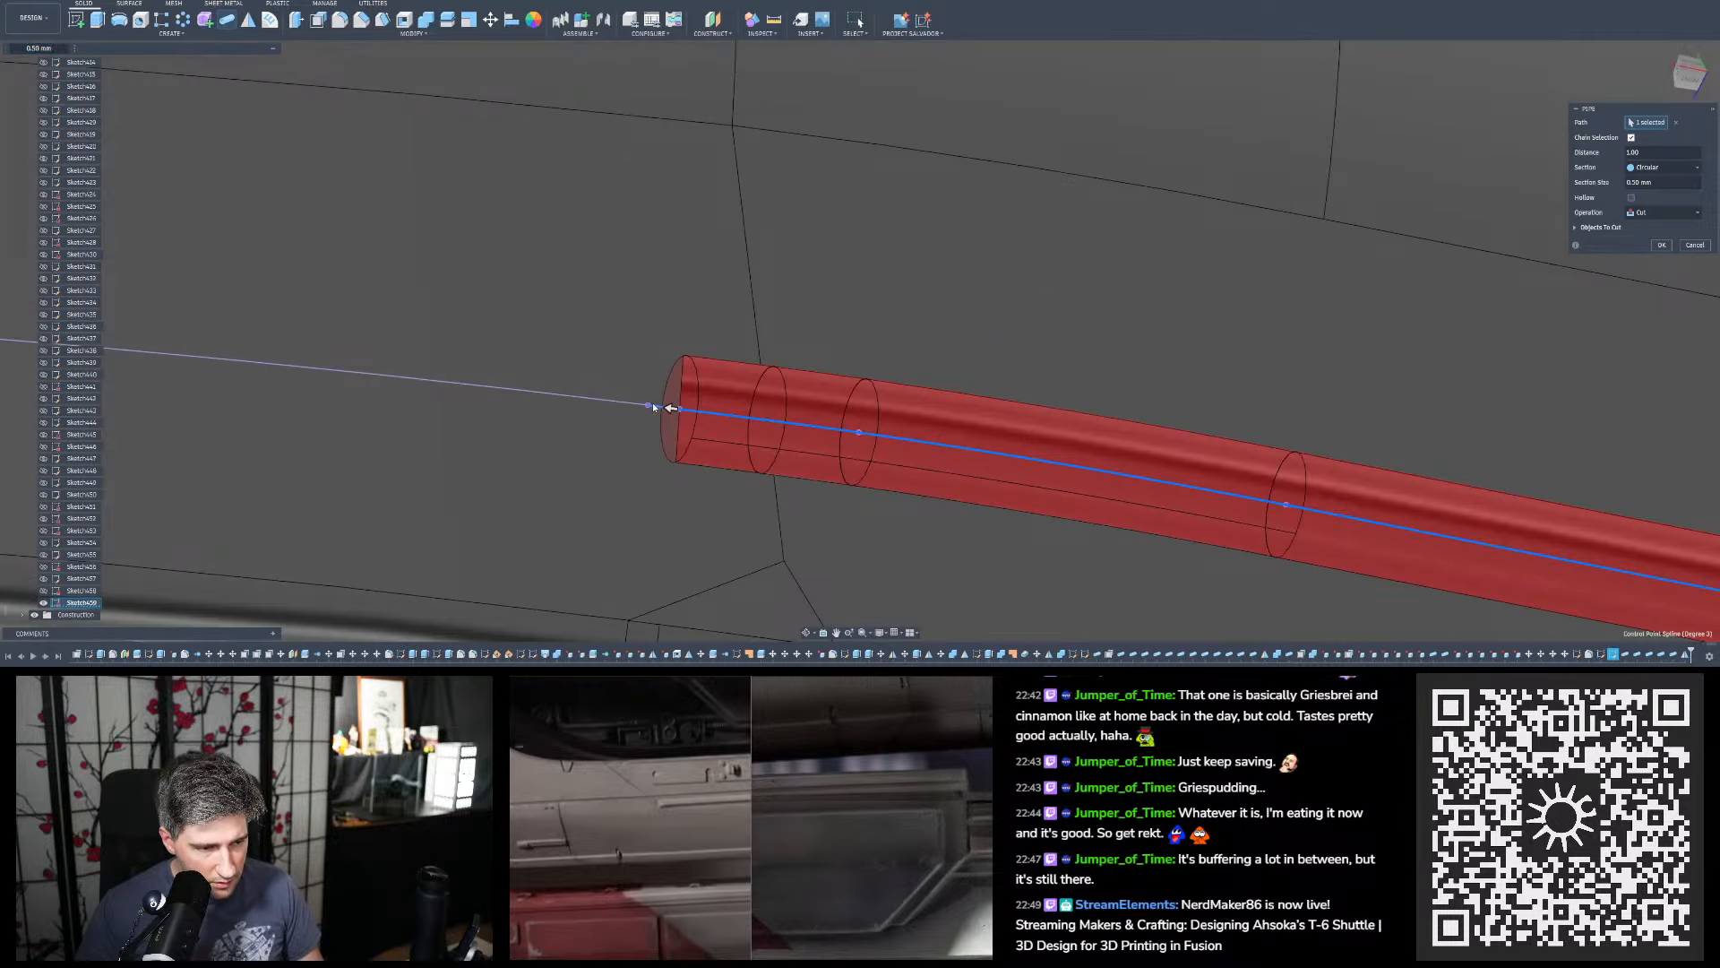
pyautogui.click(654, 408)
pyautogui.click(615, 401)
pyautogui.scroll(-8, 907, 359)
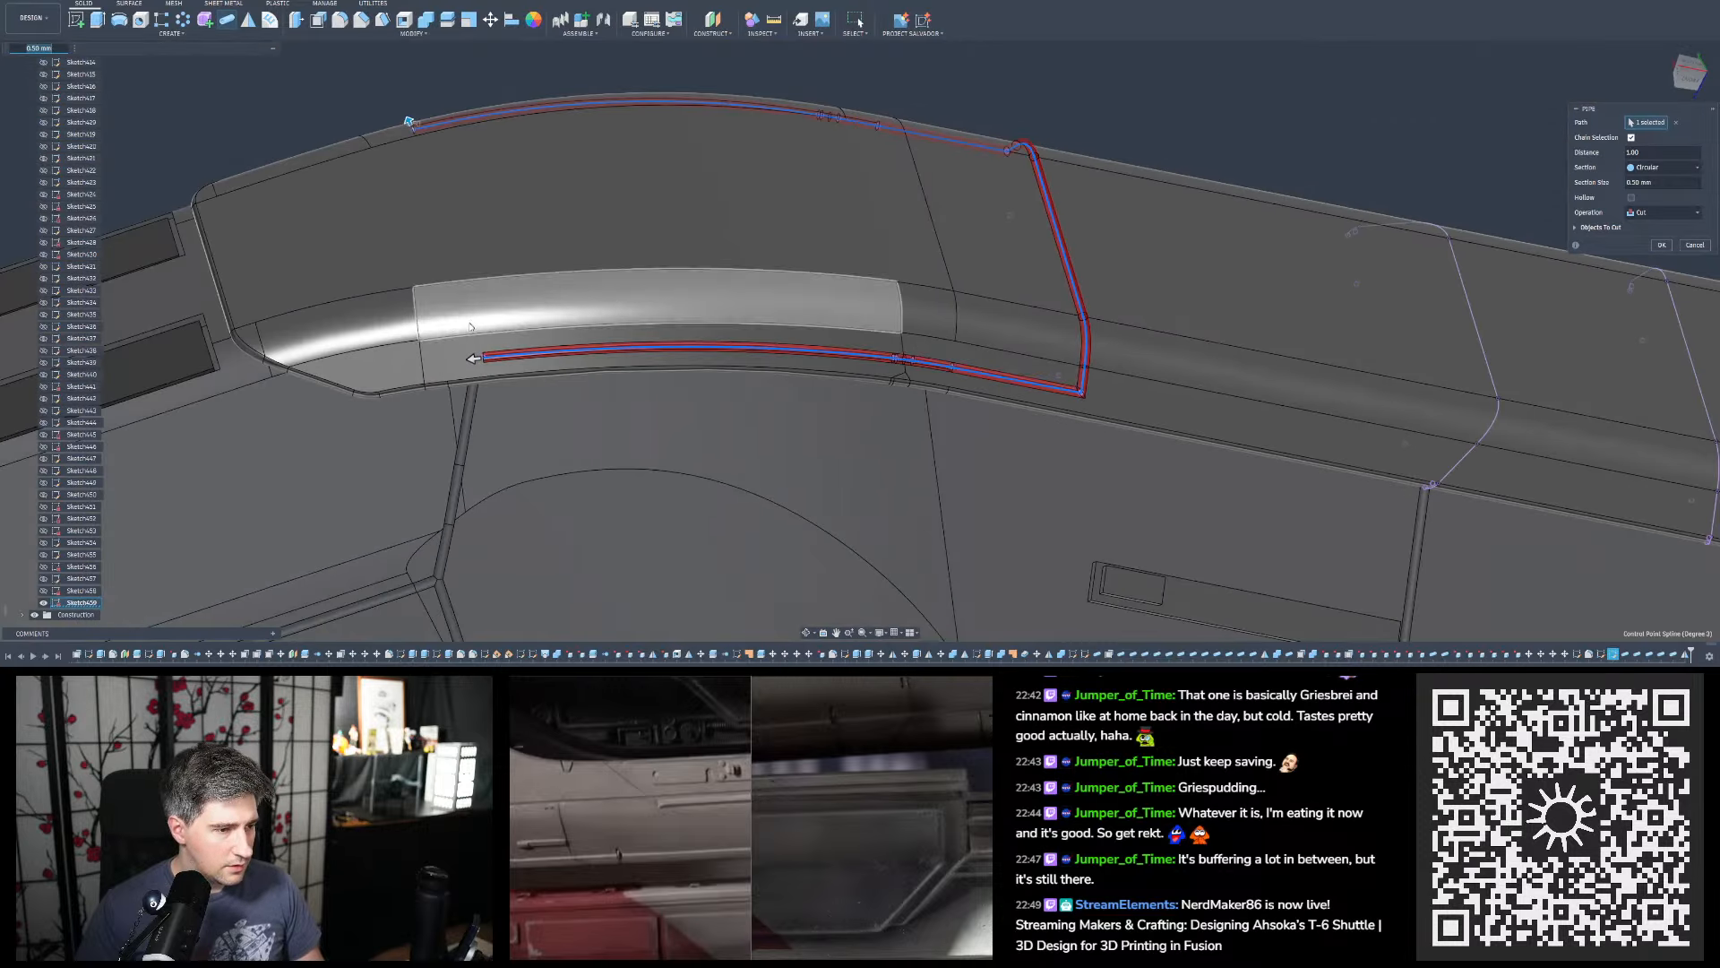
# Check the bodies included in Objects To Cut and complete the 0.50 mm Pipe cut around the front corner
pyautogui.keyDown('shift'); pyautogui.moveTo(472, 324); pyautogui.dragTo(554, 309, button='middle'); pyautogui.keyUp('shift')
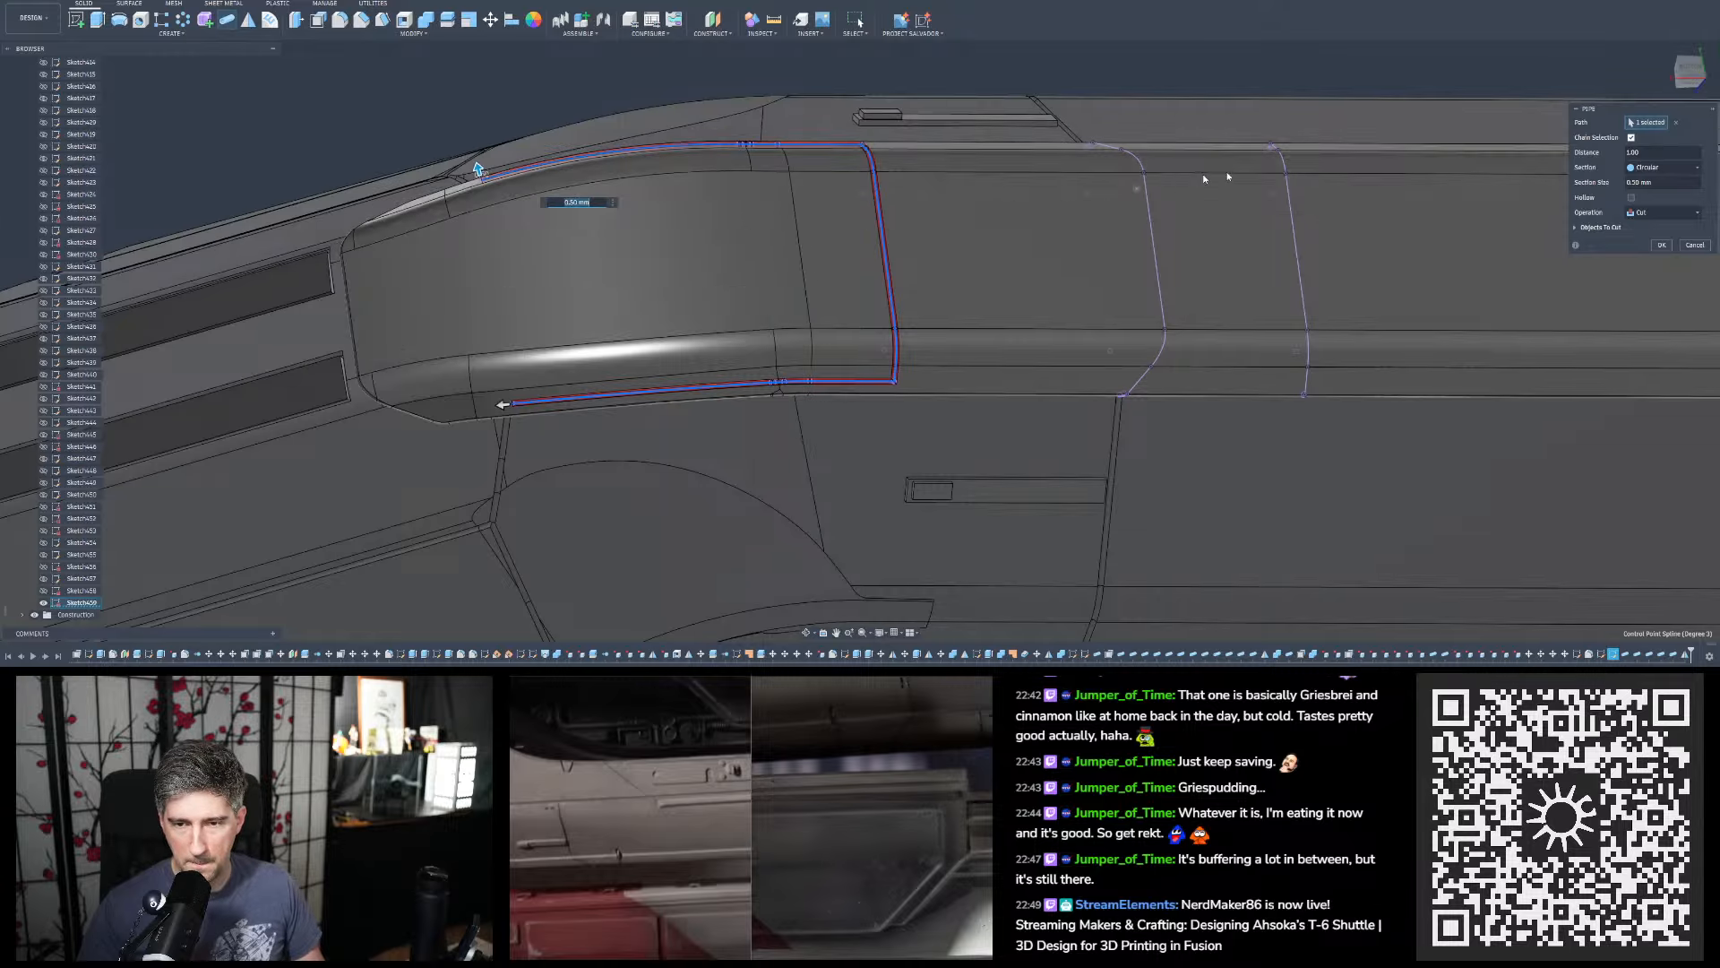
pyautogui.click(1575, 227)
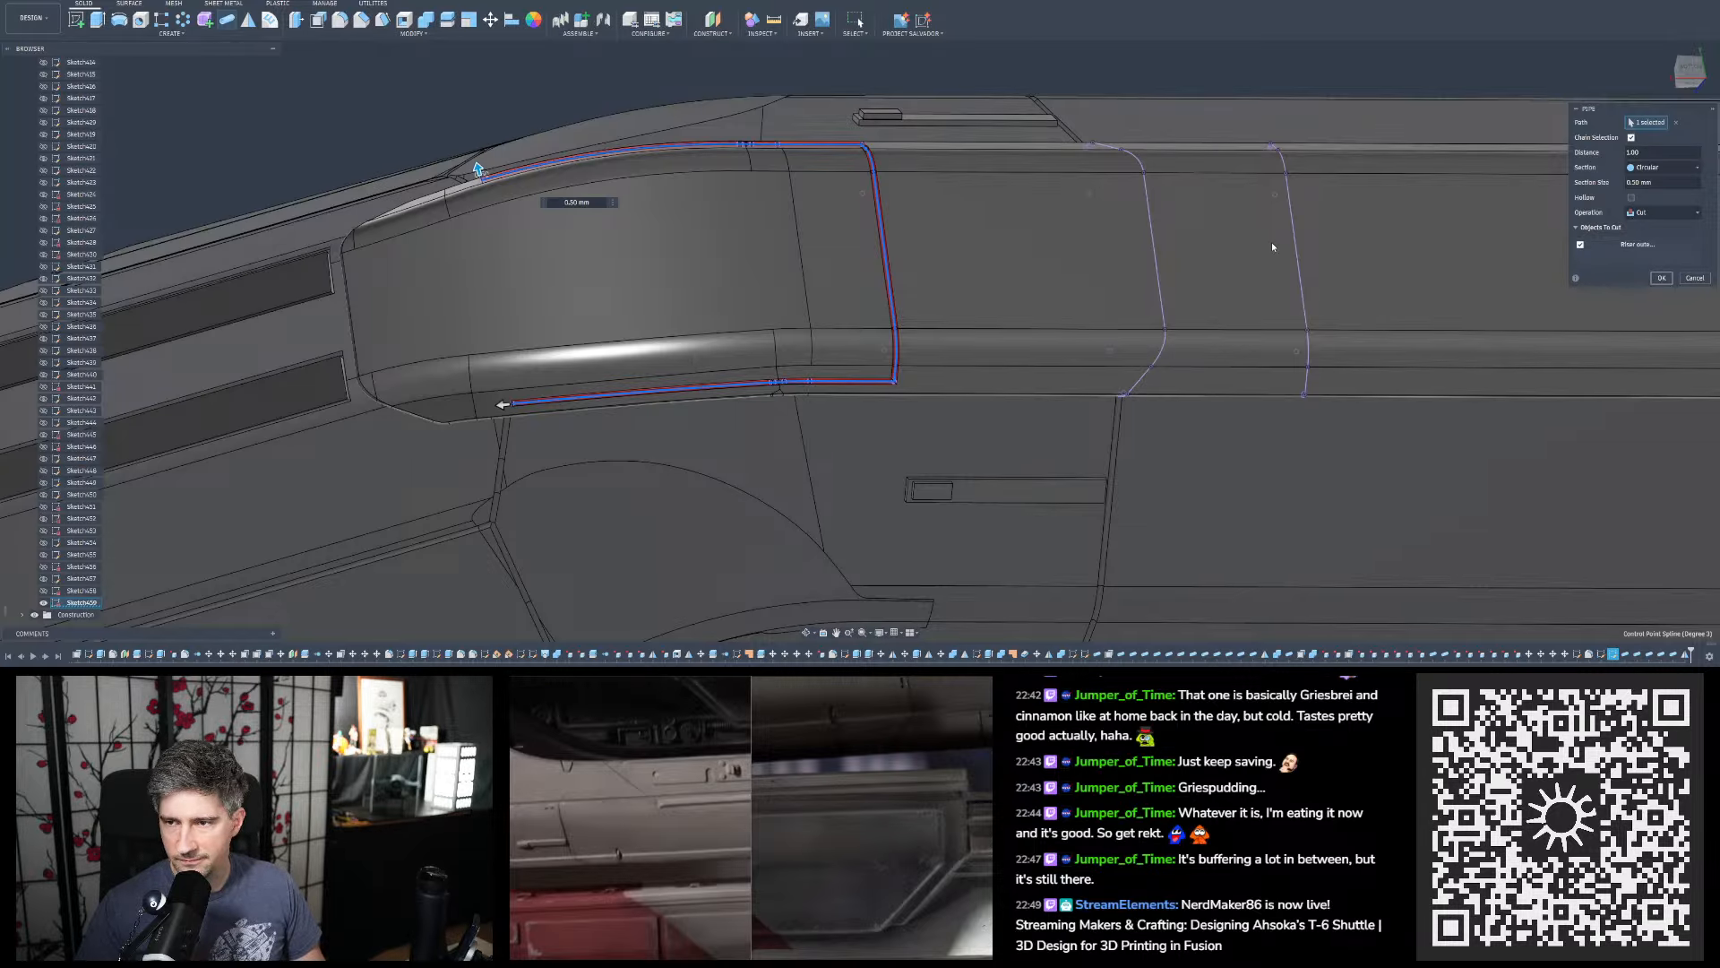
pyautogui.press('Return')
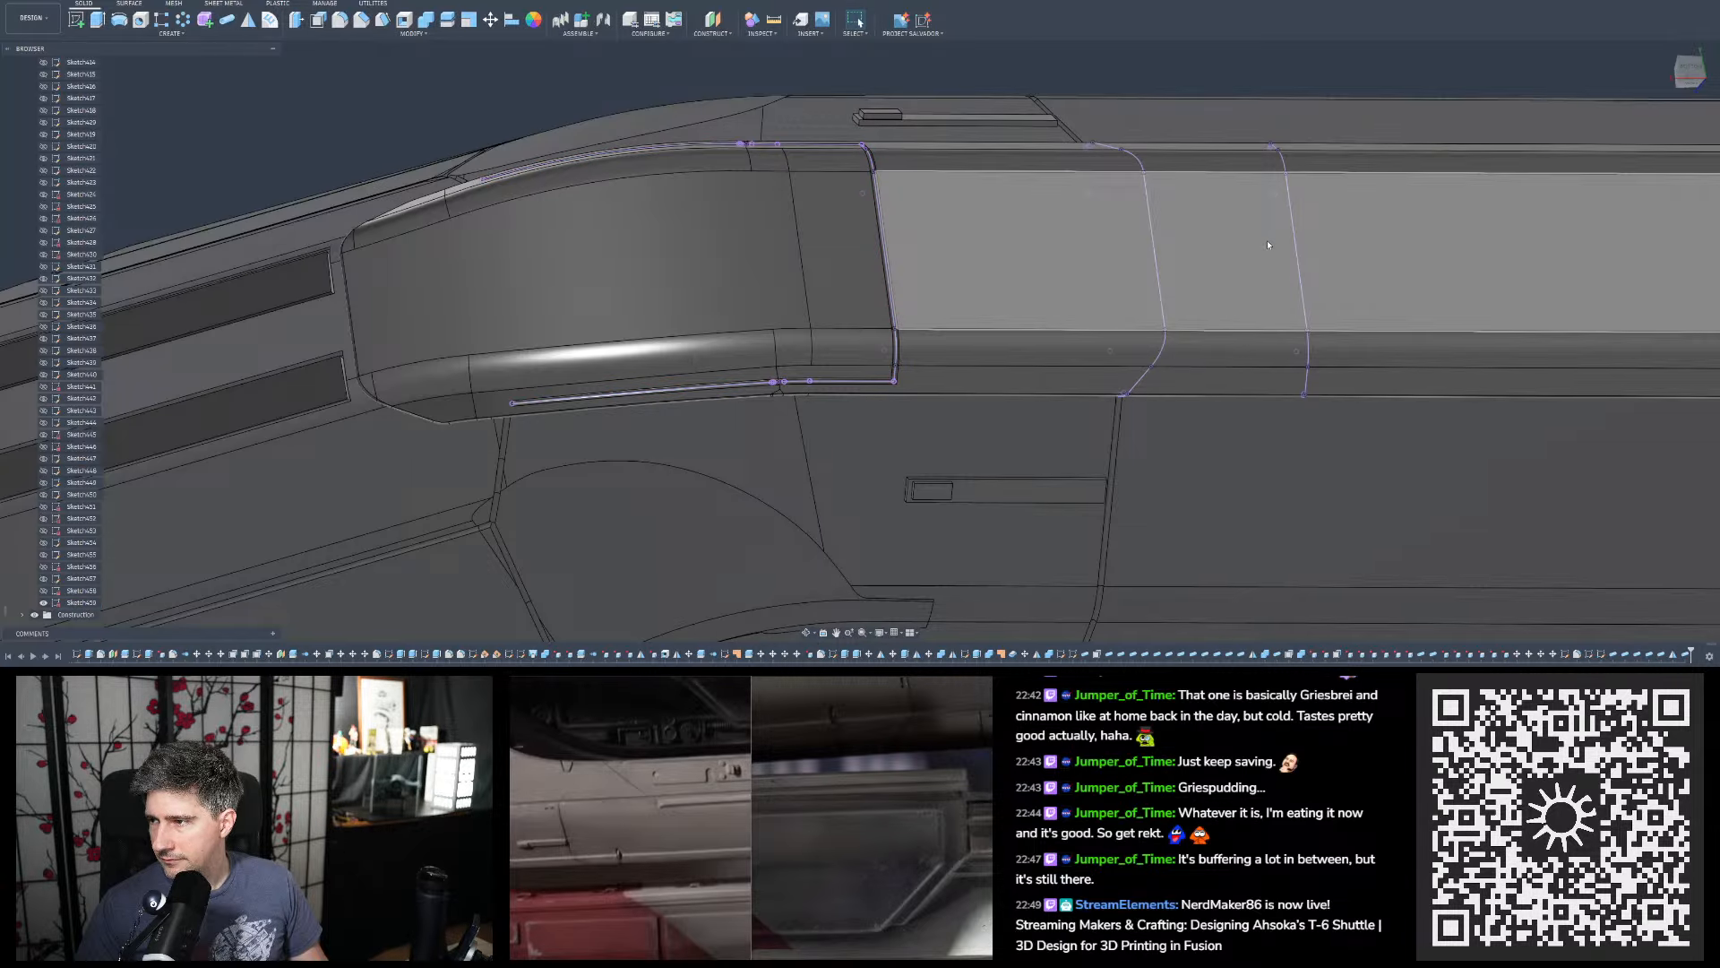
pyautogui.scroll(-4, 435, 323)
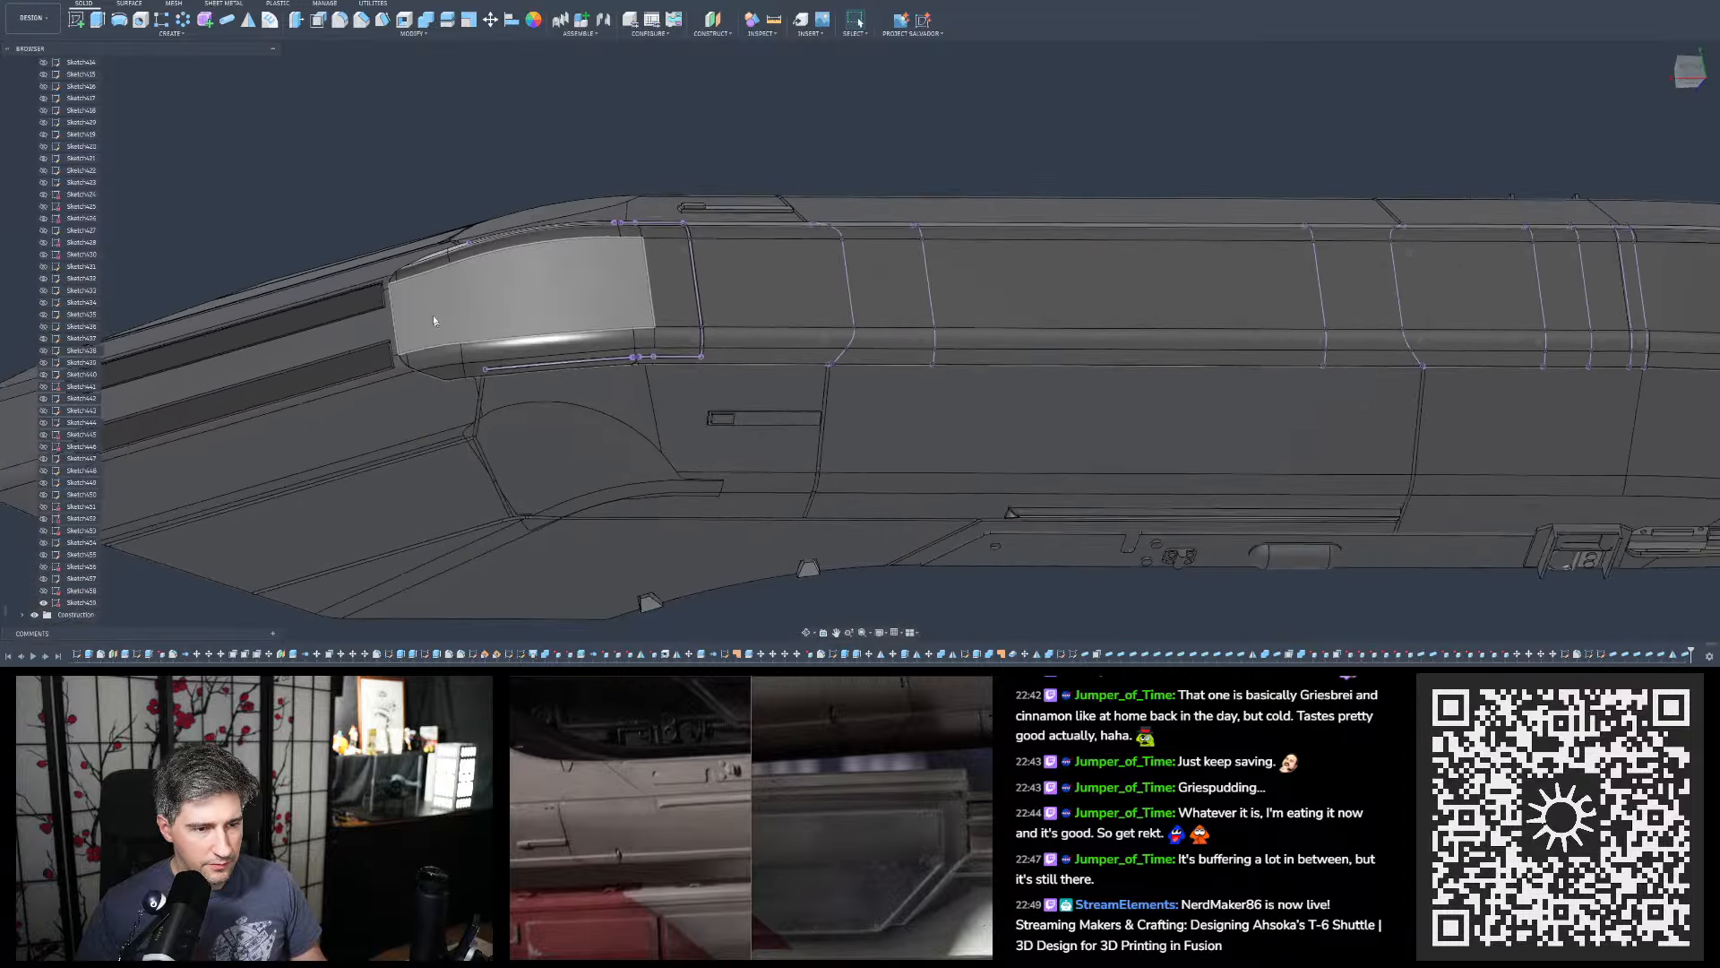
# Start a 0.50 mm circular Pipe along the chained crosswise panel line behind the finished front corner cut and open its error details
pyautogui.scroll(3, 797, 179)
pyautogui.keyDown('shift'); pyautogui.moveTo(714, 147); pyautogui.dragTo(627, 295, button='middle'); pyautogui.keyUp('shift')
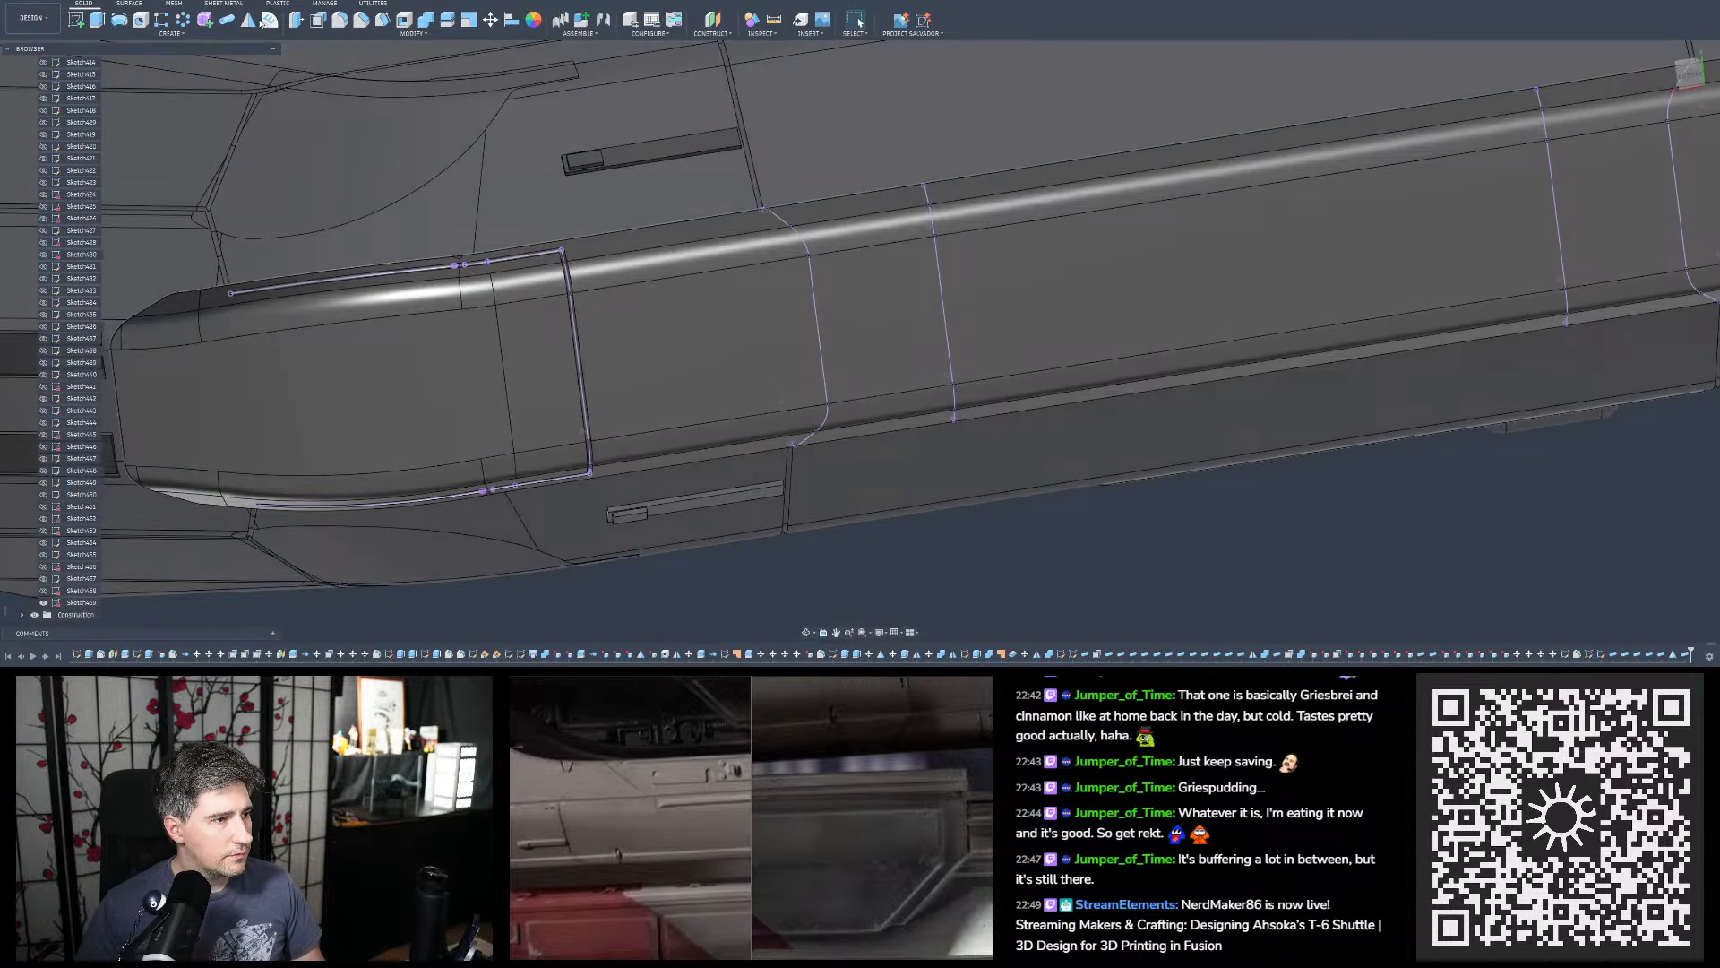
pyautogui.click(226, 18)
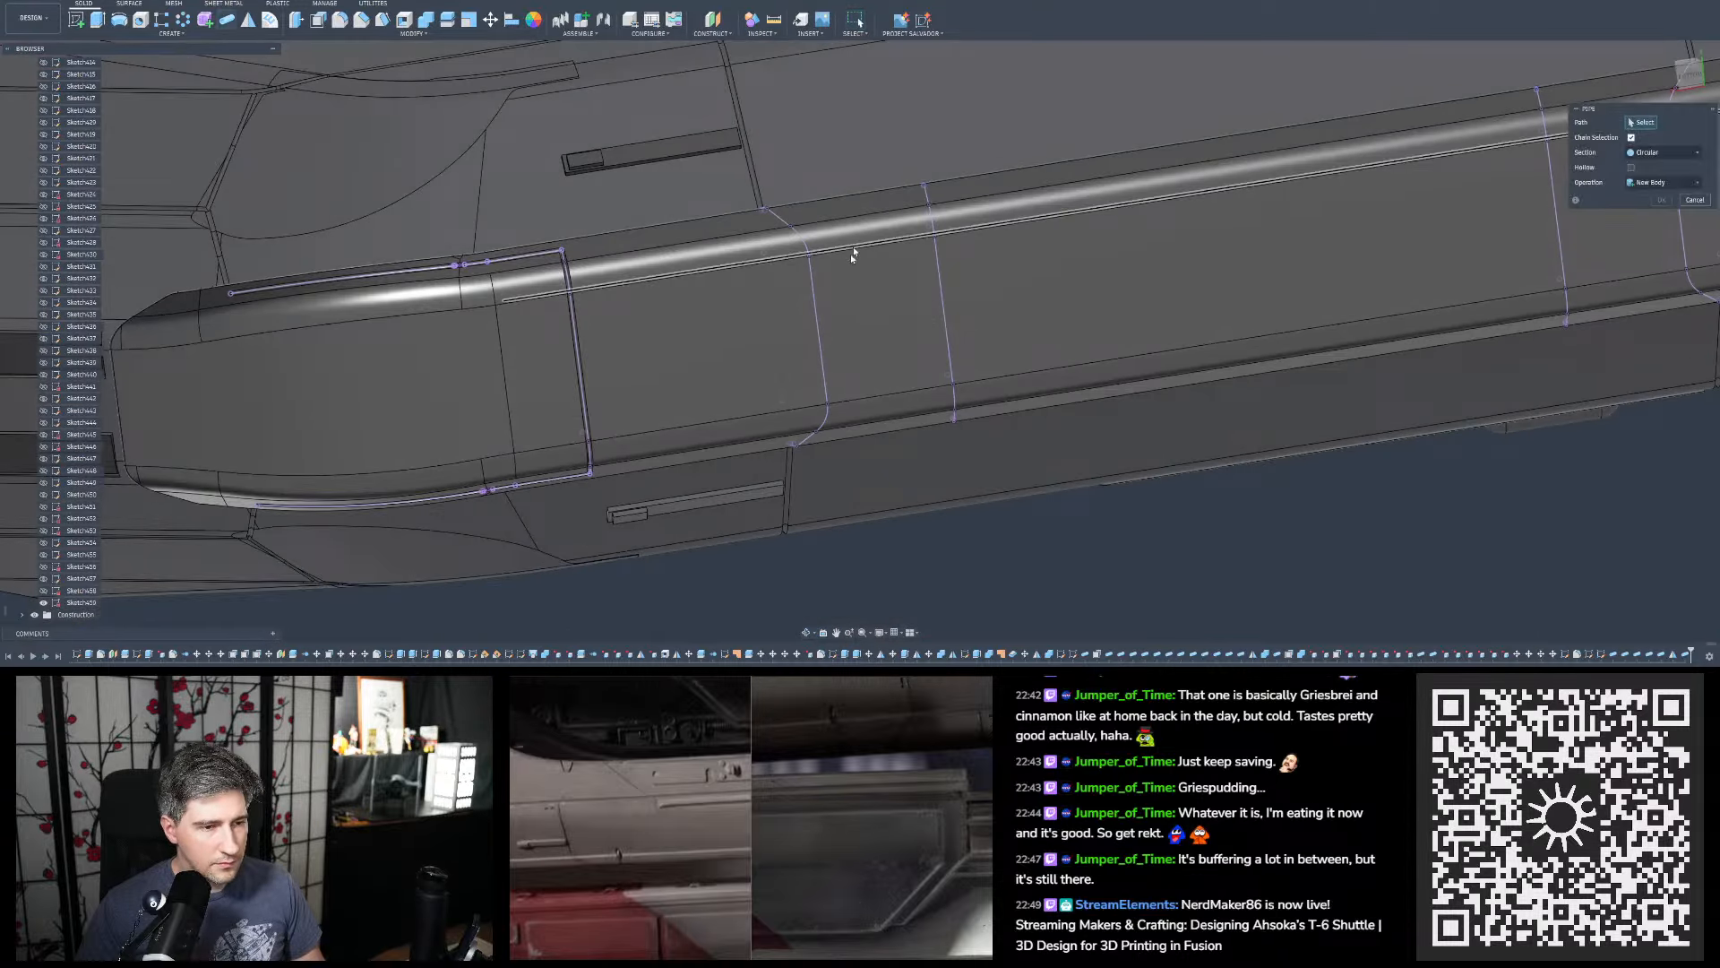
pyautogui.click(804, 442)
pyautogui.scroll(5, 793, 430)
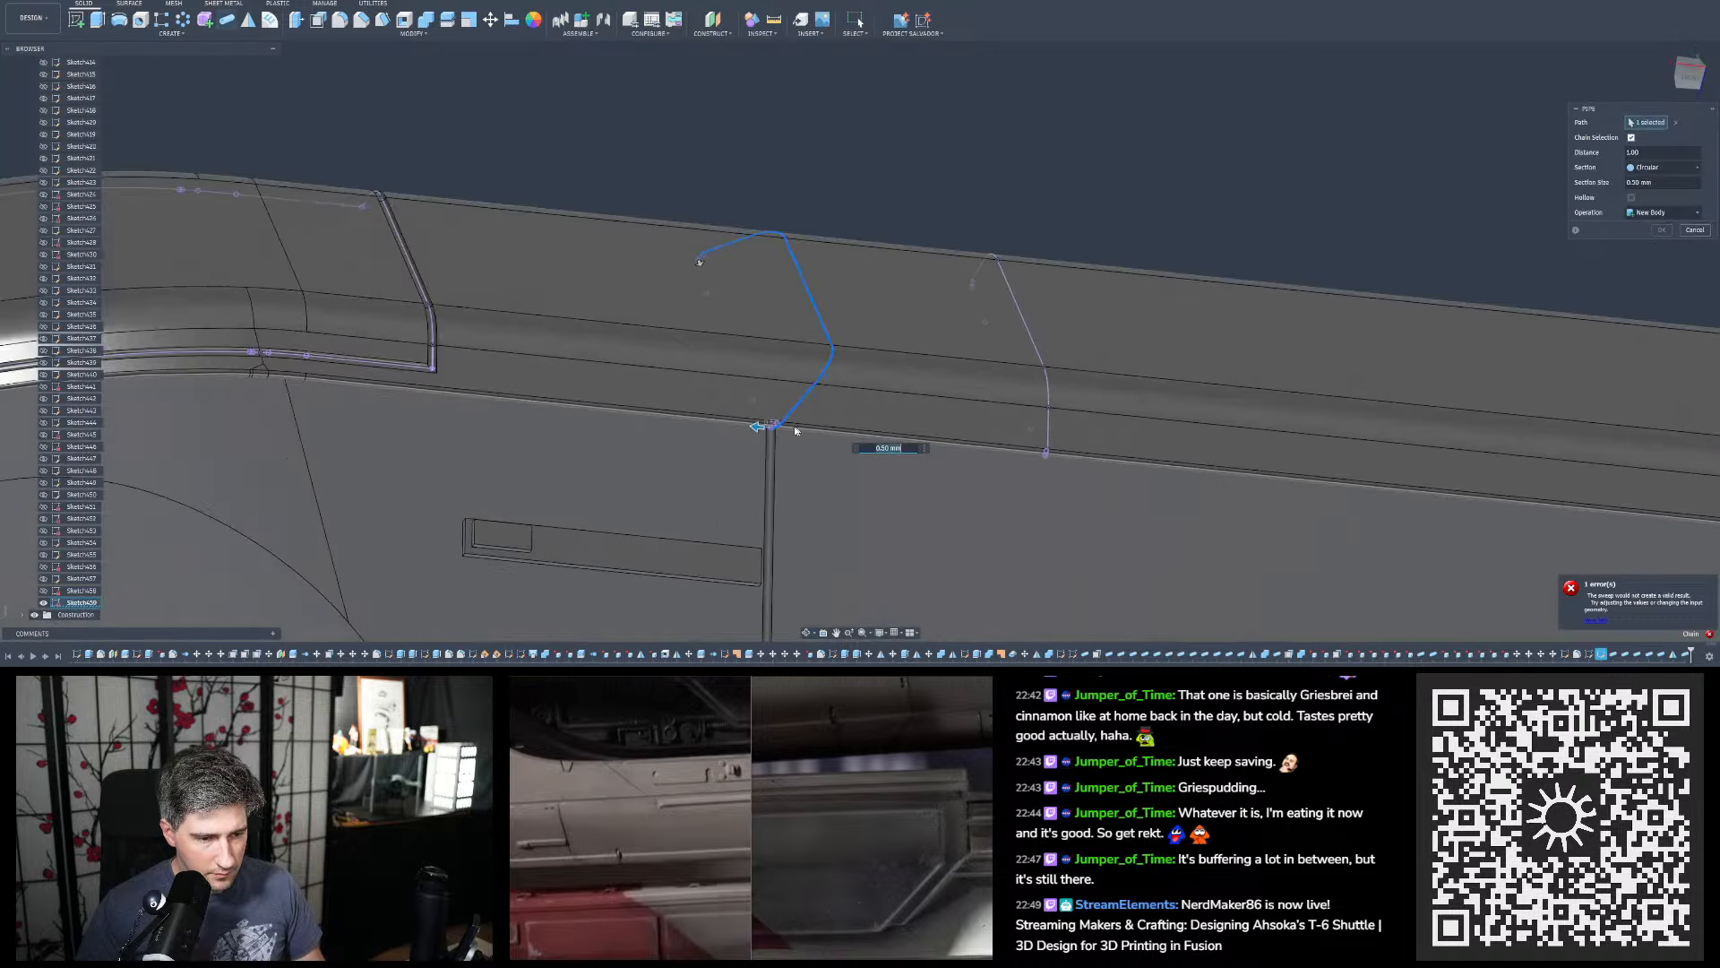
pyautogui.moveTo(783, 421)
pyautogui.keyDown('shift'); pyautogui.mouseDown(button='middle')
pyautogui.moveTo(768, 384)
pyautogui.moveTo(744, 412)
pyautogui.moveTo(768, 367)
pyautogui.moveTo(767, 392)
pyautogui.mouseUp(button='middle'); pyautogui.keyUp('shift')
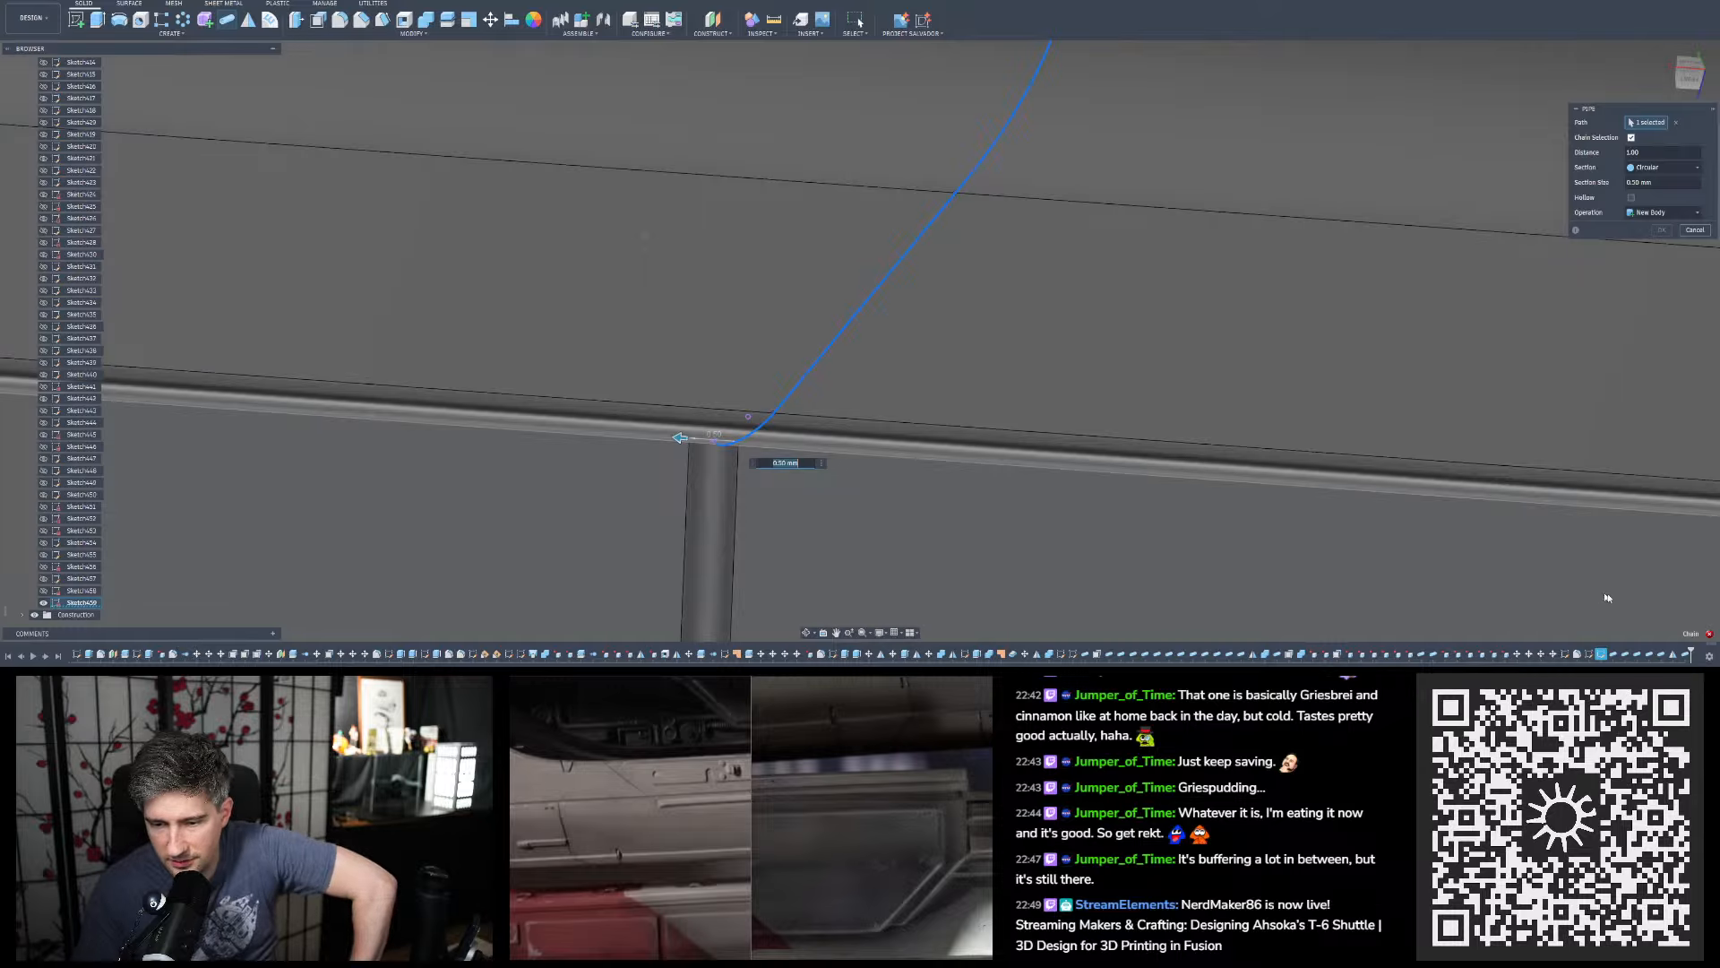
pyautogui.click(1711, 636)
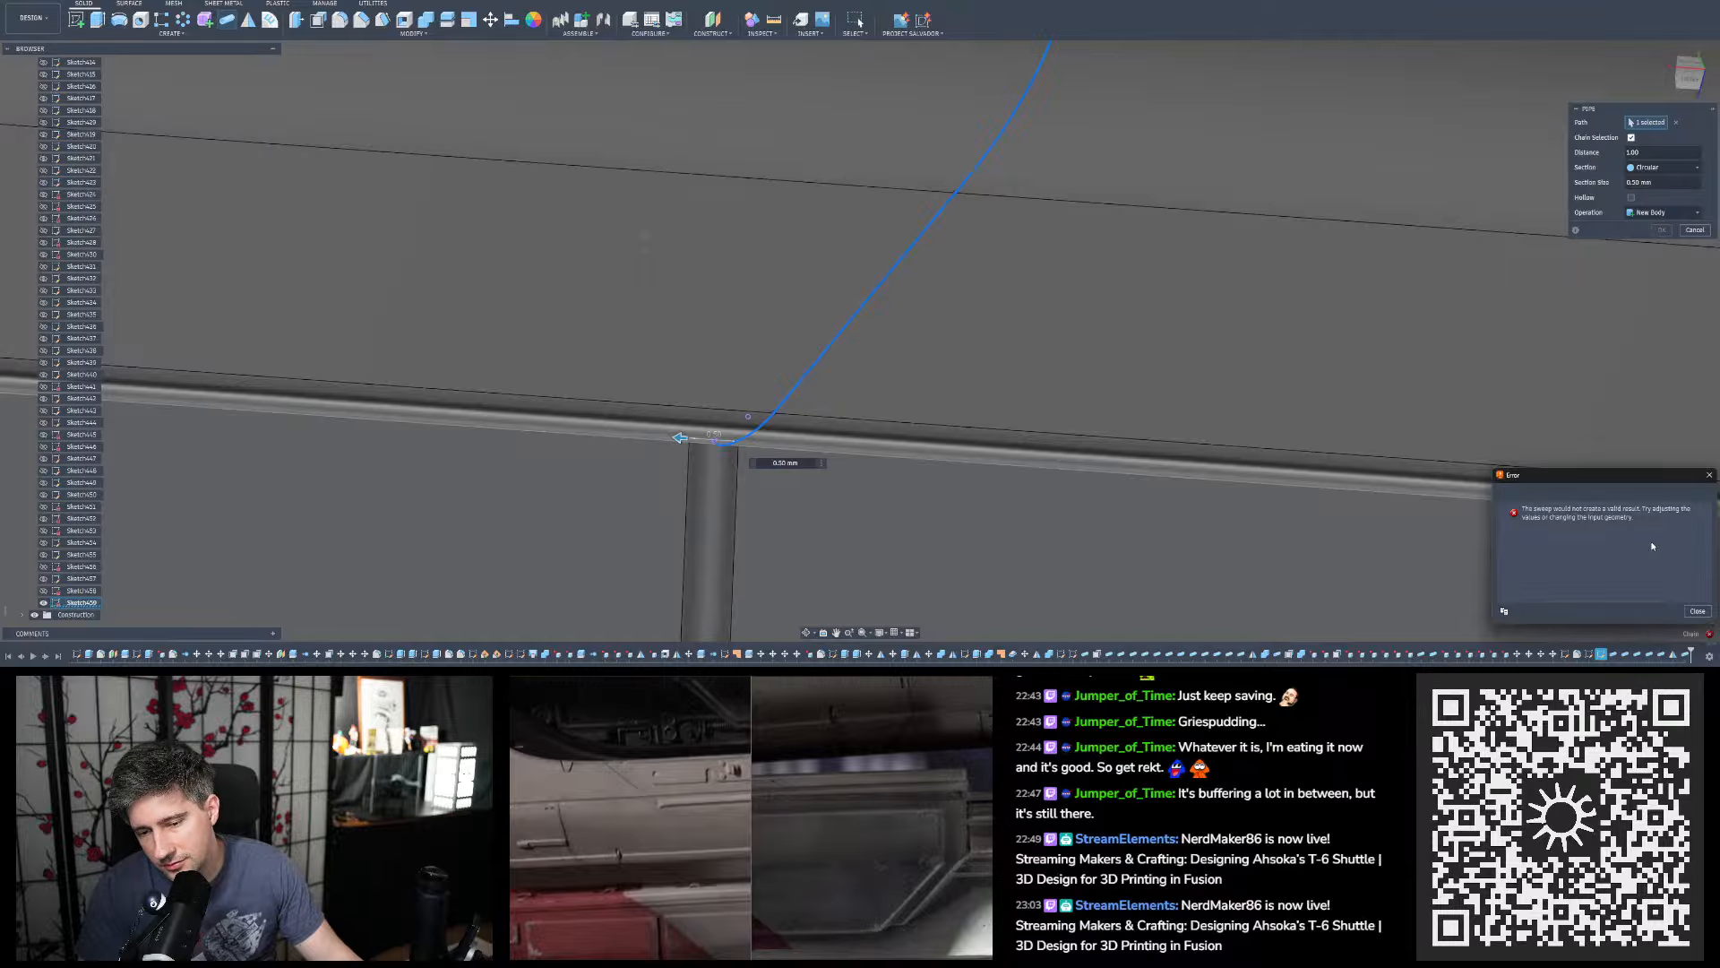
# Check both ends of the pipe path and try section sizes of 0.3, 0.4 and 0.5 mm
pyautogui.keyDown('shift'); pyautogui.moveTo(1237, 574); pyautogui.dragTo(1276, 457, button='middle'); pyautogui.keyUp('shift')
pyautogui.scroll(6, 806, 333)
pyautogui.keyDown('shift'); pyautogui.moveTo(727, 331); pyautogui.dragTo(746, 404, button='middle'); pyautogui.keyUp('shift')
pyautogui.scroll(3, 746, 358)
pyautogui.scroll(-8, 747, 402)
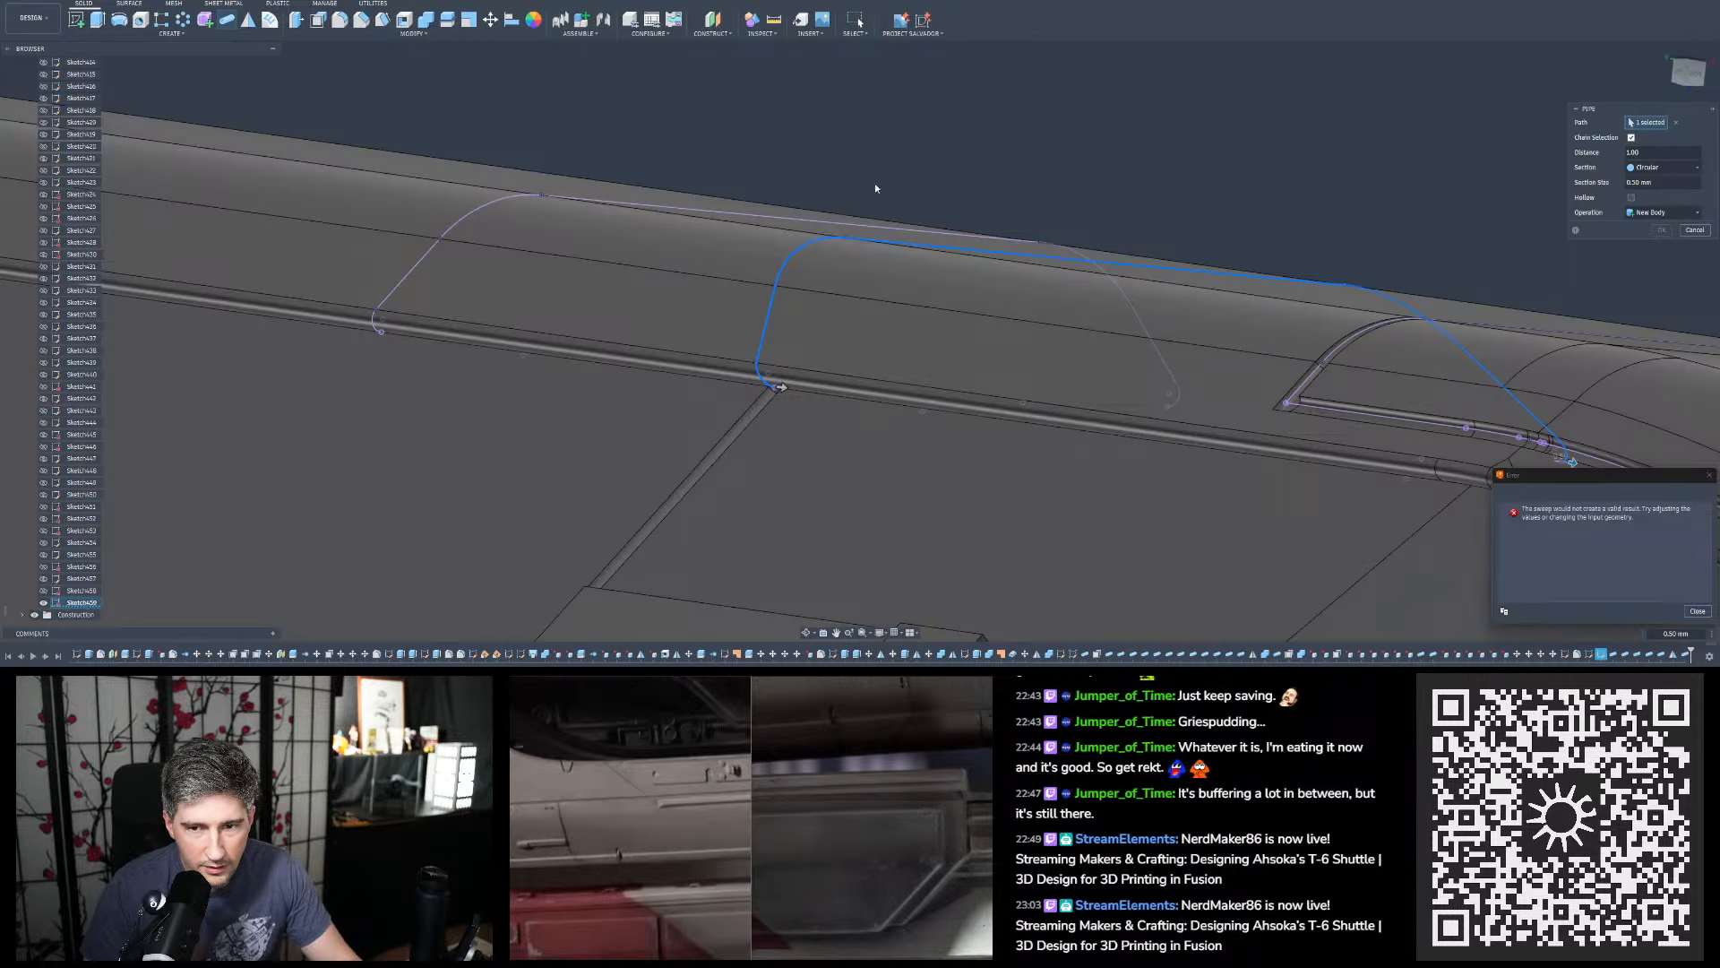
pyautogui.keyDown('shift'); pyautogui.moveTo(876, 188); pyautogui.dragTo(995, 199, button='middle'); pyautogui.keyUp('shift')
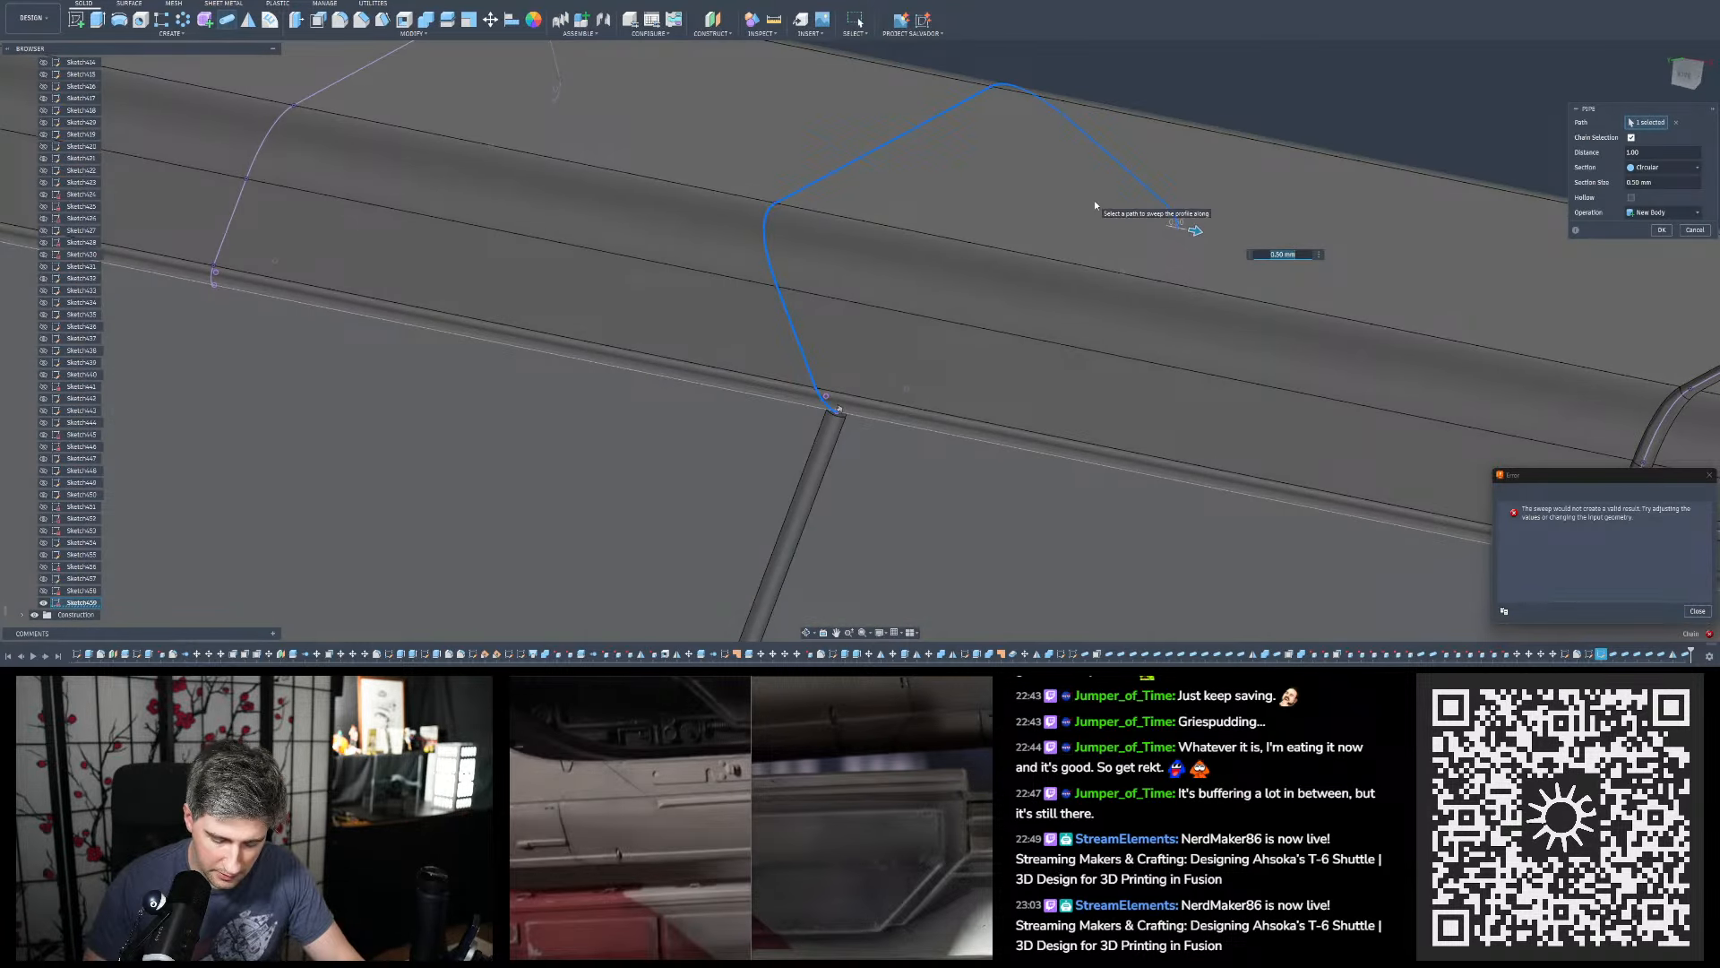
pyautogui.write('0.3')
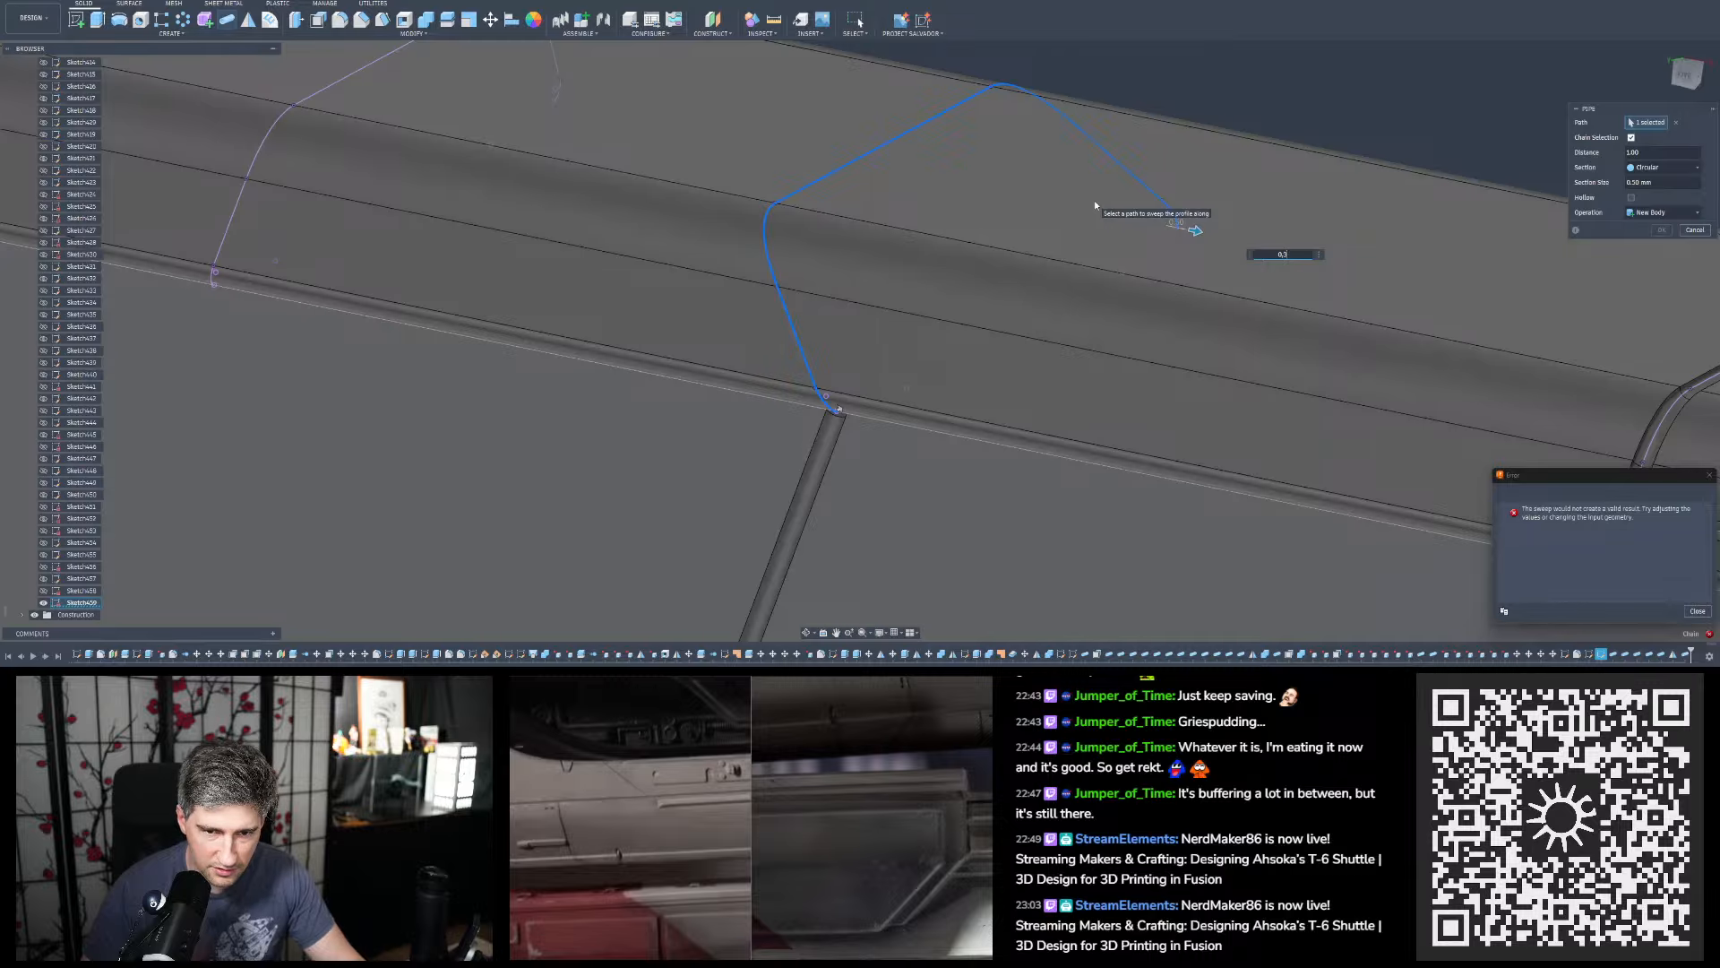
pyautogui.press('Return')
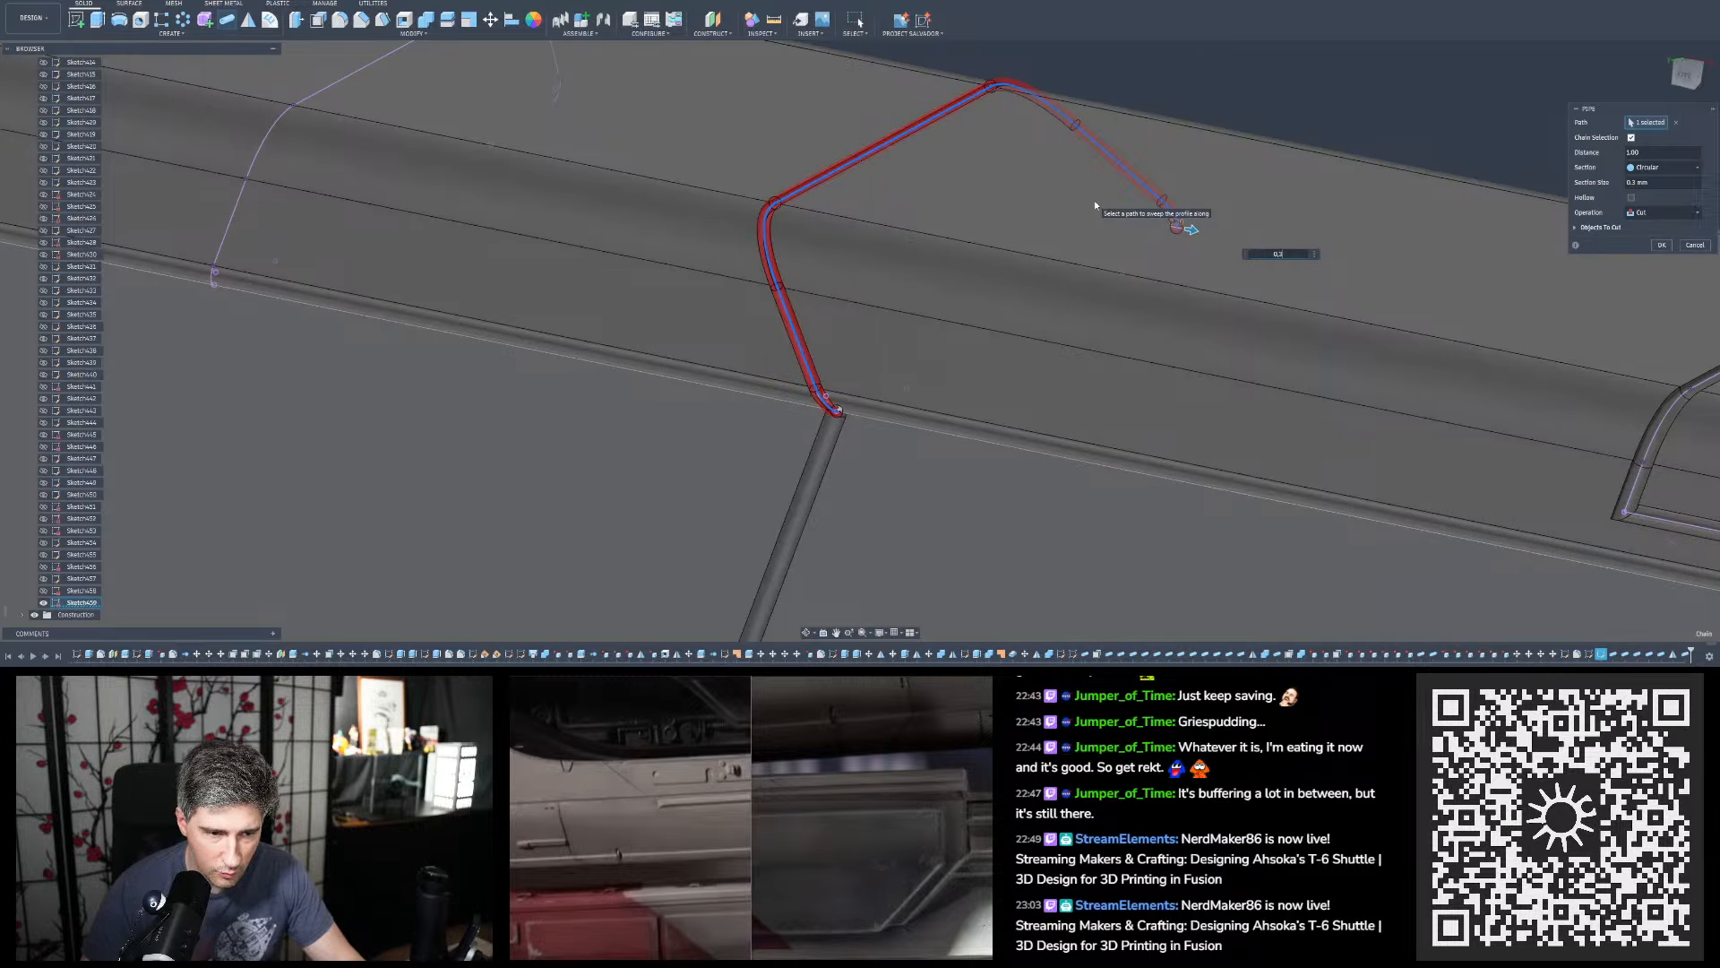
pyautogui.press('BackSpace')
pyautogui.write('4')
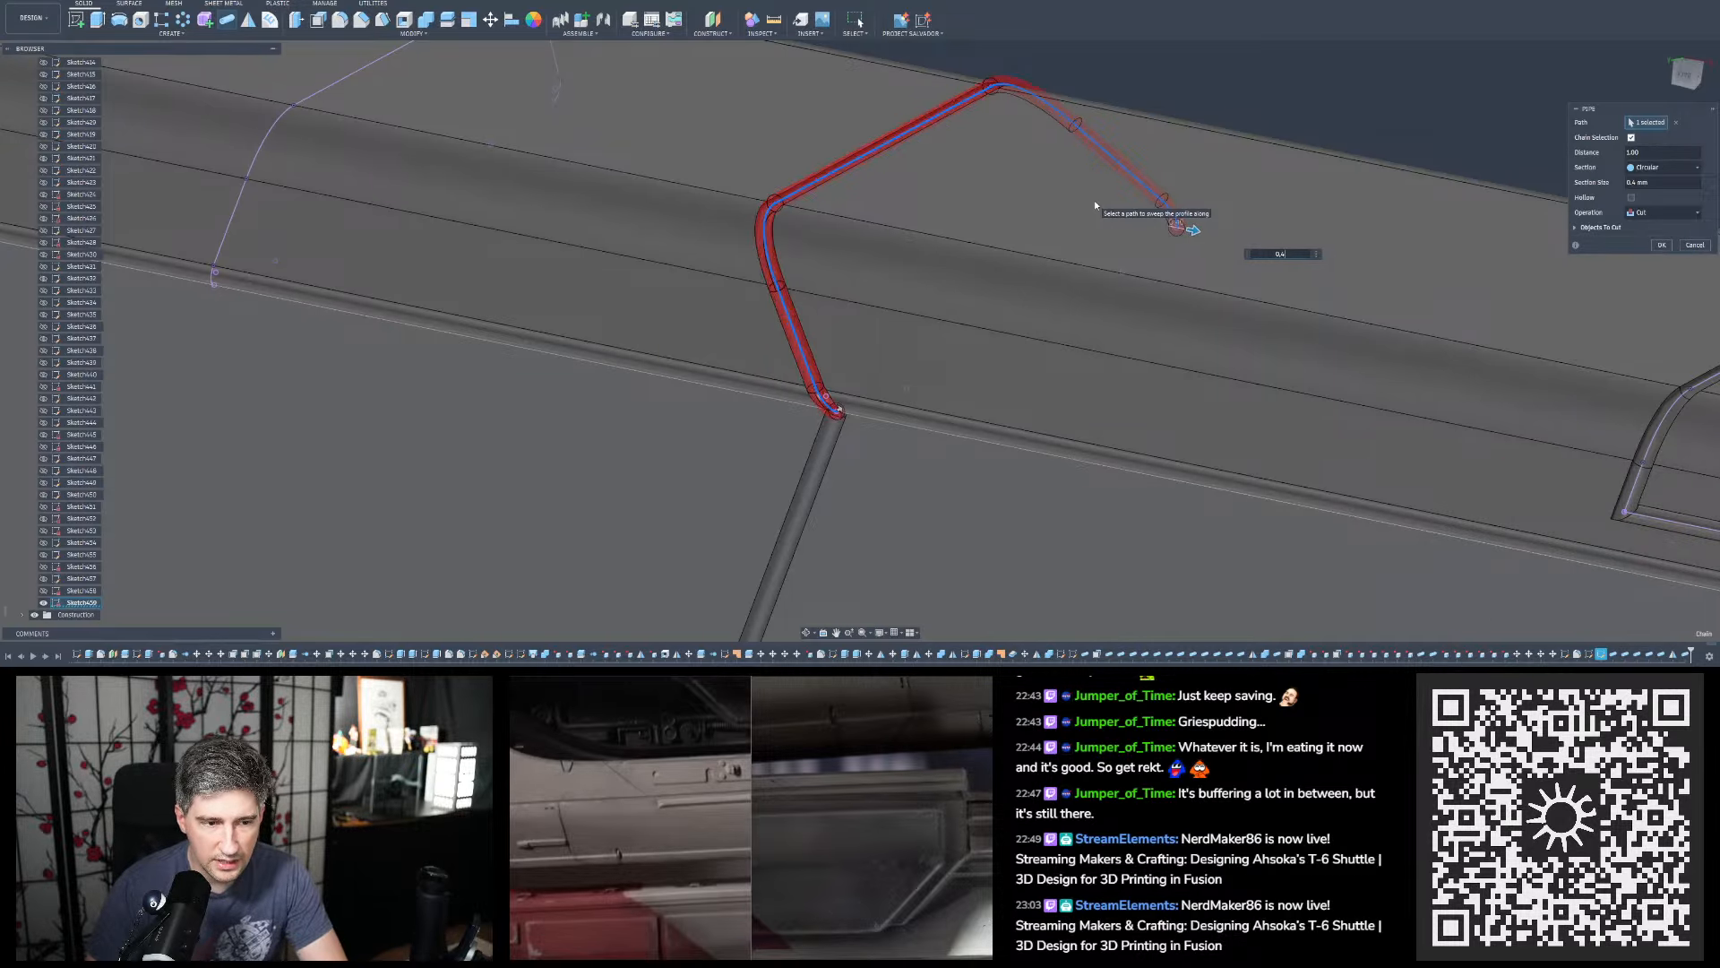
pyautogui.write('5')
pyautogui.press('Return')
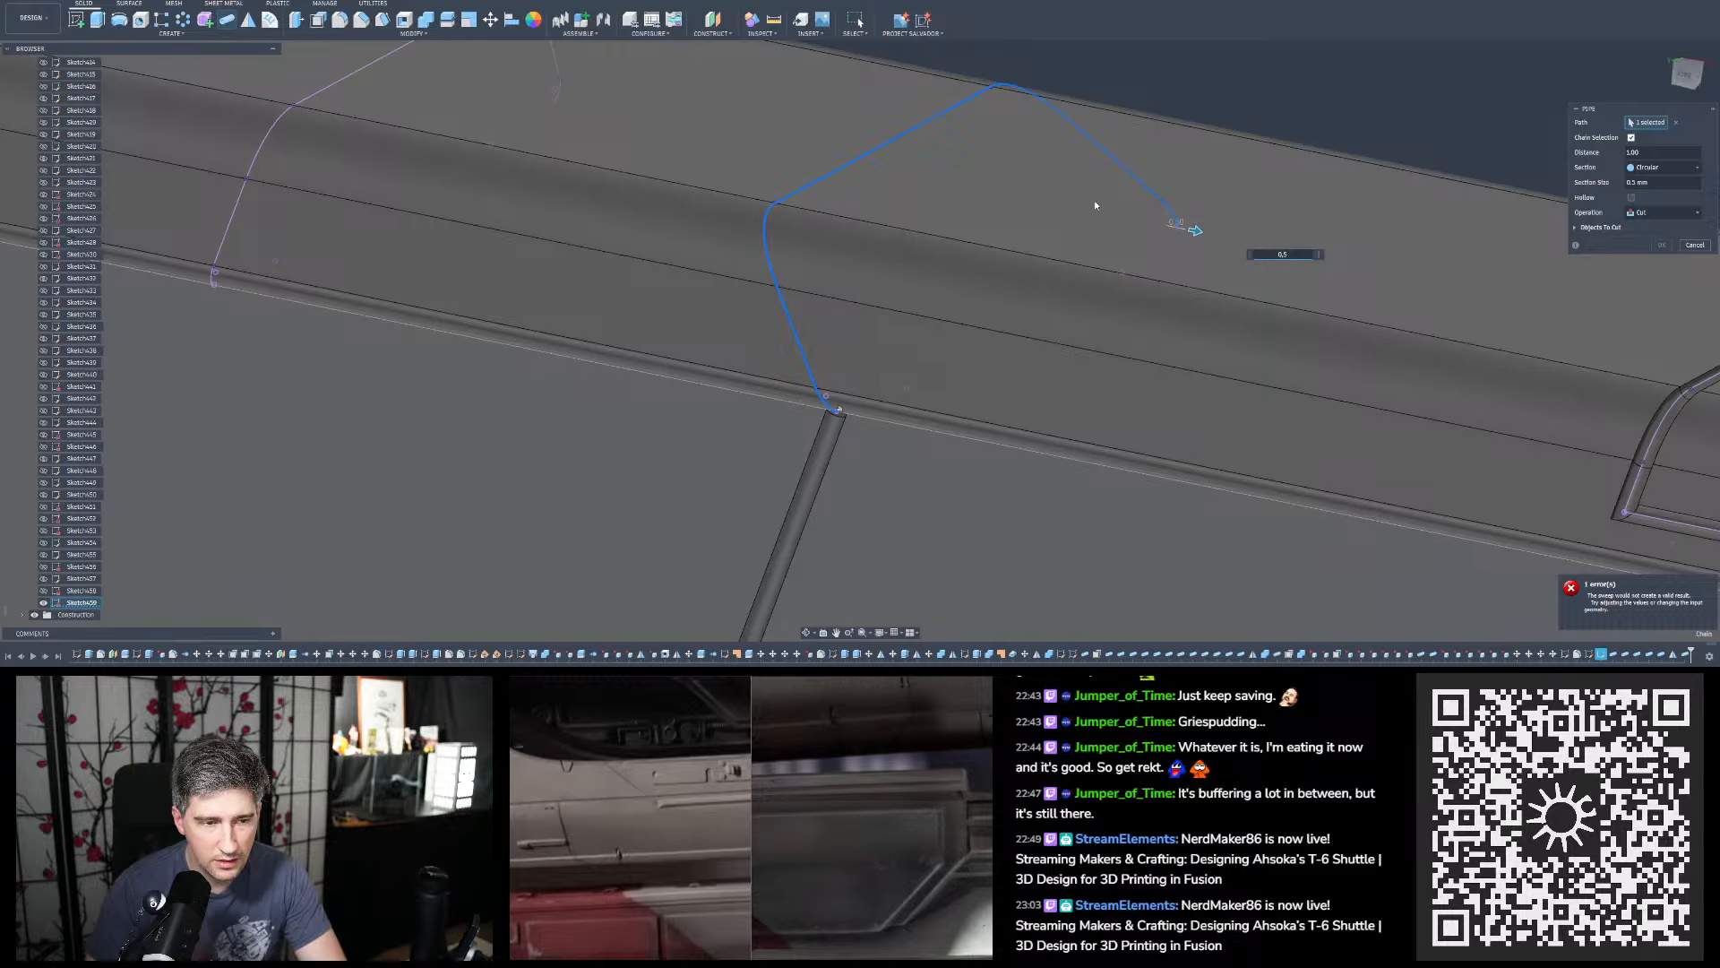
# Reduce the pipe's section size to 0.4 mm and fine-tune it to 0.43 mm
pyautogui.write('4')
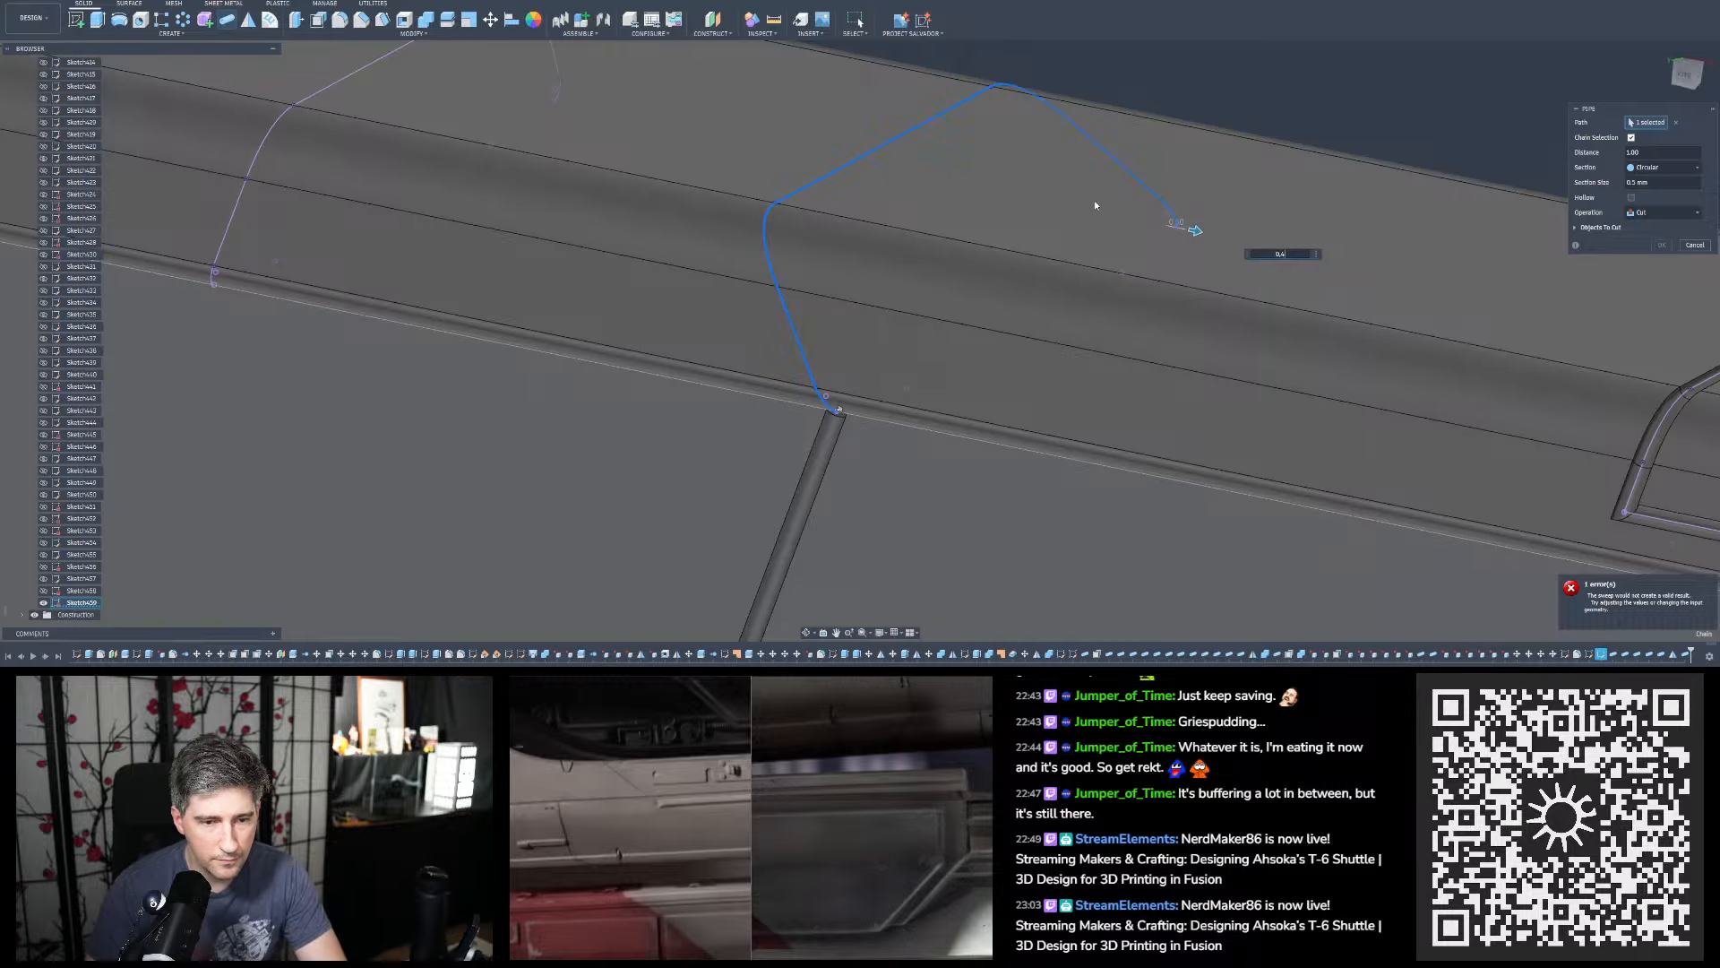
pyautogui.scroll(-2, 805, 220)
pyautogui.scroll(2, 838, 363)
pyautogui.keyDown('shift'); pyautogui.moveTo(839, 361); pyautogui.dragTo(848, 251, button='middle'); pyautogui.keyUp('shift')
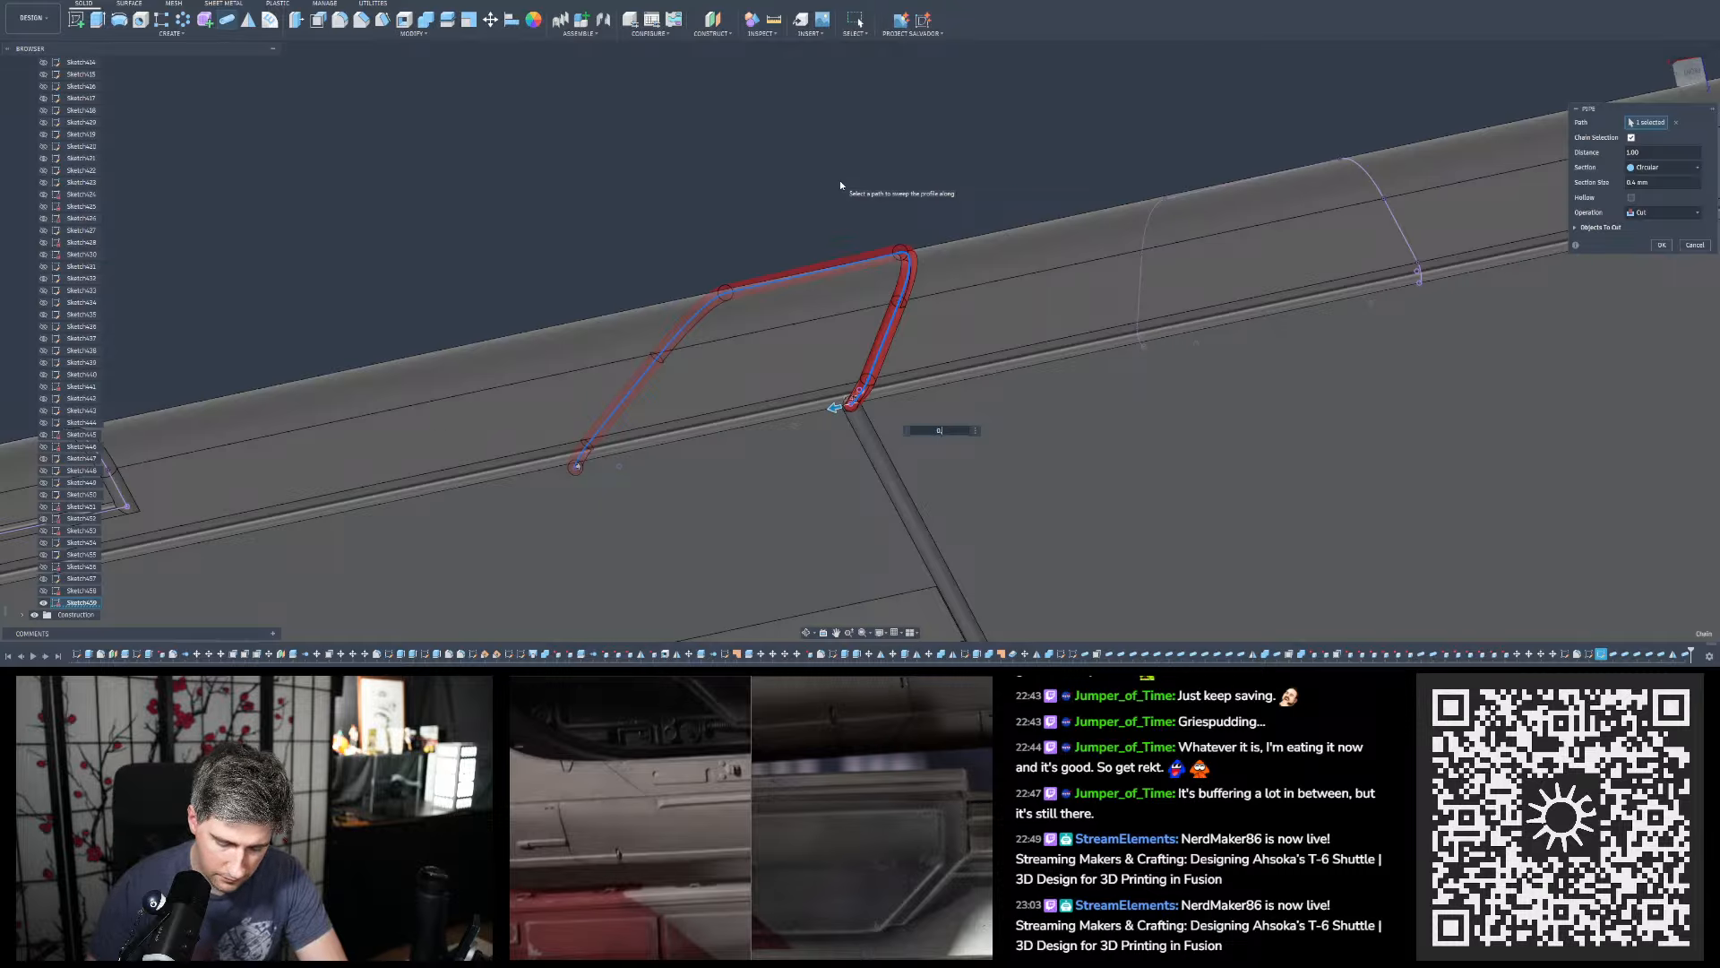
pyautogui.write('1')
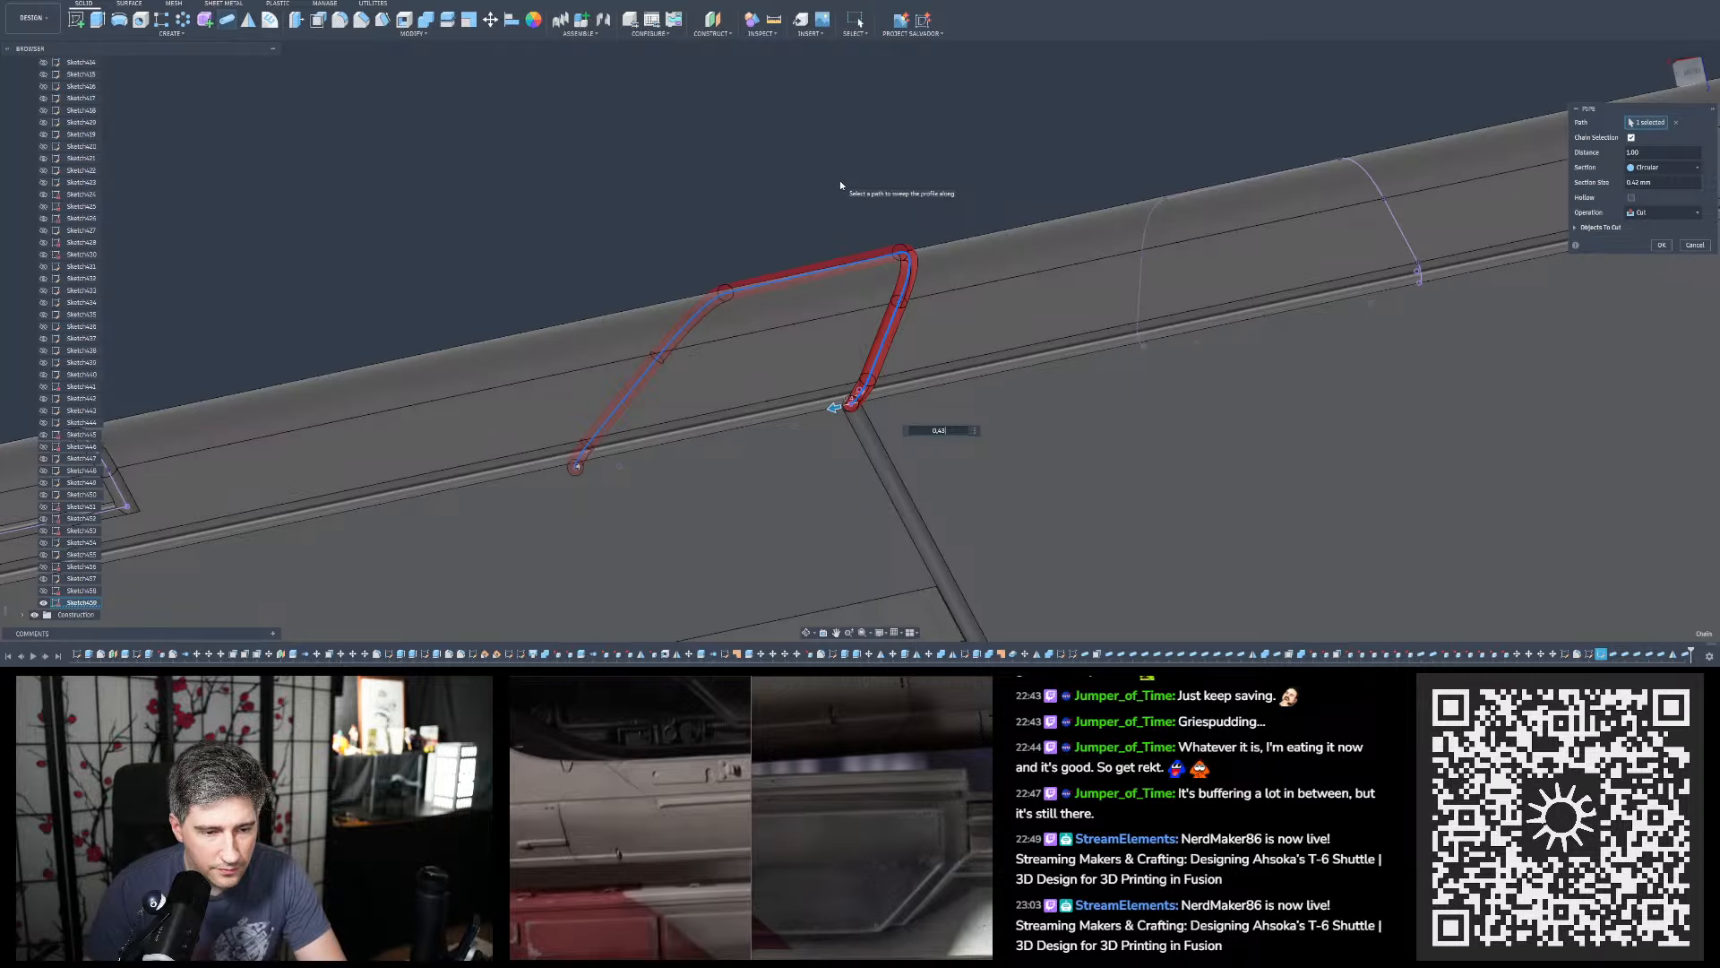
pyautogui.press('BackSpace')
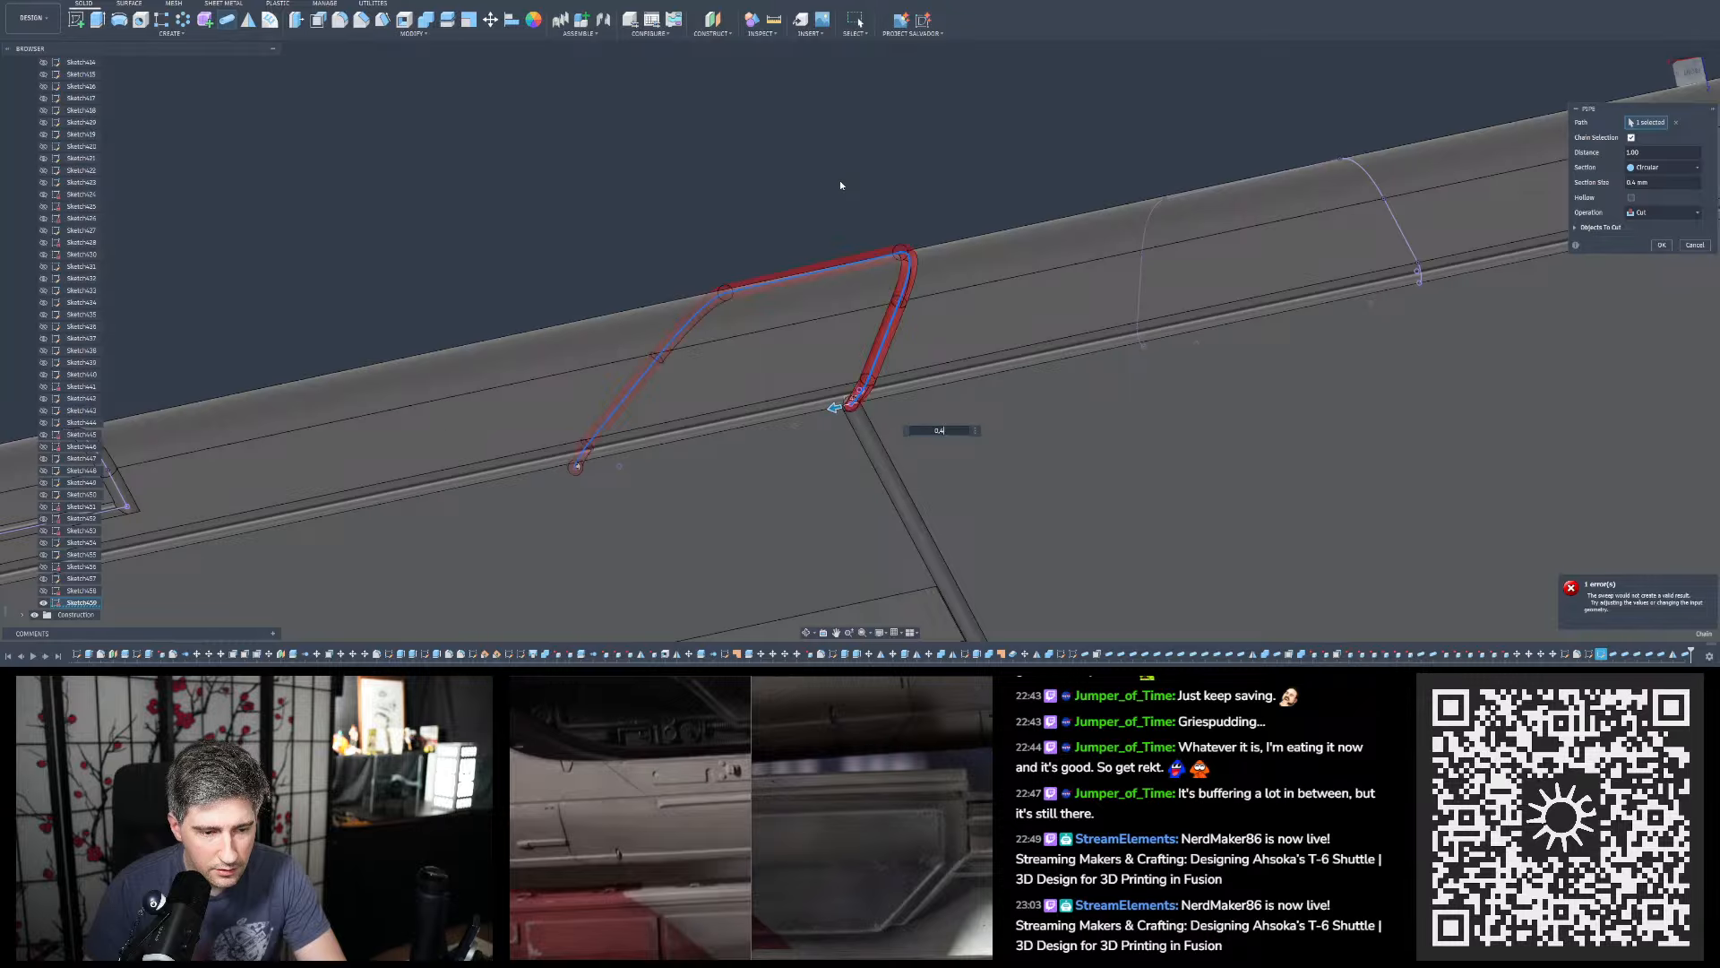
pyautogui.write('4')
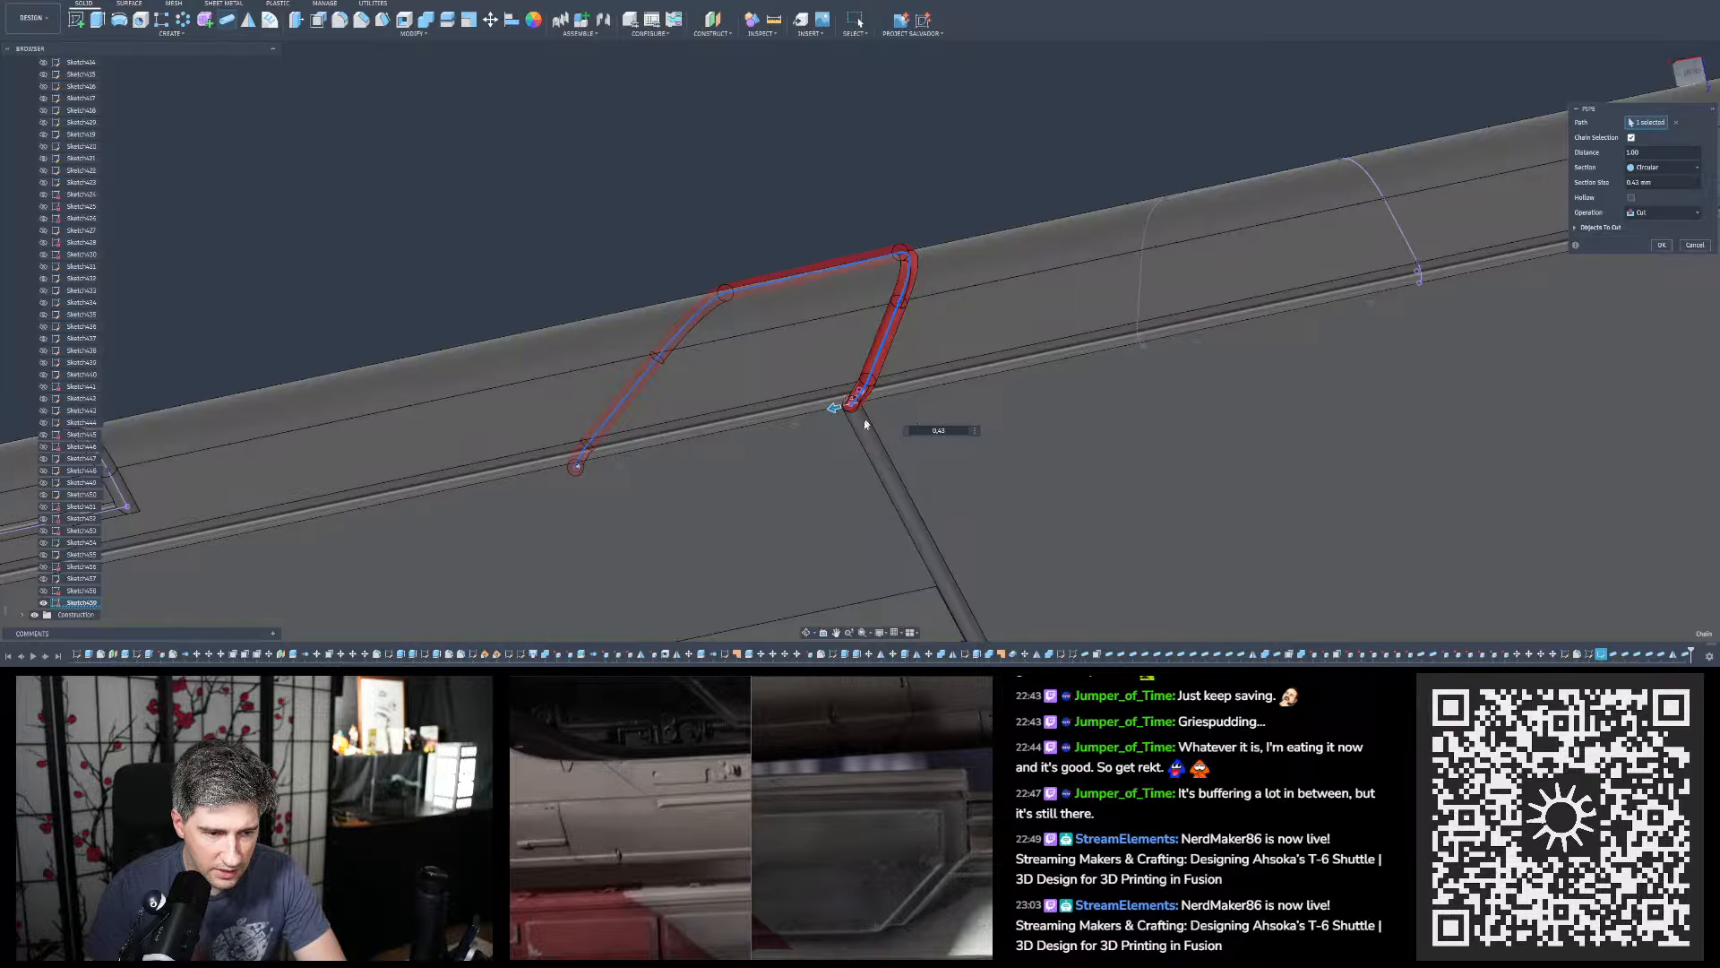
# Examine how the pipe preview's curved end meets the lengthwise groove and the existing panel groove on the hull side
pyautogui.scroll(5, 865, 423)
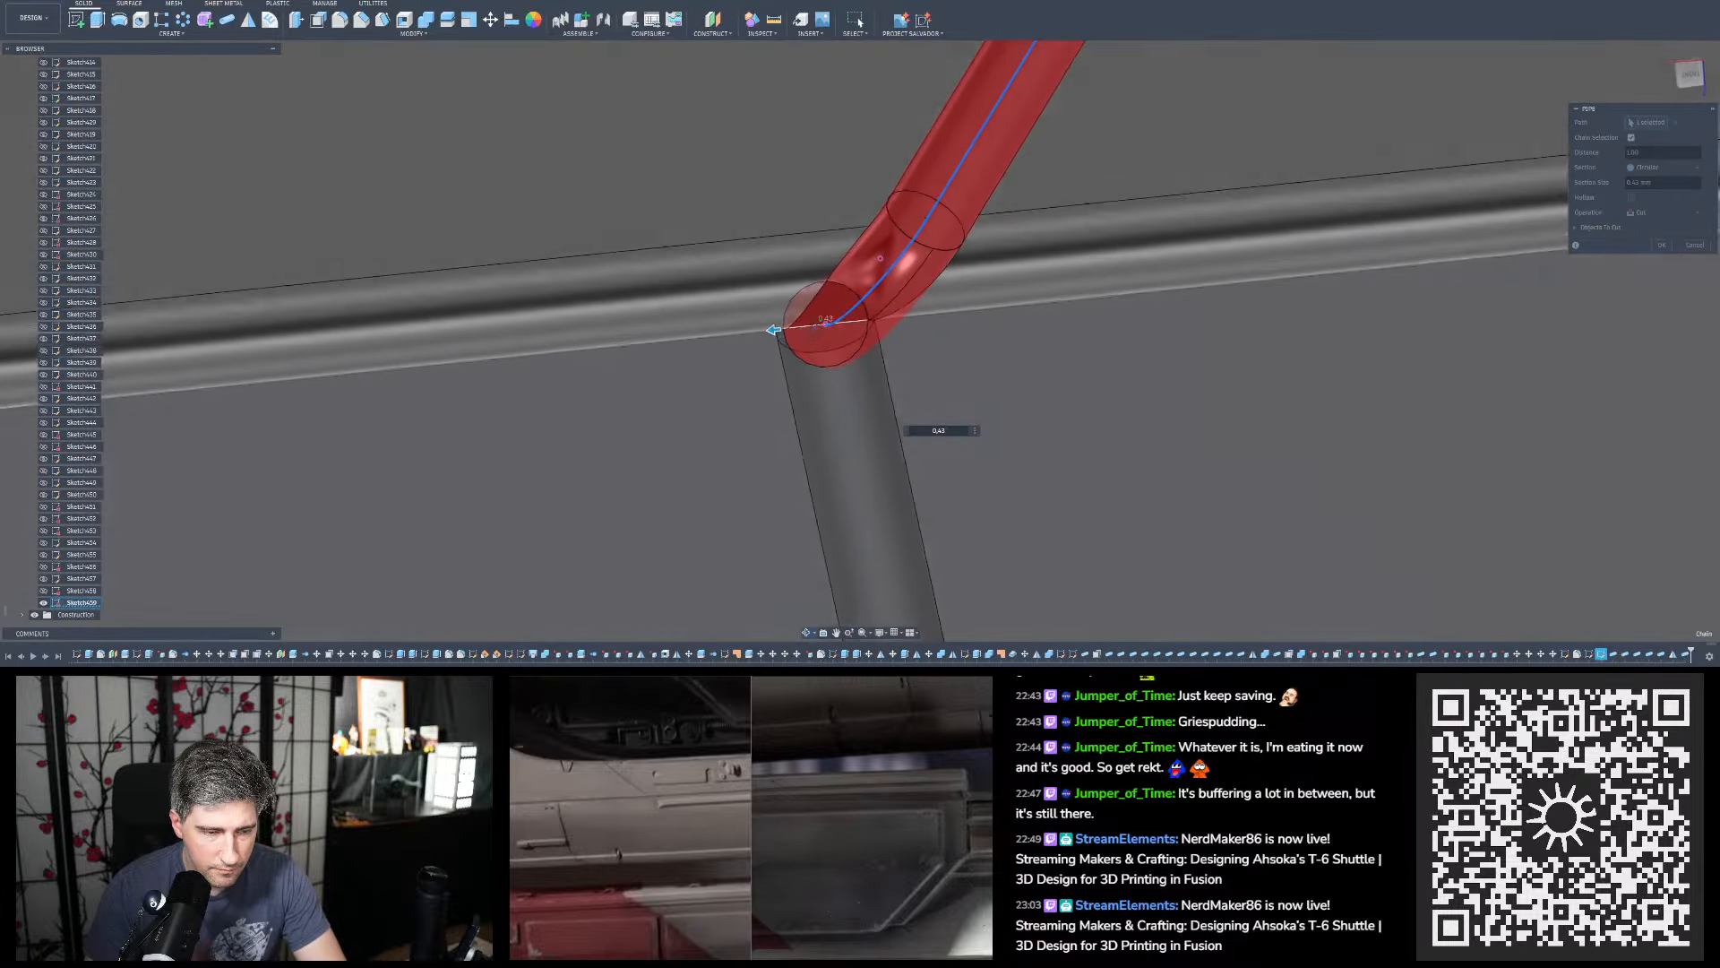
pyautogui.keyDown('shift'); pyautogui.moveTo(865, 423); pyautogui.dragTo(663, 489, button='middle'); pyautogui.keyUp('shift')
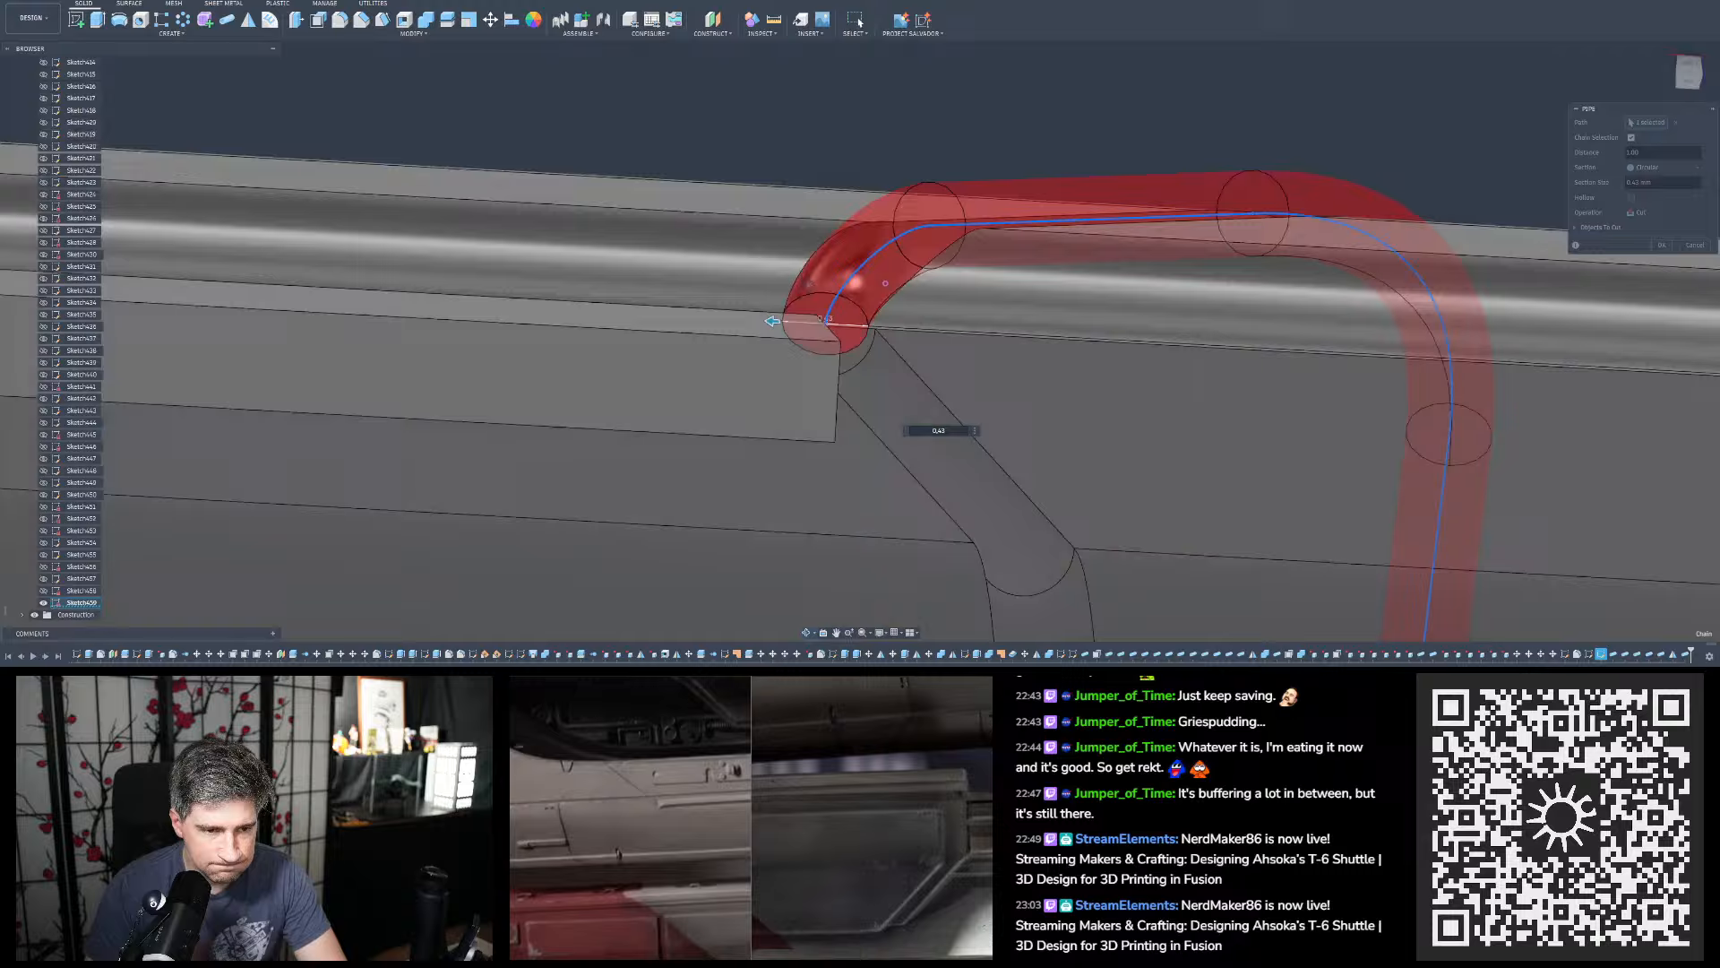
pyautogui.moveTo(885, 283)
pyautogui.keyDown('shift'); pyautogui.mouseDown(button='middle')
pyautogui.moveTo(842, 314)
pyautogui.moveTo(873, 287)
pyautogui.moveTo(851, 280)
pyautogui.moveTo(886, 267)
pyautogui.mouseUp(button='middle'); pyautogui.keyUp('shift')
pyautogui.keyDown('shift'); pyautogui.moveTo(832, 370); pyautogui.dragTo(829, 373, button='middle'); pyautogui.keyUp('shift')
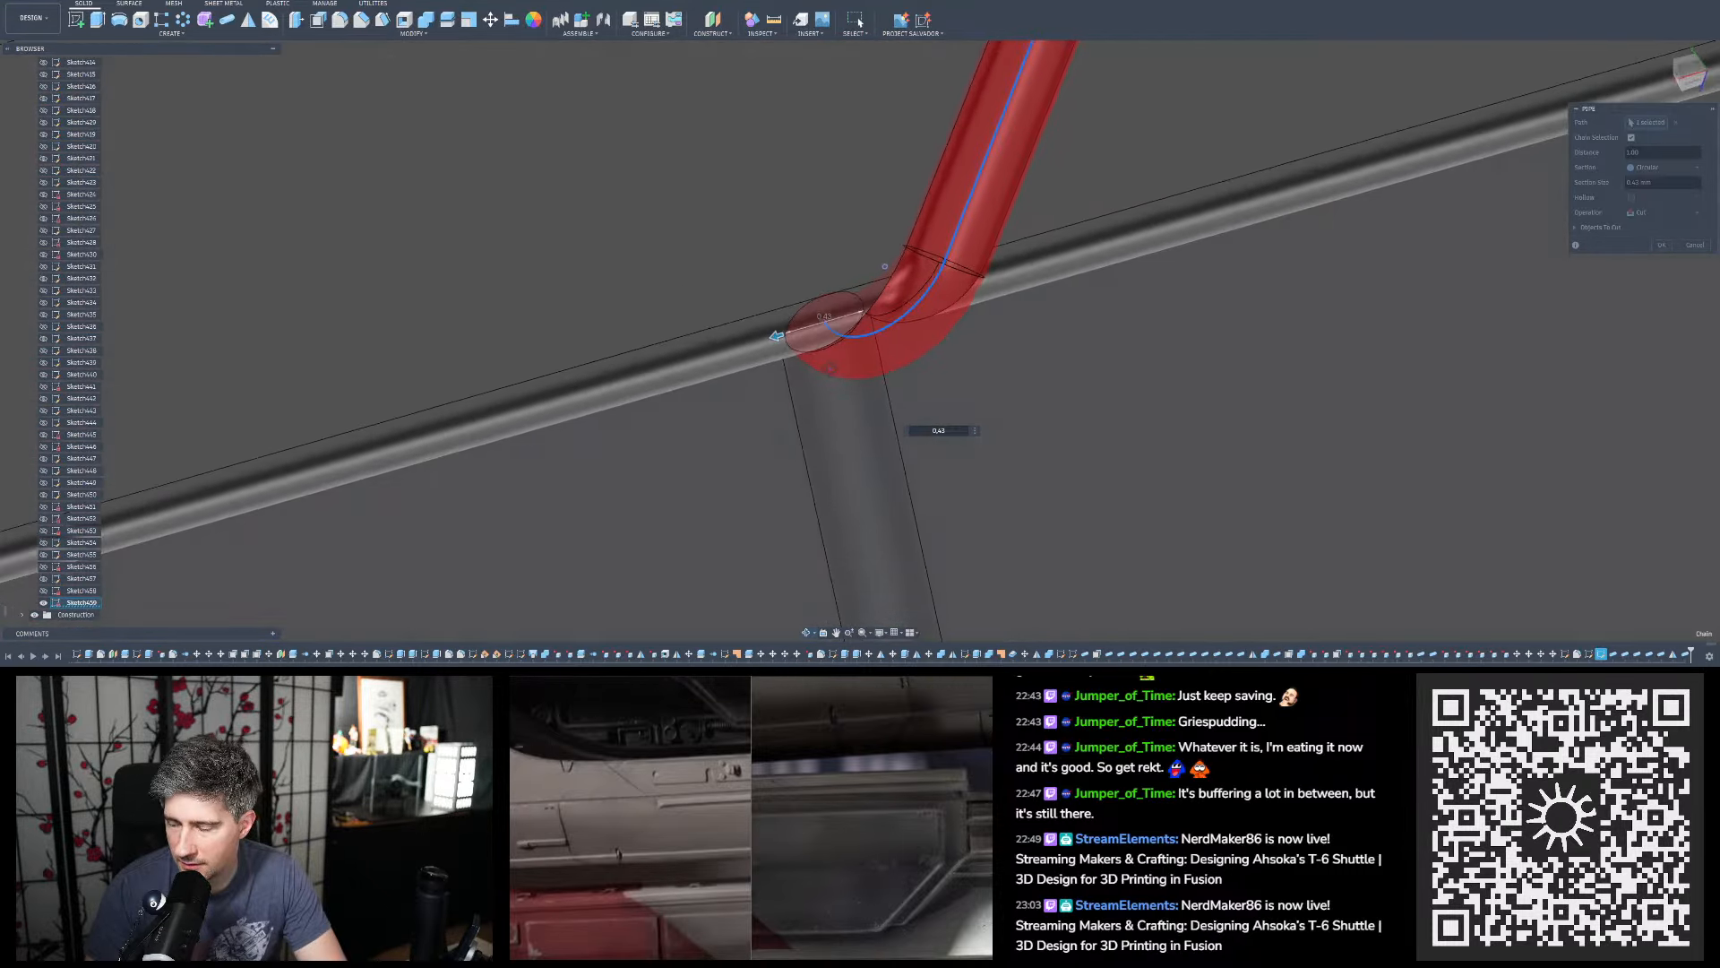
pyautogui.scroll(-12, 843, 404)
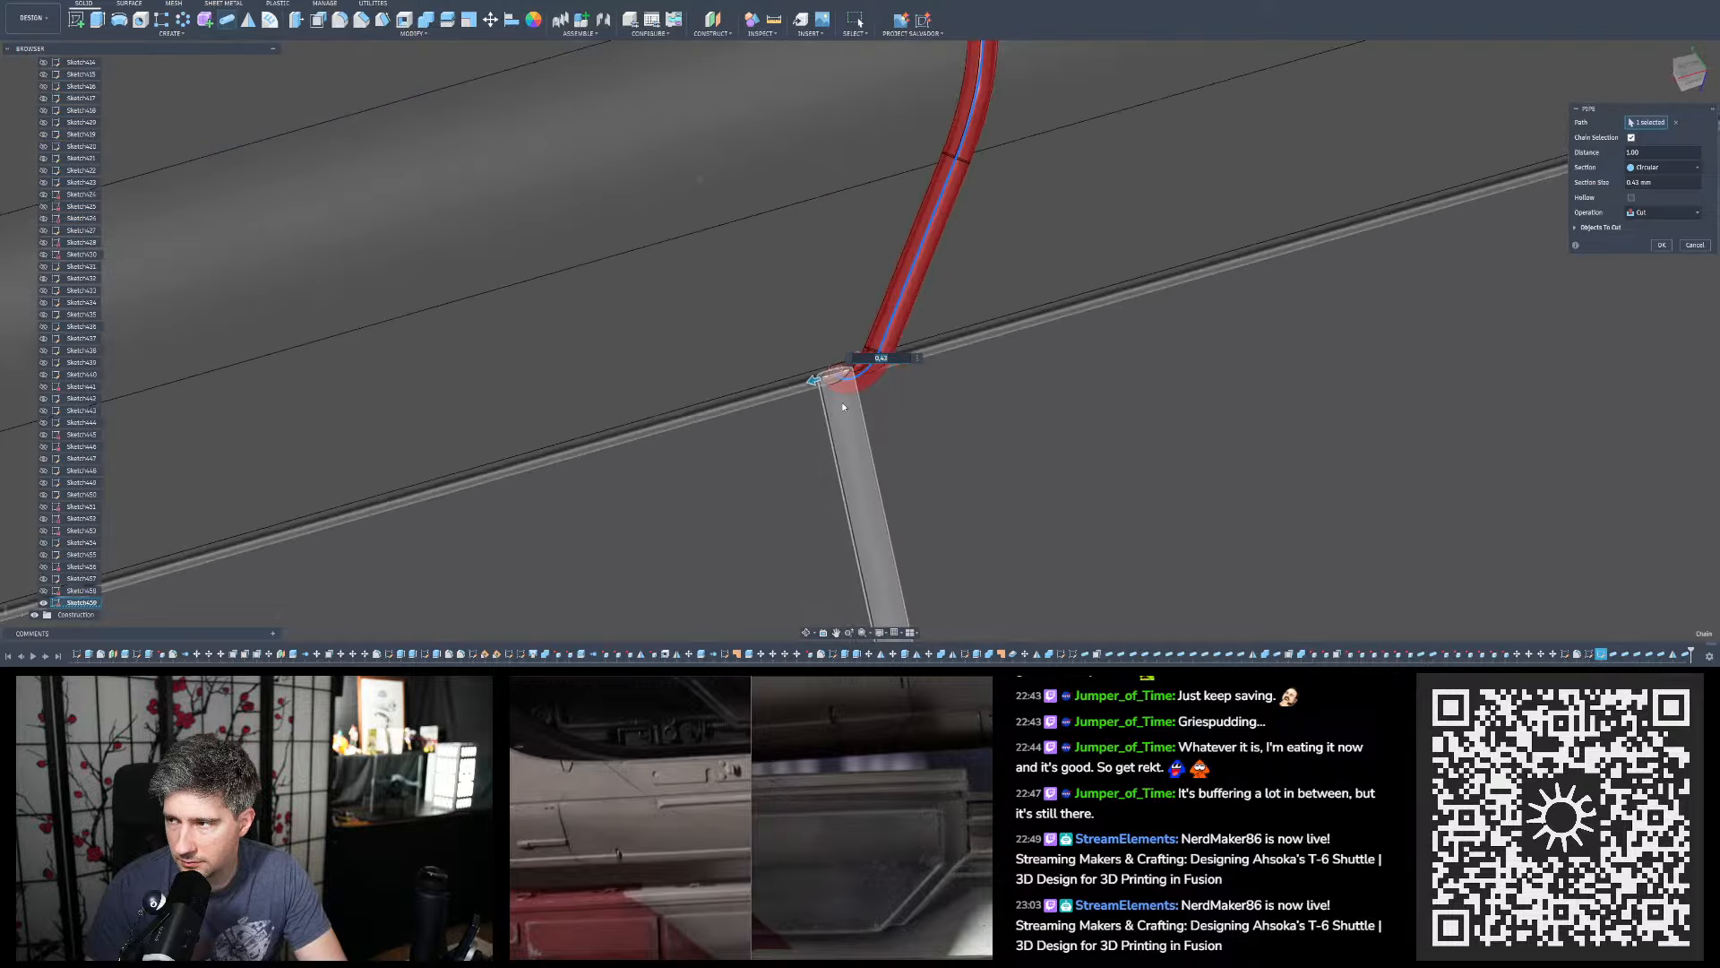
pyautogui.scroll(1, 831, 392)
pyautogui.keyDown('shift'); pyautogui.moveTo(831, 391); pyautogui.dragTo(888, 408, button='middle'); pyautogui.keyUp('shift')
pyautogui.scroll(8, 889, 408)
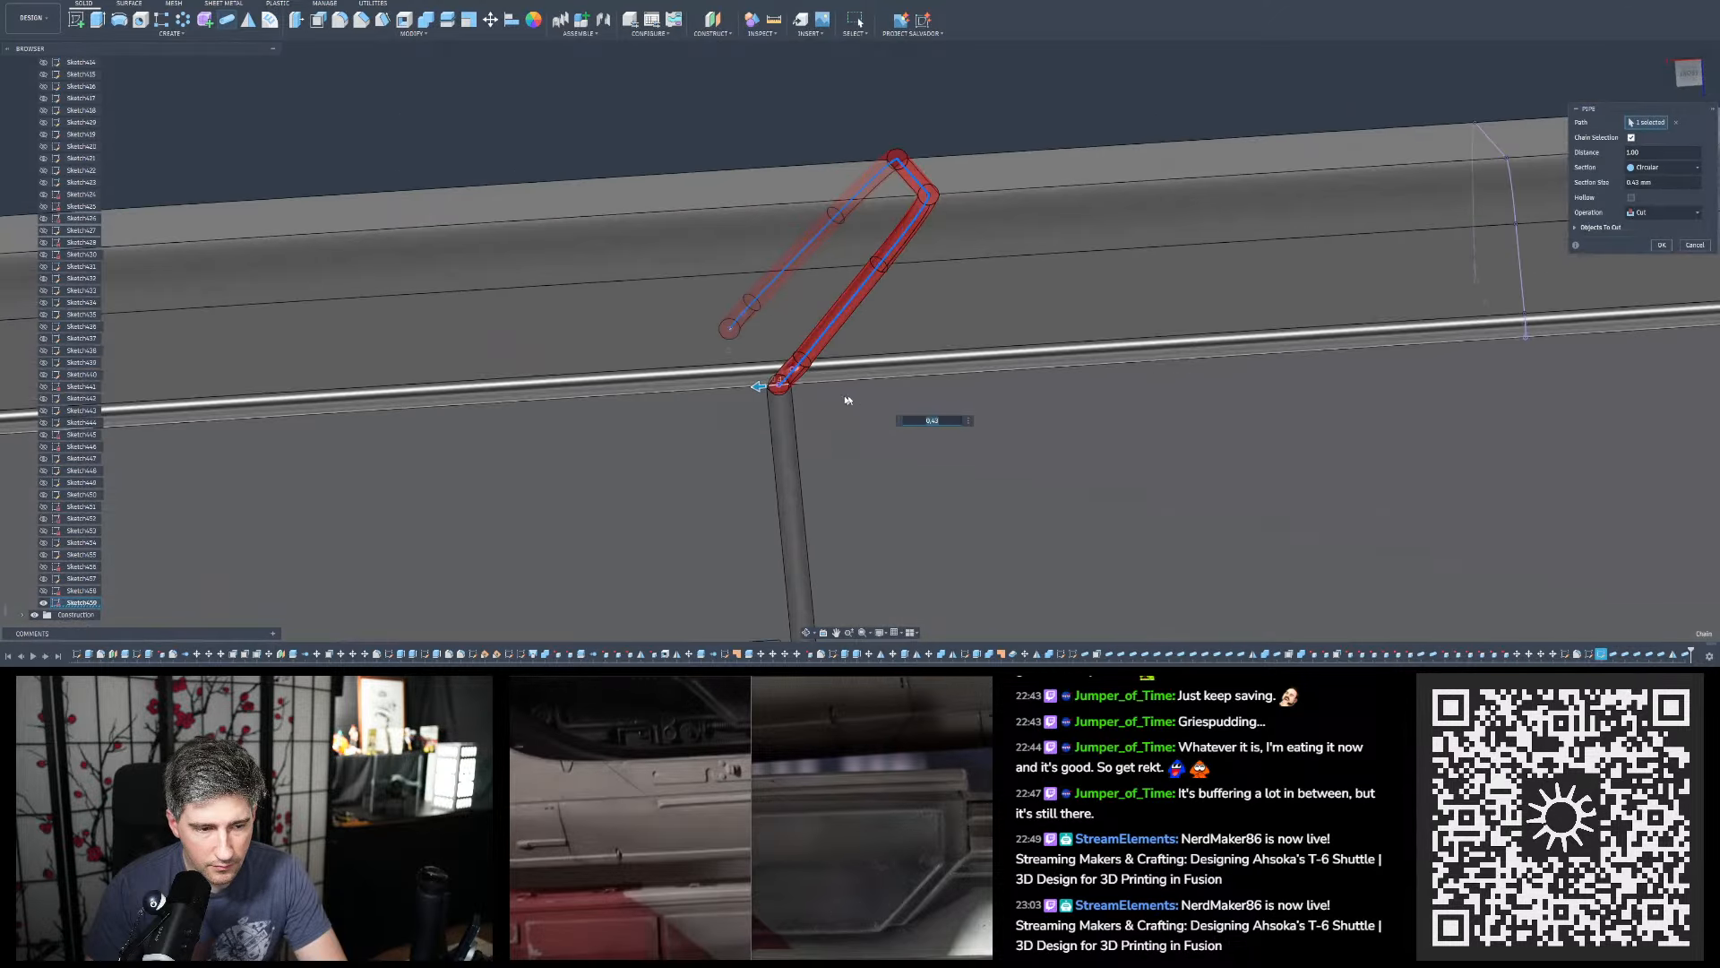
pyautogui.keyDown('shift'); pyautogui.moveTo(762, 362); pyautogui.dragTo(776, 372, button='middle'); pyautogui.keyUp('shift')
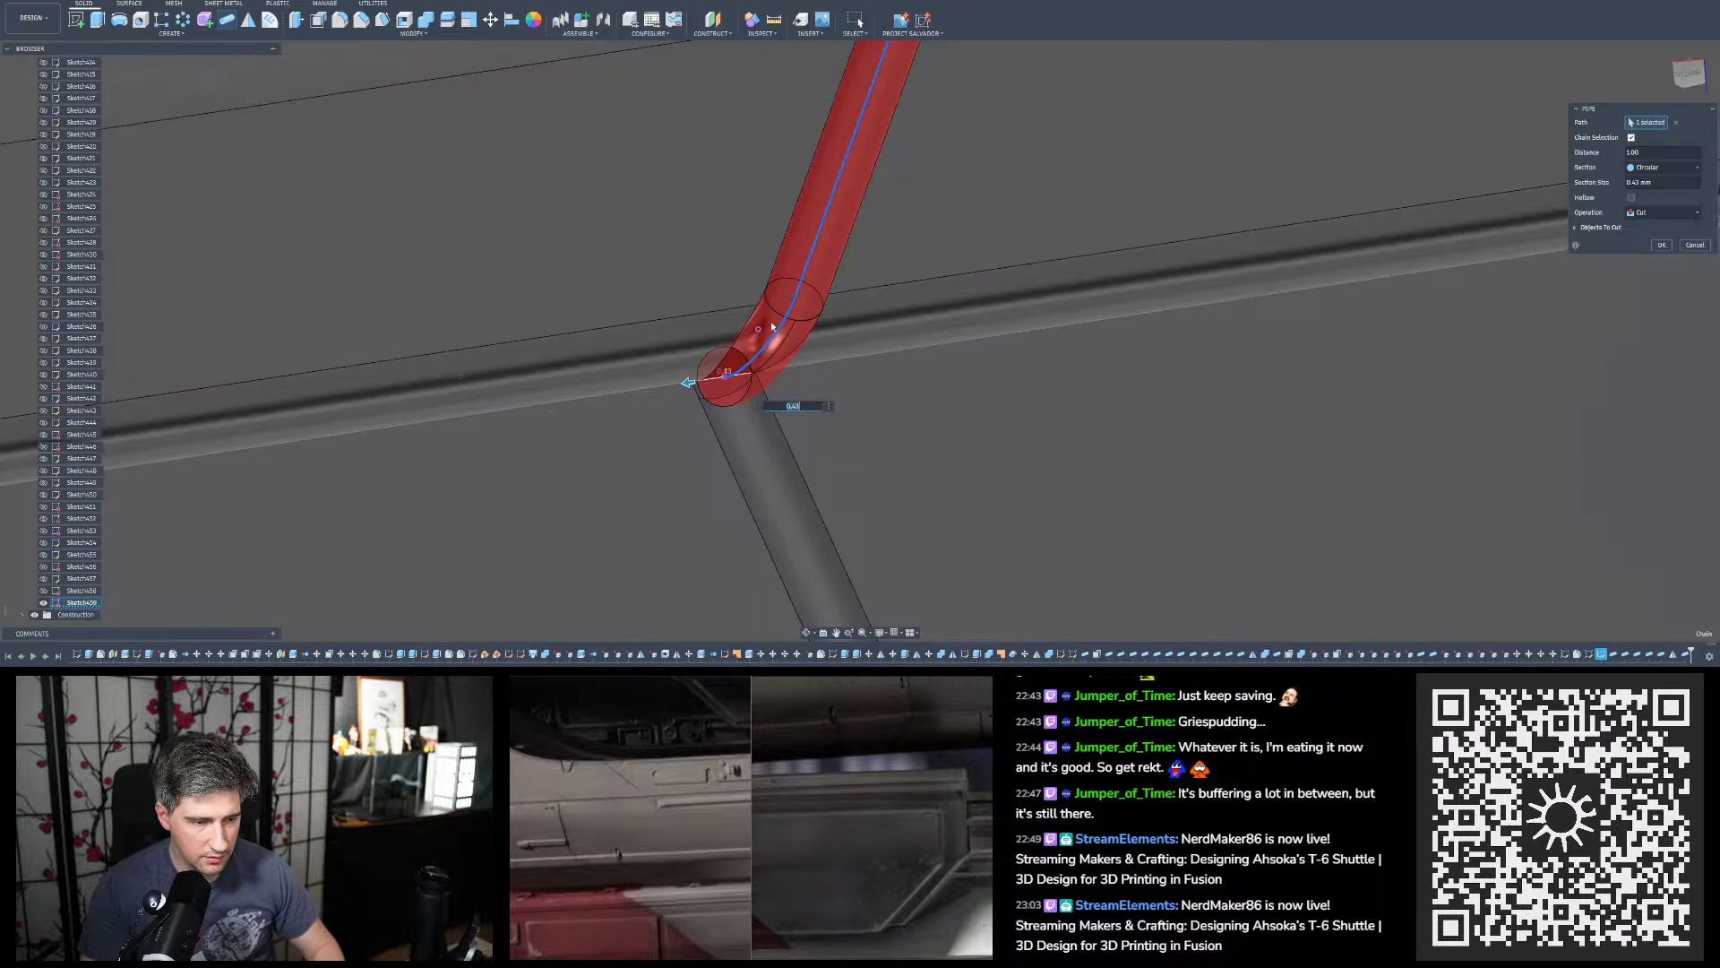
pyautogui.keyDown('shift'); pyautogui.moveTo(771, 327); pyautogui.dragTo(950, 331, button='middle'); pyautogui.keyUp('shift')
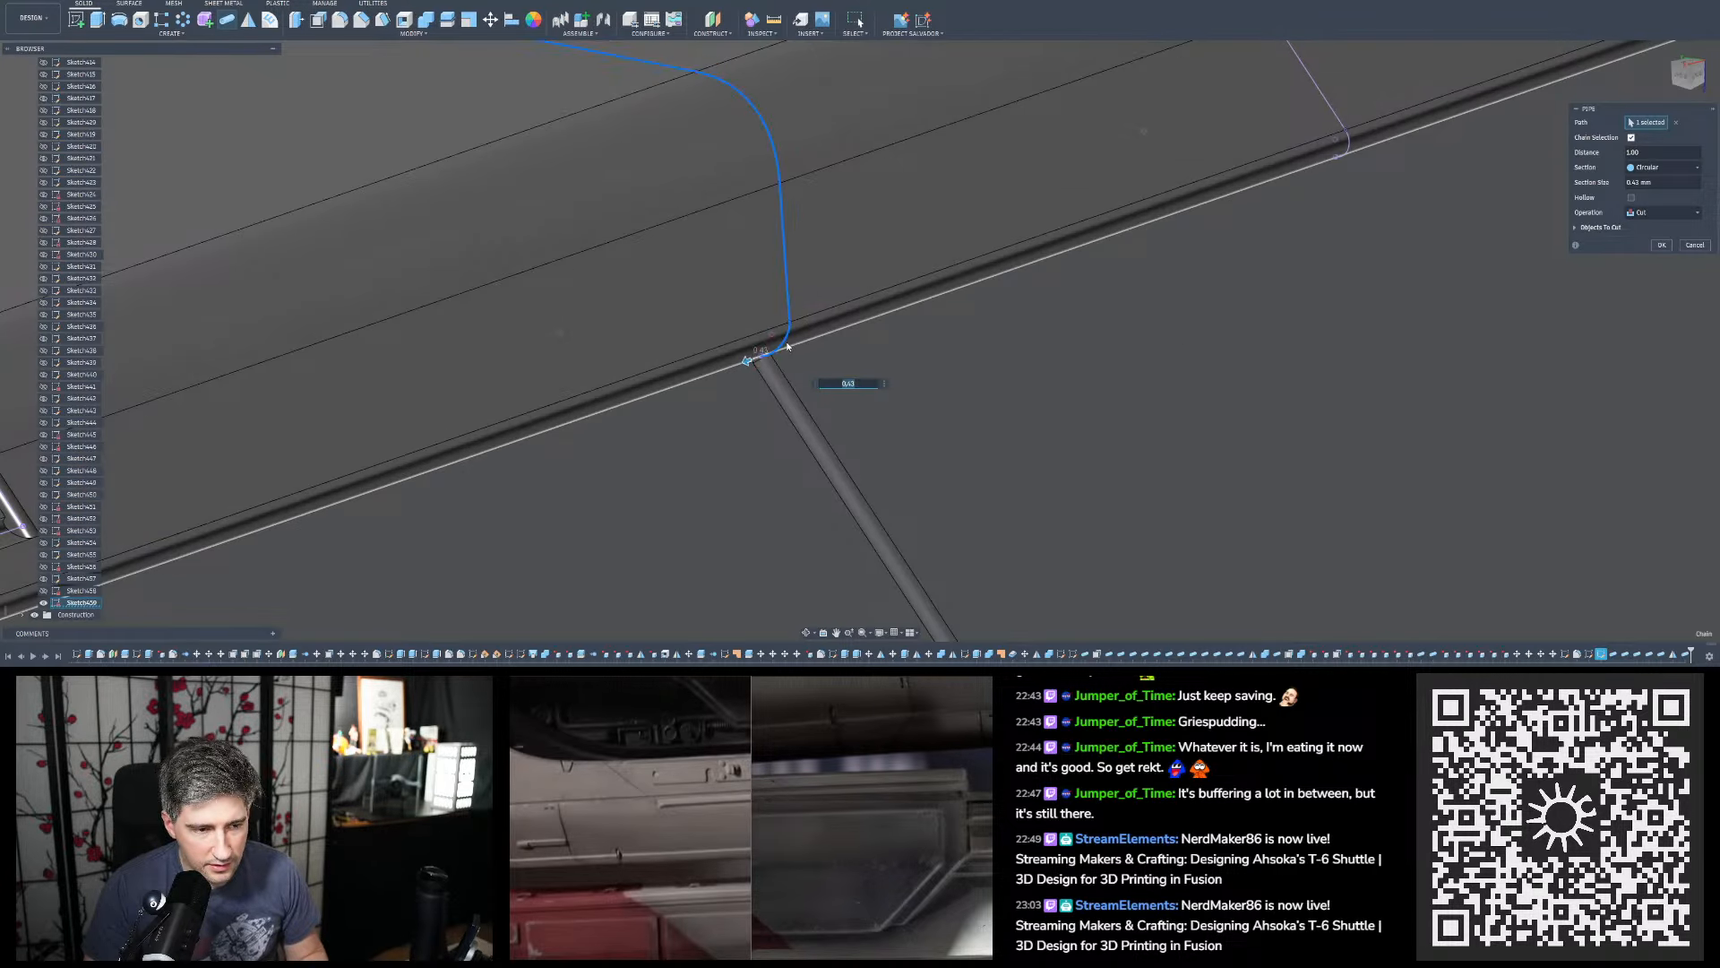
# Clear the pipe path, turn off Chain Selection, and reselect the crosswise panel line's curves individually without the short curved end
pyautogui.click(1677, 122)
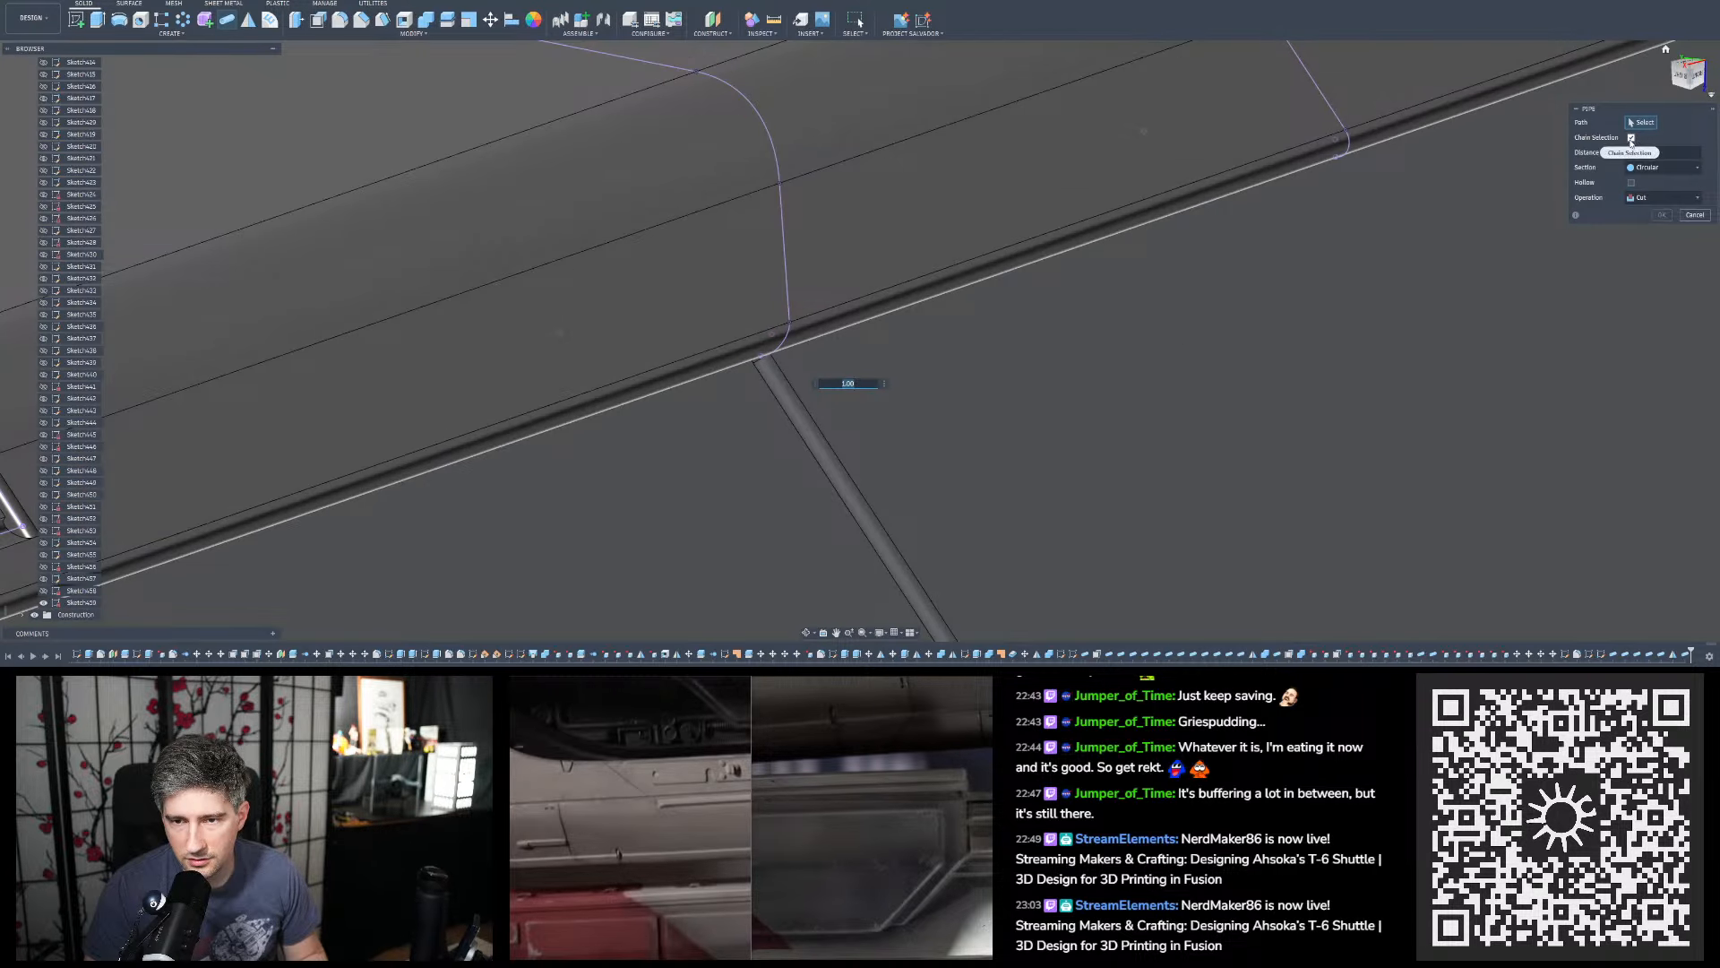
pyautogui.scroll(-4, 1297, 380)
pyautogui.scroll(4, 1026, 369)
pyautogui.moveTo(1022, 374)
pyautogui.keyDown('shift'); pyautogui.mouseDown(button='middle')
pyautogui.moveTo(985, 278)
pyautogui.moveTo(1013, 343)
pyautogui.mouseUp(button='middle'); pyautogui.keyUp('shift')
pyautogui.click(1007, 335)
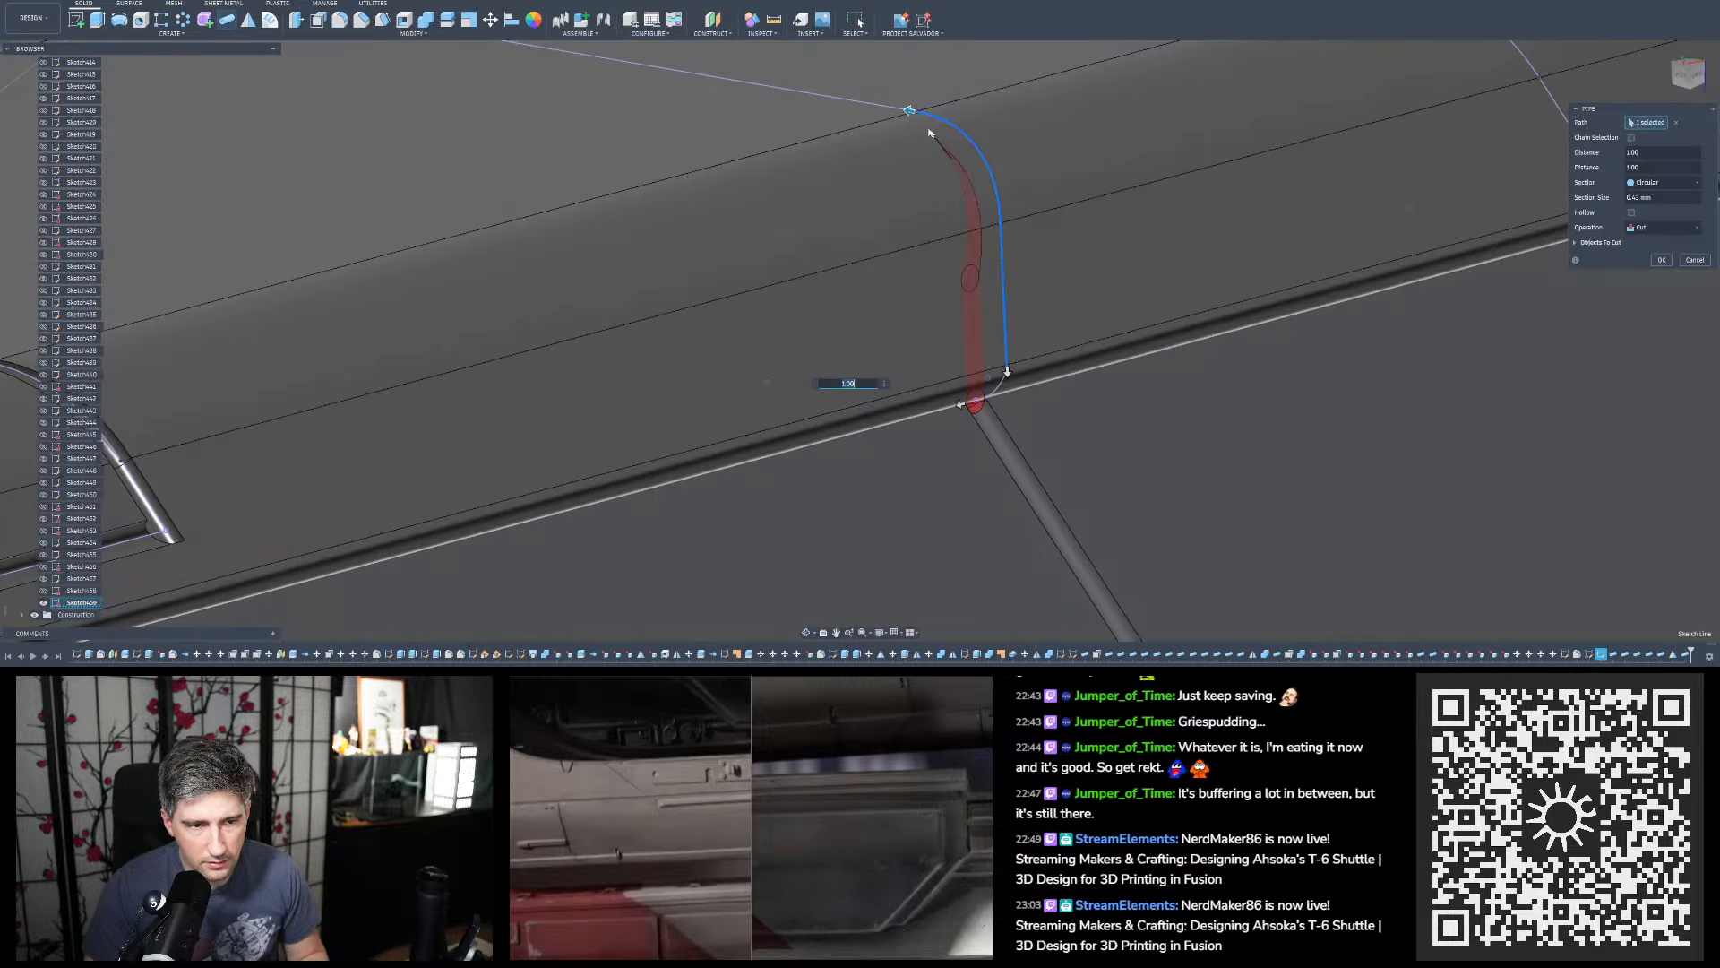
pyautogui.click(888, 109)
# Extend the path to the opposite side's straight segment, check the Objects To Cut, and complete the 0.43 mm Pipe cut
pyautogui.moveTo(923, 296)
pyautogui.keyDown('shift'); pyautogui.mouseDown(button='middle')
pyautogui.moveTo(958, 135)
pyautogui.moveTo(1031, 358)
pyautogui.moveTo(934, 222)
pyautogui.moveTo(587, 308)
pyautogui.mouseUp(button='middle'); pyautogui.keyUp('shift')
pyautogui.scroll(3, 626, 275)
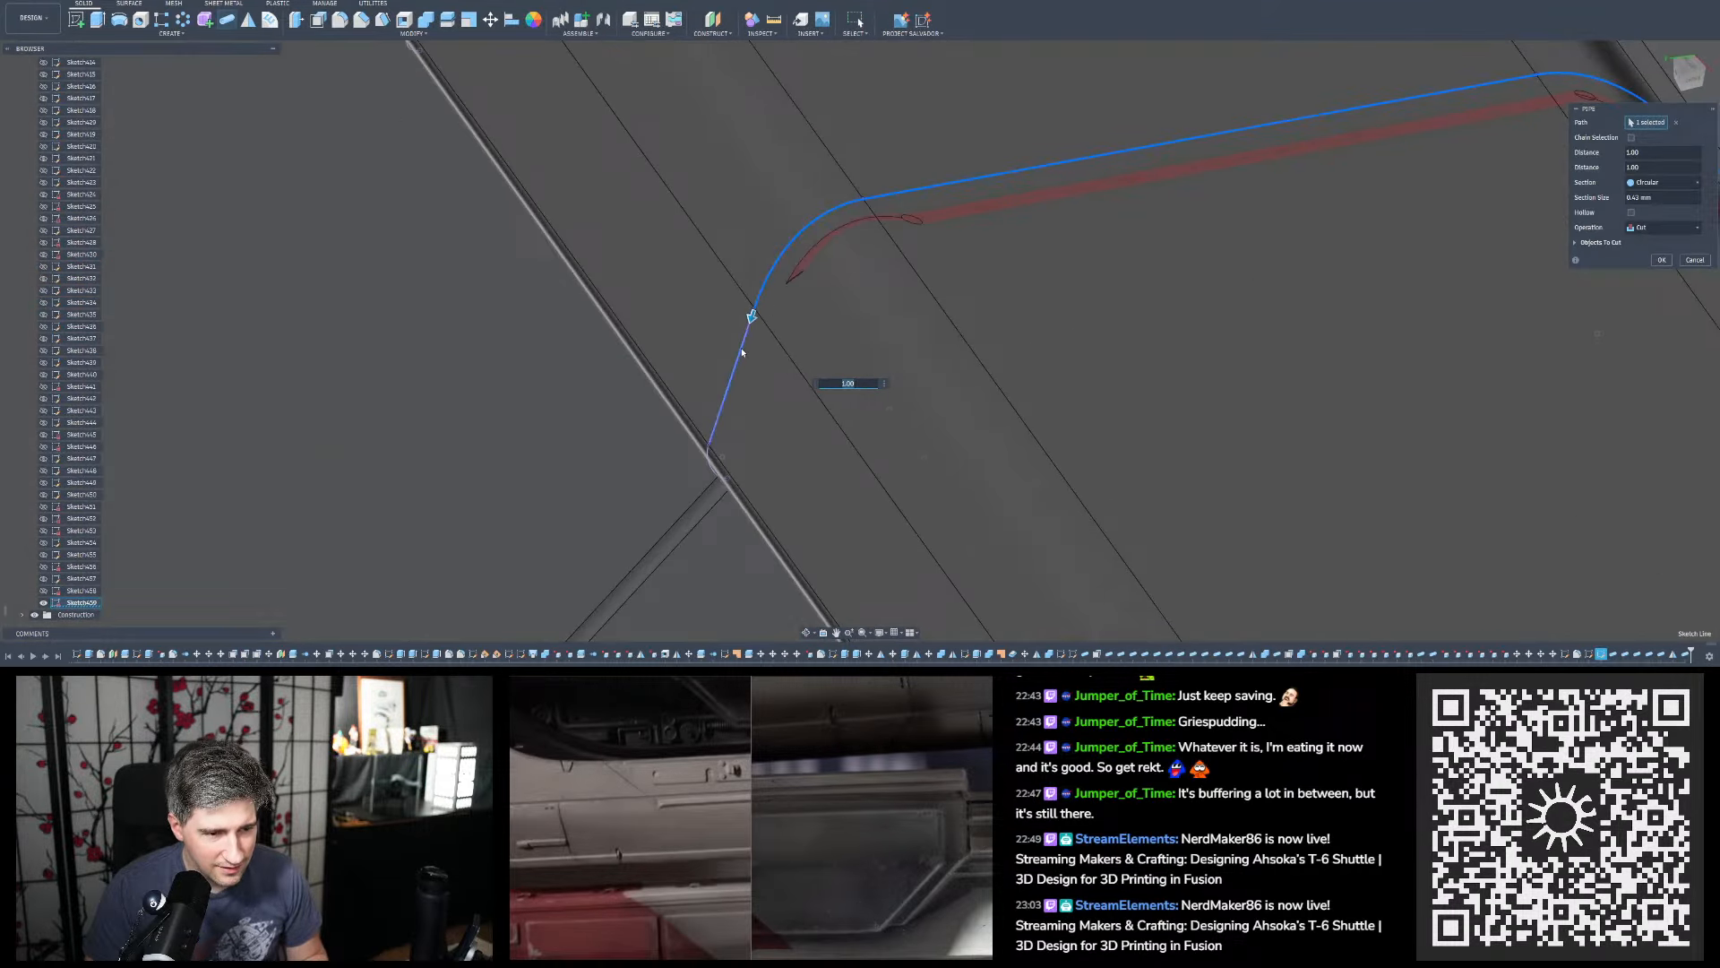
pyautogui.keyDown('shift'); pyautogui.moveTo(727, 392); pyautogui.dragTo(736, 346, button='middle'); pyautogui.keyUp('shift')
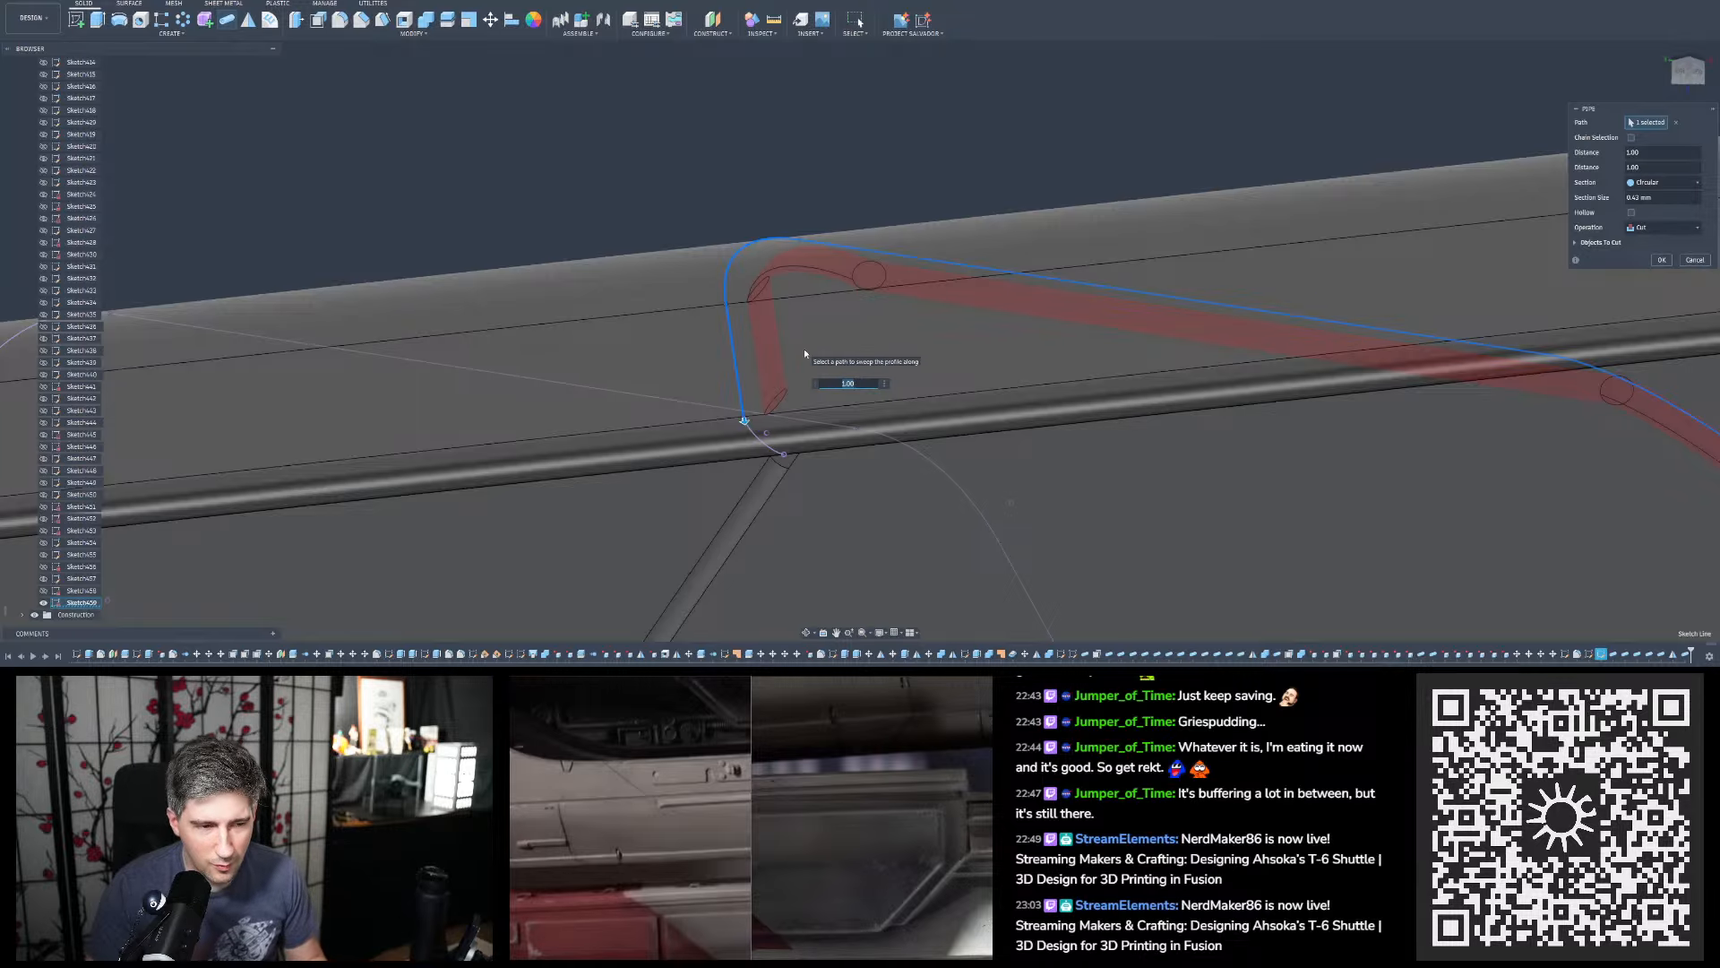
pyautogui.keyDown('shift'); pyautogui.moveTo(804, 347); pyautogui.dragTo(692, 310, button='middle'); pyautogui.keyUp('shift')
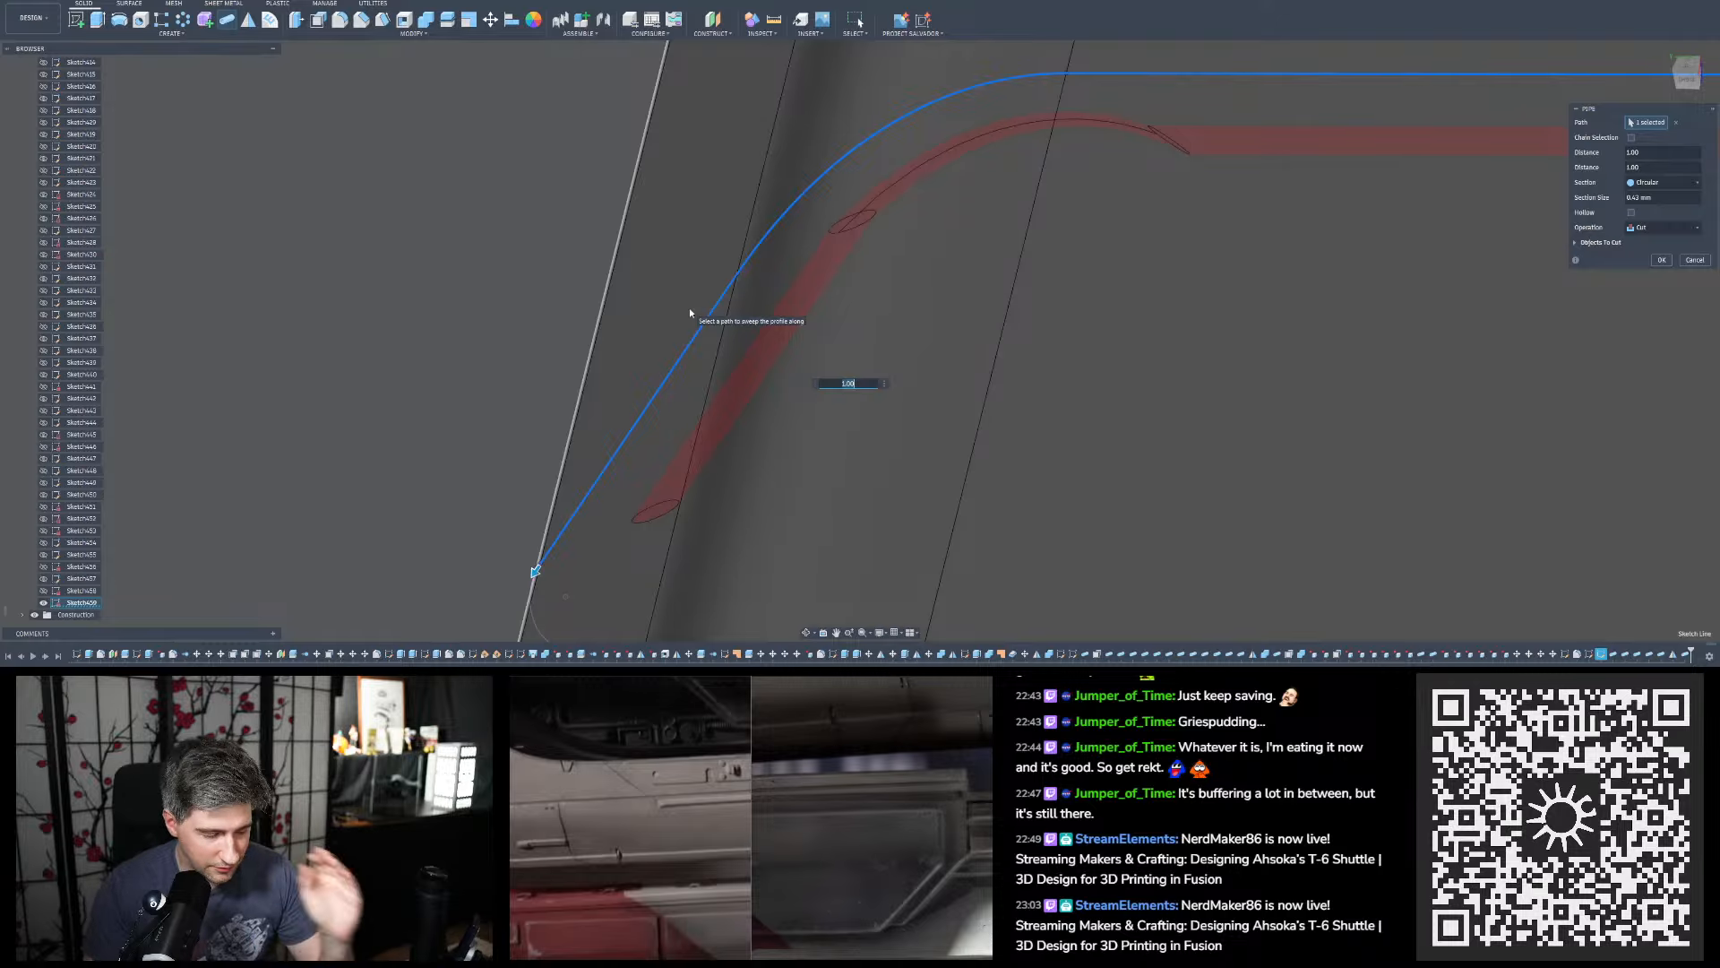
pyautogui.scroll(-5, 660, 337)
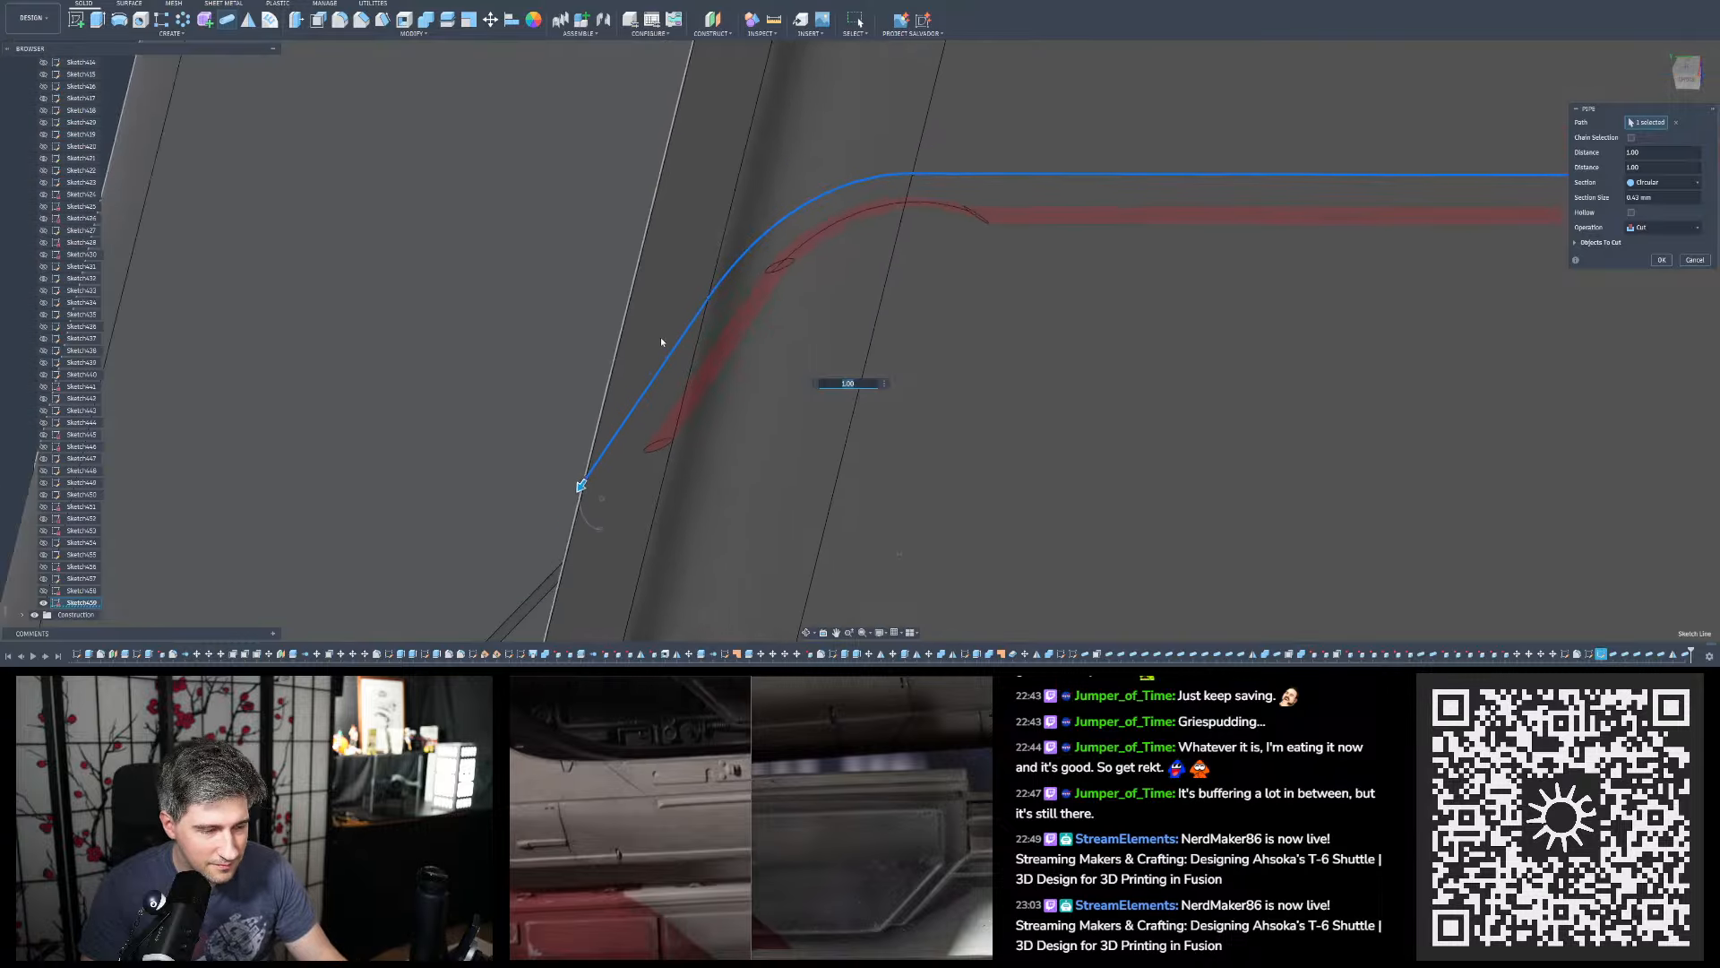
pyautogui.keyDown('shift'); pyautogui.moveTo(659, 338); pyautogui.dragTo(760, 294, button='middle'); pyautogui.keyUp('shift')
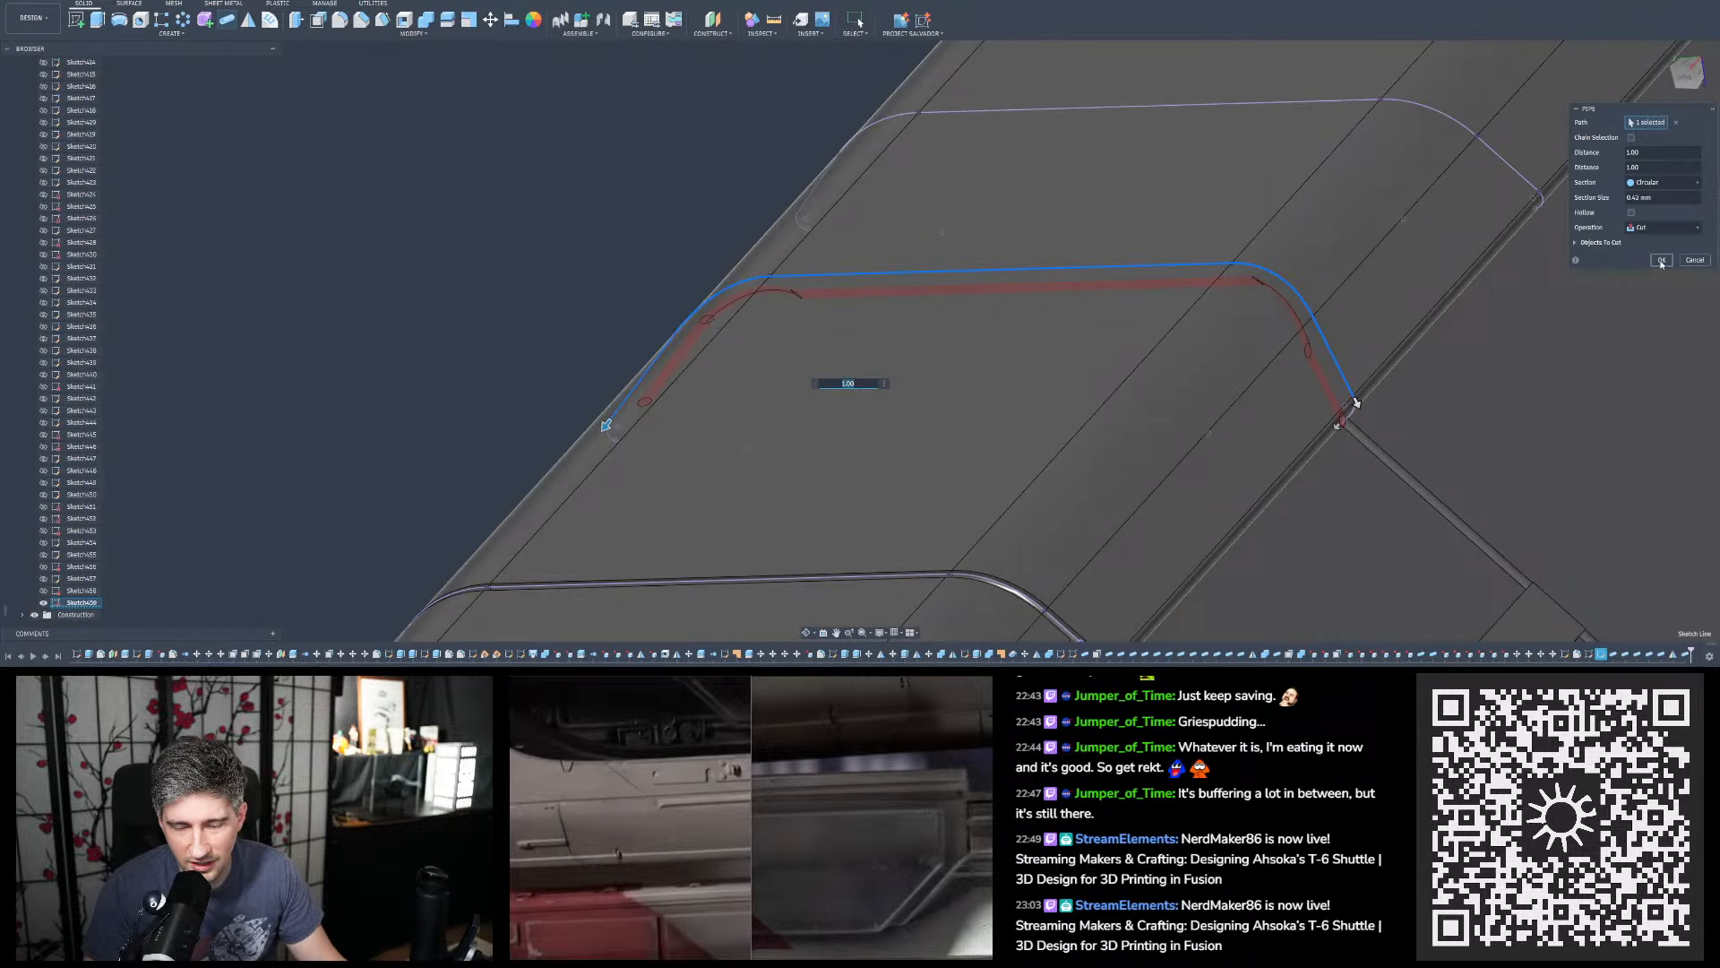
pyautogui.click(1576, 243)
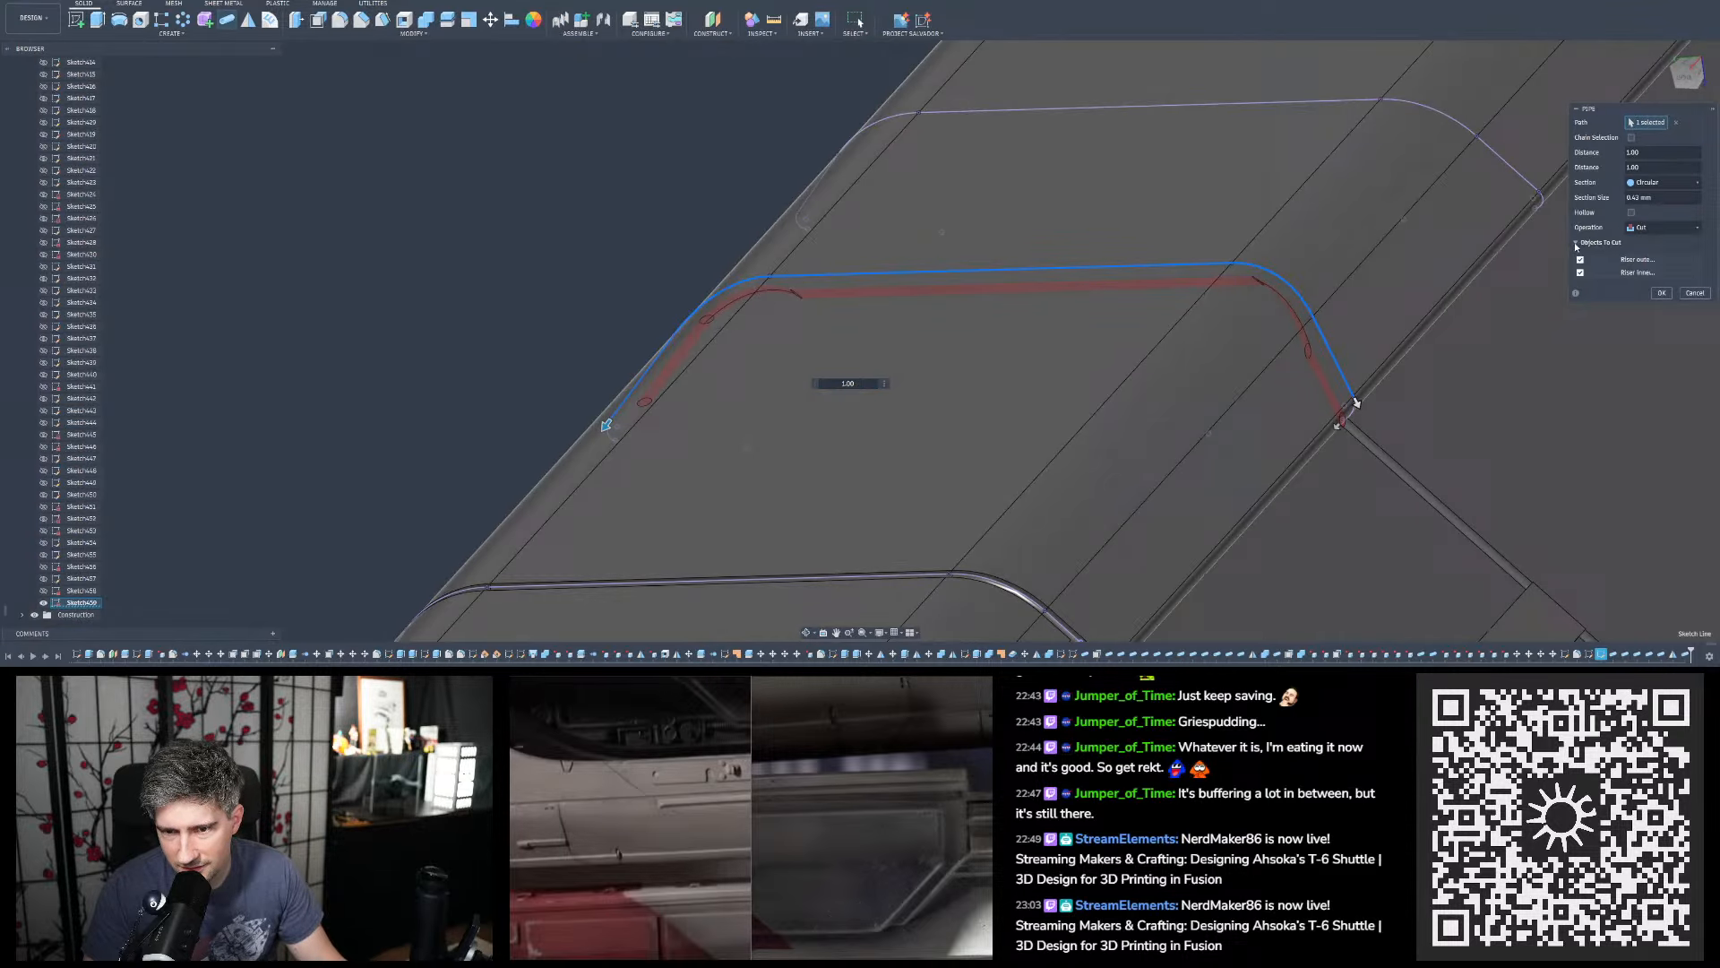
pyautogui.click(1663, 294)
# Edit the latest pipe cut across the hull's roof and set its section size to 0.5 mm
pyautogui.scroll(3, 1398, 339)
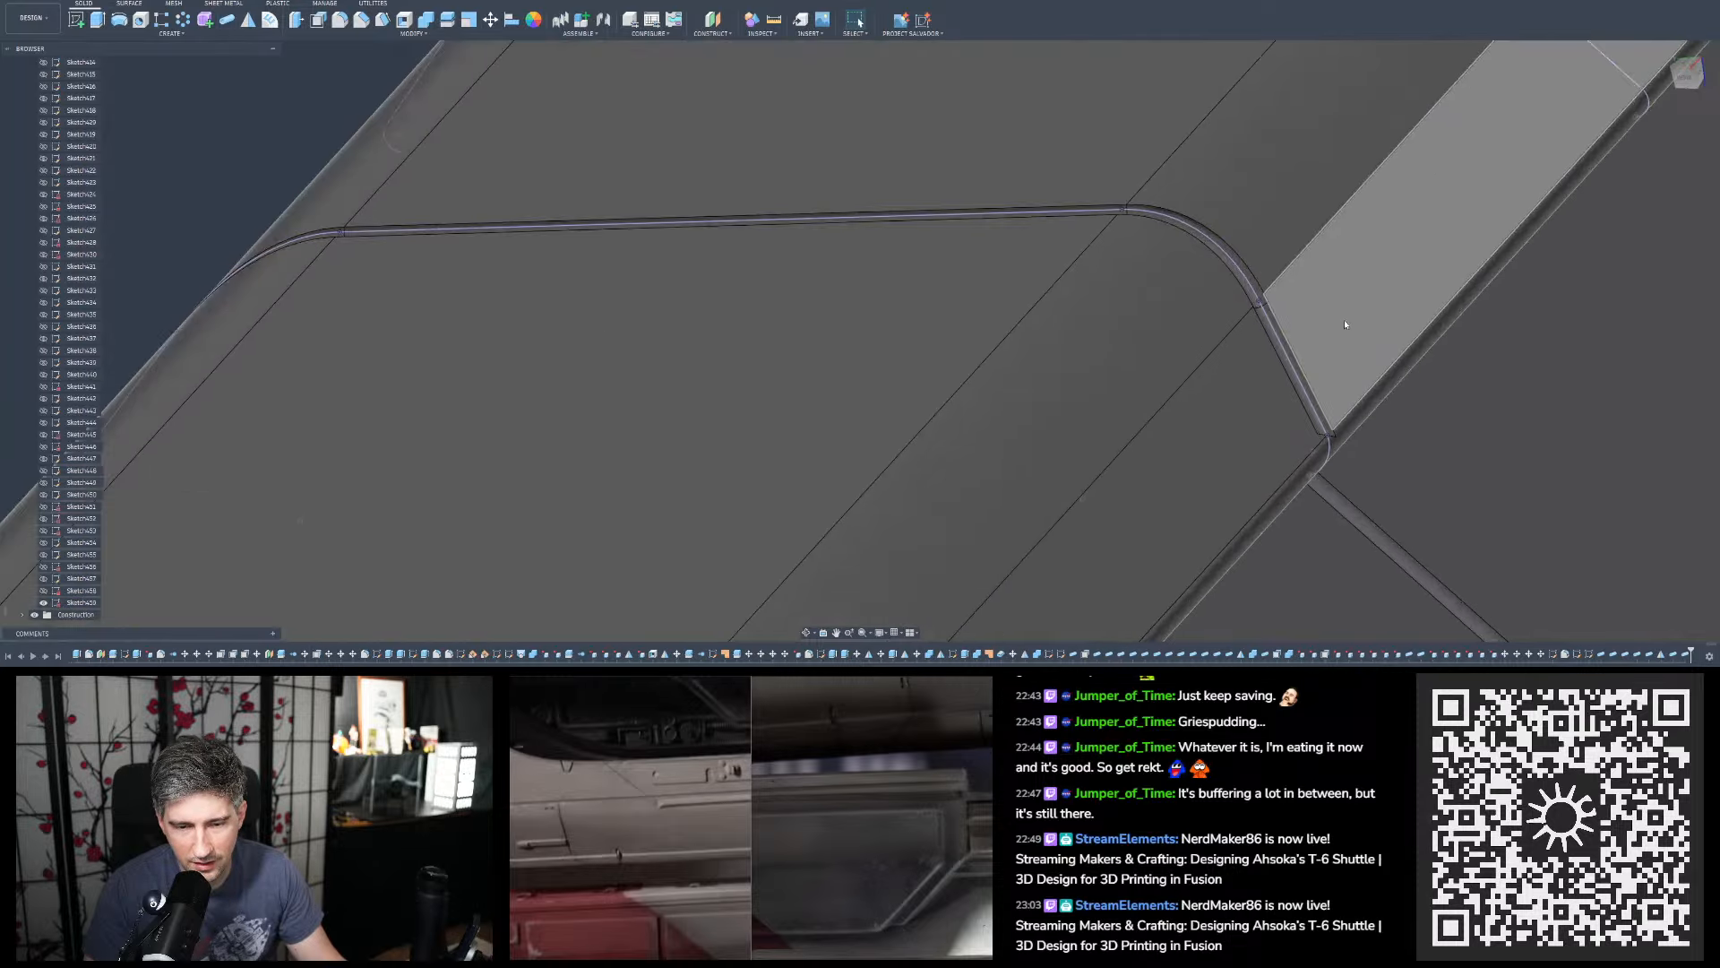
pyautogui.keyDown('shift'); pyautogui.moveTo(1344, 325); pyautogui.dragTo(1129, 345, button='middle'); pyautogui.keyUp('shift')
pyautogui.scroll(-3, 1167, 354)
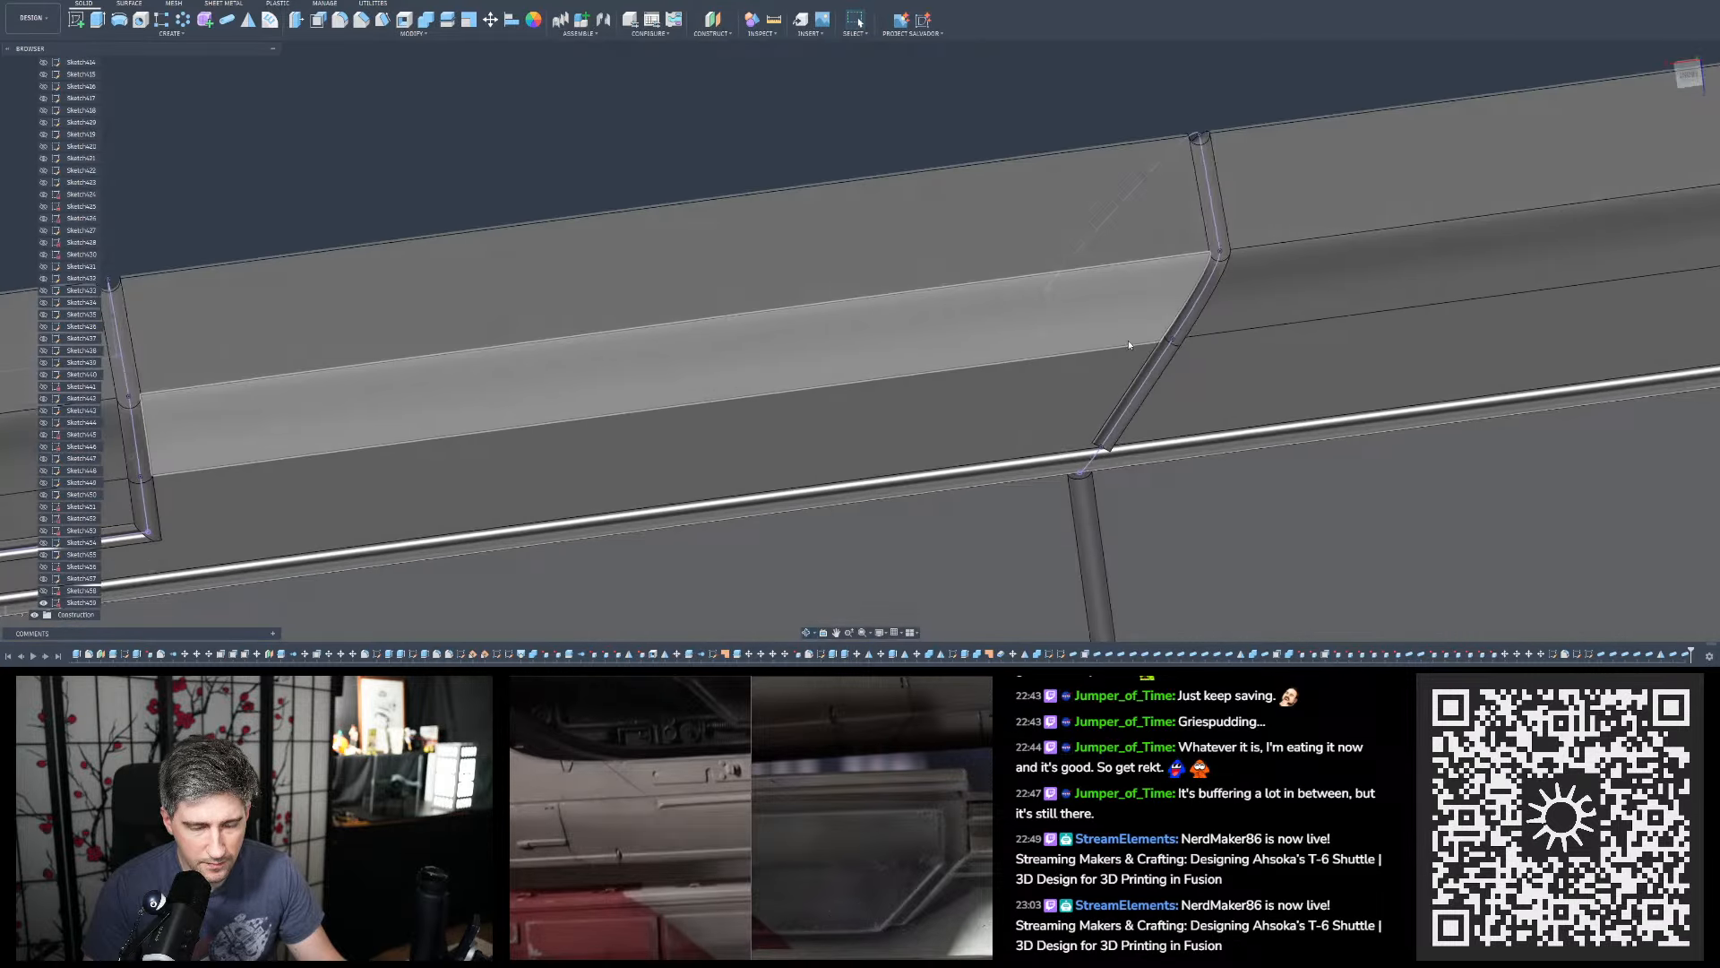
pyautogui.click(1685, 653)
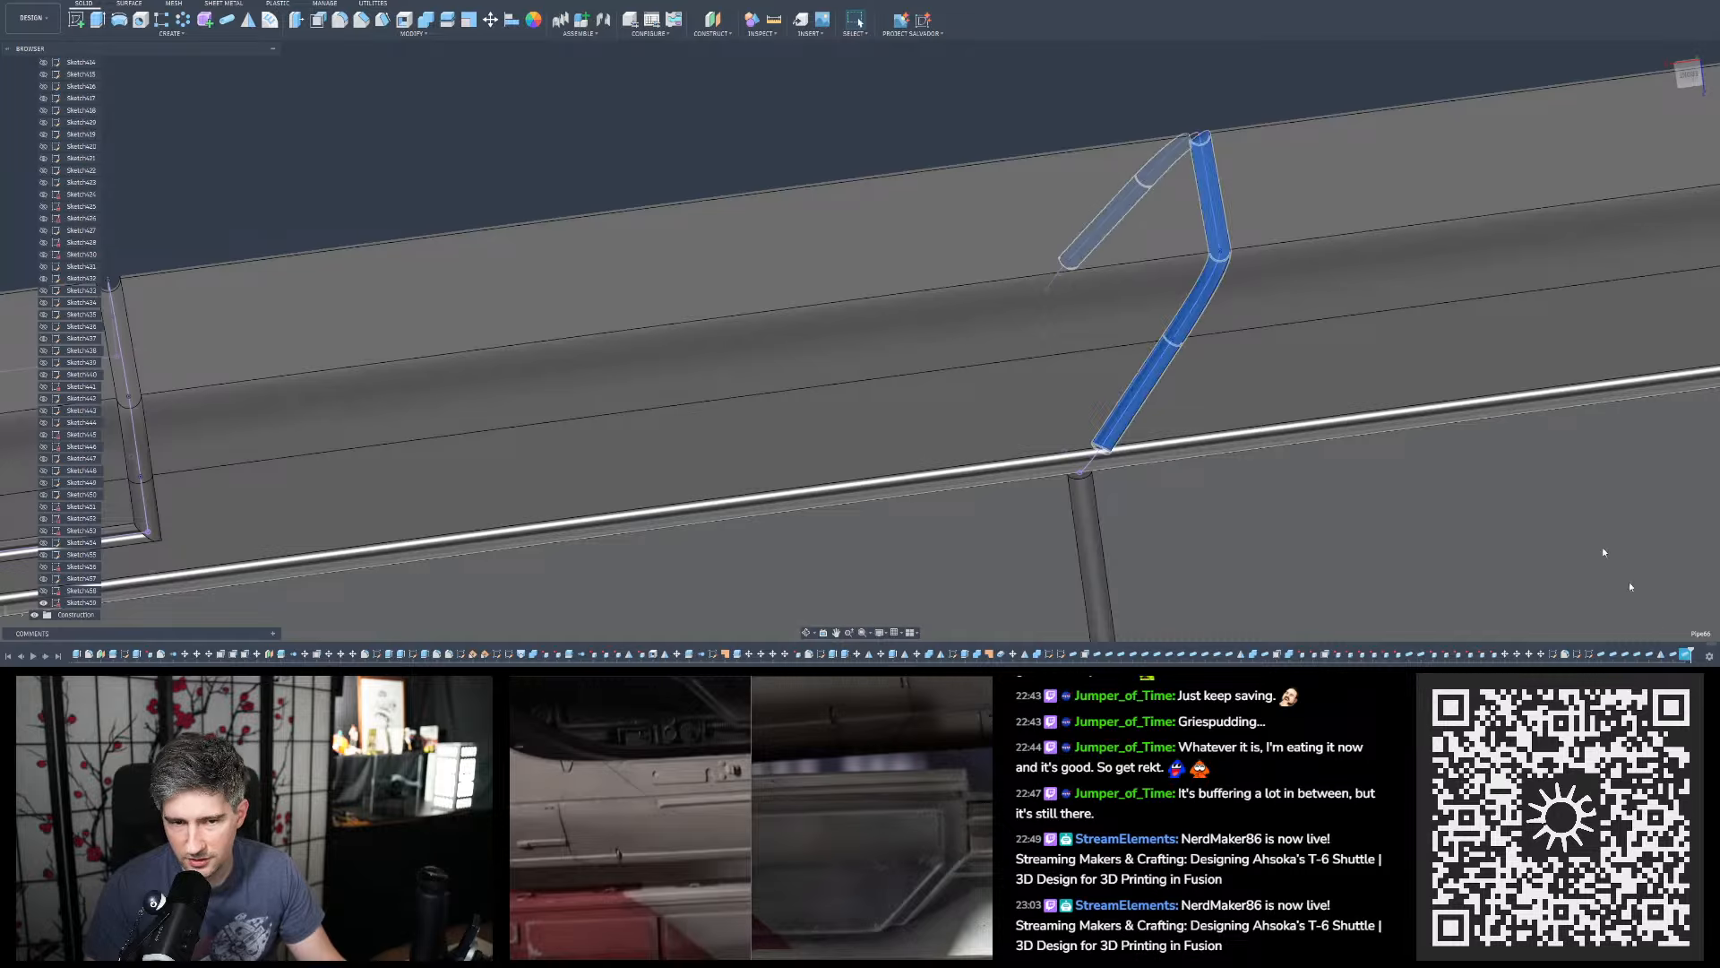
pyautogui.write('0,')
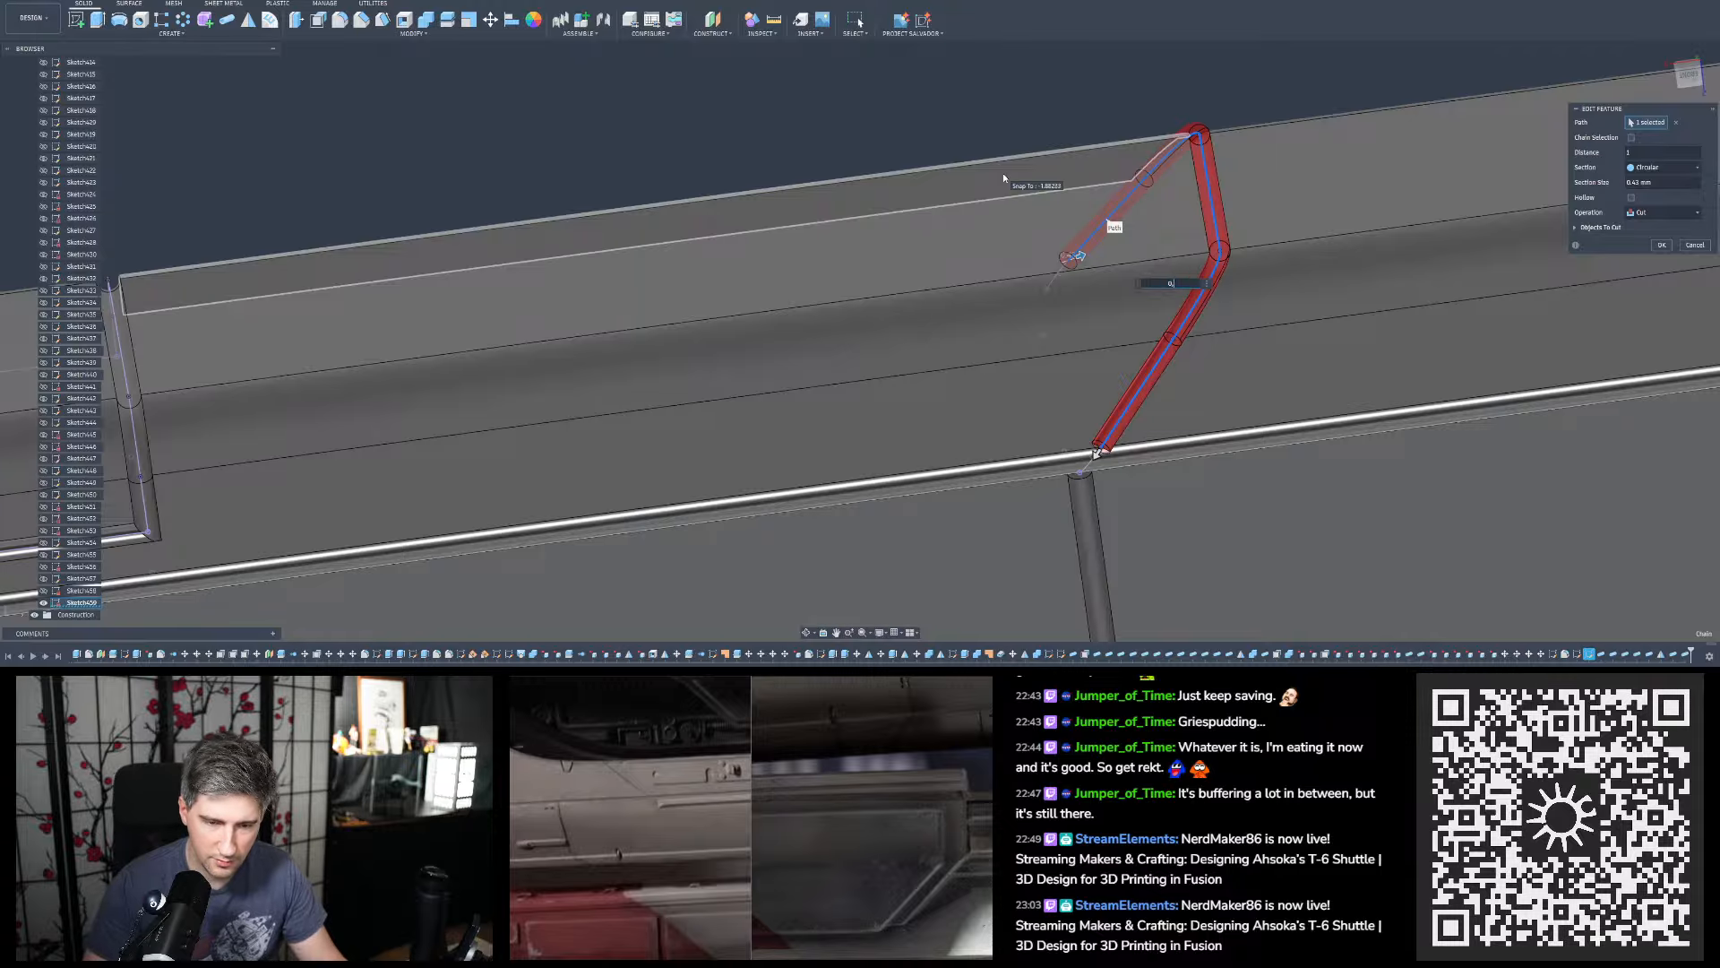
pyautogui.write('5')
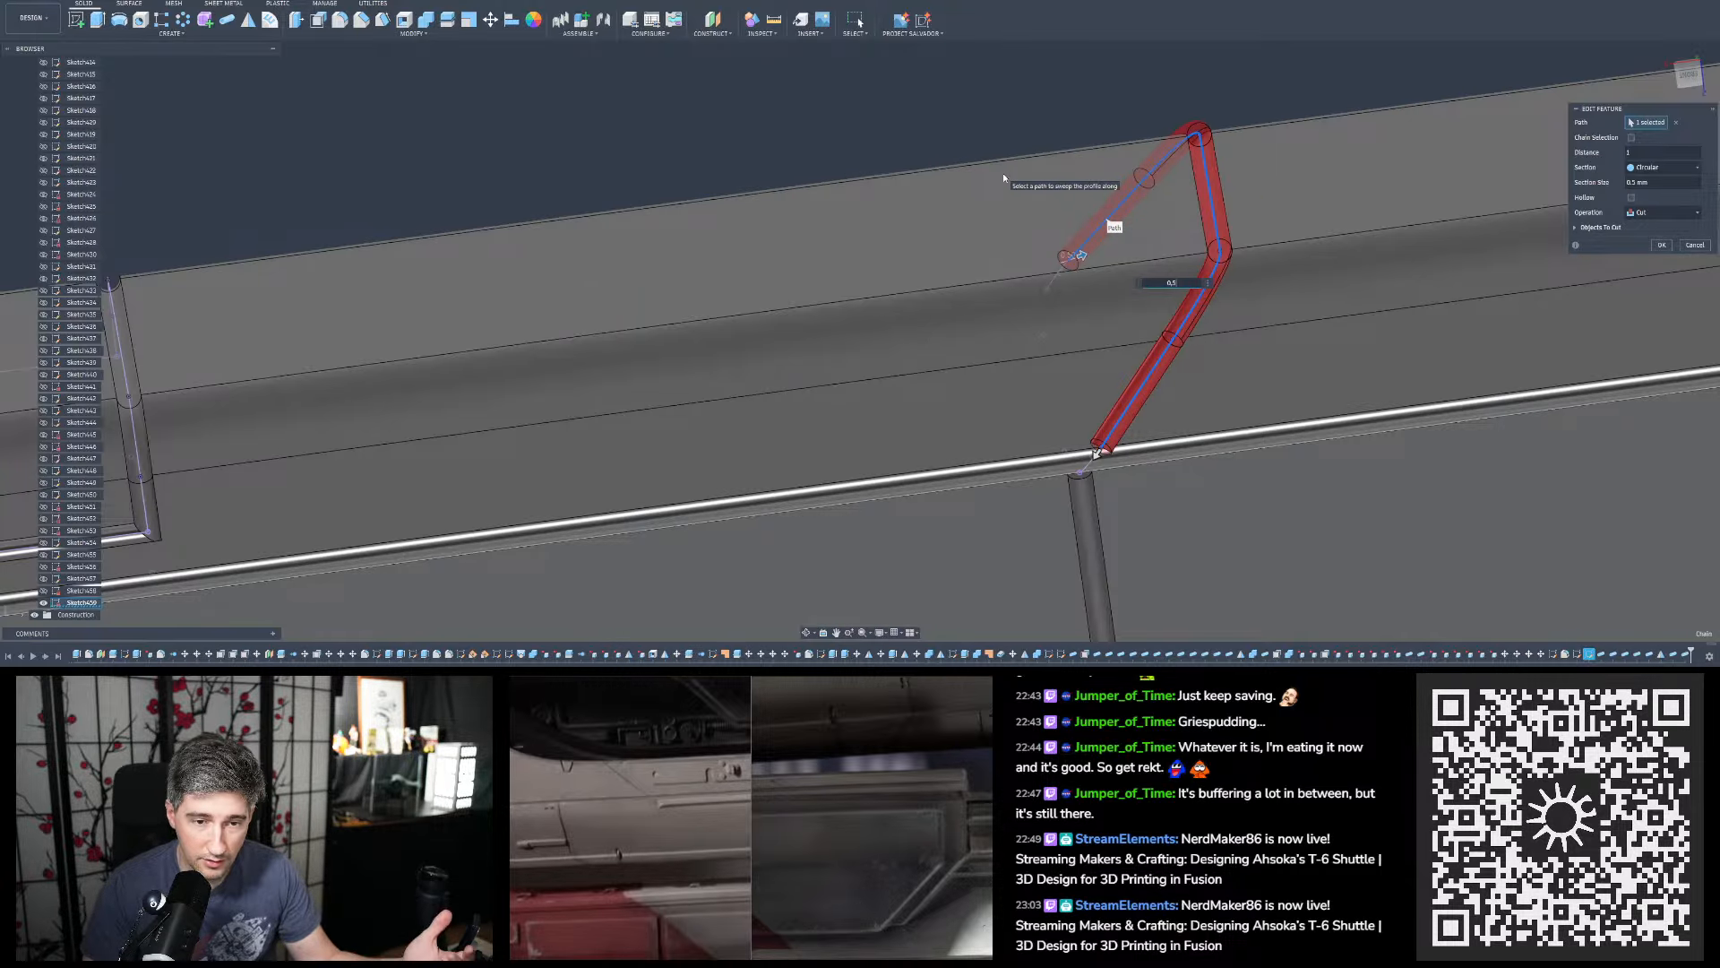
pyautogui.keyDown('shift'); pyautogui.moveTo(991, 314); pyautogui.dragTo(1052, 266, button='middle'); pyautogui.keyUp('shift')
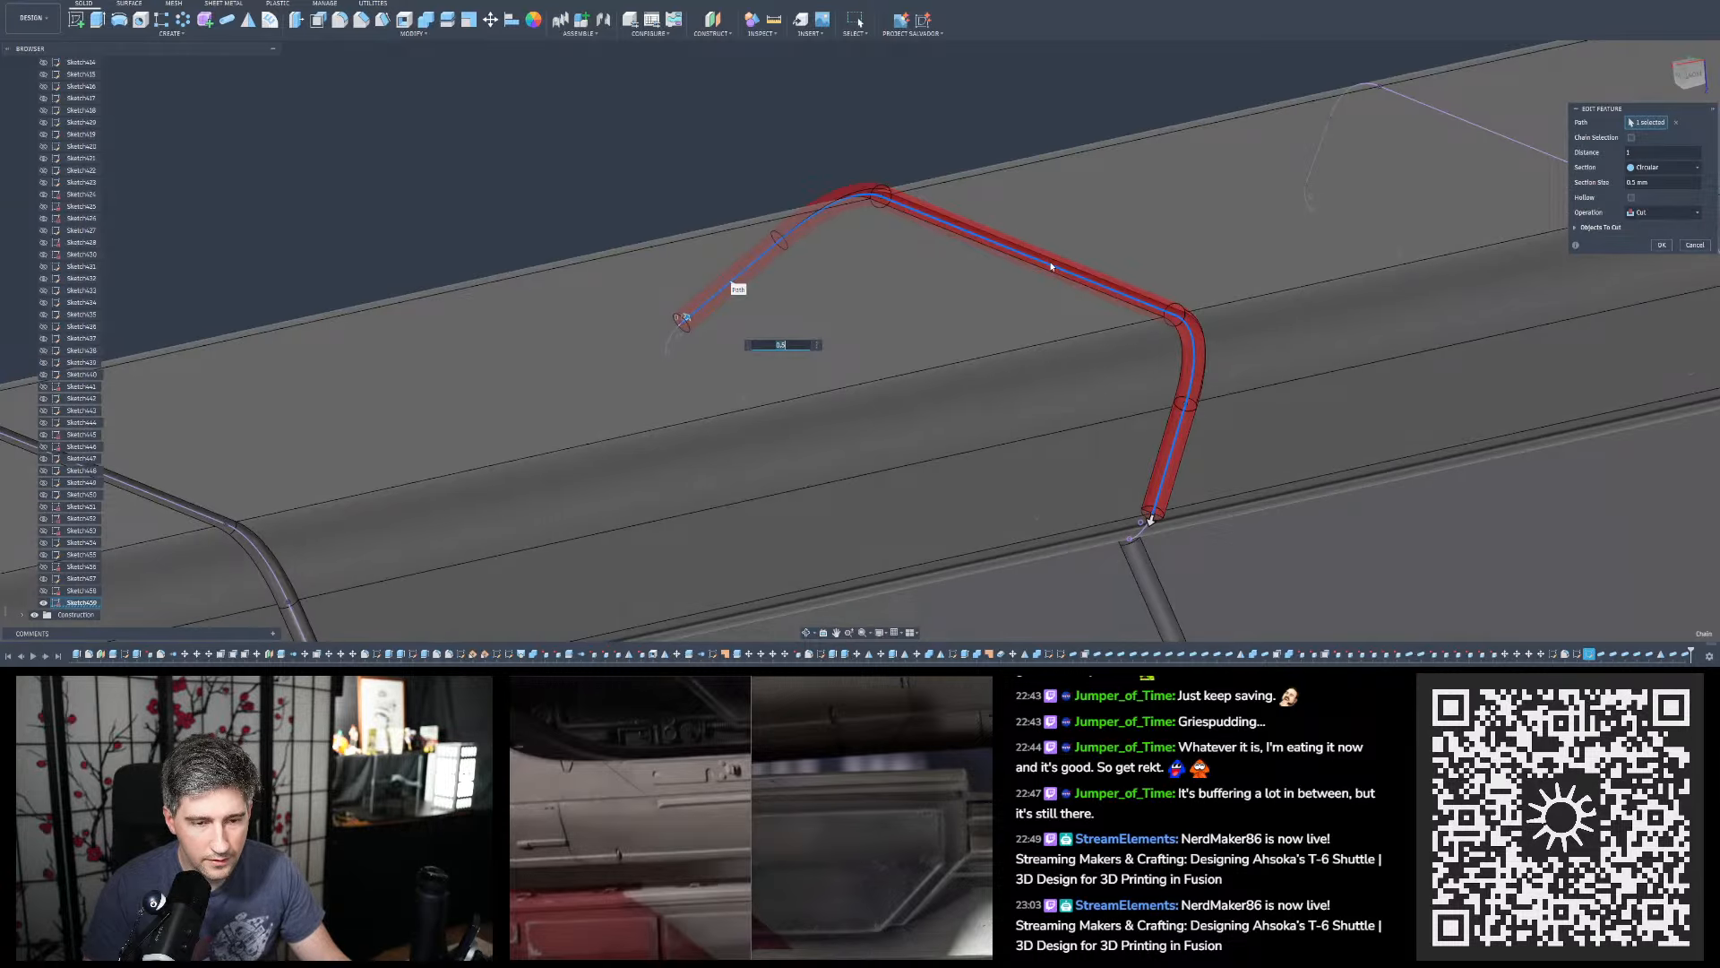
pyautogui.press('Return')
# Examine where the crosswise groove meets the hull's lengthwise and side panel grooves, and survey the neighbouring panel lines along the upper hull
pyautogui.scroll(-3, 791, 219)
pyautogui.scroll(6, 1077, 441)
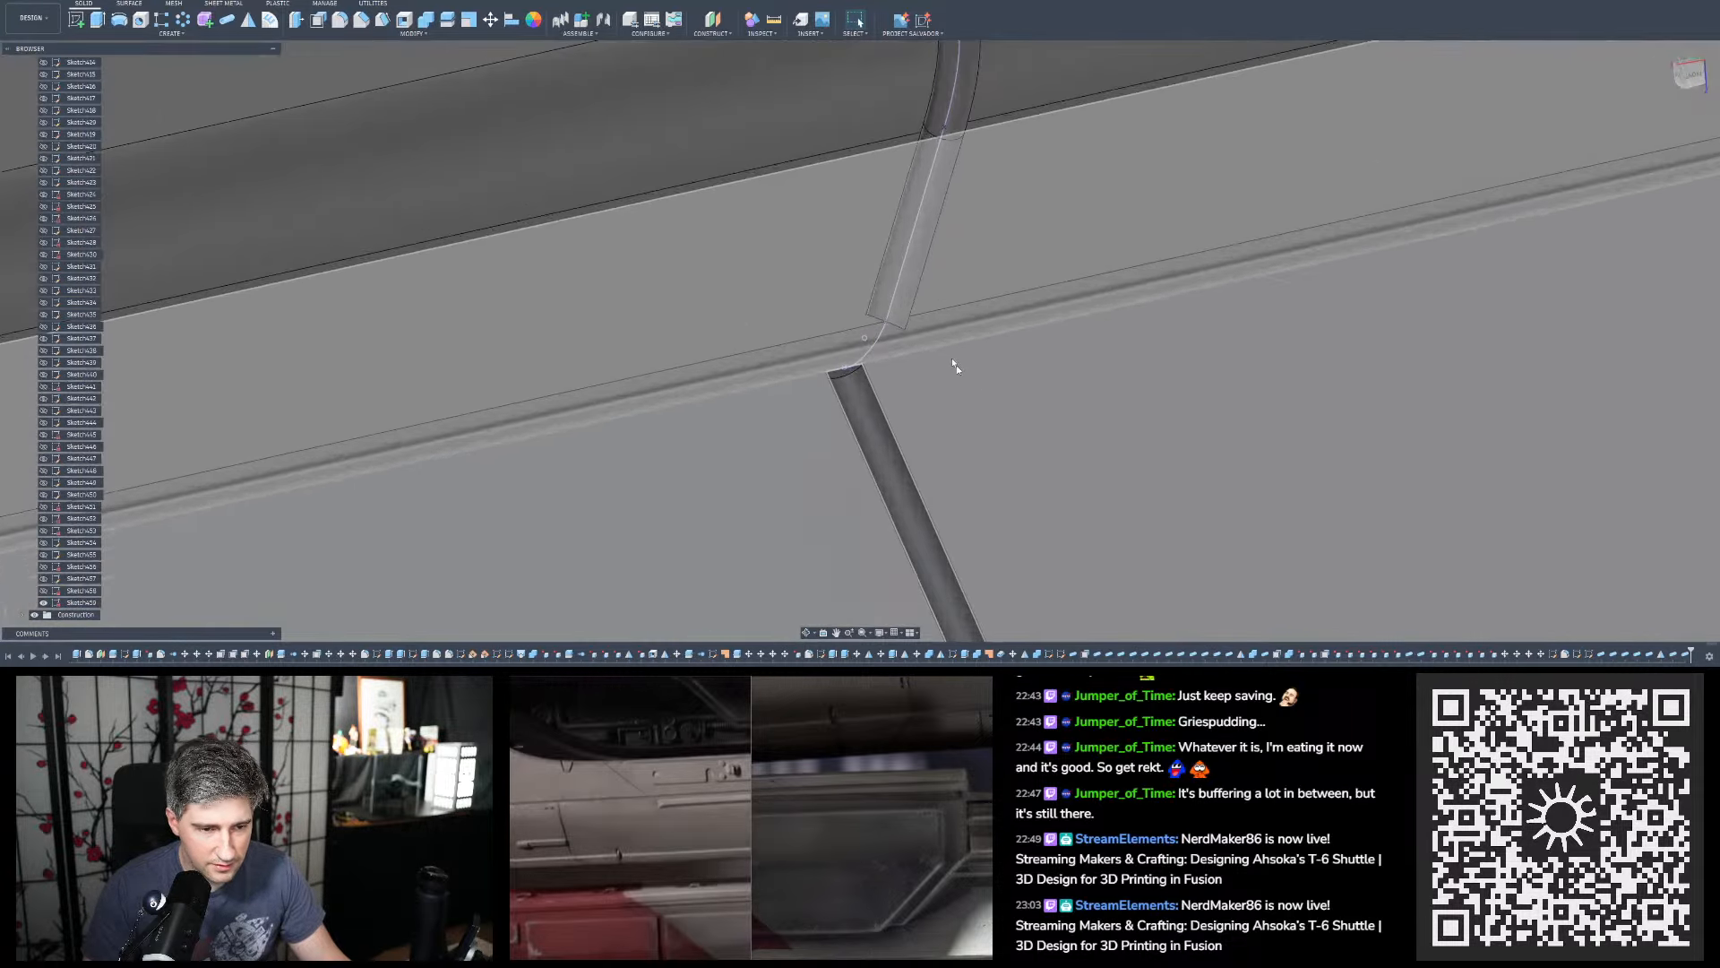
pyautogui.keyDown('shift'); pyautogui.moveTo(955, 366); pyautogui.dragTo(905, 291, button='middle'); pyautogui.keyUp('shift')
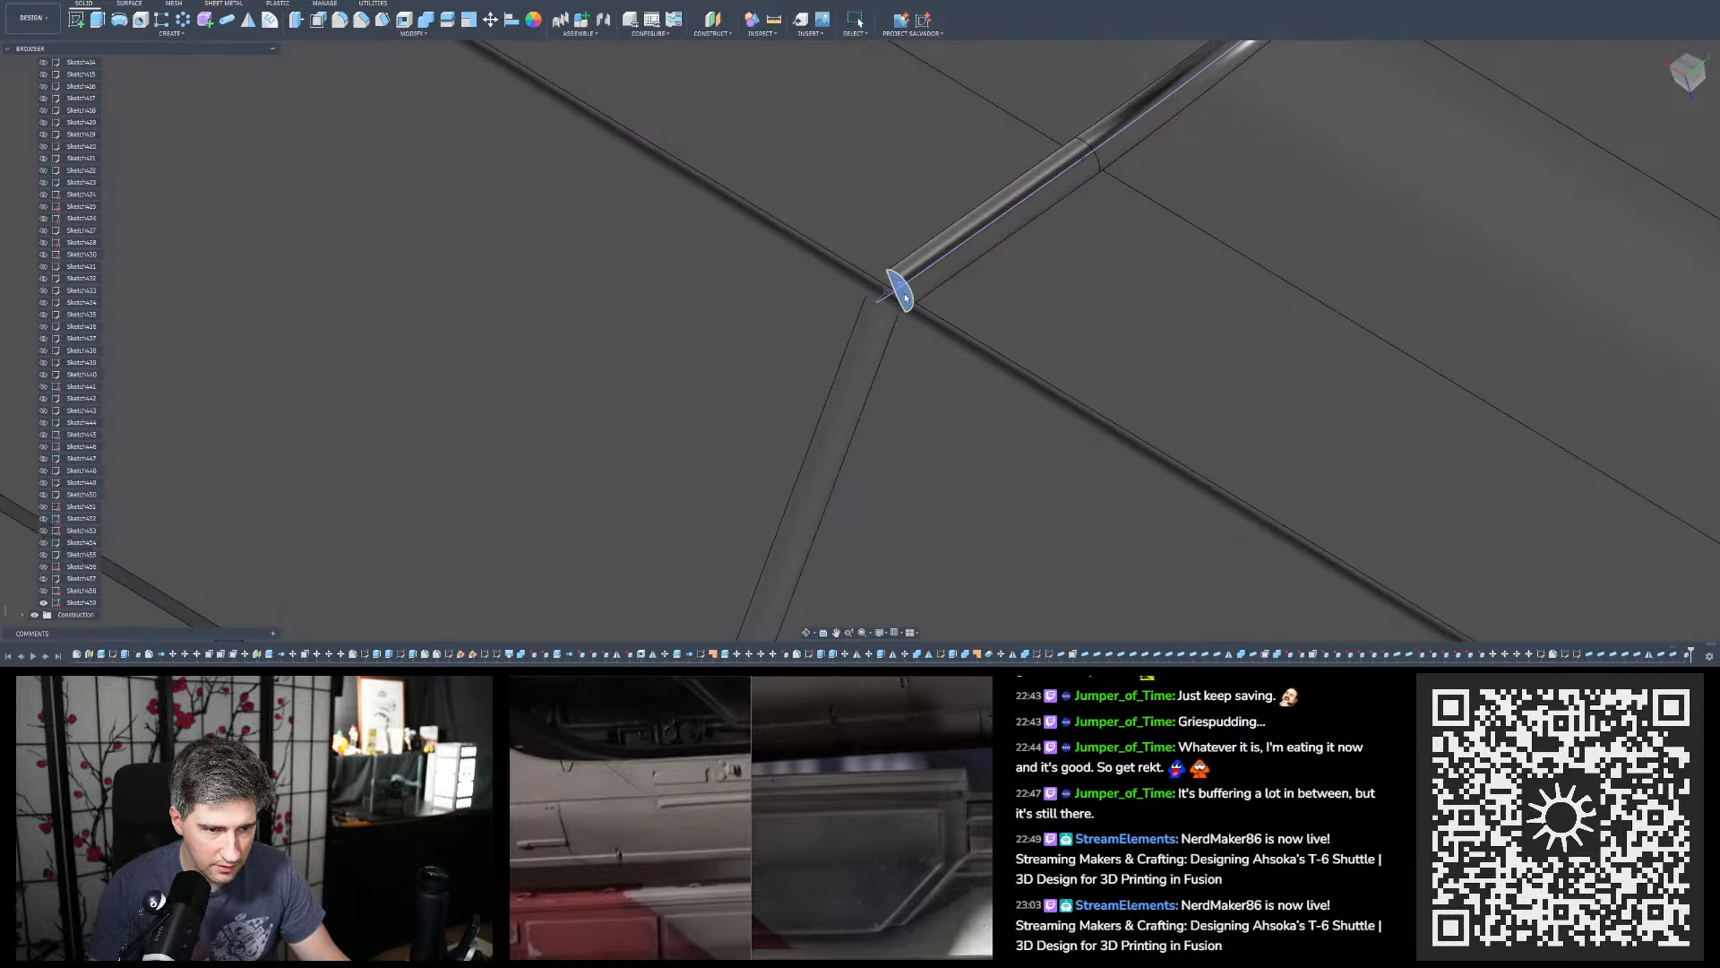
pyautogui.keyDown('shift'); pyautogui.moveTo(903, 290); pyautogui.dragTo(868, 362, button='middle'); pyautogui.keyUp('shift')
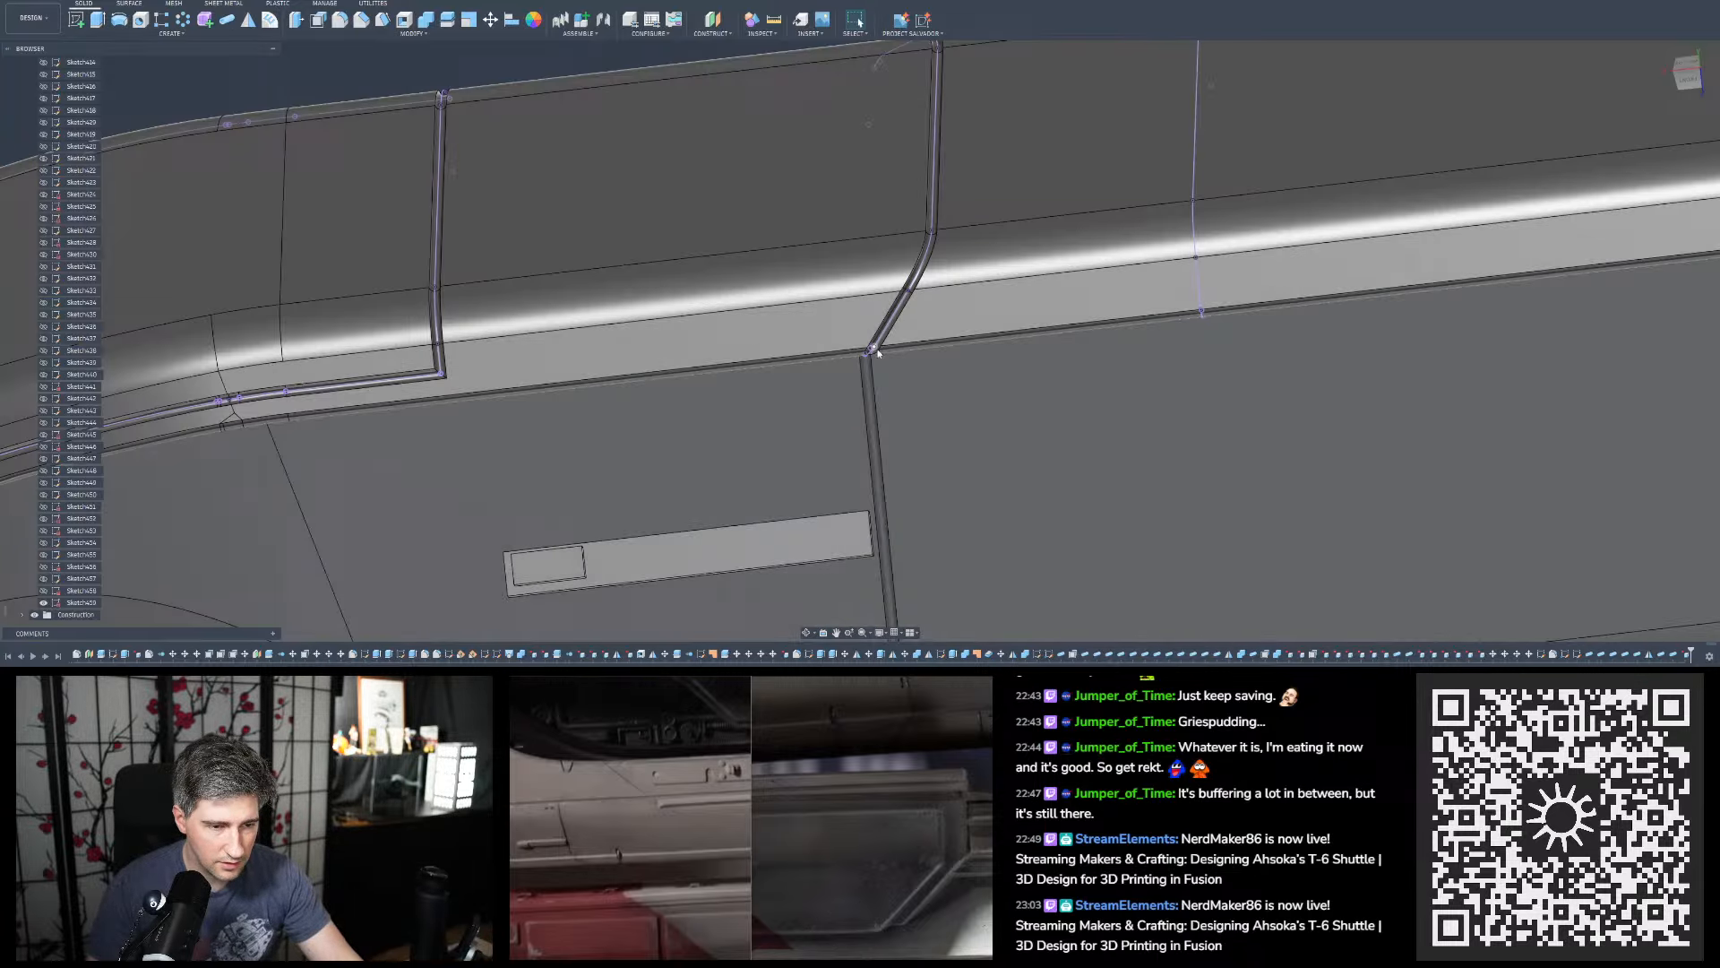
pyautogui.keyDown('shift'); pyautogui.moveTo(877, 352); pyautogui.dragTo(887, 225, button='middle'); pyautogui.keyUp('shift')
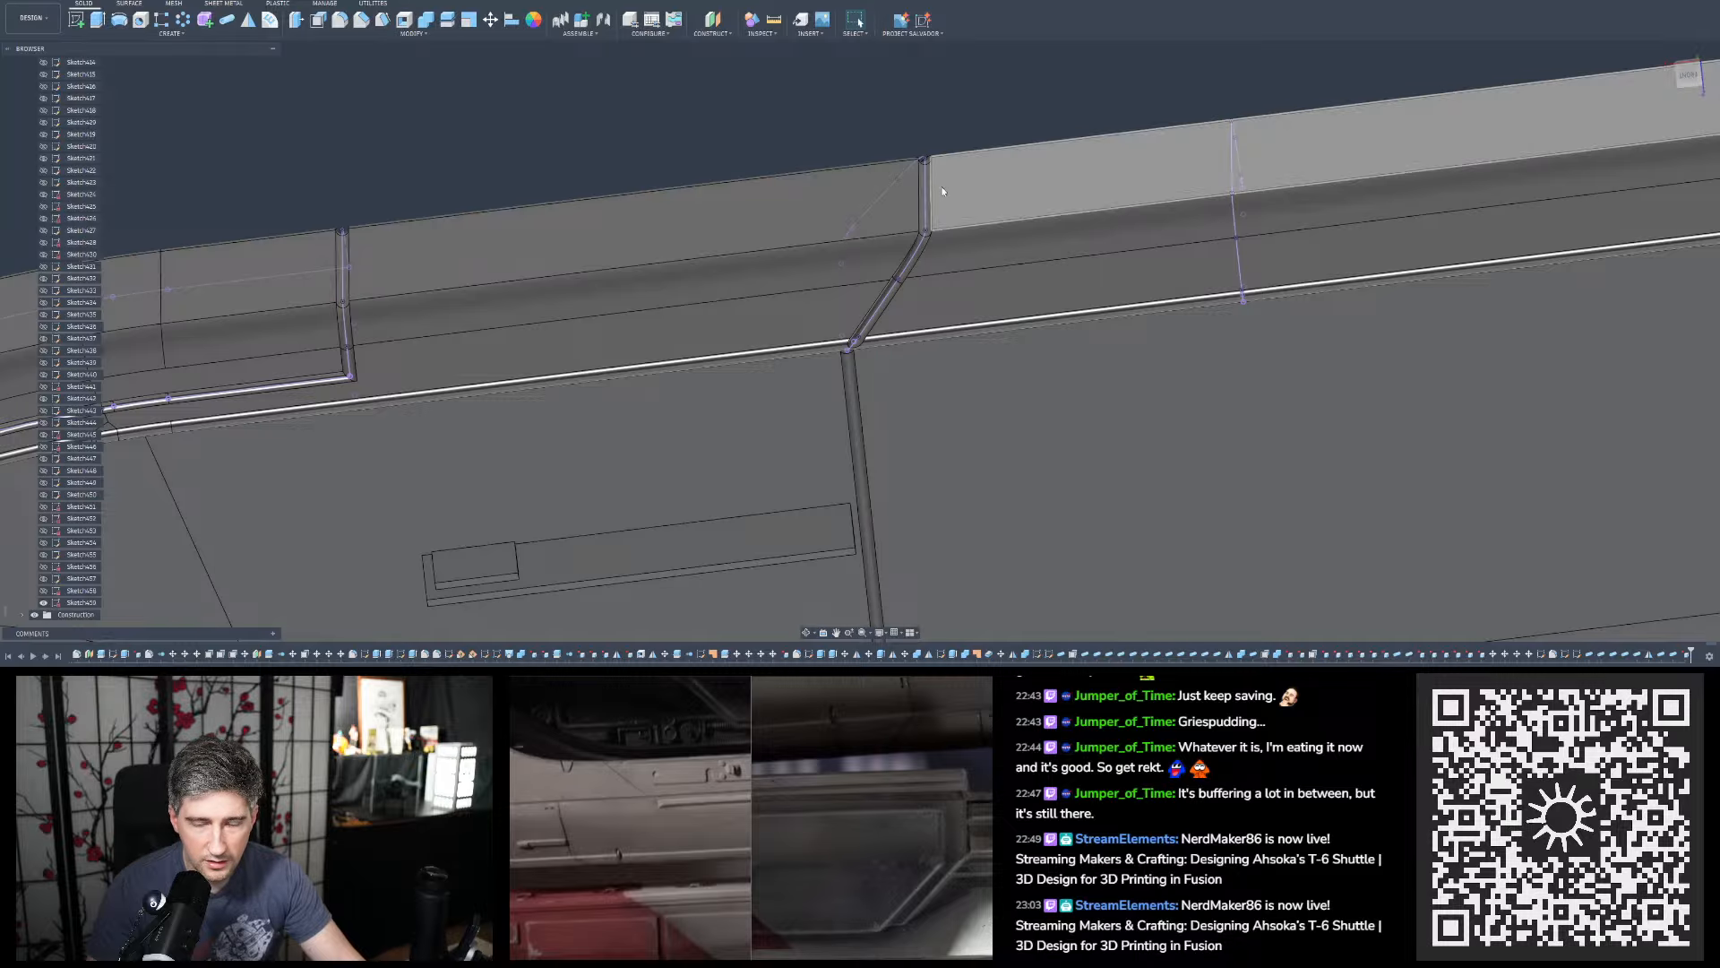
pyautogui.keyDown('shift'); pyautogui.moveTo(944, 208); pyautogui.dragTo(847, 409, button='middle'); pyautogui.keyUp('shift')
pyautogui.keyDown('shift'); pyautogui.moveTo(815, 271); pyautogui.dragTo(846, 334, button='middle'); pyautogui.keyUp('shift')
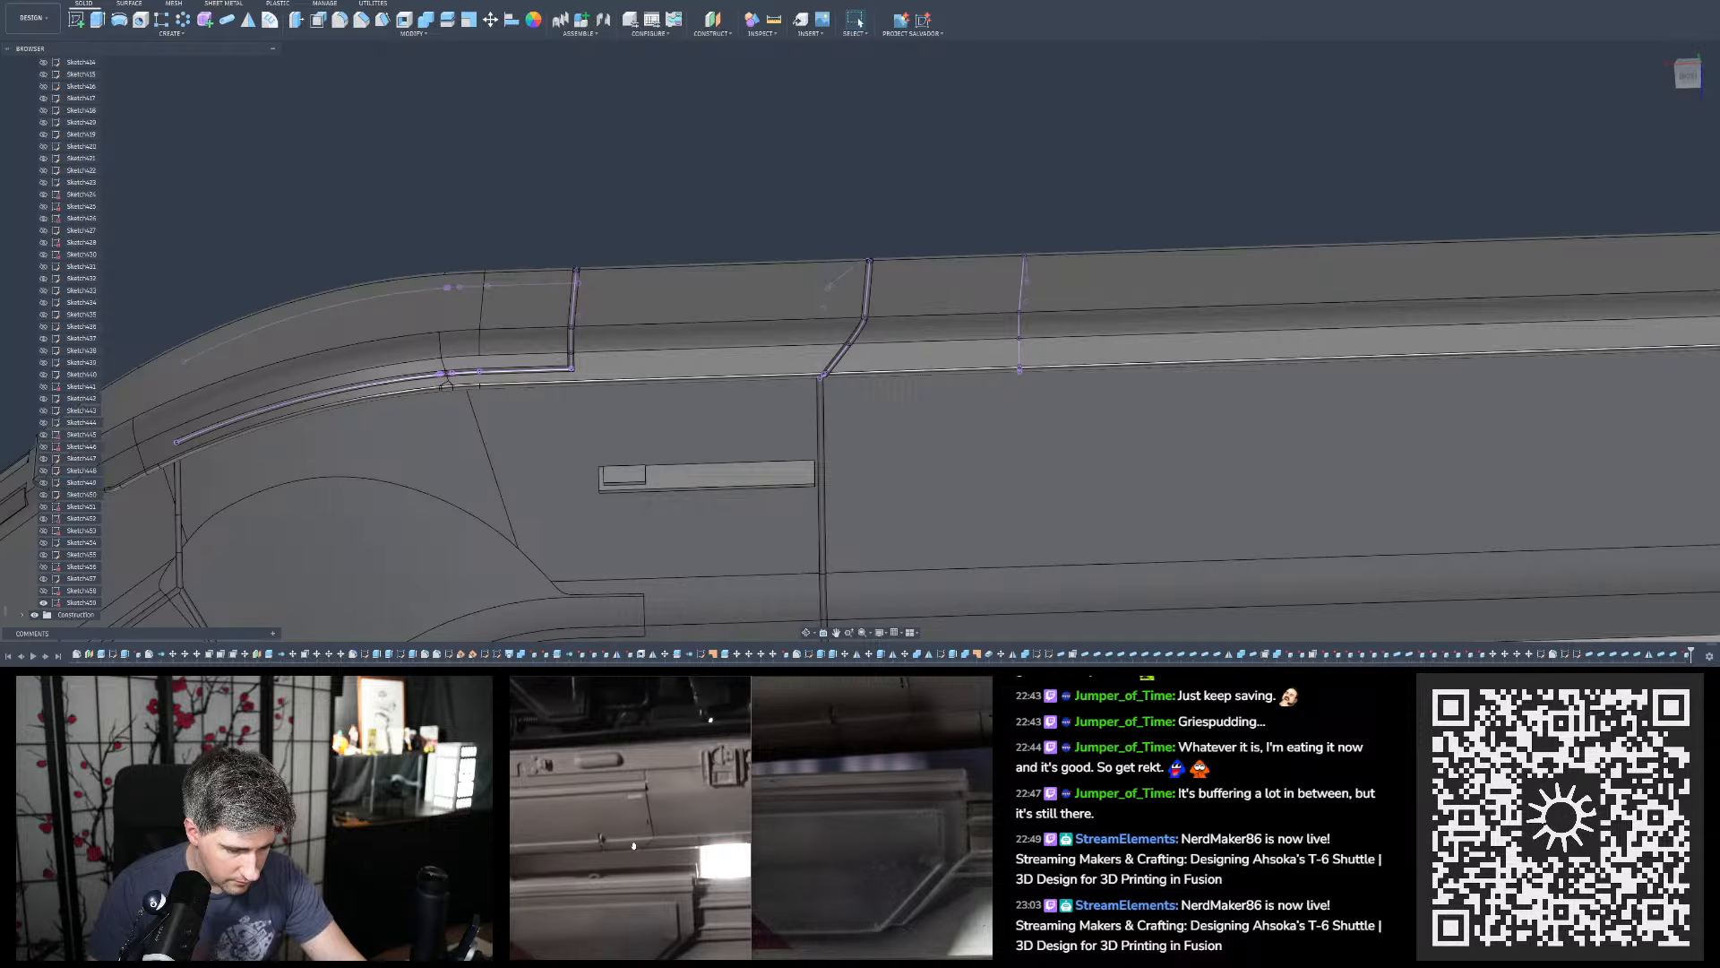
pyautogui.scroll(5, 1029, 288)
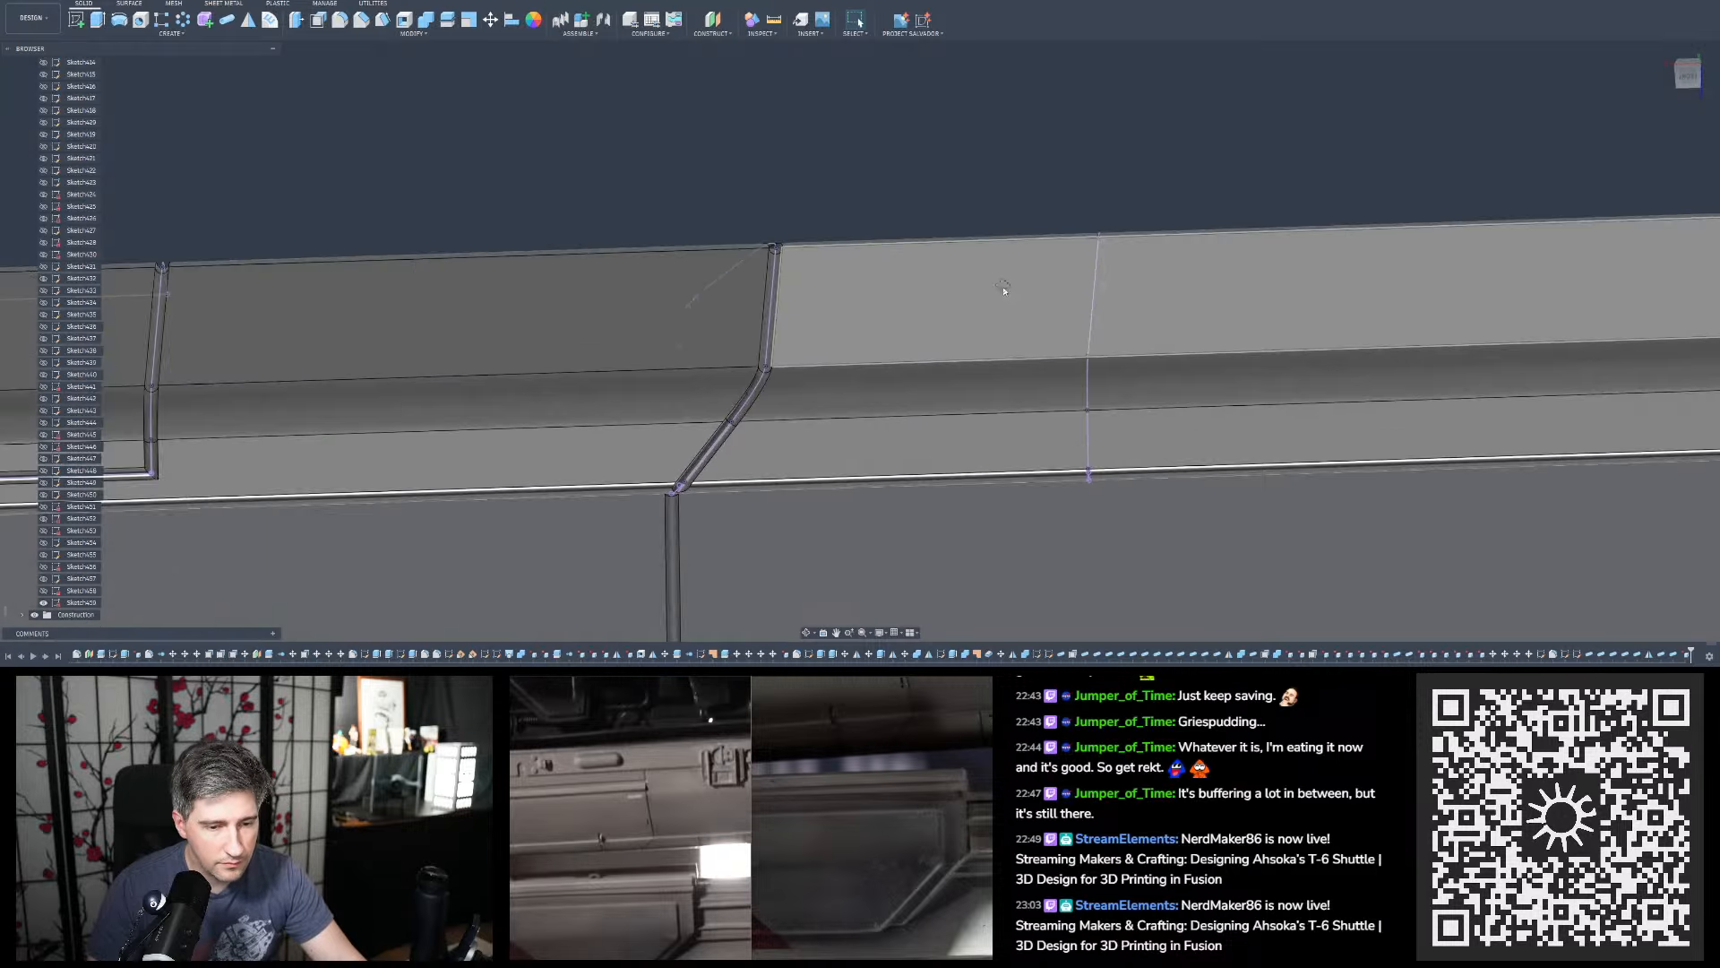
pyautogui.scroll(-6, 982, 206)
pyautogui.scroll(4, 905, 380)
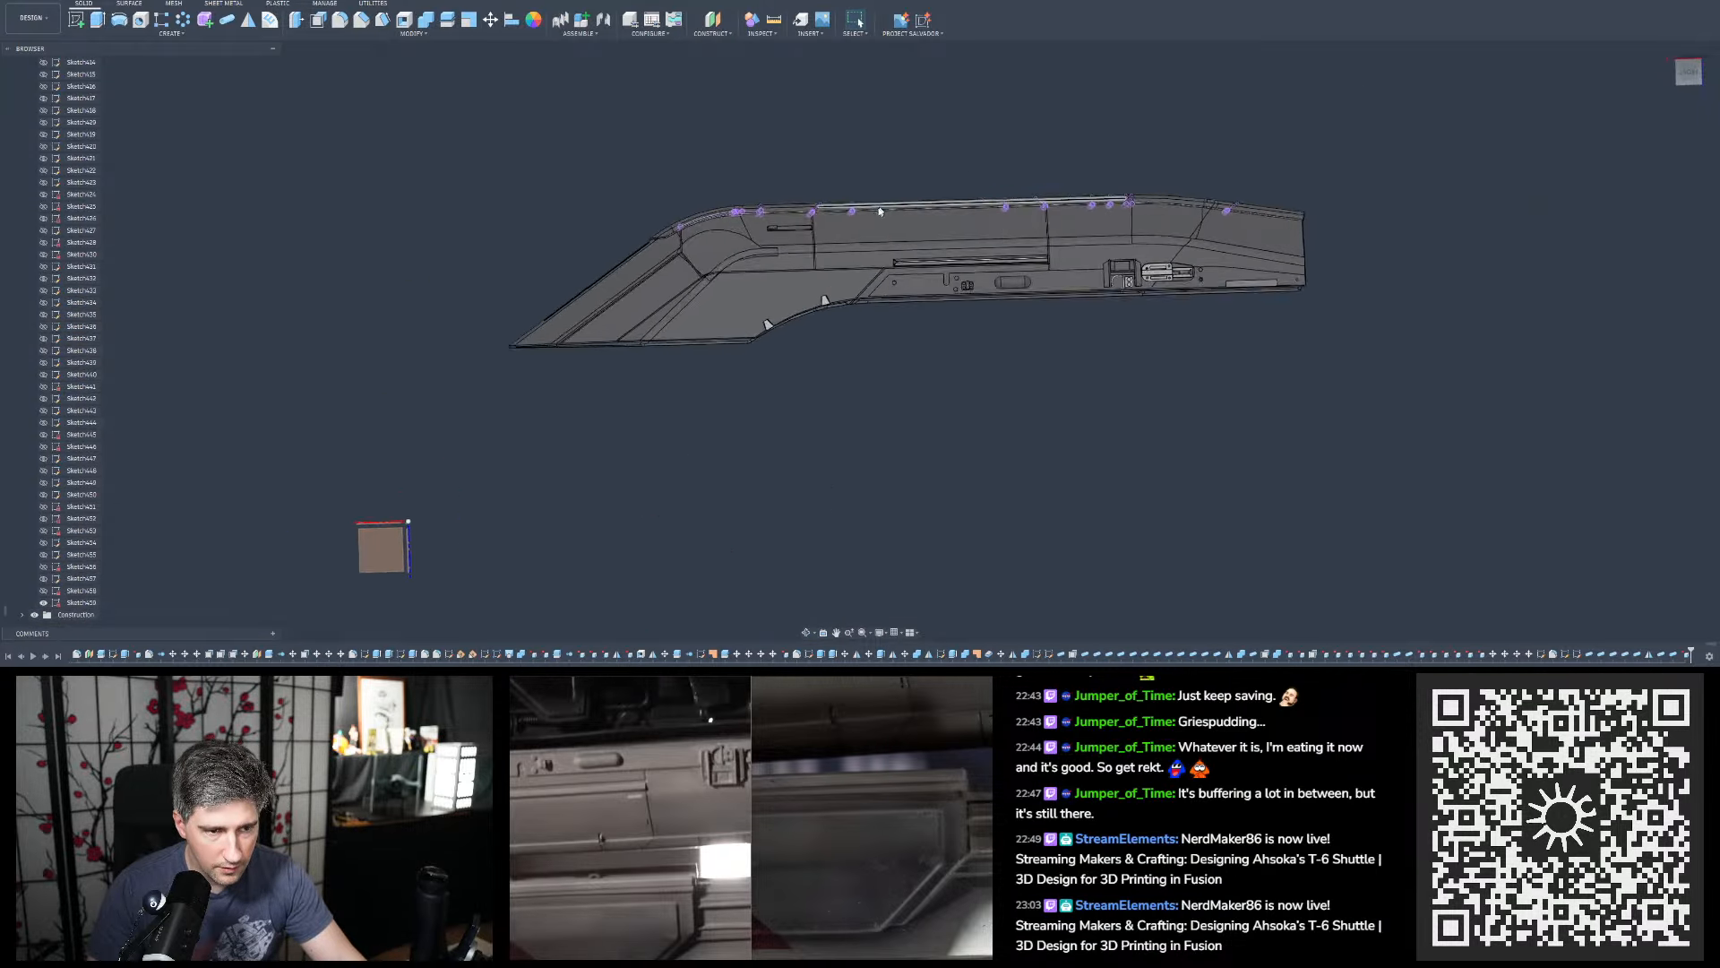
pyautogui.keyDown('shift'); pyautogui.moveTo(822, 148); pyautogui.dragTo(828, 162, button='middle'); pyautogui.keyUp('shift')
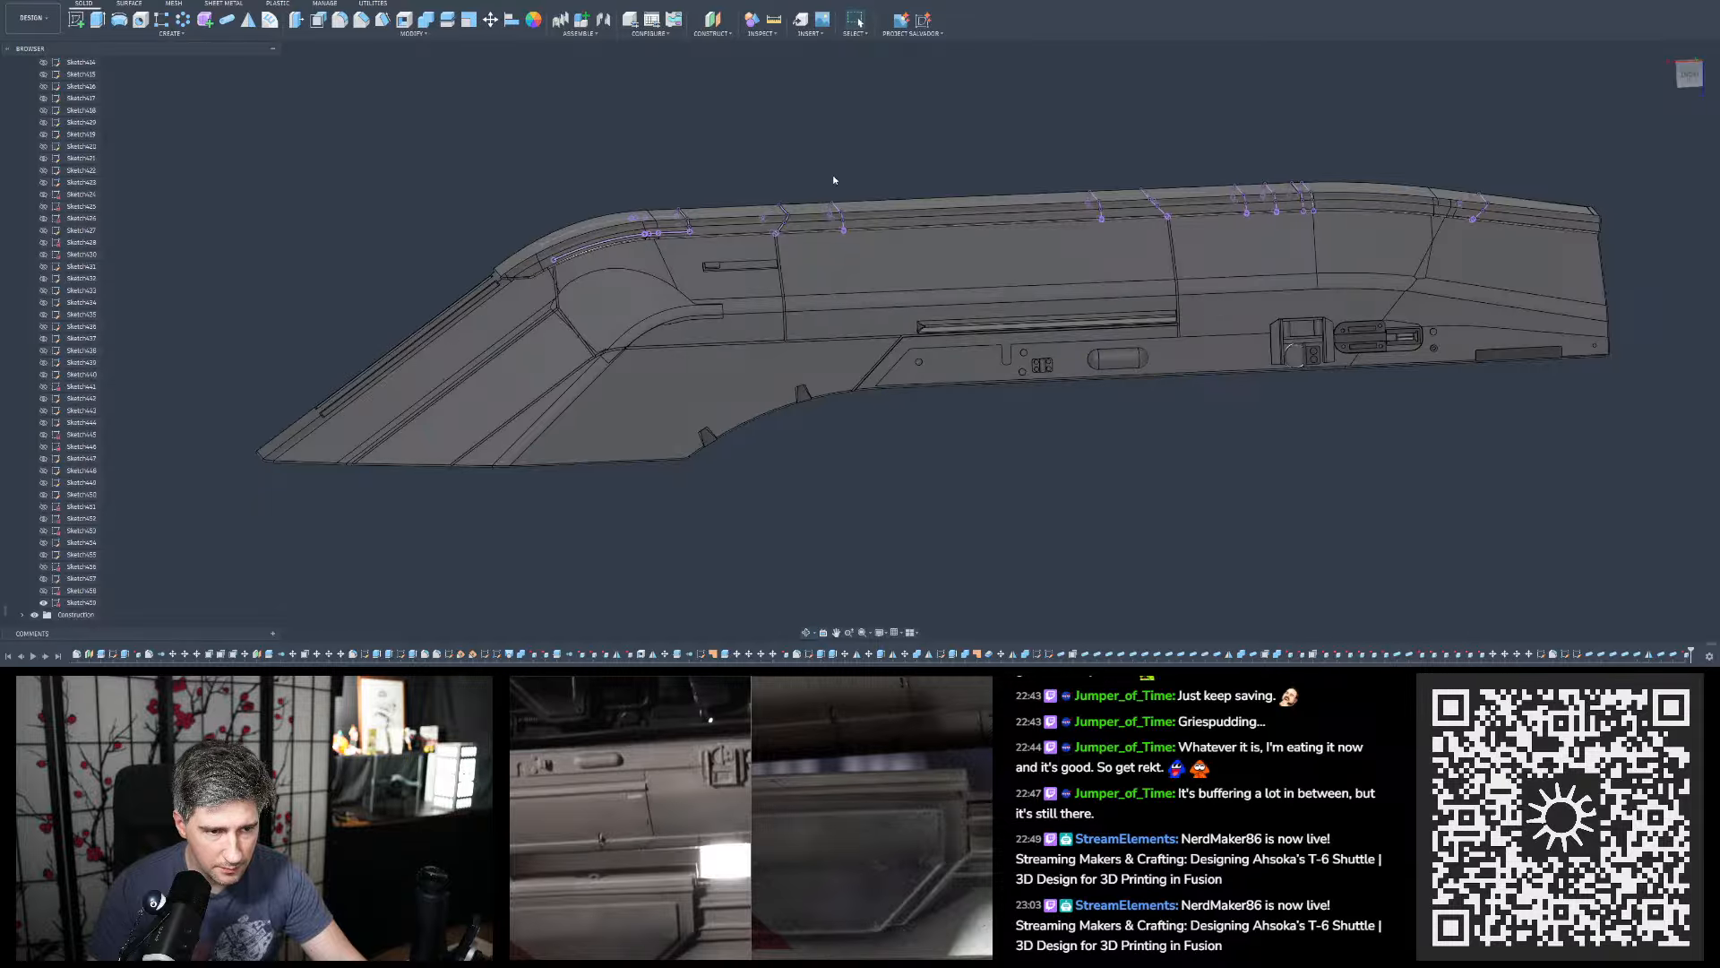
pyautogui.scroll(5, 829, 178)
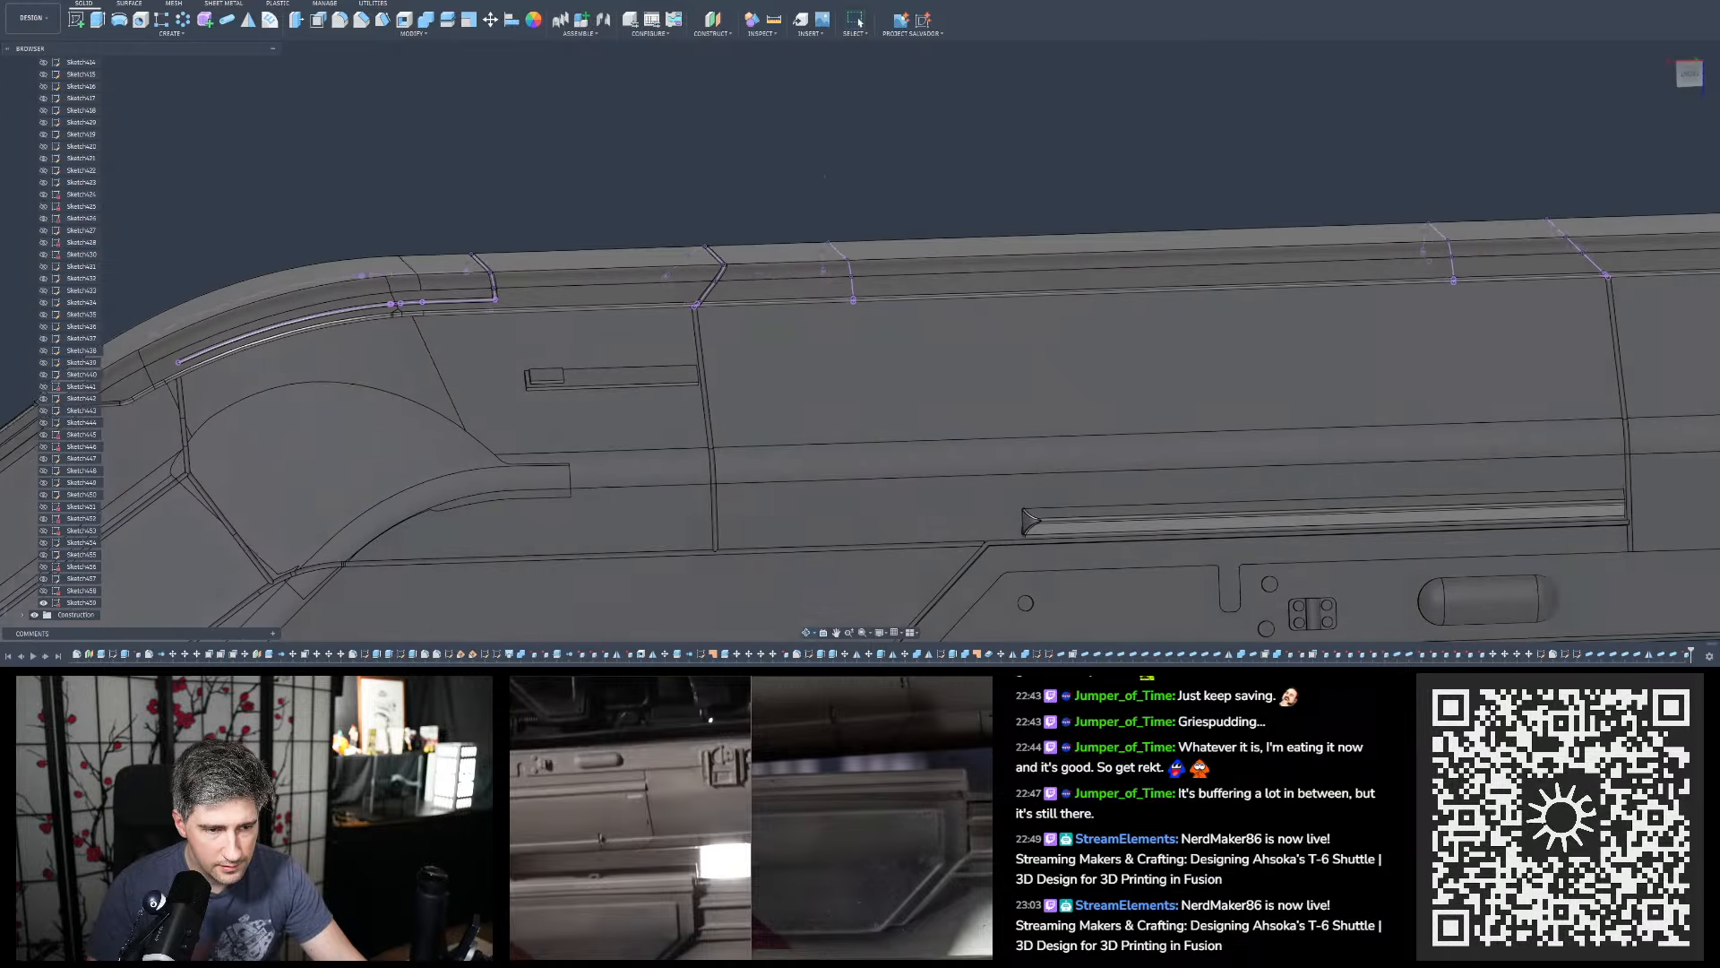
pyautogui.keyDown('shift'); pyautogui.moveTo(825, 176); pyautogui.dragTo(805, 182, button='middle'); pyautogui.keyUp('shift')
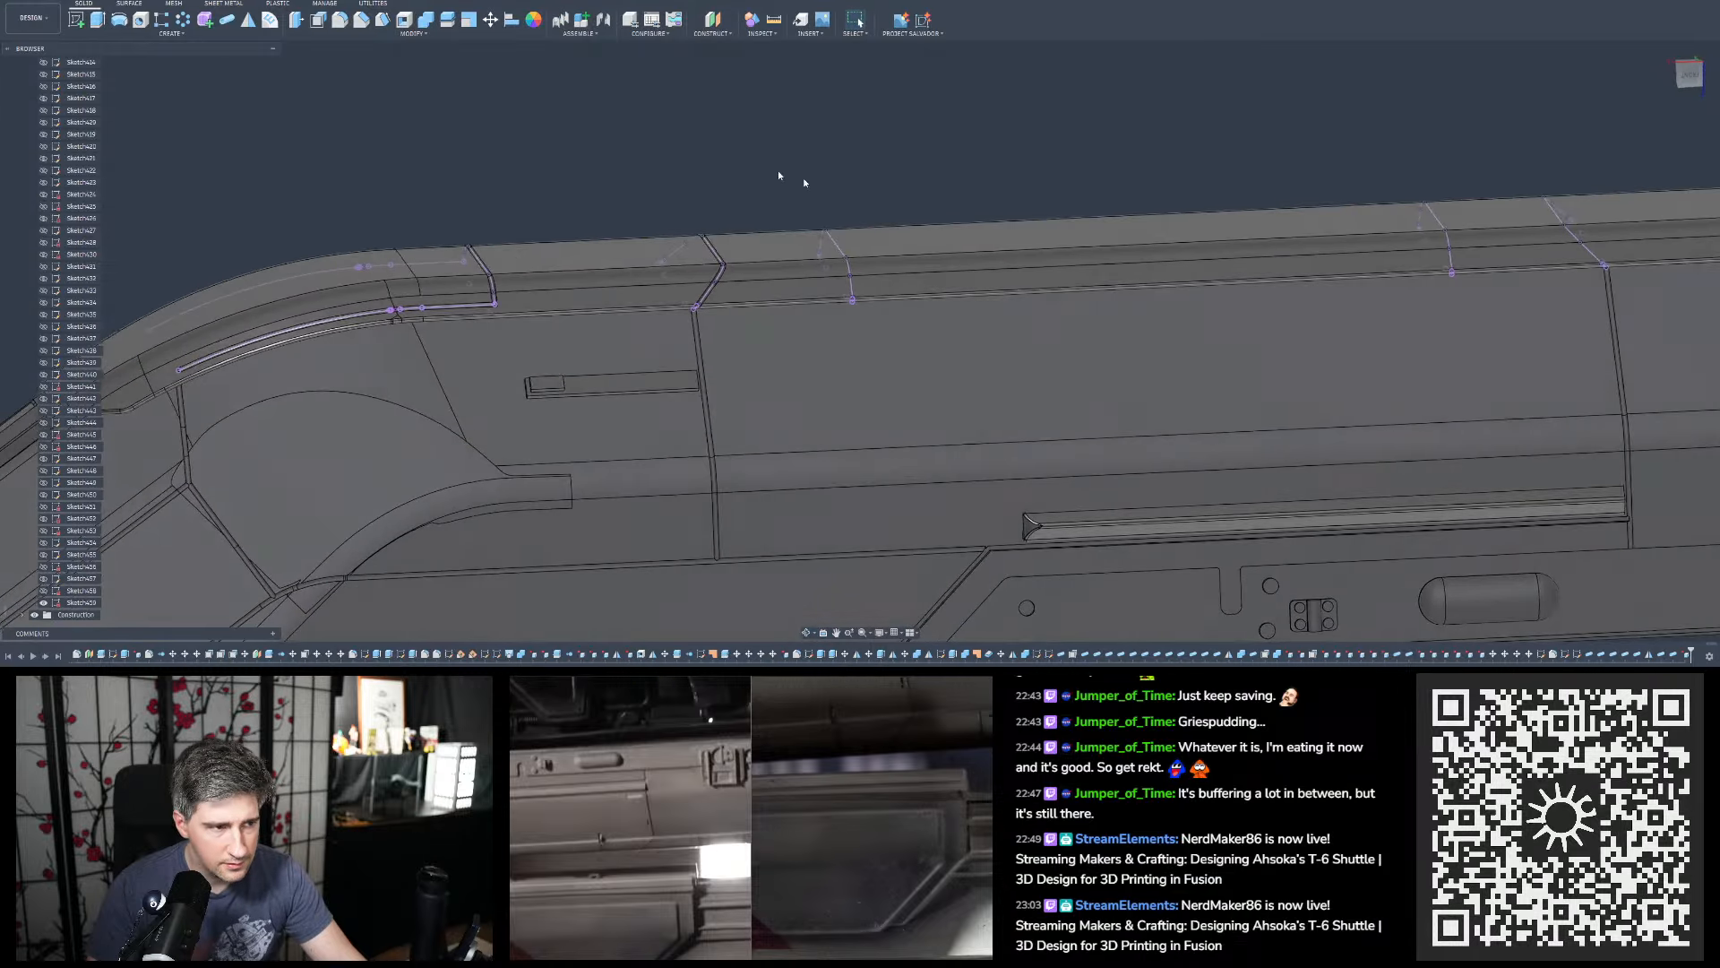
# Cut a 0.5 mm circular pipe along the next crosswise panel line, selecting its straight and curved segments individually without the short curved ends
pyautogui.click(225, 23)
pyautogui.scroll(5, 806, 231)
pyautogui.keyDown('shift'); pyautogui.moveTo(955, 455); pyautogui.dragTo(975, 429, button='middle'); pyautogui.keyUp('shift')
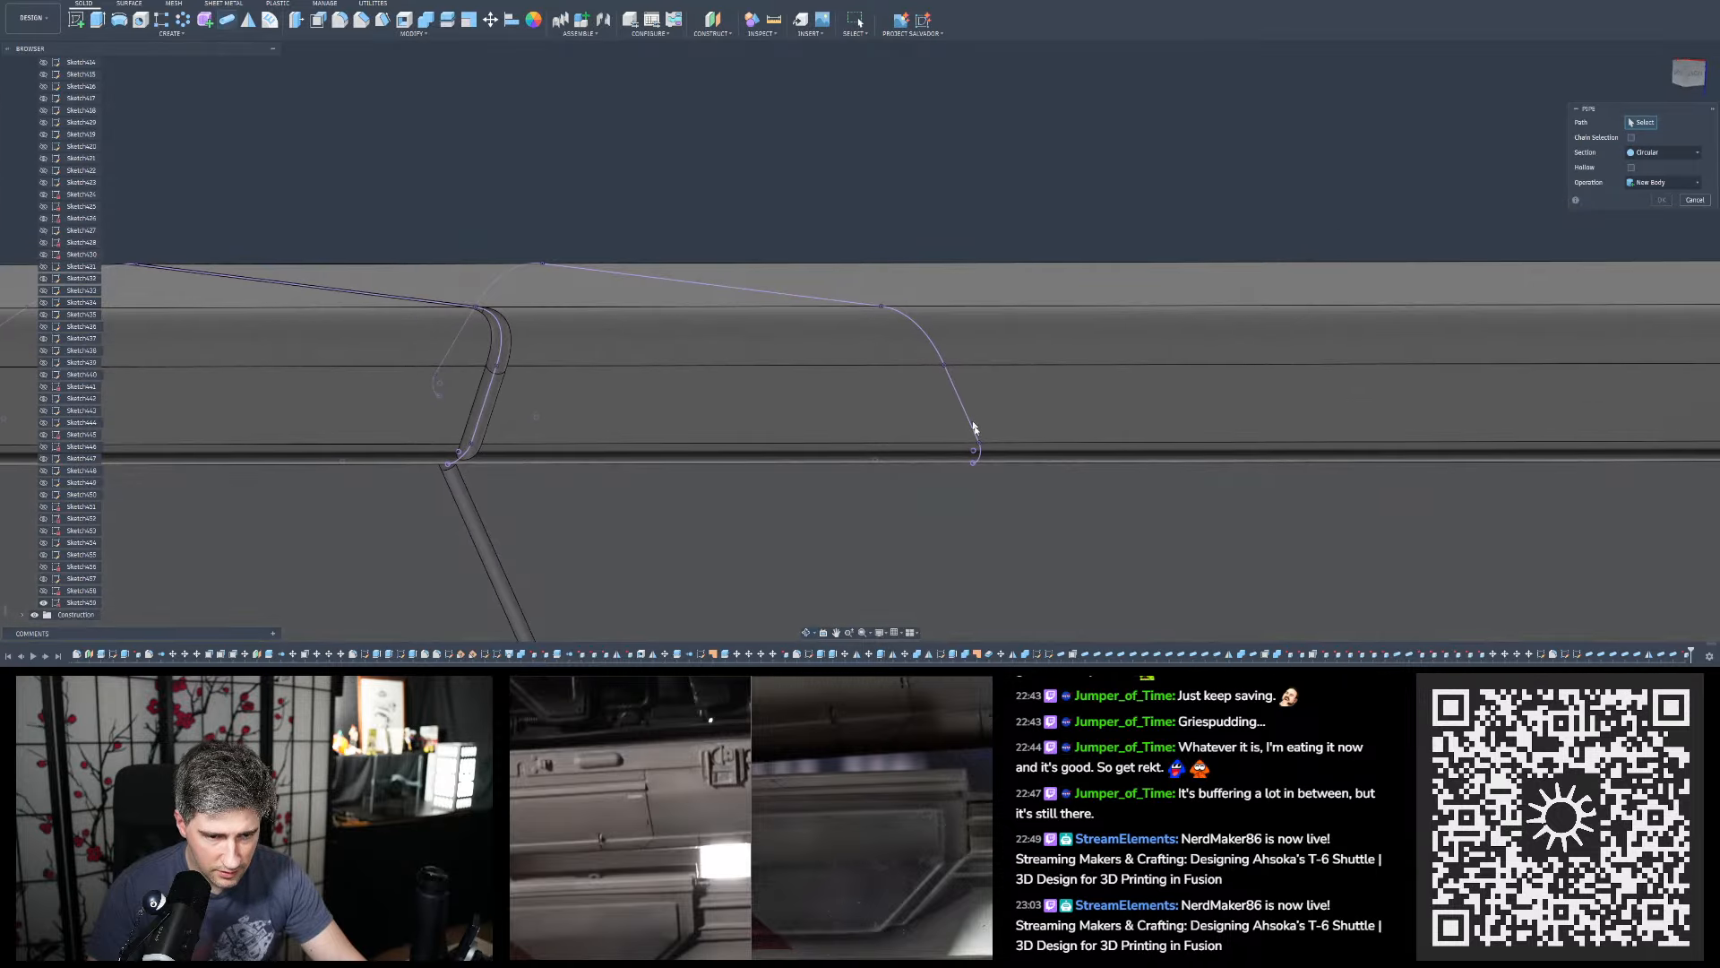
pyautogui.click(975, 437)
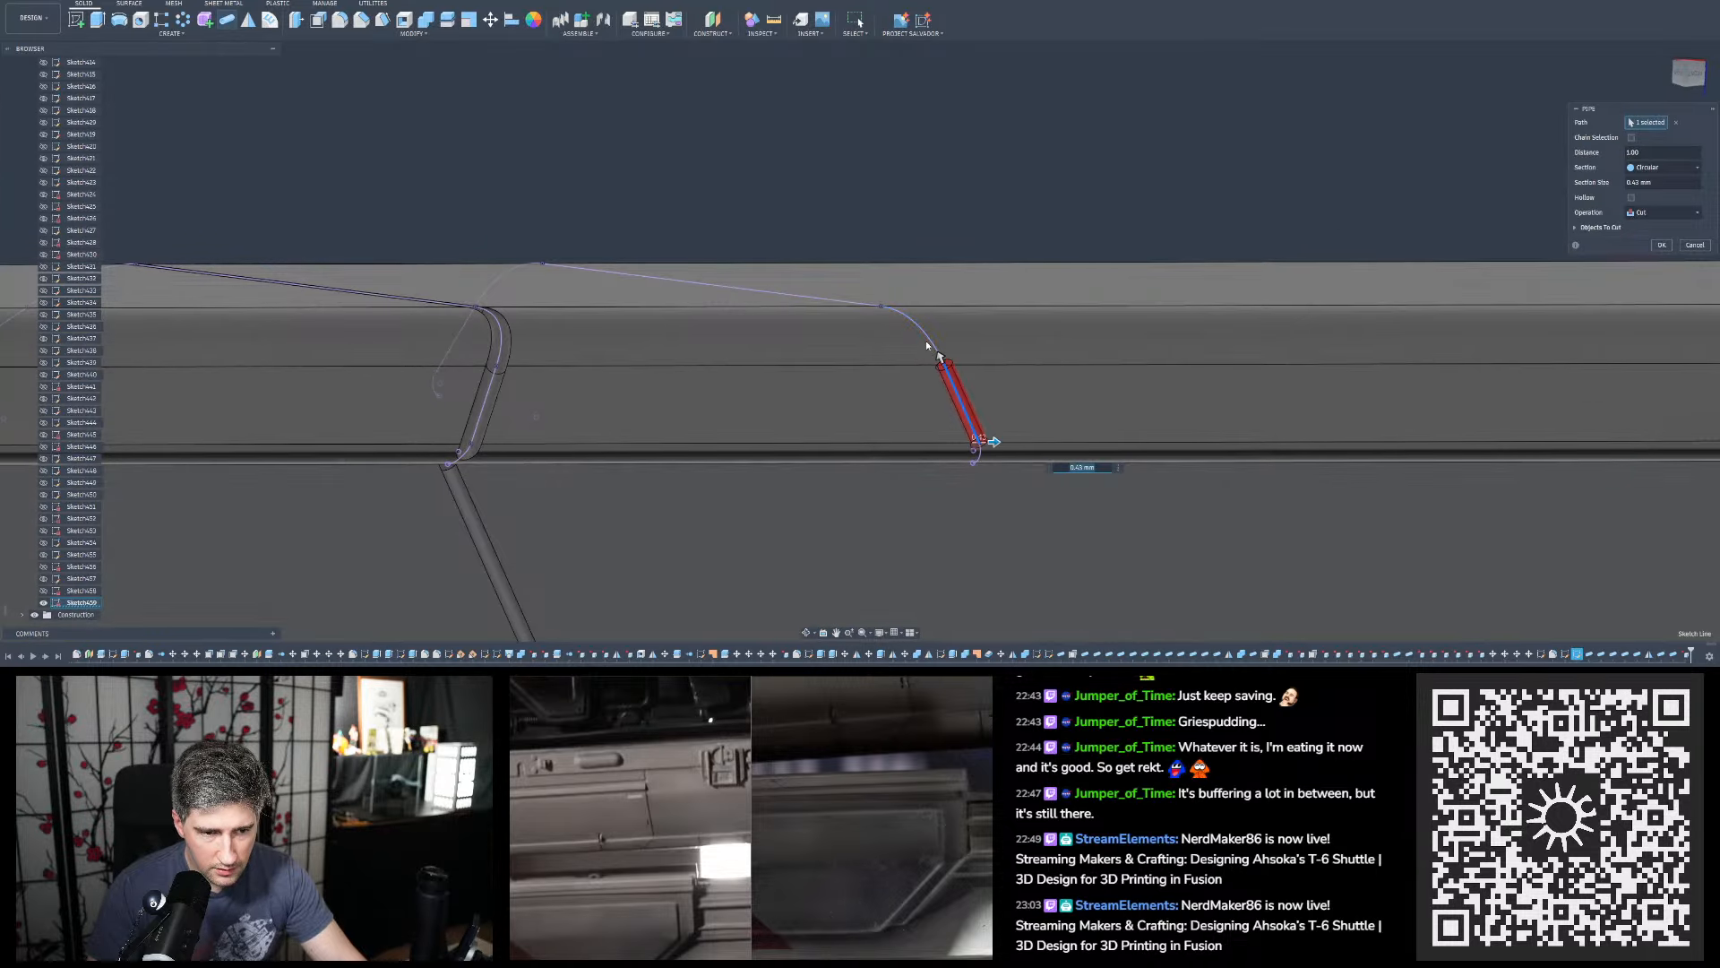
pyautogui.click(855, 301)
pyautogui.keyDown('shift'); pyautogui.moveTo(855, 301); pyautogui.dragTo(794, 296, button='middle'); pyautogui.keyUp('shift')
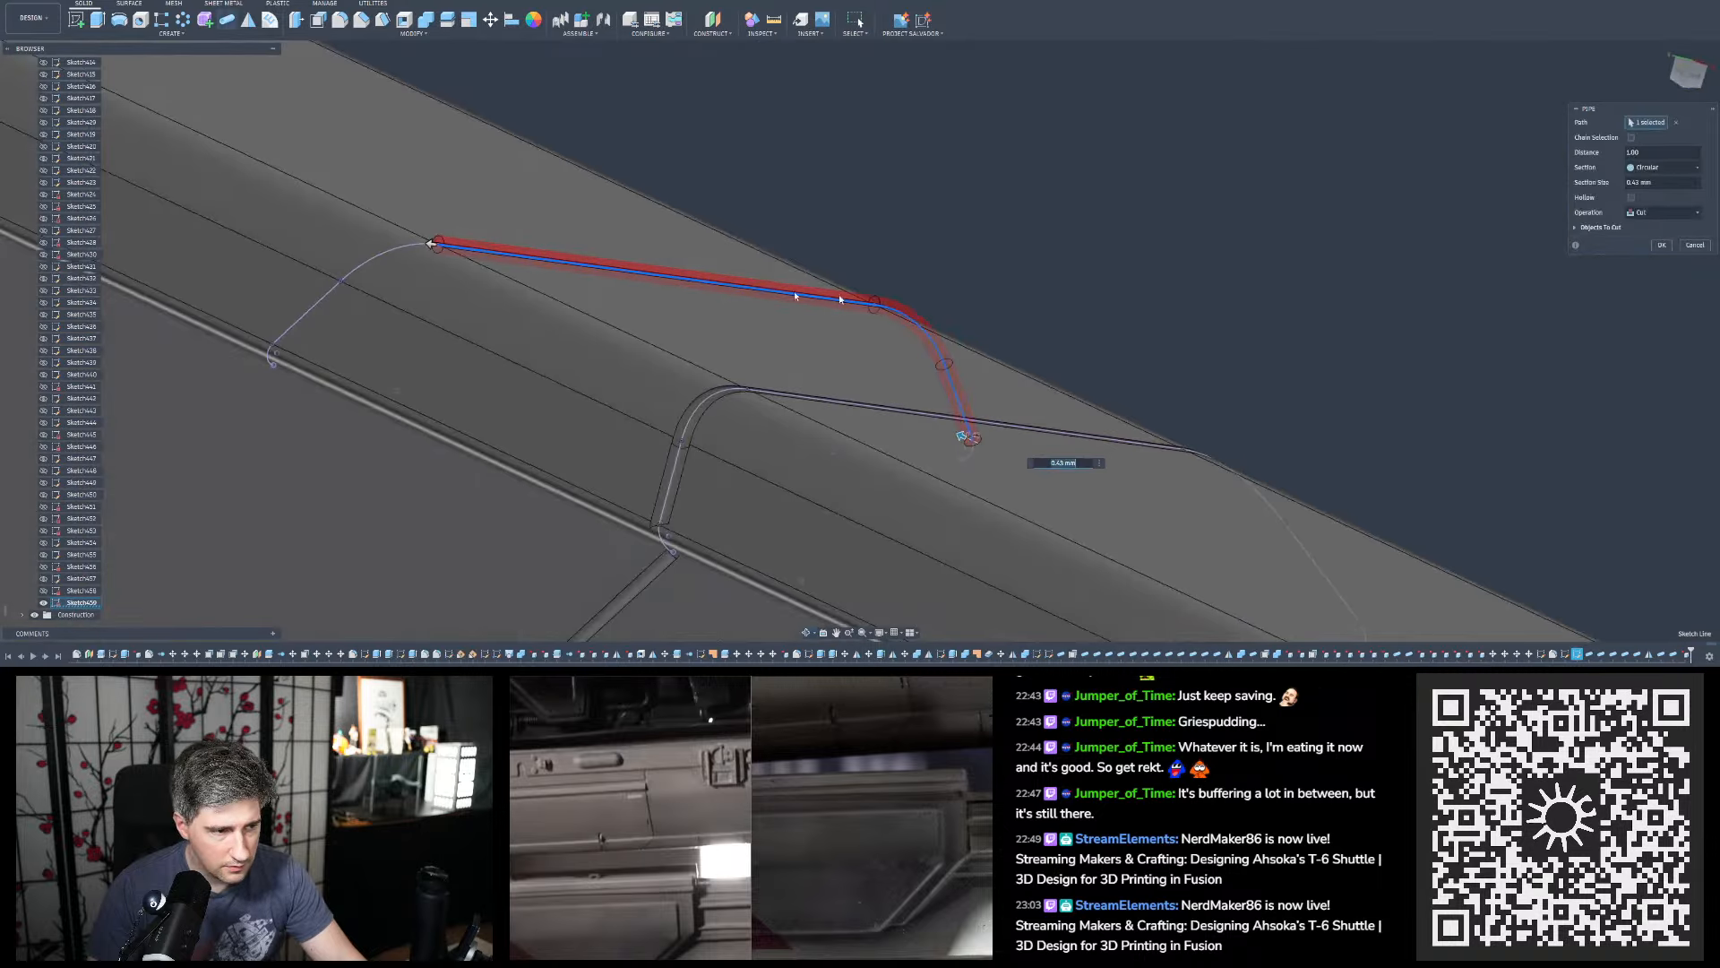
pyautogui.click(375, 257)
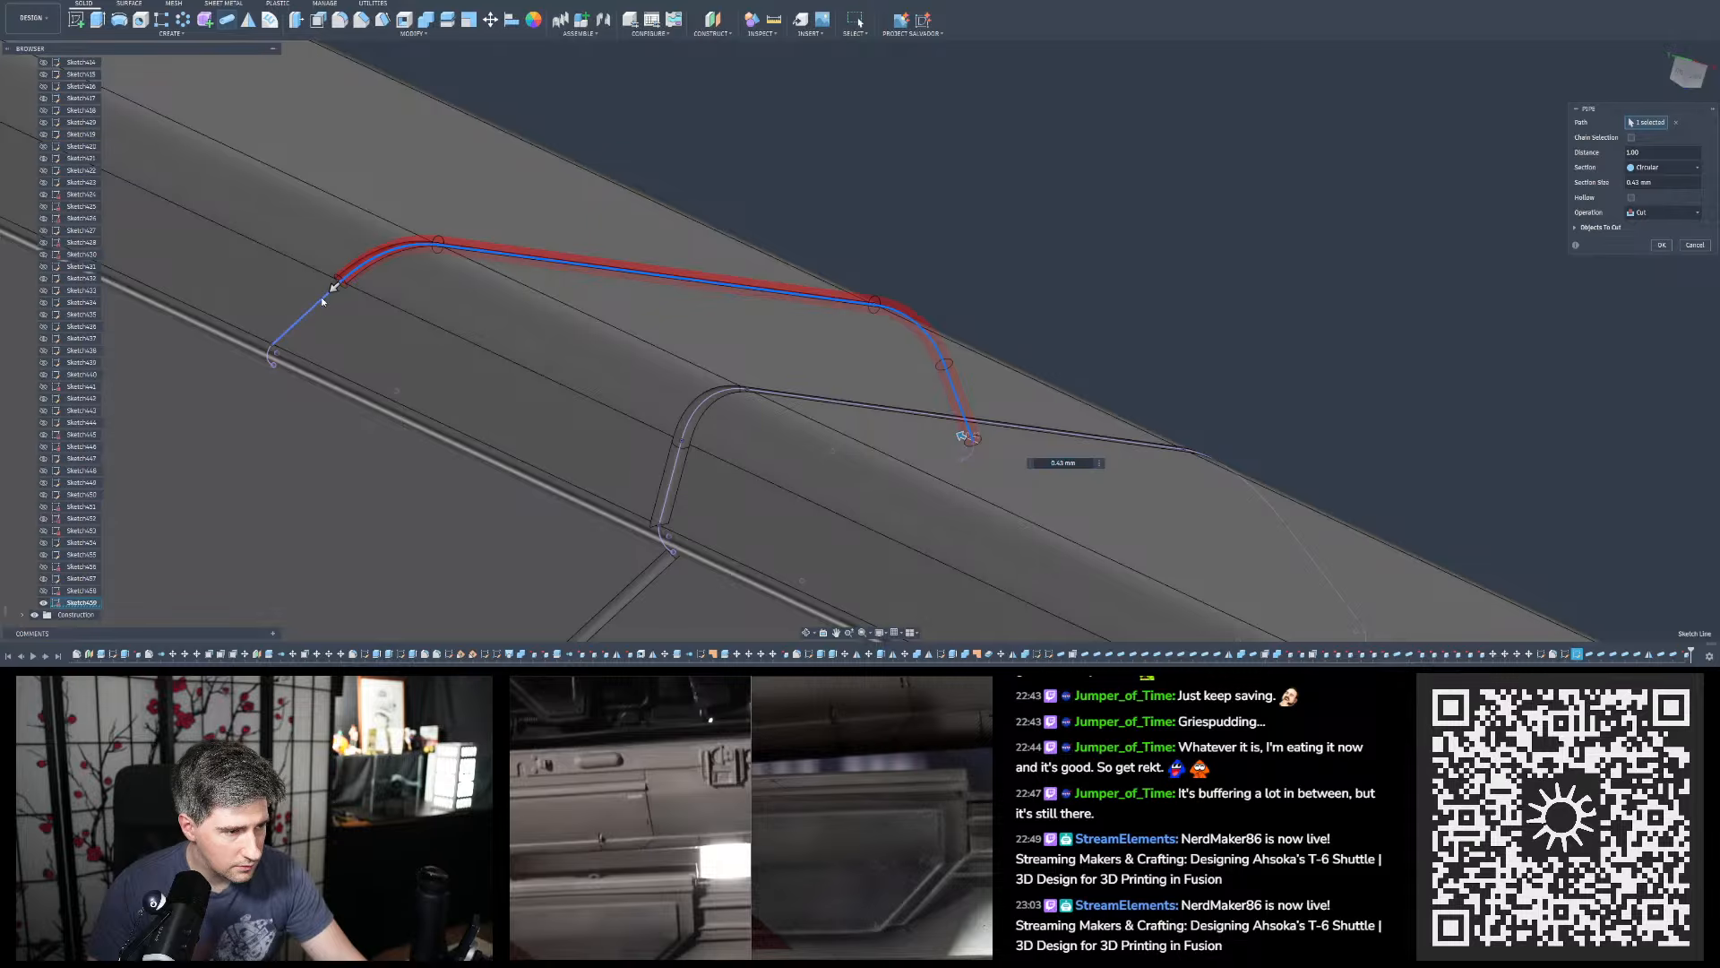
pyautogui.moveTo(294, 302)
pyautogui.keyDown('shift'); pyautogui.mouseDown(button='middle')
pyautogui.moveTo(264, 375)
pyautogui.moveTo(304, 324)
pyautogui.mouseUp(button='middle'); pyautogui.keyUp('shift')
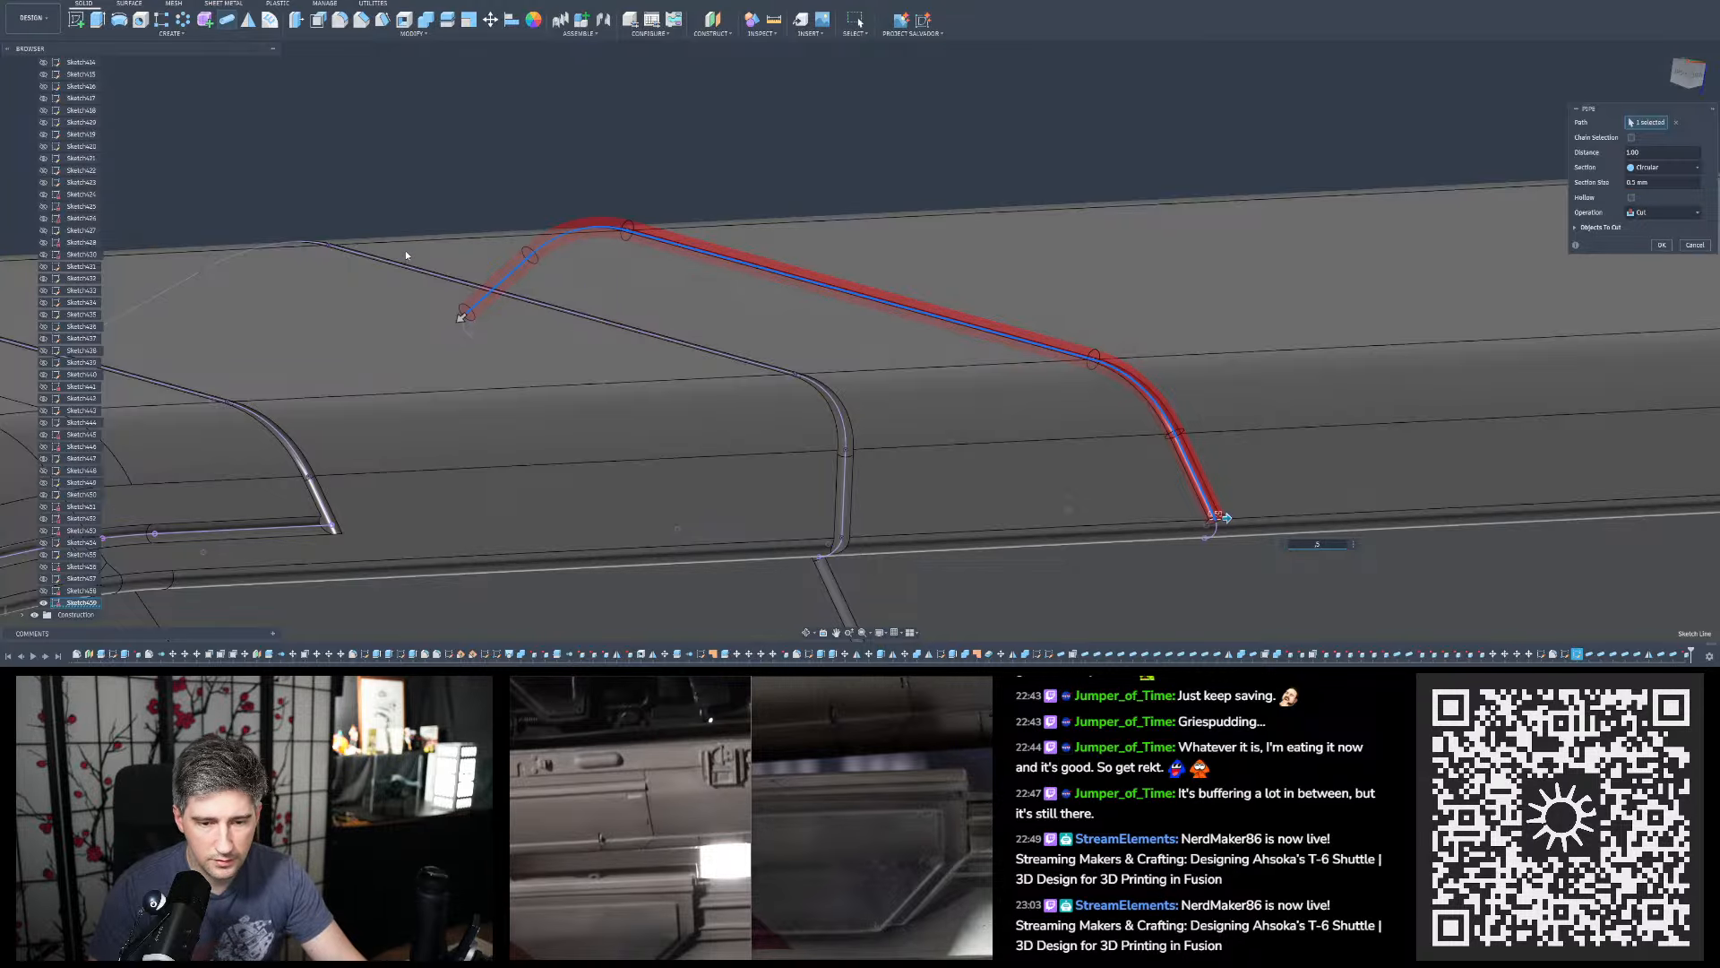
pyautogui.press('Return')
# Reopen the latest pipe feature, check its Objects To Cut, and close the edit without changes
pyautogui.scroll(-5, 397, 248)
pyautogui.keyDown('shift'); pyautogui.moveTo(395, 249); pyautogui.dragTo(333, 247, button='middle'); pyautogui.keyUp('shift')
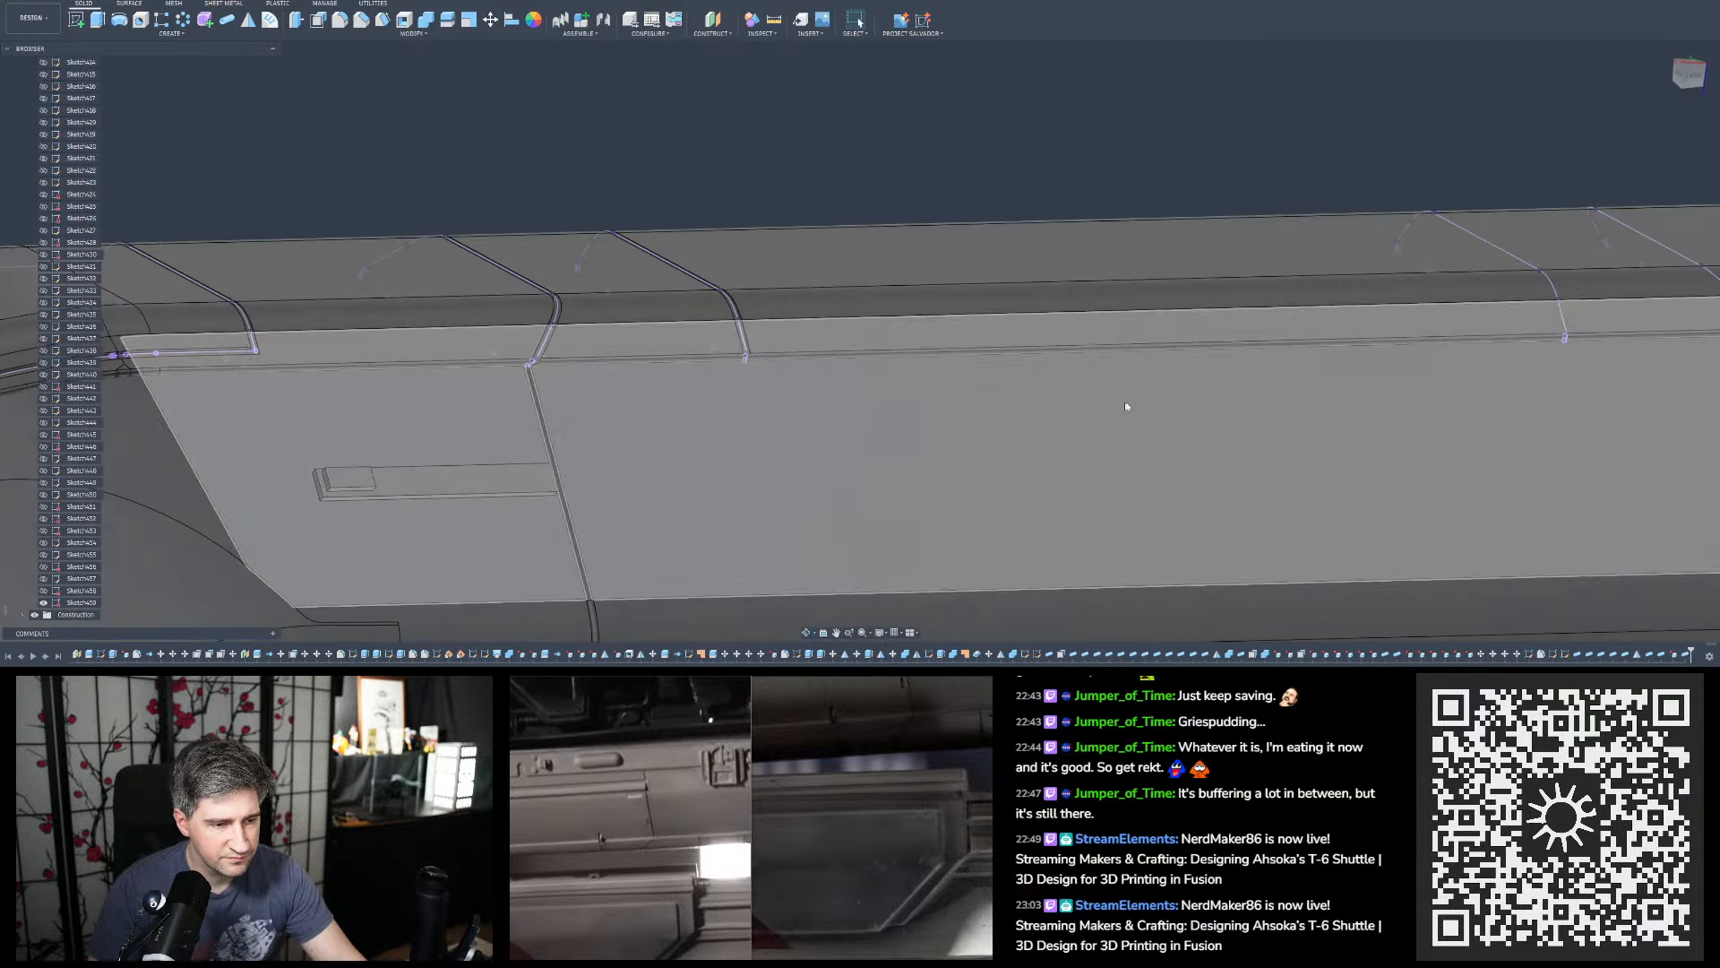
pyautogui.doubleClick(1684, 655)
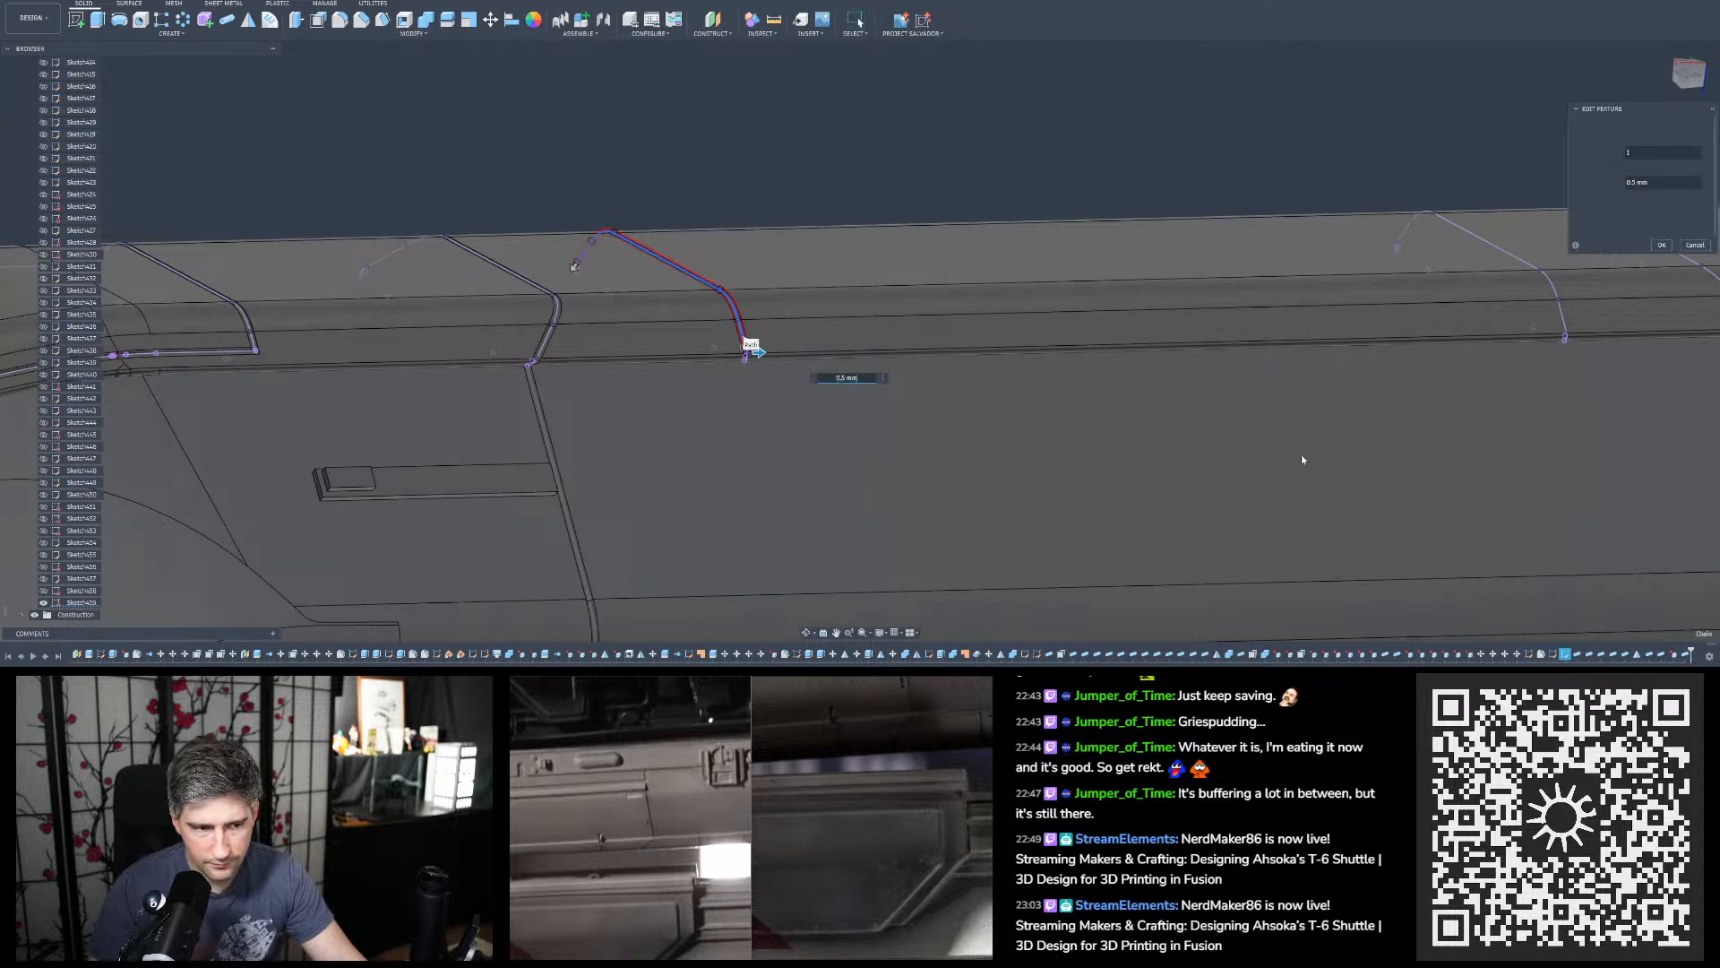
pyautogui.click(1575, 229)
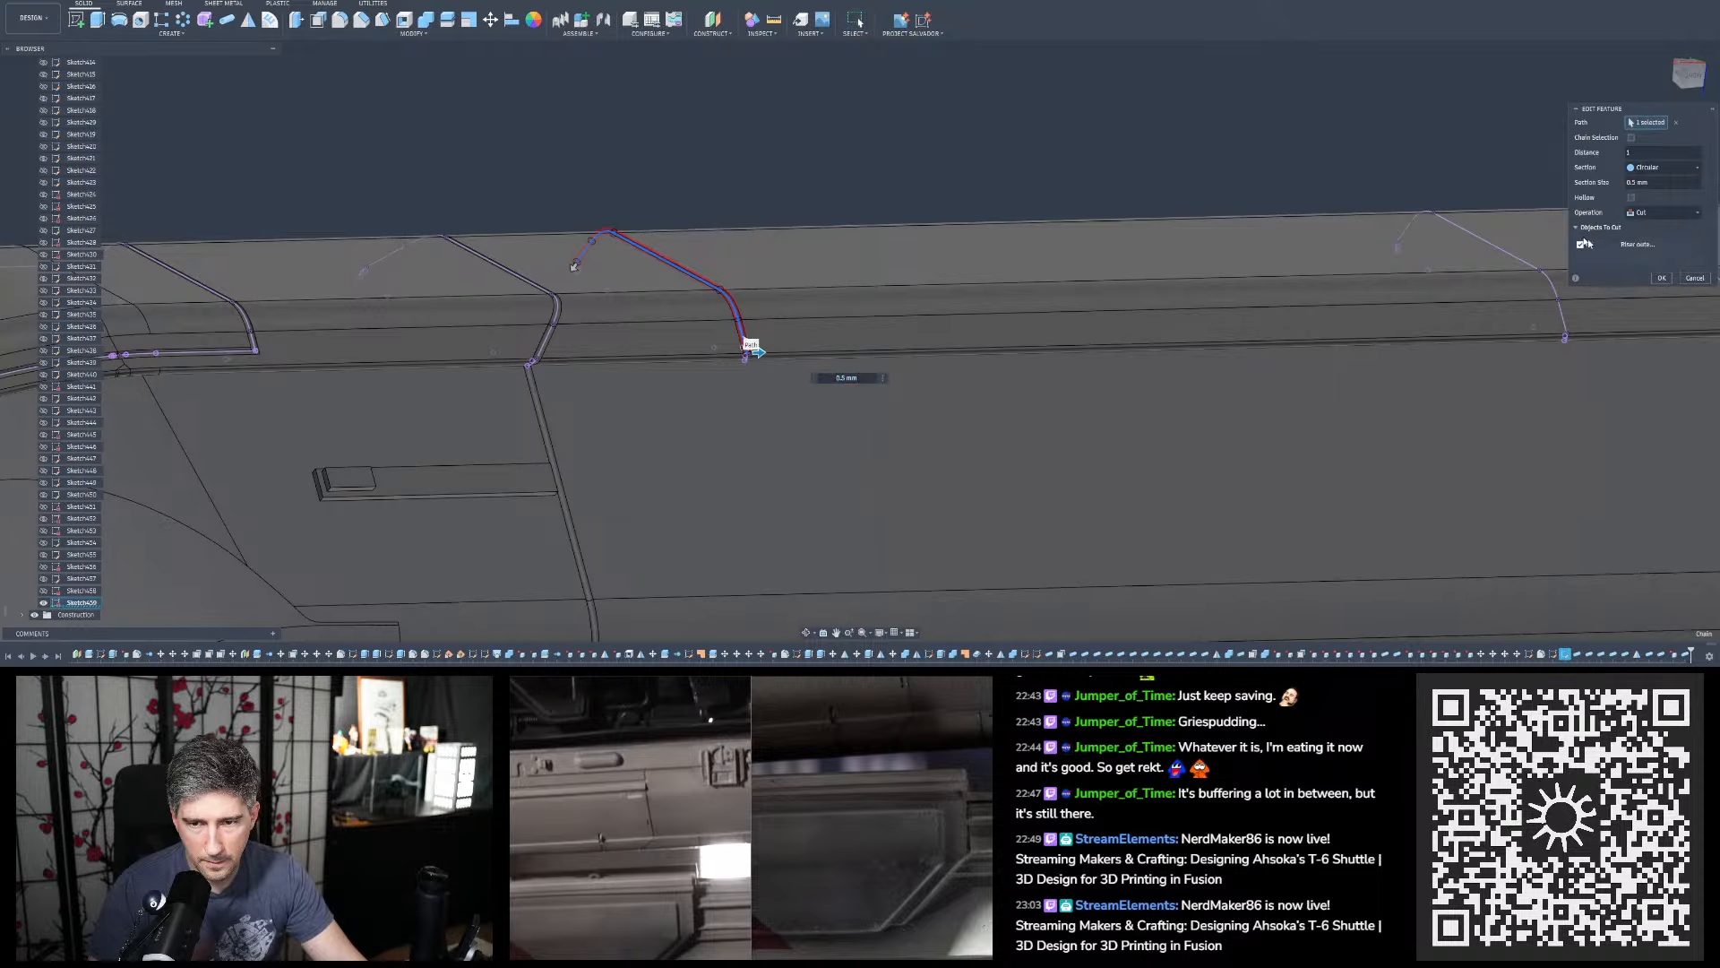
pyautogui.click(1696, 279)
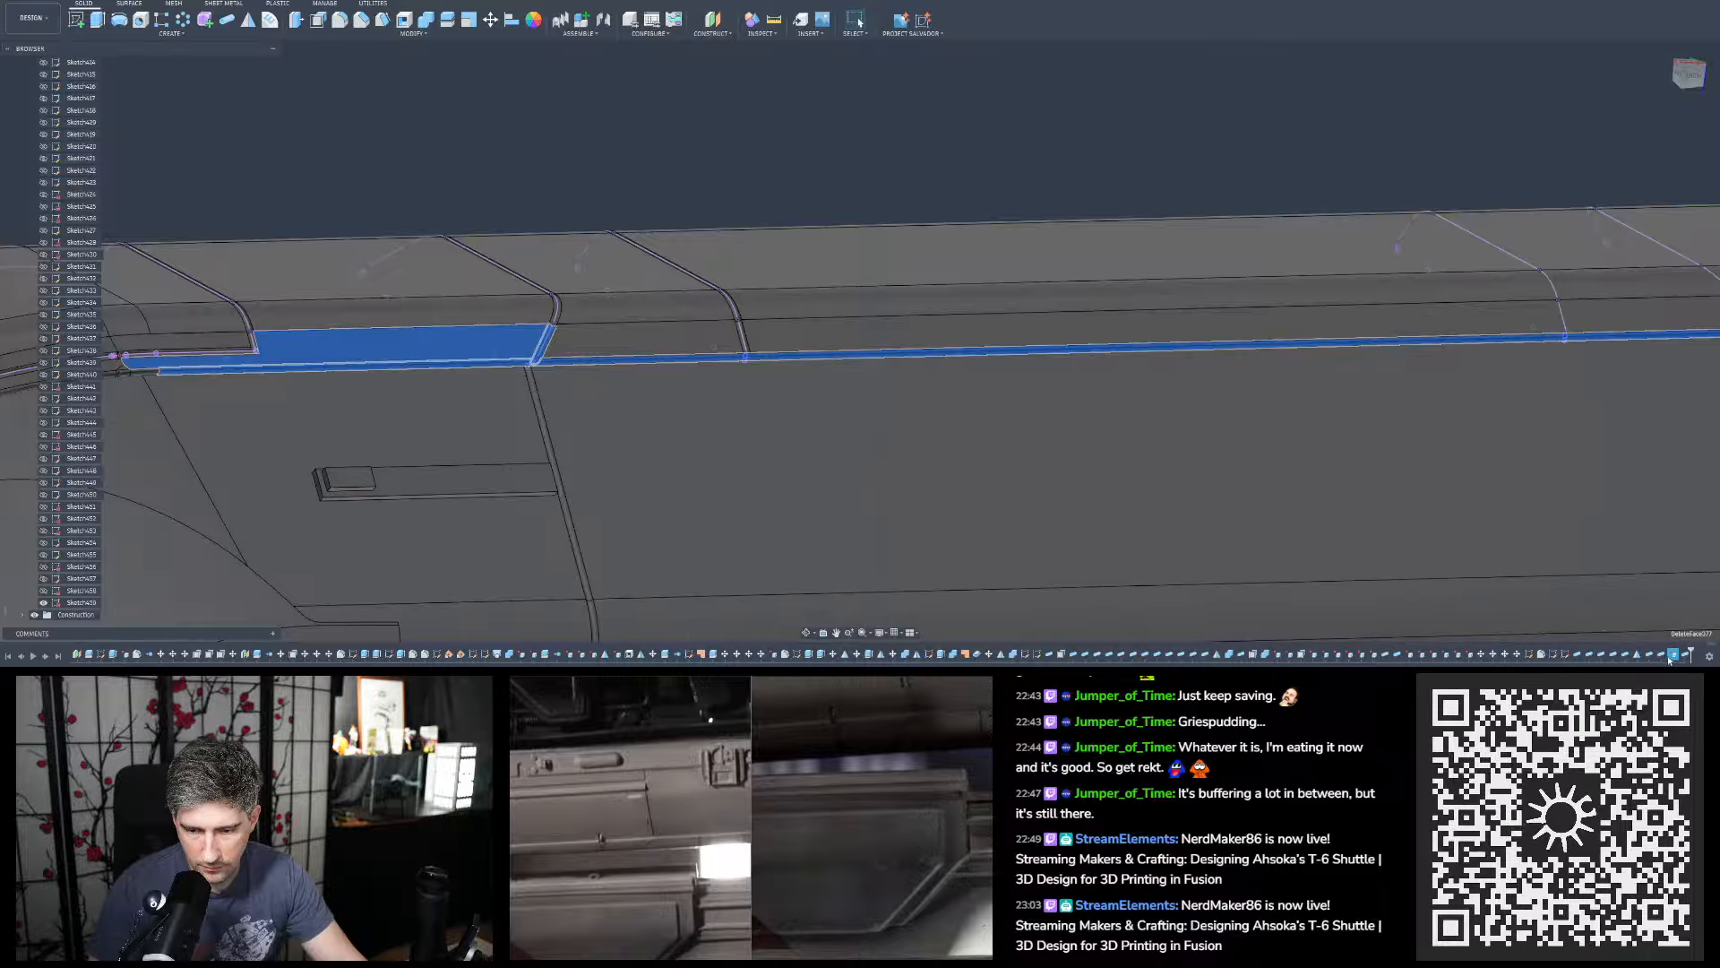
# Delete the timeline feature just before the latest pipe, which affects the faces along the hull's lengthwise groove, and inspect the grooves there
pyautogui.click(1672, 655)
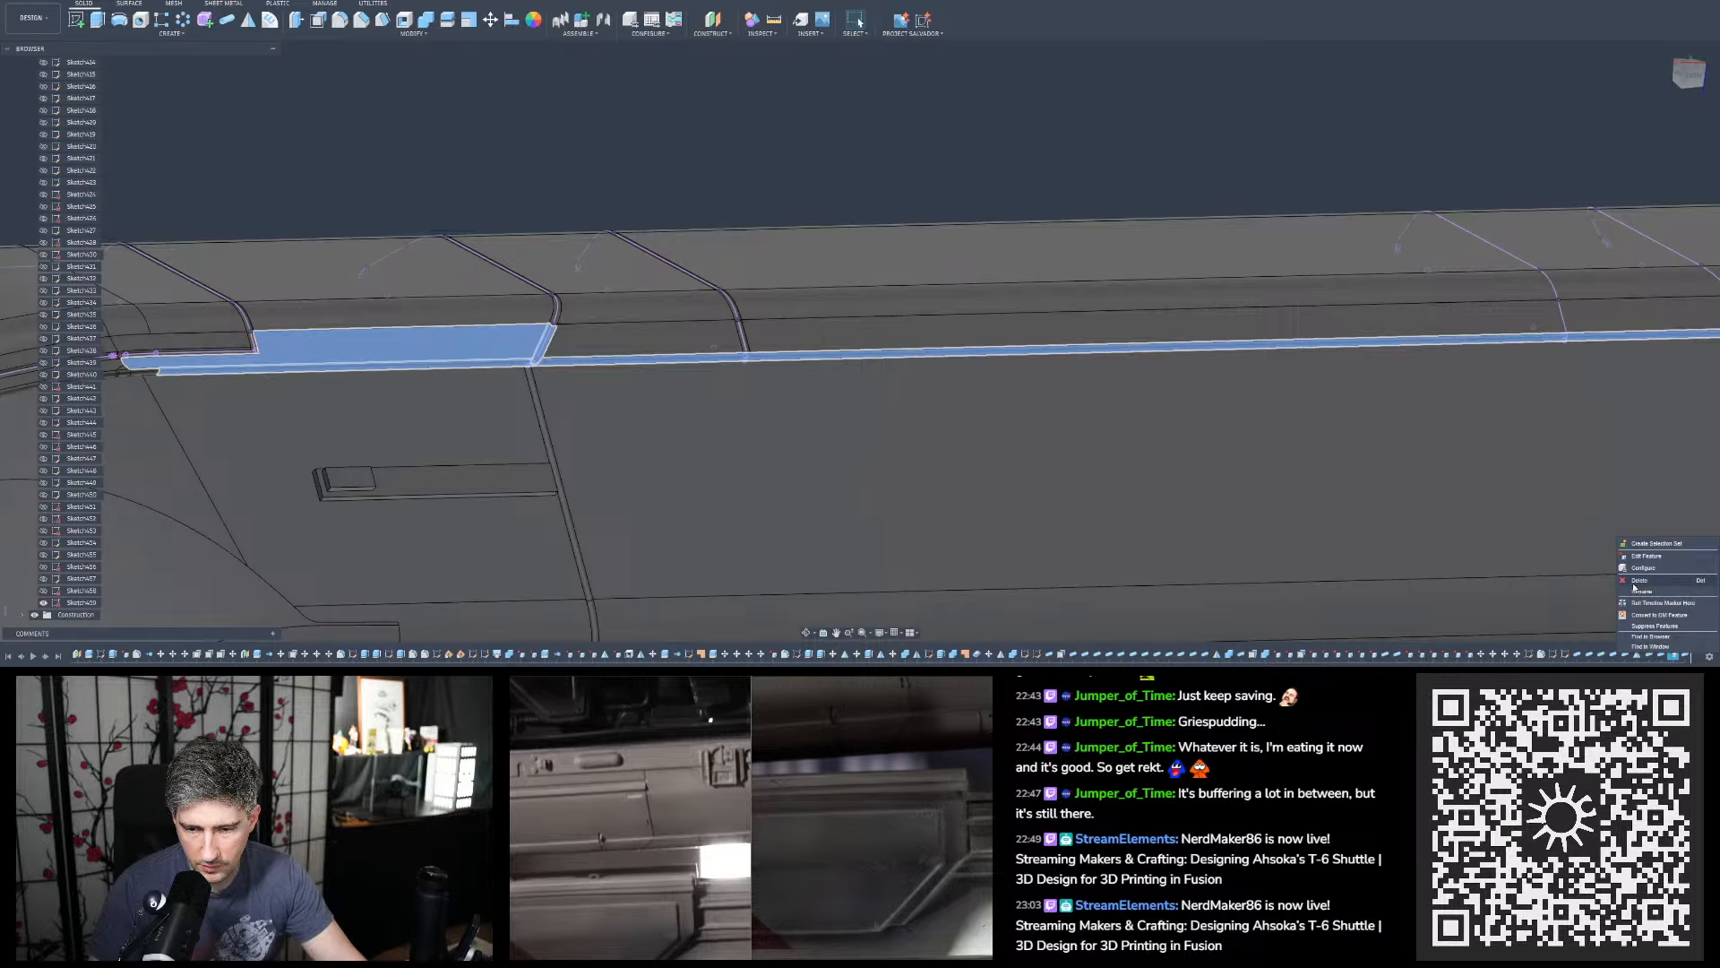
pyautogui.click(1632, 582)
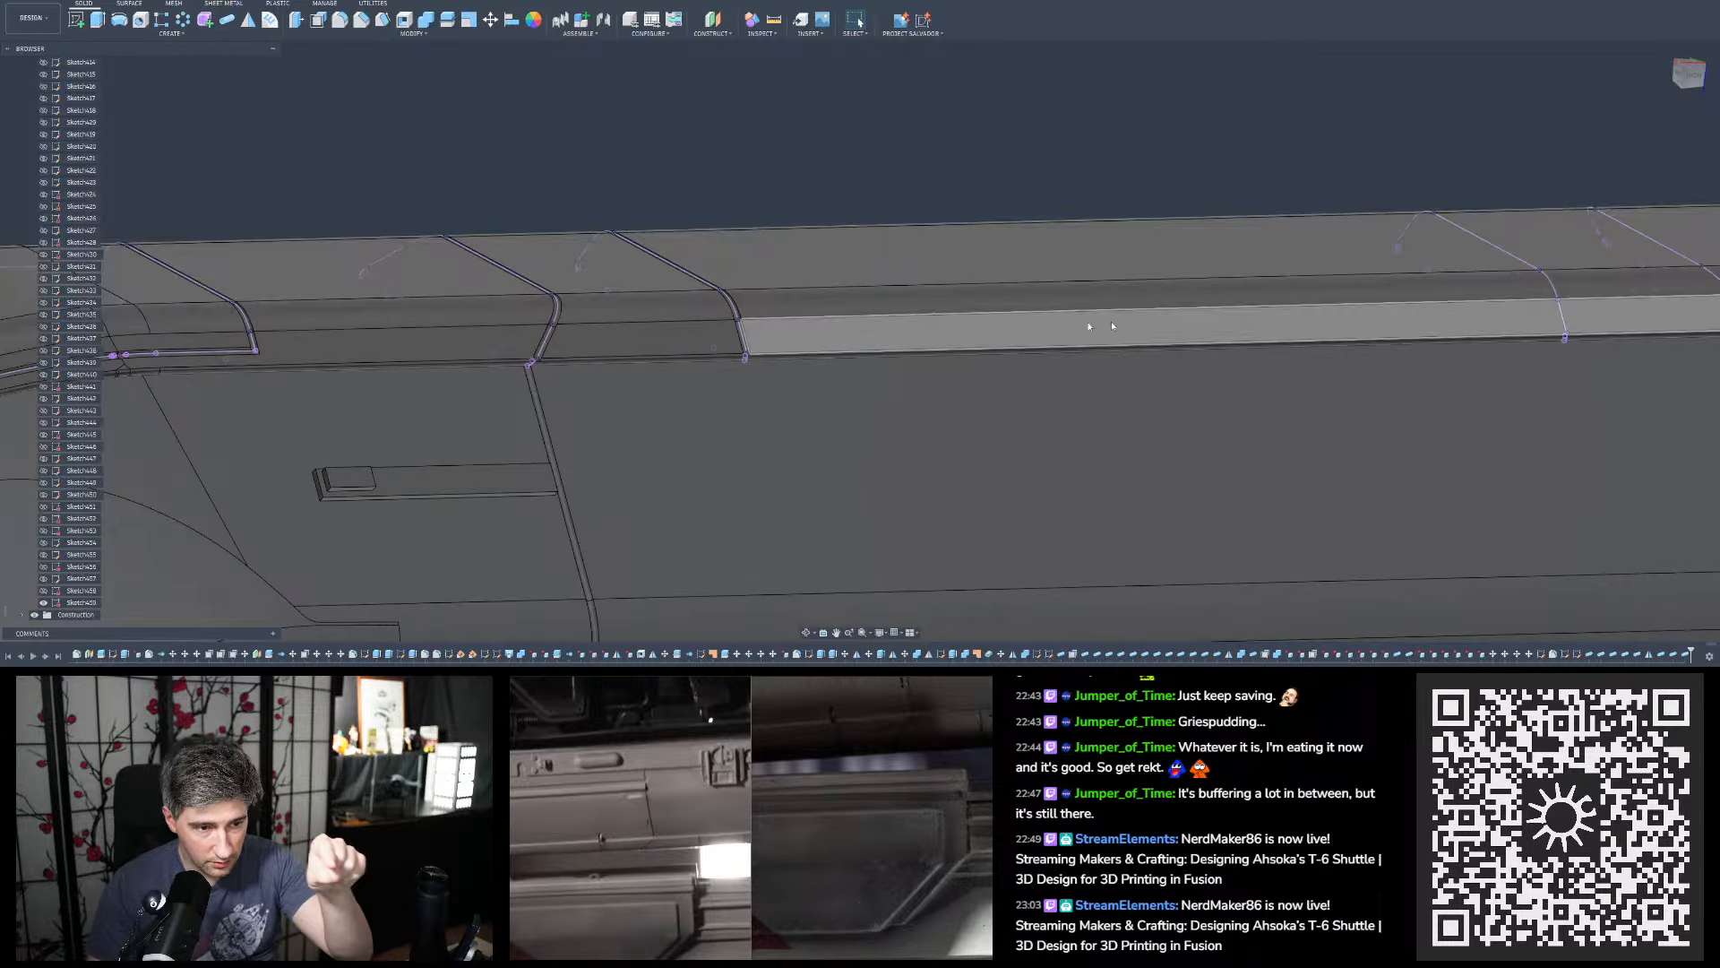
pyautogui.scroll(-4, 466, 310)
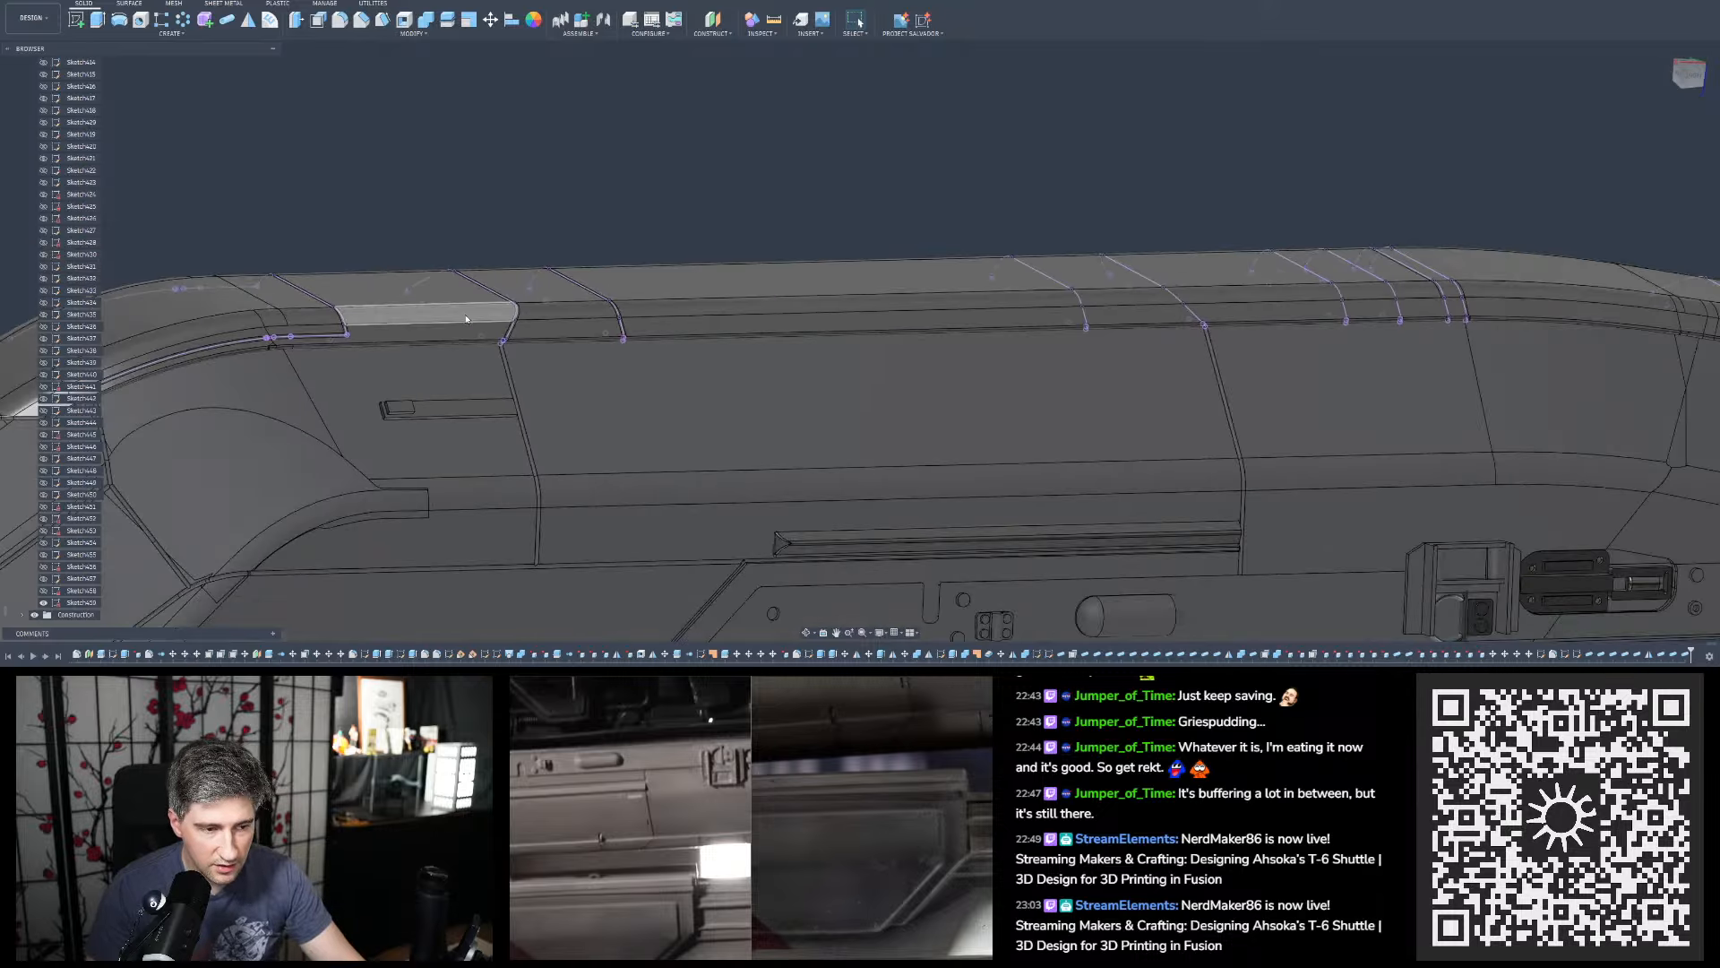
pyautogui.scroll(6, 591, 280)
pyautogui.moveTo(430, 300)
pyautogui.keyDown('shift'); pyautogui.mouseDown(button='middle')
pyautogui.moveTo(349, 272)
pyautogui.moveTo(360, 241)
pyautogui.moveTo(342, 276)
pyautogui.mouseUp(button='middle'); pyautogui.keyUp('shift')
pyautogui.scroll(4, 318, 273)
pyautogui.scroll(-6, 336, 277)
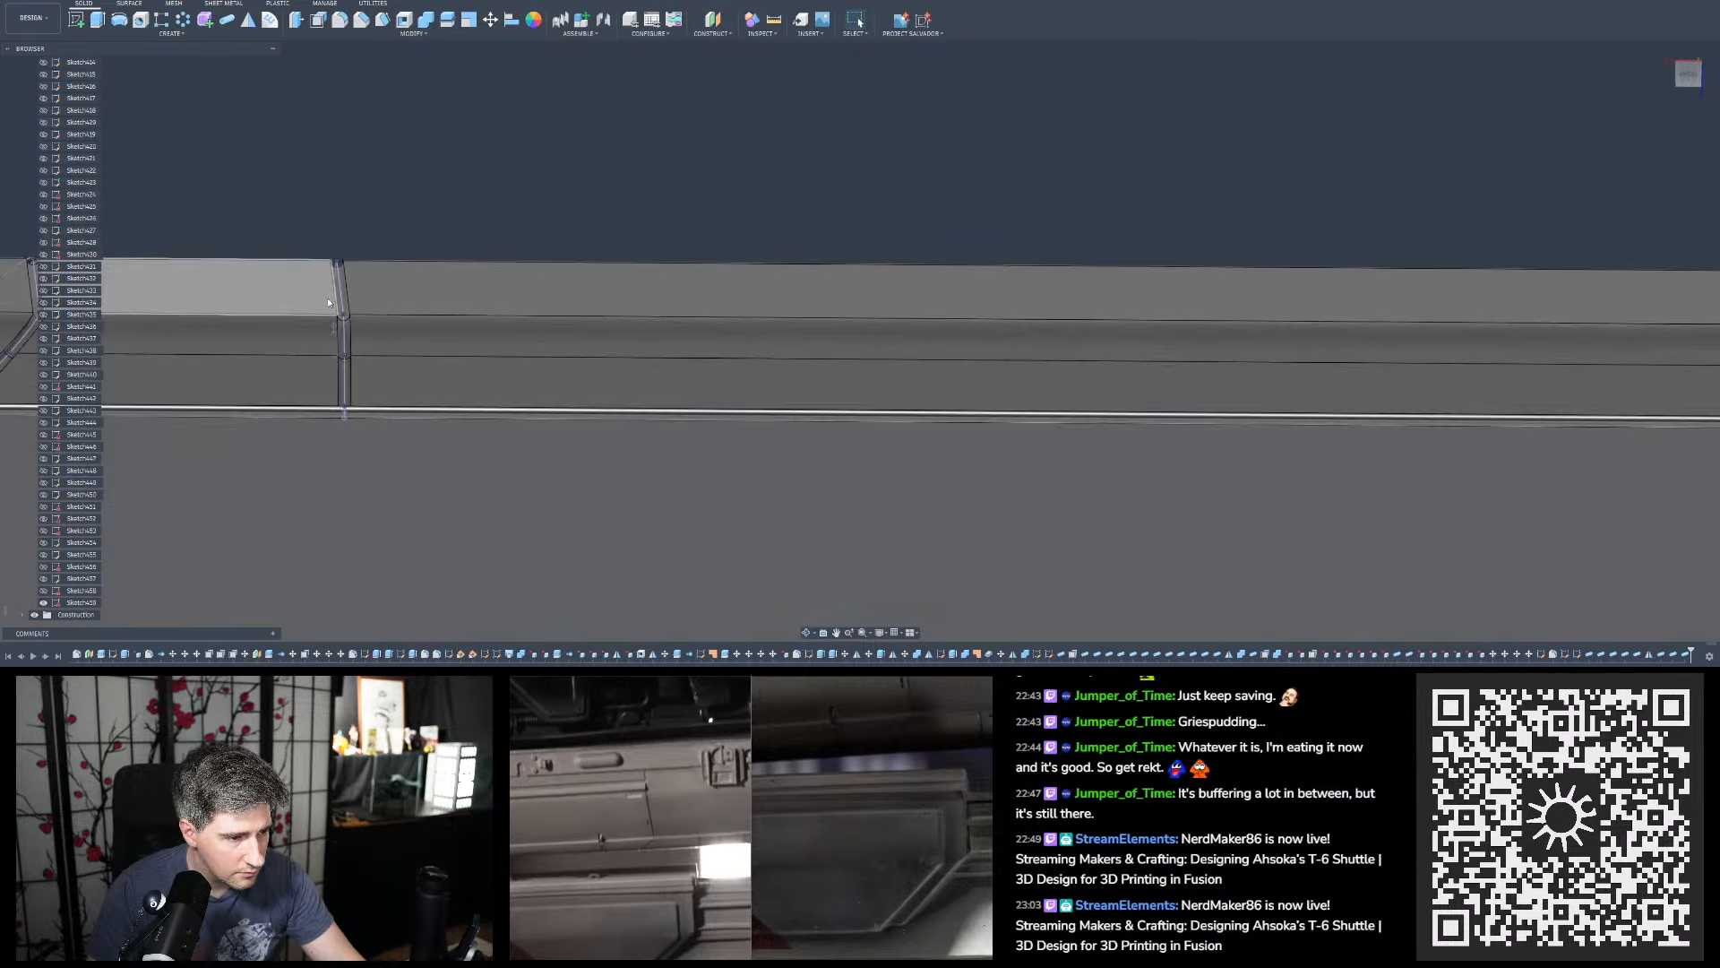
# Cut a 0.50 mm circular pipe along the crosswise panel line ahead of the diagonal line that meets the rear side panel groove
pyautogui.scroll(5, 1112, 323)
pyautogui.keyDown('shift'); pyautogui.moveTo(976, 253); pyautogui.dragTo(833, 150, button='middle'); pyautogui.keyUp('shift')
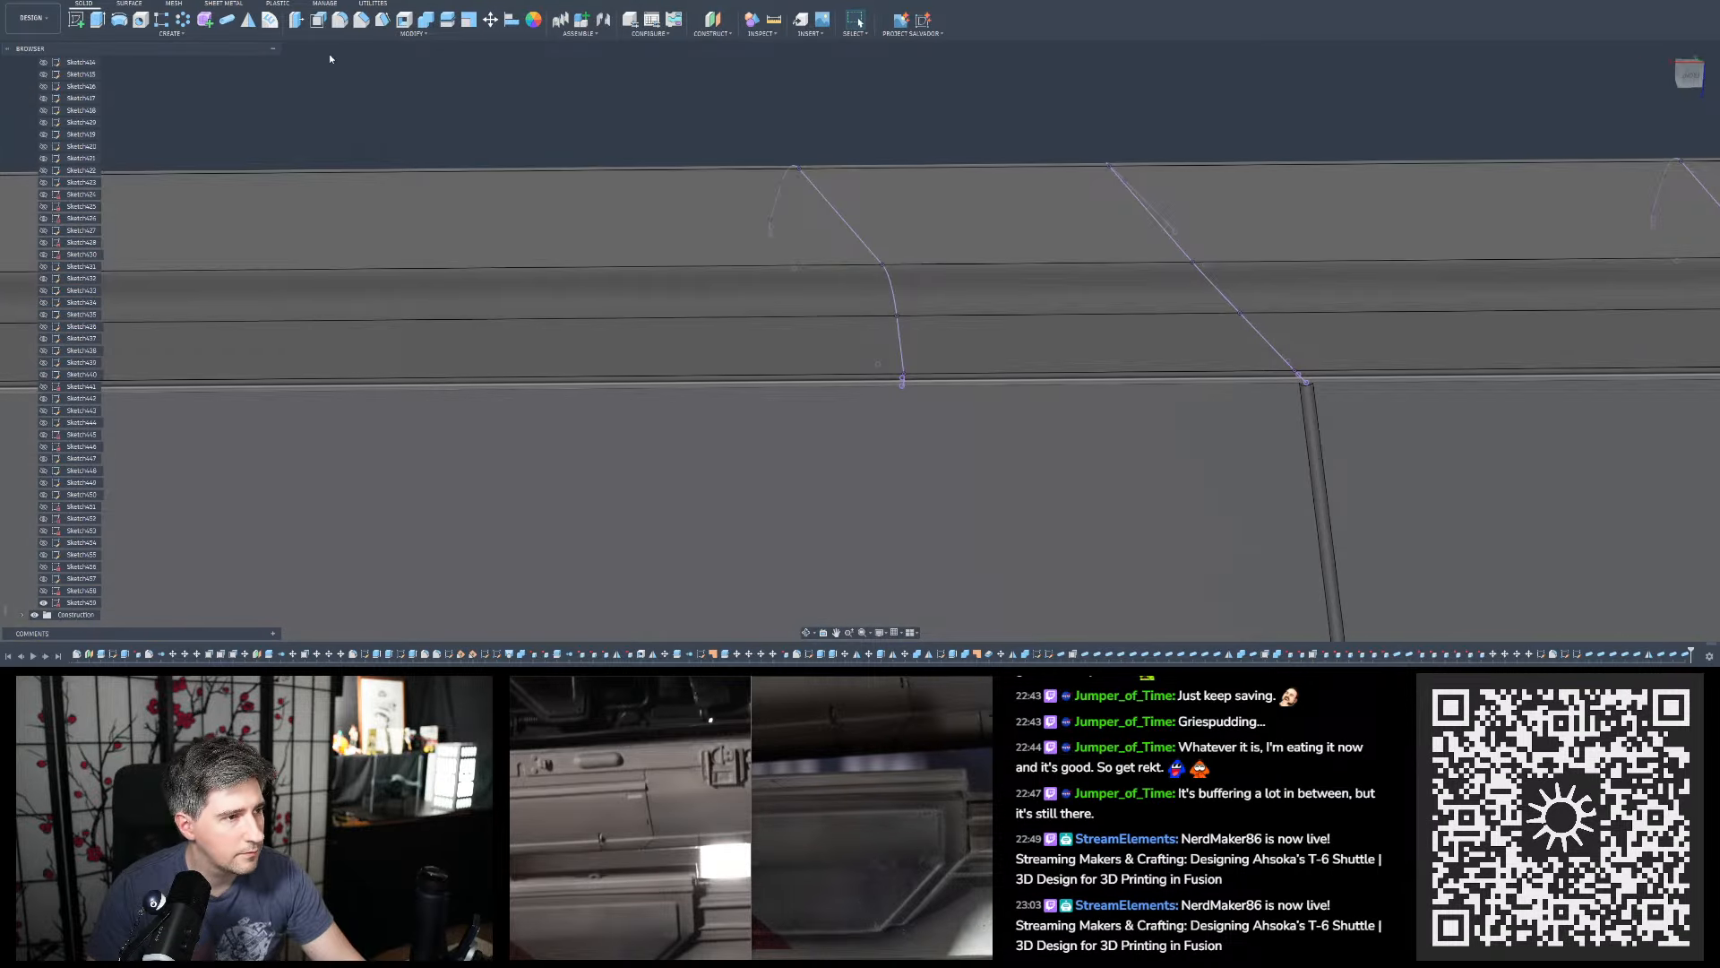
pyautogui.click(228, 21)
pyautogui.scroll(3, 934, 340)
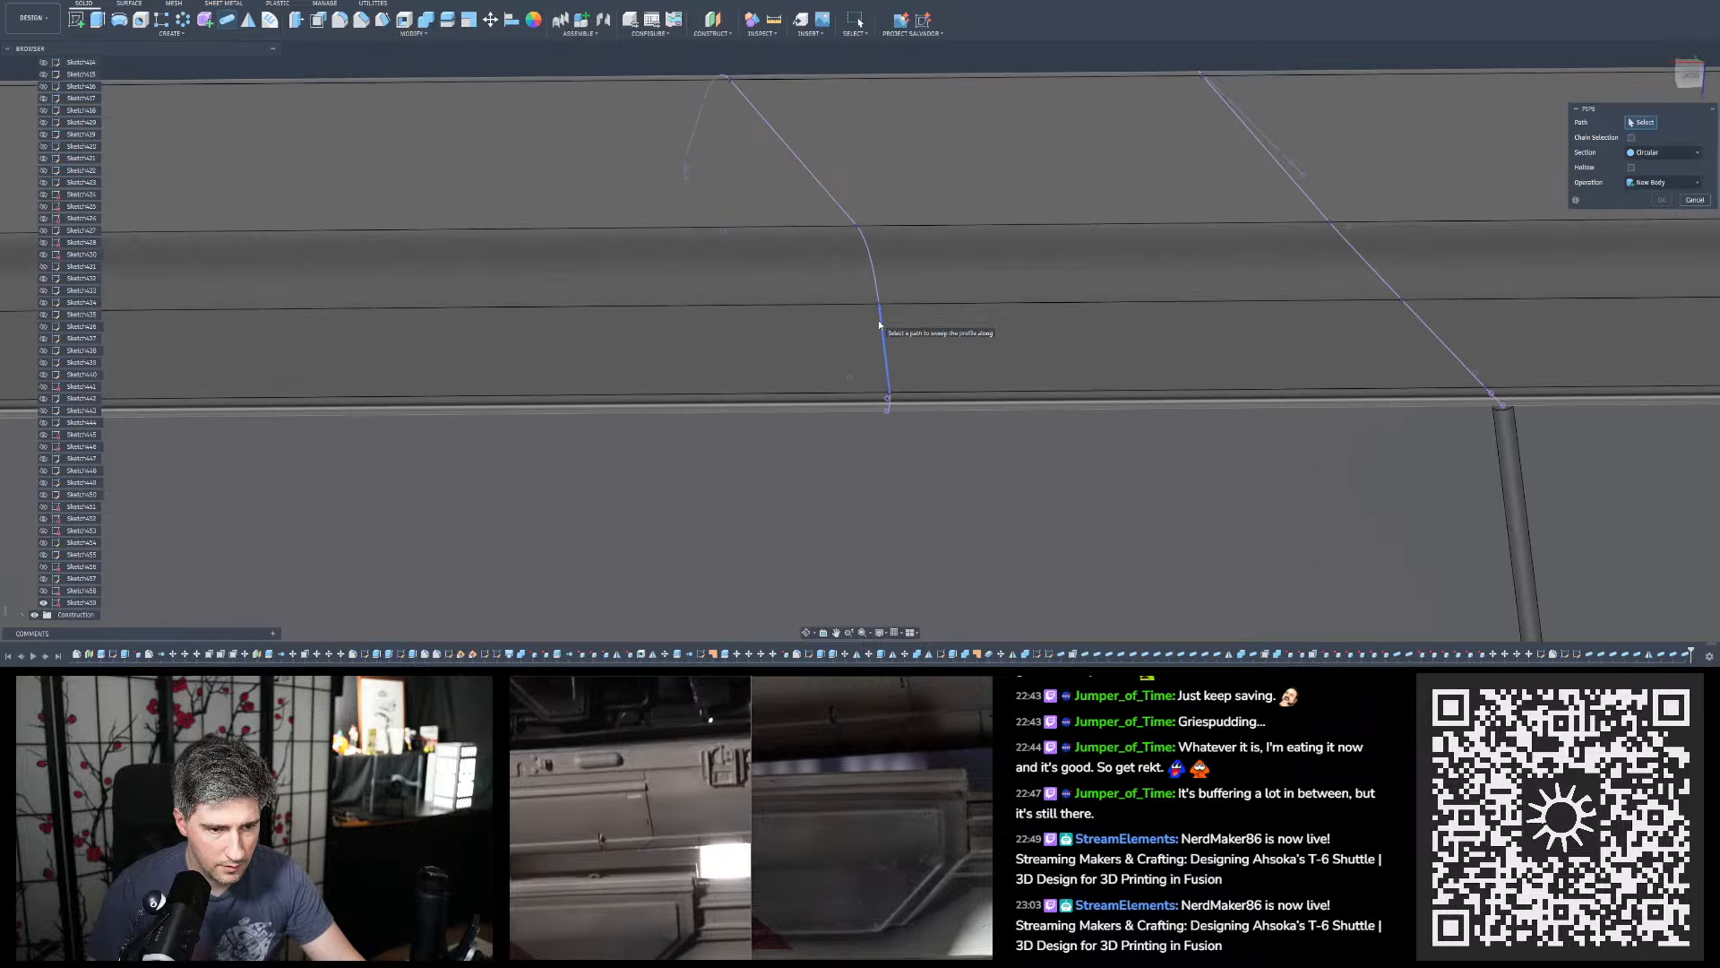
pyautogui.keyDown('shift'); pyautogui.moveTo(883, 326); pyautogui.dragTo(885, 331, button='middle'); pyautogui.keyUp('shift')
pyautogui.click(874, 306)
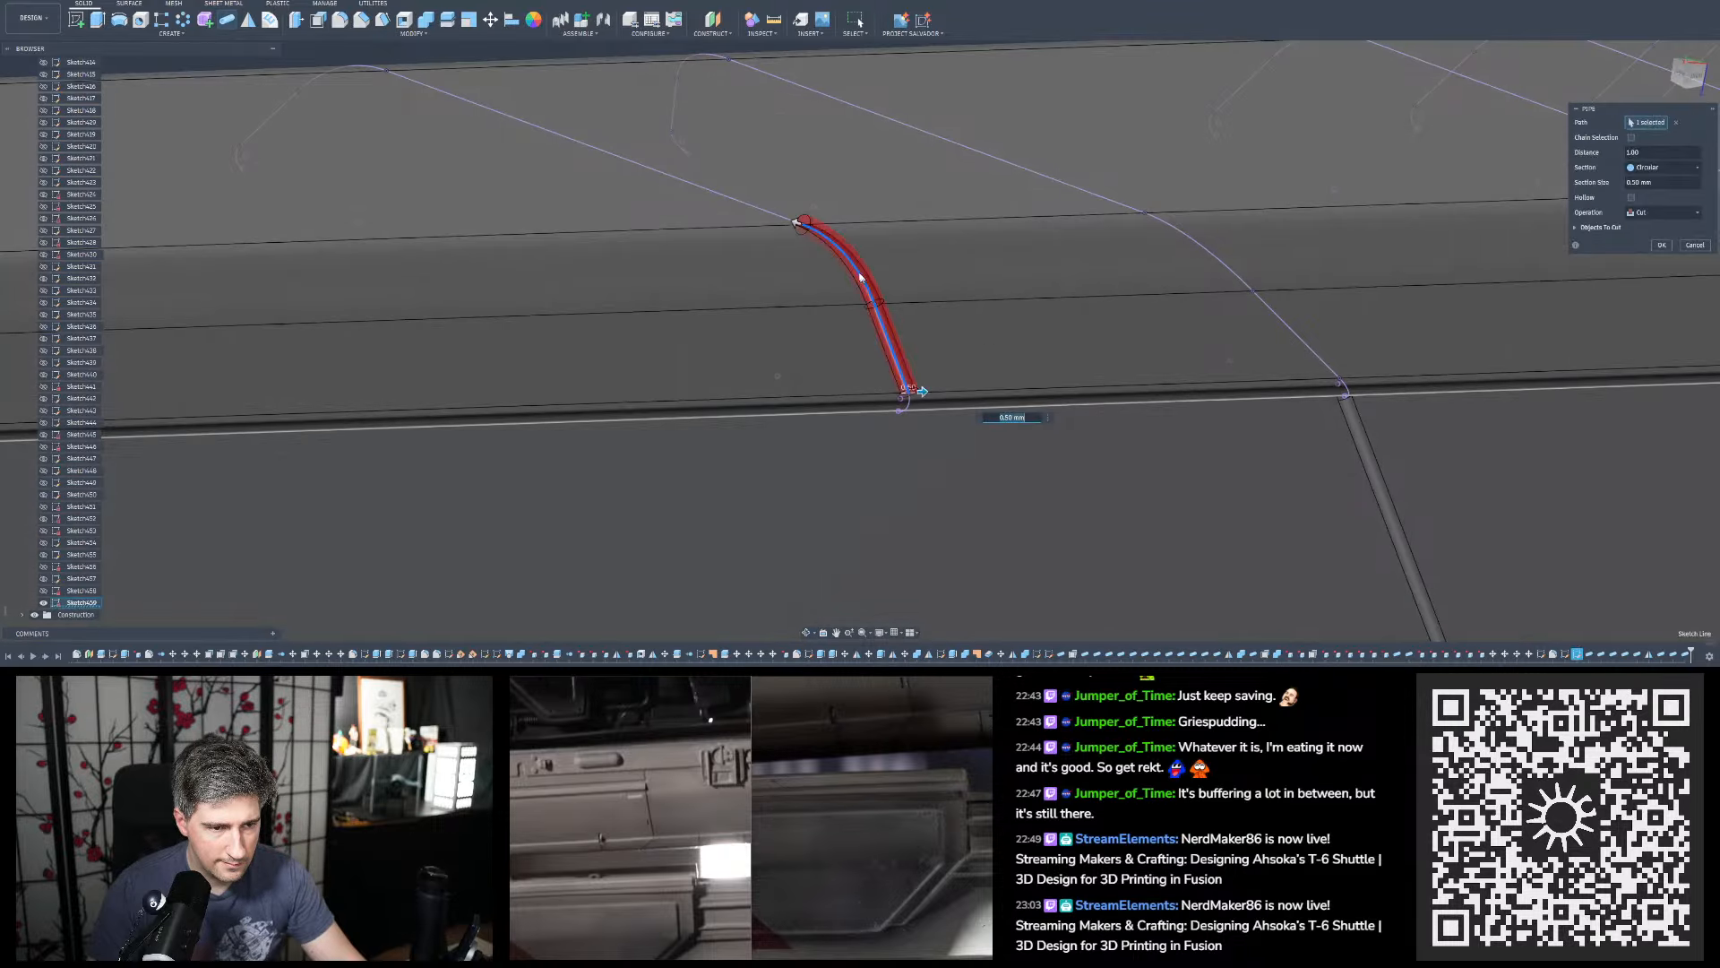
pyautogui.click(771, 216)
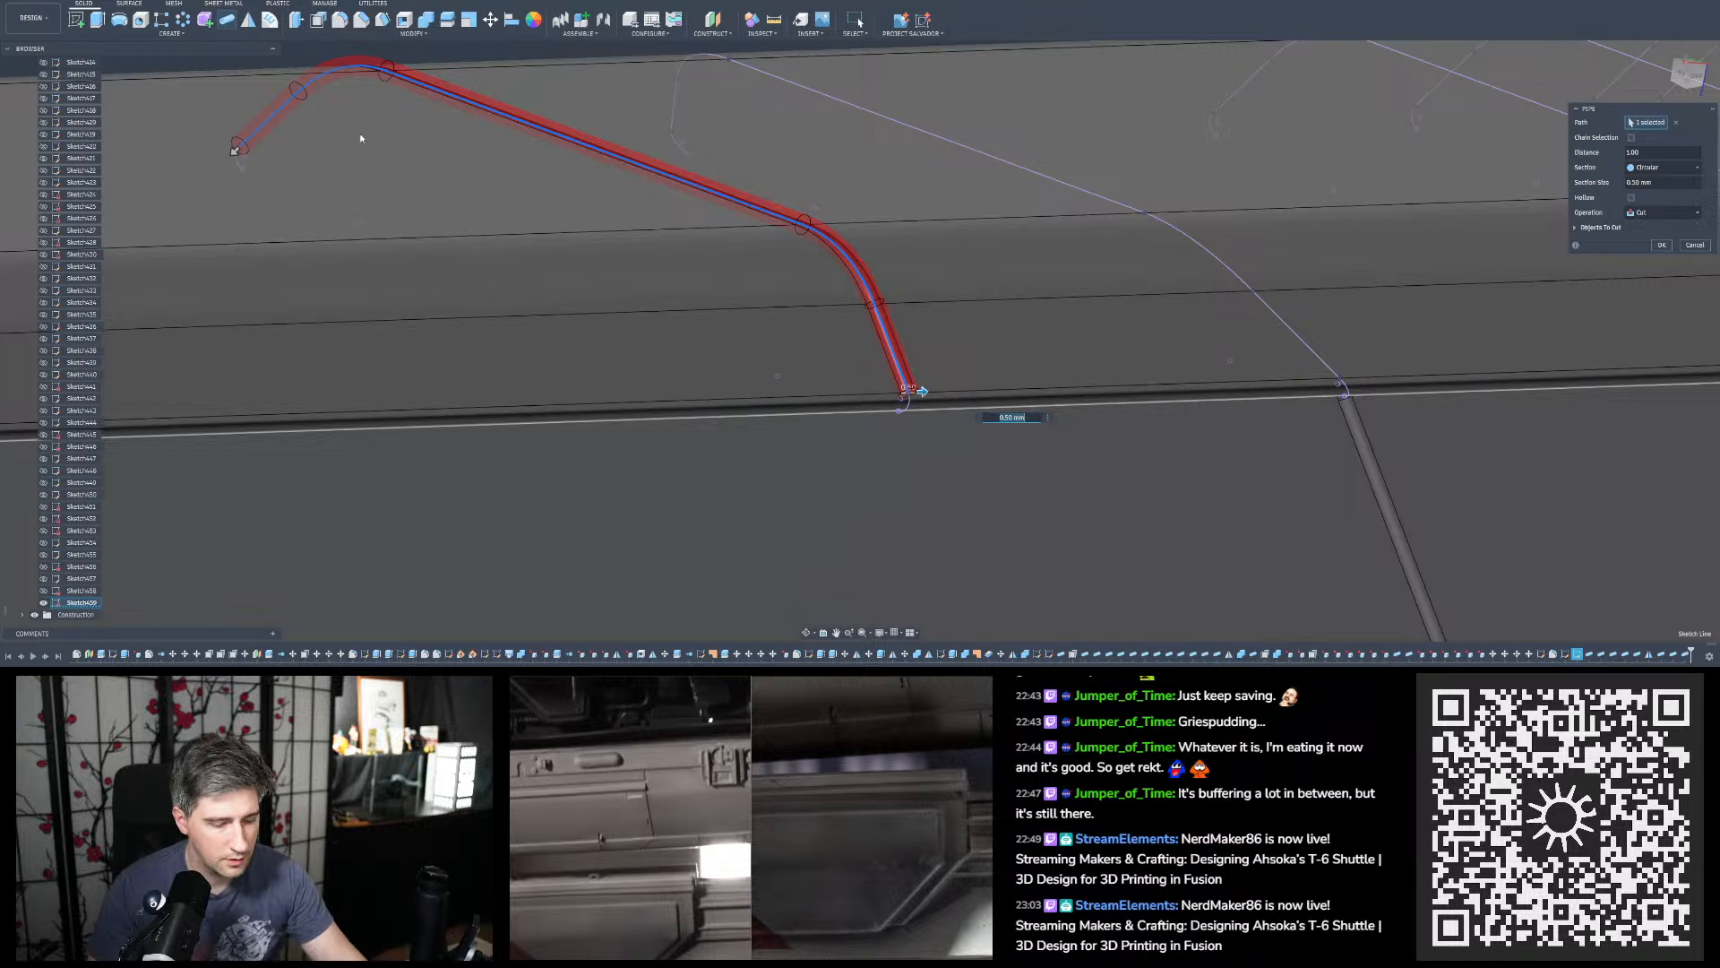
pyautogui.press('Return')
# Cut a 0.50 mm circular pipe along the diagonal panel line that meets the side panel groove, selecting its curves individually
pyautogui.press('p')
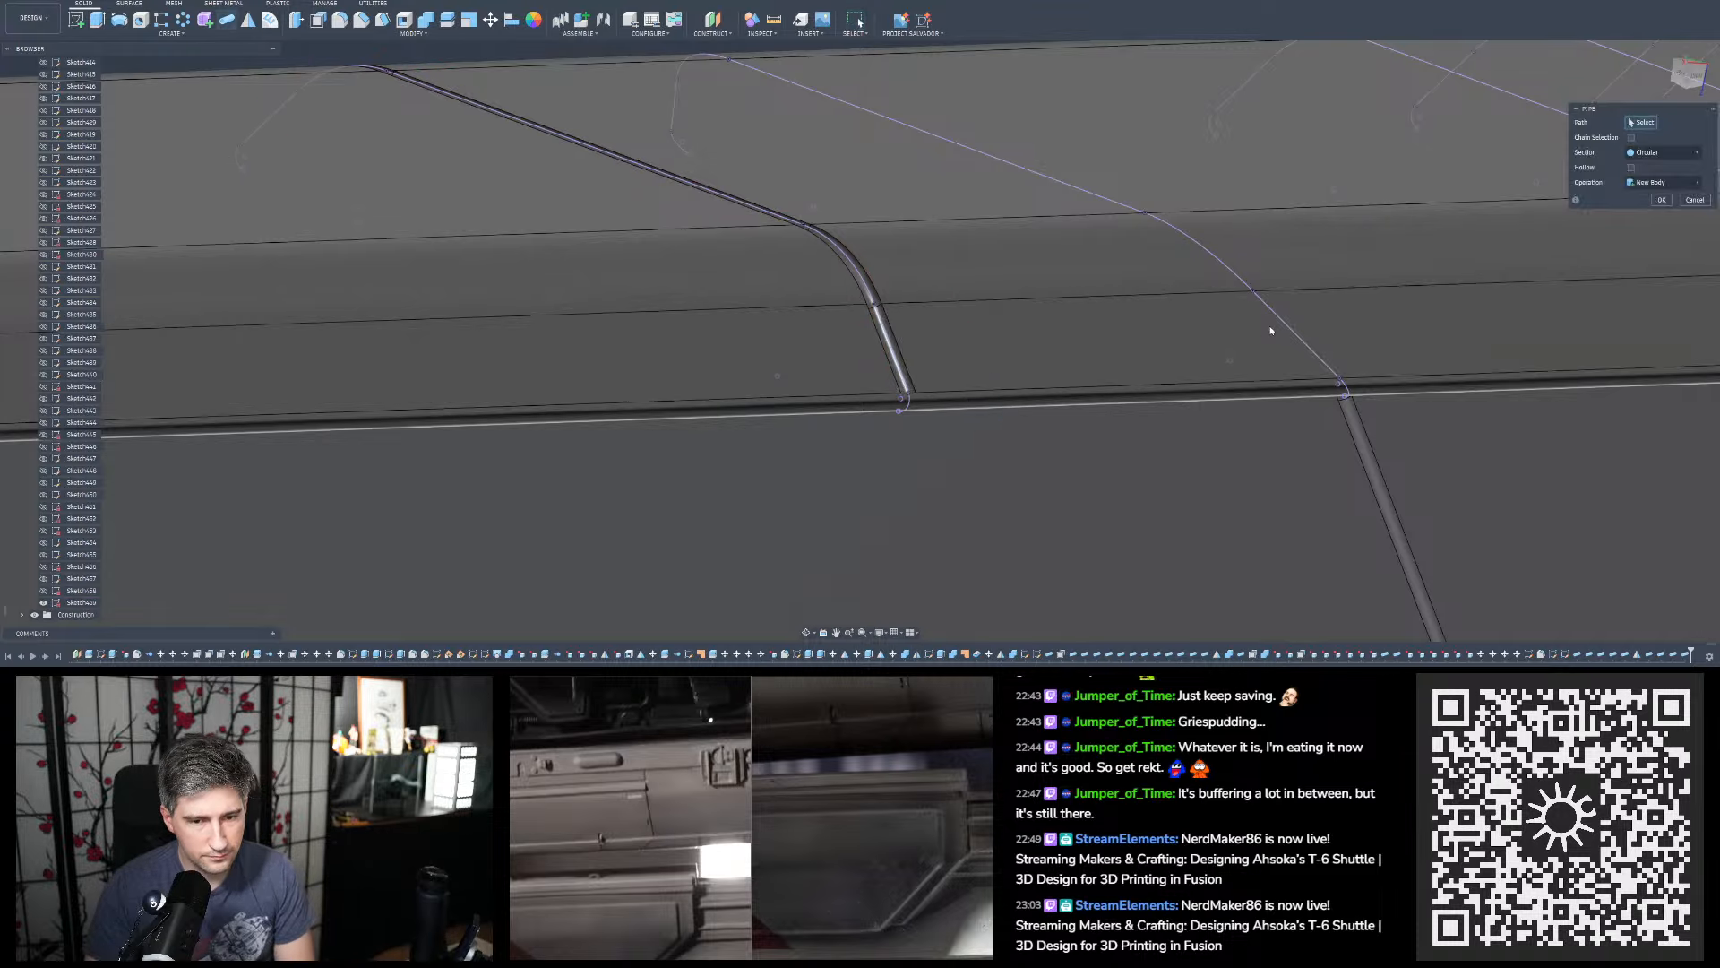
pyautogui.moveTo(1271, 330)
pyautogui.keyDown('shift'); pyautogui.mouseDown(button='middle')
pyautogui.moveTo(1253, 326)
pyautogui.moveTo(1291, 326)
pyautogui.mouseUp(button='middle'); pyautogui.keyUp('shift')
pyautogui.click(1251, 292)
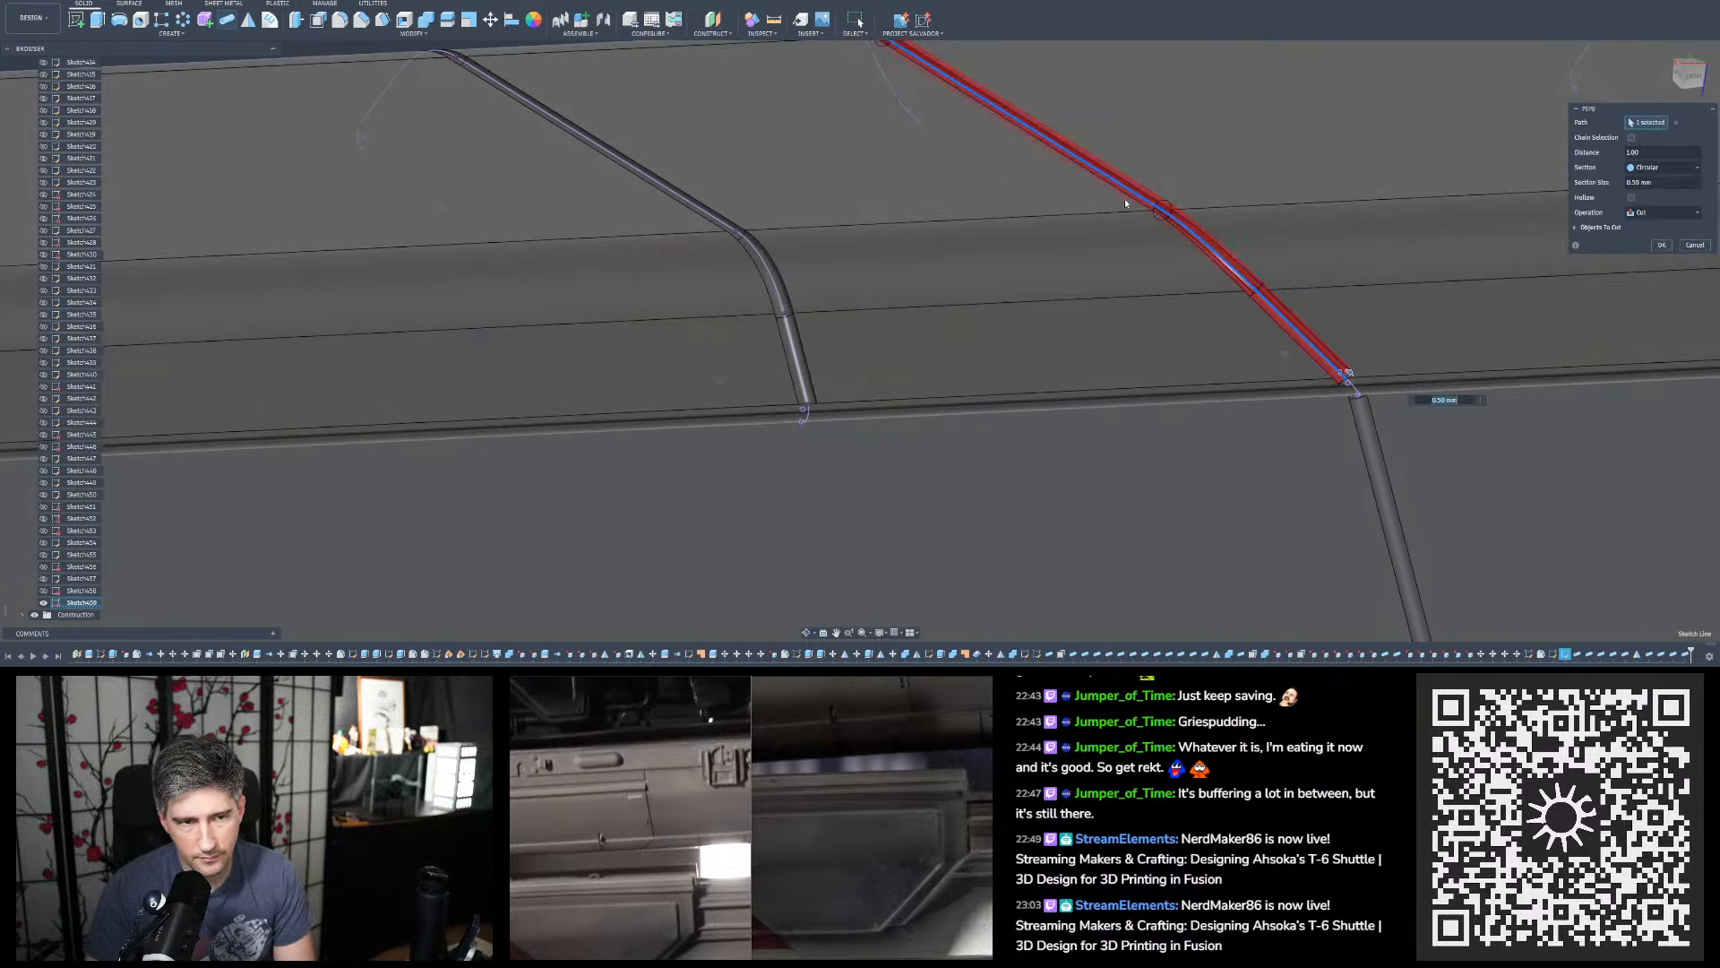
pyautogui.moveTo(1126, 199)
pyautogui.keyDown('shift'); pyautogui.mouseDown(button='middle')
pyautogui.moveTo(928, 169)
pyautogui.moveTo(850, 203)
pyautogui.mouseUp(button='middle'); pyautogui.keyUp('shift')
pyautogui.click(857, 260)
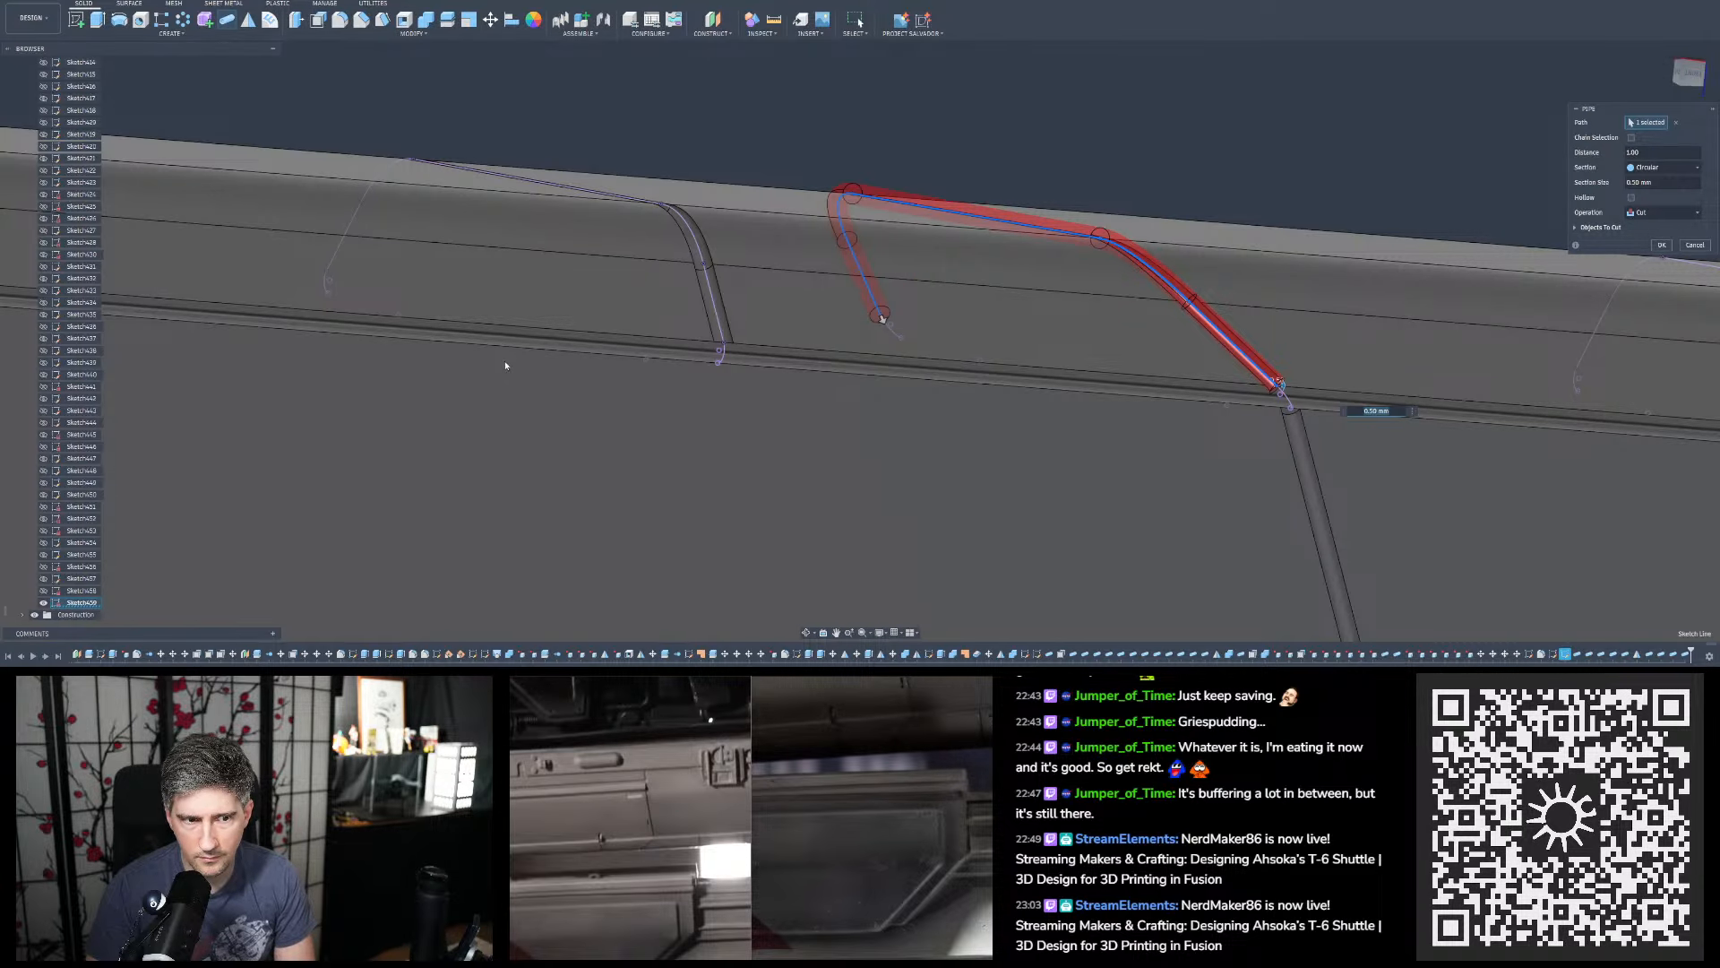
pyautogui.press('Return')
# Cut a 0.50 mm circular pipe along the first of the four closely spaced crosswise panel lines beyond the diagonal groove
pyautogui.scroll(-2, 400, 128)
pyautogui.scroll(-1, 399, 128)
pyautogui.press('p')
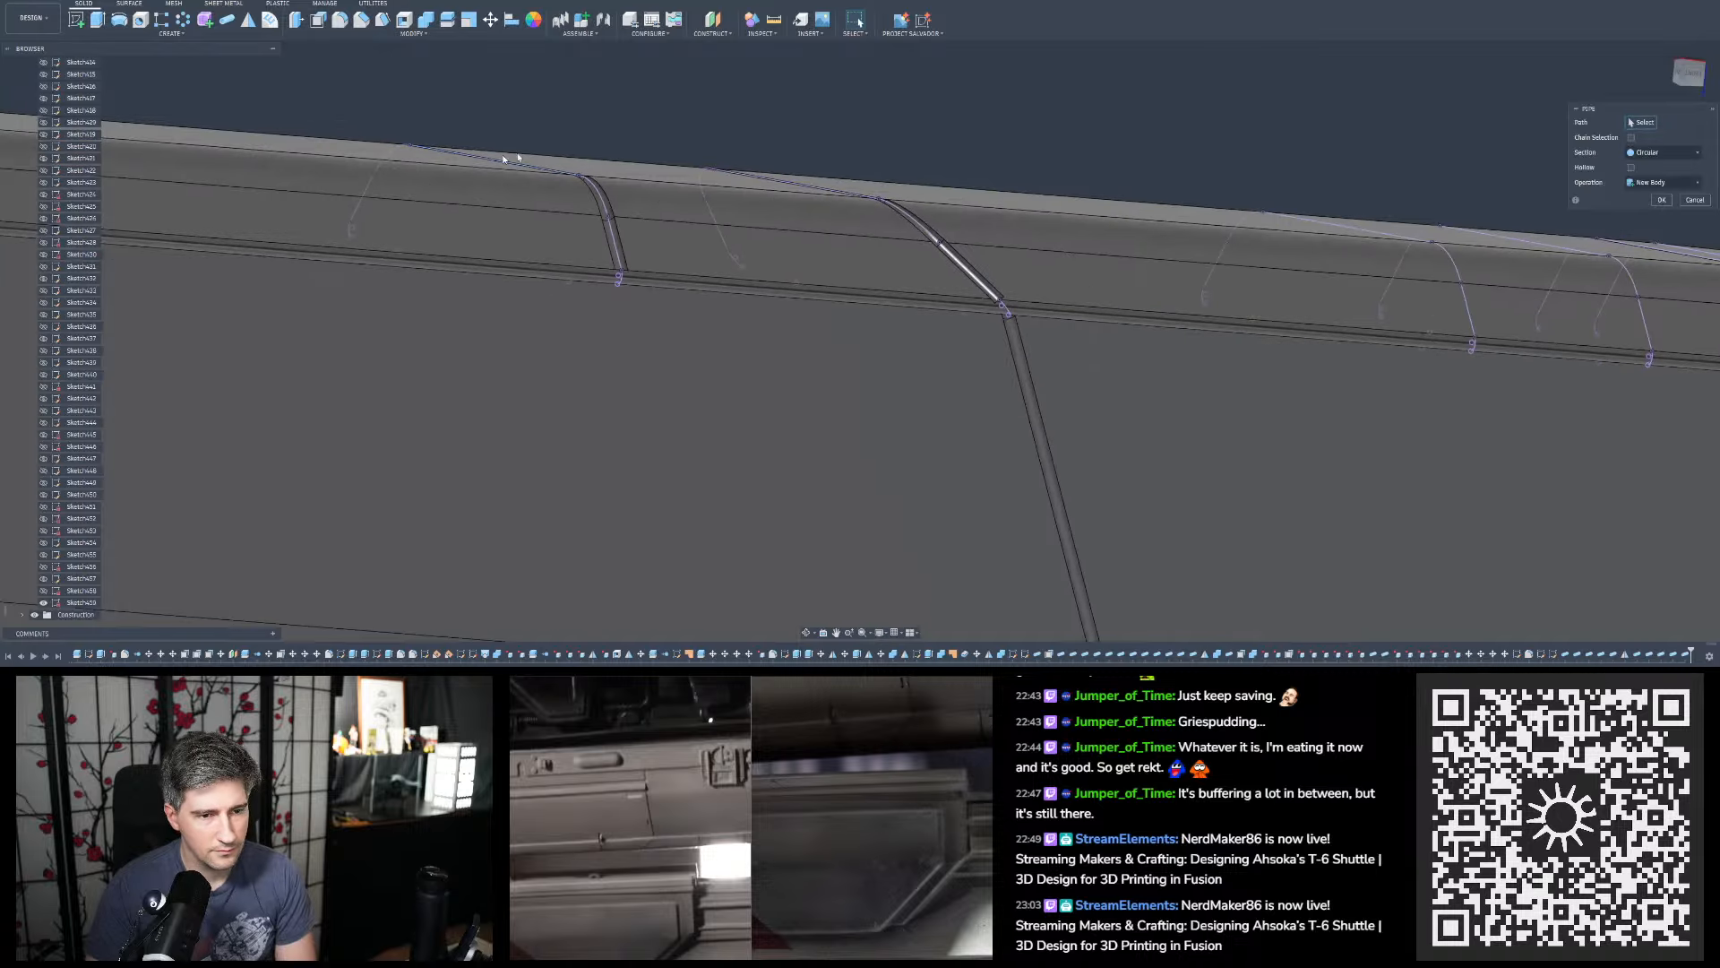
pyautogui.scroll(-2, 896, 220)
pyautogui.scroll(3, 1329, 264)
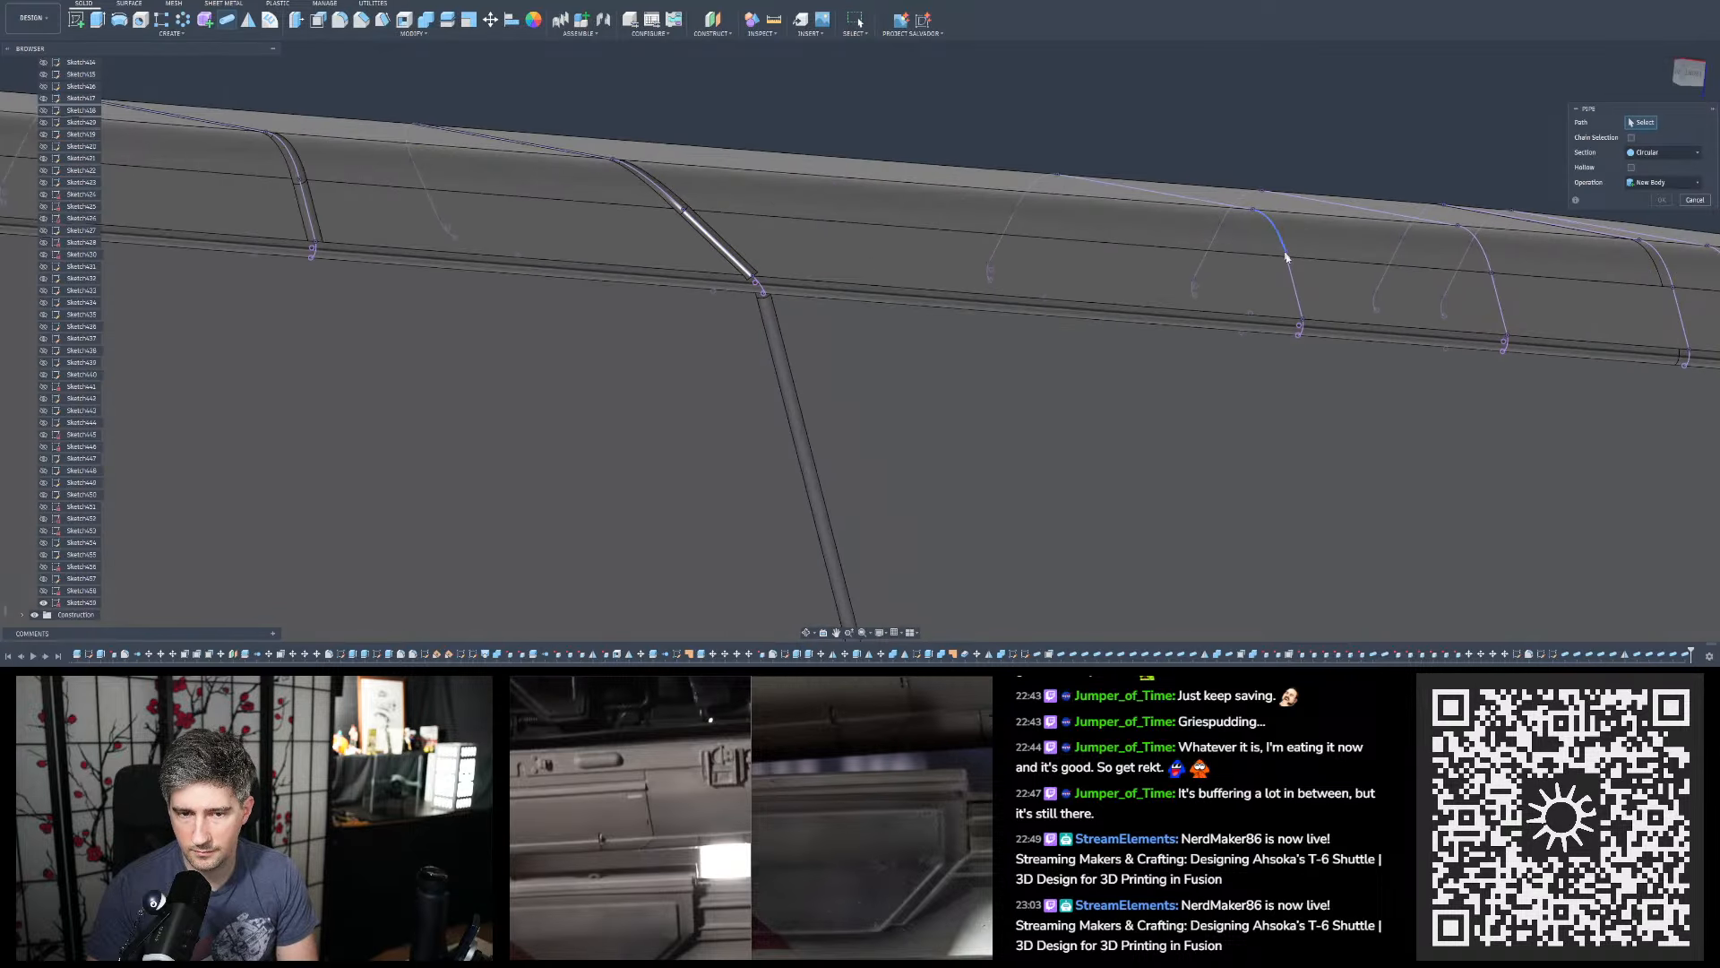
pyautogui.click(1285, 251)
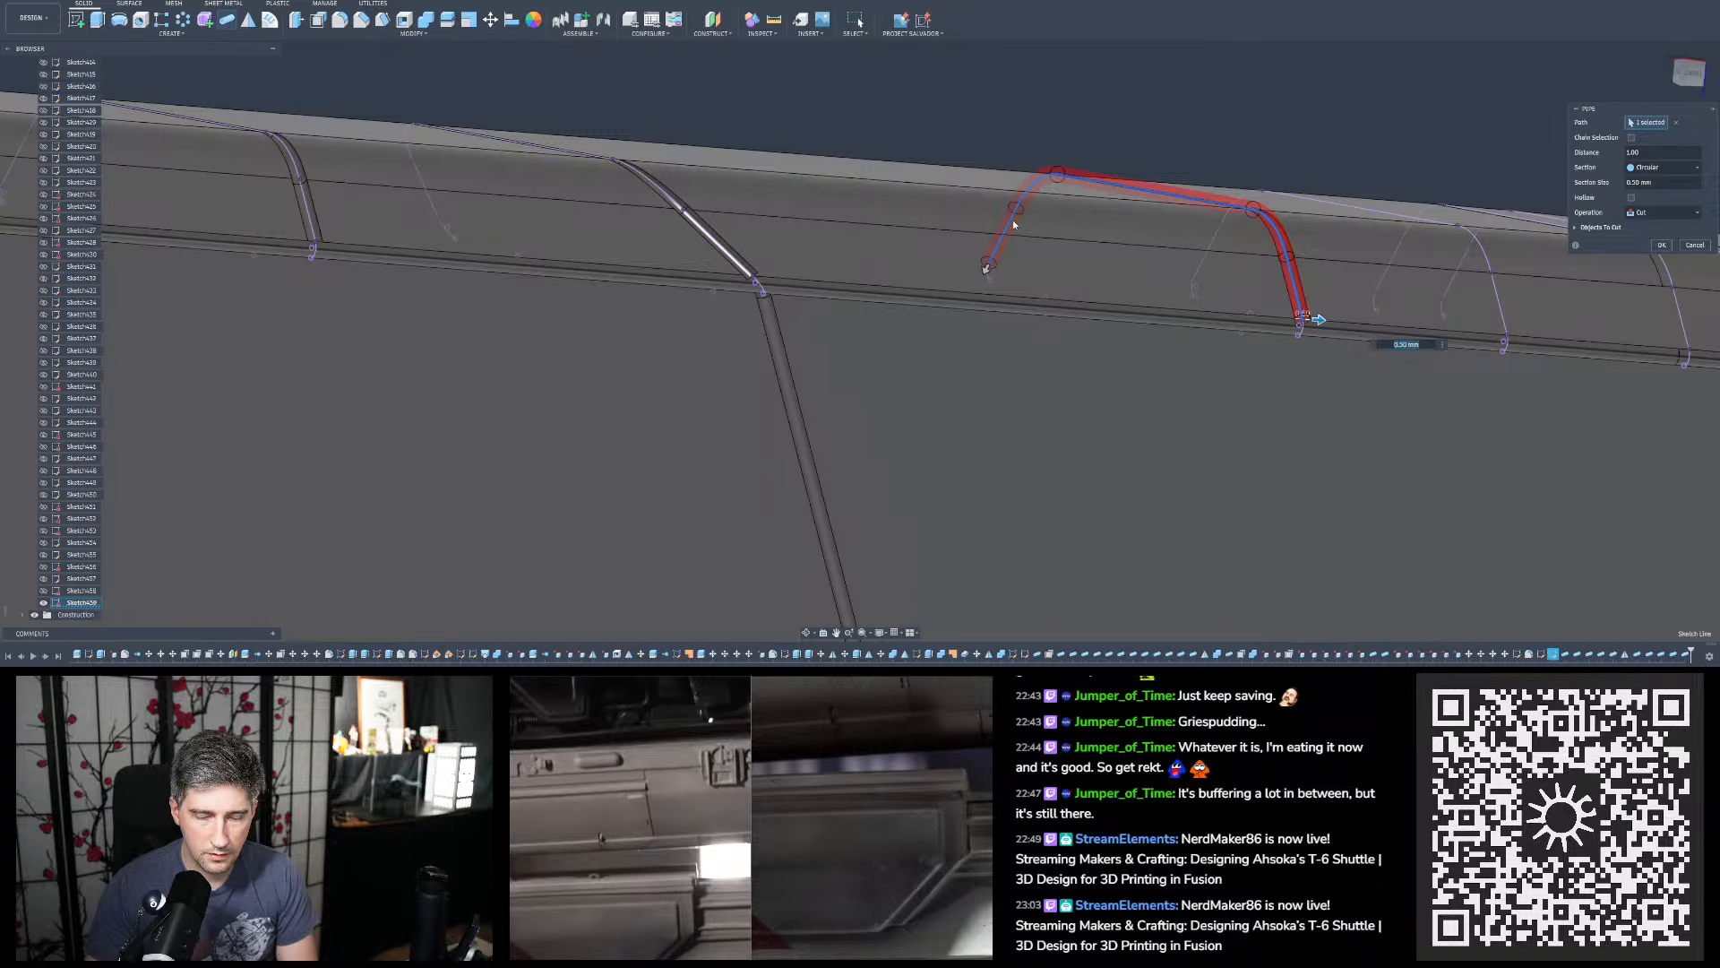
pyautogui.press('Return')
# Cut a 0.50 mm circular pipe along the second of the four closely spaced crosswise lines, including its far-side segments
pyautogui.scroll(-5, 539, 287)
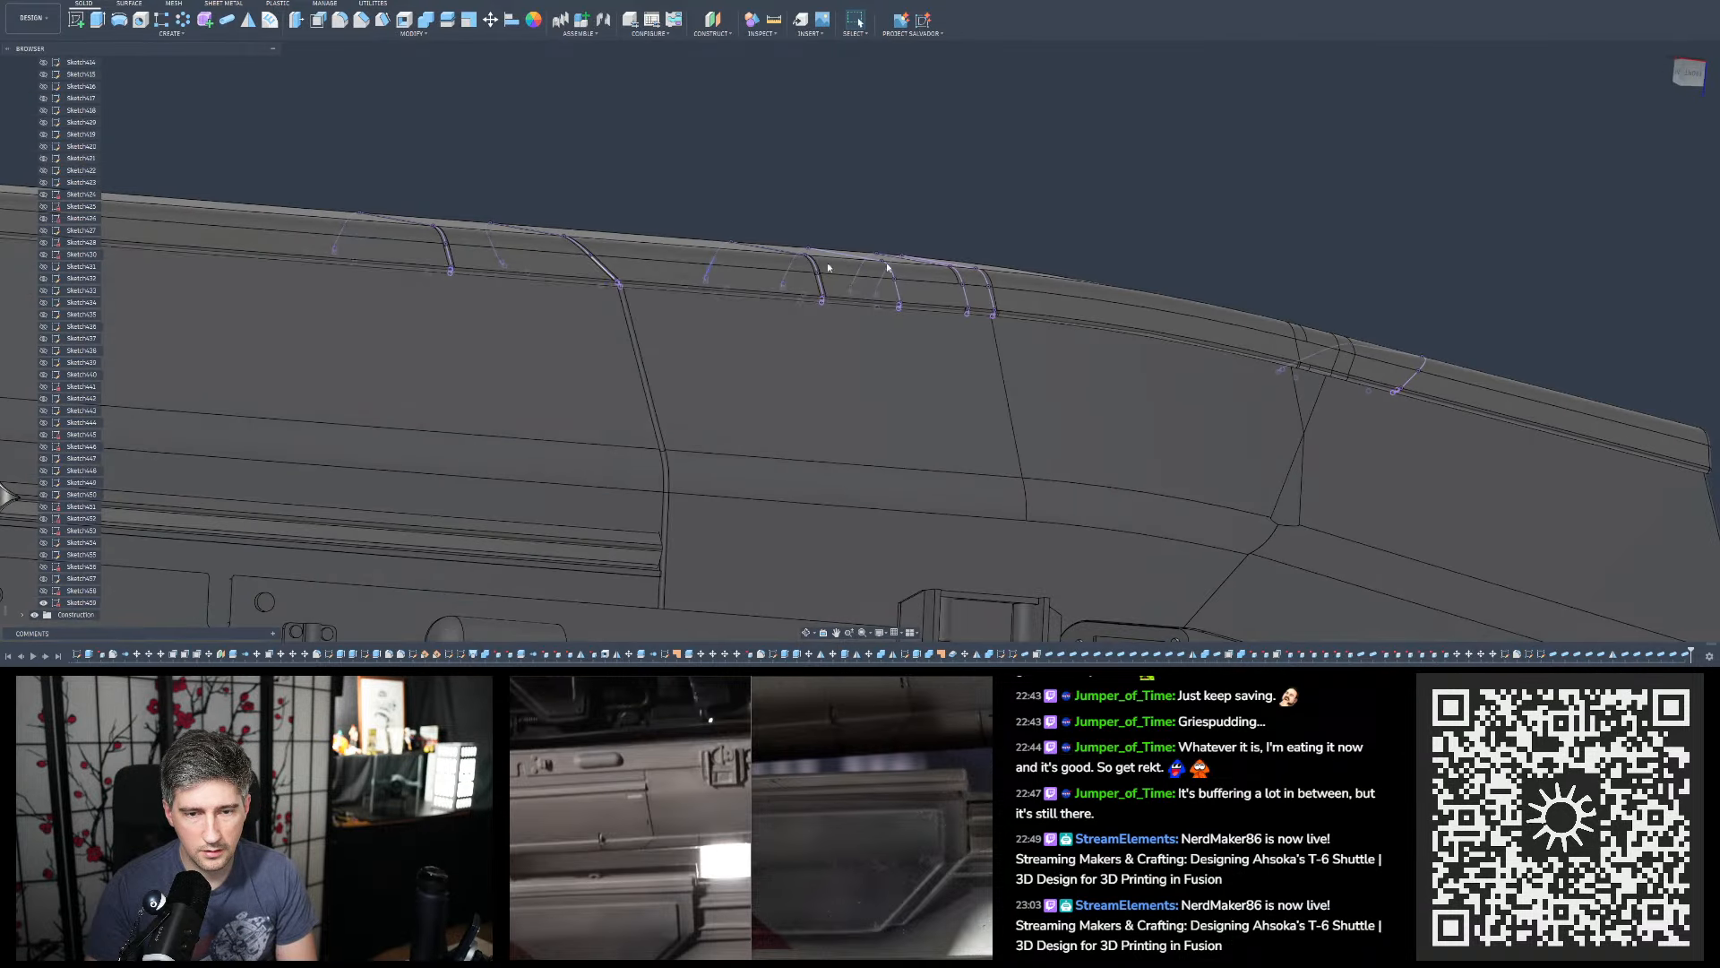
pyautogui.scroll(2, 975, 261)
pyautogui.scroll(2, 950, 246)
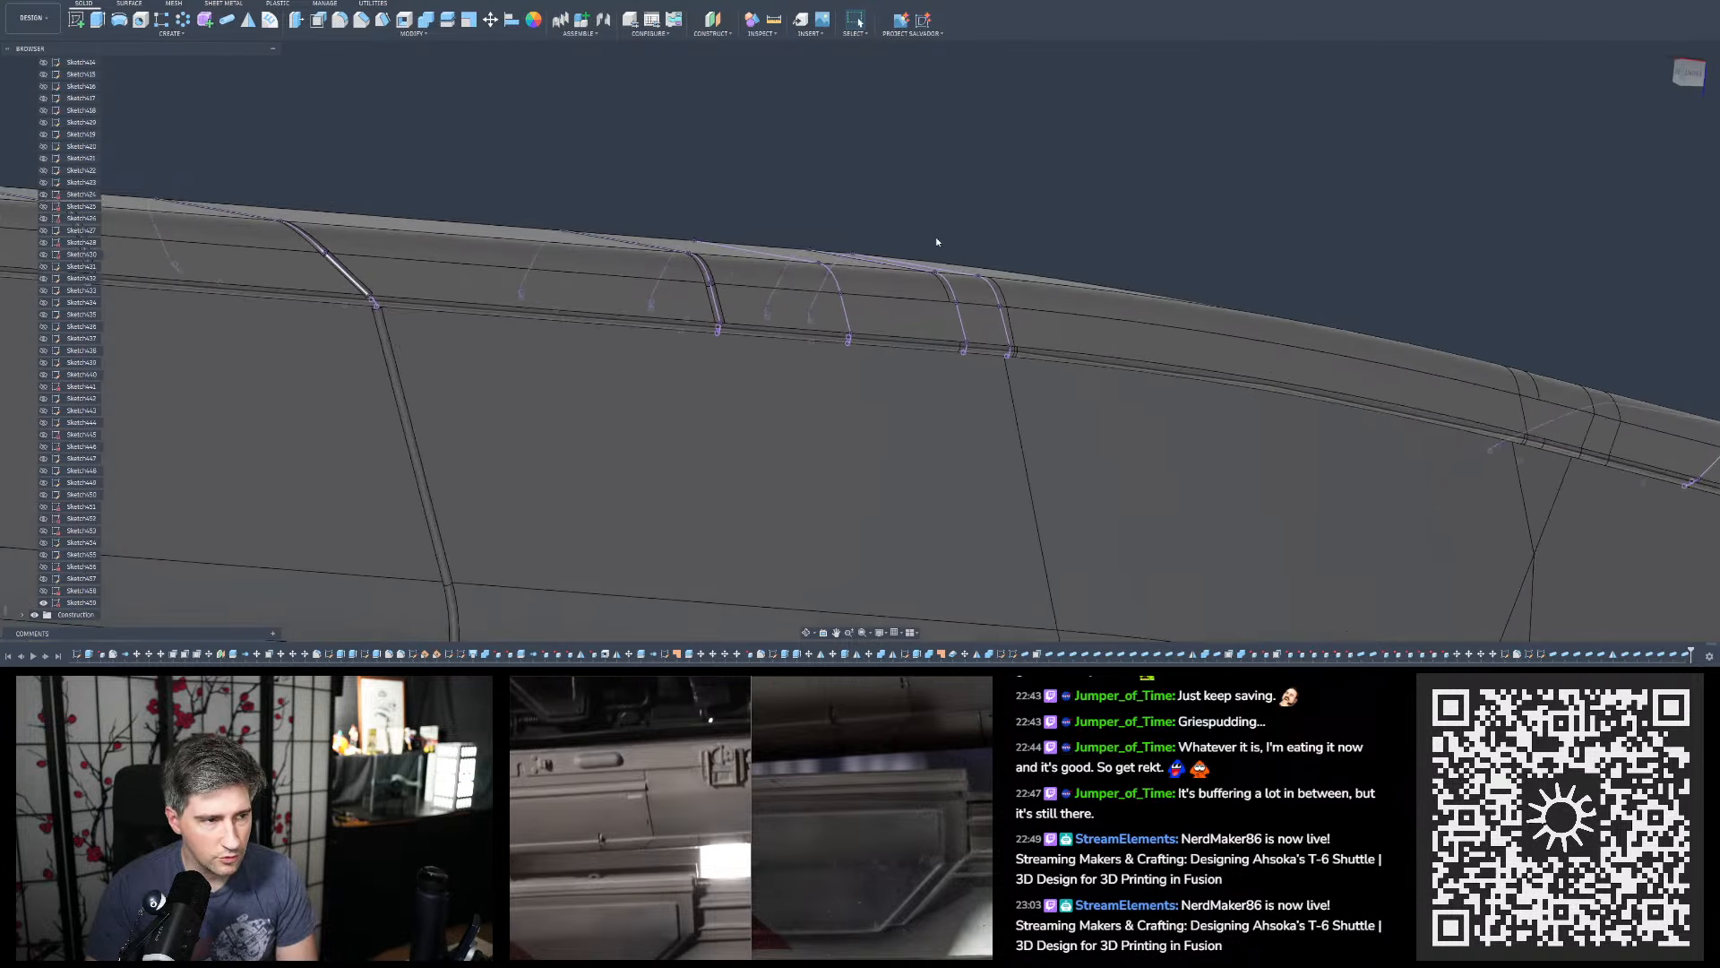
pyautogui.press('Return')
pyautogui.scroll(2, 788, 233)
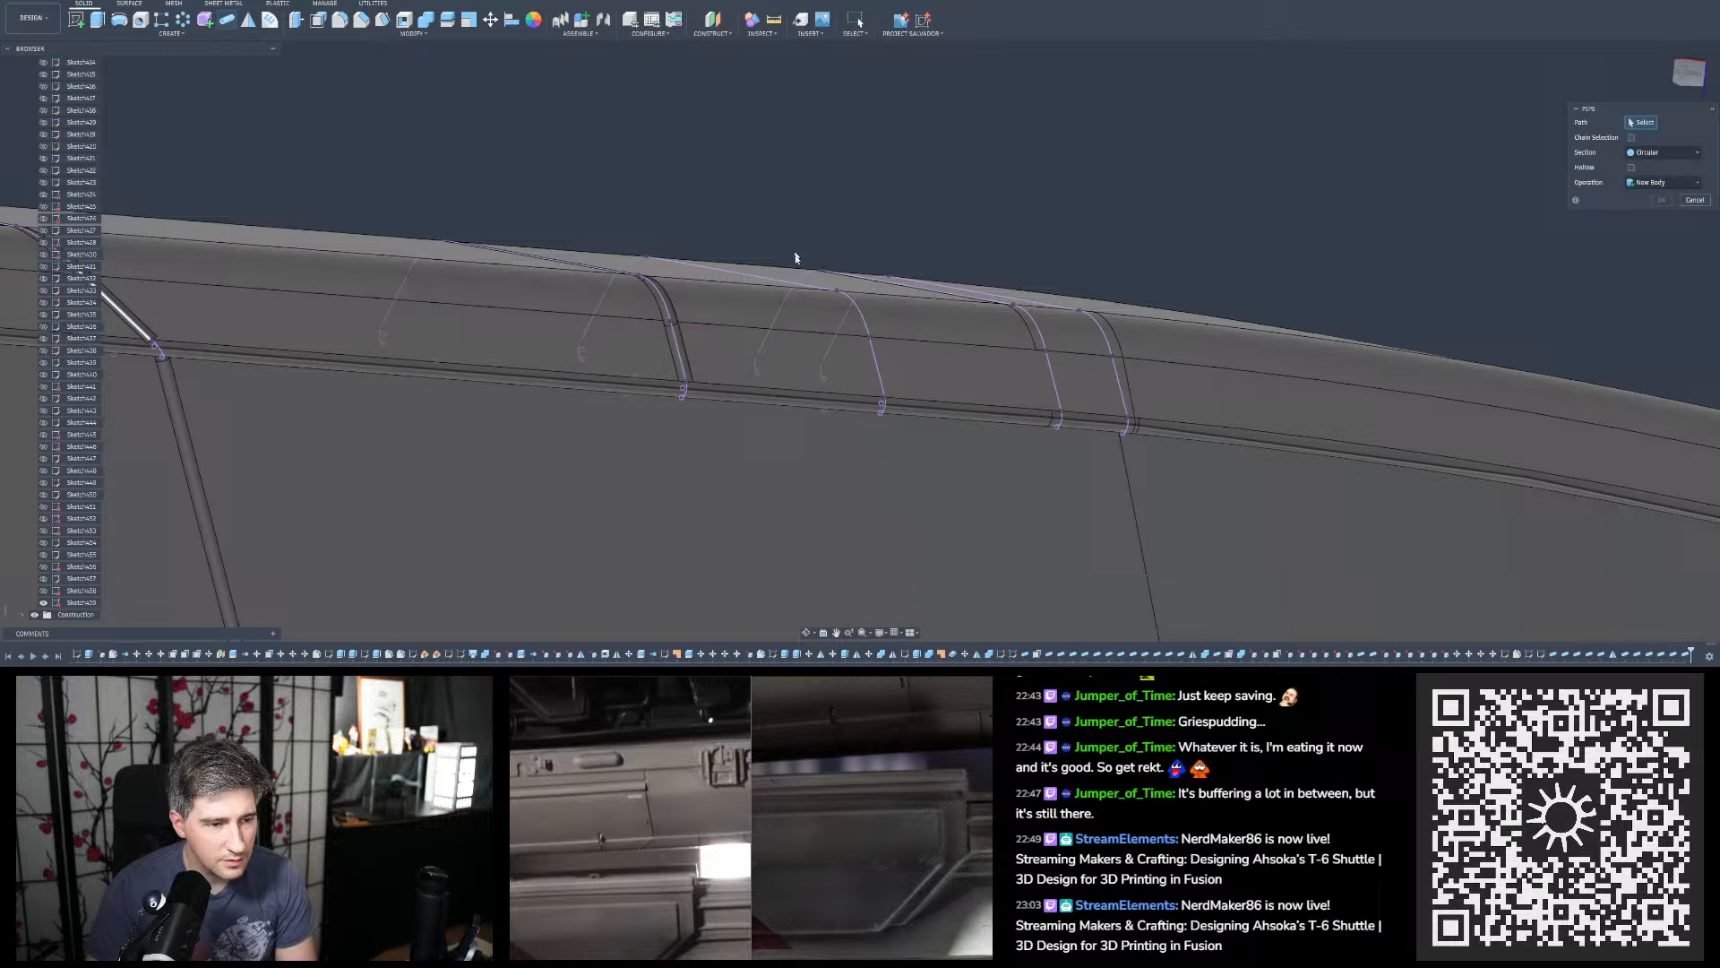
pyautogui.click(873, 363)
pyautogui.click(822, 292)
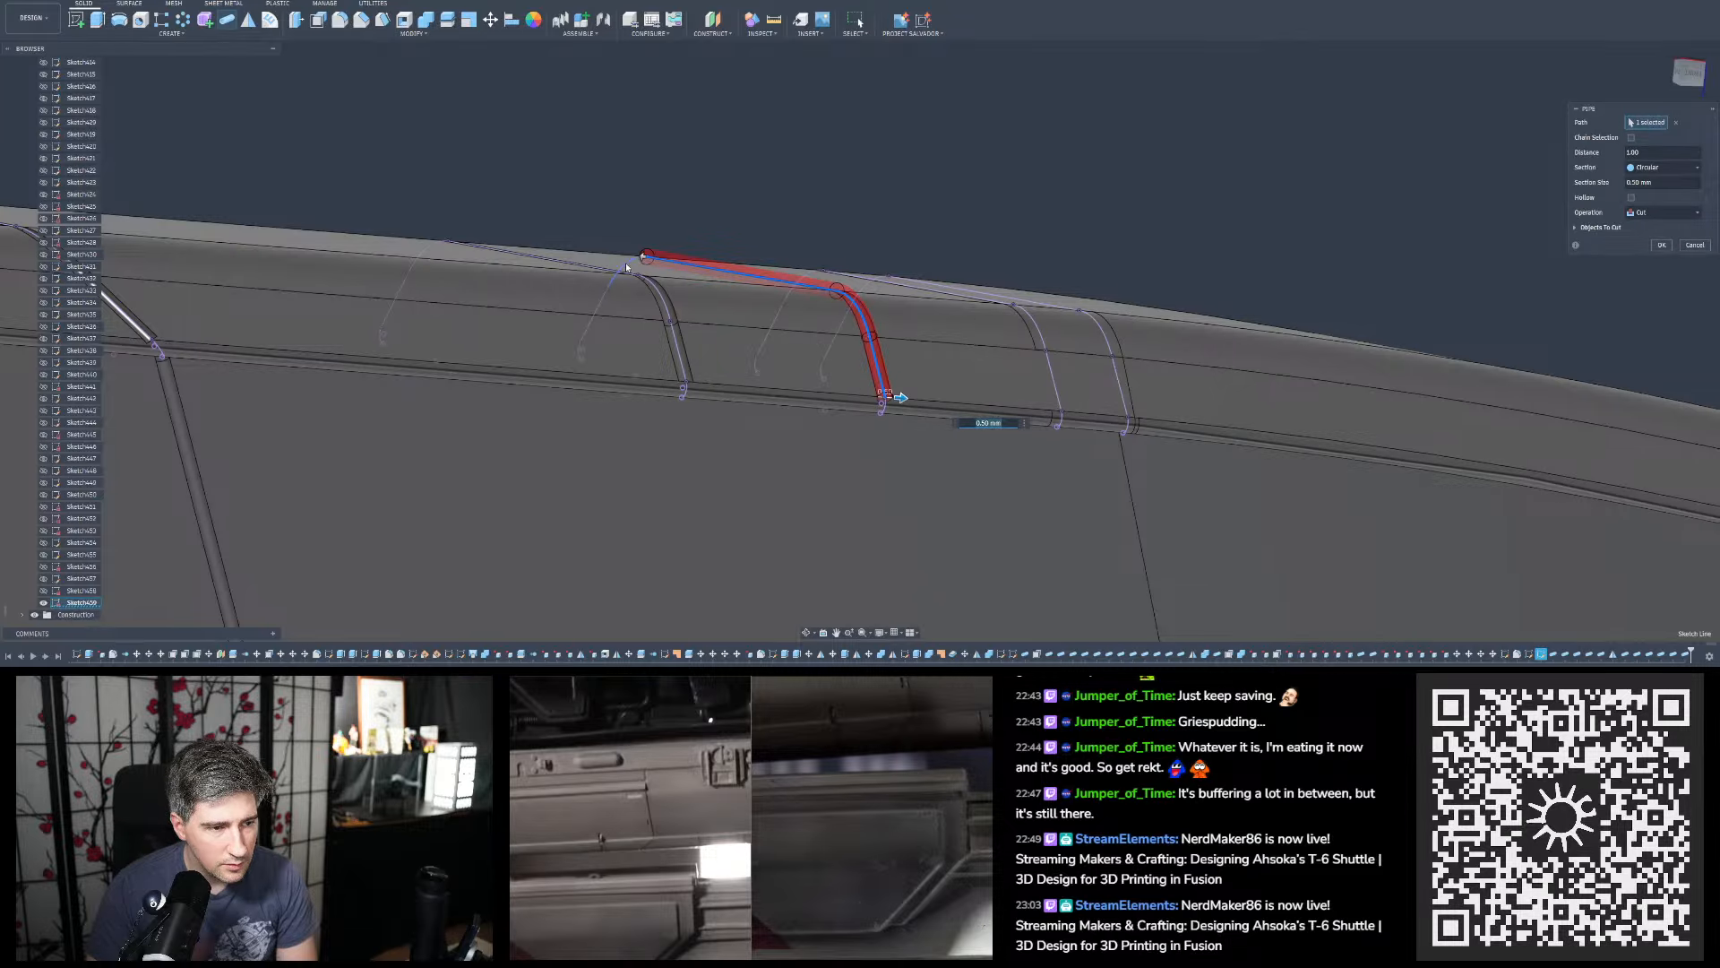
pyautogui.click(599, 314)
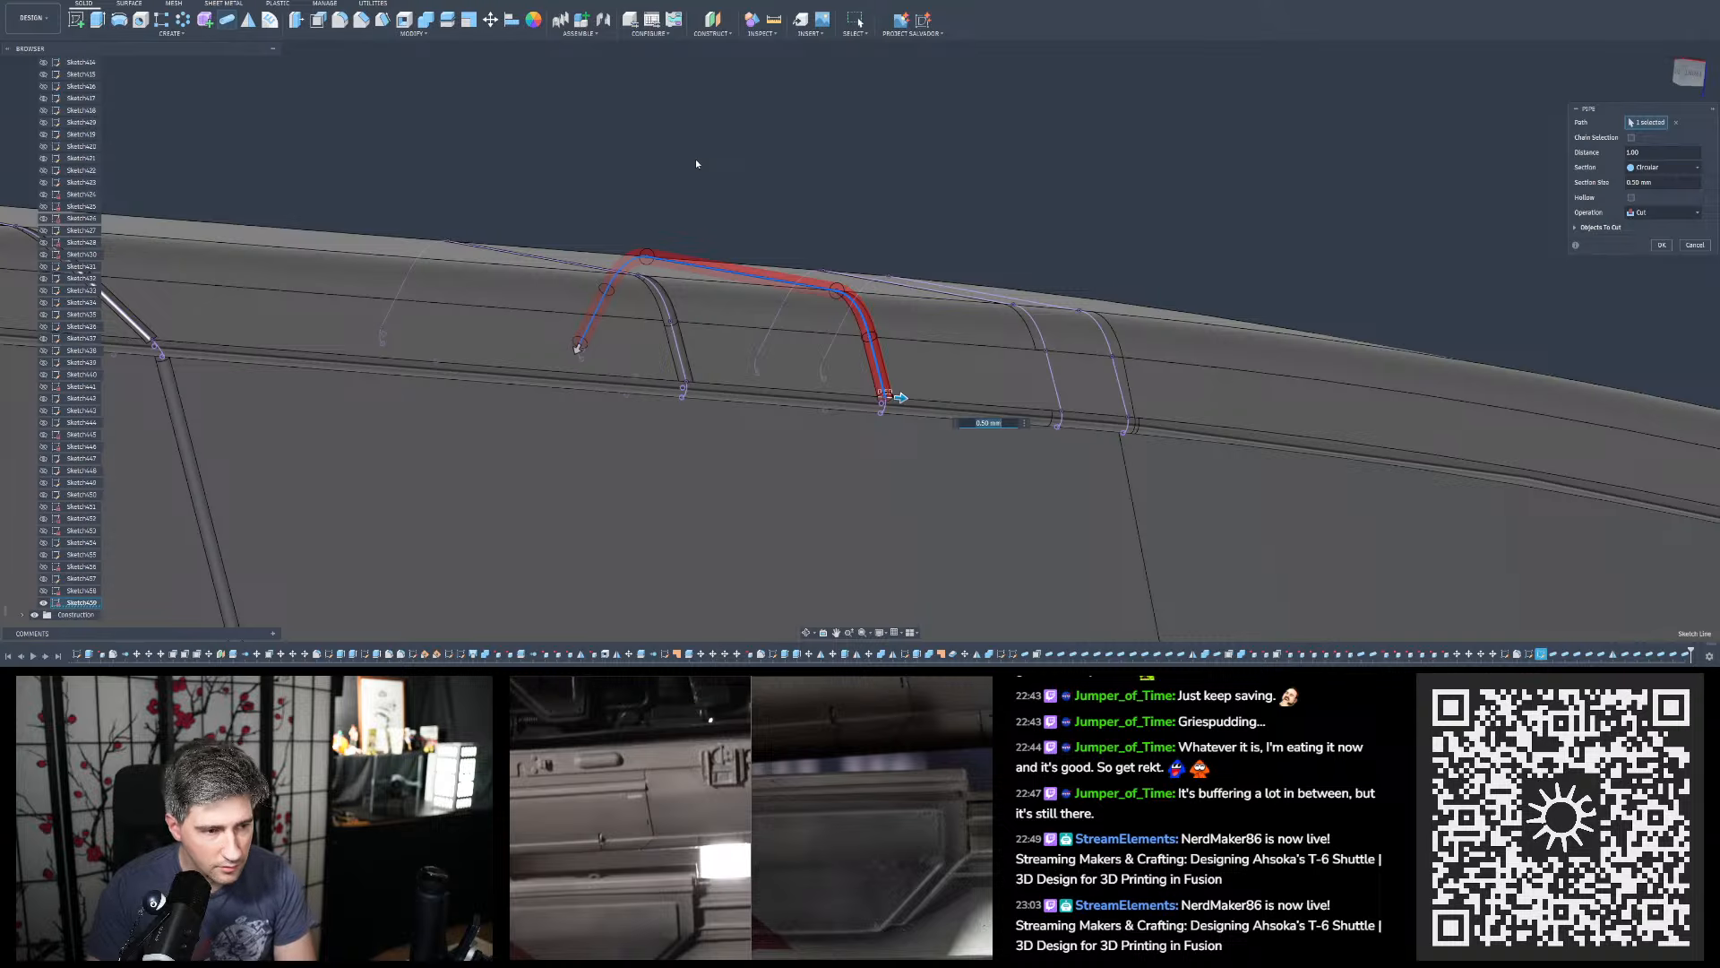
pyautogui.press('Return')
# Cut a 0.50 mm circular pipe along the third closely spaced crosswise line, clearing wrongly picked hull edges from the path
pyautogui.press('p')
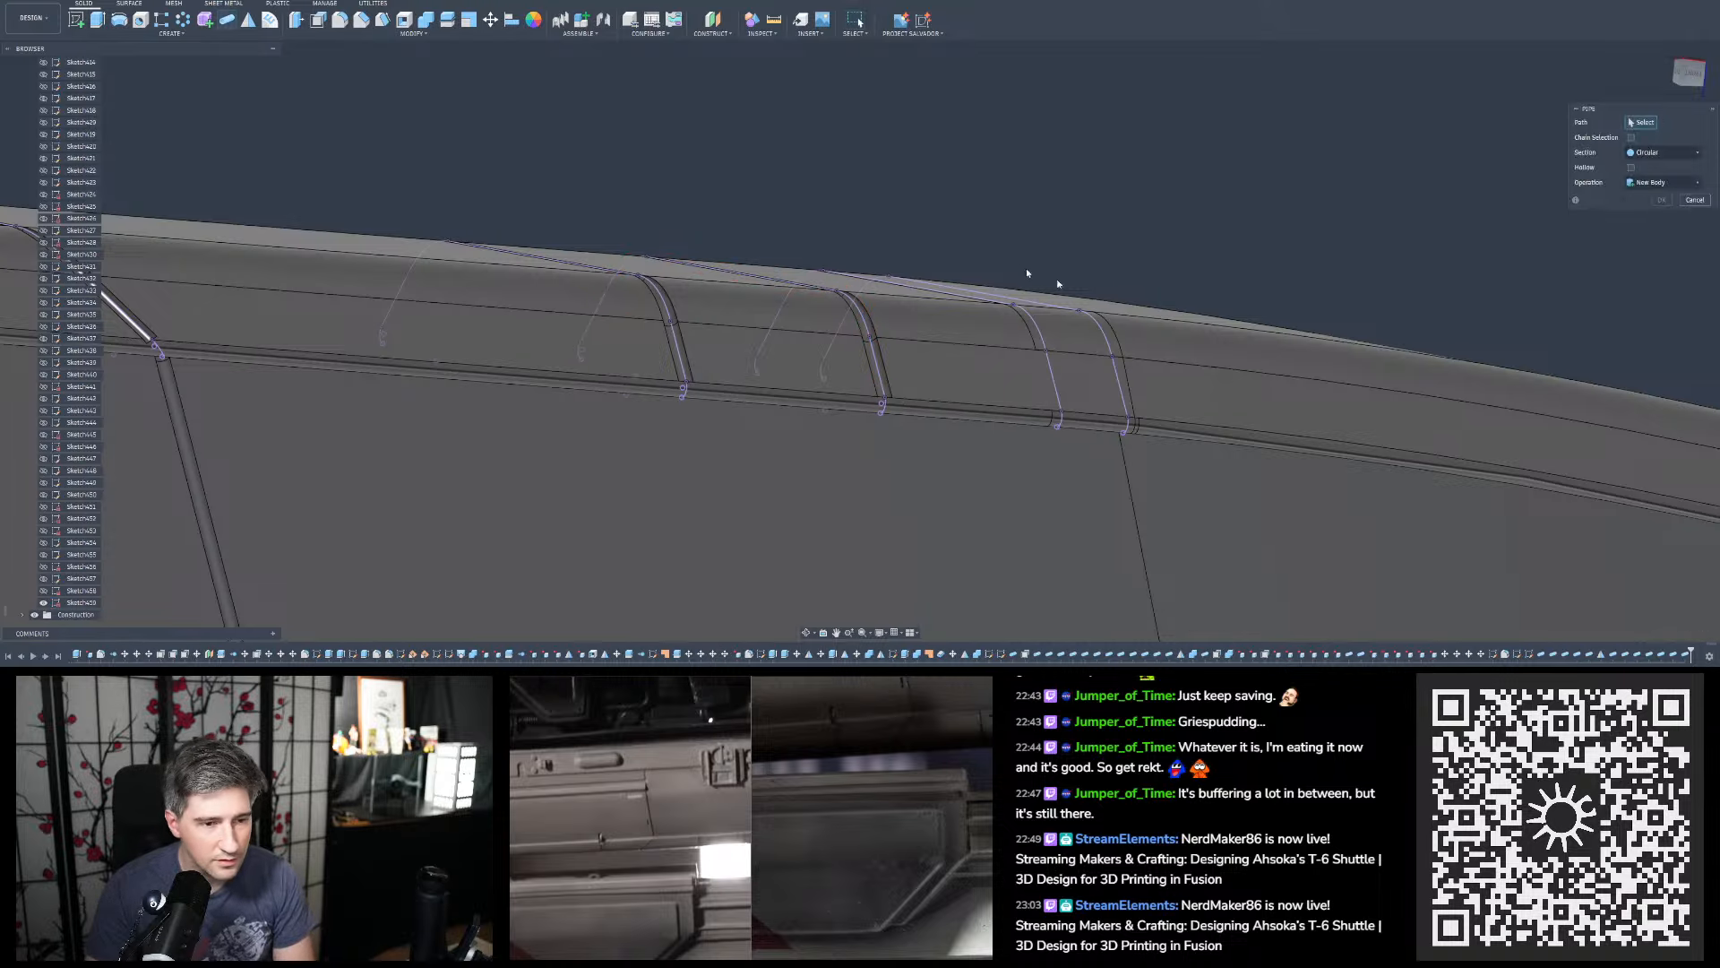
pyautogui.click(1055, 384)
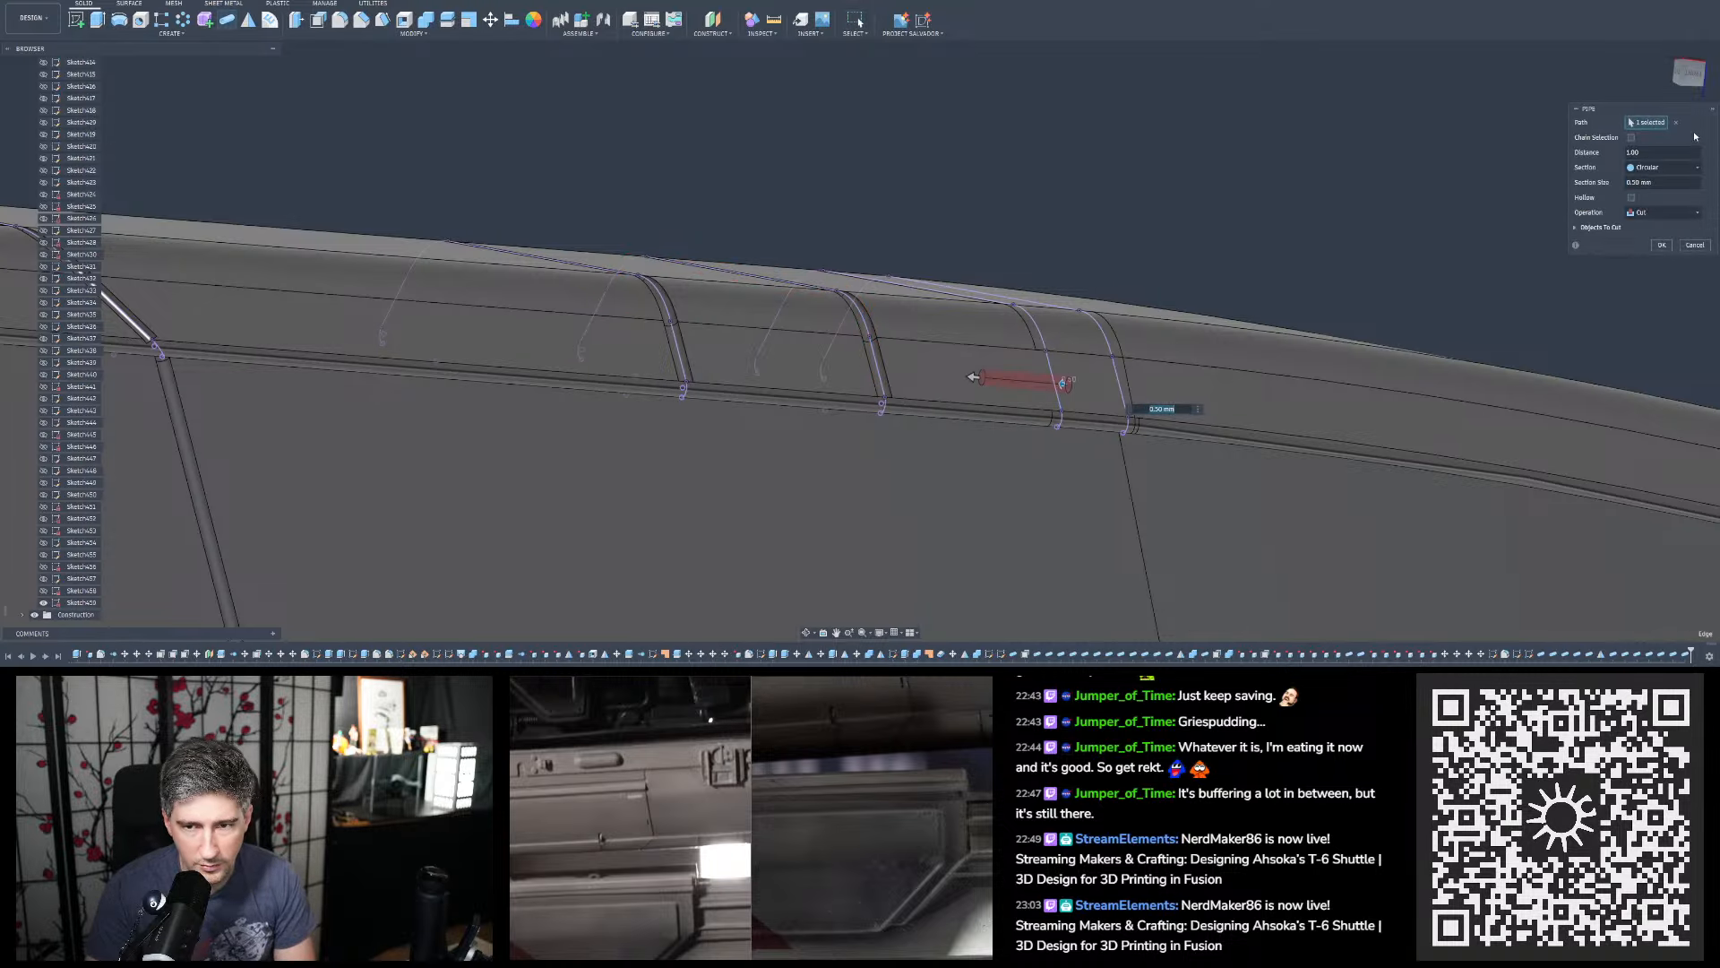
pyautogui.click(1676, 124)
pyautogui.click(1049, 368)
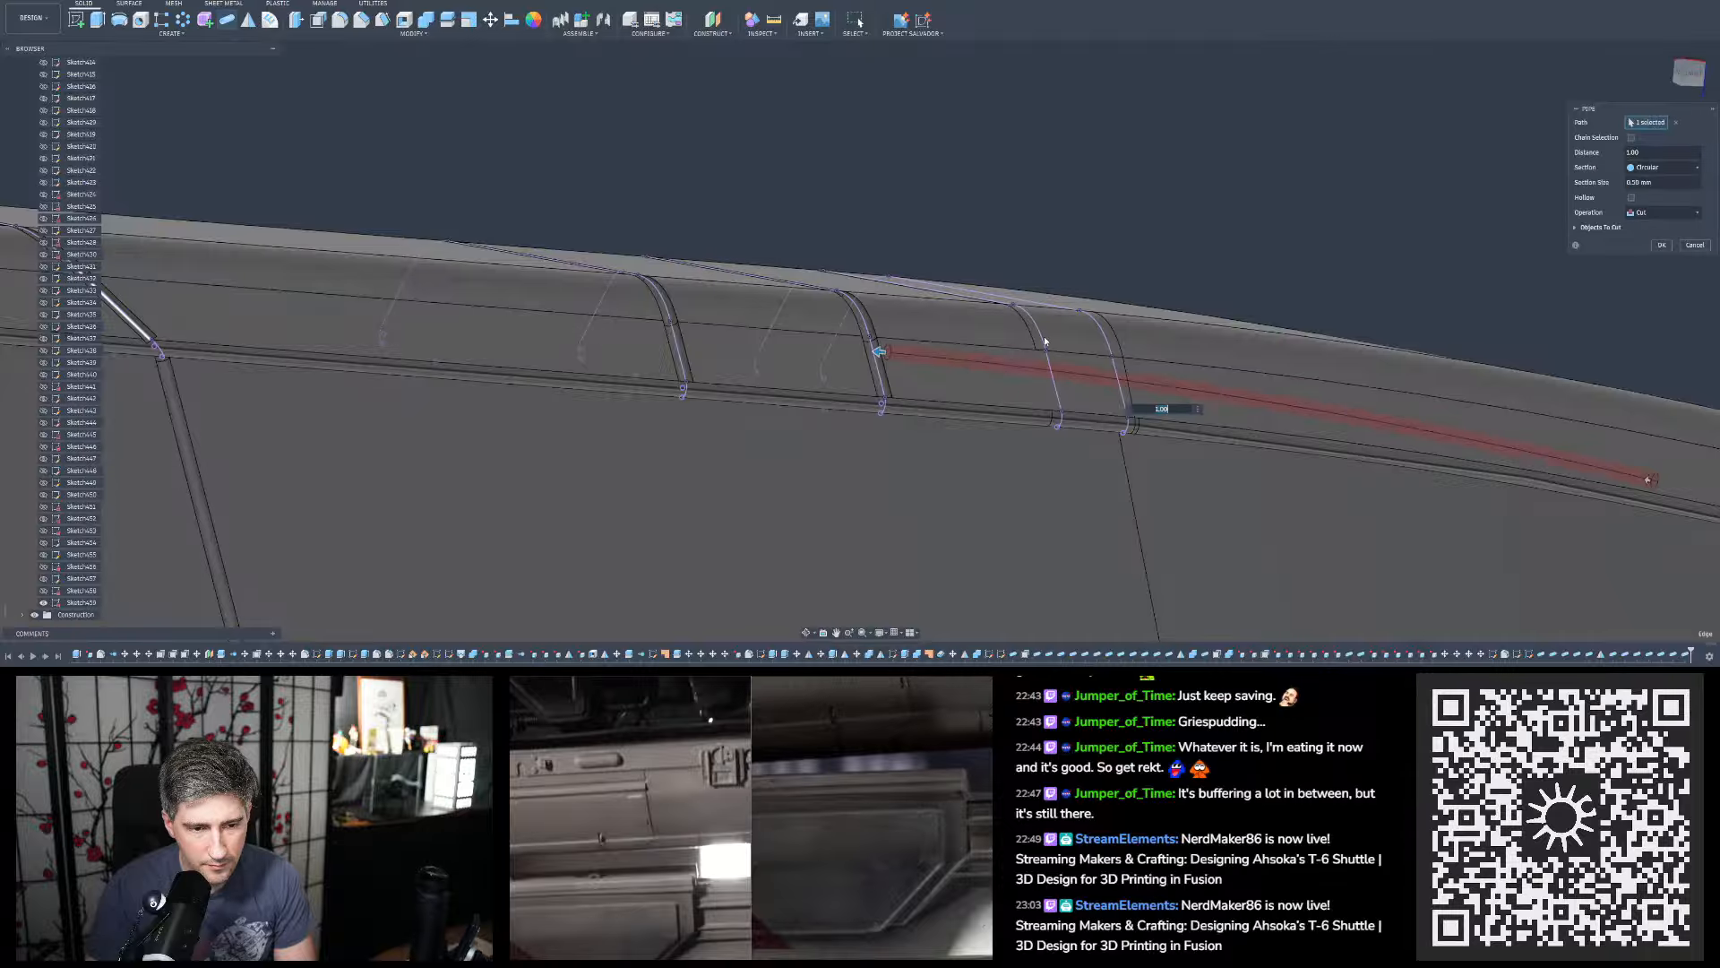
pyautogui.click(1677, 124)
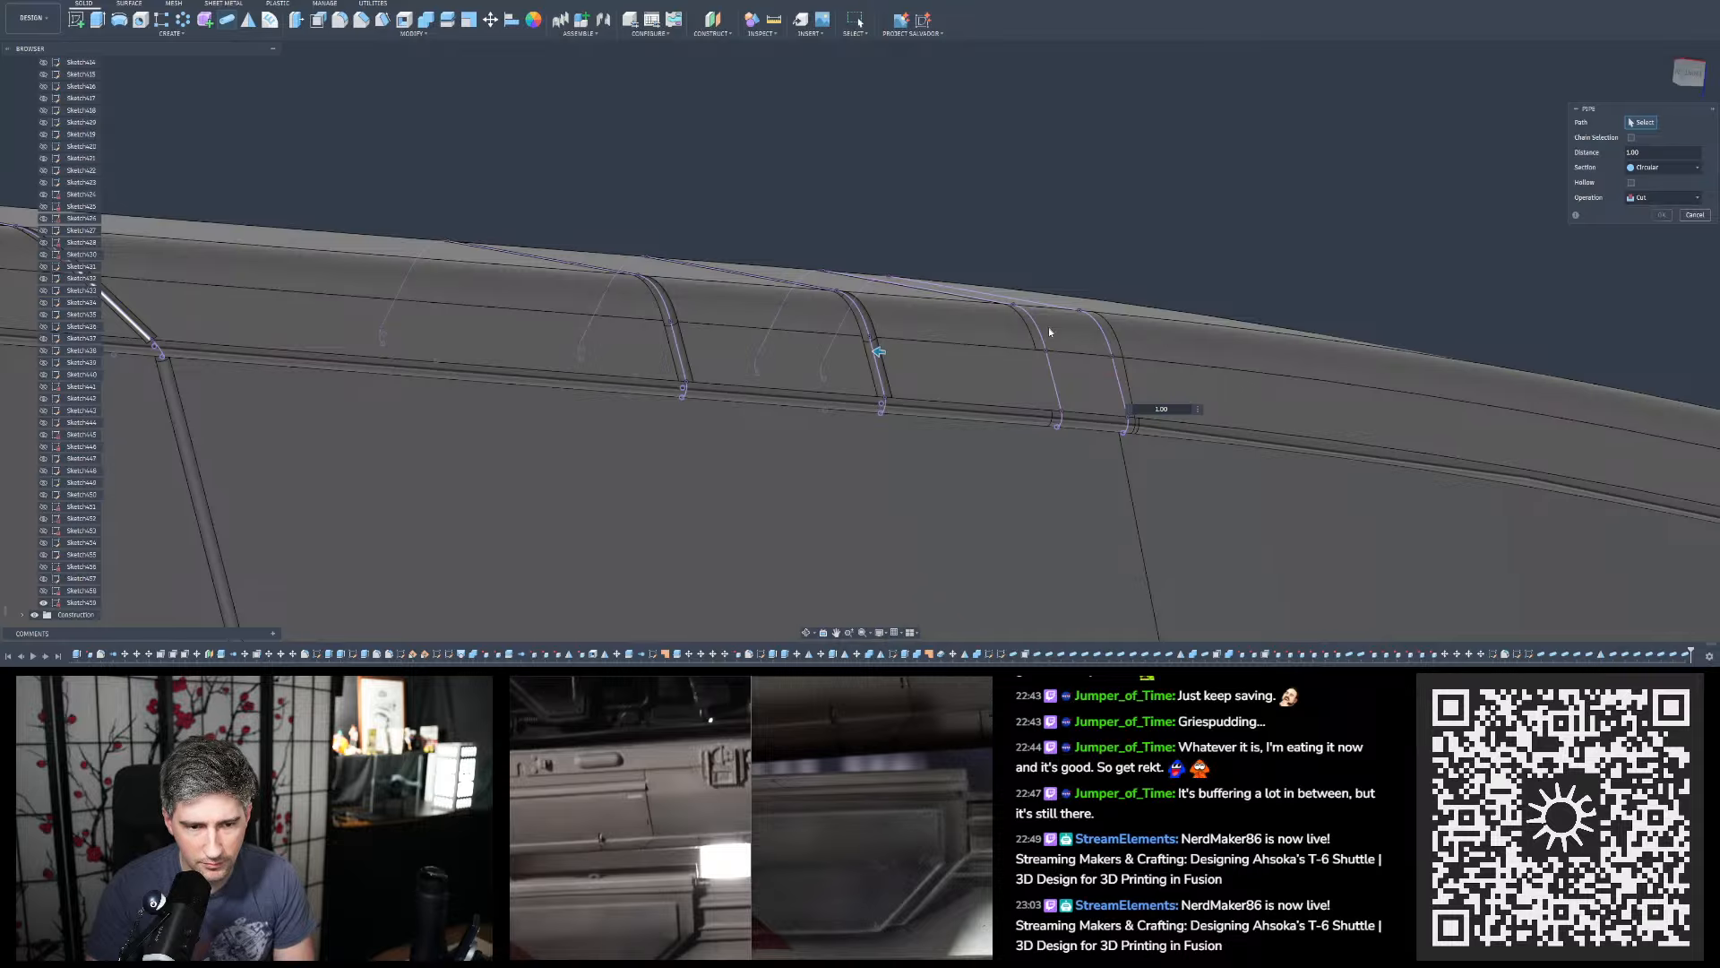
pyautogui.click(1056, 387)
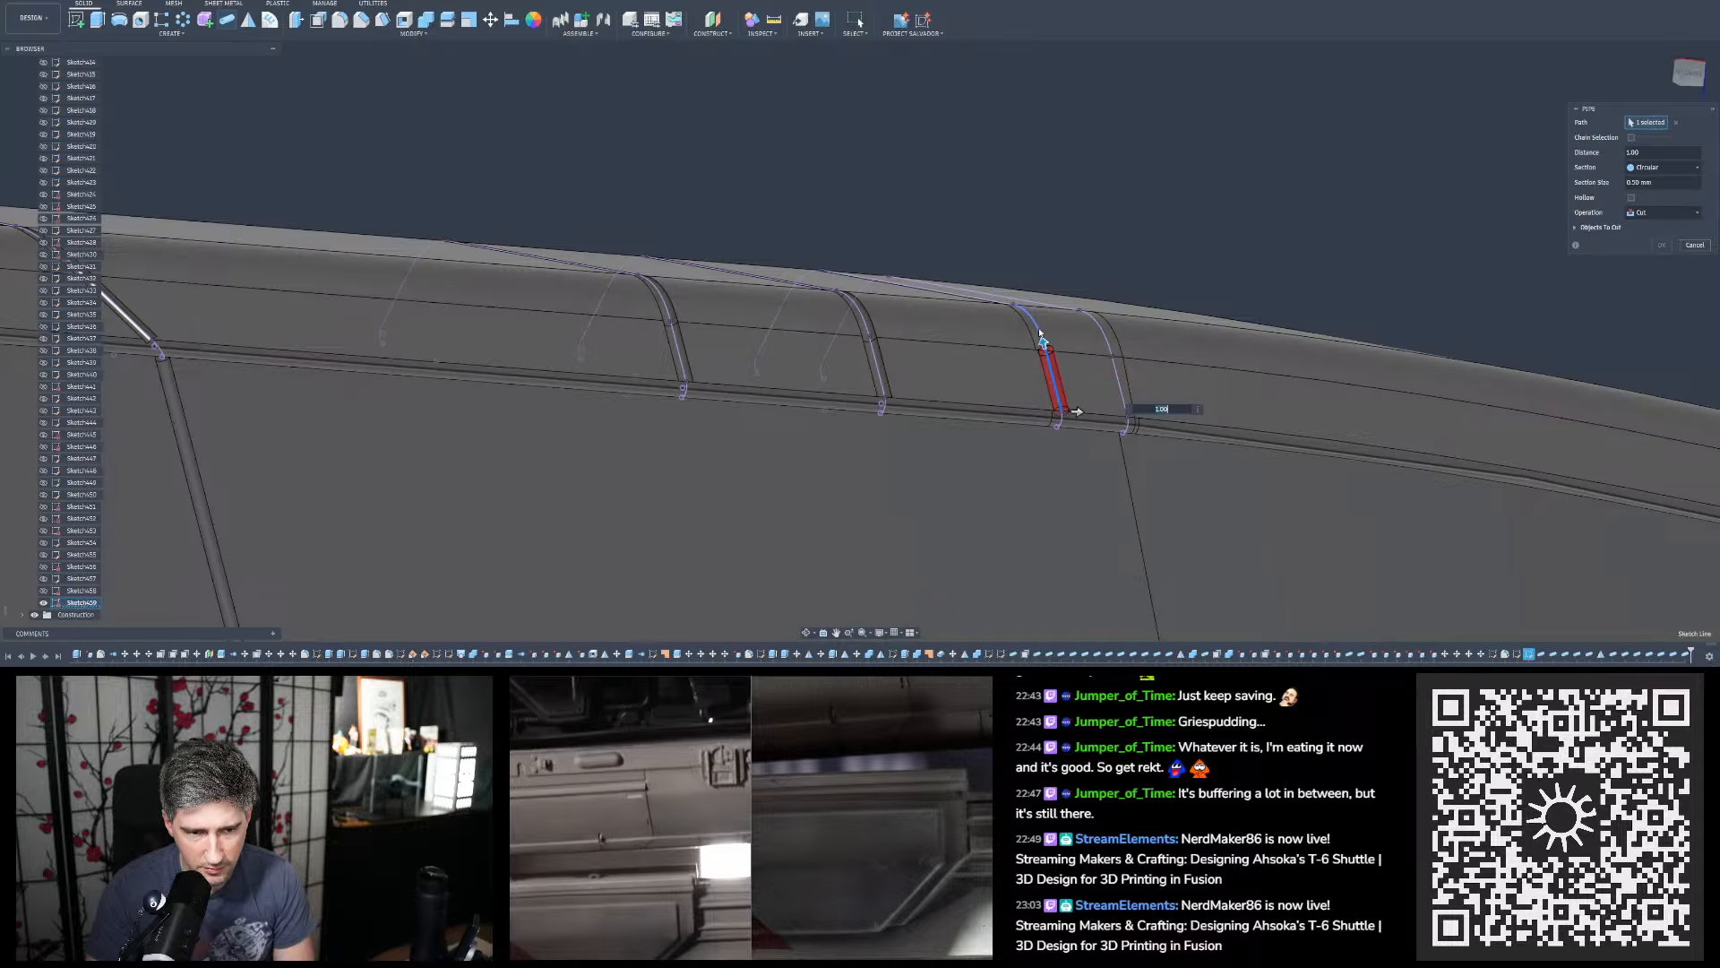
pyautogui.click(981, 302)
pyautogui.click(778, 308)
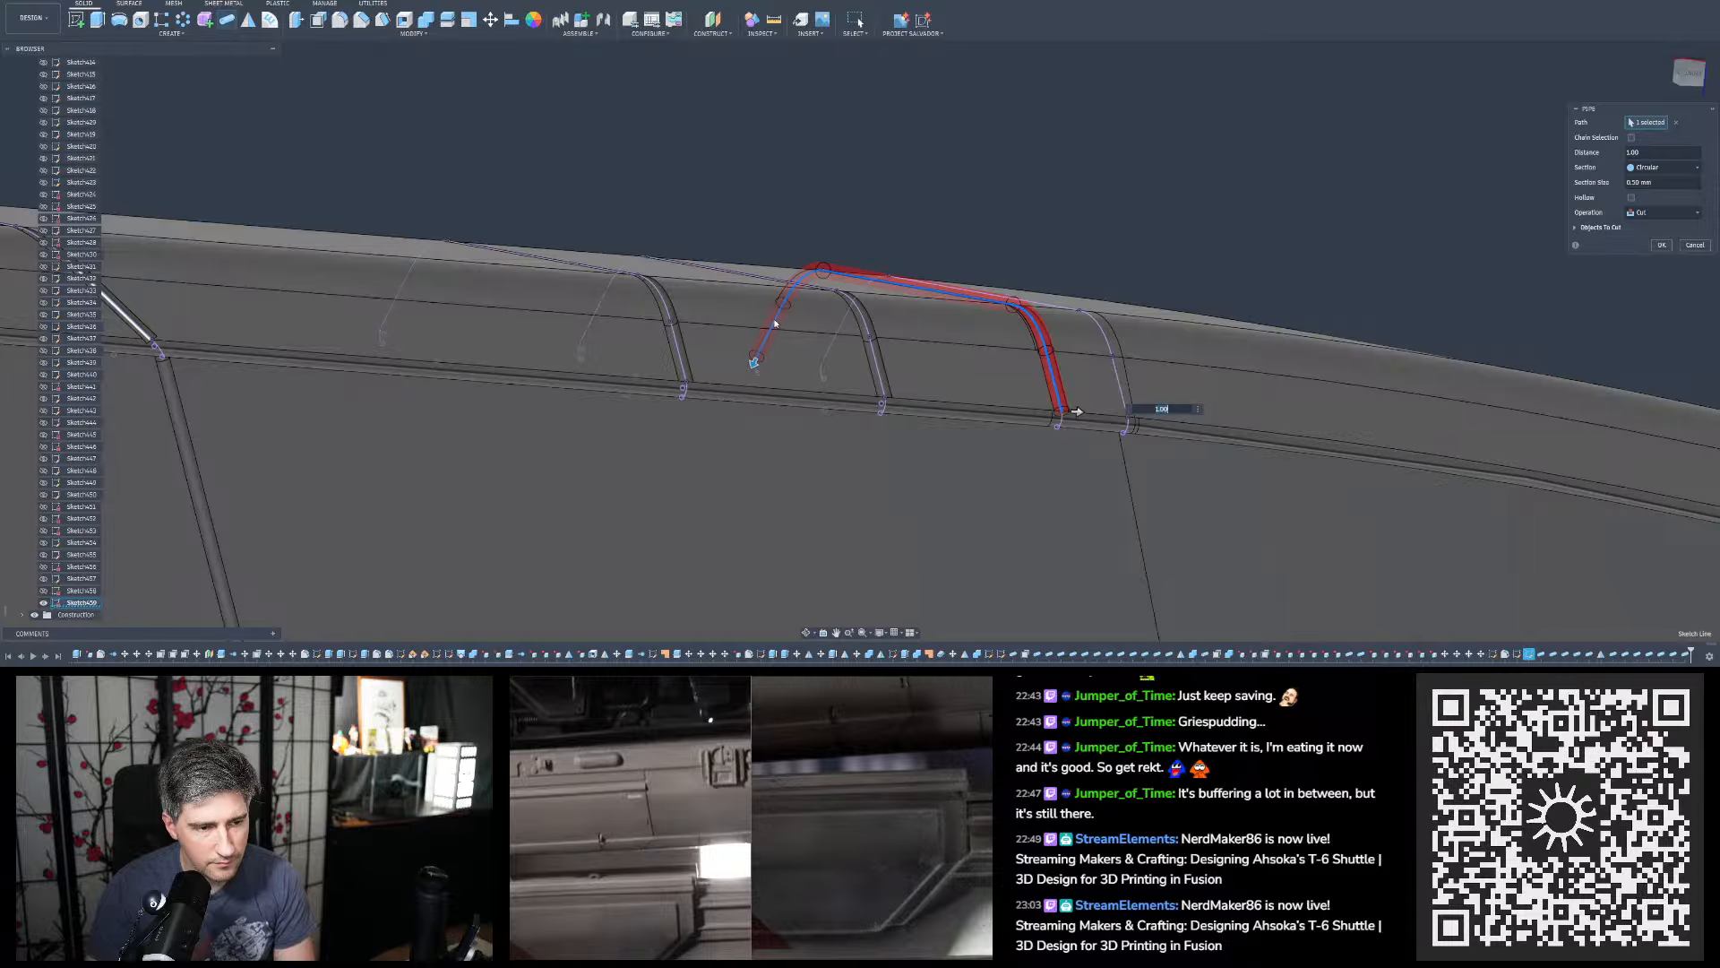
pyautogui.press('Return')
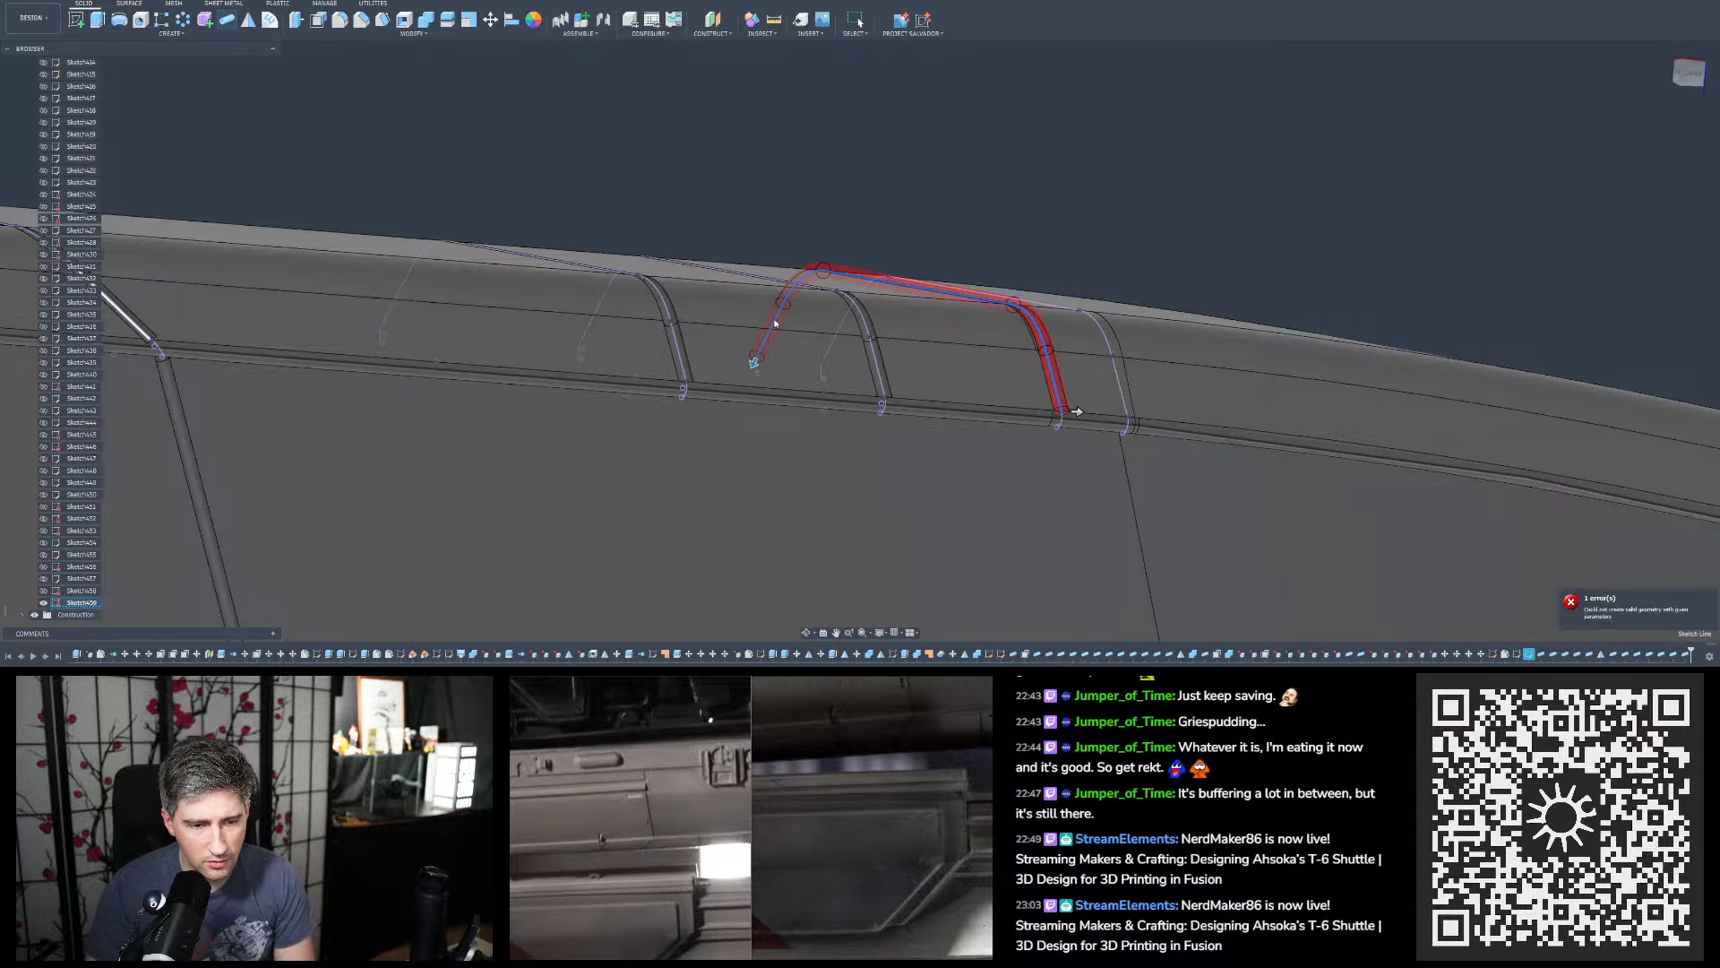
pyautogui.moveTo(953, 341)
pyautogui.keyDown('shift'); pyautogui.mouseDown(button='middle')
pyautogui.moveTo(914, 339)
pyautogui.moveTo(958, 367)
pyautogui.mouseUp(button='middle'); pyautogui.keyUp('shift')
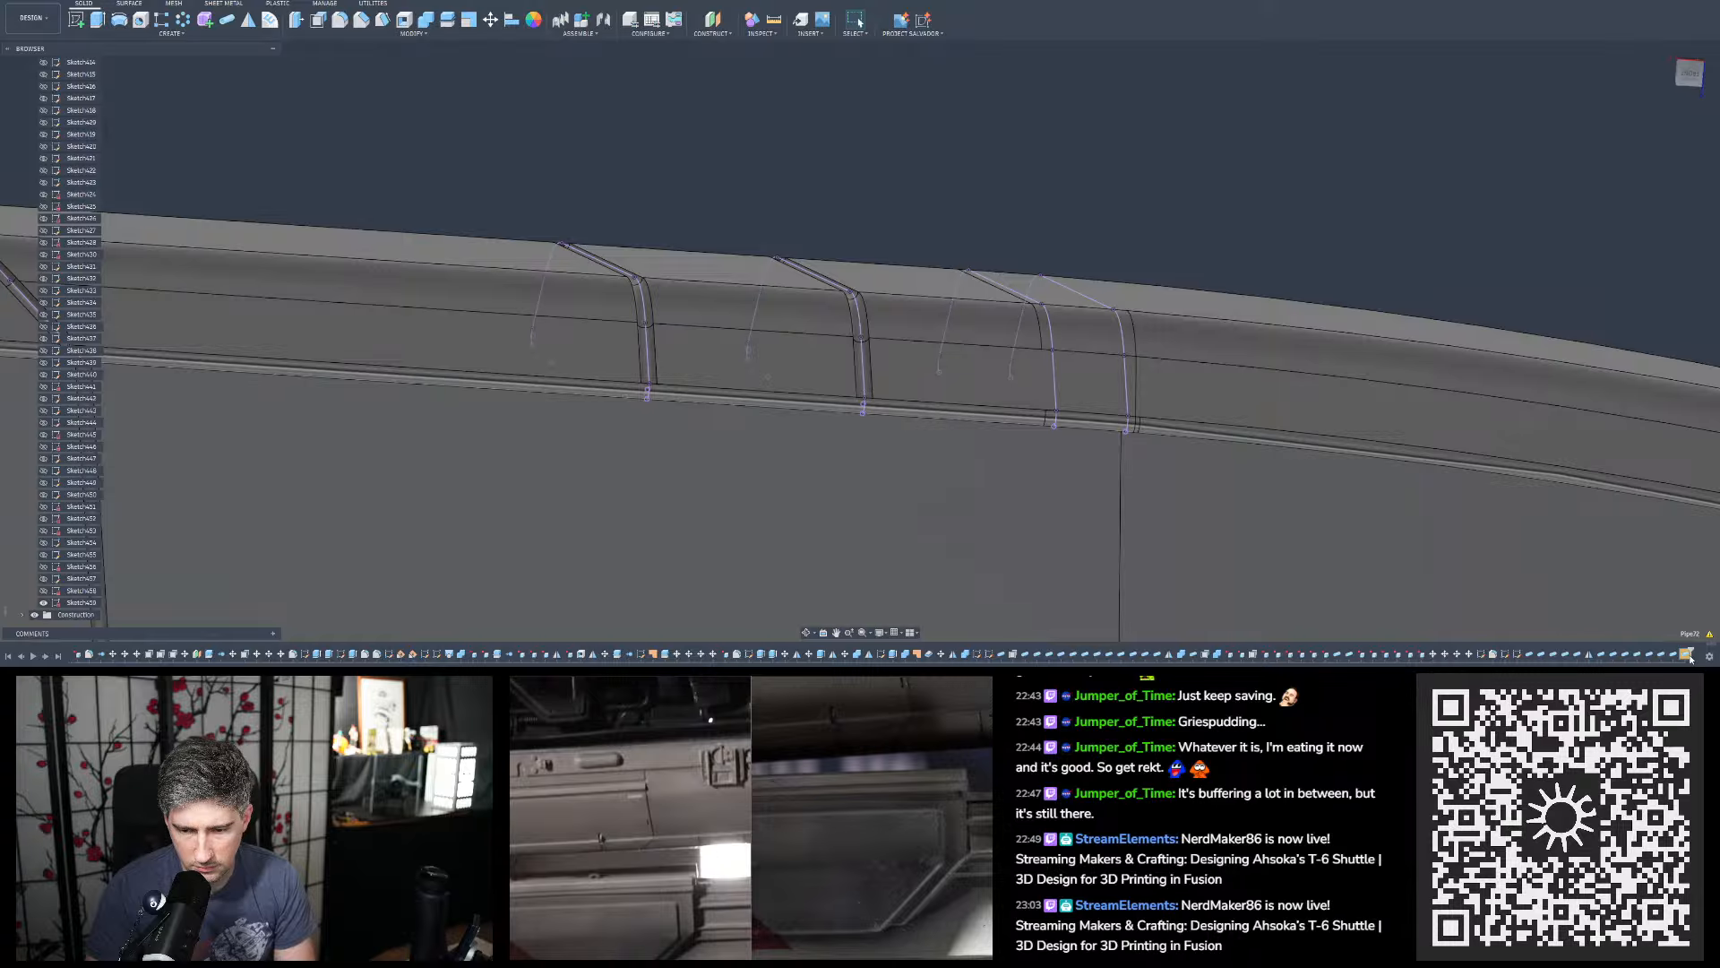
# Reopen the pipe feature of the third crosswise line, check its Objects To Cut, and reapply the cut
pyautogui.doubleClick(1517, 654)
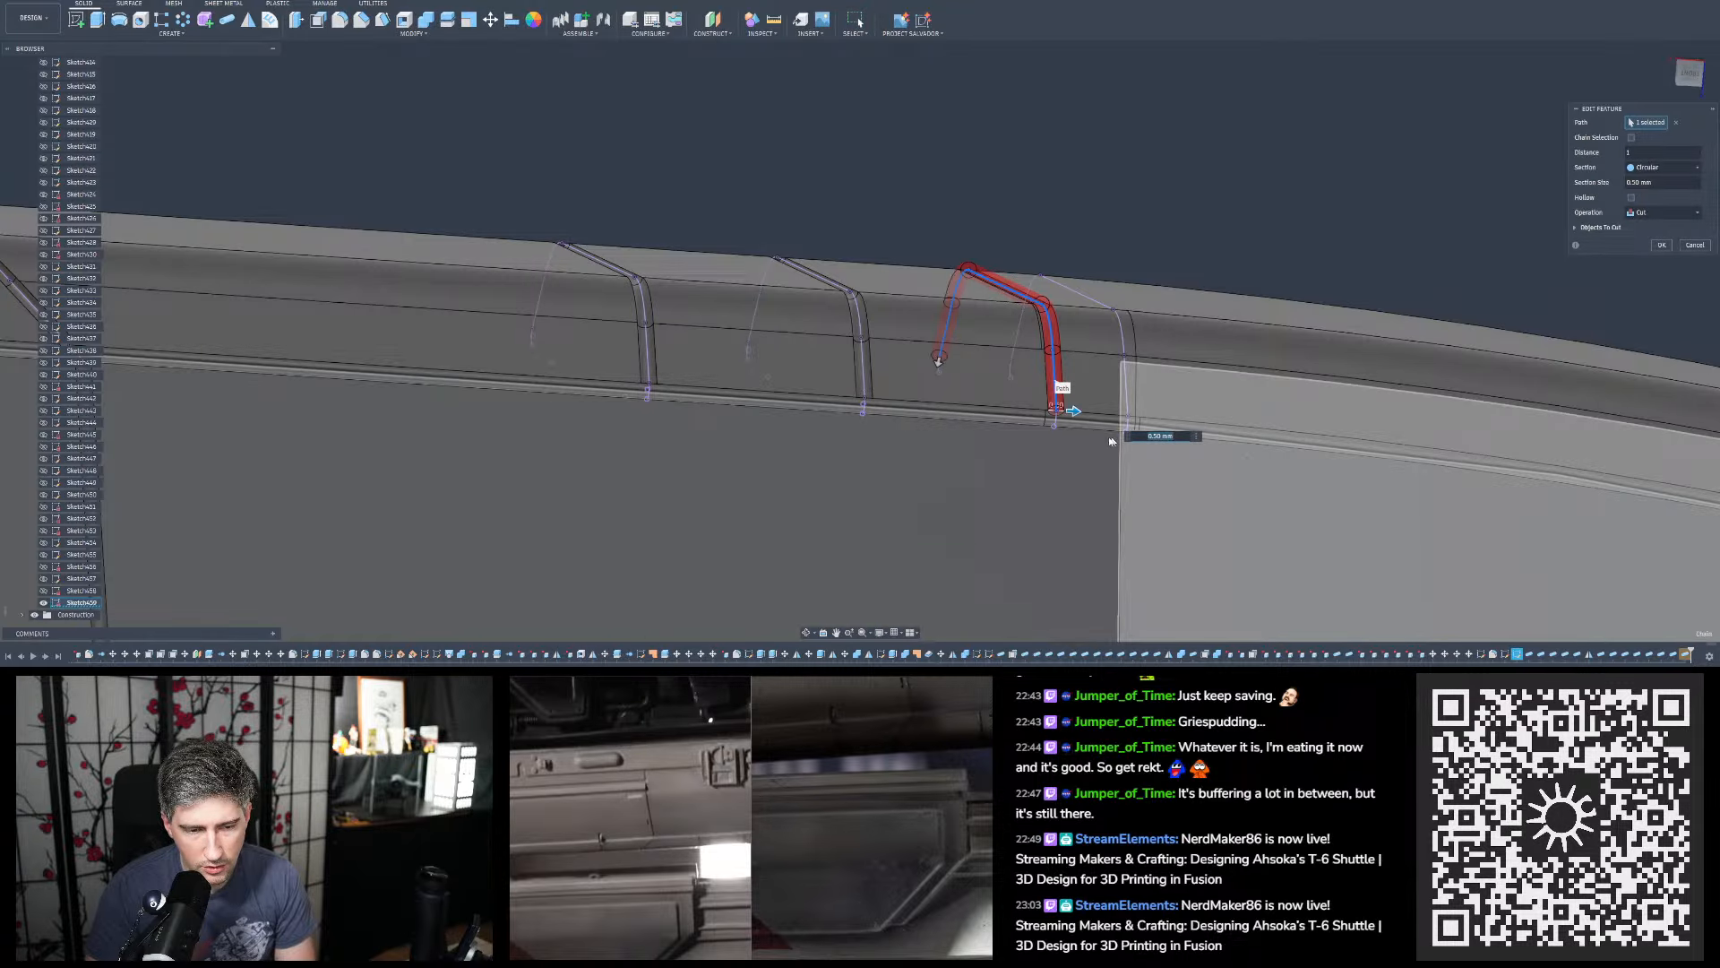
pyautogui.scroll(4, 1120, 412)
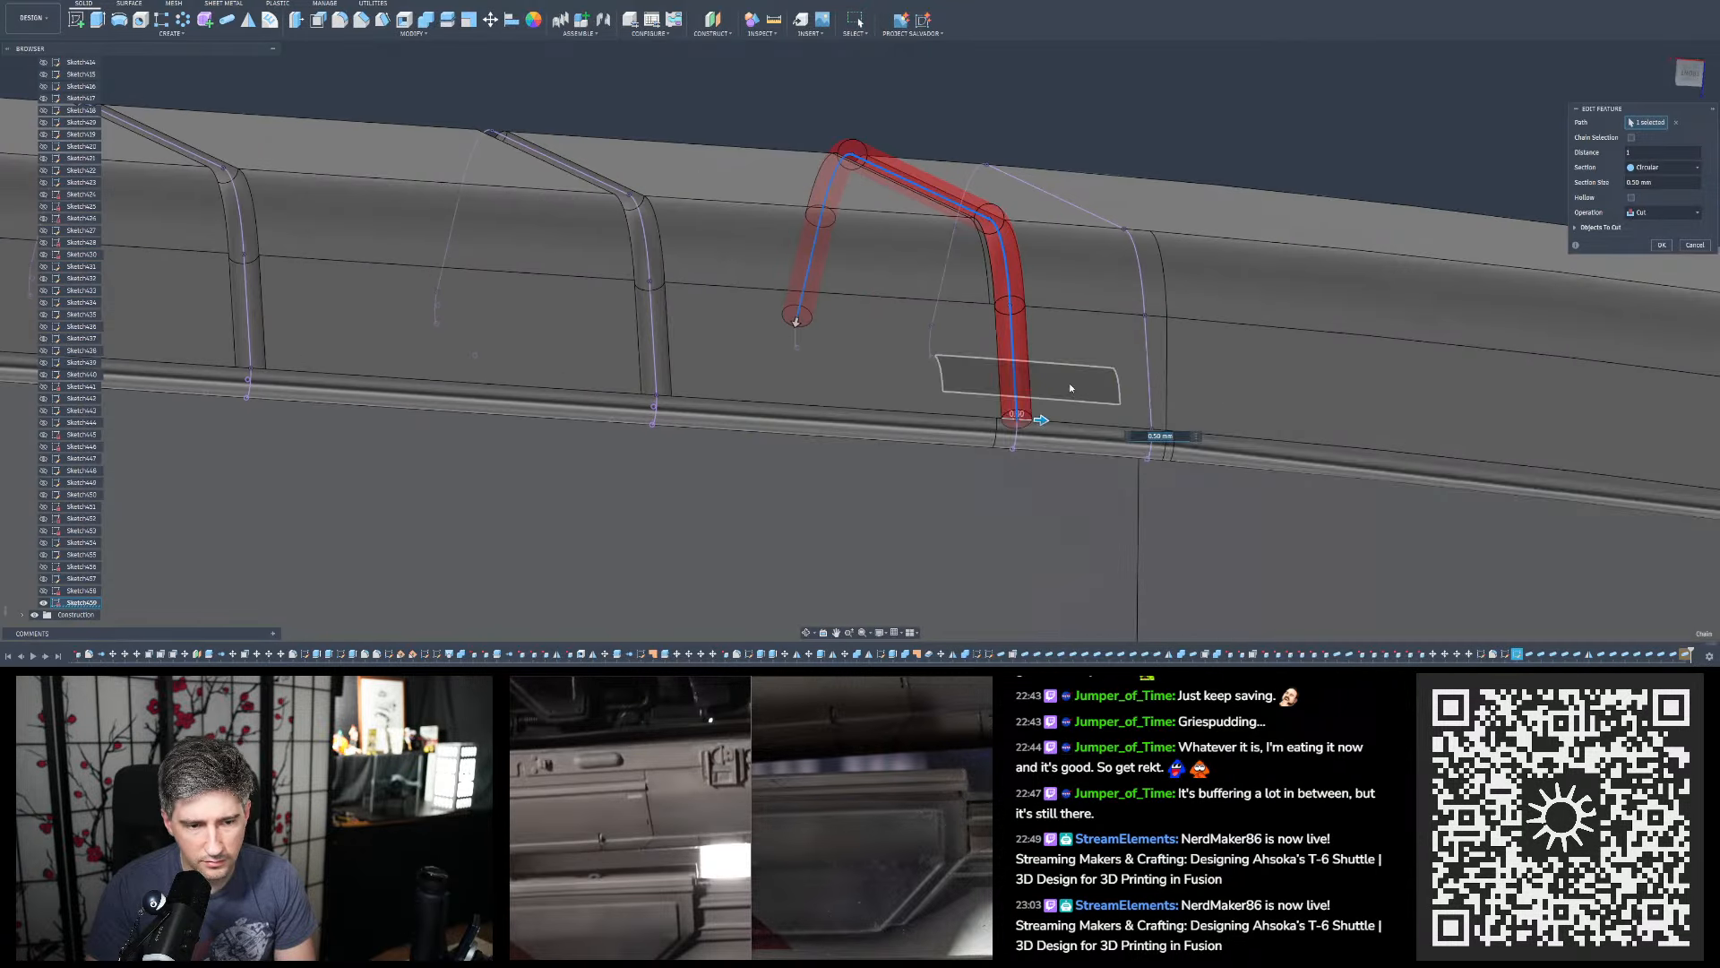
pyautogui.click(1579, 229)
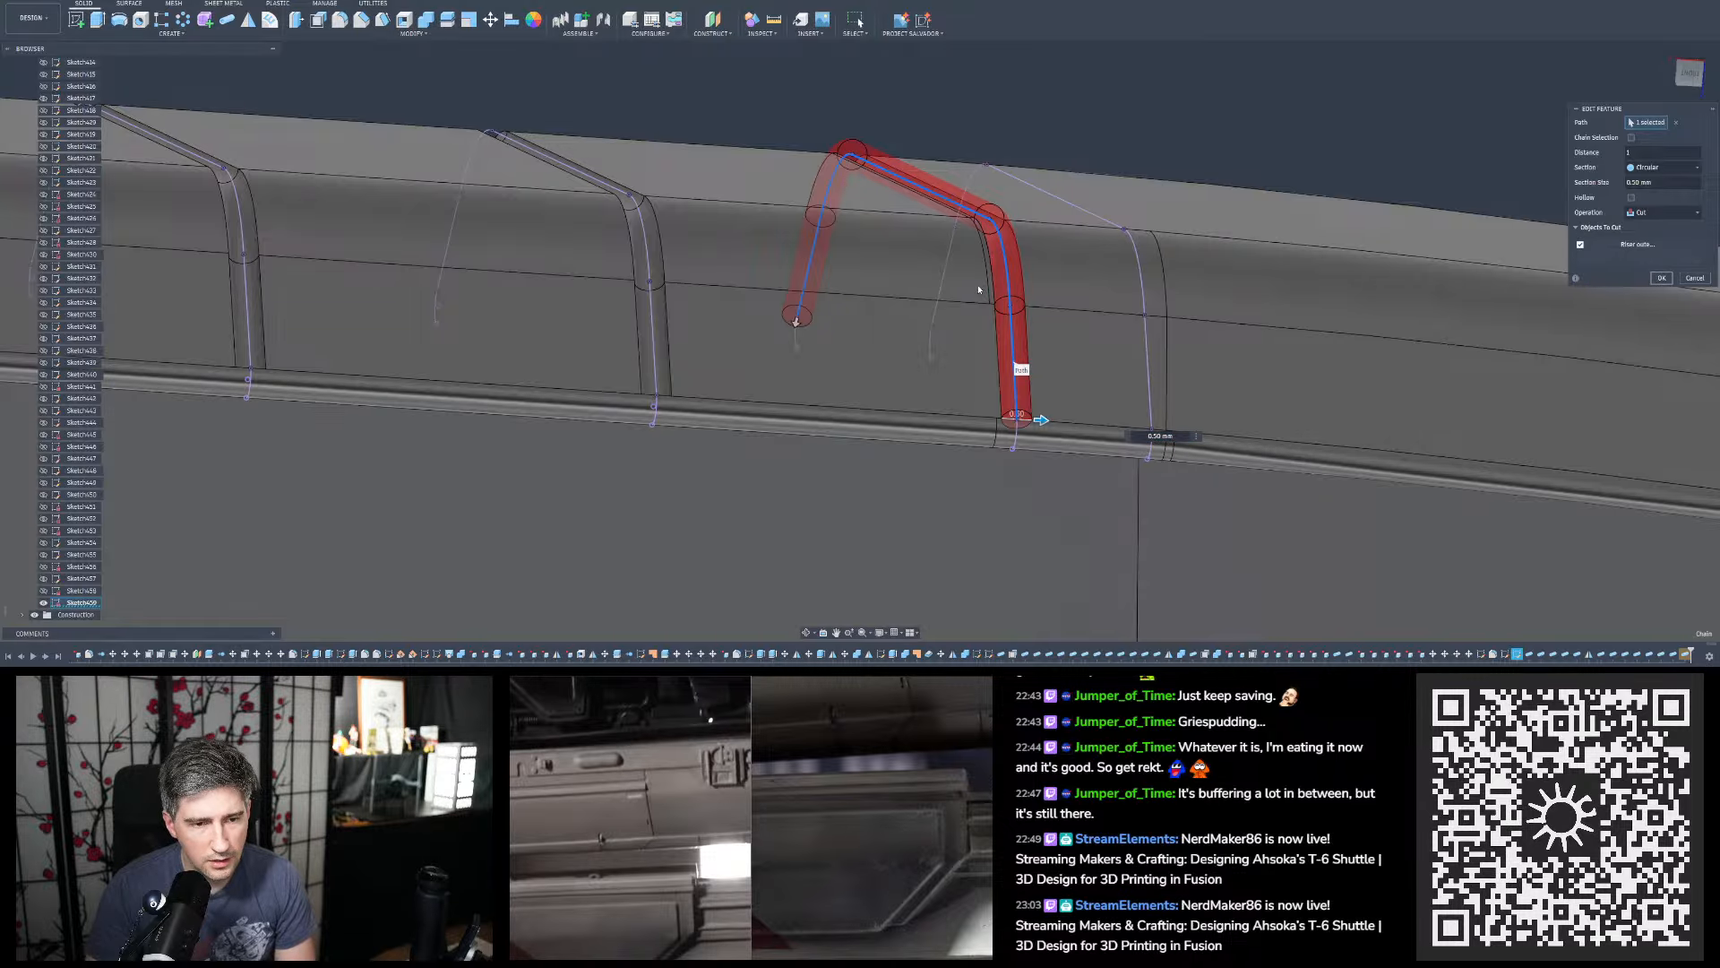
pyautogui.press('Return')
# Cut a 0.50 mm circular pipe along the fourth closely spaced crosswise line, above the vertical seam on the hull side
pyautogui.keyDown('shift'); pyautogui.moveTo(997, 272); pyautogui.dragTo(956, 142, button='middle'); pyautogui.keyUp('shift')
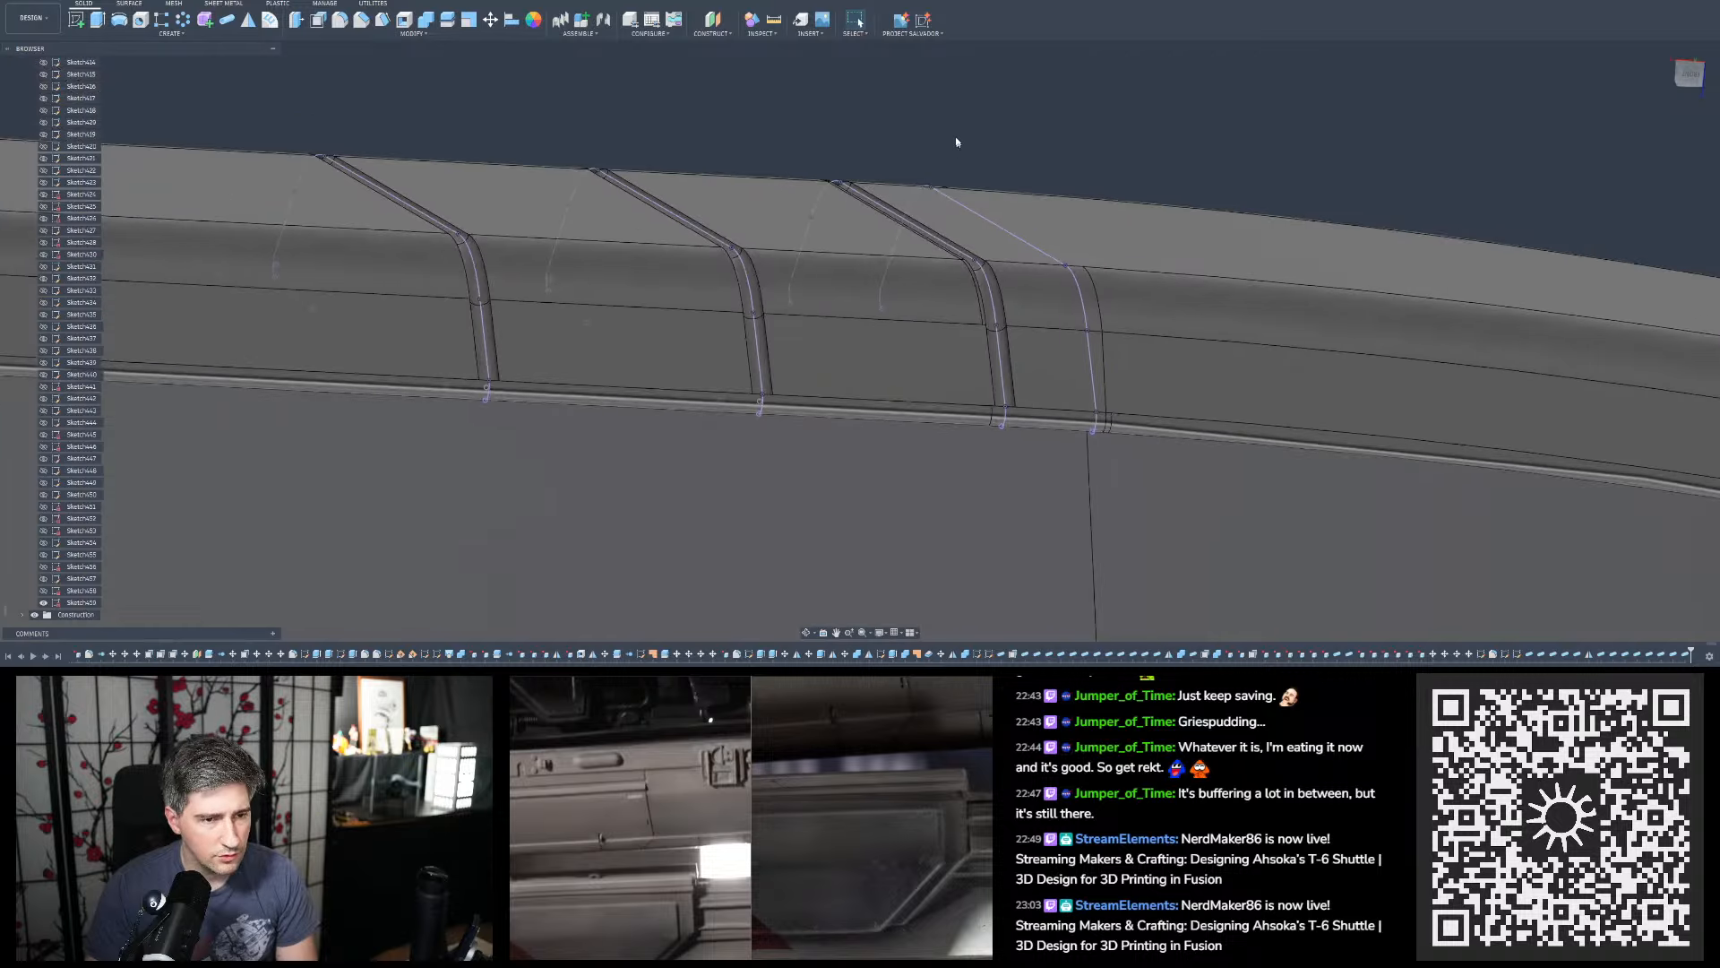
pyautogui.press('p')
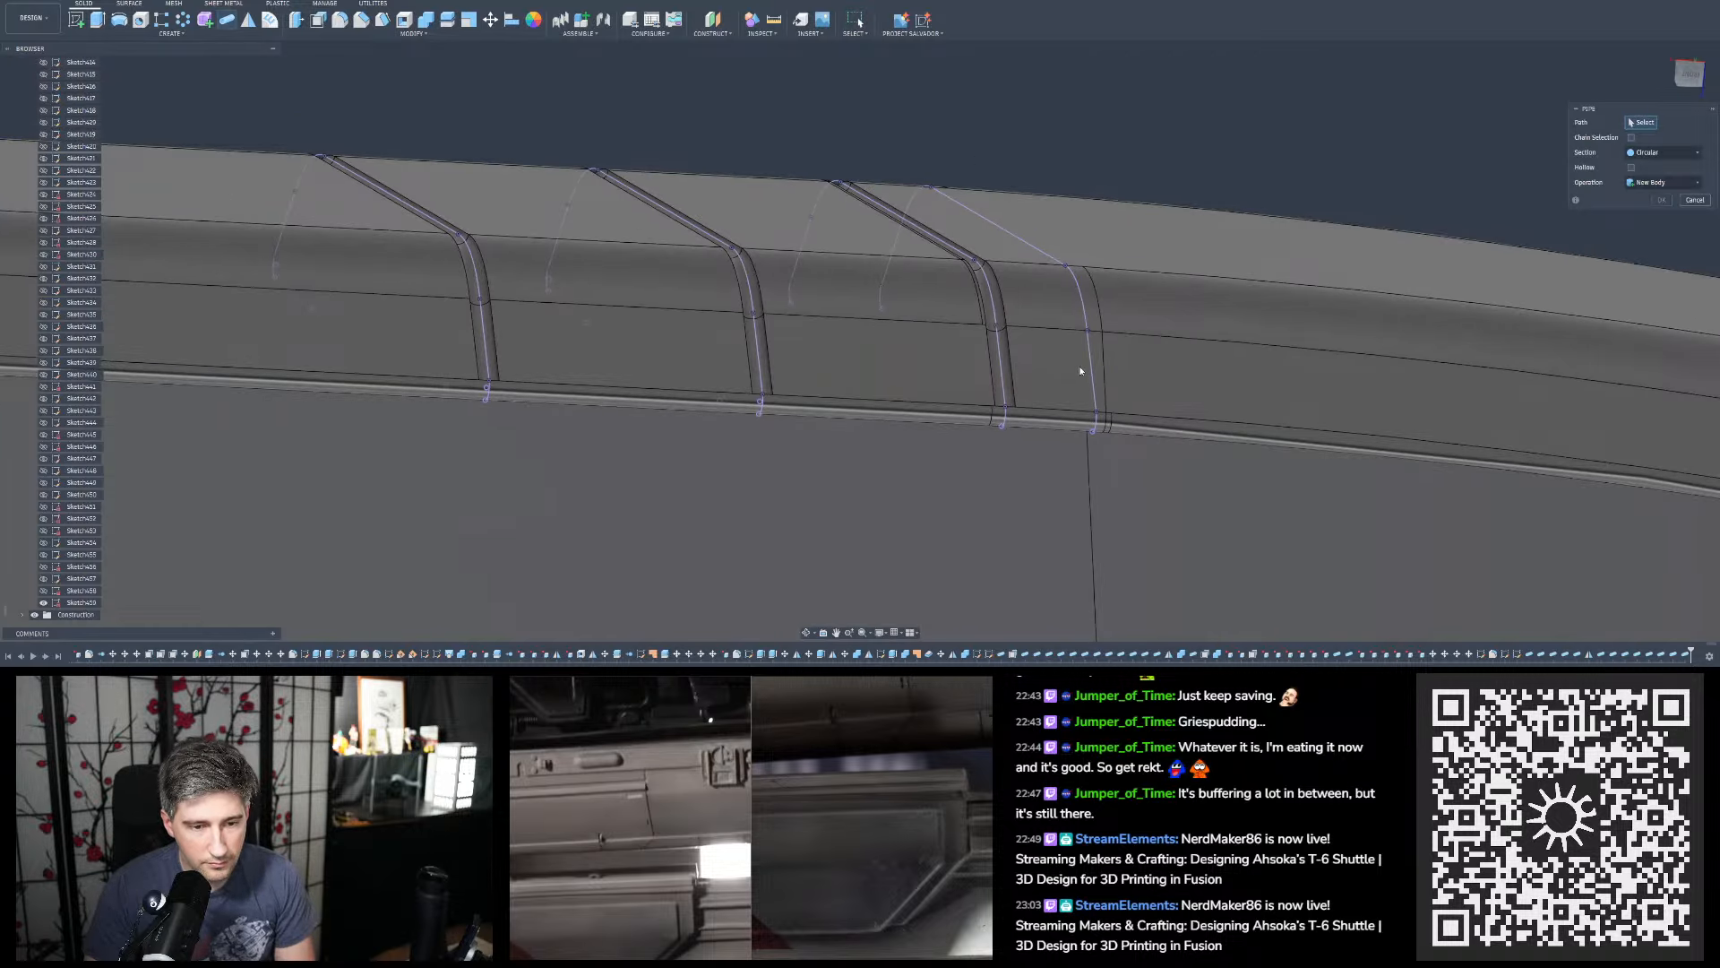
pyautogui.click(1091, 368)
pyautogui.click(1079, 299)
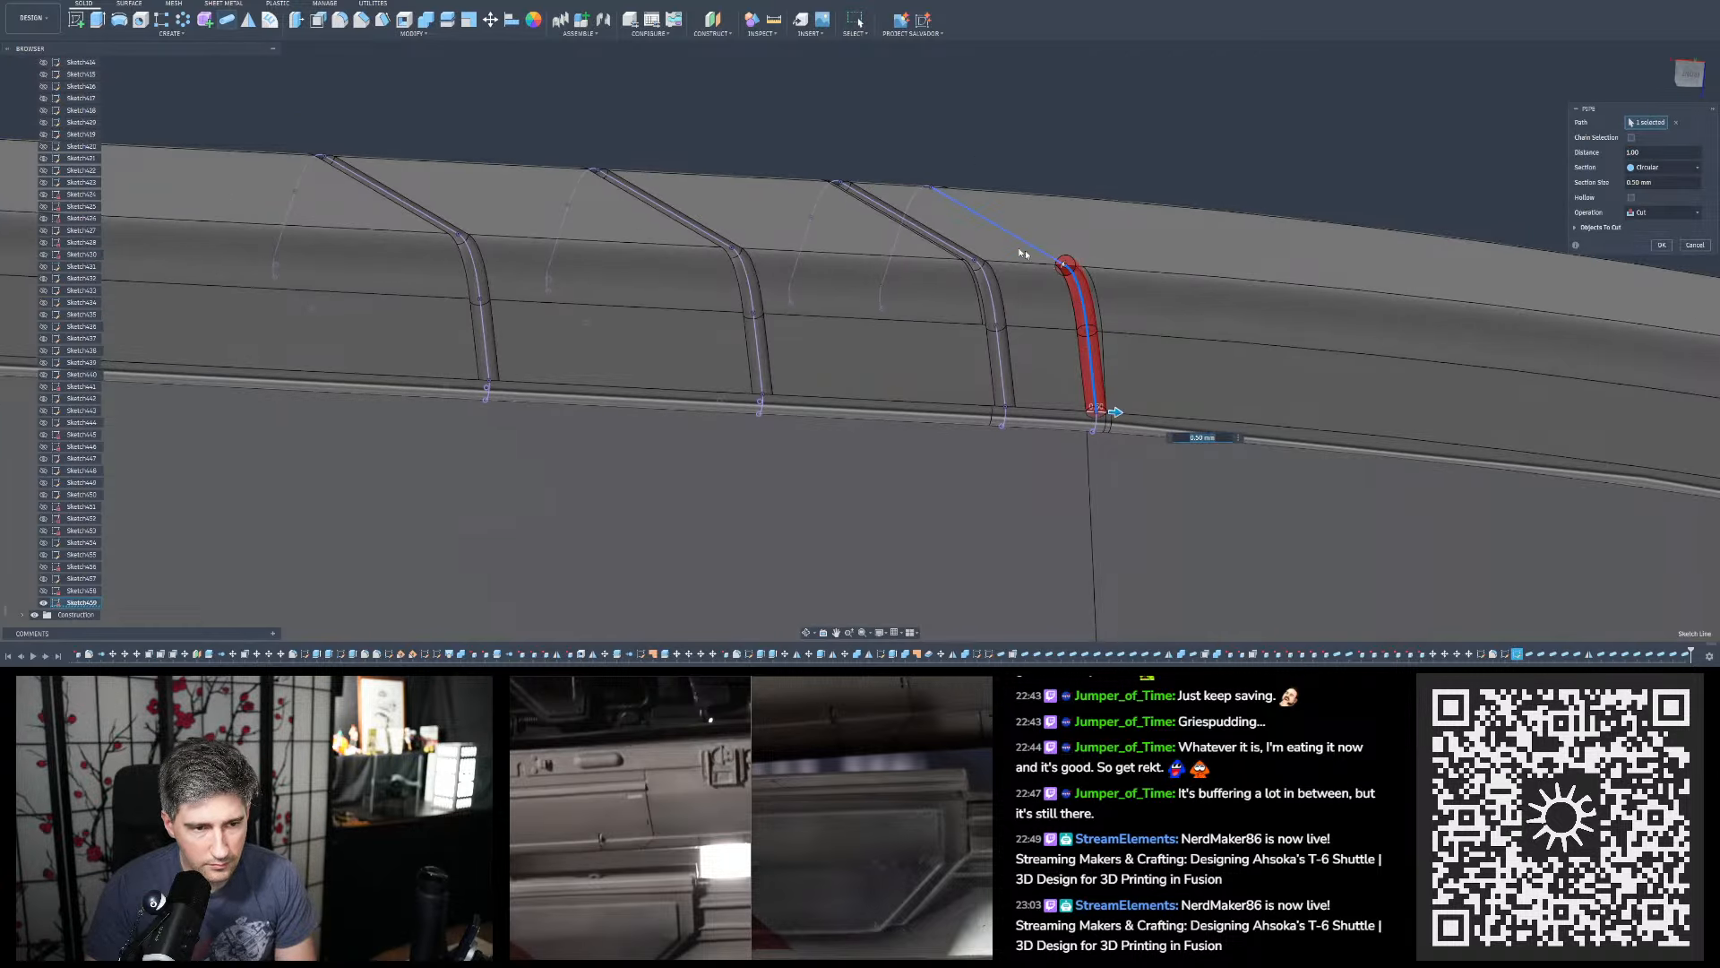
pyautogui.click(995, 223)
pyautogui.click(899, 240)
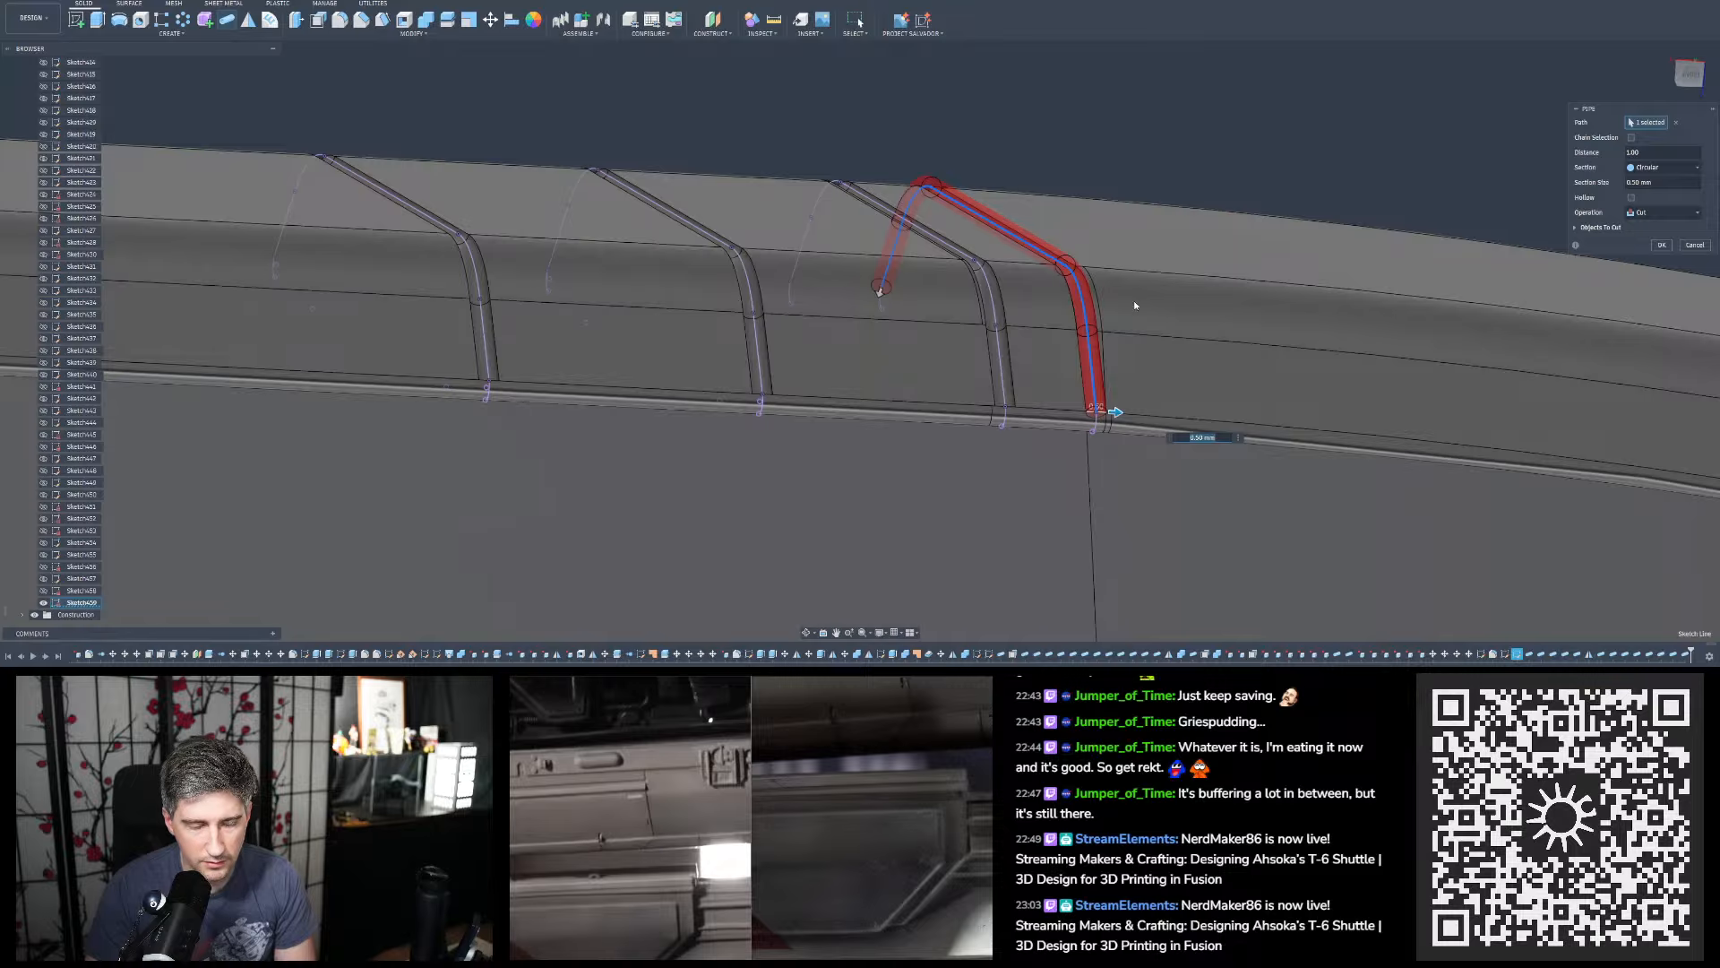
pyautogui.press('Return')
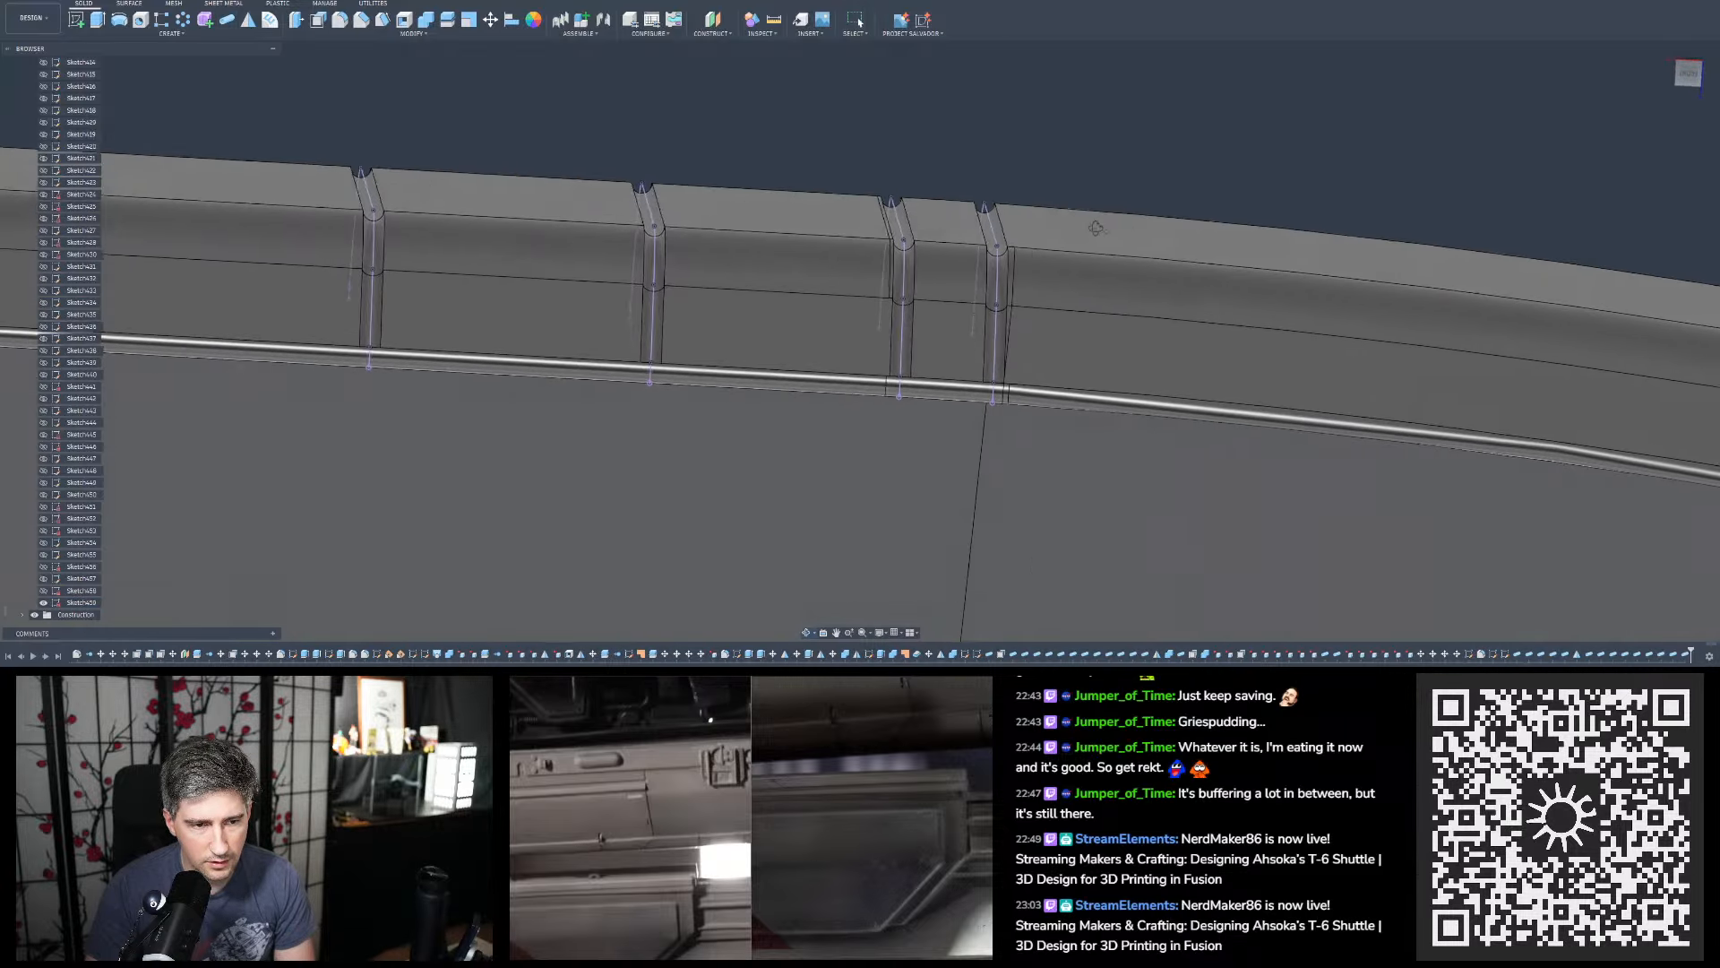
# Cut a 0.50 mm circular pipe along the isolated slanted panel line farther along the hull, selecting both sides and the top segment
pyautogui.scroll(-4, 542, 270)
pyautogui.scroll(8, 1217, 365)
pyautogui.press('p')
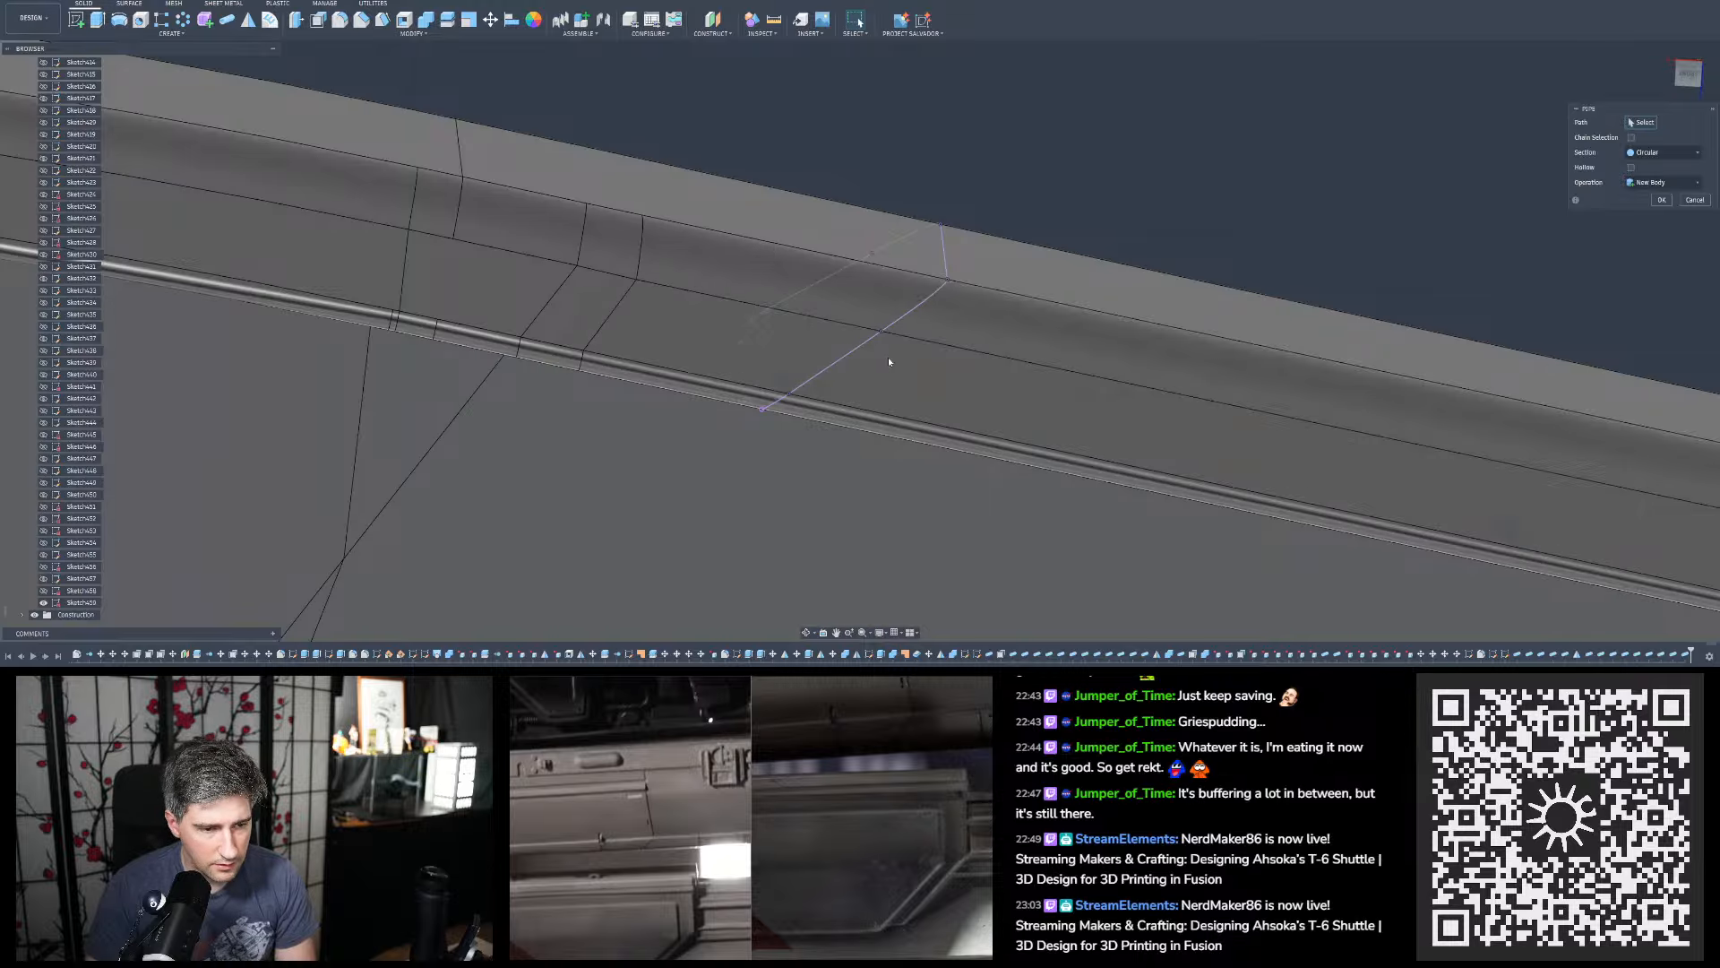
pyautogui.click(850, 361)
pyautogui.click(901, 314)
pyautogui.click(941, 258)
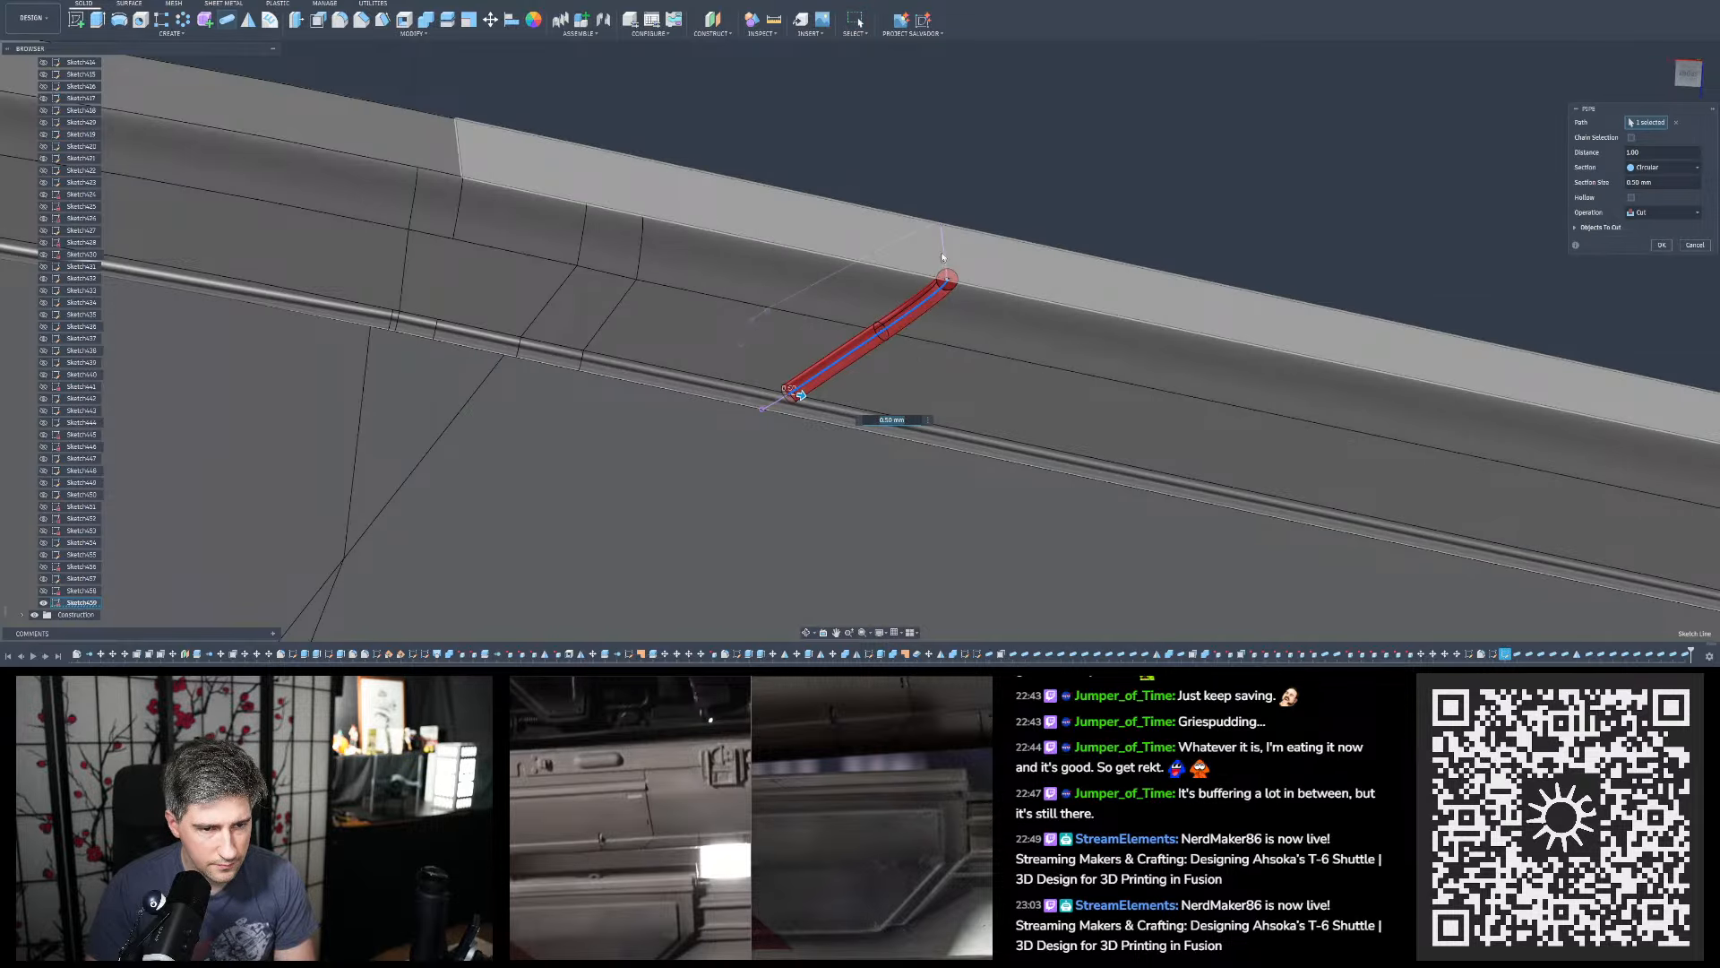
pyautogui.click(793, 296)
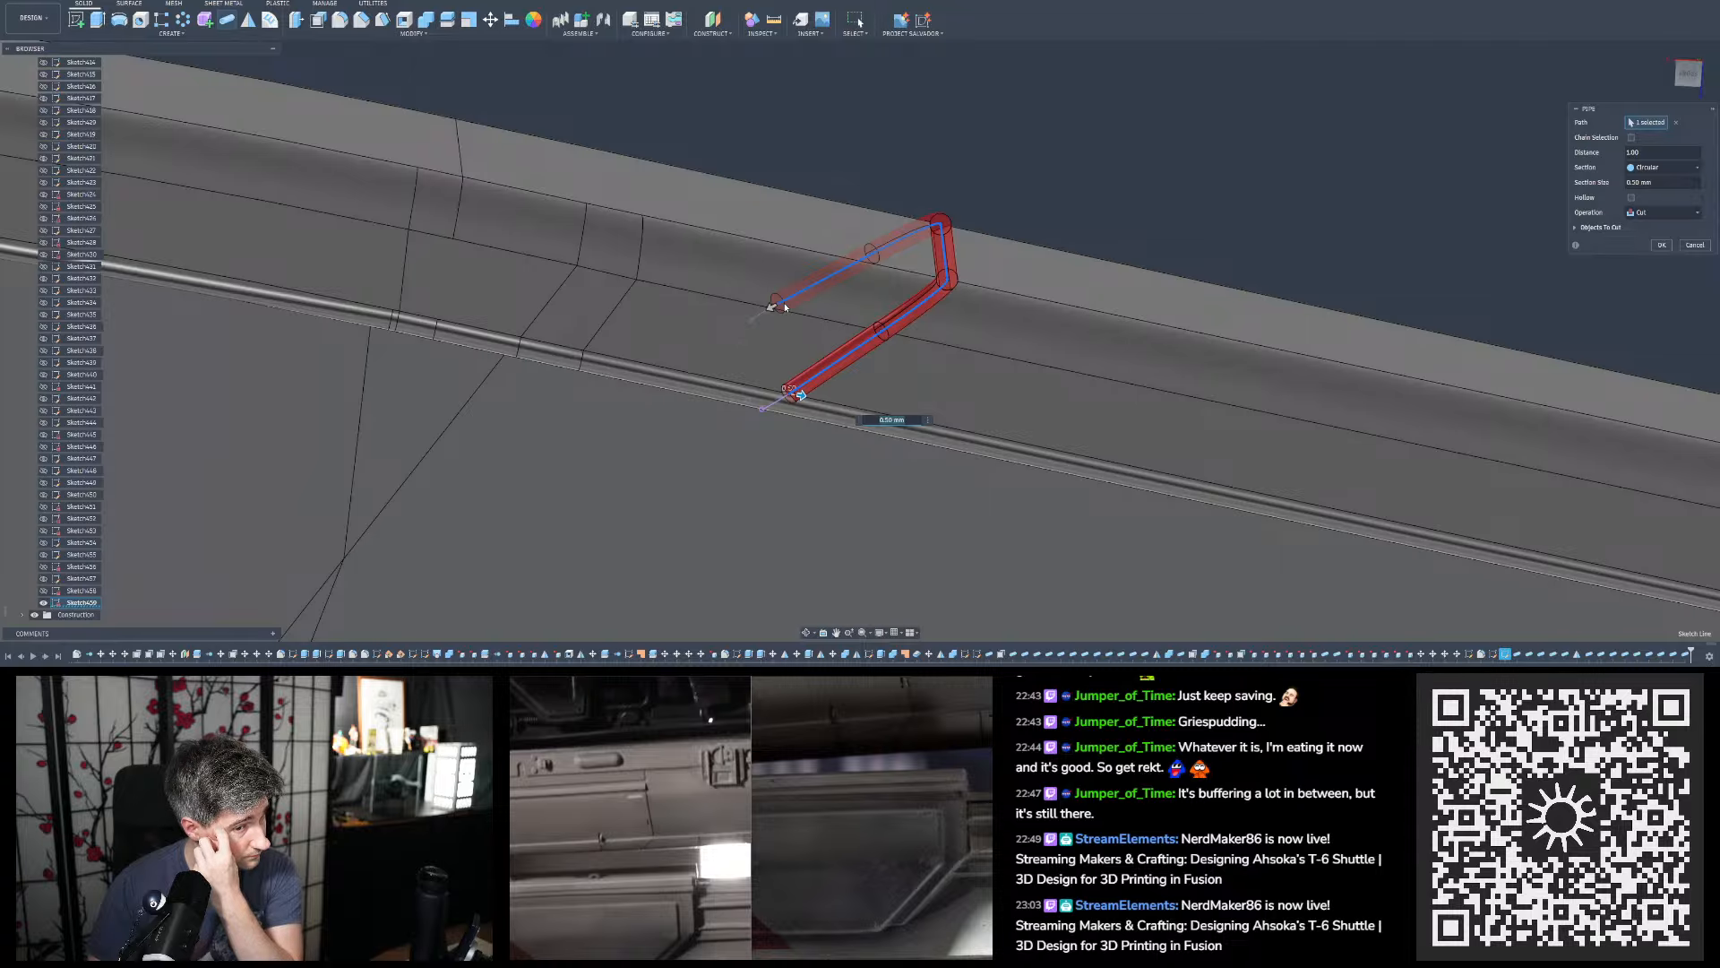
pyautogui.press('Return')
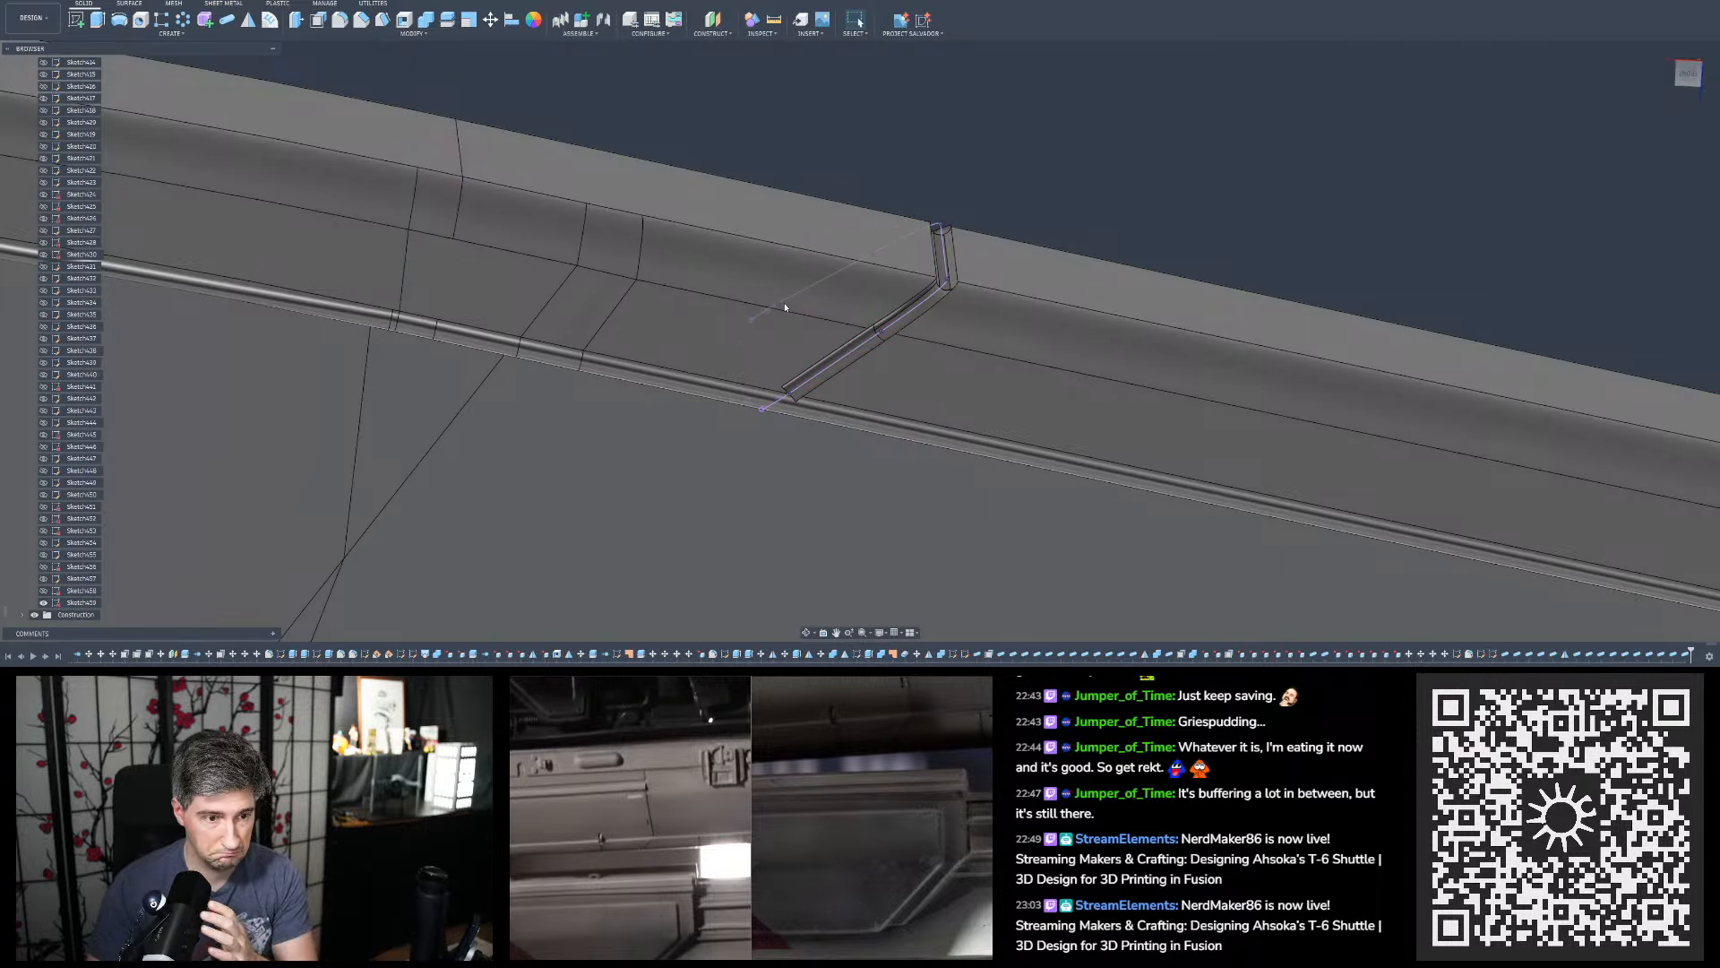
# Inspect the slanted groove up close, then reopen its pipe feature and check the Objects To Cut without changing them
pyautogui.scroll(1, 918, 266)
pyautogui.keyDown('shift'); pyautogui.moveTo(918, 266); pyautogui.dragTo(953, 268, button='middle'); pyautogui.keyUp('shift')
pyautogui.scroll(3, 1001, 276)
pyautogui.scroll(3, 962, 285)
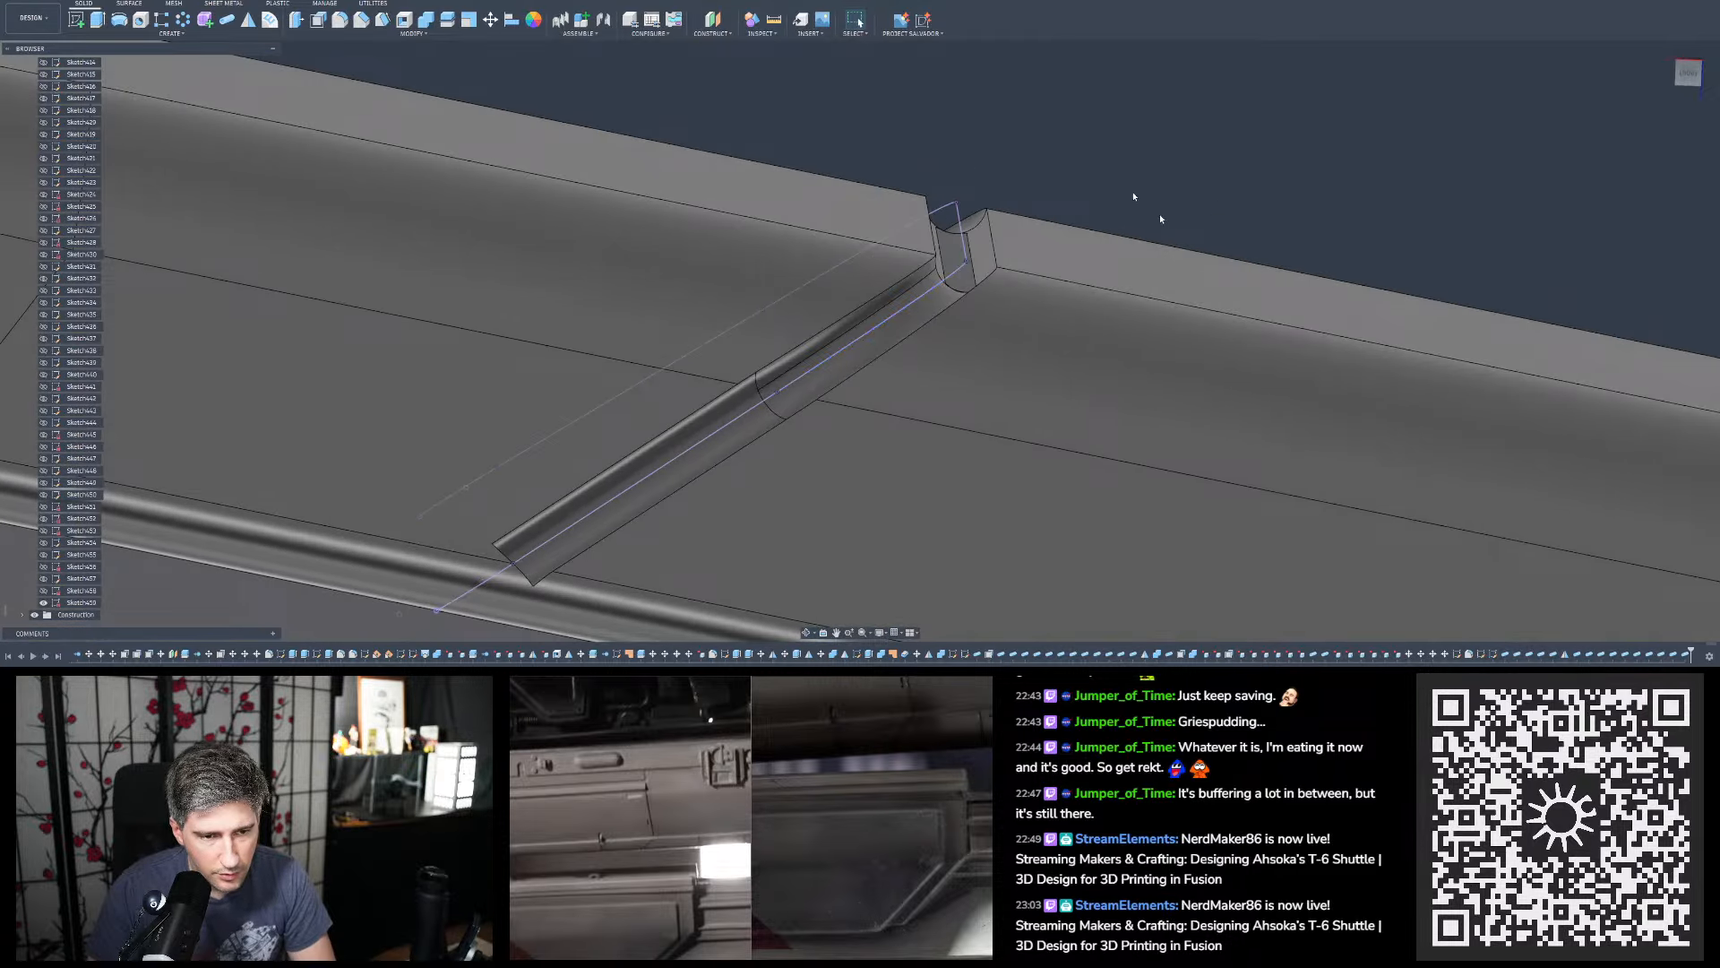
pyautogui.doubleClick(1686, 653)
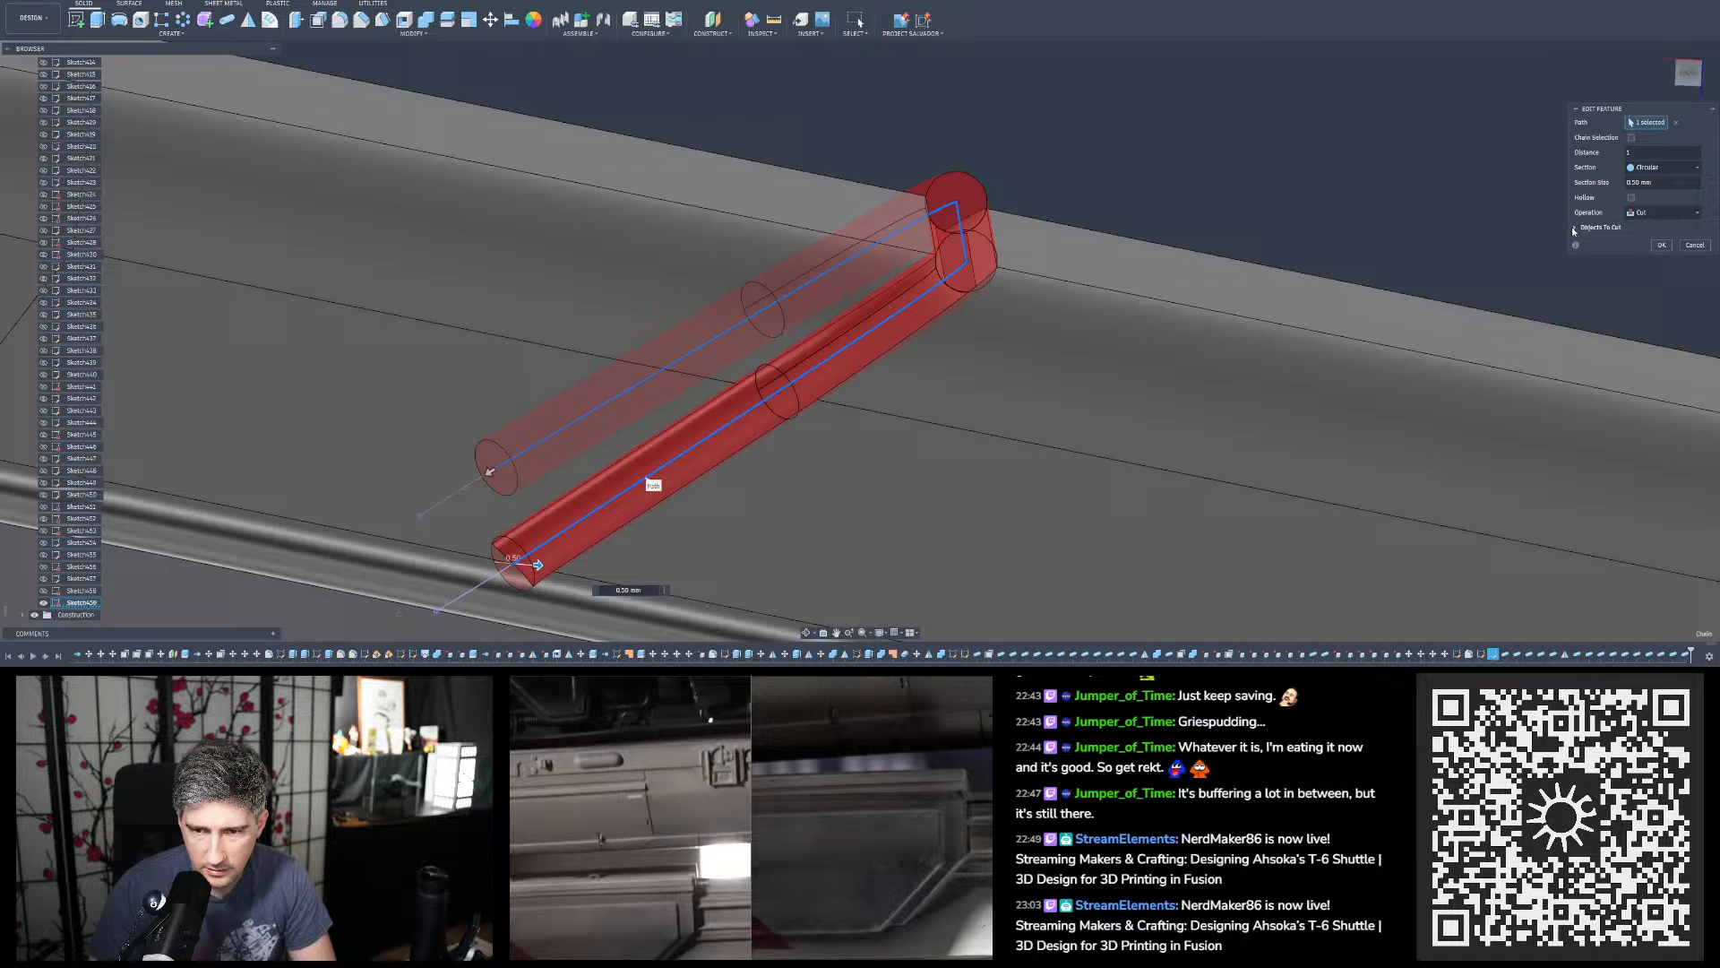
pyautogui.click(1576, 227)
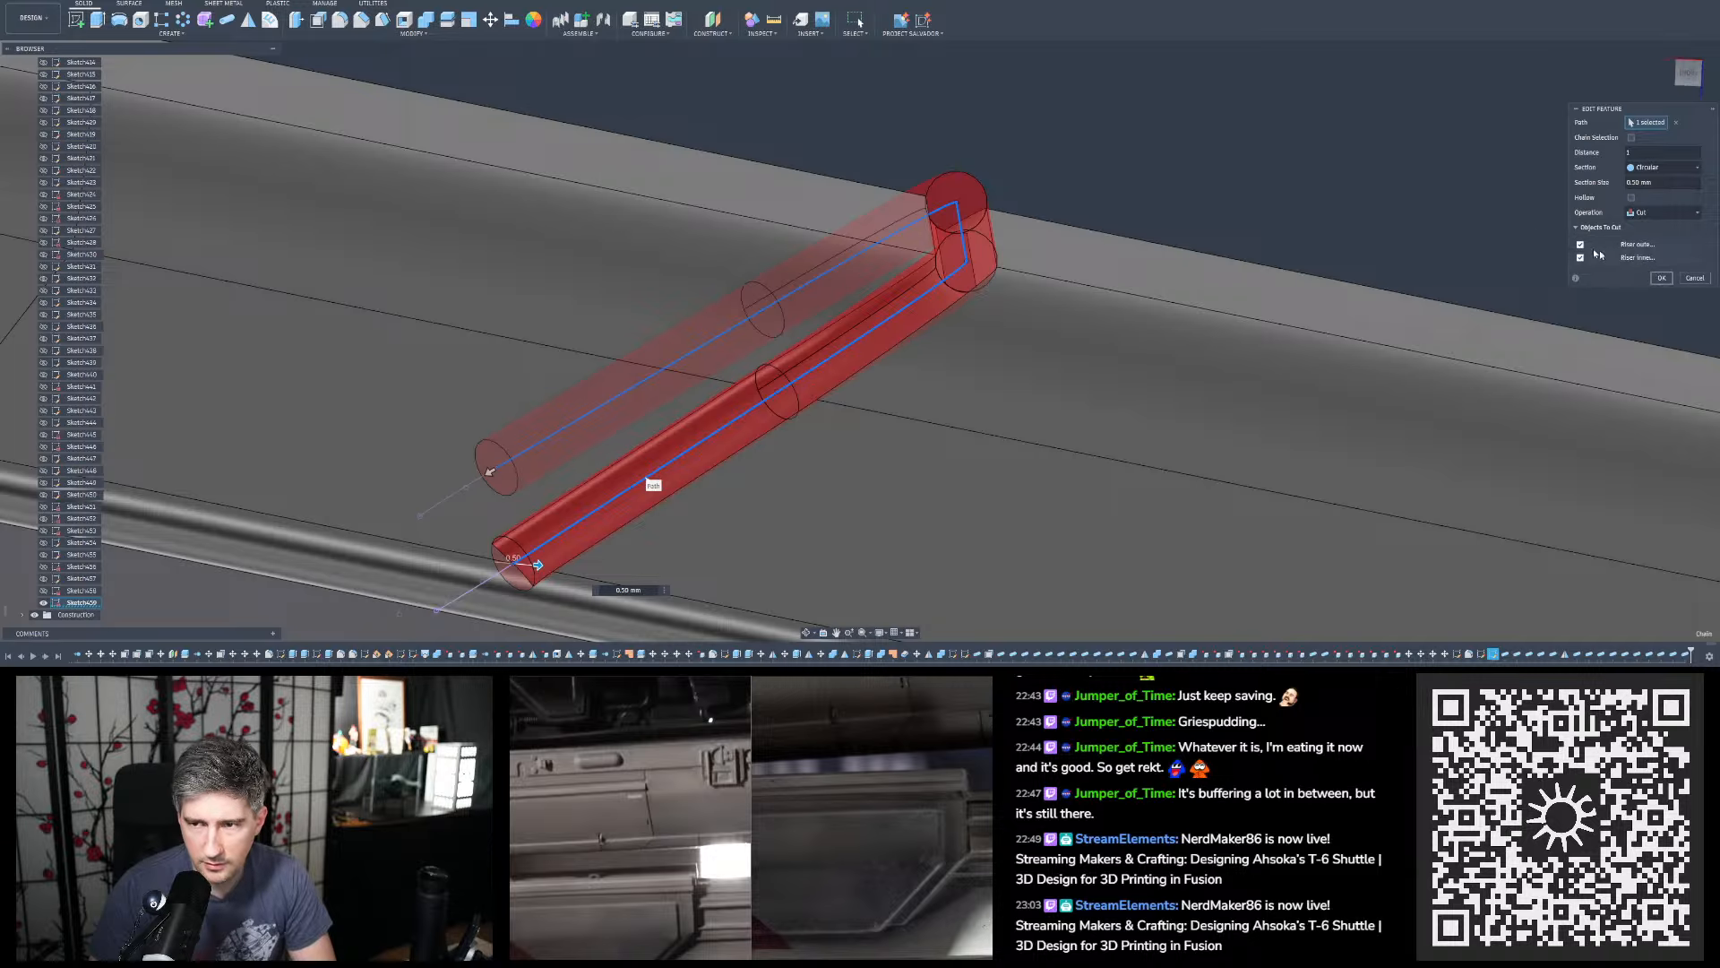
pyautogui.click(1661, 277)
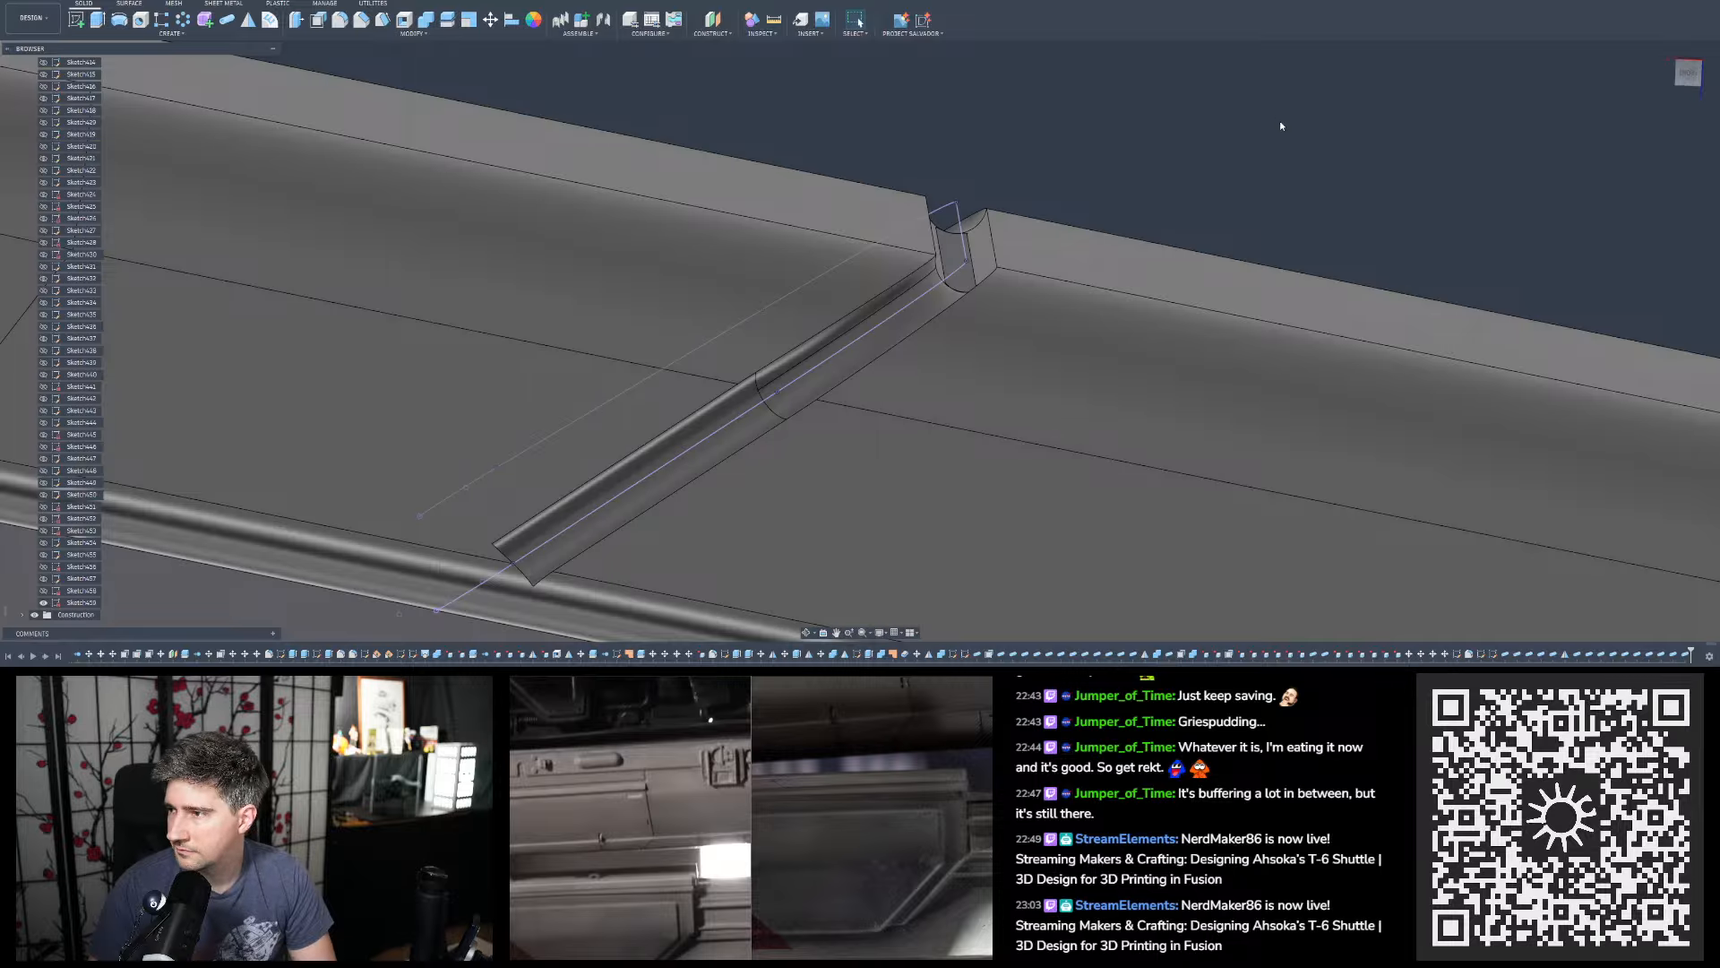
# Hide the sketch holding the crosswise and slanted panel lines along the hull edge
pyautogui.scroll(-4, 1125, 130)
pyautogui.keyDown('shift'); pyautogui.moveTo(920, 185); pyautogui.dragTo(863, 211, button='middle'); pyautogui.keyUp('shift')
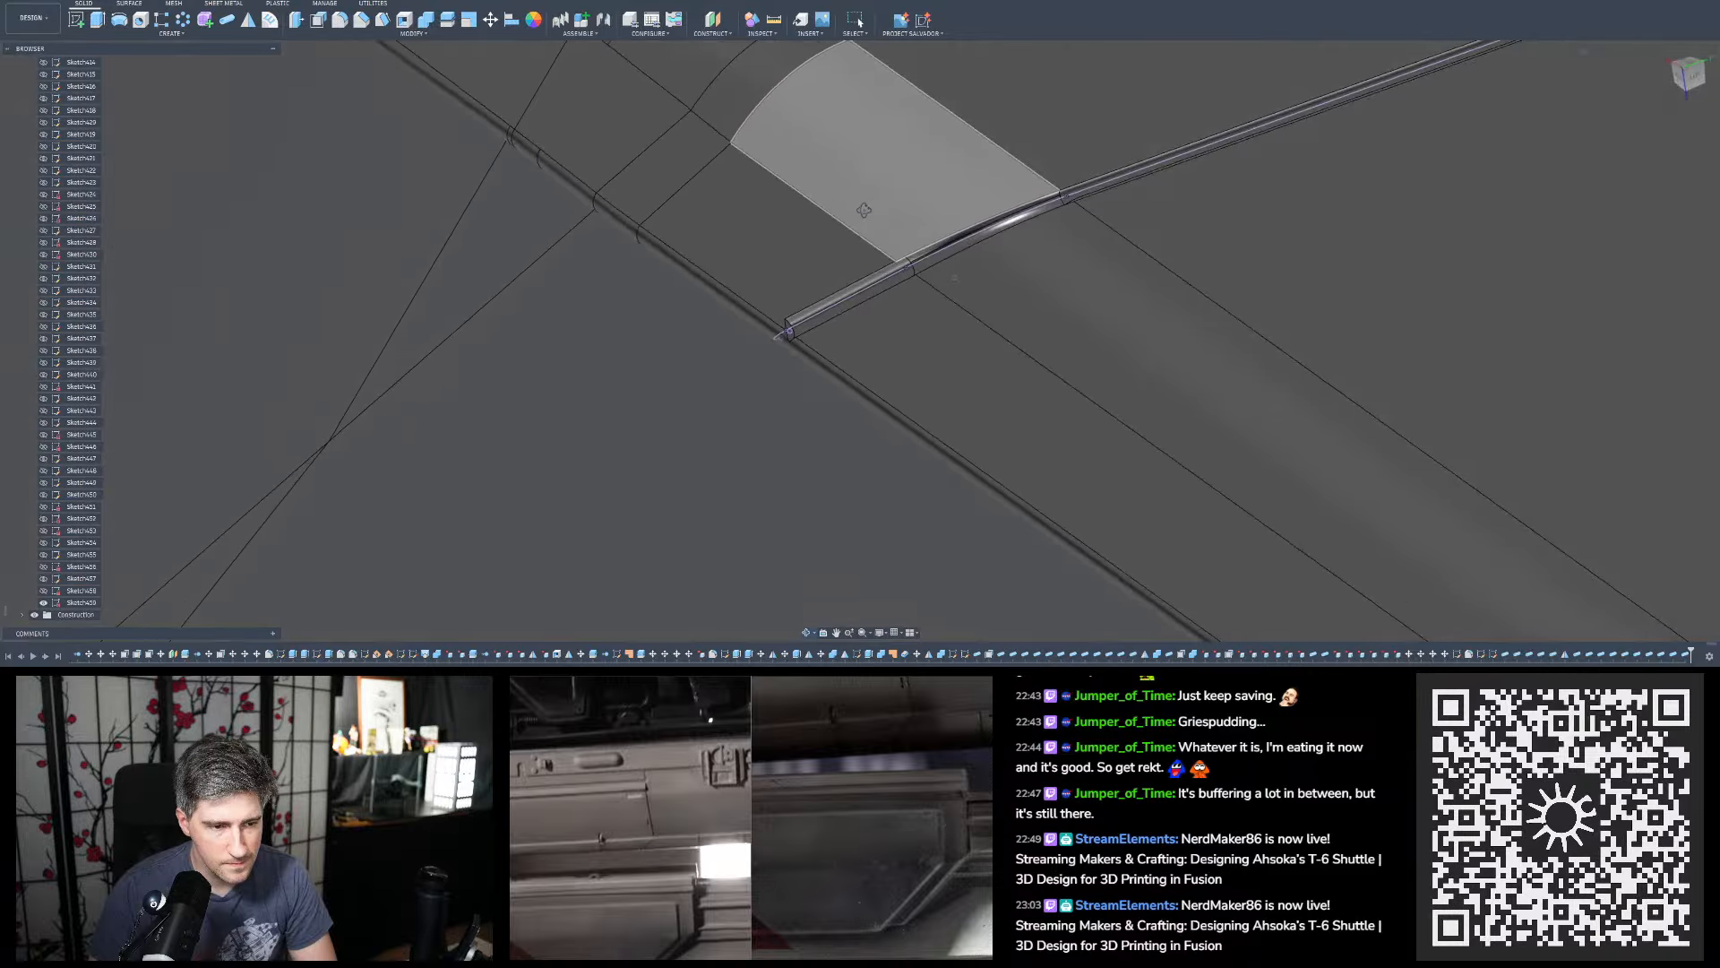
pyautogui.scroll(-4, 779, 353)
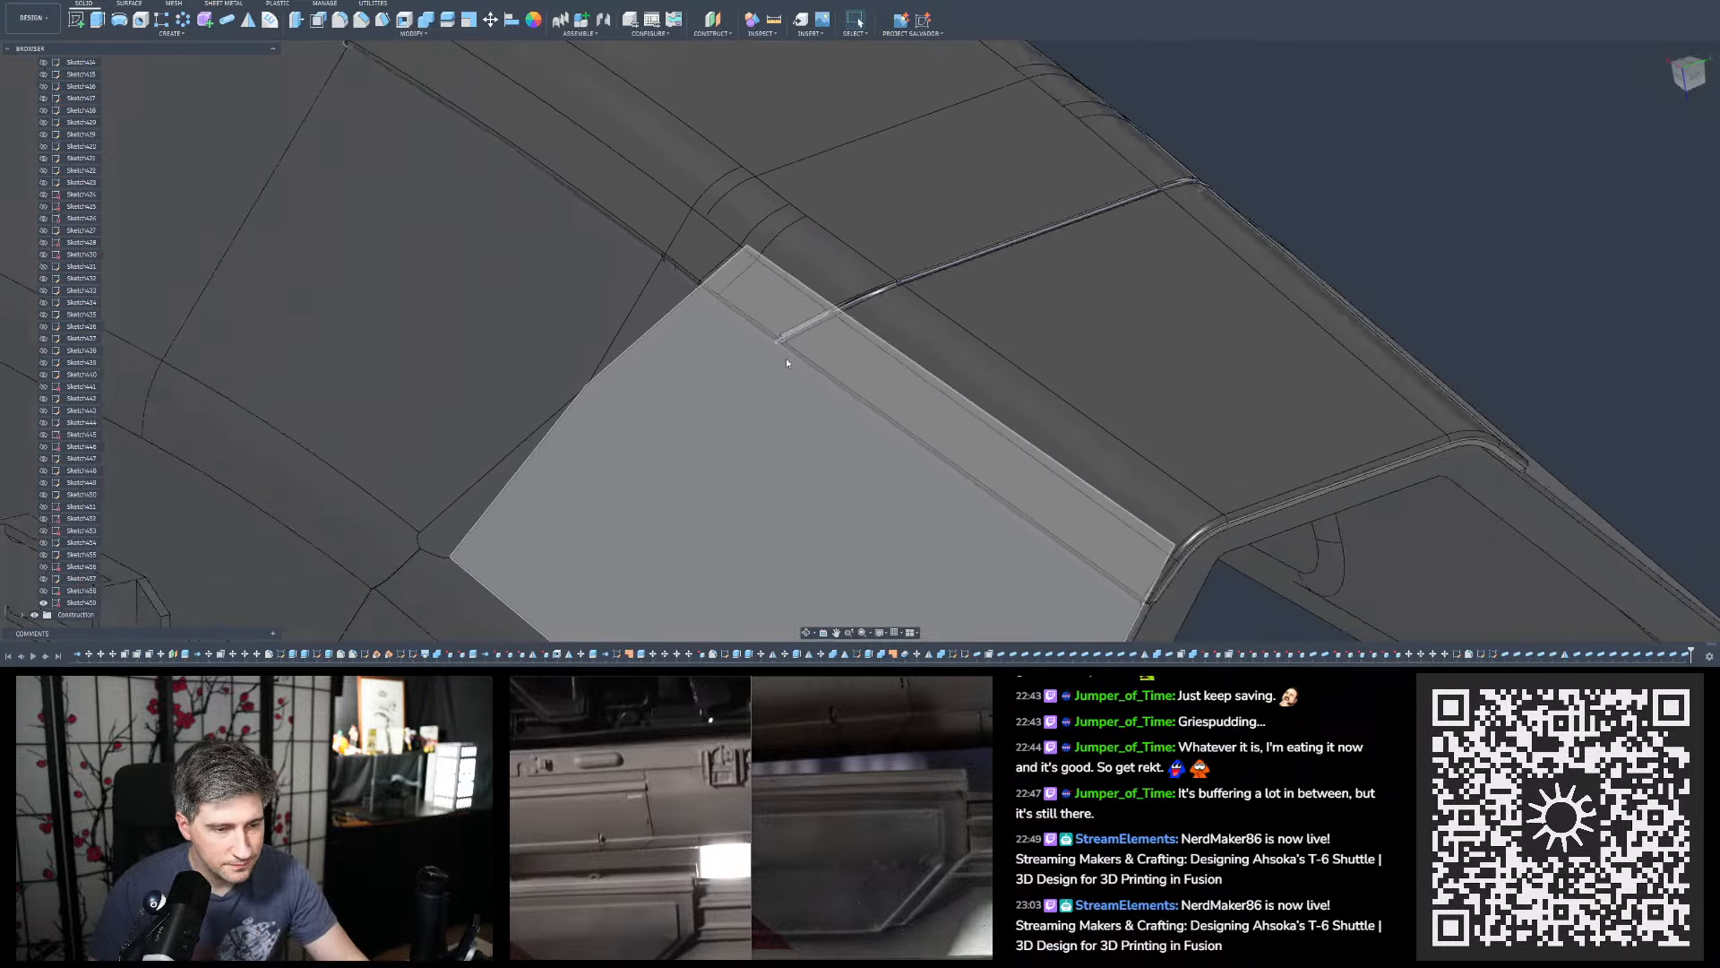
pyautogui.scroll(-6, 787, 362)
pyautogui.keyDown('shift'); pyautogui.moveTo(896, 259); pyautogui.dragTo(1039, 285, button='middle'); pyautogui.keyUp('shift')
pyautogui.scroll(-5, 1066, 287)
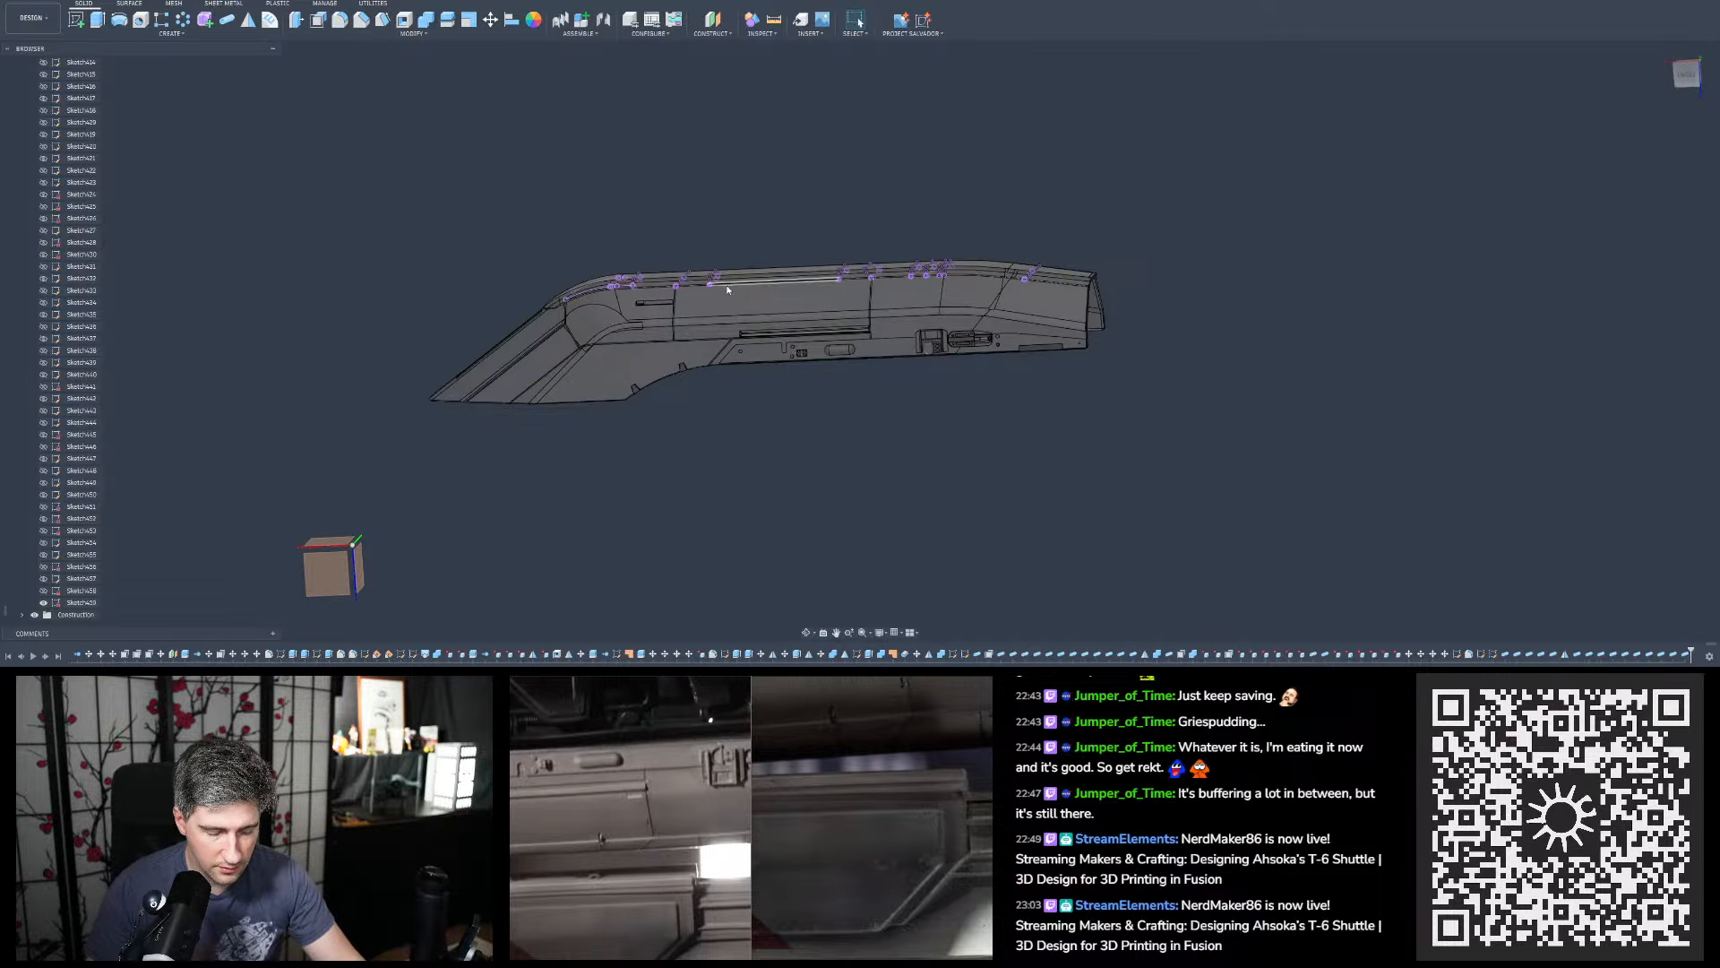
pyautogui.scroll(5, 658, 248)
pyautogui.moveTo(657, 247)
pyautogui.keyDown('shift'); pyautogui.mouseDown(button='middle')
pyautogui.moveTo(627, 386)
pyautogui.moveTo(679, 403)
pyautogui.mouseUp(button='middle'); pyautogui.keyUp('shift')
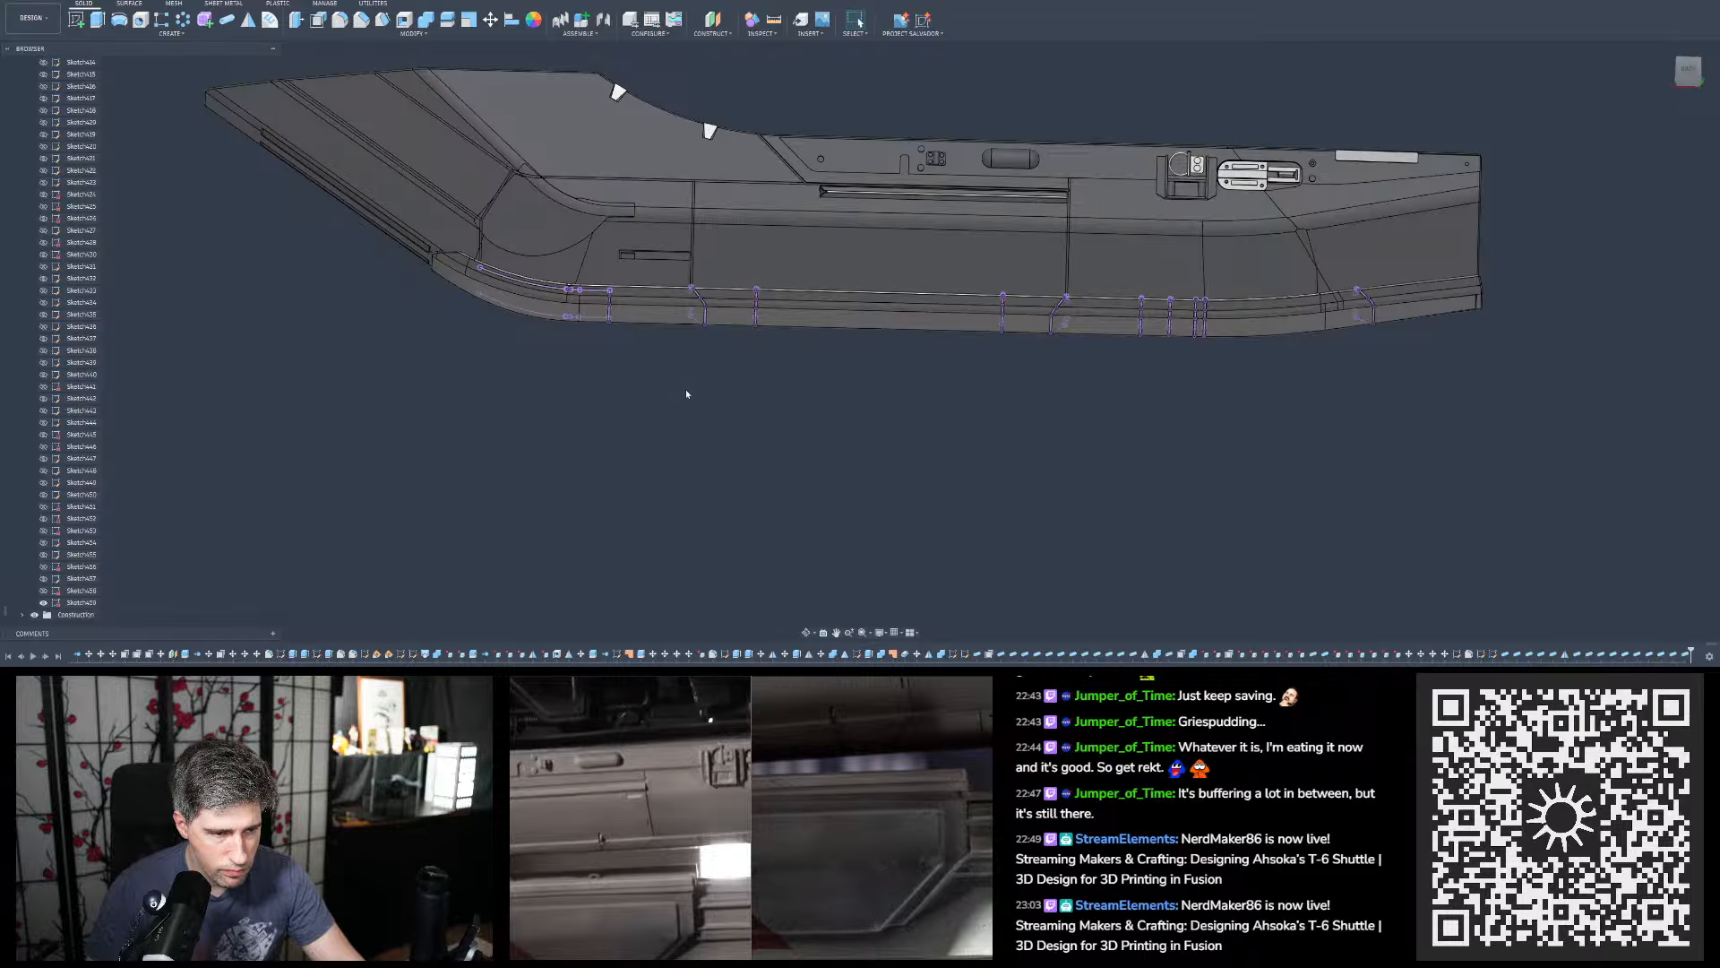
pyautogui.click(43, 603)
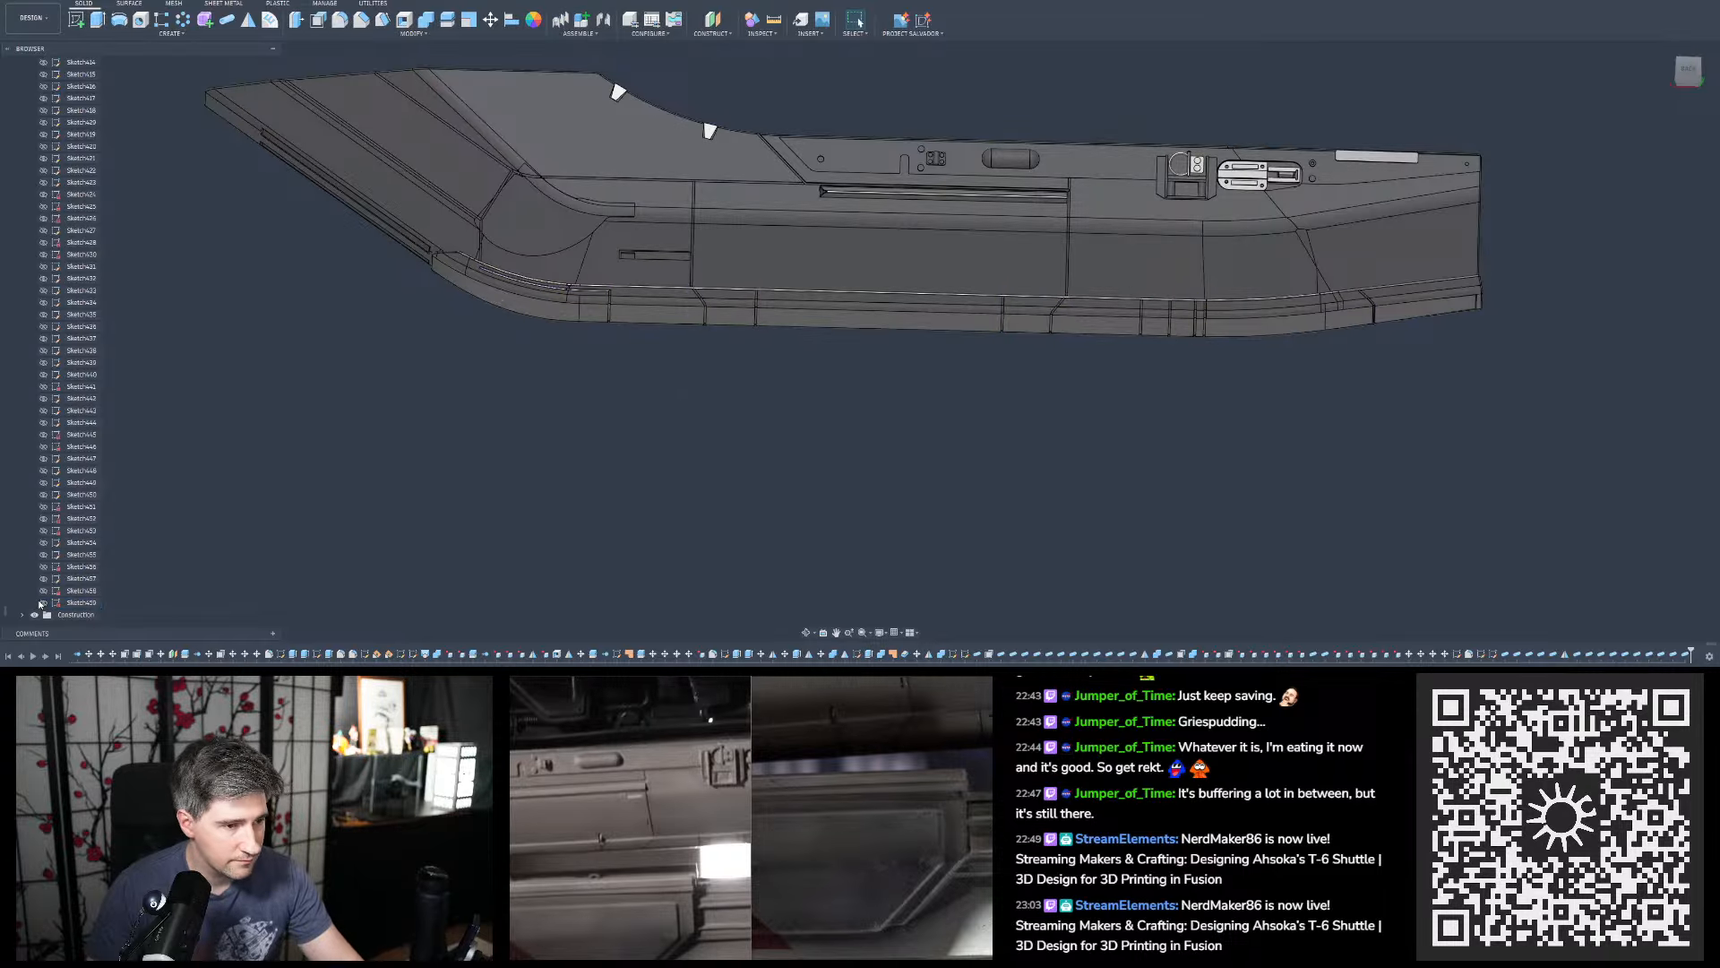
# Examine the engraved panel lines from the full side view, along the hull edge, and up close at the curved front section
pyautogui.scroll(-2, 708, 373)
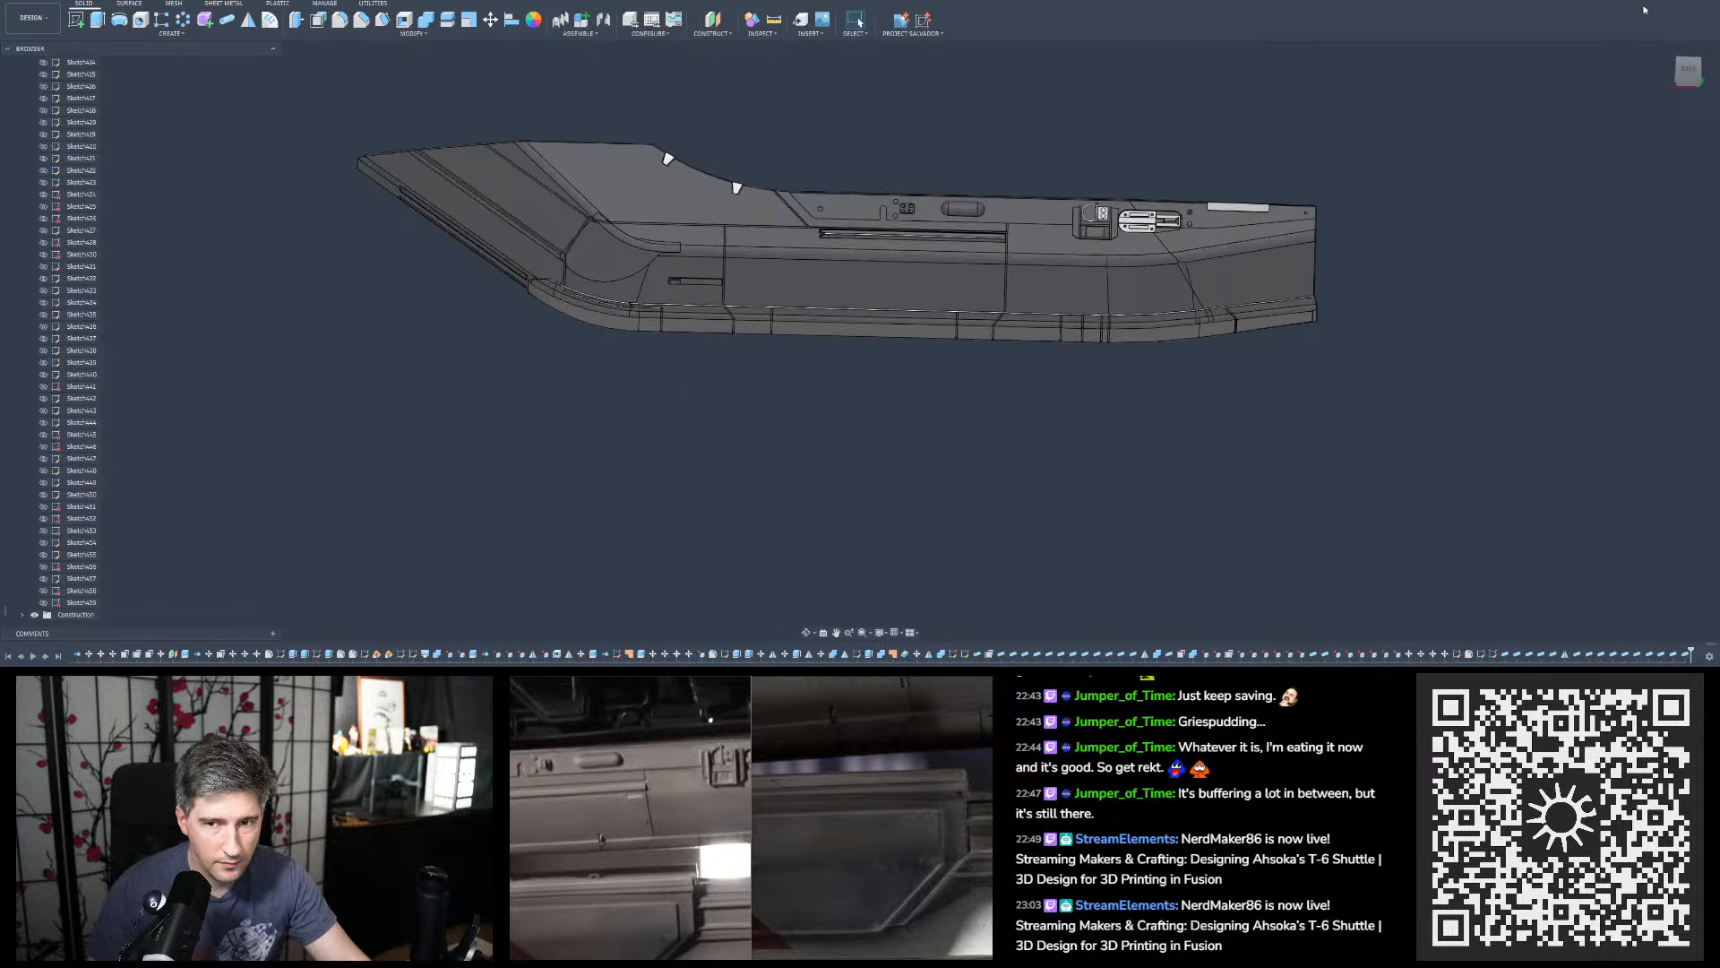
pyautogui.click(1688, 71)
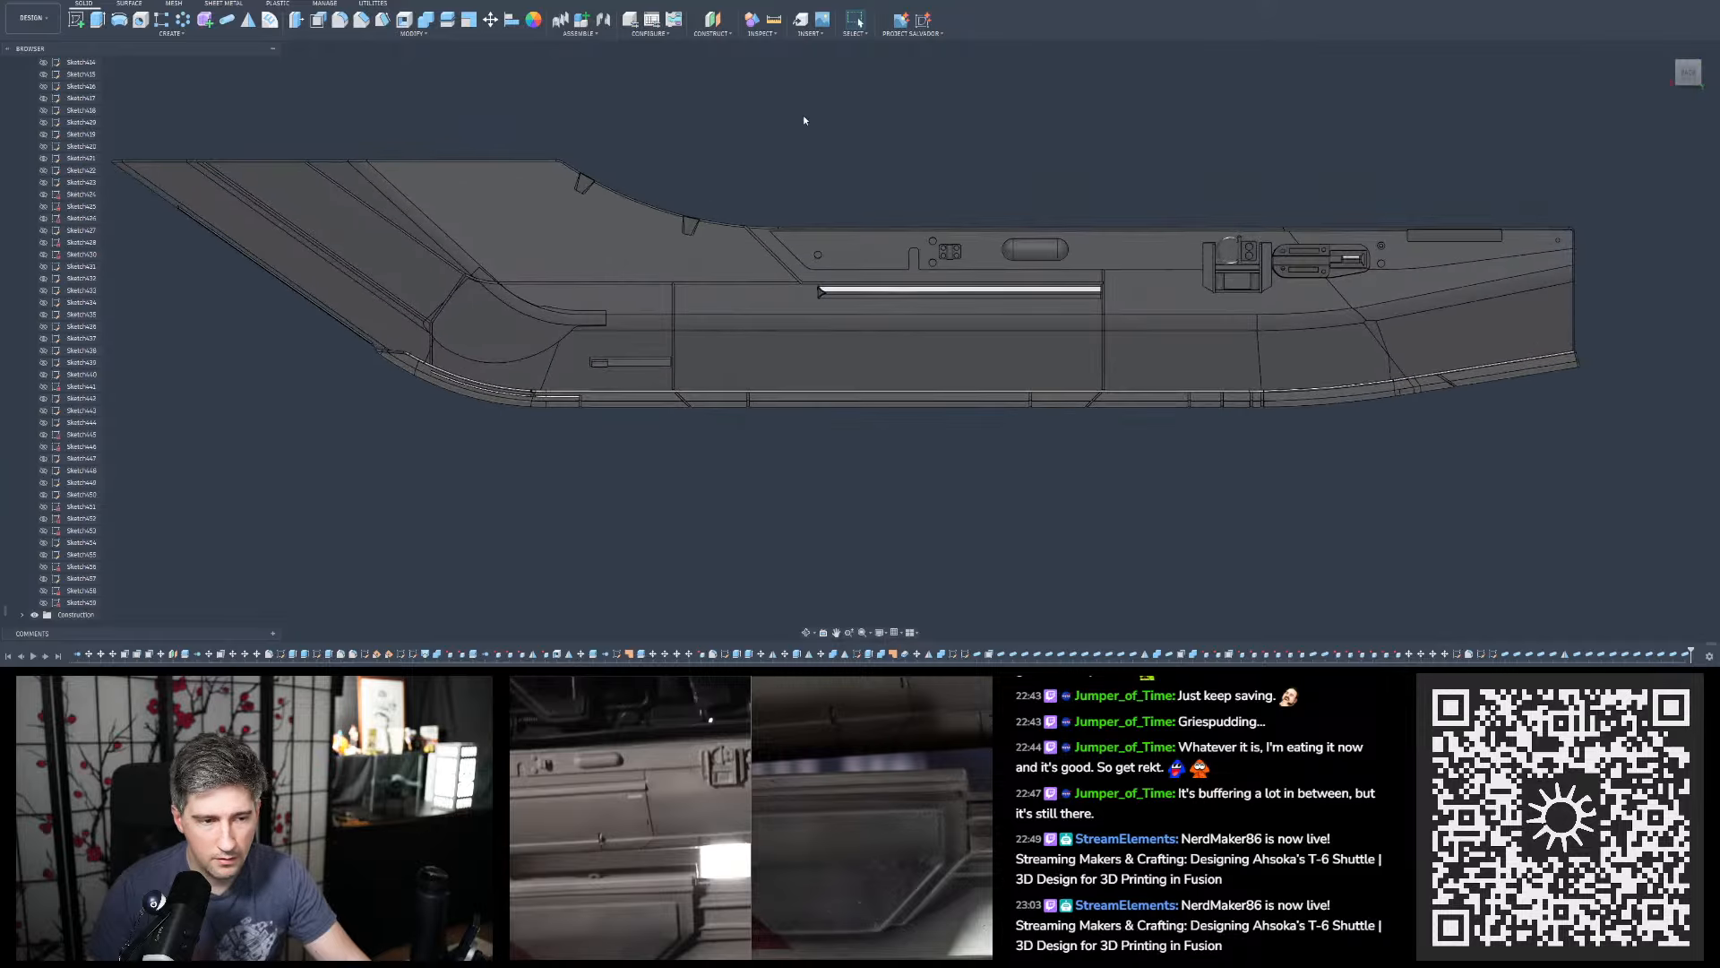
pyautogui.keyDown('shift'); pyautogui.moveTo(528, 473); pyautogui.dragTo(719, 479, button='middle'); pyautogui.keyUp('shift')
pyautogui.scroll(3, 718, 479)
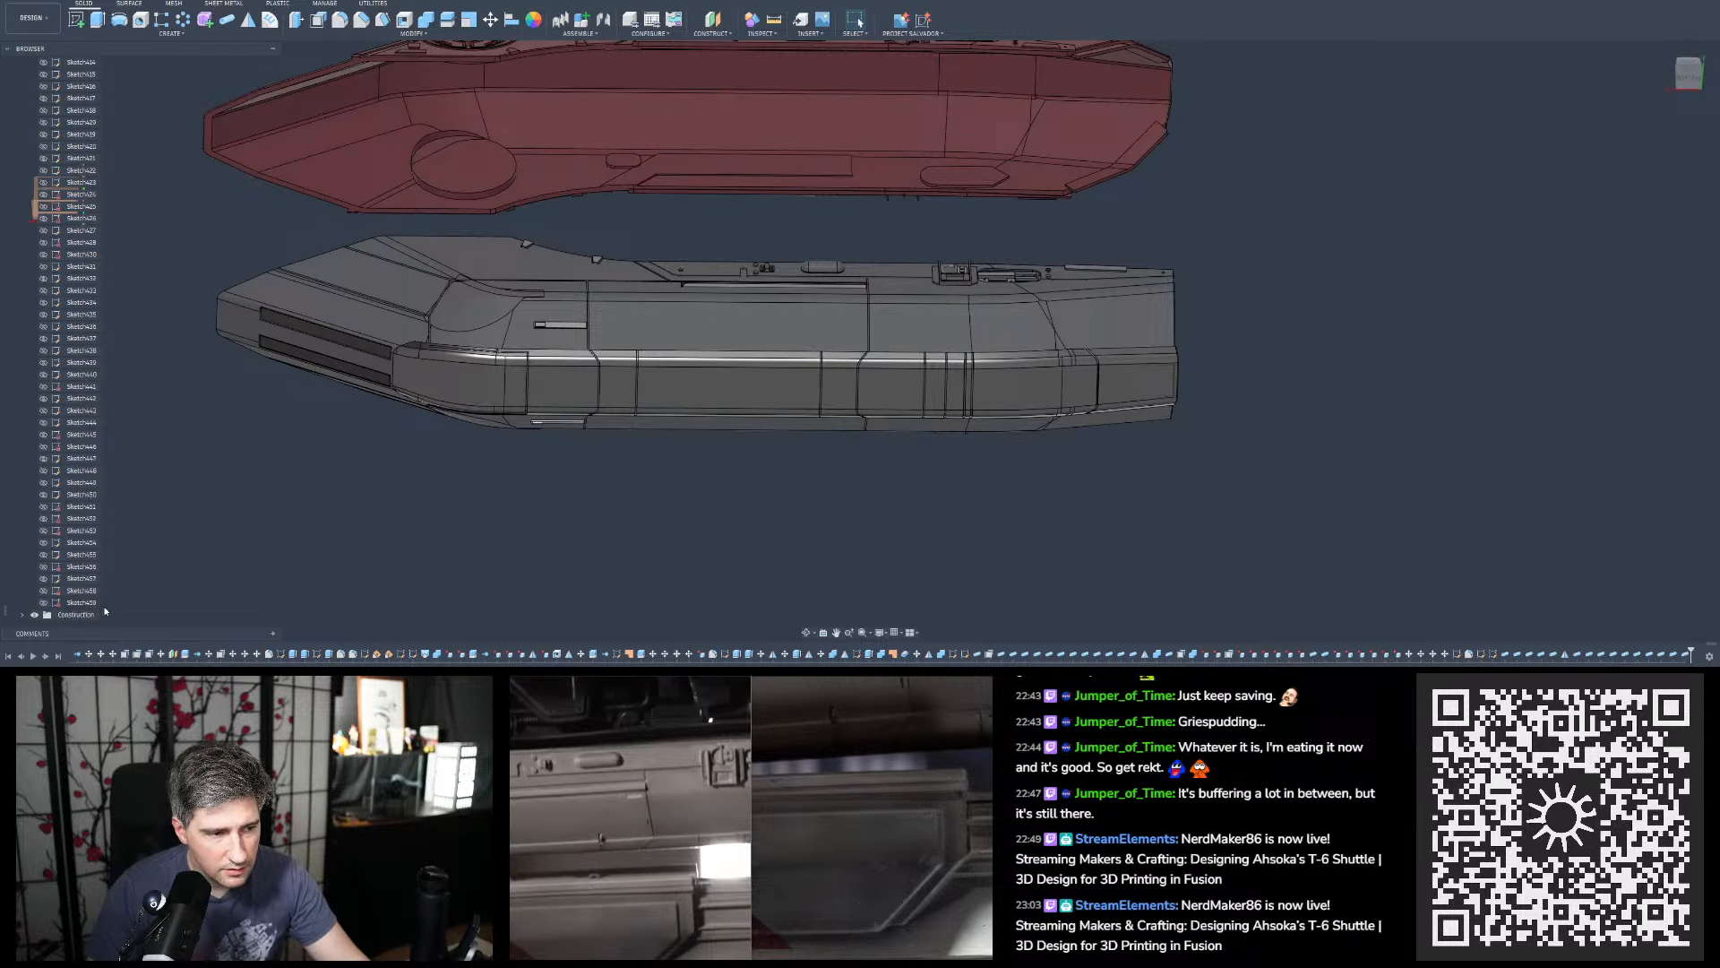
pyautogui.scroll(10, 553, 434)
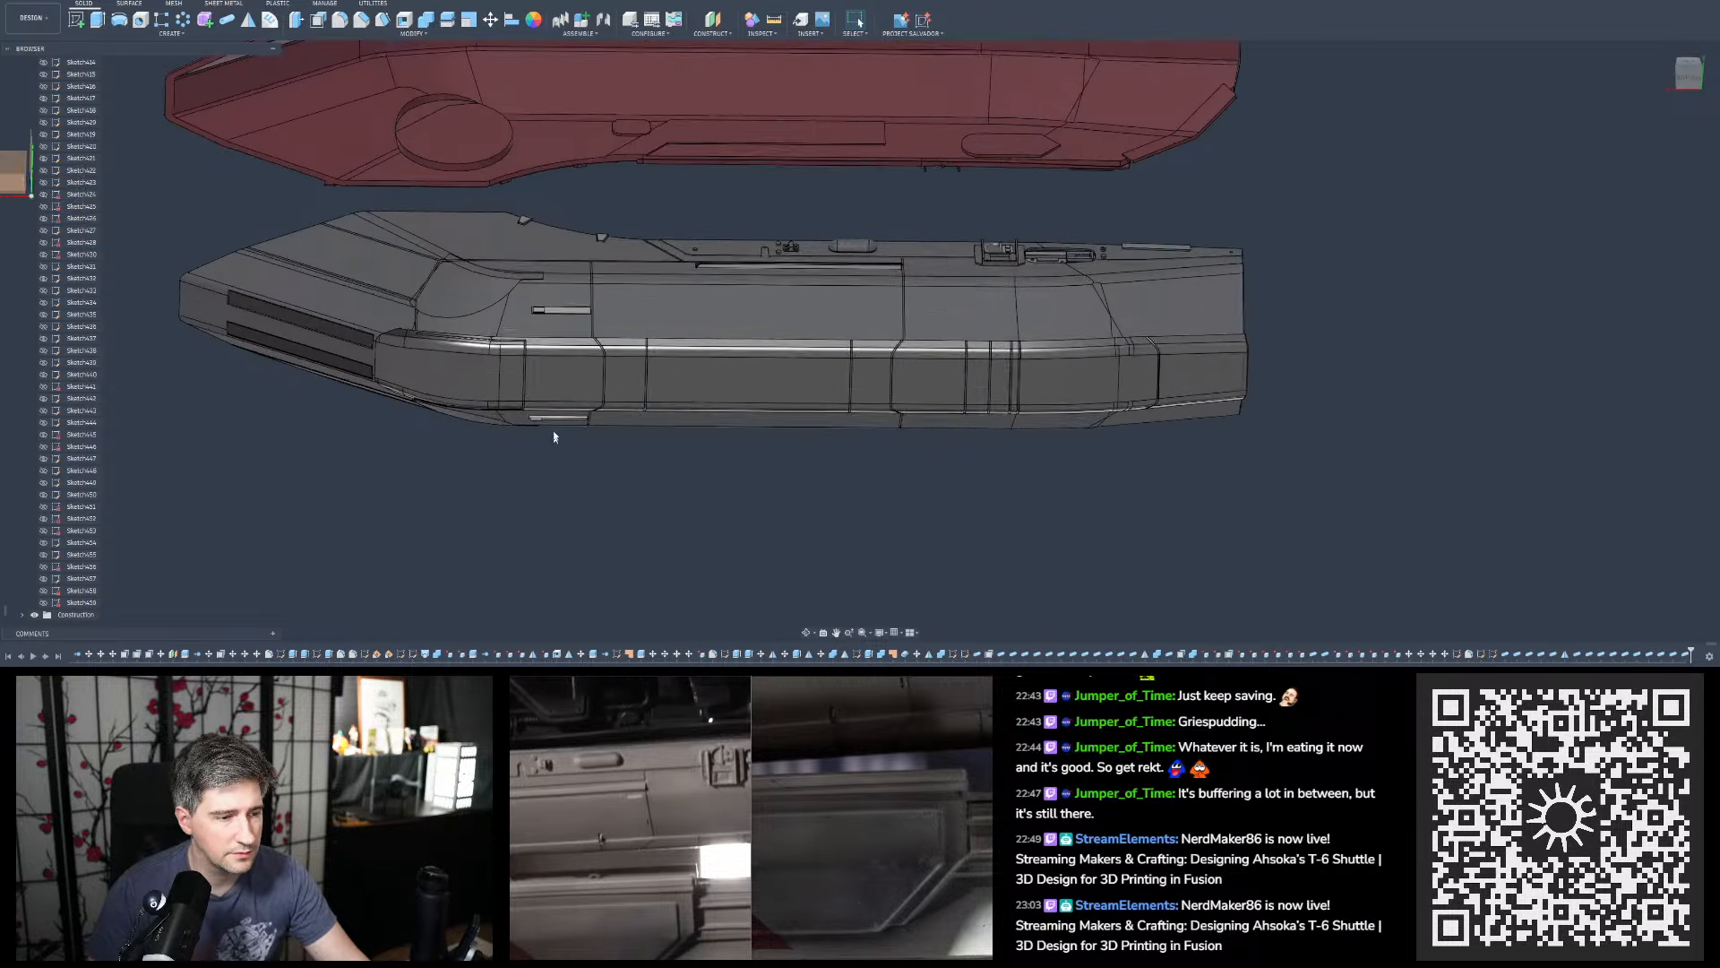
pyautogui.scroll(5, 362, 358)
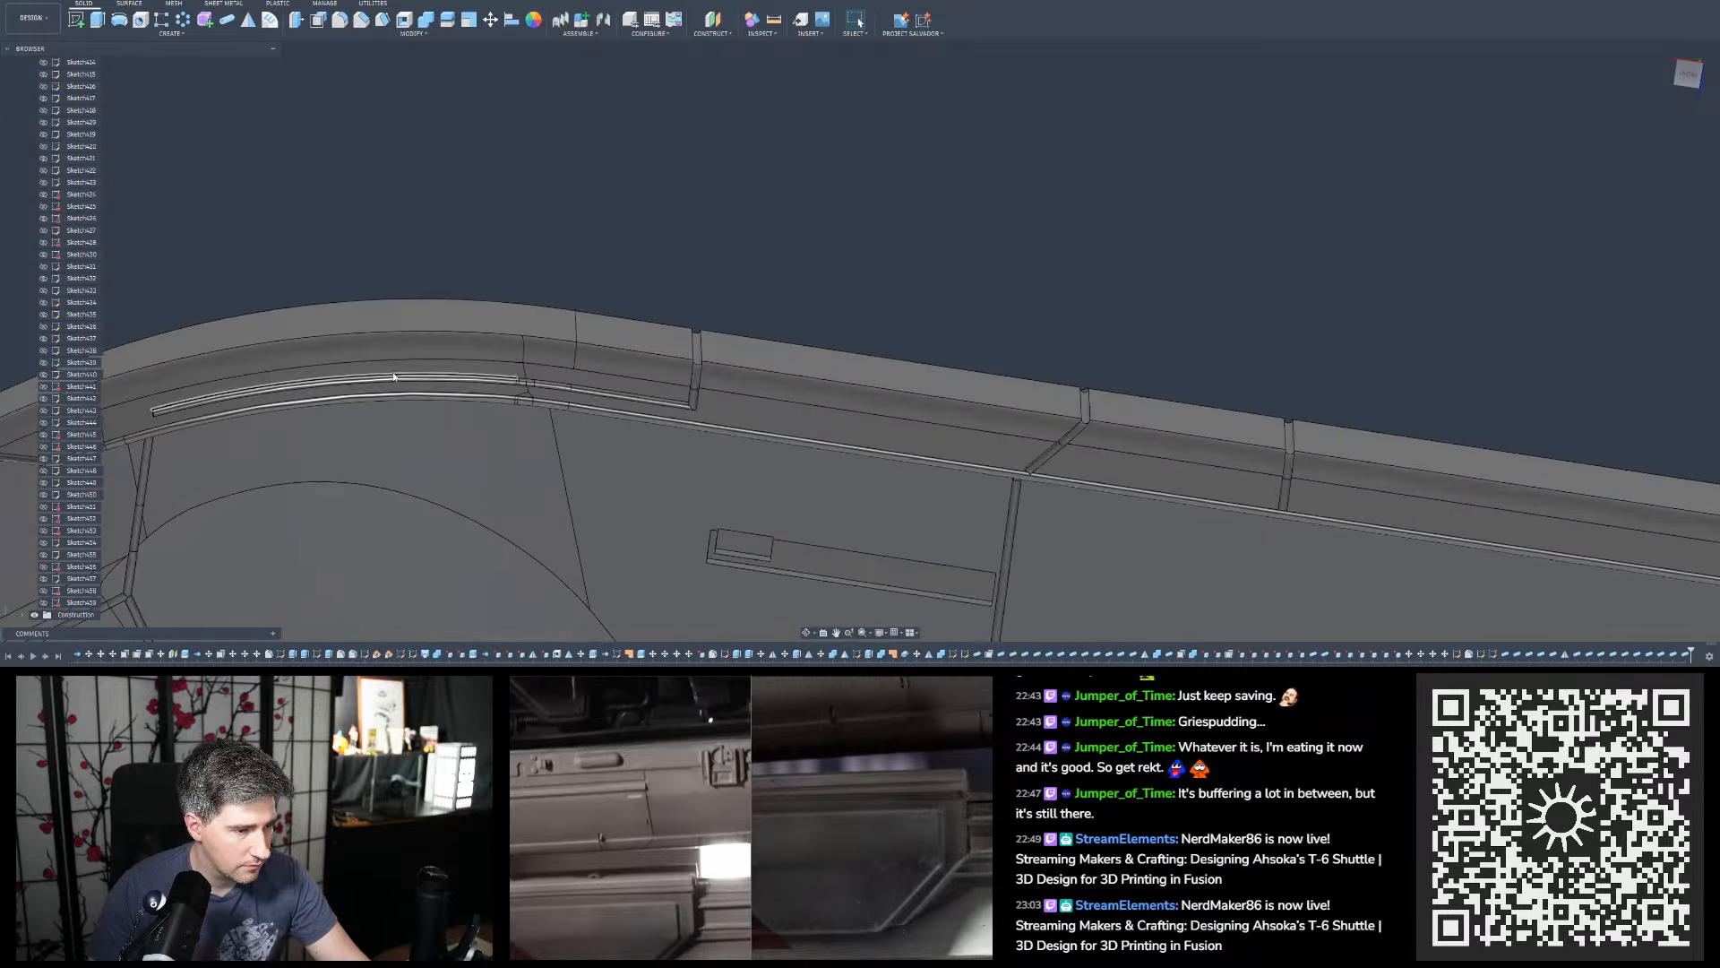
pyautogui.keyDown('shift'); pyautogui.moveTo(385, 359); pyautogui.dragTo(432, 431, button='middle'); pyautogui.keyUp('shift')
pyautogui.scroll(-3, 660, 398)
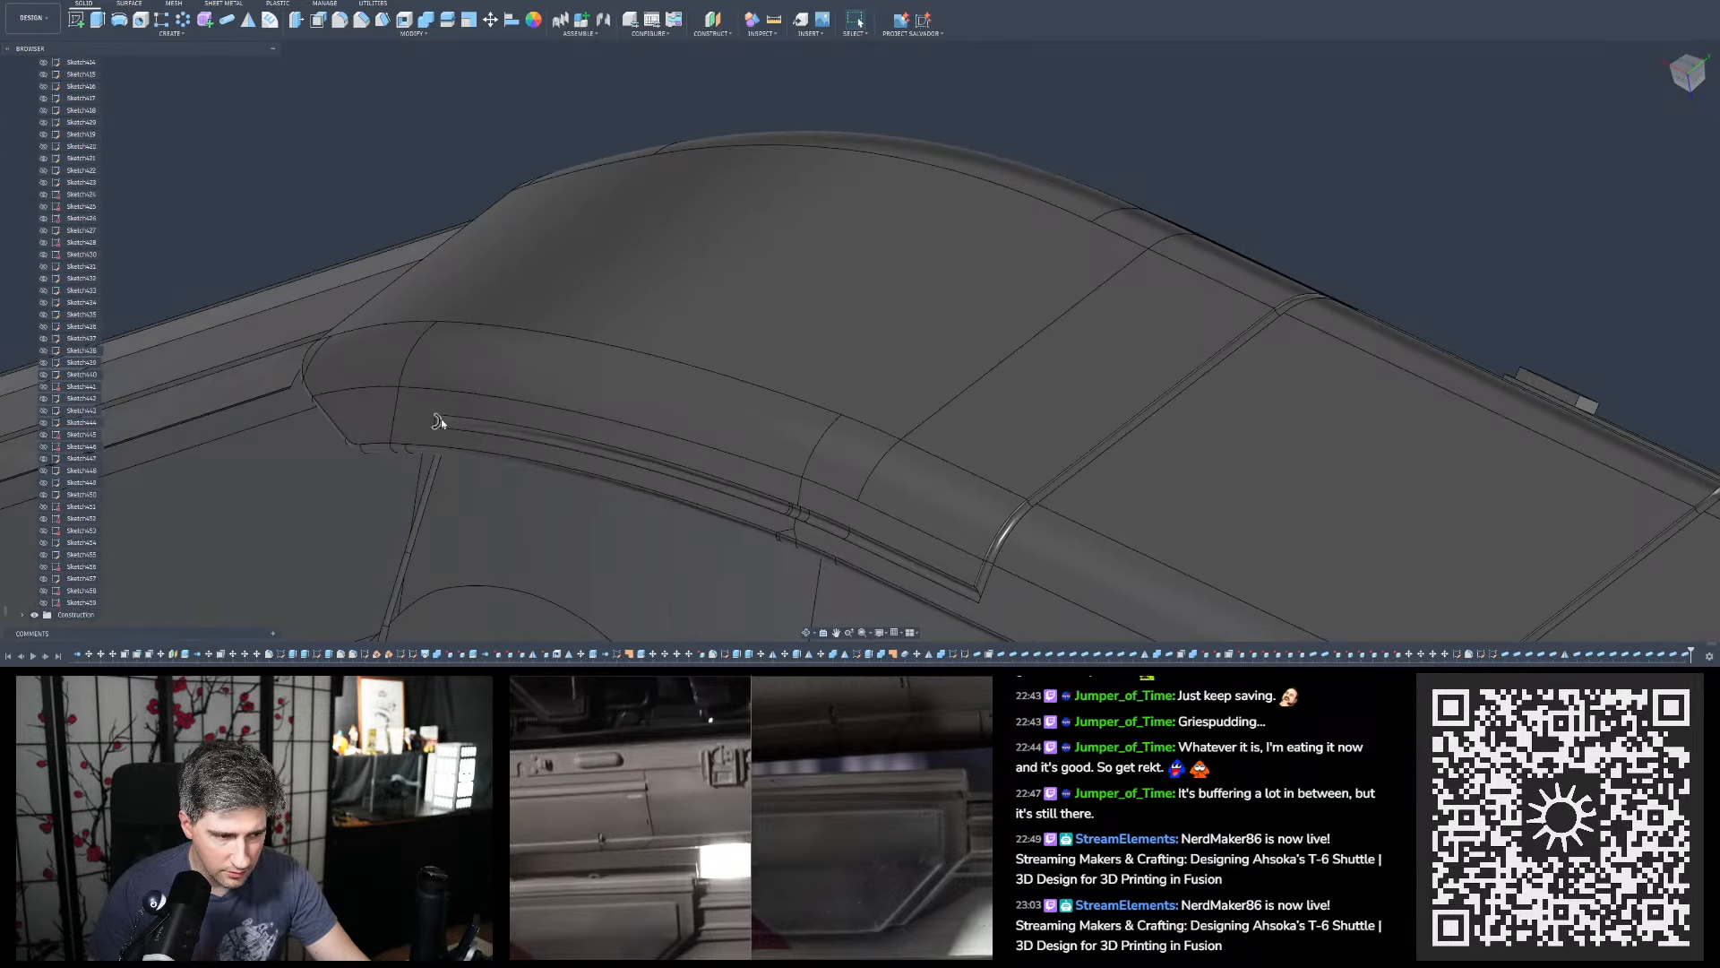
pyautogui.scroll(-4, 441, 423)
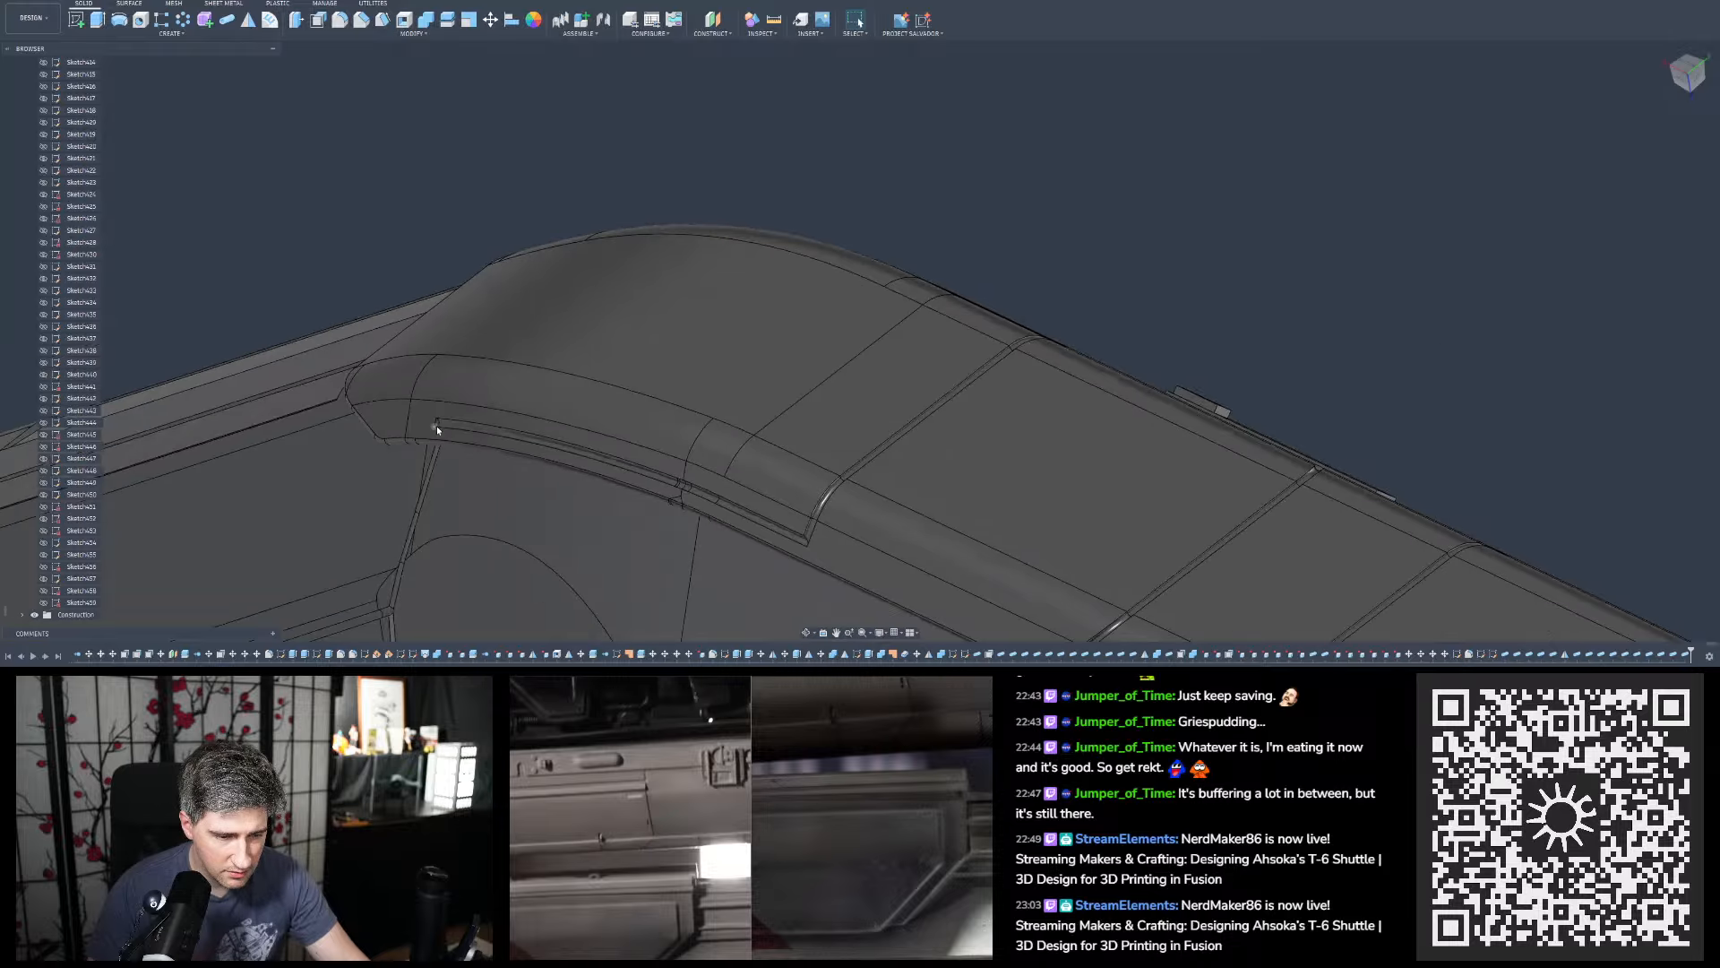
pyautogui.keyDown('shift'); pyautogui.moveTo(448, 430); pyautogui.dragTo(545, 437, button='middle'); pyautogui.keyUp('shift')
pyautogui.moveTo(548, 357)
pyautogui.keyDown('shift'); pyautogui.mouseDown(button='middle')
pyautogui.moveTo(538, 348)
pyautogui.moveTo(553, 368)
pyautogui.mouseUp(button='middle'); pyautogui.keyUp('shift')
pyautogui.scroll(-5, 555, 370)
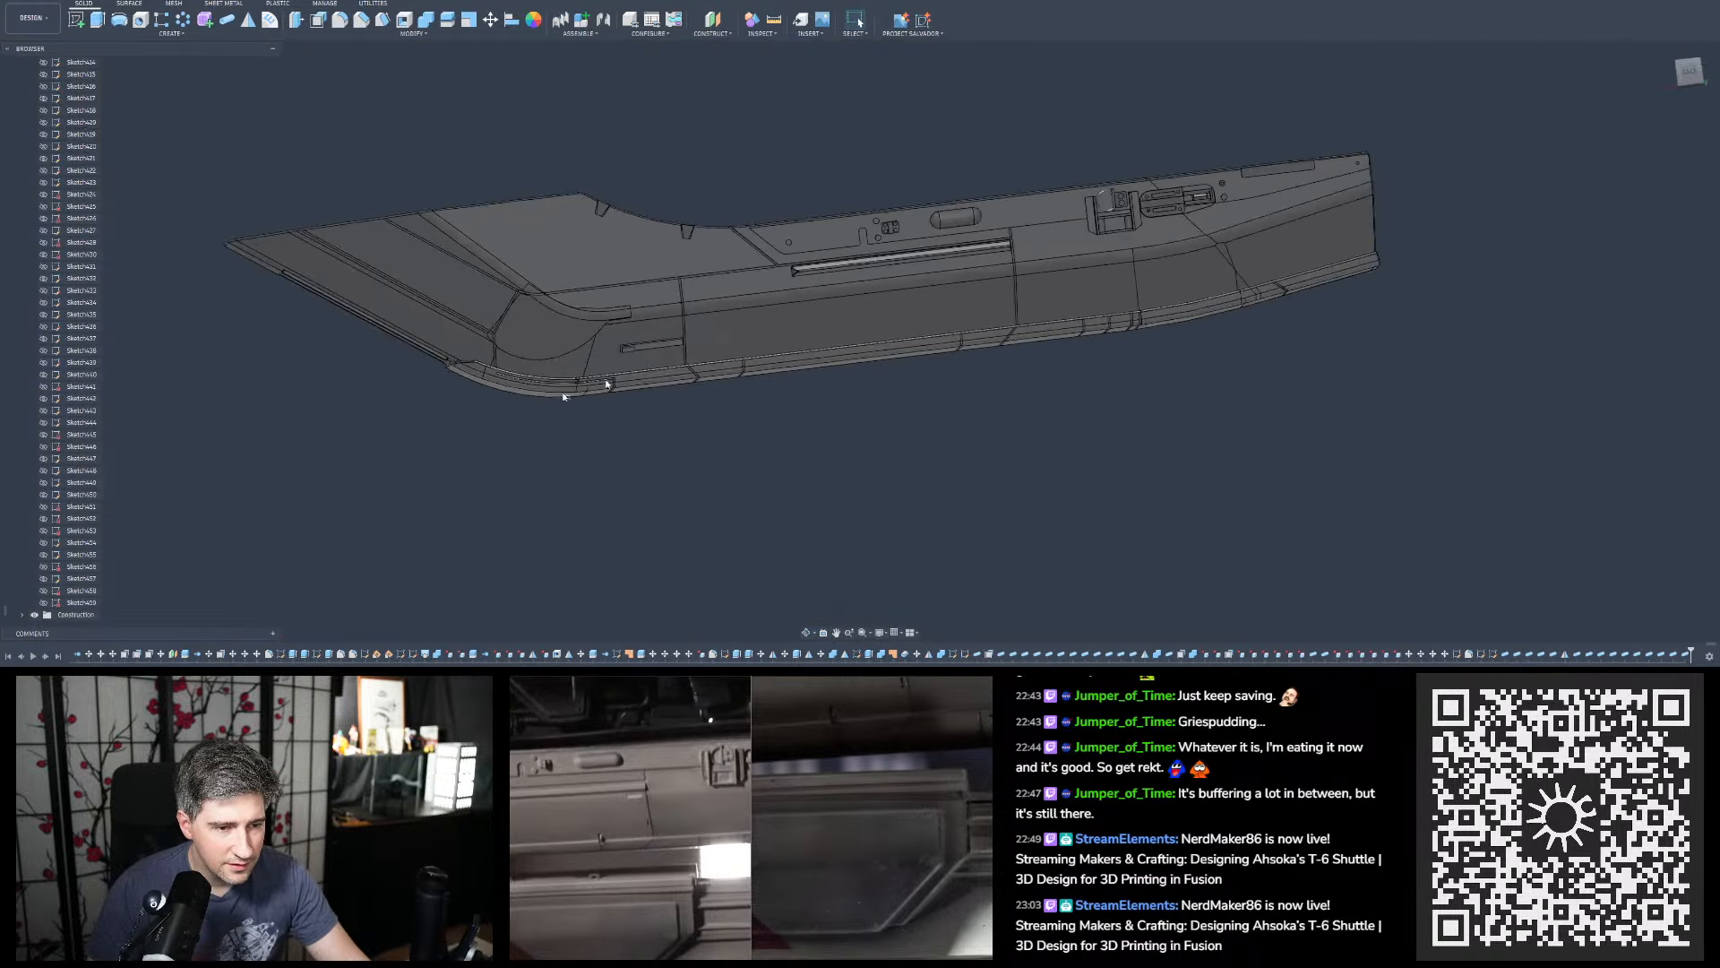
# Save the design as a new version with the description "User Saved"
pyautogui.scroll(3, 909, 326)
pyautogui.keyDown('shift'); pyautogui.moveTo(910, 326); pyautogui.dragTo(902, 315, button='middle'); pyautogui.keyUp('shift')
pyautogui.scroll(-3, 732, 386)
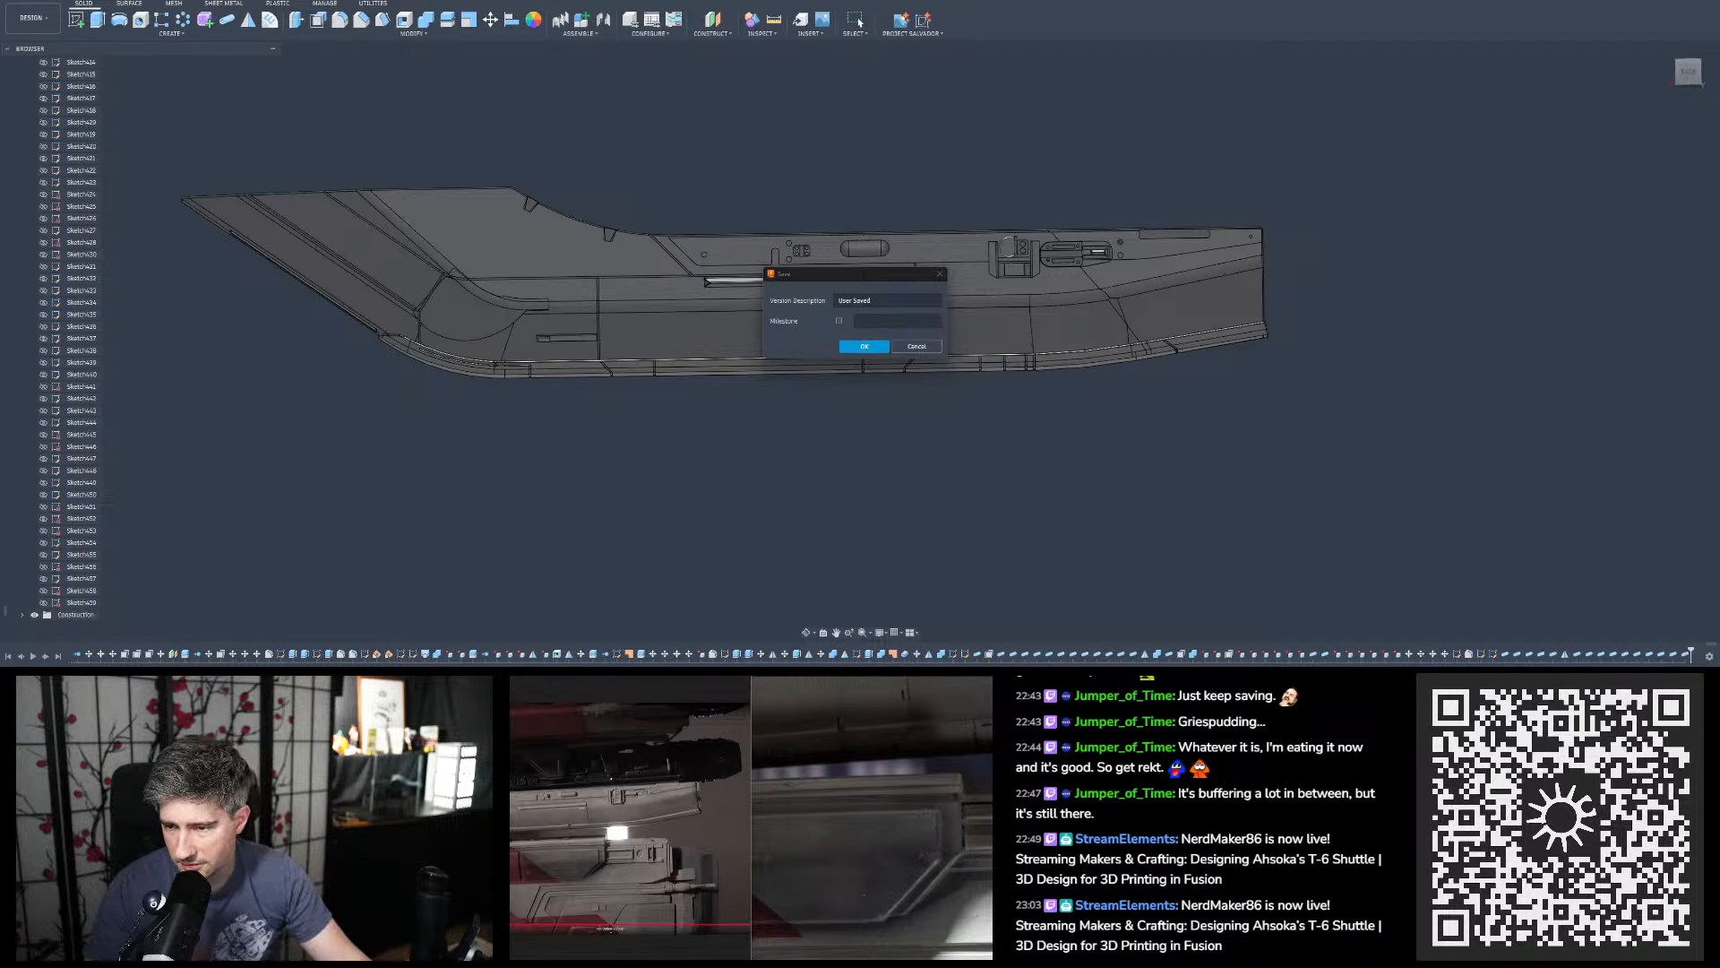
pyautogui.click(863, 345)
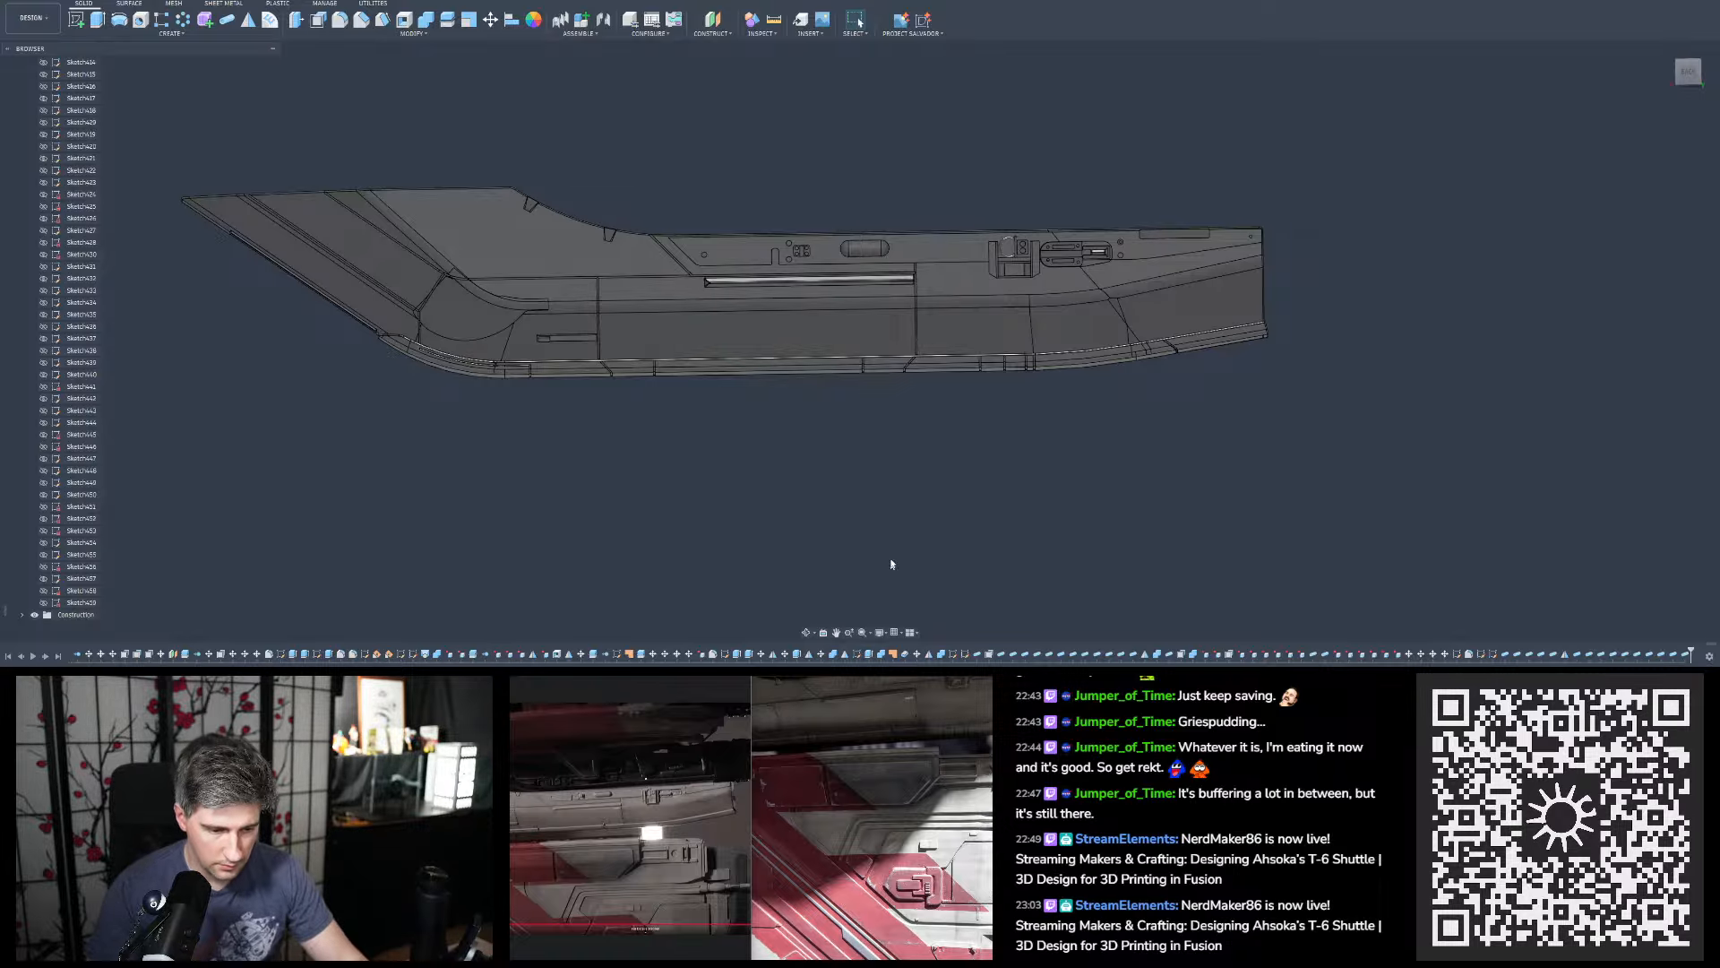
# Bring the reference photo of the ship in front of the design, place it below the hull, and size both views for comparison
pyautogui.moveTo(938, 679); pyautogui.dragTo(1013, 215)
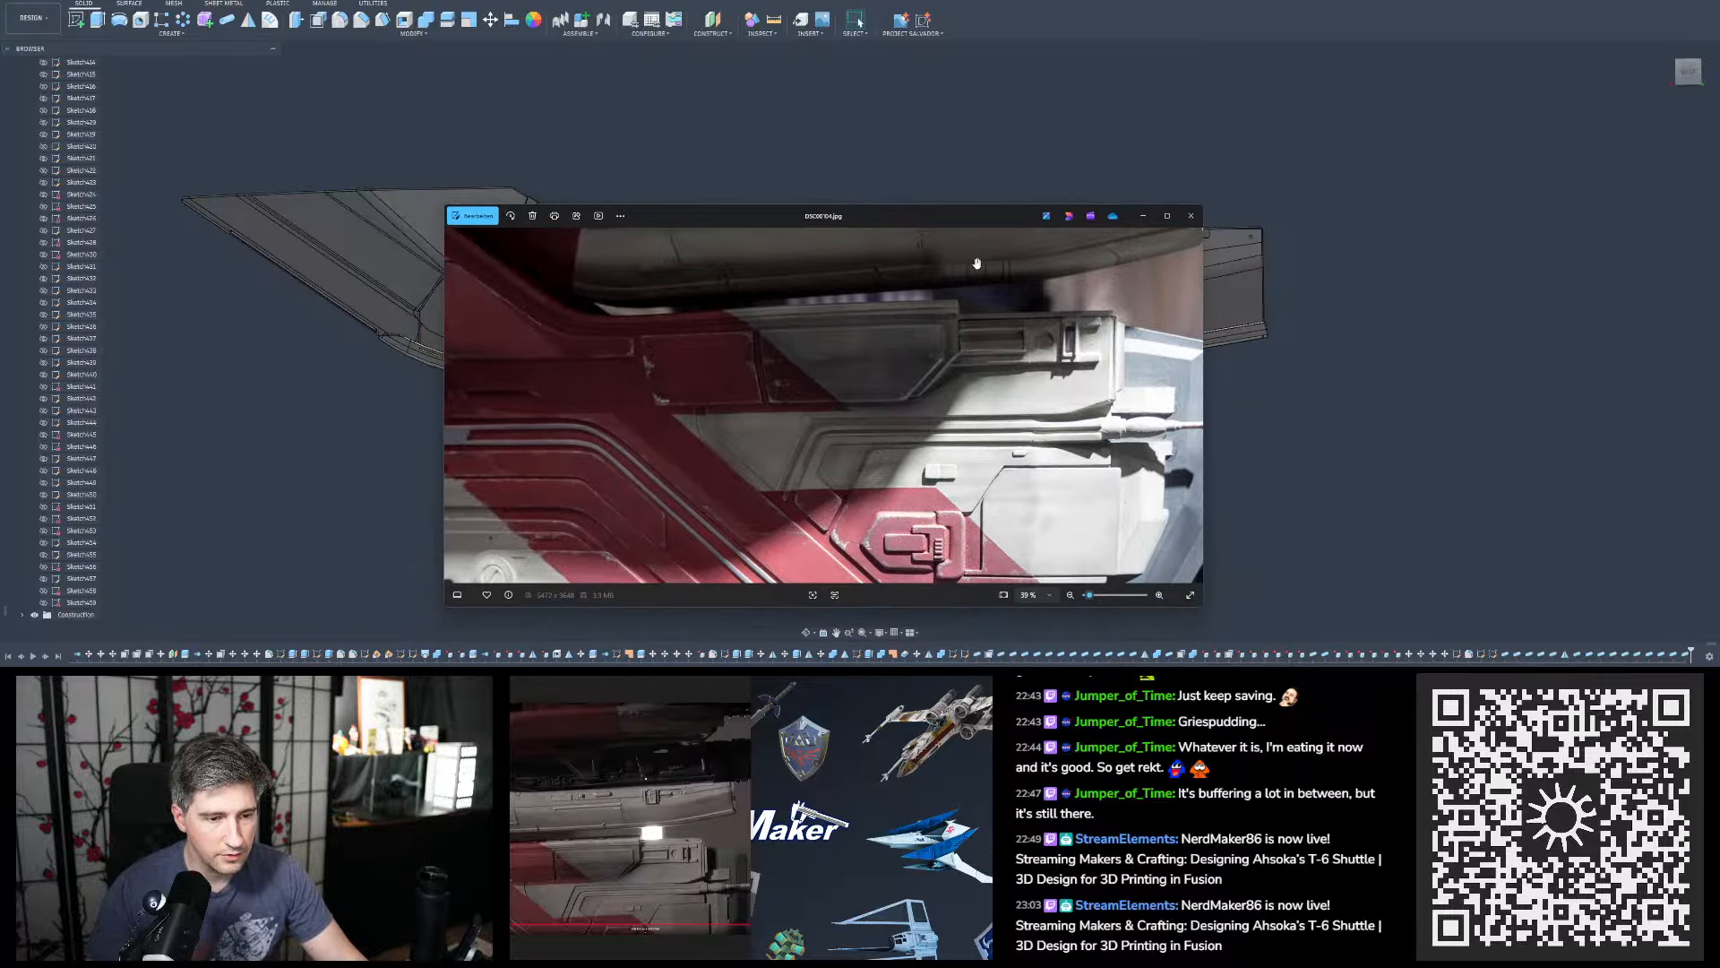
pyautogui.scroll(-2, 916, 324)
pyautogui.moveTo(912, 320); pyautogui.dragTo(893, 335)
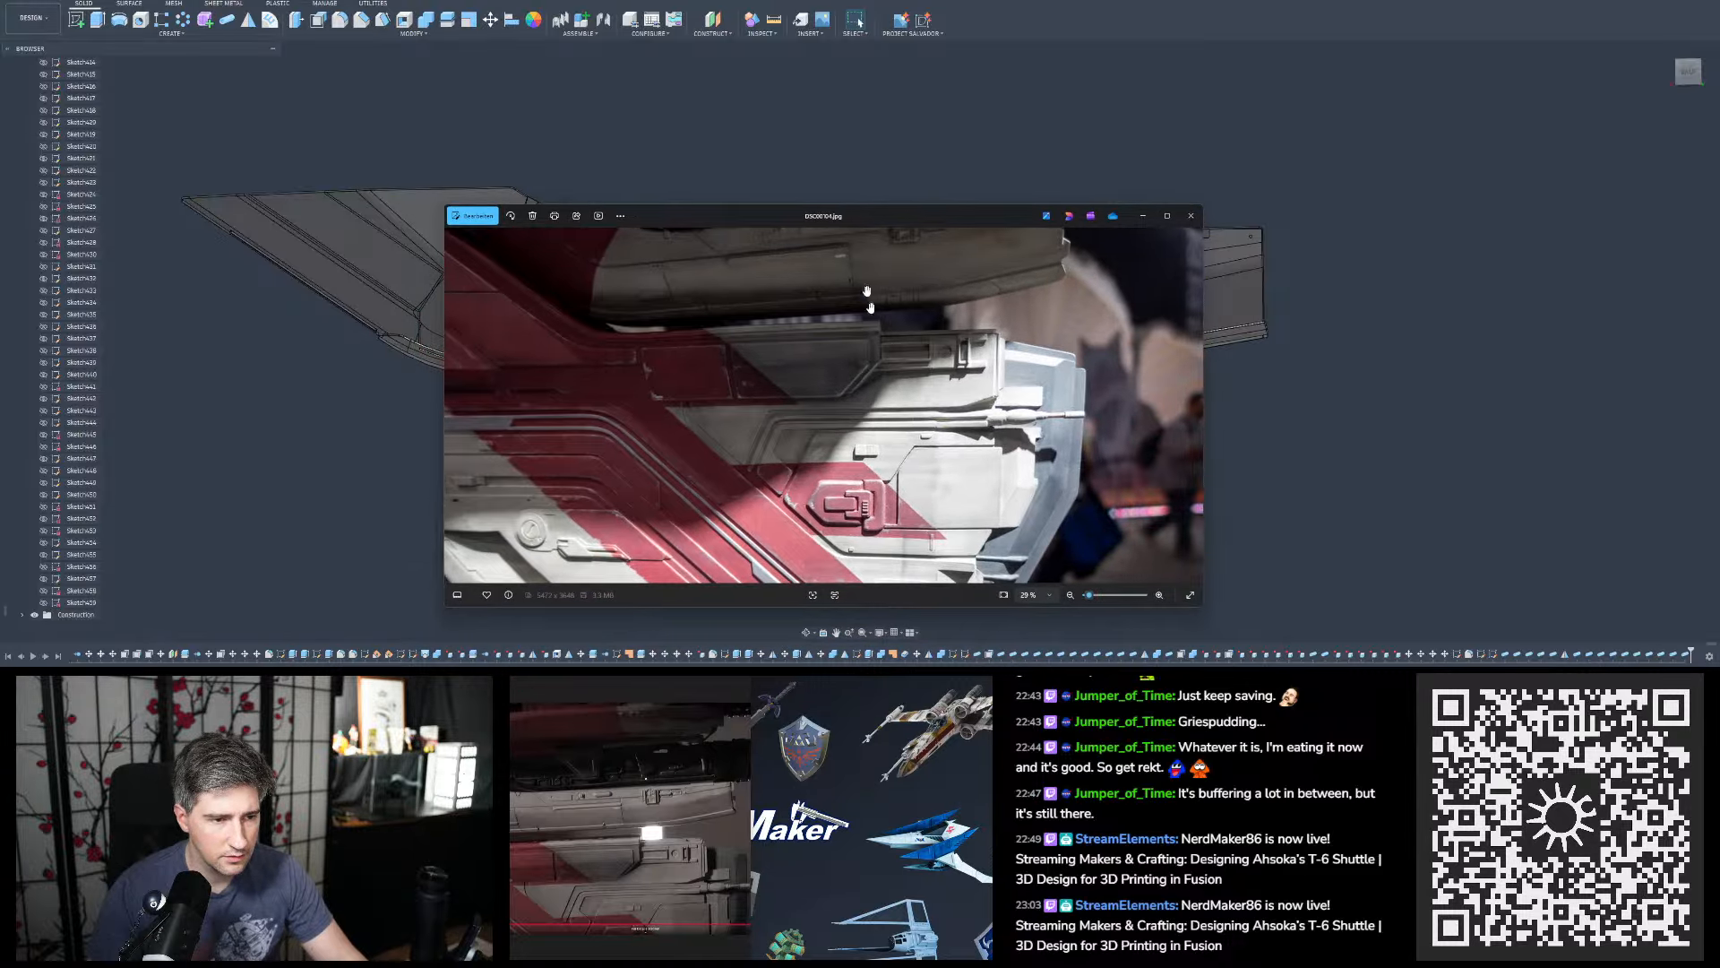
pyautogui.moveTo(864, 218); pyautogui.dragTo(866, 347)
pyautogui.scroll(-3, 934, 182)
pyautogui.scroll(3, 934, 182)
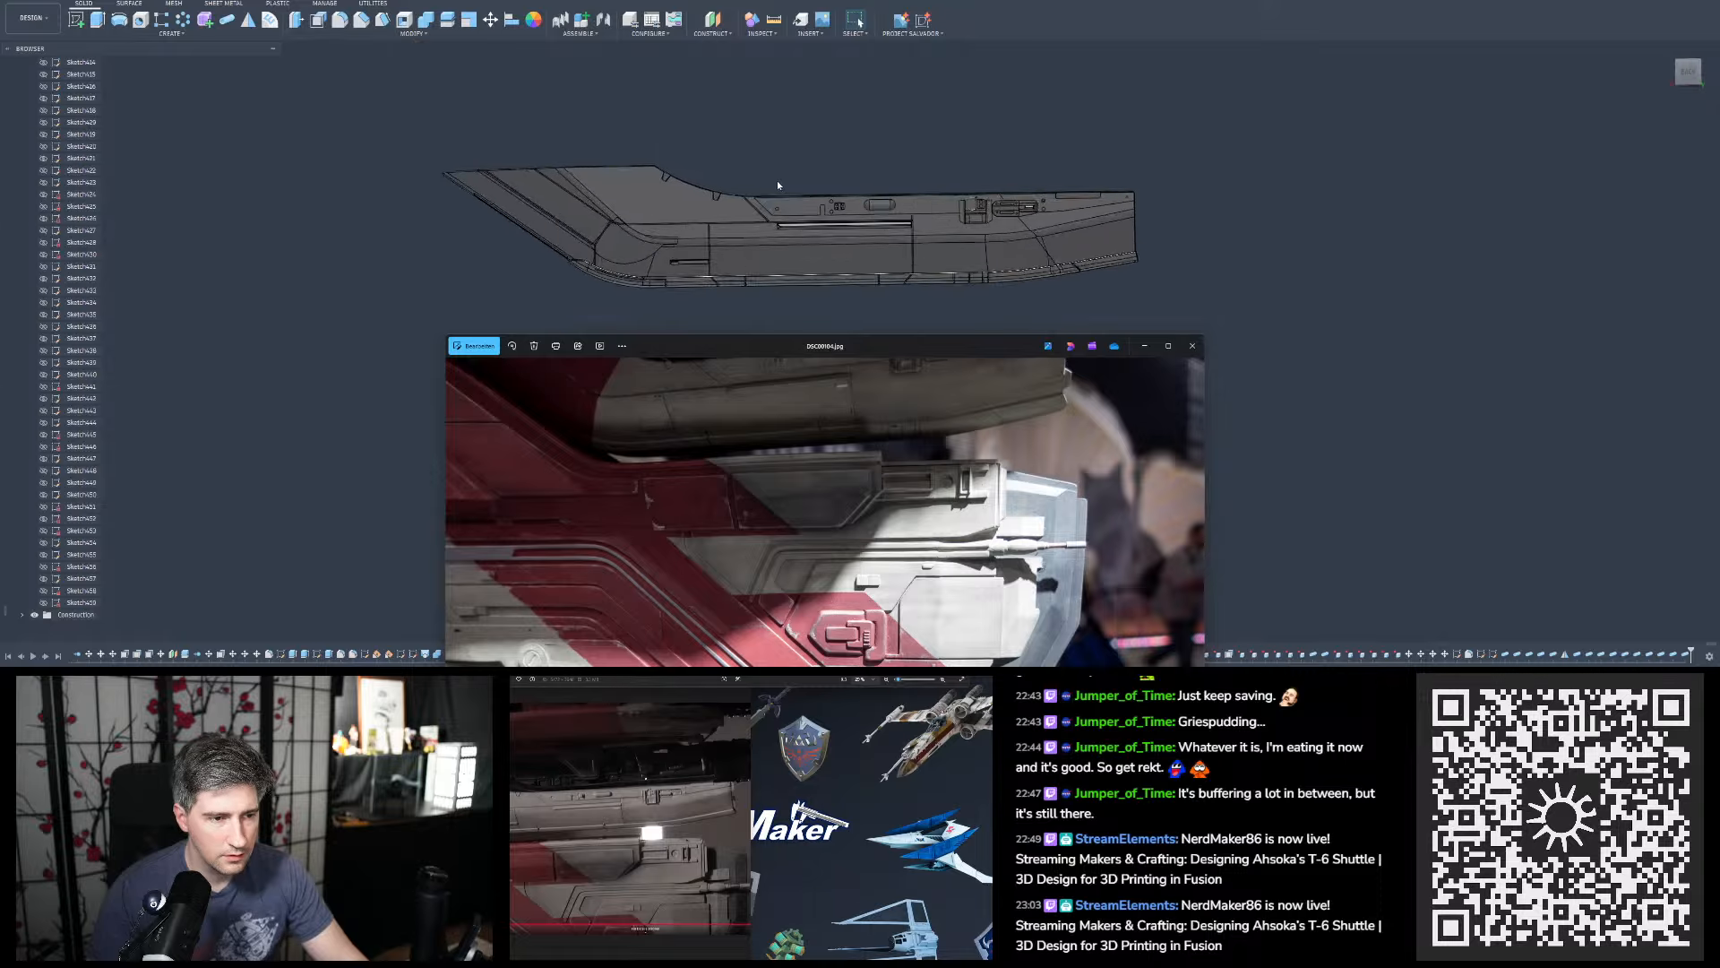
pyautogui.scroll(1, 787, 514)
pyautogui.moveTo(800, 515); pyautogui.dragTo(836, 529)
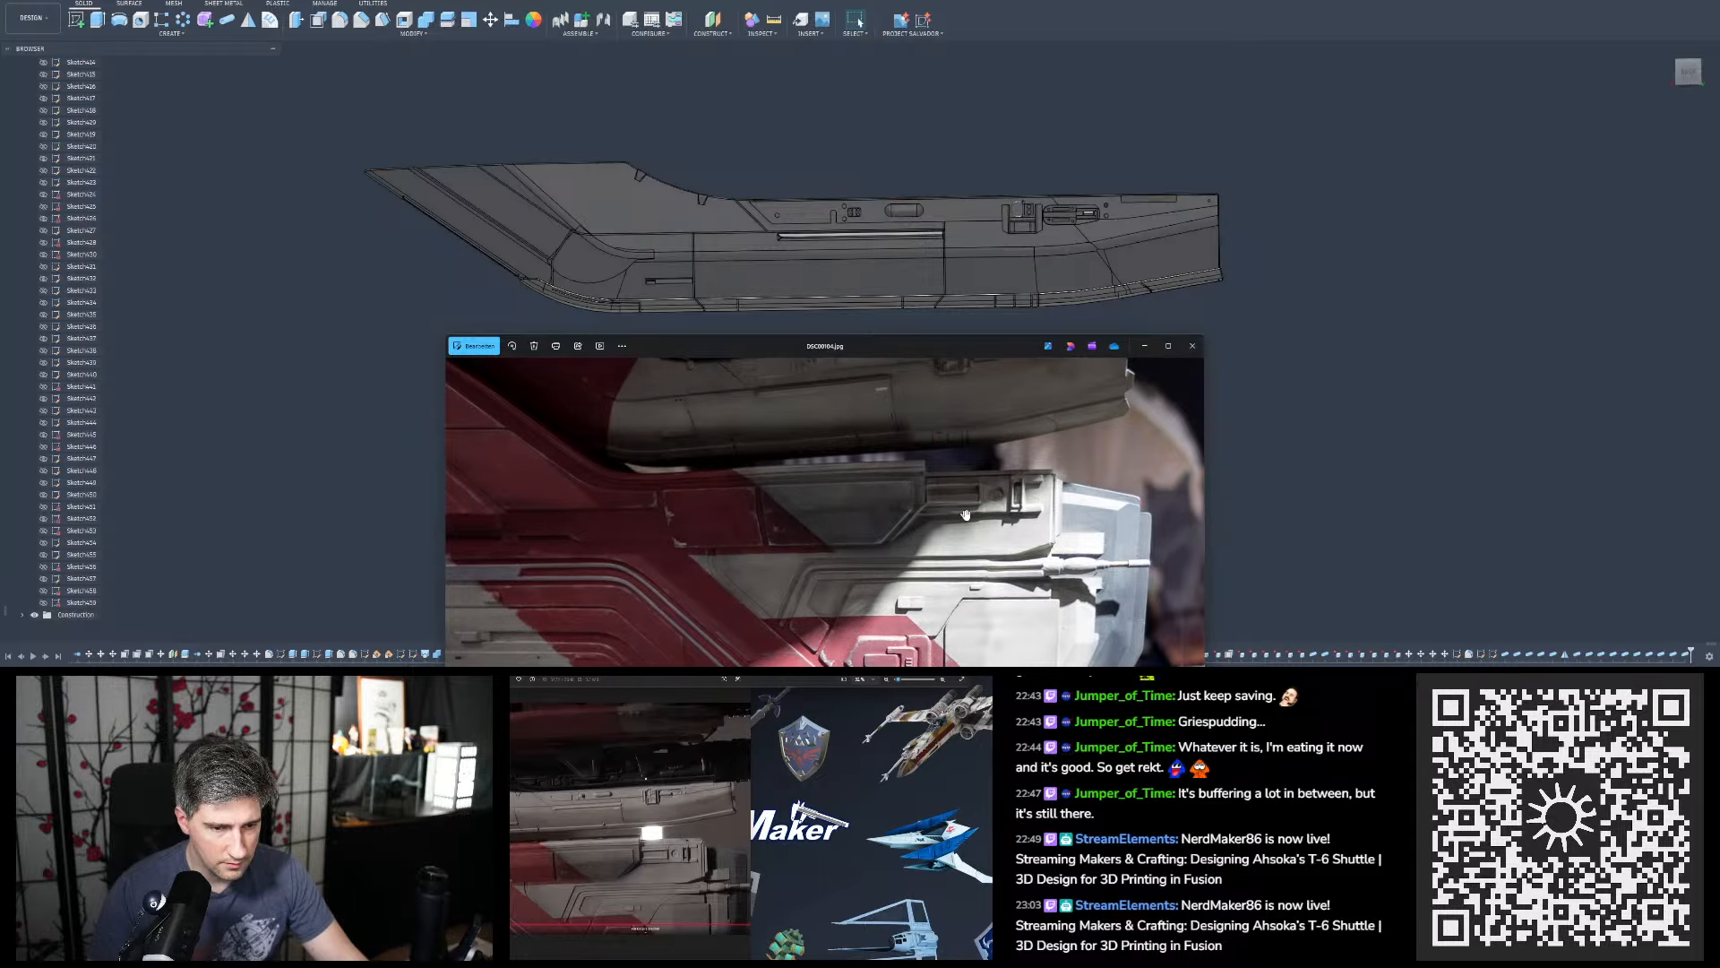
# Line up the photo's dark upper hull with the model and compare their panel lines
pyautogui.moveTo(862, 350); pyautogui.dragTo(891, 355)
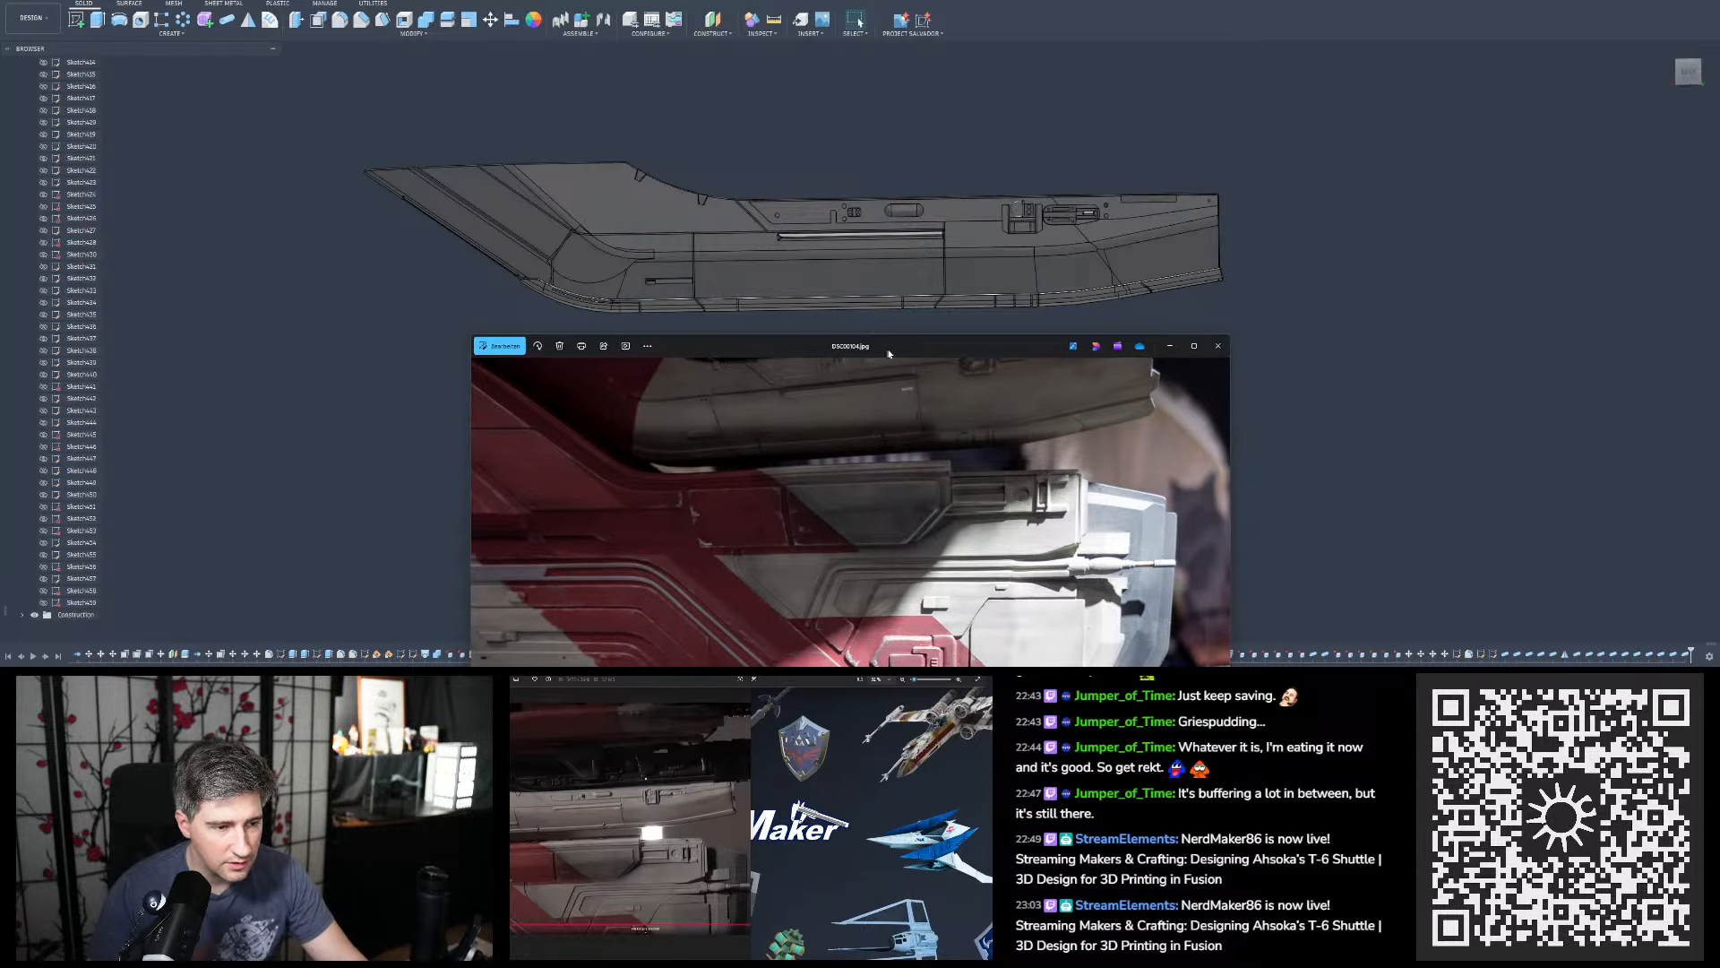
pyautogui.scroll(2, 891, 422)
pyautogui.scroll(-3, 890, 428)
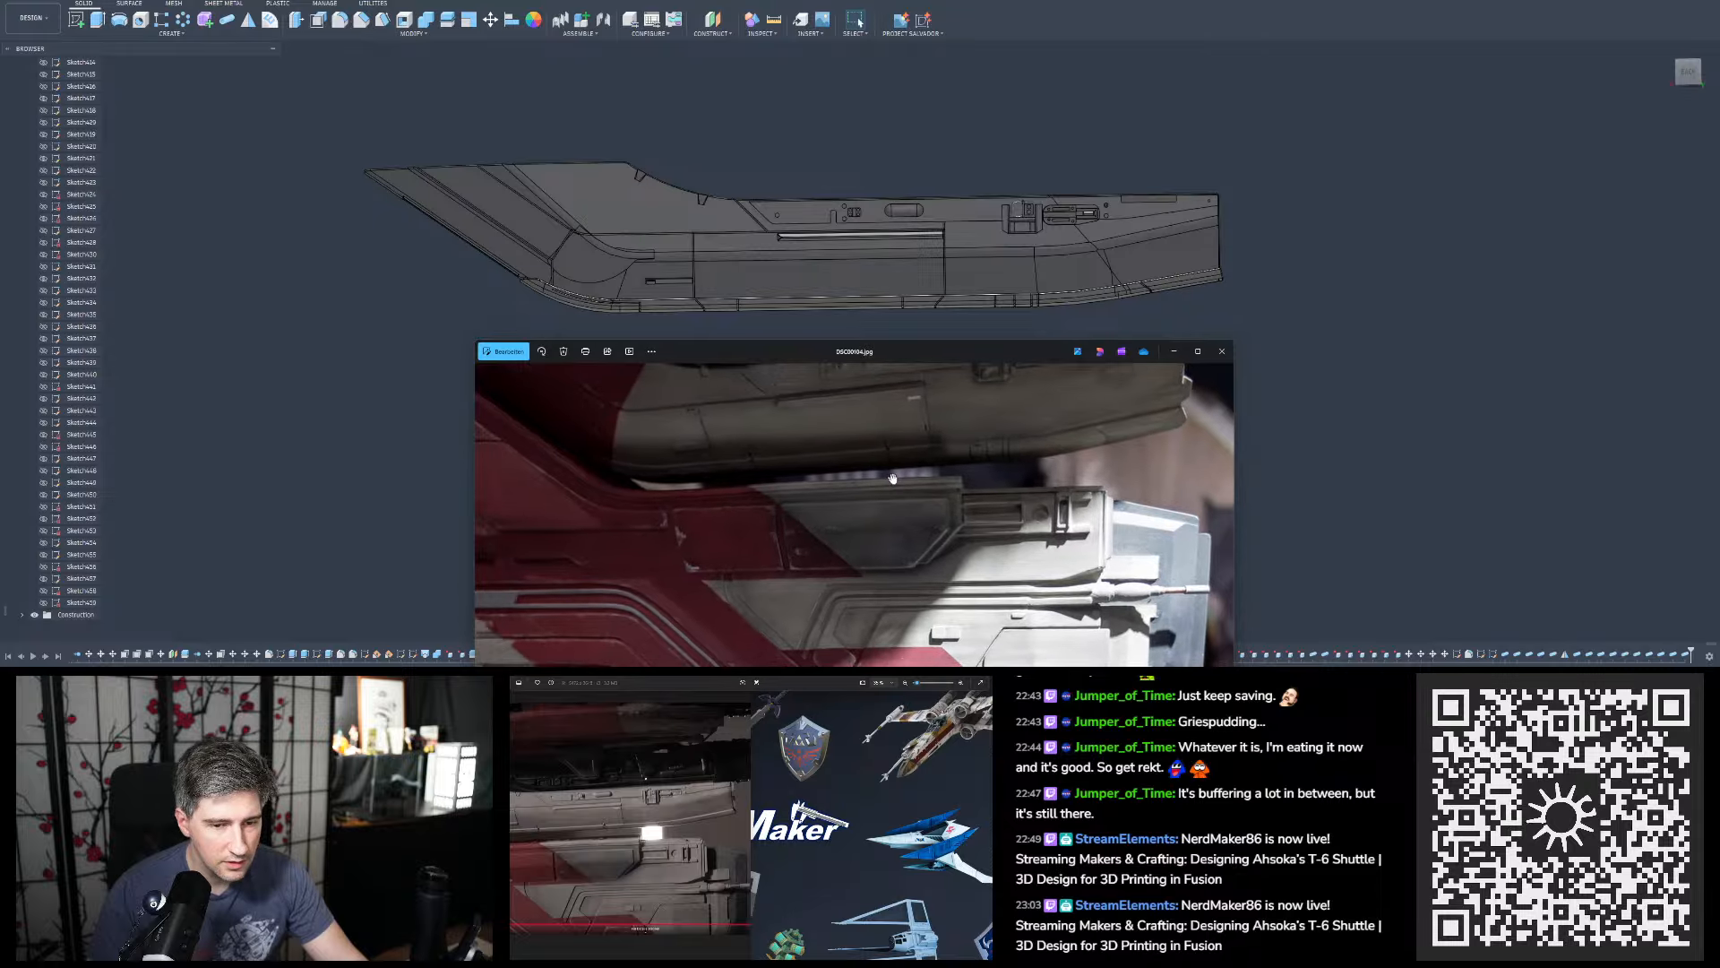
pyautogui.moveTo(895, 481); pyautogui.dragTo(911, 488)
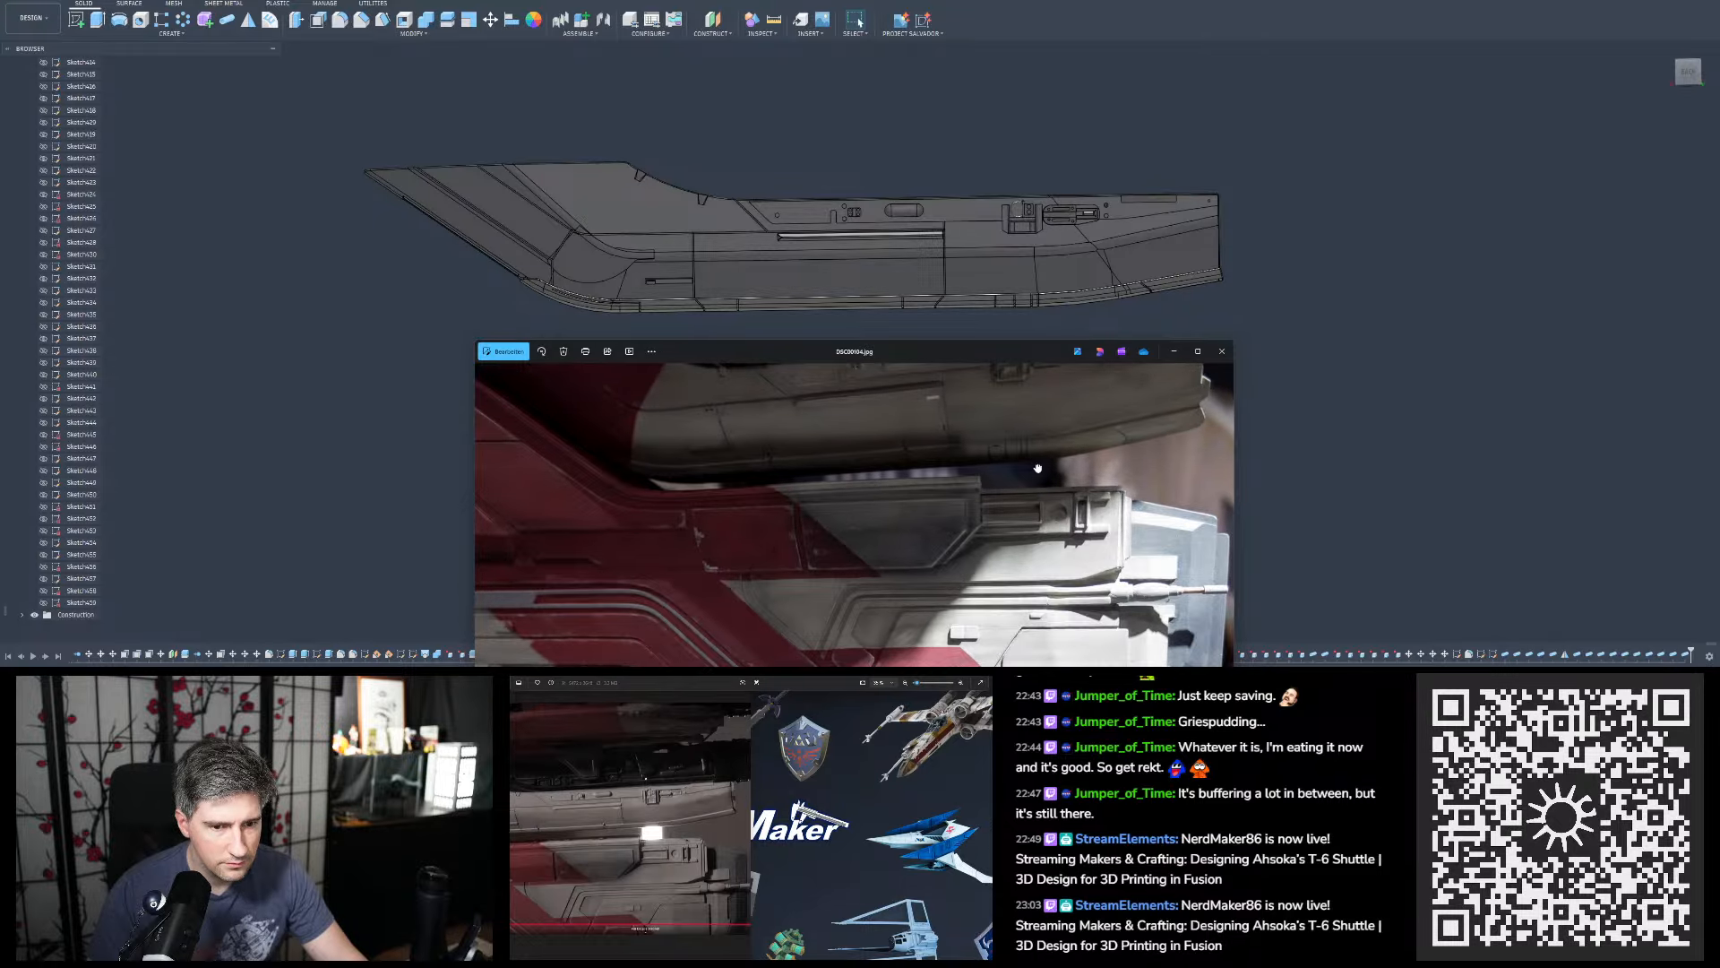
pyautogui.keyDown('shift'); pyautogui.moveTo(889, 252); pyautogui.dragTo(893, 241, button='middle'); pyautogui.keyUp('shift')
# Switch the model's camera to Perspective and turn the hull toward the photo's viewing angle
pyautogui.hotkey('alt', 'Tab')
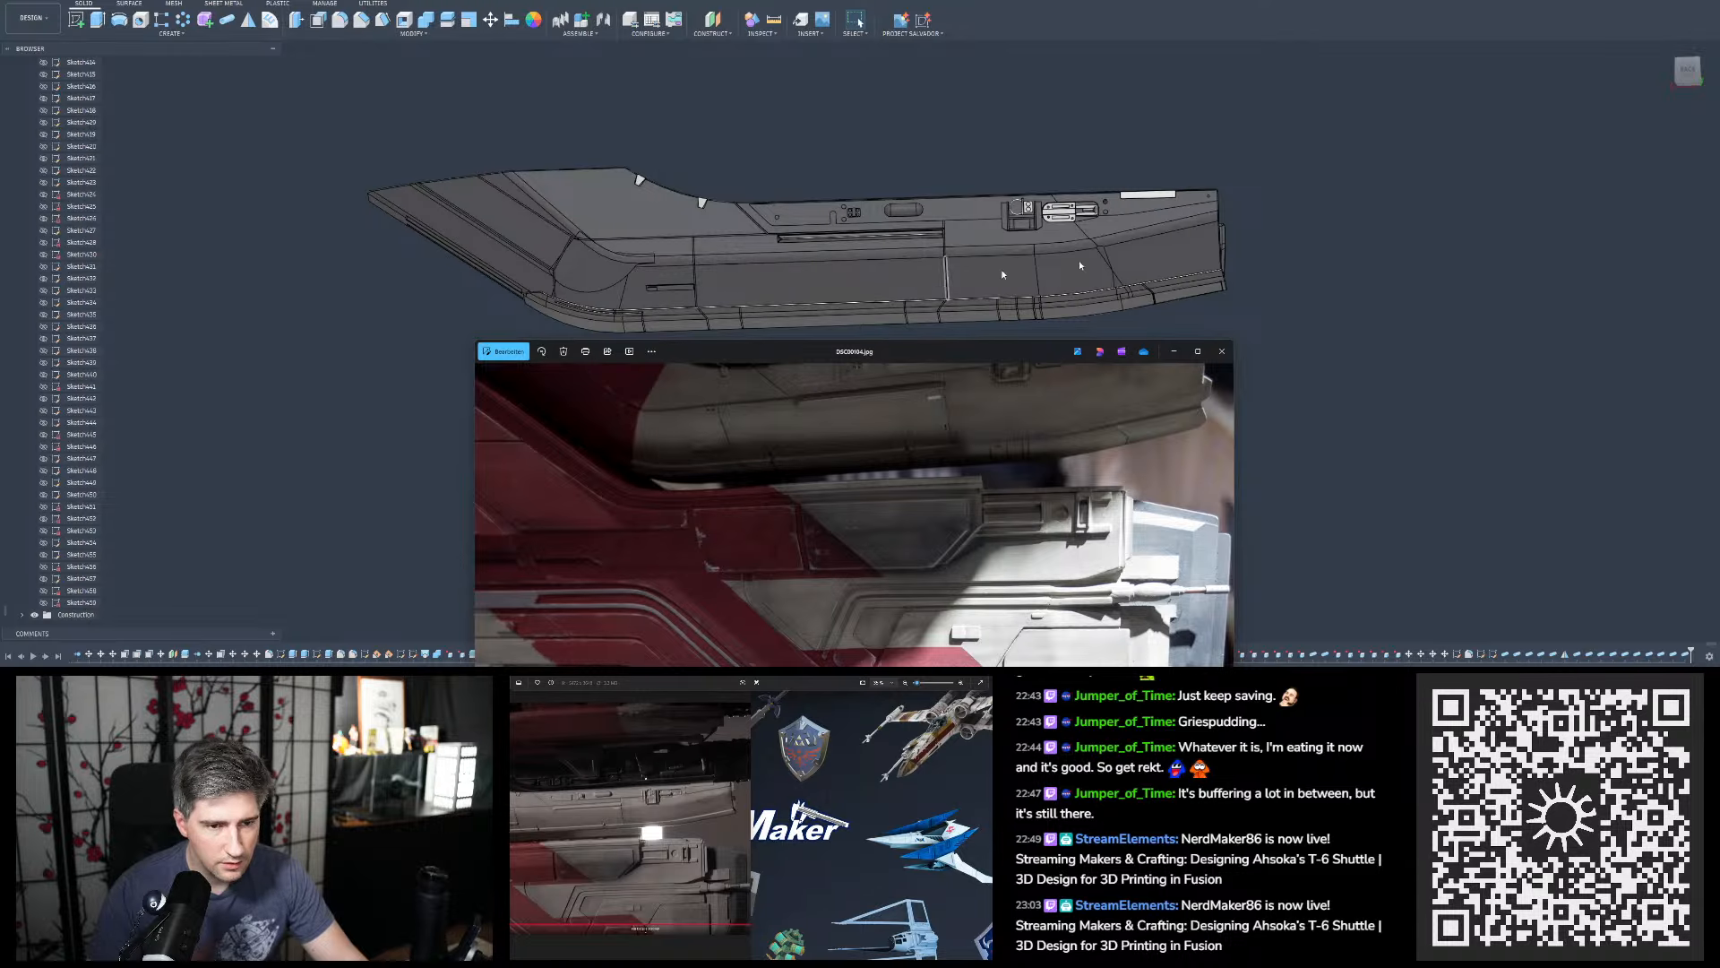
pyautogui.click(1712, 96)
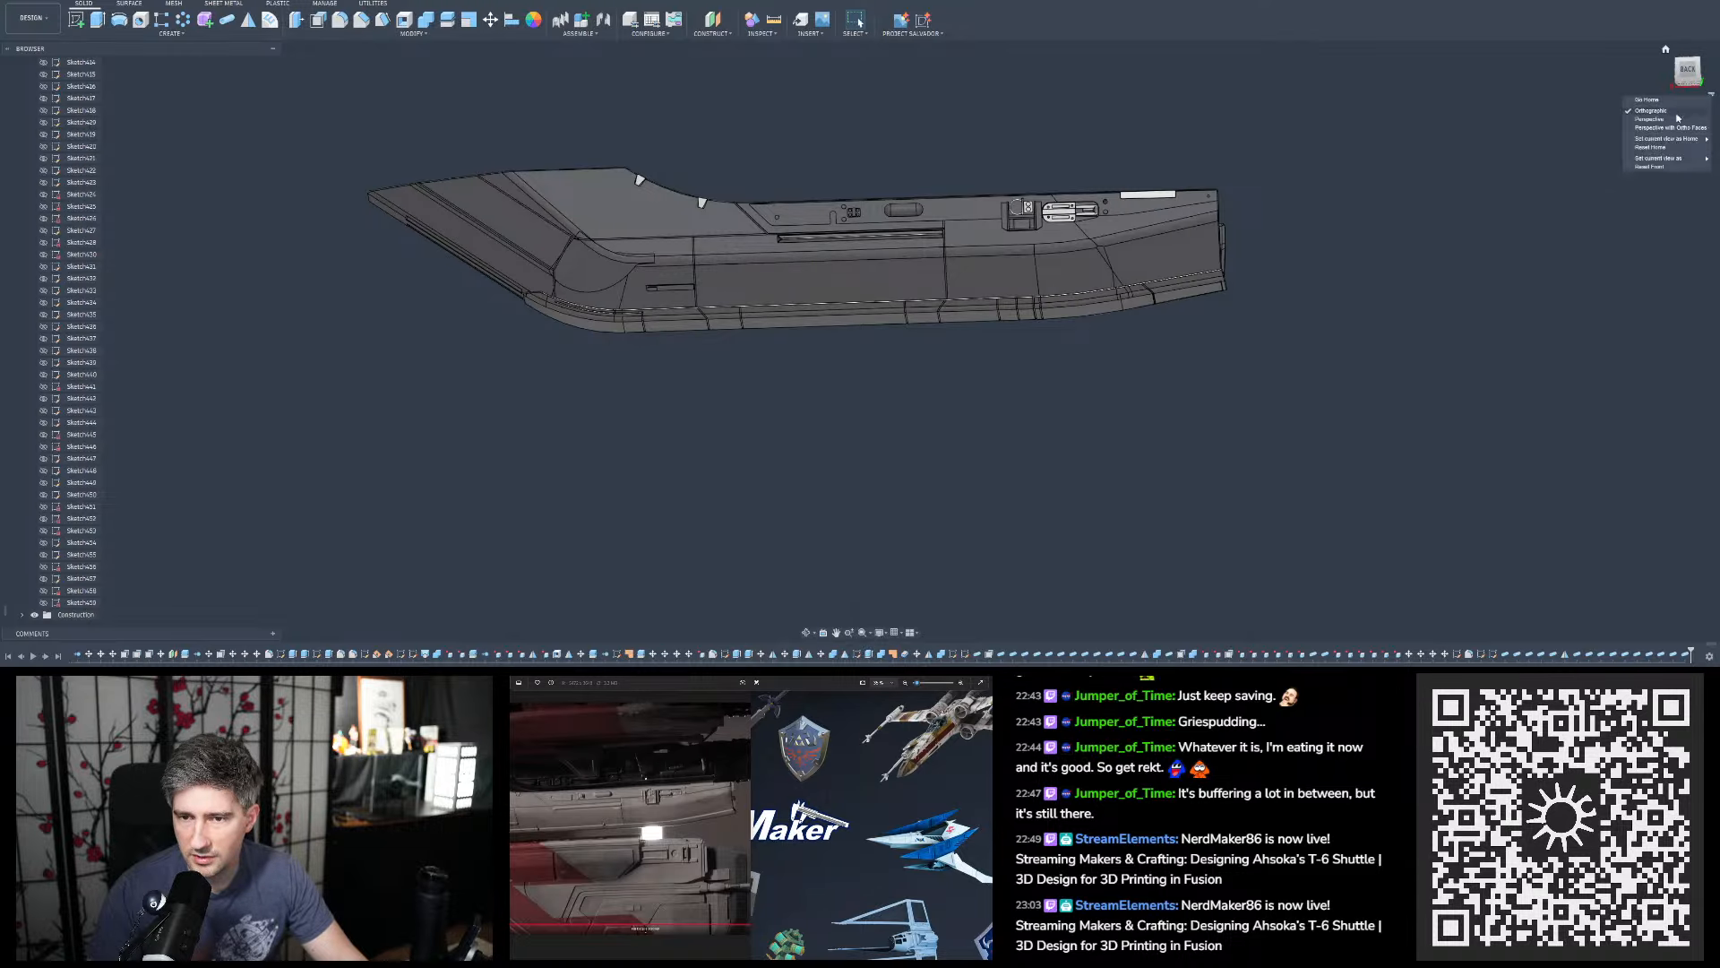
pyautogui.click(1672, 121)
pyautogui.moveTo(480, 430); pyautogui.dragTo(438, 450, button='middle')
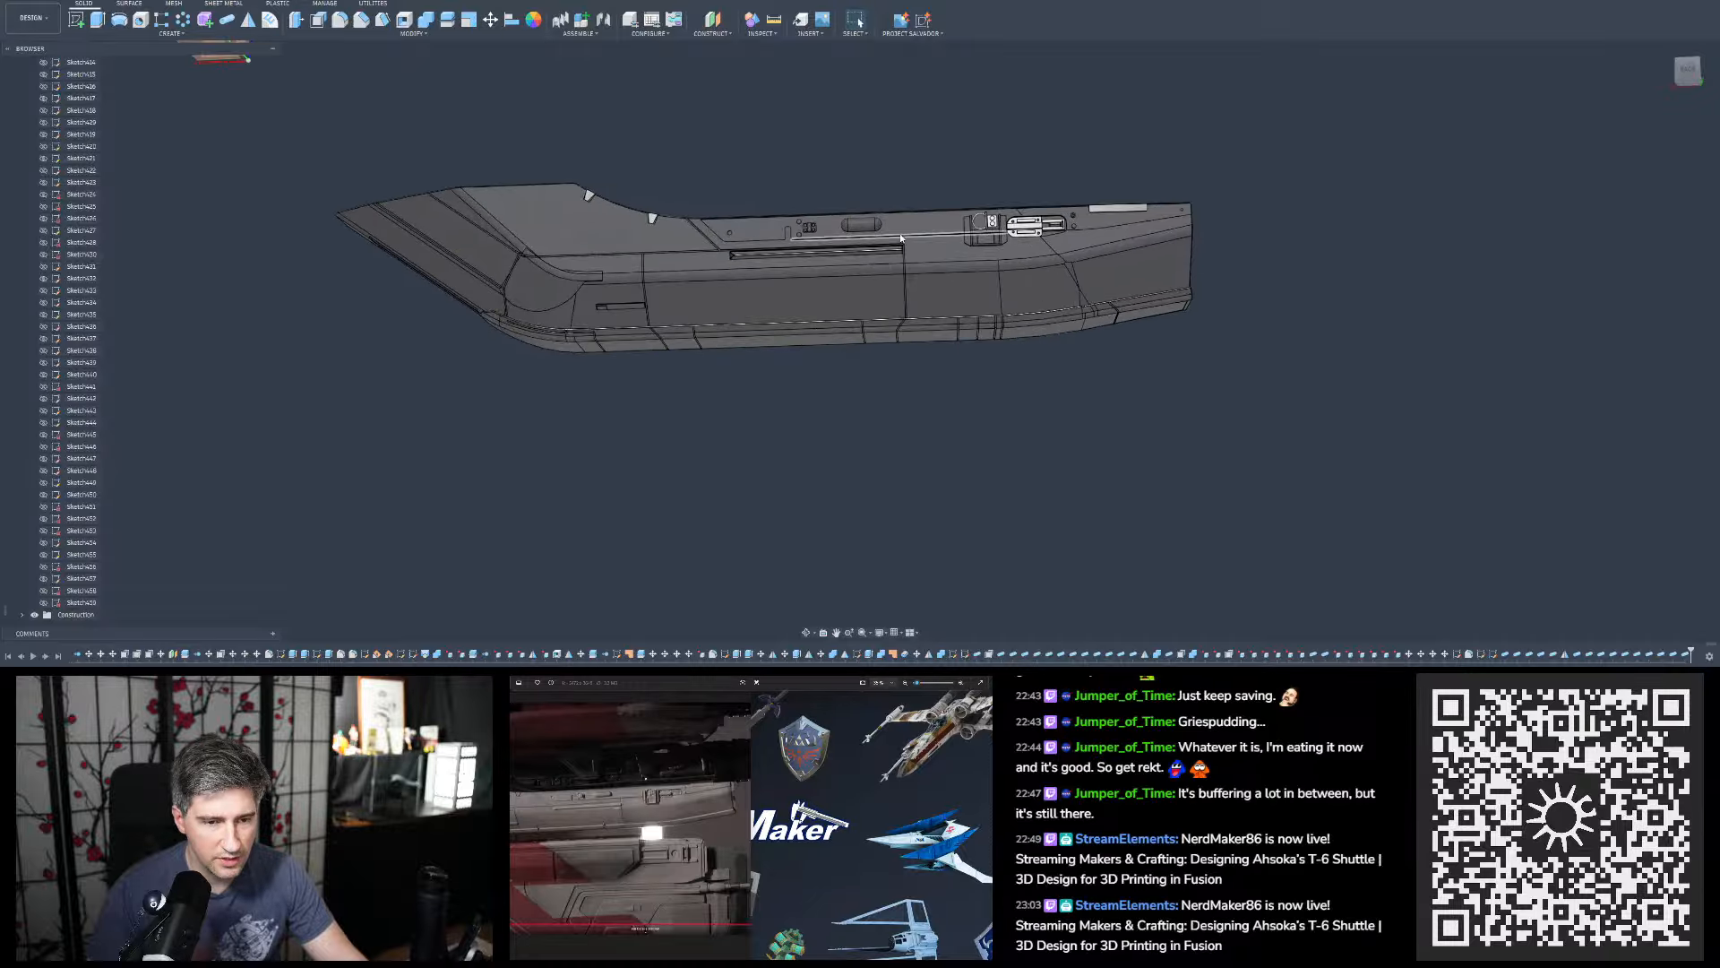
pyautogui.scroll(-3, 708, 295)
pyautogui.scroll(1, 914, 249)
pyautogui.keyDown('shift'); pyautogui.moveTo(914, 249); pyautogui.dragTo(889, 251, button='middle'); pyautogui.keyUp('shift')
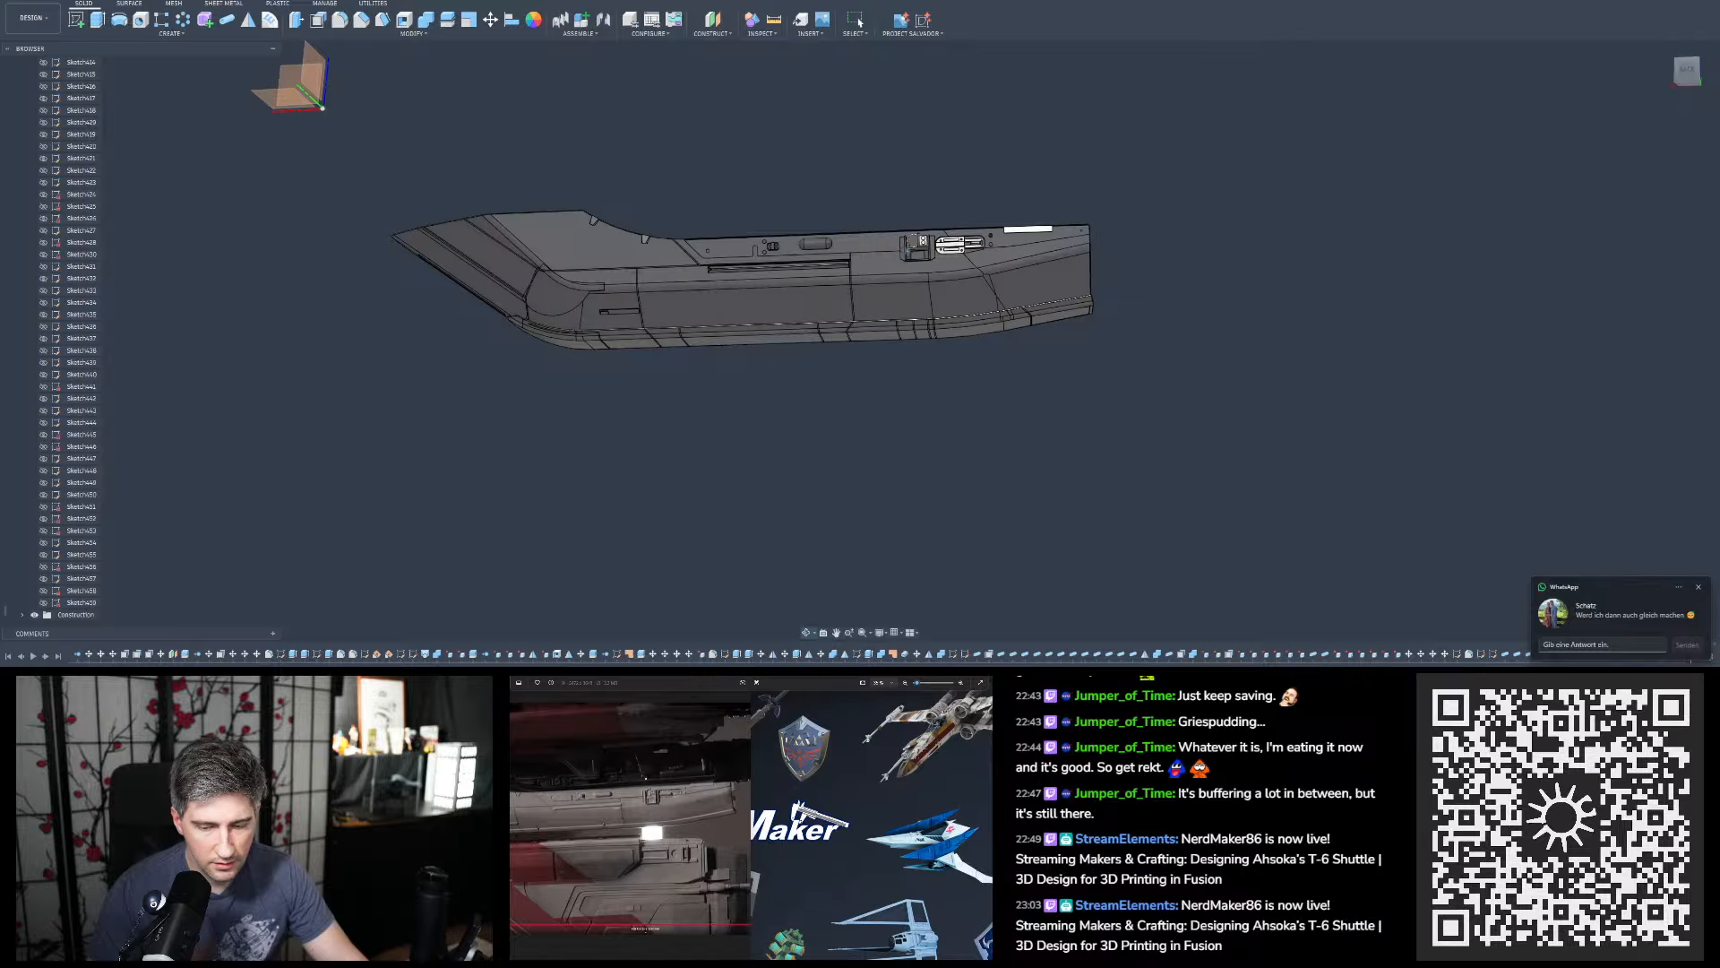
pyautogui.keyDown('shift'); pyautogui.moveTo(913, 241); pyautogui.dragTo(913, 243); pyautogui.keyUp('shift')
pyautogui.keyDown('shift'); pyautogui.moveTo(913, 243); pyautogui.dragTo(914, 272, button='middle'); pyautogui.keyUp('shift')
# Bring the reference photo back beneath the perspective view of the hull and compare the panel line positions
pyautogui.hotkey('alt', 'Tab')
pyautogui.scroll(-2, 903, 303)
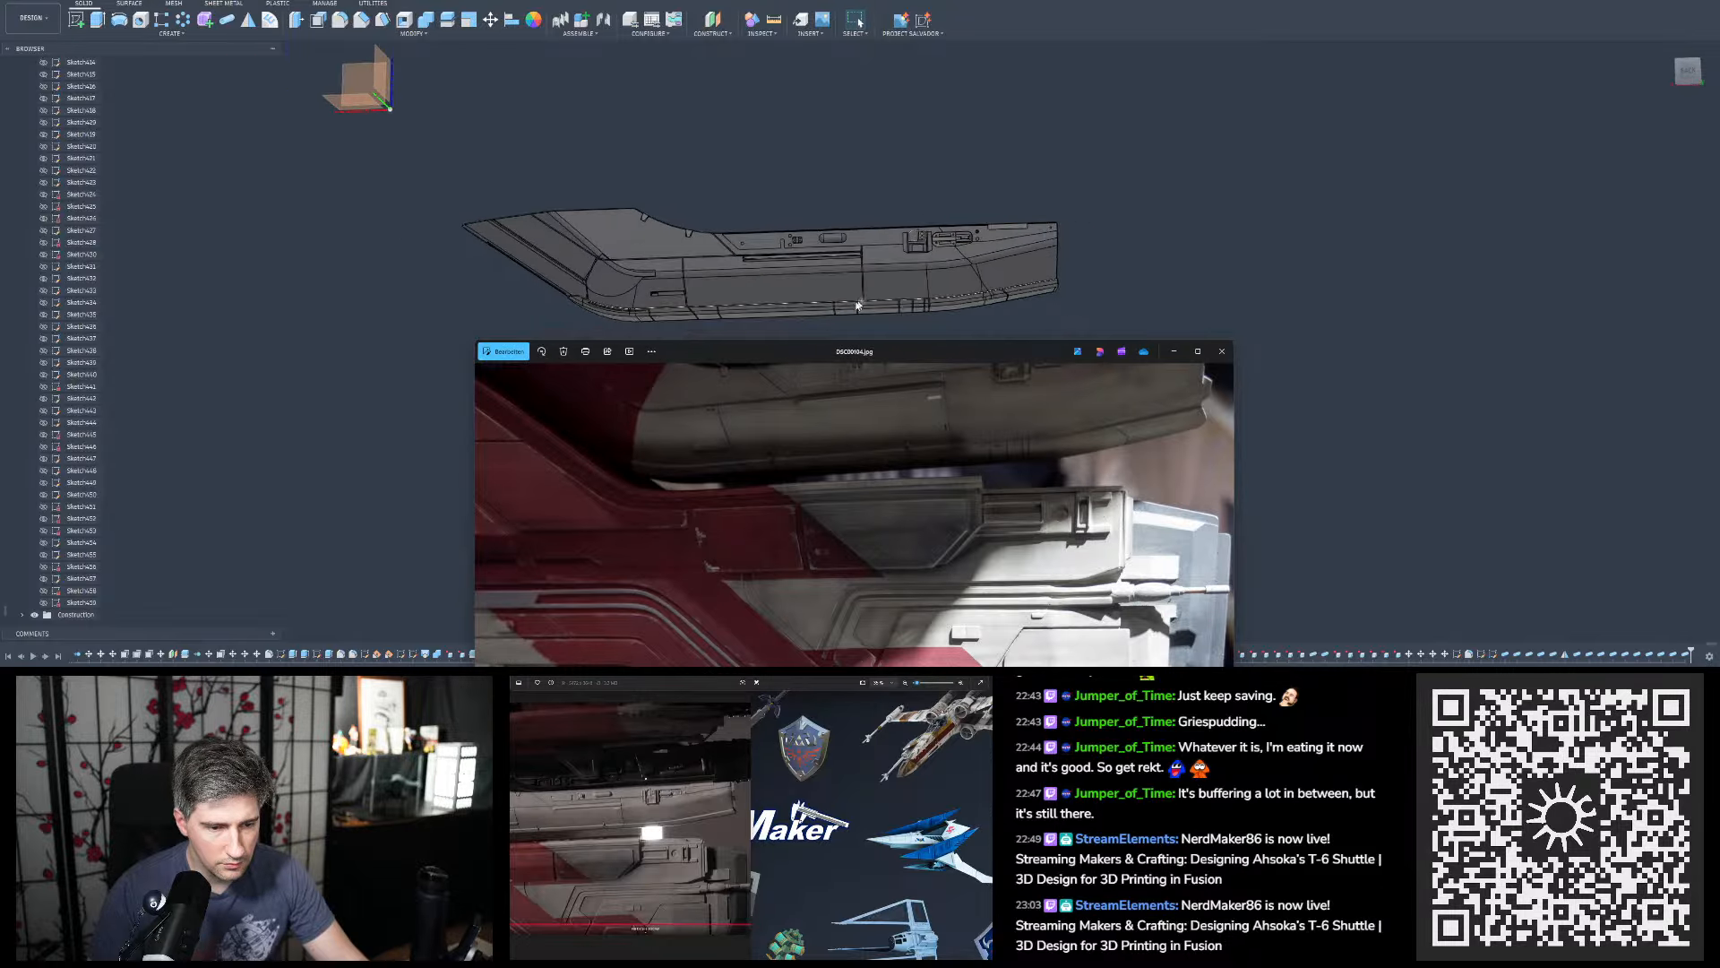
pyautogui.scroll(1, 856, 306)
pyautogui.moveTo(977, 353); pyautogui.dragTo(882, 357)
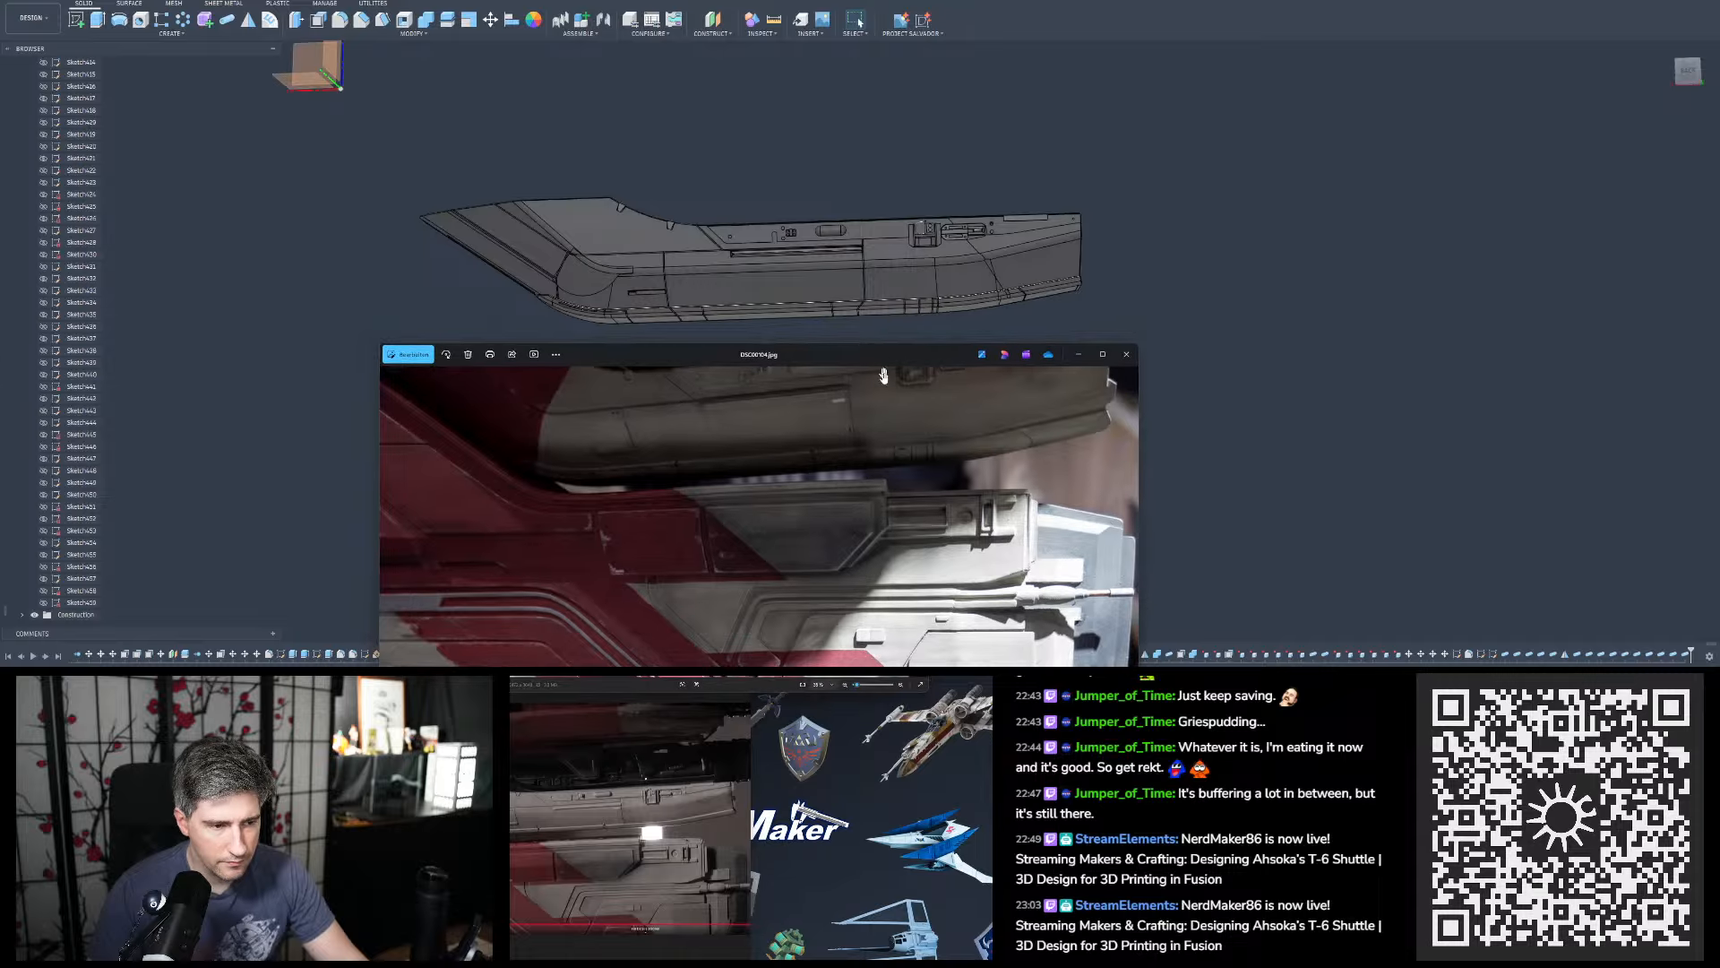
pyautogui.scroll(-1, 814, 243)
pyautogui.scroll(2, 814, 243)
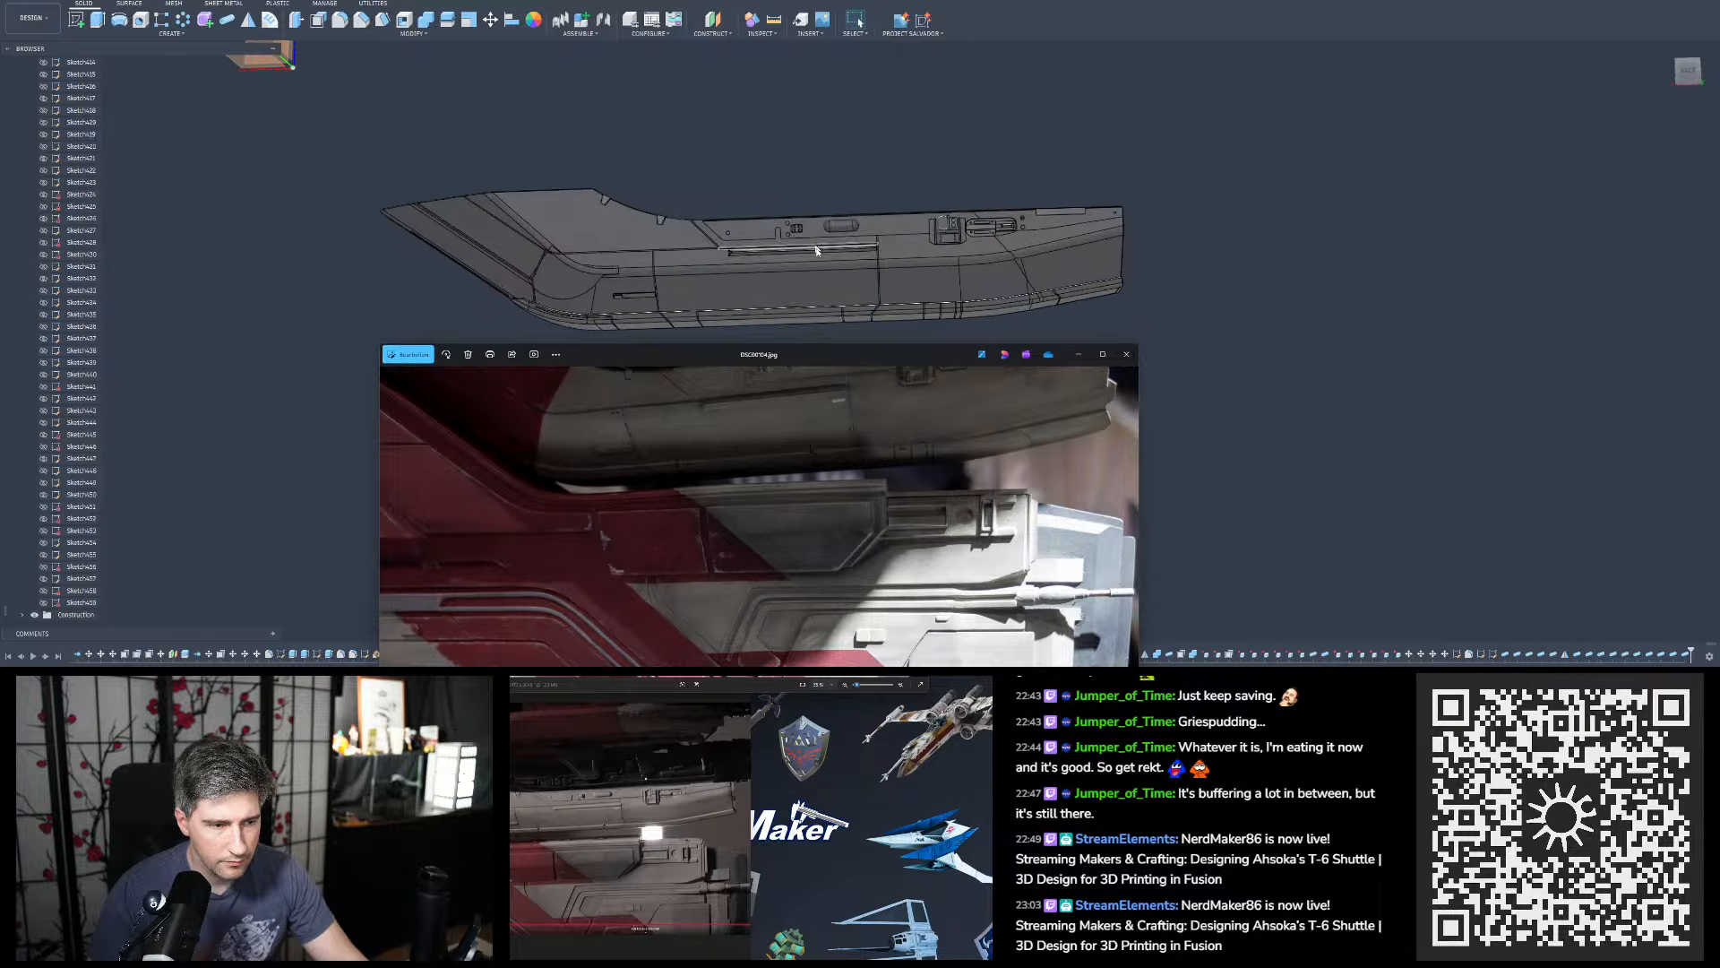
pyautogui.moveTo(855, 353); pyautogui.dragTo(876, 355)
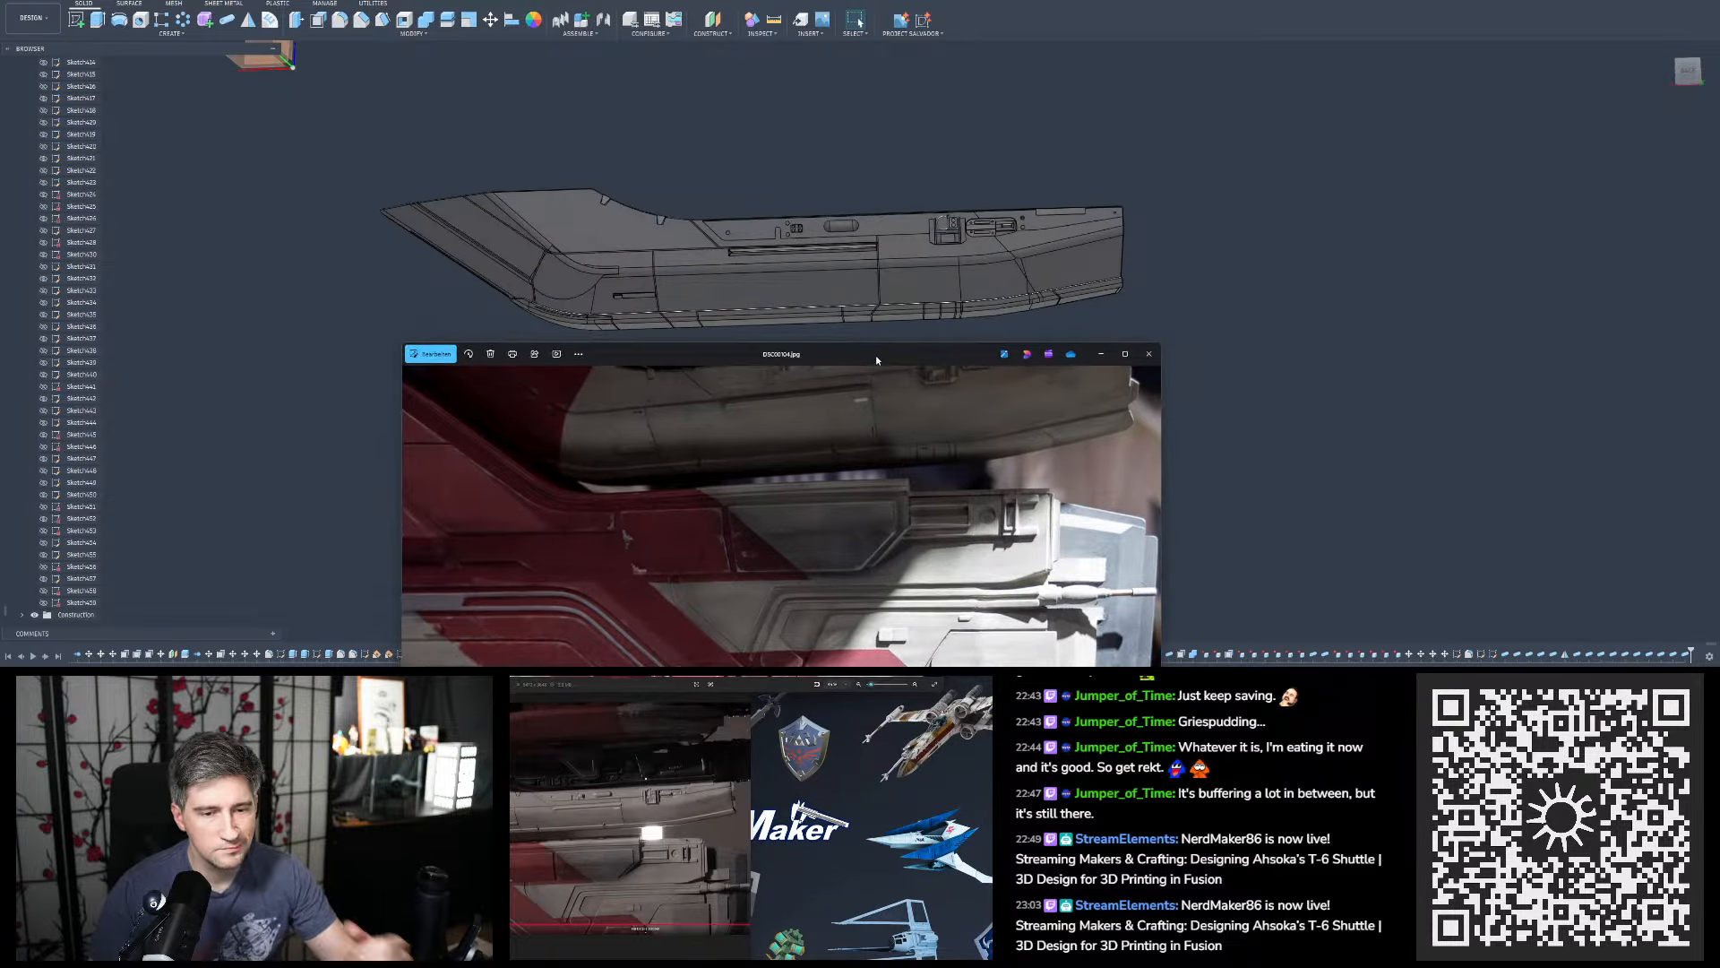
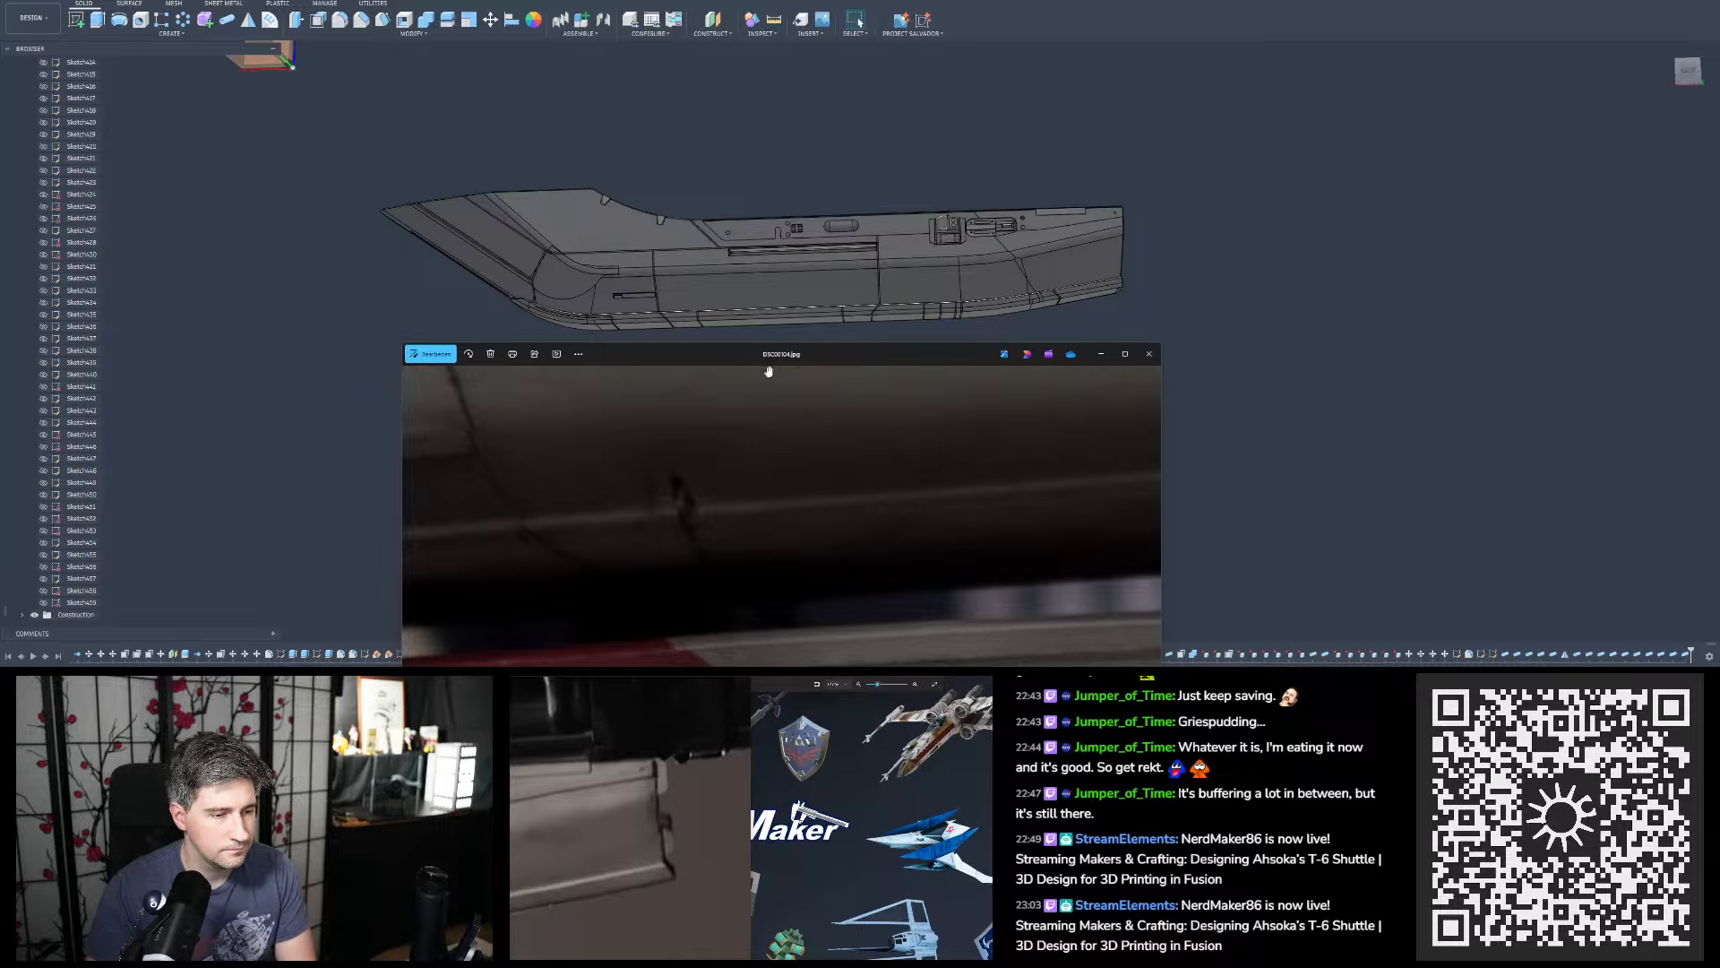
# Move the reference photo up over the model and zoom out to examine the panel lines on the dark hull
pyautogui.moveTo(768, 355); pyautogui.dragTo(686, 152)
pyautogui.scroll(-10, 778, 292)
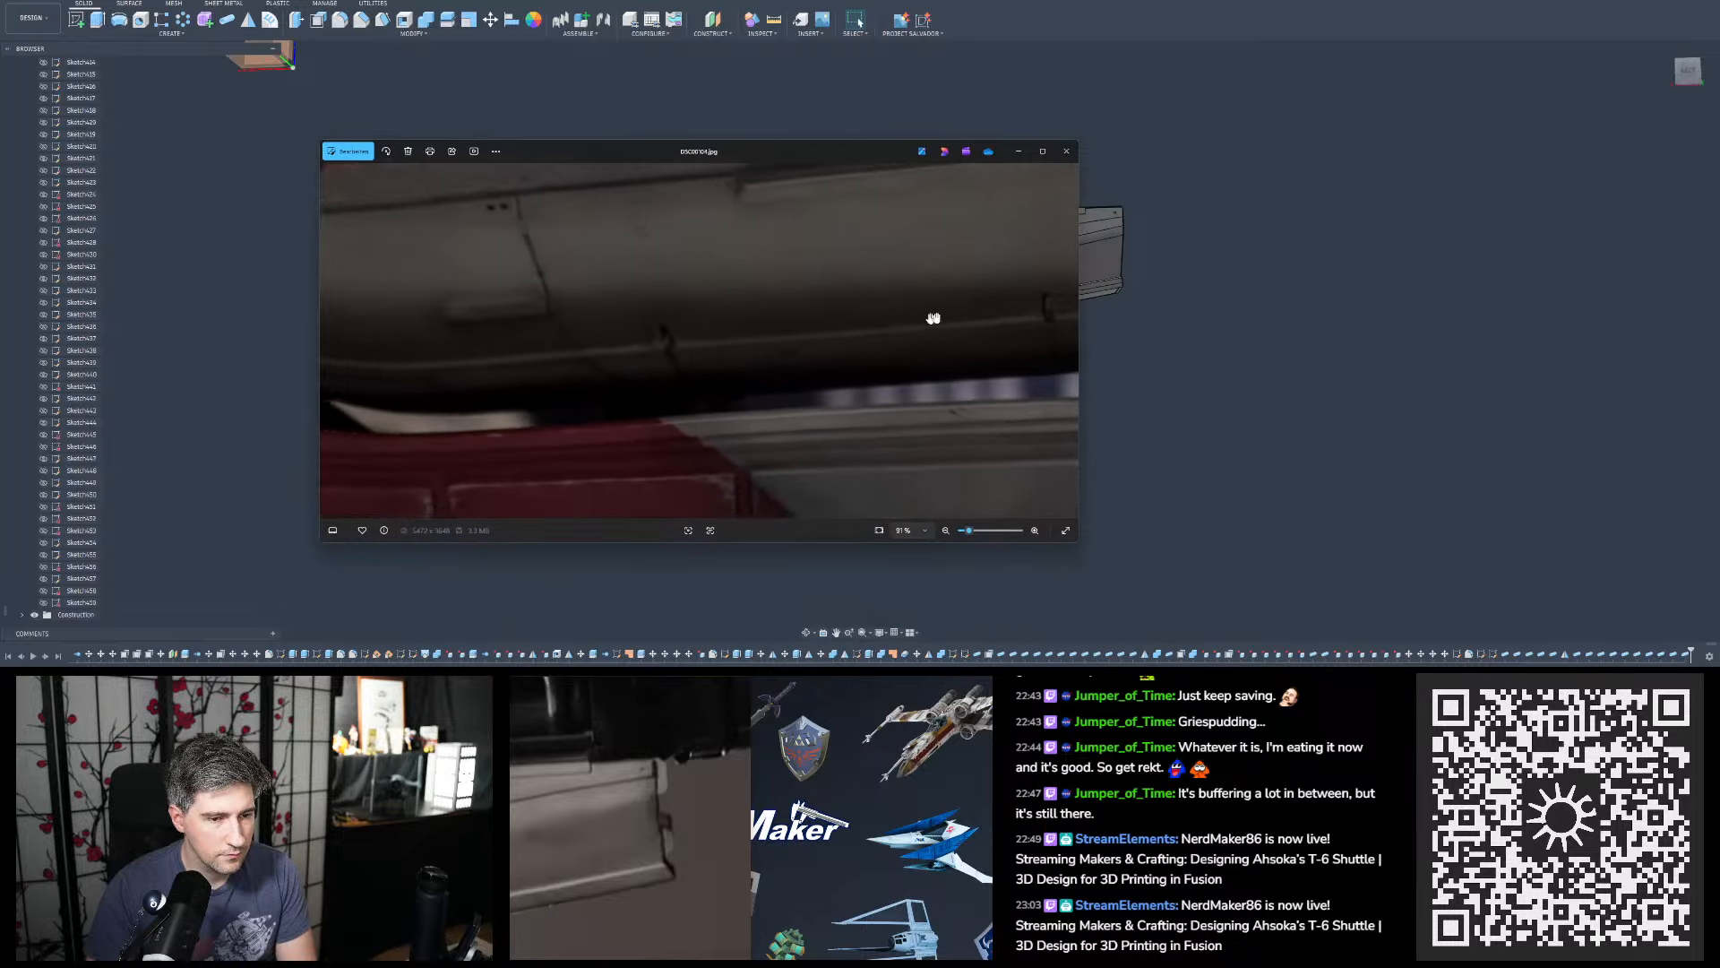
# Examine the panel lines along the dark hull section in the reference photo, comparing them with the model
pyautogui.scroll(-2, 853, 383)
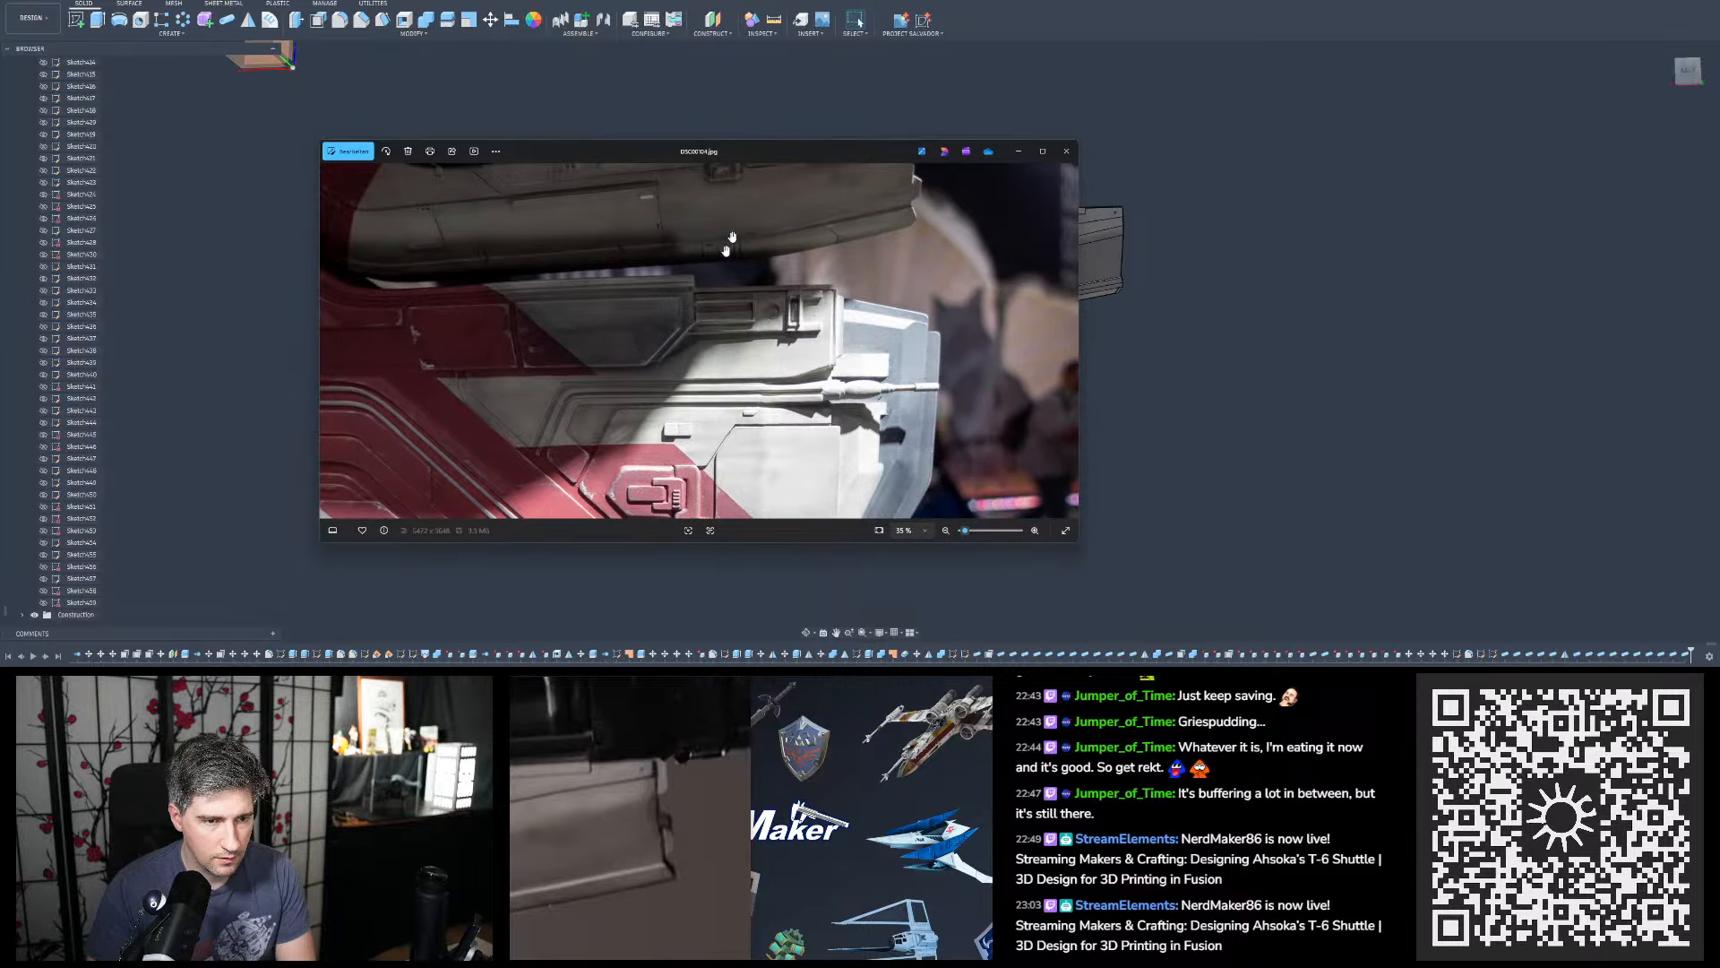
pyautogui.moveTo(769, 156); pyautogui.dragTo(938, 265)
pyautogui.scroll(3, 776, 376)
pyautogui.scroll(2, 770, 372)
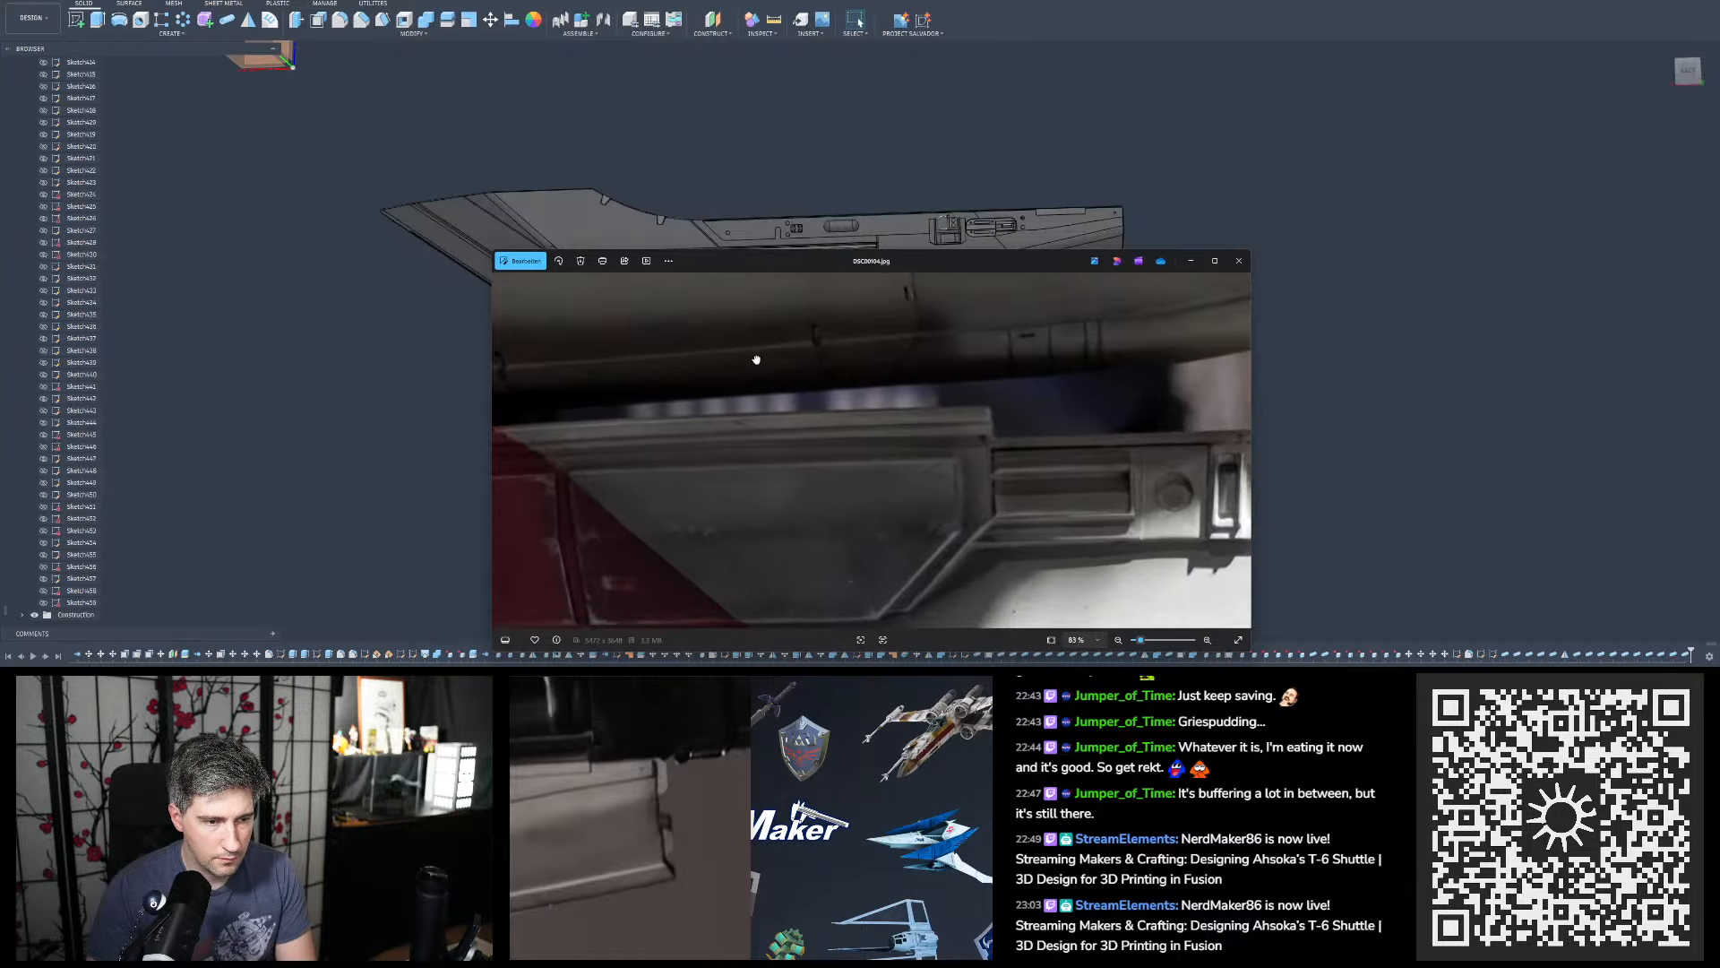
pyautogui.scroll(1, 910, 388)
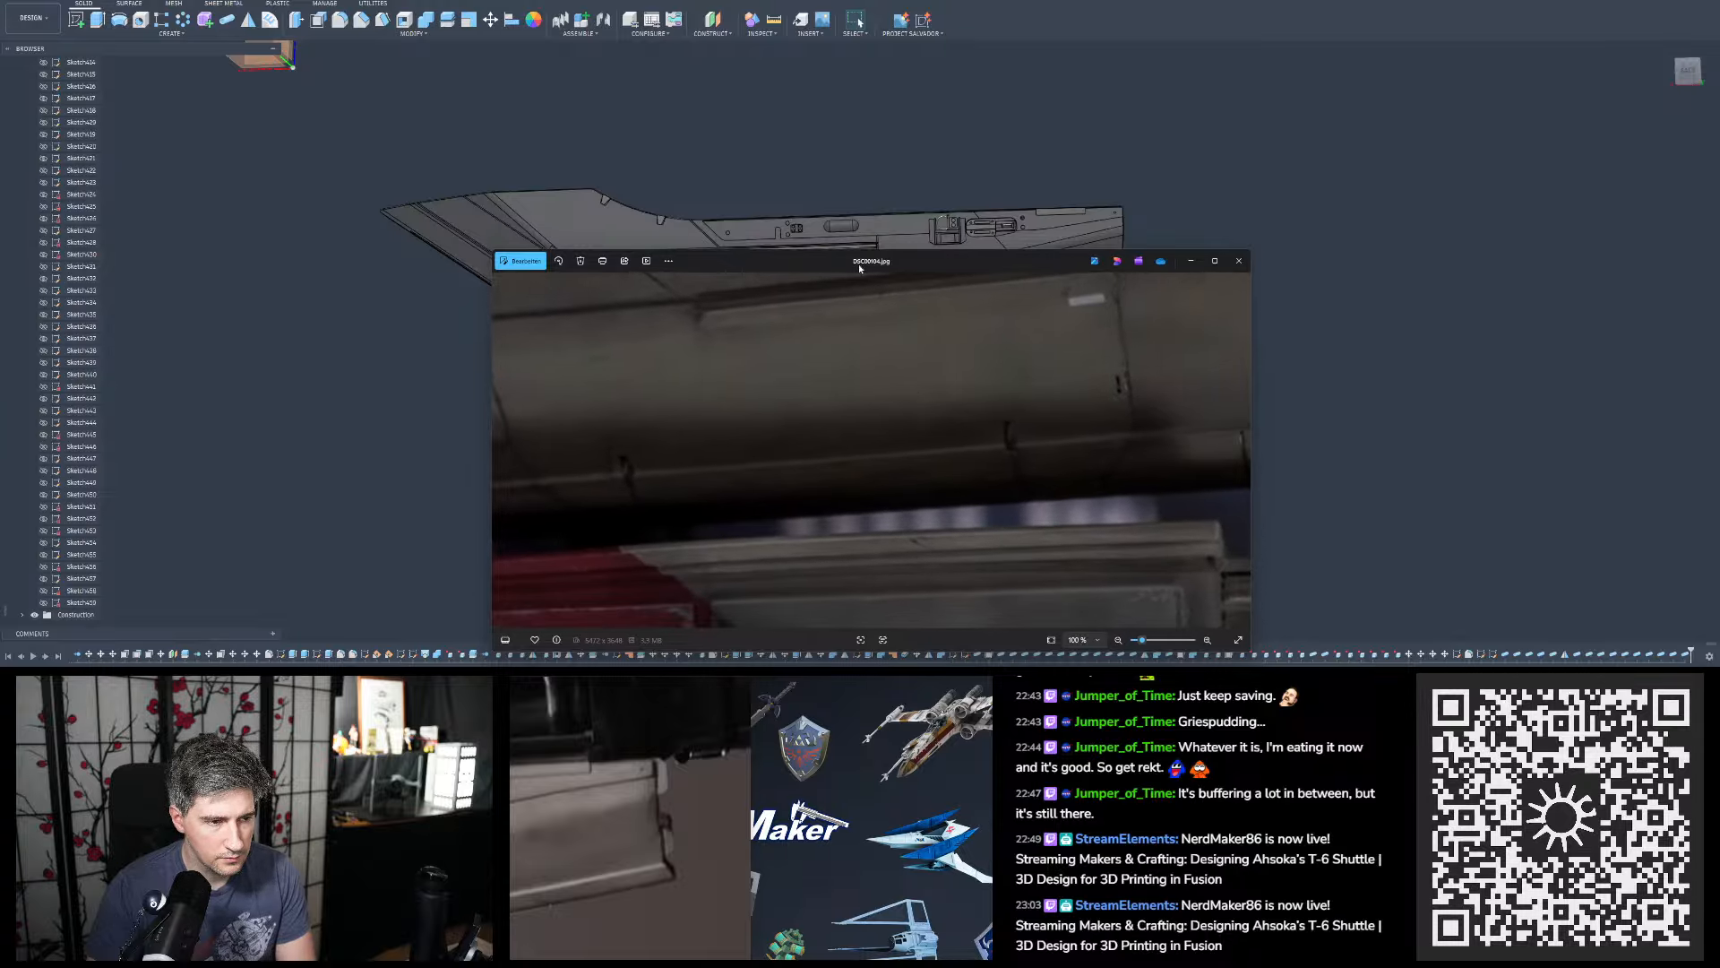
pyautogui.moveTo(860, 268); pyautogui.dragTo(843, 173)
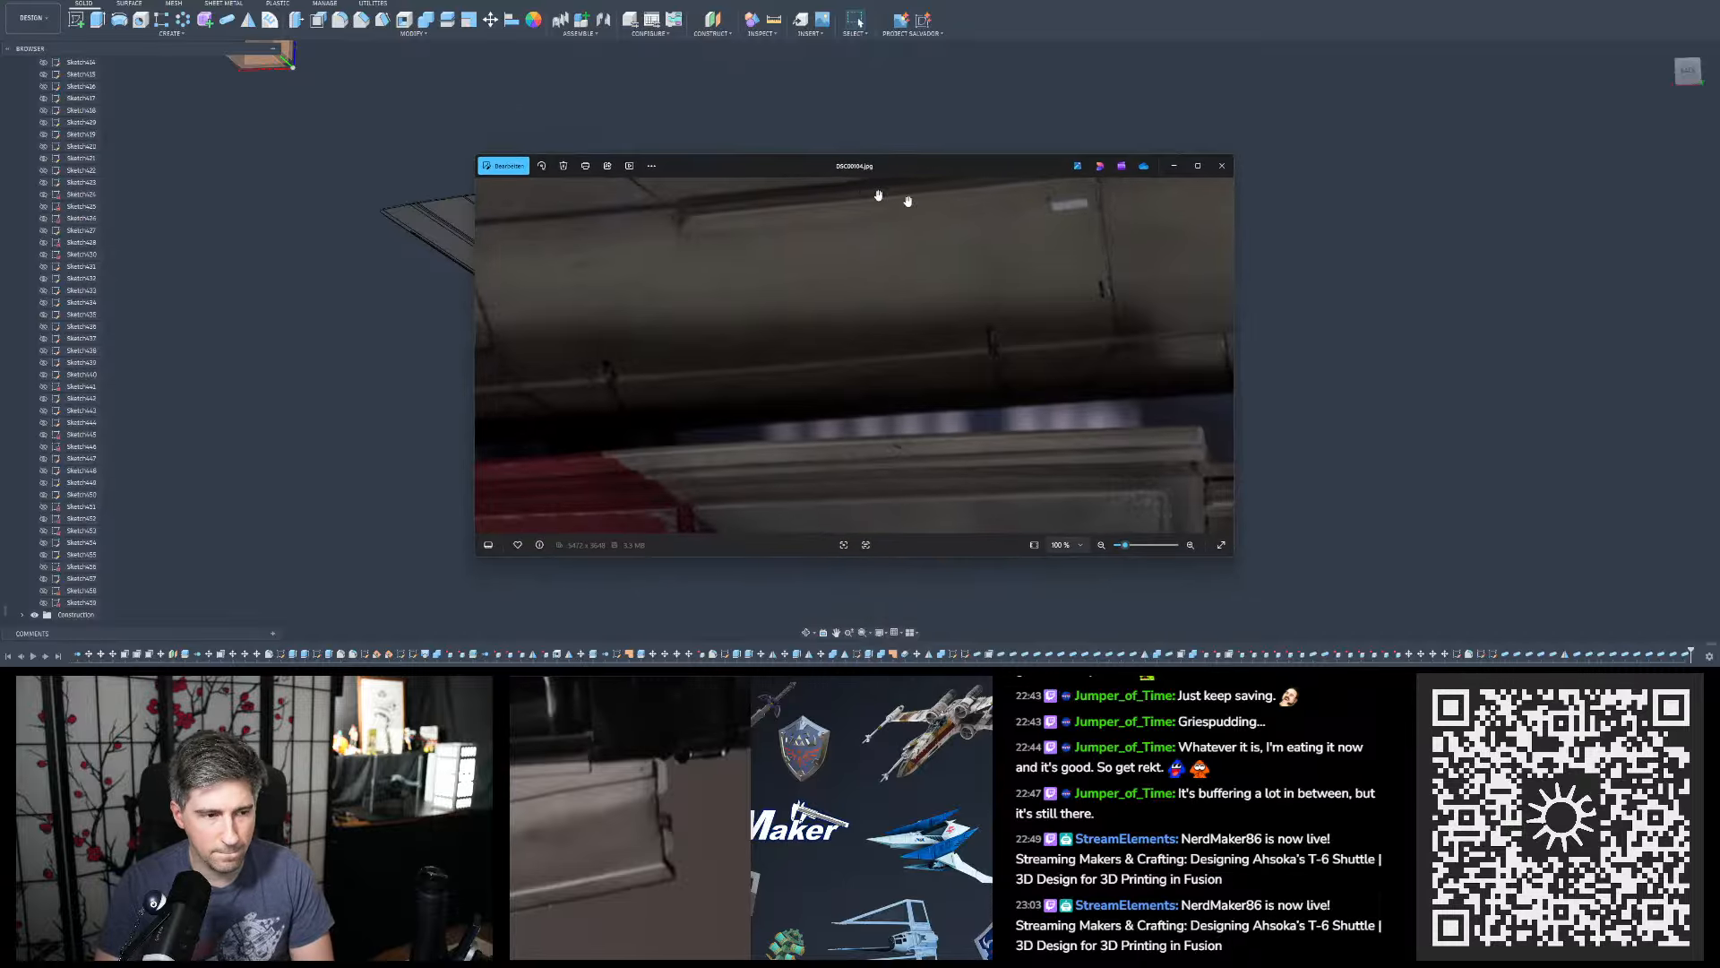
pyautogui.moveTo(1001, 170); pyautogui.dragTo(977, 679)
pyautogui.scroll(-2, 905, 802)
pyautogui.moveTo(902, 806)
pyautogui.mouseDown()
pyautogui.moveTo(829, 783)
pyautogui.moveTo(920, 839)
pyautogui.moveTo(914, 788)
pyautogui.mouseUp()
pyautogui.scroll(2, 543, 257)
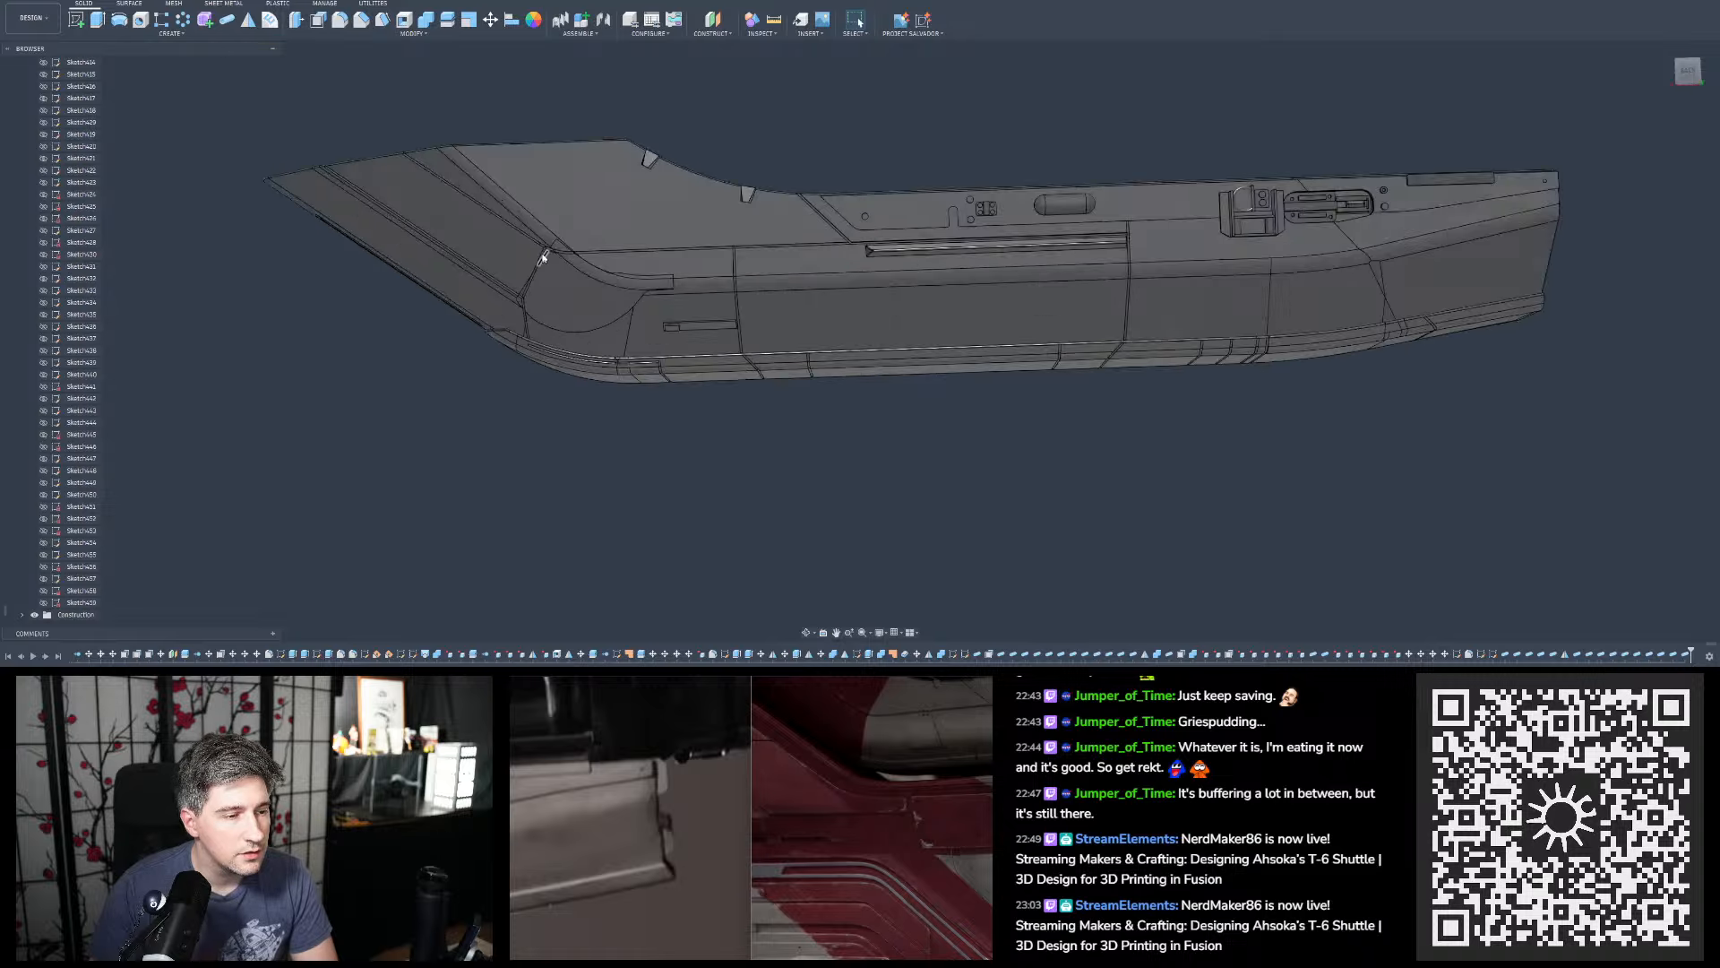
# Edit the panel-line sketch and set the radius of the arc joining the diagonal and horizontal lines to 20 mm
pyautogui.scroll(5, 546, 251)
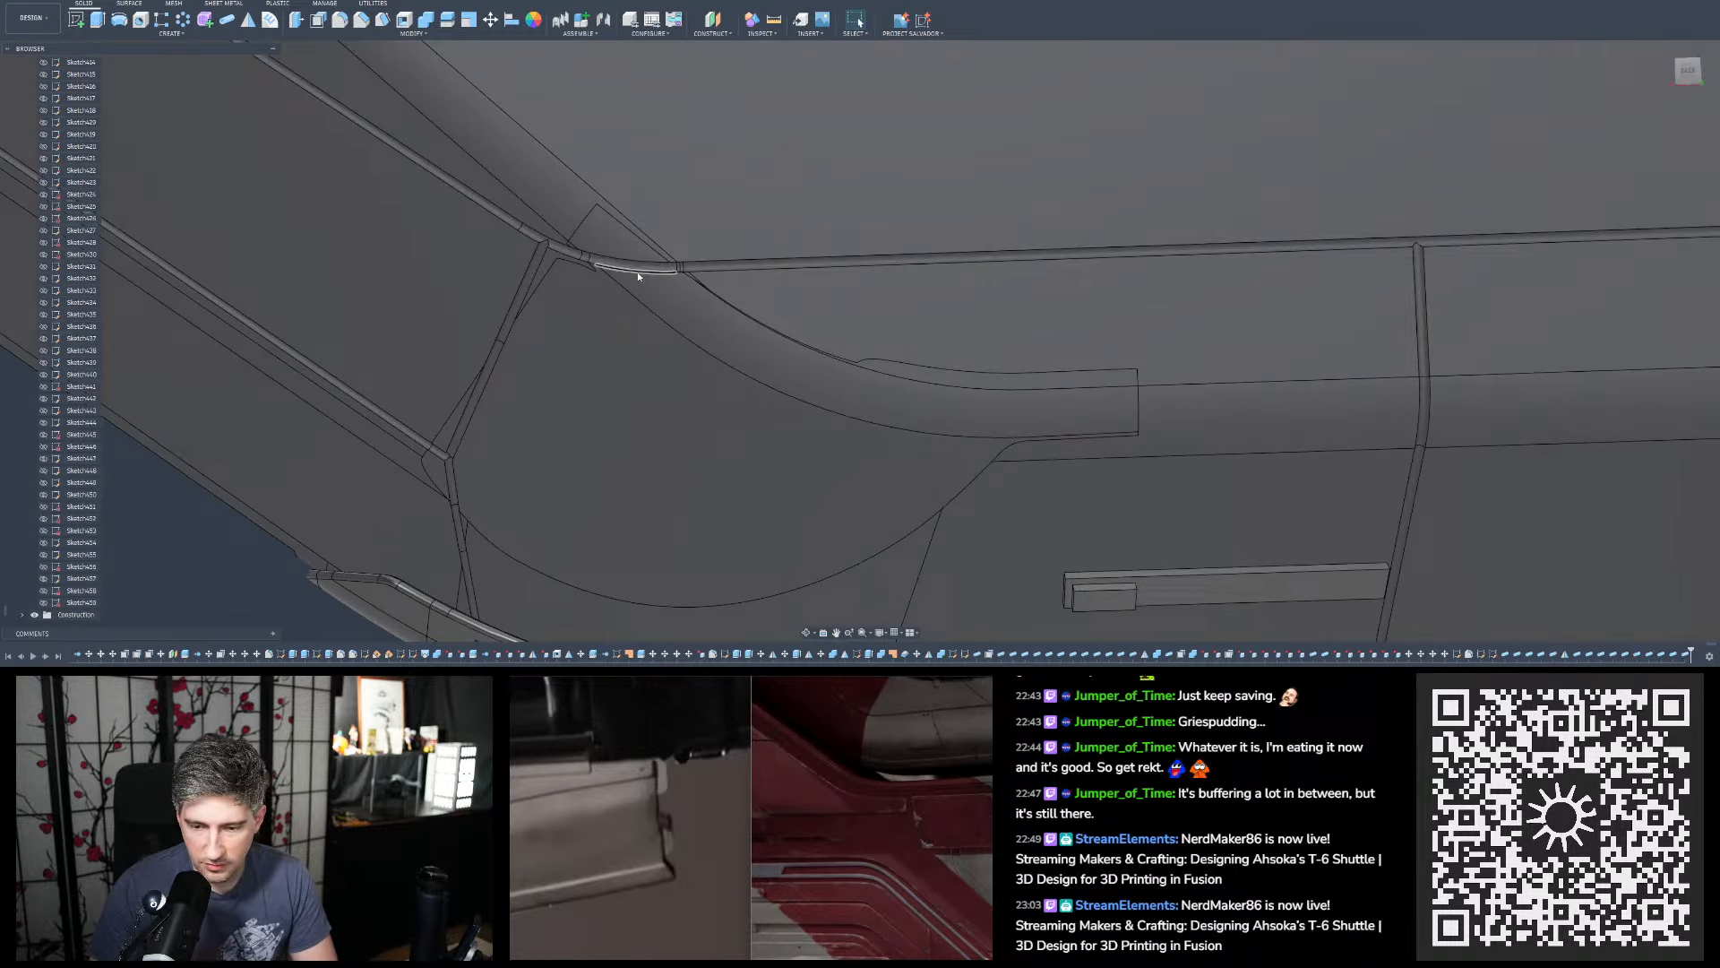
pyautogui.scroll(-4, 1023, 397)
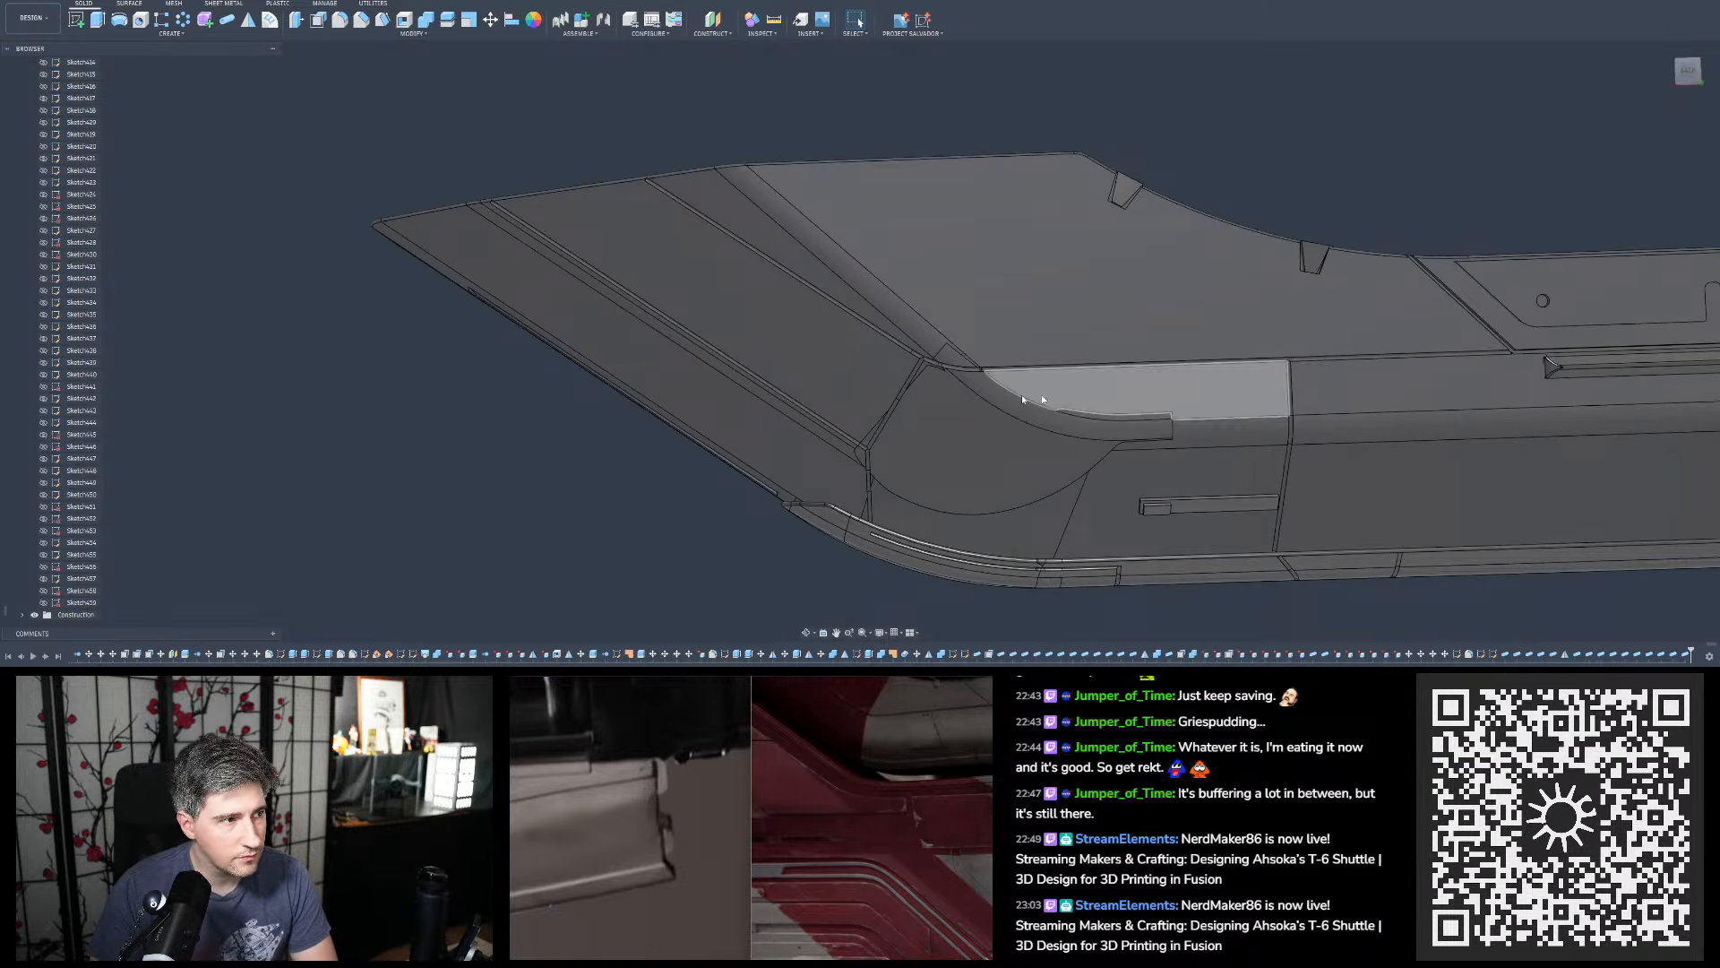
pyautogui.scroll(-1, 411, 379)
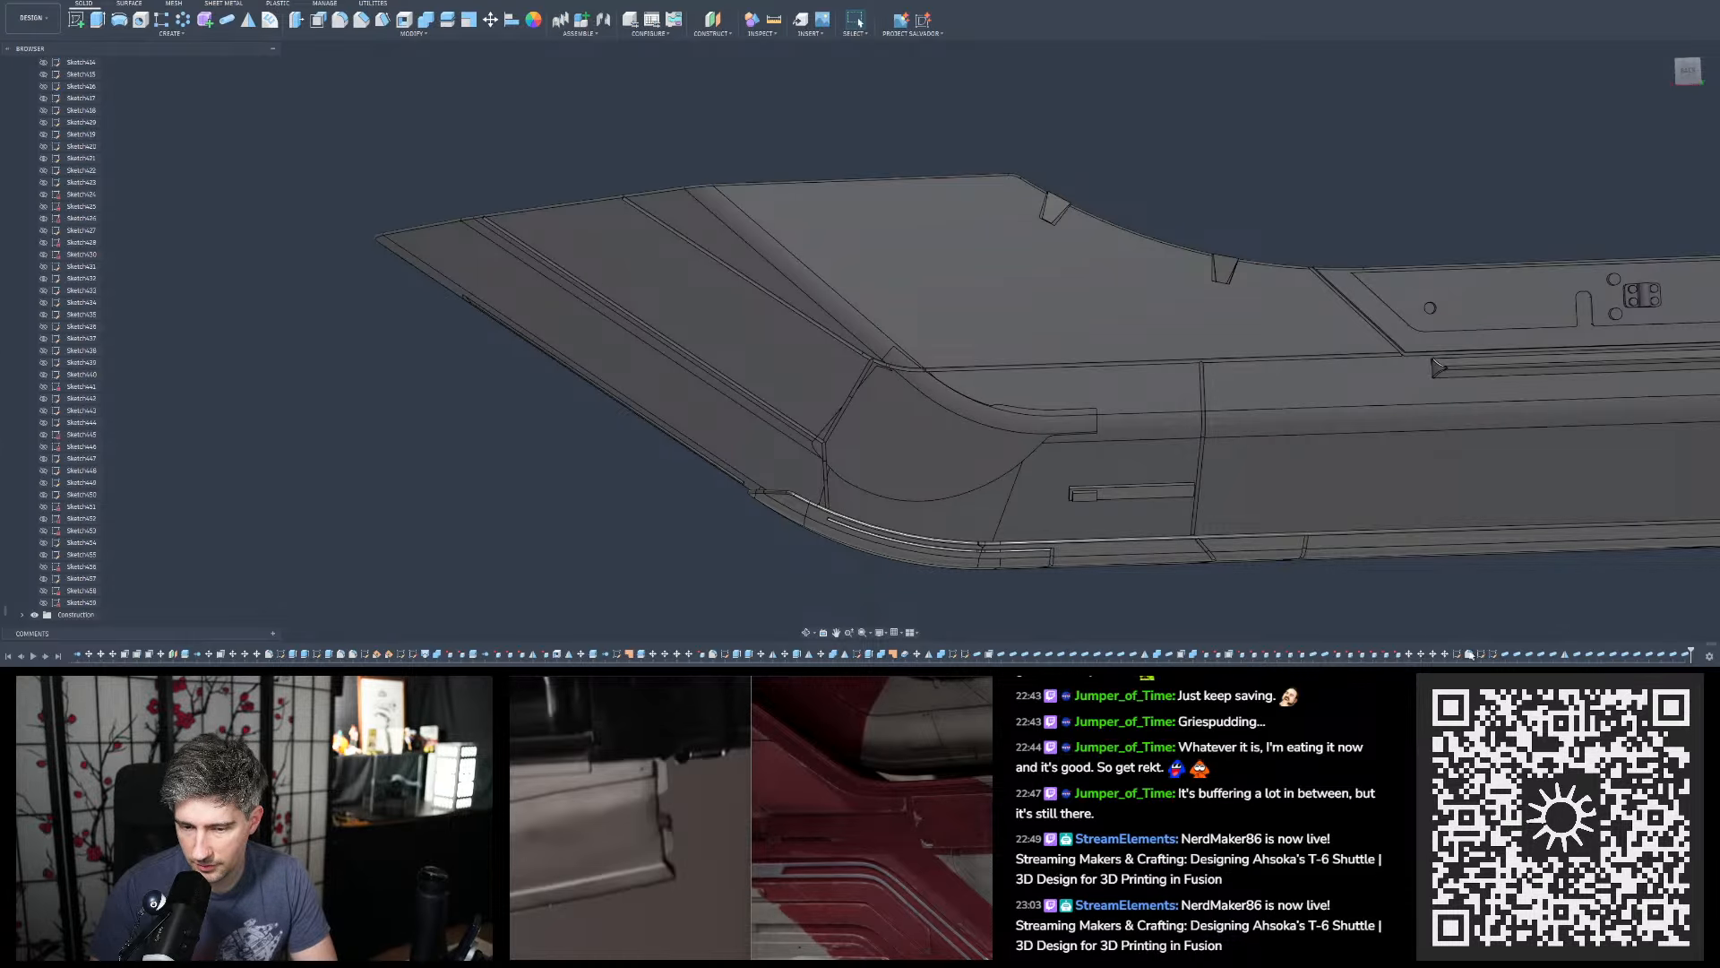
pyautogui.click(1461, 655)
pyautogui.click(1440, 612)
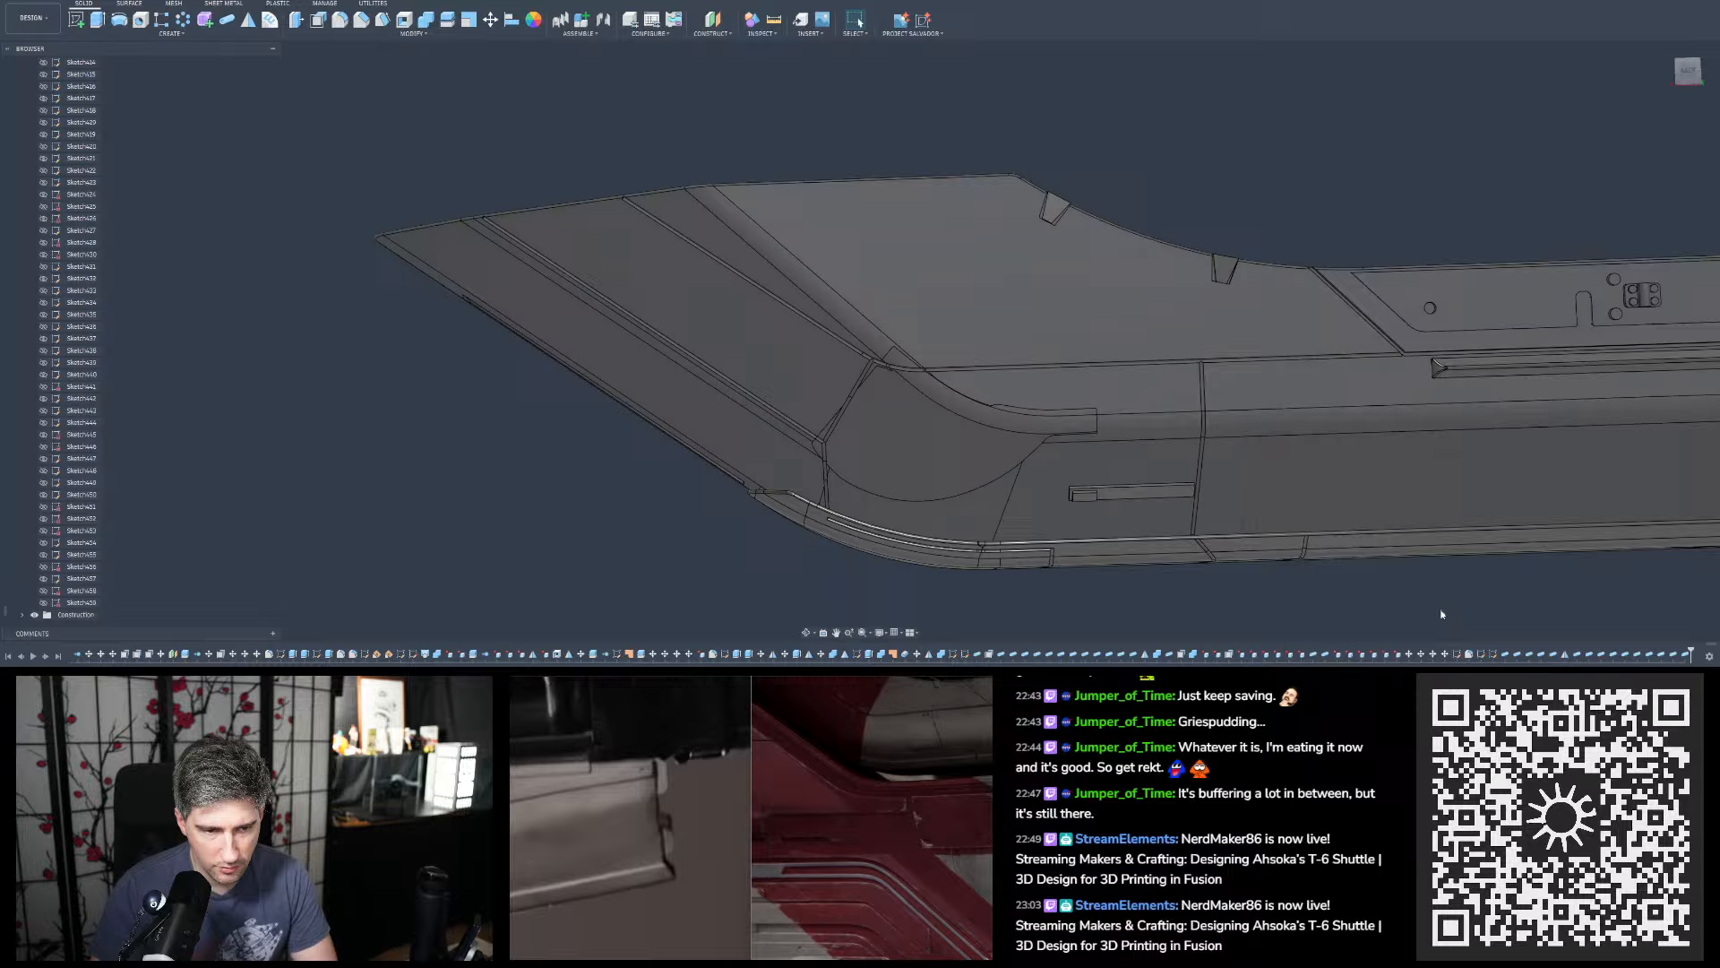
pyautogui.doubleClick(1458, 655)
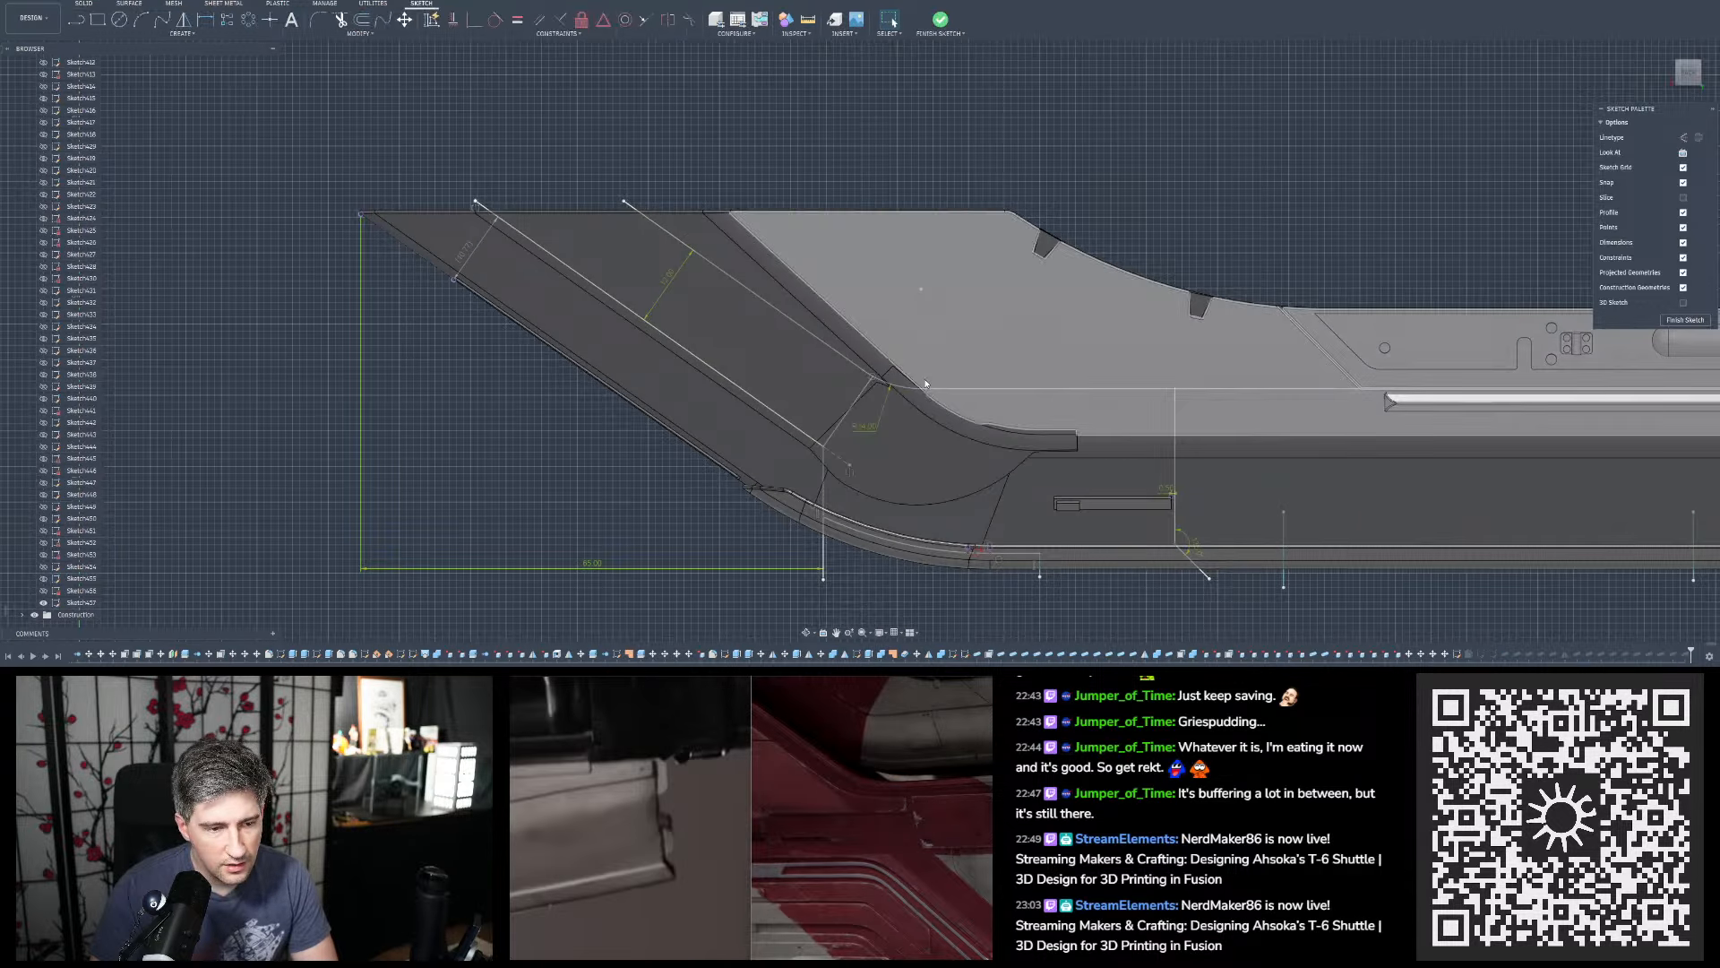
pyautogui.scroll(4, 941, 384)
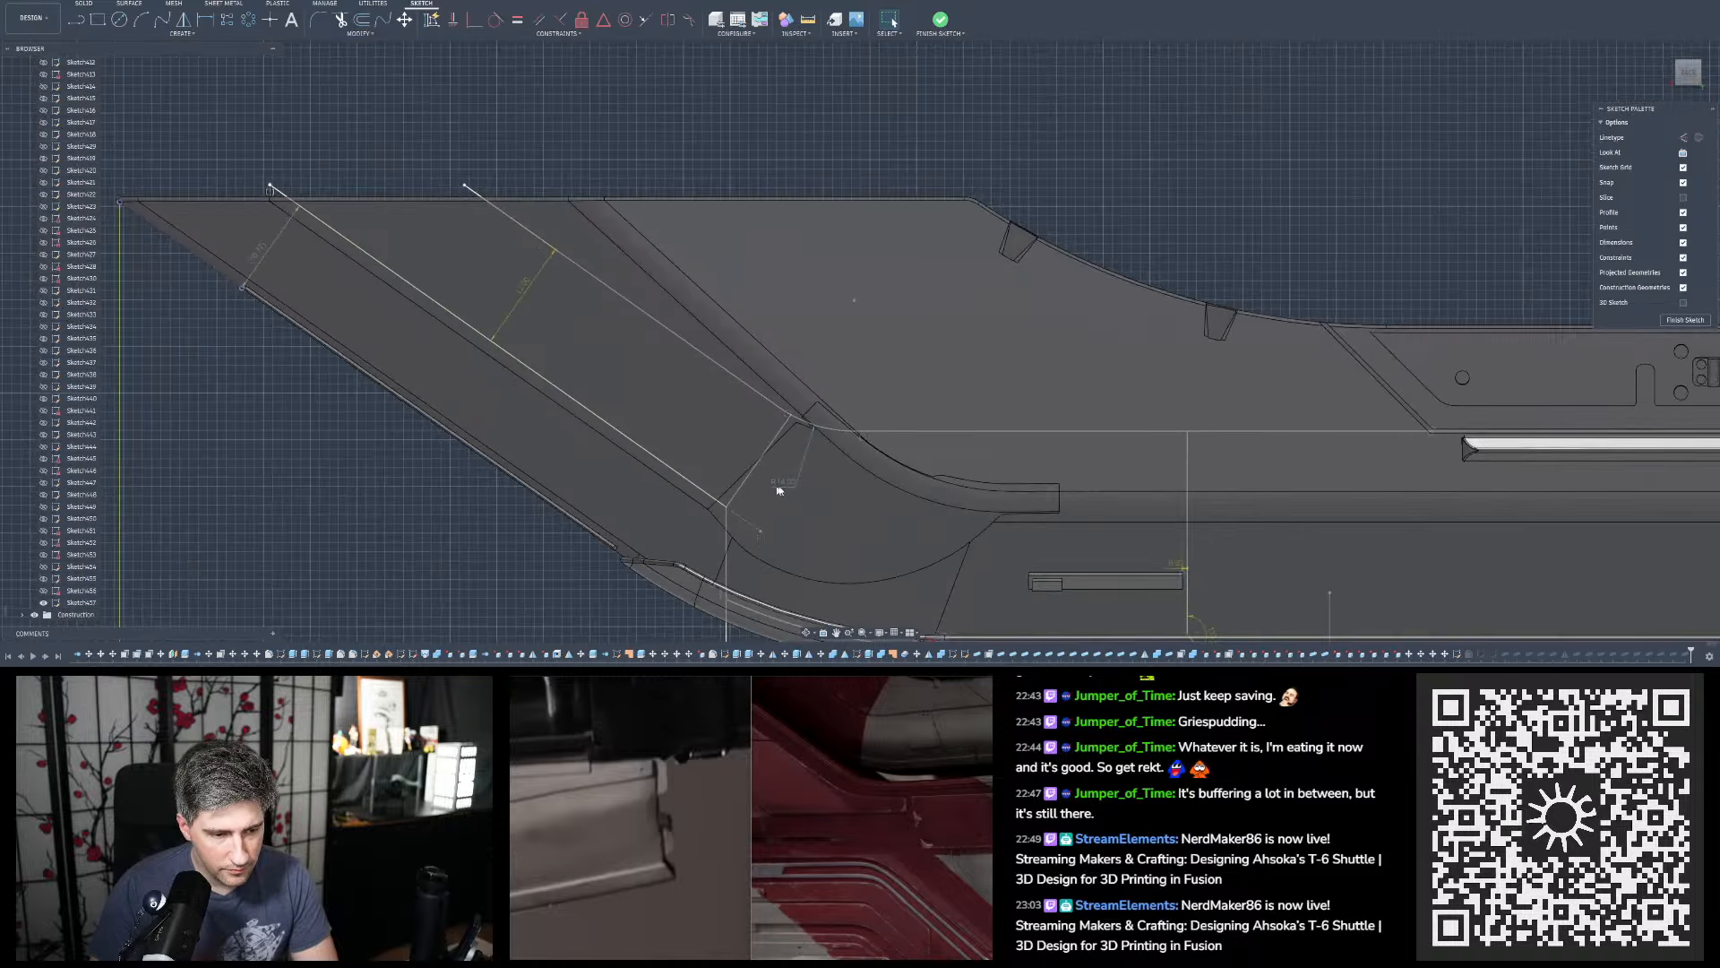
pyautogui.doubleClick(784, 484)
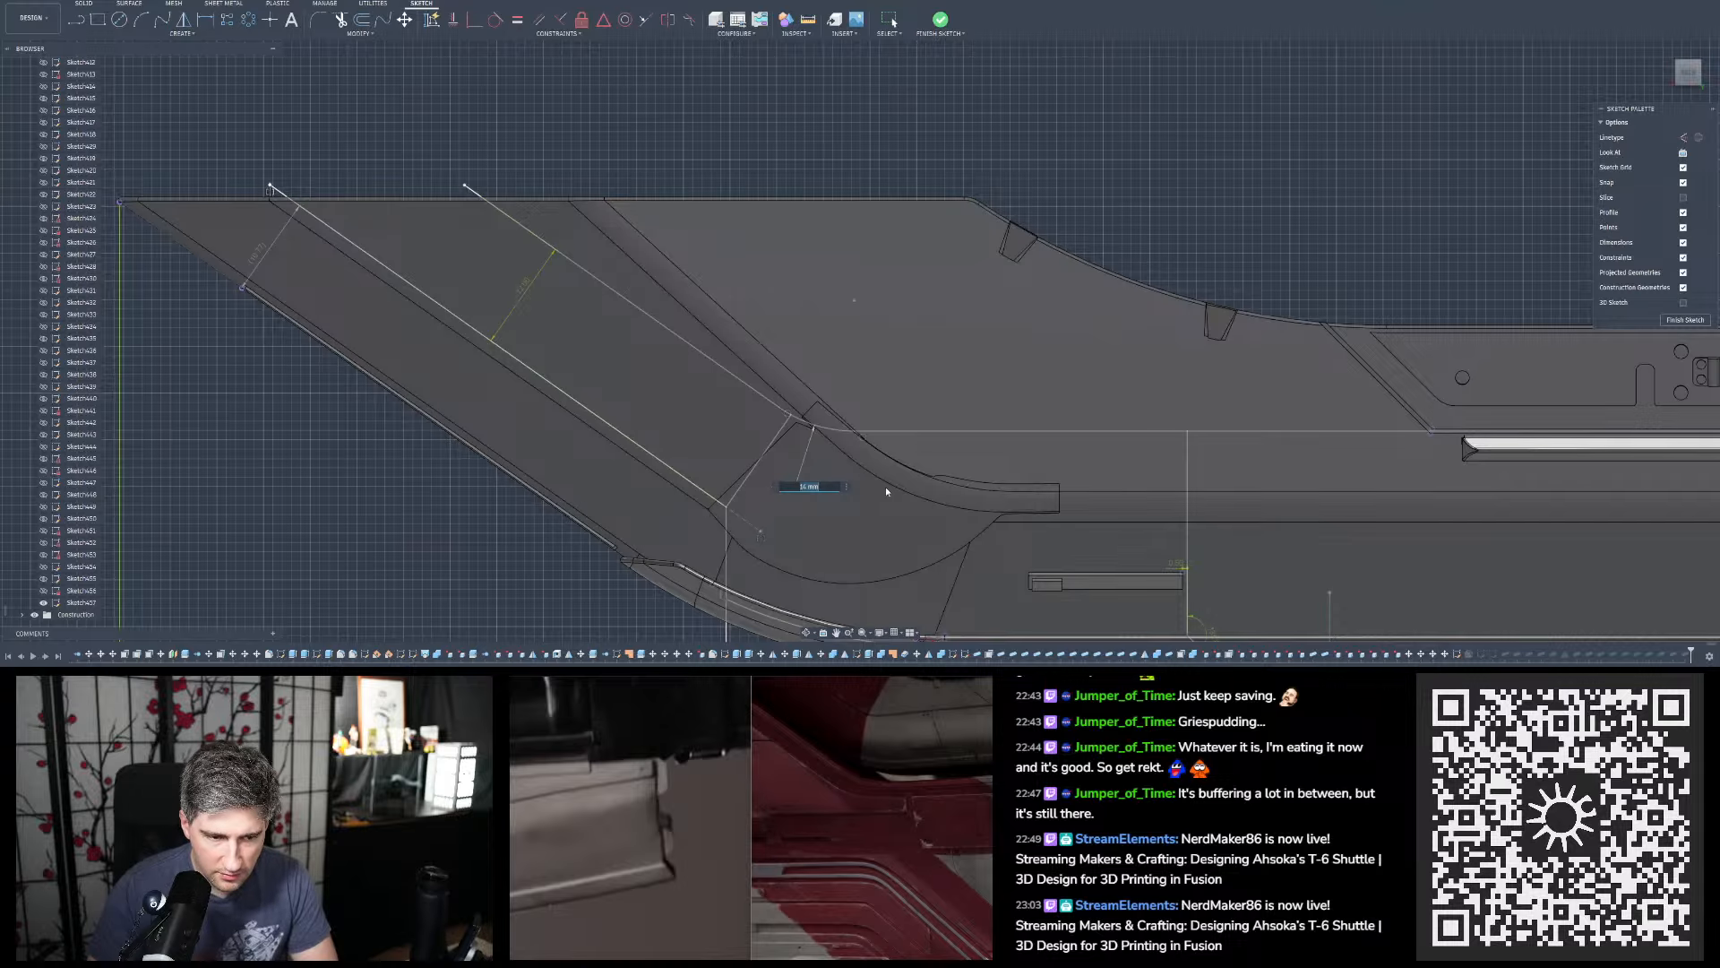
pyautogui.write('20')
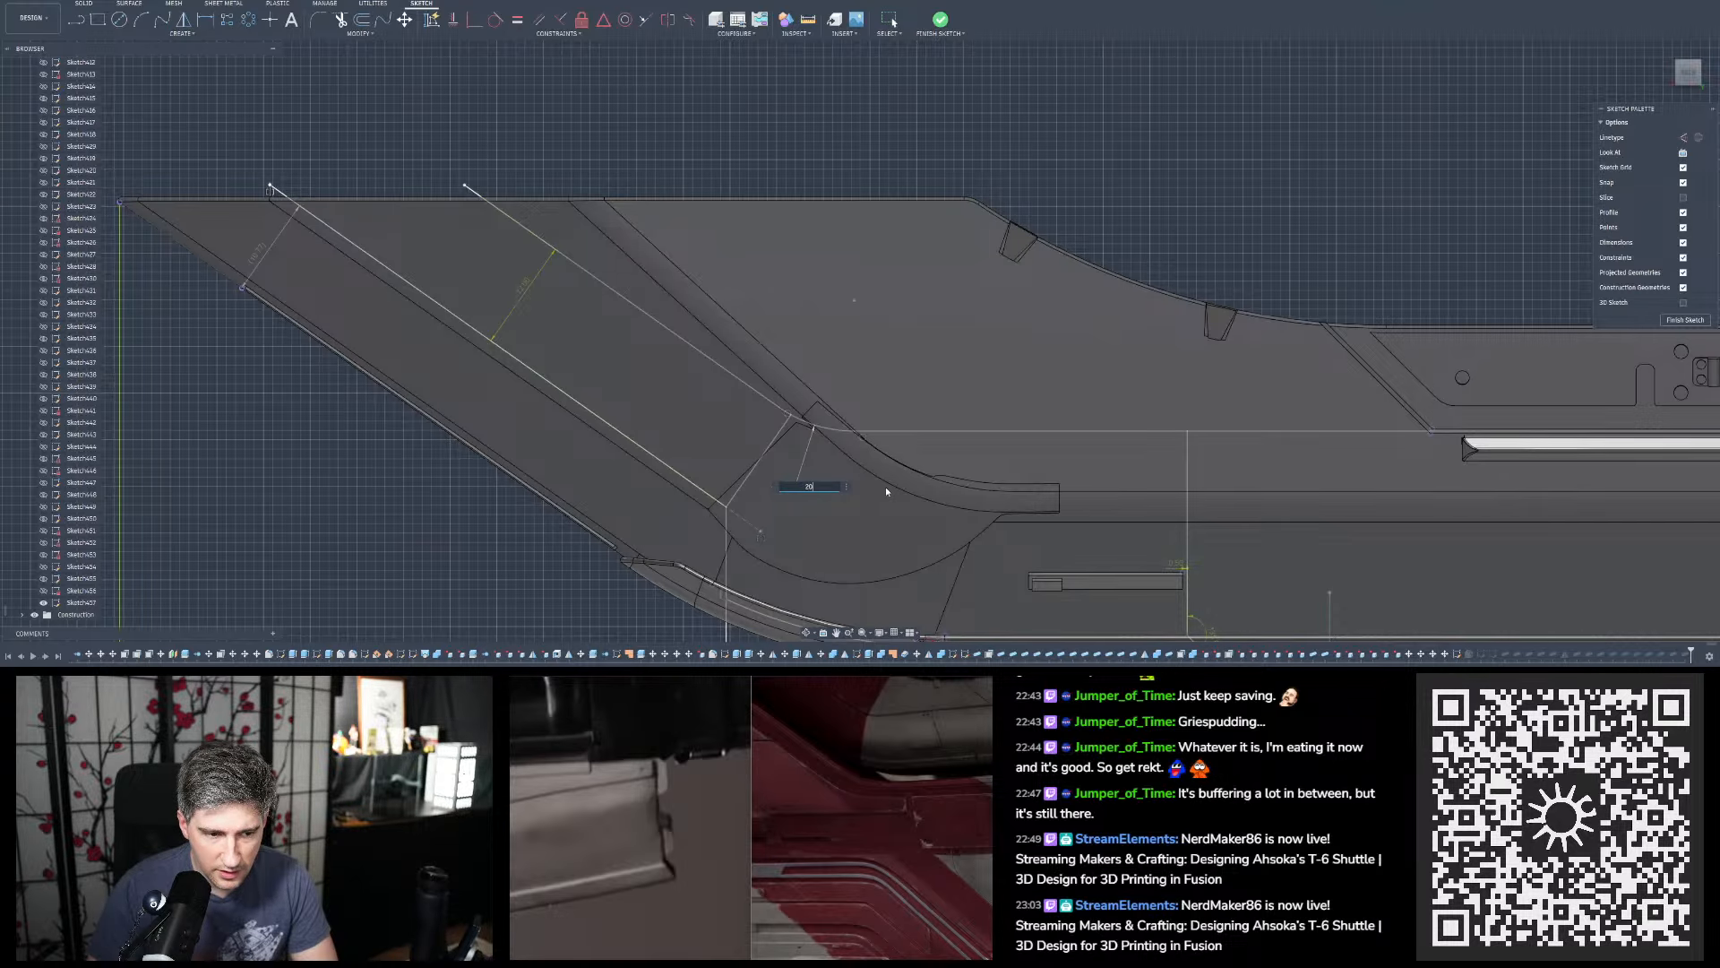
pyautogui.press('Return')
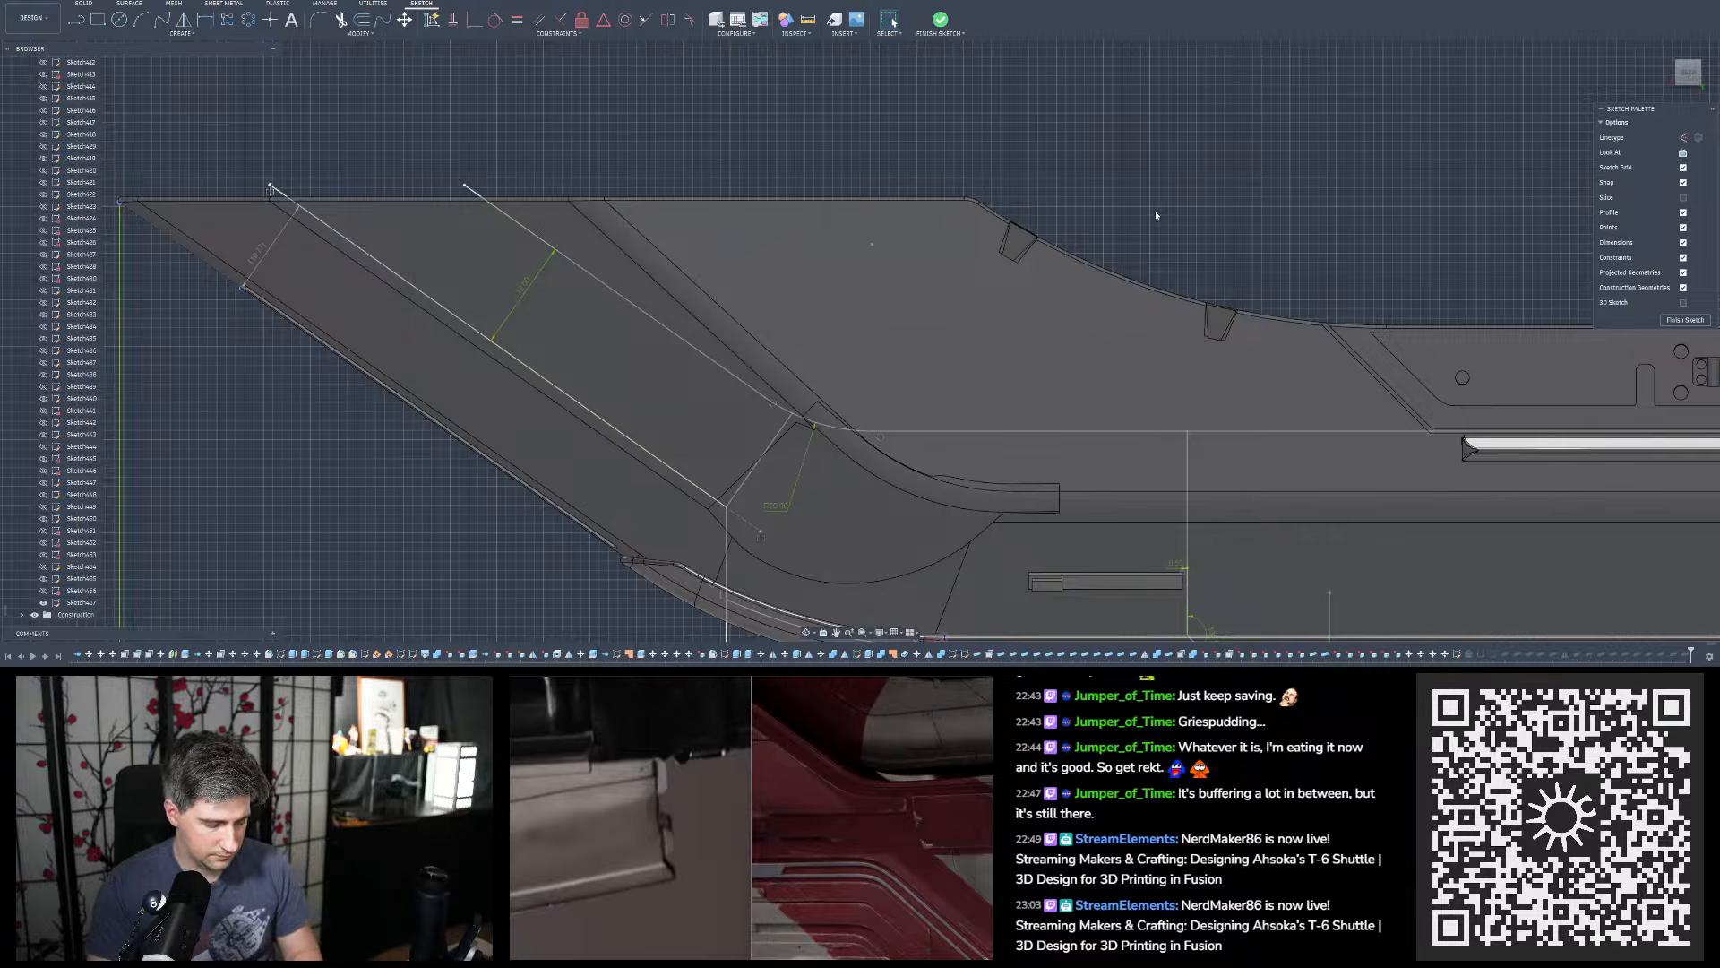
# Compare the arc before and after the radius change, keep the new radius, and finish the sketch
pyautogui.hotkey('ctrl', 'z')
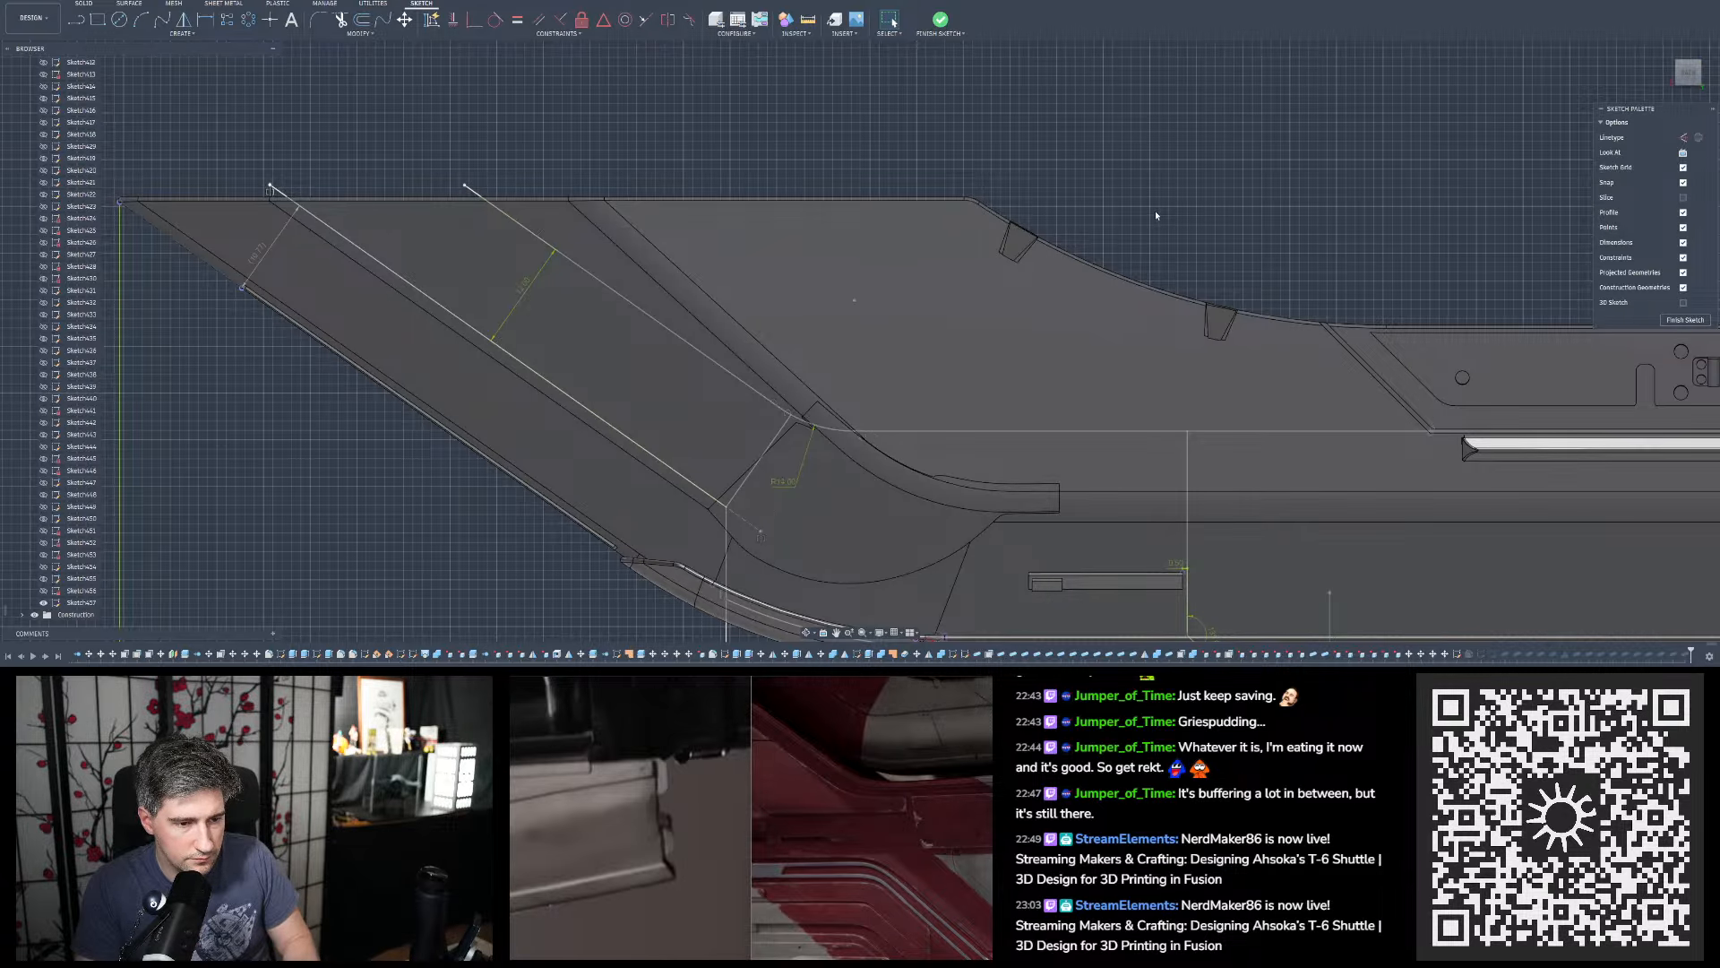
pyautogui.hotkey('ctrl', 'z')
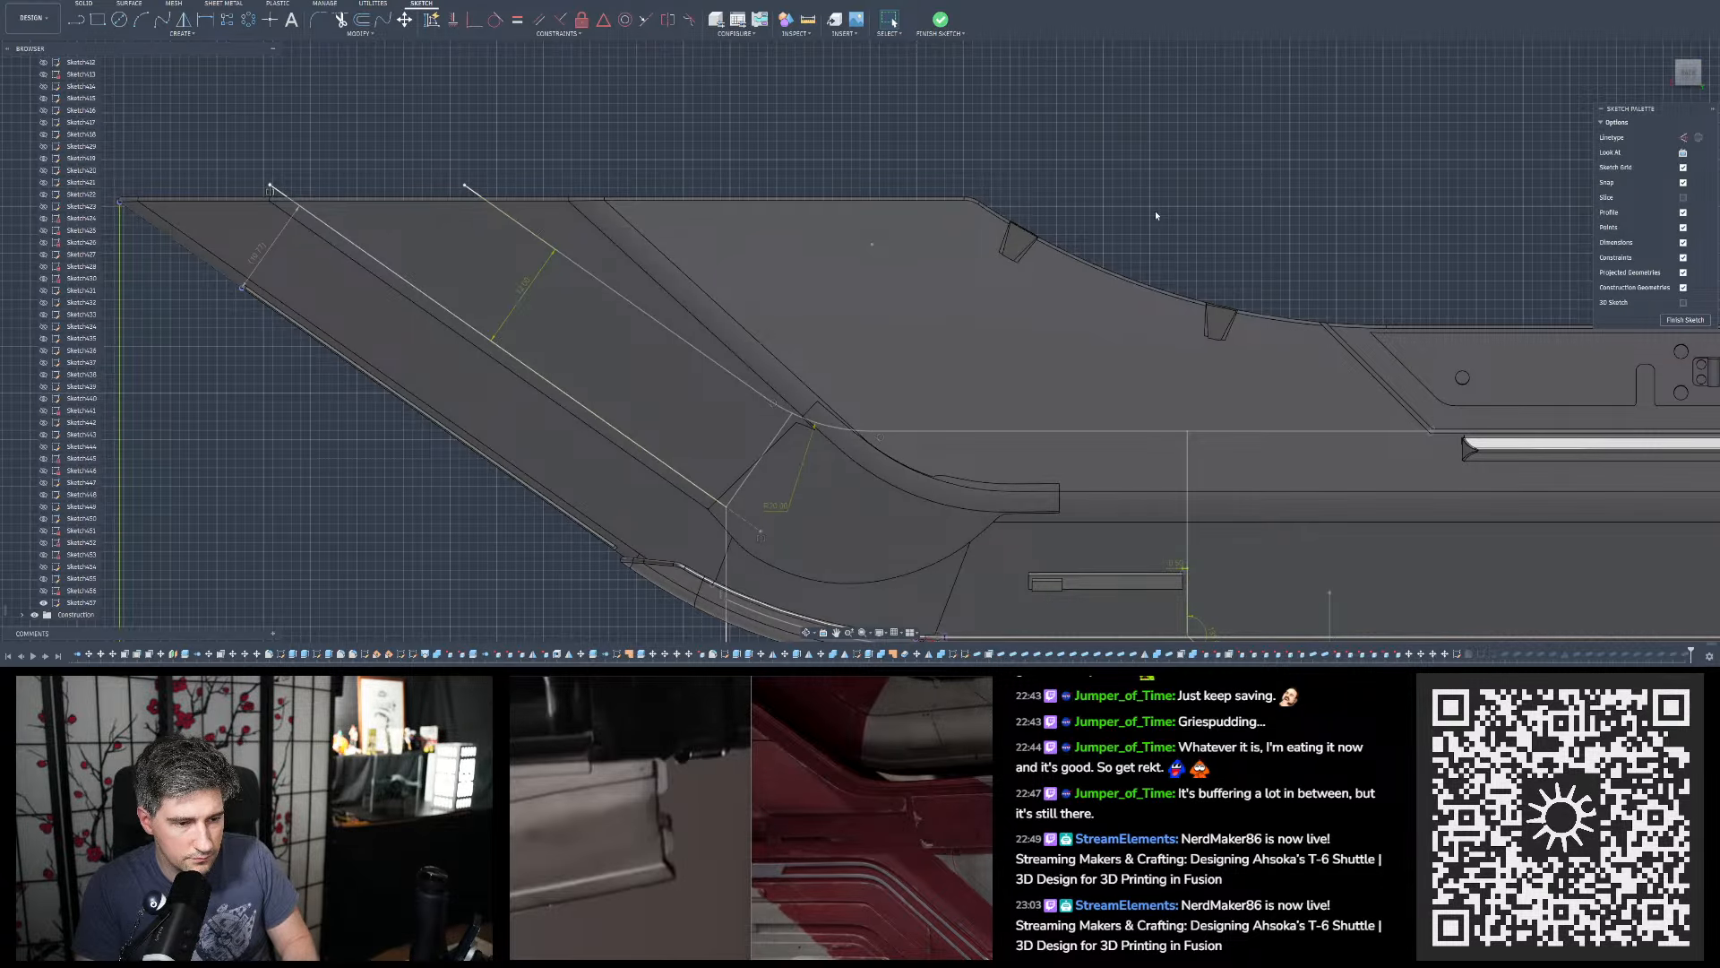
pyautogui.hotkey('ctrl', 'z')
pyautogui.hotkey('ctrl', 'y')
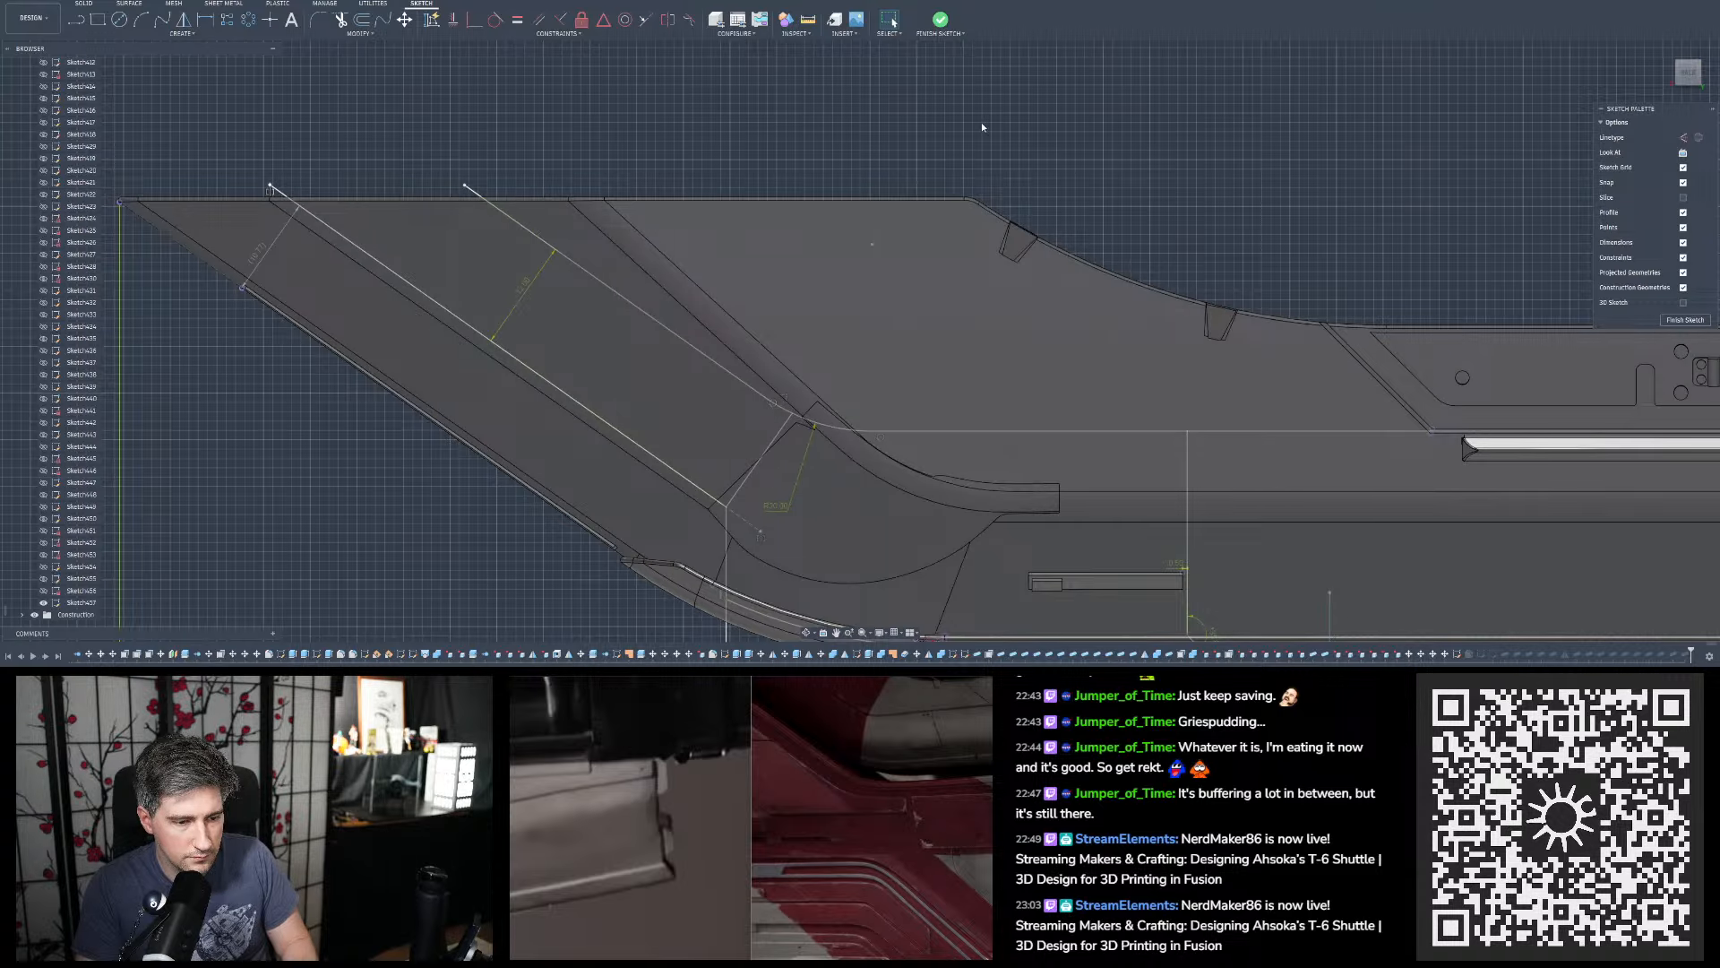
pyautogui.click(940, 26)
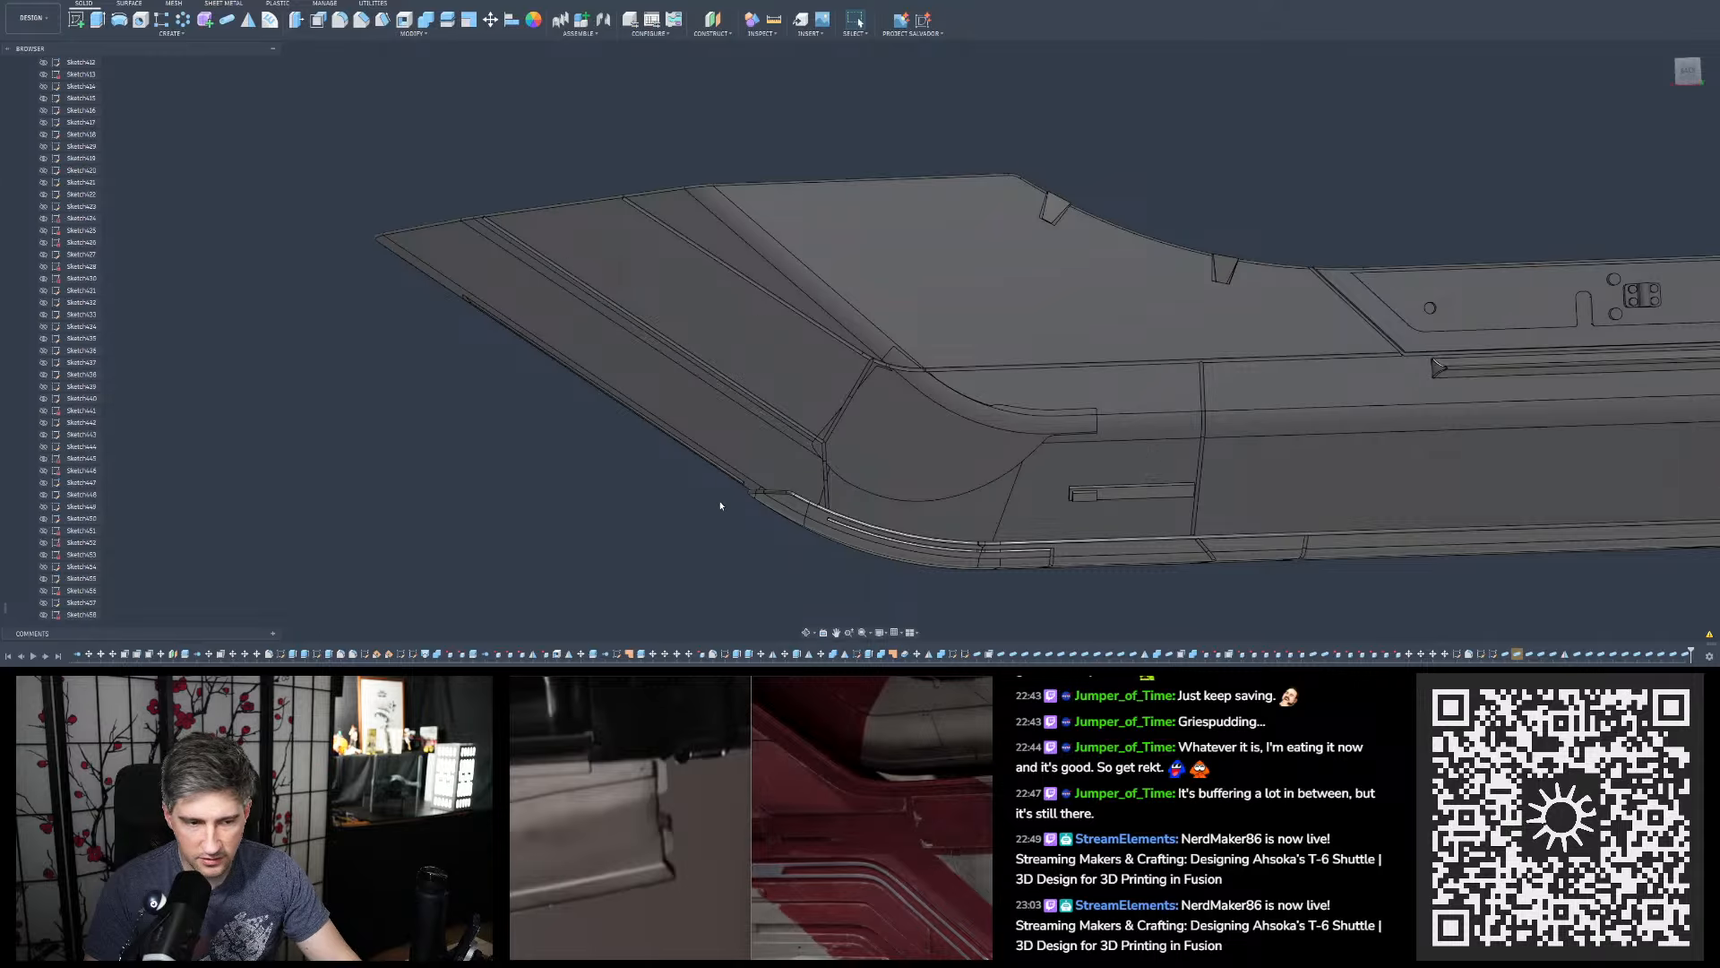
# Edit the circular pipe cut and reselect the connected diagonal line, arc and horizontal line as its path
pyautogui.scroll(-3, 555, 450)
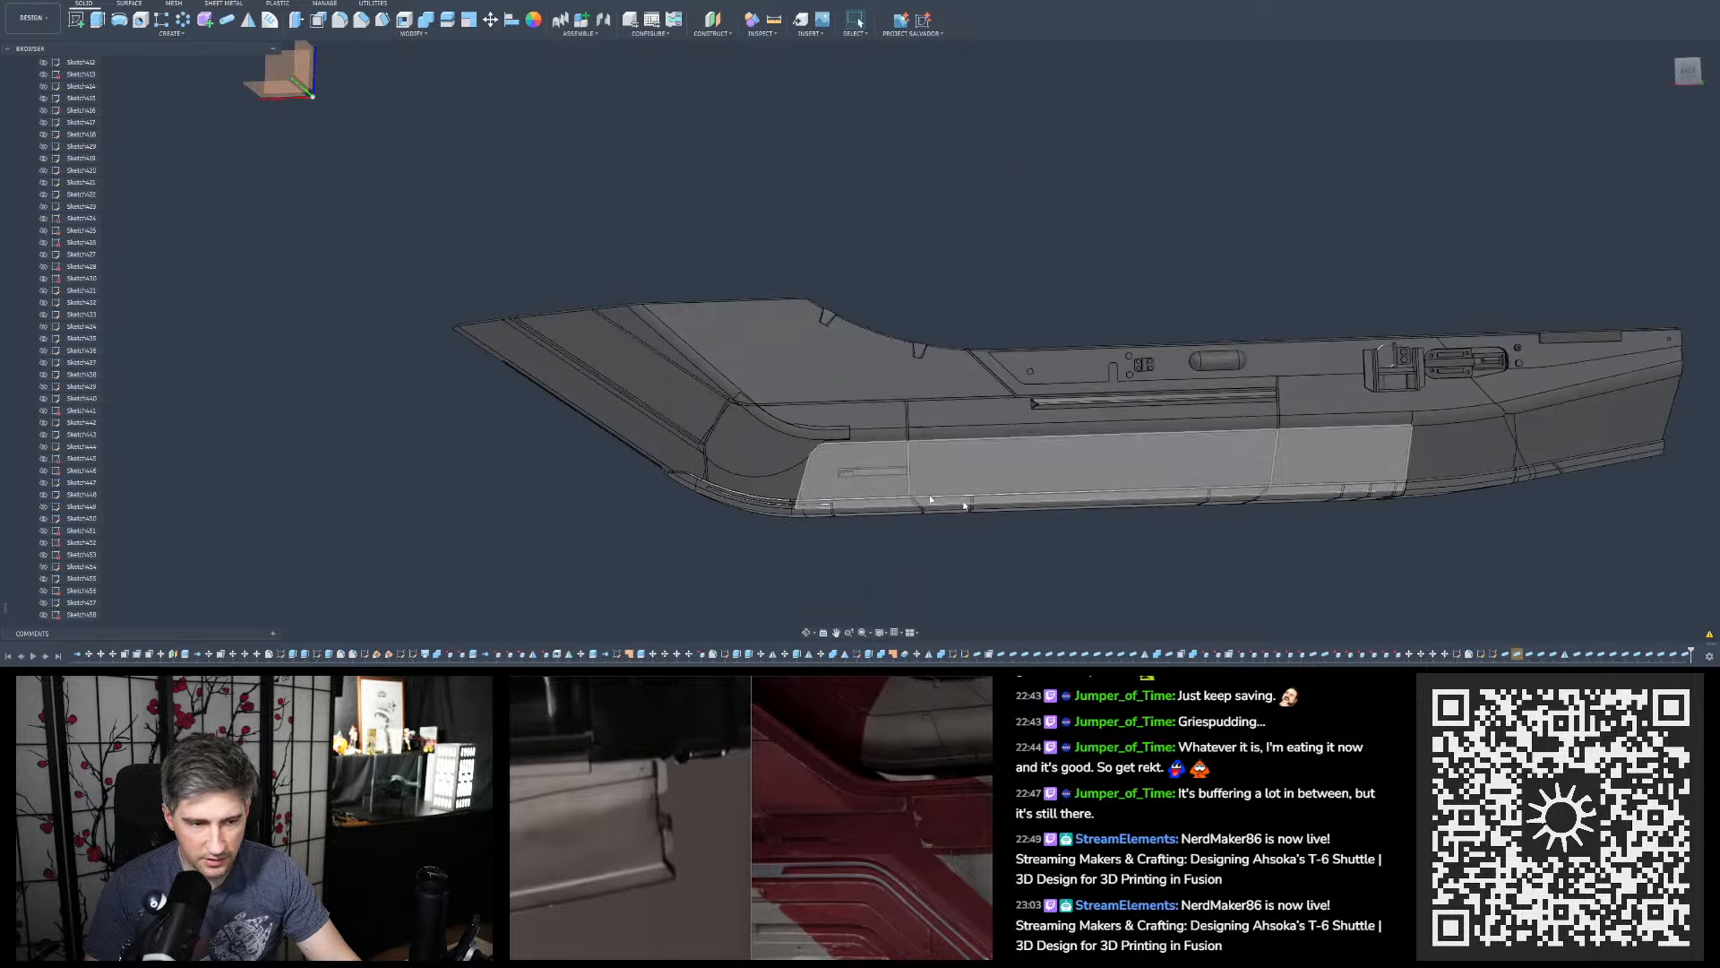
pyautogui.doubleClick(1528, 657)
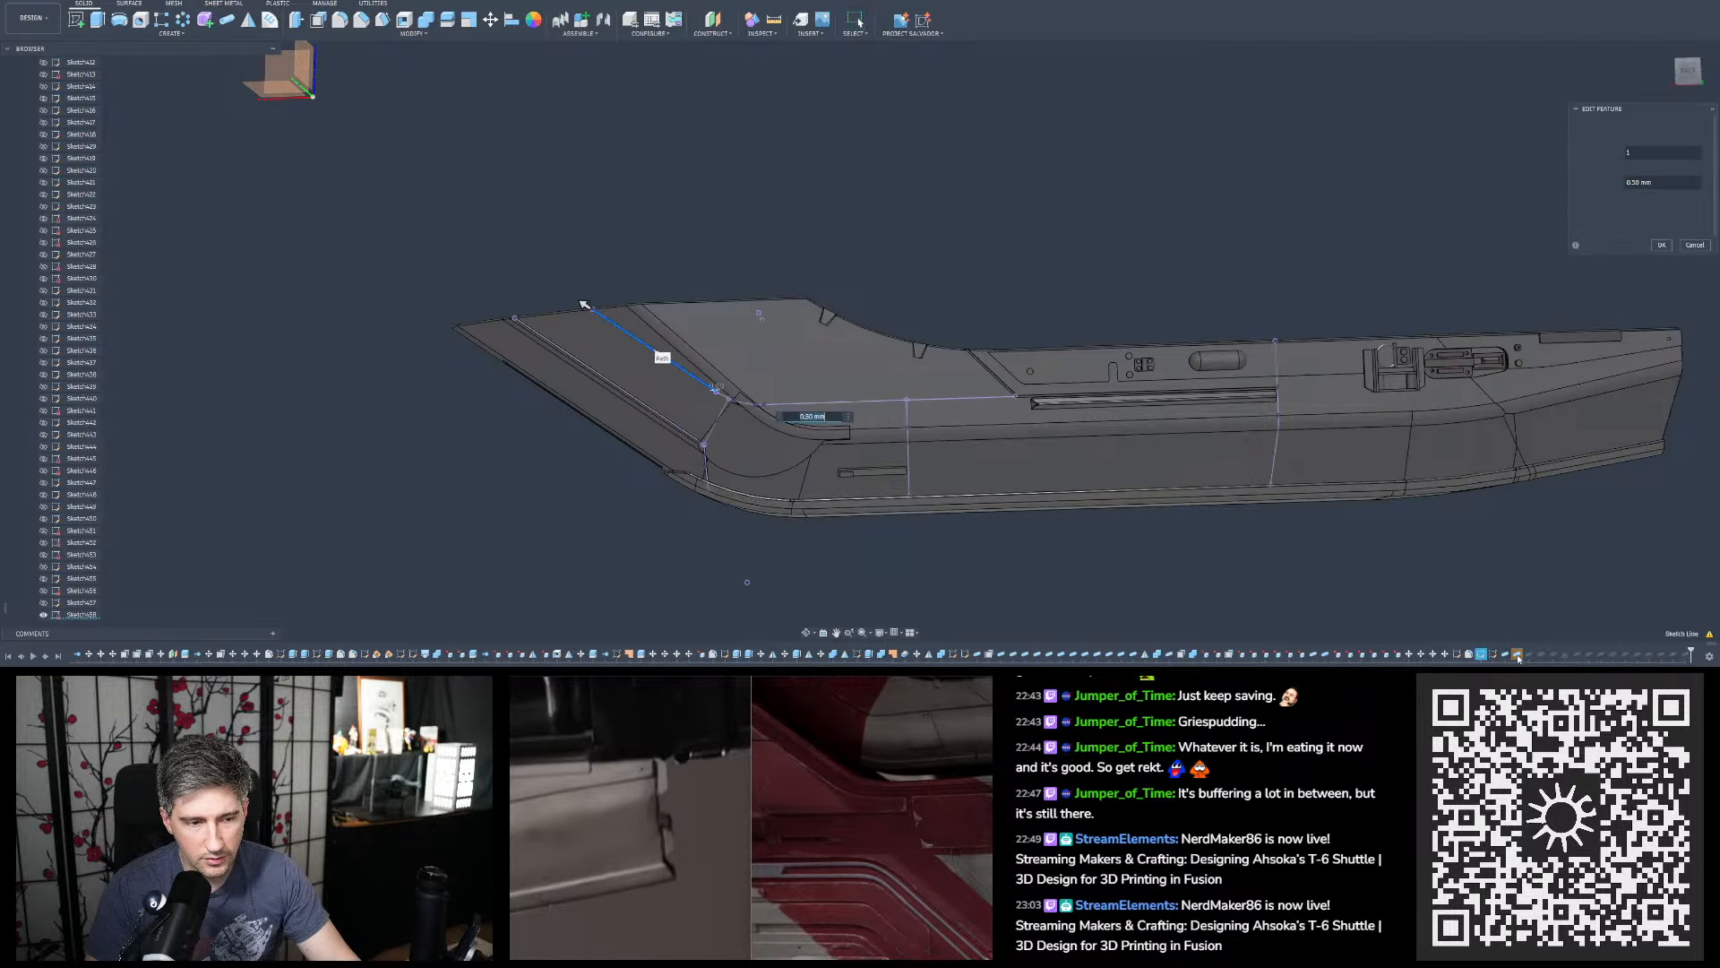
pyautogui.scroll(10, 718, 388)
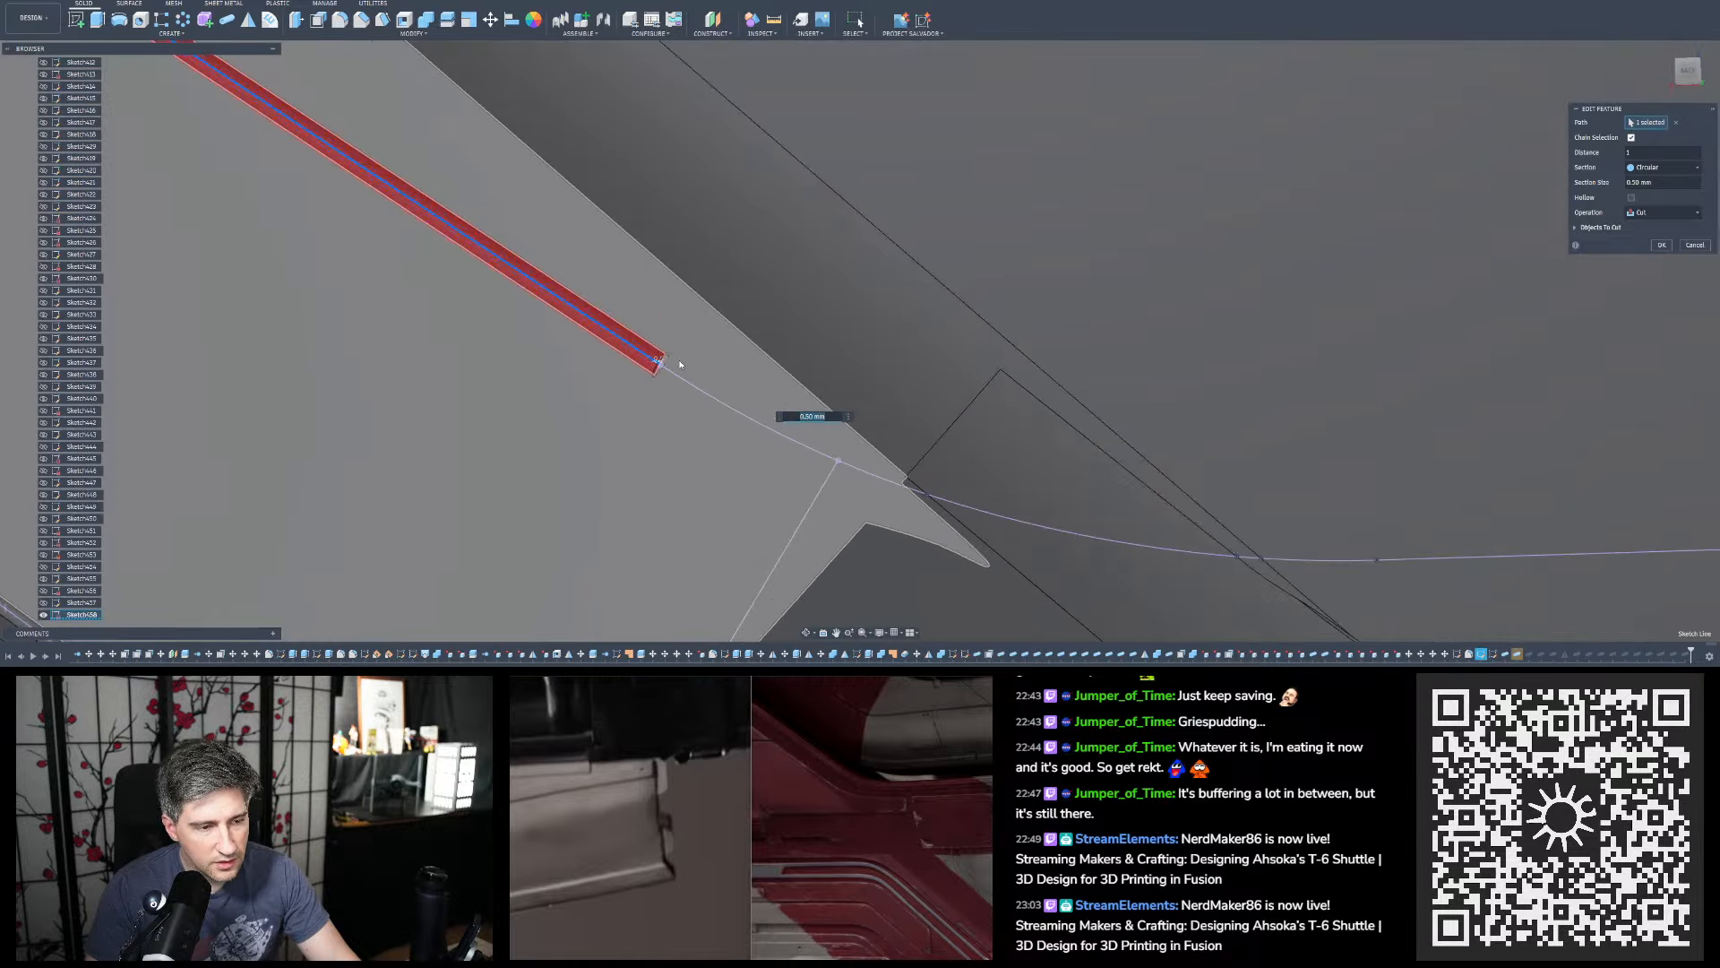
pyautogui.scroll(-5, 629, 382)
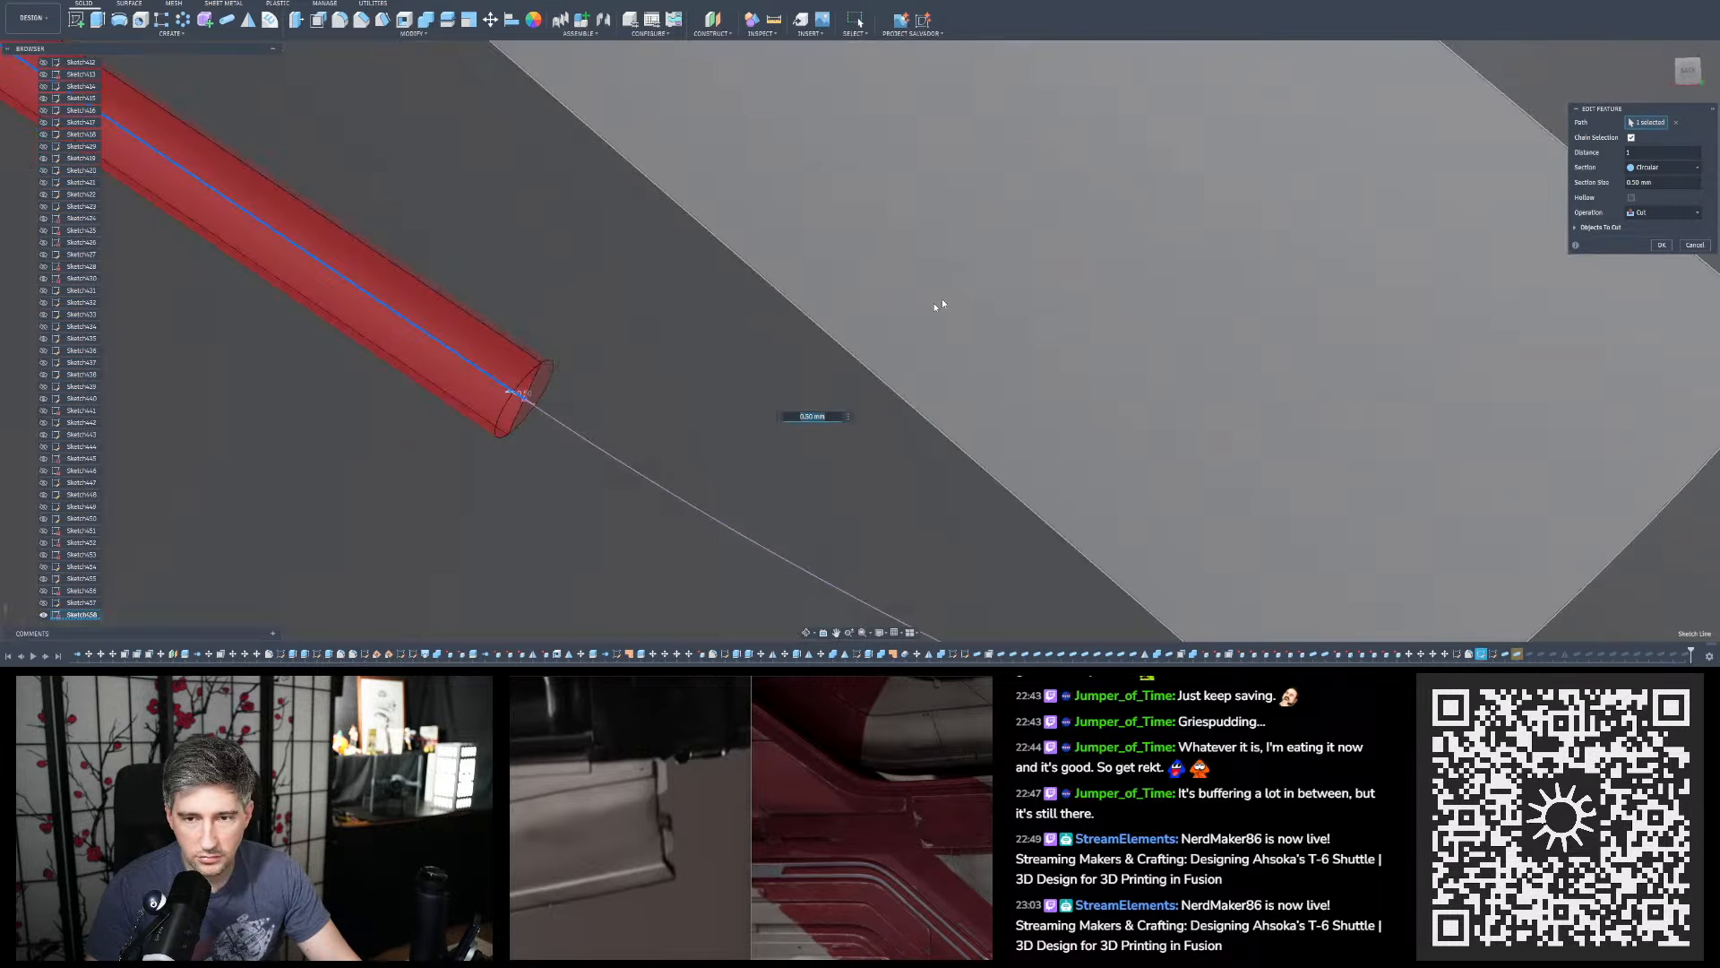
pyautogui.scroll(-10, 821, 312)
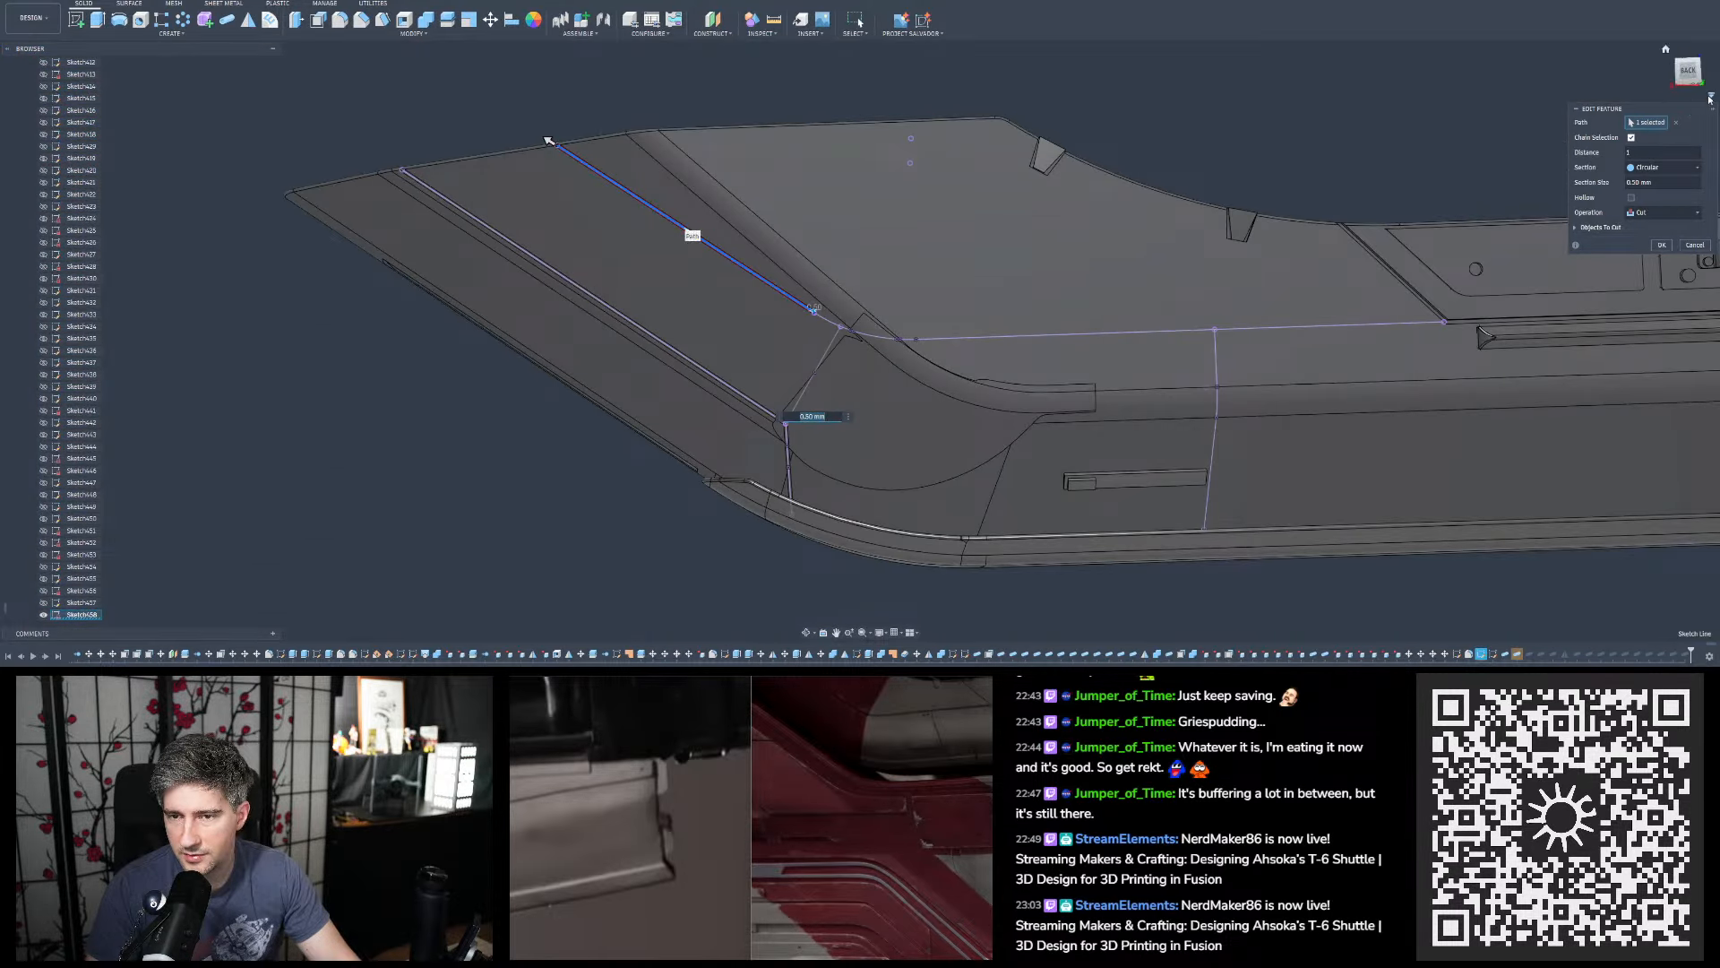
pyautogui.click(1707, 95)
pyautogui.click(1646, 110)
pyautogui.scroll(6, 919, 302)
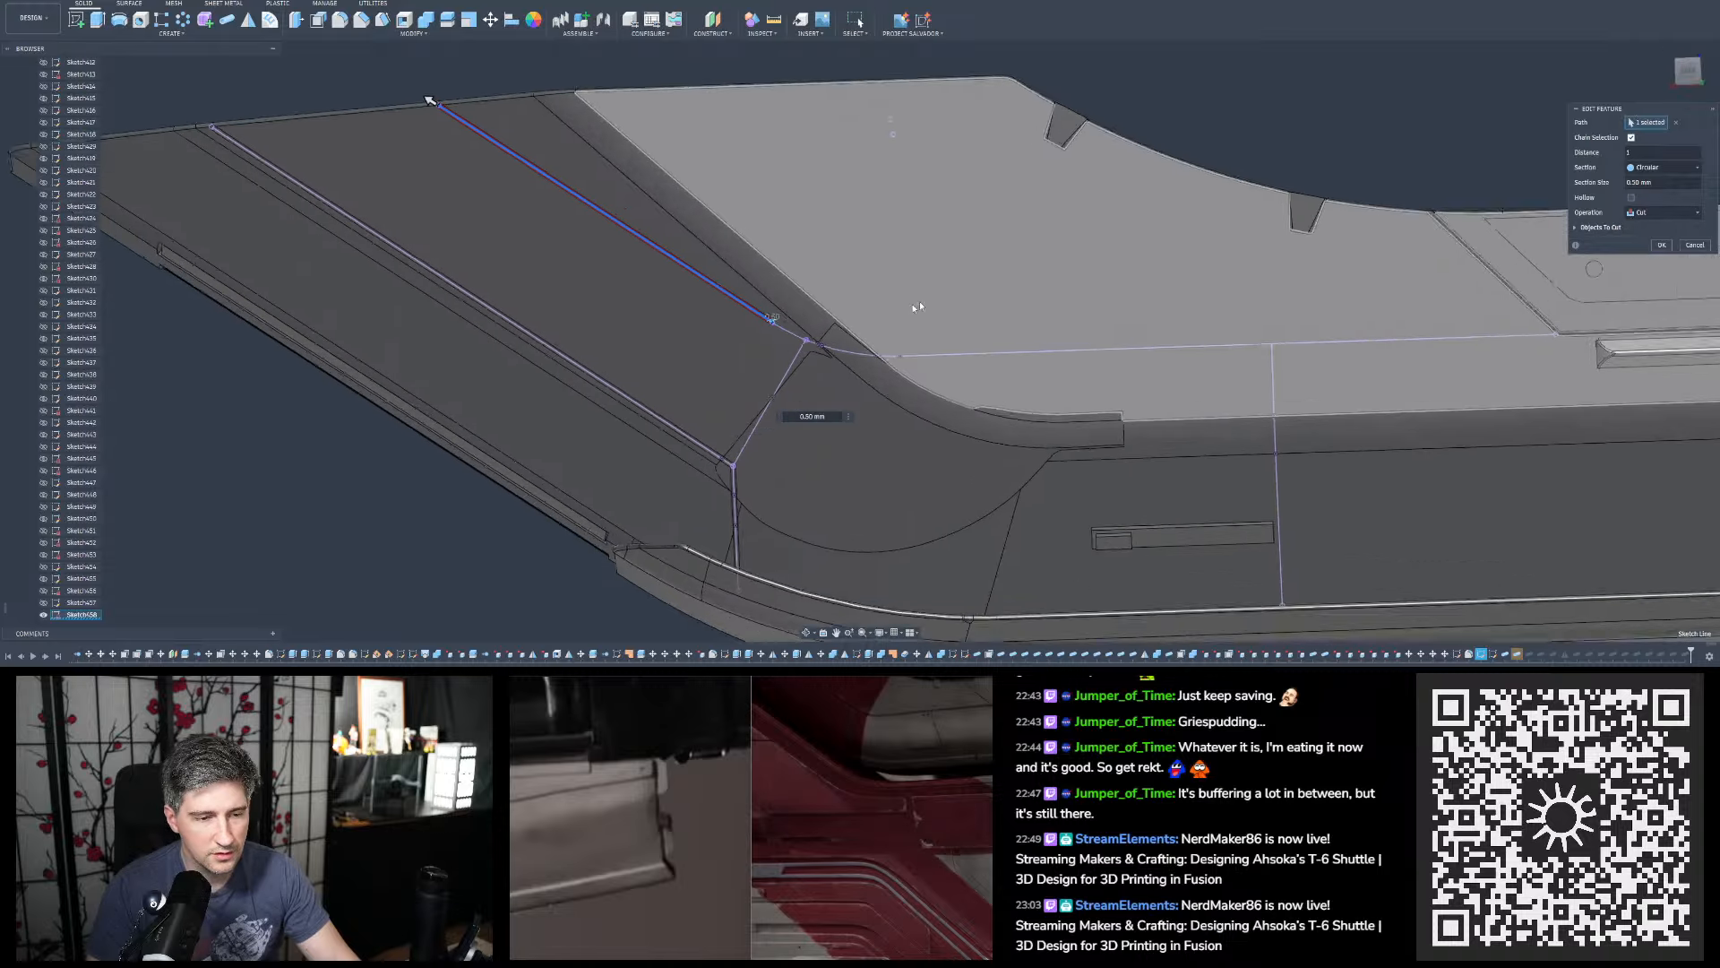
pyautogui.scroll(4, 747, 303)
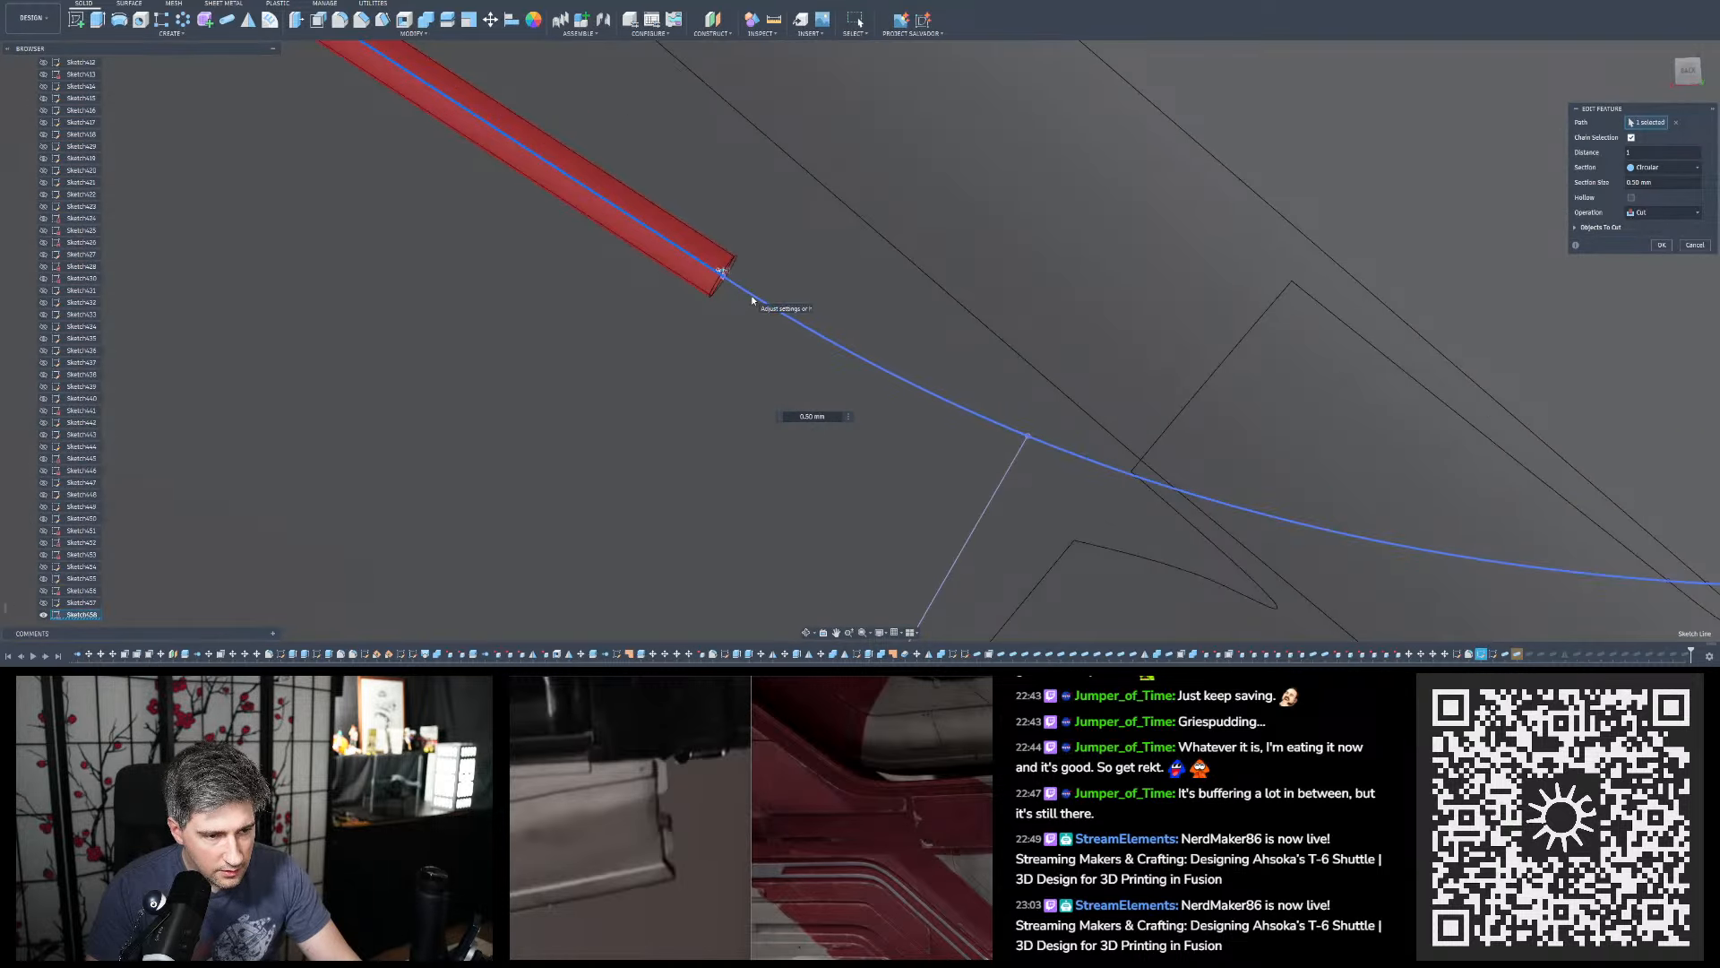
pyautogui.scroll(-8, 695, 307)
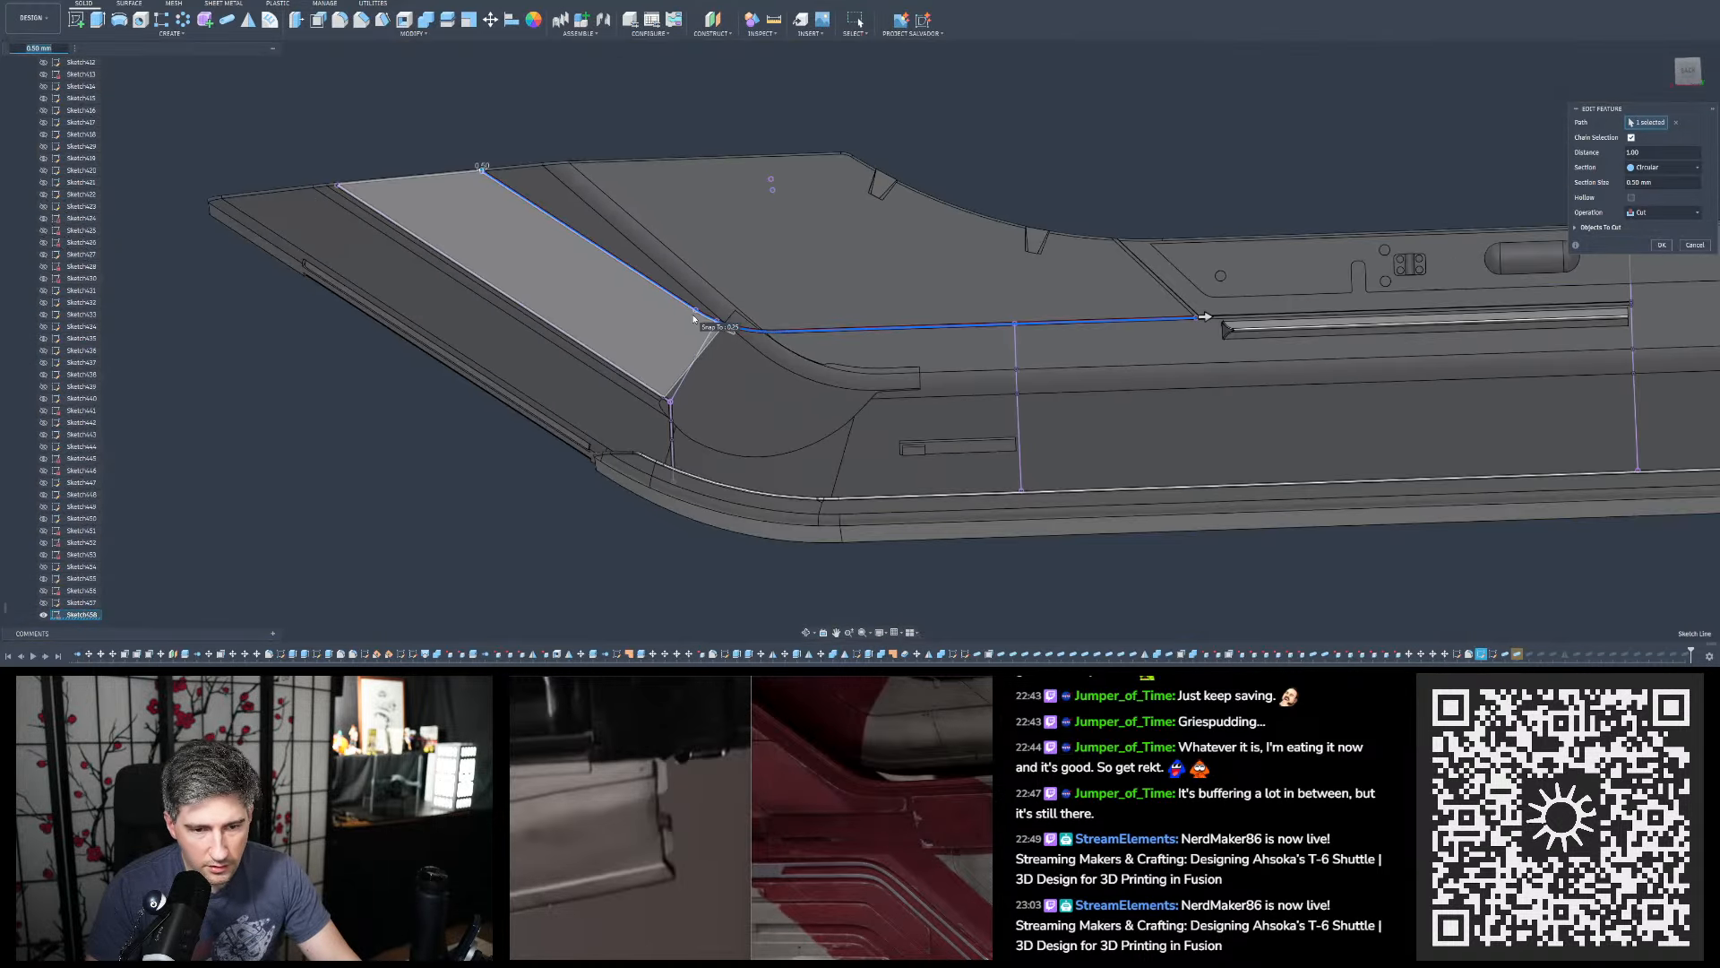
# Extend the pipe cut slightly past the path's end so it meets the adjoining diagonal groove, and apply the feature edit
pyautogui.scroll(10, 1205, 318)
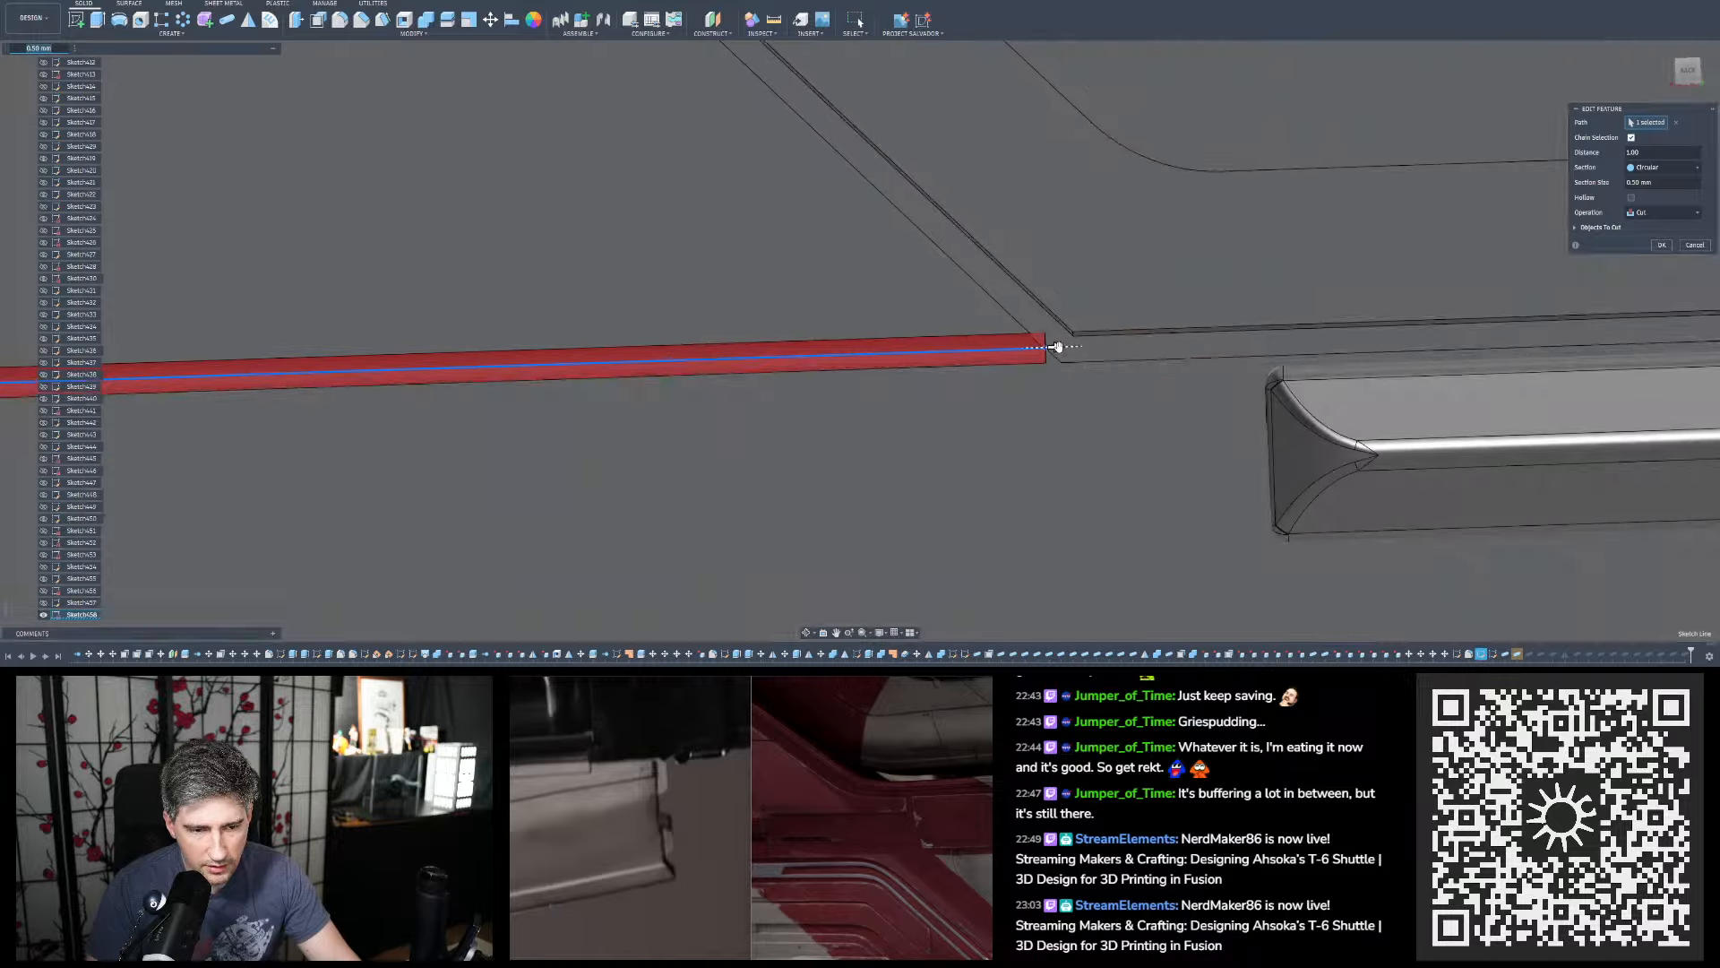
pyautogui.moveTo(1058, 345); pyautogui.dragTo(1109, 344)
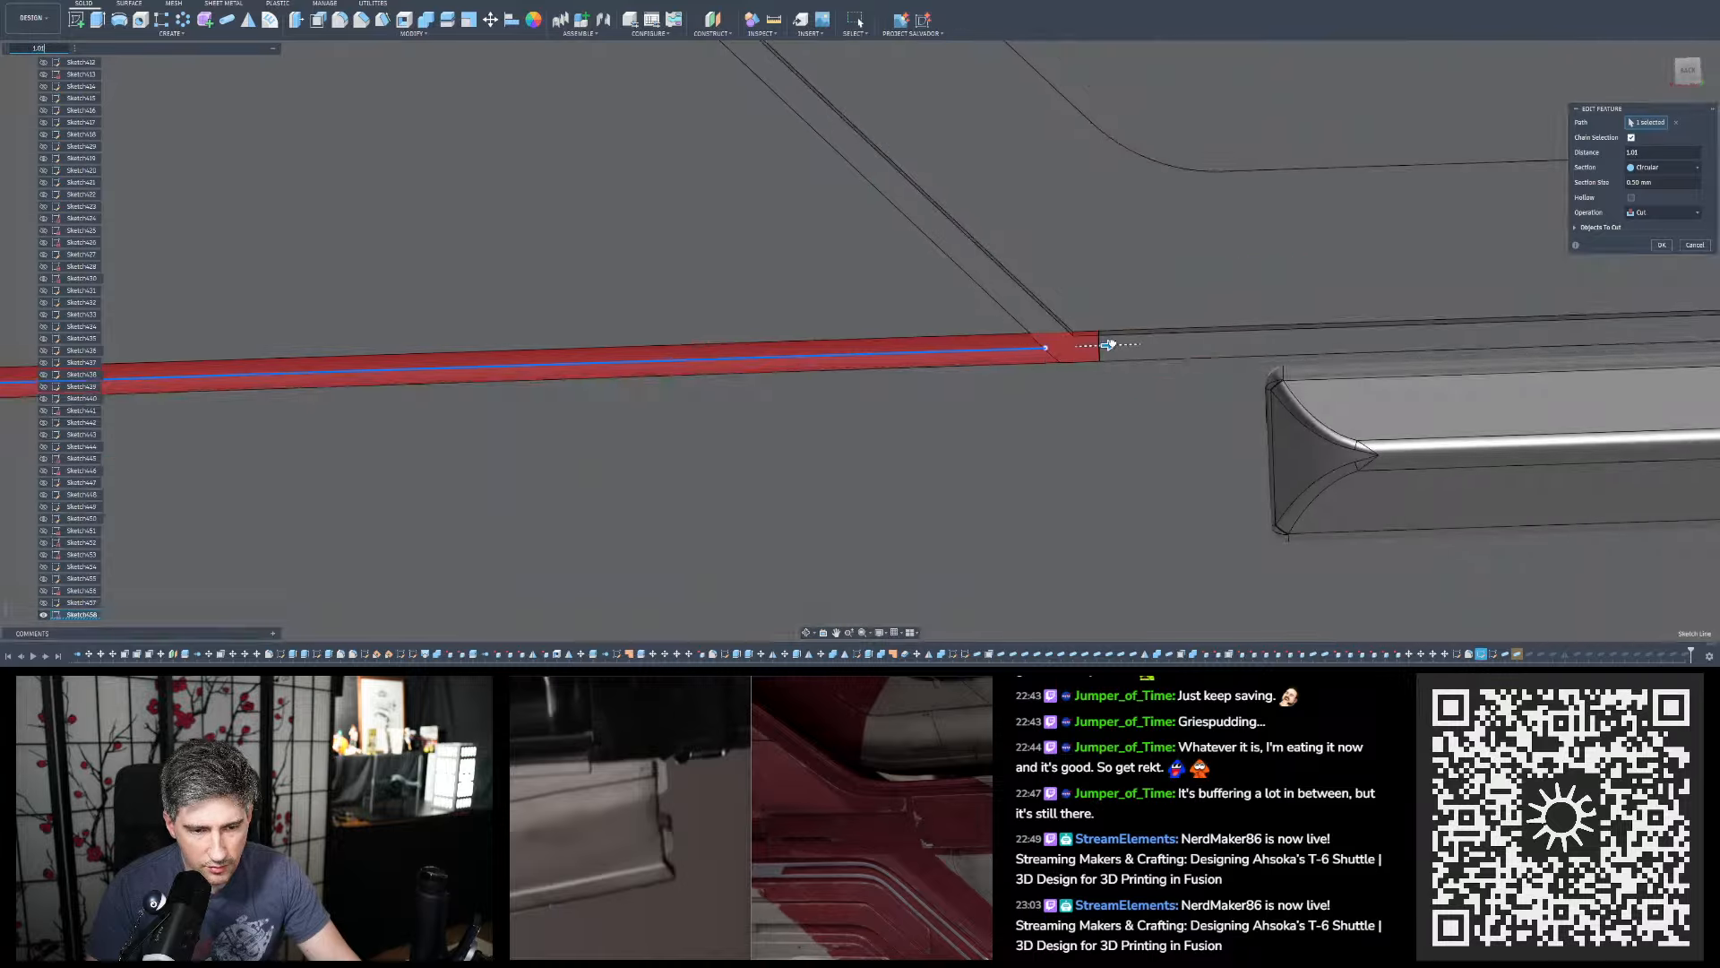
pyautogui.scroll(4, 1066, 337)
pyautogui.keyDown('shift'); pyautogui.moveTo(1066, 337); pyautogui.dragTo(878, 331, button='middle'); pyautogui.keyUp('shift')
pyautogui.keyDown('shift'); pyautogui.moveTo(1013, 361); pyautogui.dragTo(1064, 358, button='middle'); pyautogui.keyUp('shift')
pyautogui.scroll(-8, 1371, 346)
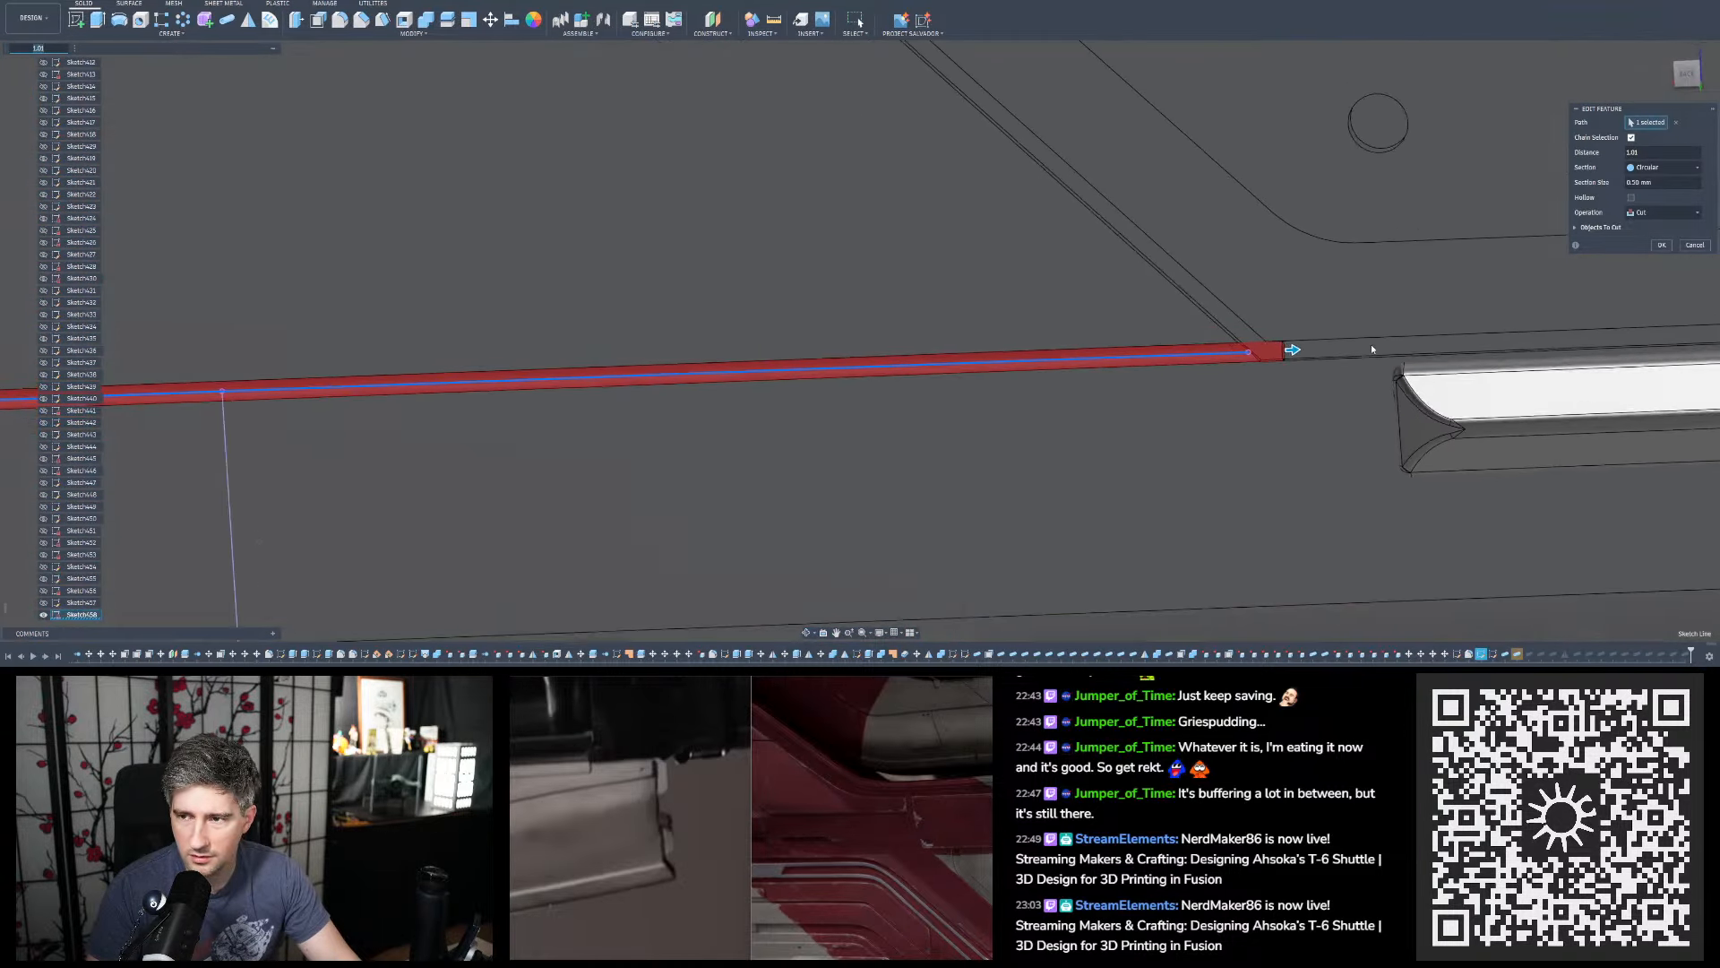
pyautogui.scroll(-4, 1383, 349)
pyautogui.scroll(2, 1087, 347)
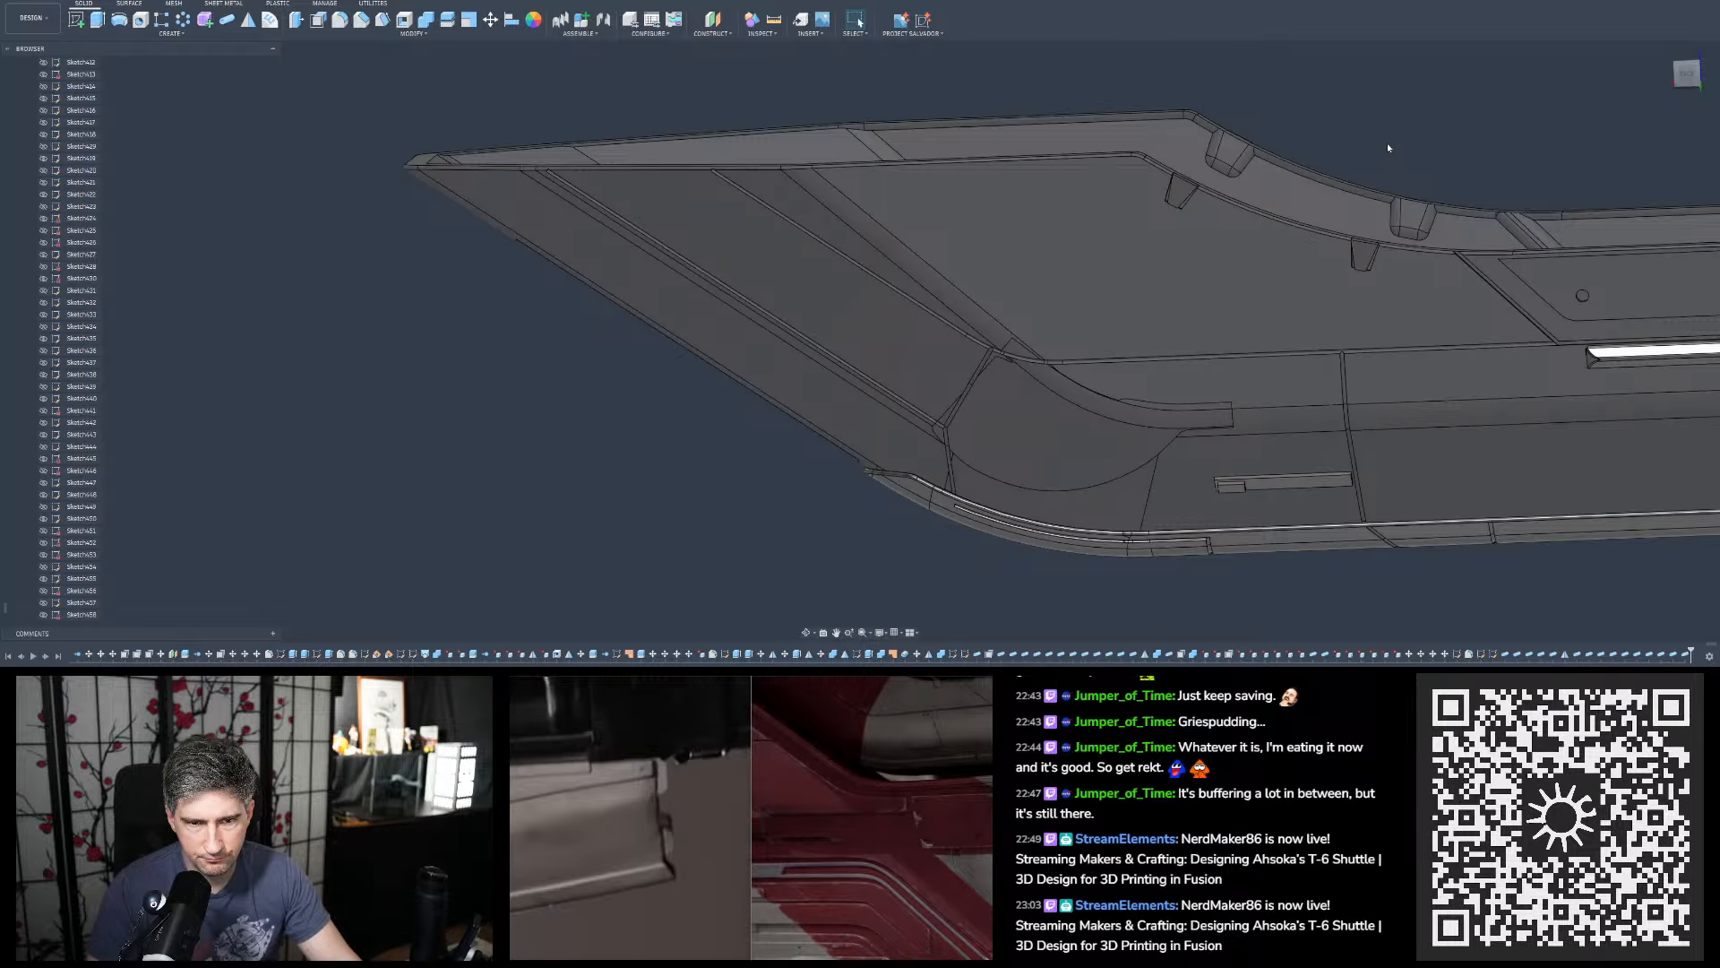
# Inspect the updated grooves square-on and compare the hull's panel lines with the reference photo
pyautogui.click(1688, 74)
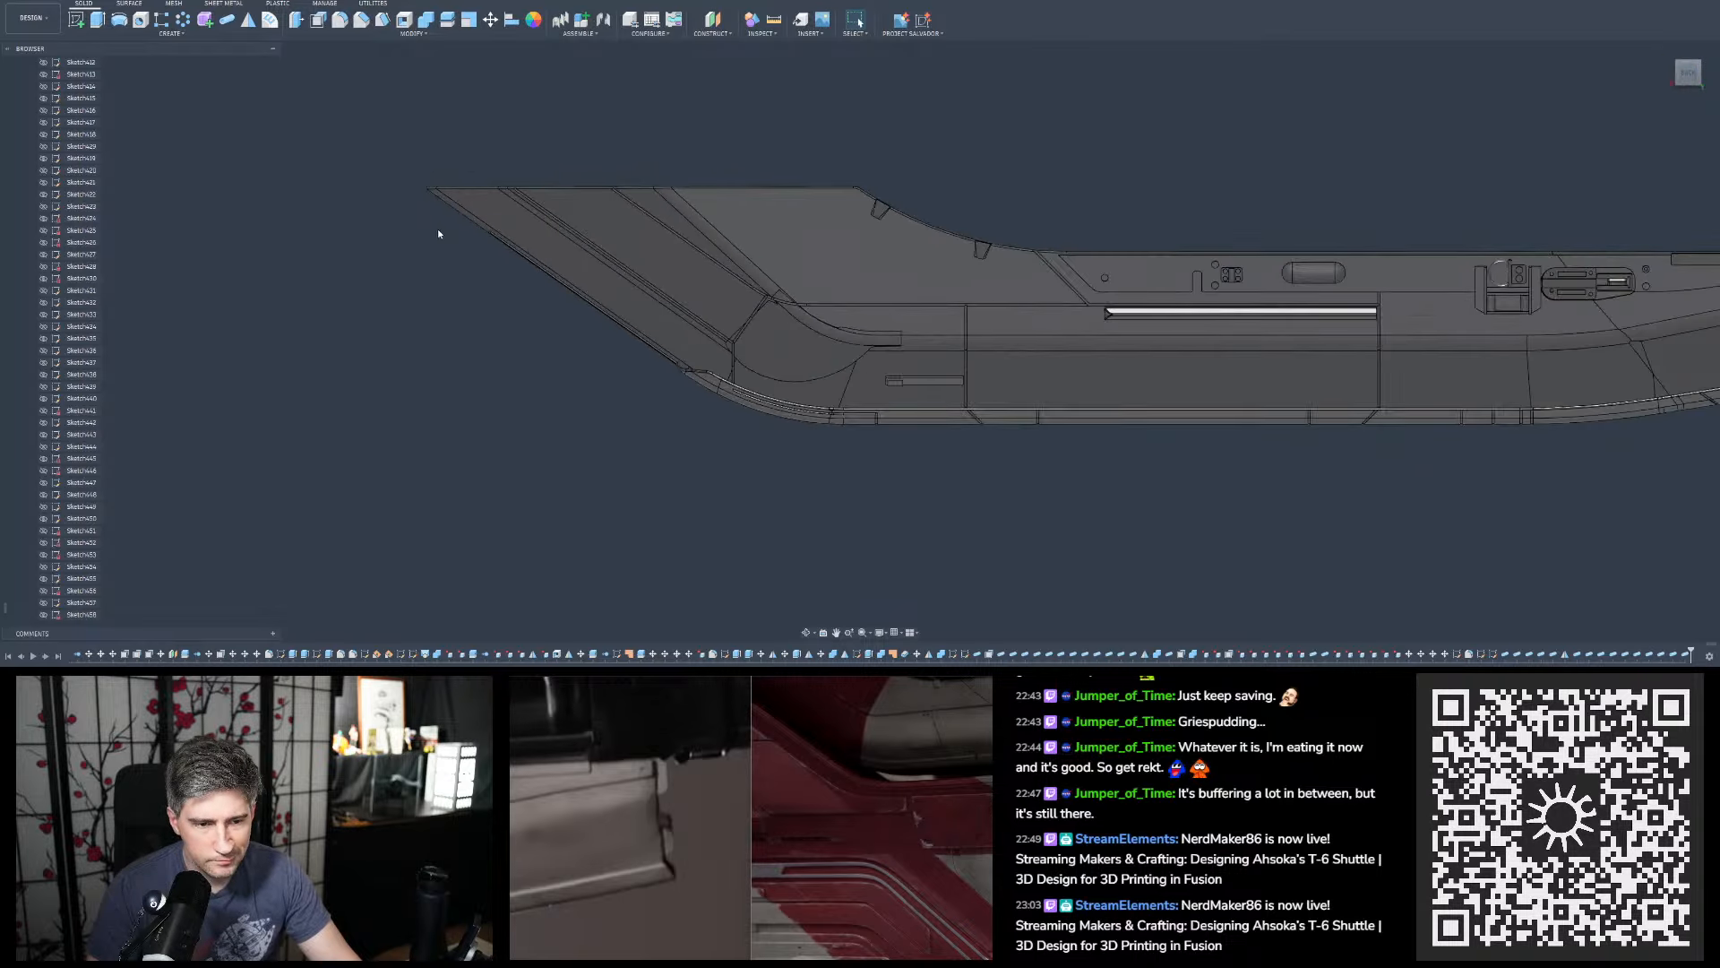
pyautogui.scroll(3, 856, 335)
pyautogui.scroll(7, 731, 287)
pyautogui.scroll(-9, 553, 296)
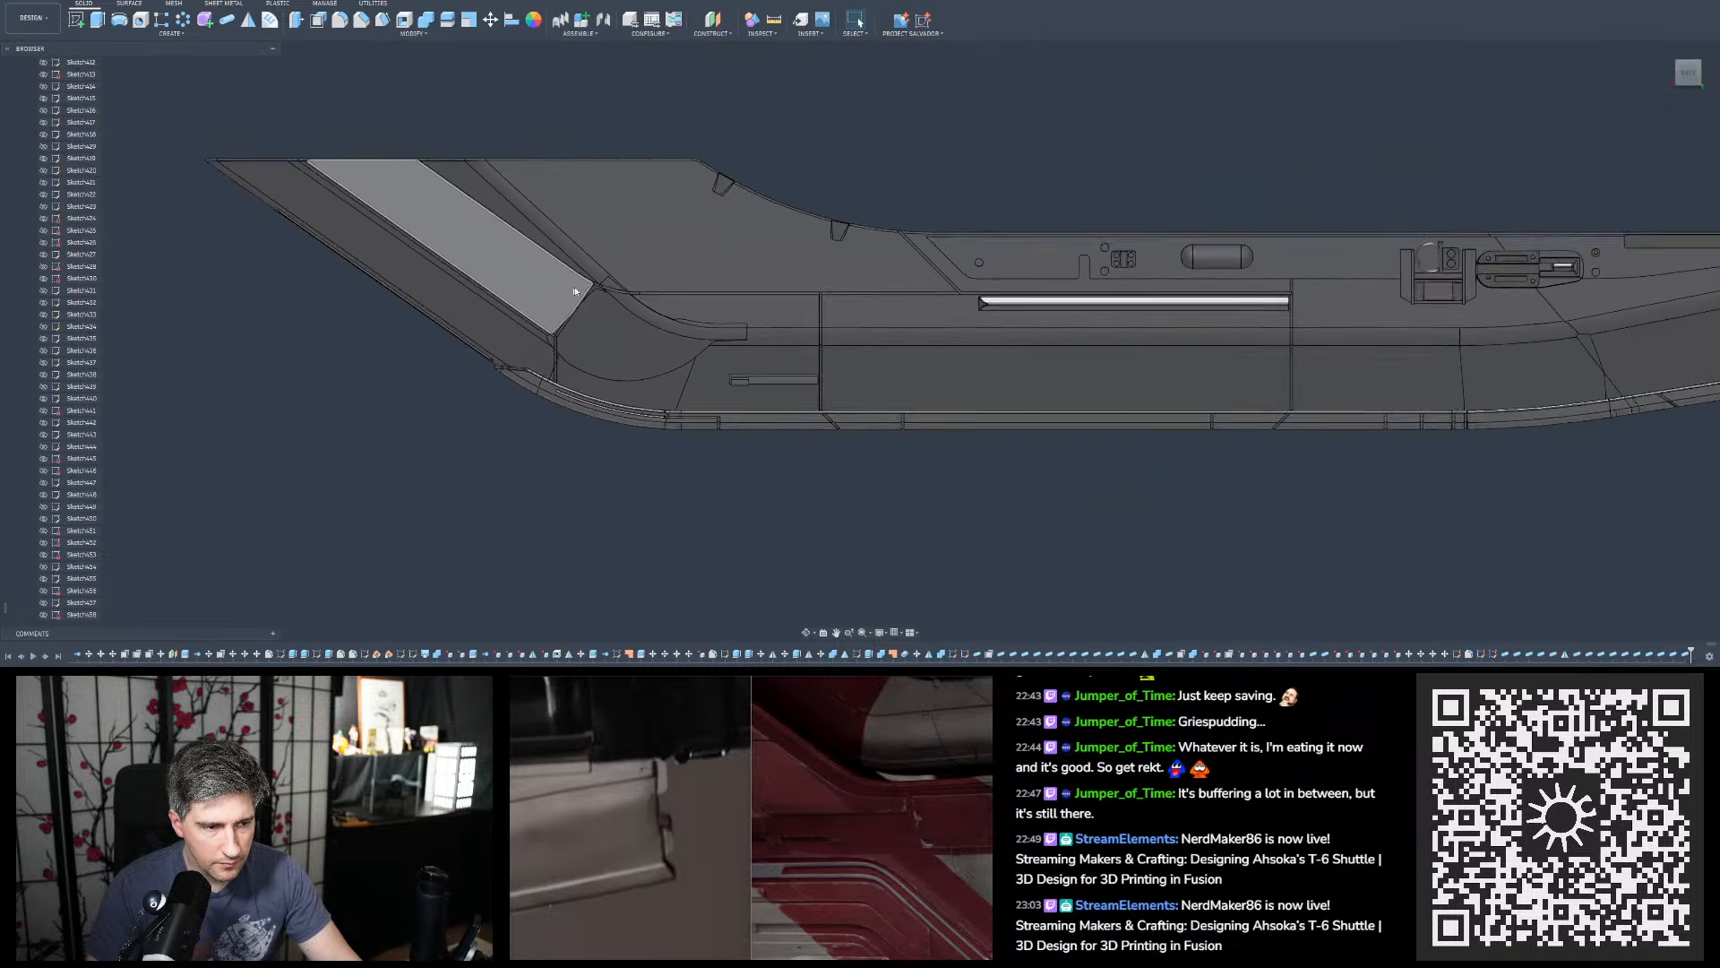
pyautogui.scroll(-5, 971, 111)
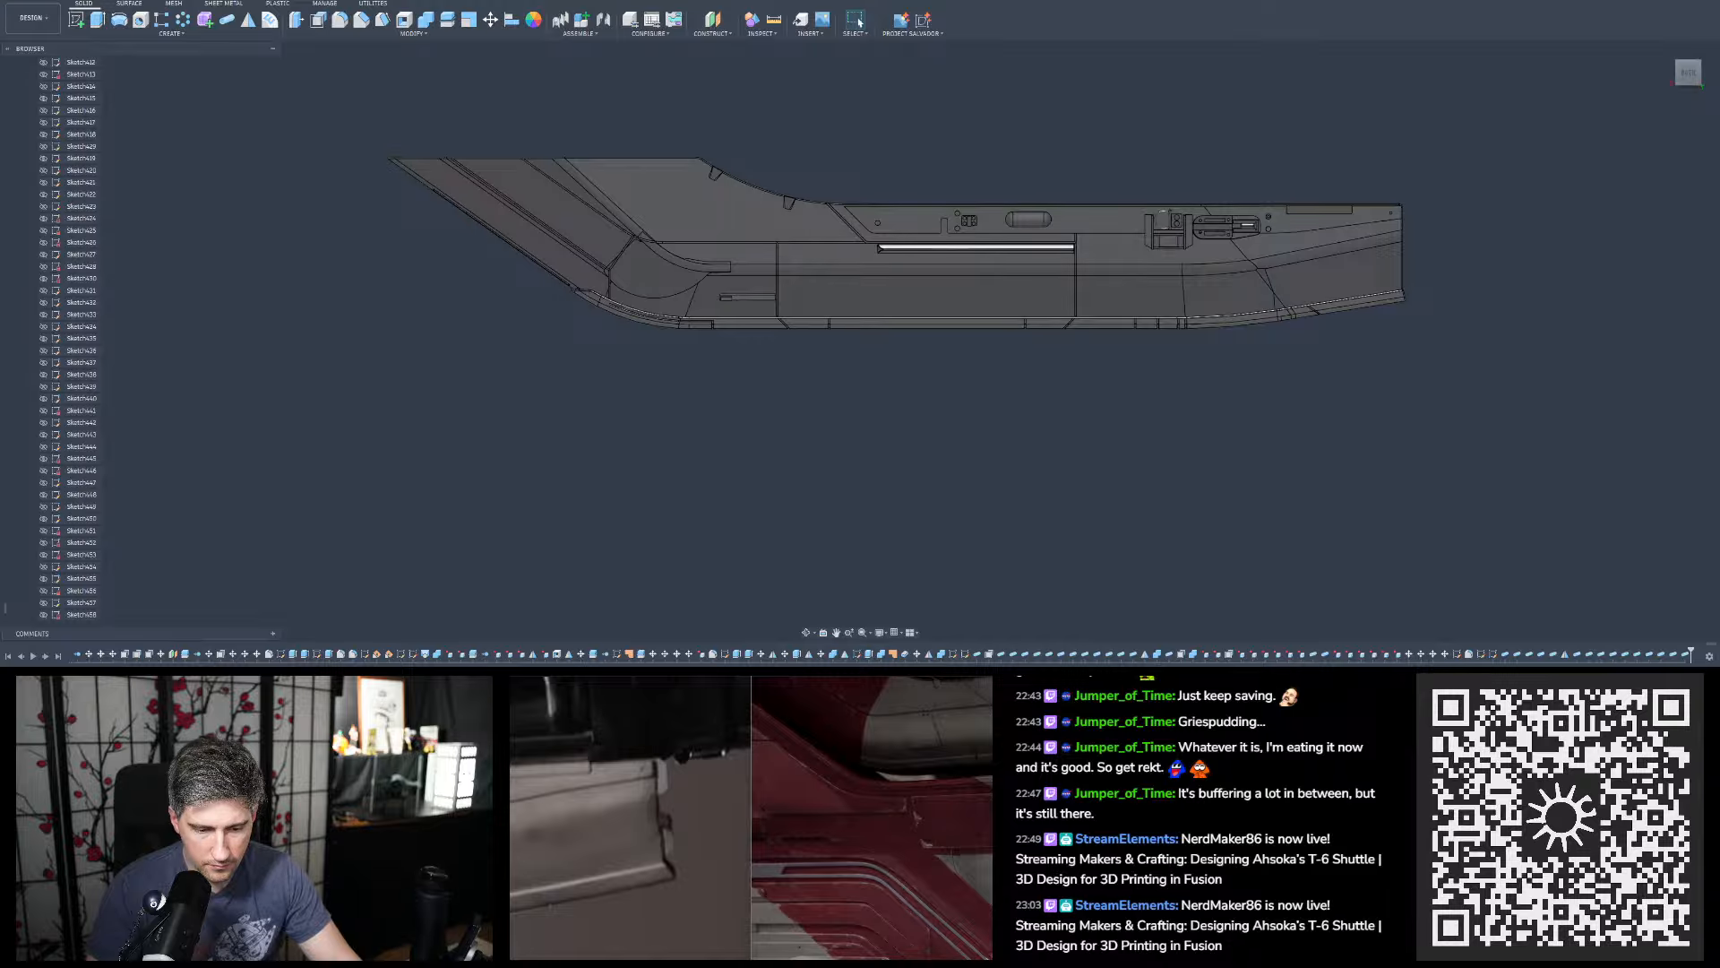
pyautogui.moveTo(852, 667); pyautogui.dragTo(964, 350)
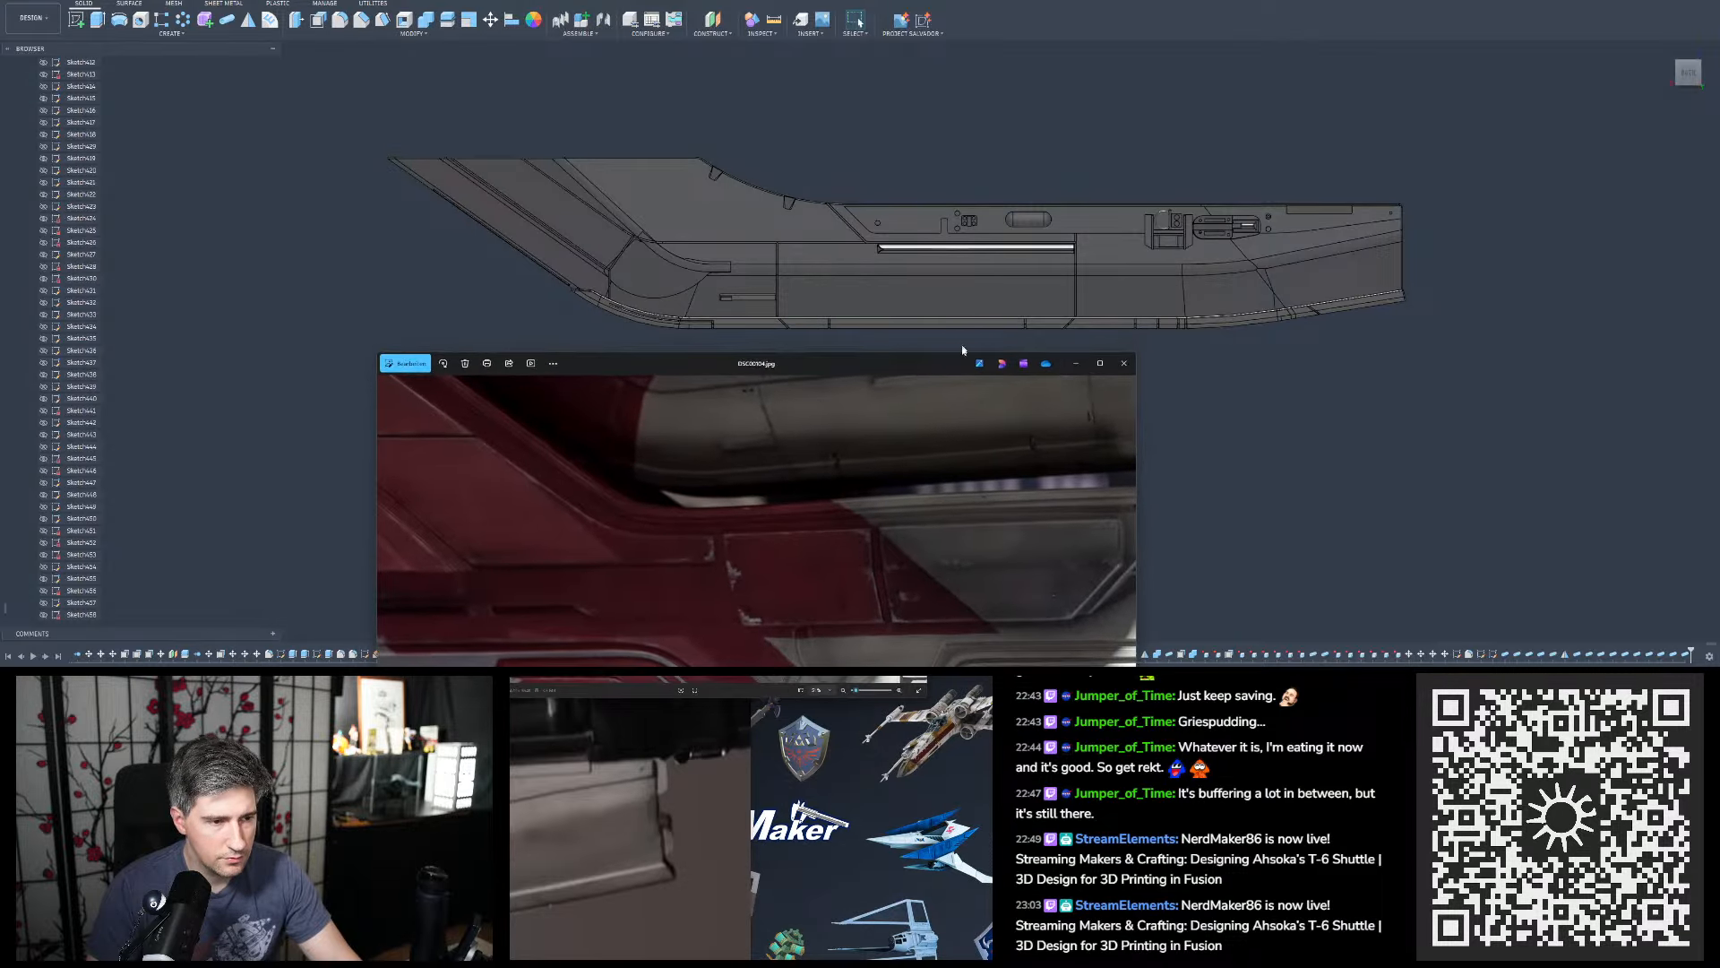
pyautogui.moveTo(744, 491); pyautogui.dragTo(785, 550)
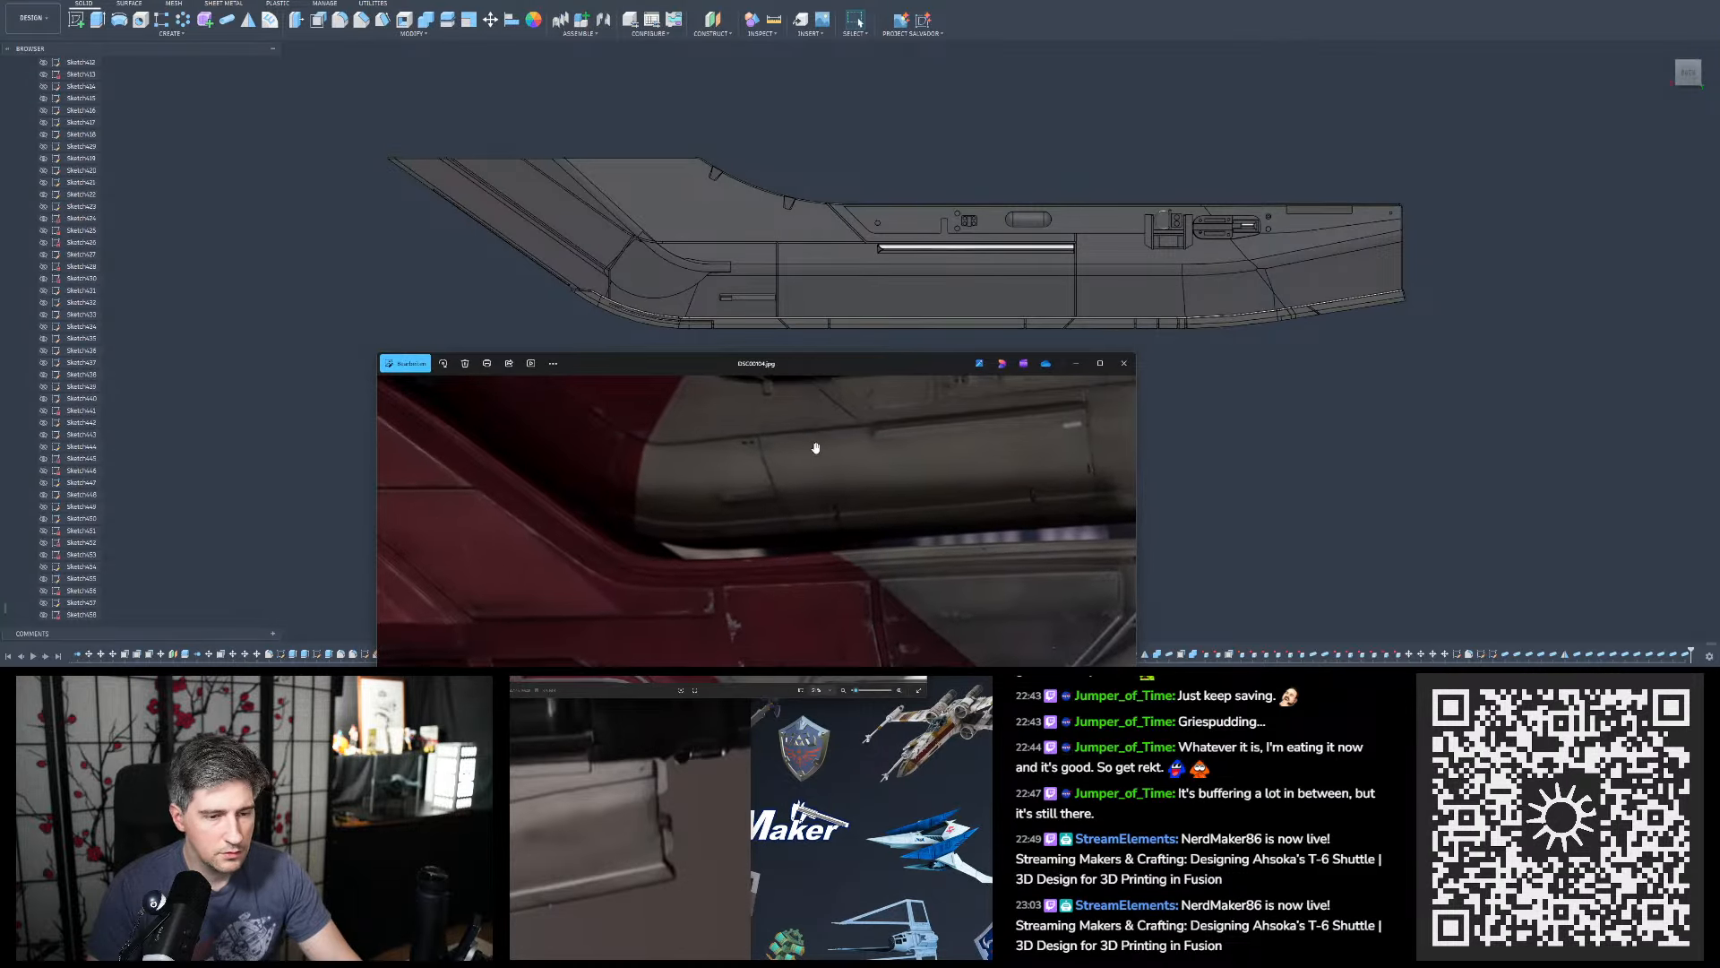
# Compare the hull's side panel lines with the reference photo, placing the photo directly beneath the model
pyautogui.scroll(-4, 814, 445)
pyautogui.moveTo(813, 445); pyautogui.dragTo(783, 469)
pyautogui.scroll(3, 783, 469)
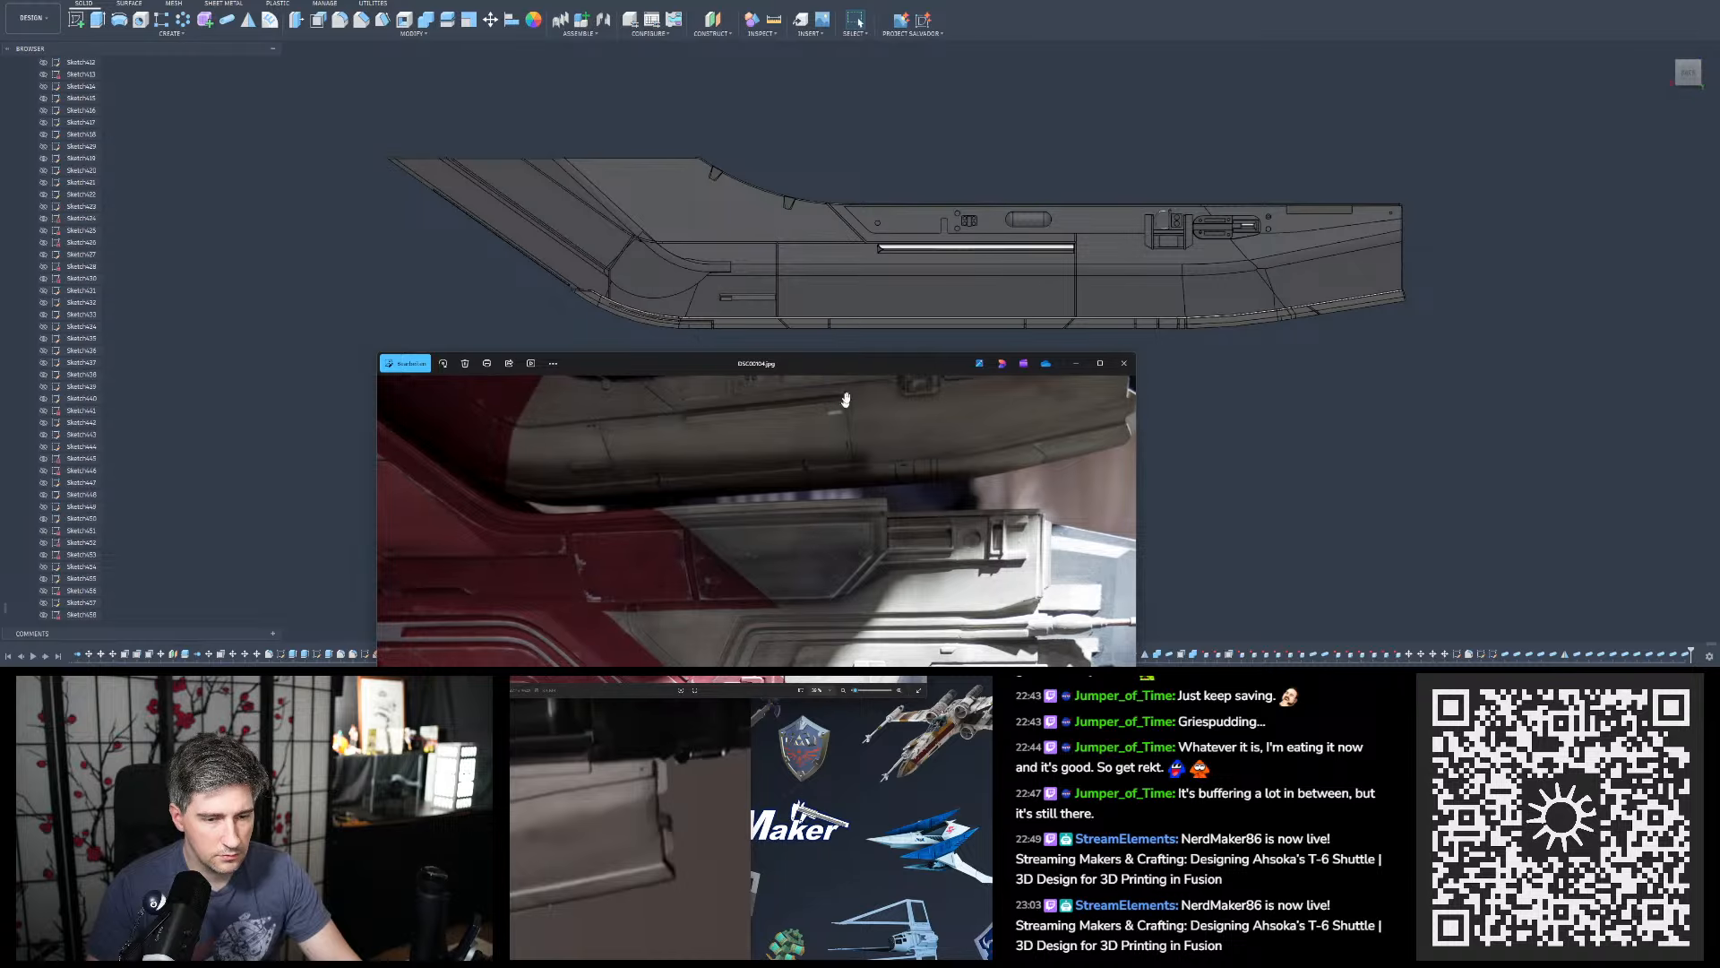
pyautogui.moveTo(794, 363); pyautogui.dragTo(909, 363)
pyautogui.scroll(-3, 909, 306)
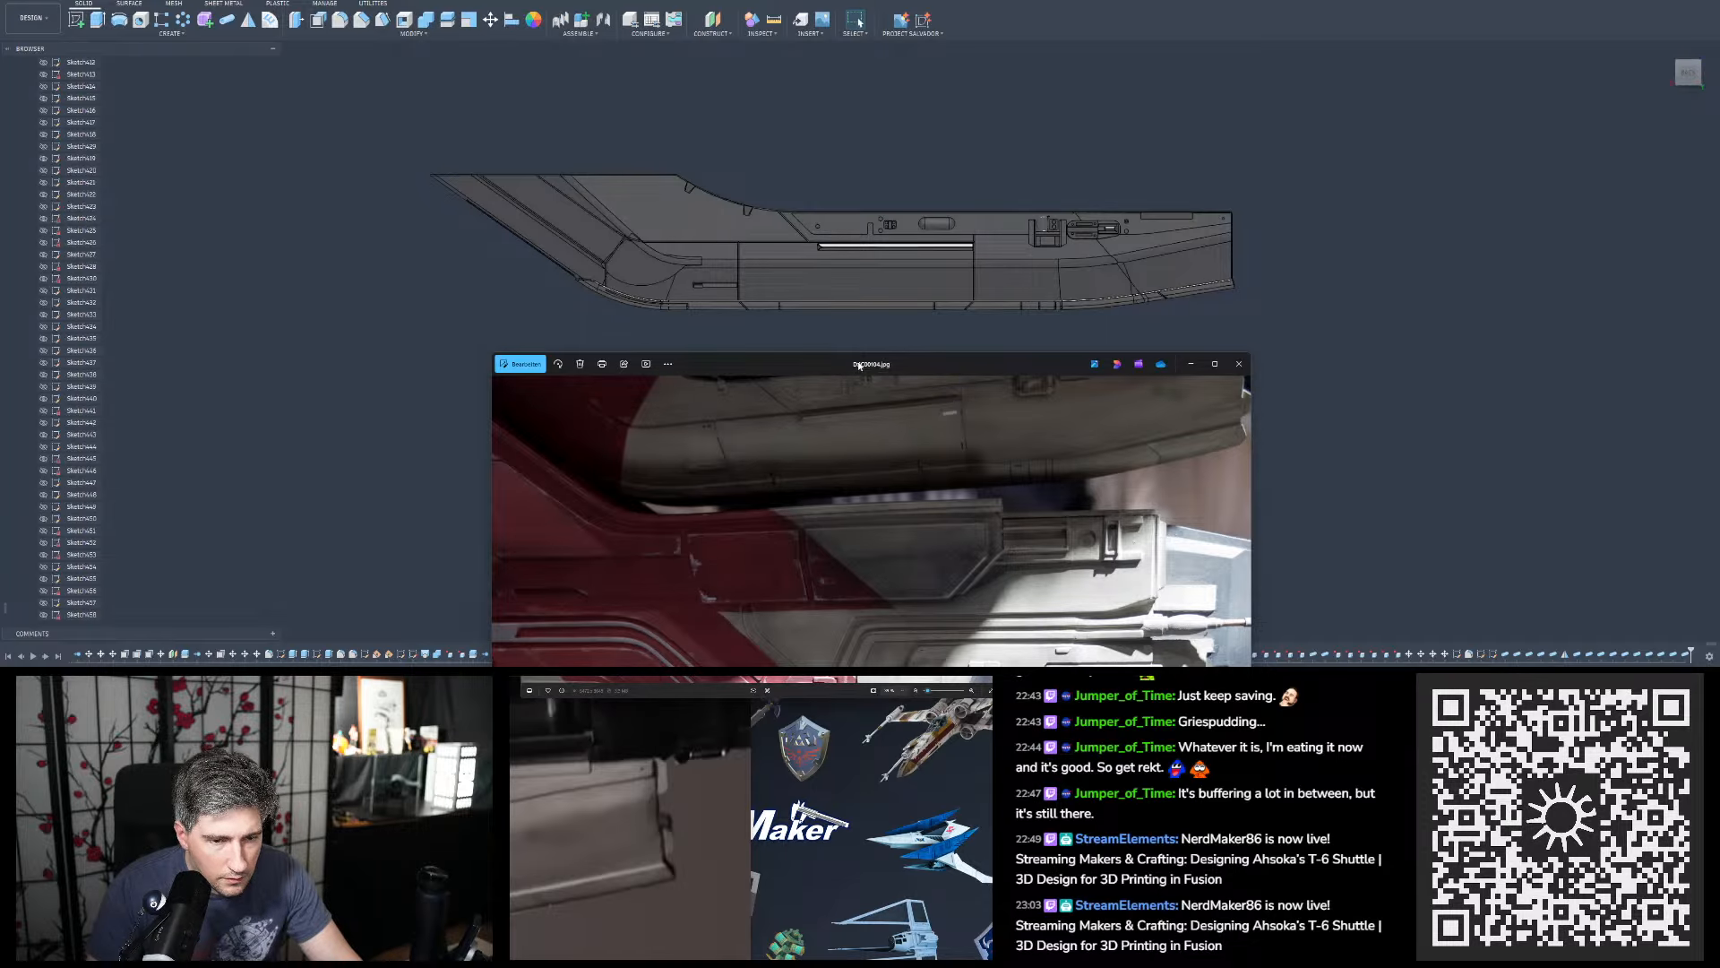
pyautogui.moveTo(858, 366)
pyautogui.mouseDown()
pyautogui.moveTo(848, 275)
pyautogui.moveTo(851, 349)
pyautogui.mouseUp()
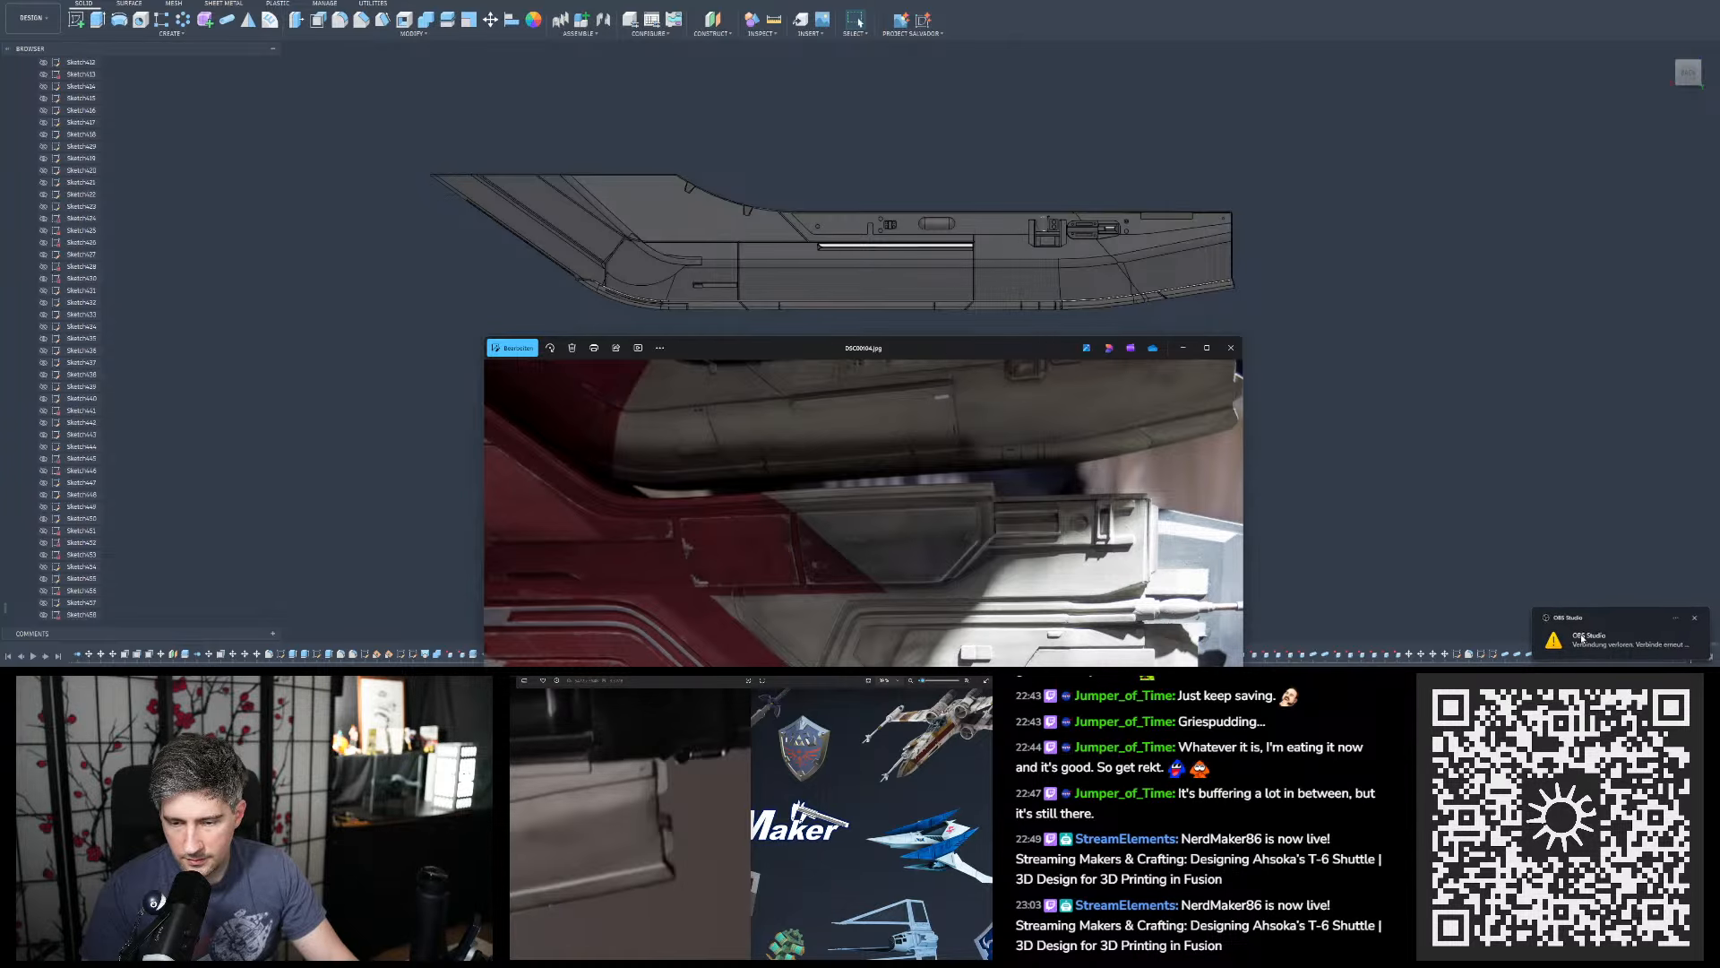
pyautogui.click(1674, 666)
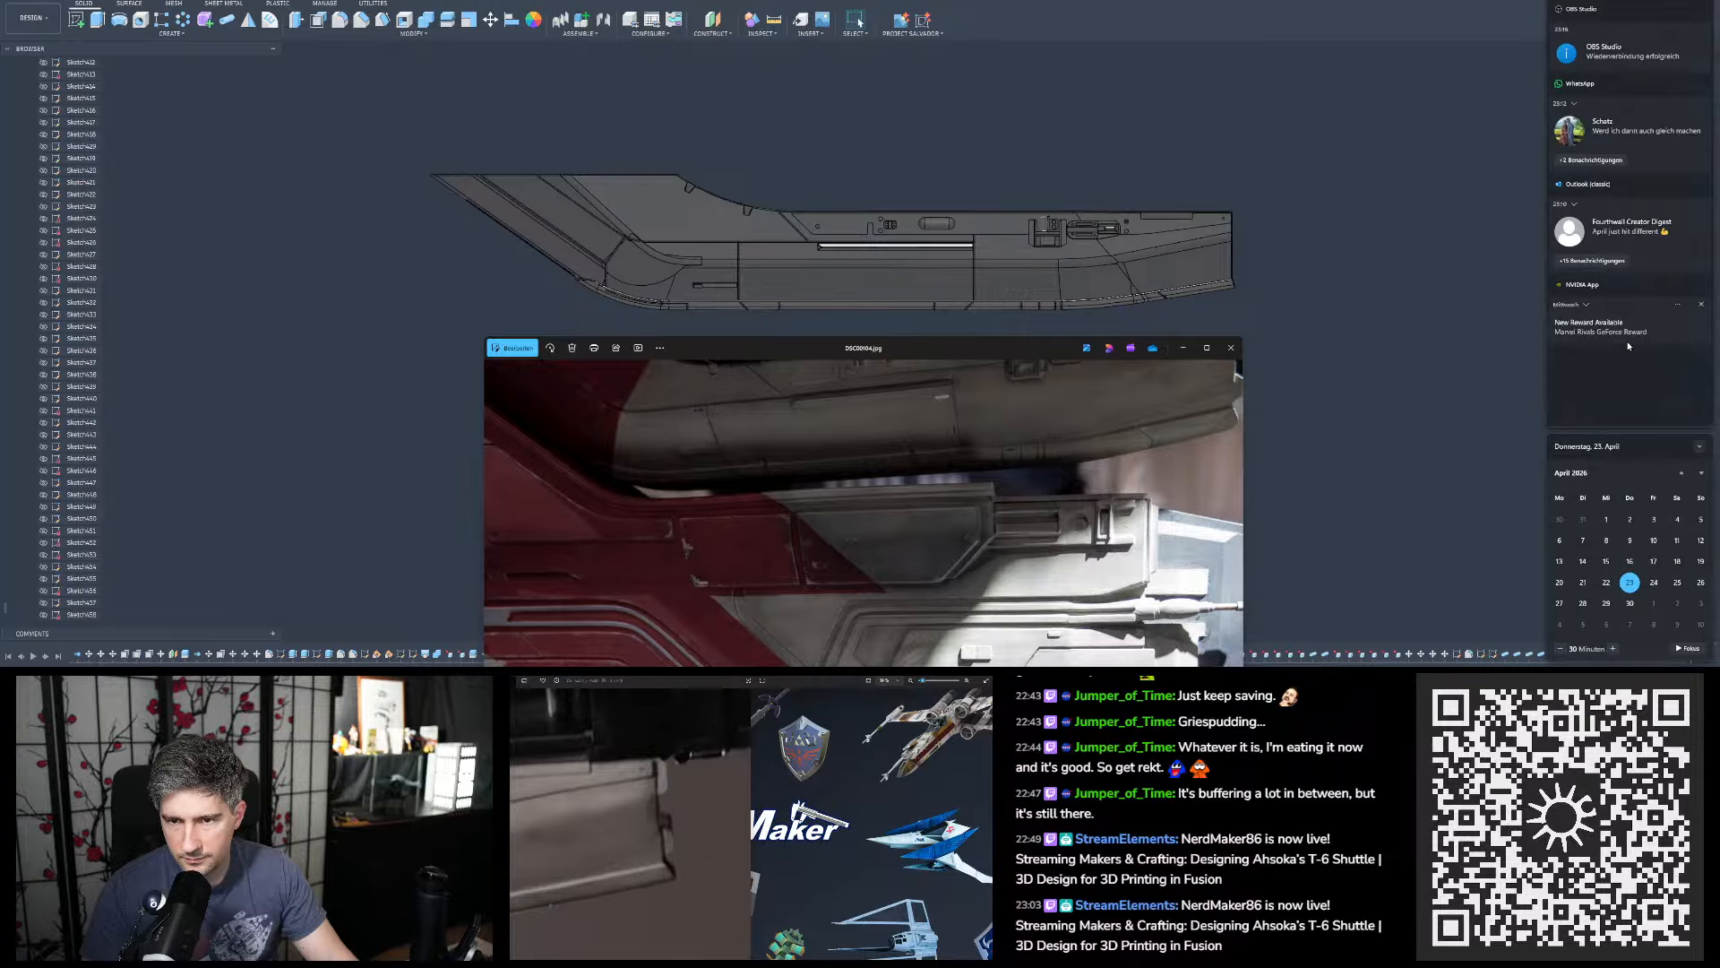
pyautogui.click(1496, 363)
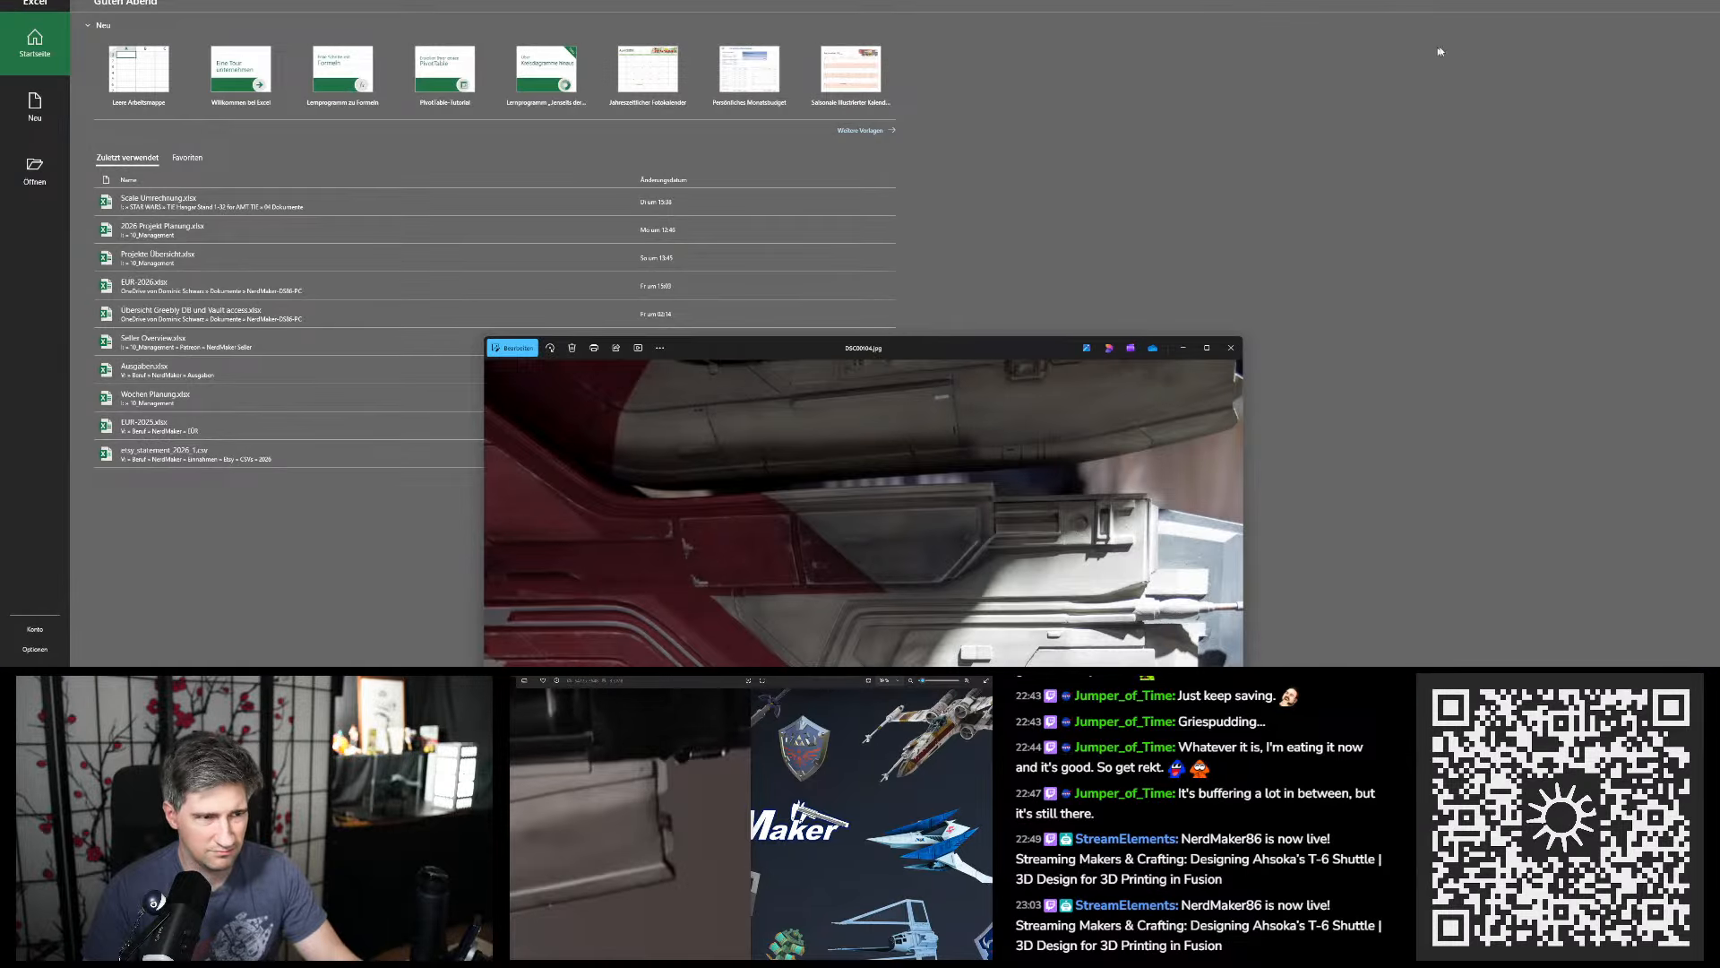
pyautogui.click(1707, 1)
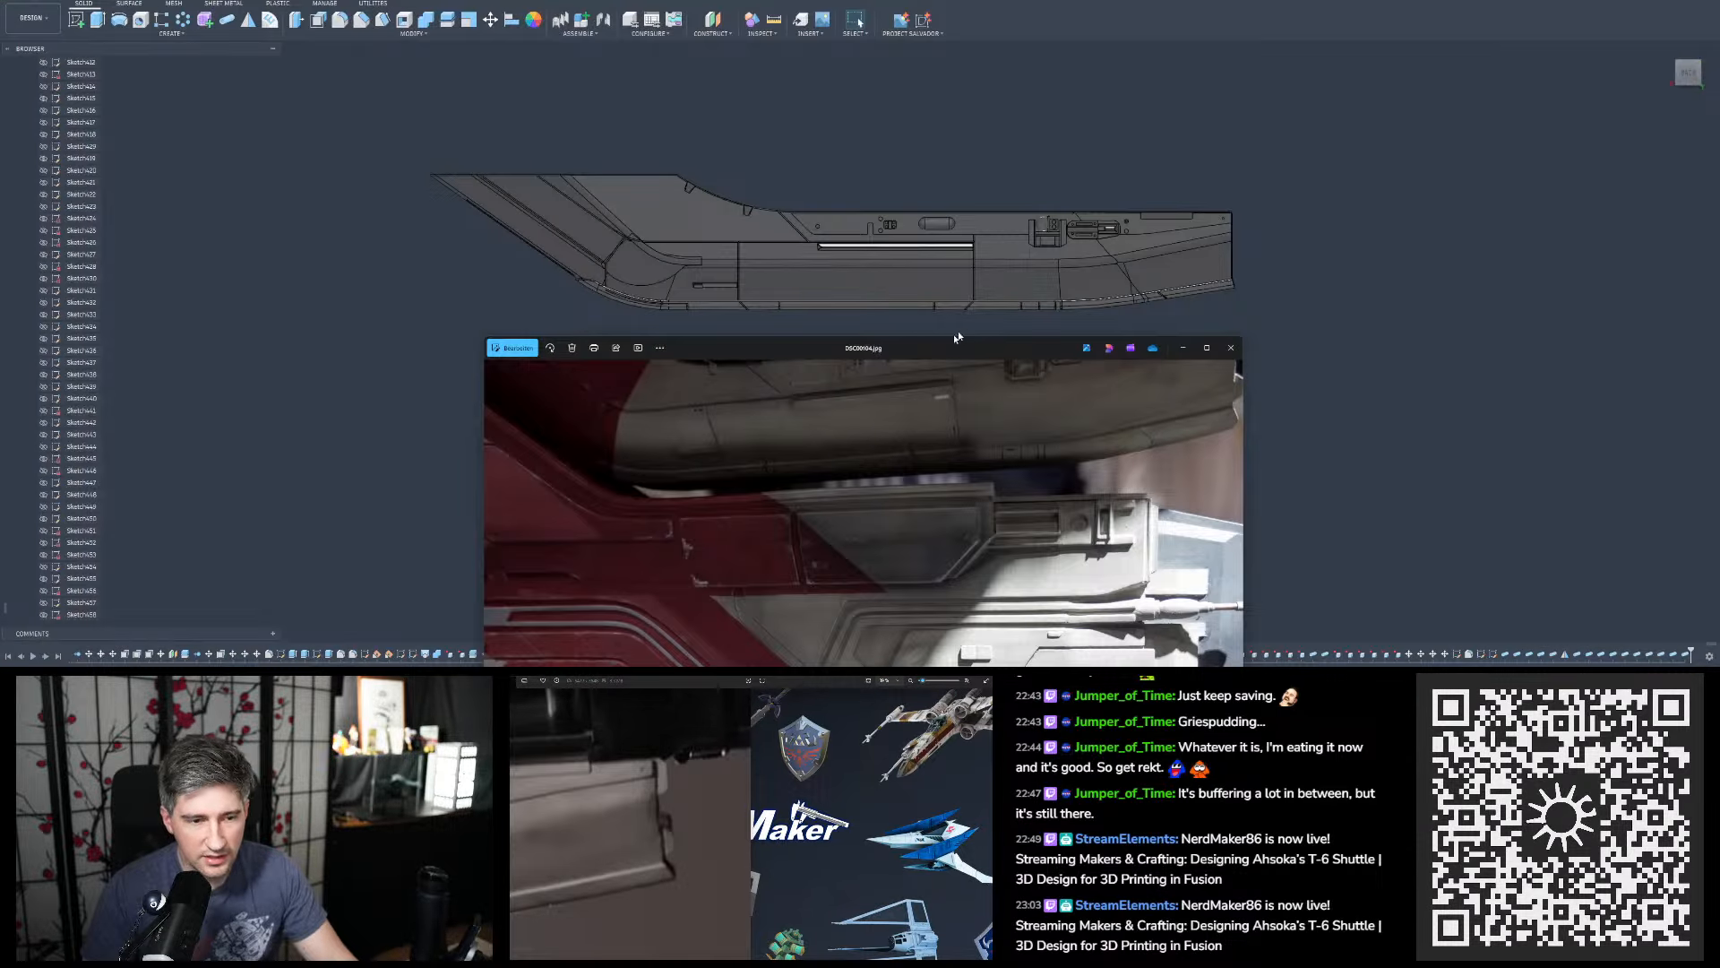
# Clear the reference photo away from the model and examine the engine hull's side panel and lower edge in the other reference close-up
pyautogui.moveTo(917, 347); pyautogui.dragTo(991, 739)
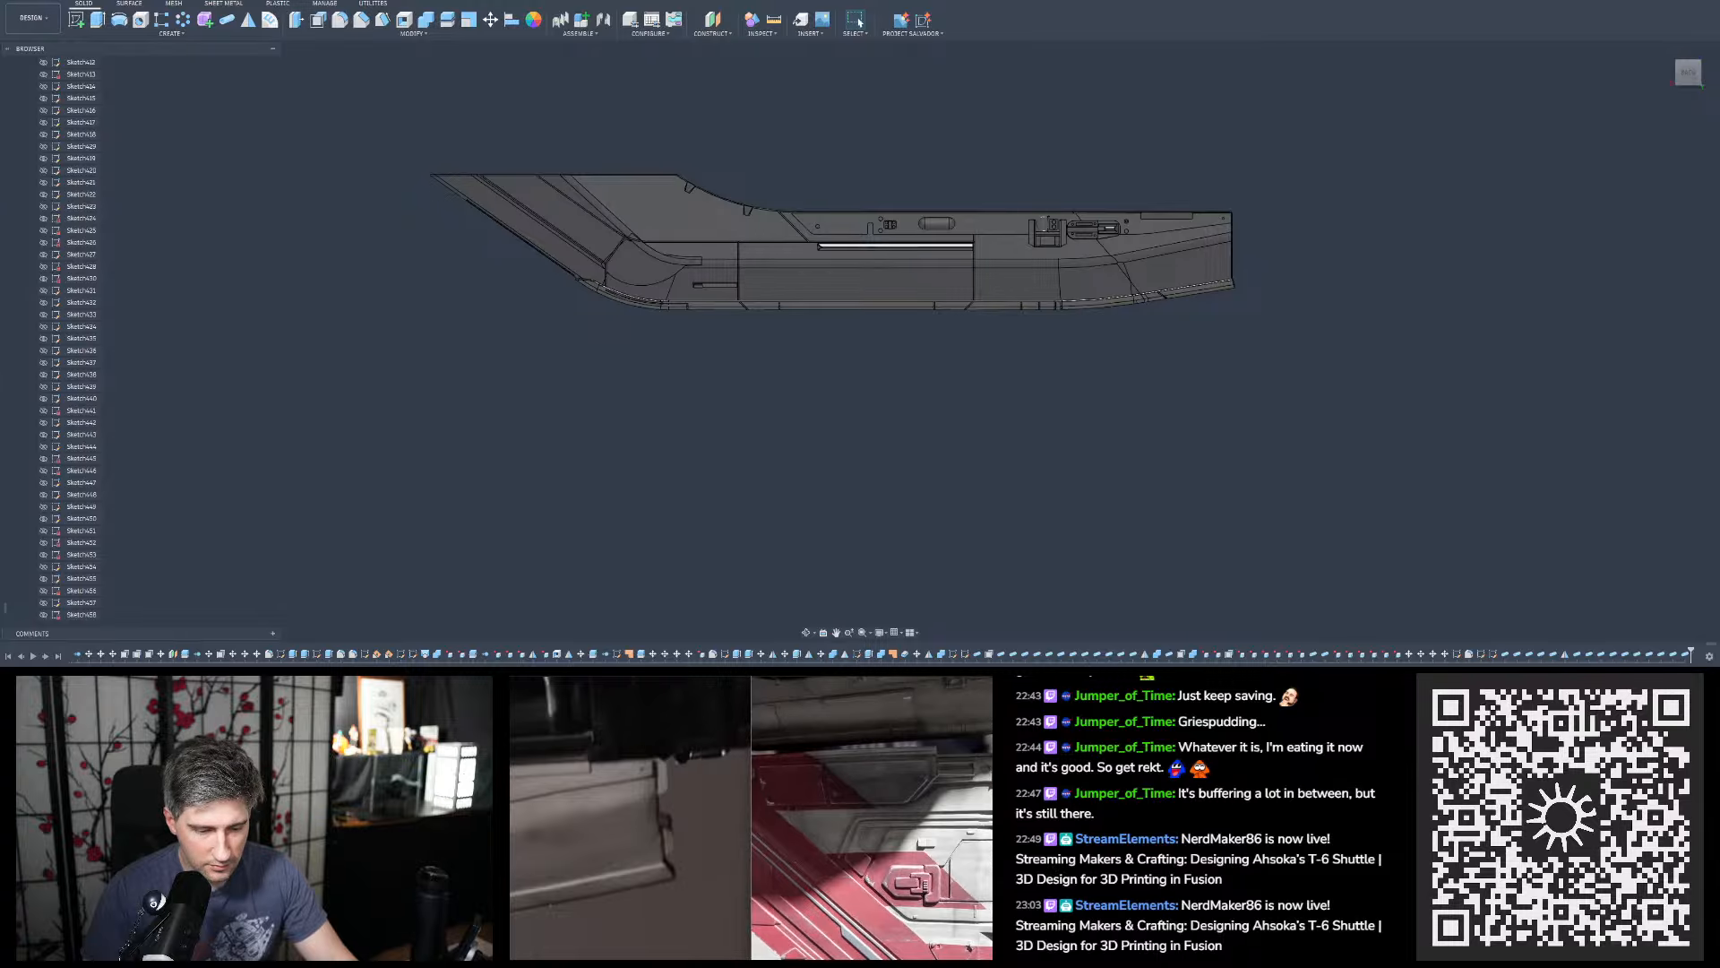
pyautogui.scroll(3, 925, 793)
pyautogui.scroll(-1, 905, 773)
pyautogui.scroll(-3, 656, 775)
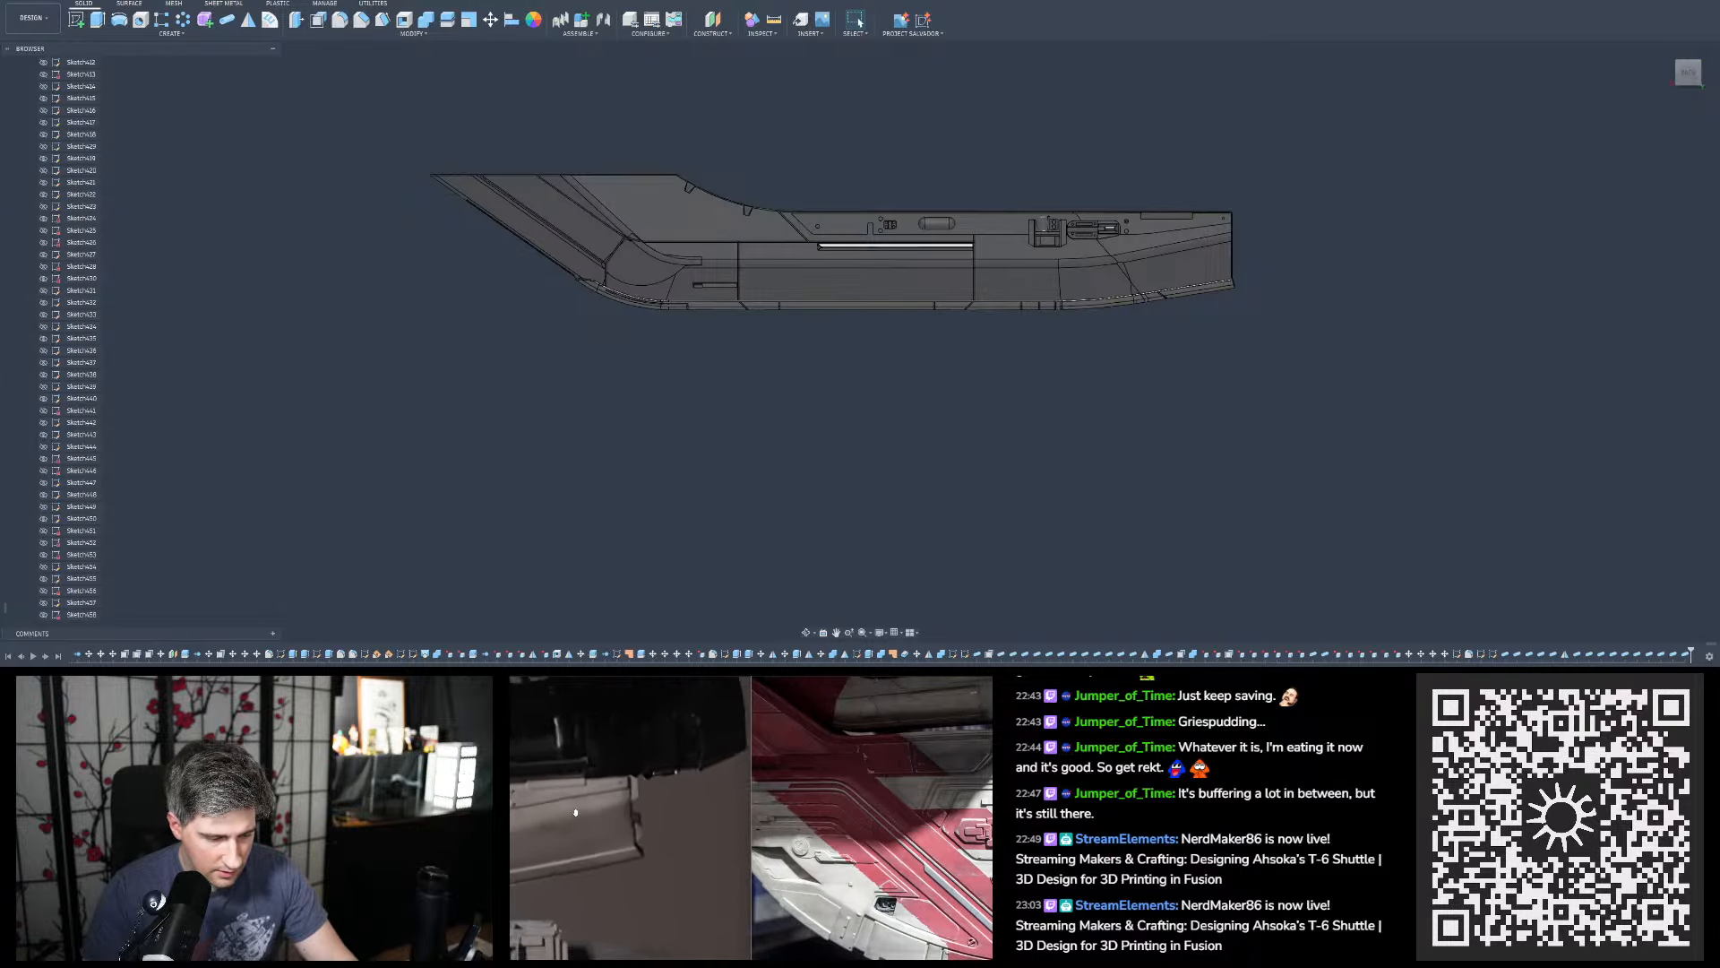
pyautogui.moveTo(529, 766); pyautogui.dragTo(624, 786)
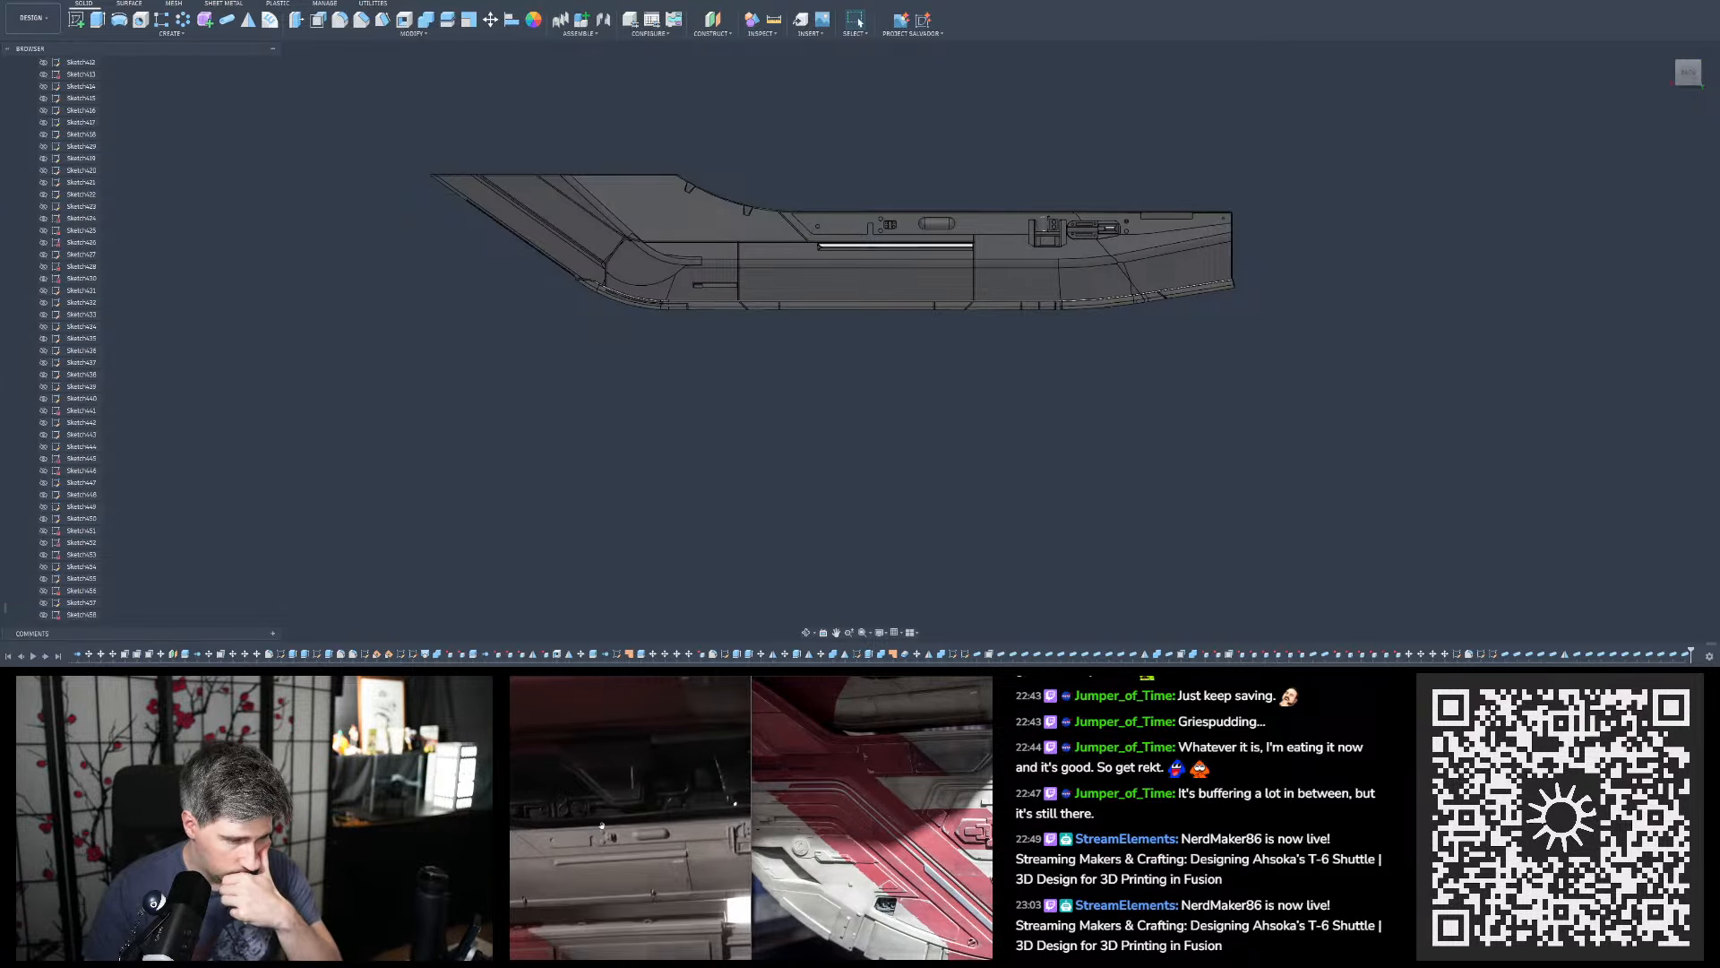
pyautogui.scroll(2, 596, 832)
pyautogui.moveTo(562, 892); pyautogui.dragTo(587, 819)
pyautogui.scroll(-1, 588, 821)
pyautogui.scroll(-1, 588, 820)
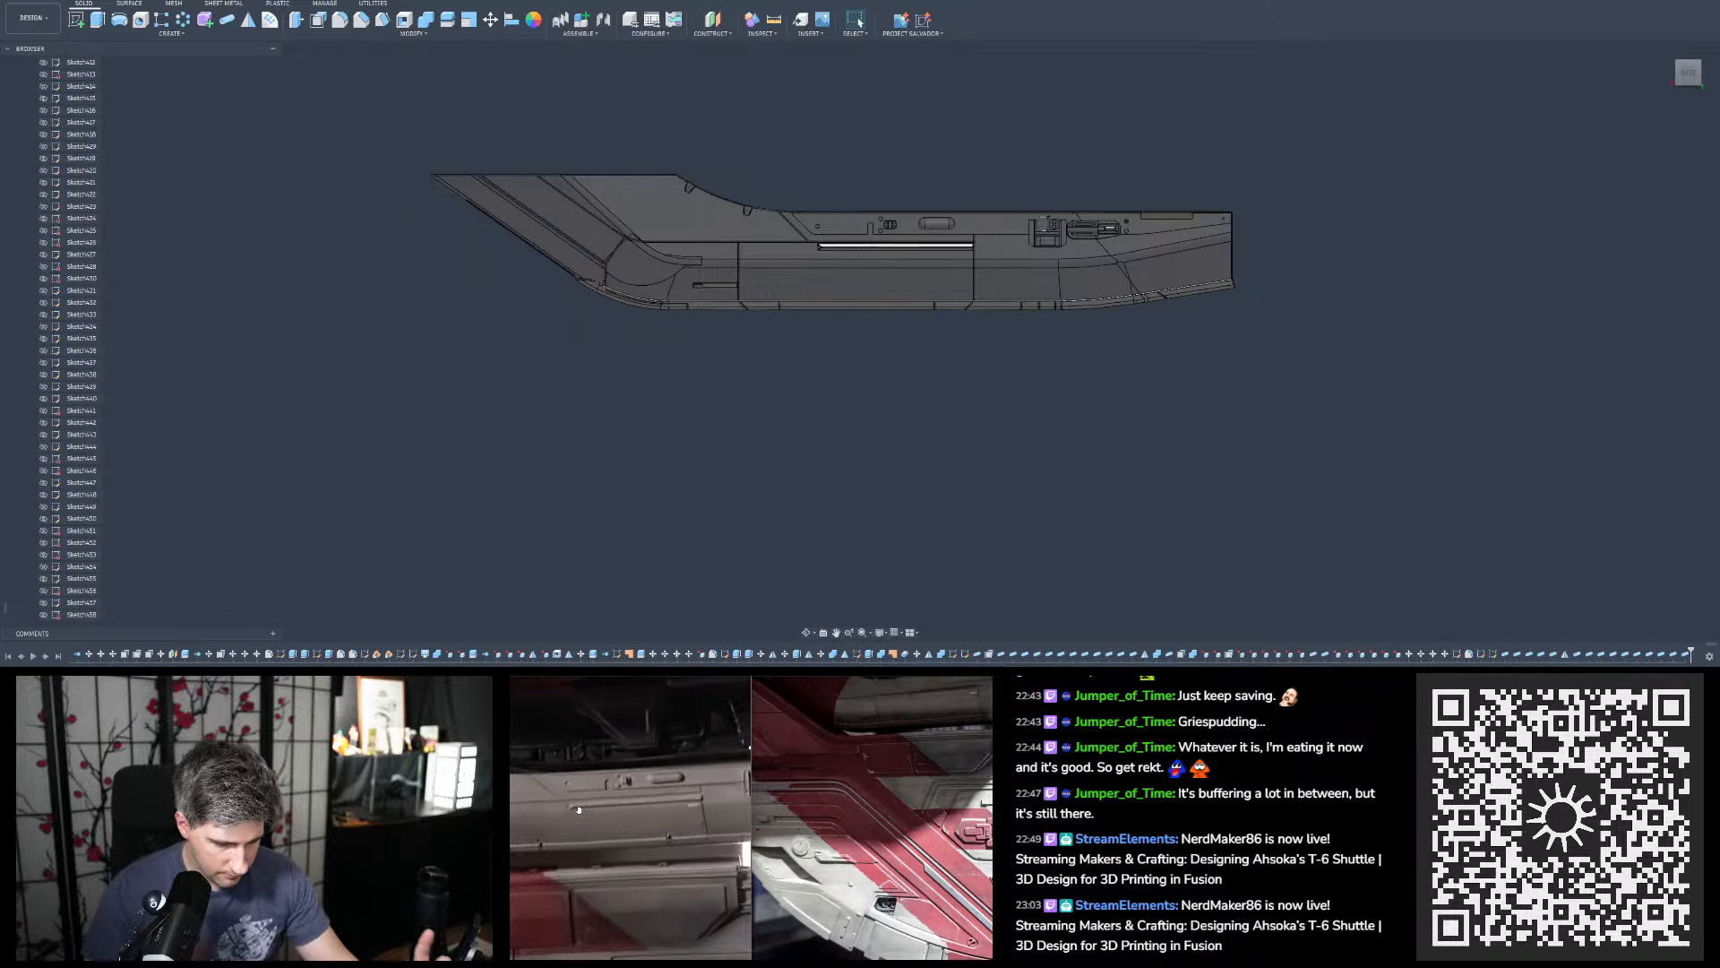
pyautogui.scroll(2, 547, 847)
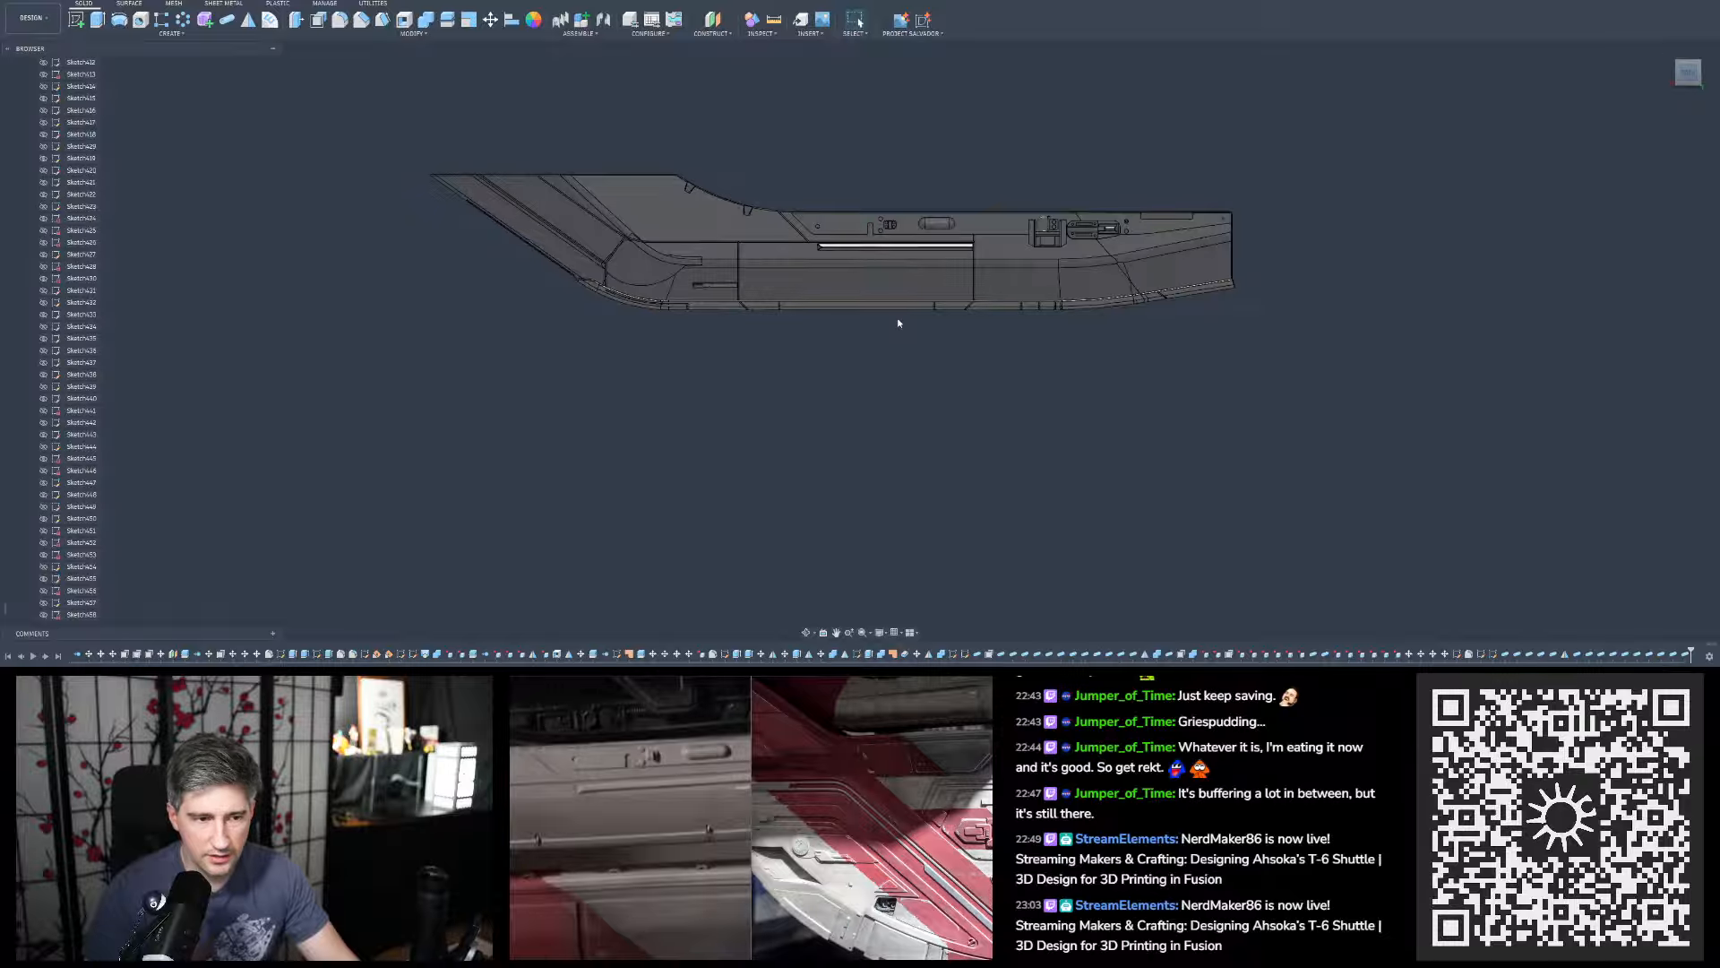
# Start a new sketch on the flat lower side face of the hull and bring that area into view
pyautogui.scroll(5, 806, 296)
pyautogui.click(76, 20)
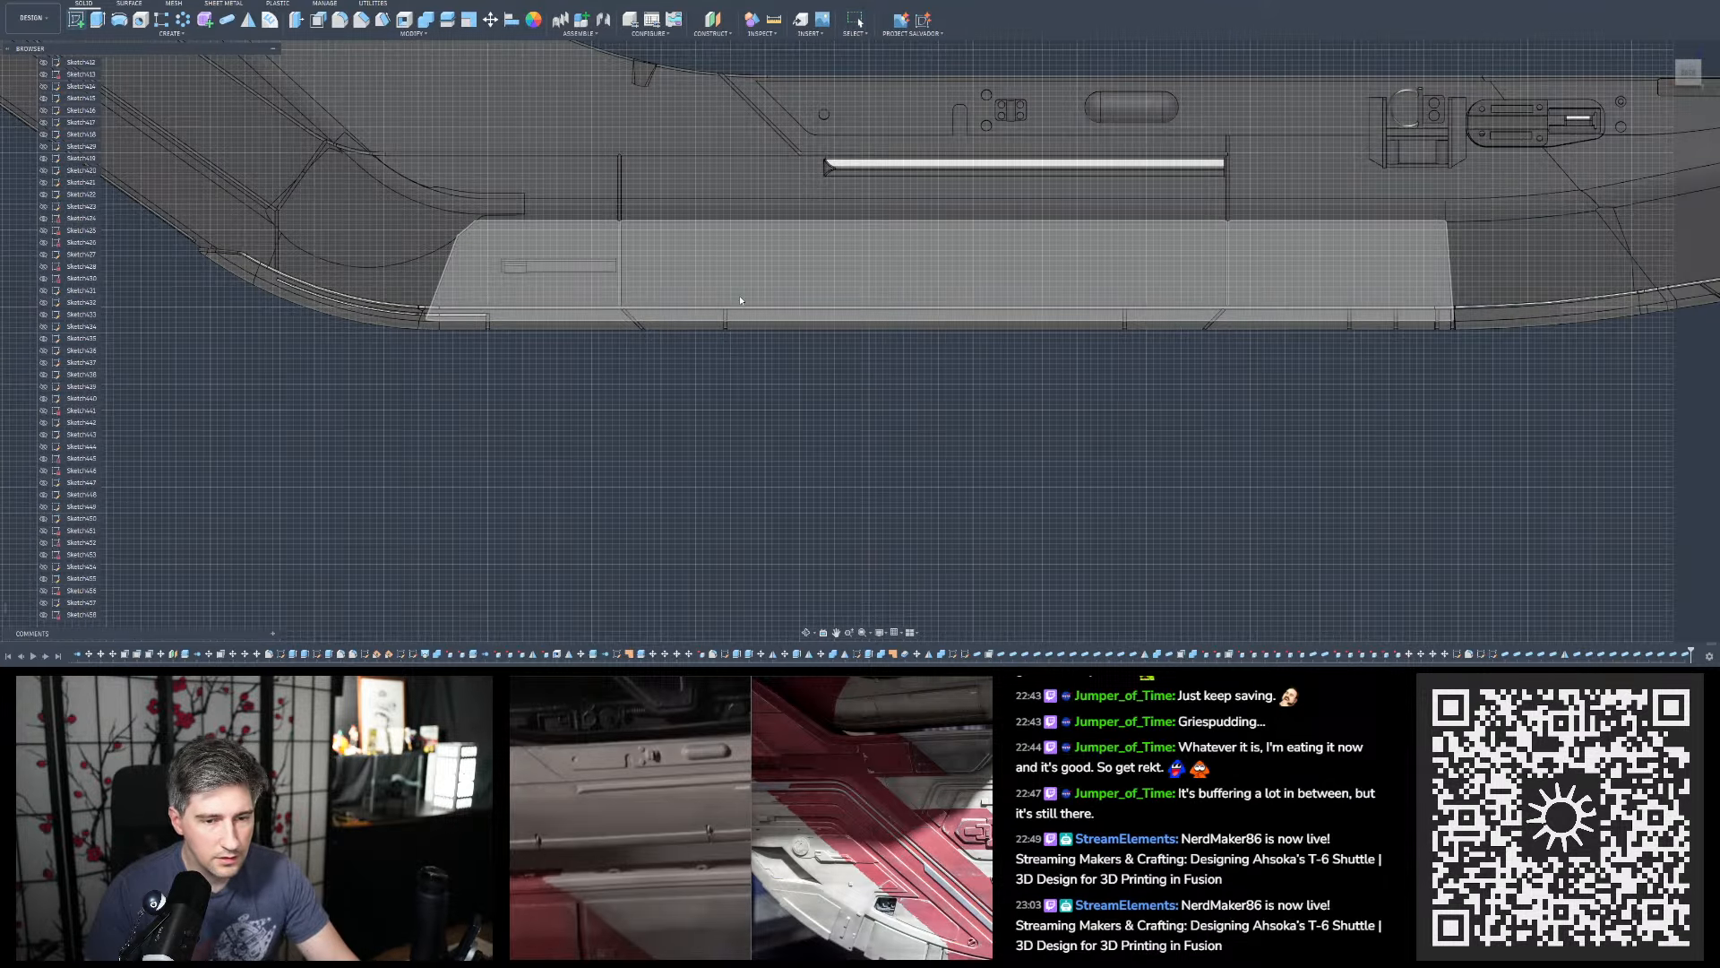
pyautogui.click(731, 269)
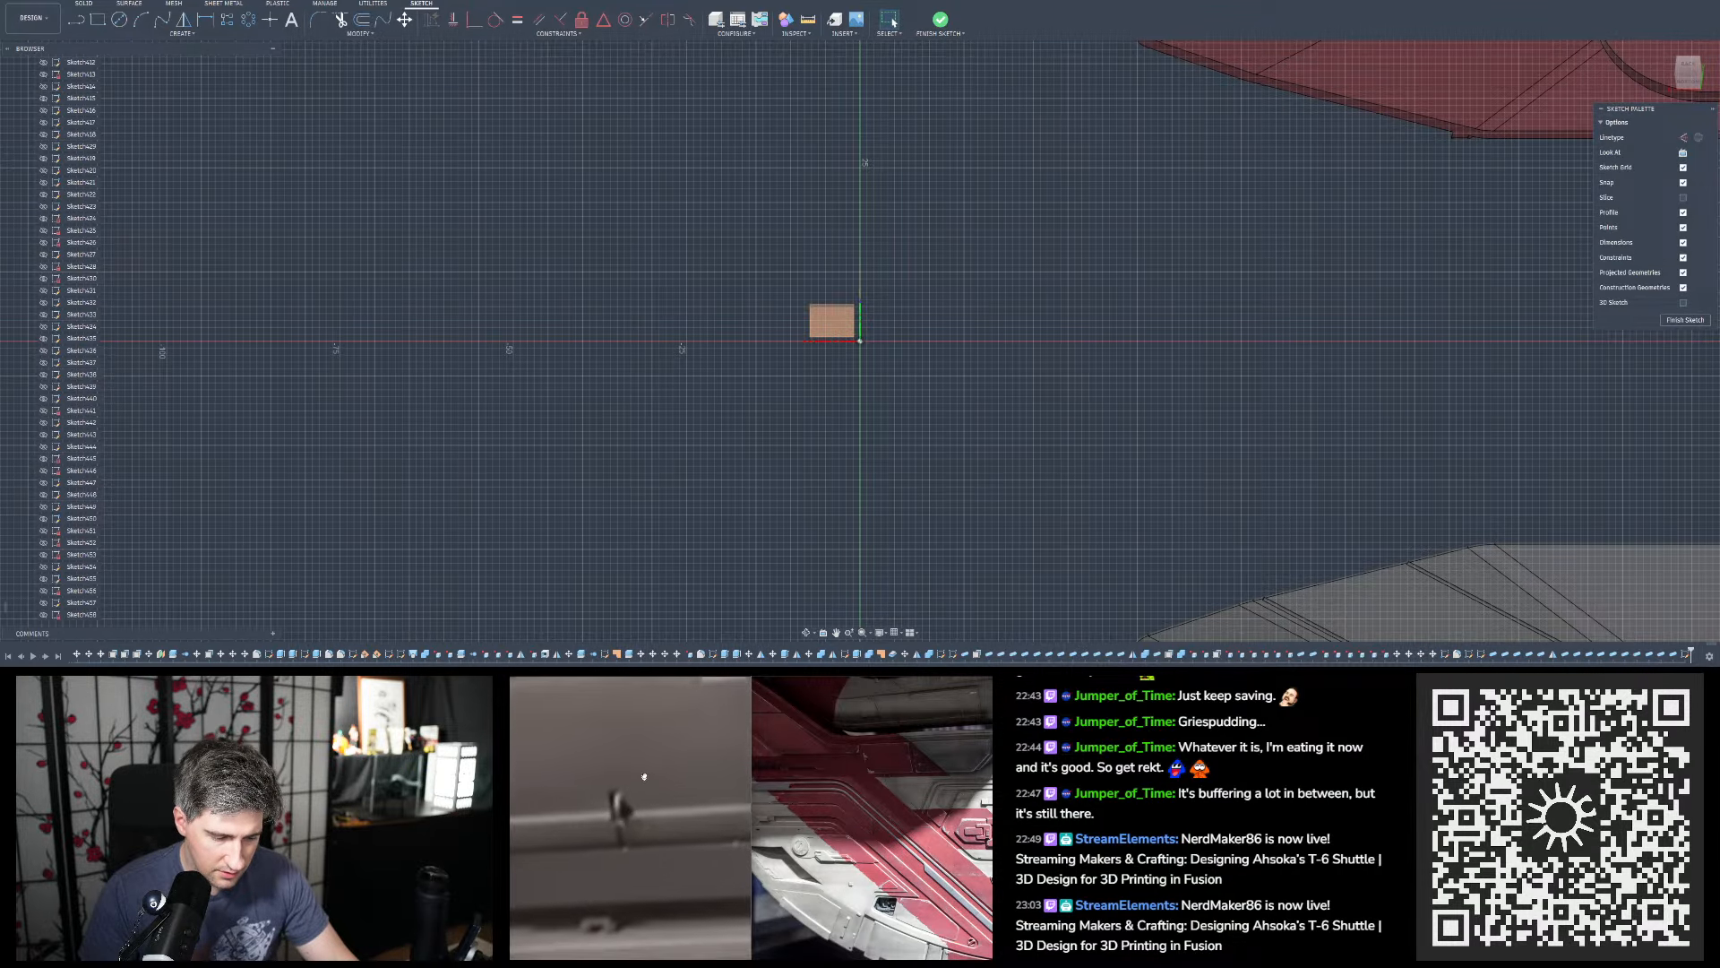
pyautogui.scroll(-7, 576, 304)
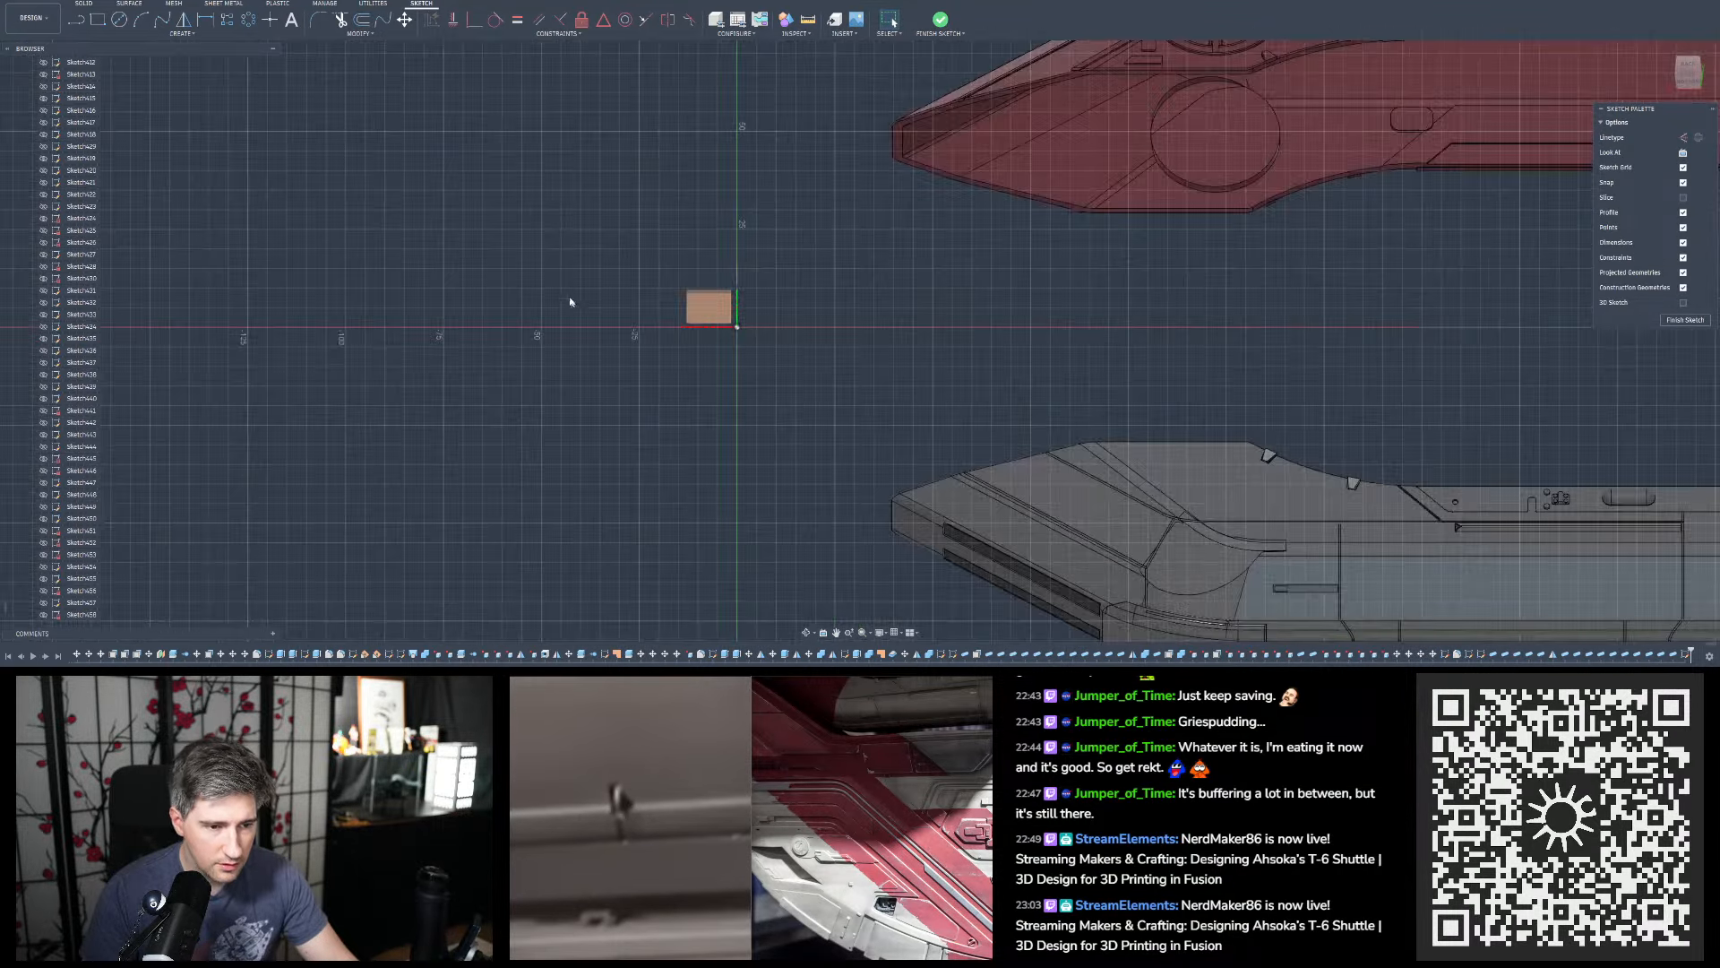
pyautogui.scroll(5, 985, 394)
pyautogui.scroll(3, 999, 431)
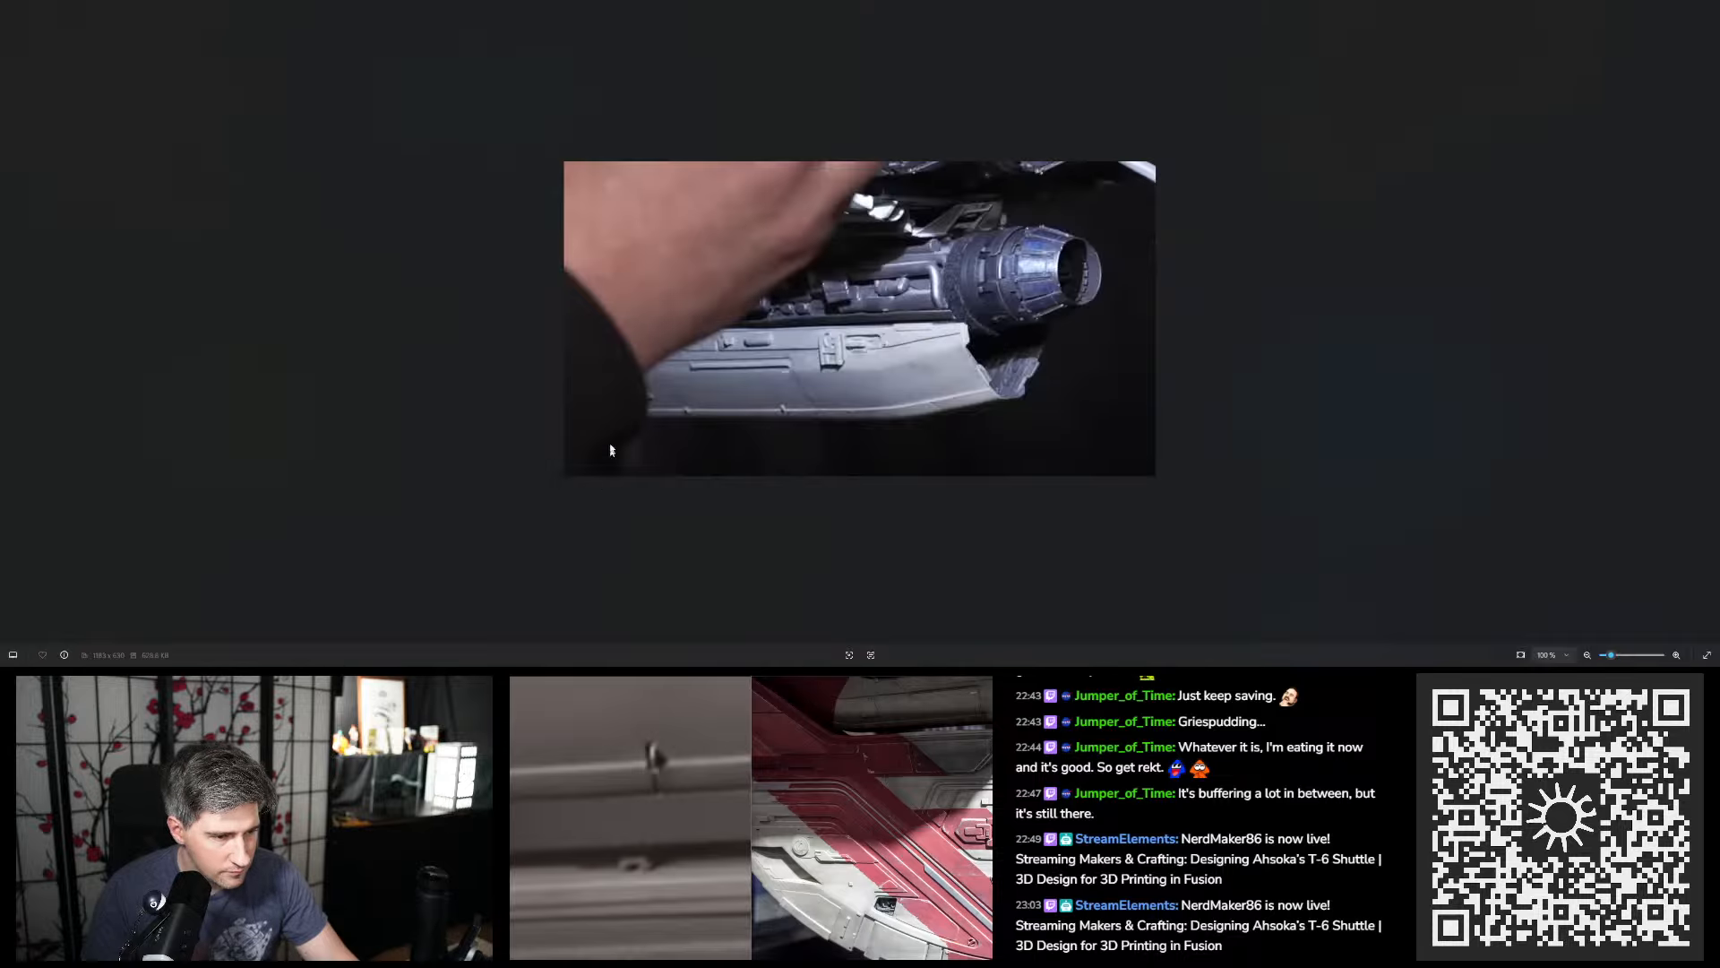
# Examine the small raised details along the hull's lower edge in several side-view reference photos
pyautogui.scroll(10, 727, 427)
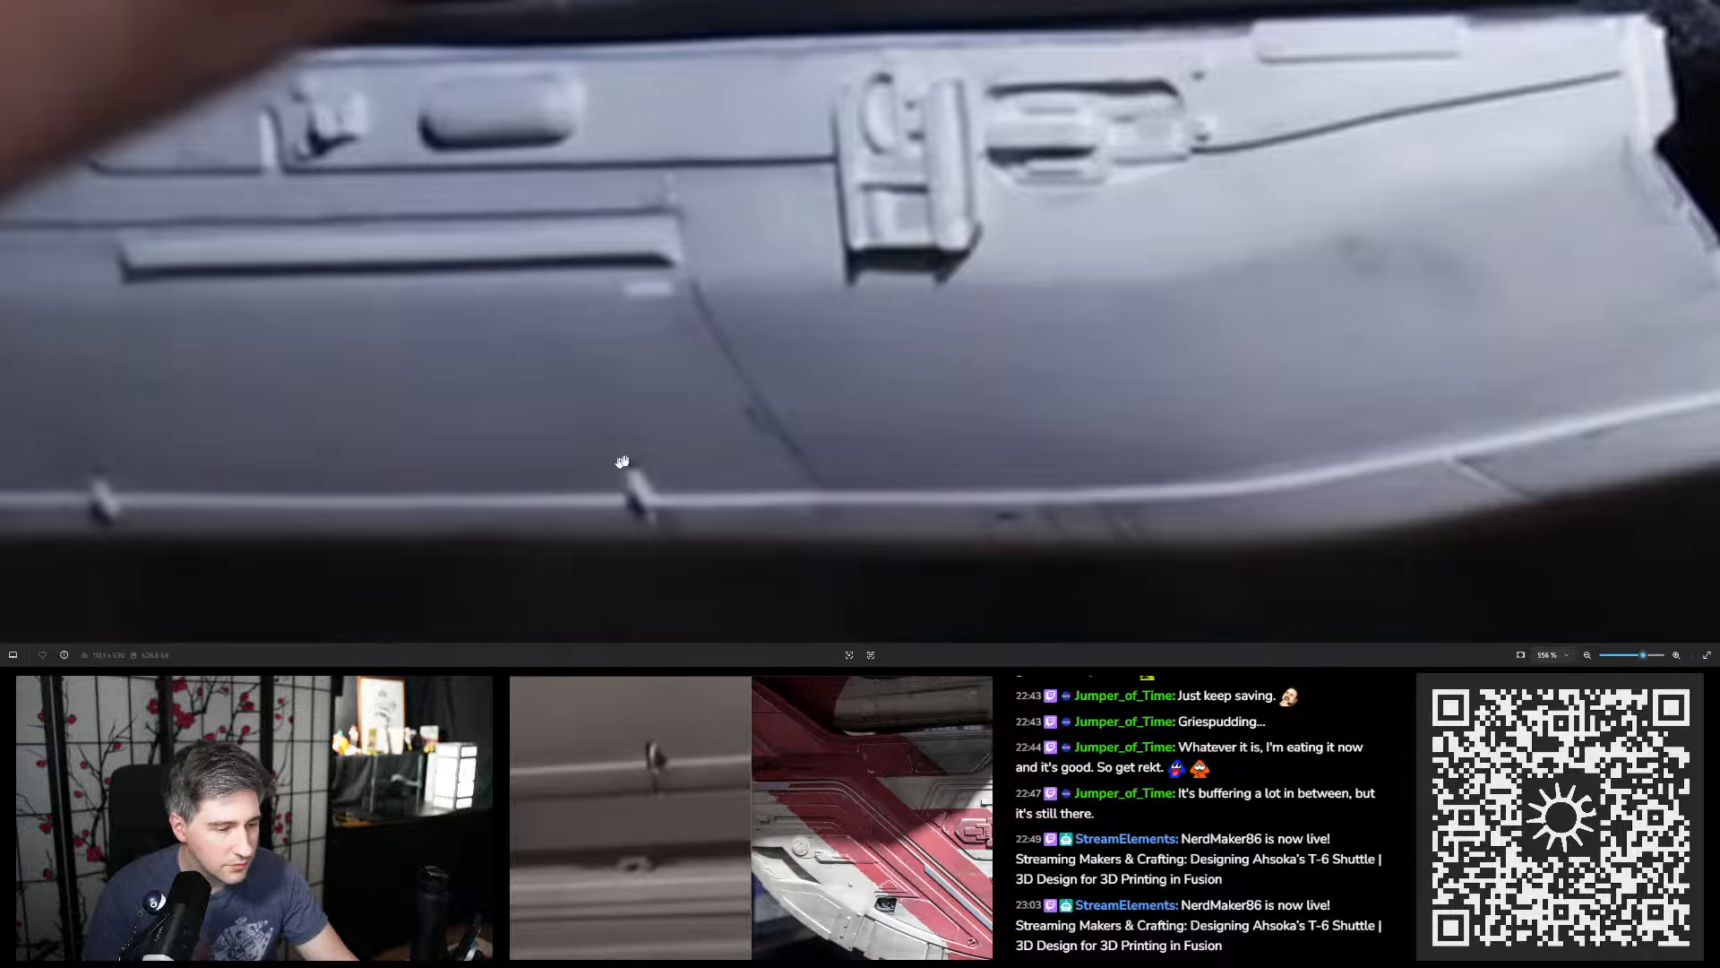
pyautogui.click(1702, 2)
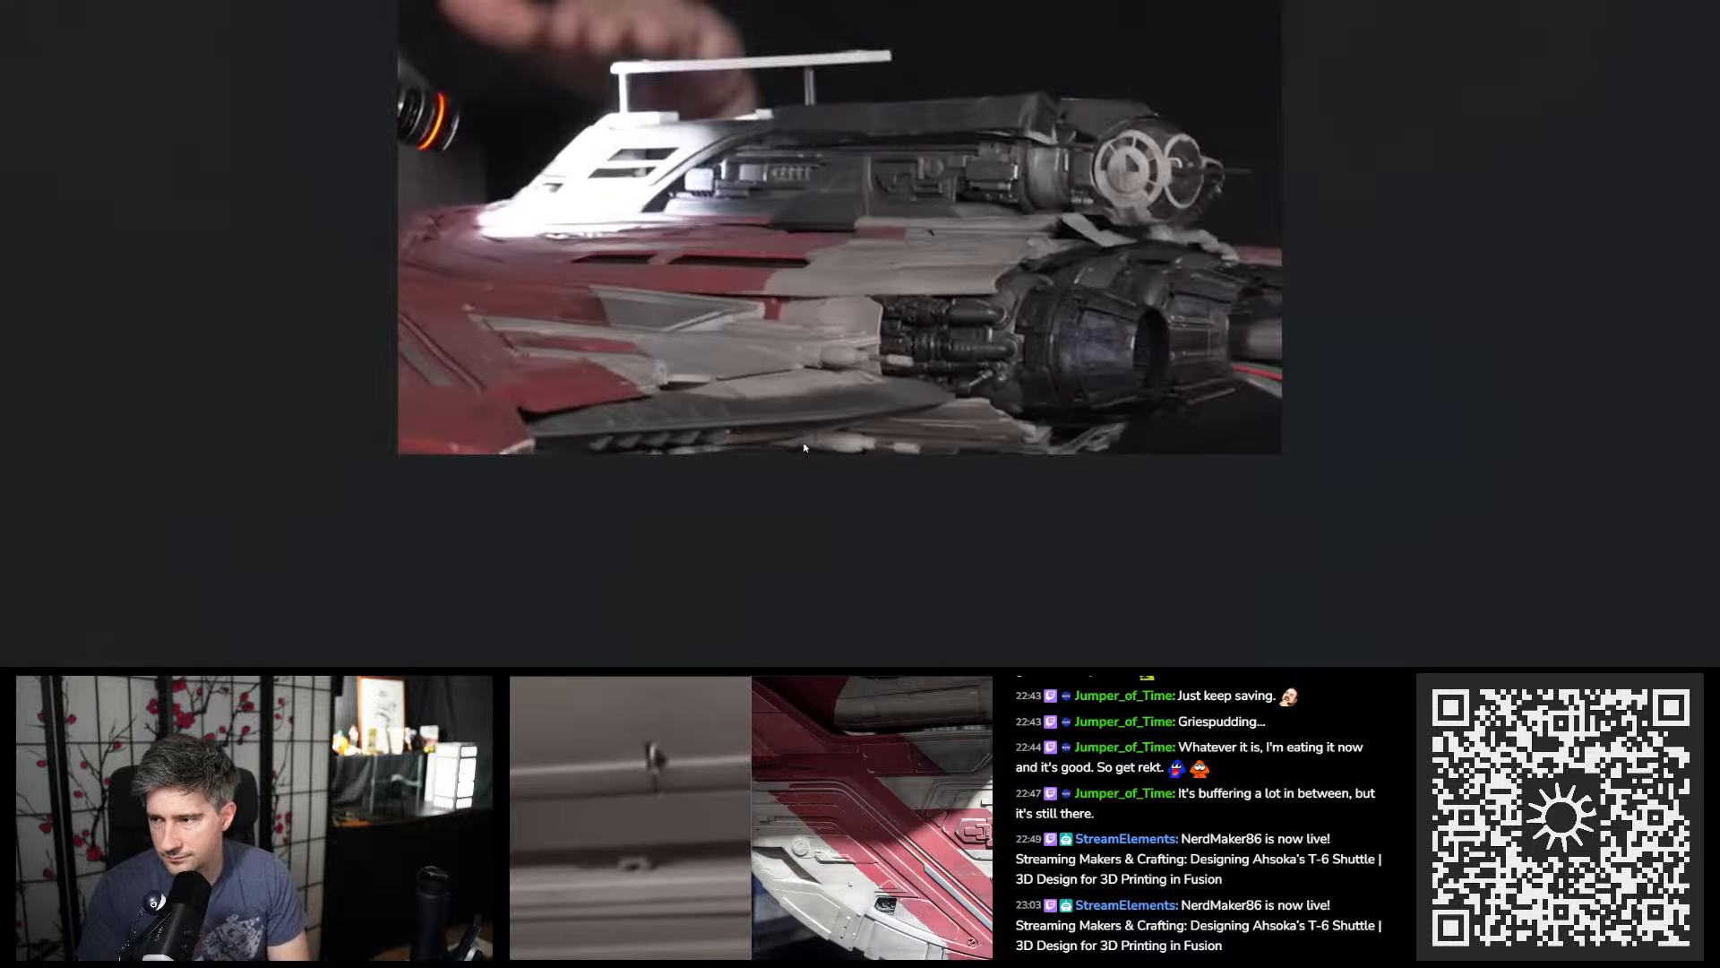
pyautogui.scroll(4, 876, 505)
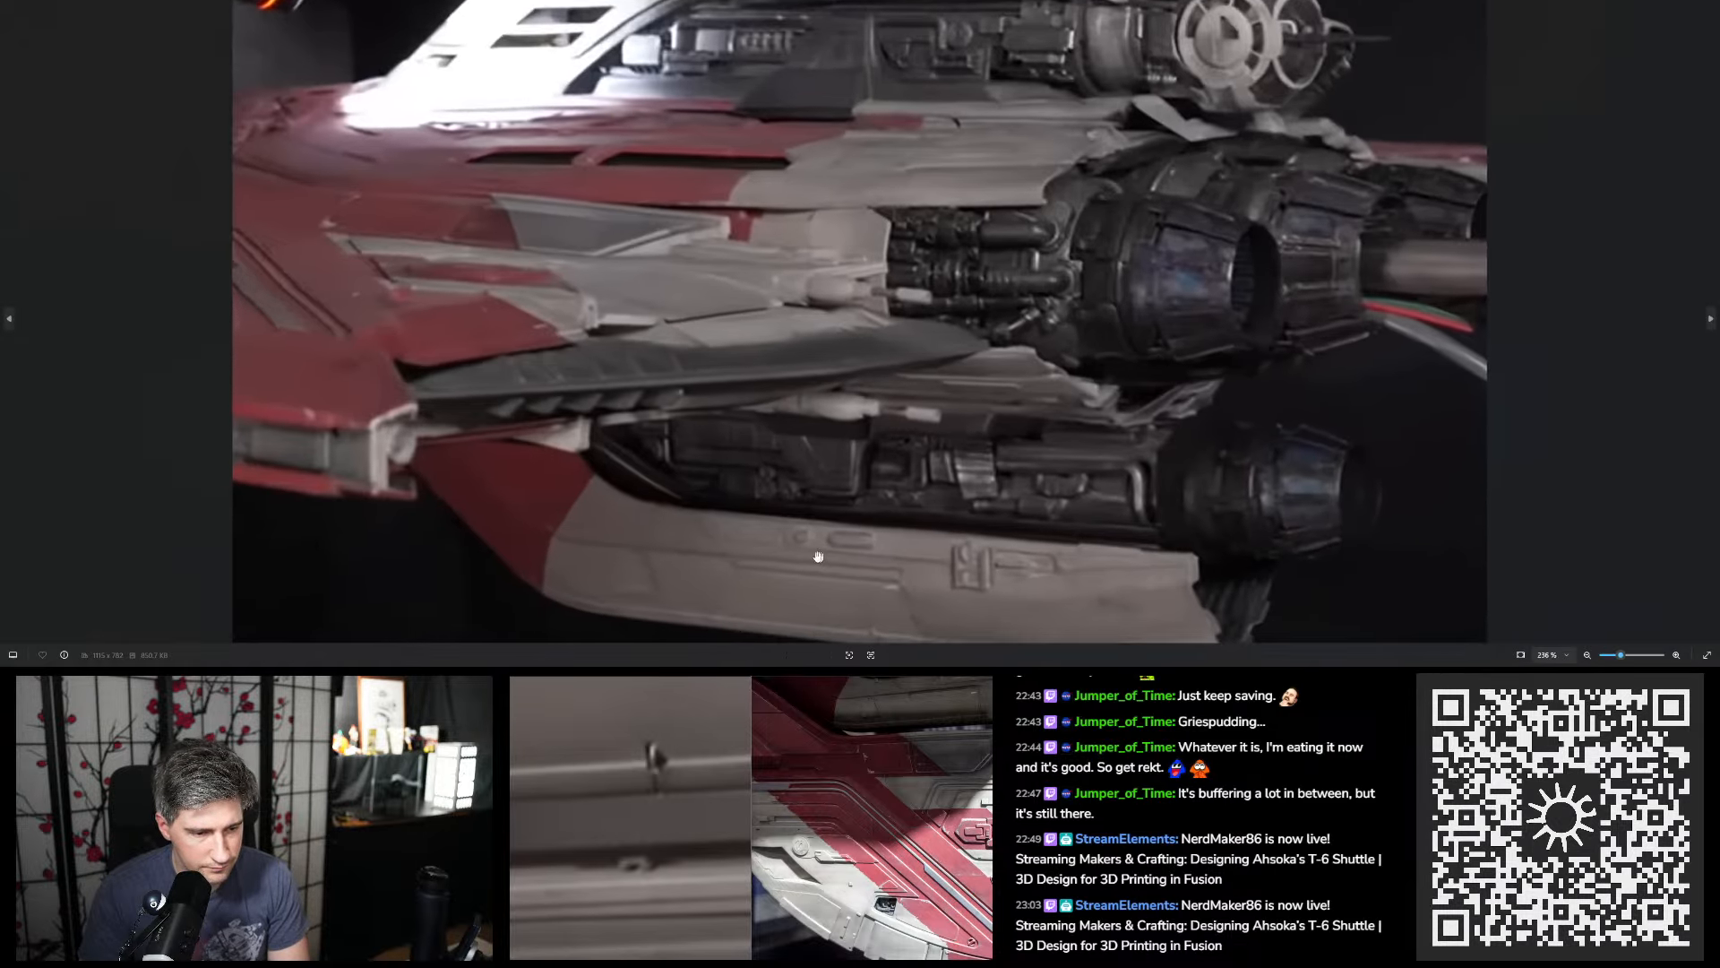
pyautogui.moveTo(818, 557); pyautogui.dragTo(779, 363)
pyautogui.press('Right')
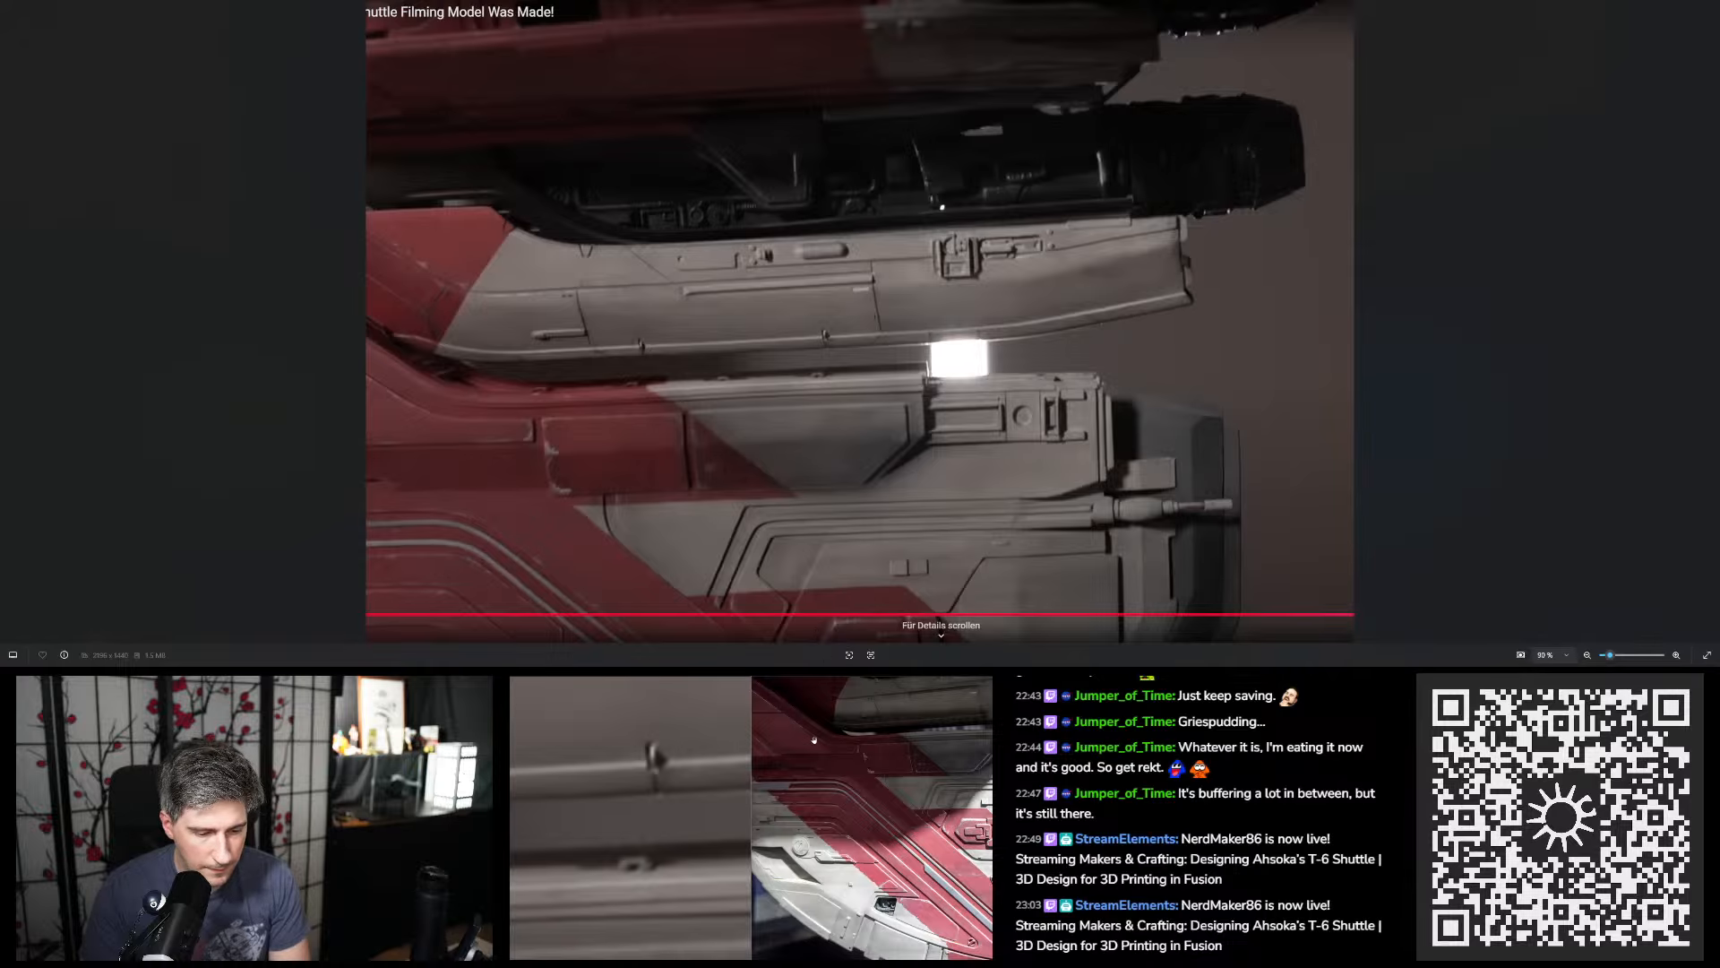
pyautogui.press('Right')
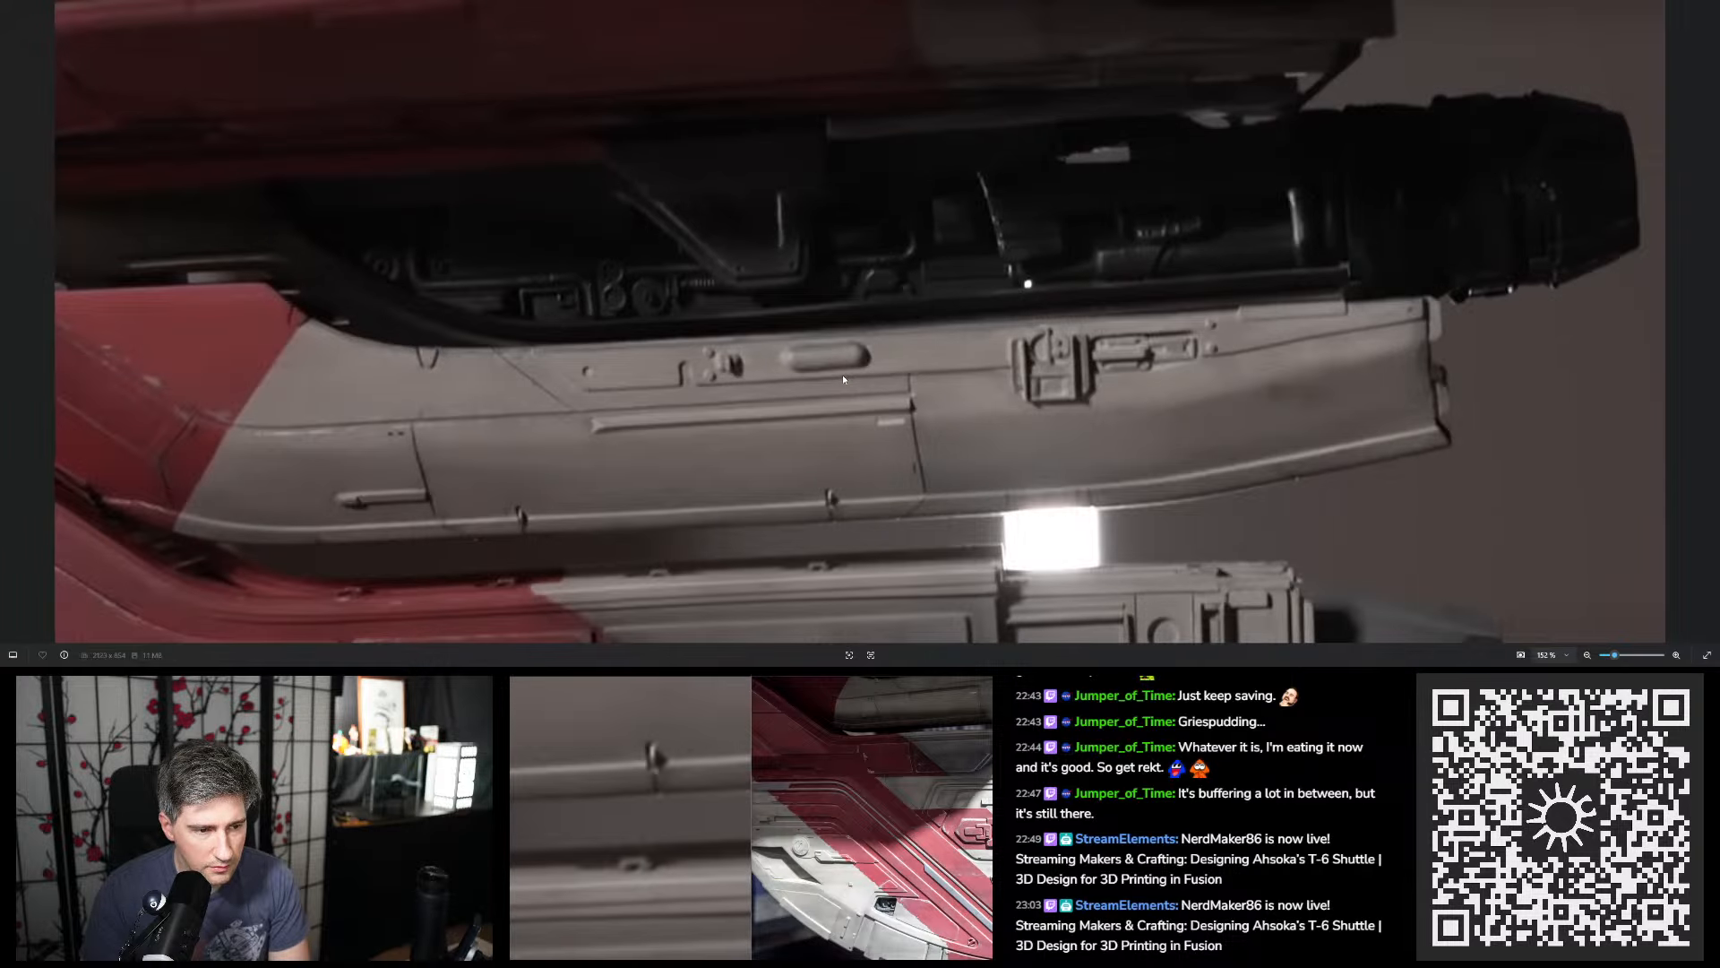
pyautogui.scroll(5, 843, 380)
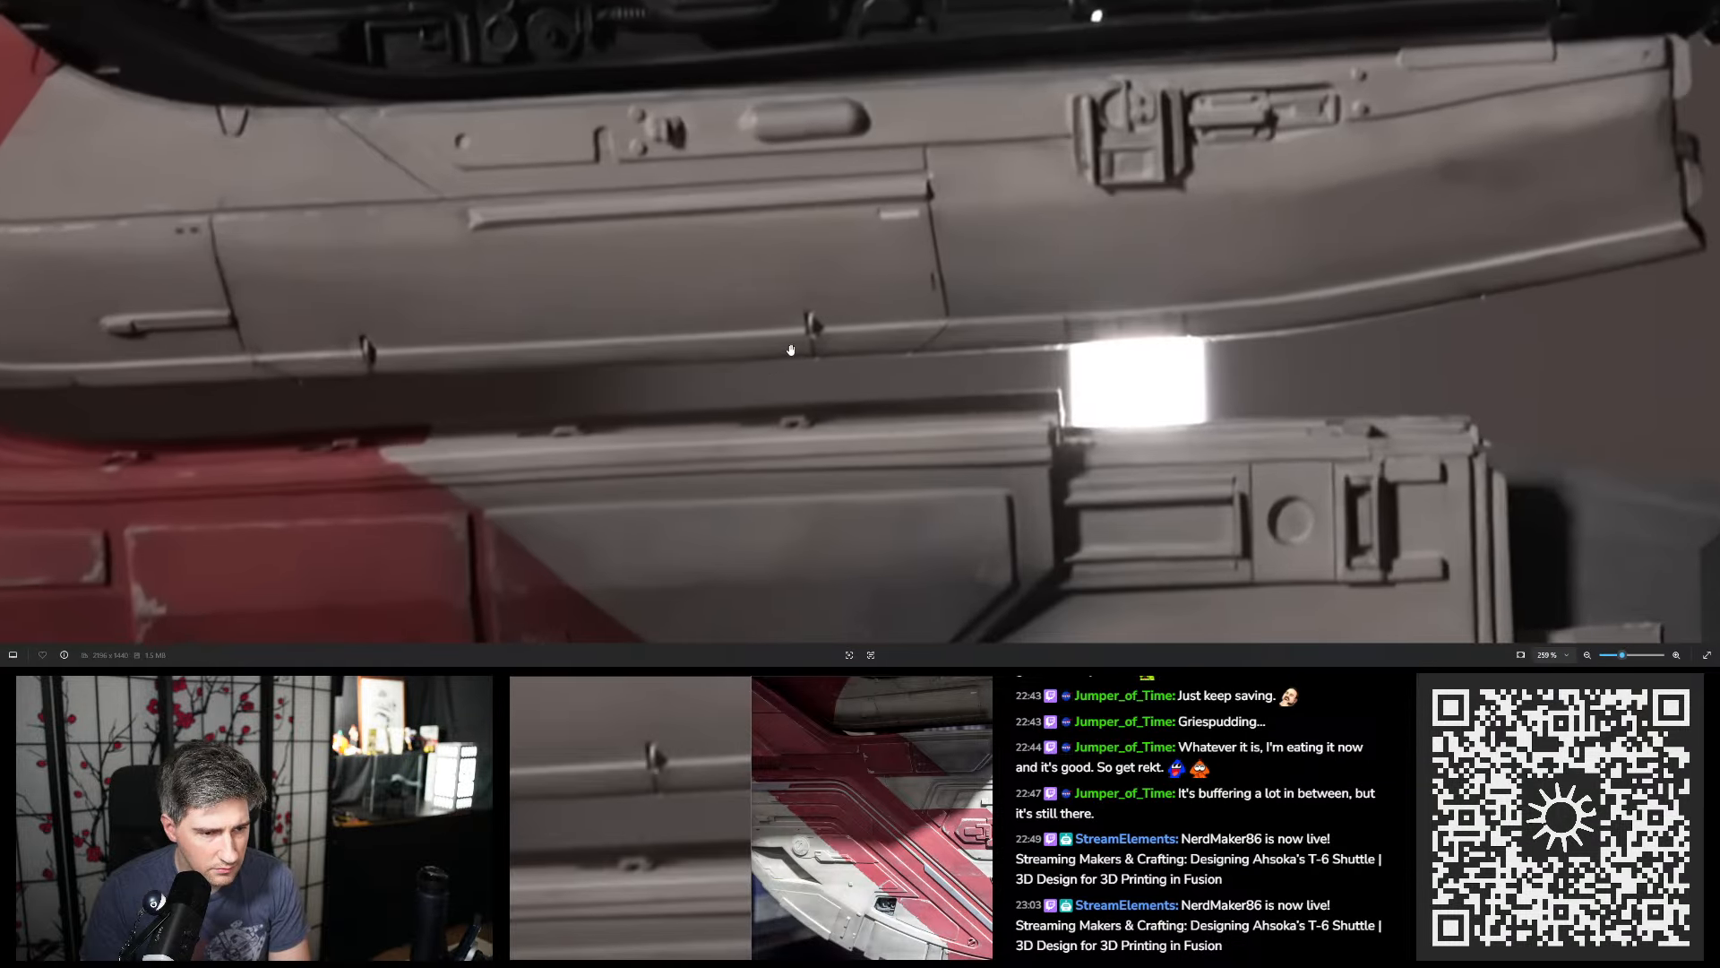
pyautogui.scroll(-5, 790, 349)
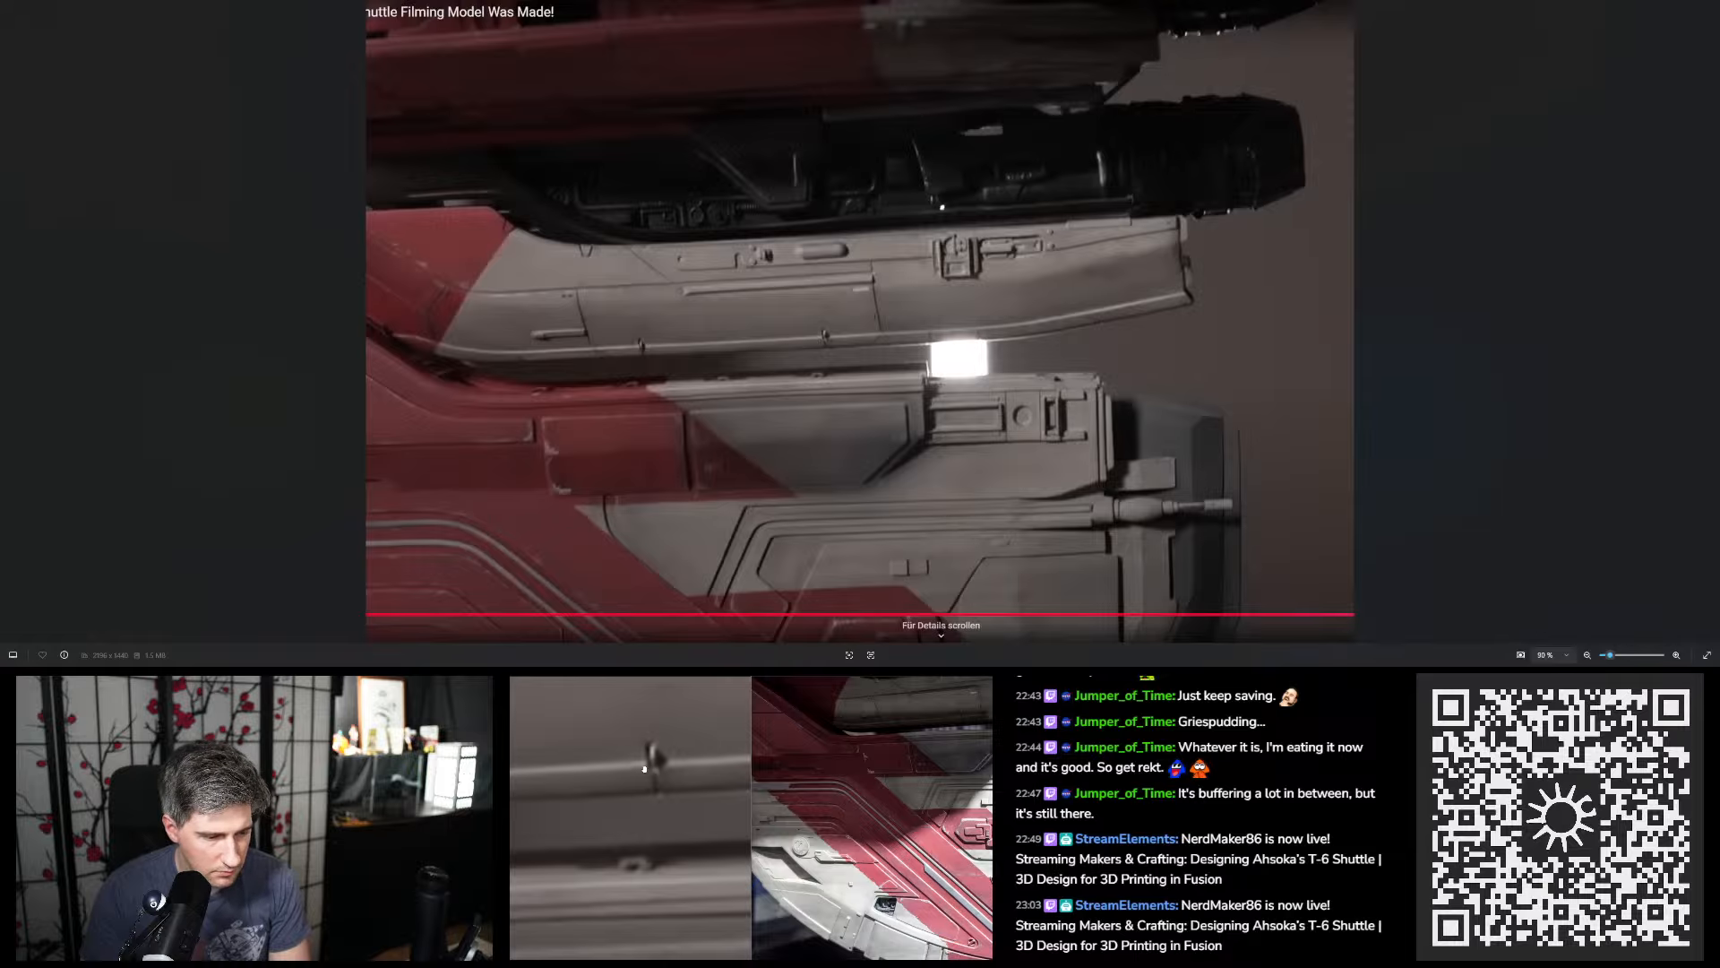
pyautogui.press('Right')
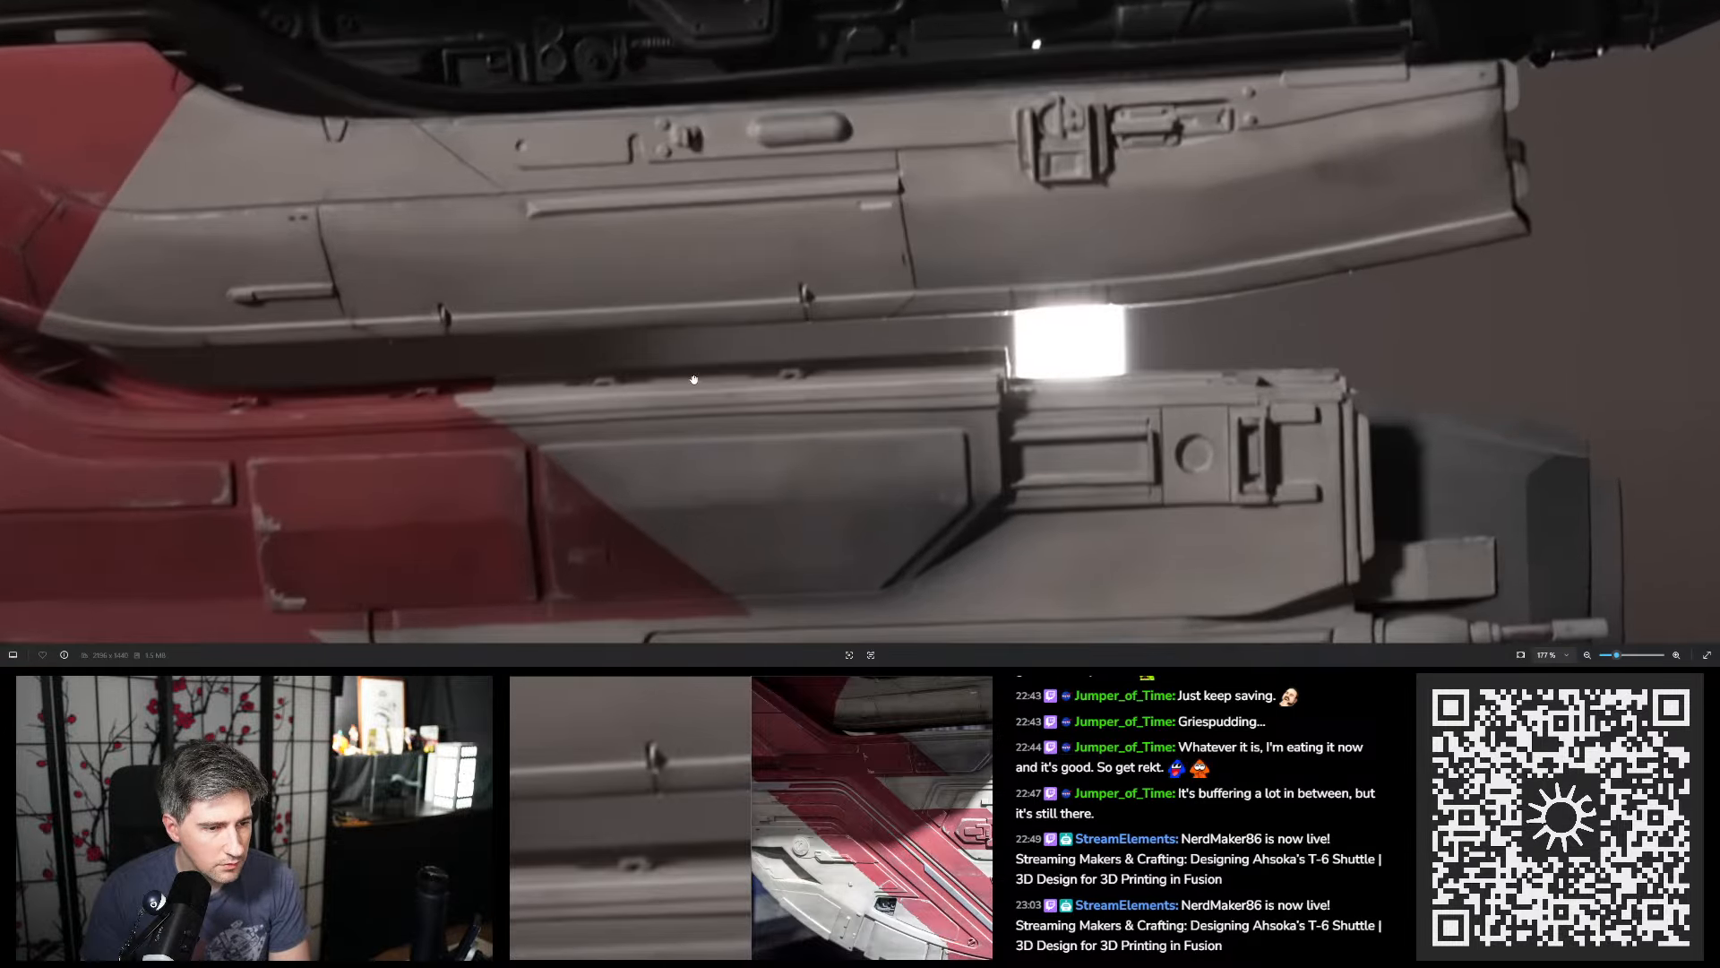
pyautogui.press('Right')
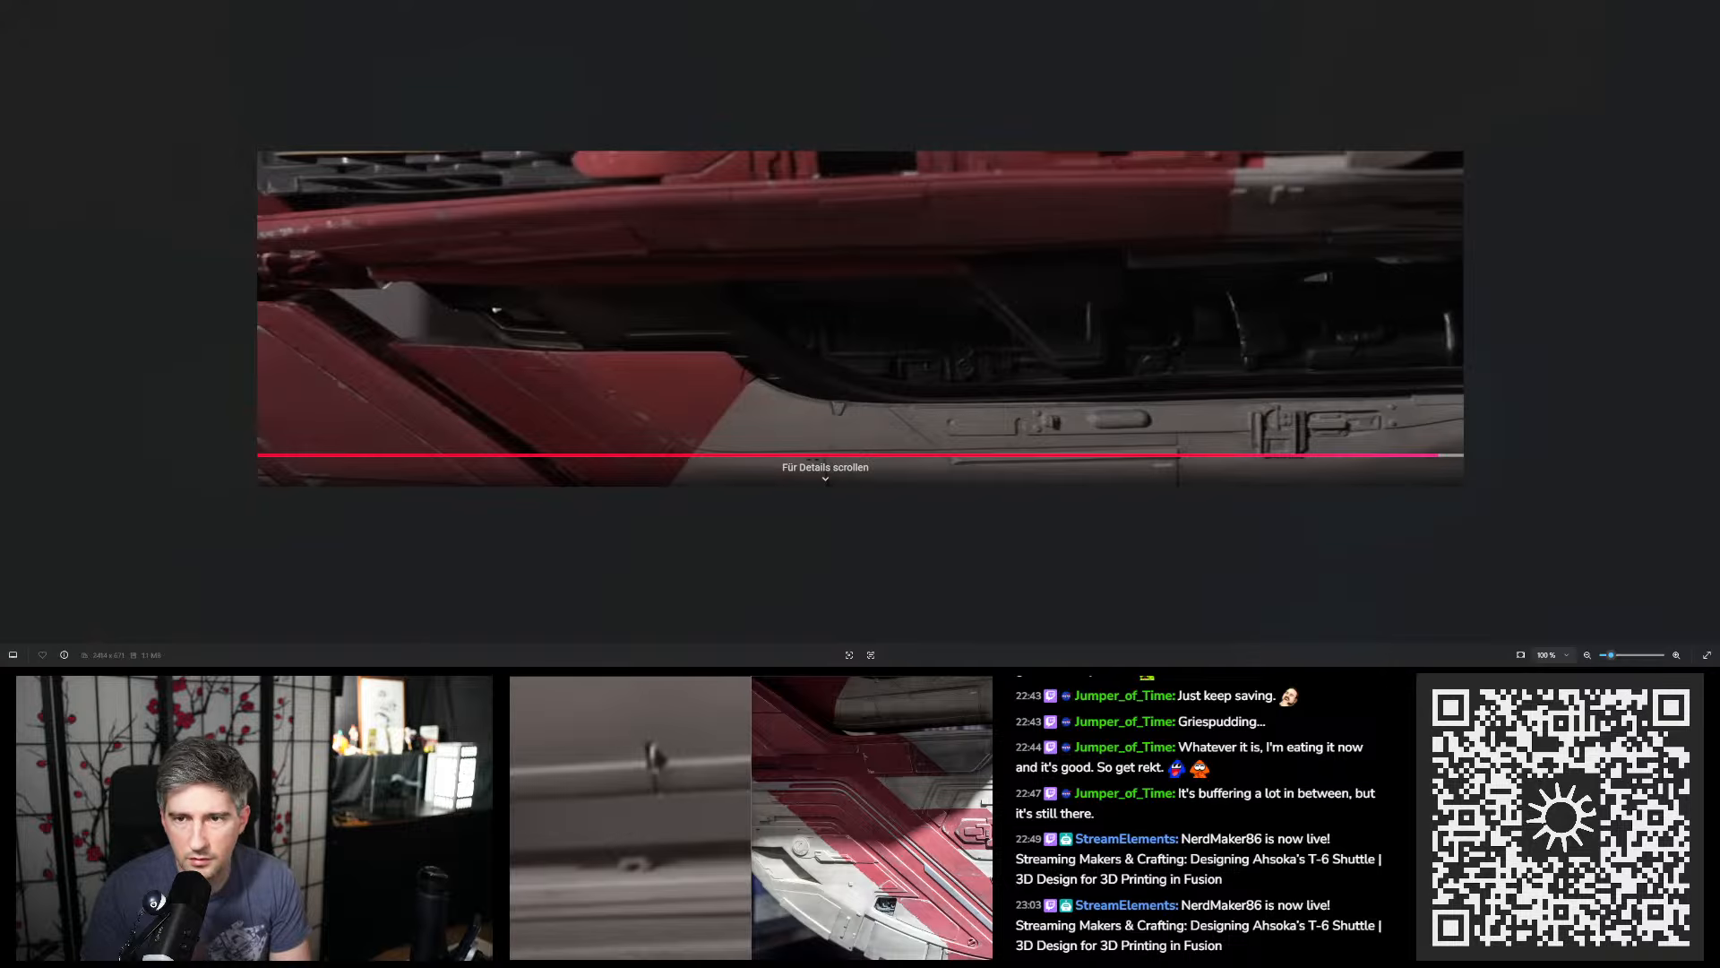
pyautogui.click(1623, 0)
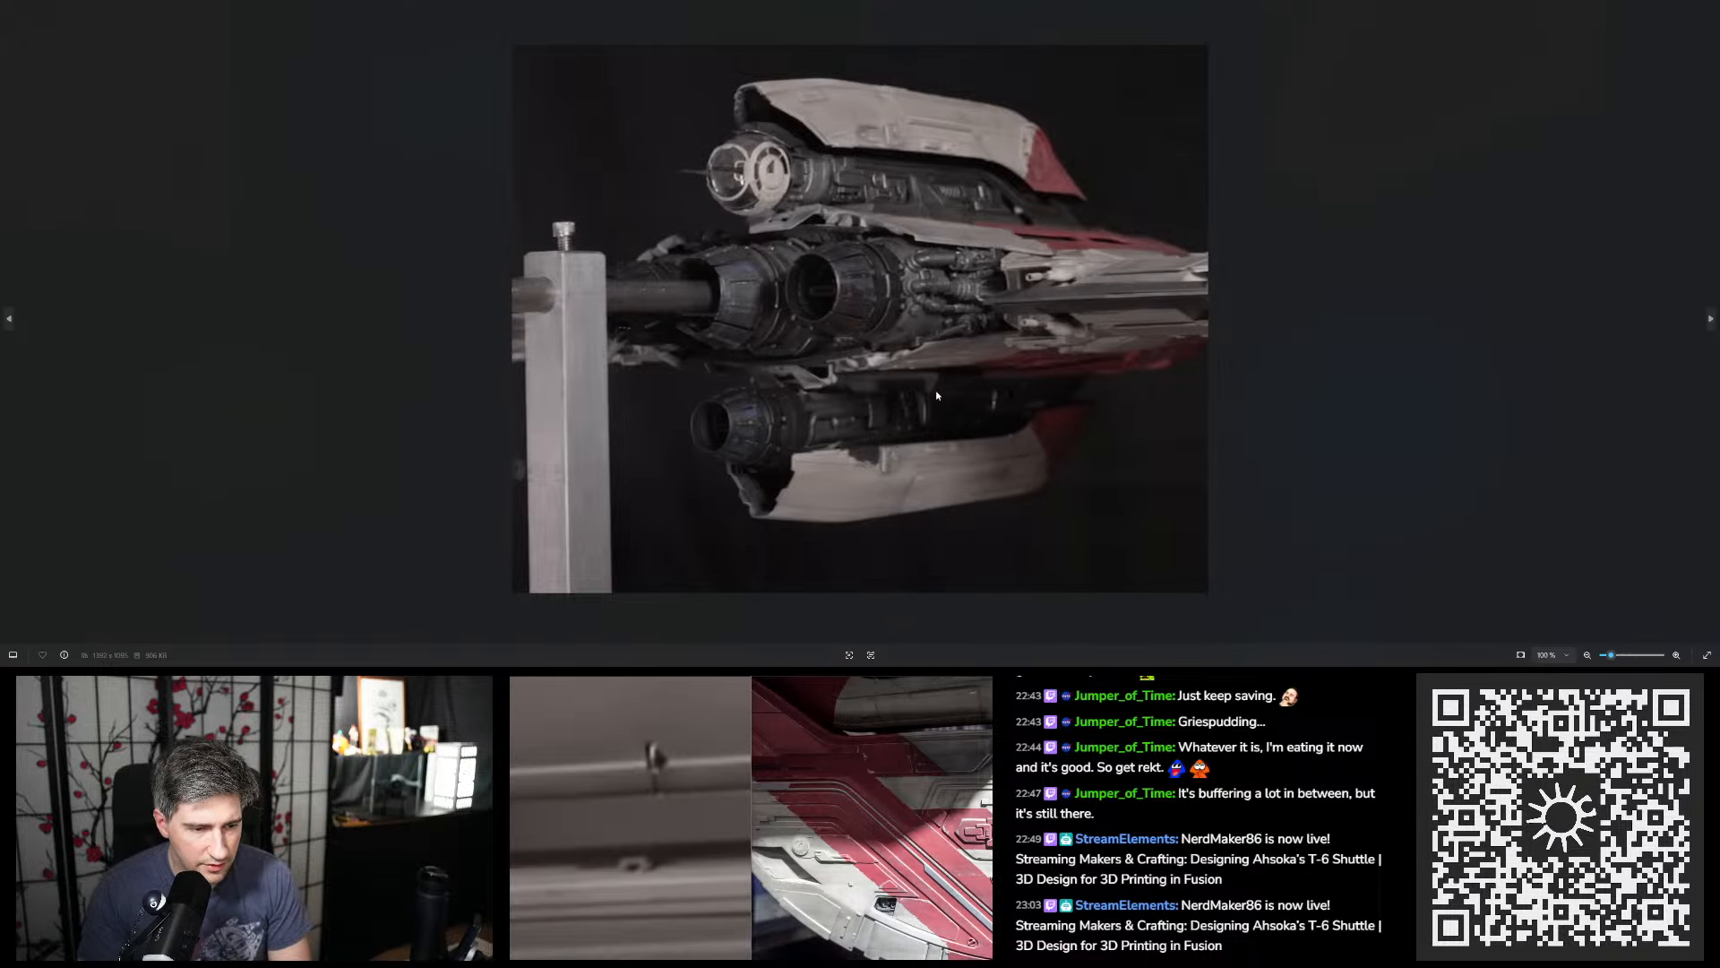
# Look through the rear and top-view reference photos for another view of the engine hull's lower edge
pyautogui.press('Right')
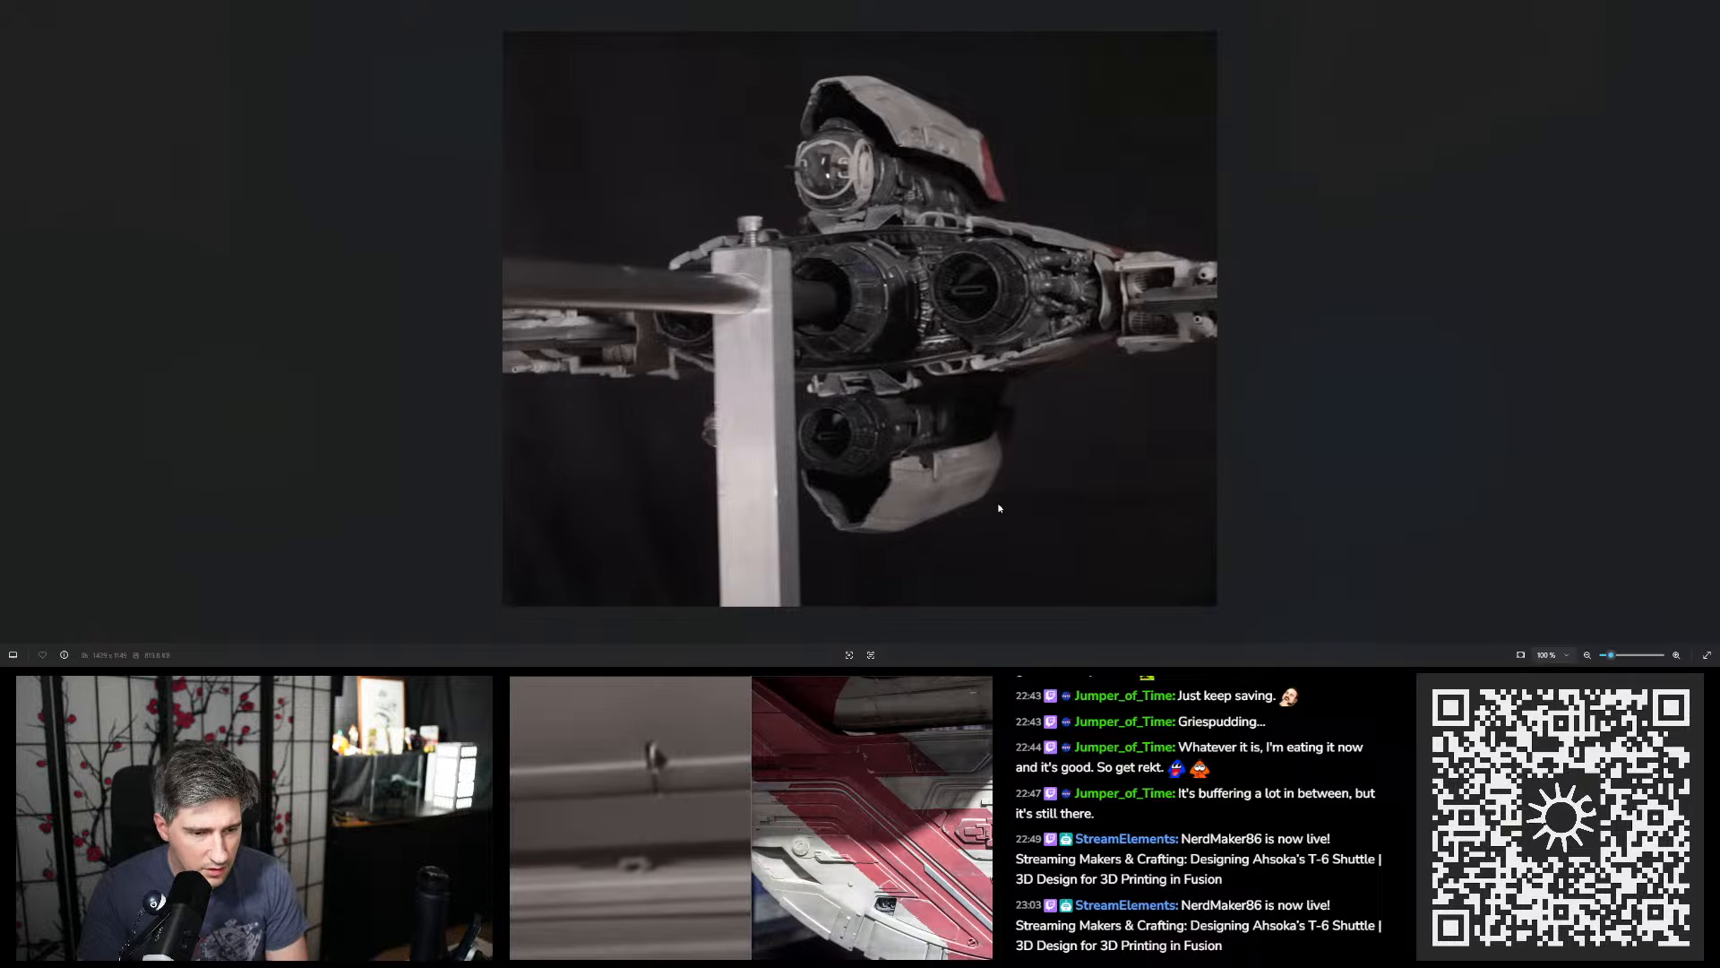
pyautogui.press('Right')
pyautogui.press('Right')
pyautogui.press('Right')
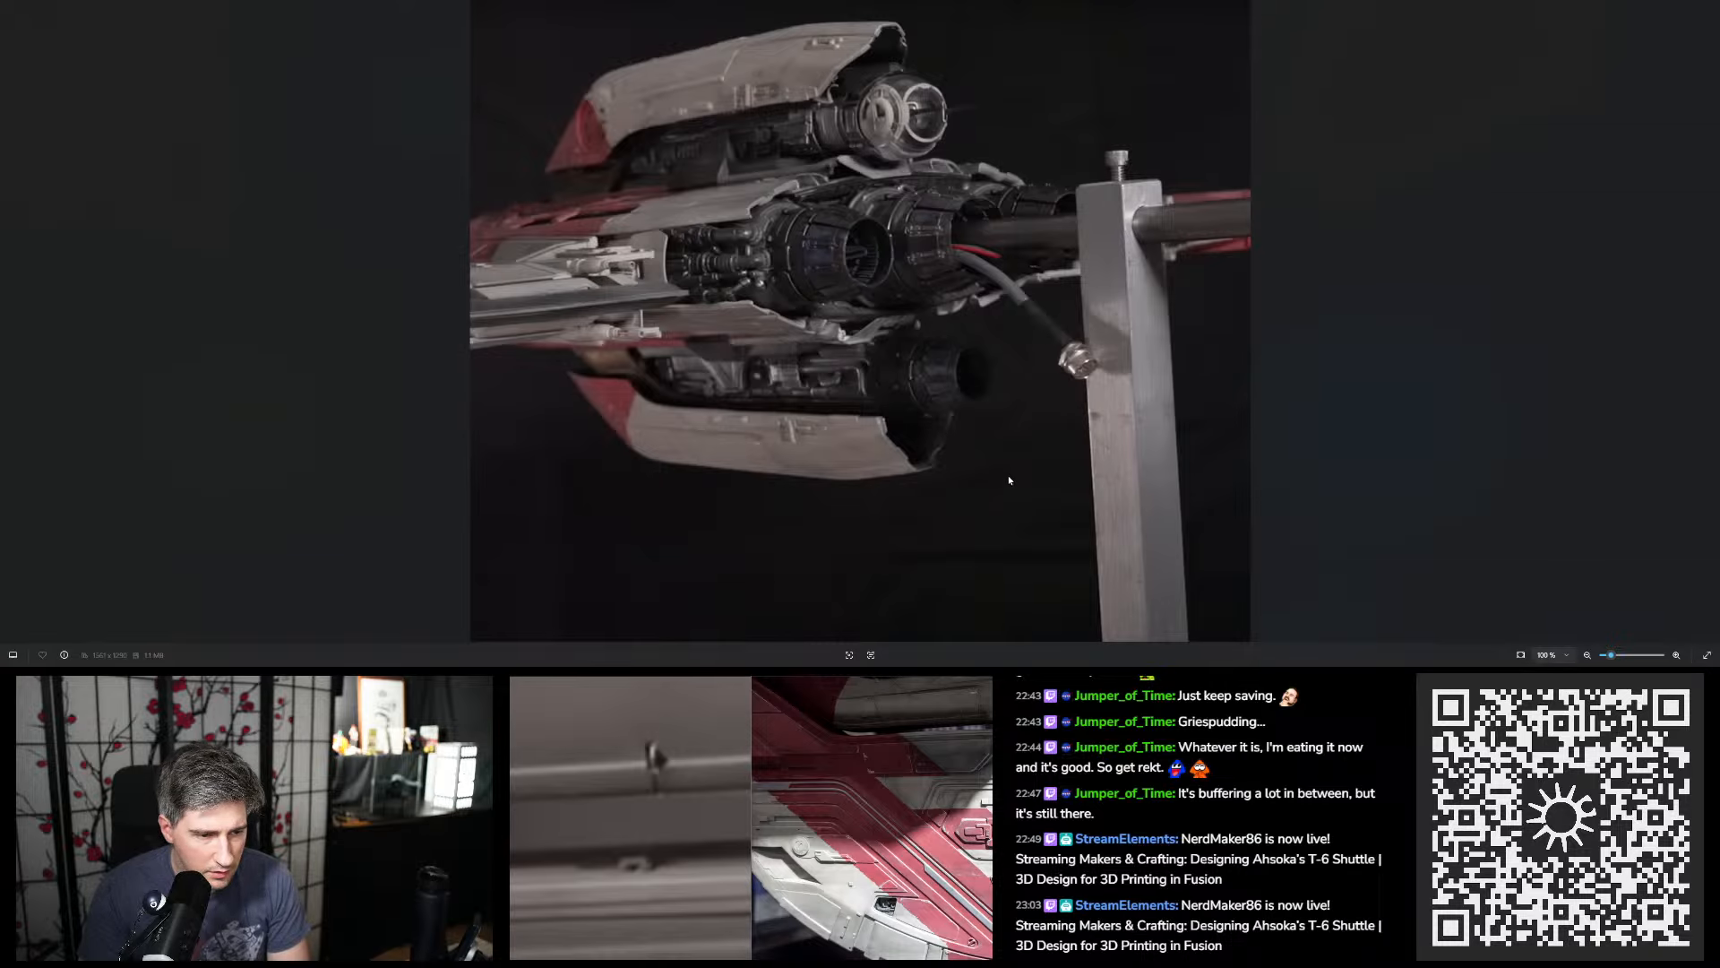
pyautogui.press('Right')
pyautogui.press('Right')
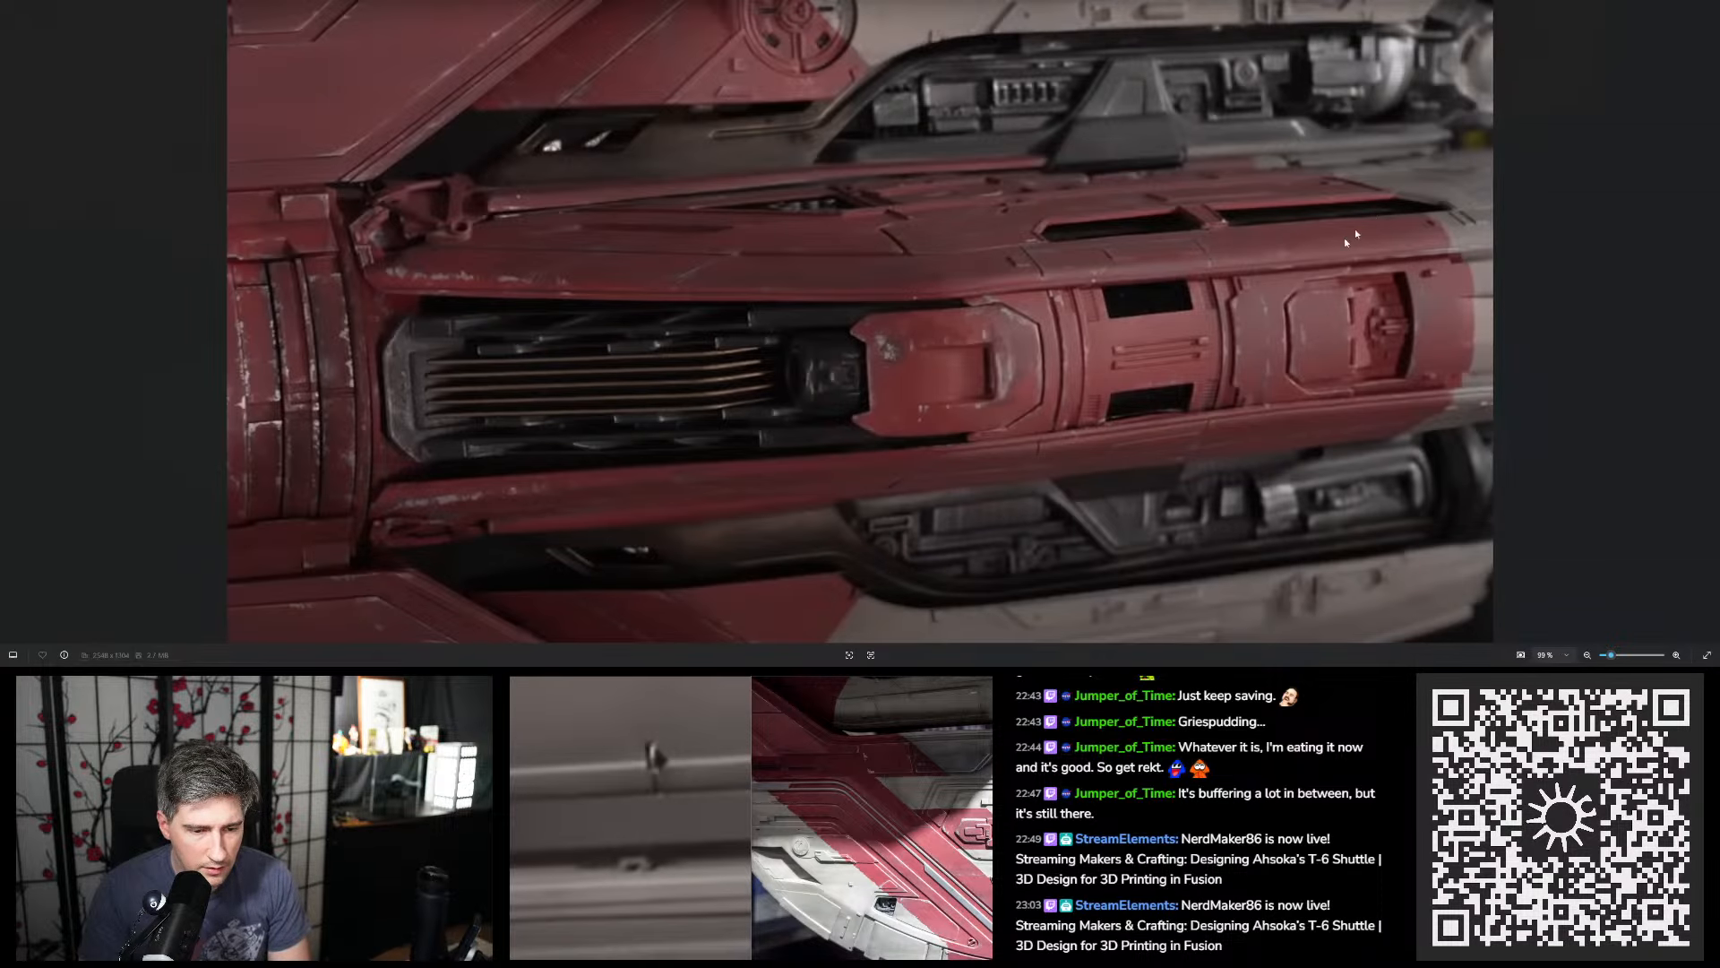
pyautogui.hotkey('alt', 'Tab')
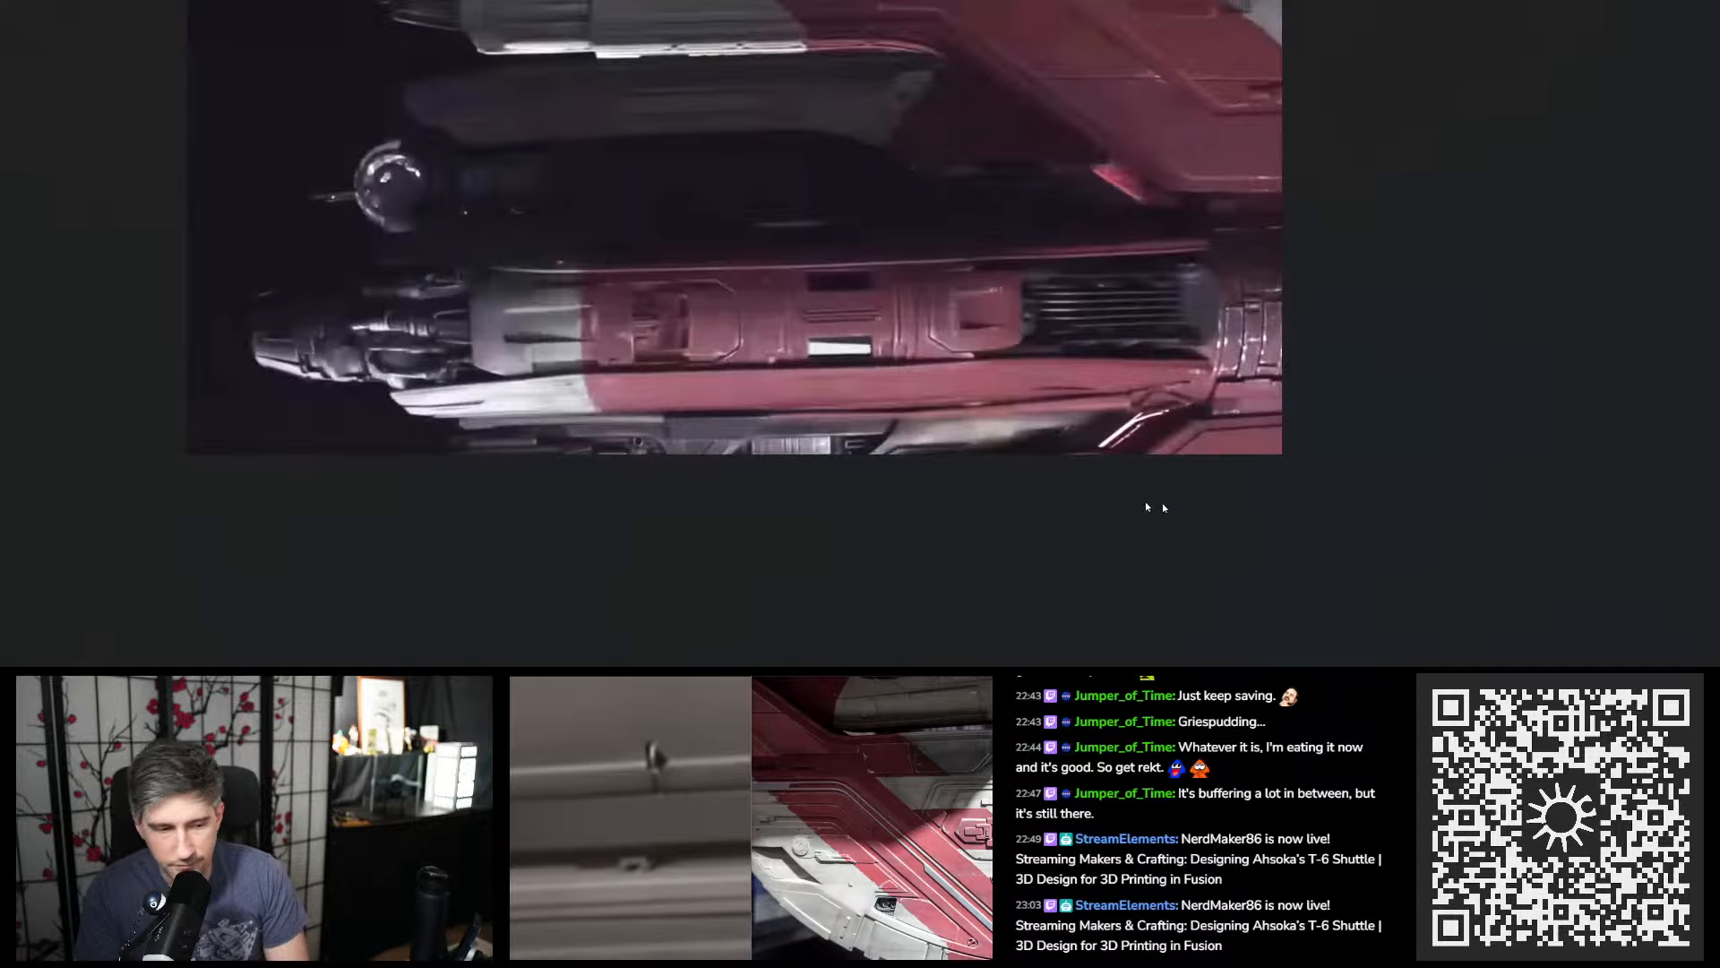
# Examine the small details and panel lines along the engine hull's lower edge in the close, dark and front-view reference photos
pyautogui.scroll(5, 856, 542)
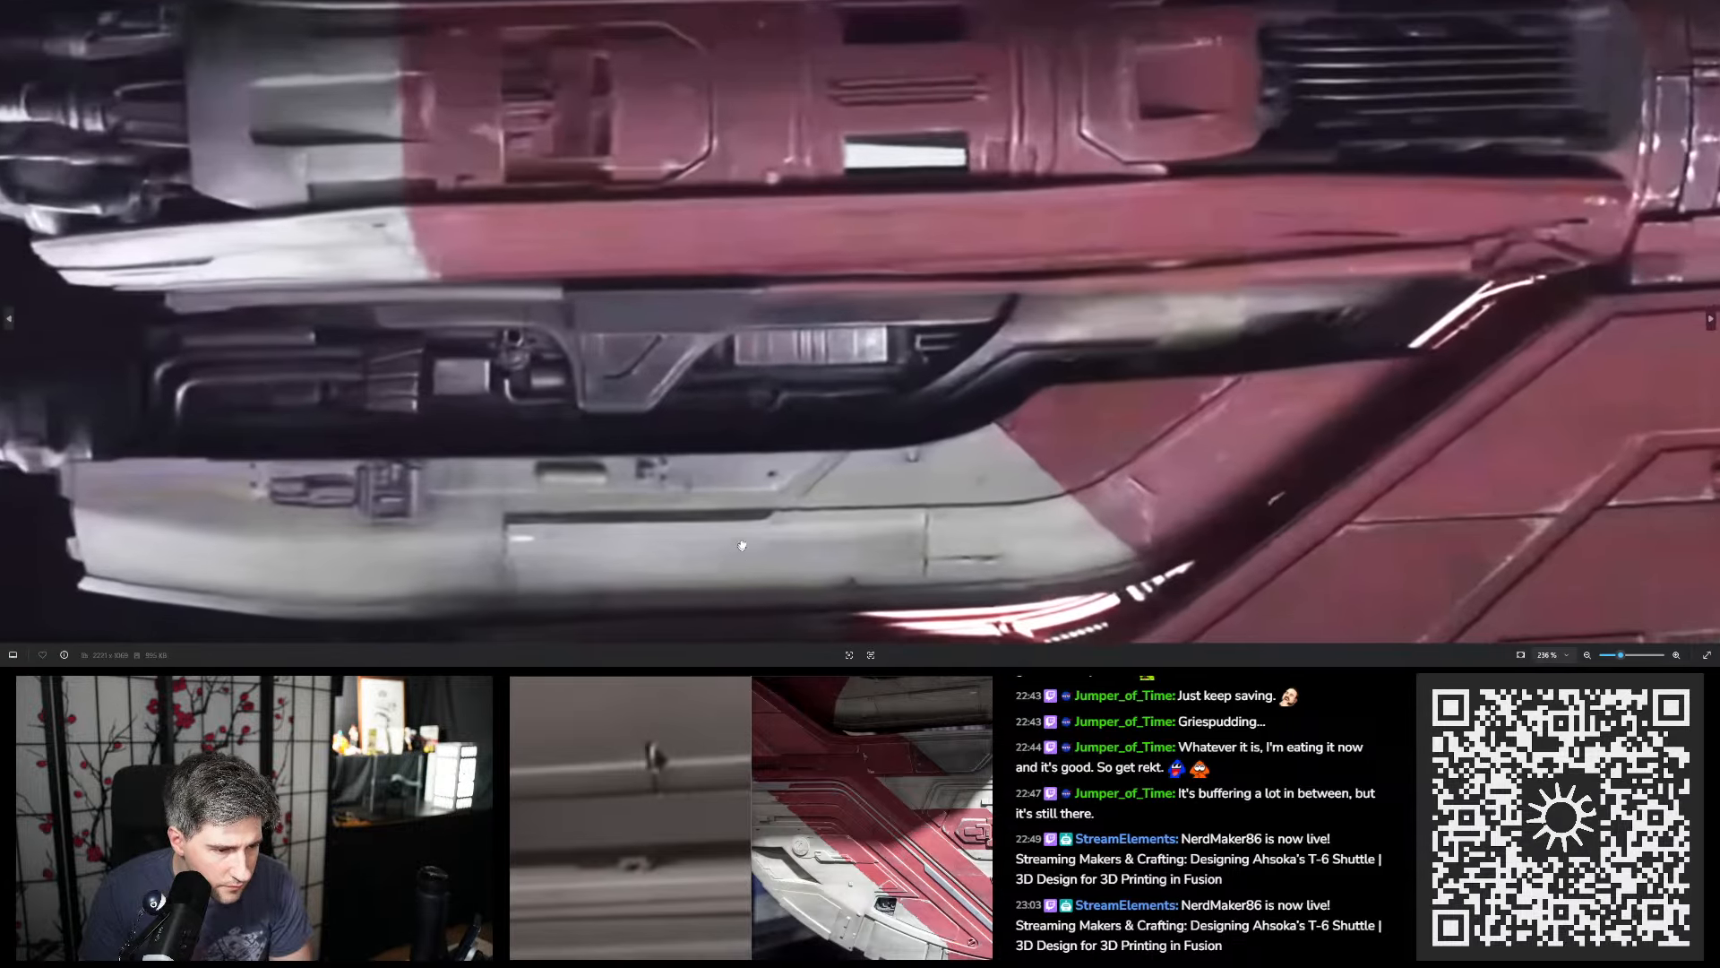
pyautogui.press('Right')
pyautogui.press('Right')
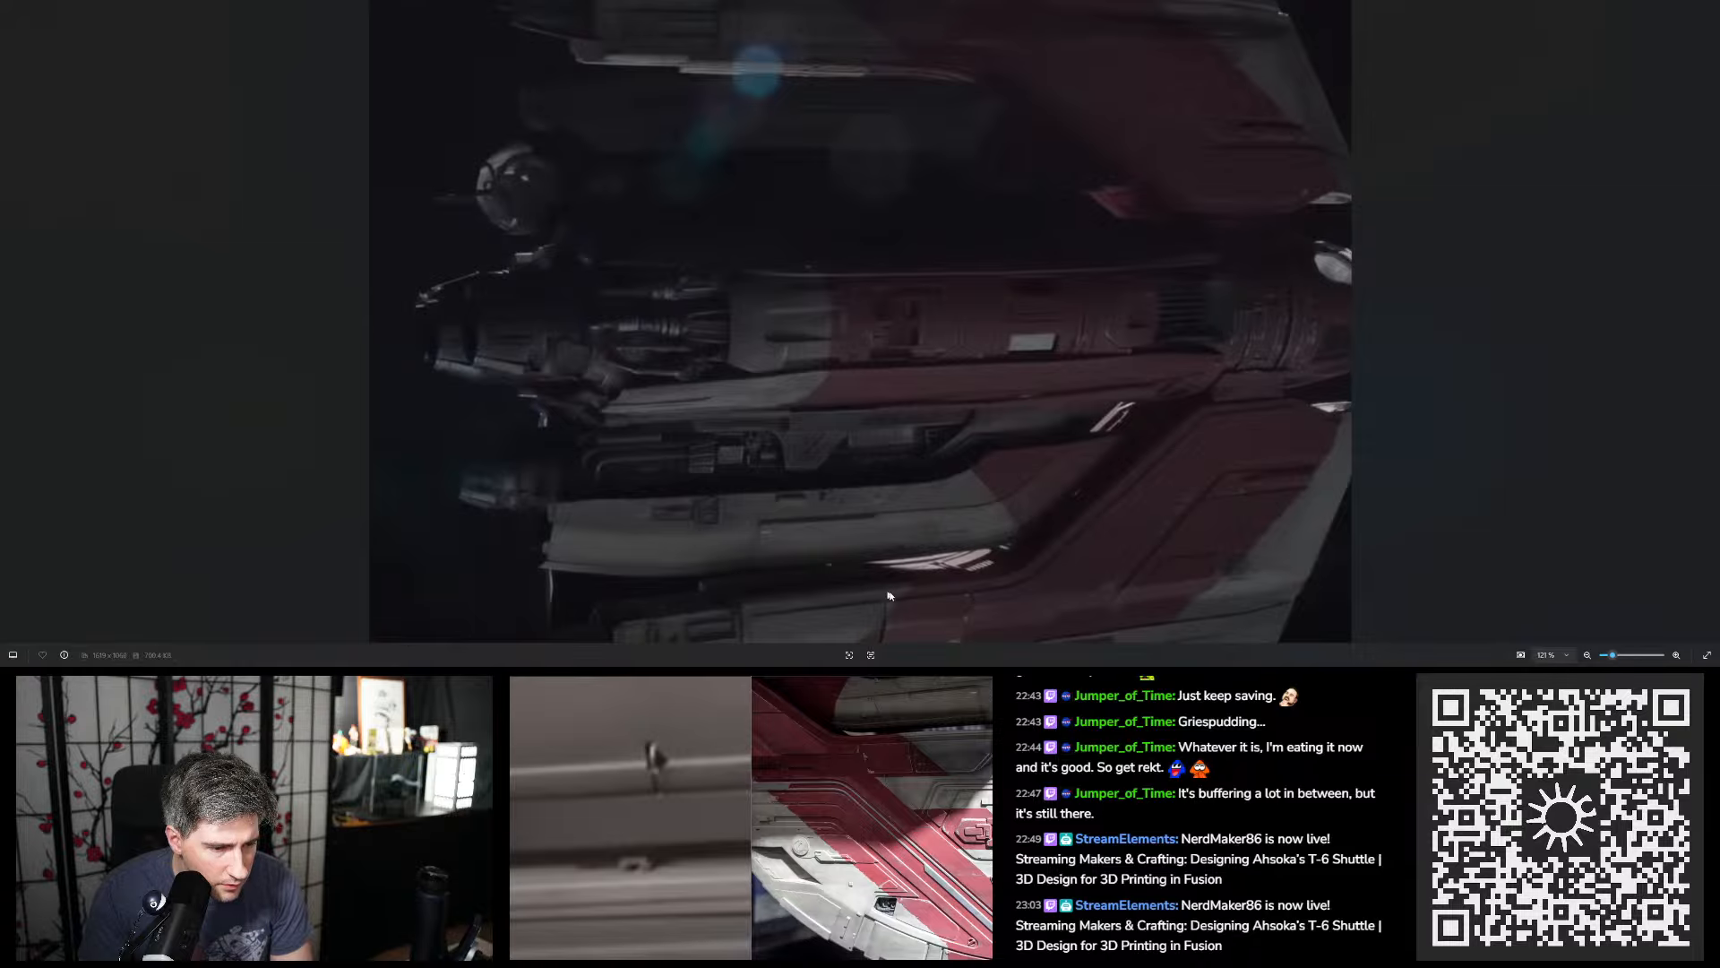
pyautogui.scroll(7, 711, 587)
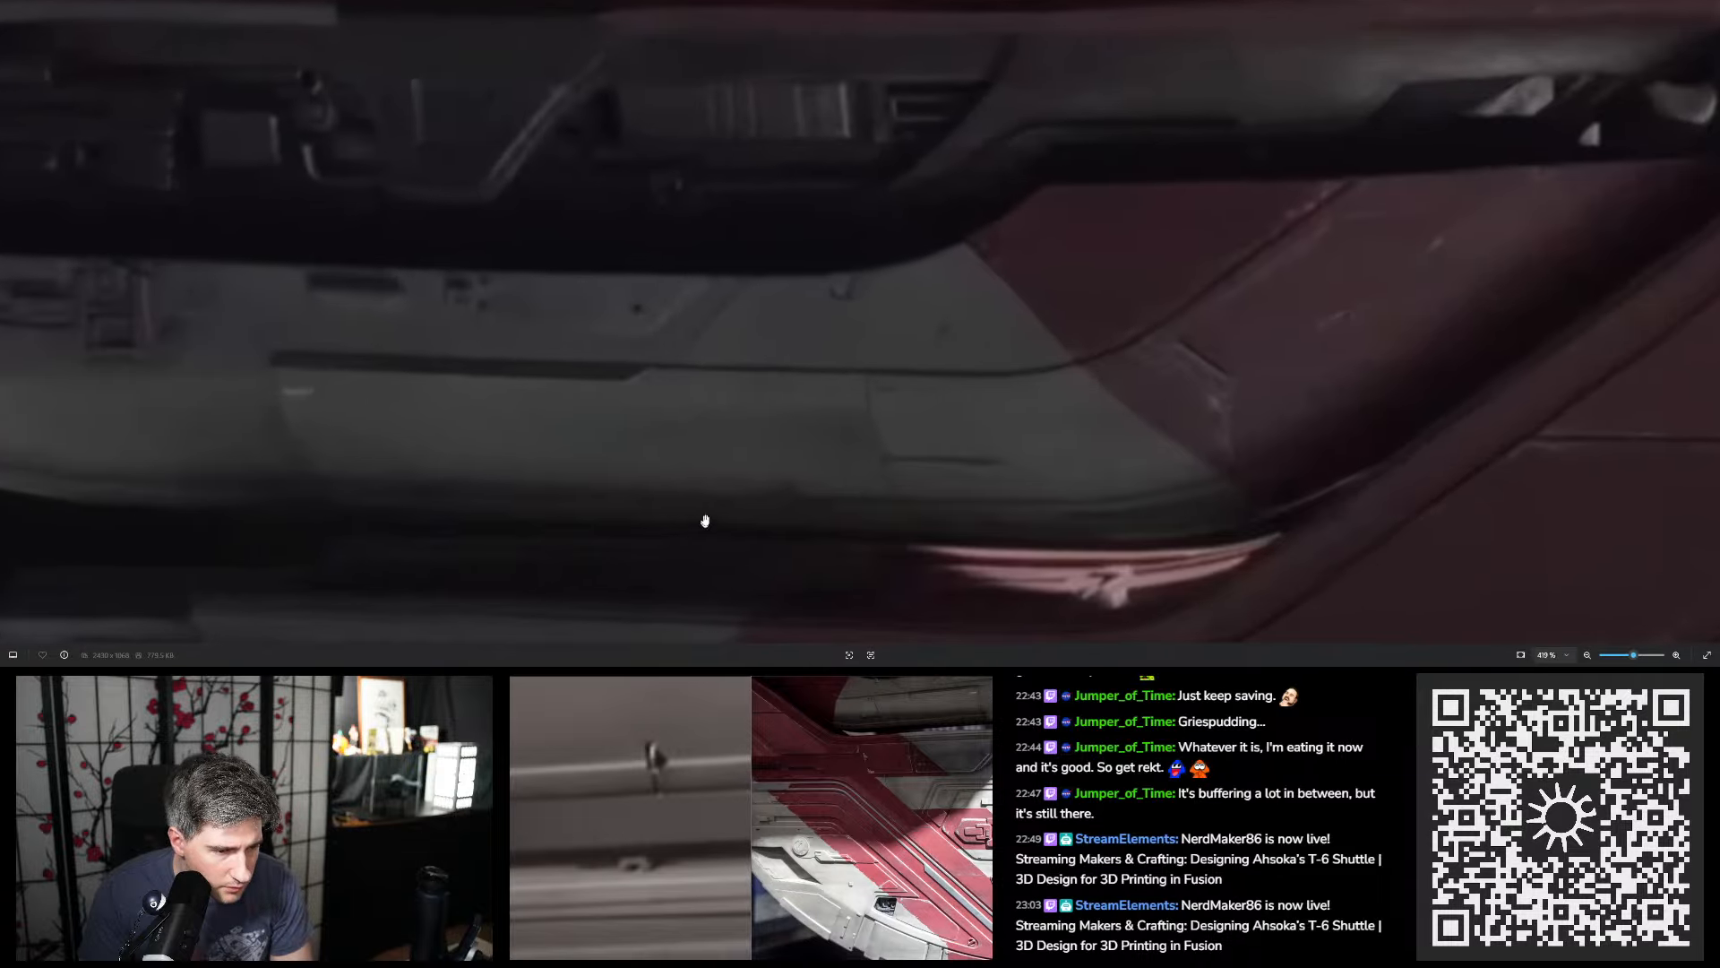
pyautogui.moveTo(702, 519); pyautogui.dragTo(898, 422)
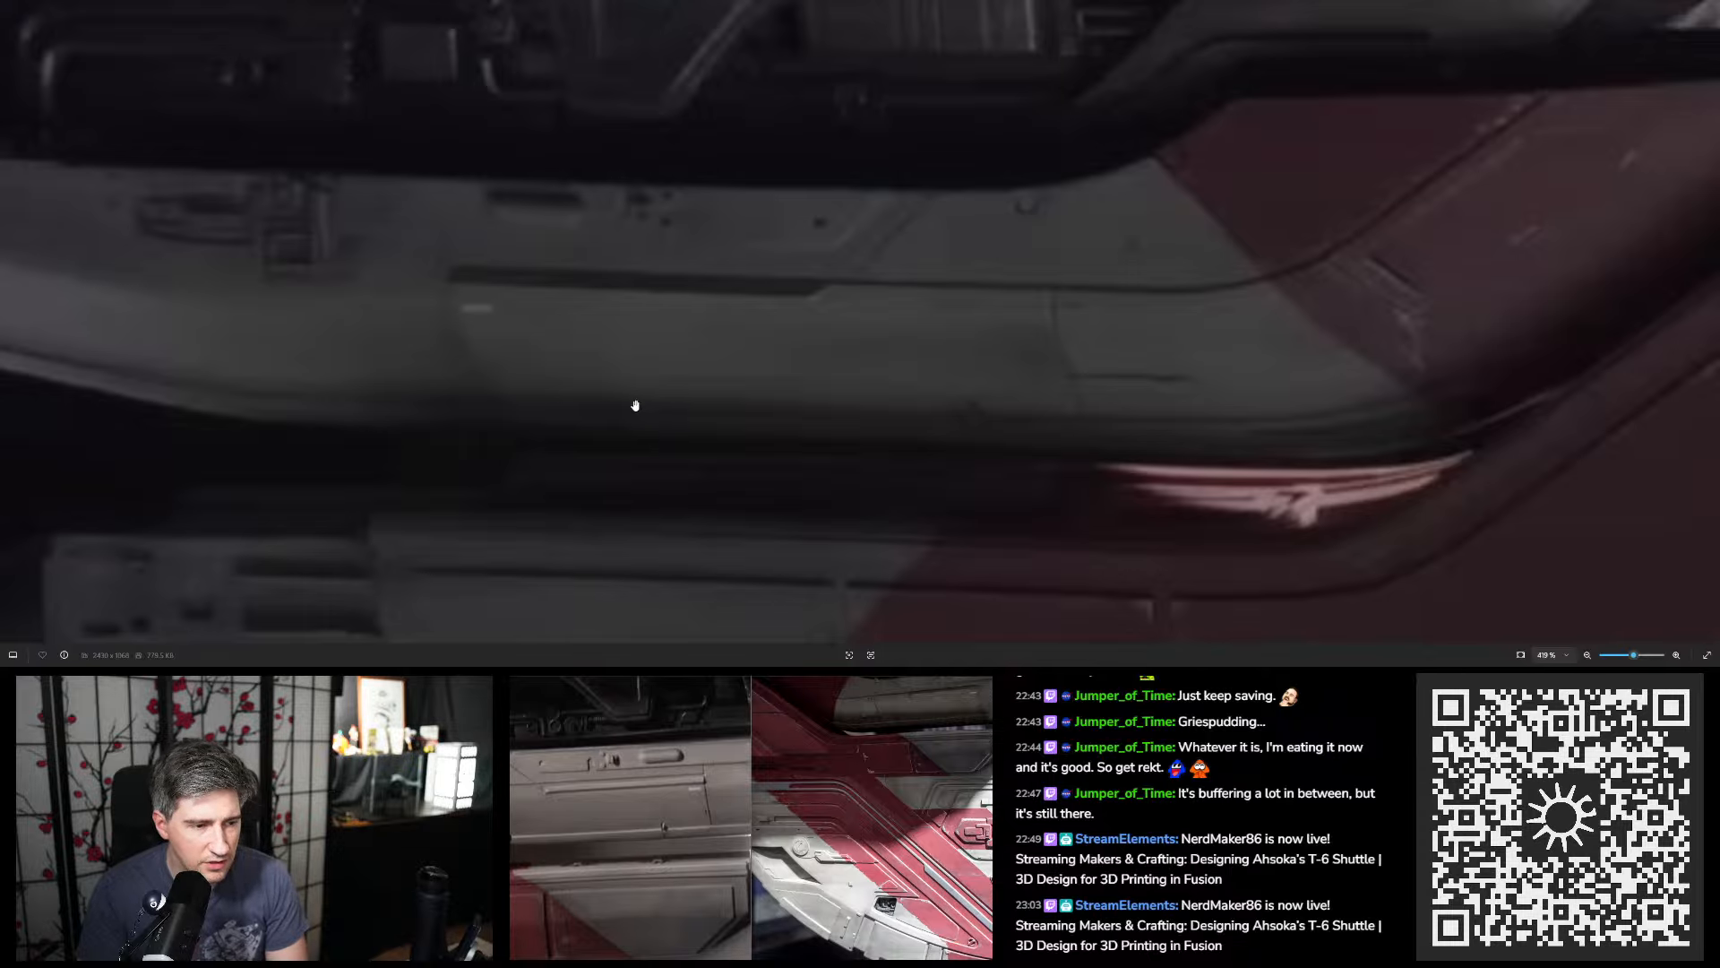
pyautogui.hotkey('alt', 'Tab')
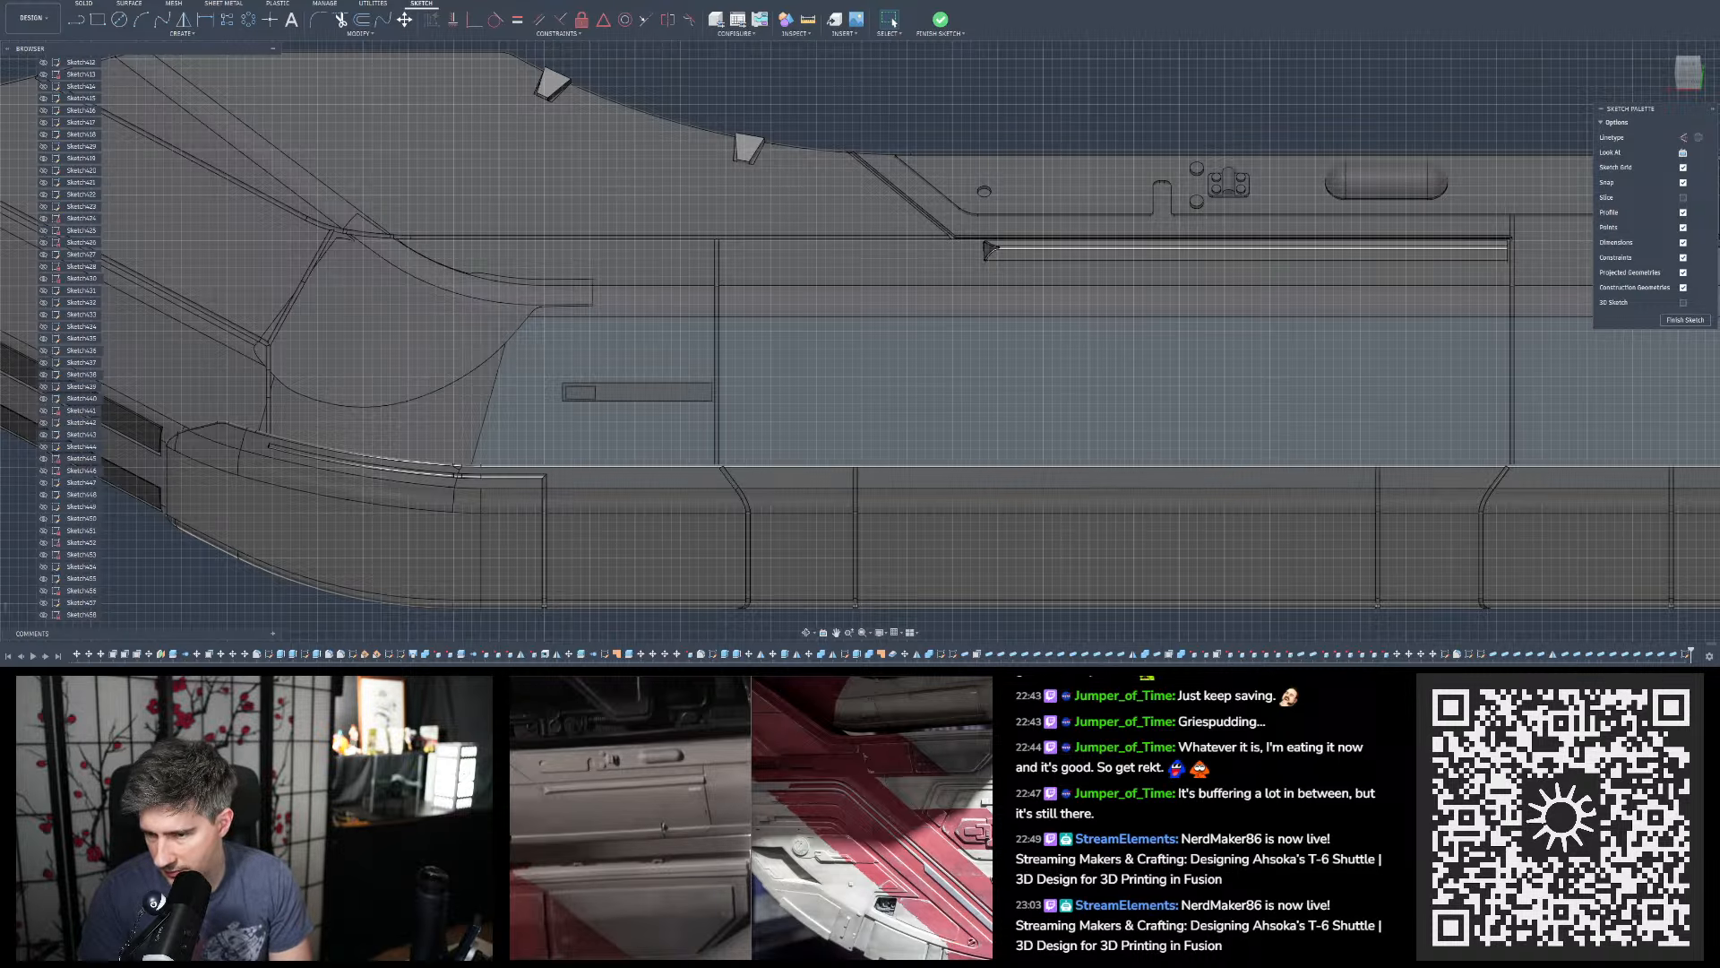
pyautogui.hotkey('alt', 'Tab')
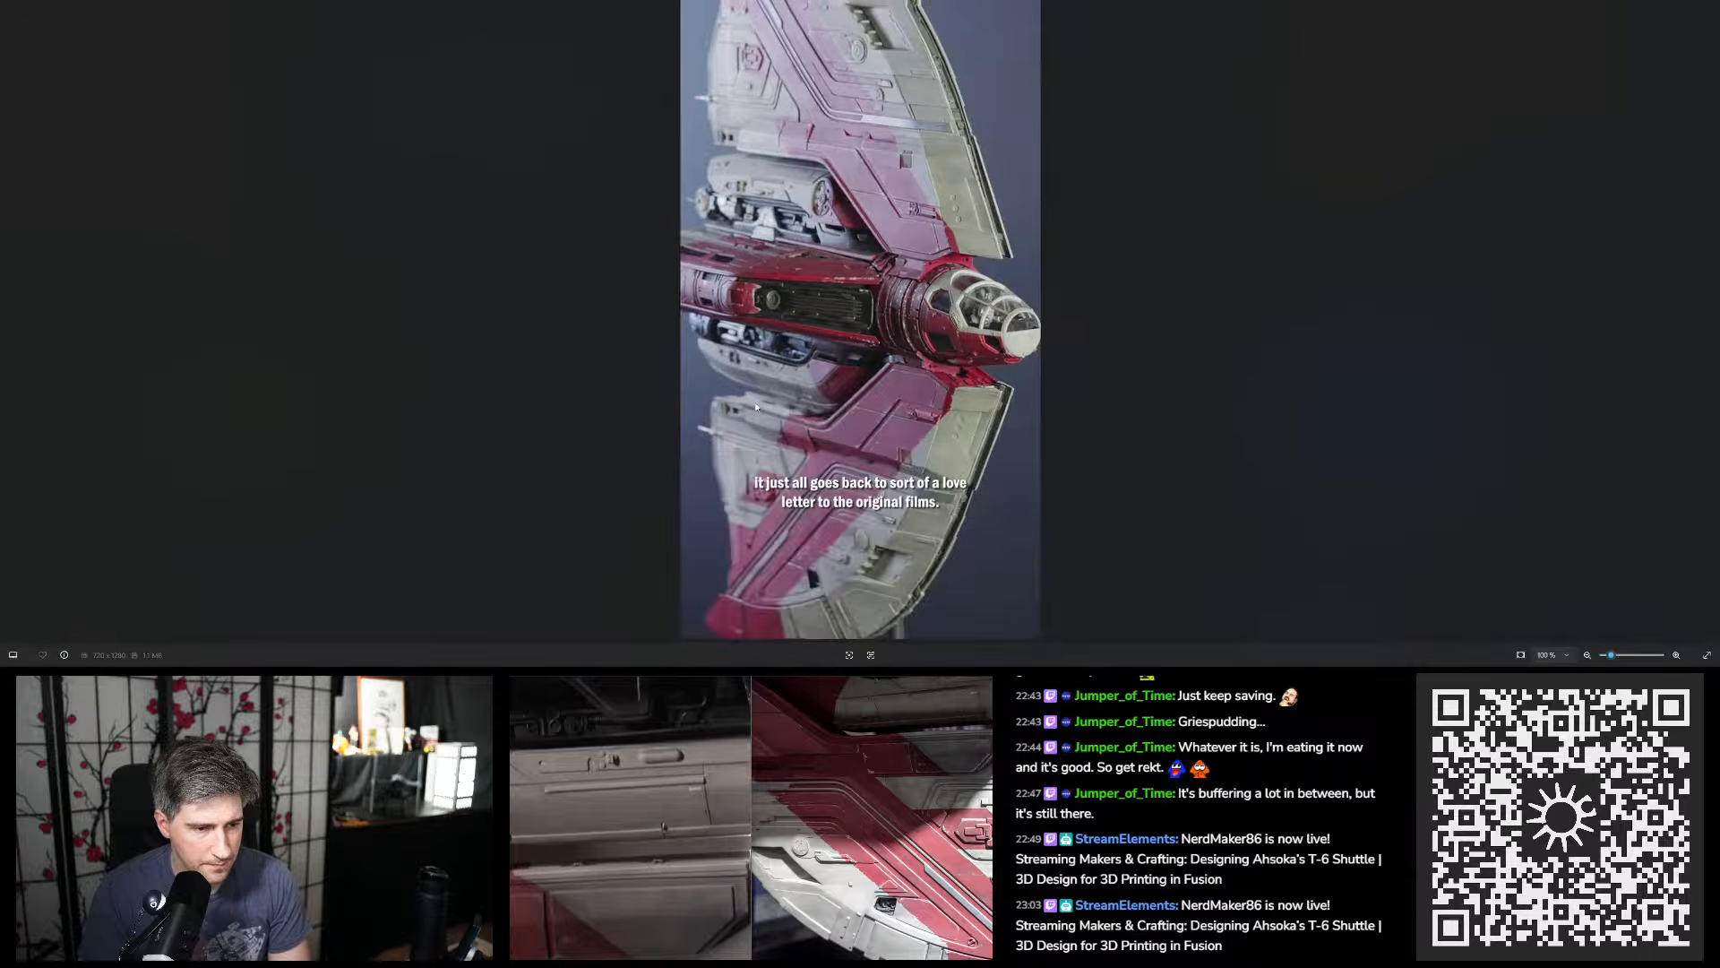
pyautogui.scroll(6, 755, 406)
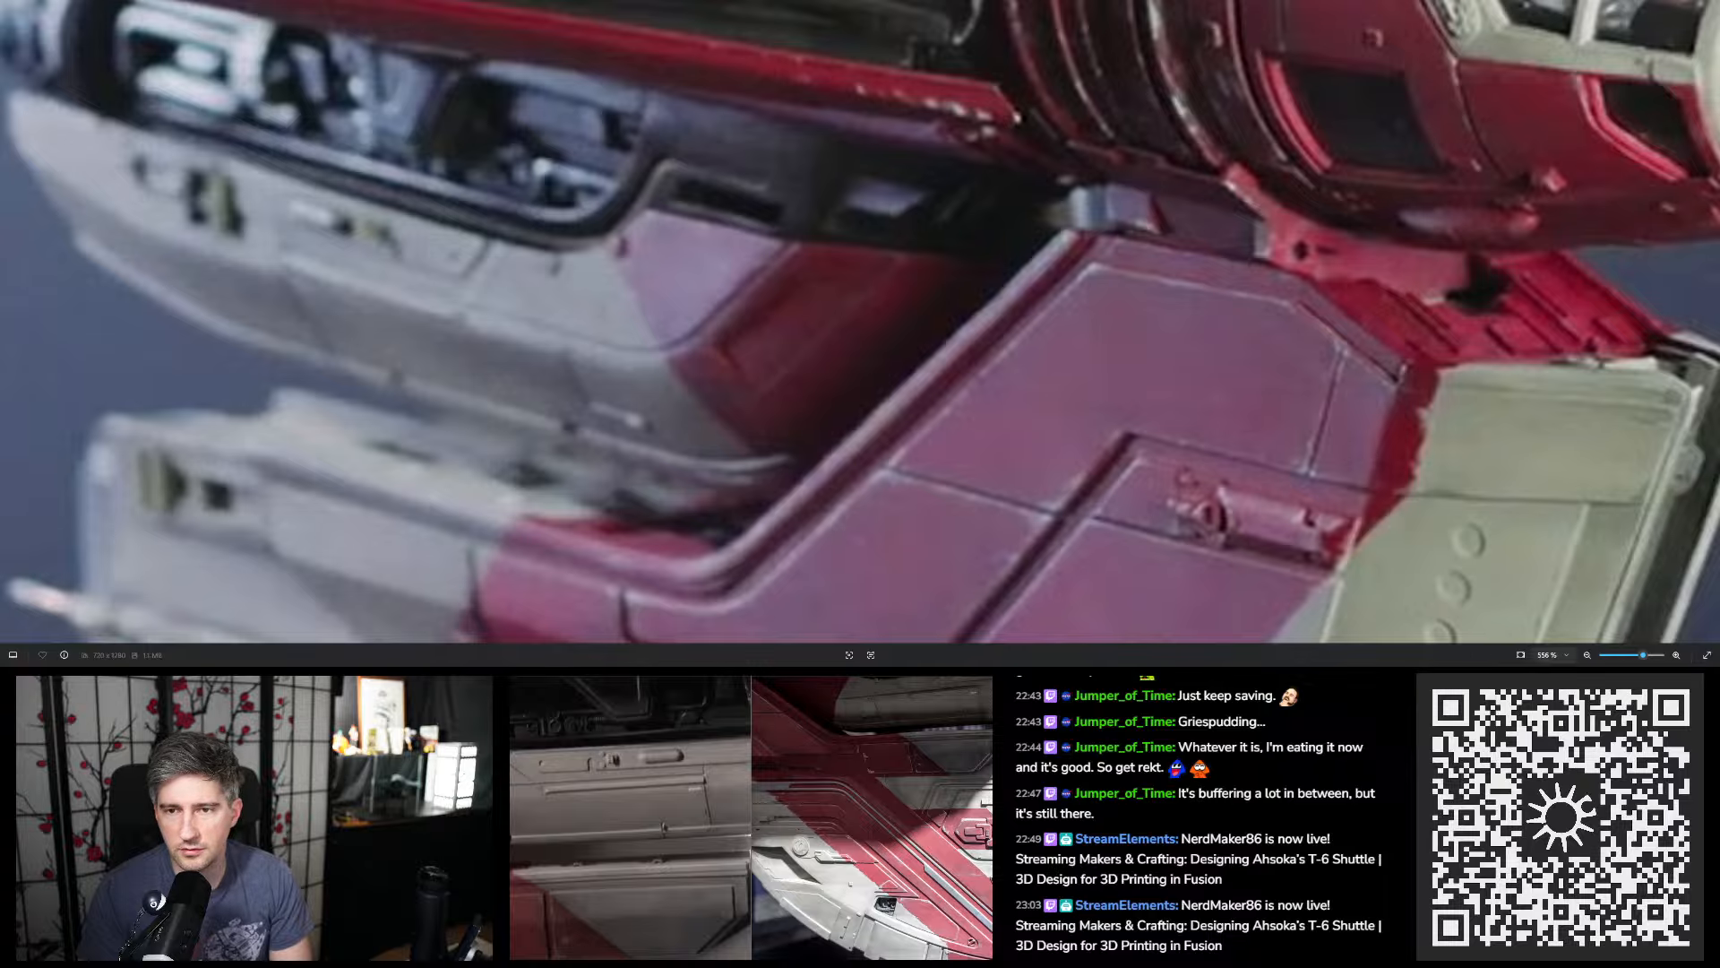
# Switch back to Fusion and sketch a small upright rectangle across the hull's lower edge, over the top of the vertical panel line
pyautogui.hotkey('alt', 'Tab')
pyautogui.scroll(-3, 1084, 262)
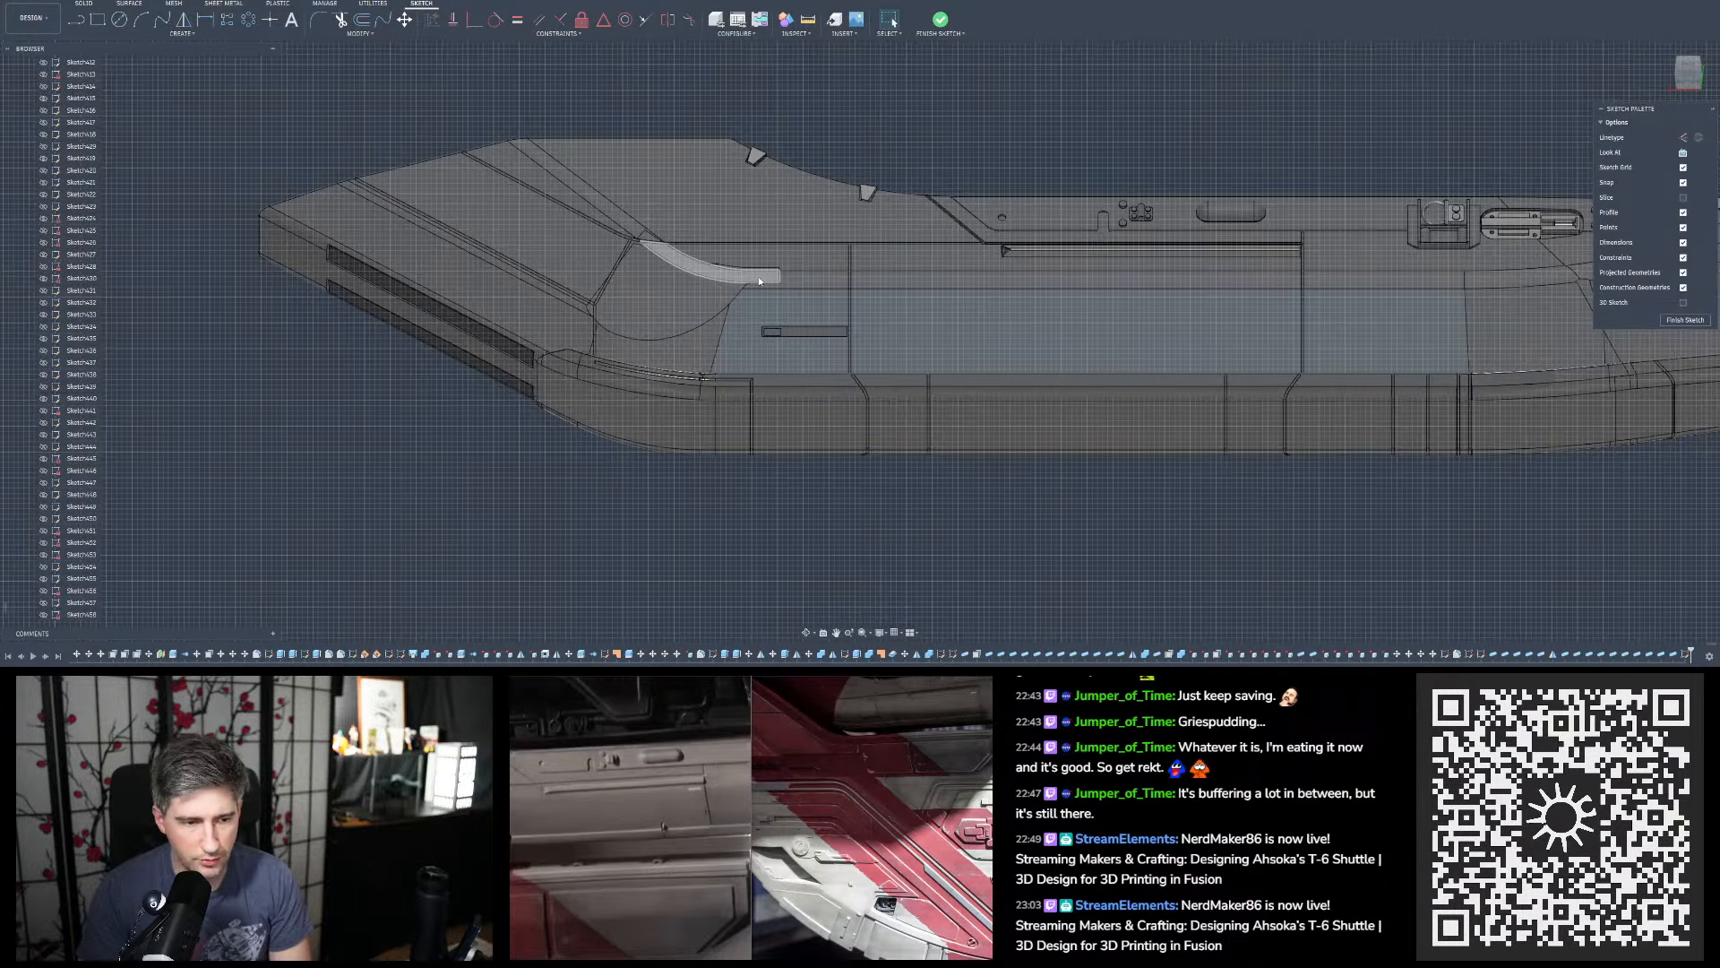
pyautogui.scroll(2, 852, 266)
pyautogui.click(98, 20)
pyautogui.scroll(8, 806, 339)
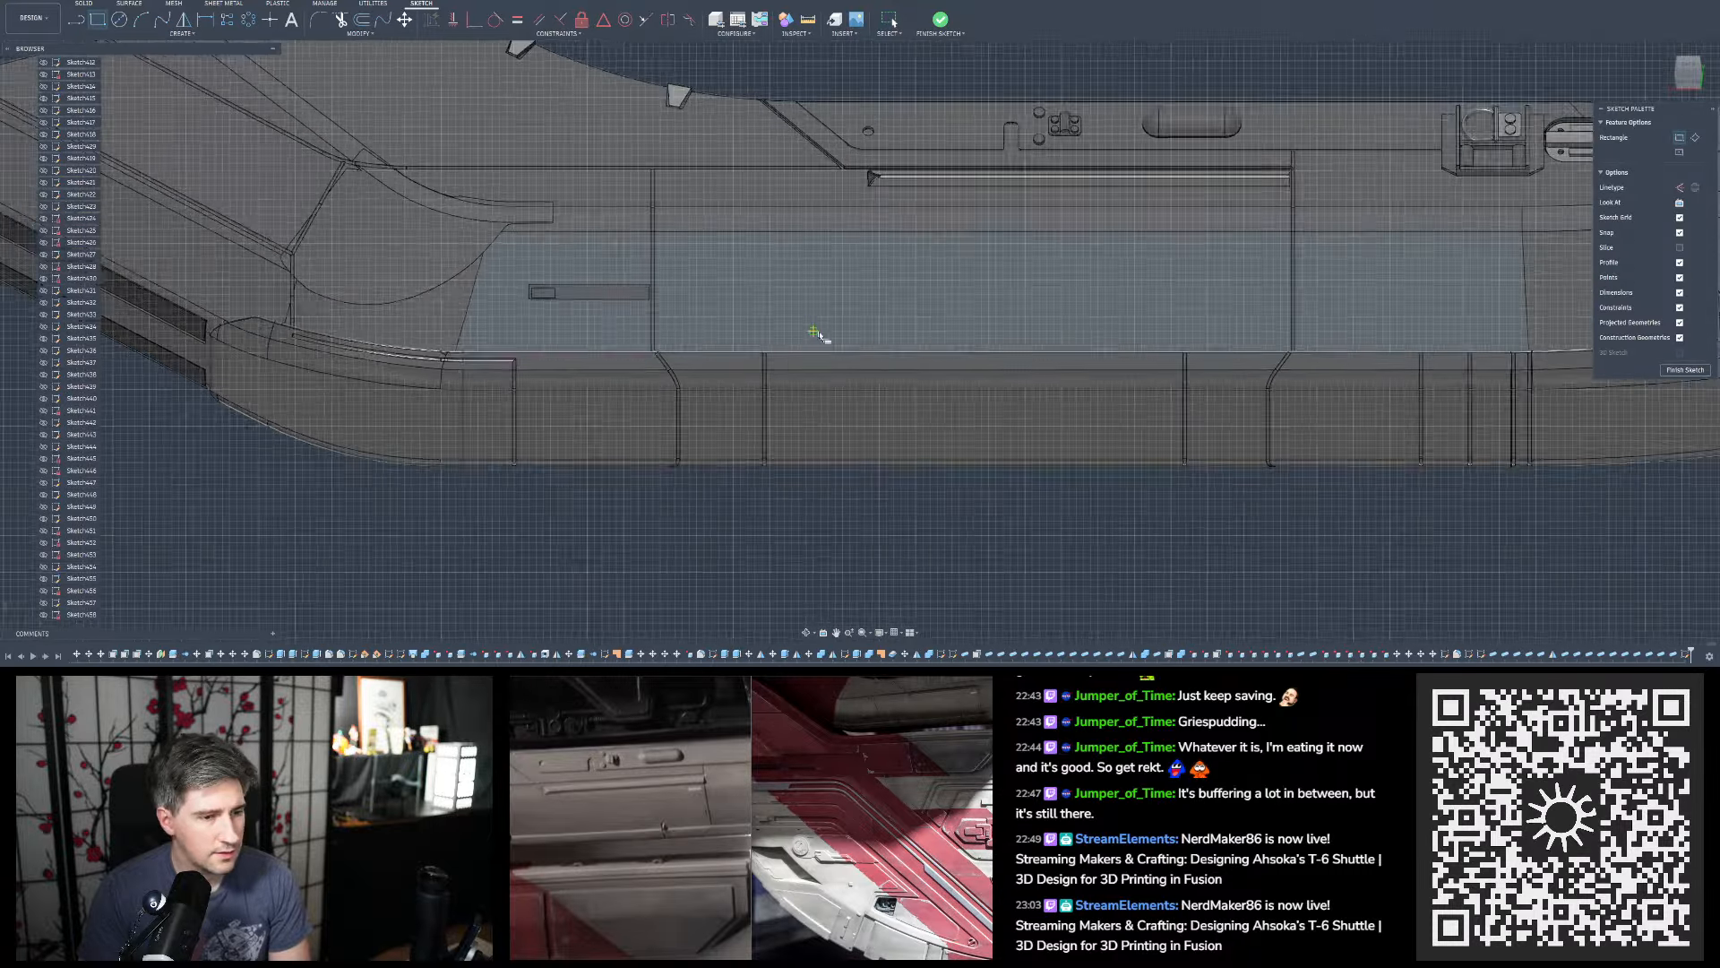
pyautogui.scroll(-2, 810, 392)
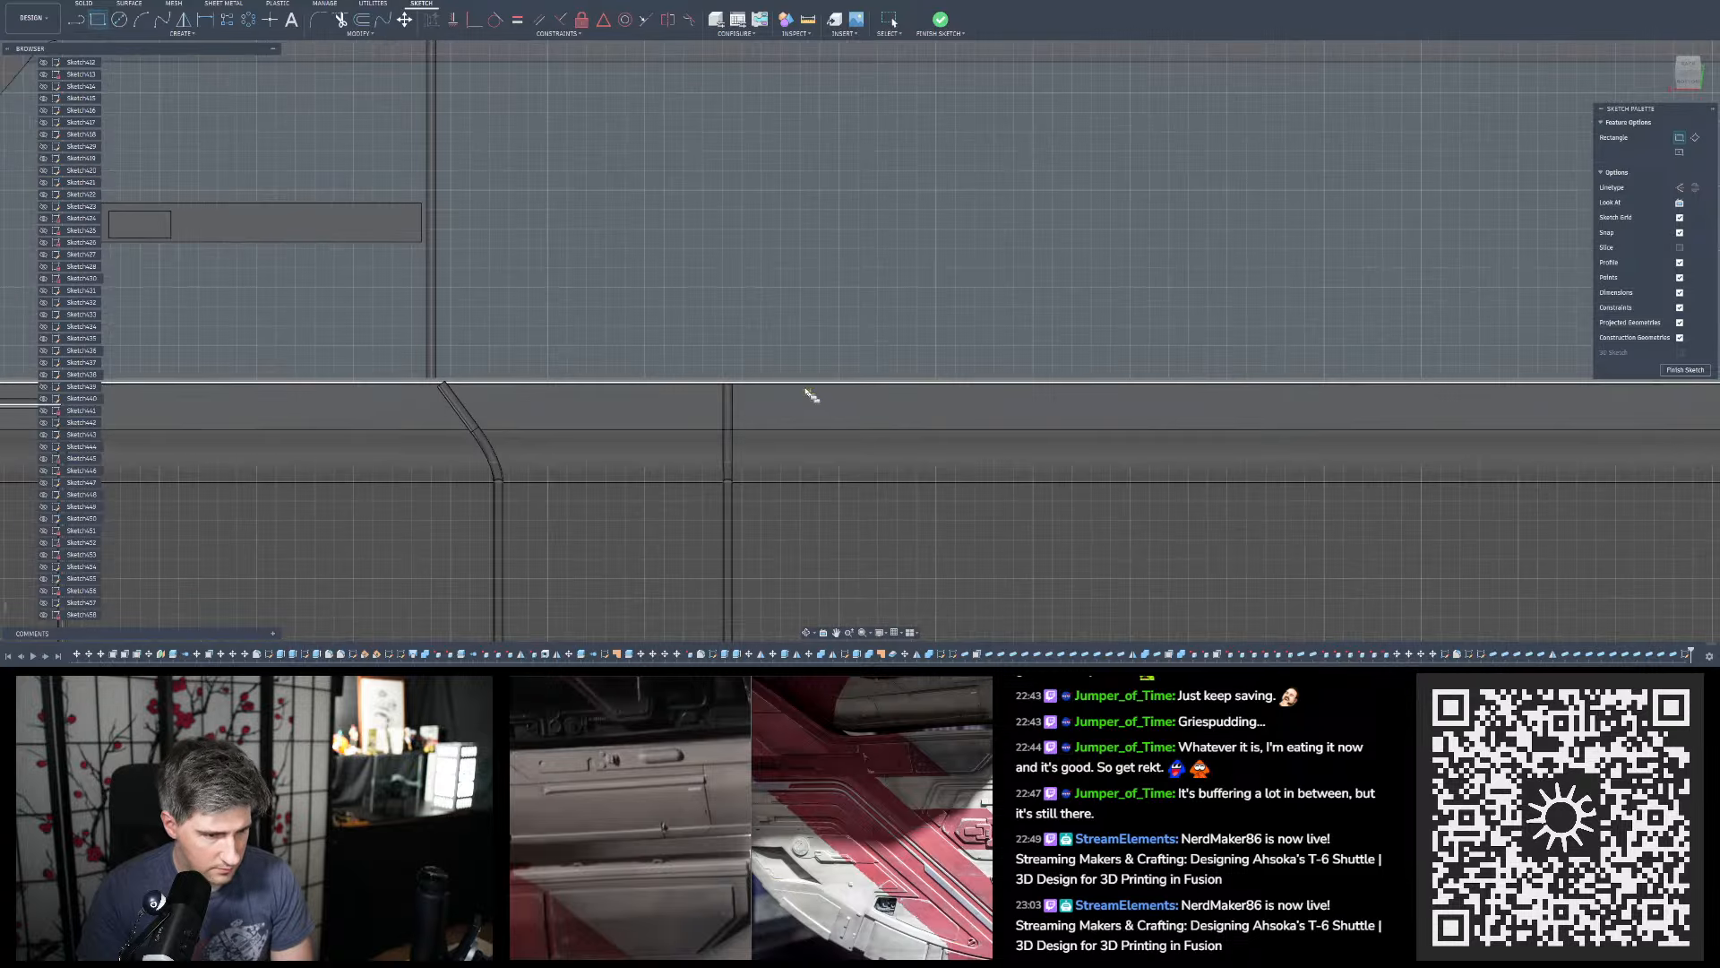
pyautogui.click(709, 335)
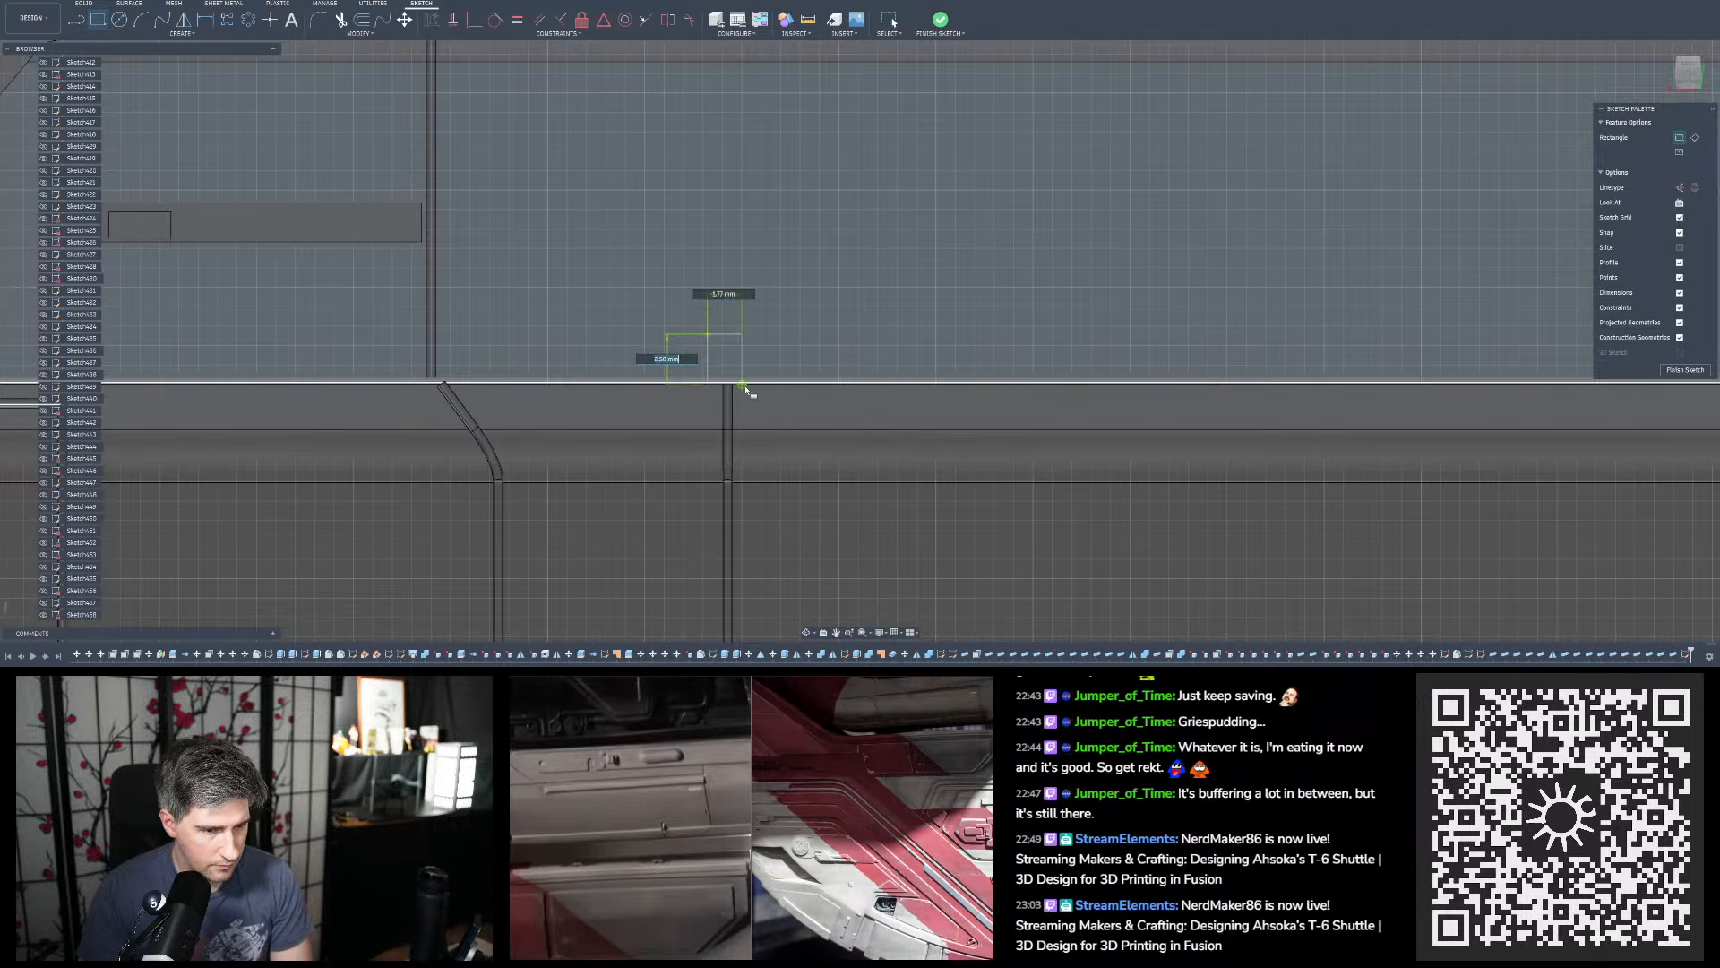
pyautogui.click(761, 398)
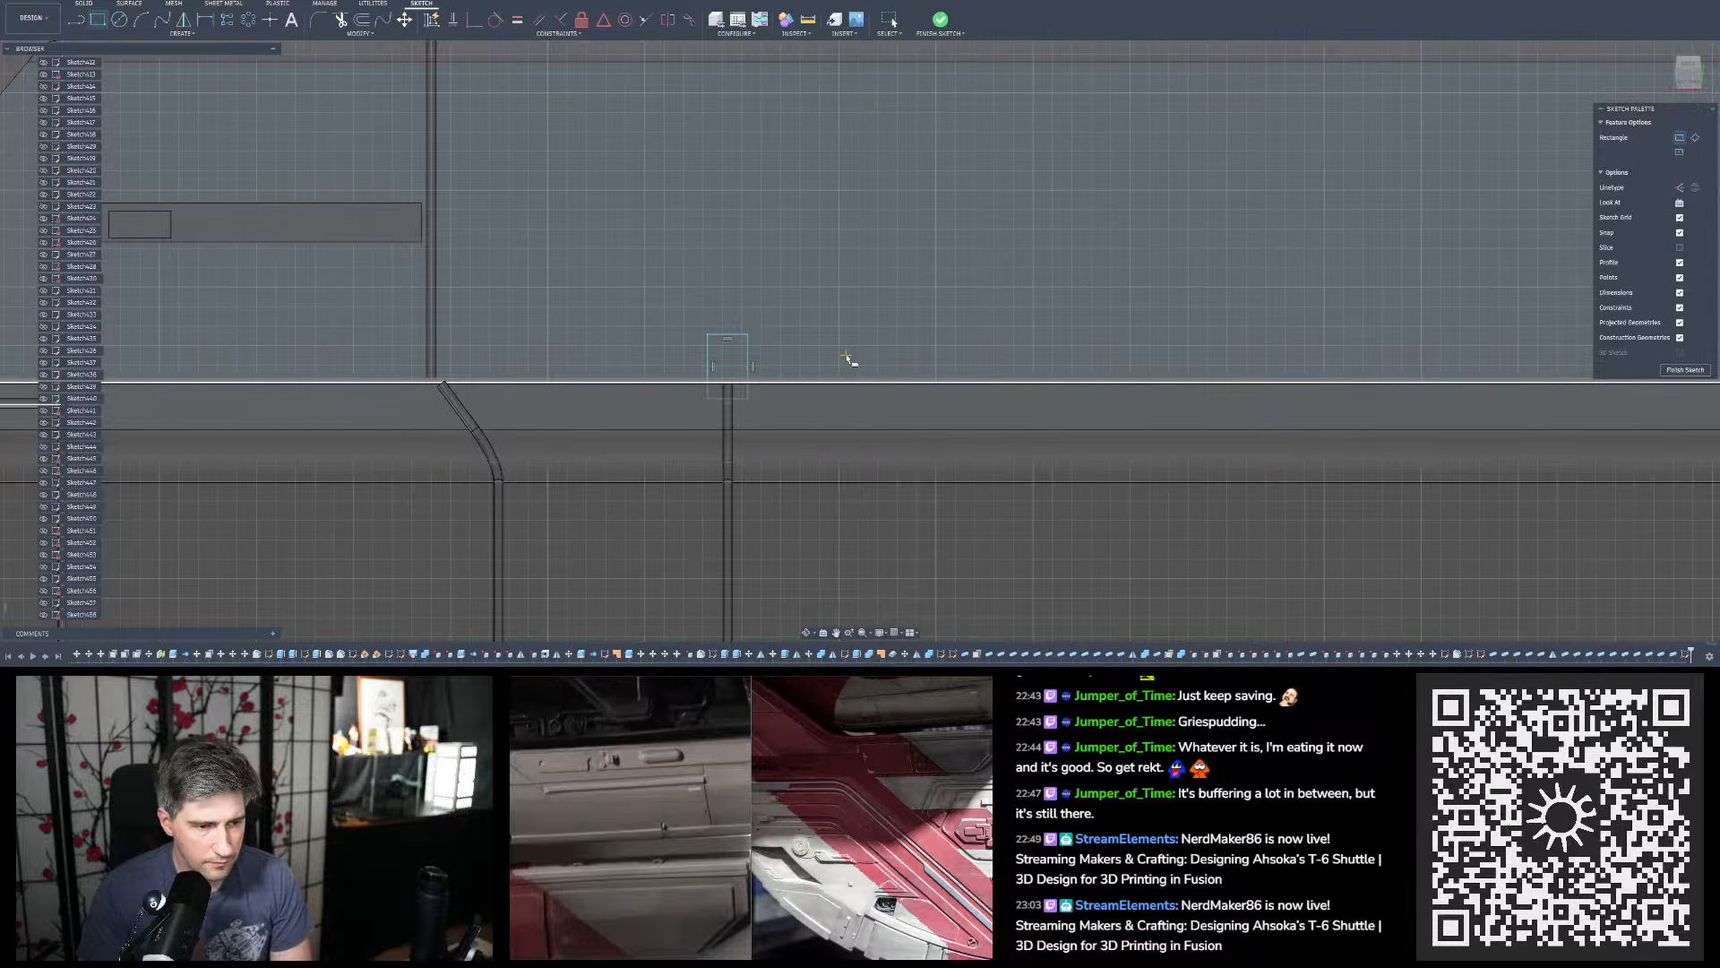
pyautogui.press('Escape')
pyautogui.scroll(-5, 819, 386)
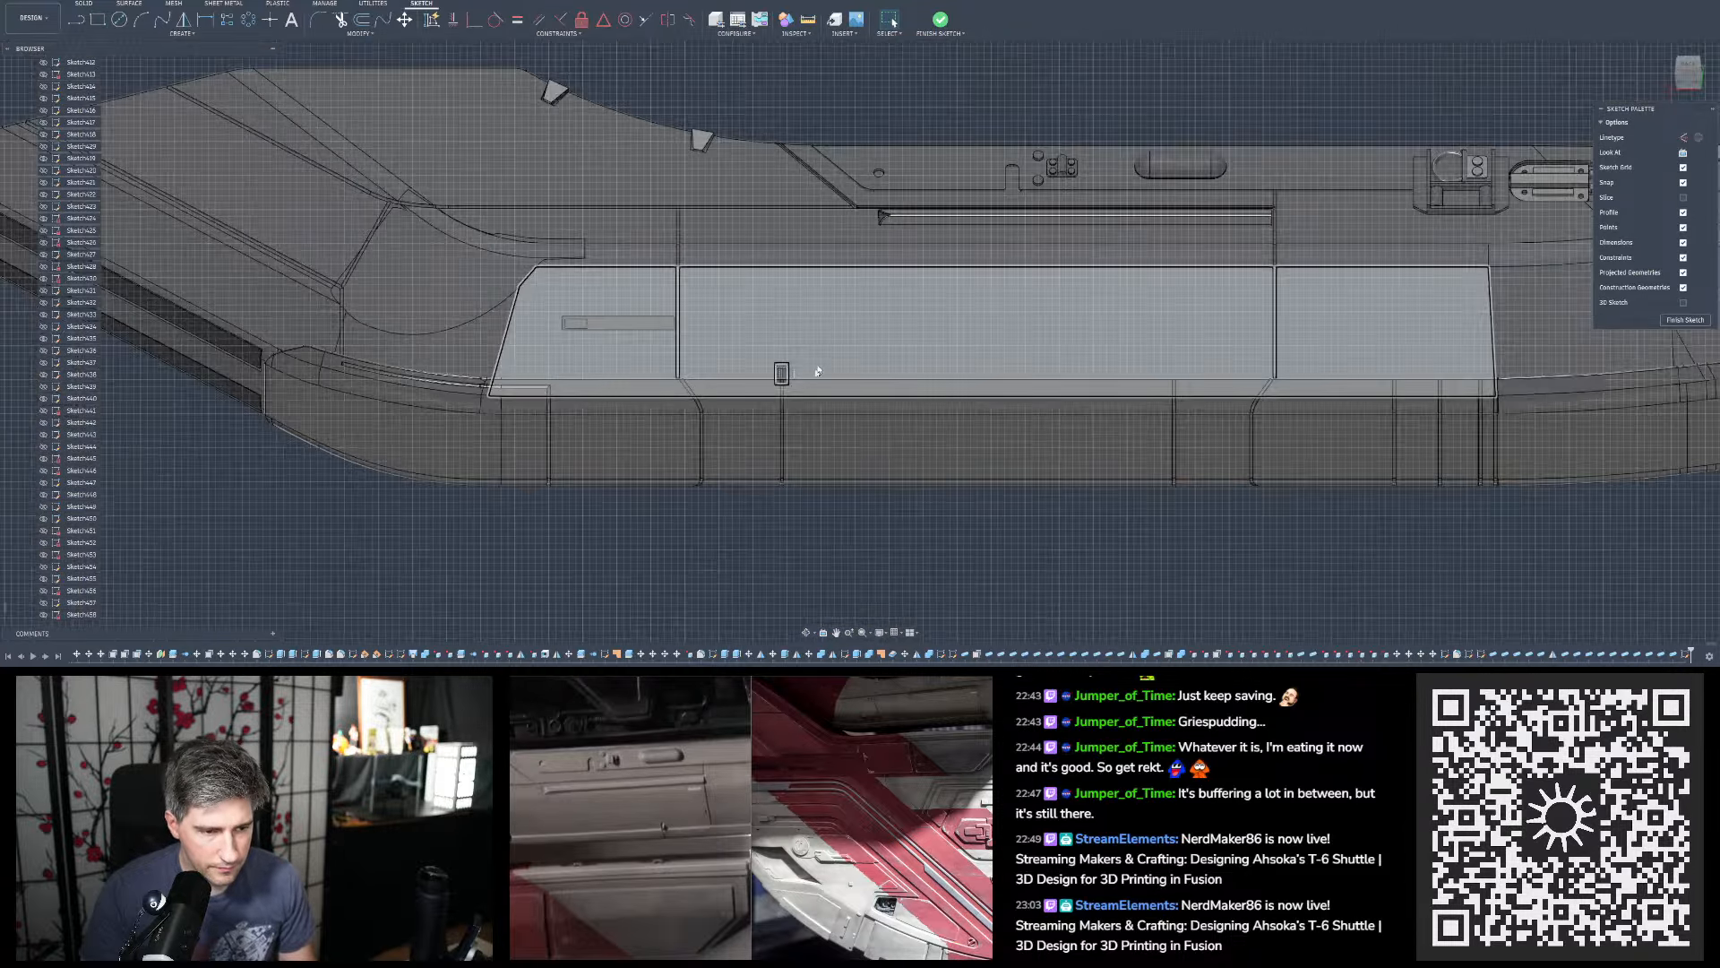
pyautogui.click(853, 410)
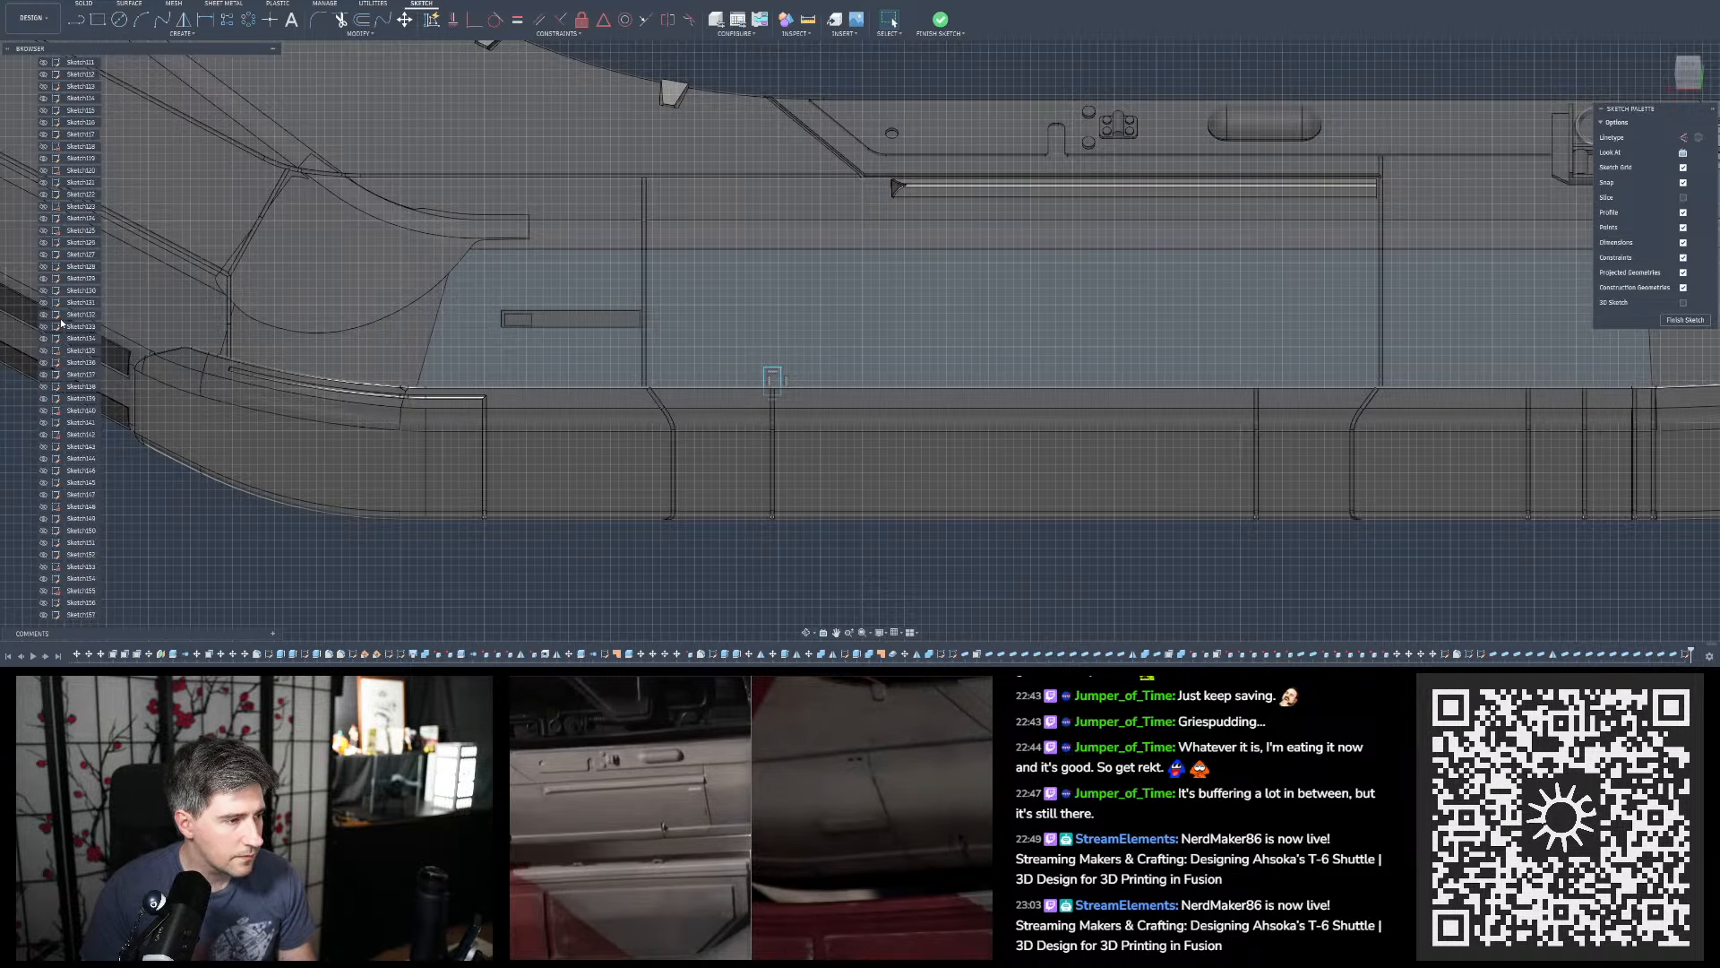
# Overlay the textured scan mesh on the hull and compare the sketched rectangle's position with the scanned lower edge
pyautogui.scroll(20, 63, 269)
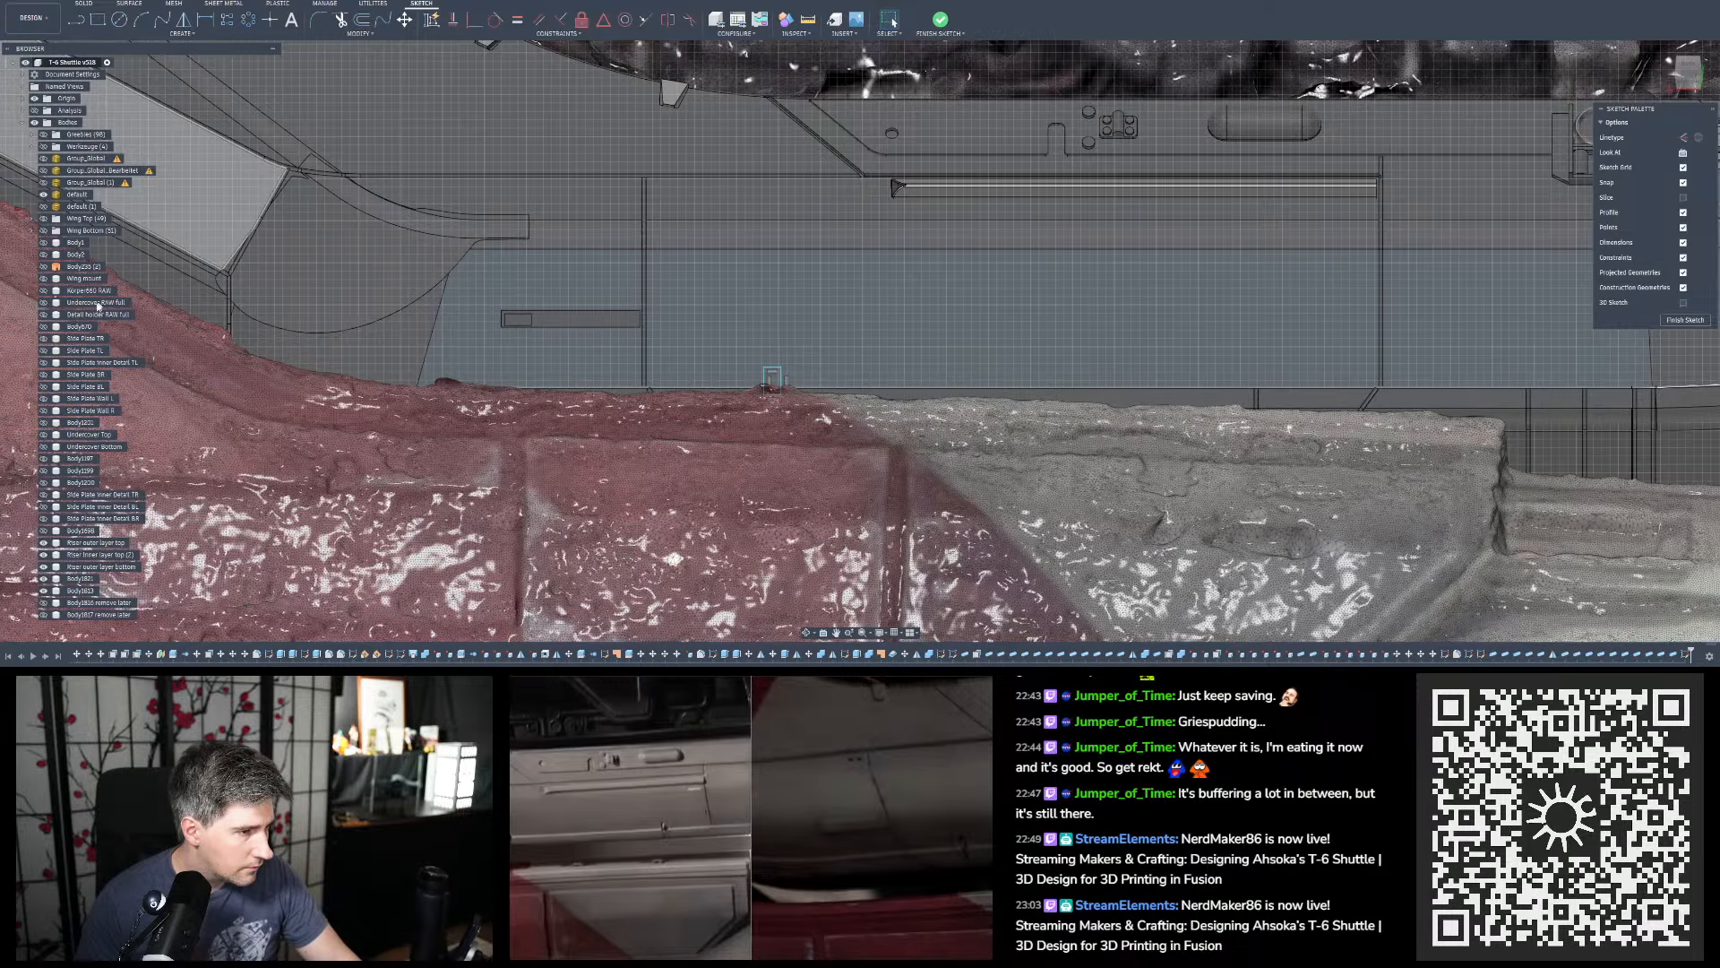
pyautogui.scroll(3, 514, 272)
pyautogui.scroll(-6, 660, 267)
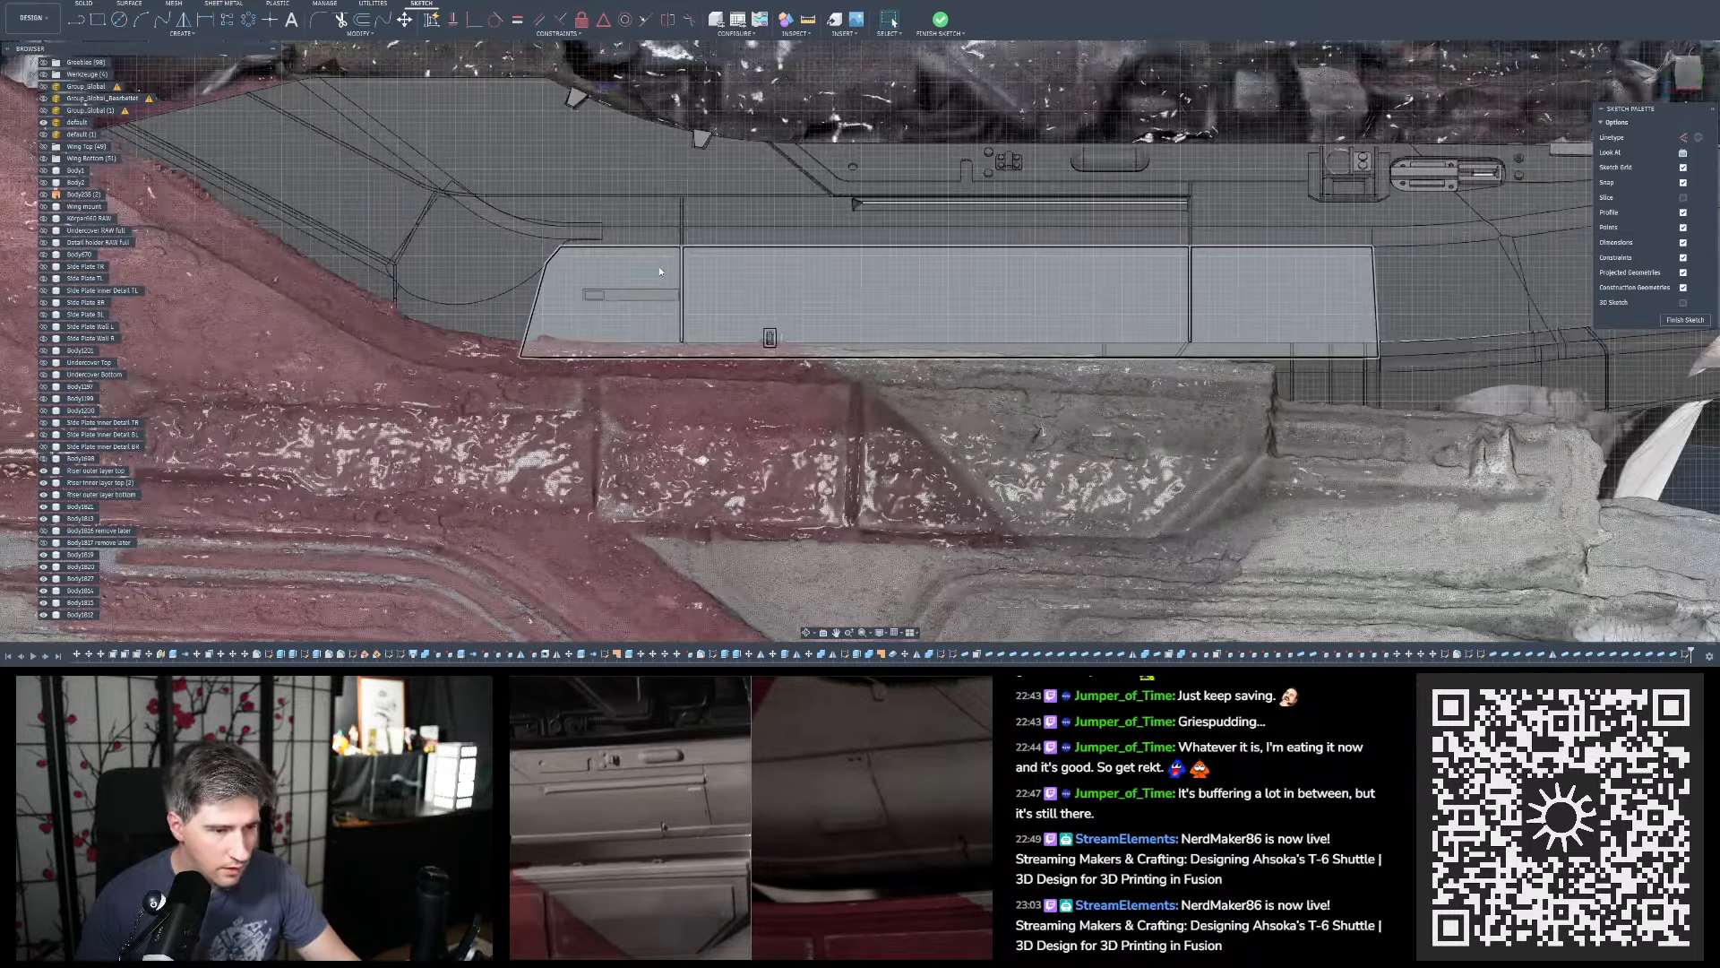
pyautogui.scroll(4, 750, 265)
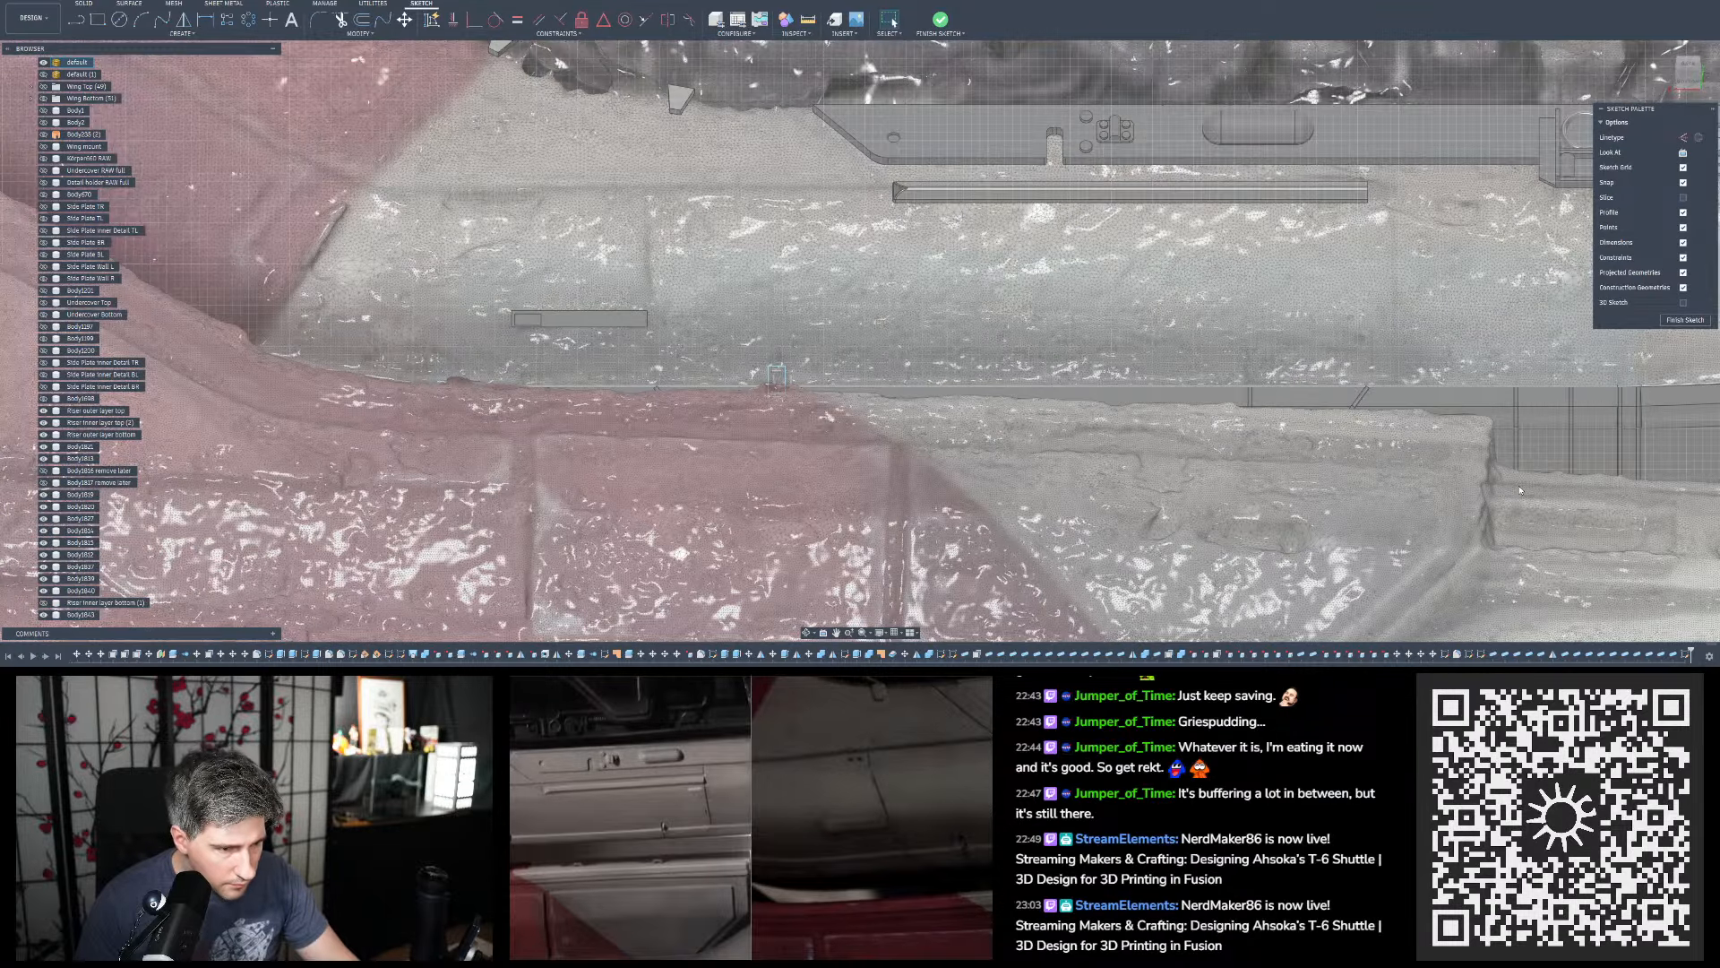
pyautogui.scroll(-3, 1078, 630)
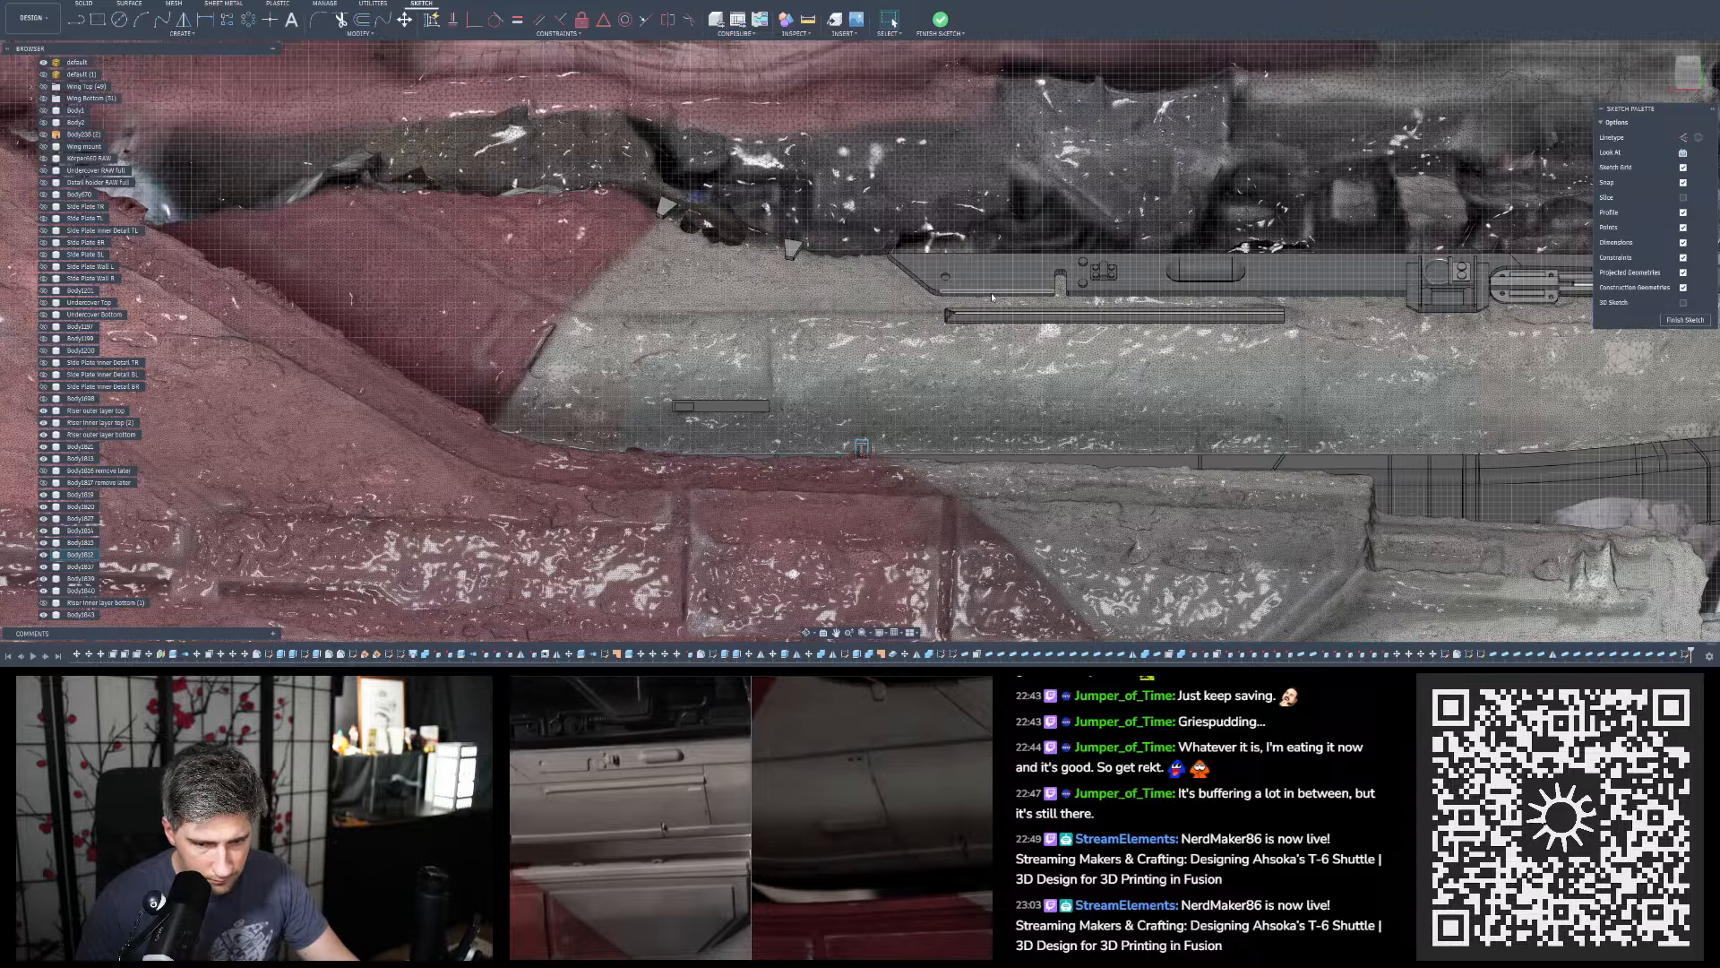
pyautogui.scroll(2, 991, 292)
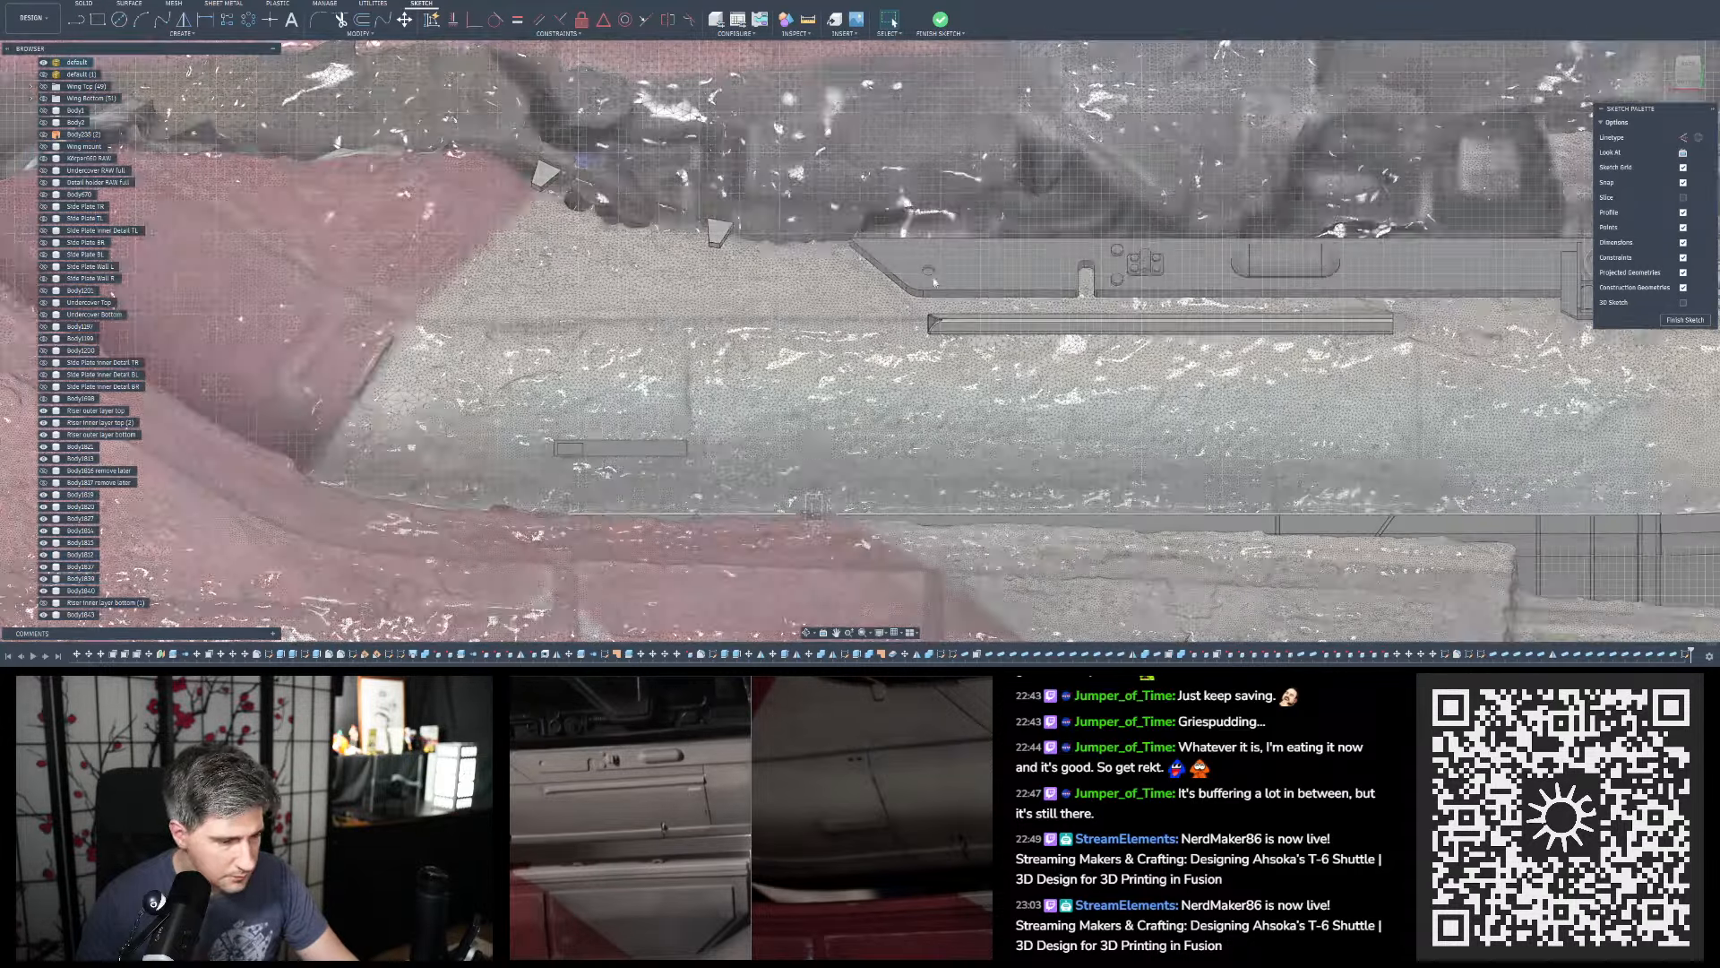
pyautogui.scroll(-2, 932, 274)
pyautogui.scroll(3, 1023, 346)
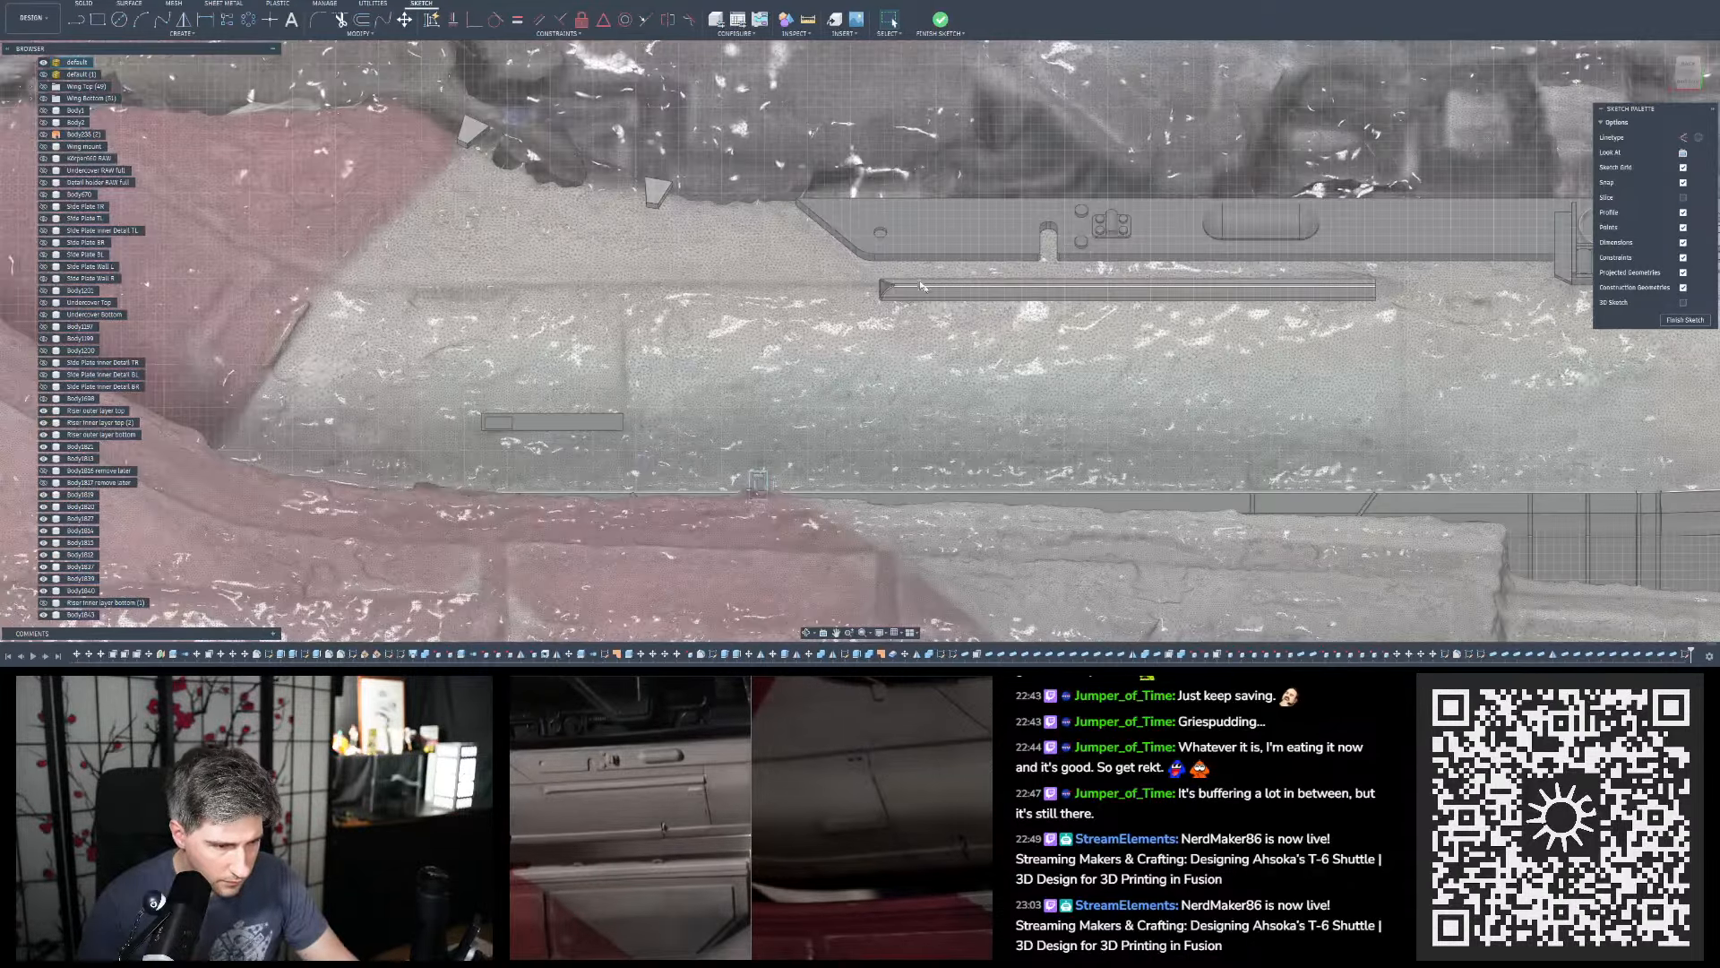
pyautogui.scroll(-3, 913, 247)
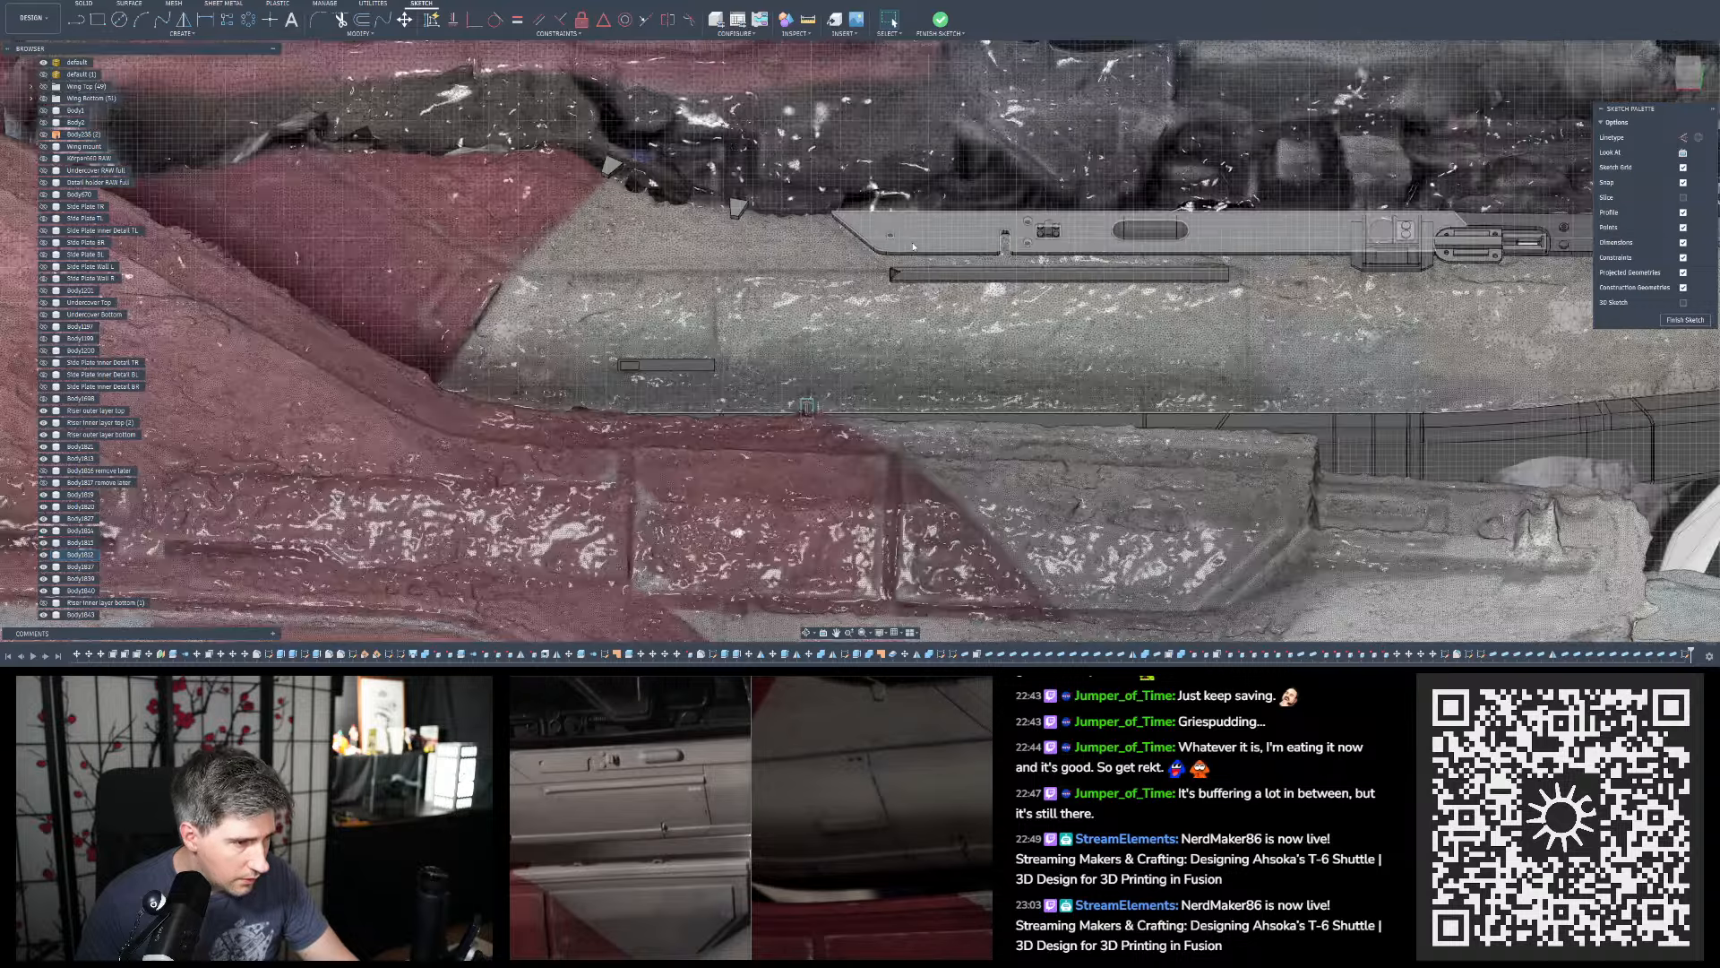
pyautogui.scroll(-5, 913, 247)
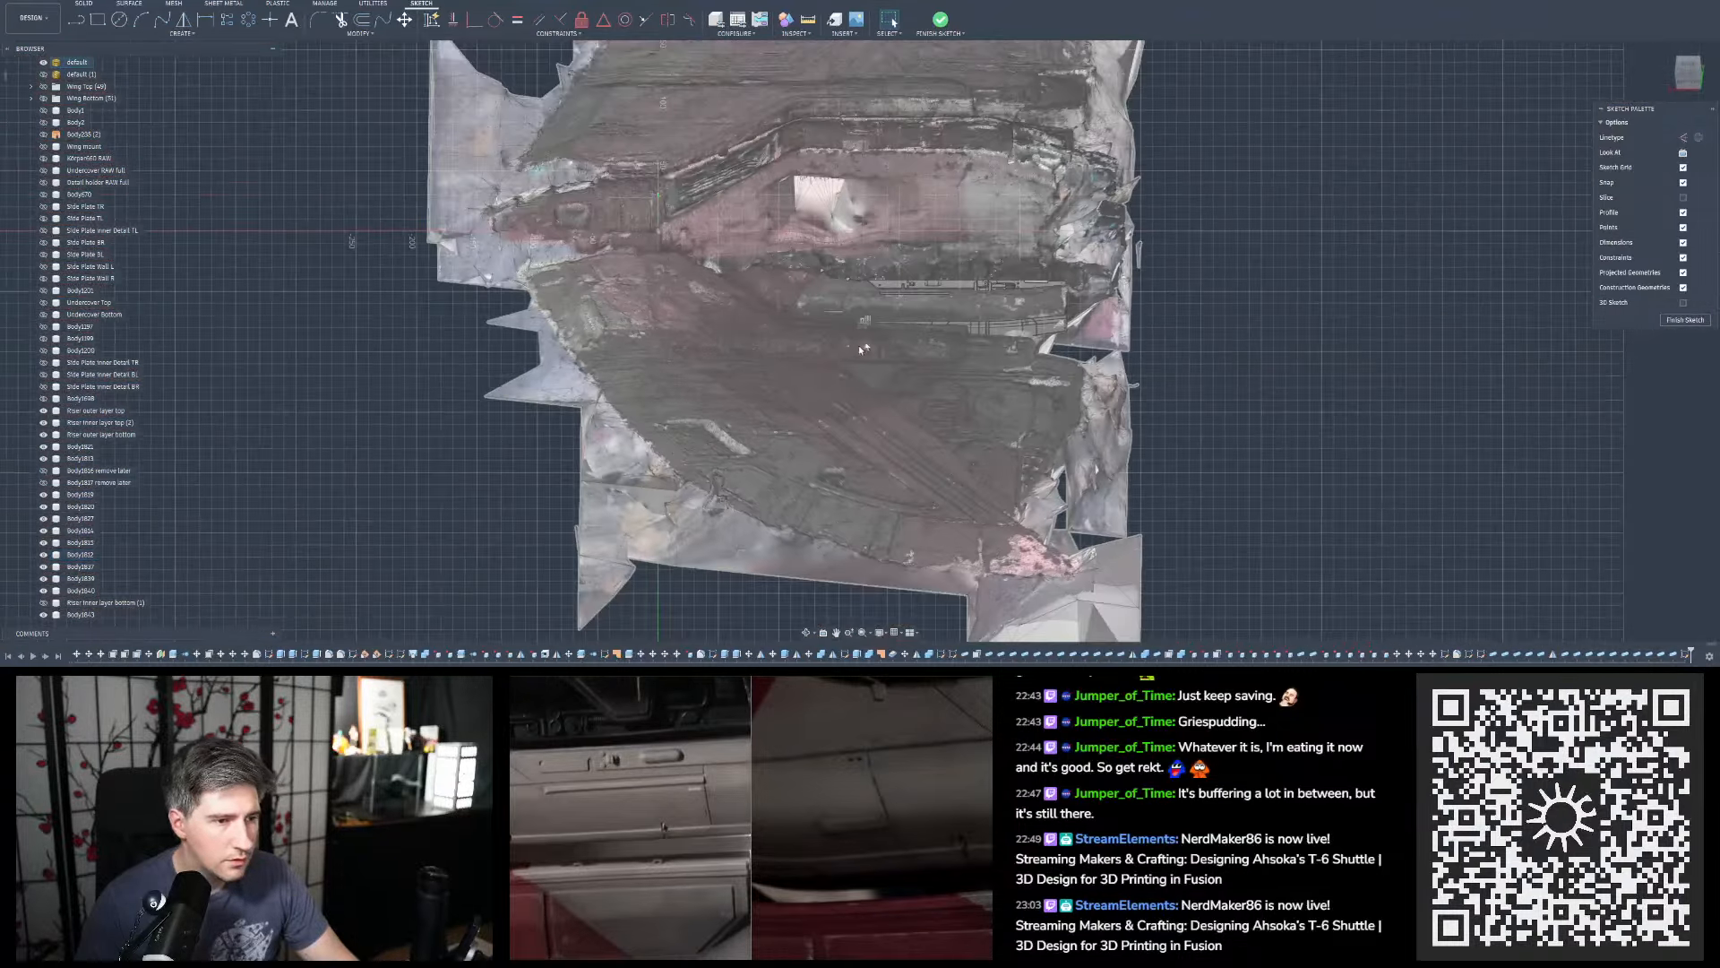
# Examine the scan squarely from another side, hiding the outer bottom layer to inspect the scanned edge around the rectangle
pyautogui.keyDown('shift'); pyautogui.moveTo(913, 246); pyautogui.dragTo(925, 201, button='middle'); pyautogui.keyUp('shift')
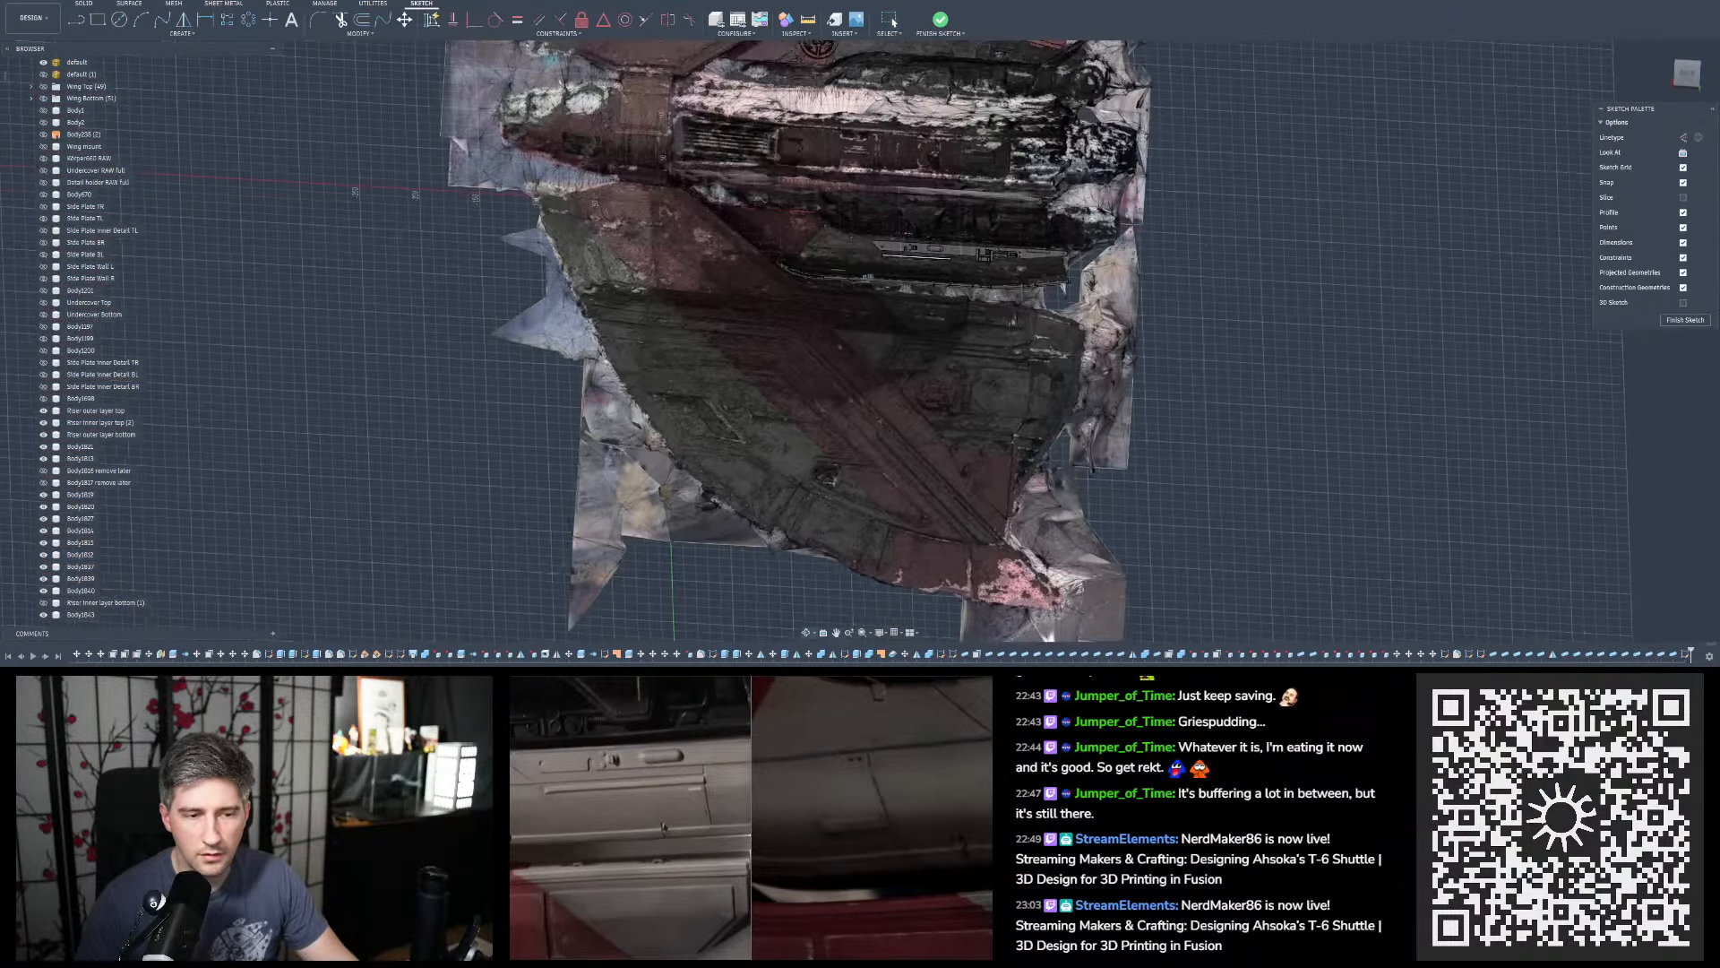
pyautogui.click(1690, 75)
pyautogui.scroll(6, 925, 257)
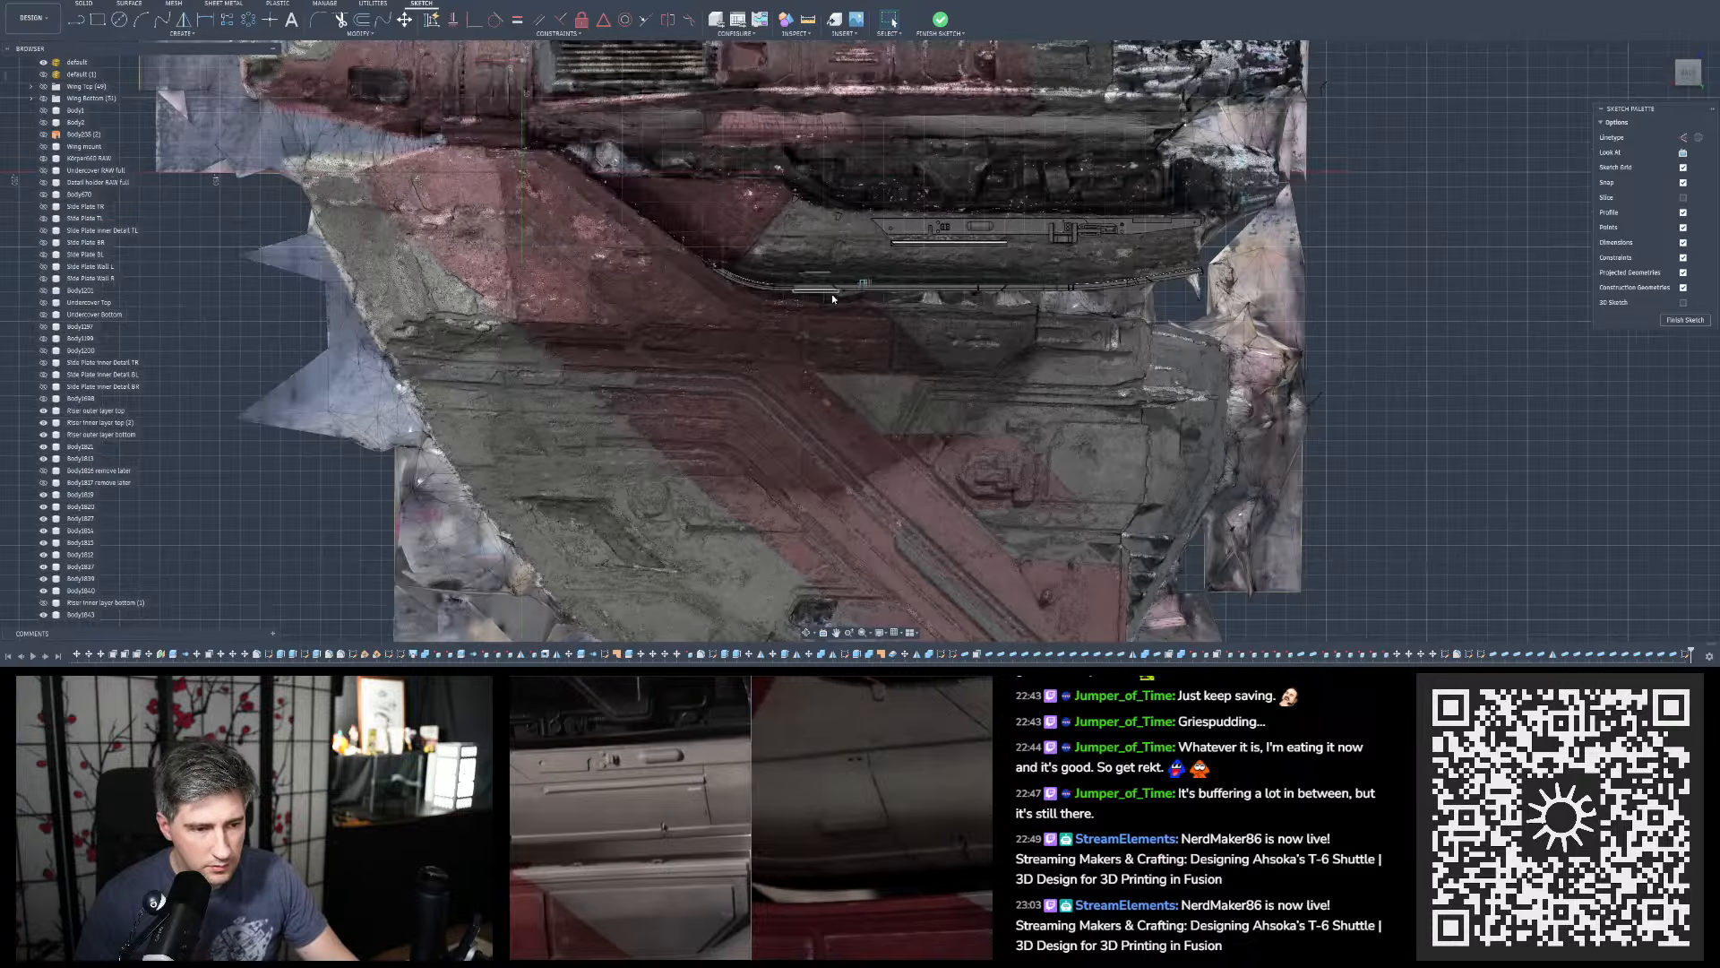
pyautogui.scroll(6, 925, 257)
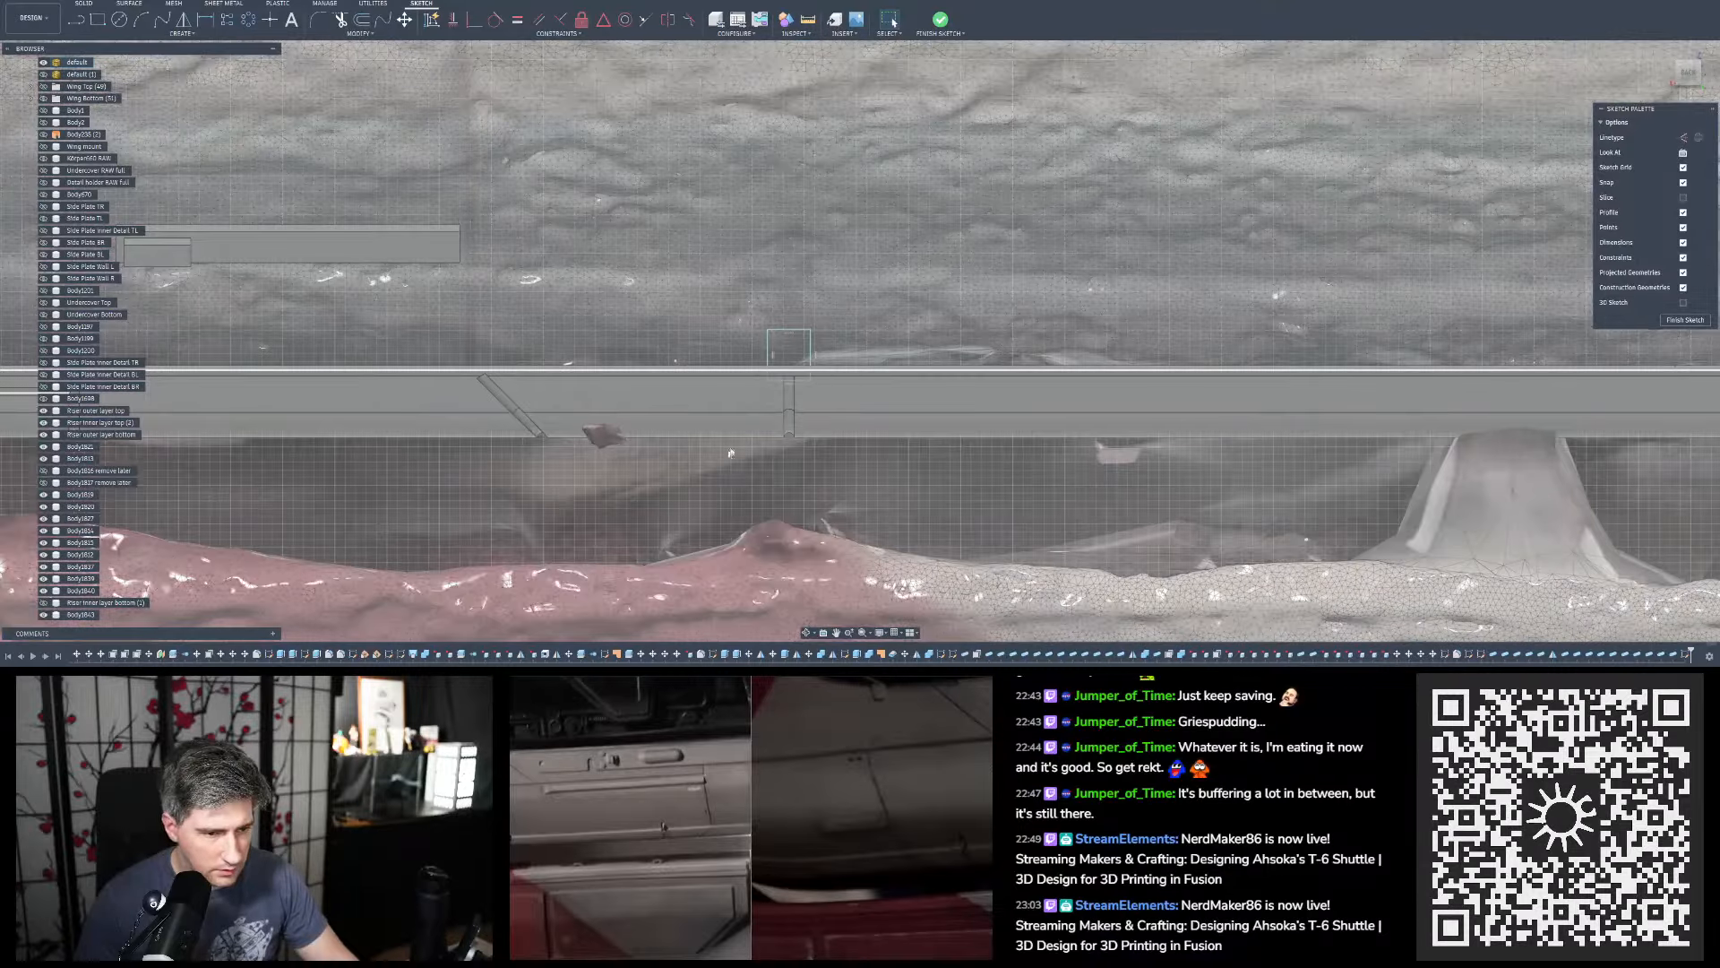
pyautogui.press('v')
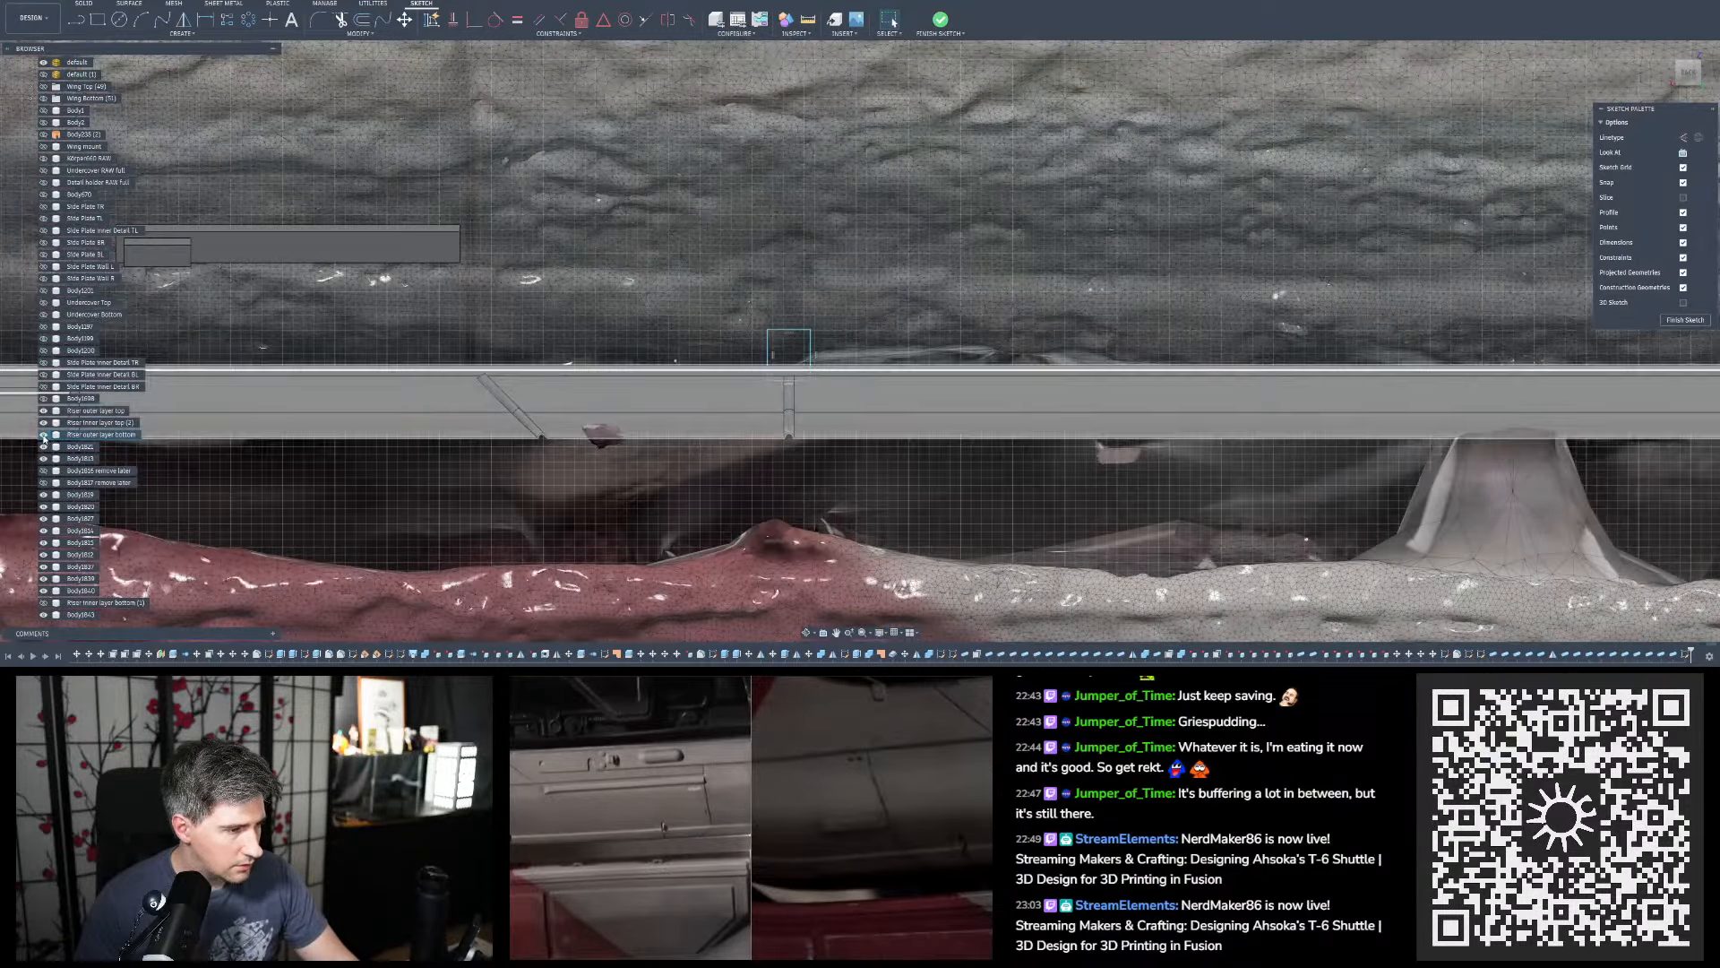
pyautogui.scroll(3, 879, 364)
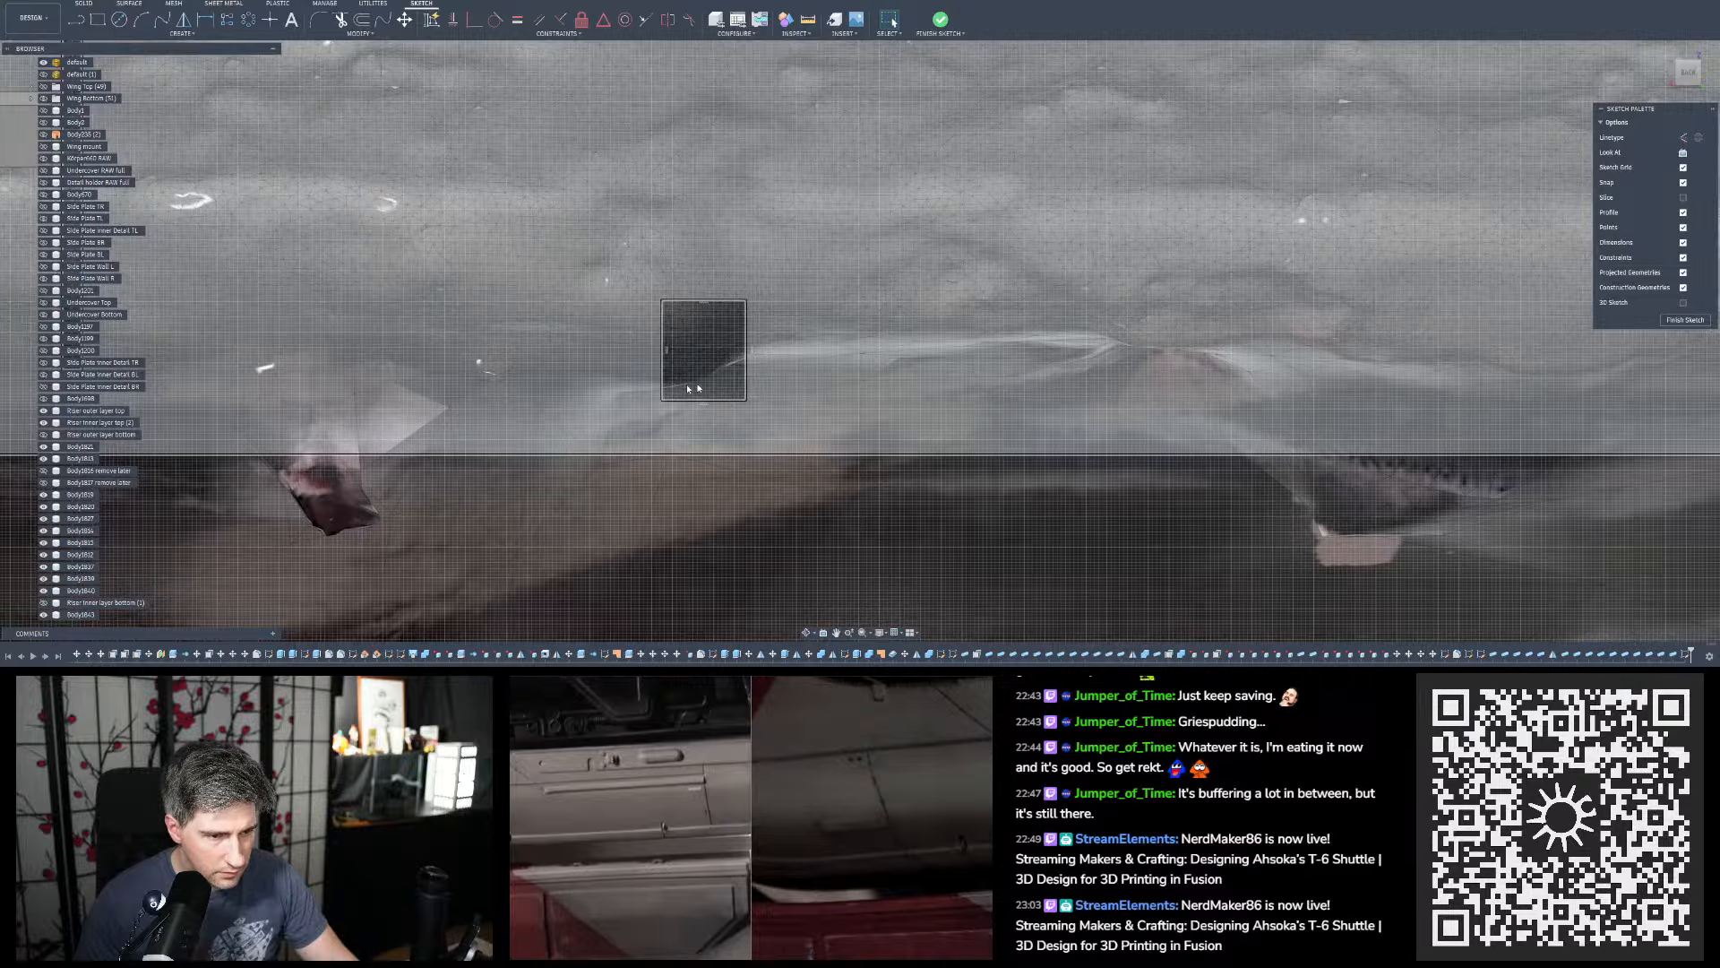
pyautogui.scroll(-7, 516, 405)
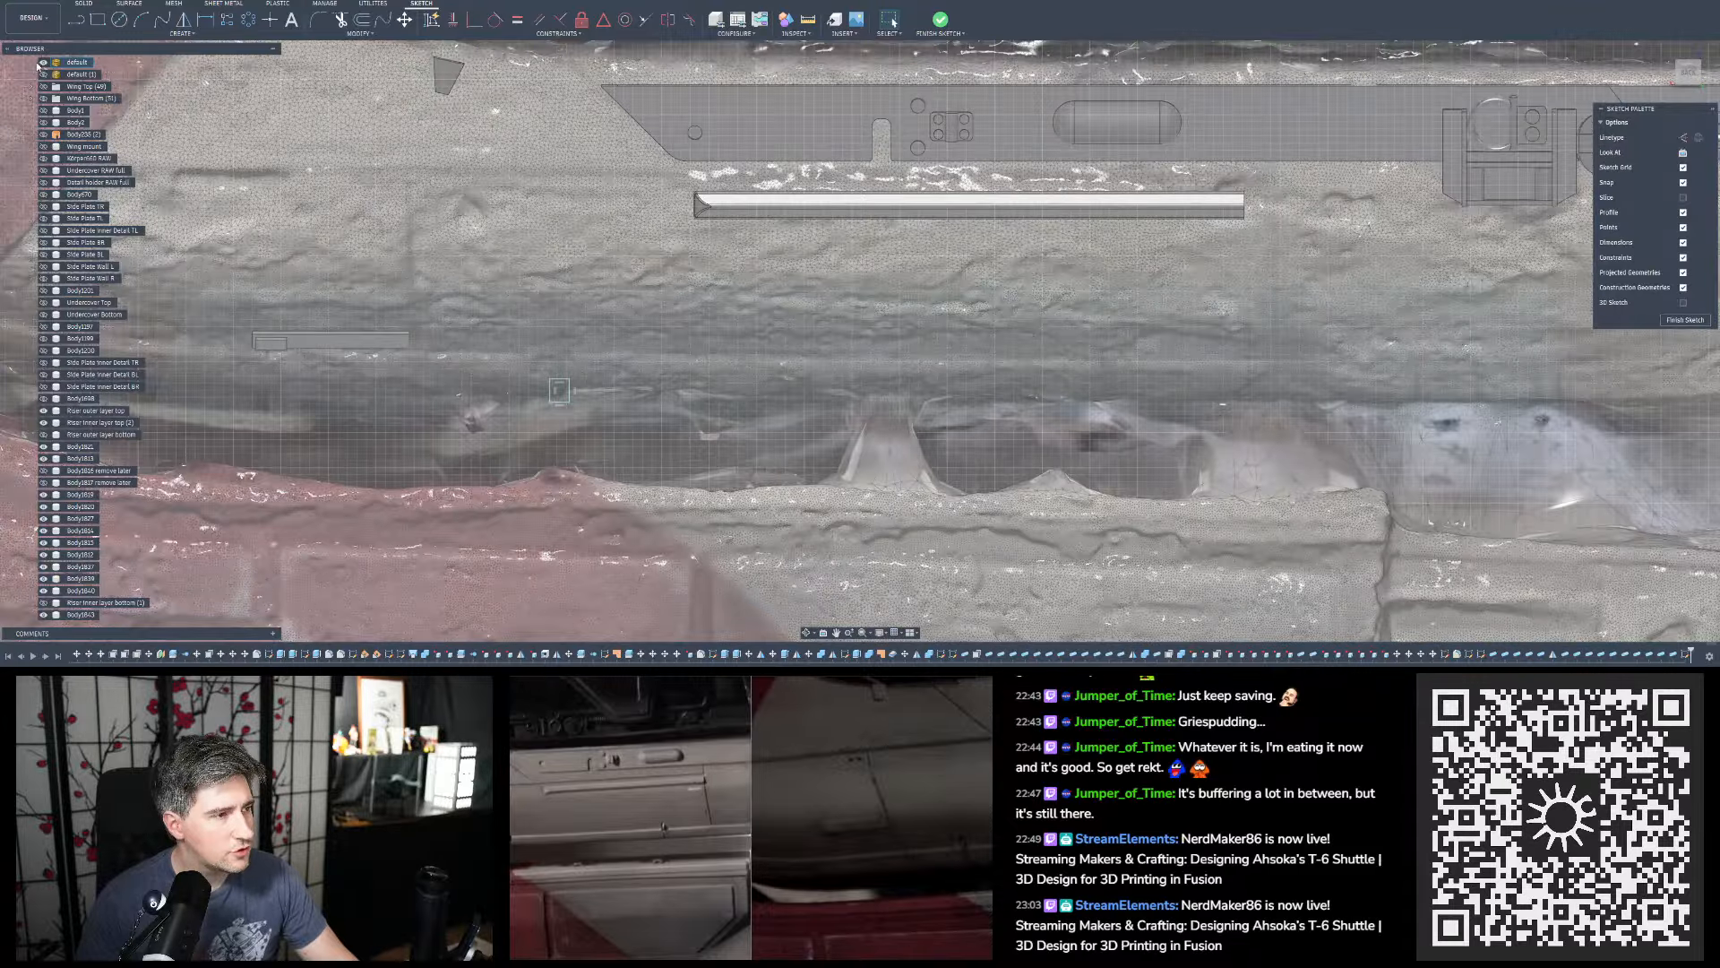
# Hide the scan mesh, show the inner and outer bottom layers again, and face the sketch plane close to the rectangle
pyautogui.click(43, 62)
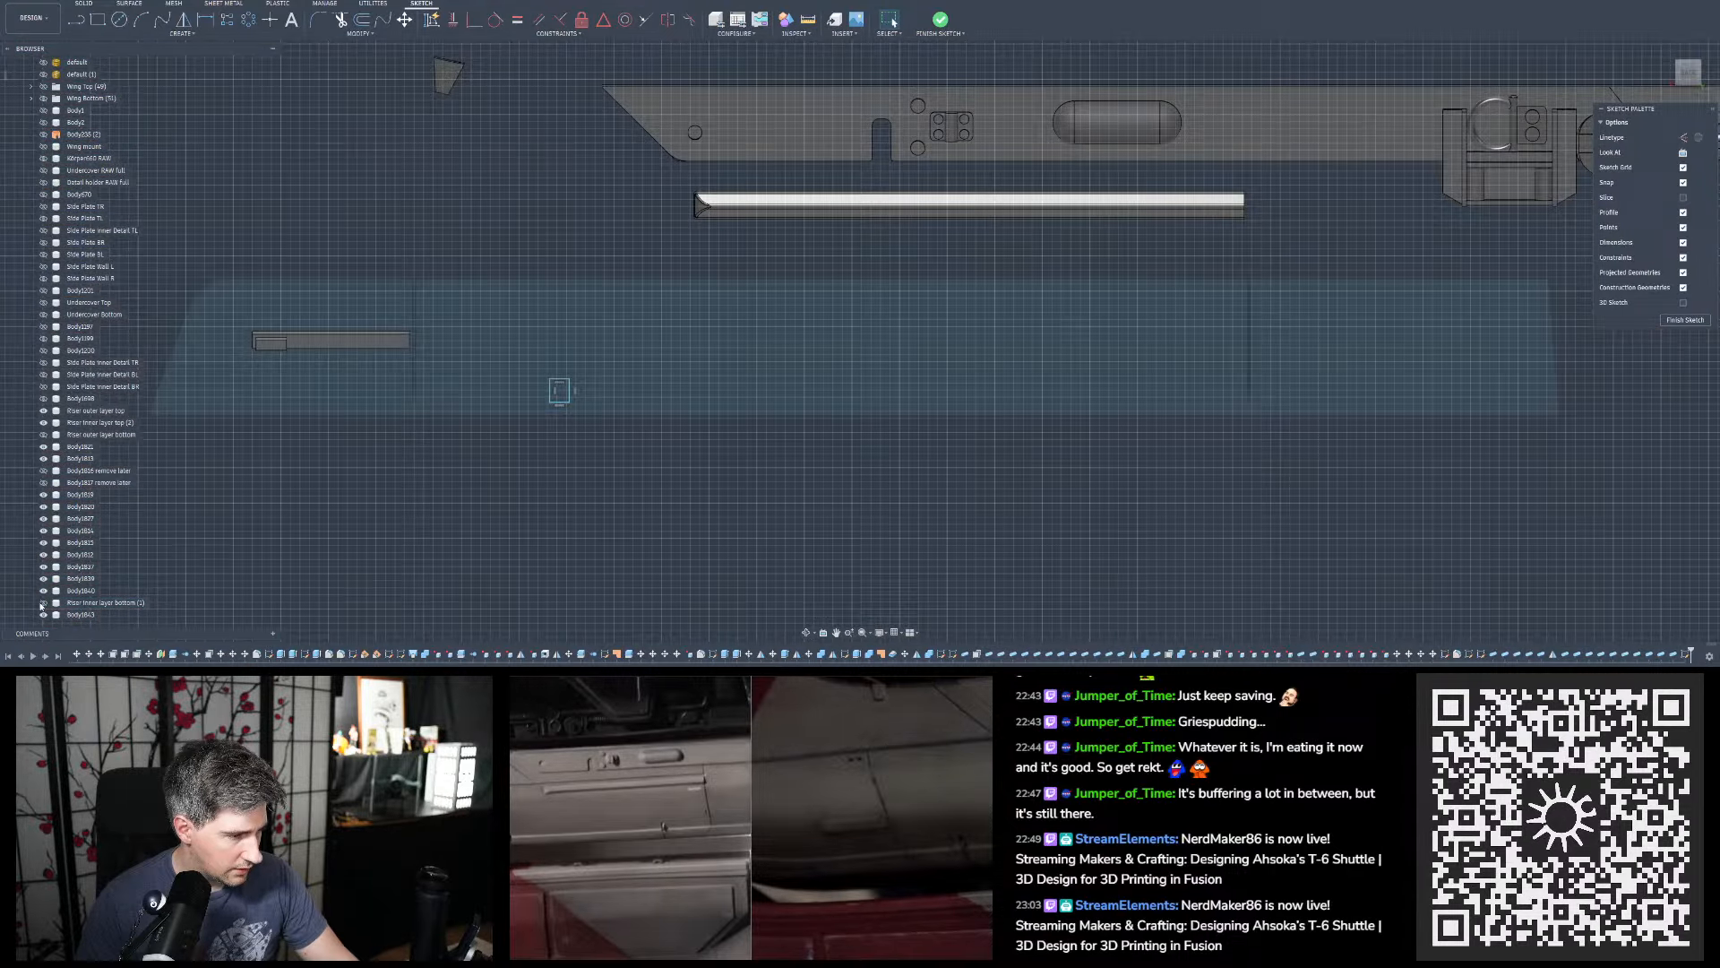
pyautogui.click(43, 603)
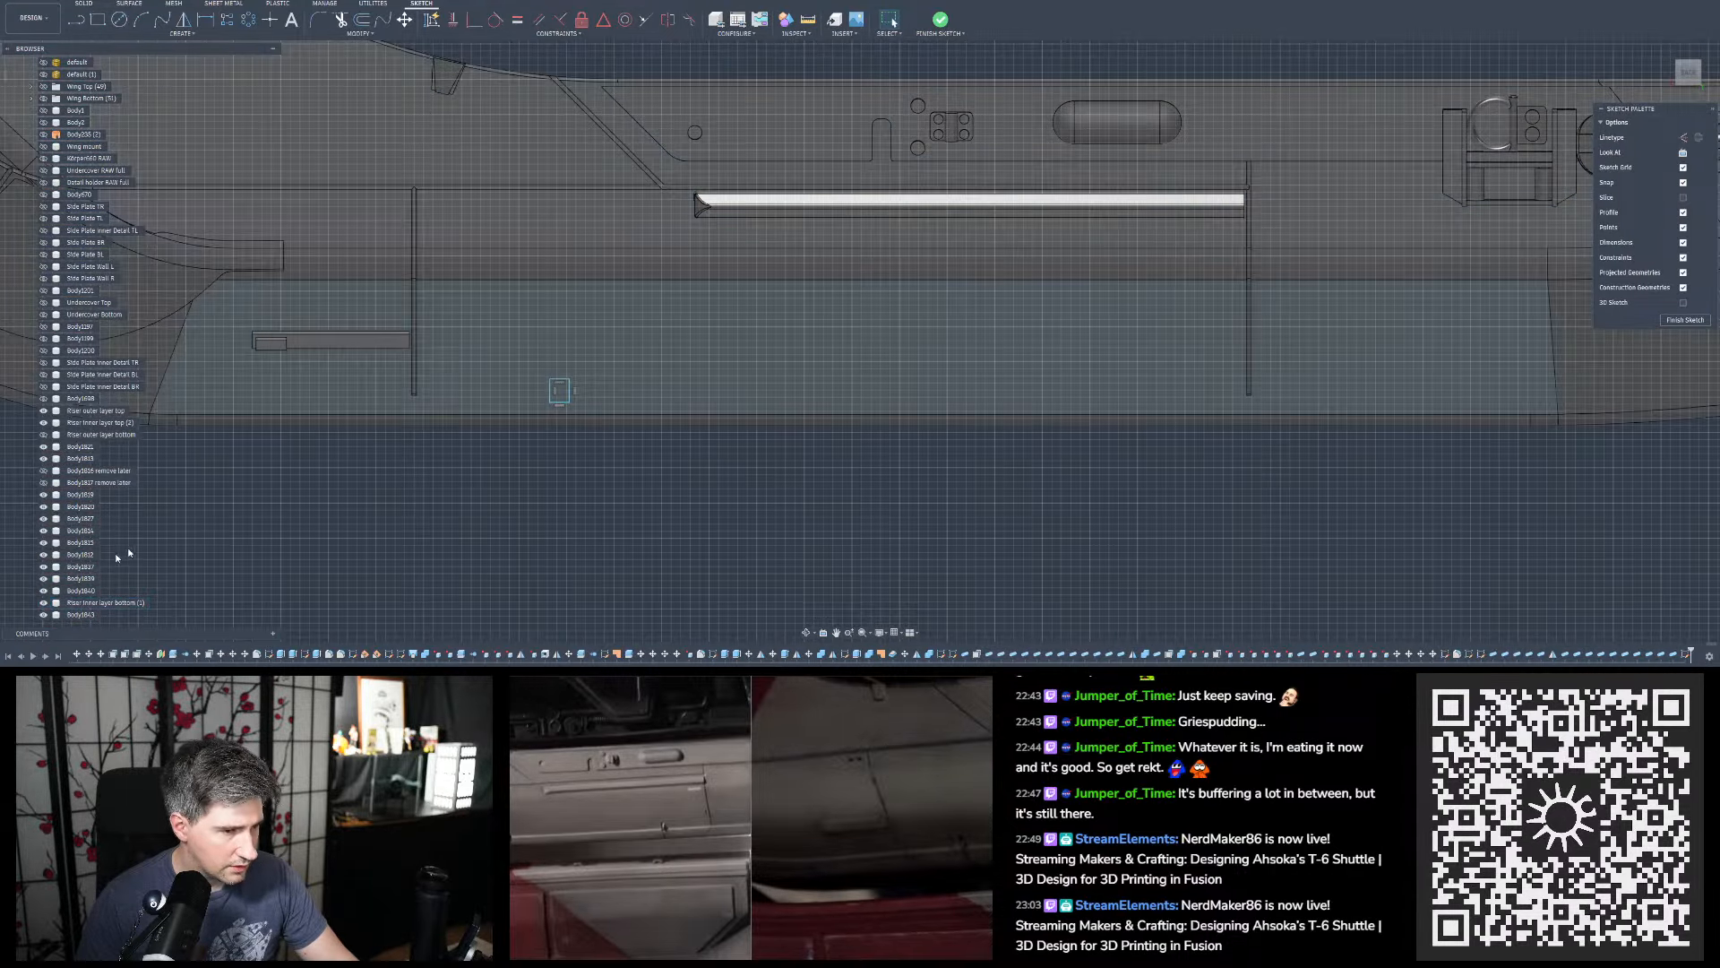
pyautogui.click(1683, 154)
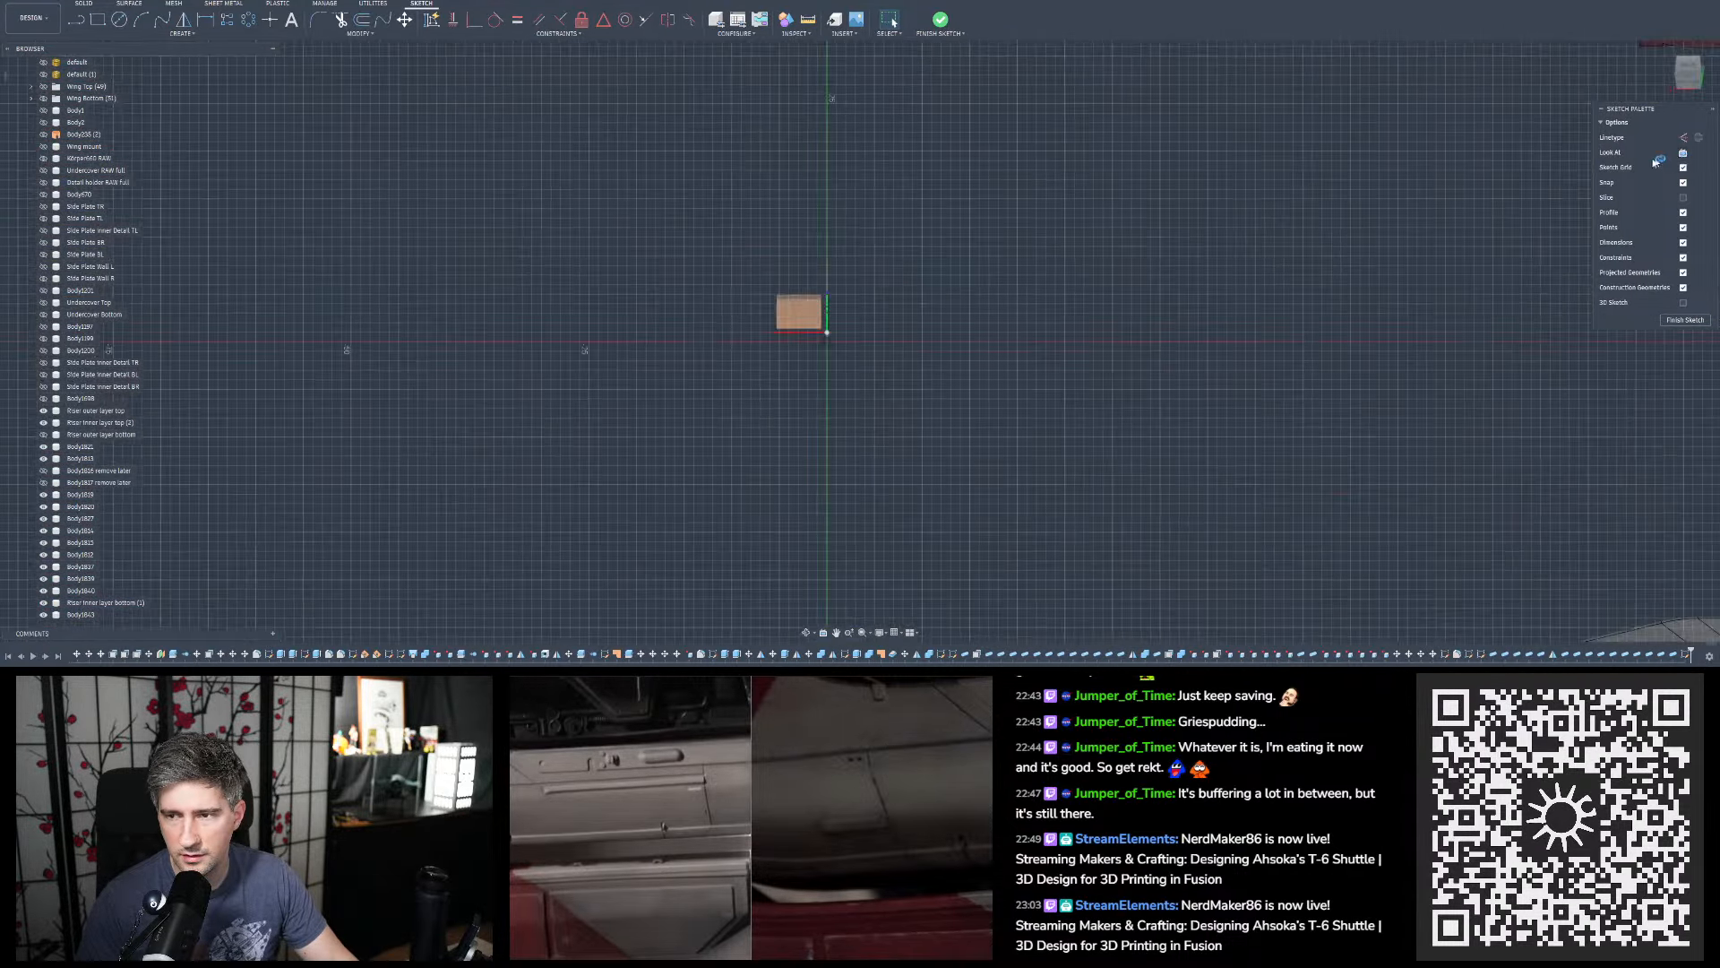
pyautogui.scroll(10, 861, 528)
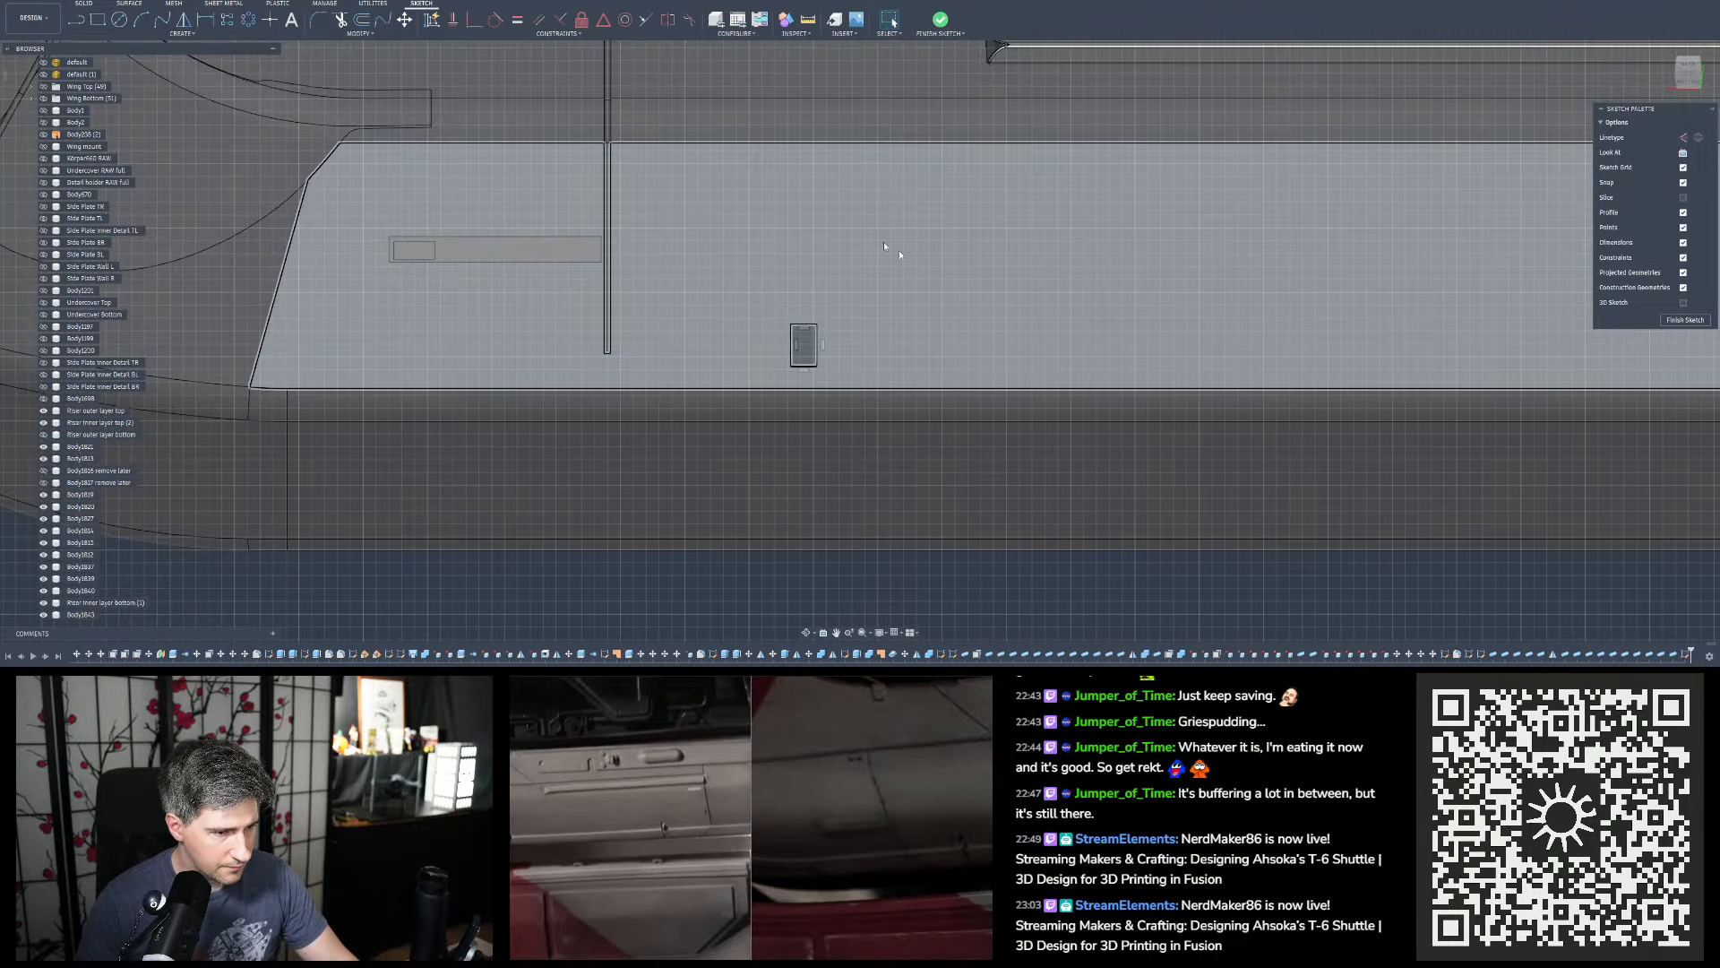
pyautogui.scroll(-8, 739, 482)
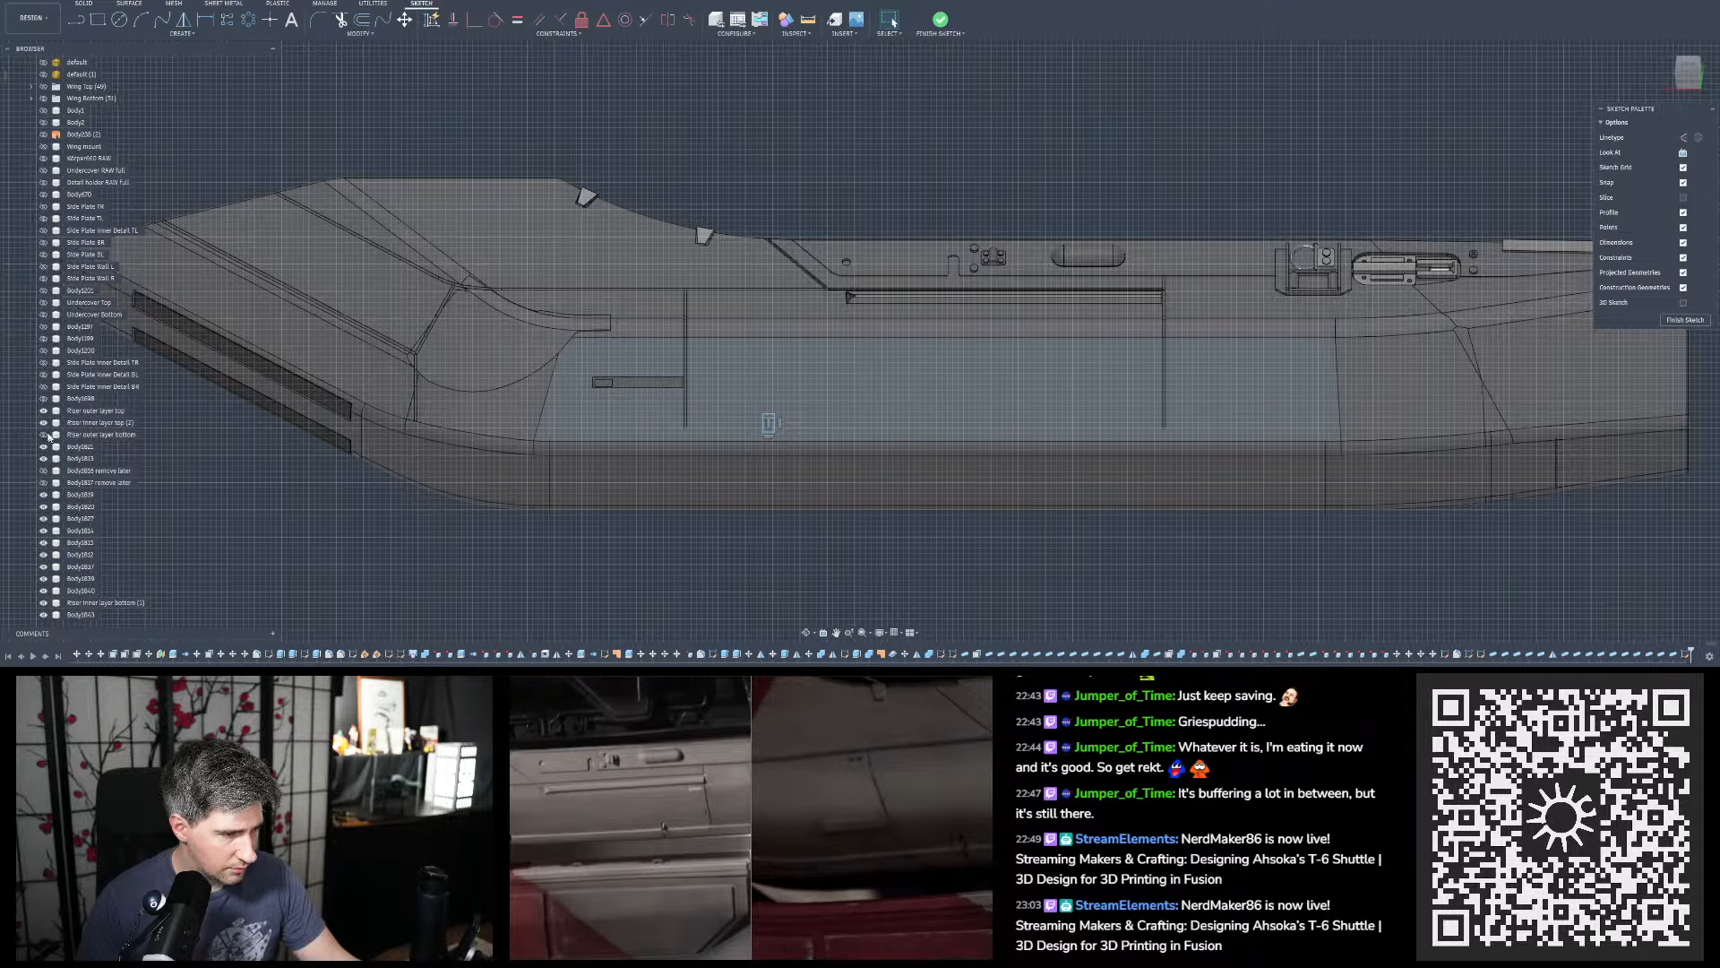
pyautogui.scroll(5, 705, 425)
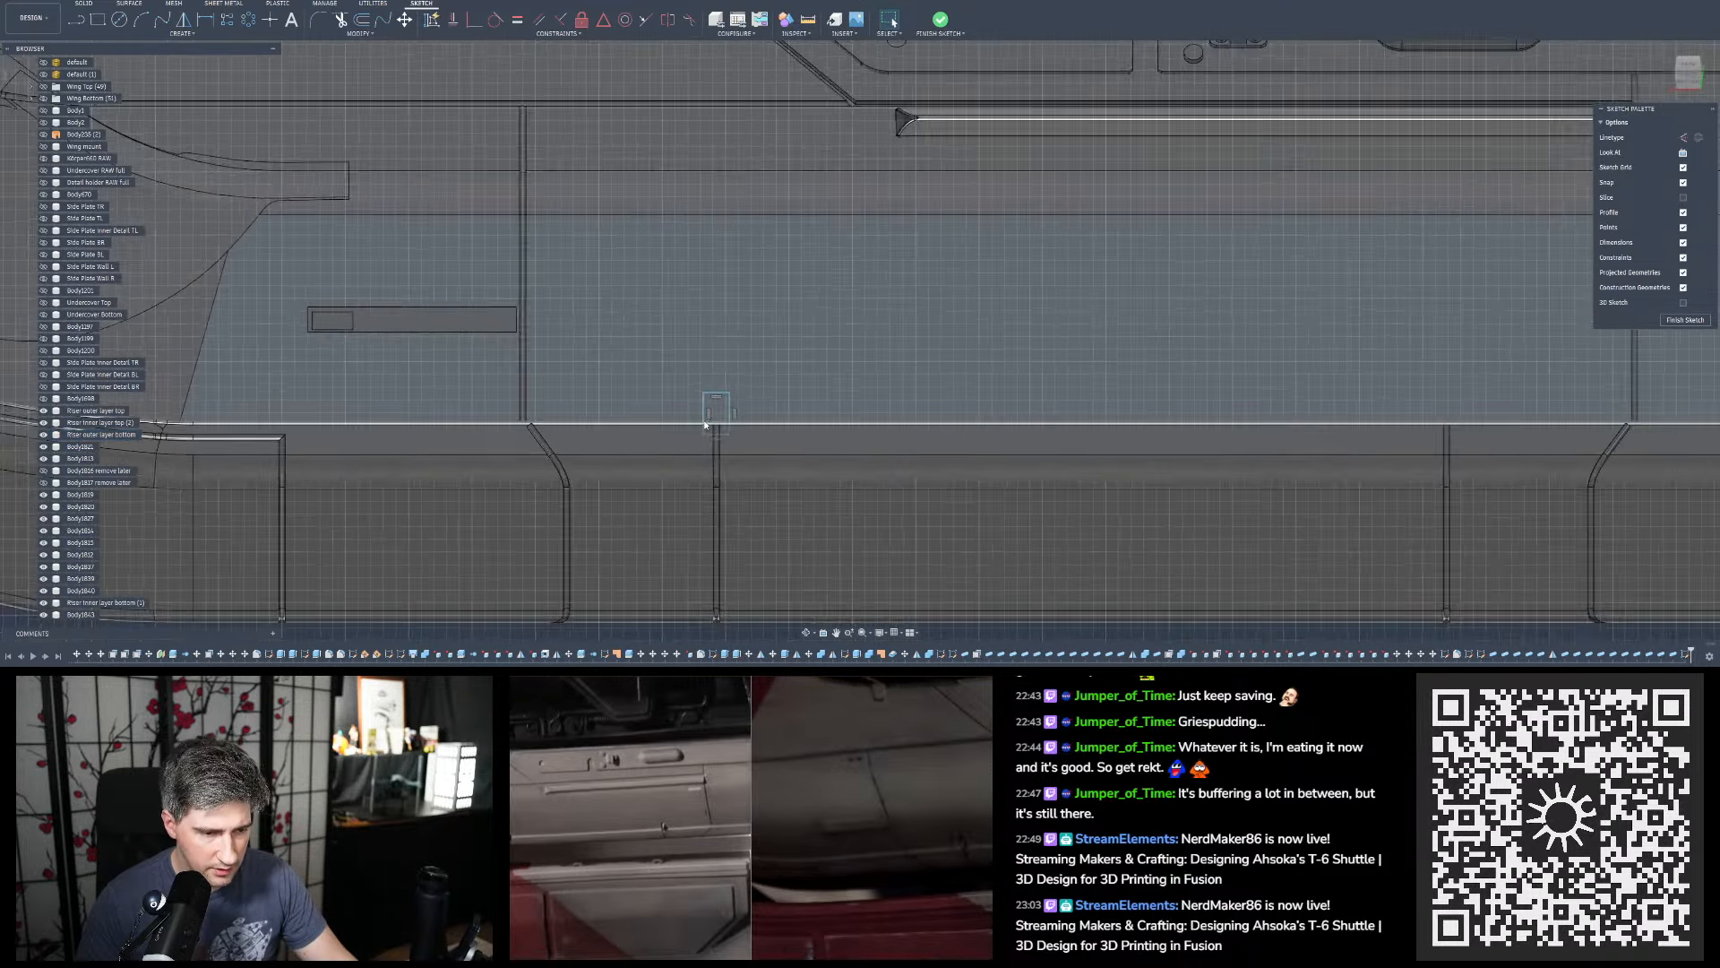
pyautogui.scroll(2, 705, 426)
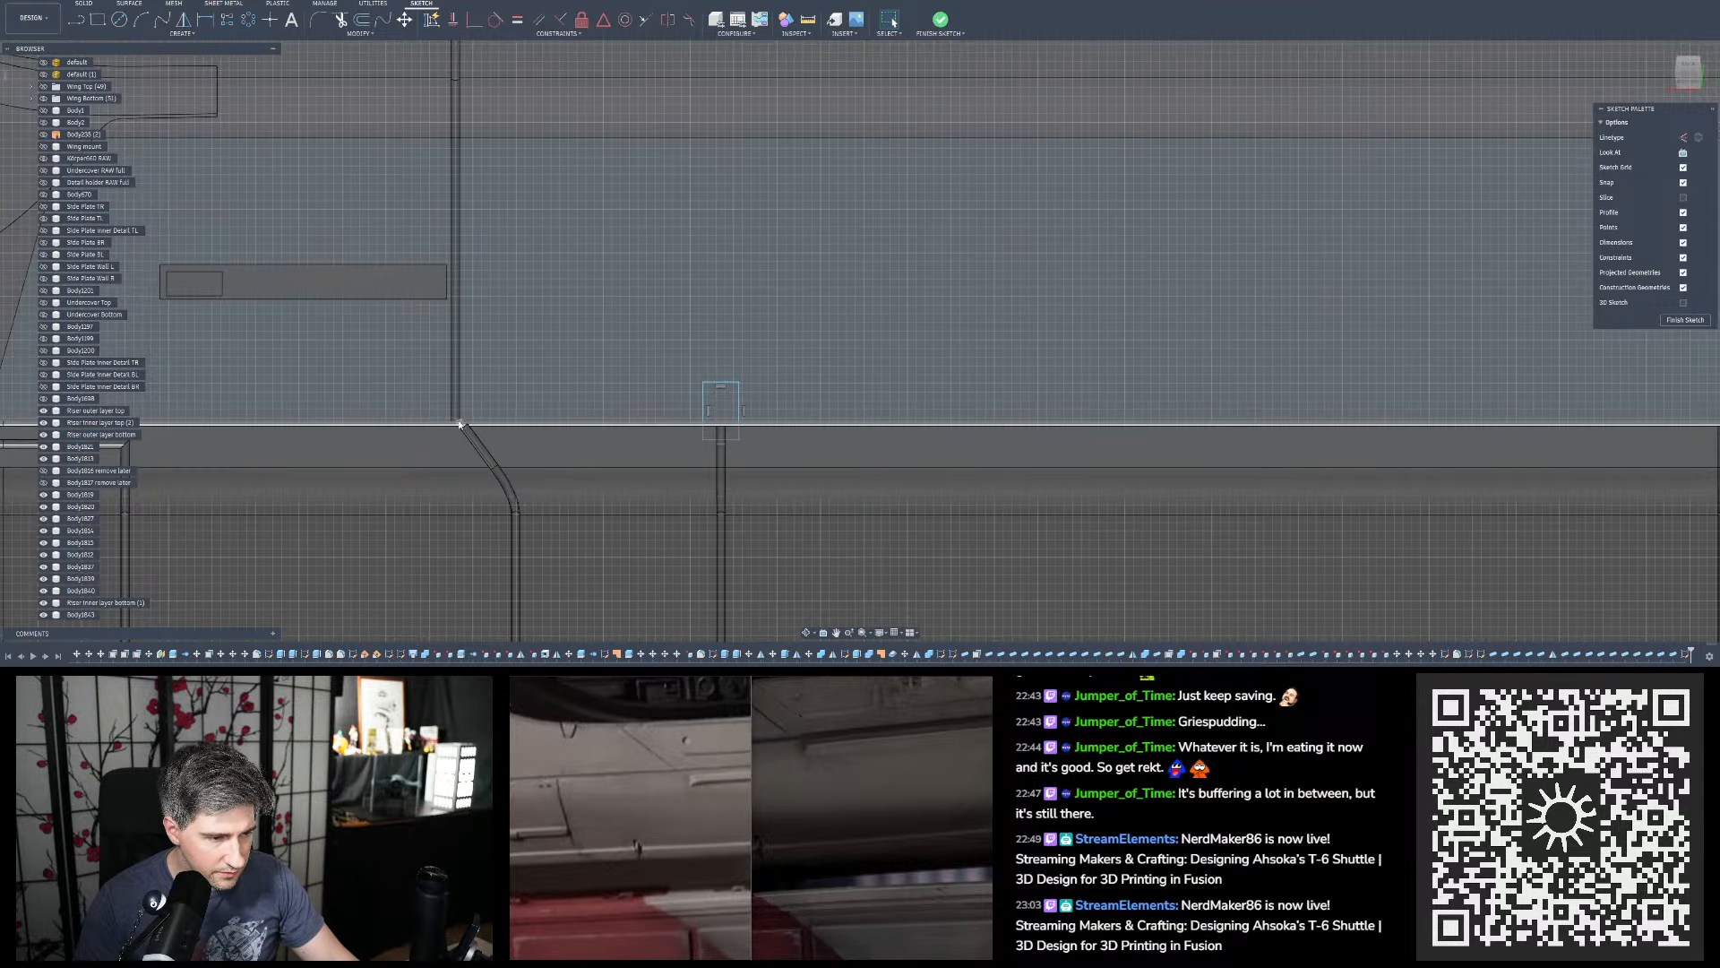
# Examine the hull's lower edge and panel lines around the sketched rectangle from several angles
pyautogui.scroll(-1, 545, 426)
pyautogui.keyDown('shift'); pyautogui.moveTo(545, 427); pyautogui.dragTo(584, 438, button='middle'); pyautogui.keyUp('shift')
pyautogui.scroll(3, 587, 426)
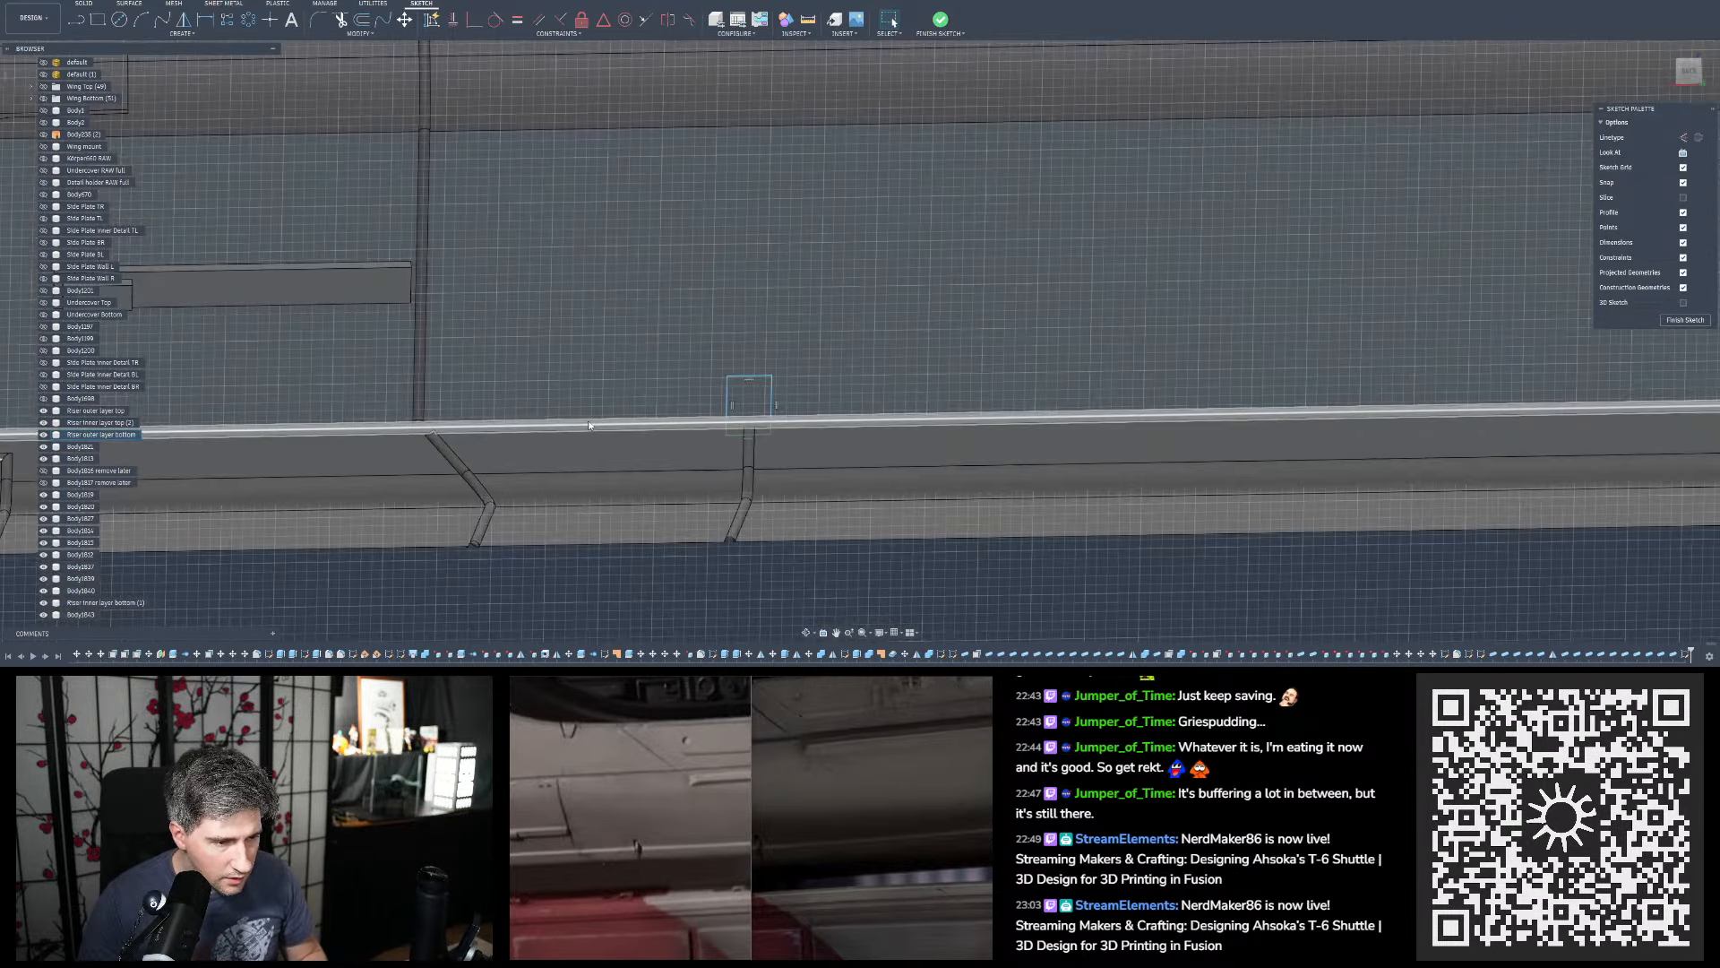
pyautogui.scroll(3, 589, 424)
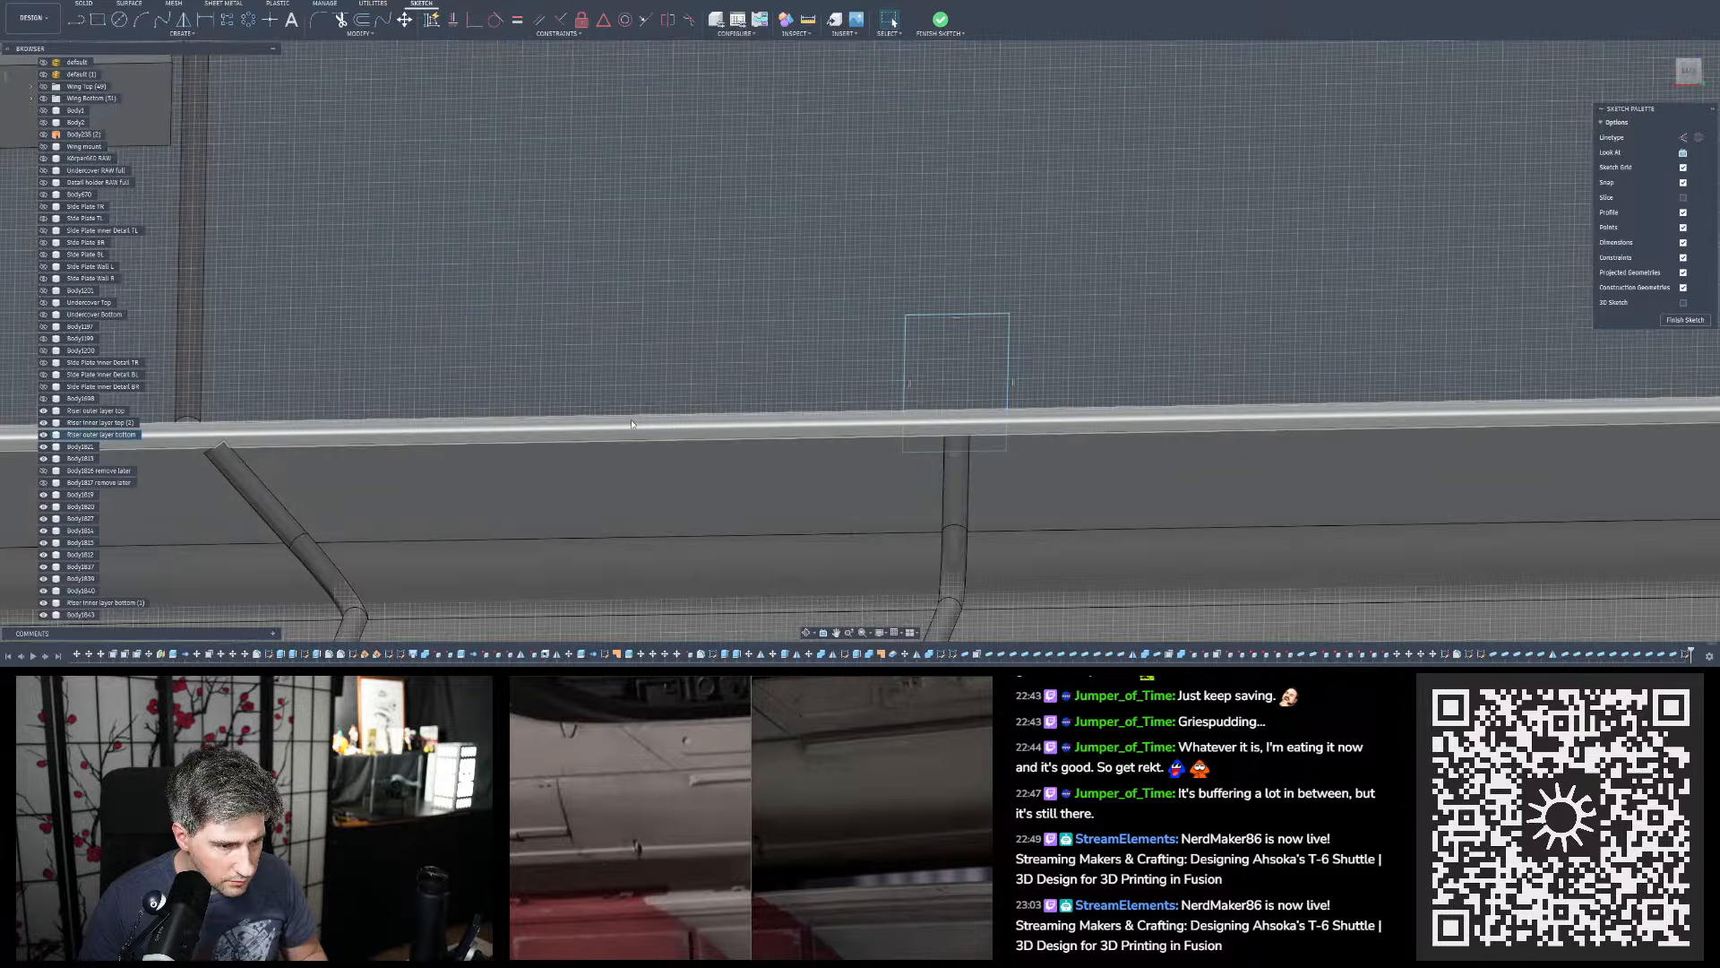
pyautogui.scroll(3, 650, 425)
pyautogui.moveTo(883, 432)
pyautogui.keyDown('shift'); pyautogui.mouseDown(button='middle')
pyautogui.moveTo(959, 447)
pyautogui.moveTo(905, 421)
pyautogui.mouseUp(button='middle'); pyautogui.keyUp('shift')
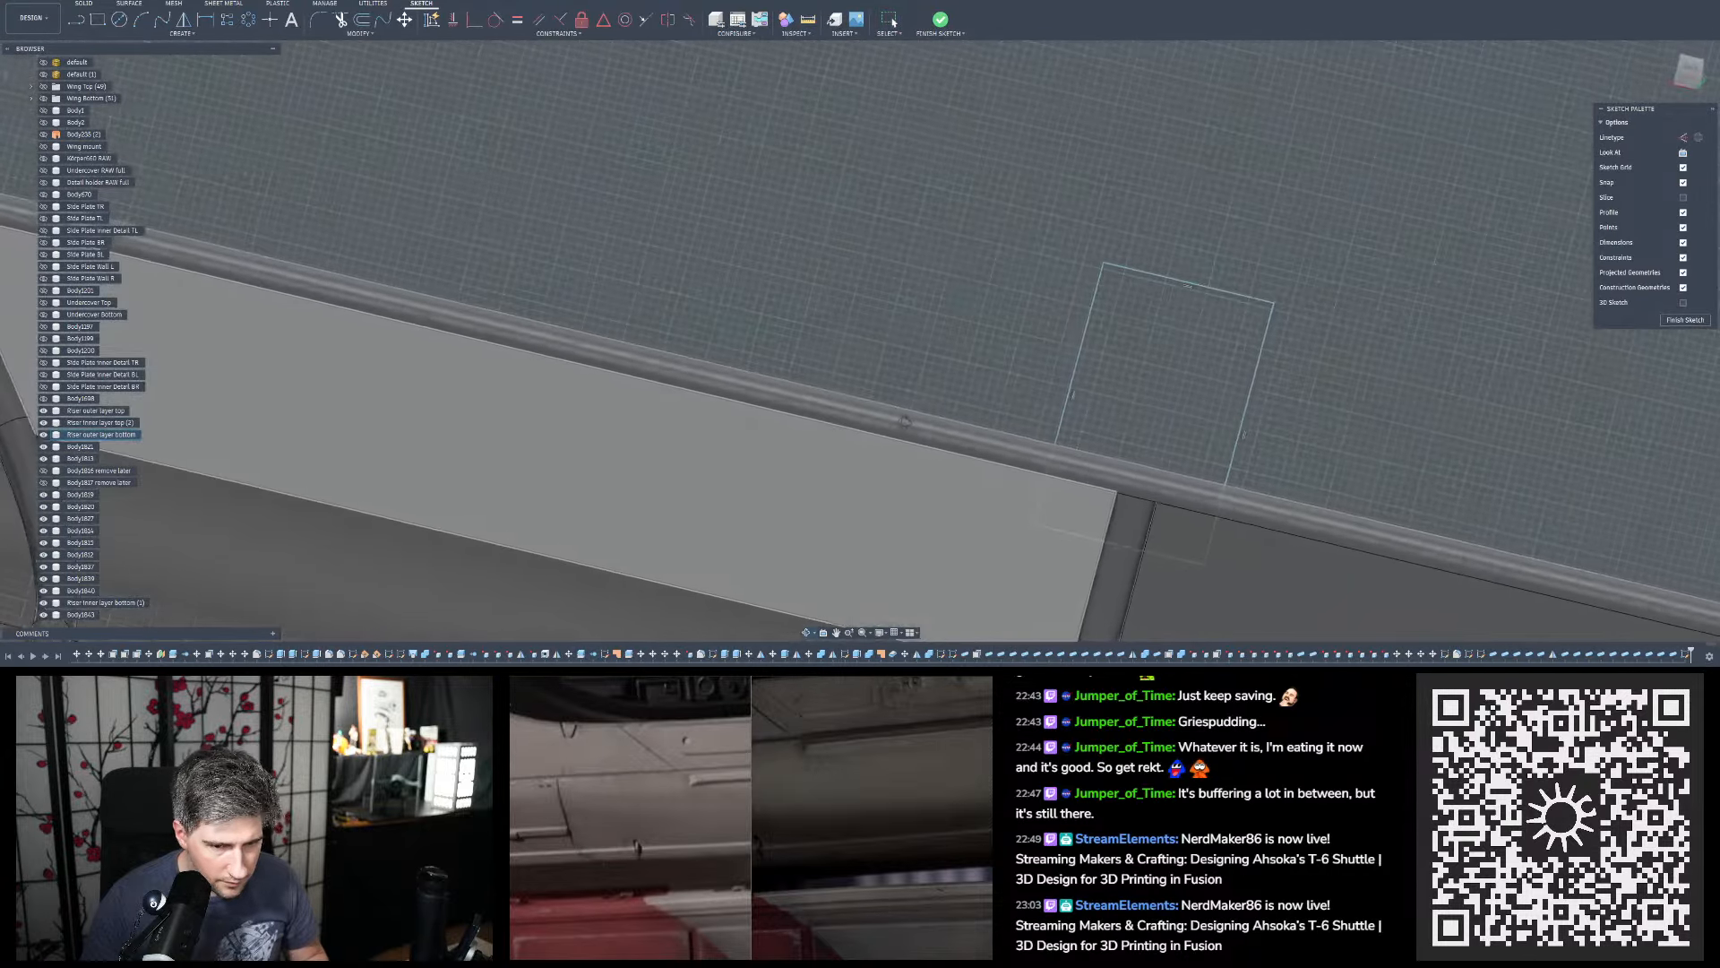
pyautogui.scroll(-5, 868, 432)
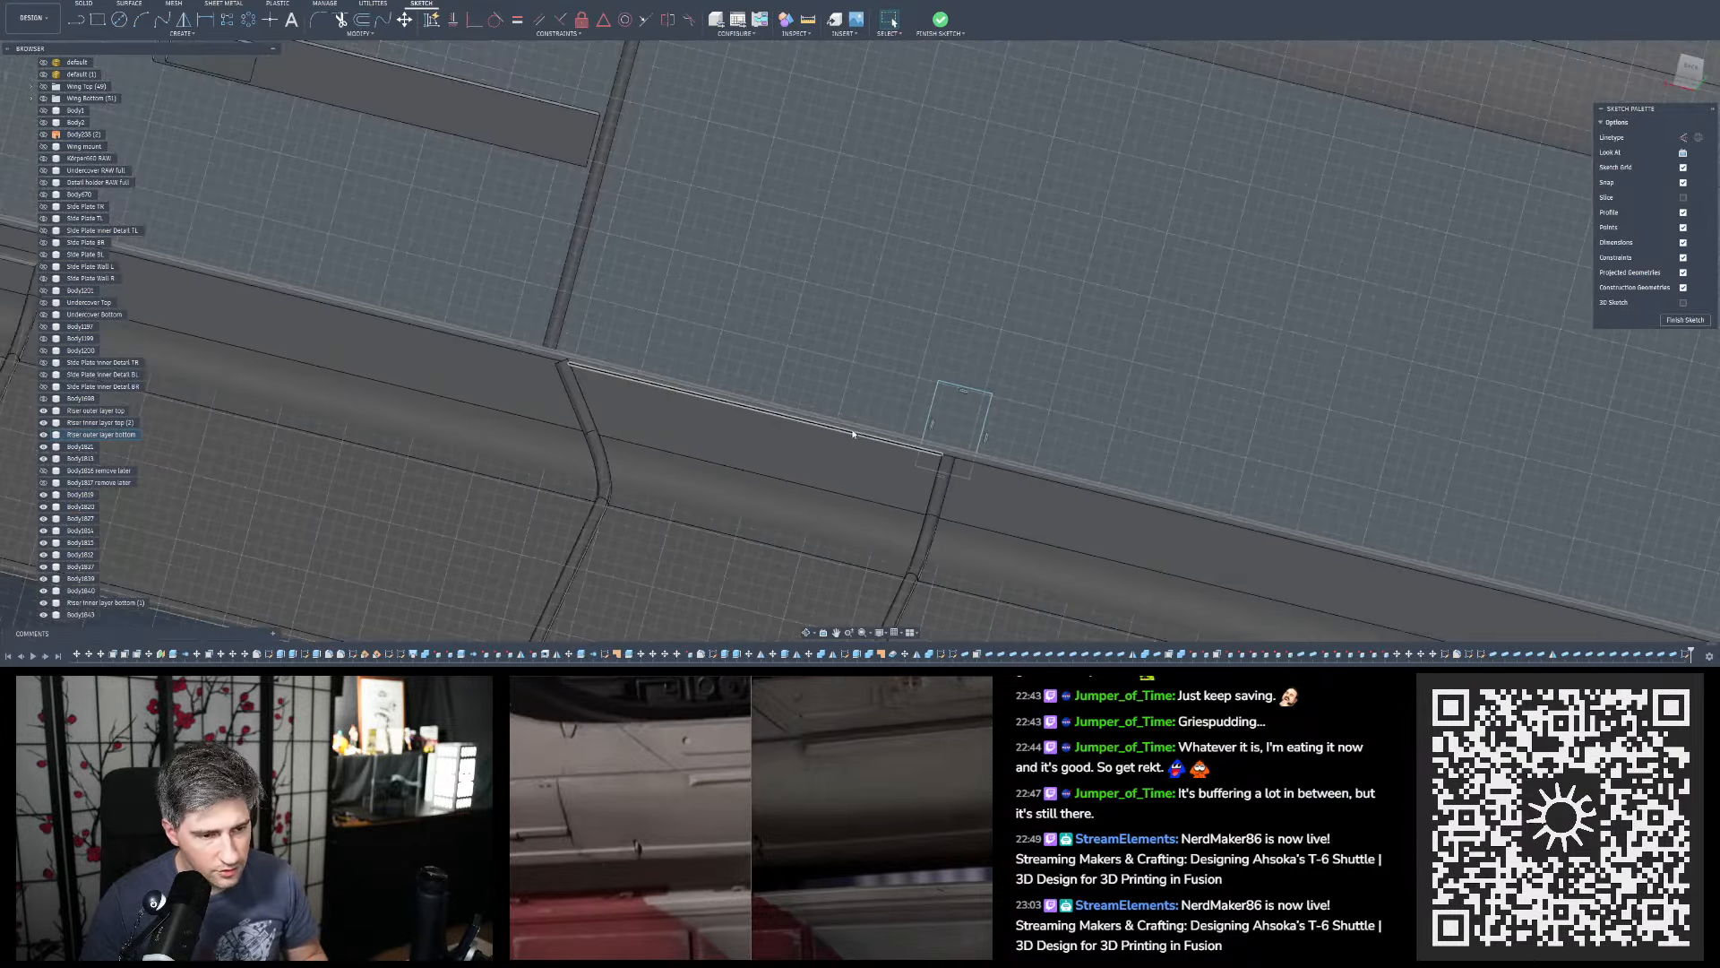
pyautogui.scroll(-3, 853, 434)
pyautogui.keyDown('shift'); pyautogui.moveTo(667, 235); pyautogui.dragTo(639, 192, button='middle'); pyautogui.keyUp('shift')
pyautogui.scroll(1, 666, 255)
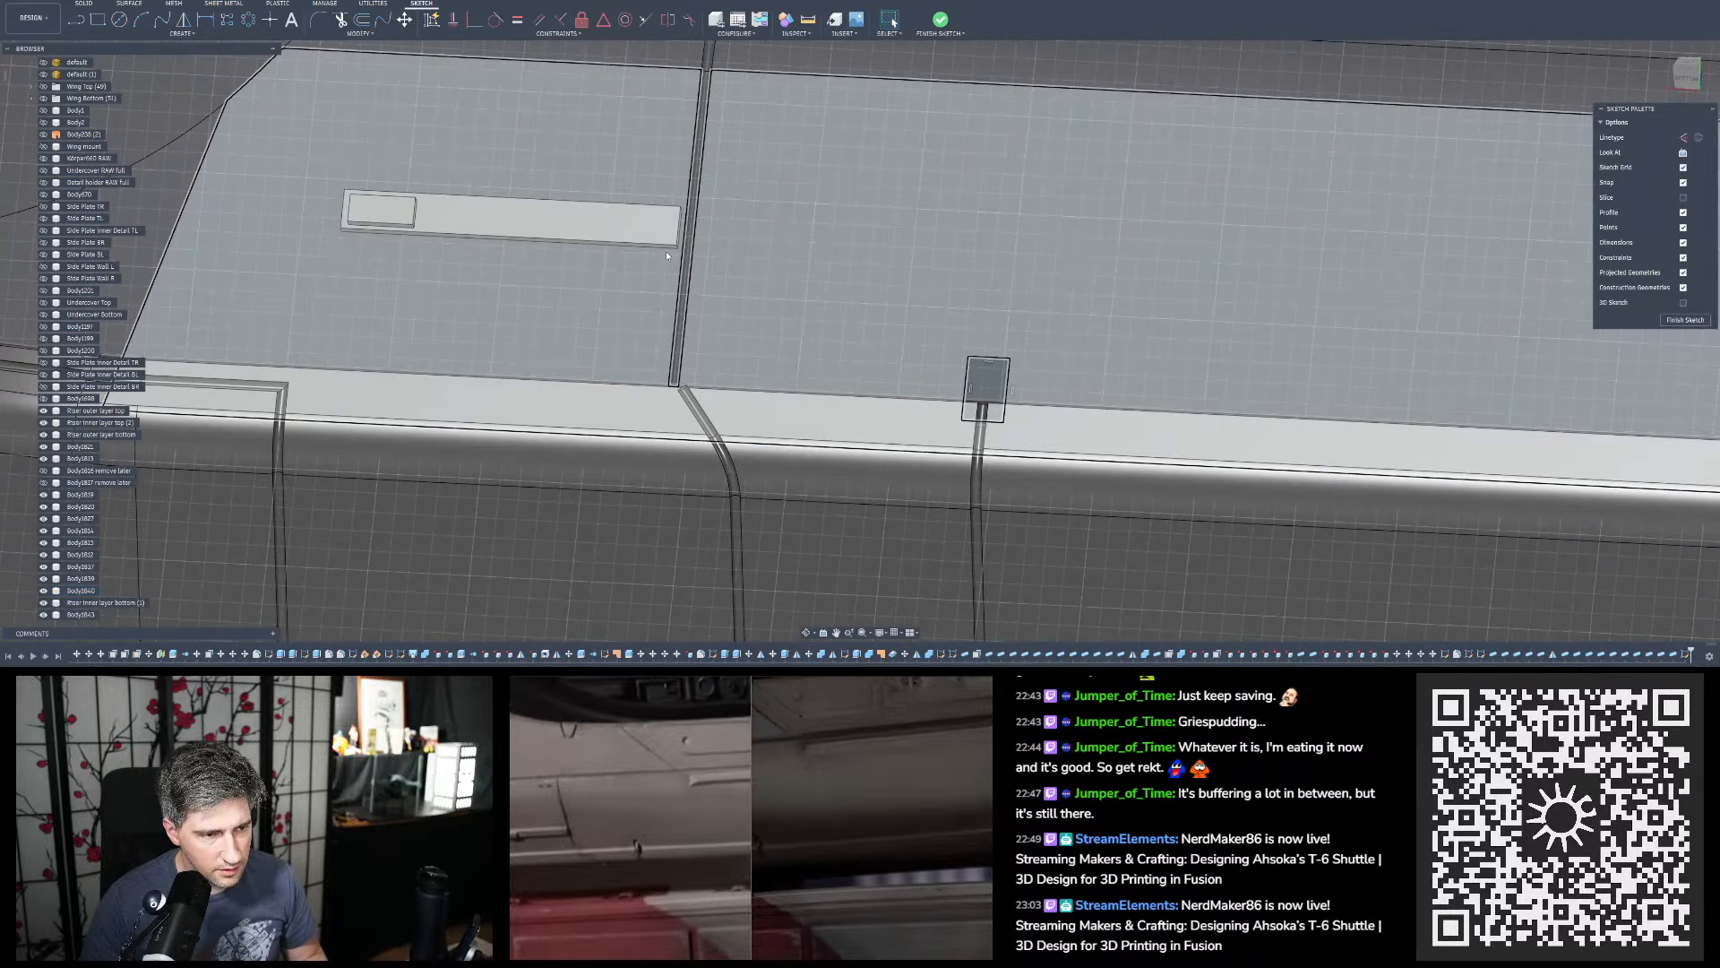
pyautogui.scroll(-1, 676, 405)
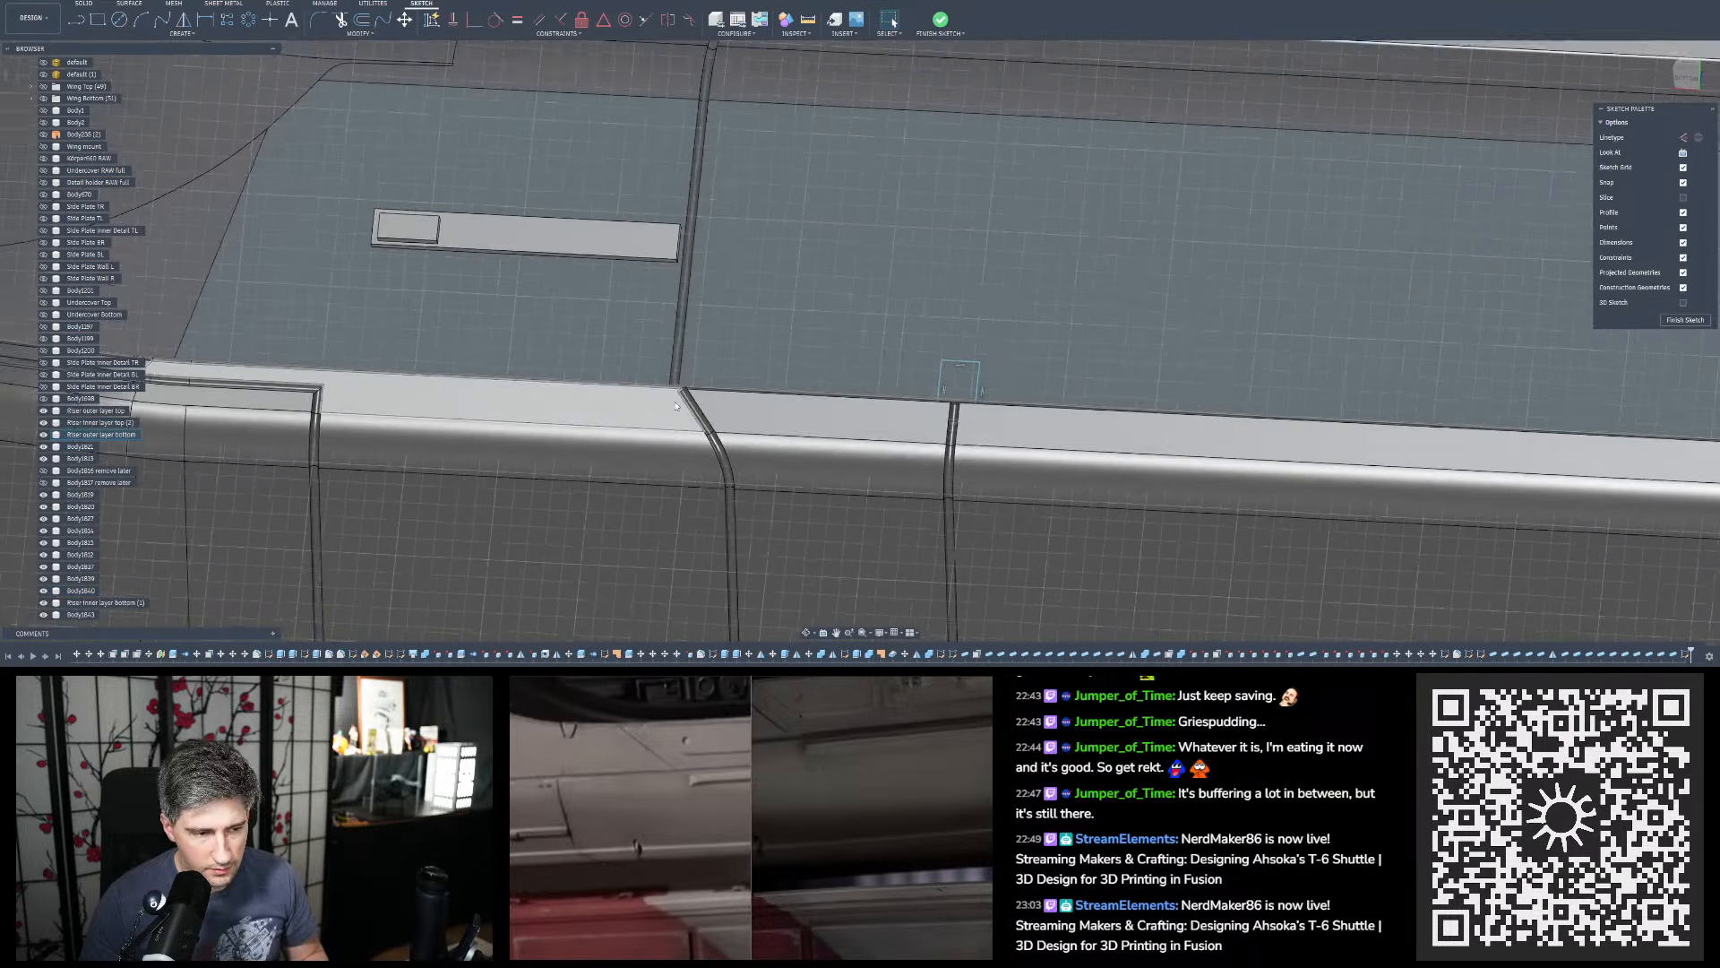
pyautogui.scroll(-3, 685, 400)
pyautogui.moveTo(704, 386)
pyautogui.keyDown('shift'); pyautogui.mouseDown(button='middle')
pyautogui.moveTo(722, 350)
pyautogui.moveTo(791, 373)
pyautogui.moveTo(1004, 358)
pyautogui.moveTo(681, 314)
pyautogui.mouseUp(button='middle'); pyautogui.keyUp('shift')
pyautogui.scroll(-4, 744, 369)
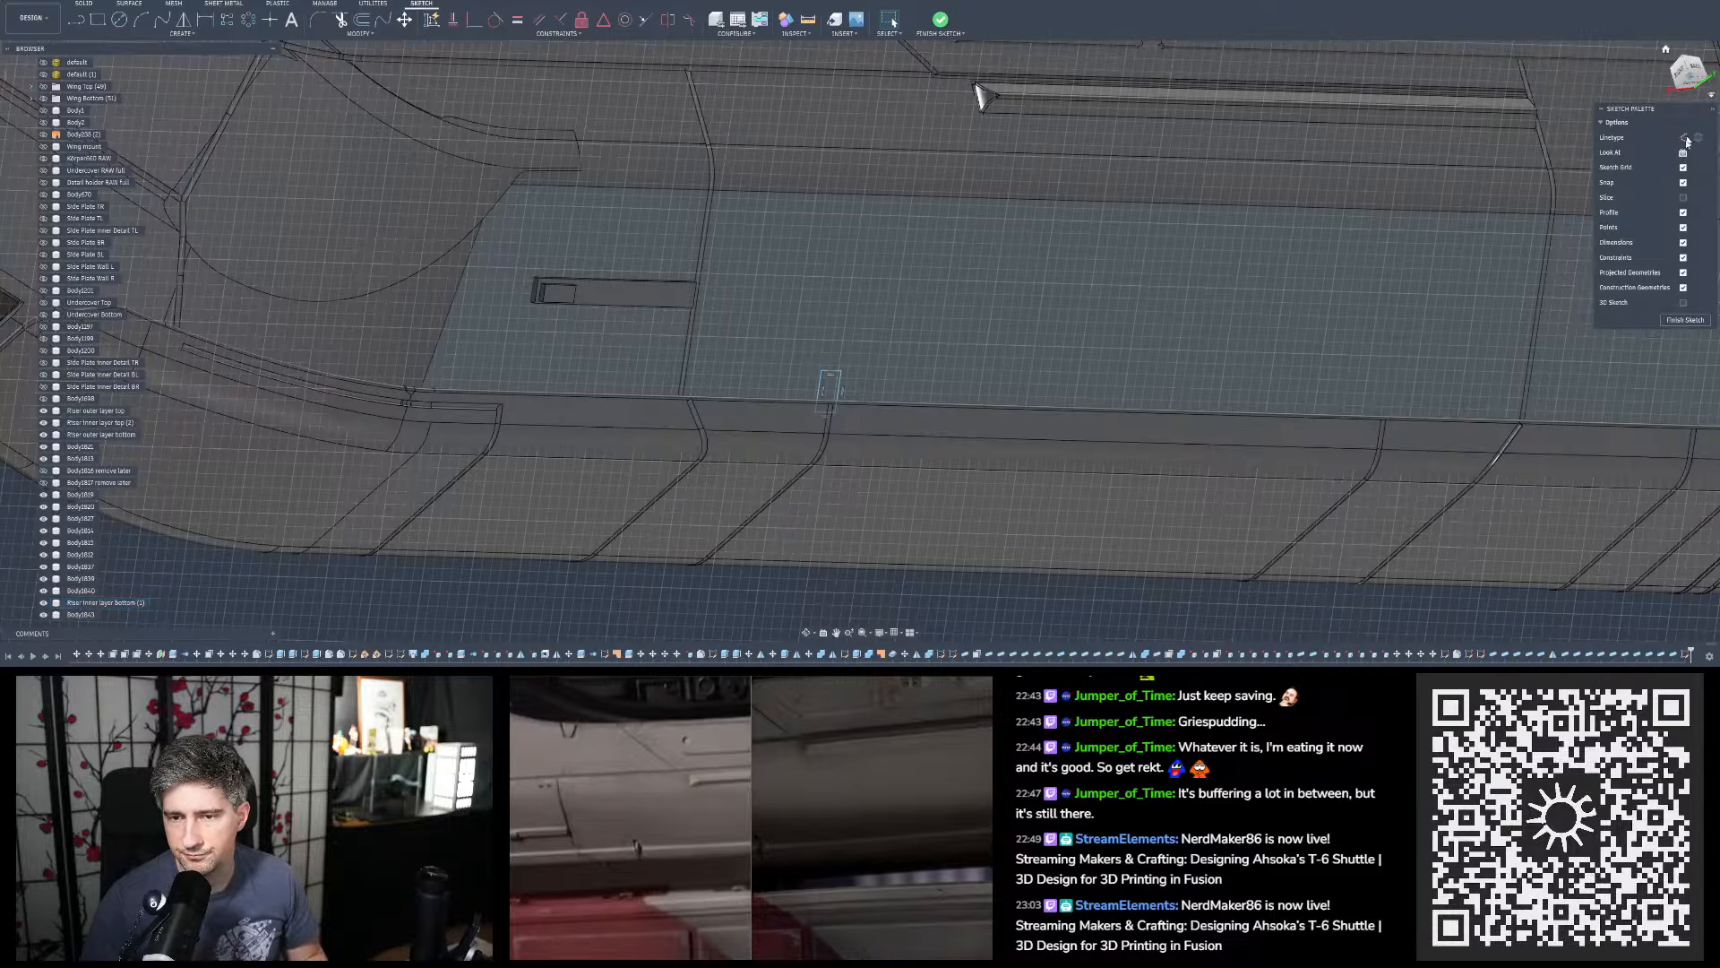
pyautogui.click(1683, 152)
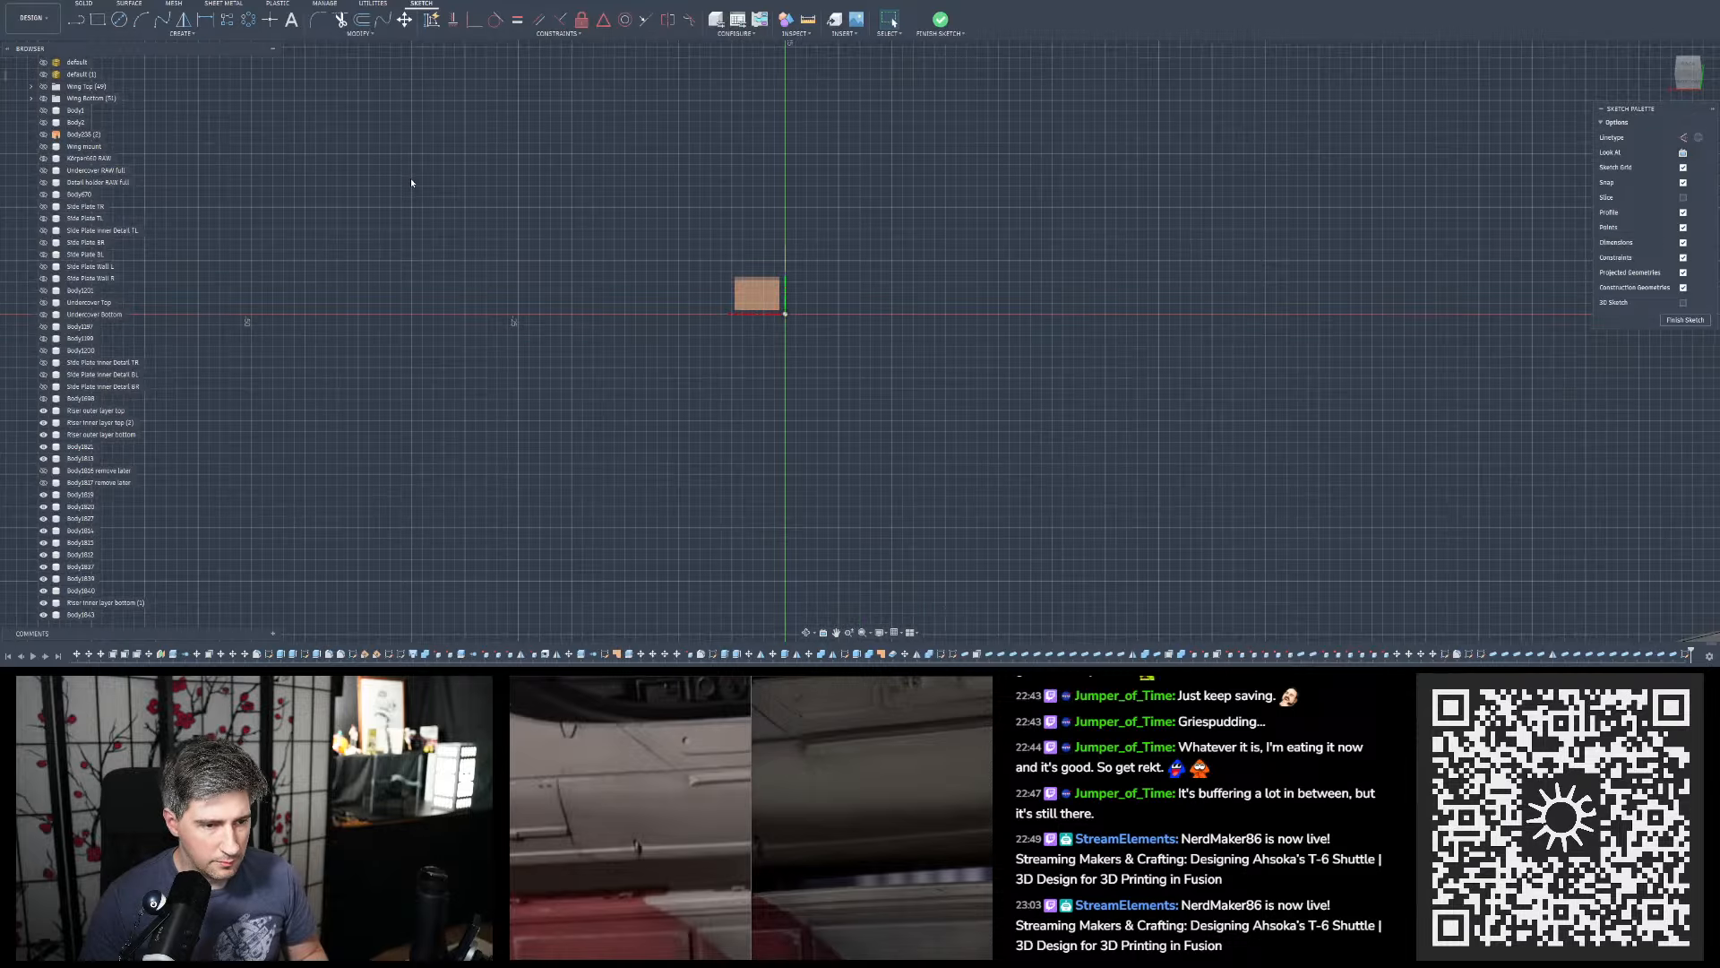
pyautogui.scroll(6, 1117, 480)
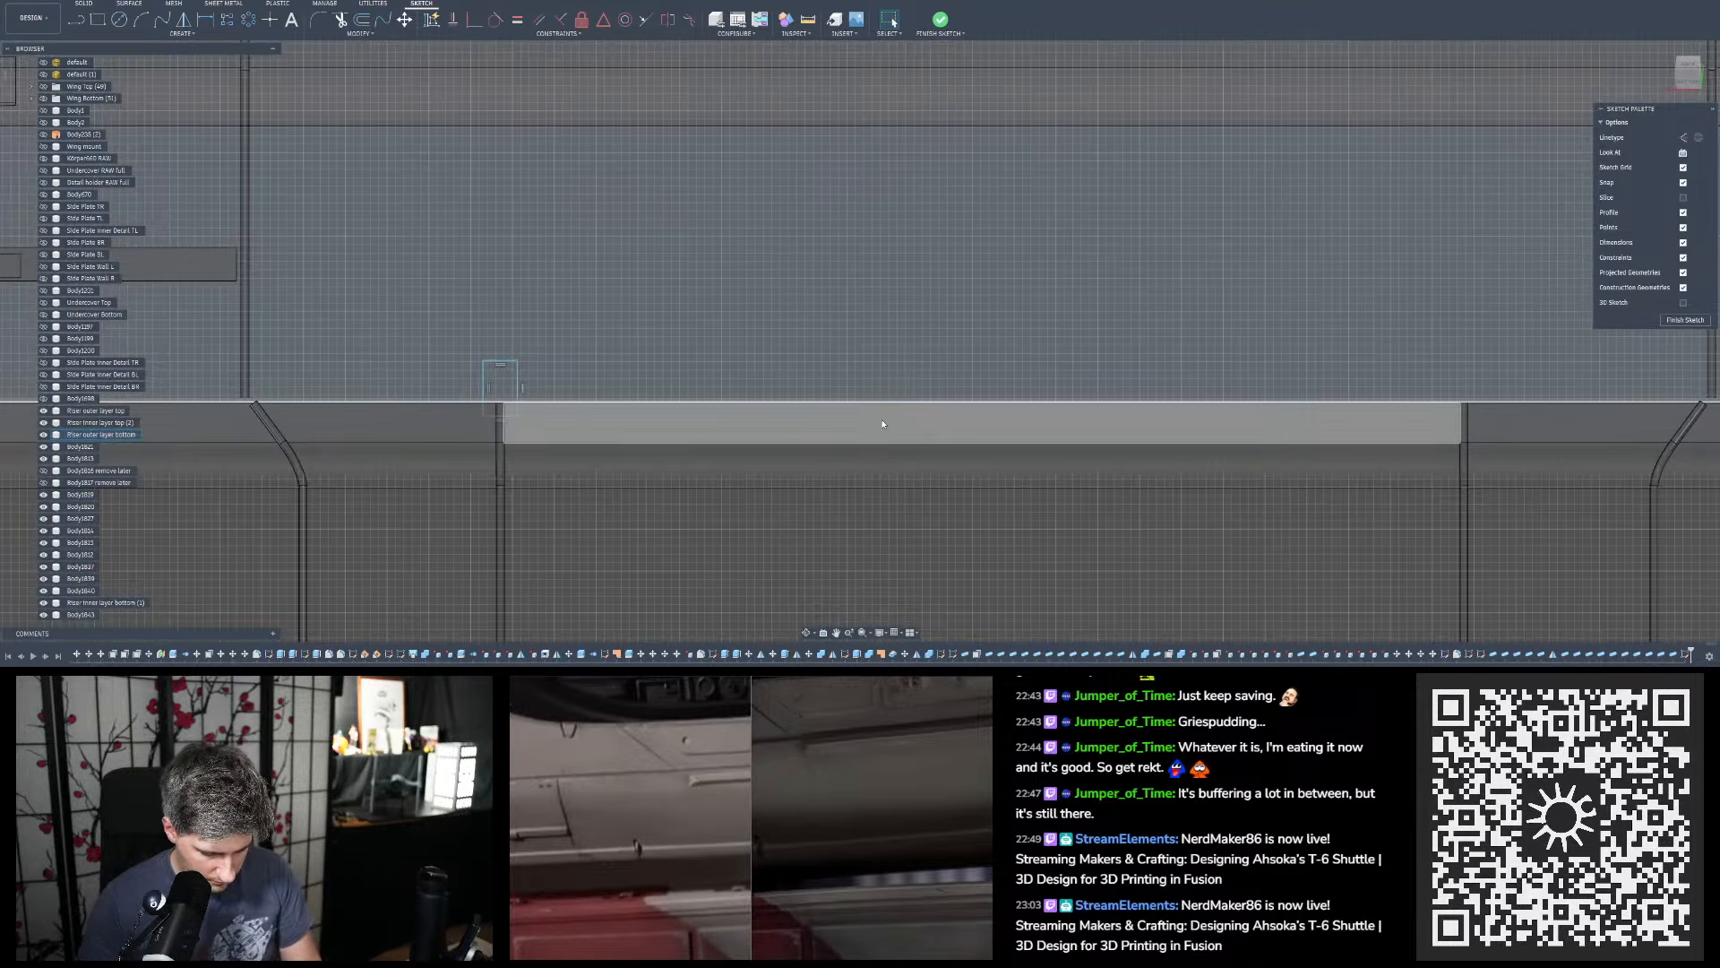
pyautogui.press('p')
pyautogui.scroll(5, 430, 394)
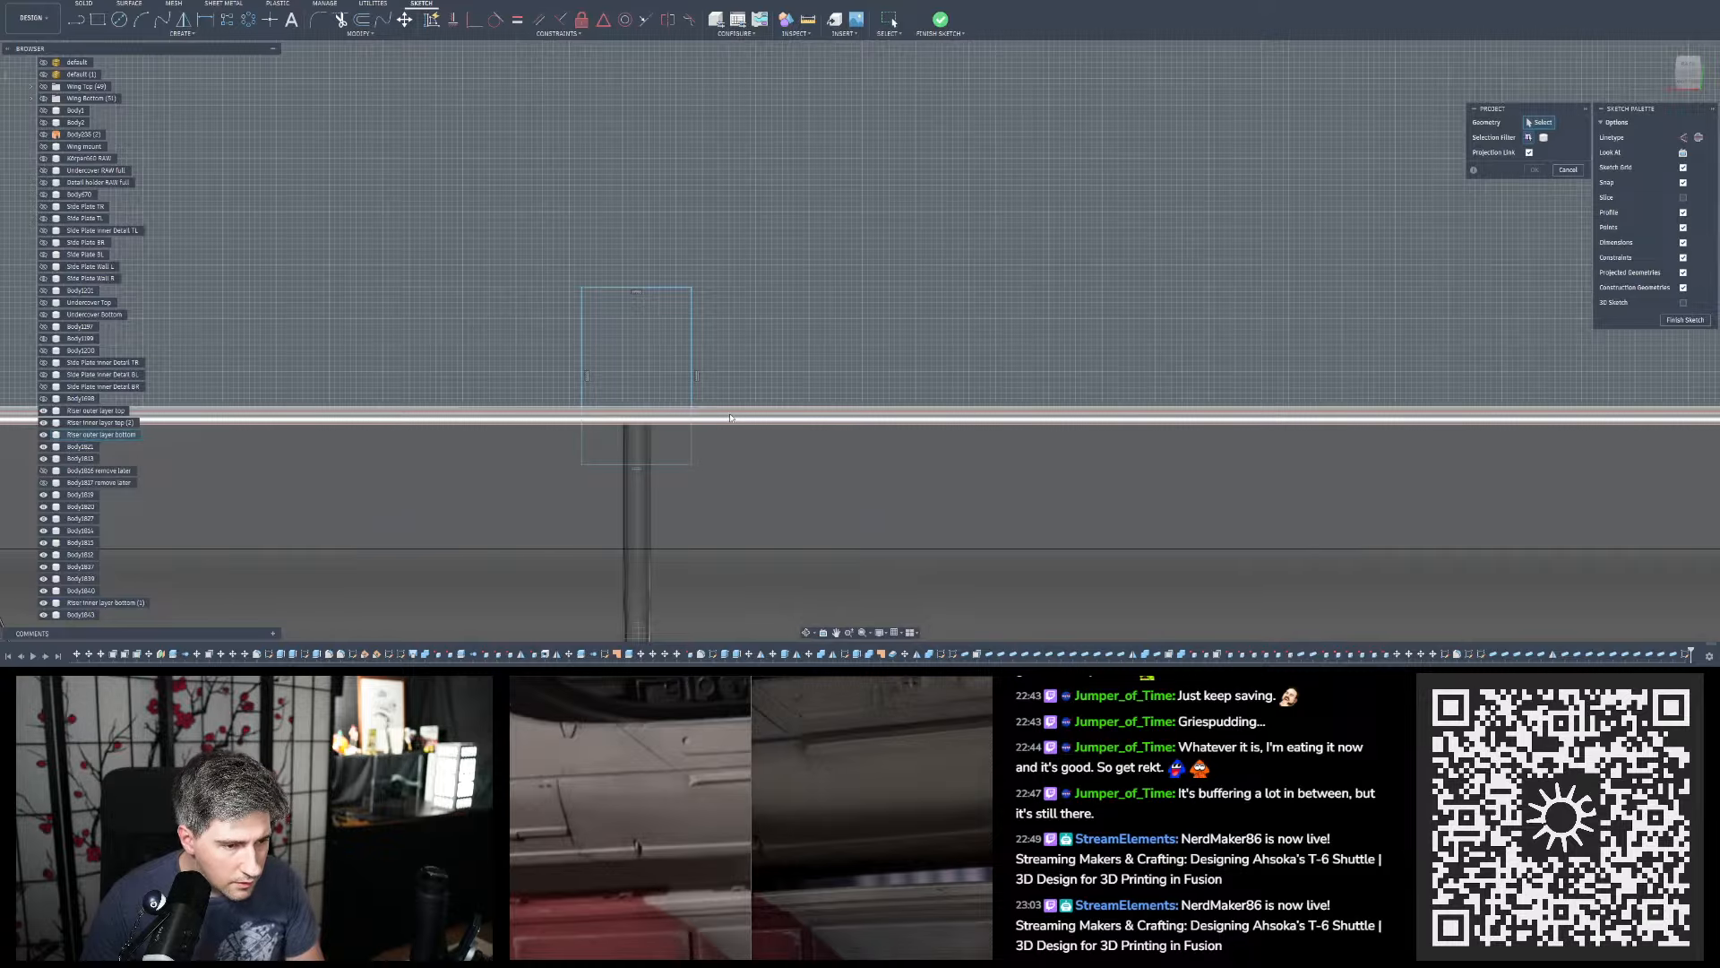
pyautogui.scroll(2, 730, 417)
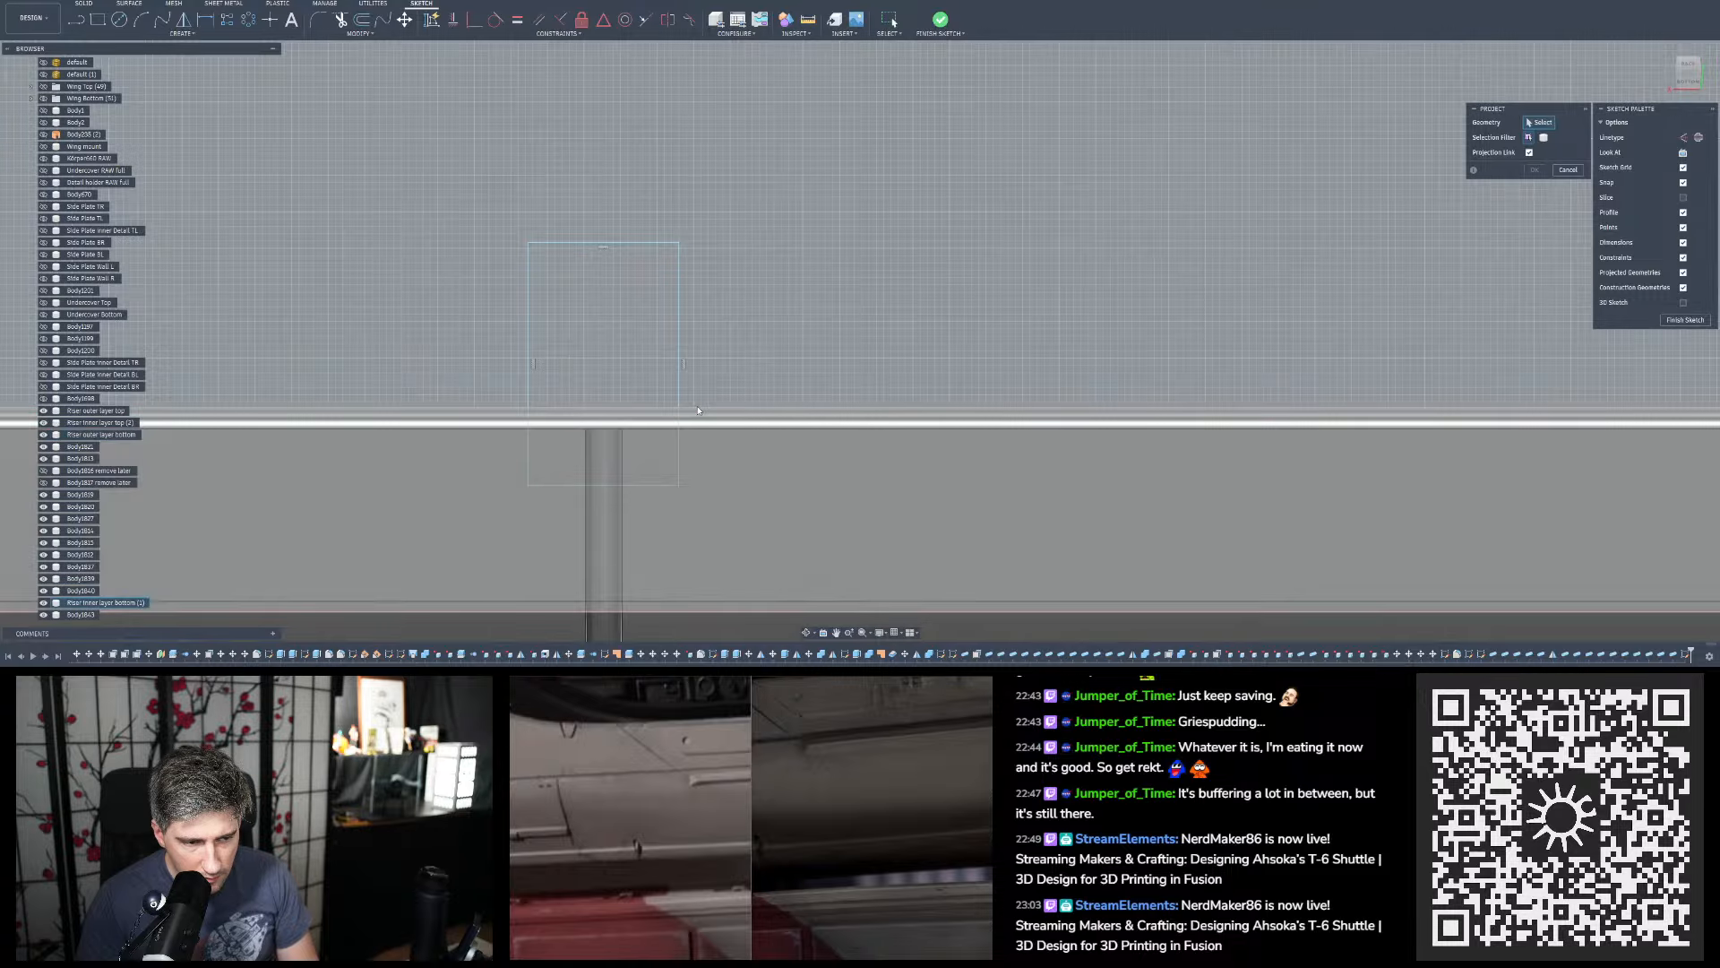
pyautogui.scroll(-5, 1073, 450)
pyautogui.scroll(3, 457, 439)
pyautogui.scroll(2, 535, 454)
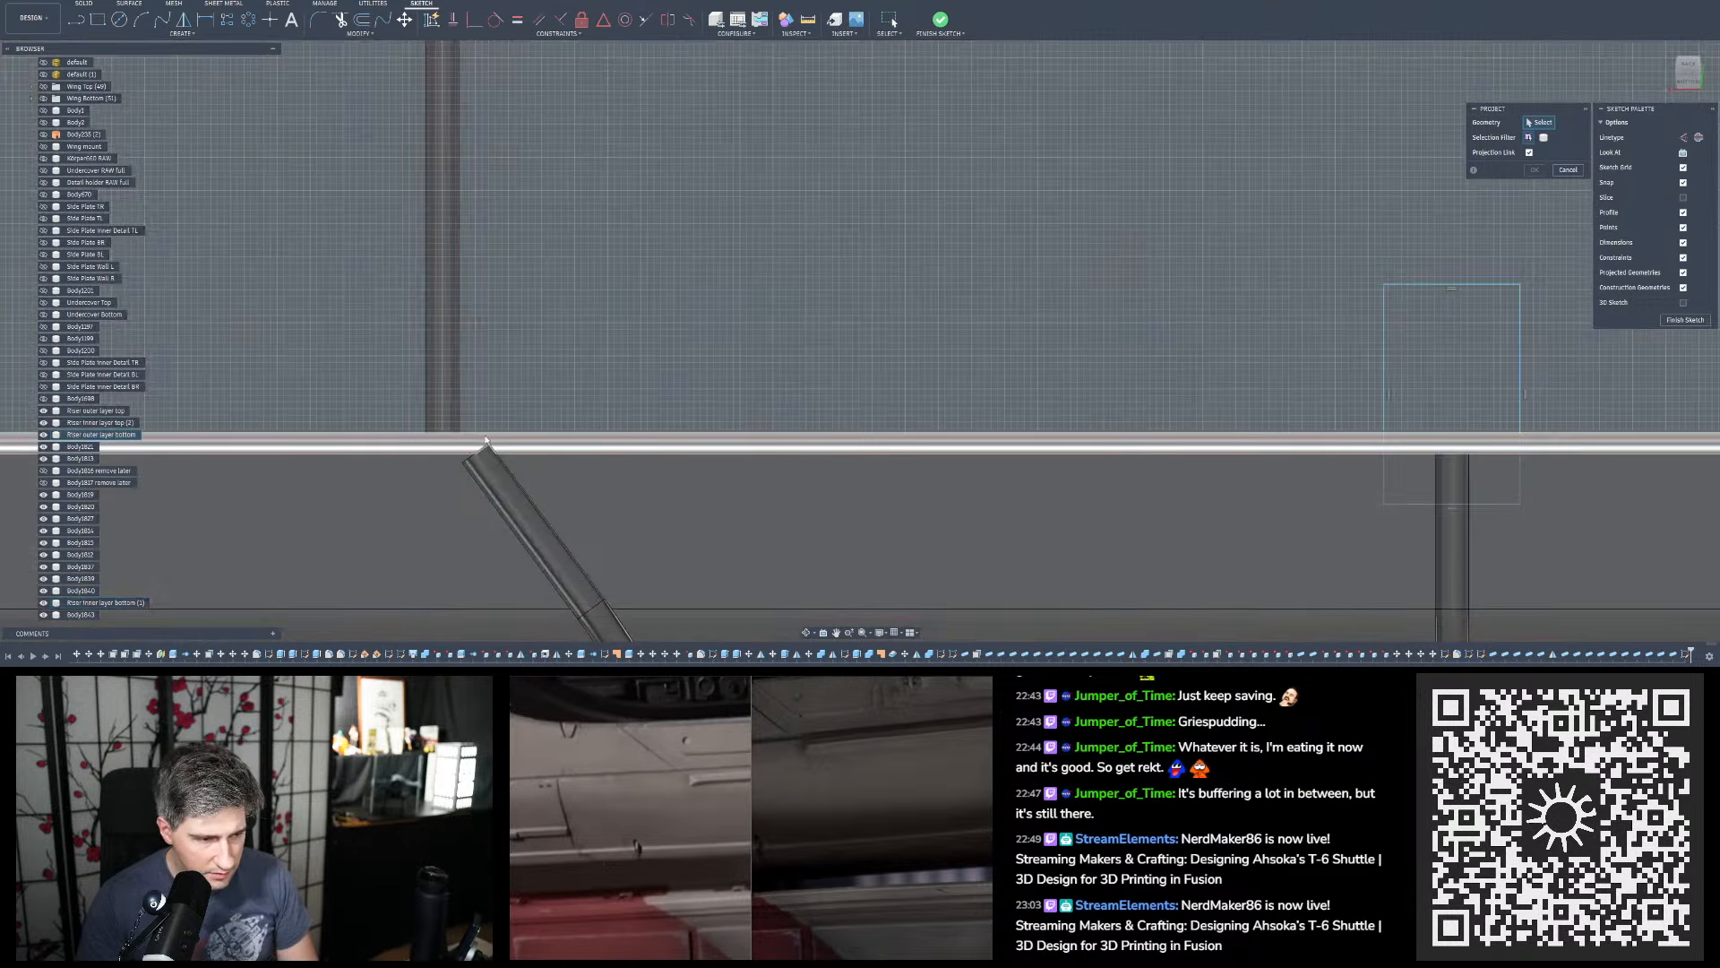
pyautogui.scroll(-2, 538, 457)
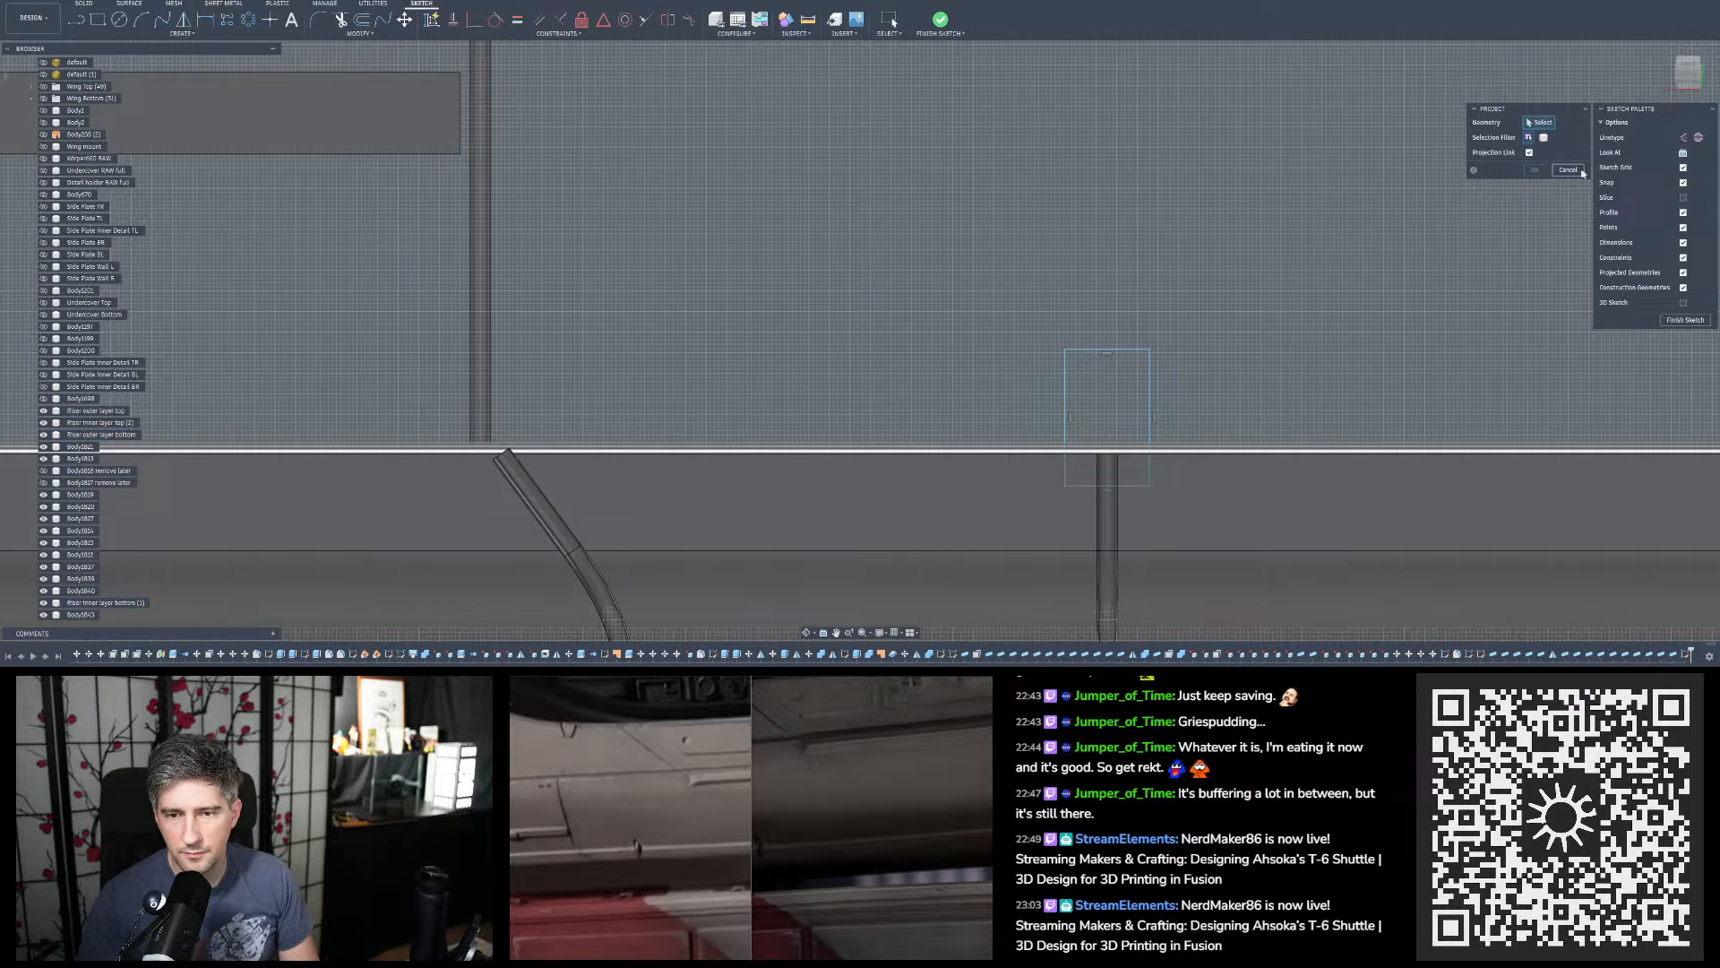
pyautogui.click(1581, 171)
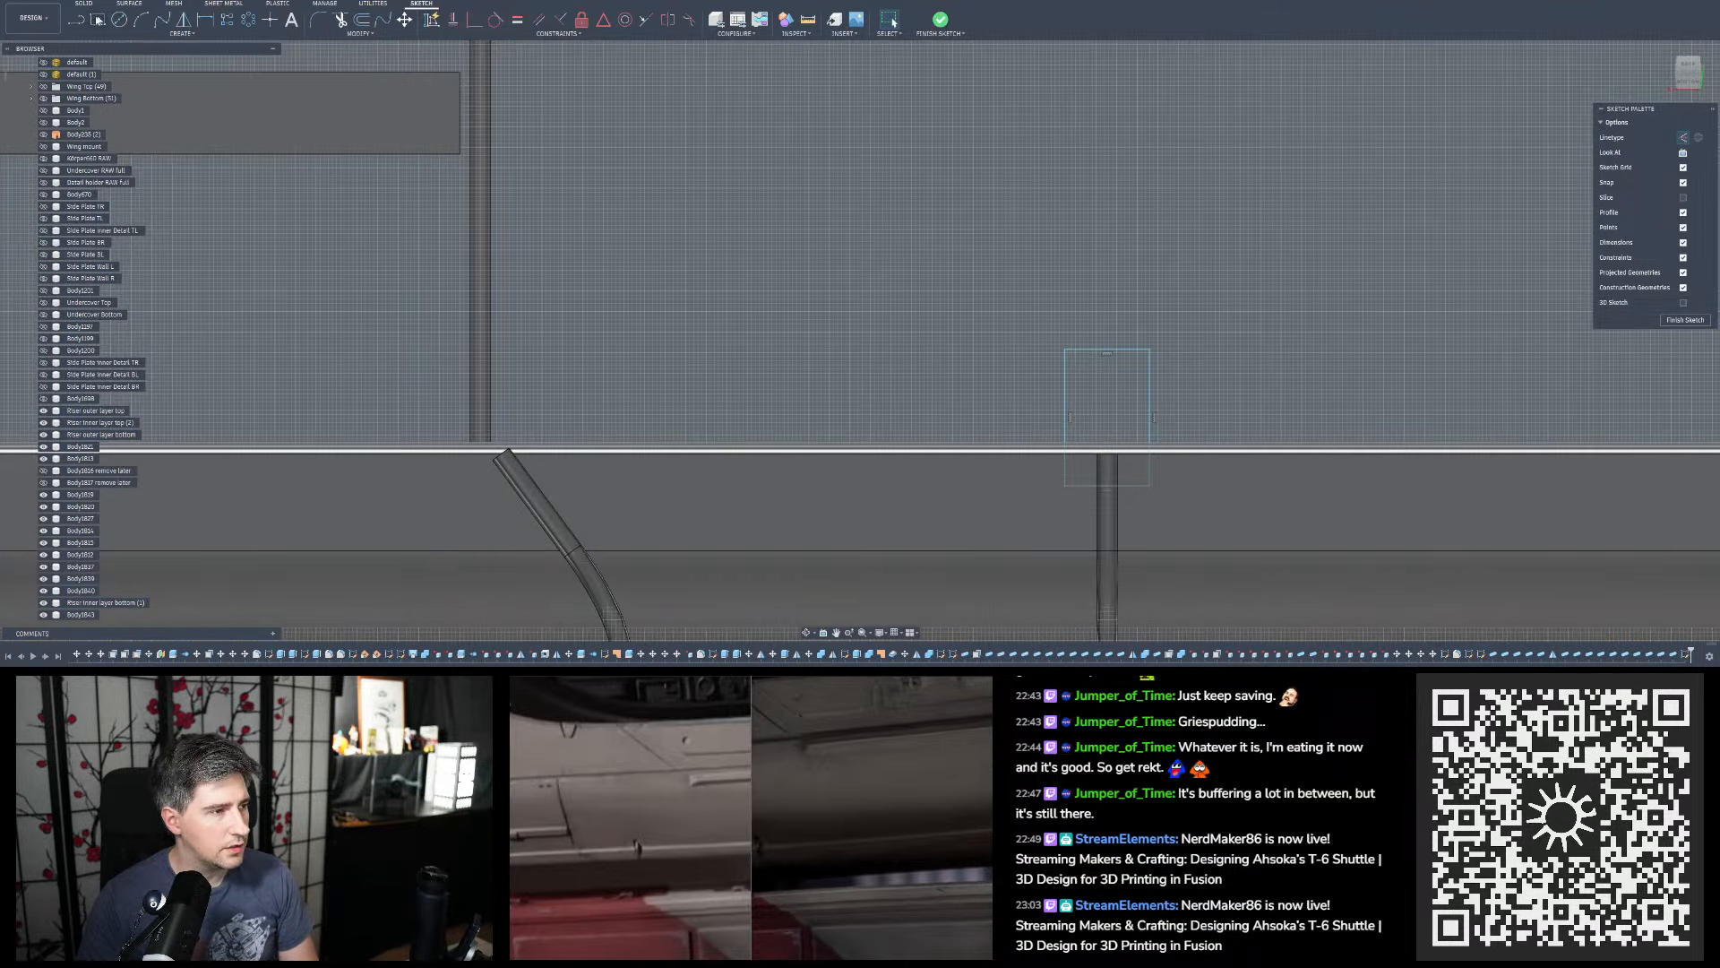
pyautogui.press('l')
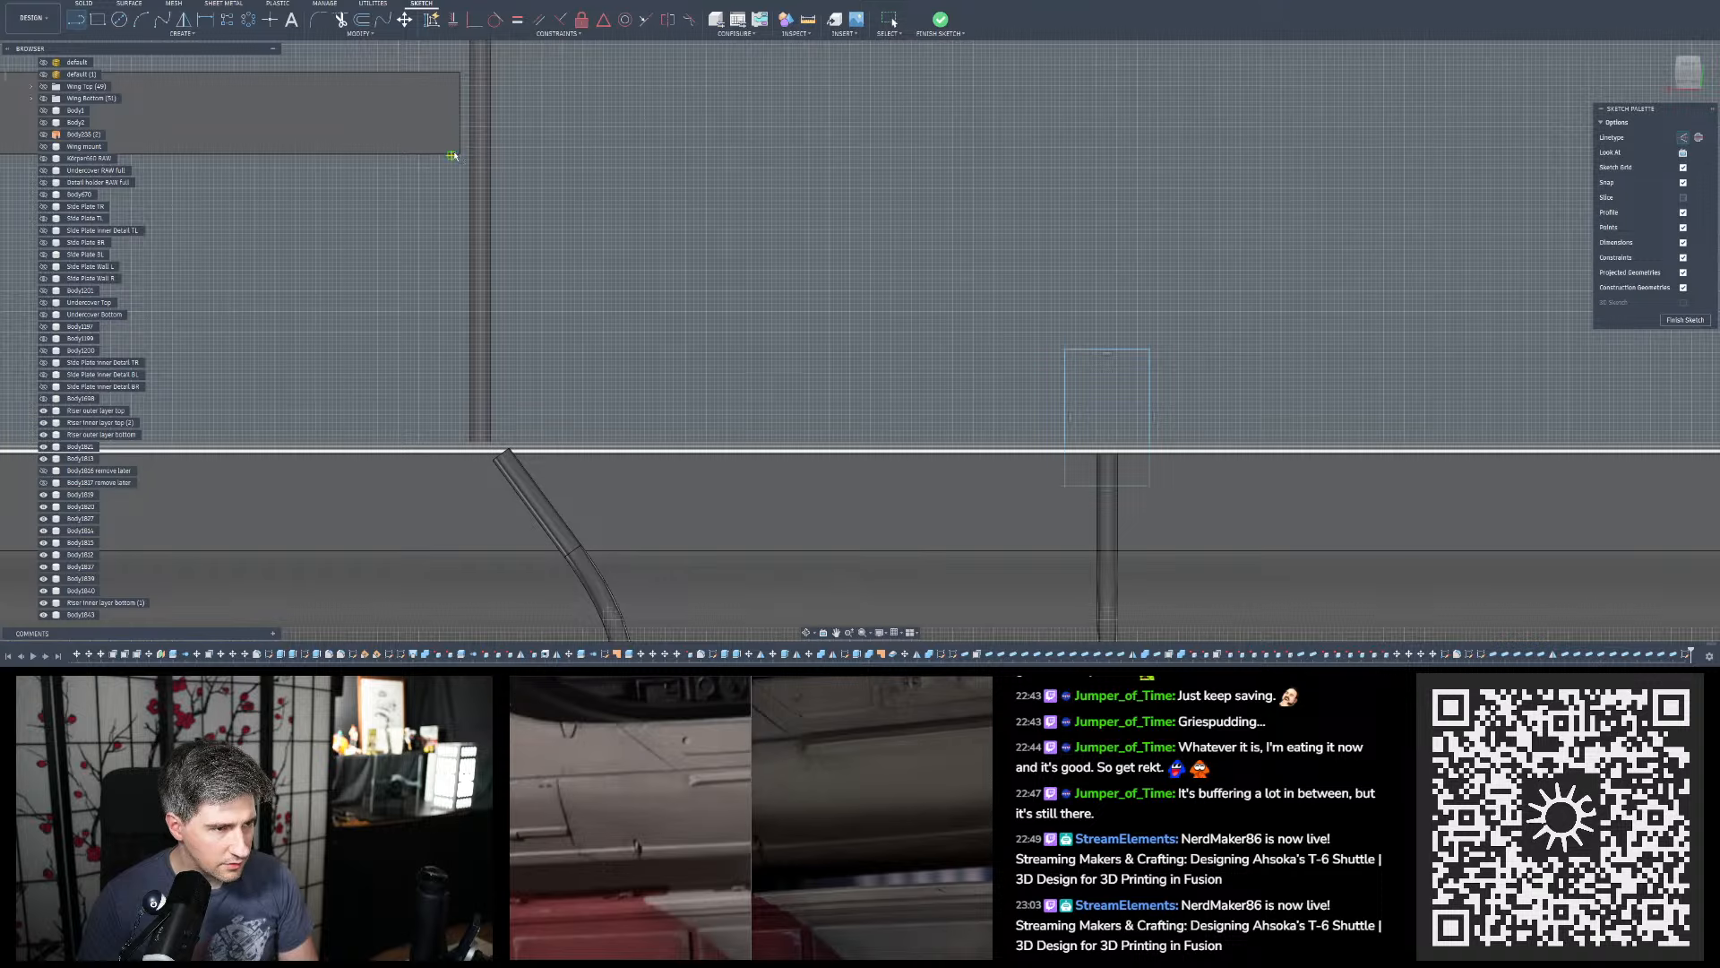
pyautogui.scroll(3, 456, 152)
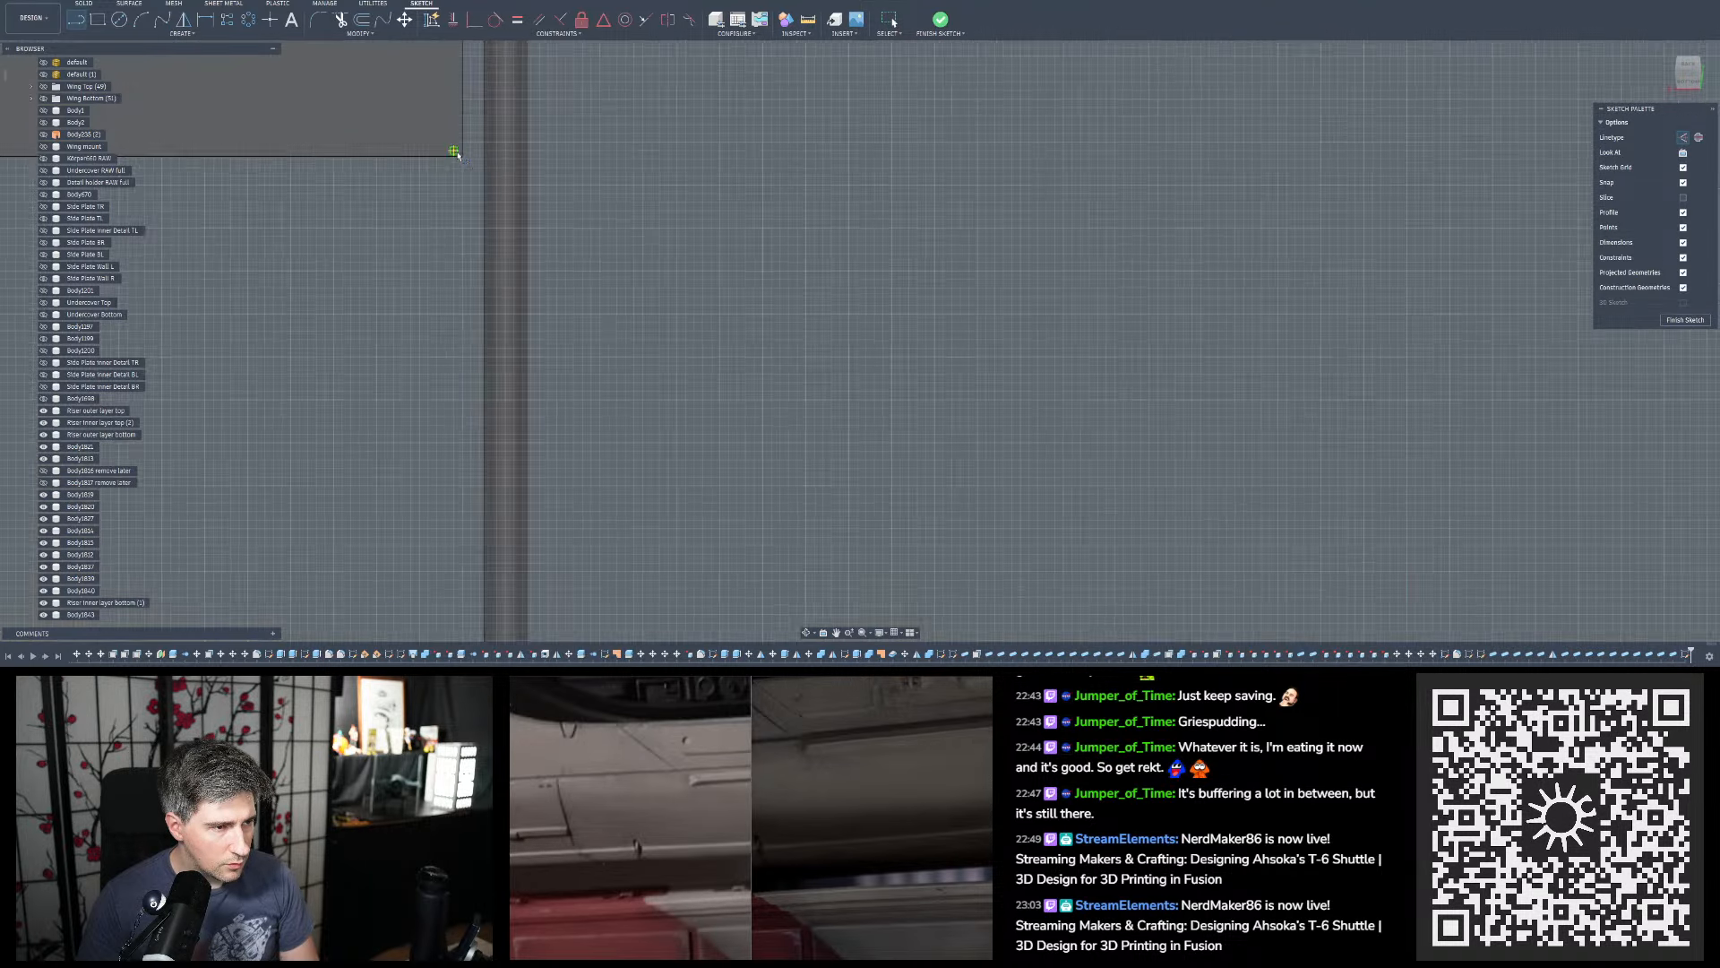
pyautogui.scroll(3, 458, 164)
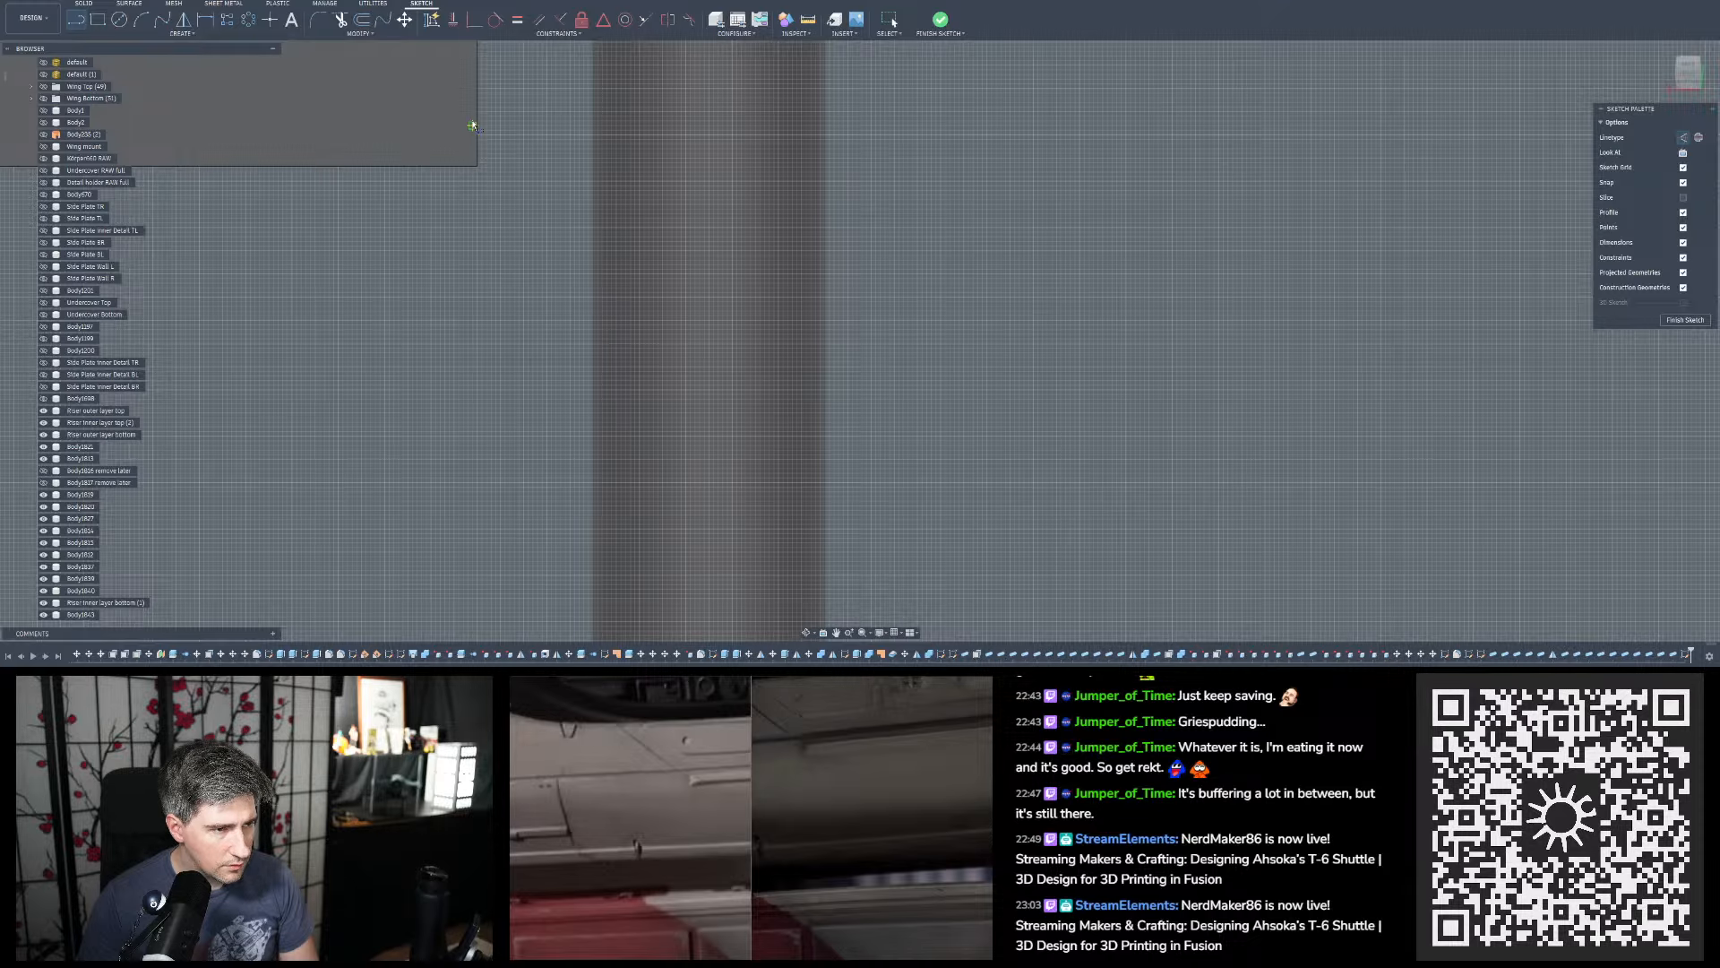
pyautogui.scroll(-3, 513, 219)
pyautogui.keyDown('shift'); pyautogui.moveTo(509, 215); pyautogui.dragTo(516, 172, button='middle'); pyautogui.keyUp('shift')
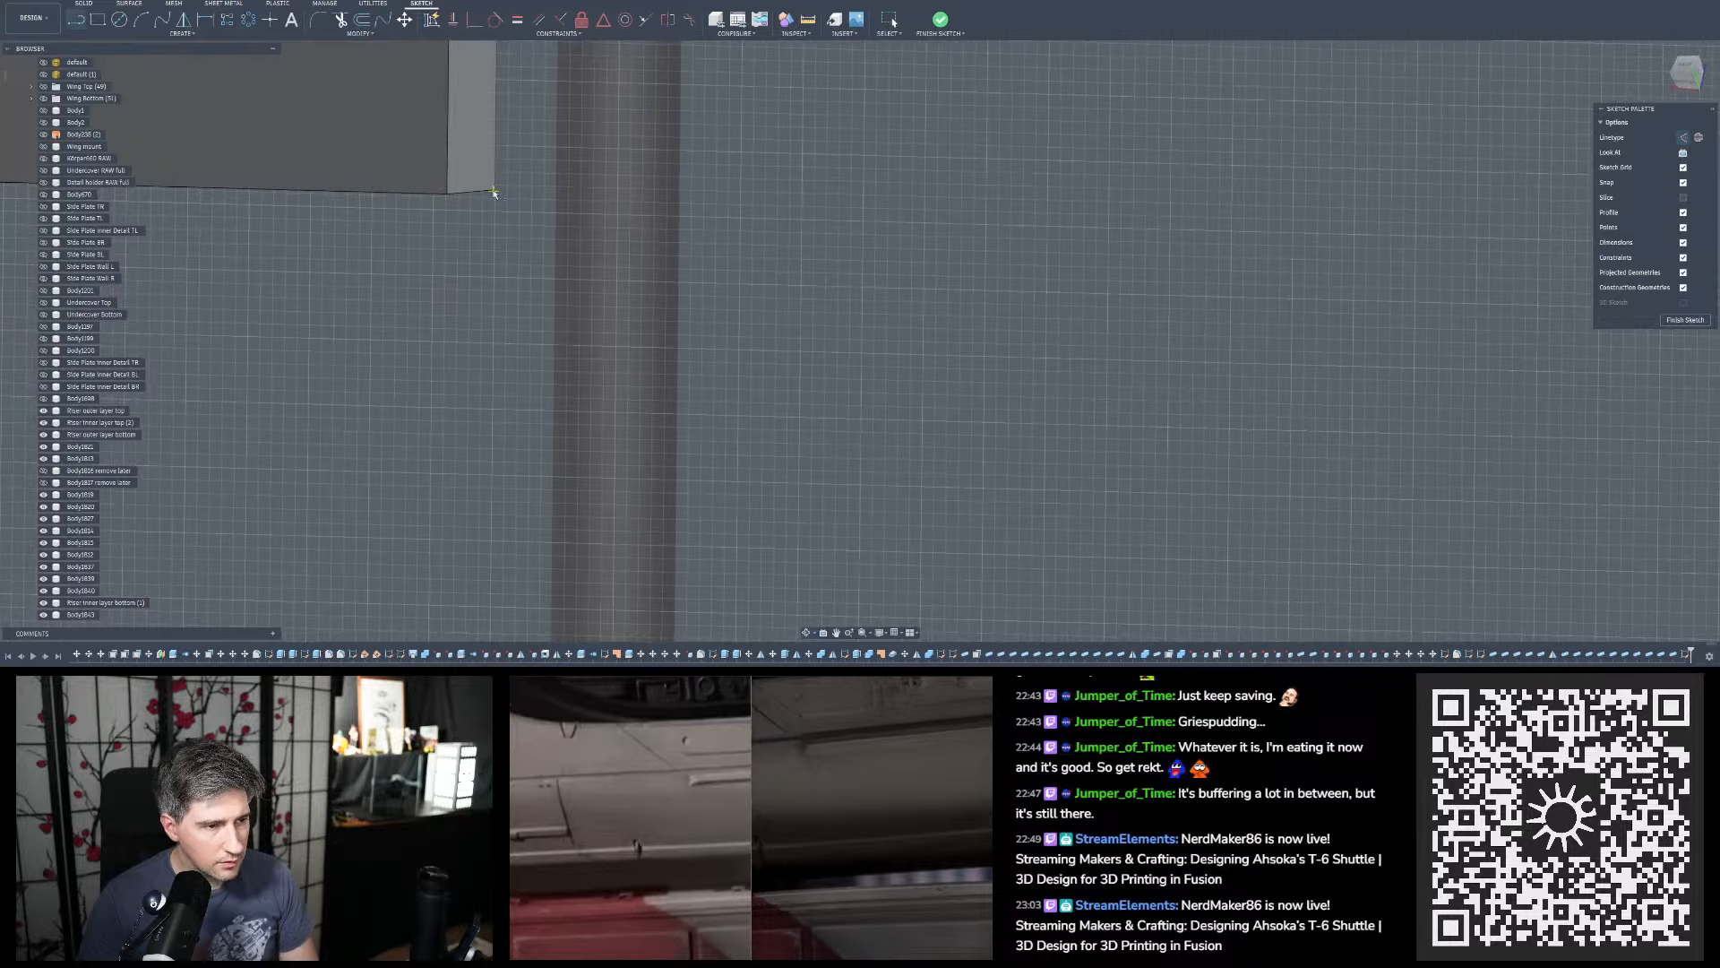
pyautogui.scroll(5, 496, 194)
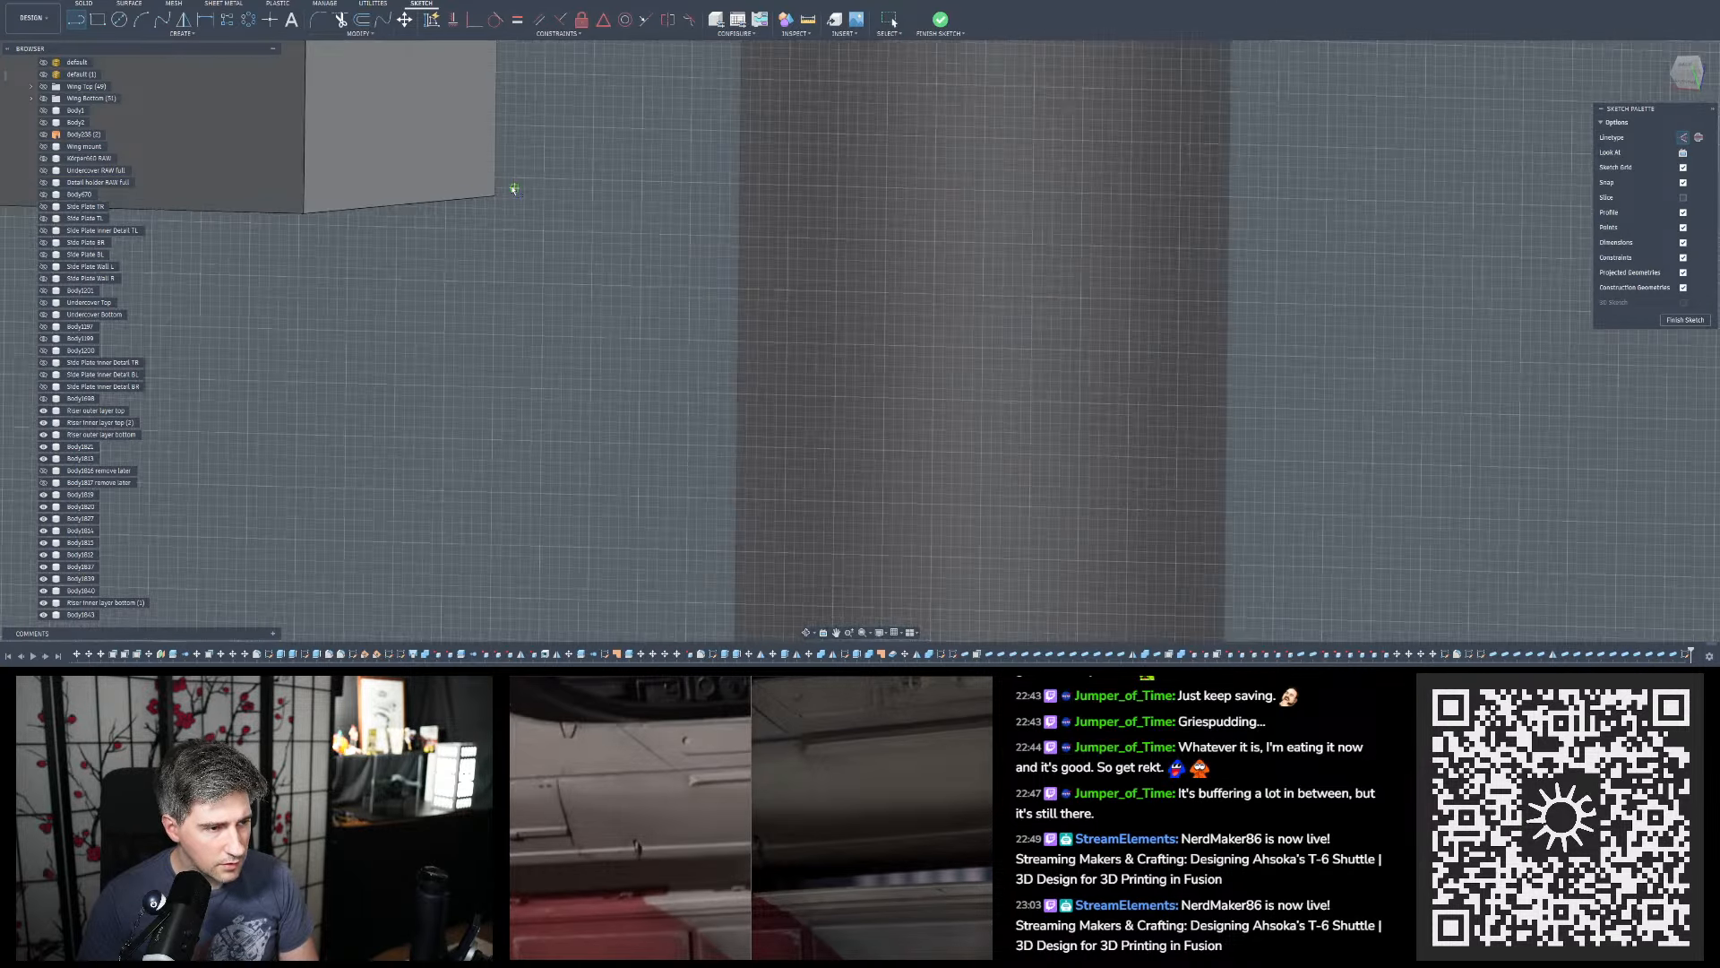
pyautogui.scroll(5, 497, 197)
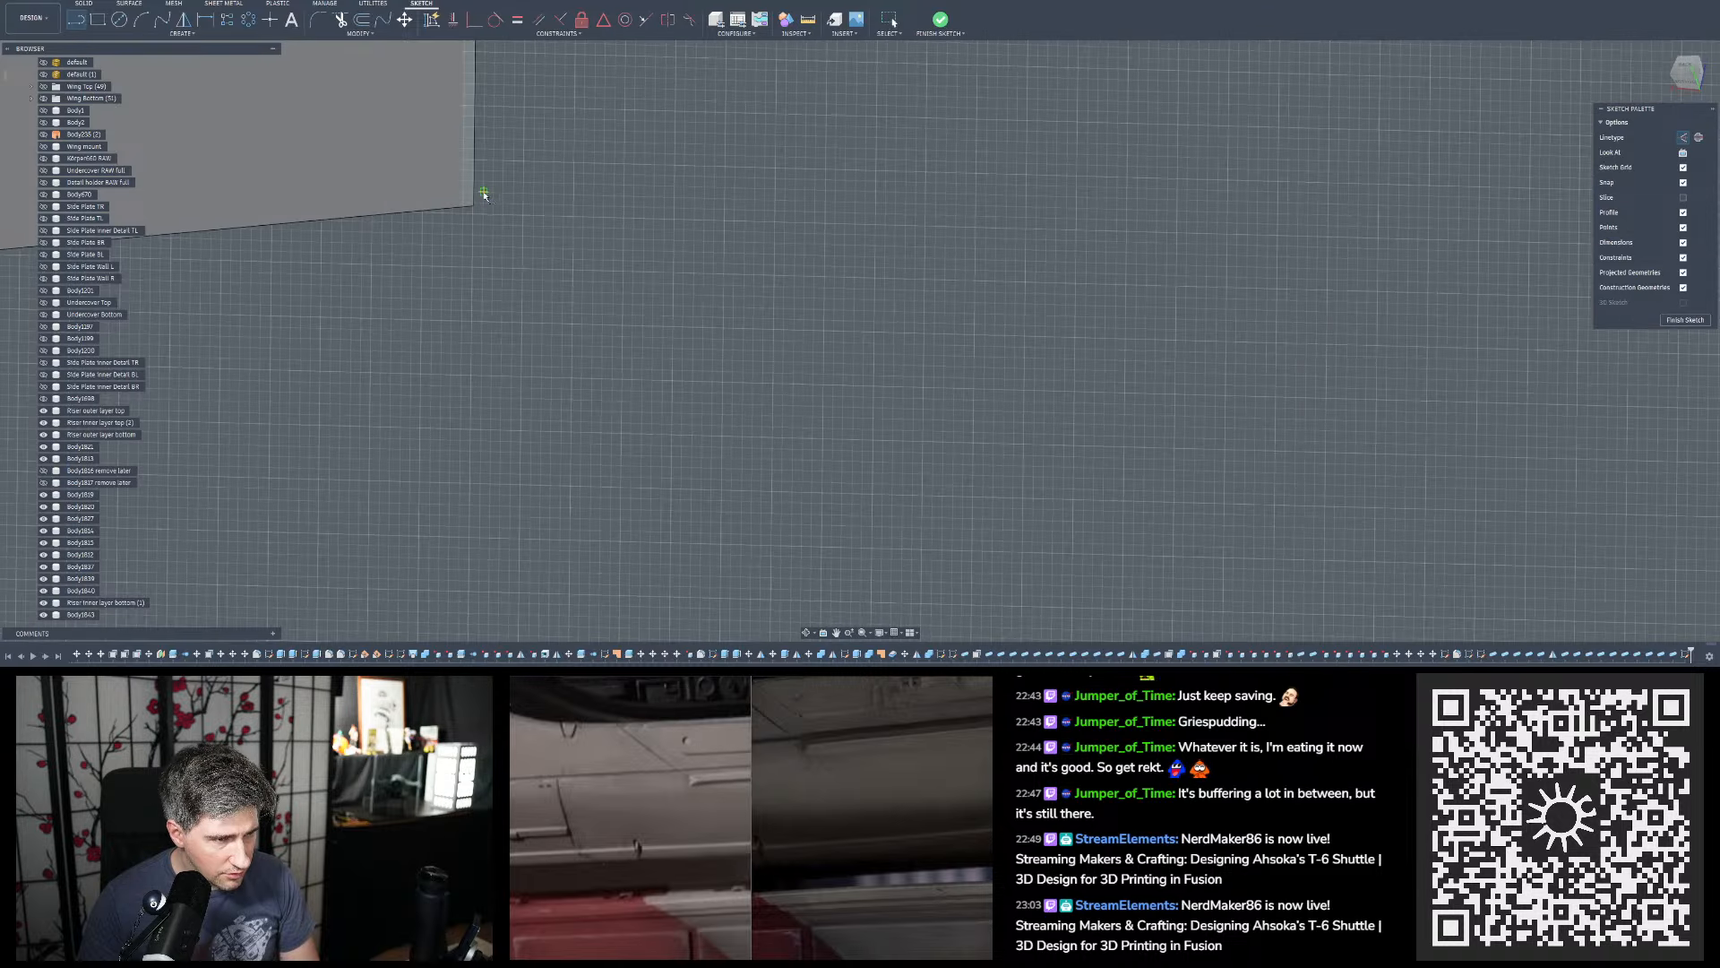
pyautogui.scroll(-3, 673, 226)
pyautogui.scroll(-5, 704, 265)
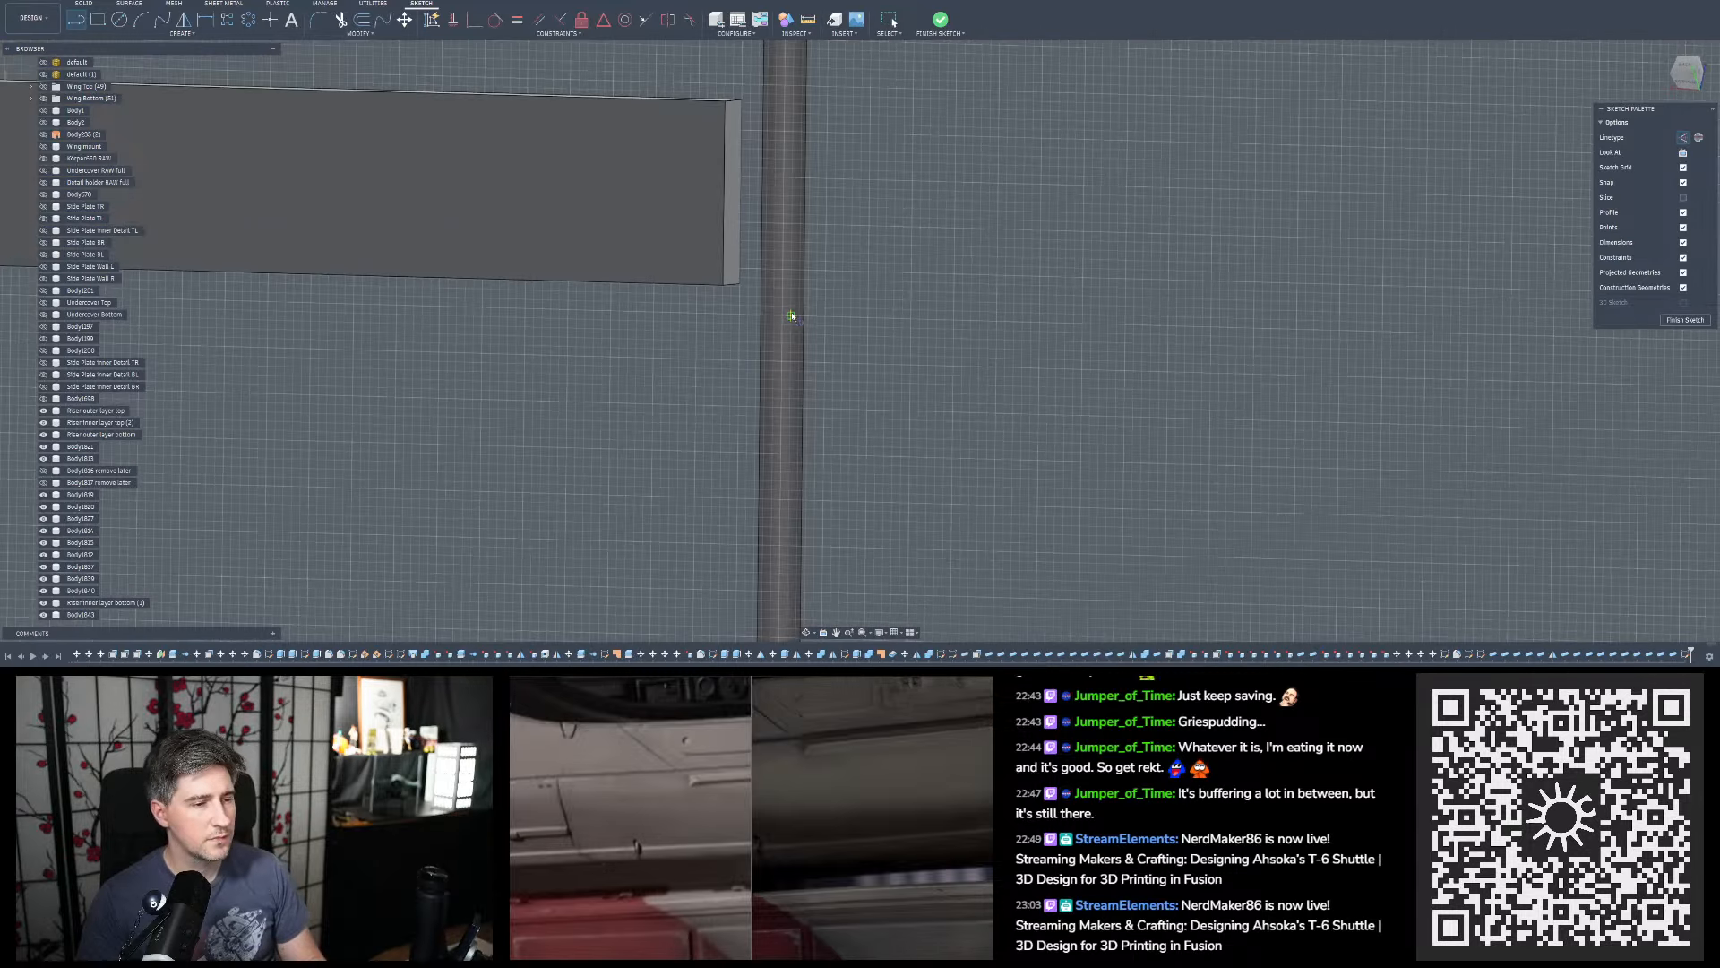
pyautogui.click(643, 269)
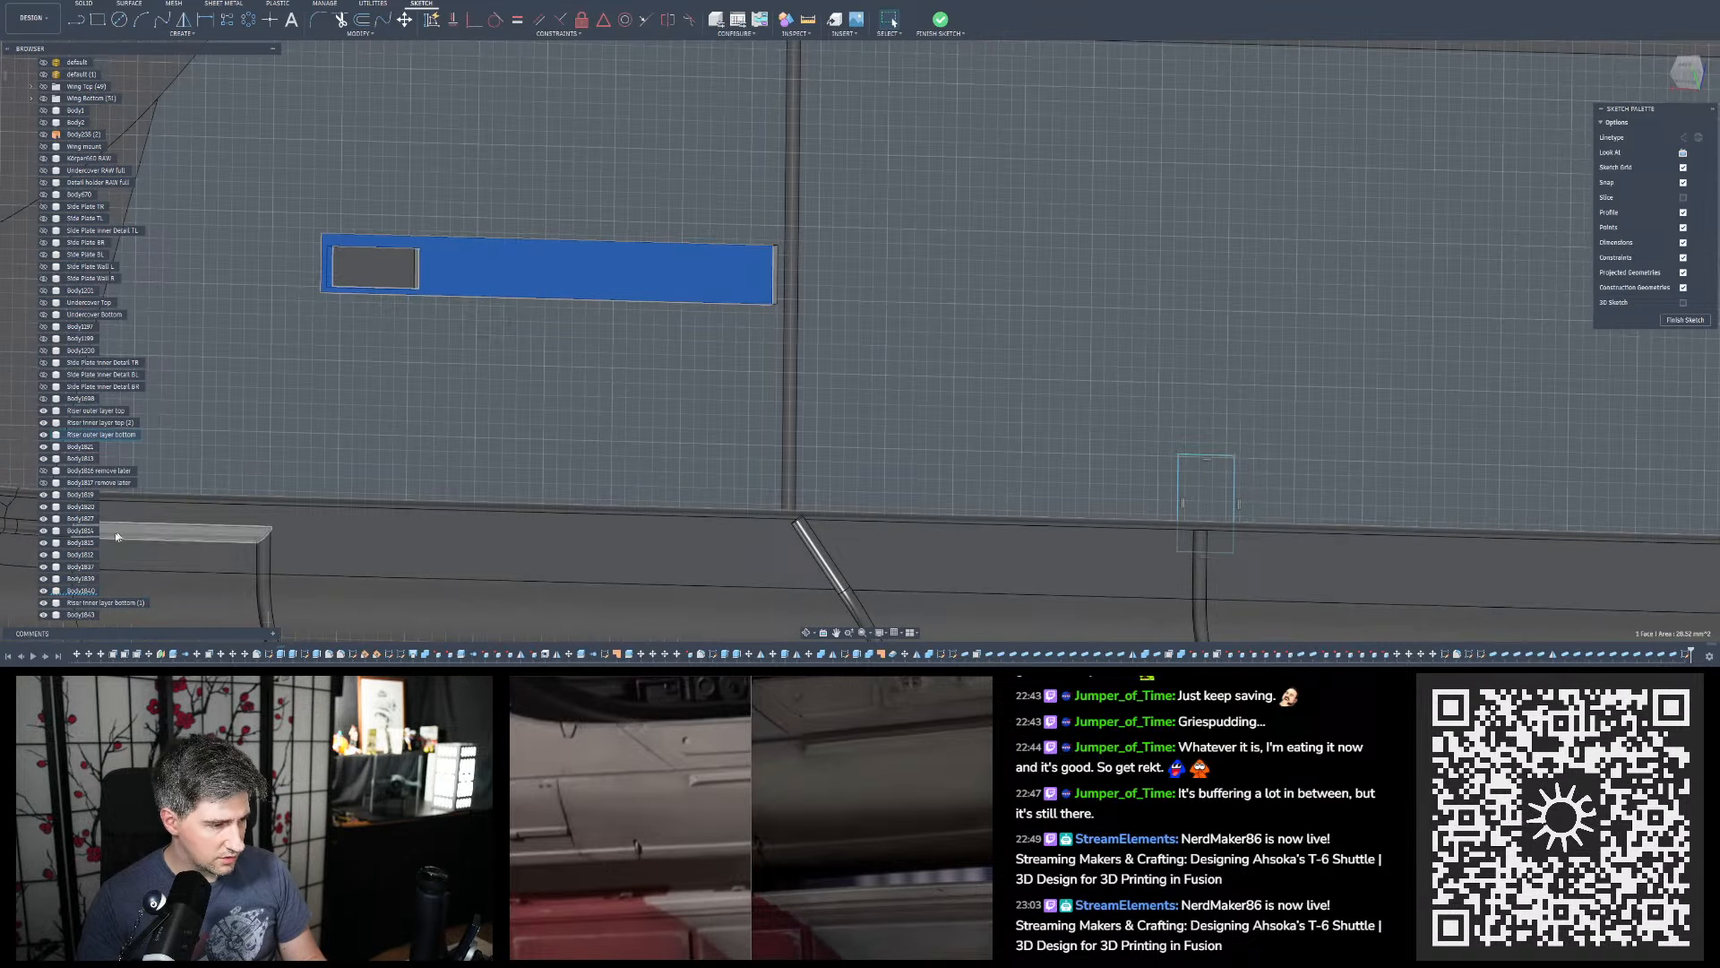
pyautogui.click(43, 590)
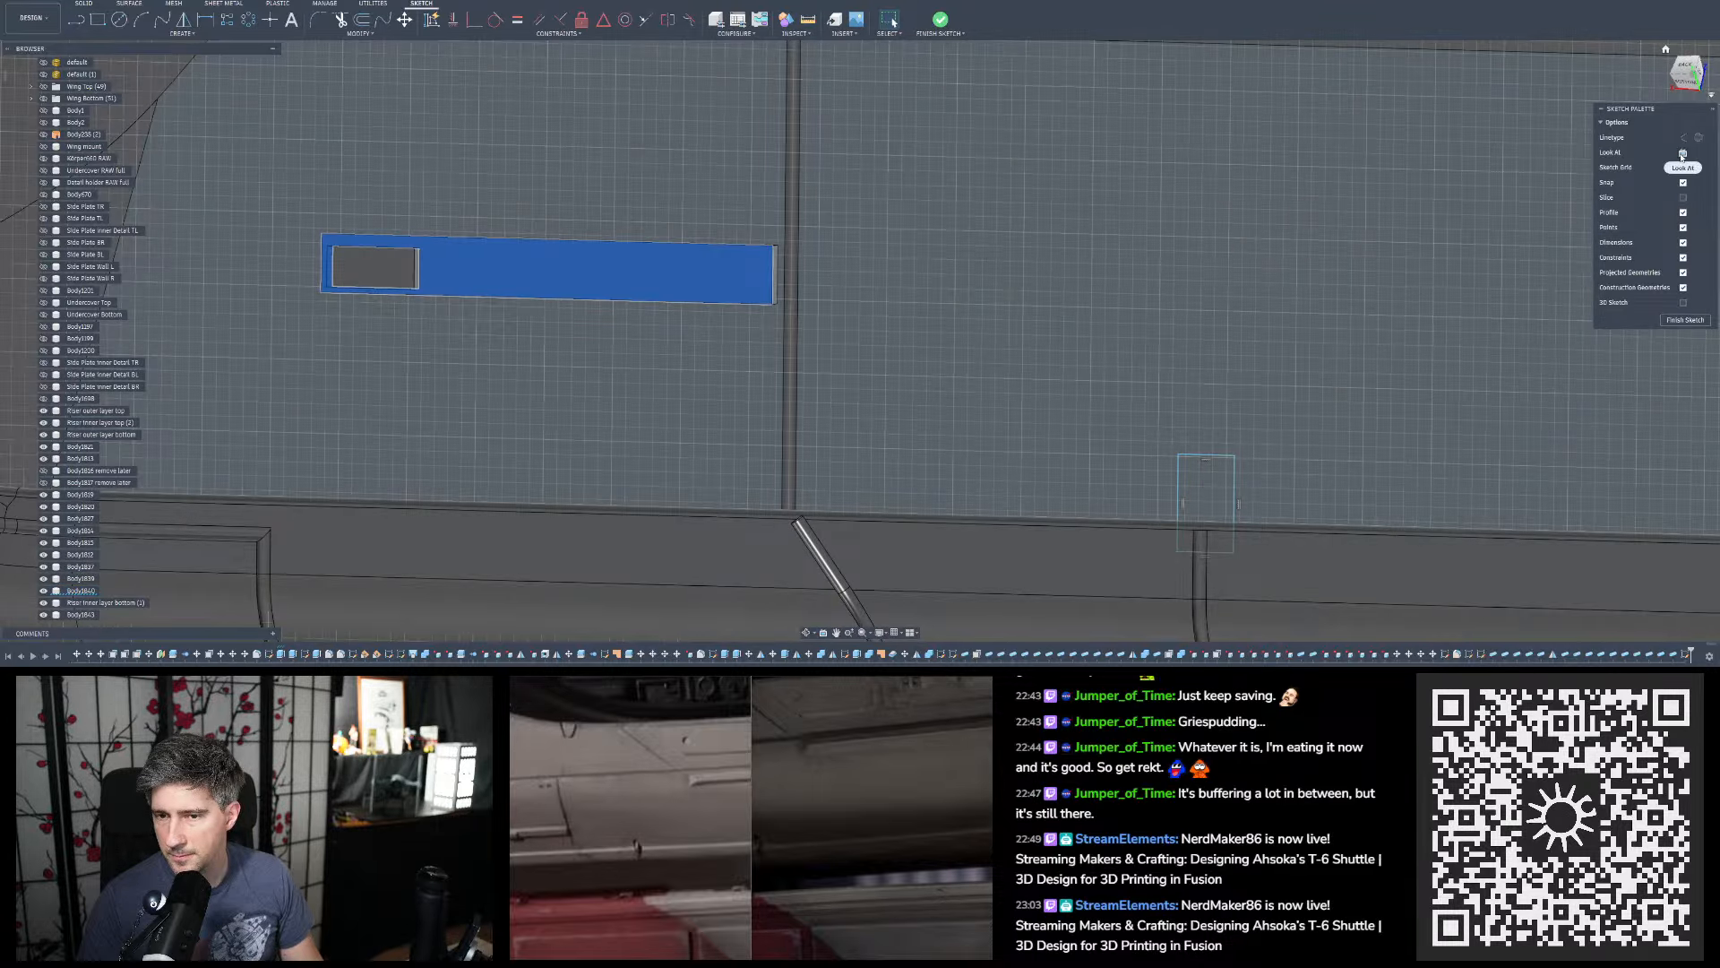
# Face the sketch plane and draw a vertical line about 7 mm long from the long recess's lower-right corner to the hull's lower edge
pyautogui.click(1682, 152)
pyautogui.moveTo(1210, 538)
pyautogui.mouseDown(button='middle')
pyautogui.moveTo(848, 539)
pyautogui.moveTo(785, 369)
pyautogui.mouseUp(button='middle')
pyautogui.scroll(10, 766, 359)
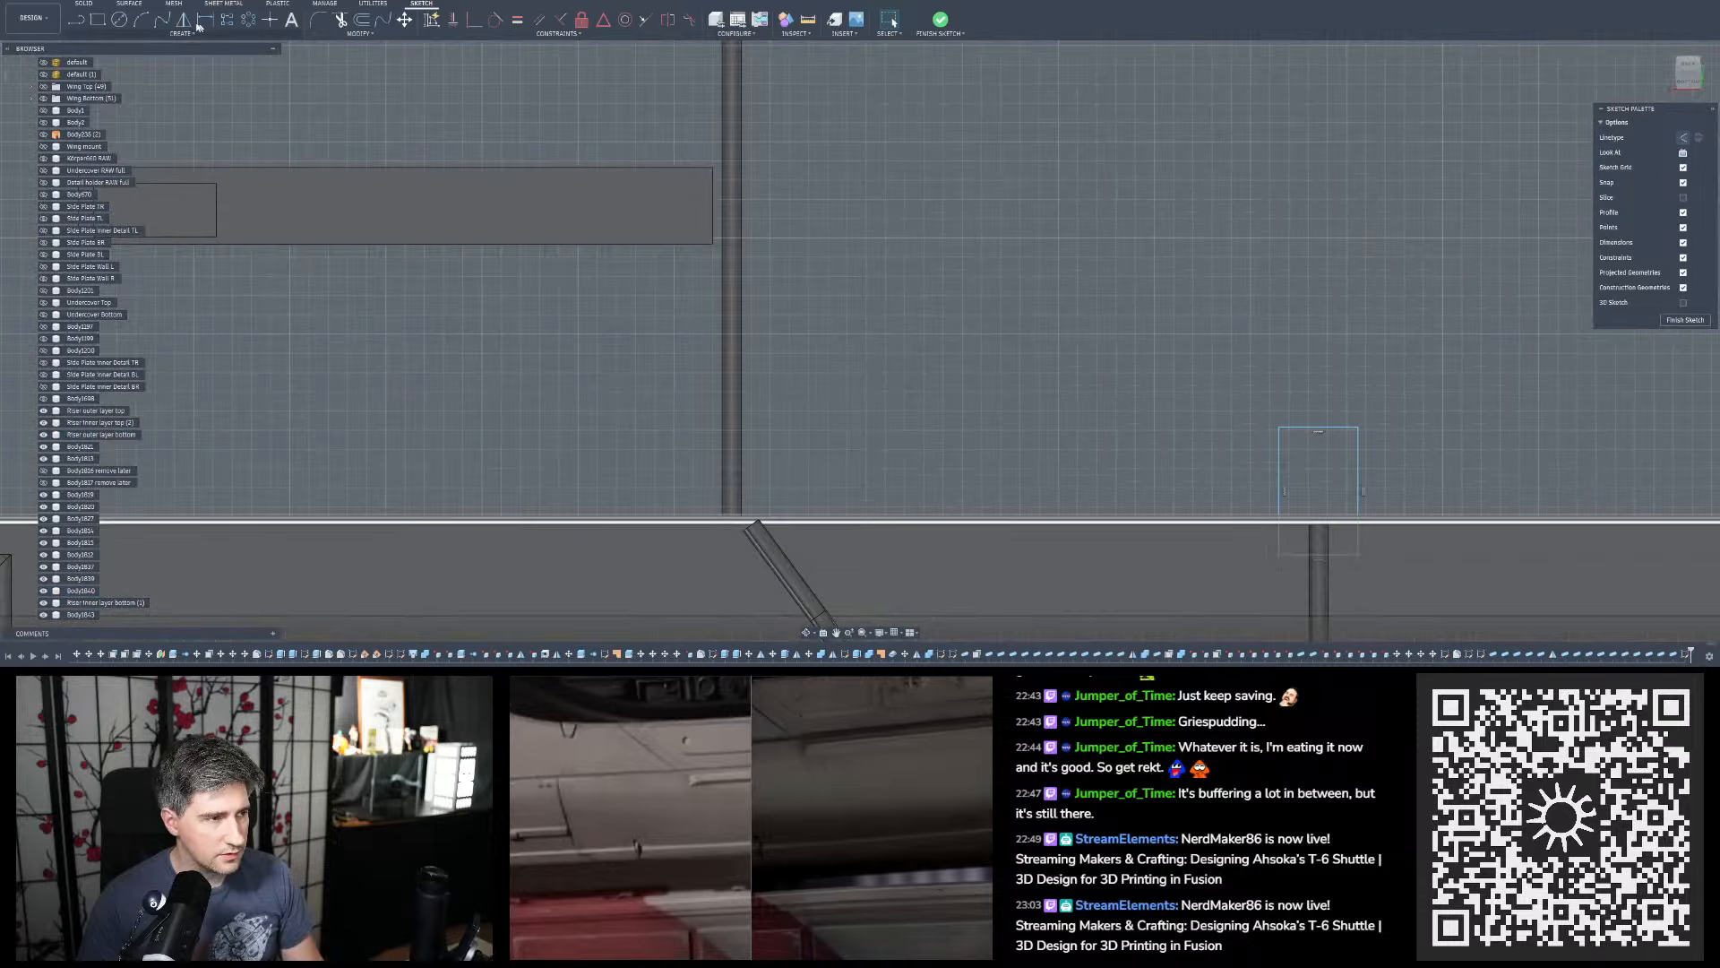
pyautogui.press('l')
pyautogui.scroll(5, 753, 228)
pyautogui.scroll(5, 681, 215)
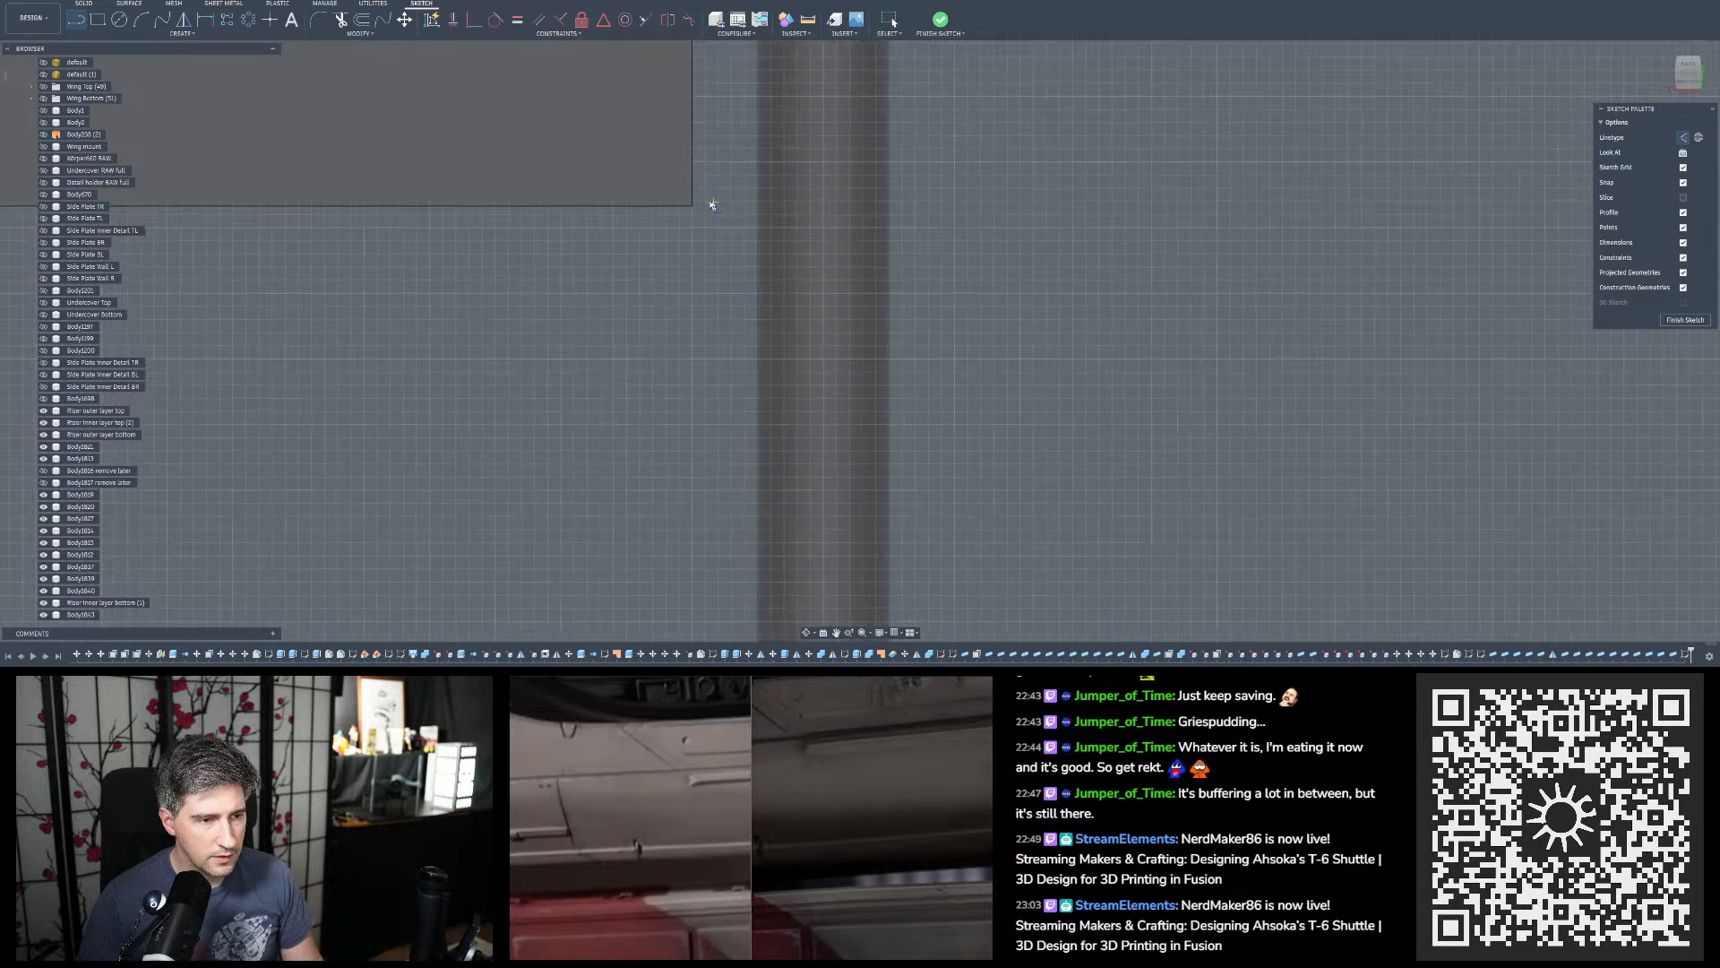
pyautogui.click(681, 216)
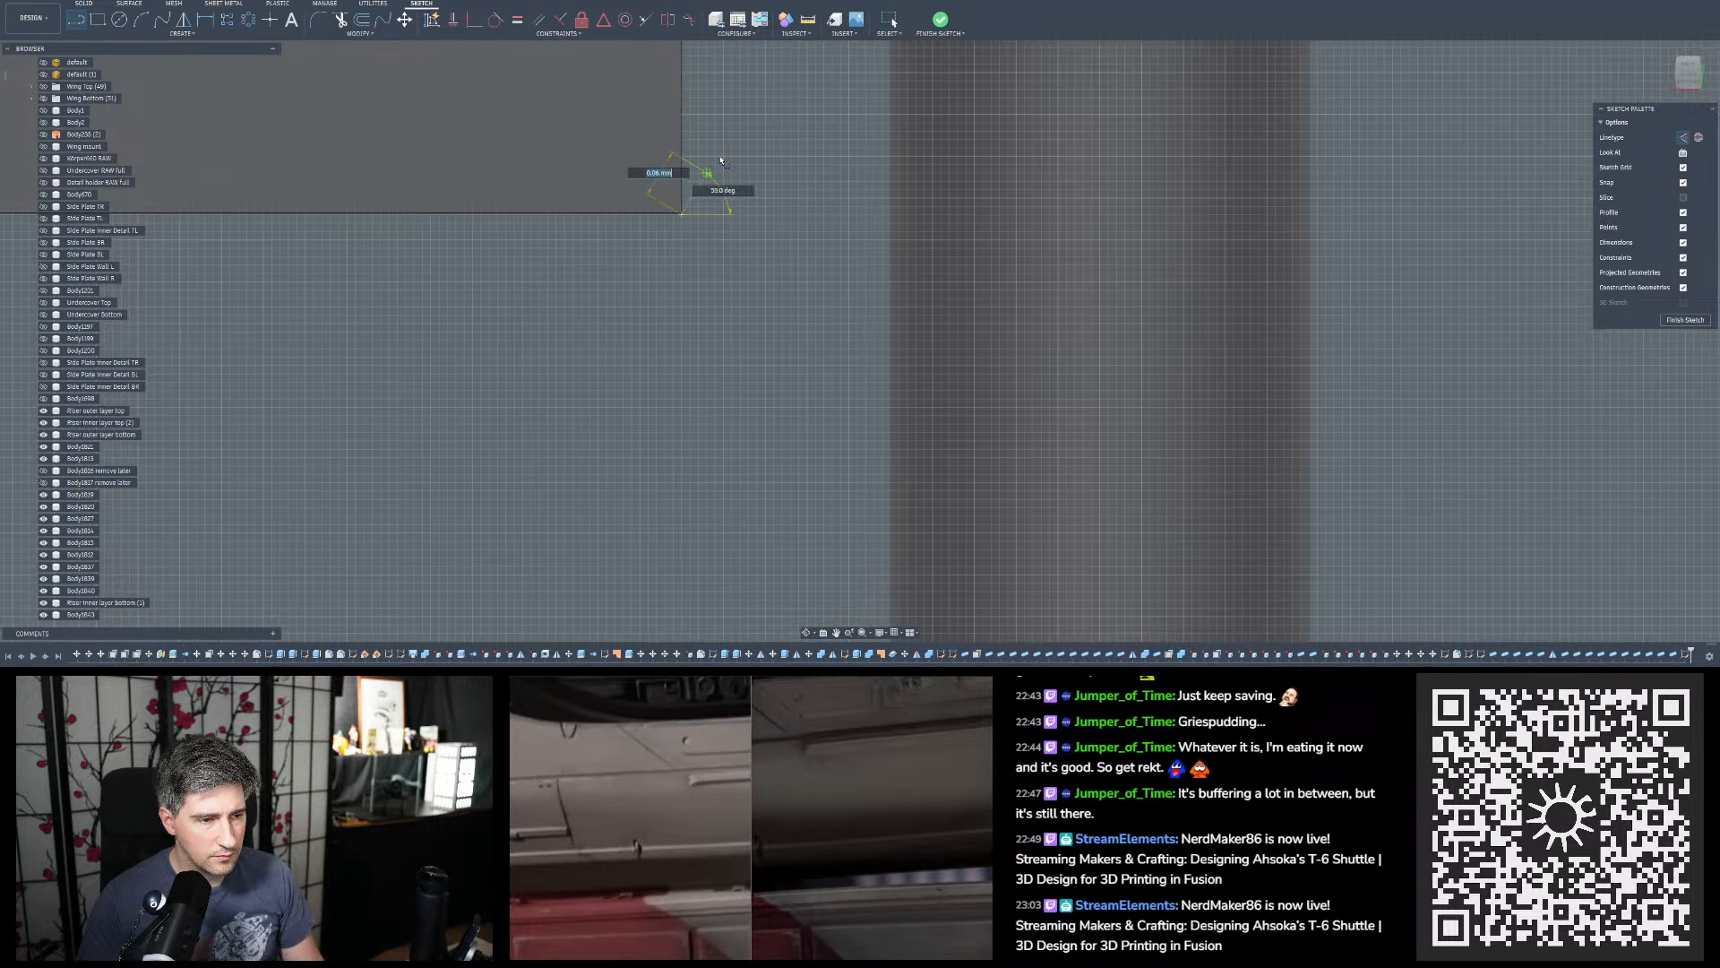
pyautogui.scroll(-6, 686, 206)
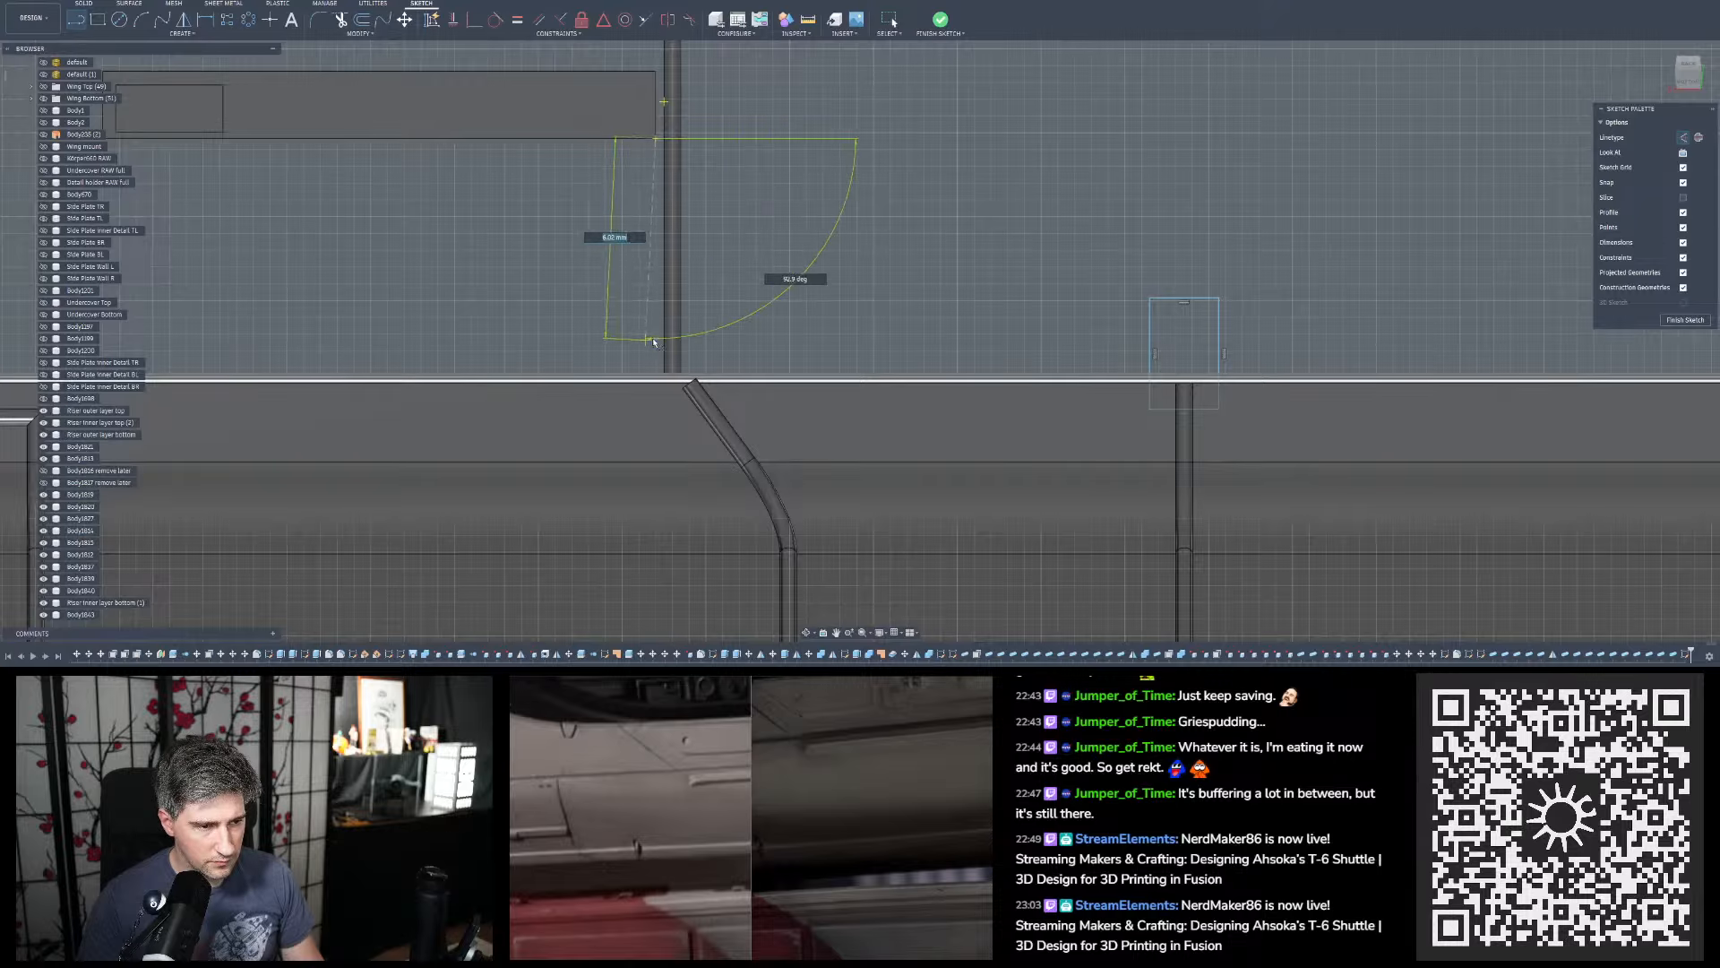
pyautogui.click(646, 380)
pyautogui.scroll(8, 653, 380)
pyautogui.scroll(4, 652, 385)
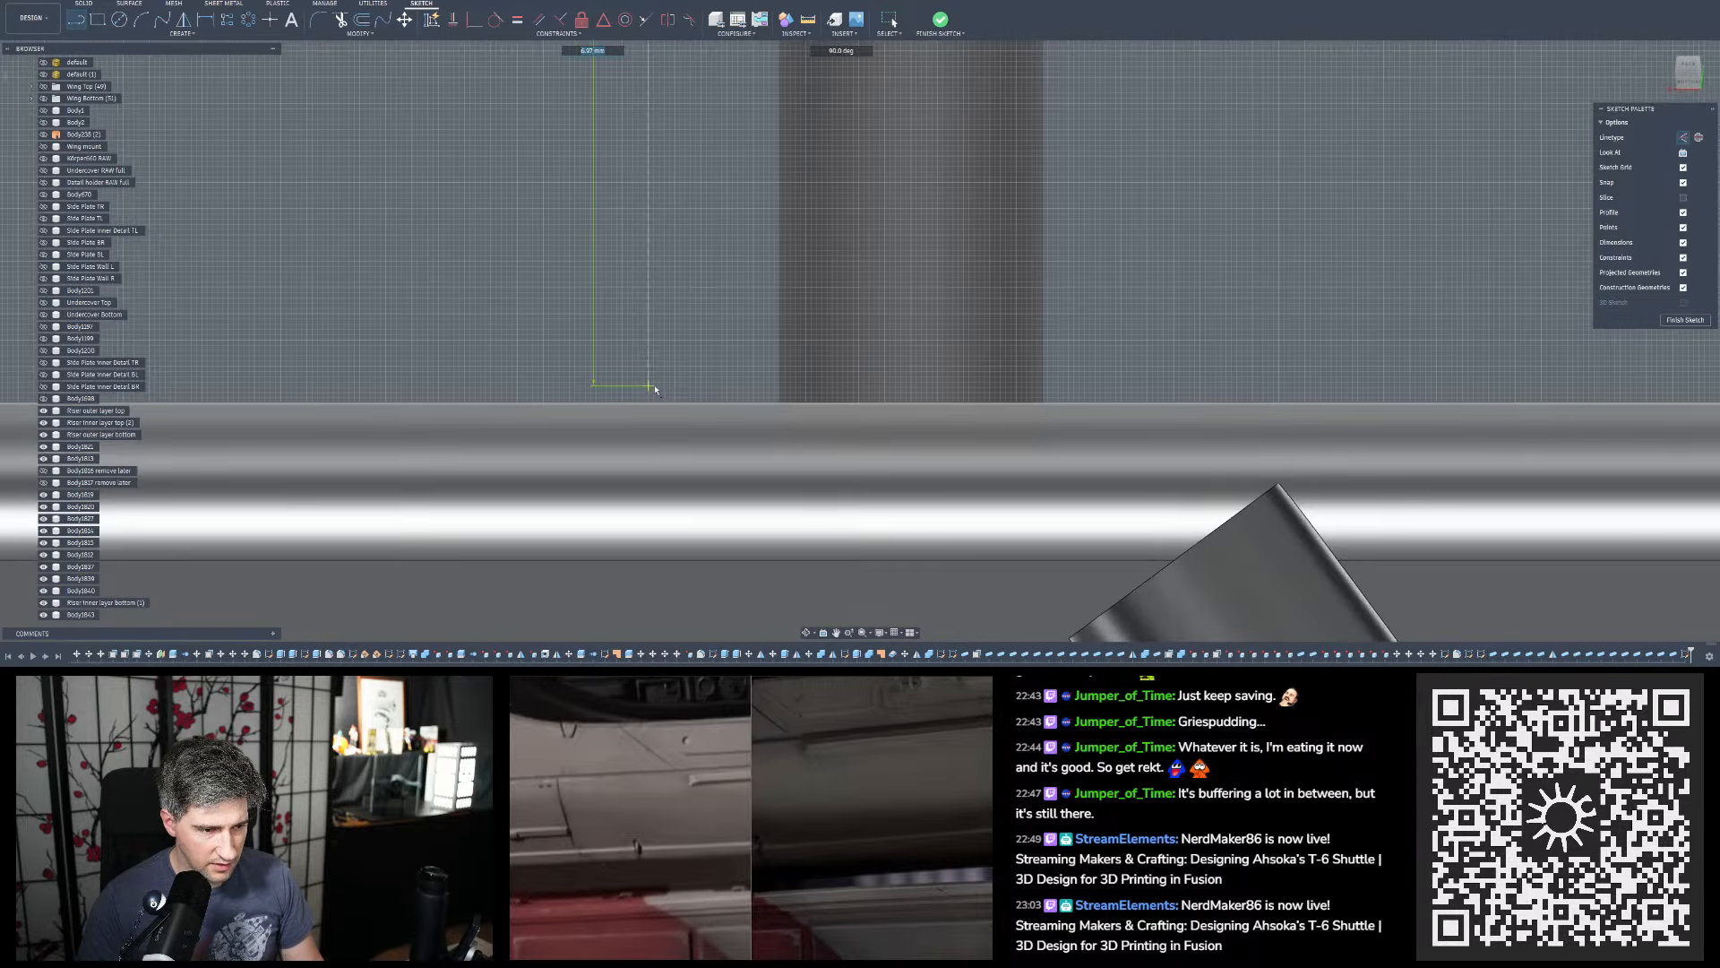
pyautogui.click(645, 411)
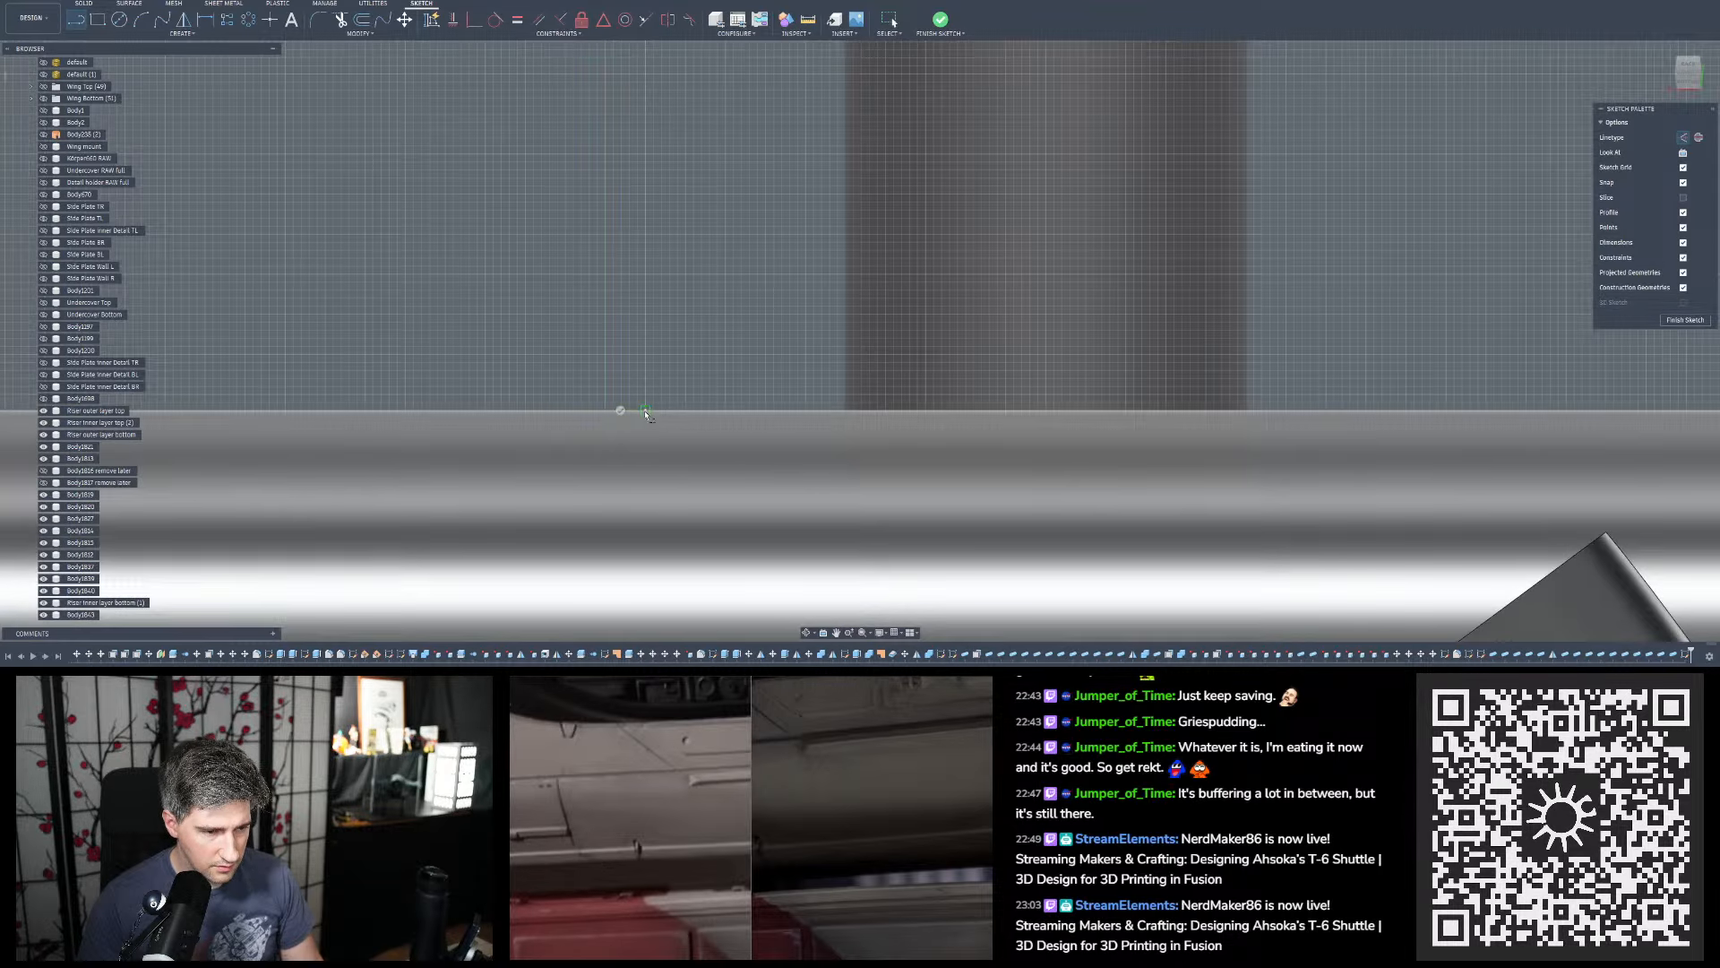
pyautogui.click(626, 411)
# Draw a horizontal line from the vertical line's midpoint across to beyond the sketched rectangle, just above its top edge
pyautogui.scroll(-4, 591, 448)
pyautogui.scroll(-10, 590, 449)
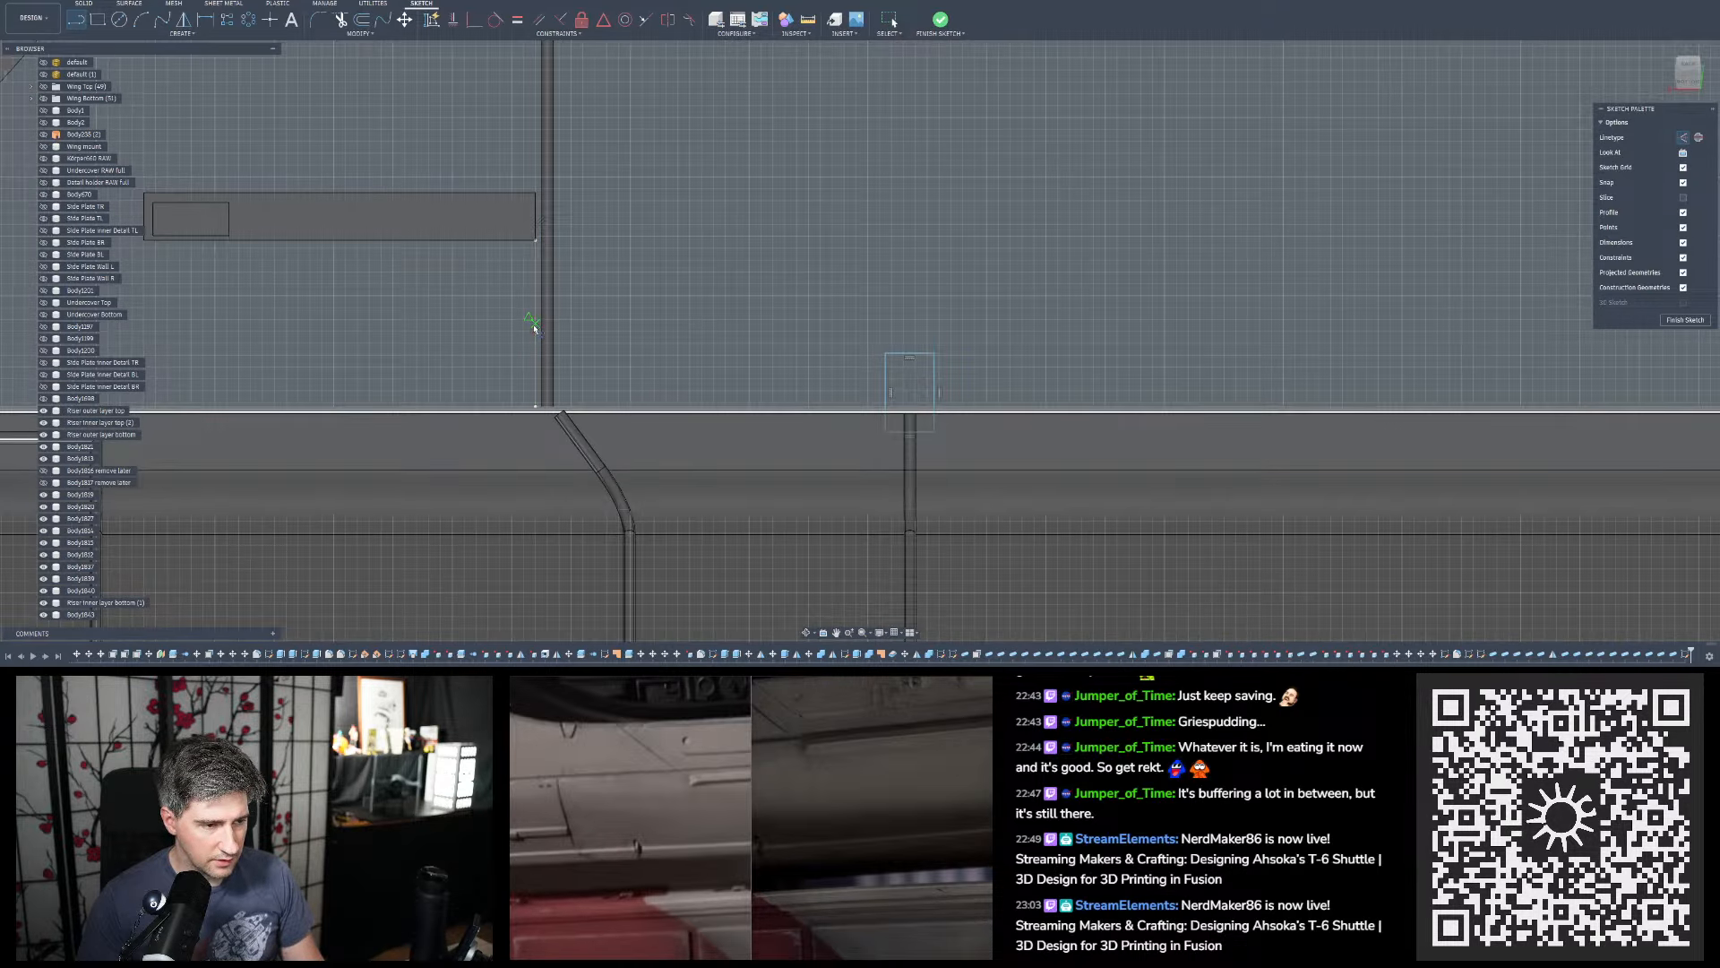
pyautogui.click(536, 323)
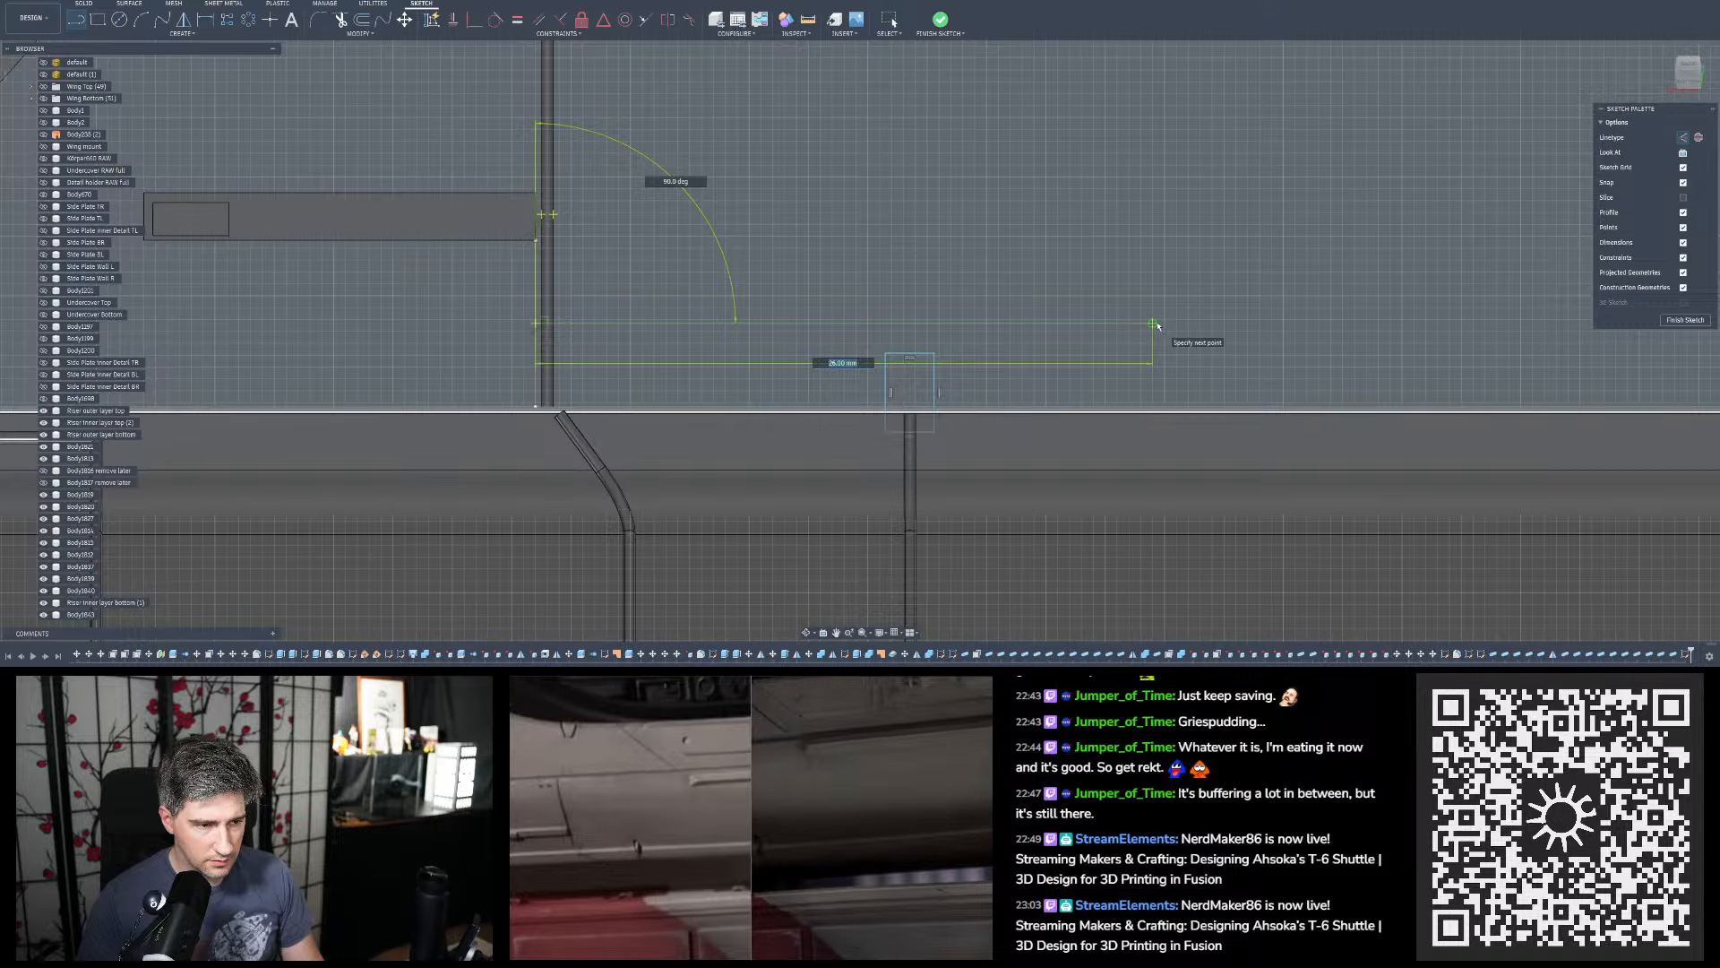
pyautogui.click(1077, 327)
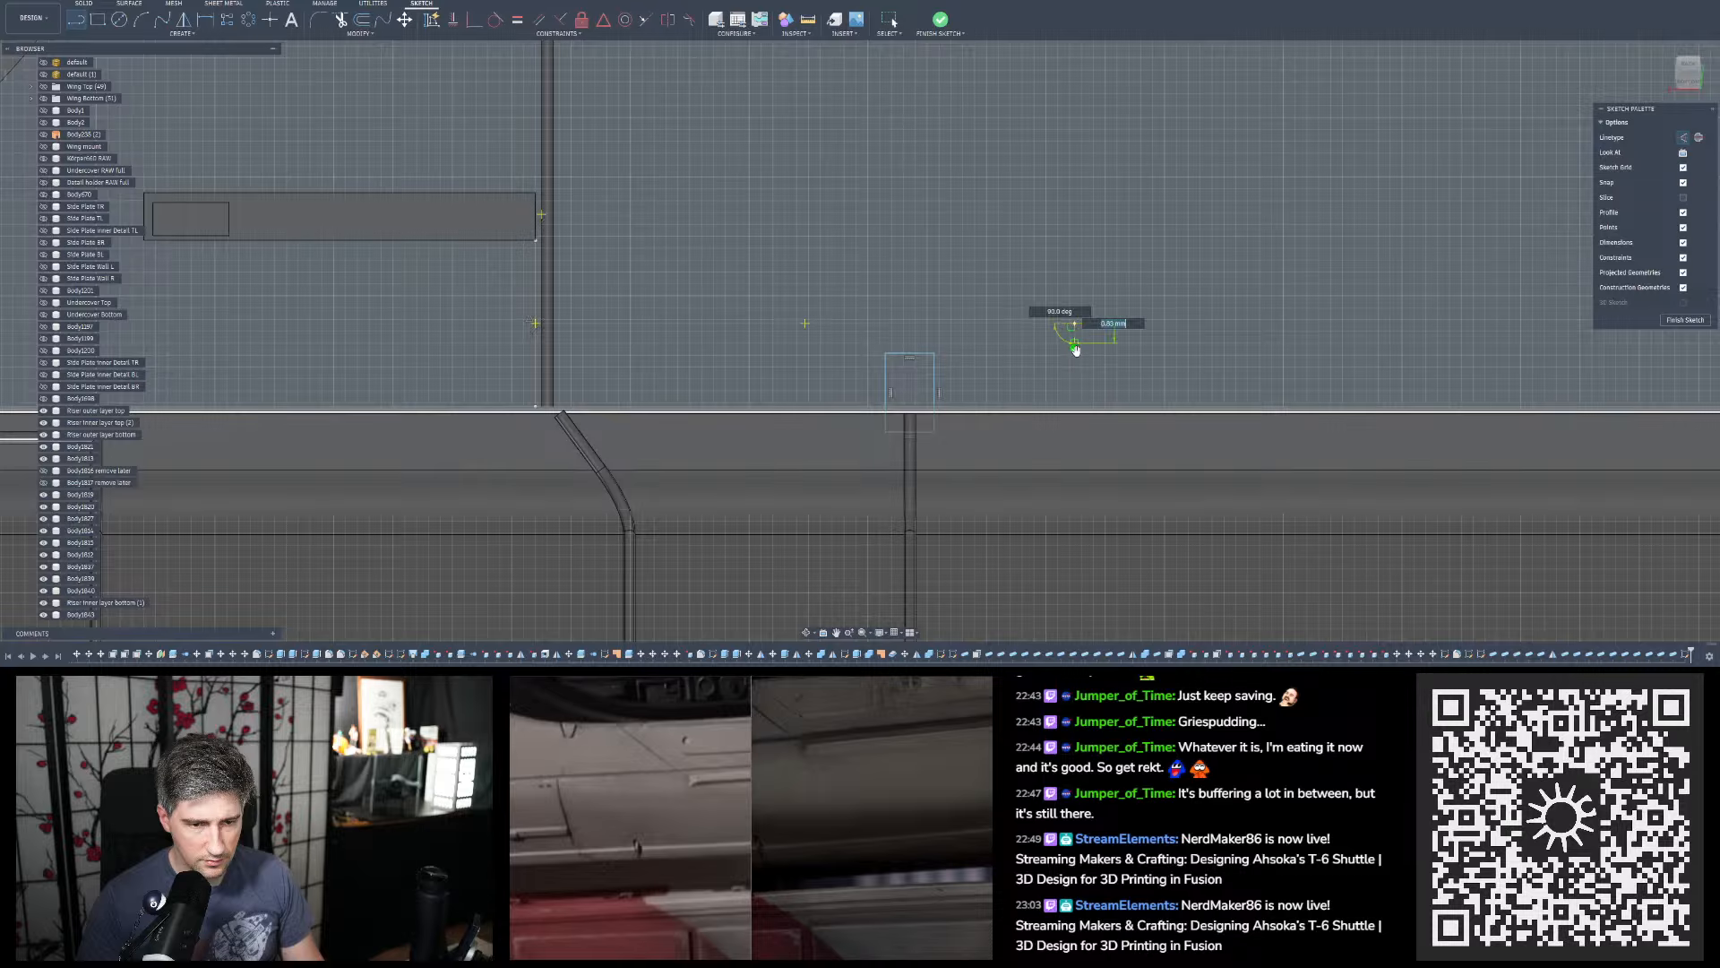
pyautogui.press('Escape')
# Raise the small sketched rectangle's top edge to the height of the horizontal guide line
pyautogui.scroll(4, 1021, 348)
pyautogui.click(856, 349)
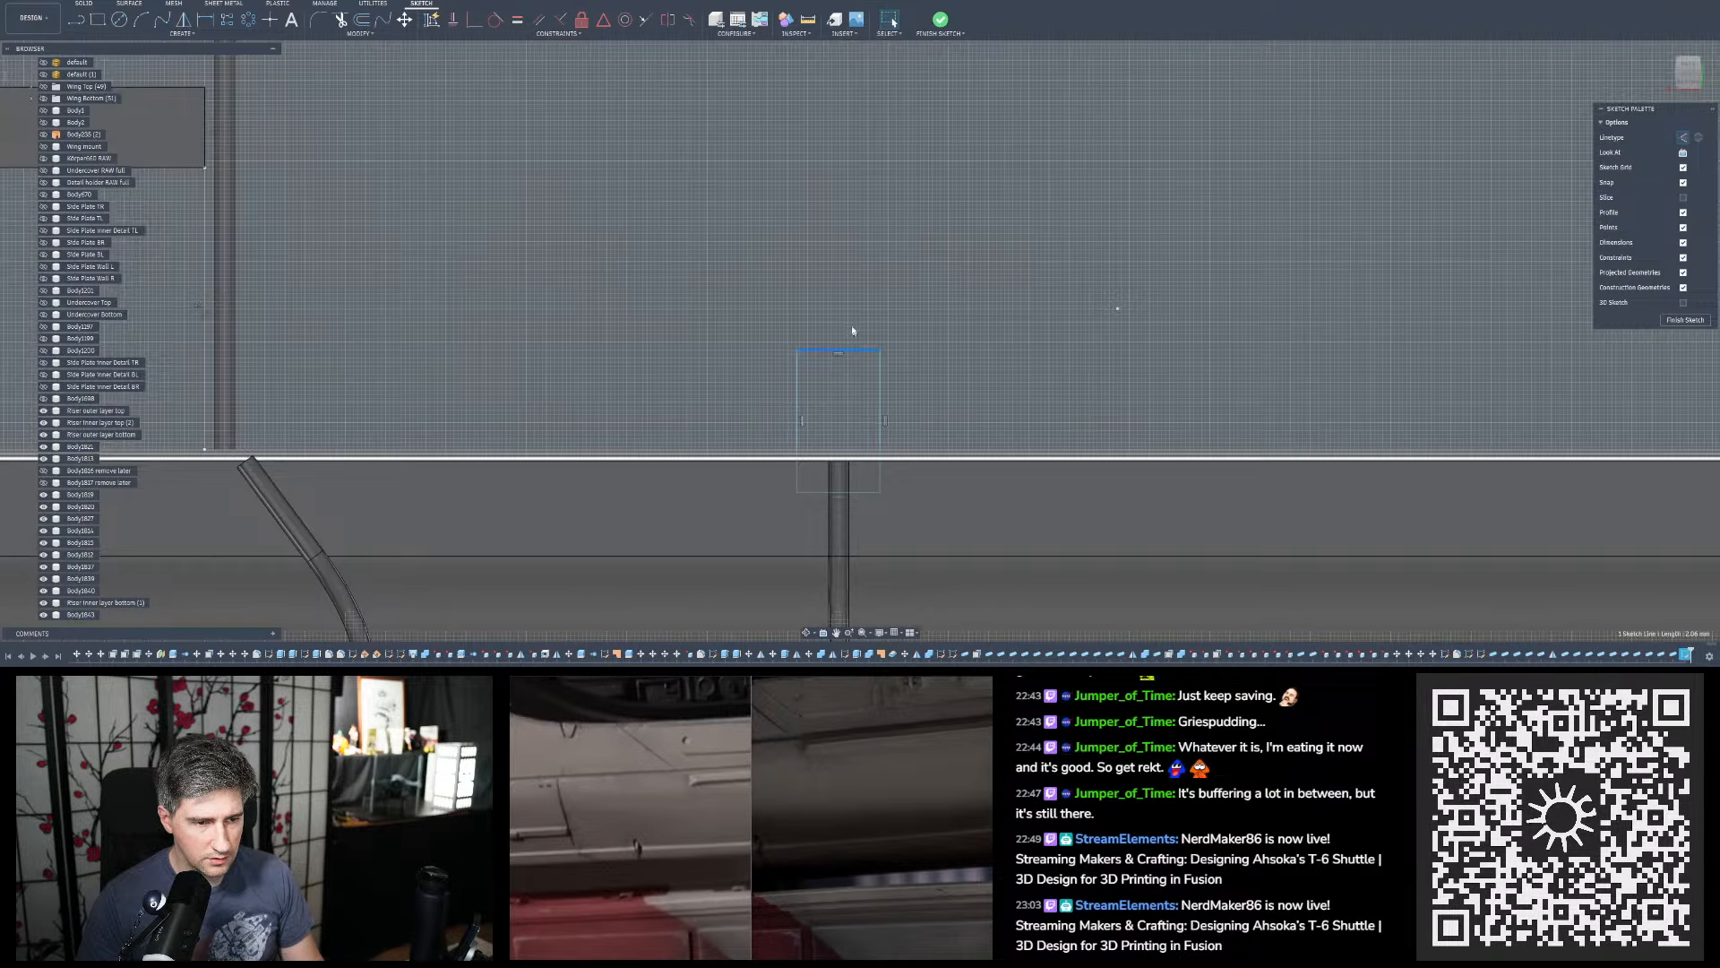
pyautogui.moveTo(851, 348); pyautogui.dragTo(851, 313)
pyautogui.click(880, 310)
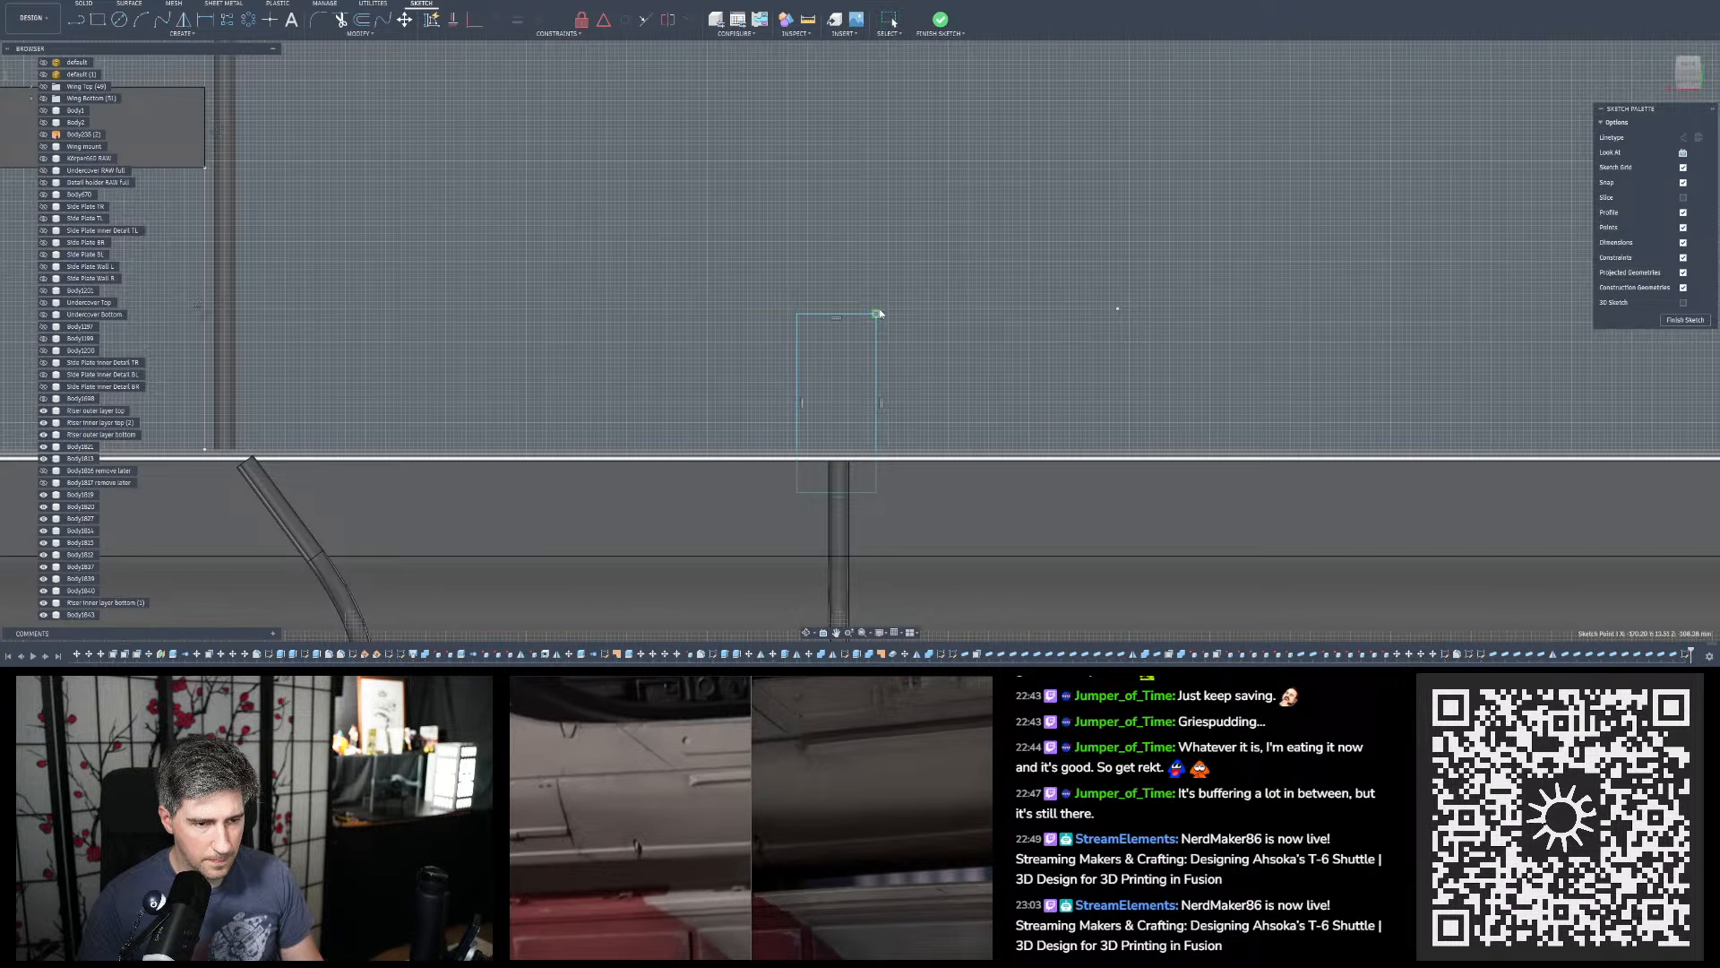
pyautogui.scroll(3, 880, 310)
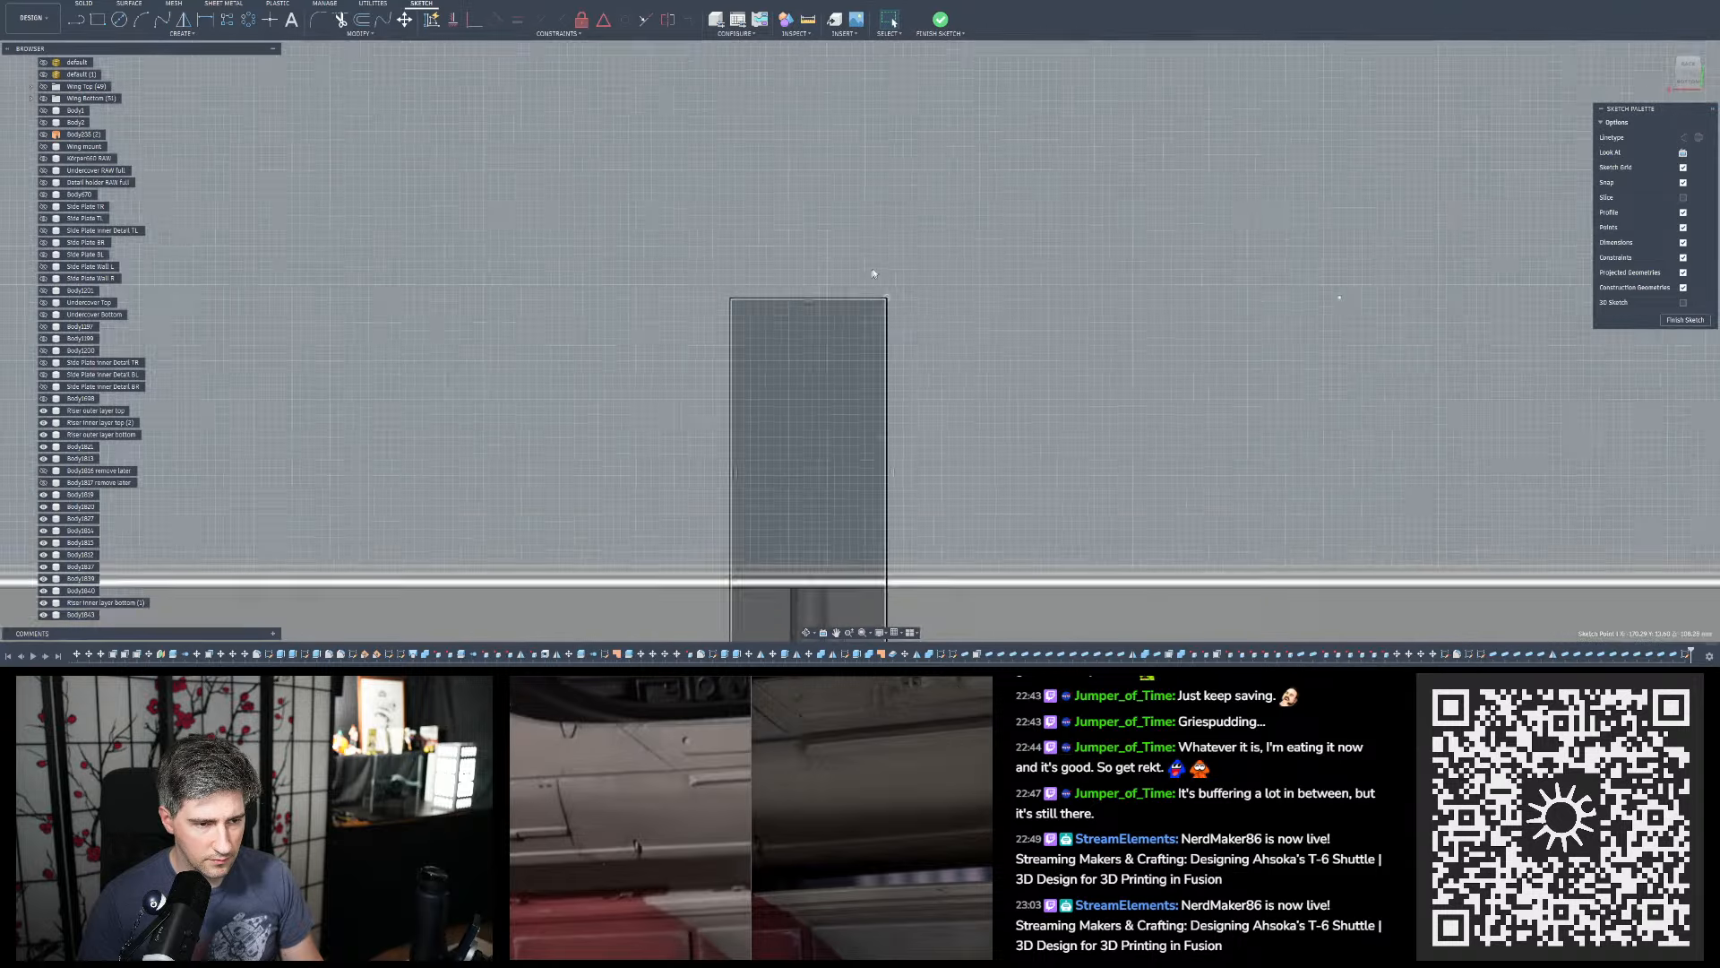
# Move the small rectangle's bottom edge up so it sits just below the hull's lower edge
pyautogui.scroll(-4, 875, 272)
pyautogui.scroll(-2, 919, 431)
pyautogui.scroll(-1, 932, 377)
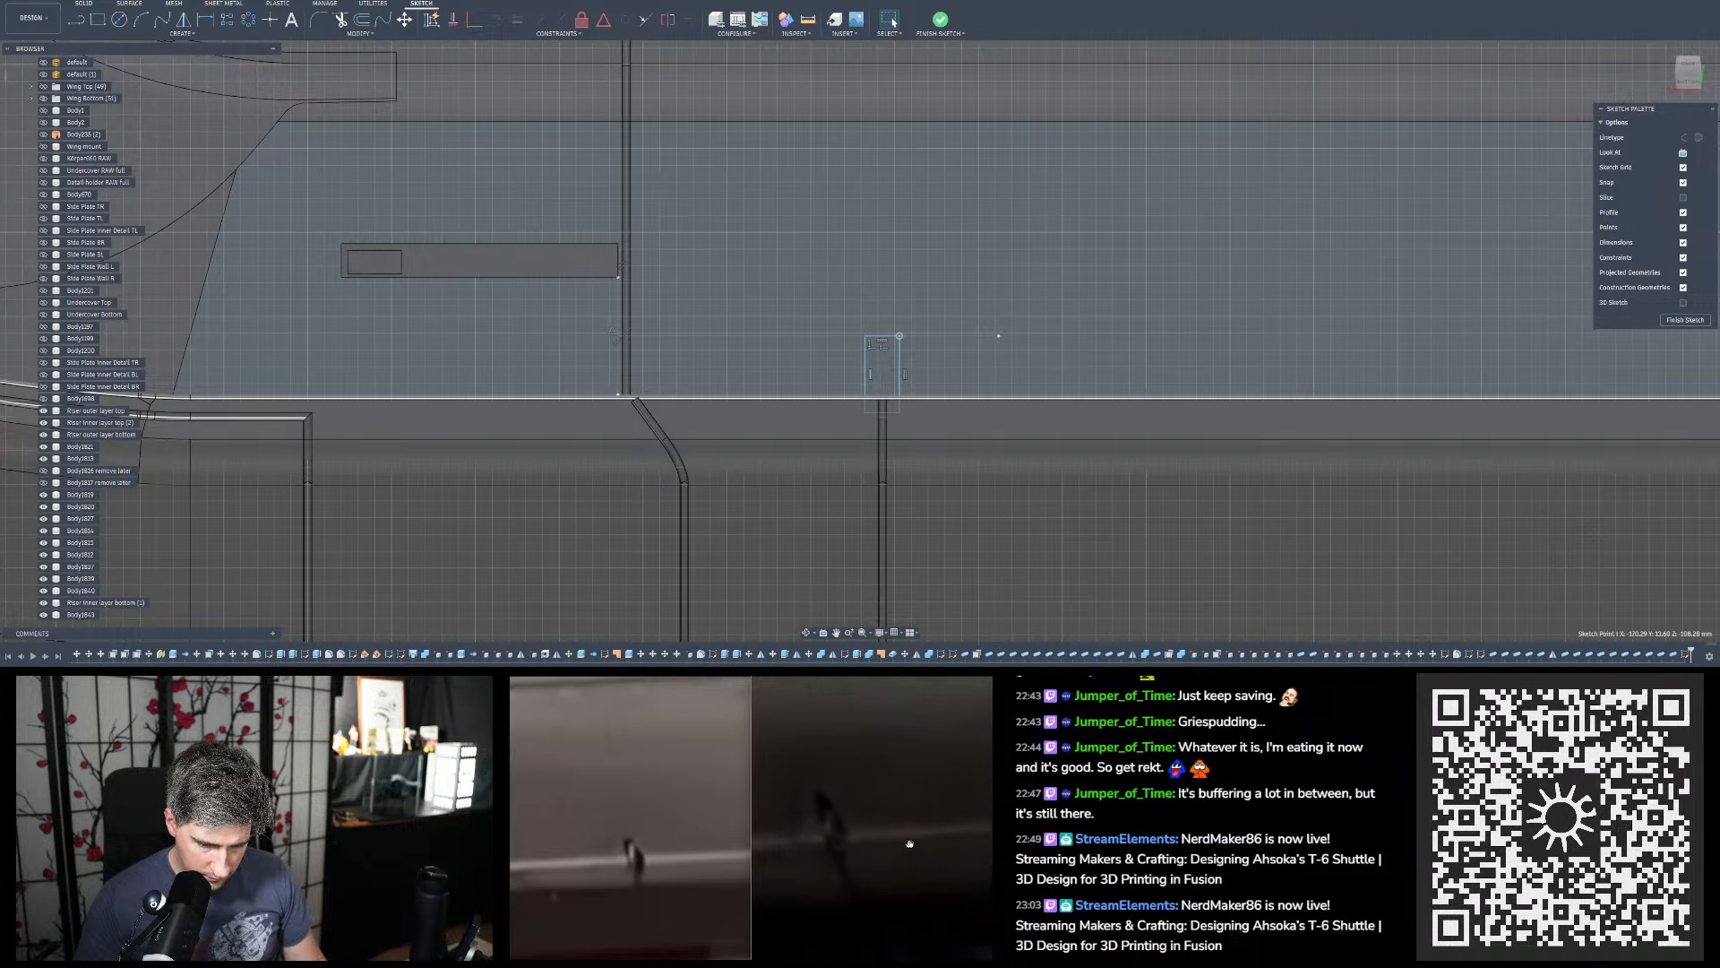
pyautogui.scroll(4, 909, 413)
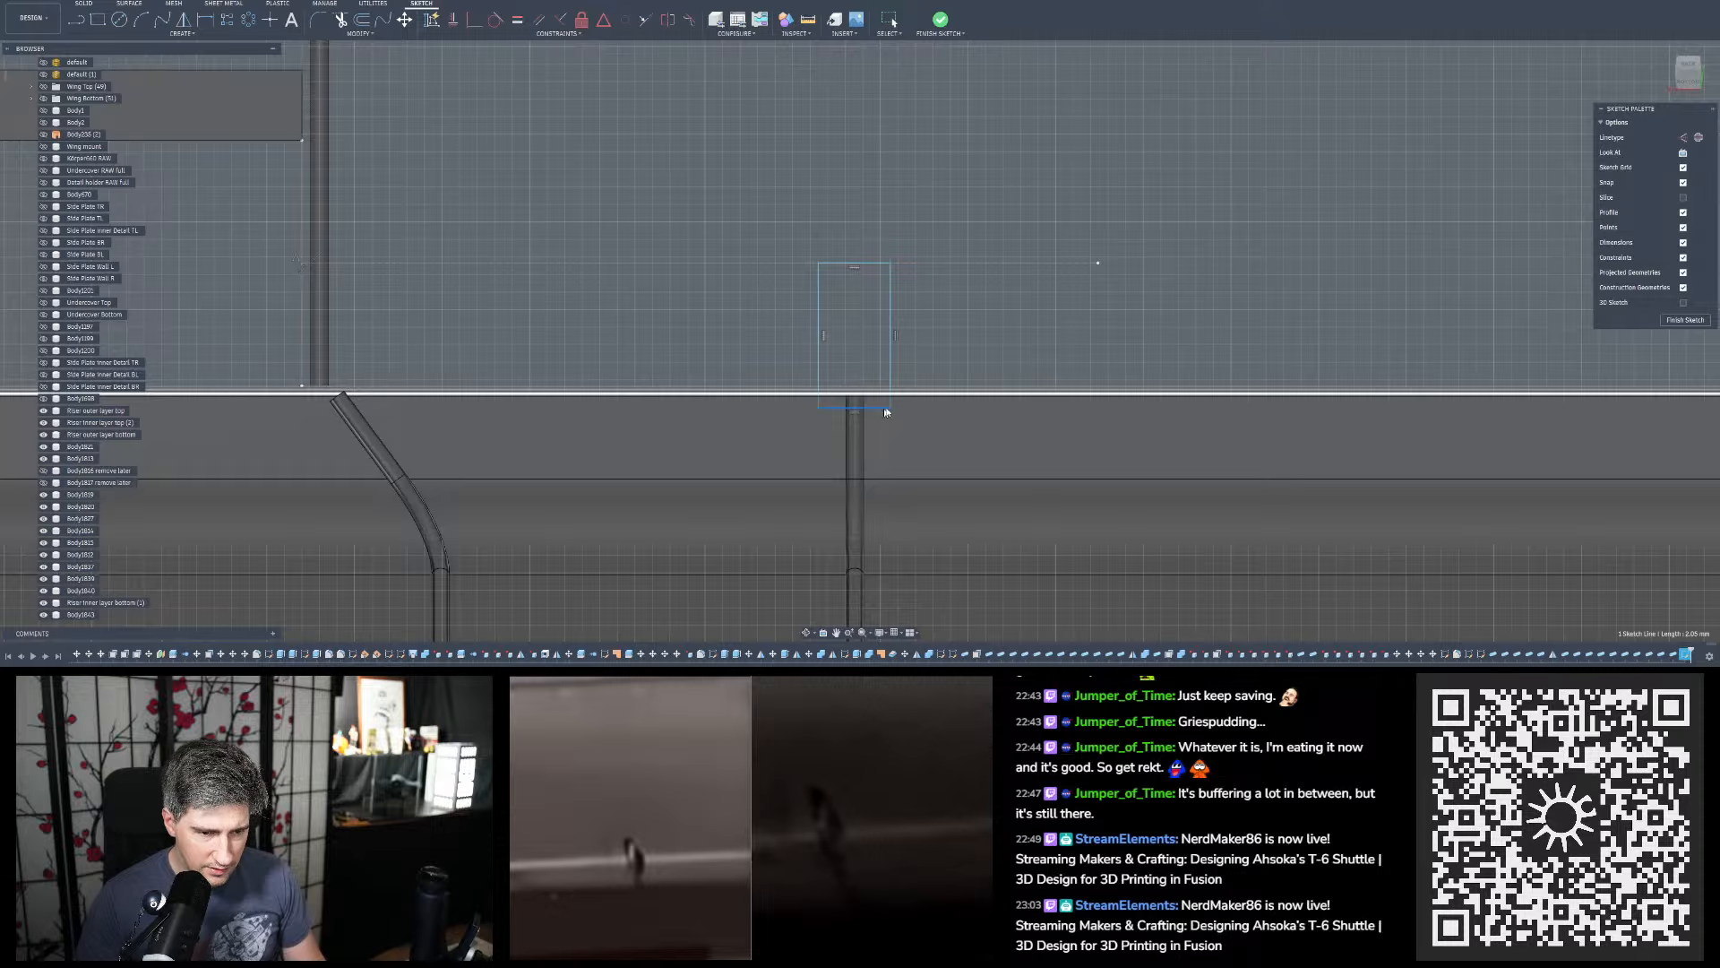
pyautogui.scroll(-8, 638, 412)
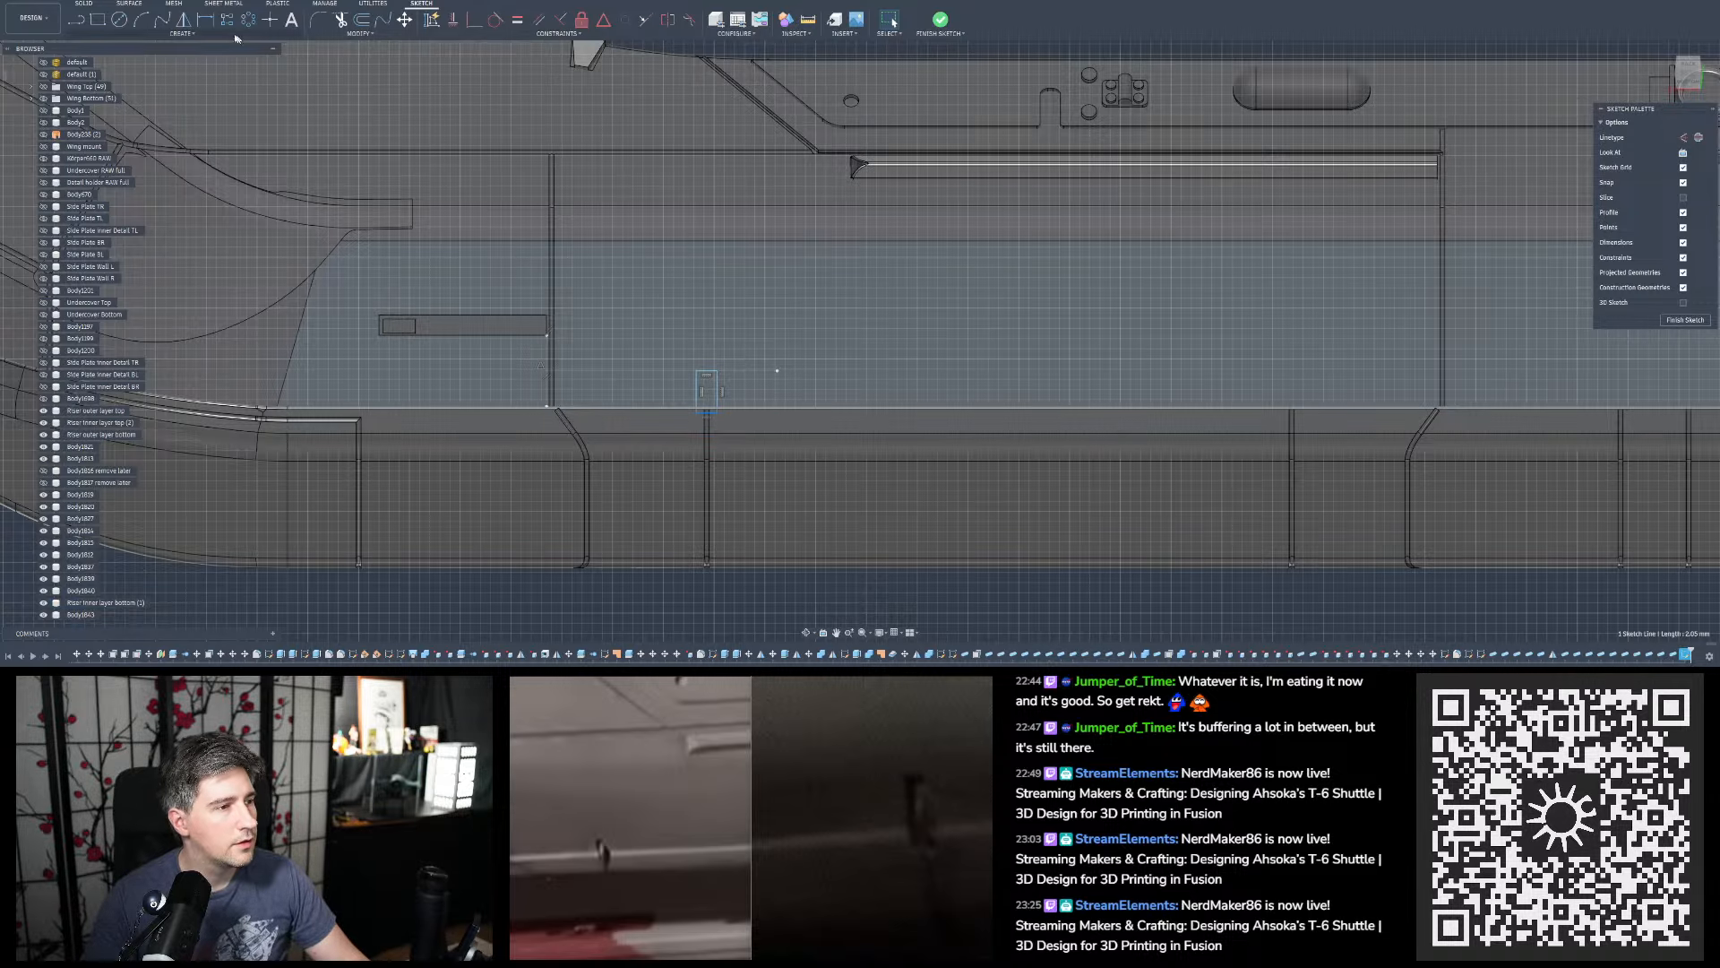
# Dimension the small rectangle's width and set it to 1.25 mm
pyautogui.click(206, 19)
pyautogui.scroll(3, 672, 405)
pyautogui.scroll(2, 678, 383)
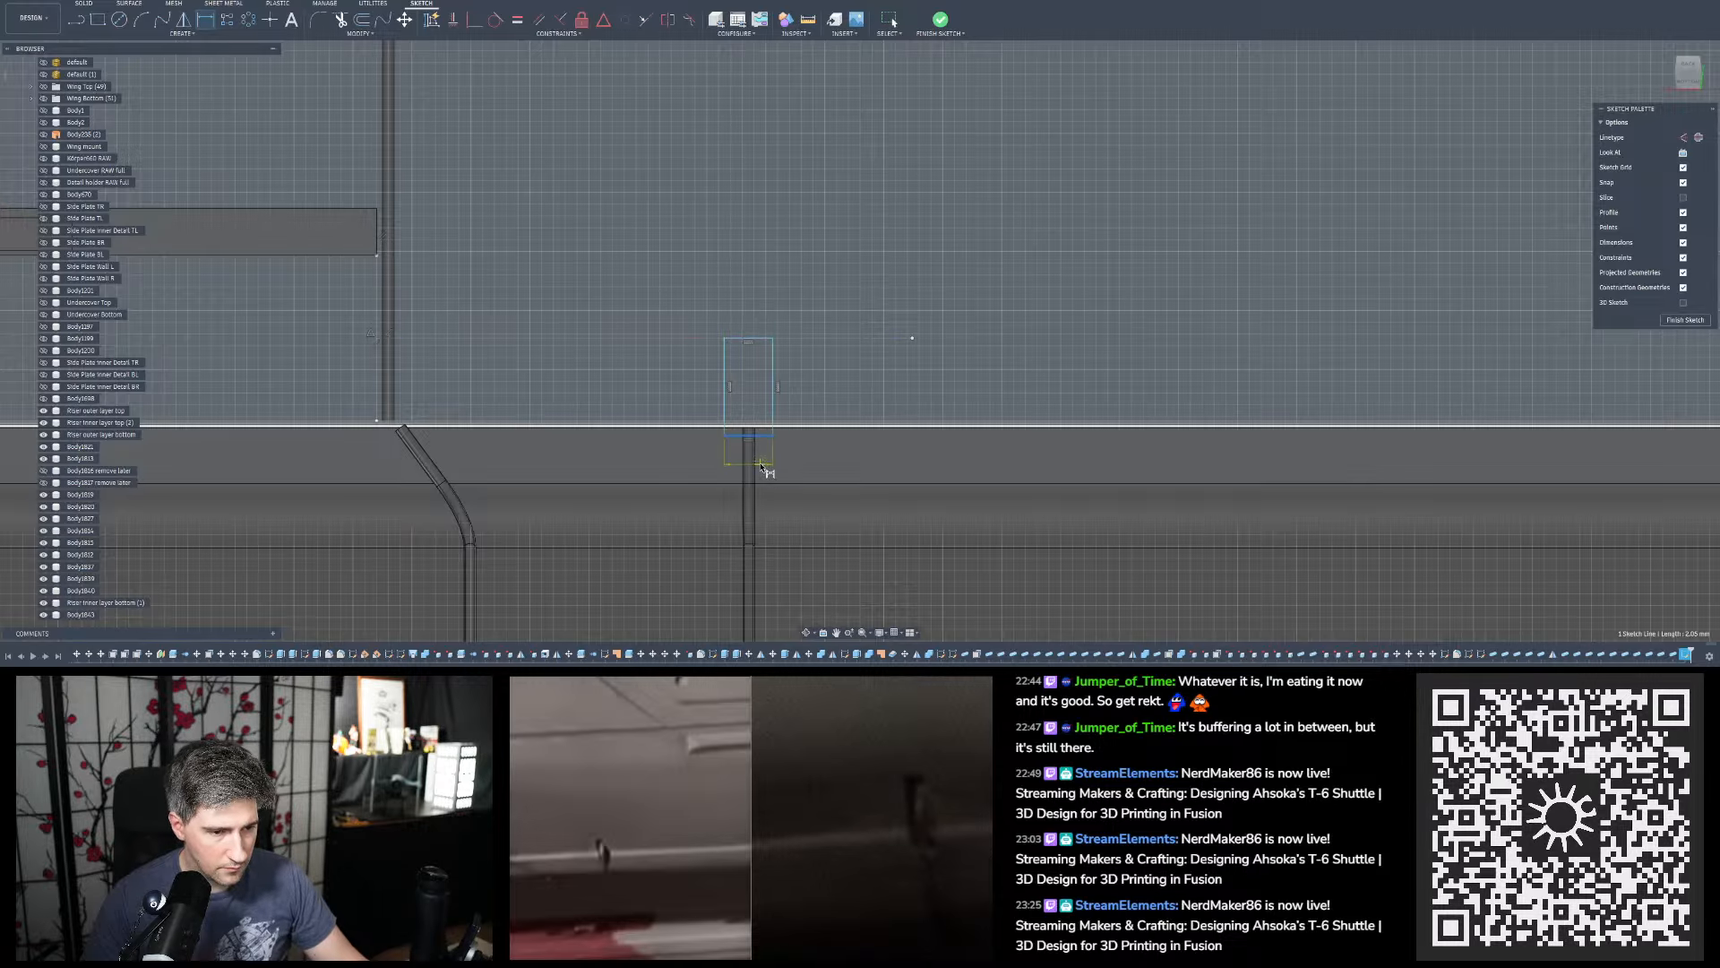
pyautogui.click(748, 284)
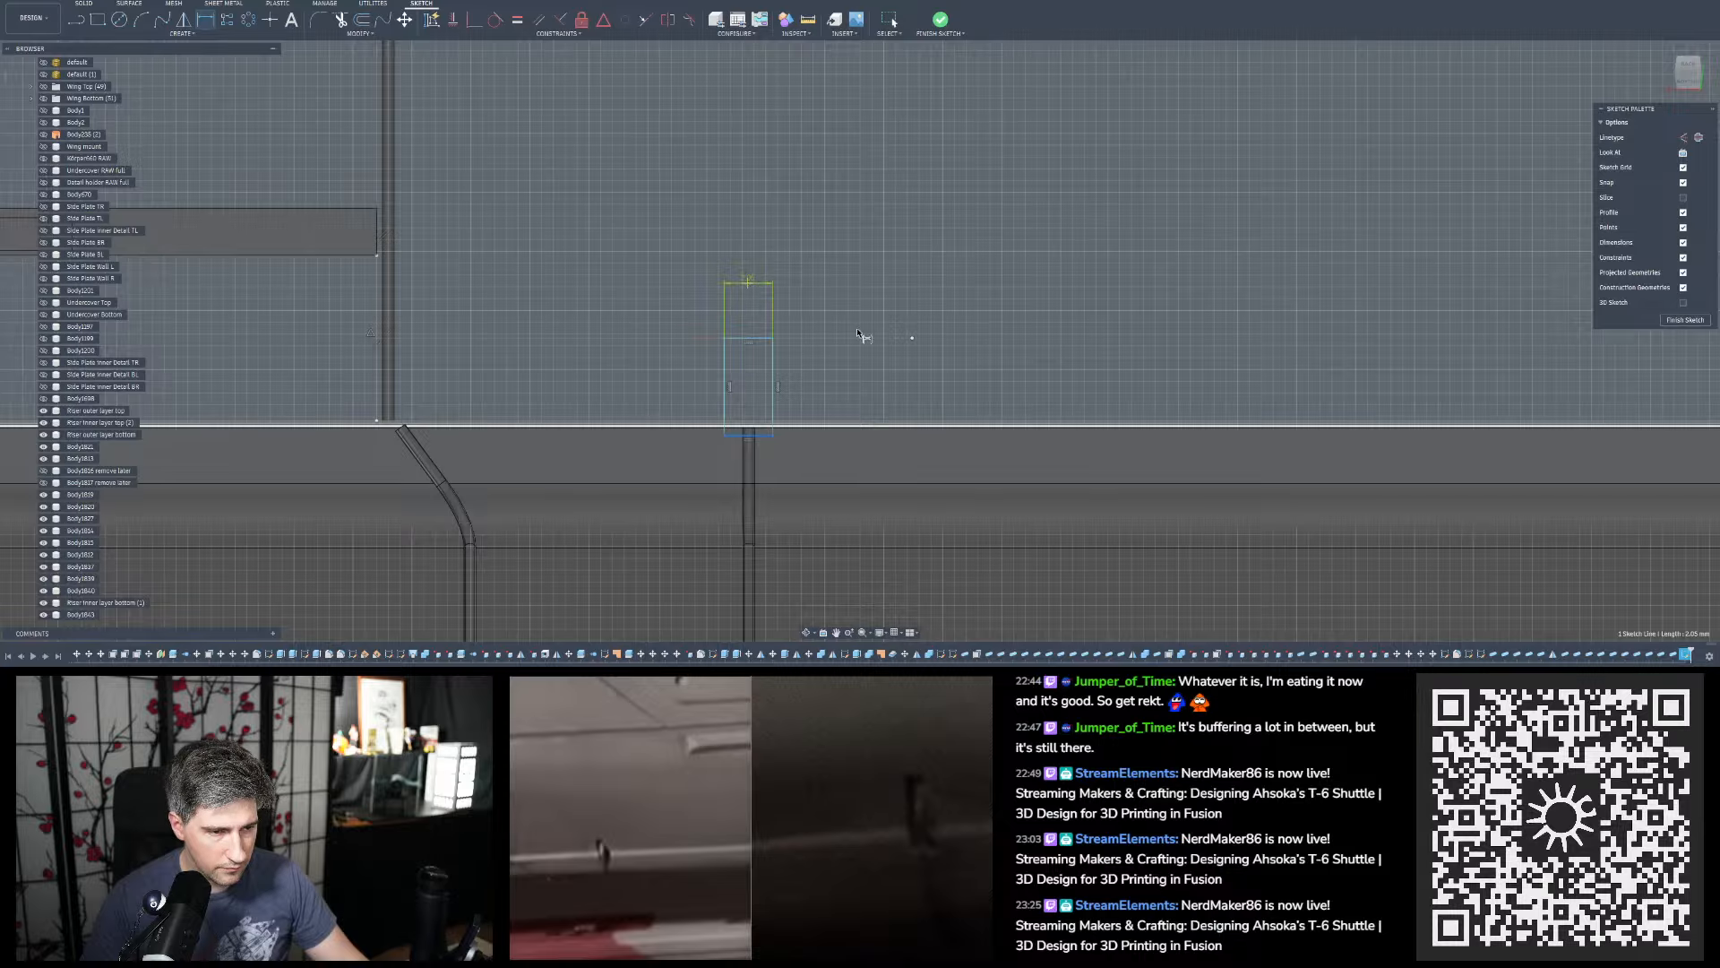
pyautogui.press('Return')
pyautogui.write('1,25')
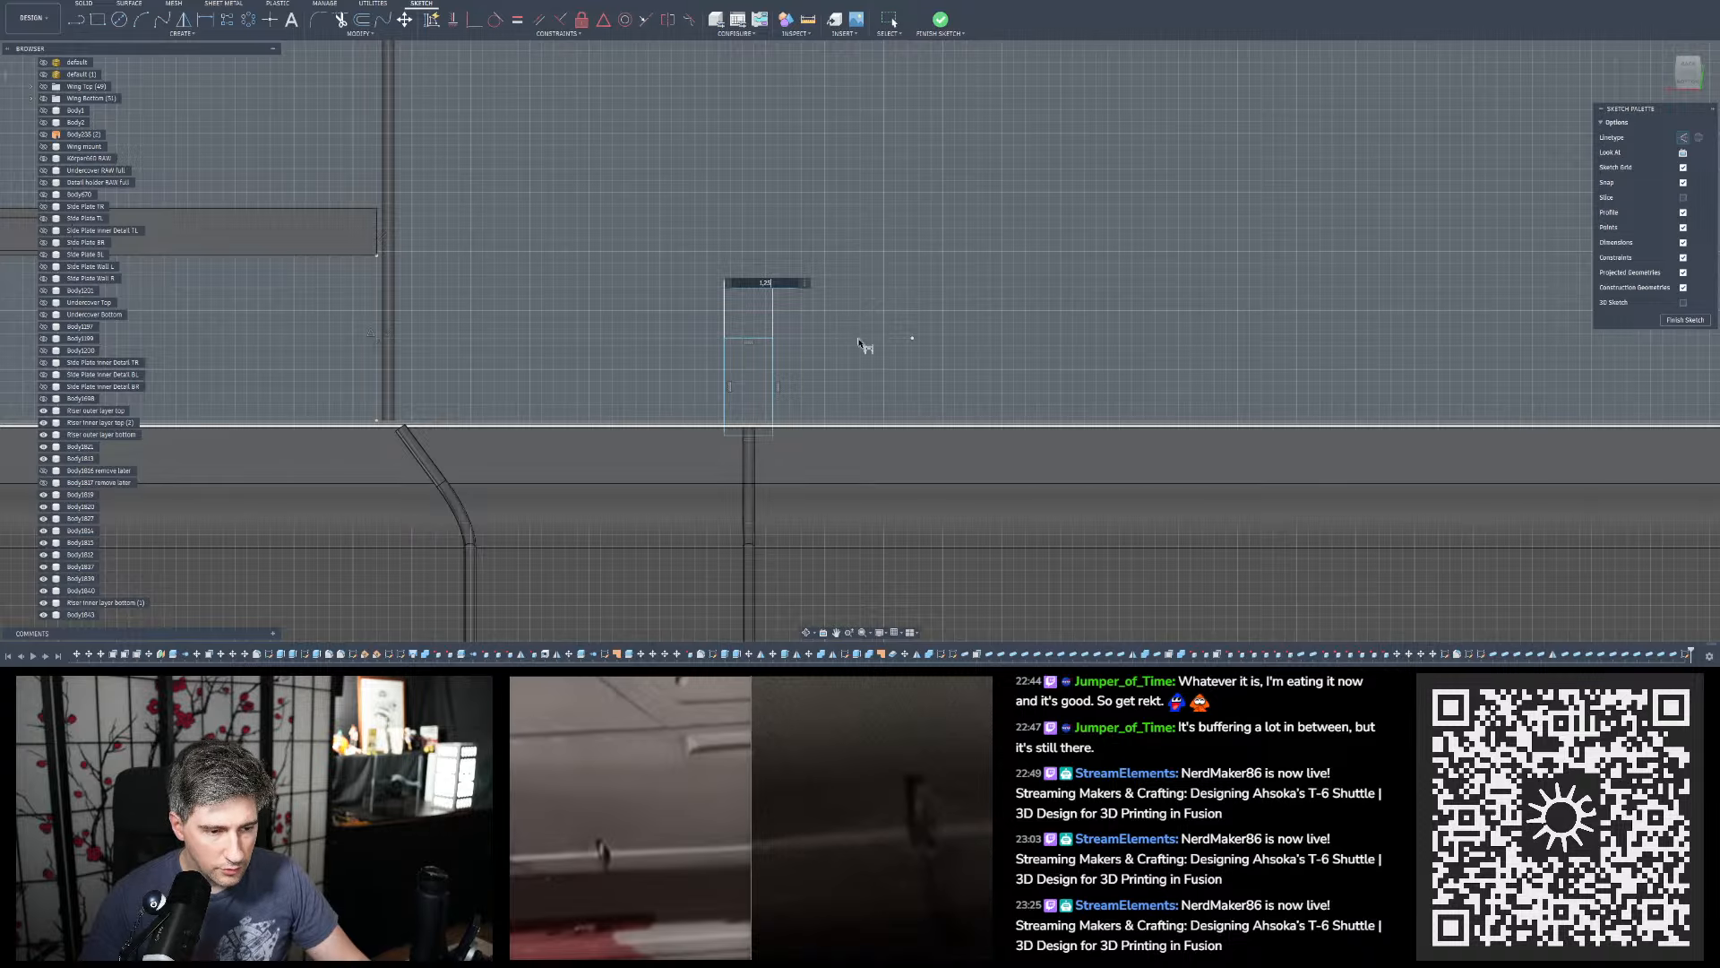
pyautogui.press('Return')
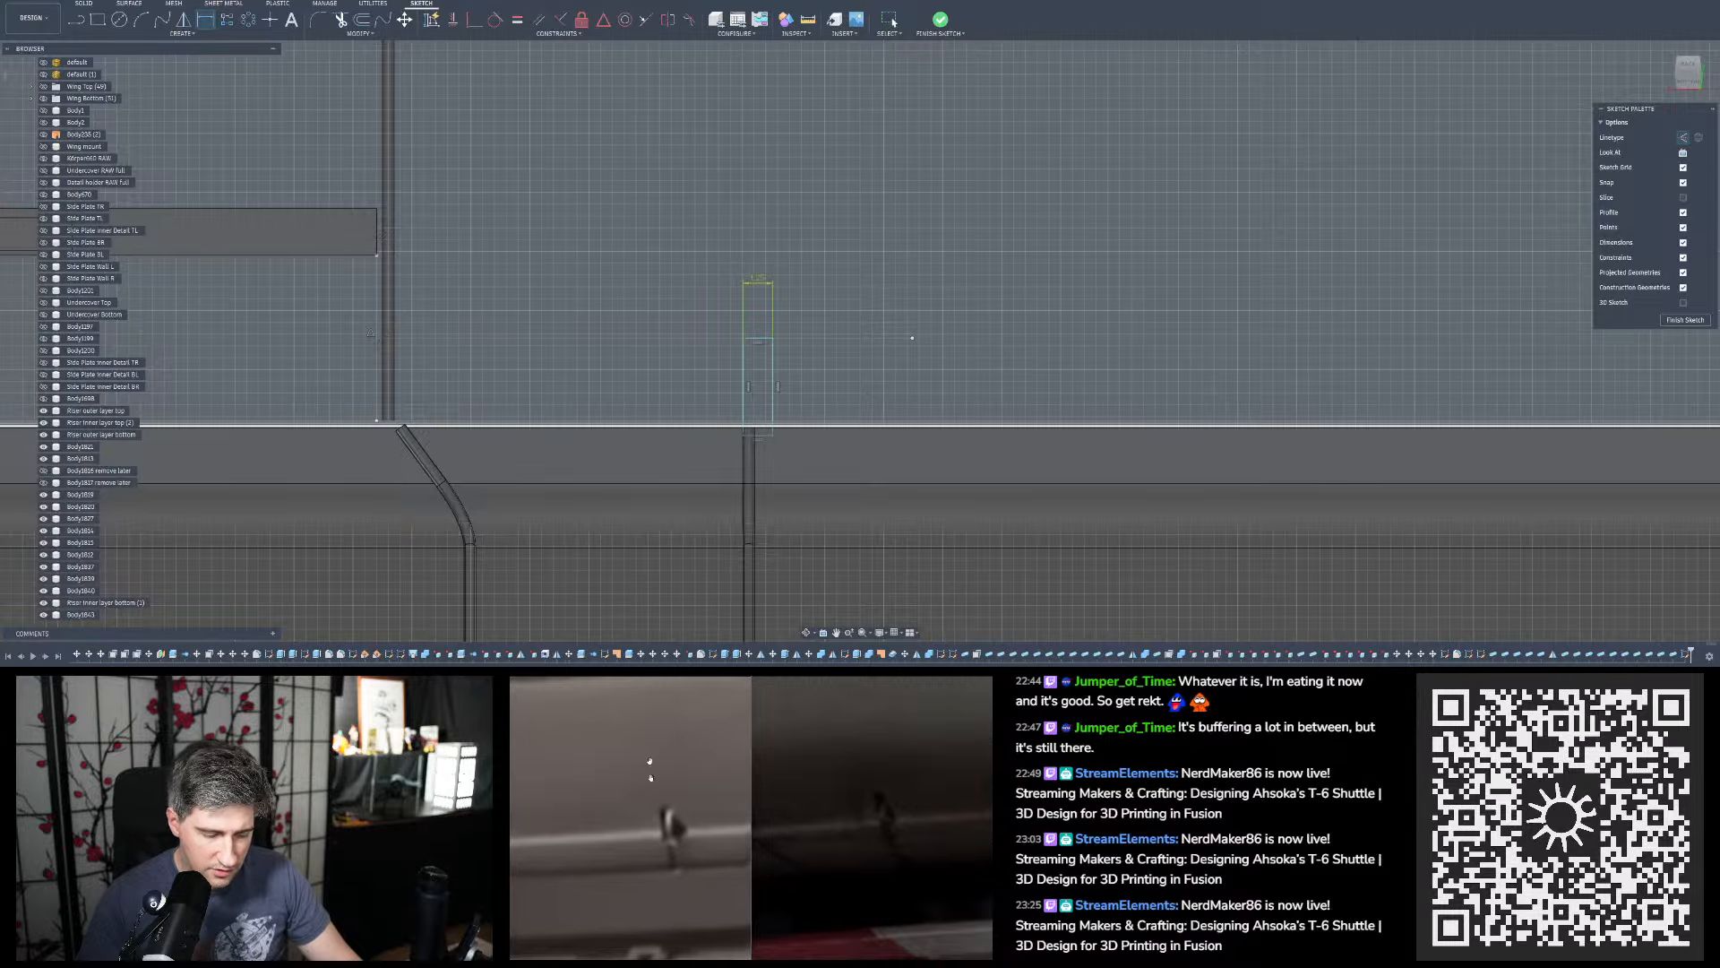
pyautogui.scroll(5, 799, 329)
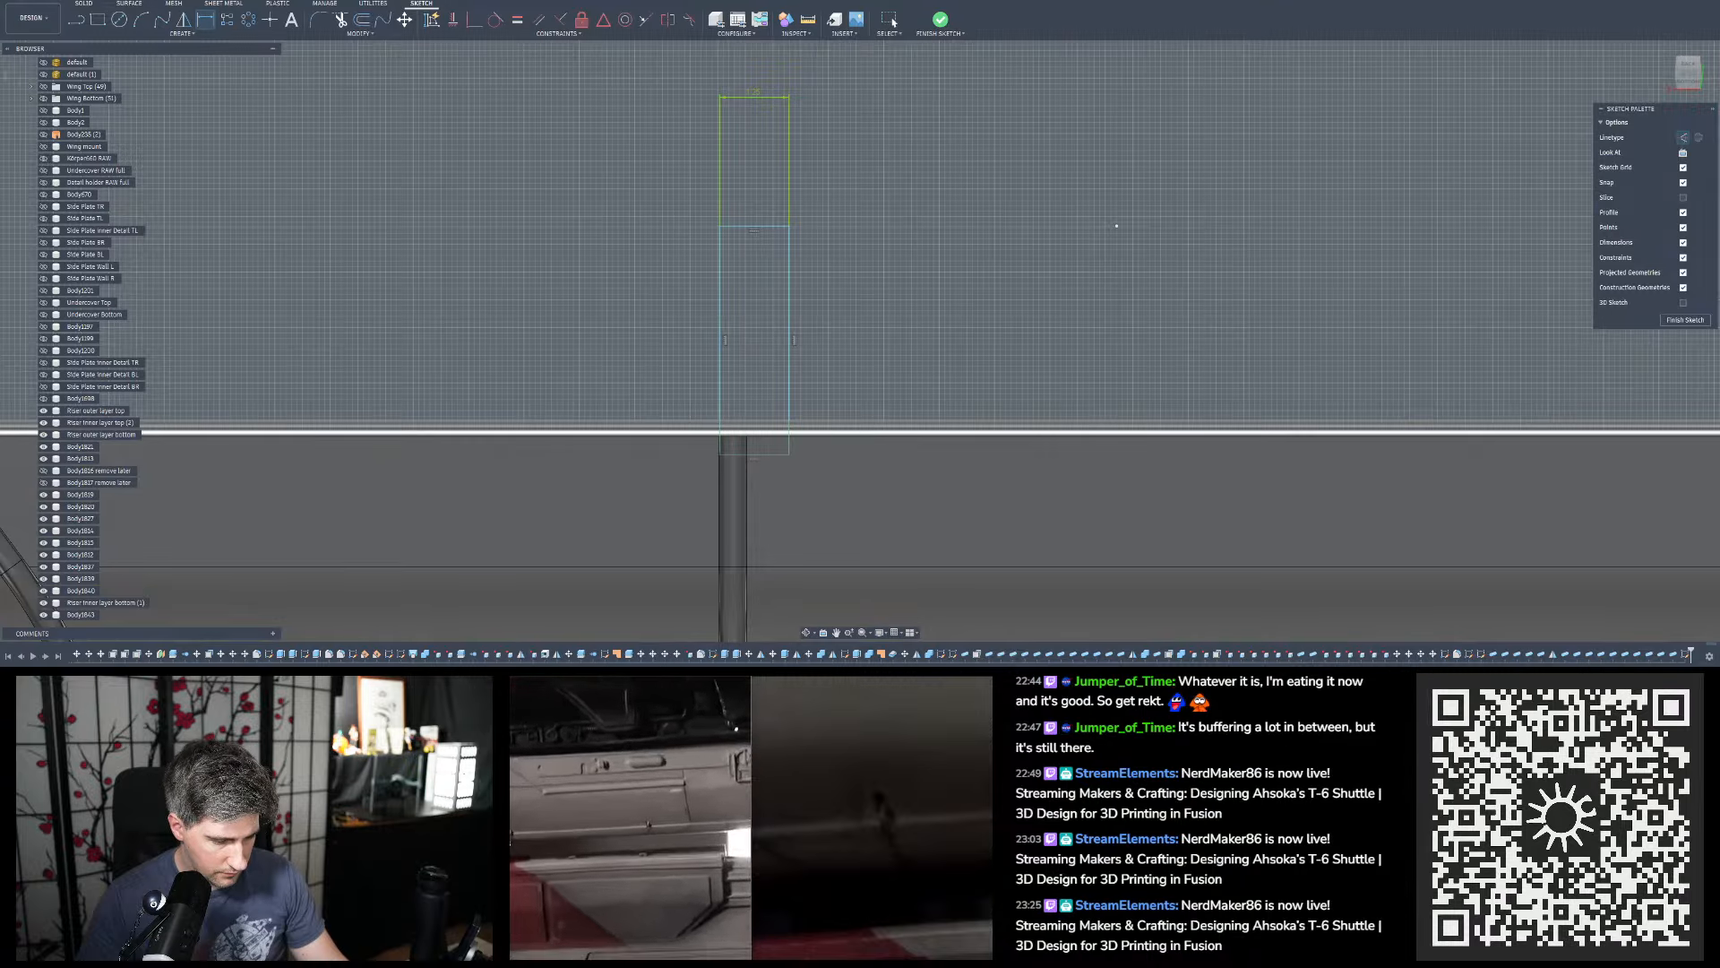
pyautogui.press('Escape')
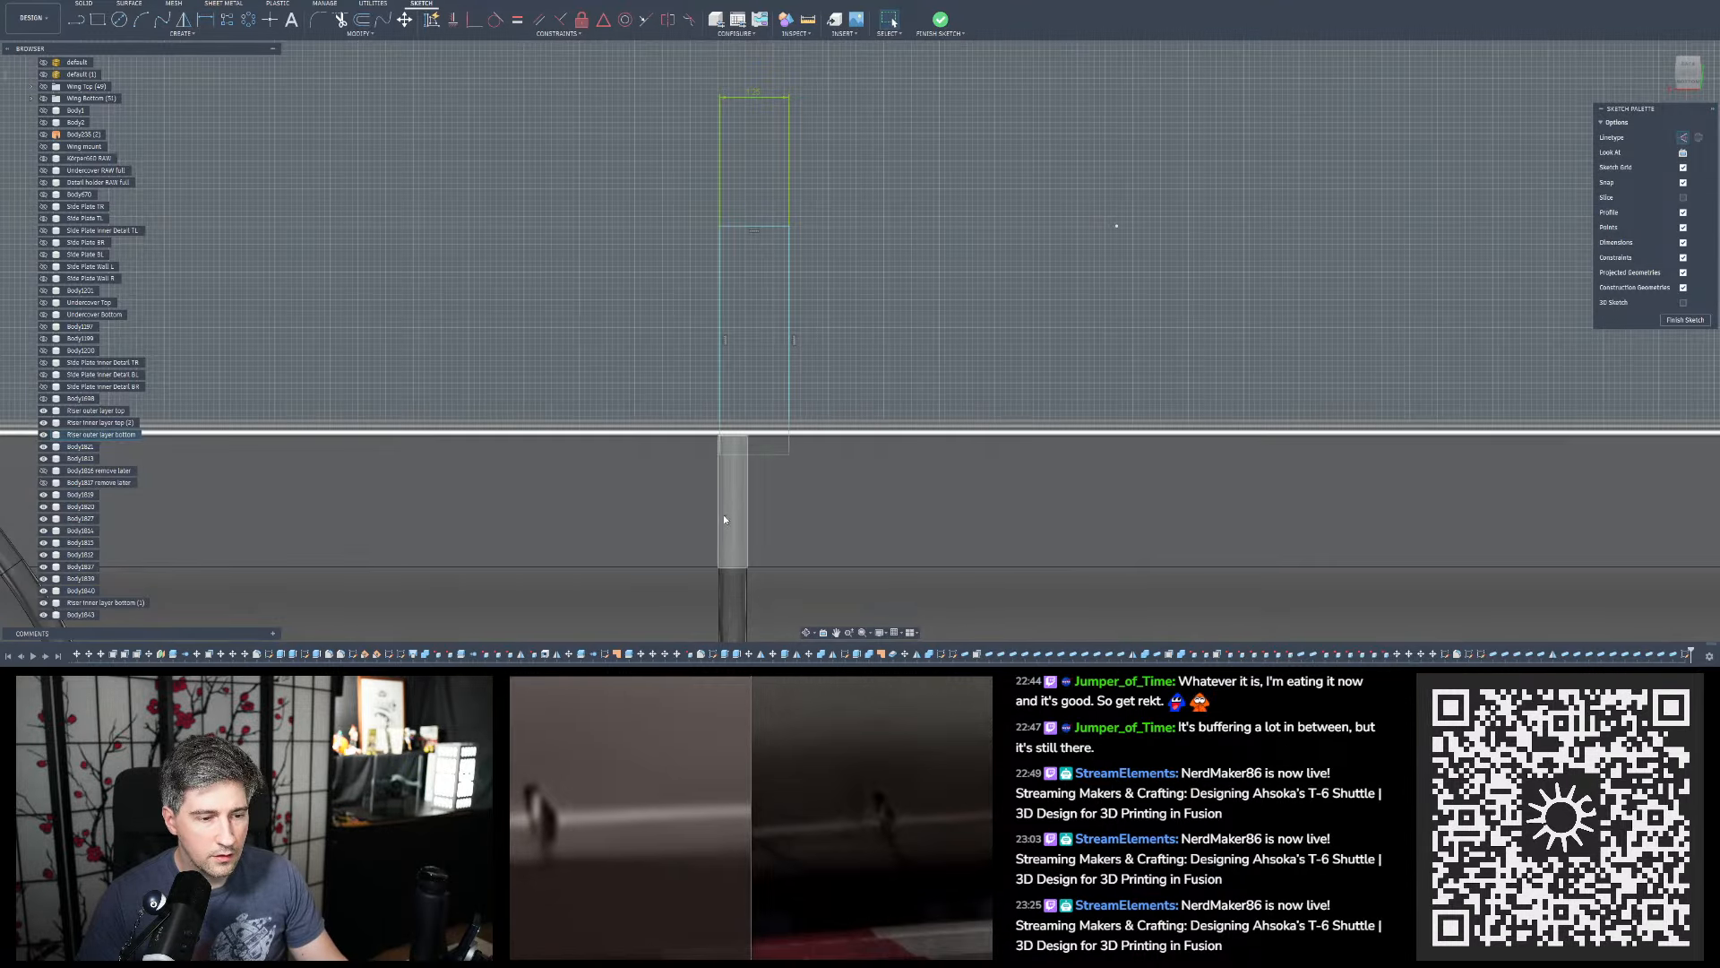
# Project the upper end edge of the vertical panel groove below the rectangle into the sketch
pyautogui.scroll(2, 723, 514)
pyautogui.press('p')
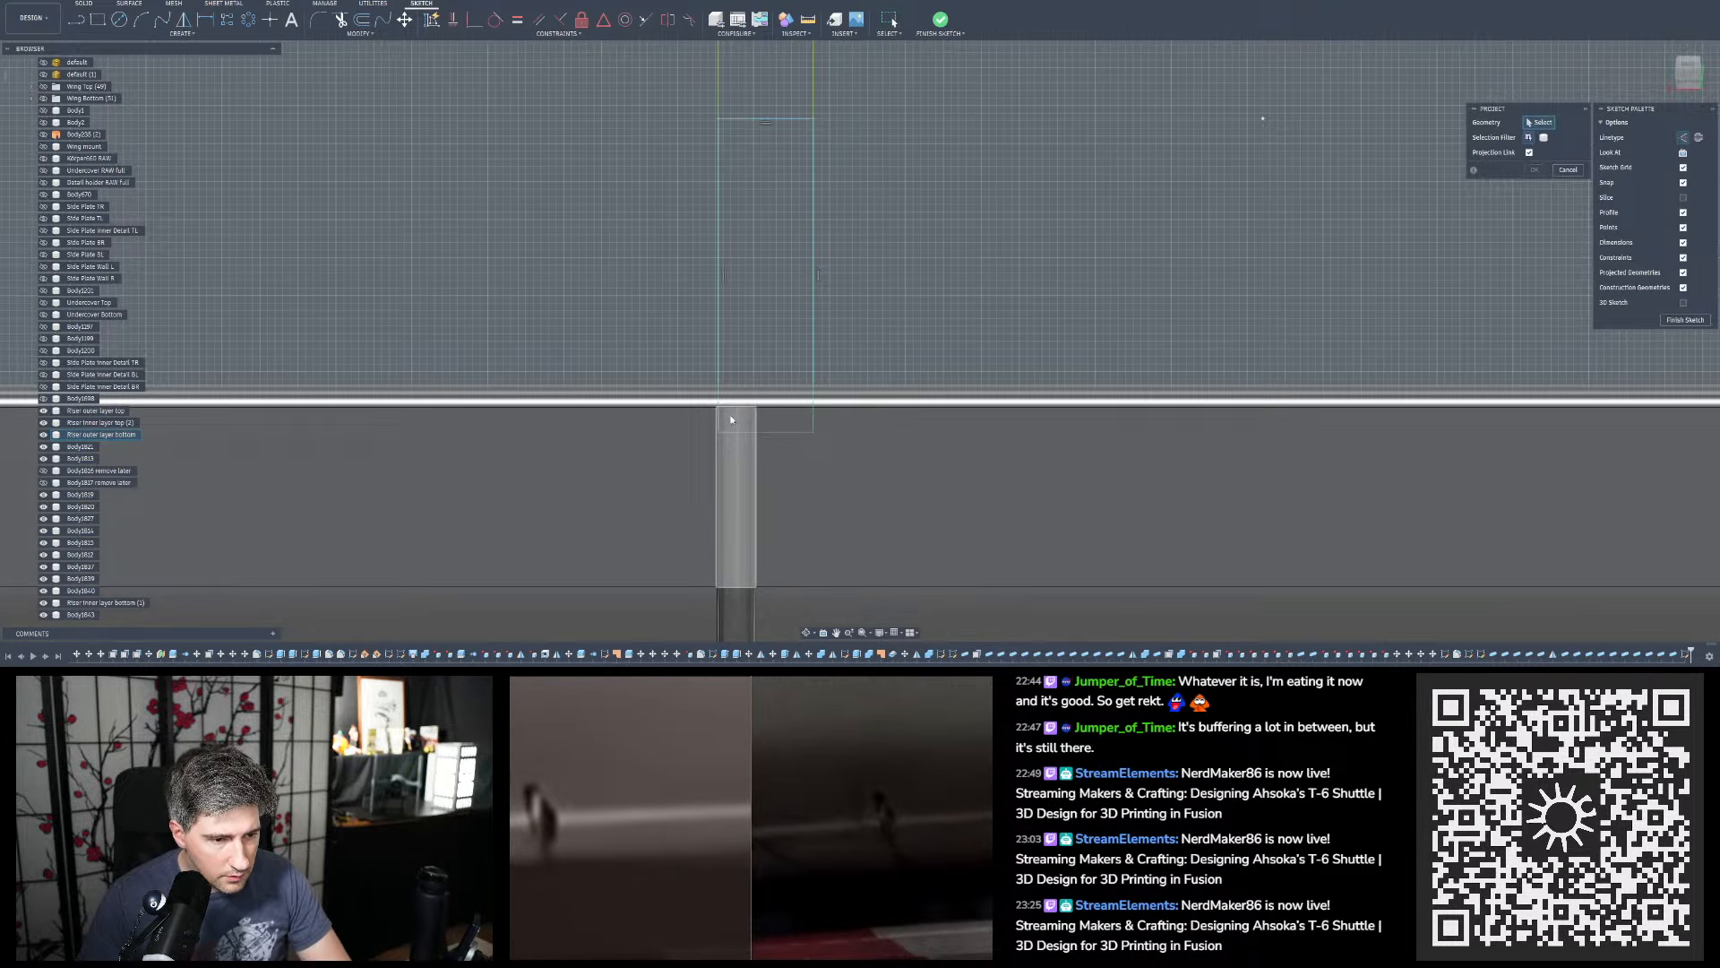
pyautogui.click(735, 408)
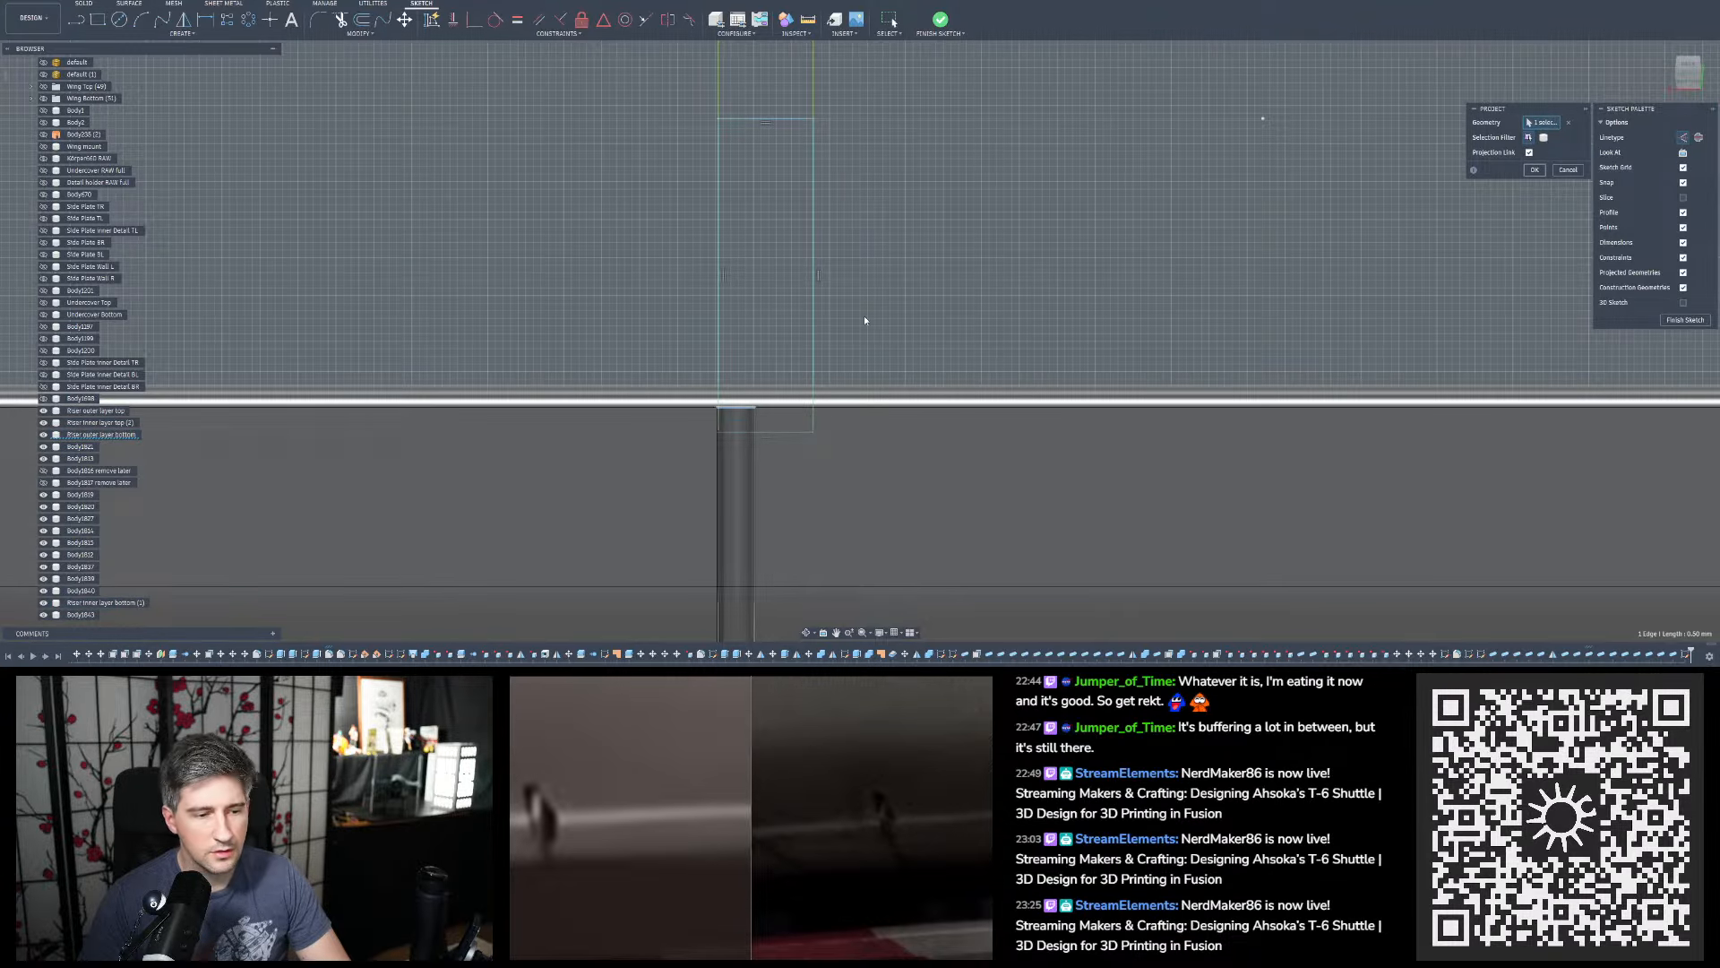
pyautogui.press('Return')
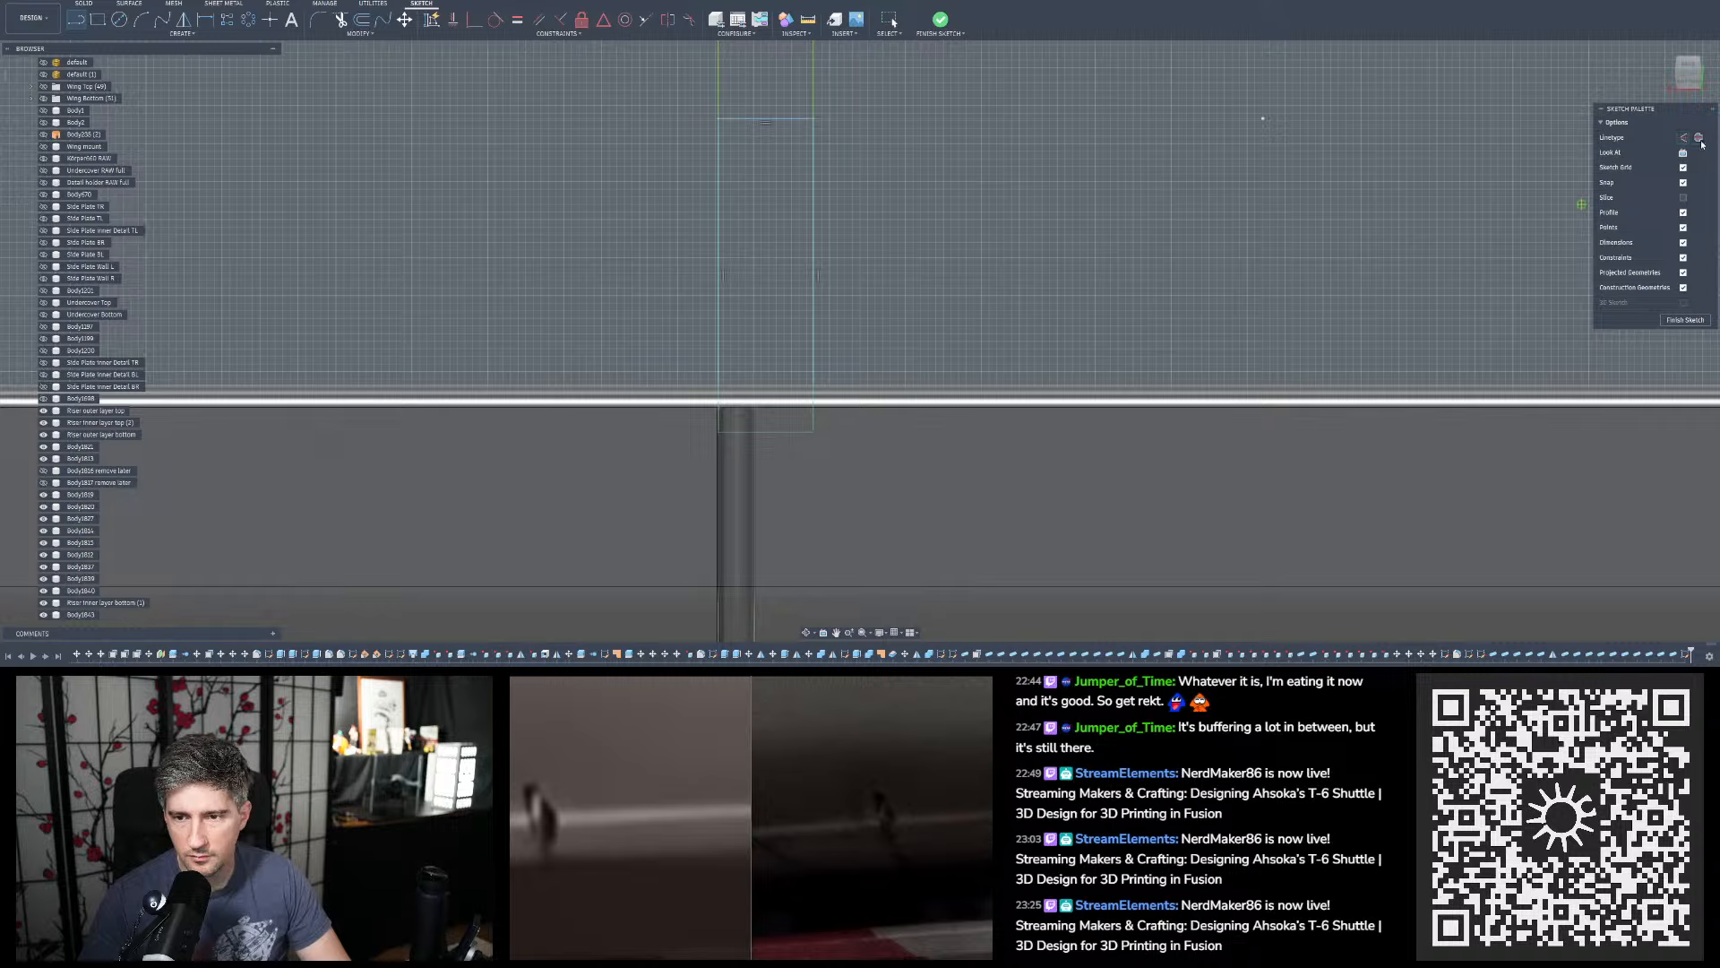
# Draw a vertical construction line from the projected edge's midpoint down along the centre of the panel groove
pyautogui.click(736, 408)
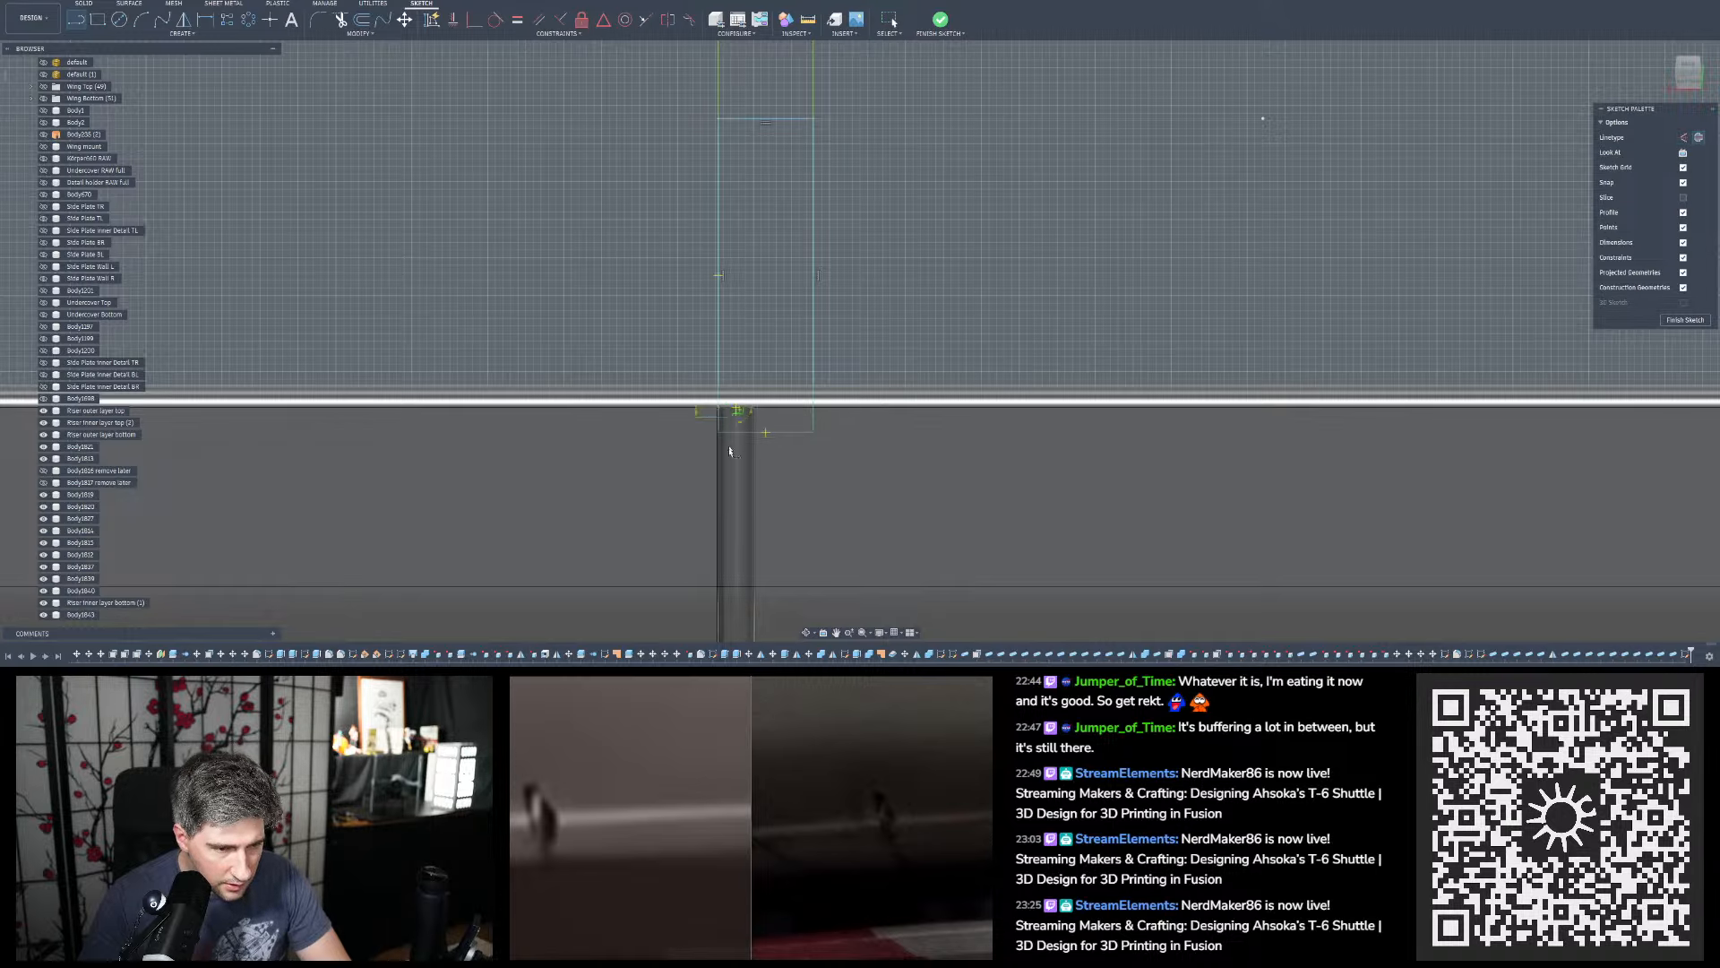
pyautogui.click(737, 569)
pyautogui.click(717, 571)
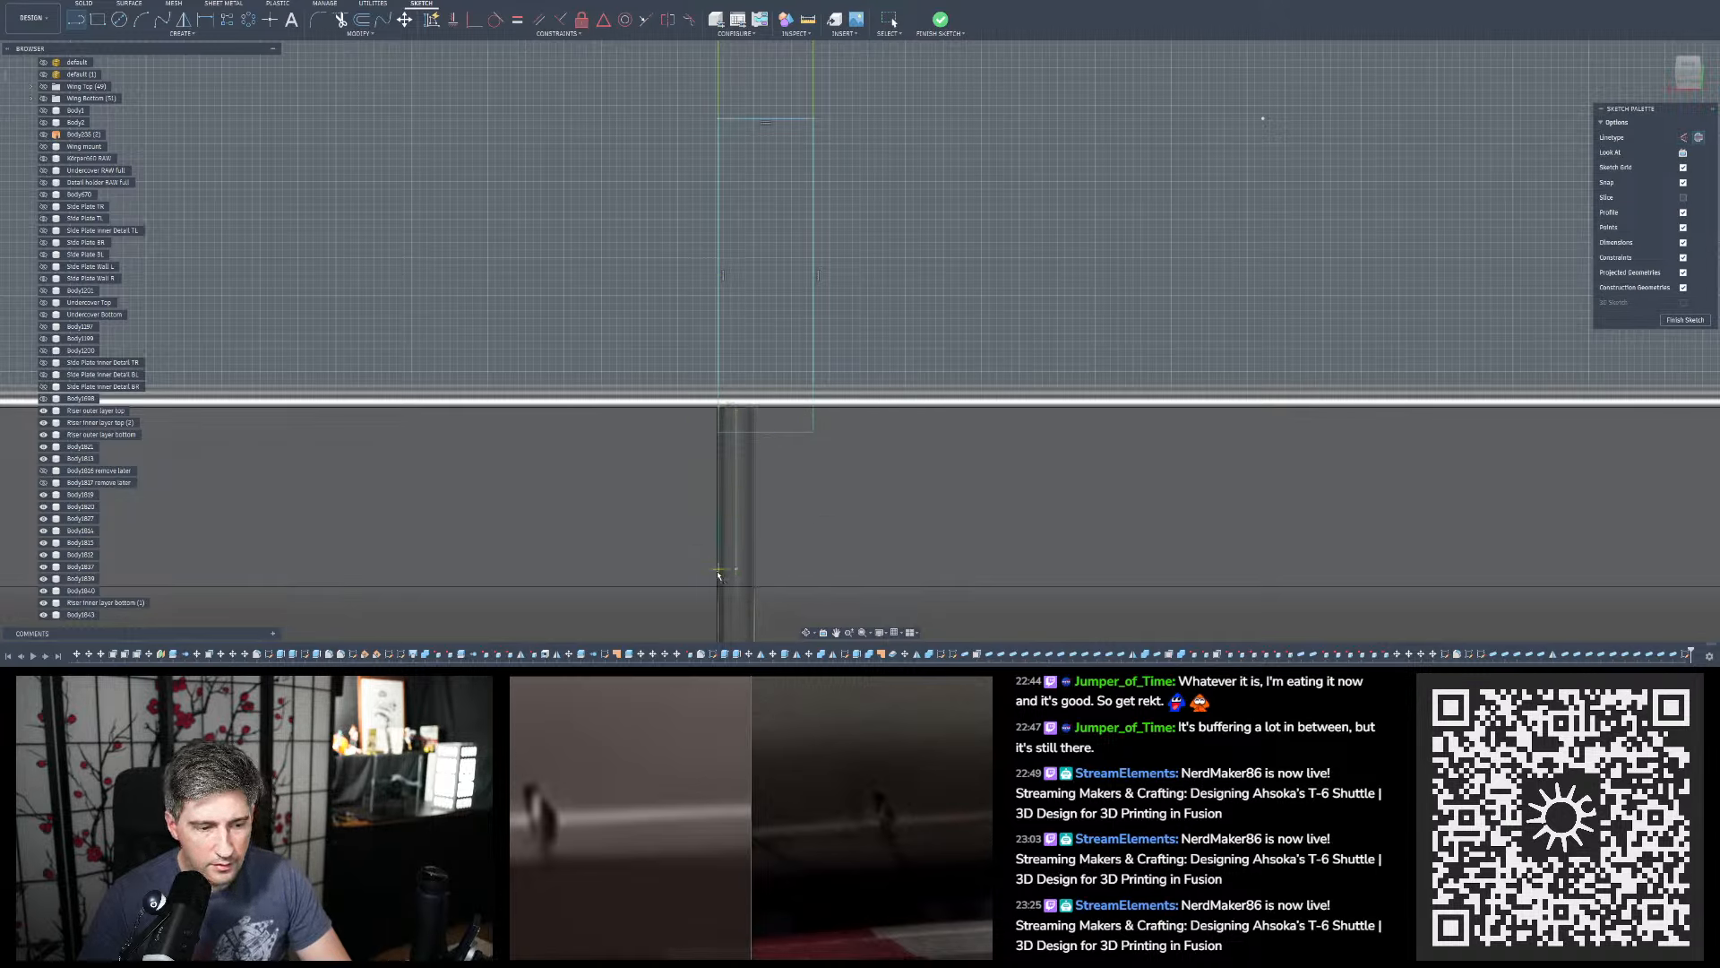
pyautogui.click(1698, 139)
pyautogui.press('Escape')
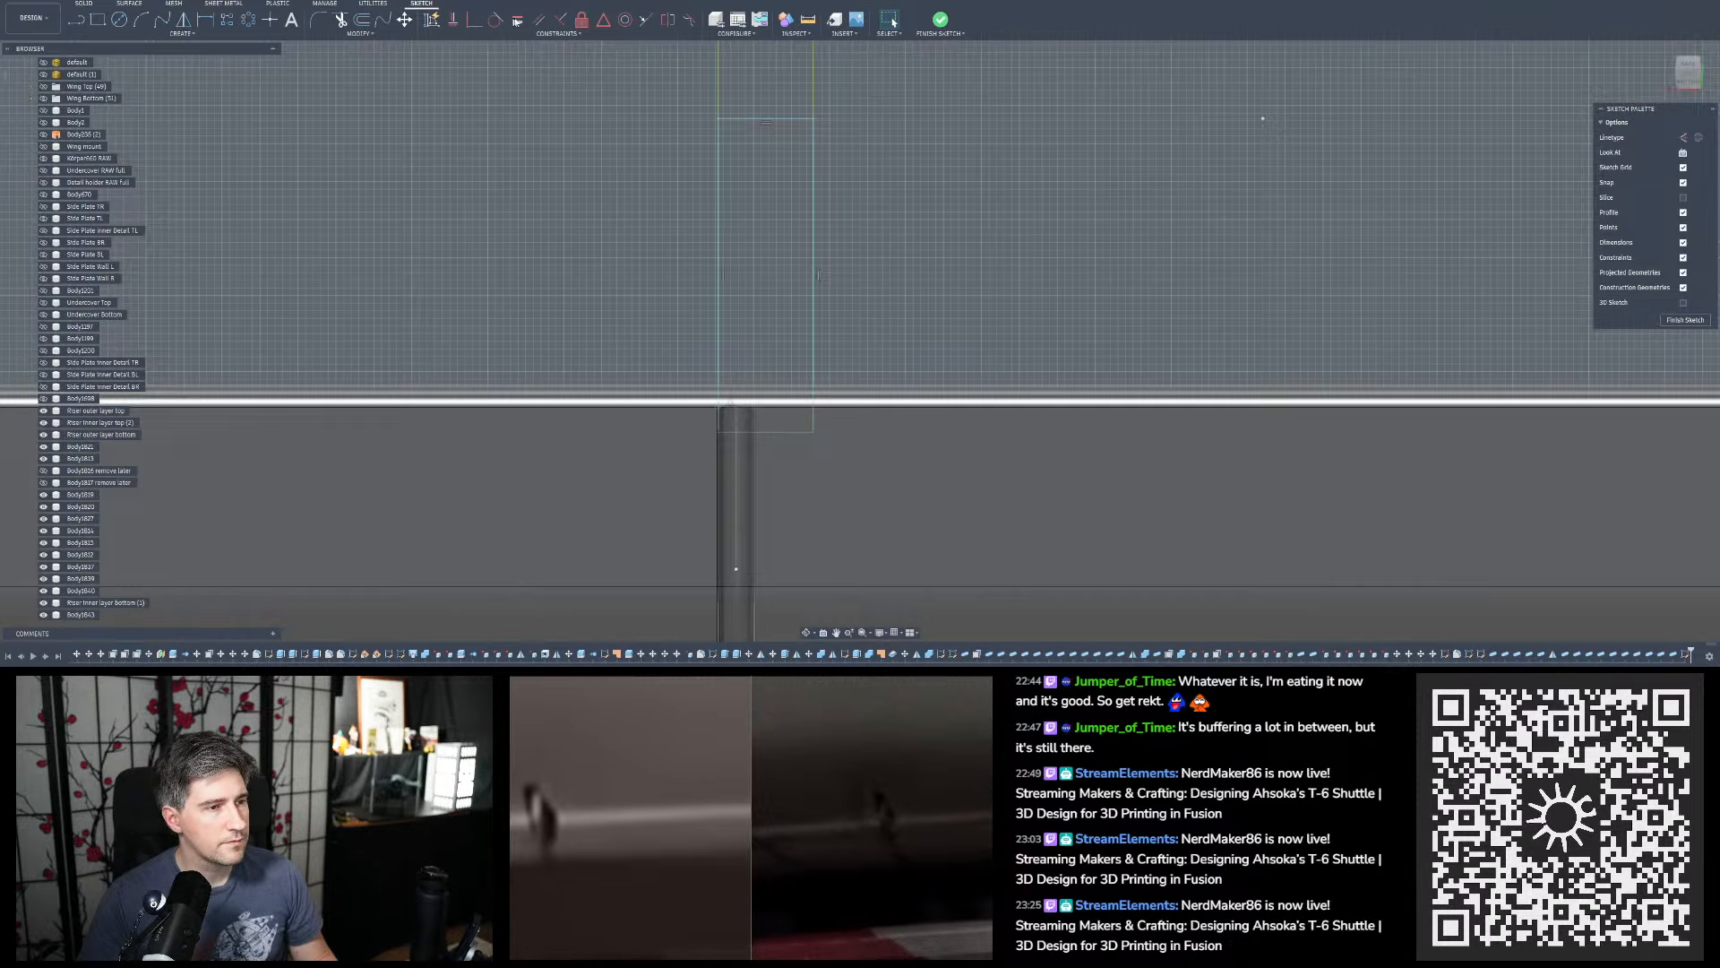
# Make the rectangle's two vertical sides symmetric about the construction line in the panel groove
pyautogui.click(670, 21)
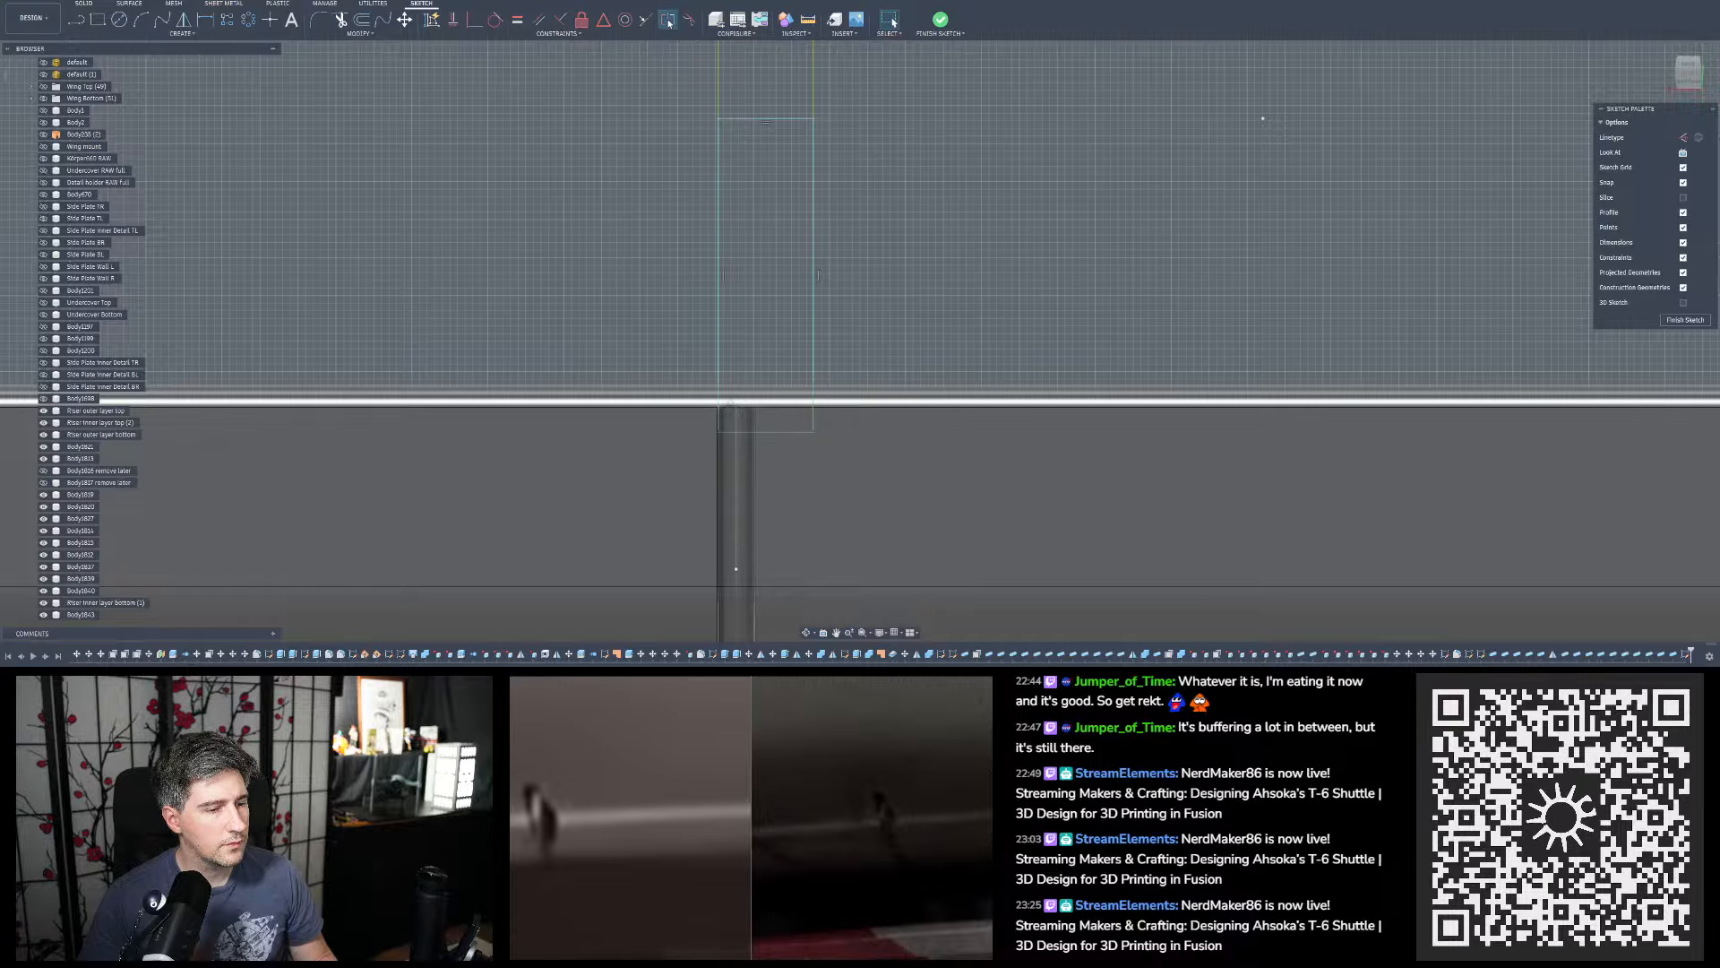
pyautogui.click(720, 338)
pyautogui.click(813, 344)
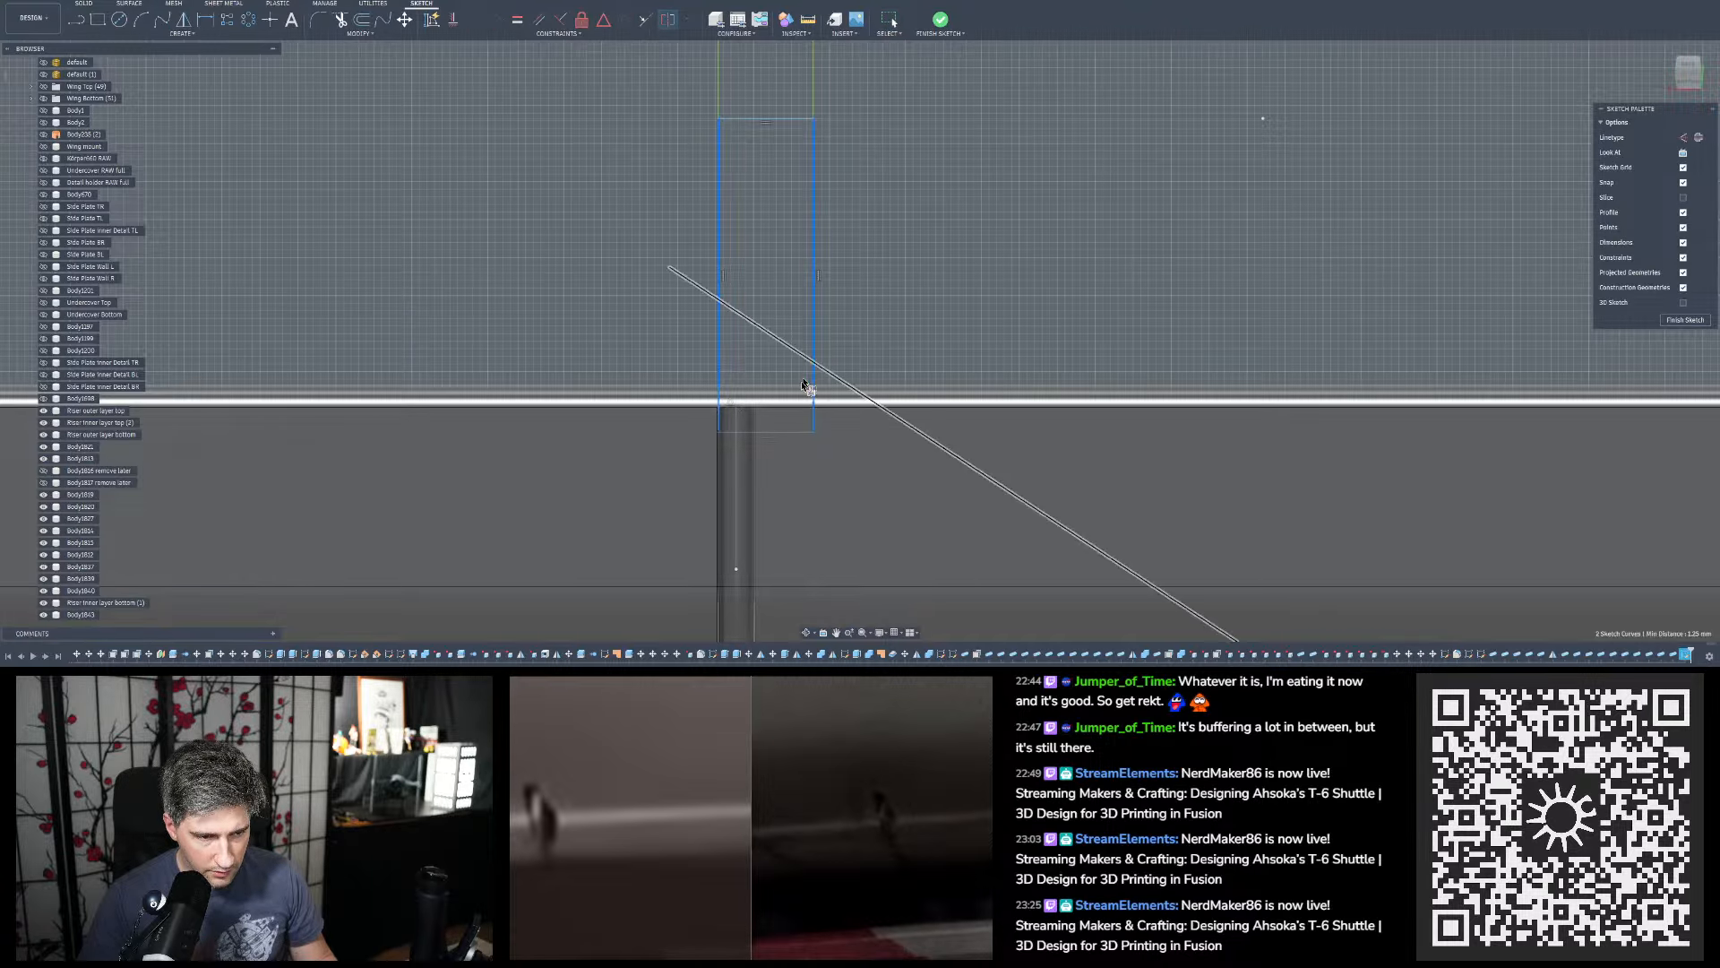
pyautogui.click(733, 462)
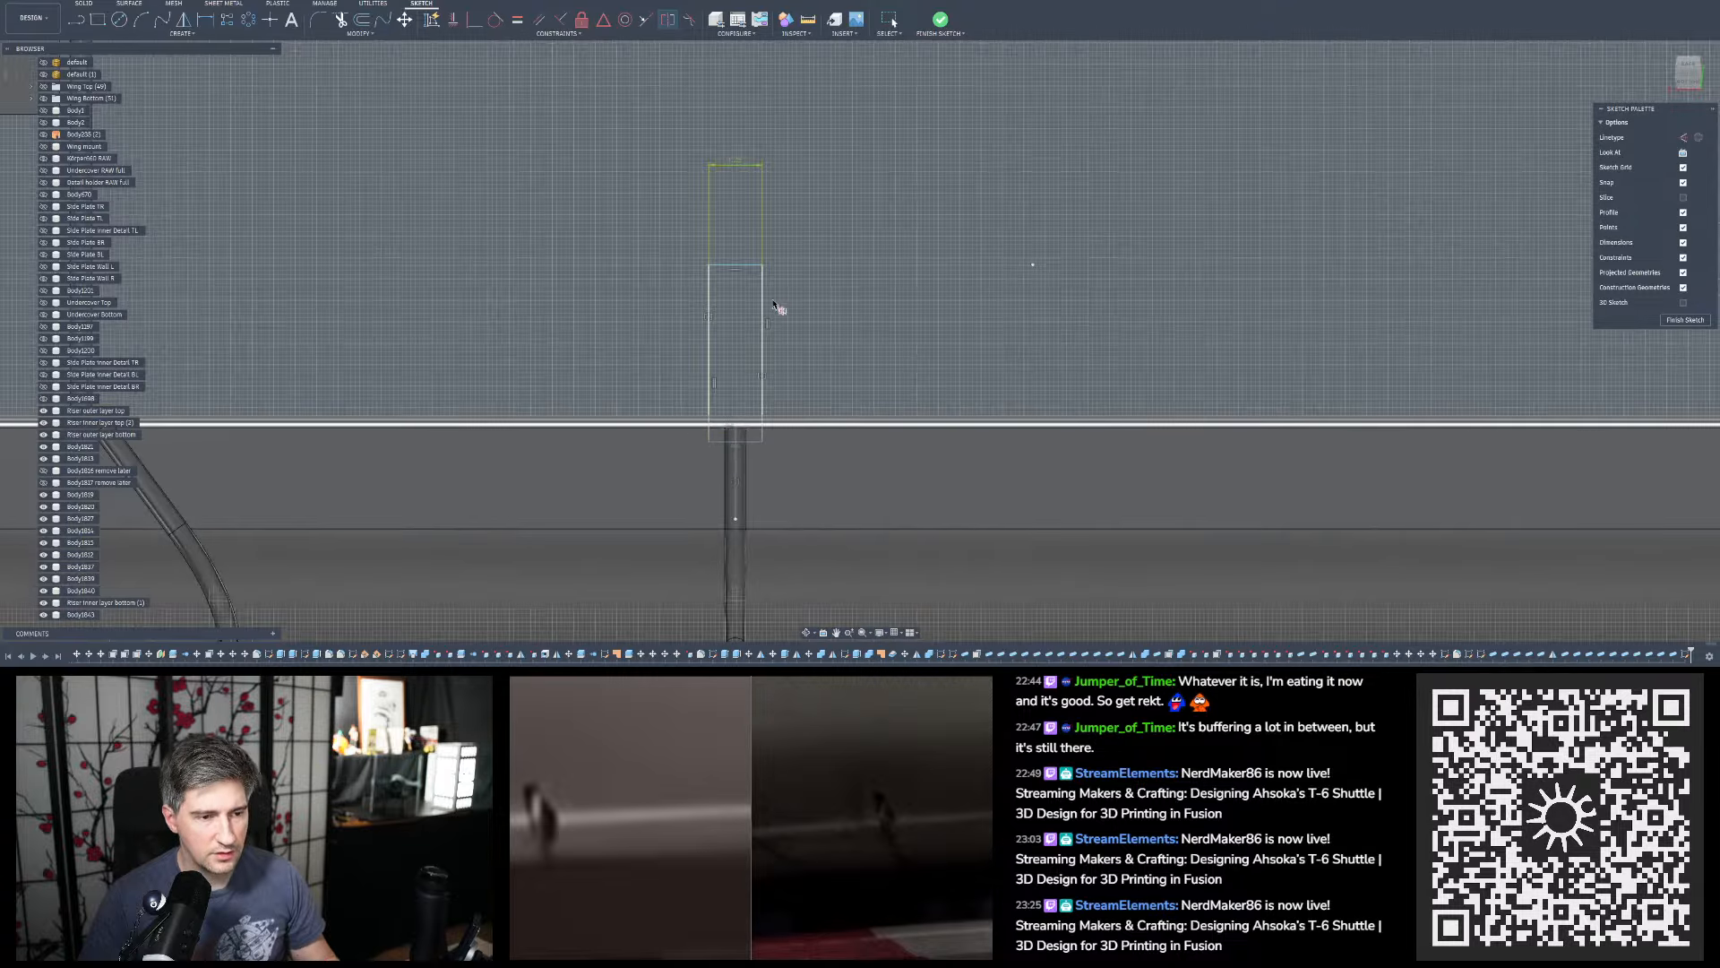
pyautogui.scroll(-4, 771, 294)
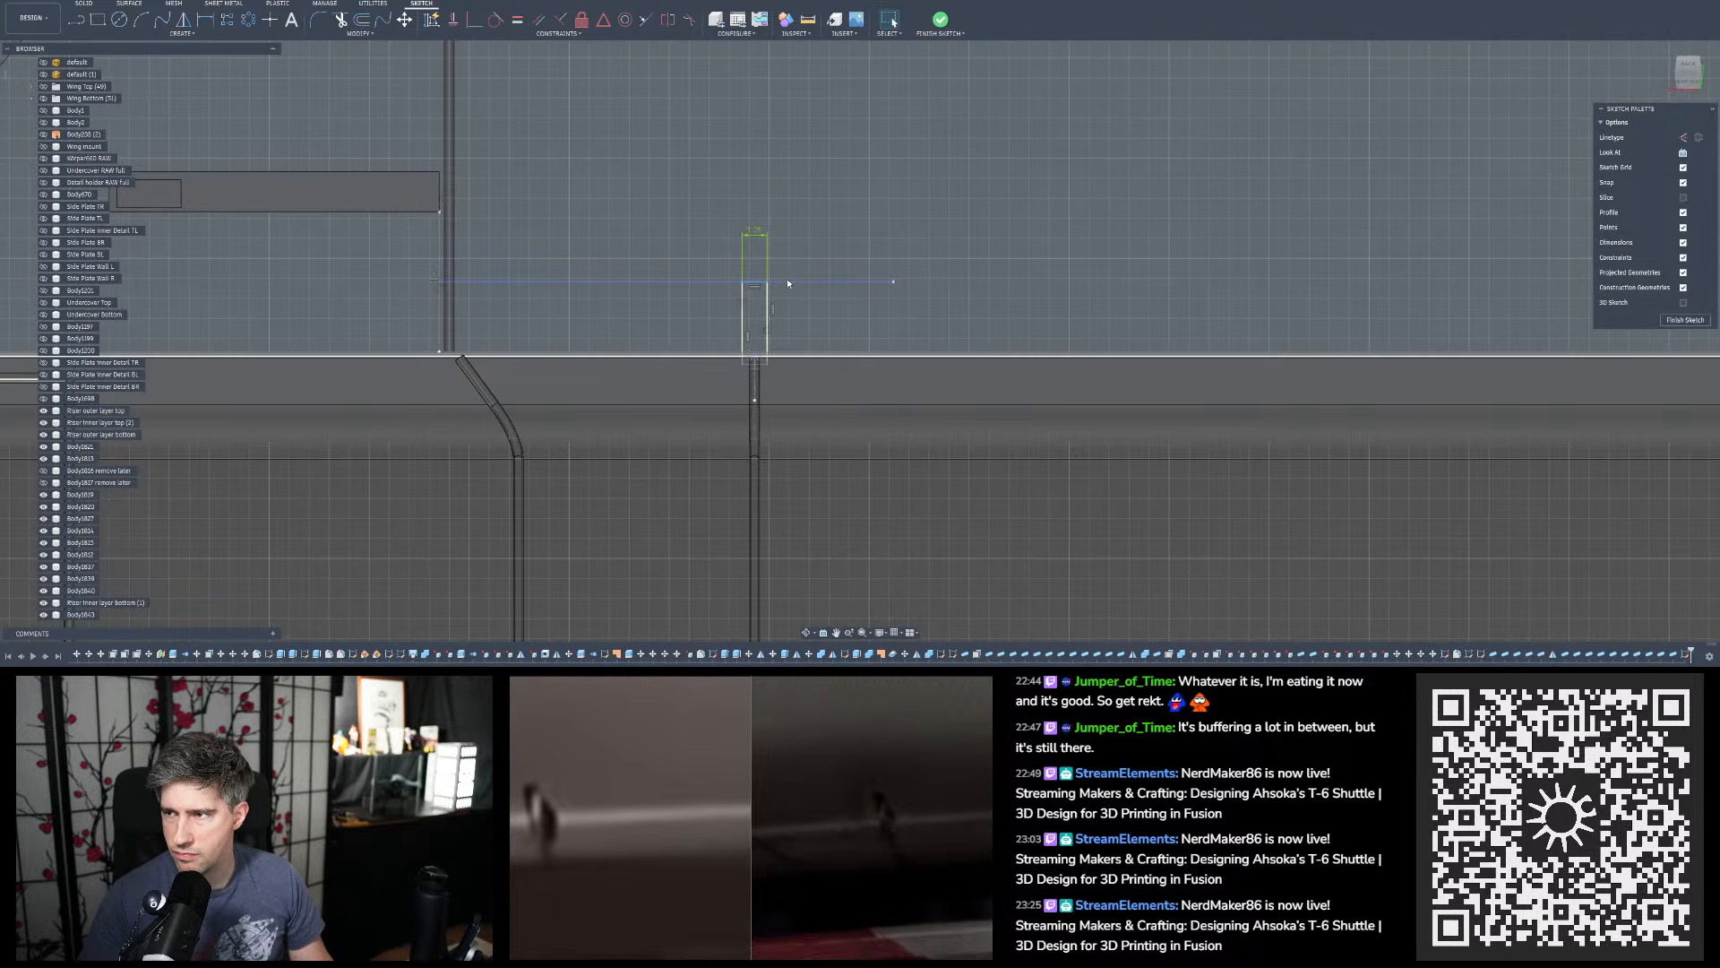
pyautogui.scroll(2, 756, 311)
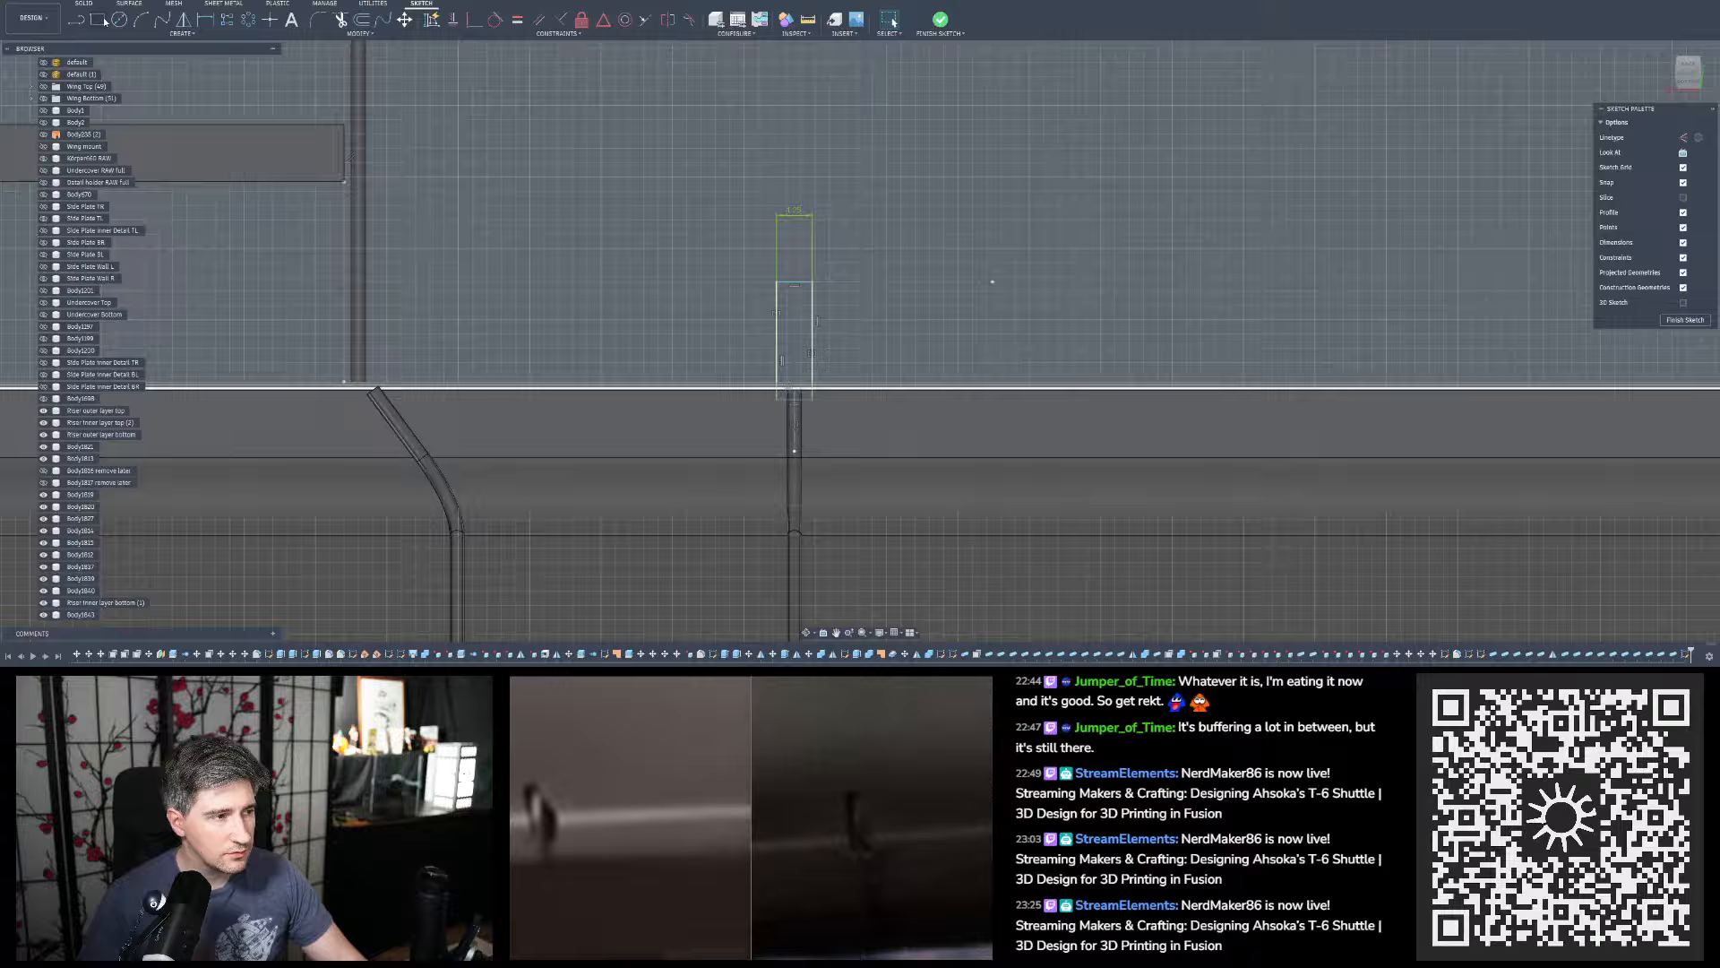
pyautogui.click(101, 20)
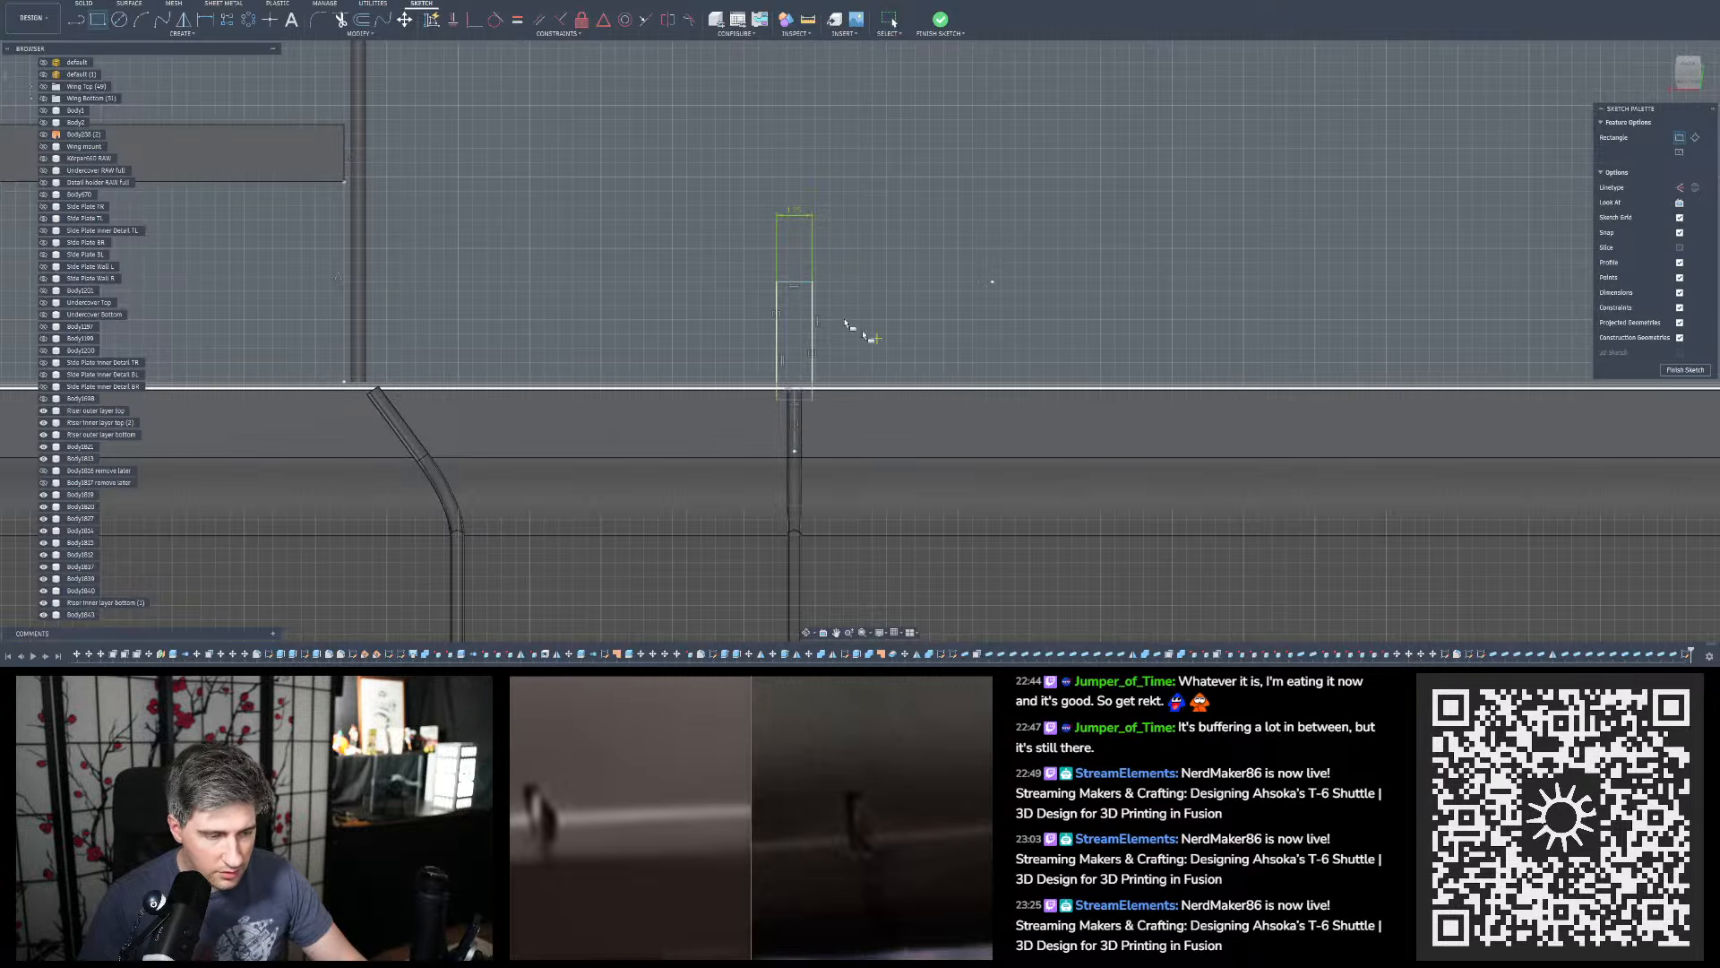
pyautogui.scroll(5, 810, 295)
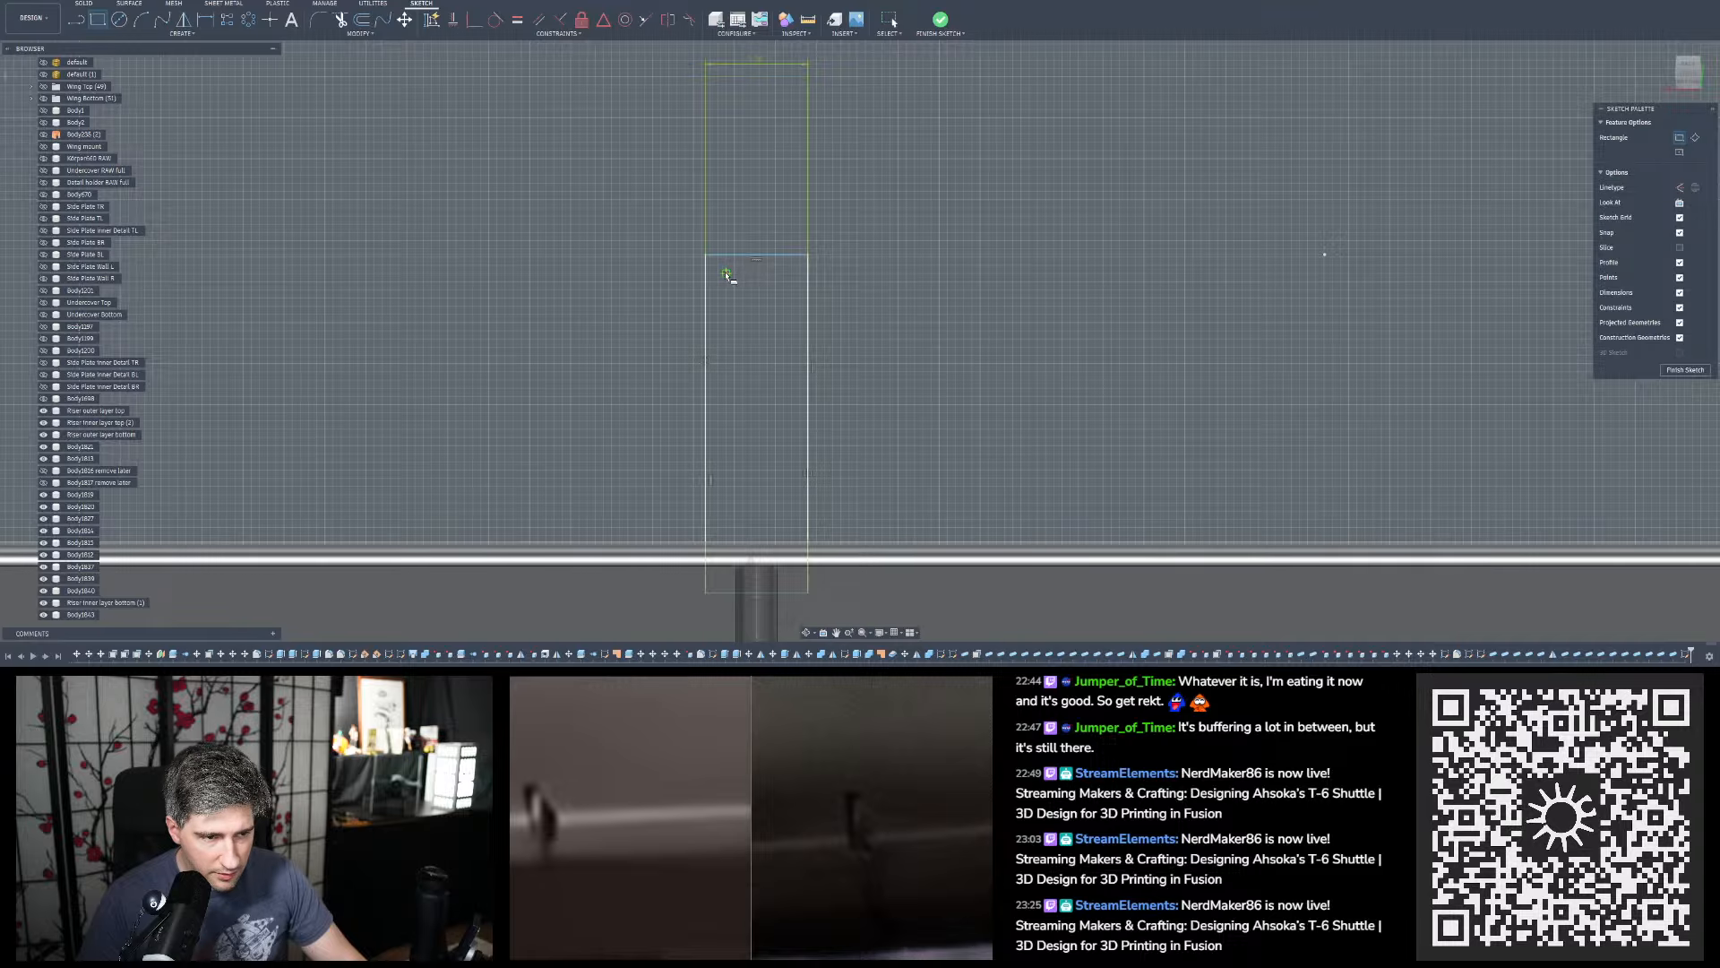
pyautogui.scroll(-1, 726, 274)
pyautogui.click(726, 274)
pyautogui.scroll(-2, 738, 296)
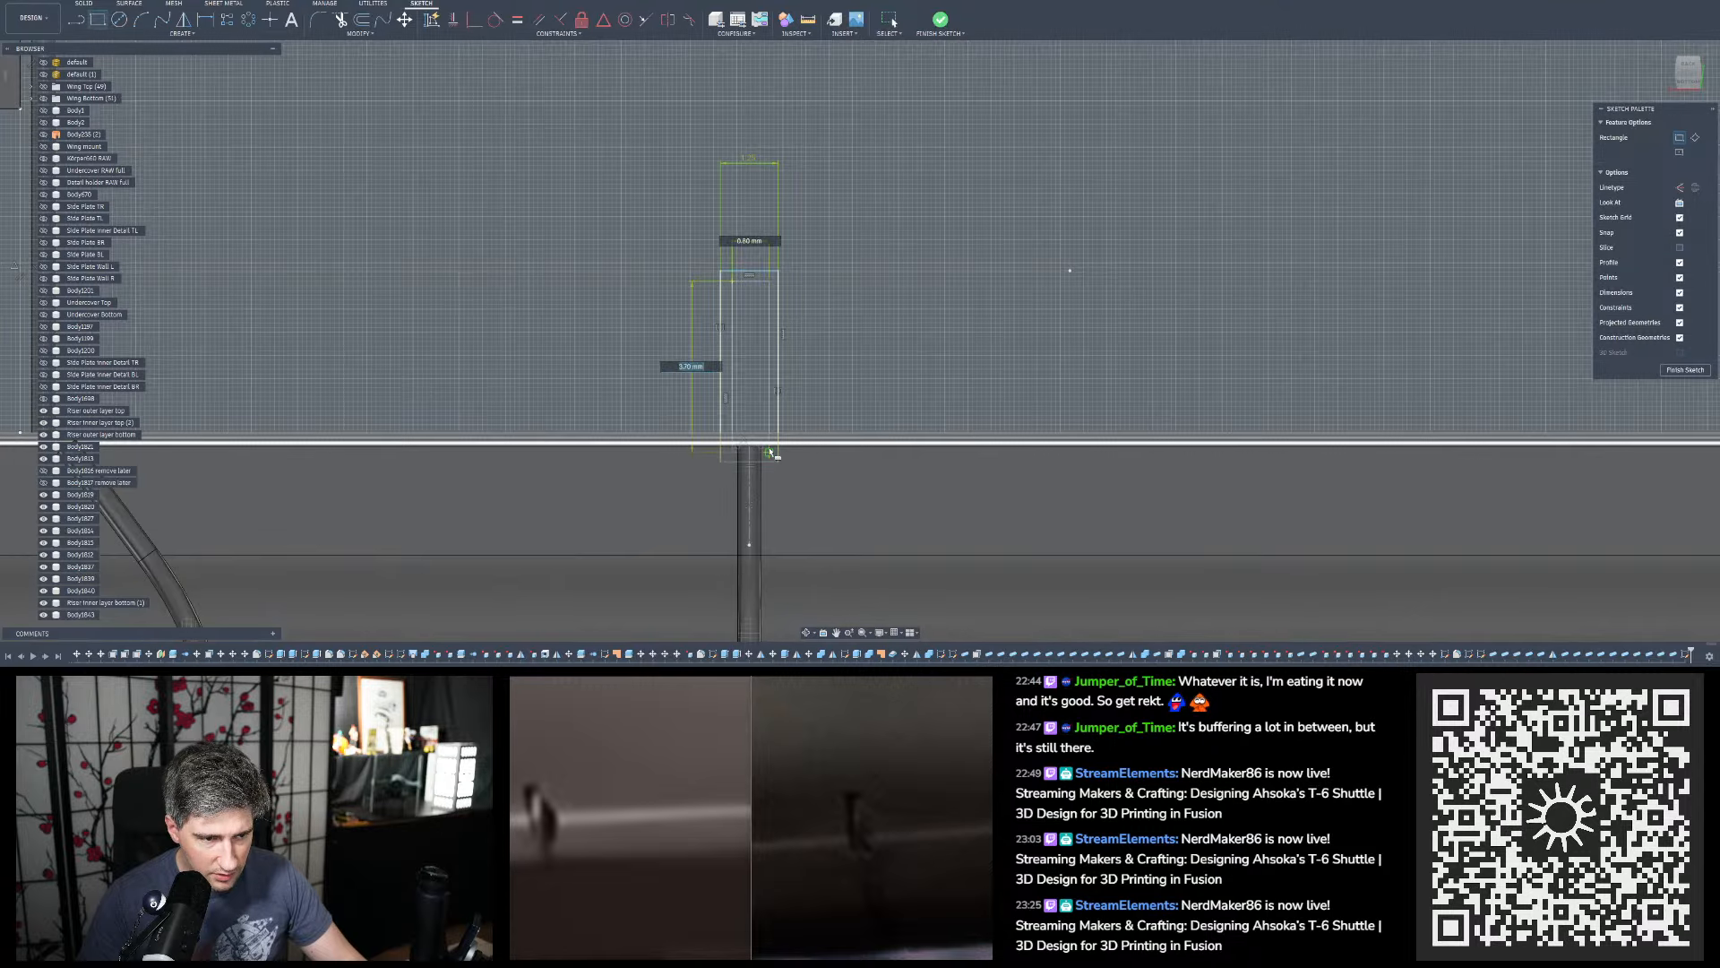
pyautogui.scroll(2, 771, 451)
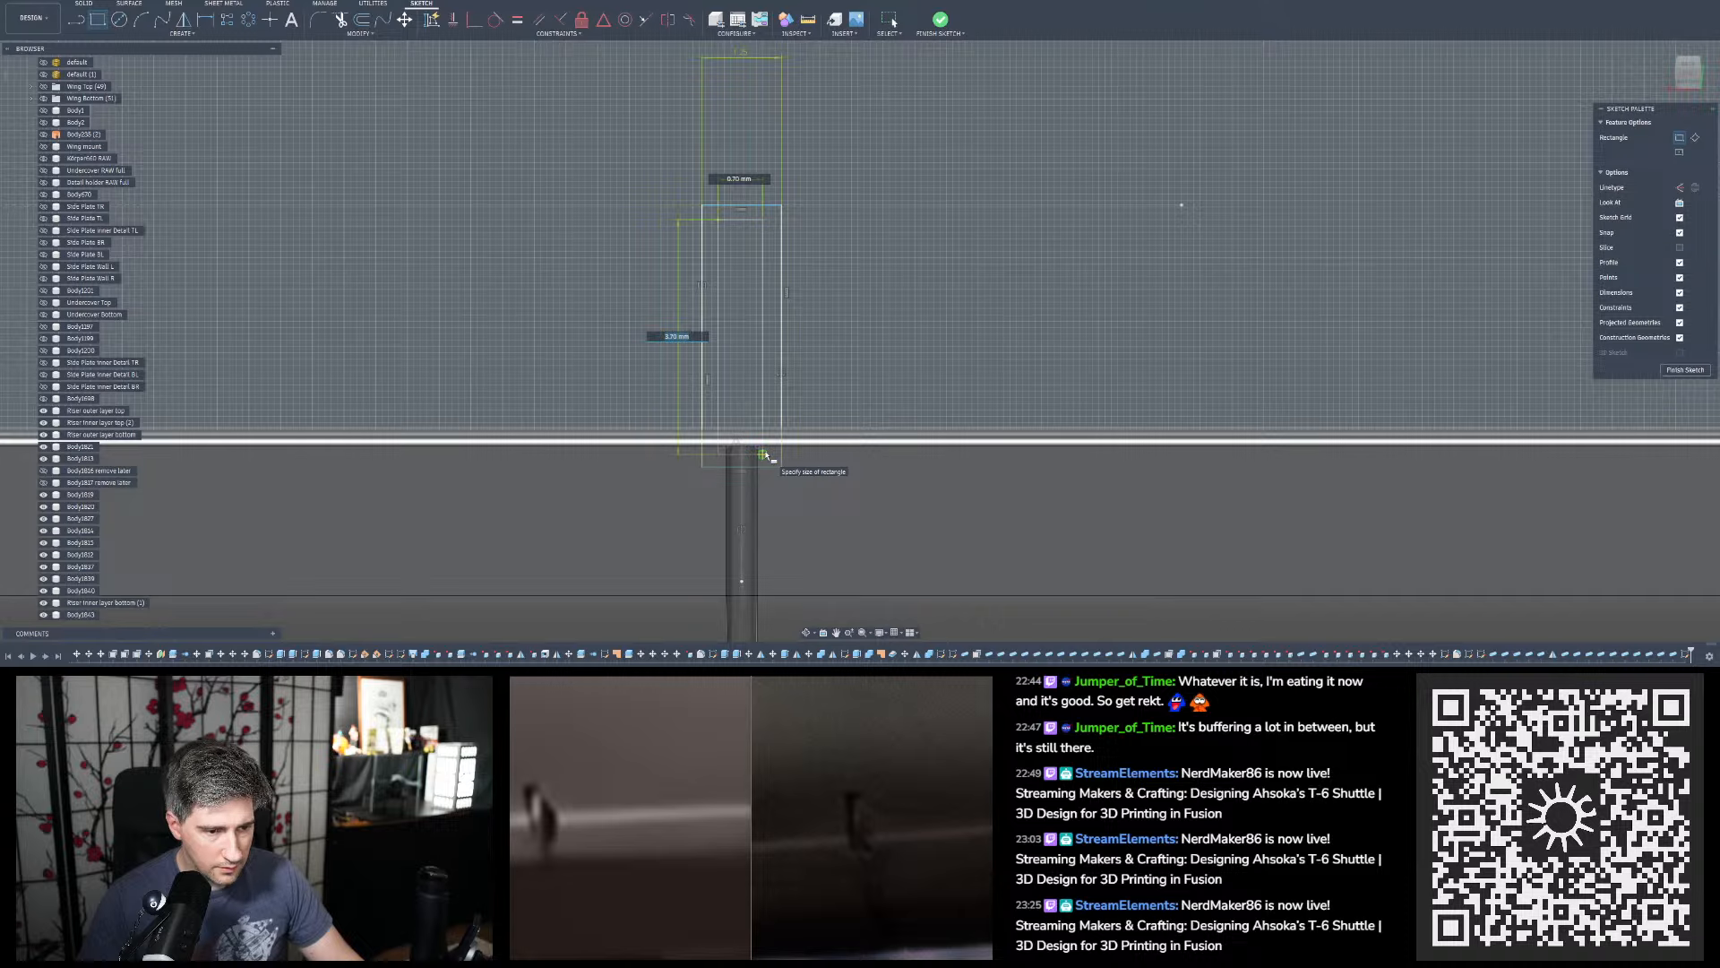
pyautogui.press('Return')
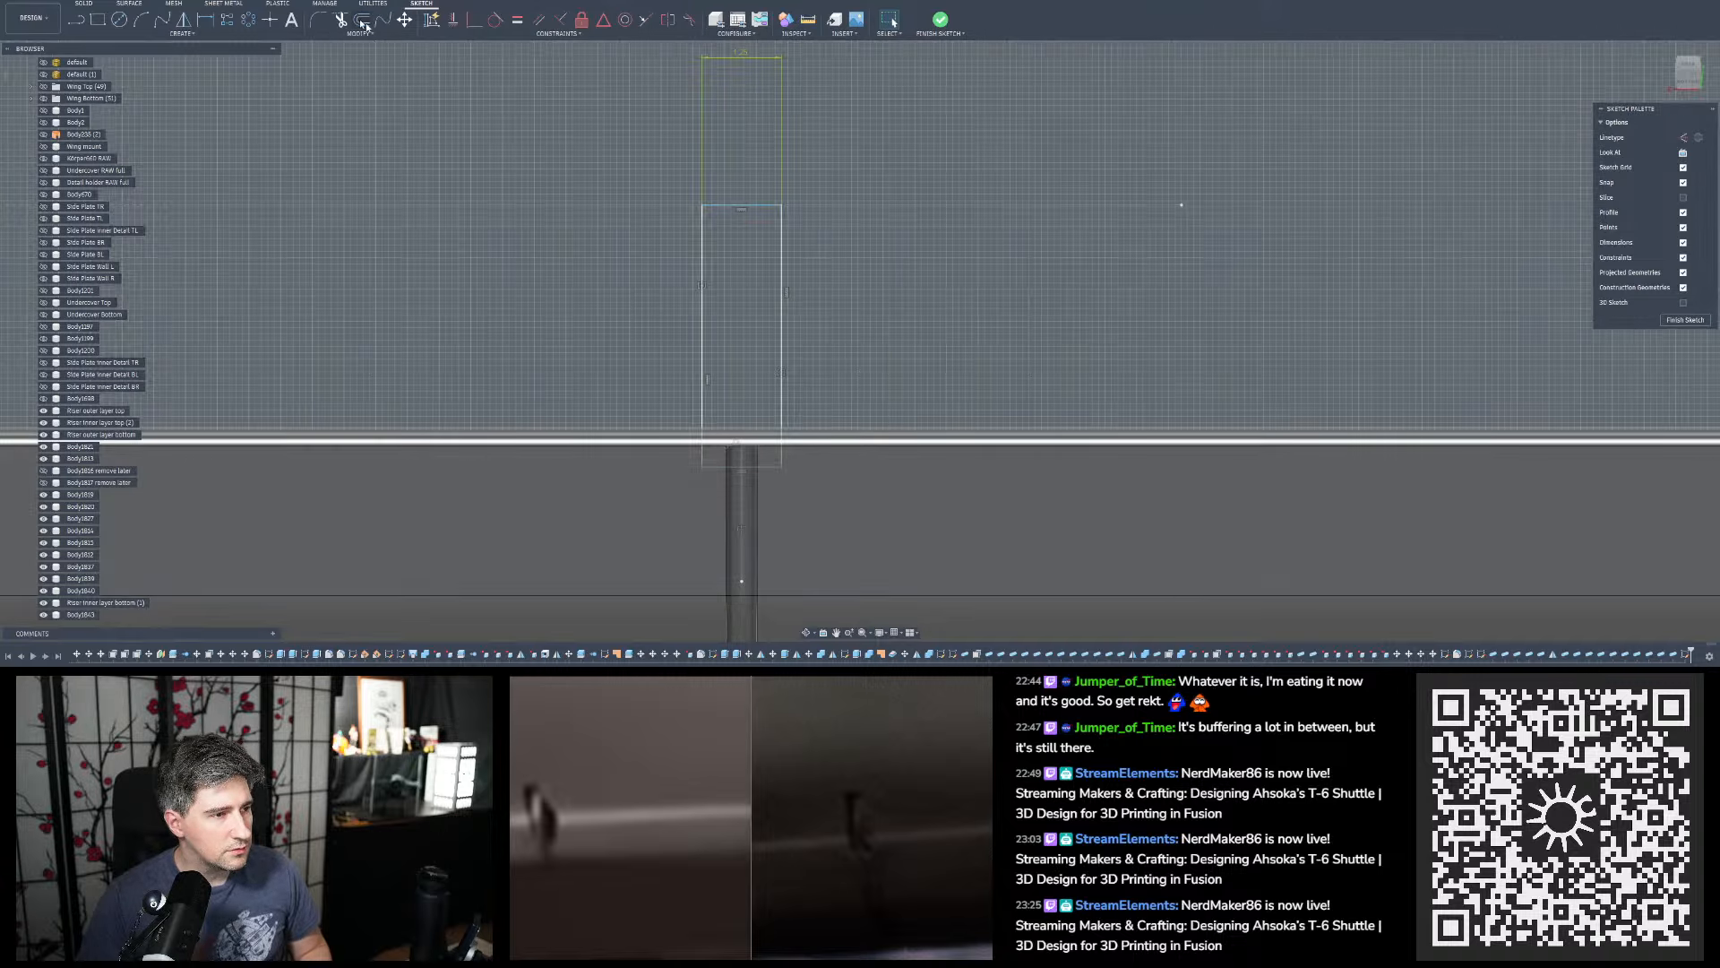
# Offset the rectangle's outline inward by 0.375 mm
pyautogui.click(362, 19)
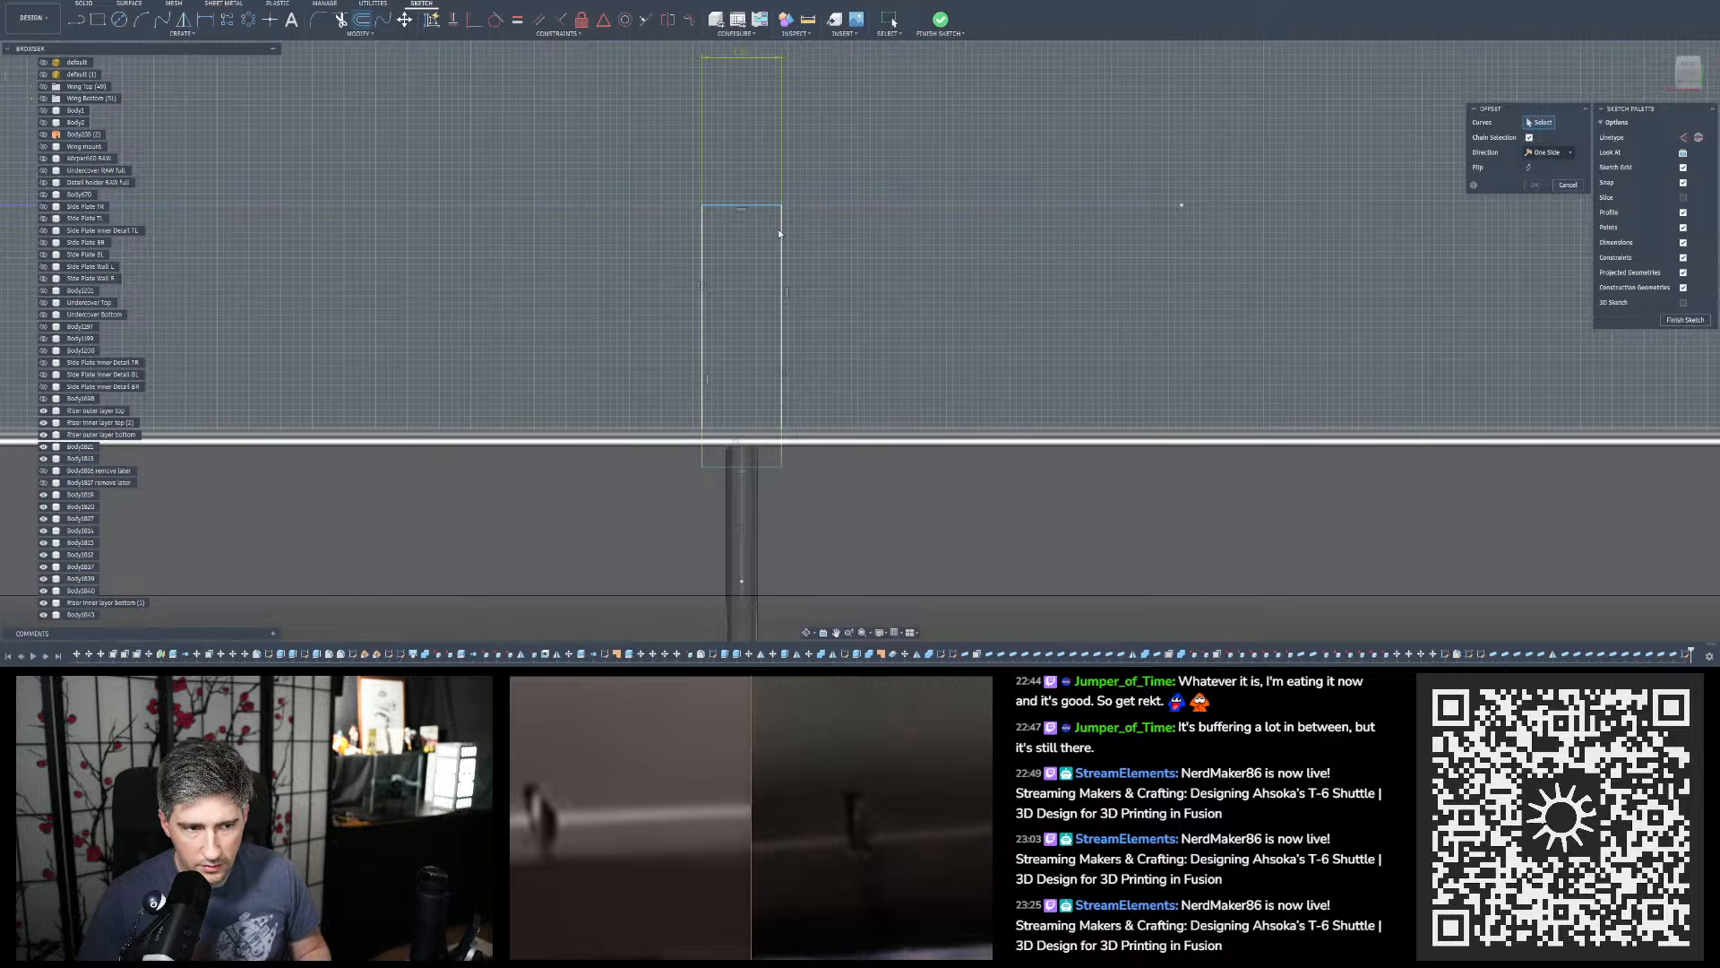
pyautogui.click(781, 230)
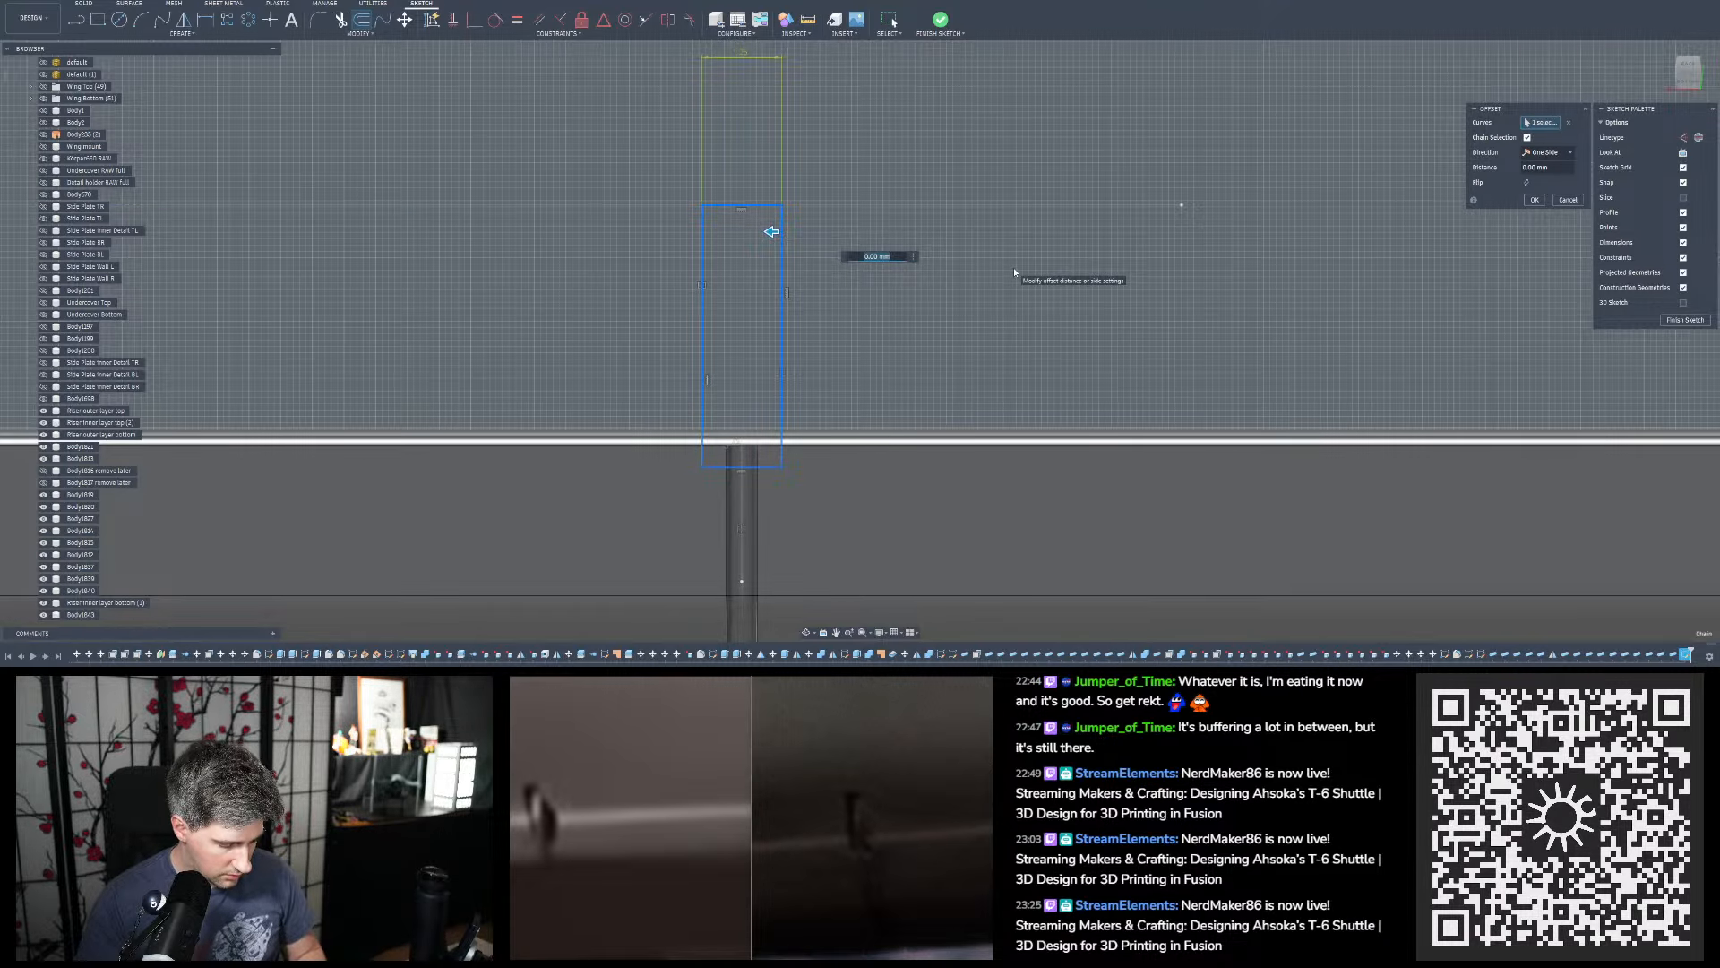
pyautogui.press('Return')
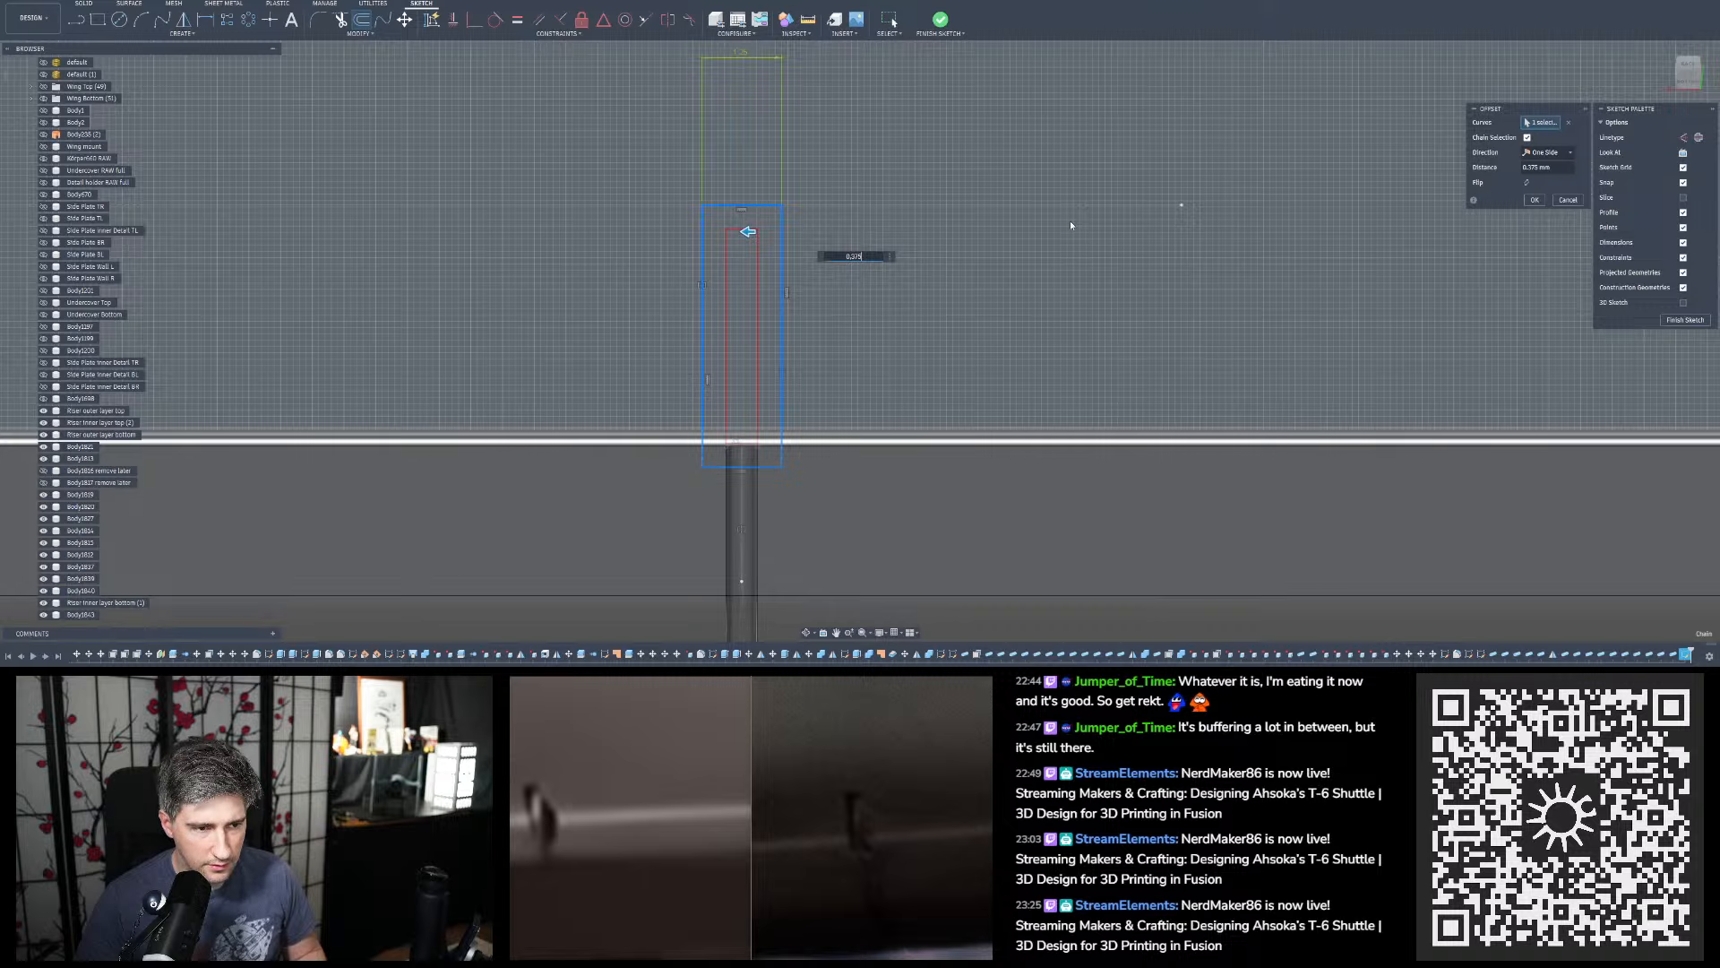
pyautogui.press('Return')
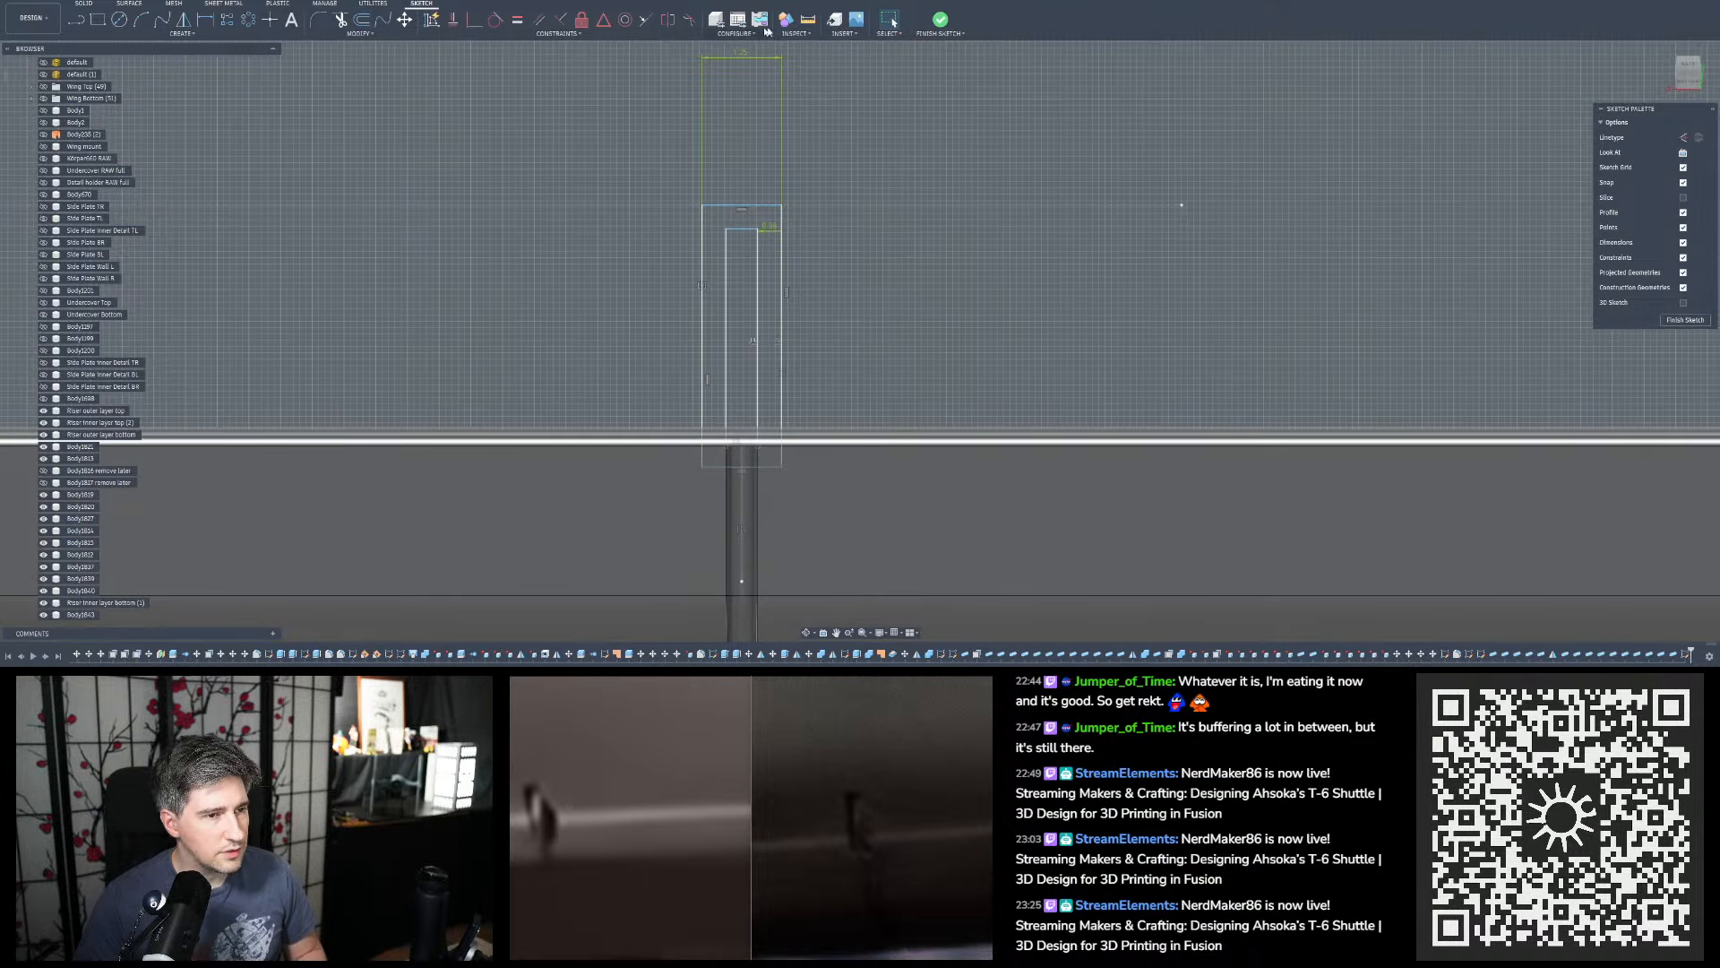
# Measure the length of the inner rectangle's top edge
pyautogui.click(807, 19)
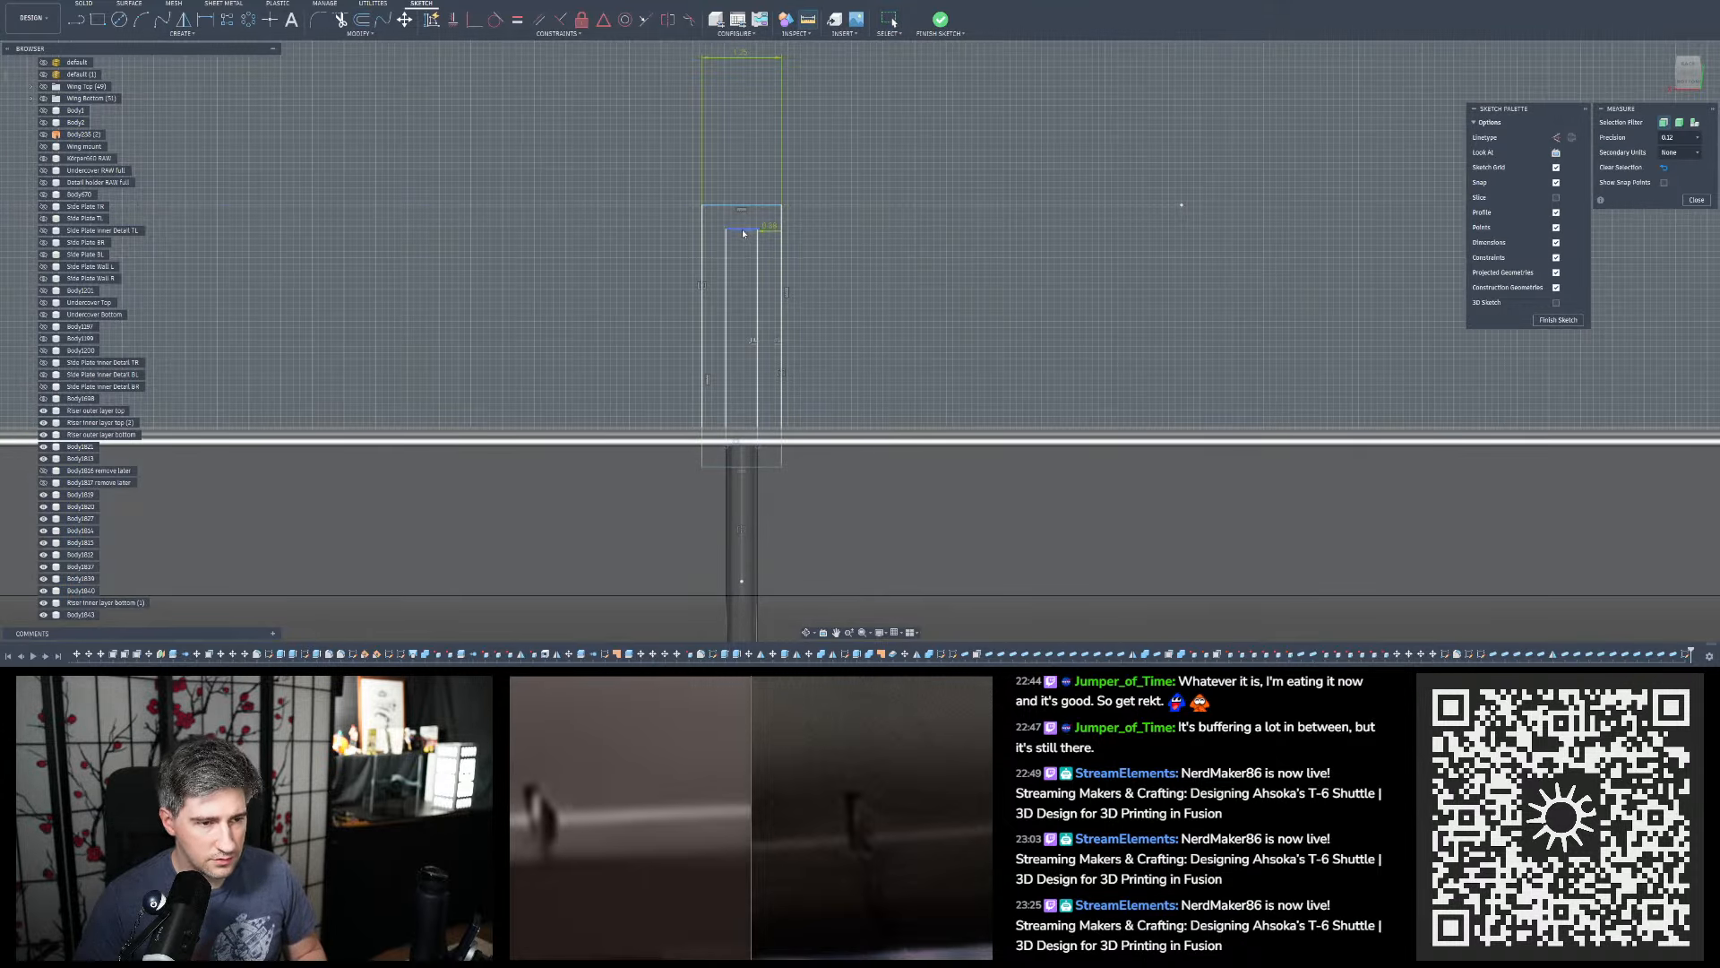
pyautogui.click(743, 231)
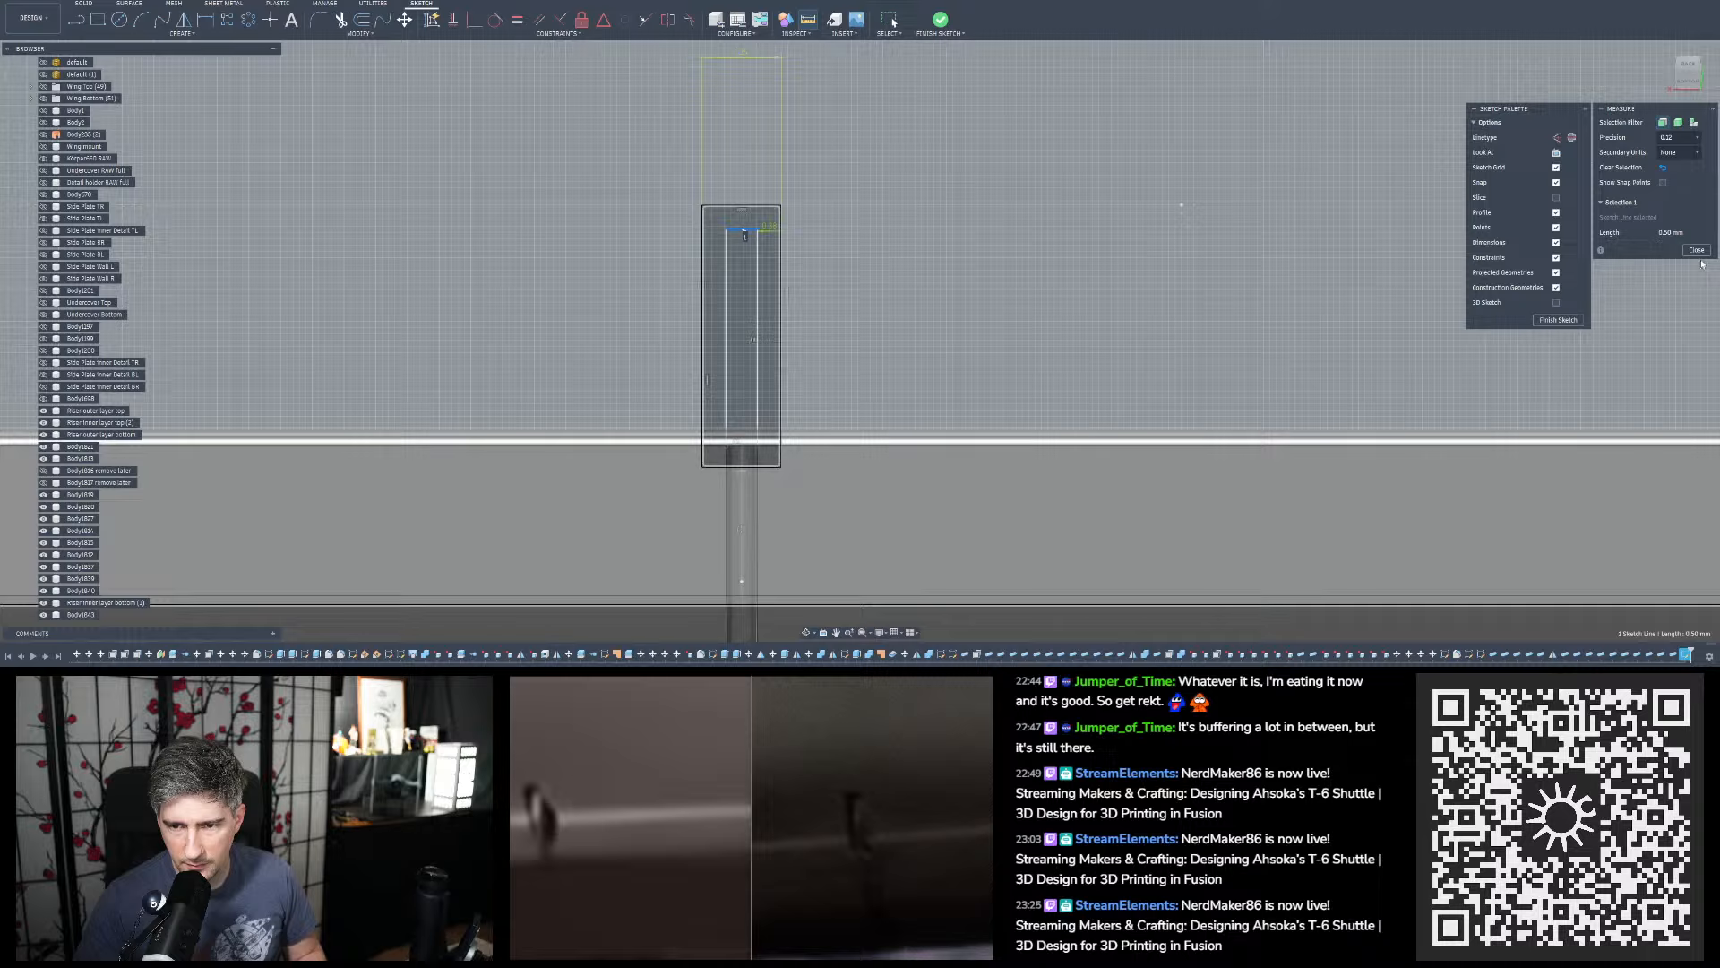
pyautogui.click(1696, 250)
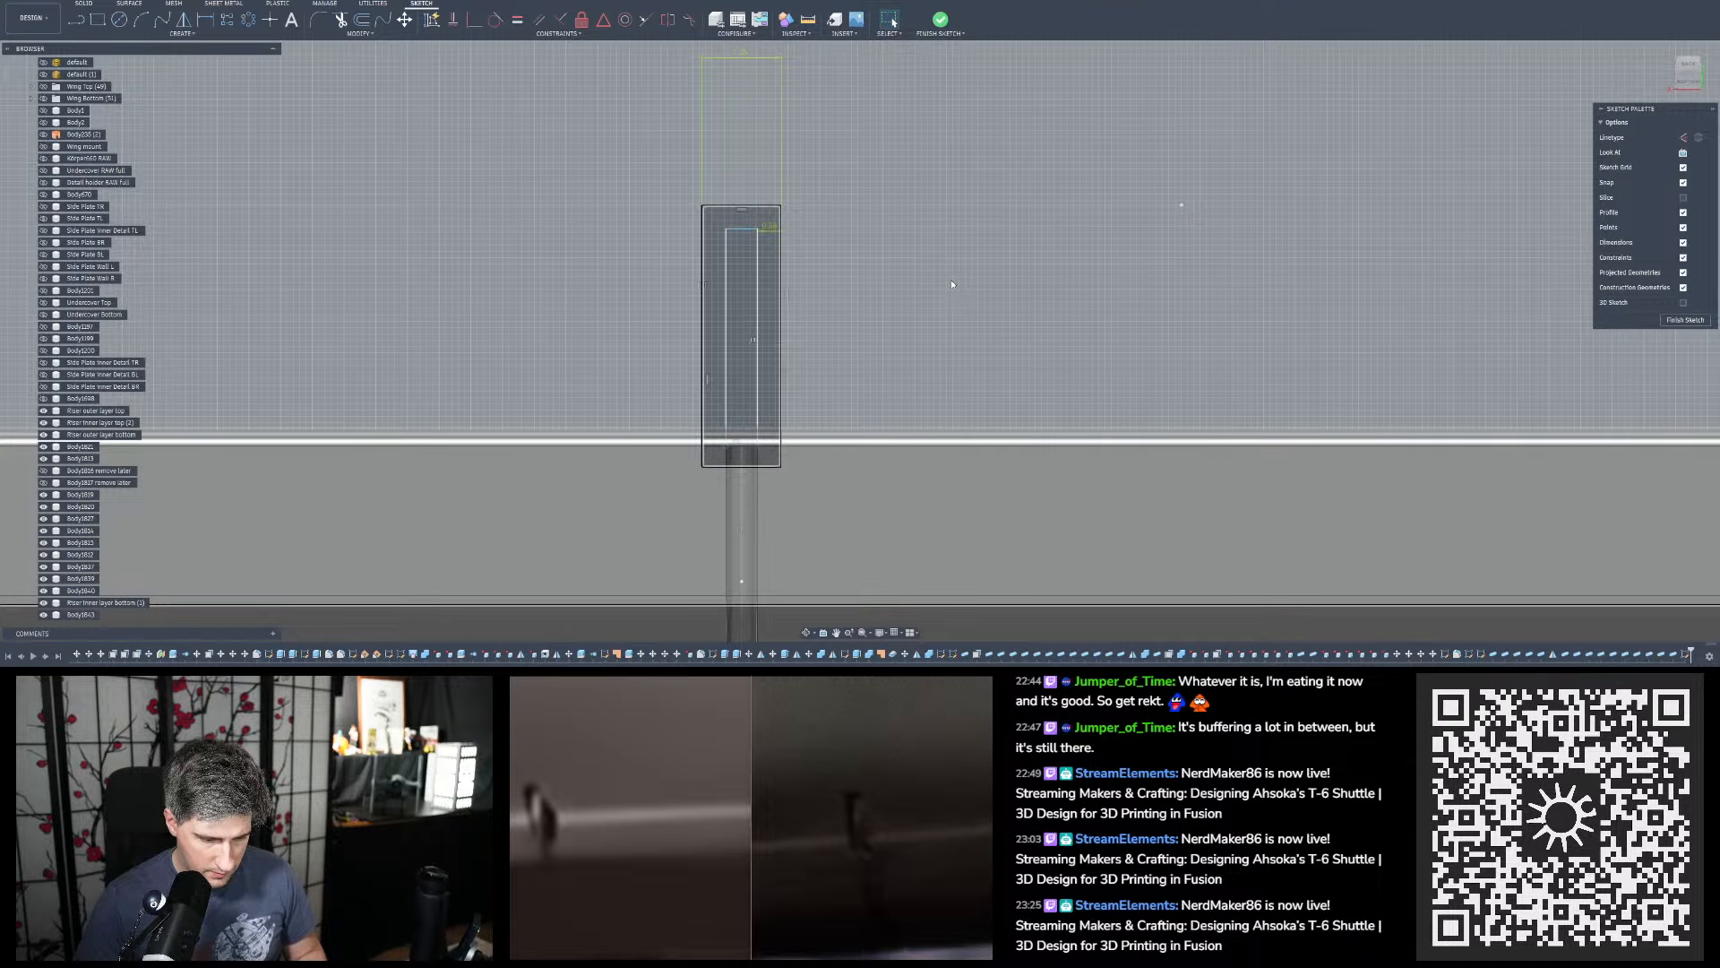
# Set the offset between the outer and inner rectangles to 0.3 mm and finish the sketch
pyautogui.scroll(-4, 862, 787)
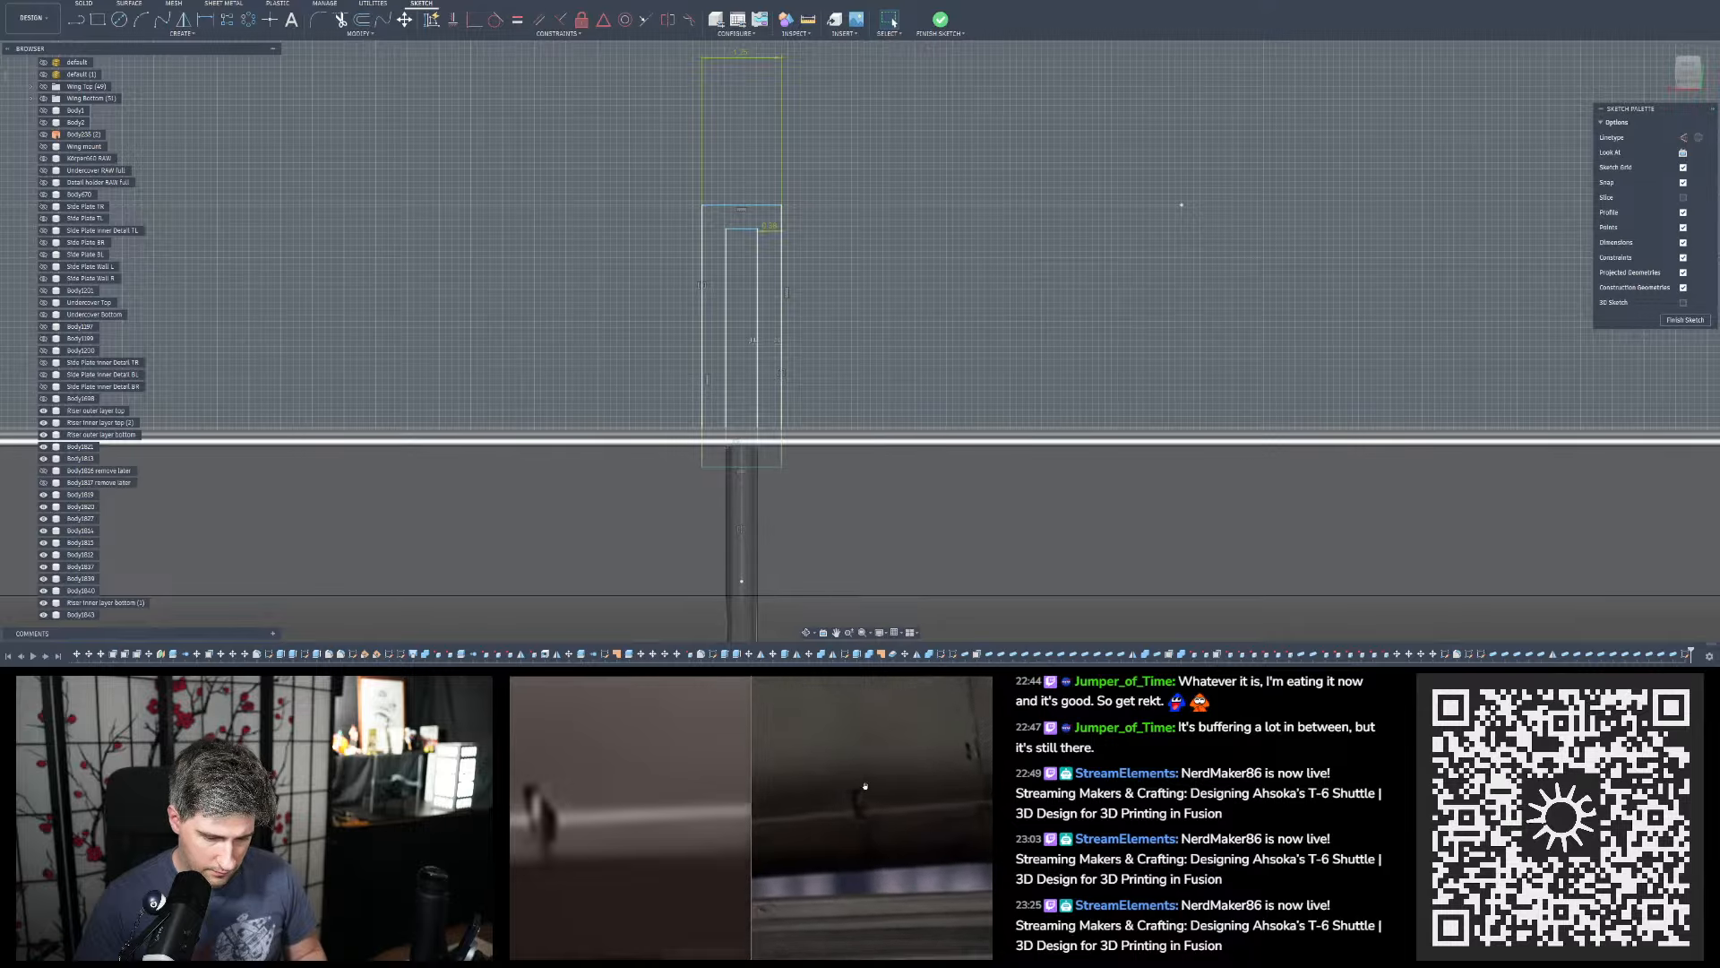
pyautogui.moveTo(865, 786)
pyautogui.mouseDown()
pyautogui.moveTo(888, 778)
pyautogui.moveTo(877, 787)
pyautogui.mouseUp()
pyautogui.scroll(3, 899, 821)
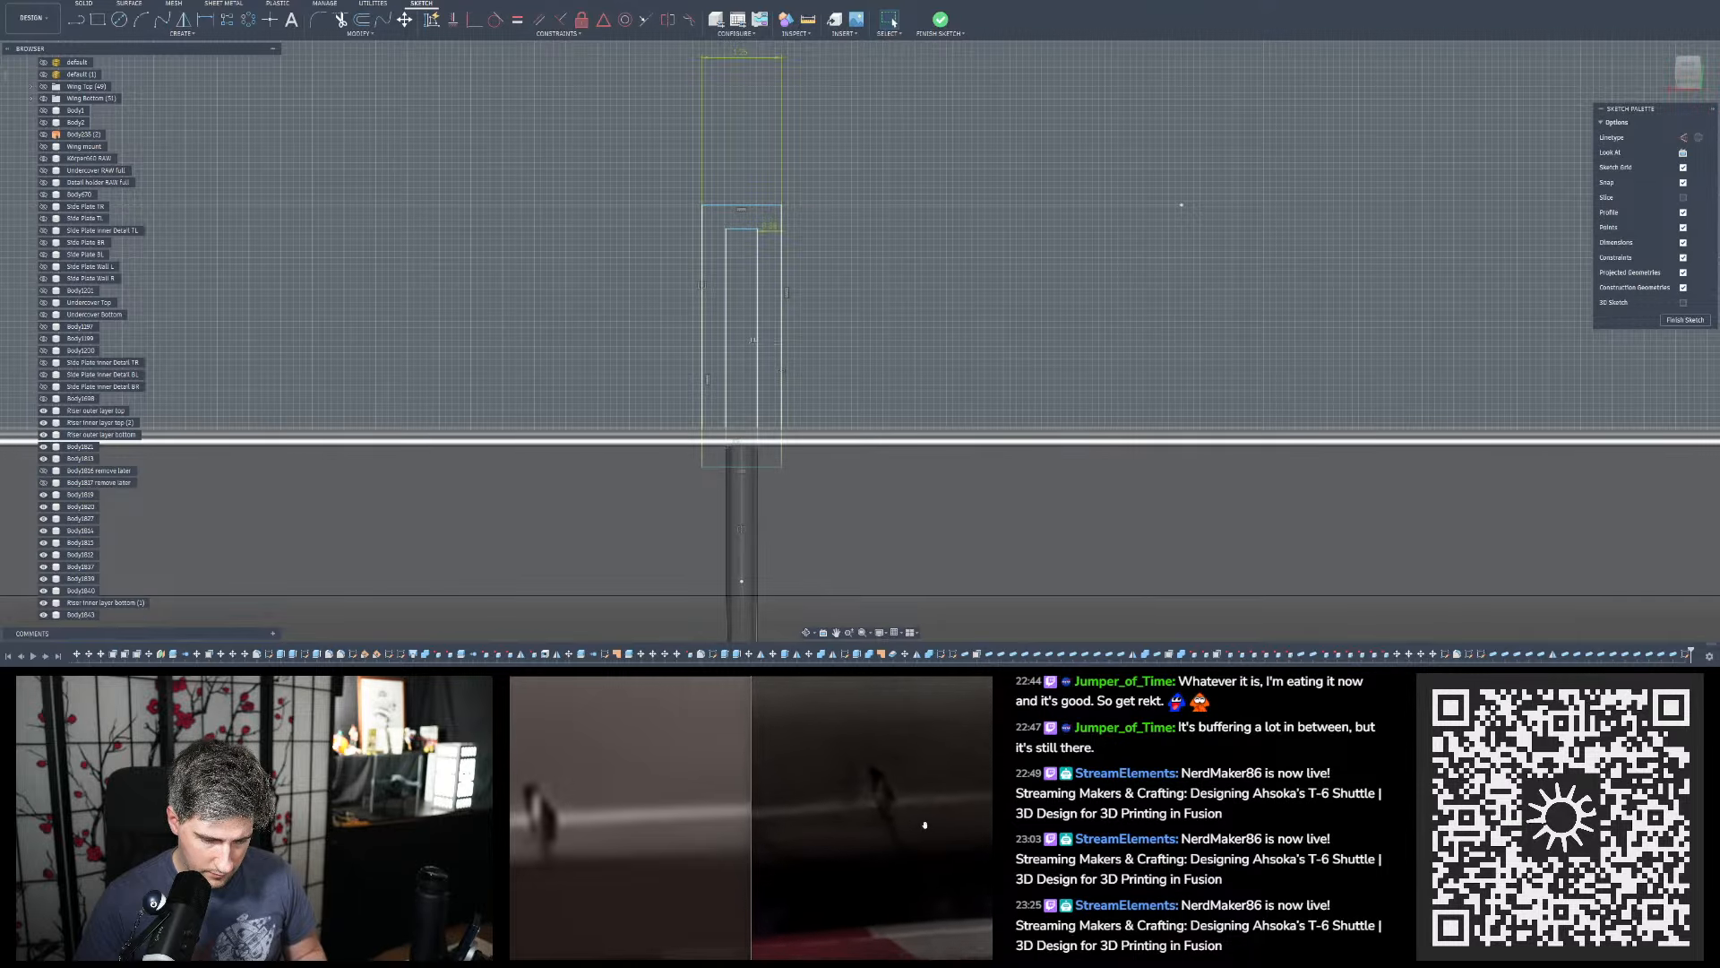
pyautogui.scroll(2, 927, 819)
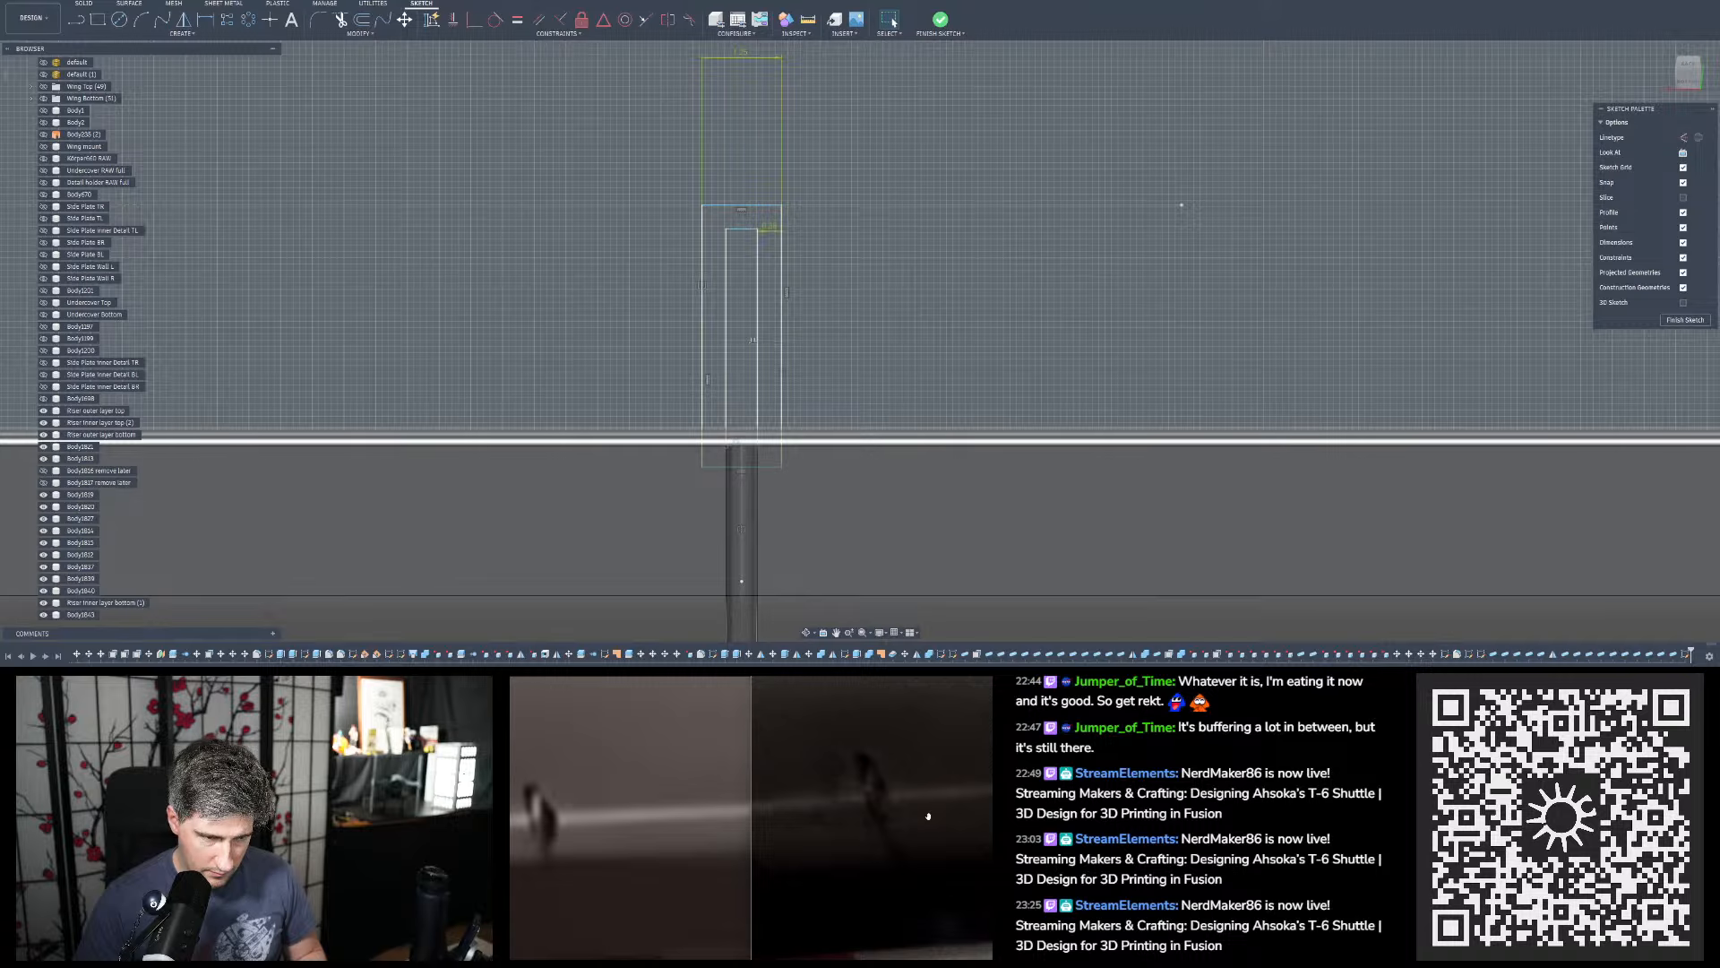
pyautogui.doubleClick(776, 227)
pyautogui.write('0.3')
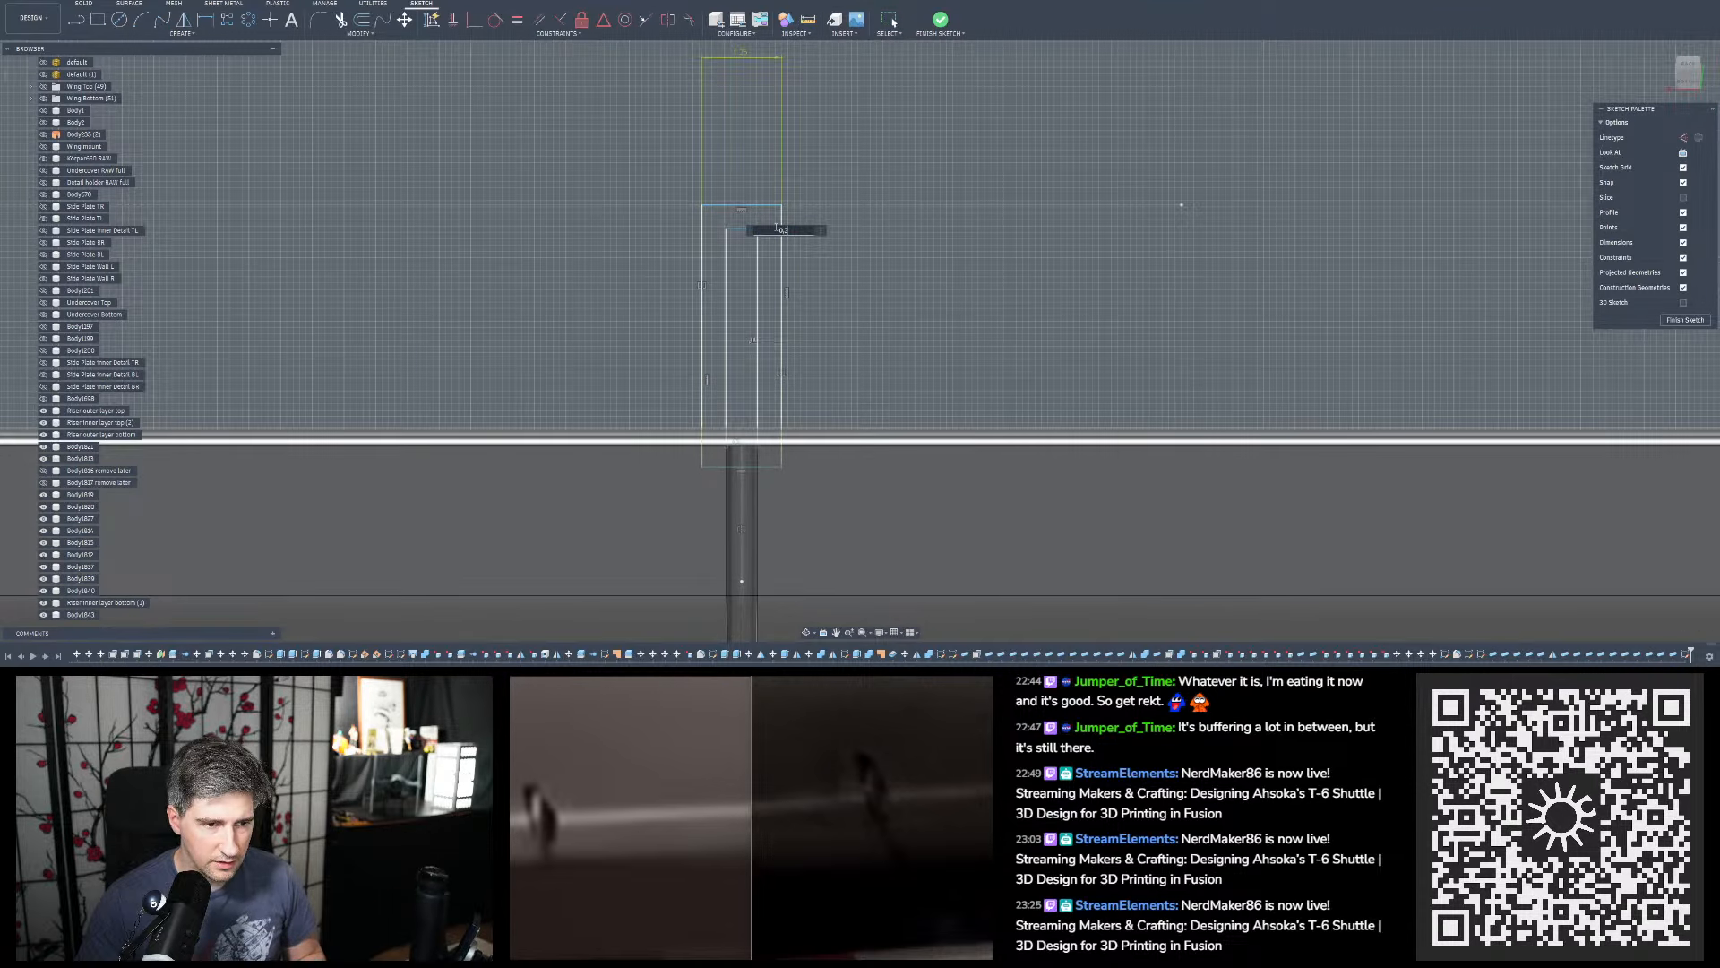
pyautogui.press('Return')
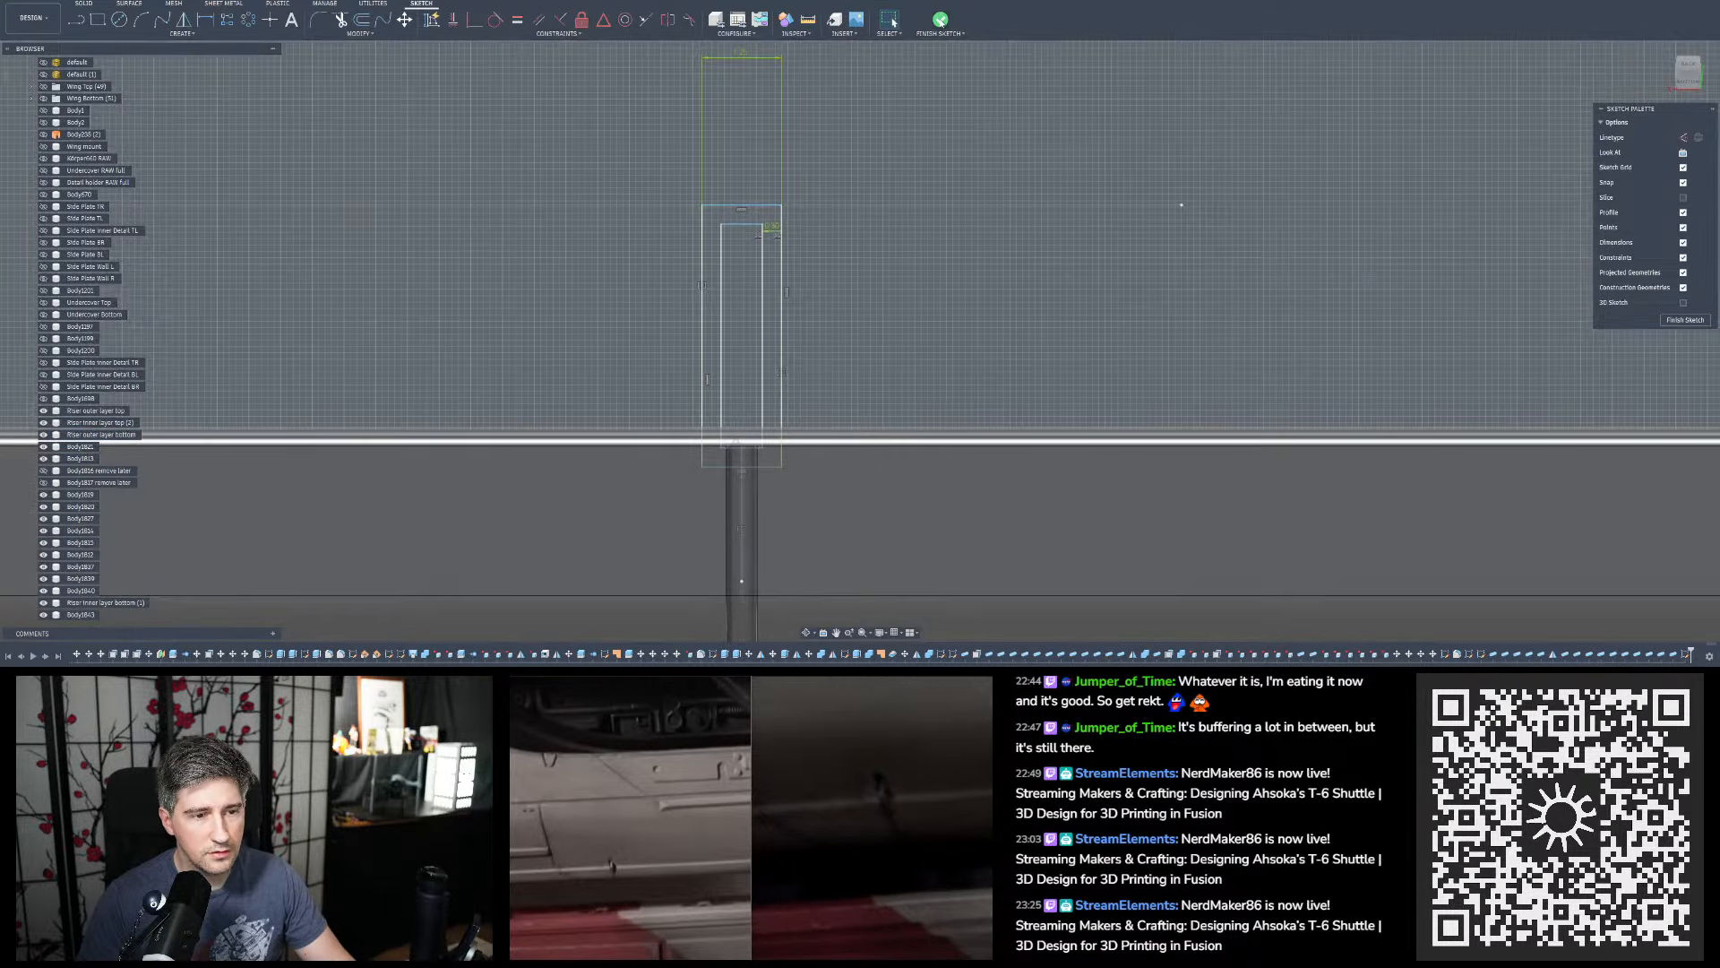
pyautogui.click(941, 23)
# Set up a two-sided extrusion of both rectangle profiles, with side 2 at 0.5 mm
pyautogui.scroll(-5, 459, 150)
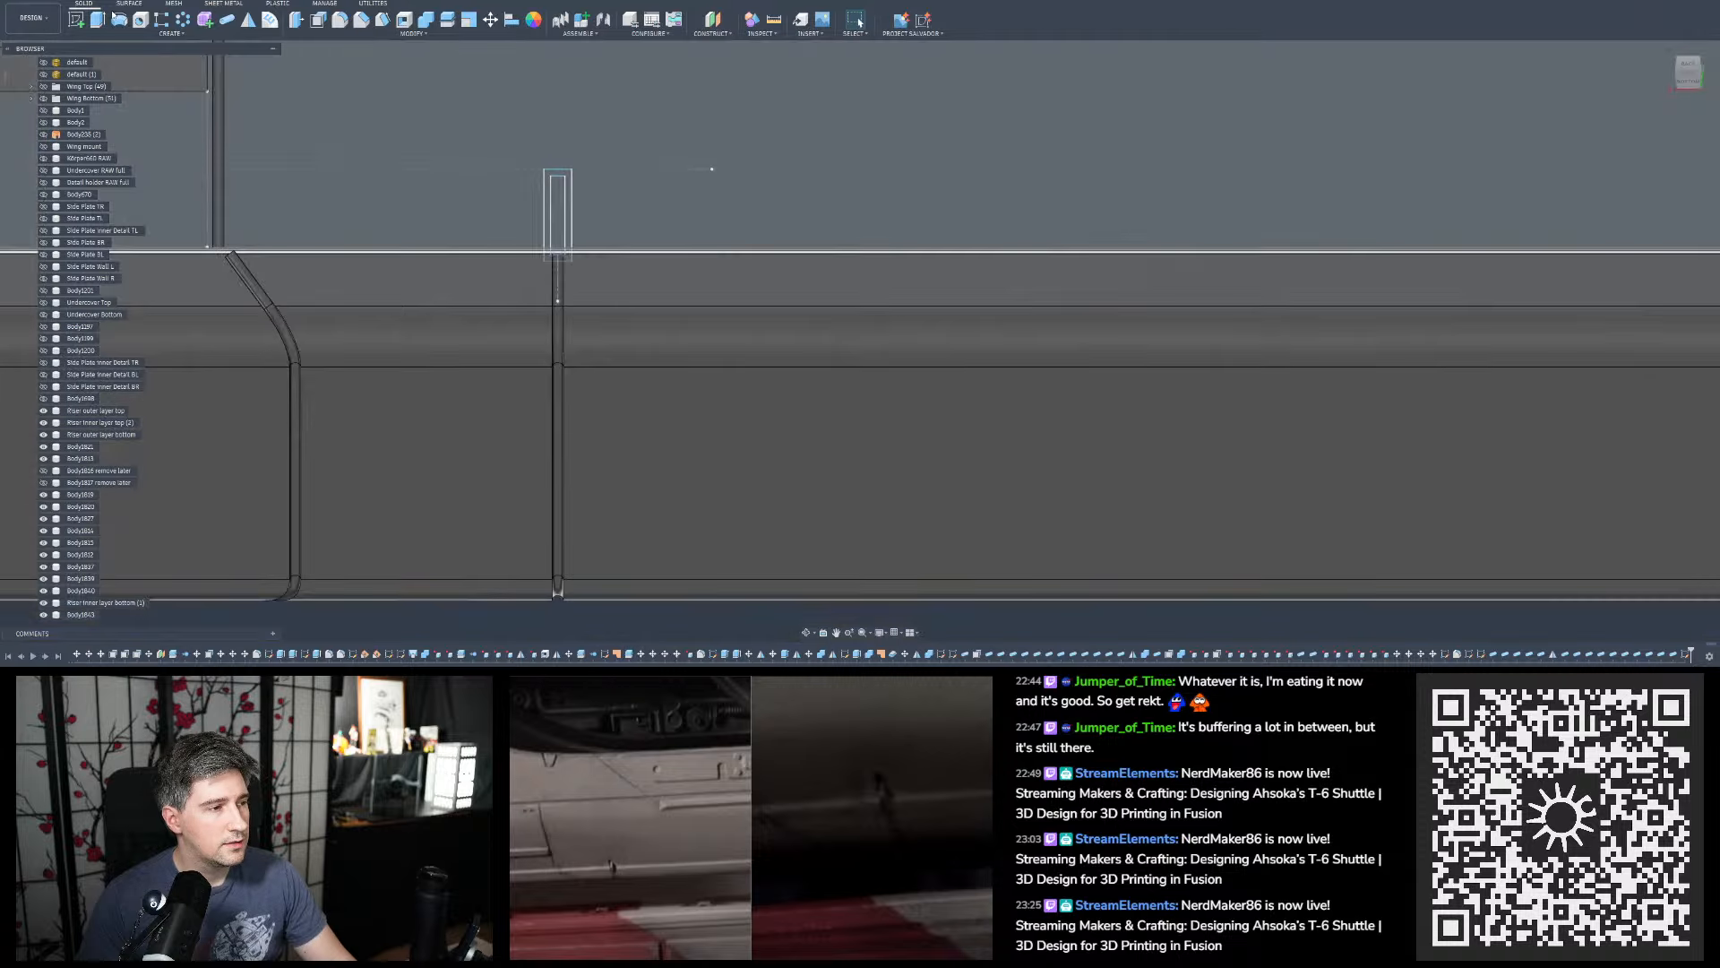
pyautogui.click(97, 19)
pyautogui.scroll(4, 538, 215)
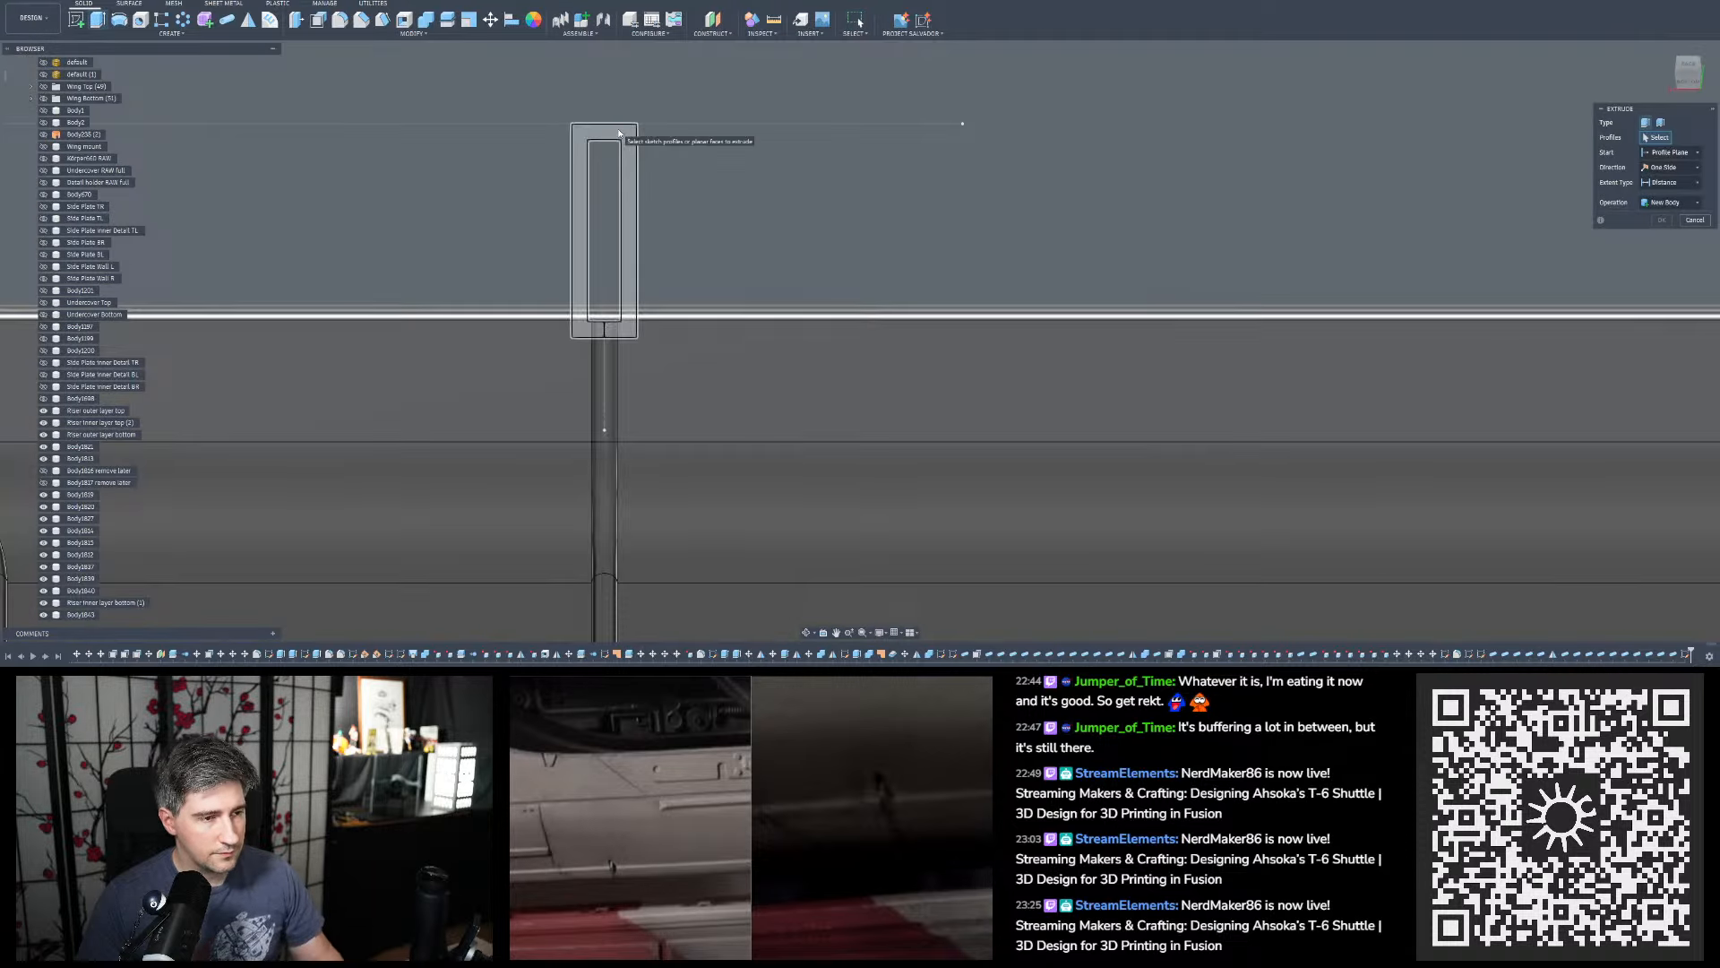
pyautogui.click(620, 132)
pyautogui.scroll(2, 615, 152)
pyautogui.click(606, 170)
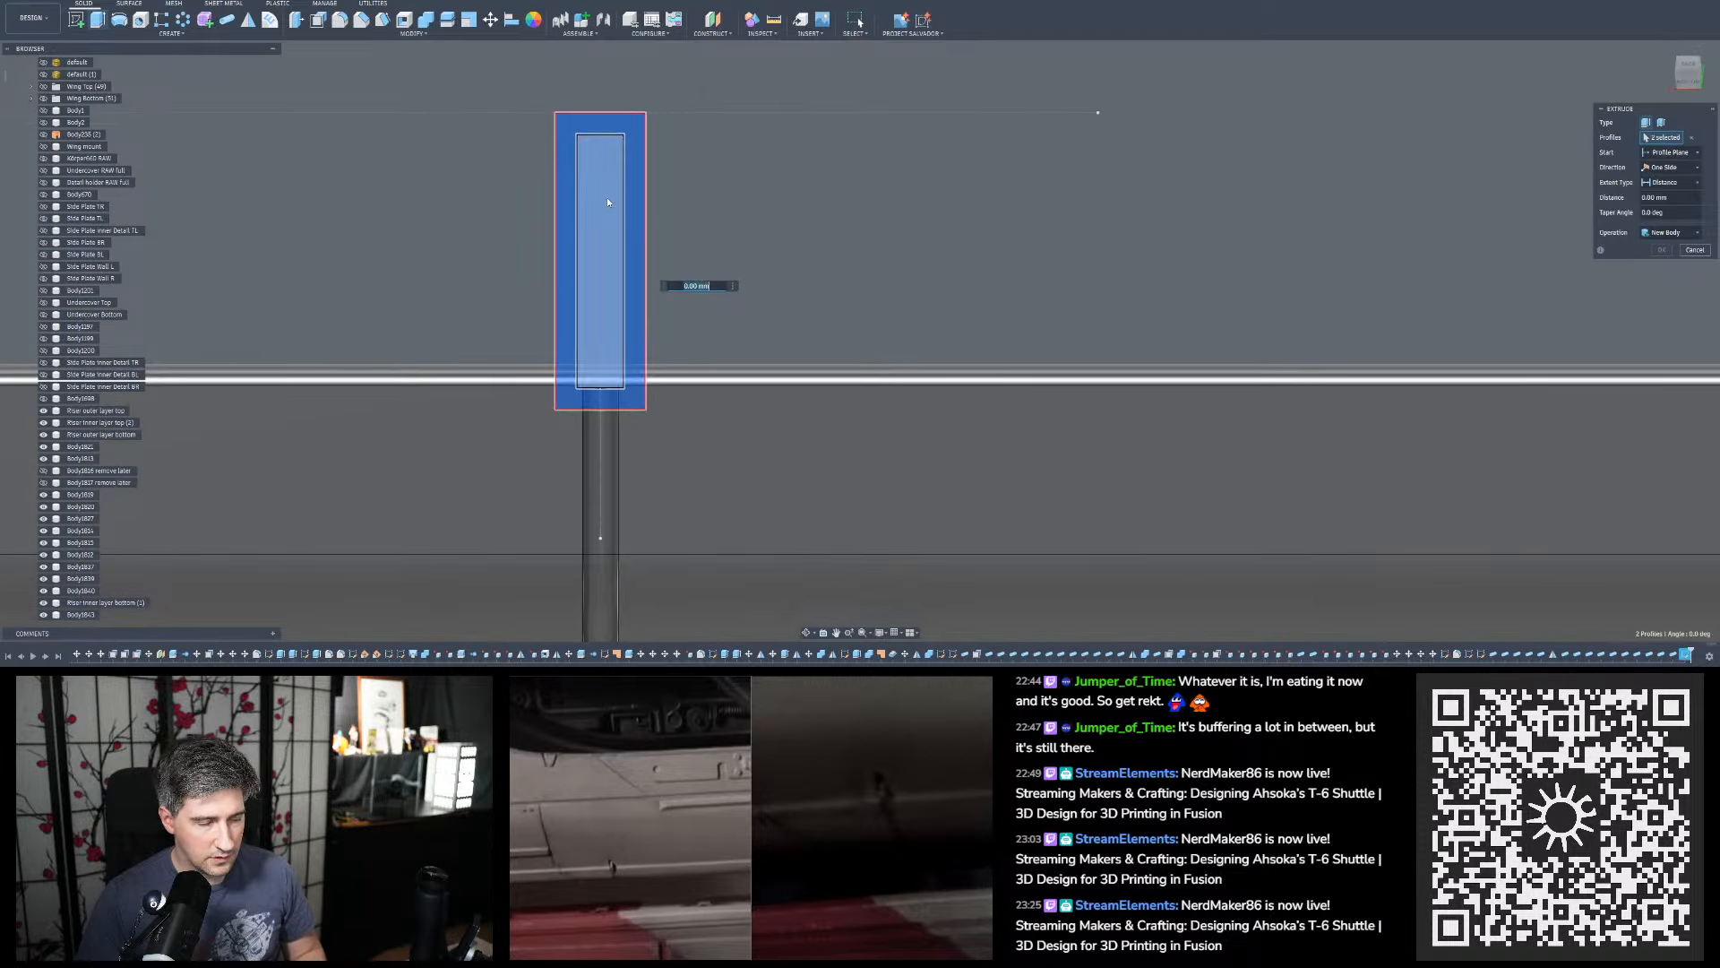
pyautogui.keyDown('shift'); pyautogui.moveTo(607, 203); pyautogui.dragTo(432, 285, button='middle'); pyautogui.keyUp('shift')
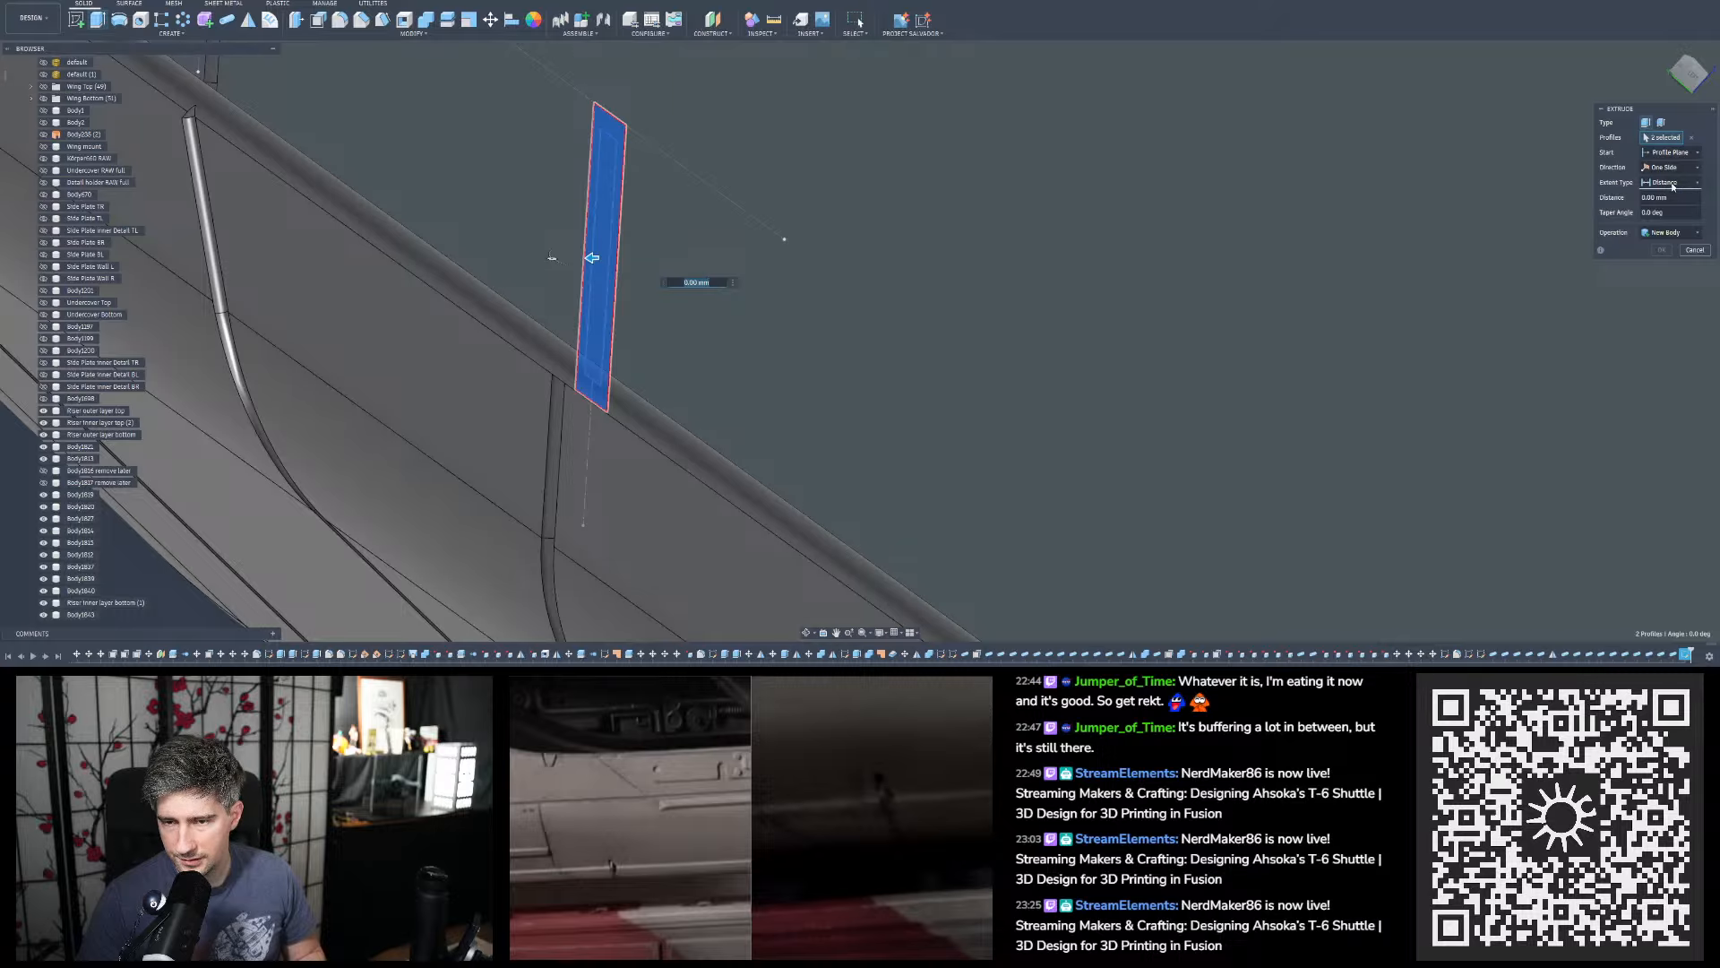
pyautogui.click(1670, 169)
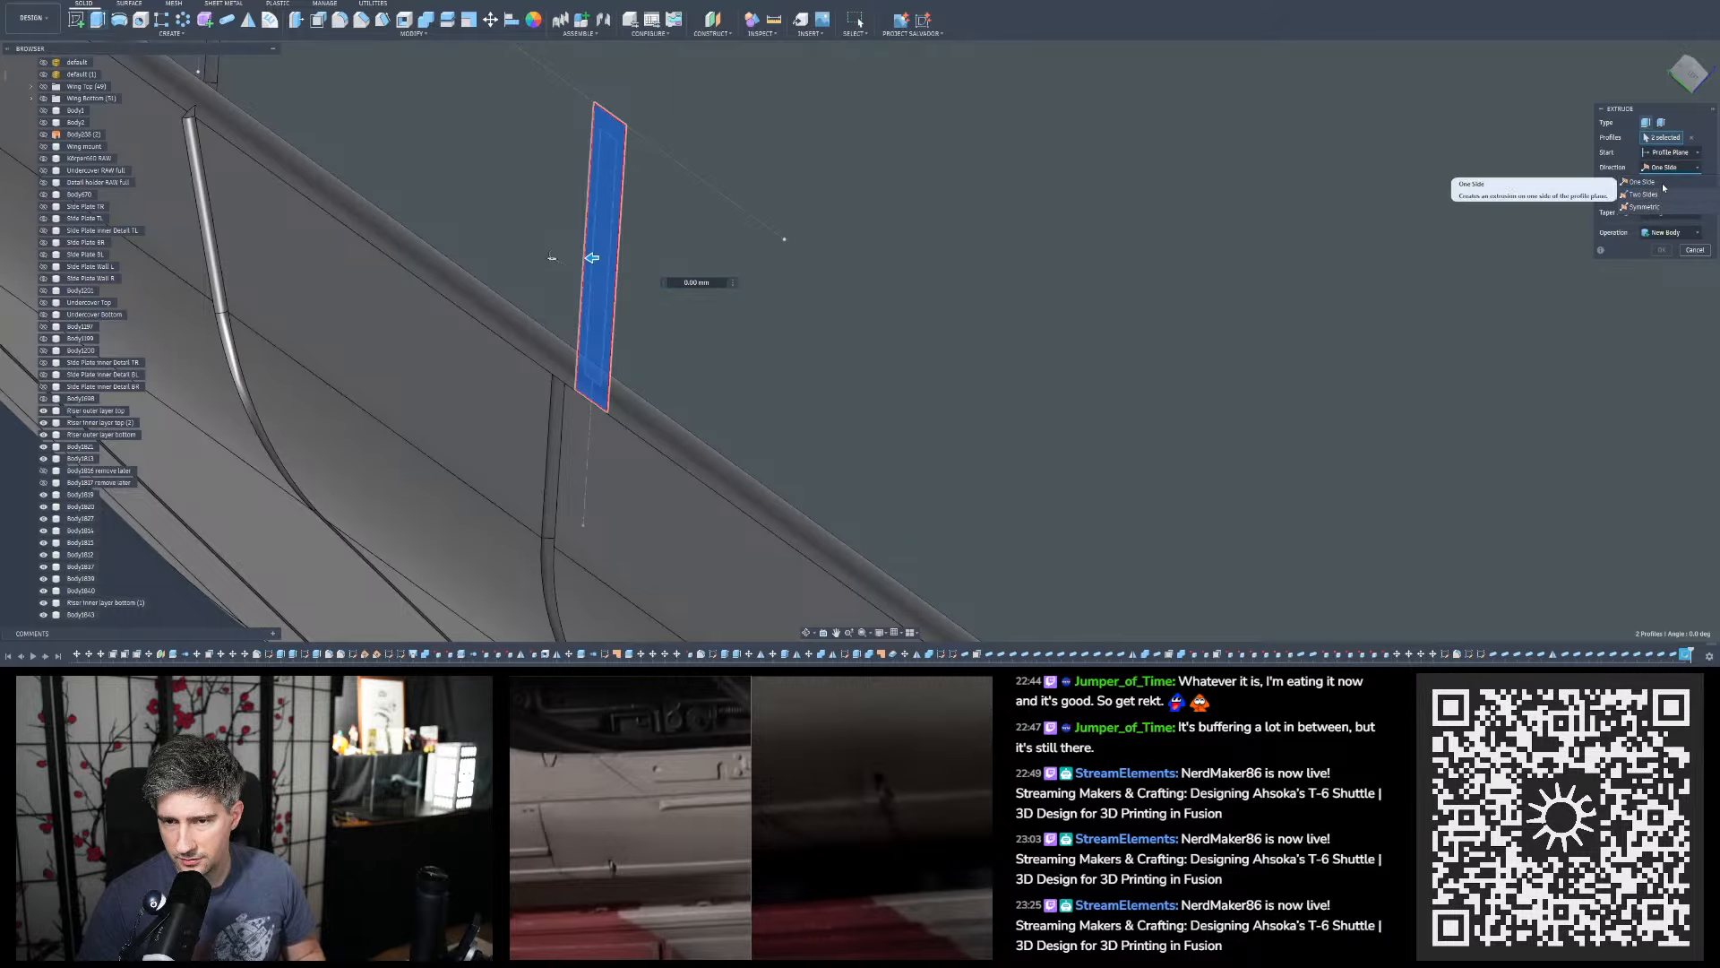
pyautogui.click(1645, 194)
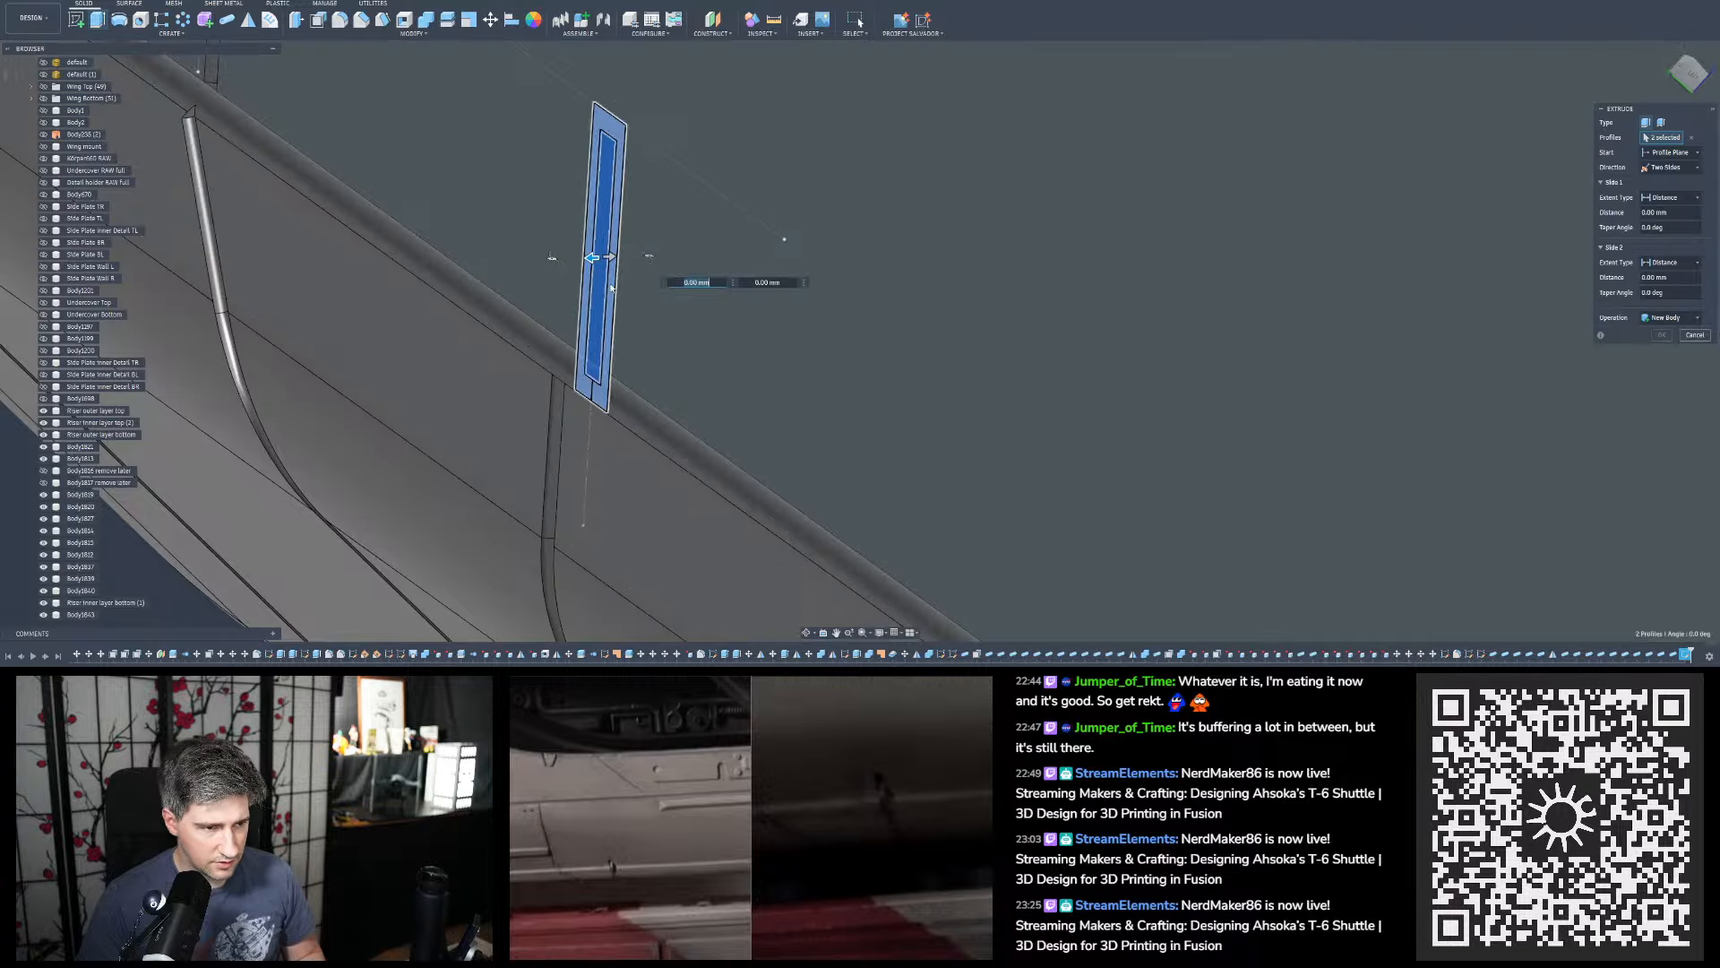
pyautogui.moveTo(611, 287)
pyautogui.keyDown('shift'); pyautogui.mouseDown(button='middle')
pyautogui.moveTo(770, 291)
pyautogui.moveTo(641, 296)
pyautogui.mouseUp(button='middle'); pyautogui.keyUp('shift')
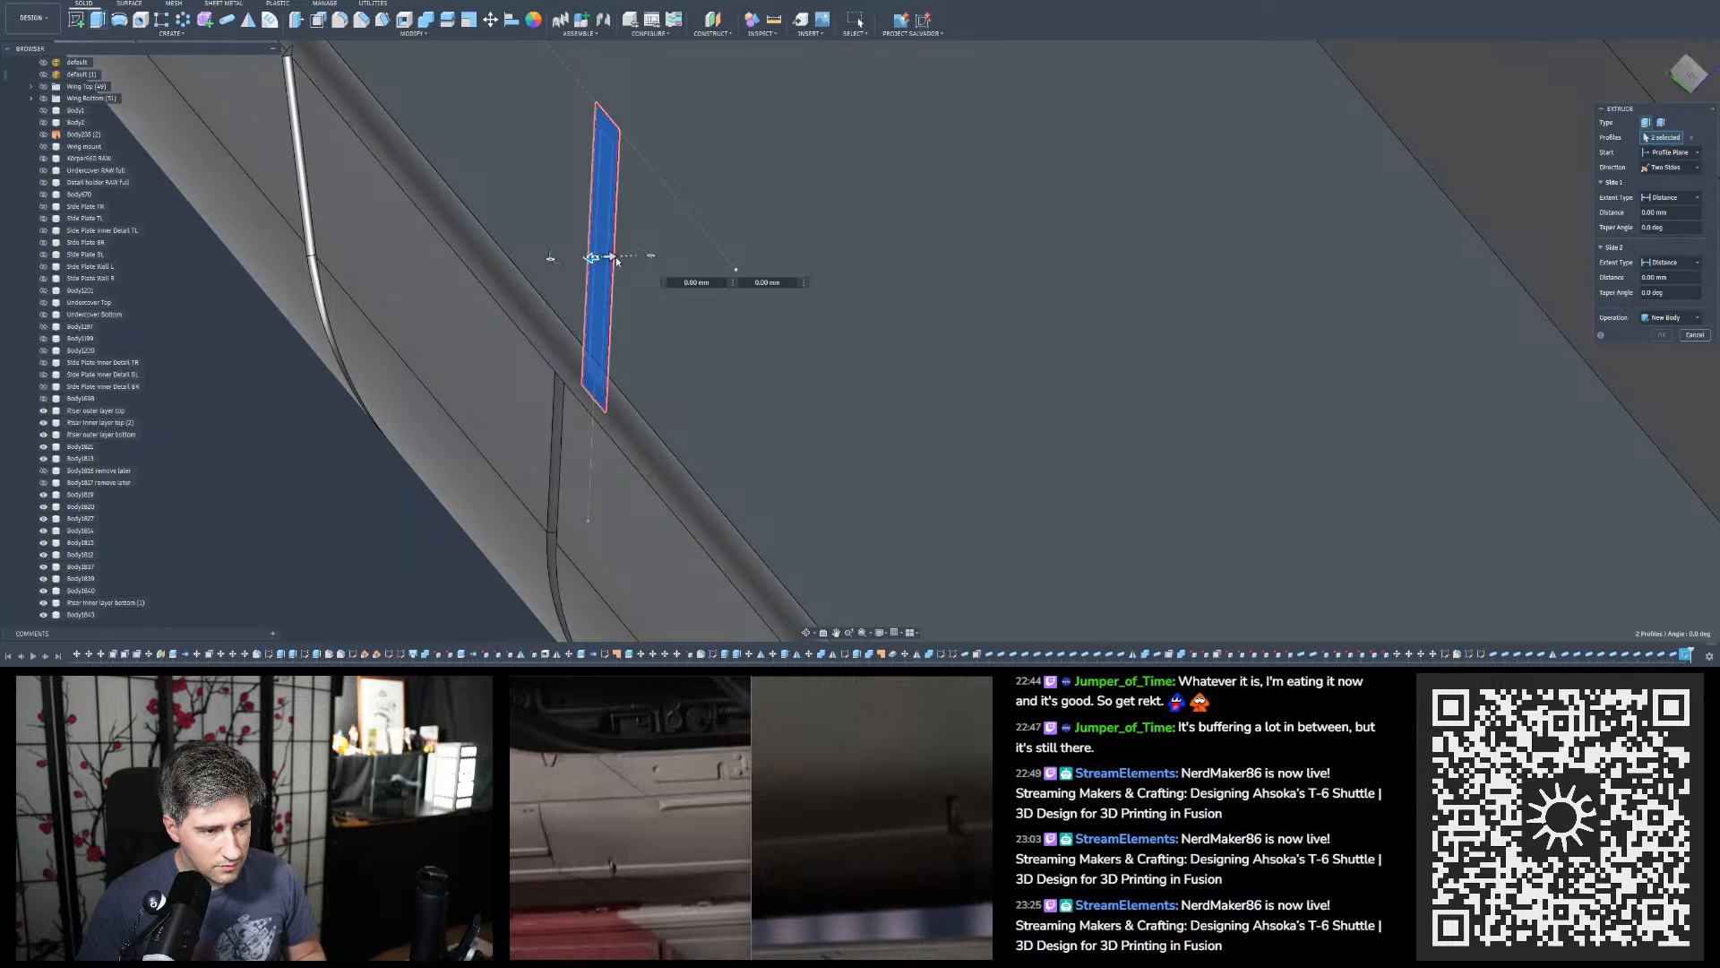
pyautogui.click(606, 257)
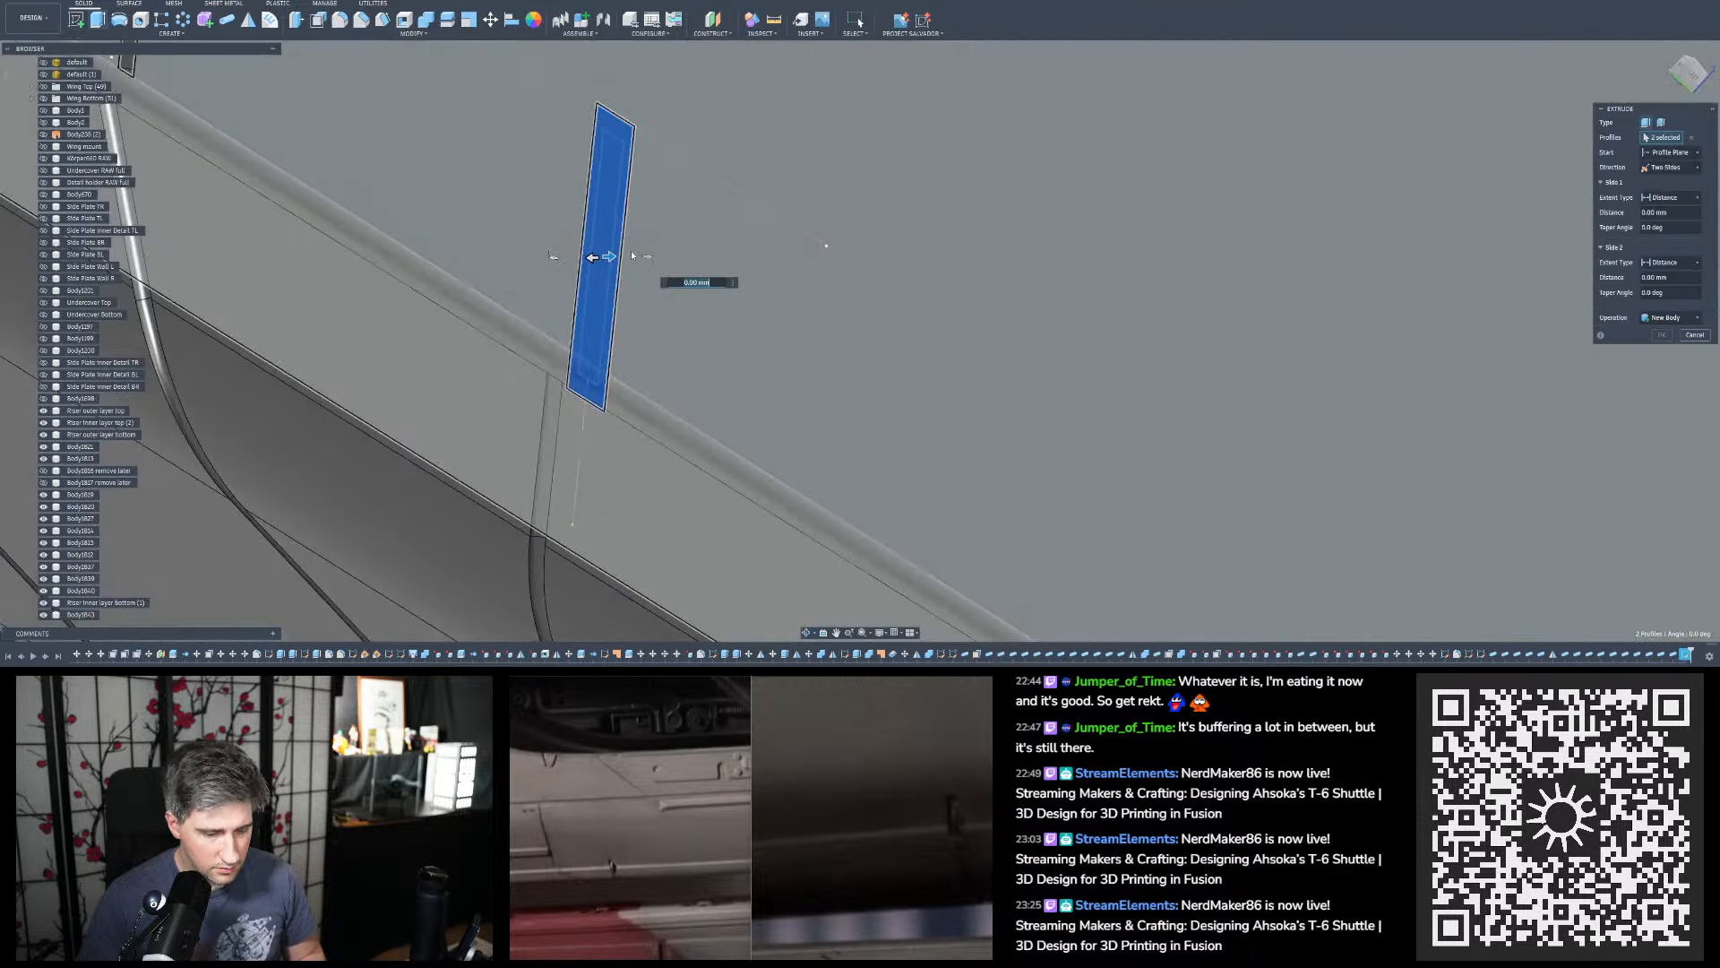
pyautogui.write('0.5')
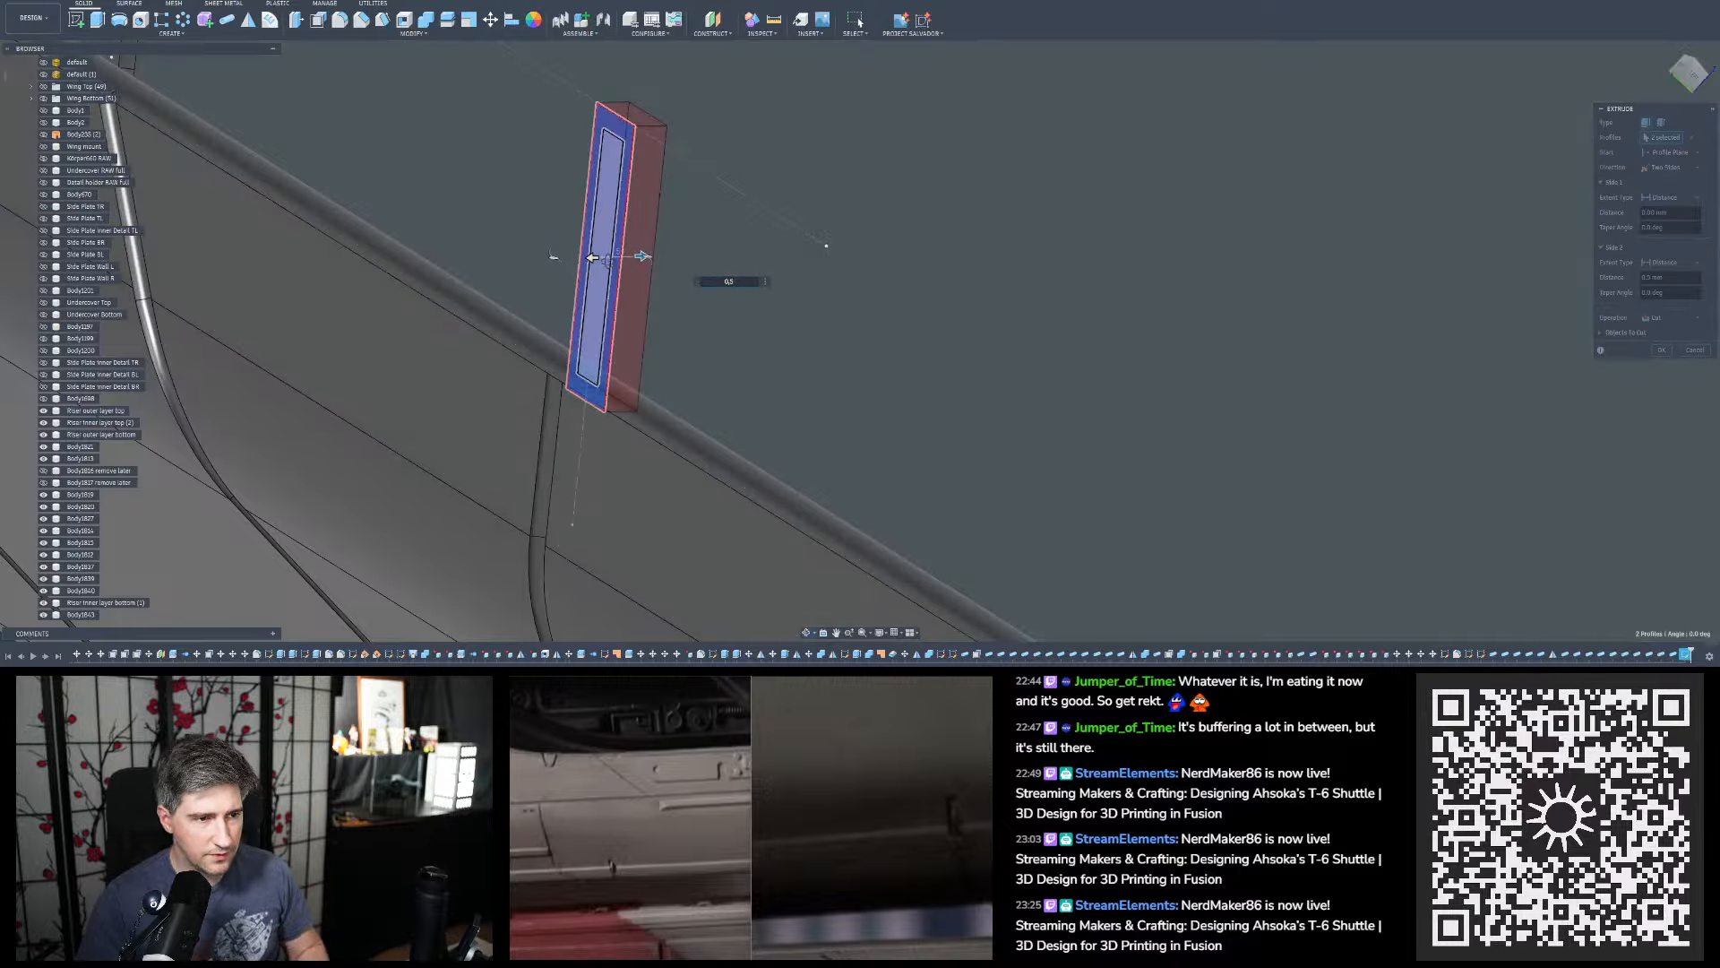
# Set side 1 of the extrusion to 1 mm and create the result as a new body
pyautogui.keyDown('shift'); pyautogui.moveTo(632, 256); pyautogui.dragTo(601, 256, button='middle'); pyautogui.keyUp('shift')
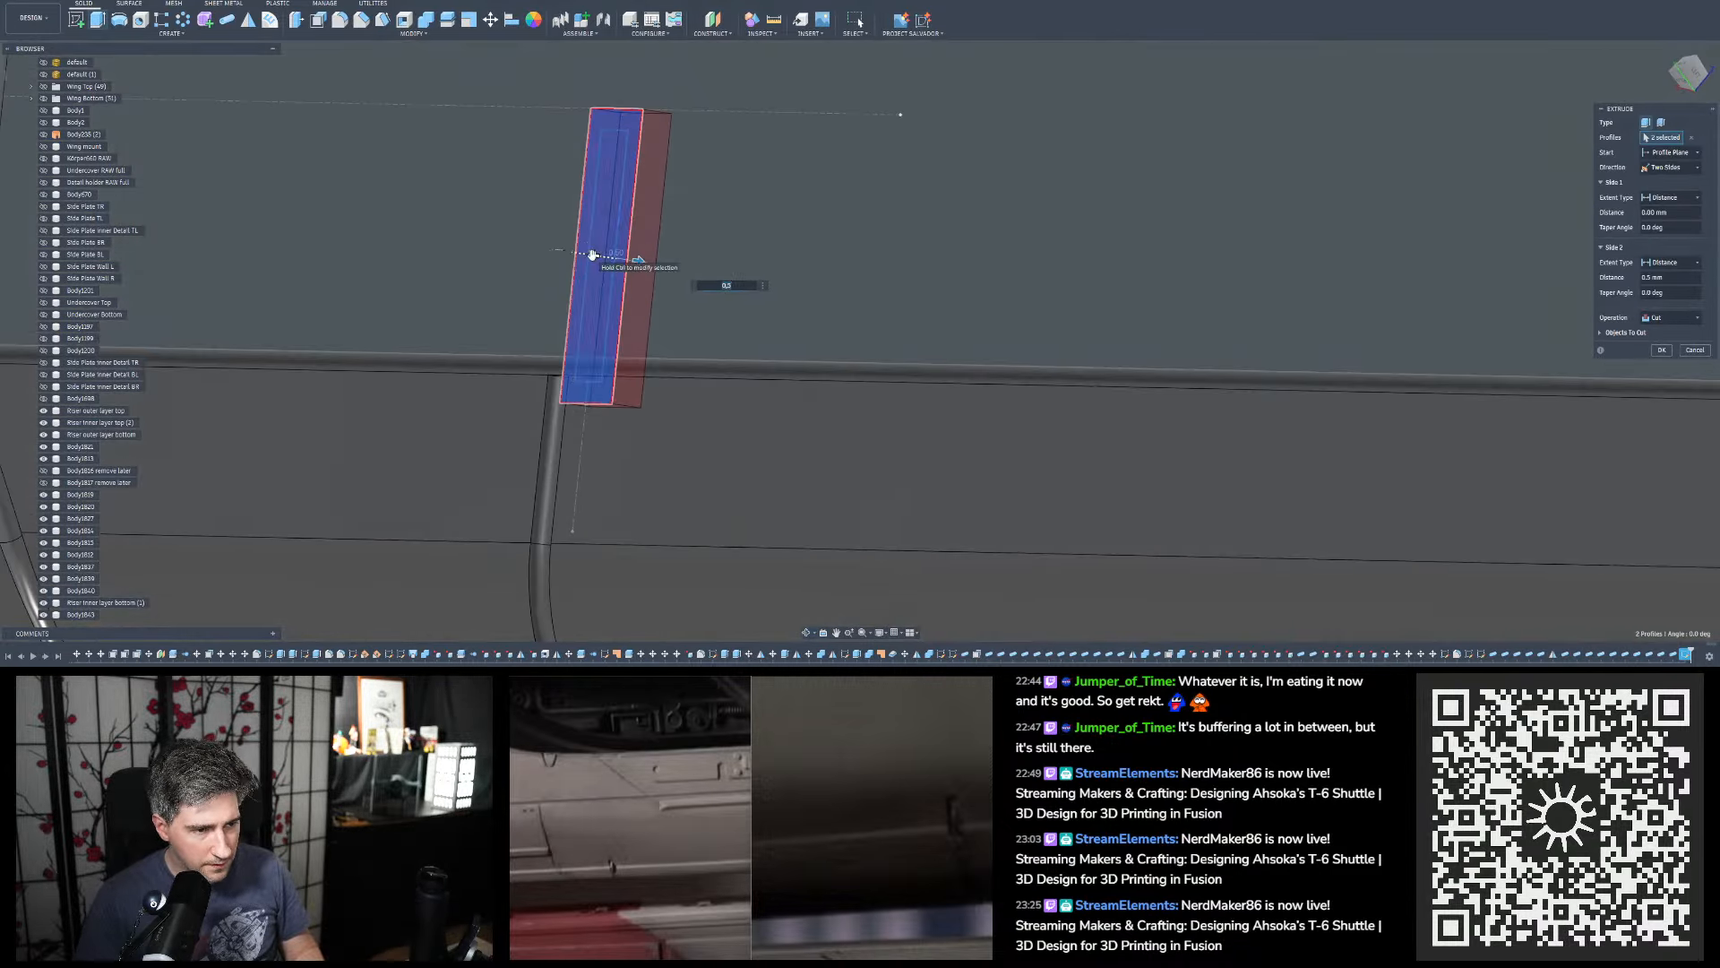
pyautogui.moveTo(592, 255); pyautogui.dragTo(504, 232)
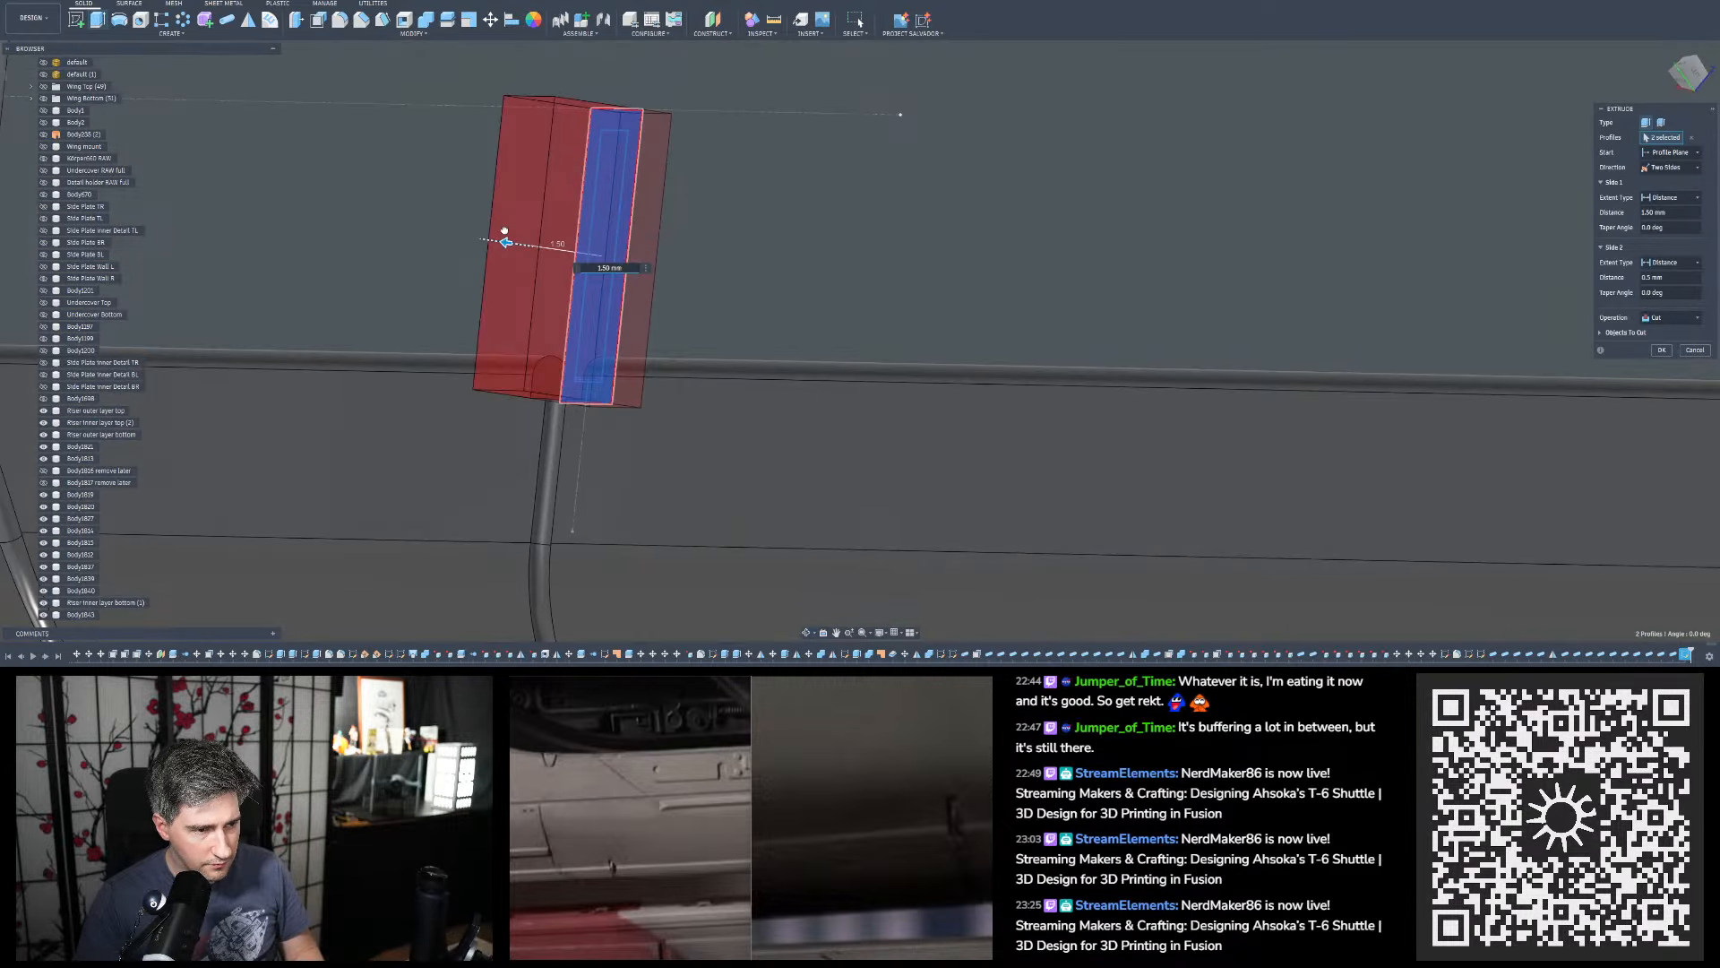
pyautogui.keyDown('shift'); pyautogui.moveTo(505, 231); pyautogui.dragTo(522, 240, button='middle'); pyautogui.keyUp('shift')
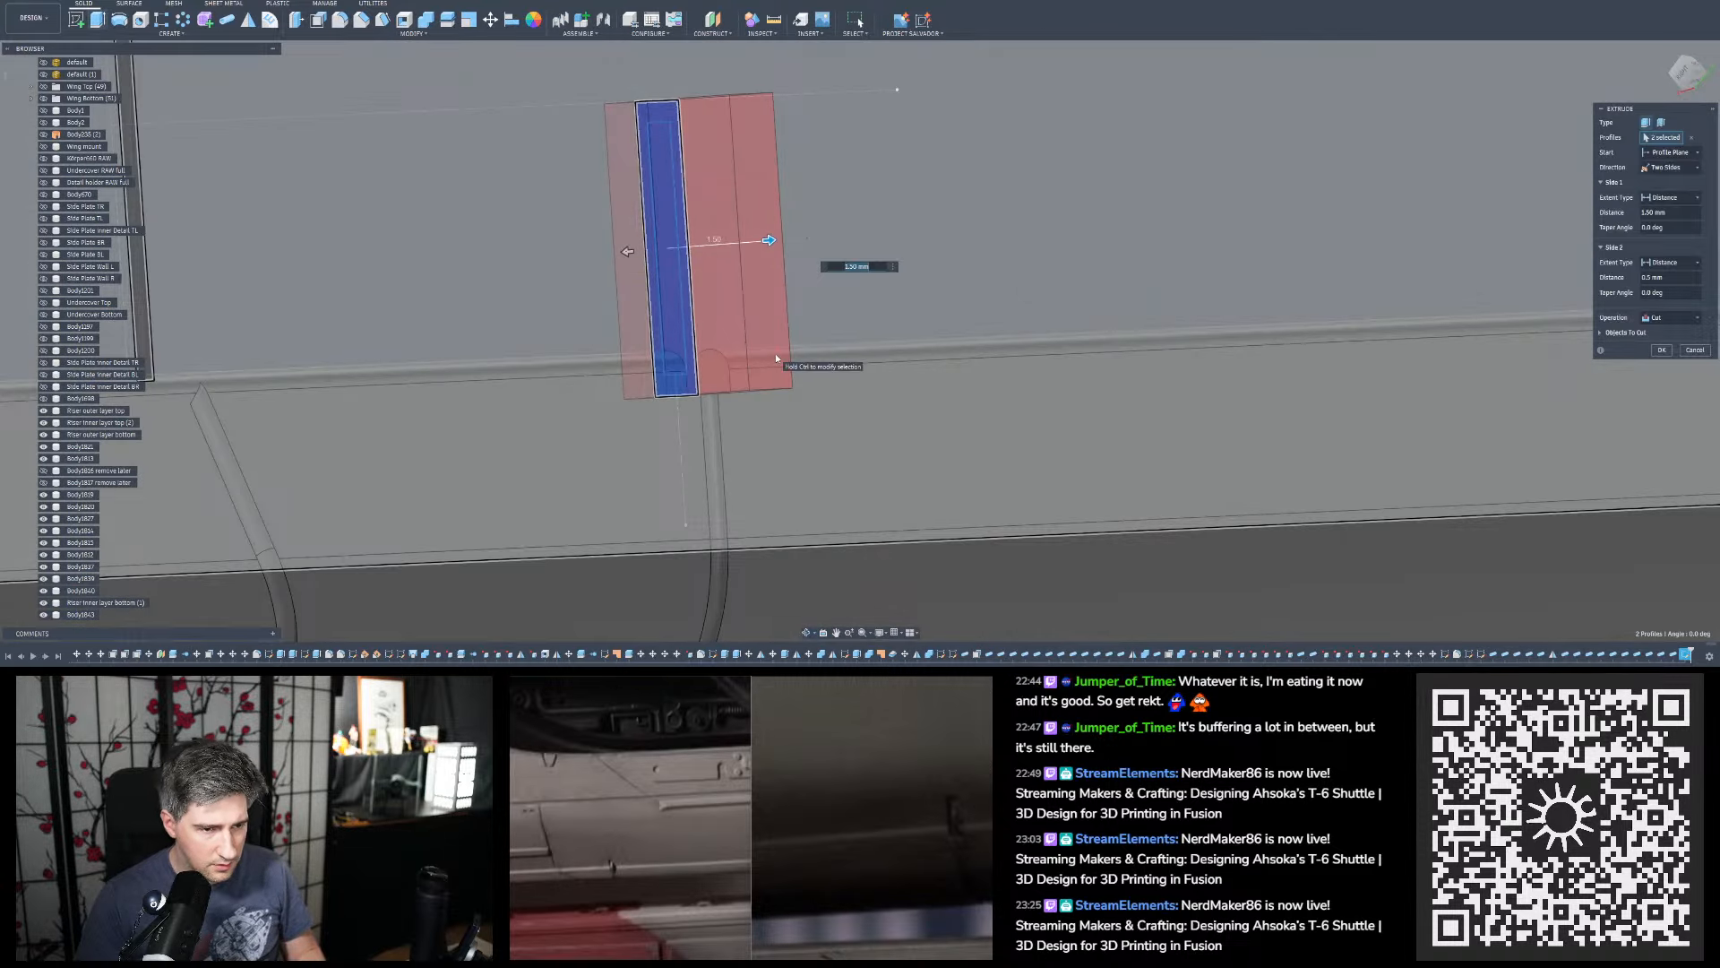
pyautogui.write('1')
pyautogui.keyDown('shift'); pyautogui.moveTo(776, 356); pyautogui.dragTo(789, 362, button='middle'); pyautogui.keyUp('shift')
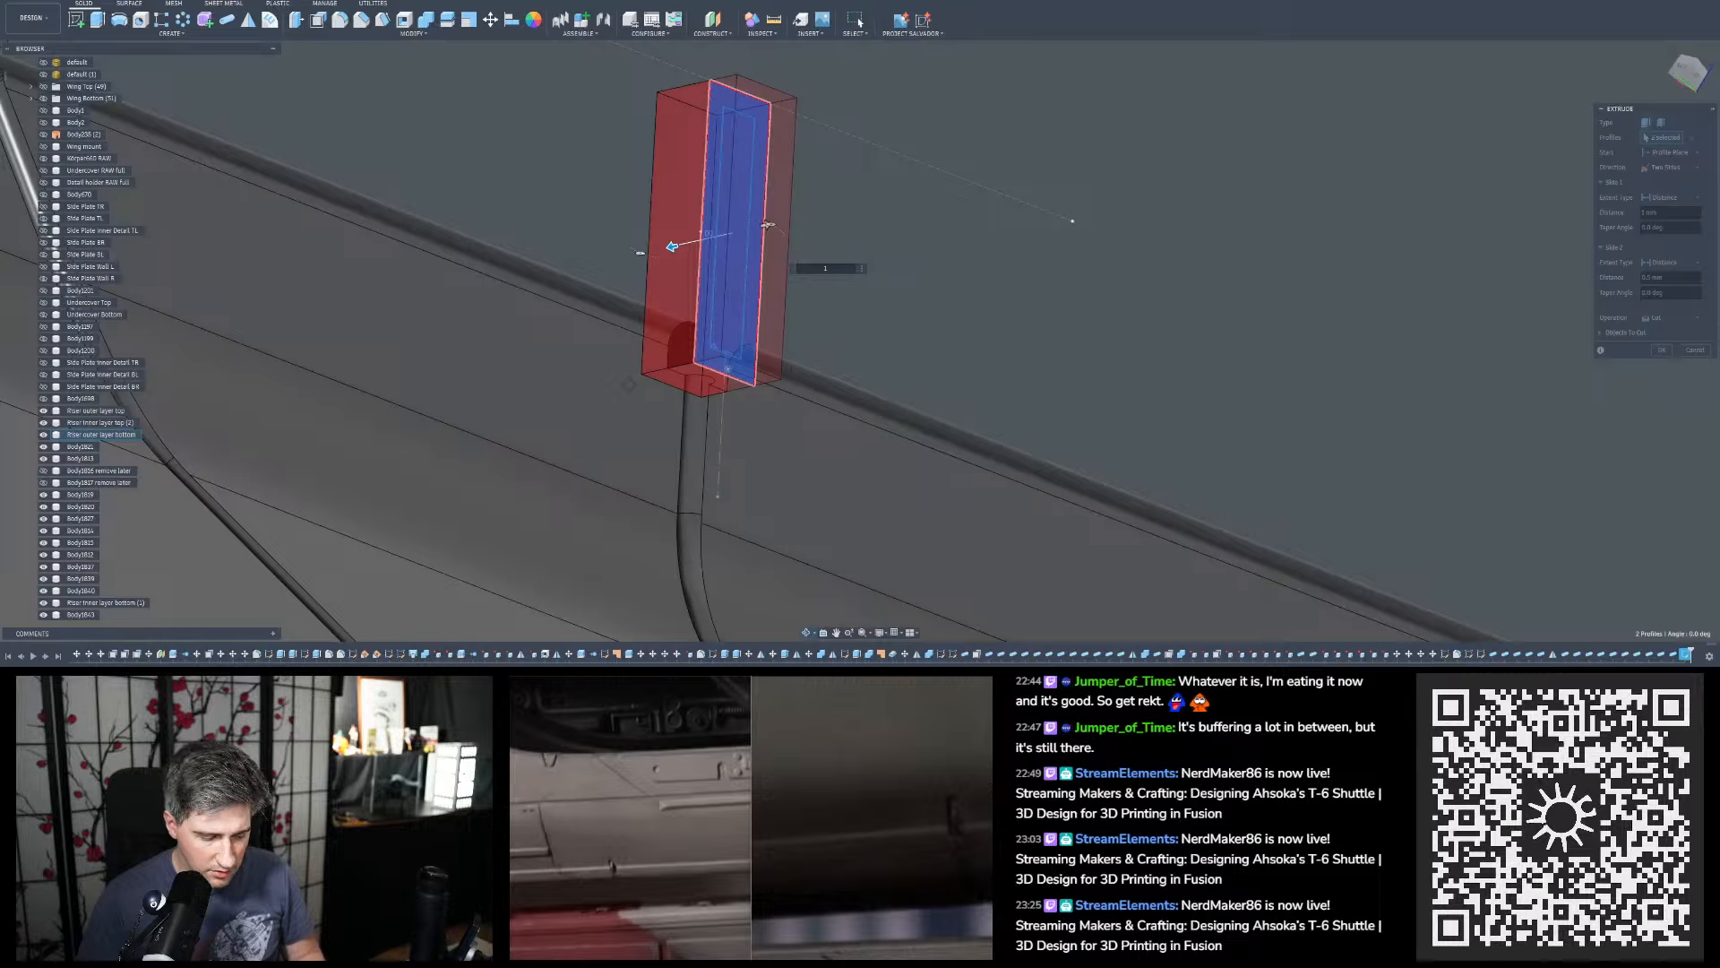
pyautogui.keyDown('shift'); pyautogui.moveTo(628, 383); pyautogui.dragTo(633, 383, button='middle'); pyautogui.keyUp('shift')
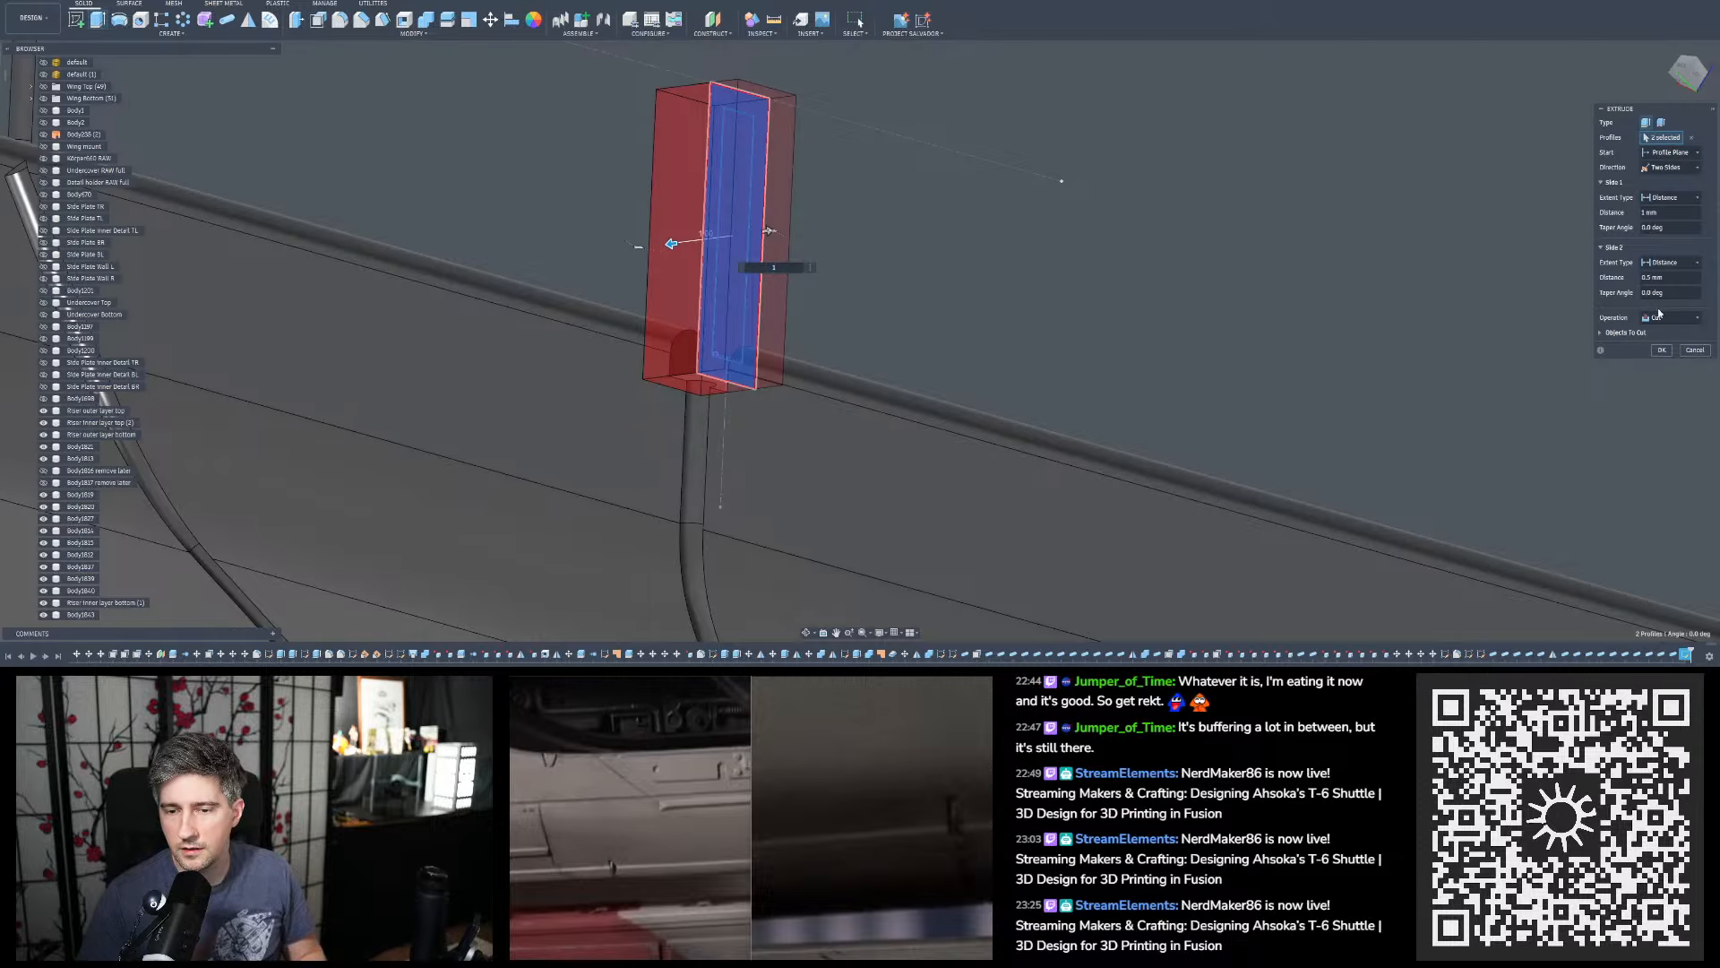
pyautogui.click(1660, 319)
pyautogui.click(1651, 372)
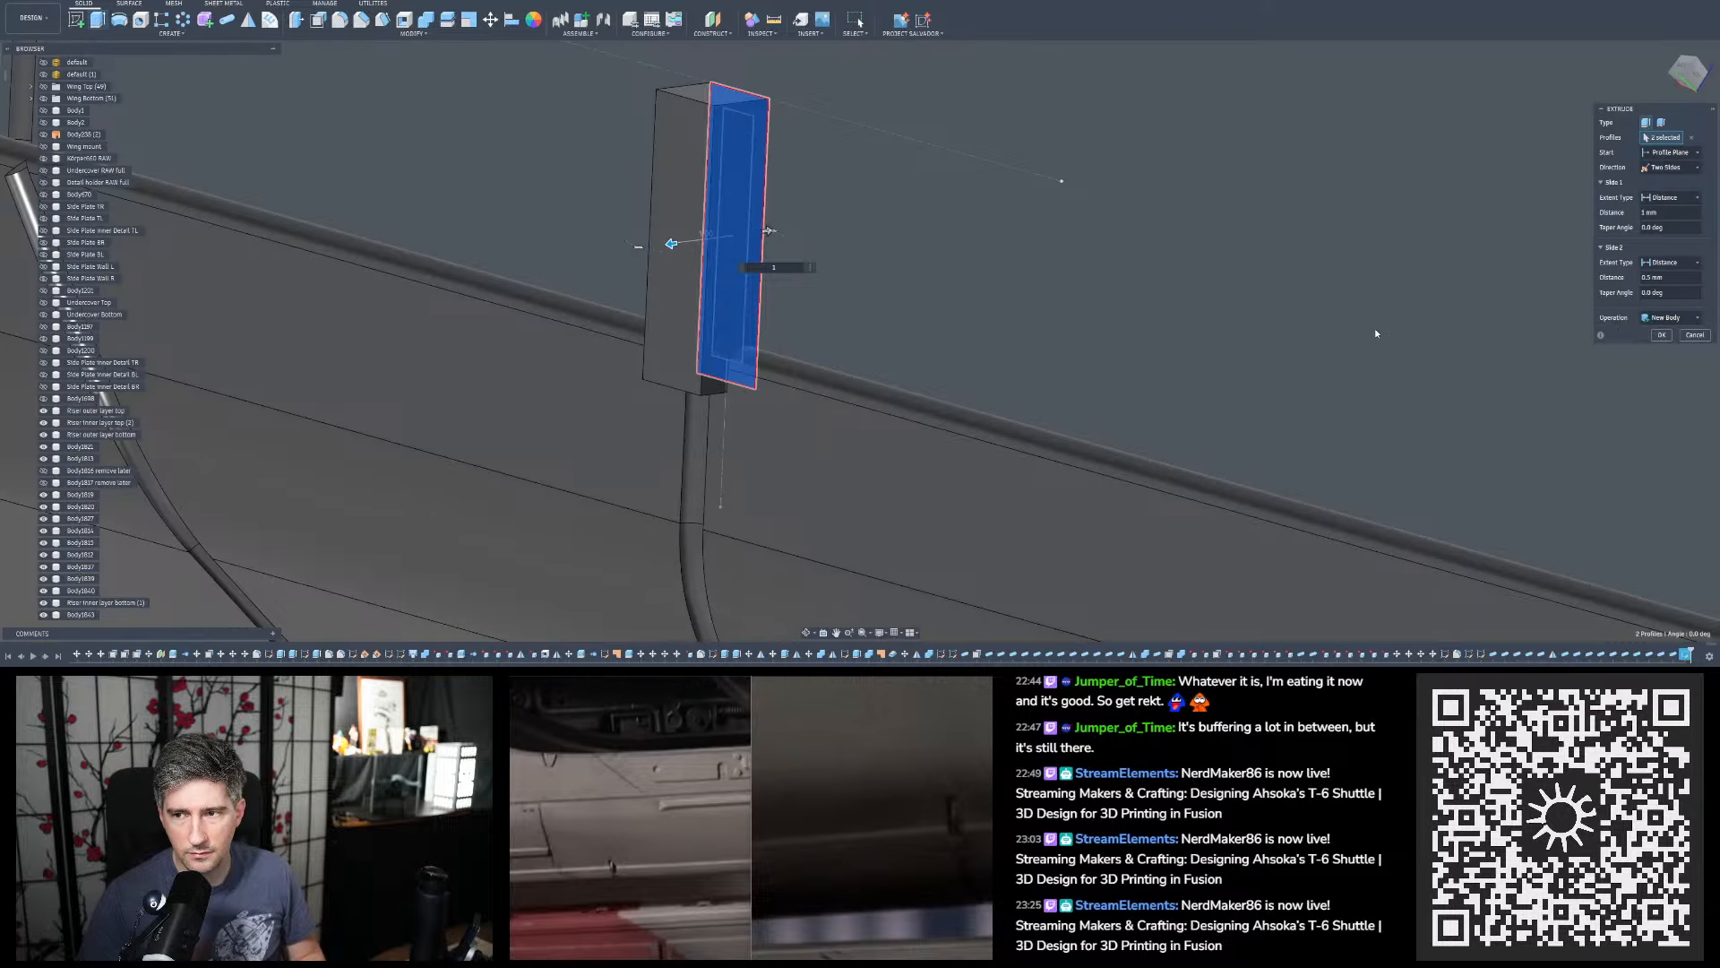
pyautogui.press('Return')
# Examine the new rectangular block's placement on the hull's lower edge in relation to the other panel grooves
pyautogui.scroll(-5, 836, 362)
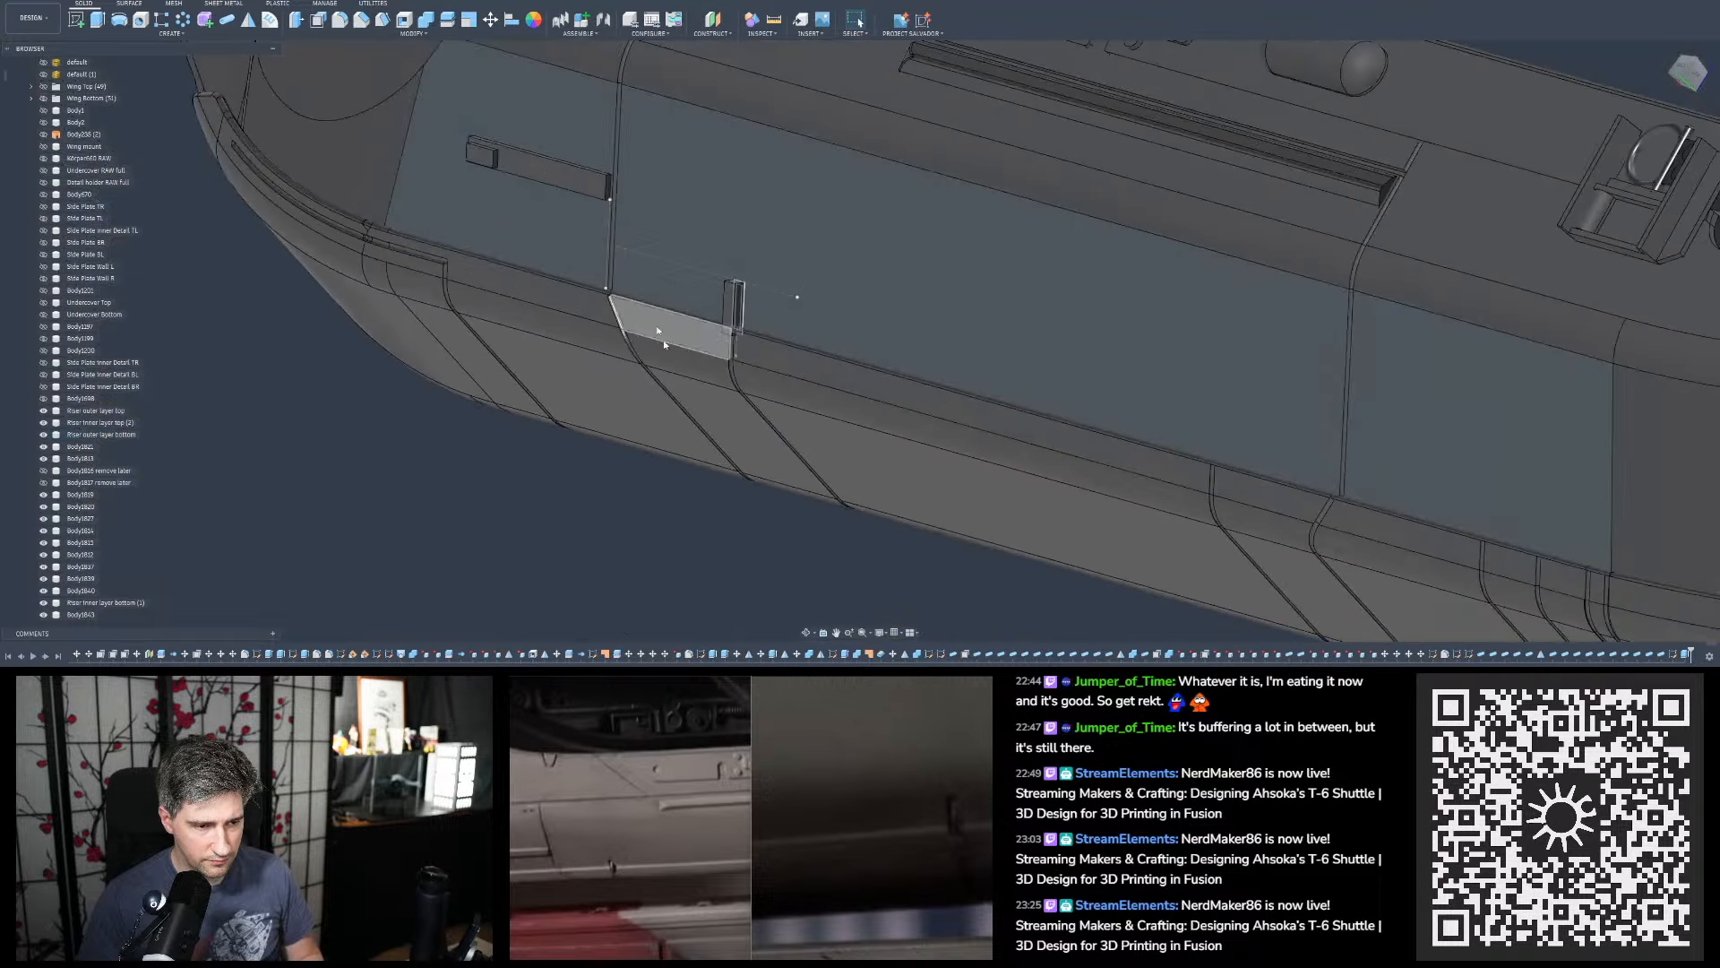
pyautogui.scroll(-5, 664, 343)
pyautogui.click(677, 423)
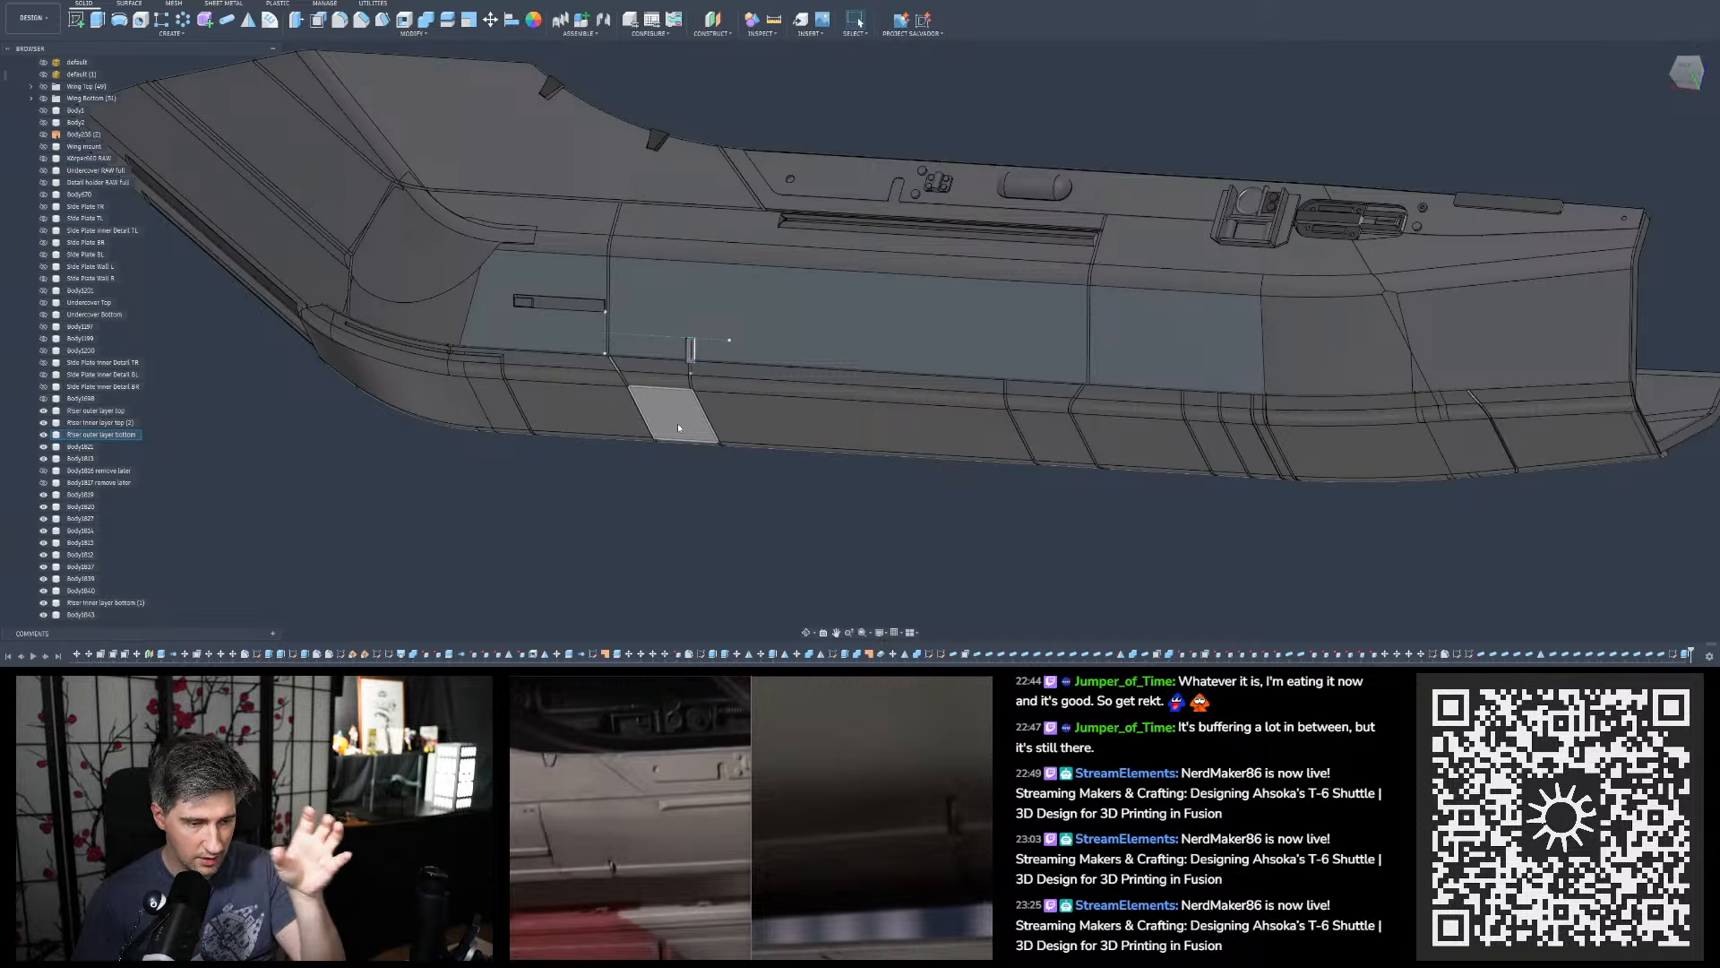
pyautogui.press('Escape')
pyautogui.scroll(8, 691, 354)
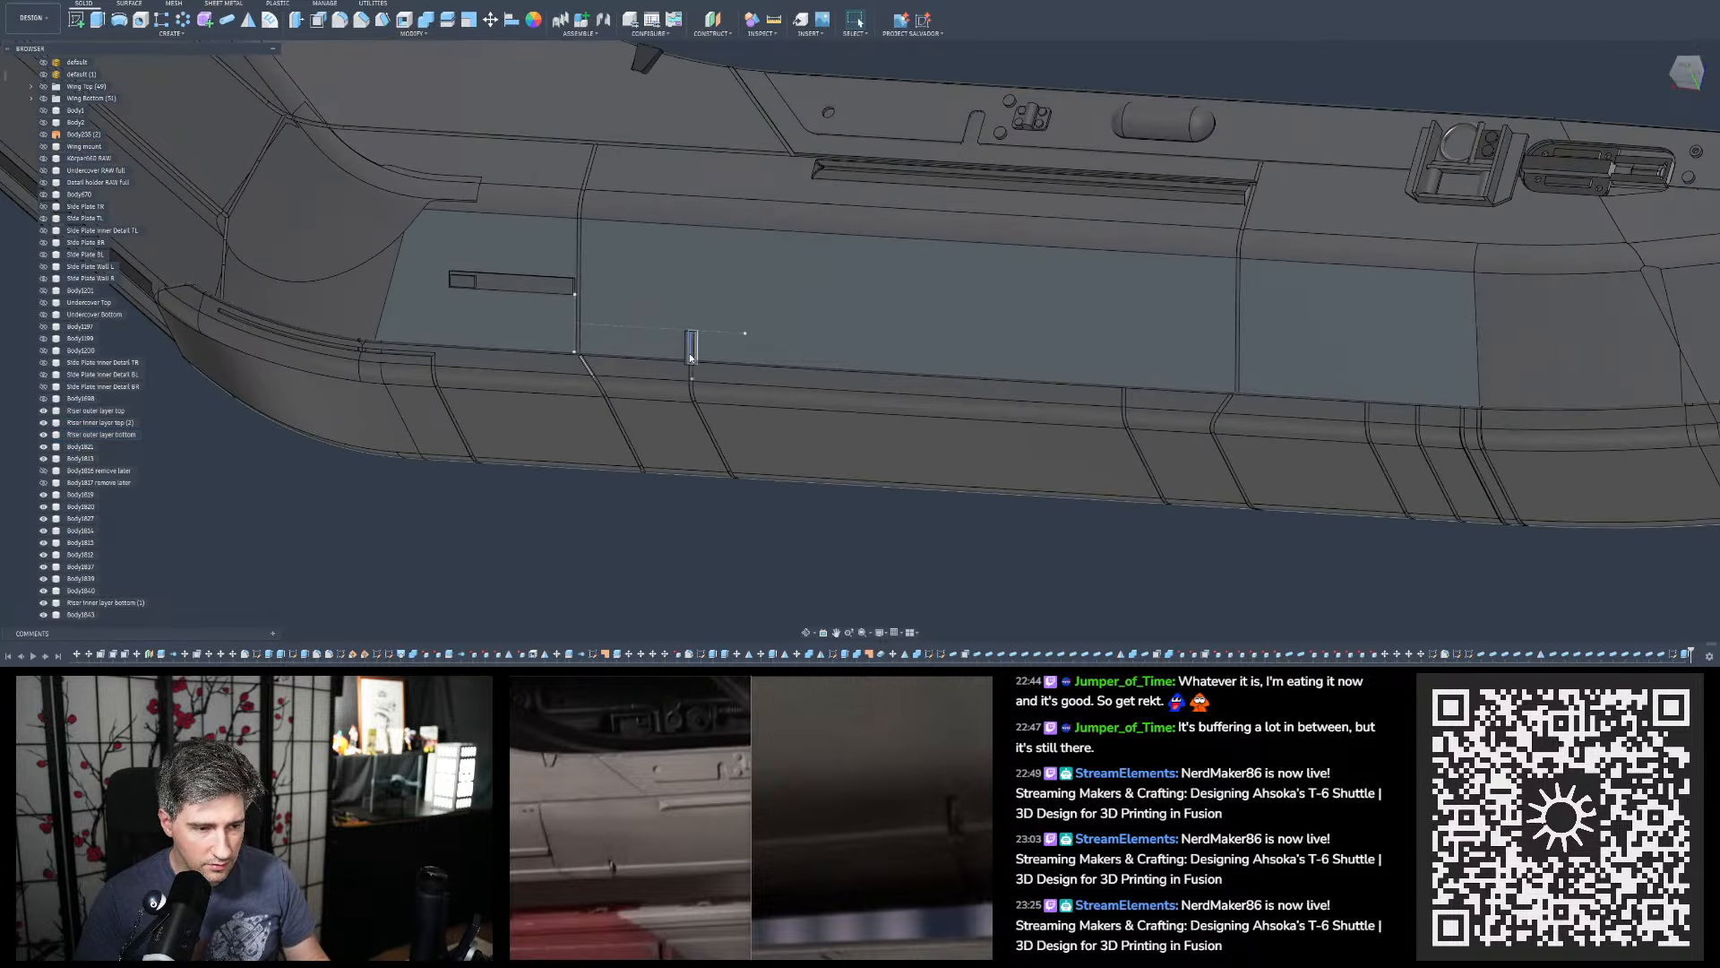
pyautogui.moveTo(726, 315)
pyautogui.keyDown('shift'); pyautogui.mouseDown(button='middle')
pyautogui.moveTo(660, 316)
pyautogui.moveTo(681, 321)
pyautogui.mouseUp(button='middle'); pyautogui.keyUp('shift')
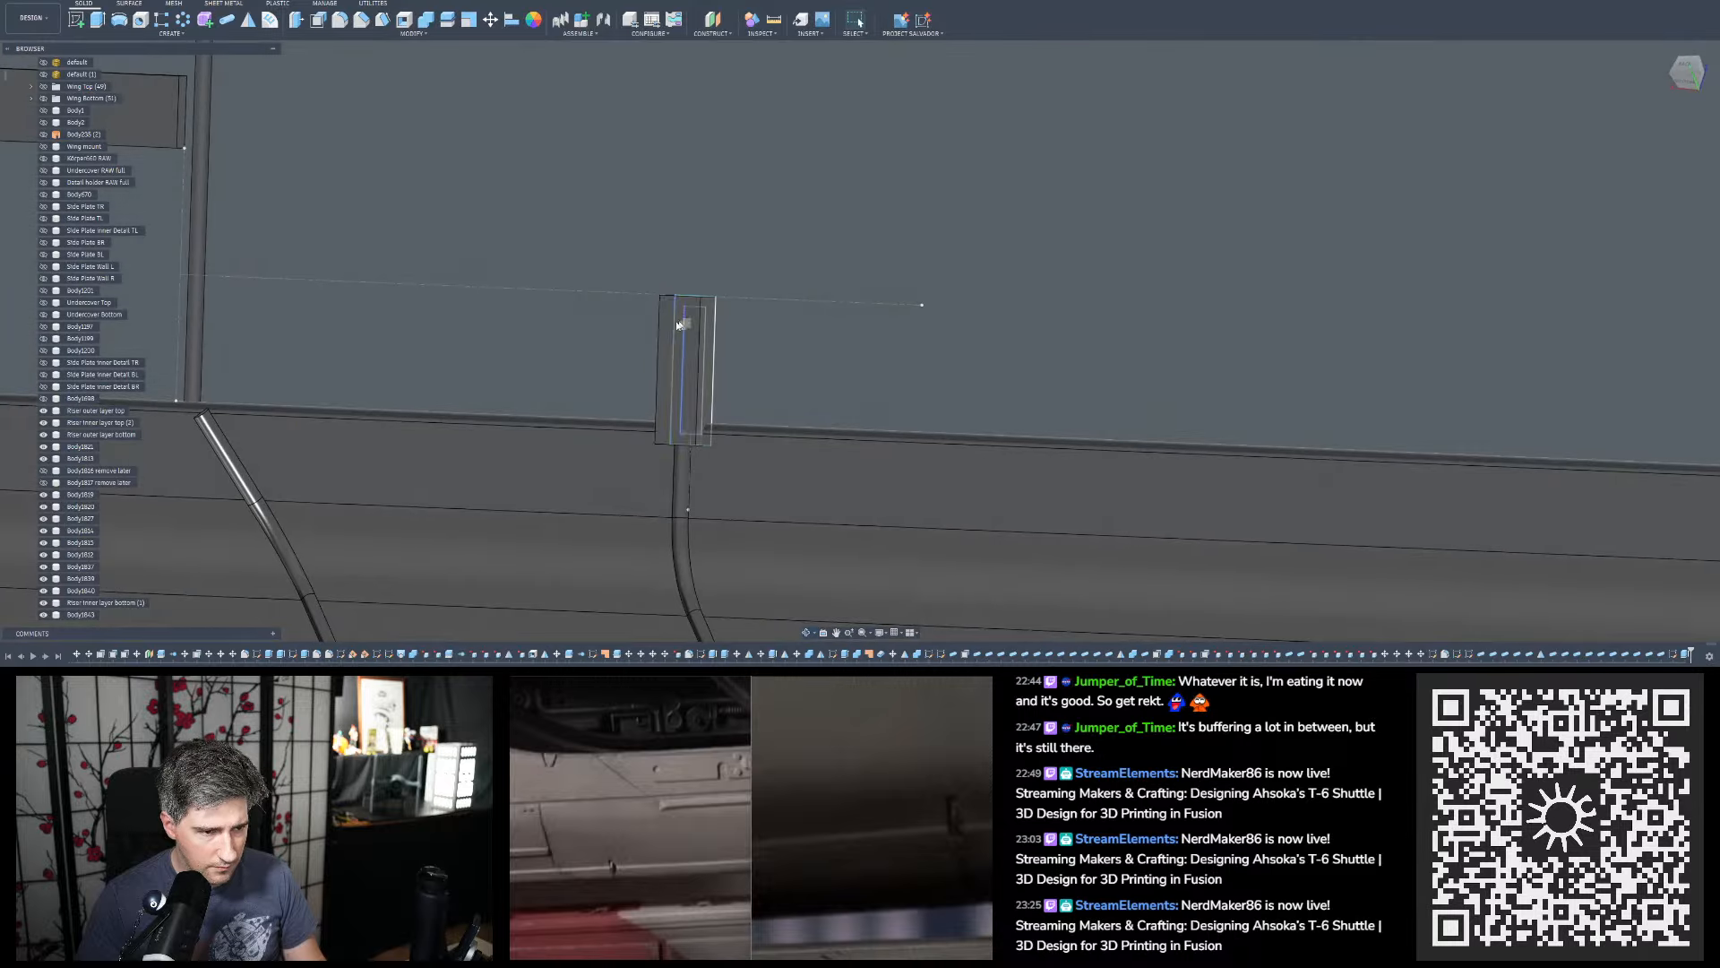
pyautogui.scroll(-3, 112, 470)
pyautogui.scroll(-8, 112, 471)
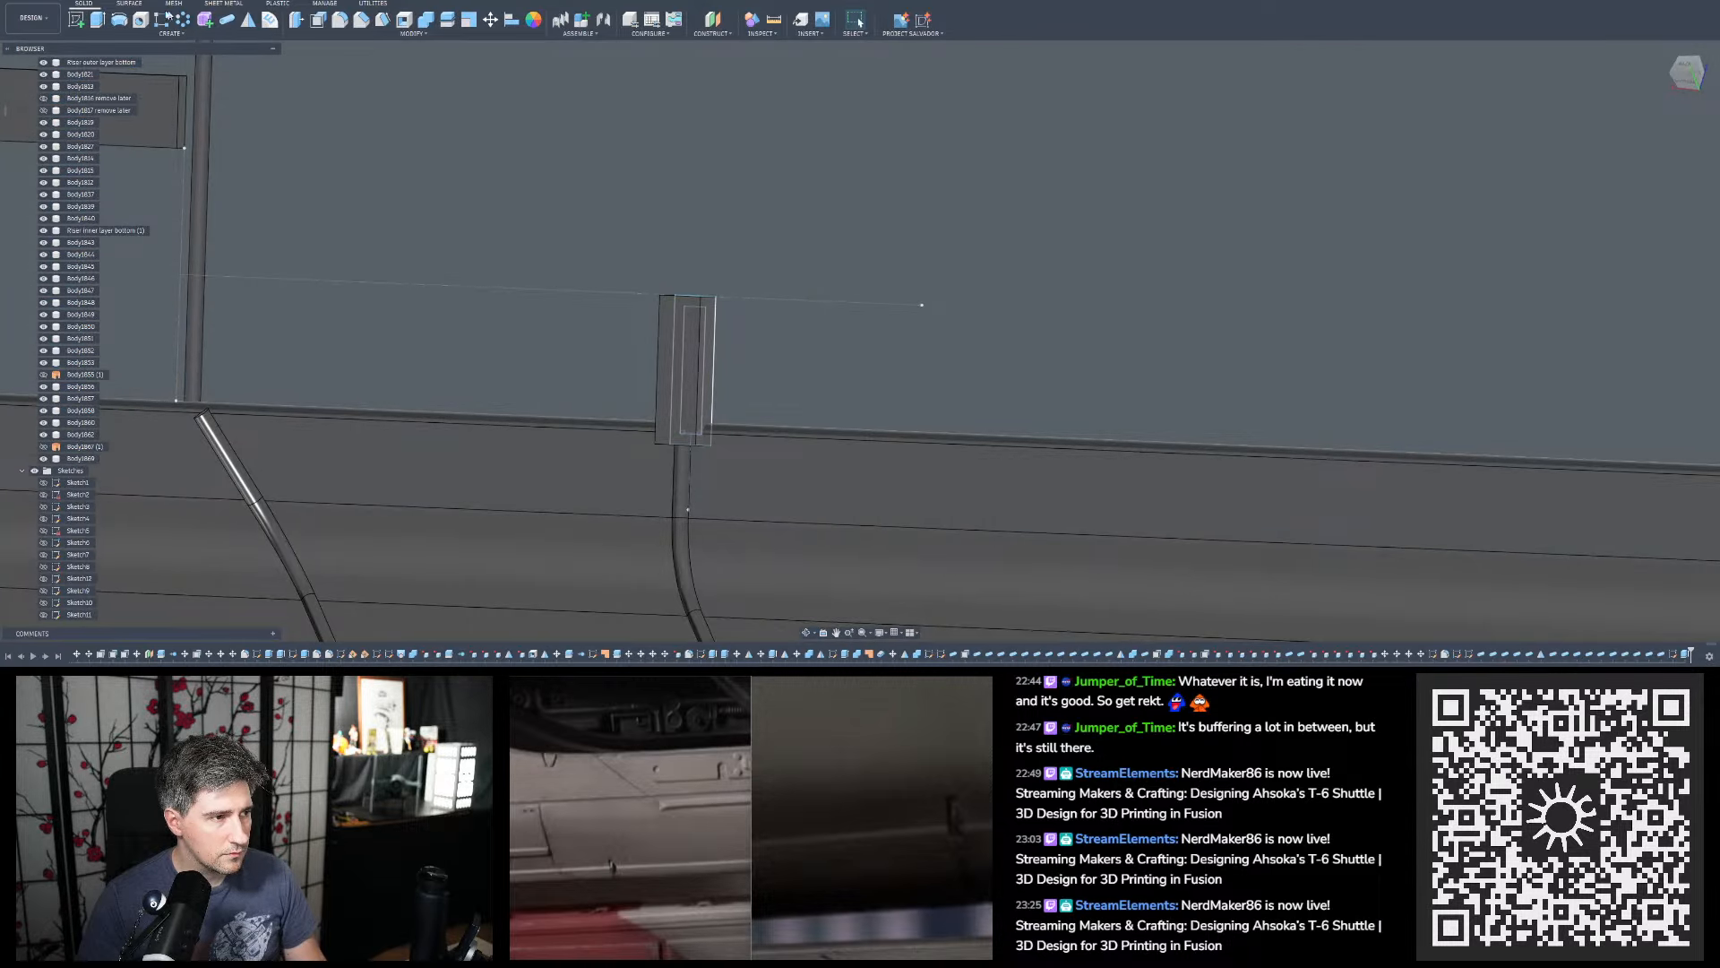
pyautogui.scroll(-3, 544, 250)
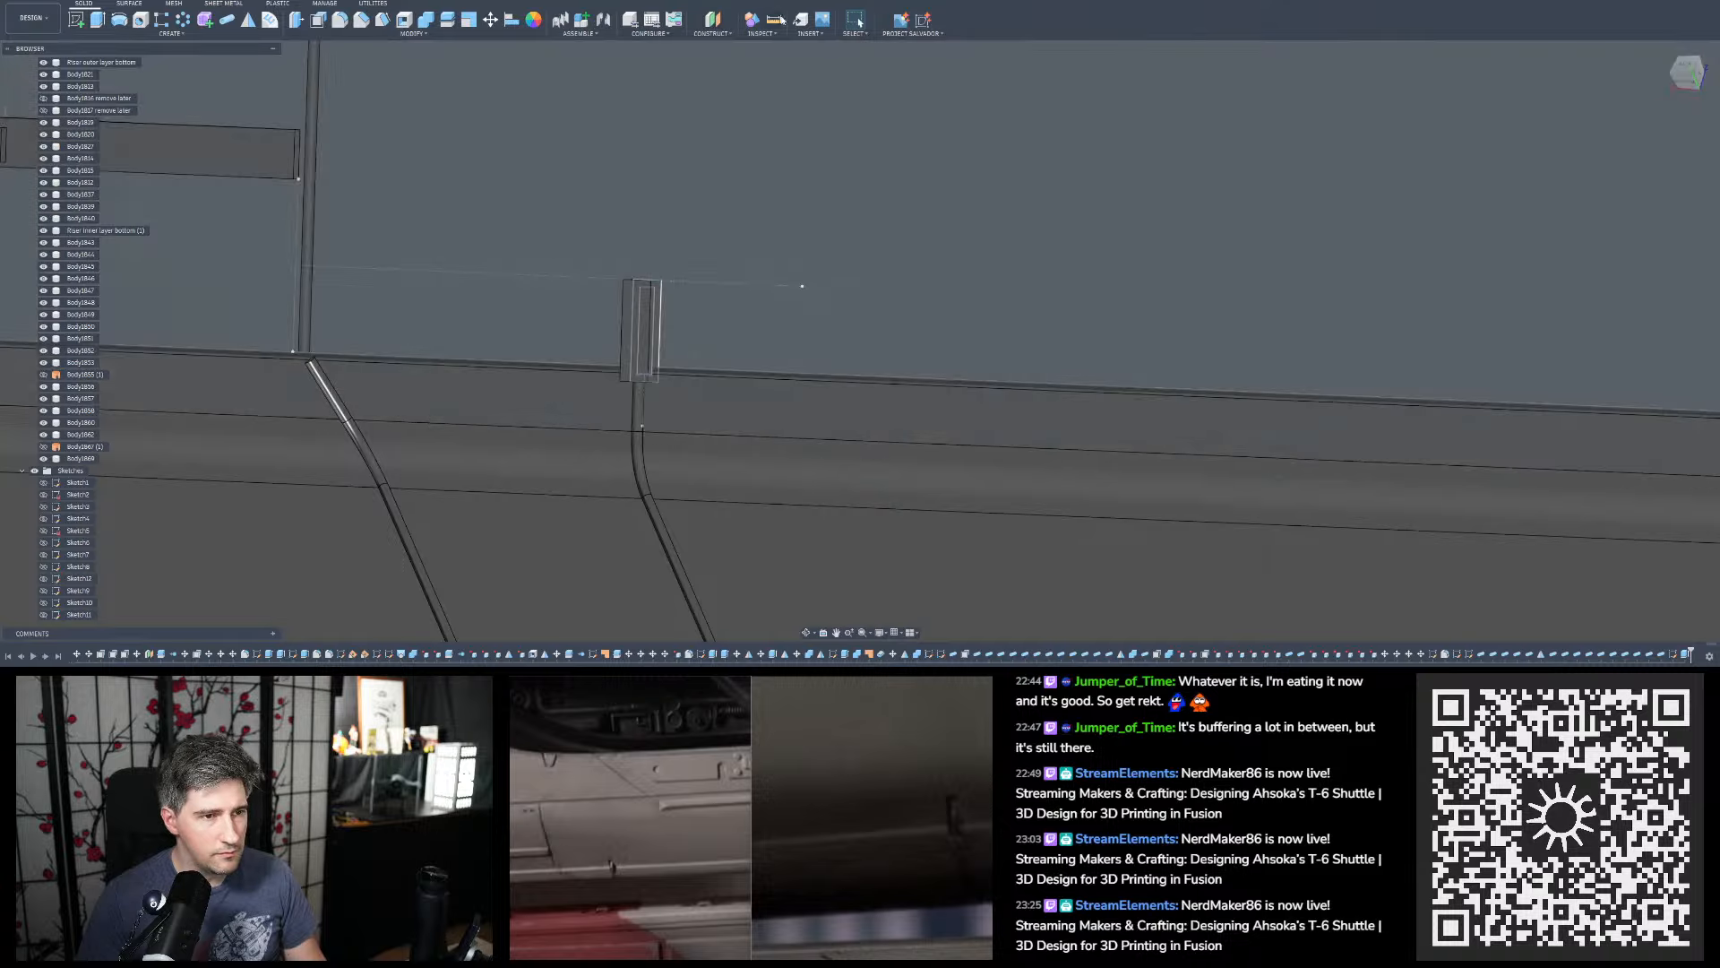
# Measure the distance from the block's panel groove to the matching corner of the next lower-edge groove and copy the value
pyautogui.click(774, 19)
pyautogui.click(642, 427)
pyautogui.scroll(-3, 643, 432)
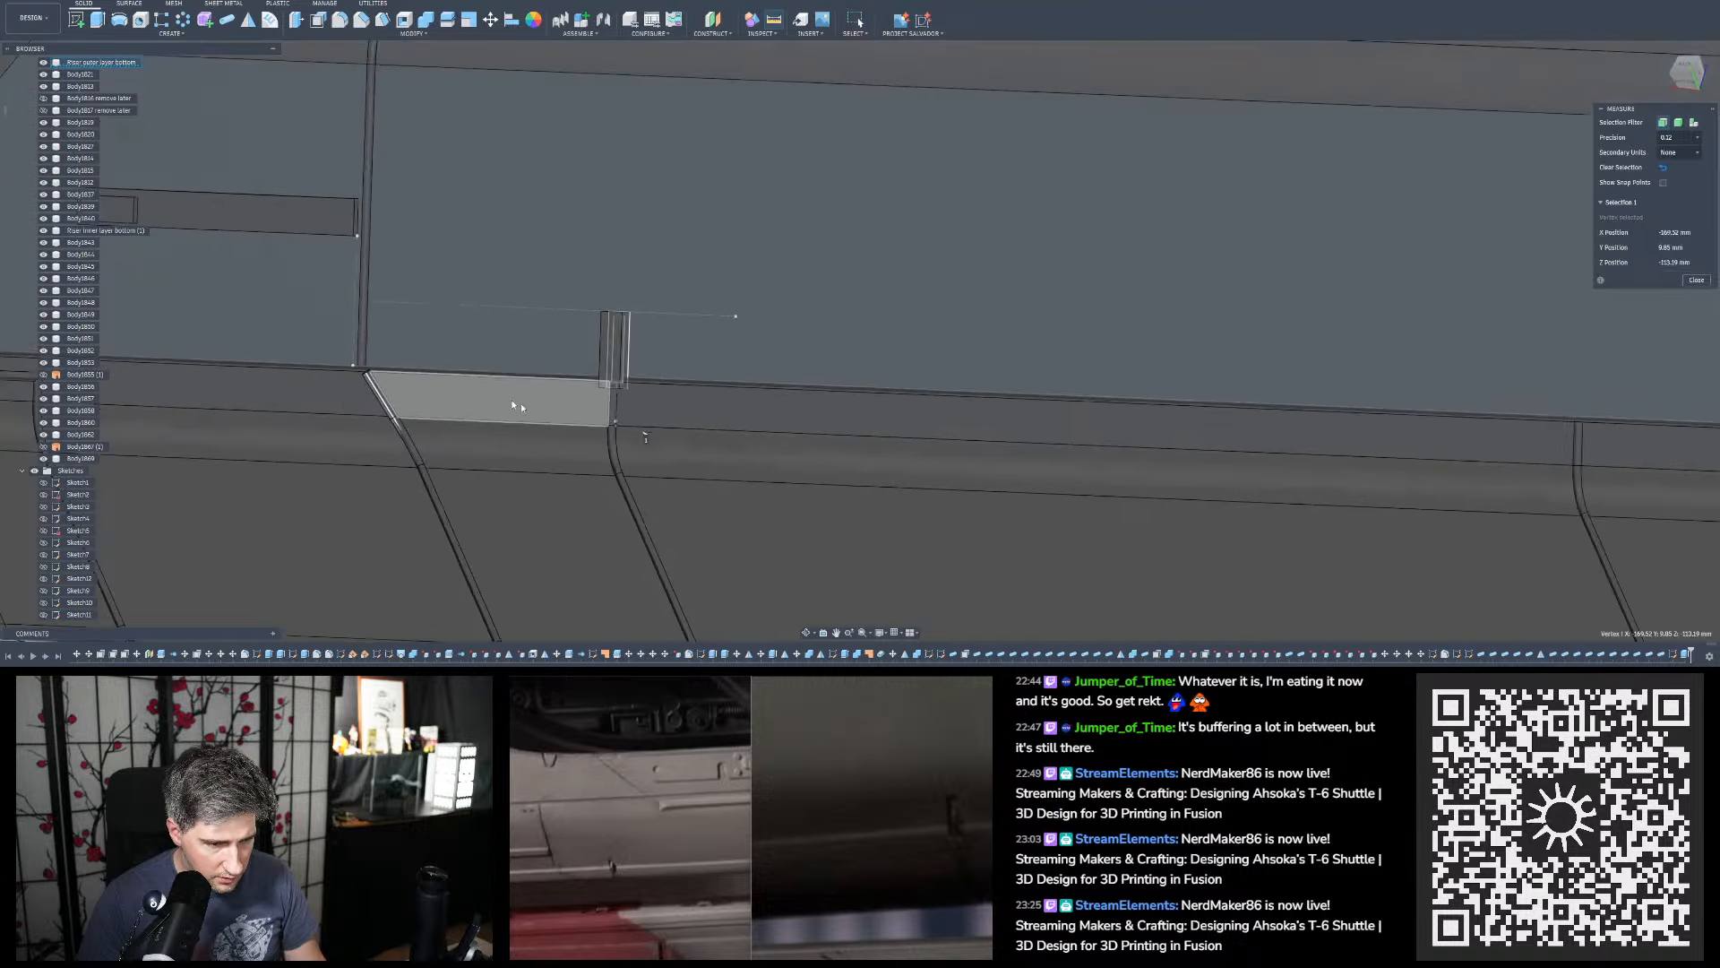
pyautogui.scroll(3, 1013, 447)
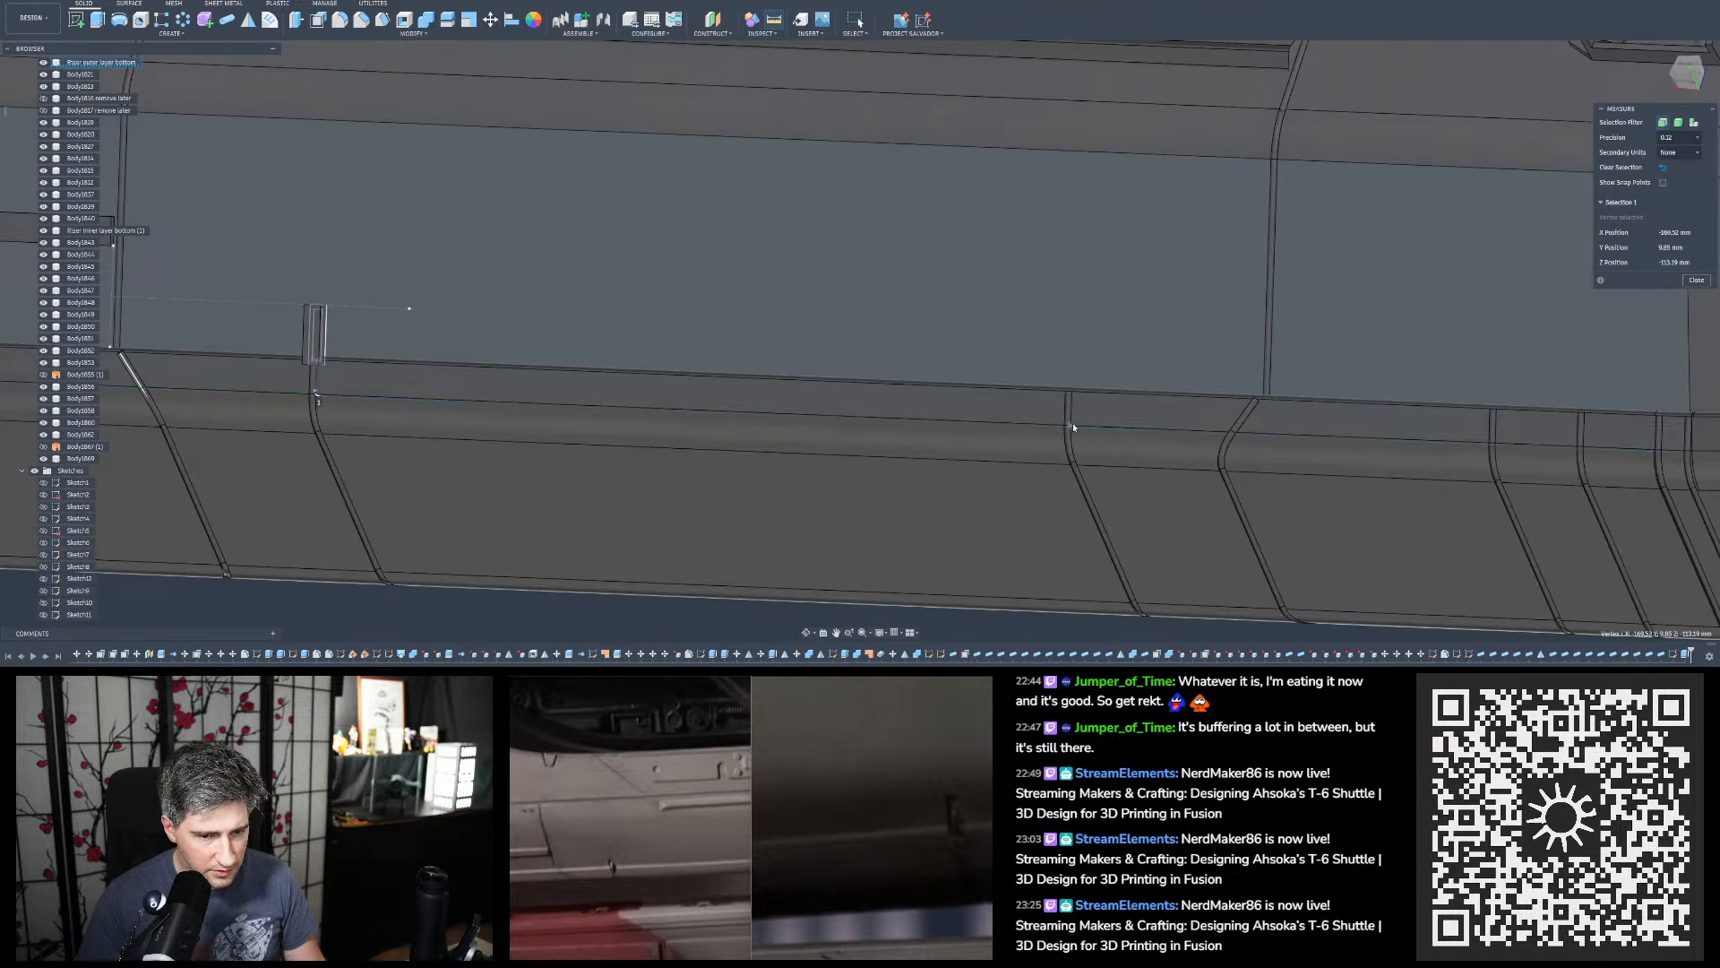
pyautogui.click(1073, 428)
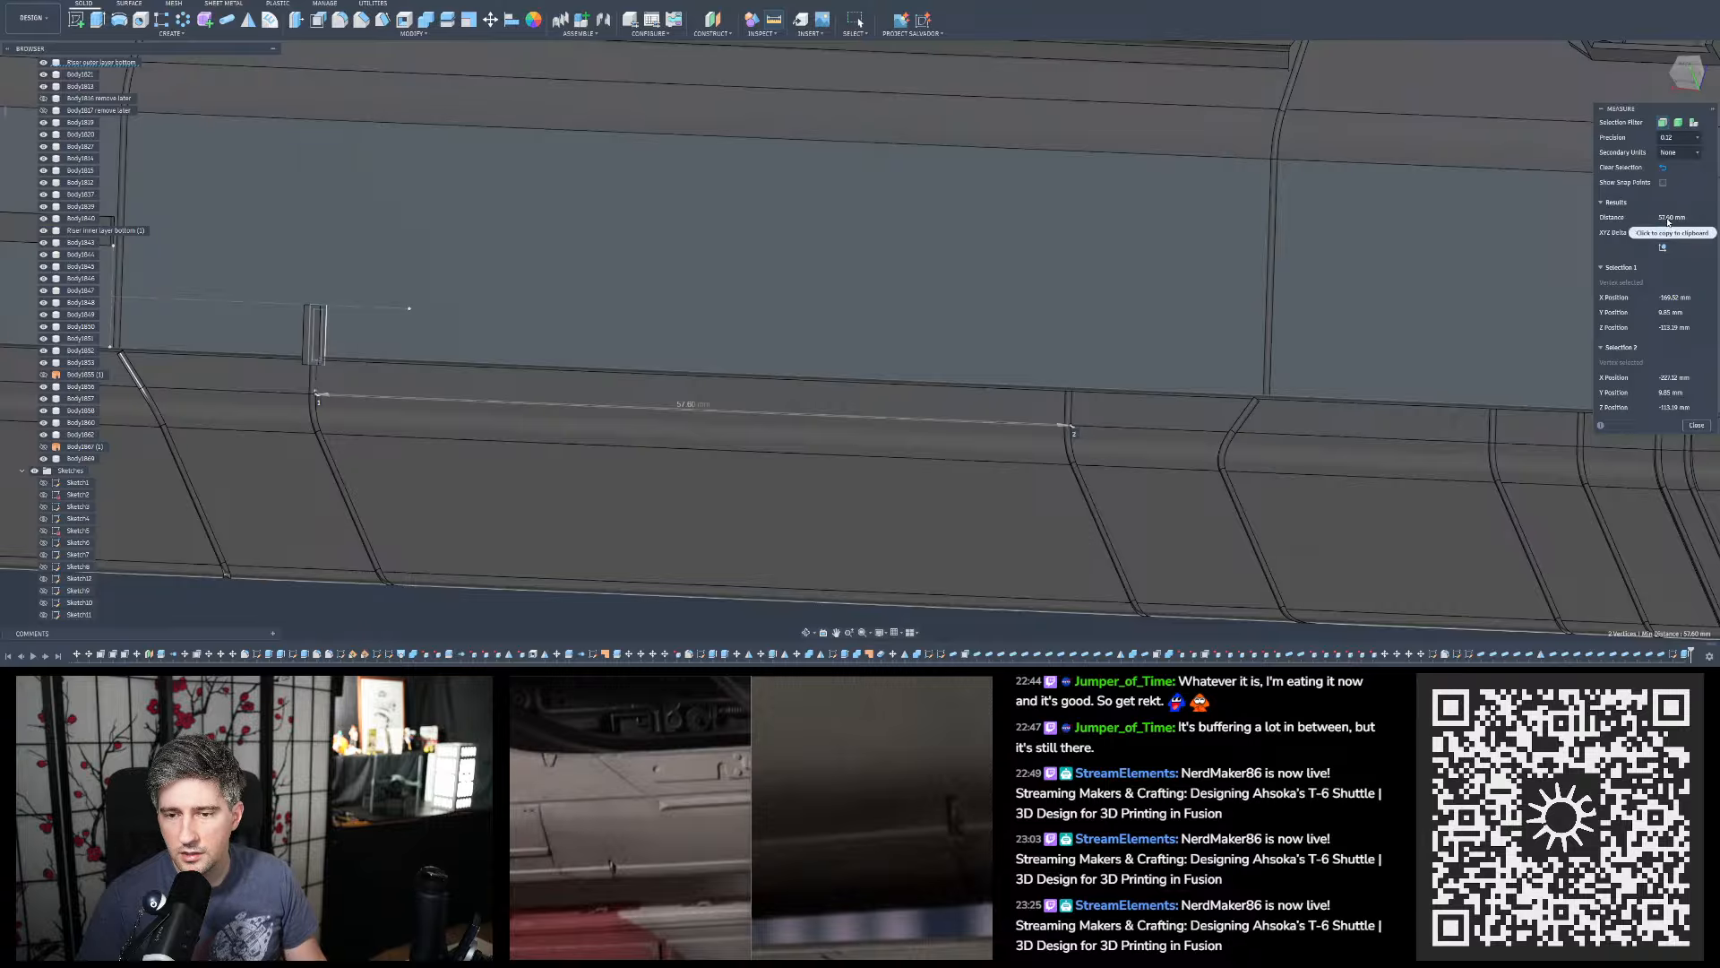
pyautogui.click(1696, 425)
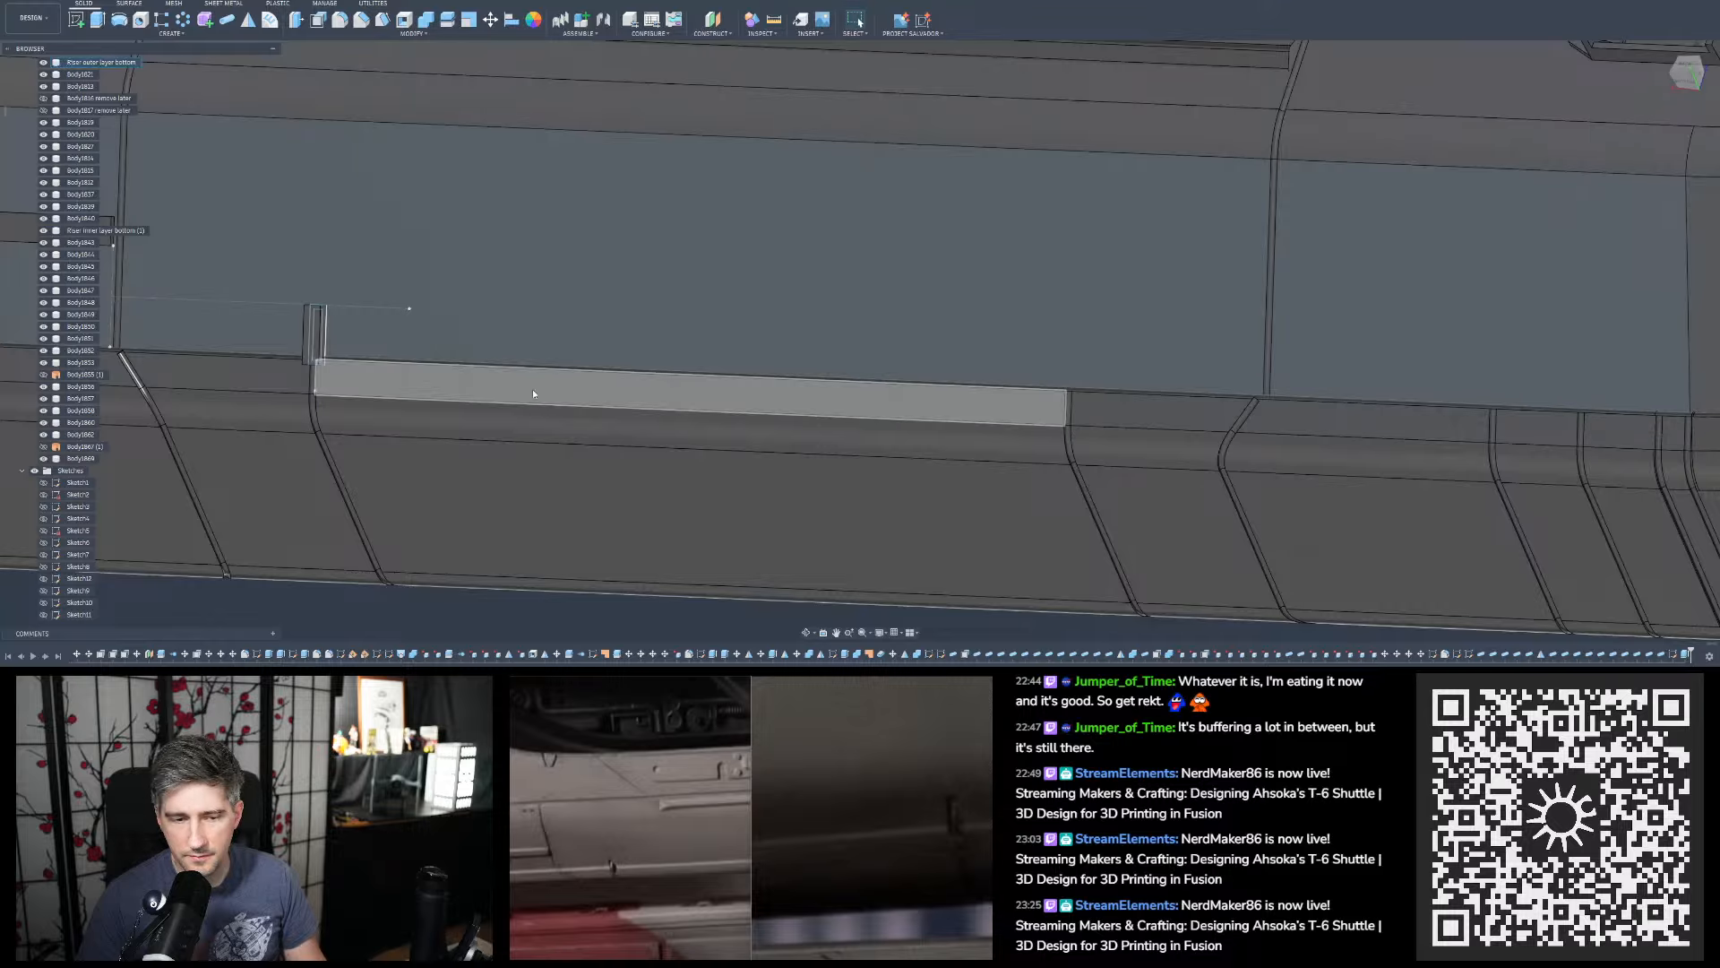
# Duplicate the rectangular block body and move the copy -57.60 mm along X onto the next lower-edge panel groove
pyautogui.click(311, 339)
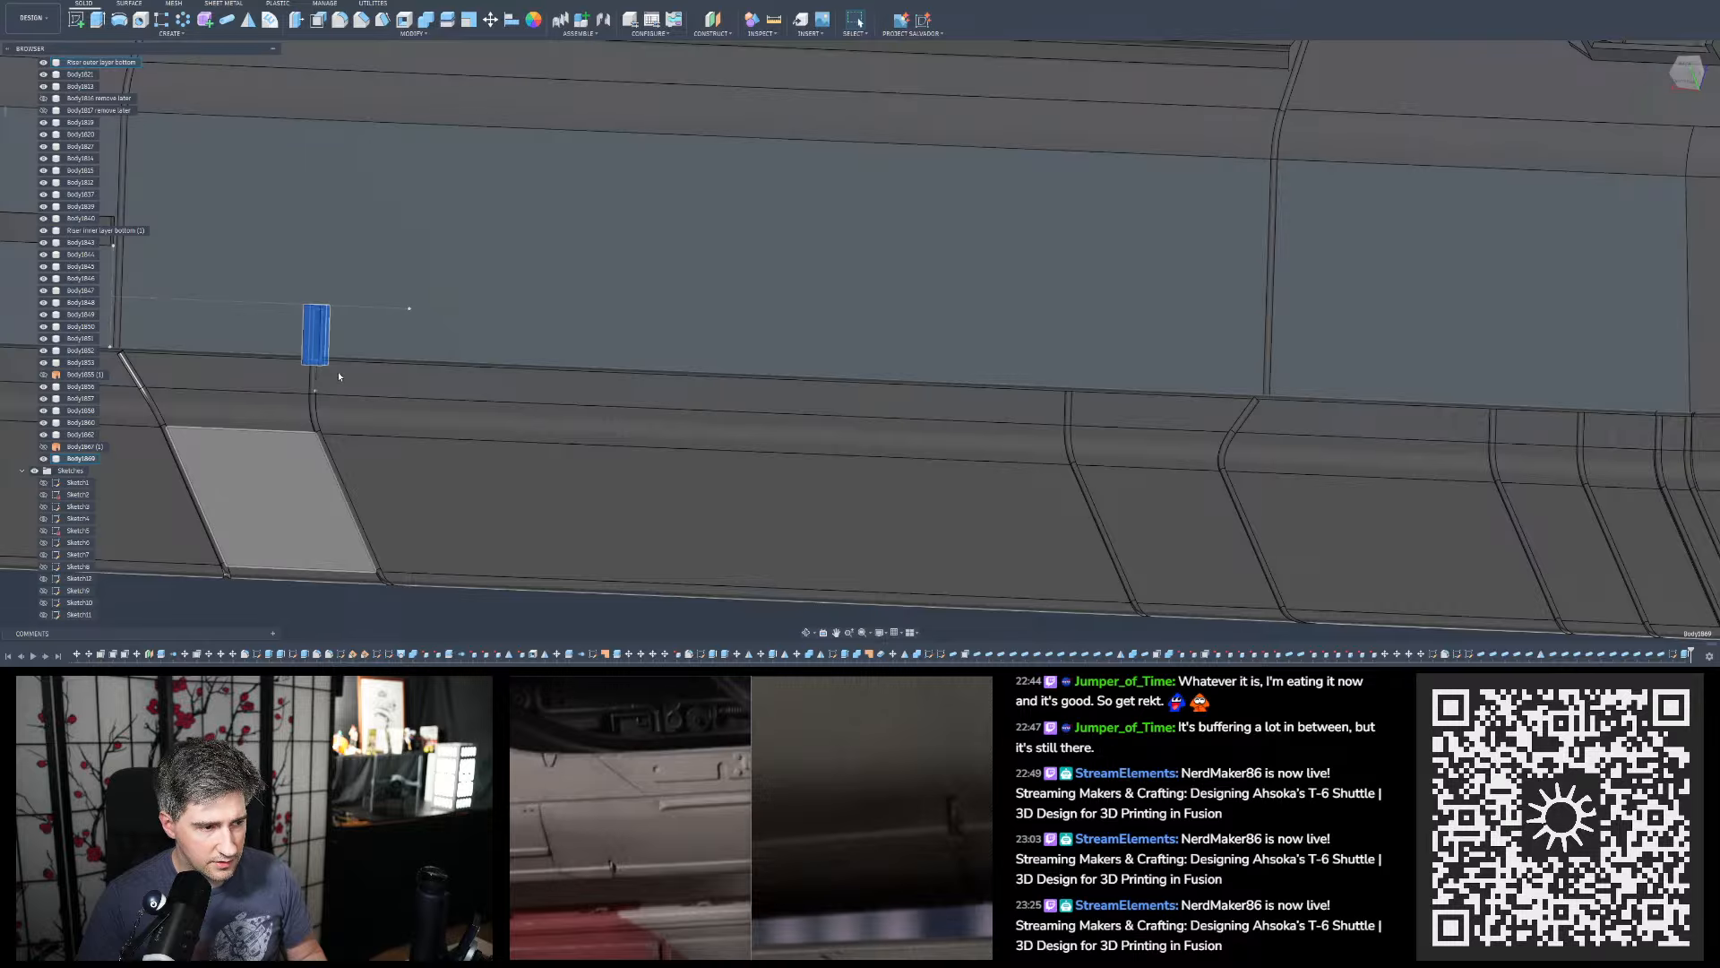
pyautogui.hotkey('ctrl', 'c')
pyautogui.hotkey('ctrl', 'v')
pyautogui.keyDown('shift'); pyautogui.moveTo(342, 365); pyautogui.dragTo(348, 316, button='middle'); pyautogui.keyUp('shift')
pyautogui.click(309, 353)
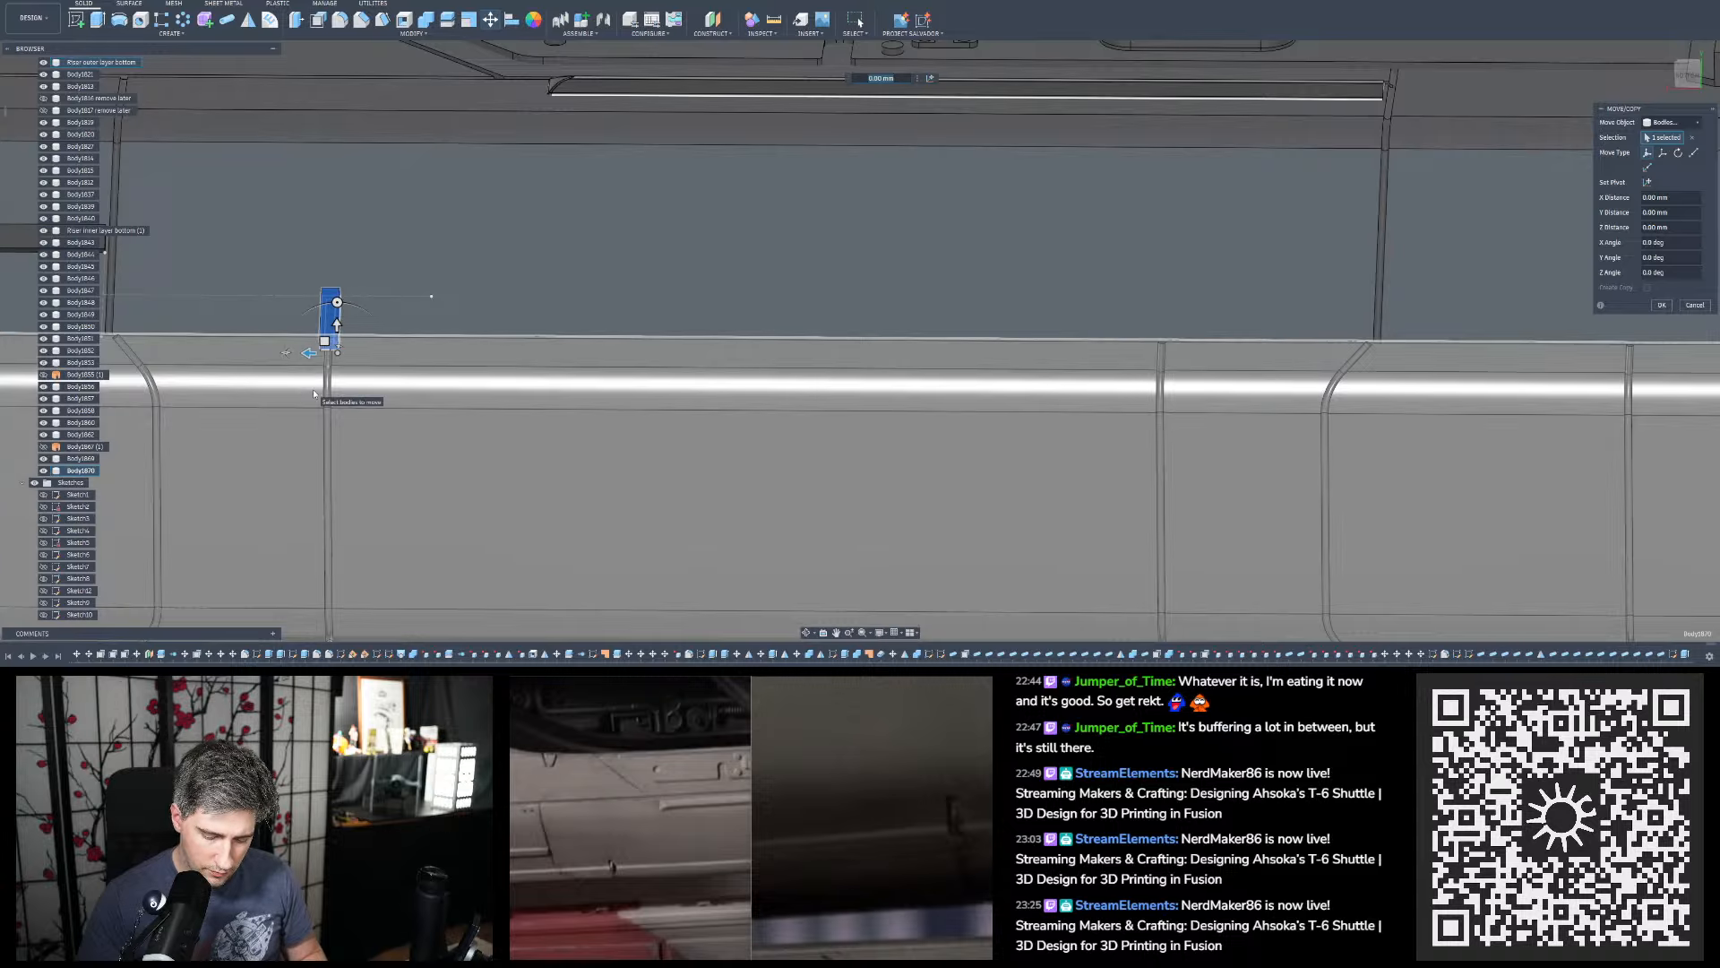
pyautogui.write('-')
pyautogui.hotkey('ctrl', 'v')
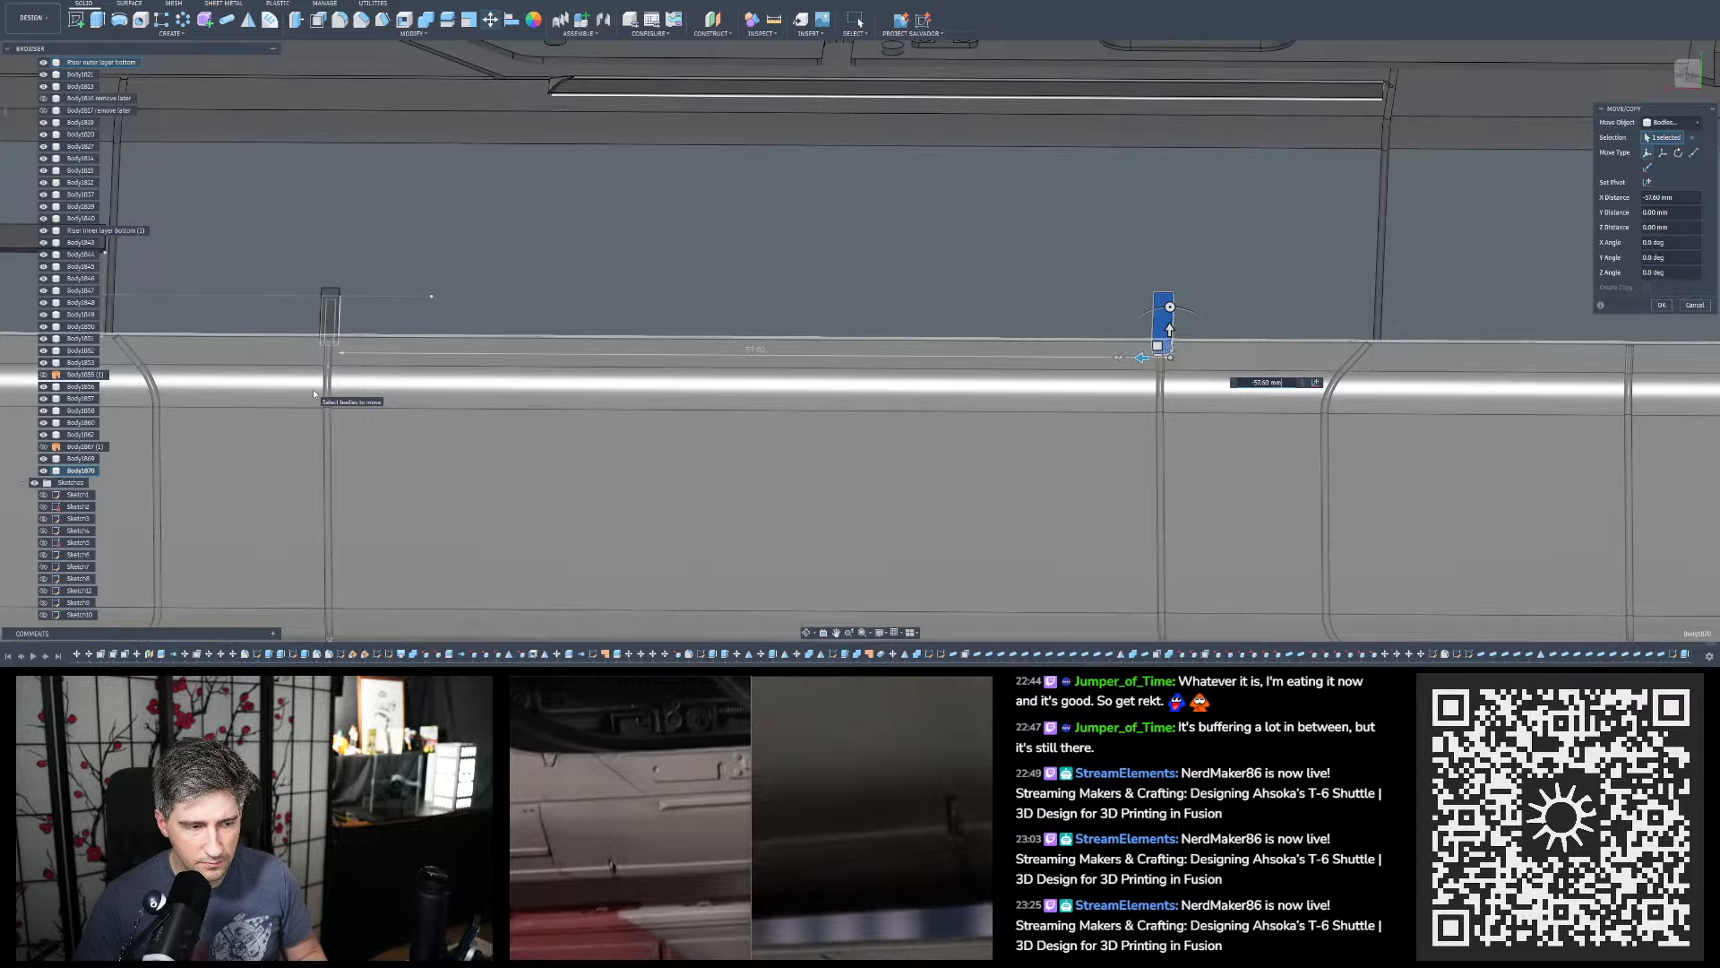
pyautogui.press('Return')
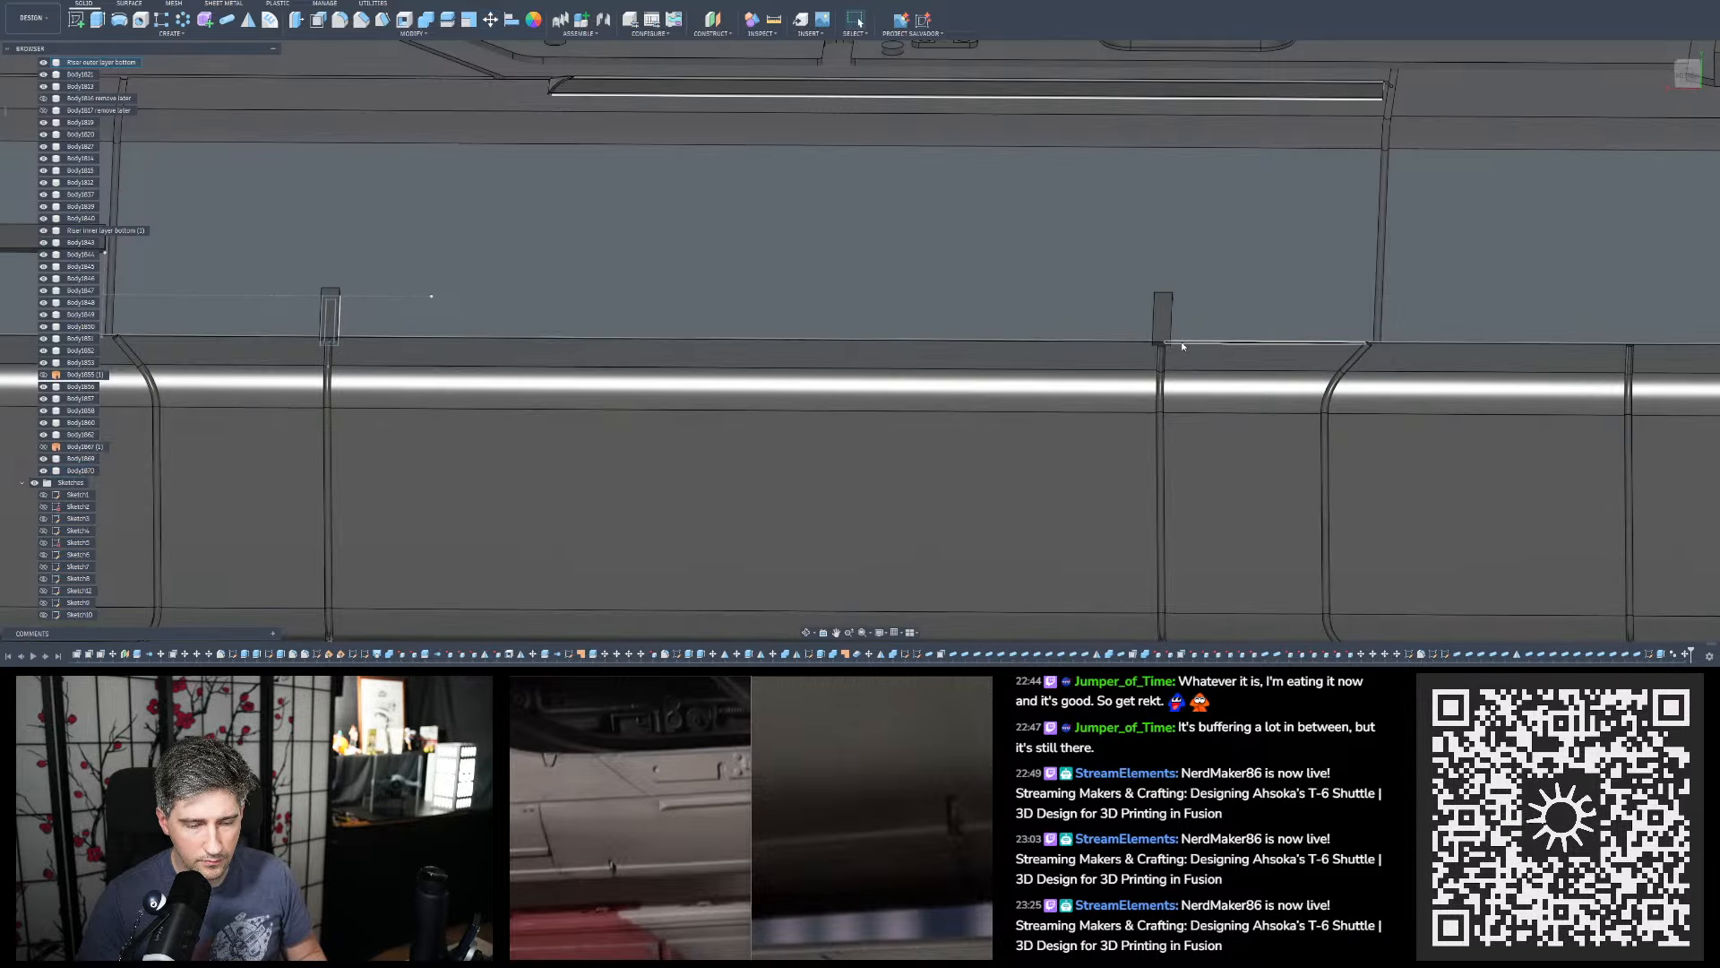
pyautogui.scroll(3, 1177, 343)
pyautogui.keyDown('shift'); pyautogui.moveTo(1154, 330); pyautogui.dragTo(1176, 344, button='middle'); pyautogui.keyUp('shift')
pyautogui.scroll(-3, 1175, 344)
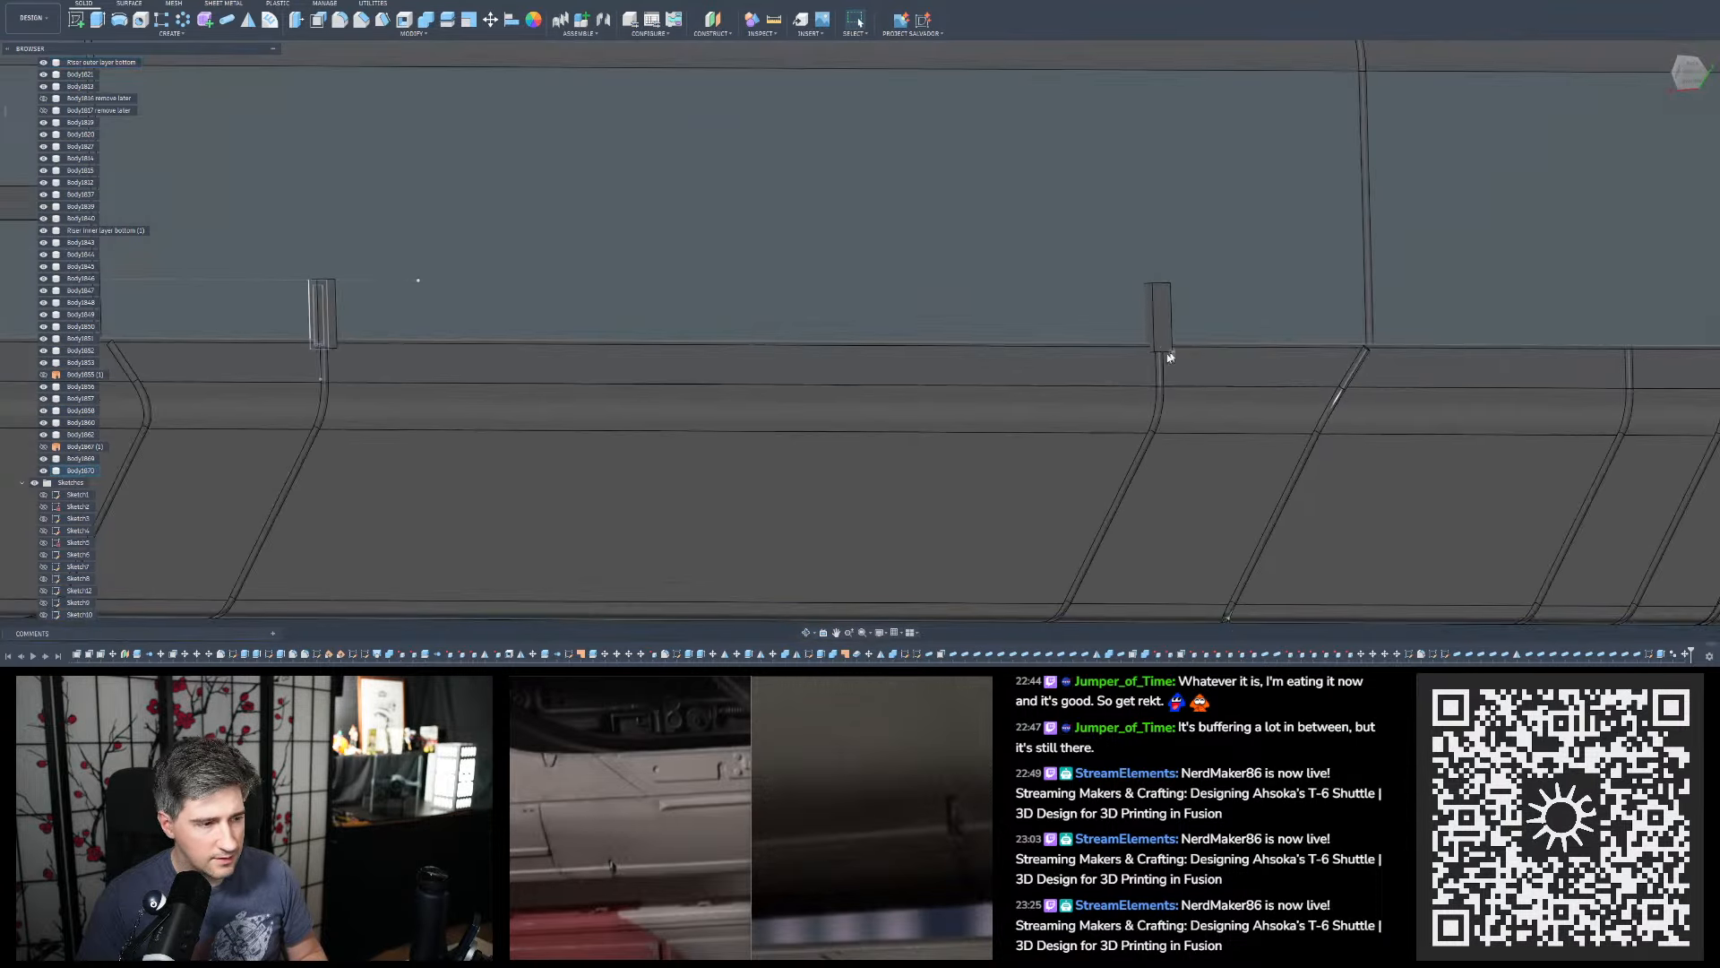
# Mirror the two rectangular block bodies across the hull's lengthwise origin plane as new bodies
pyautogui.click(72, 458)
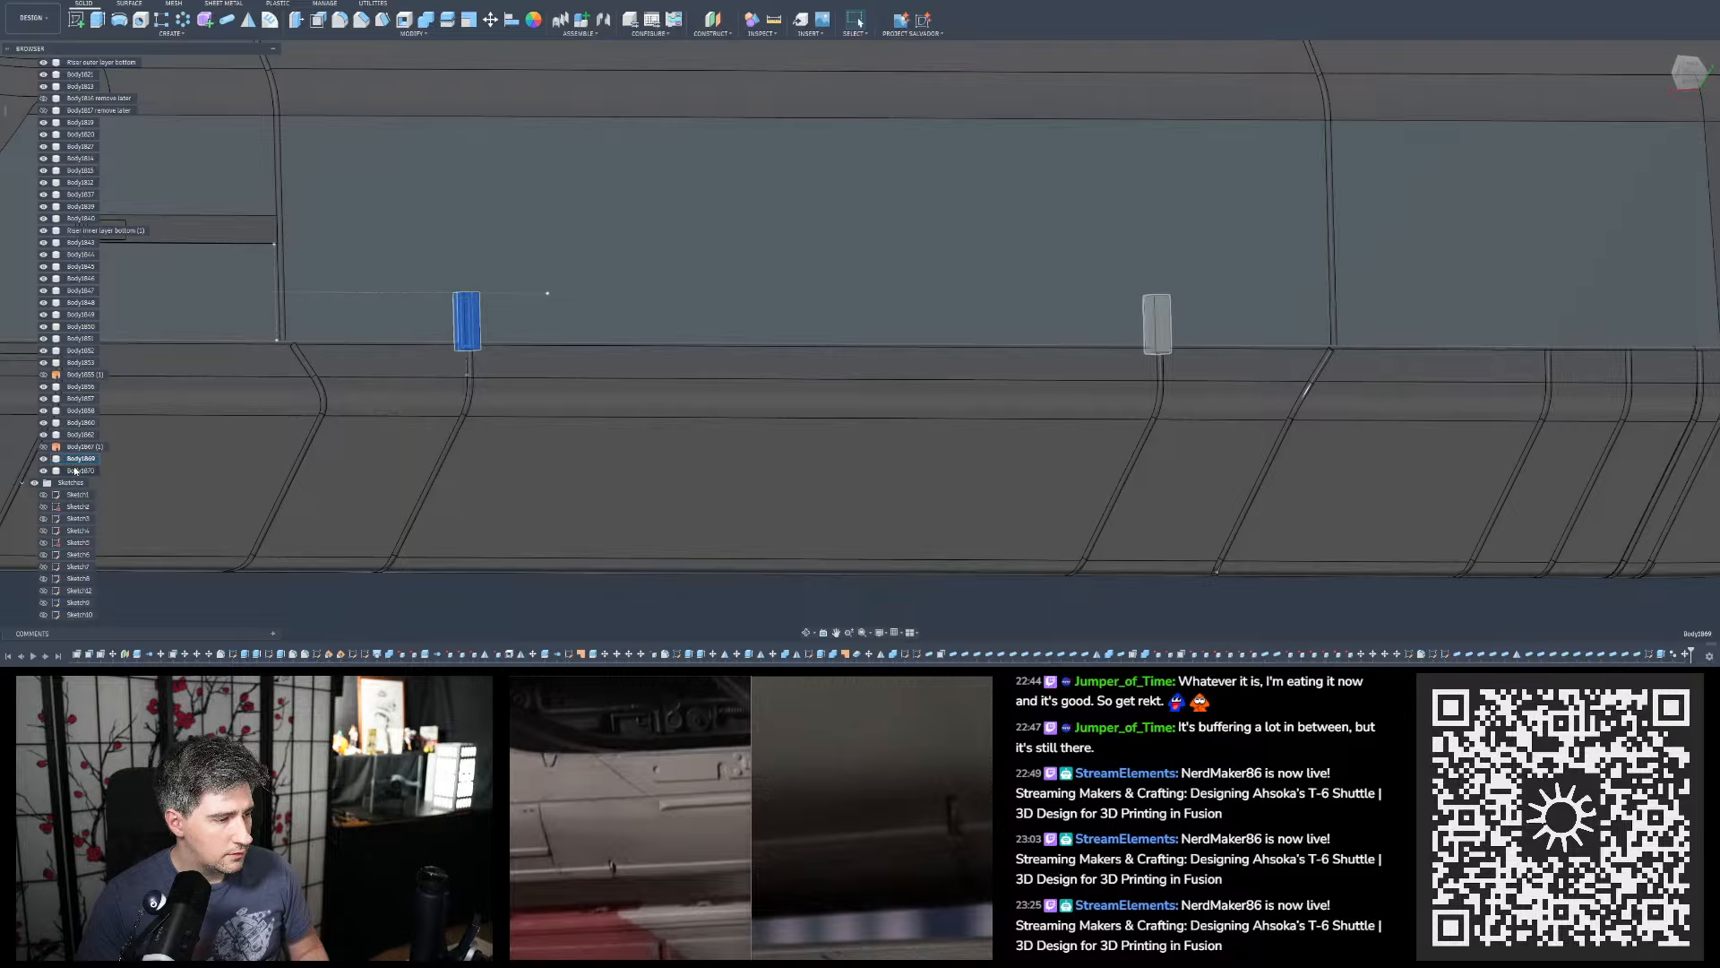
pyautogui.keyDown('shift'); pyautogui.click(76, 471); pyautogui.keyUp('shift')
pyautogui.scroll(-2, 710, 330)
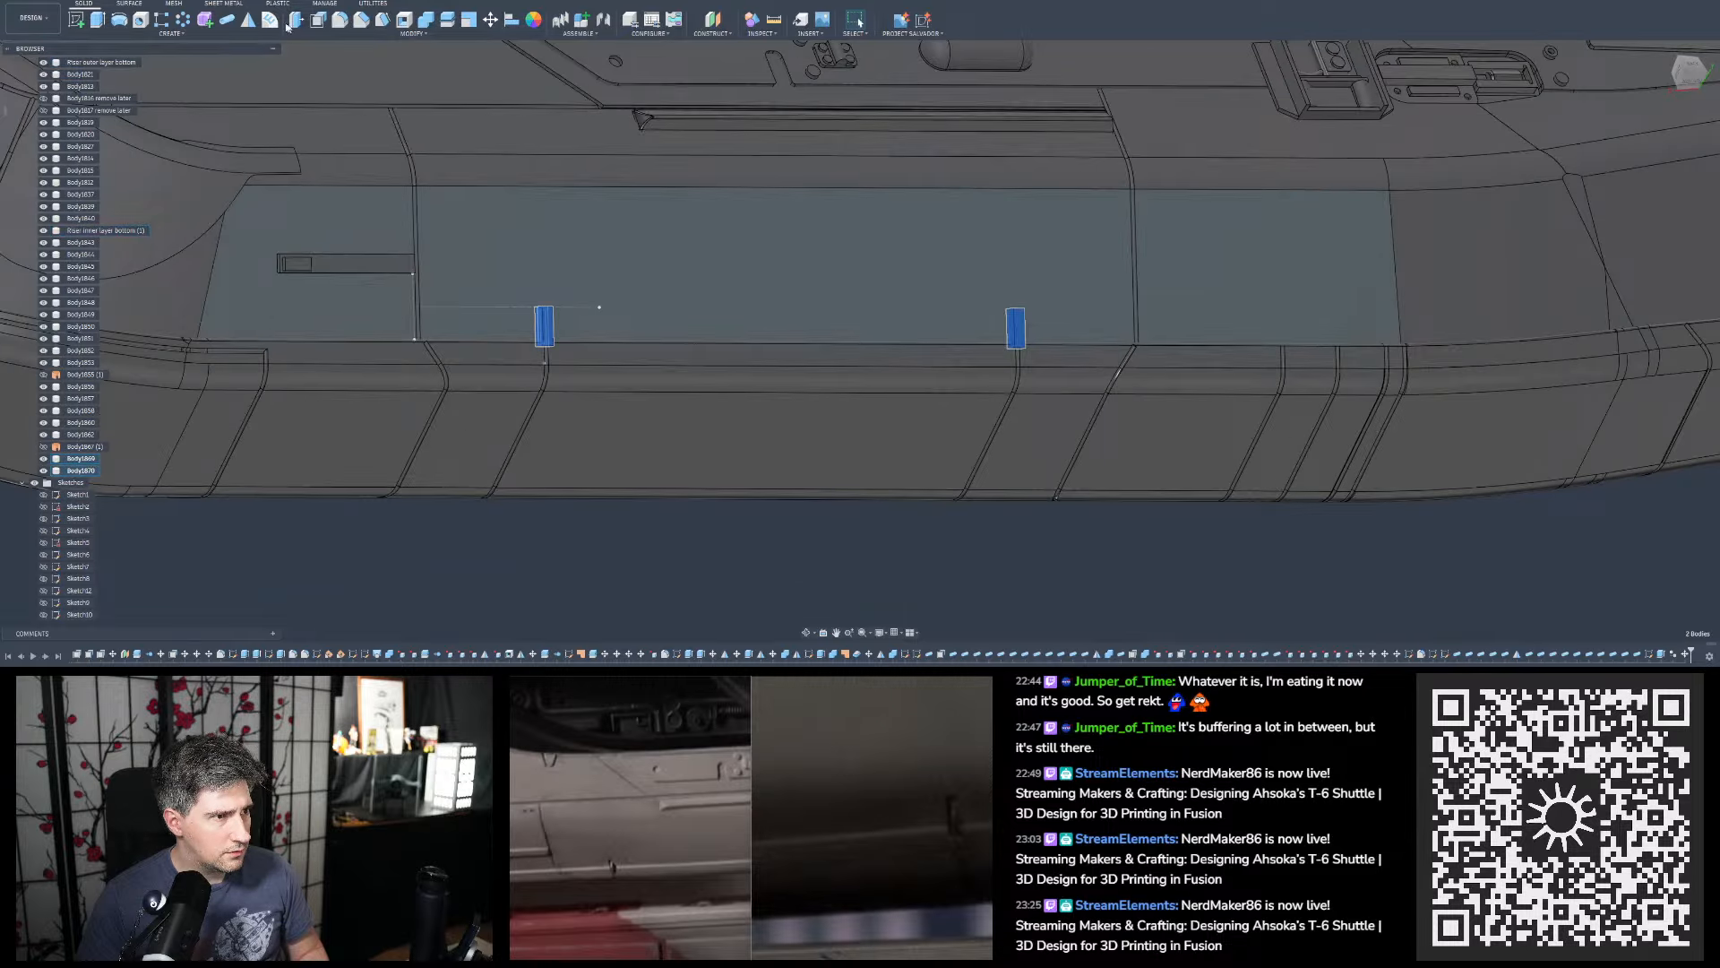
pyautogui.click(248, 20)
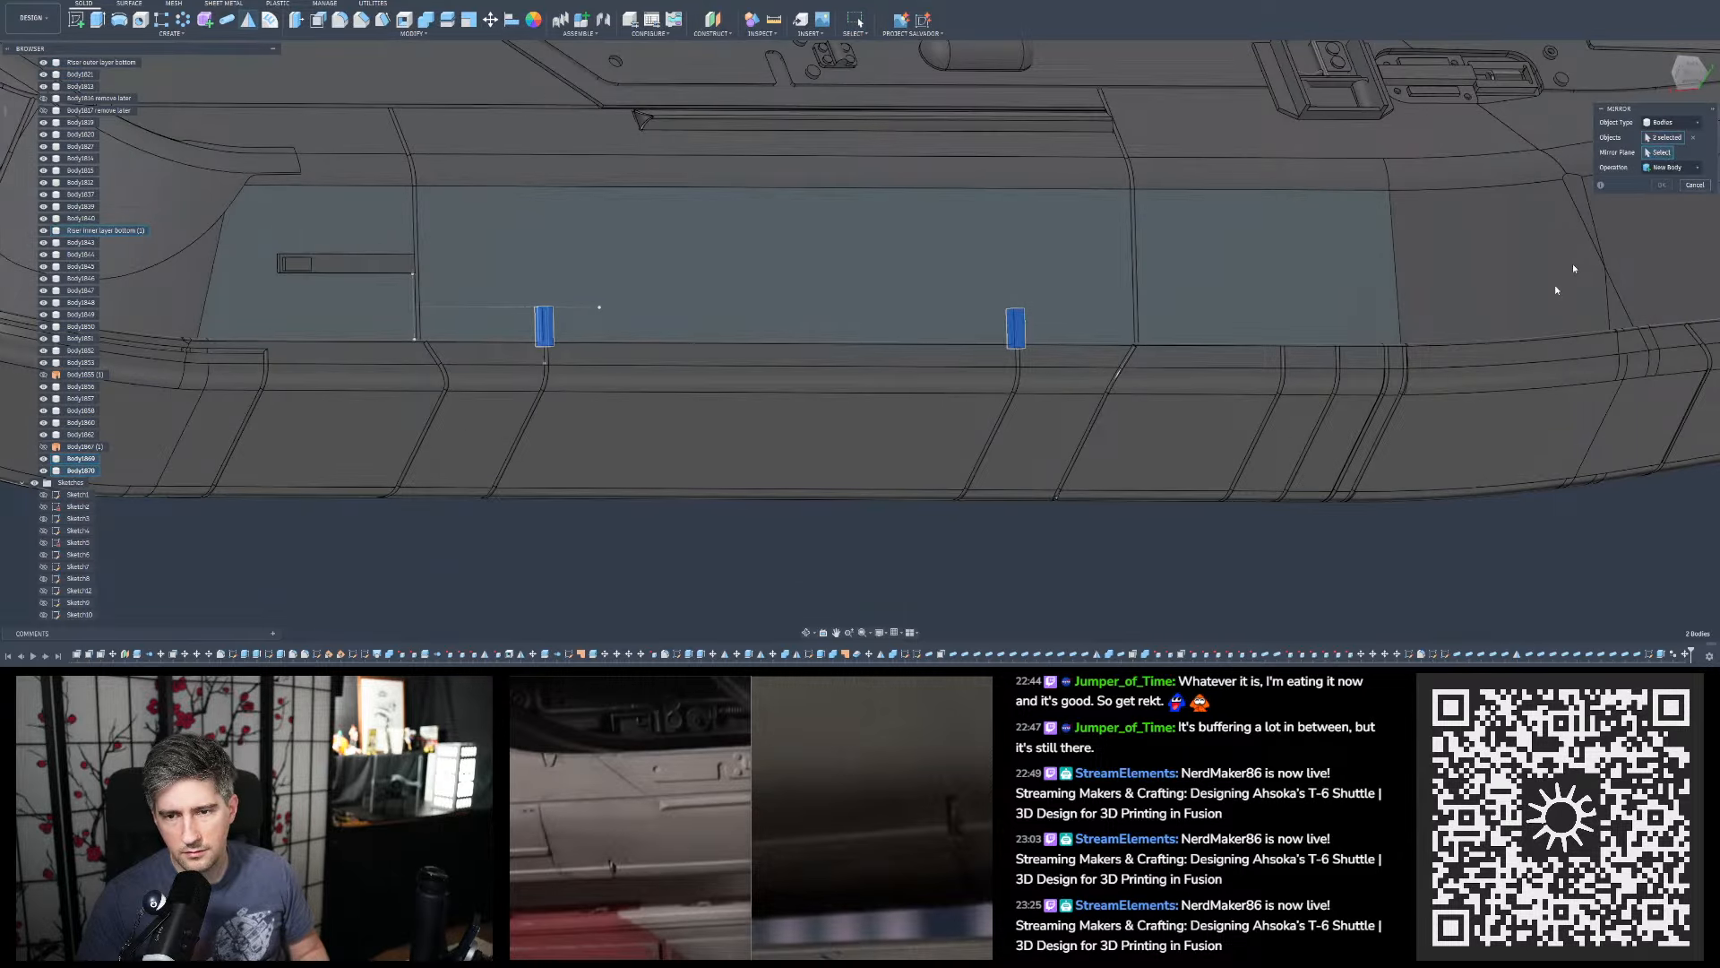
pyautogui.scroll(-5, 1524, 296)
pyautogui.click(242, 88)
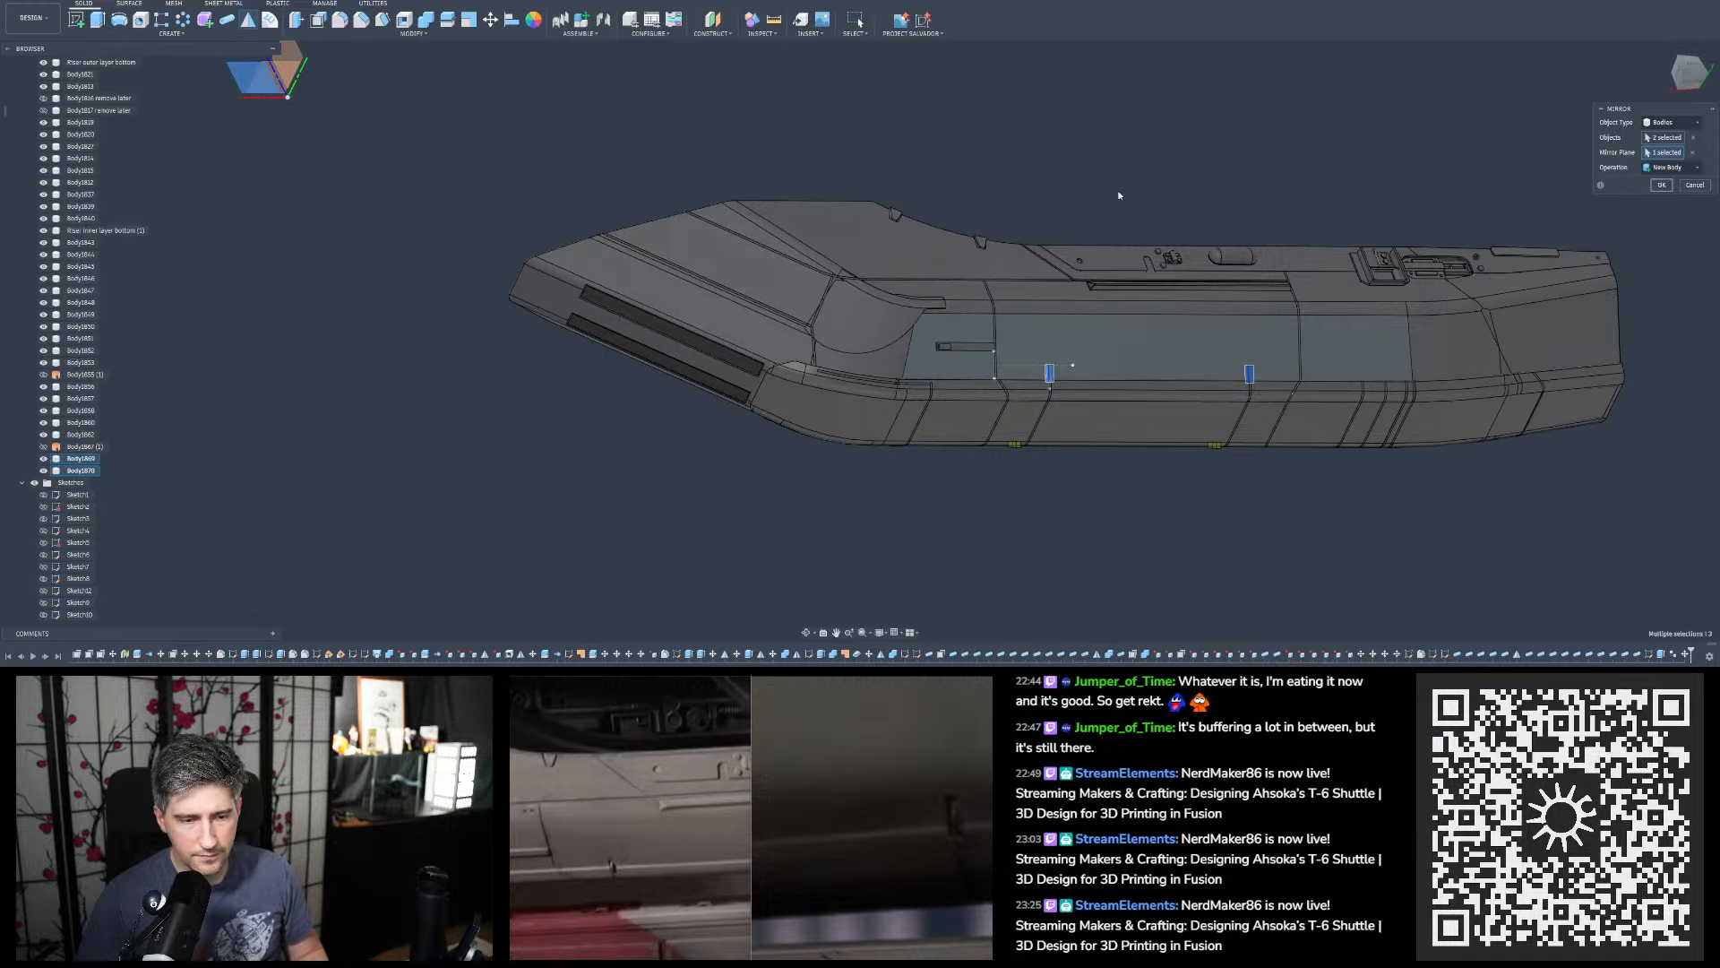
pyautogui.press('Return')
pyautogui.scroll(5, 751, 119)
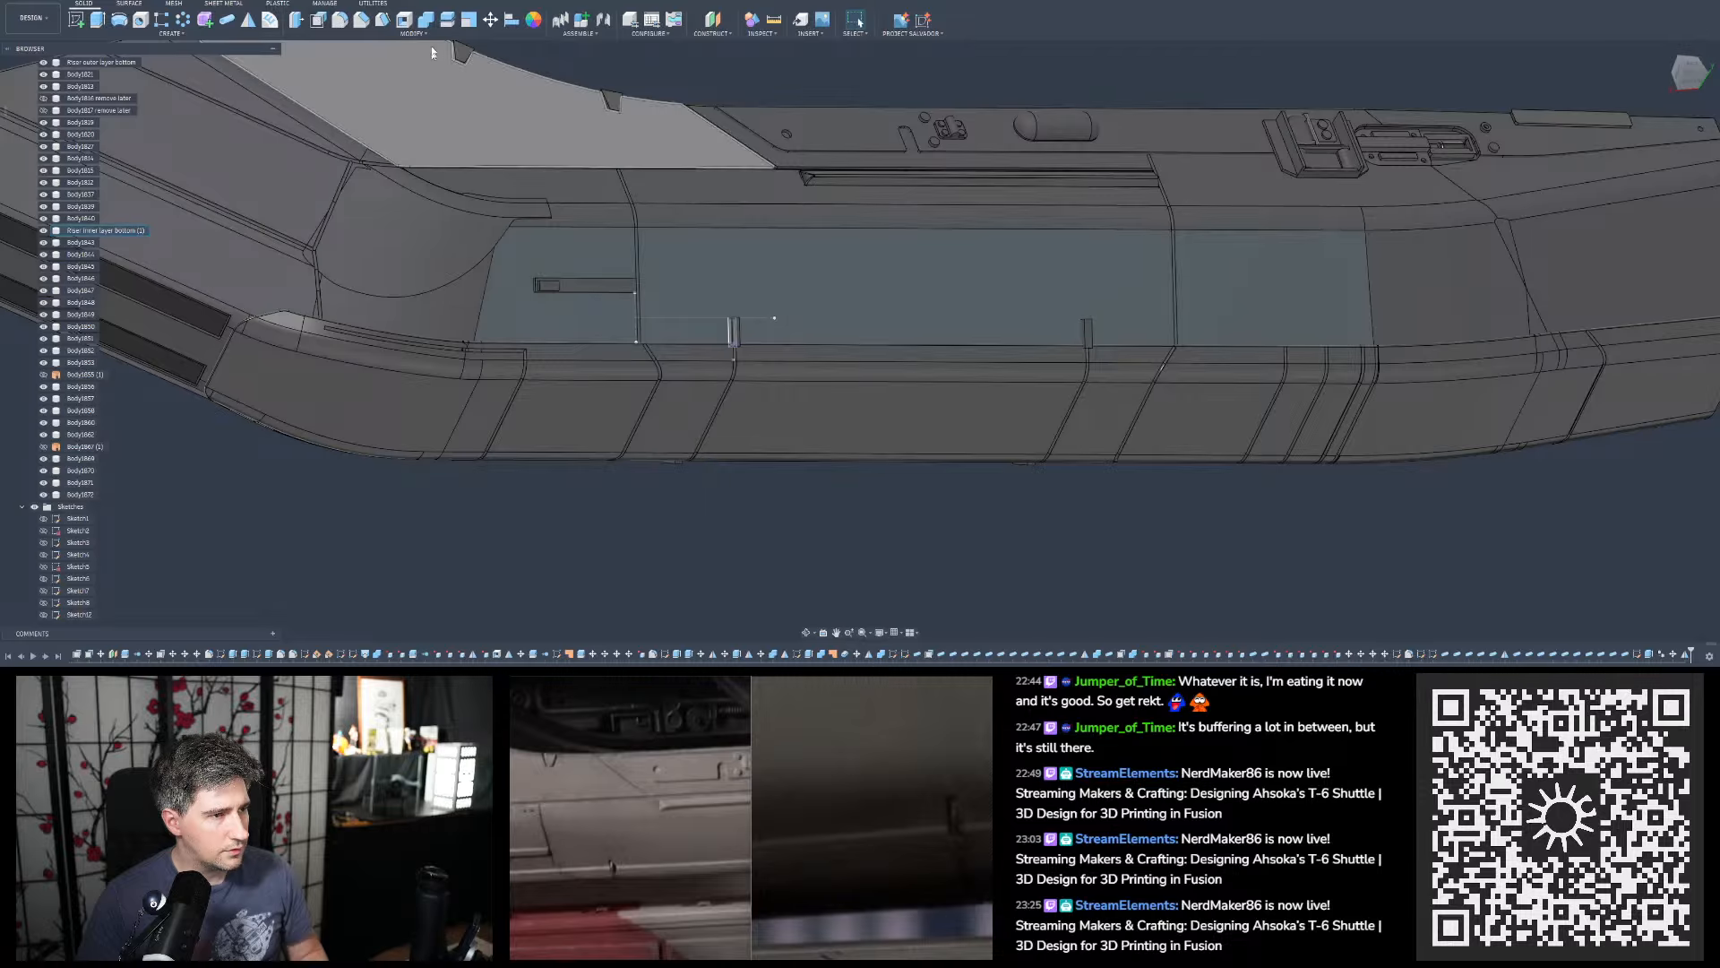
pyautogui.click(426, 19)
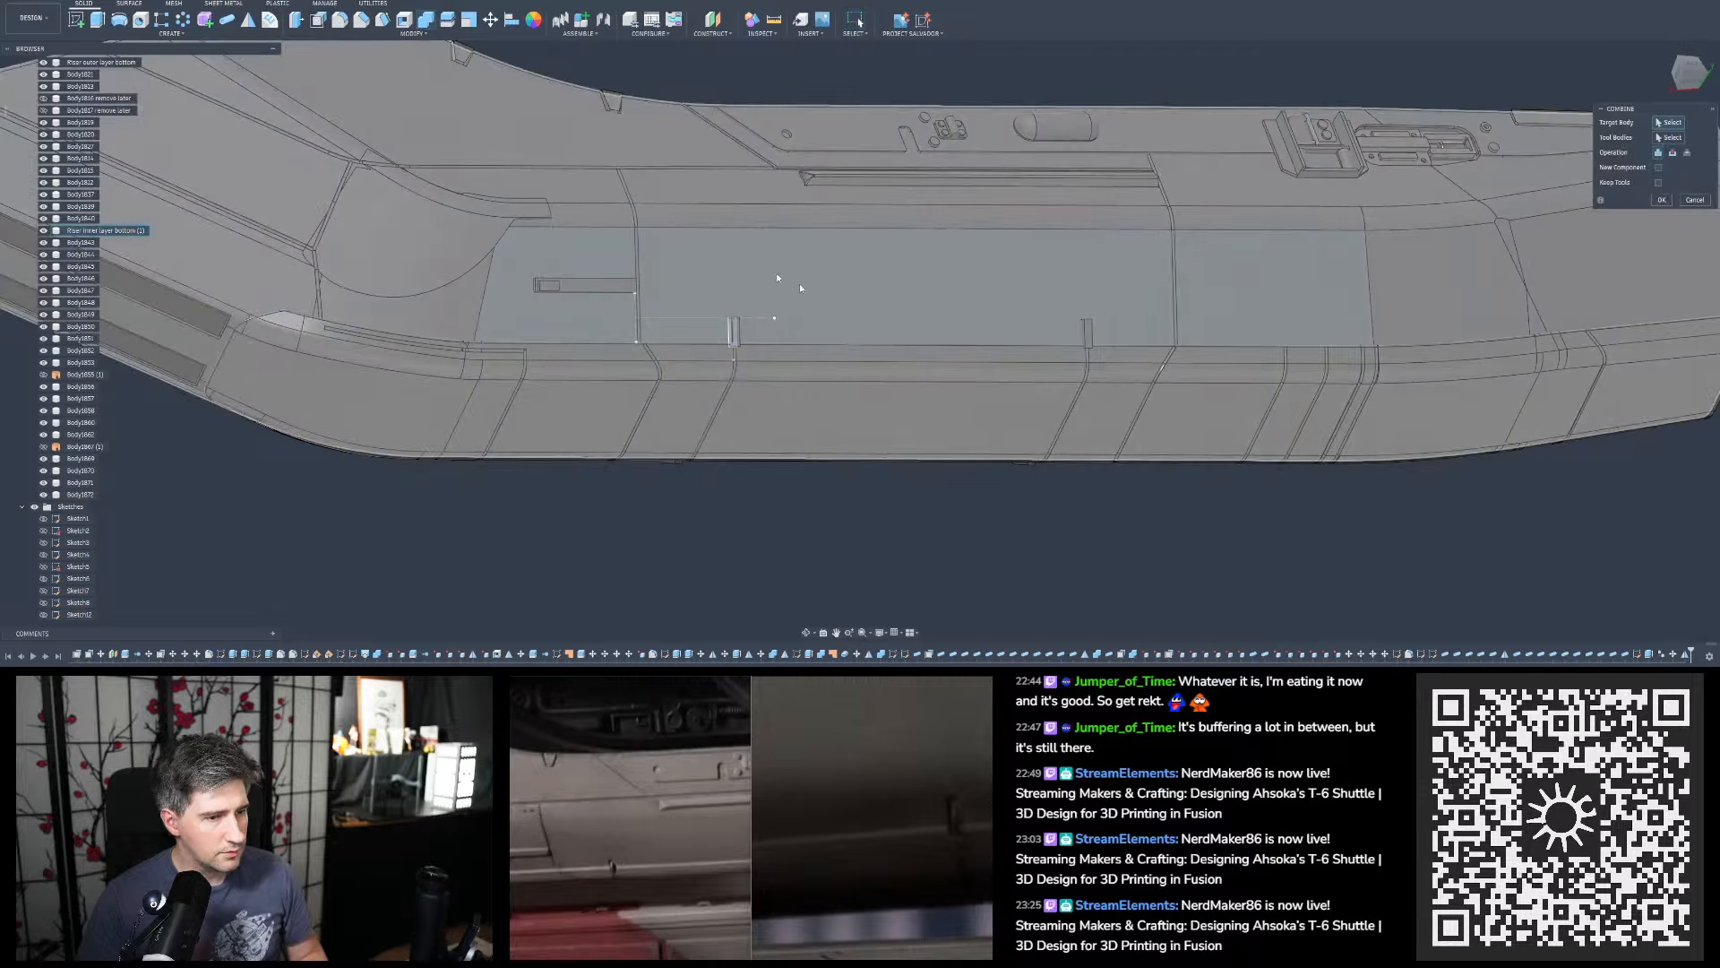
pyautogui.click(1154, 202)
pyautogui.click(1088, 332)
pyautogui.click(733, 332)
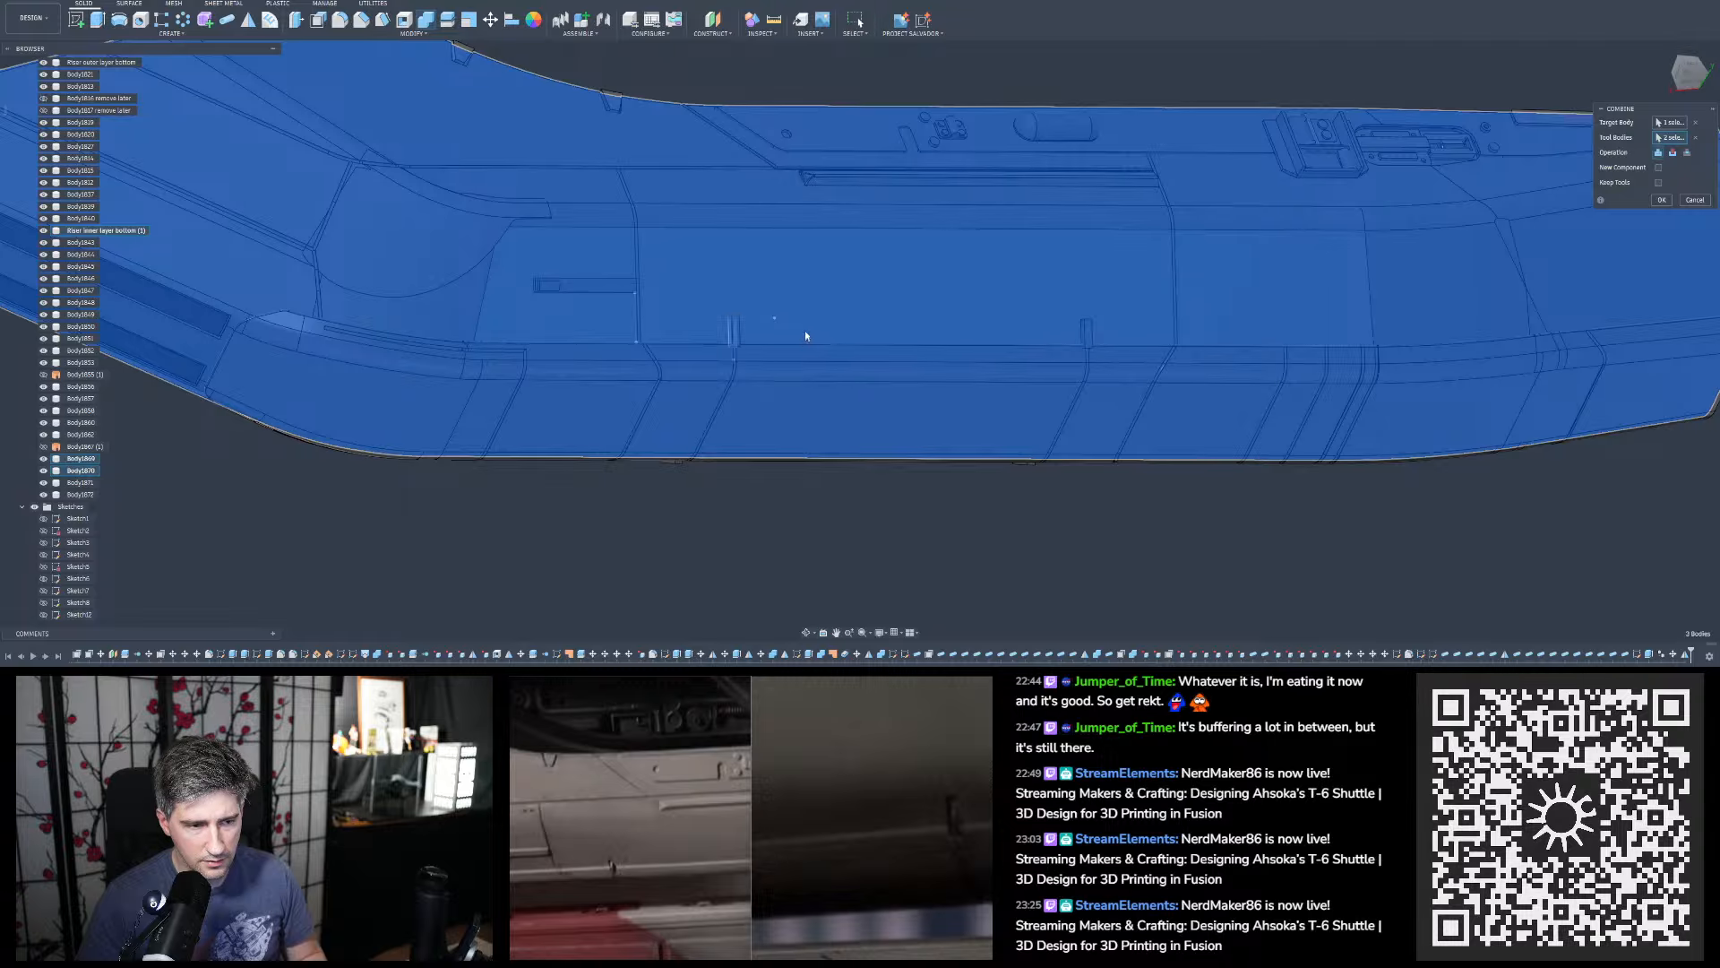
pyautogui.keyDown('shift'); pyautogui.moveTo(805, 336); pyautogui.dragTo(814, 250, button='middle'); pyautogui.keyUp('shift')
pyautogui.click(669, 350)
pyautogui.scroll(-2, 716, 376)
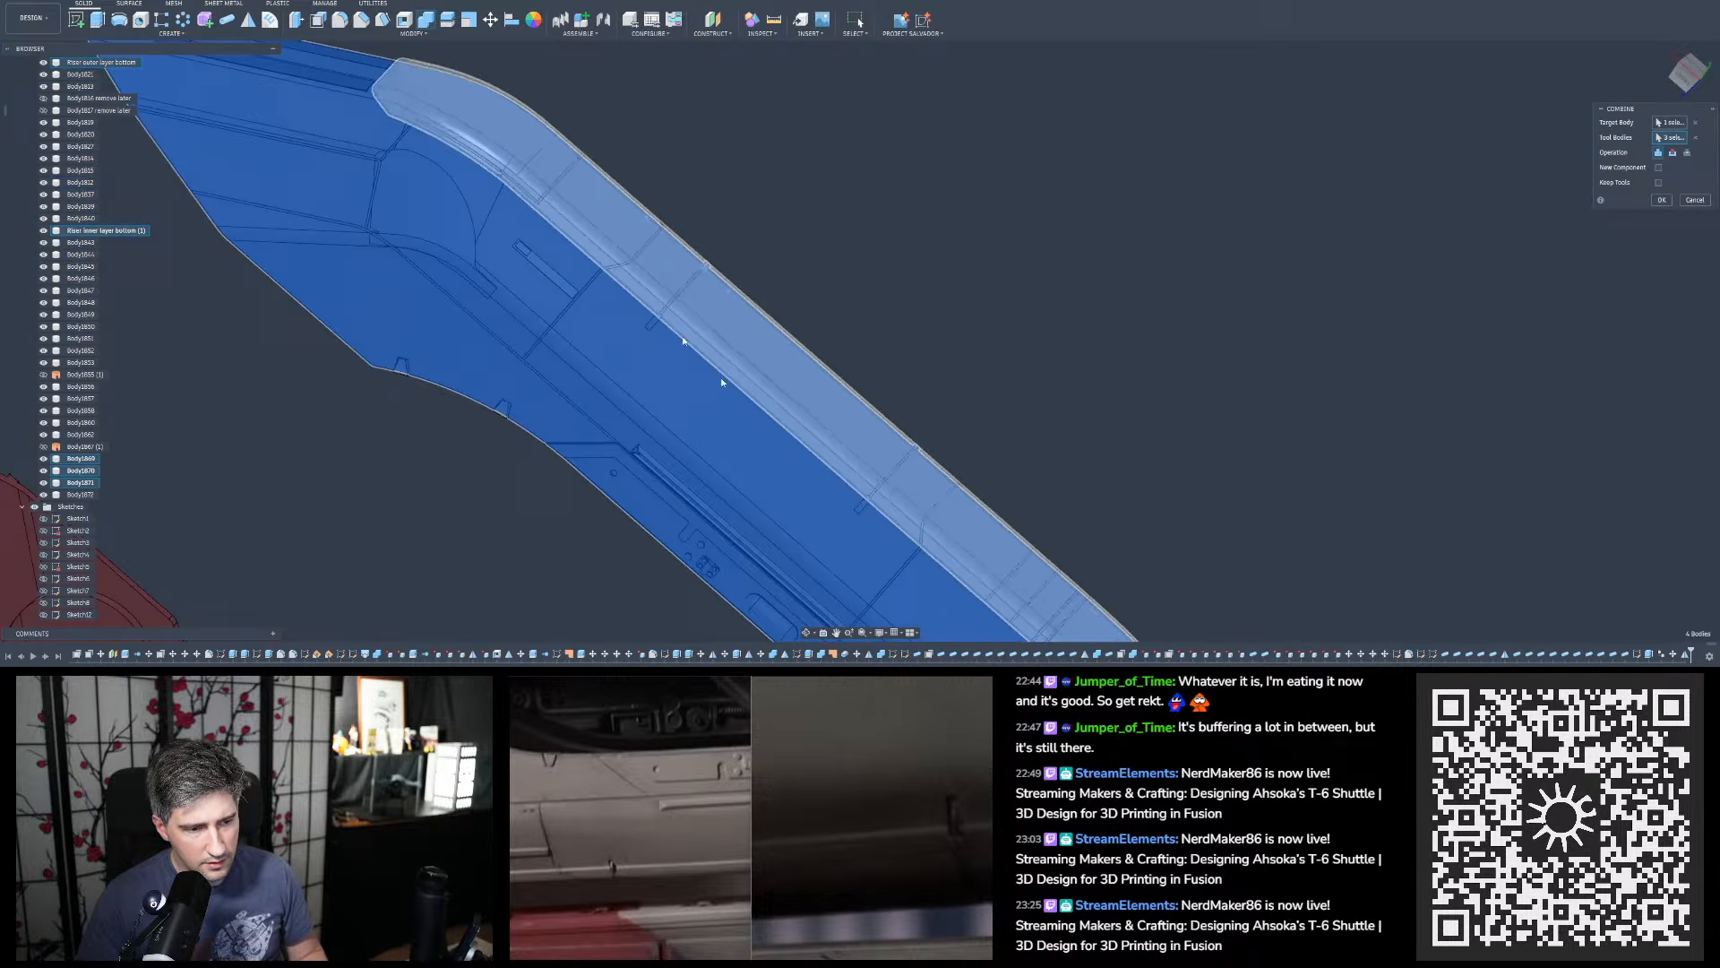
pyautogui.click(863, 507)
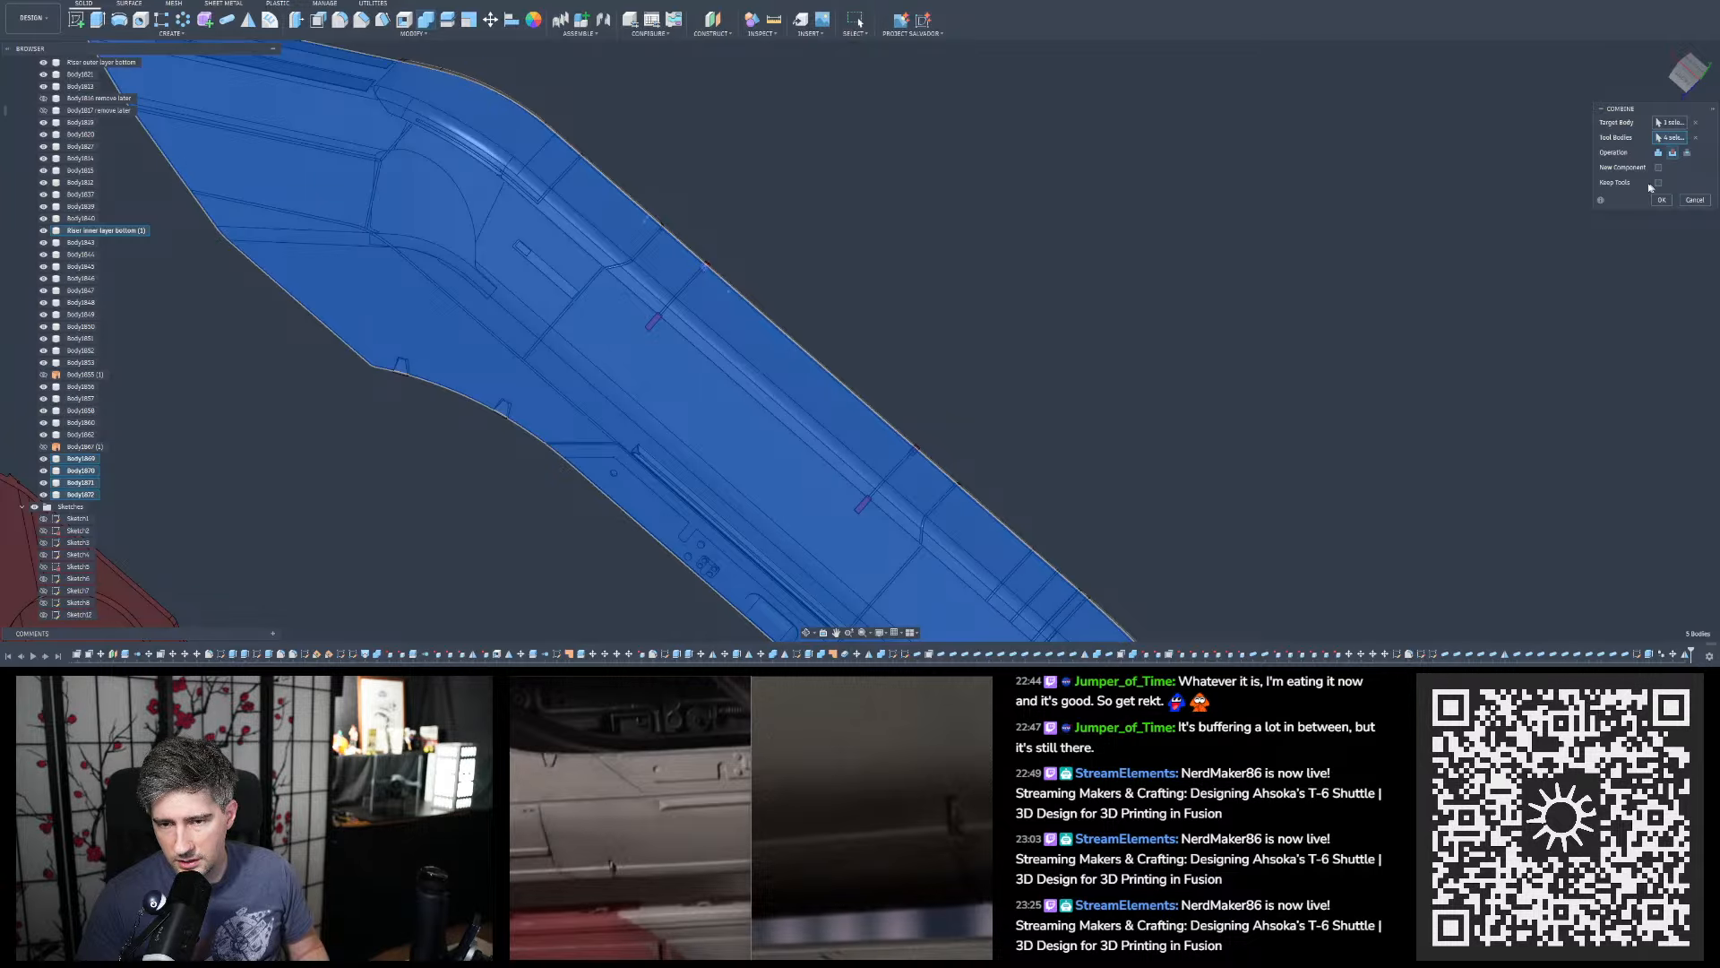
pyautogui.scroll(4, 663, 309)
pyautogui.keyDown('shift'); pyautogui.moveTo(663, 307); pyautogui.dragTo(699, 276, button='middle'); pyautogui.keyUp('shift')
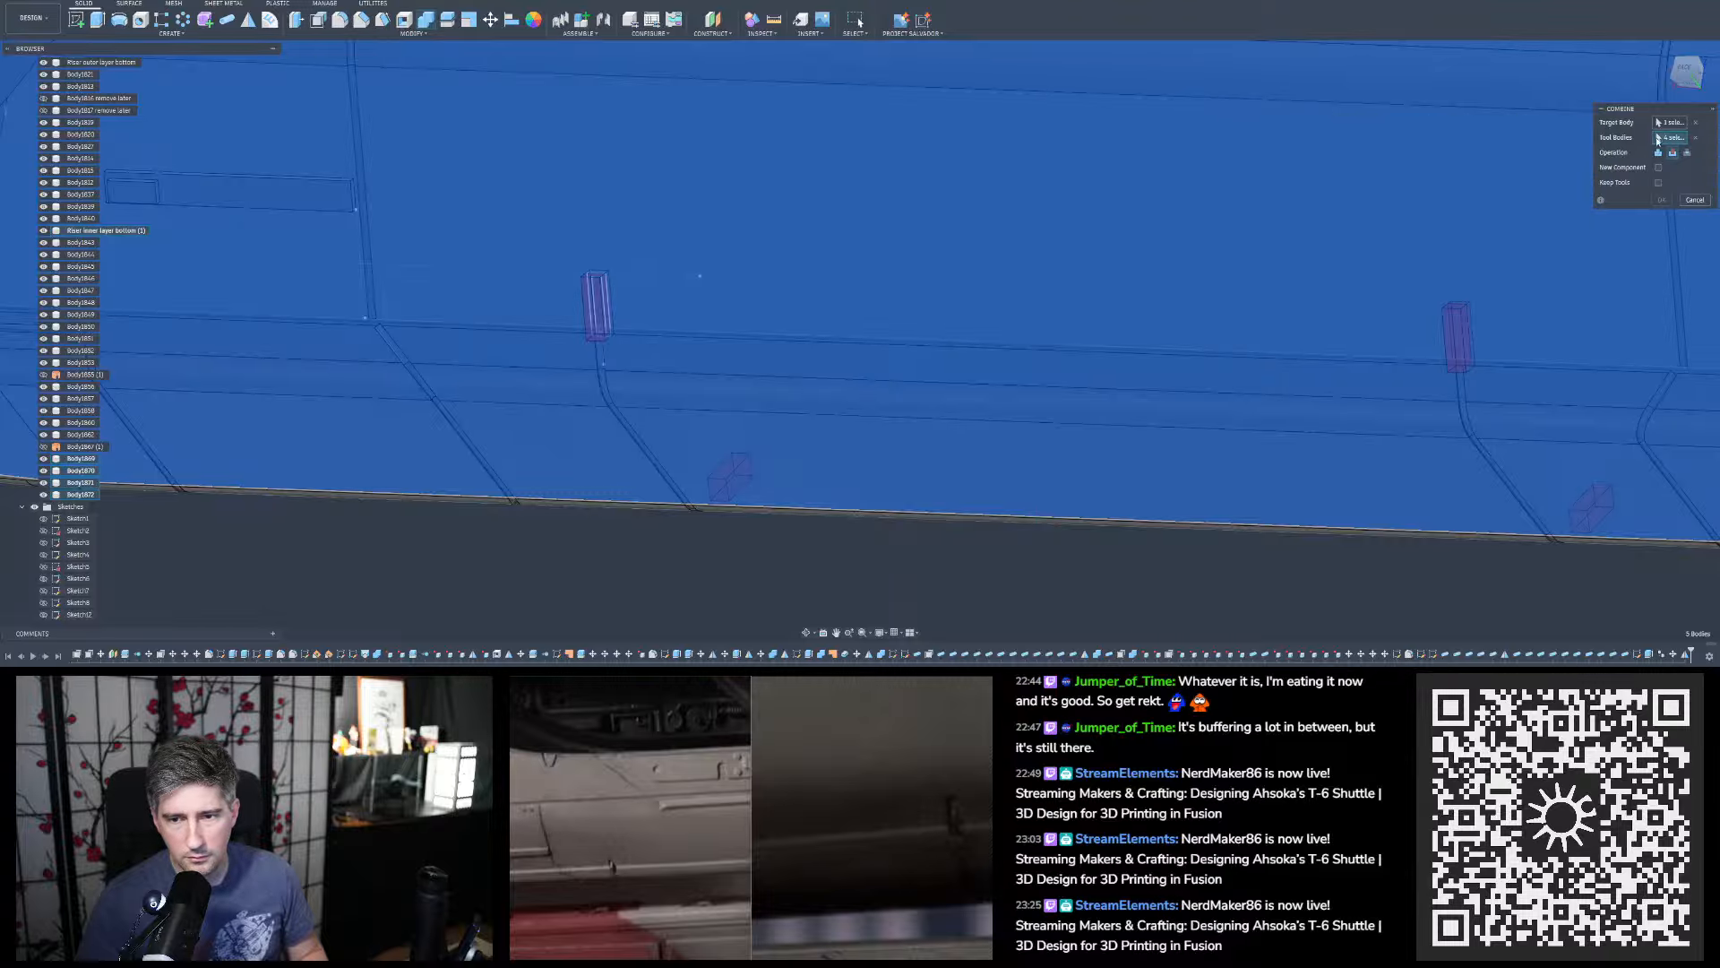
pyautogui.scroll(-6, 971, 416)
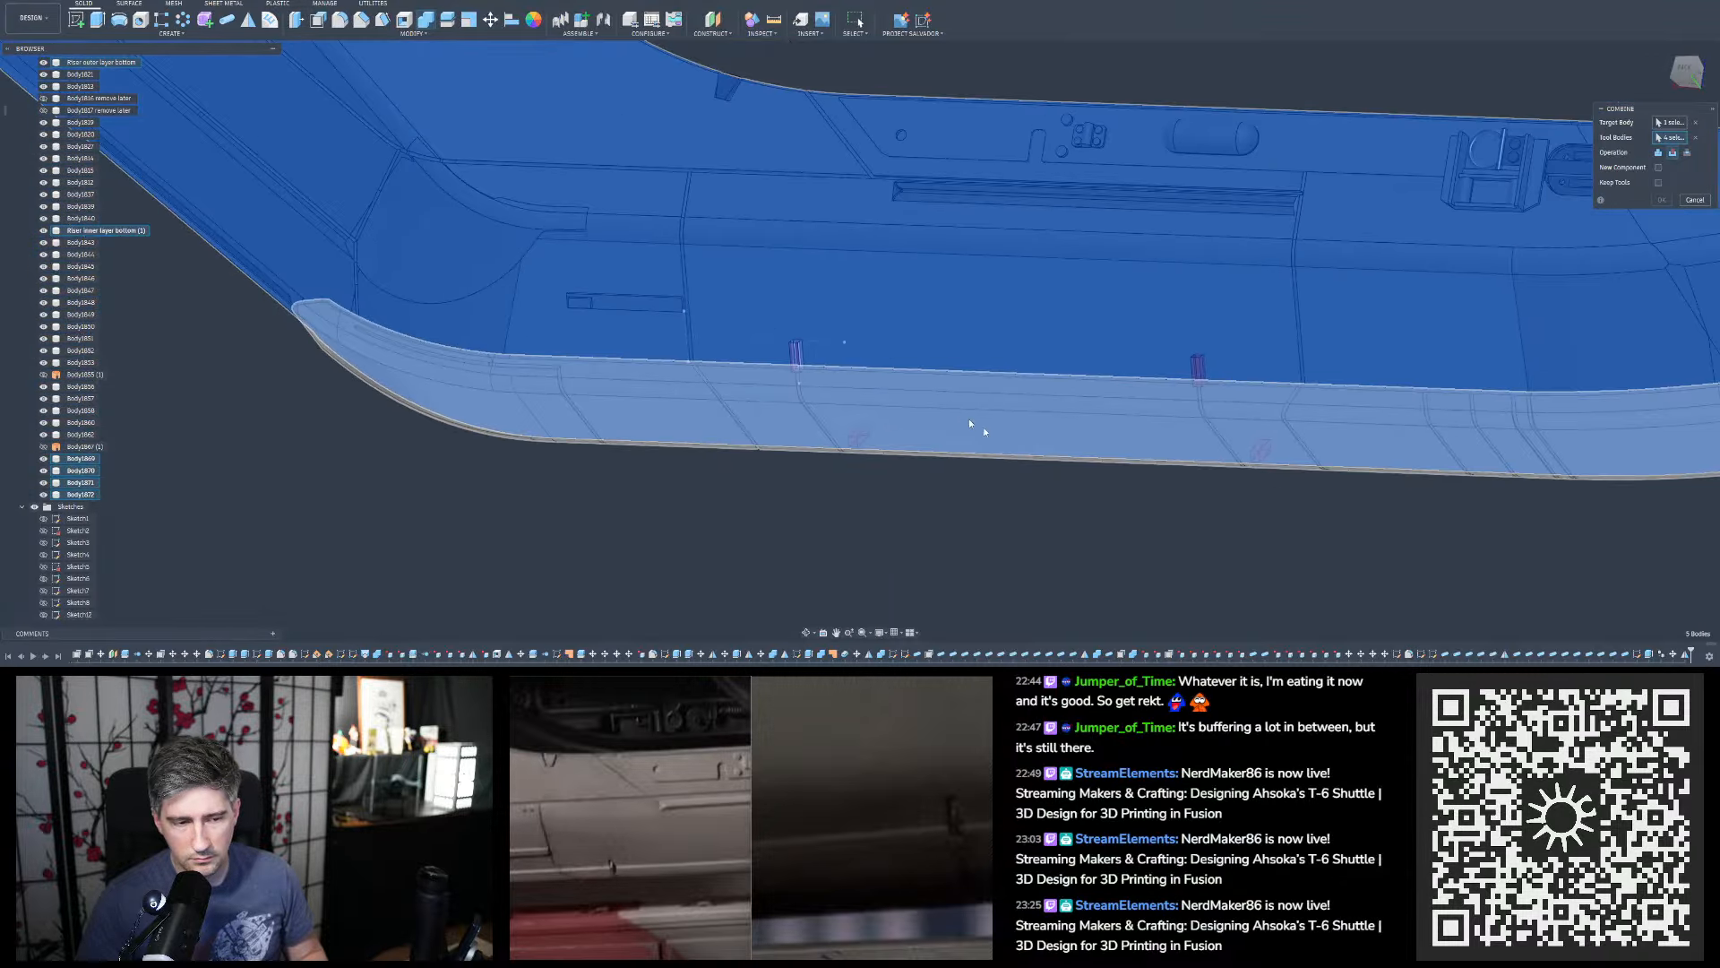
pyautogui.scroll(1, 1043, 460)
pyautogui.keyDown('shift'); pyautogui.moveTo(1045, 460); pyautogui.dragTo(1201, 342, button='middle'); pyautogui.keyUp('shift')
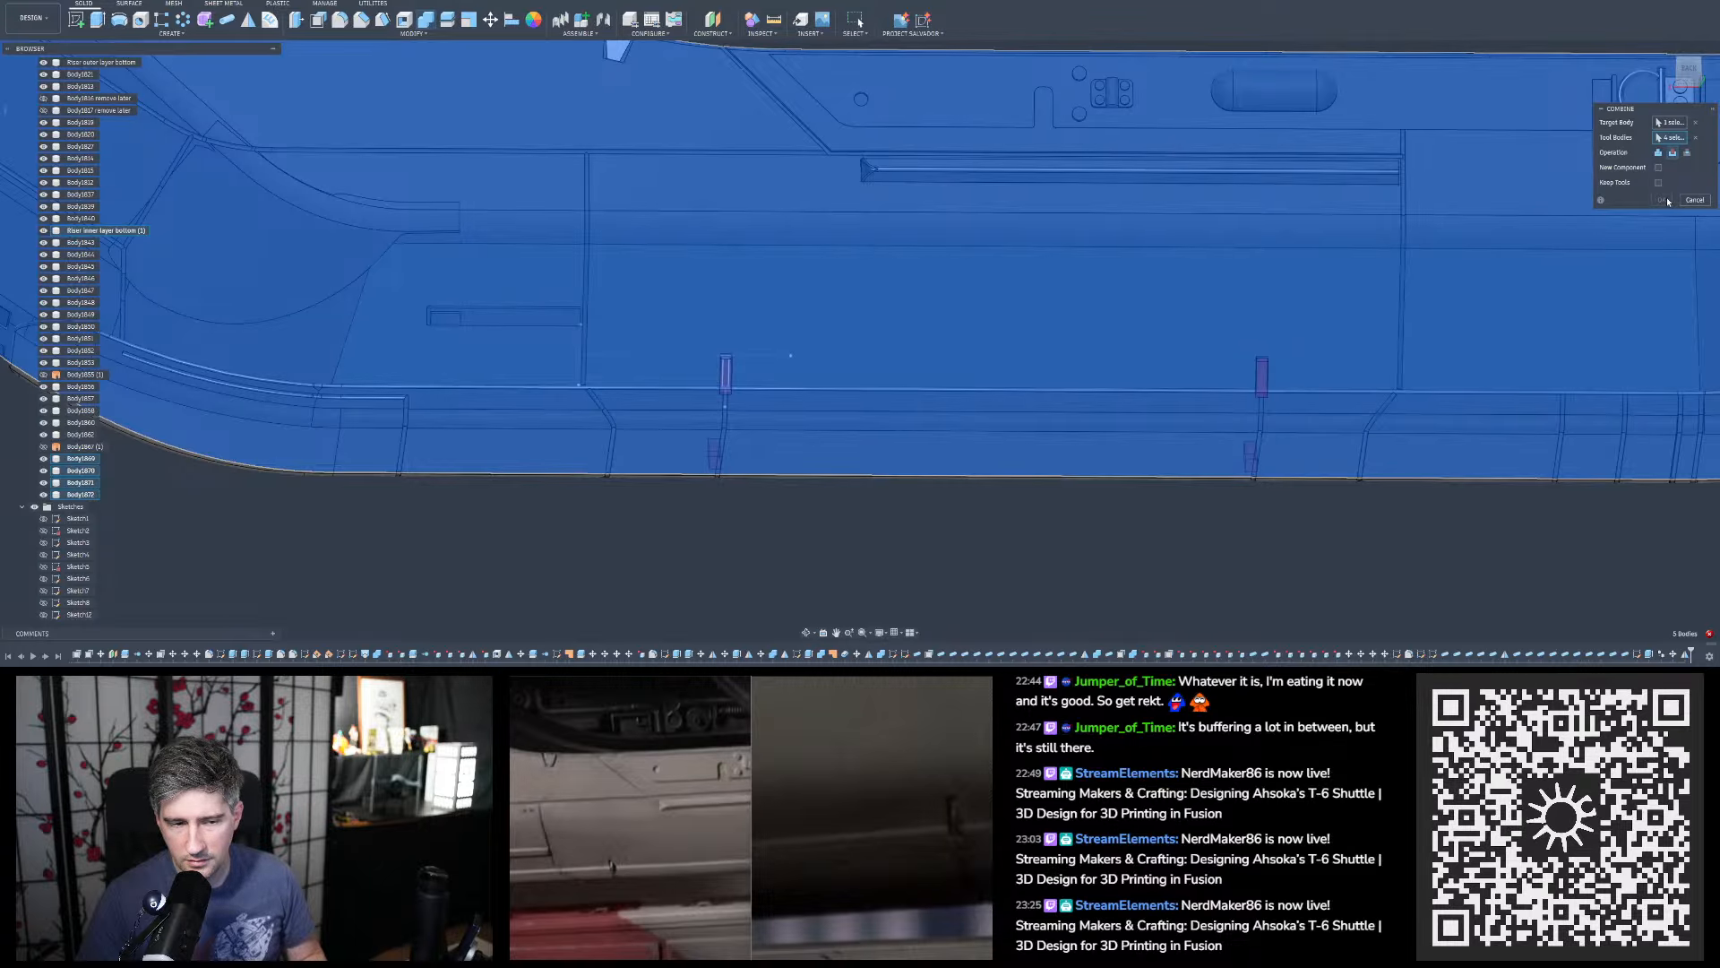
pyautogui.keyDown('shift'); pyautogui.moveTo(1410, 272); pyautogui.dragTo(792, 342, button='middle'); pyautogui.keyUp('shift')
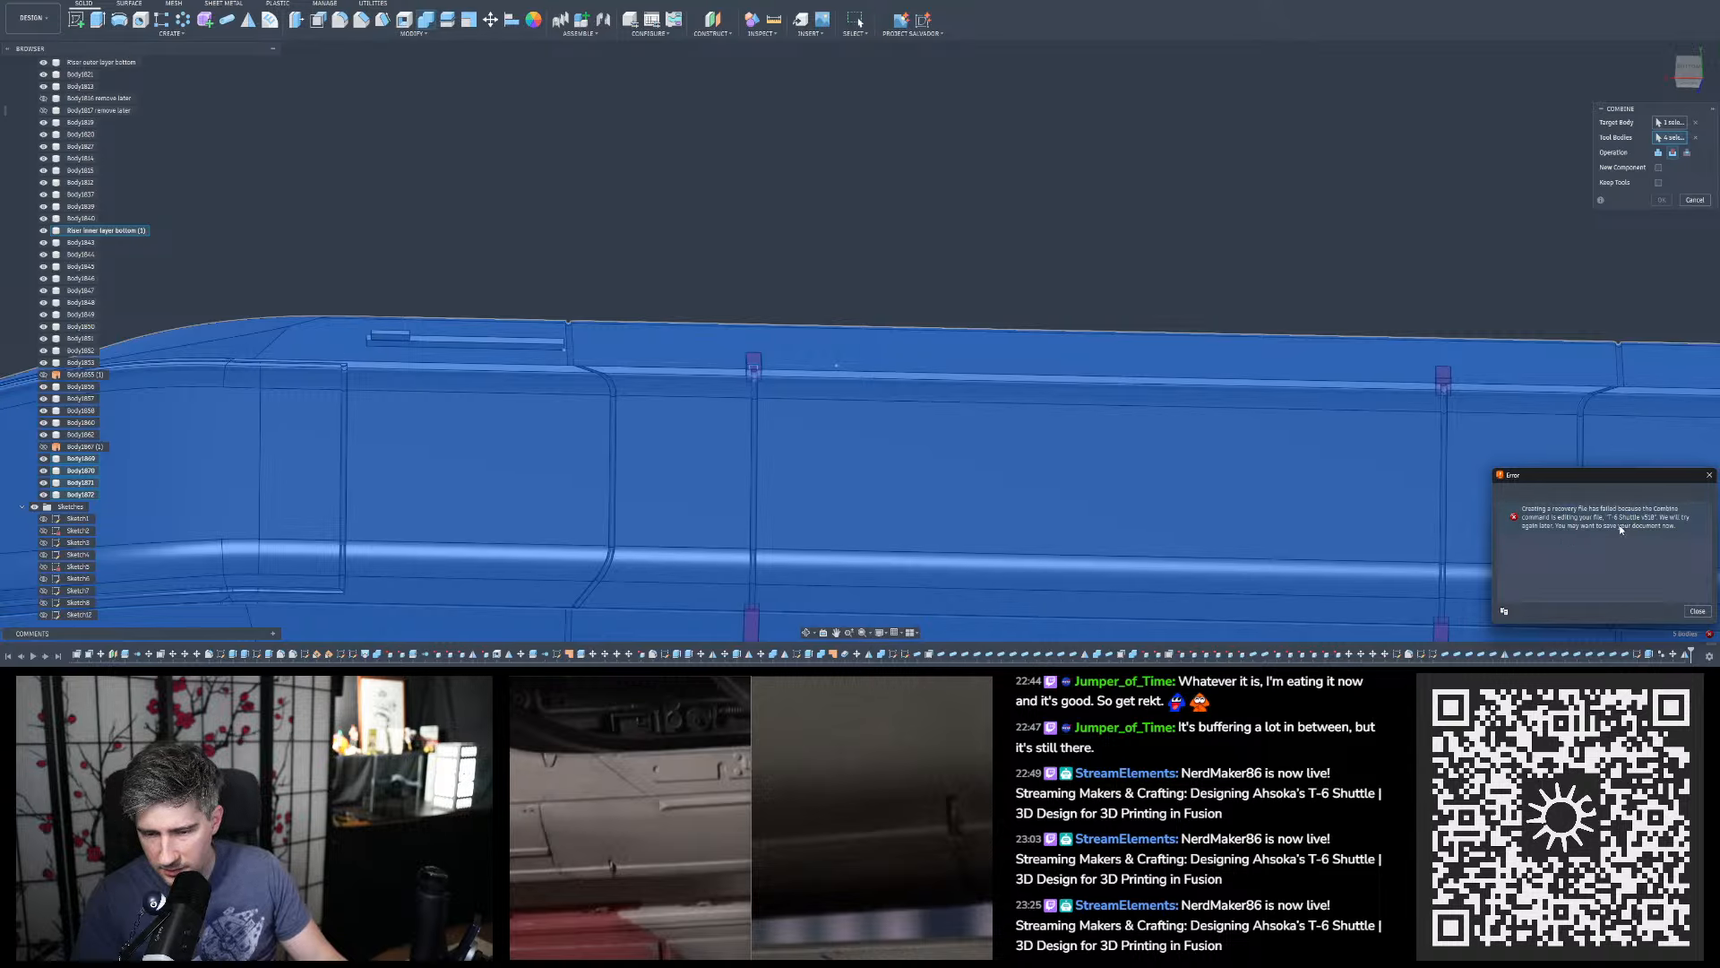
pyautogui.click(1708, 475)
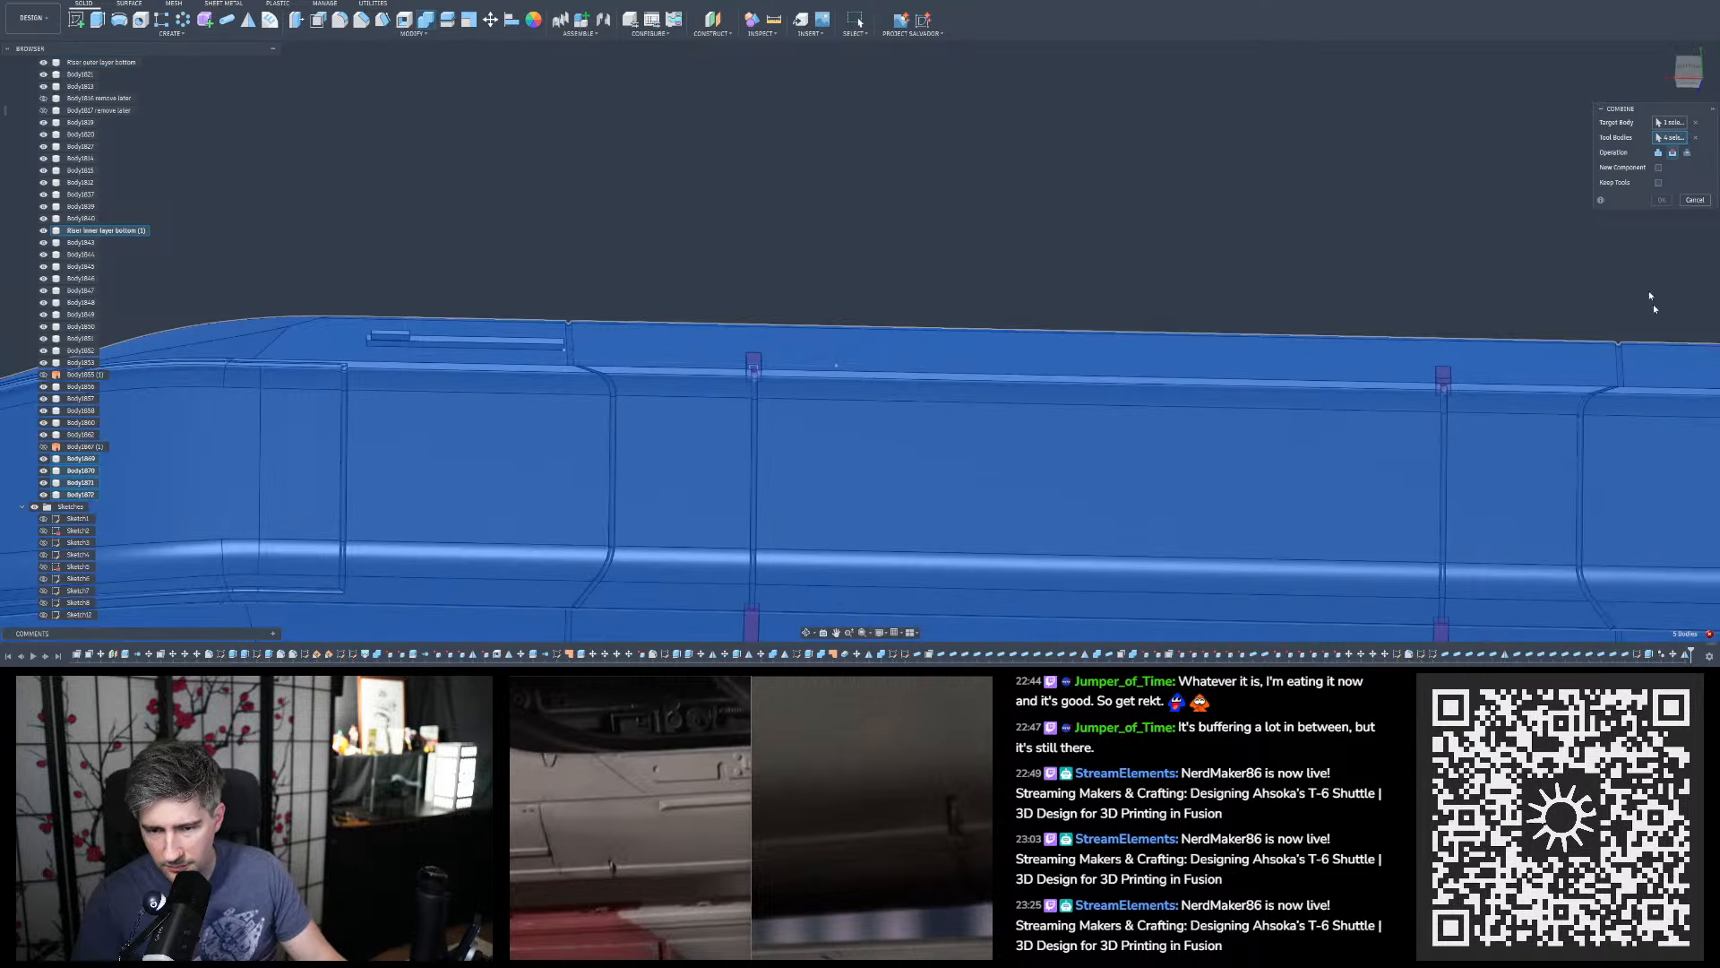
pyautogui.click(1690, 204)
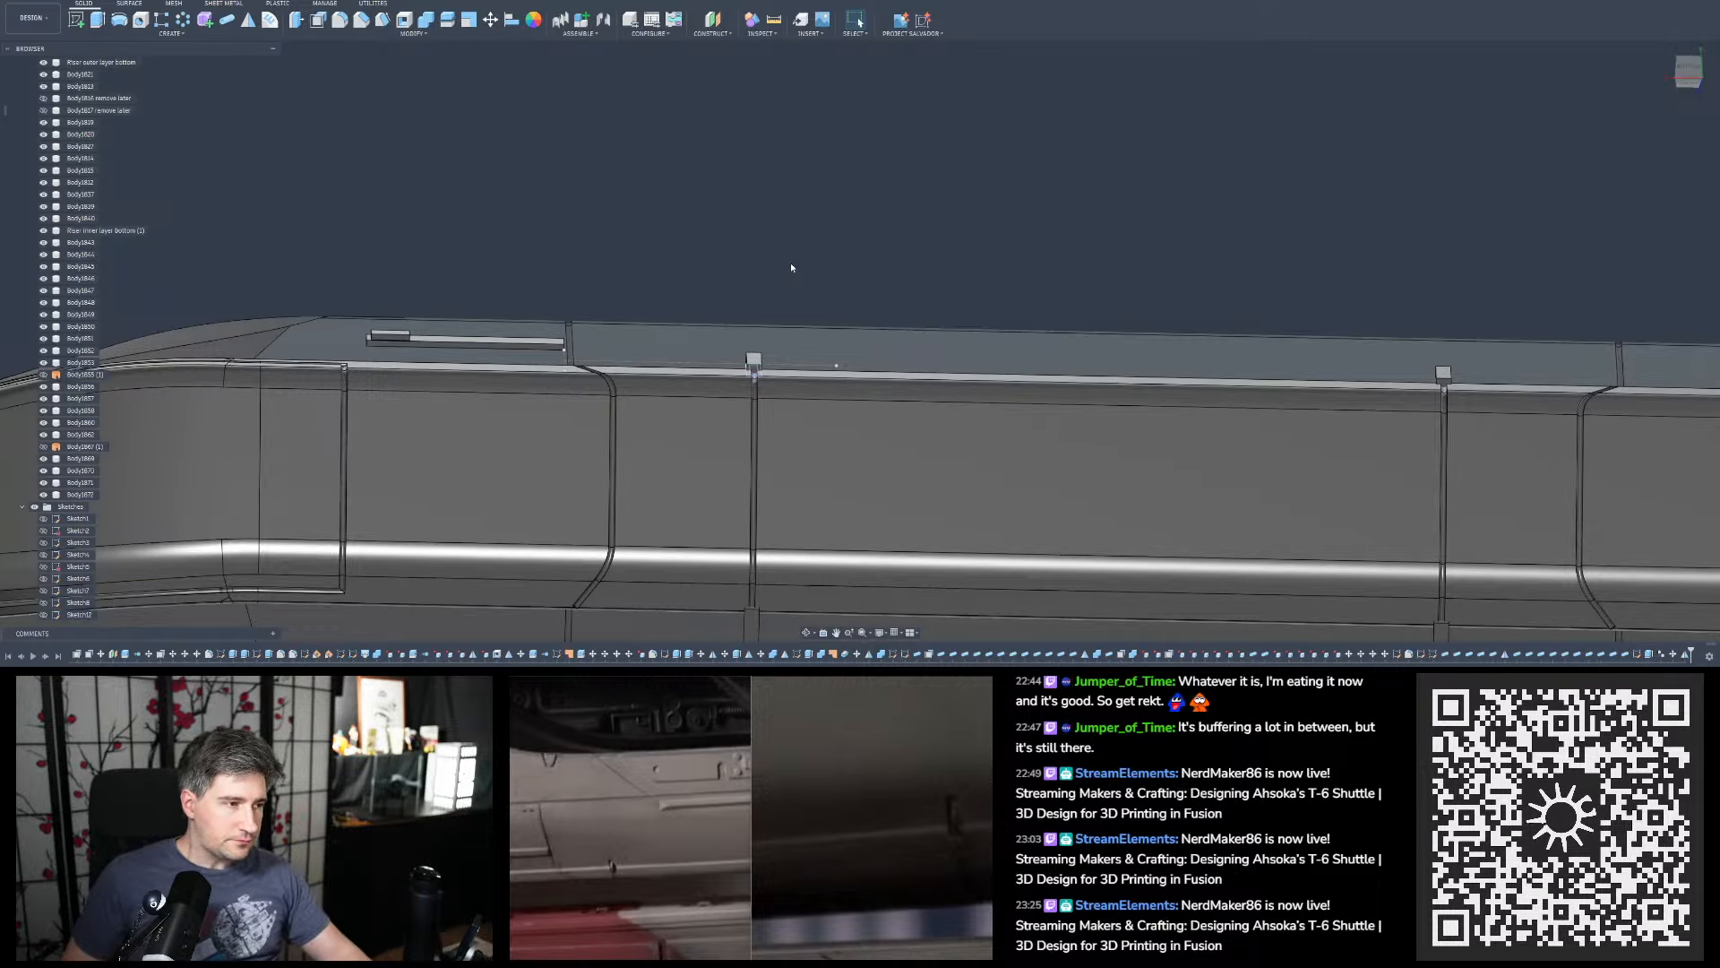
# Cut the four rectangular block bodies out of the inner bottom layer body with Combine, keeping the tool bodies
pyautogui.keyDown('shift'); pyautogui.moveTo(790, 267); pyautogui.dragTo(802, 206, button='middle'); pyautogui.keyUp('shift')
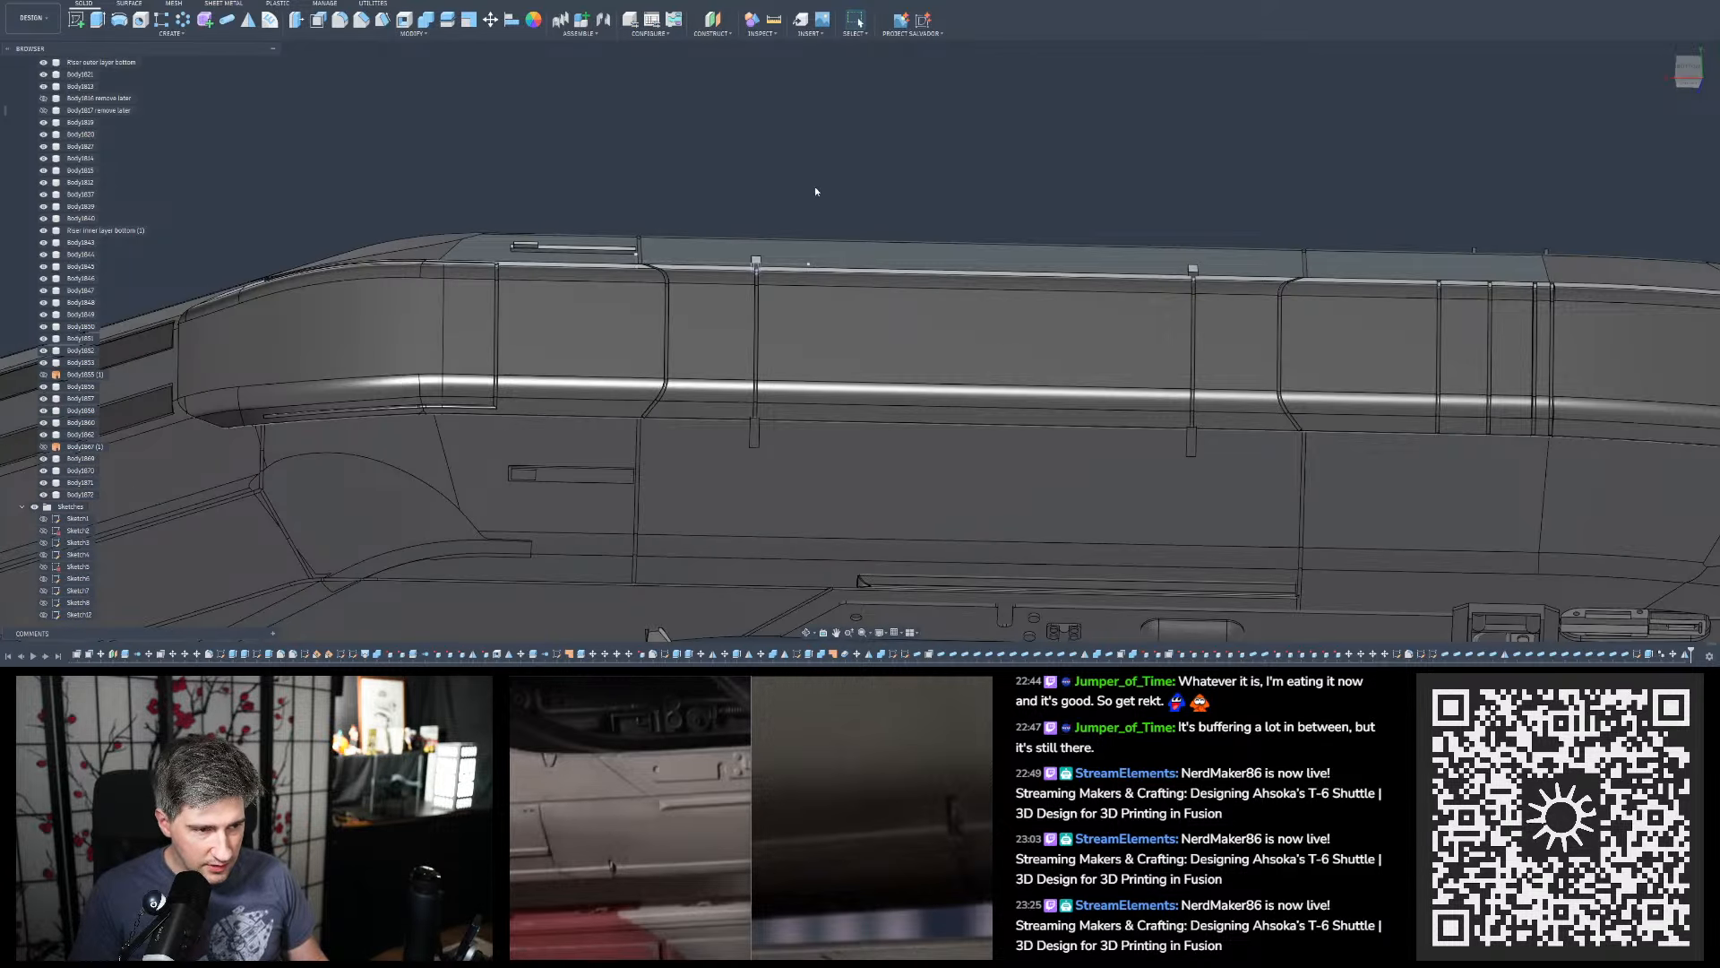
pyautogui.click(430, 24)
pyautogui.click(869, 490)
pyautogui.click(770, 274)
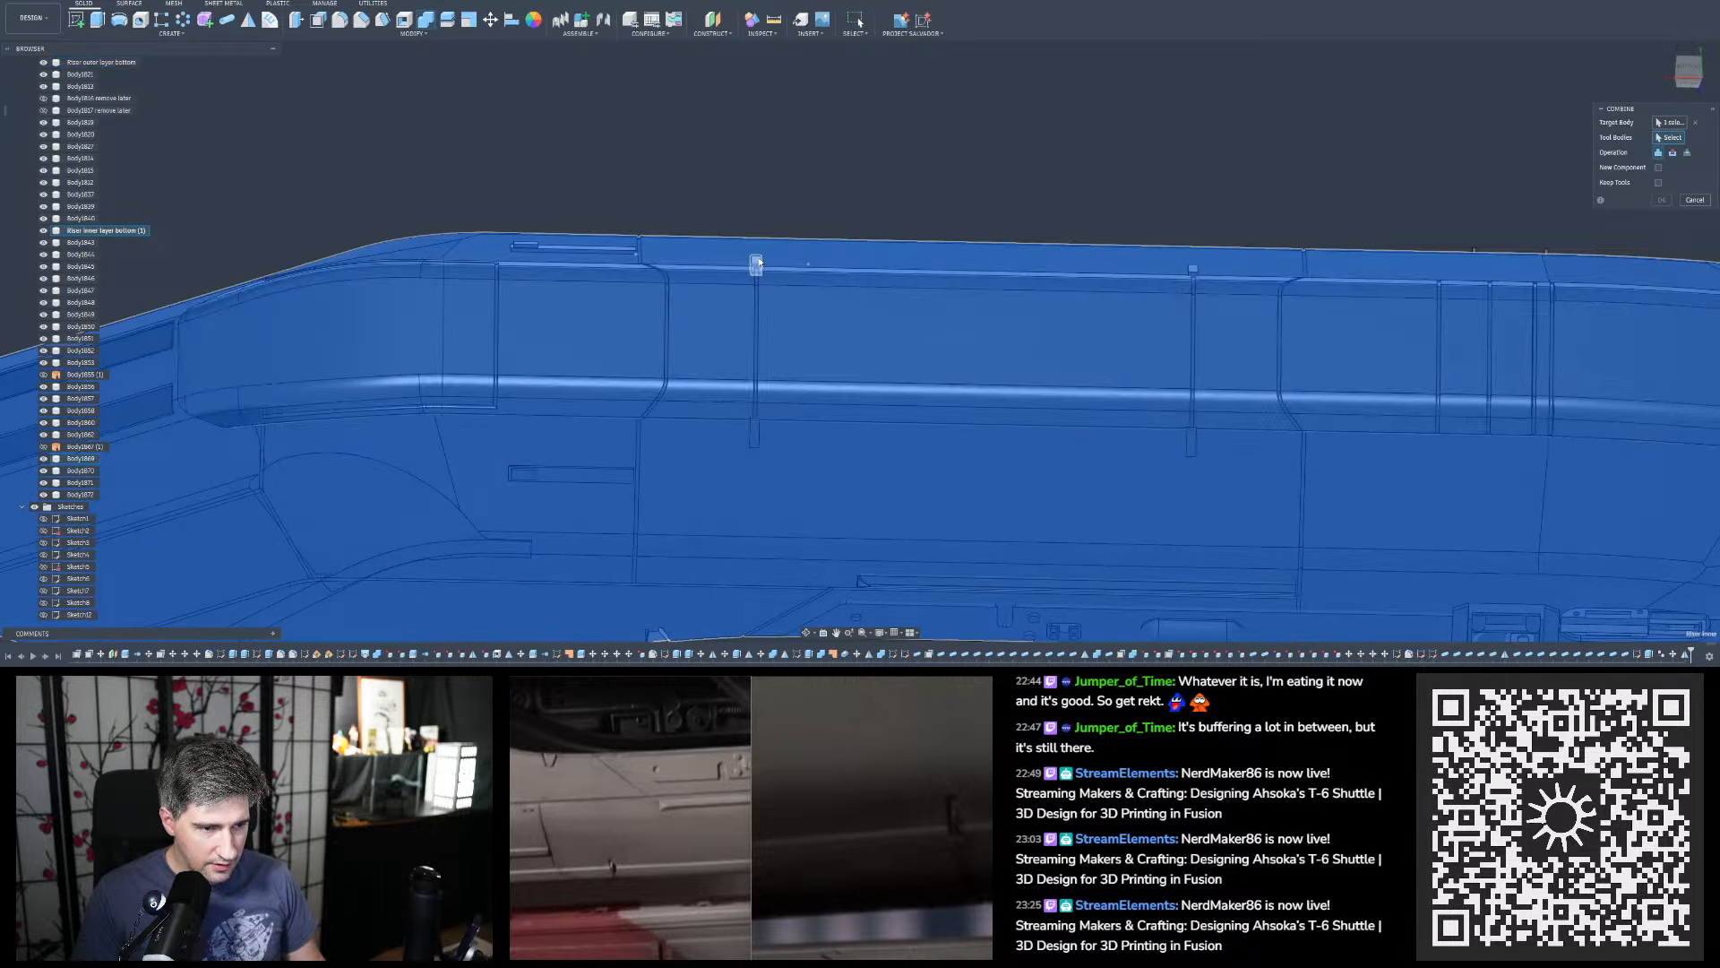
pyautogui.click(1264, 252)
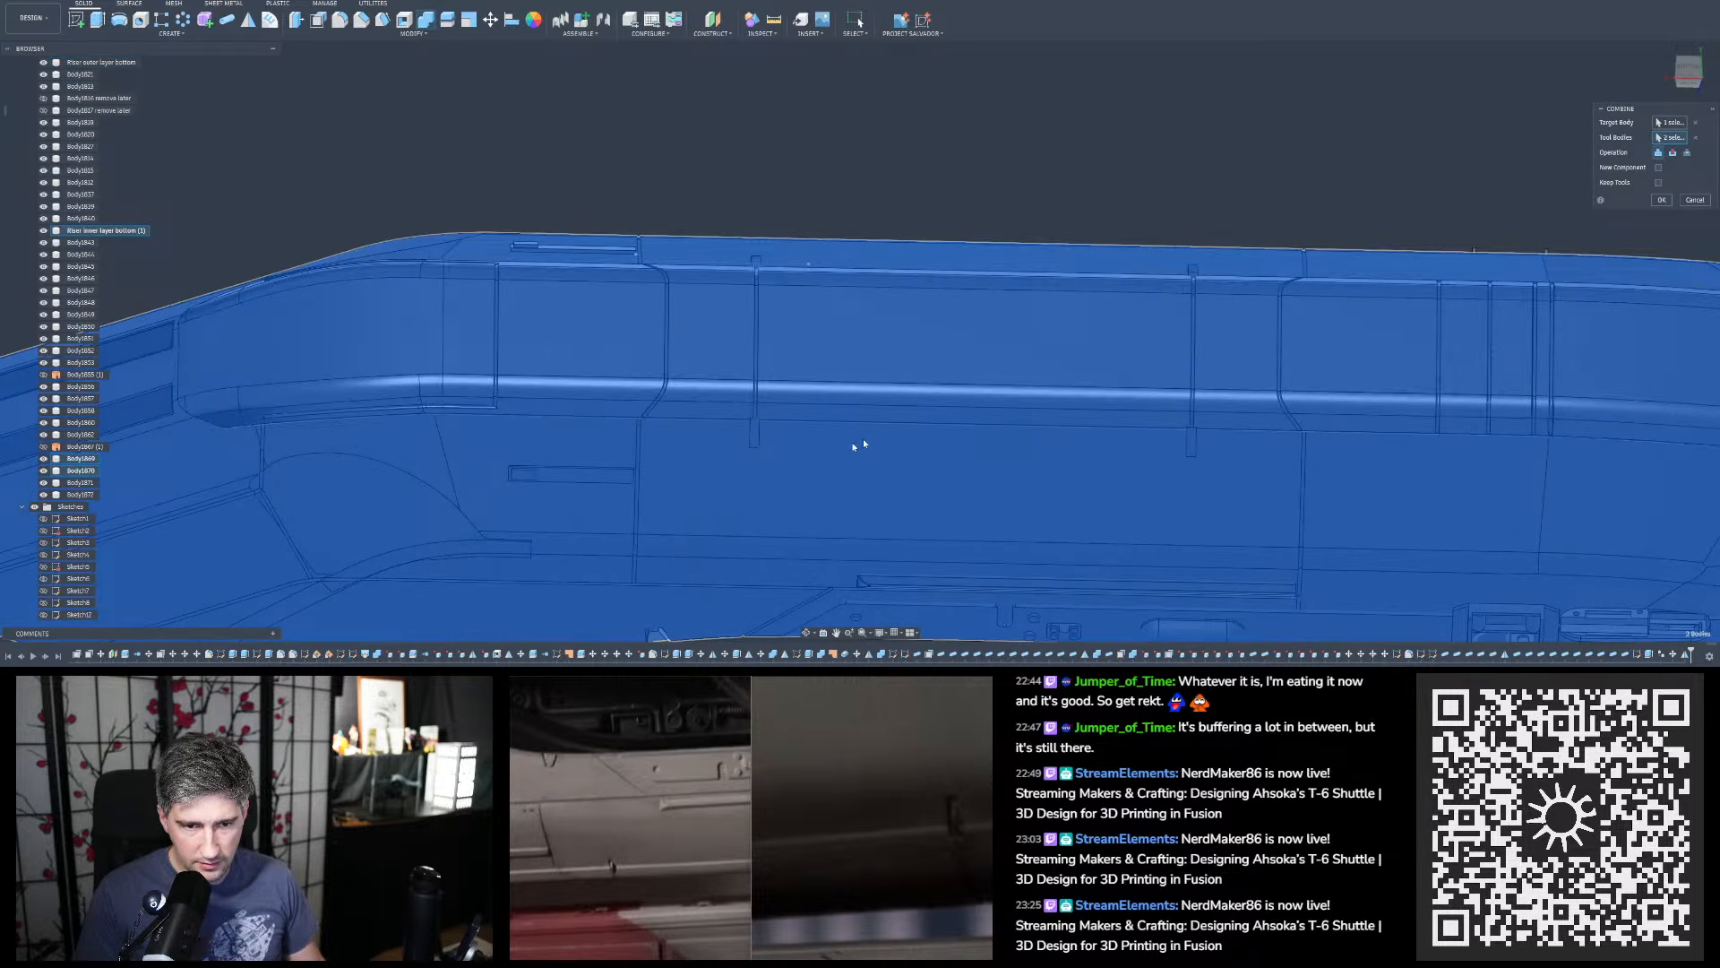
pyautogui.click(754, 430)
pyautogui.click(1153, 440)
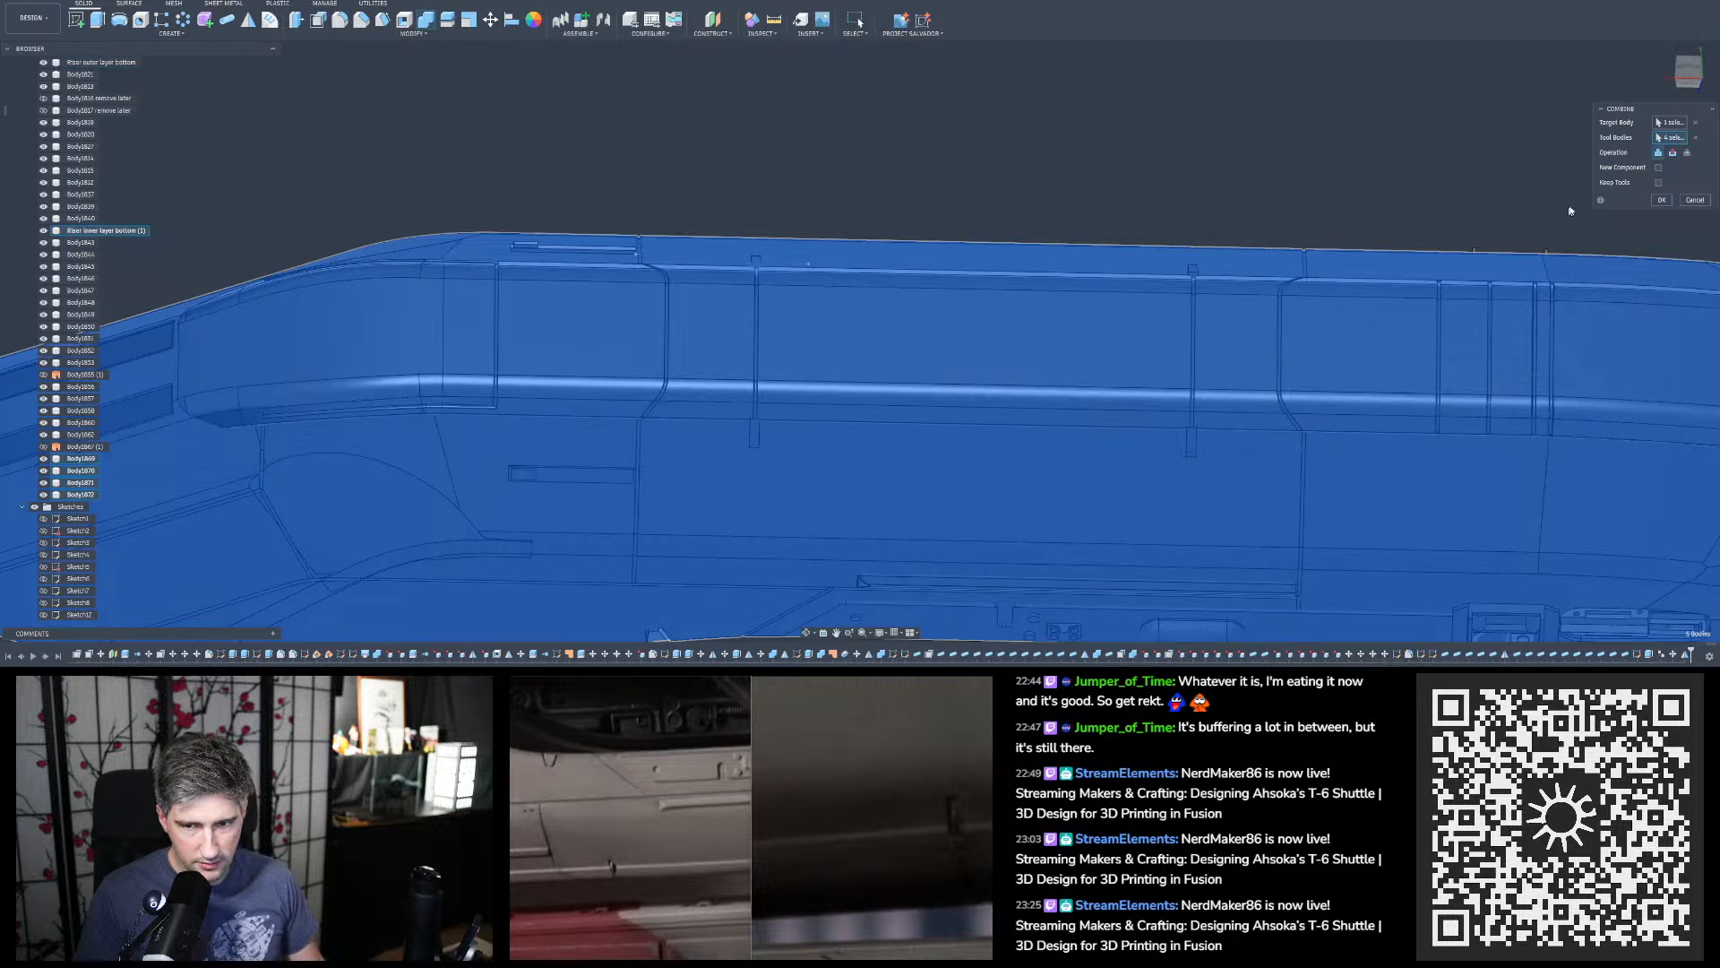
pyautogui.click(1674, 153)
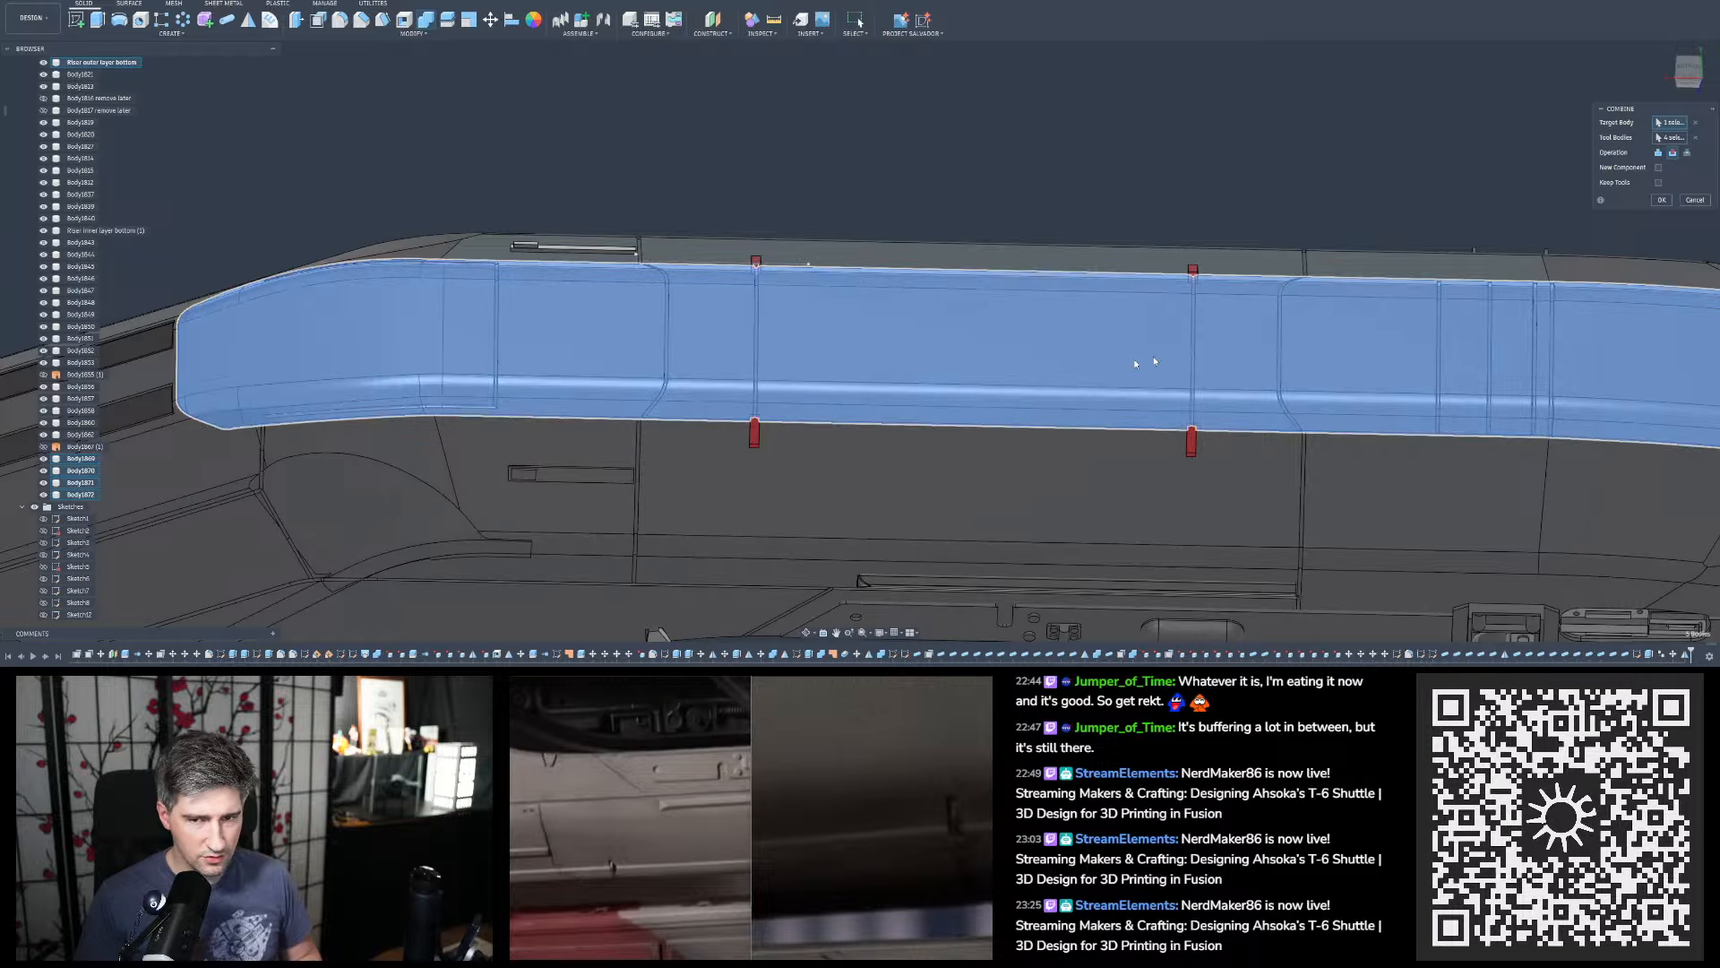
pyautogui.click(1165, 367)
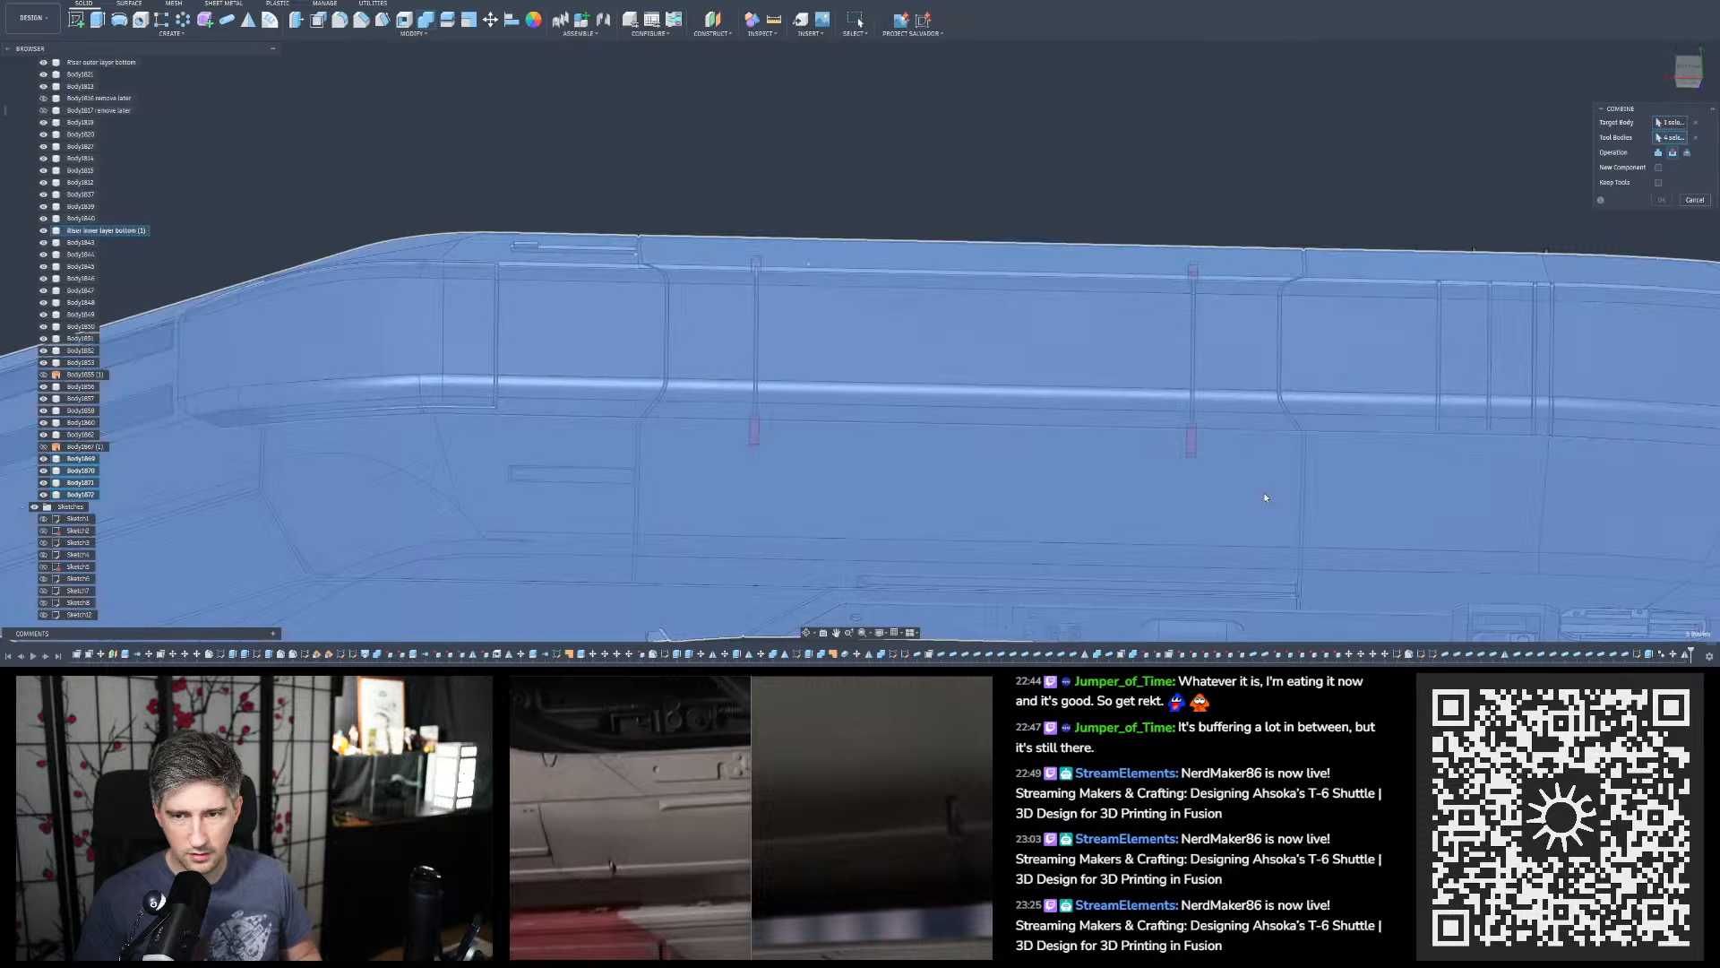
pyautogui.click(1263, 448)
pyautogui.keyDown('shift'); pyautogui.moveTo(1322, 168); pyautogui.dragTo(1320, 99, button='middle'); pyautogui.keyUp('shift')
pyautogui.scroll(3, 1200, 80)
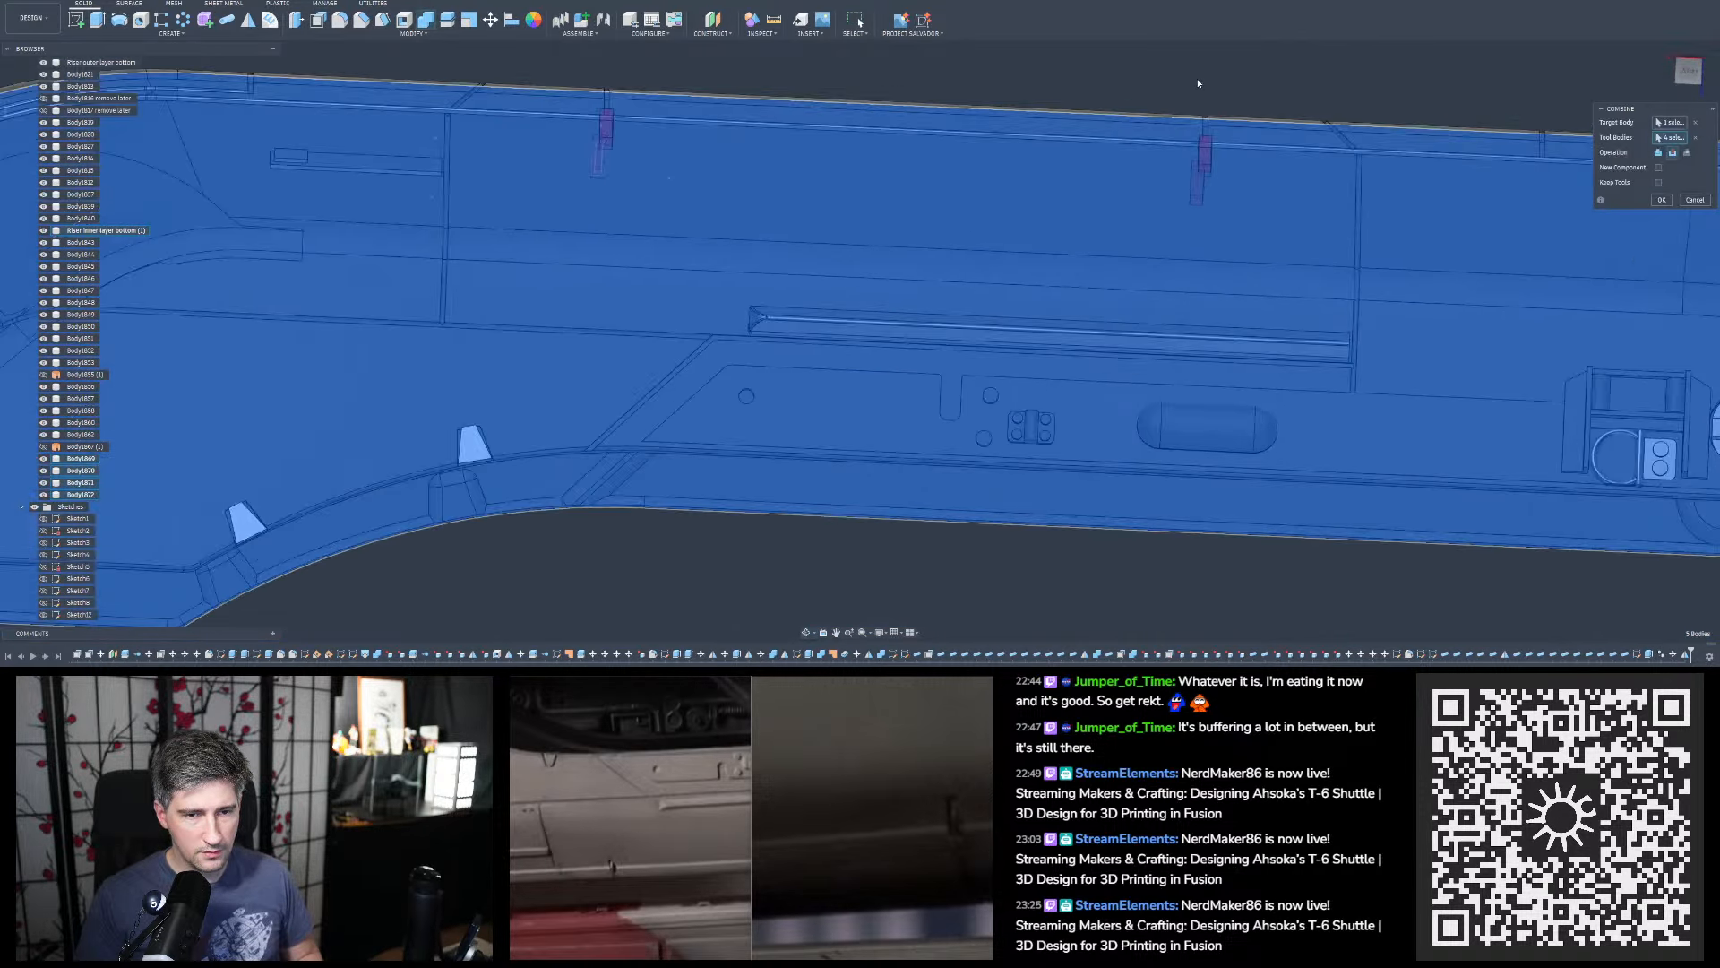
pyautogui.keyDown('shift'); pyautogui.moveTo(1198, 81); pyautogui.dragTo(1097, 235, button='middle'); pyautogui.keyUp('shift')
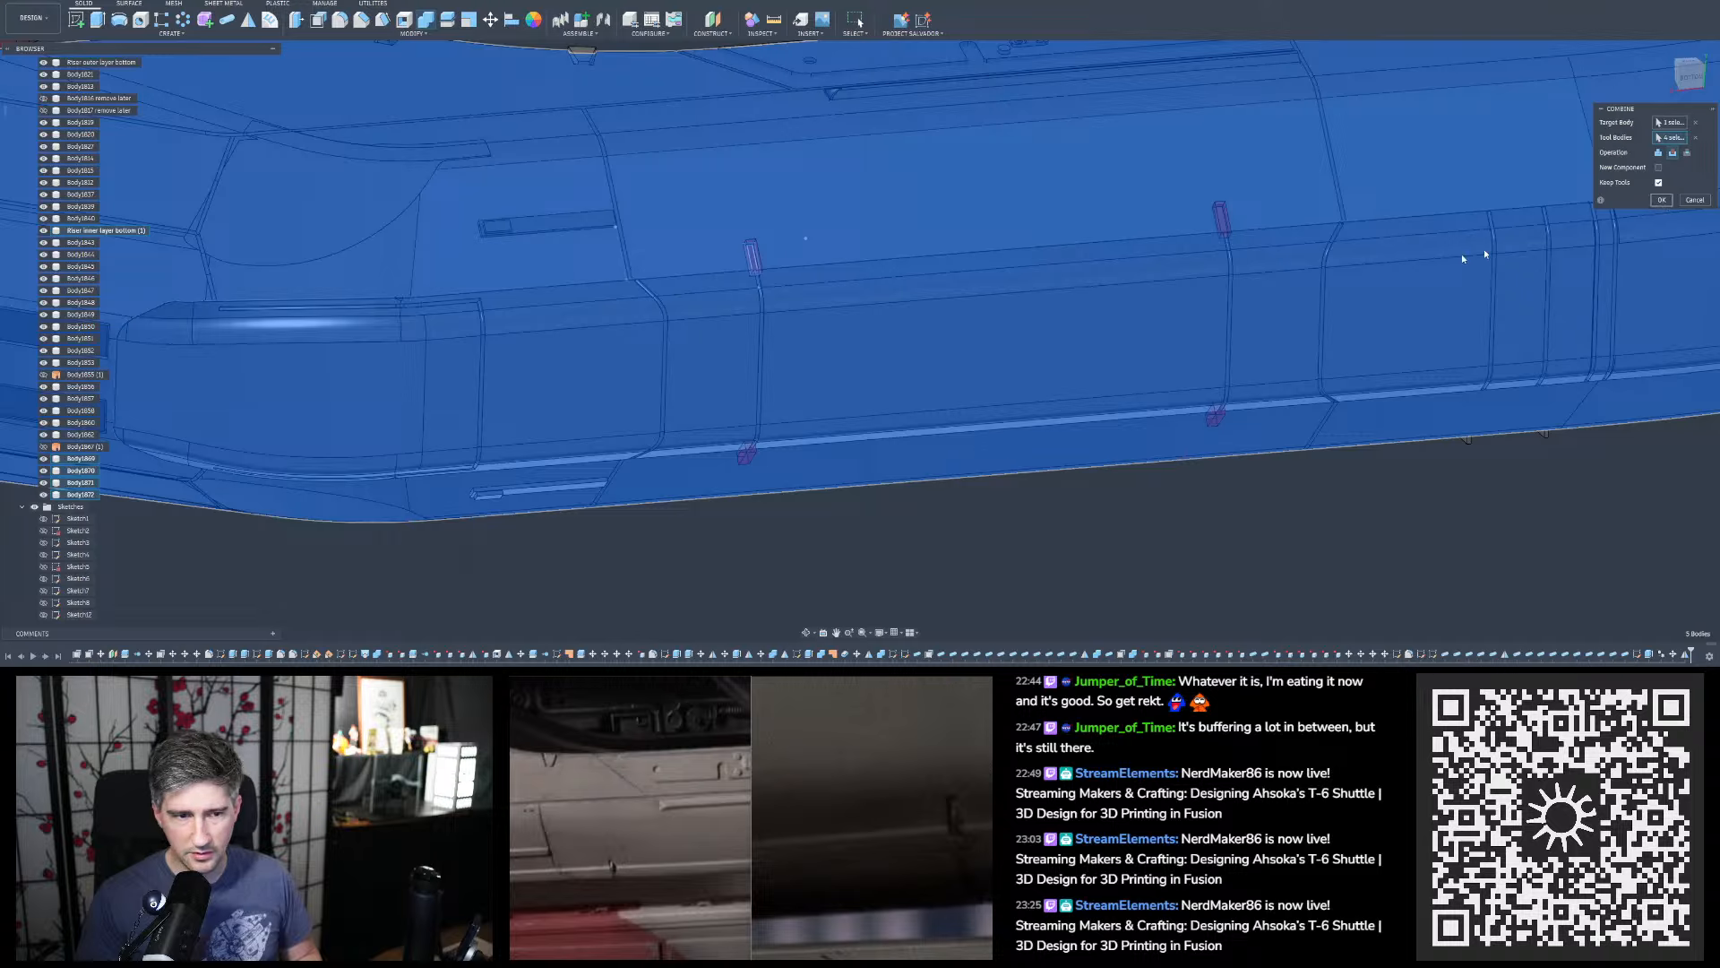
pyautogui.press('Return')
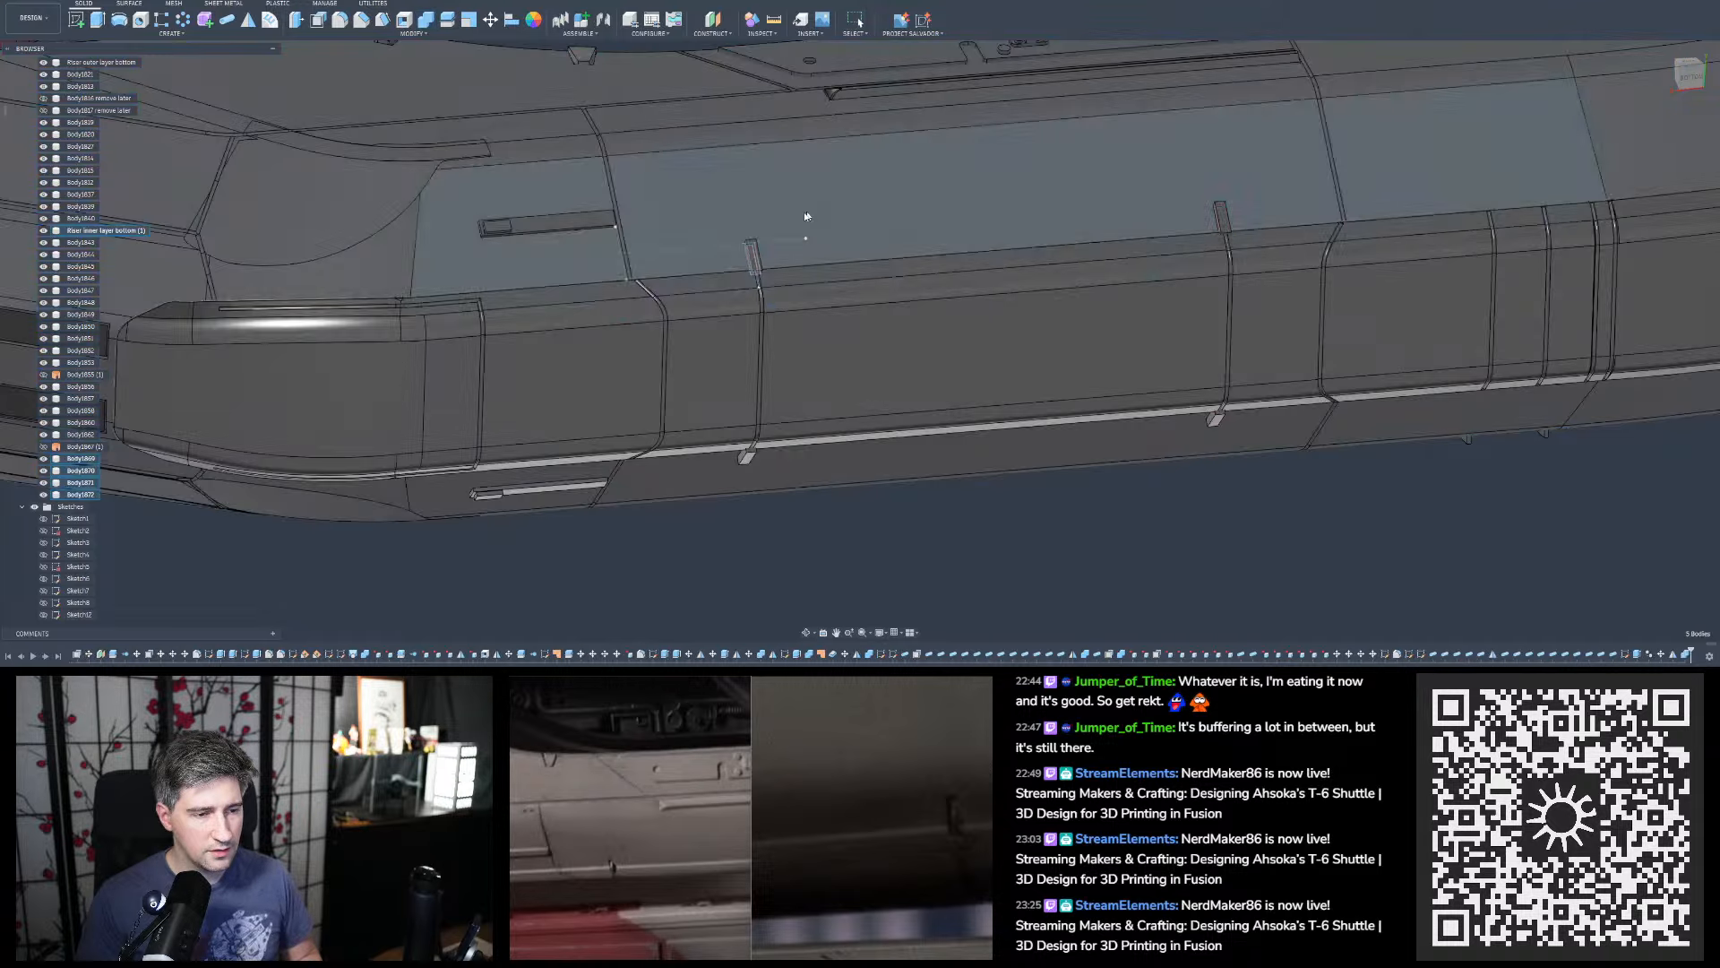
# Cut the four block bodies out of the outer bottom layer body with Combine, without keeping the tools
pyautogui.keyDown('shift'); pyautogui.moveTo(806, 218); pyautogui.dragTo(769, 280, button='middle'); pyautogui.keyUp('shift')
pyautogui.click(426, 19)
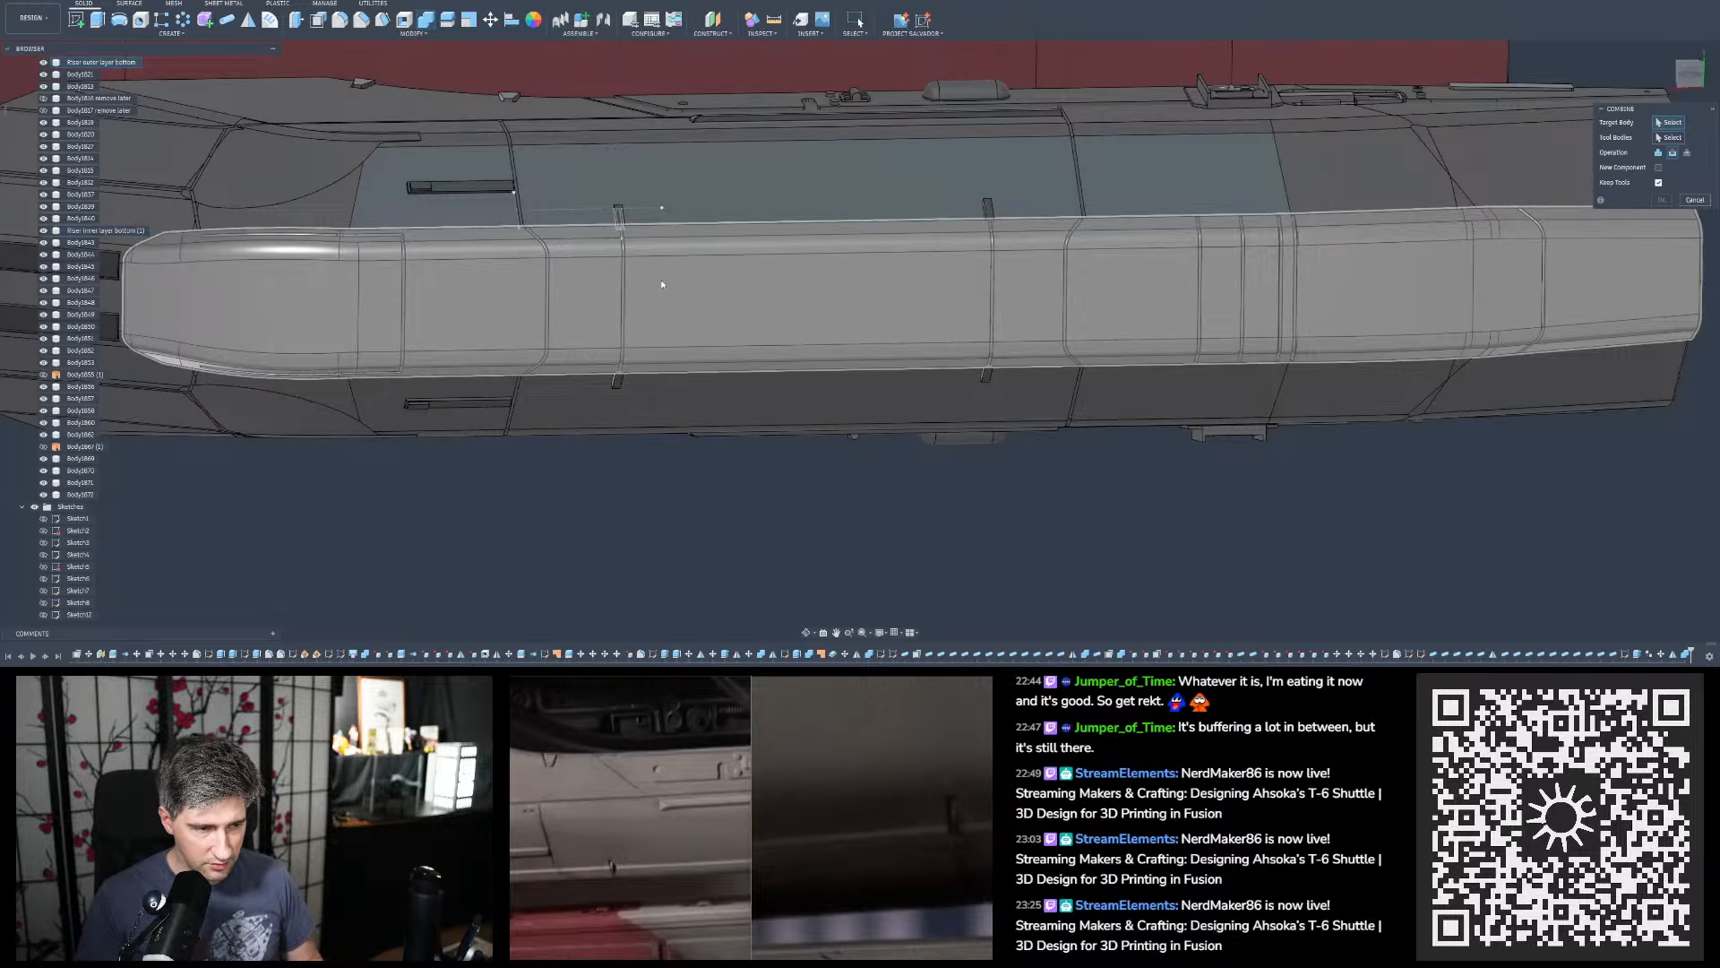
pyautogui.click(666, 287)
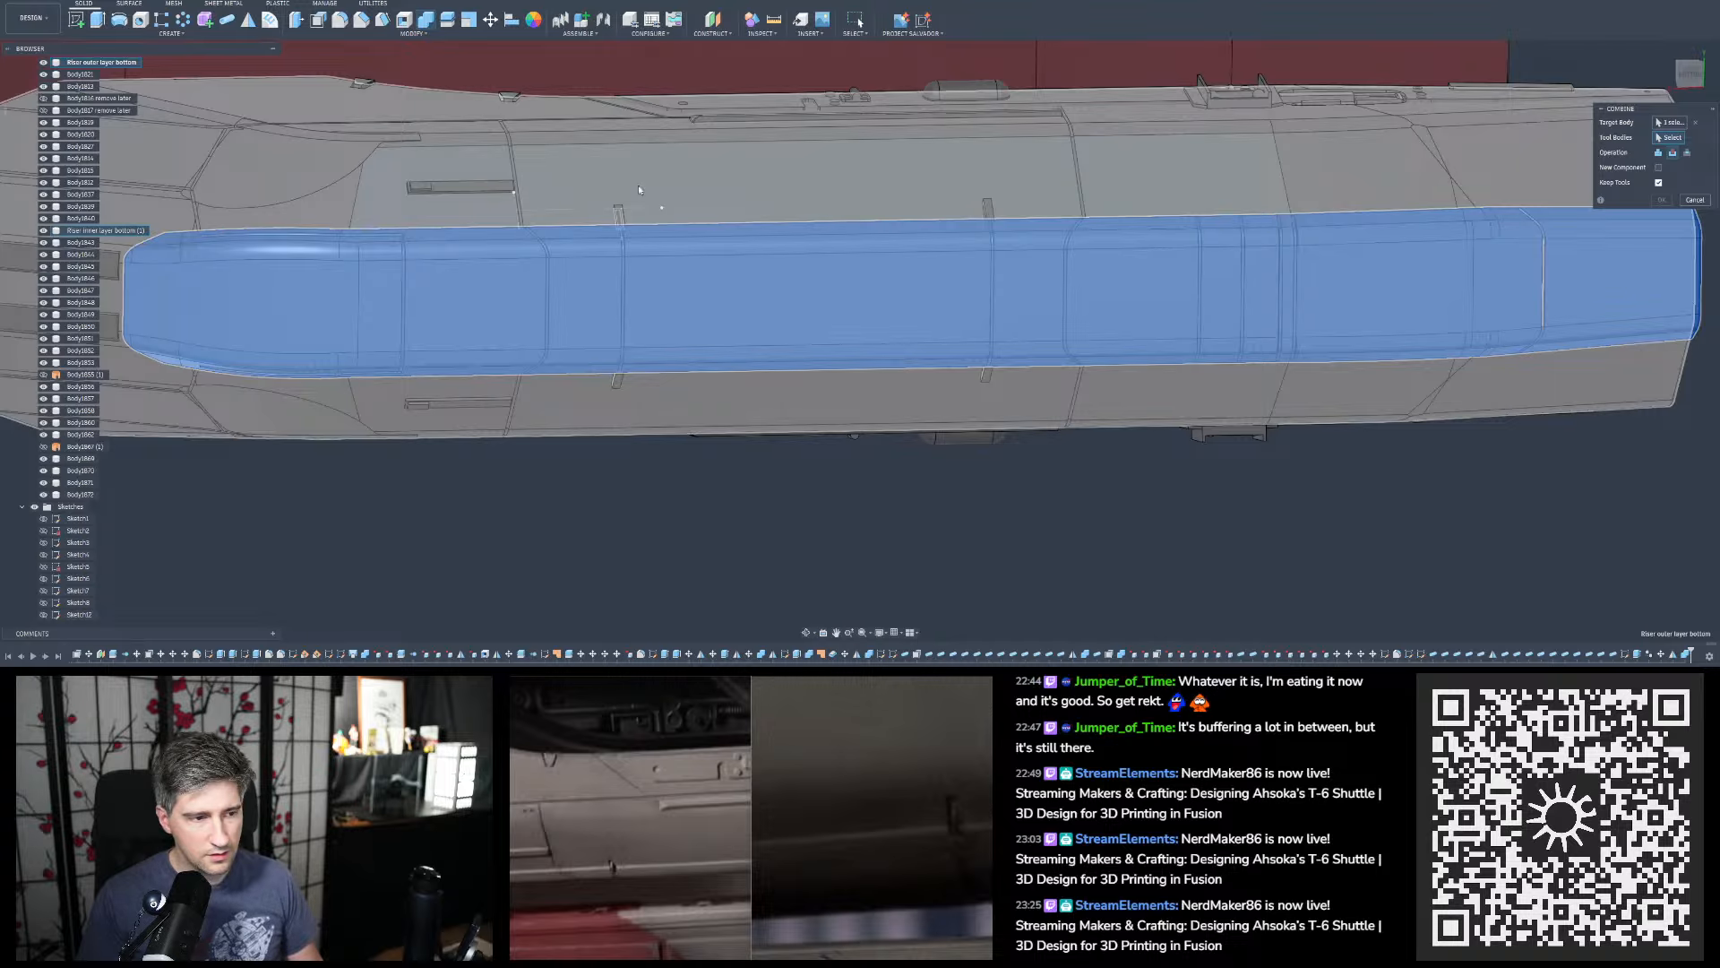
pyautogui.click(619, 215)
pyautogui.click(987, 209)
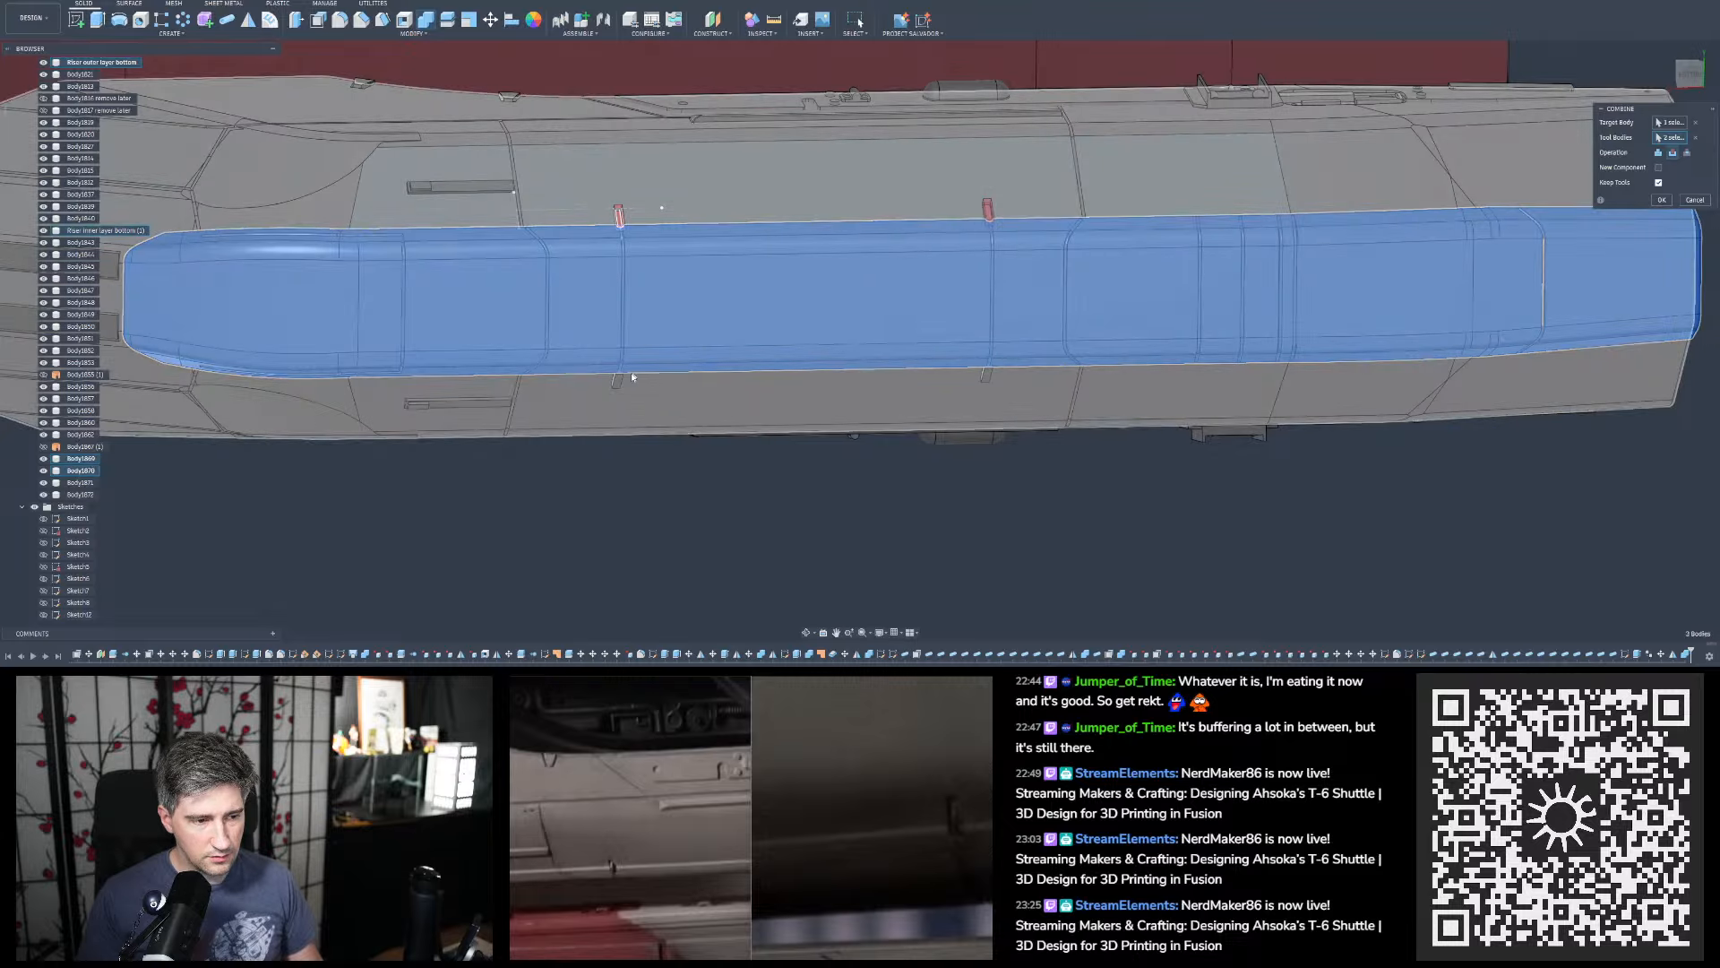
pyautogui.click(620, 379)
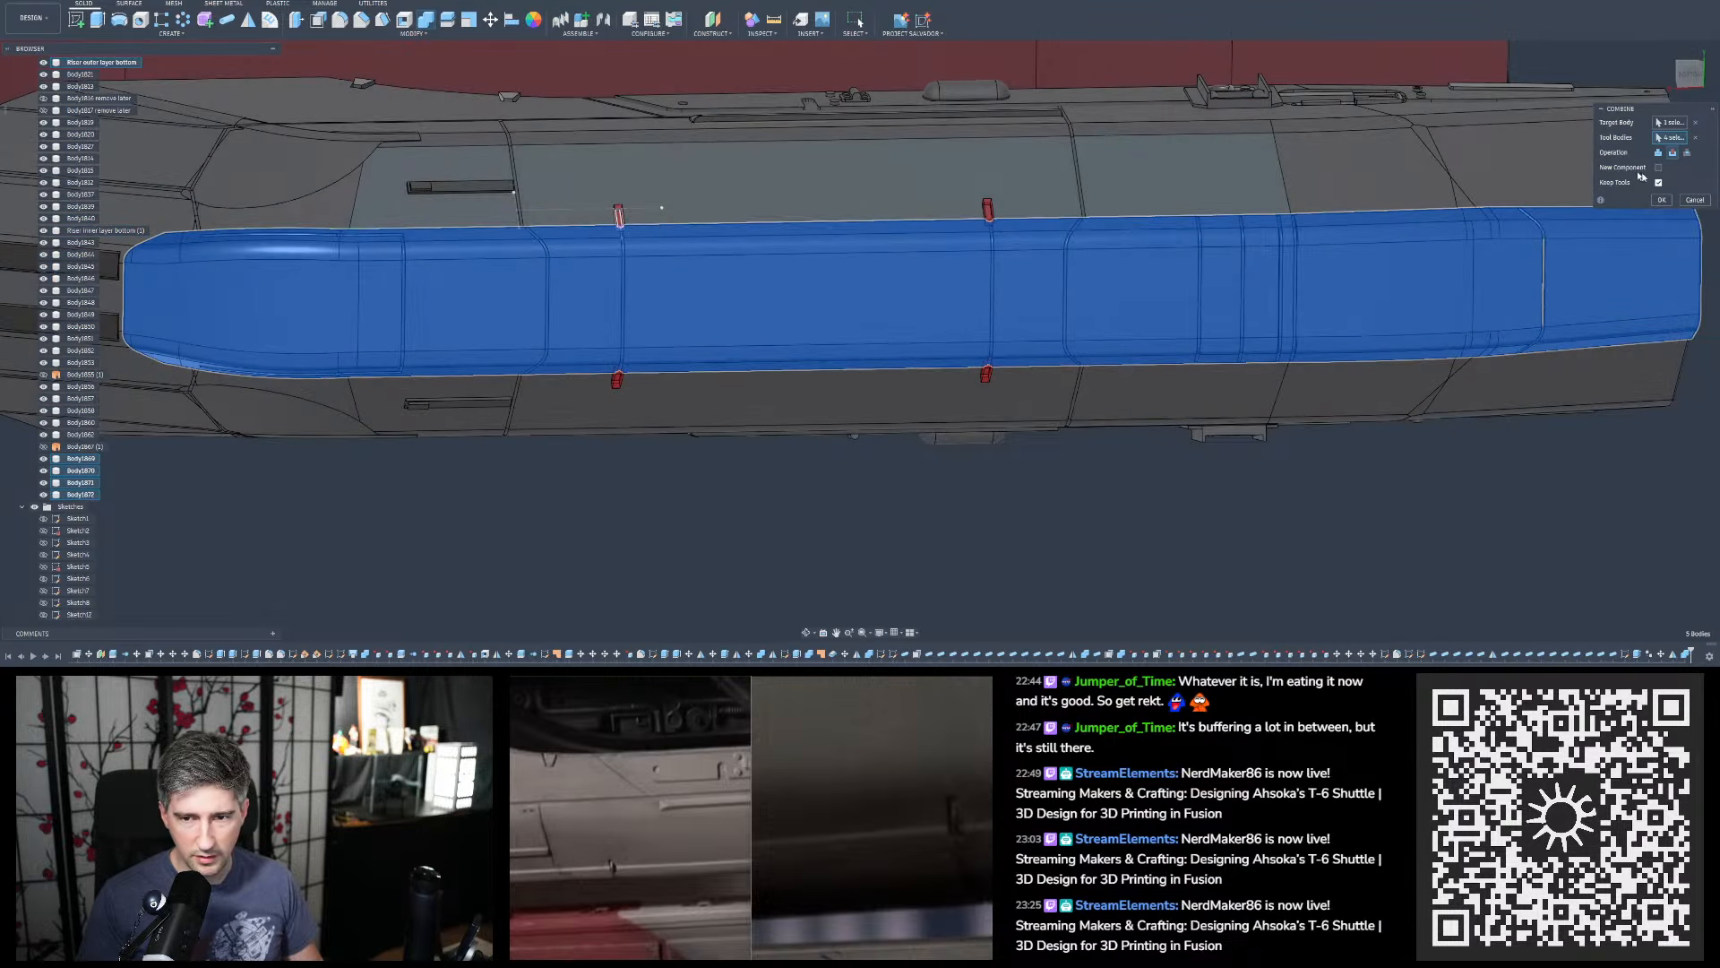
pyautogui.click(1659, 183)
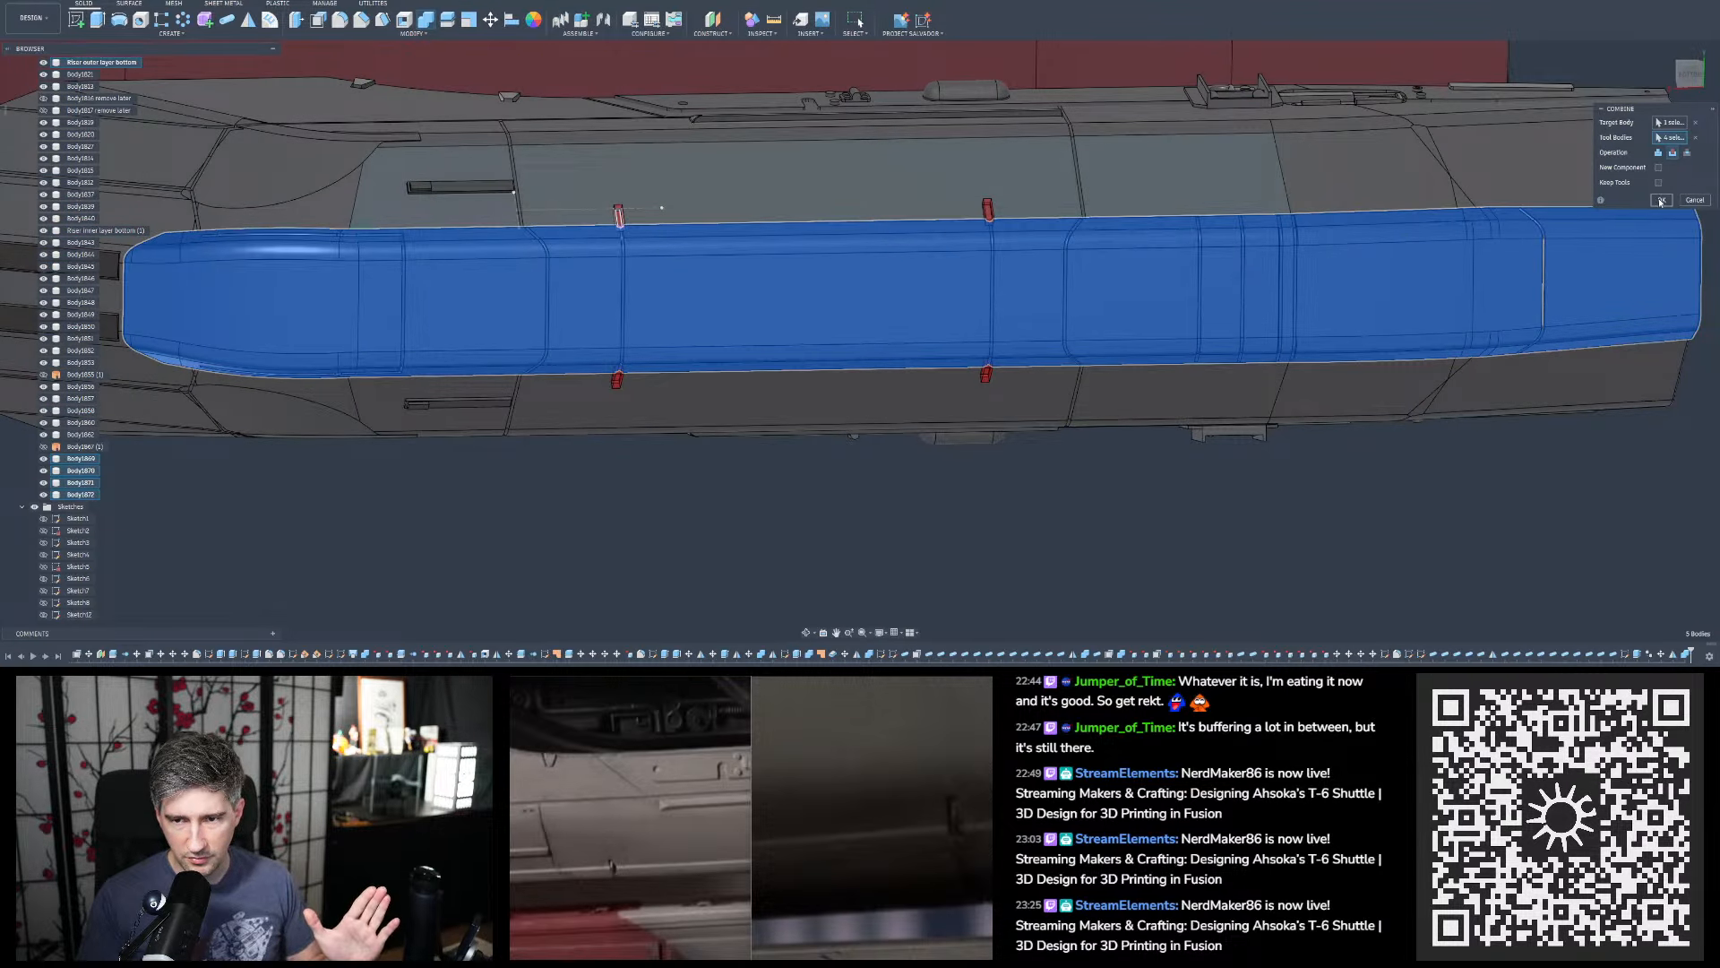
pyautogui.press('Return')
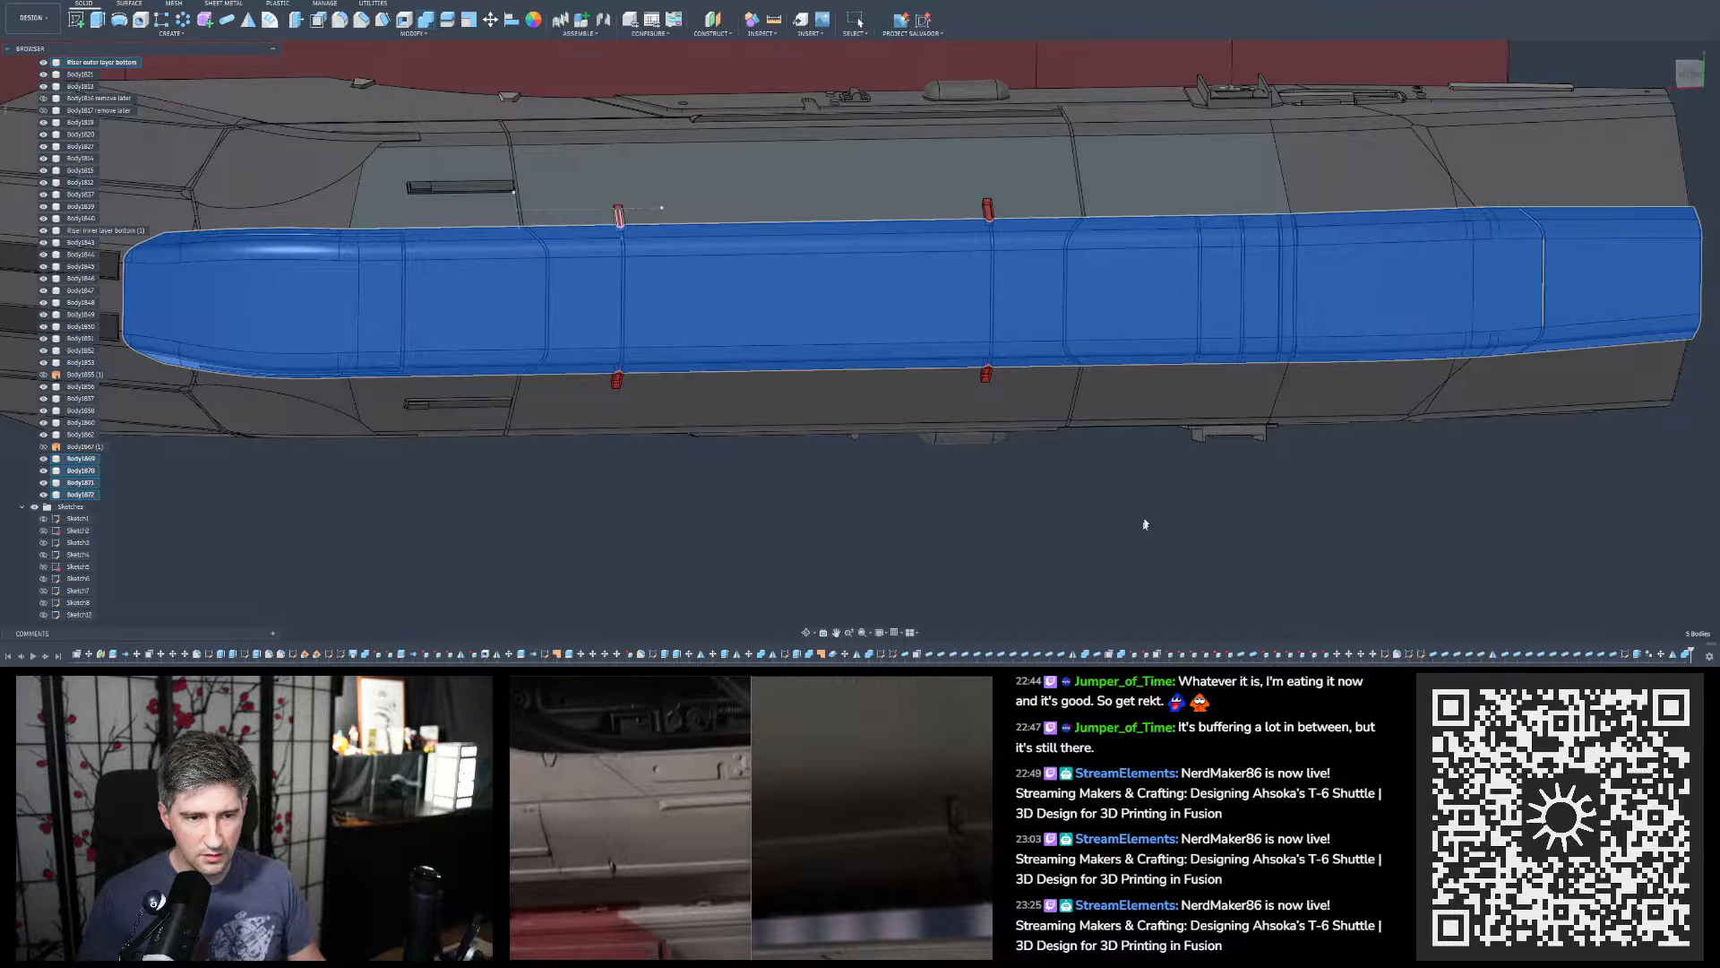
# Extrude the inner rectangle profile at the lower-edge panel groove symmetrically by 0.5 mm
pyautogui.scroll(10, 610, 464)
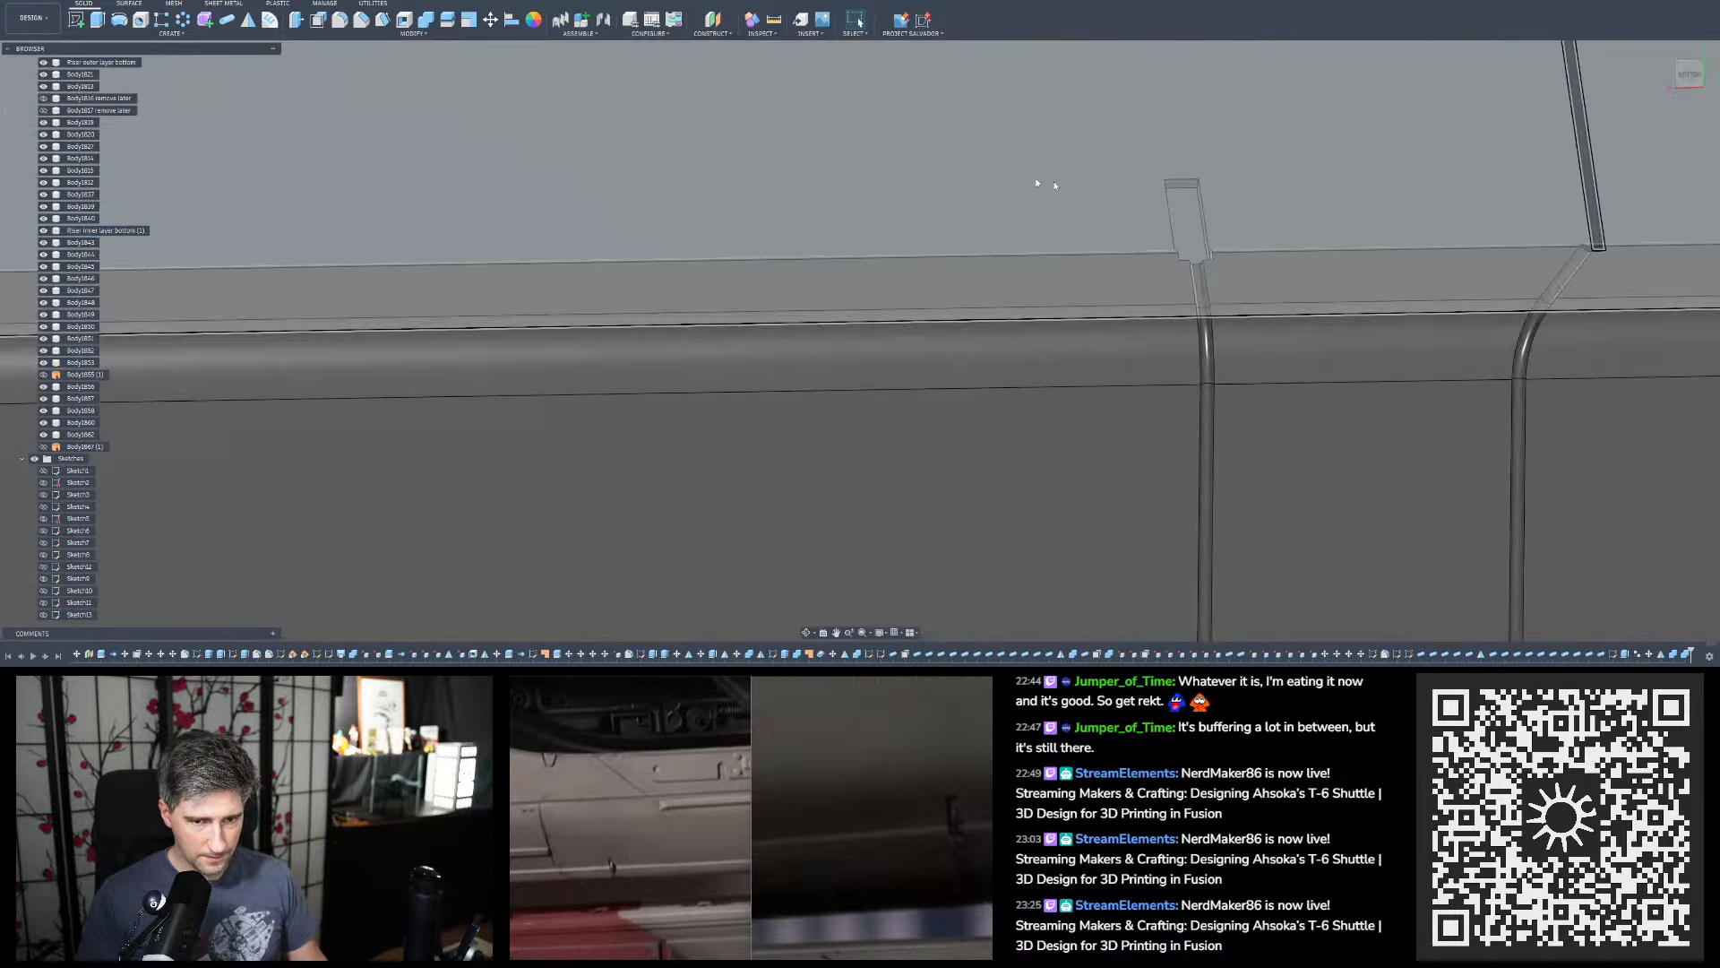
pyautogui.keyDown('shift'); pyautogui.moveTo(1037, 183); pyautogui.dragTo(1166, 302, button='middle'); pyautogui.keyUp('shift')
pyautogui.click(96, 22)
pyautogui.scroll(2, 353, 196)
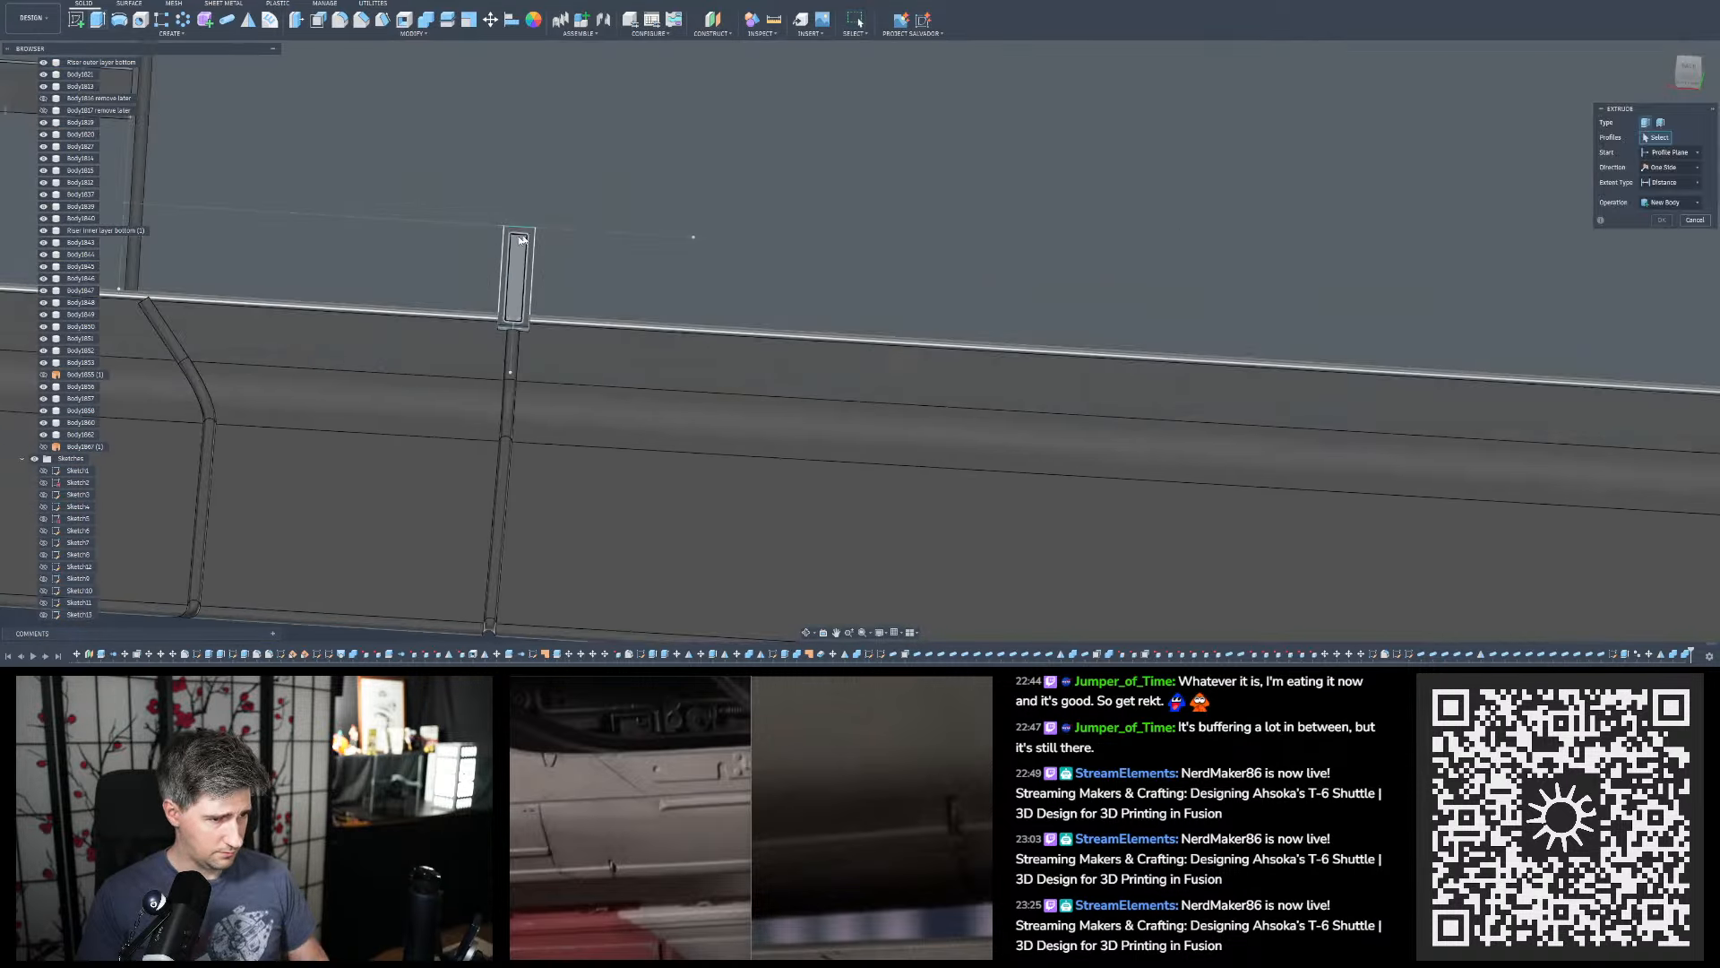
pyautogui.keyDown('shift'); pyautogui.moveTo(545, 251); pyautogui.dragTo(500, 275, button='middle'); pyautogui.keyUp('shift')
pyautogui.click(532, 255)
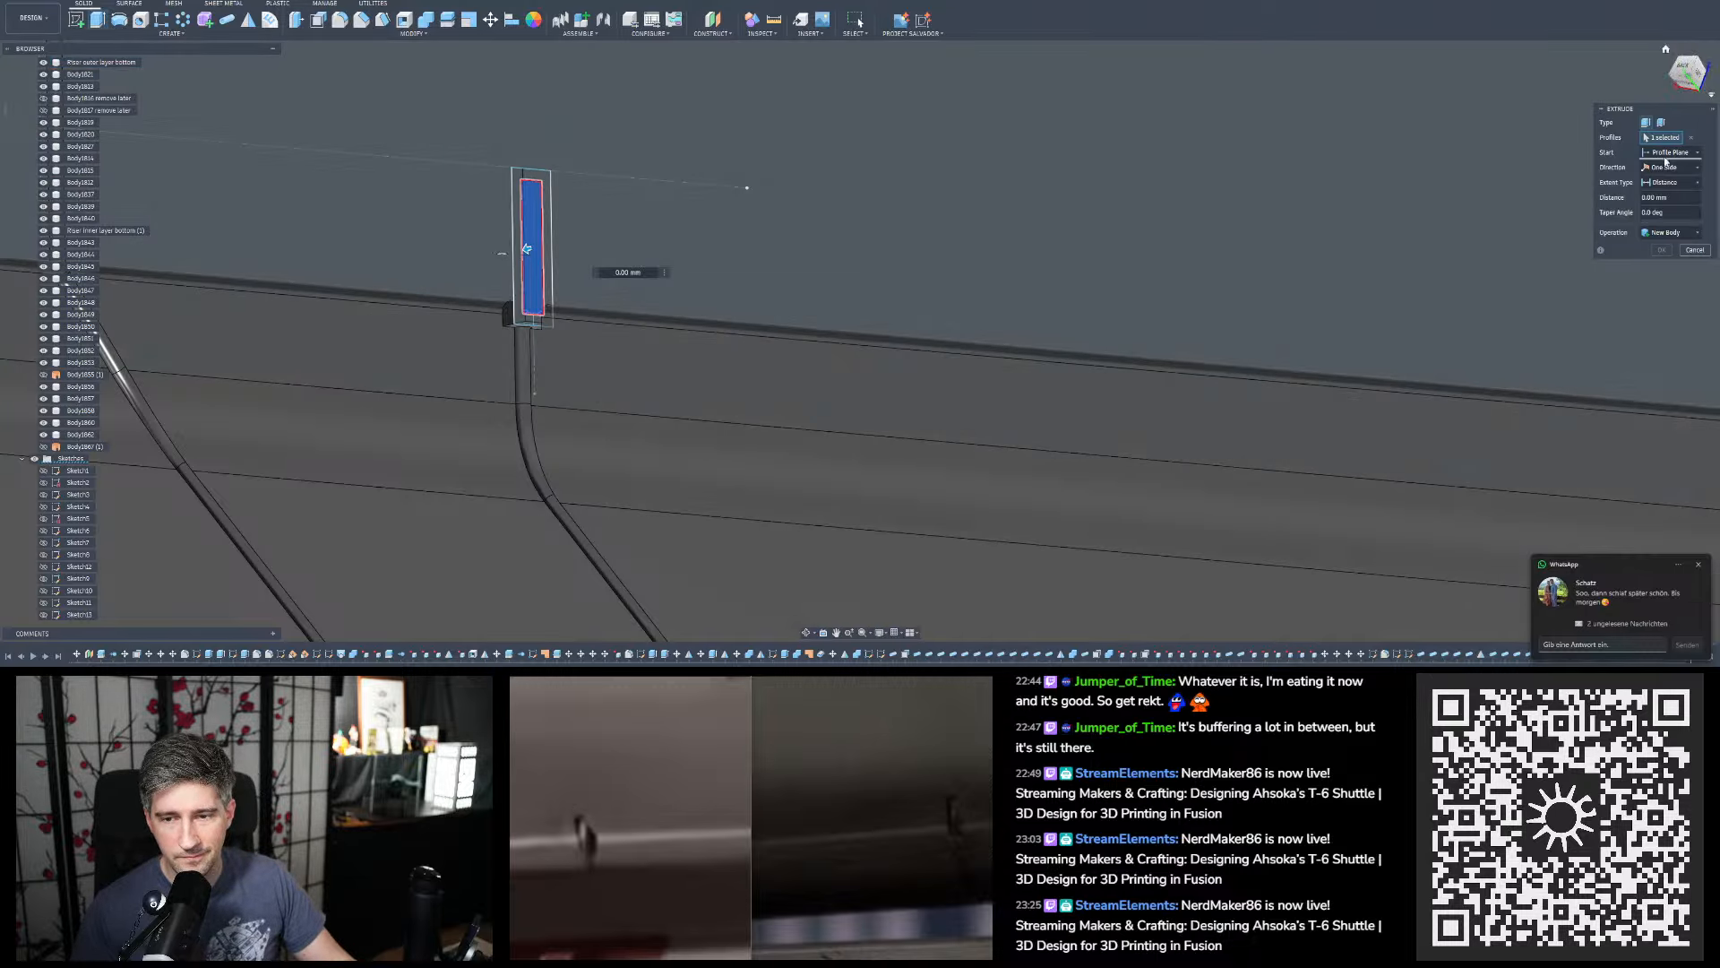
pyautogui.click(1664, 168)
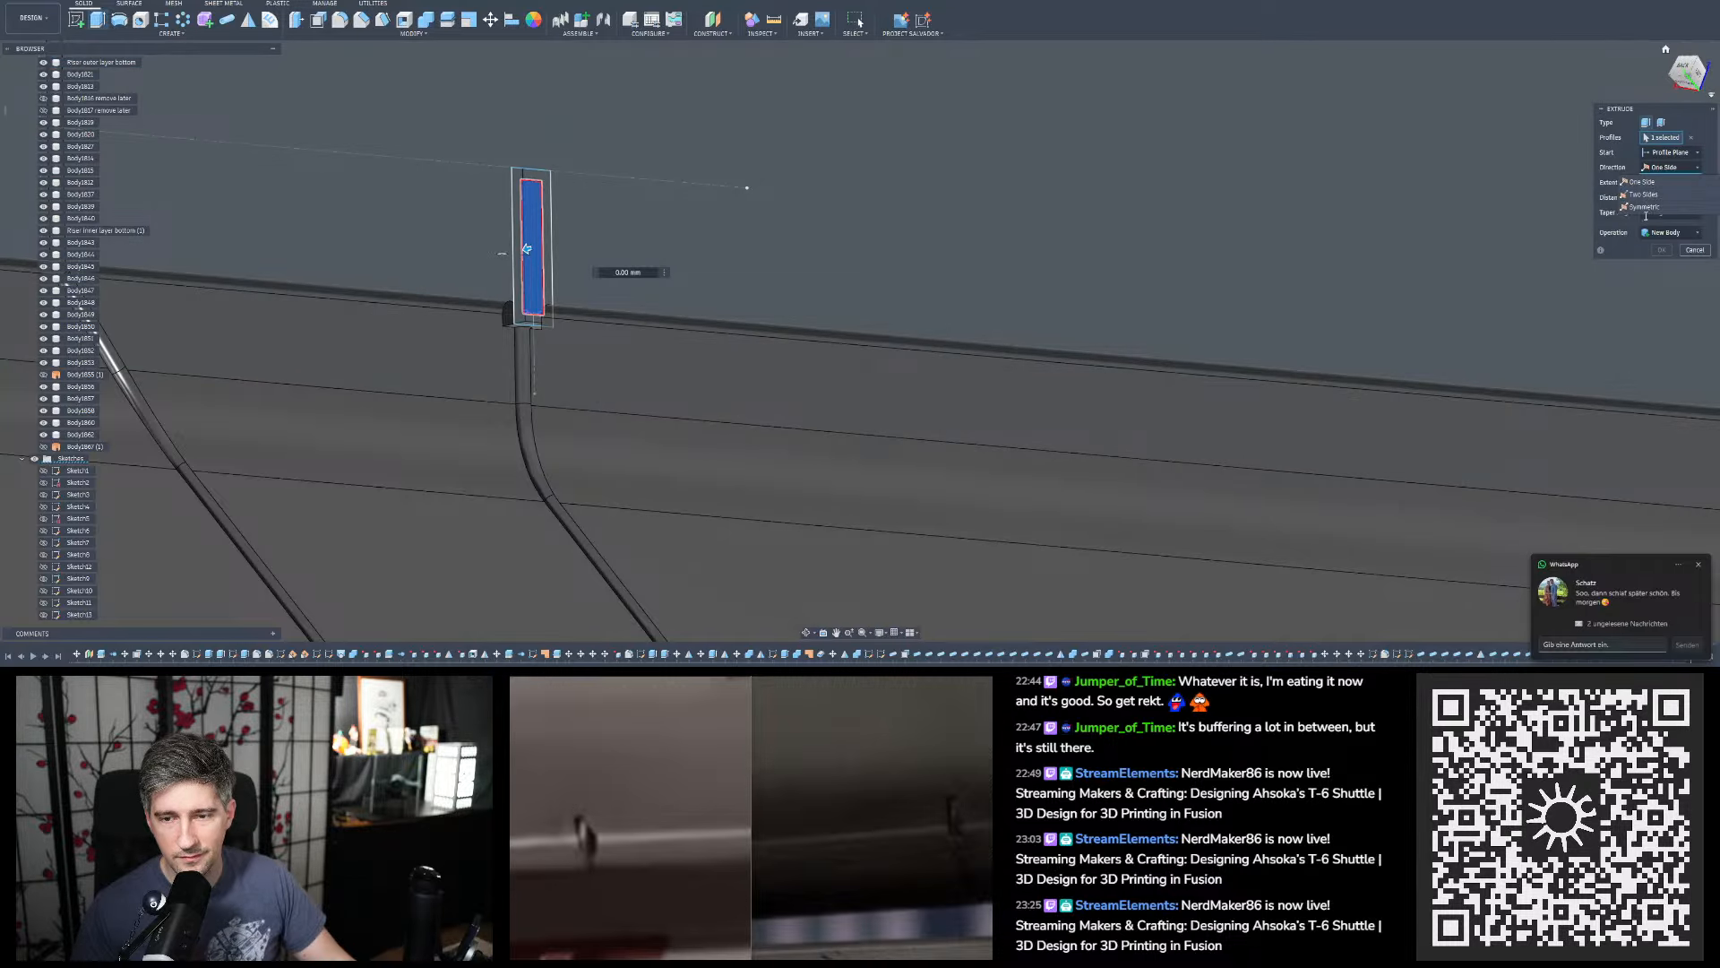
pyautogui.click(1645, 210)
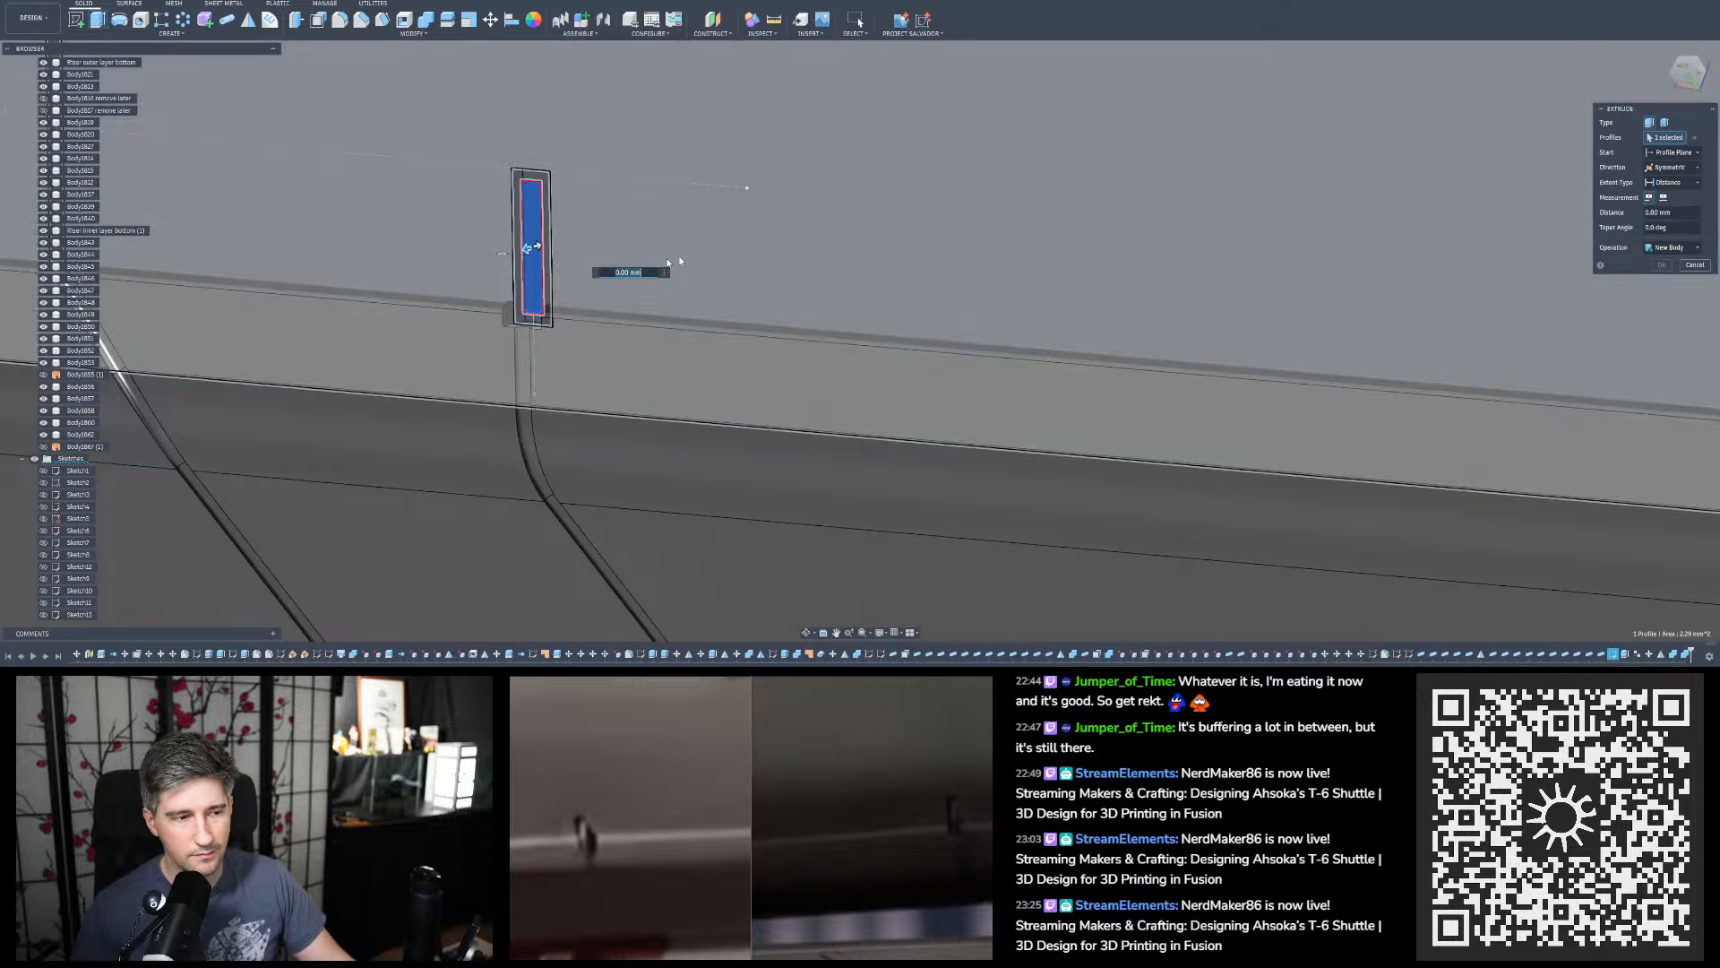
pyautogui.keyDown('shift'); pyautogui.moveTo(701, 234); pyautogui.dragTo(687, 240, button='middle'); pyautogui.keyUp('shift')
pyautogui.write('0,5')
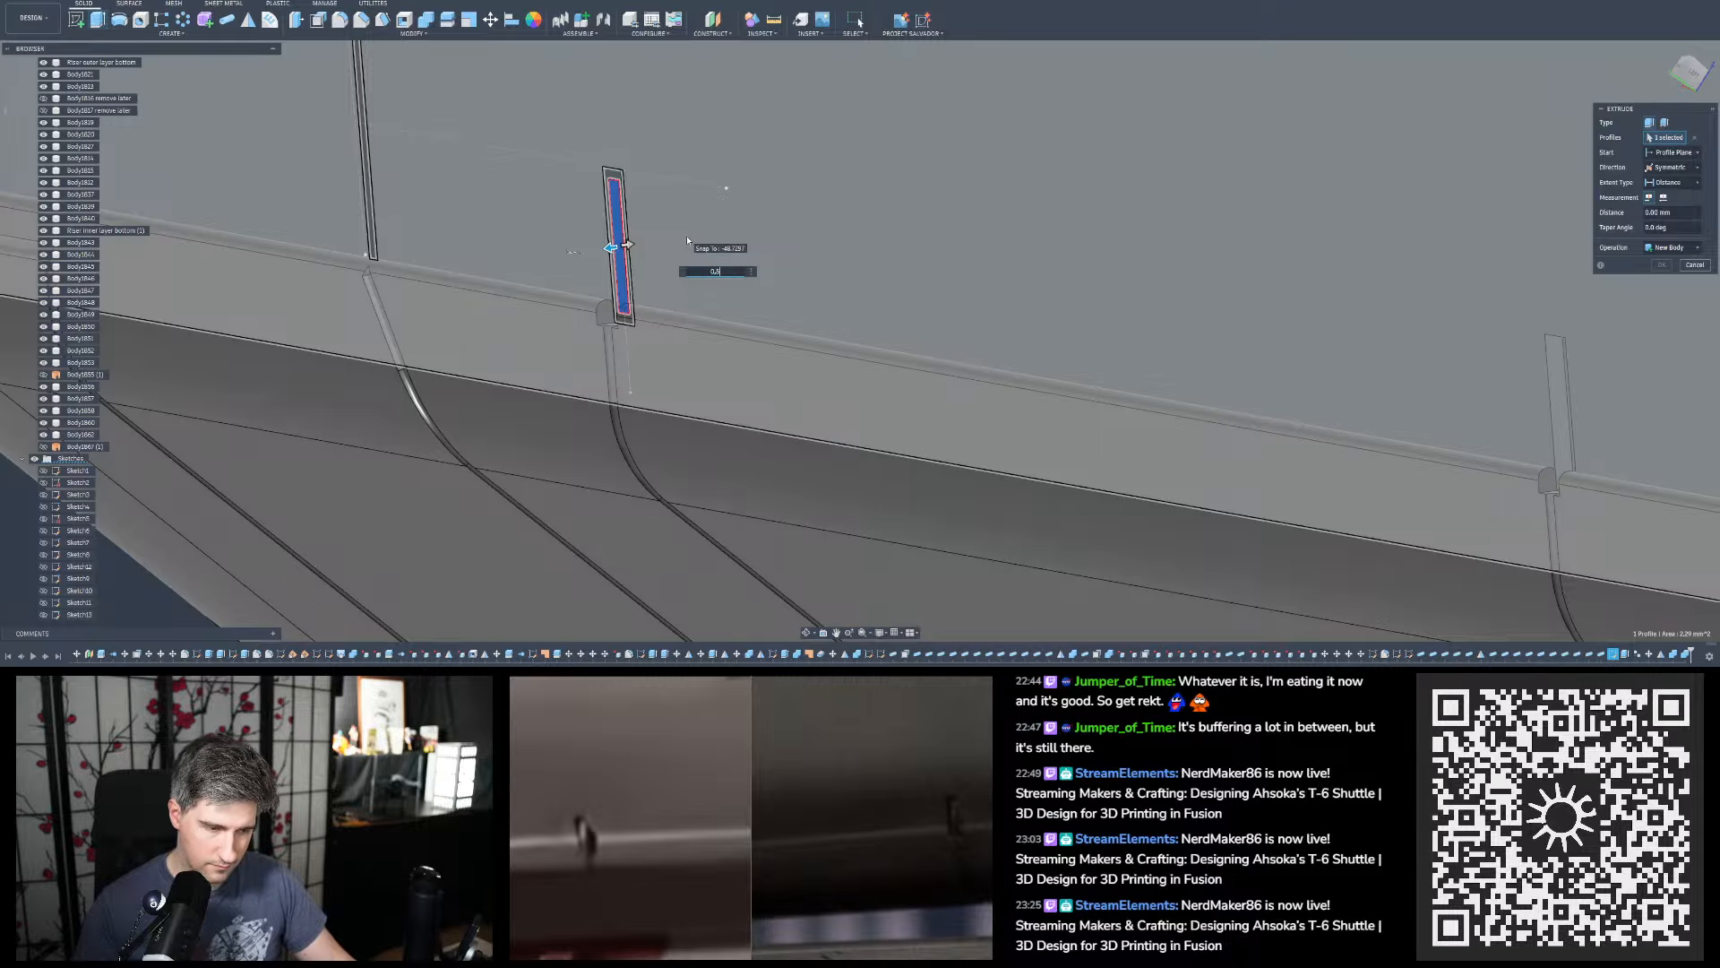
pyautogui.keyDown('shift'); pyautogui.moveTo(664, 241); pyautogui.dragTo(873, 235, button='middle'); pyautogui.keyUp('shift')
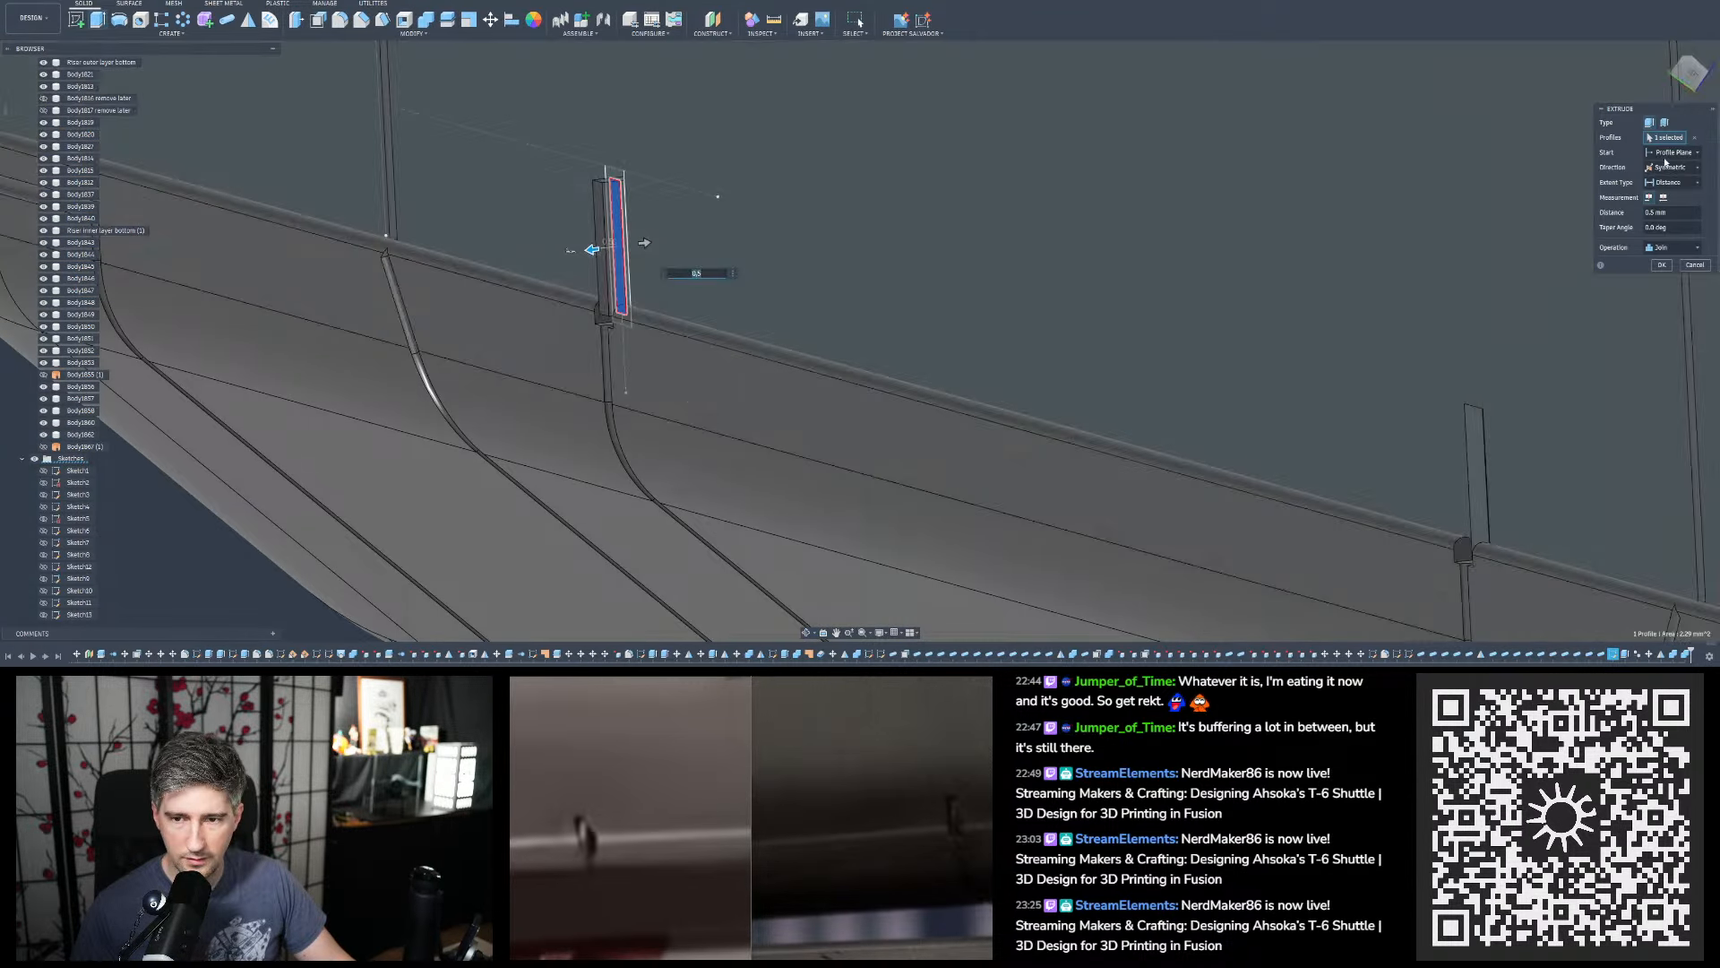
# Change the extrusion direction to two sides and set the side 1 distance to 1 mm
pyautogui.click(1667, 168)
pyautogui.click(1663, 194)
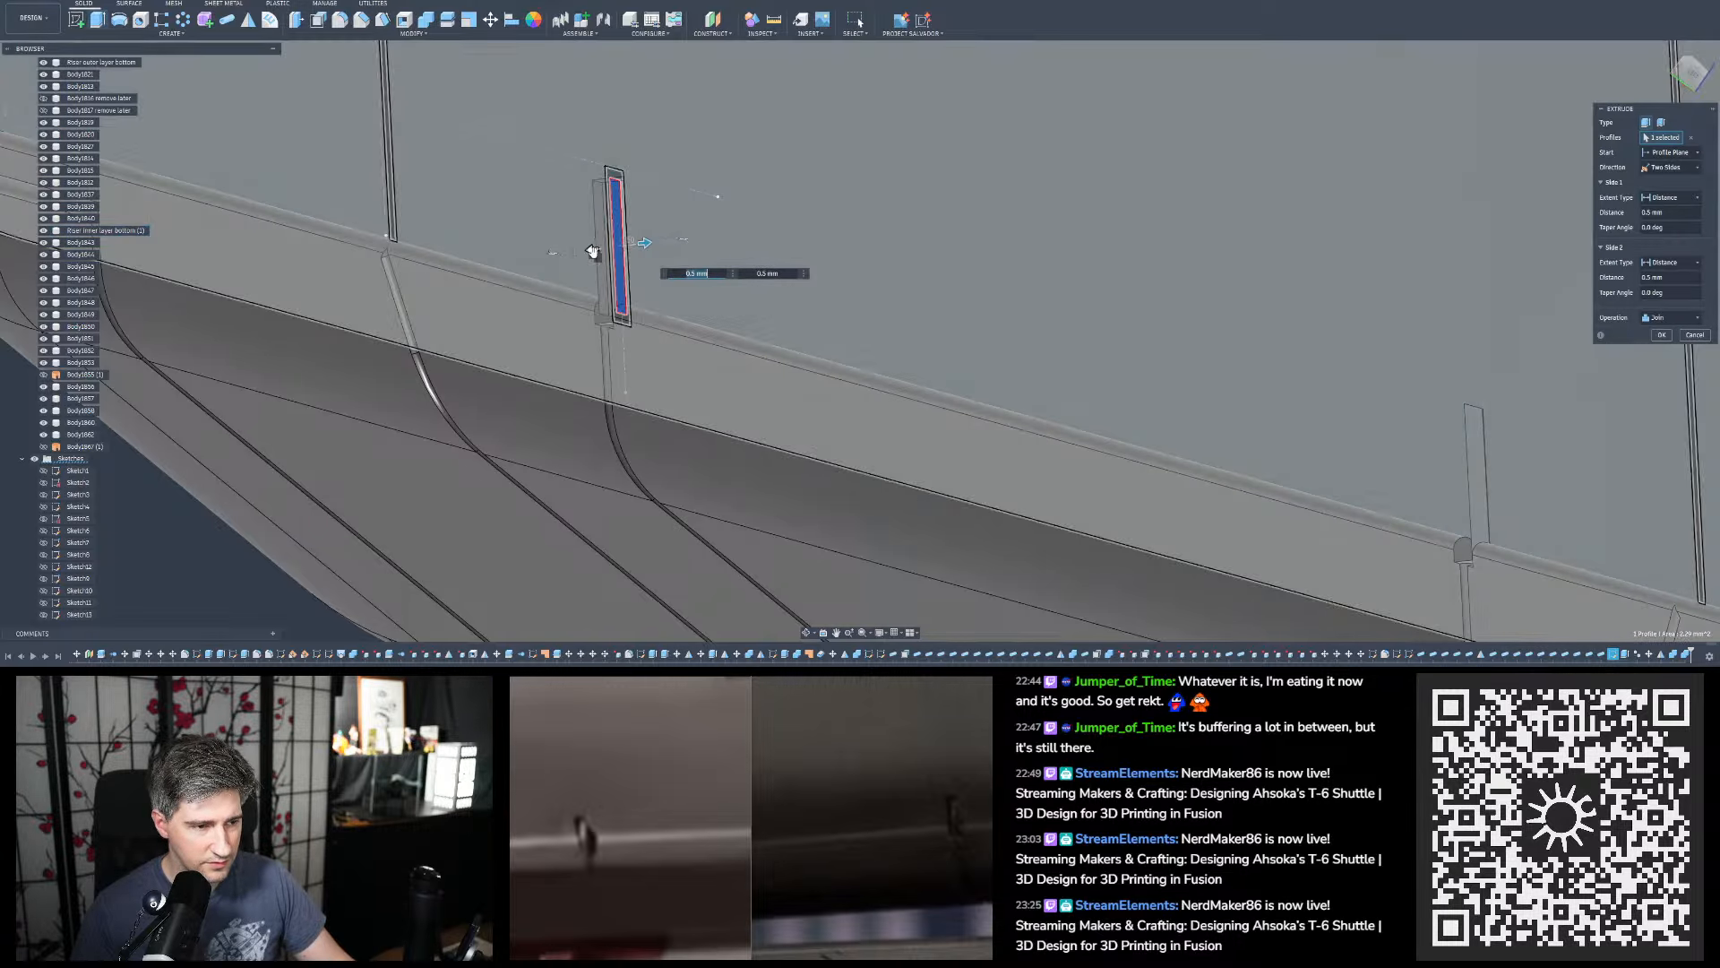
pyautogui.click(592, 250)
pyautogui.scroll(-1, 887, 770)
pyautogui.scroll(-3, 886, 770)
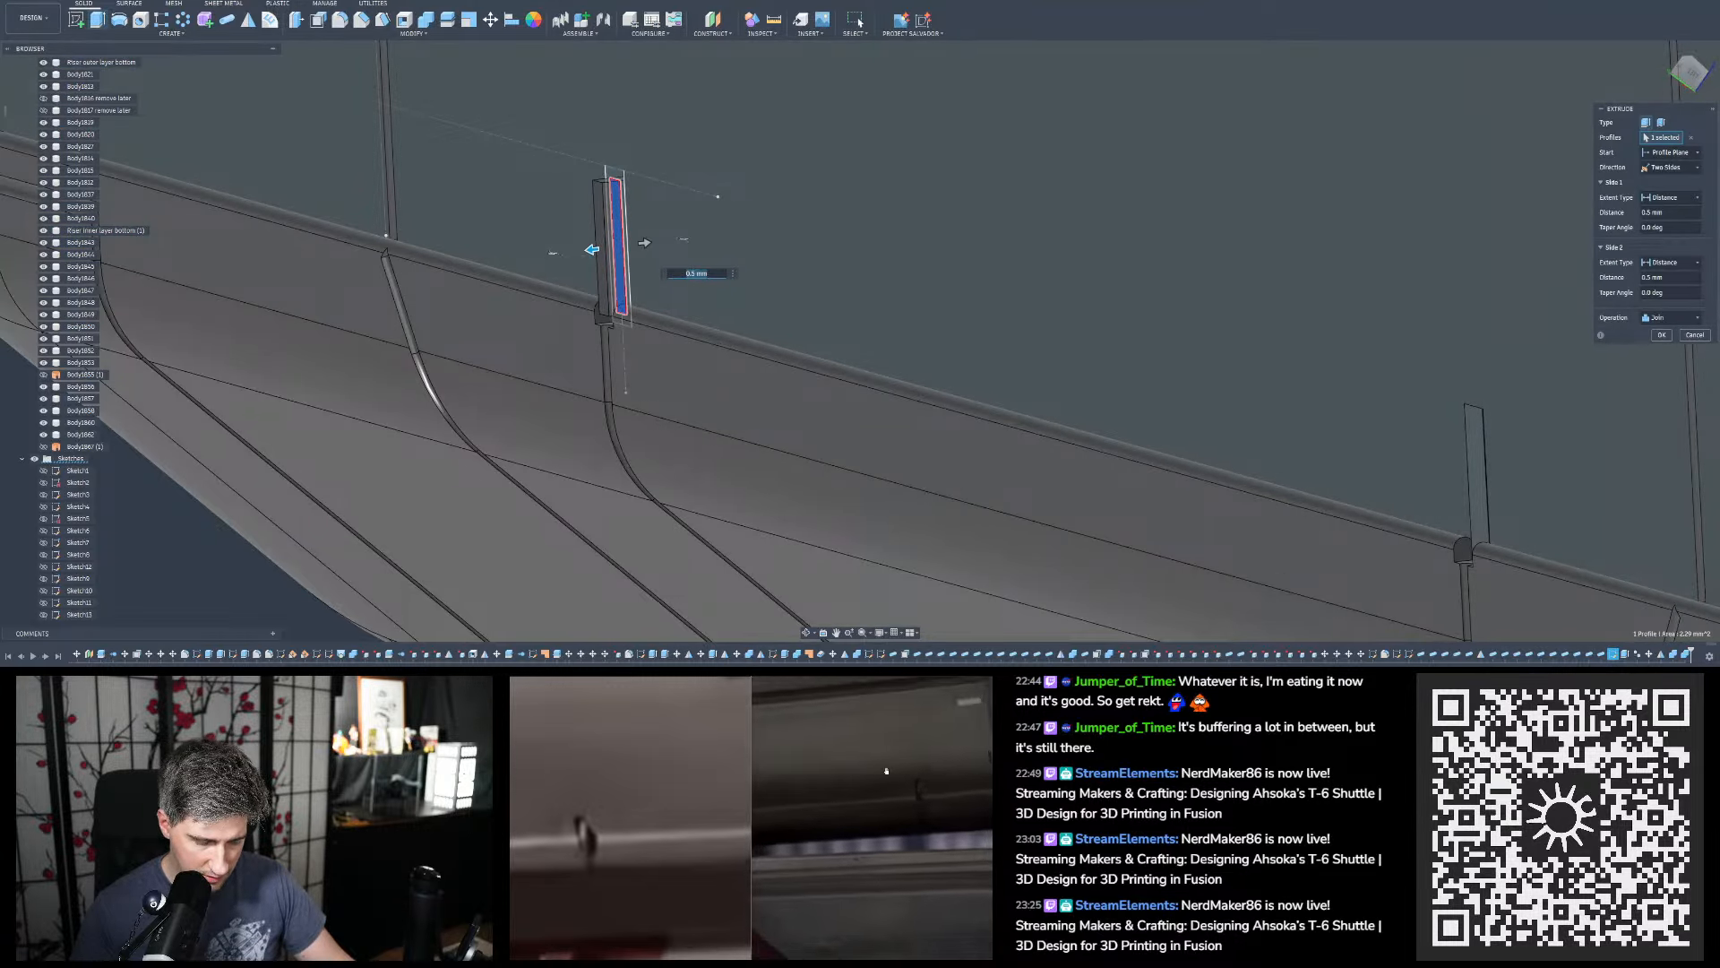
pyautogui.write('1')
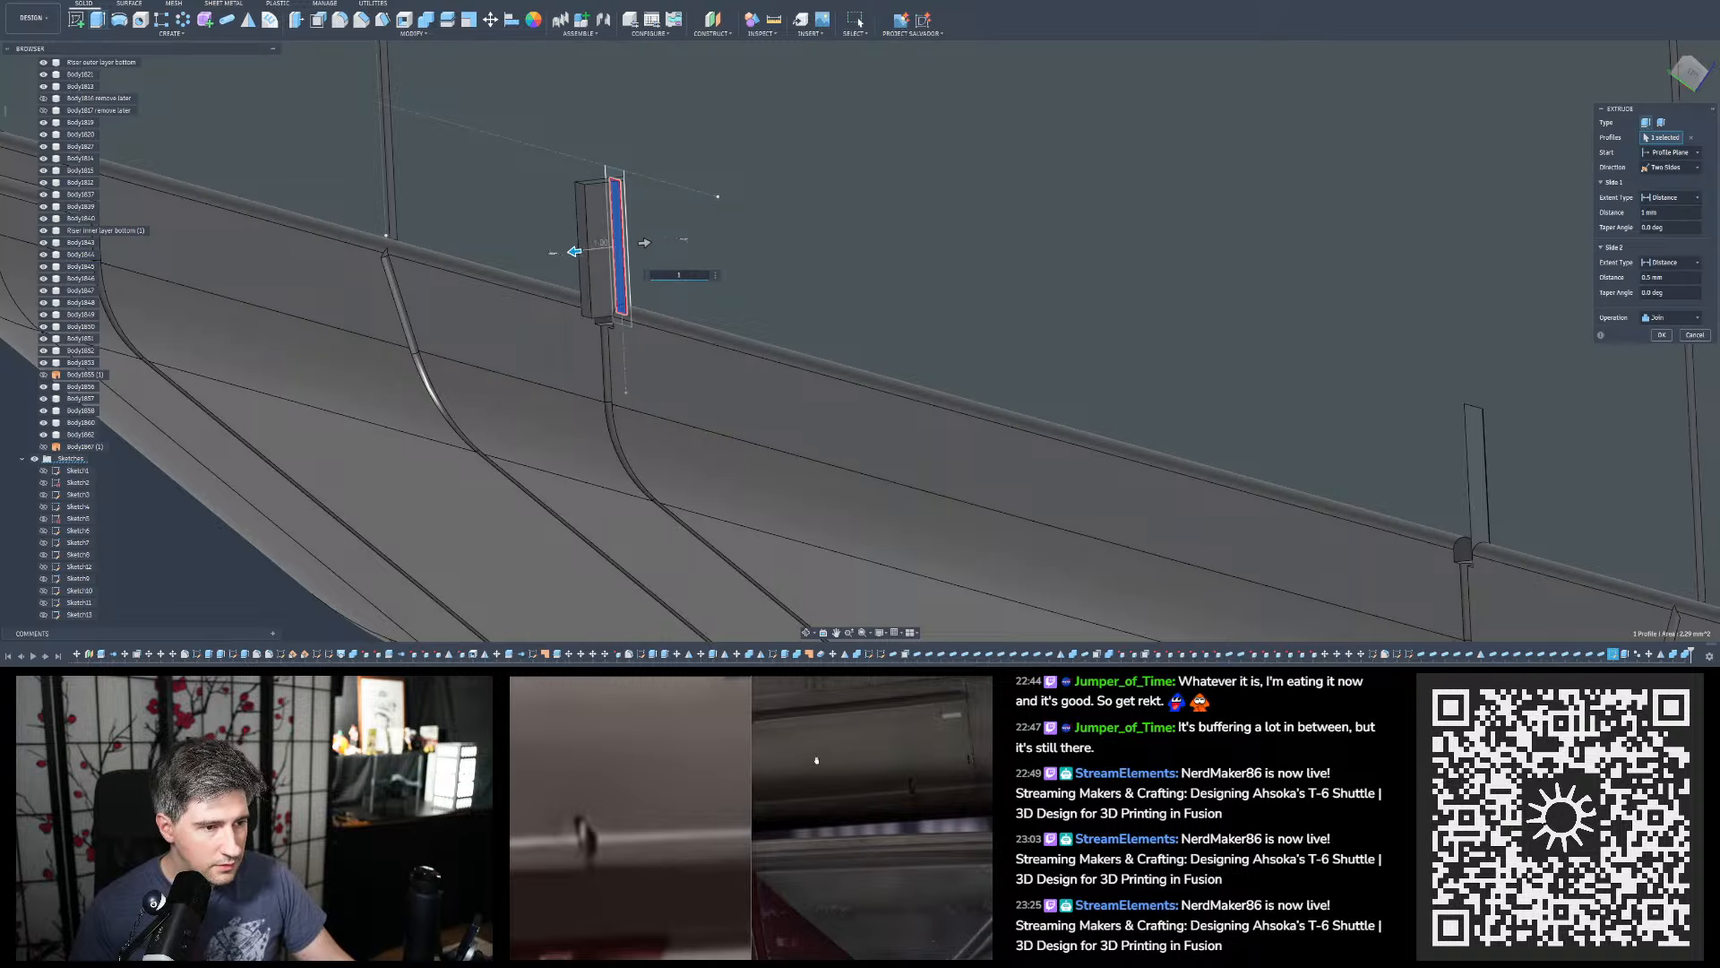
pyautogui.keyDown('shift'); pyautogui.moveTo(842, 473); pyautogui.dragTo(762, 428, button='middle'); pyautogui.keyUp('shift')
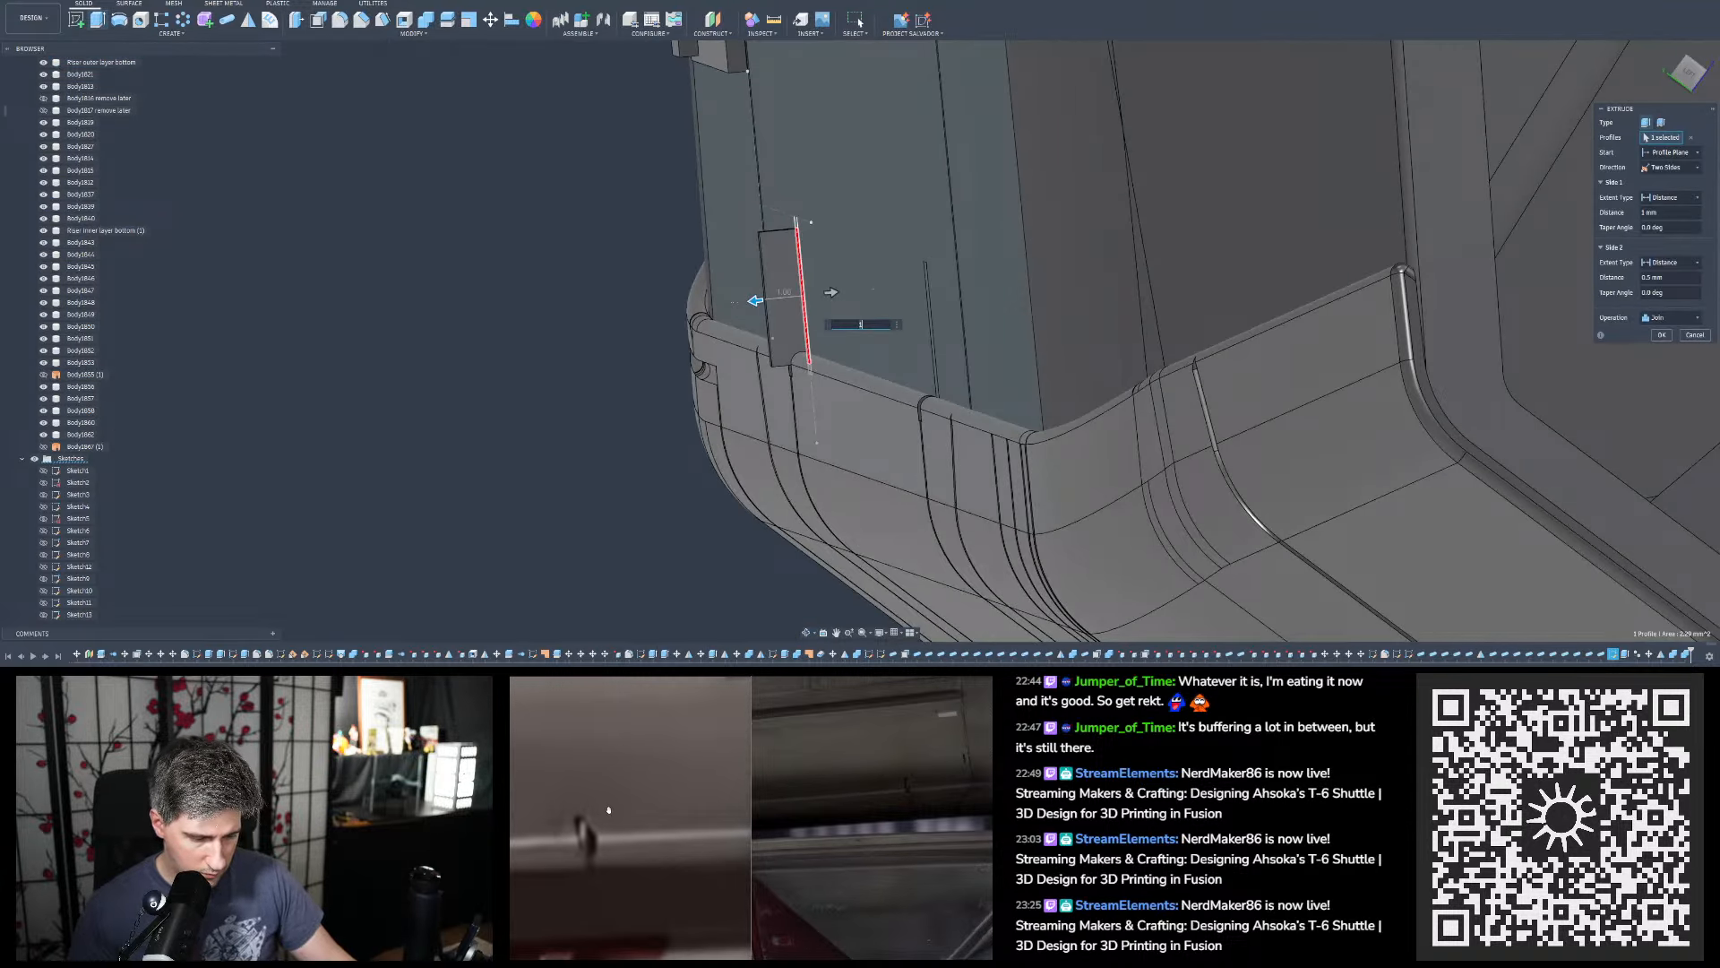
pyautogui.keyDown('shift'); pyautogui.moveTo(806, 254); pyautogui.dragTo(739, 272, button='middle'); pyautogui.keyUp('shift')
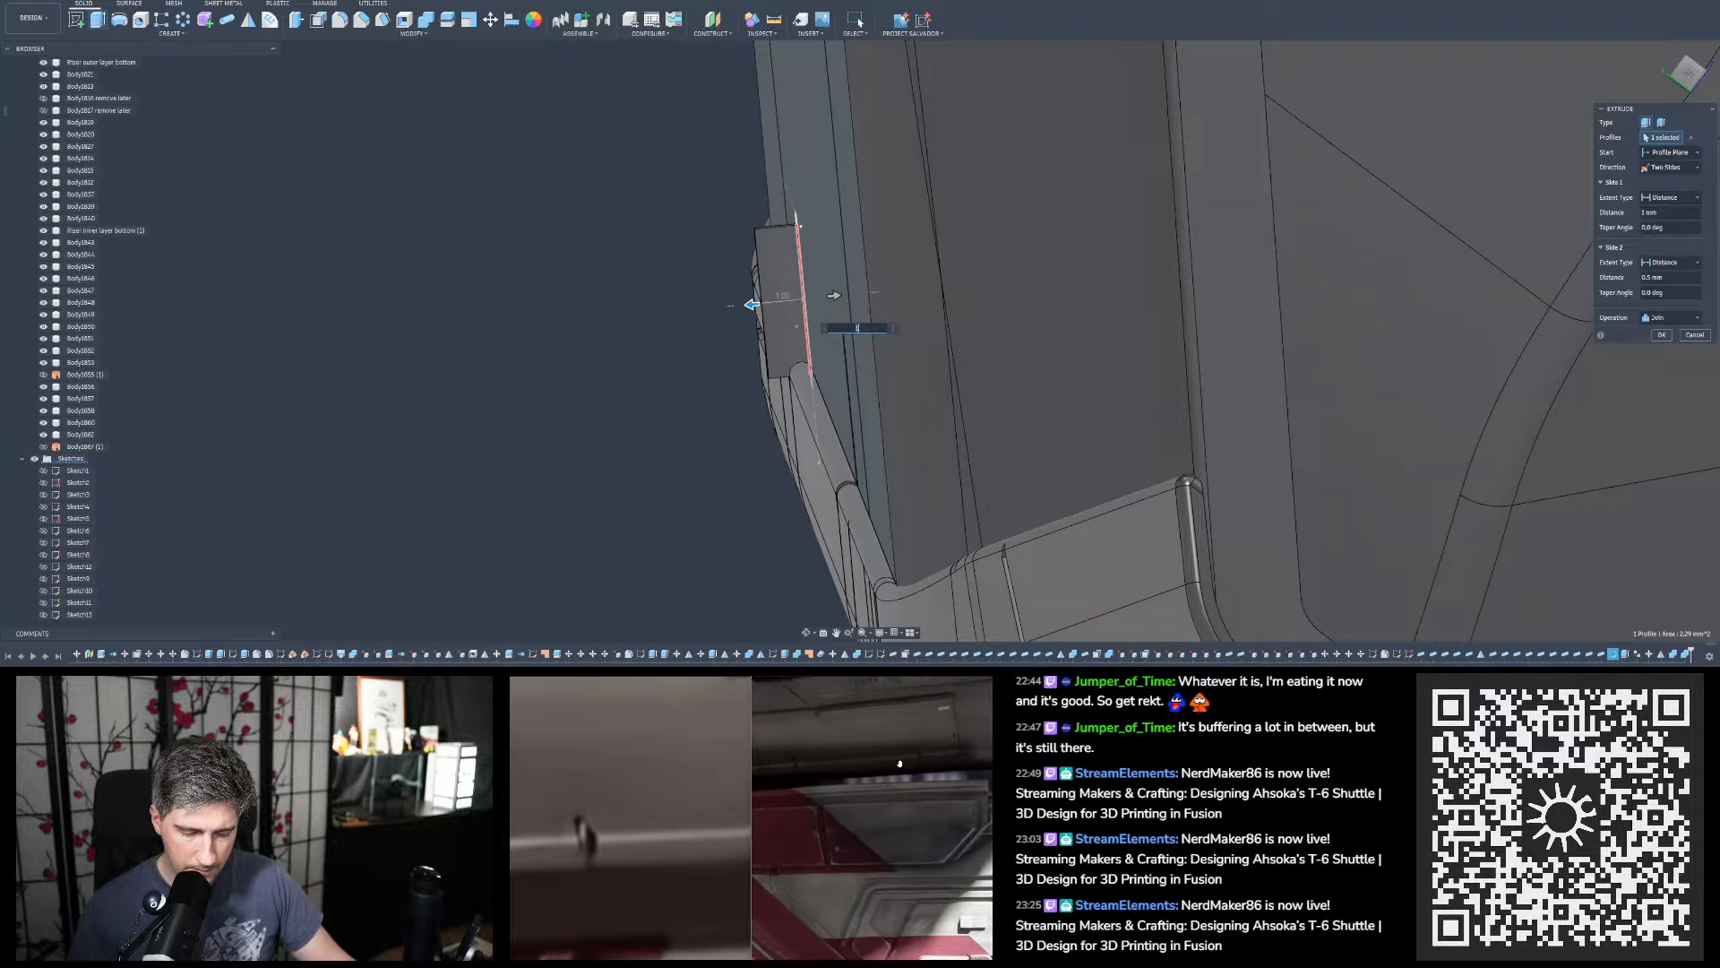
# Switch to the reference photos and examine the shuttle's lower panel edges and small surface details from several angles
pyautogui.moveTo(860, 960)
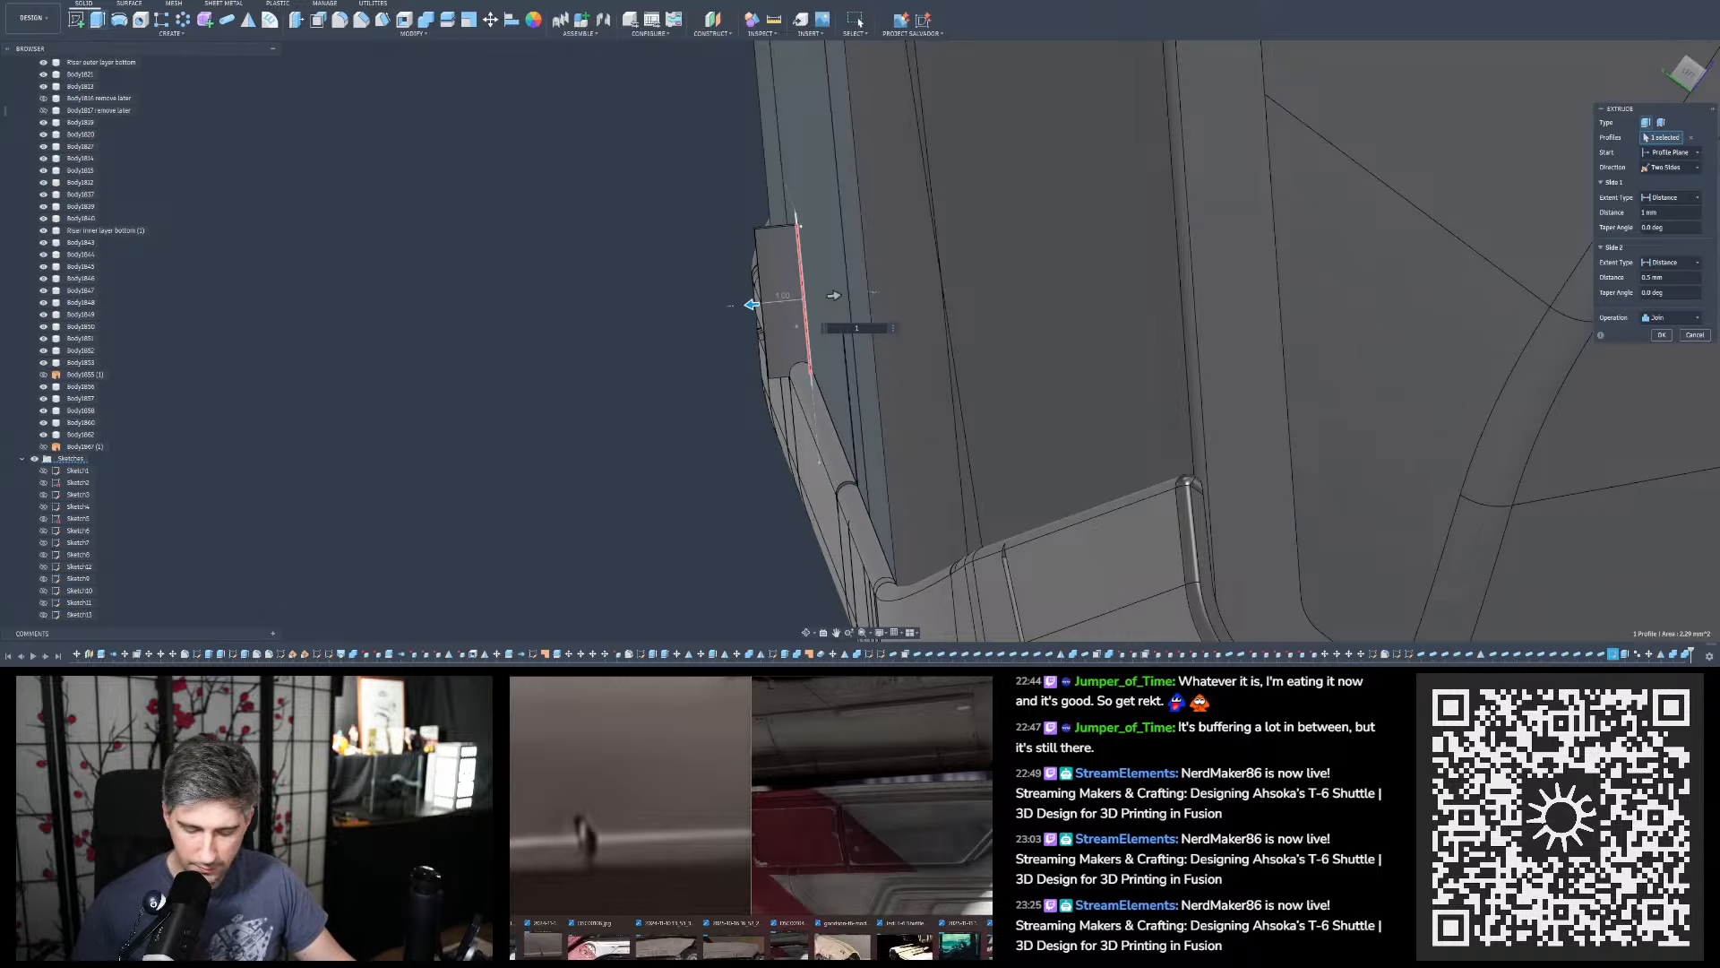
pyautogui.press('XF86AudioLowerVolume')
pyautogui.press('XF86AudioLowerVolume')
pyautogui.press('XF86AudioLowerVolume')
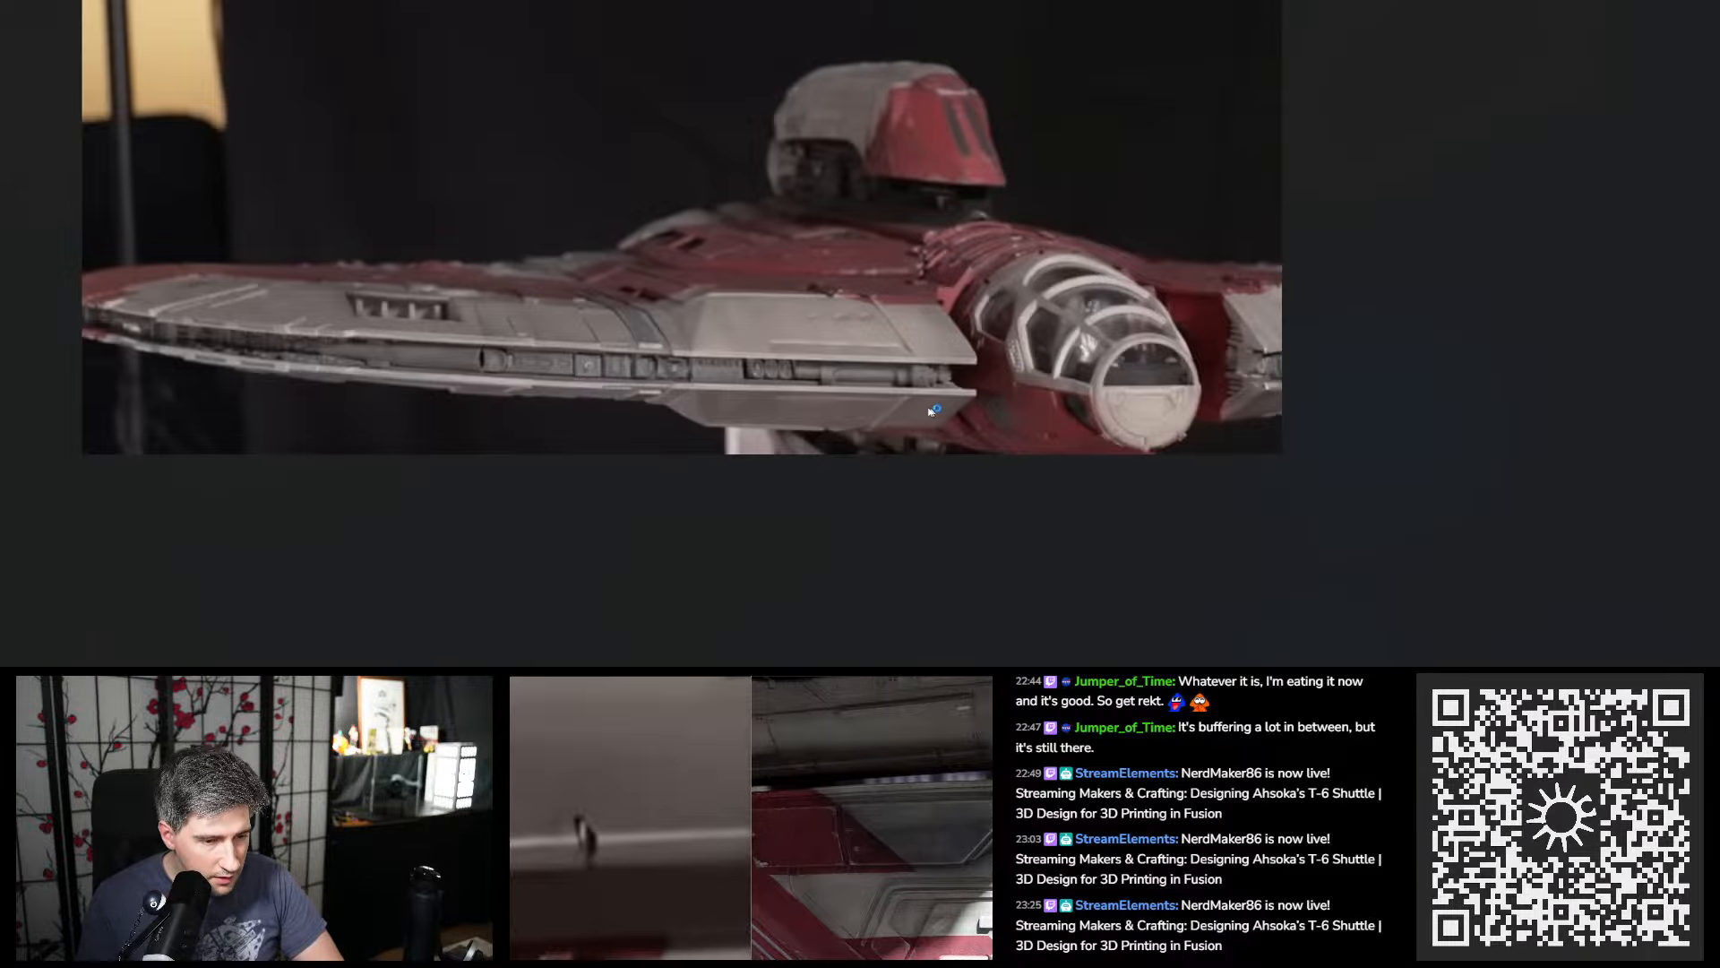
pyautogui.scroll(5, 837, 461)
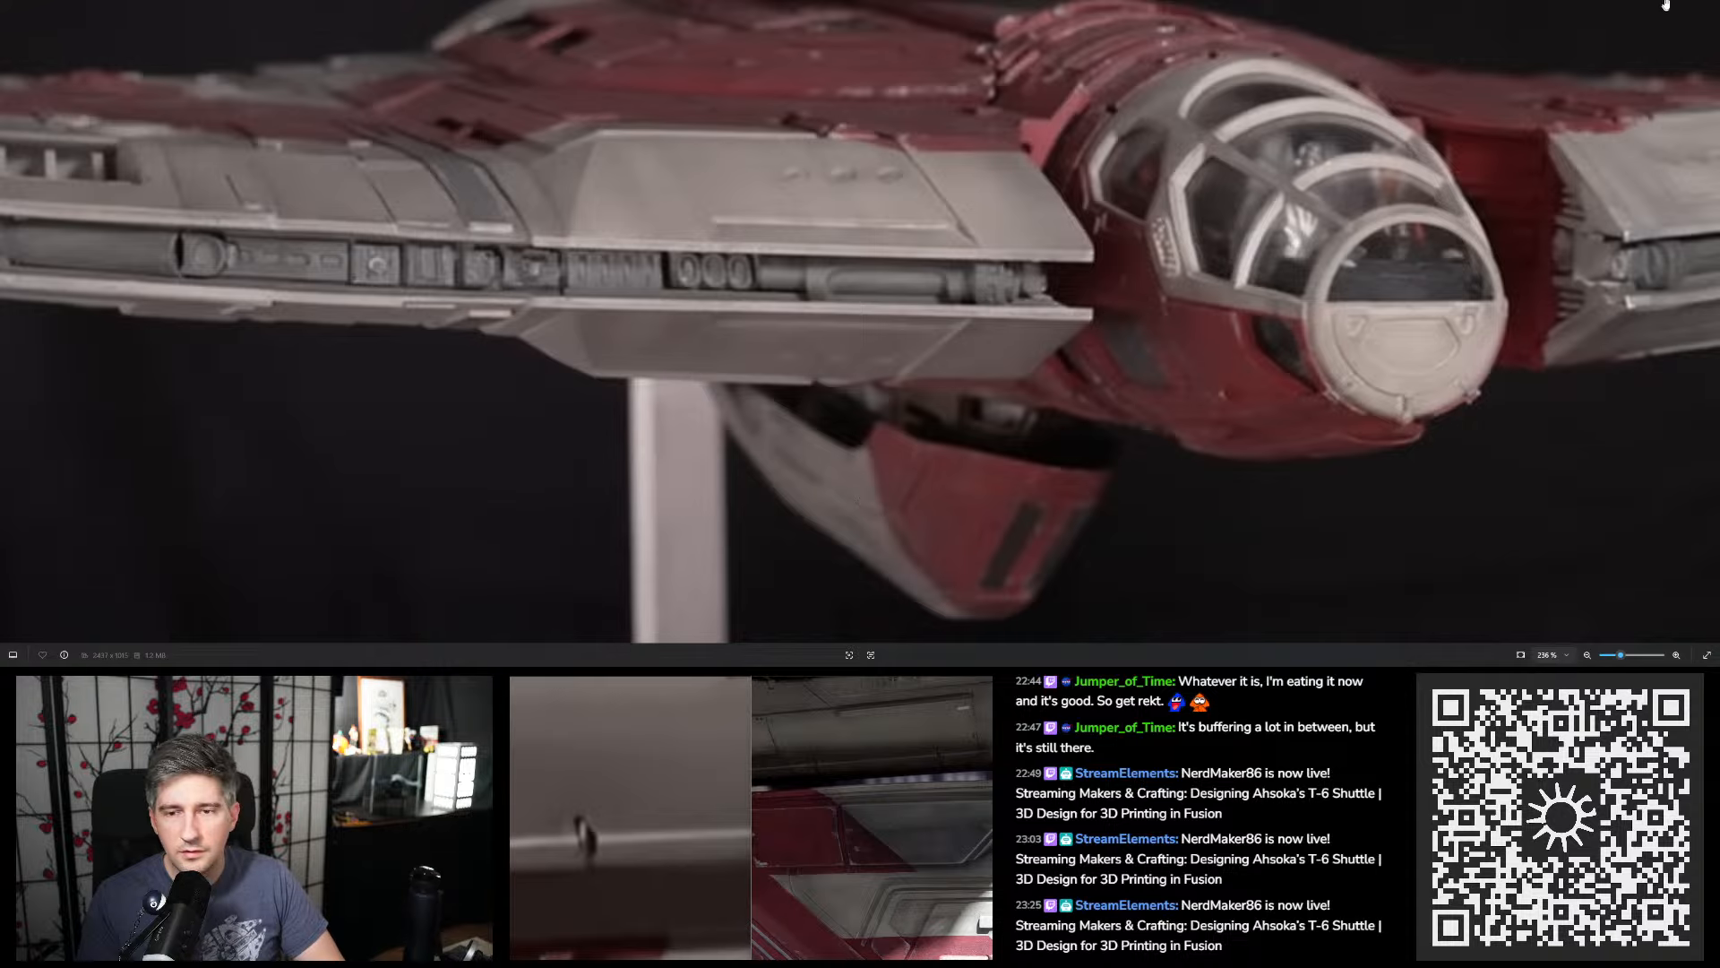
pyautogui.hotkey('alt', 'Tab')
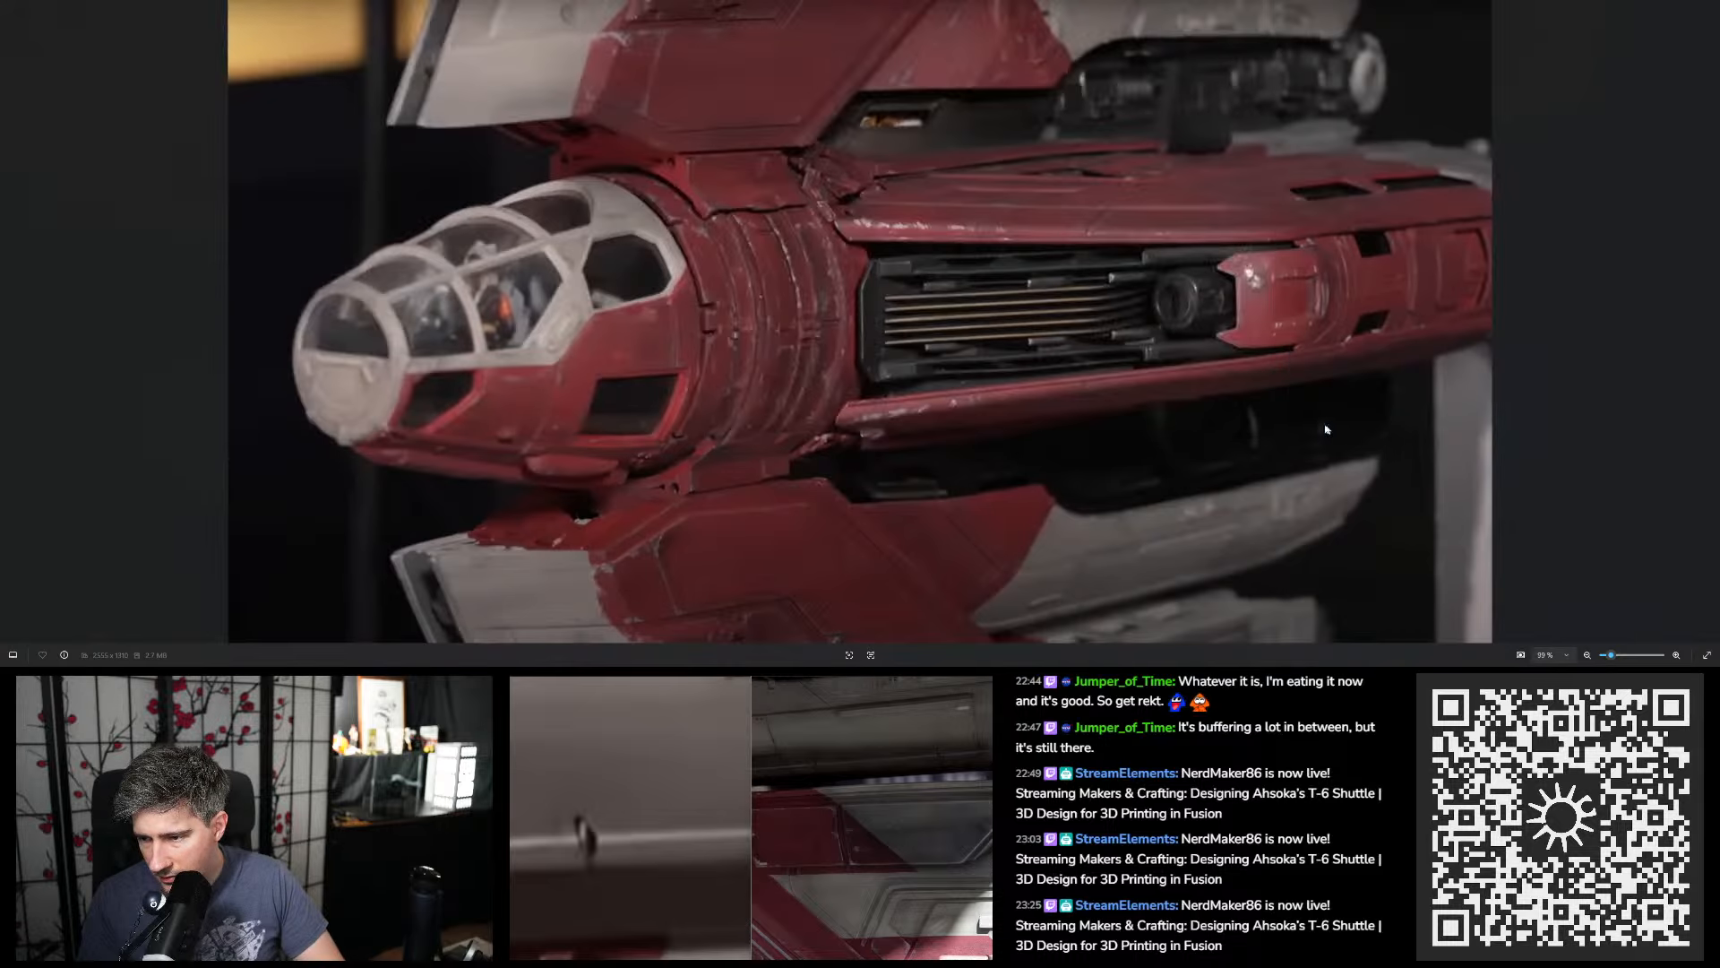
pyautogui.scroll(5, 1171, 586)
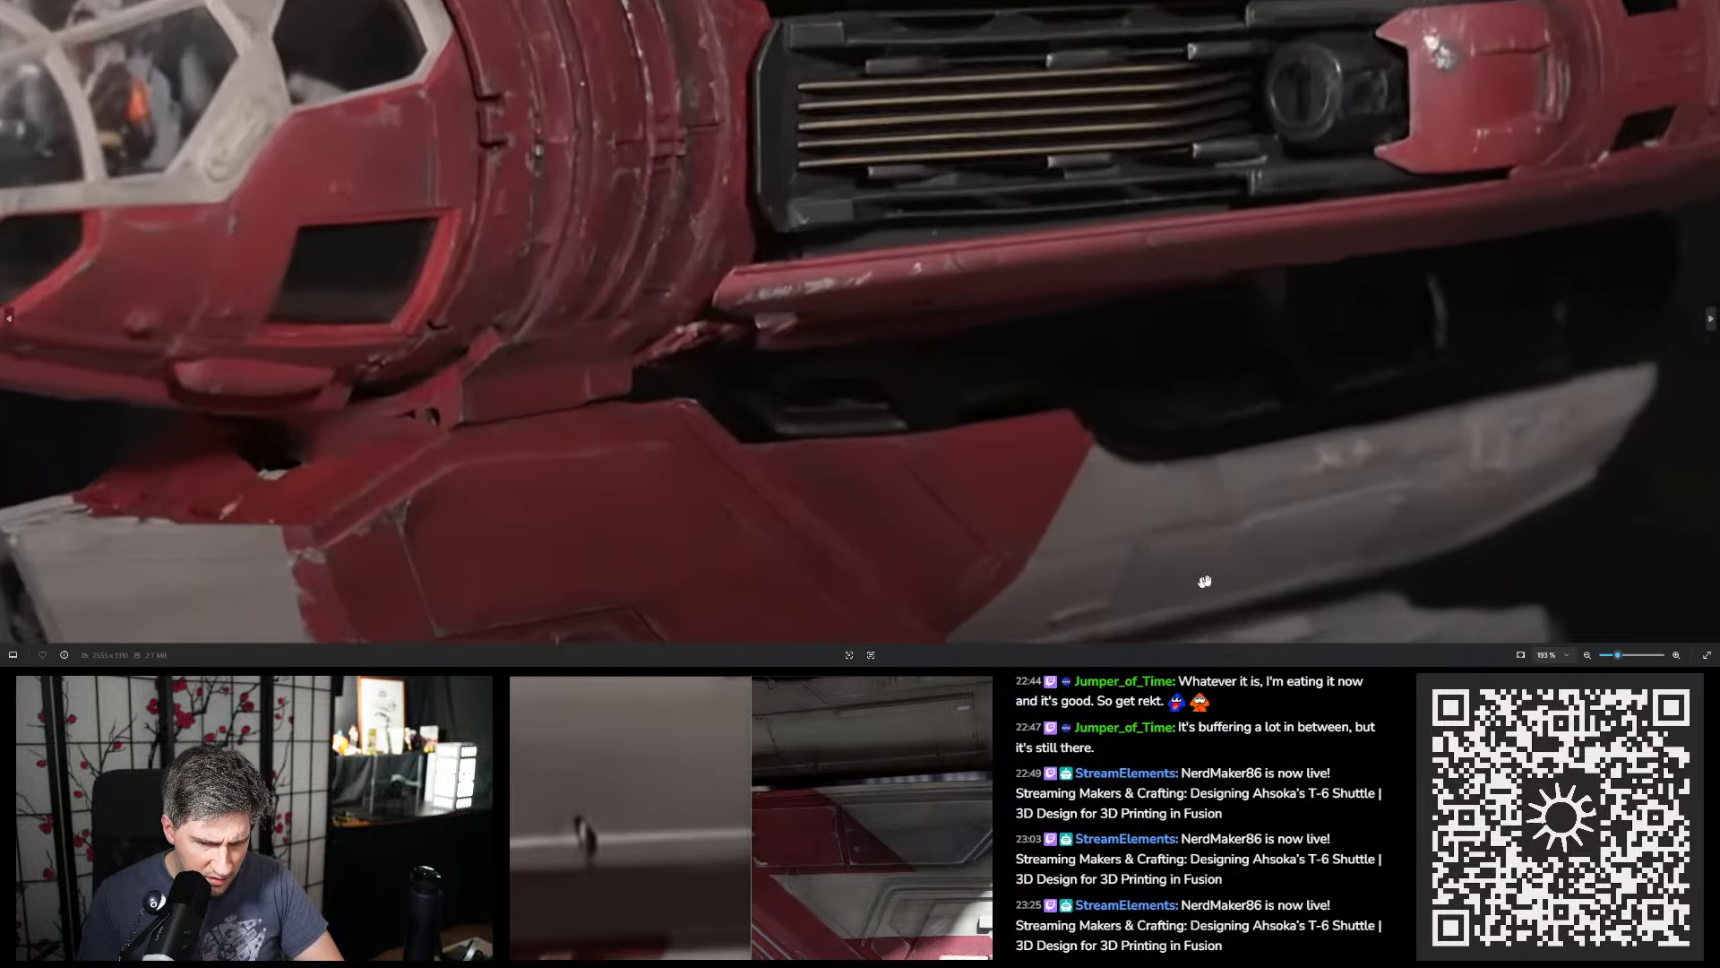
pyautogui.scroll(3, 1251, 507)
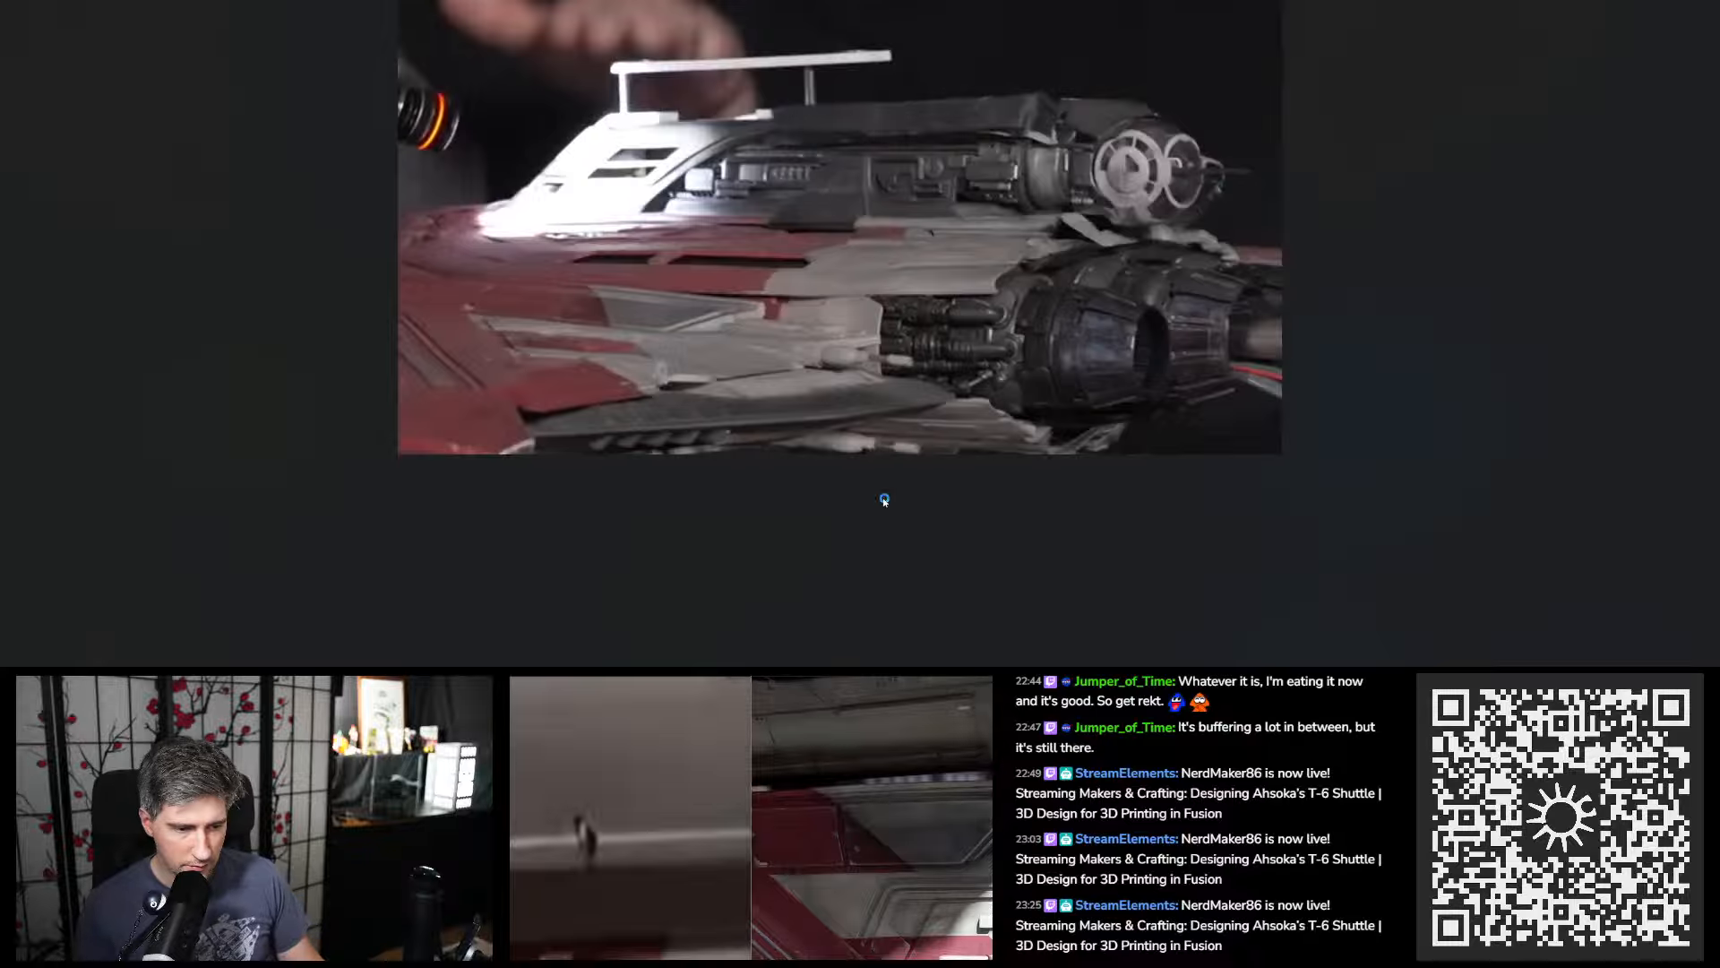
pyautogui.scroll(10, 856, 507)
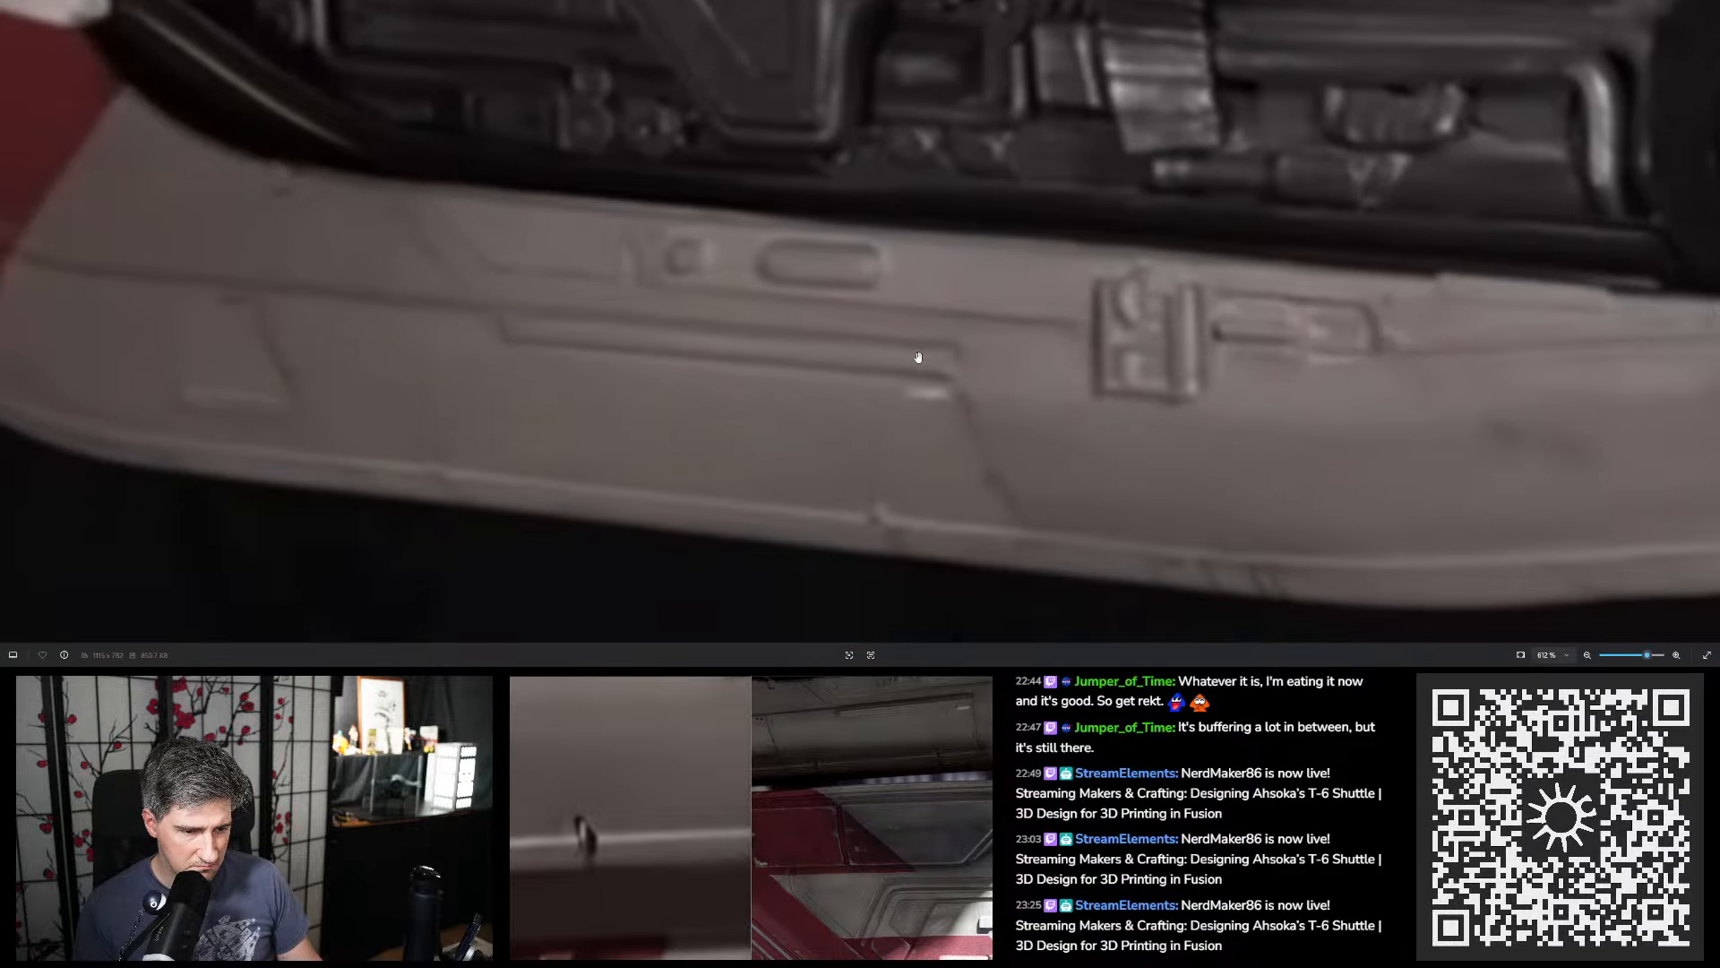
pyautogui.press('Right')
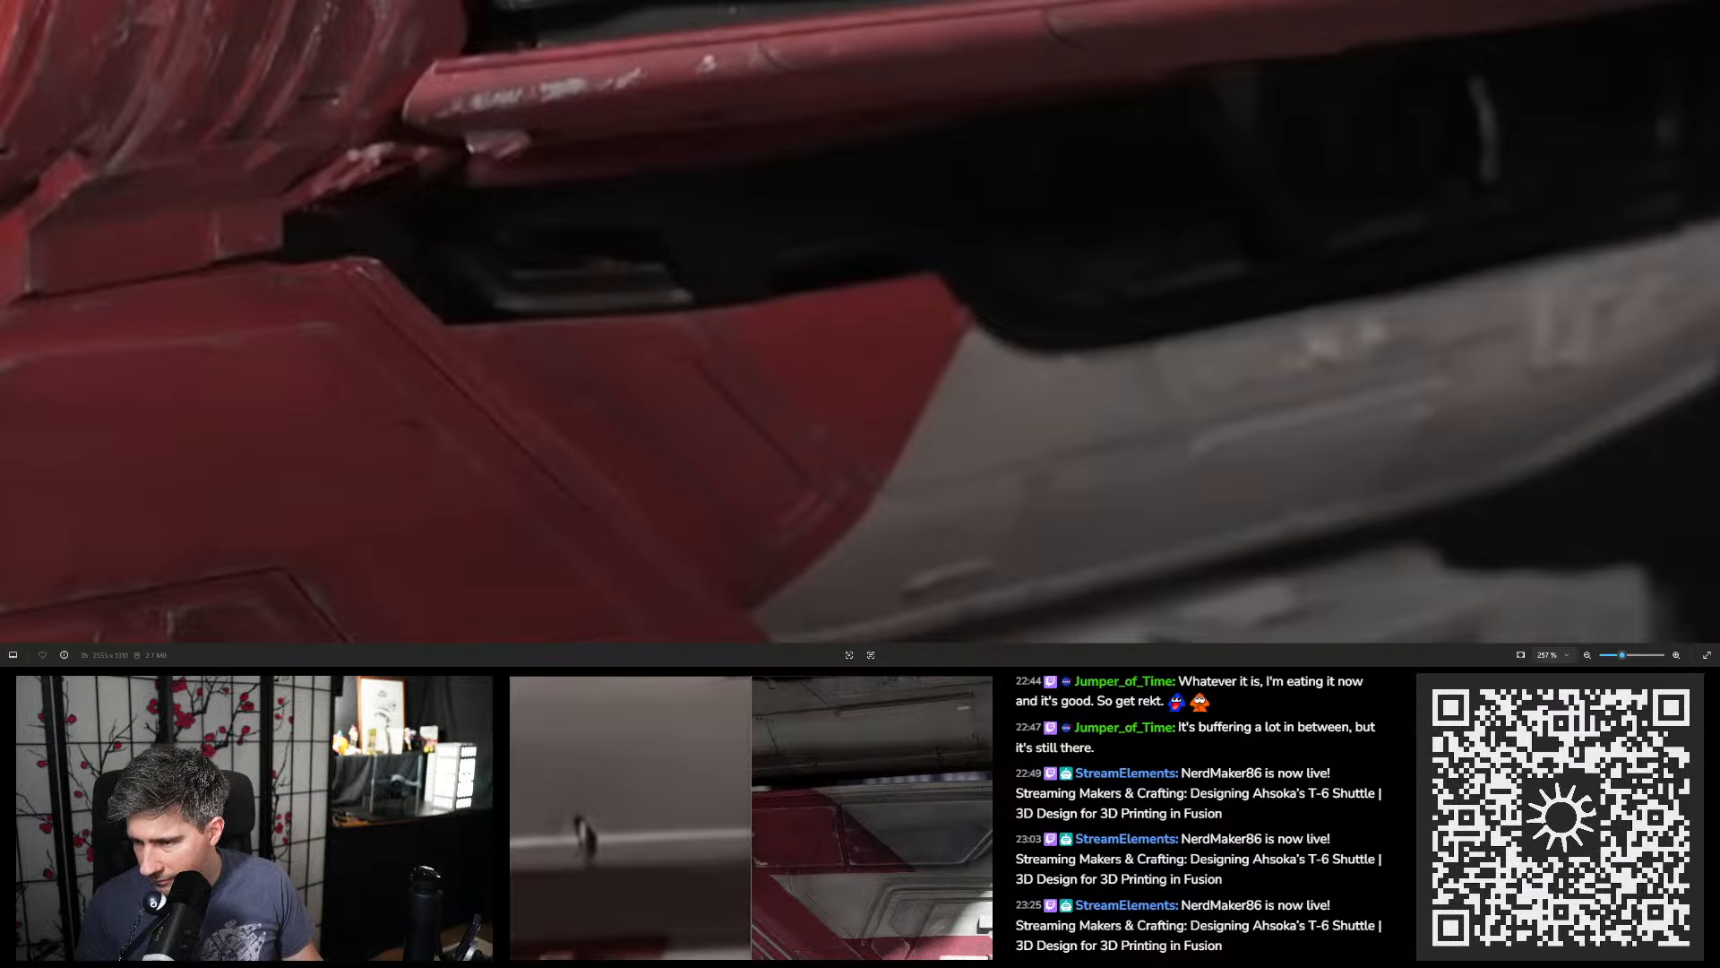
pyautogui.press('Right')
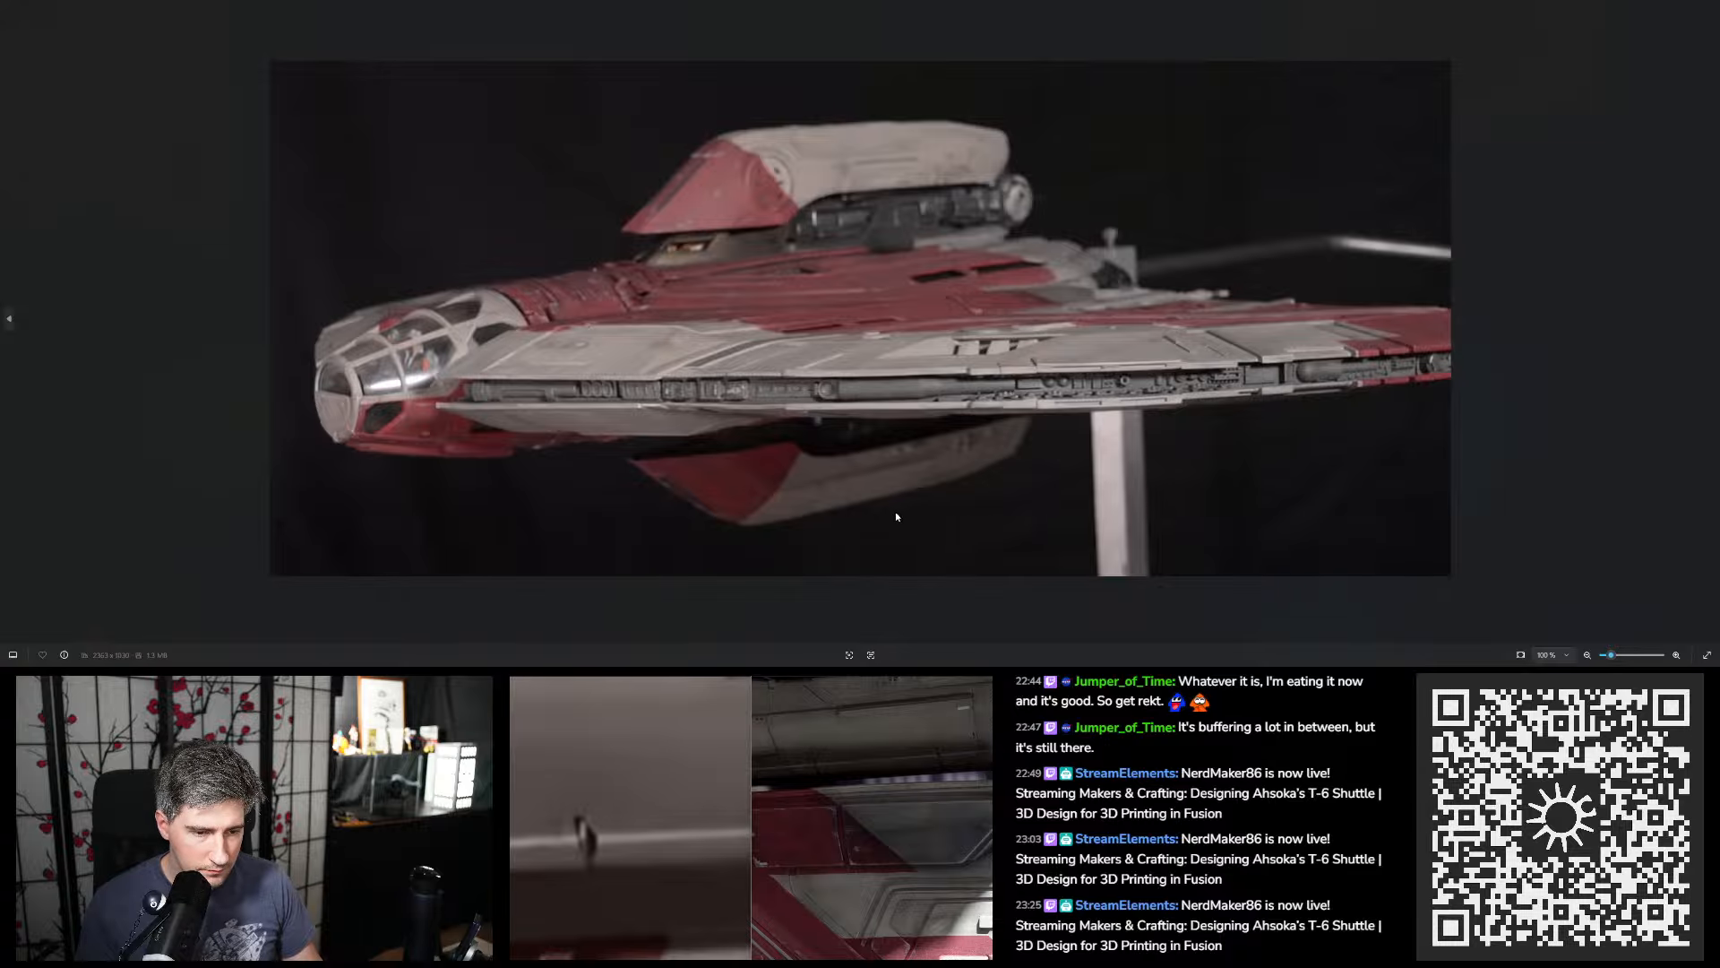
pyautogui.scroll(5, 860, 504)
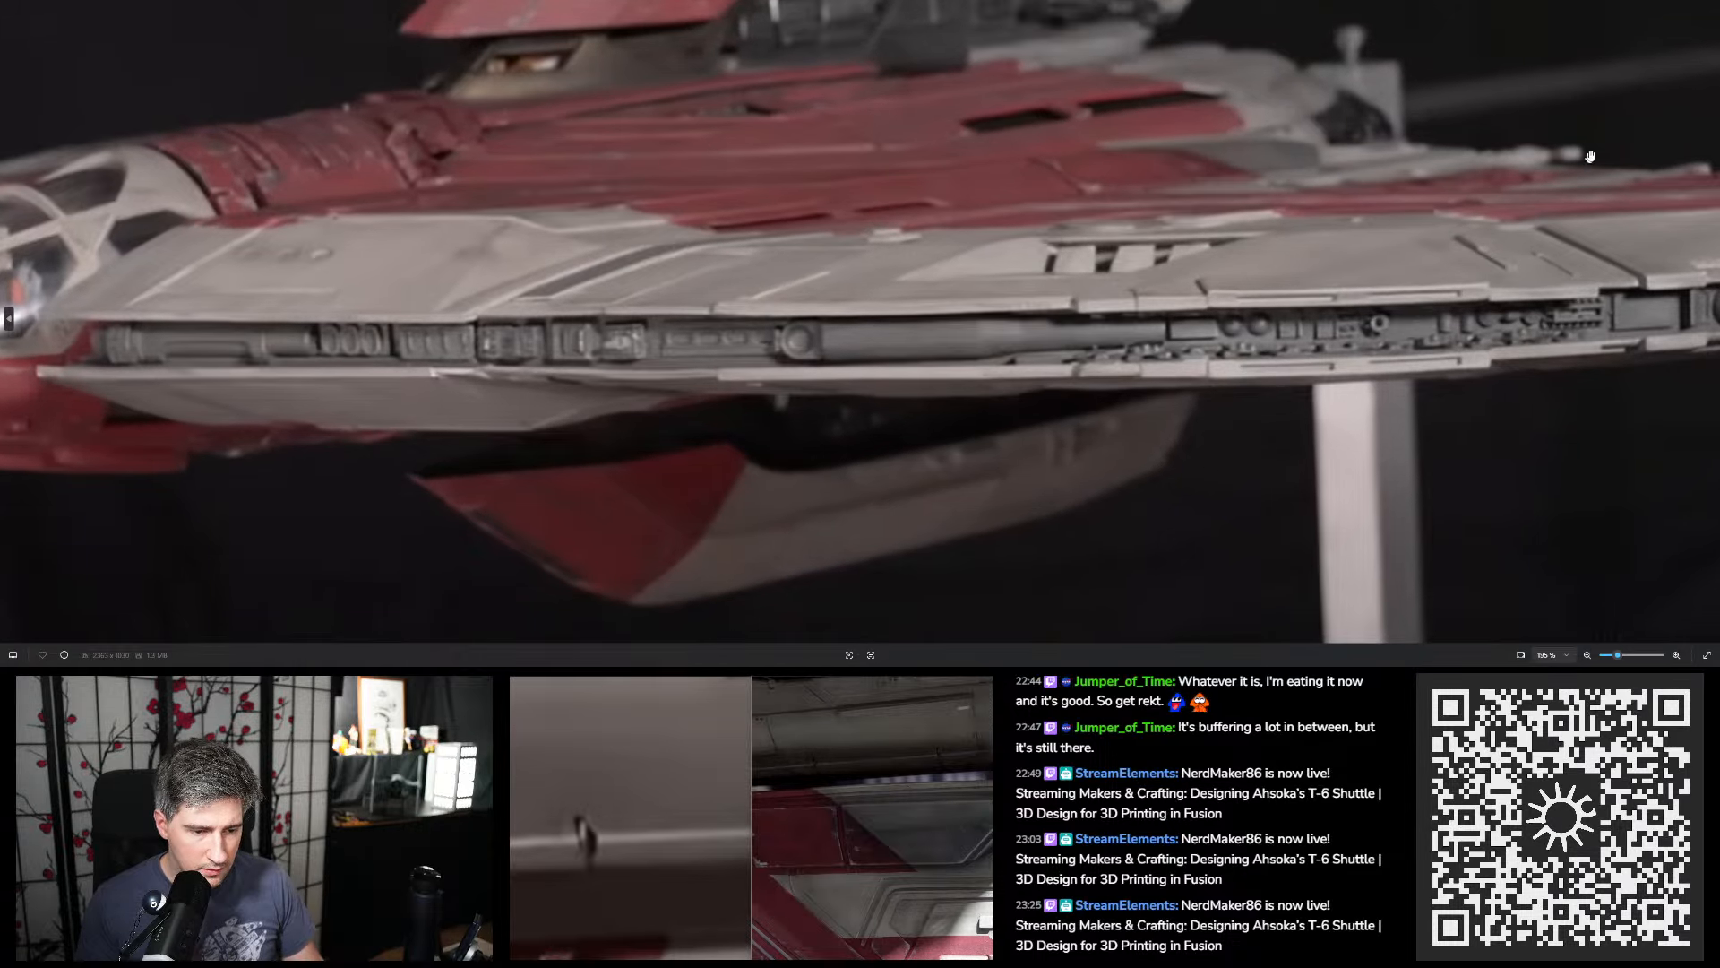
pyautogui.press('Left')
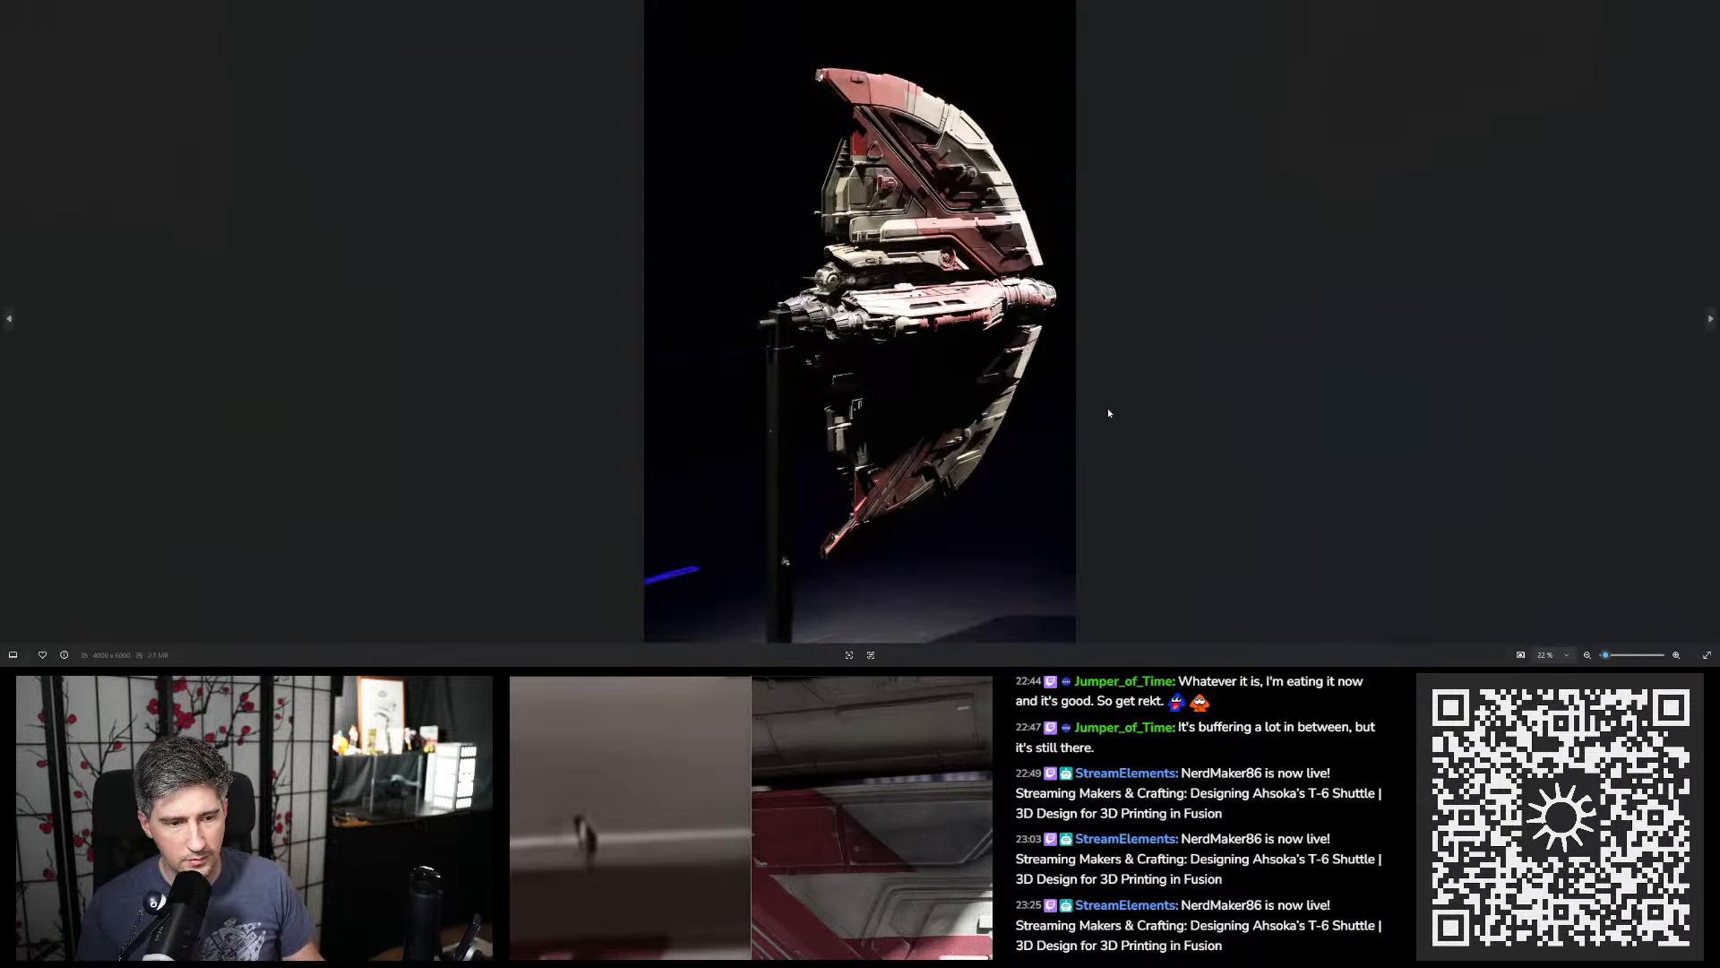
pyautogui.hotkey('alt', 'Tab')
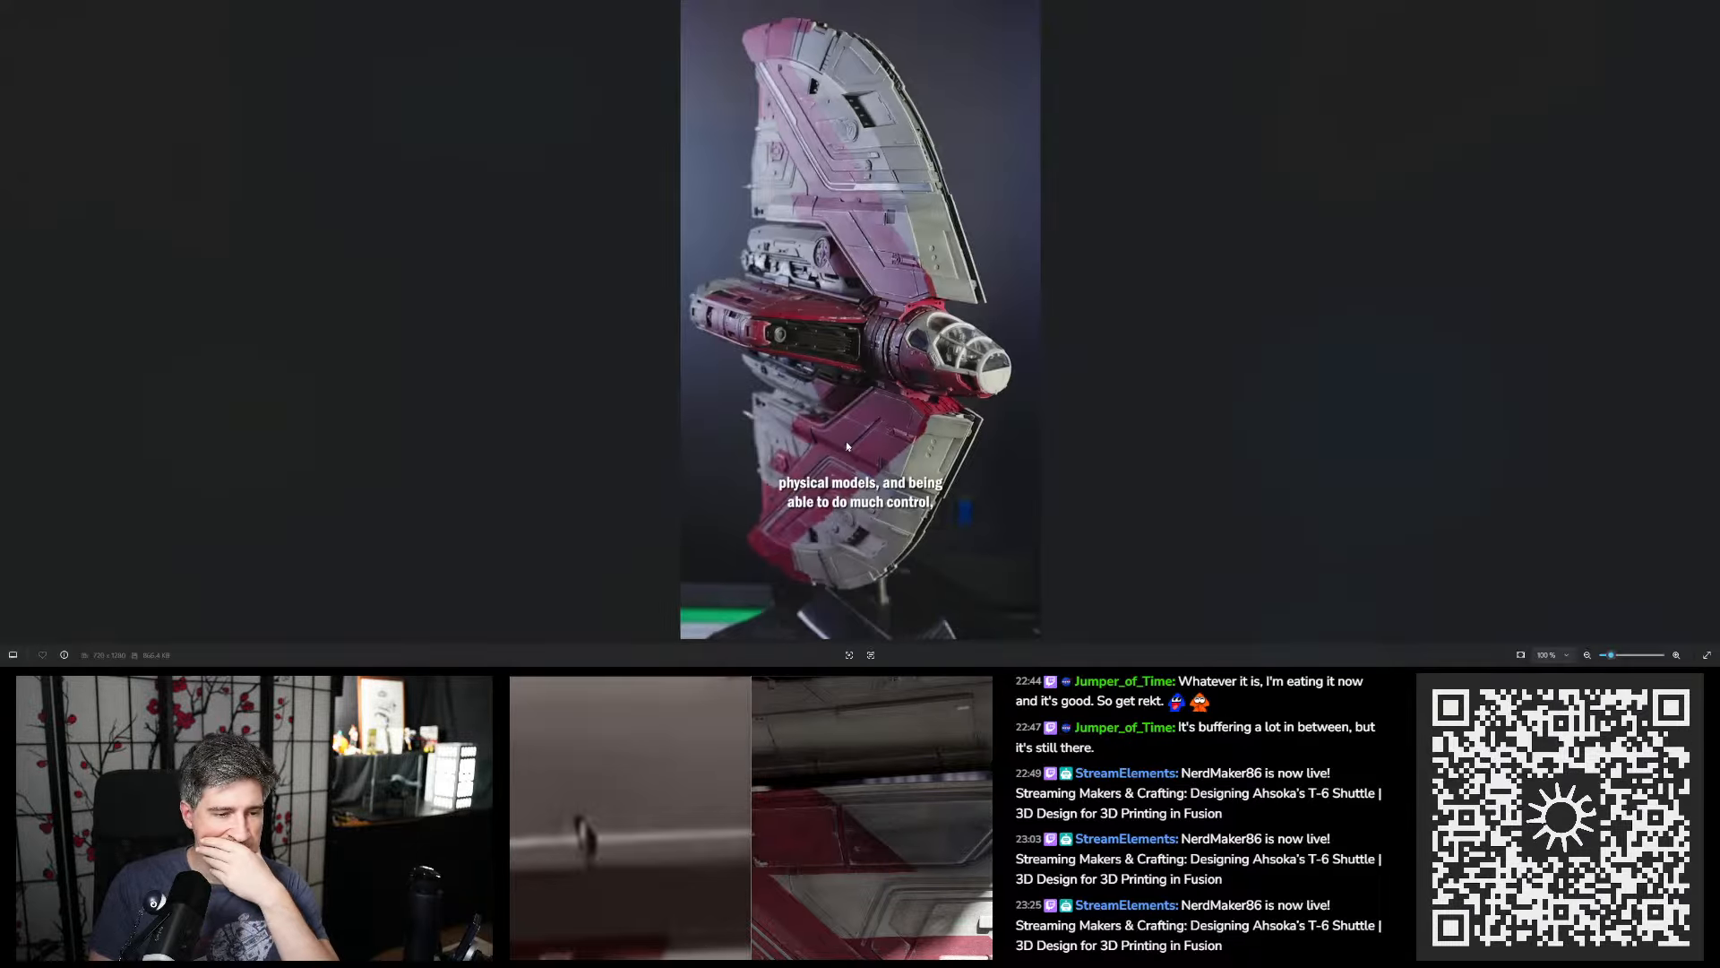
pyautogui.scroll(2, 804, 415)
pyautogui.scroll(6, 804, 415)
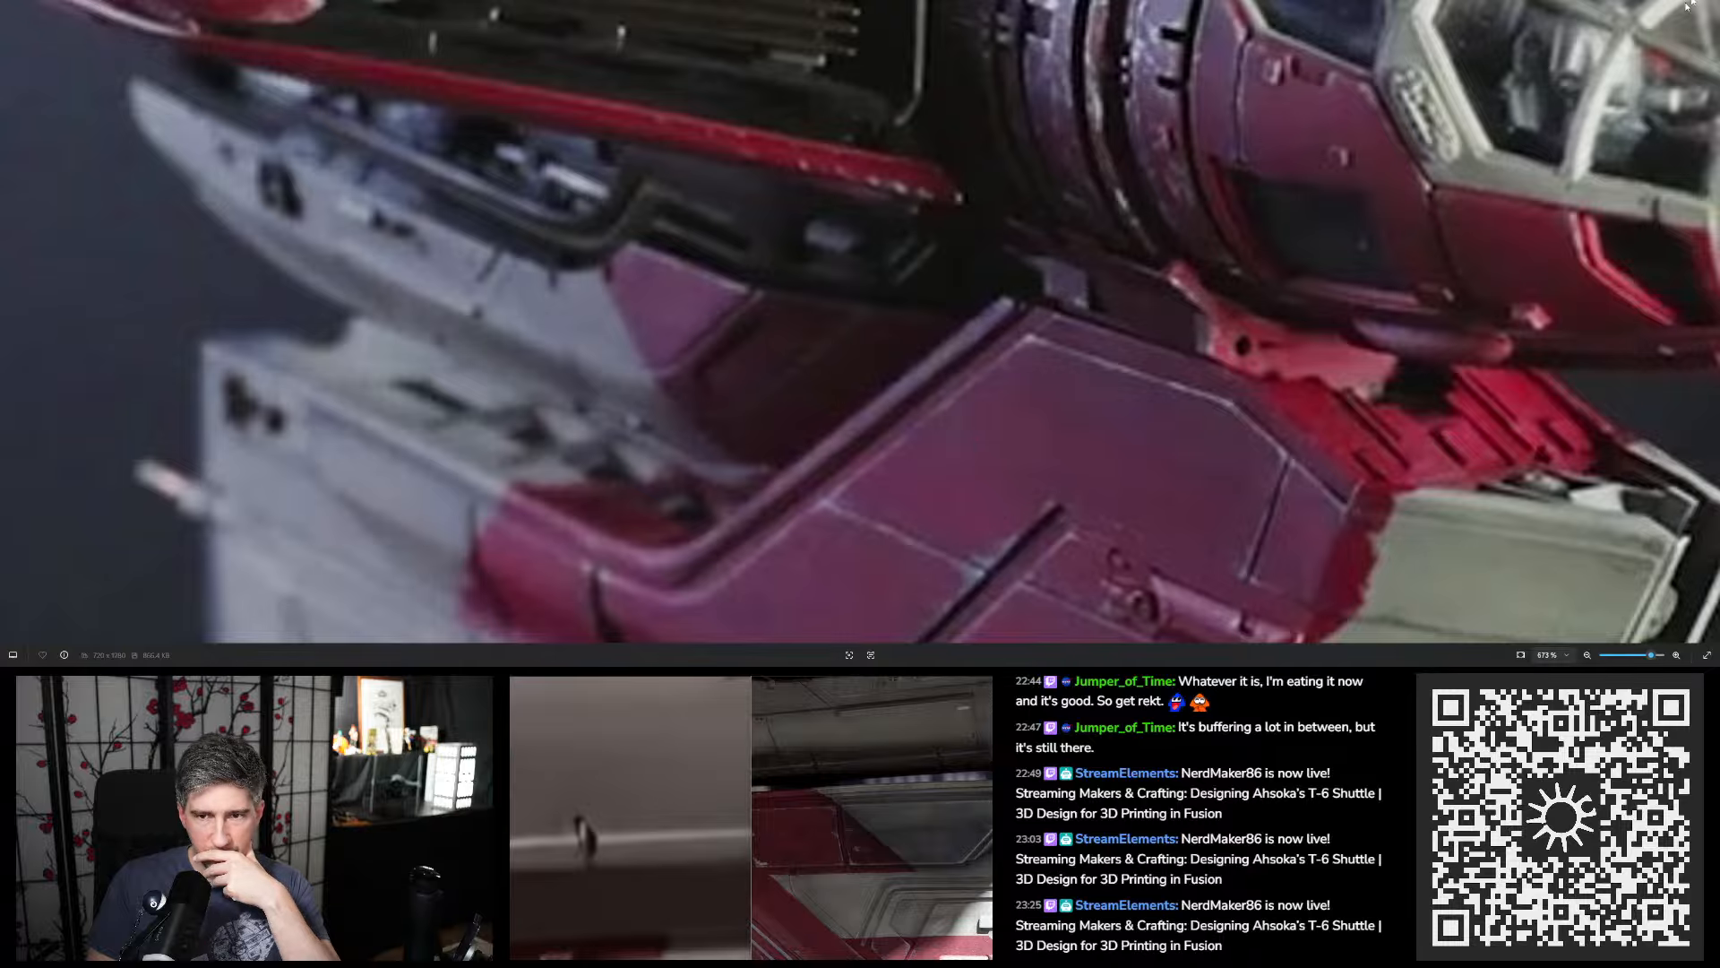
pyautogui.press('Right')
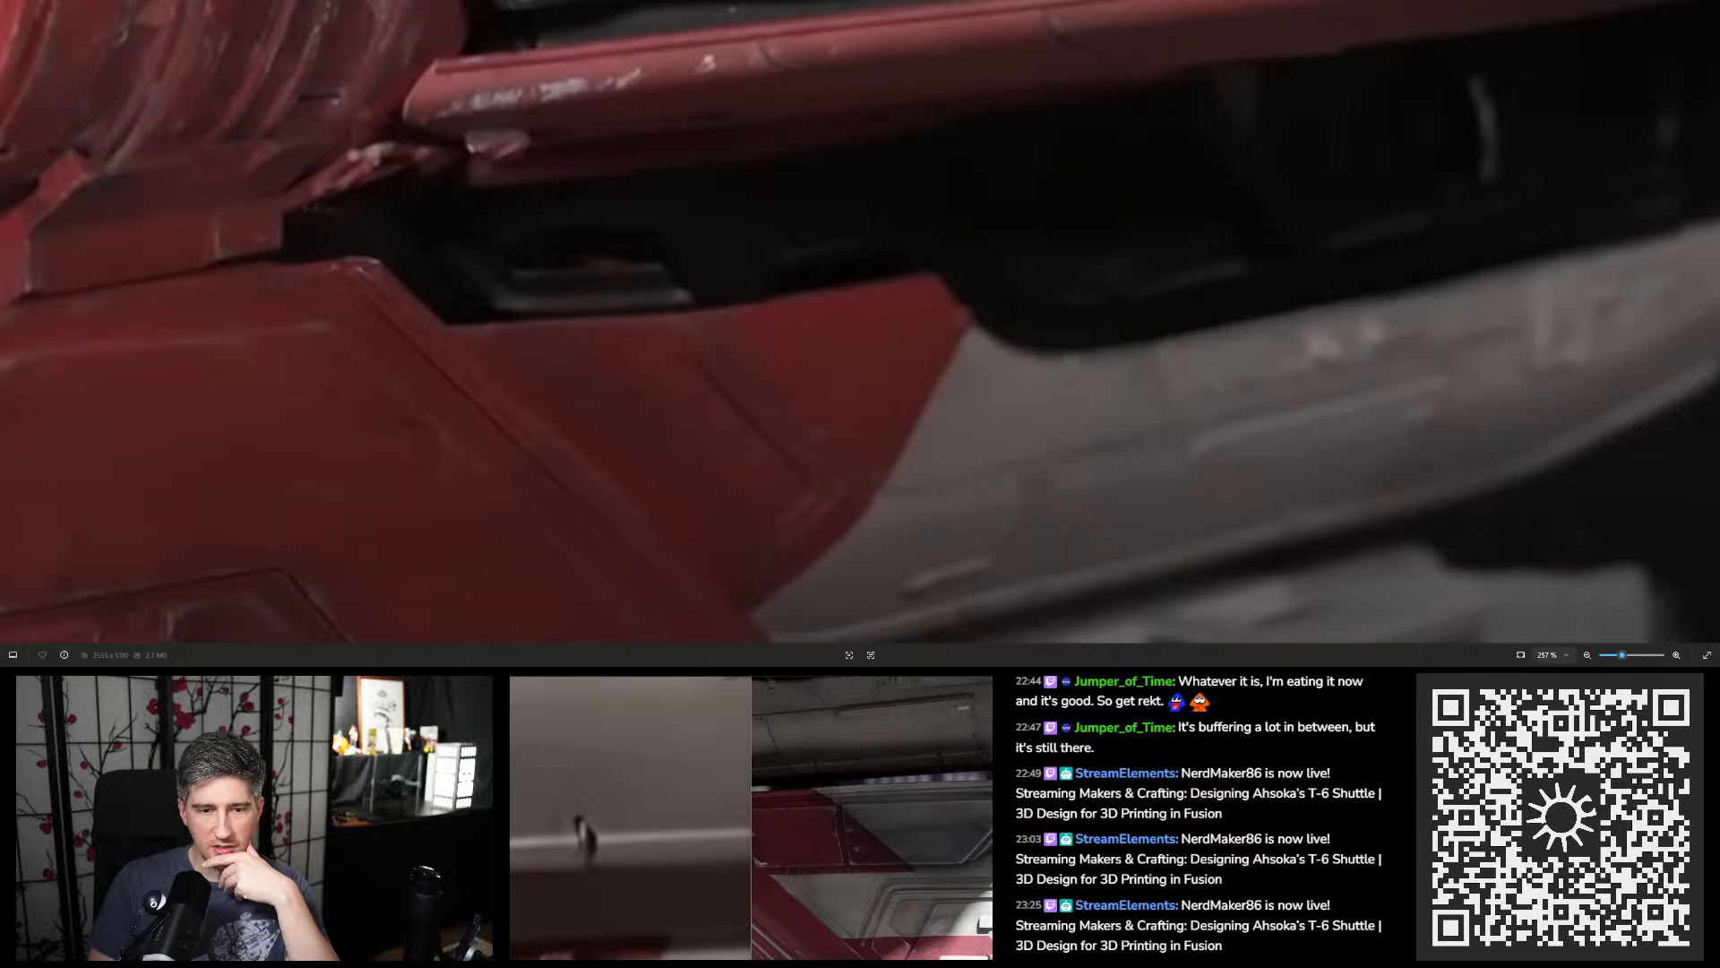
pyautogui.click(1706, 2)
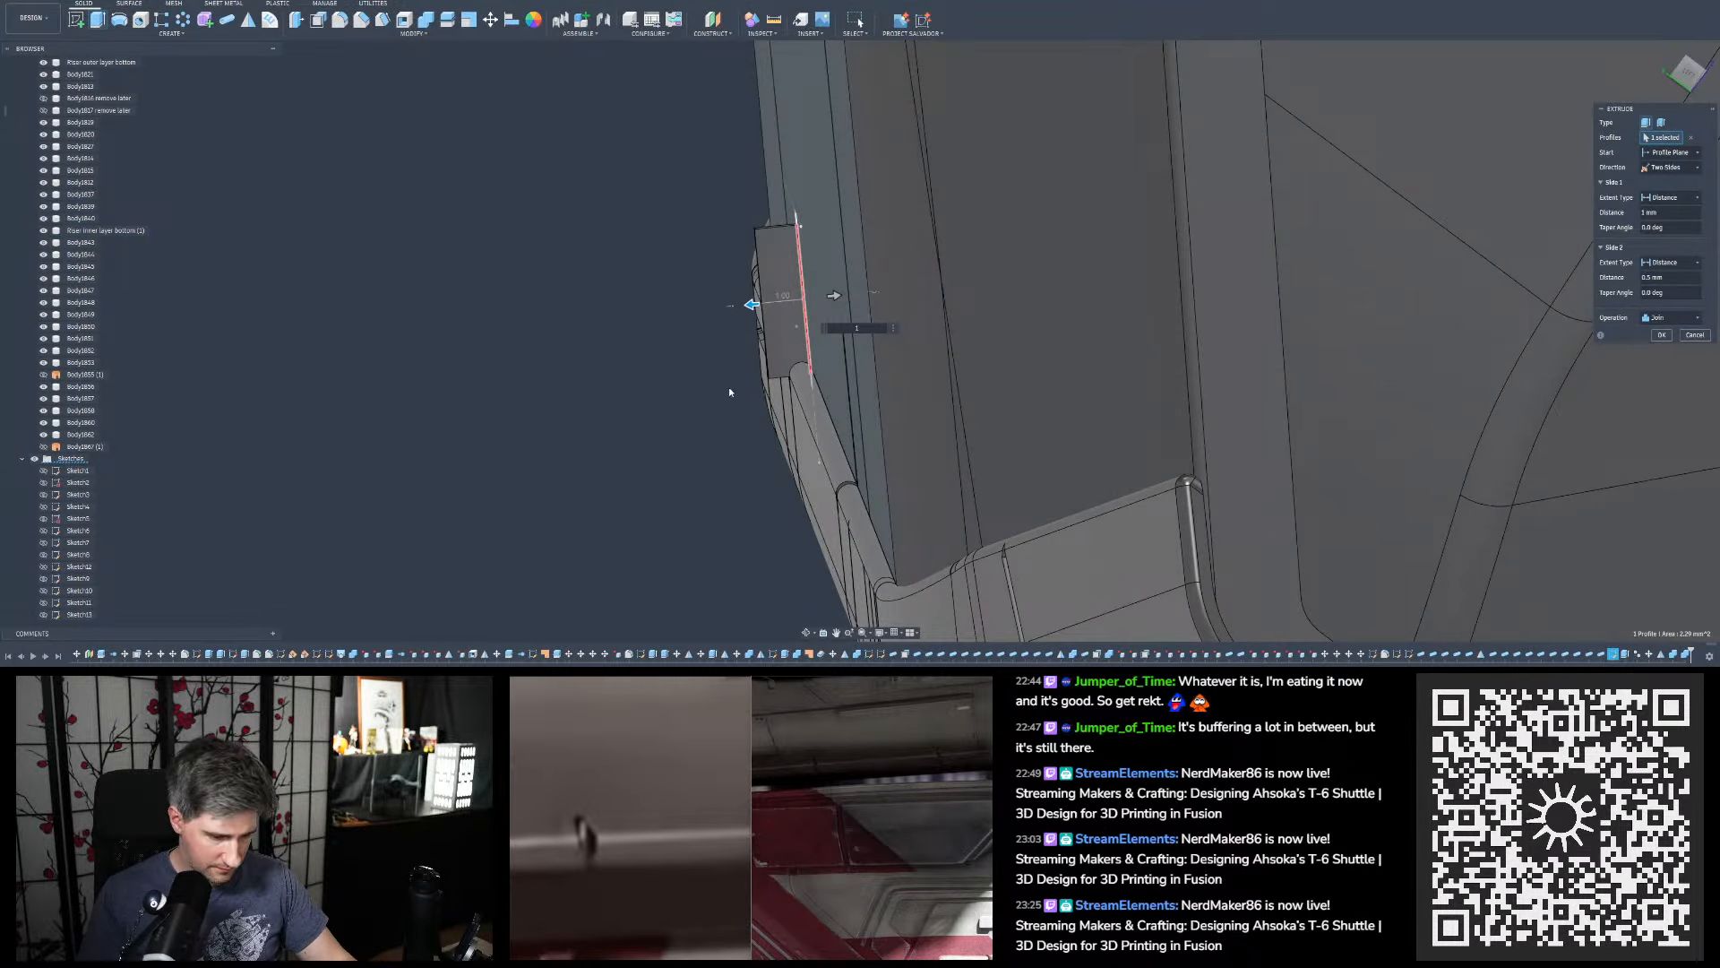
# Set the extrusion's side 1 distance to 0.8 mm and create the inner block as a new body
pyautogui.scroll(1, 730, 392)
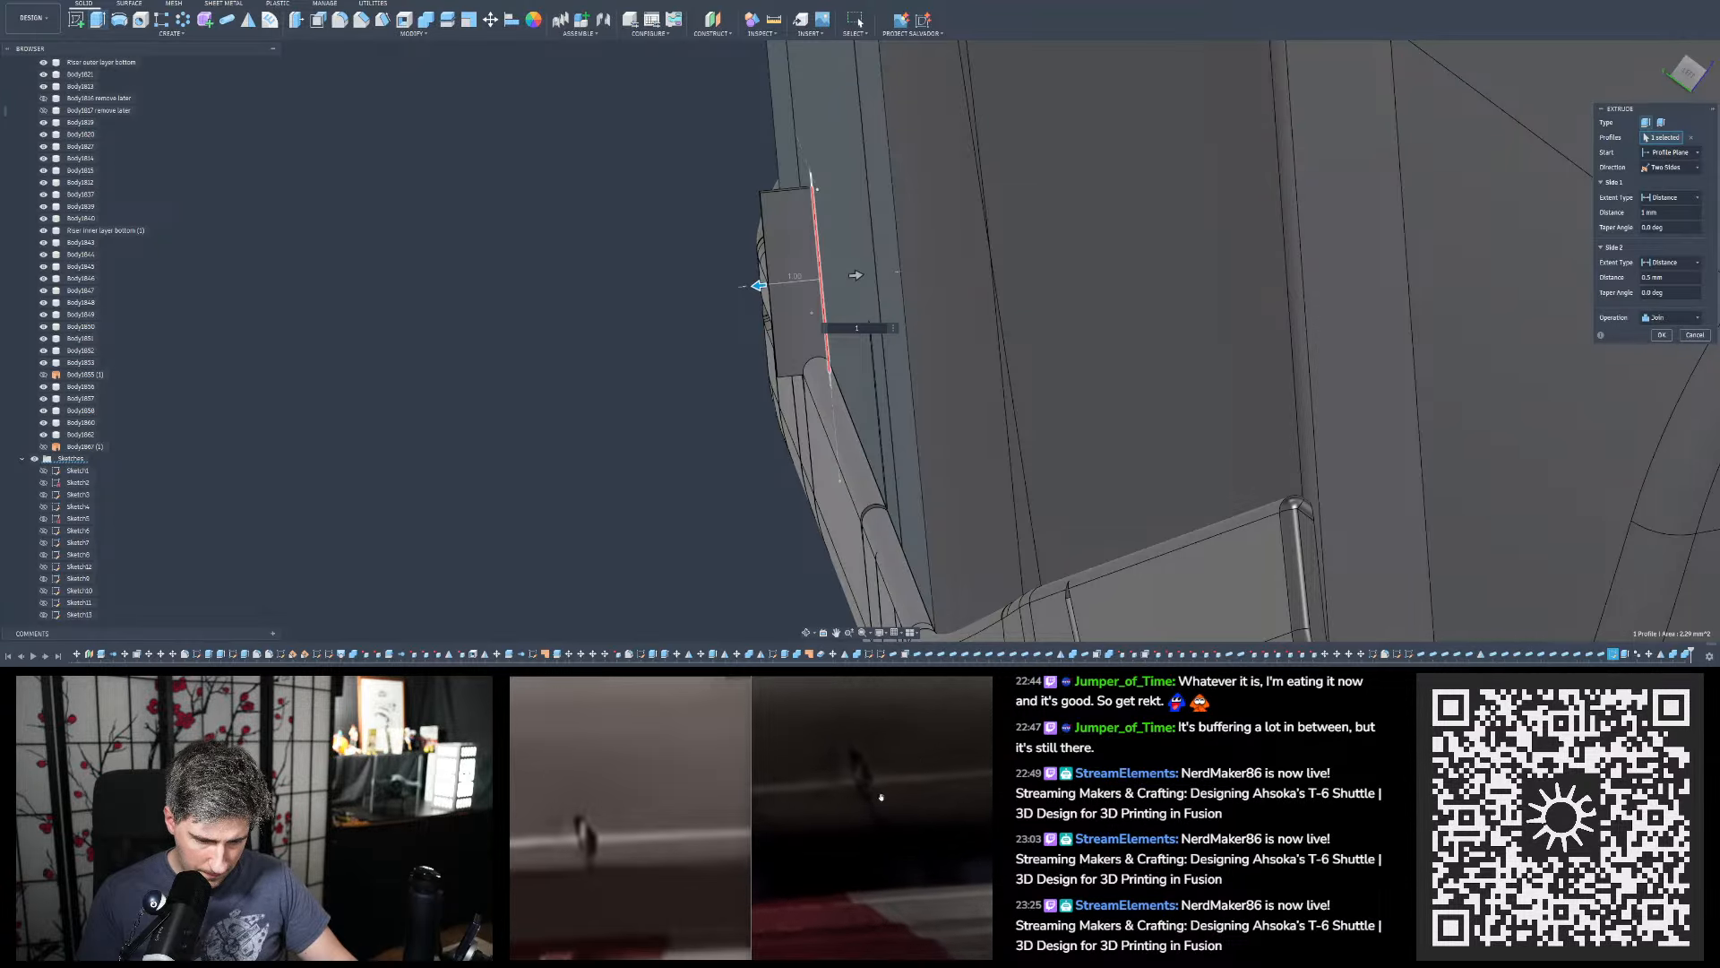
pyautogui.scroll(1, 826, 358)
pyautogui.keyDown('shift'); pyautogui.moveTo(829, 461); pyautogui.dragTo(811, 415, button='middle'); pyautogui.keyUp('shift')
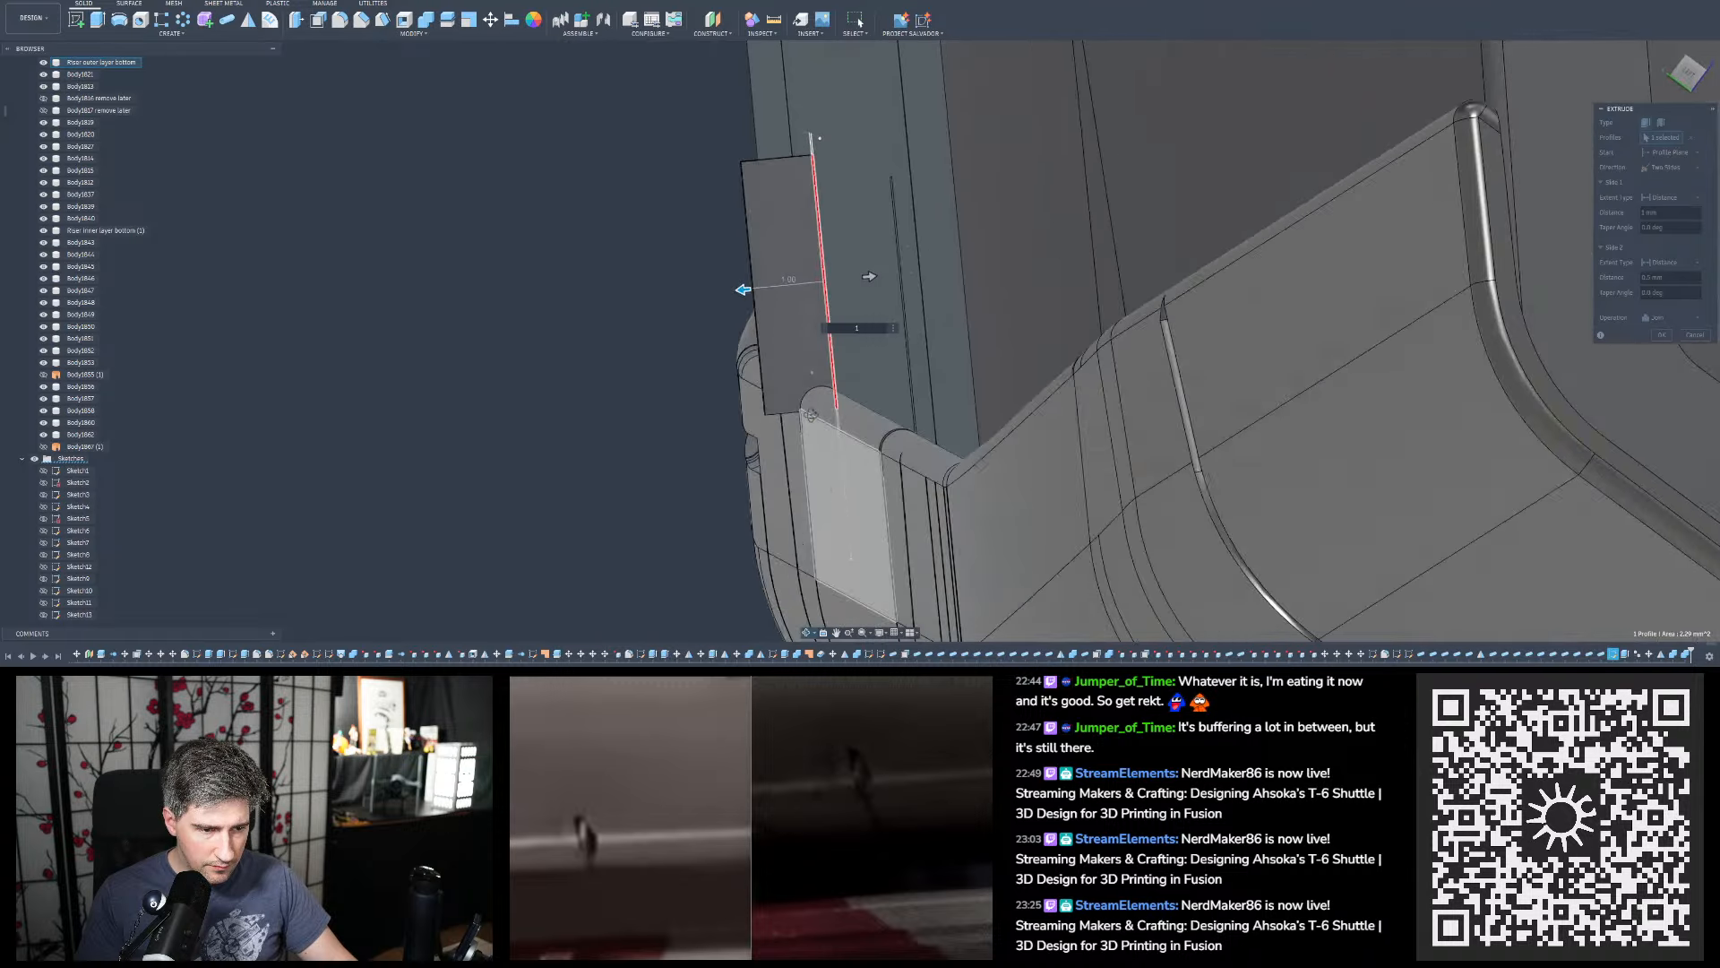
pyautogui.write('0,8')
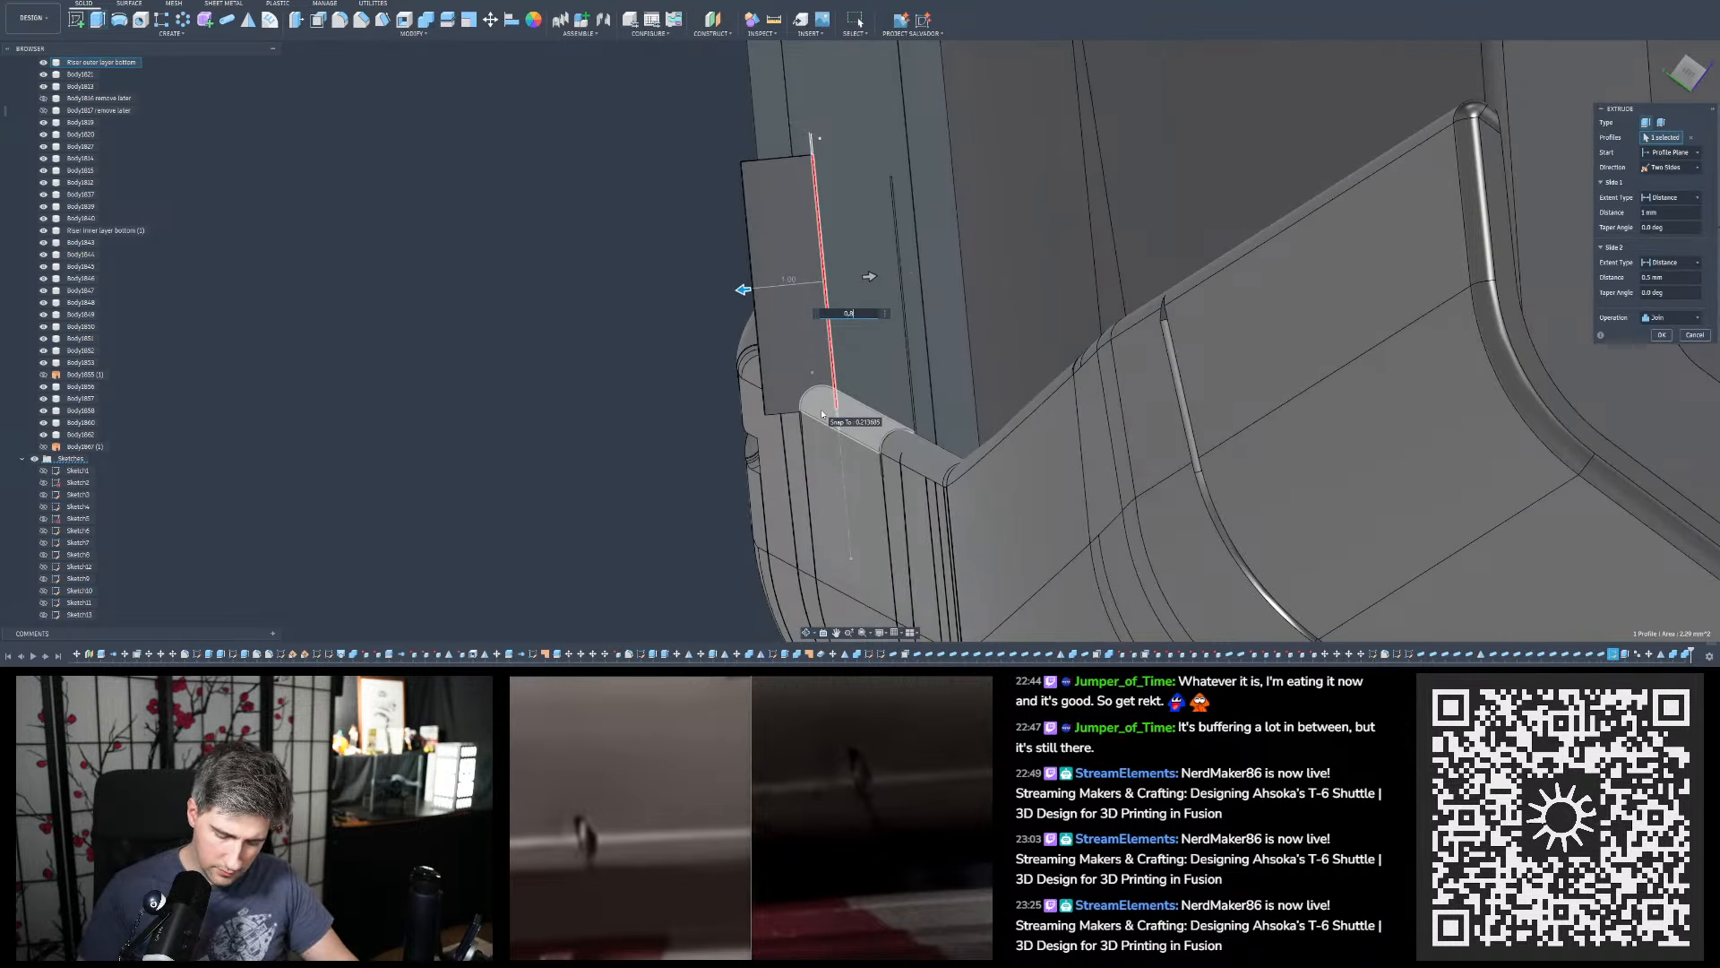
pyautogui.press('Return')
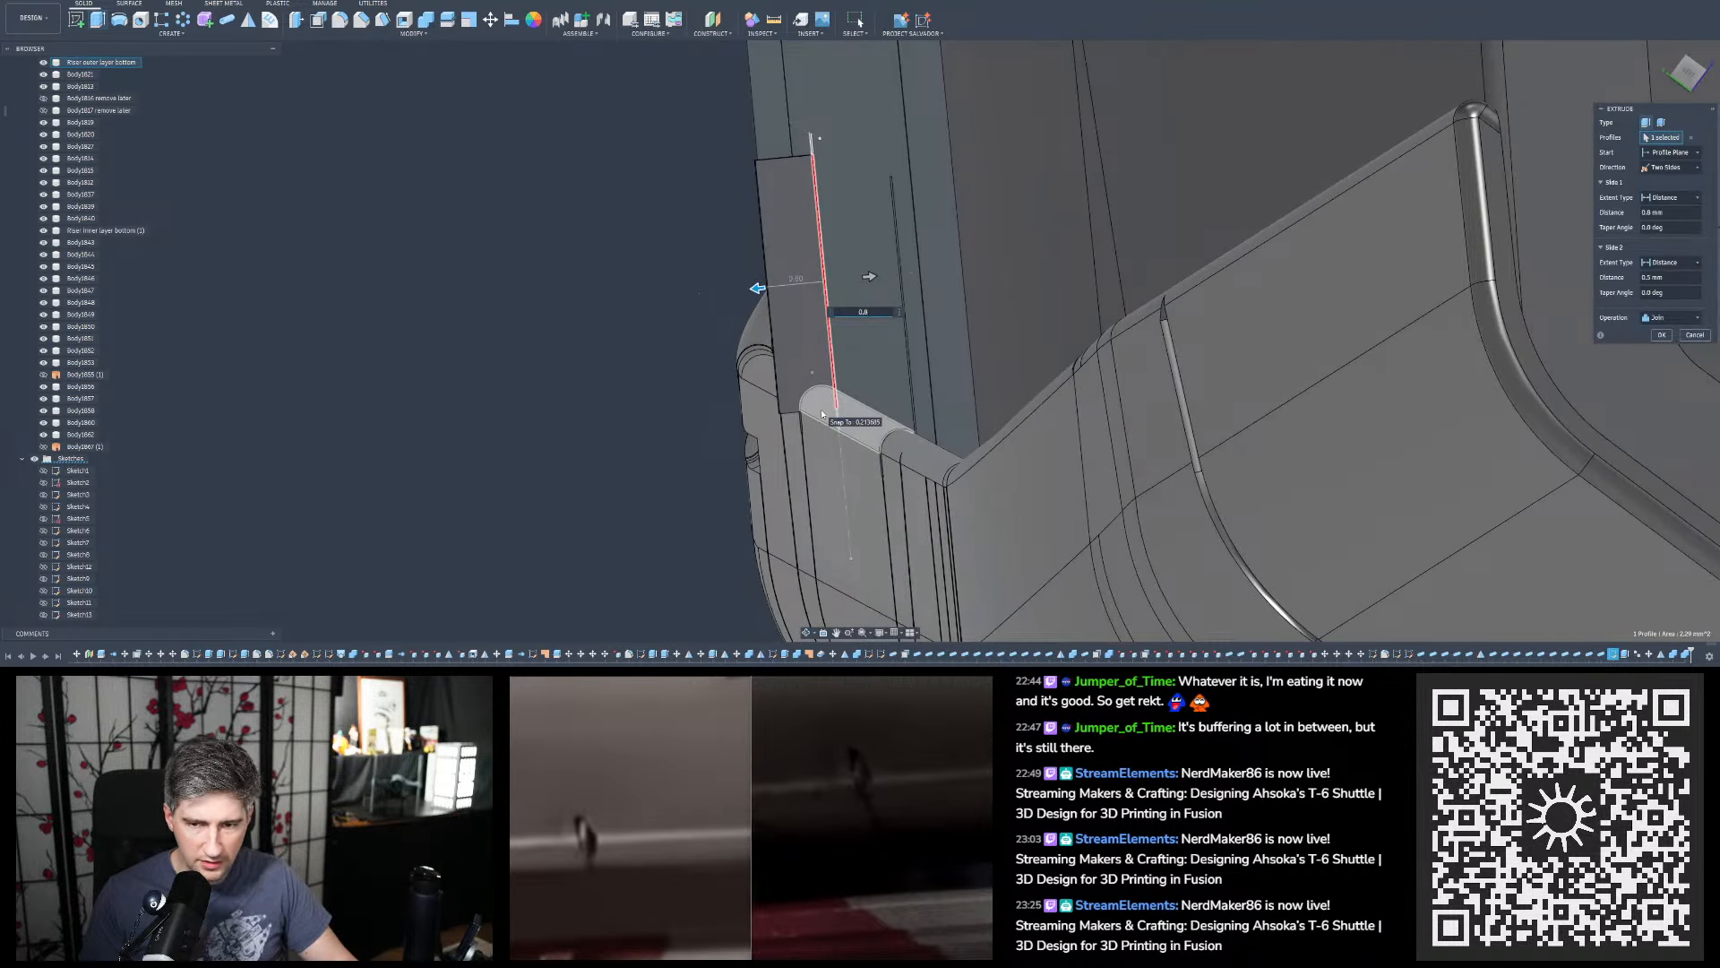
pyautogui.click(1667, 318)
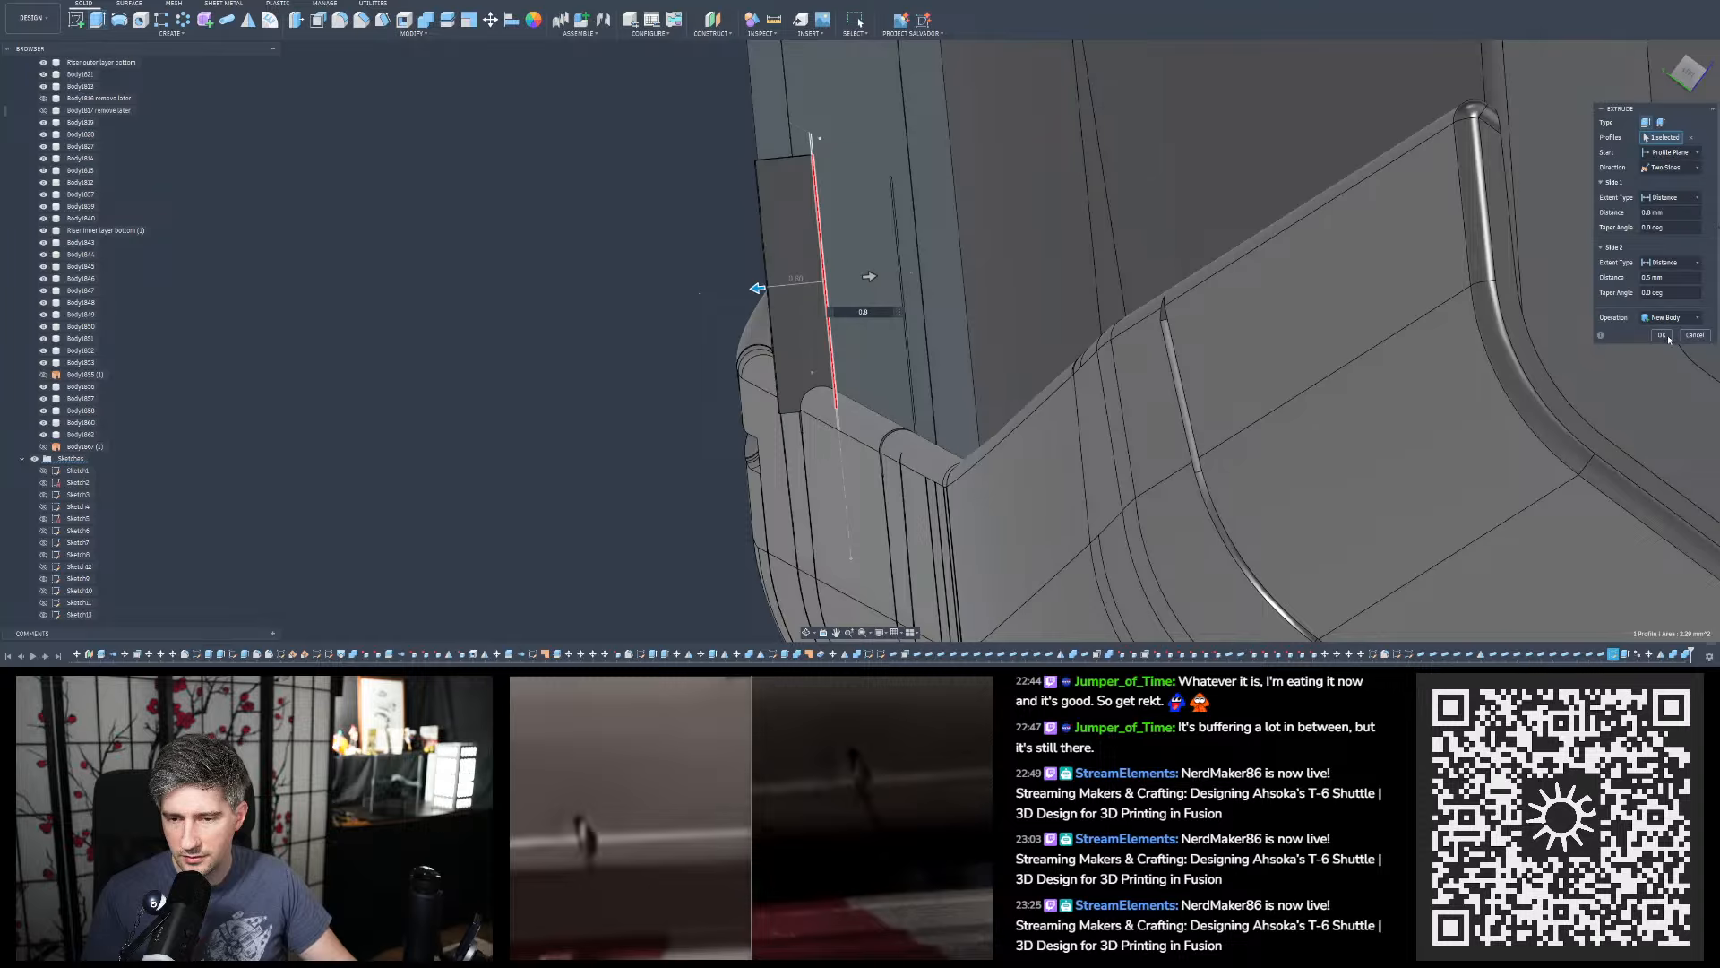
pyautogui.press('Return')
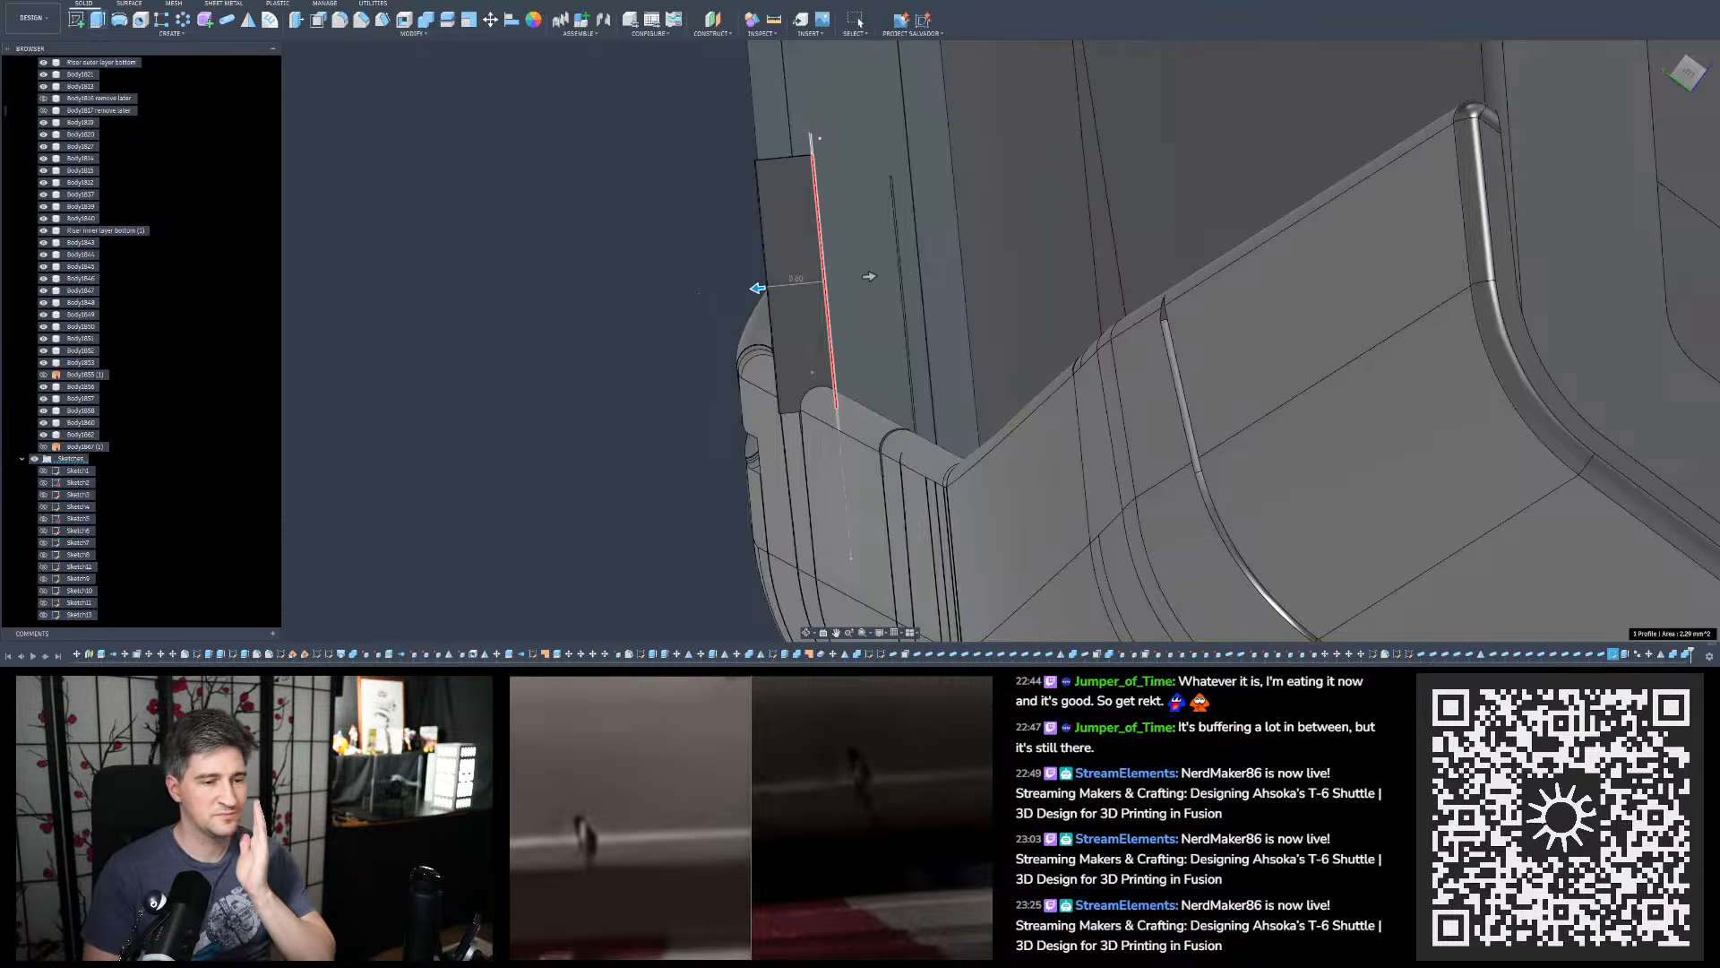
pyautogui.press('Return')
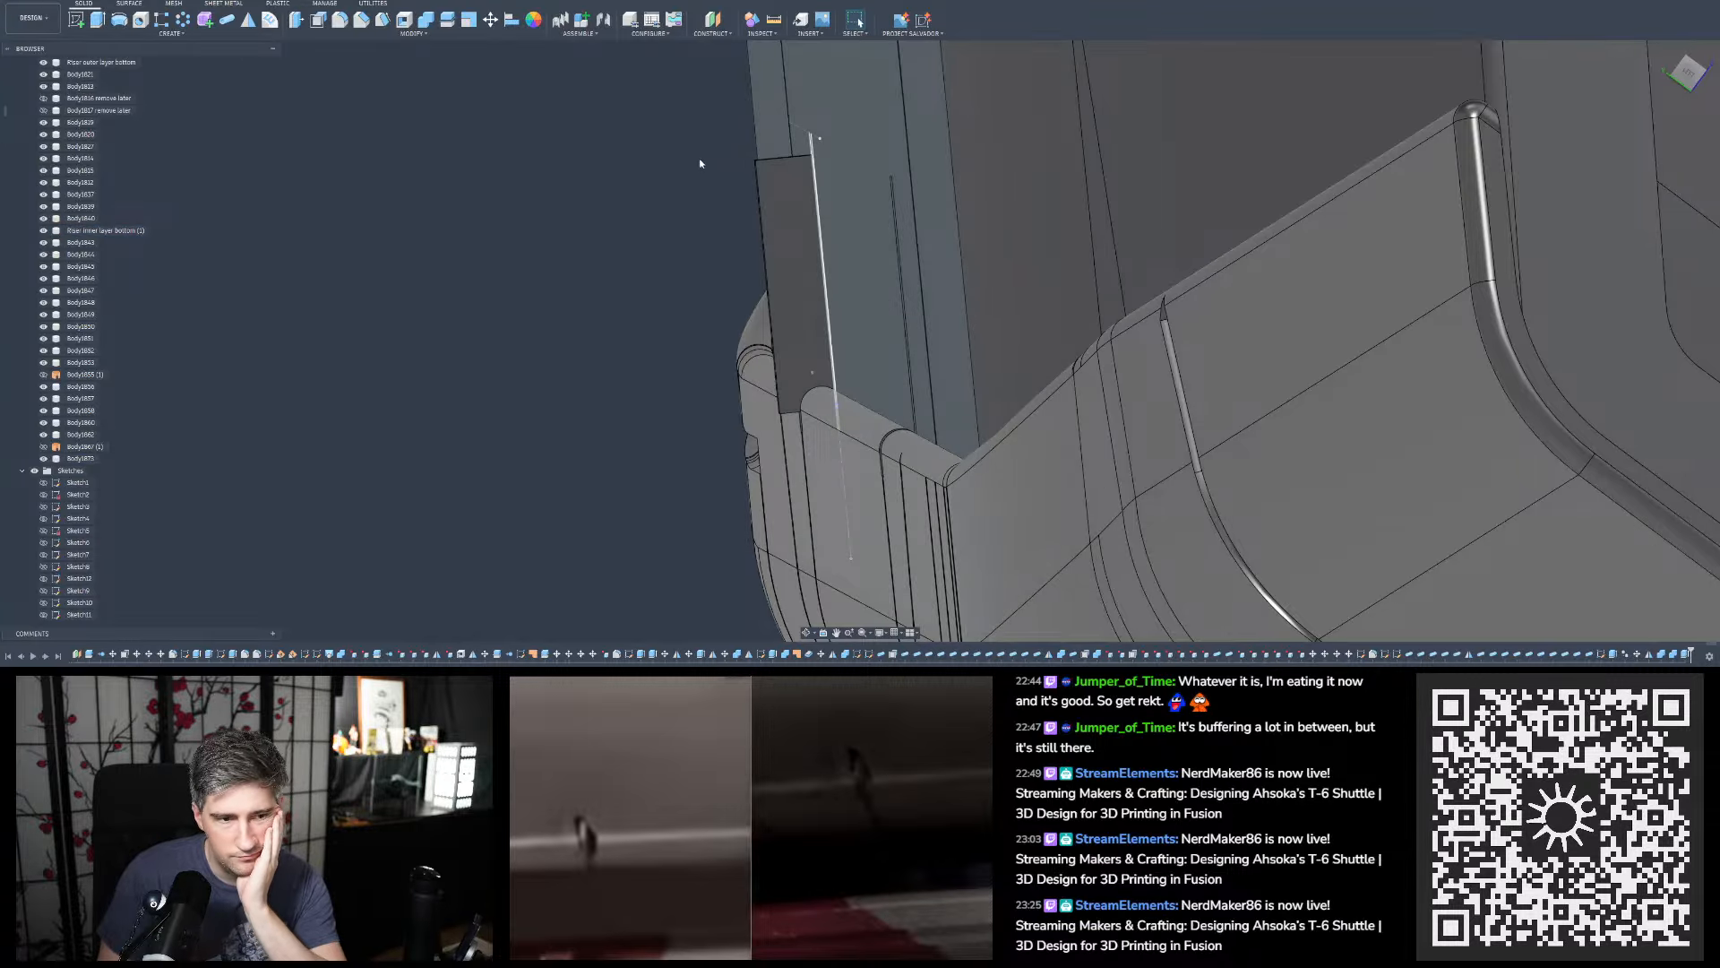
pyautogui.scroll(3, 689, 150)
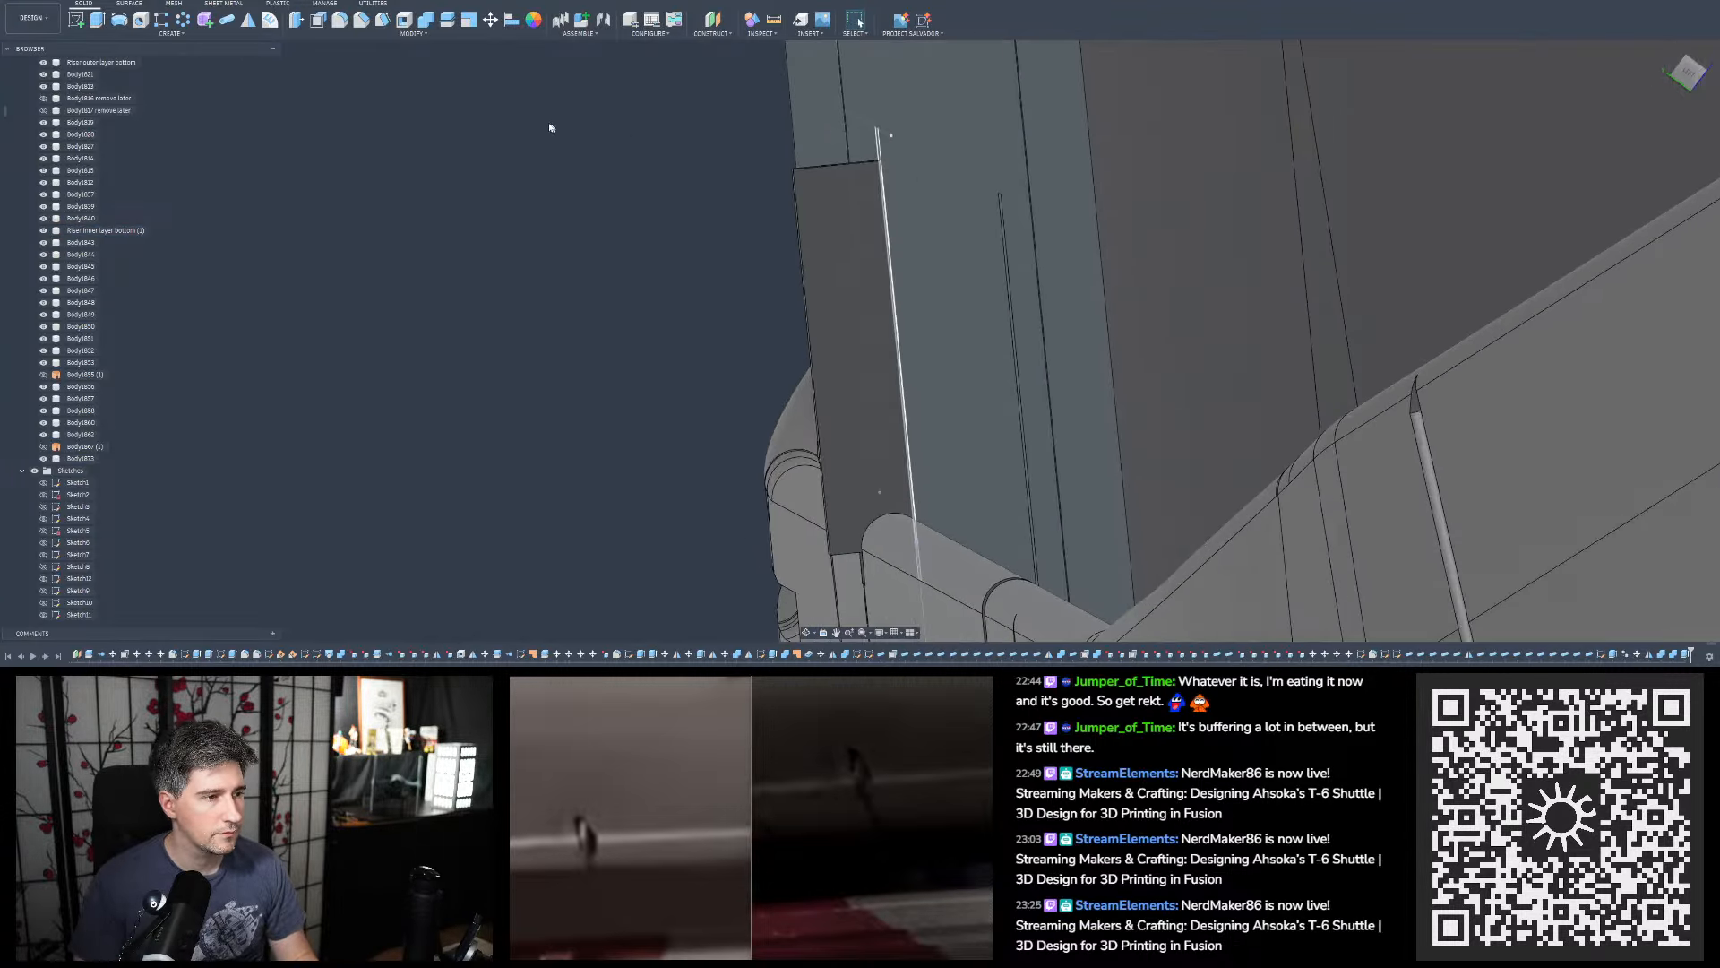
# Fillet the upper and lower outer edges of the inner block at the lower-edge groove with a radius of about 1.85 mm
pyautogui.keyDown('shift'); pyautogui.moveTo(549, 126); pyautogui.dragTo(555, 107, button='middle'); pyautogui.keyUp('shift')
pyautogui.scroll(-7, 524, 146)
pyautogui.scroll(4, 847, 161)
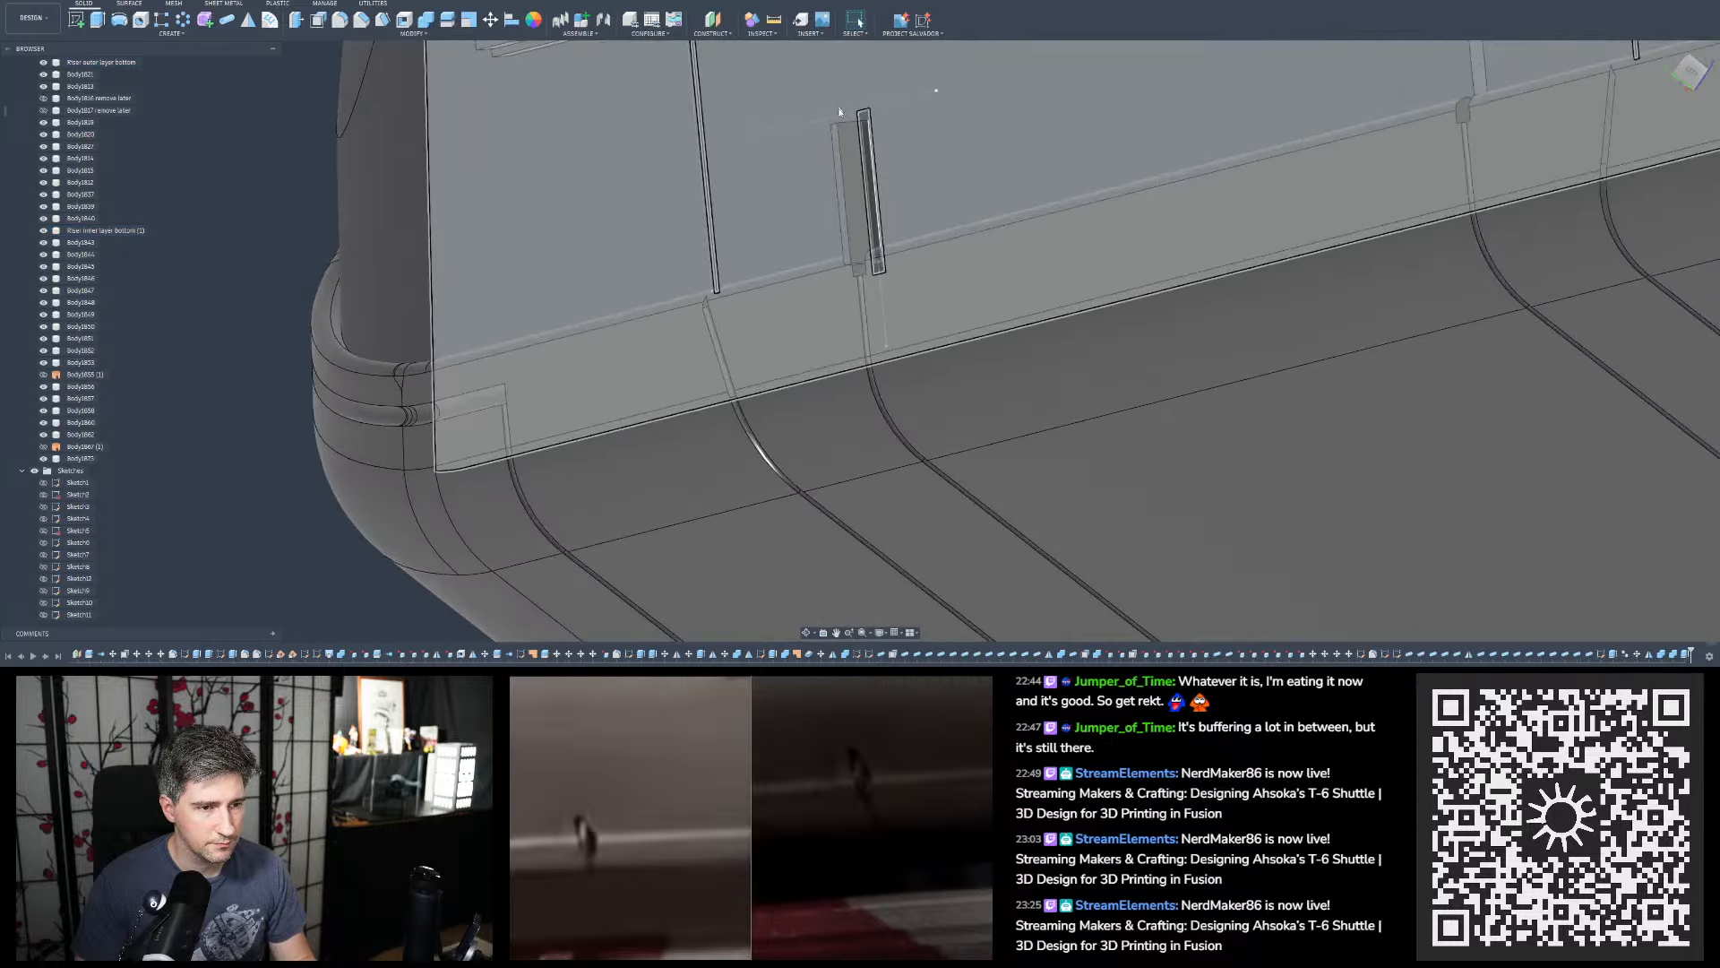
pyautogui.keyDown('shift'); pyautogui.moveTo(849, 163); pyautogui.dragTo(556, 72, button='middle'); pyautogui.keyUp('shift')
pyautogui.press('f')
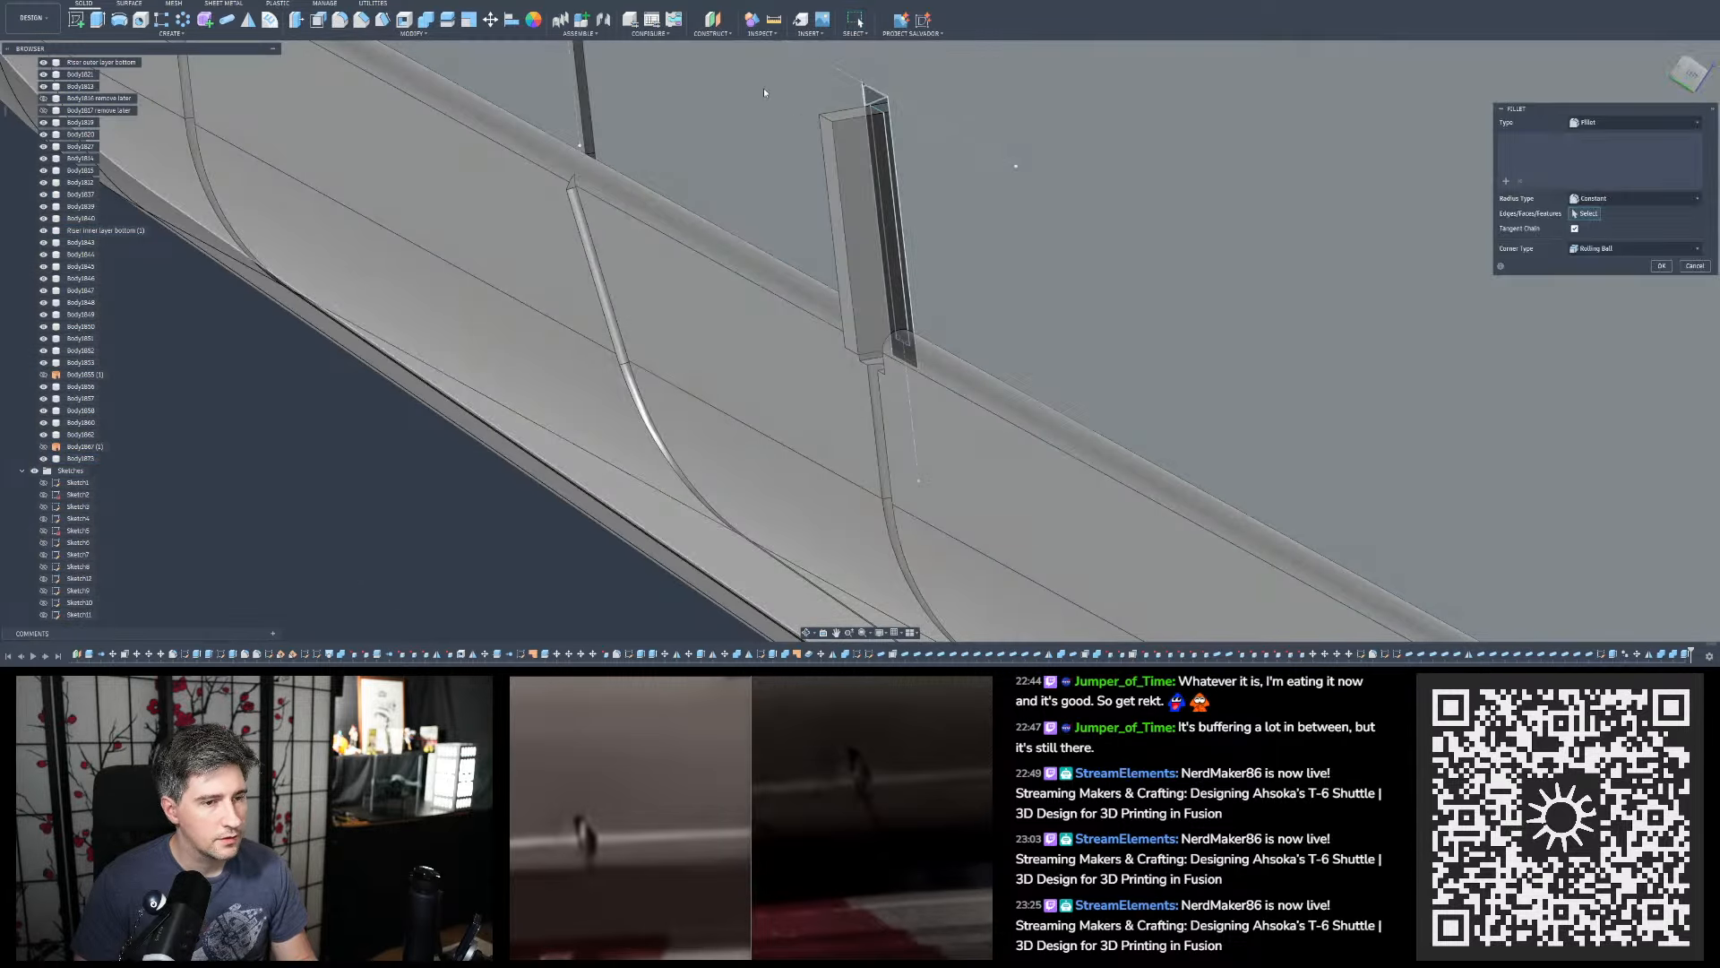
pyautogui.click(828, 119)
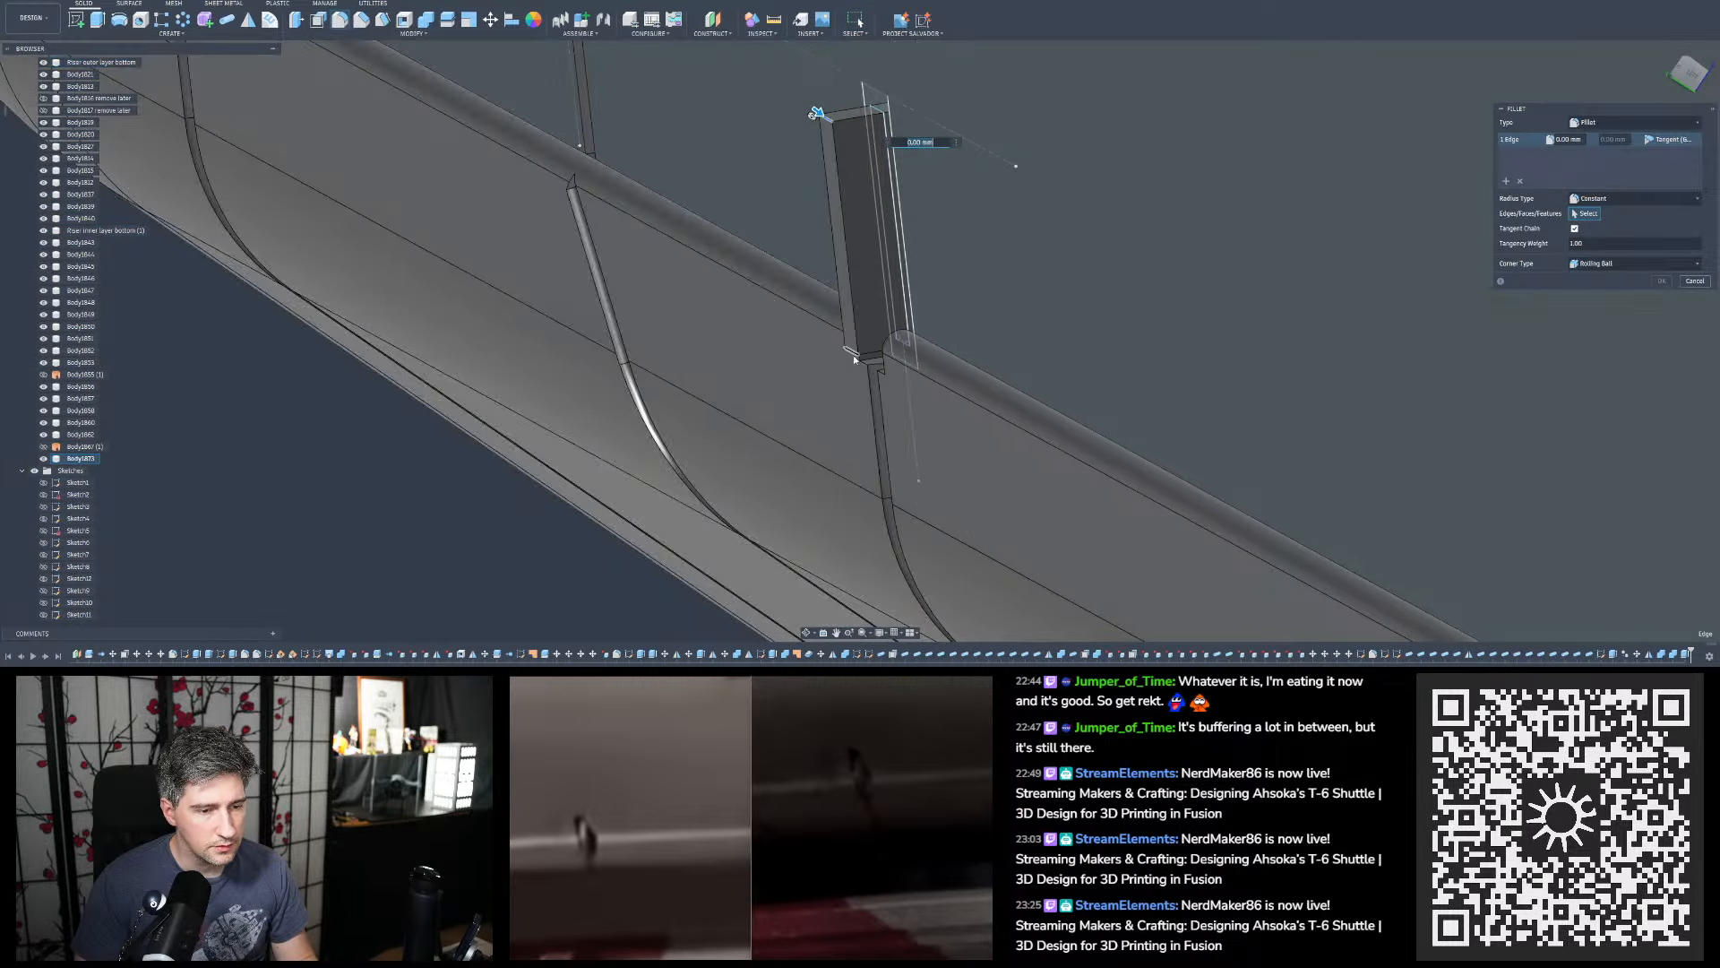
pyautogui.click(851, 356)
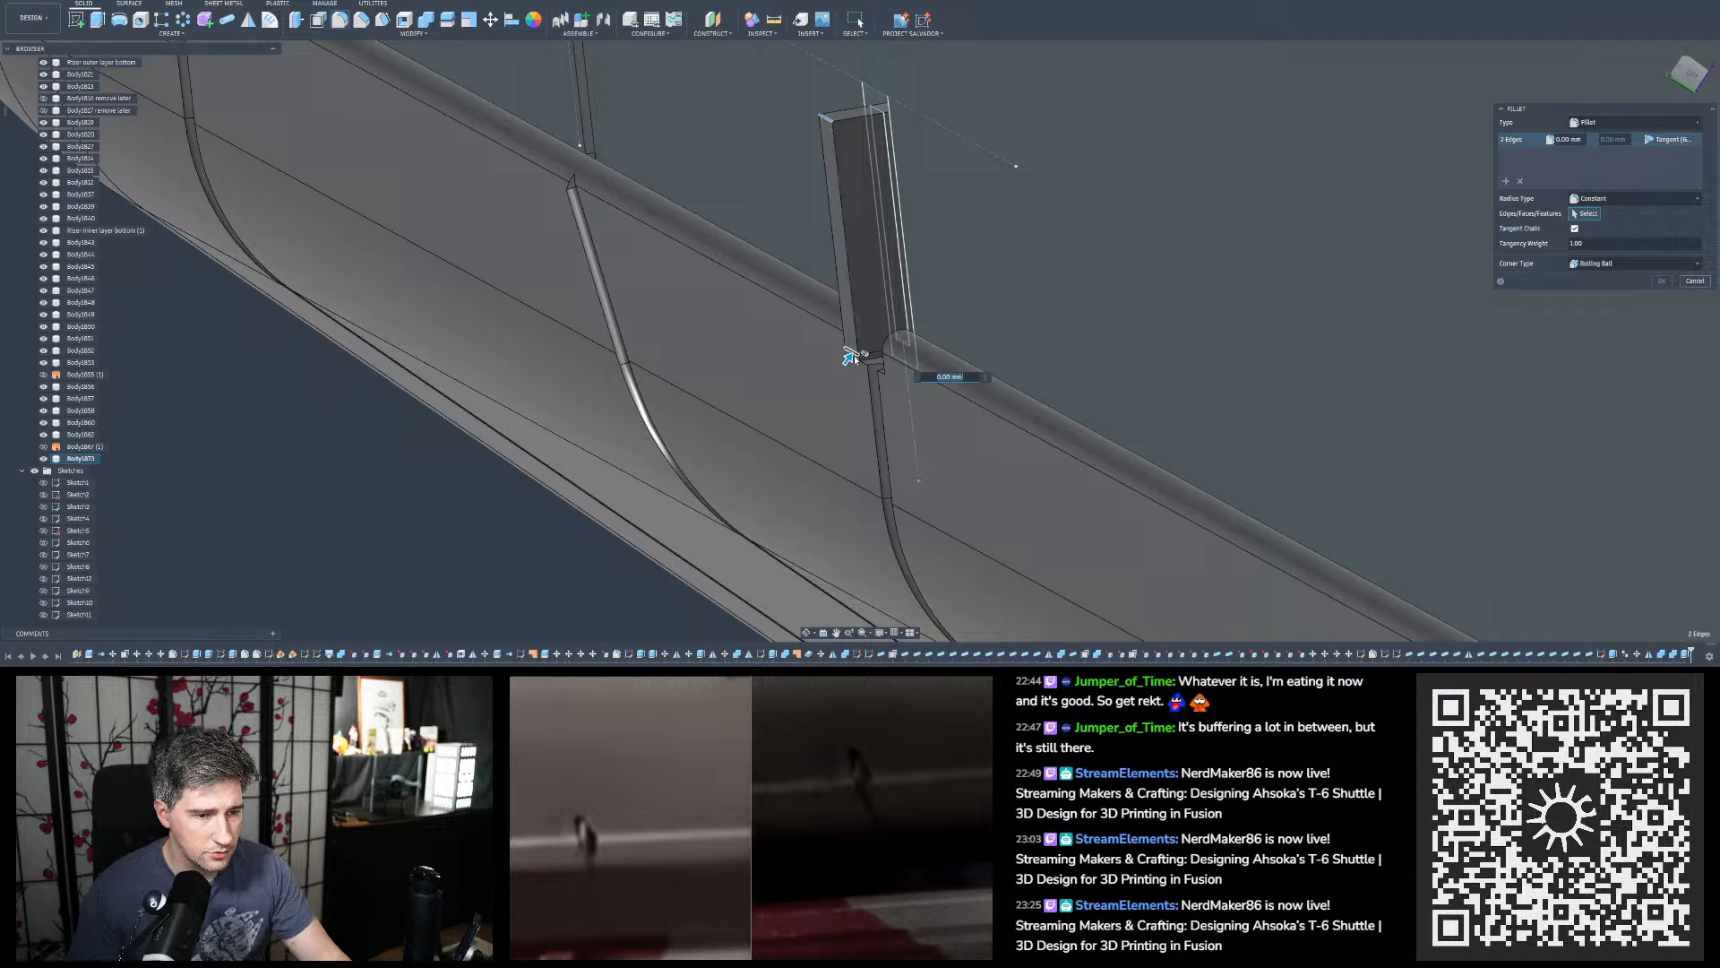
pyautogui.moveTo(848, 356); pyautogui.dragTo(868, 307)
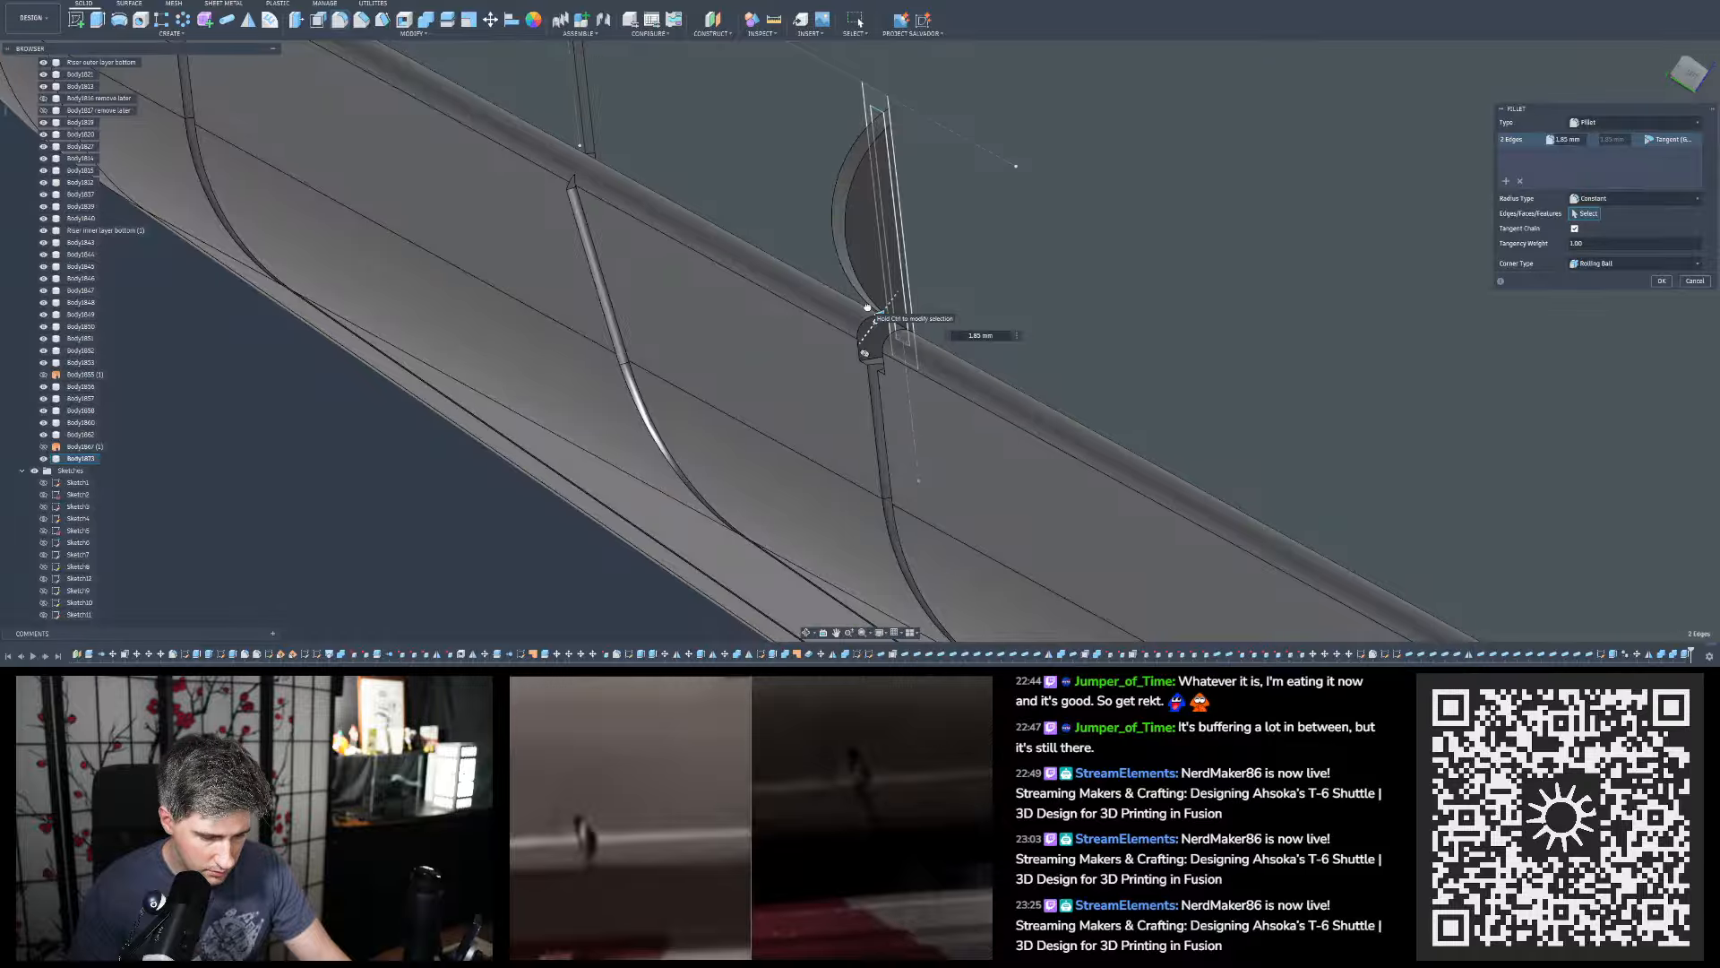
pyautogui.keyDown('shift'); pyautogui.moveTo(994, 235); pyautogui.dragTo(903, 213, button='middle'); pyautogui.keyUp('shift')
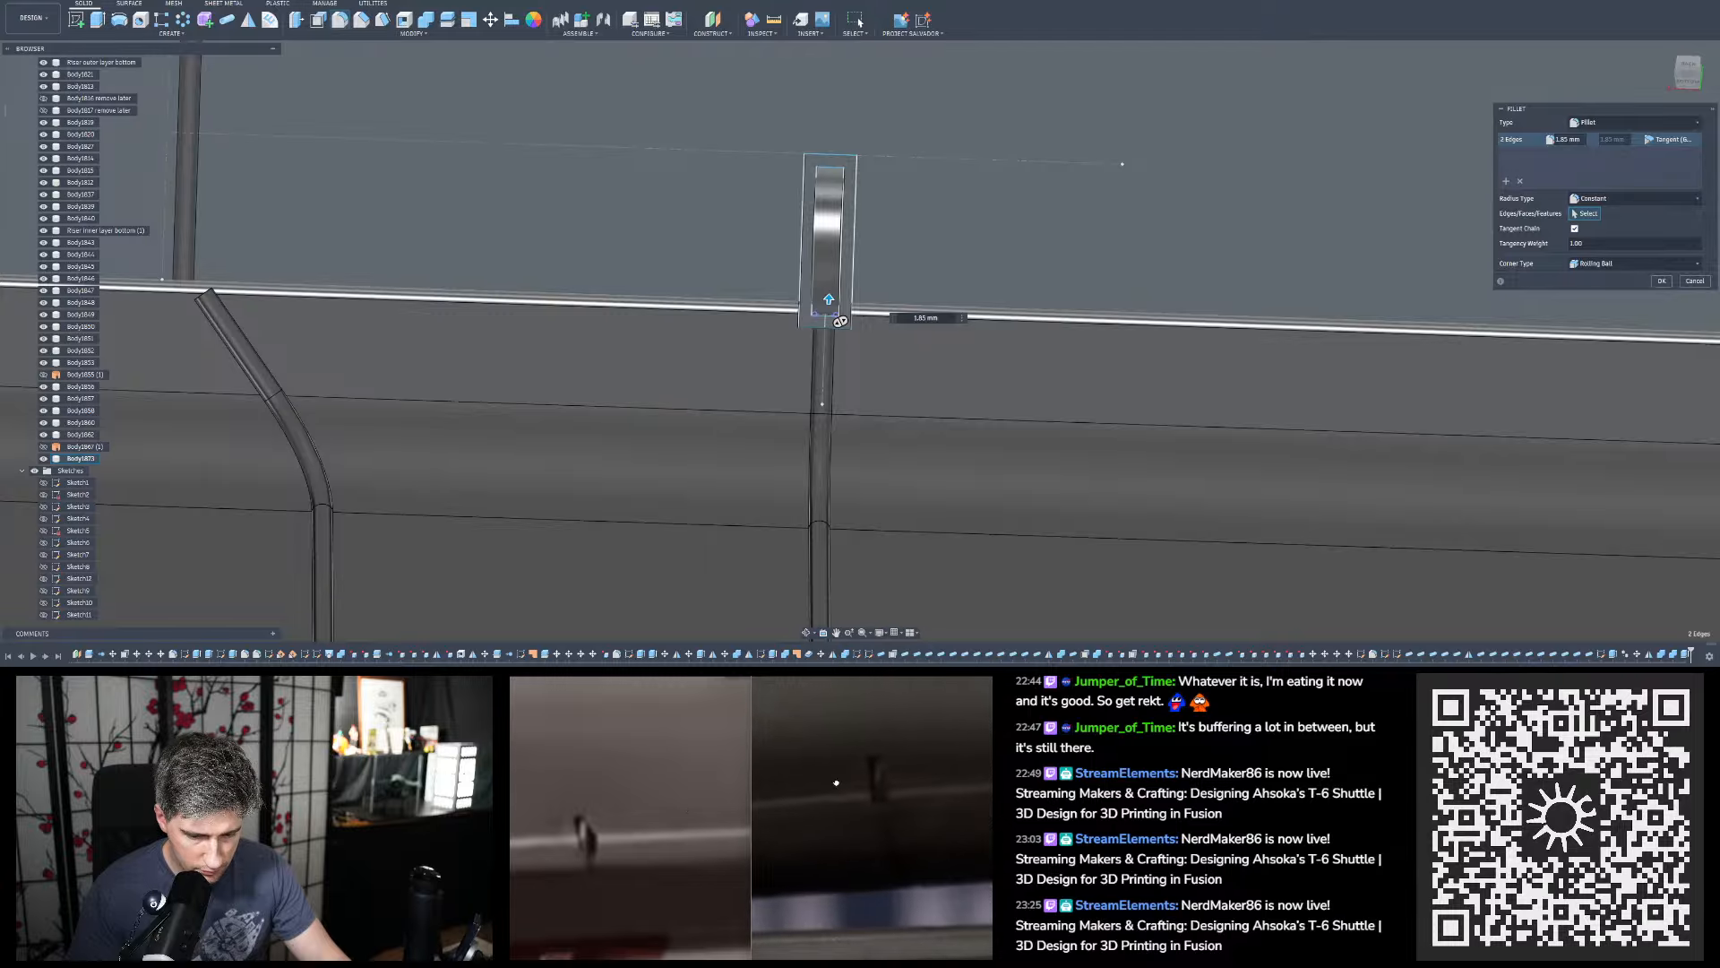
pyautogui.keyDown('shift'); pyautogui.moveTo(993, 520); pyautogui.dragTo(921, 367, button='middle'); pyautogui.keyUp('shift')
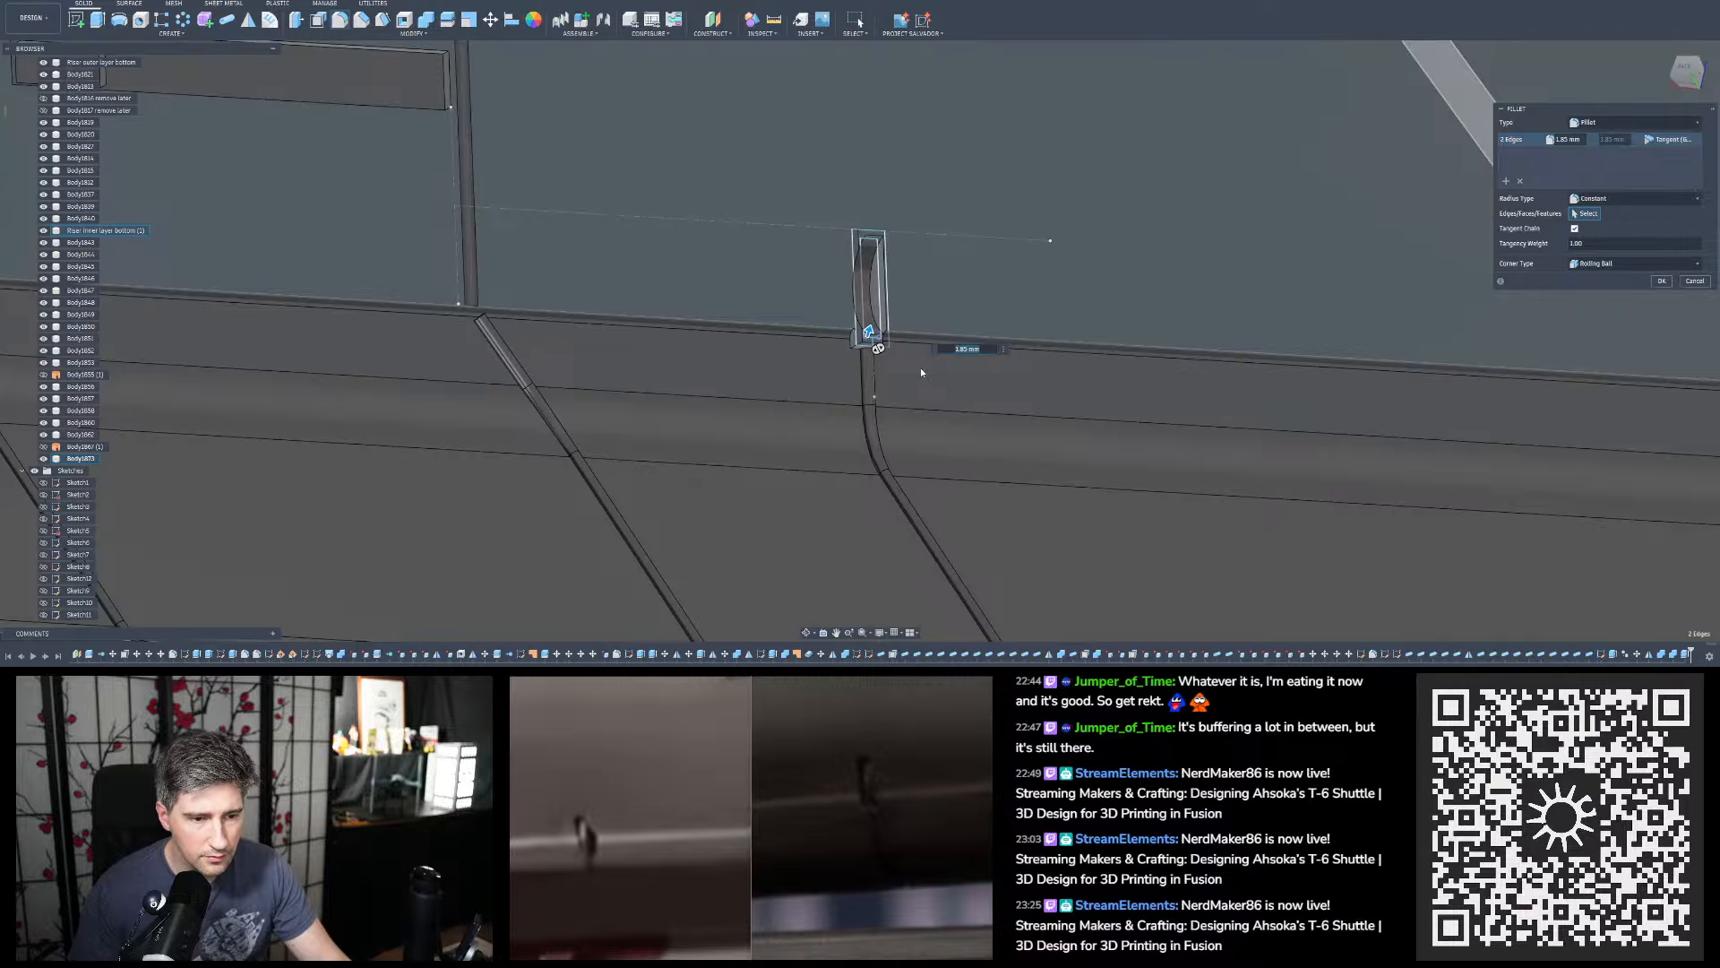
pyautogui.press('Return')
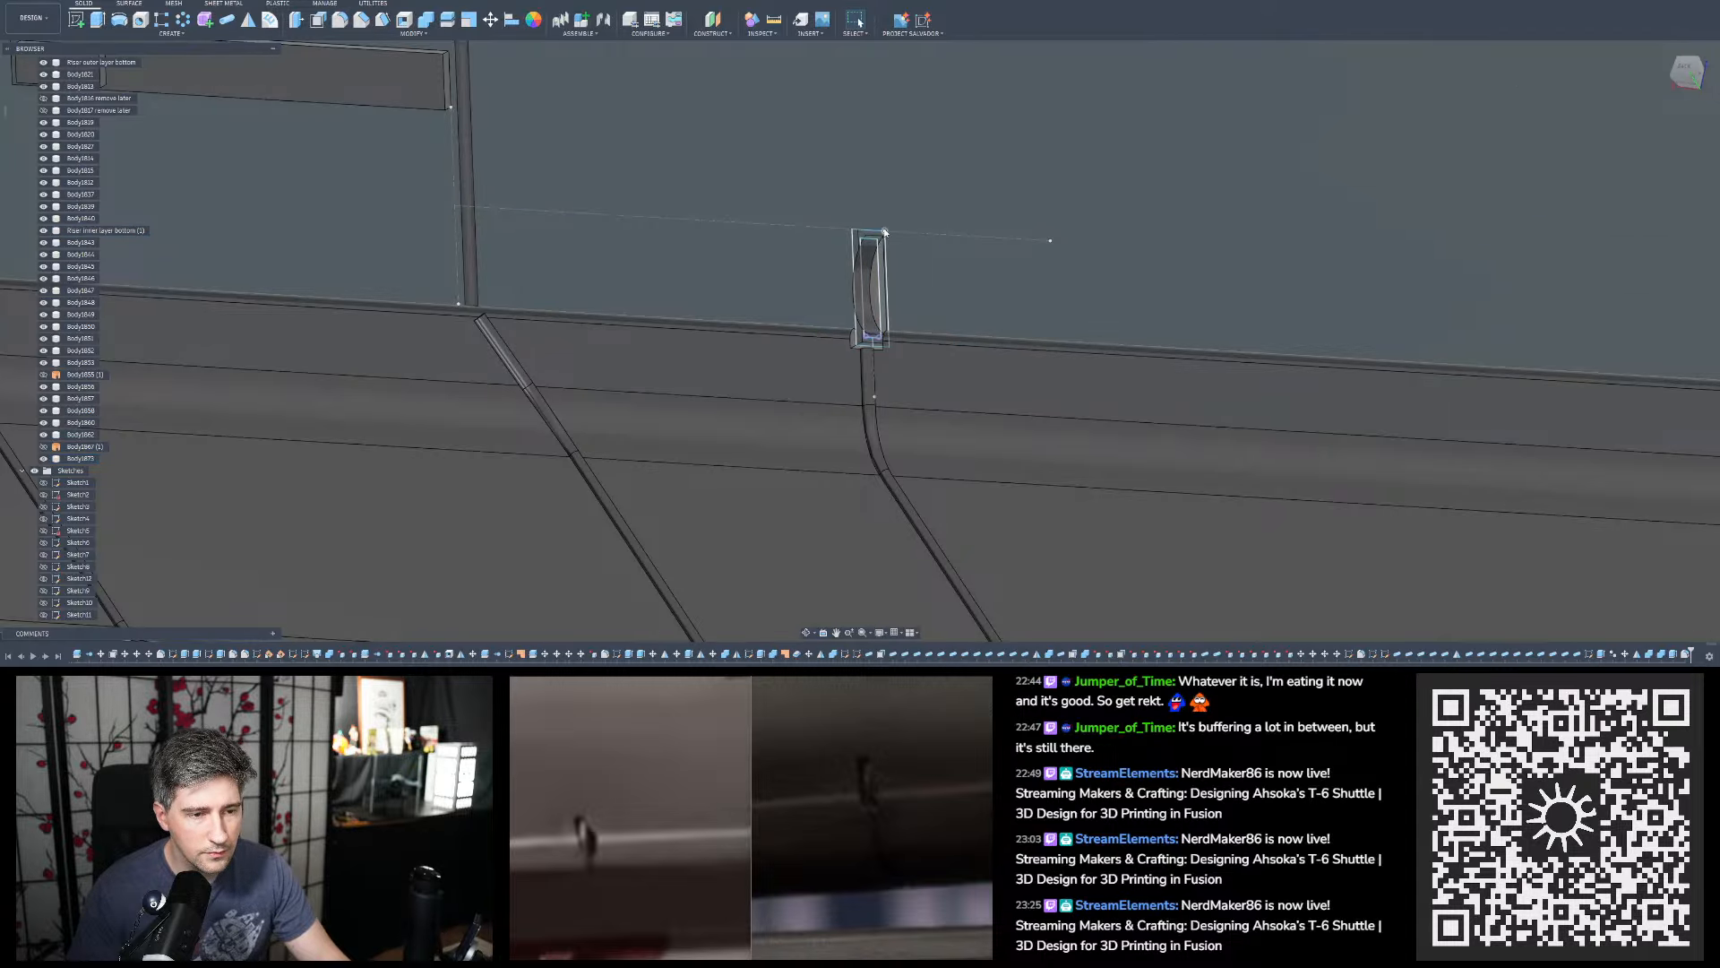
# Hide the rectangle sketch around the inner block at the lower-edge panel groove
pyautogui.scroll(3, 883, 236)
pyautogui.click(884, 234)
pyautogui.scroll(-5, 887, 206)
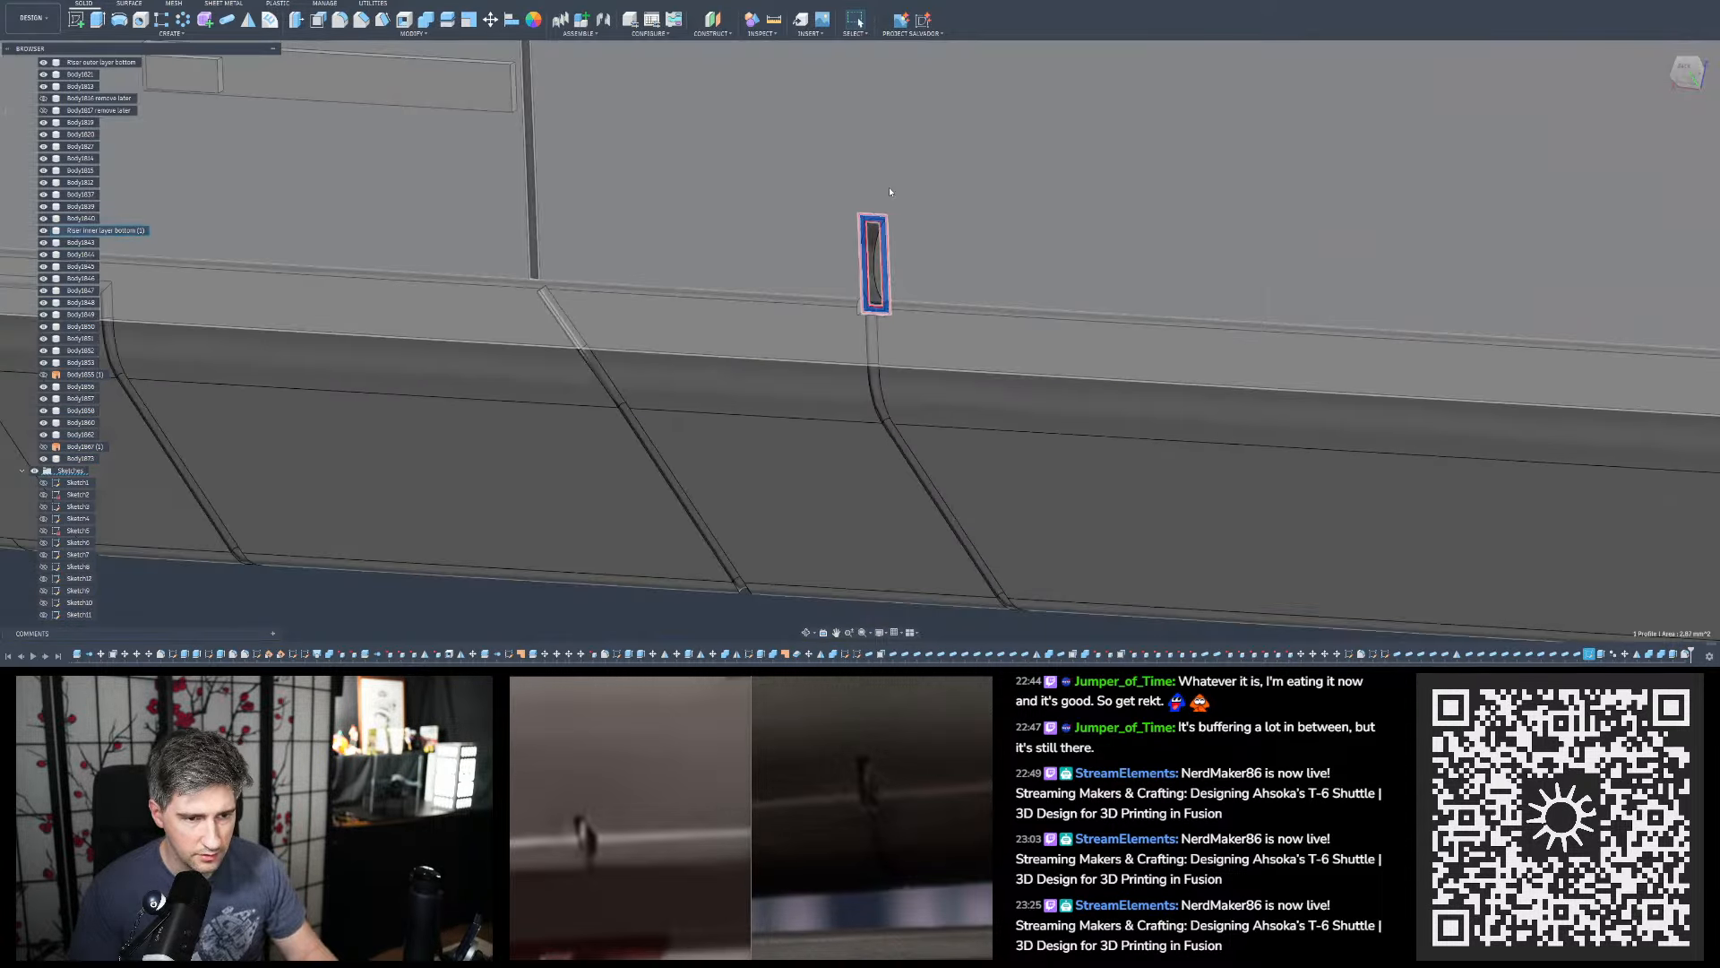
pyautogui.click(857, 484)
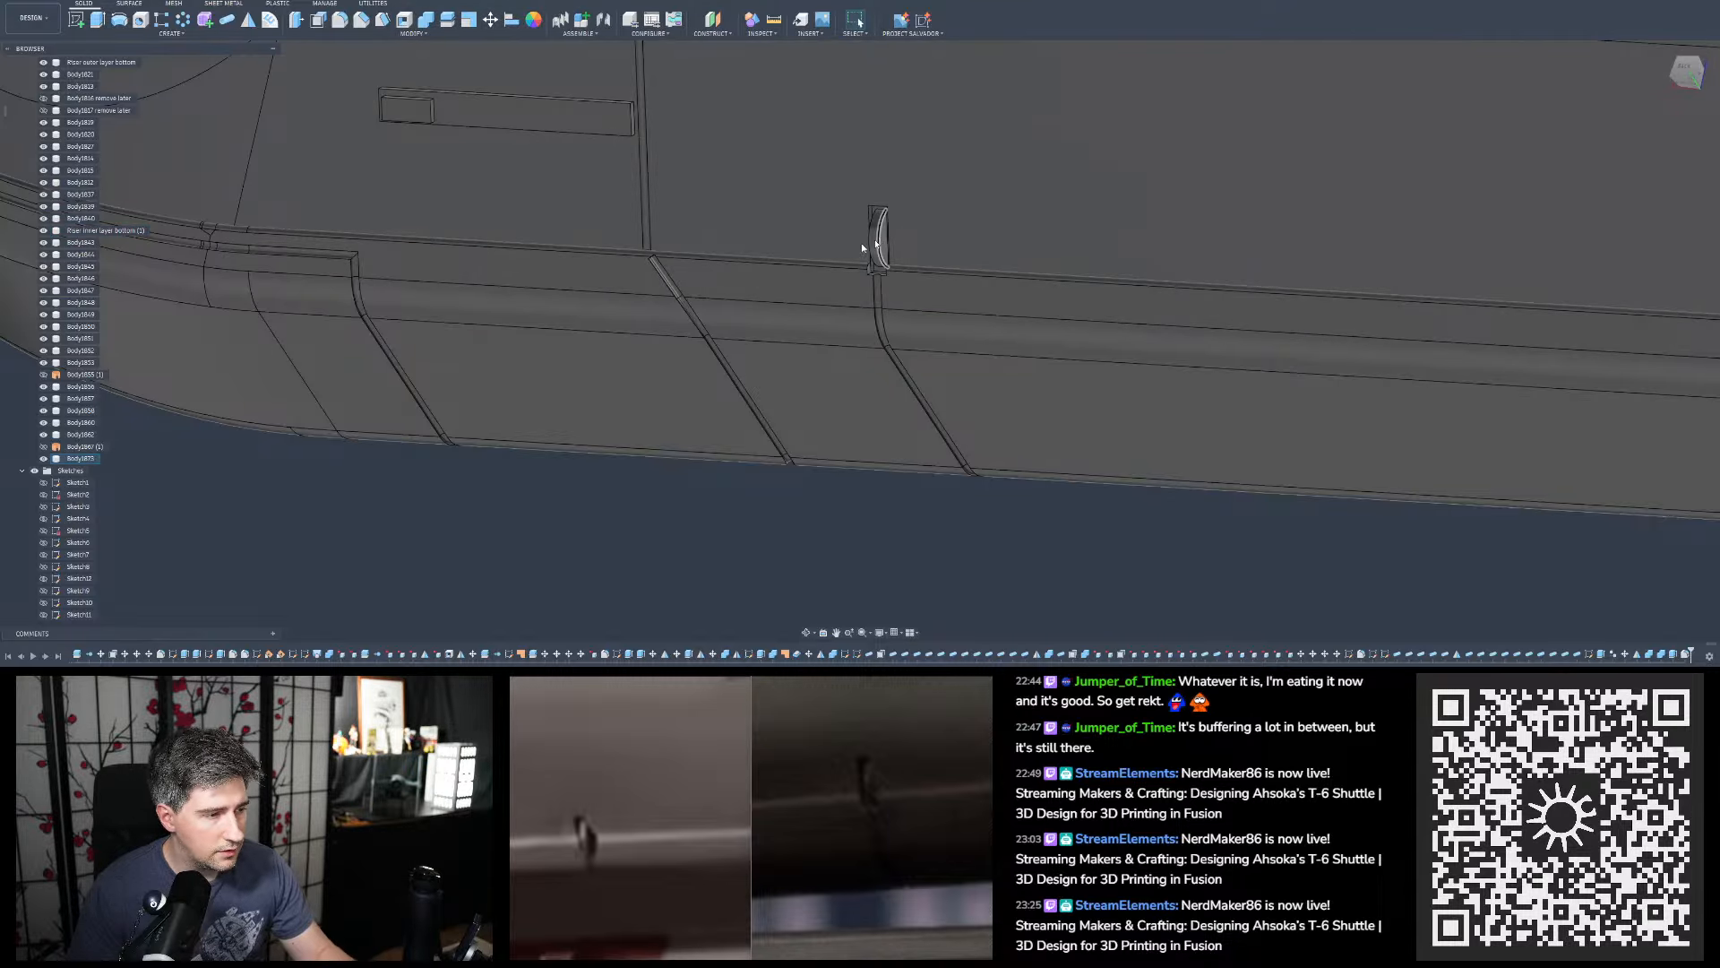
# Copy the filleted inner block and paste the duplicate in place
pyautogui.click(869, 242)
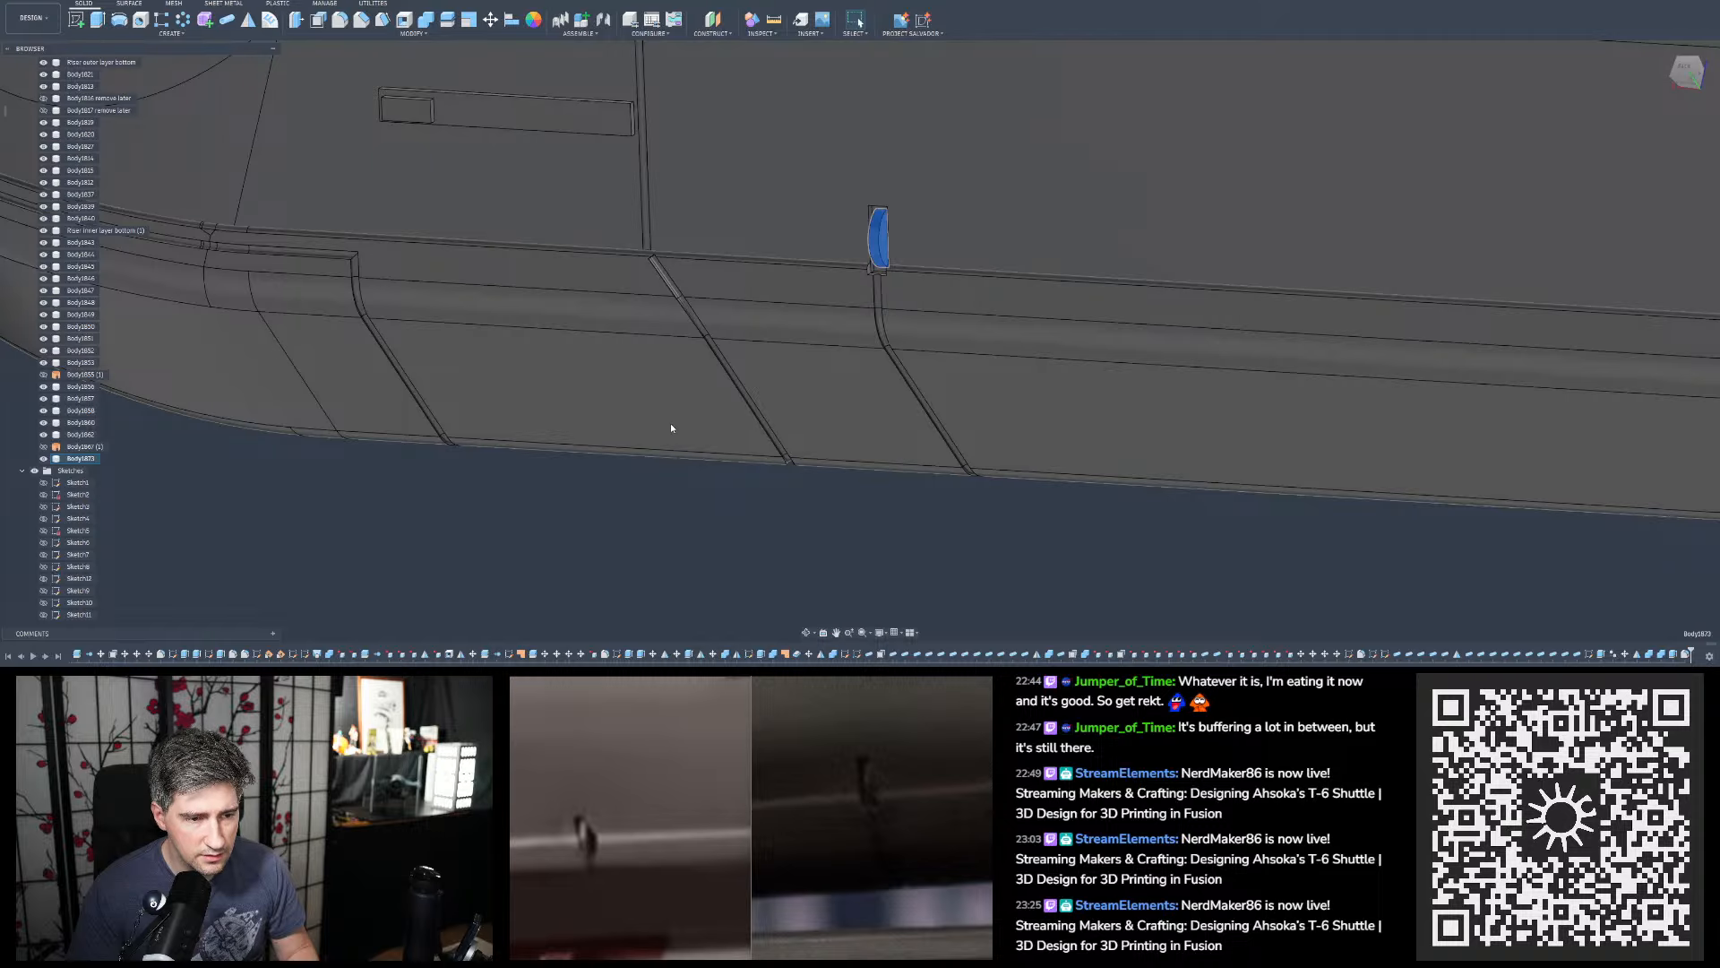
pyautogui.scroll(-2, 671, 428)
pyautogui.hotkey('ctrl', 'v')
pyautogui.scroll(1, 823, 346)
pyautogui.click(775, 321)
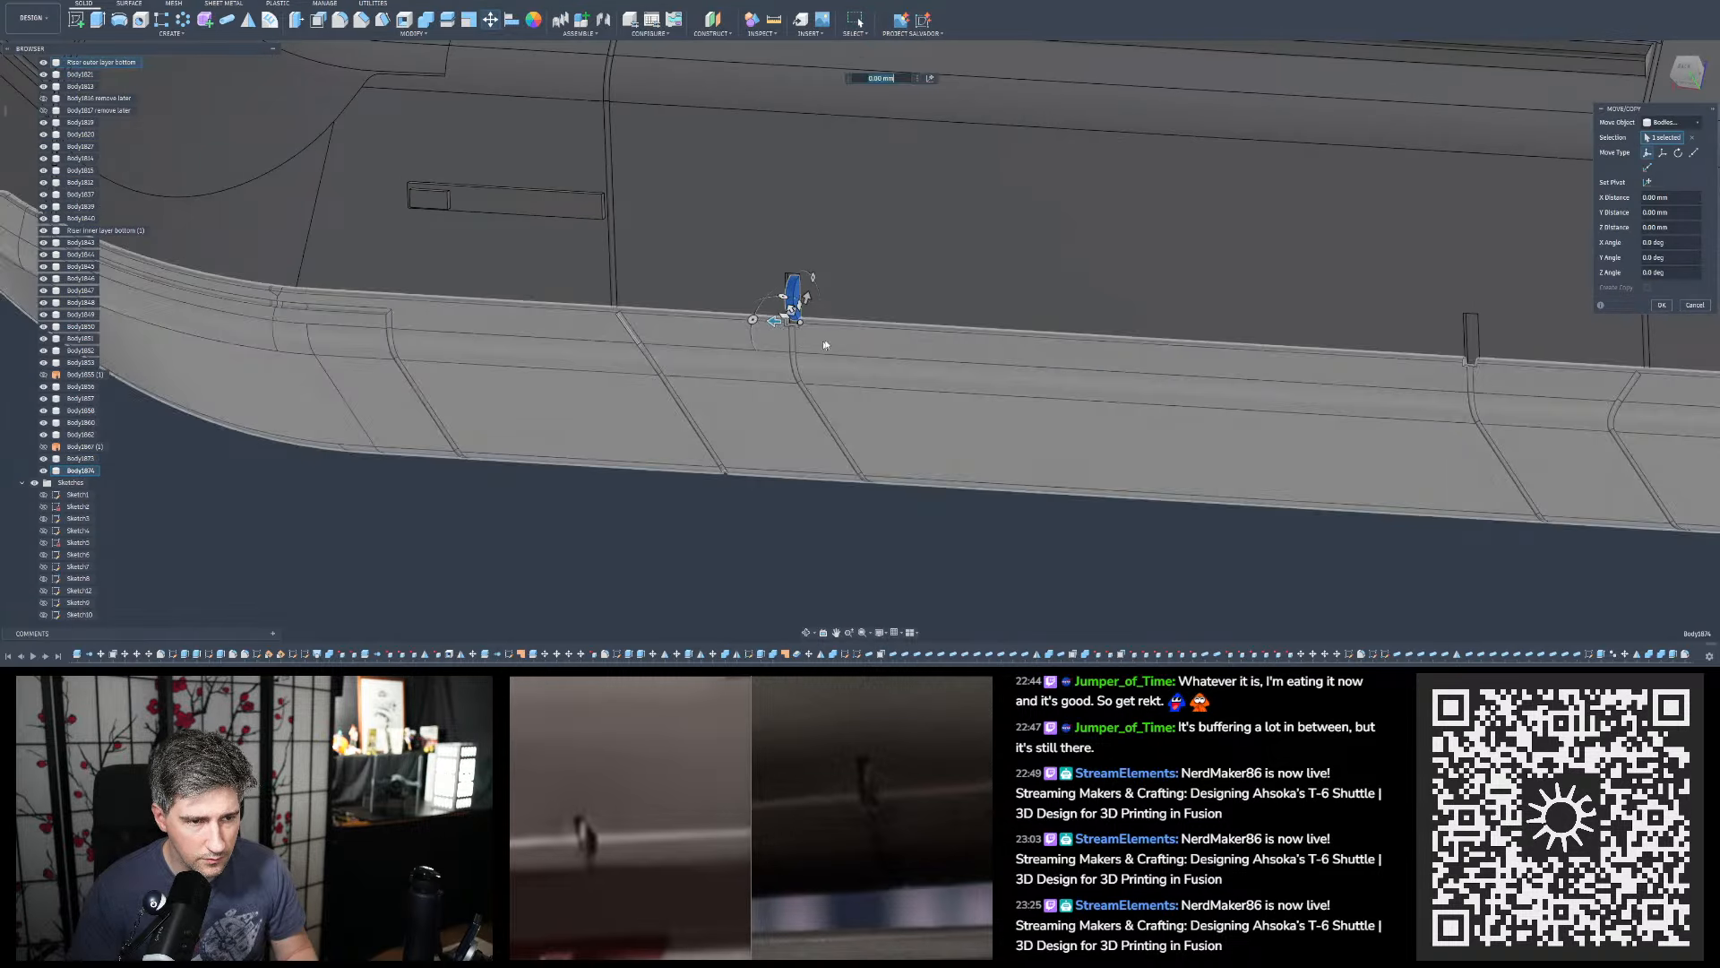
# Move the pasted block -57.60 mm along X into the recess at the second panel groove
pyautogui.press('super')
pyautogui.press('super+v')
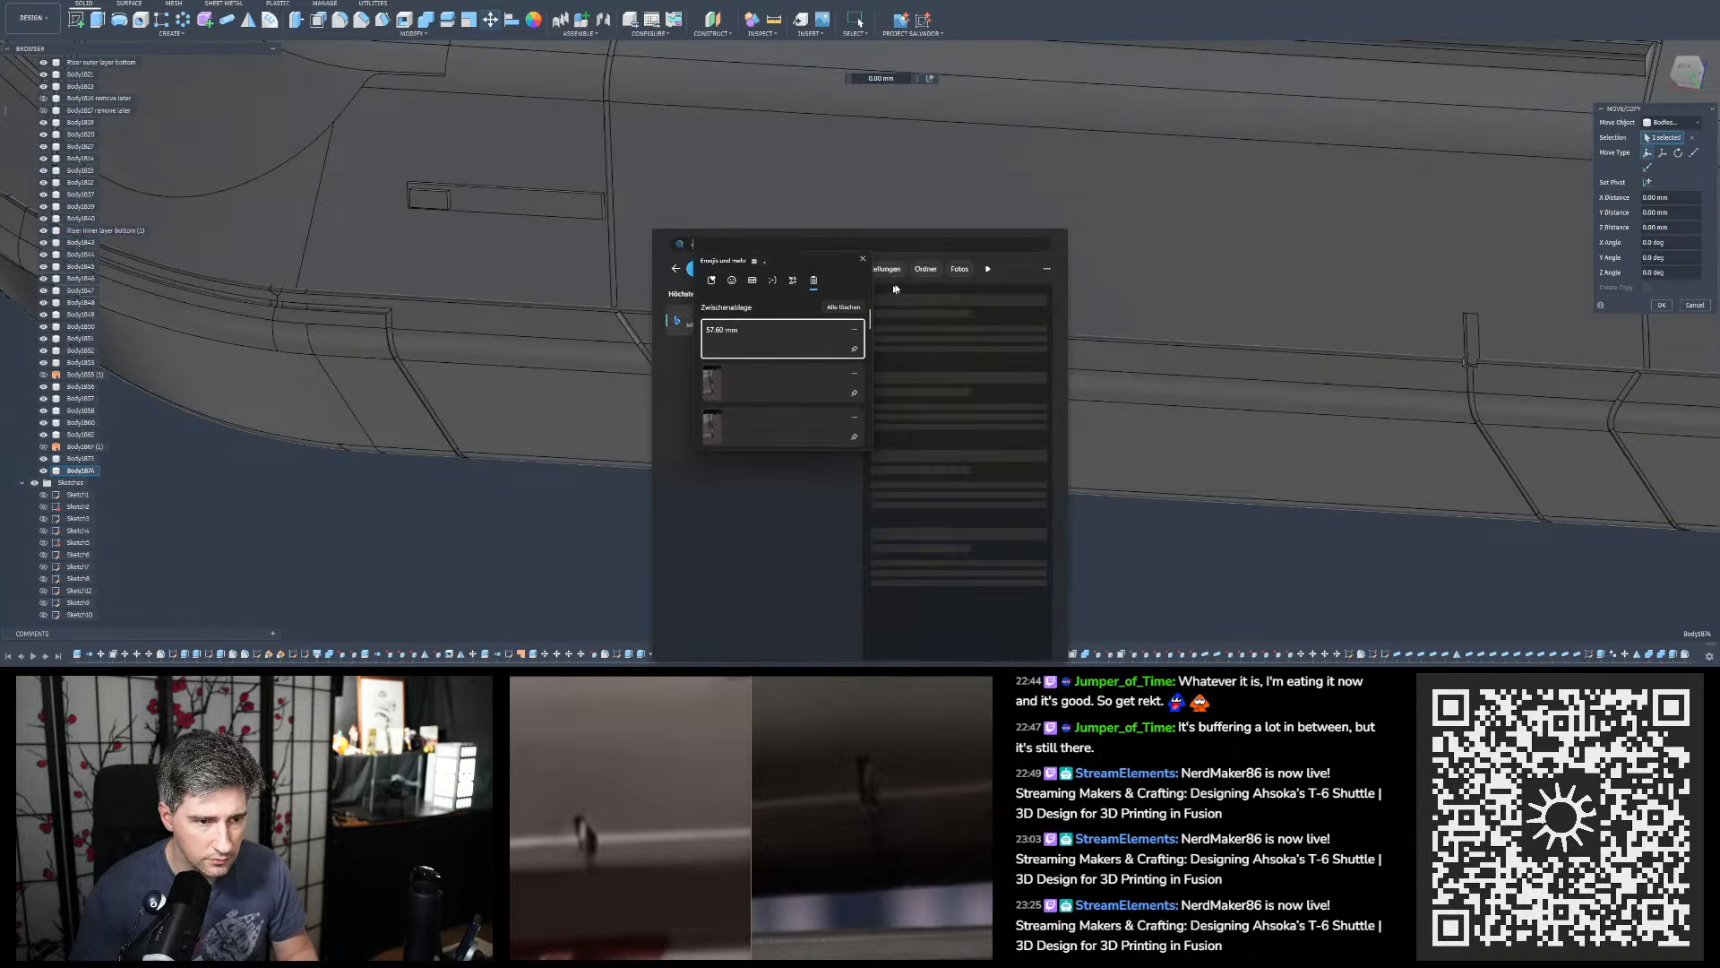
pyautogui.click(1185, 531)
pyautogui.click(1118, 411)
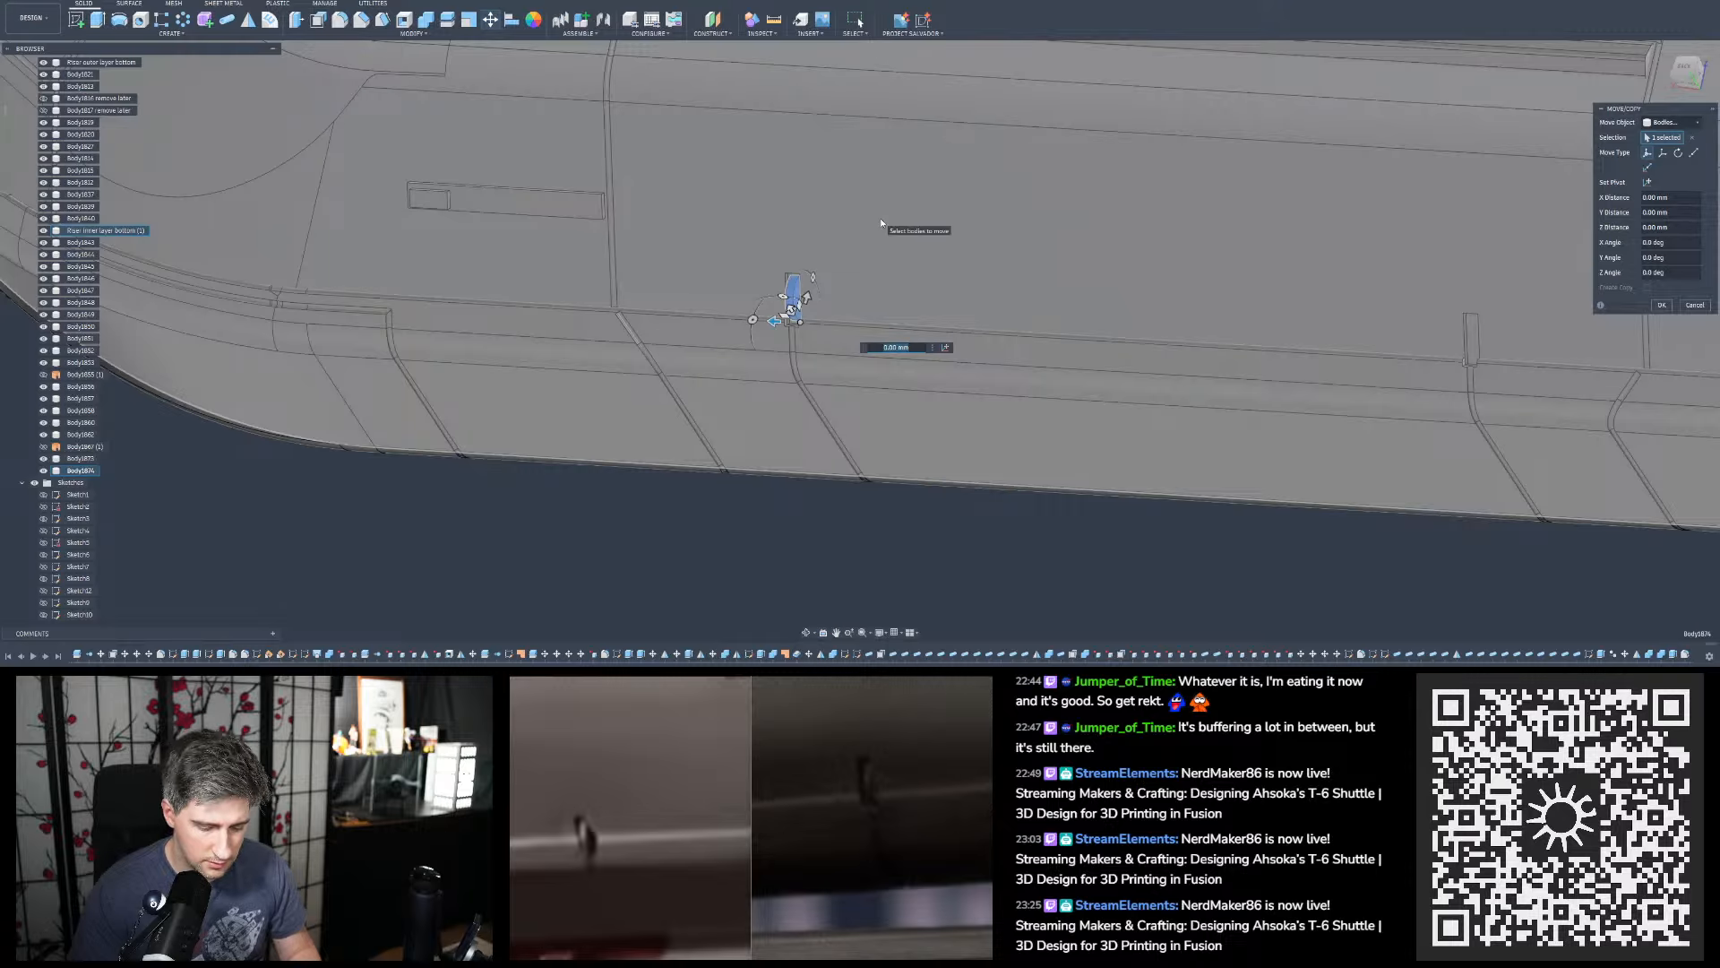
pyautogui.write('-')
pyautogui.press('super+v')
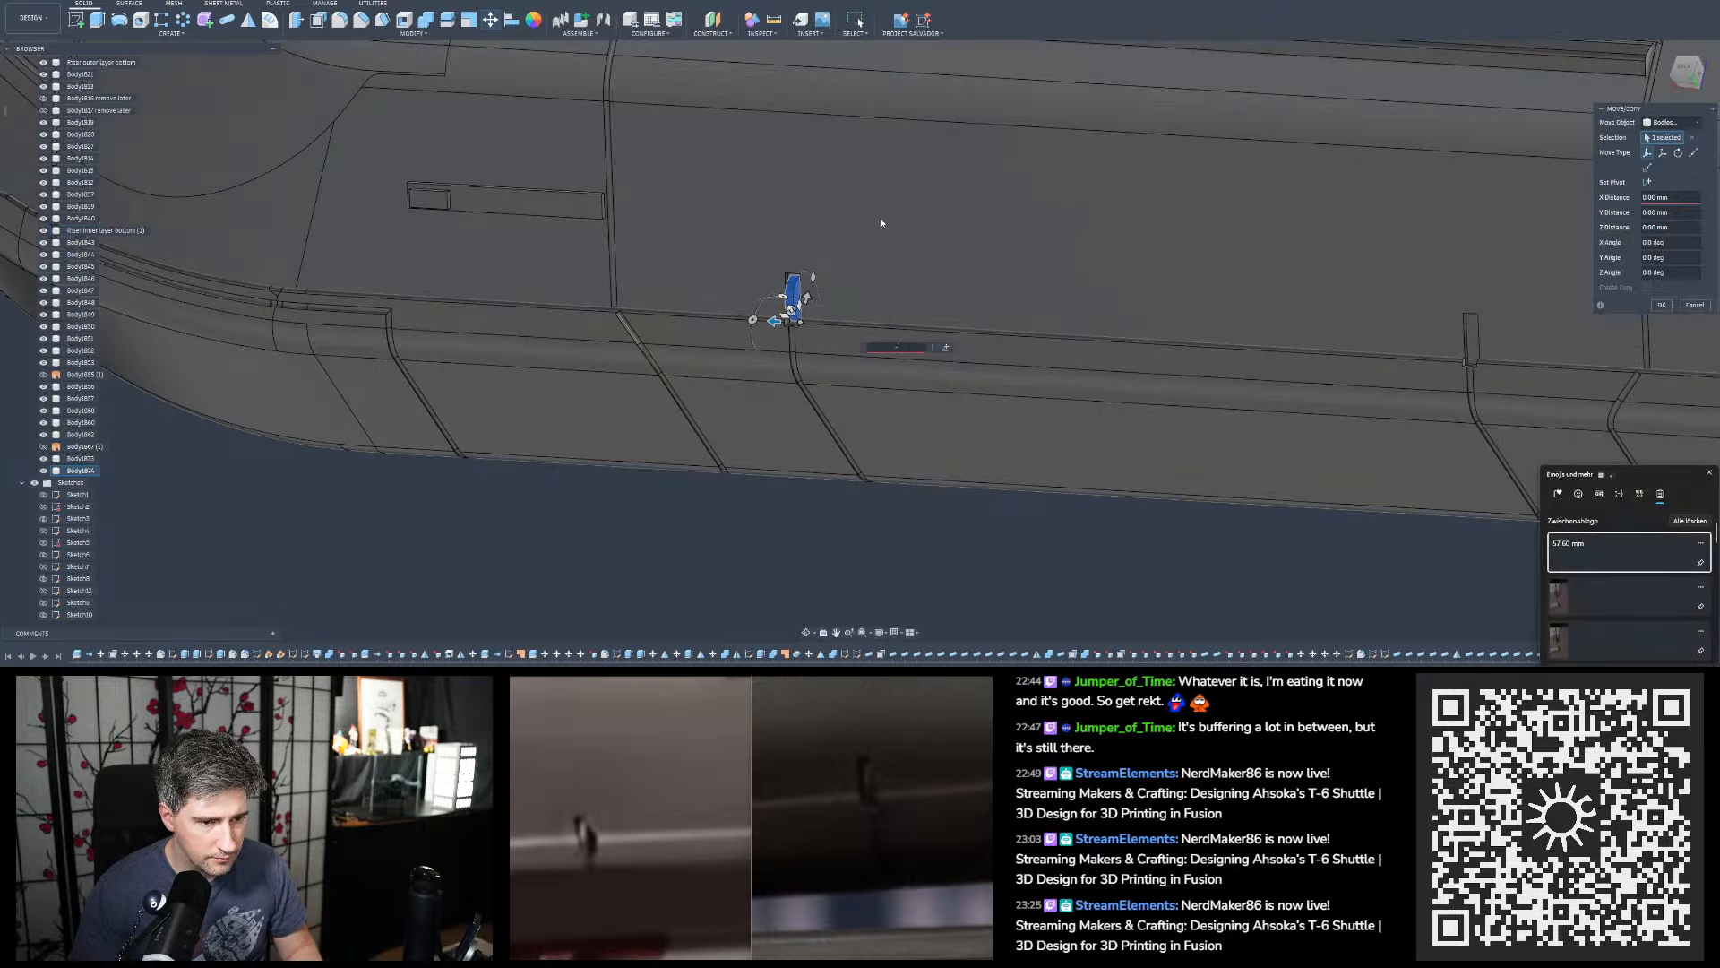
pyautogui.click(1610, 553)
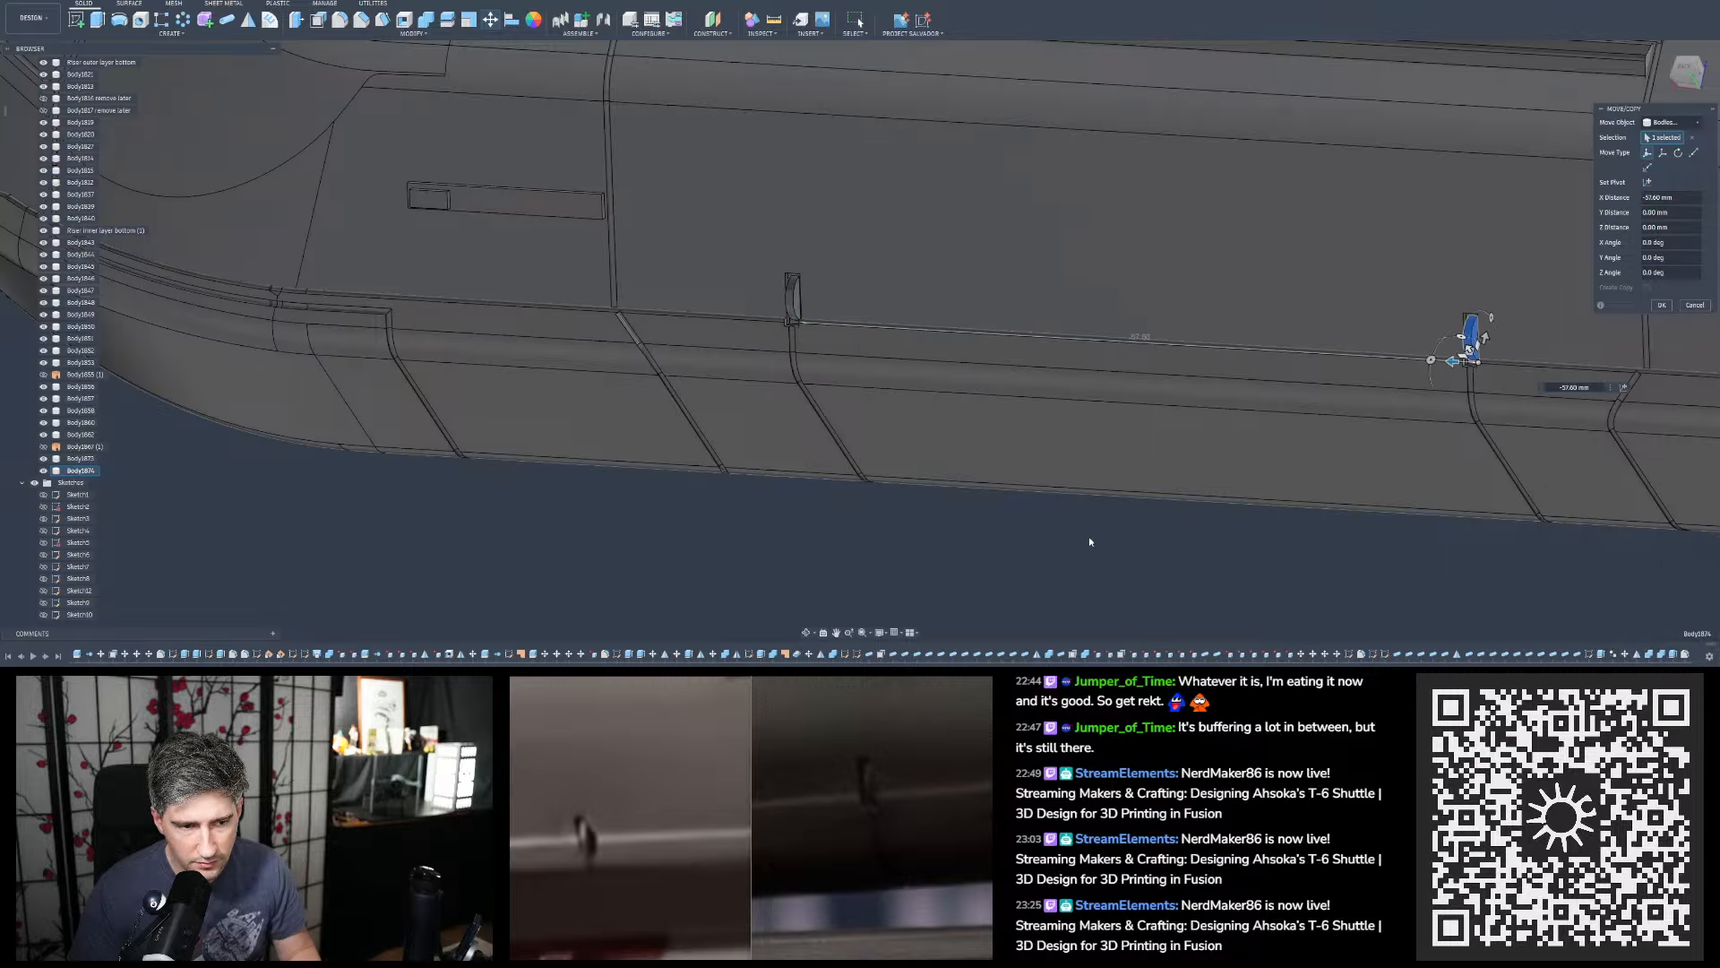
pyautogui.scroll(5, 1039, 426)
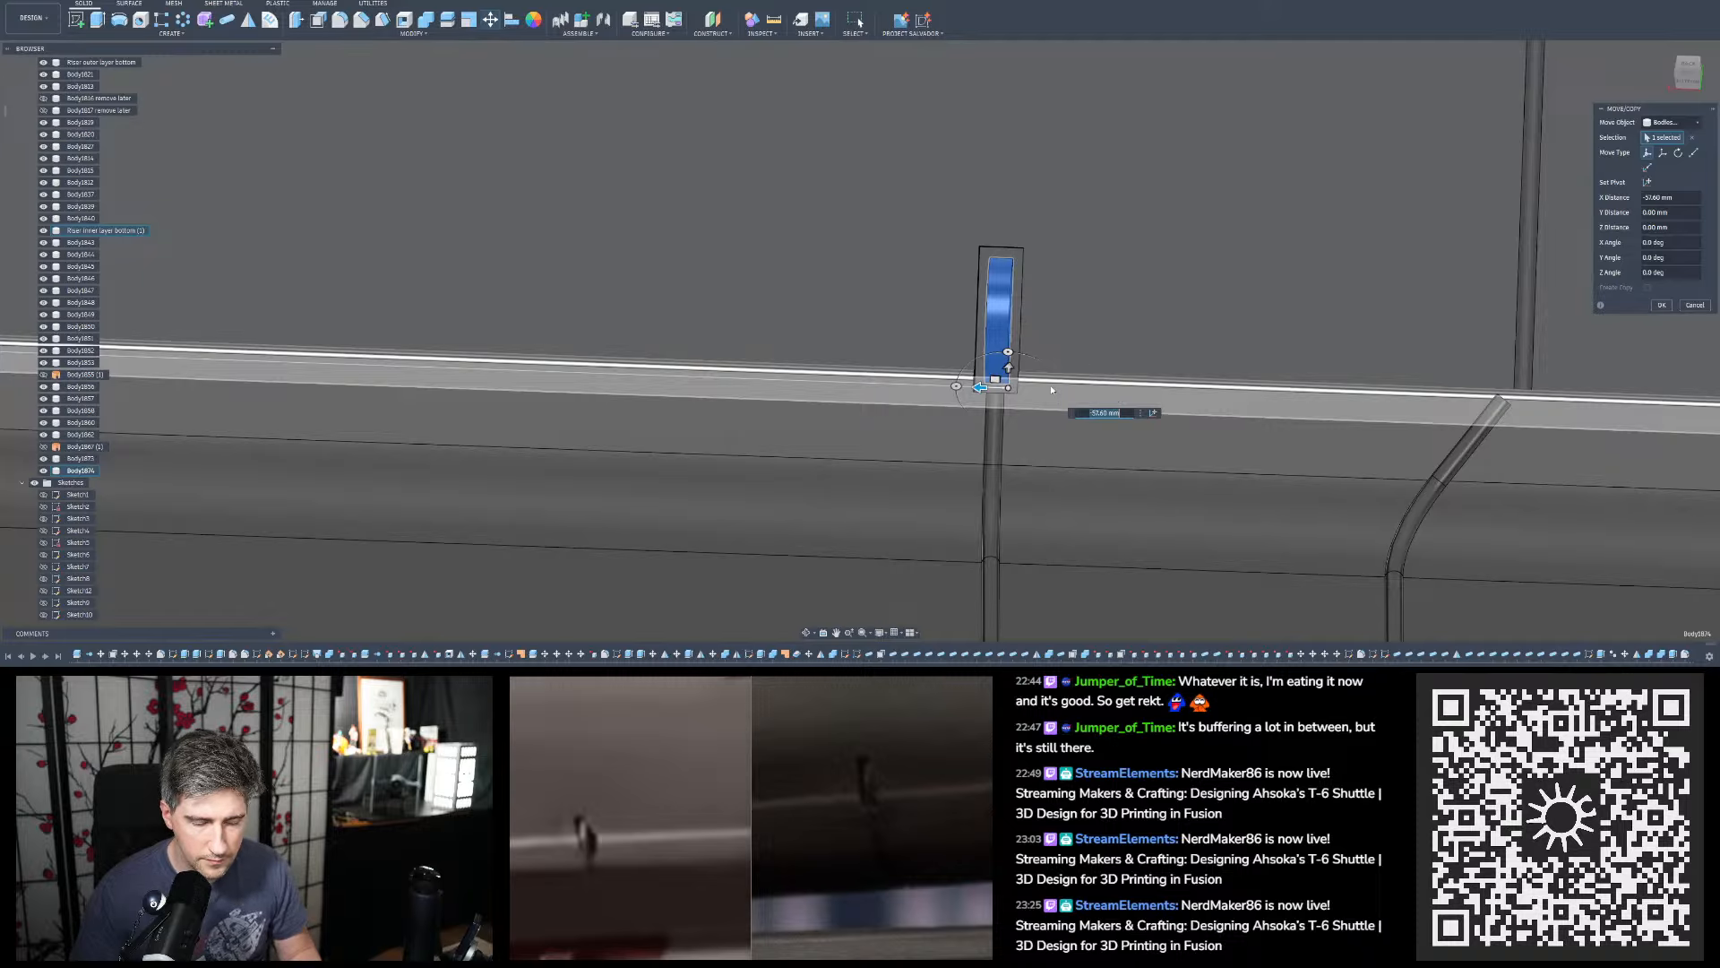
pyautogui.press('Return')
# Mirror both filleted inner blocks as new bodies across the origin plane to the opposite side of the hull
pyautogui.scroll(-8, 1078, 351)
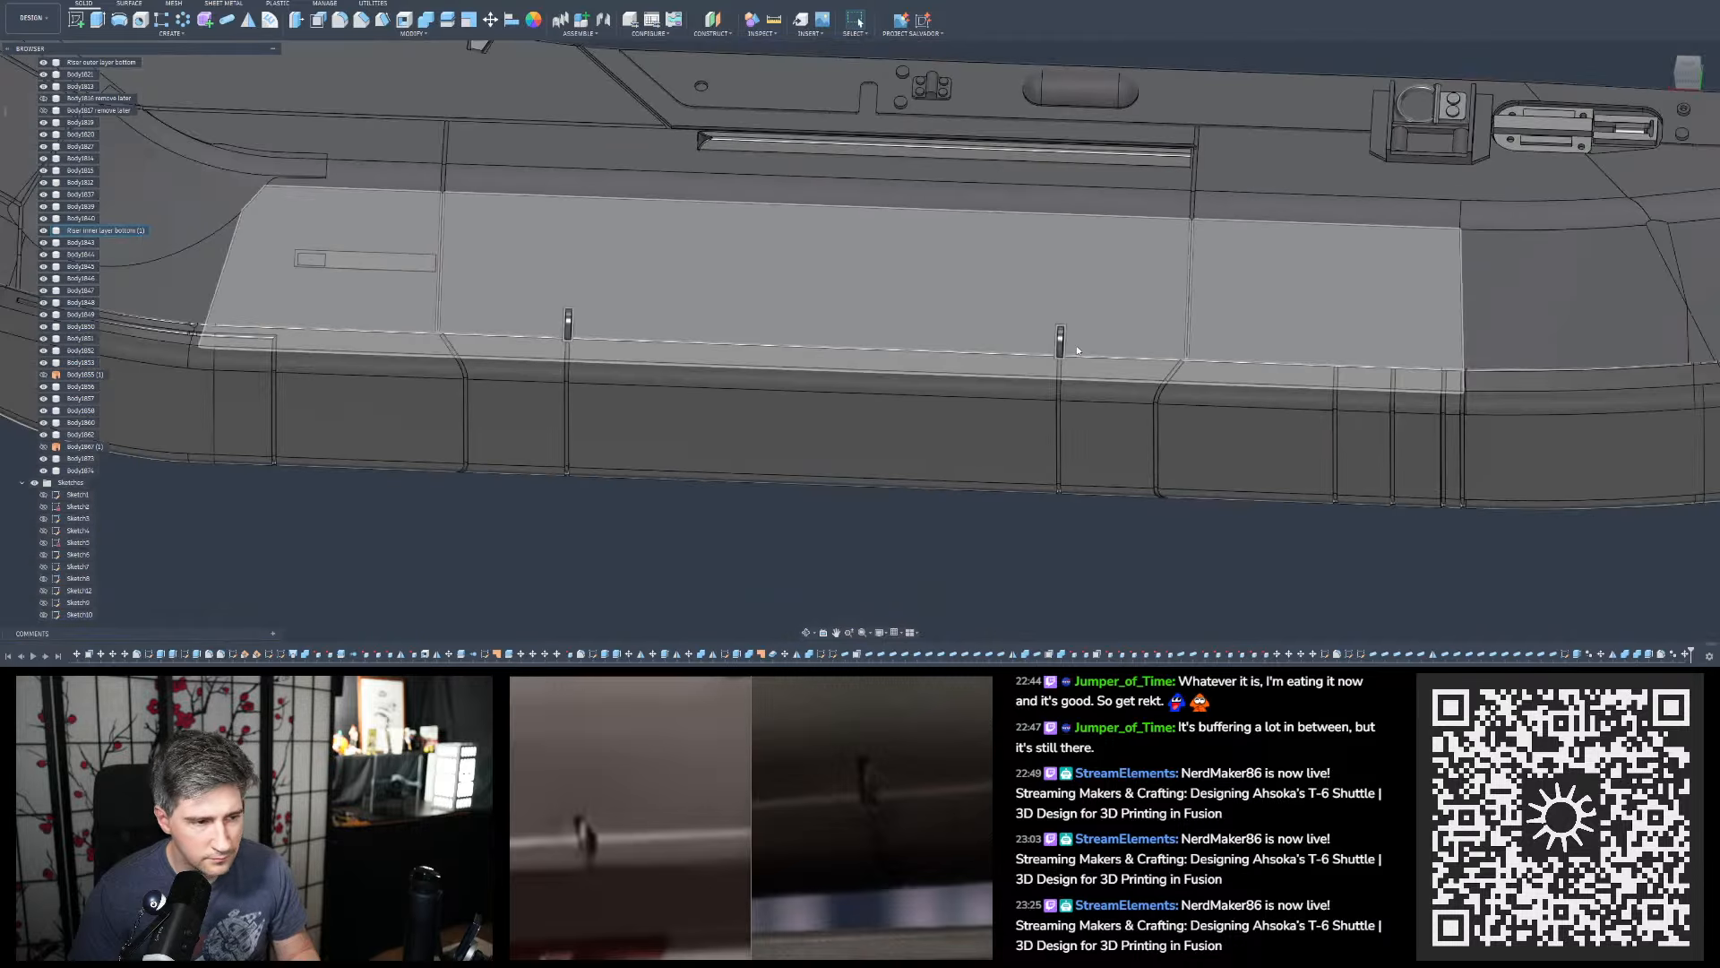
pyautogui.keyDown('shift'); pyautogui.moveTo(879, 301); pyautogui.dragTo(829, 330, button='middle'); pyautogui.keyUp('shift')
pyautogui.click(79, 458)
pyautogui.keyDown('shift'); pyautogui.click(80, 470); pyautogui.keyUp('shift')
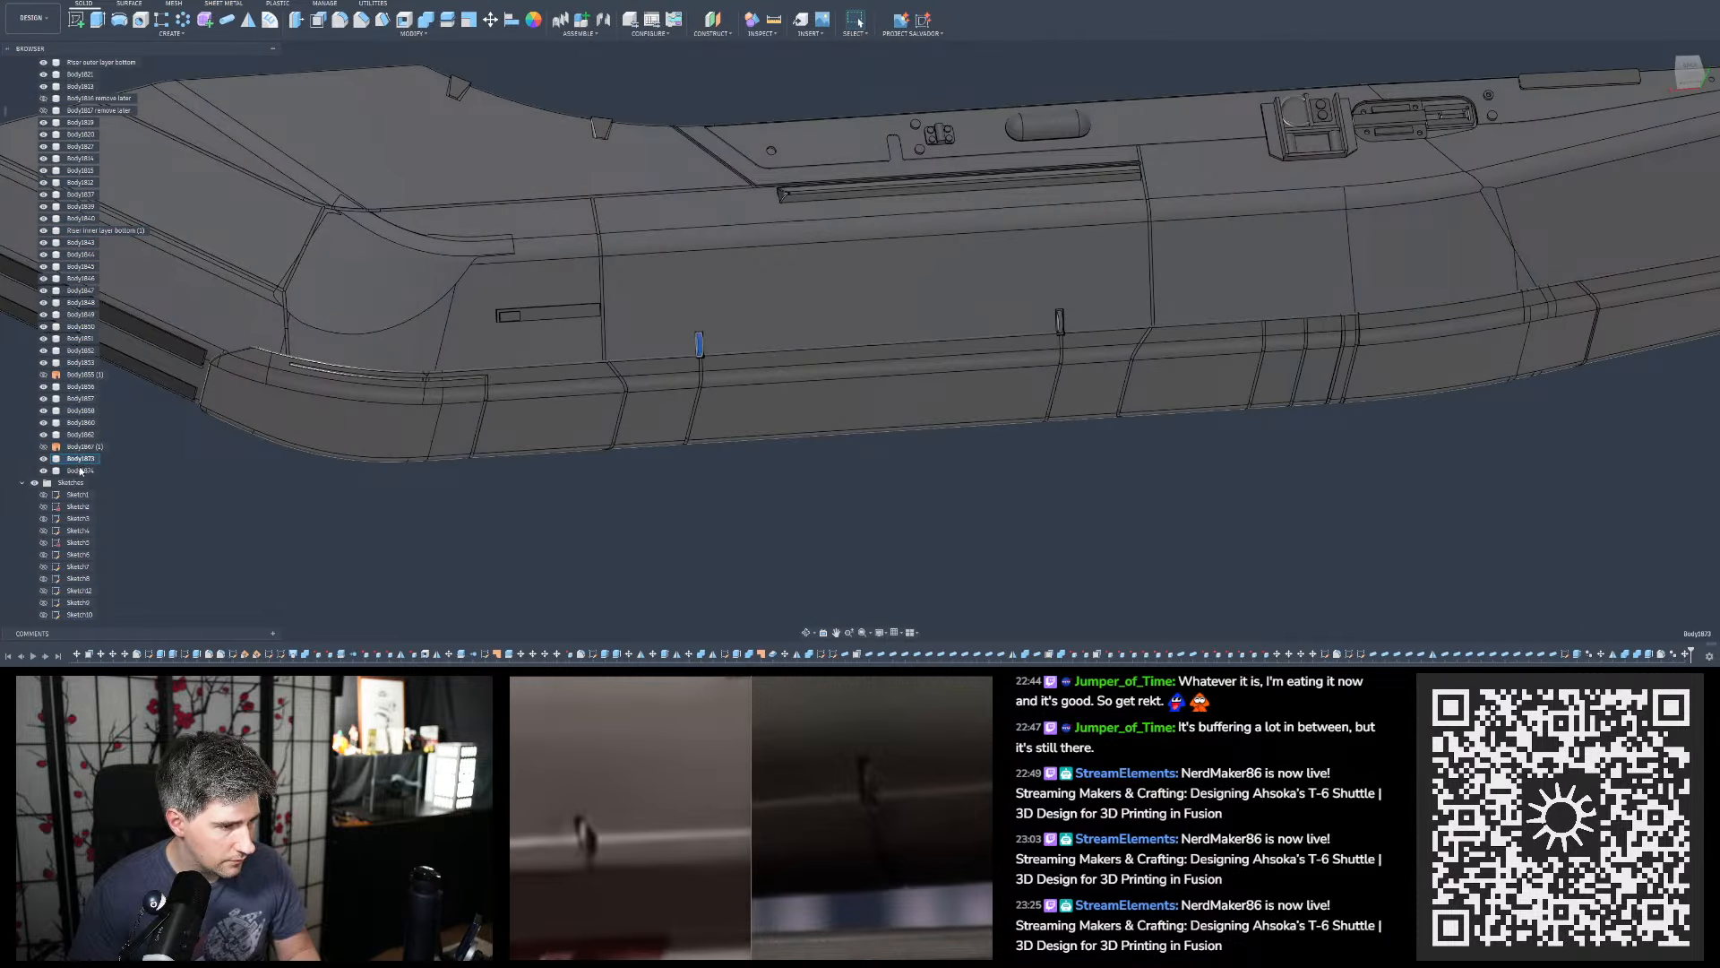
pyautogui.click(249, 21)
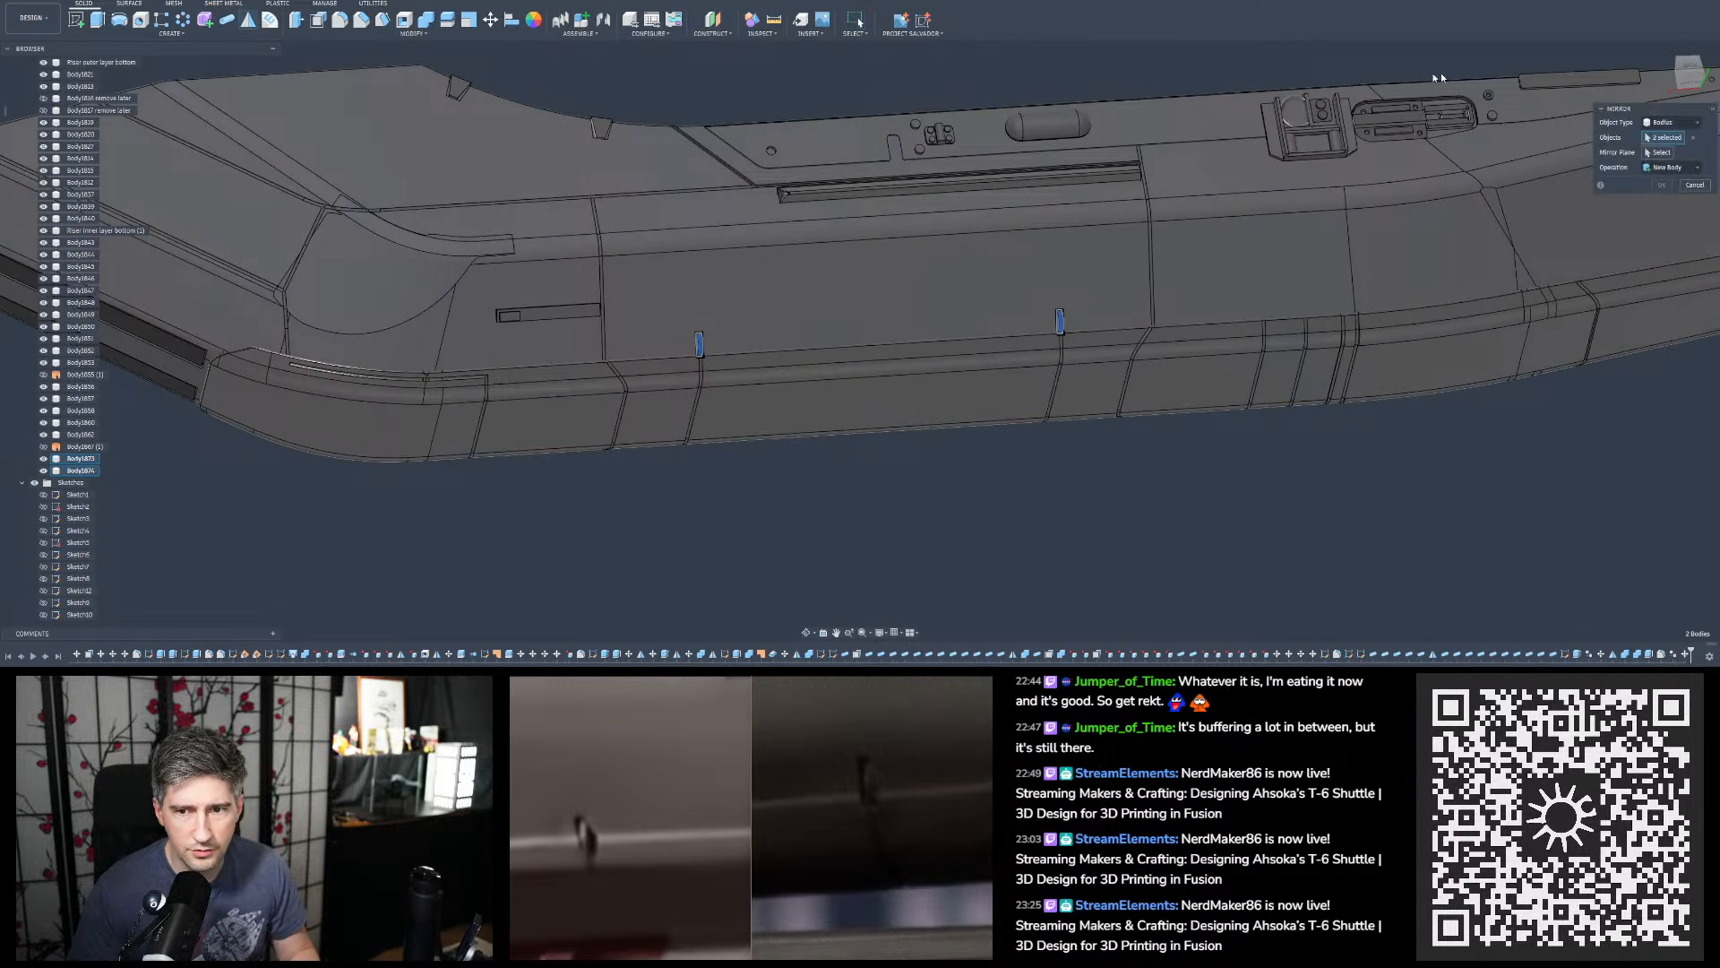
pyautogui.click(1662, 154)
pyautogui.scroll(-5, 1478, 254)
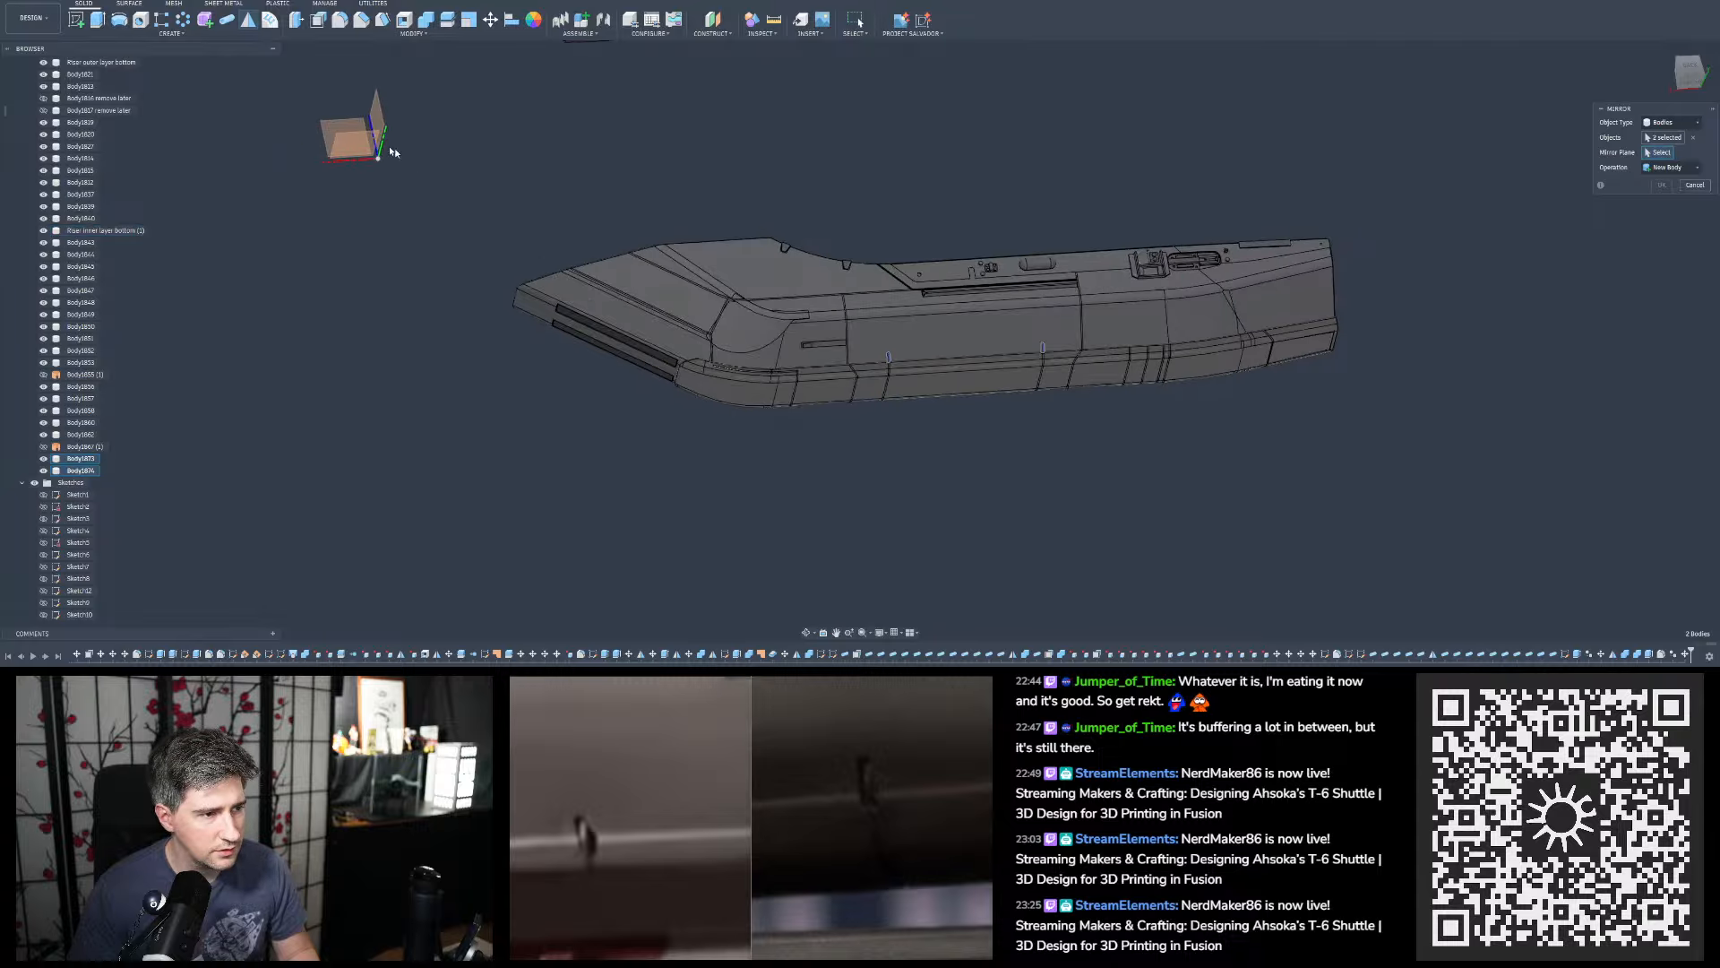
pyautogui.click(363, 134)
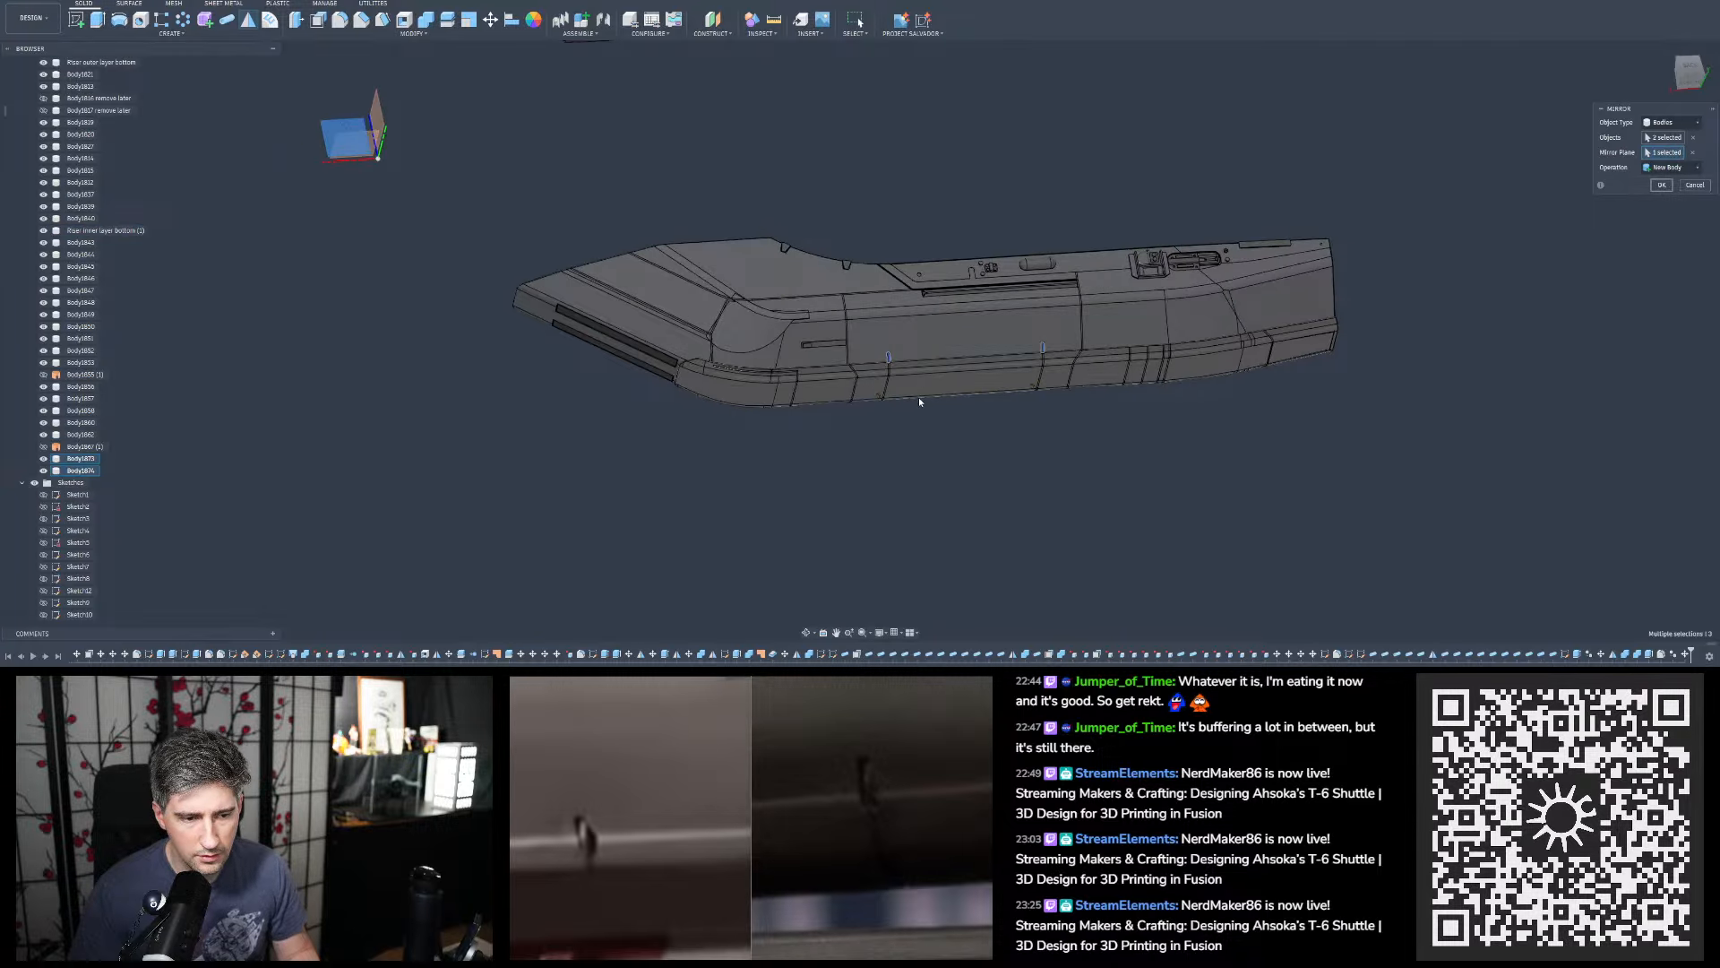
pyautogui.press('Return')
pyautogui.scroll(8, 917, 396)
pyautogui.scroll(6, 879, 438)
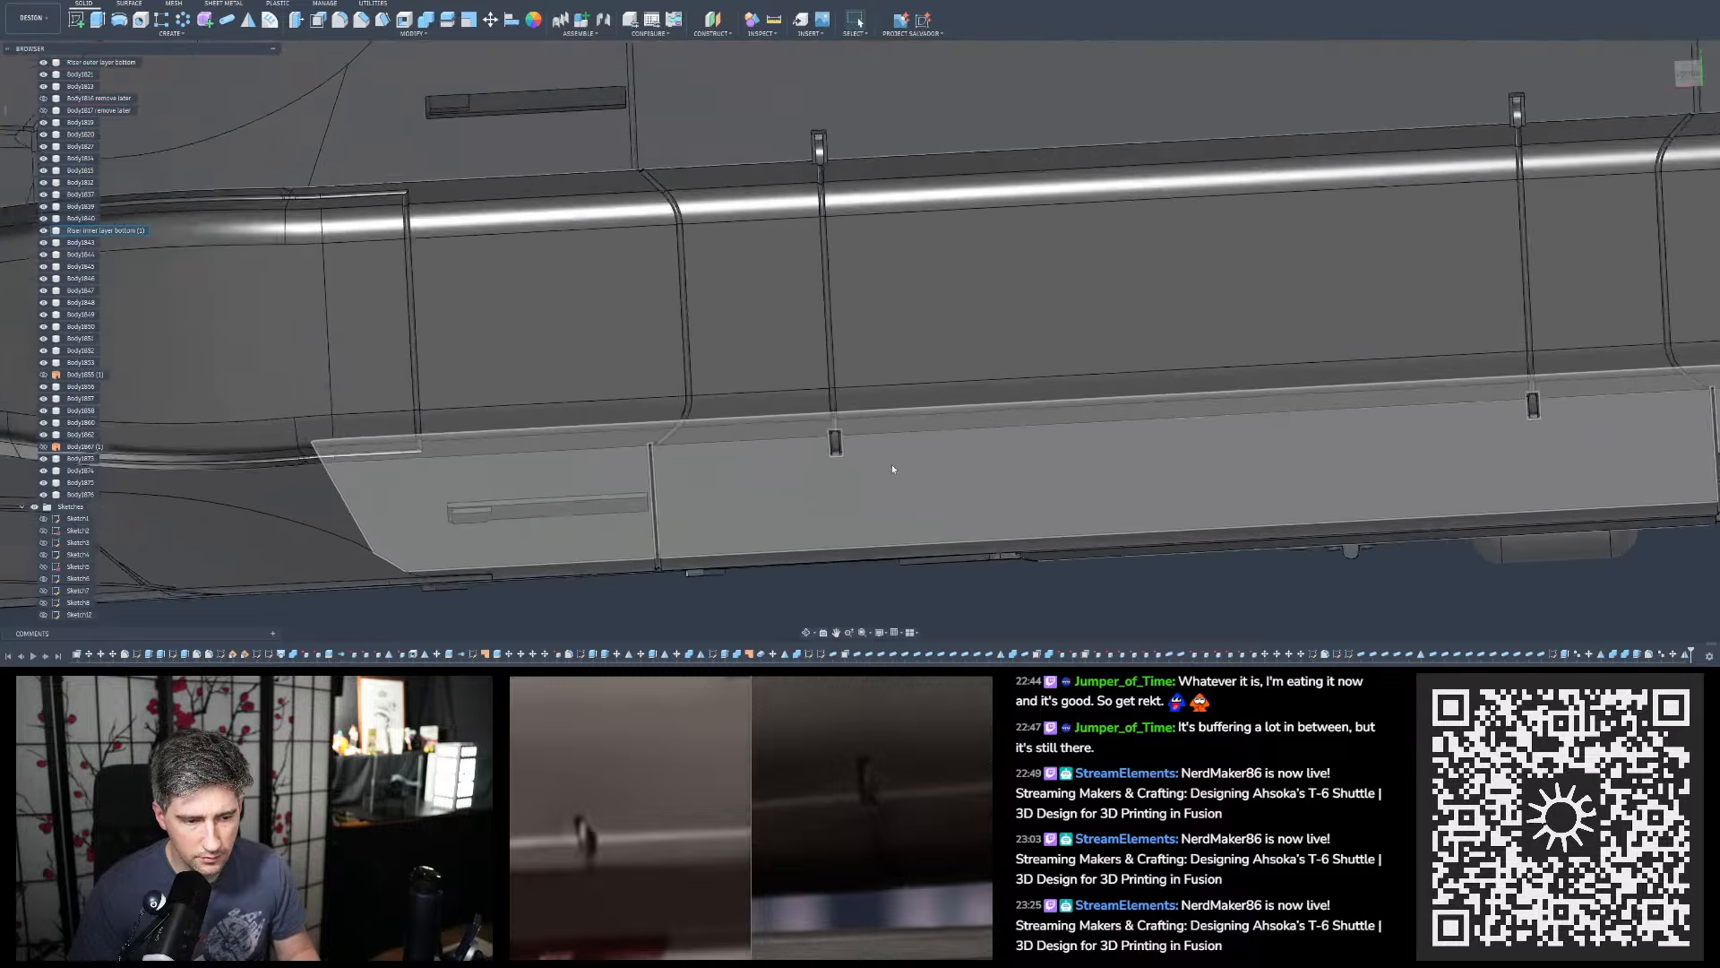
# Combine all four inner blocks with the inner lower hull body using the Join operation
pyautogui.keyDown('shift'); pyautogui.moveTo(875, 338); pyautogui.dragTo(915, 341, button='middle'); pyautogui.keyUp('shift')
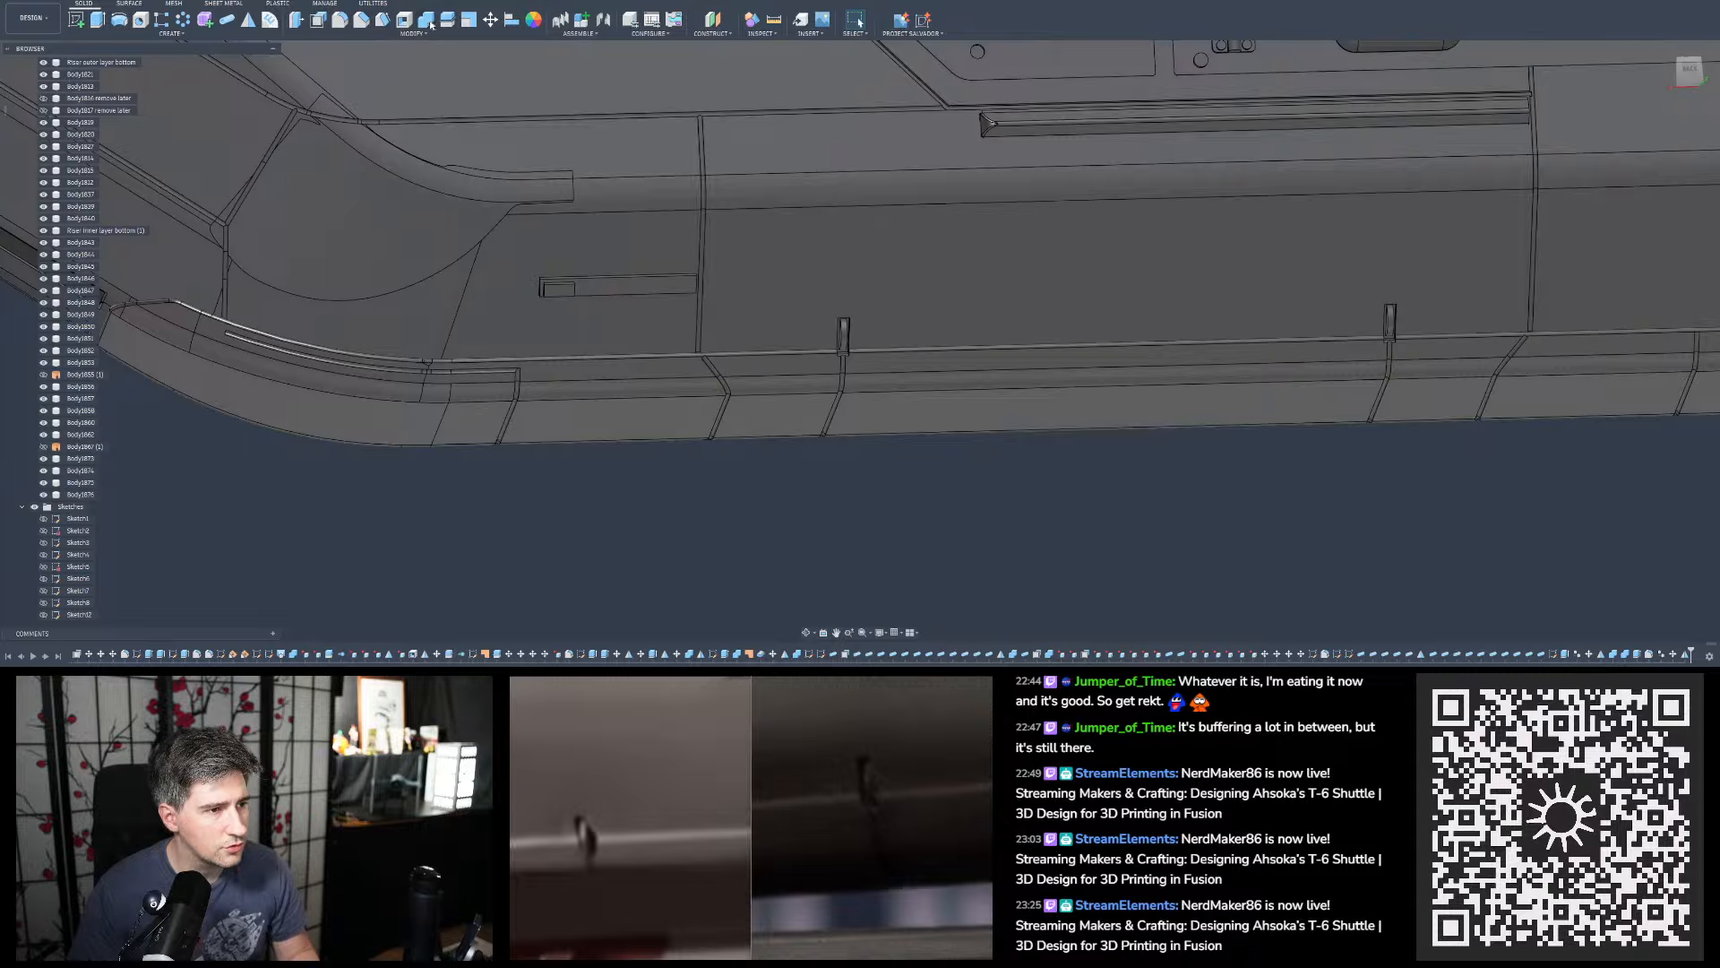
pyautogui.click(428, 21)
pyautogui.click(795, 241)
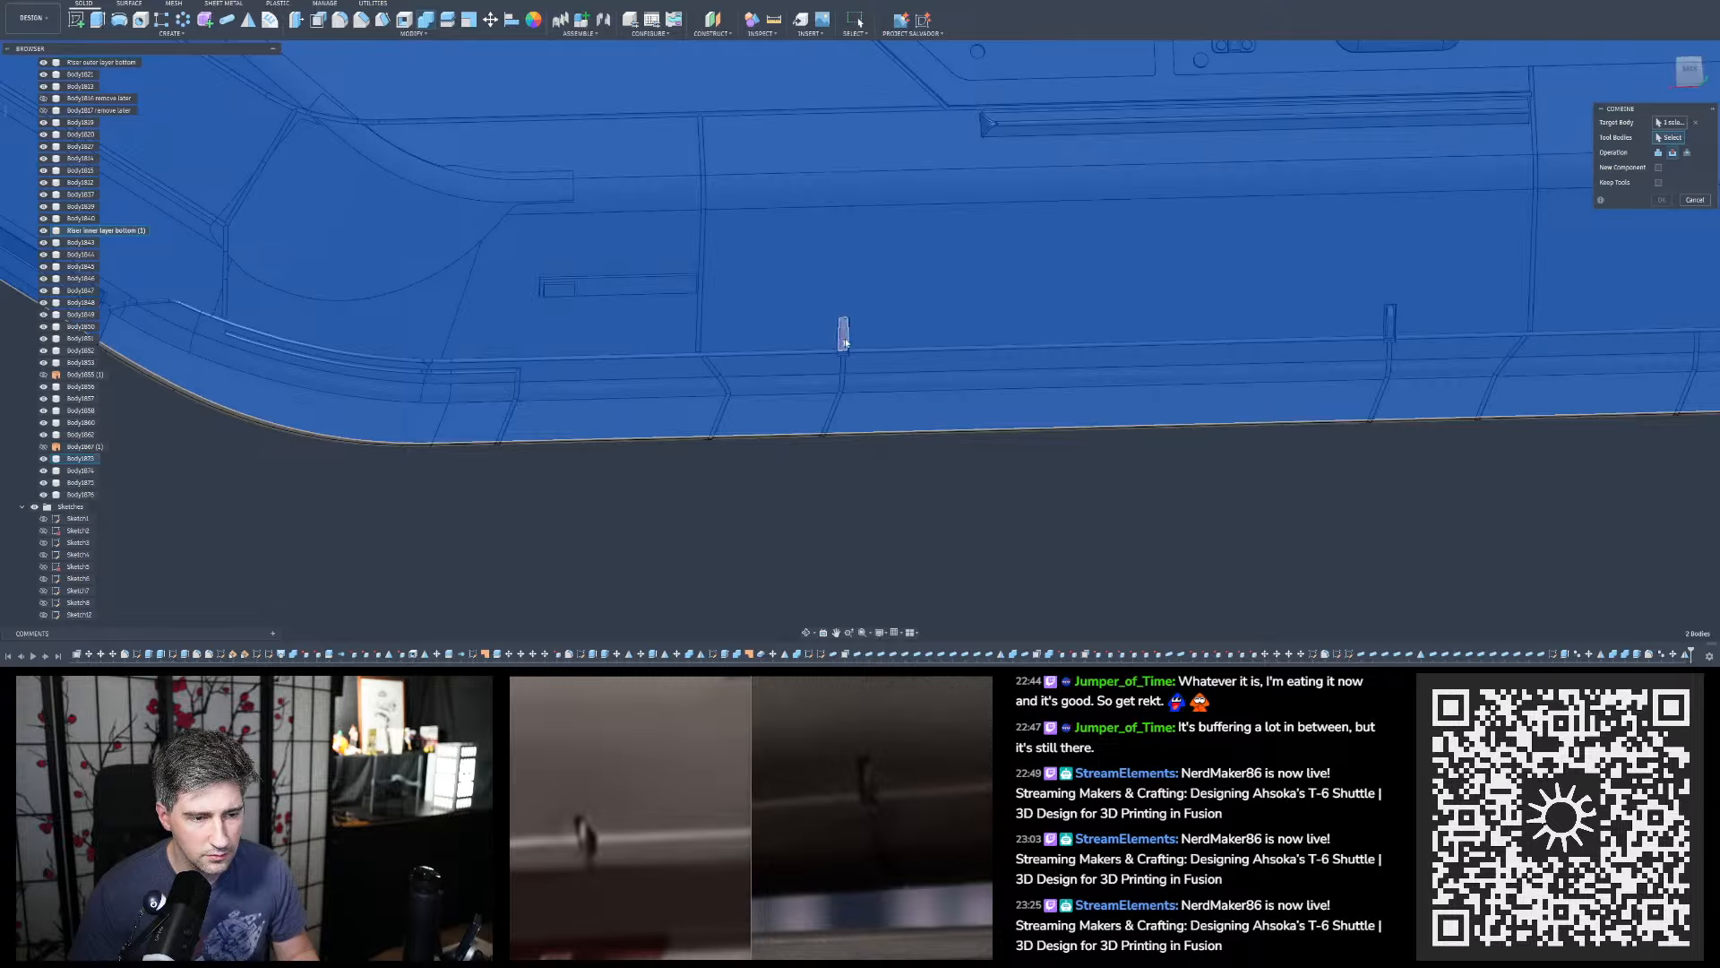
pyautogui.click(843, 336)
pyautogui.click(1388, 319)
pyautogui.keyDown('shift'); pyautogui.moveTo(1385, 319); pyautogui.dragTo(1400, 406, button='middle'); pyautogui.keyUp('shift')
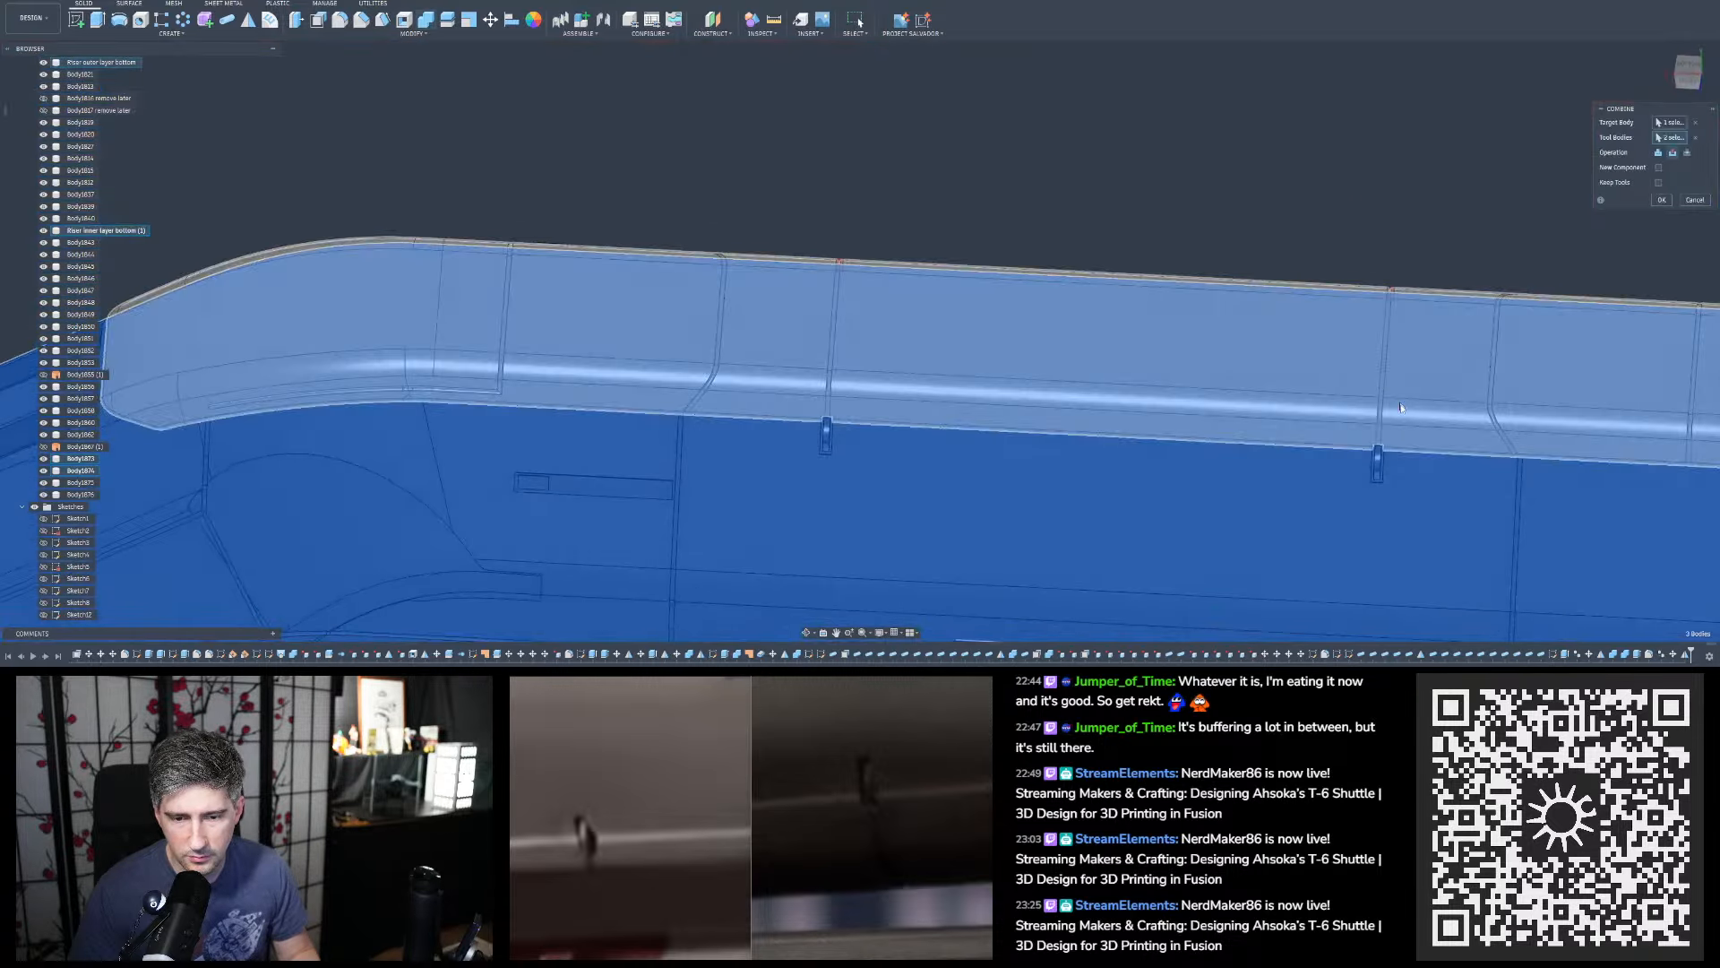
pyautogui.click(1378, 462)
pyautogui.click(825, 432)
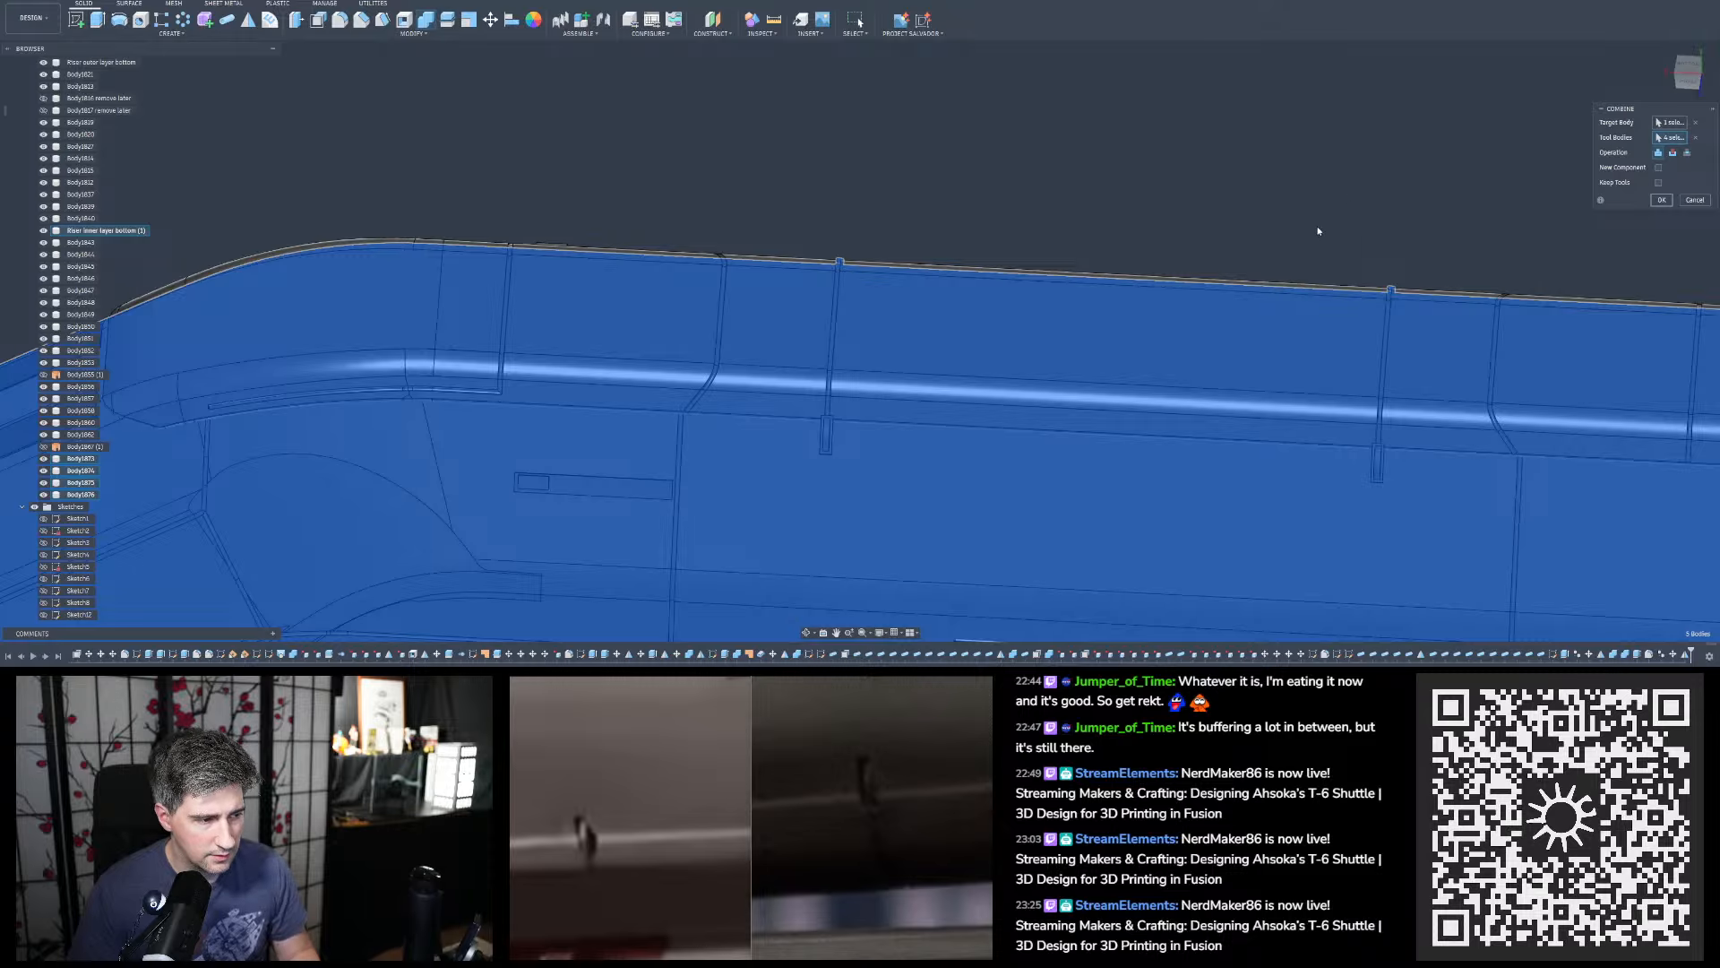
# Examine the hull's side panels and new recess details from several angles against the reference photo
pyautogui.keyDown('shift'); pyautogui.moveTo(891, 222); pyautogui.dragTo(837, 511, button='middle'); pyautogui.keyUp('shift')
pyautogui.scroll(-5, 837, 511)
pyautogui.scroll(3, 905, 384)
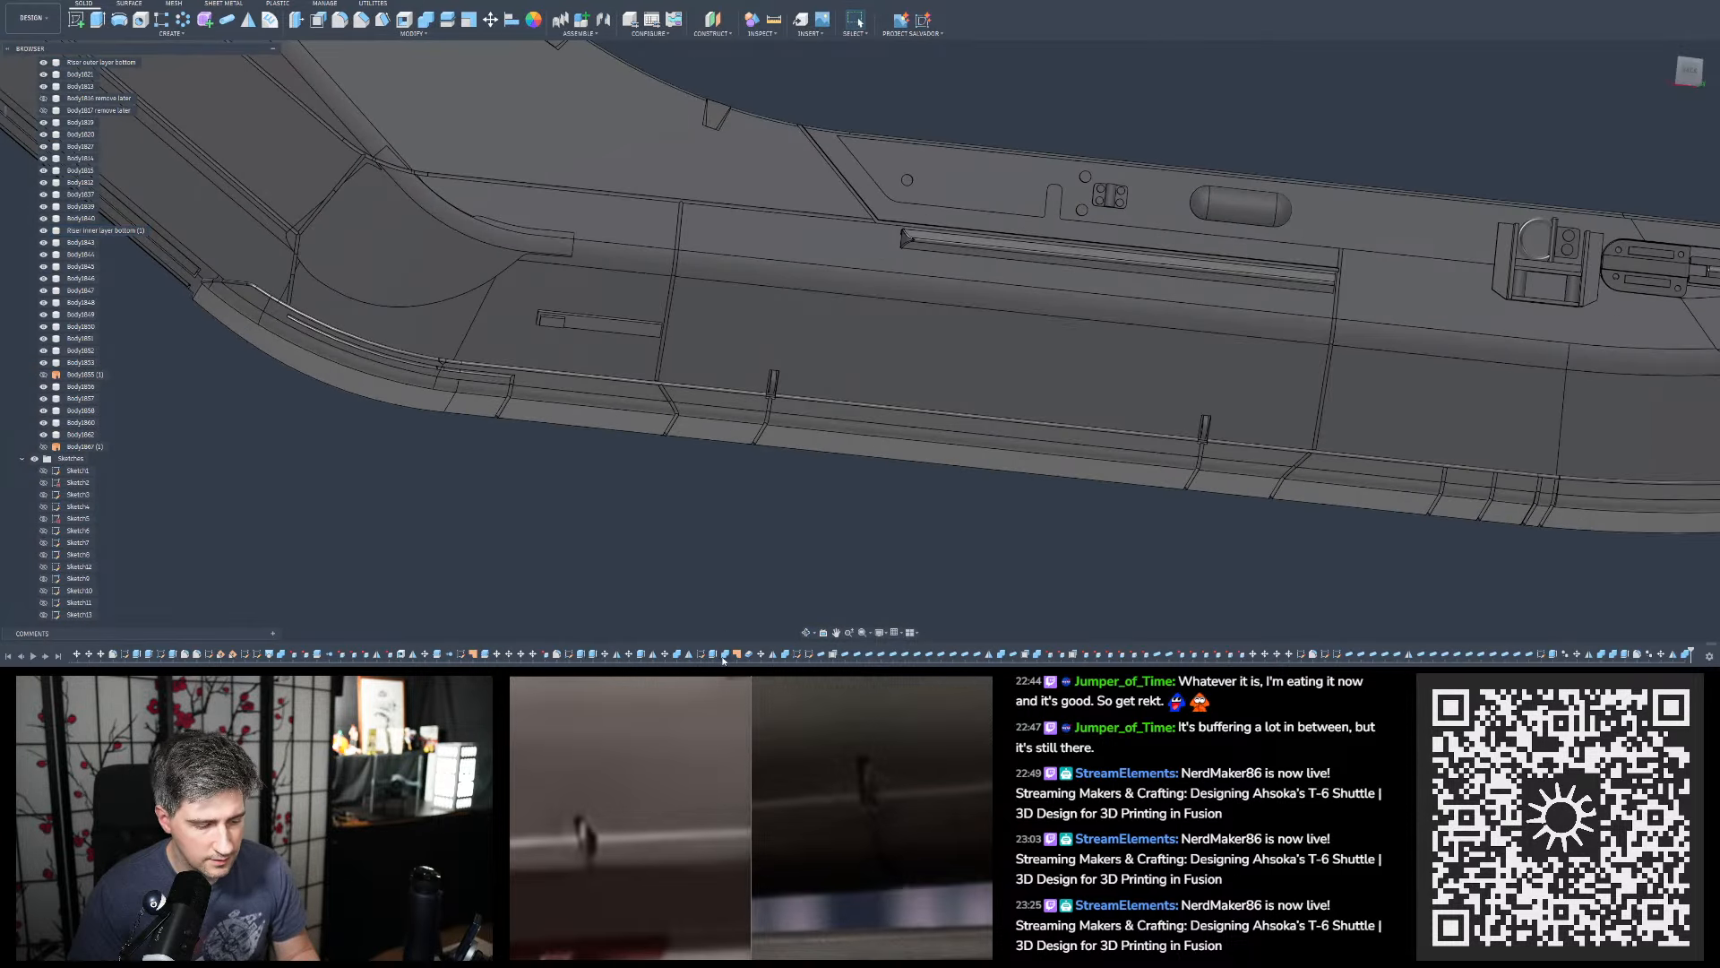
pyautogui.scroll(-1, 658, 770)
pyautogui.scroll(-3, 658, 771)
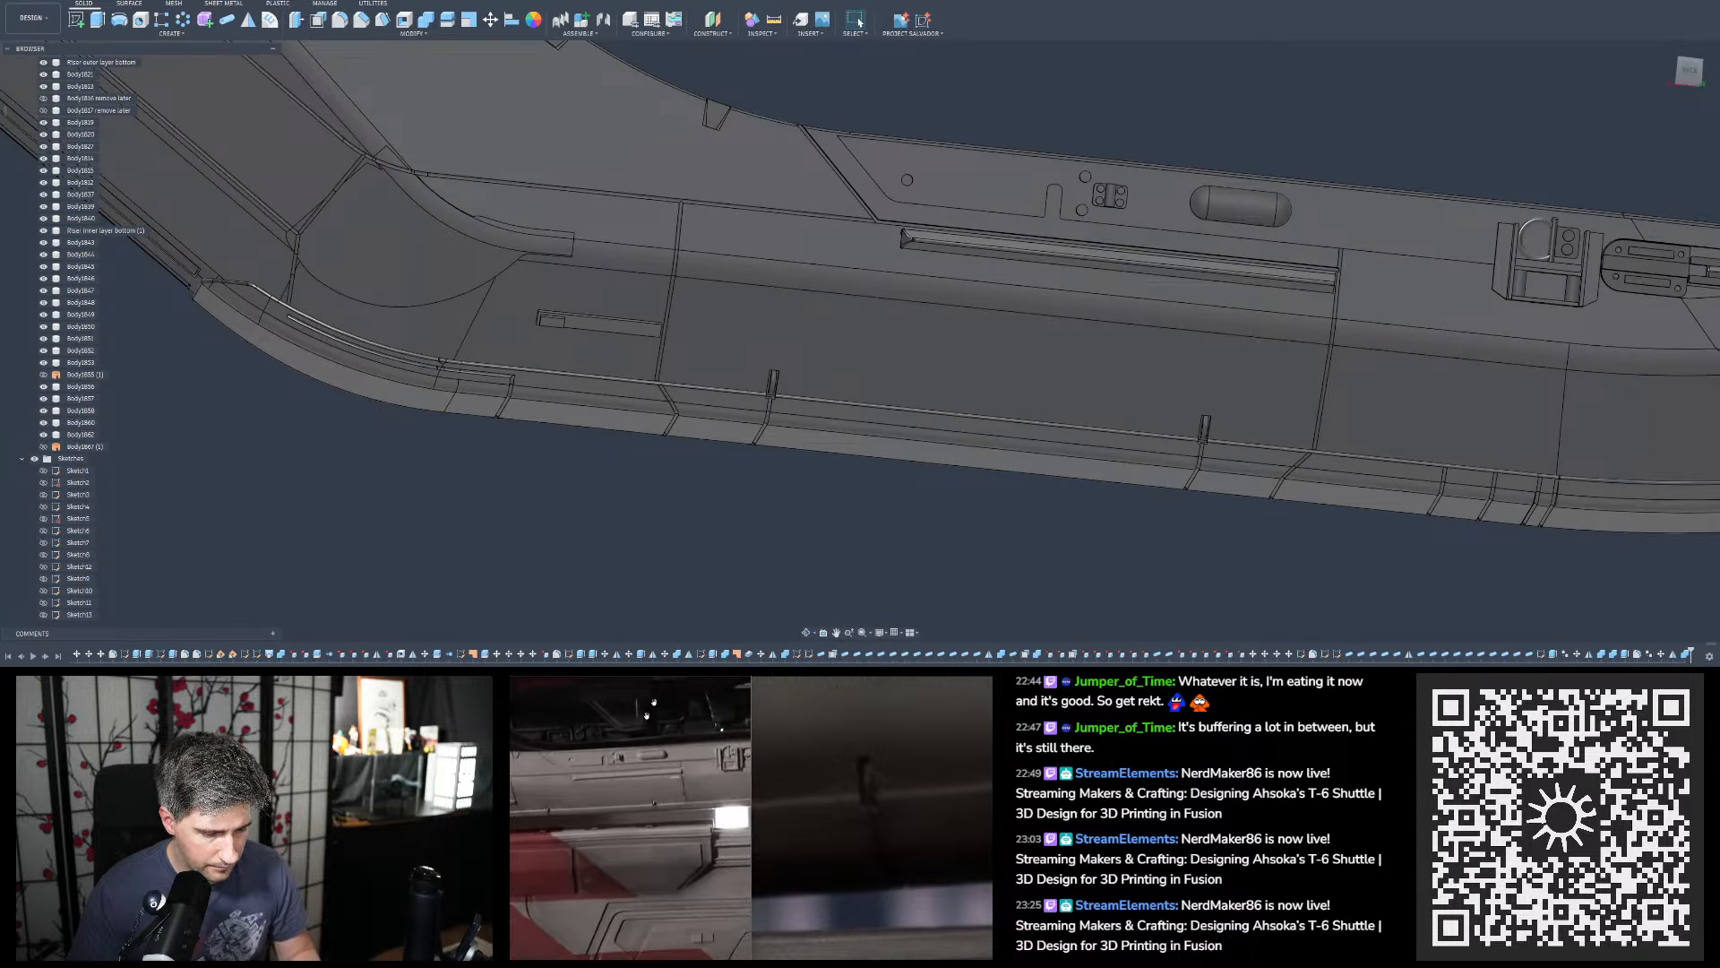
pyautogui.click(838, 376)
pyautogui.keyDown('shift'); pyautogui.moveTo(839, 376); pyautogui.dragTo(749, 465); pyautogui.keyUp('shift')
pyautogui.moveTo(749, 465)
pyautogui.keyDown('shift'); pyautogui.mouseDown(button='middle')
pyautogui.moveTo(710, 492)
pyautogui.moveTo(758, 483)
pyautogui.mouseUp(button='middle'); pyautogui.keyUp('shift')
pyautogui.scroll(-3, 758, 483)
pyautogui.scroll(2, 860, 445)
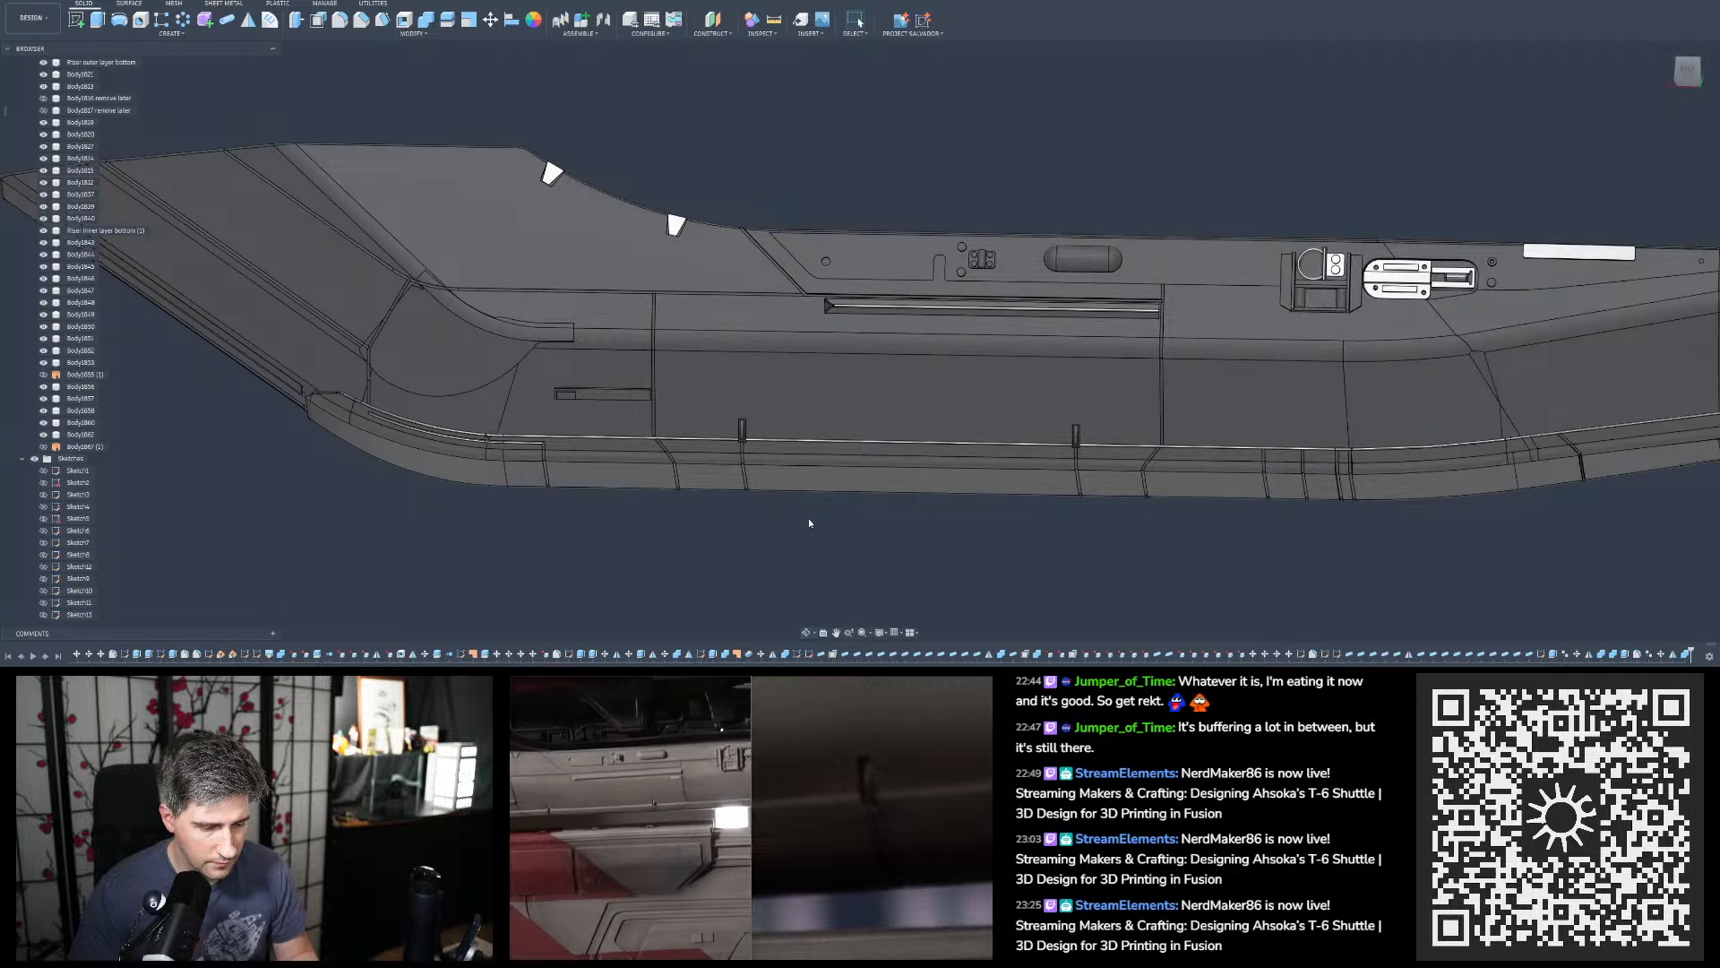
pyautogui.scroll(-3, 808, 518)
pyautogui.keyDown('shift'); pyautogui.moveTo(871, 351); pyautogui.dragTo(874, 363, button='middle'); pyautogui.keyUp('shift')
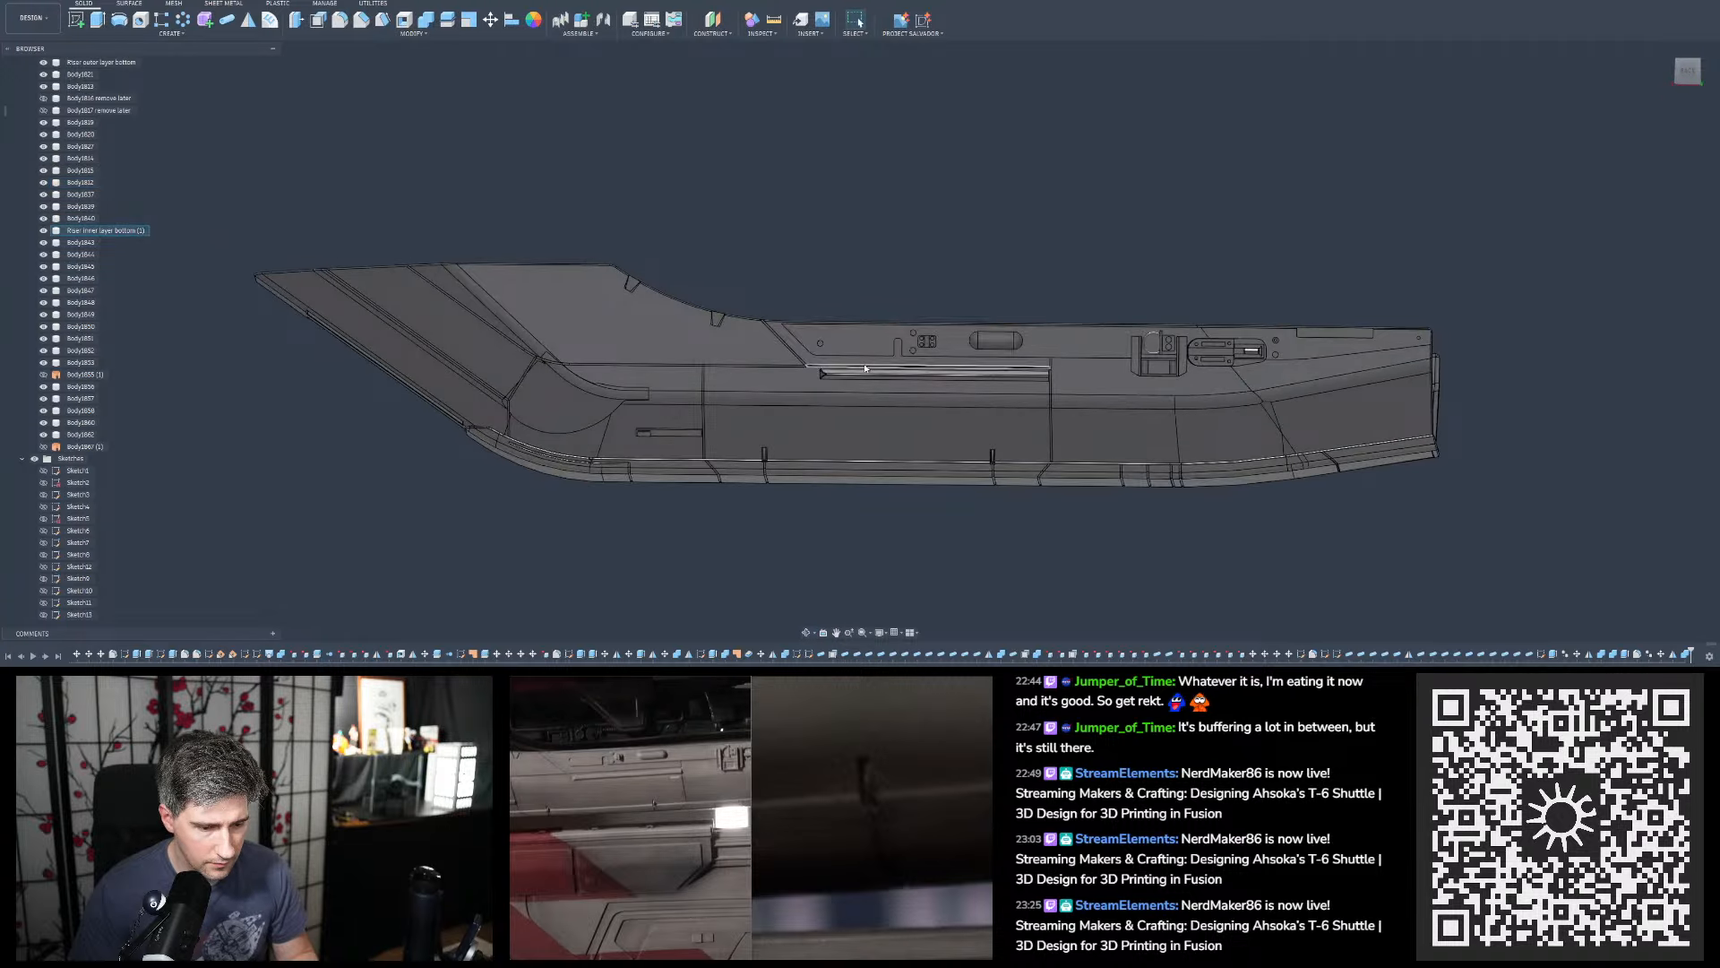
pyautogui.keyDown('shift'); pyautogui.moveTo(868, 537); pyautogui.dragTo(873, 463, button='middle'); pyautogui.keyUp('shift')
pyautogui.scroll(-2, 1011, 421)
pyautogui.scroll(3, 994, 411)
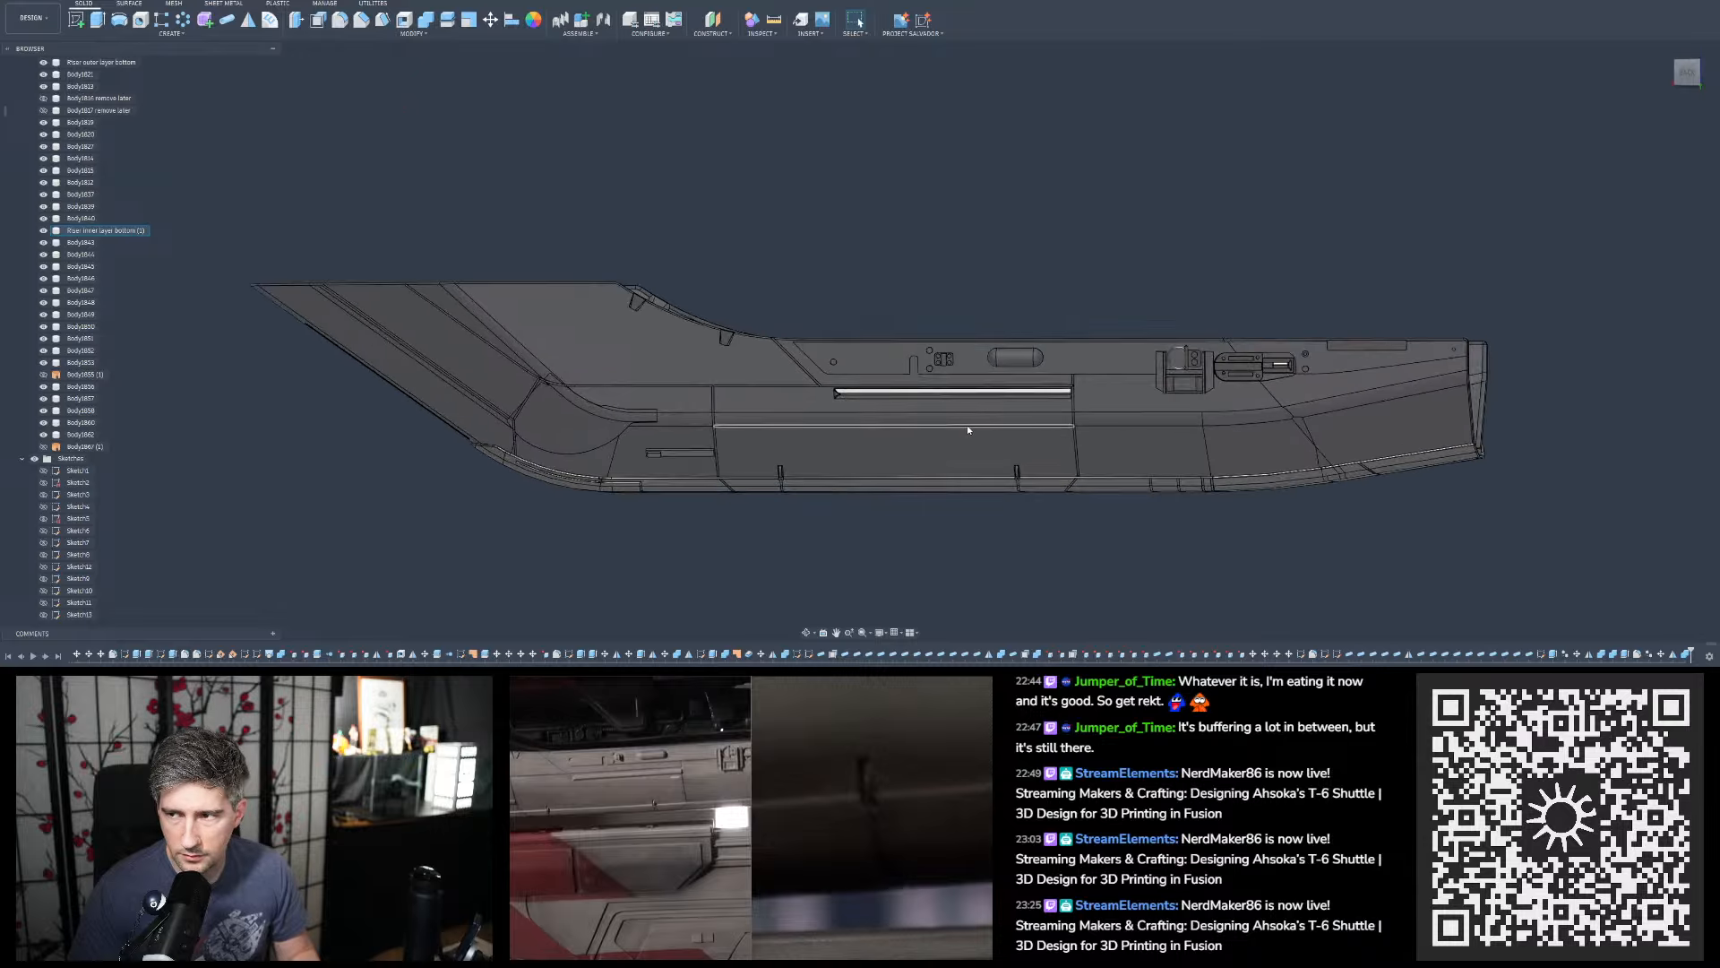
pyautogui.moveTo(966, 425)
pyautogui.keyDown('shift'); pyautogui.mouseDown(button='middle')
pyautogui.moveTo(919, 515)
pyautogui.moveTo(967, 434)
pyautogui.mouseUp(button='middle'); pyautogui.keyUp('shift')
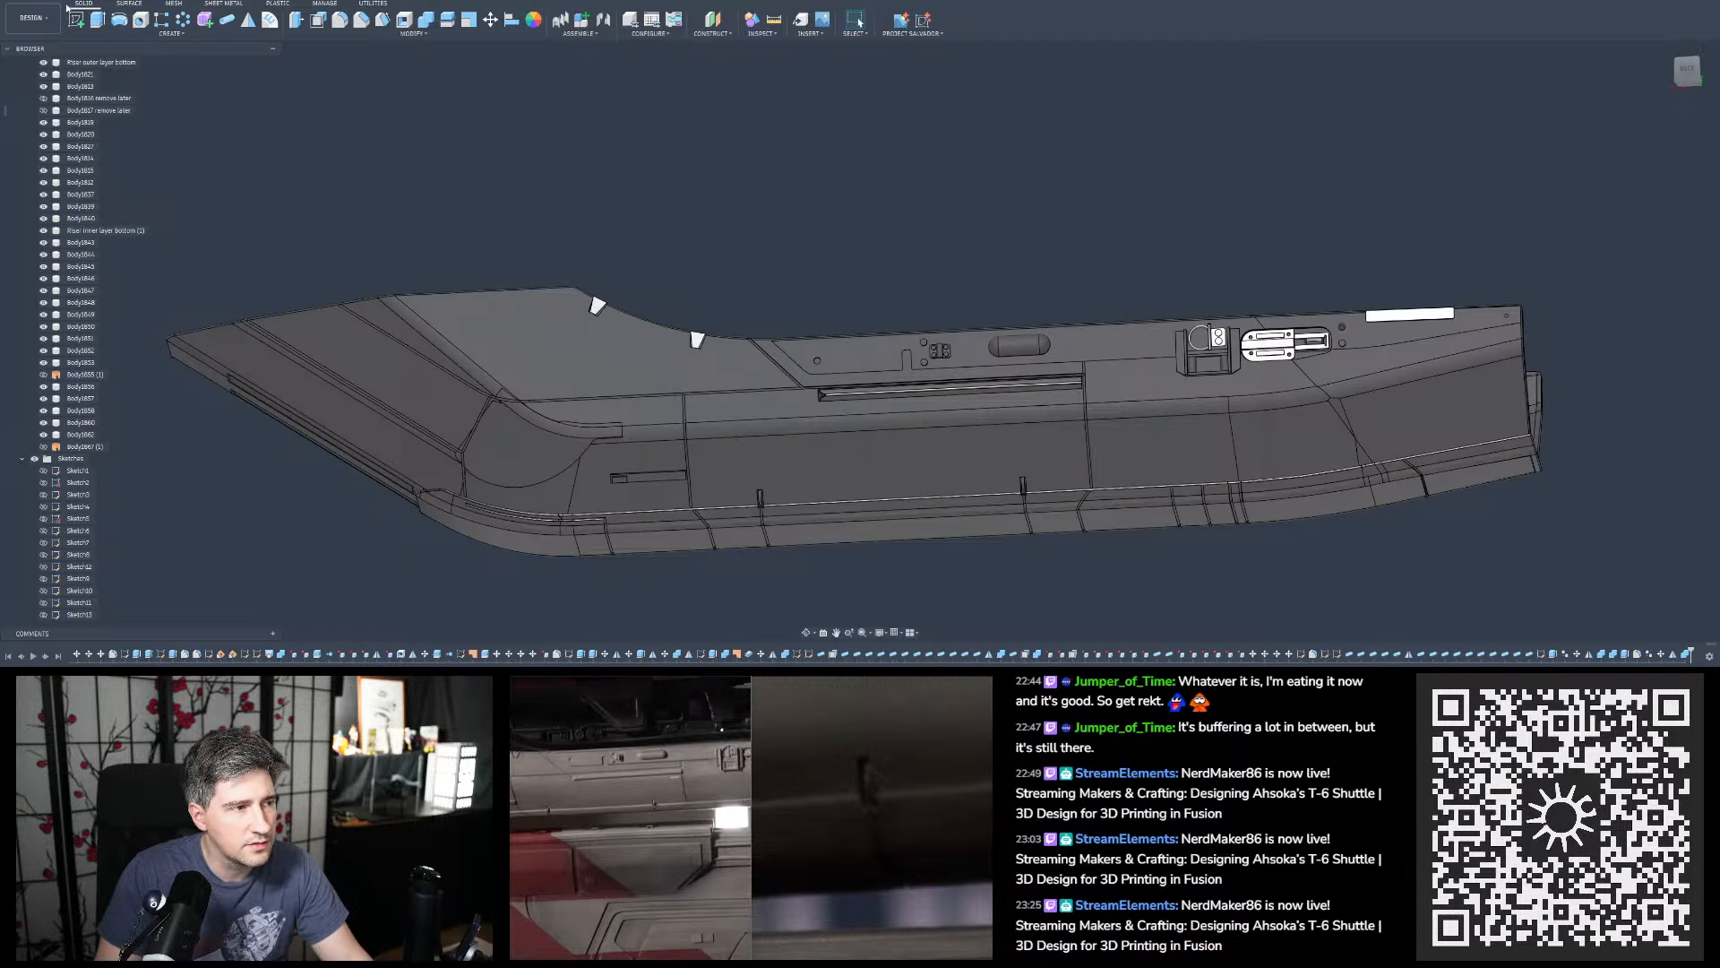
# Save the design as a new version with the description "User Saved"
pyautogui.hotkey('ctrl', 's')
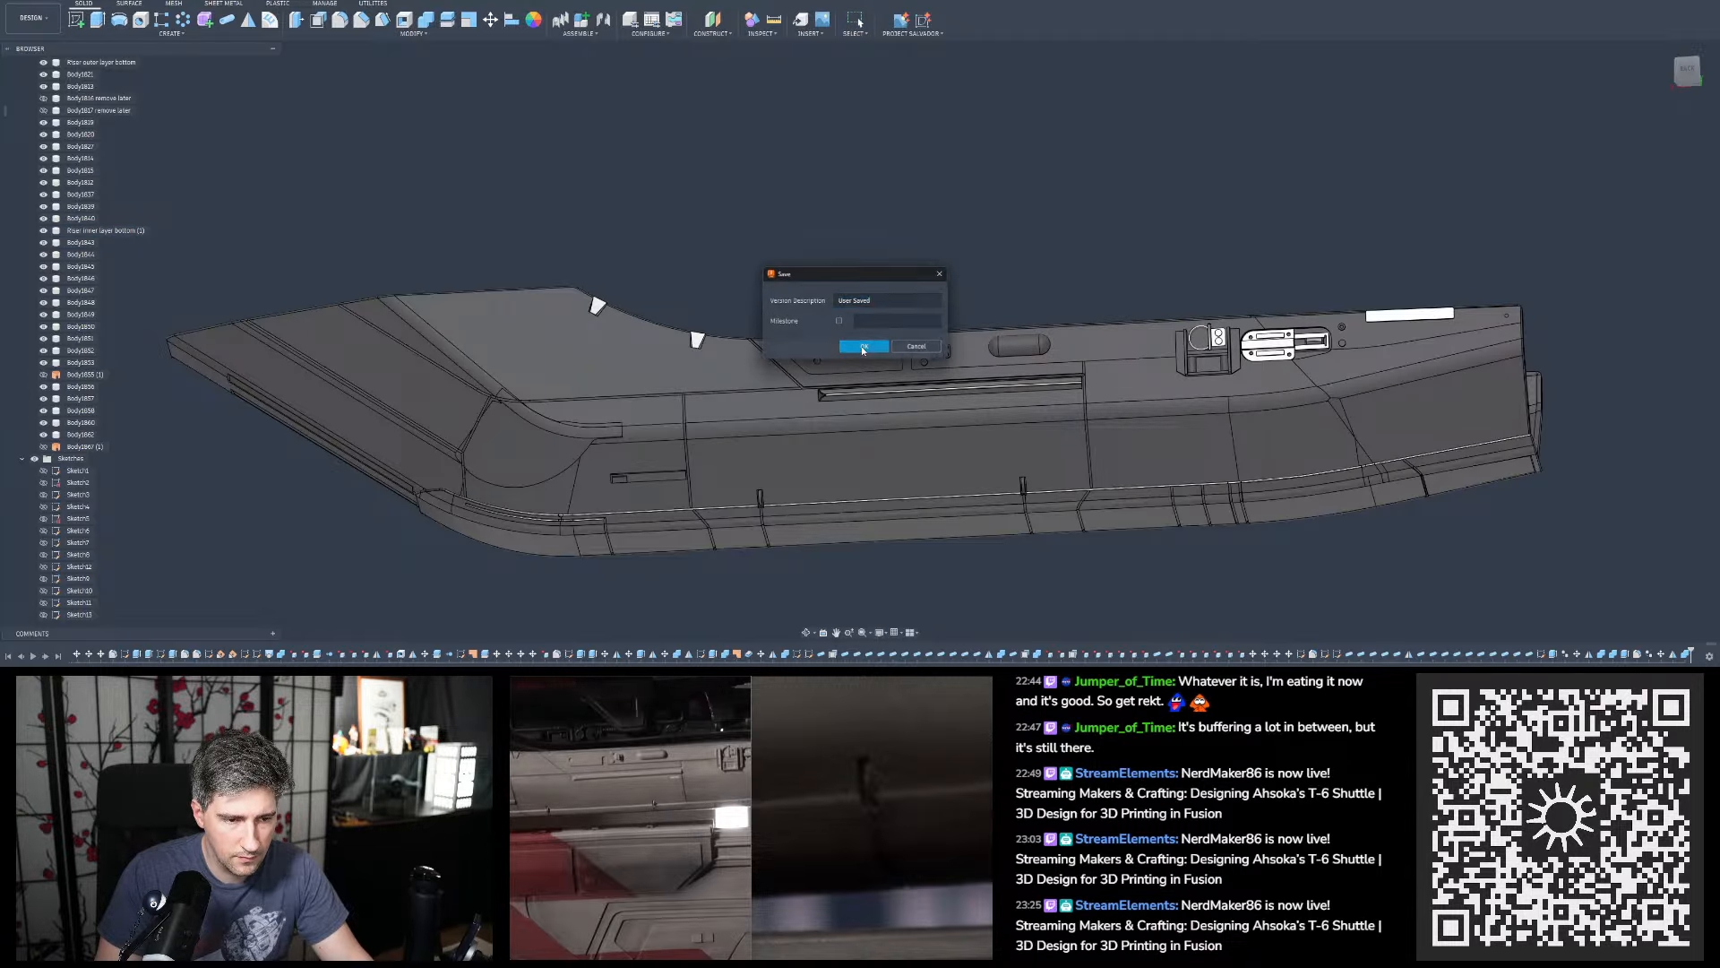
pyautogui.click(863, 347)
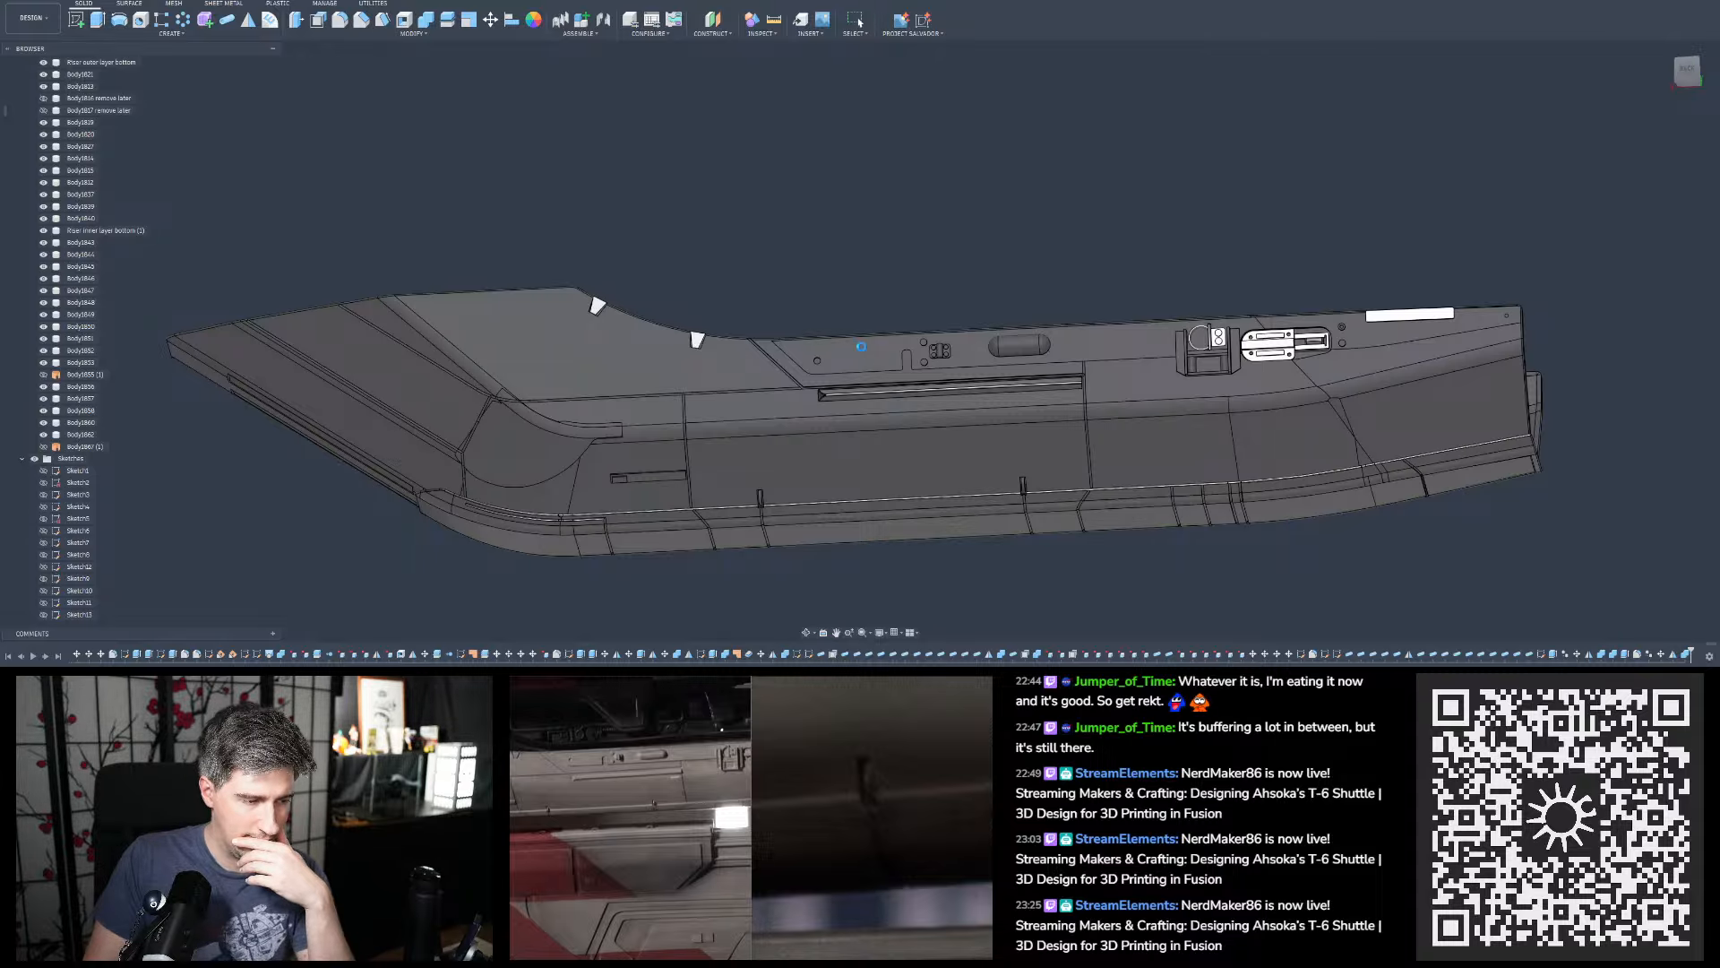
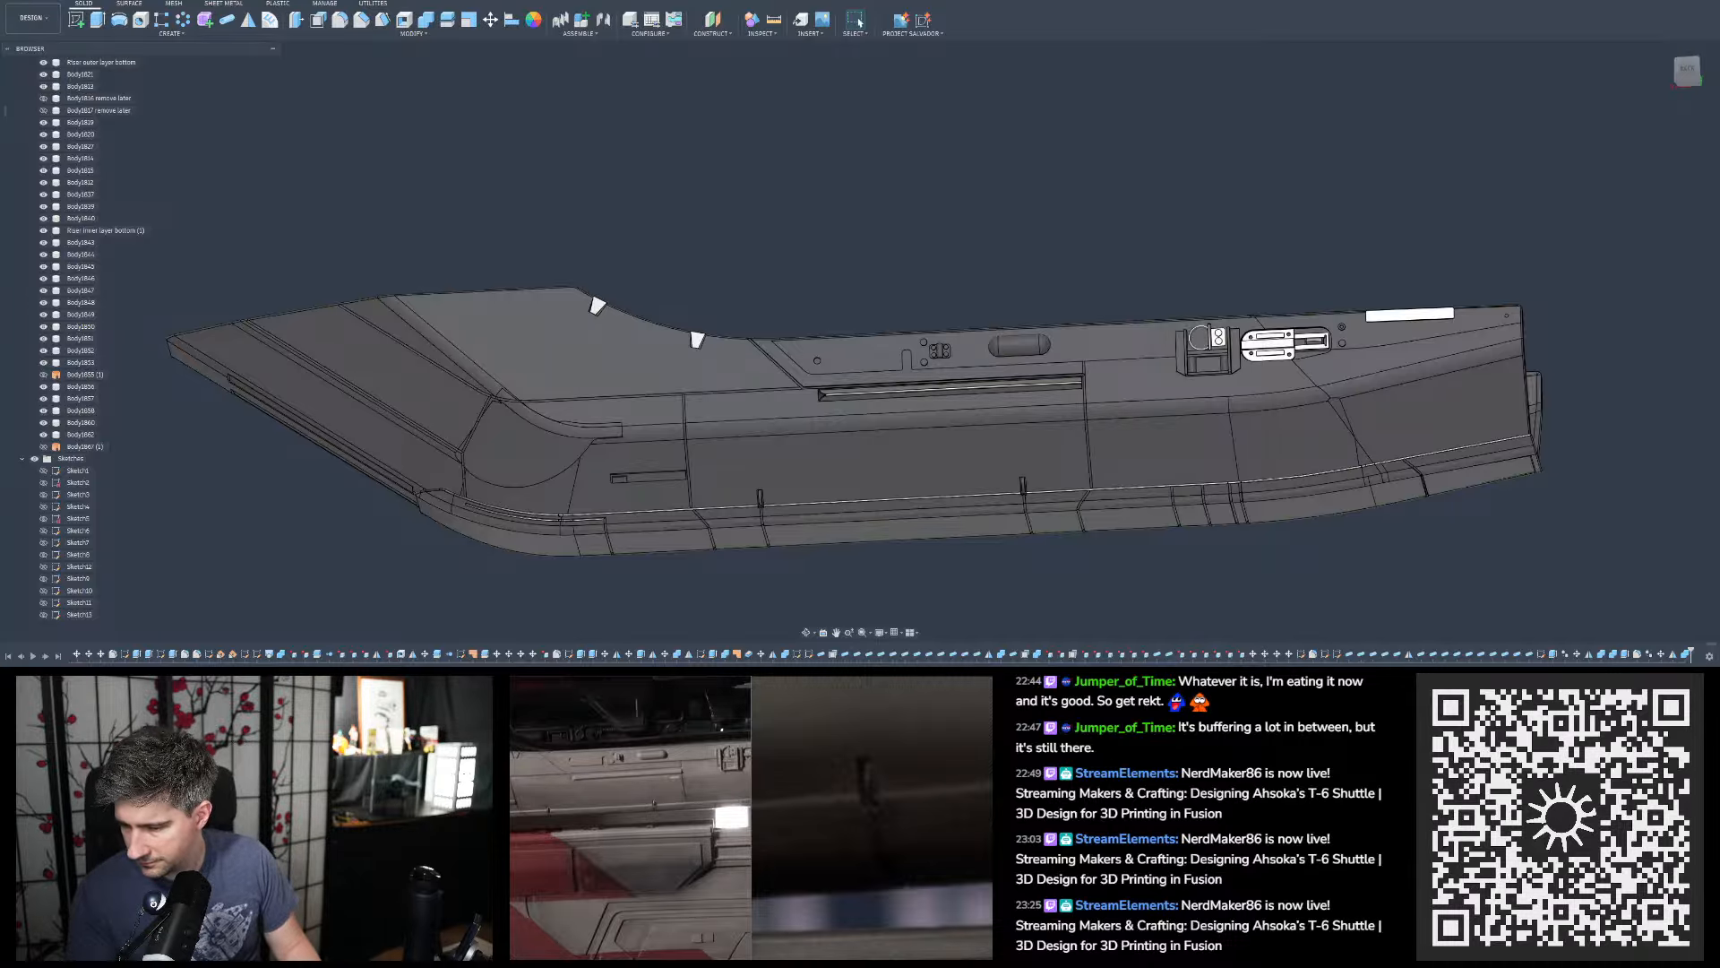
# Examine the side and rear end of the lower hull and compare them with the red upper hull's rear details
pyautogui.scroll(-3, 780, 291)
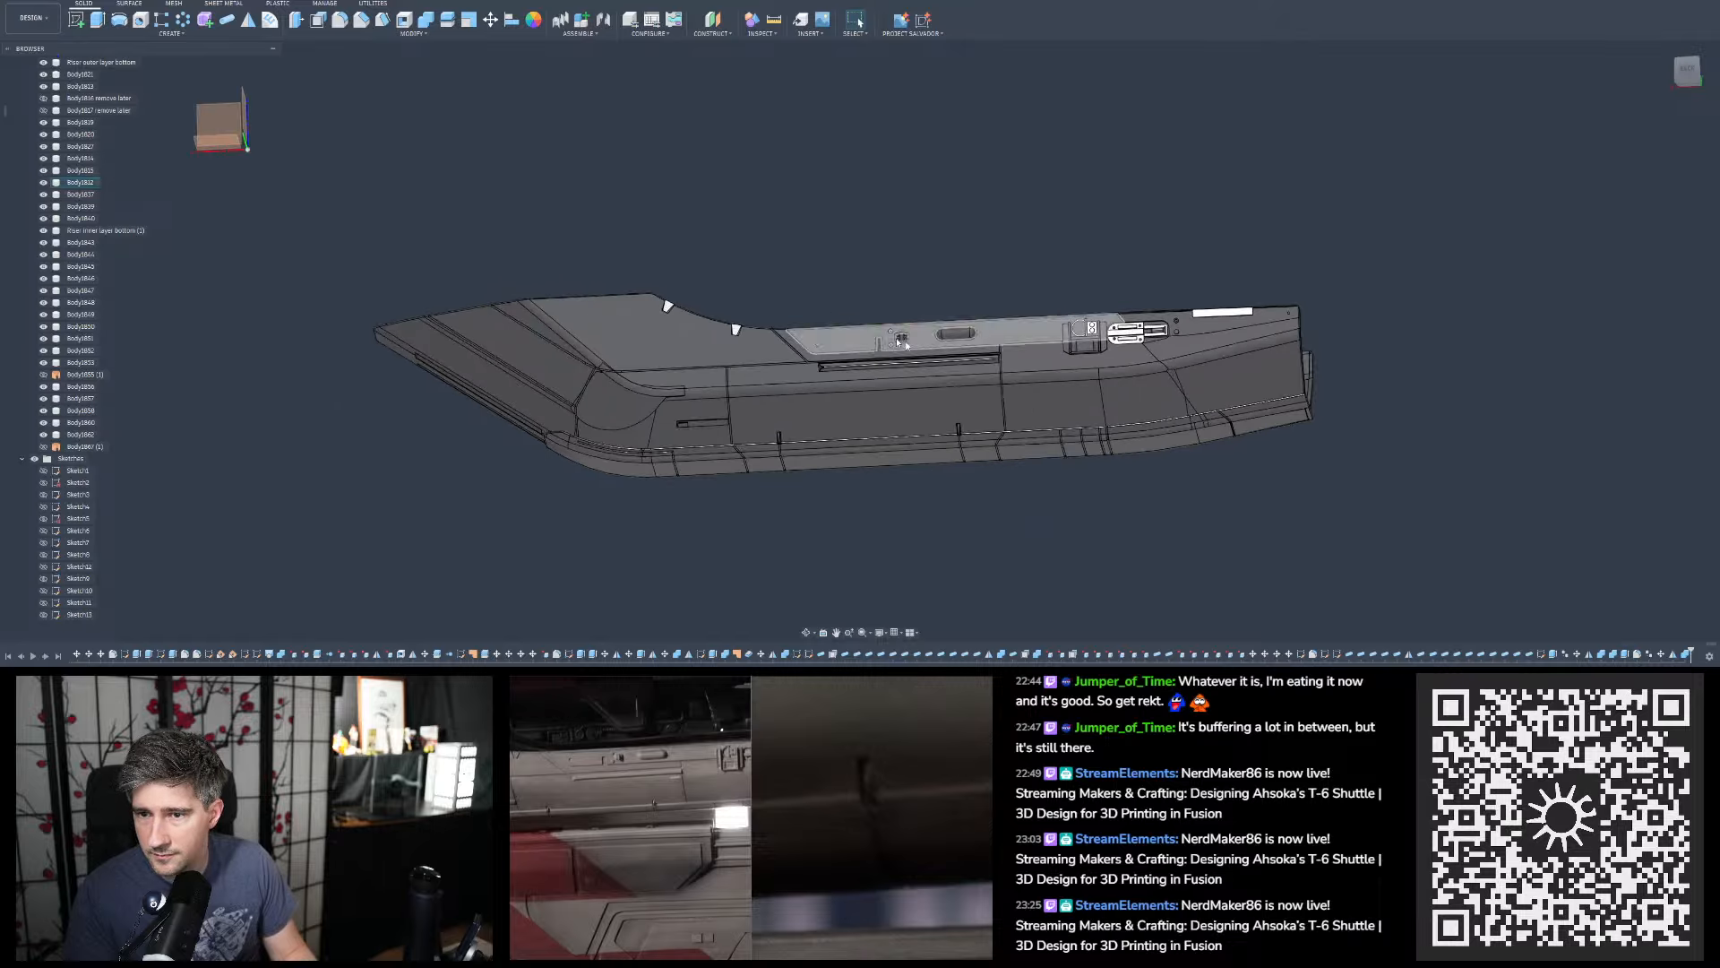
pyautogui.scroll(3, 997, 366)
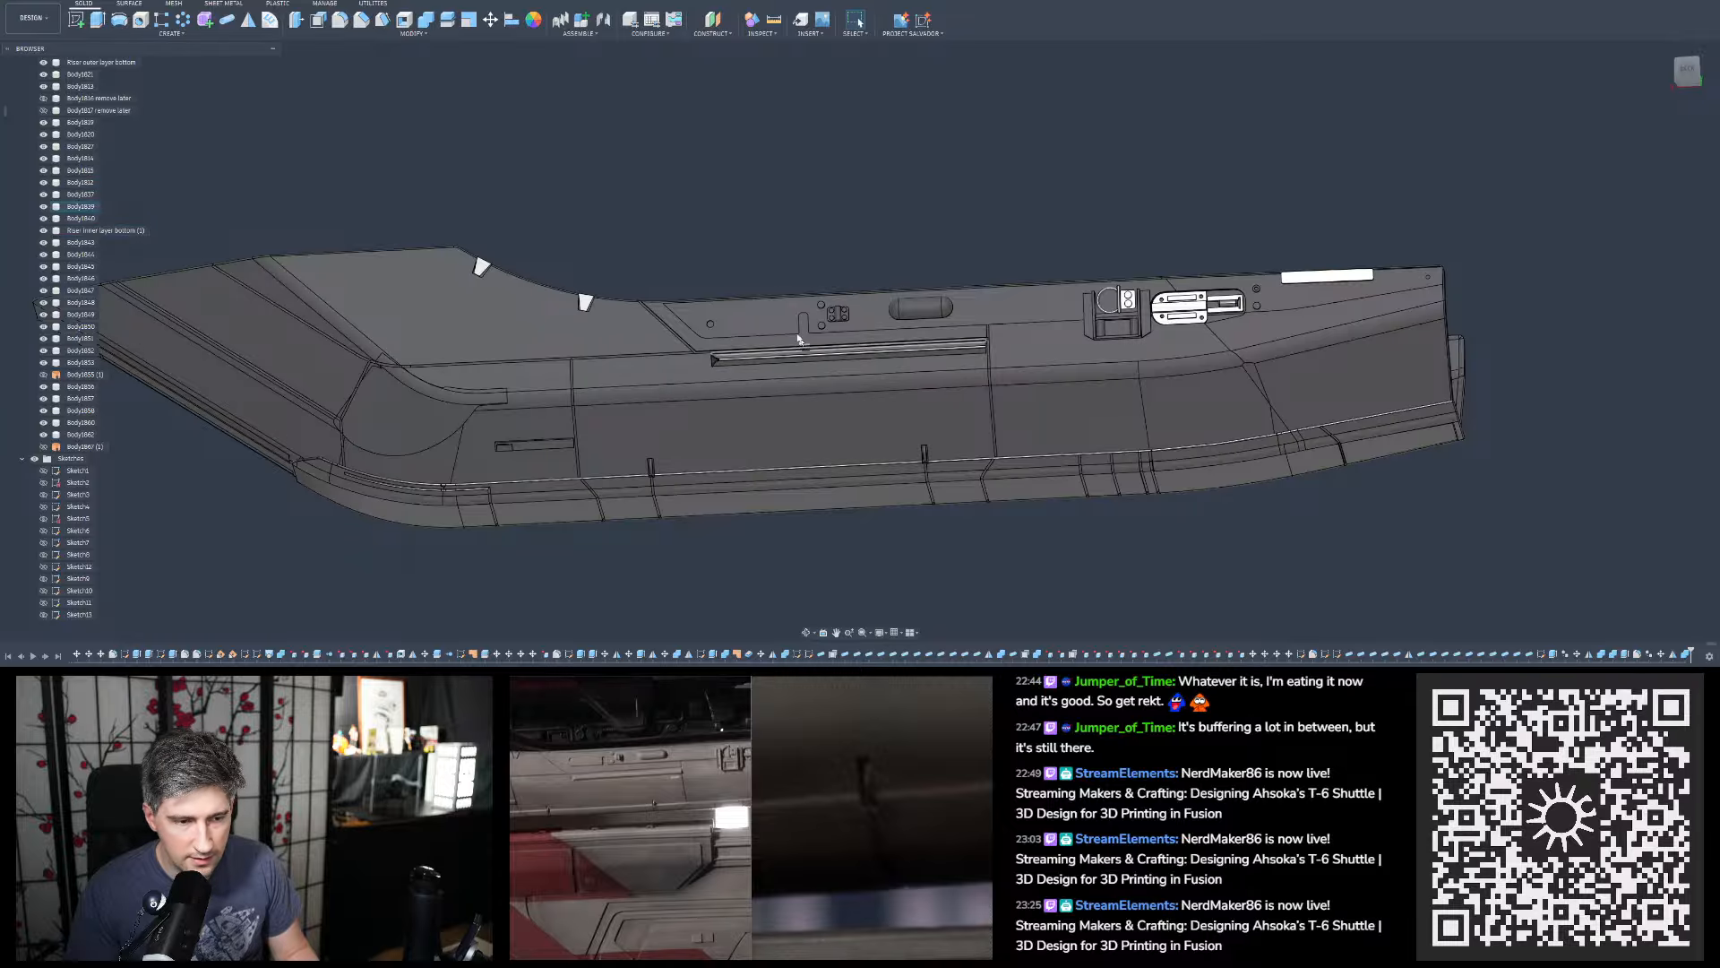
pyautogui.moveTo(740, 319)
pyautogui.keyDown('shift'); pyautogui.mouseDown(button='middle')
pyautogui.moveTo(774, 328)
pyautogui.moveTo(742, 331)
pyautogui.mouseUp(button='middle'); pyautogui.keyUp('shift')
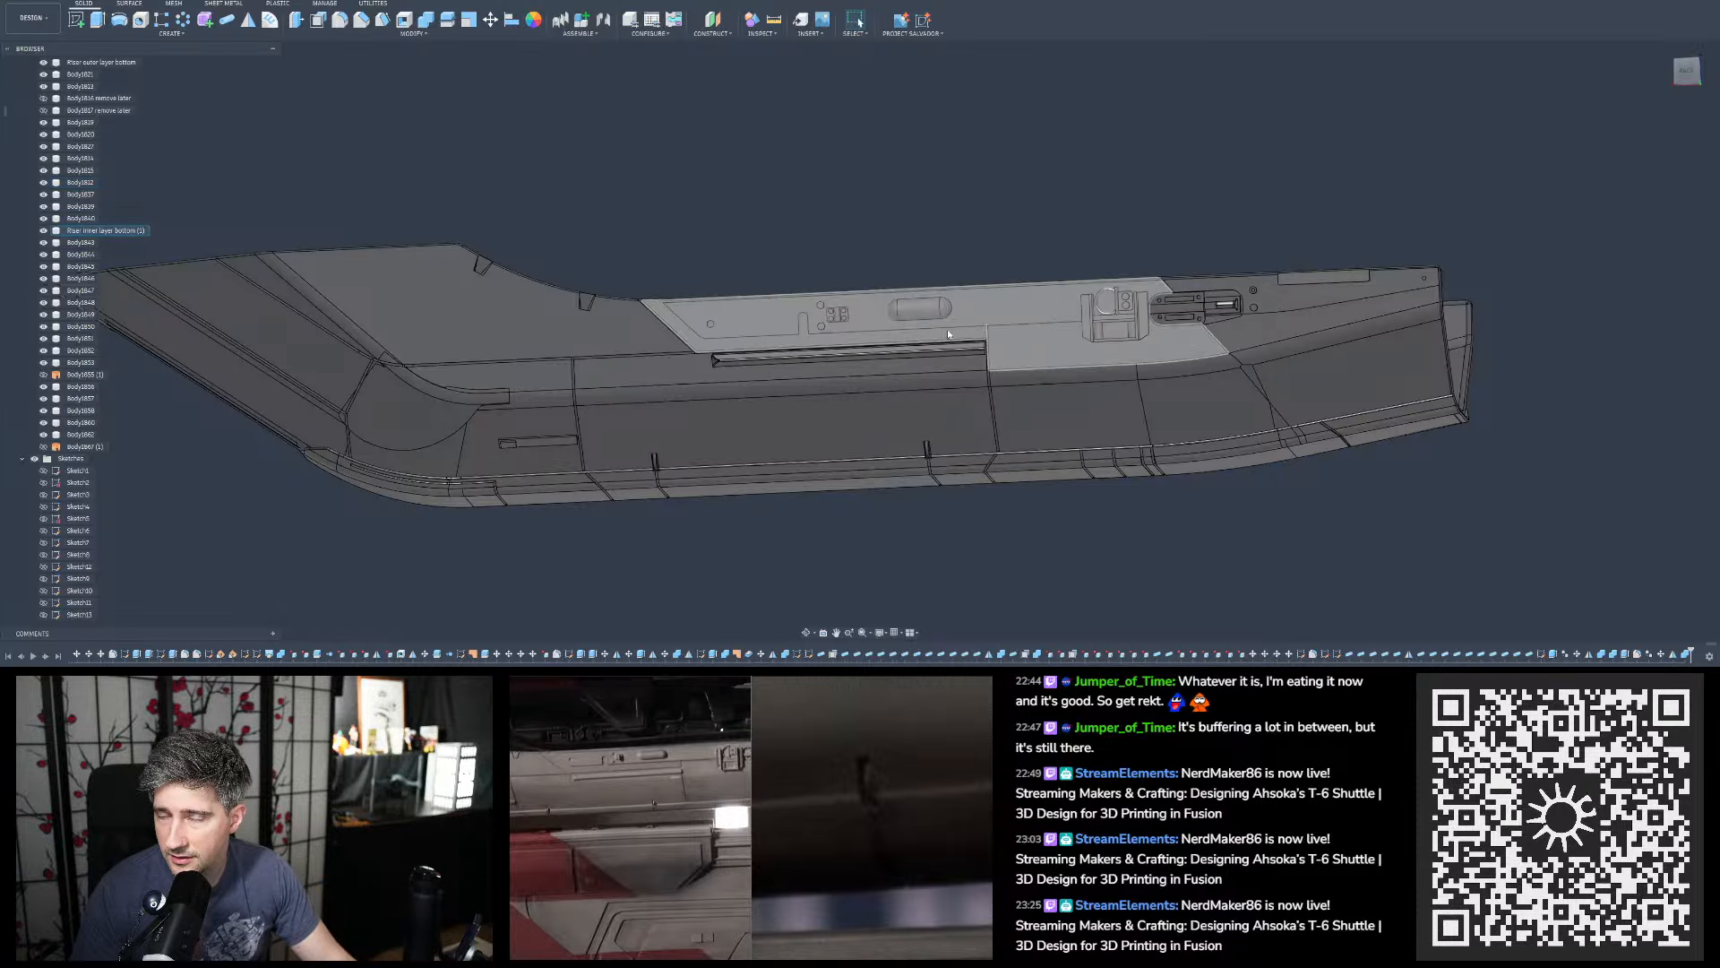
pyautogui.scroll(-2, 845, 400)
pyautogui.keyDown('shift'); pyautogui.moveTo(921, 436); pyautogui.dragTo(1050, 223, button='middle'); pyautogui.keyUp('shift')
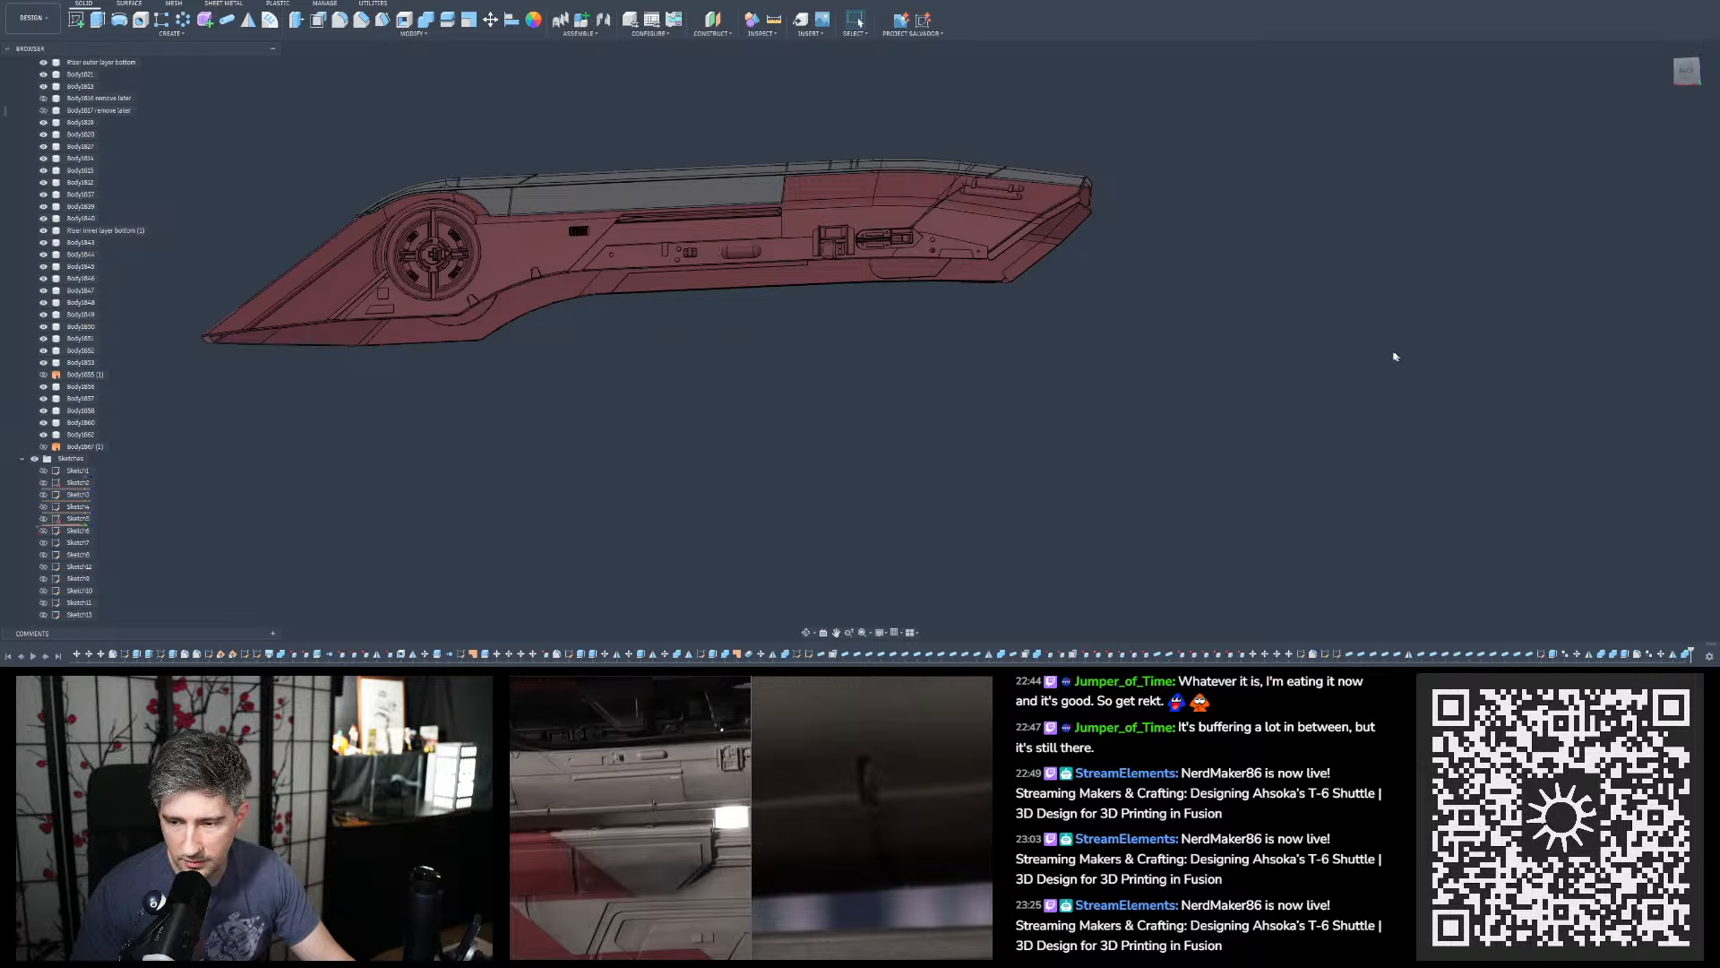
pyautogui.scroll(5, 1075, 215)
pyautogui.keyDown('shift'); pyautogui.moveTo(1104, 166); pyautogui.dragTo(1114, 176, button='middle'); pyautogui.keyUp('shift')
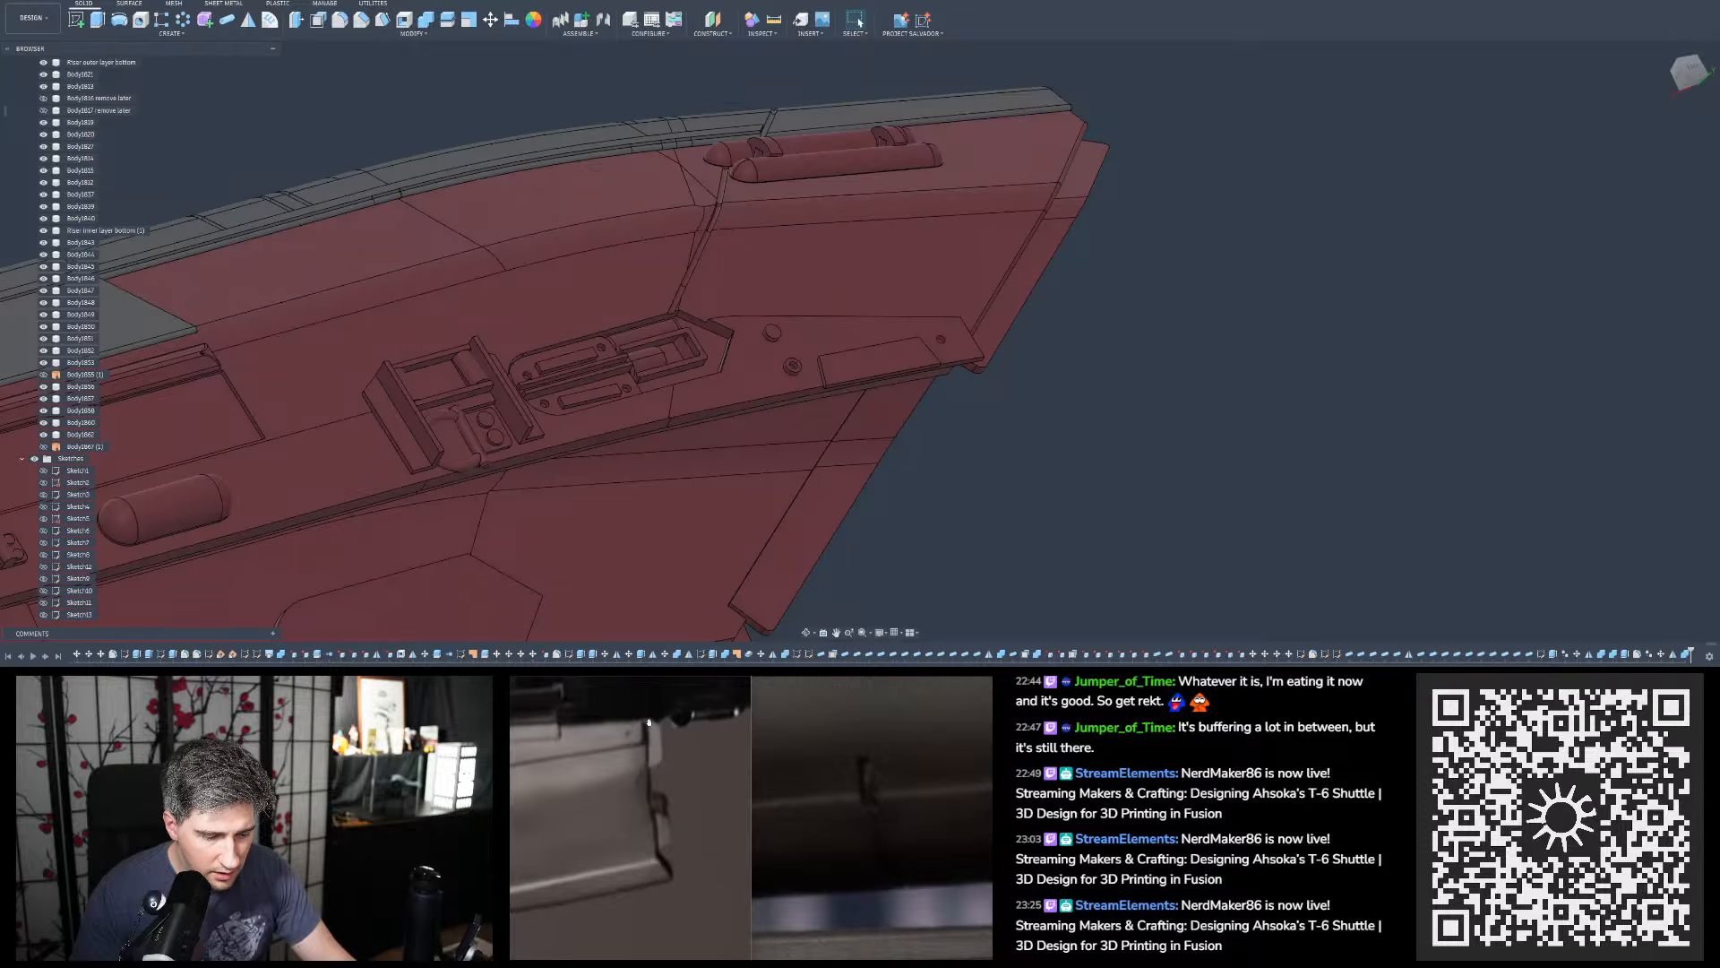
pyautogui.scroll(-10, 879, 258)
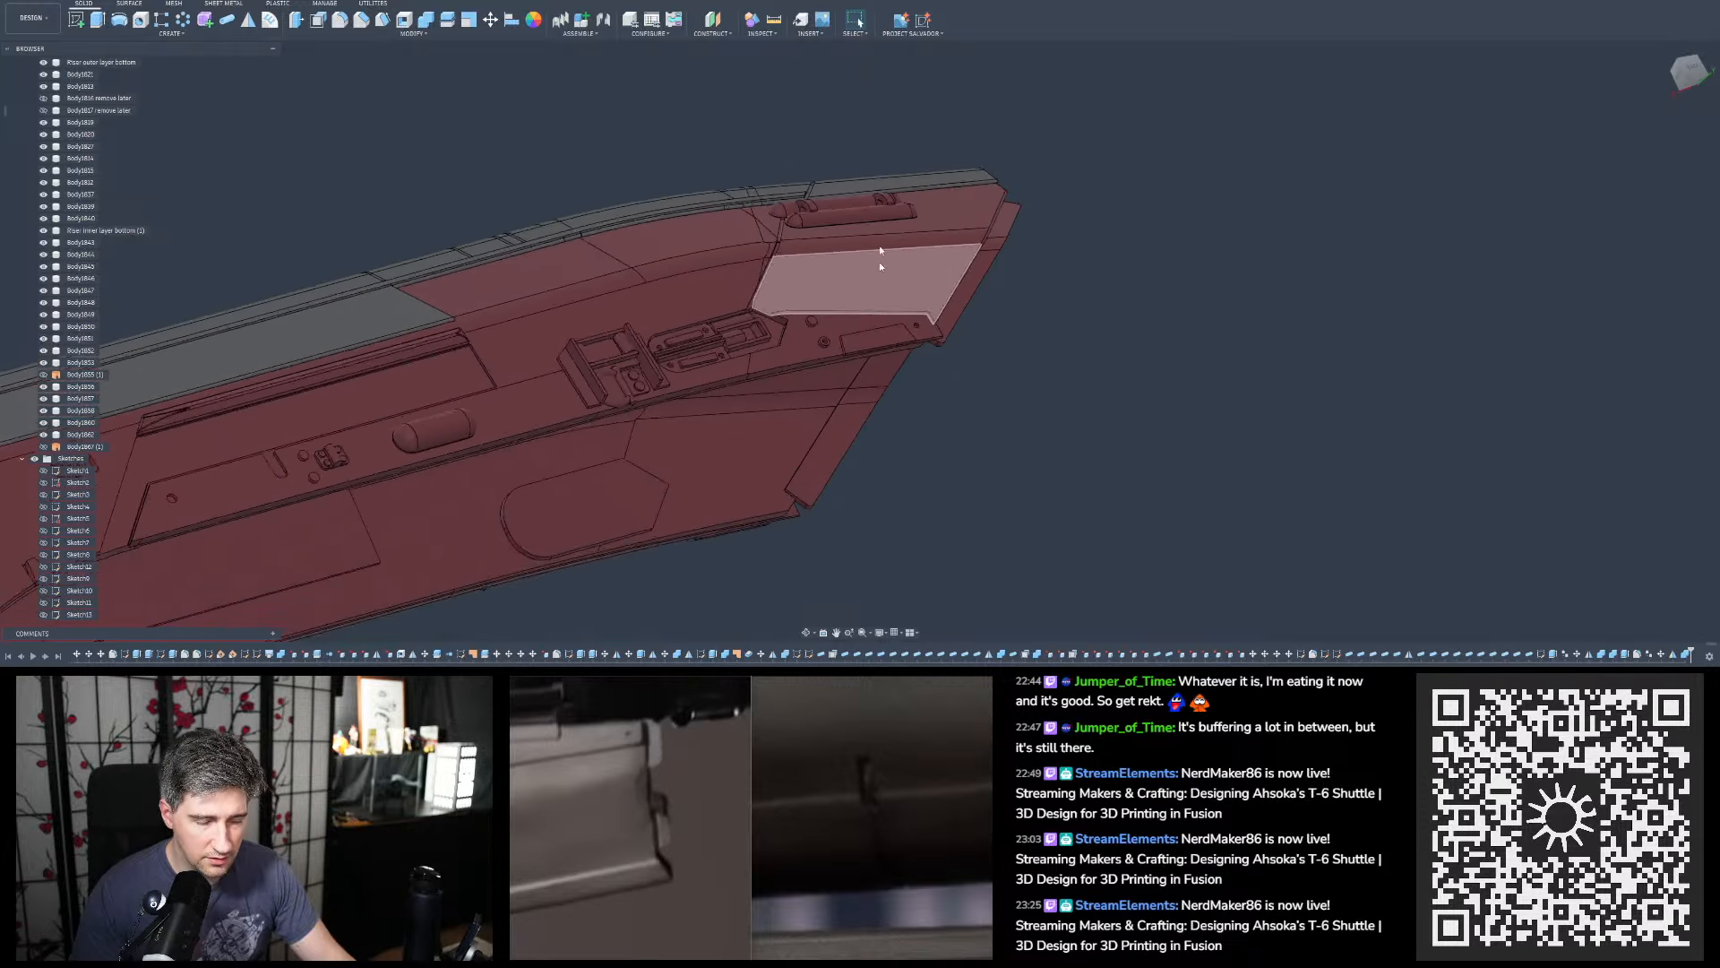
pyautogui.scroll(5, 1051, 400)
pyautogui.moveTo(1051, 474)
pyautogui.keyDown('shift'); pyautogui.mouseDown(button='middle')
pyautogui.moveTo(1060, 452)
pyautogui.moveTo(1030, 454)
pyautogui.moveTo(1025, 476)
pyautogui.moveTo(1020, 435)
pyautogui.moveTo(1060, 443)
pyautogui.mouseUp(button='middle'); pyautogui.keyUp('shift')
pyautogui.scroll(5, 1057, 424)
pyautogui.scroll(-3, 1060, 443)
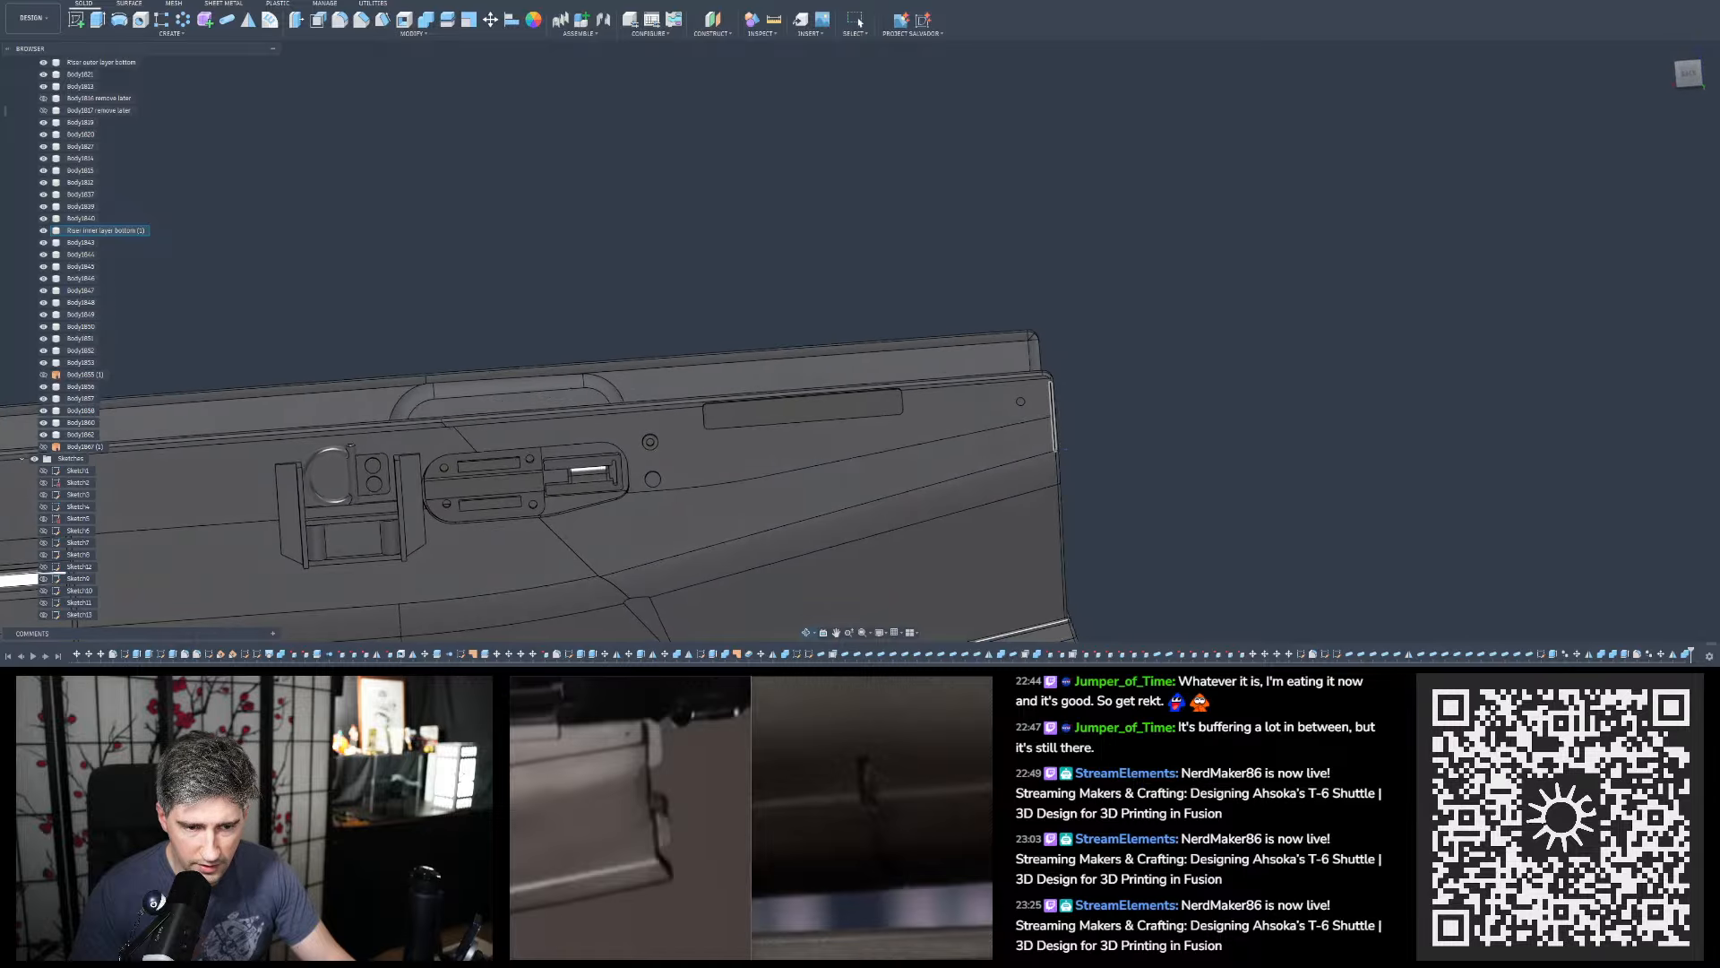
pyautogui.scroll(-5, 1070, 384)
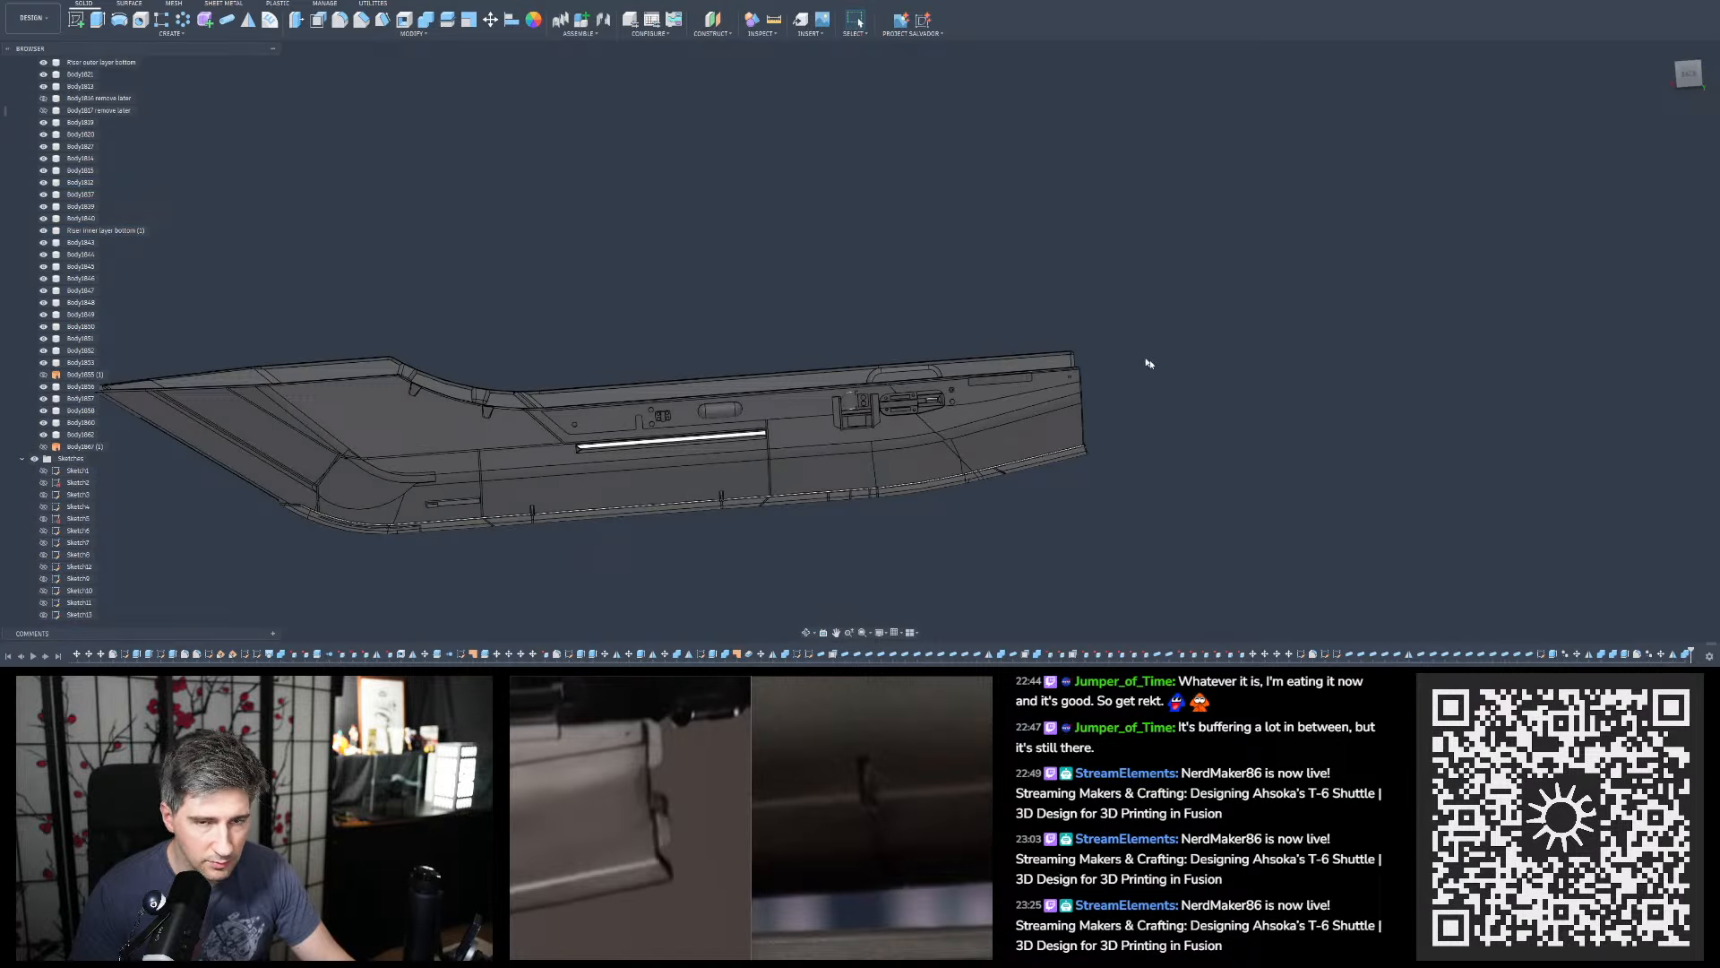
pyautogui.scroll(-2, 1151, 361)
pyautogui.moveTo(1016, 378)
pyautogui.keyDown('shift'); pyautogui.mouseDown(button='middle')
pyautogui.moveTo(1024, 466)
pyautogui.moveTo(1013, 383)
pyautogui.mouseUp(button='middle'); pyautogui.keyUp('shift')
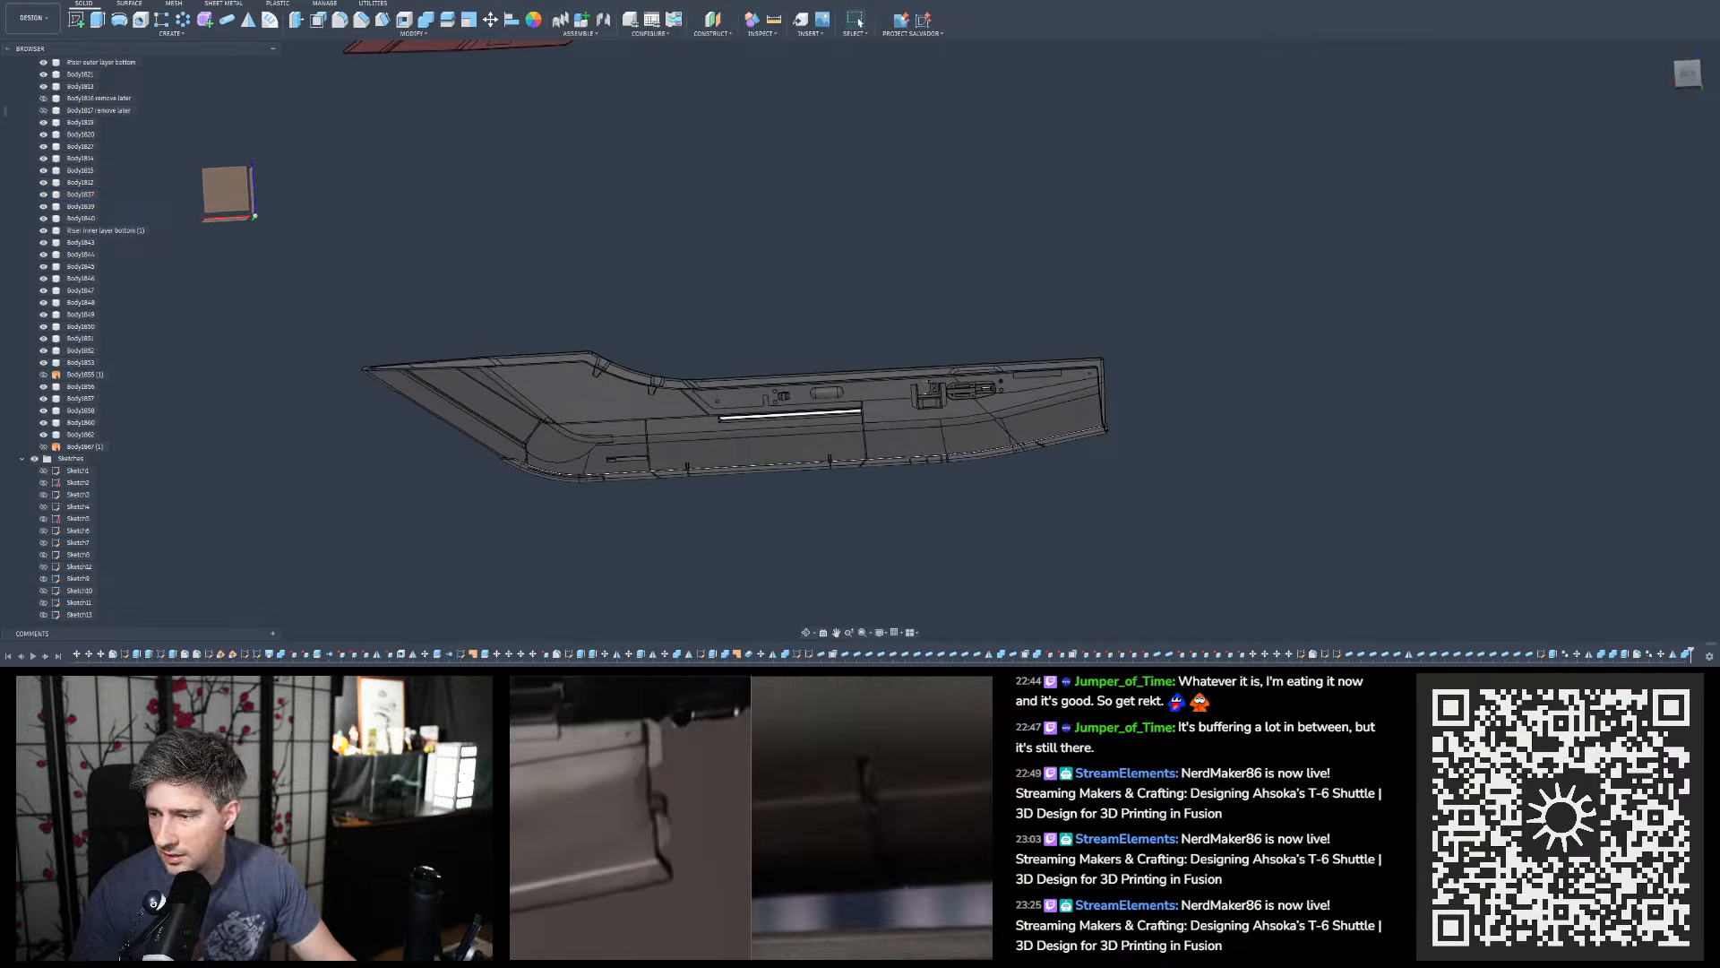
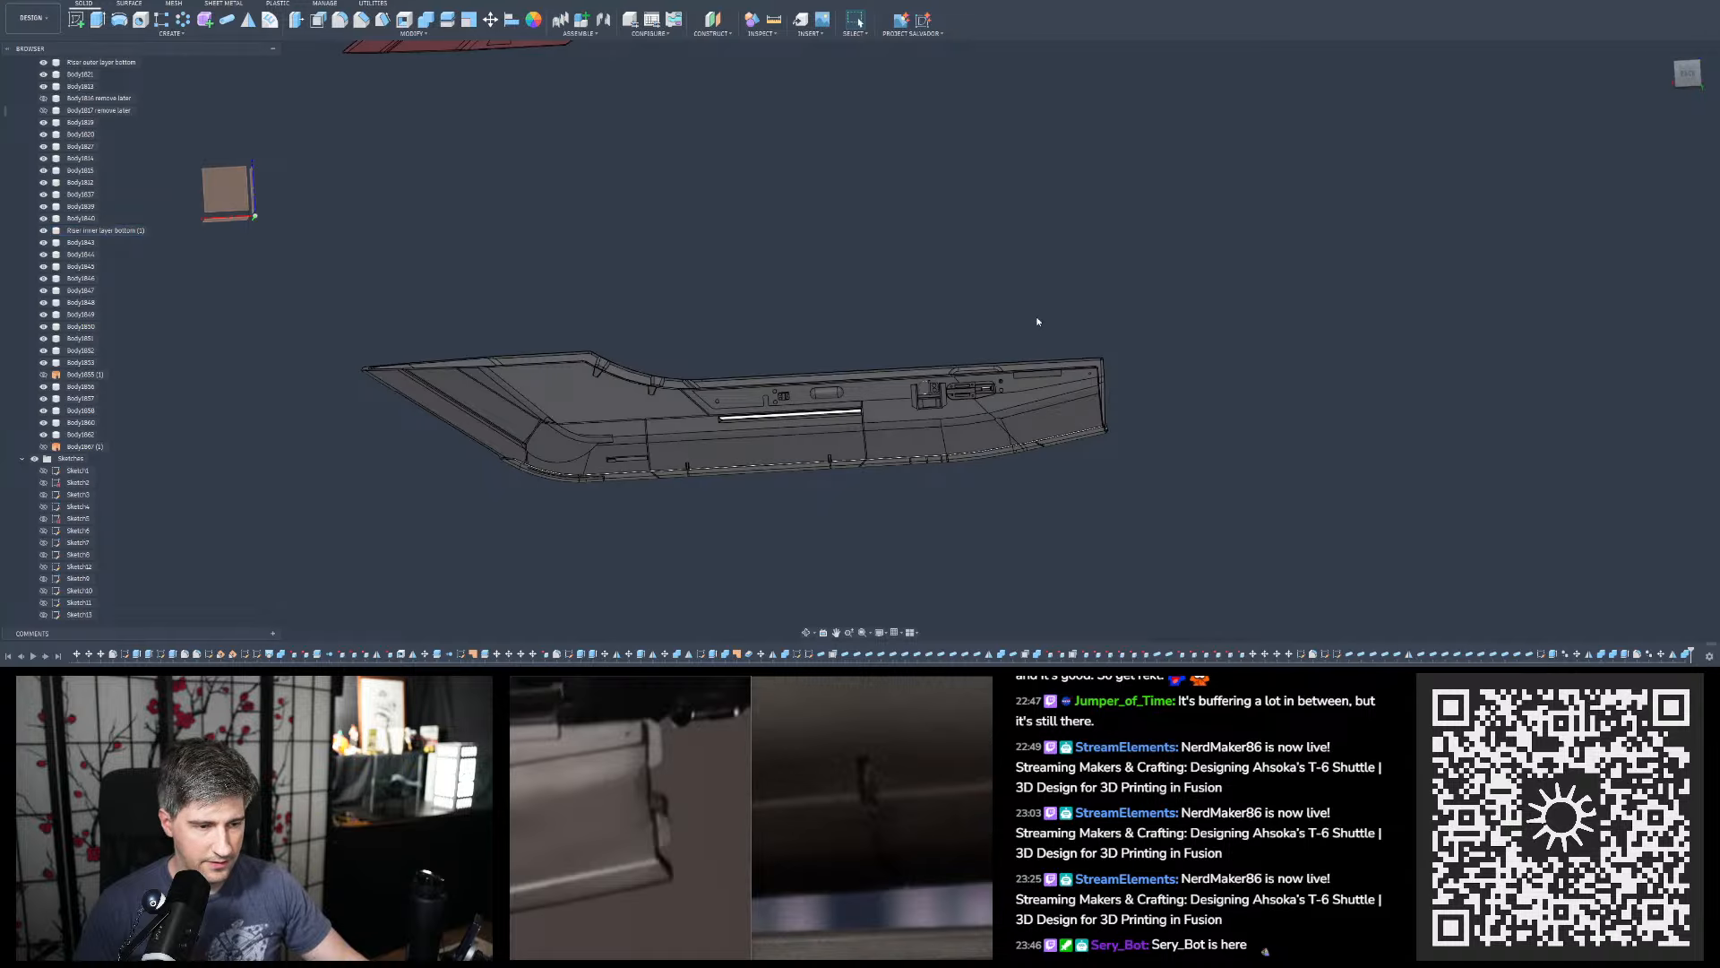
# Inspect the narrow strip face along the red upper hull's slanted rear edge and compare that area with the lower hull's rear end
pyautogui.scroll(-4, 992, 408)
pyautogui.scroll(3, 1008, 260)
pyautogui.scroll(6, 1062, 315)
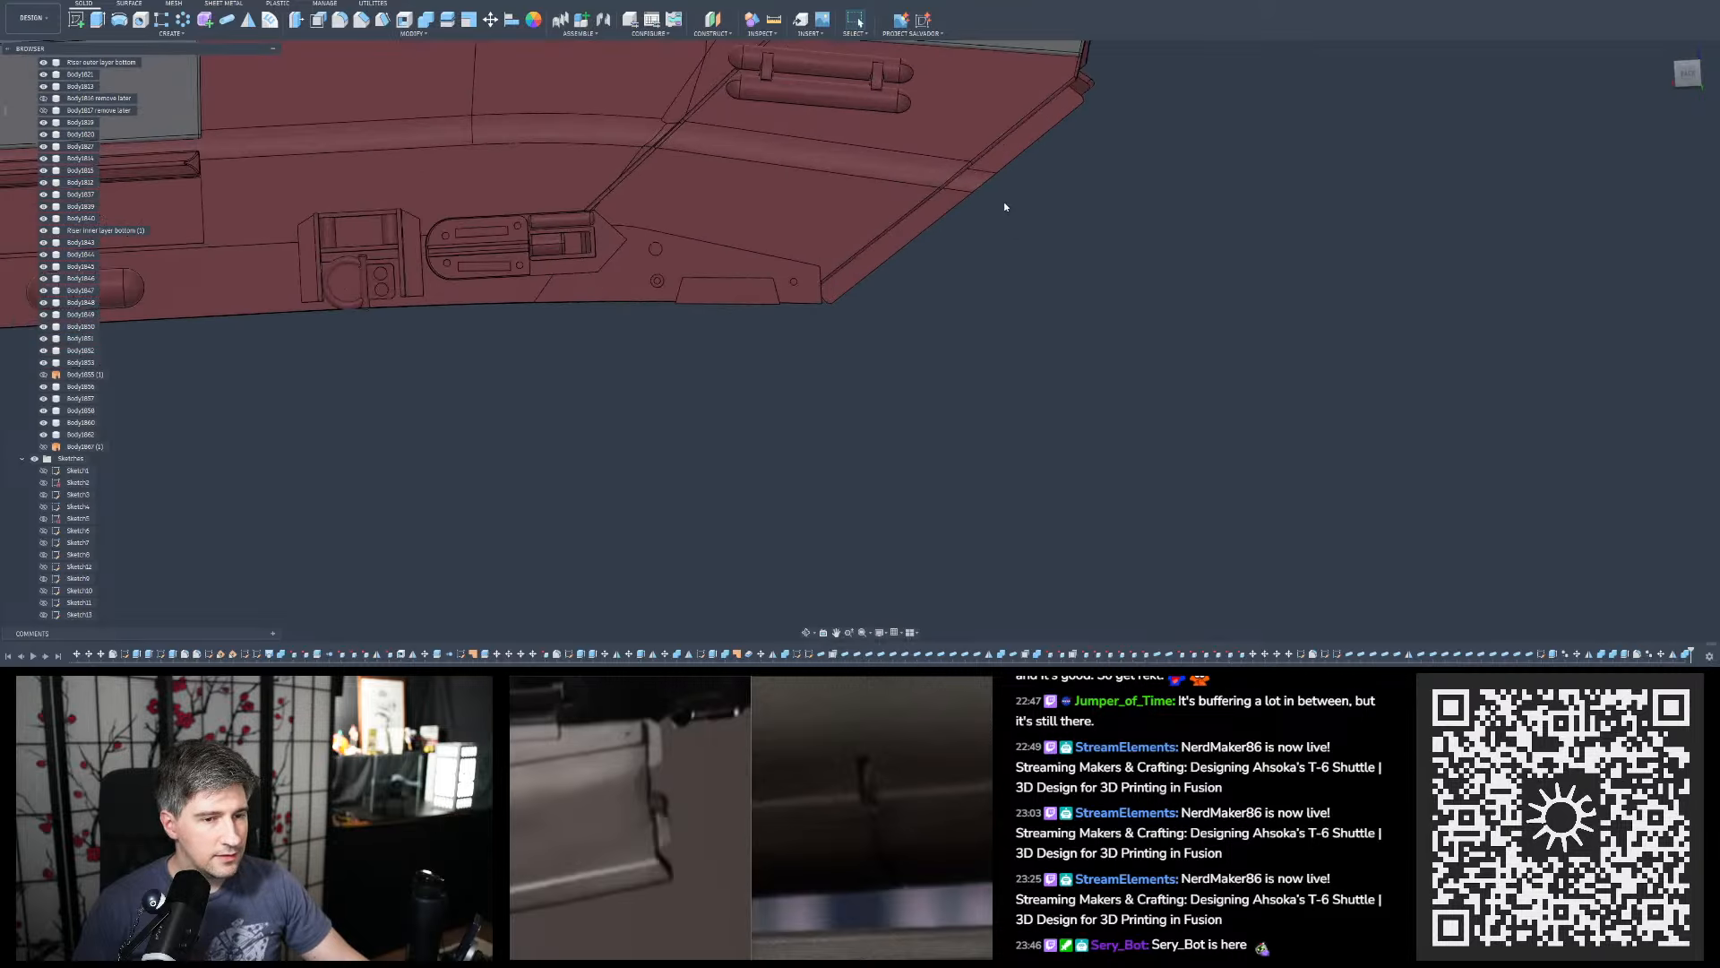
pyautogui.click(1015, 143)
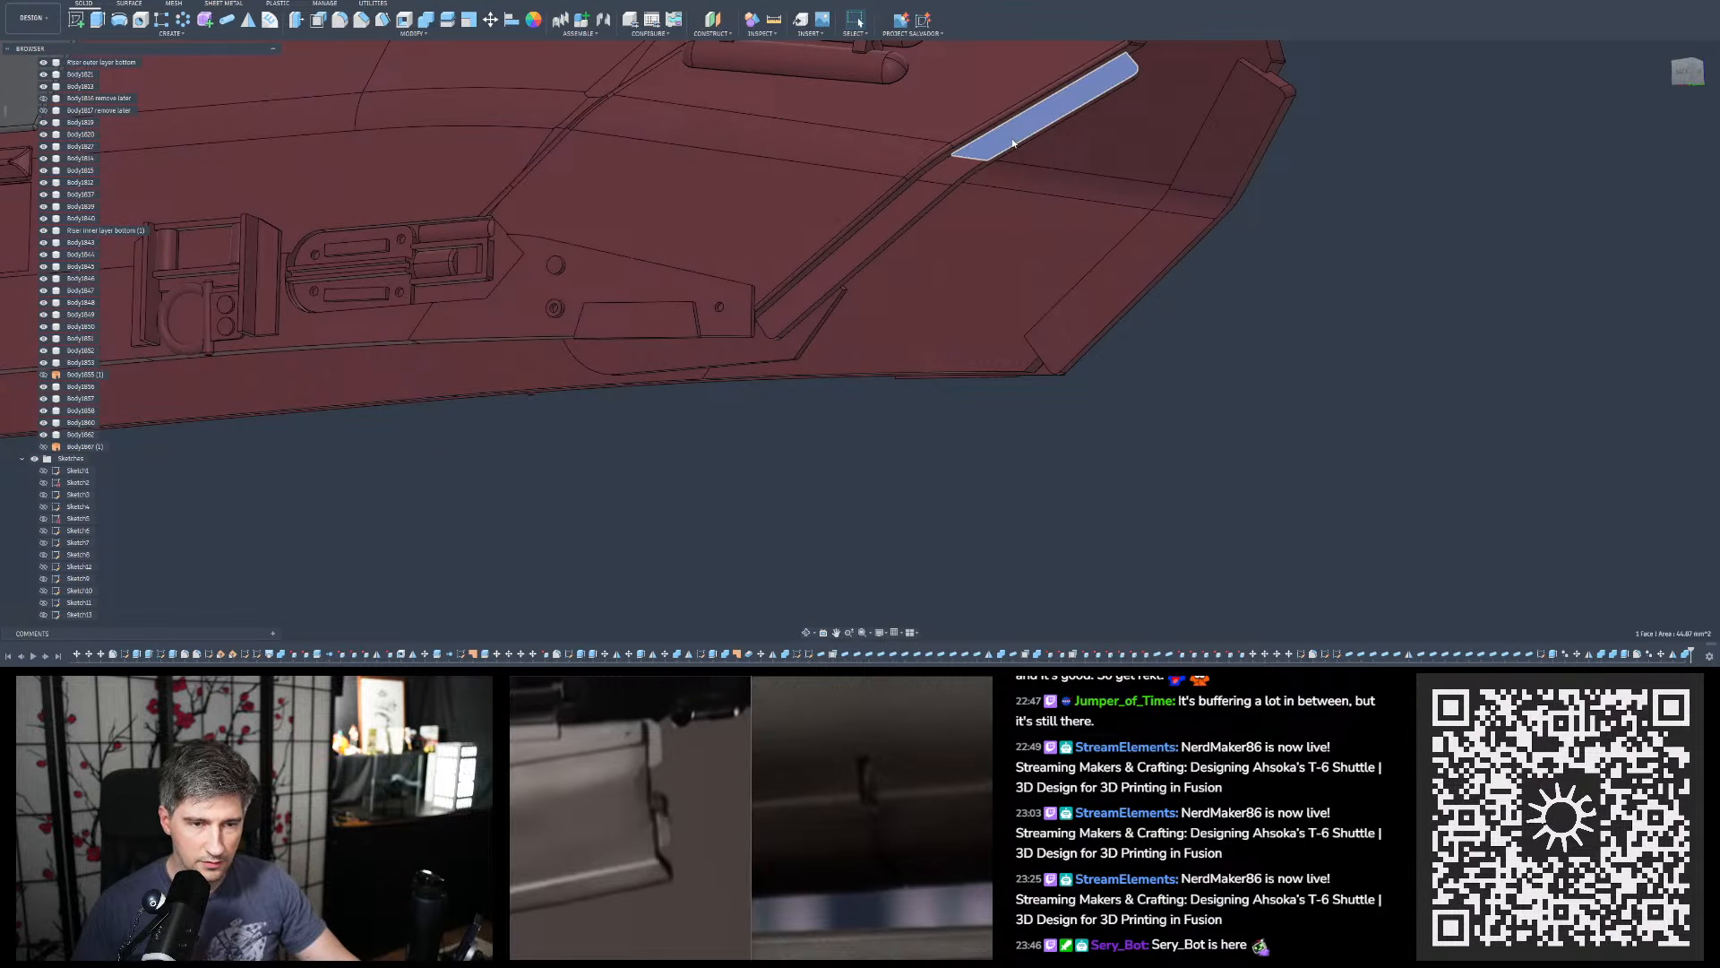
pyautogui.scroll(-7, 991, 212)
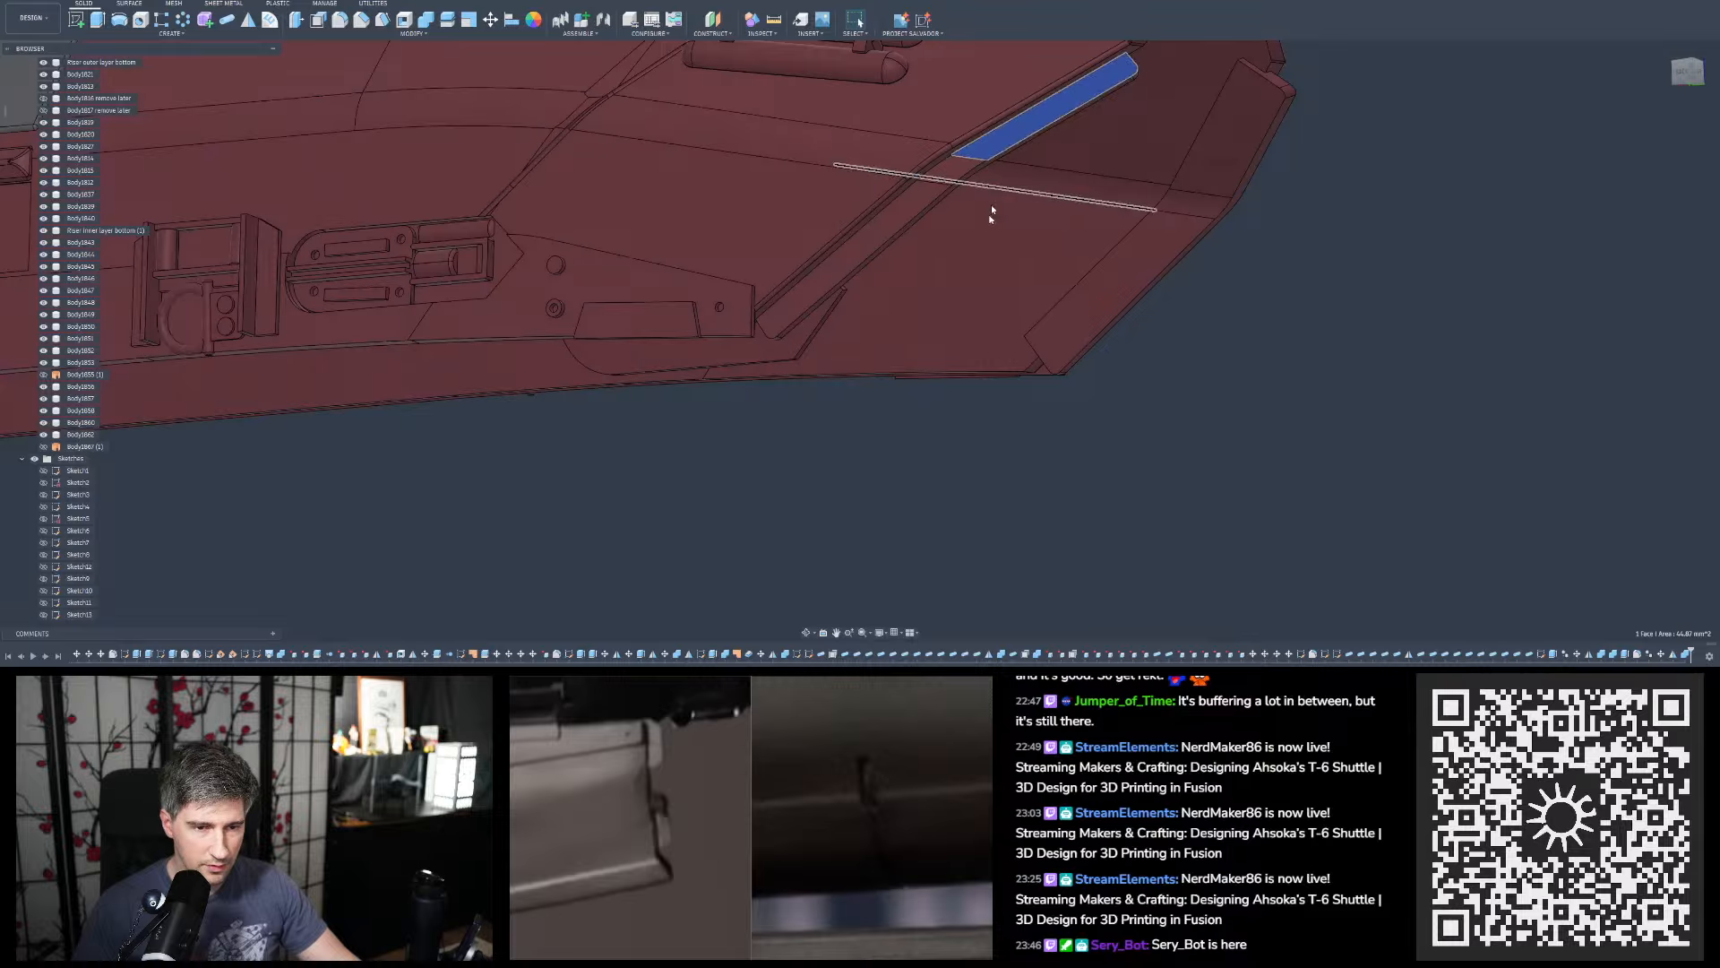
pyautogui.scroll(5, 986, 466)
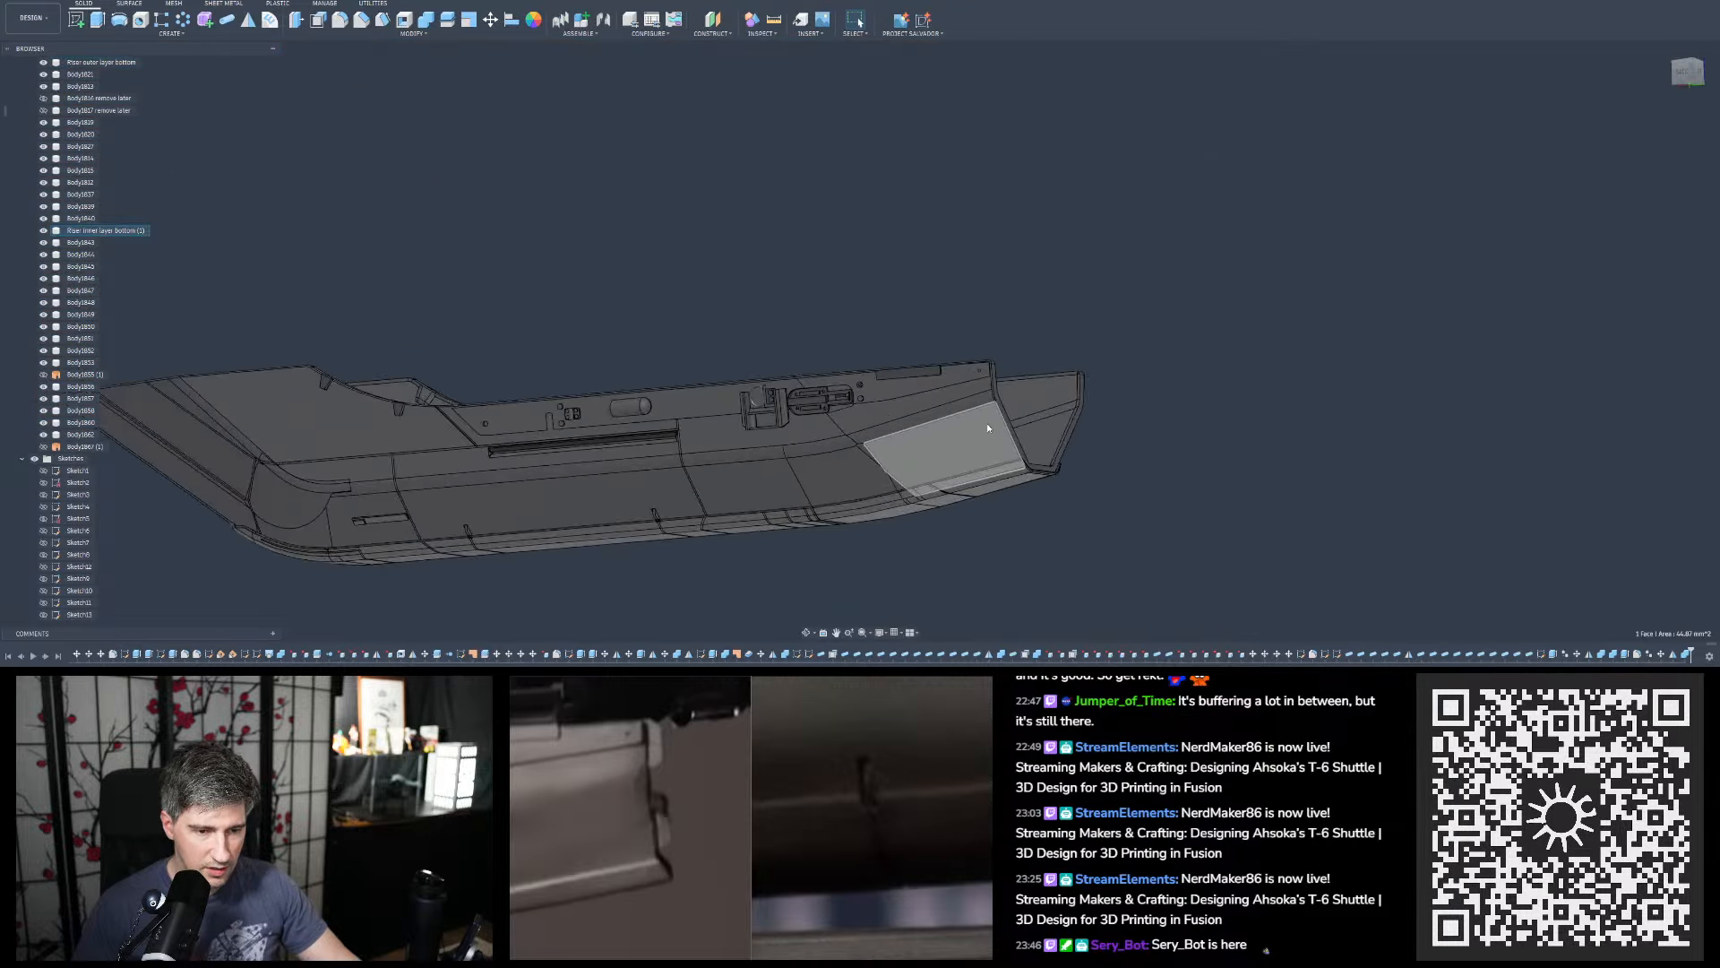
pyautogui.moveTo(987, 428)
pyautogui.keyDown('shift'); pyautogui.mouseDown(button='middle')
pyautogui.moveTo(923, 425)
pyautogui.moveTo(954, 438)
pyautogui.mouseUp(button='middle'); pyautogui.keyUp('shift')
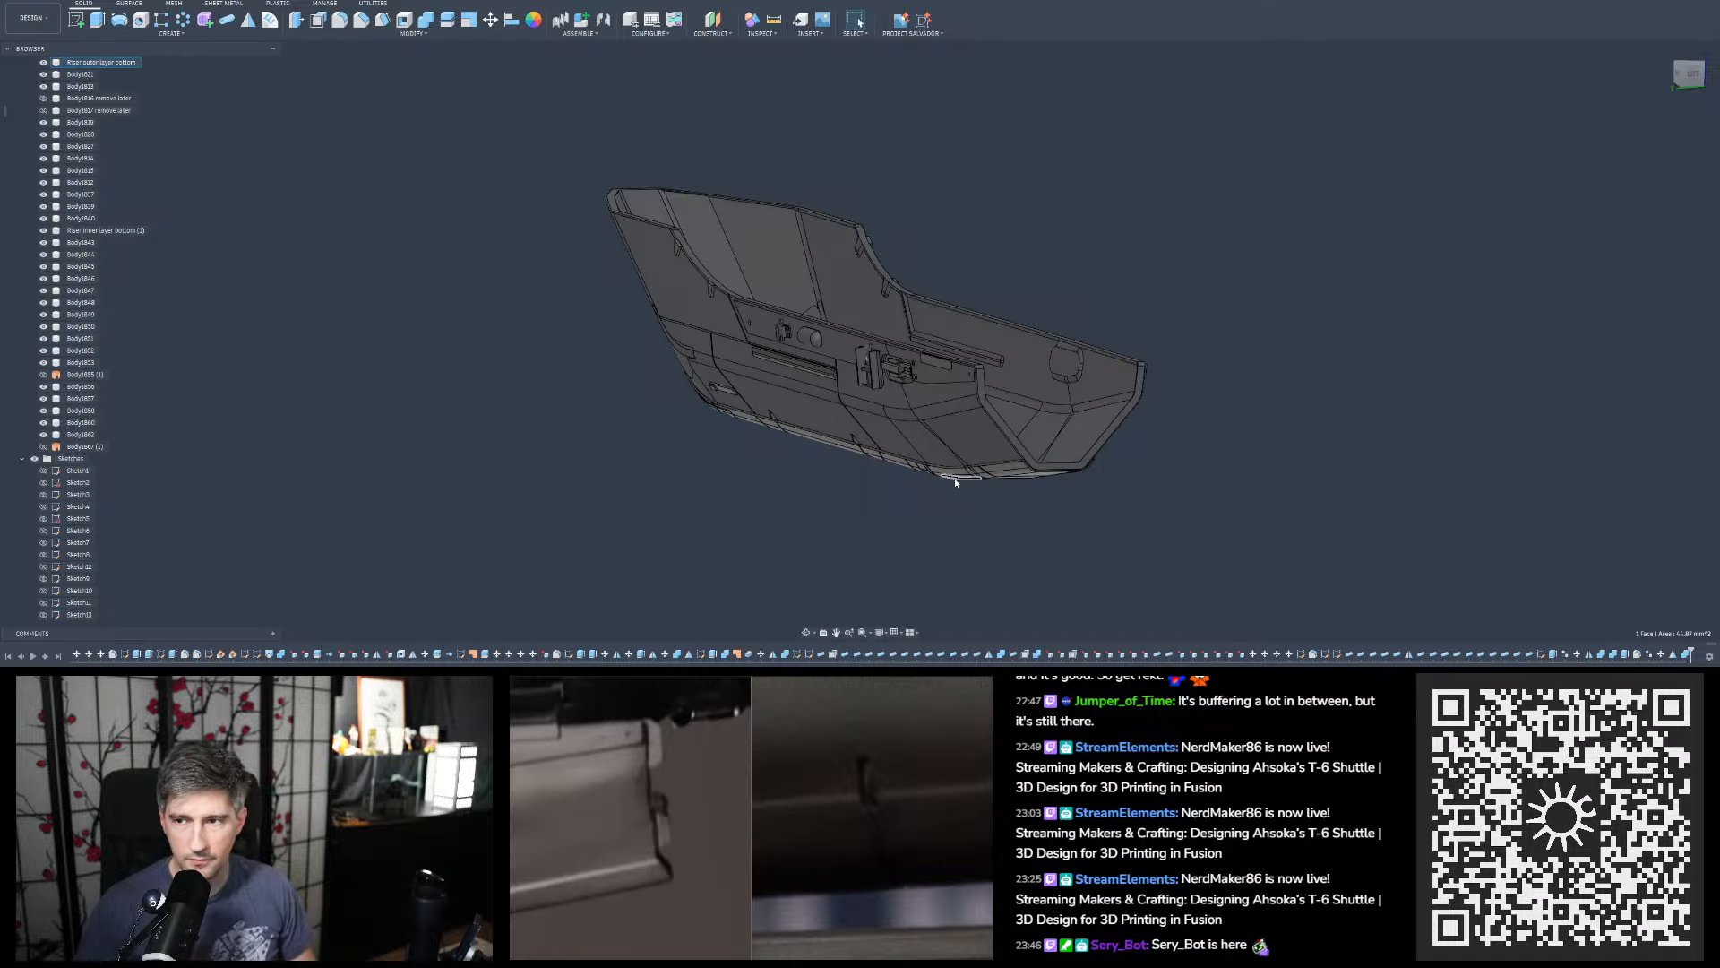
pyautogui.scroll(-4, 955, 482)
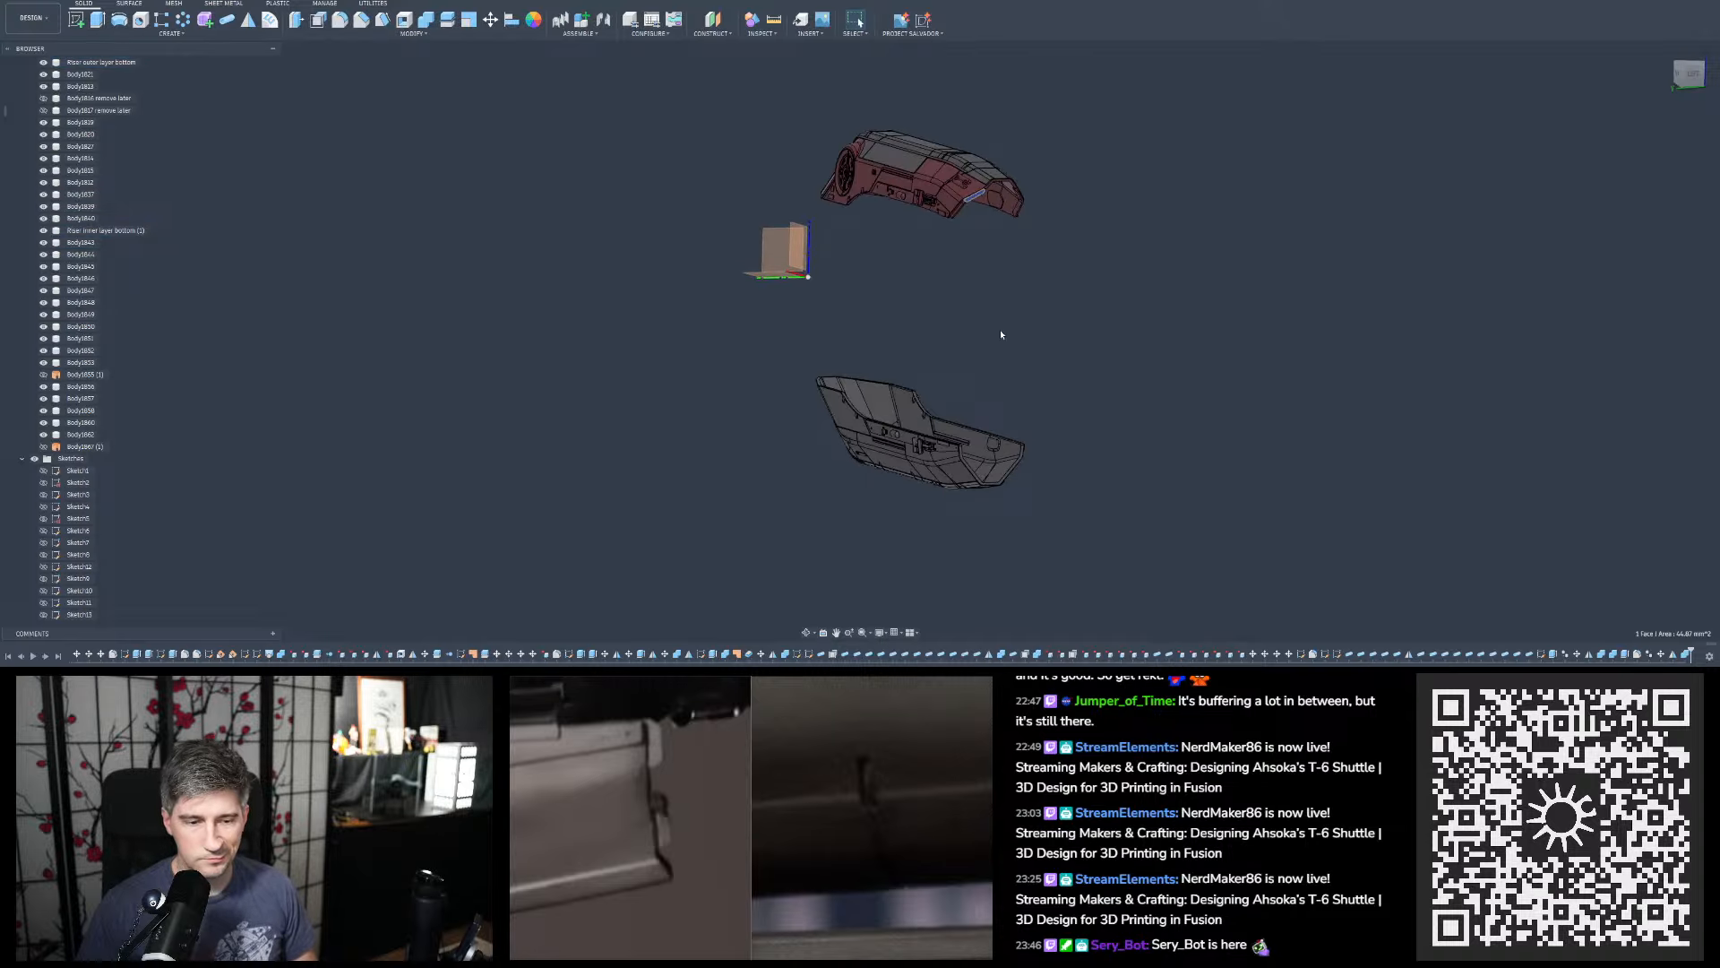
pyautogui.keyDown('shift'); pyautogui.moveTo(1002, 335); pyautogui.dragTo(1199, 125, button='middle'); pyautogui.keyUp('shift')
pyautogui.scroll(3, 1200, 124)
pyautogui.scroll(4, 1123, 175)
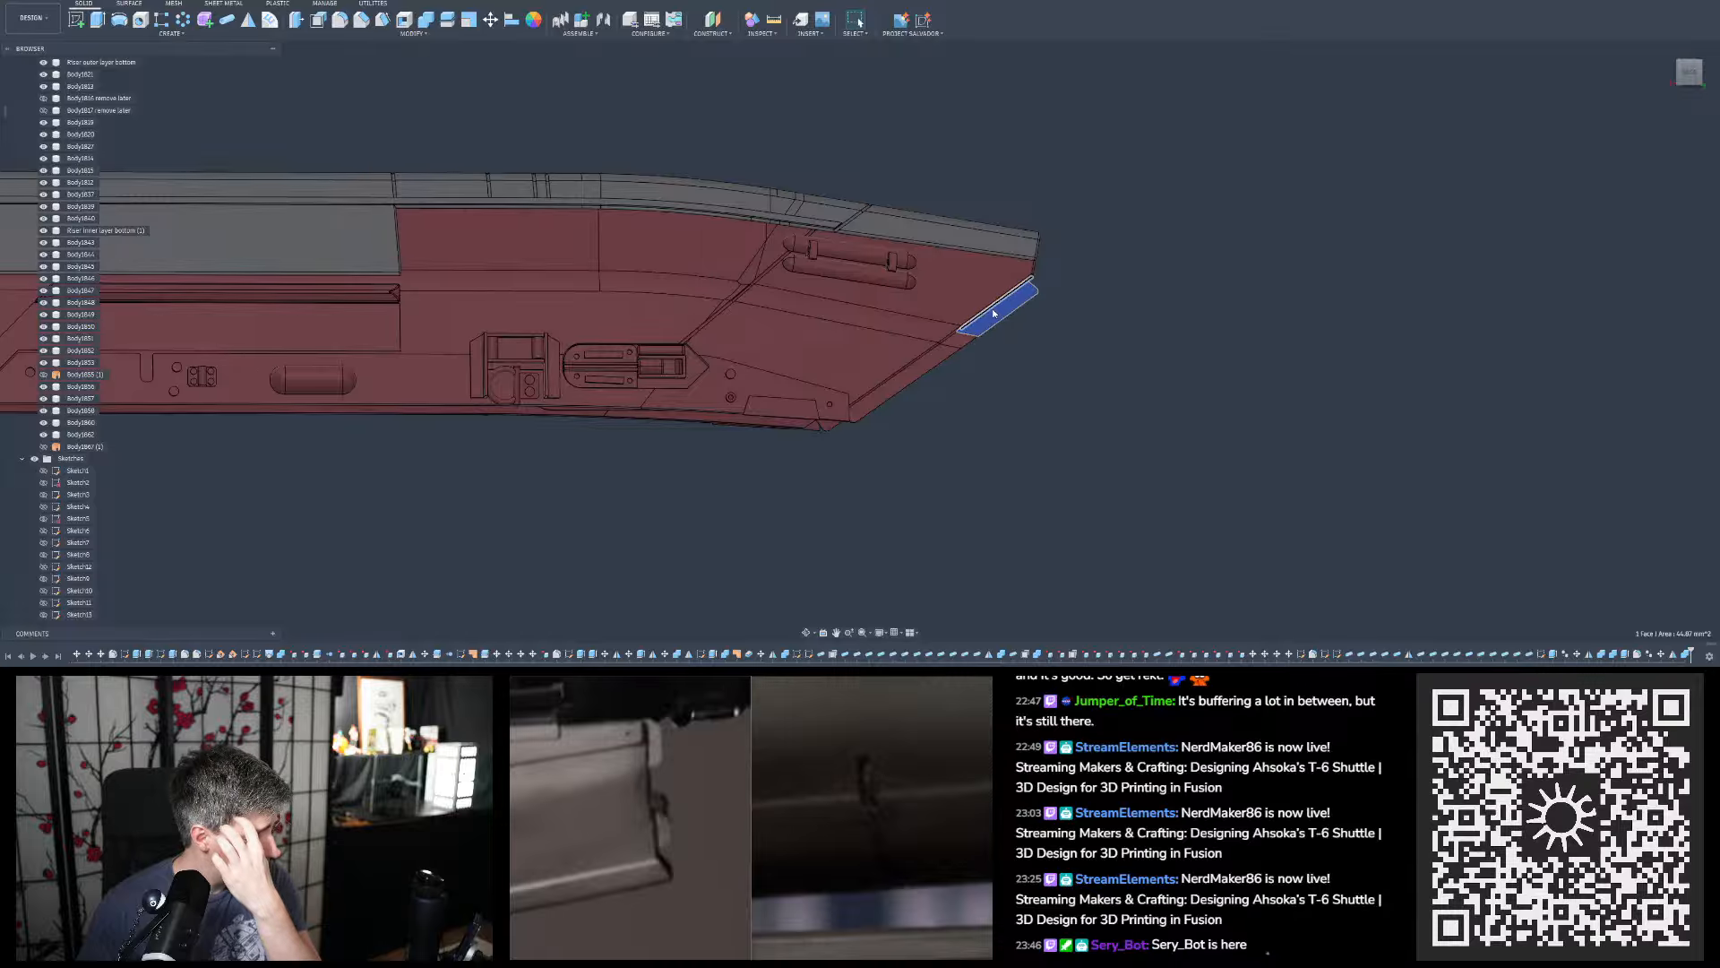
pyautogui.click(1059, 306)
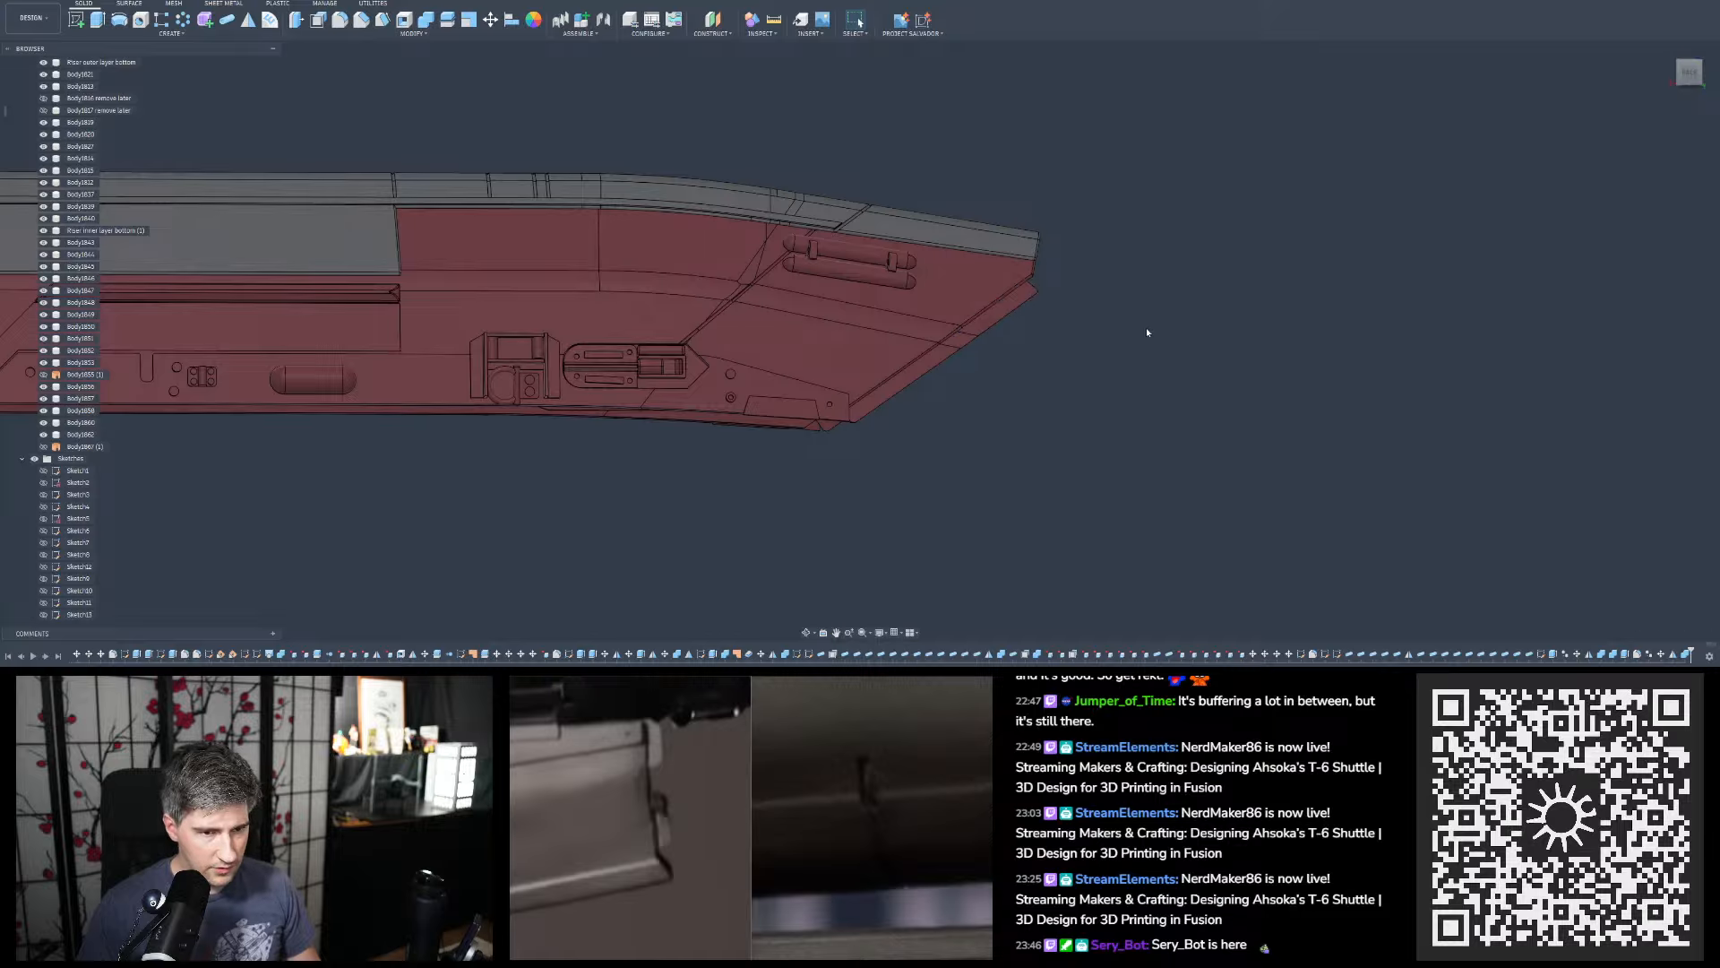
pyautogui.click(1014, 307)
pyautogui.press('v')
pyautogui.click(1150, 274)
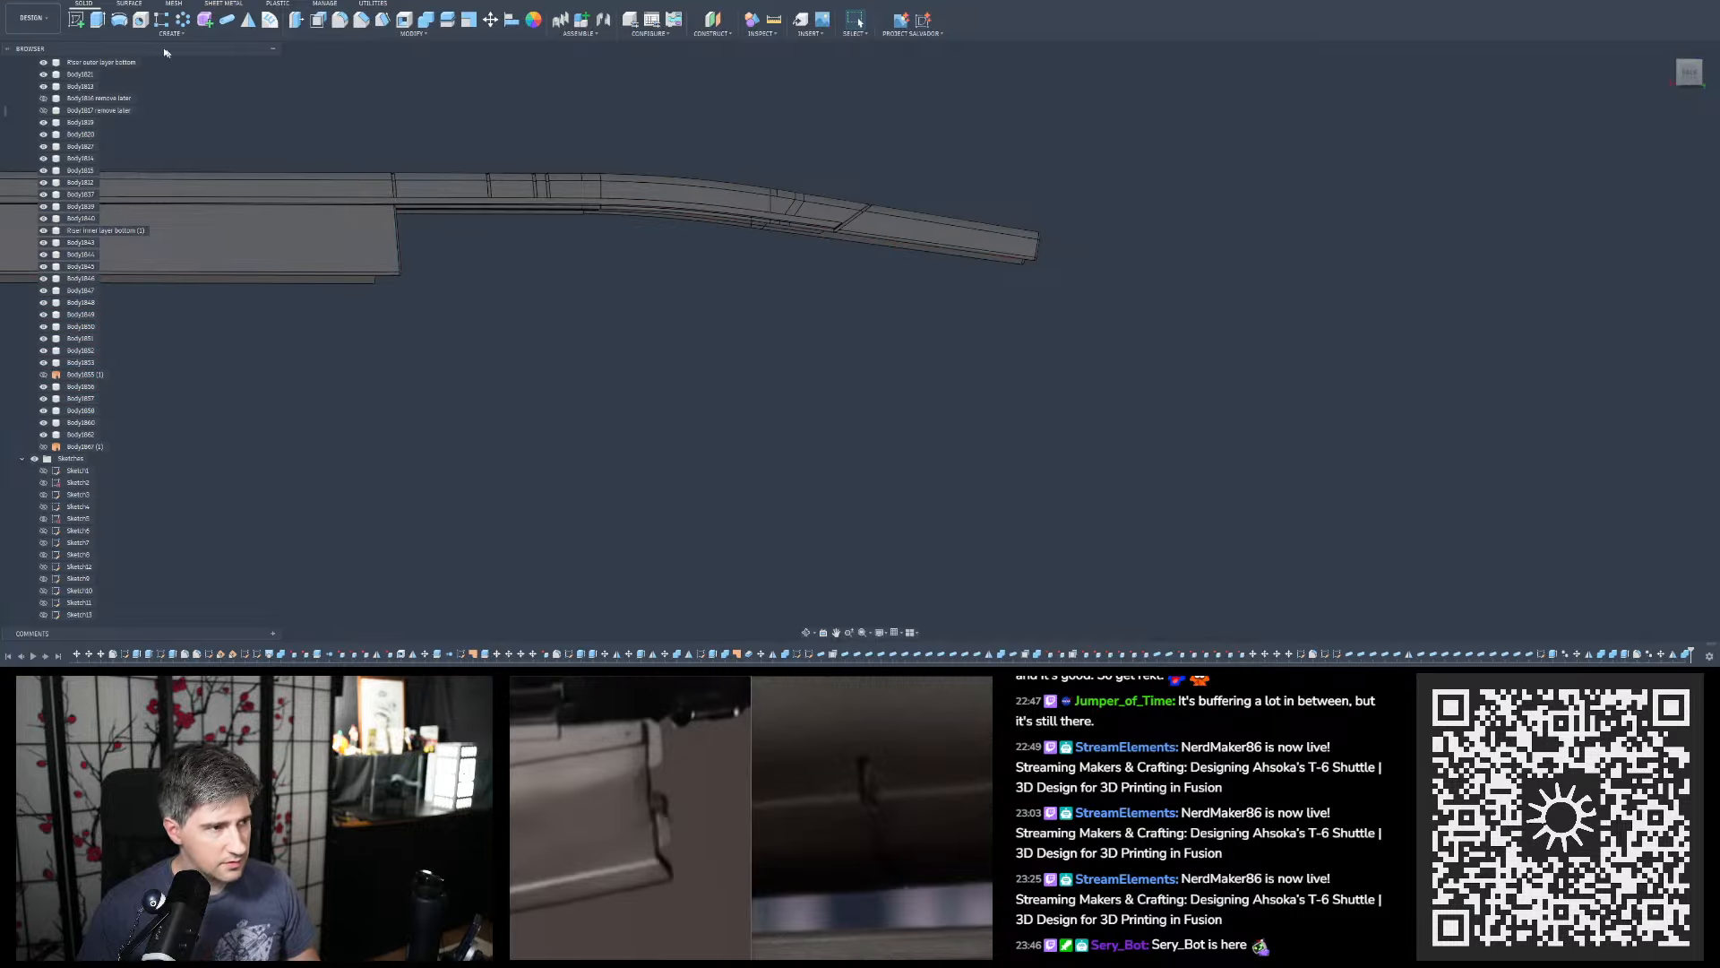
pyautogui.click(68, 1)
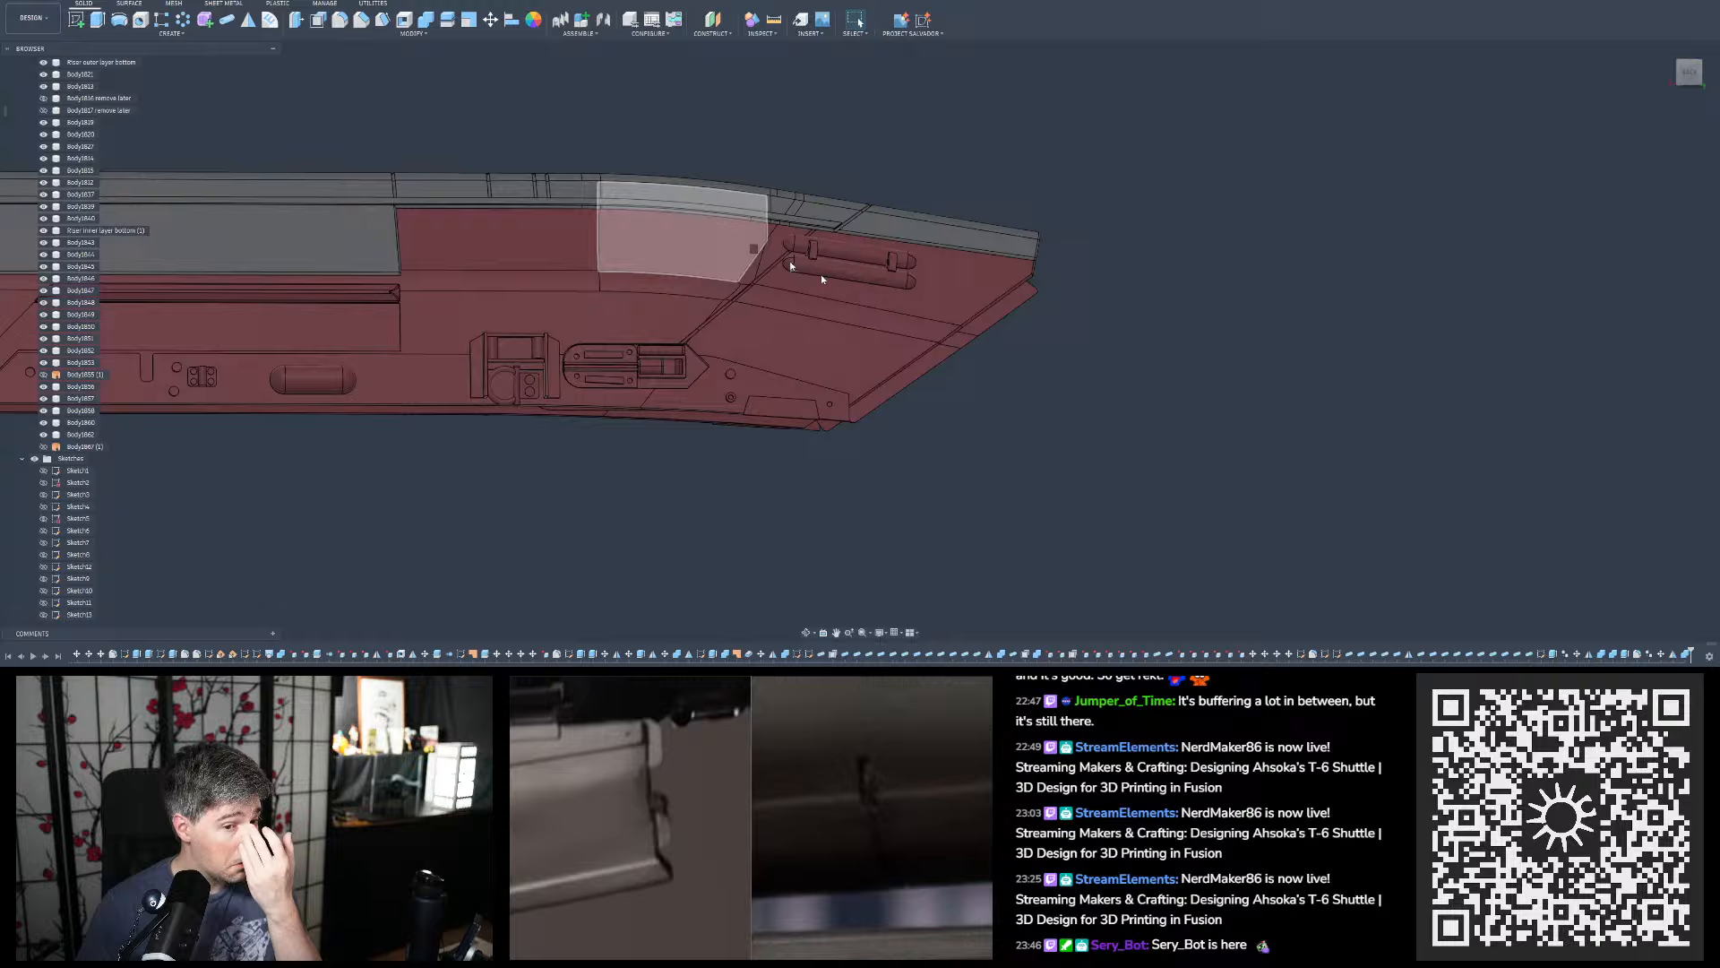
# Search the design timeline for the sketch that shaped the red upper hull's slanted rear edge
pyautogui.click(1007, 318)
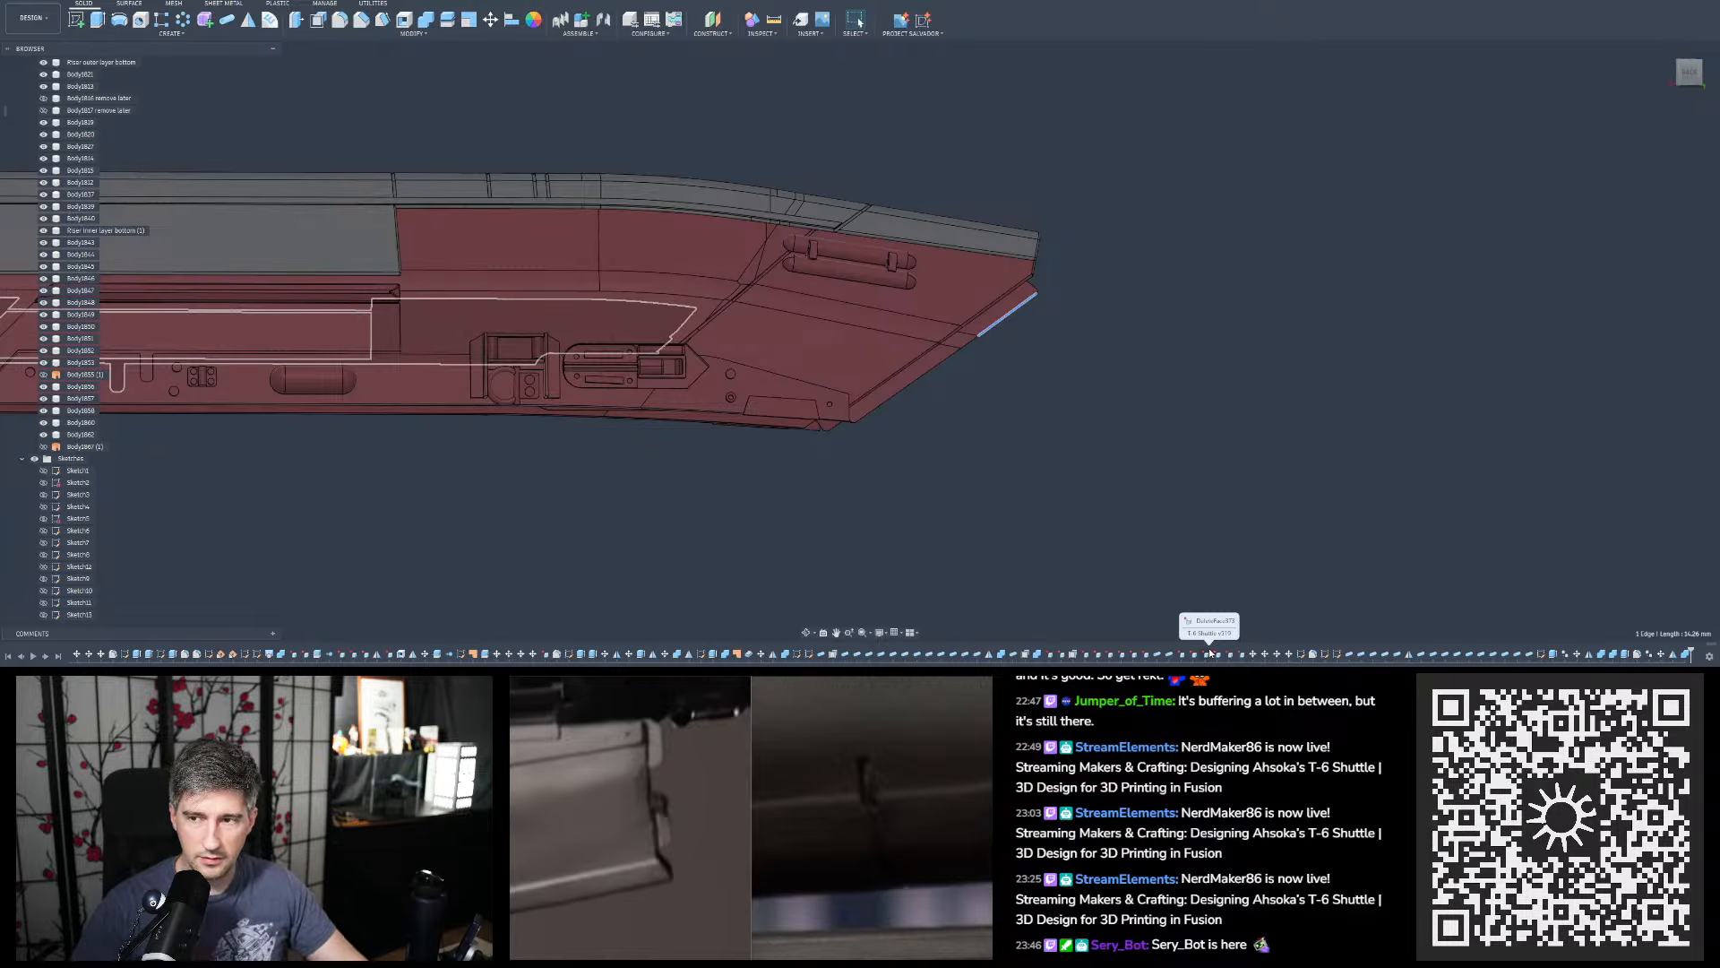
pyautogui.scroll(3, 1209, 653)
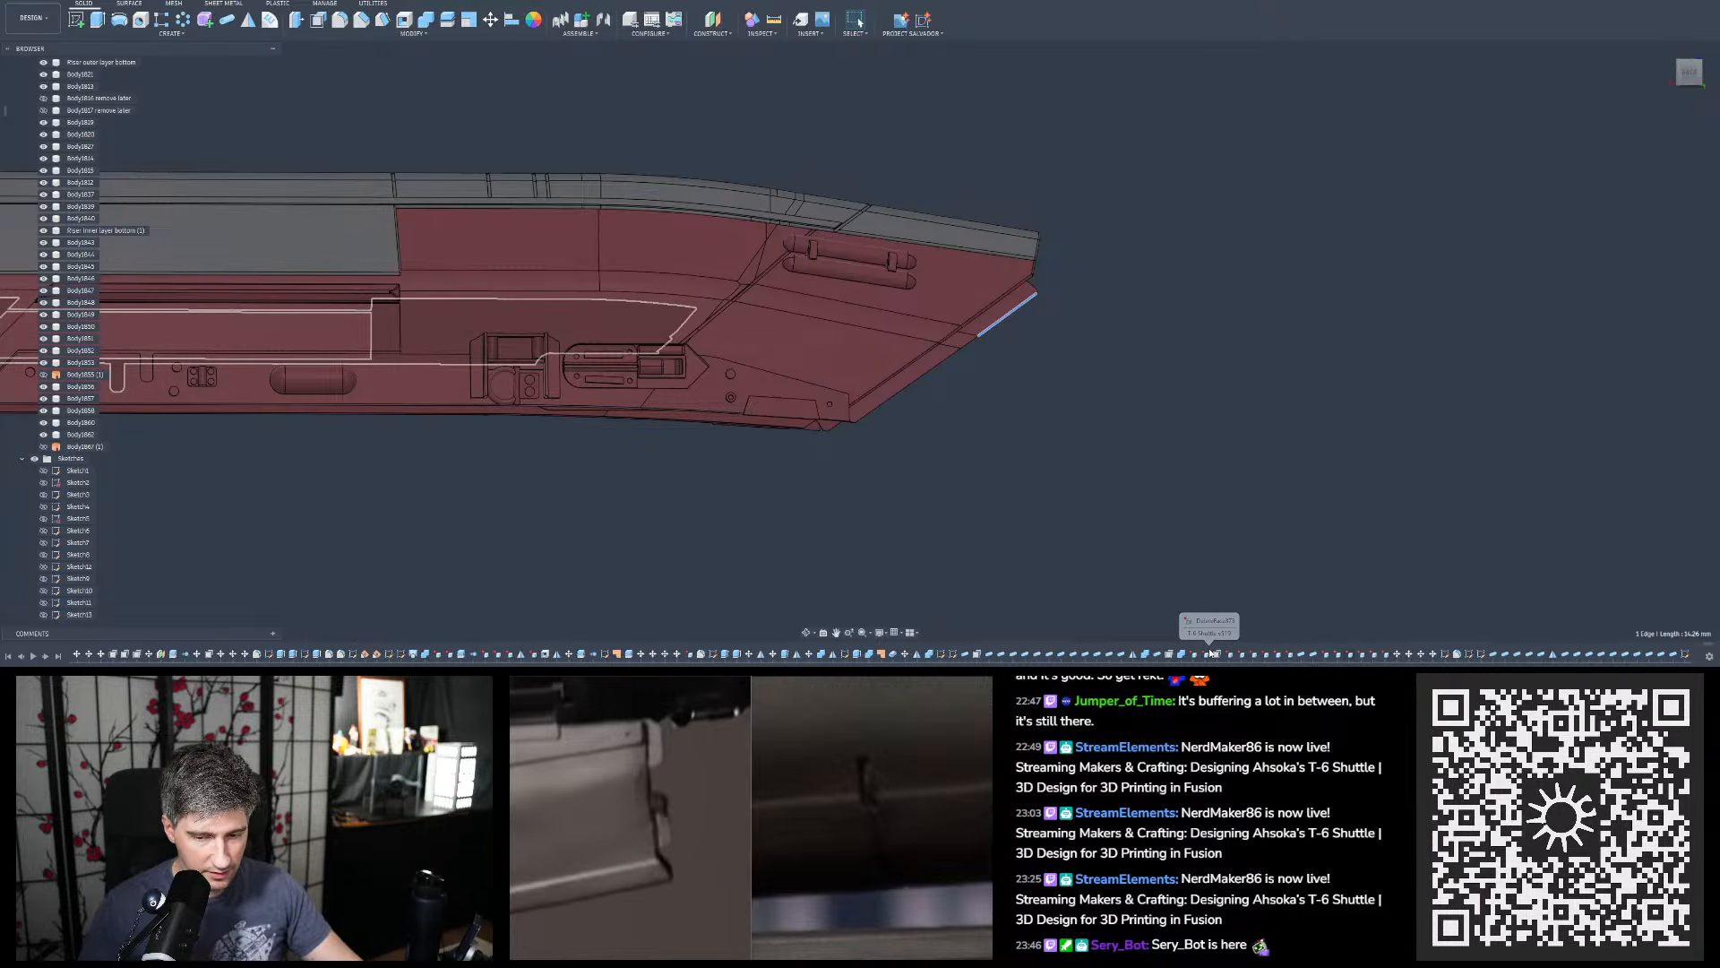
pyautogui.scroll(20, 1210, 653)
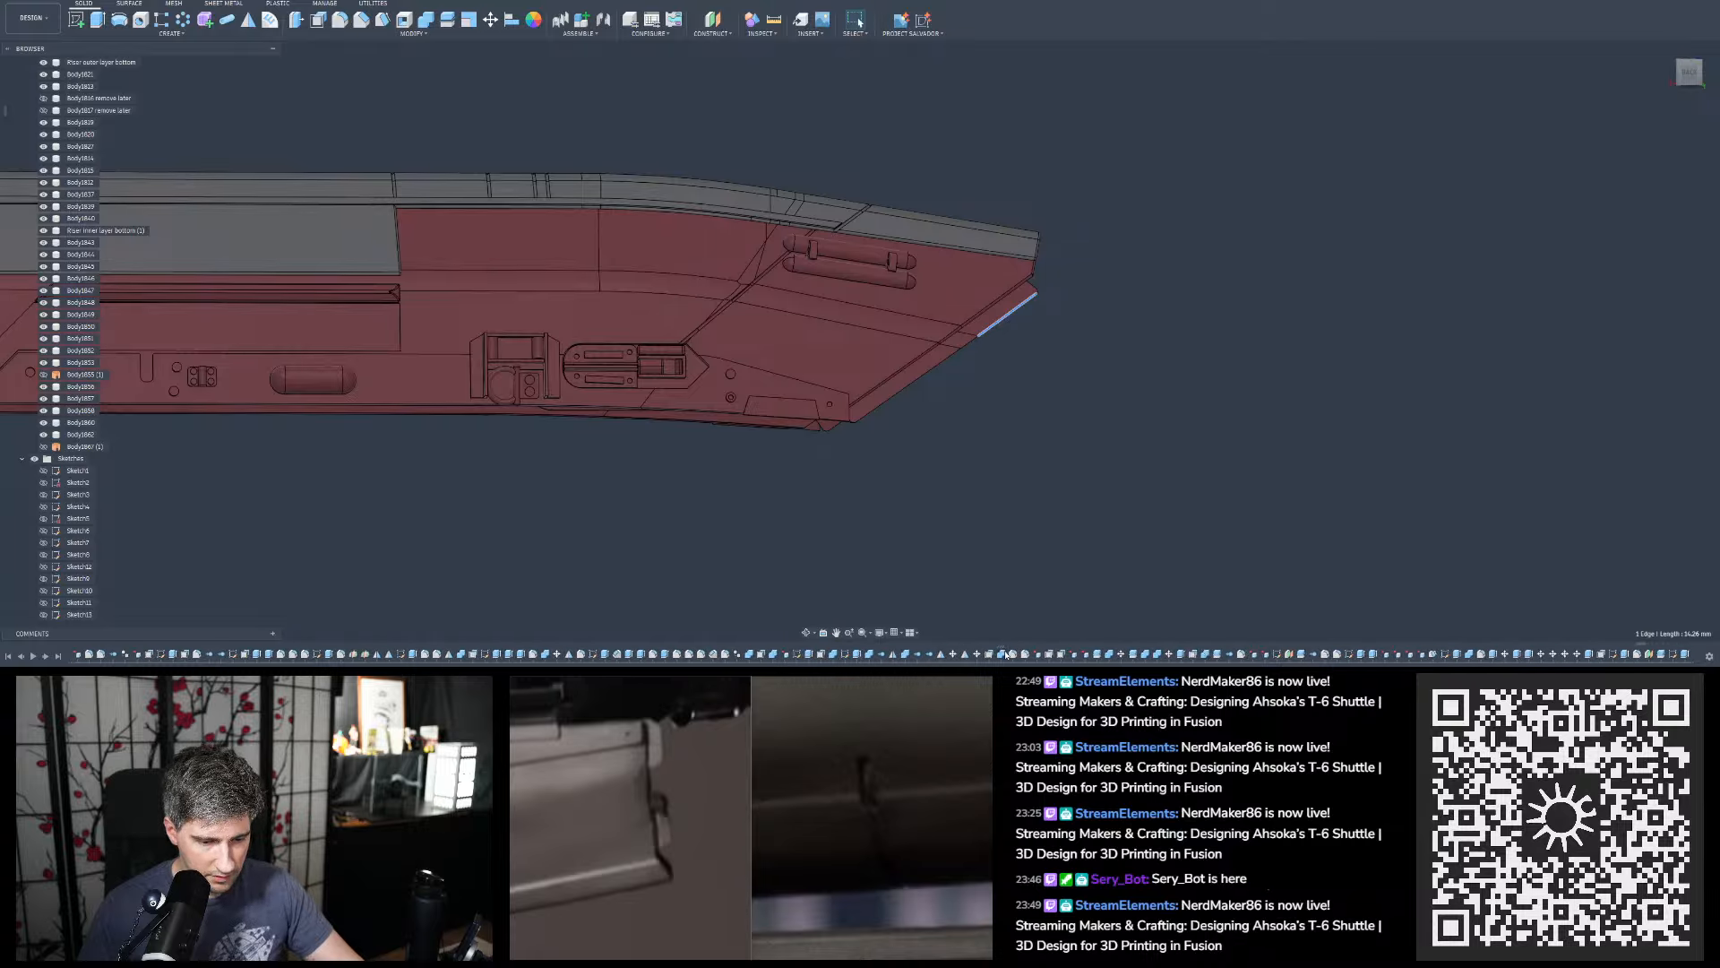
pyautogui.click(1001, 654)
pyautogui.click(990, 654)
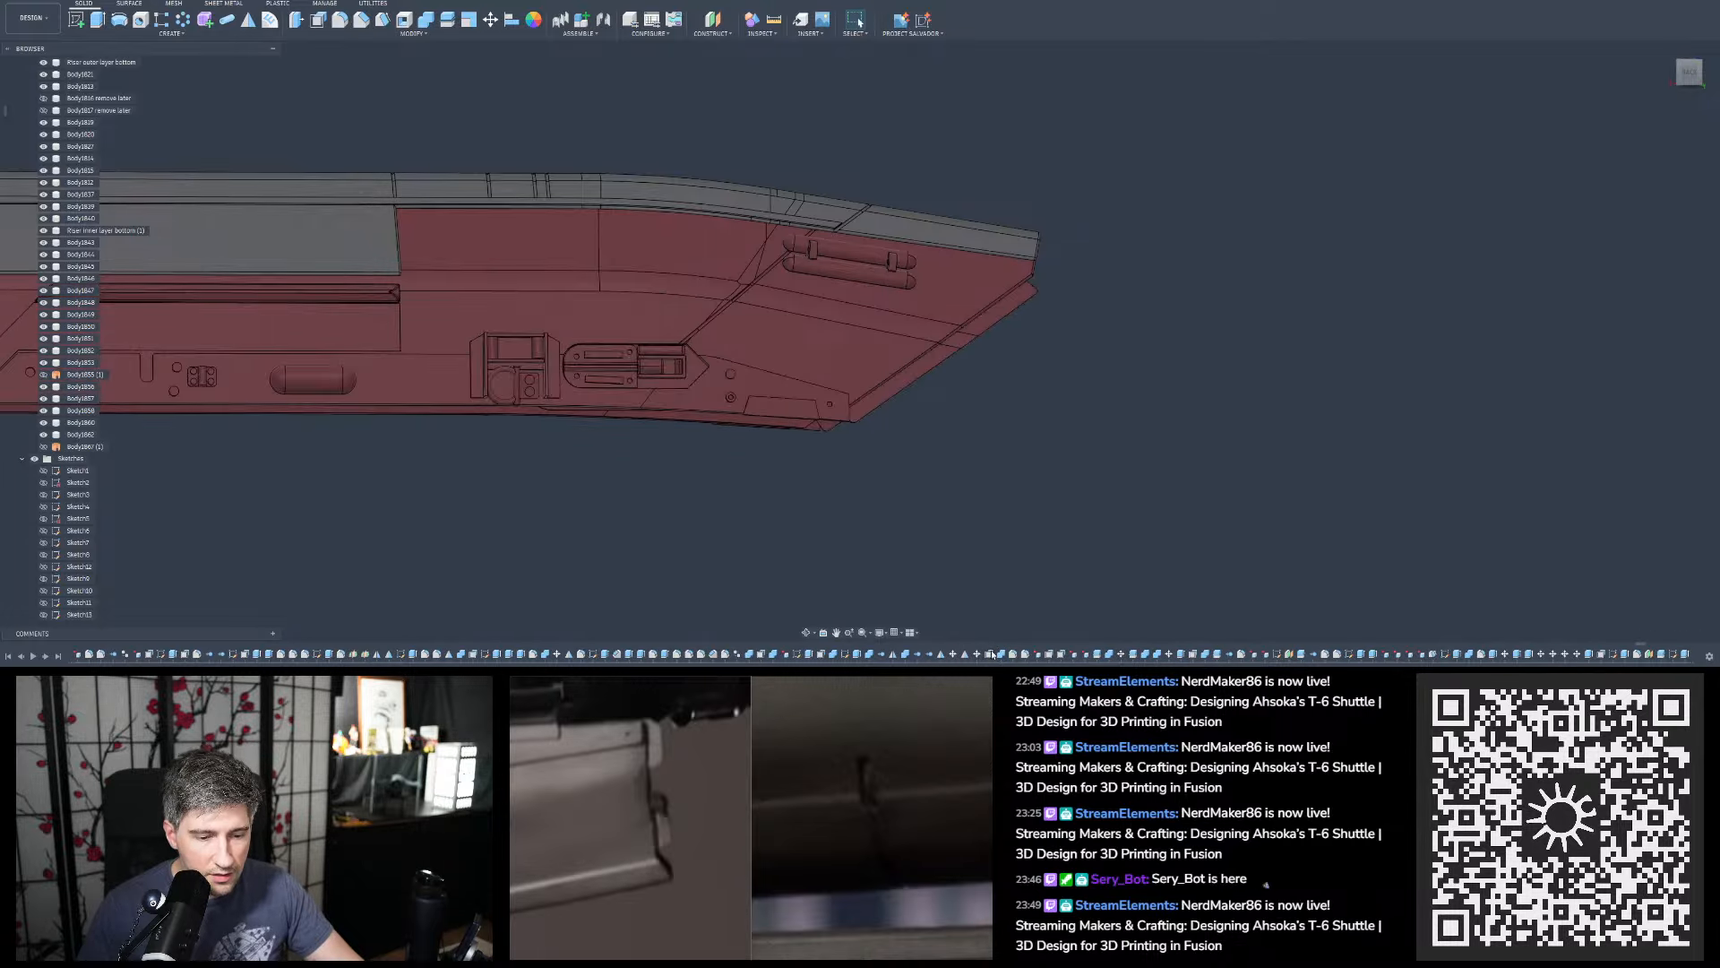
pyautogui.click(978, 655)
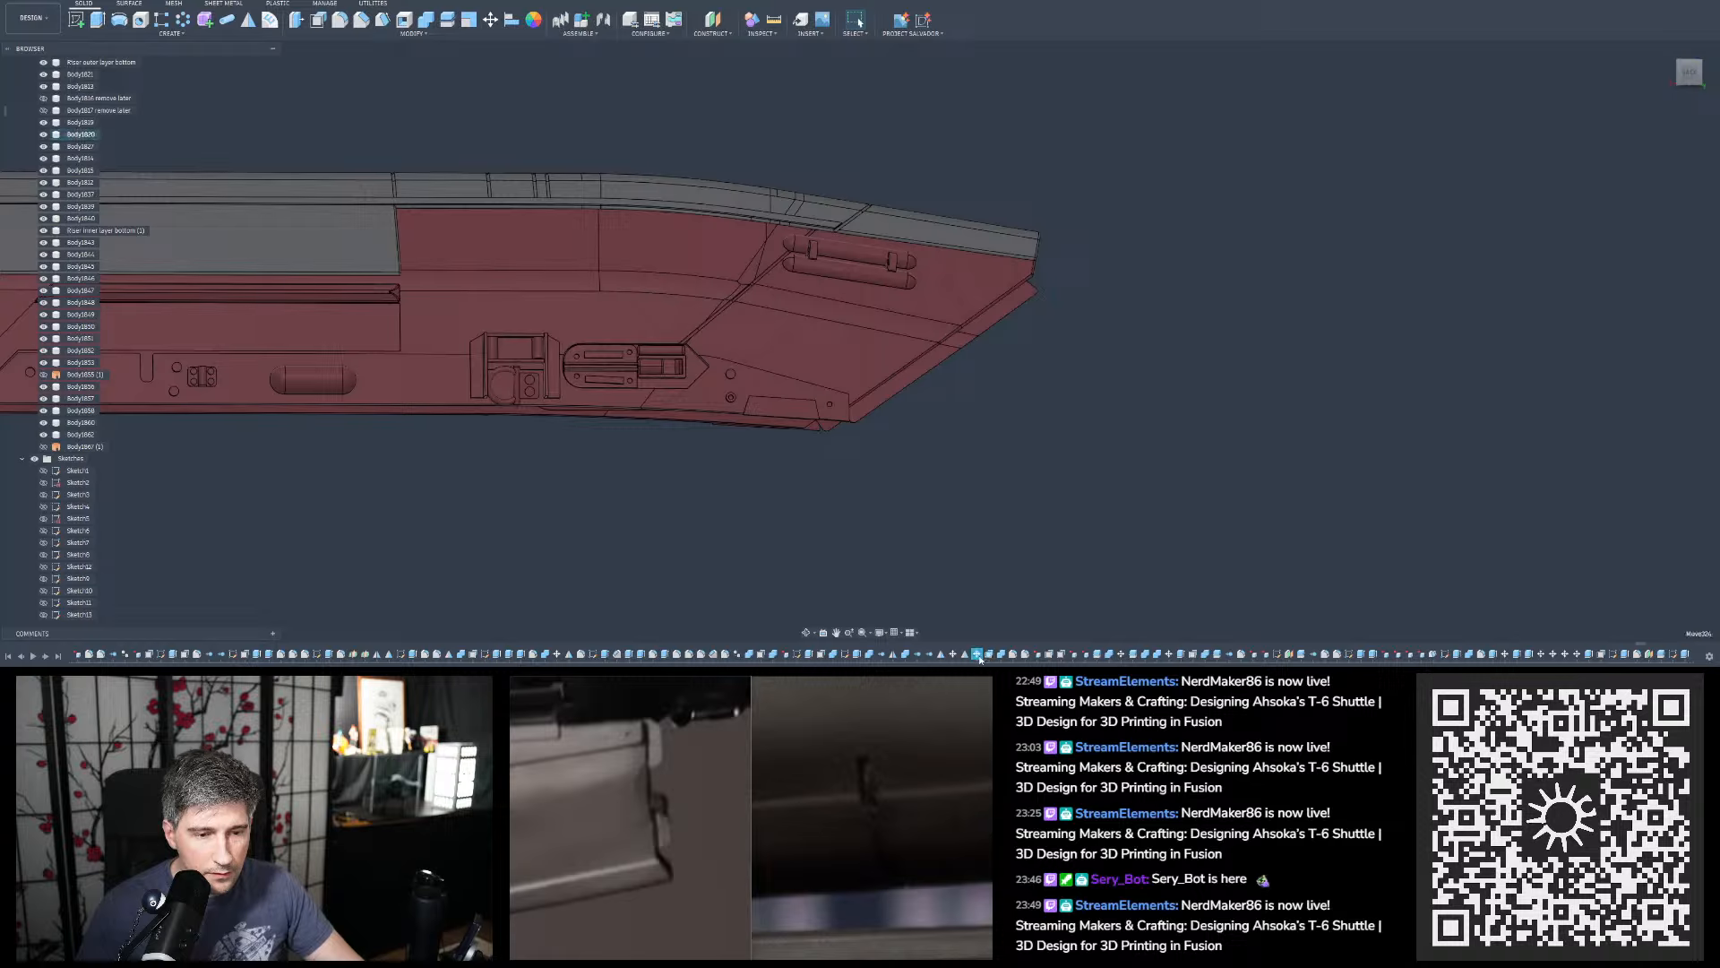
pyautogui.click(846, 654)
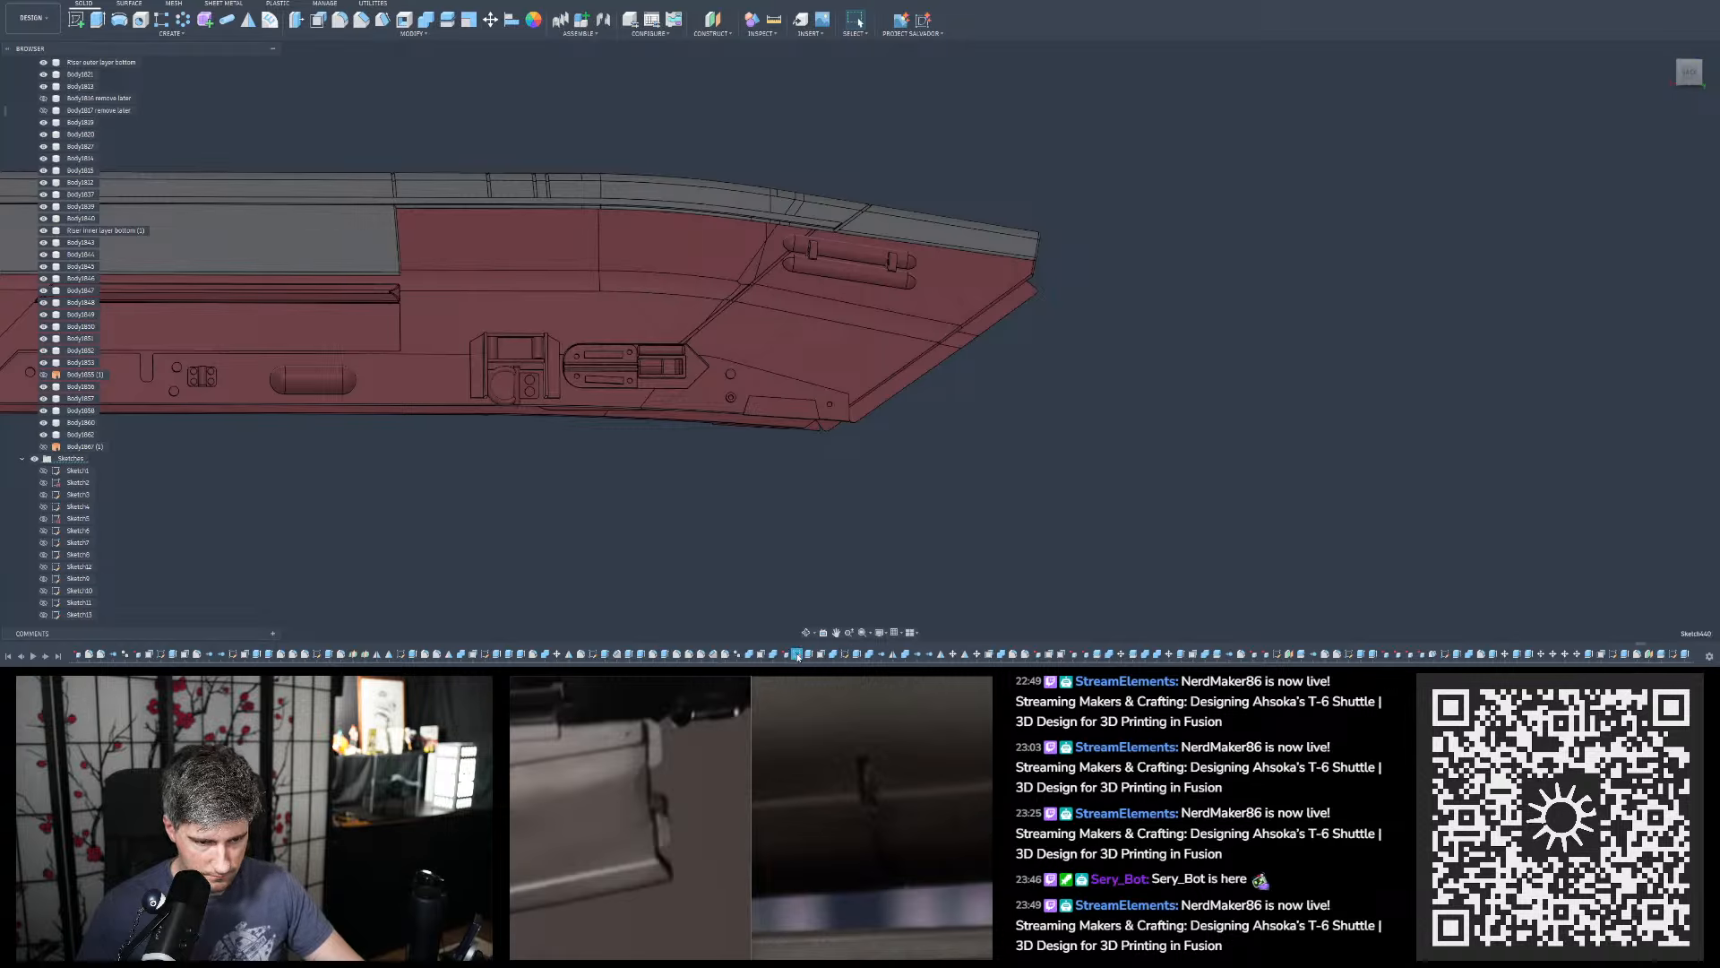
pyautogui.scroll(-5, 998, 411)
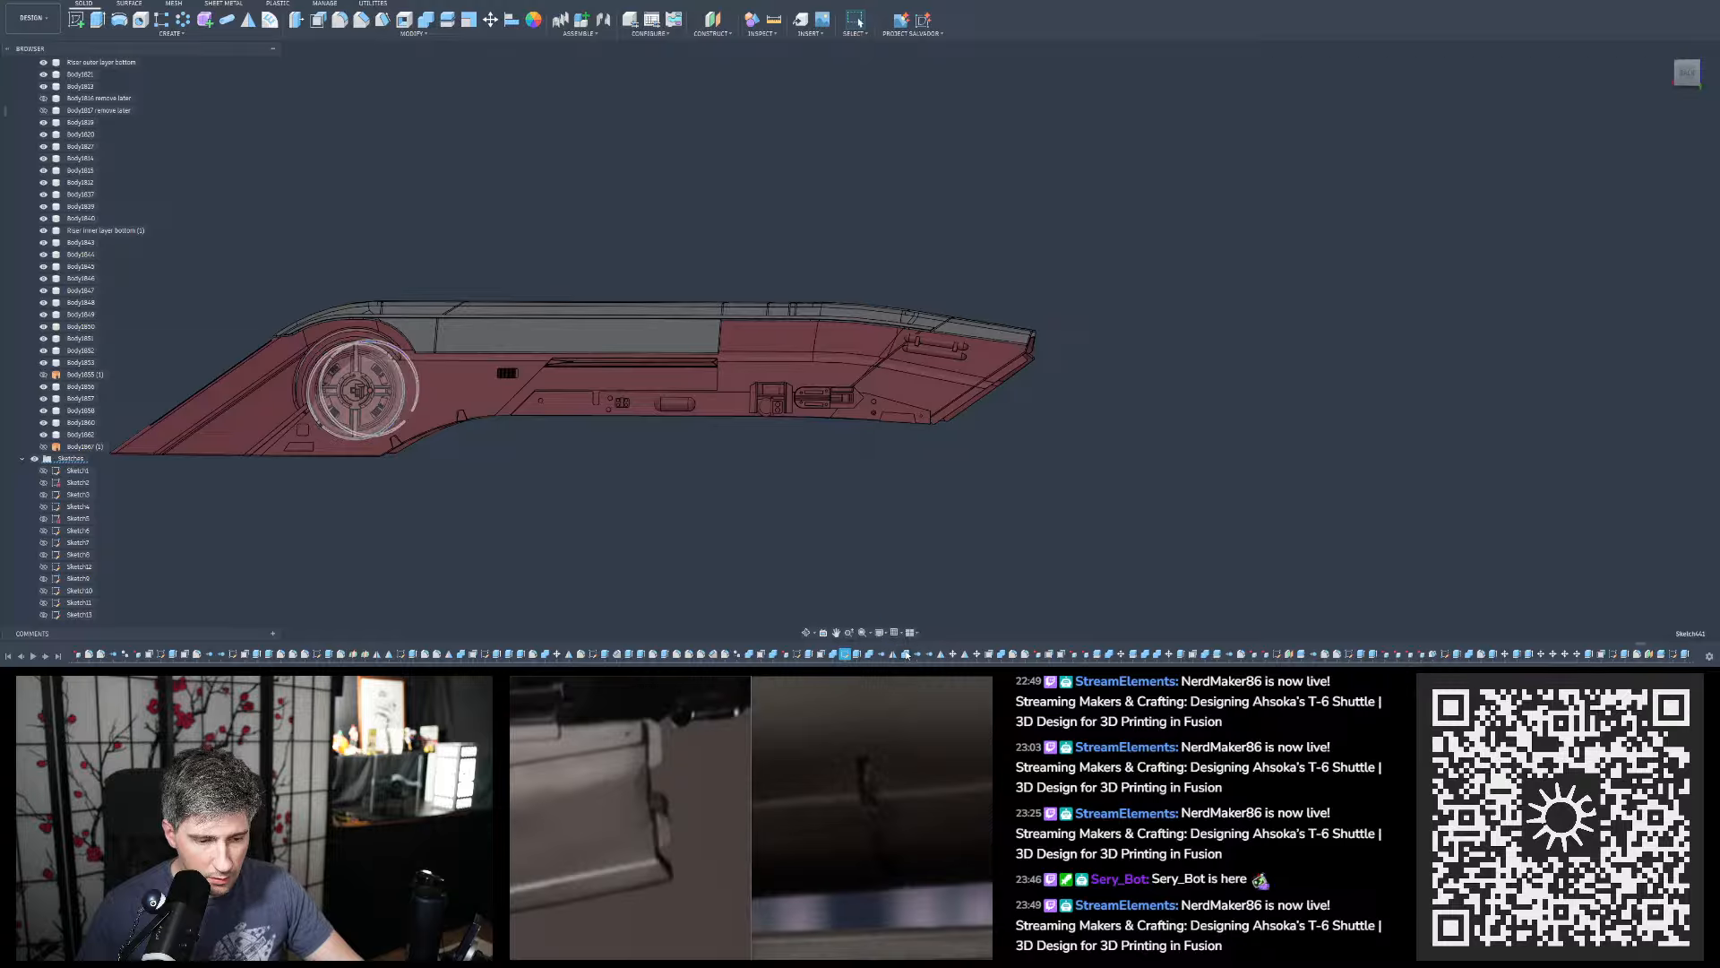
pyautogui.click(1002, 655)
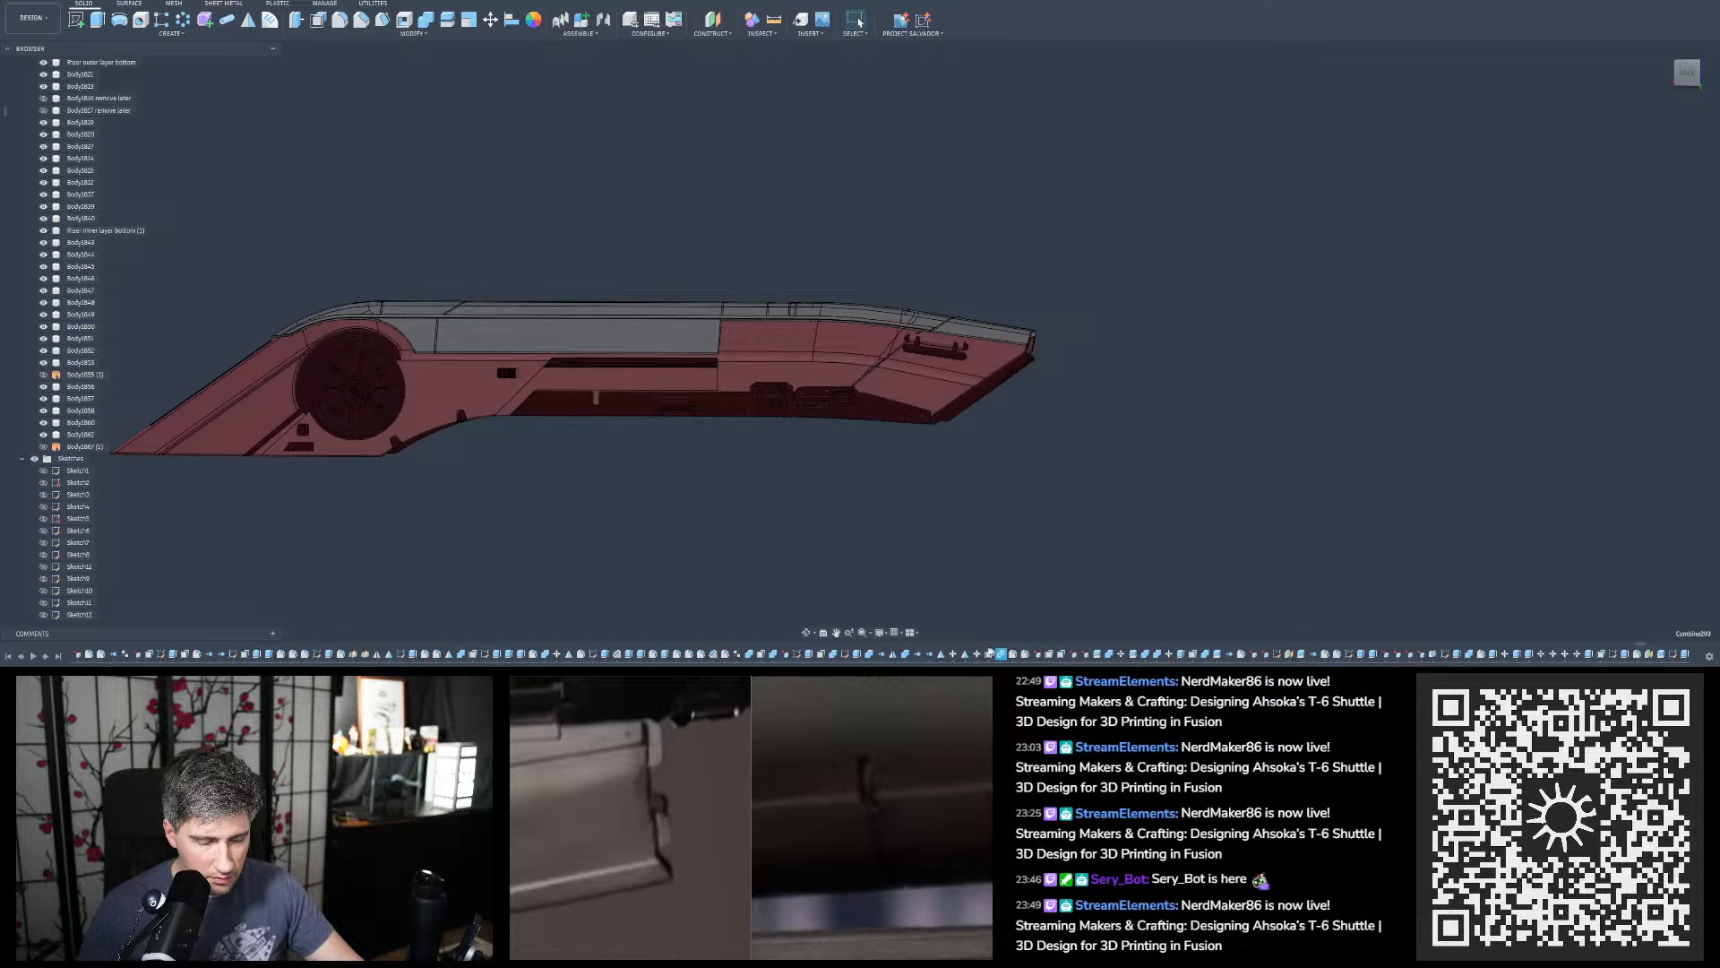
pyautogui.click(628, 625)
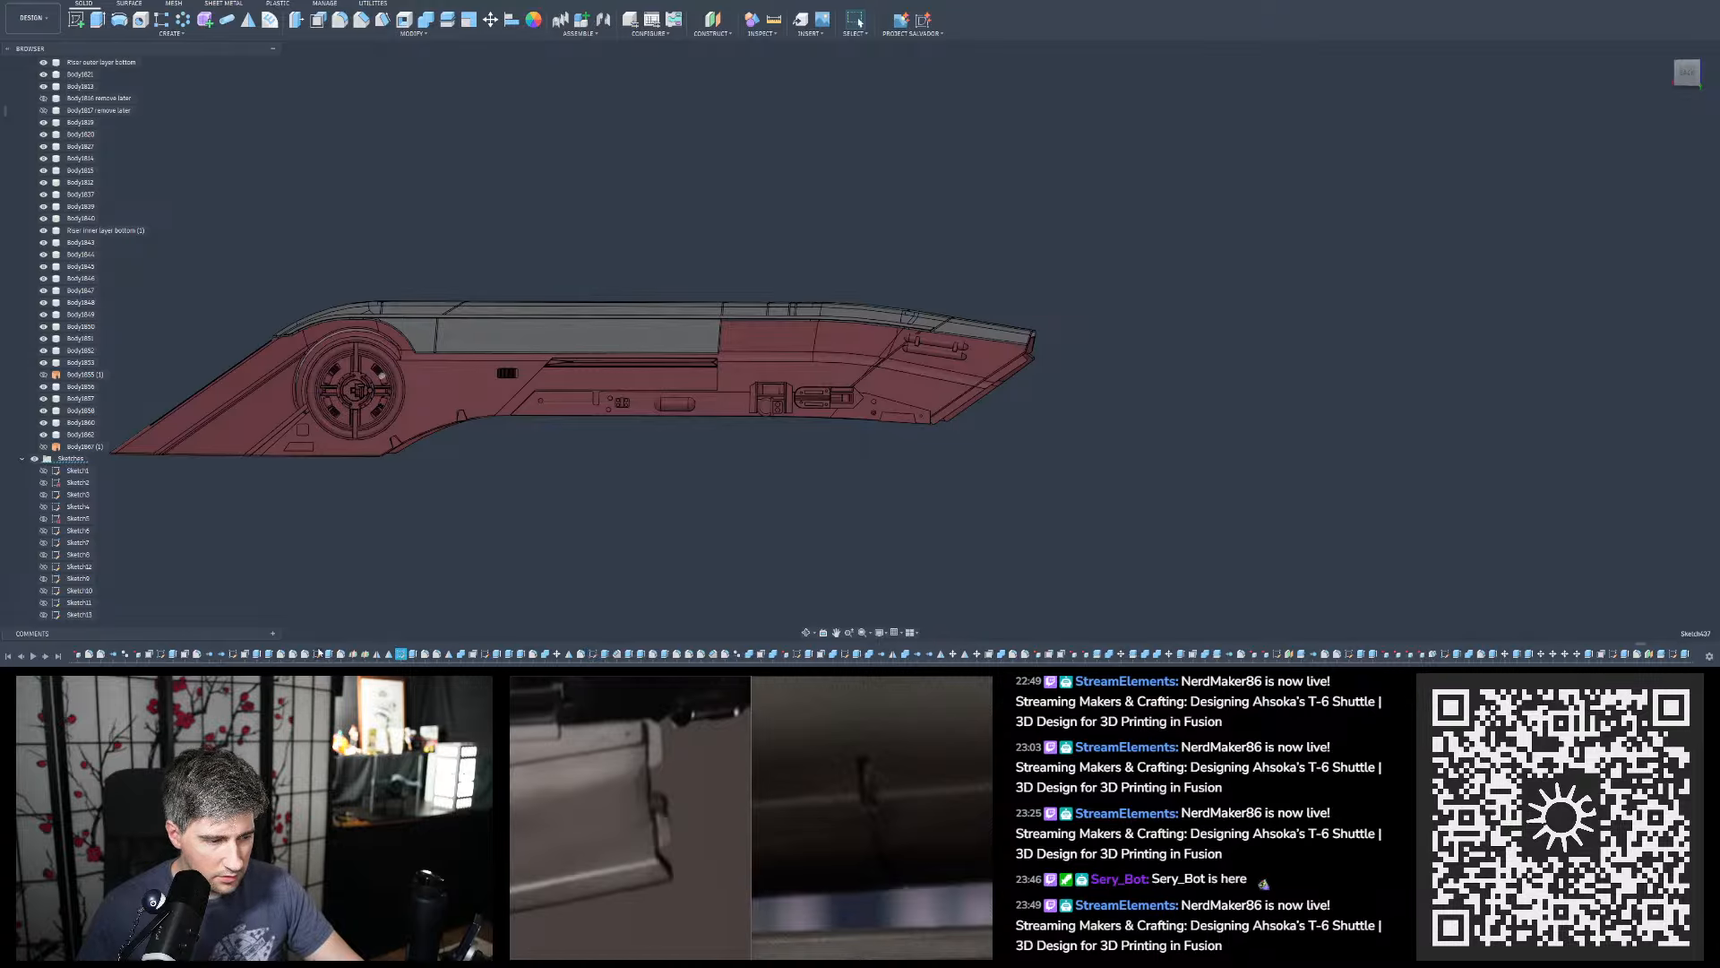
pyautogui.click(235, 654)
pyautogui.scroll(12, 394, 659)
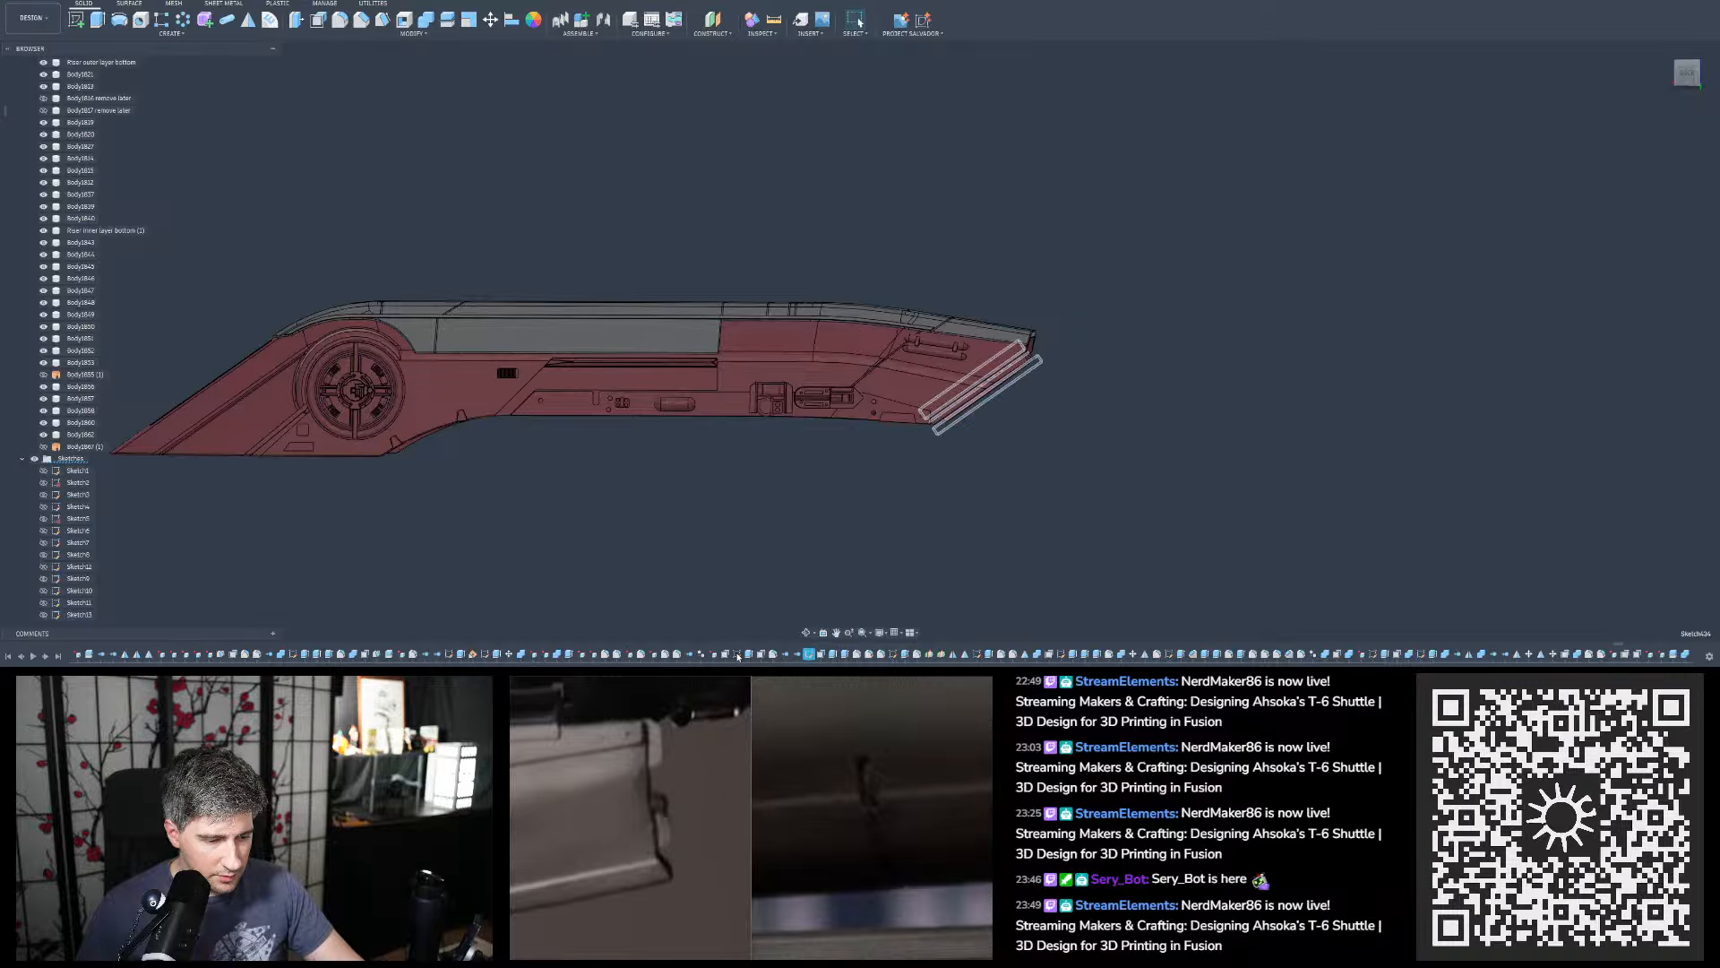
pyautogui.scroll(5, 1039, 367)
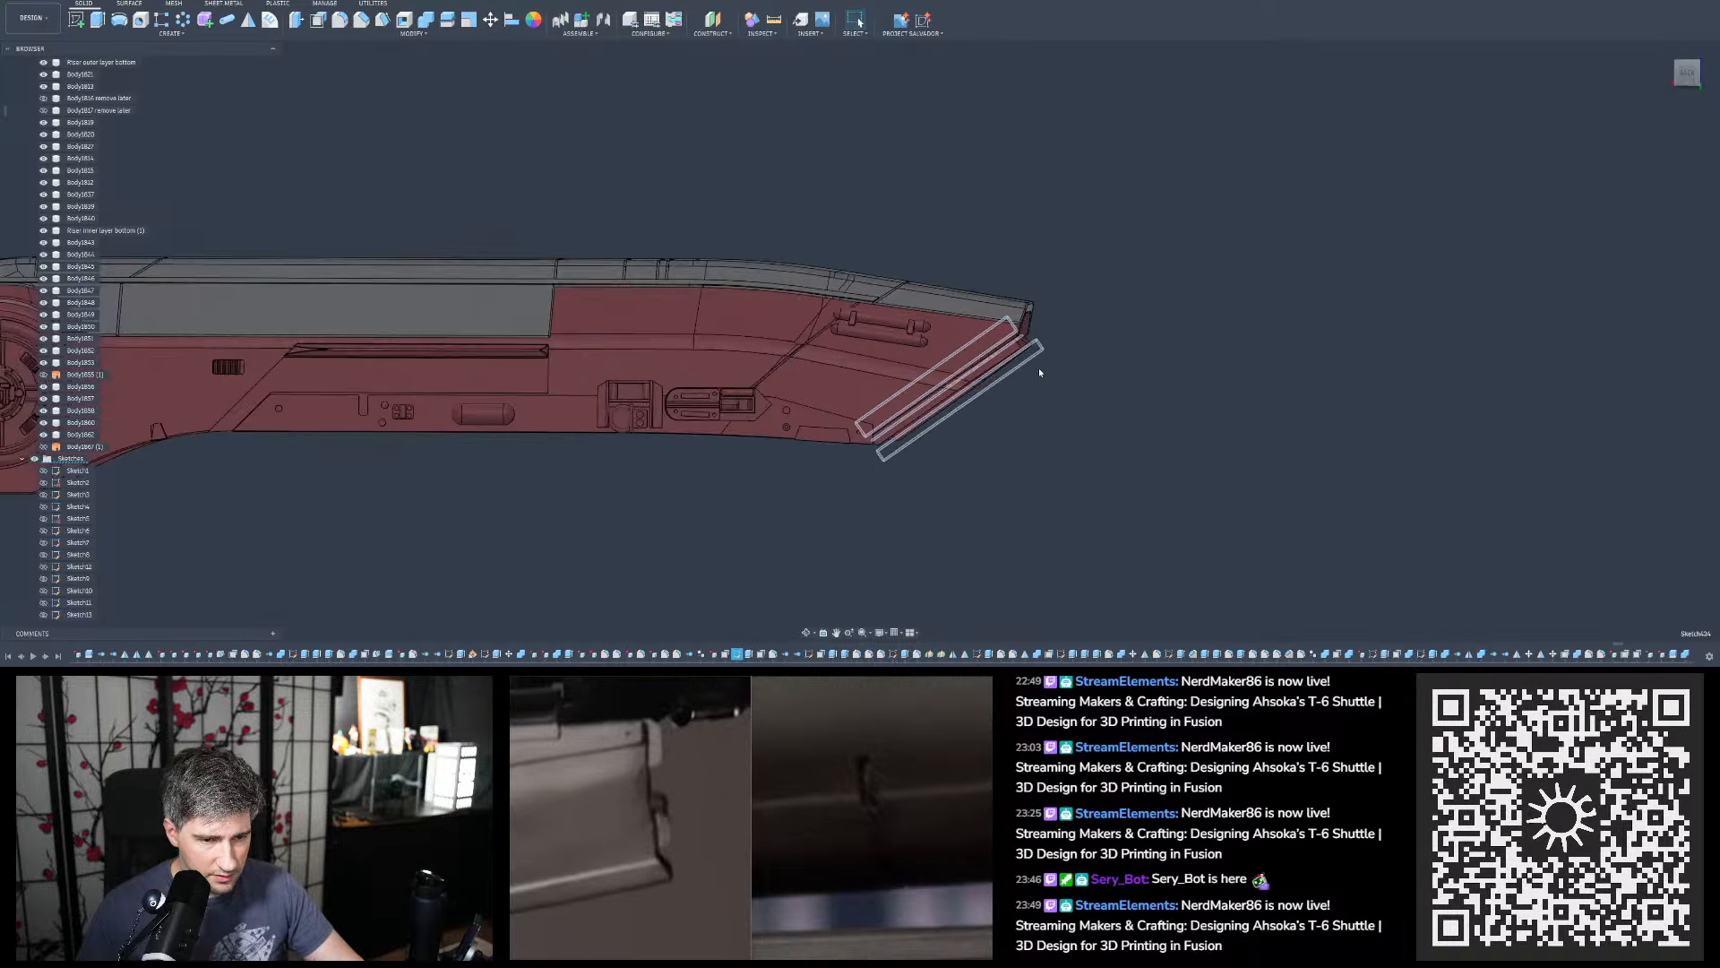
# Examine the rear-edge sketch's outlines against the red upper hull's slanted rear edge and corner from several angles
pyautogui.keyDown('shift'); pyautogui.moveTo(1039, 368); pyautogui.dragTo(843, 394, button='middle'); pyautogui.keyUp('shift')
pyautogui.keyDown('shift'); pyautogui.moveTo(980, 368); pyautogui.dragTo(766, 377, button='middle'); pyautogui.keyUp('shift')
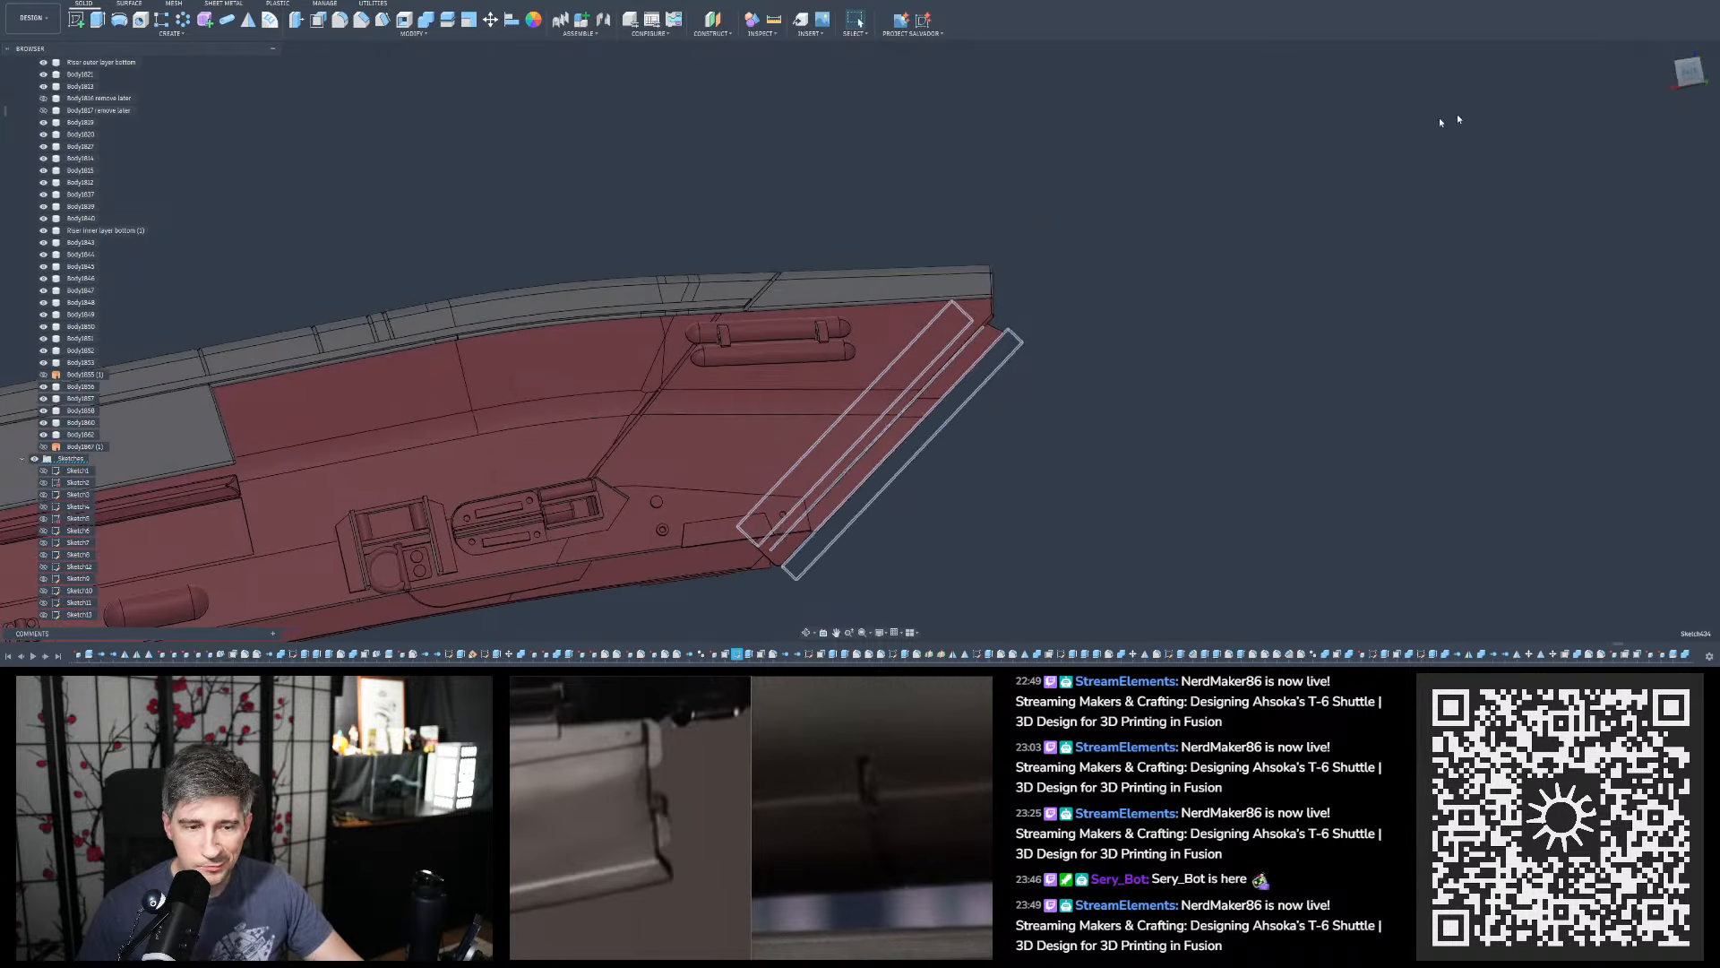
pyautogui.scroll(8, 1091, 268)
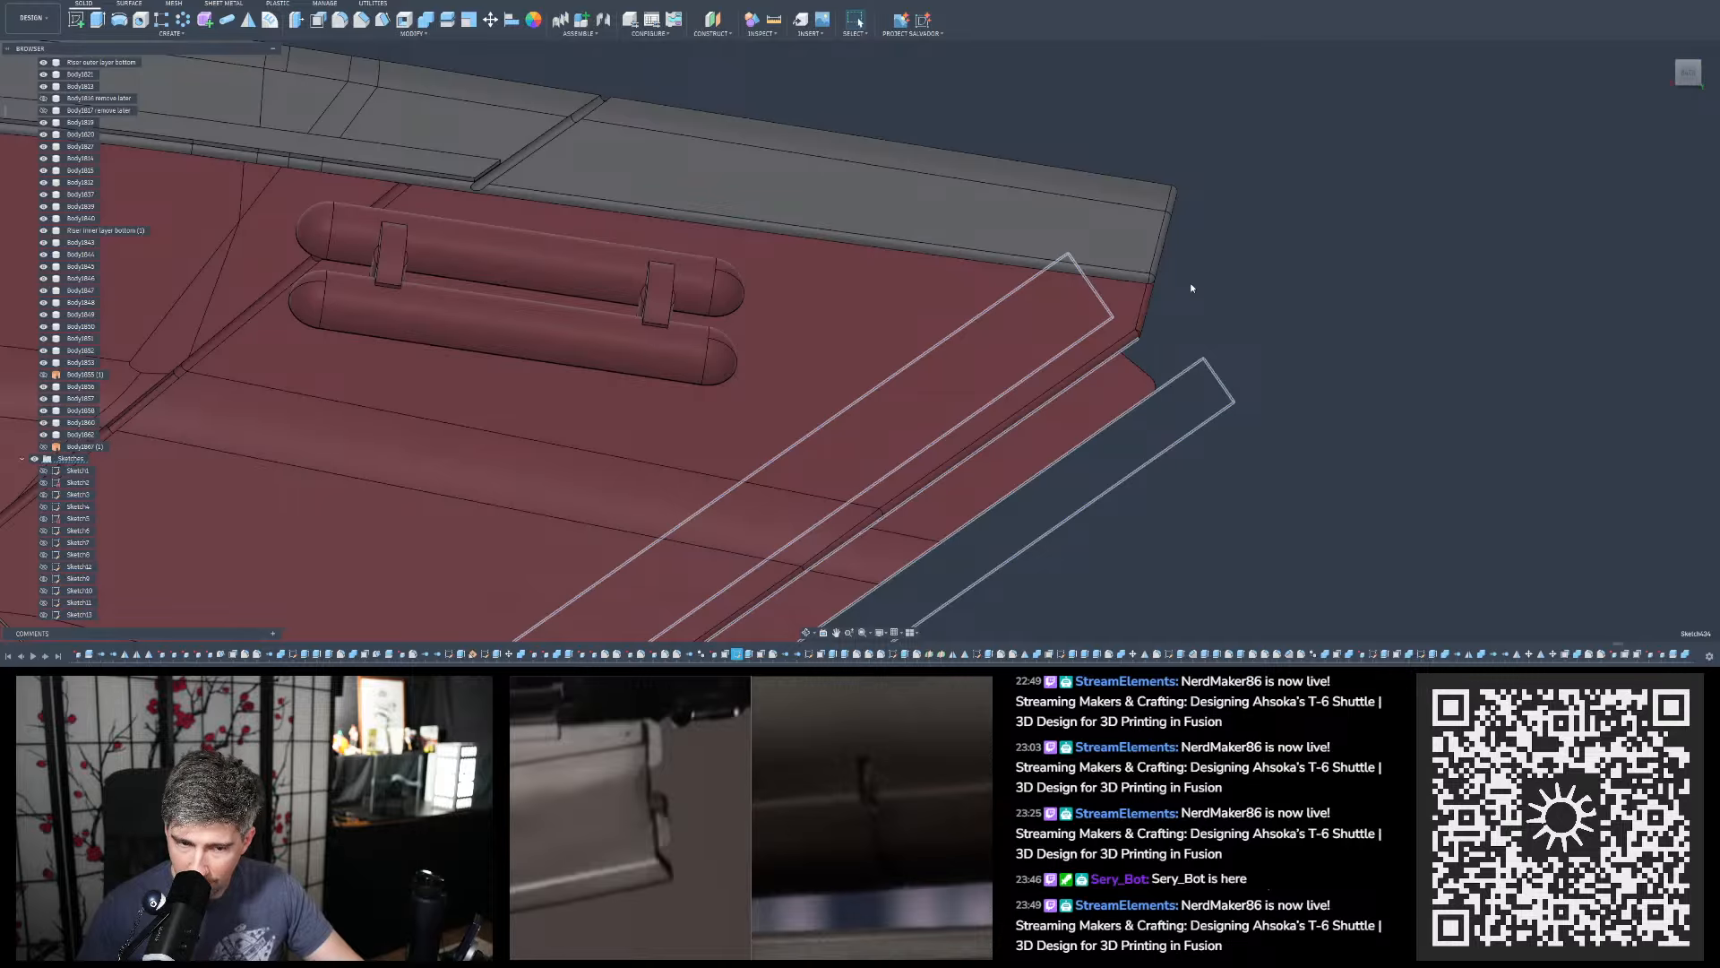
pyautogui.scroll(-6, 1190, 280)
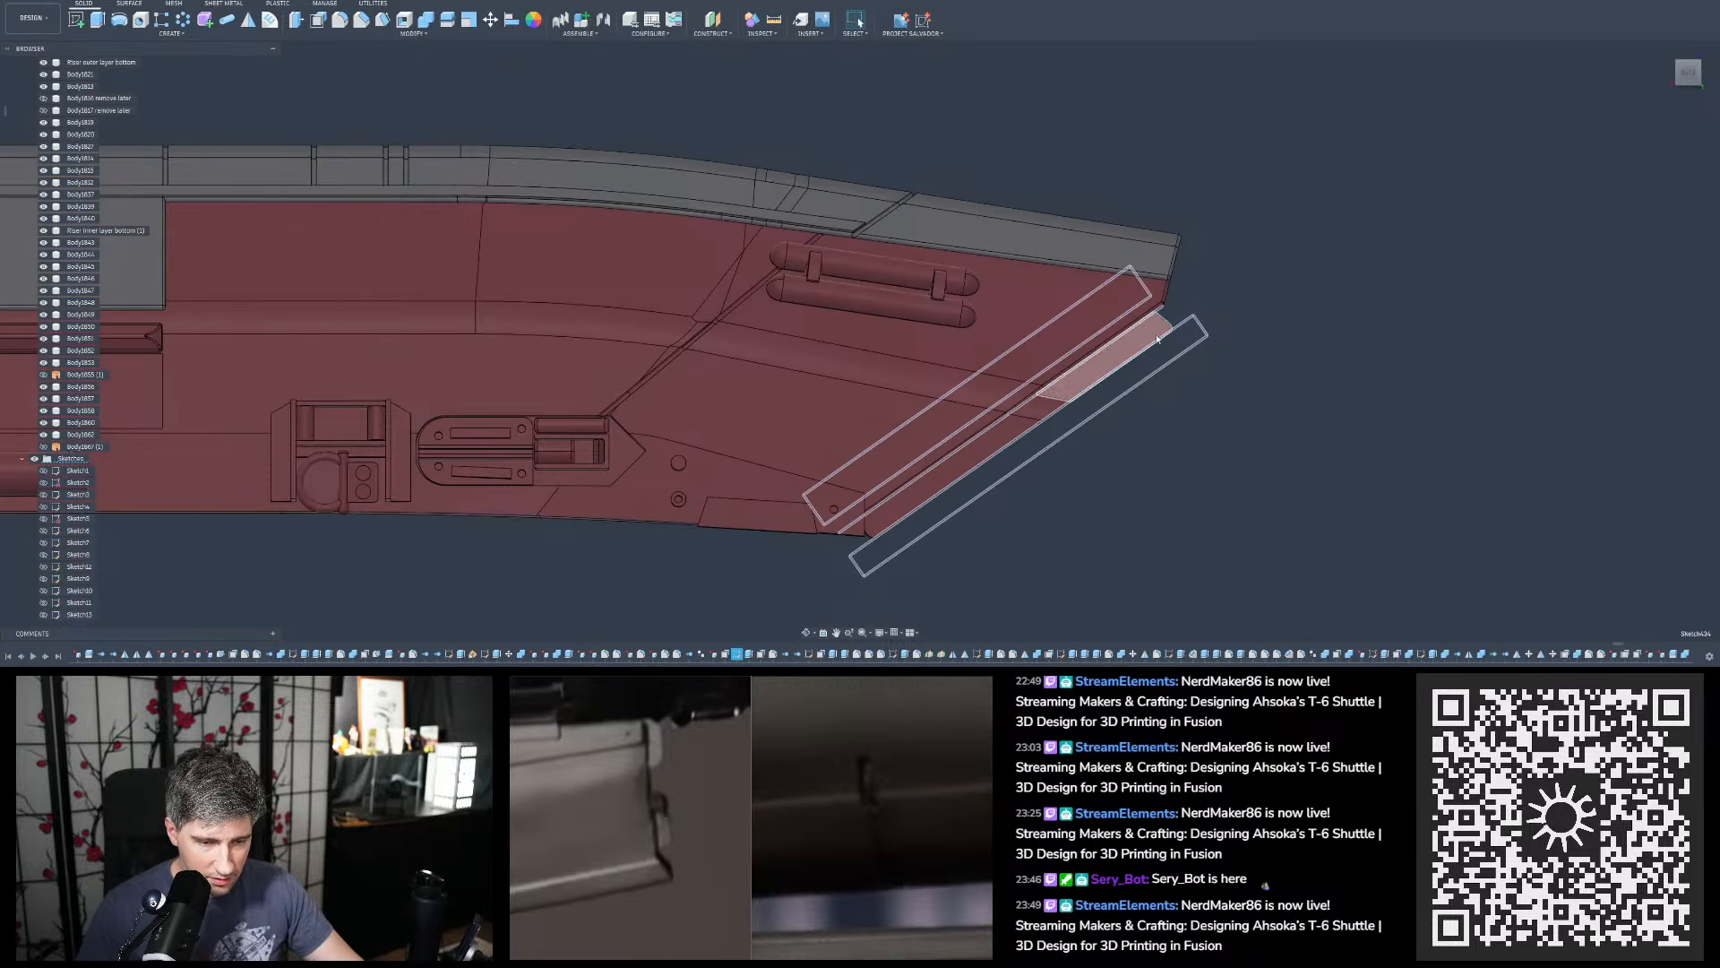
# Check the earlier timeline sketches behind the upper hull's slanted rear edge and compare their outlines with the rim and corner
pyautogui.scroll(4, 1155, 337)
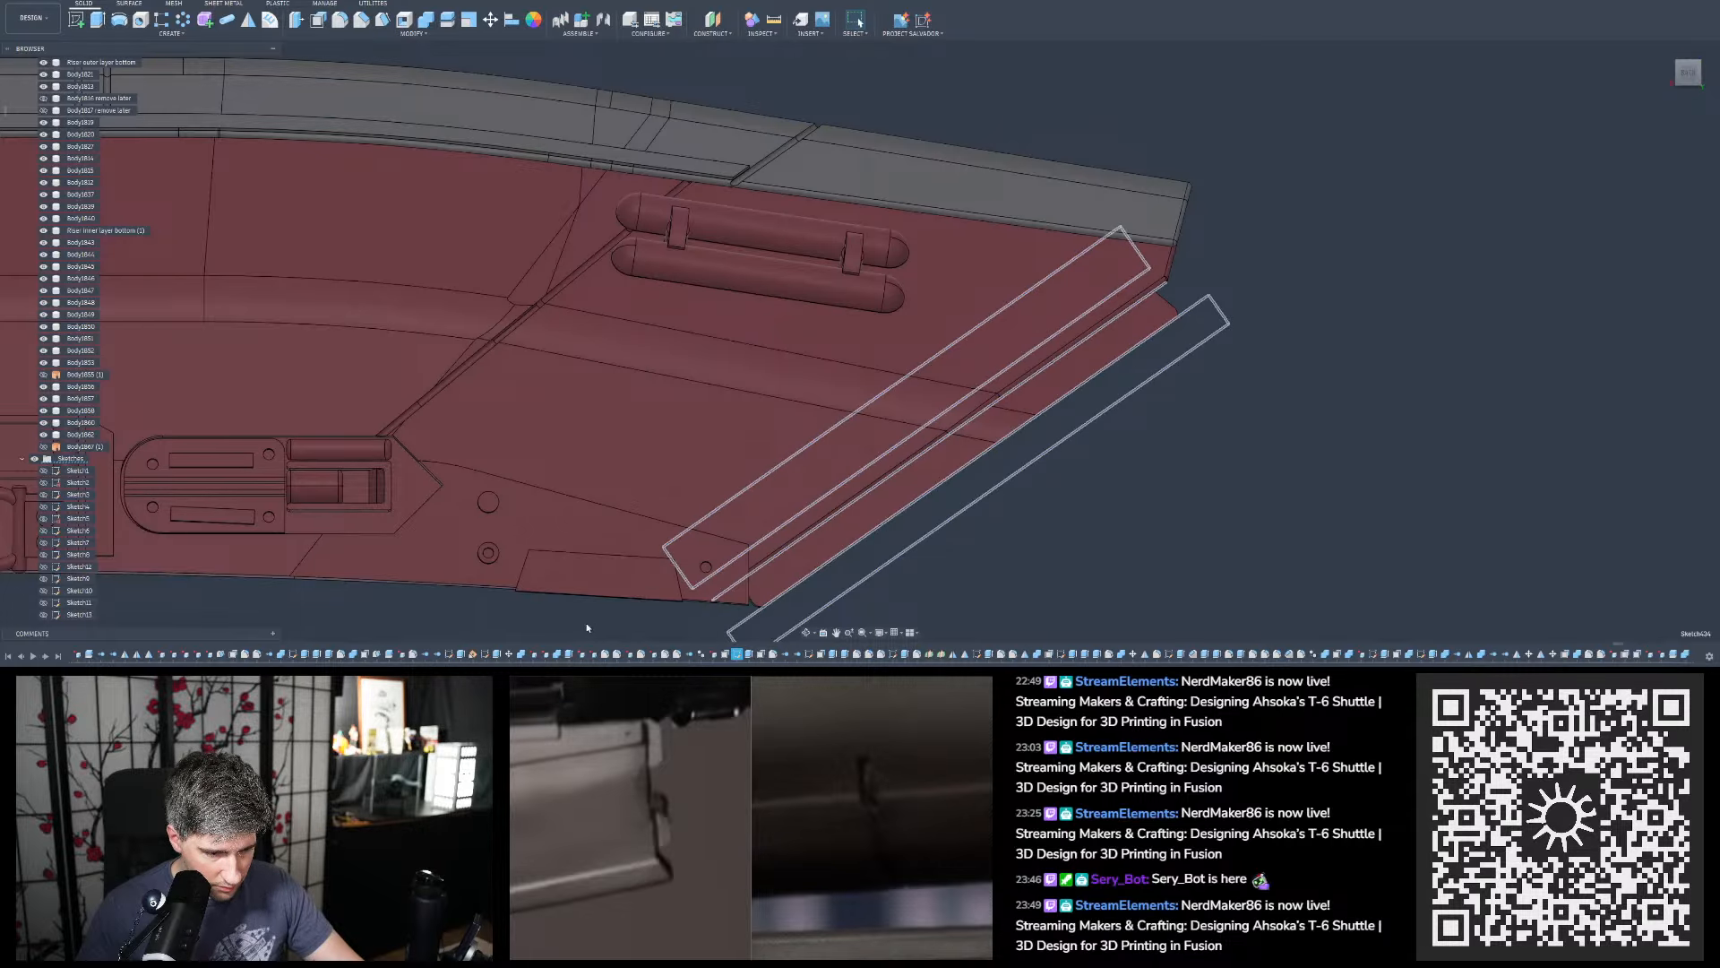
pyautogui.click(485, 654)
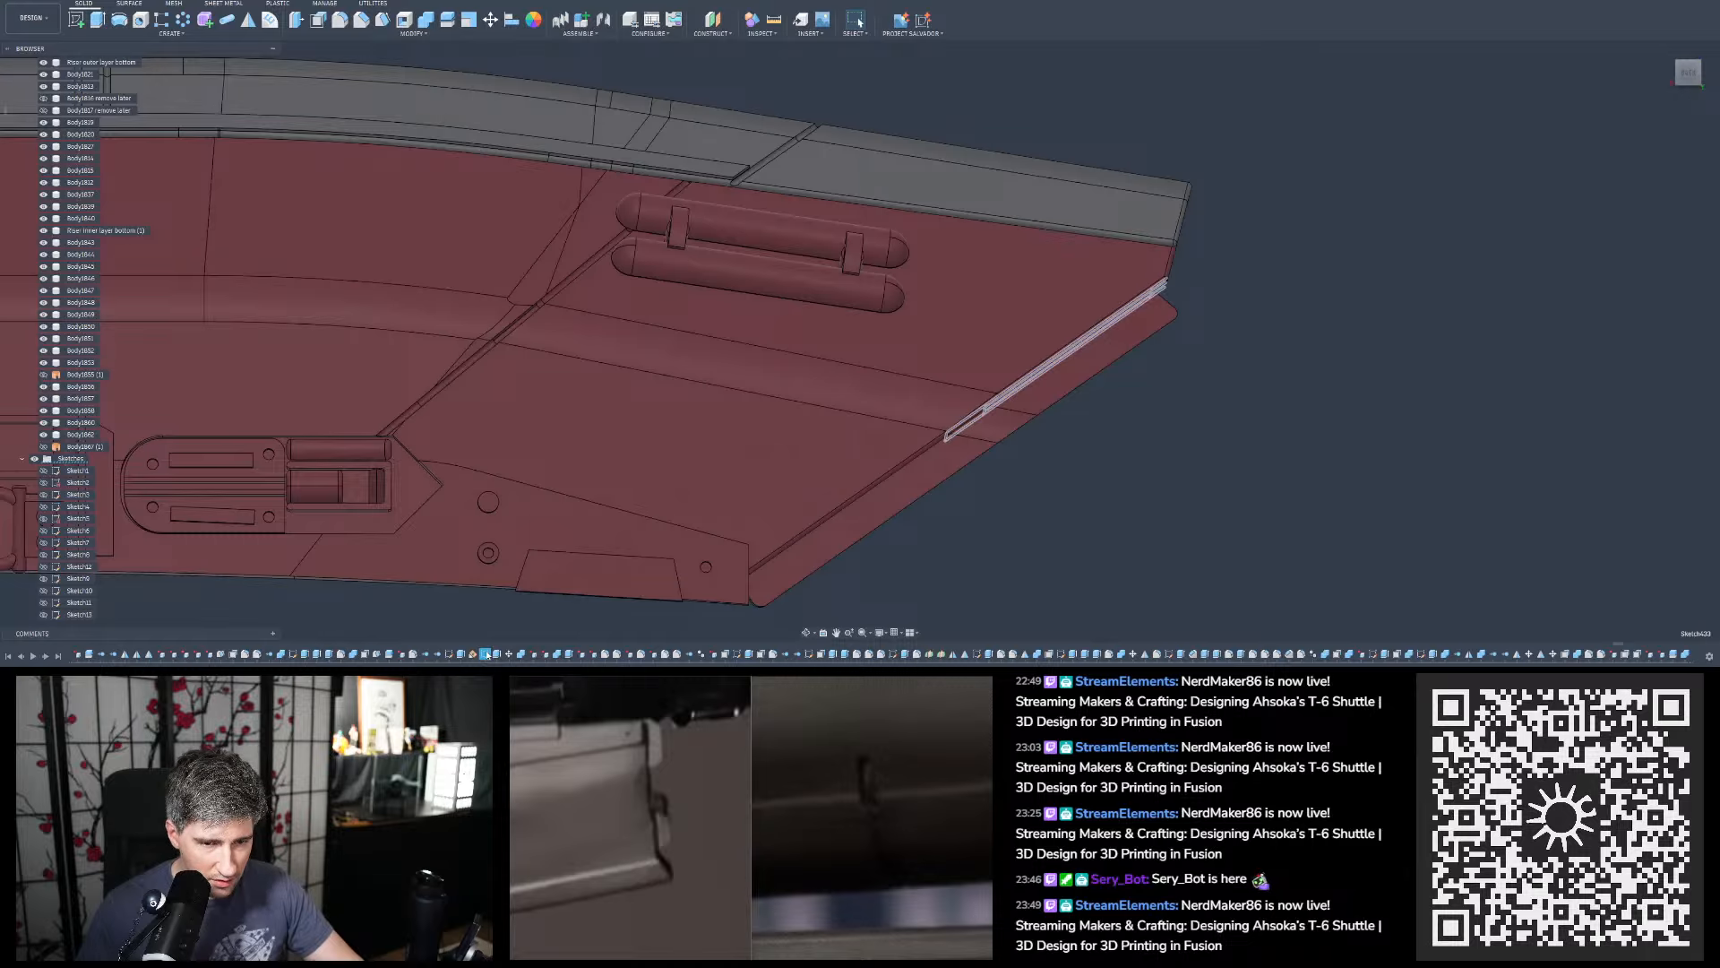
pyautogui.keyDown('shift'); pyautogui.moveTo(584, 582); pyautogui.dragTo(434, 573, button='middle'); pyautogui.keyUp('shift')
pyautogui.scroll(8, 518, 341)
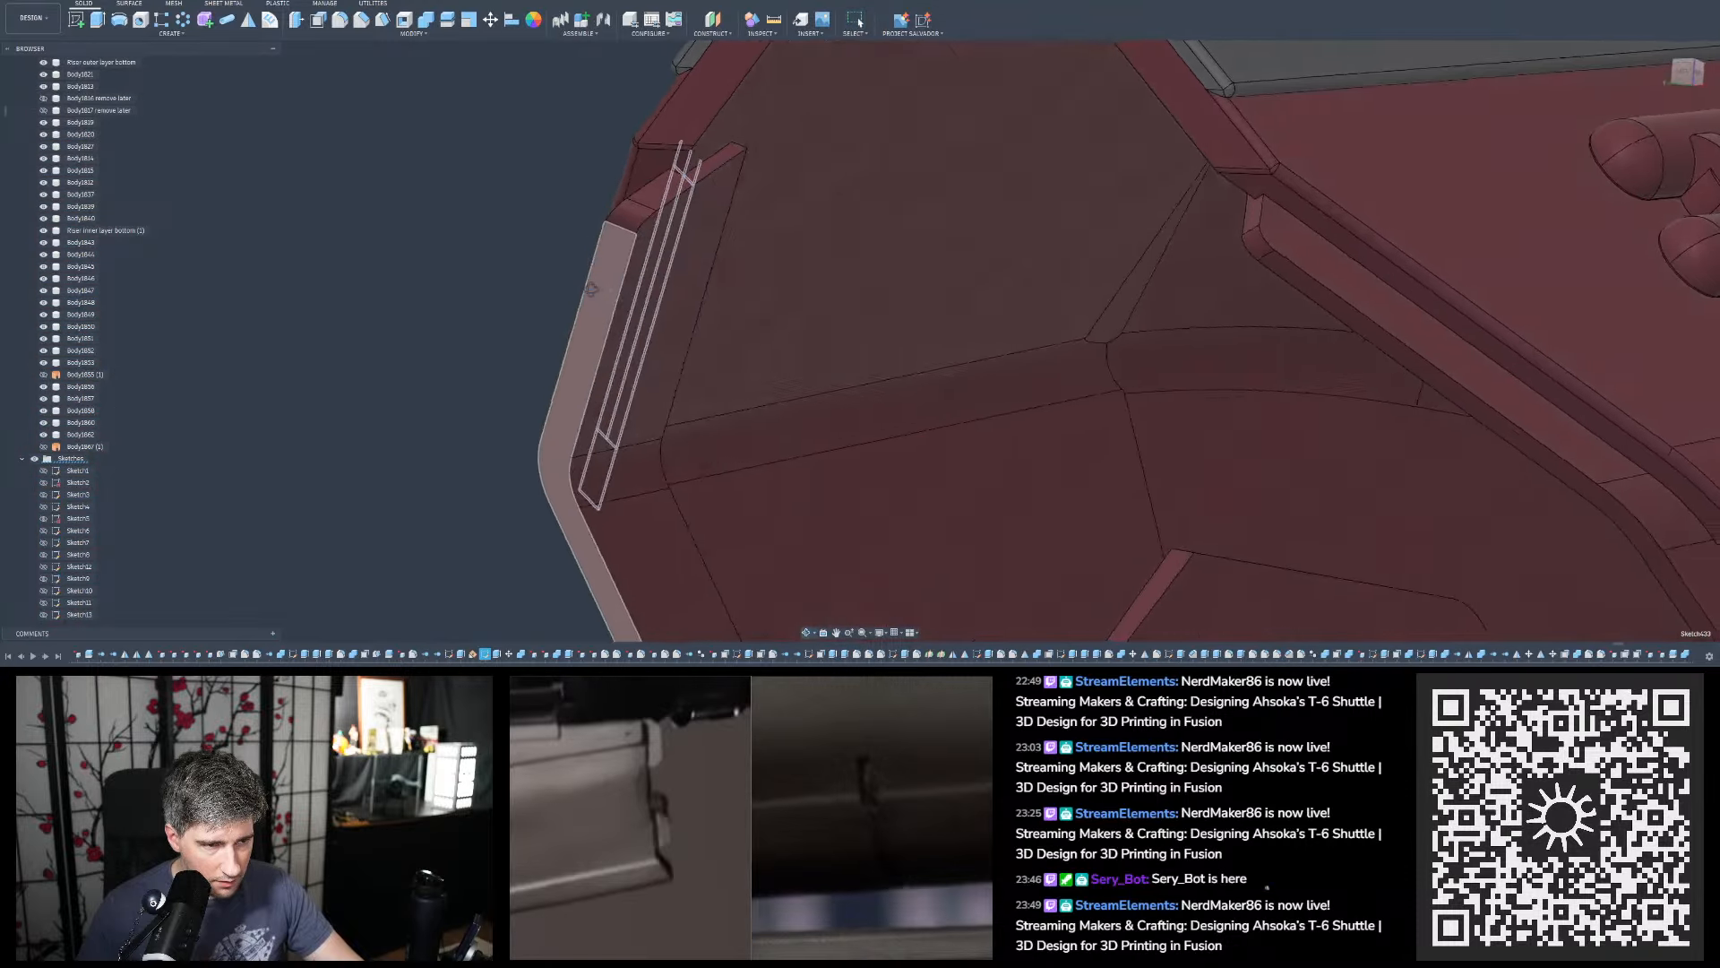
pyautogui.keyDown('shift'); pyautogui.moveTo(516, 370); pyautogui.dragTo(595, 396, button='middle'); pyautogui.keyUp('shift')
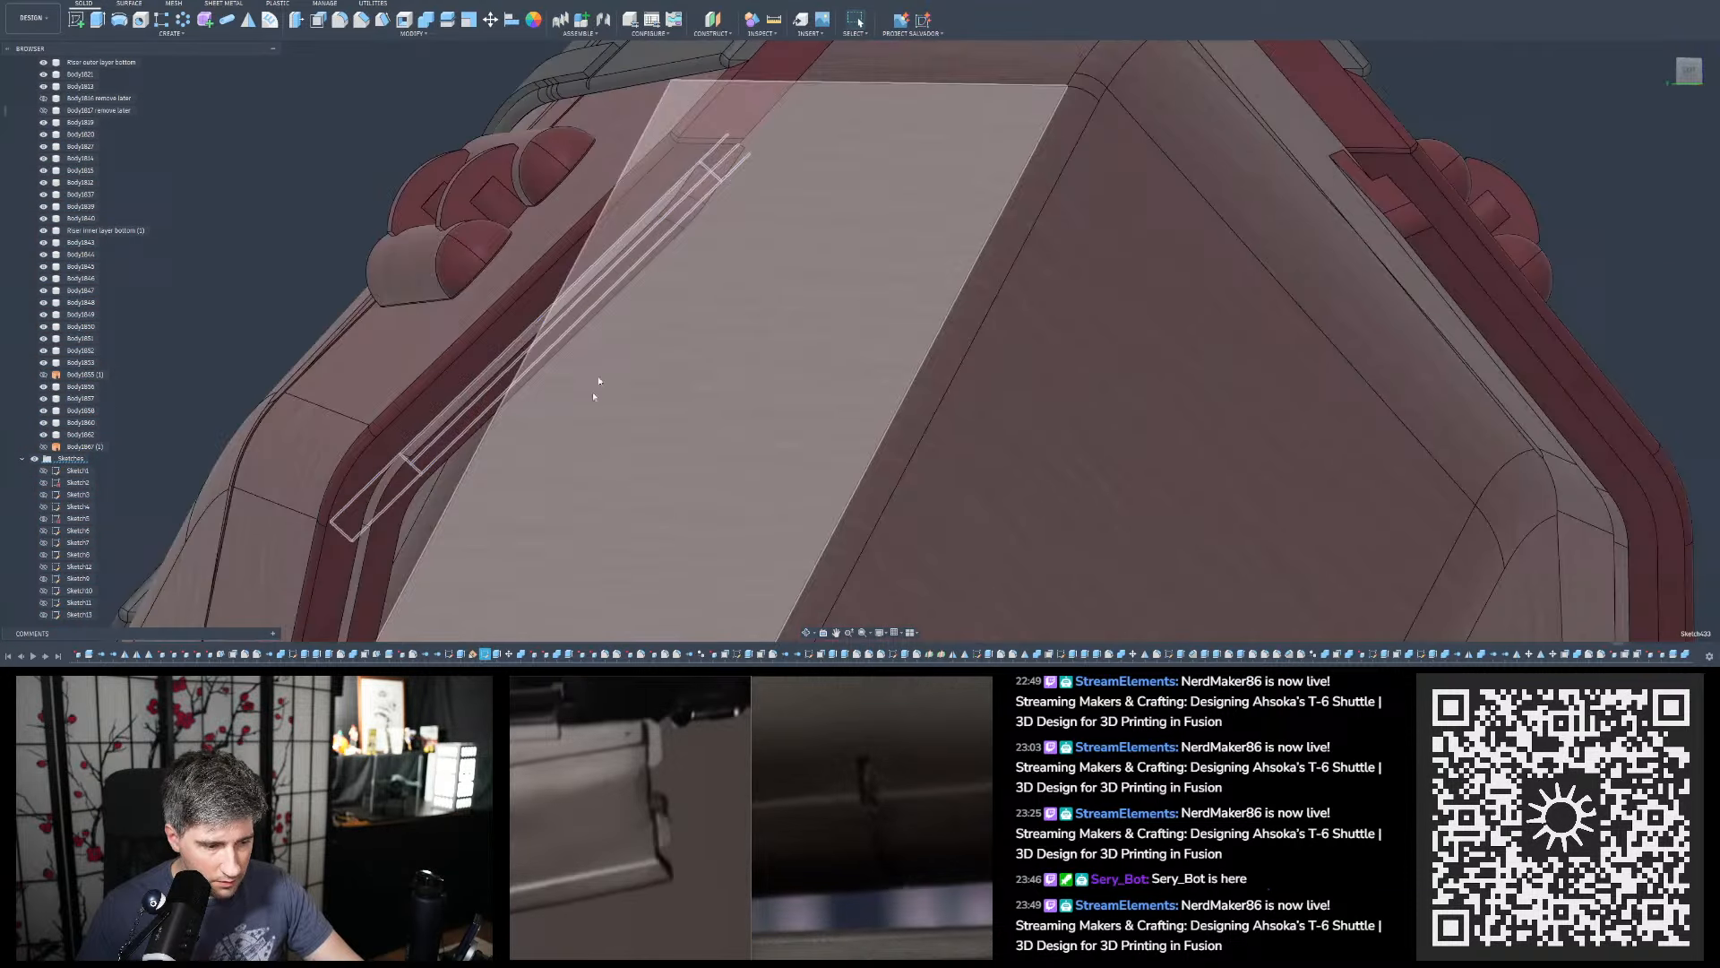
pyautogui.click(448, 655)
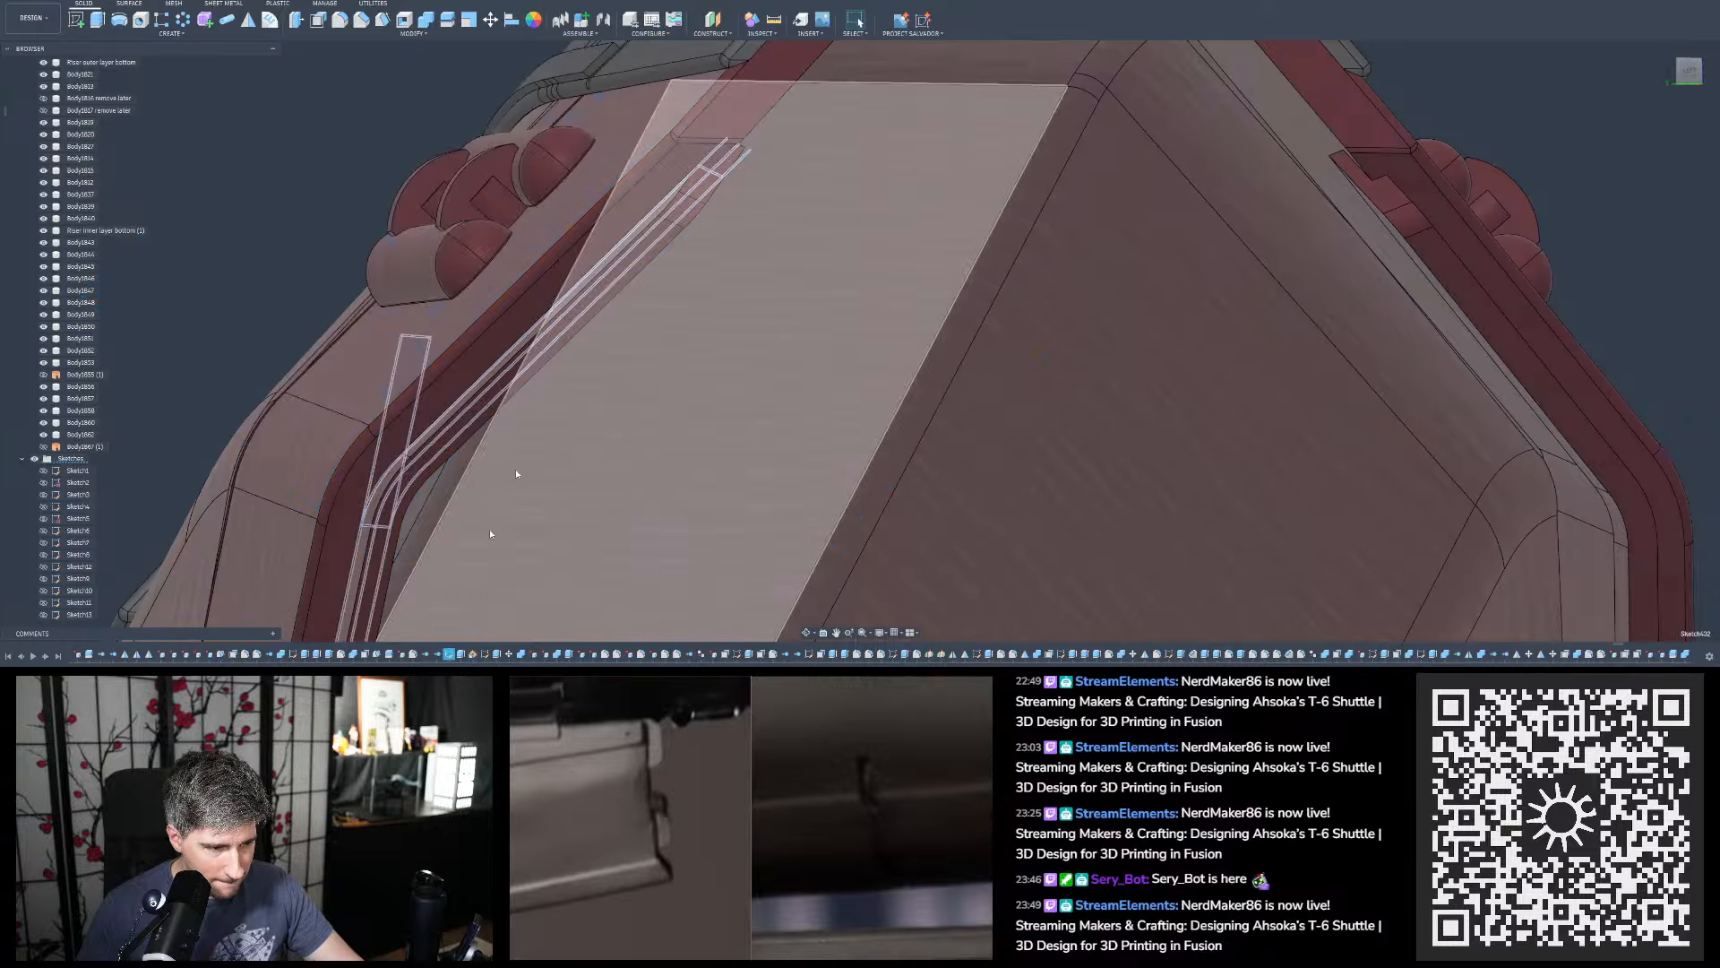
pyautogui.scroll(-5, 638, 233)
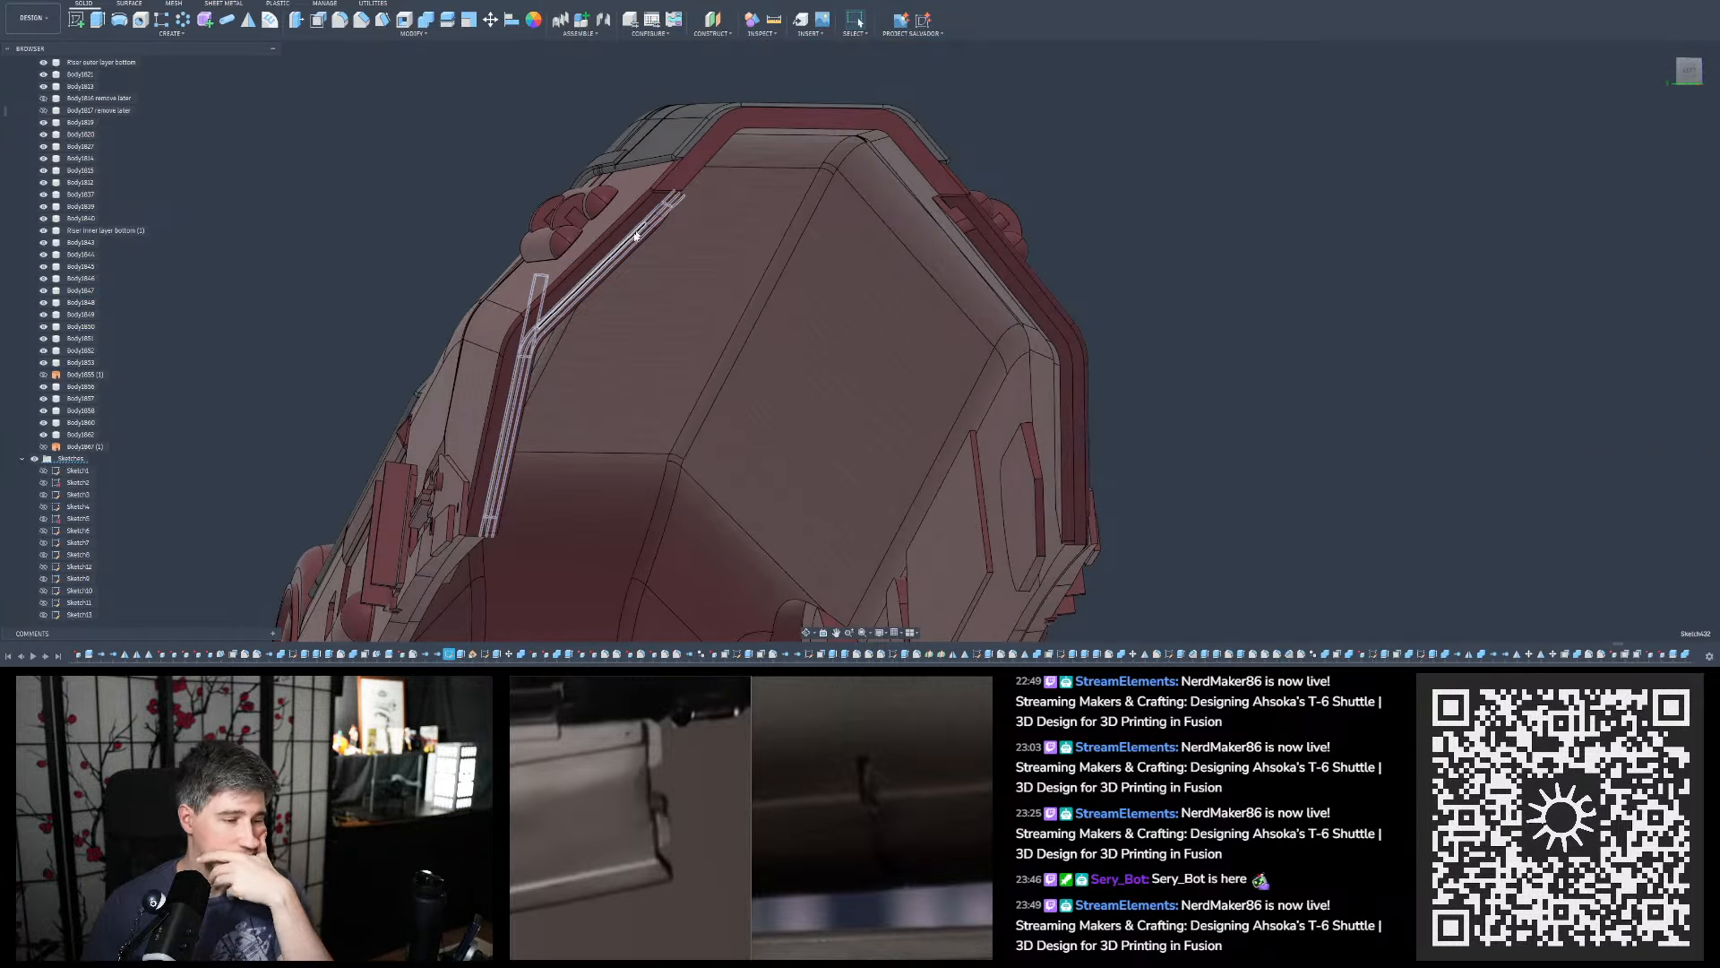
pyautogui.scroll(10, 637, 233)
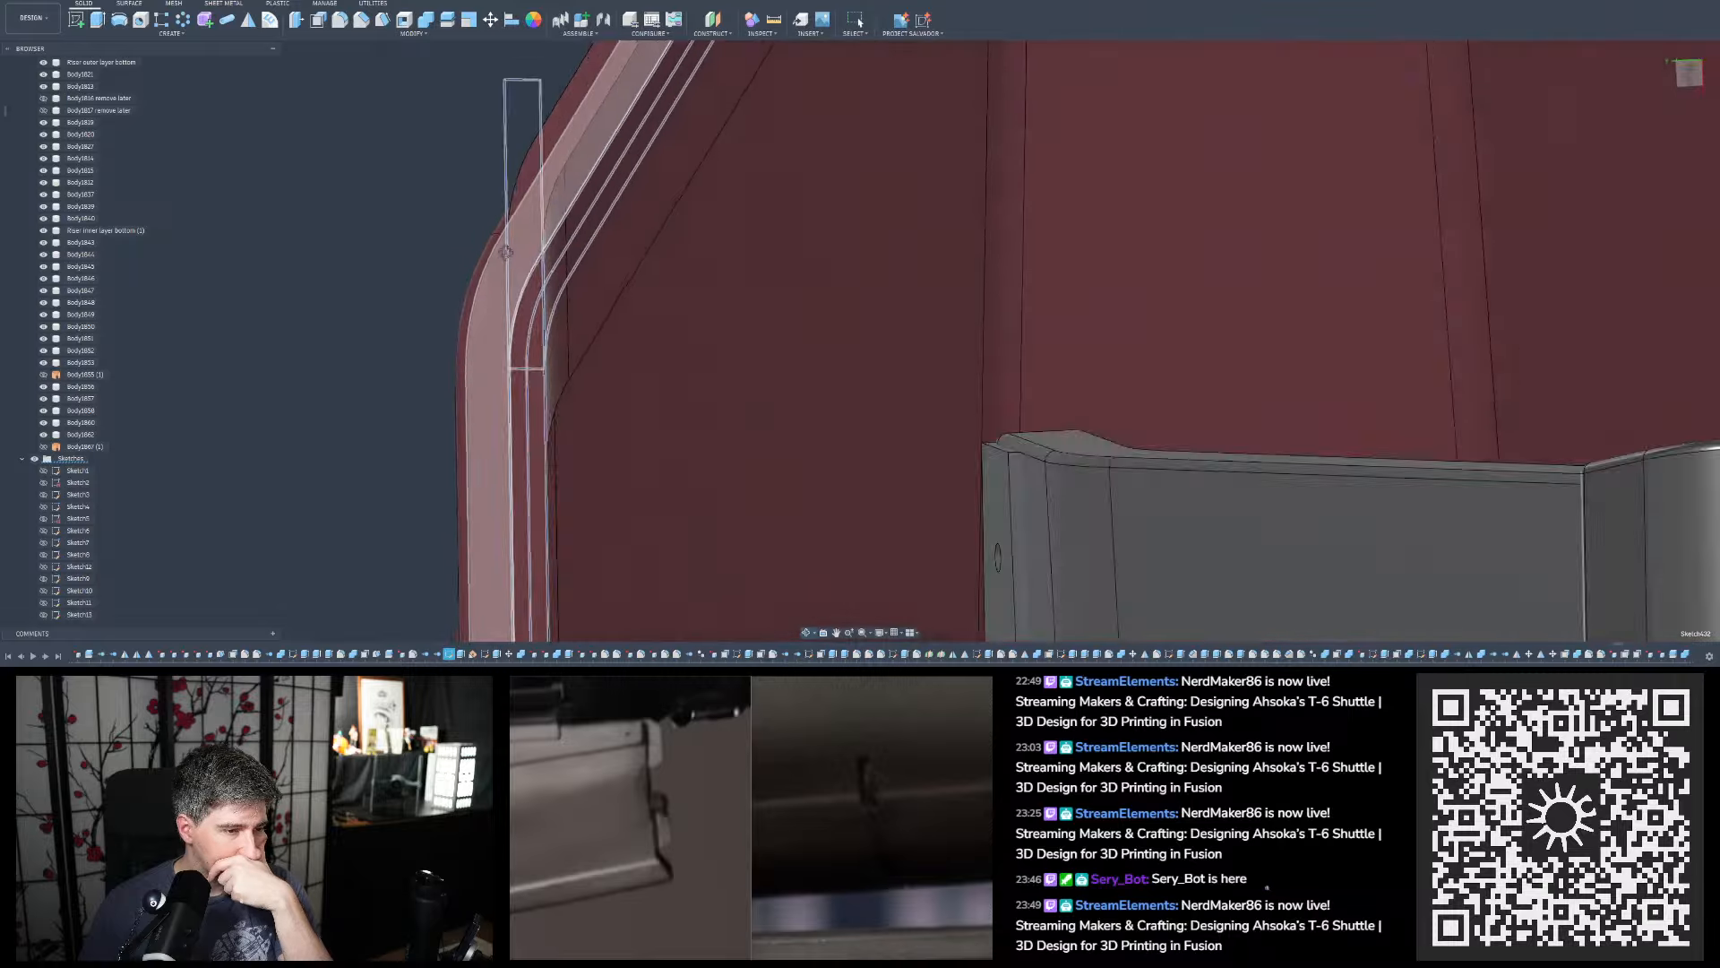
pyautogui.moveTo(506, 253)
pyautogui.keyDown('shift'); pyautogui.mouseDown(button='middle')
pyautogui.moveTo(508, 184)
pyautogui.moveTo(507, 206)
pyautogui.moveTo(529, 213)
pyautogui.moveTo(503, 211)
pyautogui.moveTo(506, 194)
pyautogui.mouseUp(button='middle'); pyautogui.keyUp('shift')
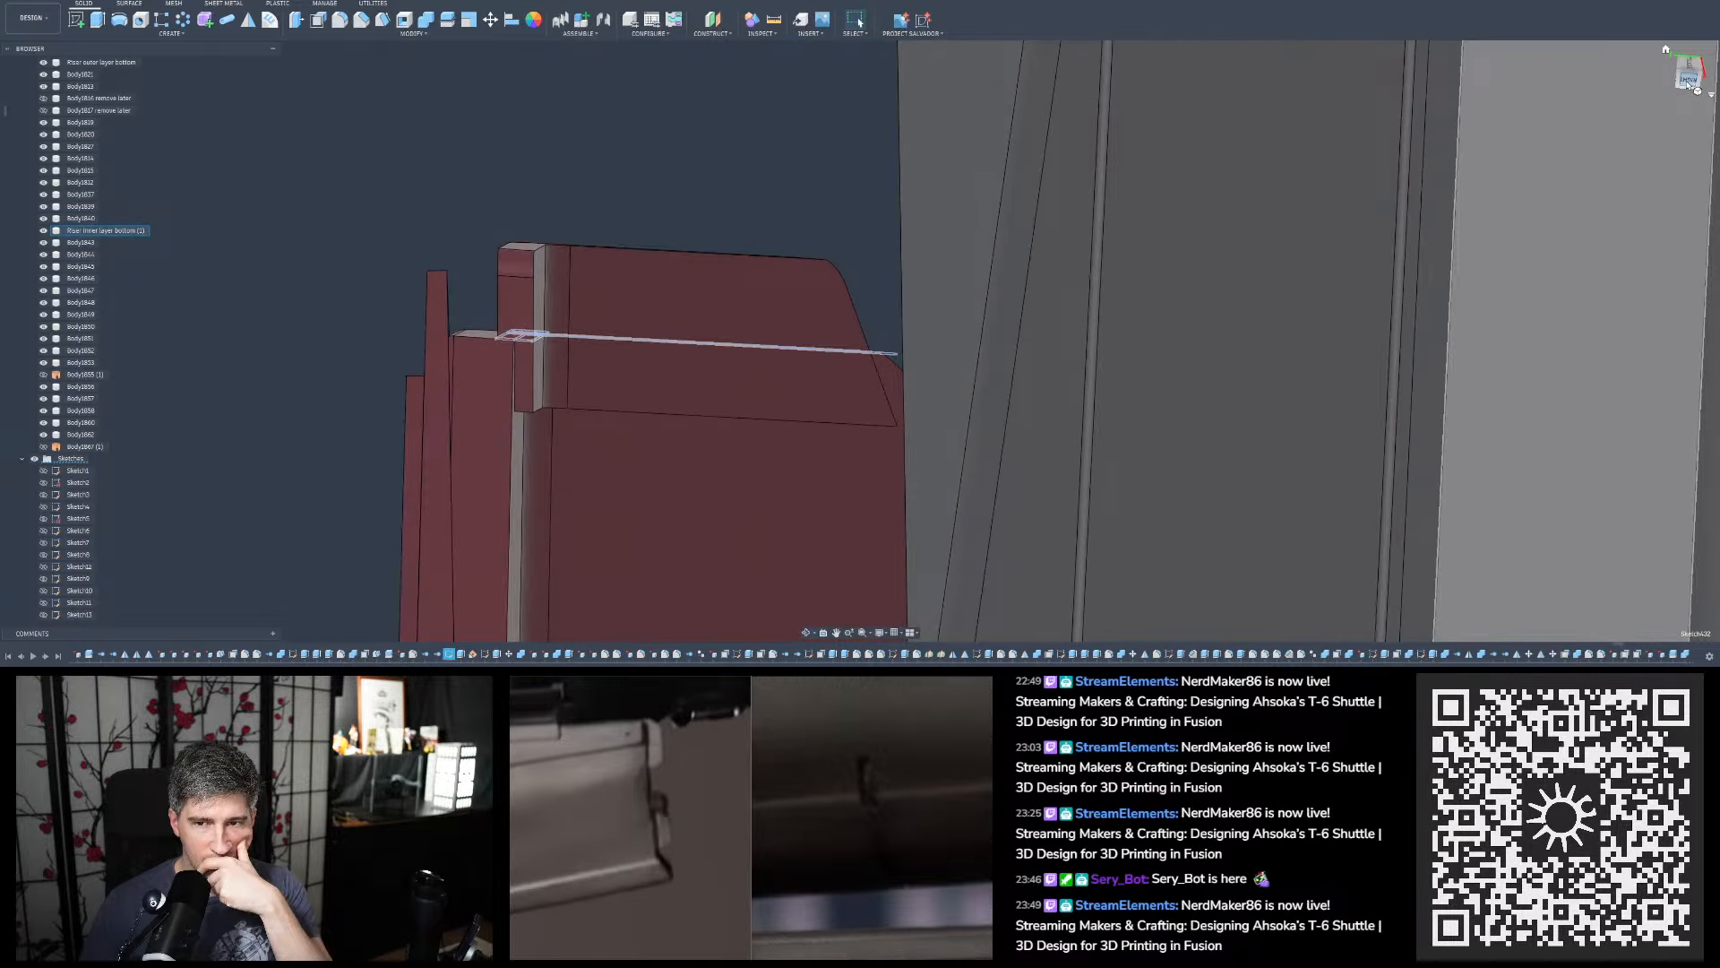
# Measure the angle between the raised rear strip's end face and the adjoining narrow rim face of the red upper hull
pyautogui.click(1688, 82)
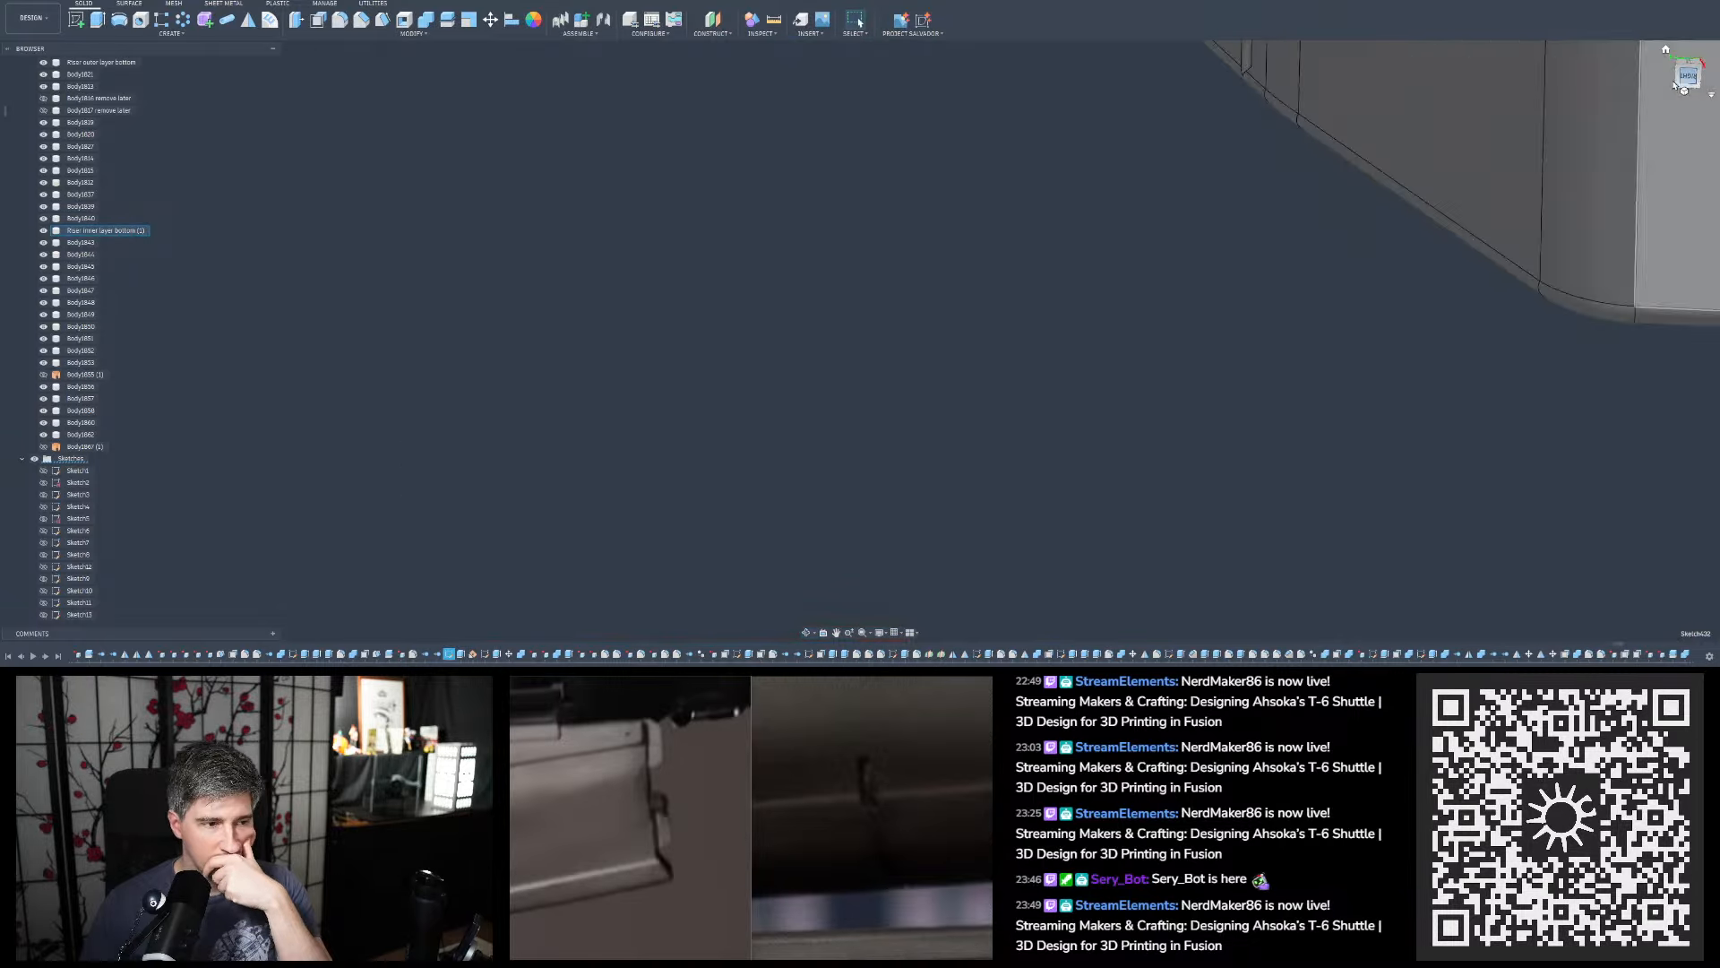
pyautogui.middleClick(1022, 160)
pyautogui.middleClick(1021, 160)
pyautogui.scroll(-3, 923, 176)
pyautogui.scroll(3, 838, 438)
pyautogui.keyDown('shift'); pyautogui.moveTo(839, 437); pyautogui.dragTo(856, 235, button='middle'); pyautogui.keyUp('shift')
pyautogui.scroll(4, 787, 229)
pyautogui.click(773, 20)
pyautogui.click(734, 149)
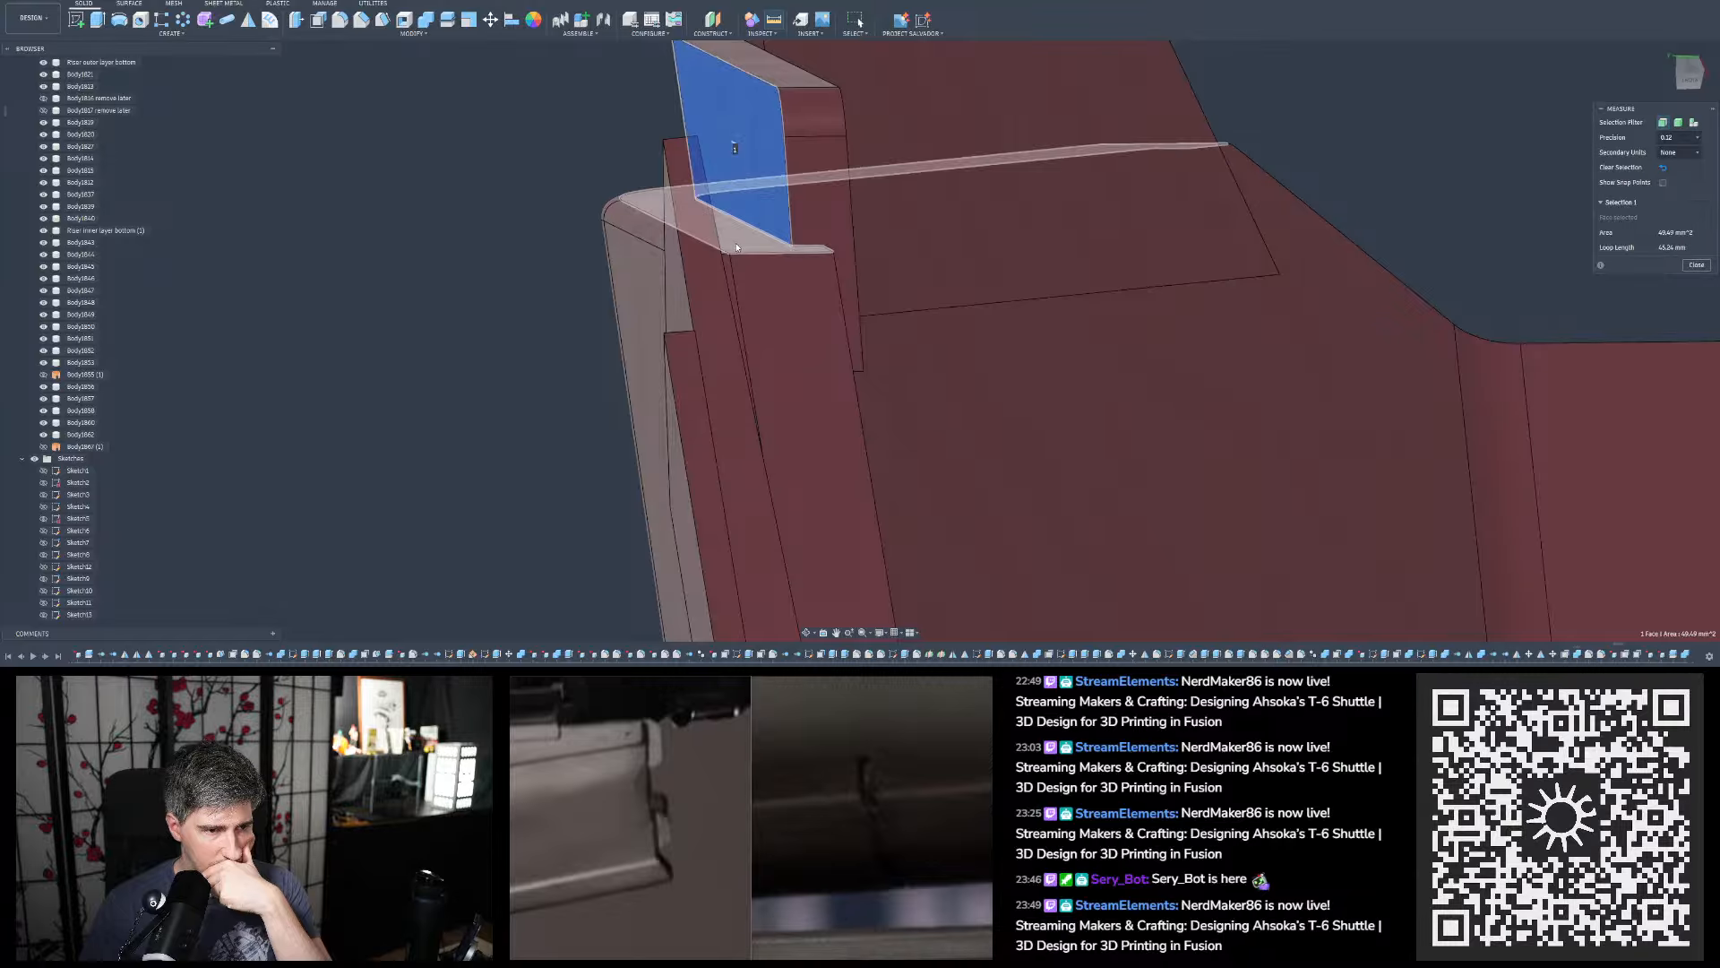
pyautogui.click(703, 208)
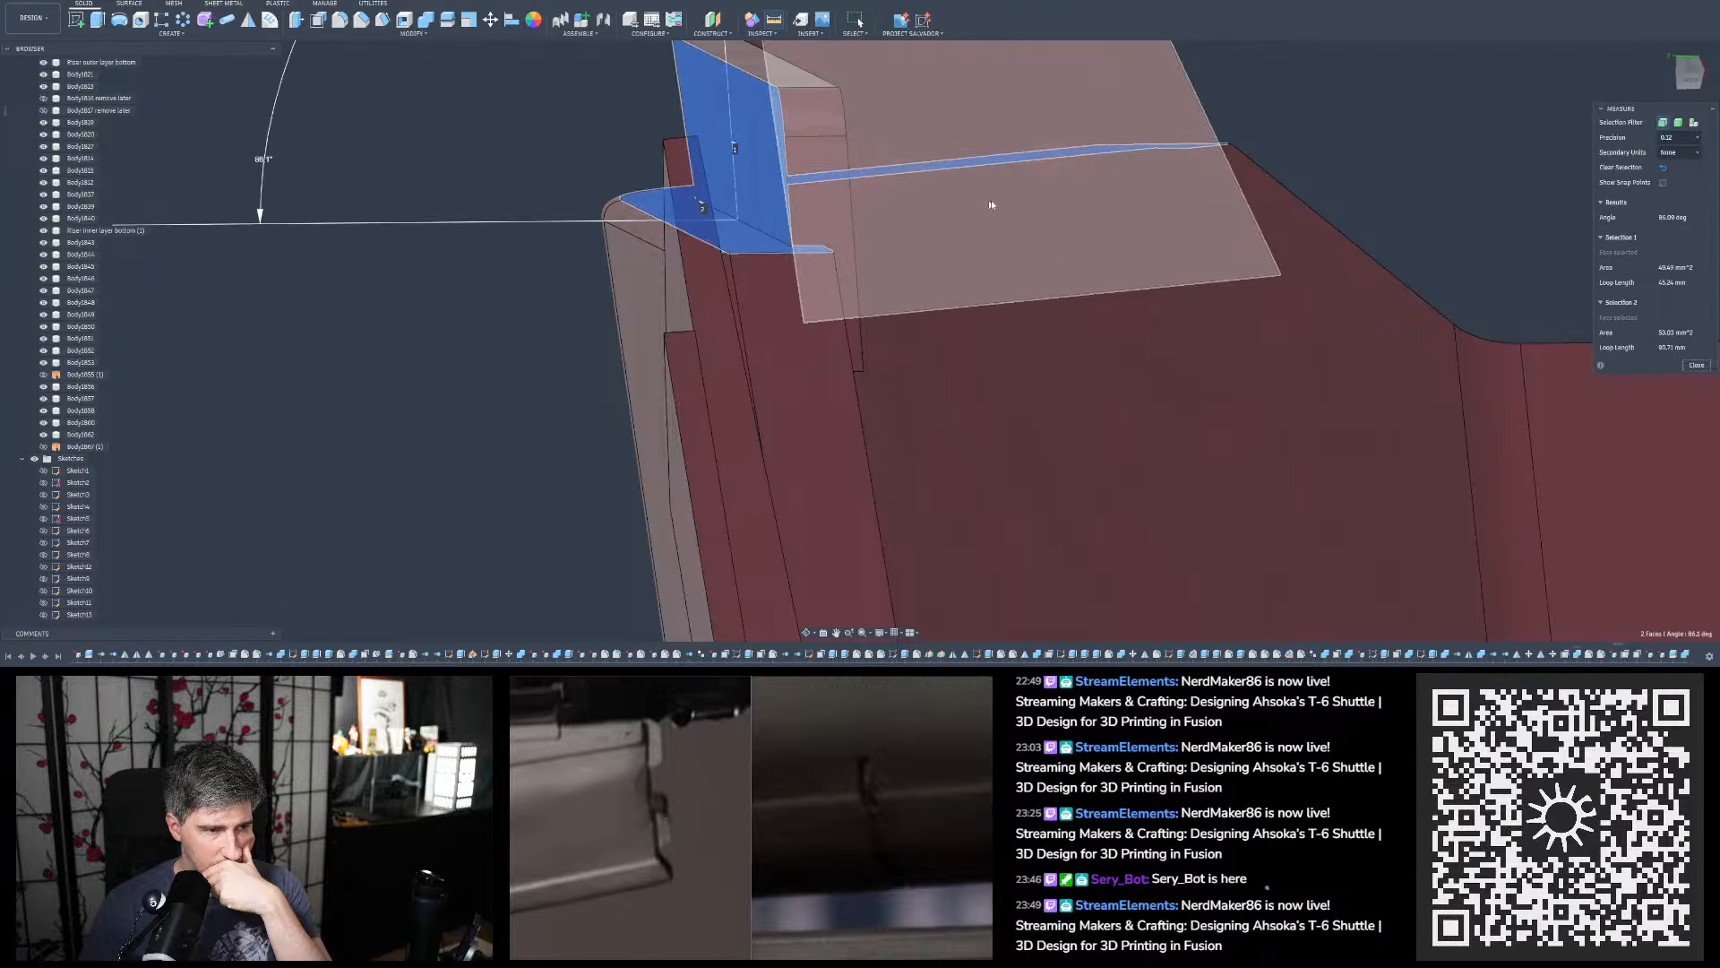
pyautogui.click(1707, 367)
pyautogui.click(766, 195)
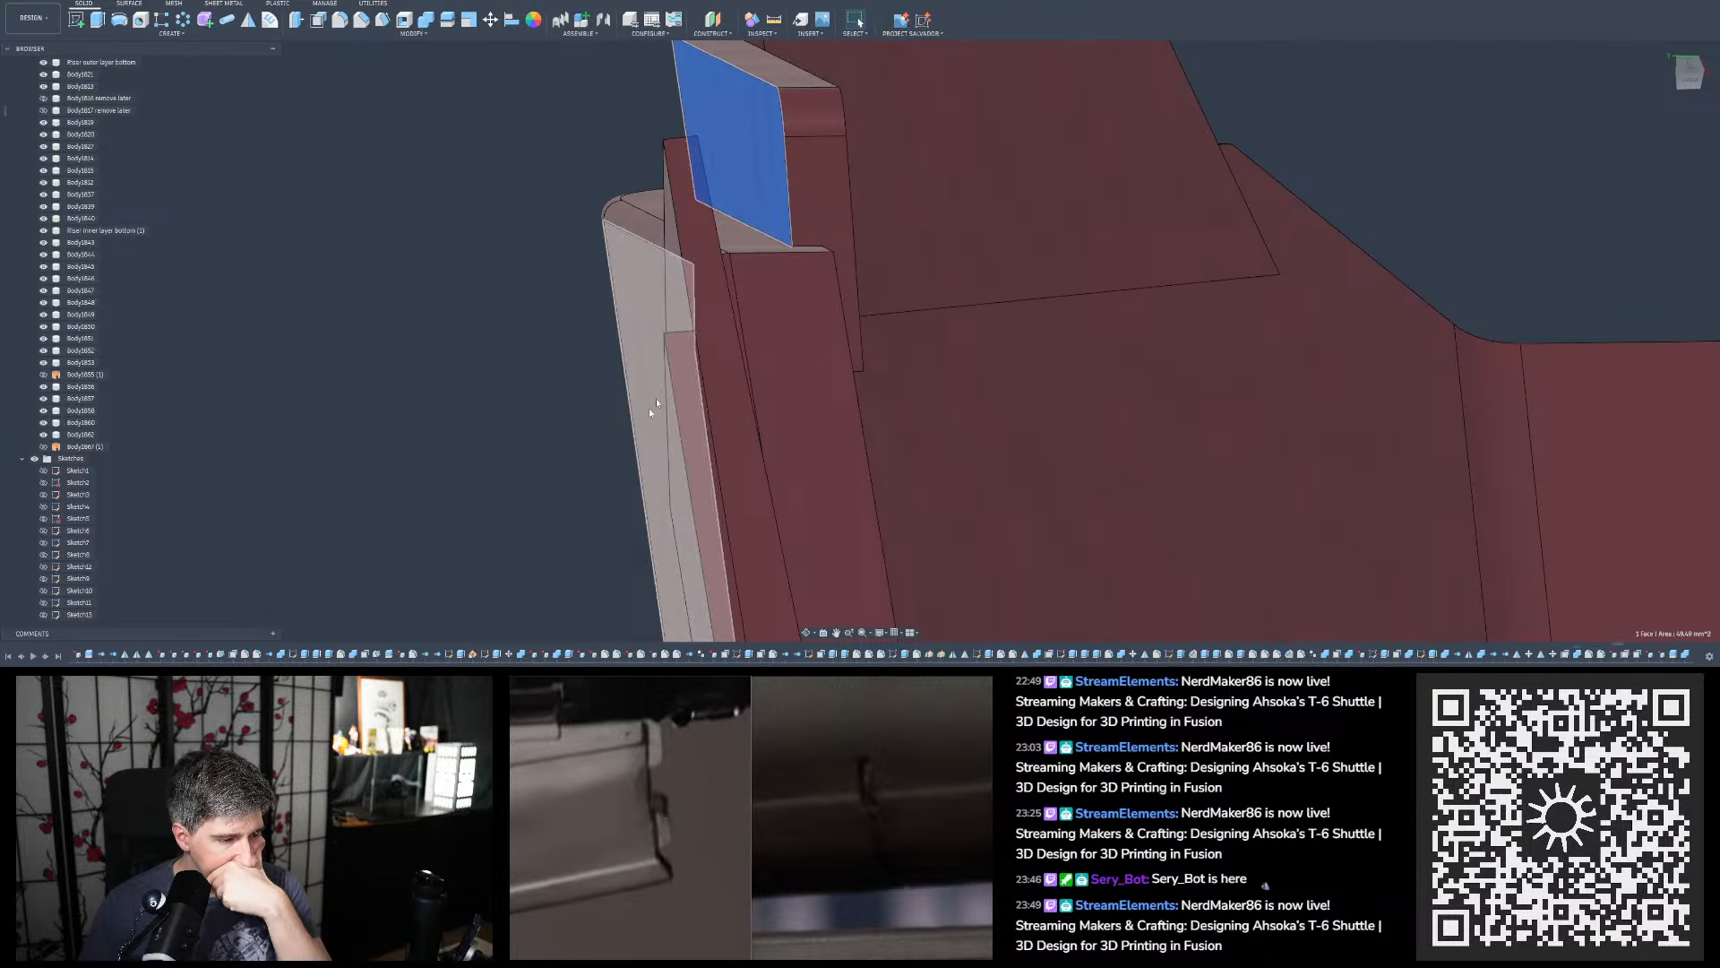
# Trace the raised rear strip back to its source sketches and extrusion in the design timeline
pyautogui.click(451, 655)
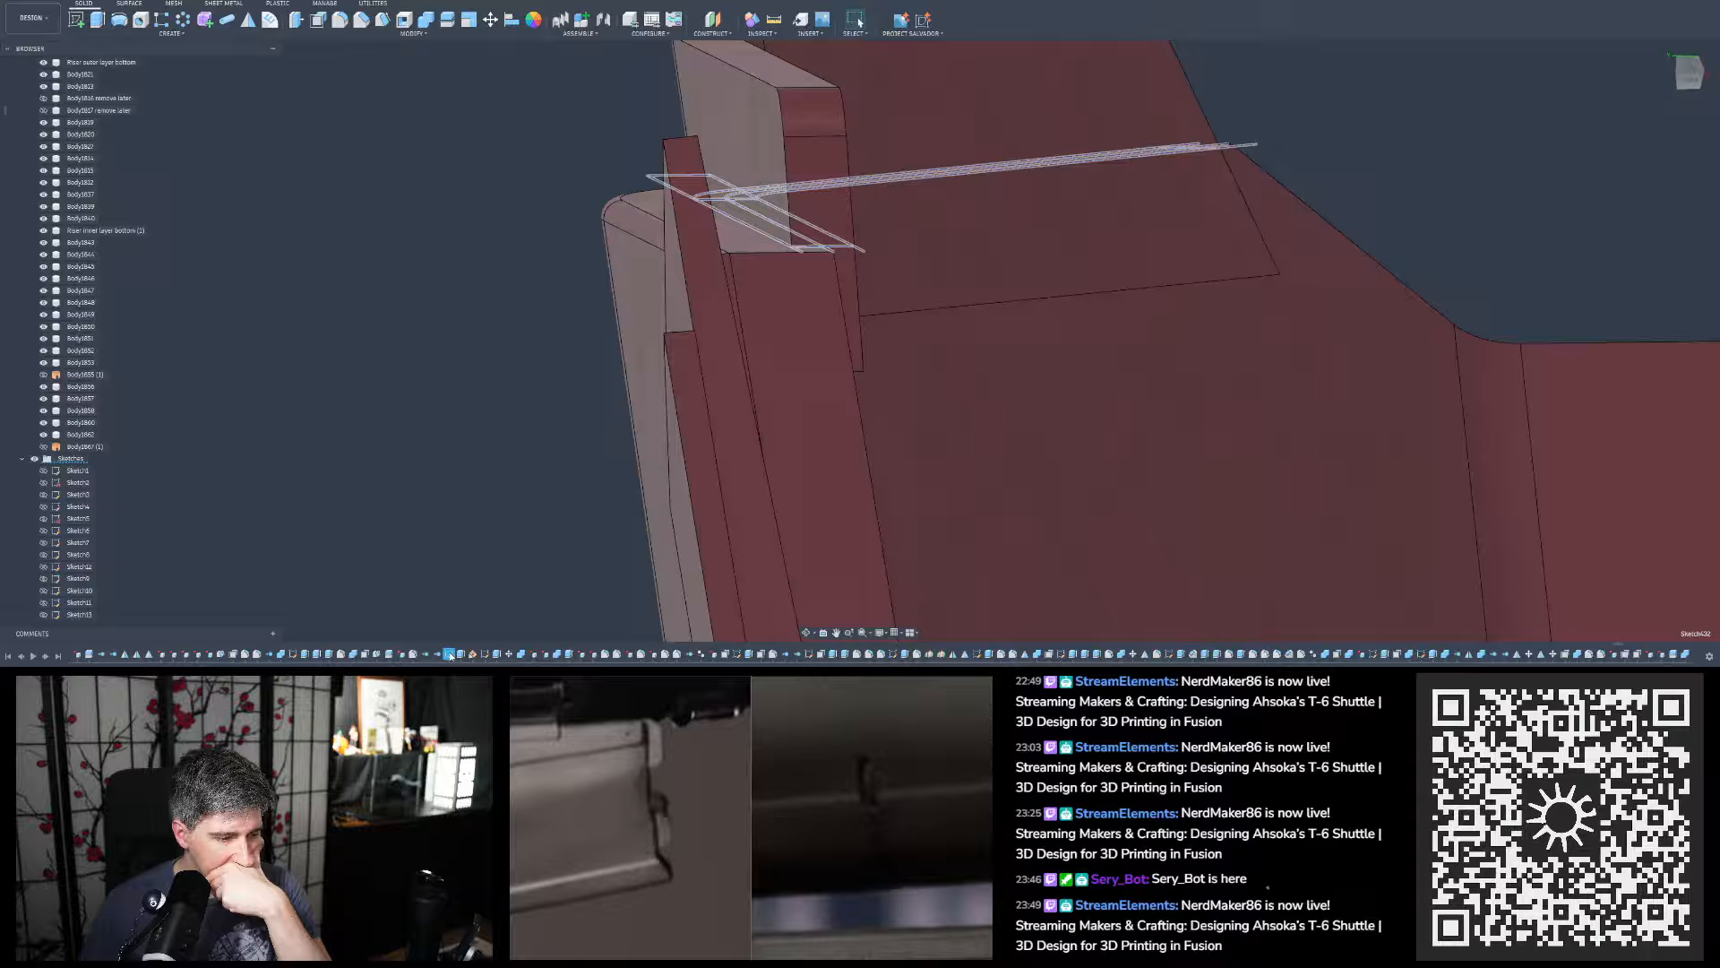
pyautogui.click(491, 527)
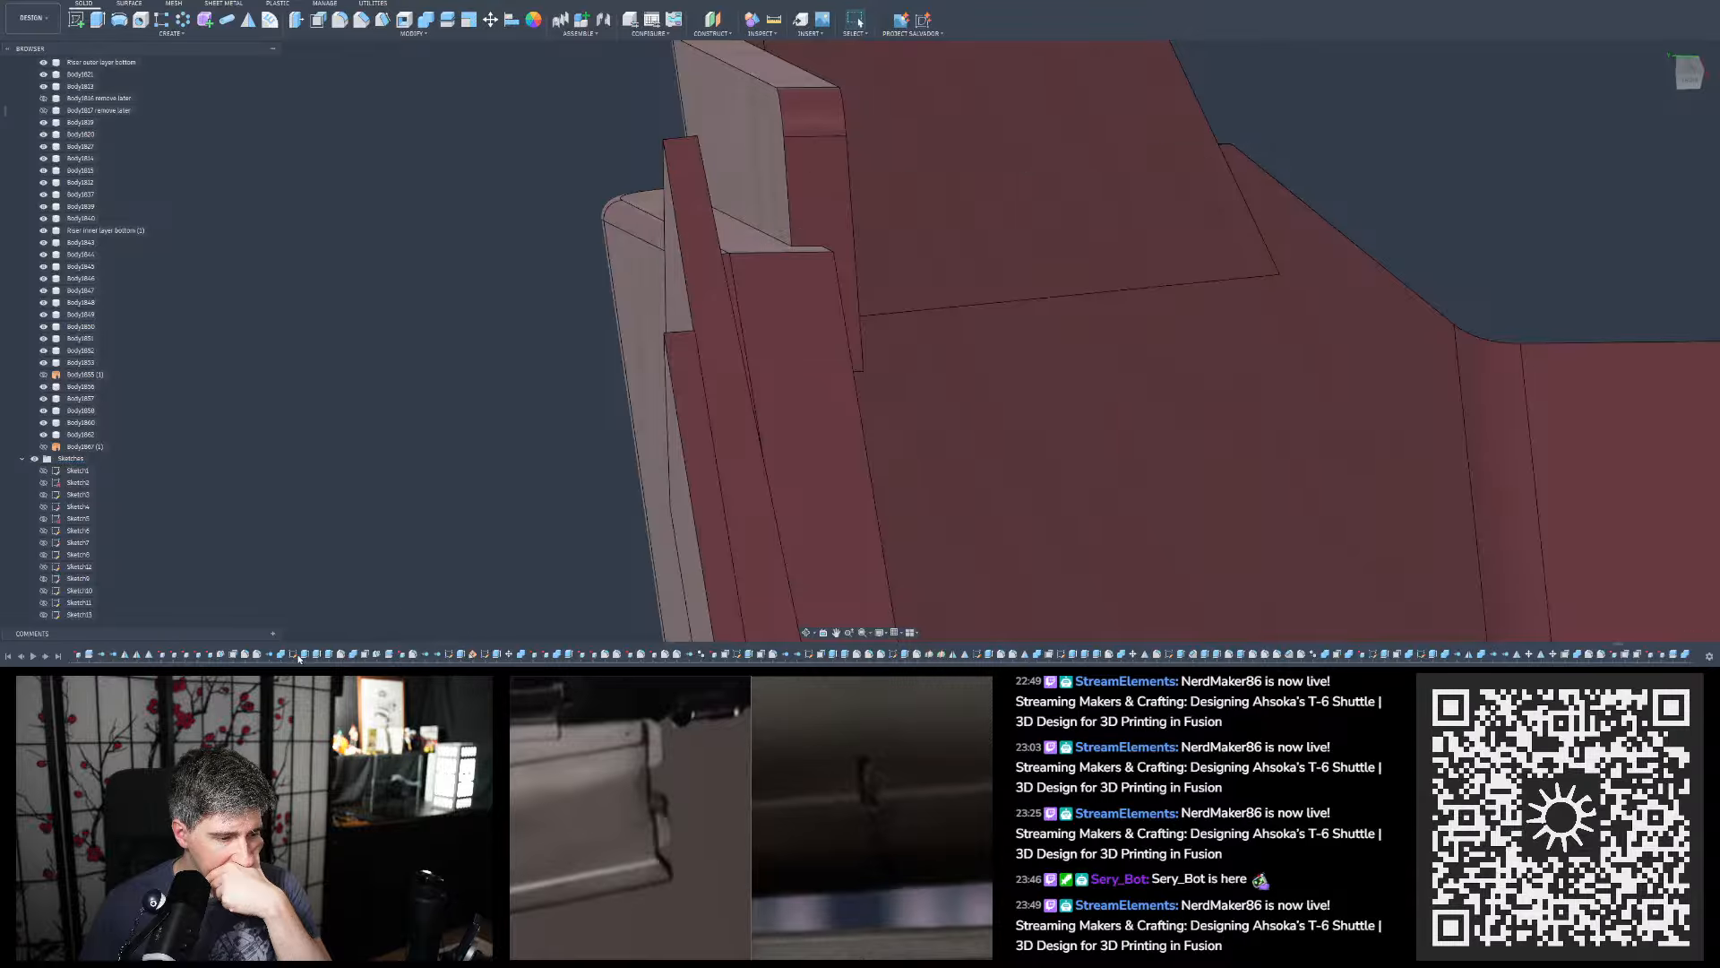
pyautogui.click(461, 655)
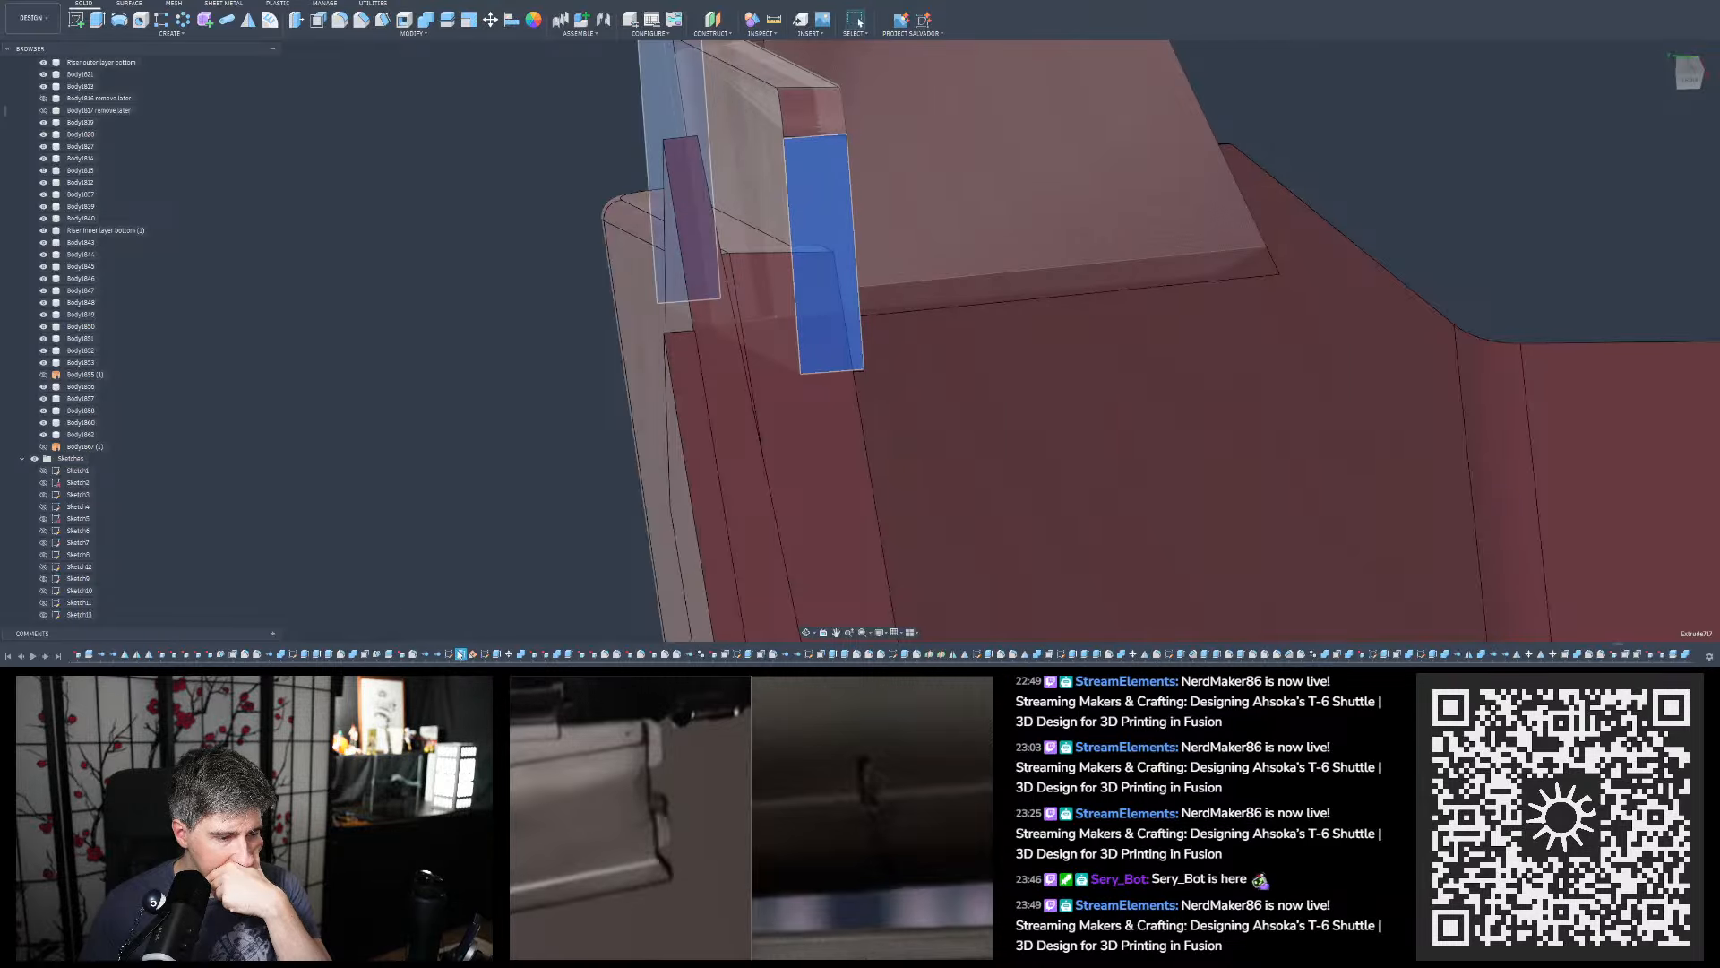
pyautogui.scroll(-3, 610, 426)
pyautogui.keyDown('shift'); pyautogui.moveTo(609, 425); pyautogui.dragTo(497, 417, button='middle'); pyautogui.keyUp('shift')
pyautogui.keyDown('shift'); pyautogui.moveTo(498, 418); pyautogui.dragTo(527, 417); pyautogui.keyUp('shift')
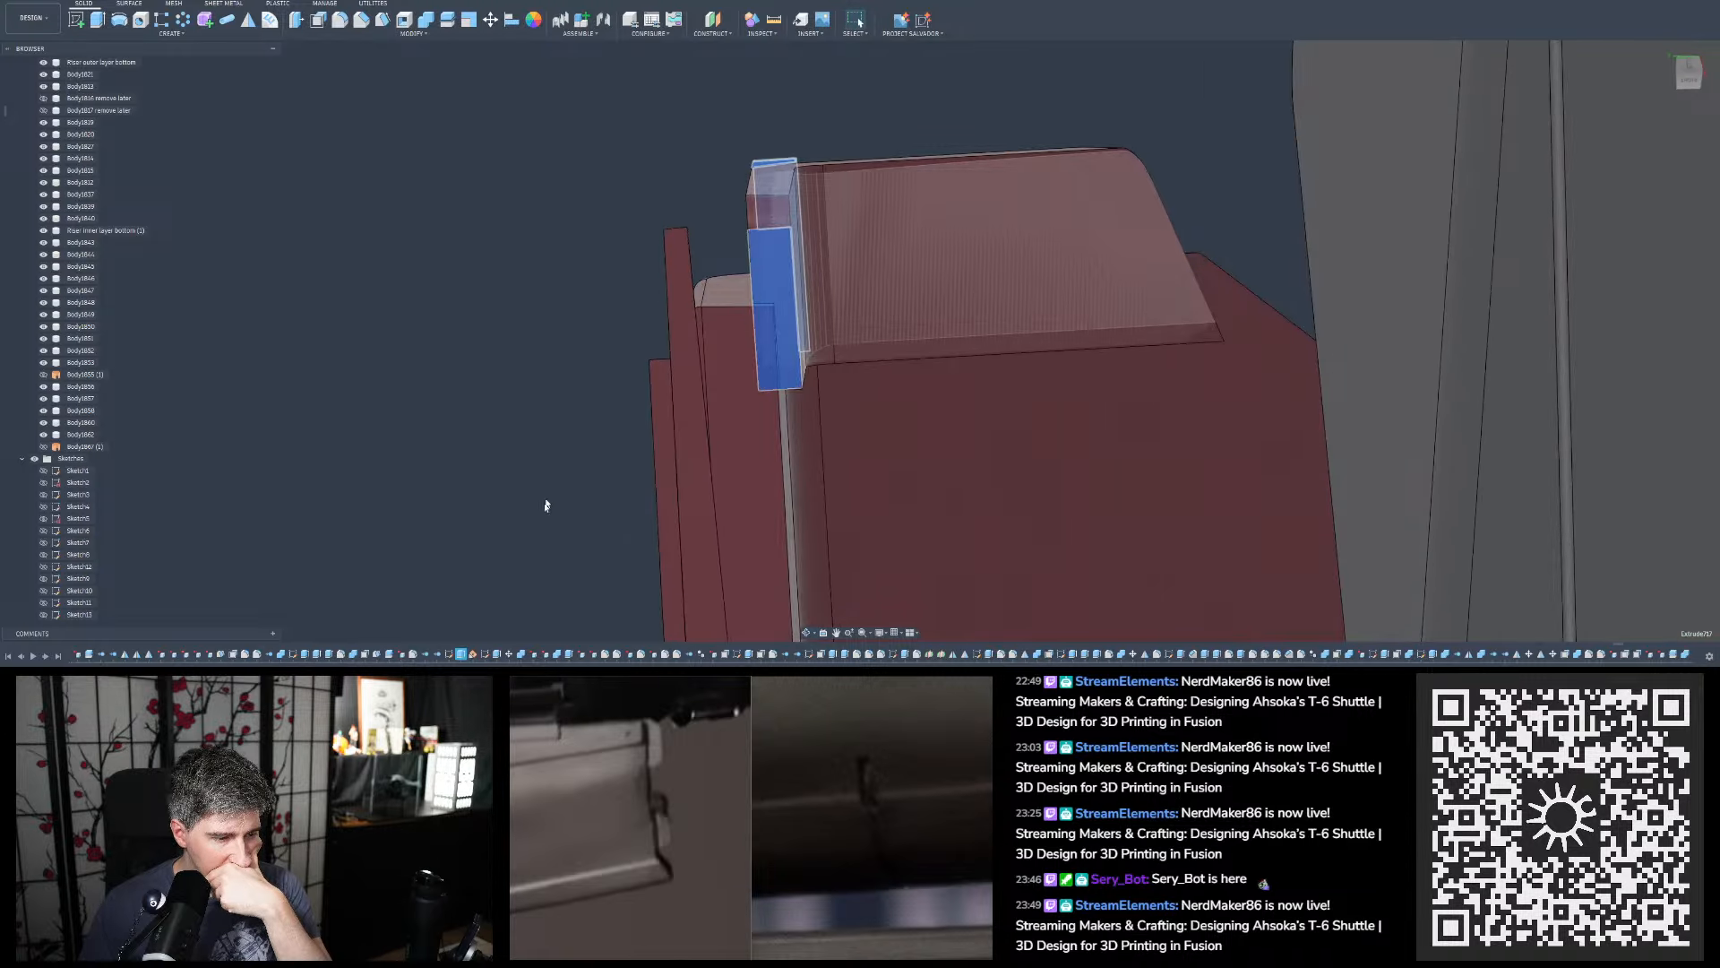
pyautogui.click(448, 654)
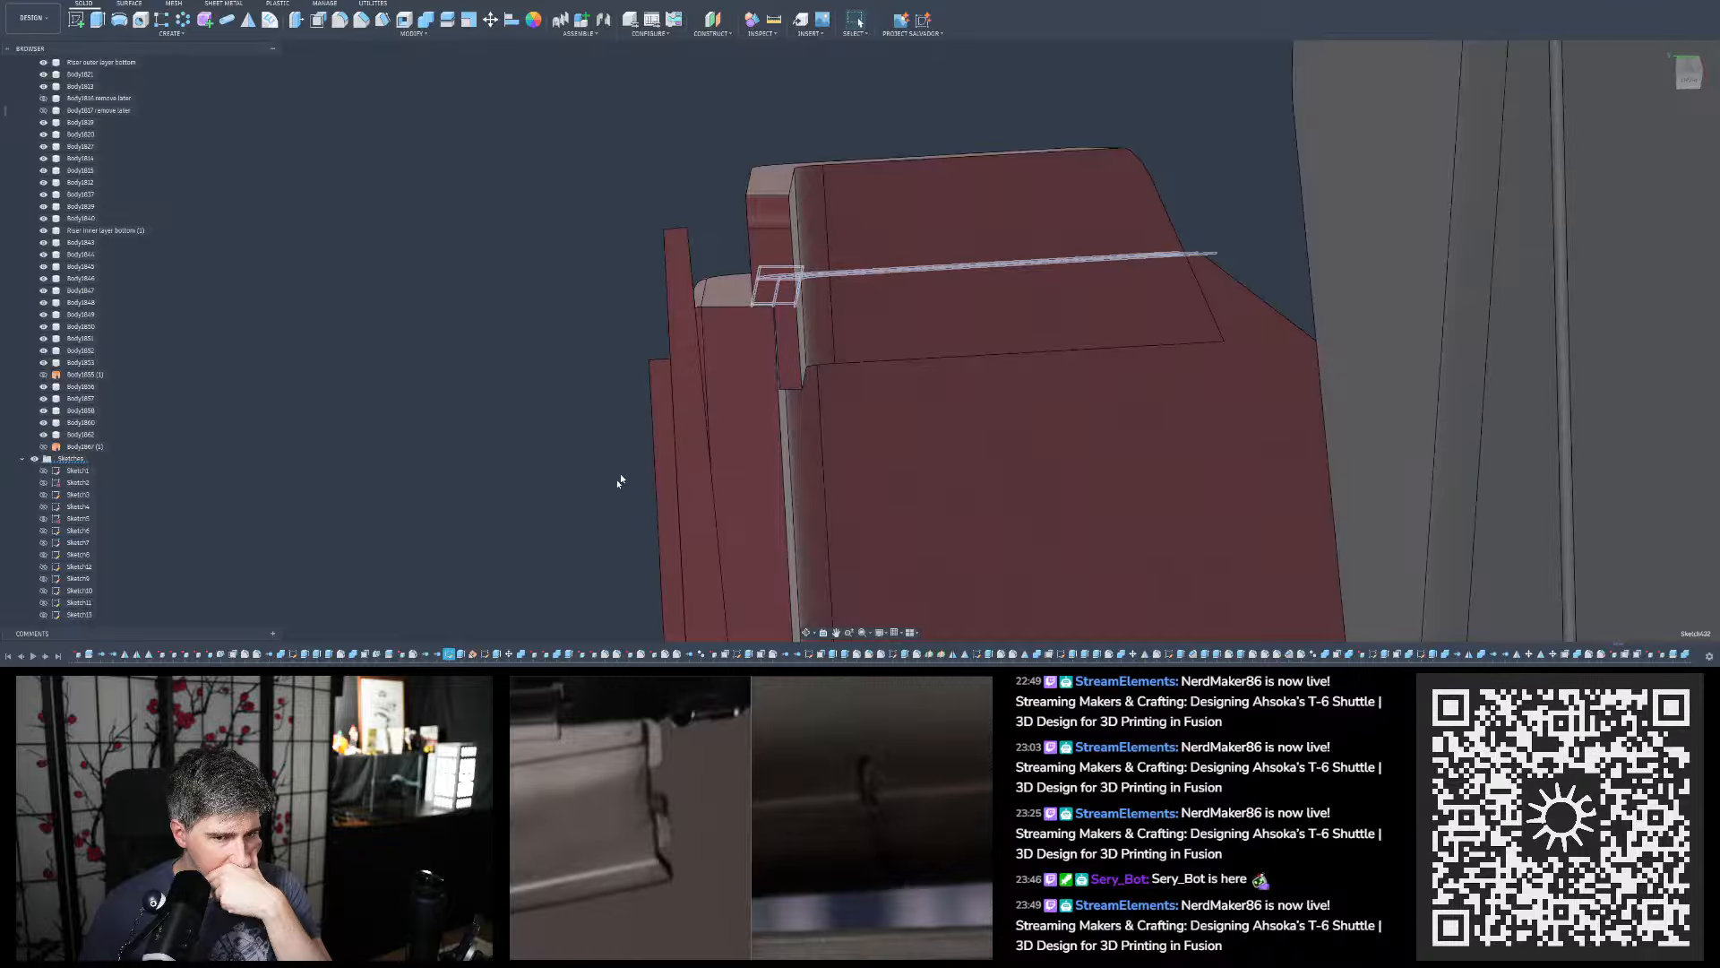
pyautogui.click(486, 654)
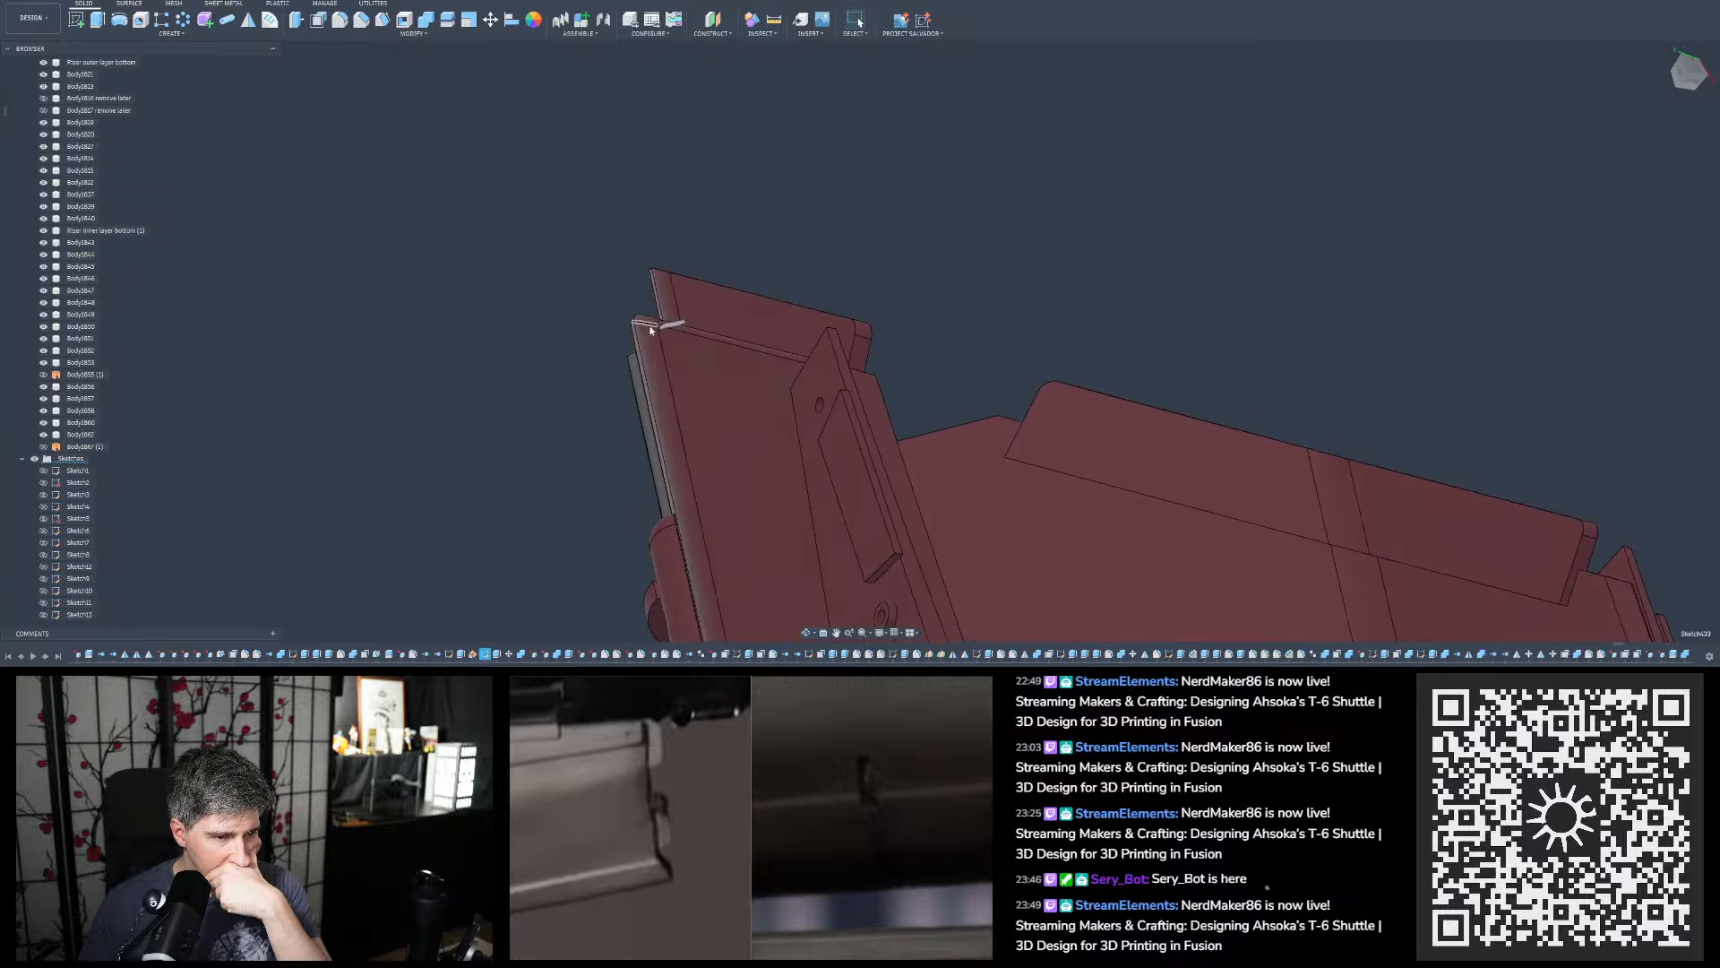
# Review the settings of the two-sided New Body extrusion that forms the raised rear strip, without changing them
pyautogui.keyDown('shift'); pyautogui.moveTo(692, 310); pyautogui.dragTo(693, 323, button='middle'); pyautogui.keyUp('shift')
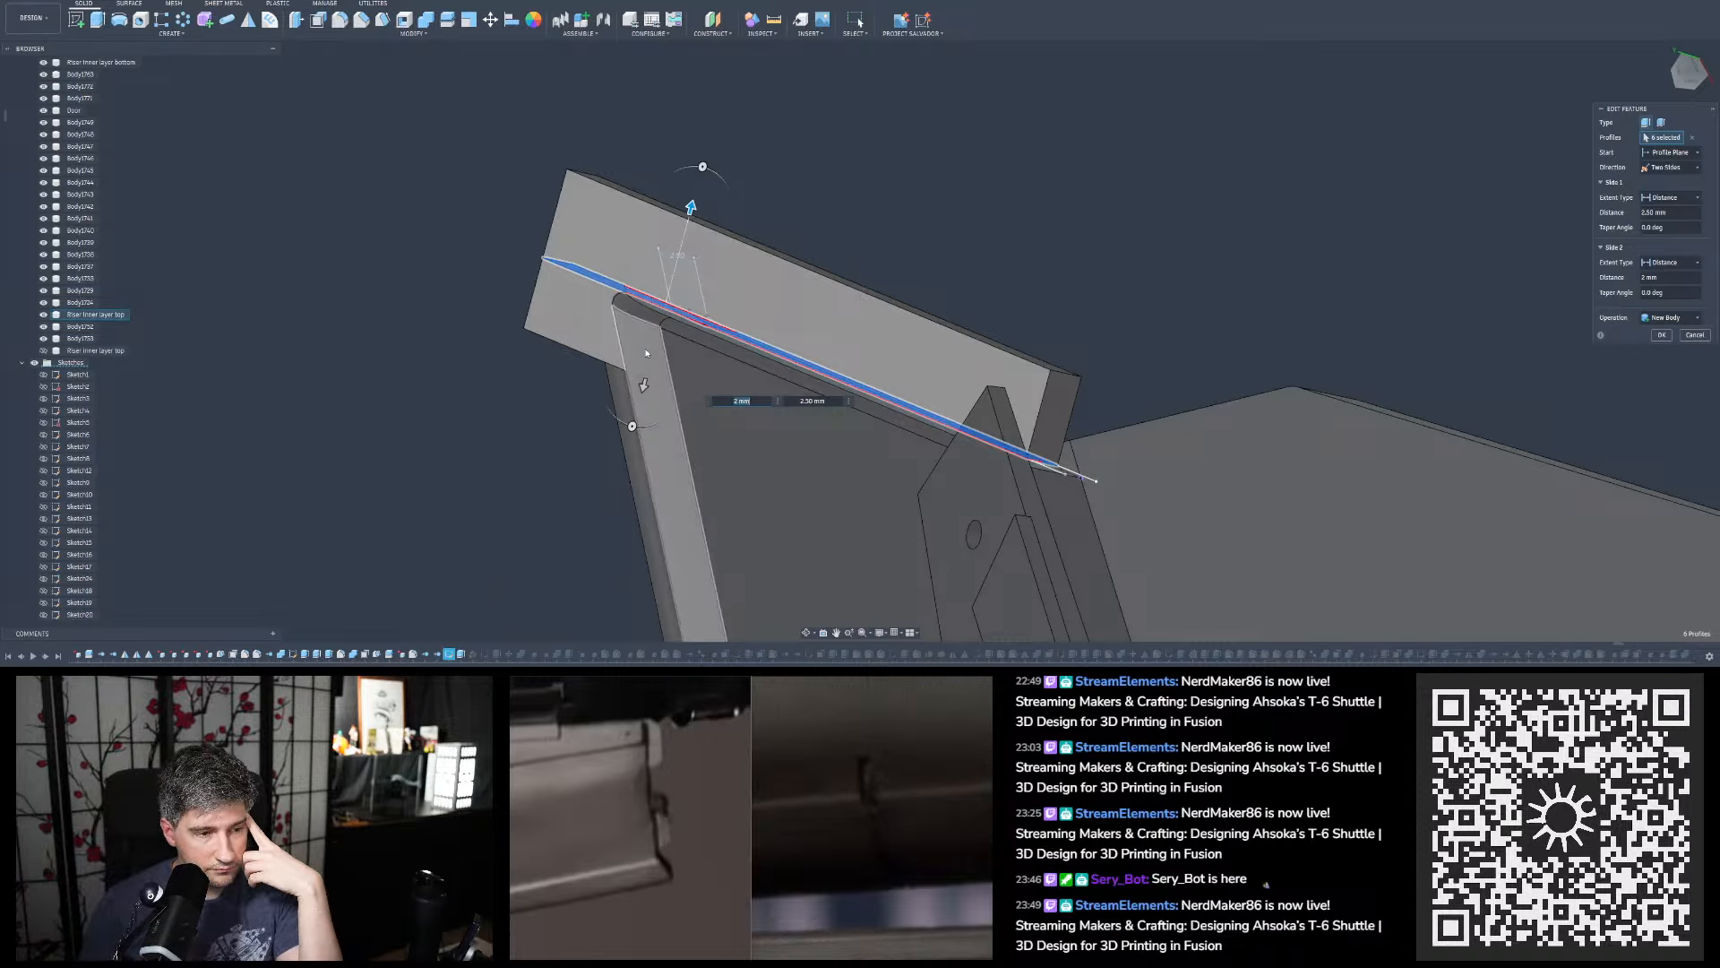
pyautogui.keyDown('shift'); pyautogui.moveTo(659, 395); pyautogui.dragTo(804, 328, button='middle'); pyautogui.keyUp('shift')
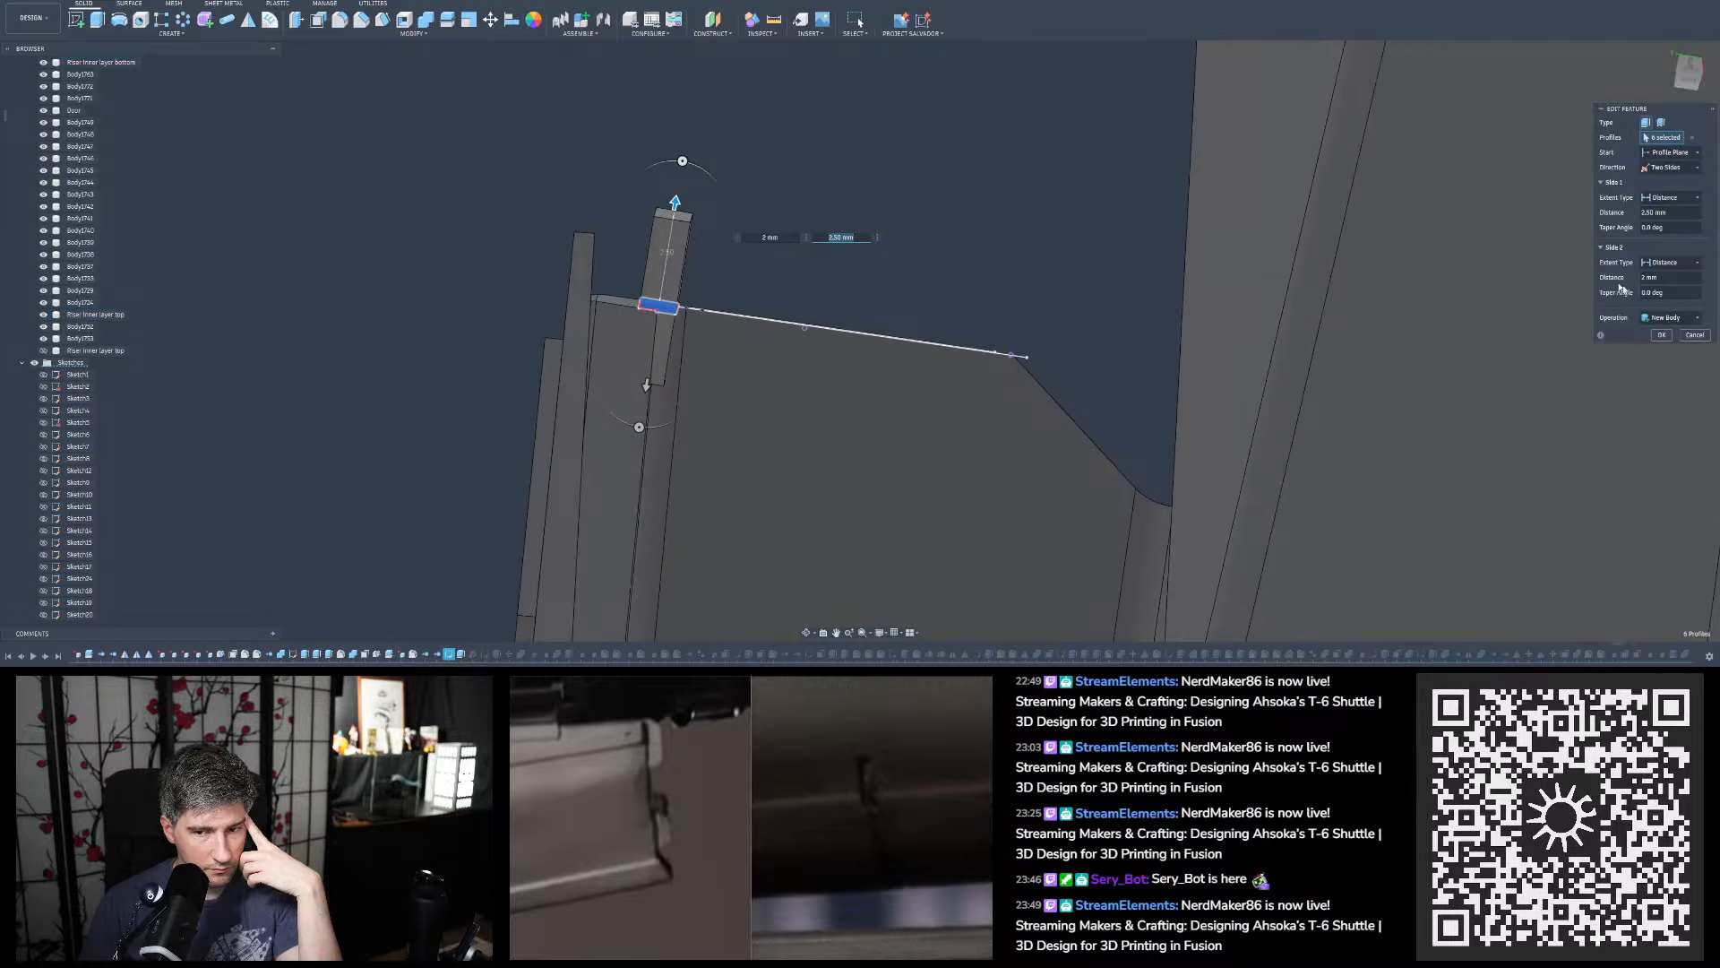
pyautogui.click(1695, 337)
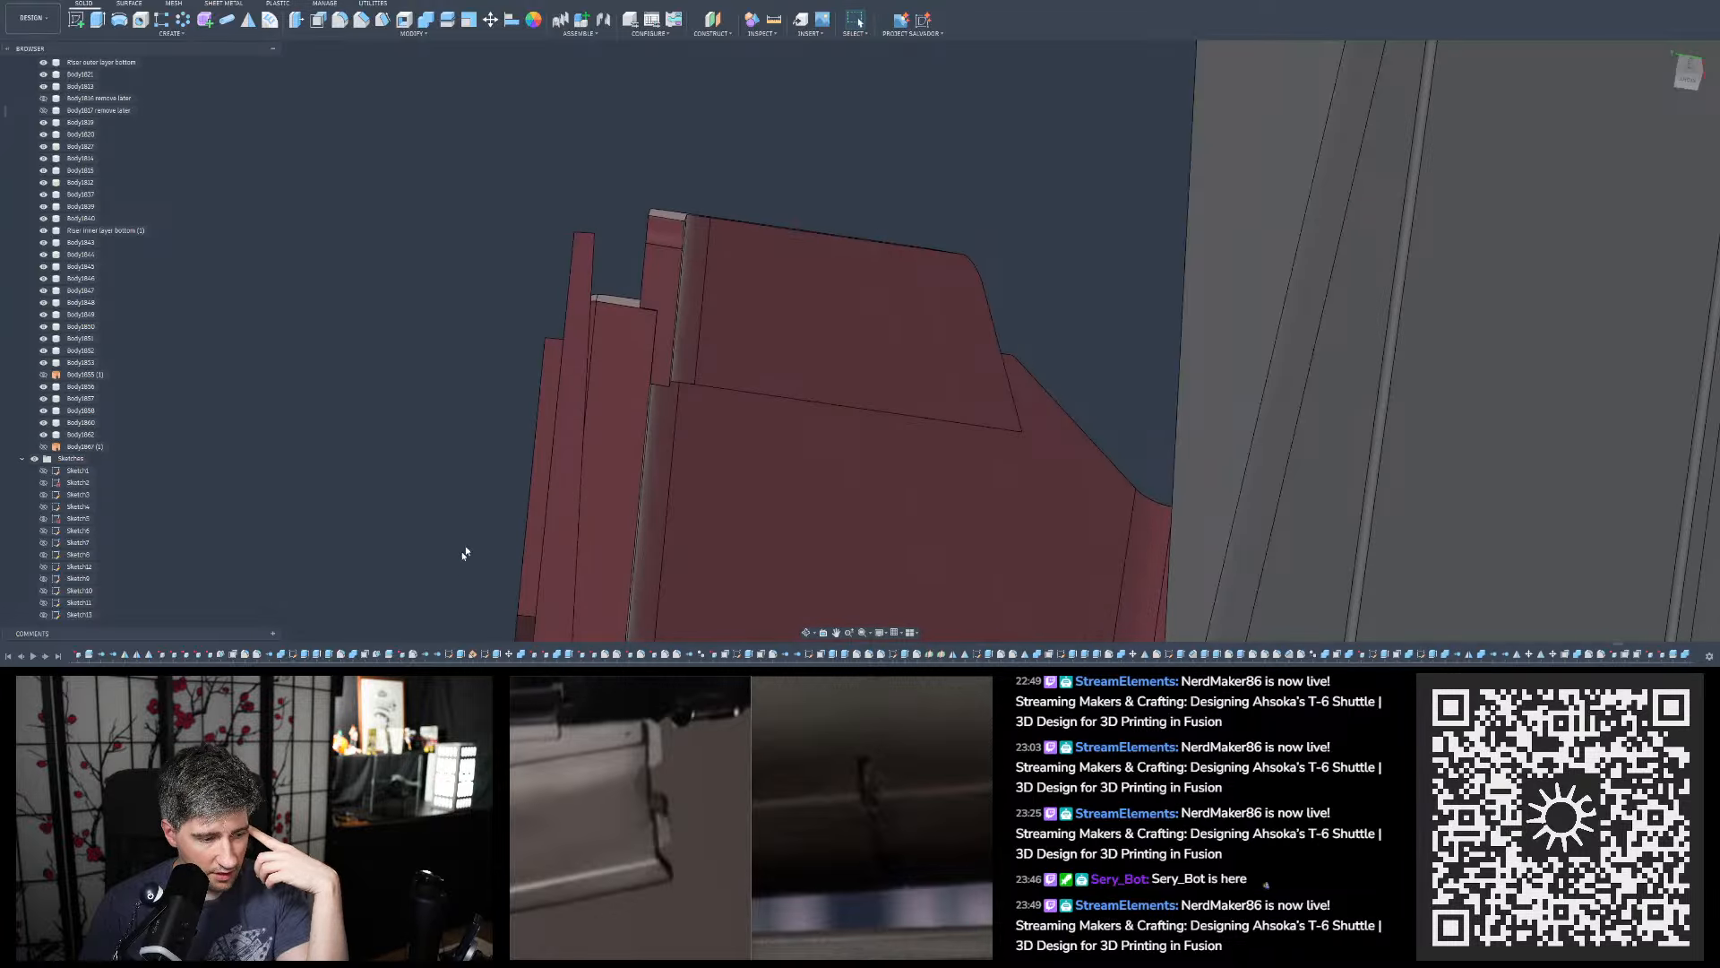
# Look through the features following the rear strip's extrusion and review the settings of the one-sided cut that trims its end
pyautogui.click(461, 655)
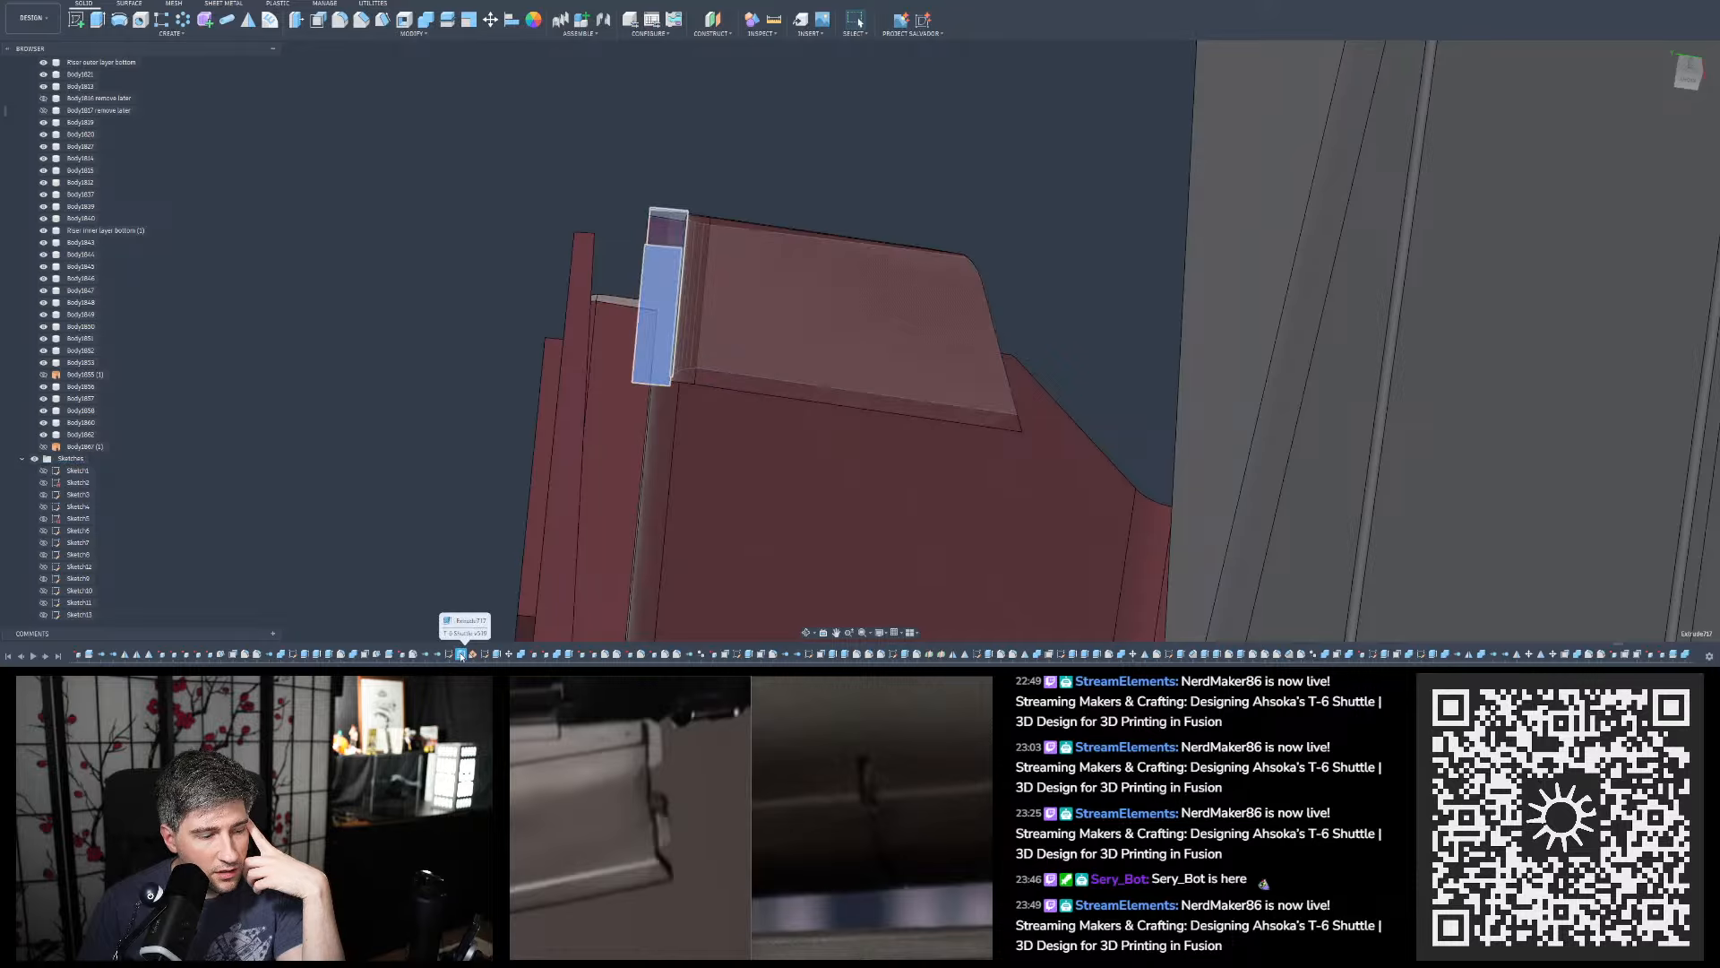
pyautogui.click(485, 655)
pyautogui.click(496, 655)
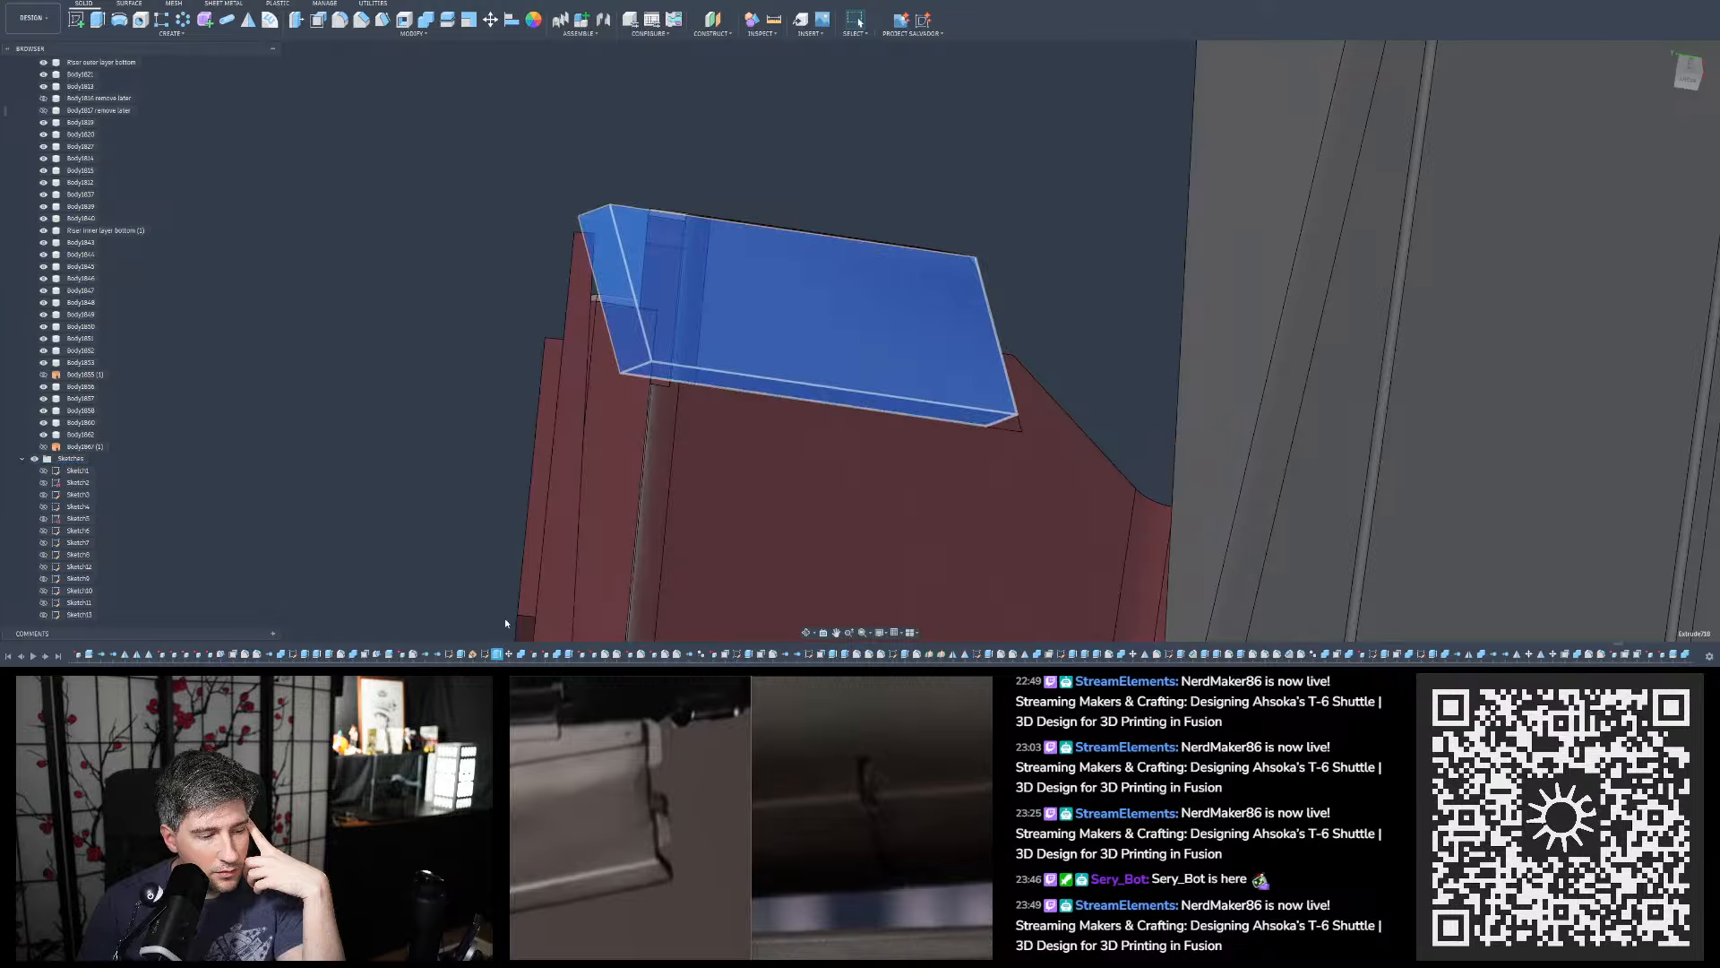
pyautogui.click(483, 477)
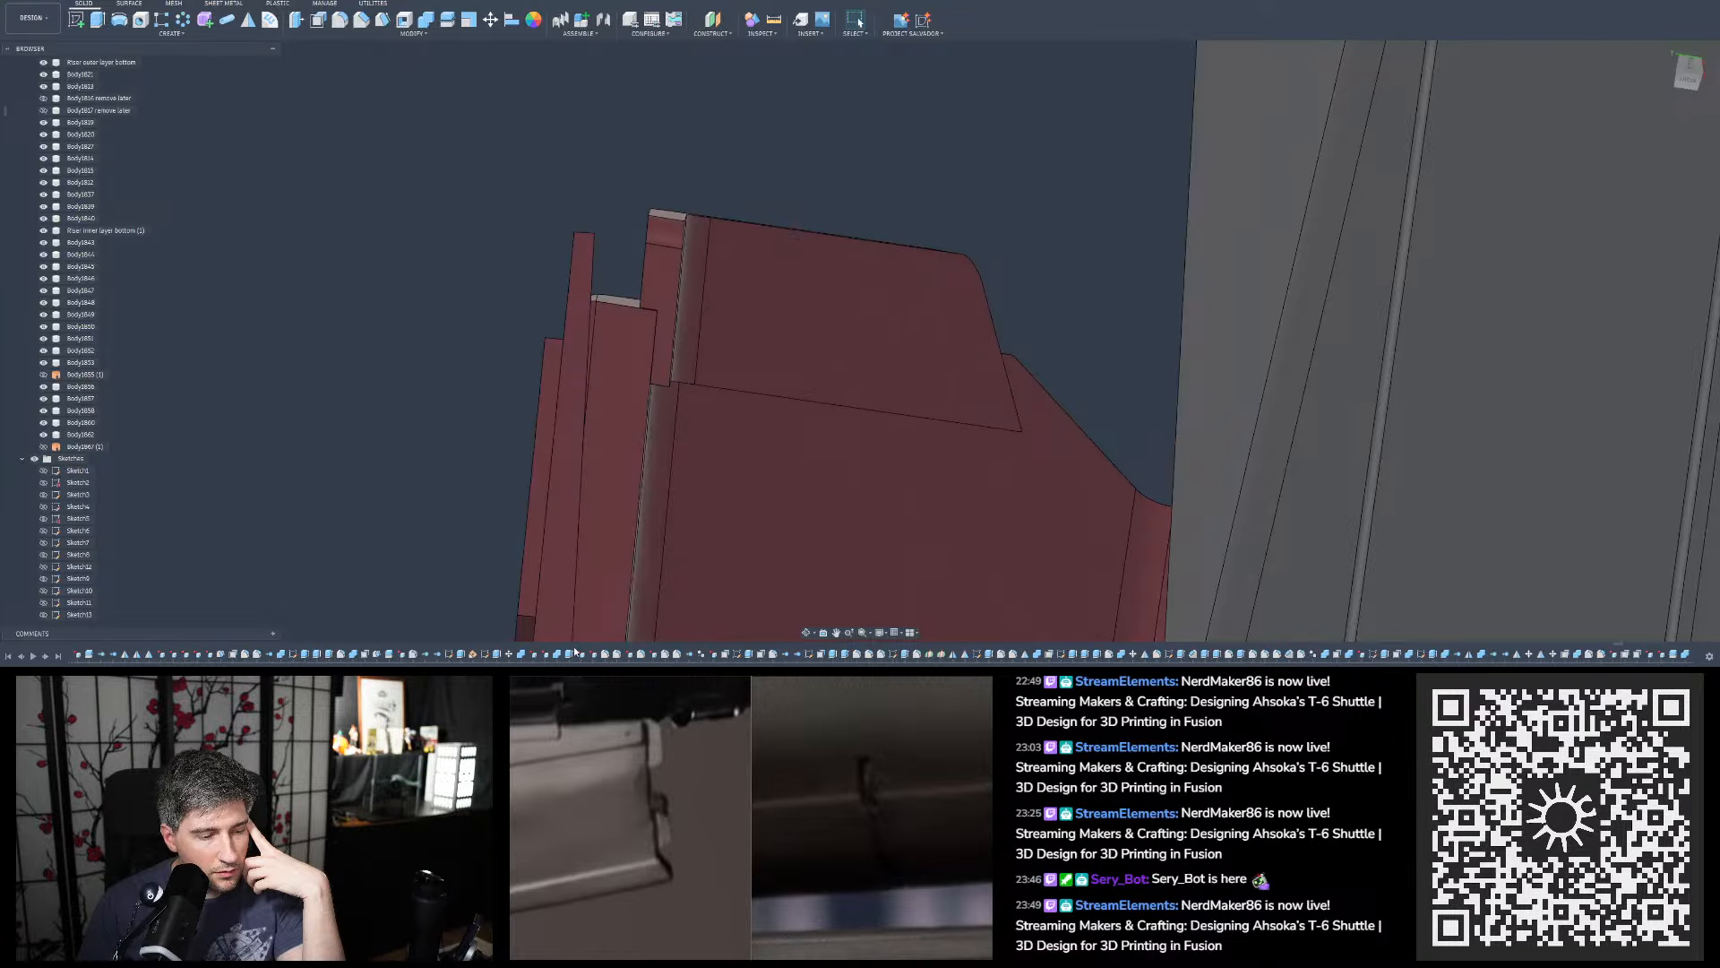
pyautogui.doubleClick(646, 361)
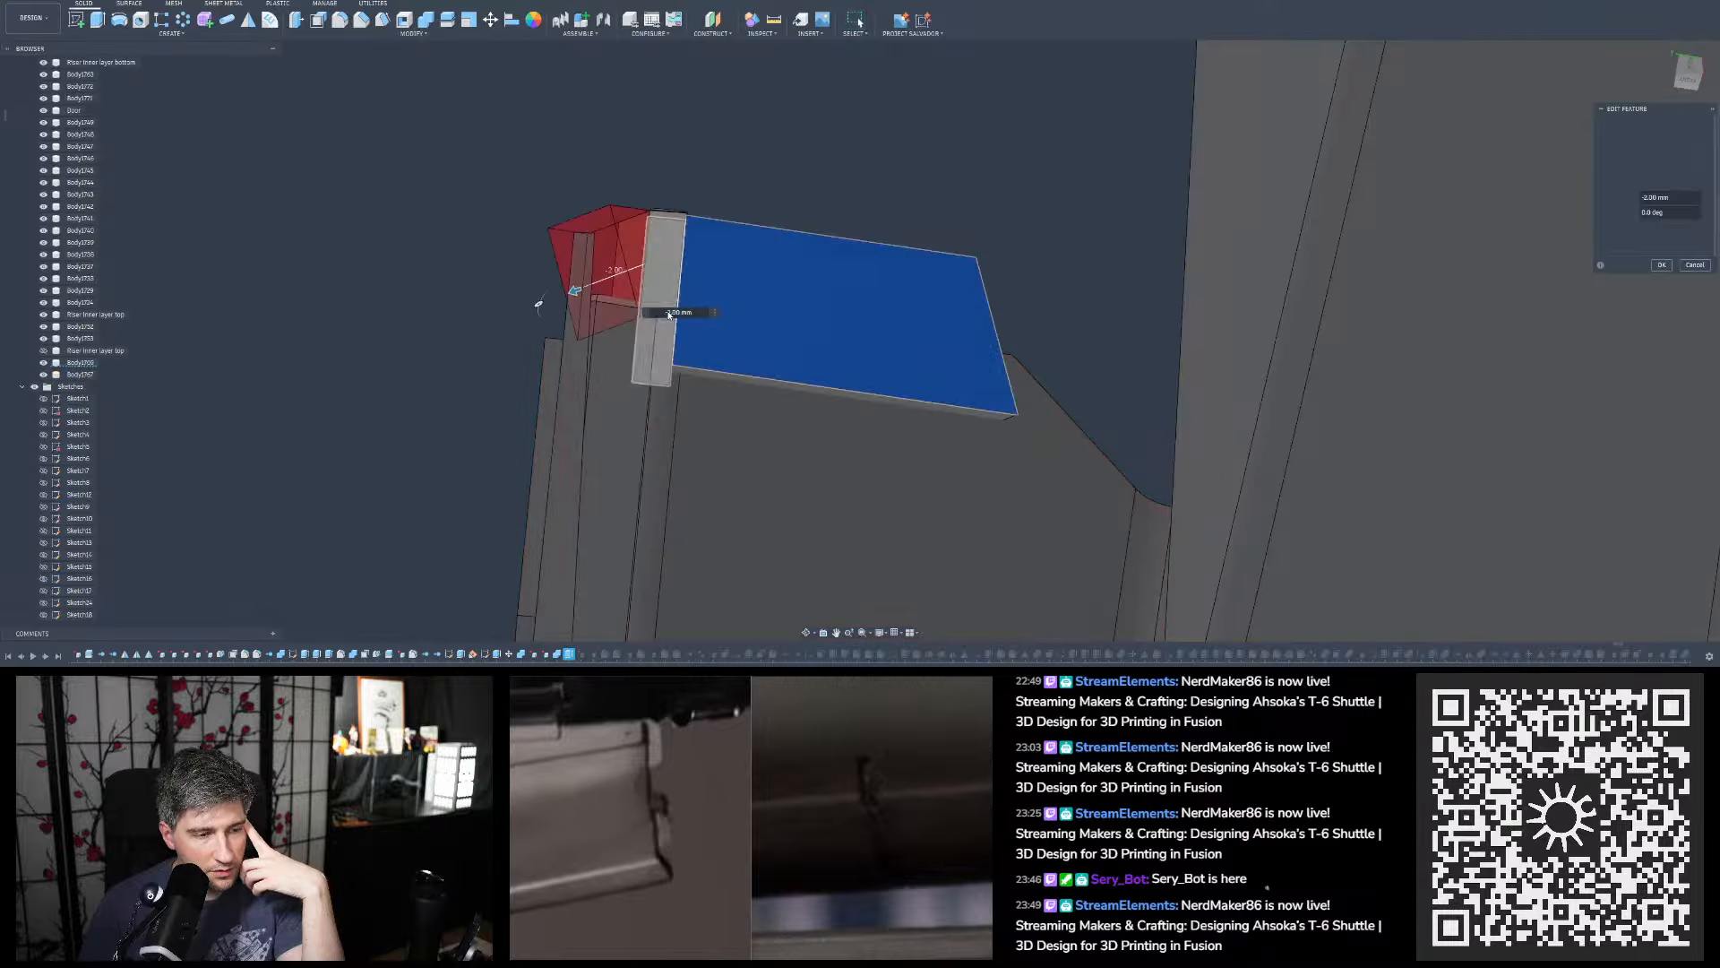
pyautogui.moveTo(676, 167)
pyautogui.keyDown('shift'); pyautogui.mouseDown(button='middle')
pyautogui.moveTo(573, 179)
pyautogui.moveTo(670, 166)
pyautogui.mouseUp(button='middle'); pyautogui.keyUp('shift')
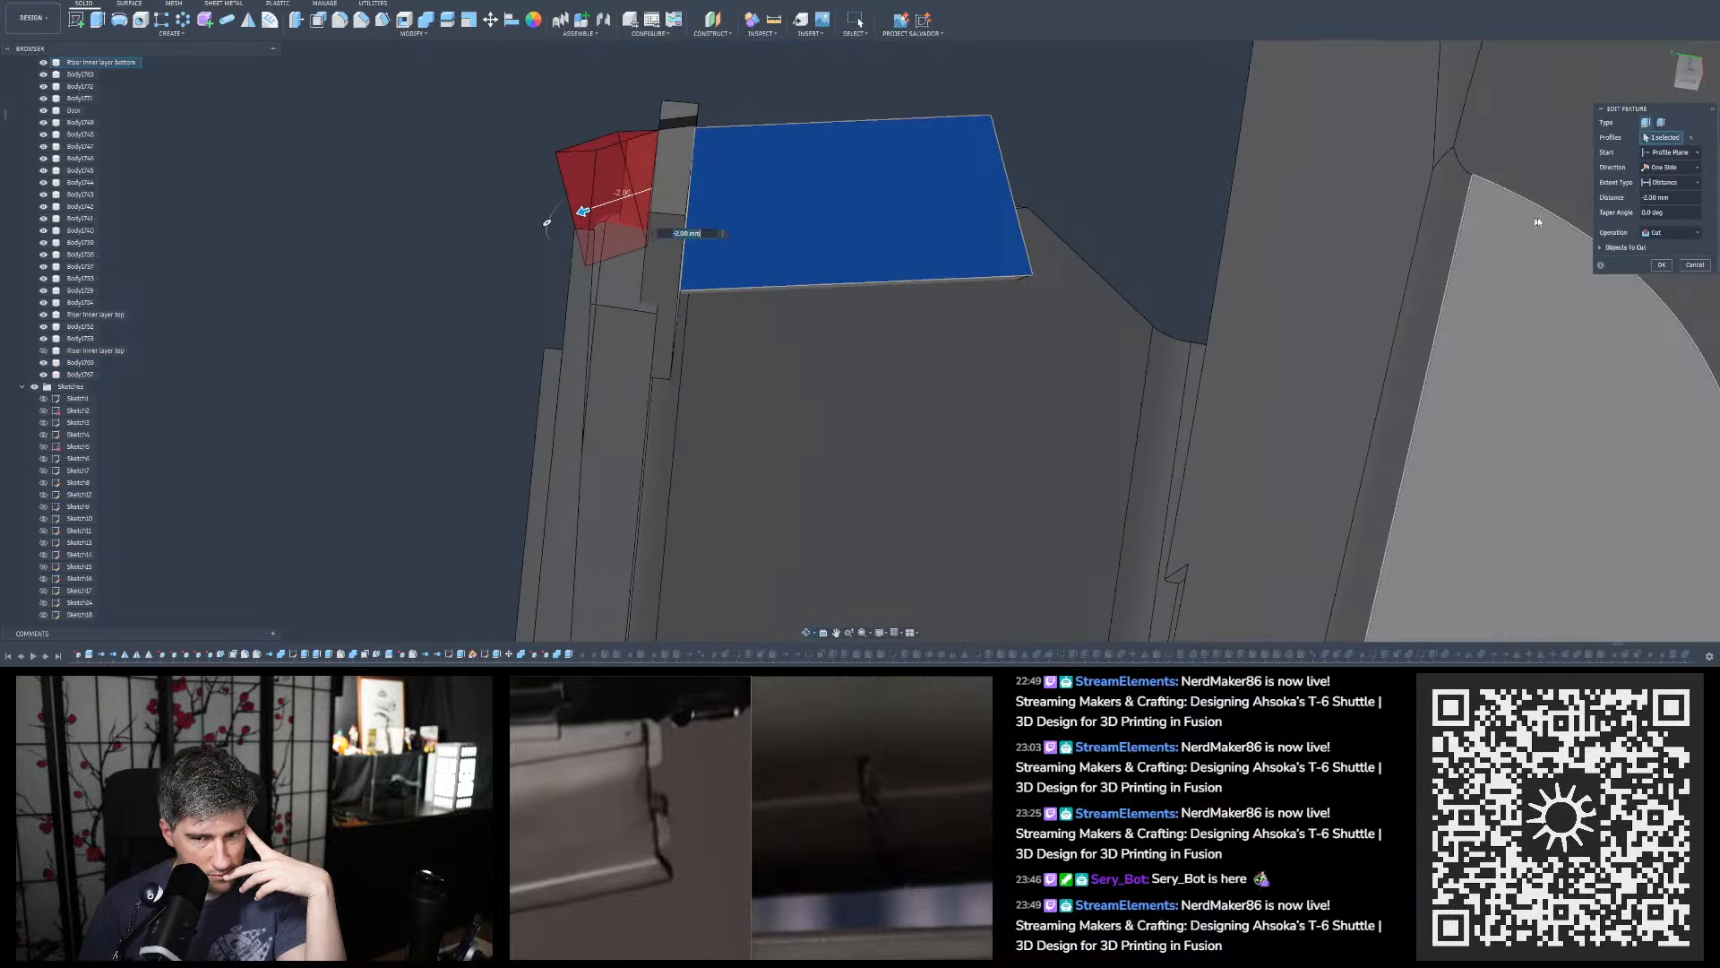
pyautogui.click(1694, 266)
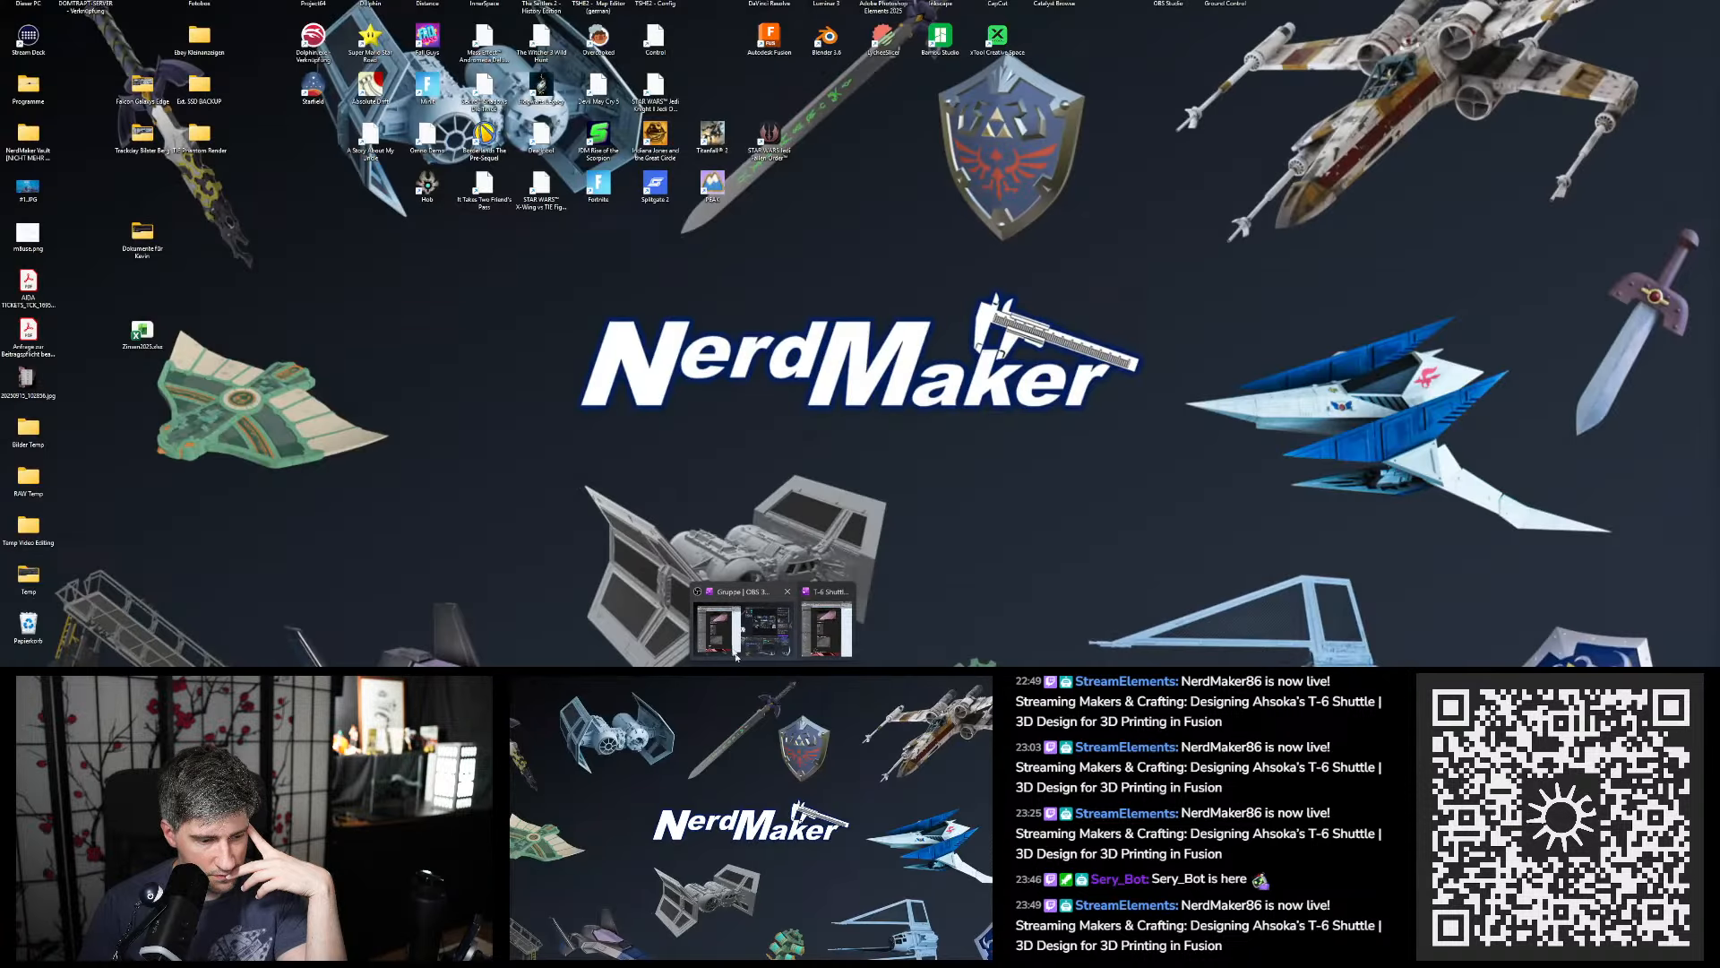
# Review the two-profile offset cut that trims the rear strip's long edges, and inspect the strip's narrow end face
pyautogui.click(730, 654)
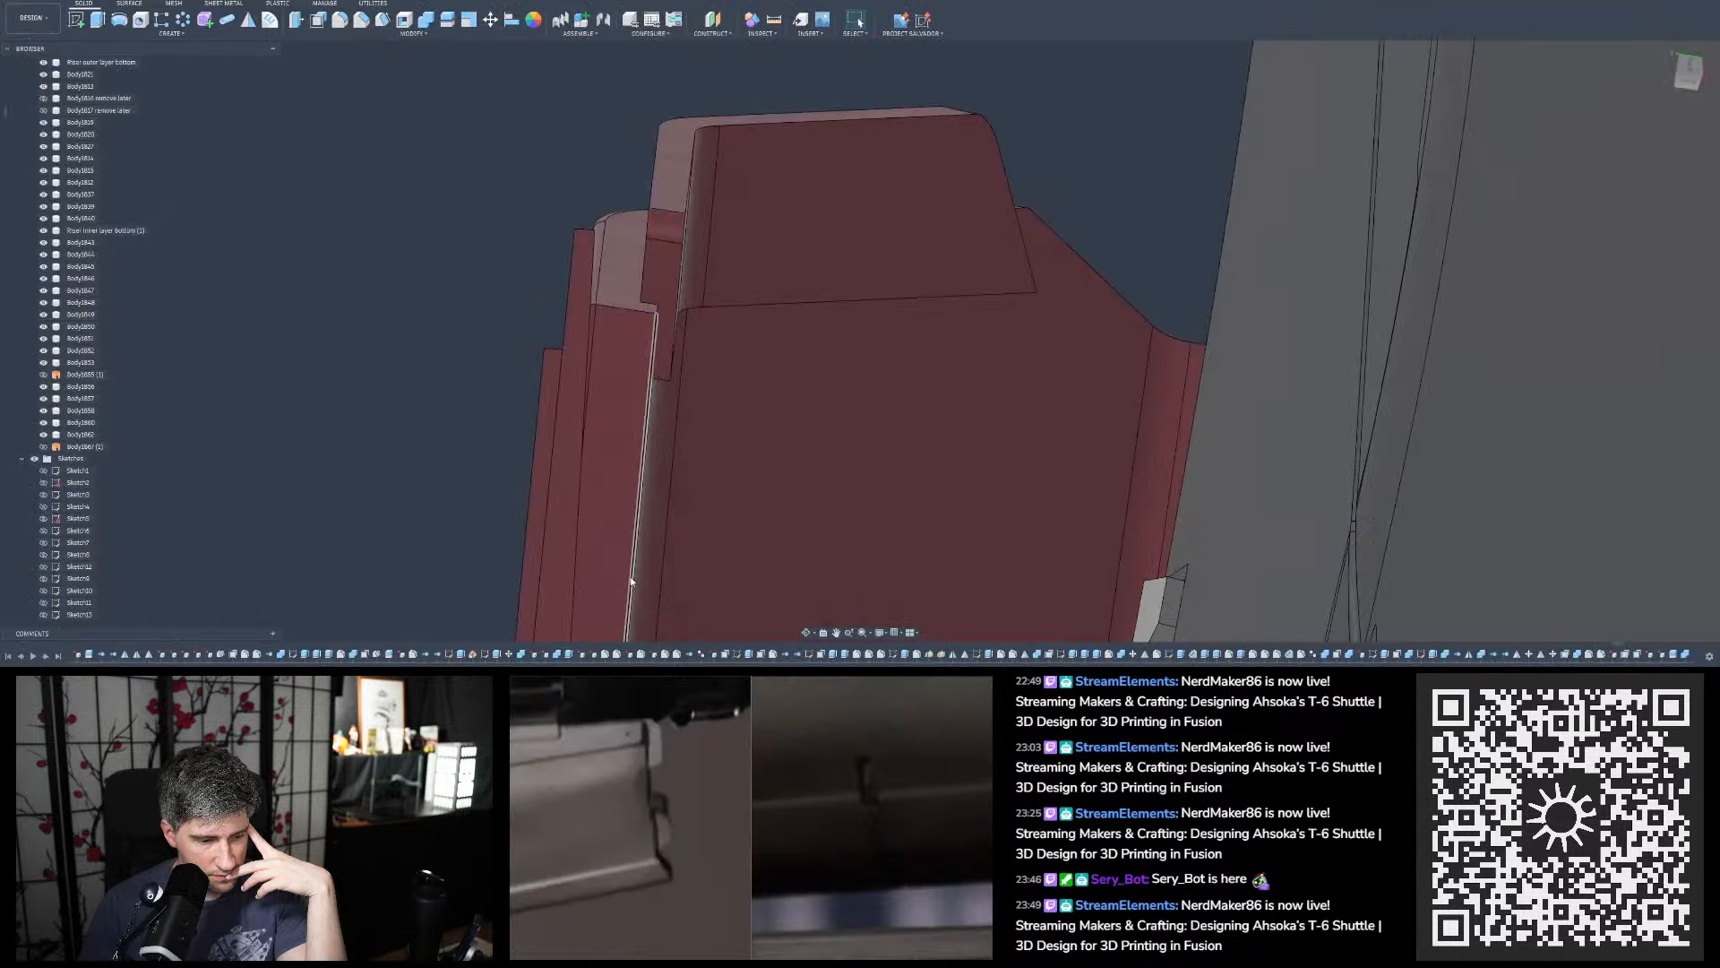
pyautogui.click(737, 655)
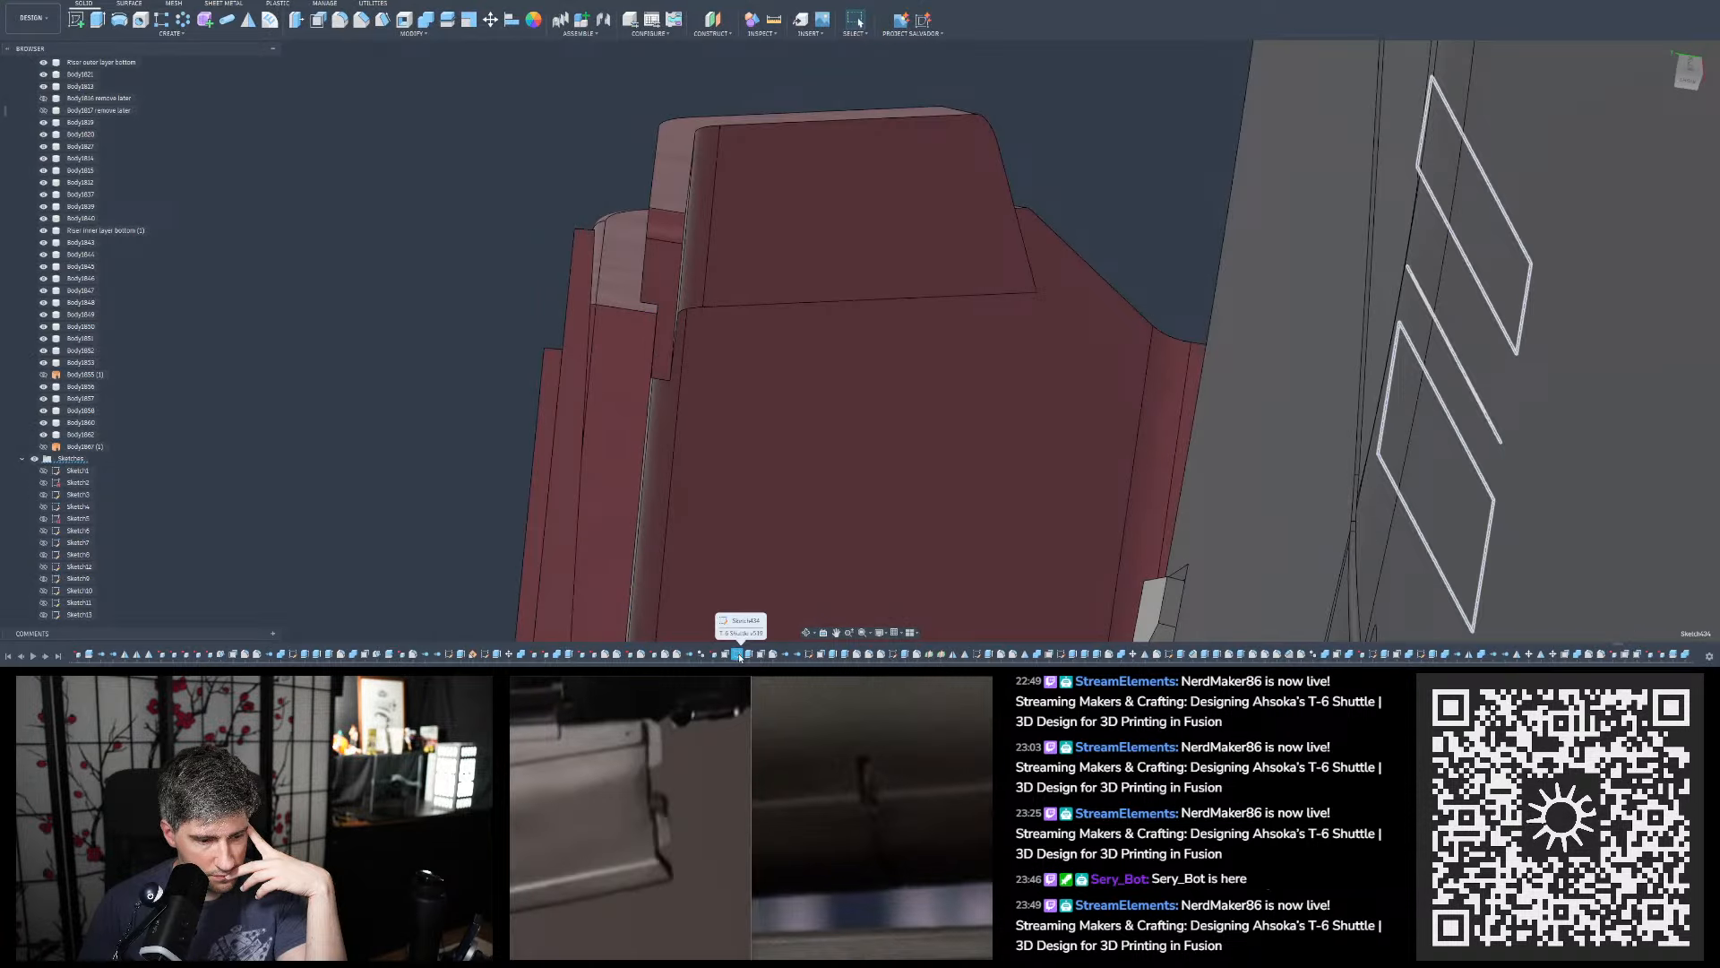
pyautogui.click(749, 655)
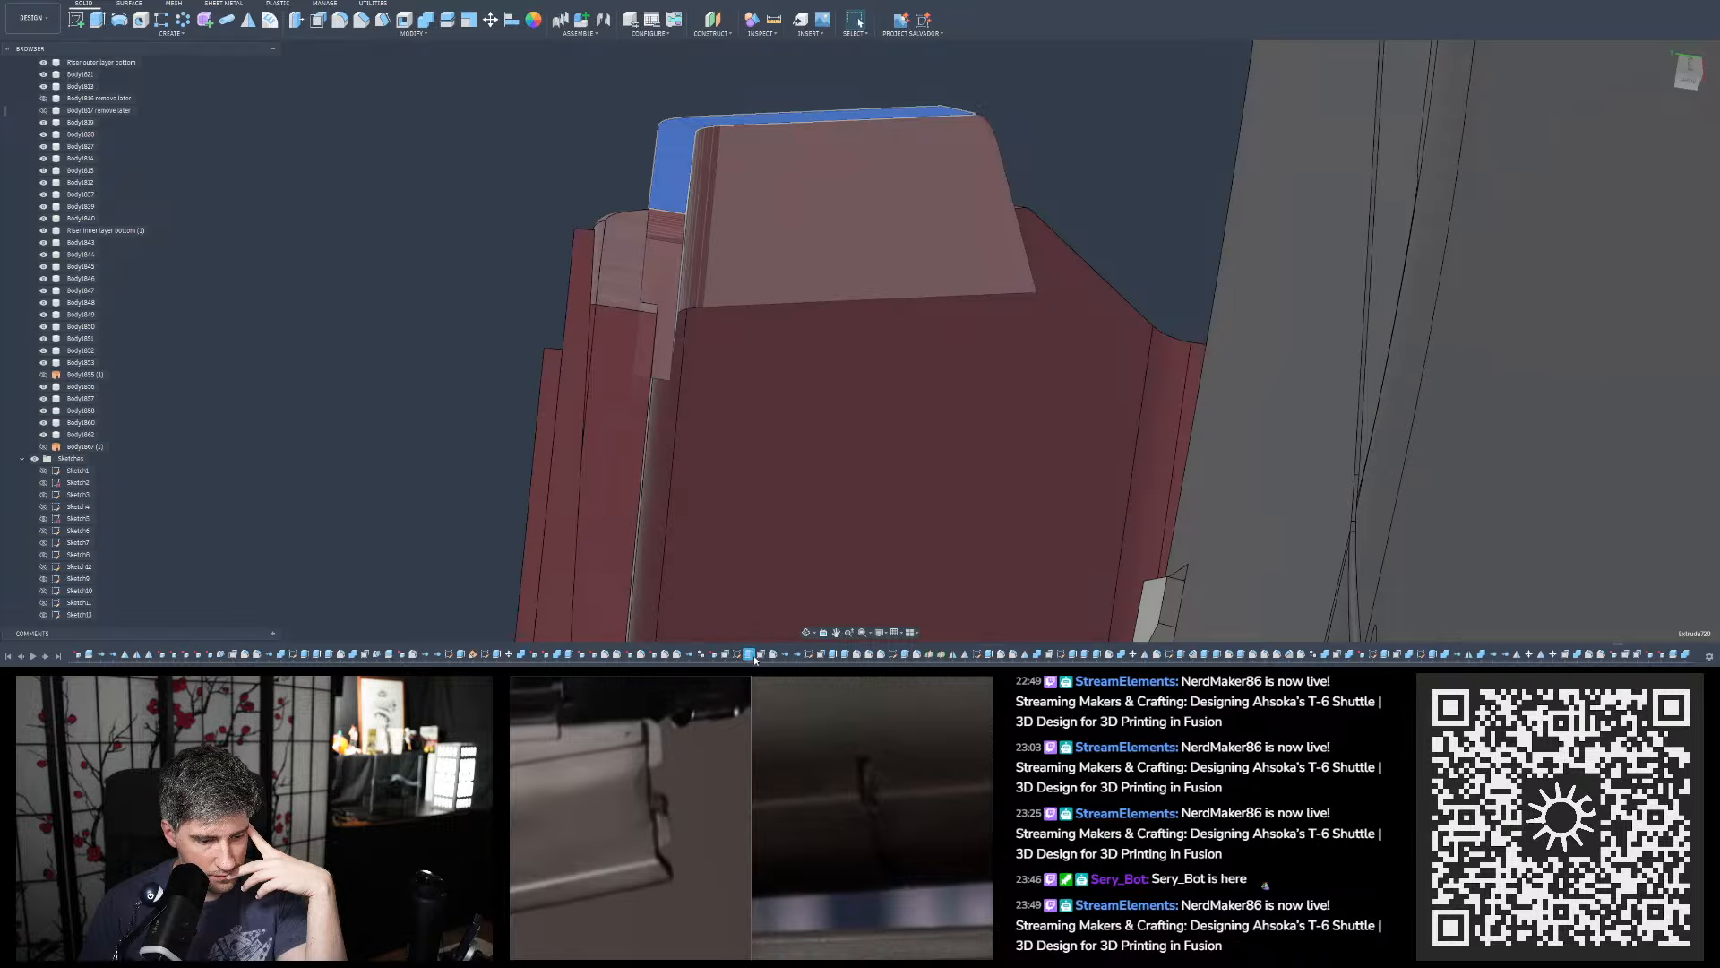
pyautogui.click(760, 655)
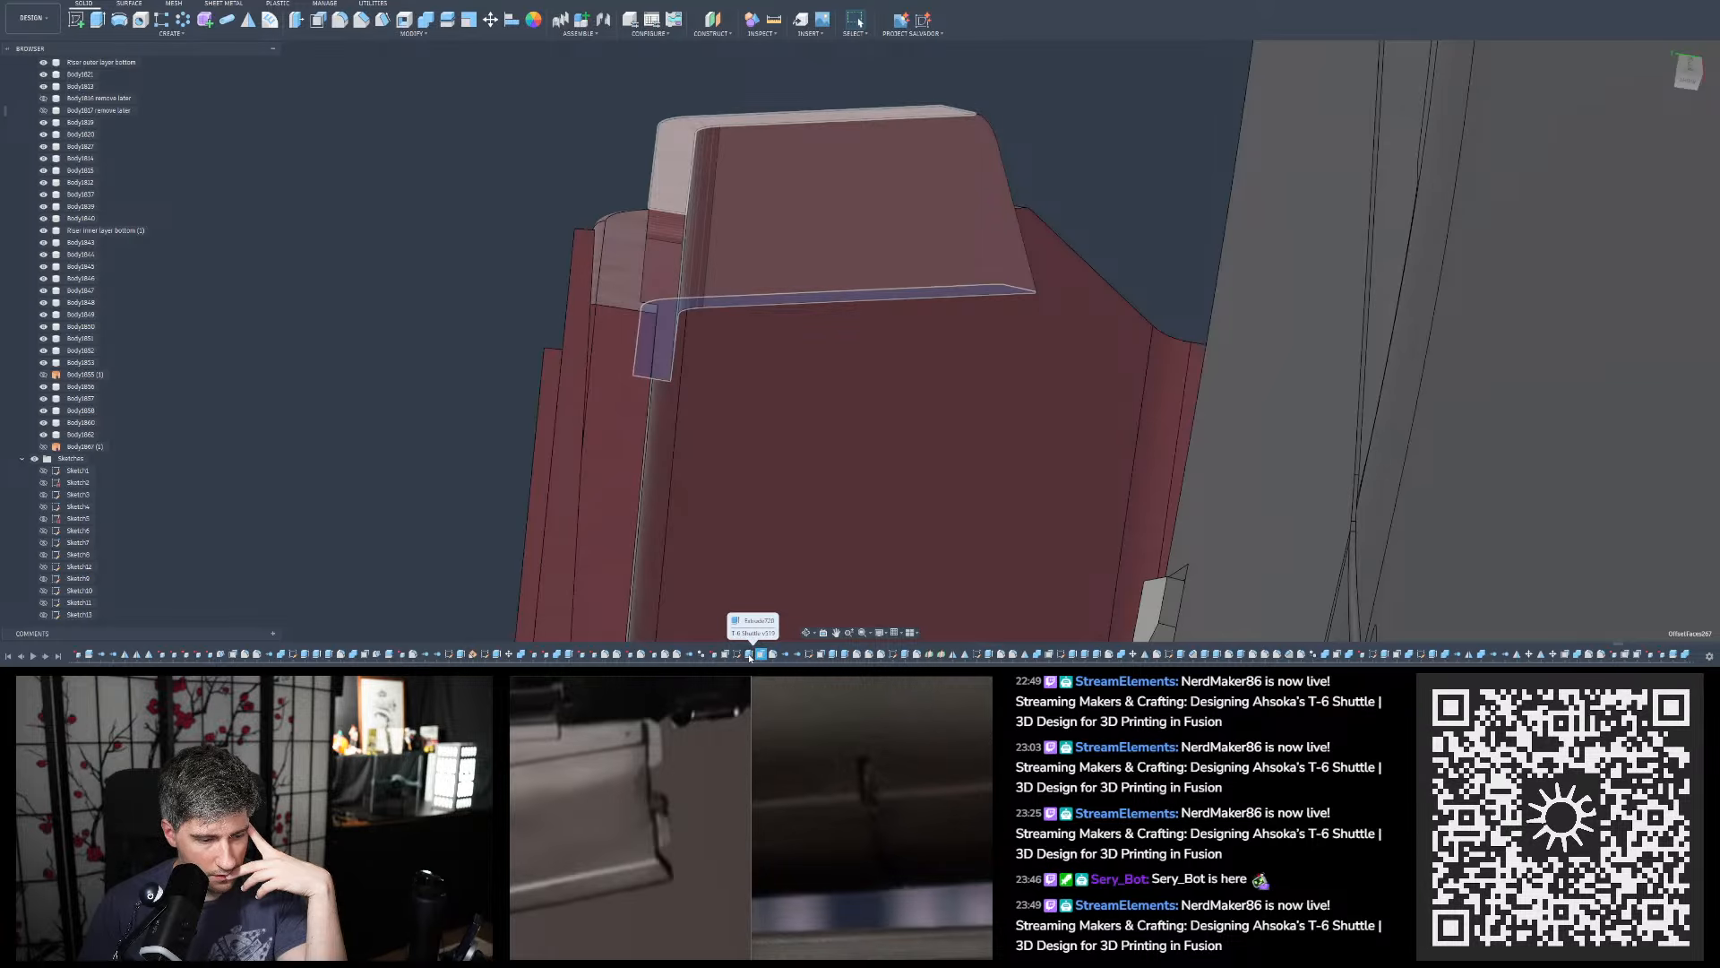
pyautogui.click(749, 655)
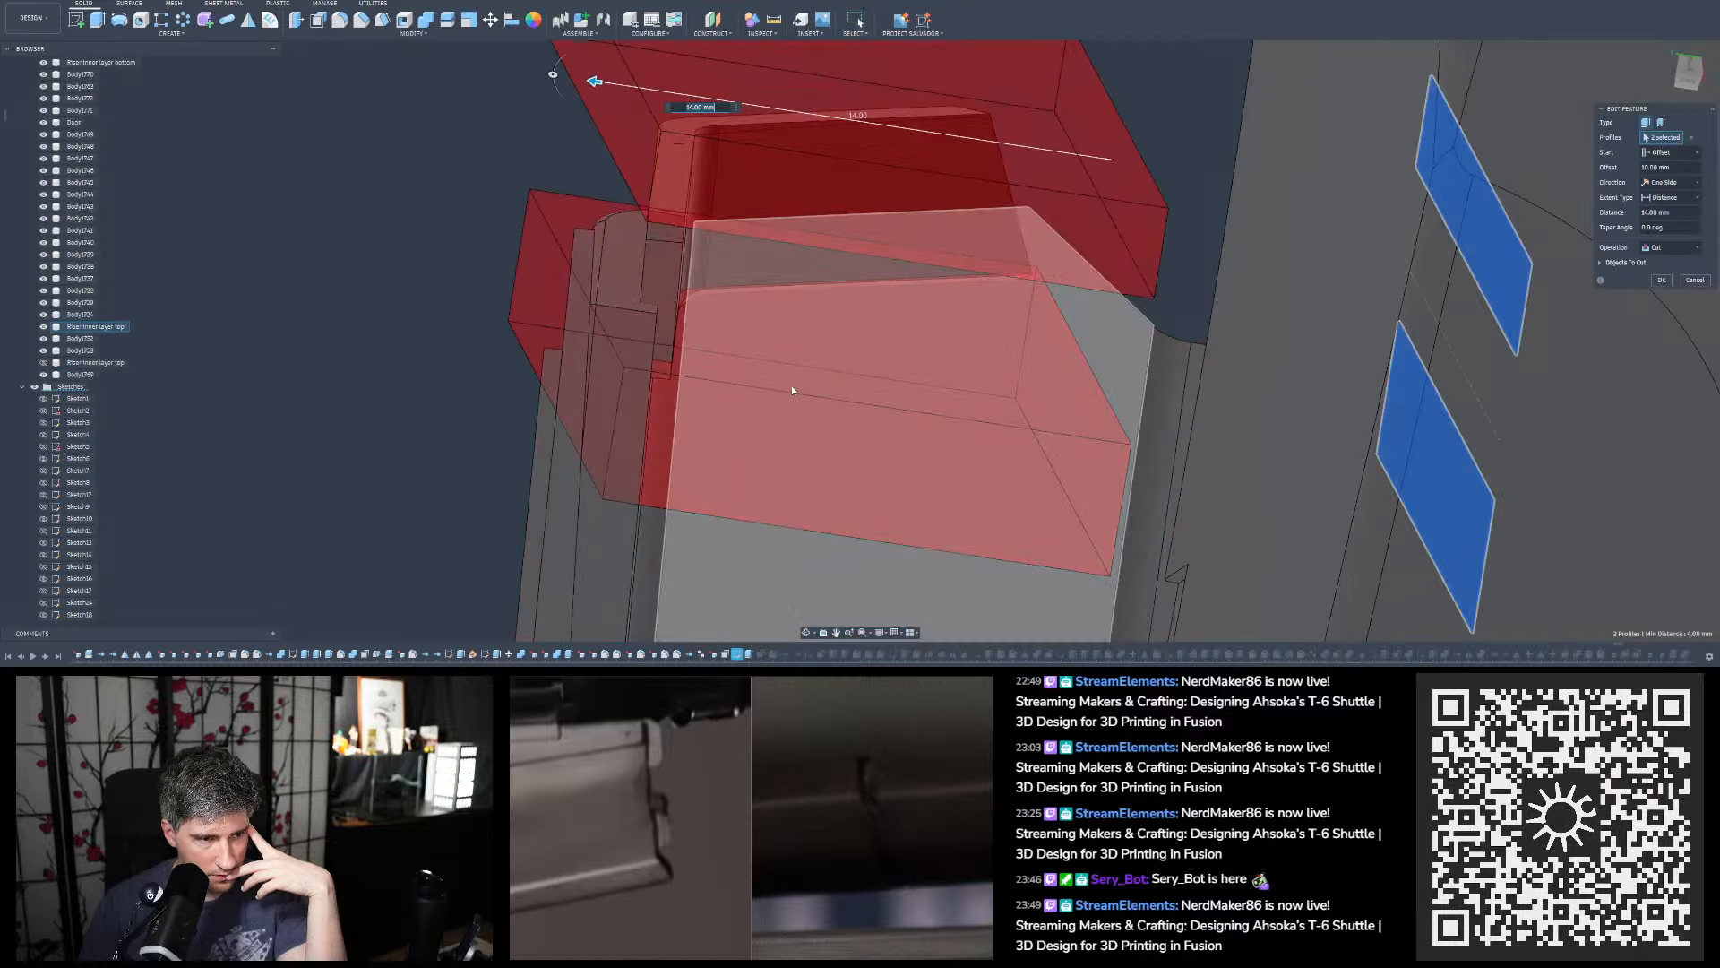
pyautogui.keyDown('shift'); pyautogui.moveTo(792, 385); pyautogui.dragTo(704, 221, button='middle'); pyautogui.keyUp('shift')
pyautogui.scroll(4, 726, 247)
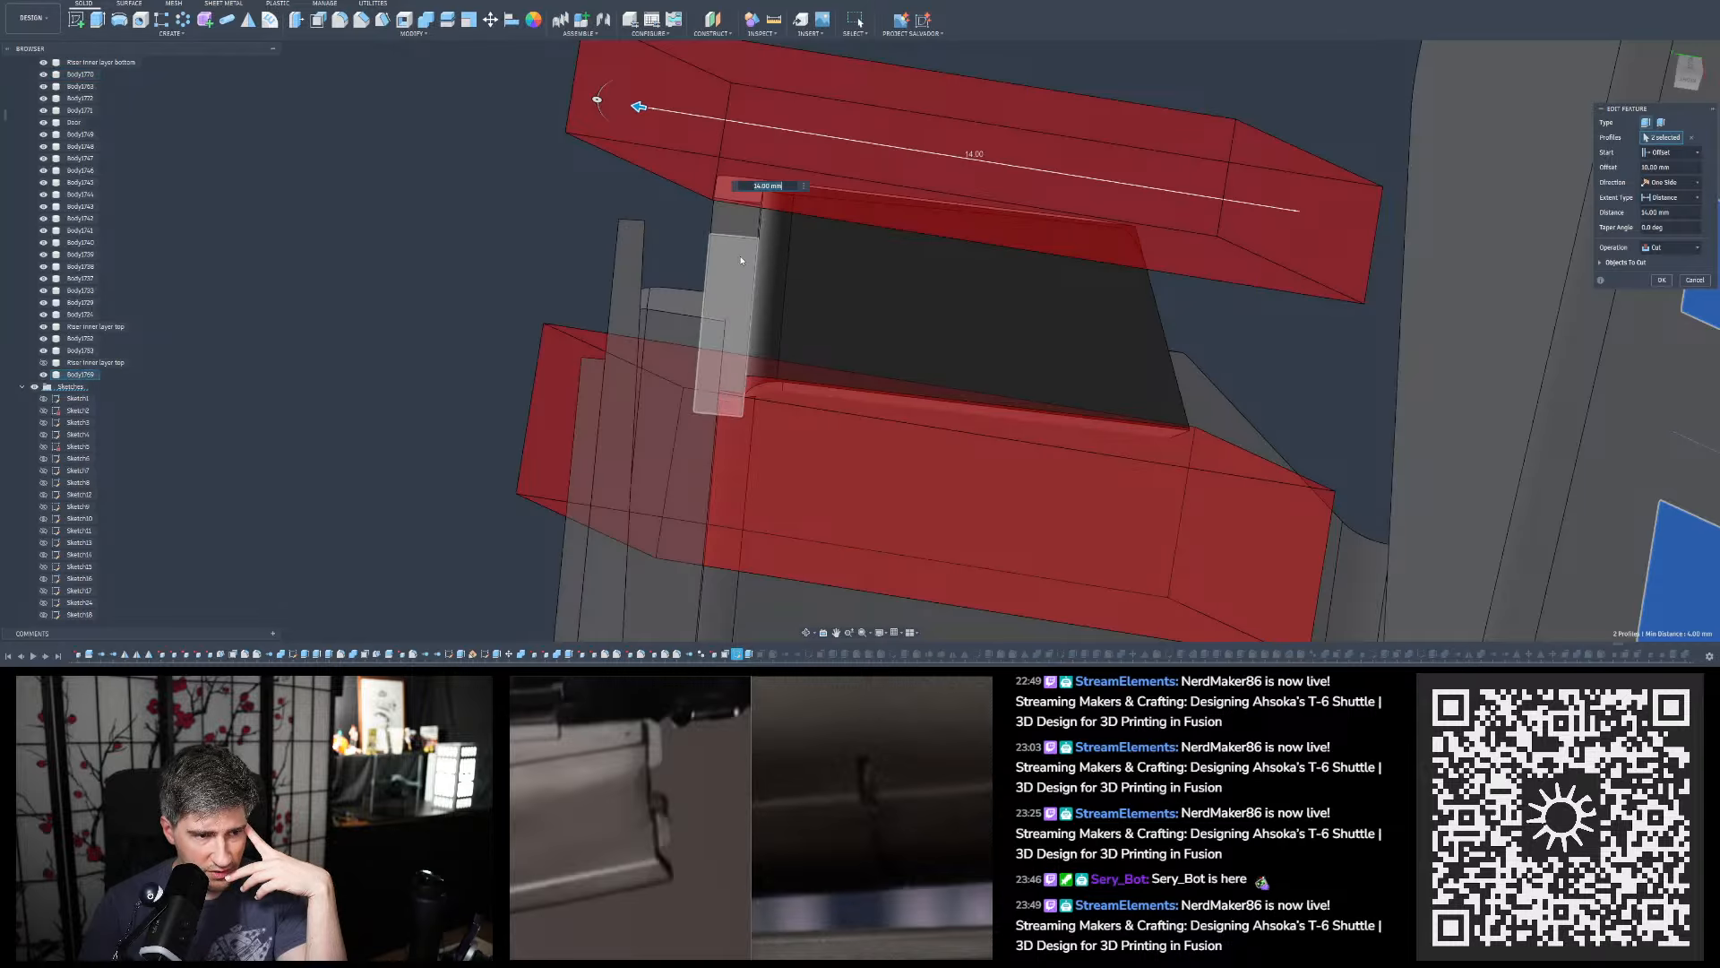
pyautogui.click(1694, 280)
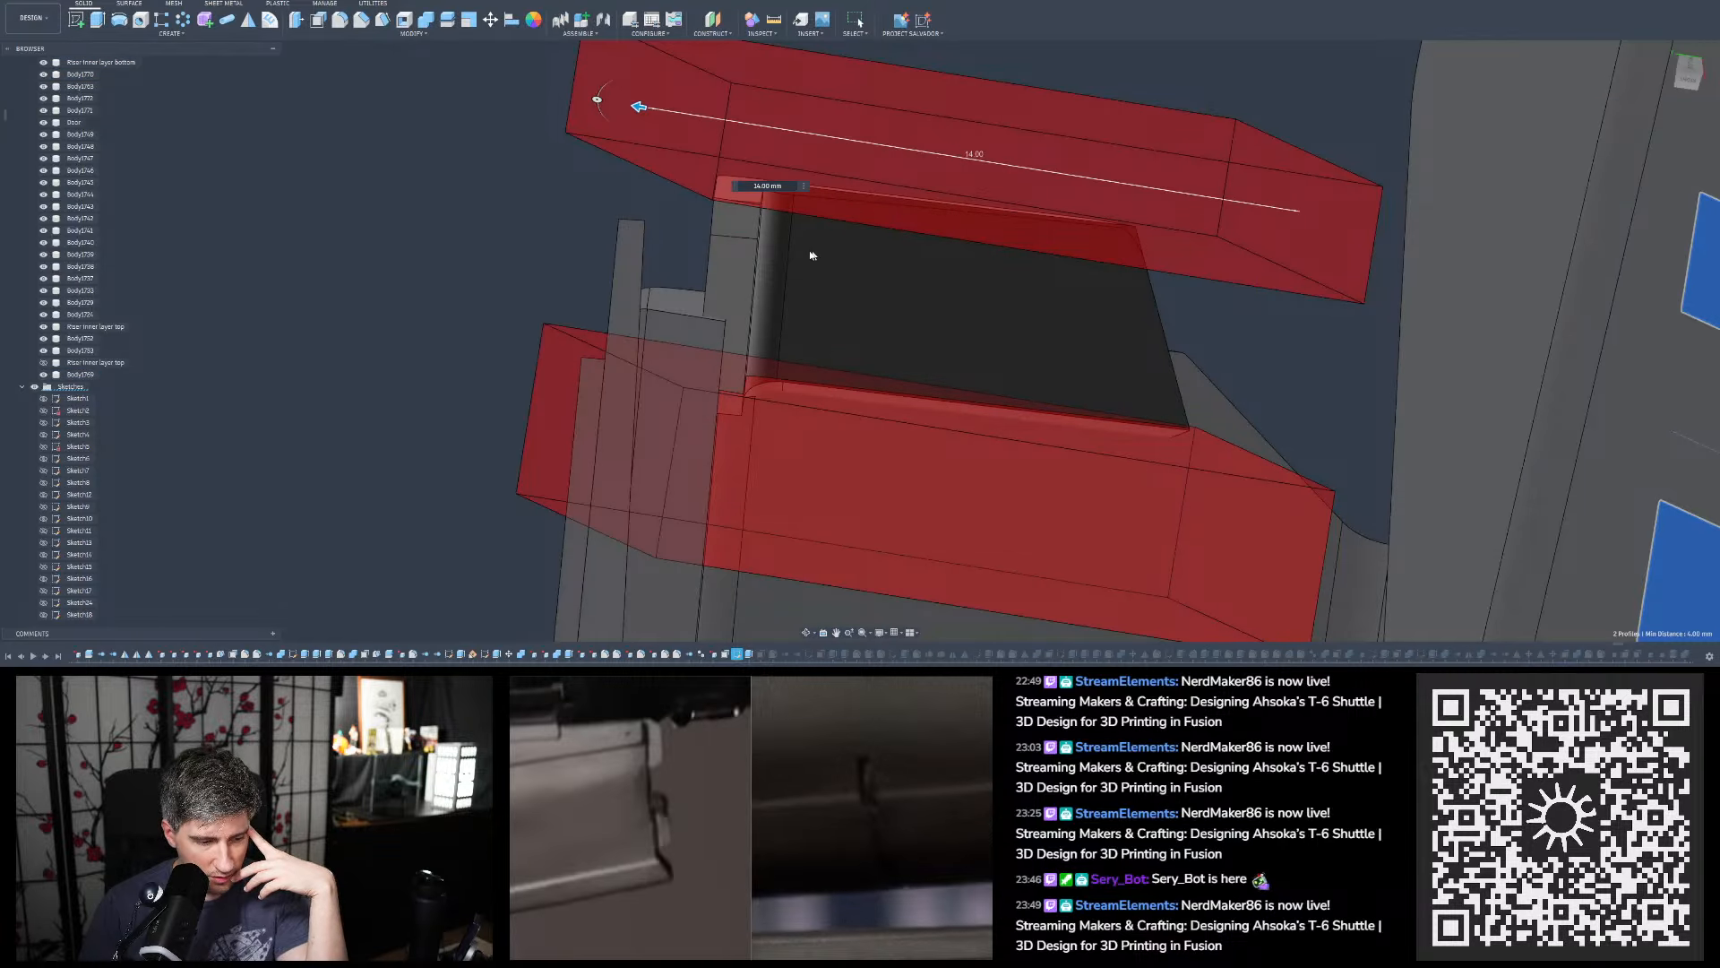
pyautogui.click(727, 283)
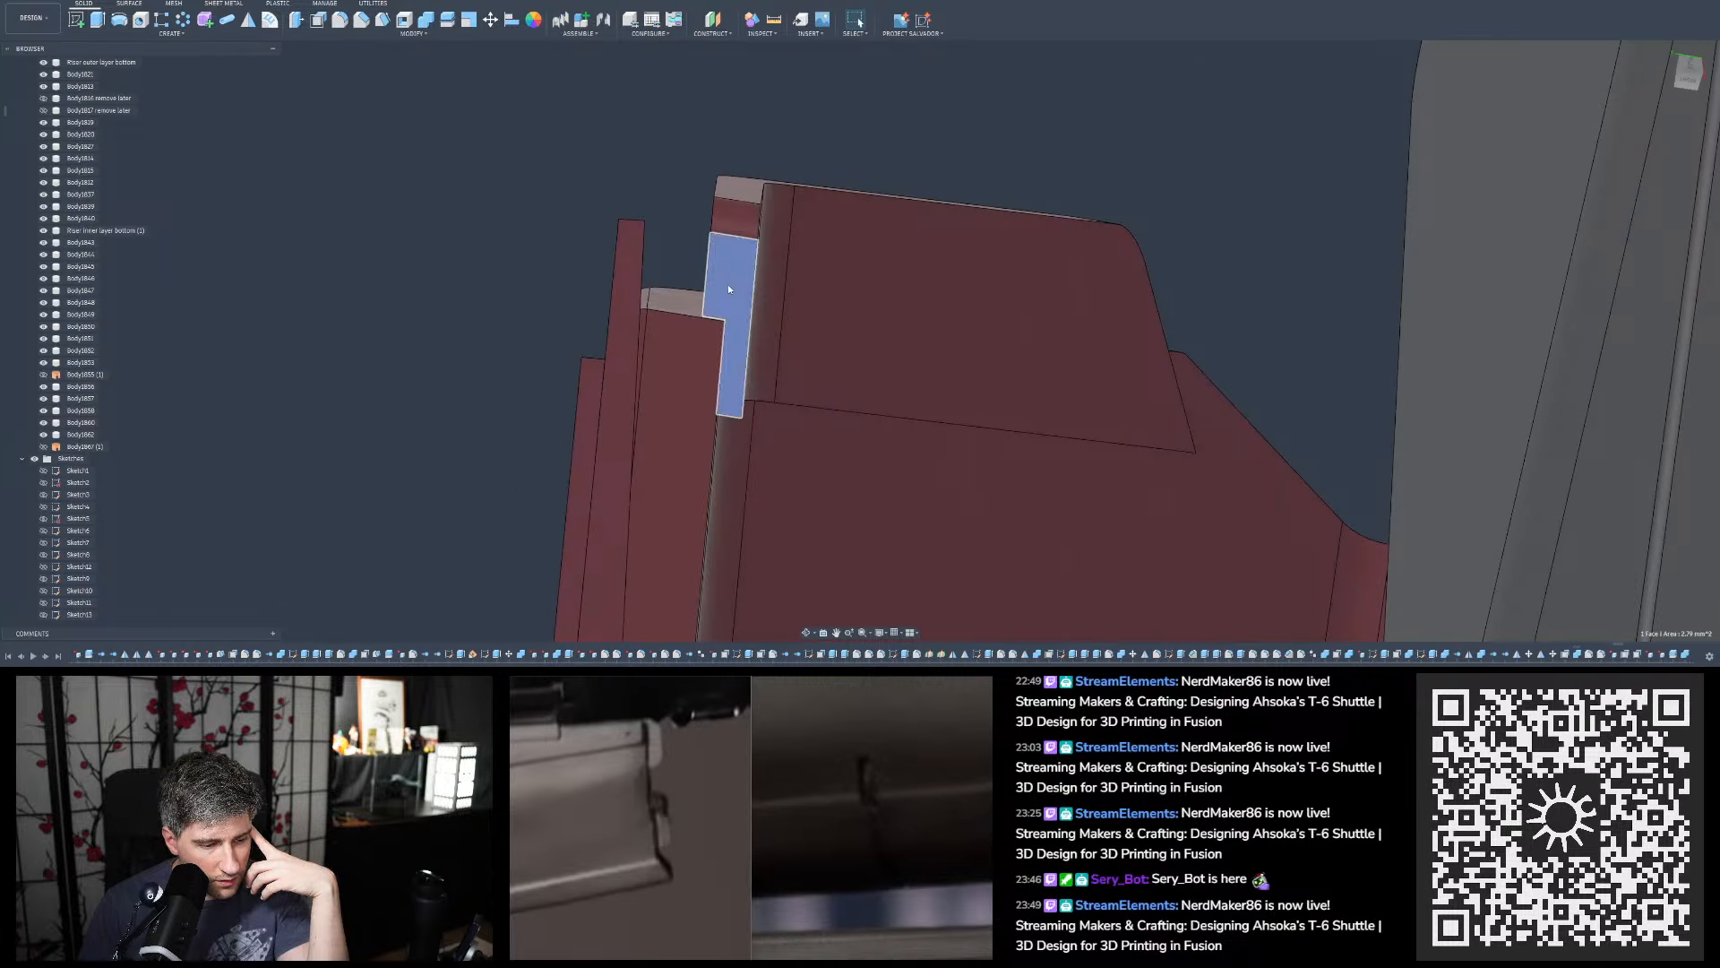
# Locate the rear strip's source sketch in the design history and recheck its two-sided New Body extrusion settings without changing them
pyautogui.click(737, 654)
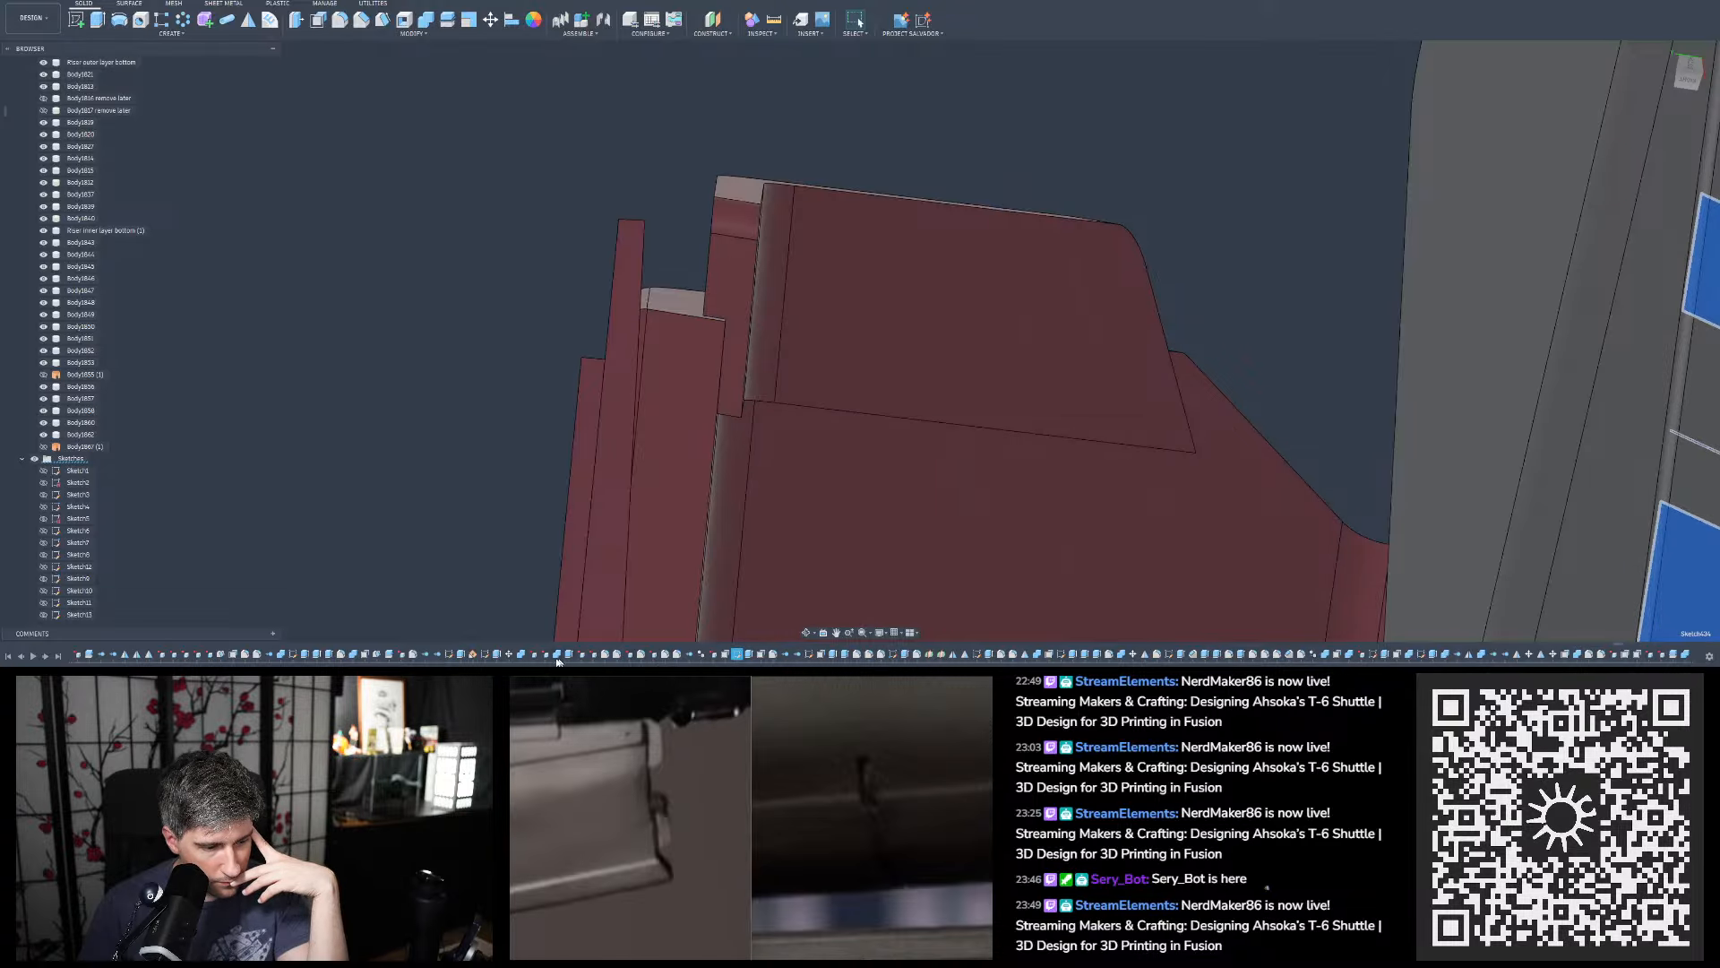
pyautogui.click(485, 654)
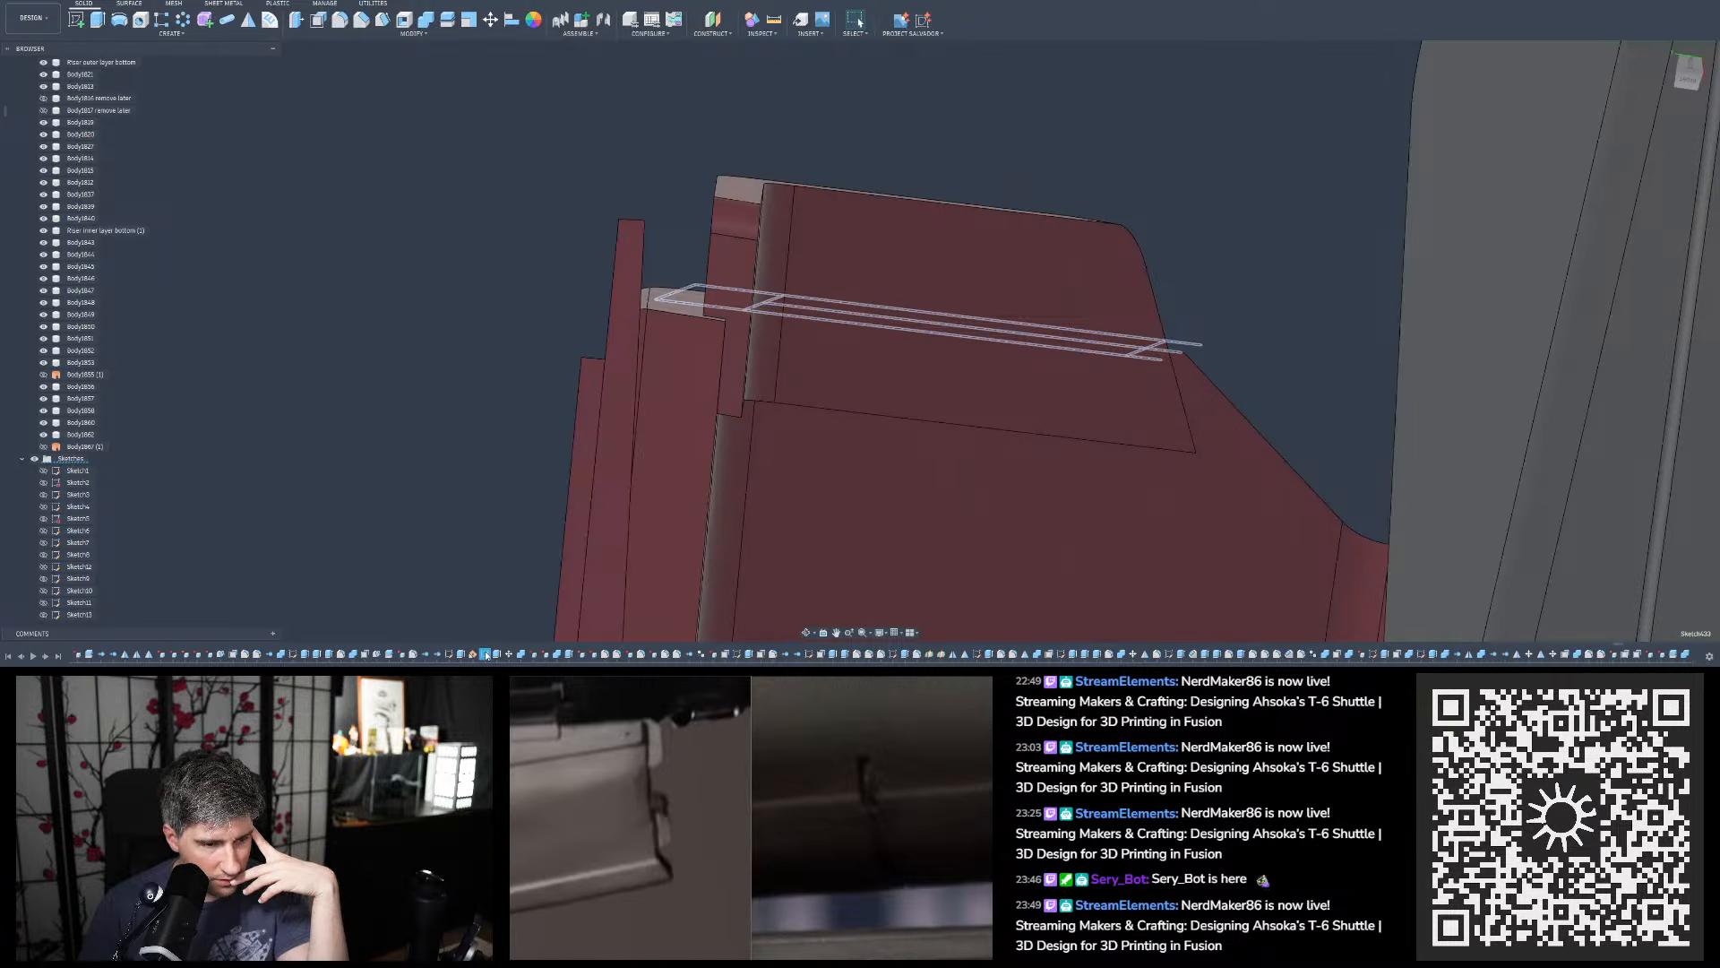
pyautogui.scroll(-2, 540, 560)
pyautogui.keyDown('shift'); pyautogui.moveTo(630, 442); pyautogui.dragTo(630, 434, button='middle'); pyautogui.keyUp('shift')
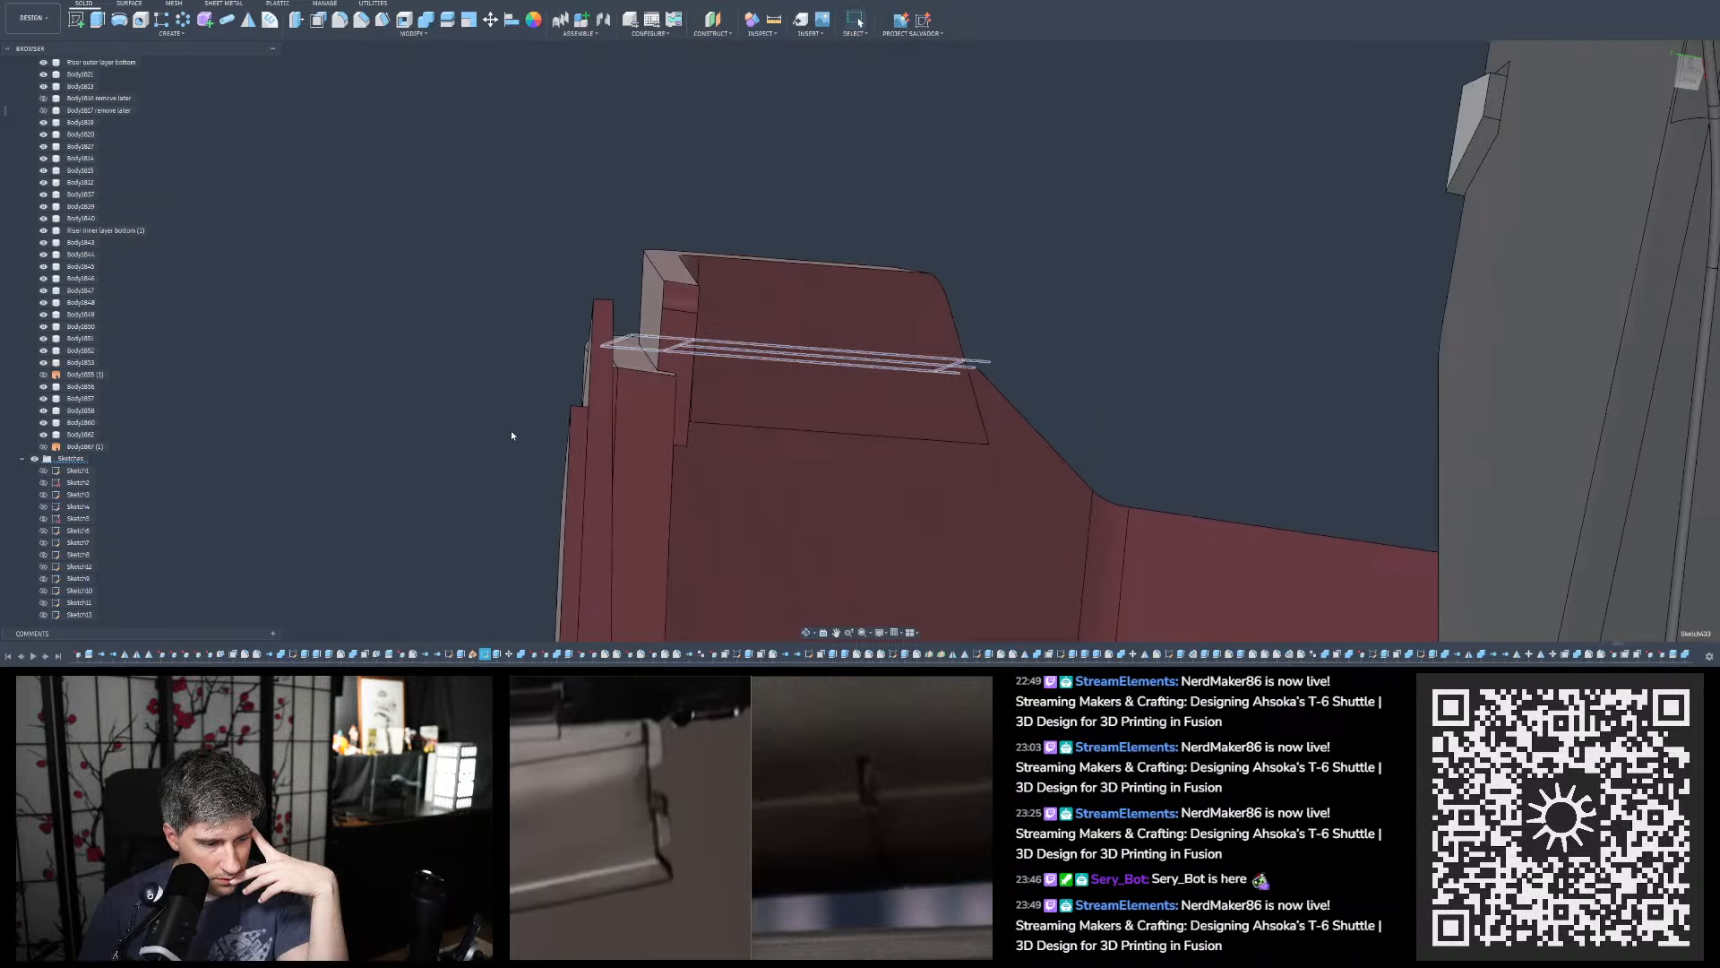
pyautogui.click(497, 655)
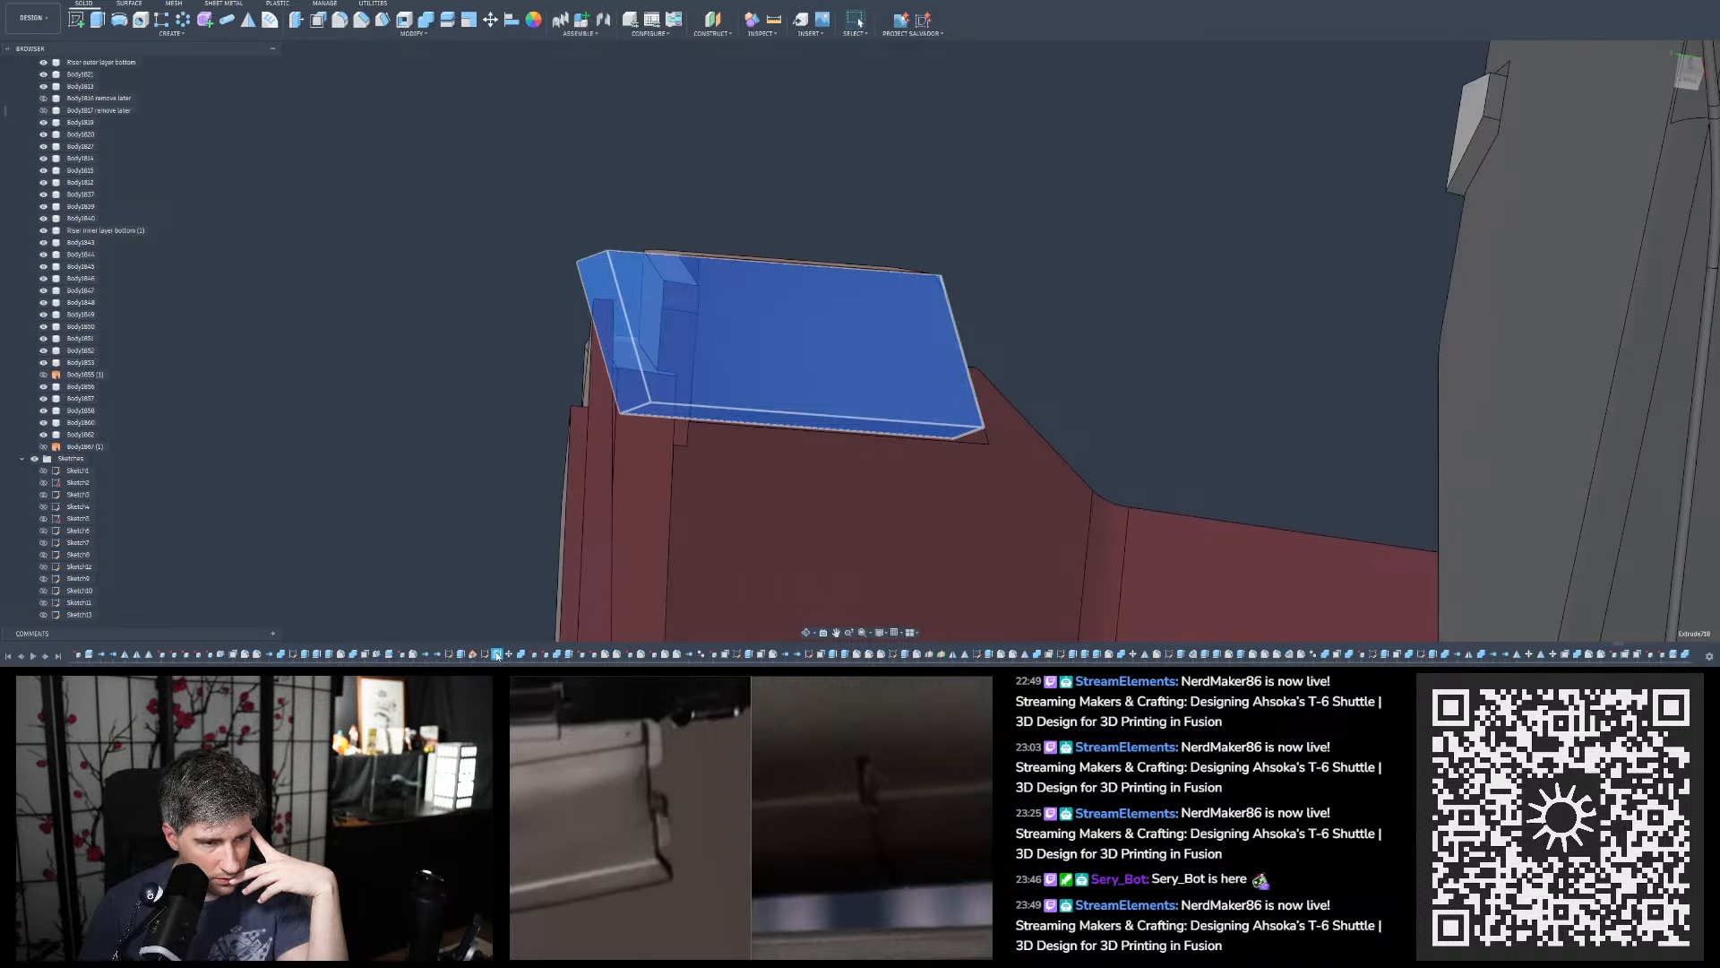
pyautogui.doubleClick(497, 655)
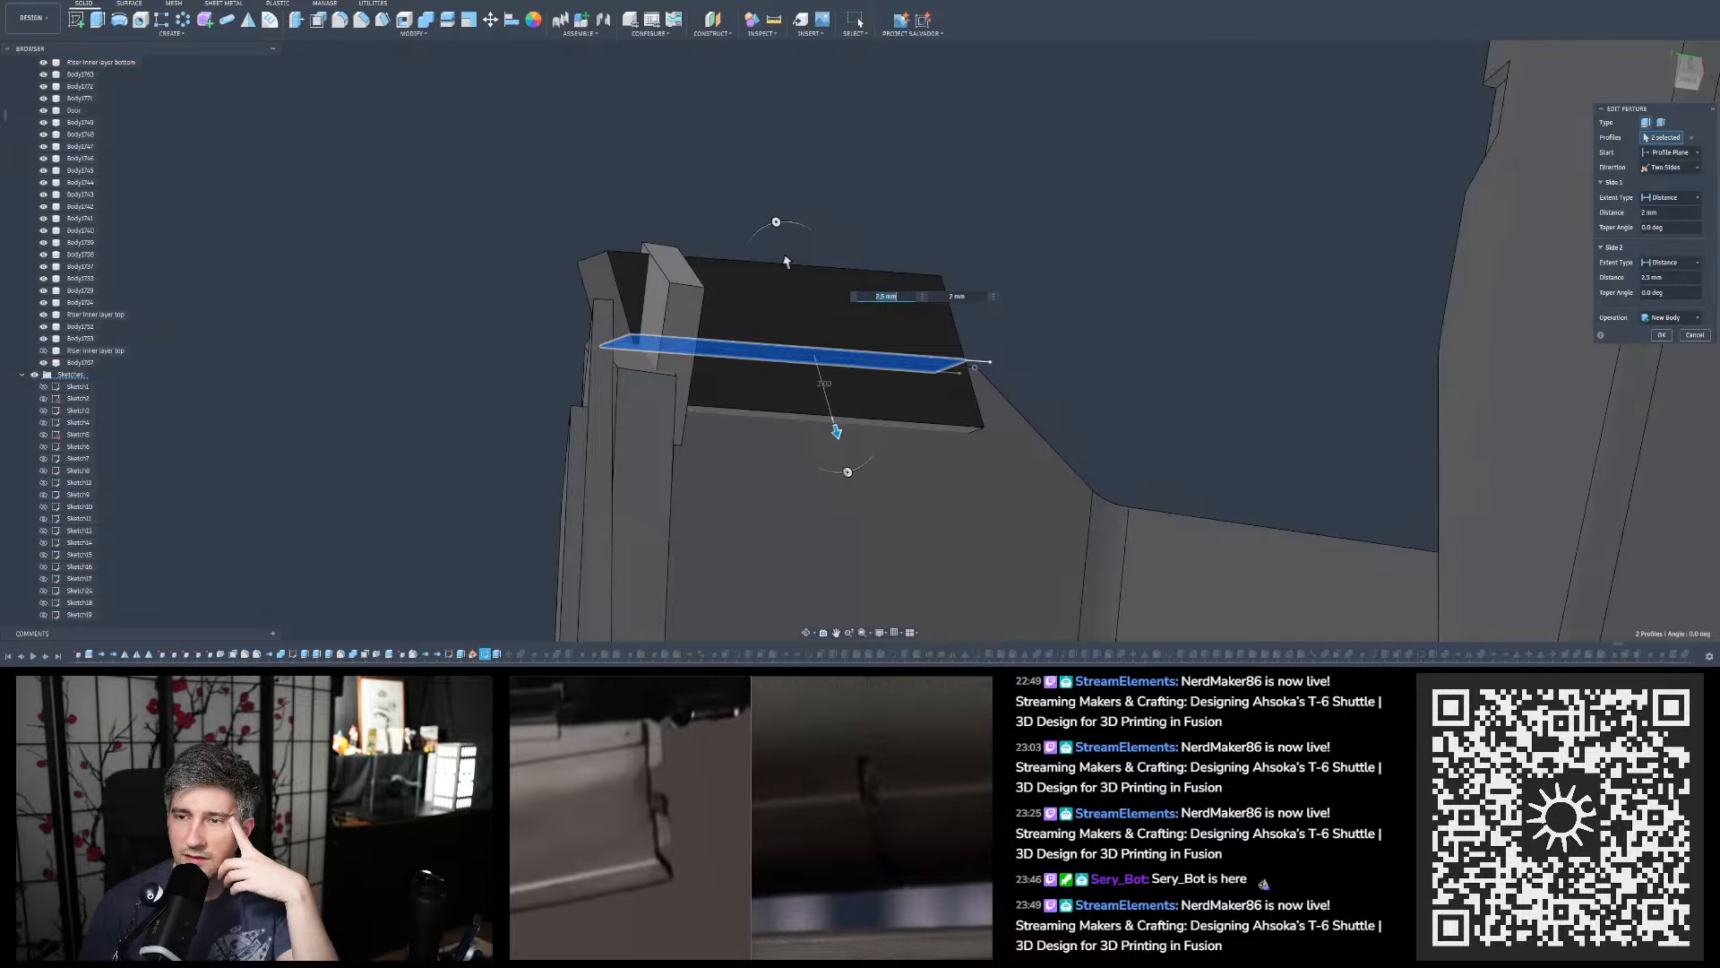
pyautogui.click(1693, 336)
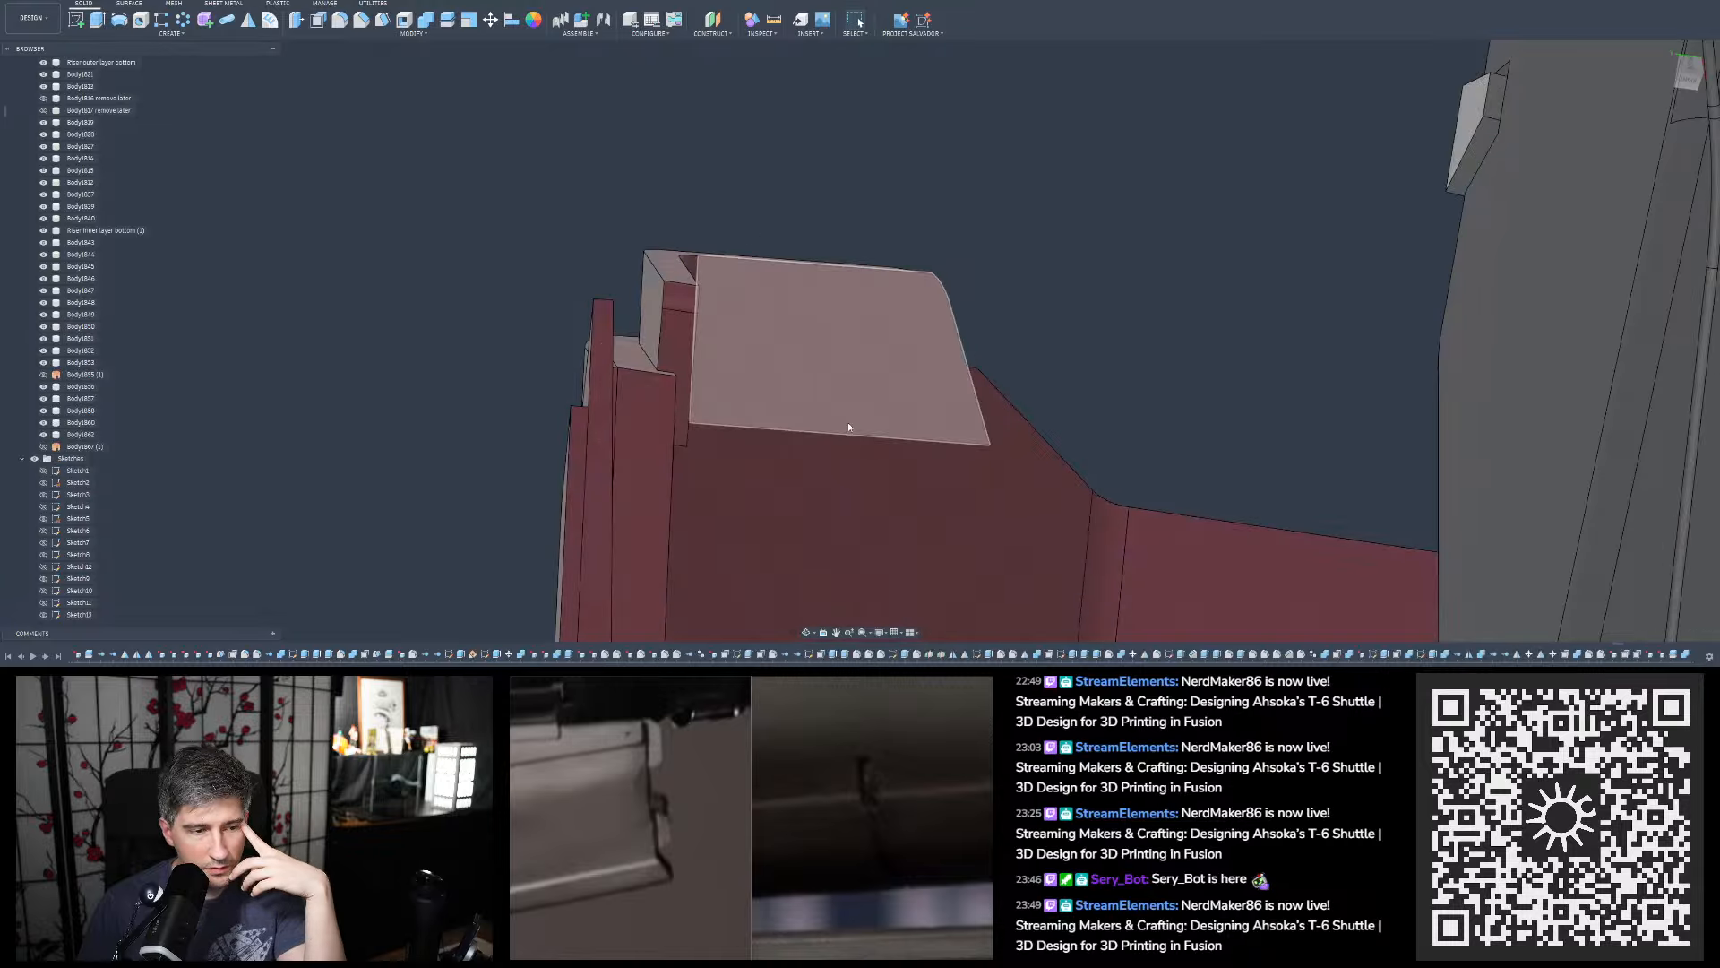
# Examine the rear strip's narrow end face and the two-rectangle sketch in the design history for its link to that face
pyautogui.click(678, 351)
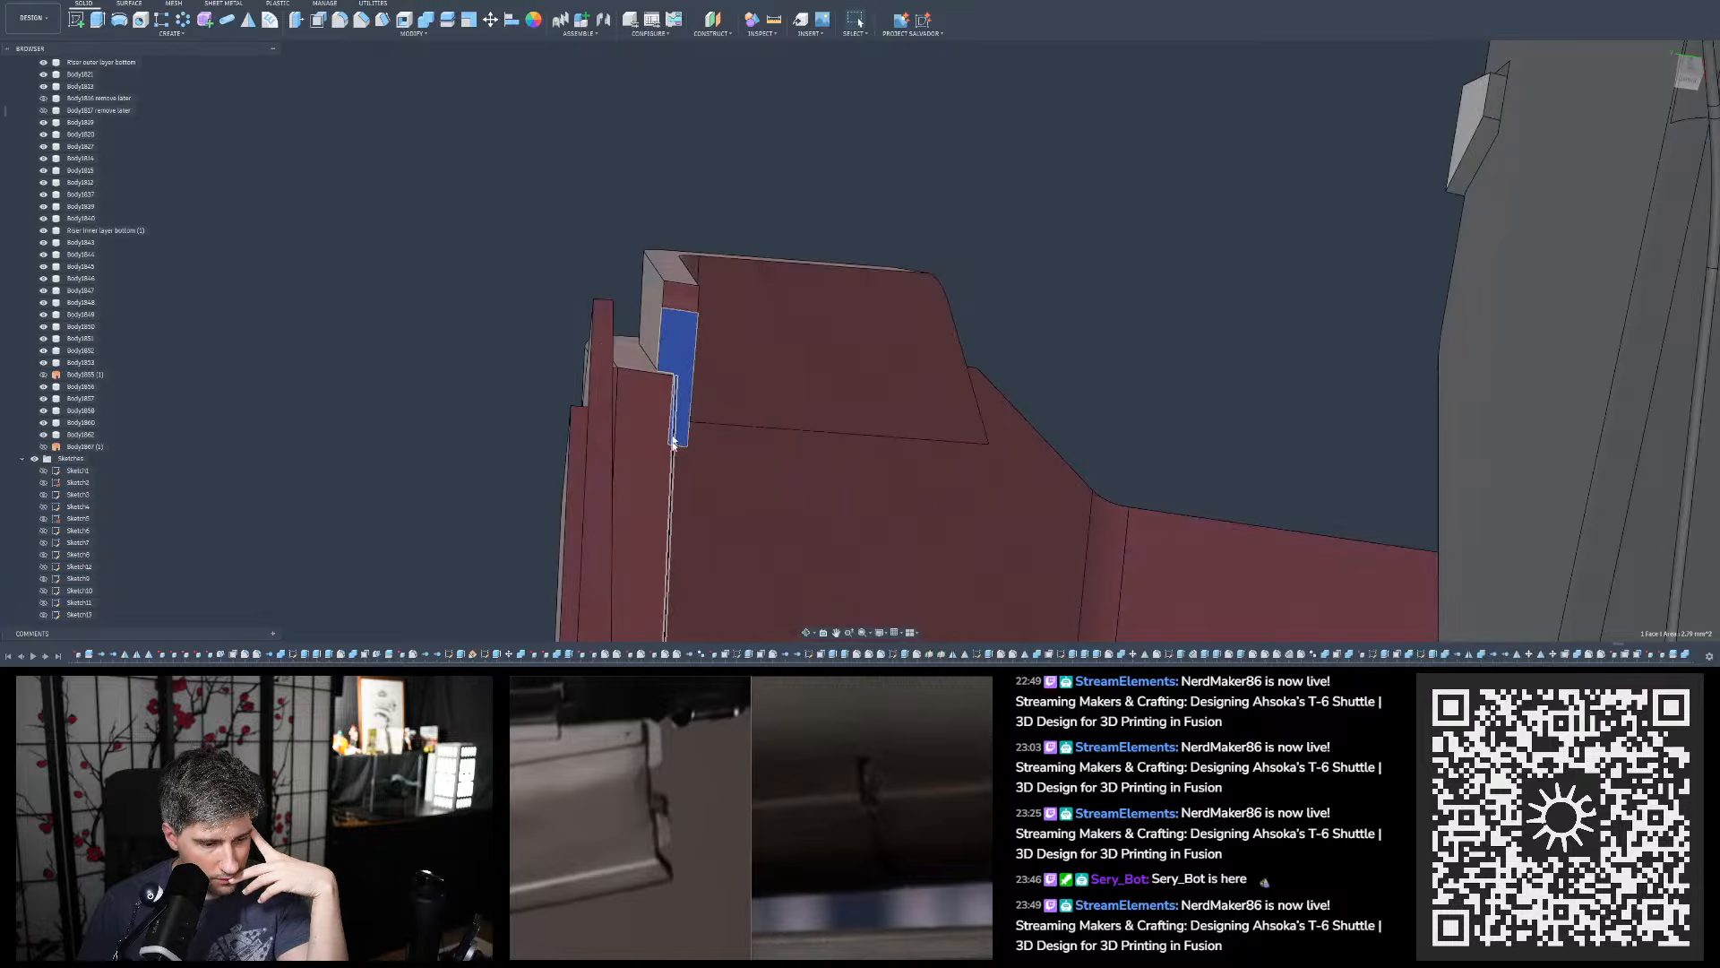
pyautogui.click(736, 655)
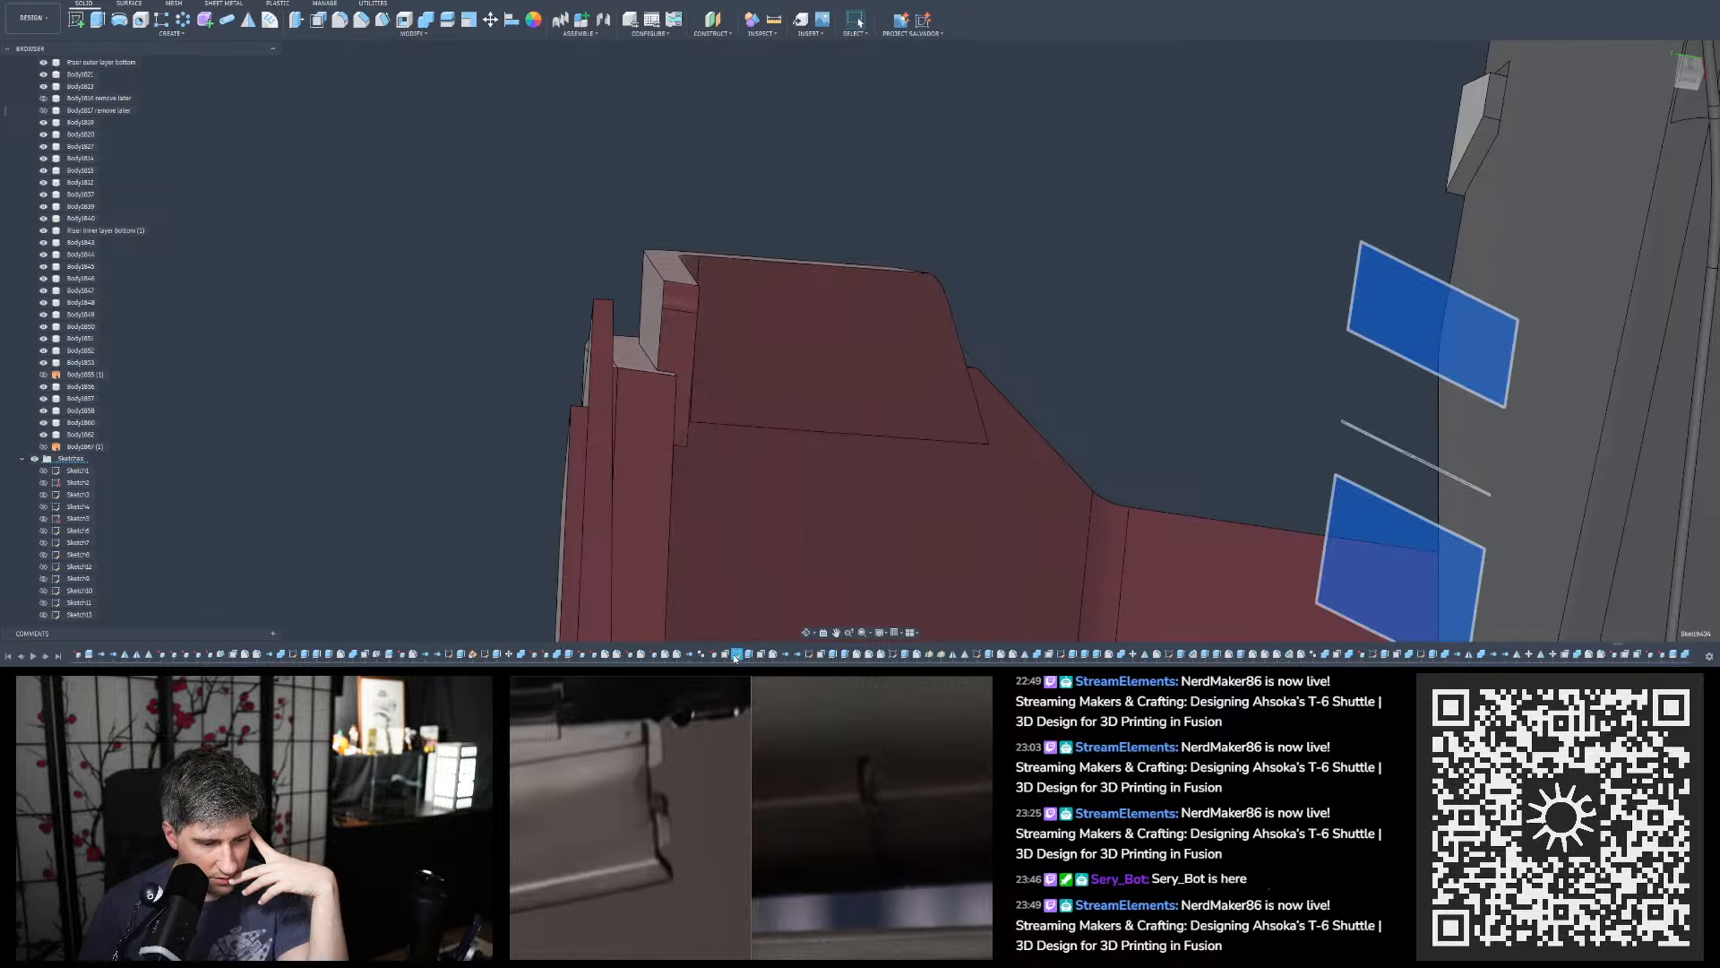
# Roll the model history back to the sketch directly following the offset-faces feature
pyautogui.rightClick(725, 654)
pyautogui.click(747, 598)
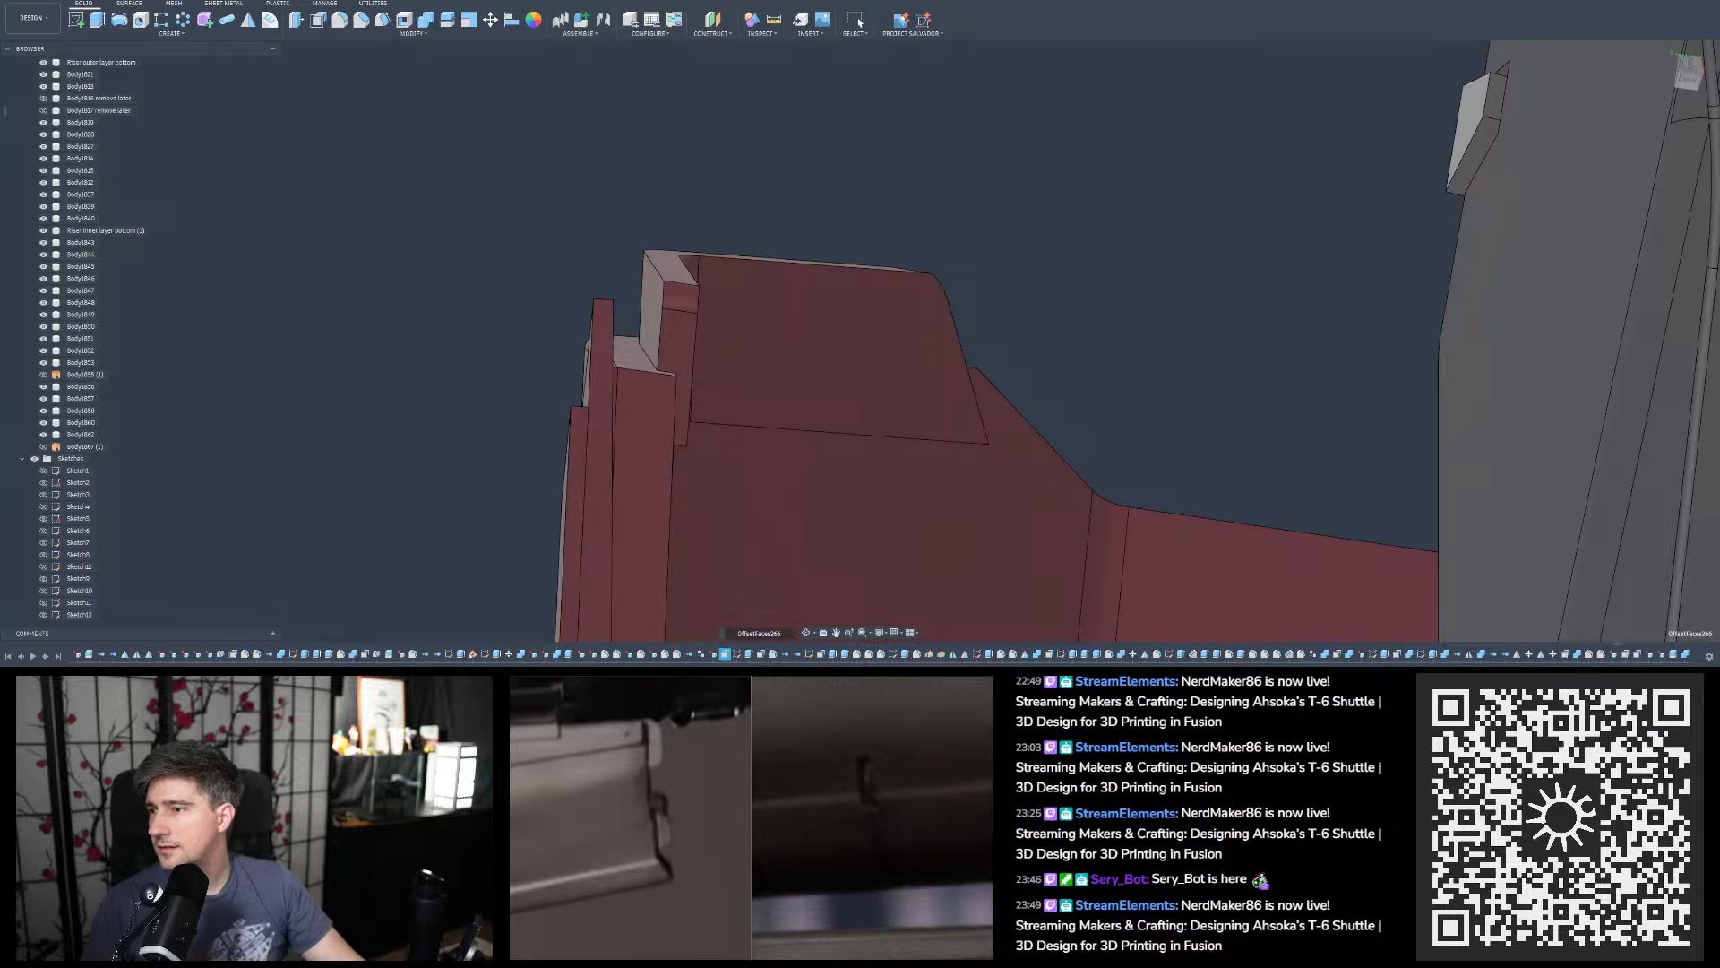
pyautogui.click(736, 656)
pyautogui.rightClick(737, 656)
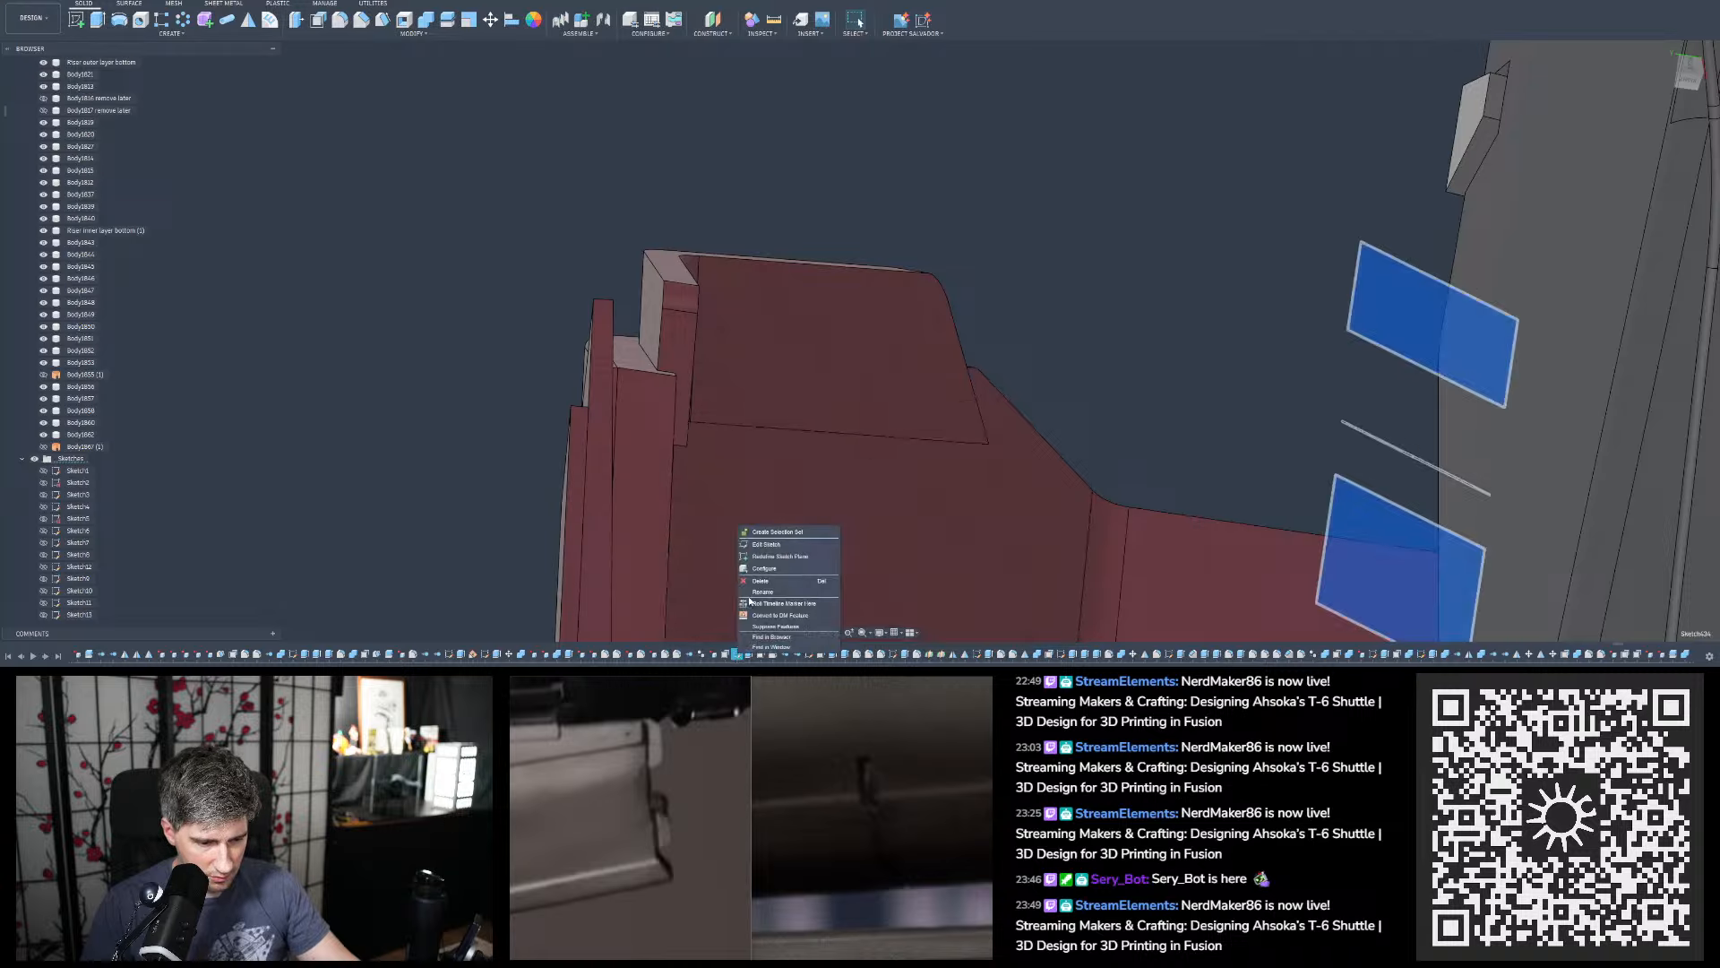
pyautogui.click(759, 604)
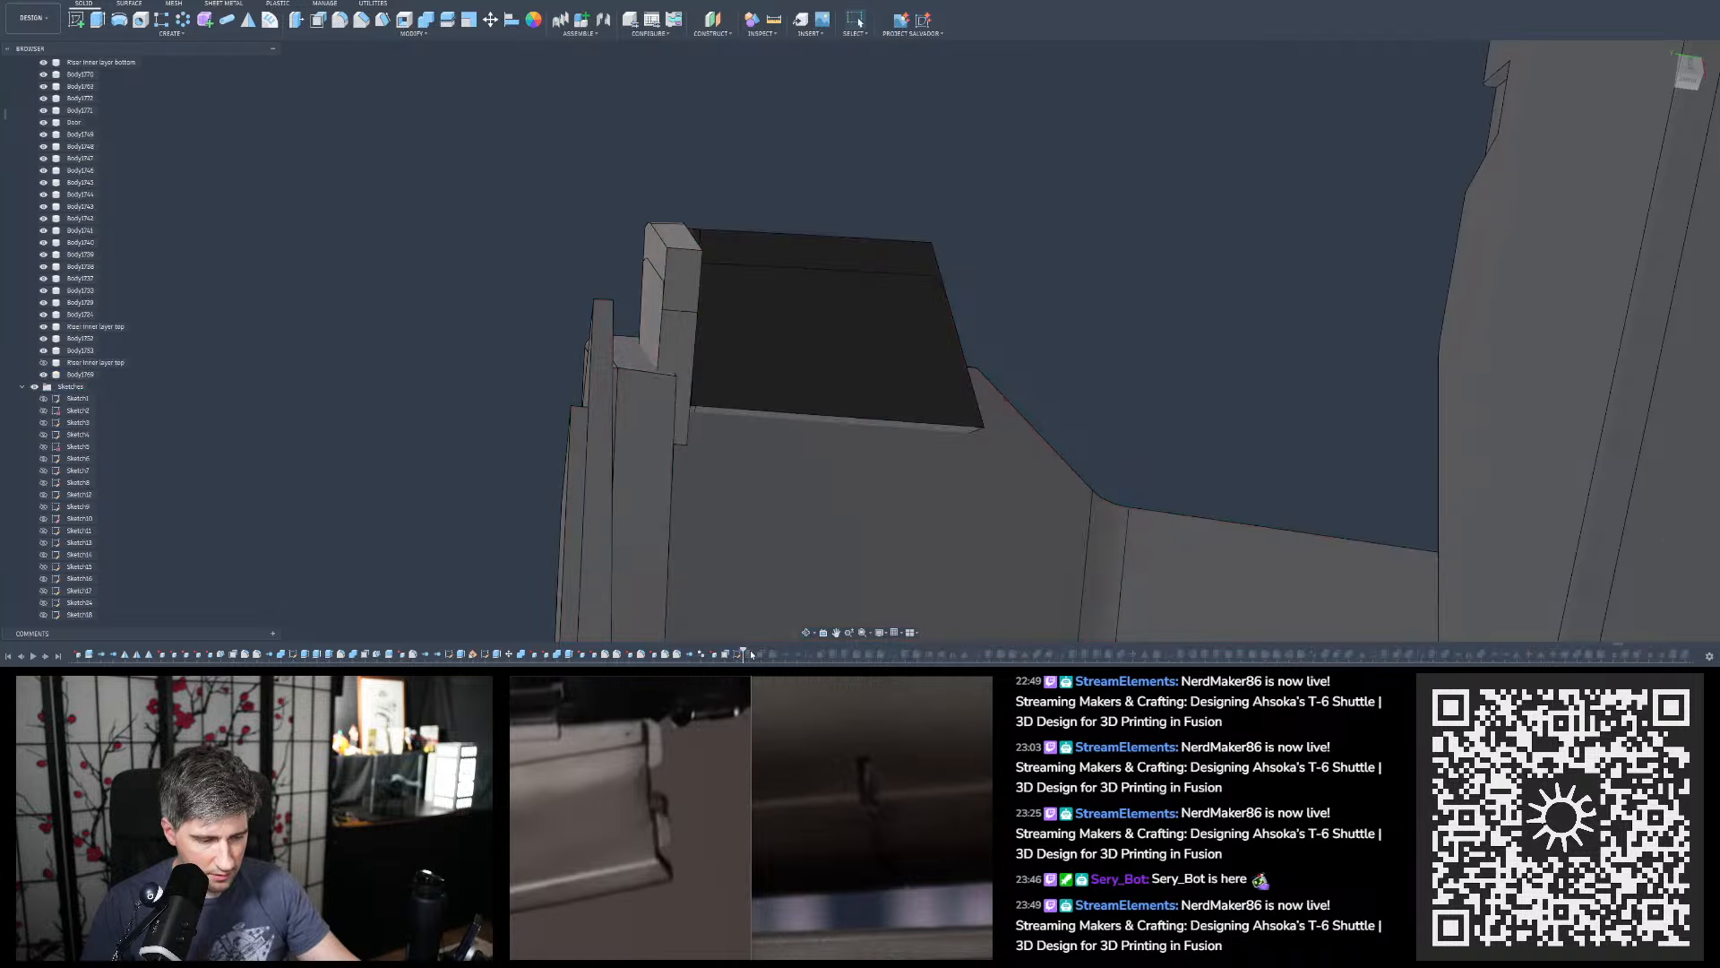
# Check the small end block's side face and roll the history back to before the offset-faces feature
pyautogui.click(660, 323)
pyautogui.click(676, 325)
pyautogui.keyDown('shift'); pyautogui.click(685, 295); pyautogui.keyUp('shift')
pyautogui.keyDown('shift'); pyautogui.moveTo(685, 296); pyautogui.dragTo(687, 317, button='middle'); pyautogui.keyUp('shift')
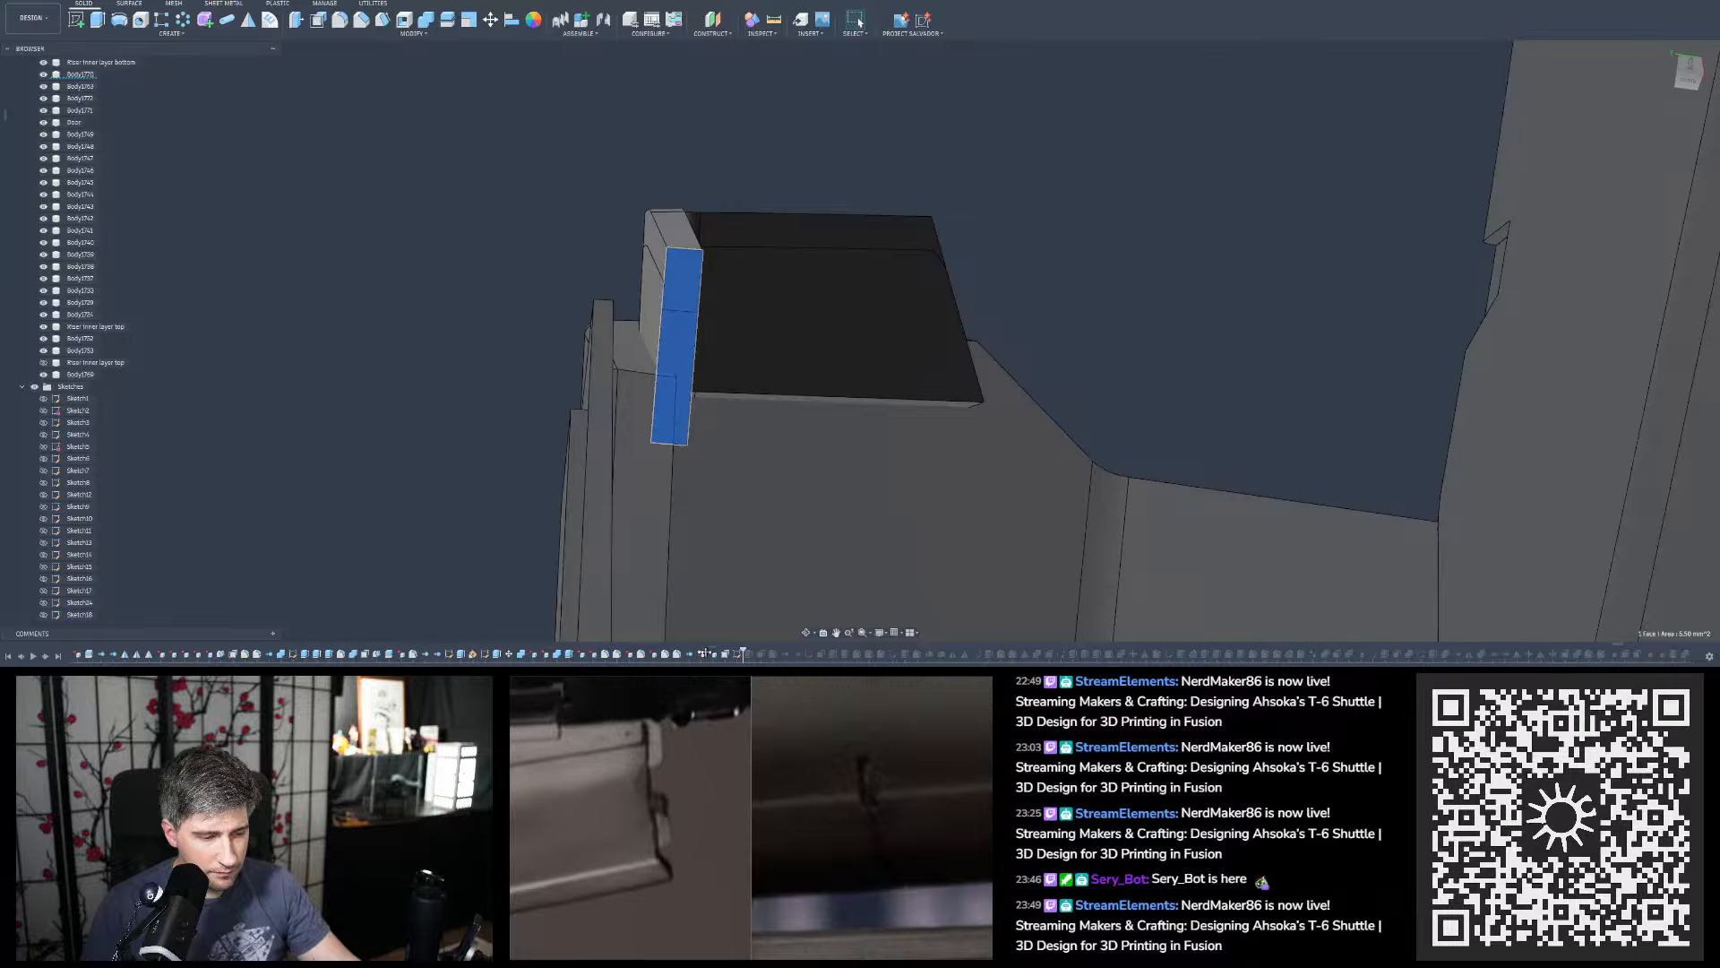
pyautogui.moveTo(742, 653); pyautogui.dragTo(706, 653)
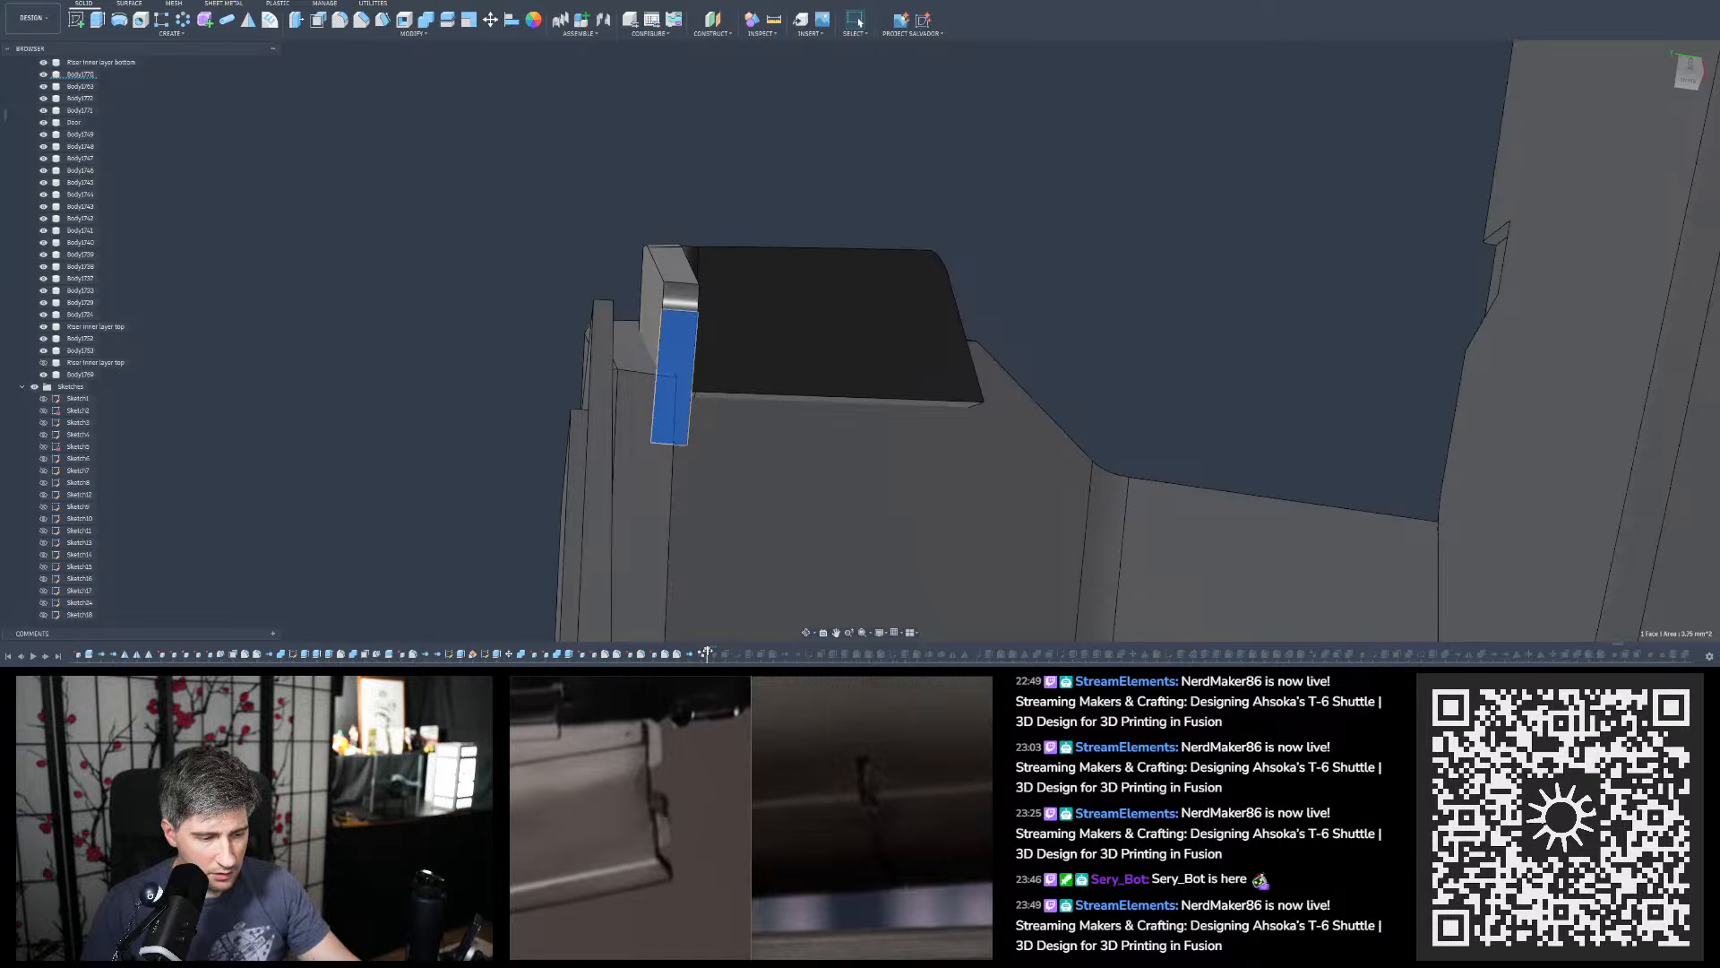
# Trace the small end block to the feature that shaped it and roll the history back to that feature
pyautogui.click(655, 320)
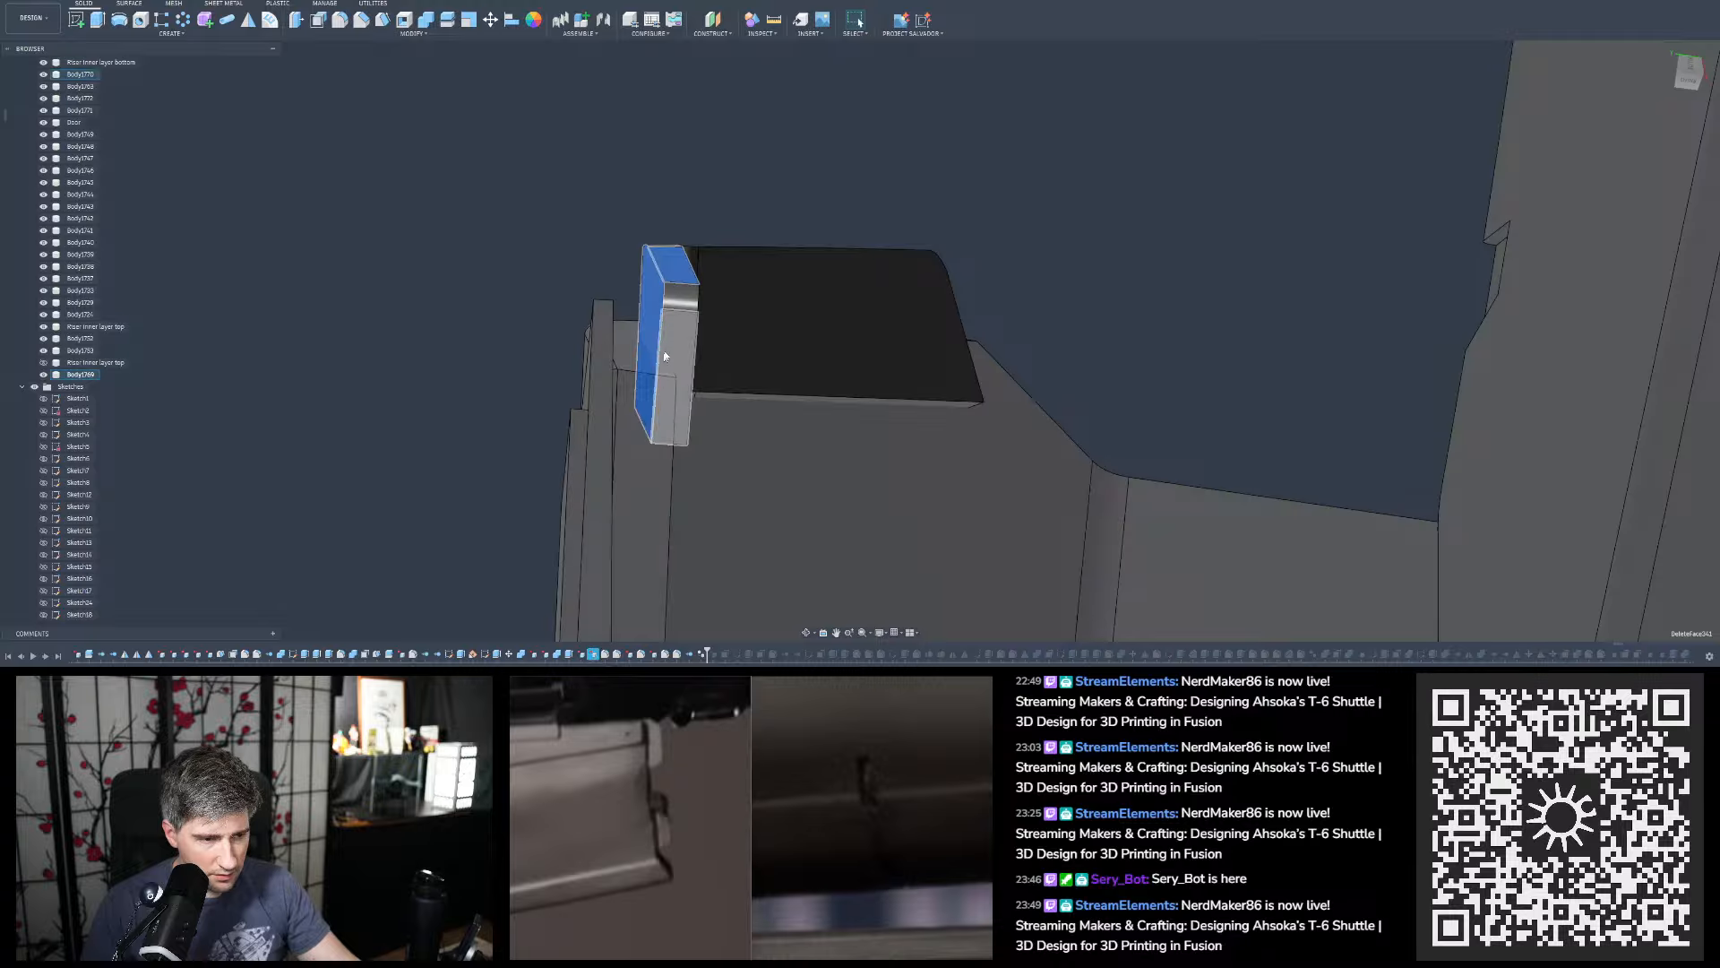
pyautogui.click(669, 349)
pyautogui.press('Delete')
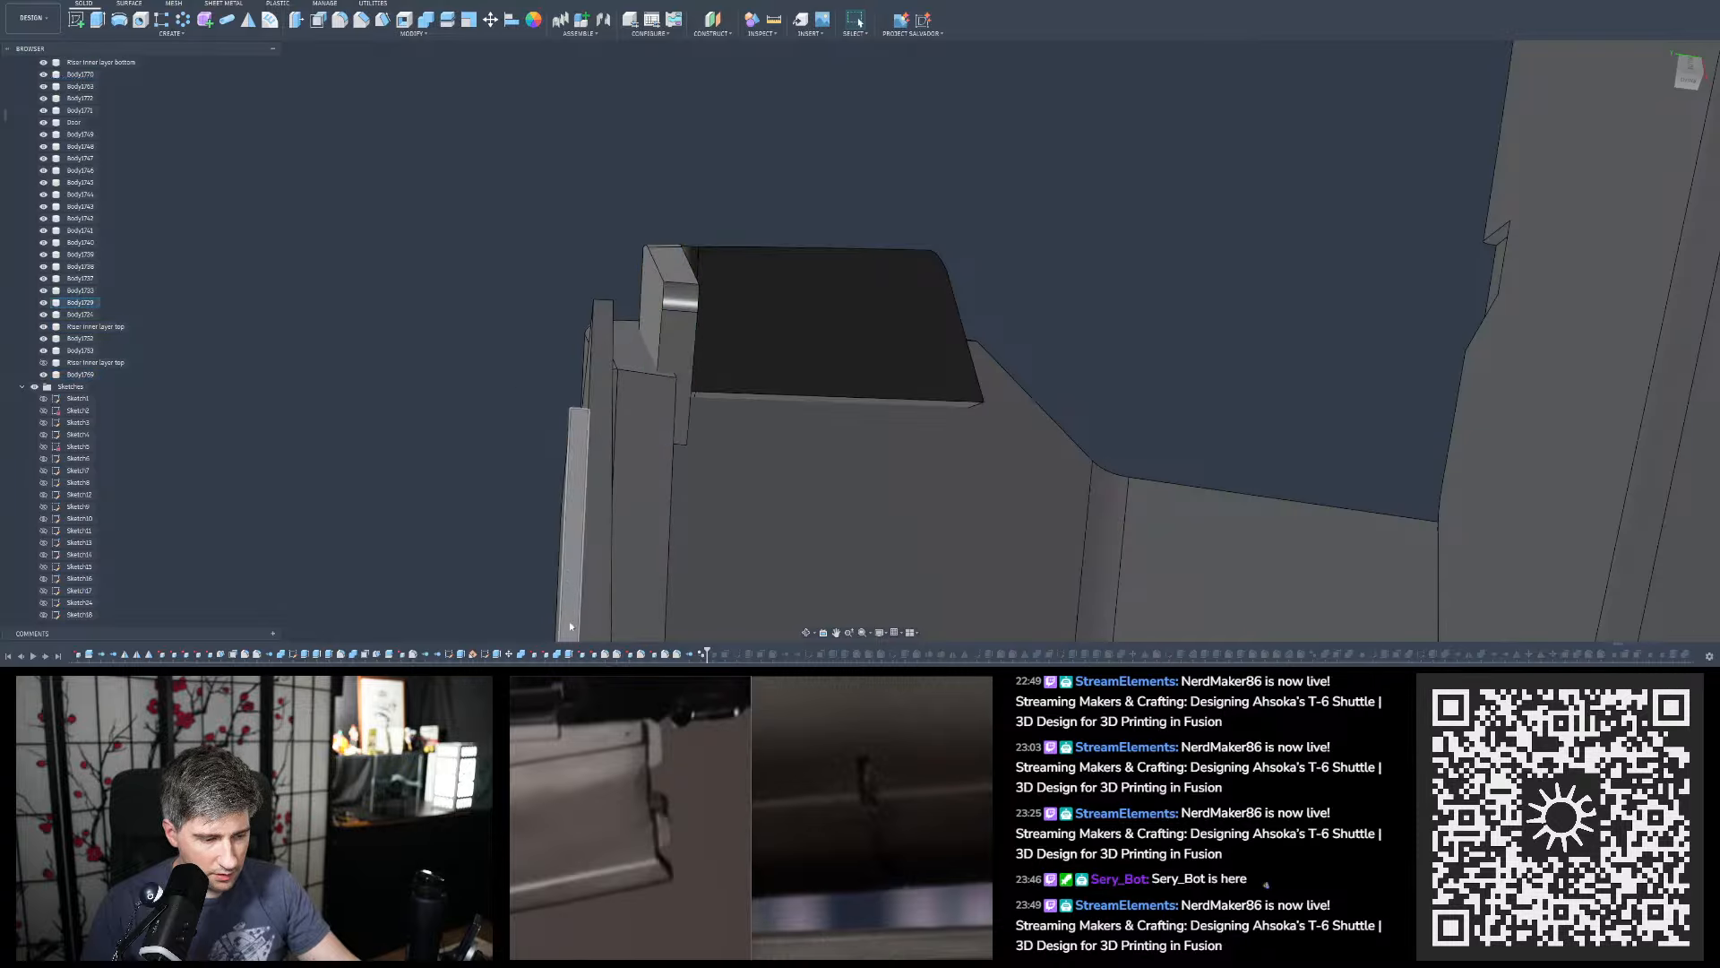
pyautogui.rightClick(574, 658)
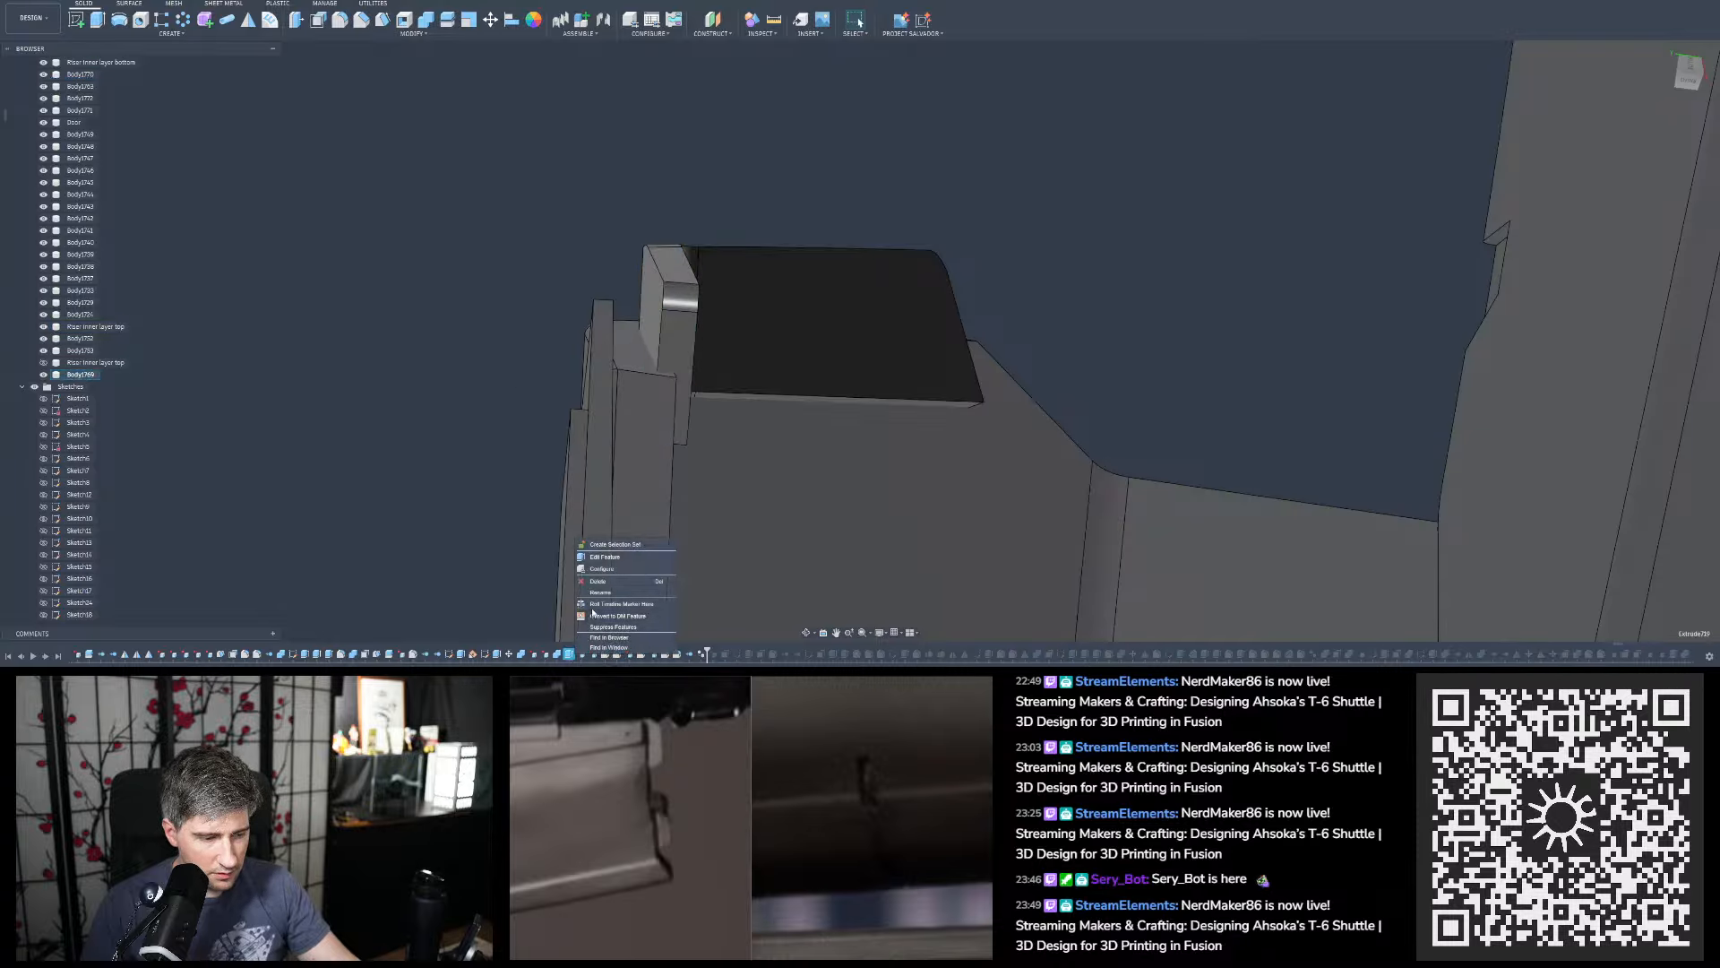
pyautogui.click(618, 607)
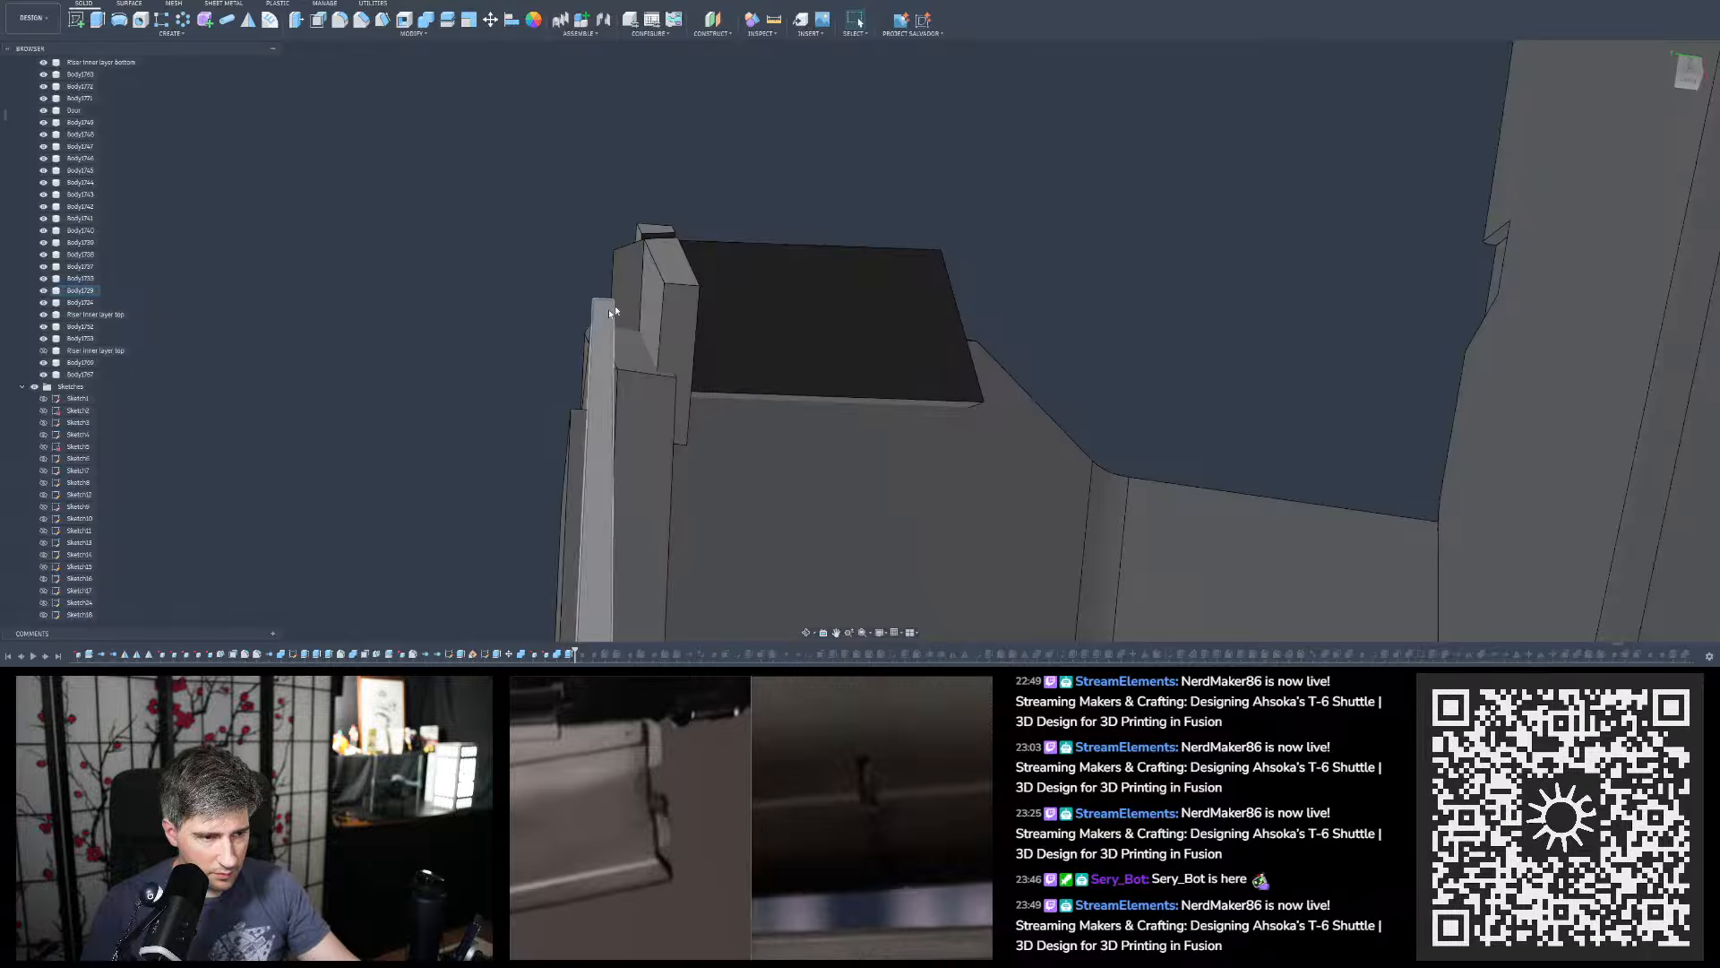
# Measure the angle between the inner layer's edge face and the side face of the small end block
pyautogui.click(655, 296)
pyautogui.keyDown('shift'); pyautogui.moveTo(655, 296); pyautogui.dragTo(686, 260, button='middle'); pyautogui.keyUp('shift')
pyautogui.click(757, 161)
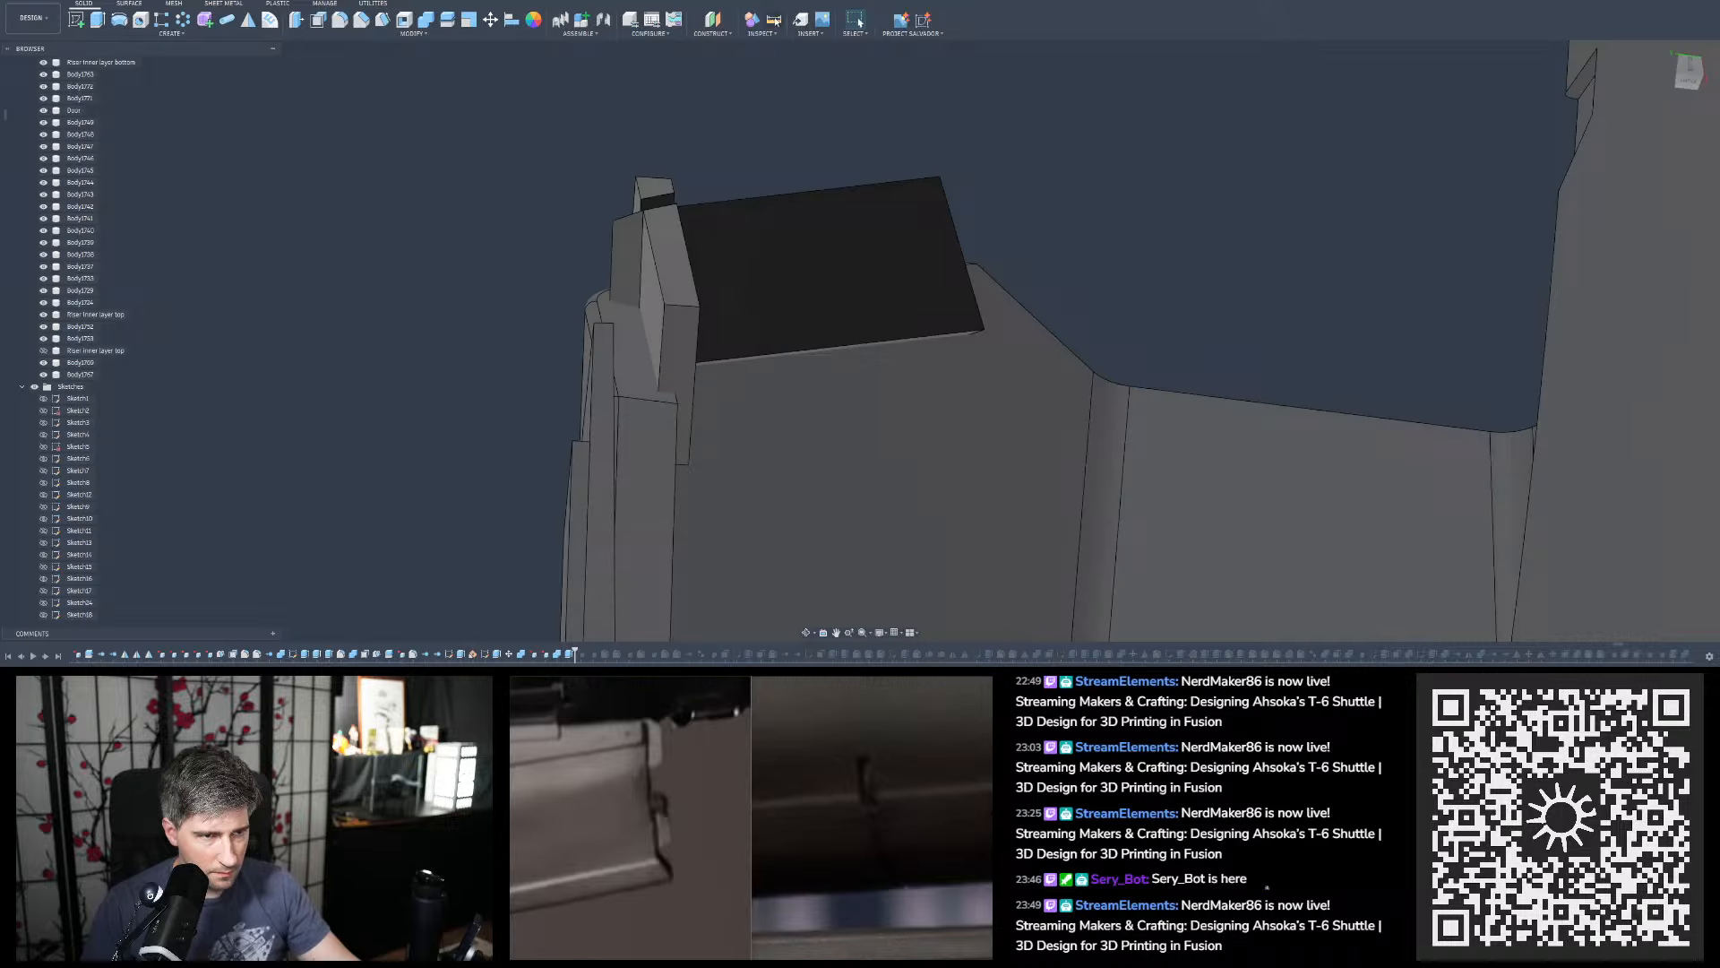
pyautogui.press('i')
pyautogui.click(652, 342)
pyautogui.click(661, 319)
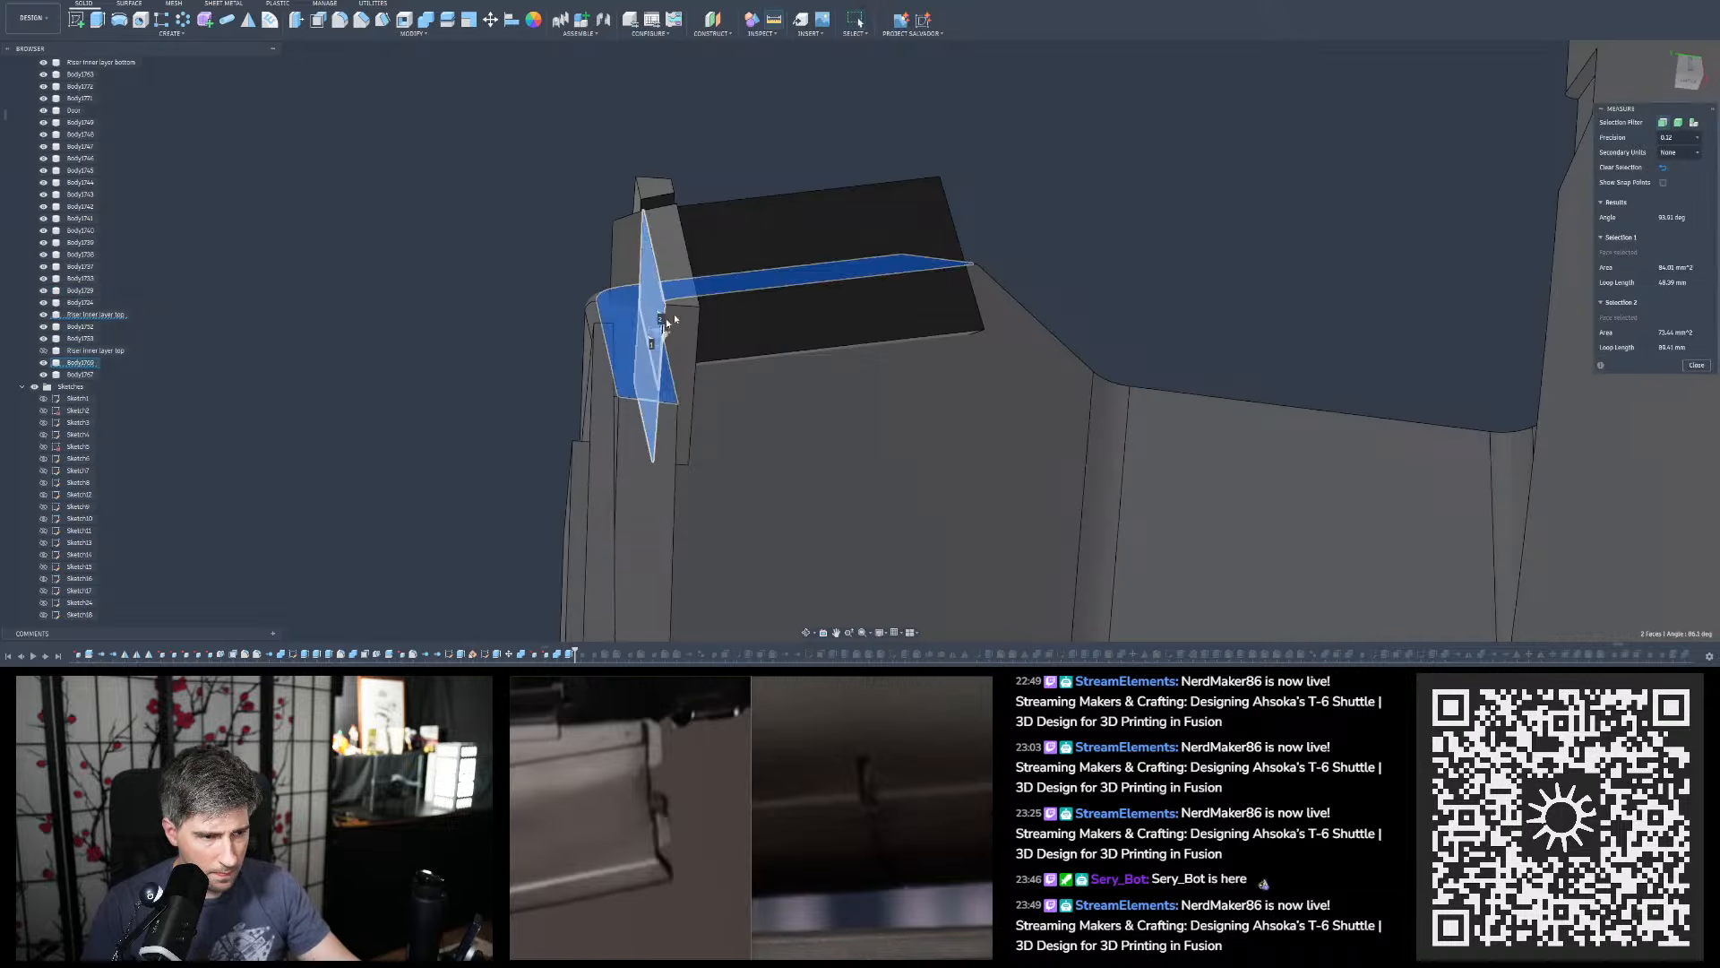
pyautogui.press('Escape')
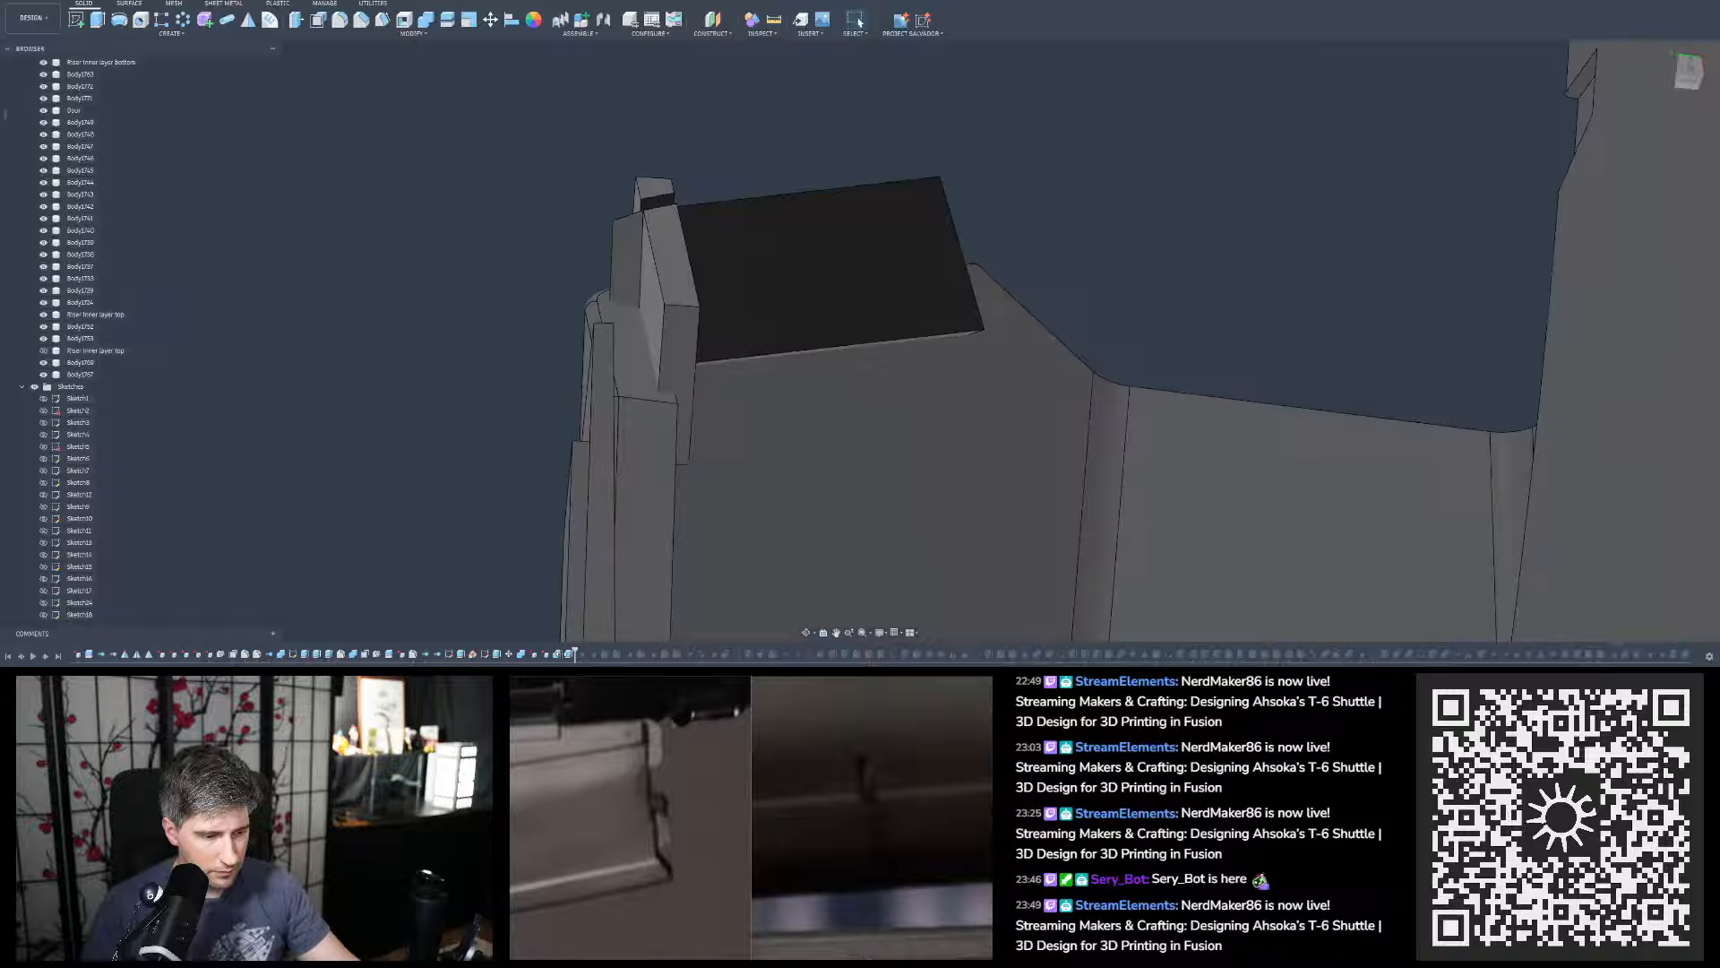
# Compare the end block before and after the extrusion by rolling the history back one feature and forward again
pyautogui.moveTo(573, 651); pyautogui.dragTo(564, 649)
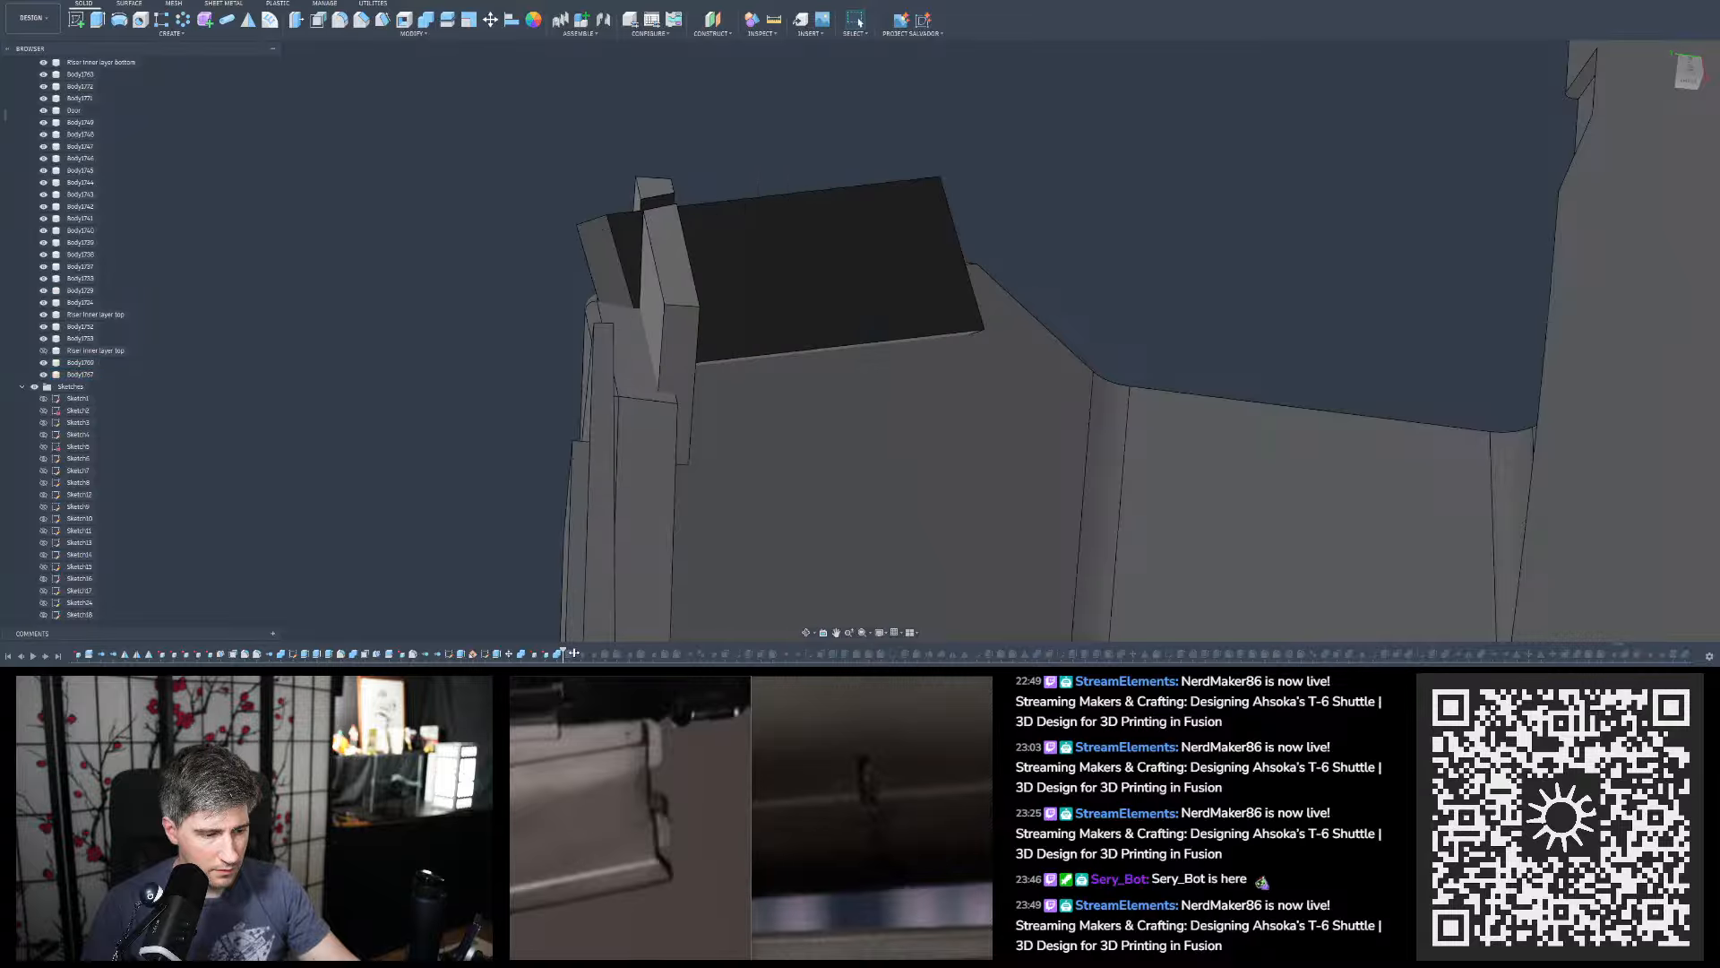
pyautogui.moveTo(563, 652); pyautogui.dragTo(574, 654)
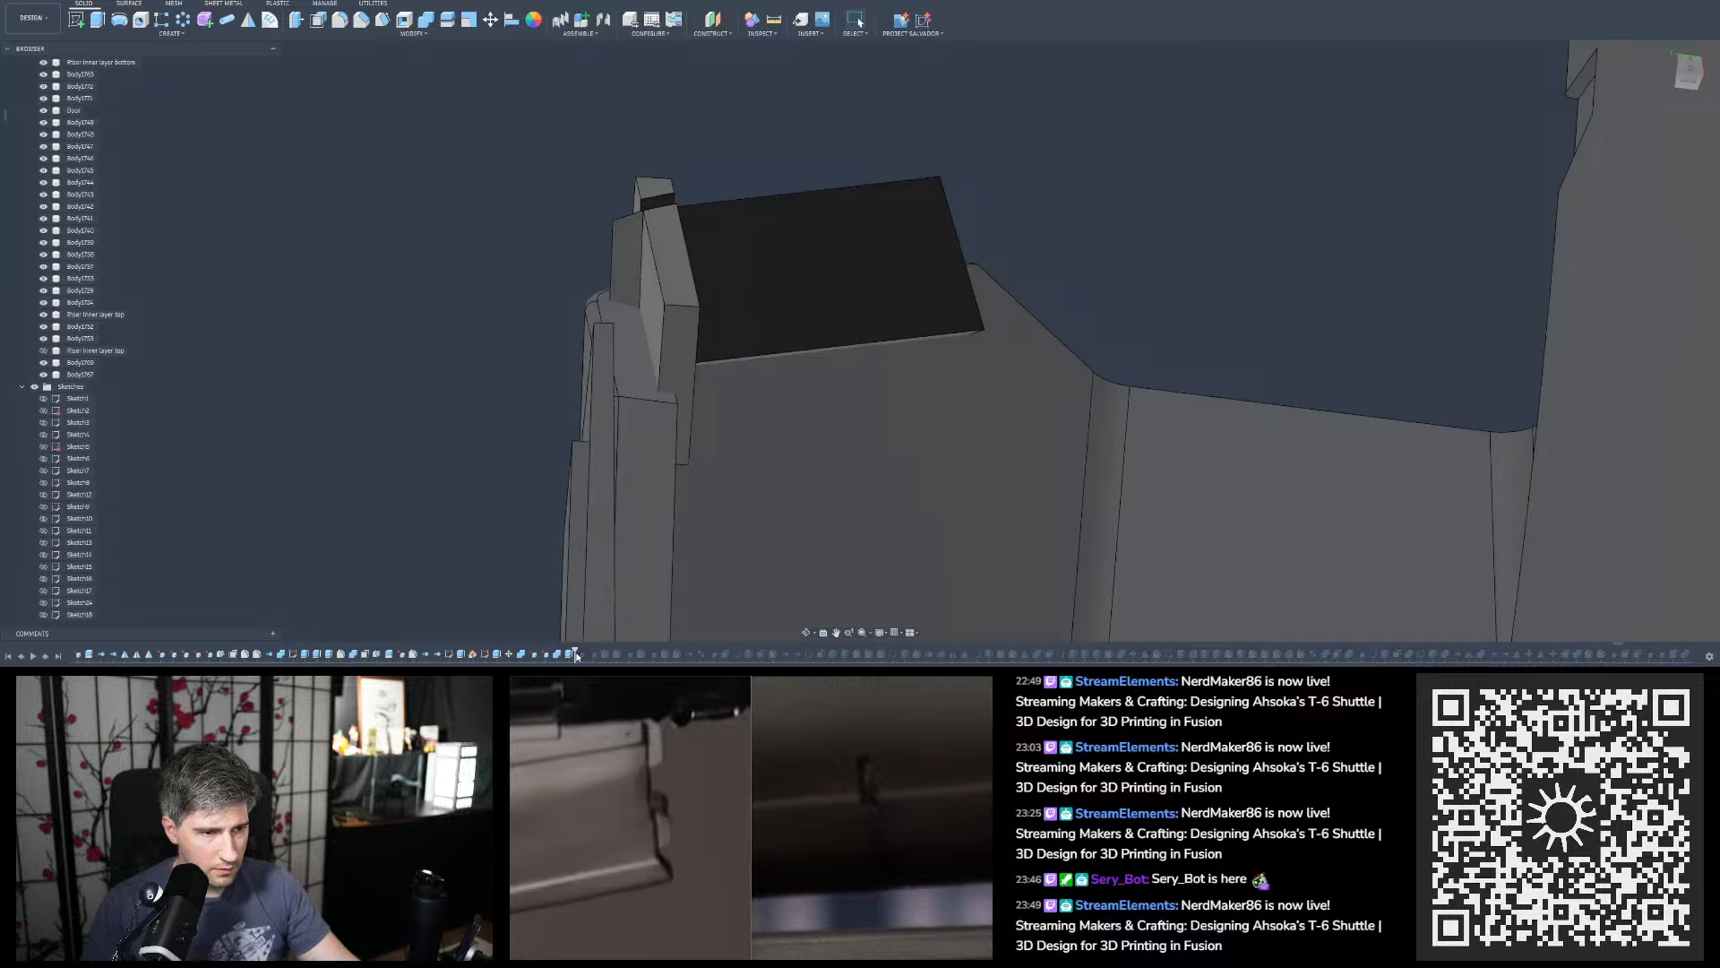
pyautogui.click(570, 655)
pyautogui.keyDown('shift'); pyautogui.moveTo(591, 529); pyautogui.dragTo(735, 403, button='middle'); pyautogui.keyUp('shift')
pyautogui.keyDown('shift'); pyautogui.moveTo(656, 213); pyautogui.dragTo(662, 291, button='middle'); pyautogui.keyUp('shift')
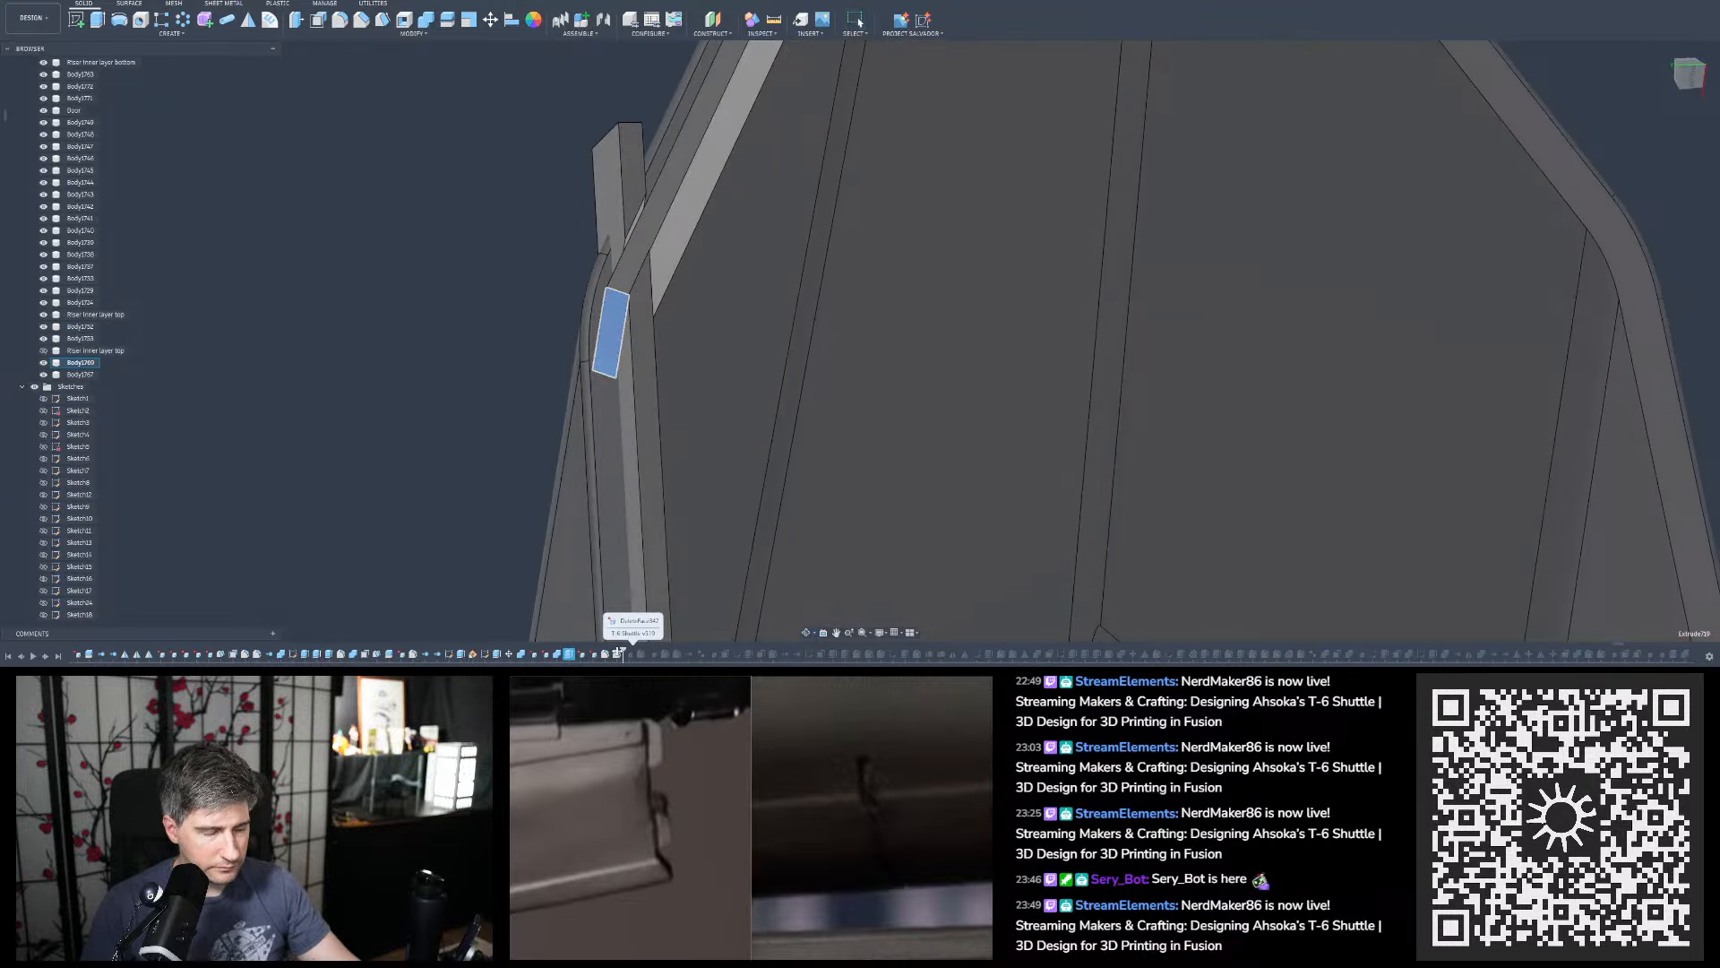
# Step the history through the features just after the extrusion to examine how the flange corner is shaped
pyautogui.moveTo(598, 654); pyautogui.dragTo(618, 654)
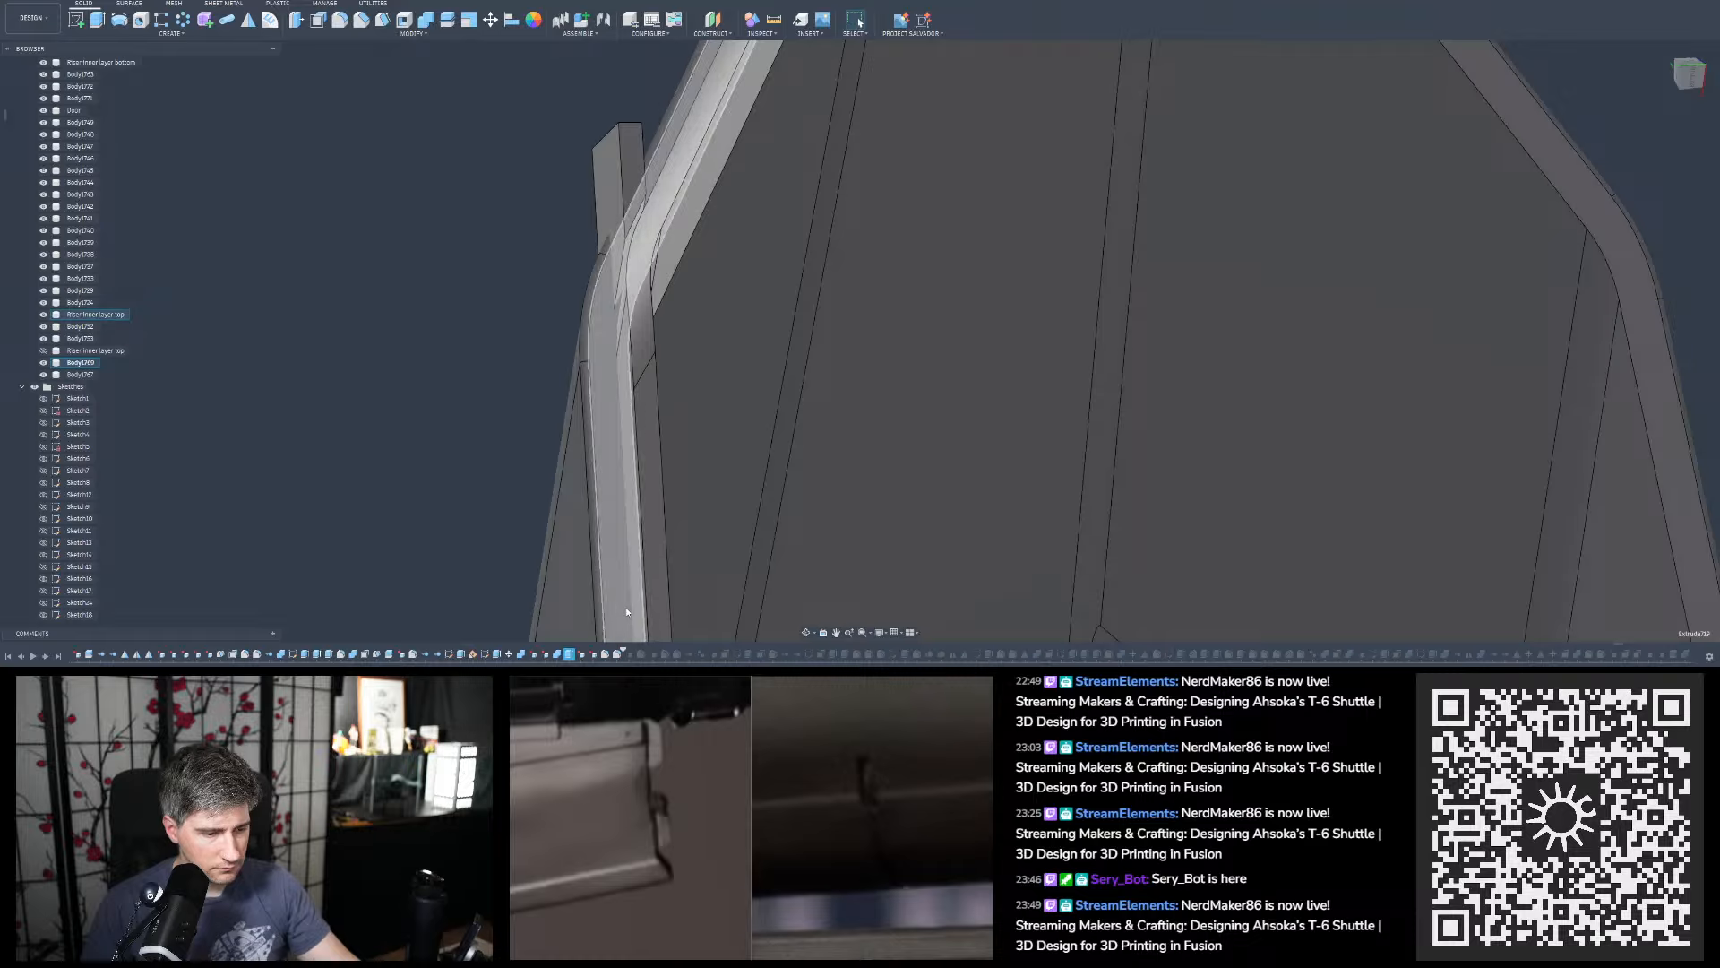
pyautogui.keyDown('shift'); pyautogui.moveTo(663, 260); pyautogui.dragTo(665, 643, button='middle'); pyautogui.keyUp('shift')
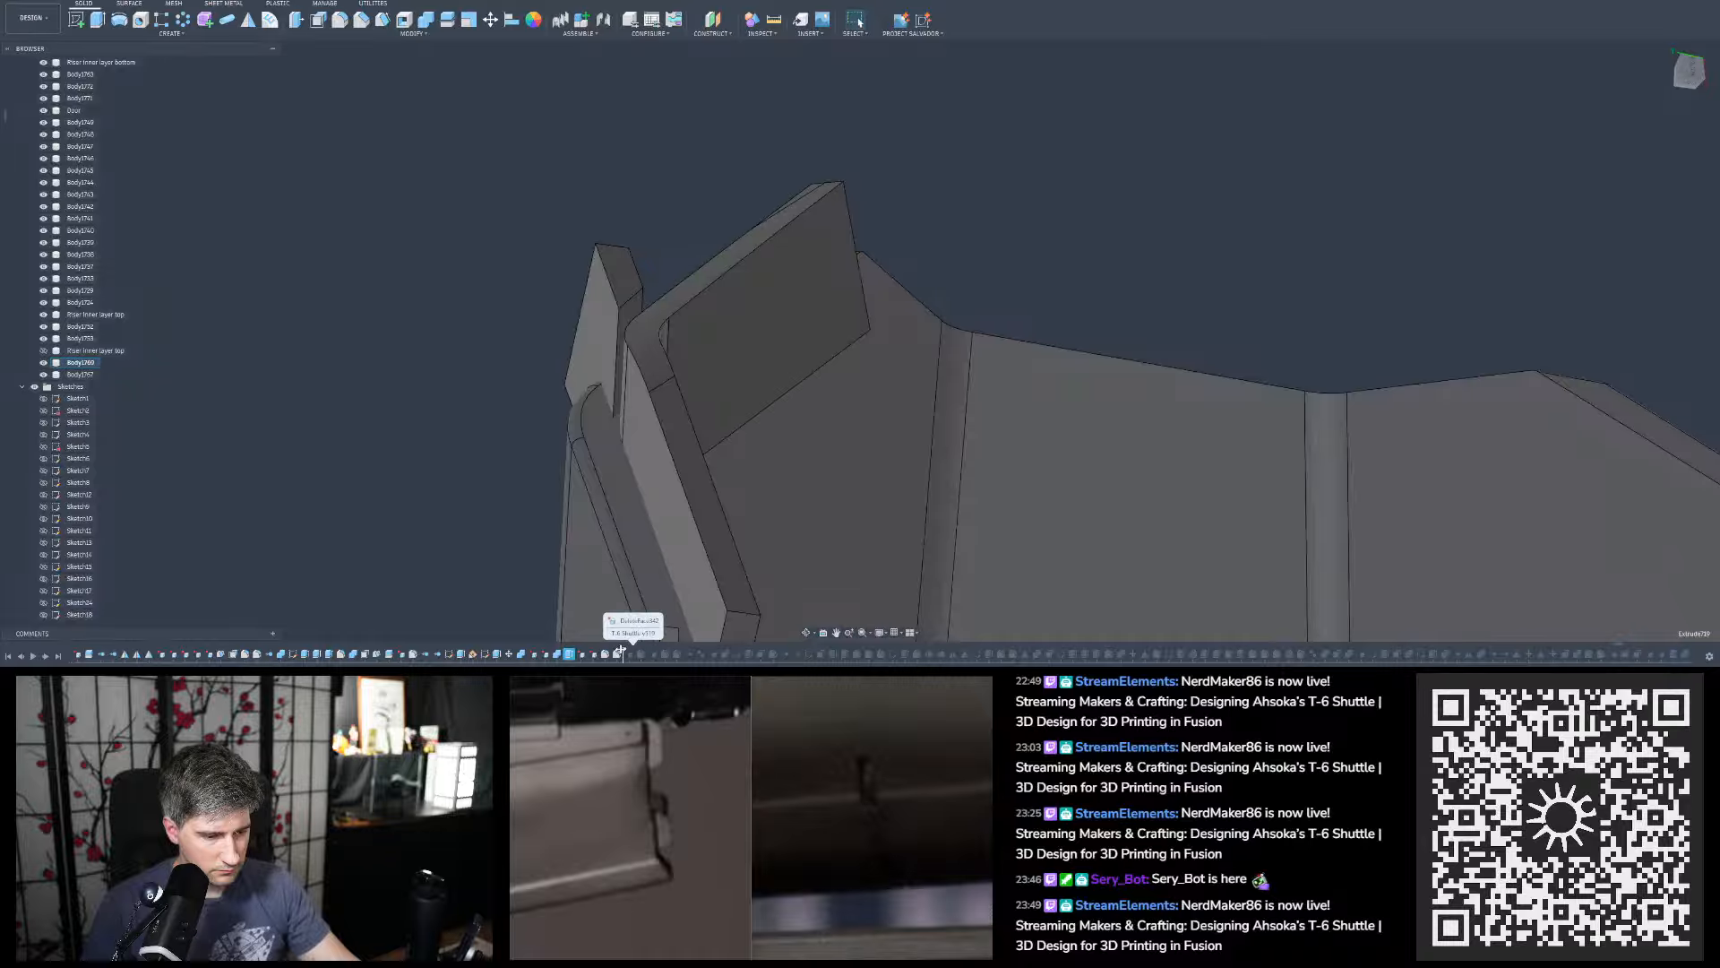
pyautogui.moveTo(610, 652); pyautogui.dragTo(607, 653)
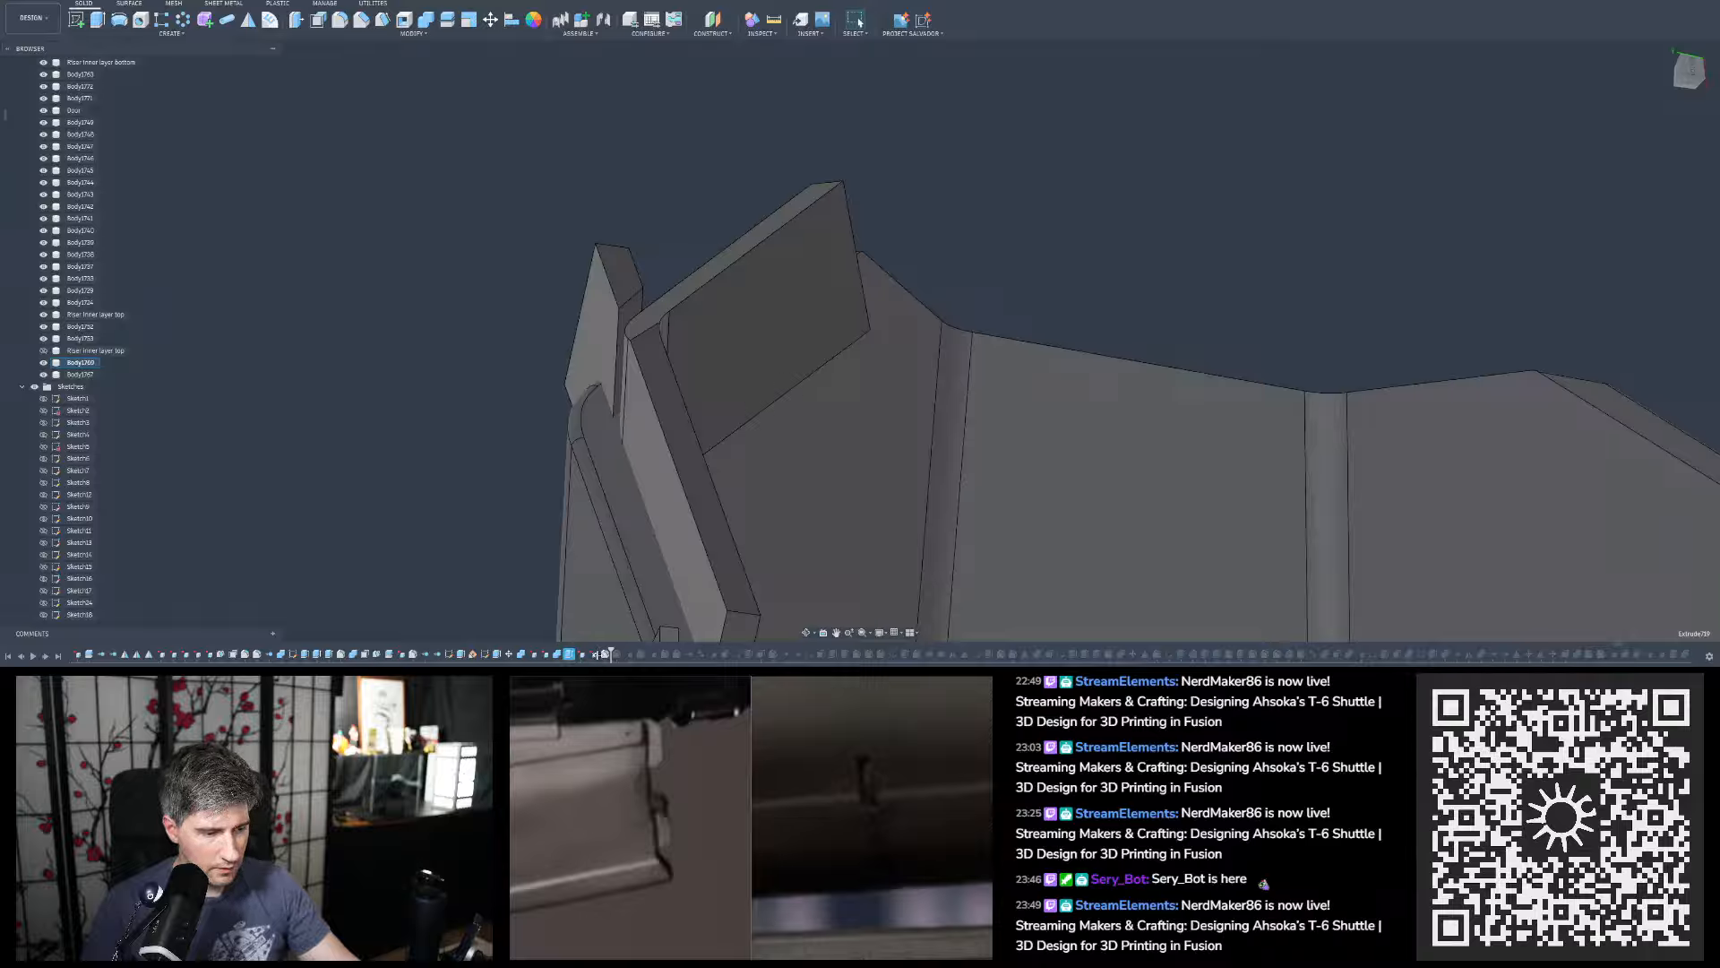
pyautogui.moveTo(606, 653); pyautogui.dragTo(599, 656)
pyautogui.keyDown('shift'); pyautogui.moveTo(601, 430); pyautogui.dragTo(637, 593, button='middle'); pyautogui.keyUp('shift')
pyautogui.keyDown('shift'); pyautogui.moveTo(618, 363); pyautogui.dragTo(644, 450, button='middle'); pyautogui.keyUp('shift')
pyautogui.scroll(5, 626, 358)
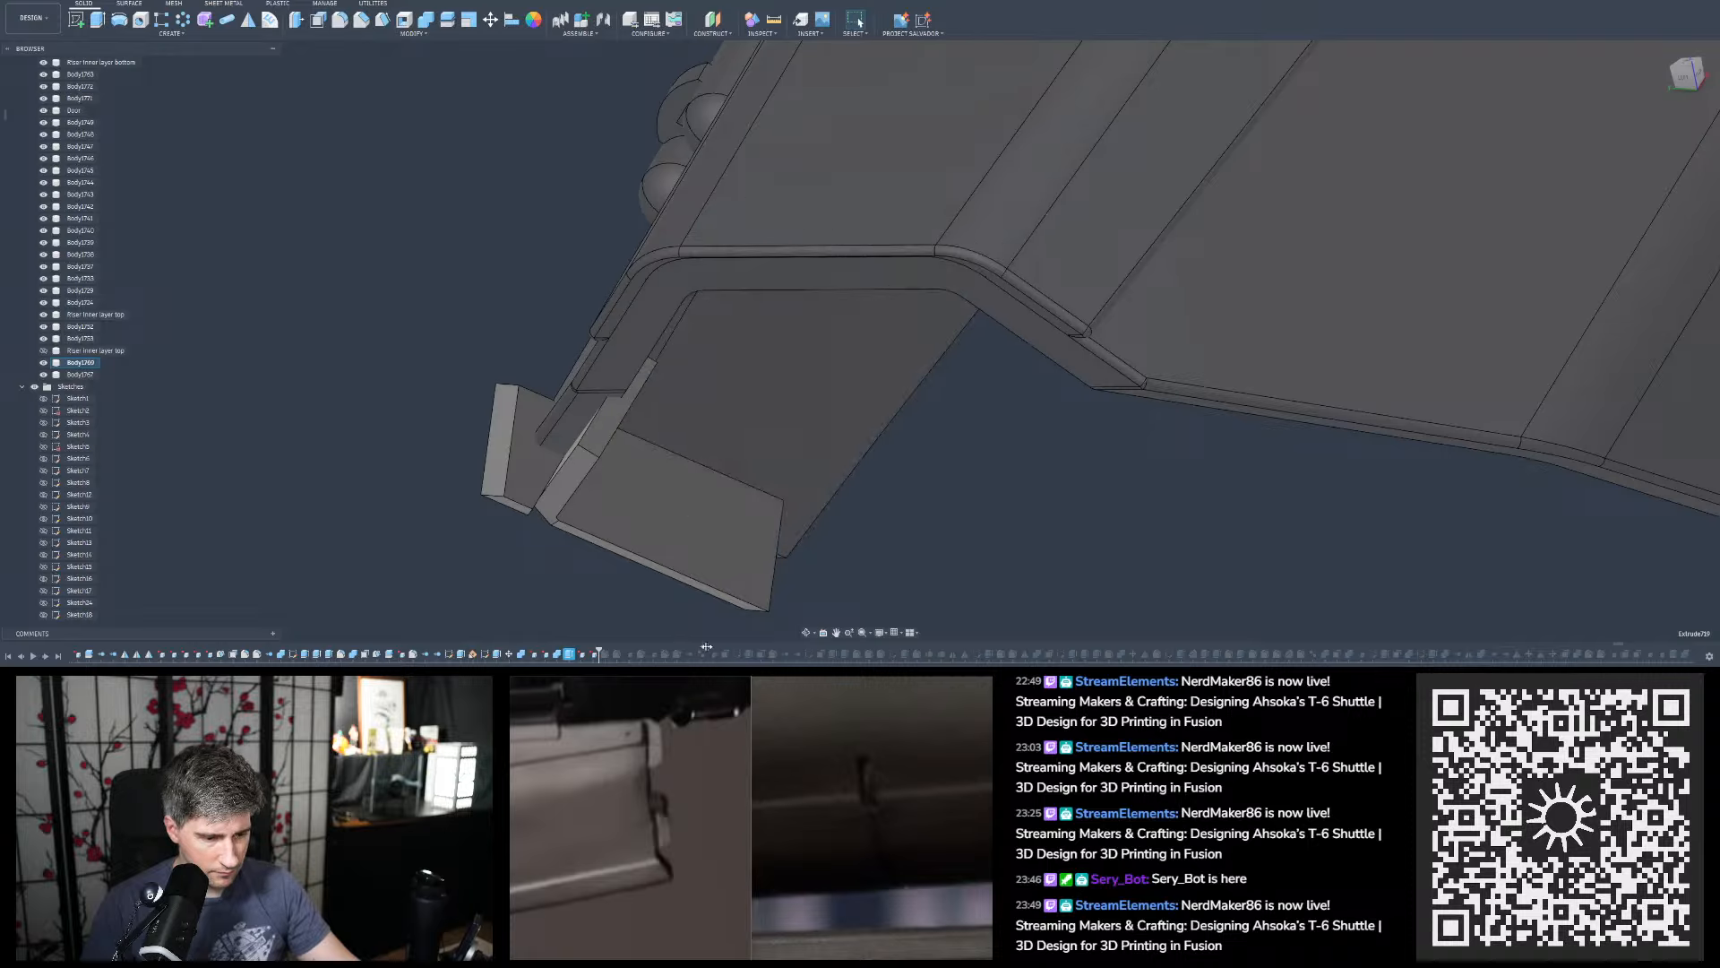
# Roll the history forward past the later flange features and examine the end block and its construction plane
pyautogui.moveTo(758, 655); pyautogui.dragTo(779, 655)
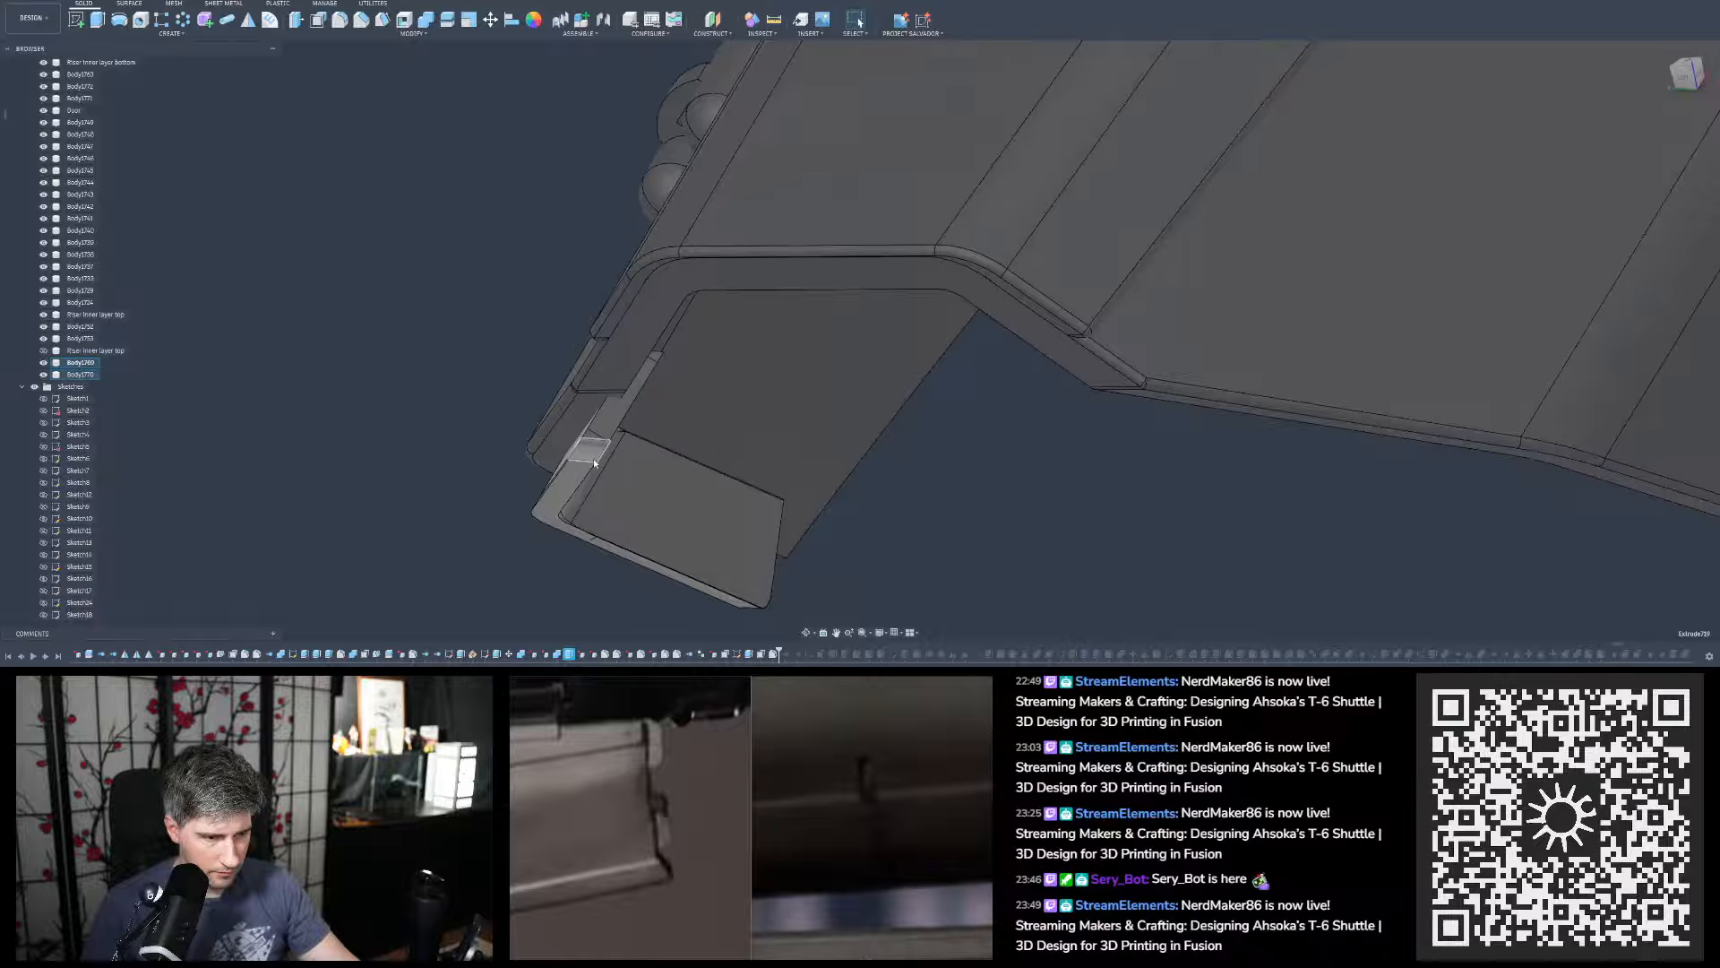
pyautogui.keyDown('shift'); pyautogui.moveTo(593, 462); pyautogui.dragTo(643, 385, button='middle'); pyautogui.keyUp('shift')
pyautogui.keyDown('shift'); pyautogui.moveTo(633, 396); pyautogui.dragTo(625, 432, button='middle'); pyautogui.keyUp('shift')
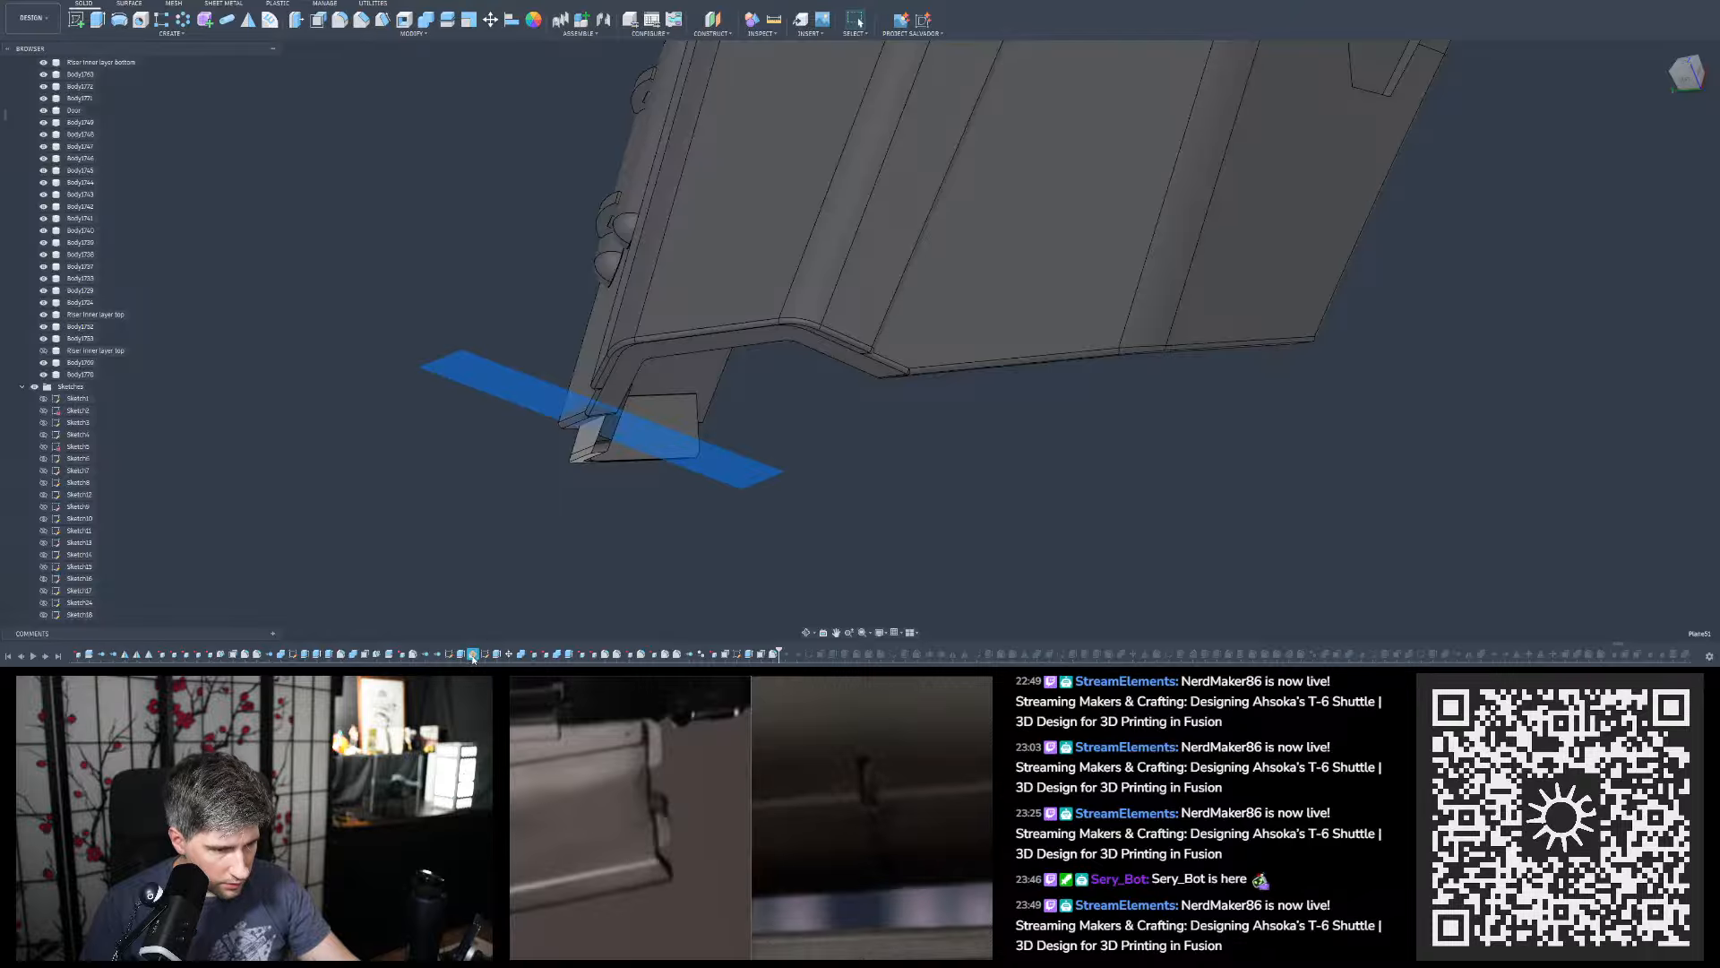
pyautogui.keyDown('shift'); pyautogui.moveTo(565, 538); pyautogui.dragTo(770, 437, button='middle'); pyautogui.keyUp('shift')
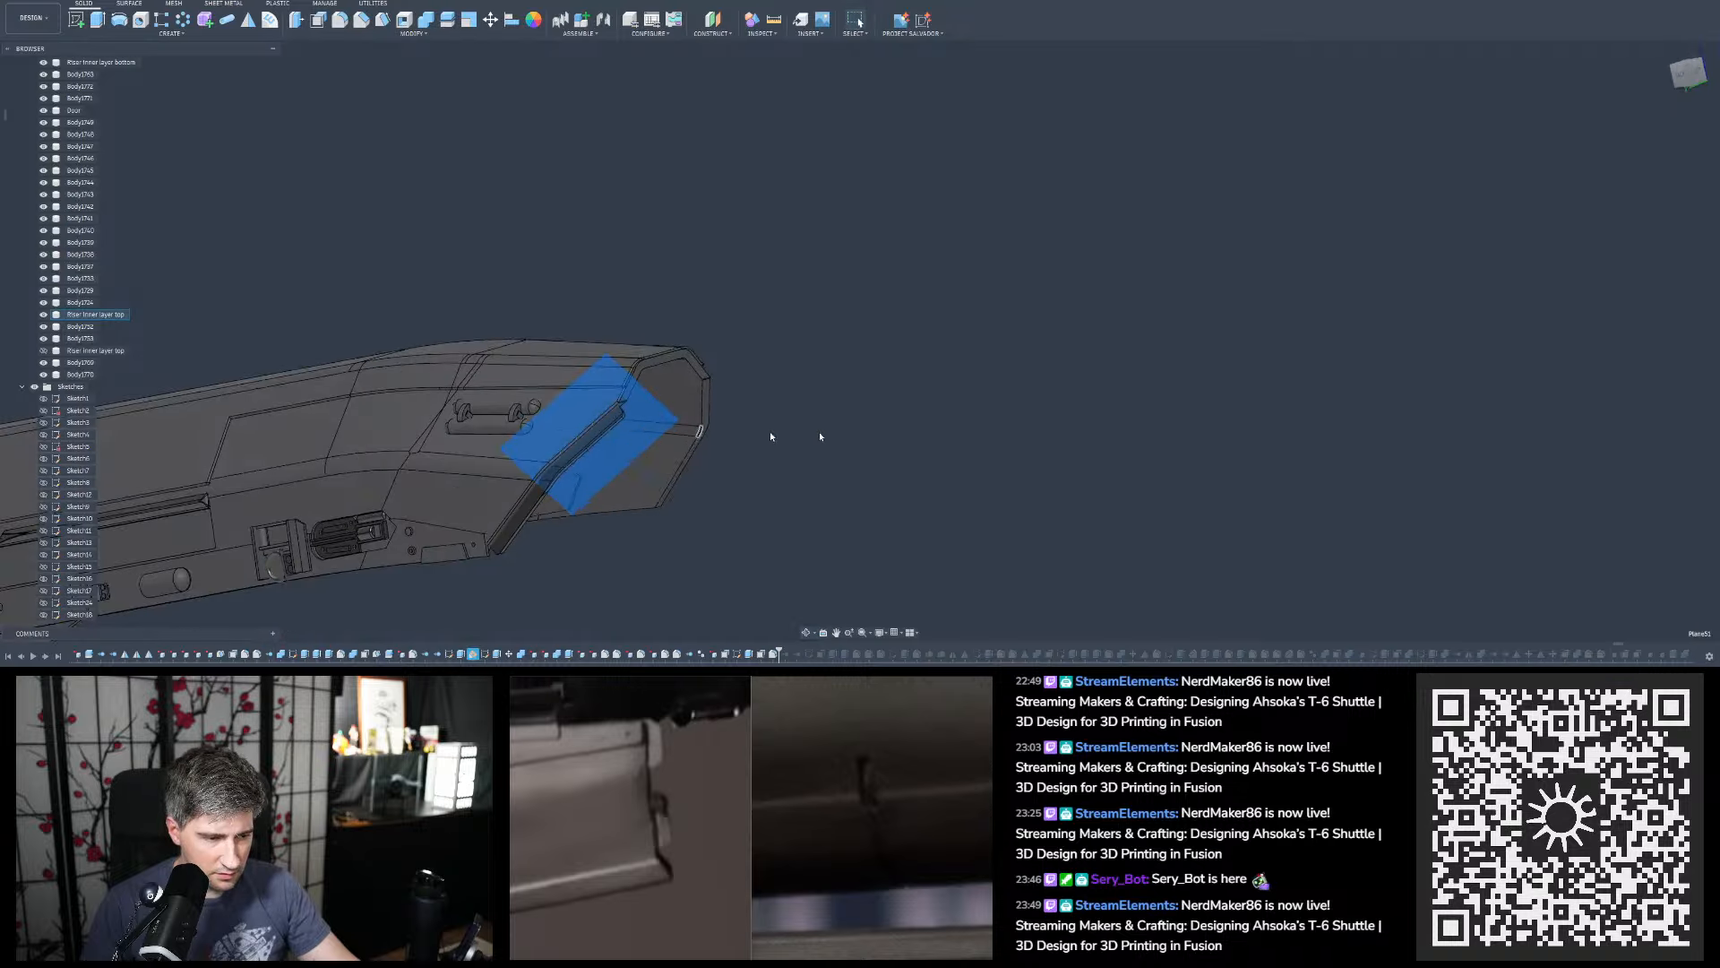
pyautogui.scroll(-3, 806, 434)
# Measure the distance between the narrow lower flange's outer face and the upper hull's adjacent side panel
pyautogui.click(774, 19)
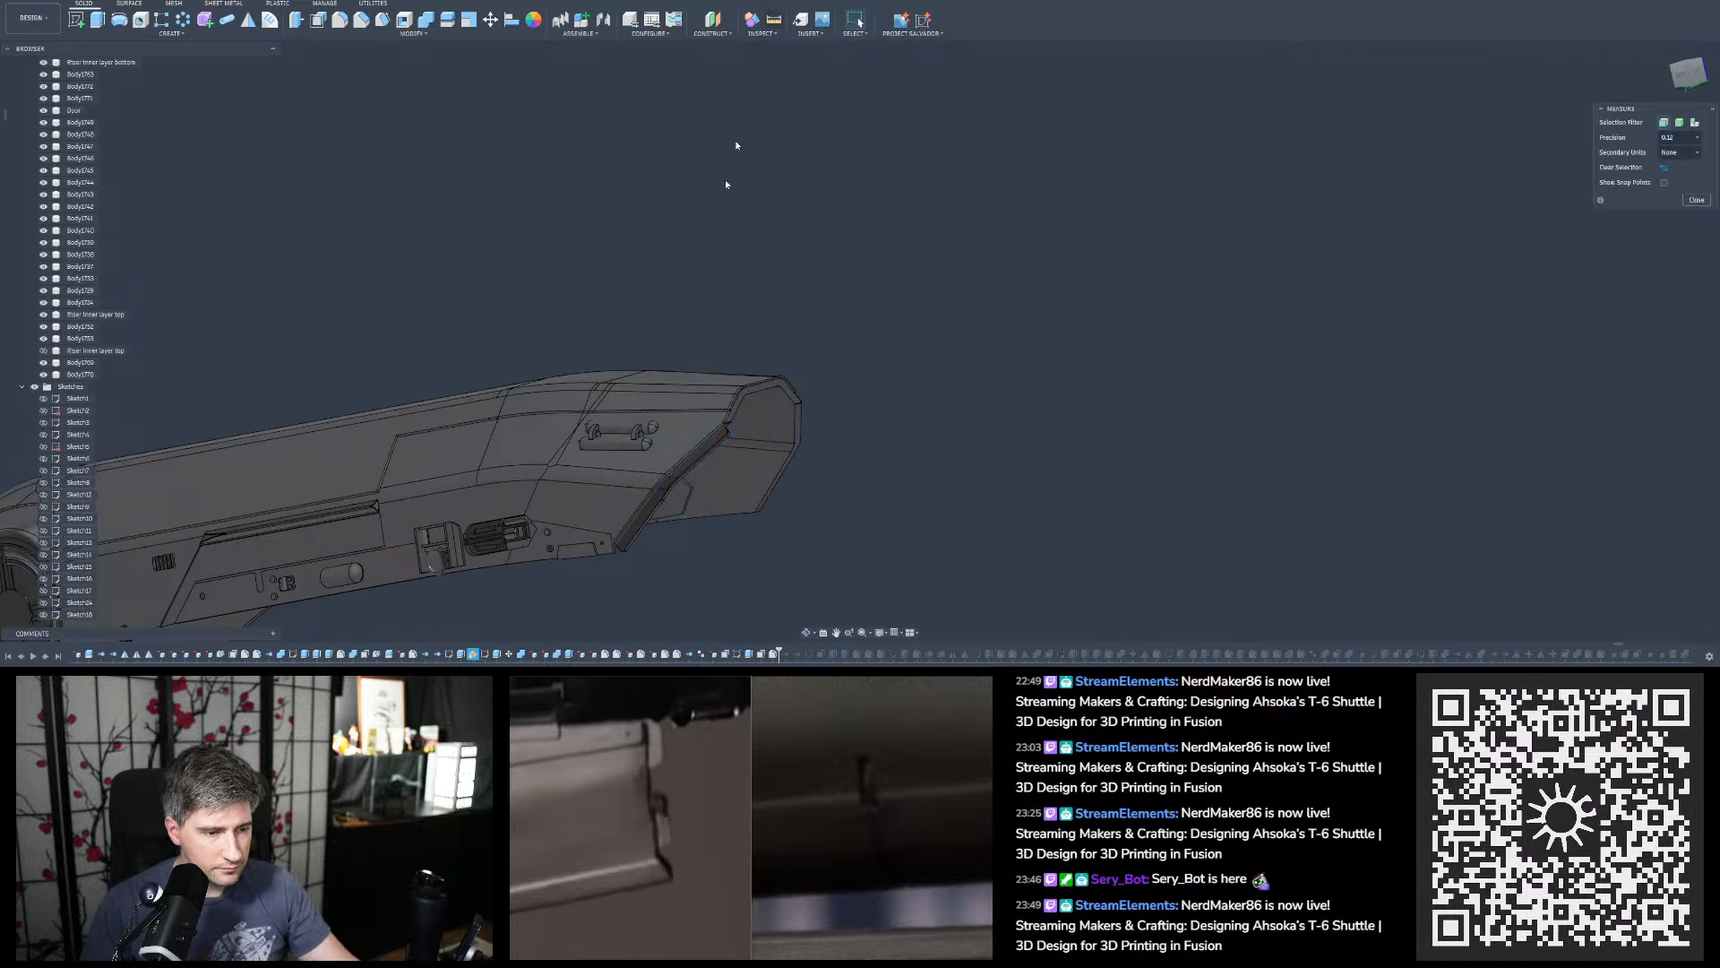
pyautogui.scroll(5, 679, 486)
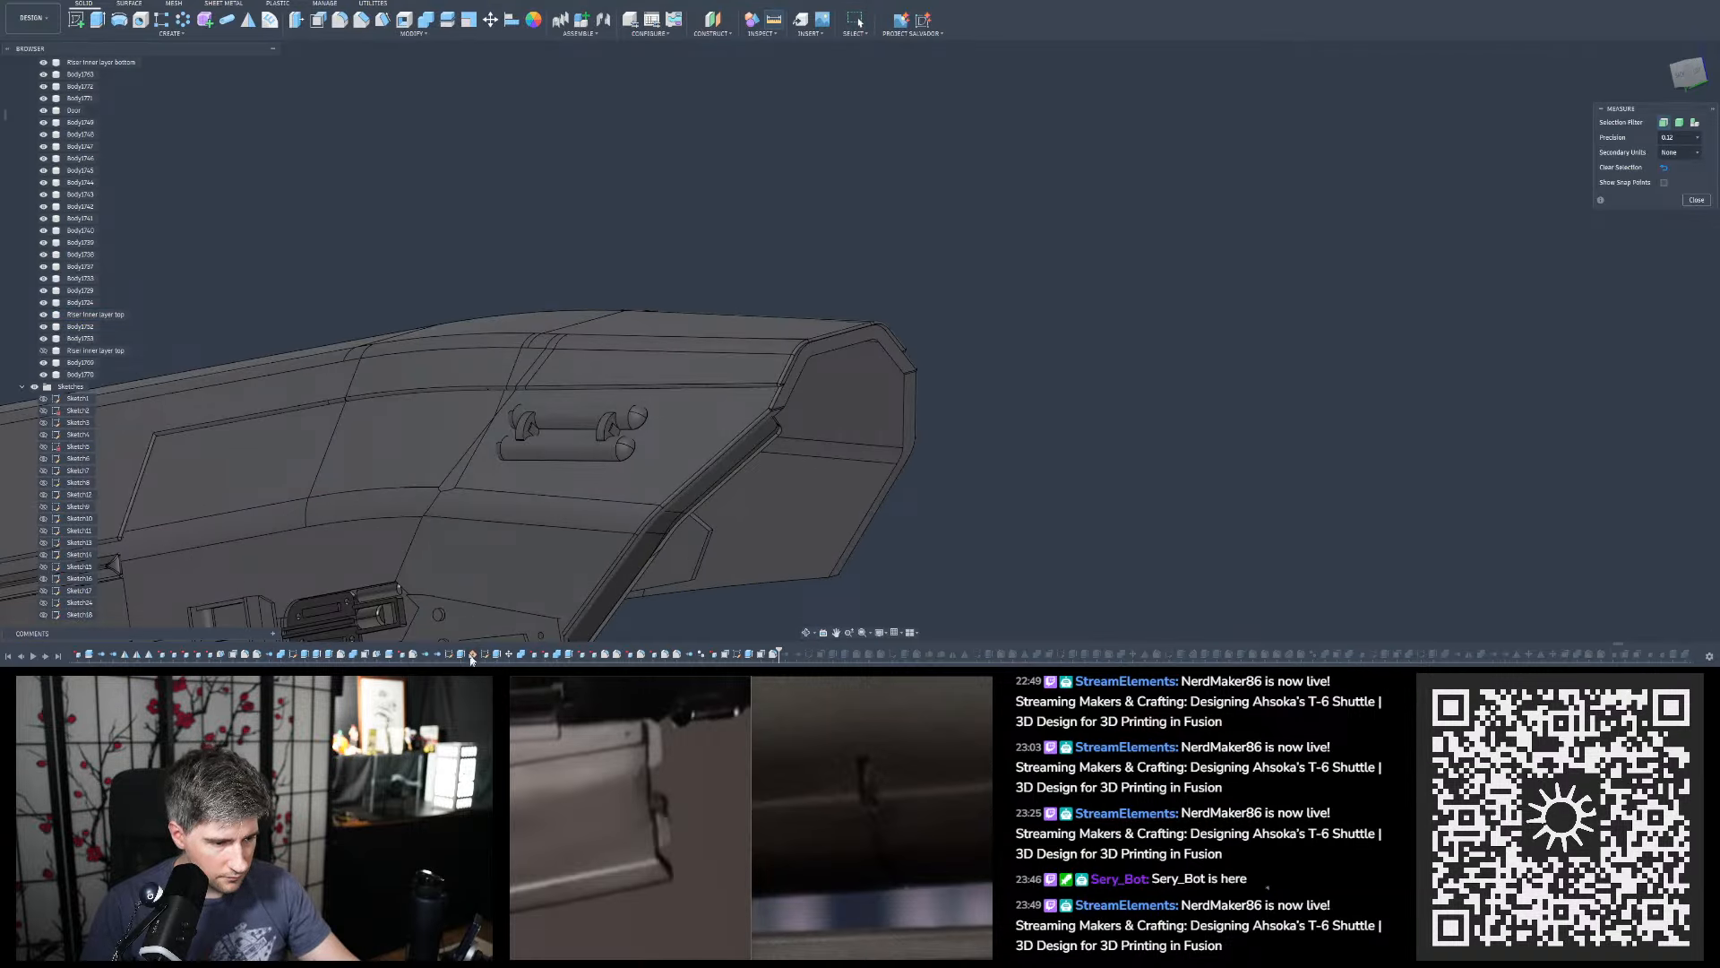
pyautogui.scroll(2, 768, 491)
pyautogui.keyDown('shift'); pyautogui.moveTo(768, 492); pyautogui.dragTo(768, 434, button='middle'); pyautogui.keyUp('shift')
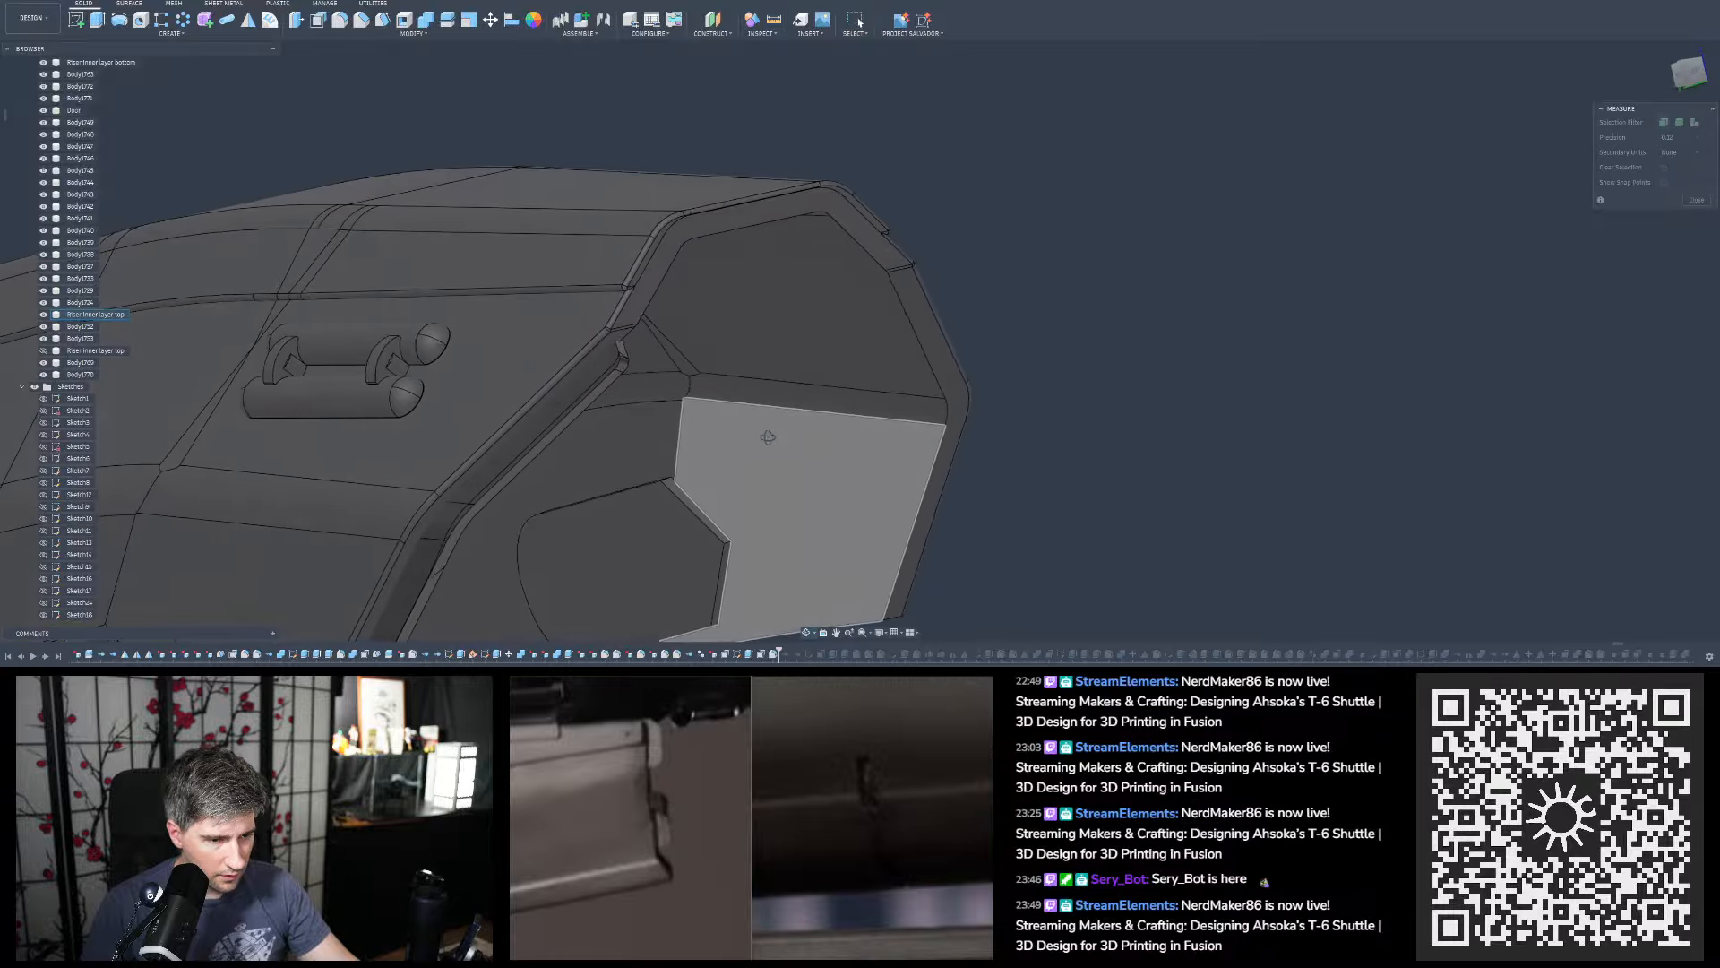
pyautogui.scroll(4, 492, 351)
pyautogui.keyDown('shift'); pyautogui.moveTo(492, 350); pyautogui.dragTo(519, 393, button='middle'); pyautogui.keyUp('shift')
pyautogui.click(637, 400)
pyautogui.click(570, 359)
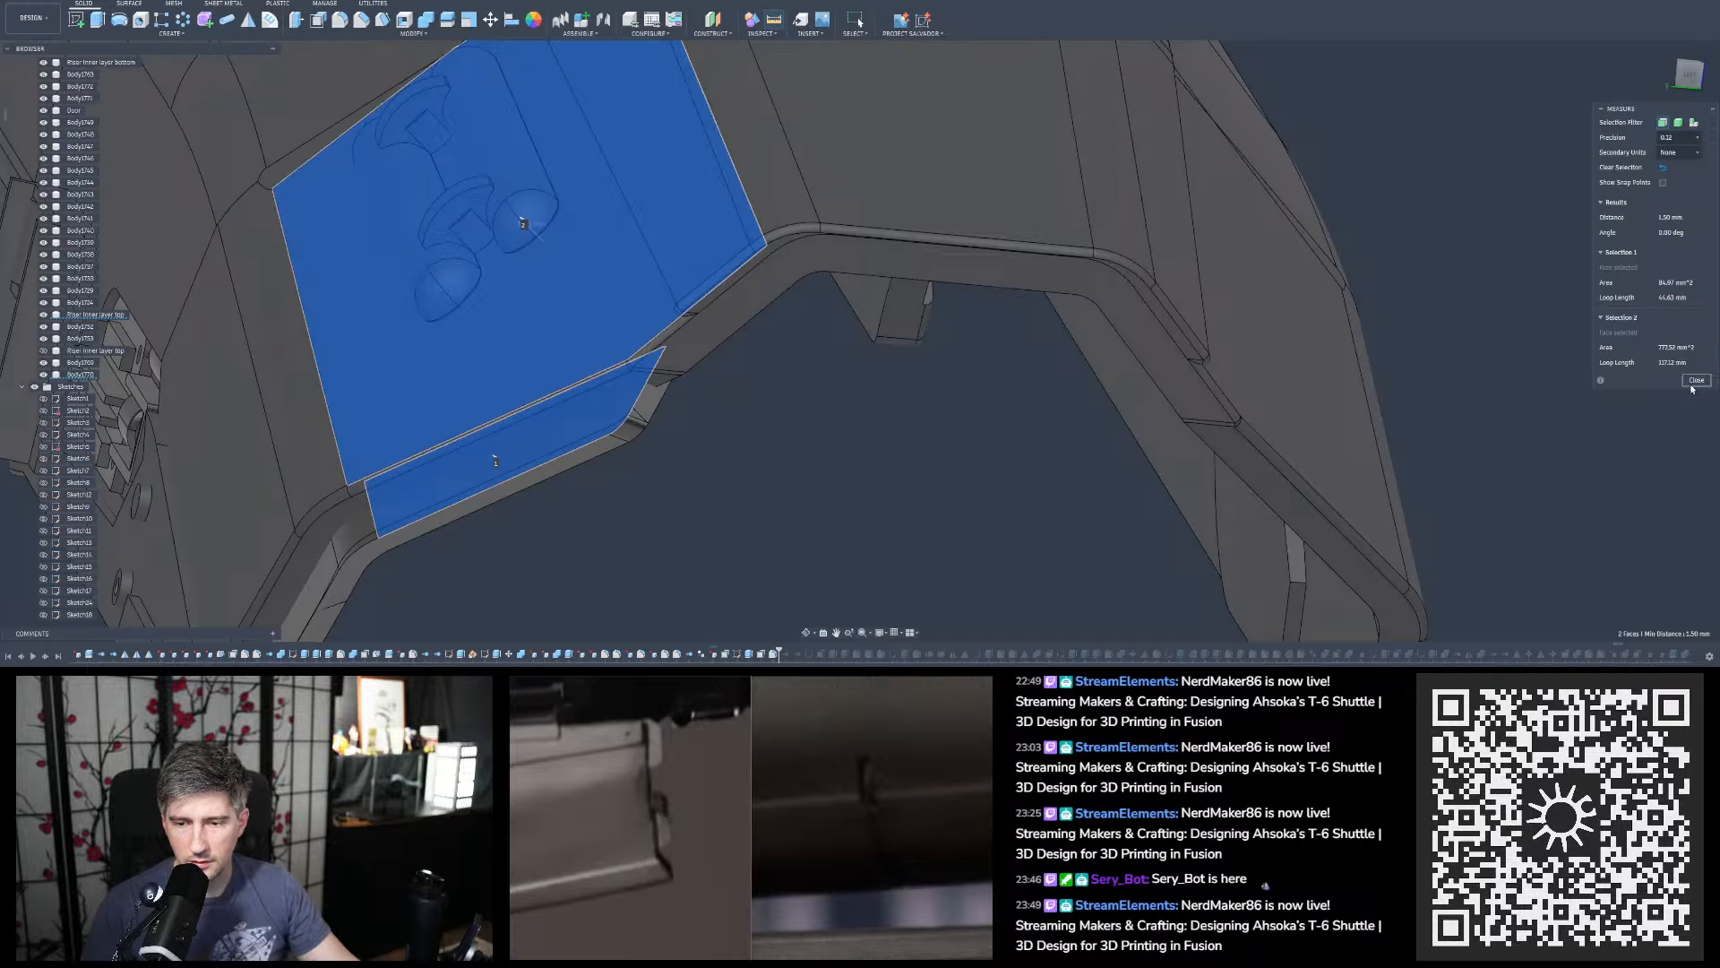
pyautogui.click(1696, 380)
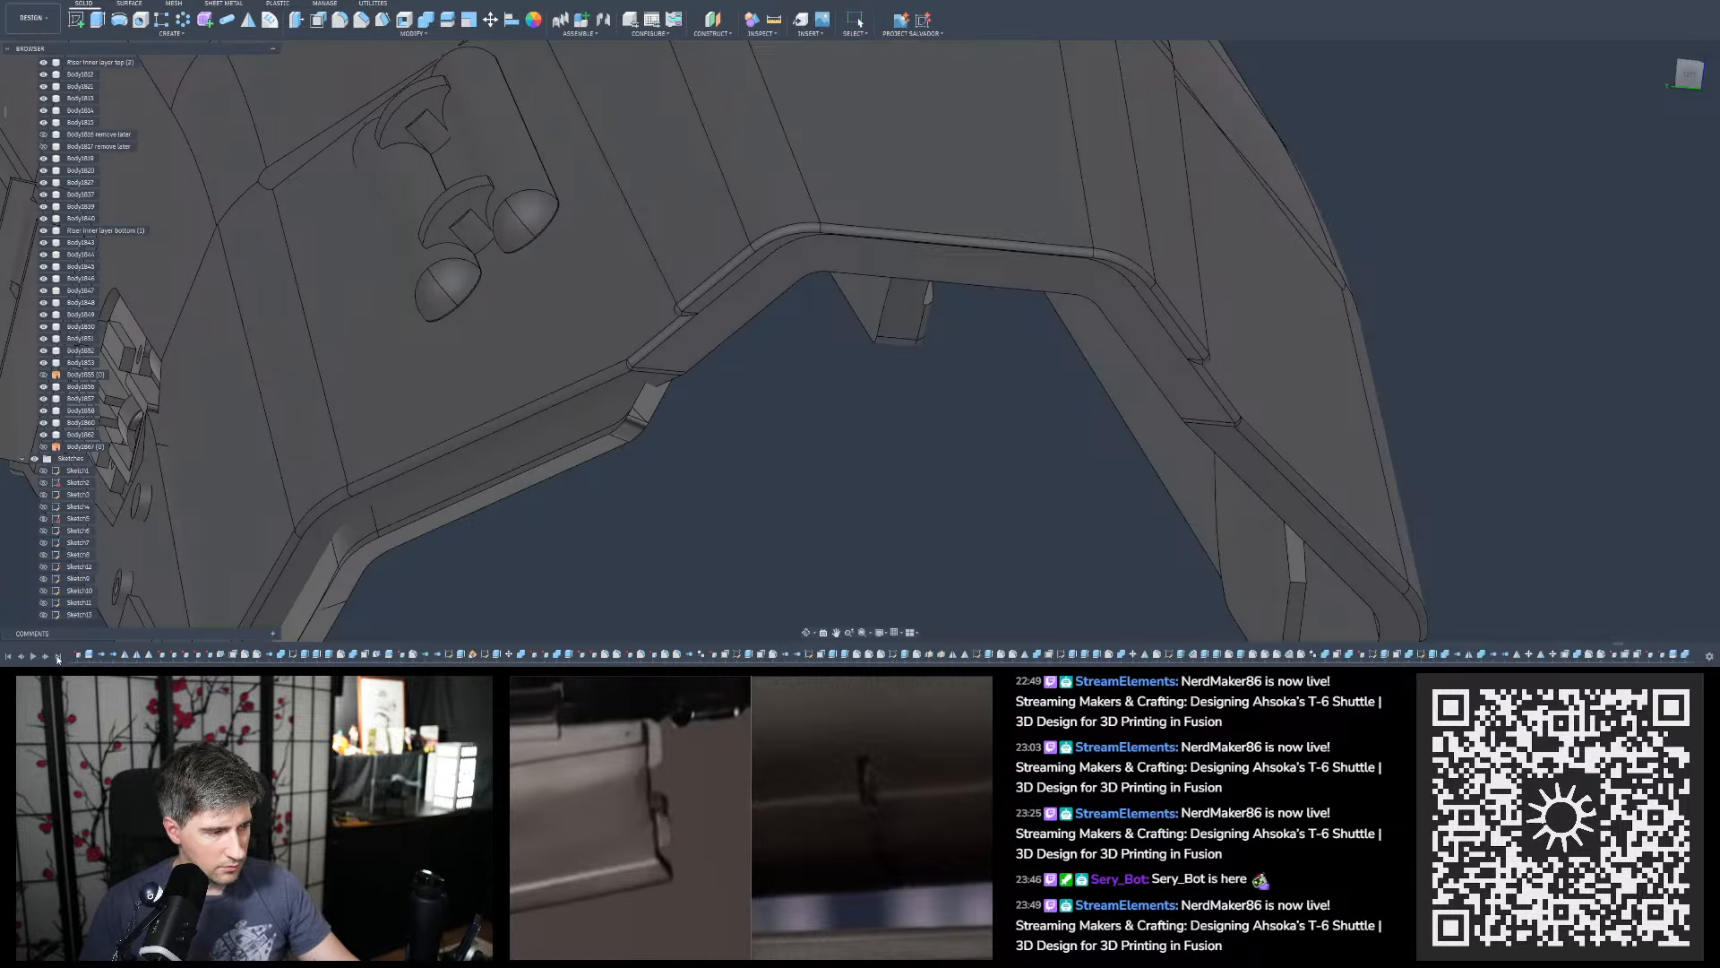
# Restore the model history to its end and compare the rear openings of the upper and lower hulls
pyautogui.click(58, 657)
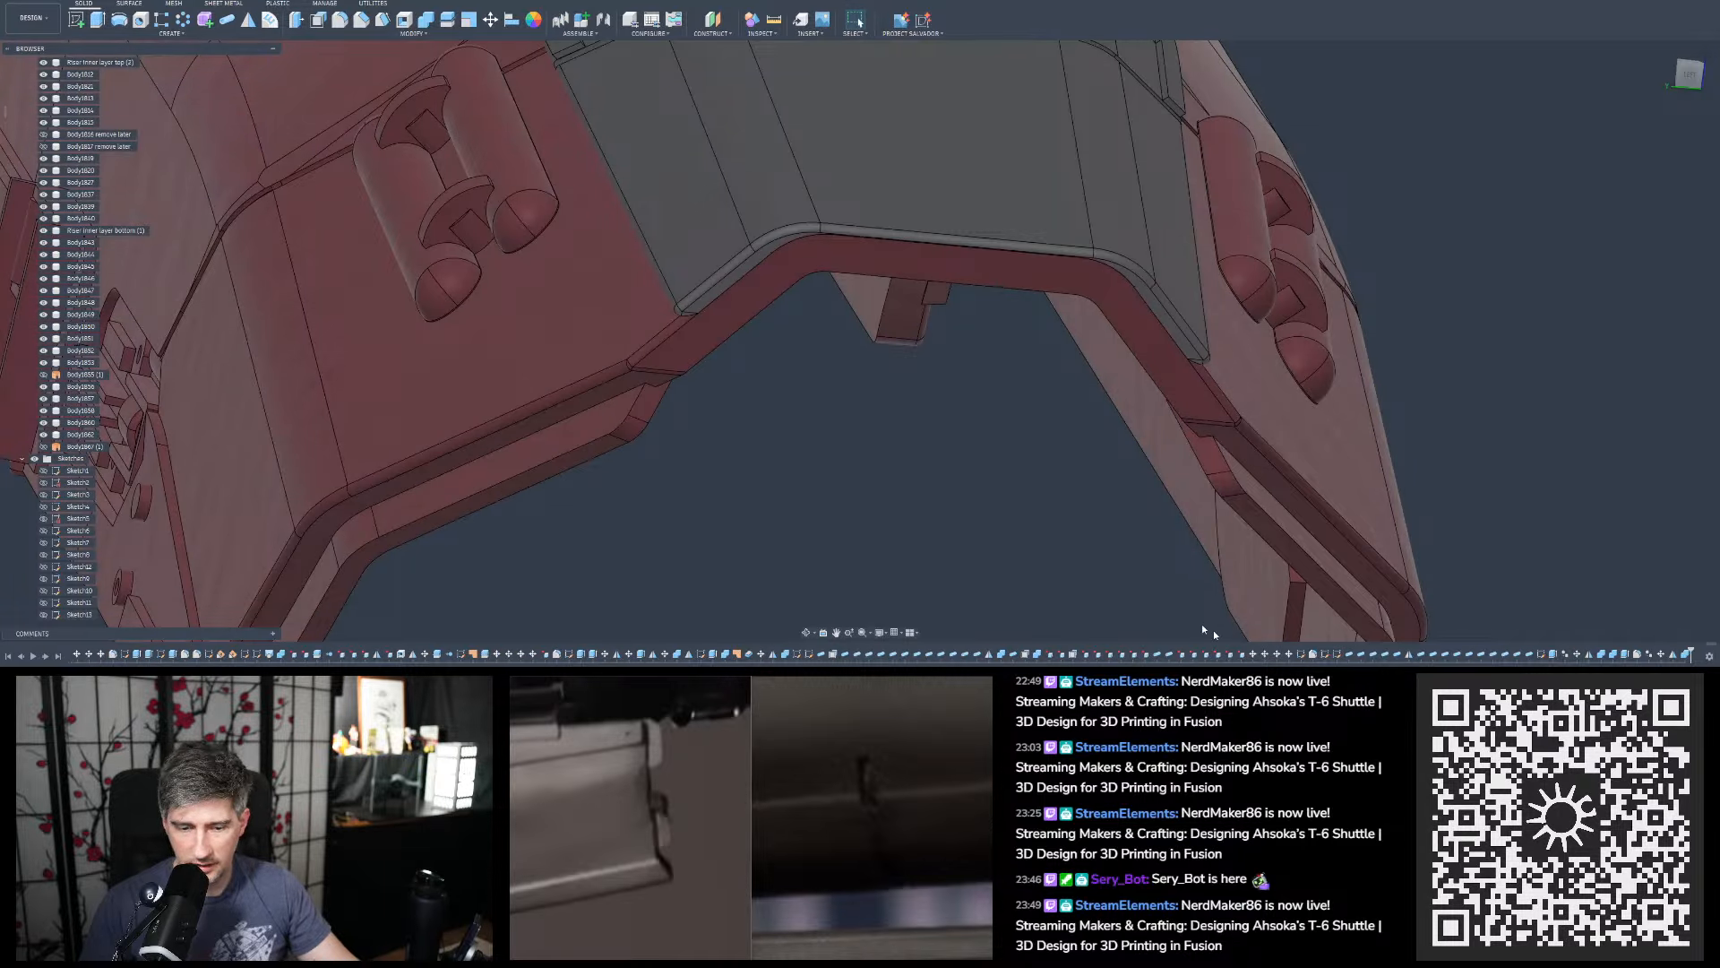
pyautogui.scroll(-2, 1288, 657)
pyautogui.scroll(-6, 899, 307)
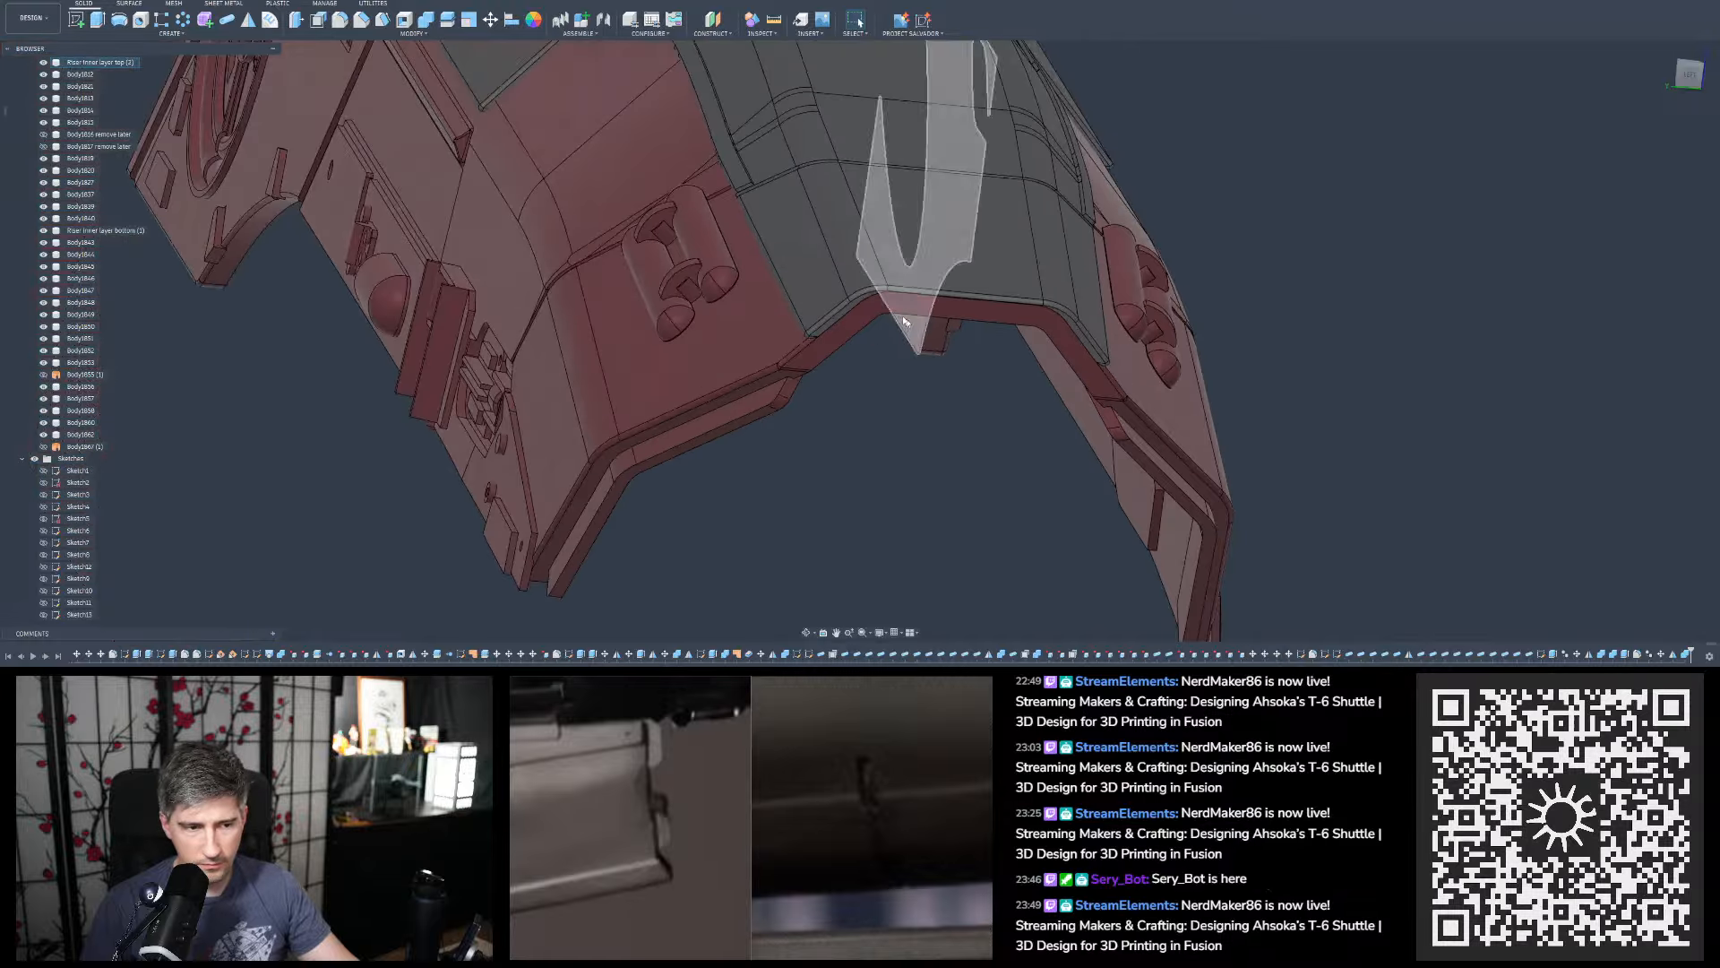
pyautogui.keyDown('shift'); pyautogui.moveTo(899, 307); pyautogui.dragTo(894, 299, button='middle'); pyautogui.keyUp('shift')
pyautogui.scroll(-8, 973, 203)
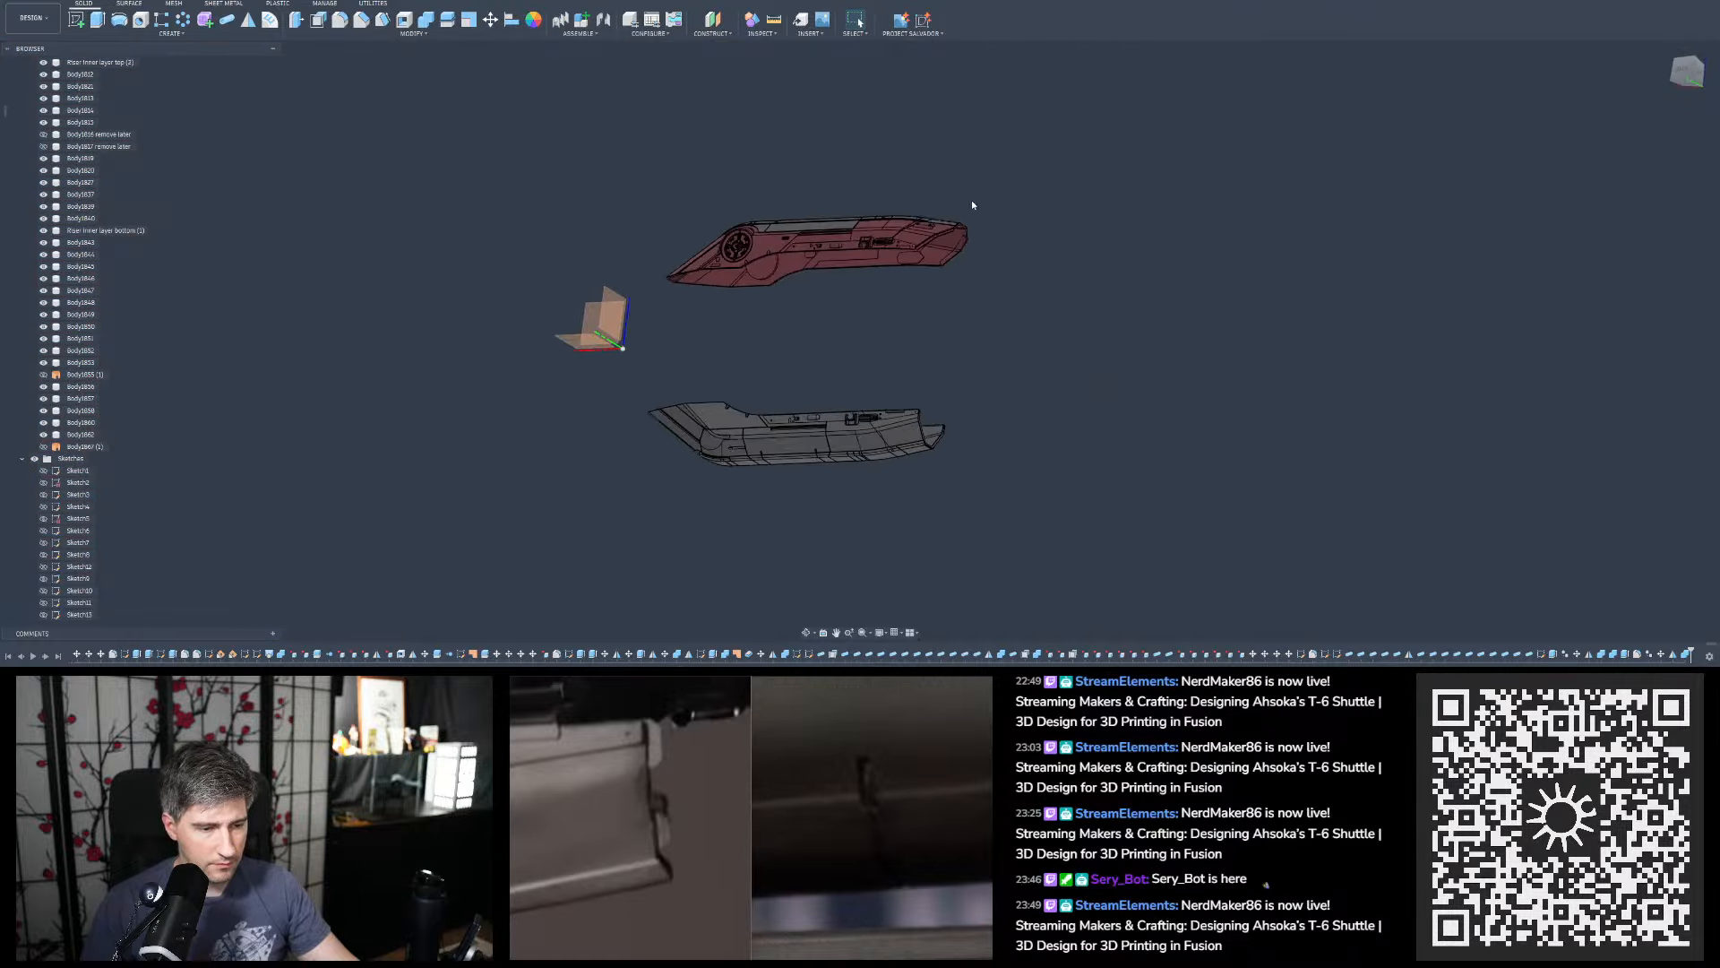
pyautogui.scroll(10, 927, 430)
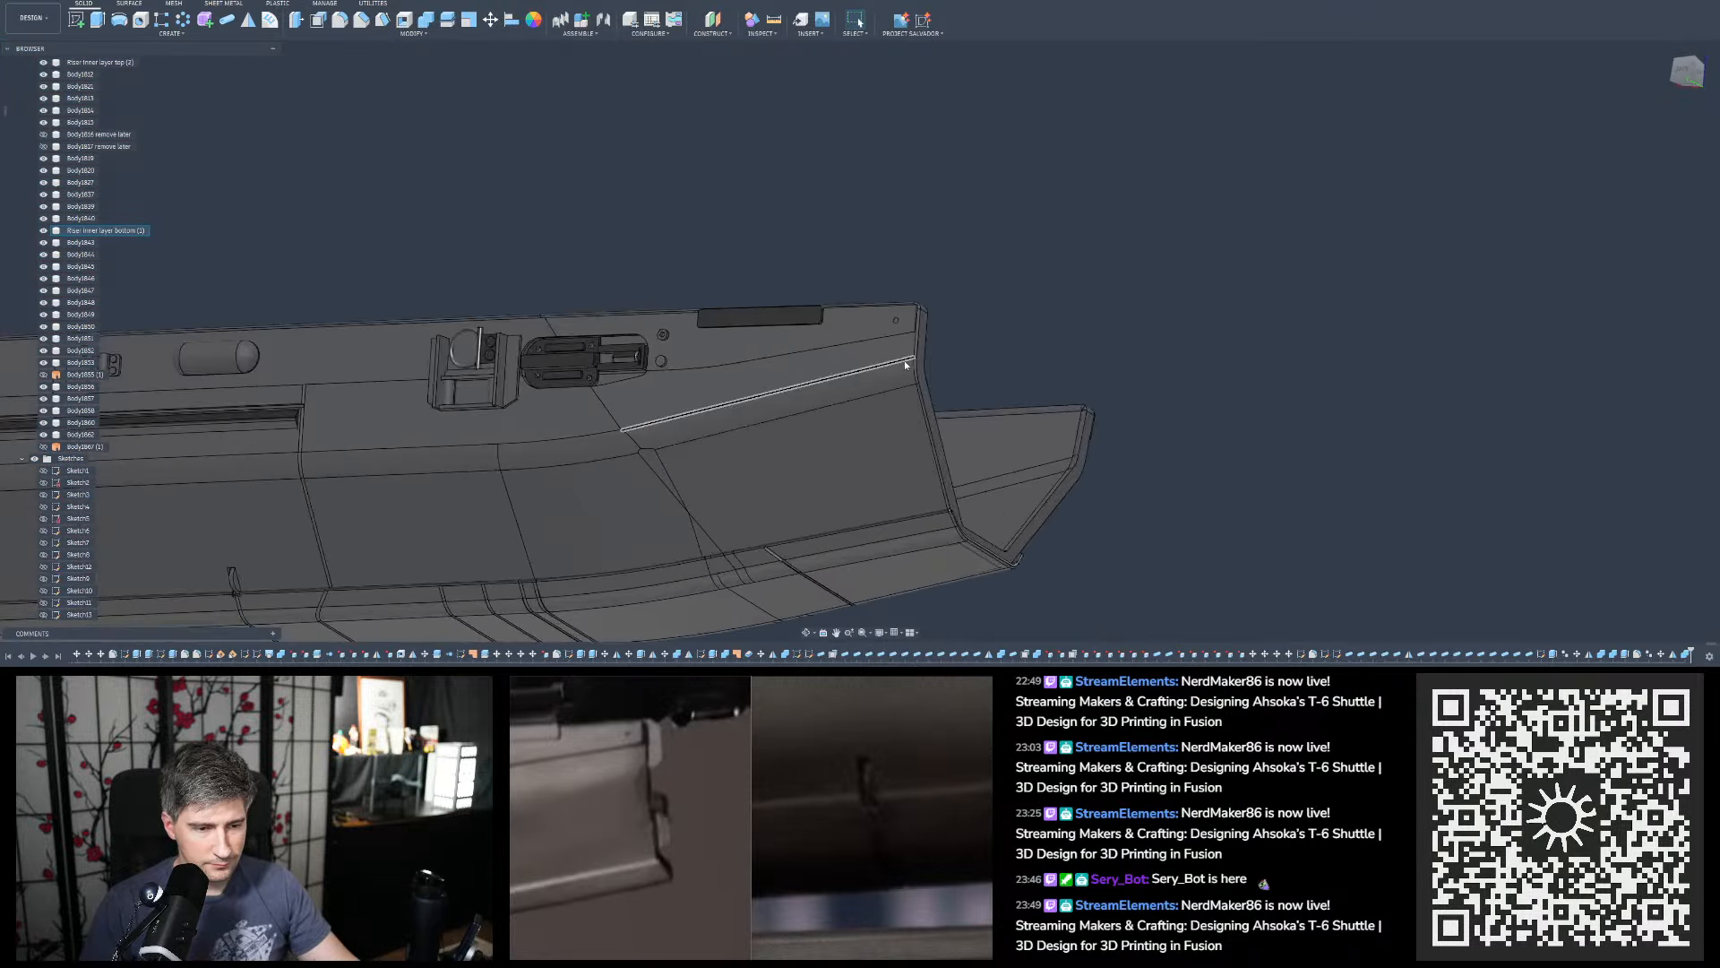
# Measure the angle between the lower hull's slanted side panel and its rear end face
pyautogui.keyDown('shift'); pyautogui.moveTo(933, 367); pyautogui.dragTo(787, 106, button='middle'); pyautogui.keyUp('shift')
pyautogui.click(773, 19)
pyautogui.scroll(3, 908, 432)
pyautogui.click(939, 418)
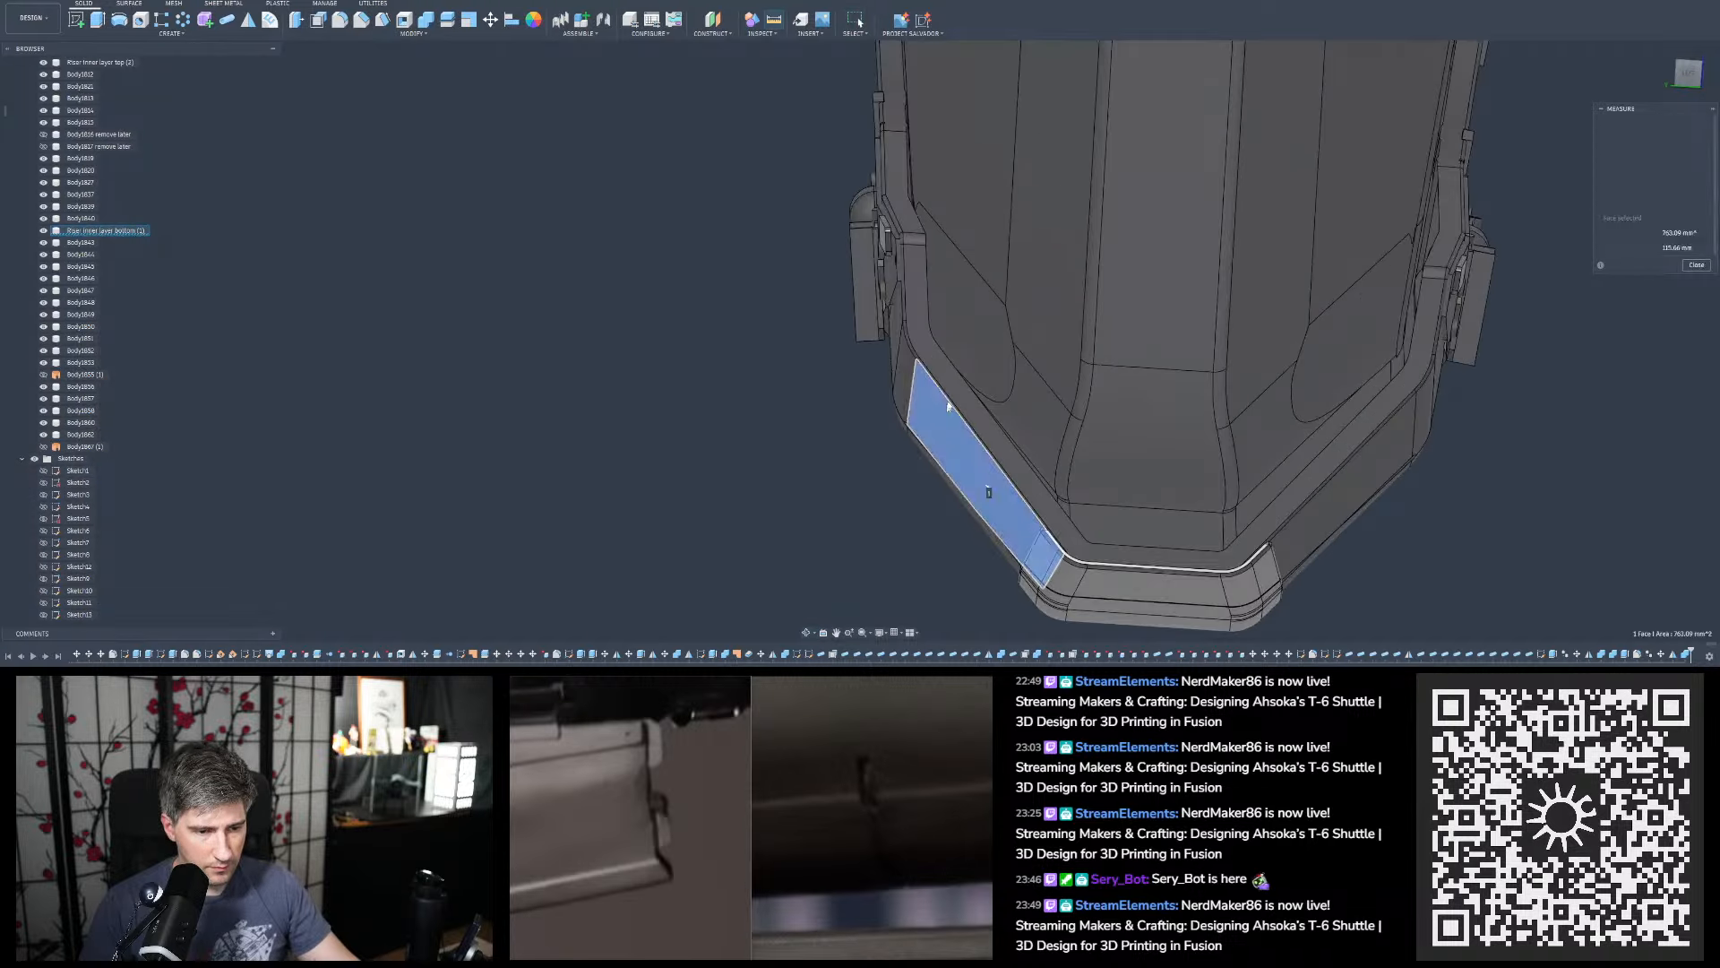
pyautogui.click(959, 389)
pyautogui.keyDown('shift'); pyautogui.moveTo(986, 394); pyautogui.dragTo(1084, 394, button='middle'); pyautogui.keyUp('shift')
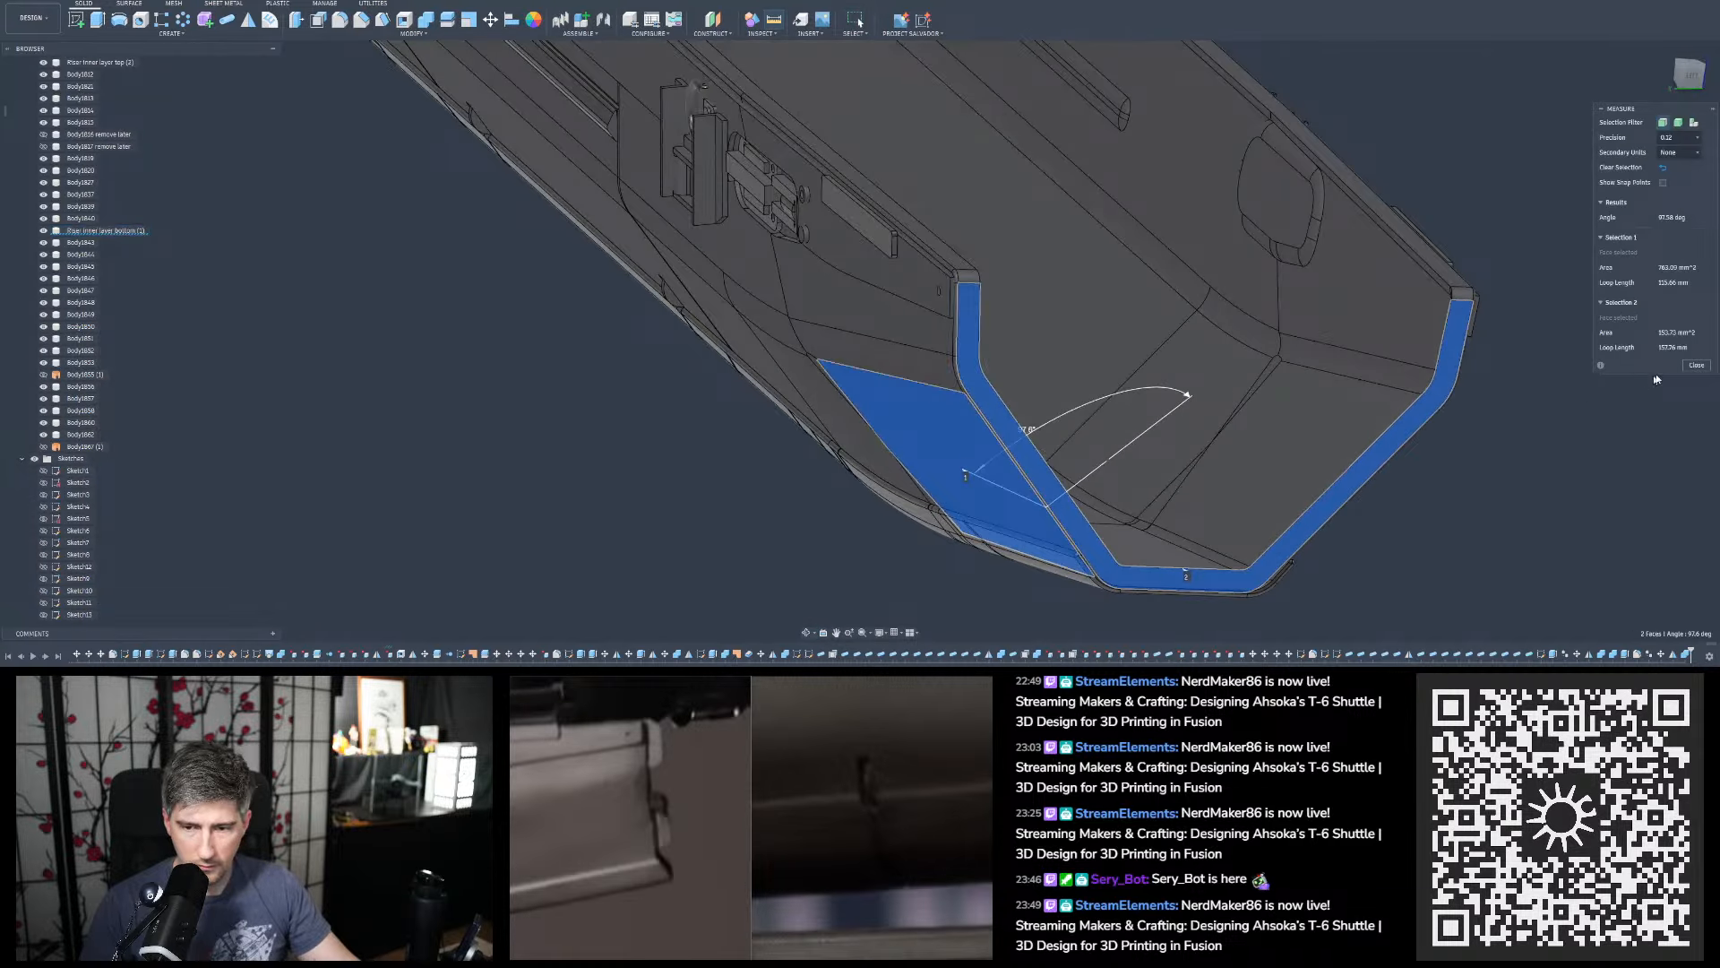
pyautogui.click(1696, 367)
pyautogui.keyDown('shift'); pyautogui.moveTo(1003, 448); pyautogui.dragTo(1047, 473, button='middle'); pyautogui.keyUp('shift')
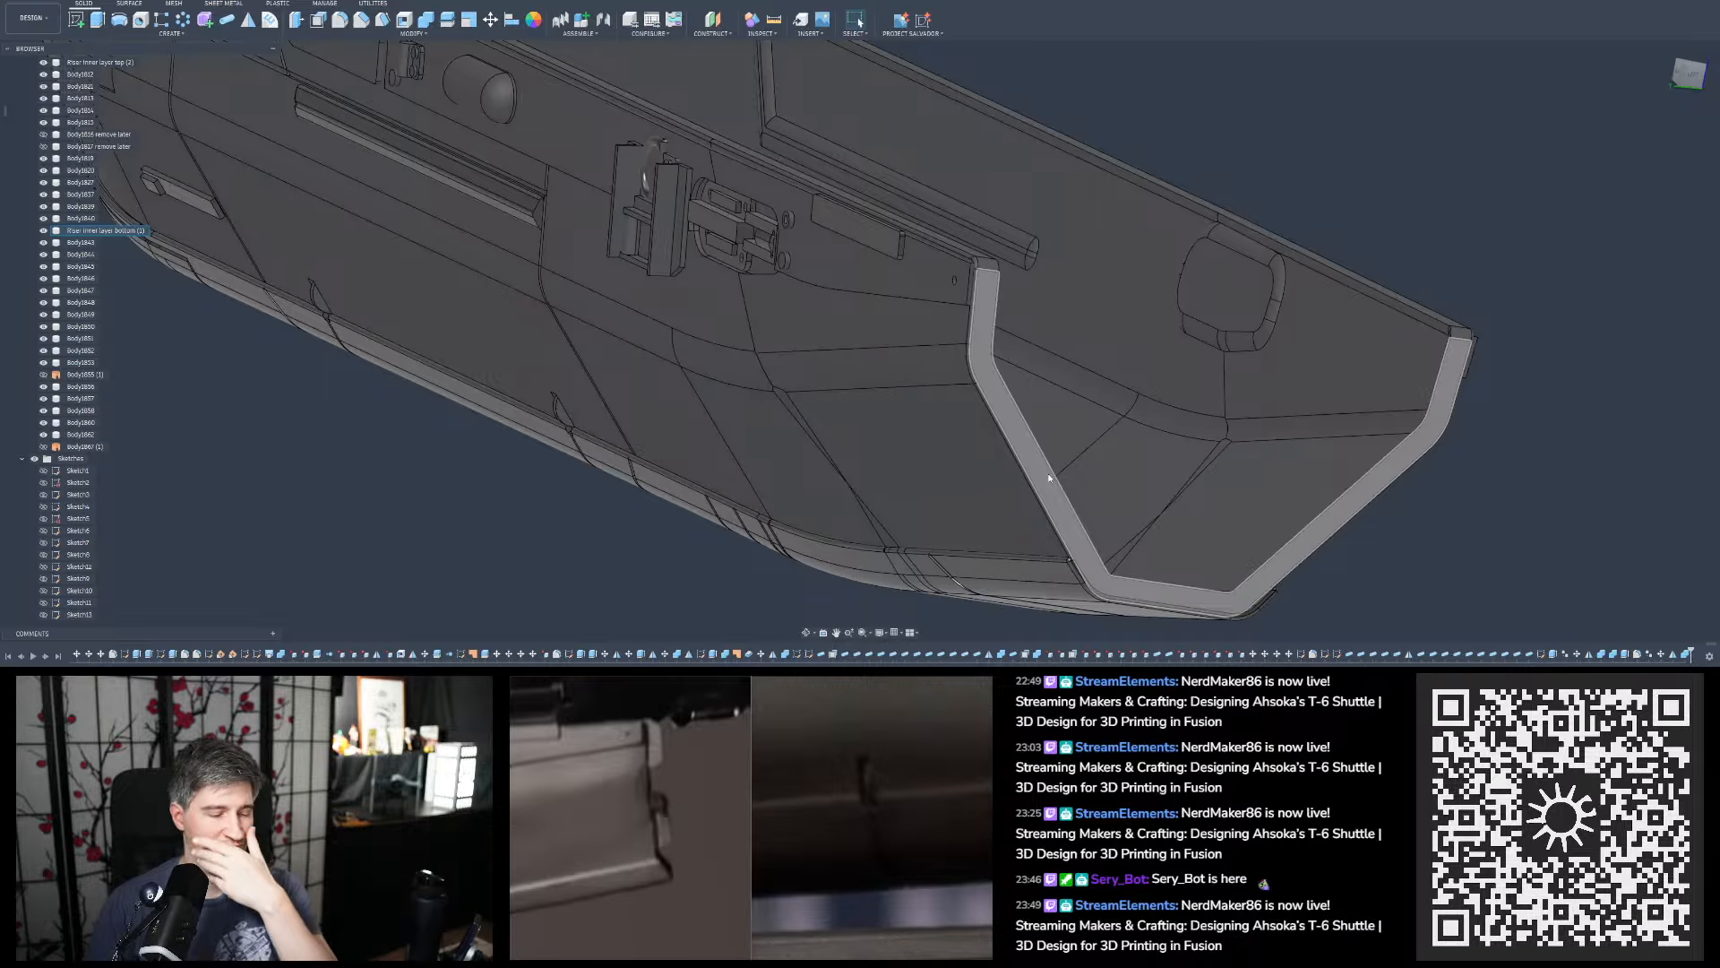
pyautogui.scroll(-10, 936, 533)
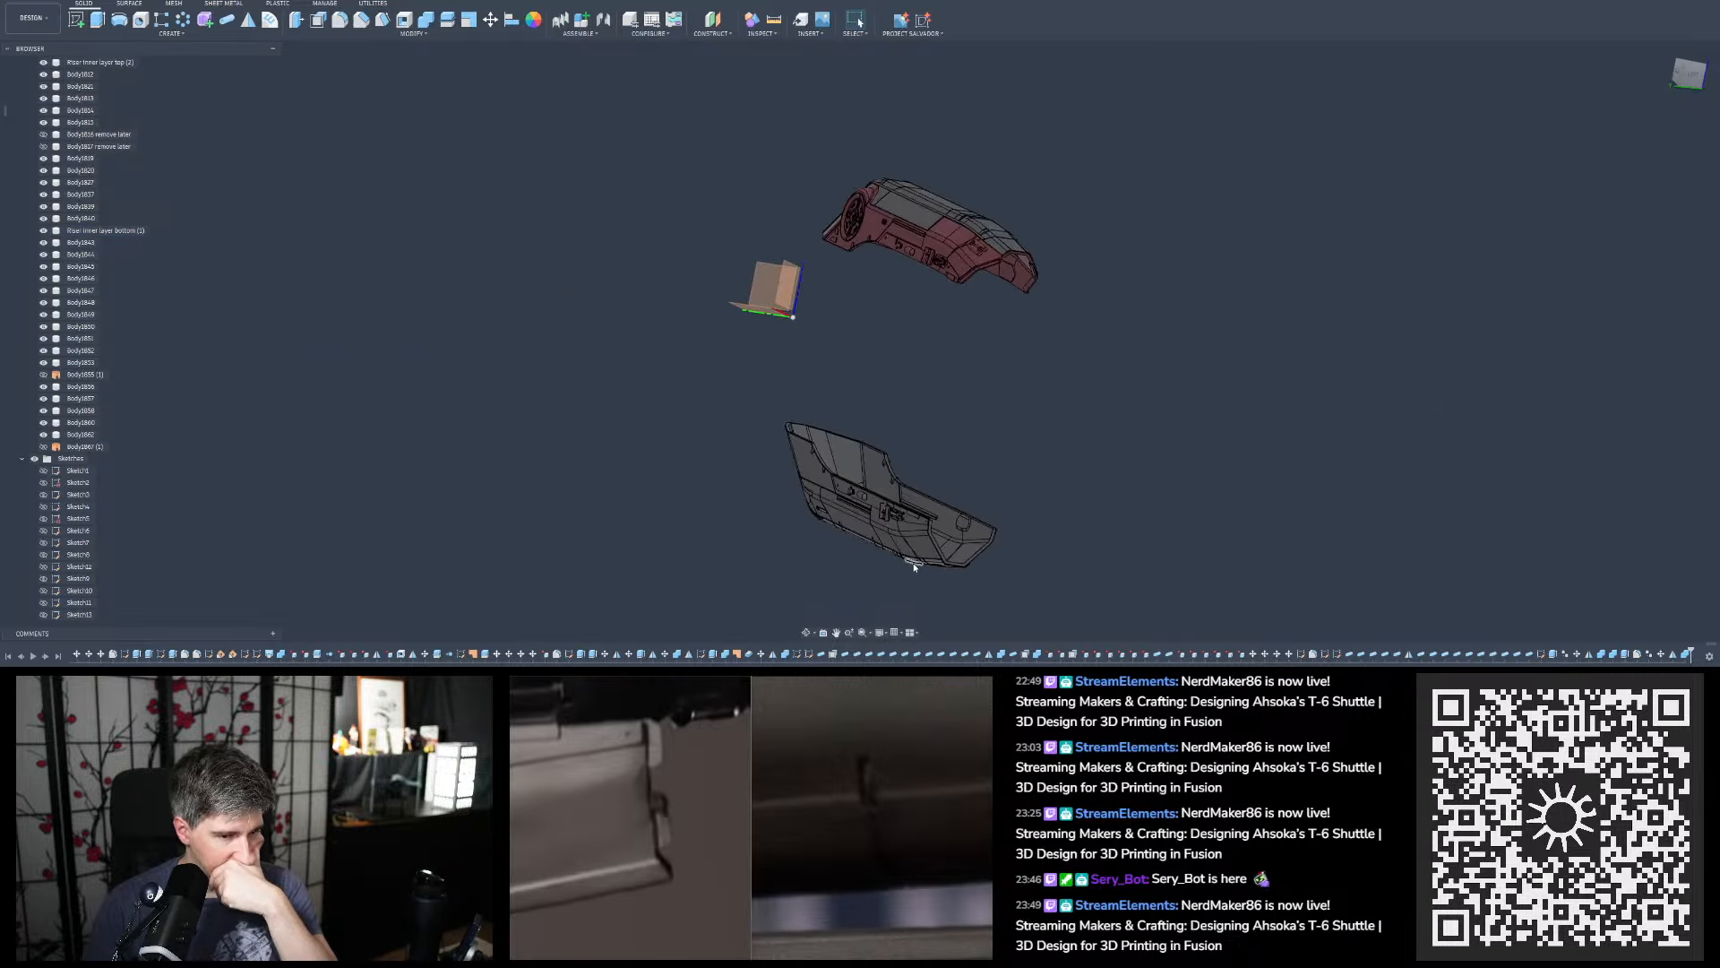
# Measure the distance between the two long edges of the notch in the upper hull's rear side flange
pyautogui.scroll(8, 972, 247)
pyautogui.keyDown('shift'); pyautogui.moveTo(968, 330); pyautogui.dragTo(573, 107, button='middle'); pyautogui.keyUp('shift')
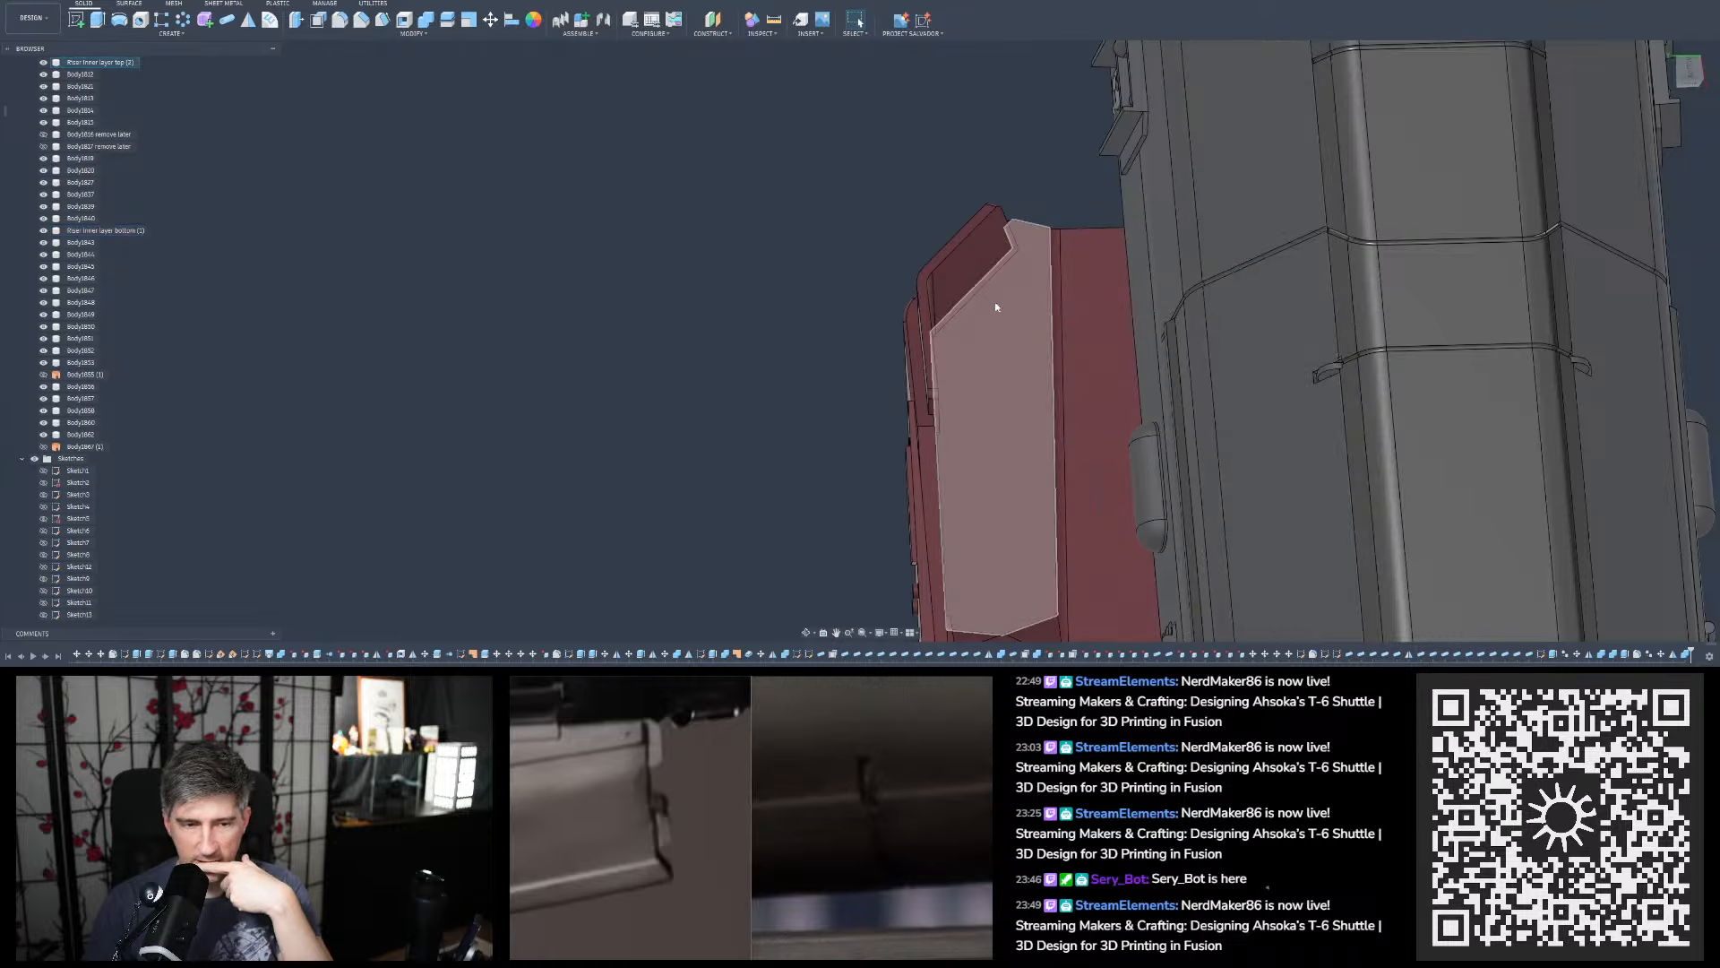
pyautogui.scroll(5, 958, 323)
pyautogui.click(774, 19)
pyautogui.scroll(4, 934, 527)
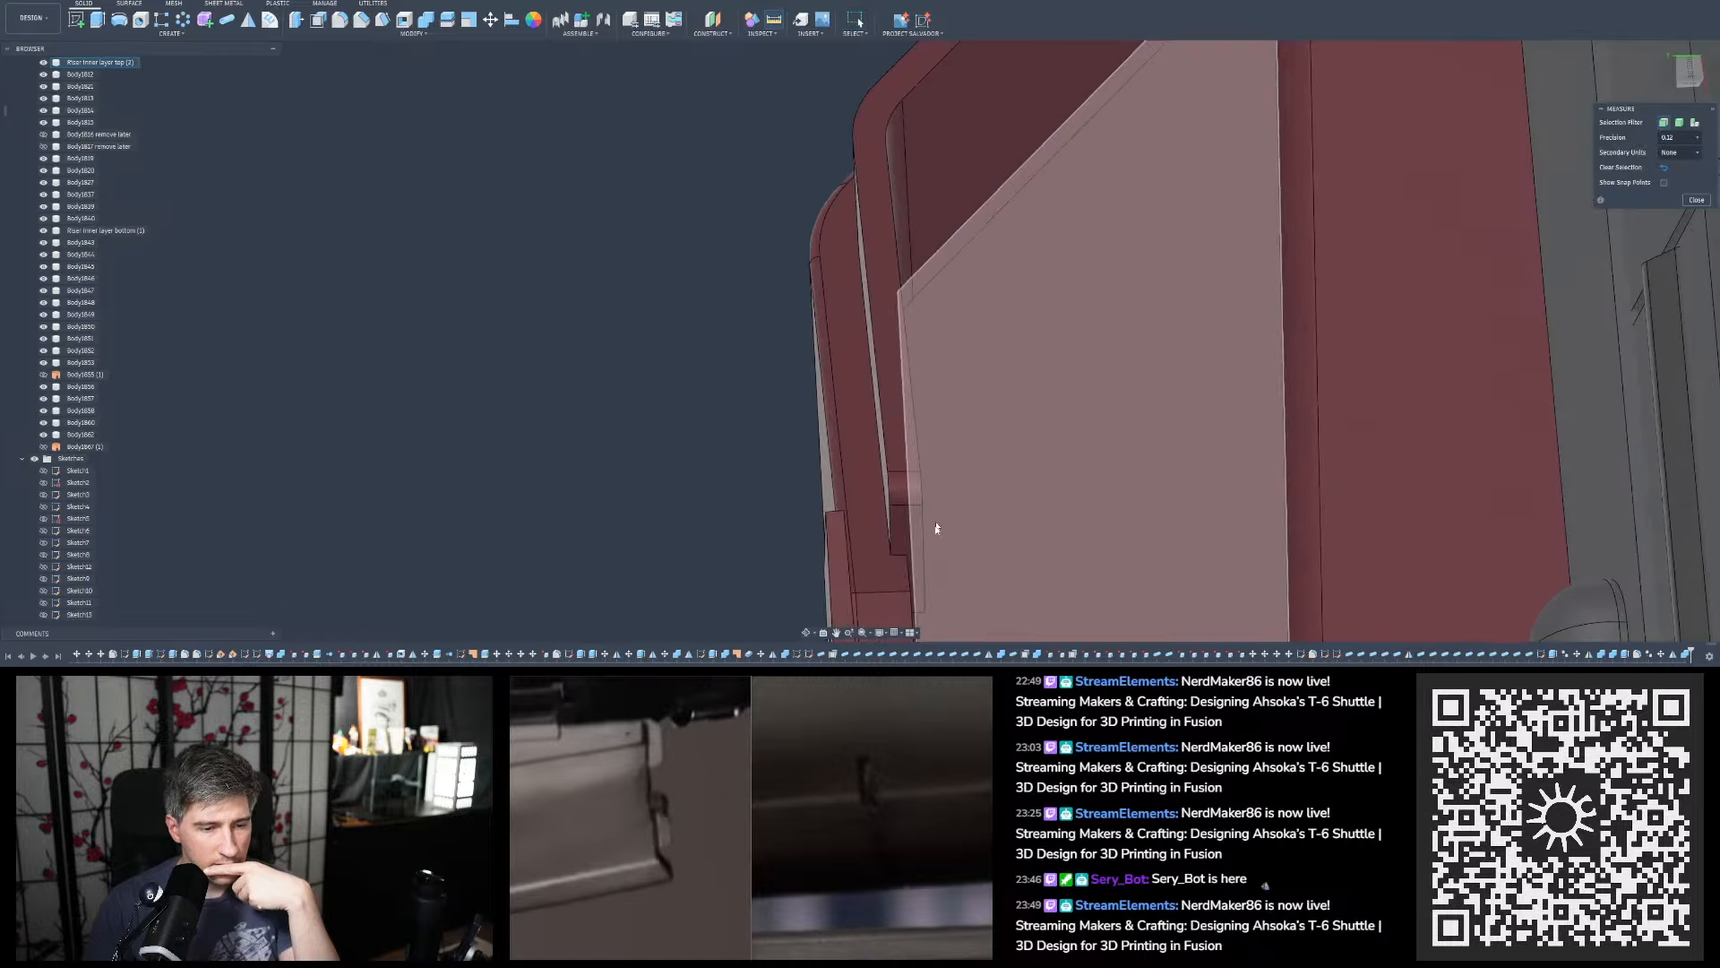
pyautogui.click(877, 528)
pyautogui.click(920, 508)
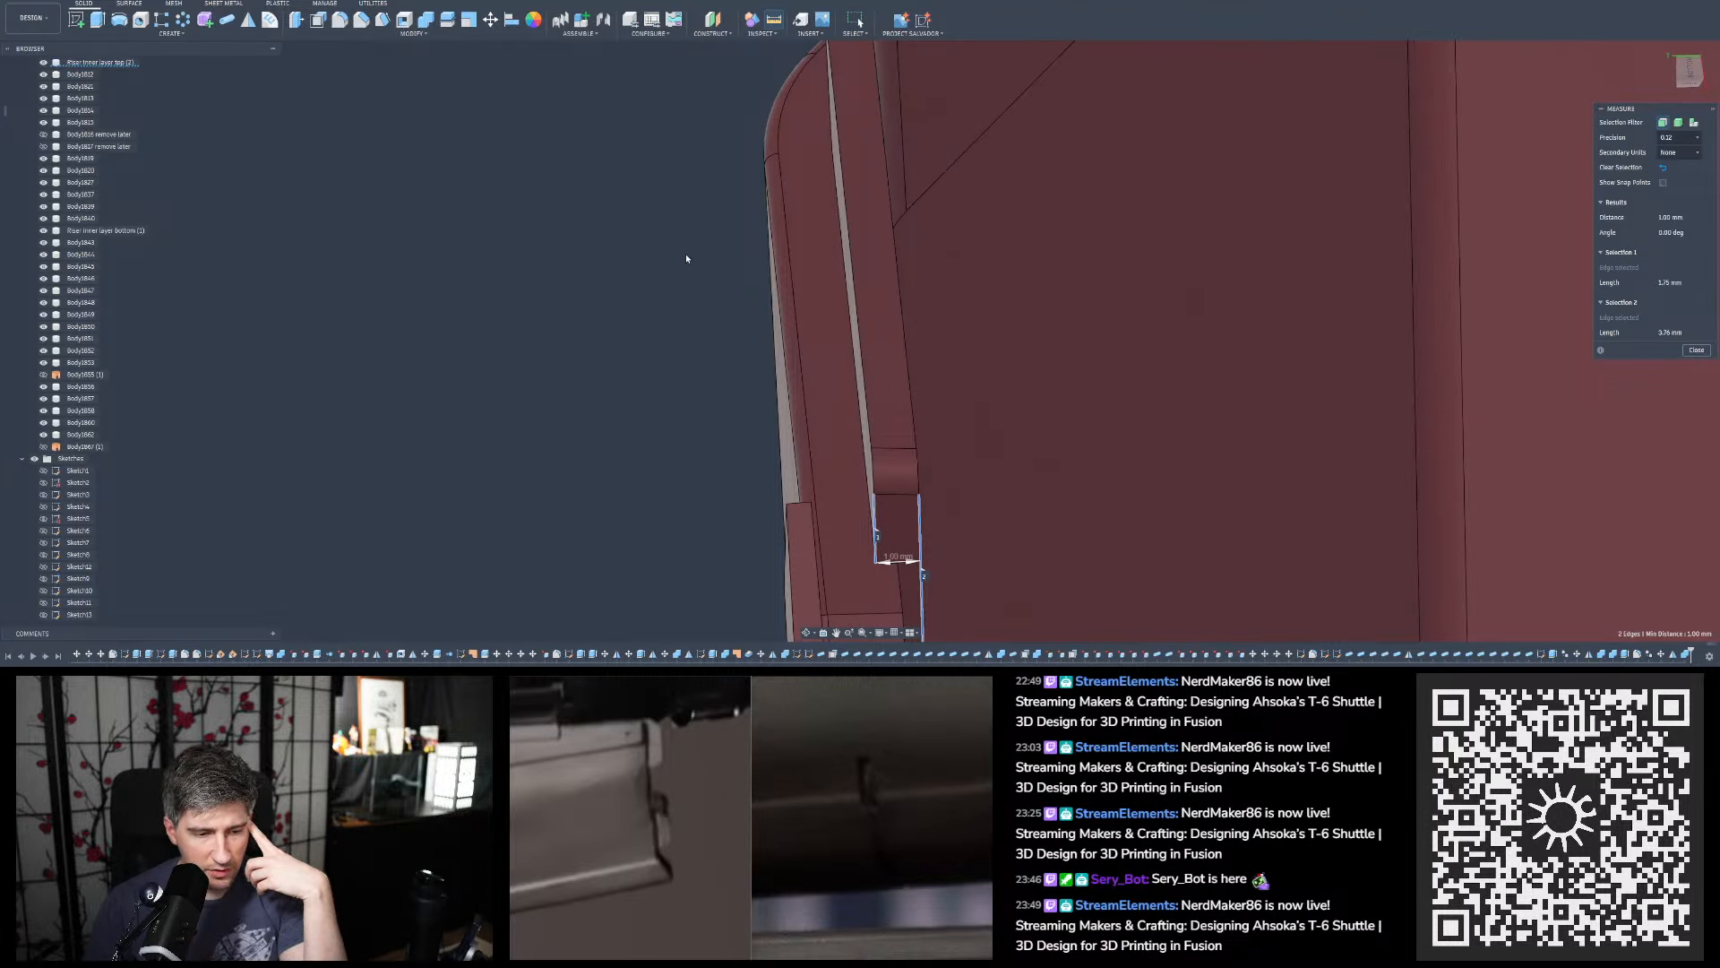
pyautogui.scroll(-2, 686, 259)
pyautogui.click(674, 268)
# Measure the small step beside the notch, from its short outer edge to the inner corner
pyautogui.scroll(4, 827, 448)
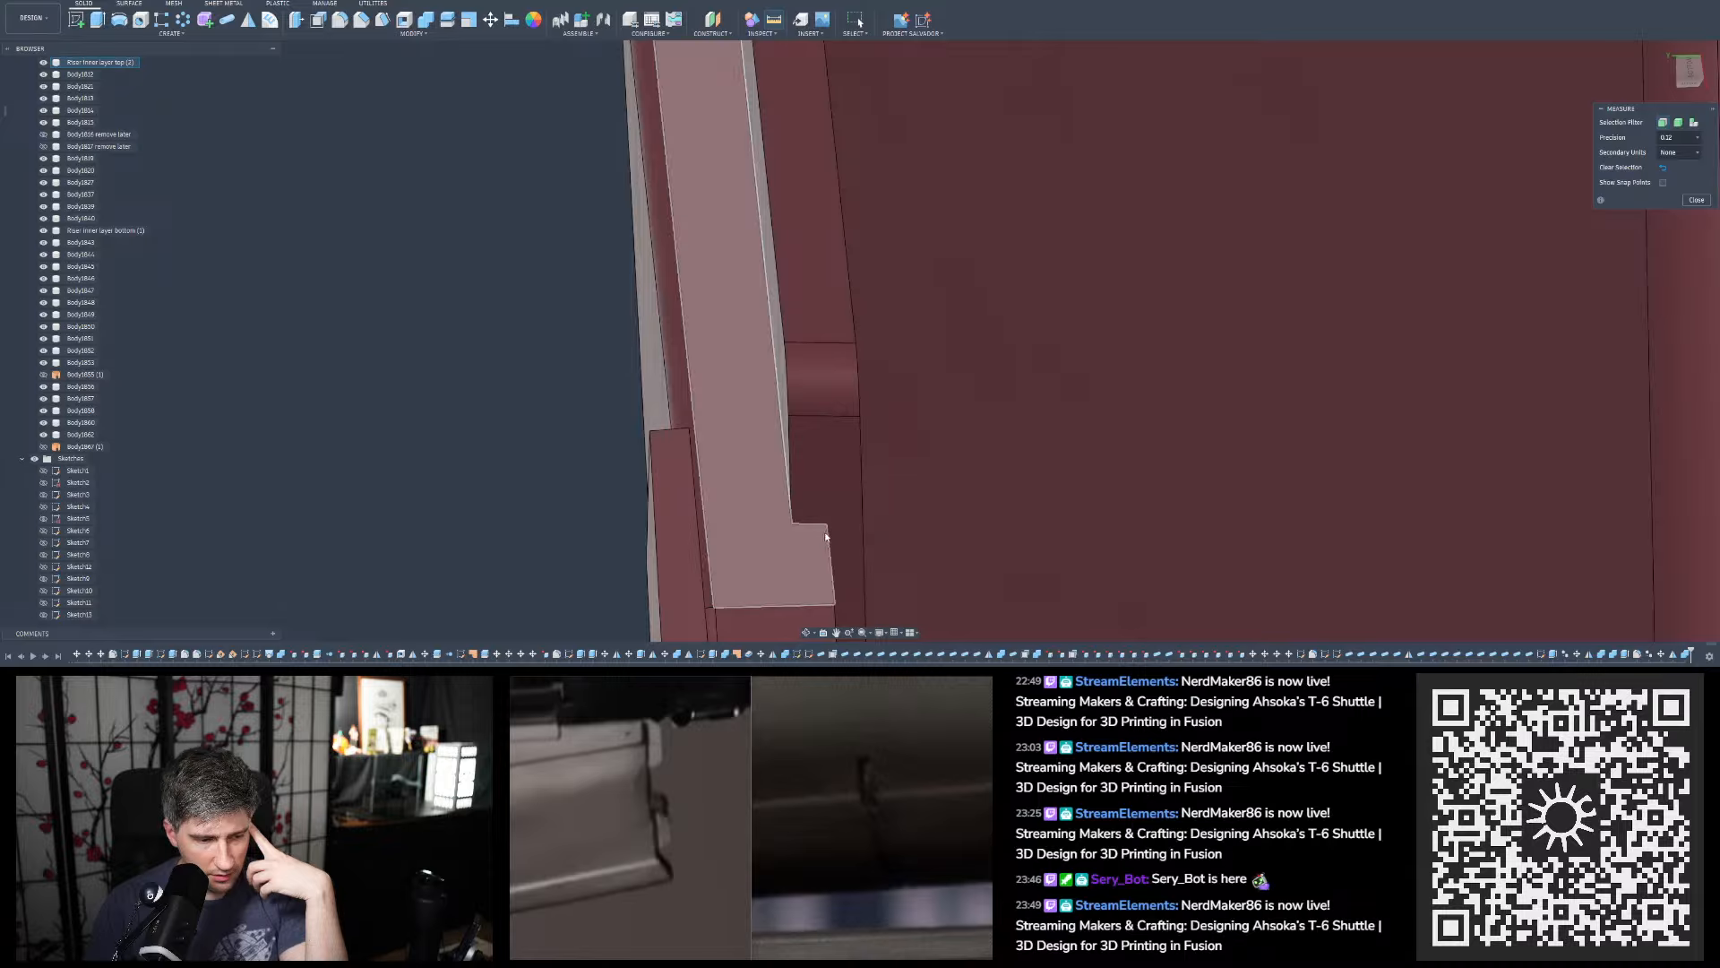
pyautogui.click(826, 536)
pyautogui.click(791, 525)
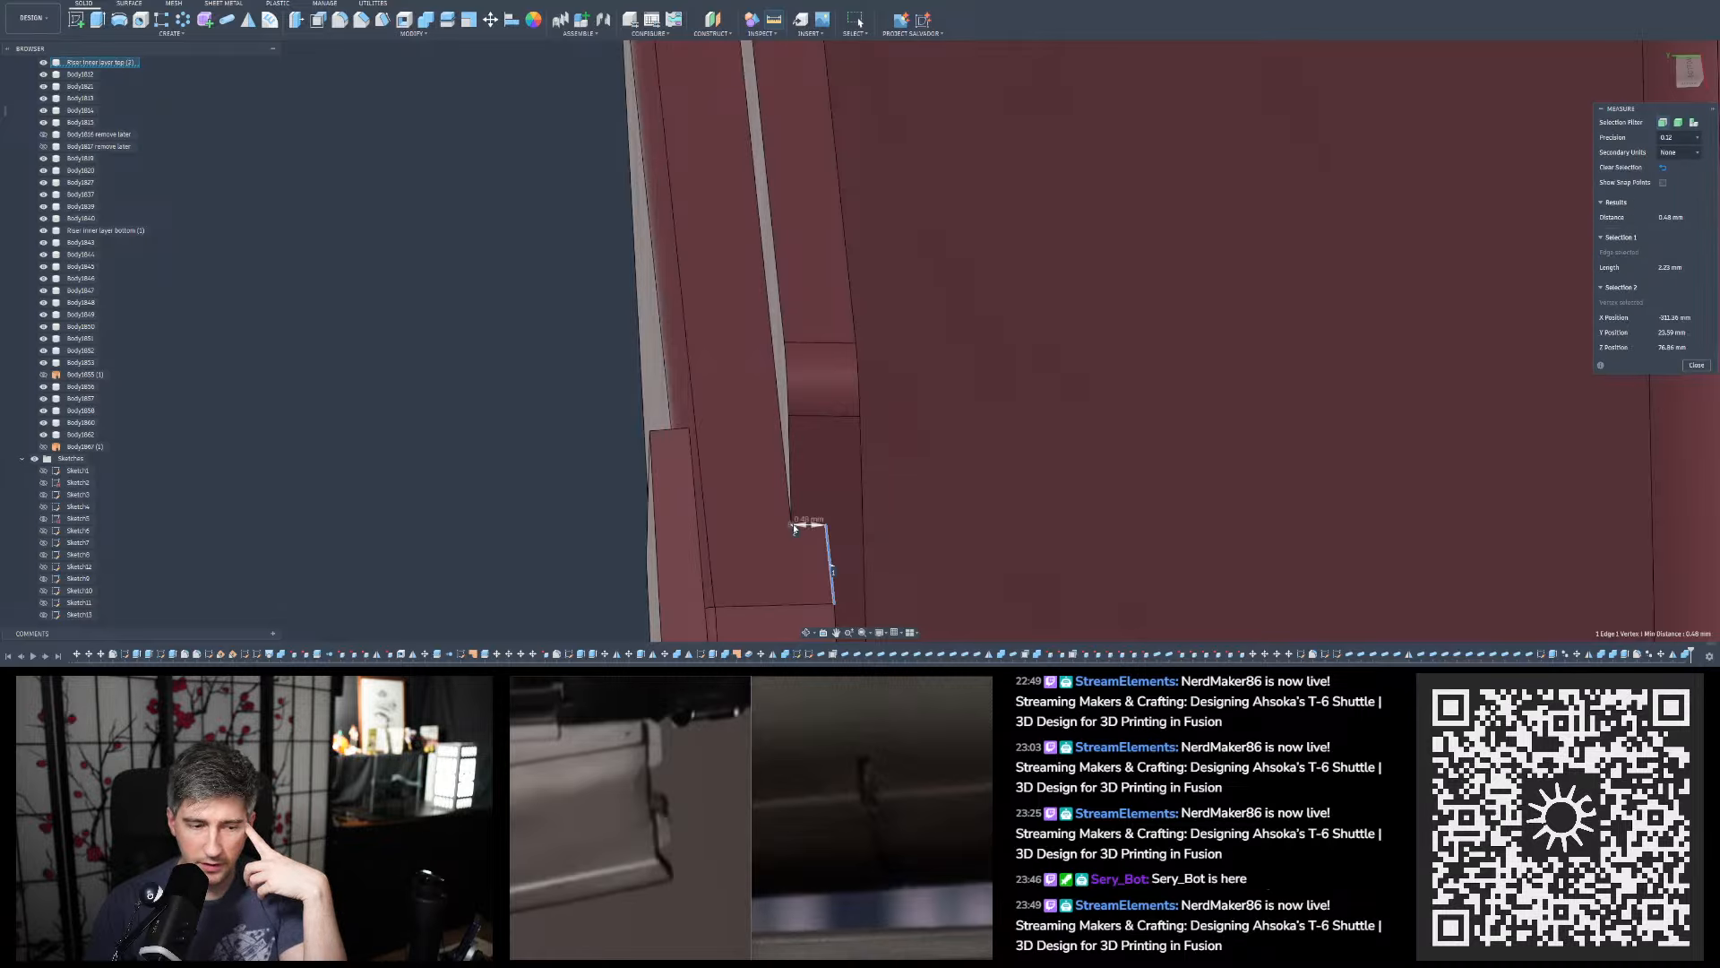
pyautogui.click(544, 392)
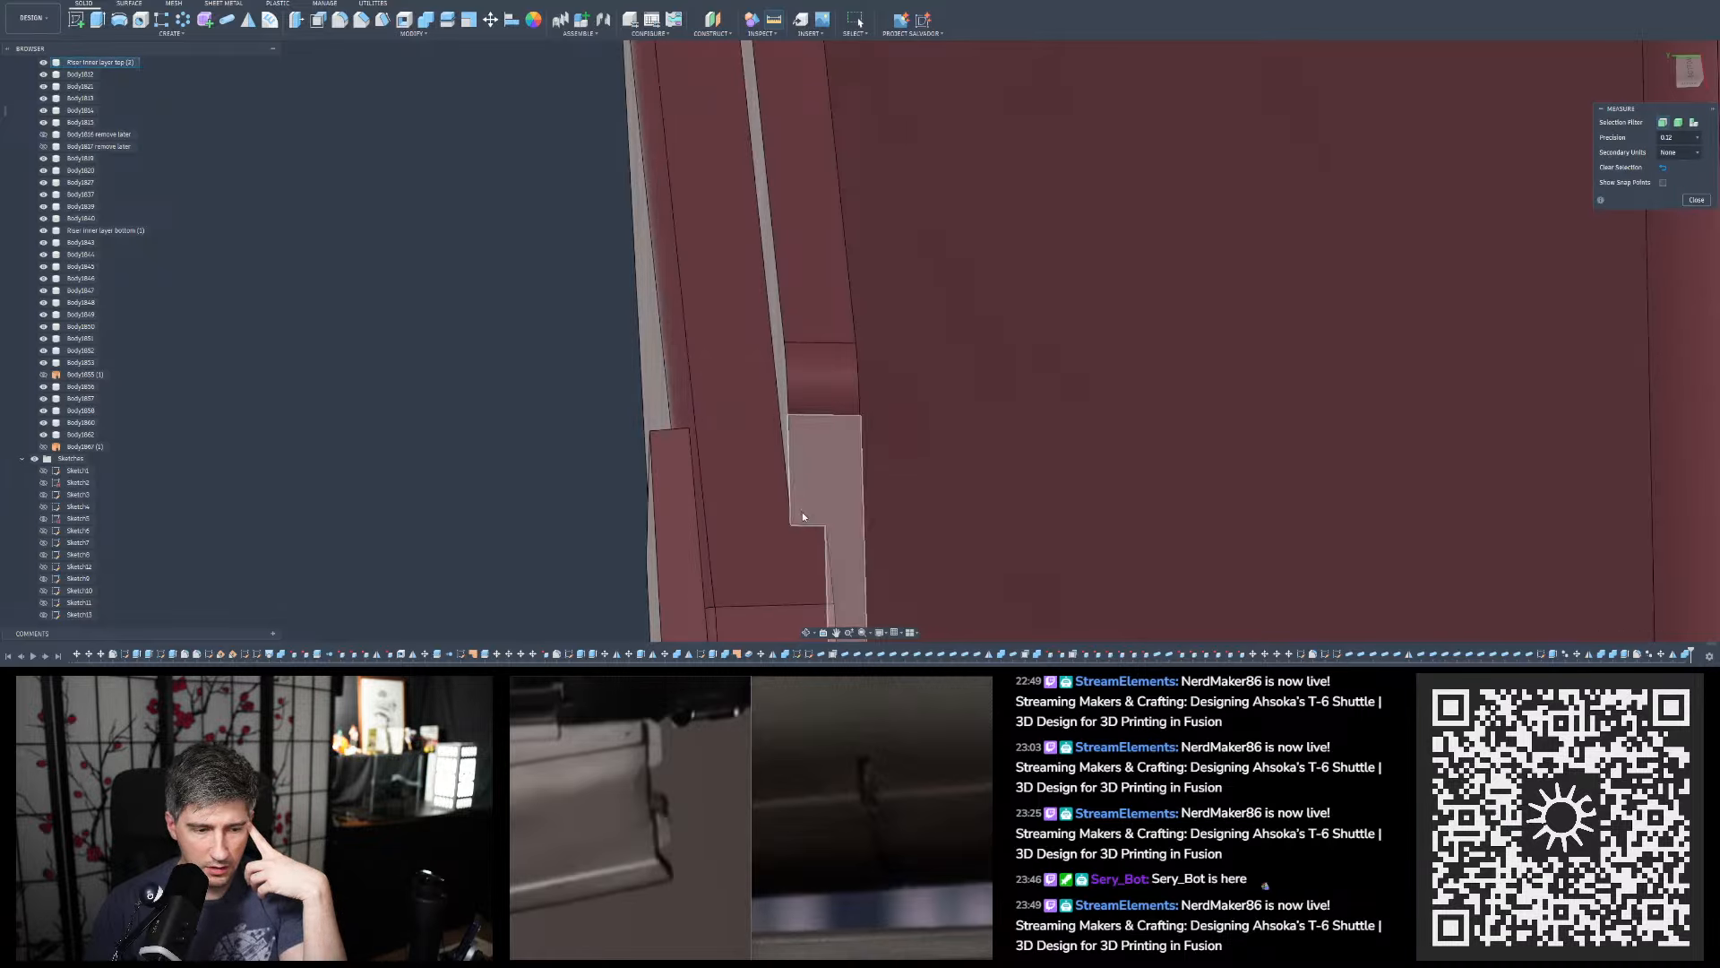
# Measure the width of the notch's narrow lower part between its side edges and along its end edge
pyautogui.keyDown('shift'); pyautogui.moveTo(825, 541); pyautogui.dragTo(831, 564, button='middle'); pyautogui.keyUp('shift')
pyautogui.click(835, 574)
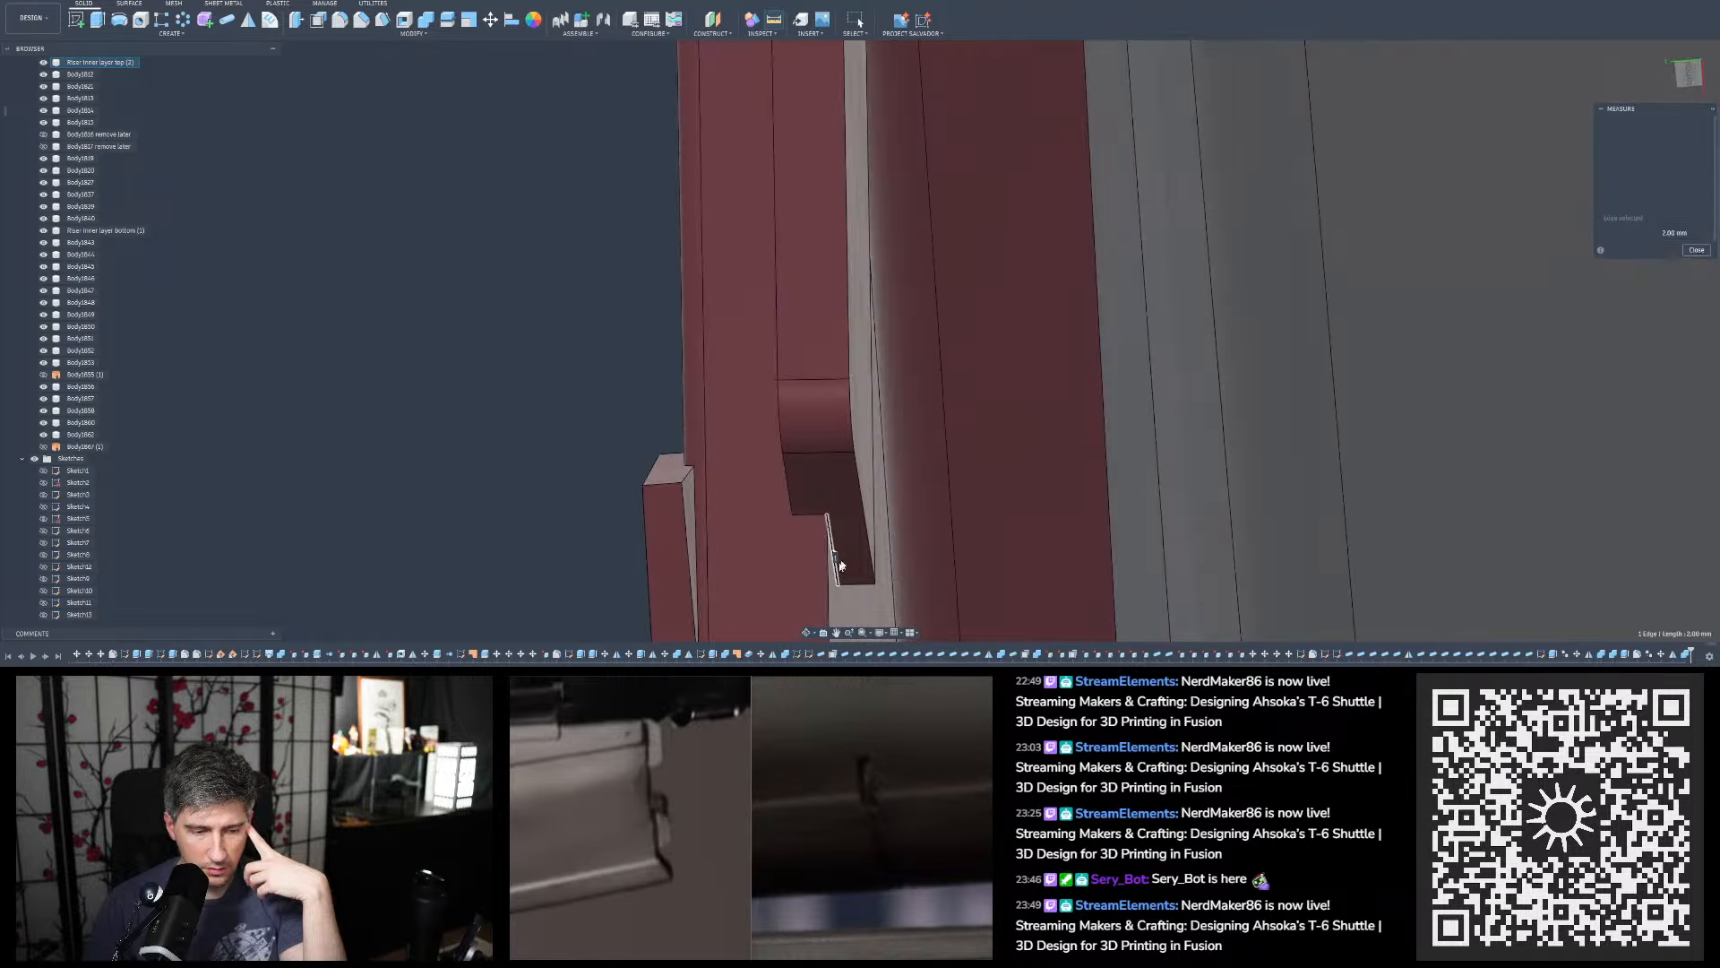
pyautogui.click(868, 529)
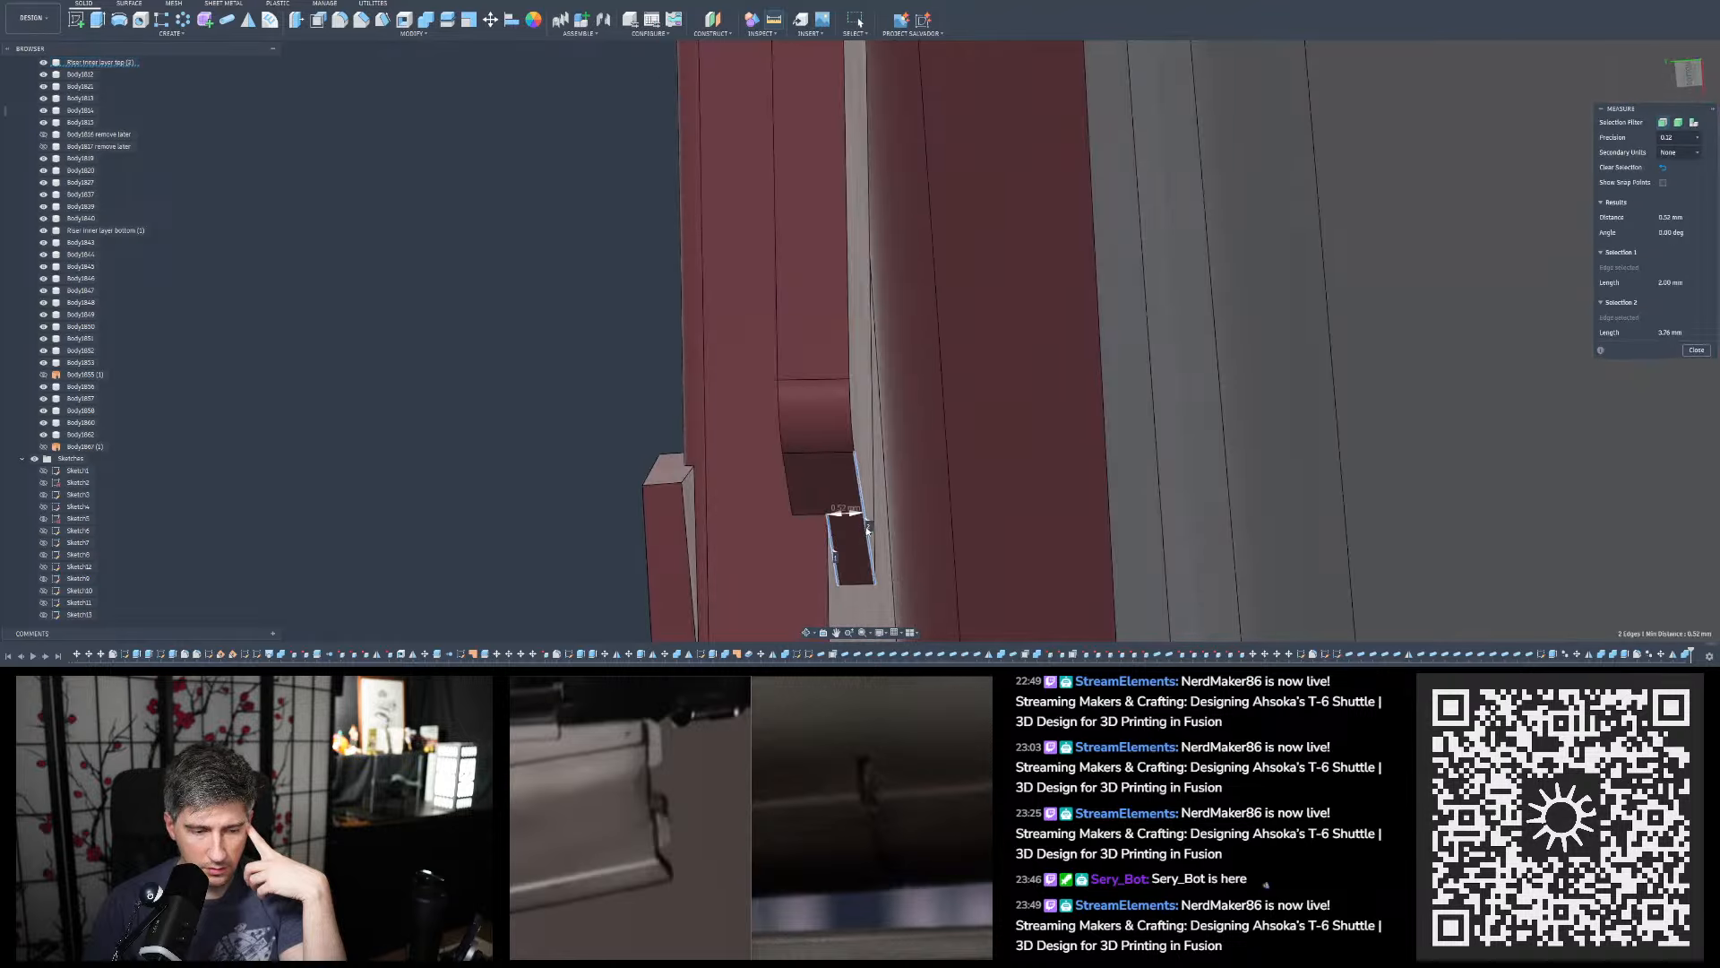
pyautogui.click(610, 413)
pyautogui.click(851, 585)
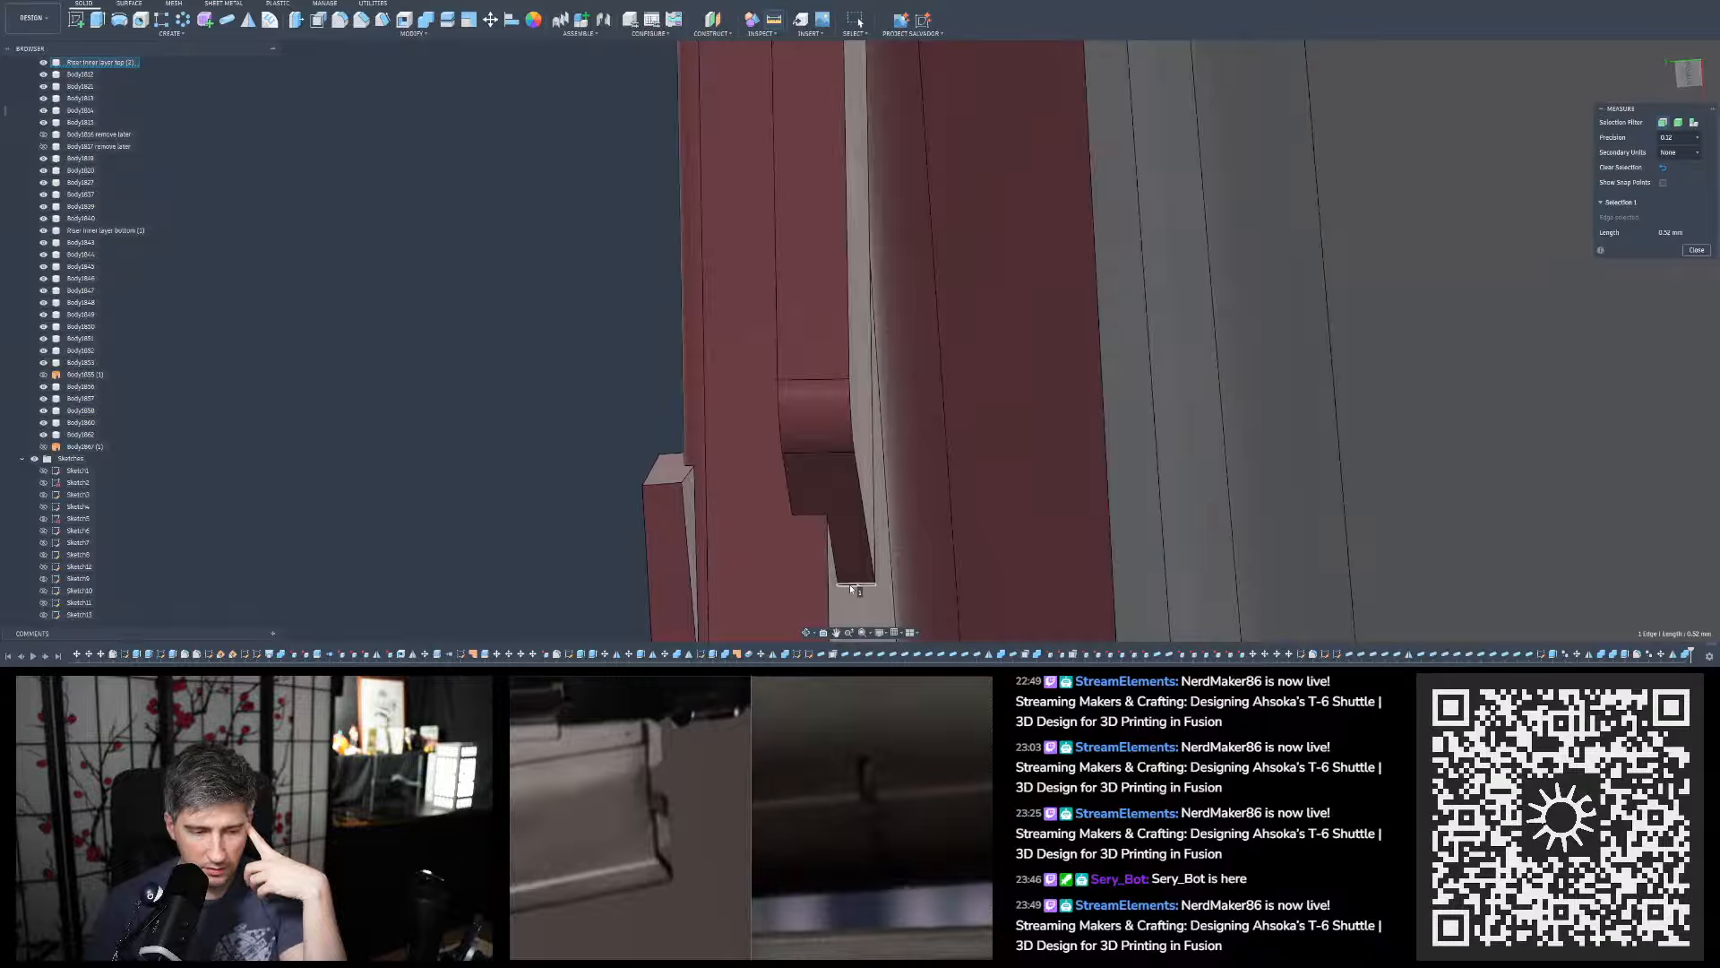
# Measure the distance from the upper hull's large triangular inner face to the nearby edge of the stepped flange tab
pyautogui.keyDown('shift'); pyautogui.moveTo(641, 402); pyautogui.dragTo(837, 332, button='middle'); pyautogui.keyUp('shift')
pyautogui.click(840, 335)
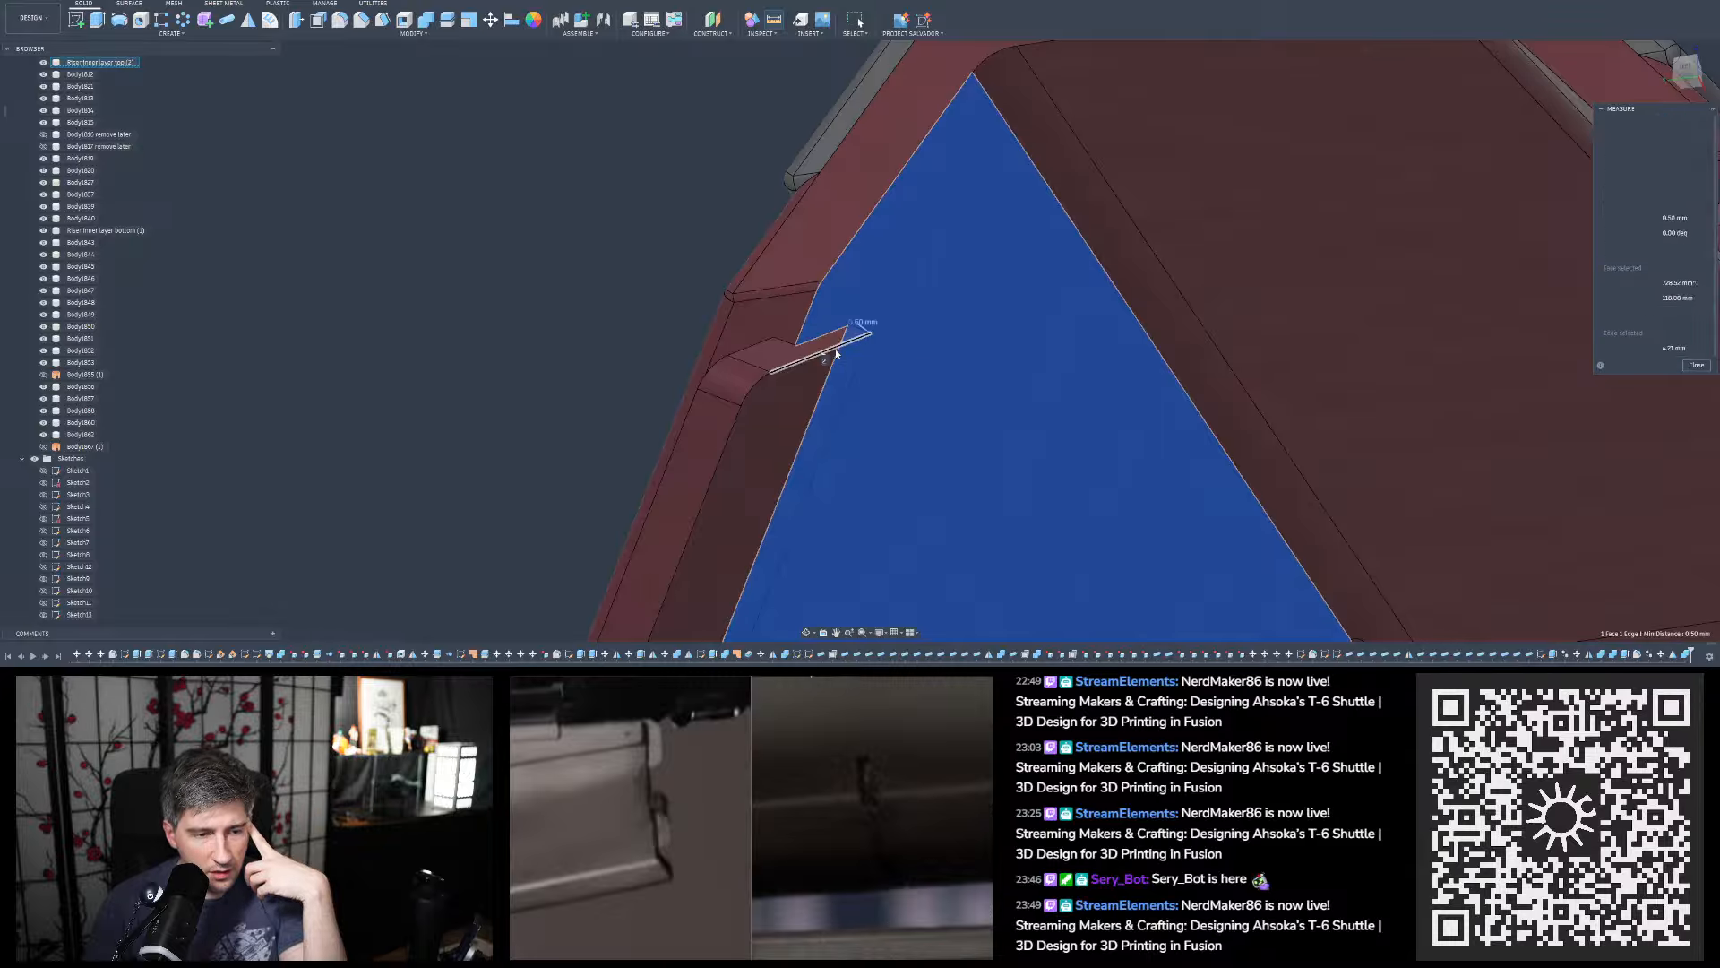
pyautogui.click(829, 346)
pyautogui.click(603, 269)
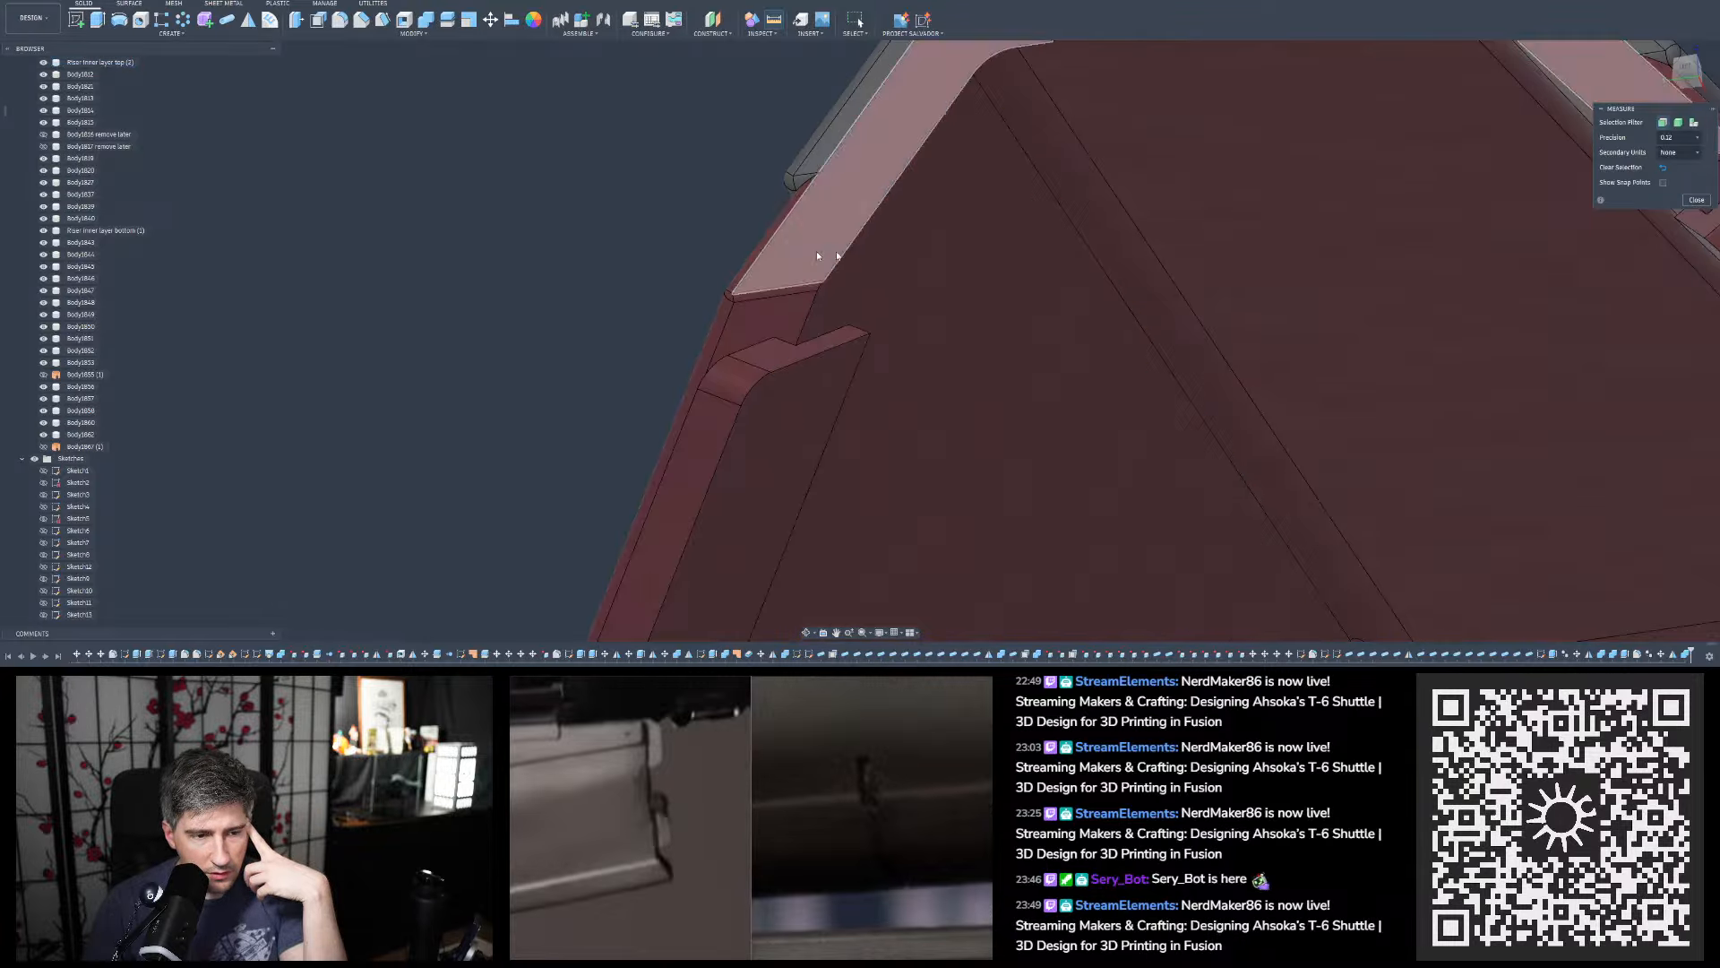
# Examine the upper hull's stepped flange end and the lower hull's rear rim with its adjoining side panels
pyautogui.scroll(-8, 871, 259)
pyautogui.scroll(10, 860, 430)
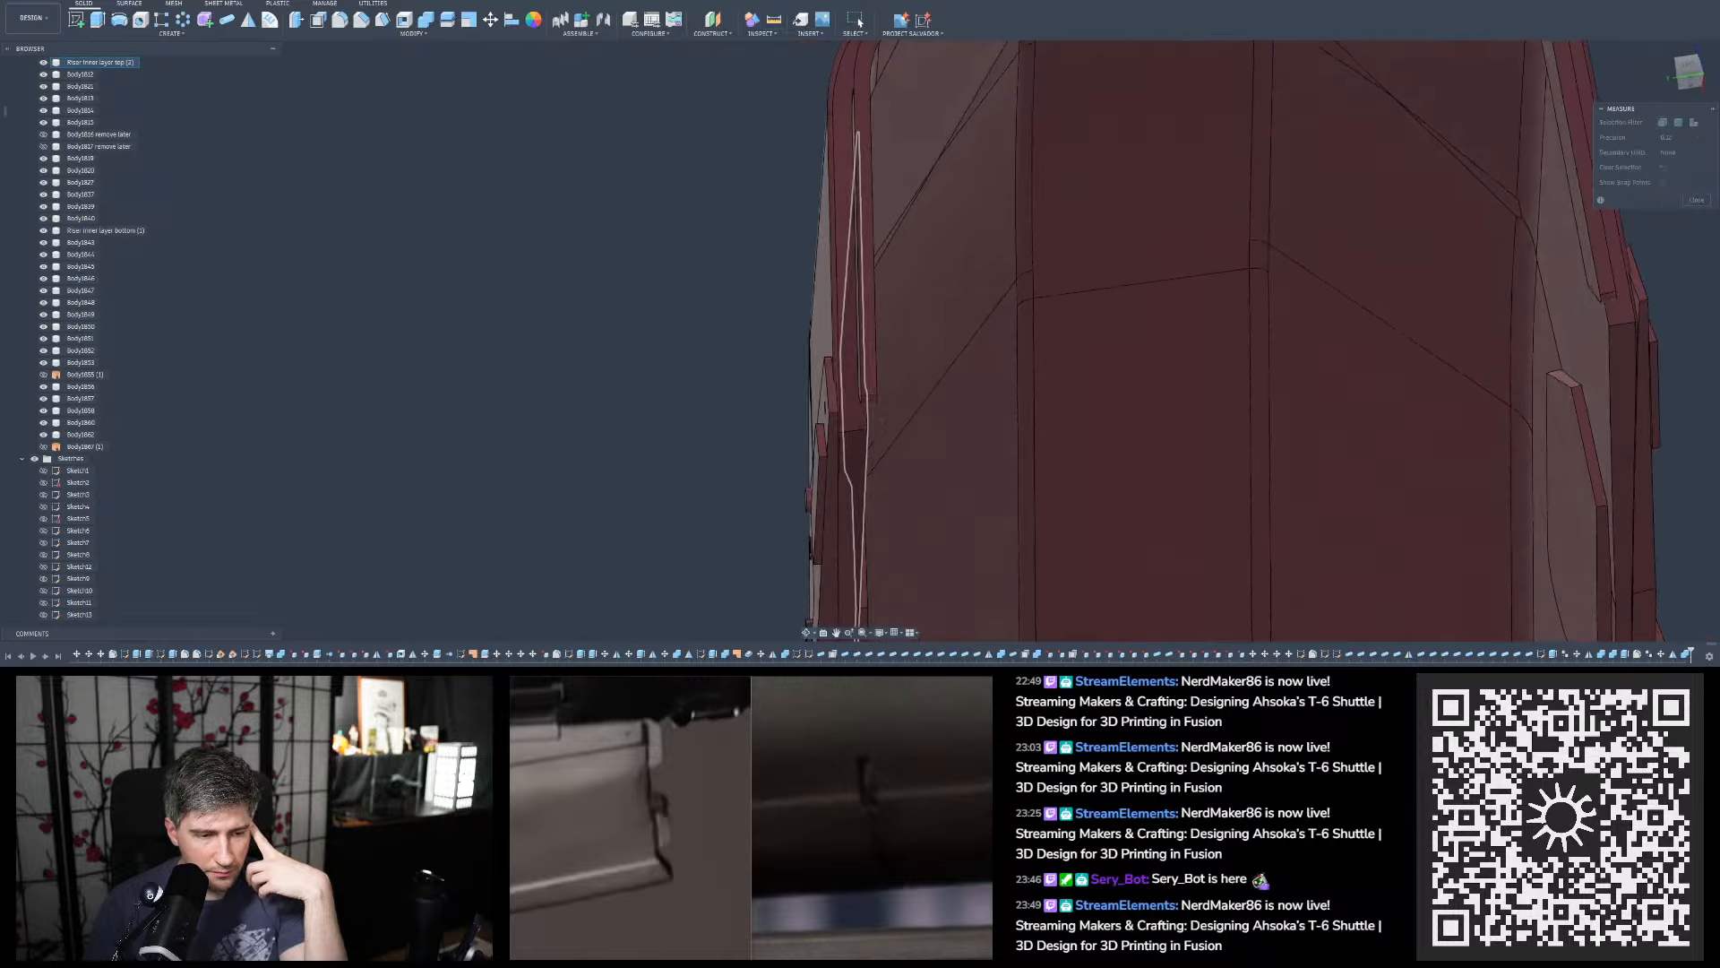
pyautogui.scroll(5, 880, 378)
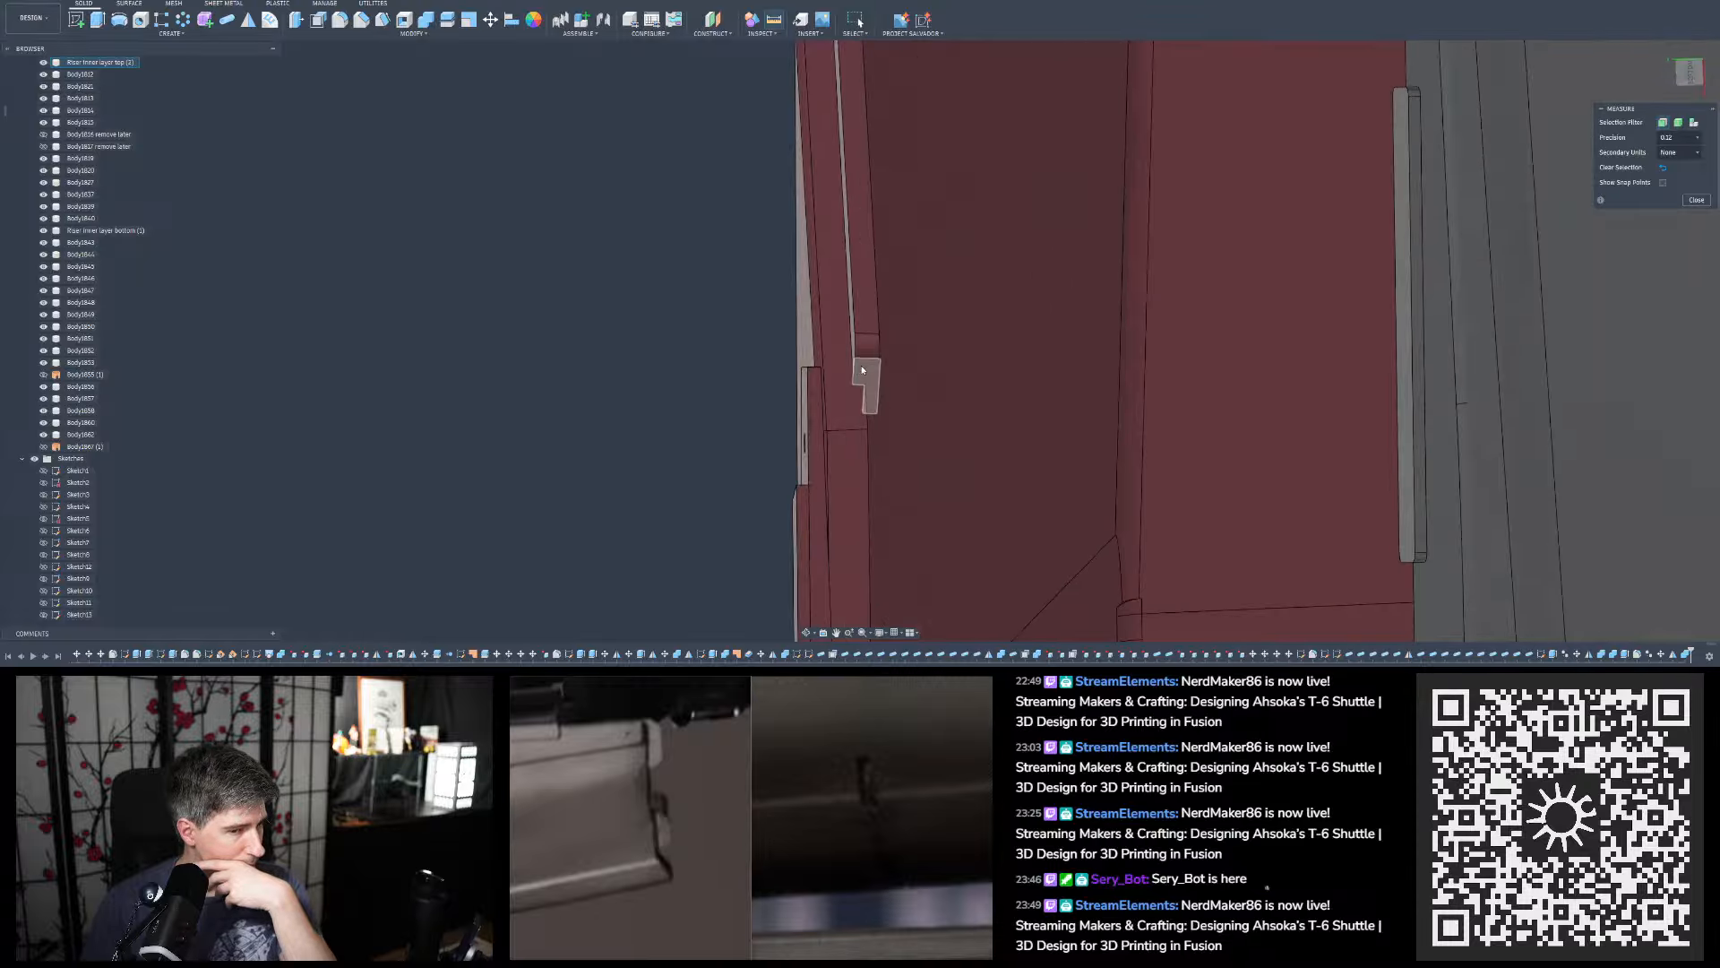
pyautogui.click(1702, 203)
pyautogui.scroll(-10, 778, 202)
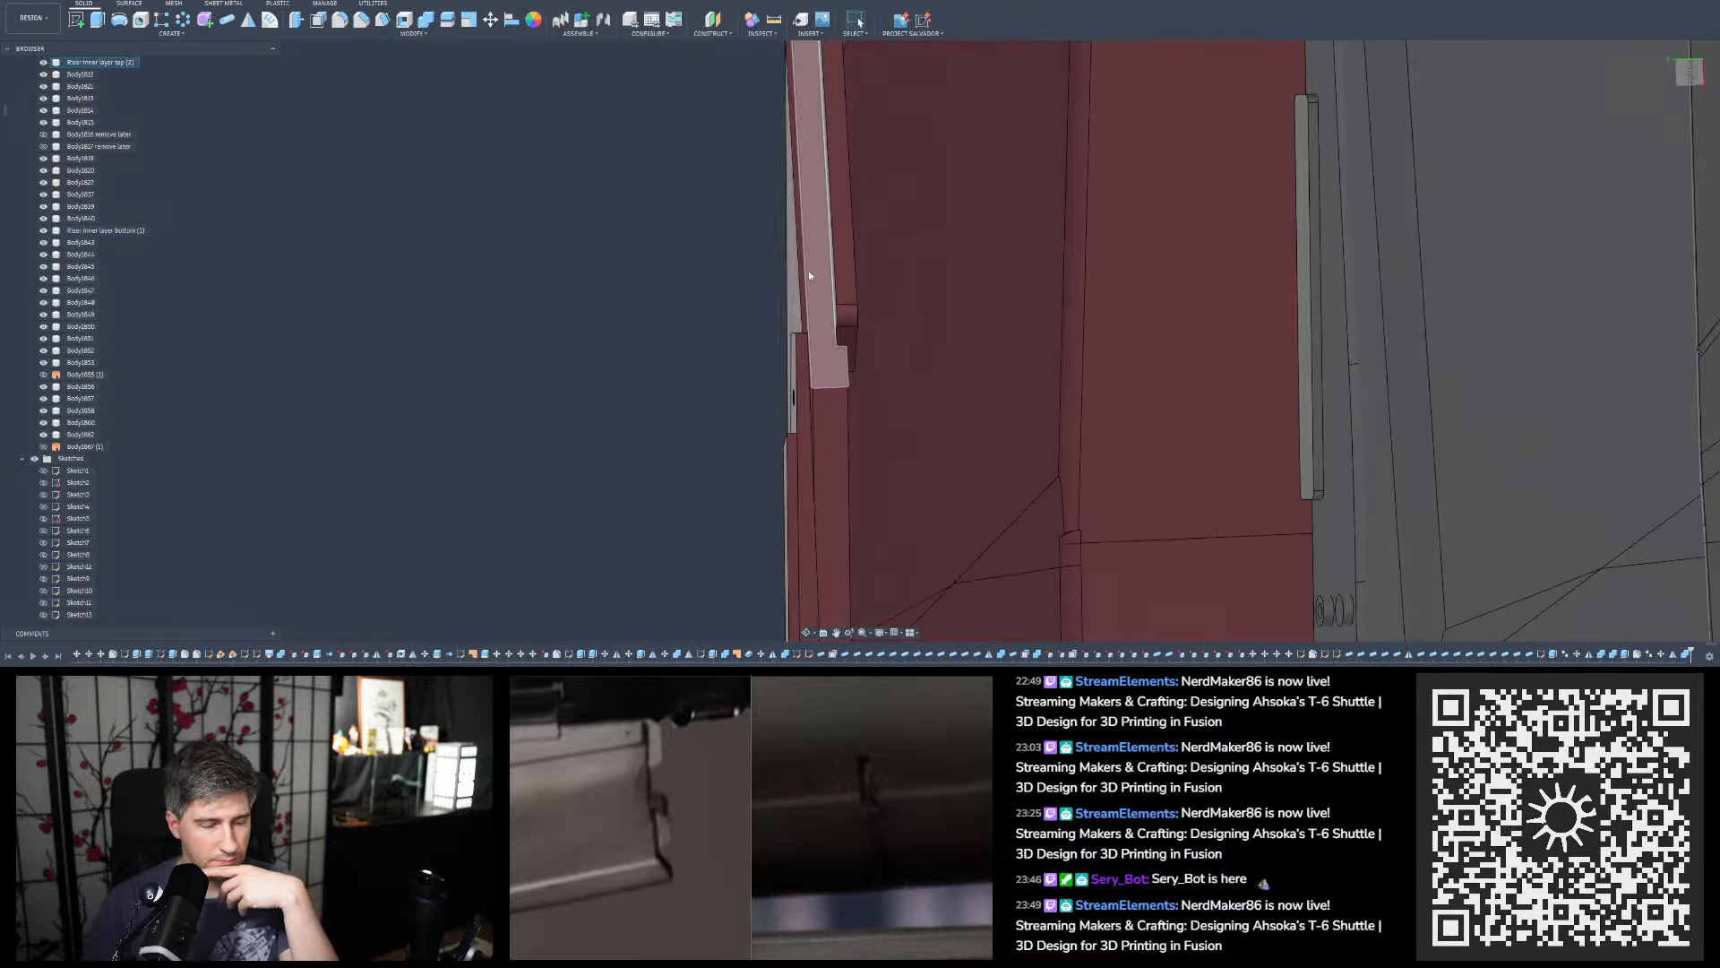
pyautogui.keyDown('shift'); pyautogui.moveTo(907, 170); pyautogui.dragTo(842, 287, button='middle'); pyautogui.keyUp('shift')
pyautogui.scroll(5, 855, 147)
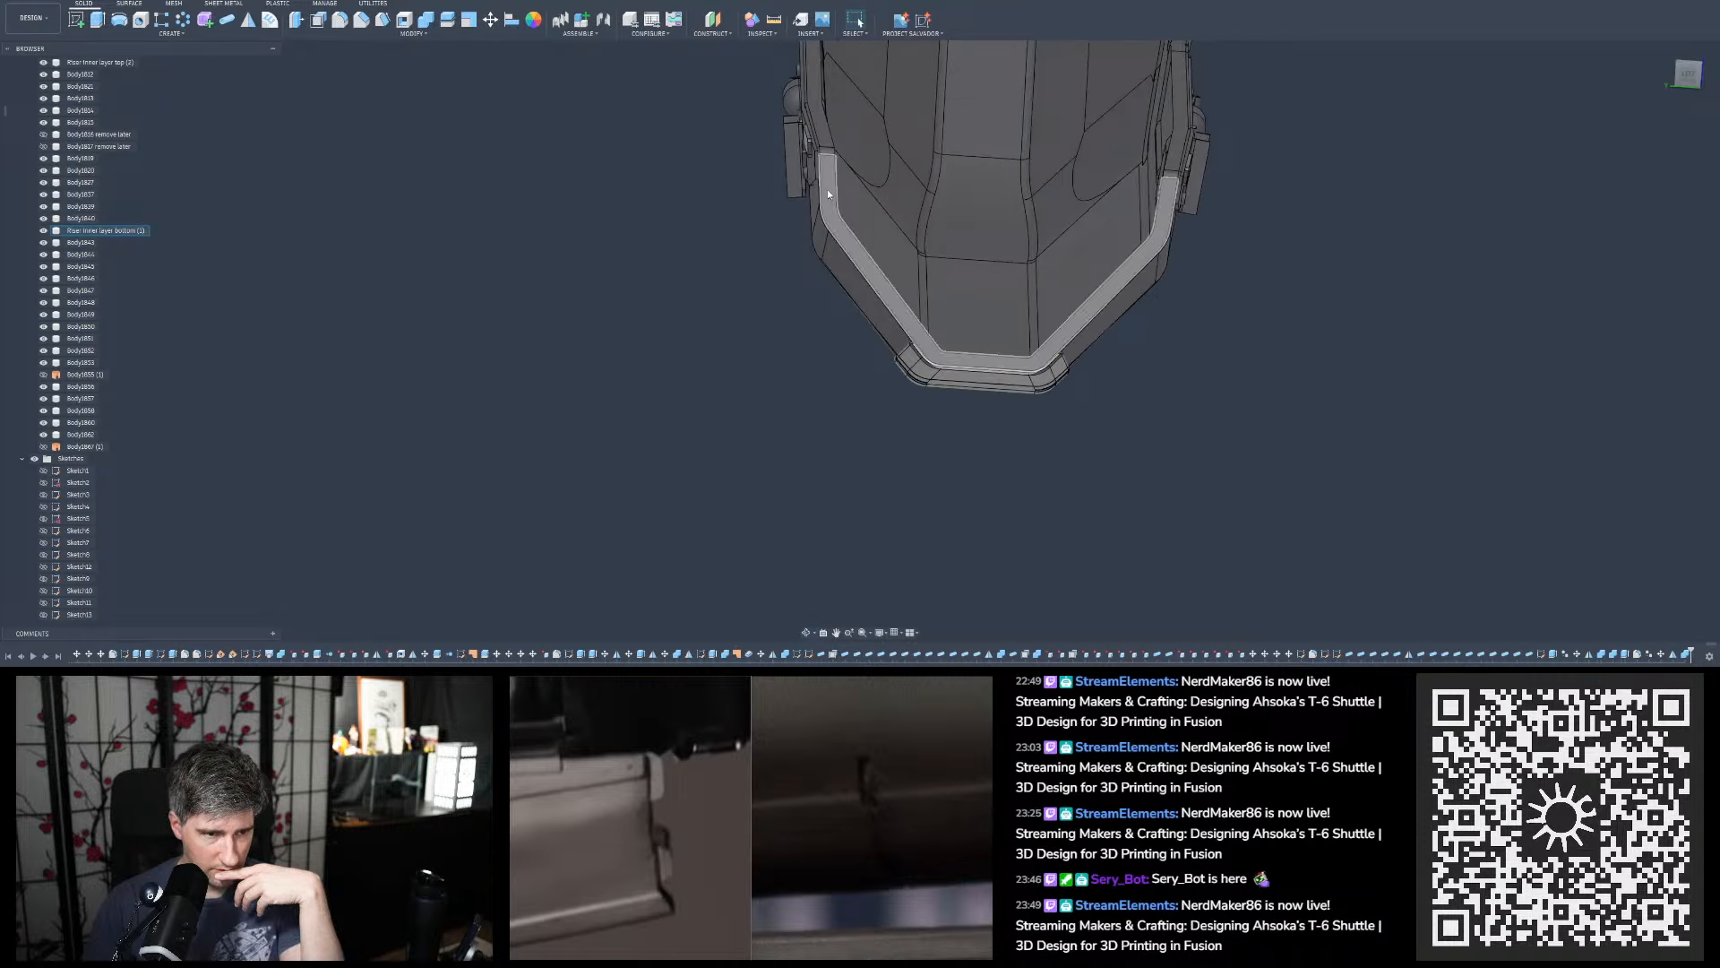
pyautogui.keyDown('shift'); pyautogui.moveTo(826, 172); pyautogui.dragTo(832, 164, button='middle'); pyautogui.keyUp('shift')
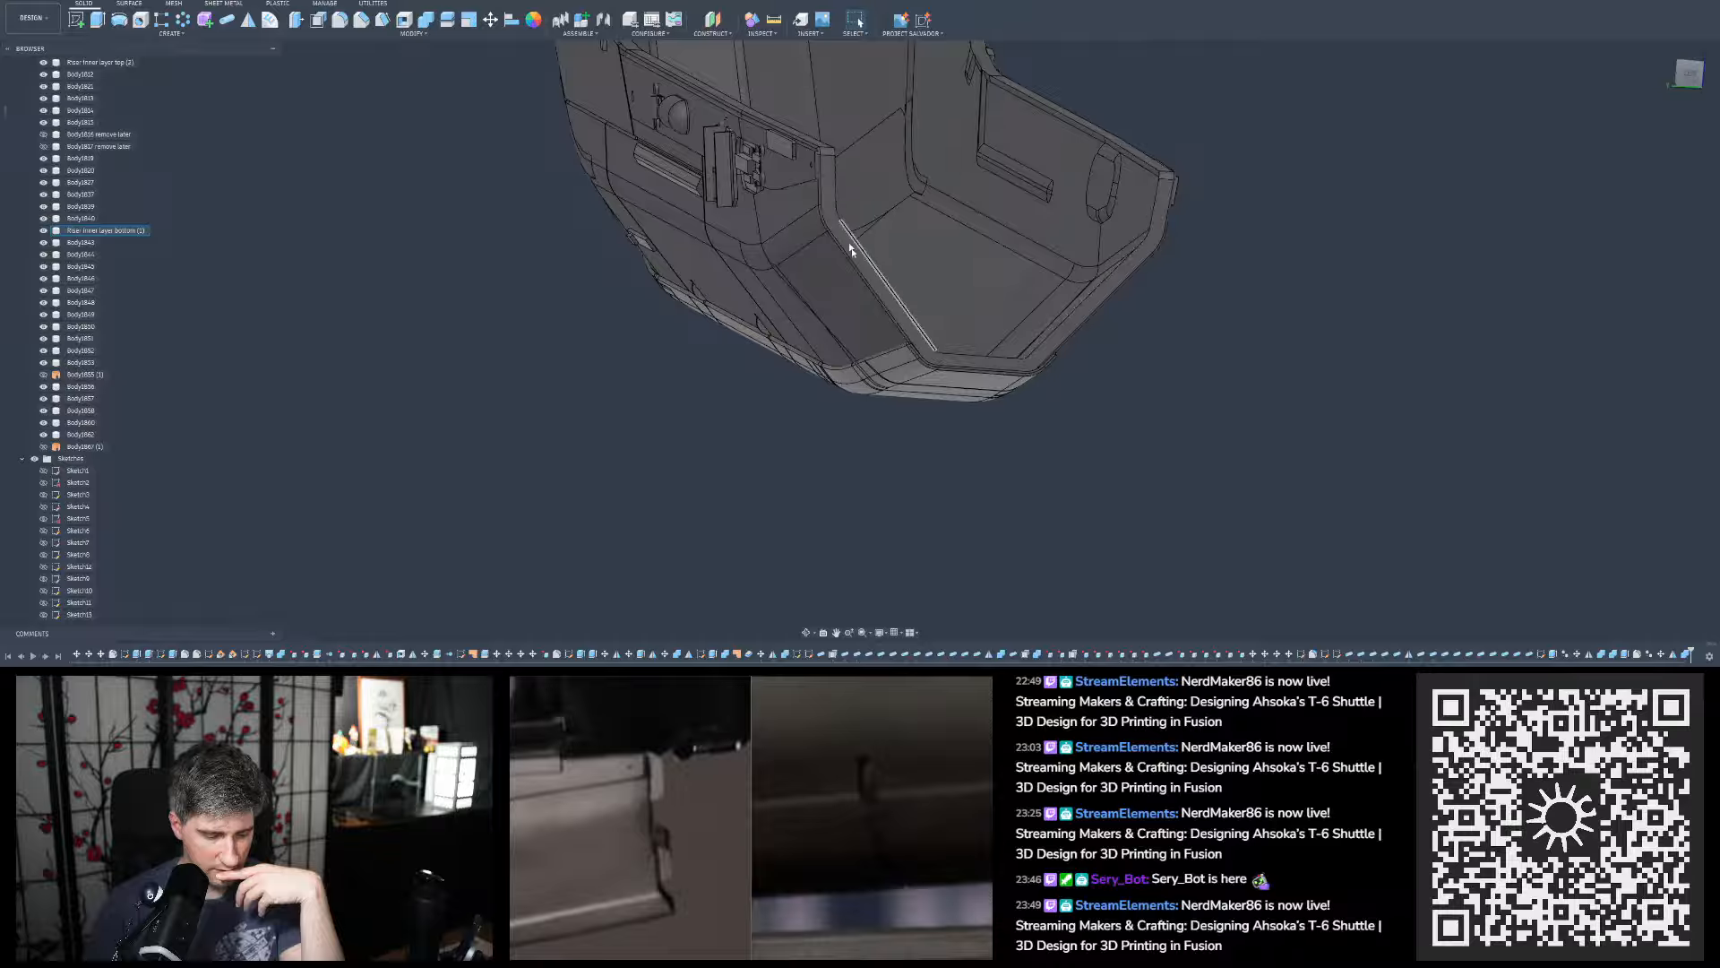
pyautogui.keyDown('shift'); pyautogui.moveTo(879, 291); pyautogui.dragTo(857, 326, button='middle'); pyautogui.keyUp('shift')
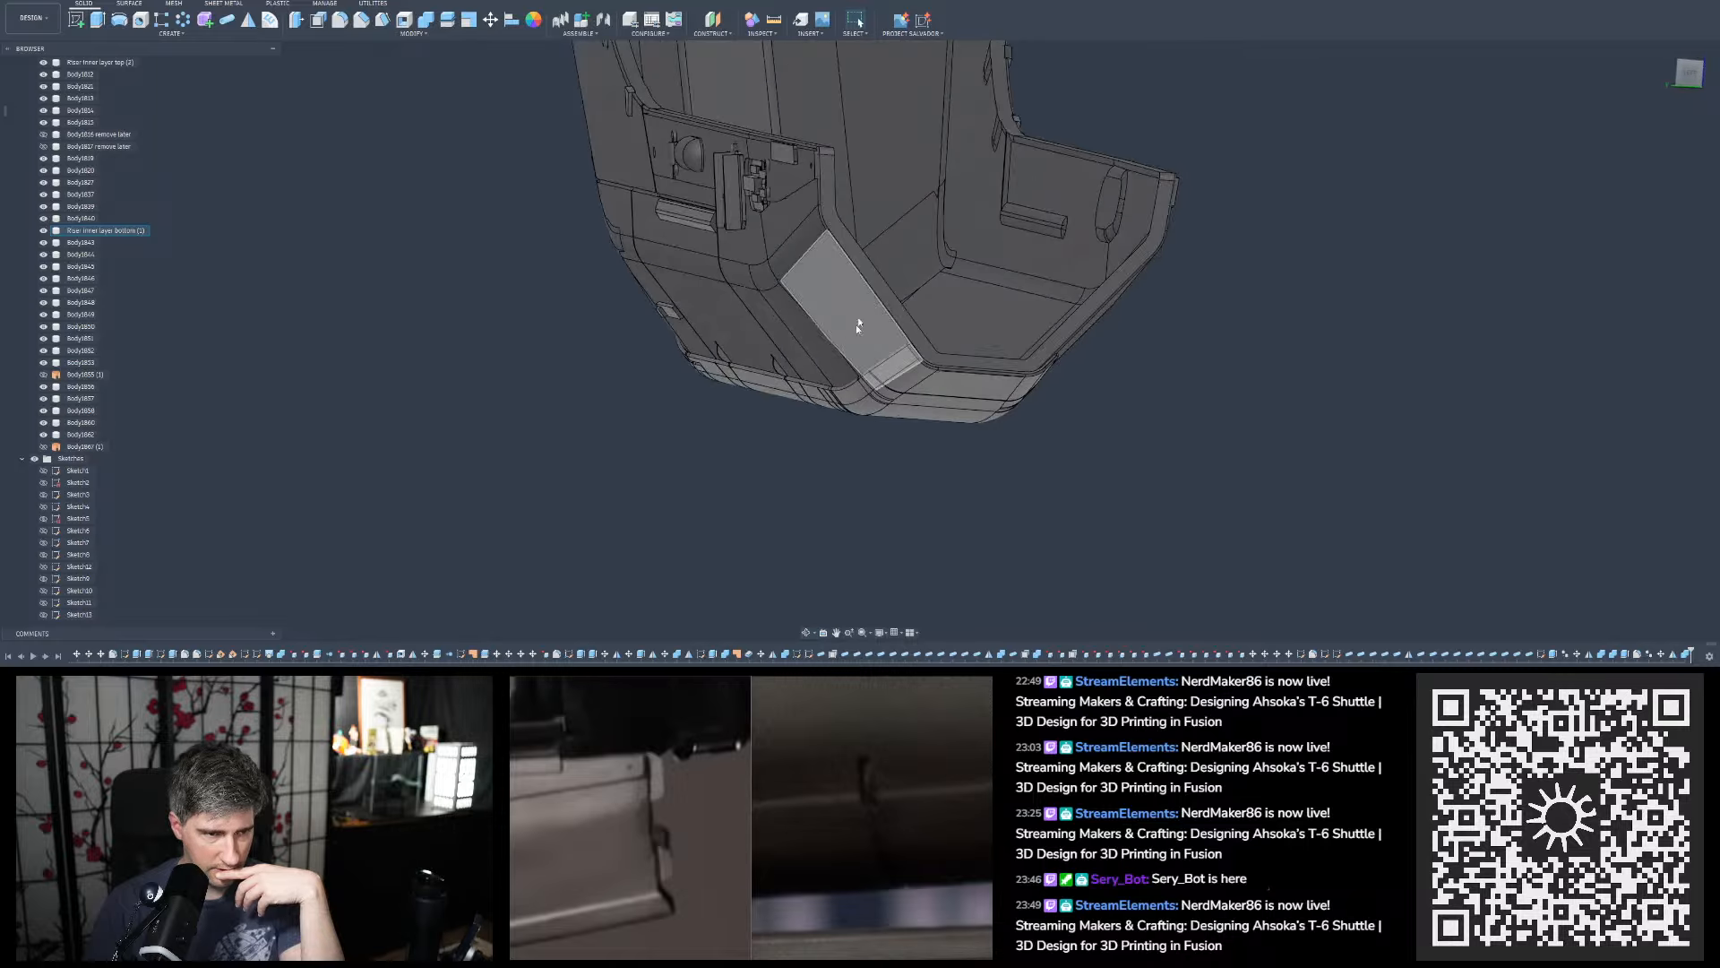
pyautogui.scroll(5, 761, 166)
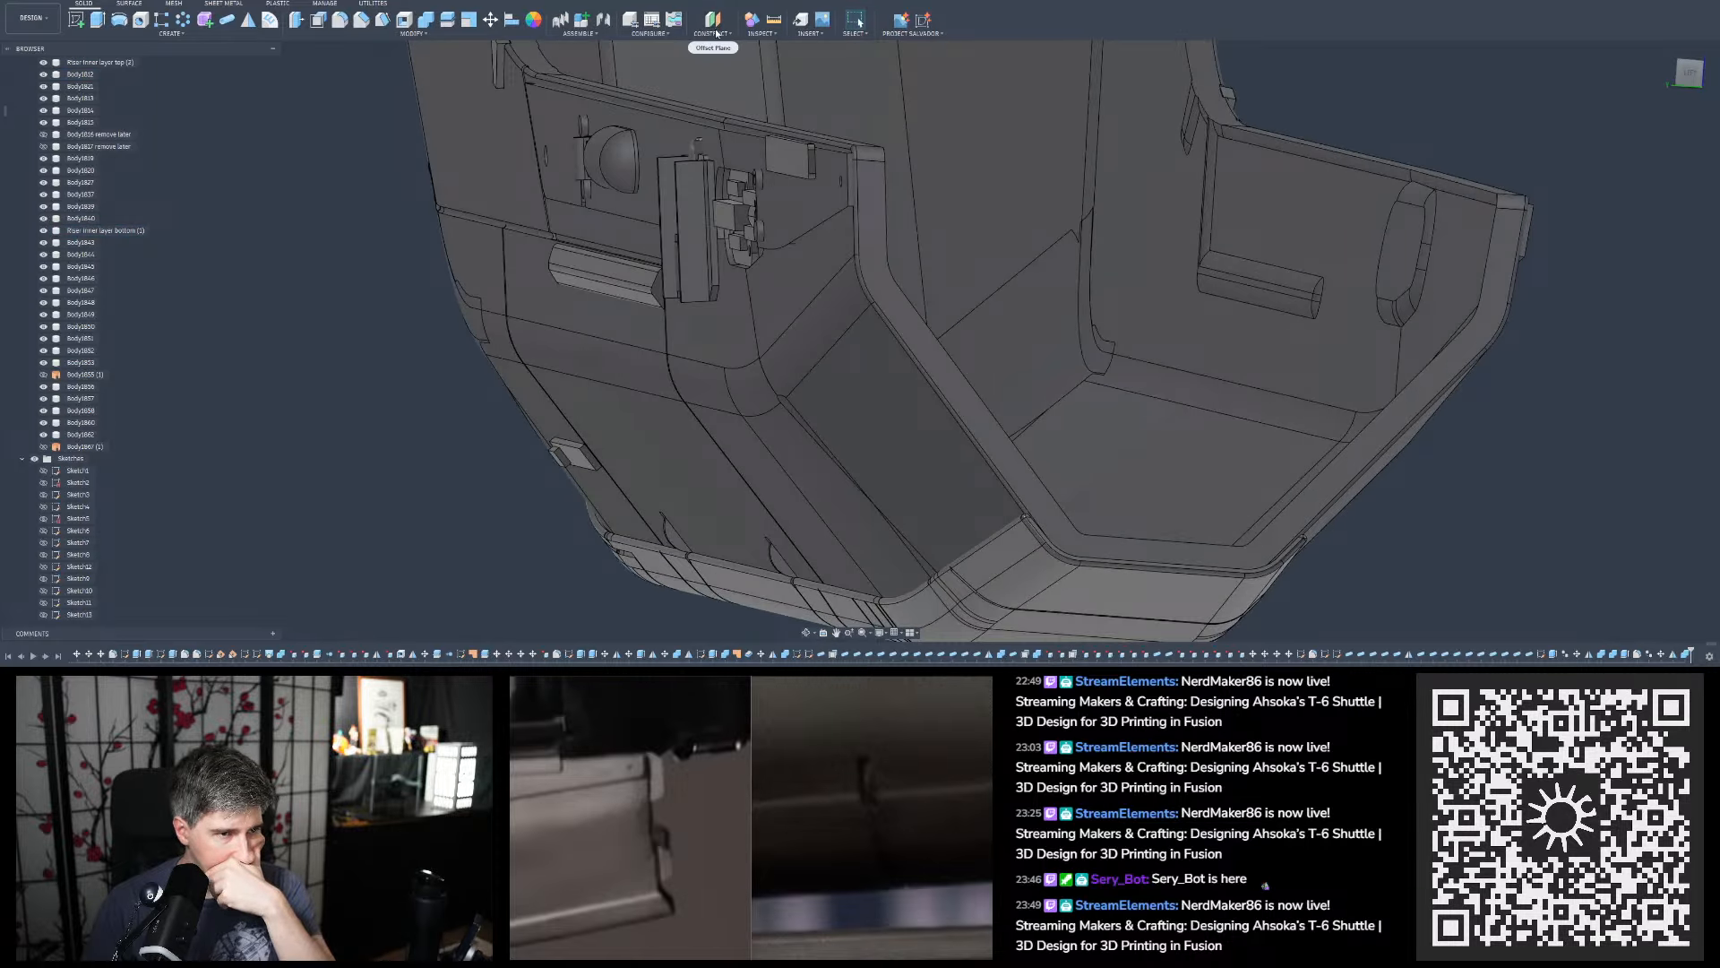
pyautogui.click(717, 34)
pyautogui.click(725, 68)
pyautogui.scroll(3, 784, 166)
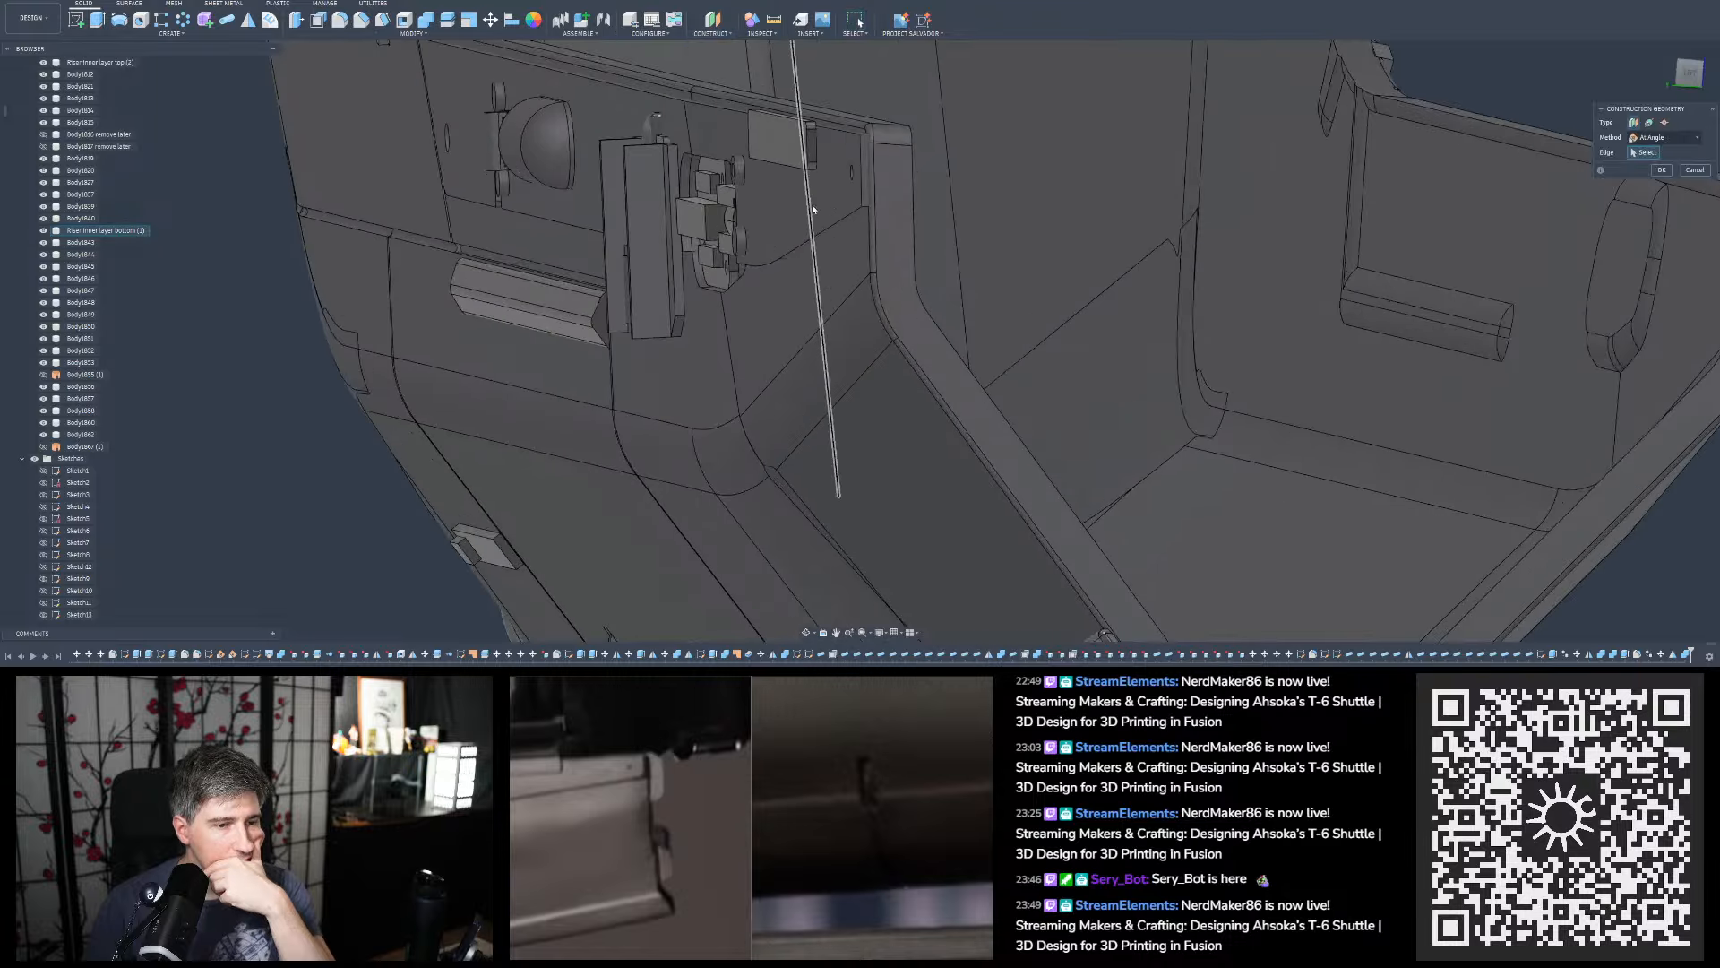
pyautogui.keyDown('shift'); pyautogui.moveTo(802, 165); pyautogui.dragTo(1061, 270, button='middle'); pyautogui.keyUp('shift')
pyautogui.click(957, 230)
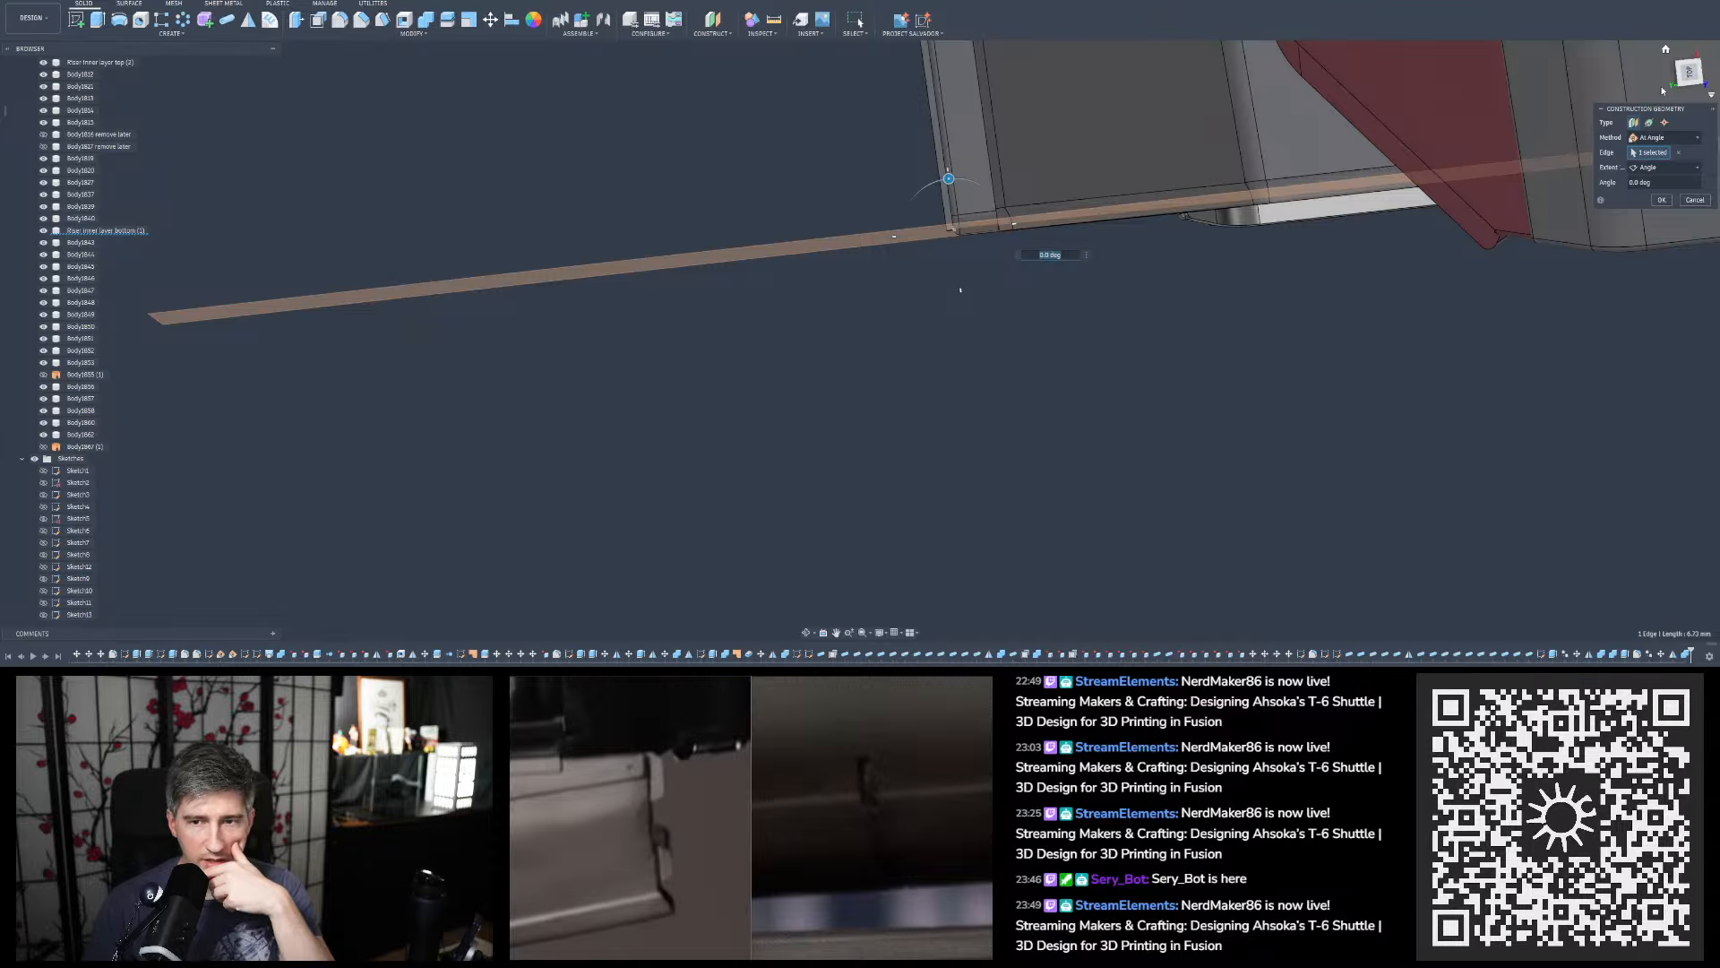
pyautogui.keyDown('shift'); pyautogui.moveTo(961, 290); pyautogui.dragTo(956, 290, button='middle'); pyautogui.keyUp('shift')
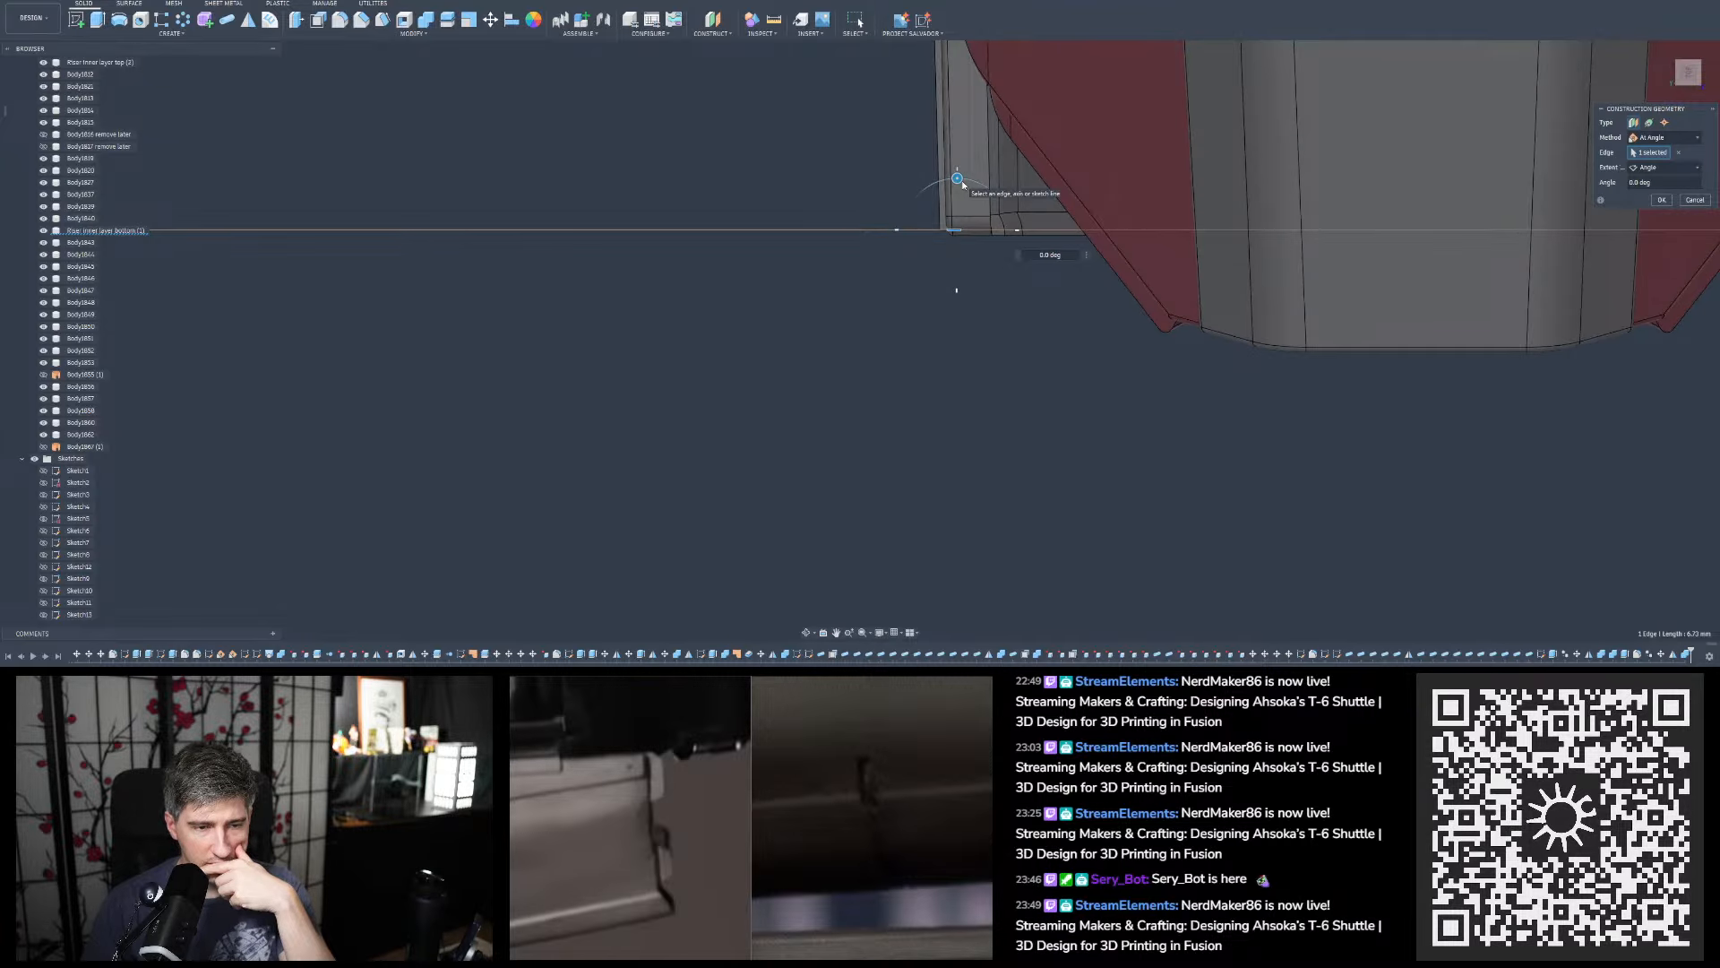
pyautogui.click(1701, 201)
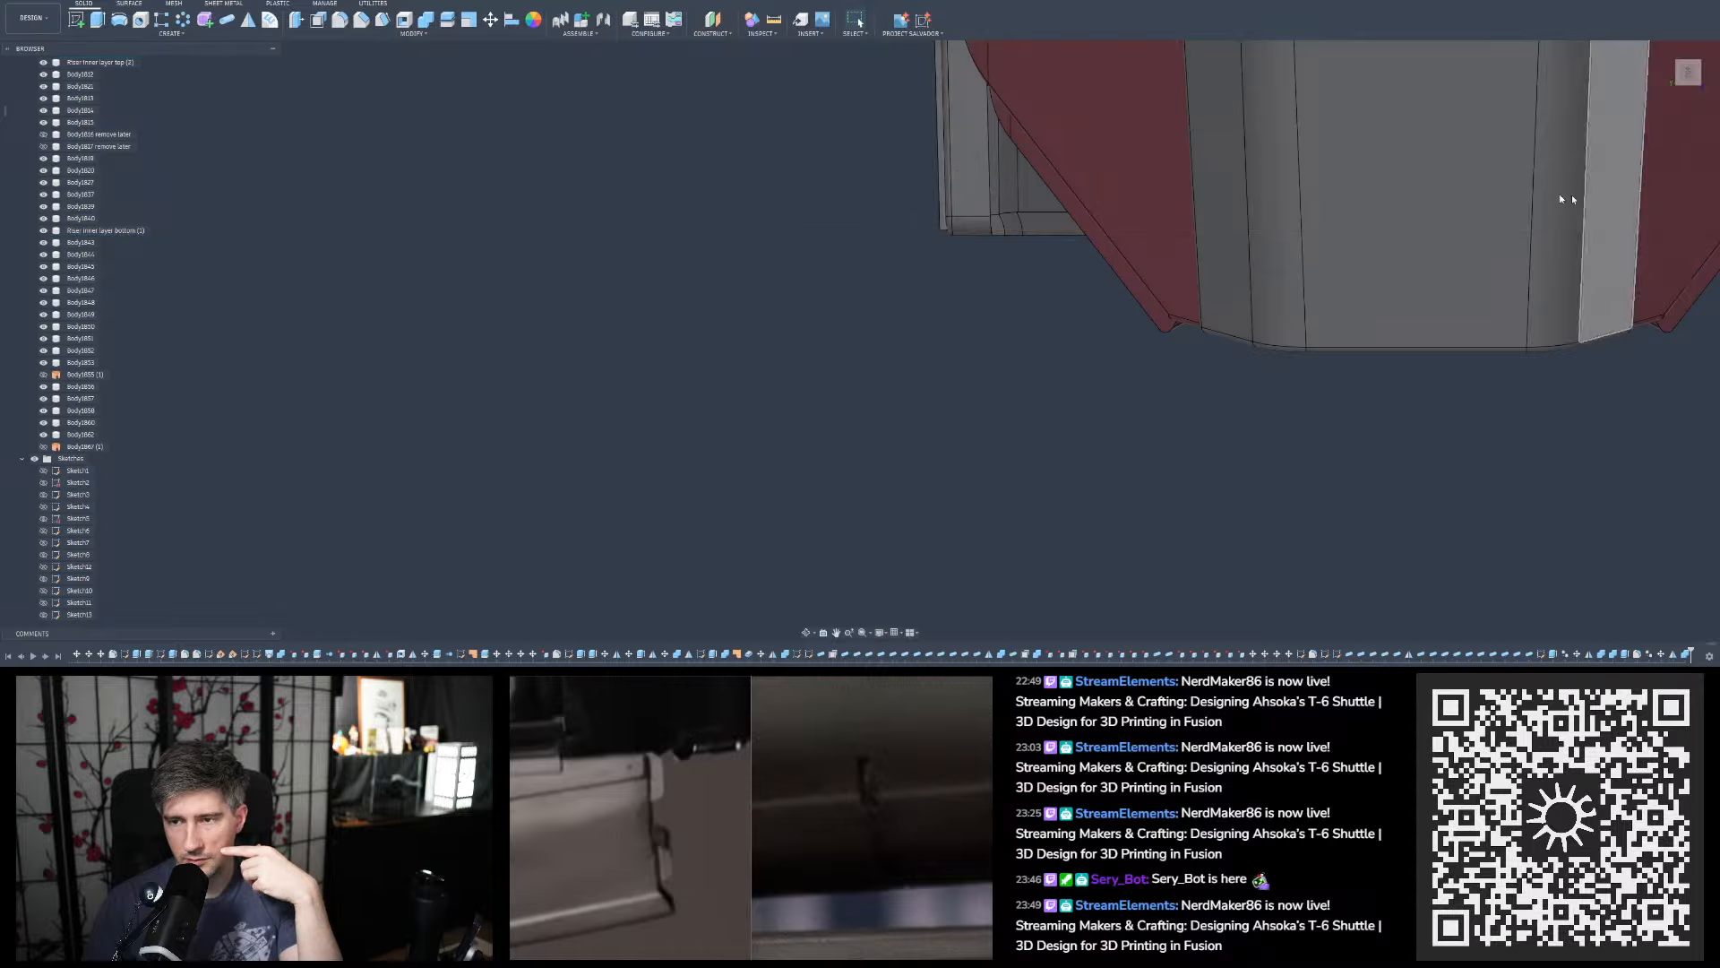
# Measure the angle between the lower hull's rear end face and the adjacent upper side panel
pyautogui.scroll(1, 1025, 192)
pyautogui.keyDown('shift'); pyautogui.moveTo(1025, 191); pyautogui.dragTo(957, 102, button='middle'); pyautogui.keyUp('shift')
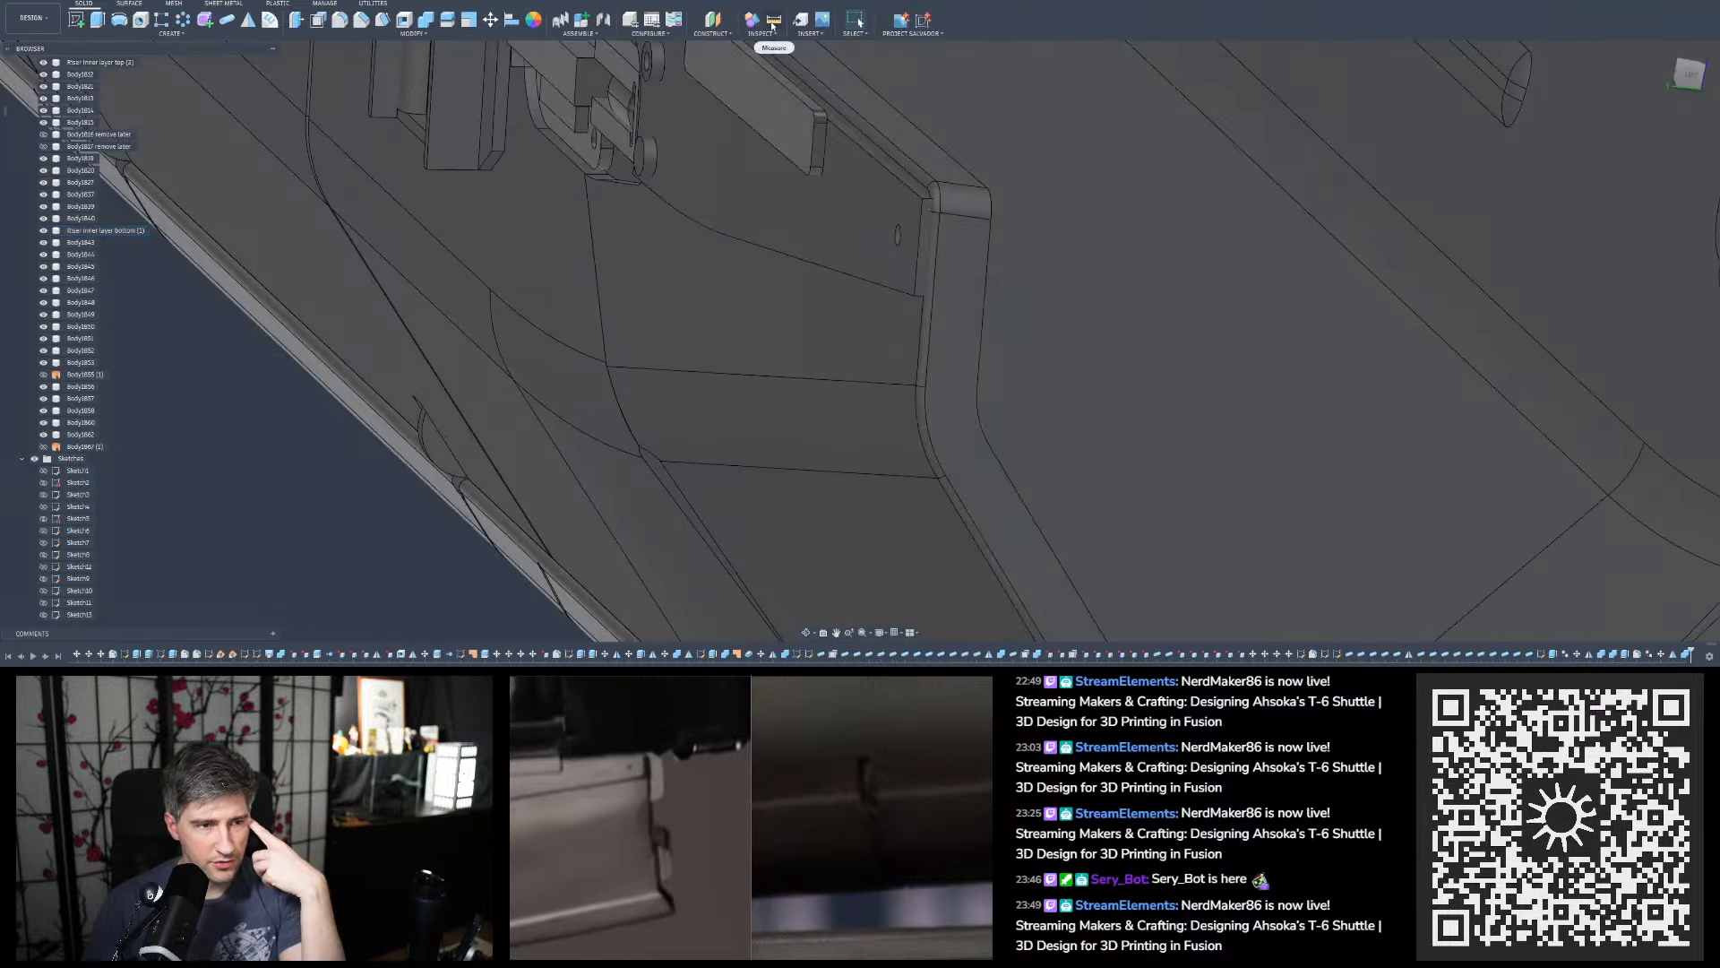
pyautogui.click(774, 19)
pyautogui.click(966, 319)
pyautogui.click(726, 246)
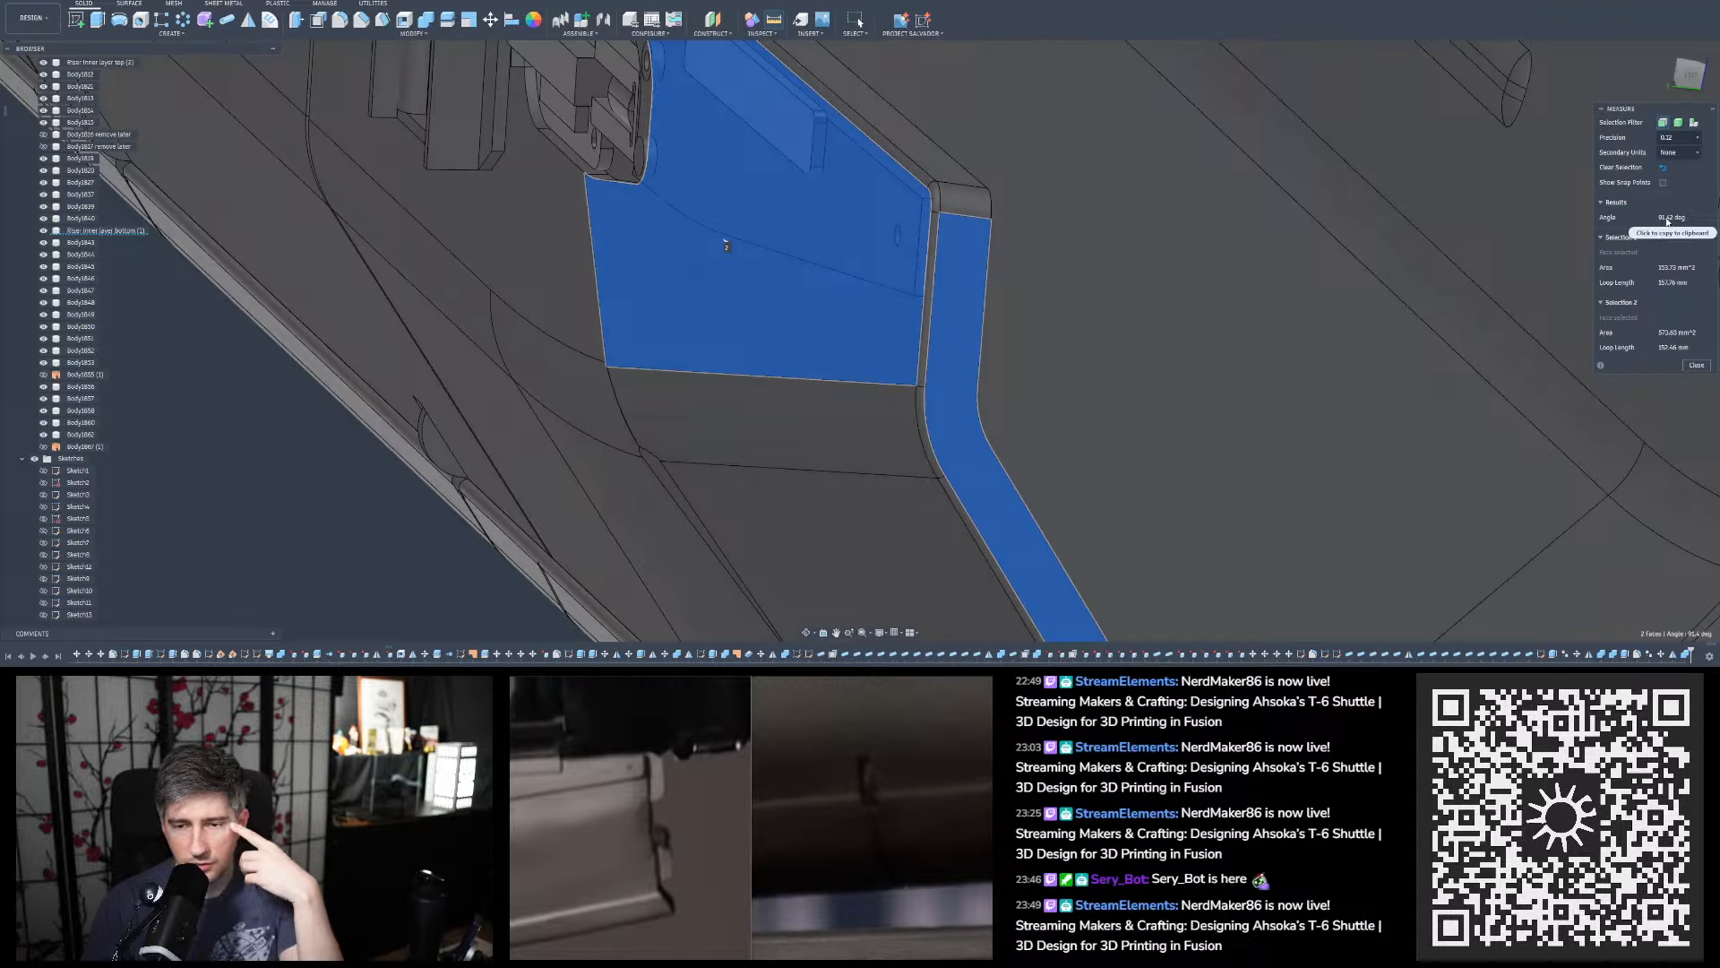
pyautogui.click(1693, 366)
# Create a construction plane at an angle of -1.42 degrees through the upper outer edge of the lower hull's rear end face
pyautogui.scroll(-3, 915, 287)
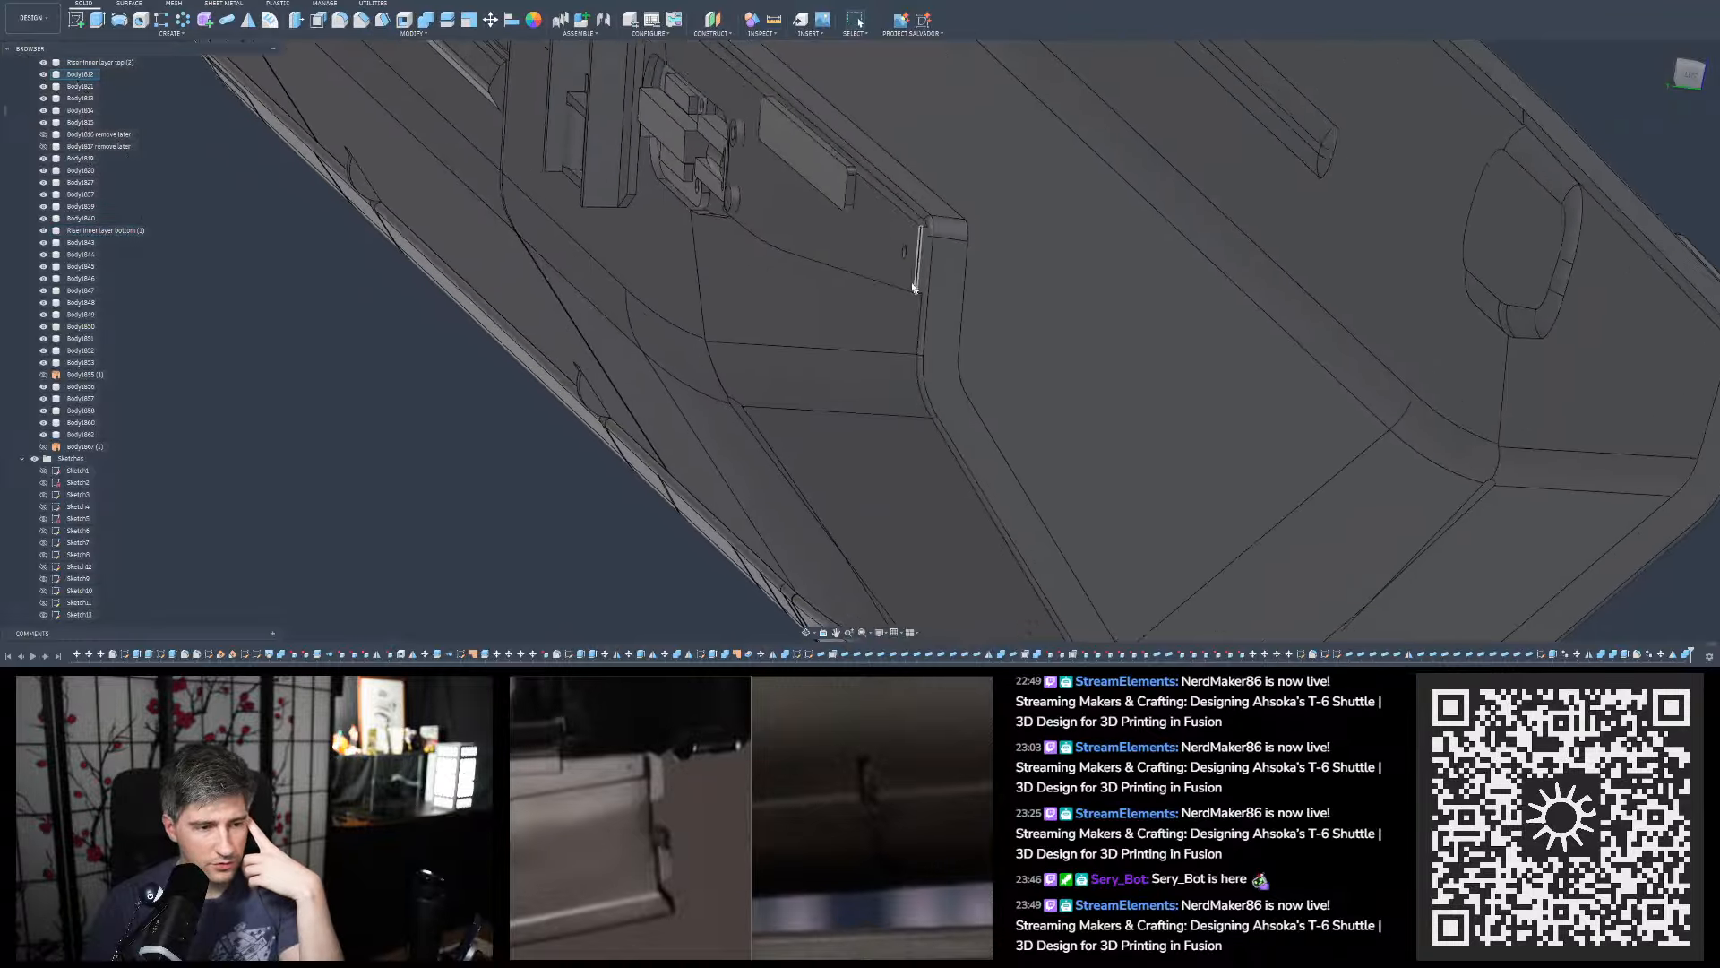
pyautogui.click(714, 35)
pyautogui.click(719, 51)
pyautogui.scroll(-3, 911, 314)
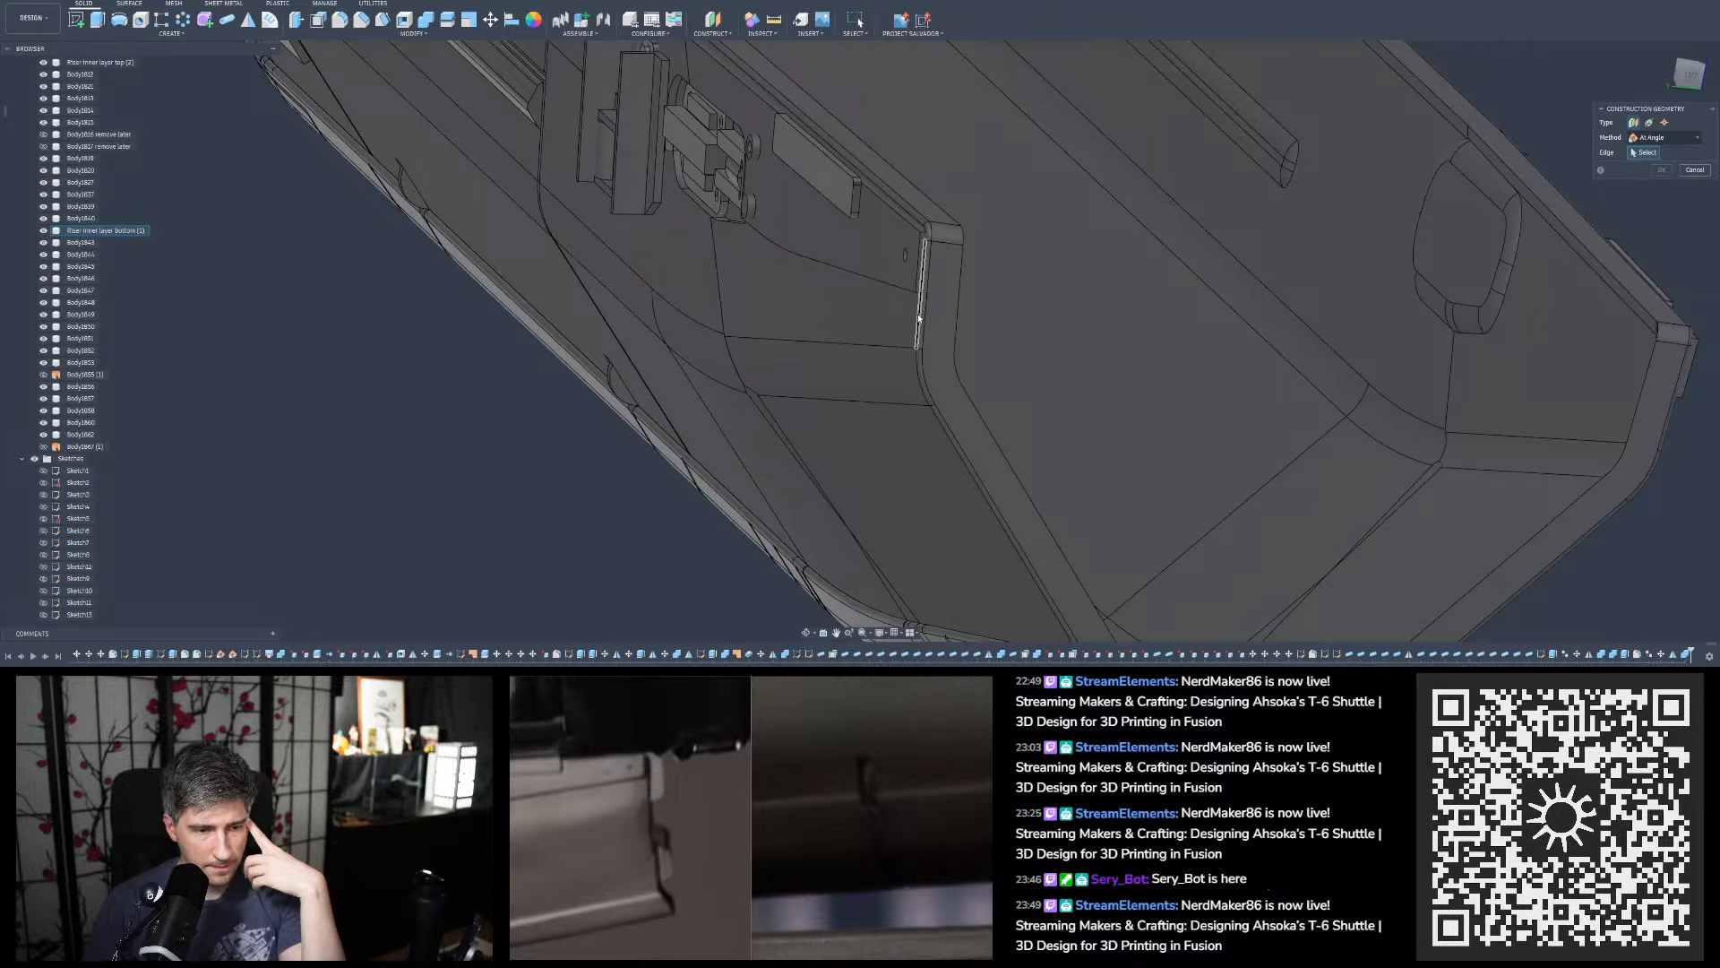
pyautogui.click(919, 312)
pyautogui.keyDown('shift'); pyautogui.moveTo(880, 310); pyautogui.dragTo(1445, 119, button='middle'); pyautogui.keyUp('shift')
pyautogui.click(1684, 80)
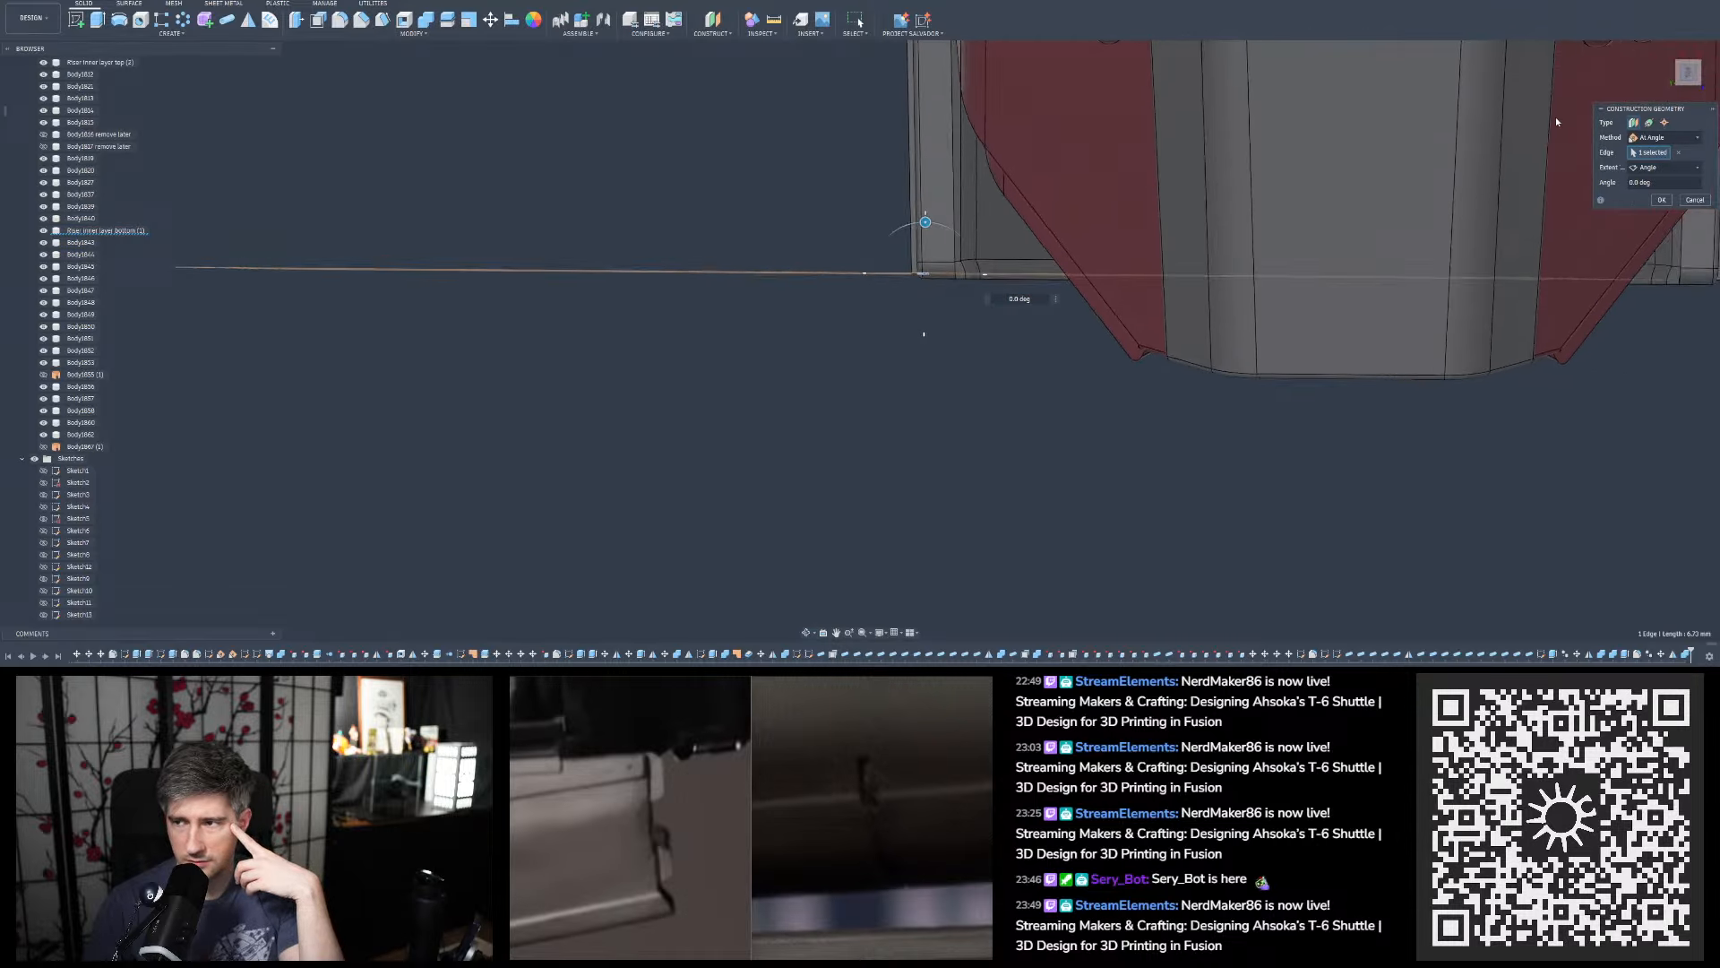
pyautogui.scroll(5, 1125, 174)
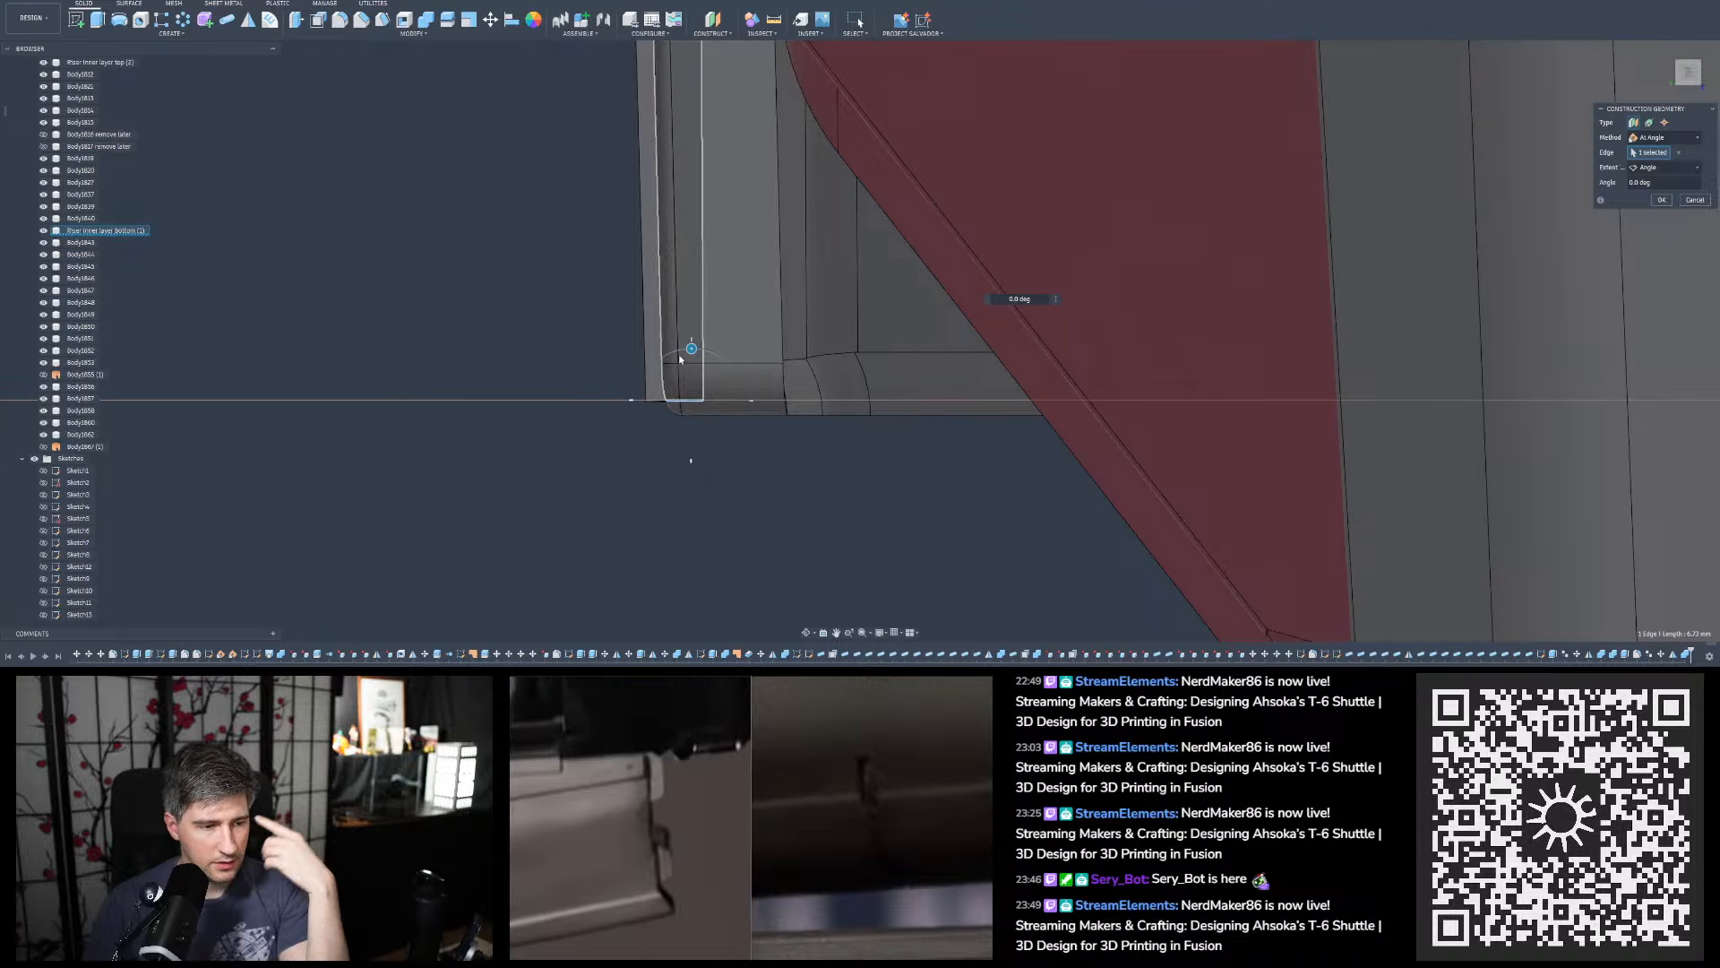
pyautogui.moveTo(691, 350); pyautogui.dragTo(686, 349)
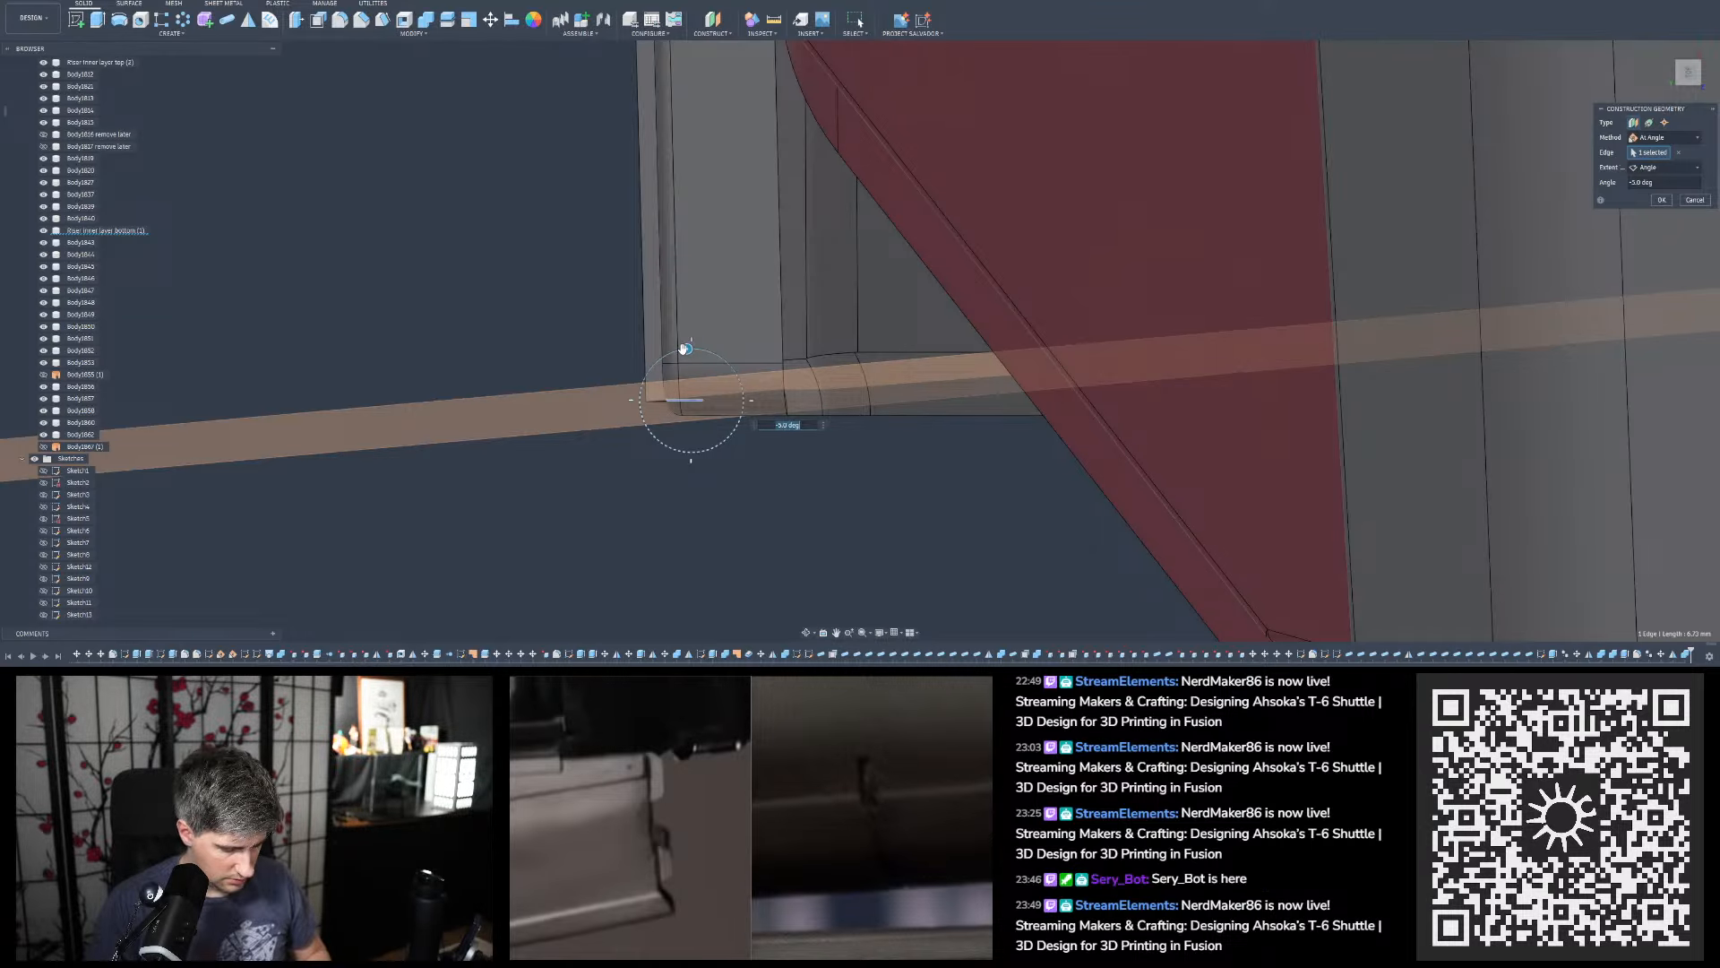
pyautogui.moveTo(682, 349); pyautogui.dragTo(682, 348)
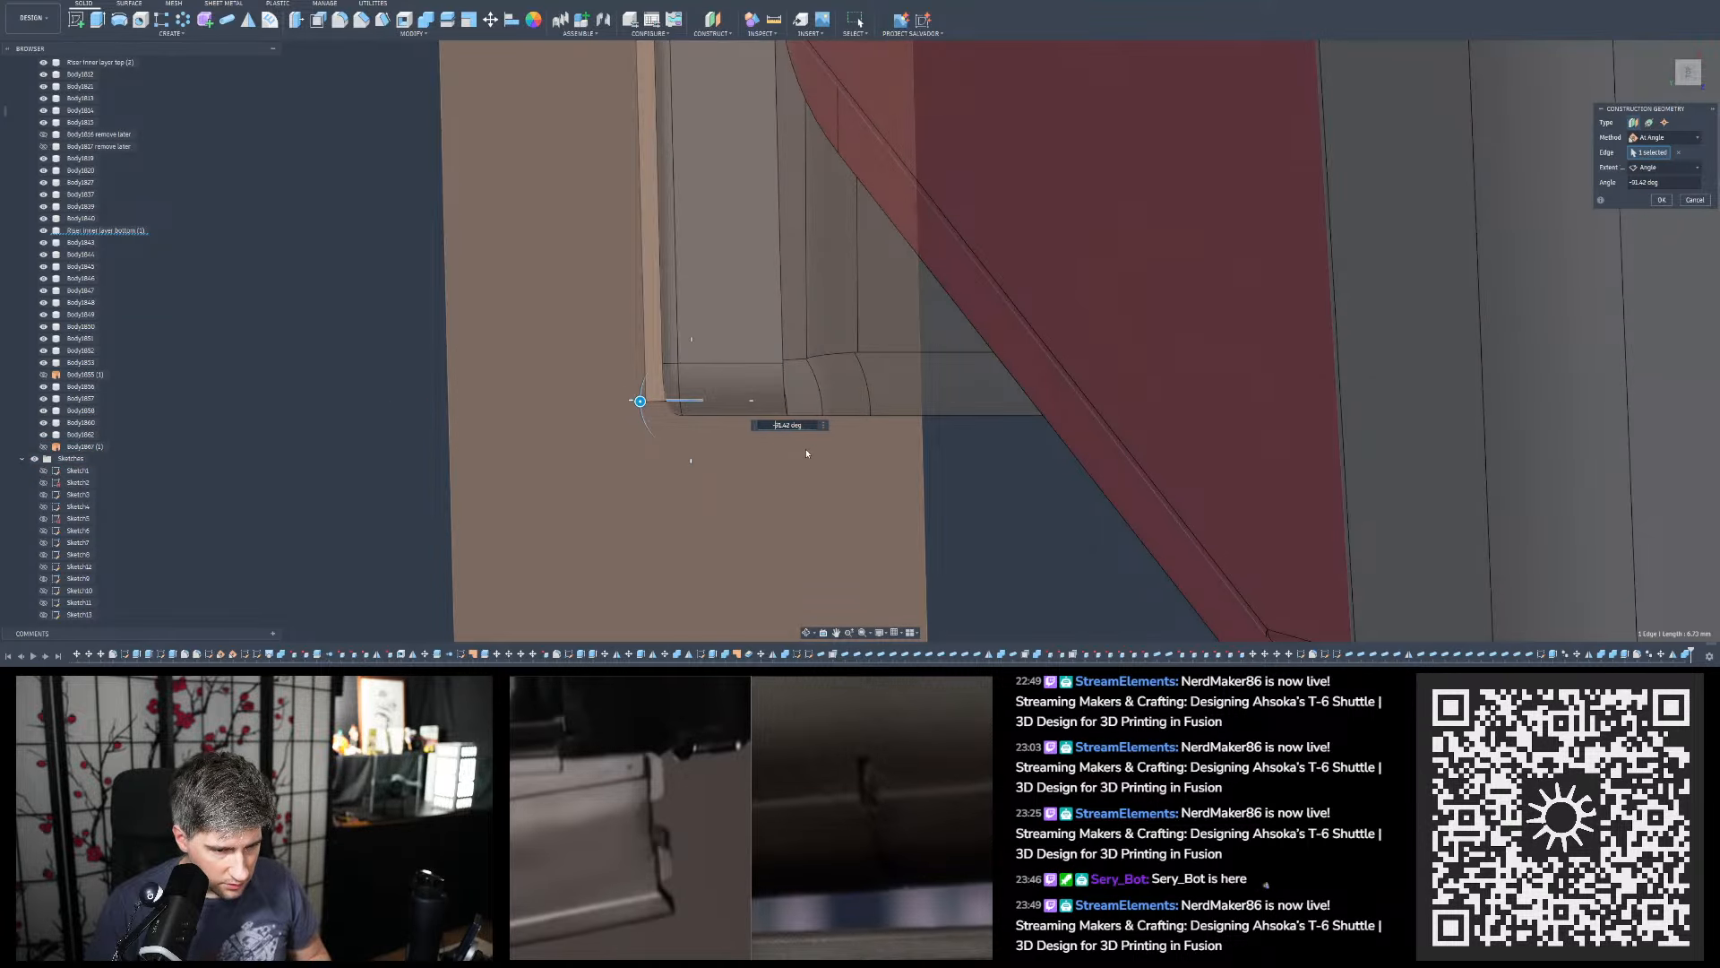
pyautogui.press('BackSpace')
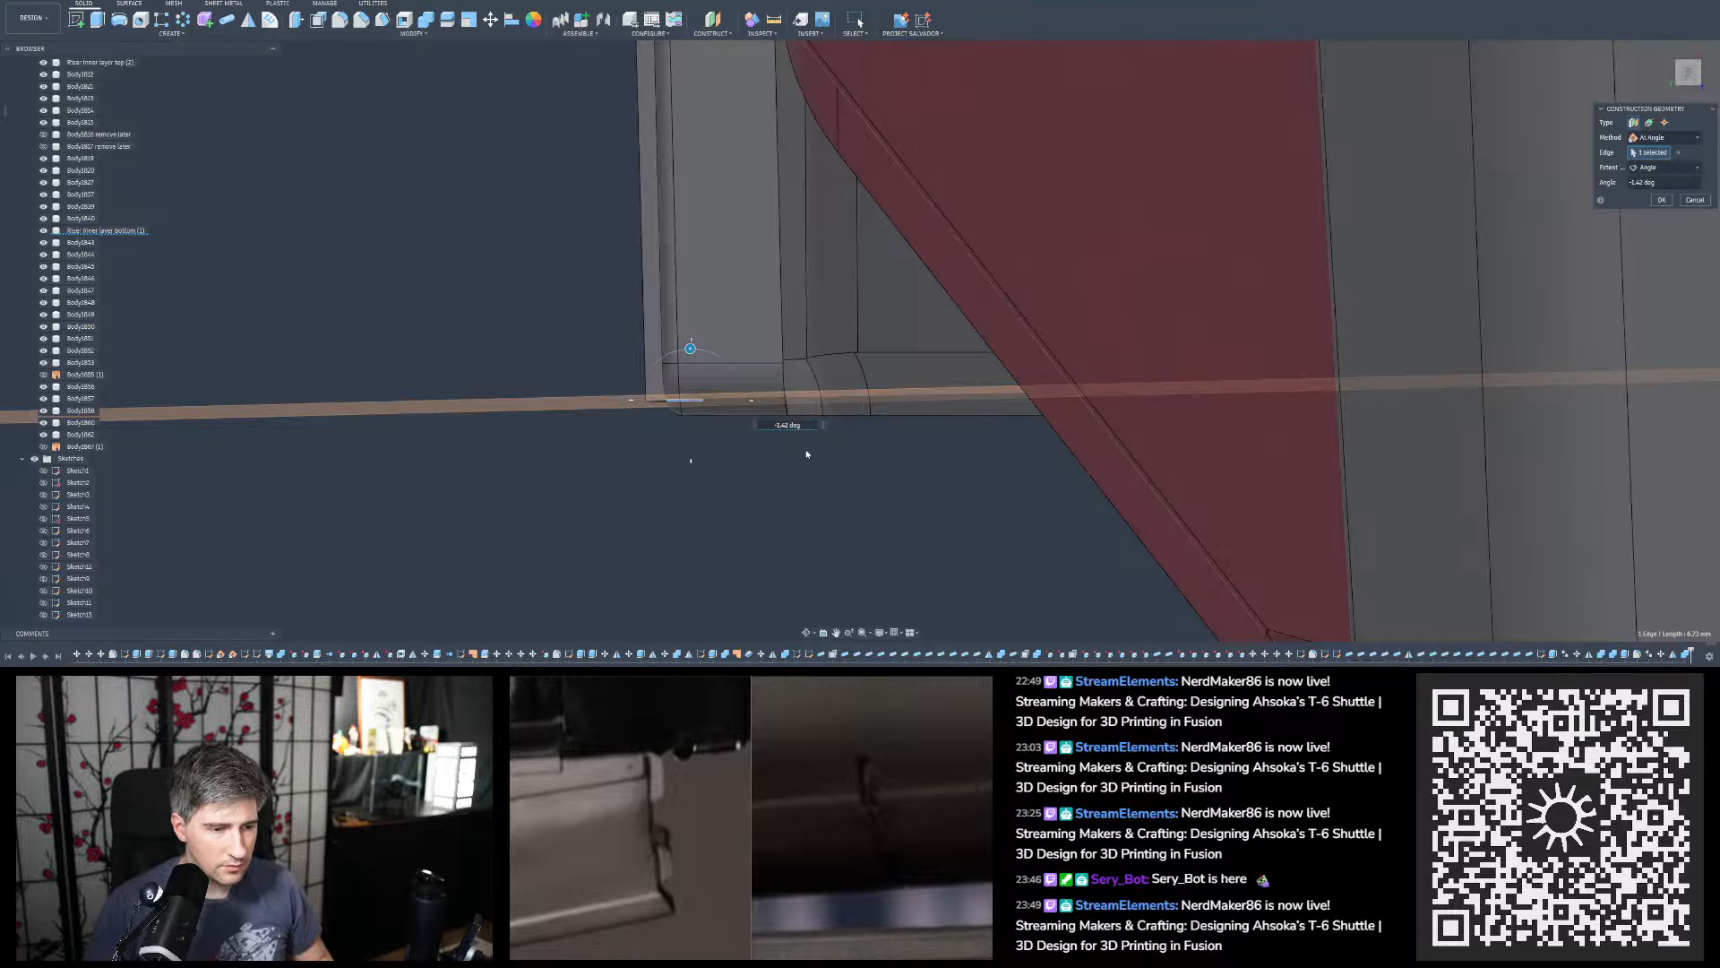
pyautogui.press('Return')
# Measure the angle between the new construction plane and the lower hull's upper side panel
pyautogui.keyDown('shift'); pyautogui.moveTo(828, 301); pyautogui.dragTo(772, 65, button='middle'); pyautogui.keyUp('shift')
pyautogui.click(776, 25)
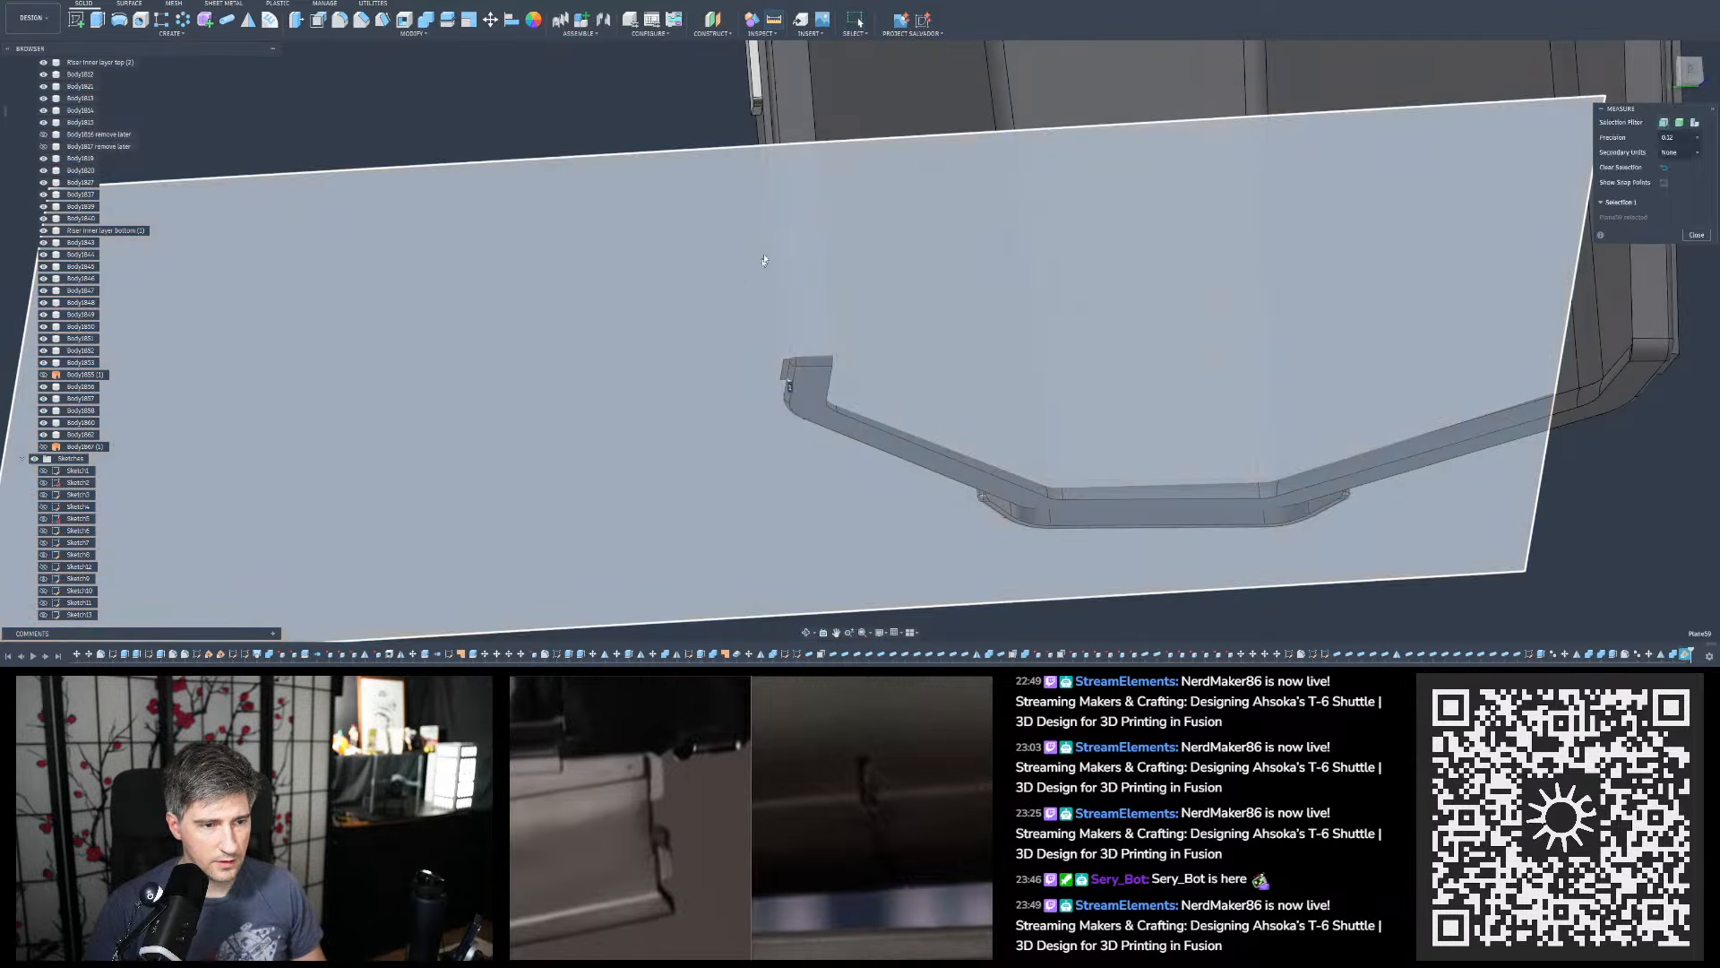
pyautogui.keyDown('shift'); pyautogui.moveTo(764, 261); pyautogui.dragTo(811, 251, button='middle'); pyautogui.keyUp('shift')
pyautogui.click(788, 250)
pyautogui.click(531, 228)
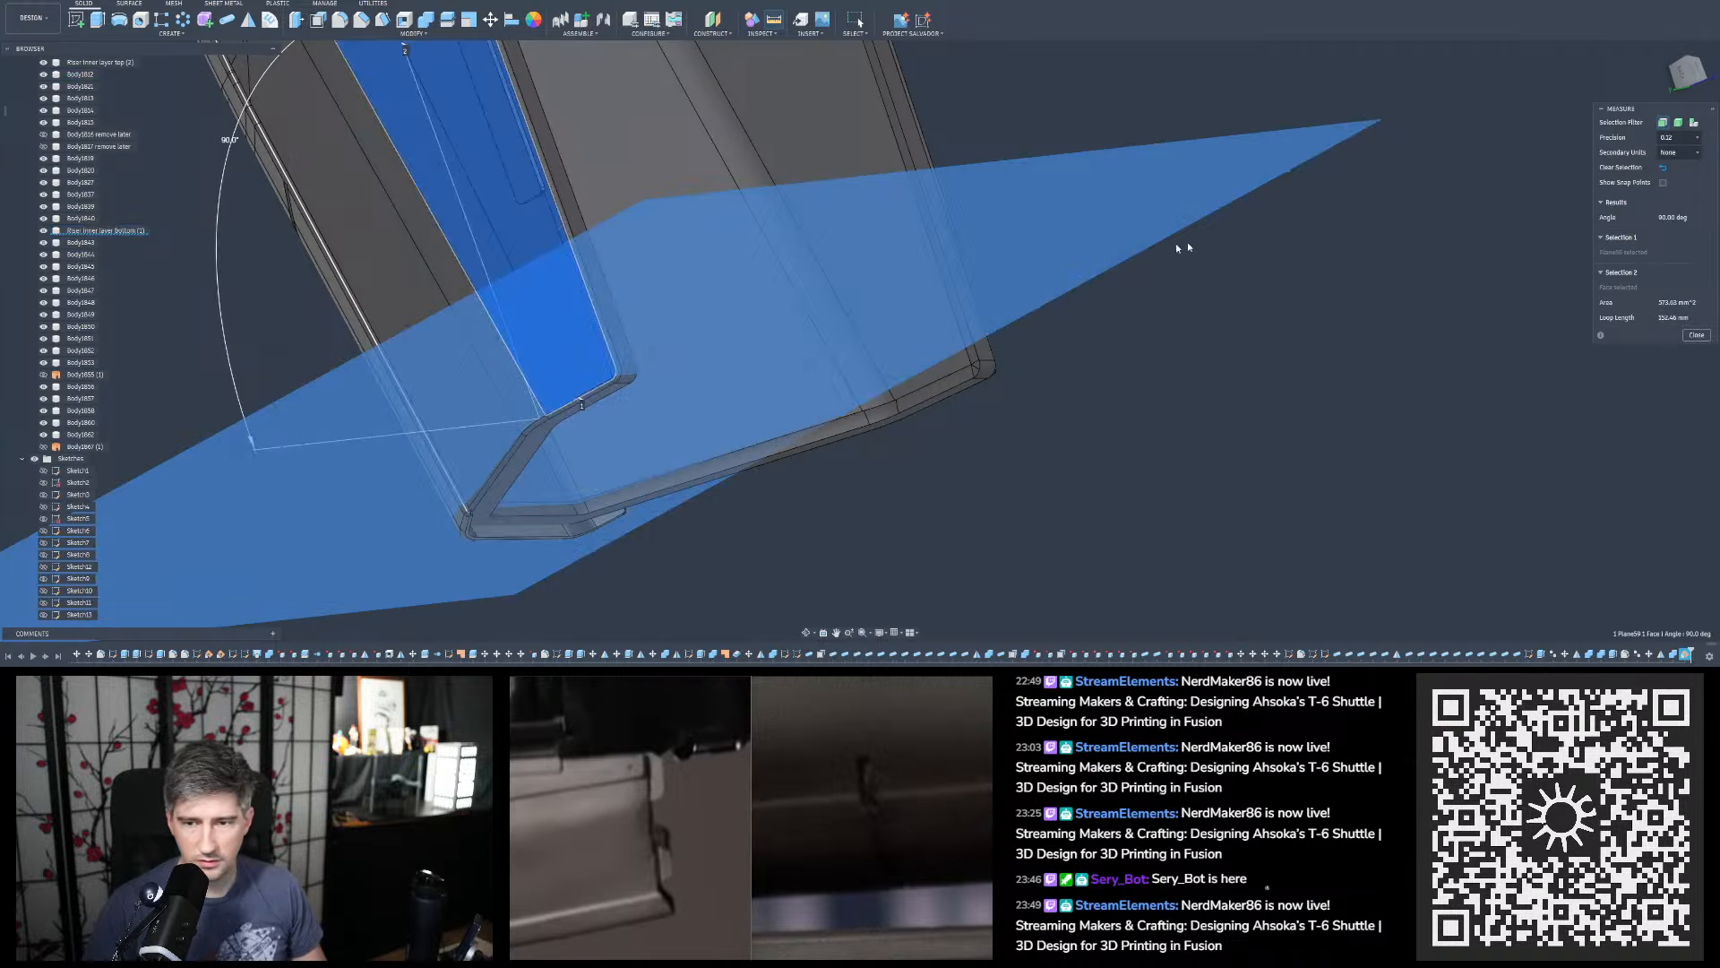
pyautogui.click(1696, 335)
# Measure the angle between the lower hull's rear end face and its slanted lower side panel, with the construction plane in place
pyautogui.keyDown('shift'); pyautogui.moveTo(1187, 244); pyautogui.dragTo(639, 149, button='middle'); pyautogui.keyUp('shift')
pyautogui.scroll(-4, 639, 149)
pyautogui.scroll(5, 591, 251)
pyautogui.keyDown('shift'); pyautogui.moveTo(627, 229); pyautogui.dragTo(503, 123, button='middle'); pyautogui.keyUp('shift')
pyautogui.click(774, 19)
pyautogui.click(729, 195)
pyautogui.click(542, 168)
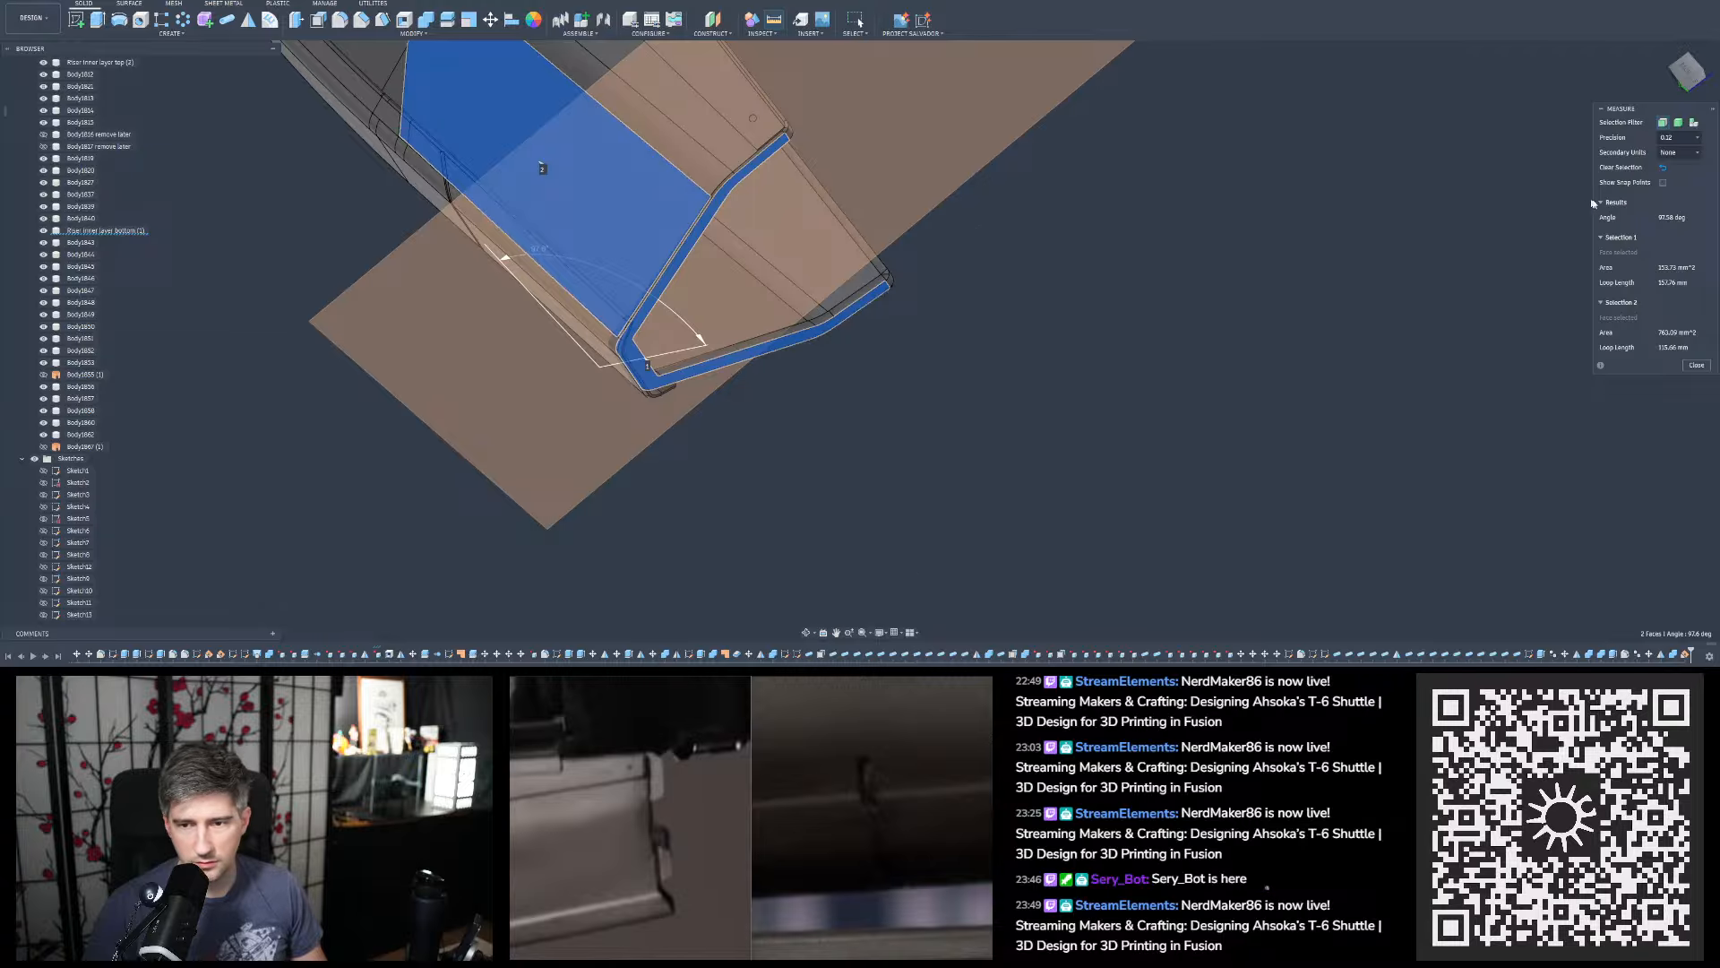
pyautogui.click(1696, 365)
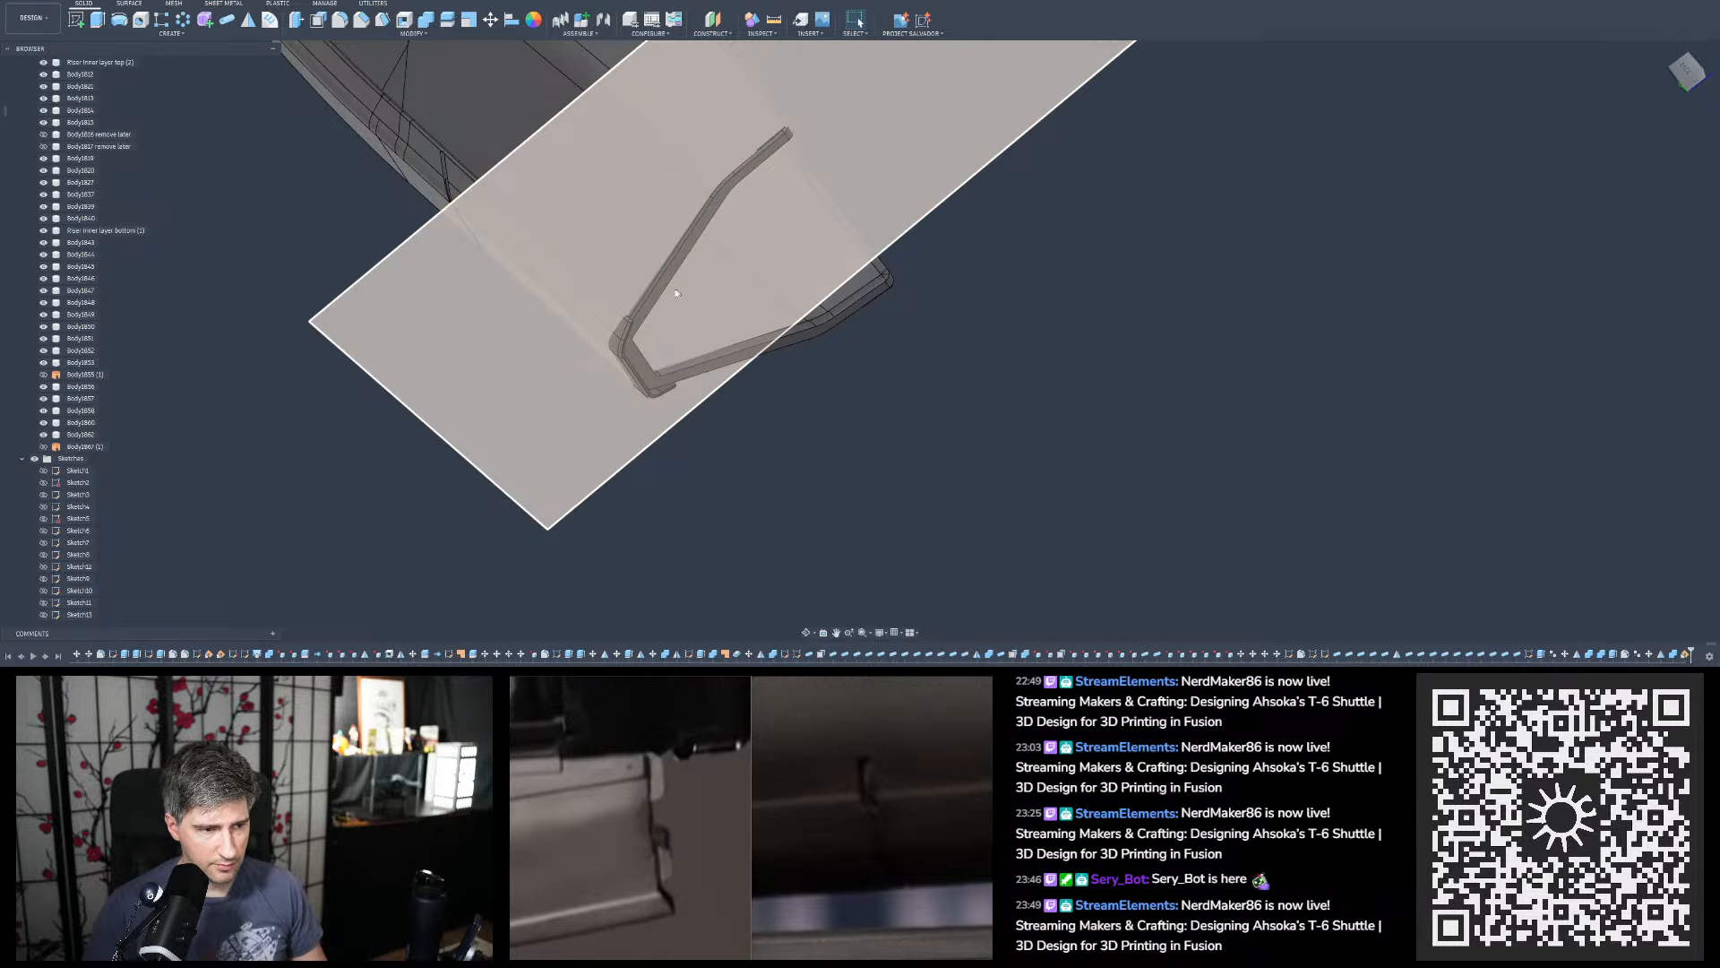
# Start a new sketch on the angled construction plane at the lower hull's rear end
pyautogui.scroll(-3, 676, 295)
pyautogui.scroll(5, 672, 224)
pyautogui.moveTo(699, 167)
pyautogui.keyDown('shift'); pyautogui.mouseDown(button='middle')
pyautogui.moveTo(771, 158)
pyautogui.moveTo(695, 191)
pyautogui.mouseUp(button='middle'); pyautogui.keyUp('shift')
pyautogui.scroll(3, 693, 192)
pyautogui.scroll(-4, 826, 256)
pyautogui.scroll(3, 825, 248)
pyautogui.keyDown('shift'); pyautogui.moveTo(825, 246); pyautogui.dragTo(771, 207, button='middle'); pyautogui.keyUp('shift')
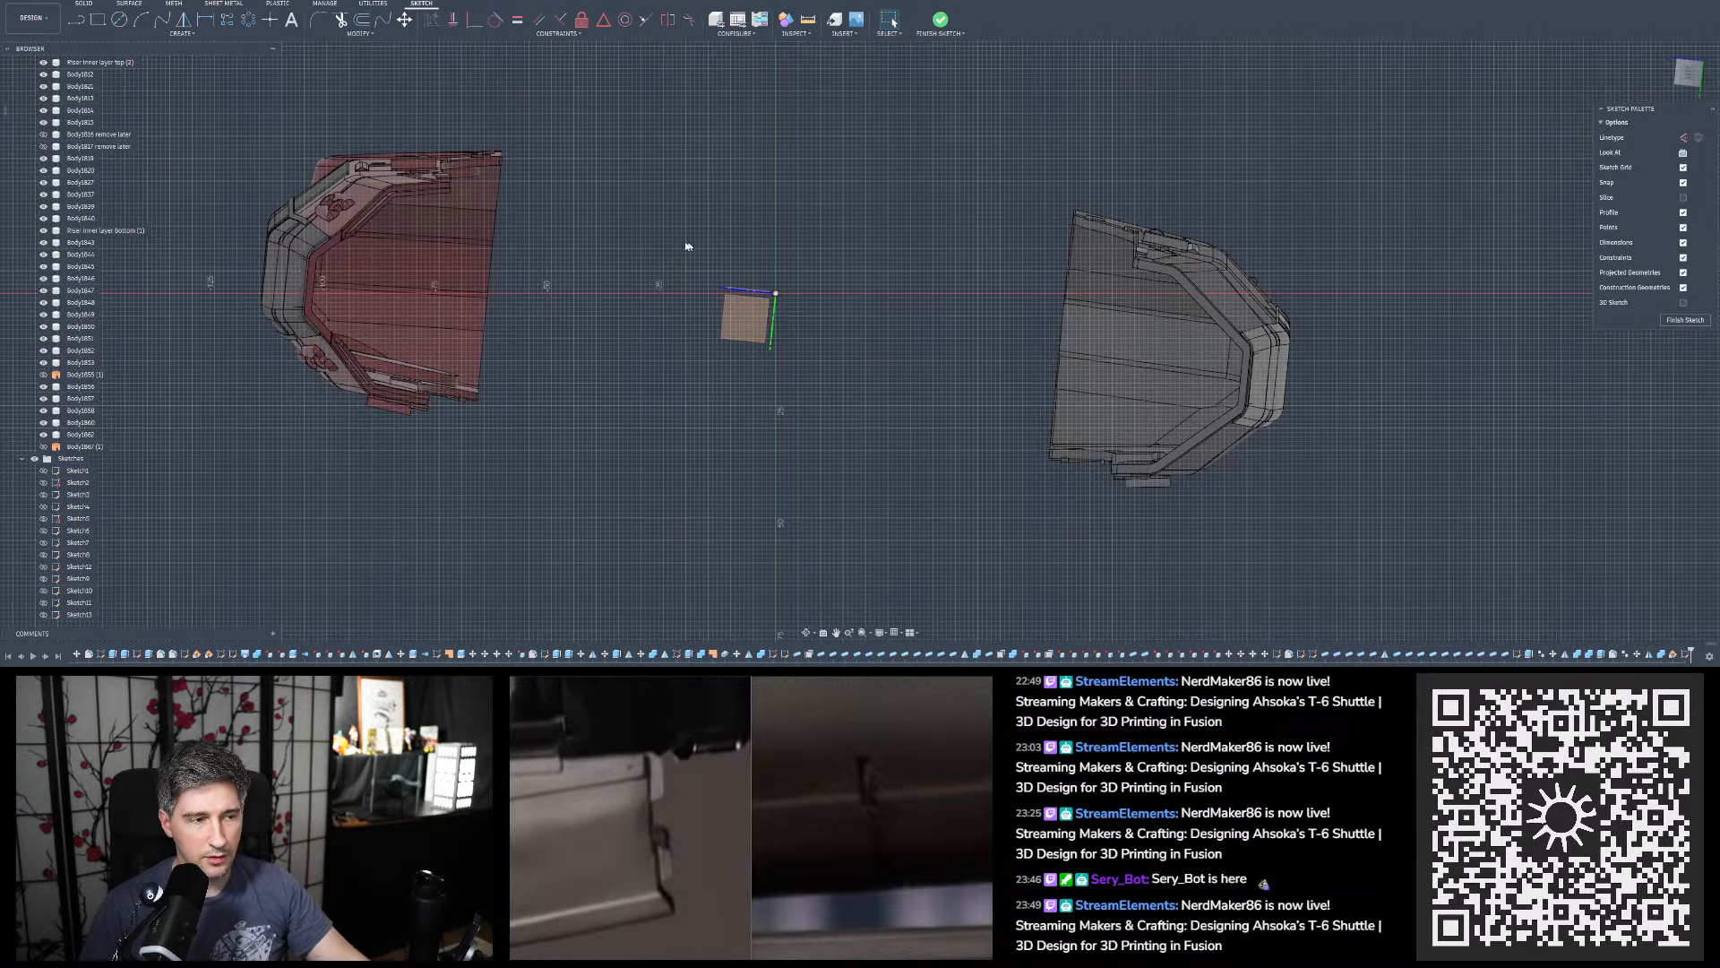
pyautogui.scroll(6, 1051, 469)
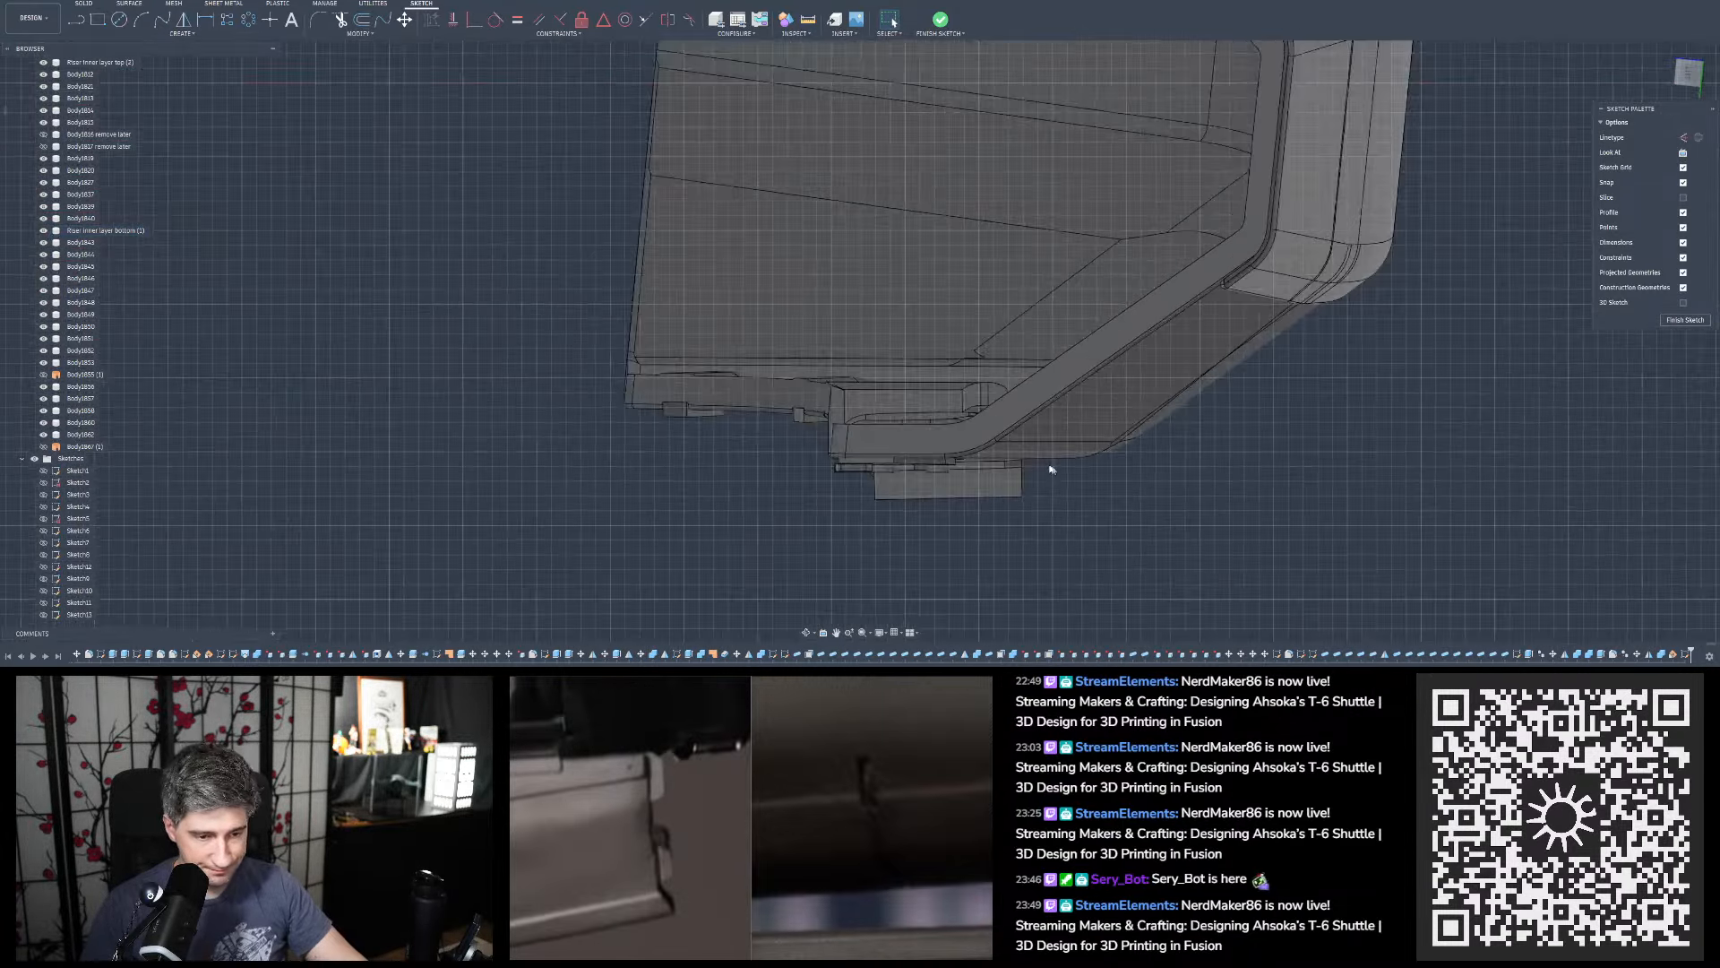
# Sketch a rectangle 8.5 mm wide and 1 mm high over the inner edge of the rear end face's flat flange section
pyautogui.scroll(8, 1051, 469)
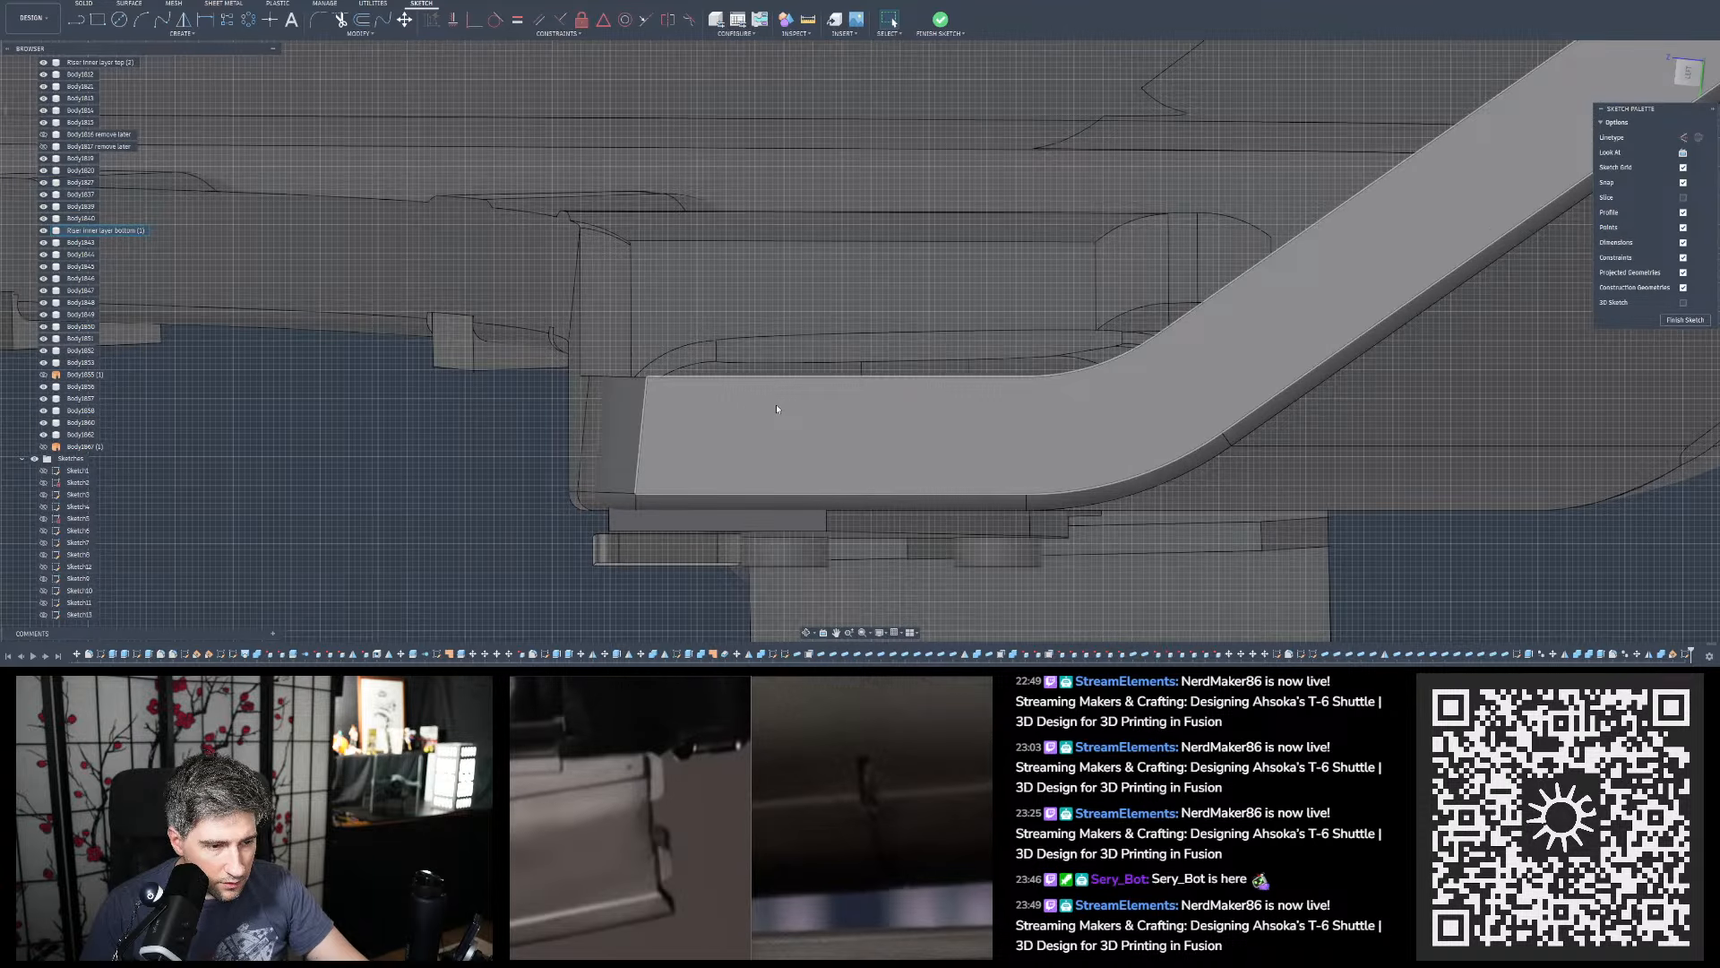
pyautogui.scroll(5, 697, 381)
pyautogui.scroll(2, 703, 386)
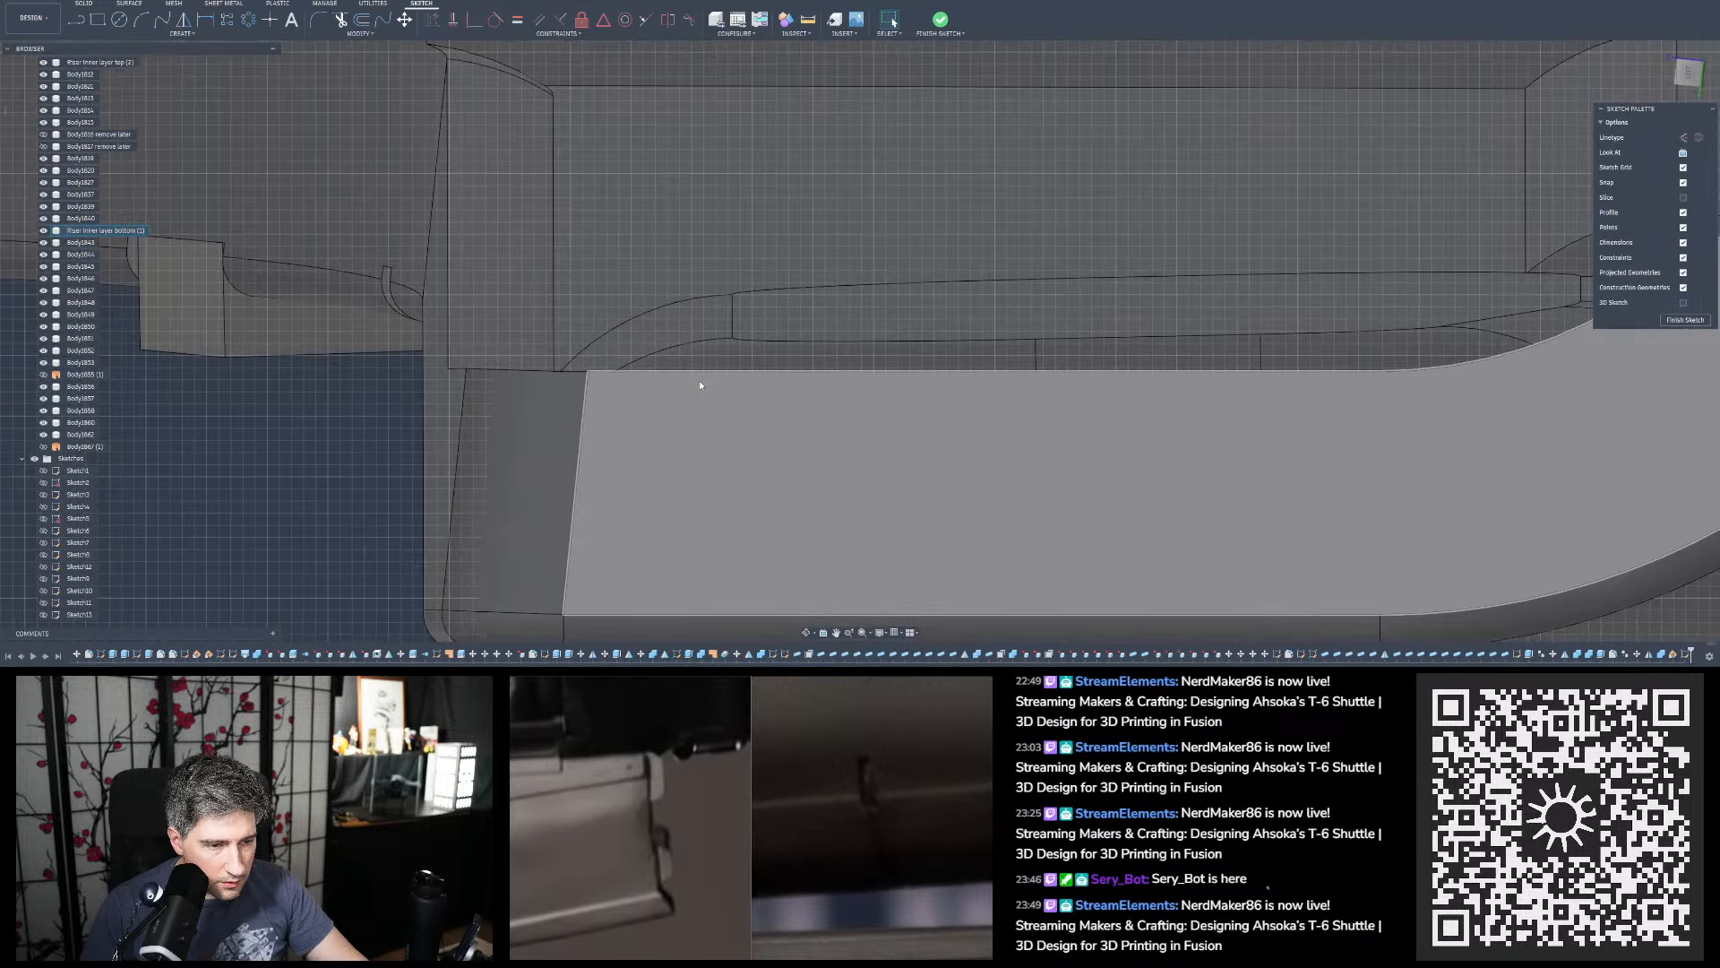
pyautogui.scroll(-5, 700, 383)
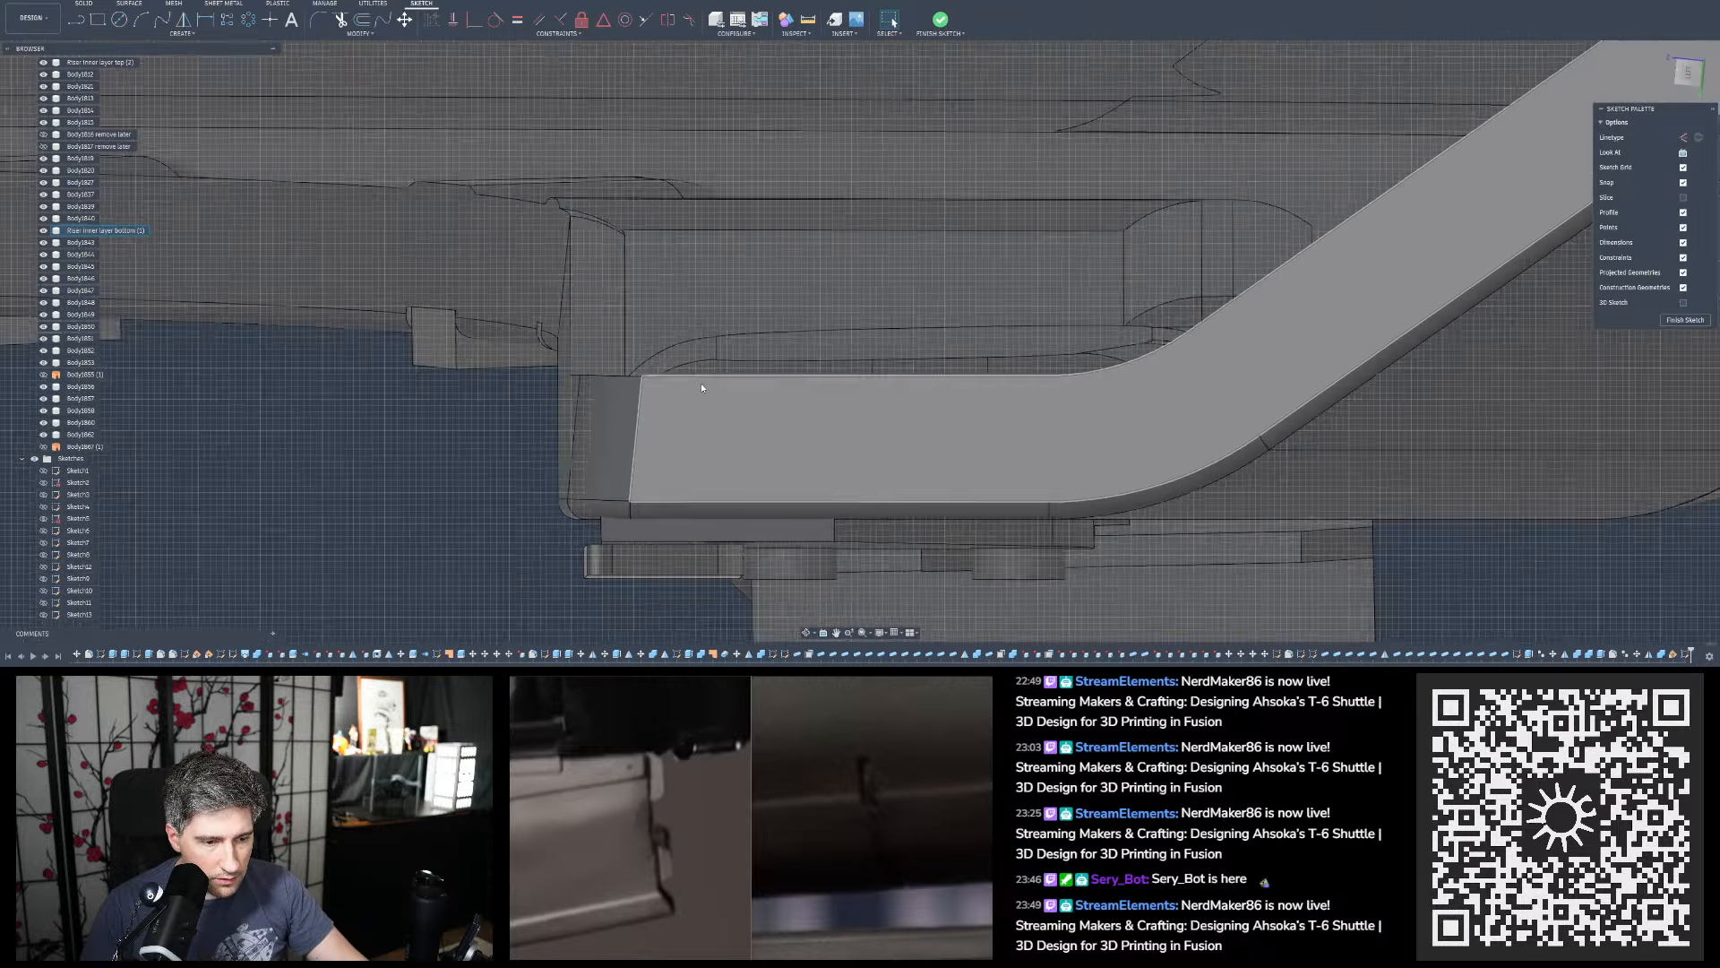
pyautogui.scroll(4, 754, 313)
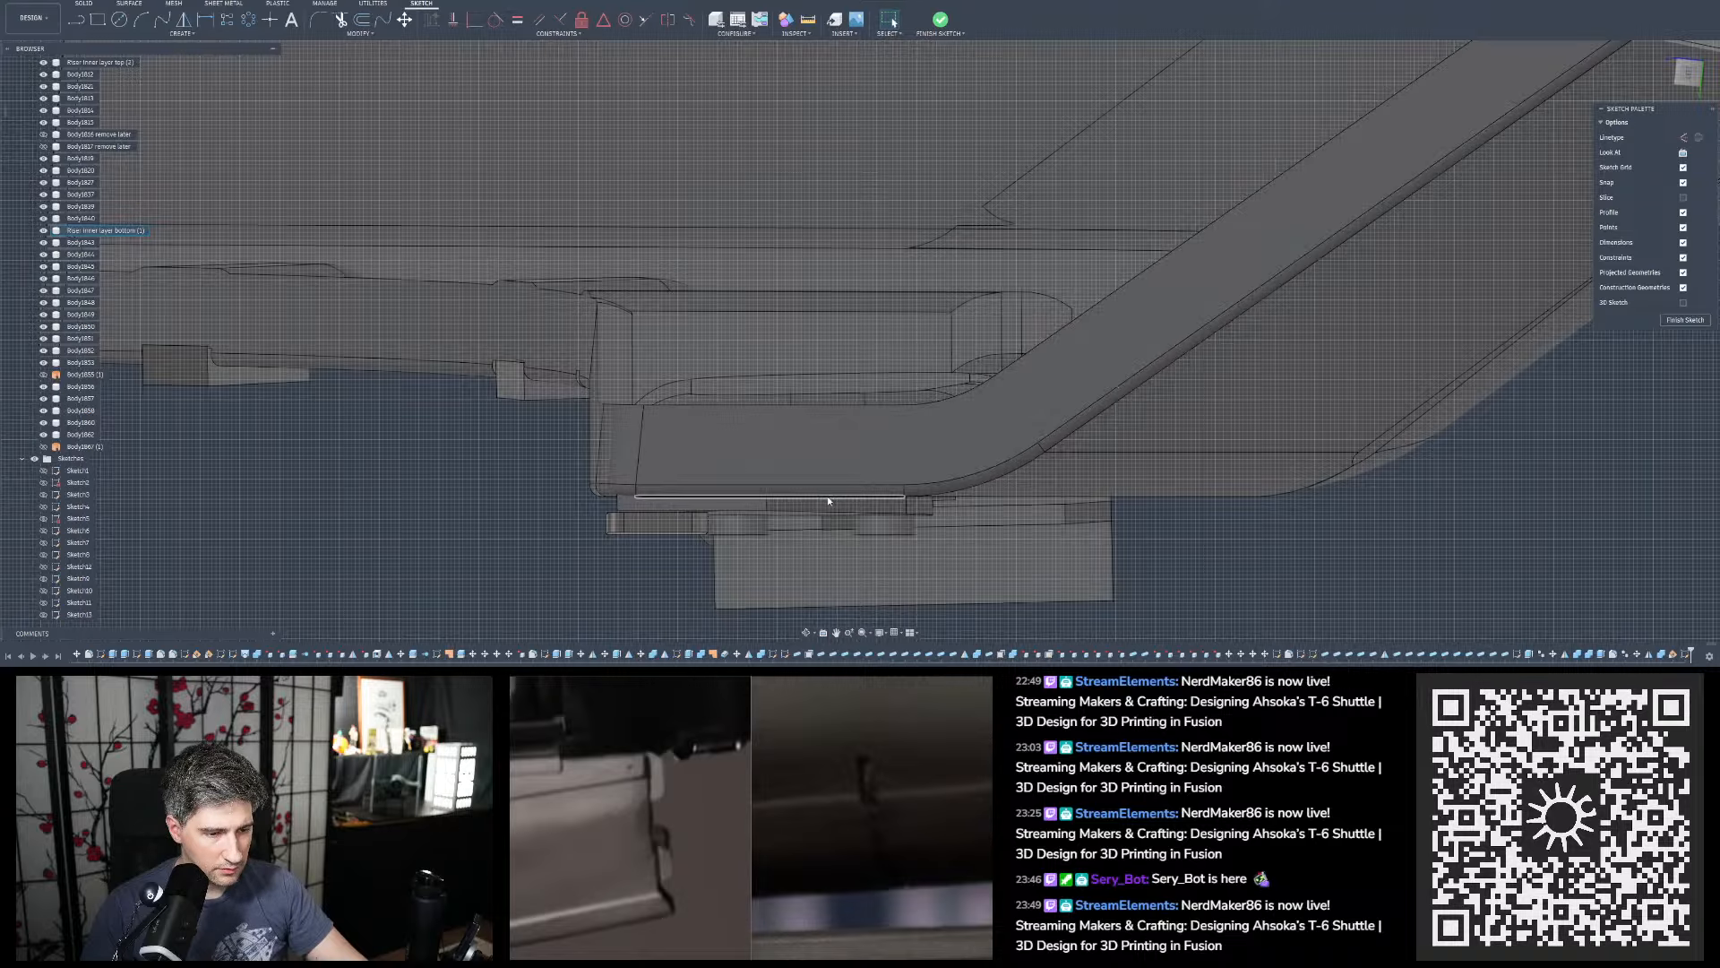
pyautogui.scroll(-4, 803, 530)
pyautogui.scroll(3, 803, 528)
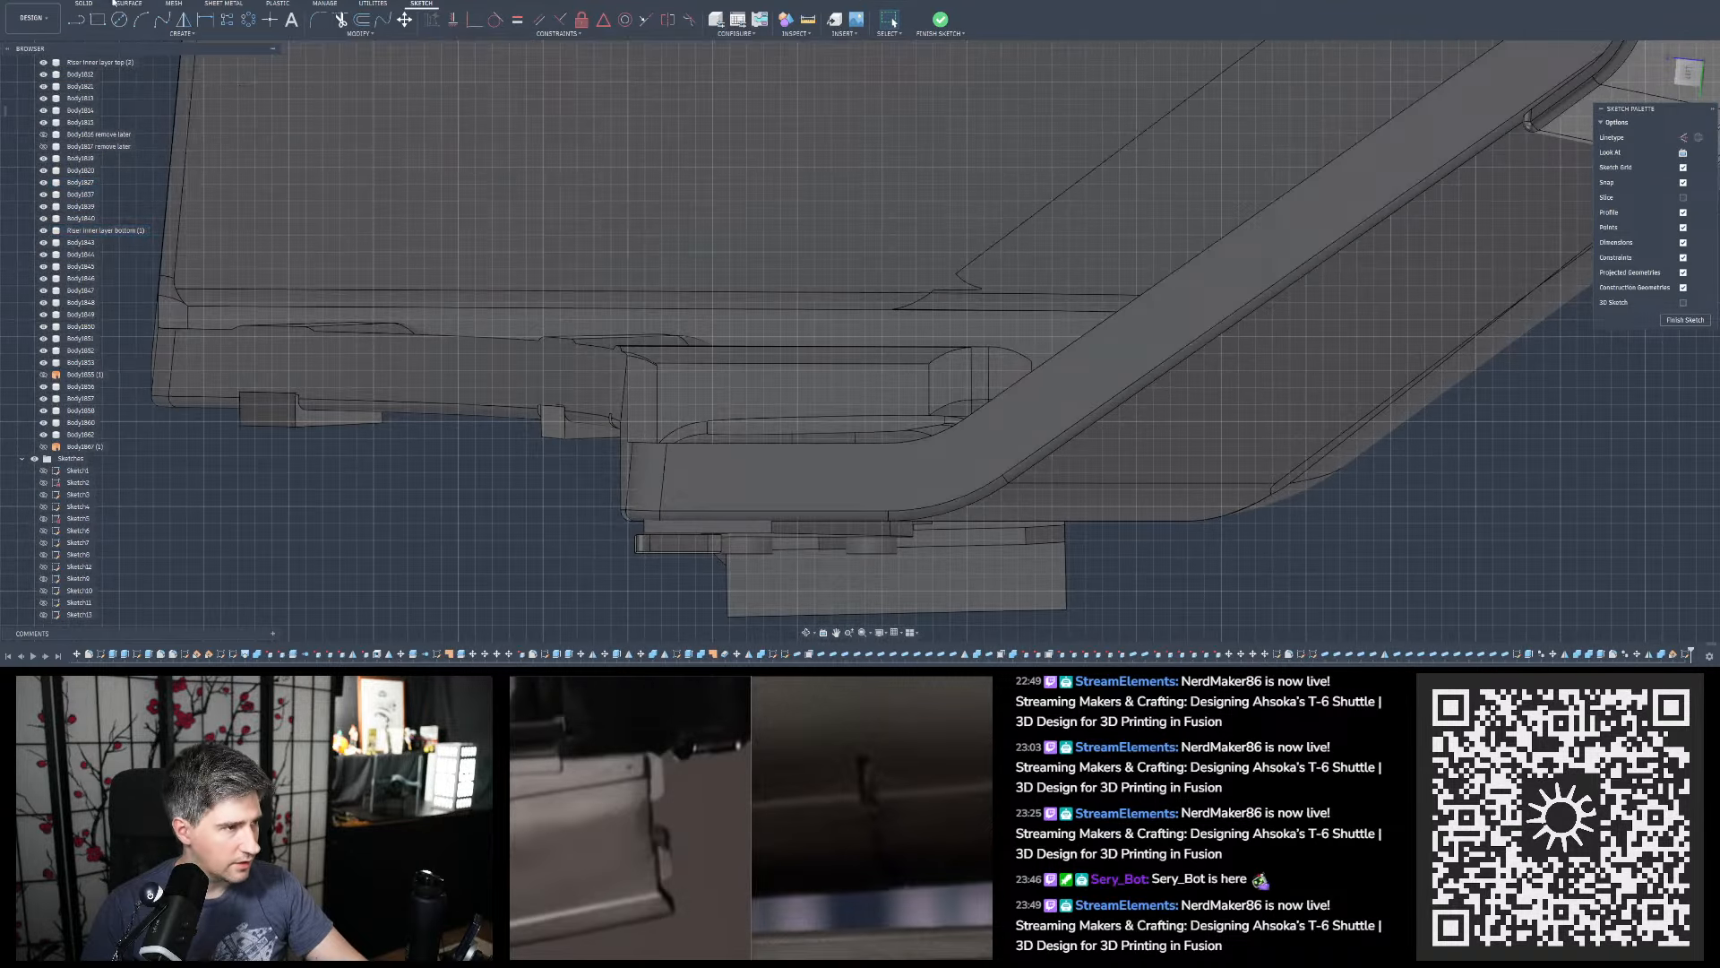
pyautogui.click(98, 19)
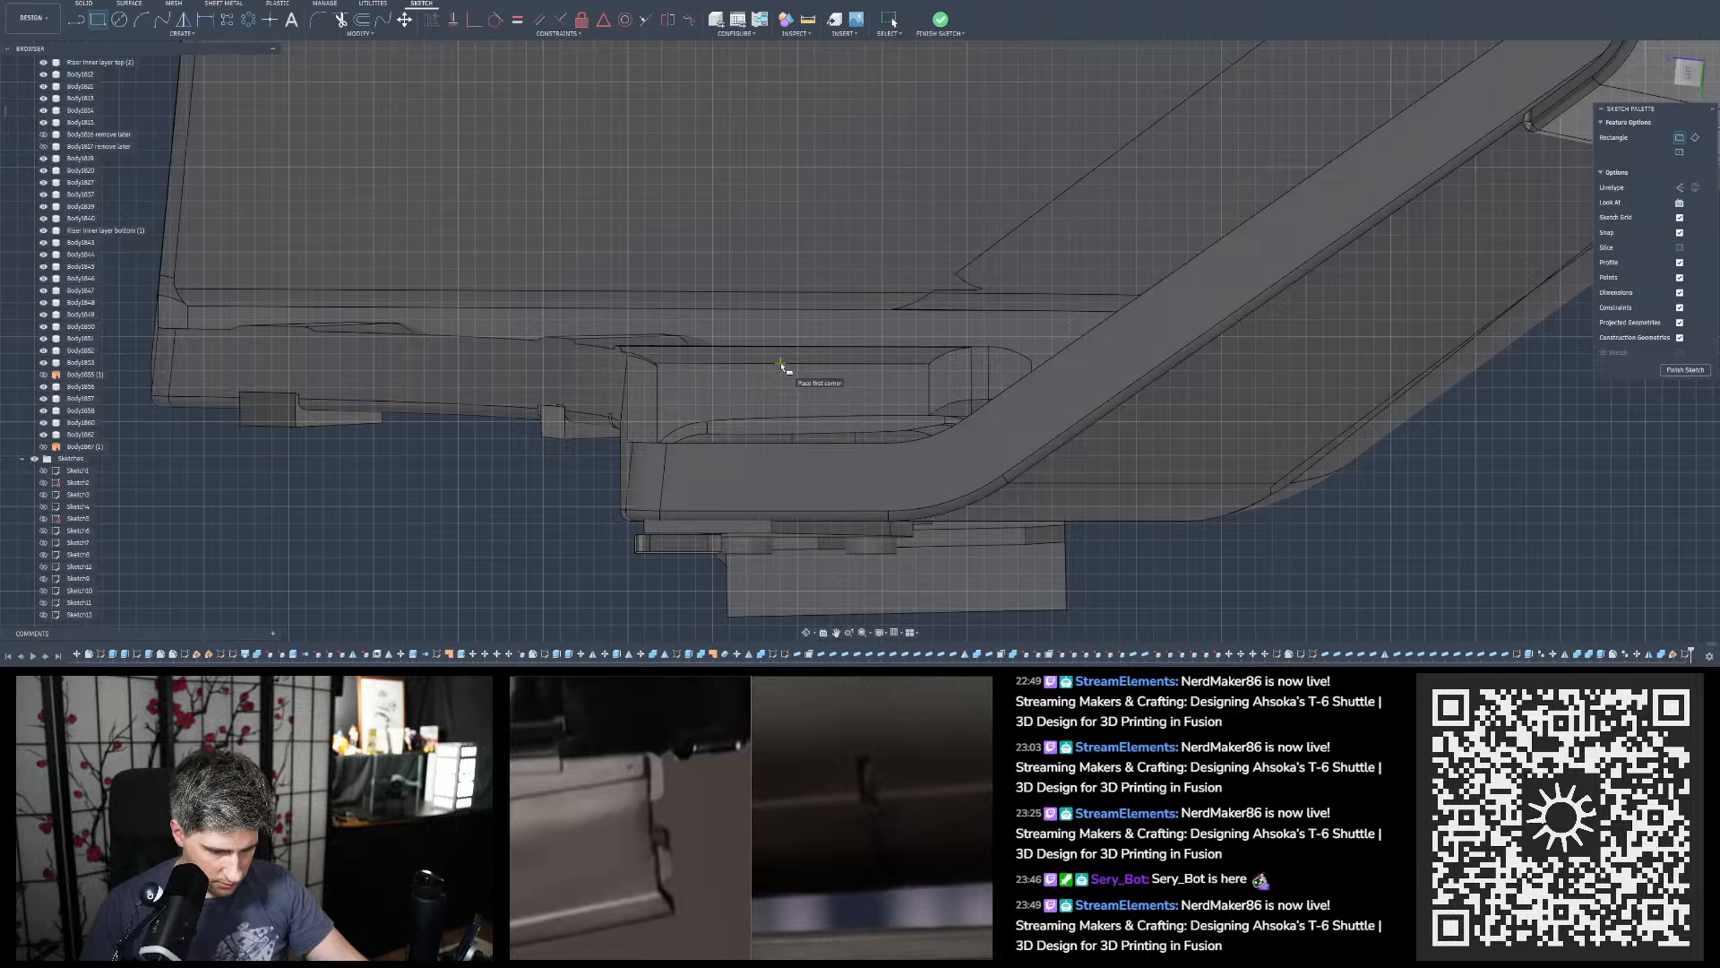
pyautogui.click(634, 426)
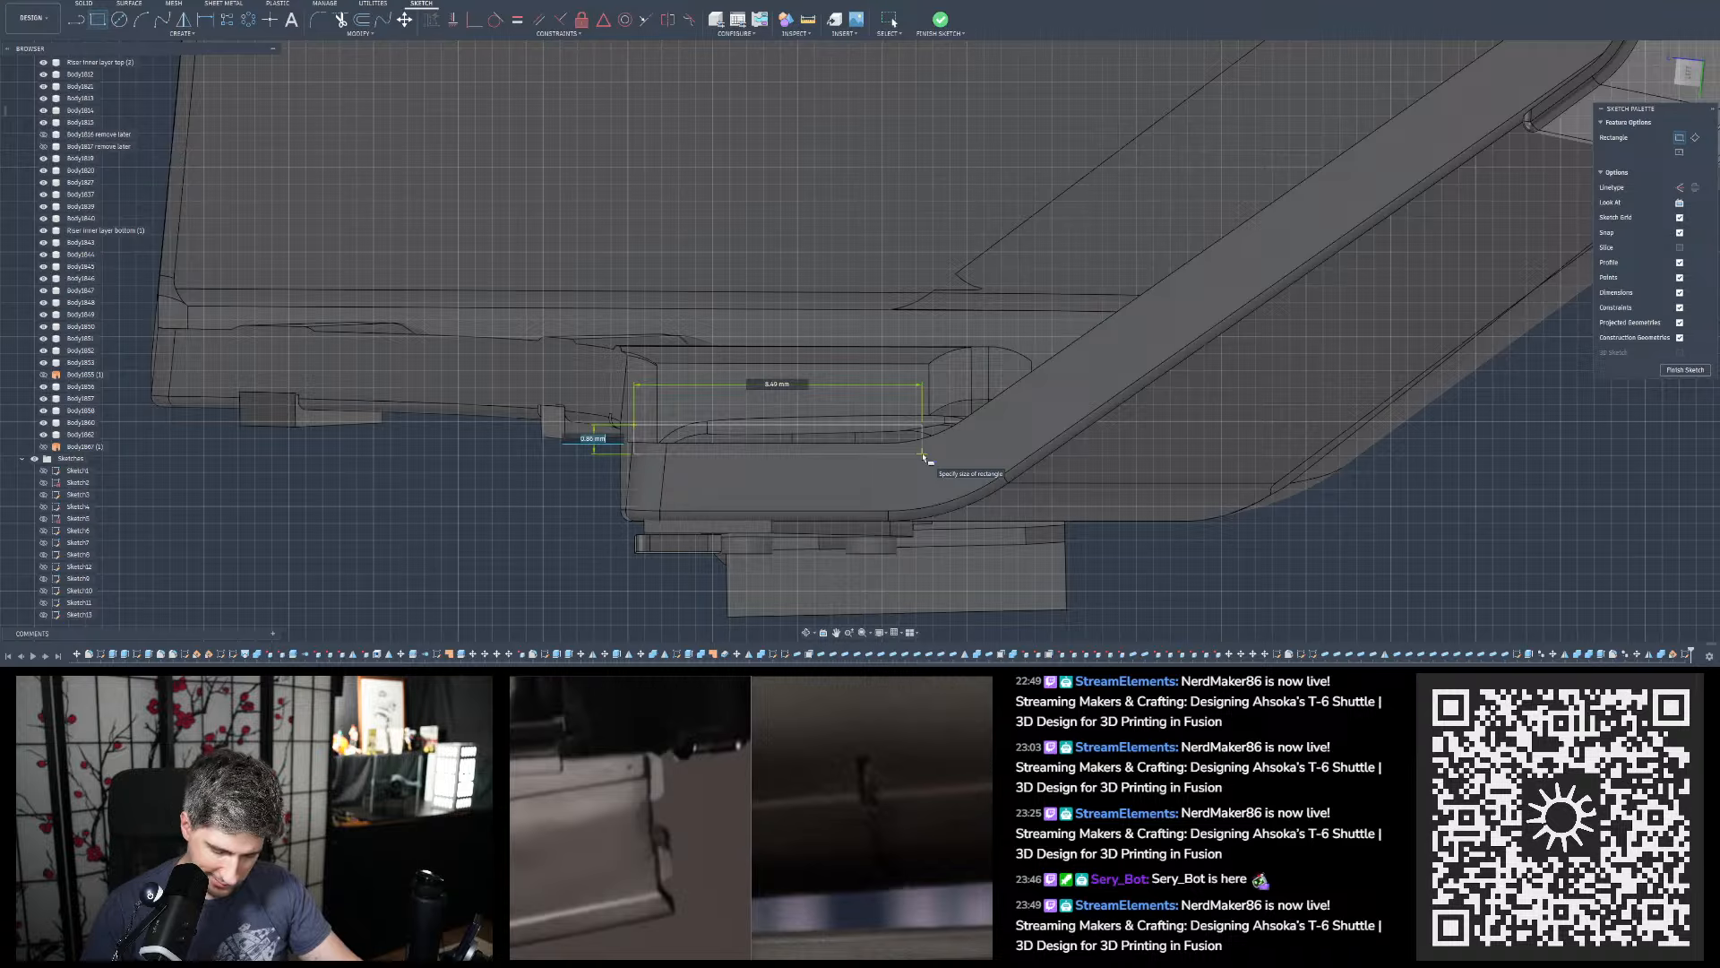
pyautogui.write('1')
pyautogui.press('Tab')
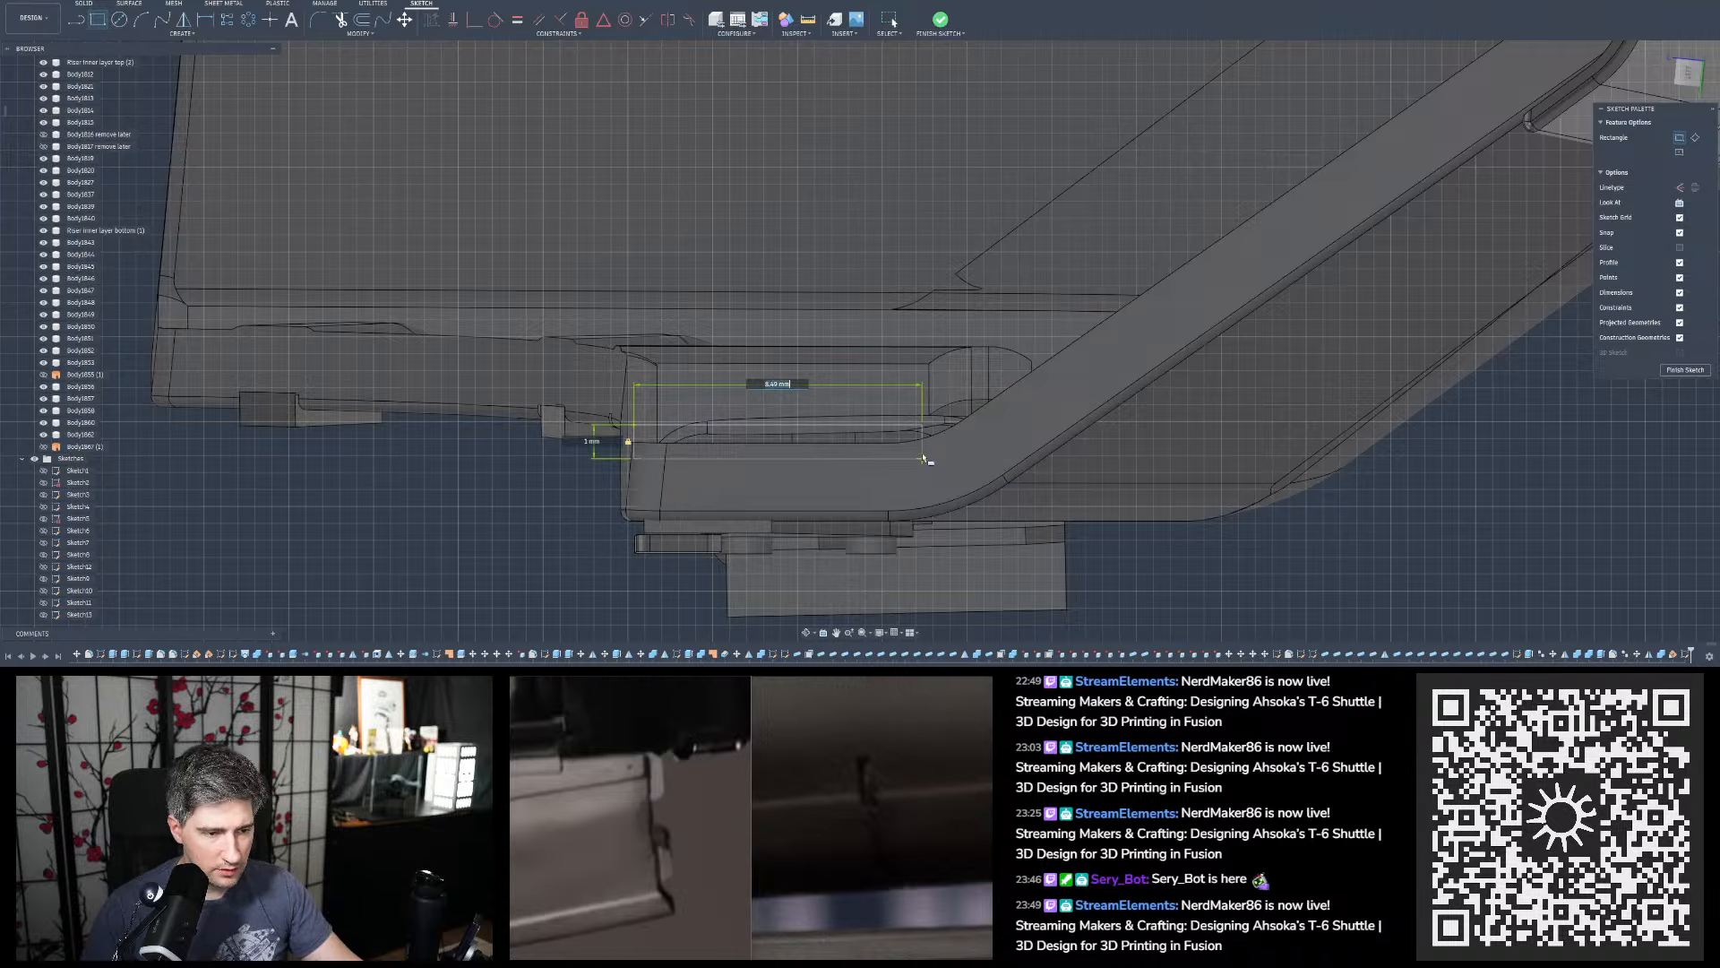
pyautogui.write('8.5')
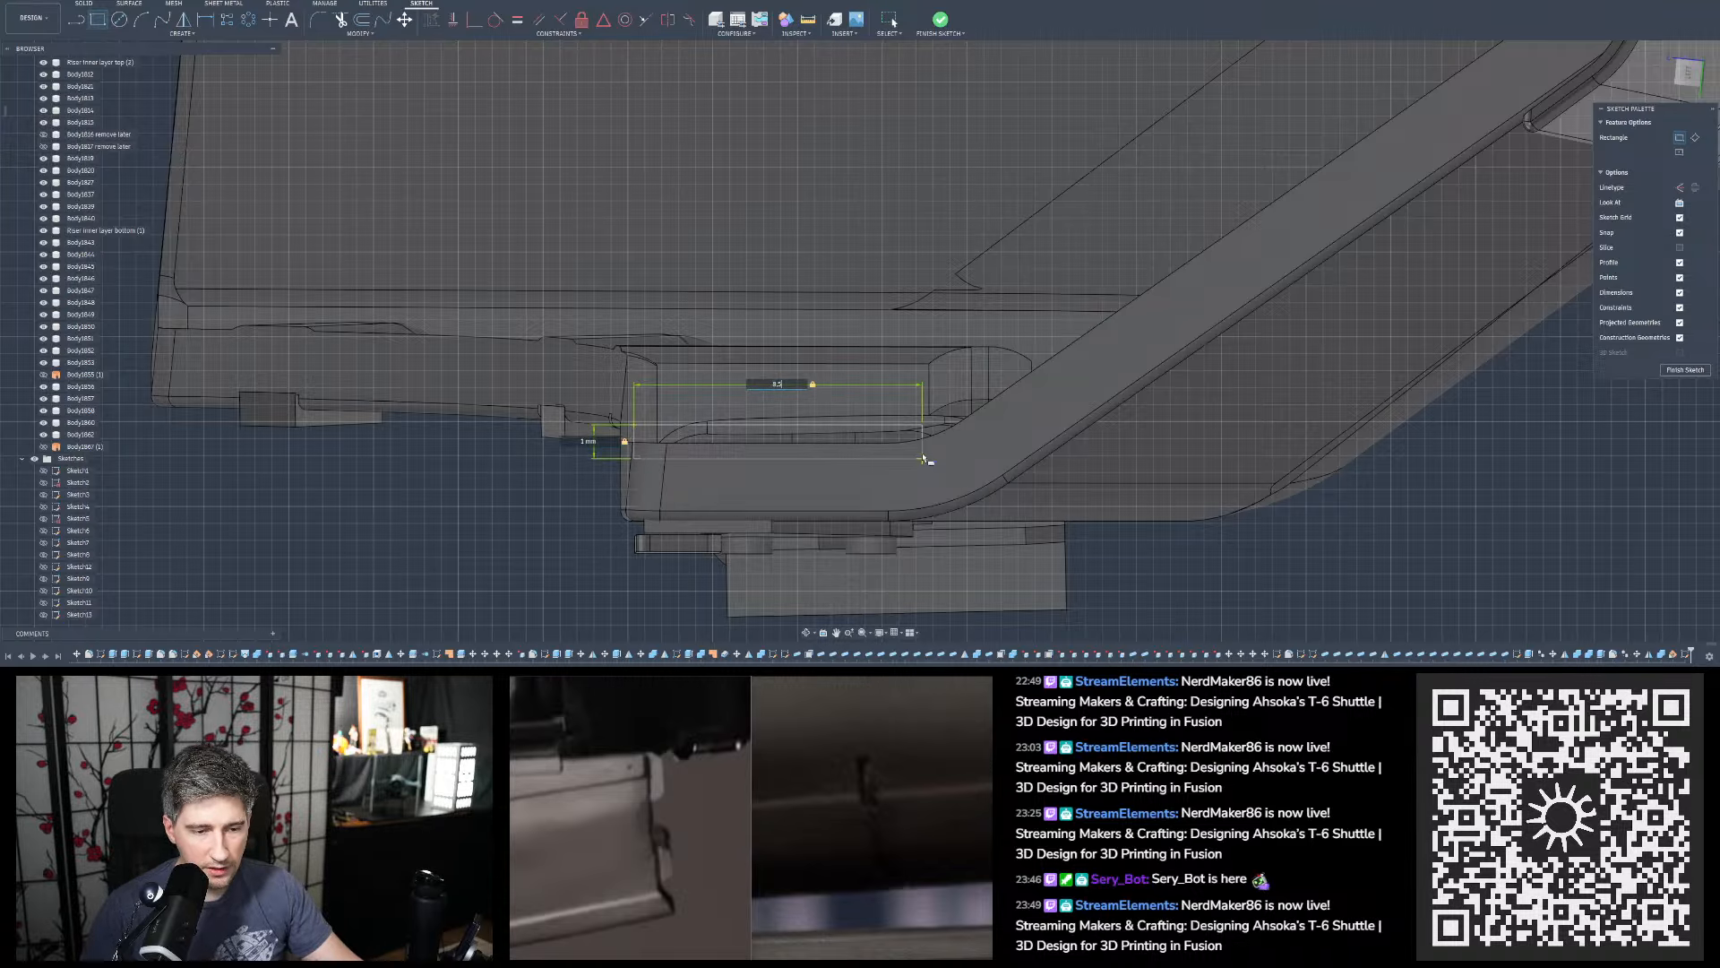
pyautogui.press('Return')
pyautogui.press('Escape')
# Project the inner corner point of the flange's end face into the sketch
pyautogui.scroll(3, 687, 428)
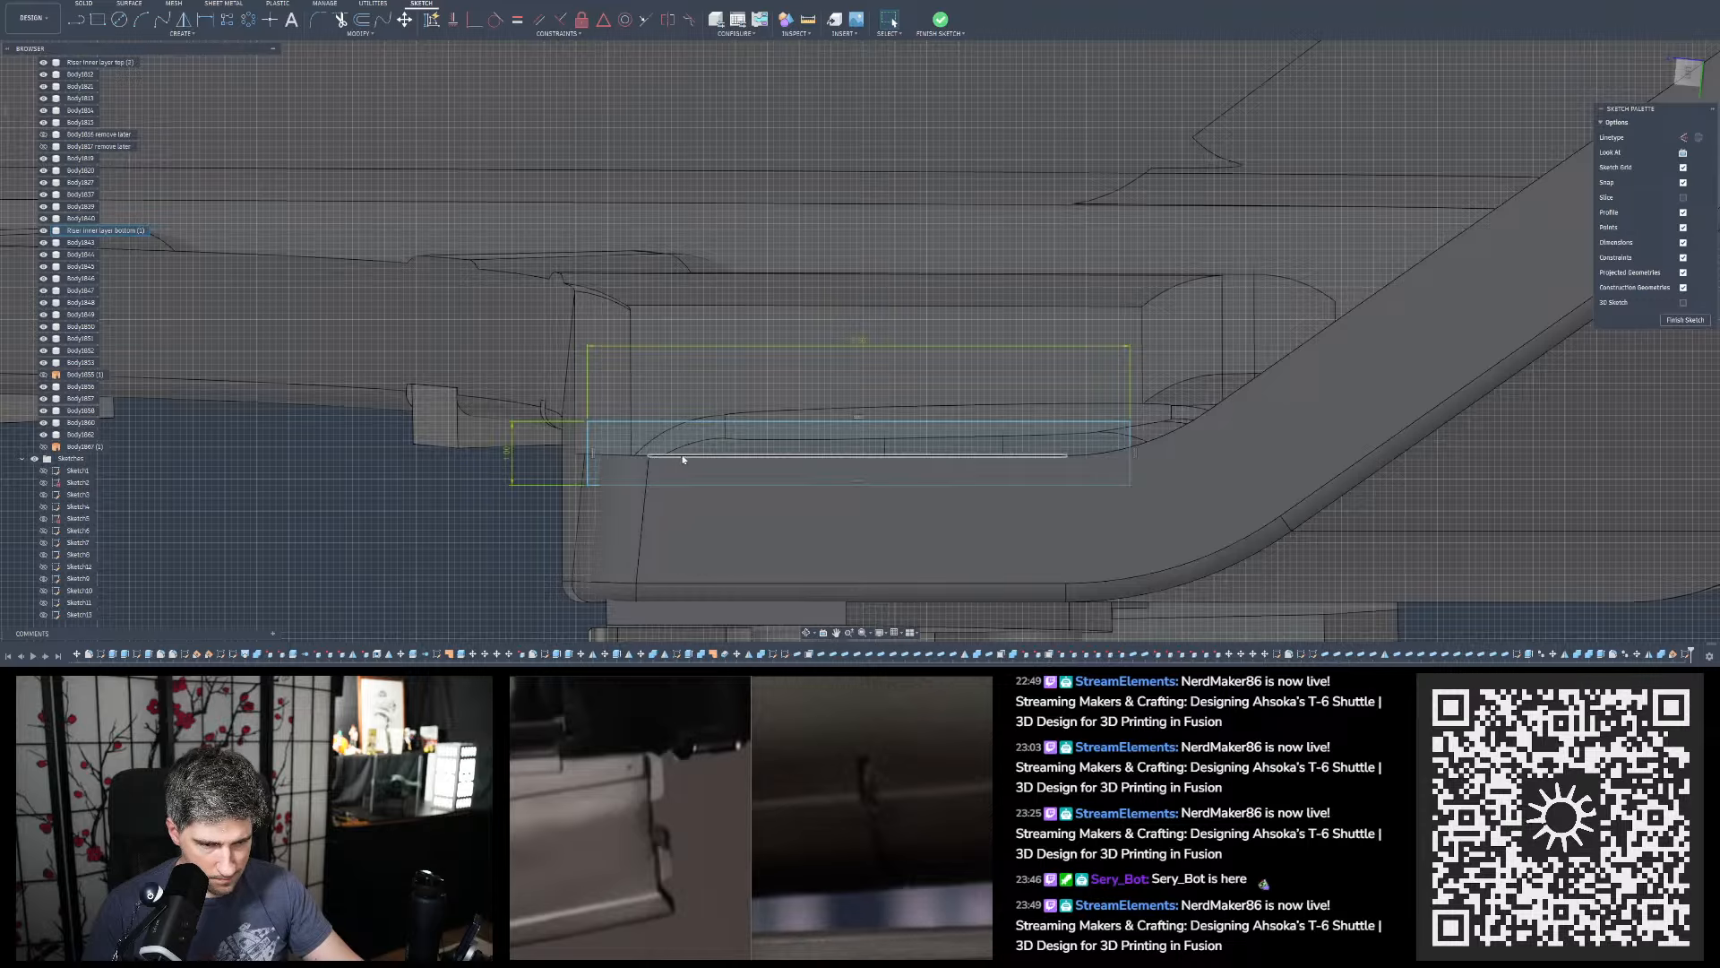
pyautogui.press('p')
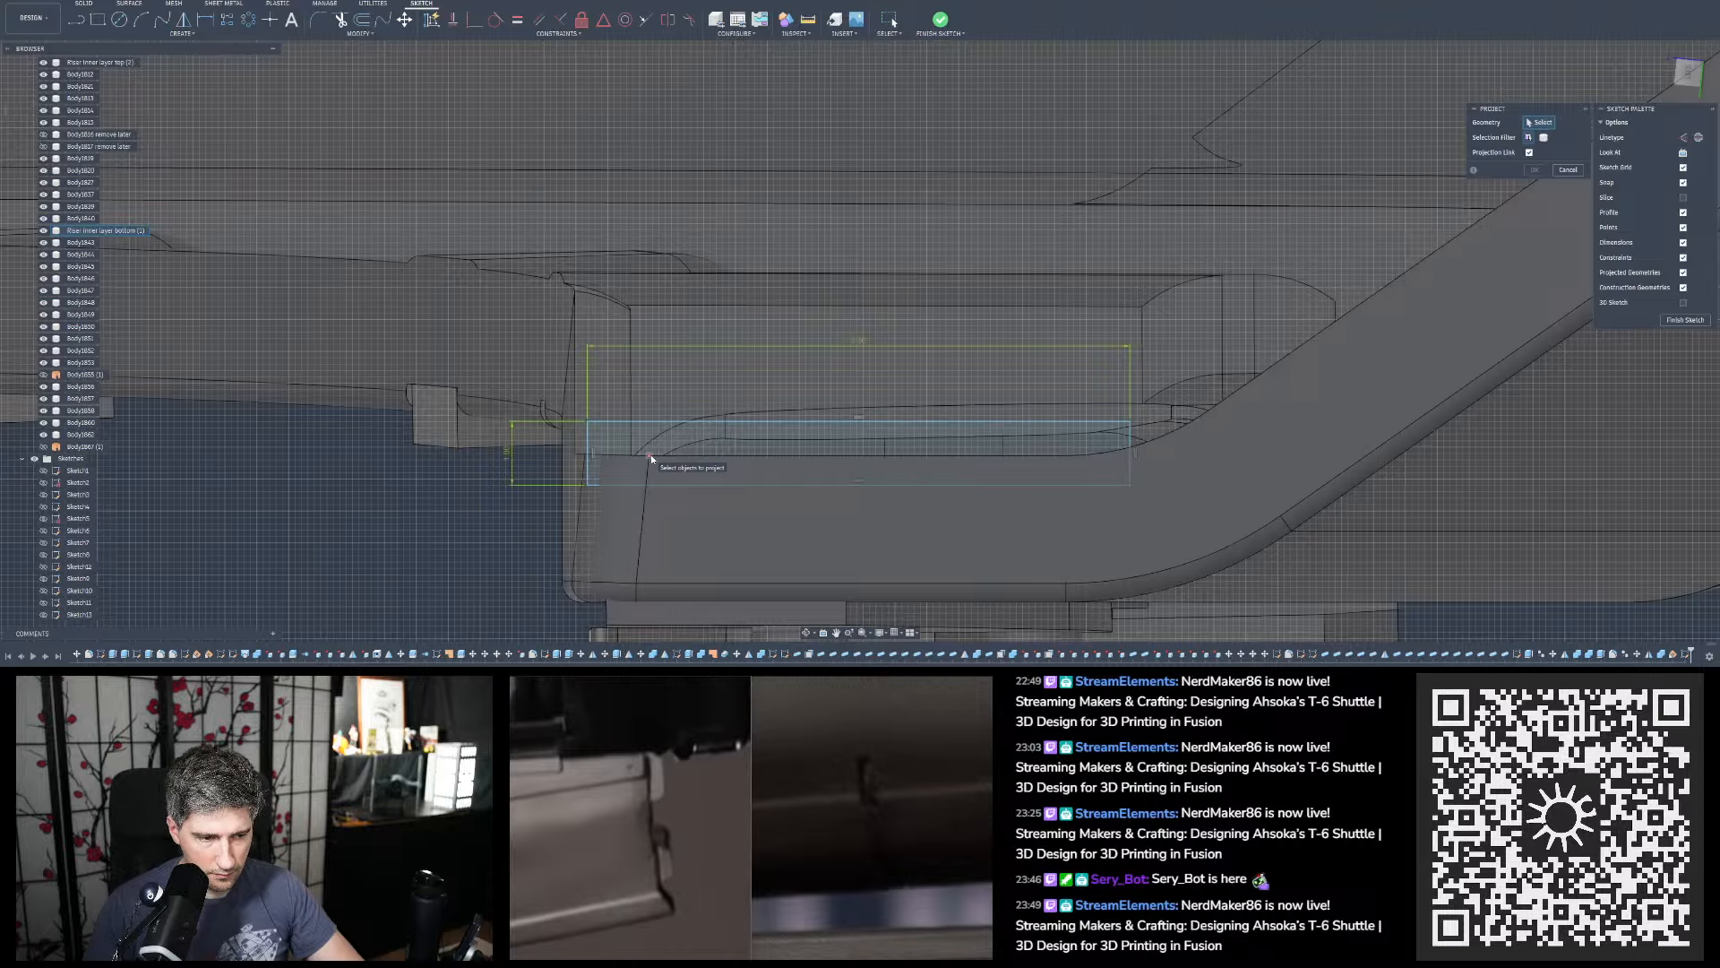
pyautogui.click(651, 455)
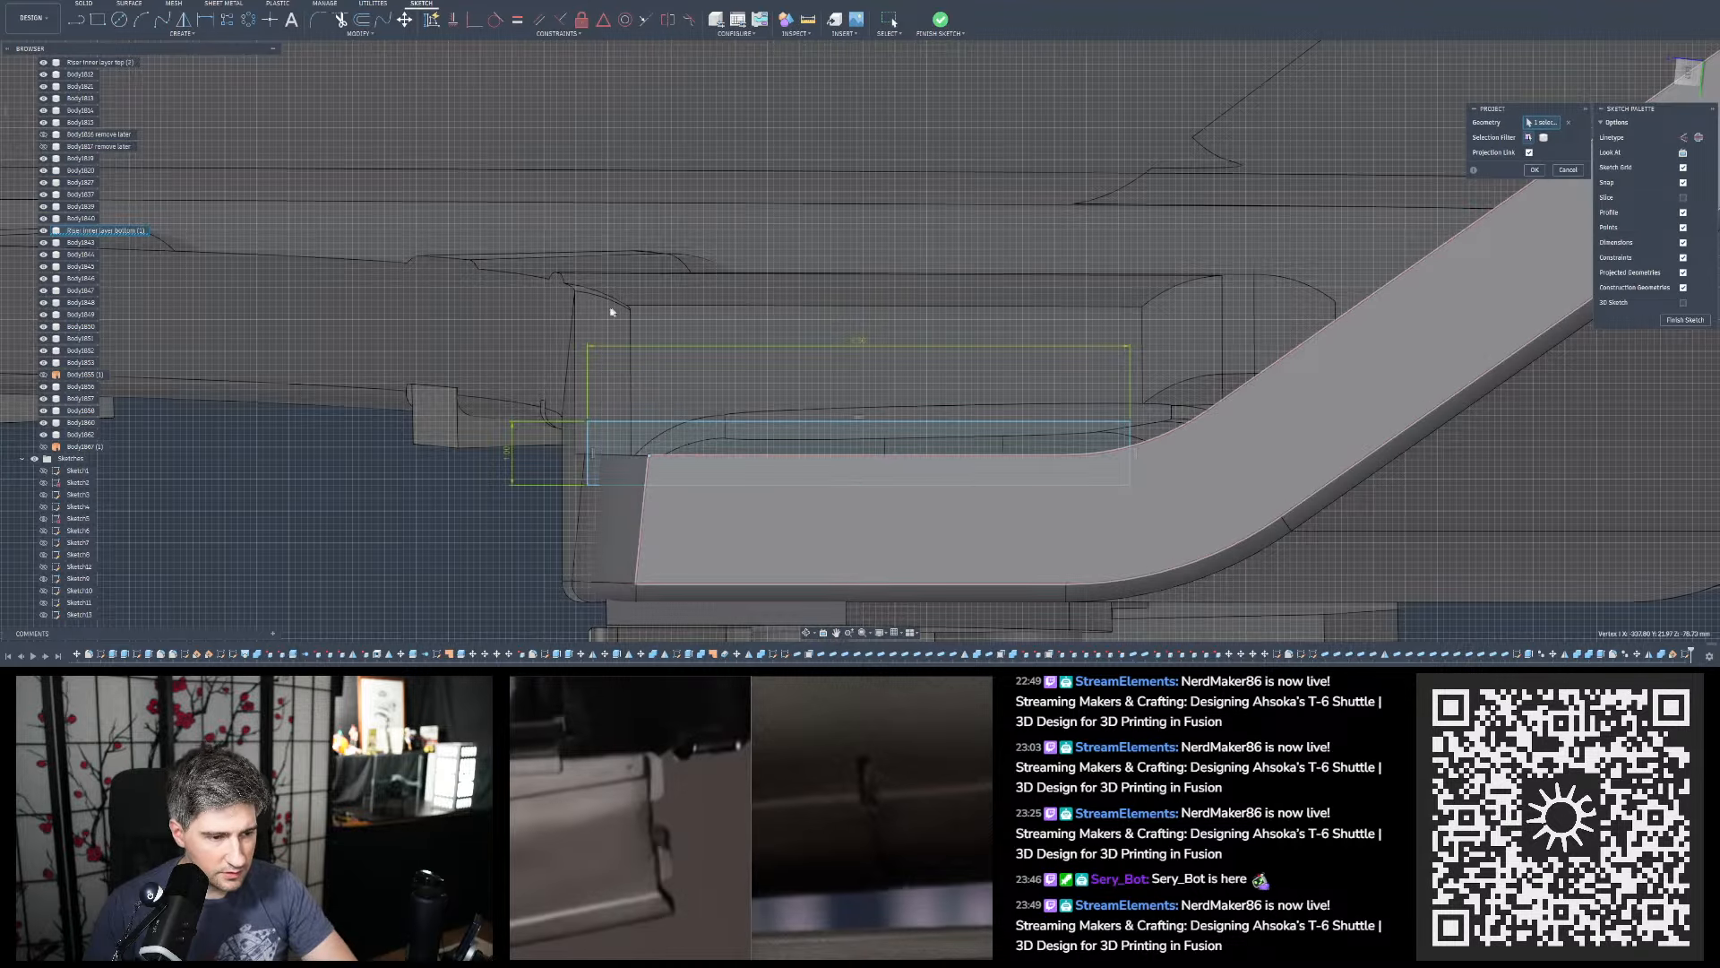
pyautogui.press('Return')
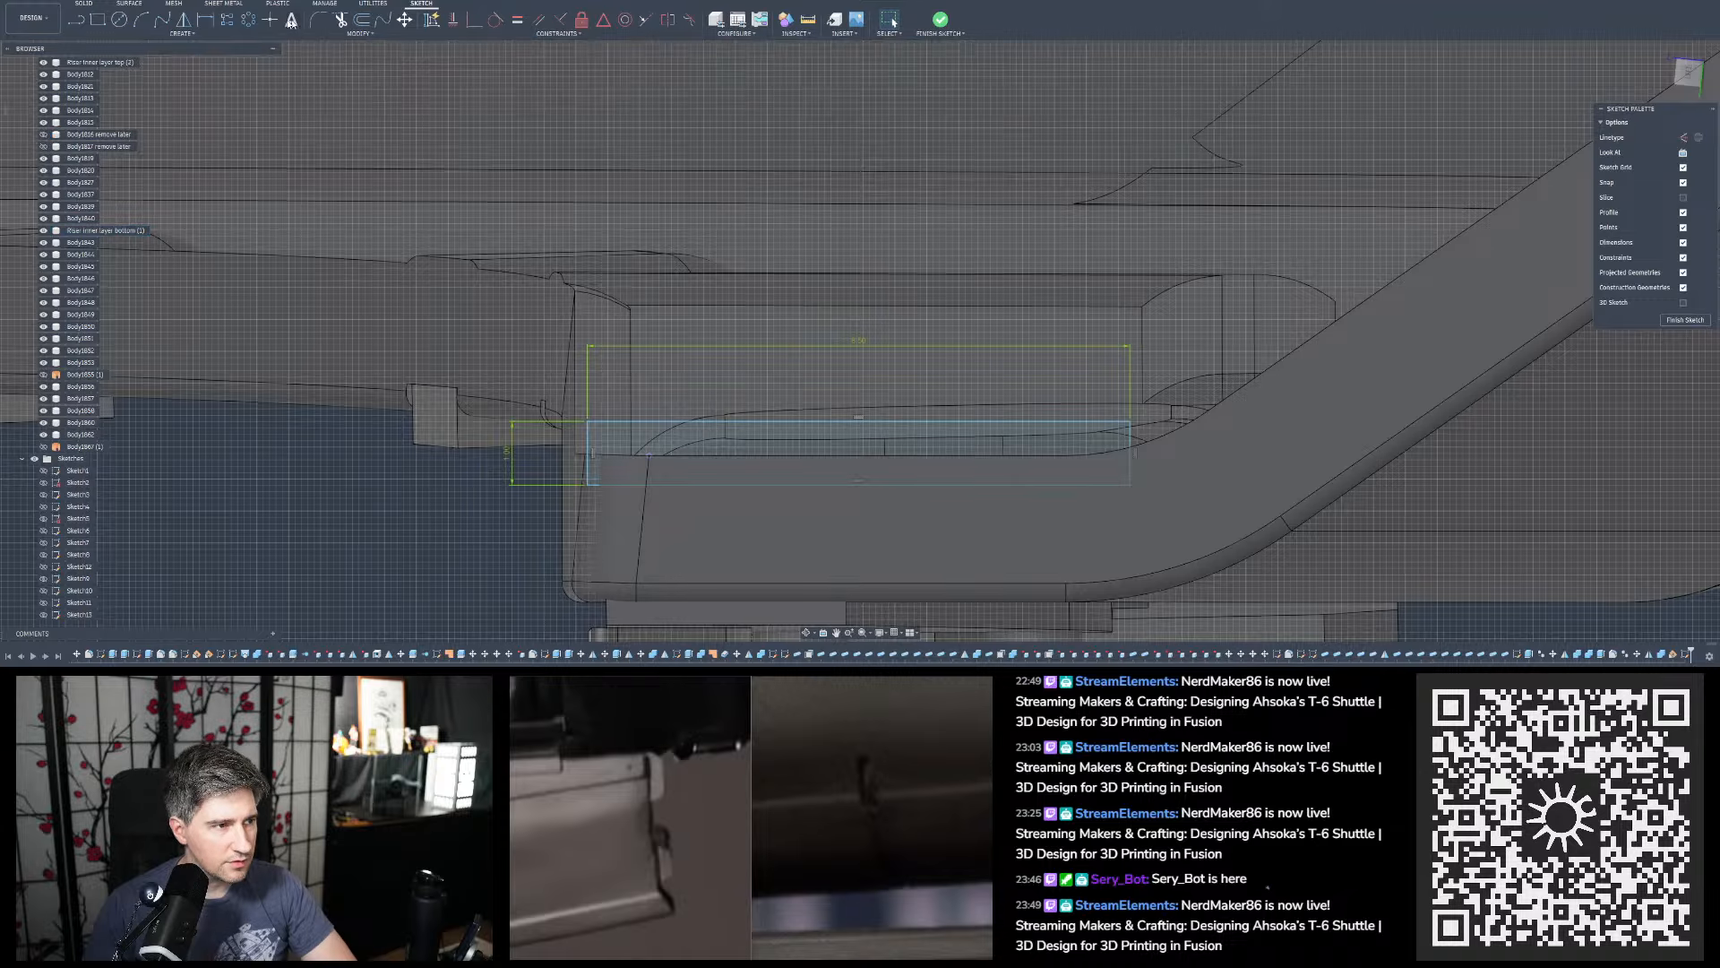
# Dimension the rectangle's lower long edge 0.5 mm from the projected corner point
pyautogui.click(204, 20)
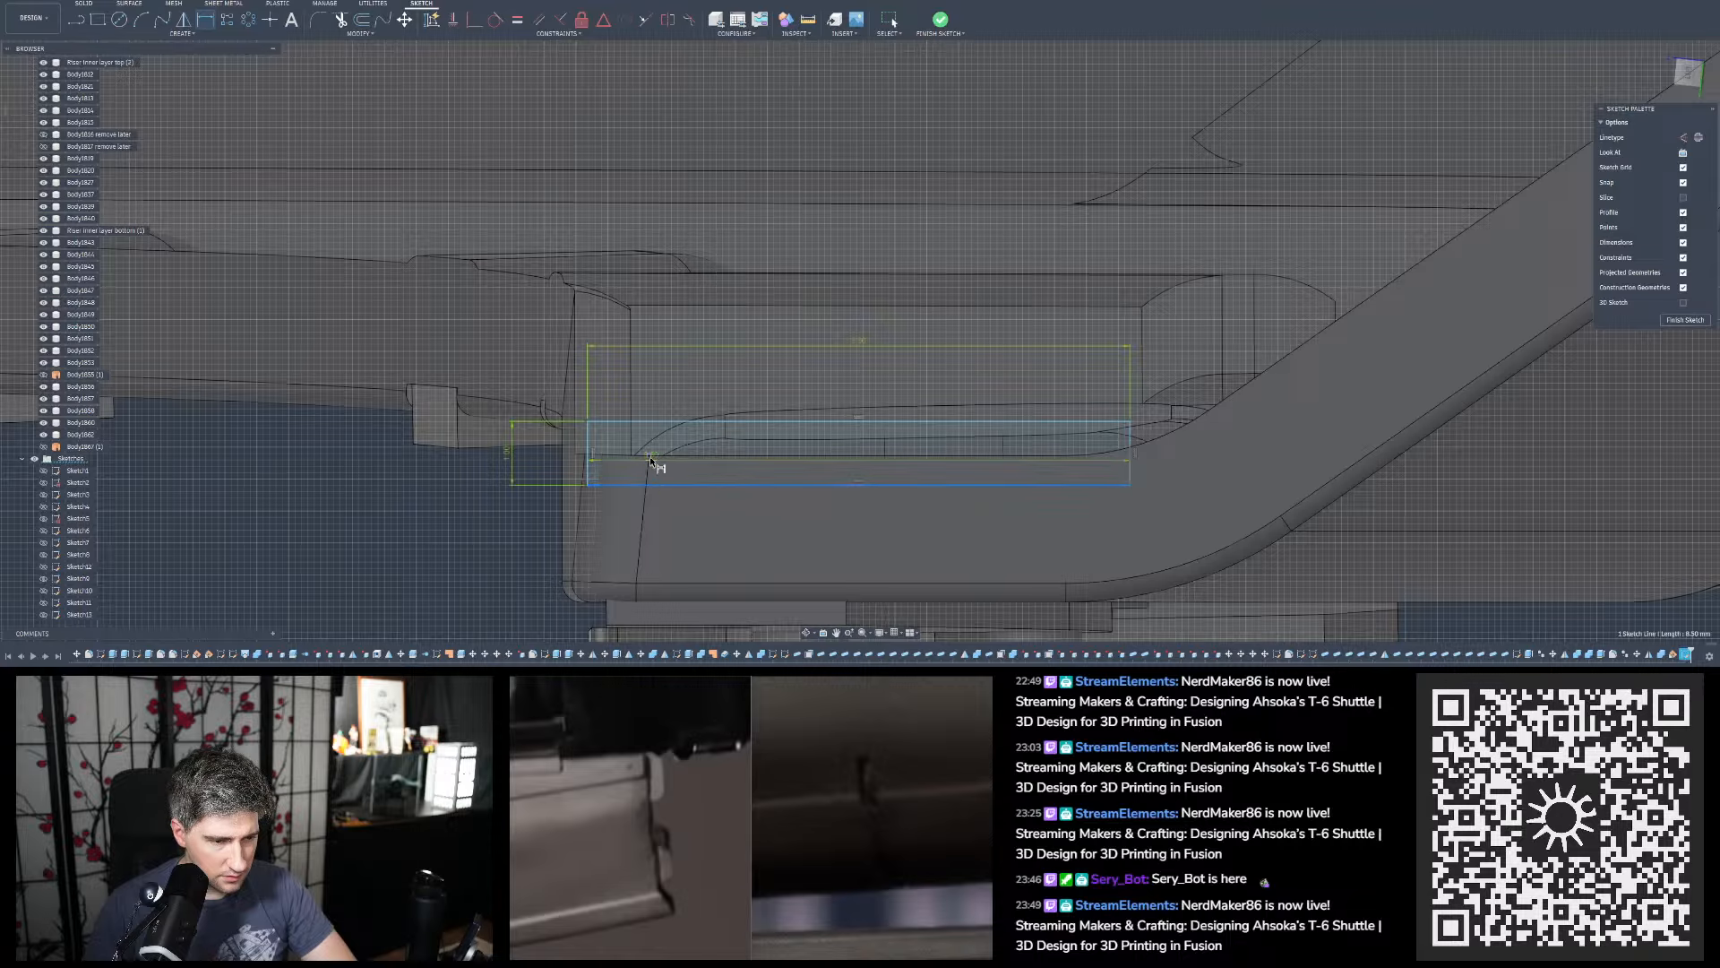
pyautogui.click(727, 481)
pyautogui.write('0.')
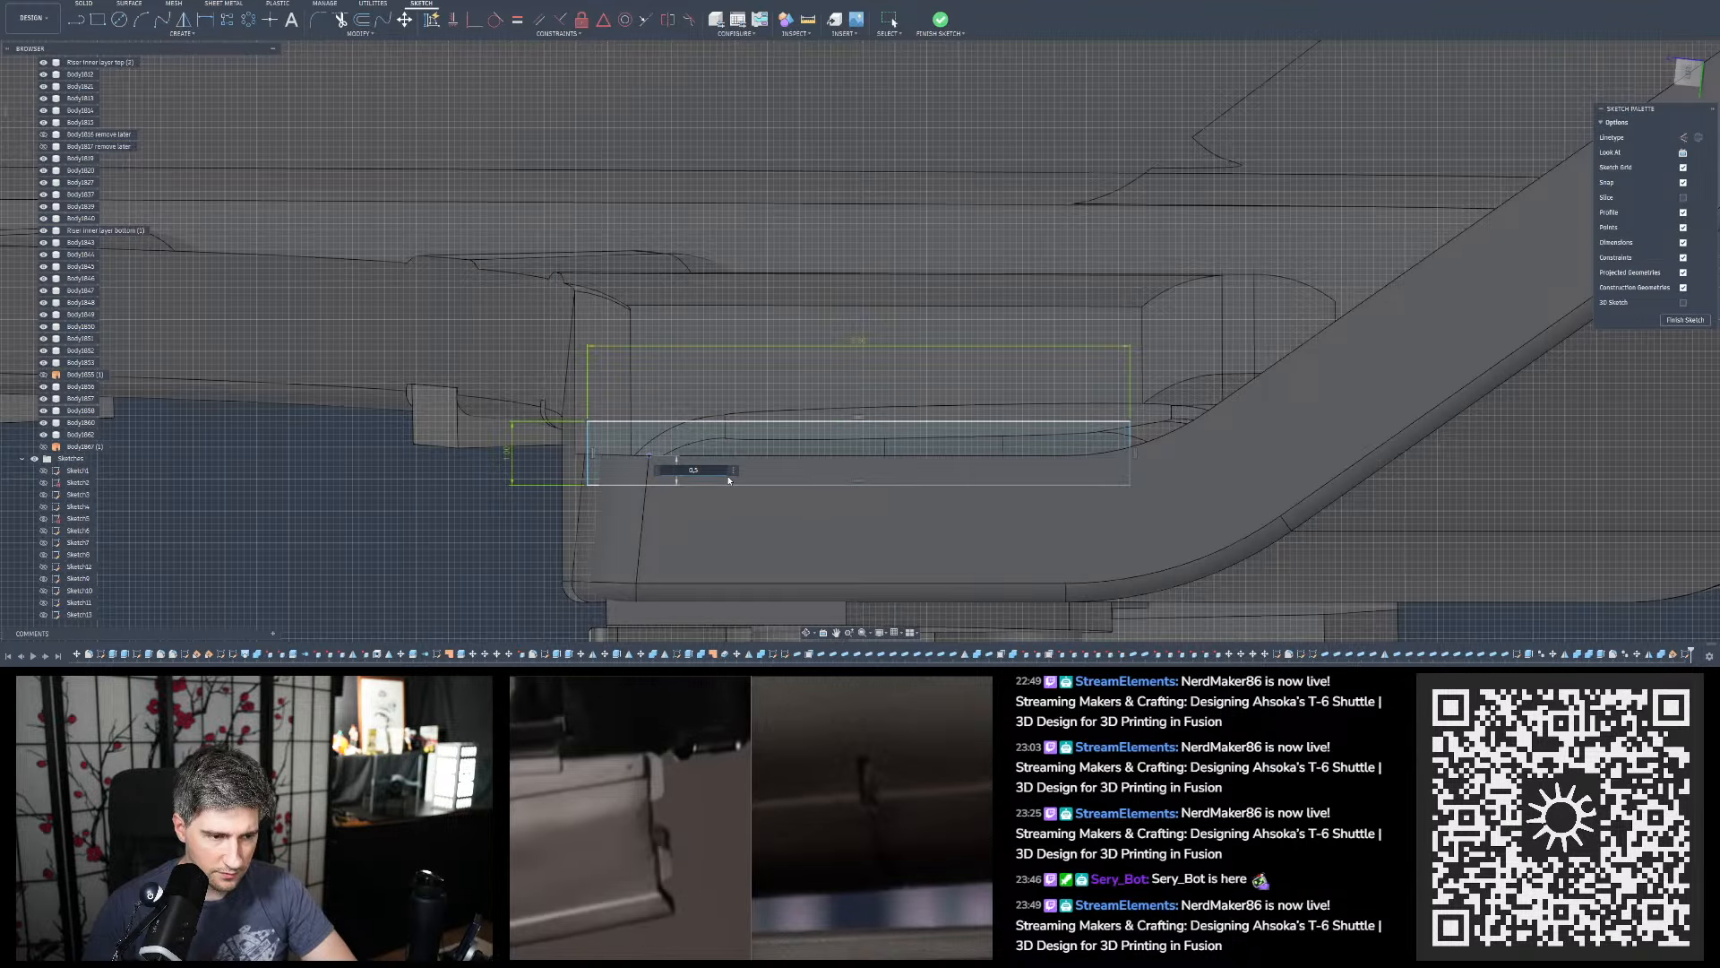
pyautogui.write('5')
pyautogui.press('Return')
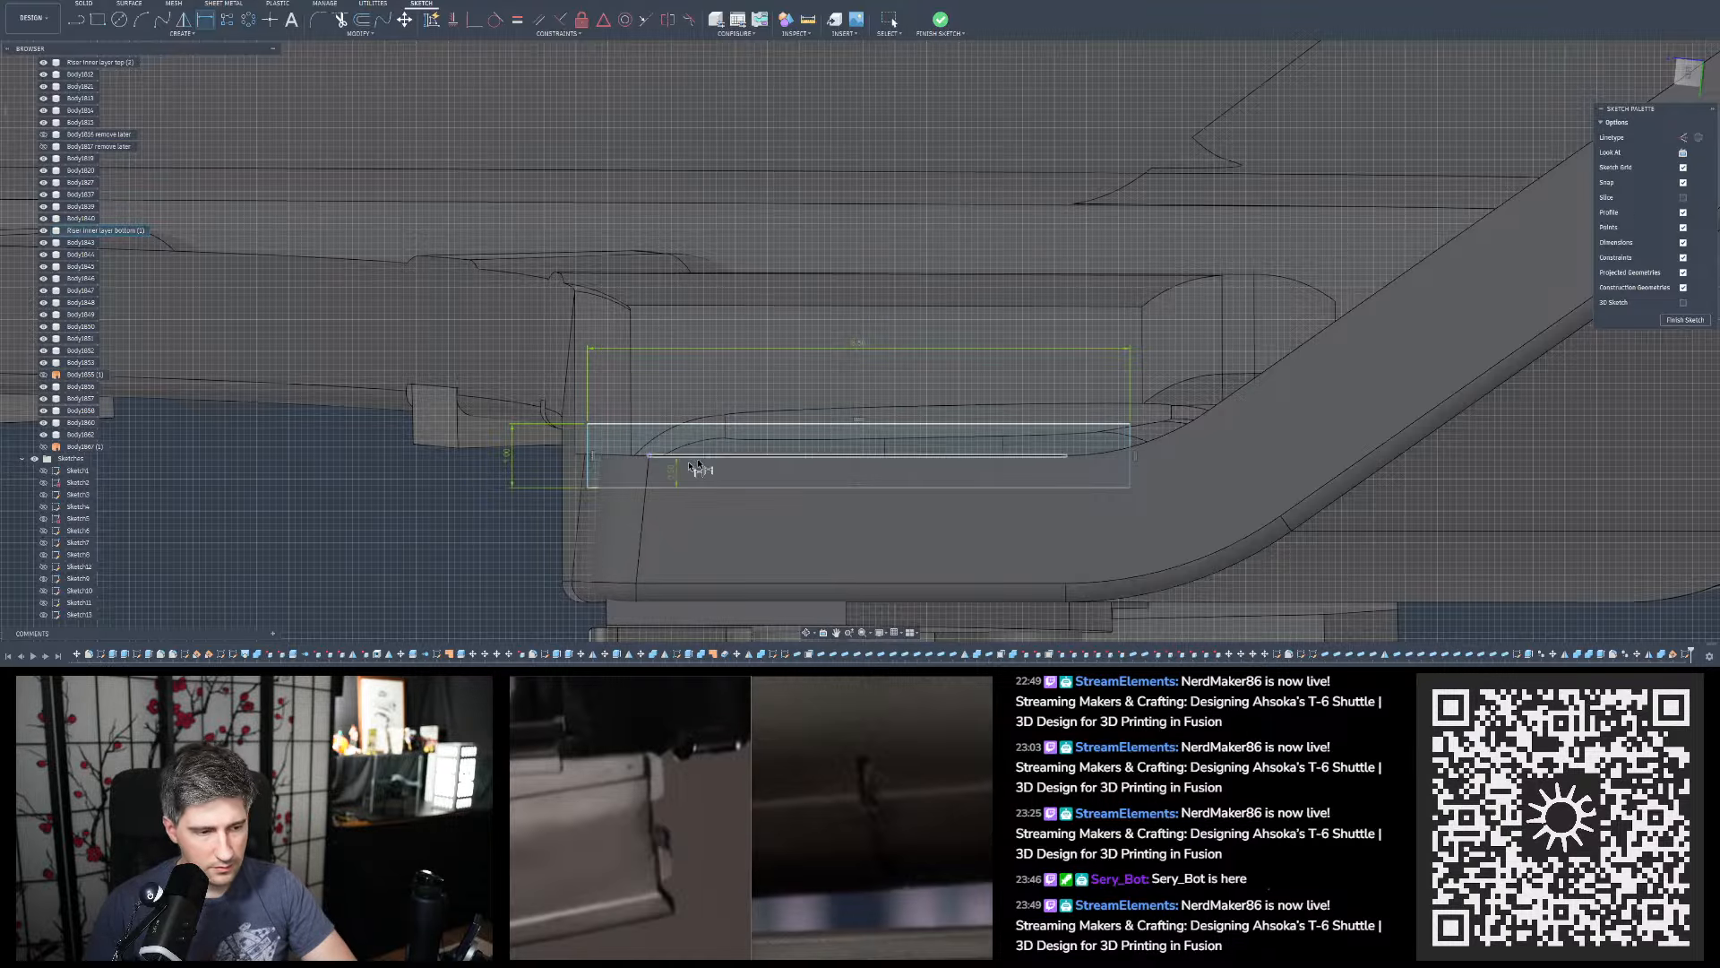
# Dimension the rectangle's outer short edge 1 mm from the projected corner point and finish the sketch
pyautogui.scroll(3, 605, 461)
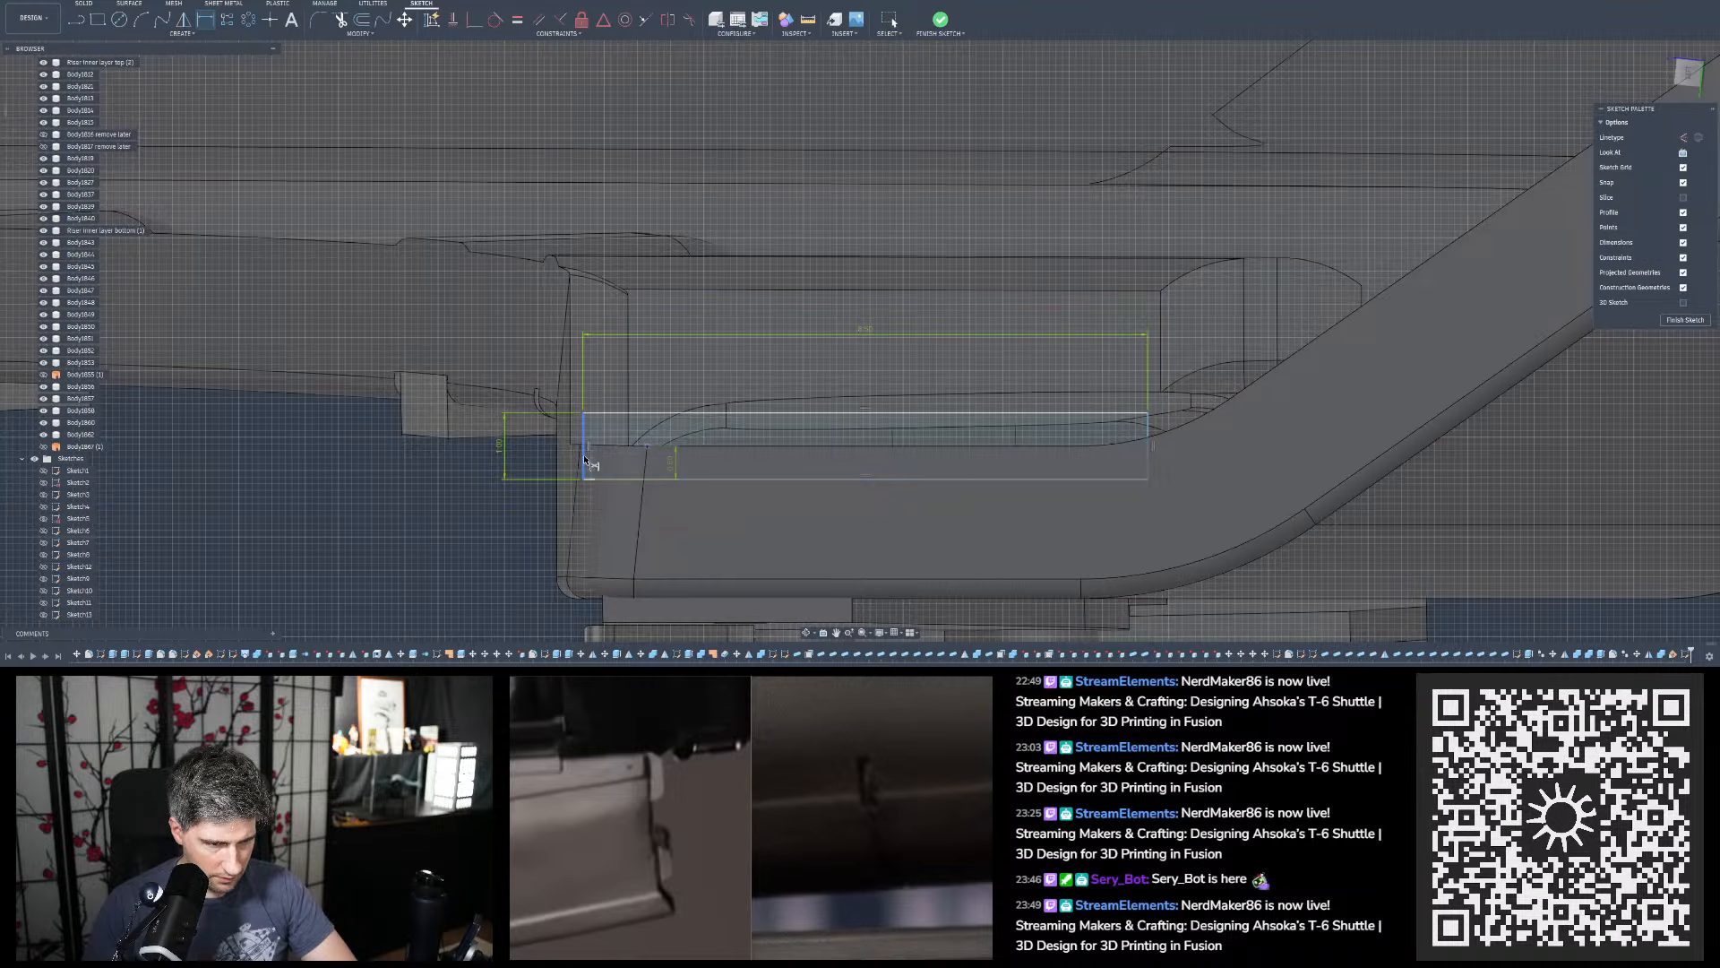
pyautogui.scroll(4, 583, 450)
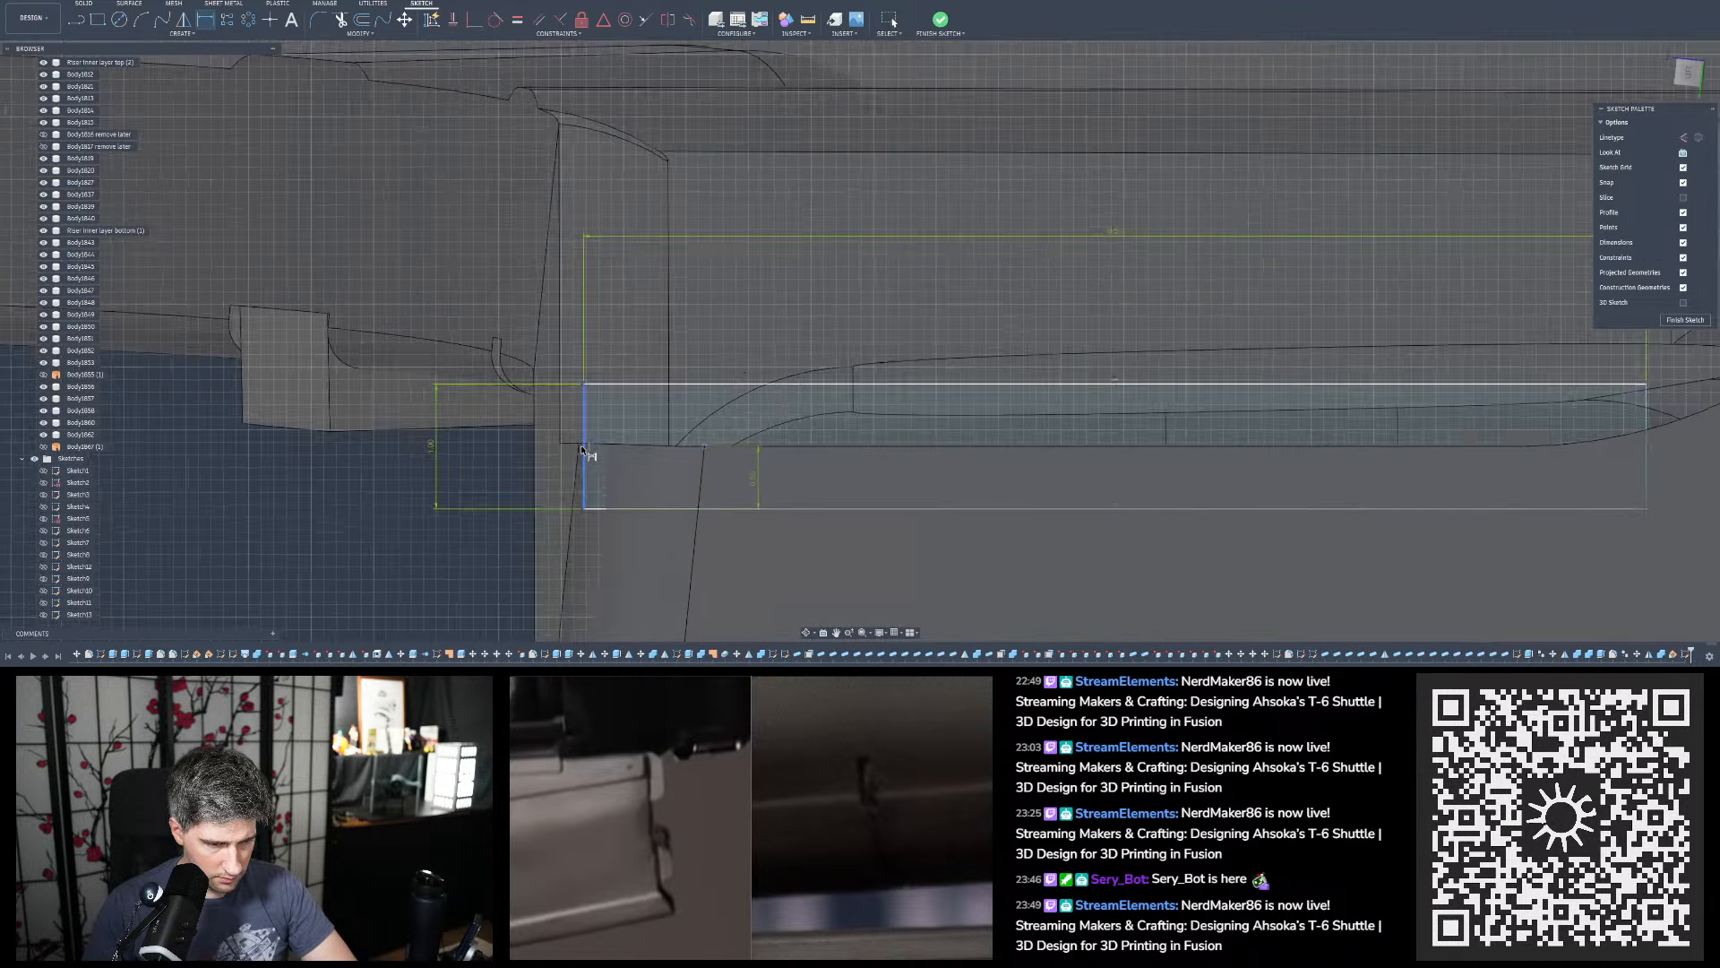
pyautogui.click(584, 450)
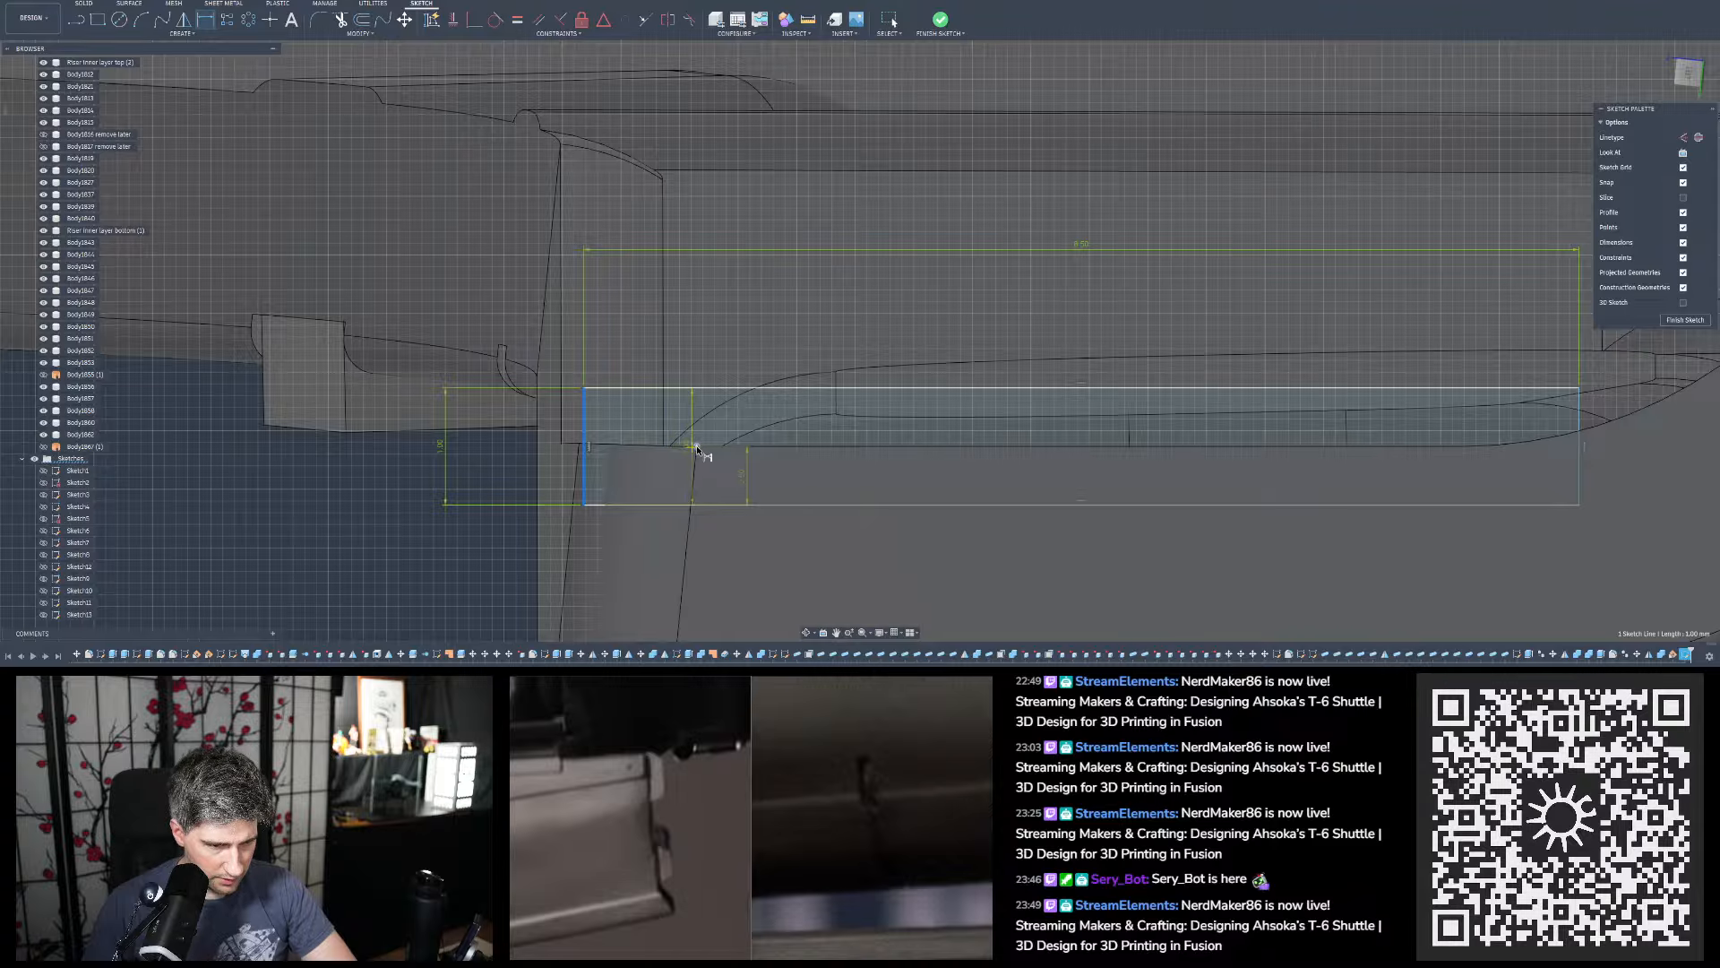
pyautogui.click(697, 446)
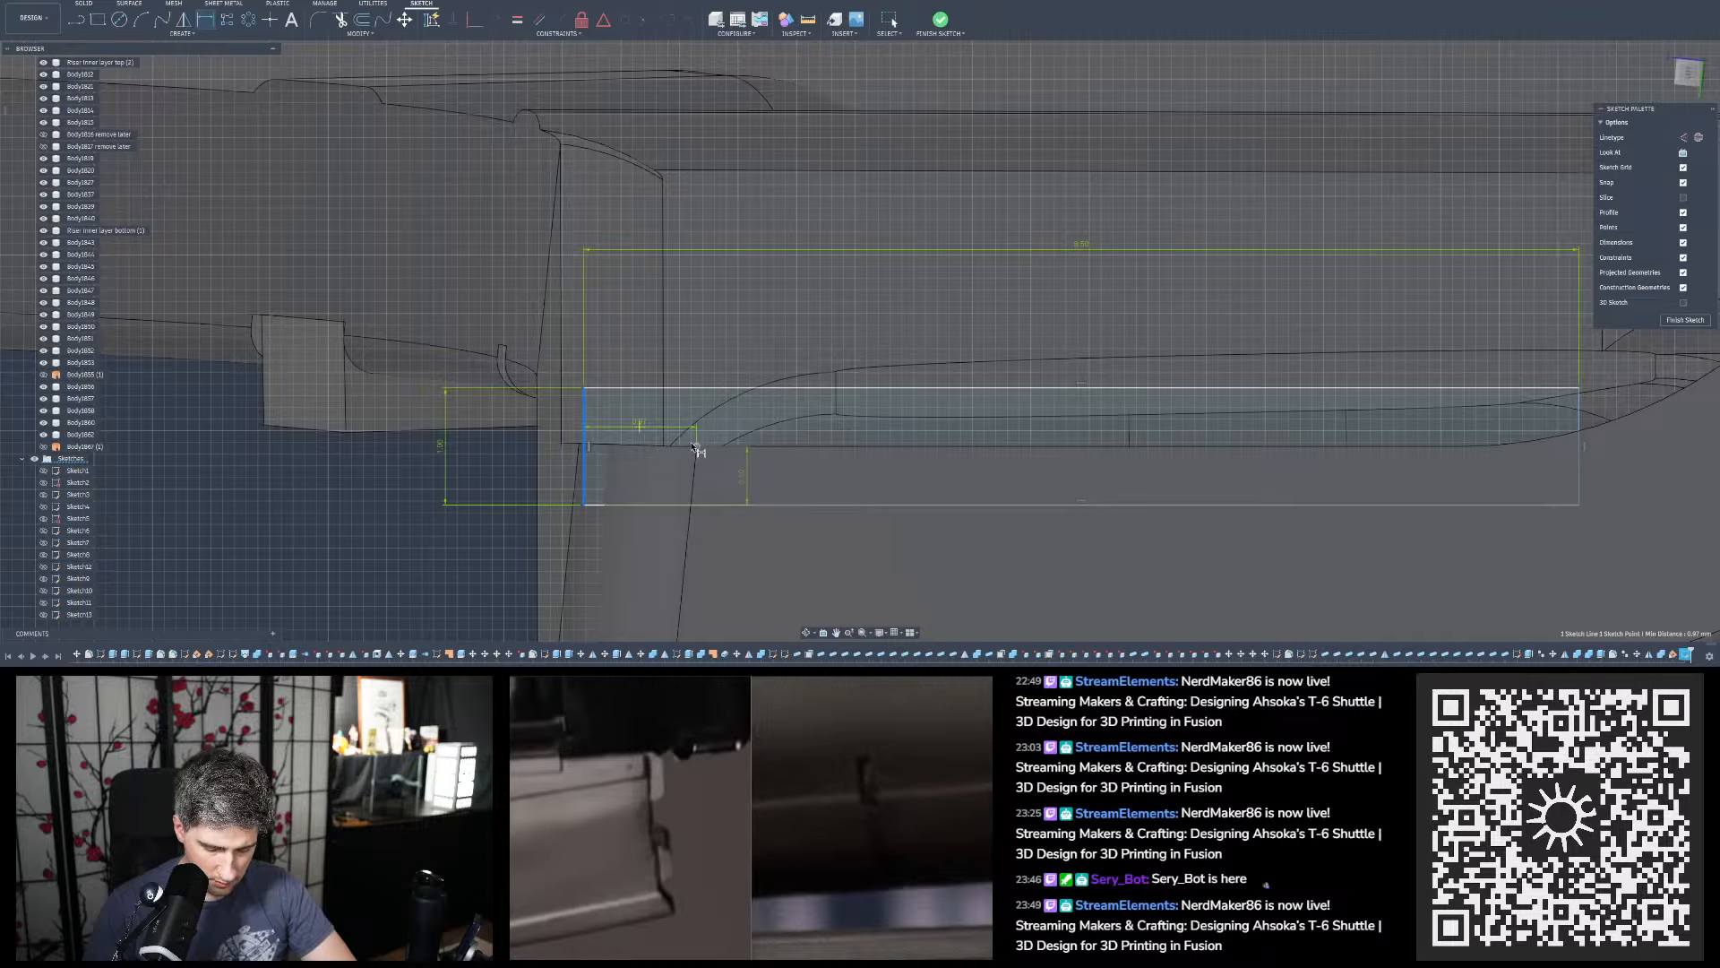
pyautogui.click(693, 446)
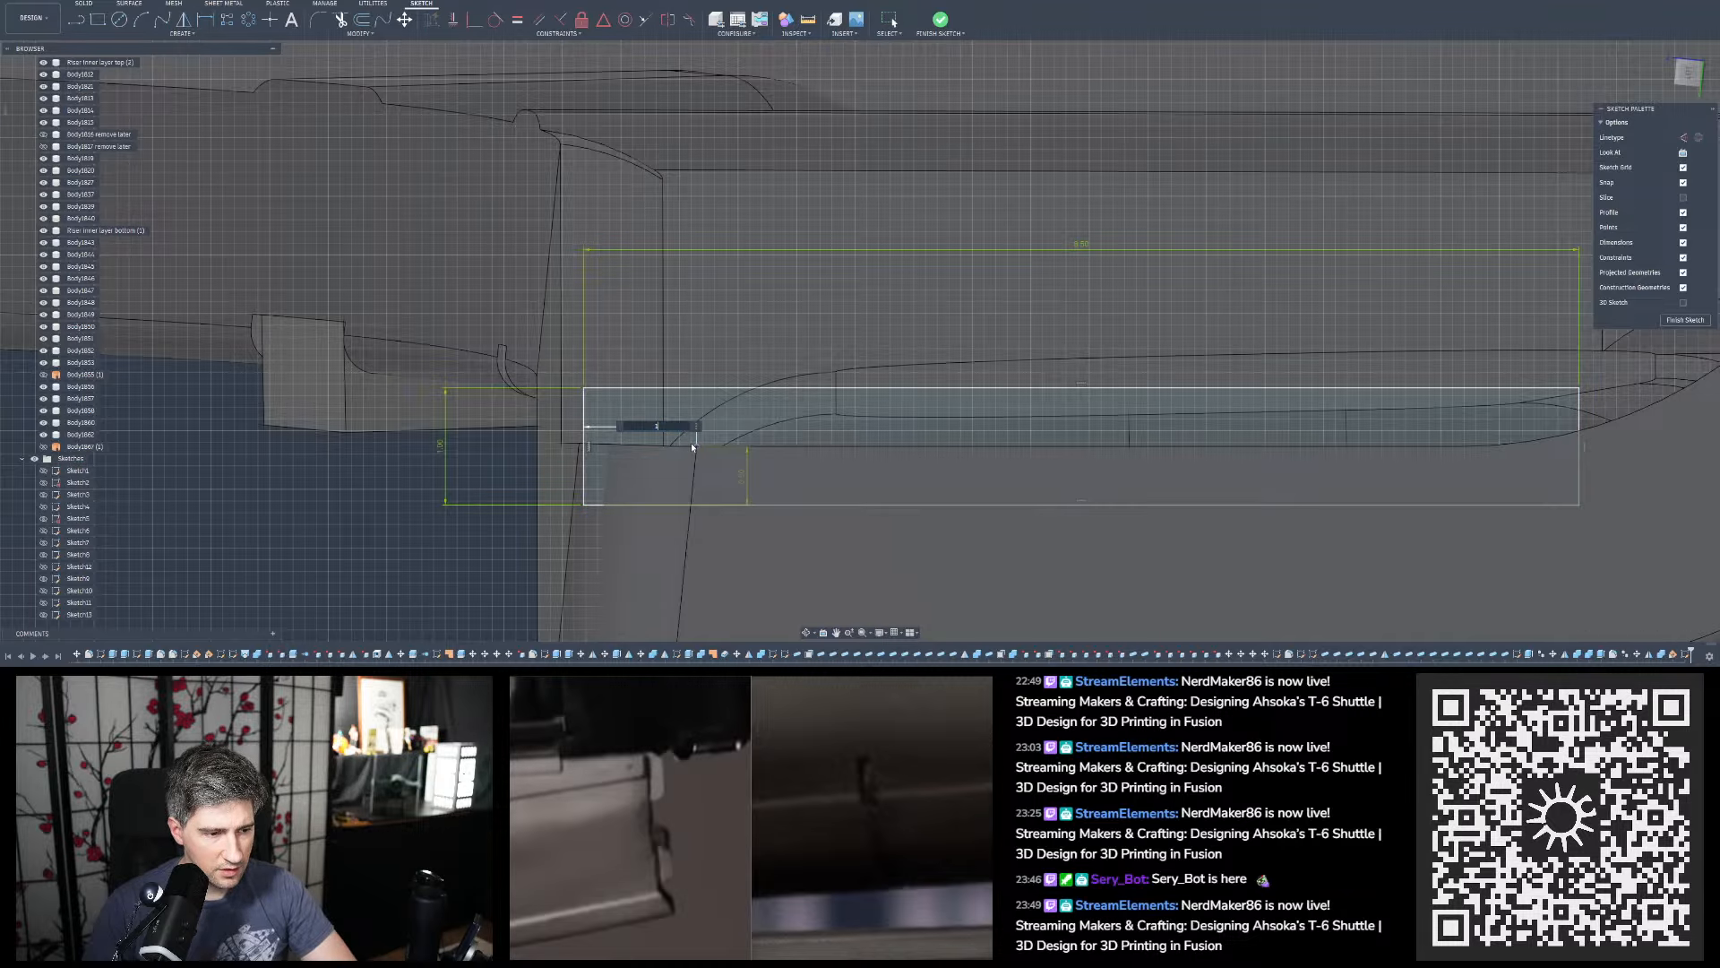
pyautogui.write('1')
pyautogui.press('Return')
pyautogui.scroll(-2, 647, 430)
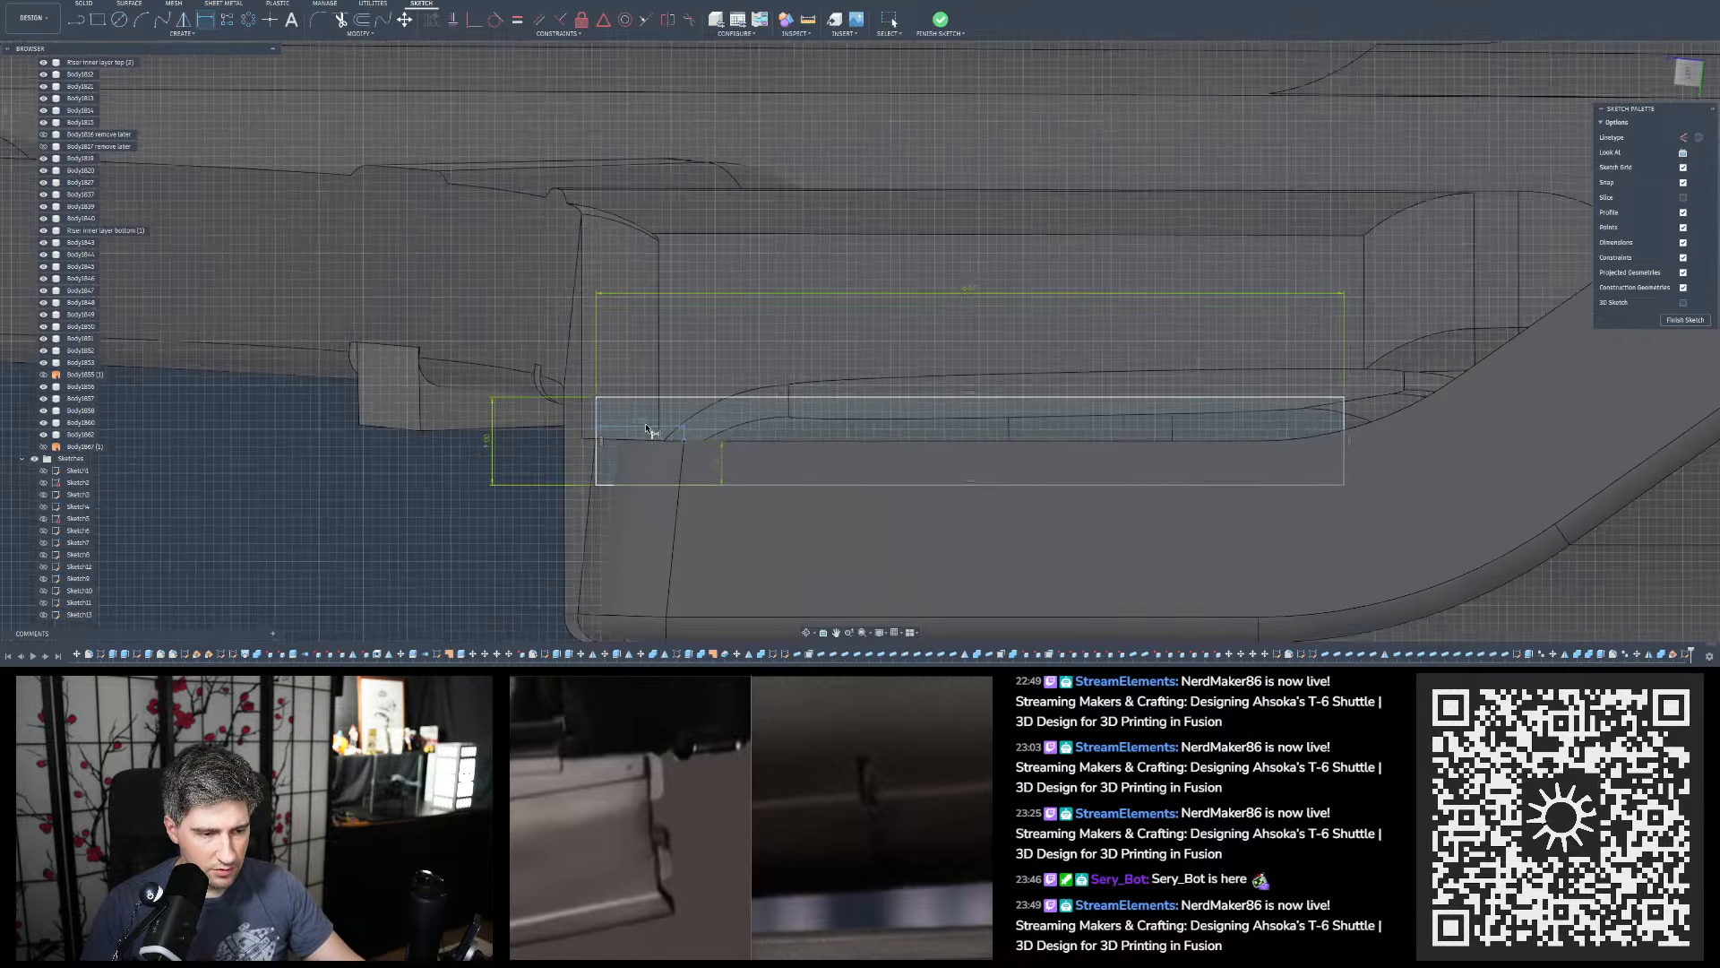
pyautogui.scroll(-4, 648, 430)
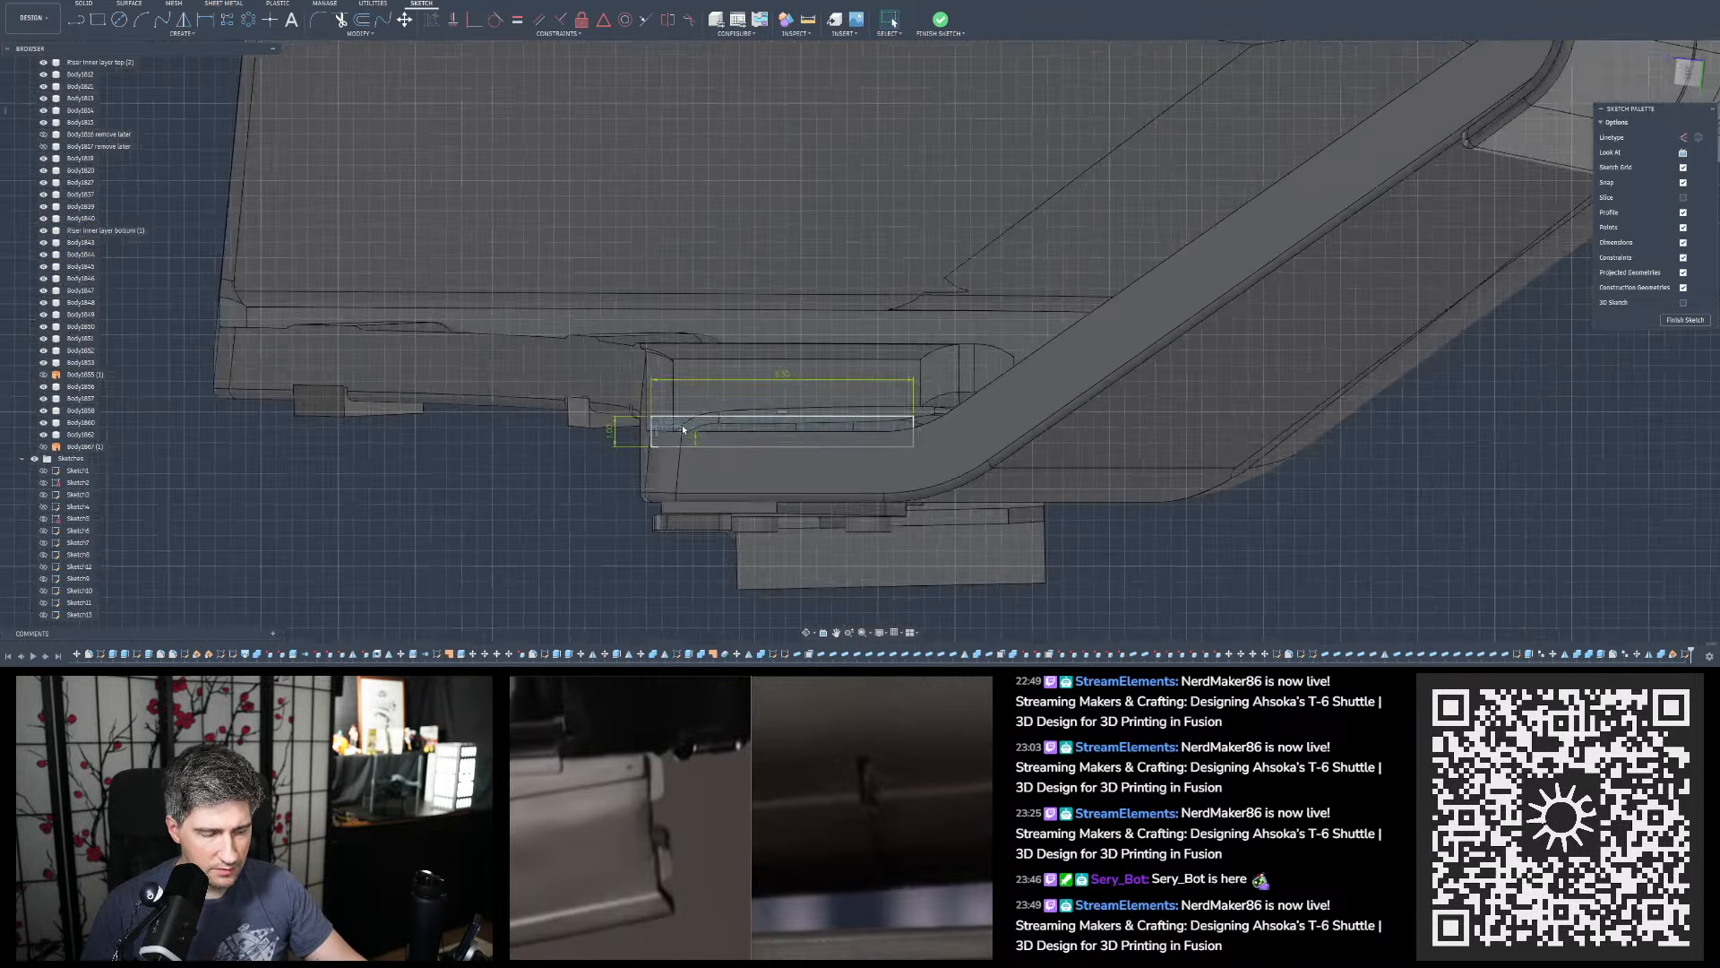
pyautogui.scroll(-1, 682, 429)
pyautogui.click(939, 19)
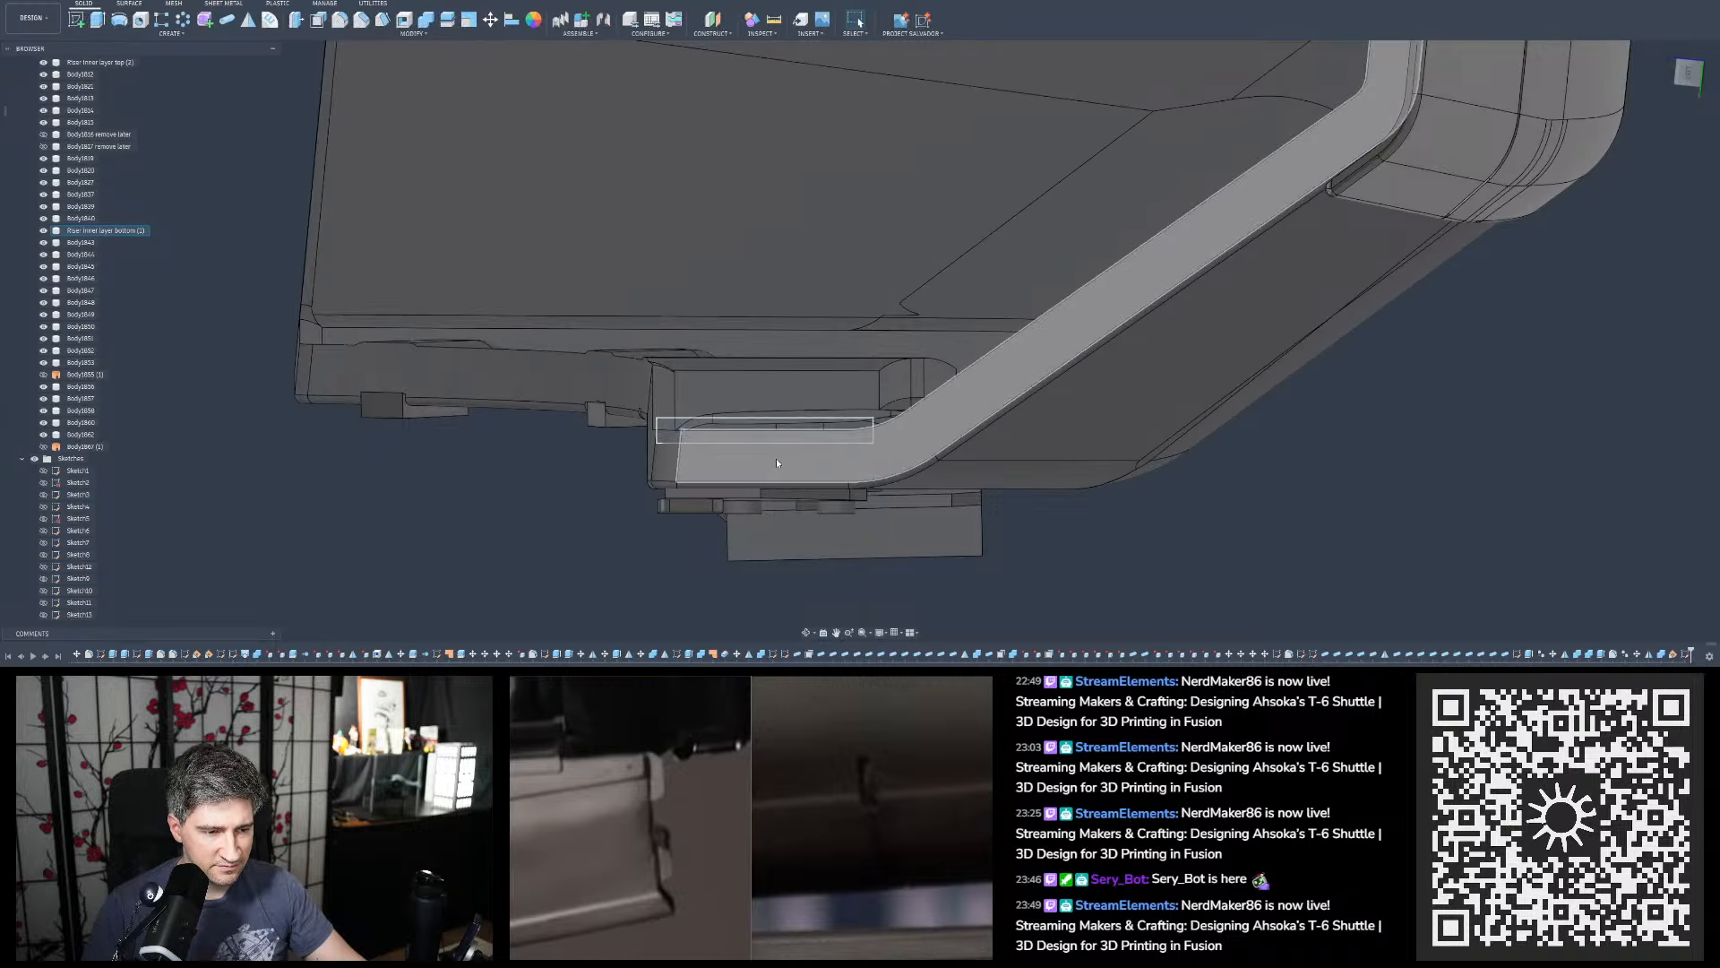
# Measure the distance between the two parallel narrow faces along the red hull's rear flange
pyautogui.scroll(-2, 777, 464)
pyautogui.keyDown('shift'); pyautogui.moveTo(777, 463); pyautogui.dragTo(720, 518, button='middle'); pyautogui.keyUp('shift')
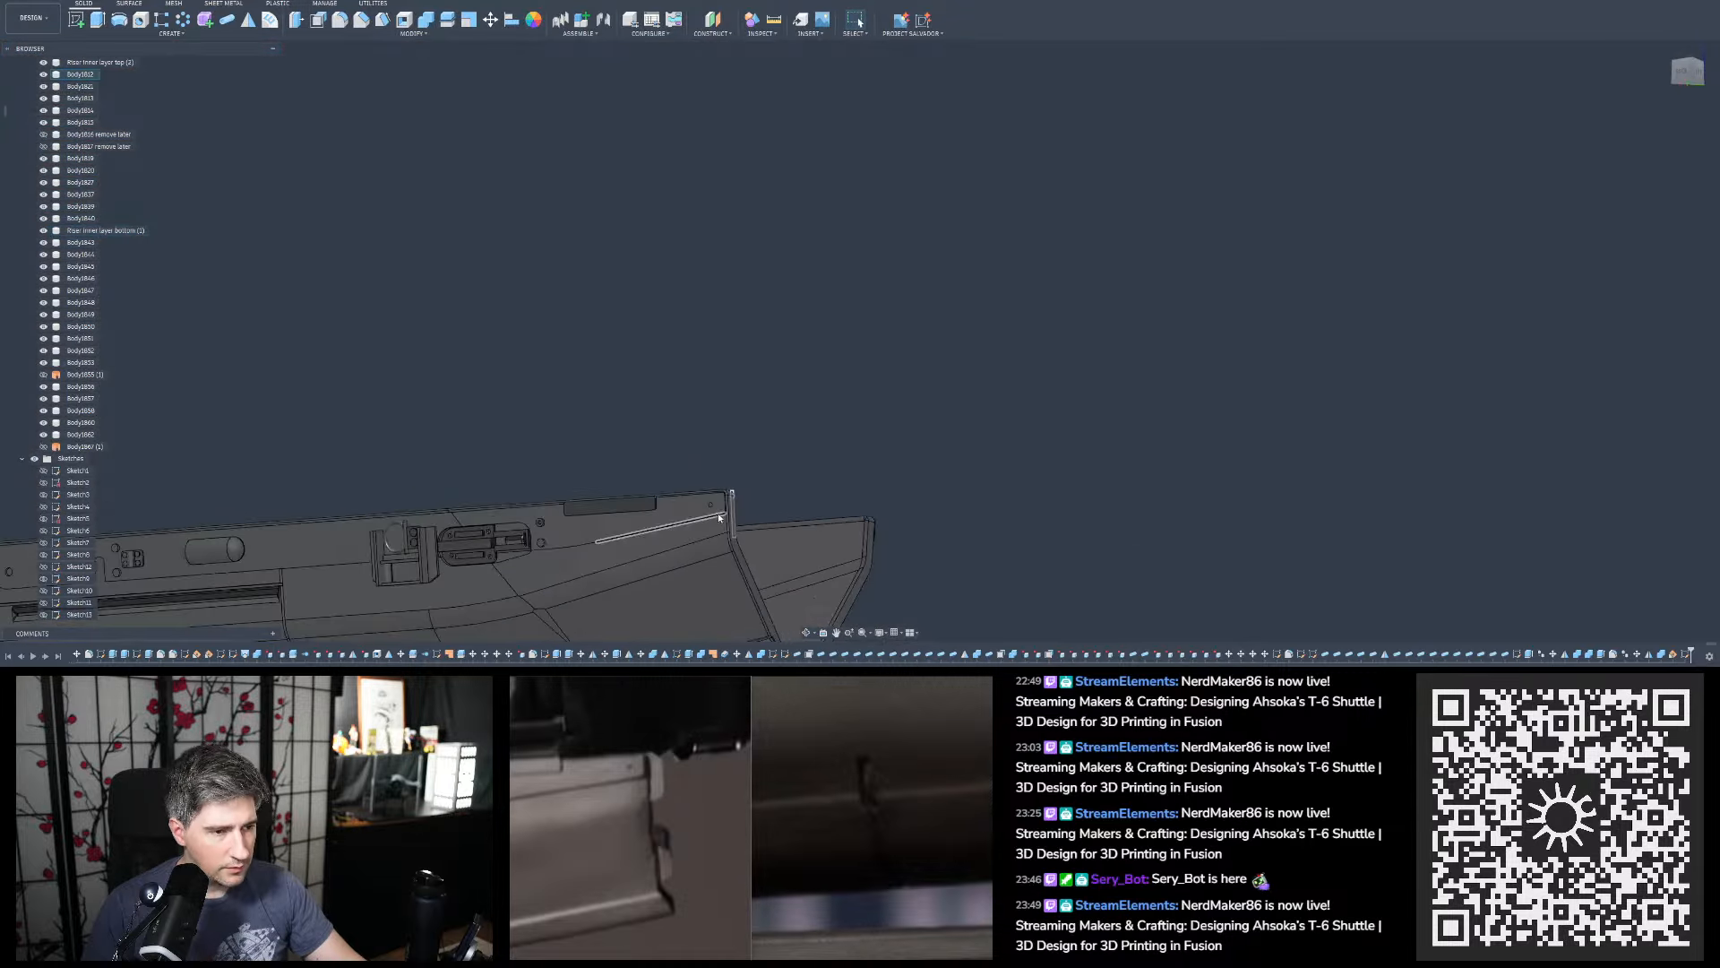
pyautogui.scroll(-6, 720, 518)
pyautogui.scroll(7, 771, 276)
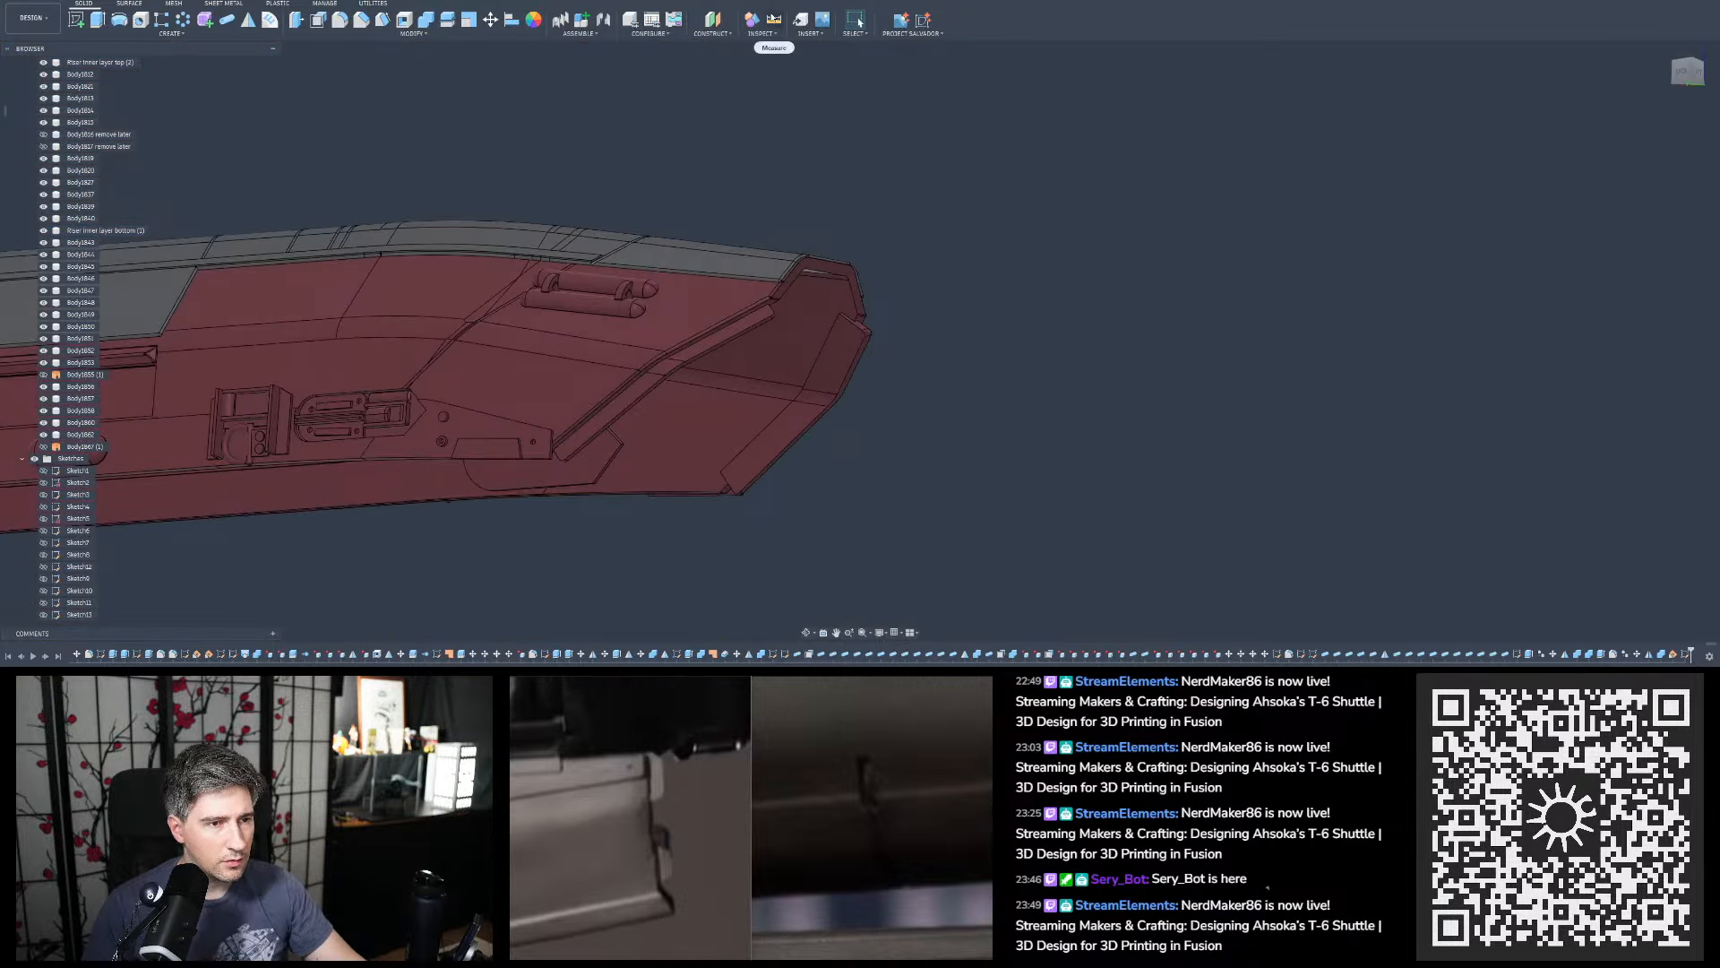
pyautogui.click(774, 19)
pyautogui.scroll(8, 609, 442)
pyautogui.click(623, 318)
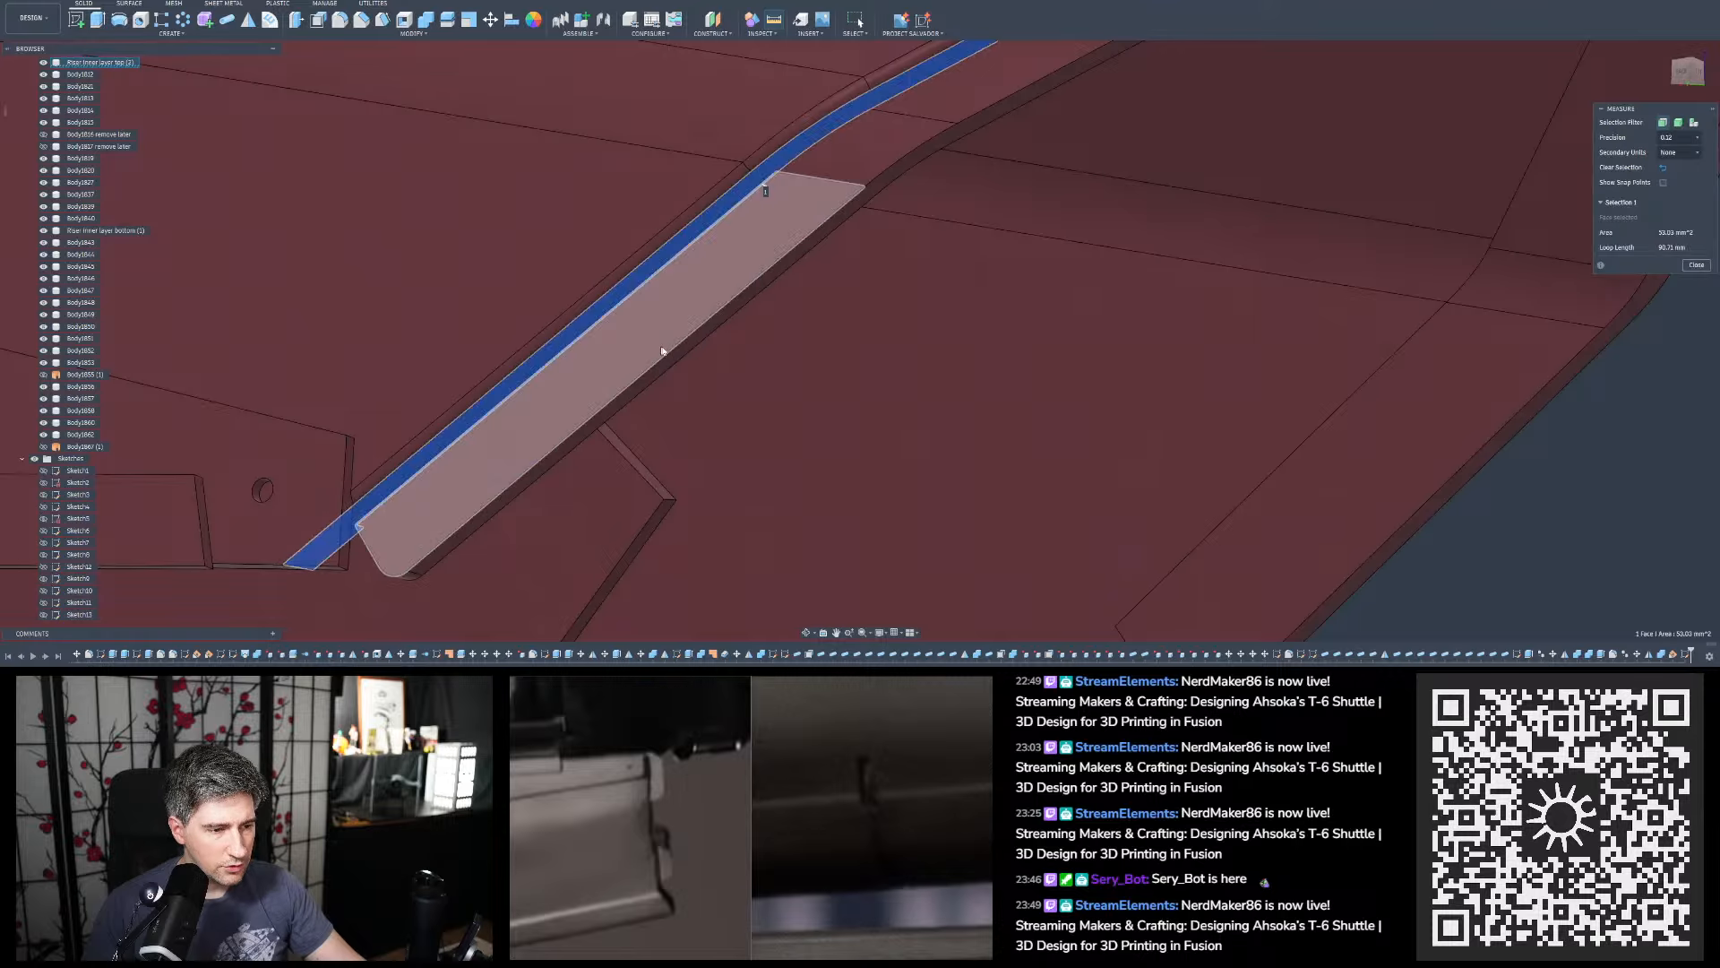
pyautogui.click(722, 338)
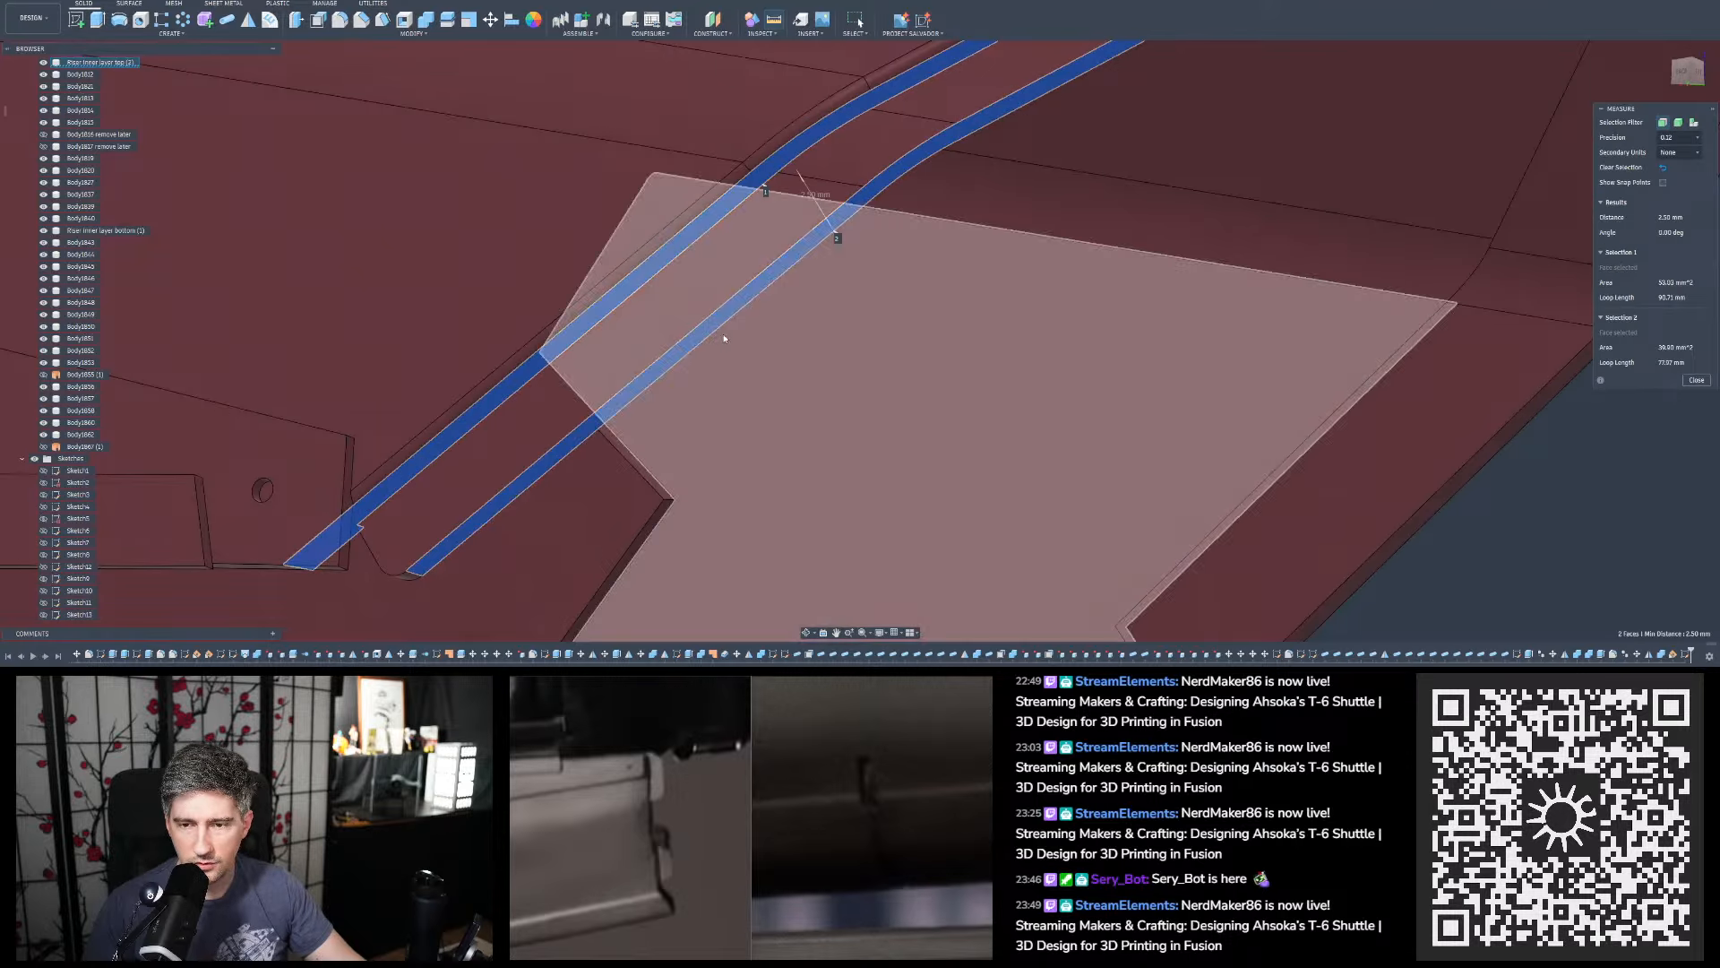
# Measure the distance from the red hull's narrow flange face to the inner corner of the adjacent notched panel end
pyautogui.scroll(-4, 724, 338)
pyautogui.keyDown('shift'); pyautogui.moveTo(724, 339); pyautogui.dragTo(568, 322, button='middle'); pyautogui.keyUp('shift')
pyautogui.click(569, 325)
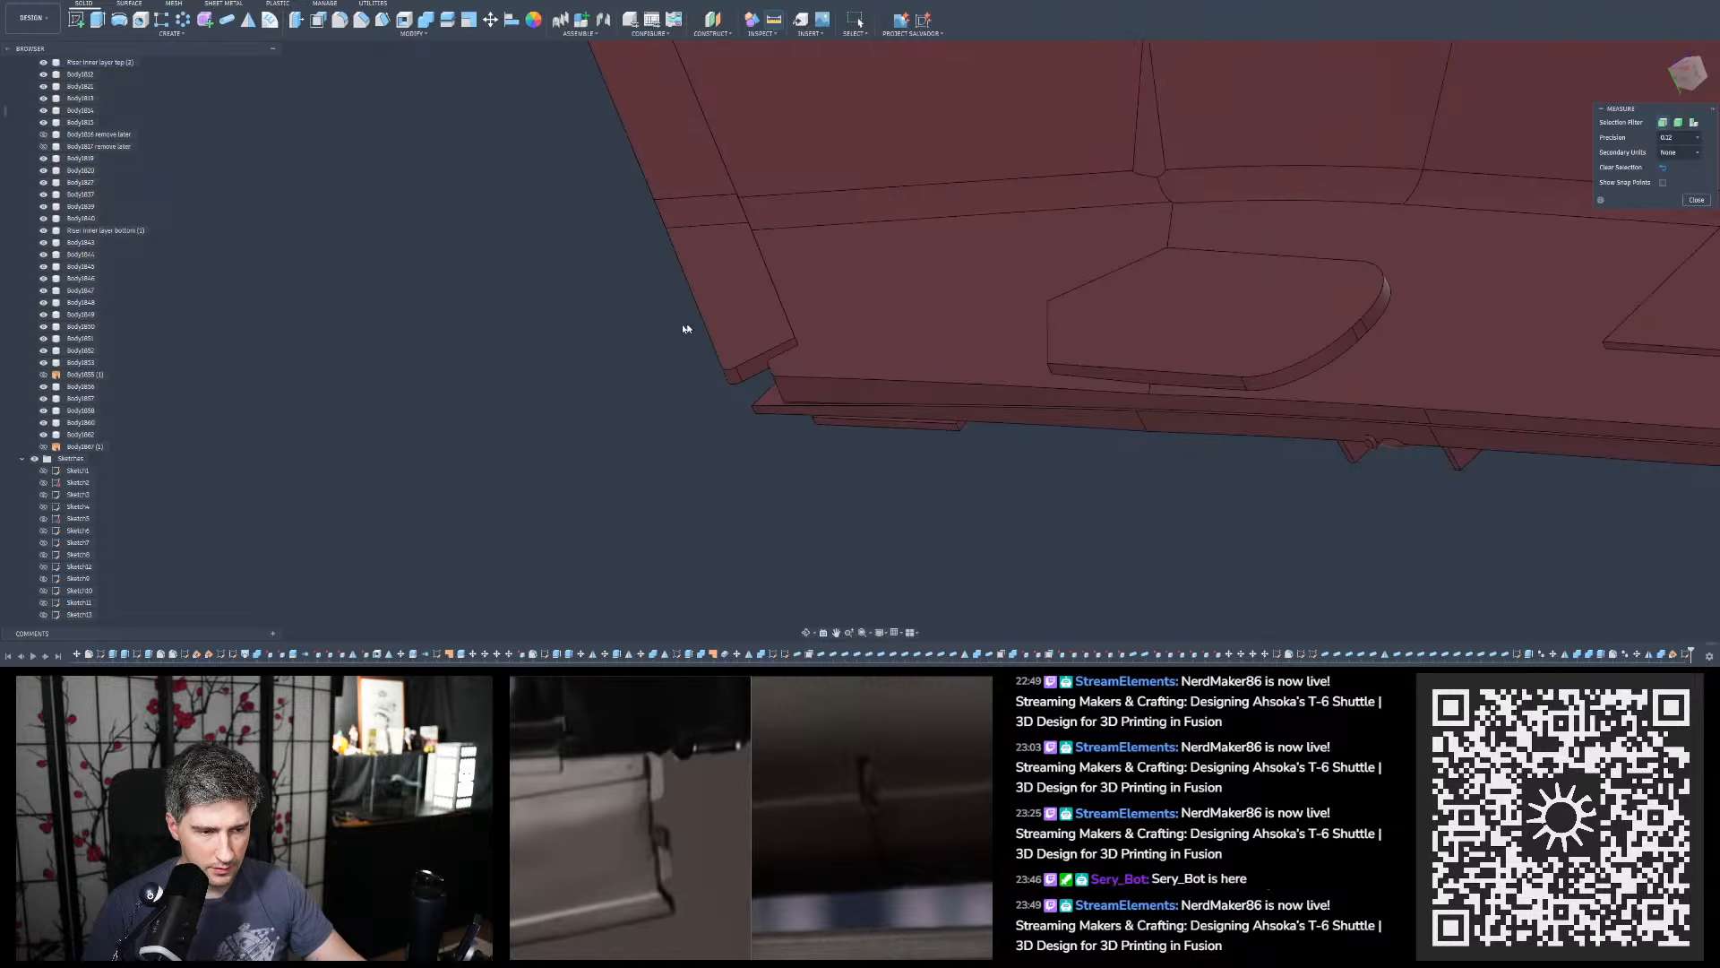
pyautogui.scroll(4, 743, 340)
pyautogui.keyDown('shift'); pyautogui.moveTo(801, 328); pyautogui.dragTo(757, 421, button='middle'); pyautogui.keyUp('shift')
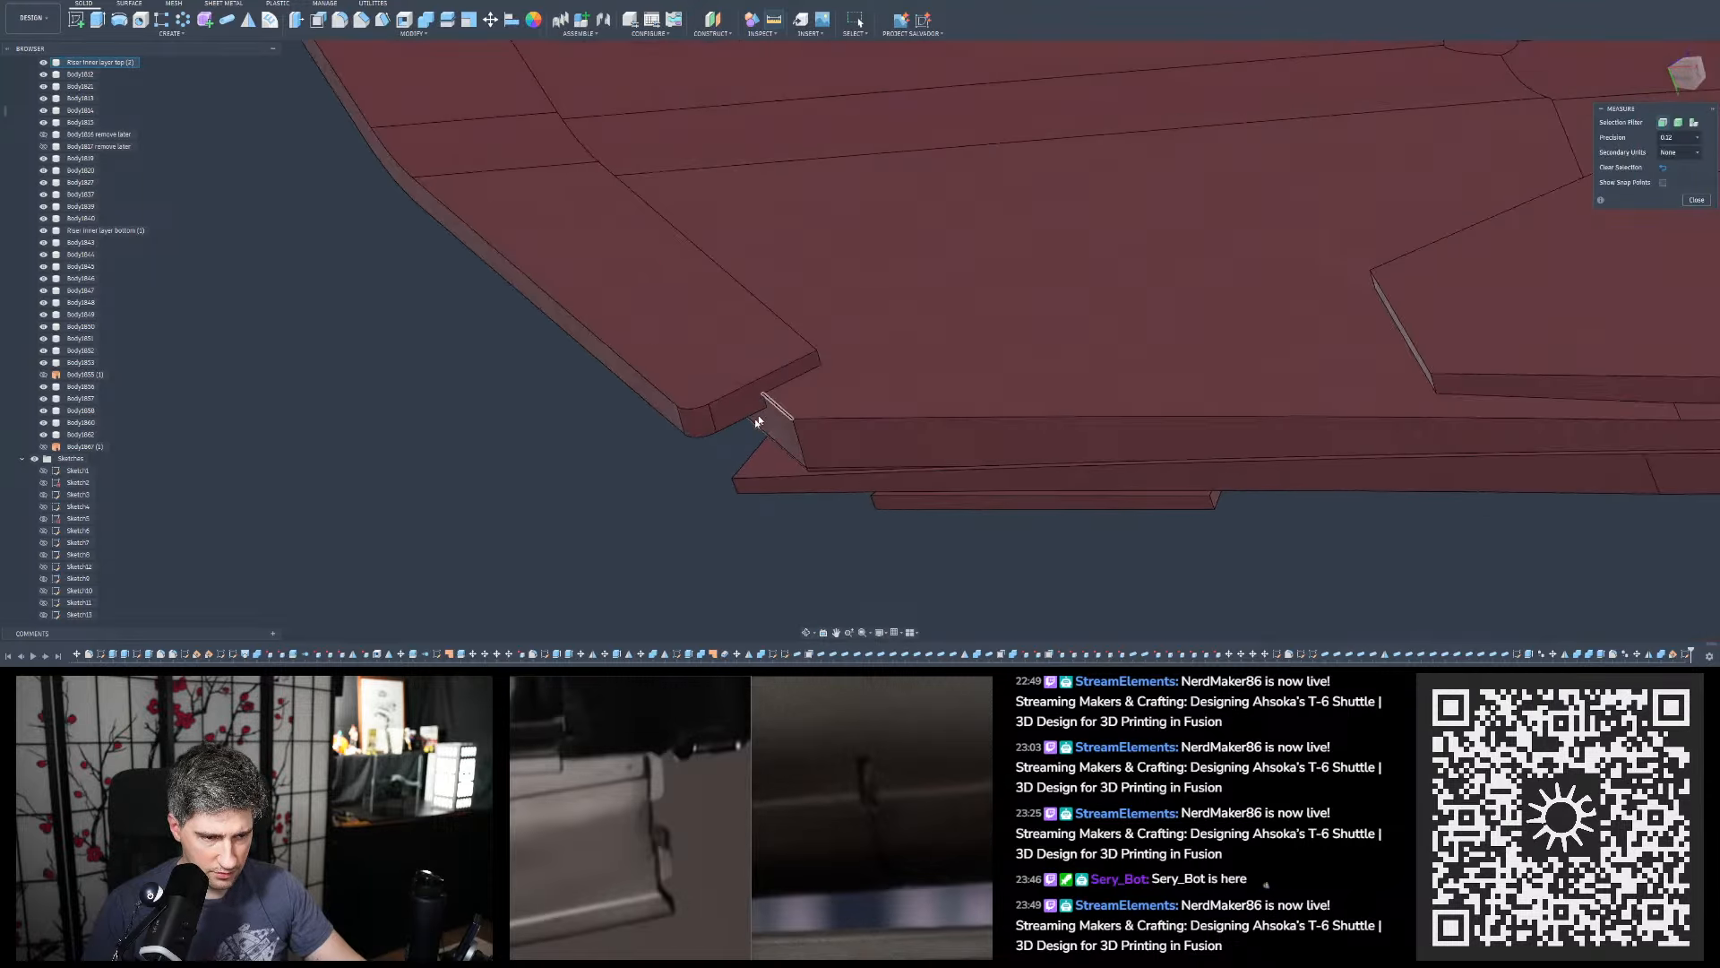
pyautogui.click(767, 414)
pyautogui.click(819, 355)
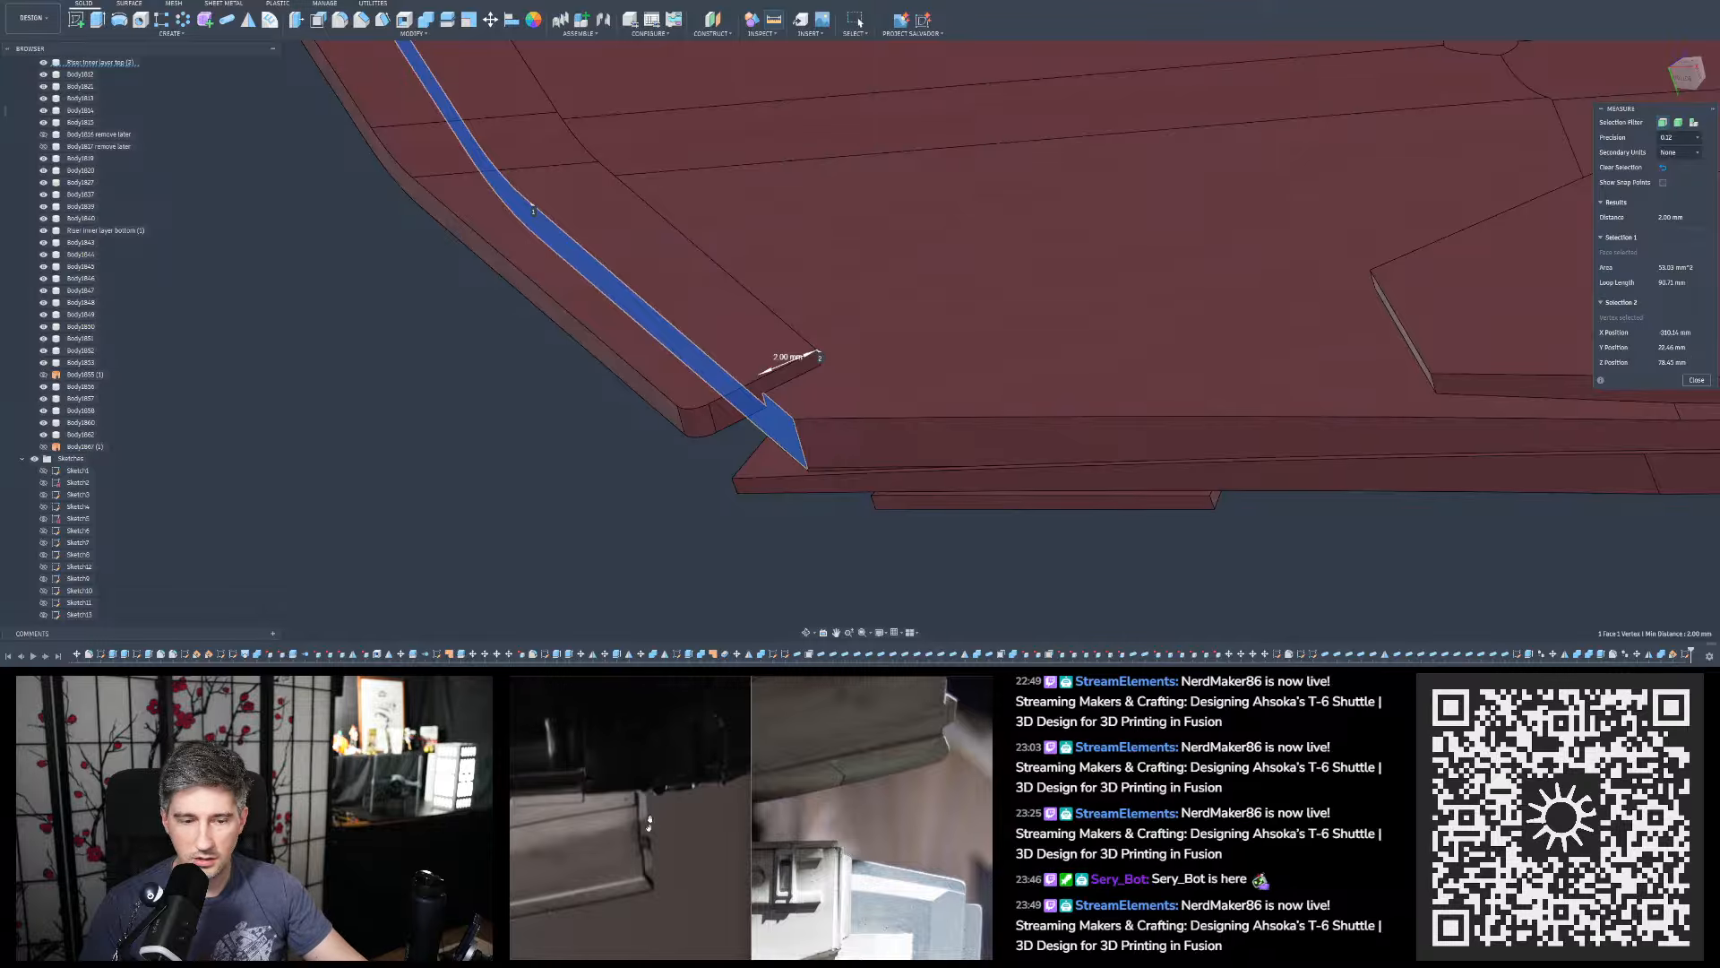
pyautogui.click(1696, 379)
# Switch to the image viewer and examine the reference photo of the shuttle hull's rear end below the engine
pyautogui.scroll(-5, 1083, 348)
pyautogui.scroll(-5, 1083, 348)
pyautogui.keyDown('shift'); pyautogui.moveTo(870, 228); pyautogui.dragTo(918, 350, button='middle'); pyautogui.keyUp('shift')
pyautogui.keyDown('shift'); pyautogui.moveTo(804, 443); pyautogui.dragTo(853, 353, button='middle'); pyautogui.keyUp('shift')
pyautogui.scroll(-3, 853, 352)
pyautogui.scroll(8, 986, 453)
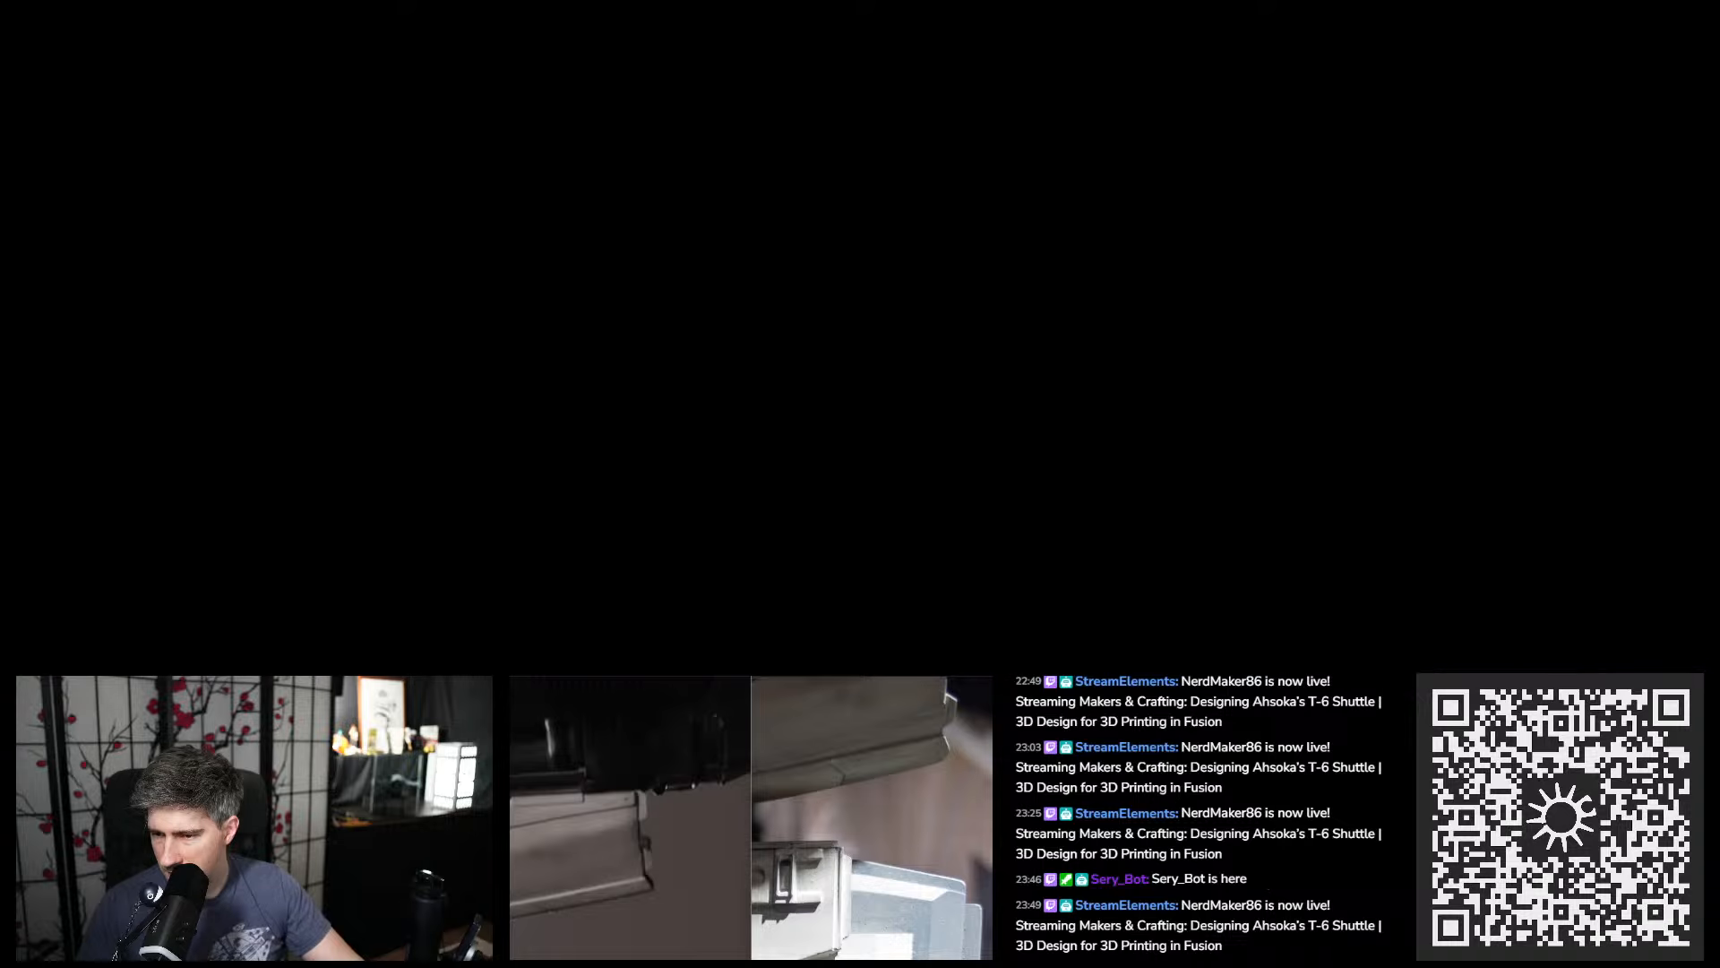
pyautogui.scroll(5, 1178, 411)
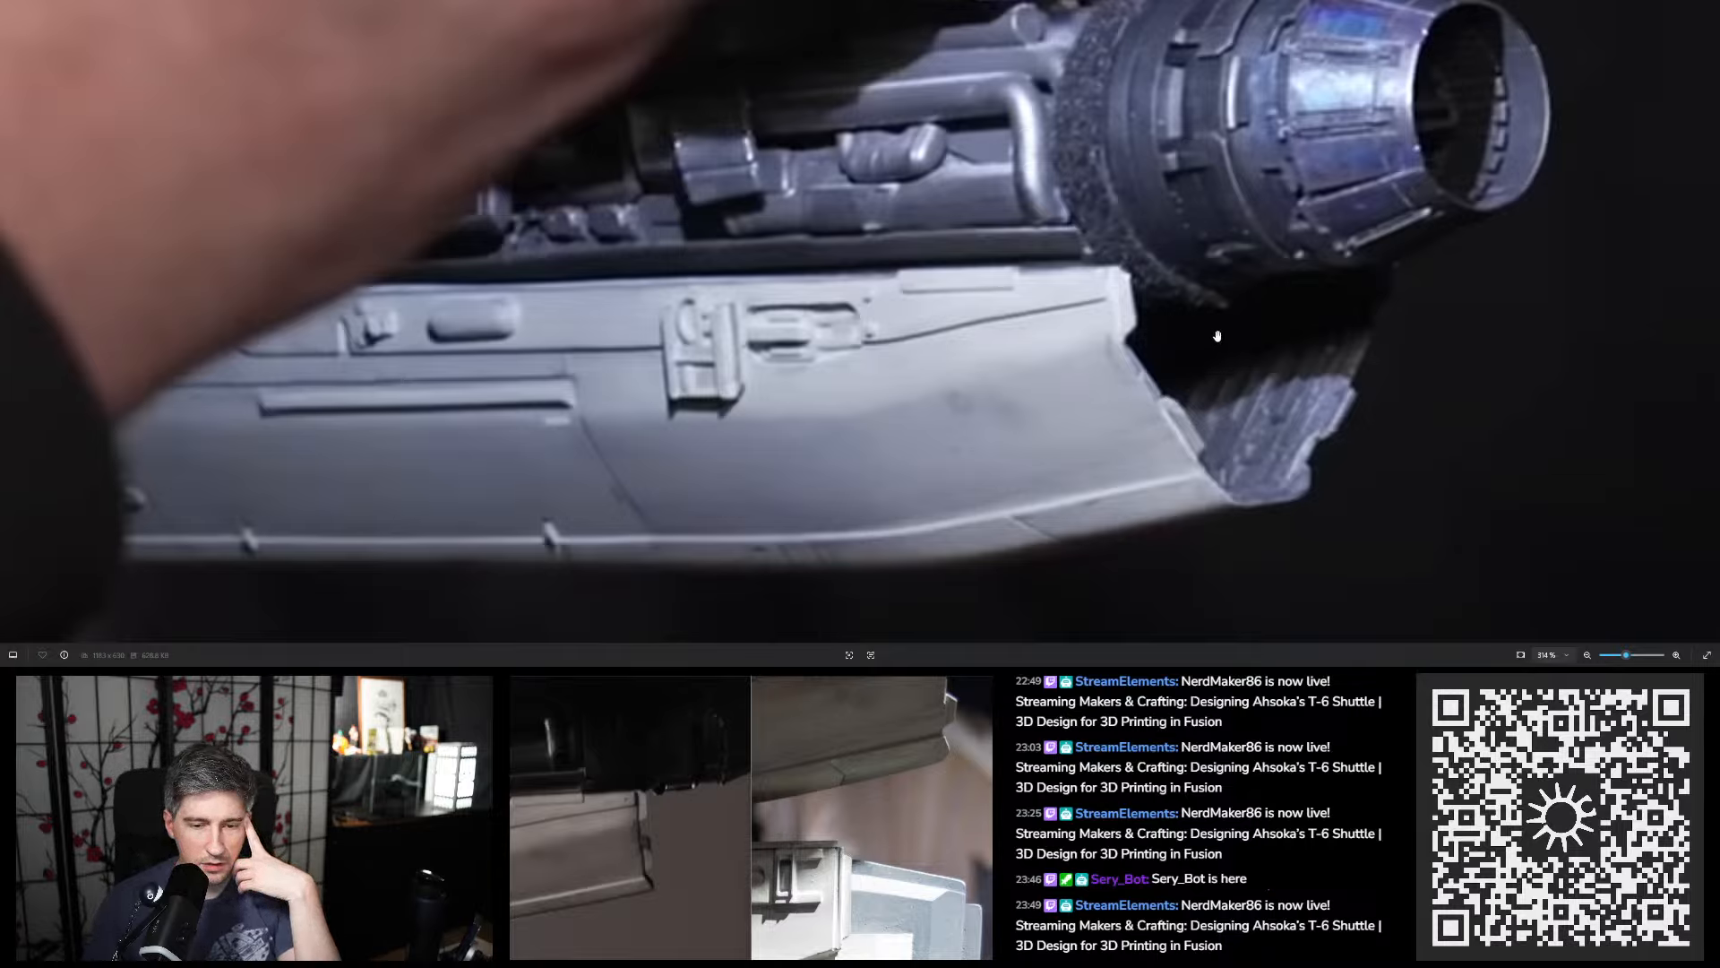
# Examine the reference photos of the shuttle hull's rear end and the cowling edge around the engine
pyautogui.scroll(-3, 1216, 331)
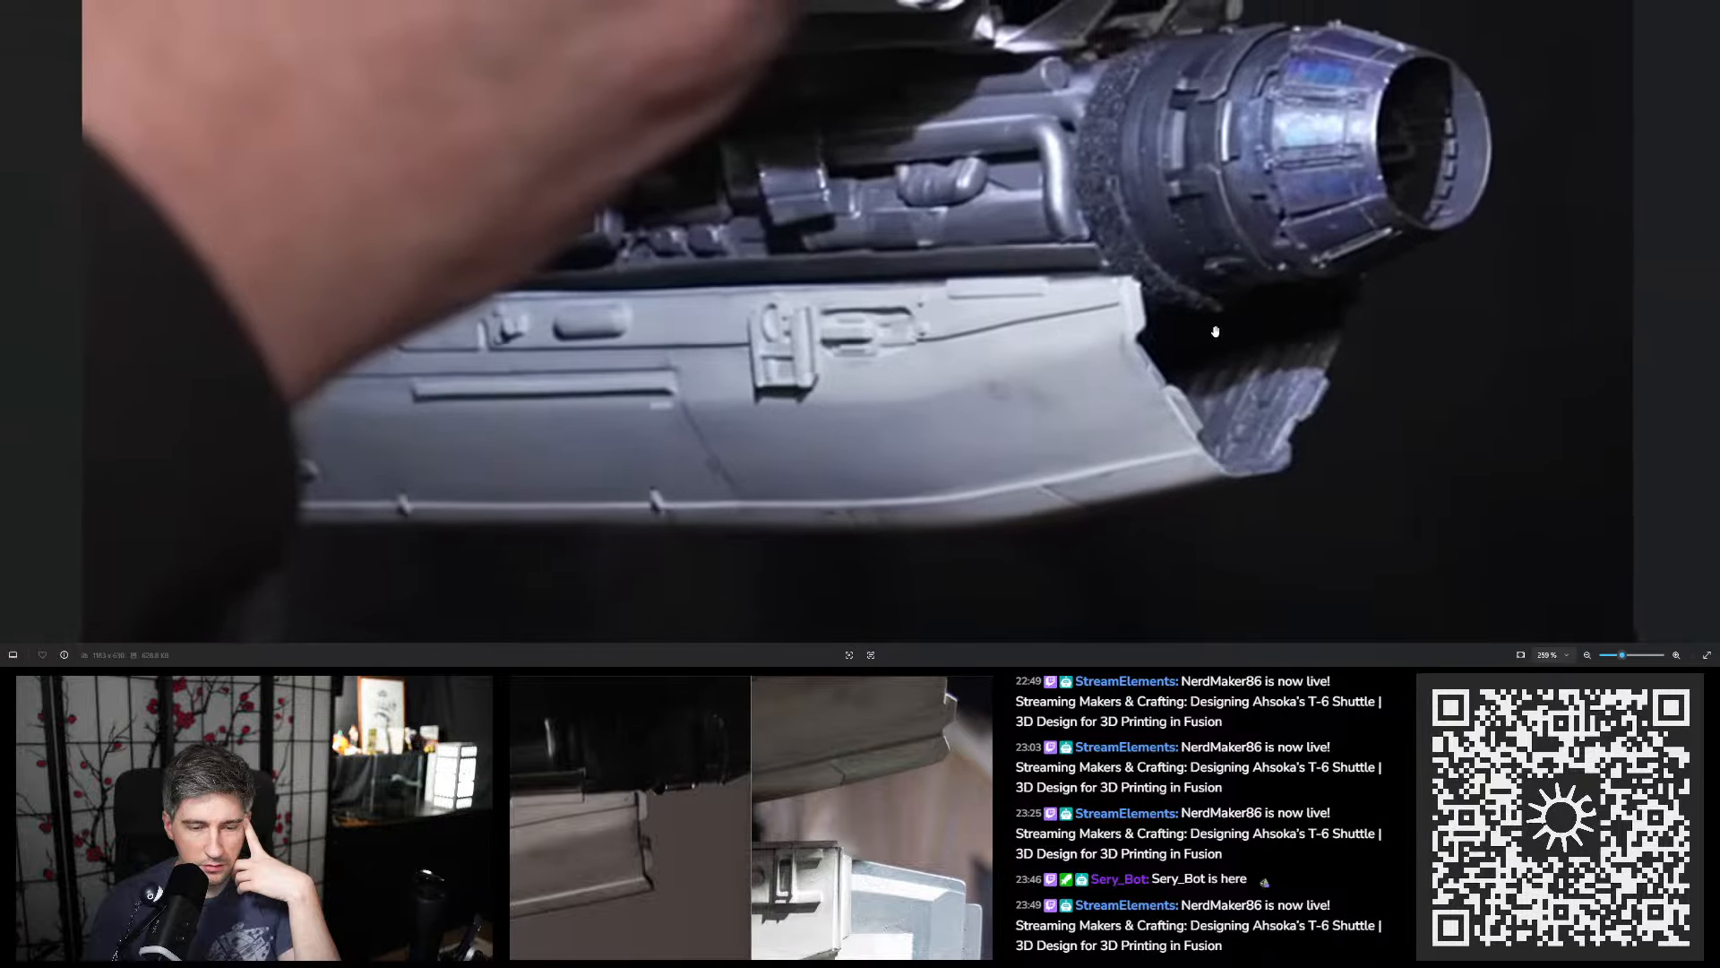
pyautogui.scroll(2, 1206, 386)
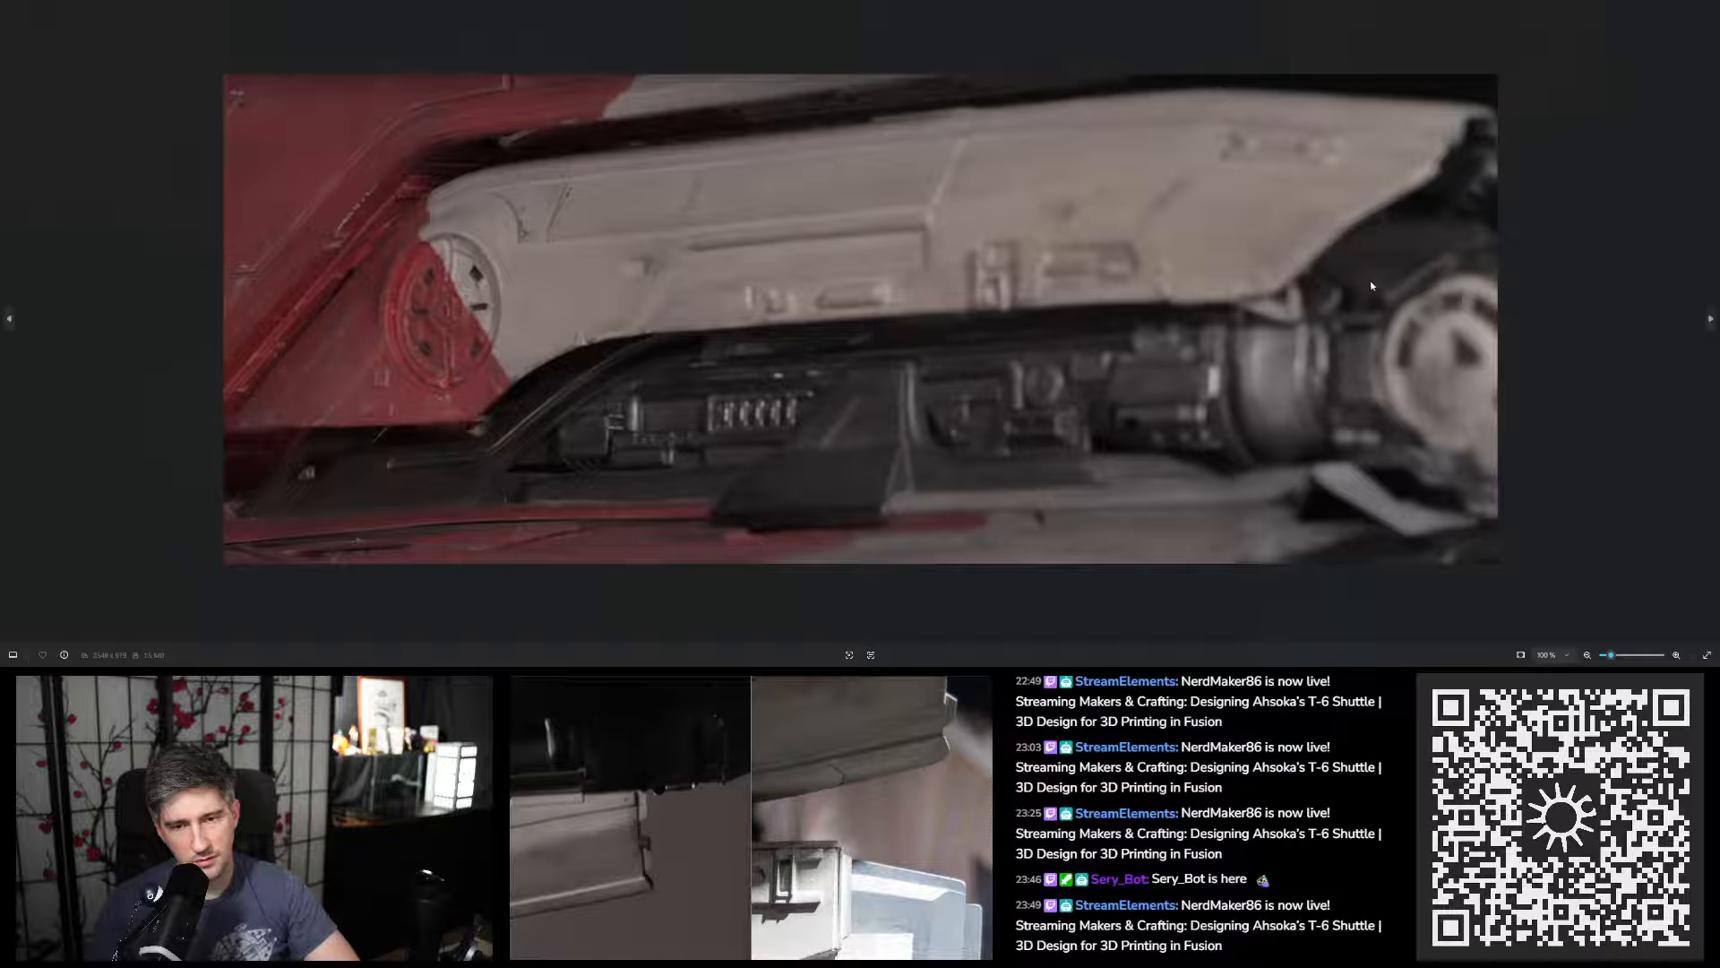
pyautogui.press('Right')
pyautogui.scroll(5, 1169, 203)
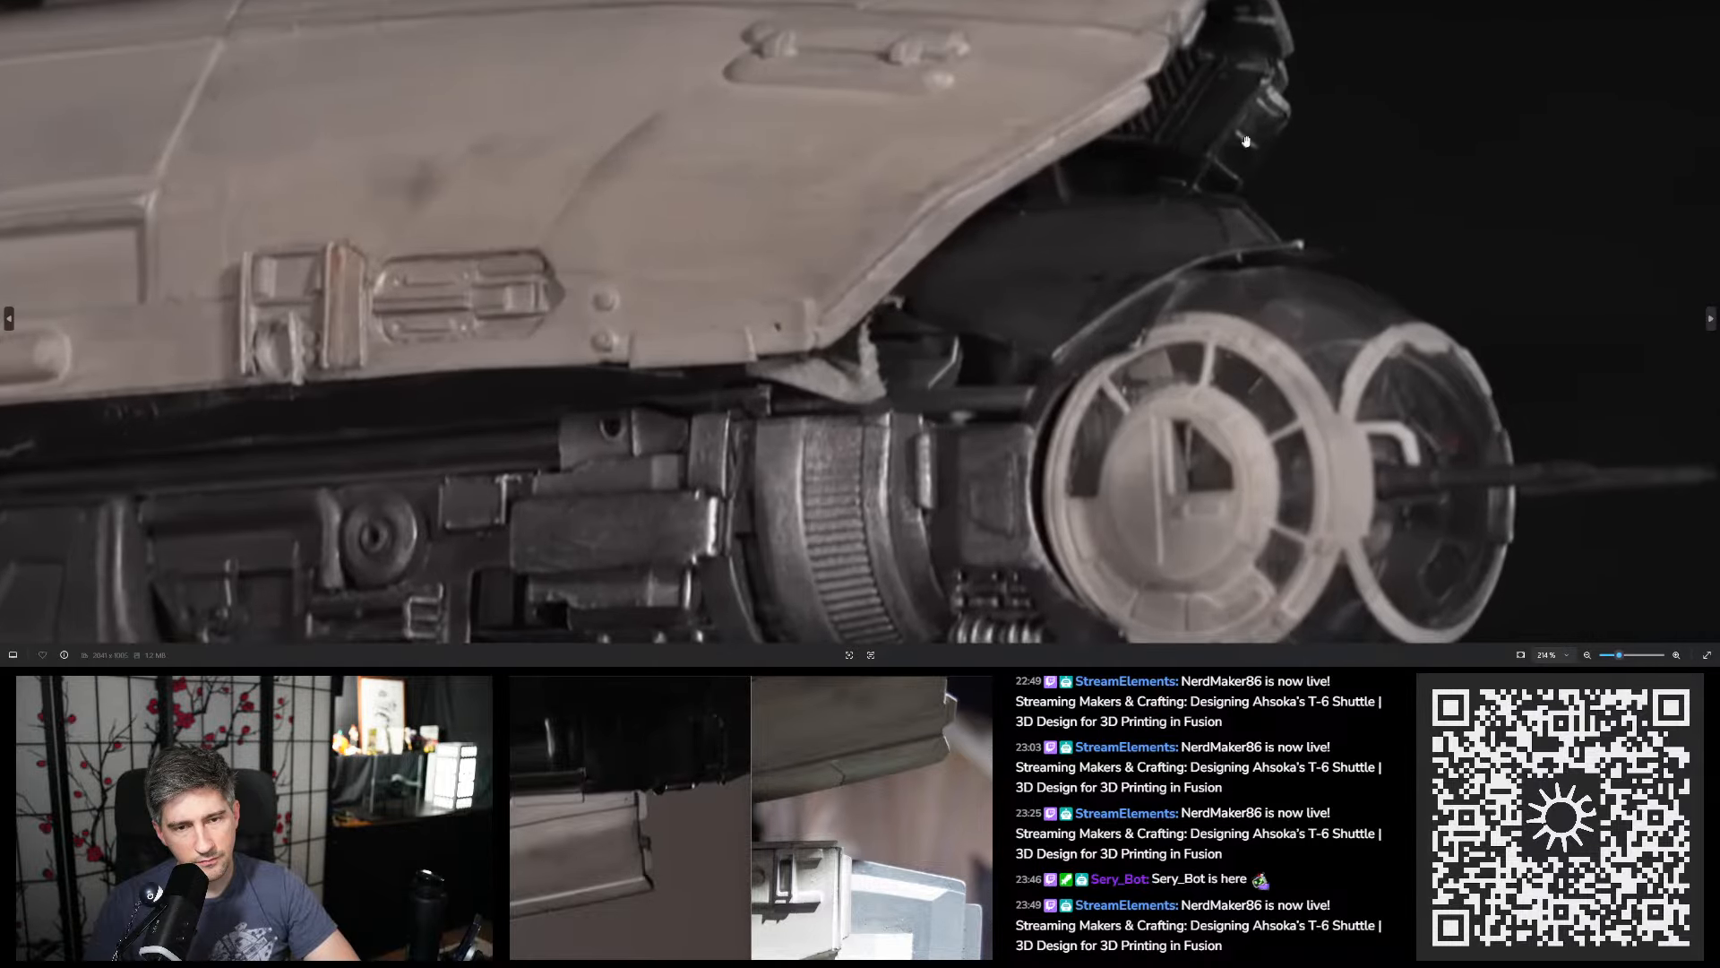
pyautogui.scroll(2, 1155, 247)
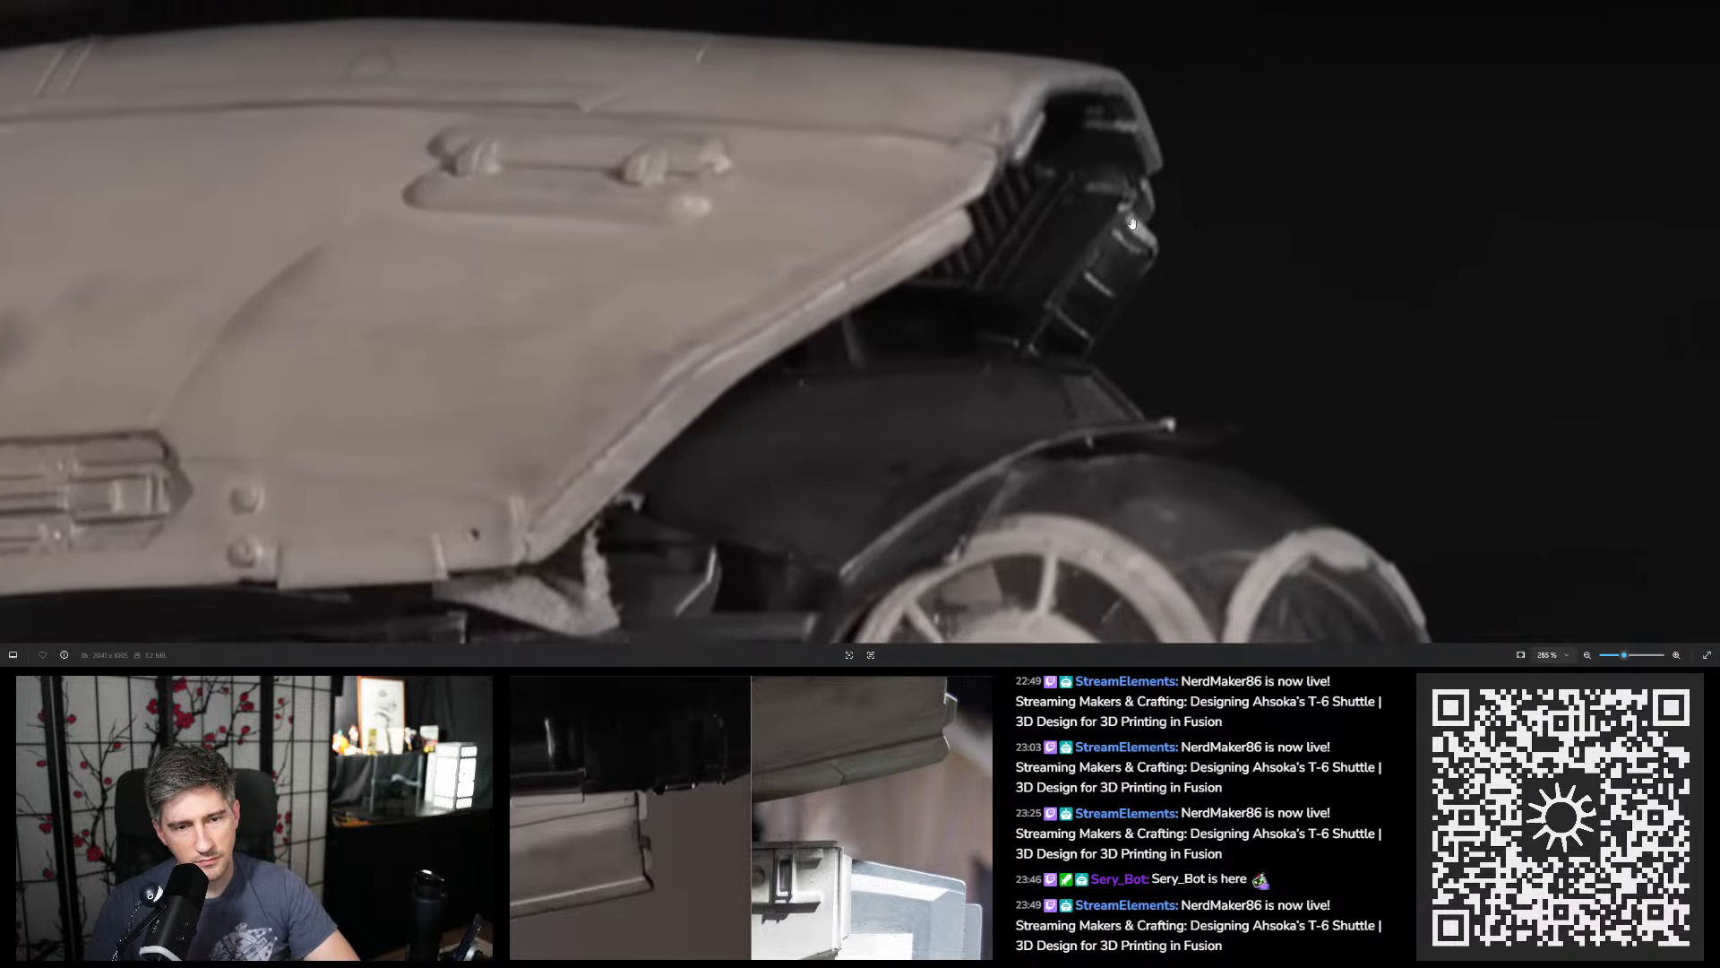
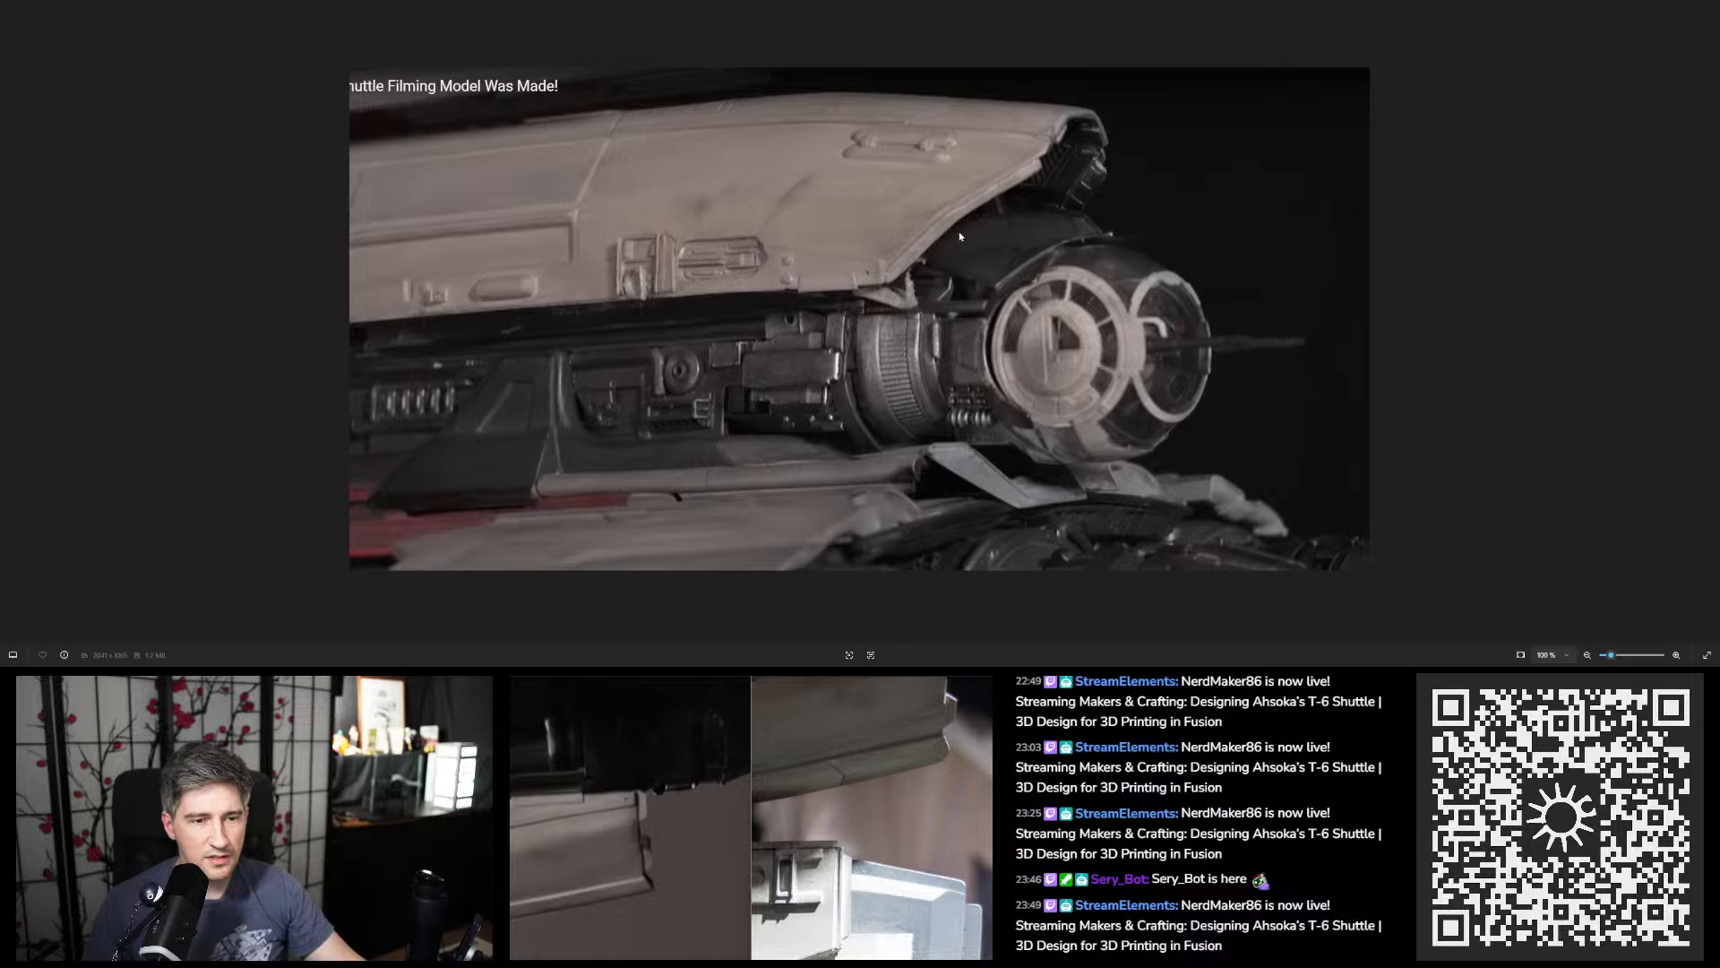
pyautogui.scroll(2, 1099, 220)
pyautogui.scroll(-2, 1100, 184)
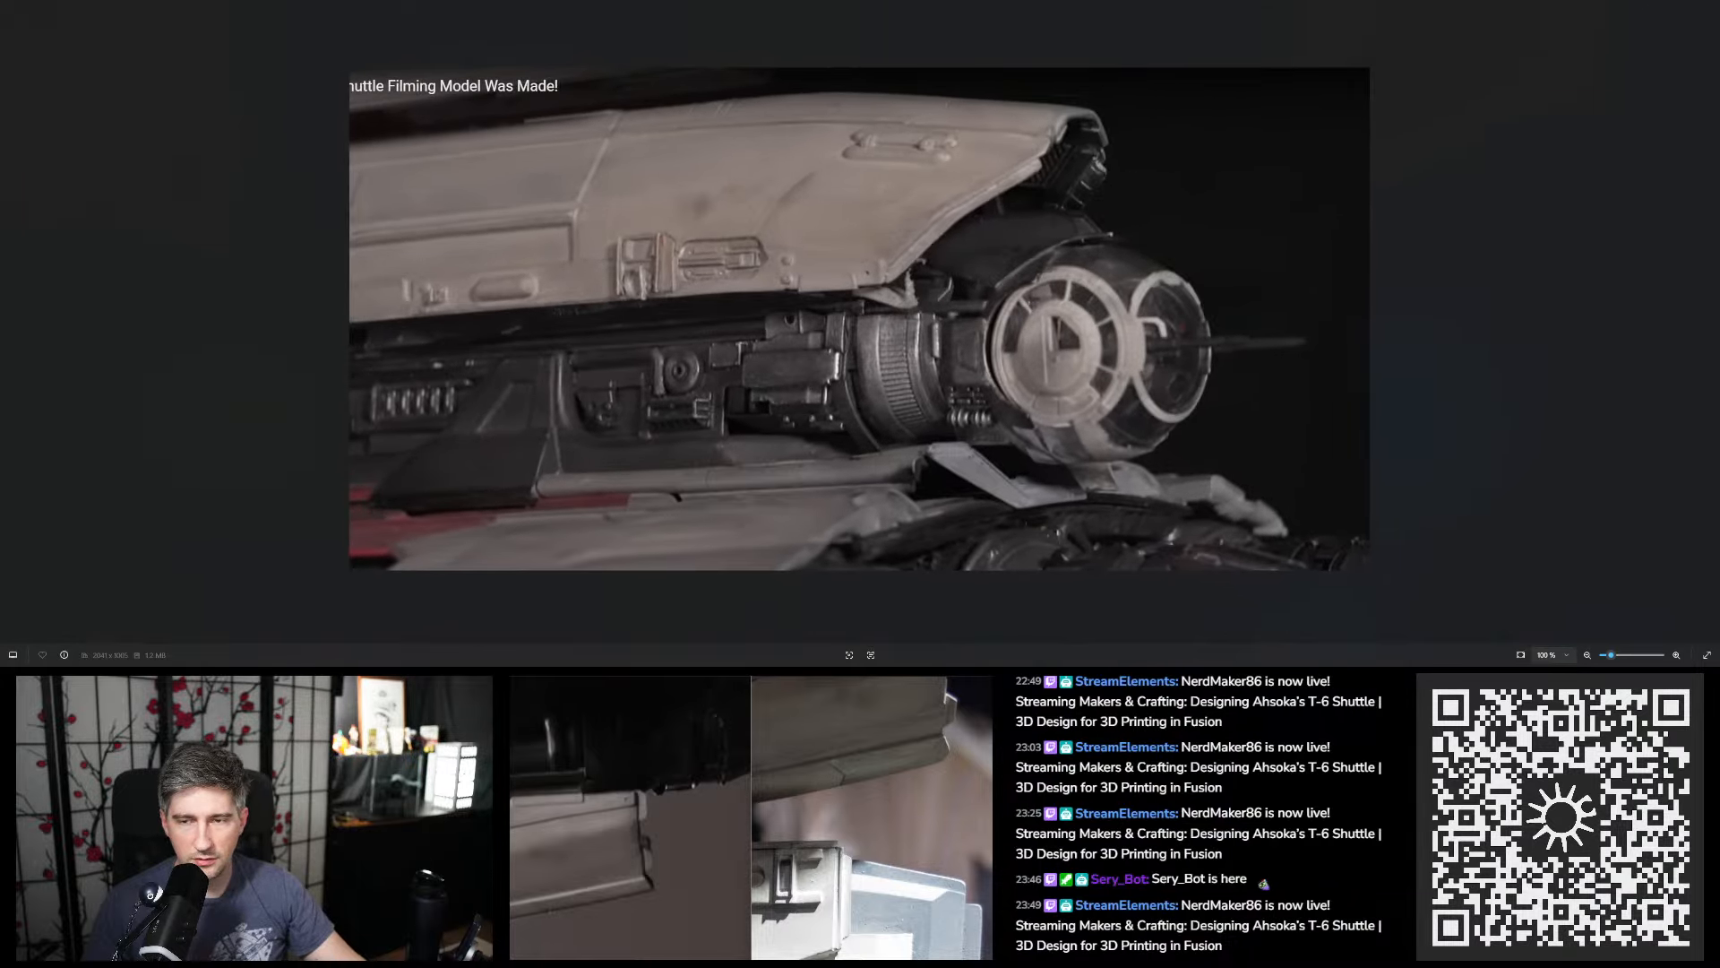
pyautogui.scroll(-5, 1034, 306)
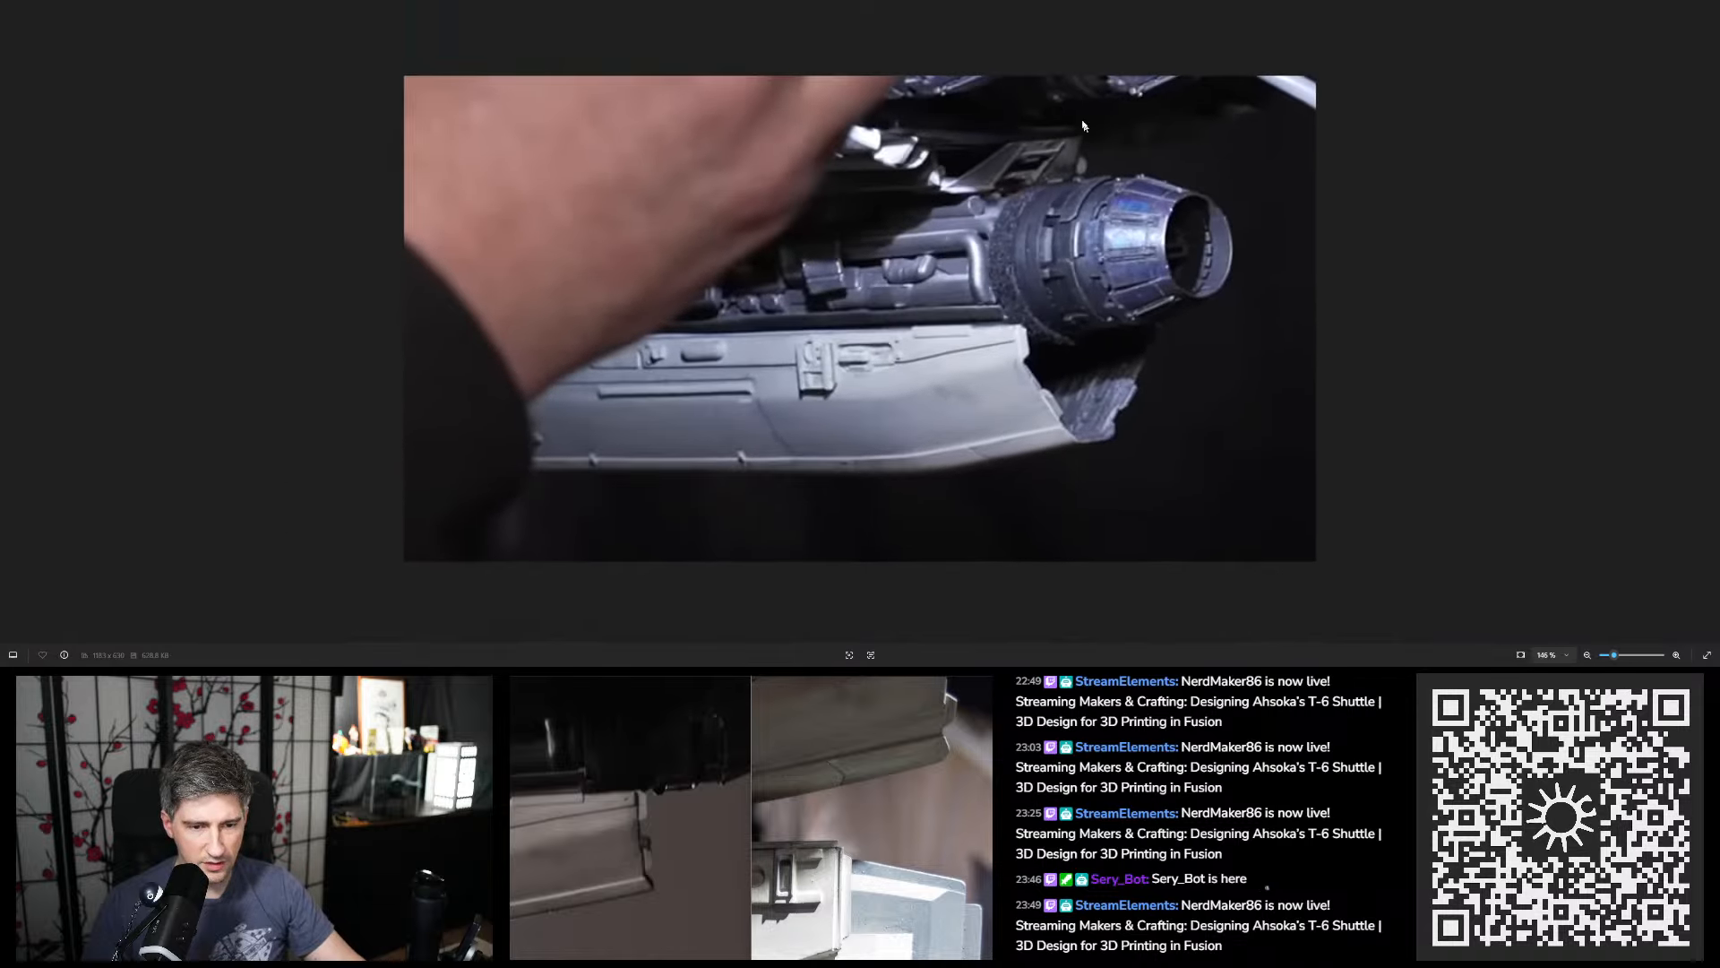
# Switch back to Fusion and examine the lower hull's rear opening and flange sketch from several sides
pyautogui.moveTo(1097, 2); pyautogui.dragTo(1719, 115)
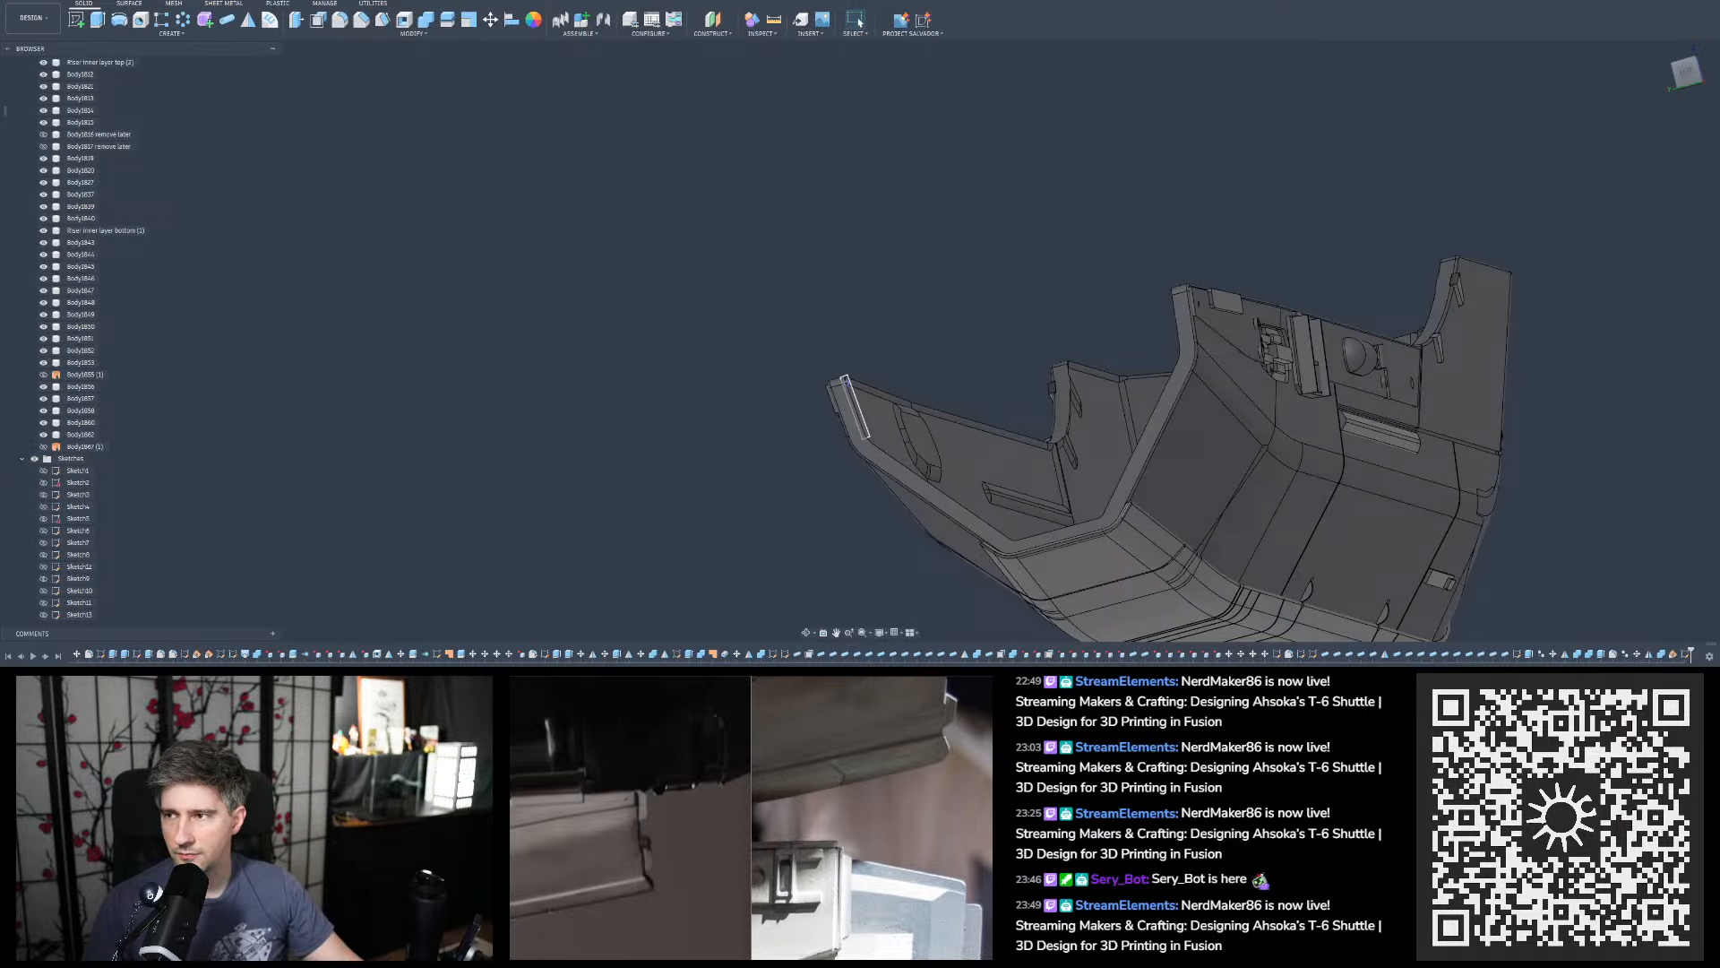
pyautogui.scroll(-4, 571, 290)
pyautogui.scroll(2, 951, 408)
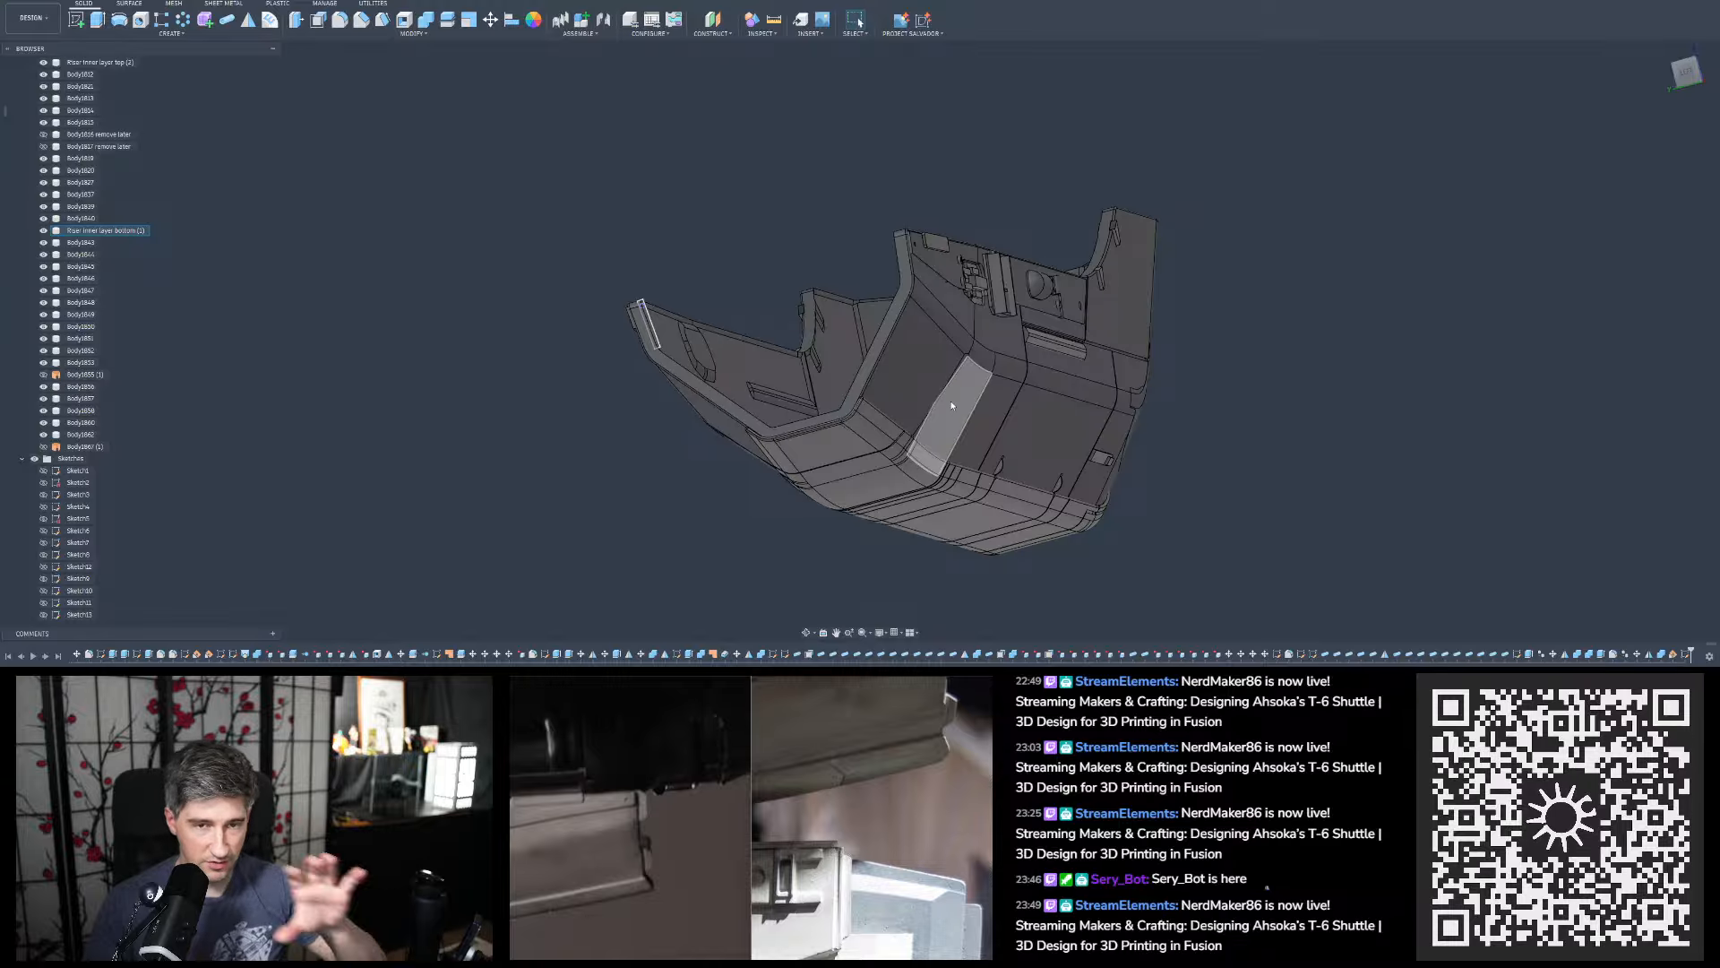
pyautogui.scroll(-1, 950, 396)
pyautogui.keyDown('shift'); pyautogui.moveTo(949, 396); pyautogui.dragTo(658, 303, button='middle'); pyautogui.keyUp('shift')
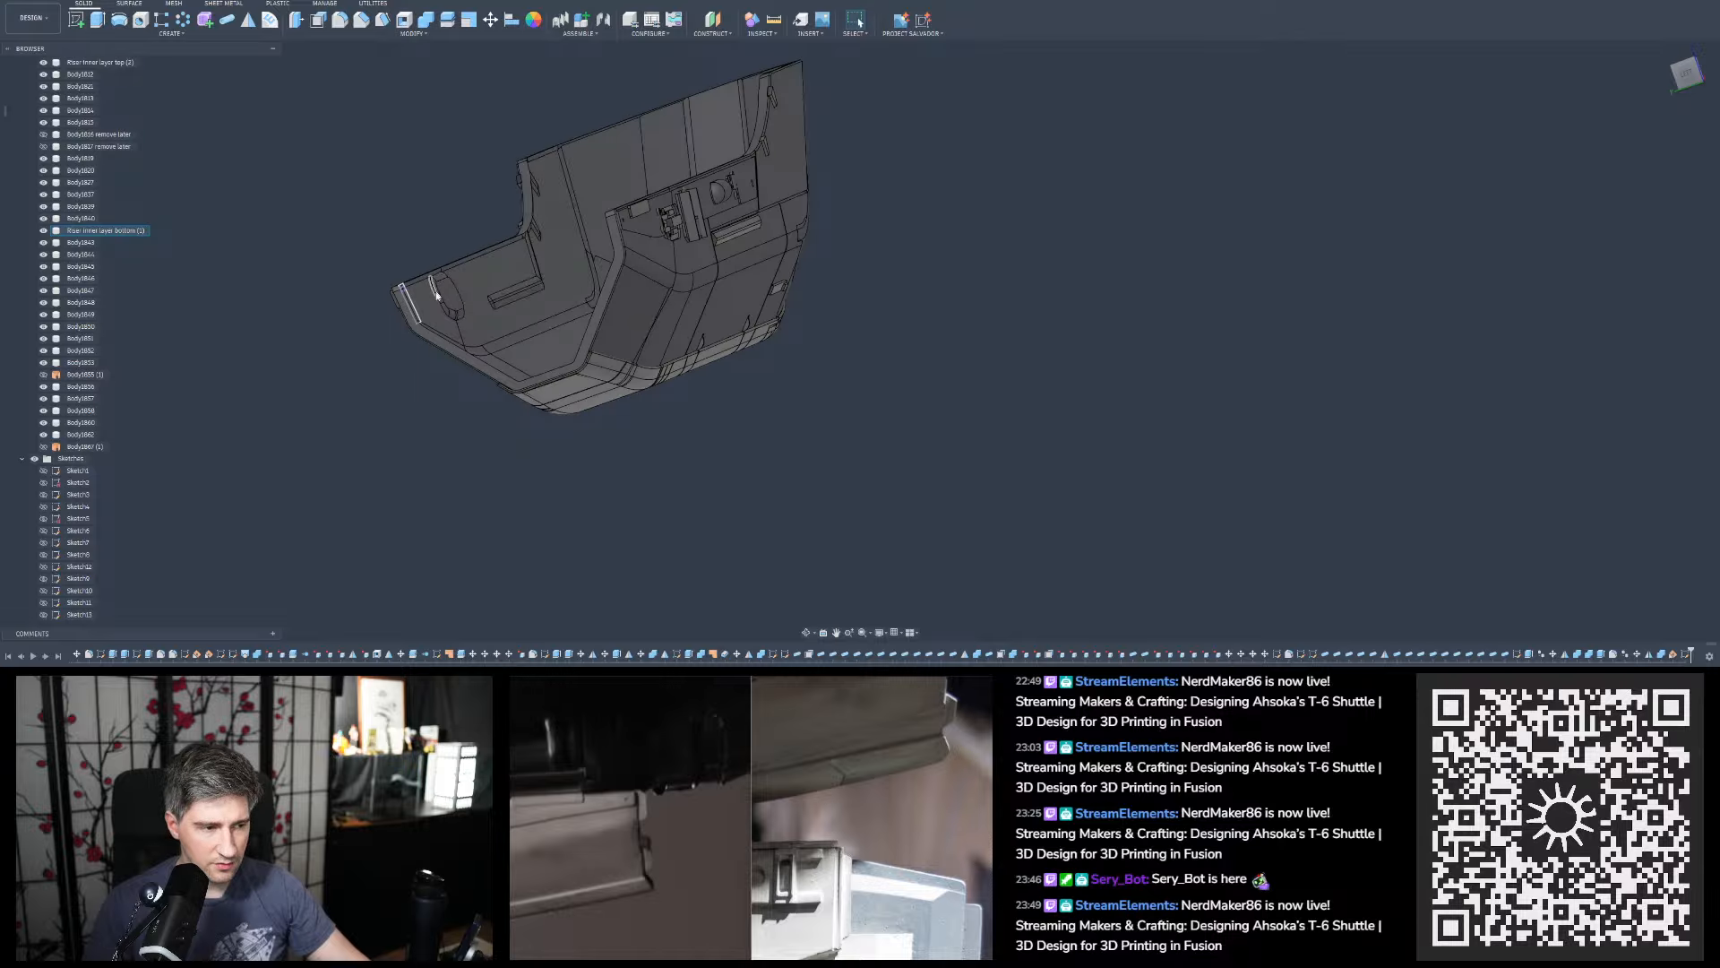
pyautogui.keyDown('shift'); pyautogui.moveTo(437, 296); pyautogui.dragTo(1007, 238, button='middle'); pyautogui.keyUp('shift')
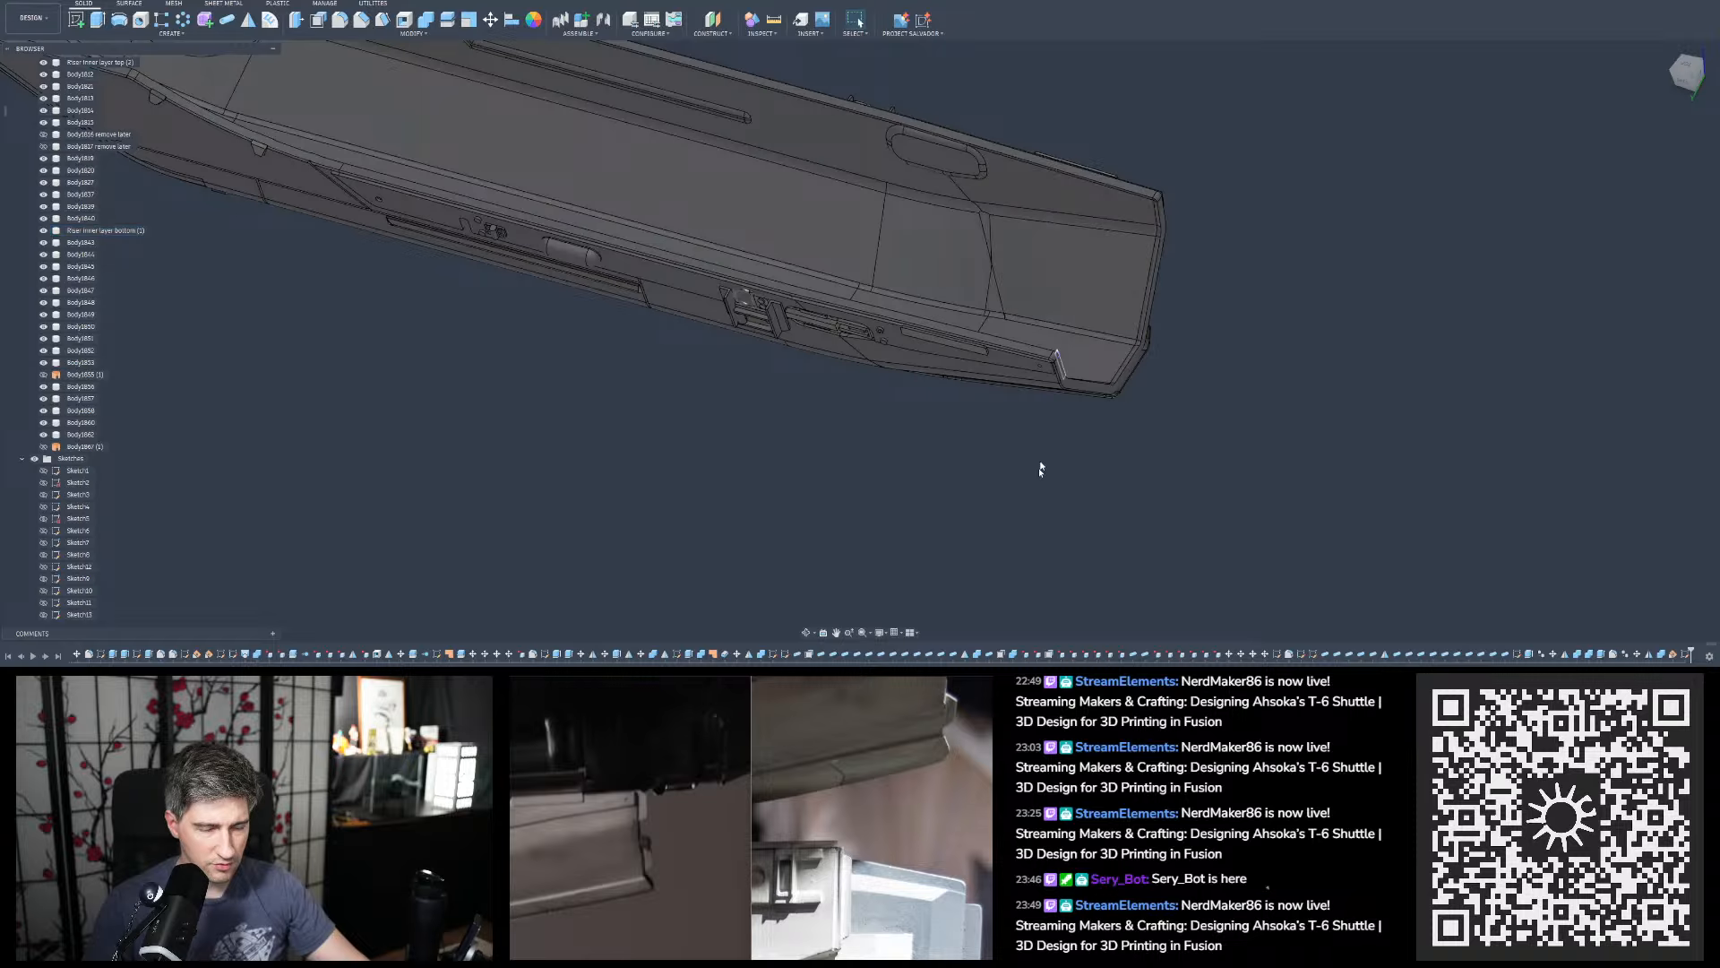
pyautogui.keyDown('shift'); pyautogui.moveTo(1039, 467); pyautogui.dragTo(745, 260, button='middle'); pyautogui.keyUp('shift')
pyautogui.scroll(-3, 750, 407)
pyautogui.scroll(3, 753, 258)
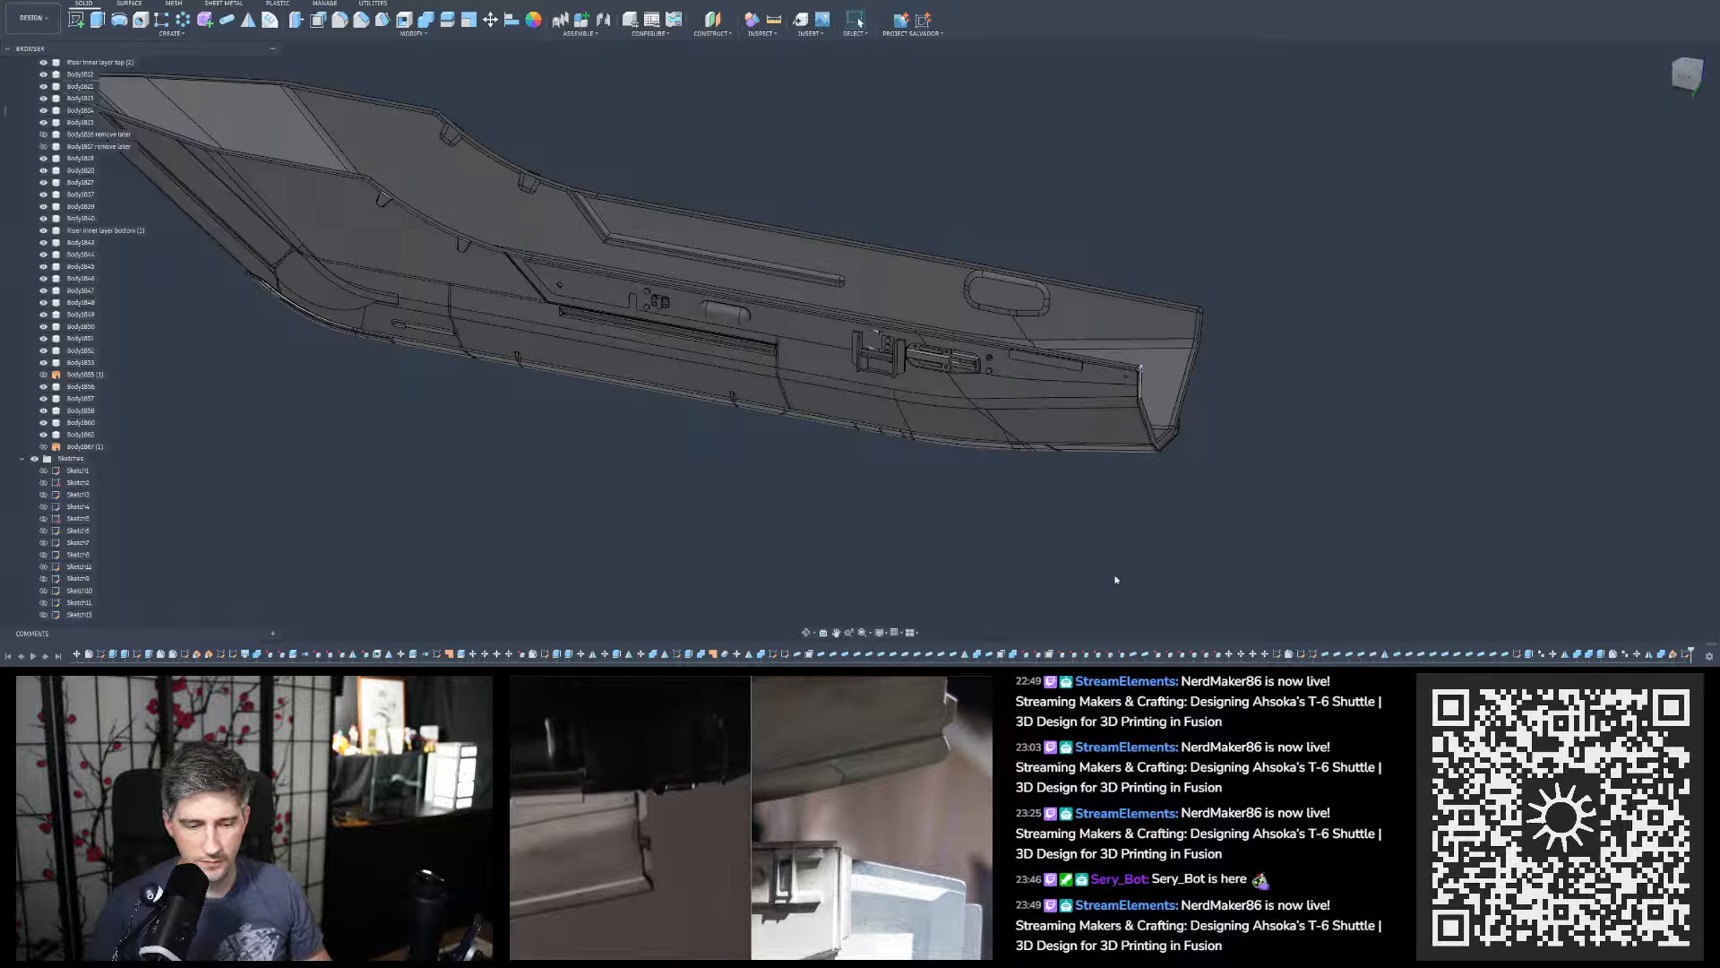
# Switch to the image viewer, recheck the reference photo of the cowling's rear edge, and return to Fusion
pyautogui.moveTo(992, 677)
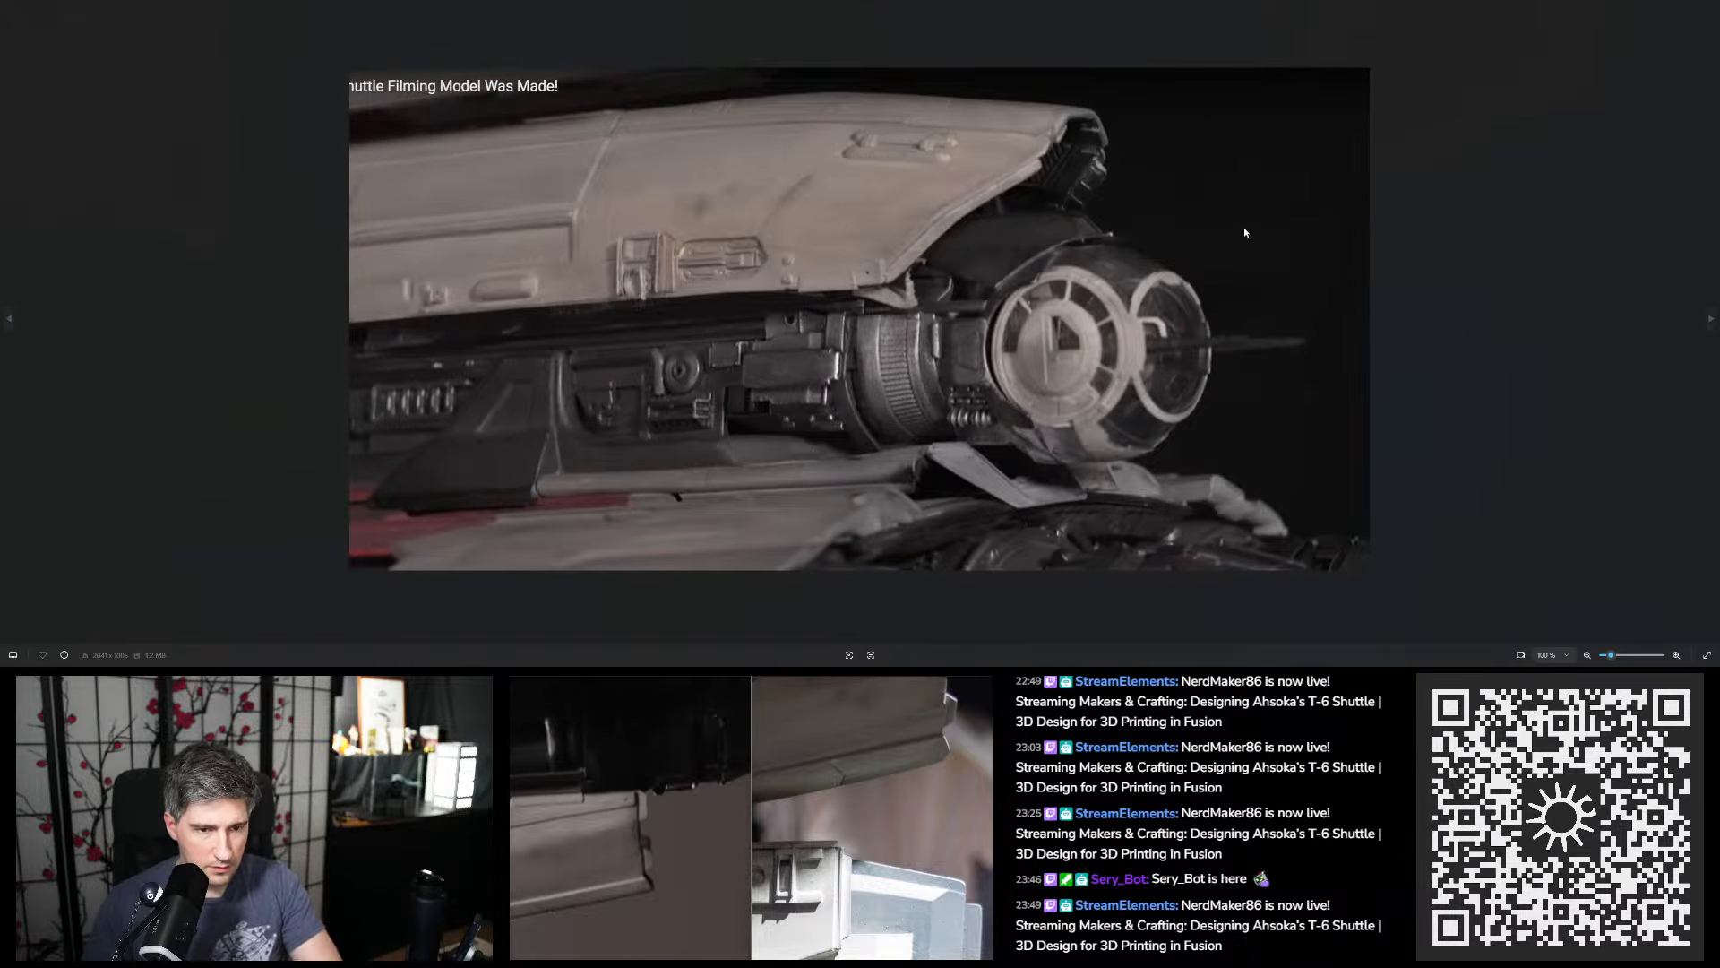
pyautogui.moveTo(1123, 235); pyautogui.dragTo(1001, 90)
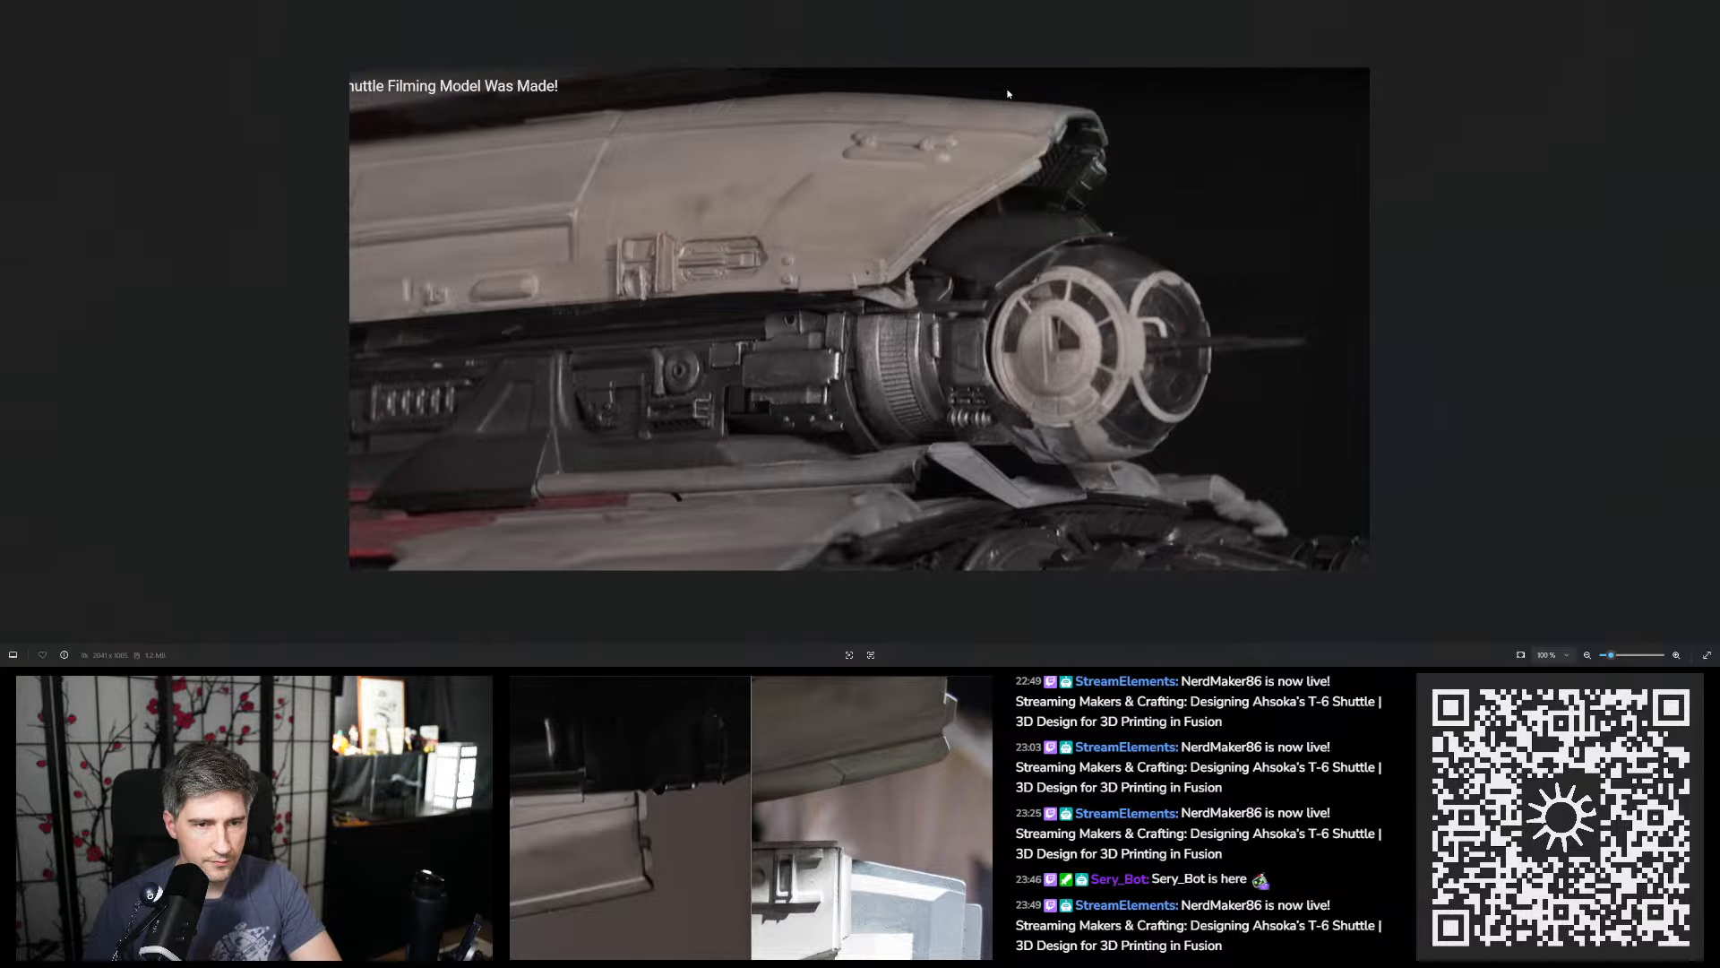
pyautogui.click(1673, 3)
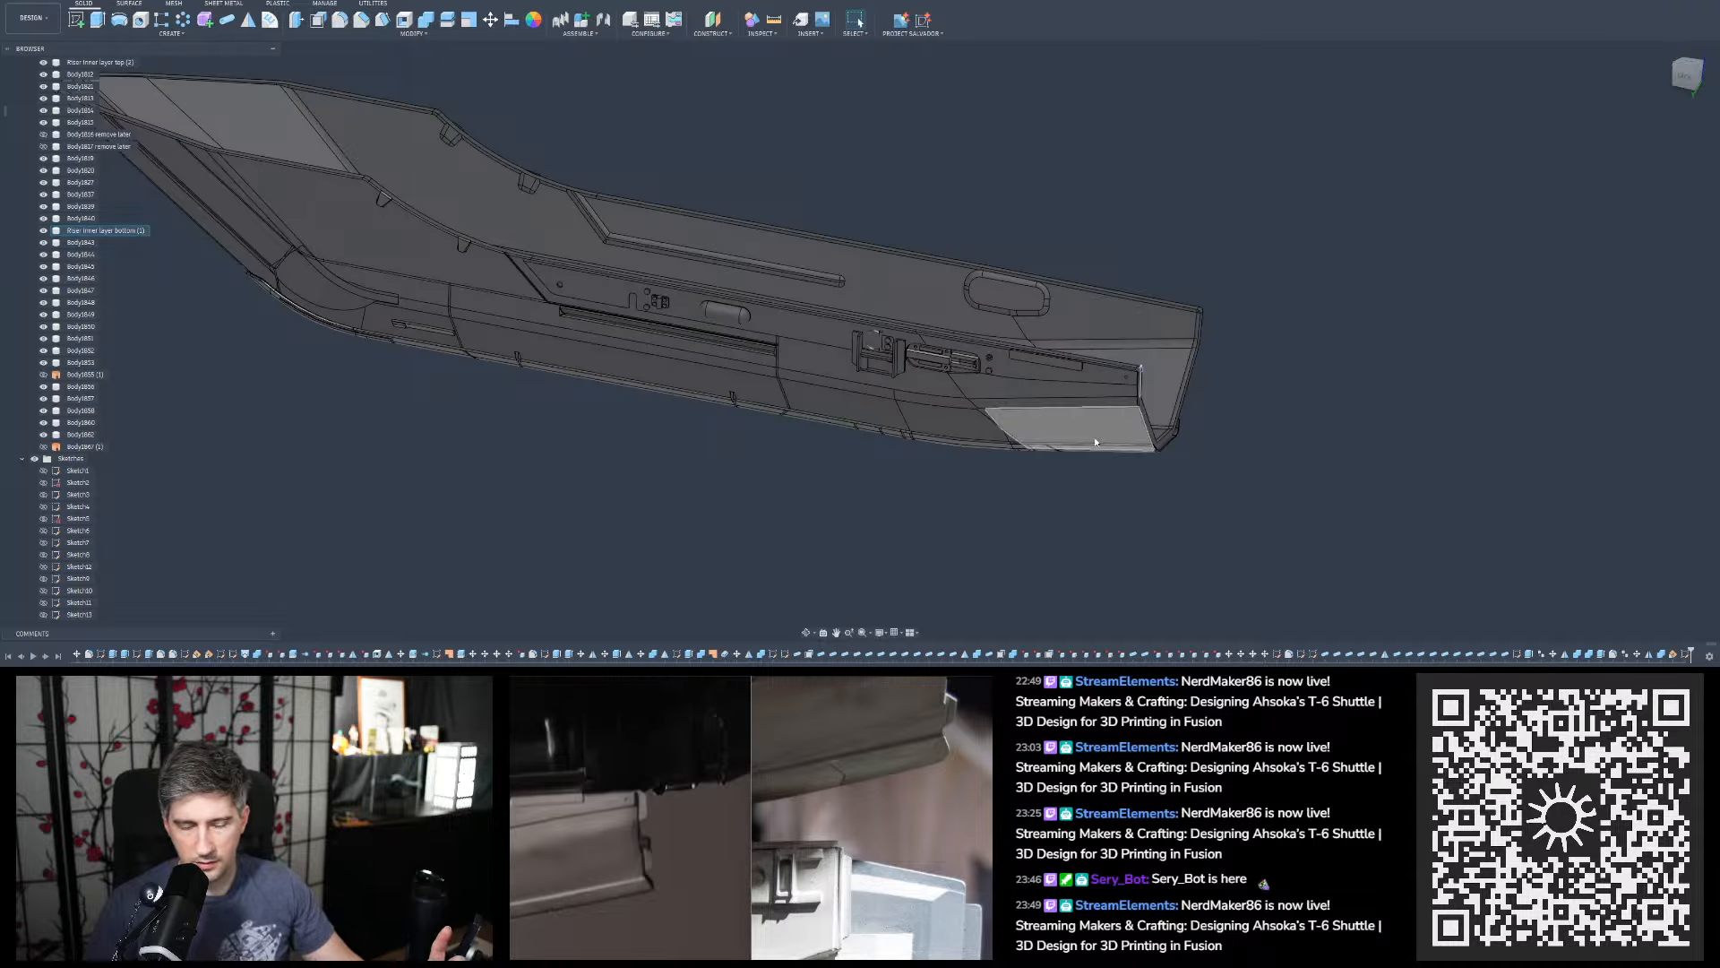
# Examine the narrow rectangle sketch against the inner and outer walls of the lower hull's rear end
pyautogui.scroll(3, 1136, 391)
pyautogui.keyDown('shift'); pyautogui.moveTo(1136, 391); pyautogui.dragTo(1155, 379, button='middle'); pyautogui.keyUp('shift')
pyautogui.scroll(-3, 741, 361)
pyautogui.scroll(4, 1102, 403)
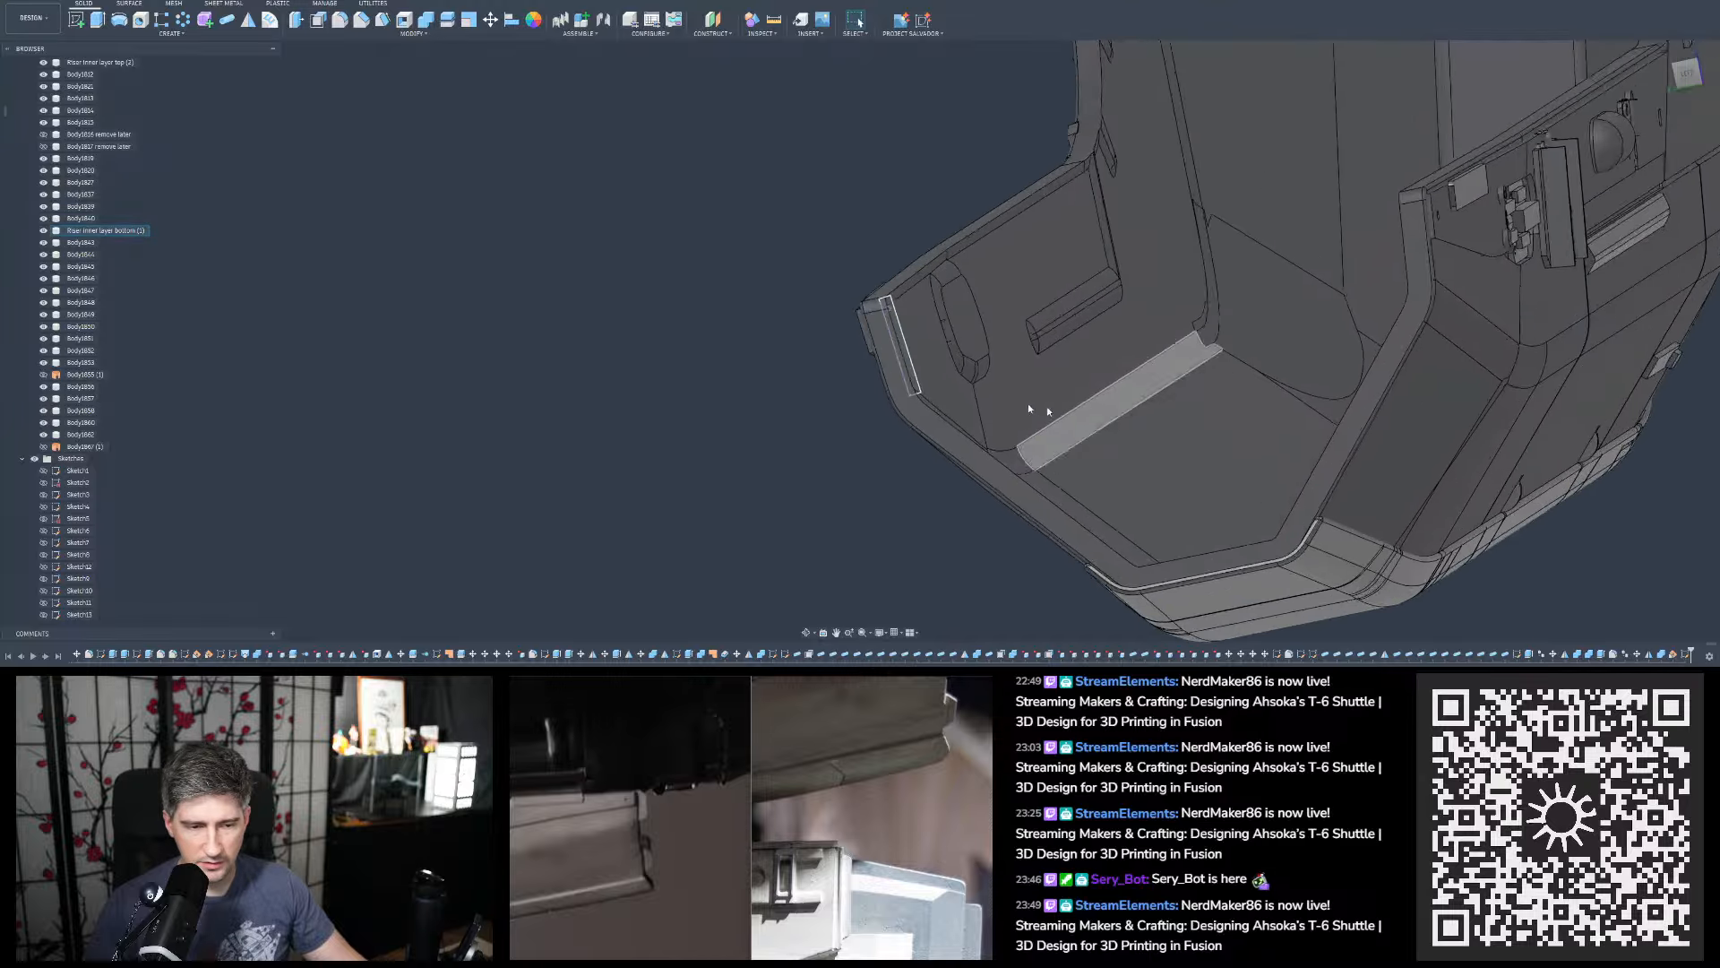
pyautogui.scroll(3, 883, 339)
pyautogui.keyDown('shift'); pyautogui.moveTo(879, 336); pyautogui.dragTo(873, 288, button='middle'); pyautogui.keyUp('shift')
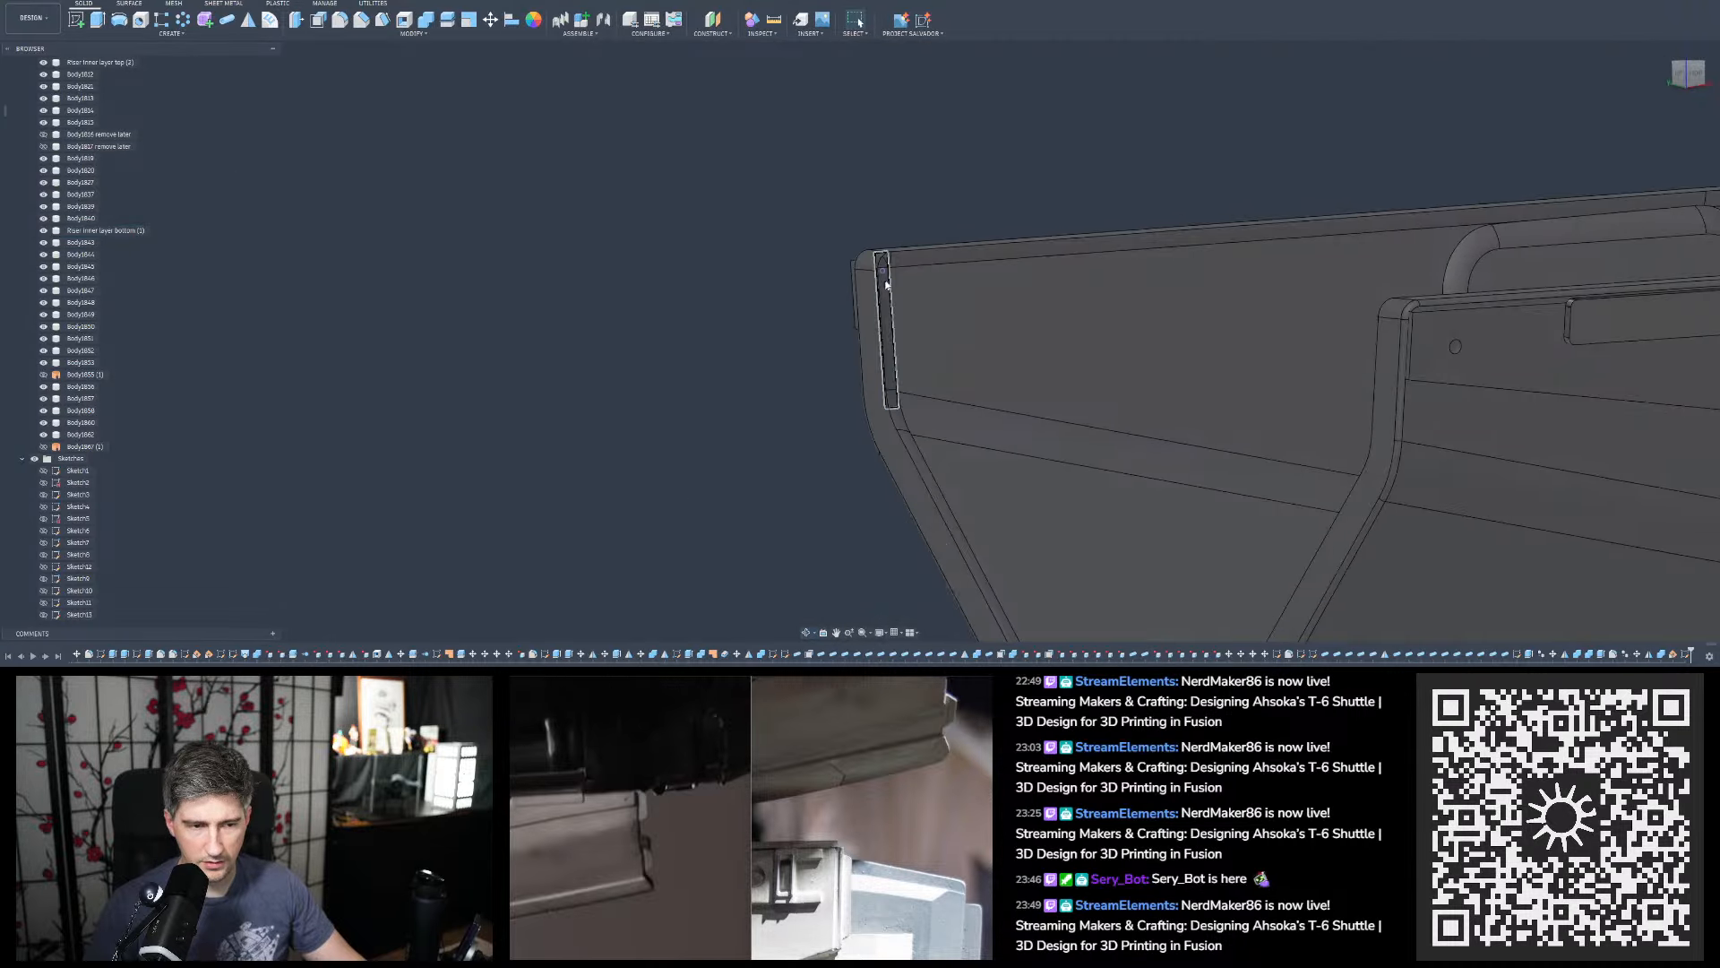
pyautogui.click(966, 295)
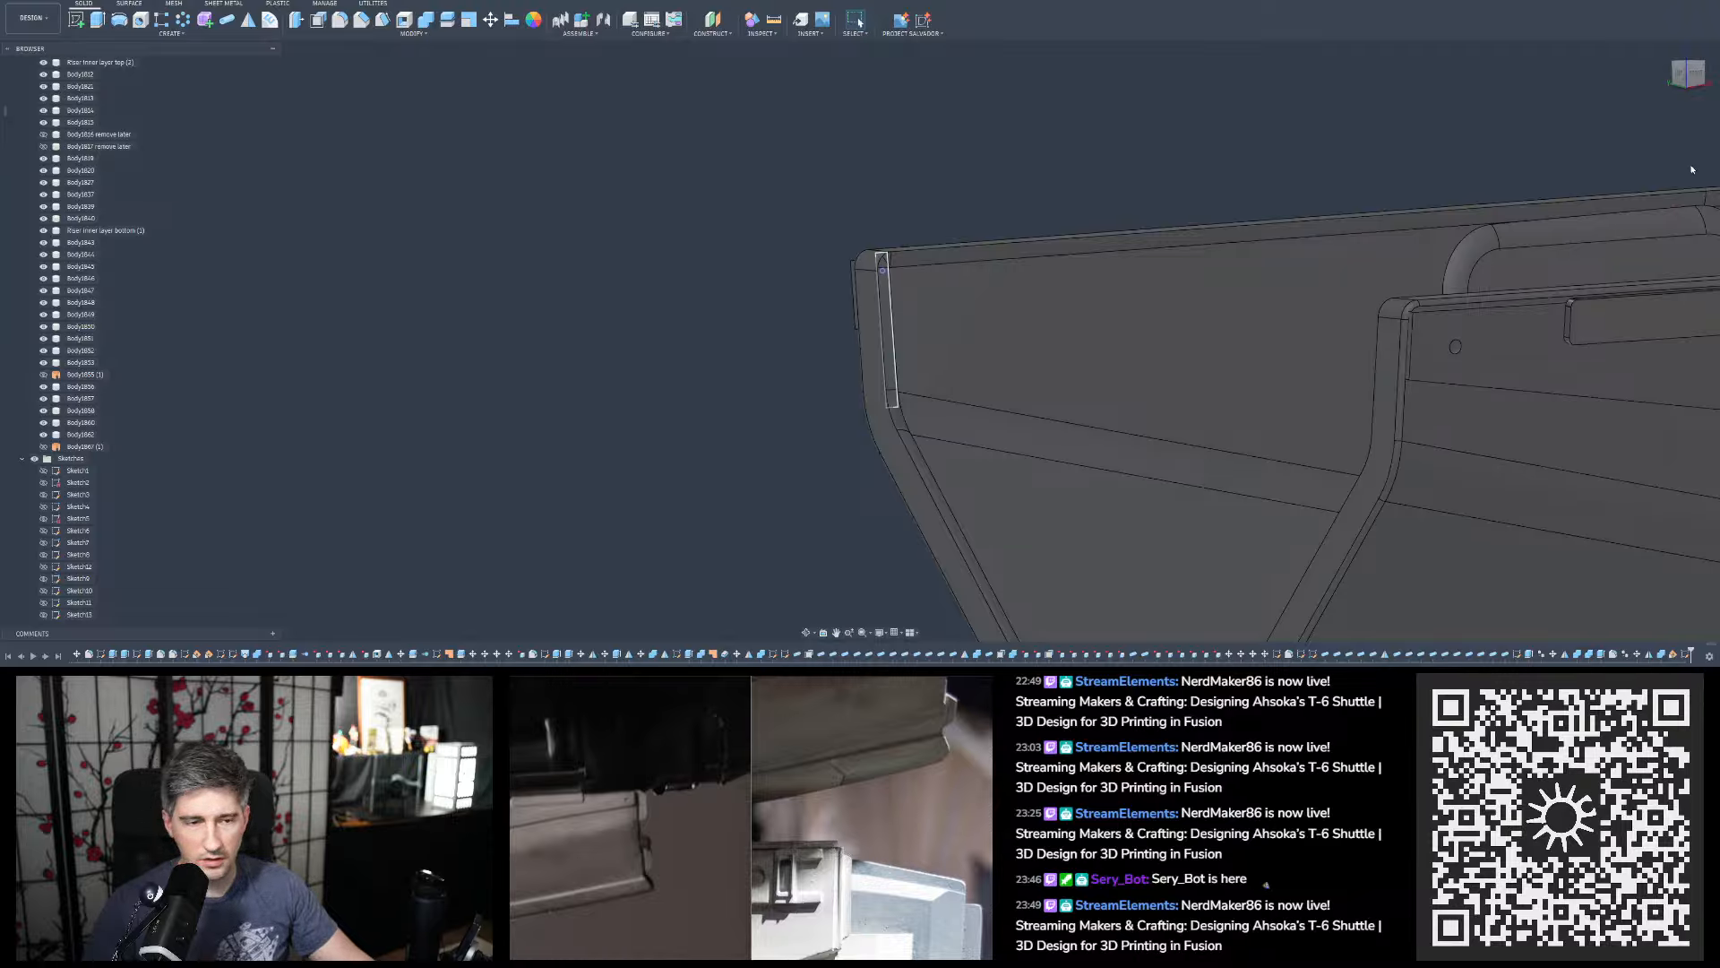
pyautogui.keyDown('shift'); pyautogui.moveTo(830, 288); pyautogui.dragTo(785, 476, button='middle'); pyautogui.keyUp('shift')
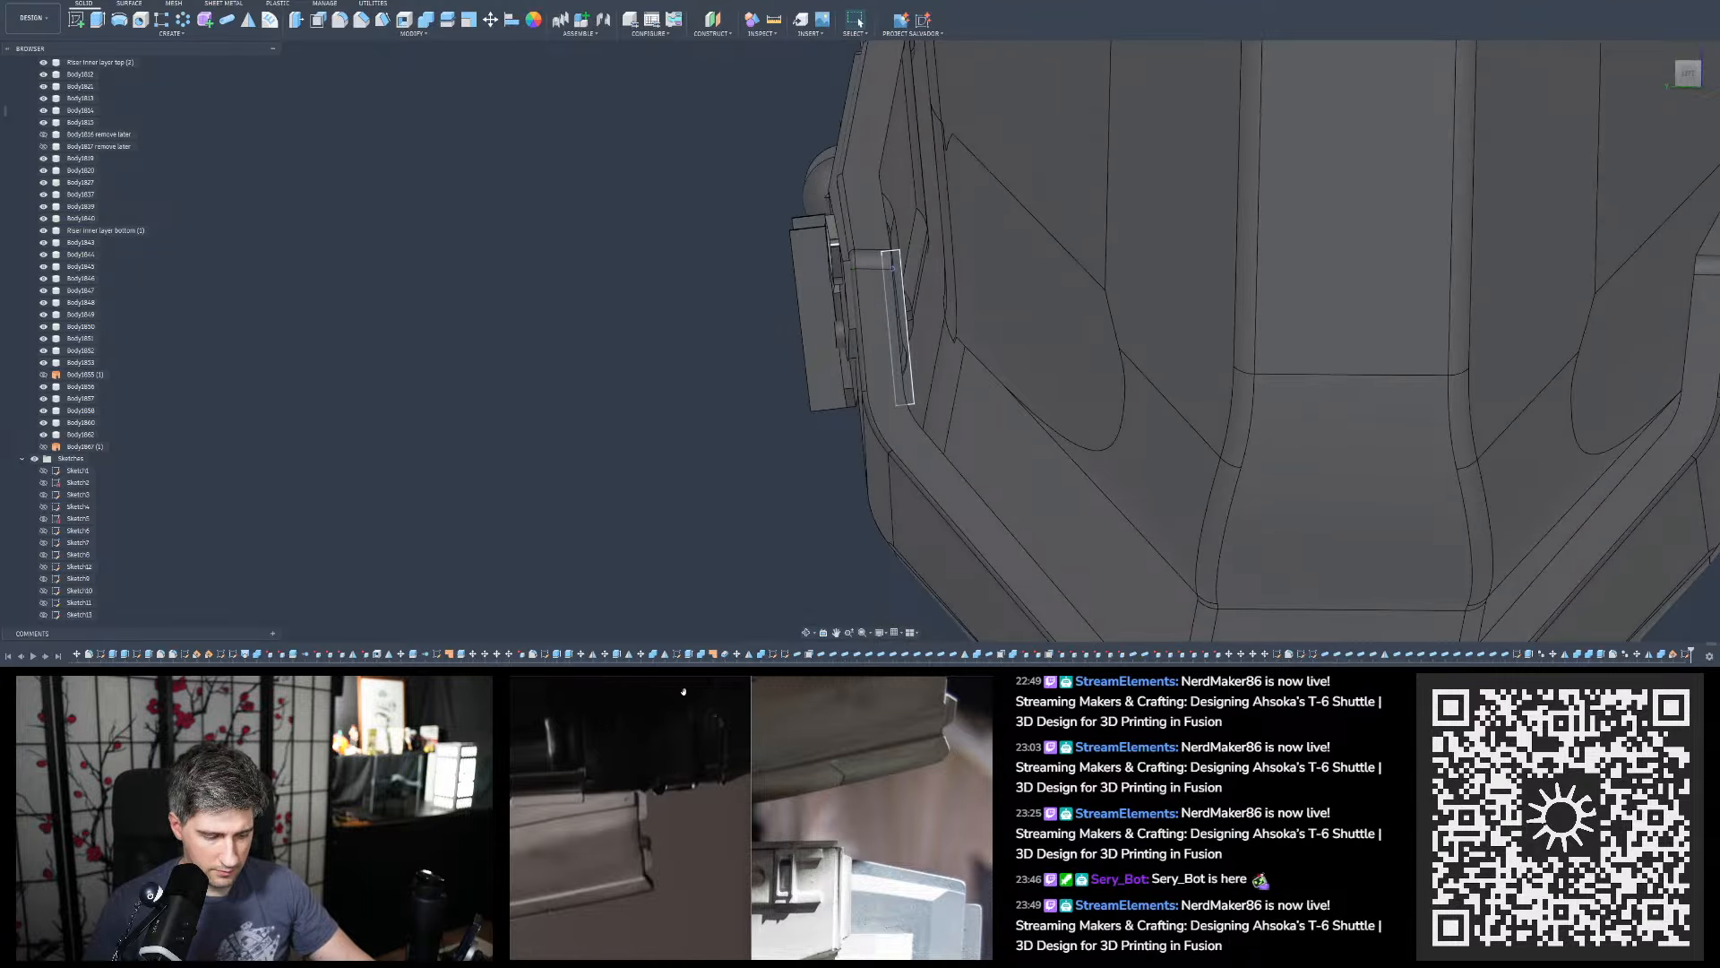
pyautogui.scroll(-4, 787, 312)
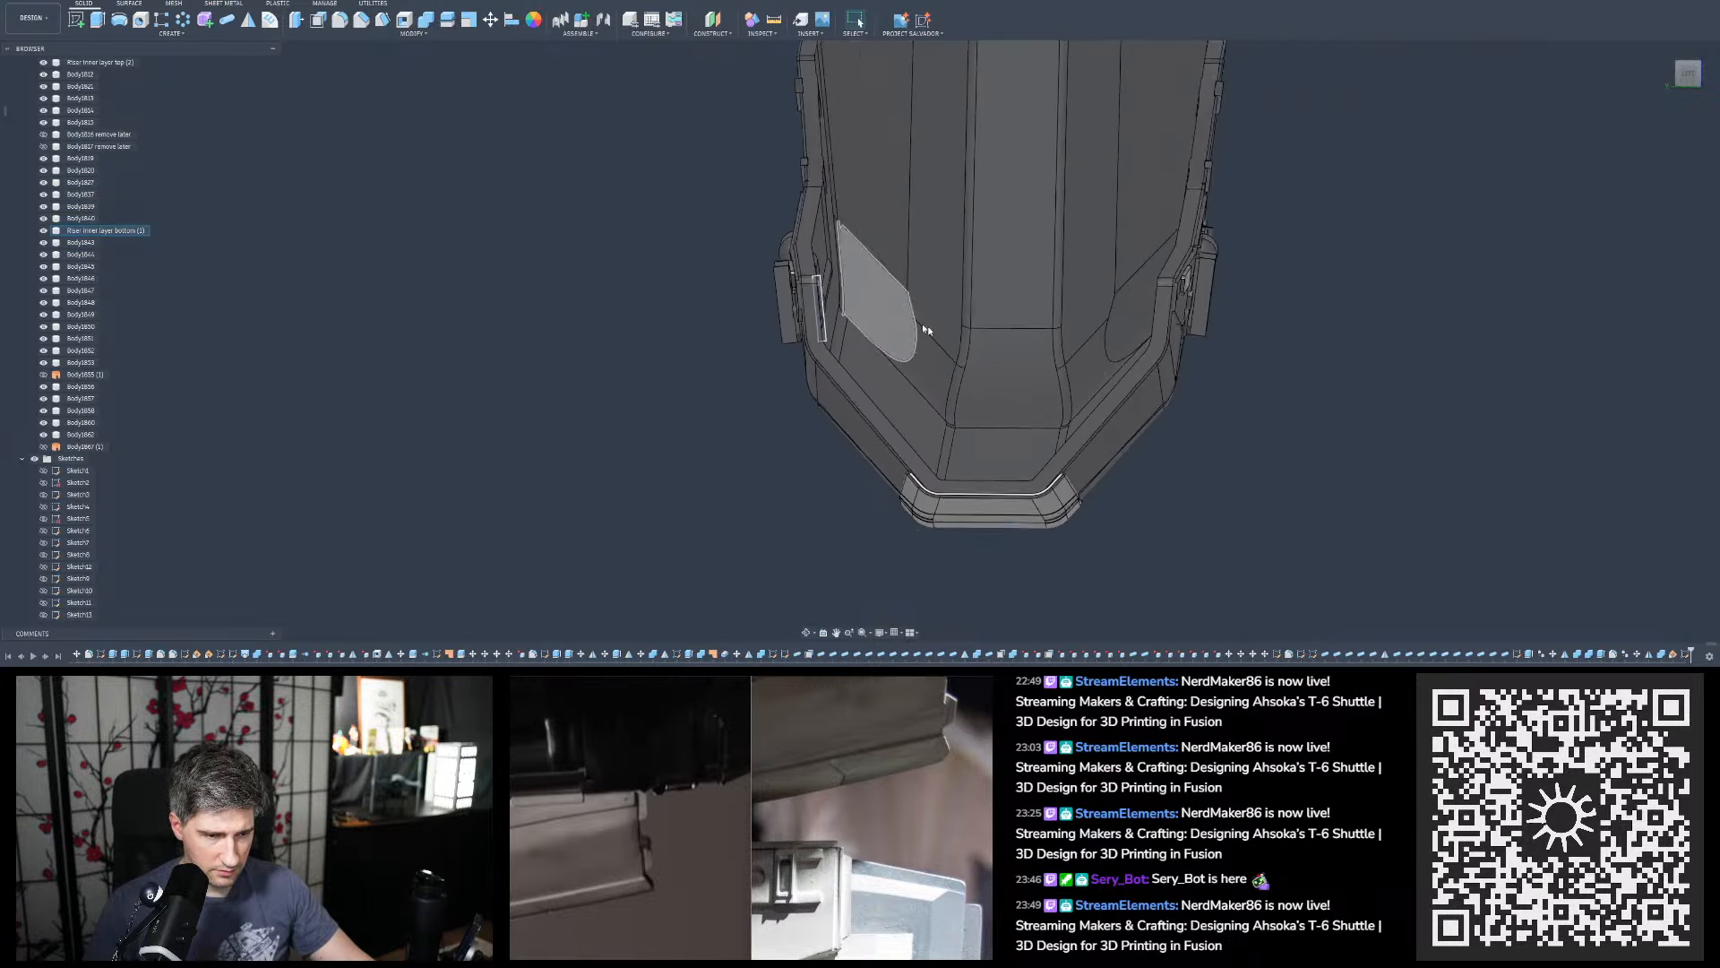
pyautogui.scroll(2, 928, 325)
pyautogui.moveTo(759, 361)
pyautogui.keyDown('shift'); pyautogui.mouseDown(button='middle')
pyautogui.moveTo(789, 391)
pyautogui.moveTo(742, 327)
pyautogui.moveTo(764, 401)
pyautogui.moveTo(741, 369)
pyautogui.mouseUp(button='middle'); pyautogui.keyUp('shift')
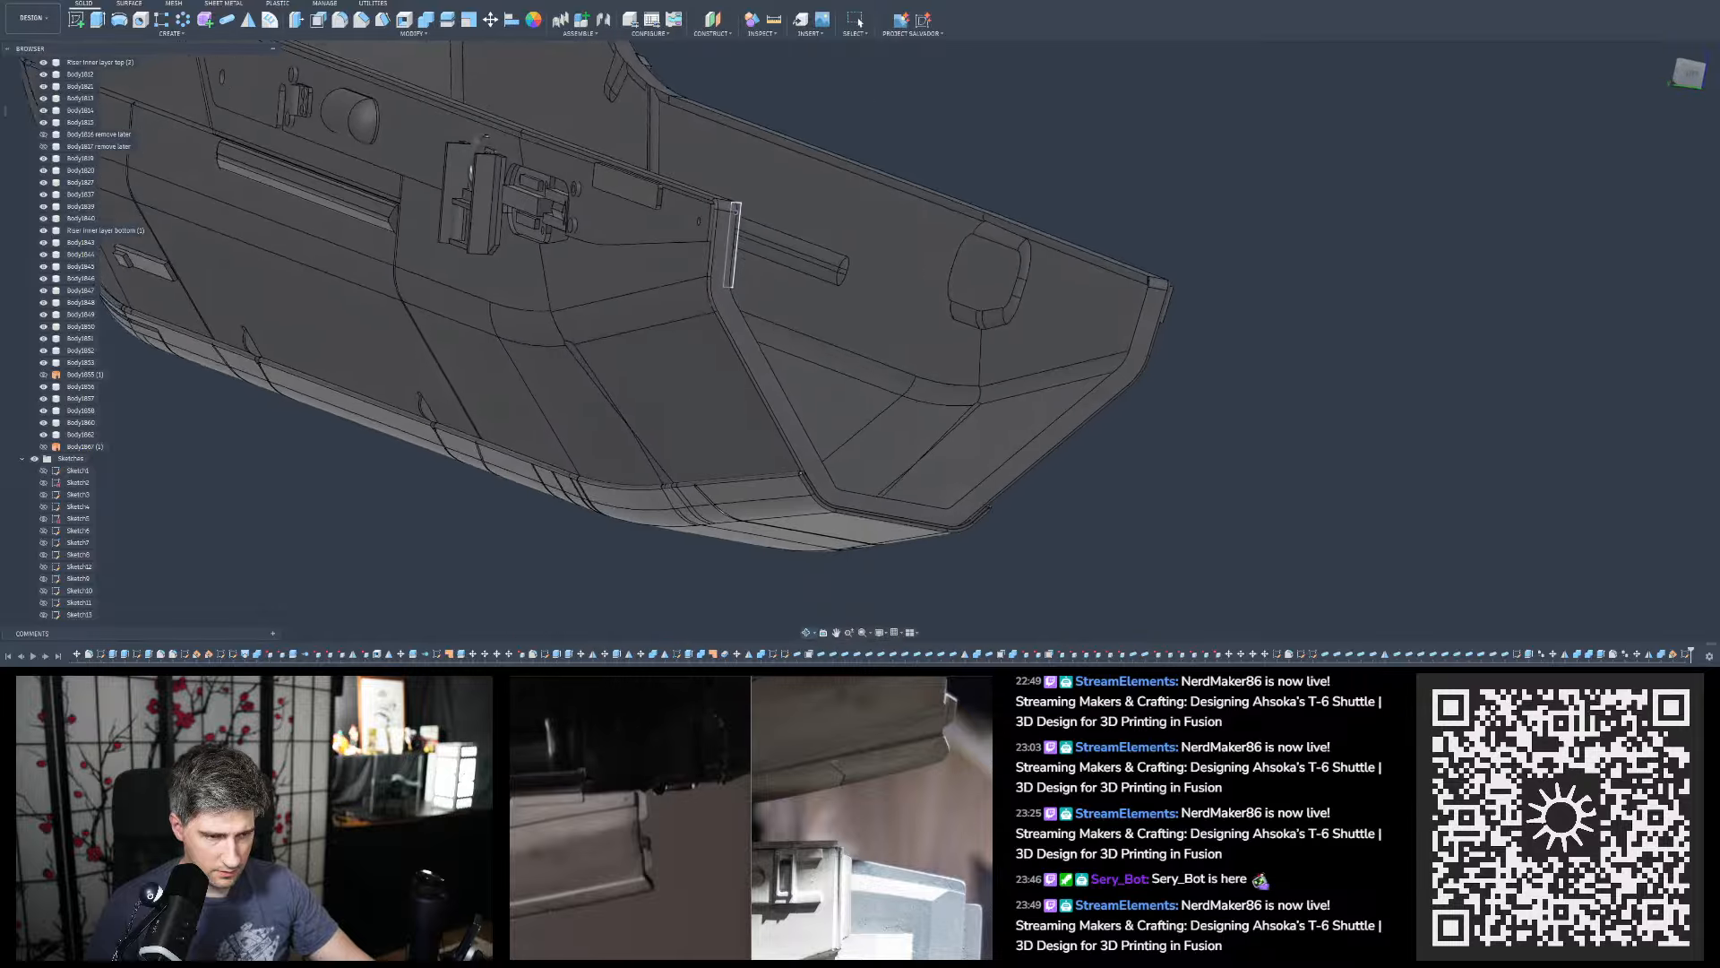
pyautogui.keyDown('shift'); pyautogui.moveTo(481, 143); pyautogui.dragTo(768, 320, button='middle'); pyautogui.keyUp('shift')
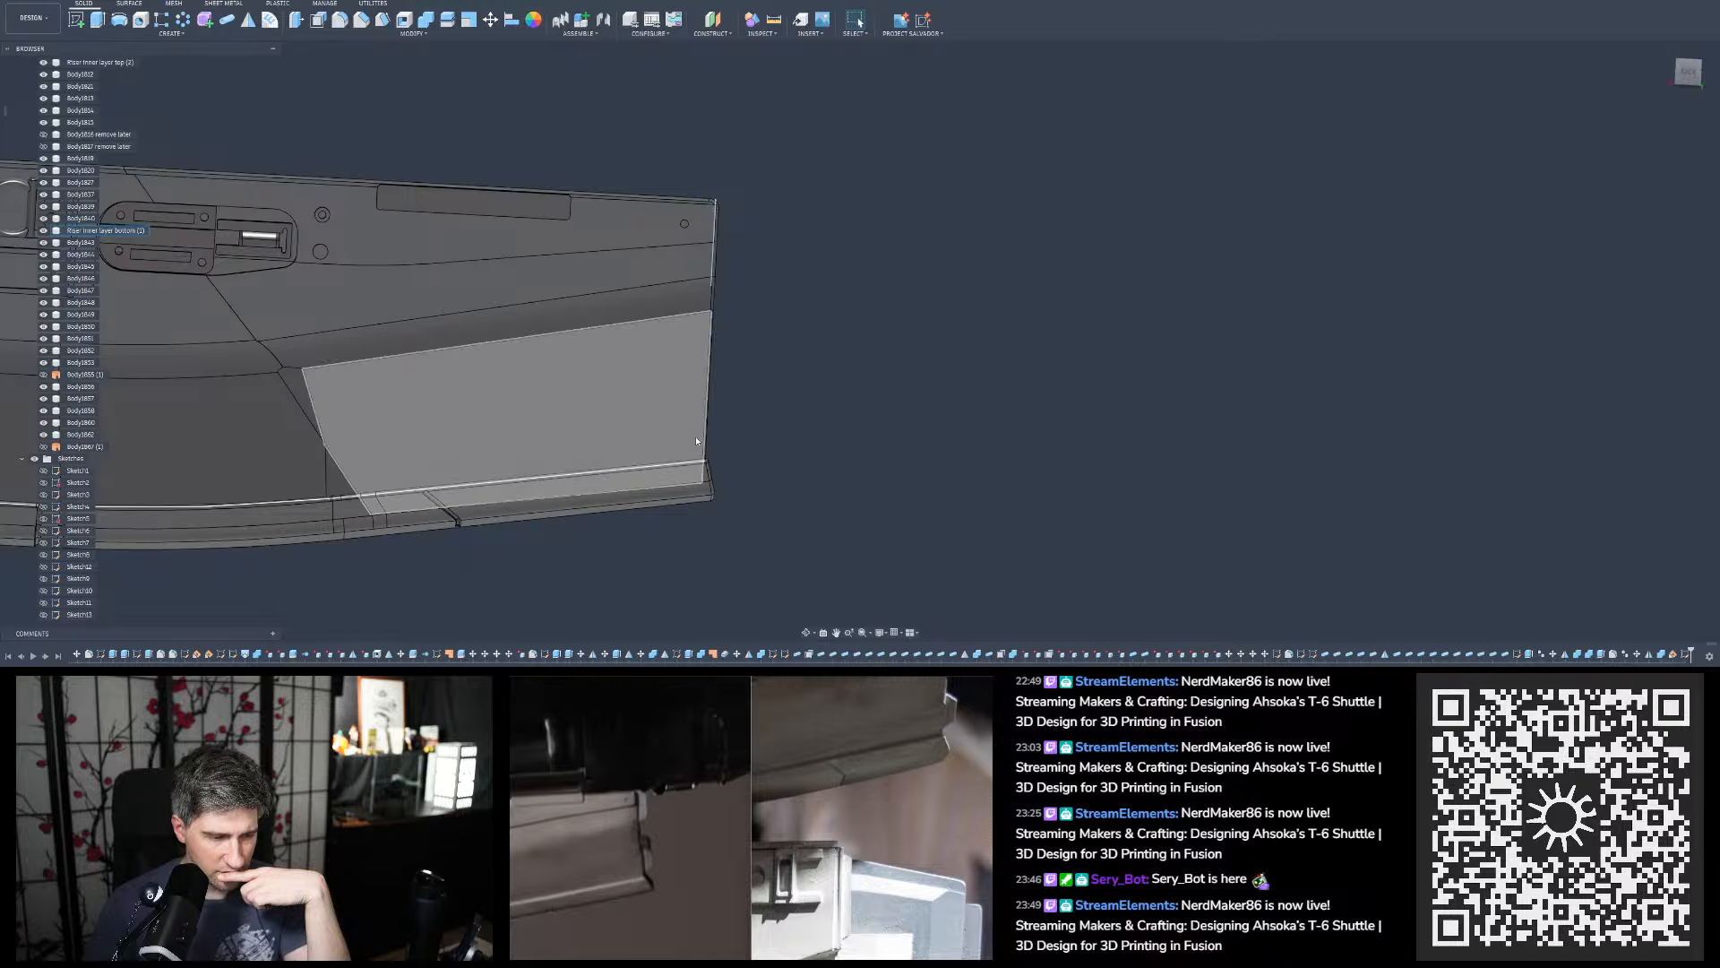
# Compare the rear end of the red upper hull with that of the grey lower hull
pyautogui.scroll(-6, 703, 463)
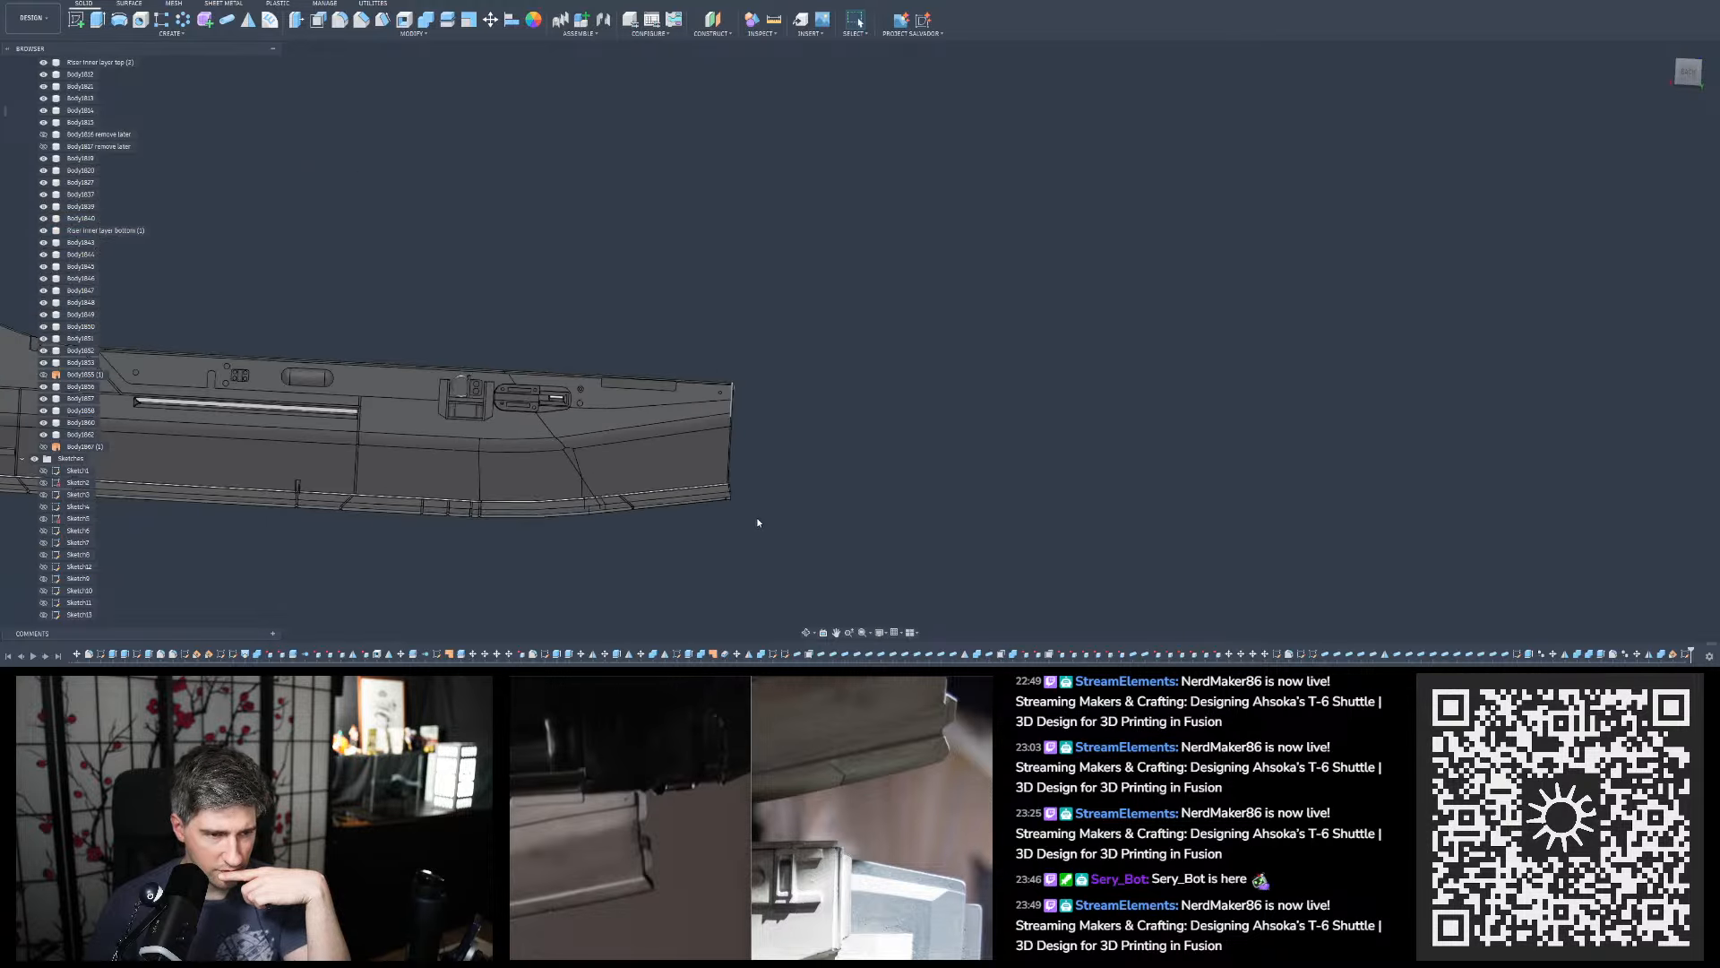
pyautogui.scroll(6, 744, 264)
pyautogui.scroll(-5, 744, 264)
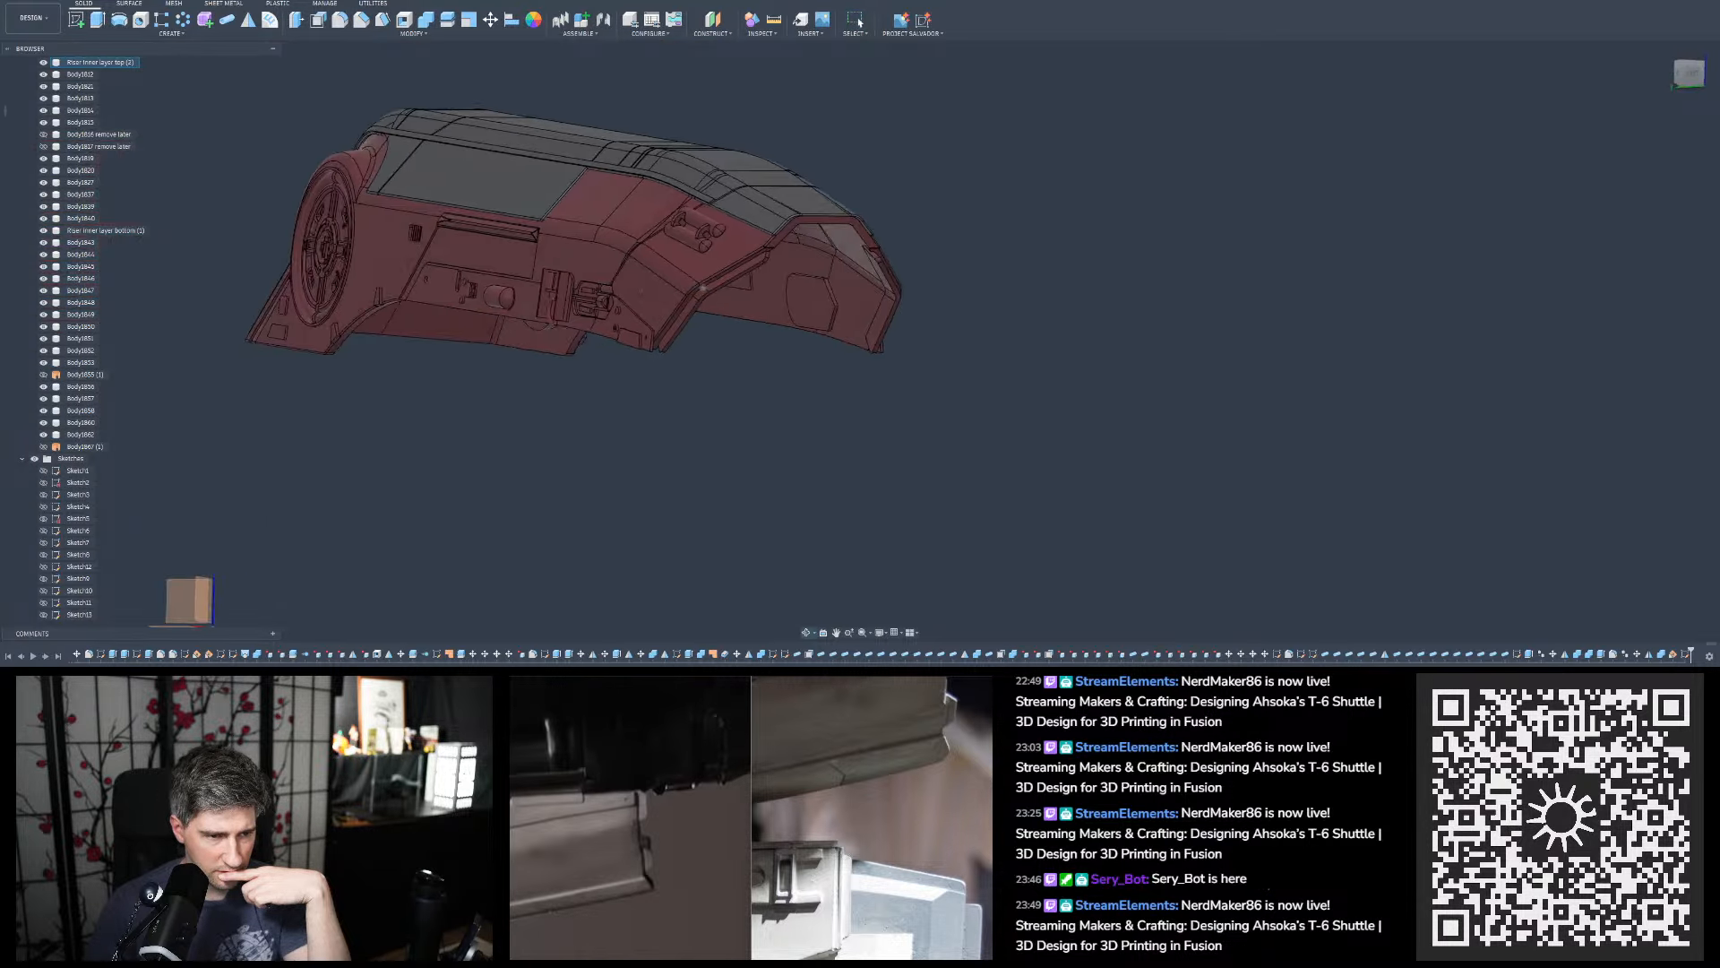
pyautogui.keyDown('shift'); pyautogui.moveTo(744, 264); pyautogui.dragTo(573, 268, button='middle'); pyautogui.keyUp('shift')
pyautogui.scroll(4, 762, 251)
pyautogui.keyDown('shift'); pyautogui.moveTo(761, 251); pyautogui.dragTo(780, 237, button='middle'); pyautogui.keyUp('shift')
pyautogui.keyDown('shift'); pyautogui.moveTo(627, 247); pyautogui.dragTo(798, 269, button='middle'); pyautogui.keyUp('shift')
pyautogui.scroll(-8, 983, 198)
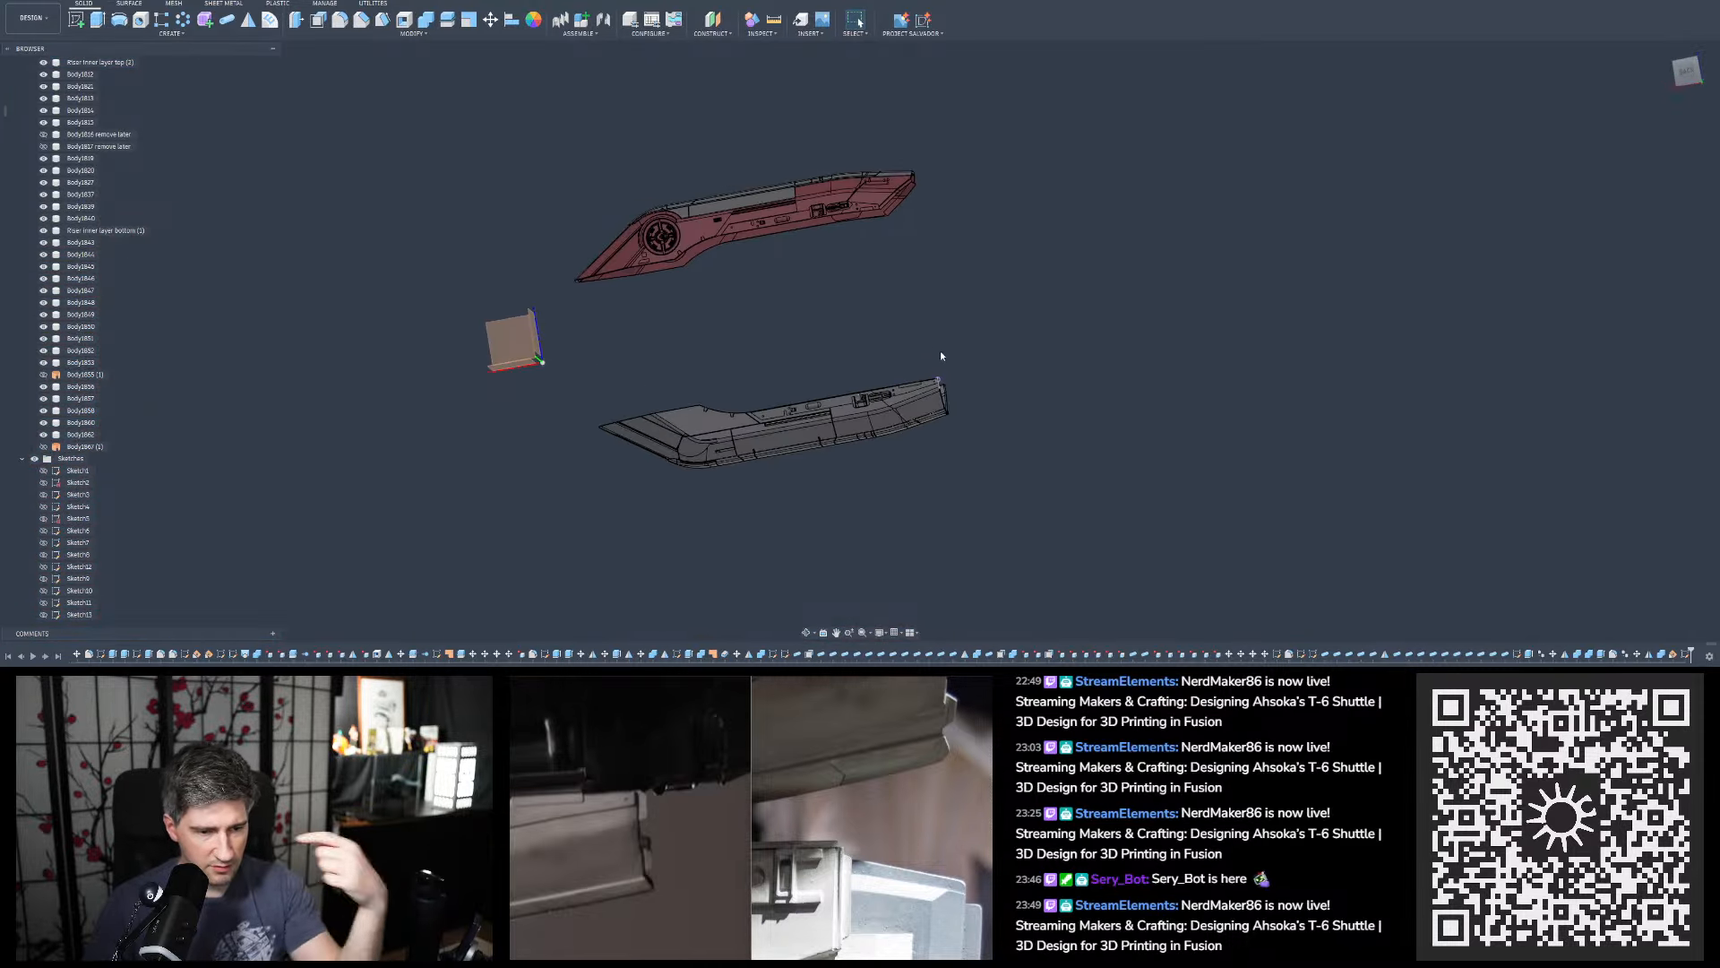
pyautogui.scroll(5, 953, 402)
pyautogui.scroll(4, 932, 401)
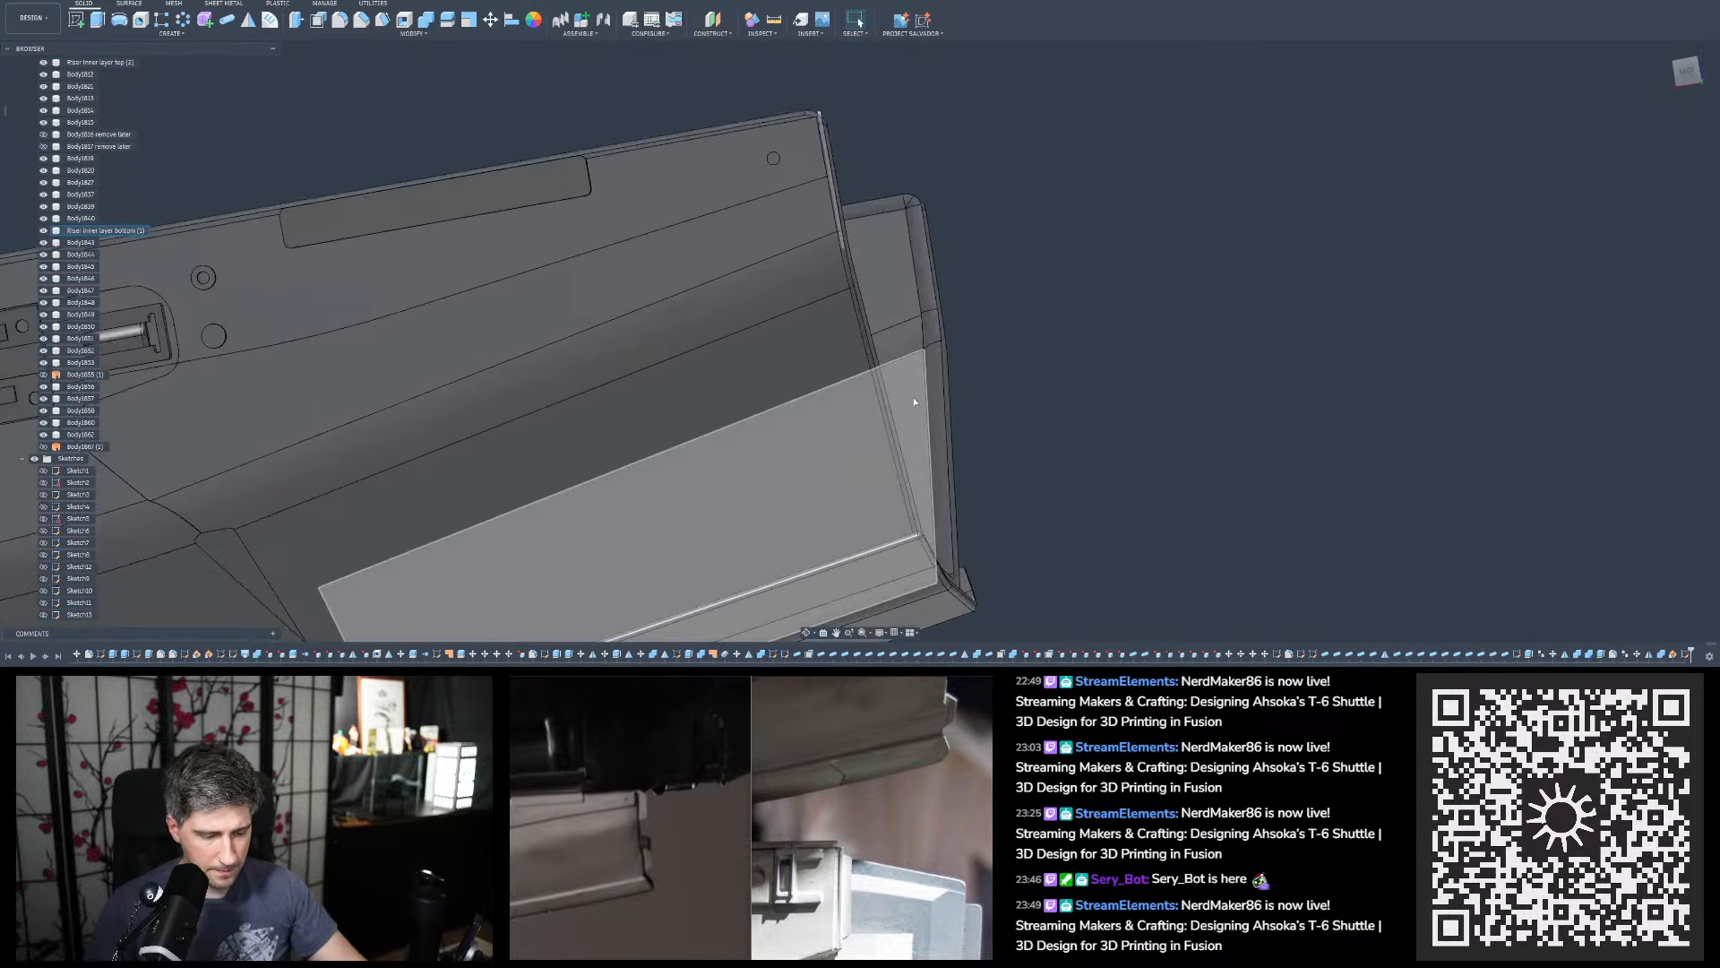
pyautogui.keyDown('shift'); pyautogui.moveTo(847, 387); pyautogui.dragTo(760, 387, button='middle'); pyautogui.keyUp('shift')
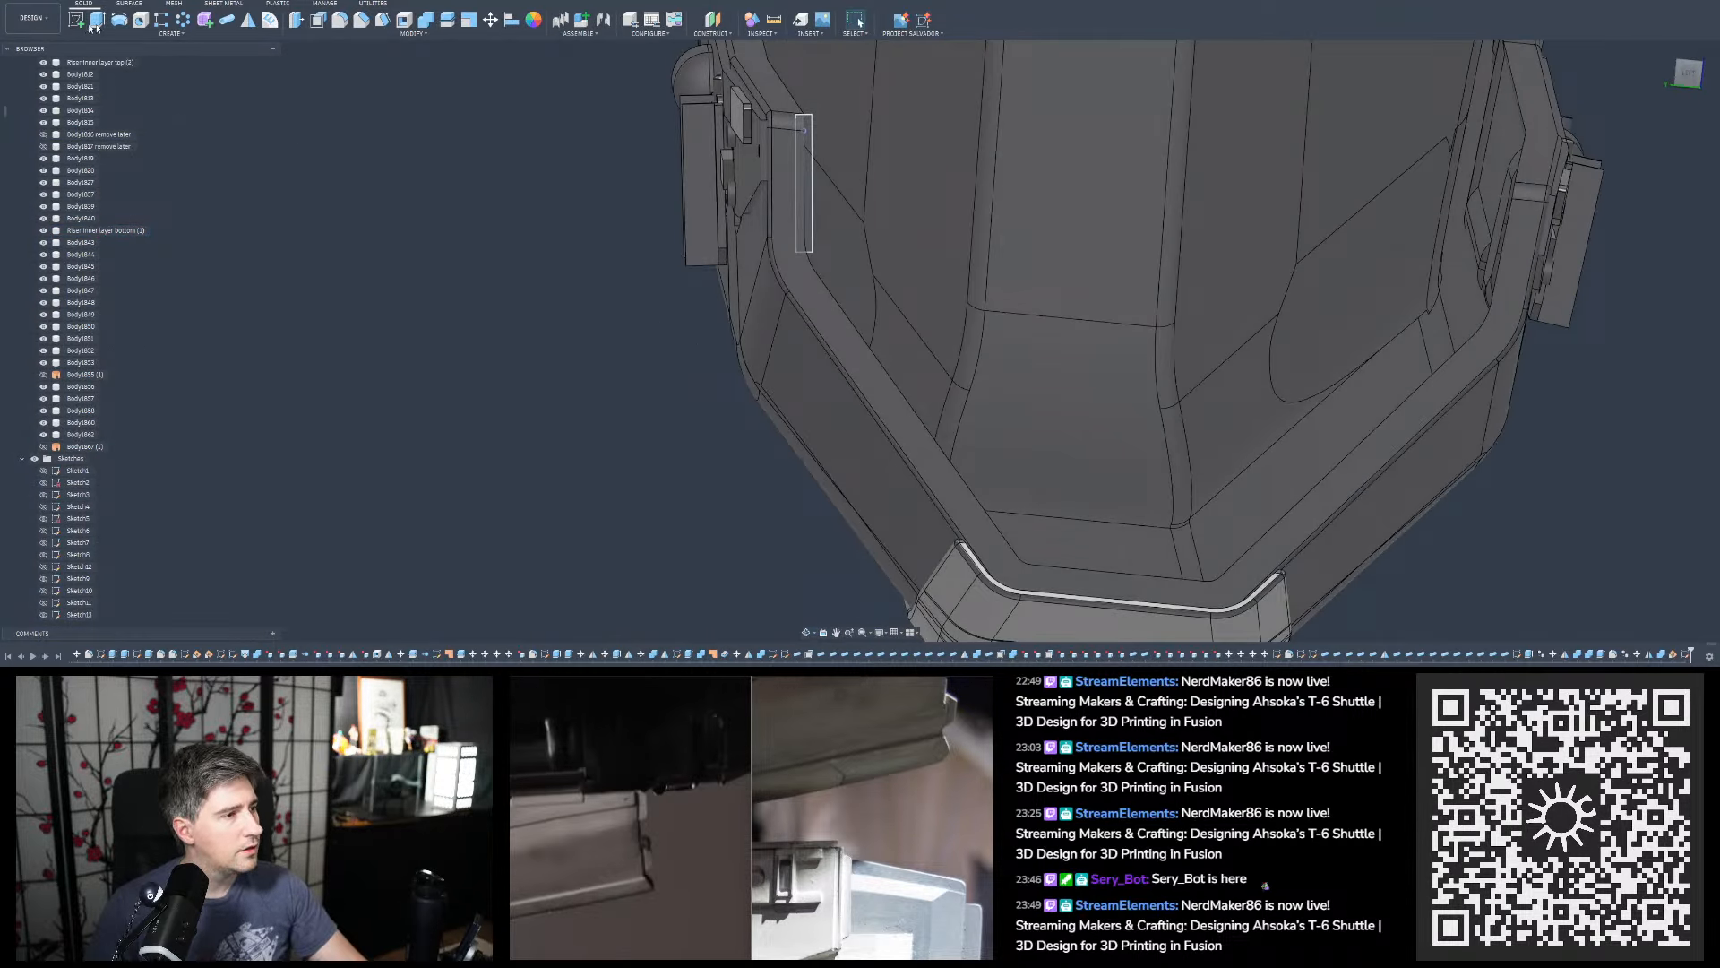
# Create a construction plane at an angle of -7.58 degrees through the rear edge of the lower hull's slanted side panel
pyautogui.click(712, 33)
pyautogui.click(744, 60)
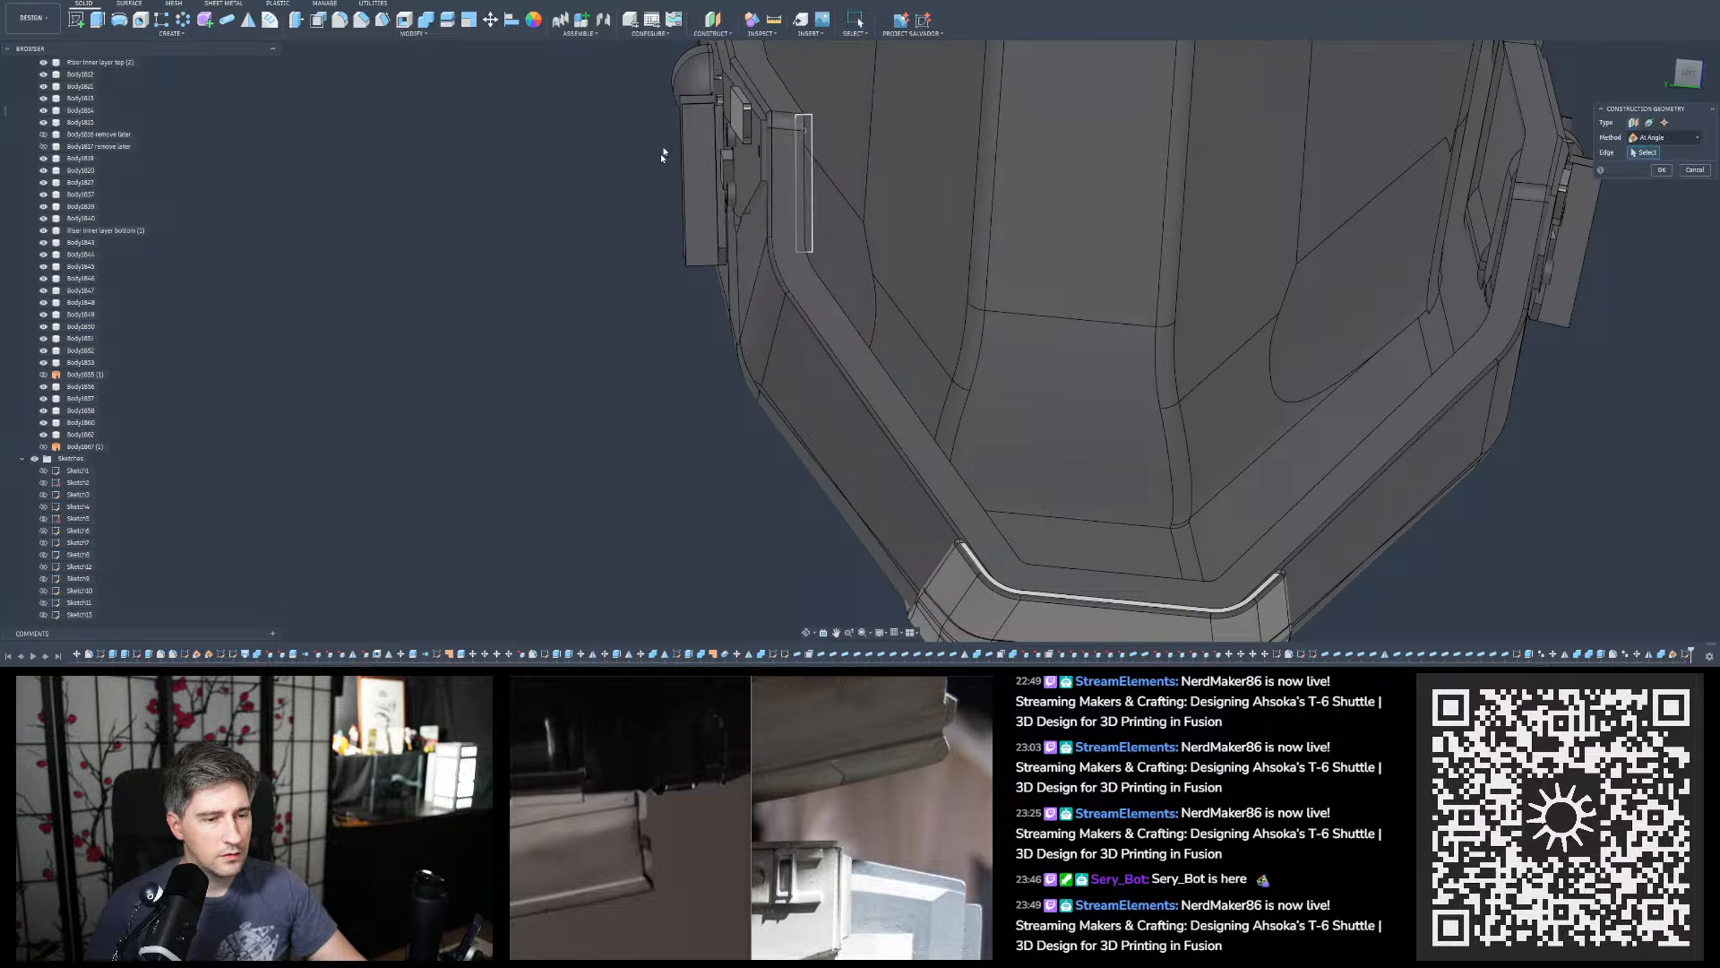
pyautogui.keyDown('shift'); pyautogui.moveTo(661, 155); pyautogui.dragTo(843, 352, button='middle'); pyautogui.keyUp('shift')
pyautogui.click(855, 289)
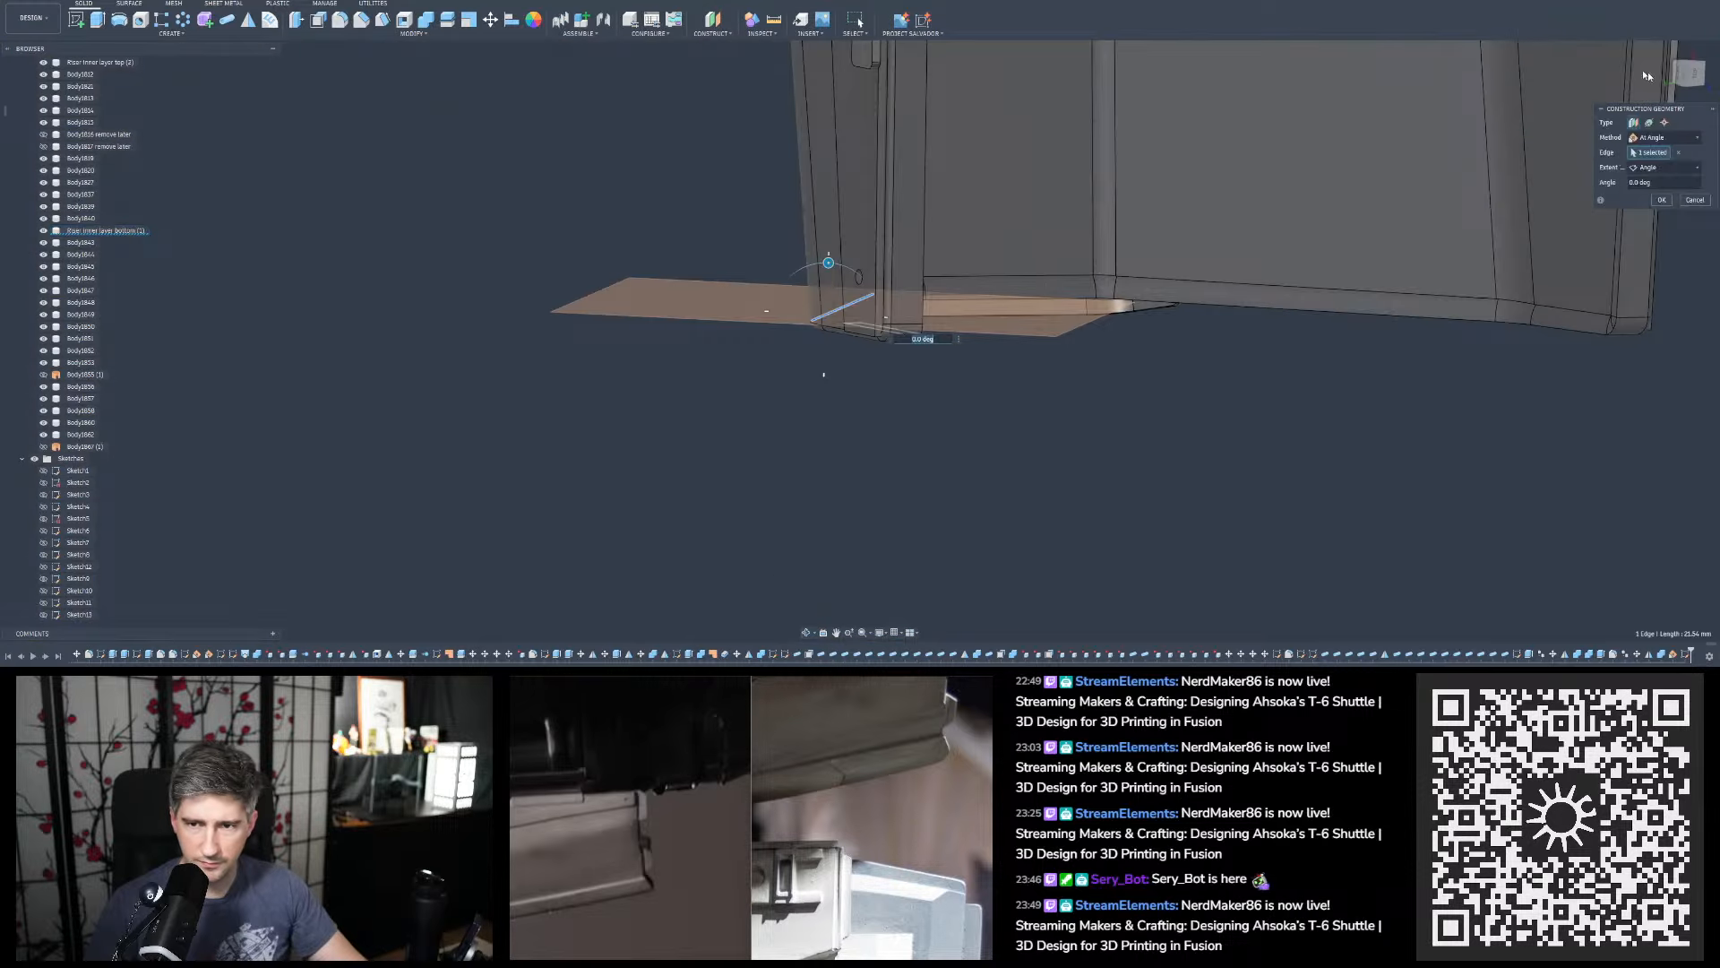
pyautogui.click(1679, 77)
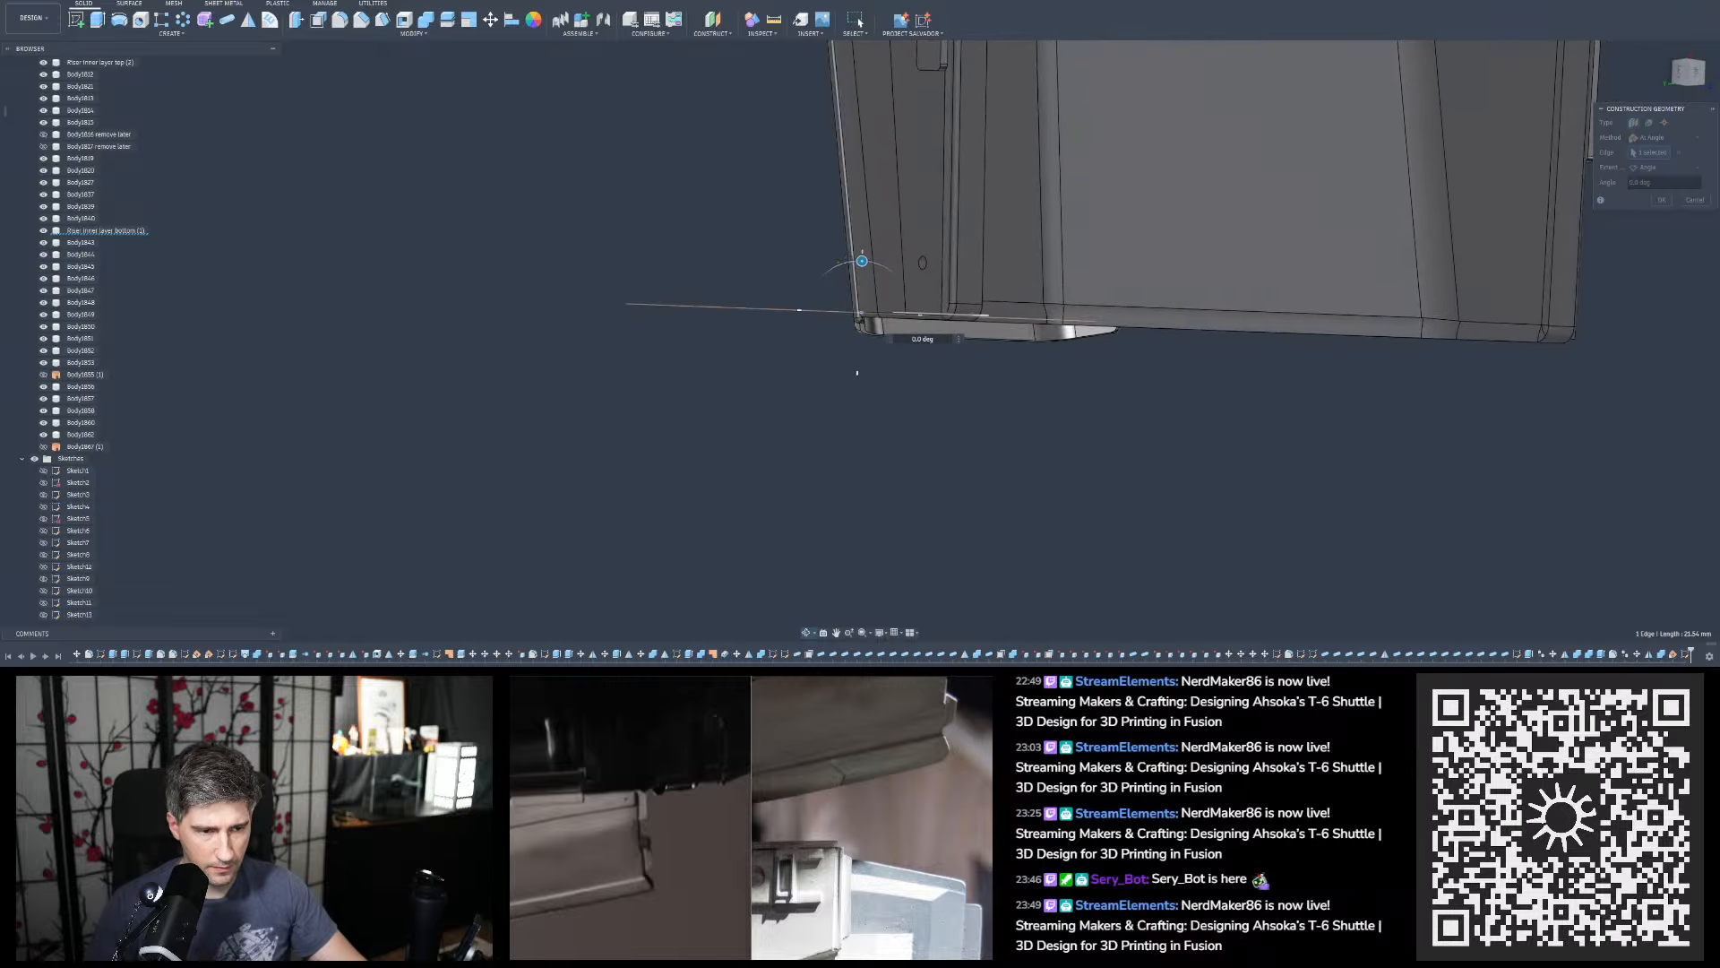
pyautogui.keyDown('shift'); pyautogui.moveTo(842, 285); pyautogui.dragTo(864, 281, button='middle'); pyautogui.keyUp('shift')
pyautogui.scroll(2, 864, 280)
pyautogui.moveTo(861, 280); pyautogui.dragTo(856, 281)
pyautogui.write('-5')
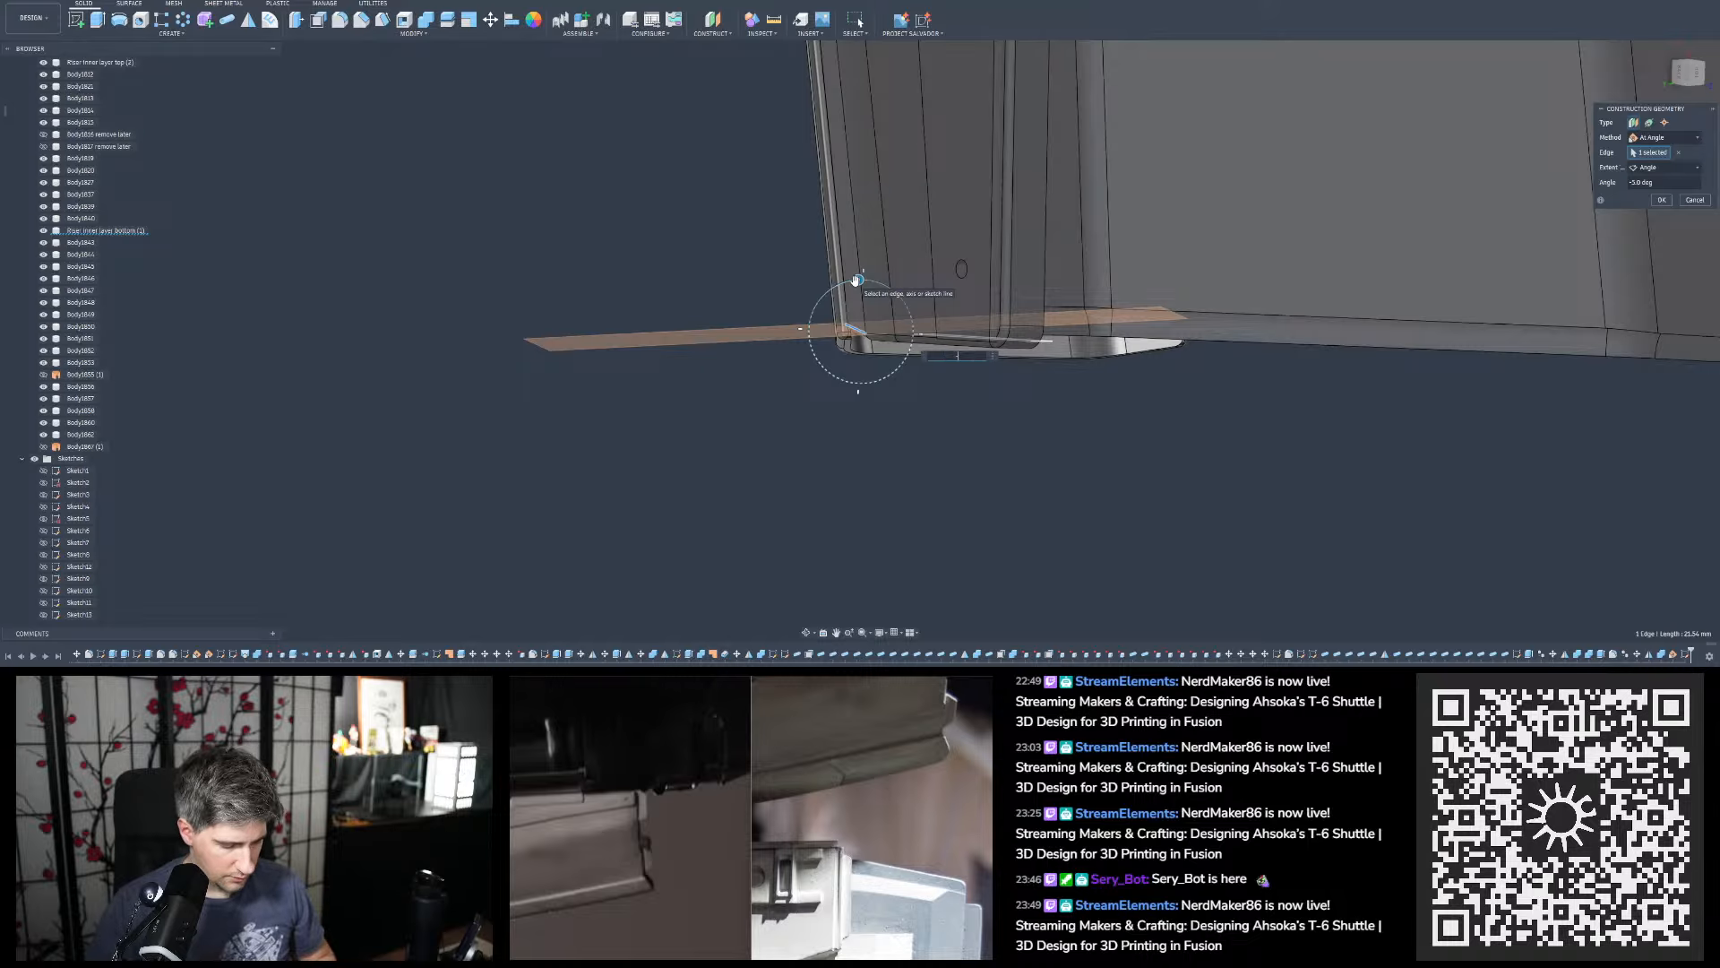
pyautogui.press('super+v')
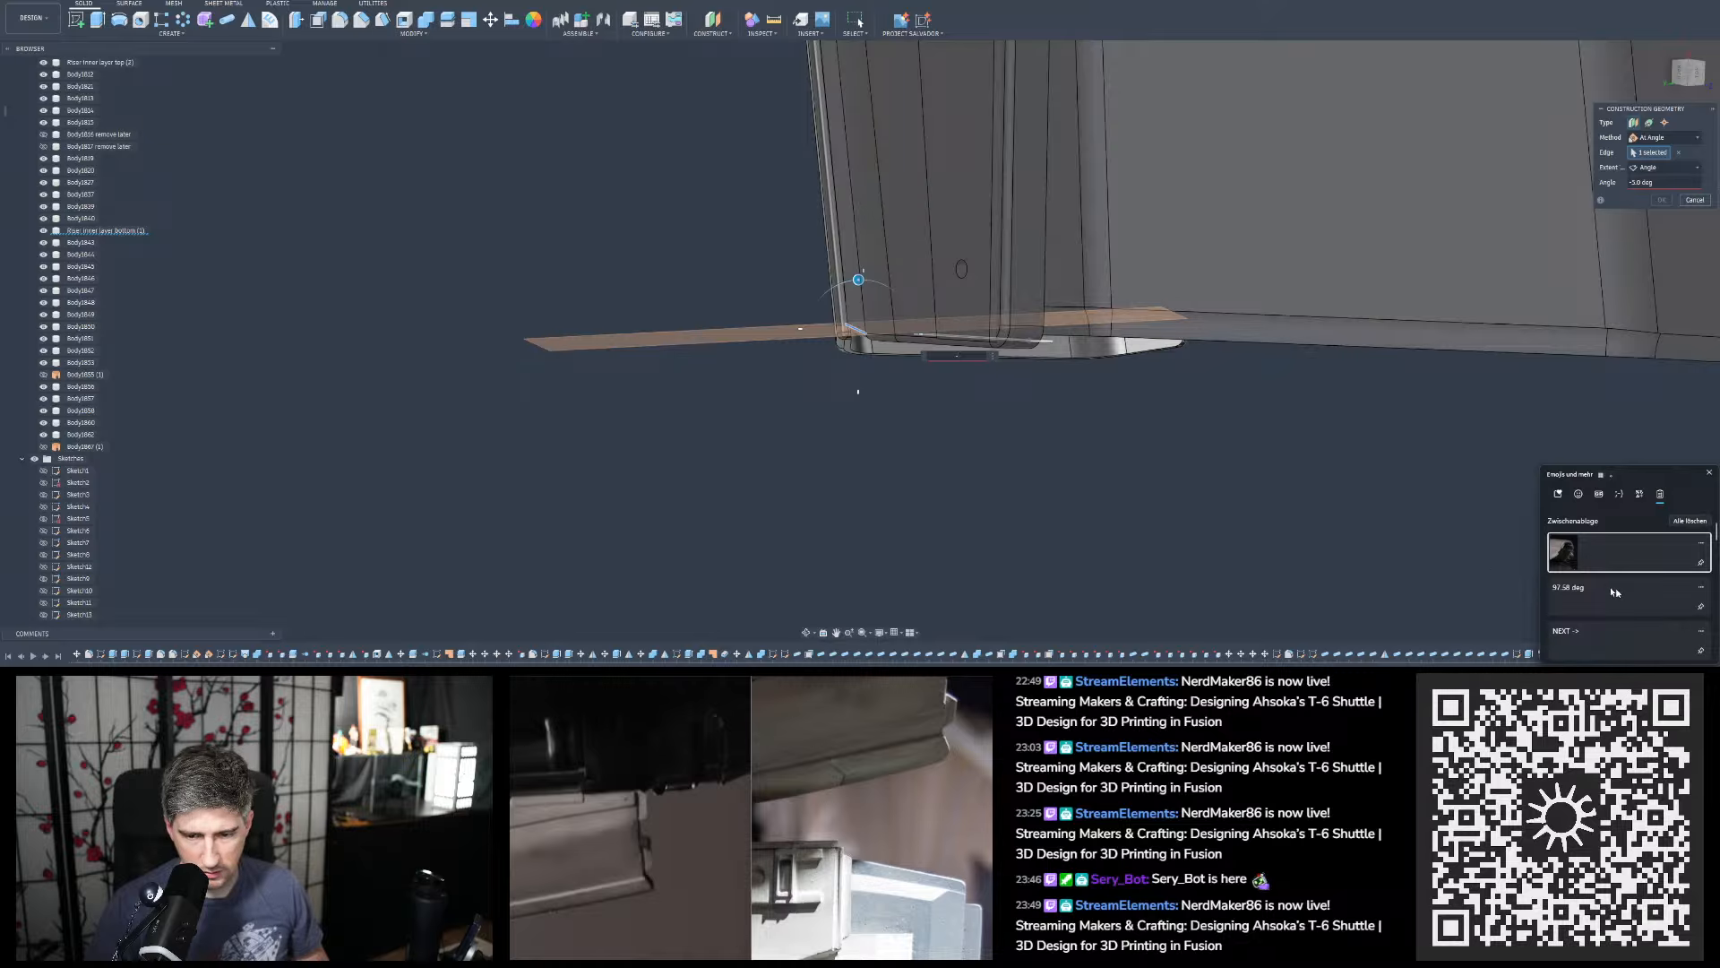
pyautogui.click(1594, 593)
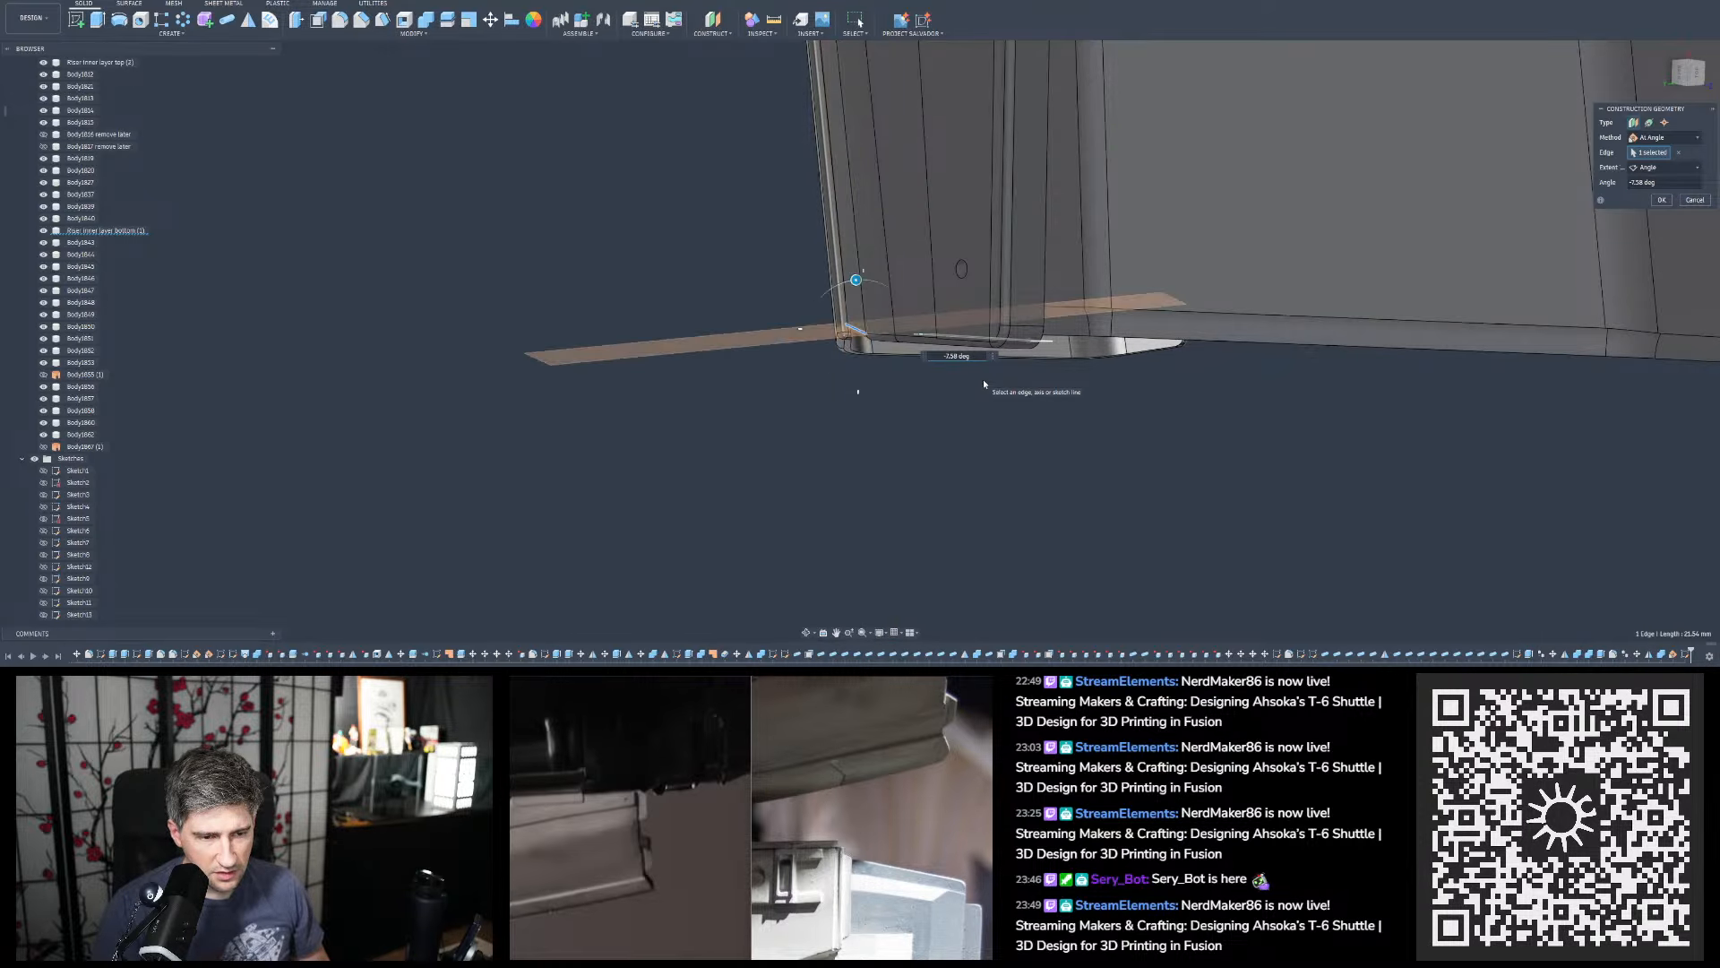
pyautogui.press('Return')
# Measure the angle between the new construction plane and the adjoining slanted side face of the lower hull
pyautogui.click(776, 24)
pyautogui.keyDown('shift'); pyautogui.moveTo(887, 152); pyautogui.dragTo(925, 230, button='middle'); pyautogui.keyUp('shift')
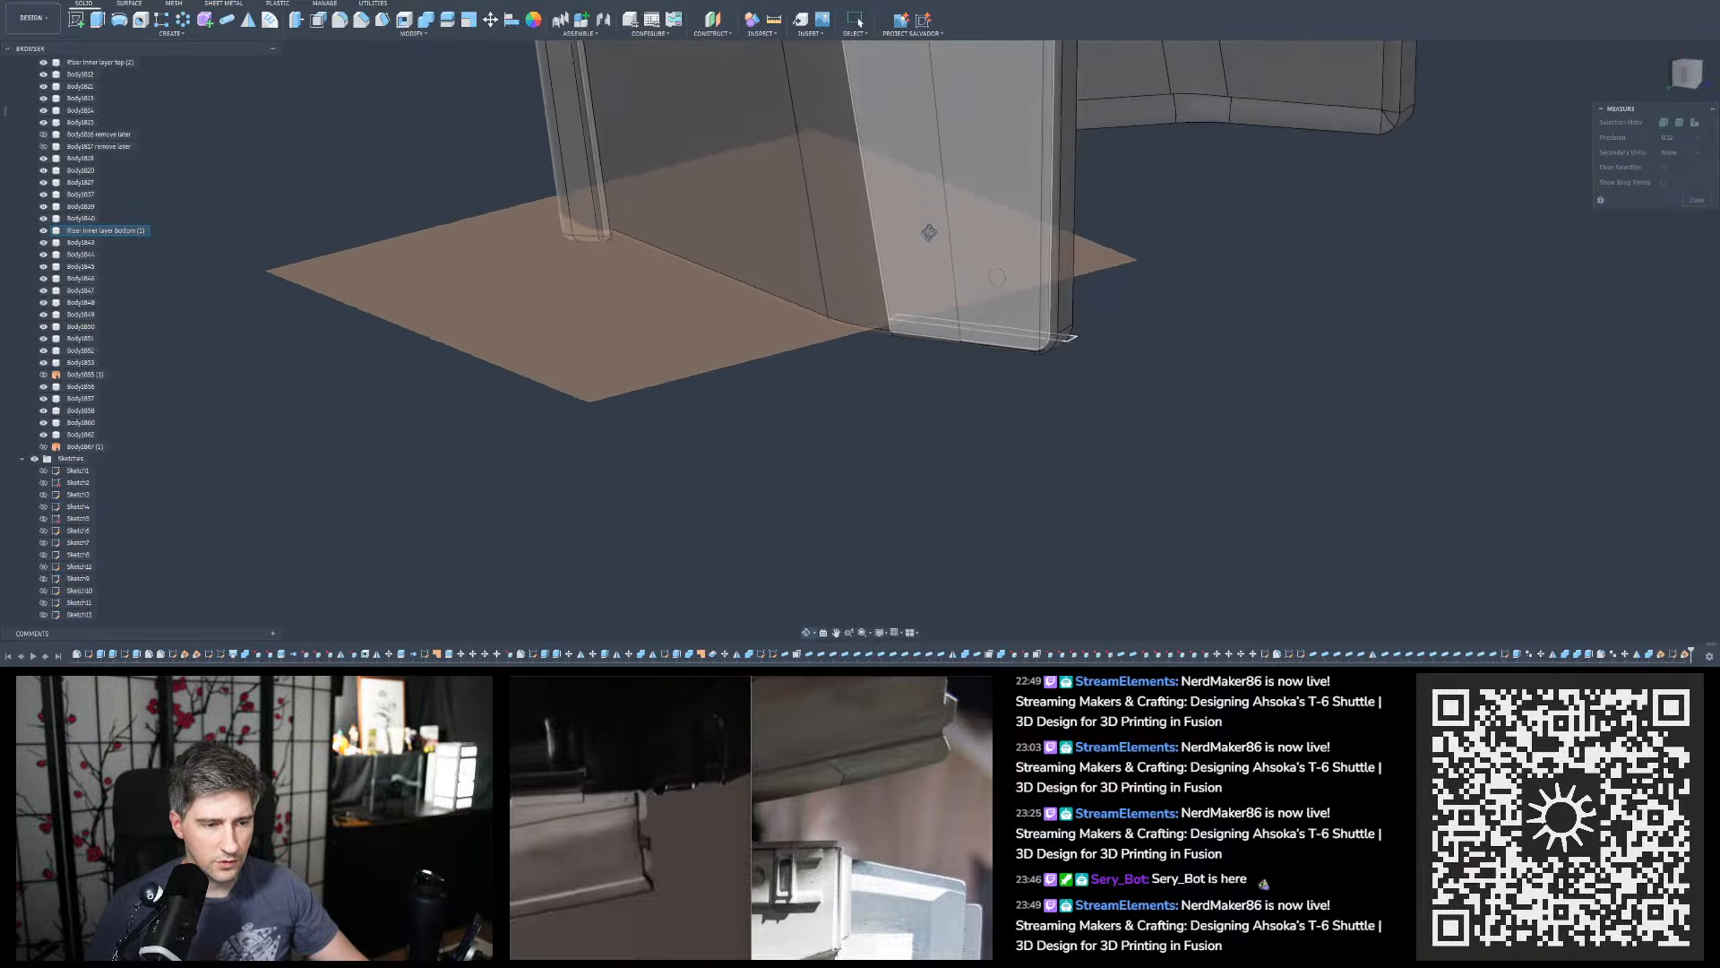
pyautogui.click(668, 291)
pyautogui.click(747, 228)
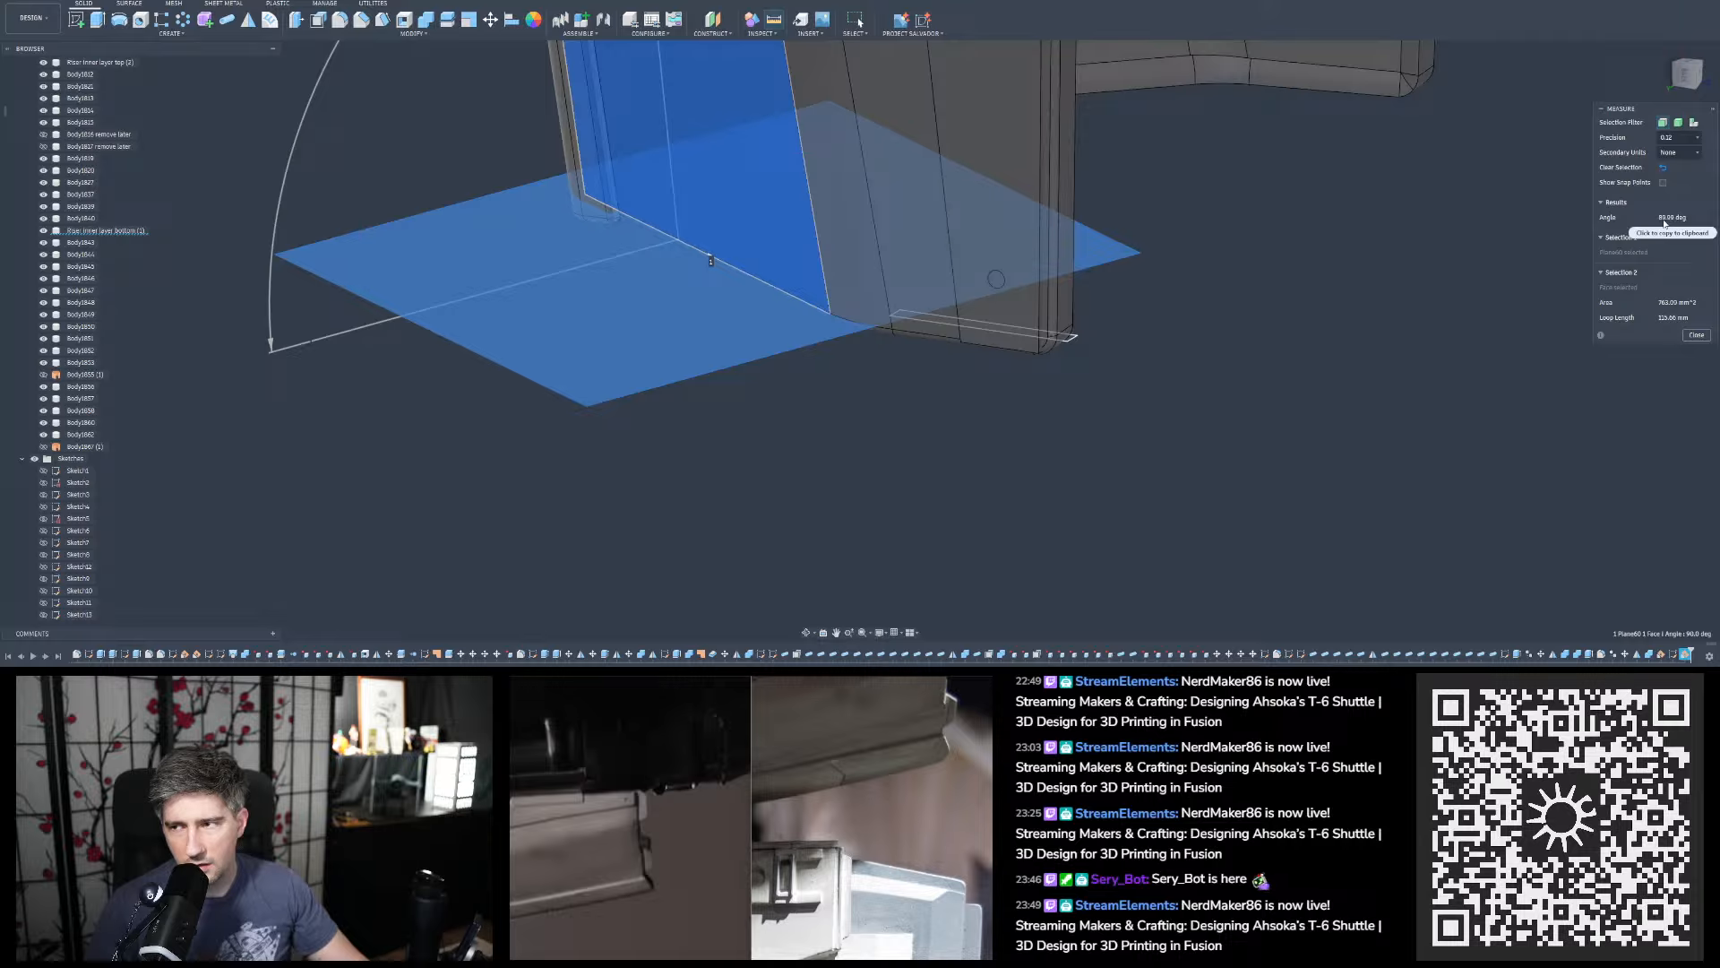
# Start a sketch on the new angled construction plane and project the inner edge of the lower hull's slanted side flange
pyautogui.click(1694, 338)
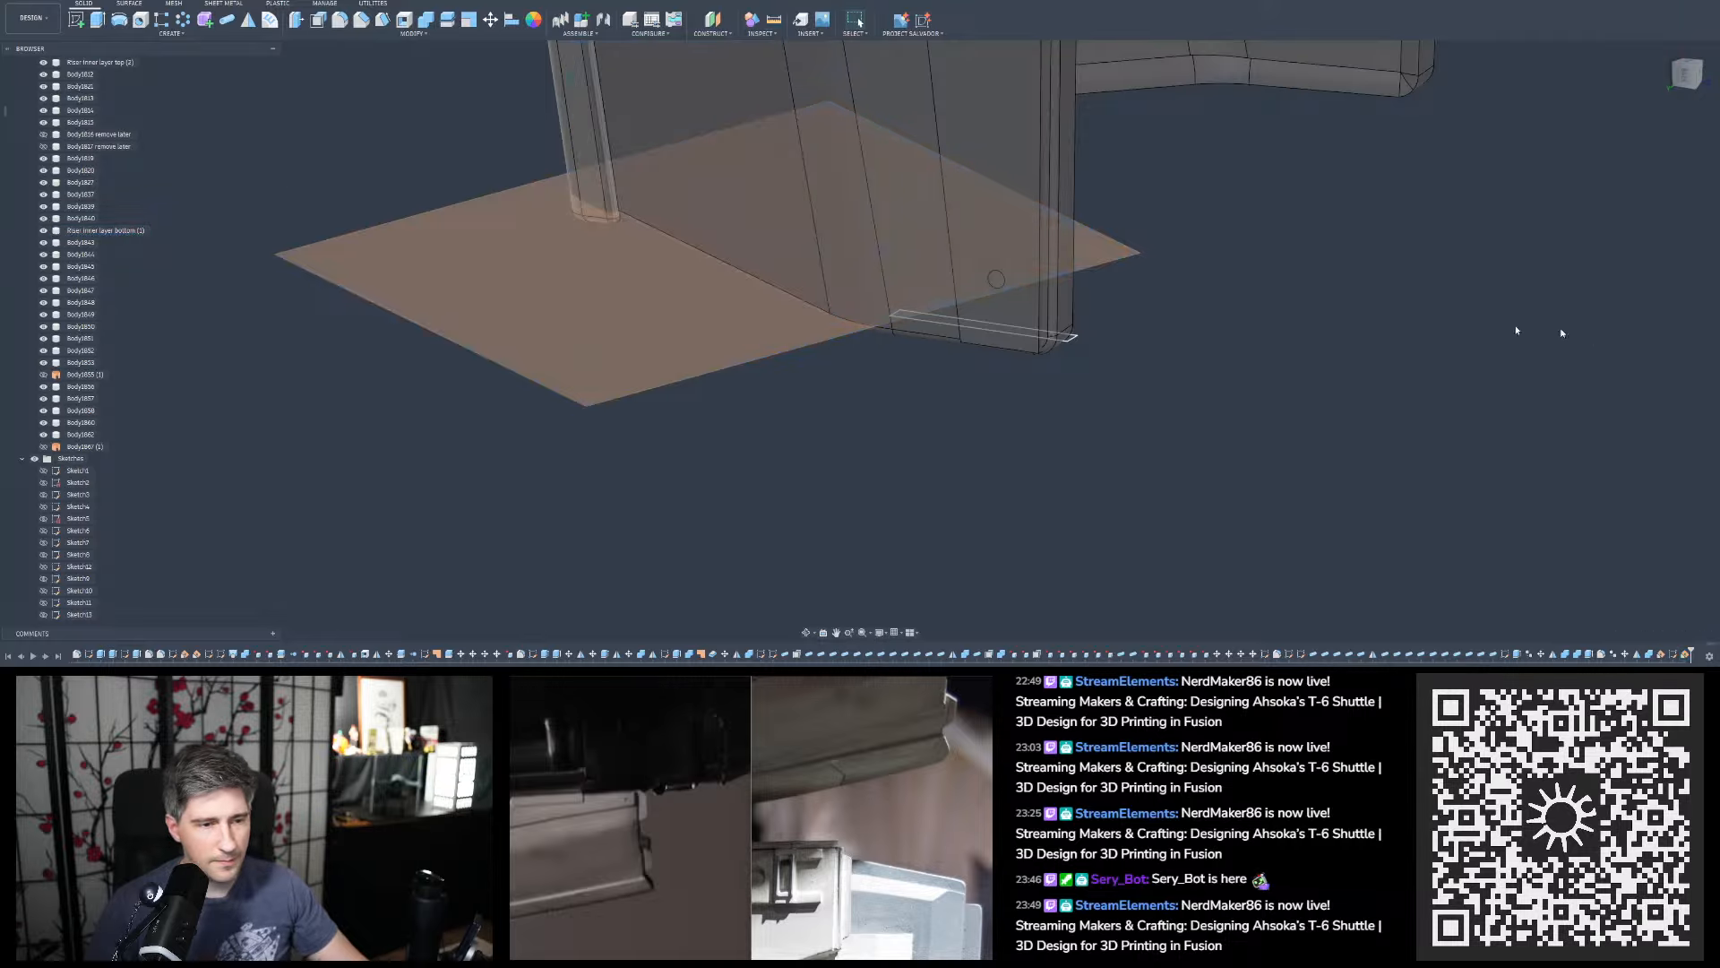
pyautogui.keyDown('shift'); pyautogui.moveTo(994, 285); pyautogui.dragTo(721, 191, button='middle'); pyautogui.keyUp('shift')
pyautogui.scroll(-2, 715, 189)
pyautogui.scroll(-2, 715, 189)
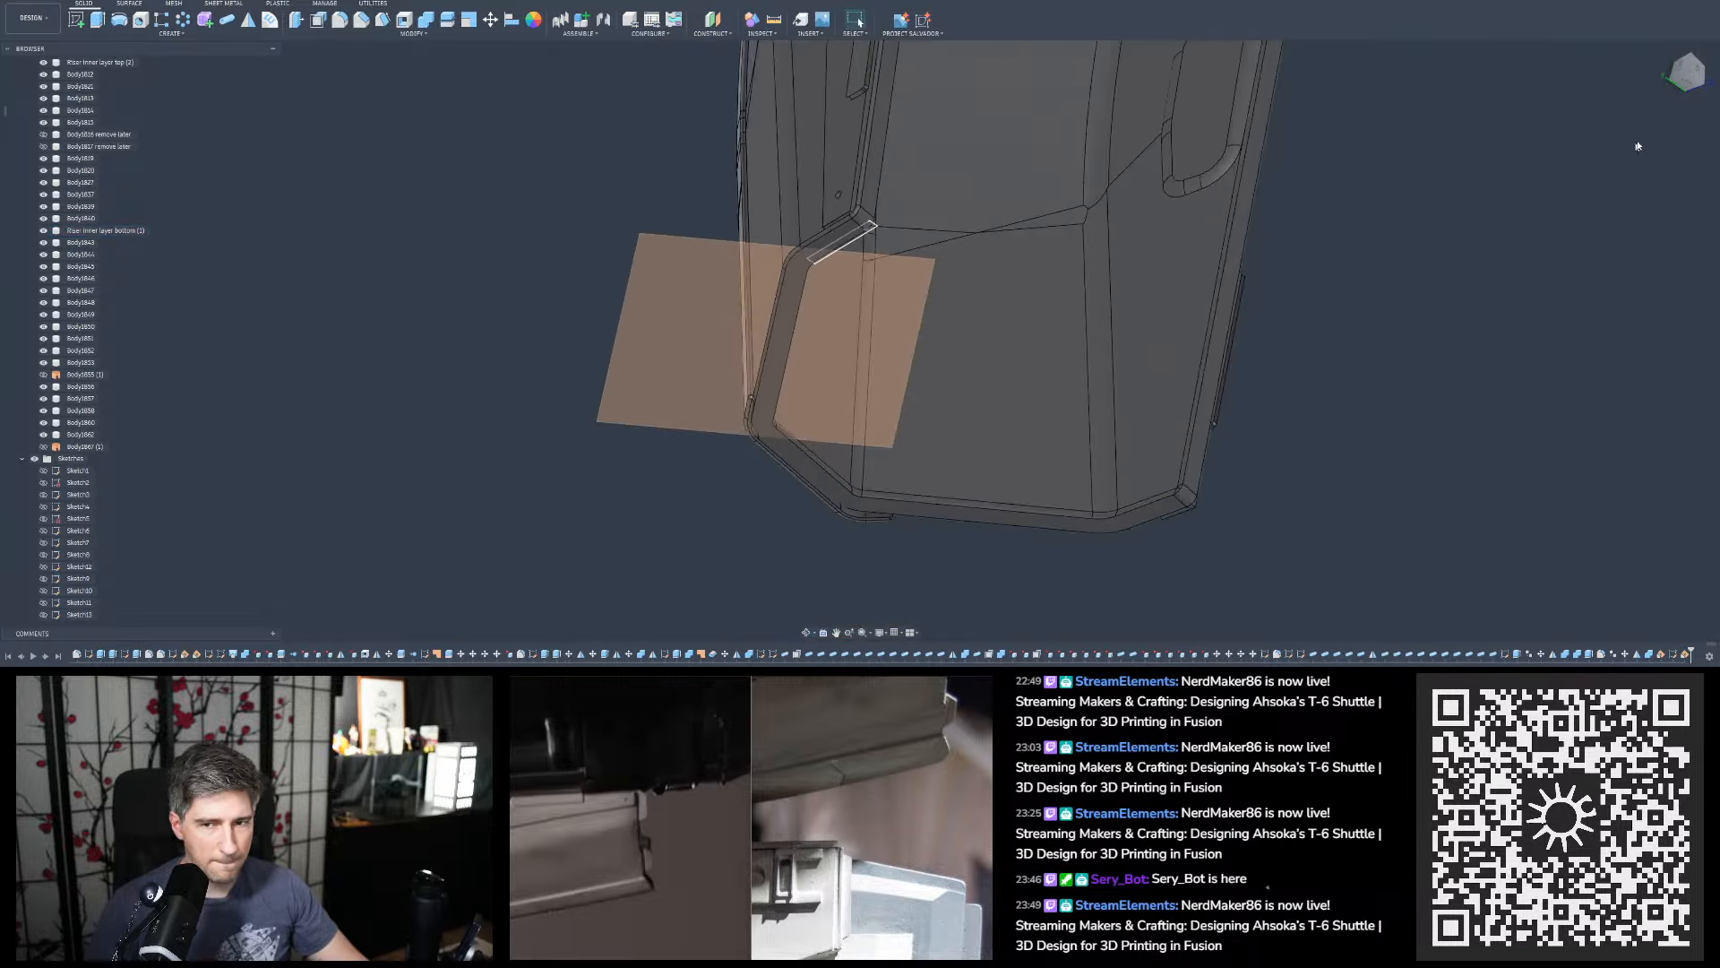
pyautogui.keyDown('shift'); pyautogui.moveTo(1086, 331); pyautogui.dragTo(762, 168, button='middle'); pyautogui.keyUp('shift')
pyautogui.click(86, 15)
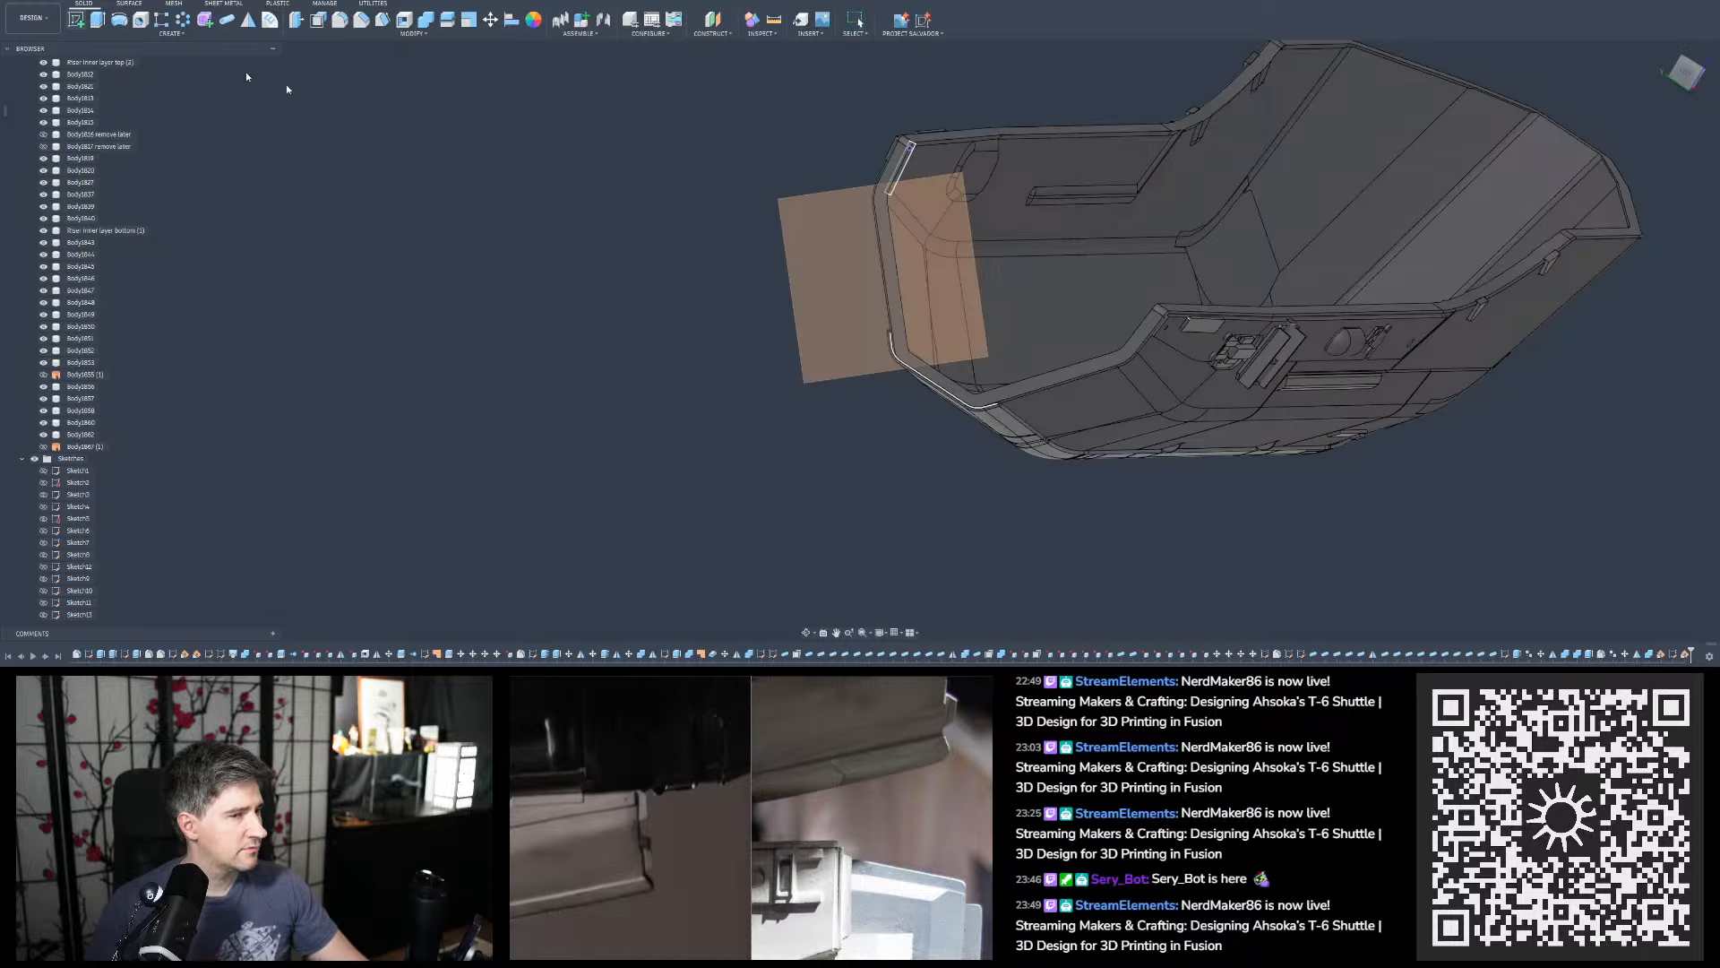
pyautogui.click(856, 248)
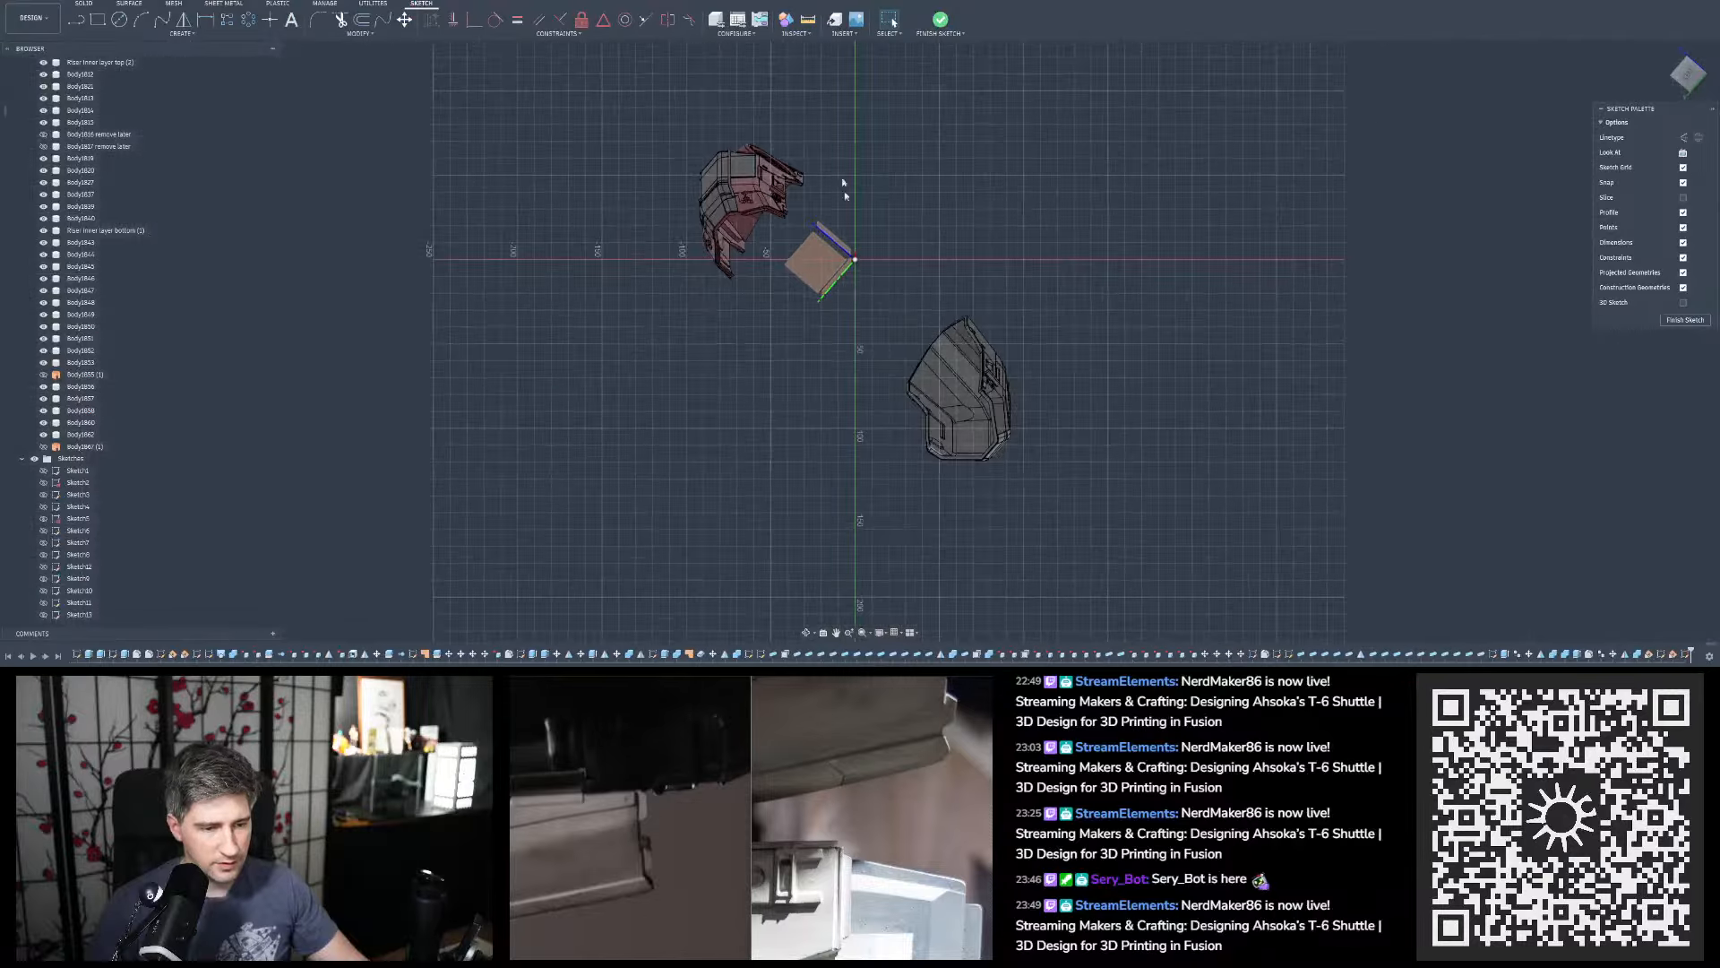
pyautogui.scroll(10, 964, 430)
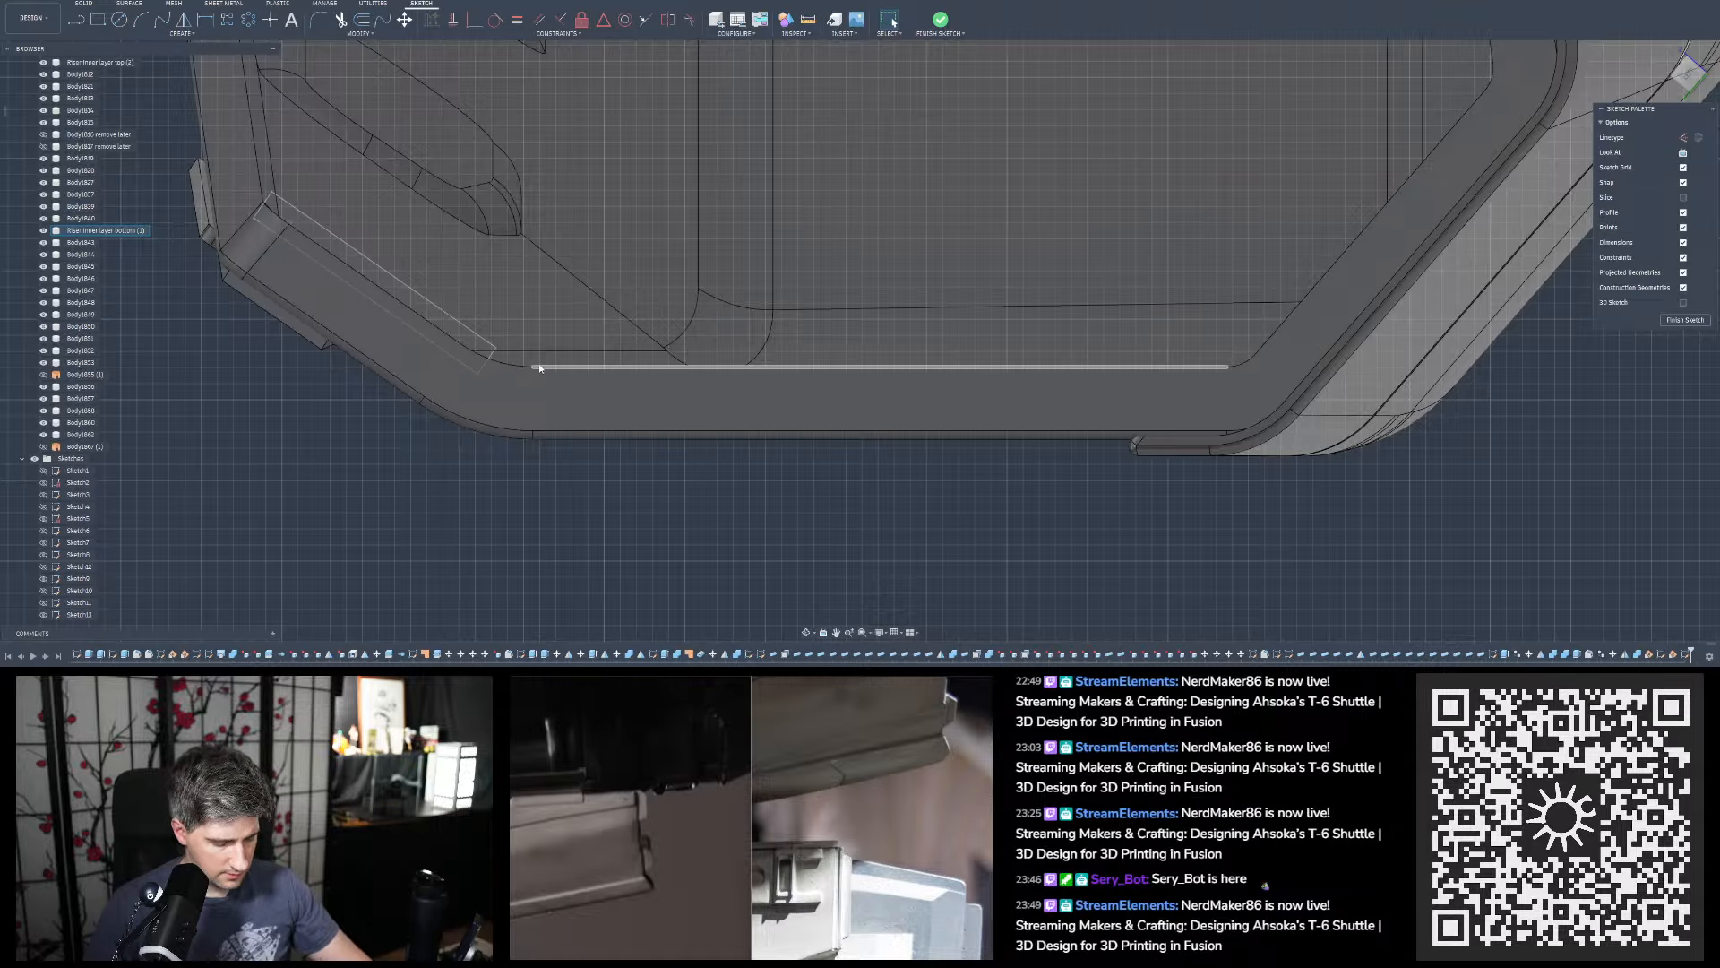
pyautogui.press('p')
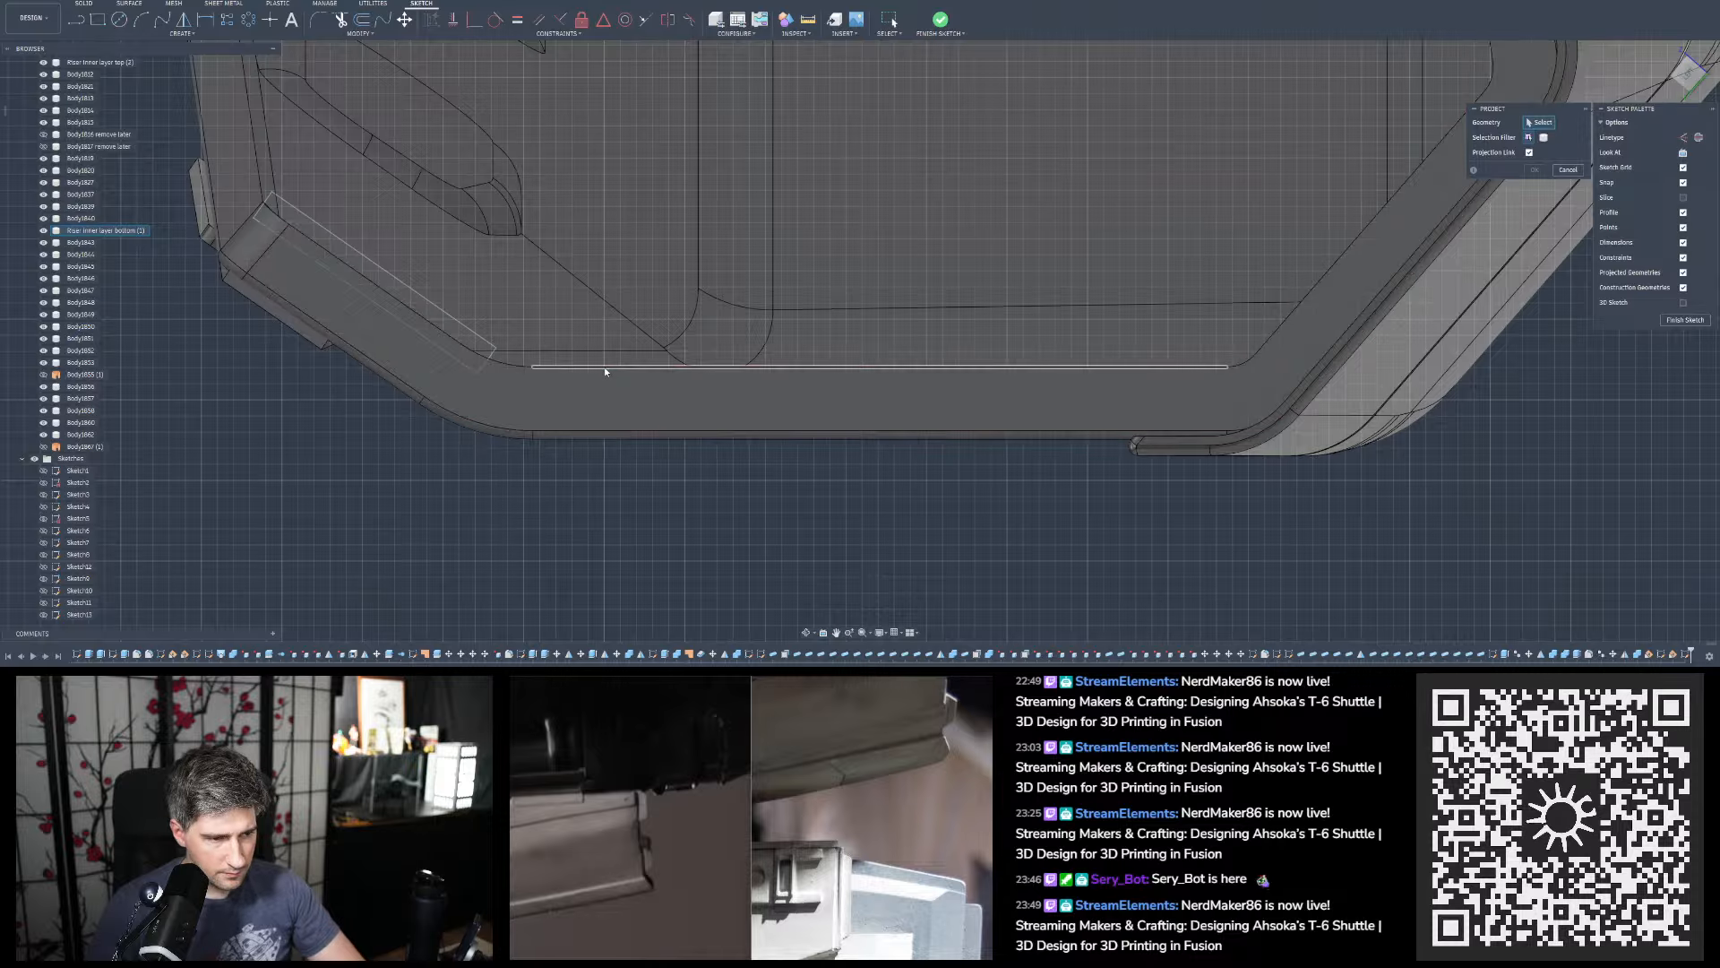
pyautogui.click(666, 372)
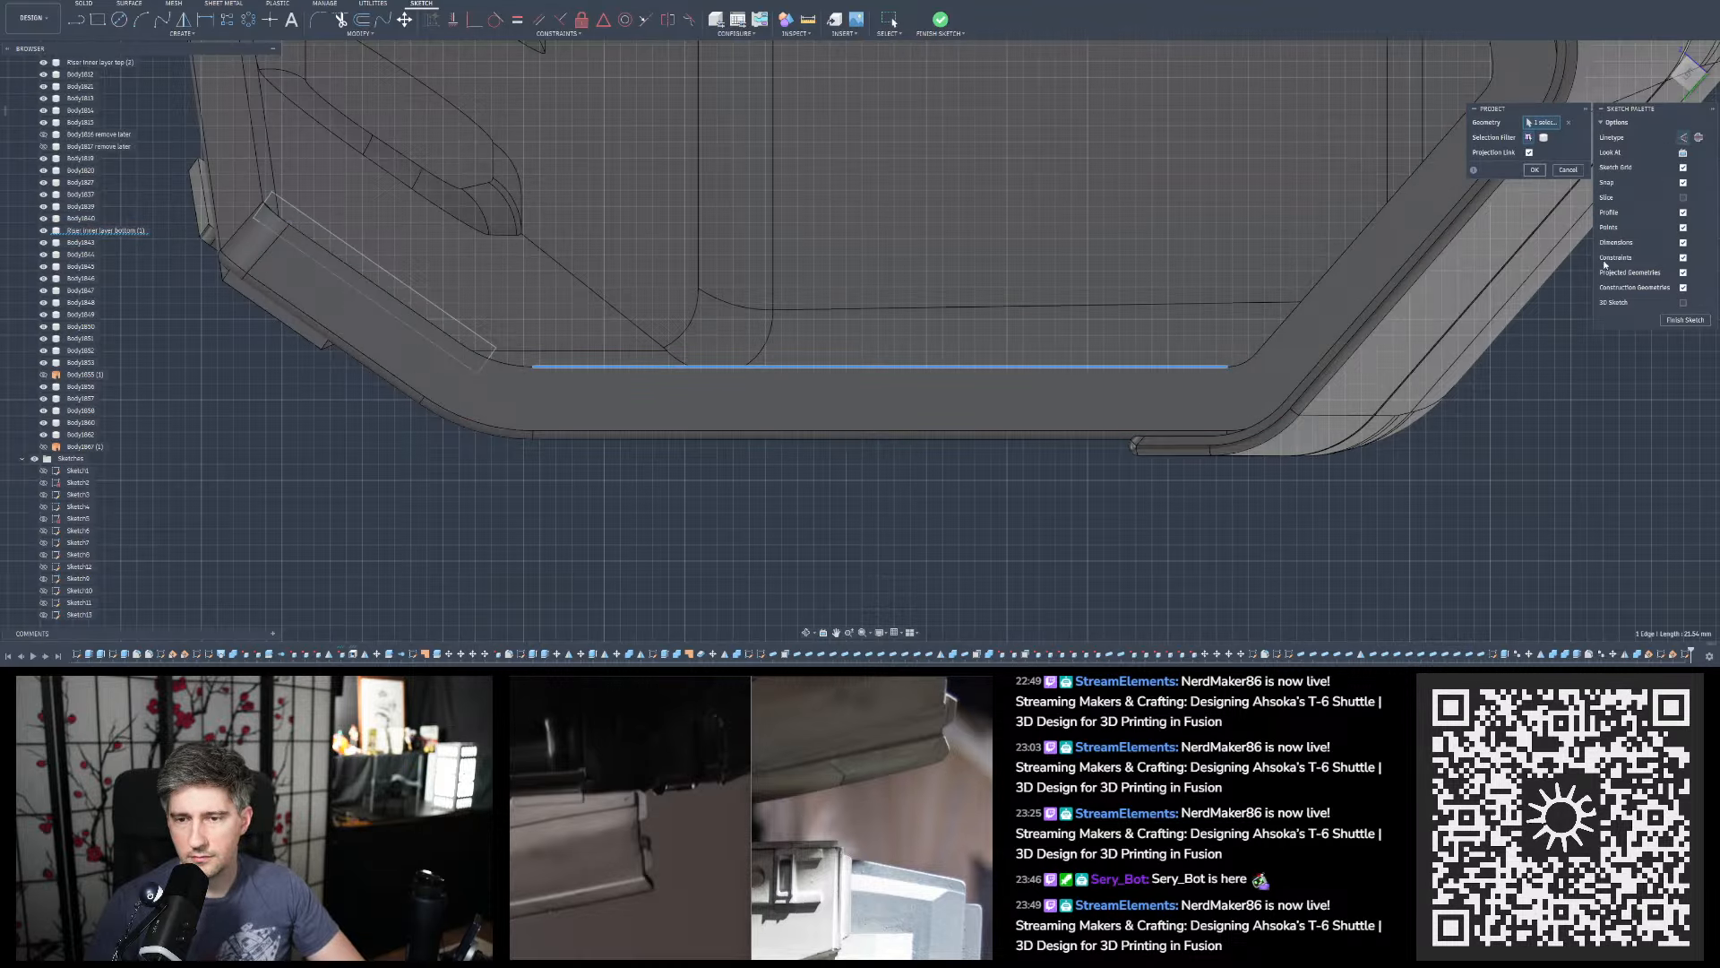
pyautogui.press('Return')
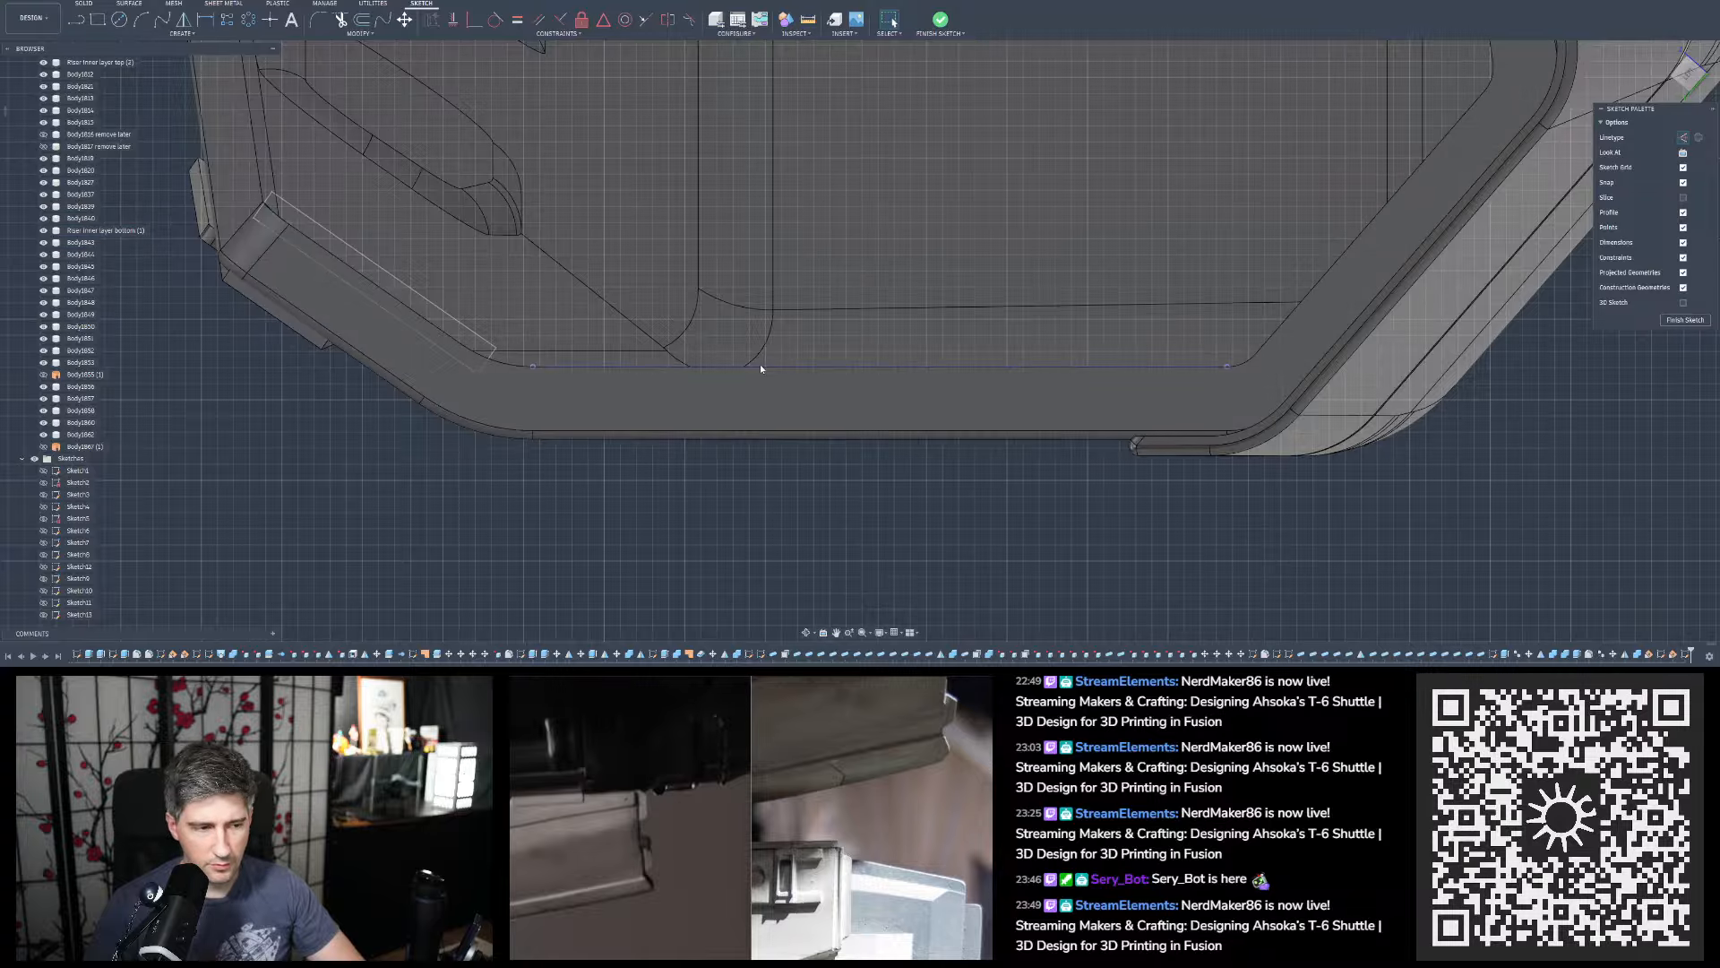
# Sketch a narrow rectangle about 0.9 mm thick straddling the projected inner edge of the flange
pyautogui.scroll(-3, 909, 464)
pyautogui.scroll(3, 929, 395)
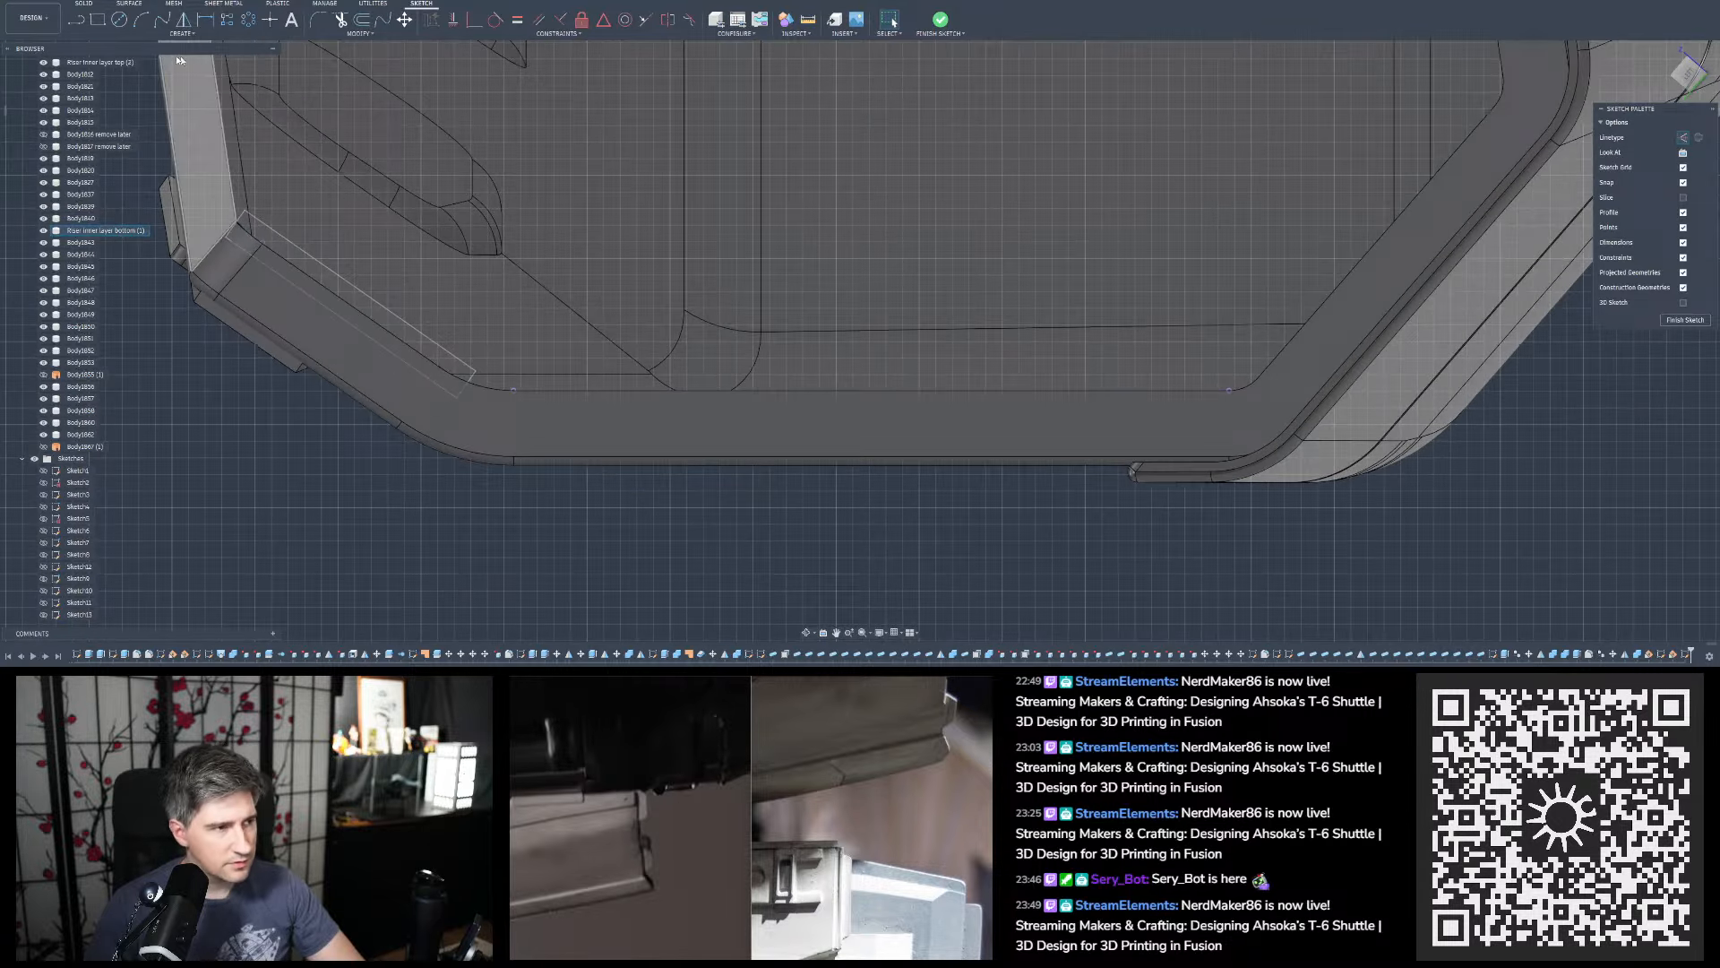
pyautogui.click(97, 20)
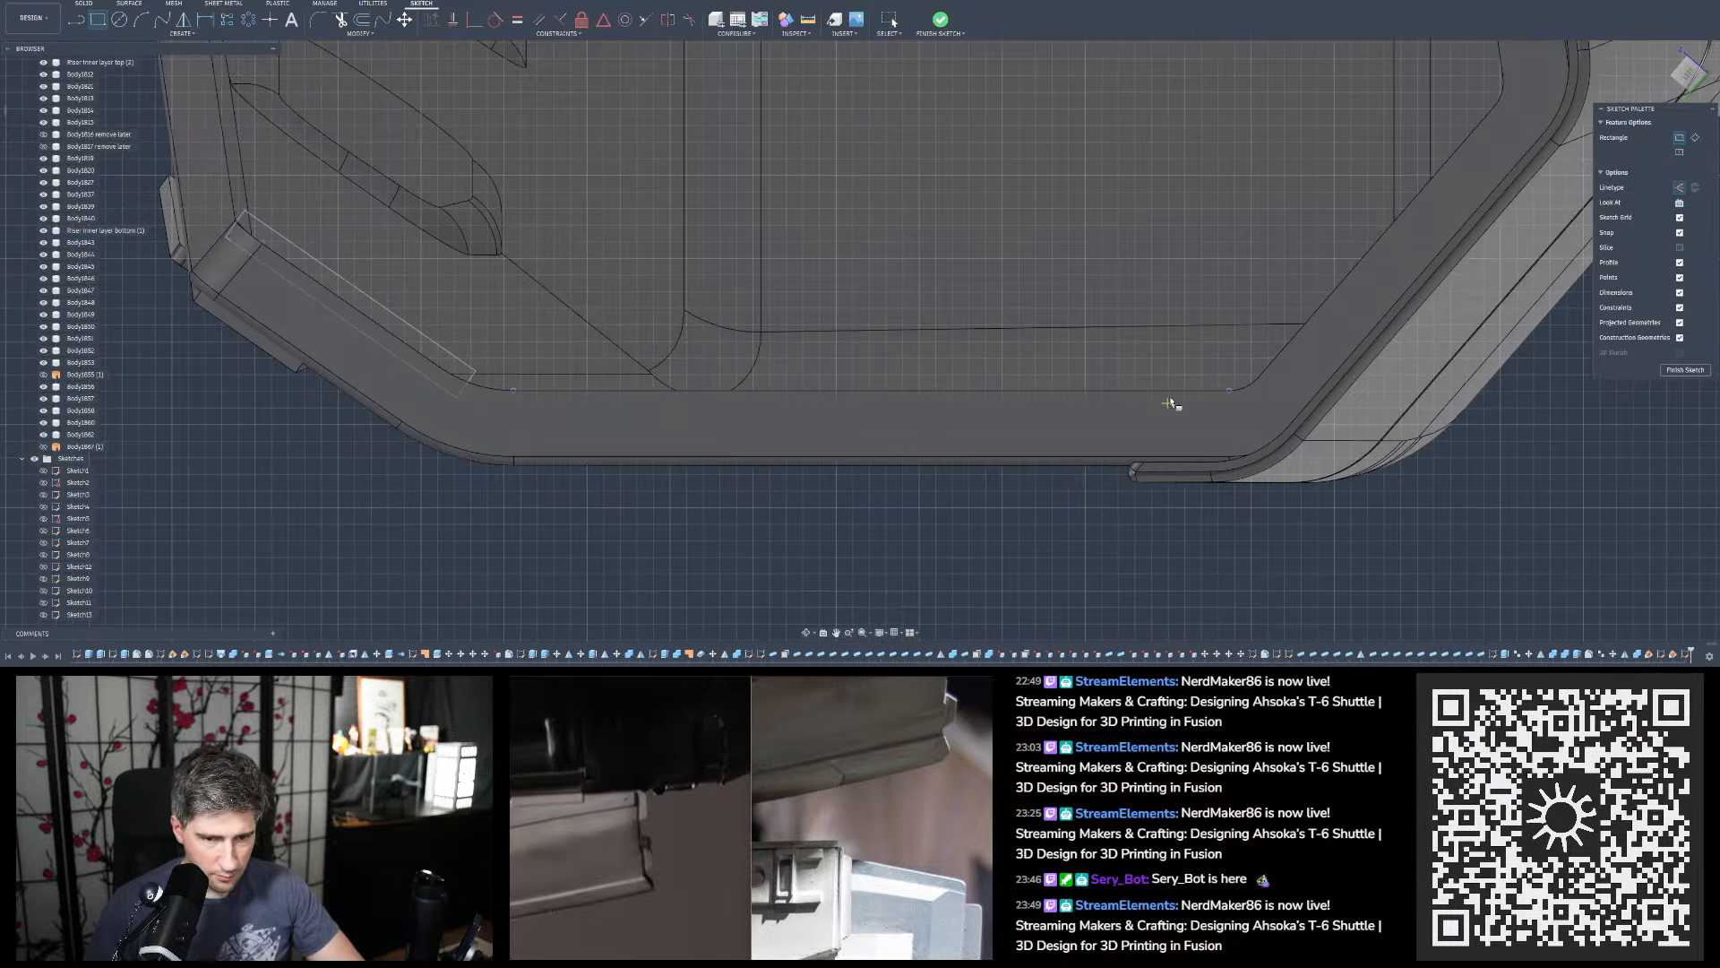
pyautogui.click(1128, 378)
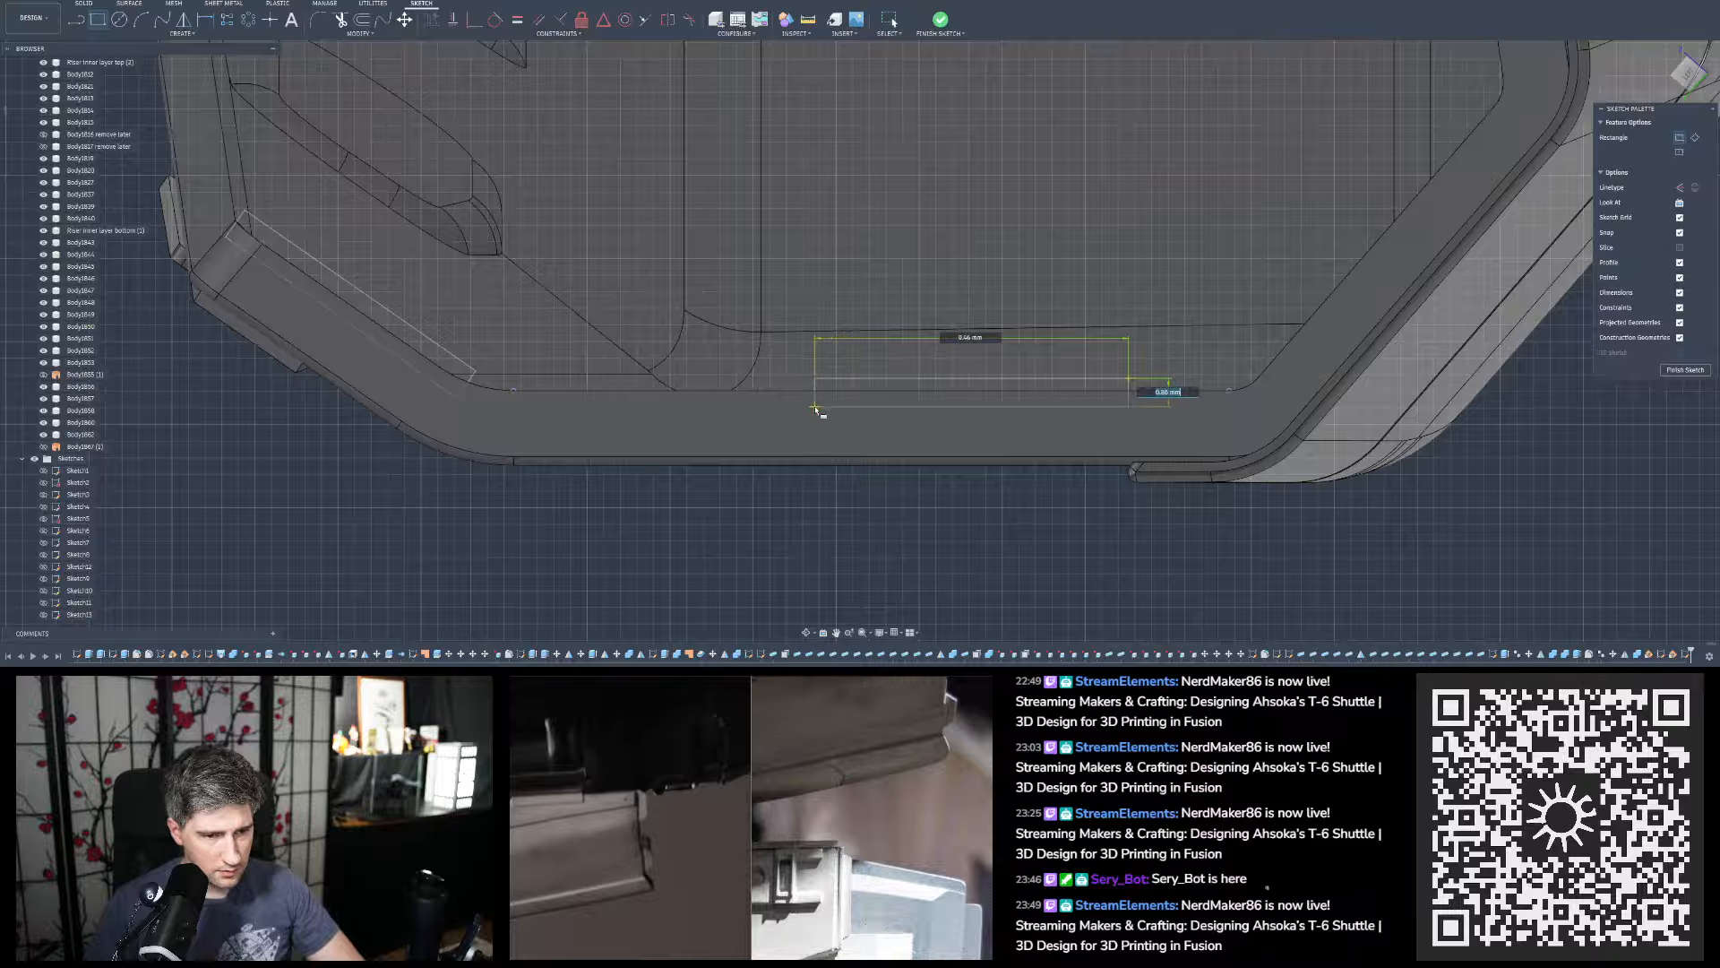
pyautogui.press('Return')
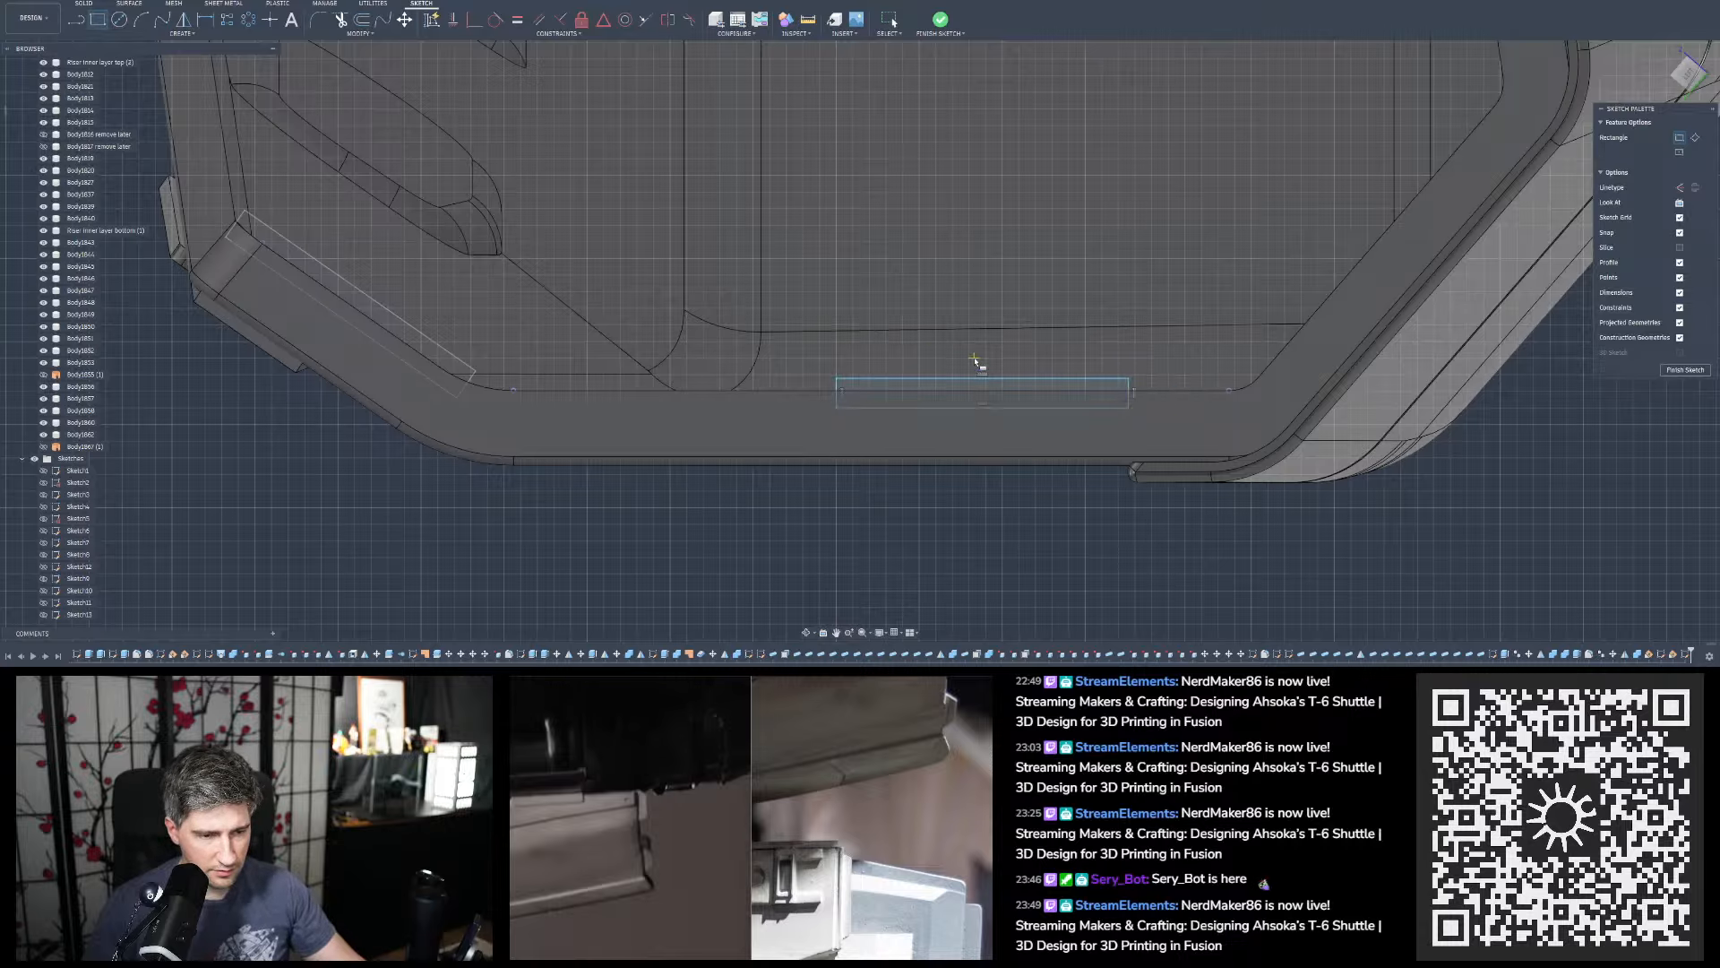
pyautogui.press('Escape')
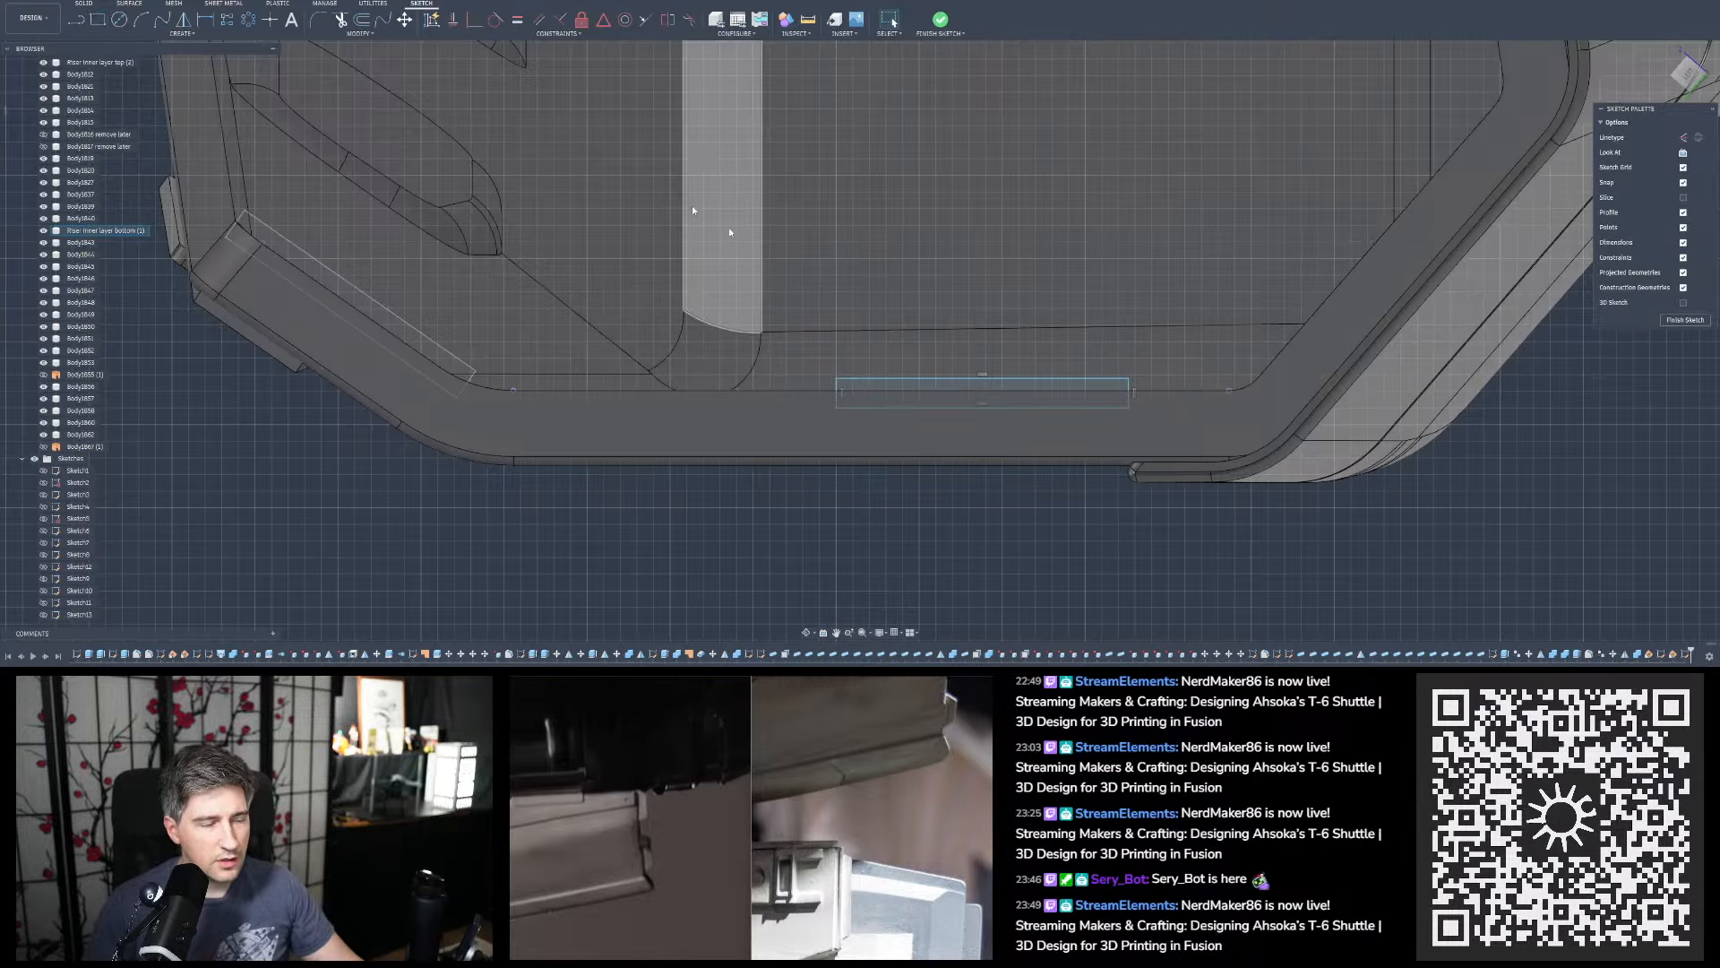
# Dimension the rectangle's short side to 1 mm
pyautogui.click(204, 20)
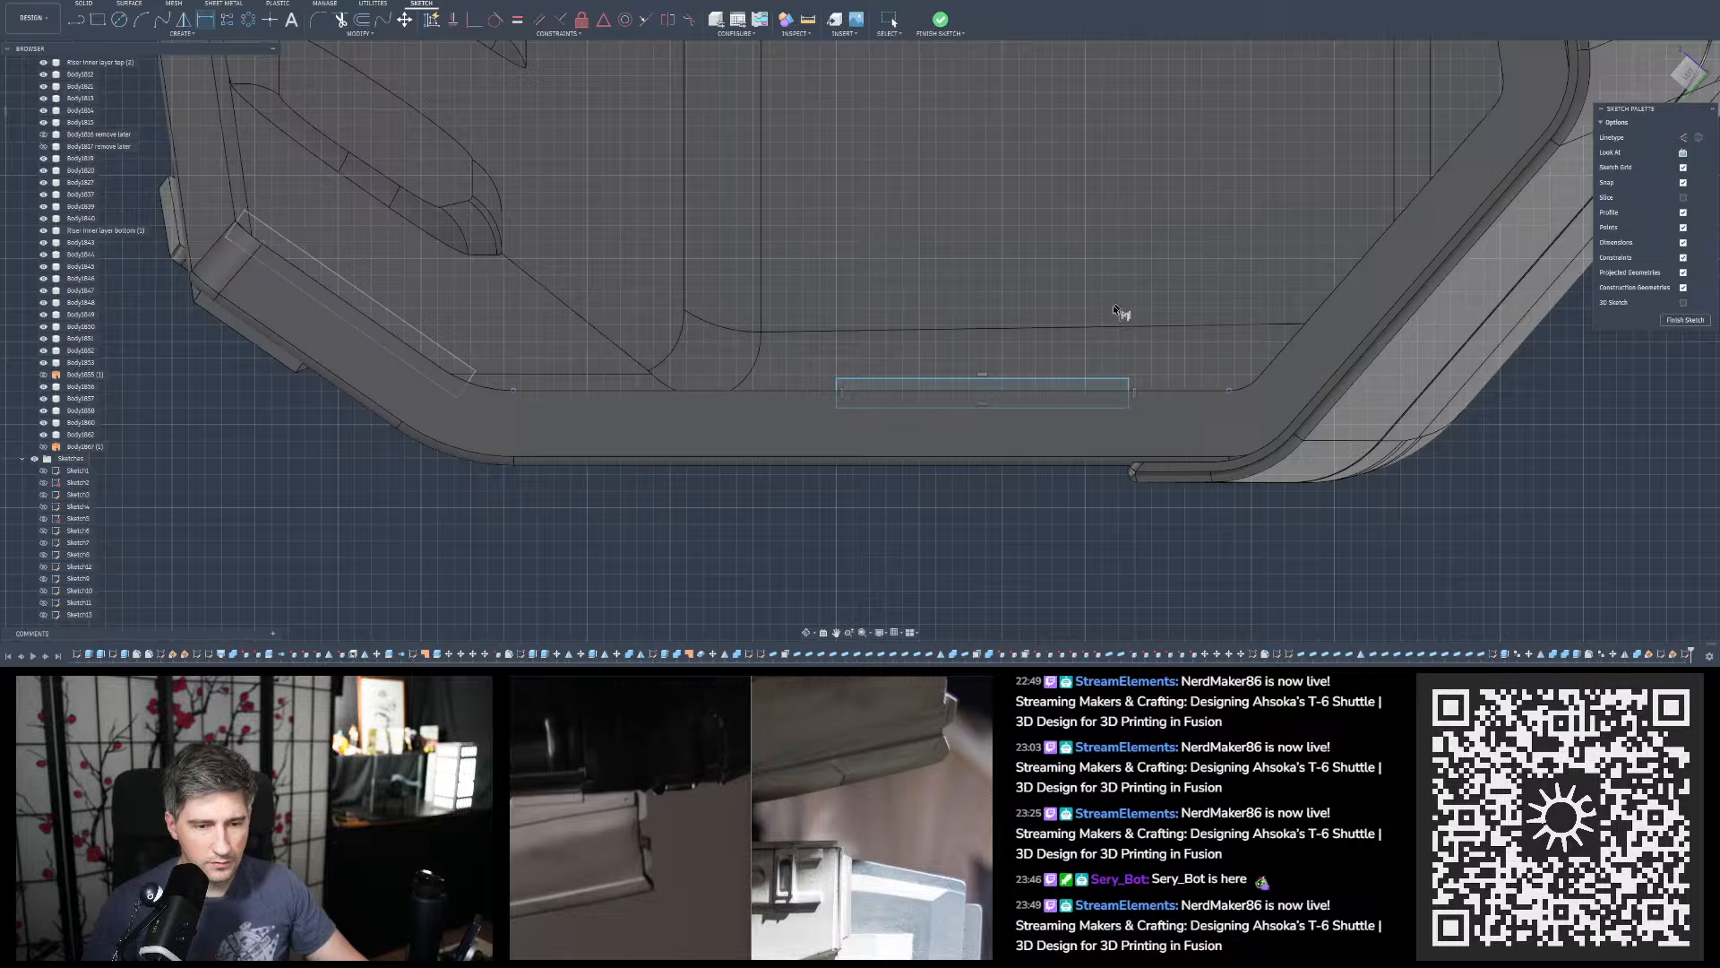
pyautogui.click(1129, 392)
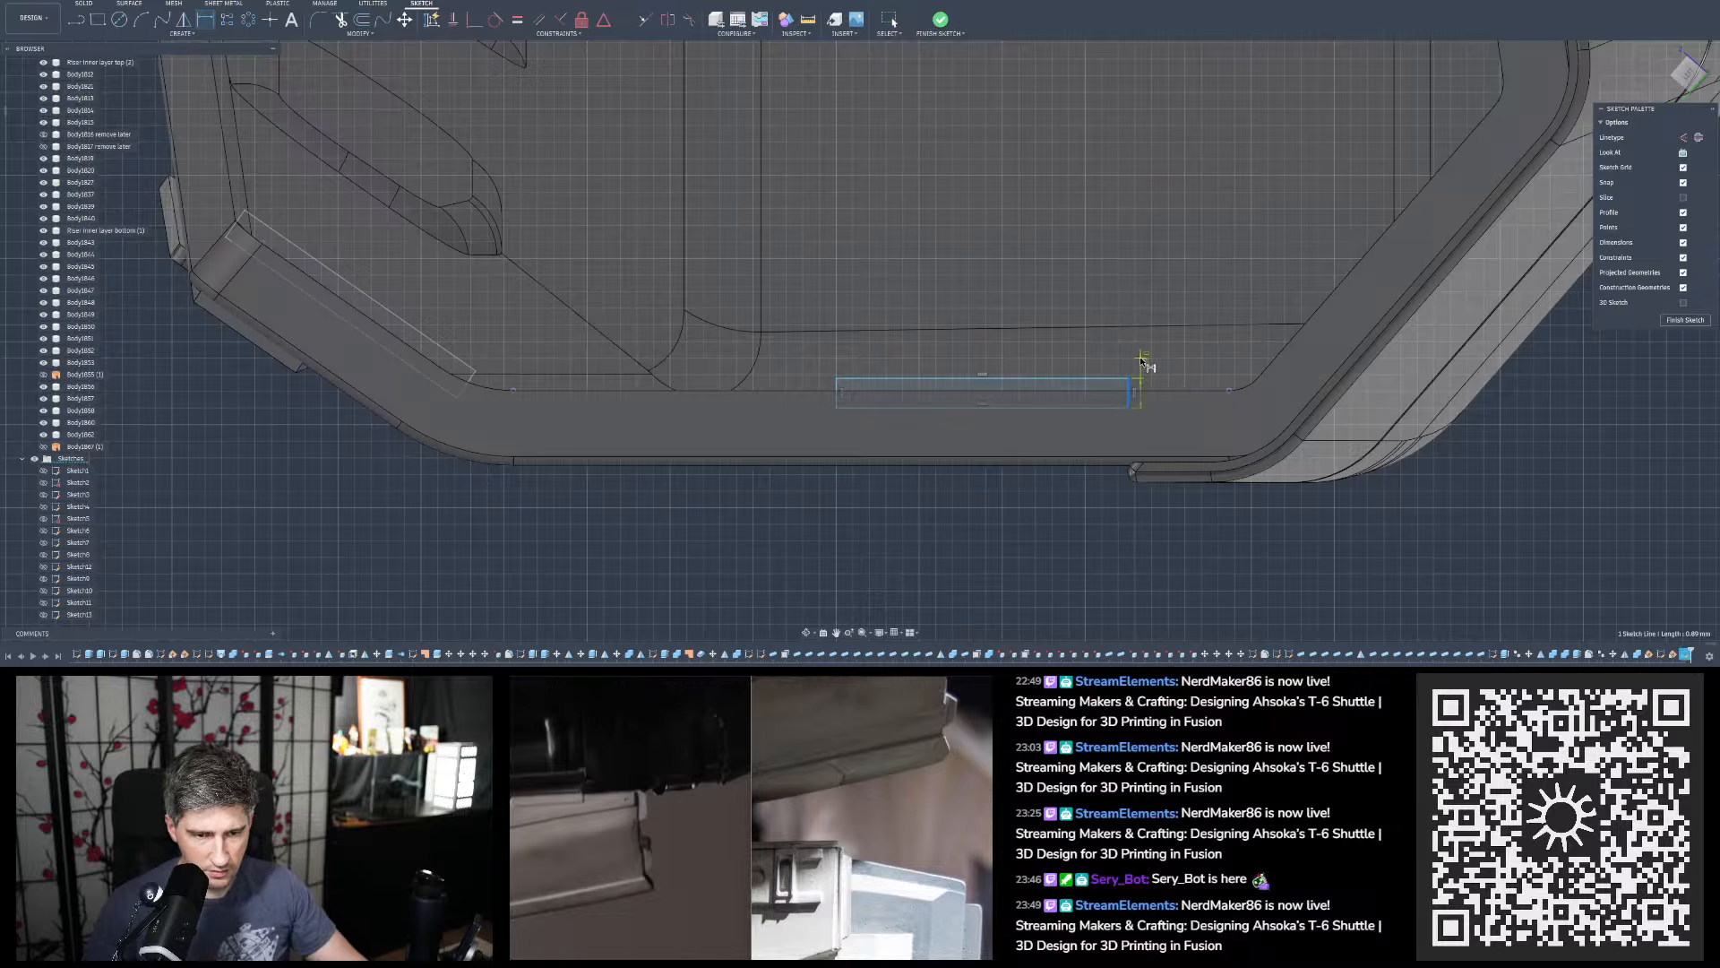
pyautogui.click(1143, 361)
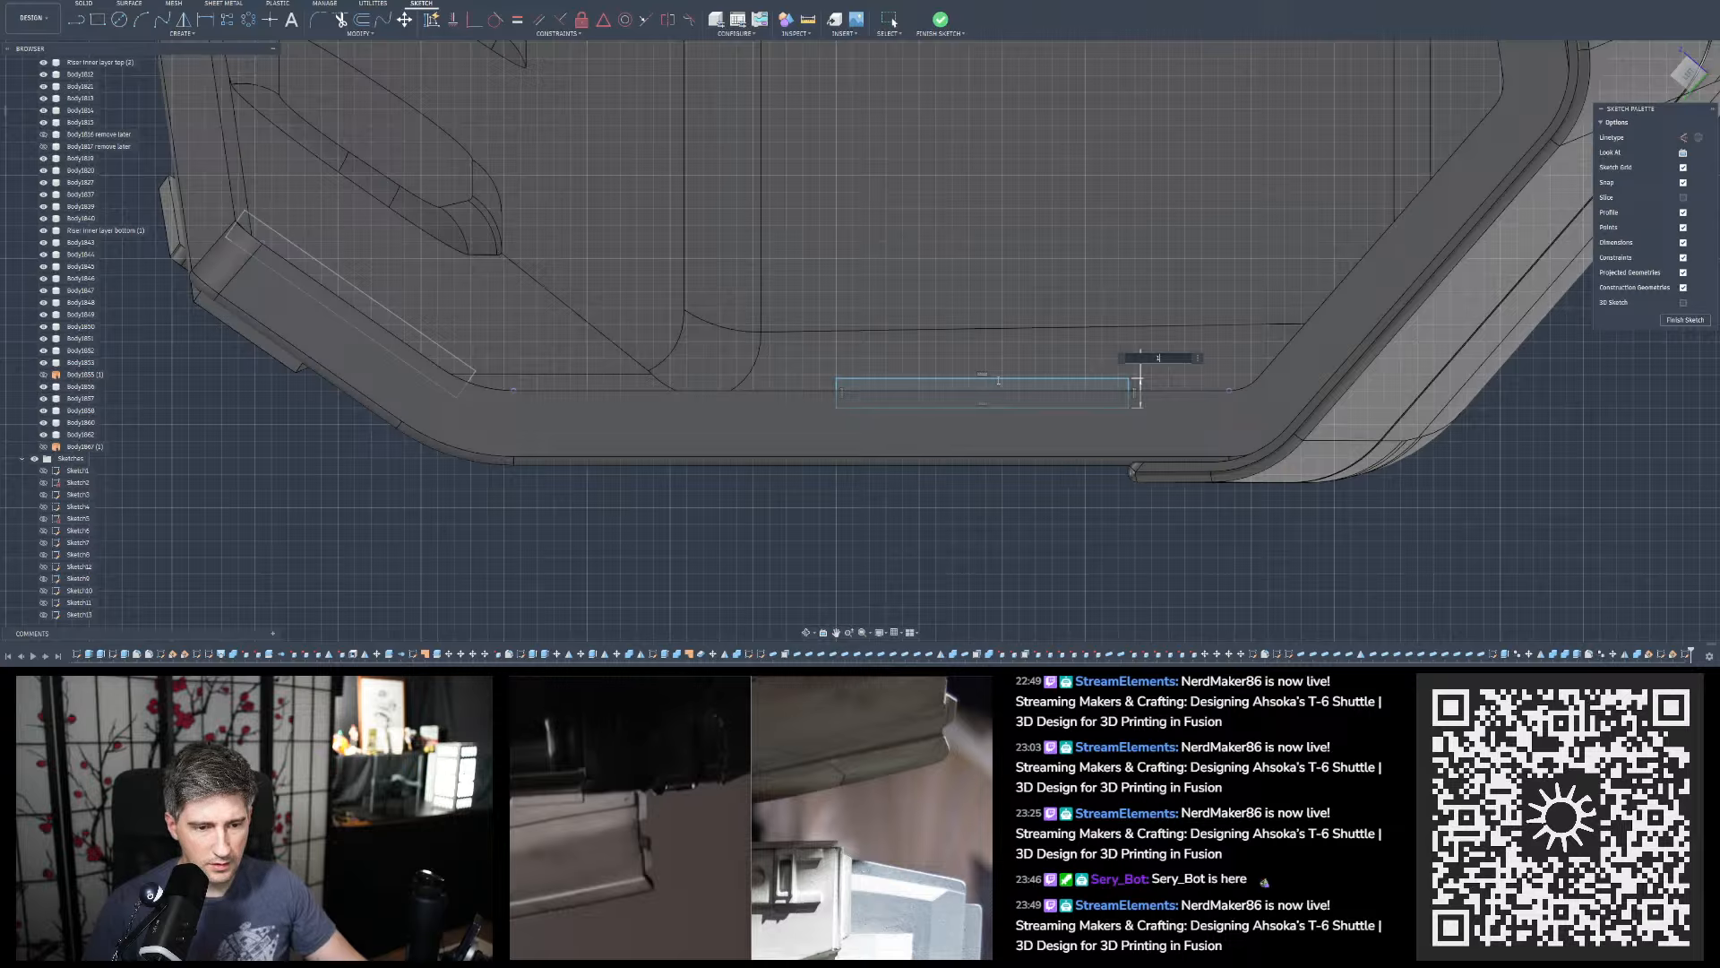
pyautogui.write('1')
pyautogui.press('Return')
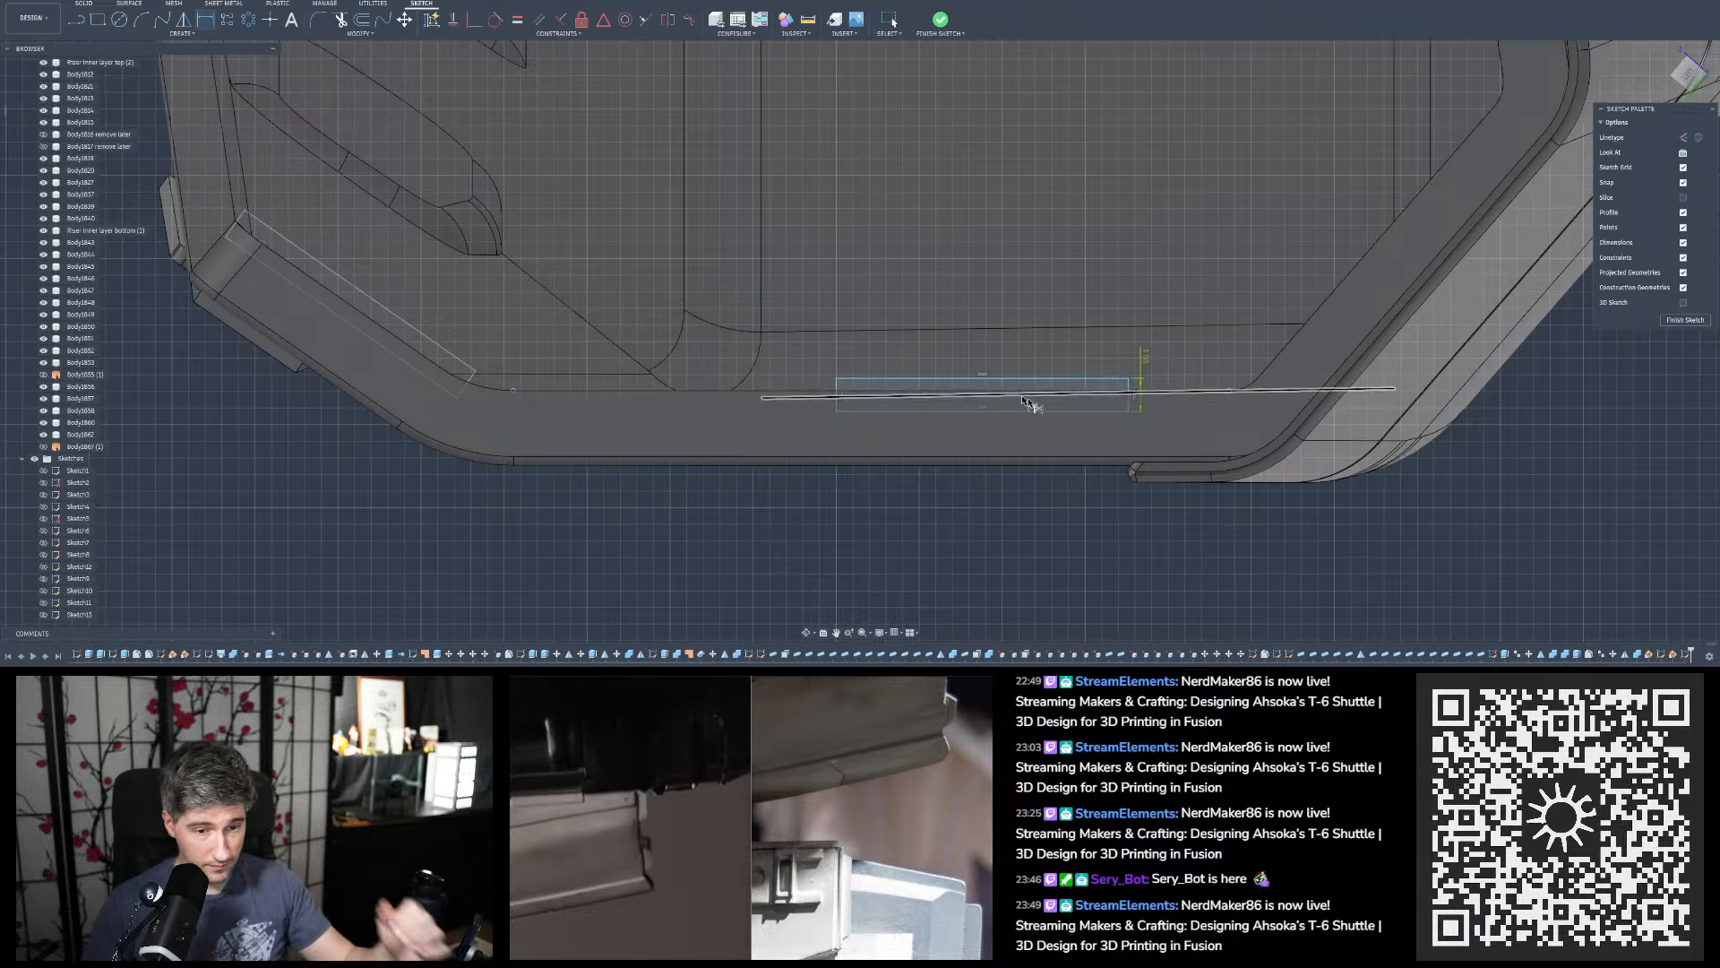
# Dimension the distance from the projected edge to the rectangle's outer corner as 0.5 mm
pyautogui.click(1174, 392)
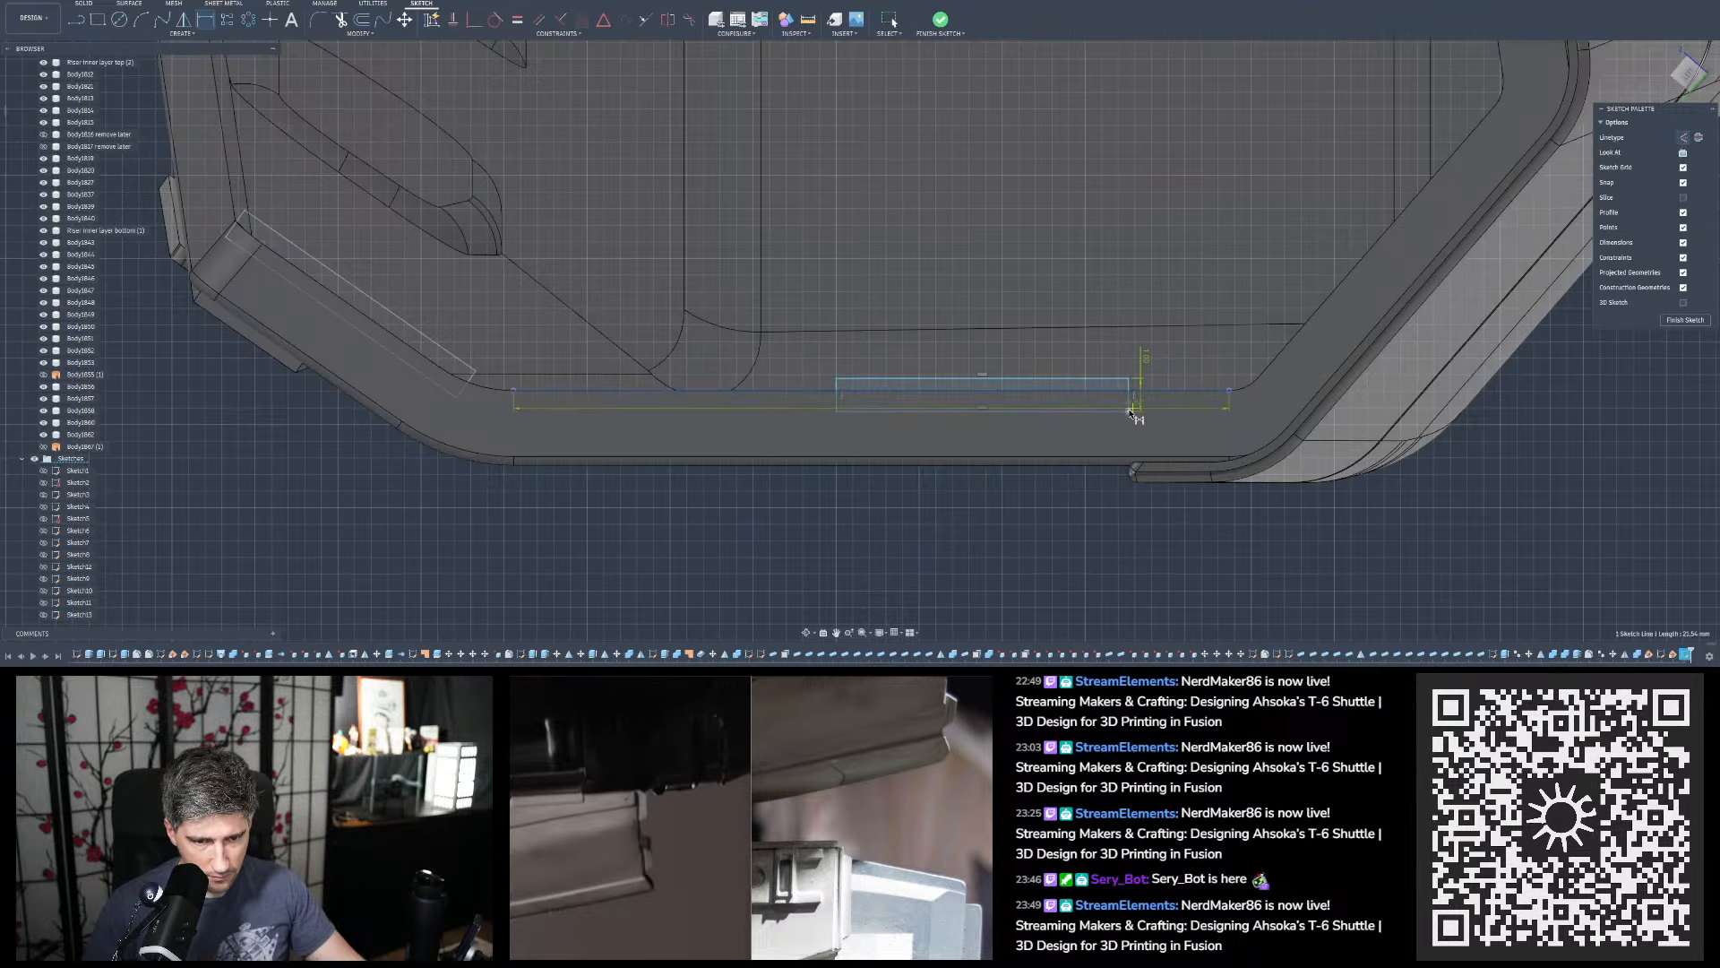
pyautogui.click(1129, 411)
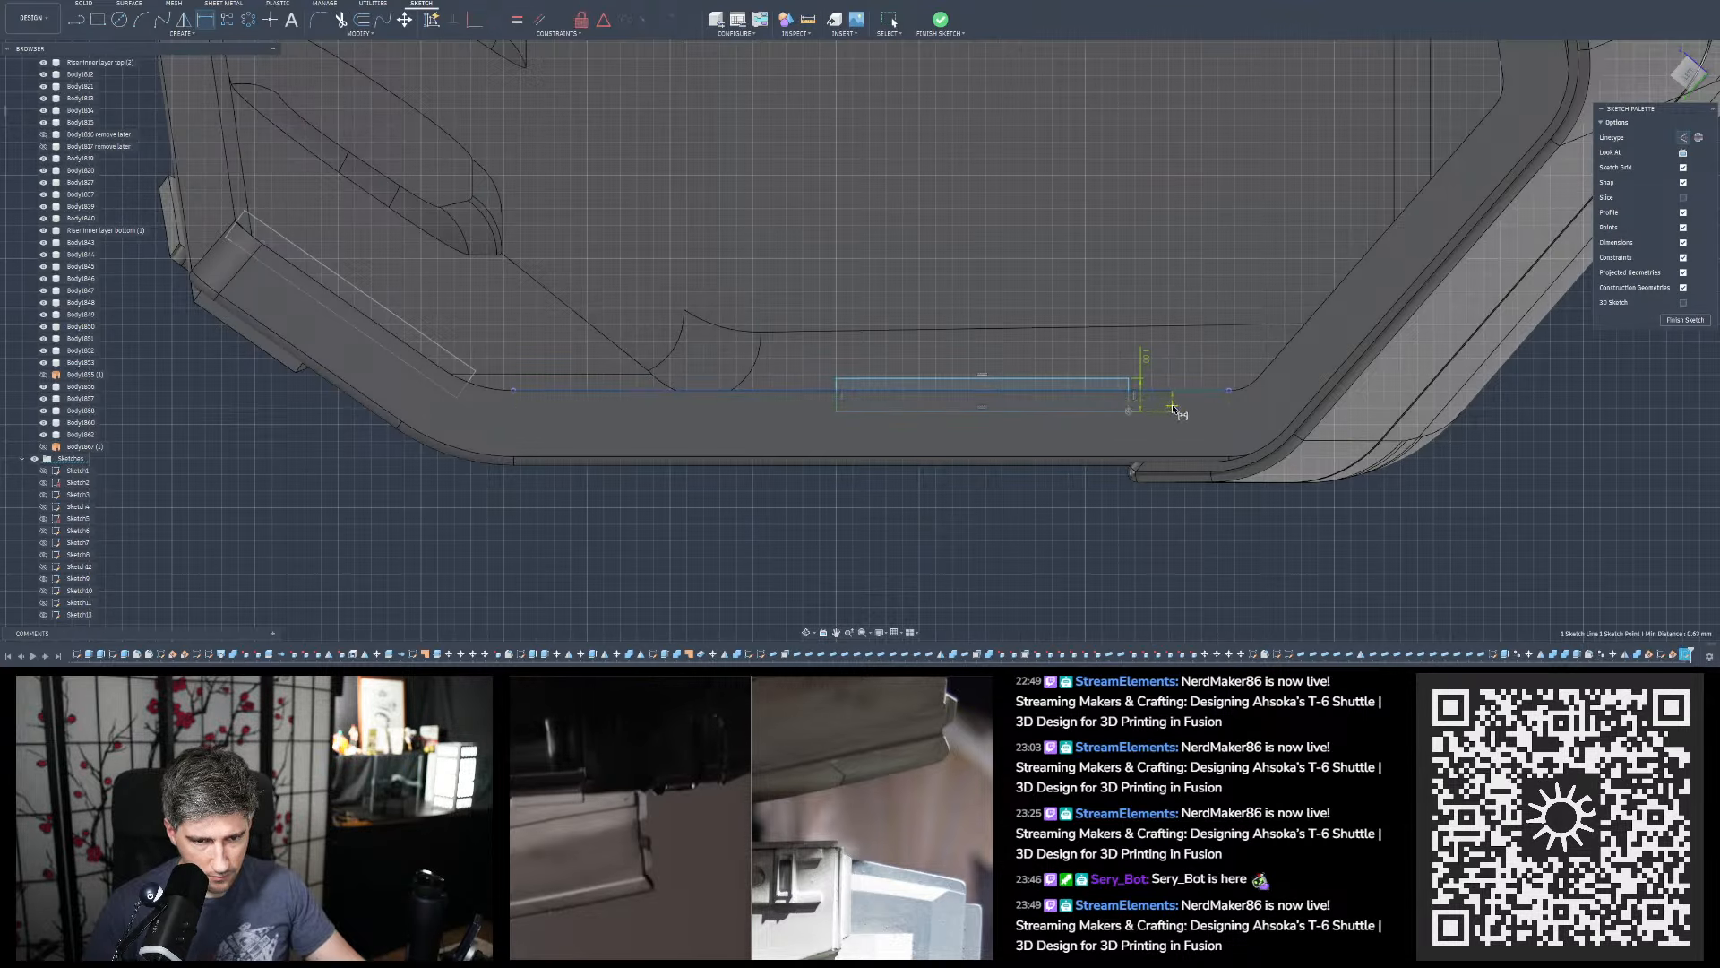
pyautogui.click(1240, 437)
pyautogui.write('0.5')
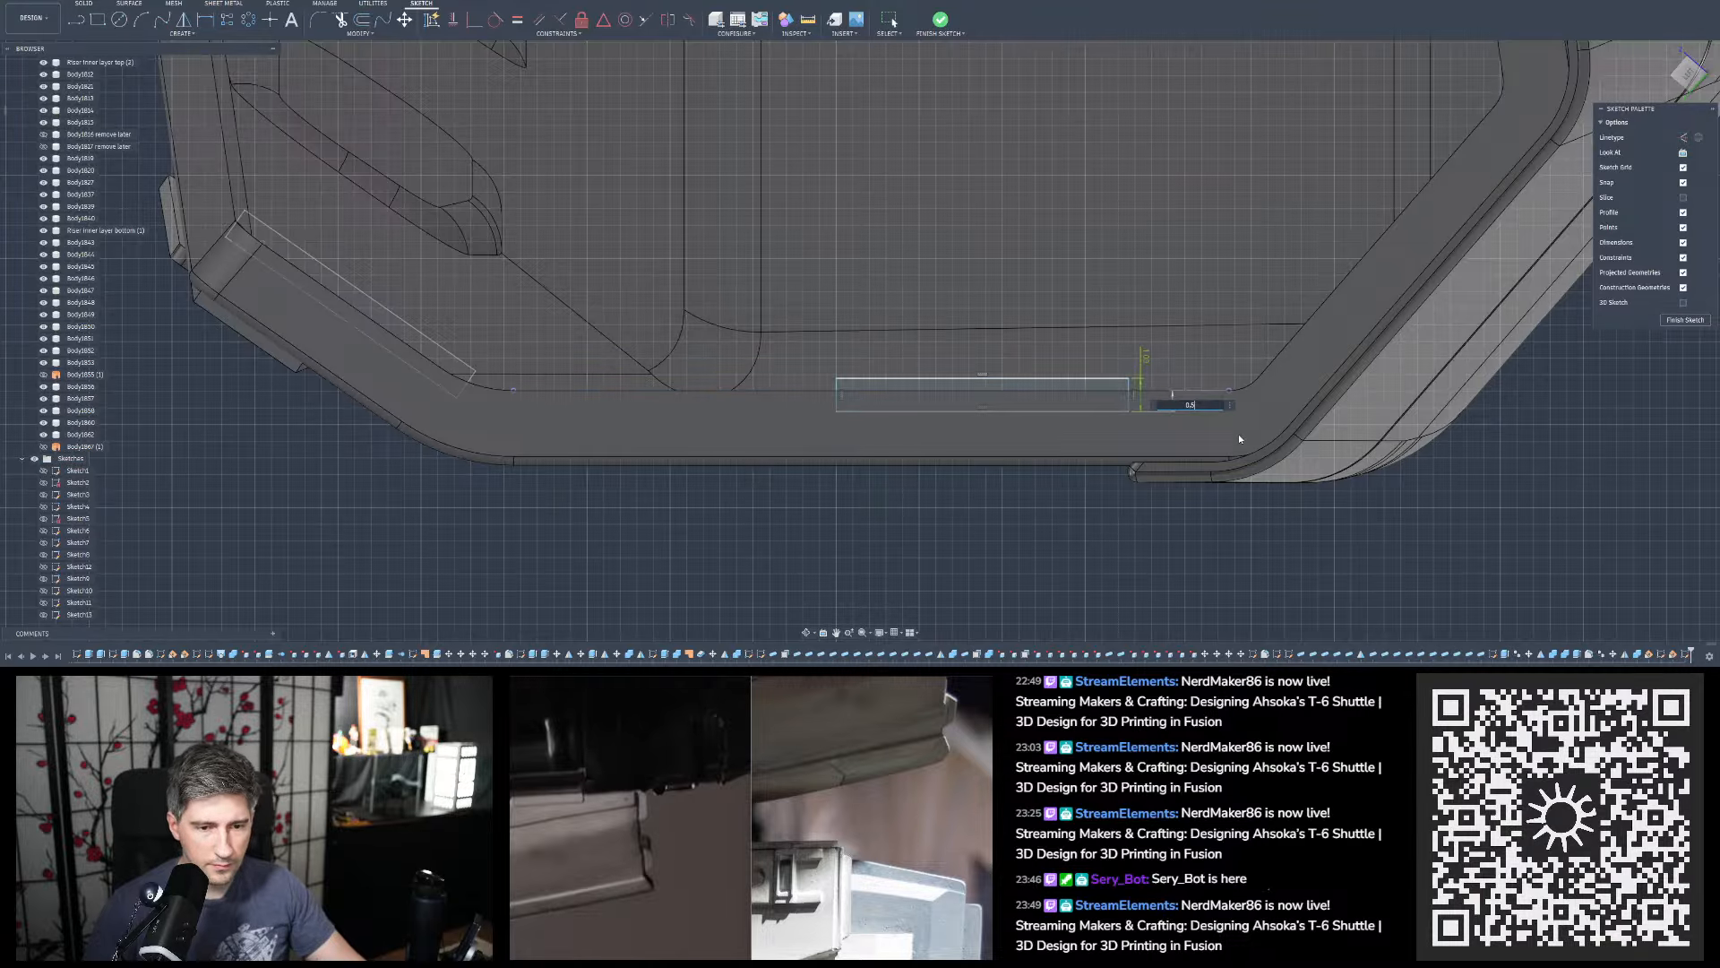
pyautogui.press('Return')
# Show the "default" scan mesh and compare it with the lower hull's rear end in a straight side view
pyautogui.scroll(-2, 1236, 429)
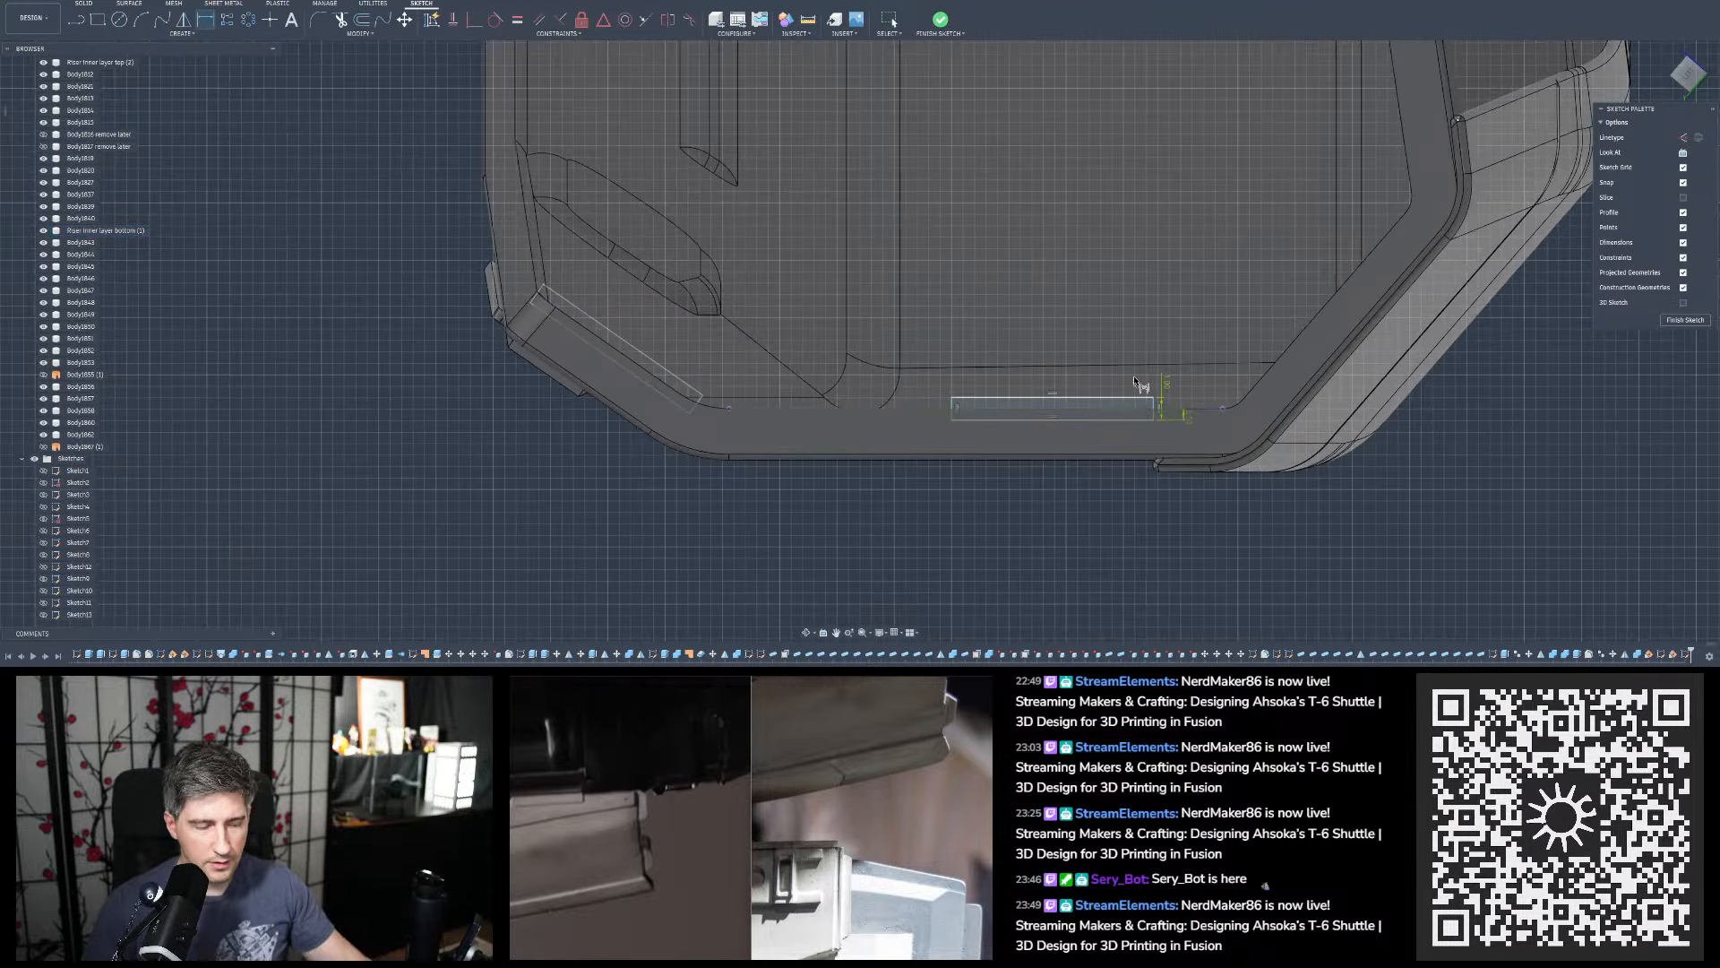
pyautogui.scroll(-1, 1075, 355)
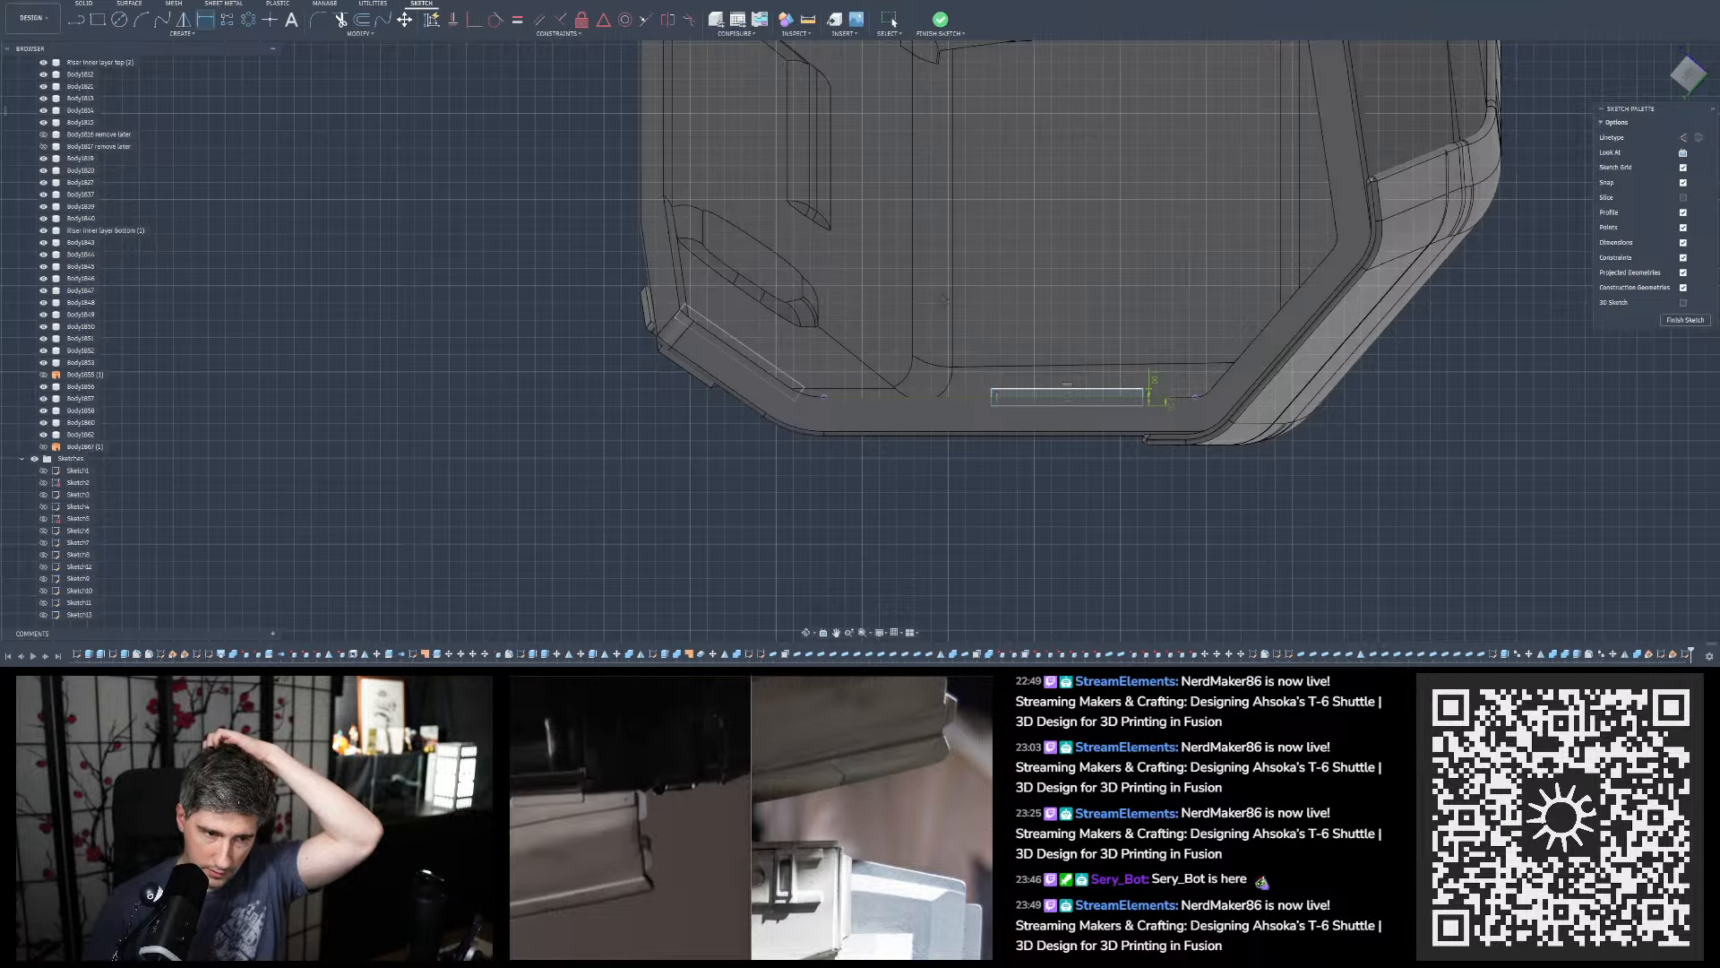
pyautogui.moveTo(944, 303)
pyautogui.keyDown('shift'); pyautogui.mouseDown(button='middle')
pyautogui.moveTo(951, 256)
pyautogui.moveTo(988, 247)
pyautogui.mouseUp(button='middle'); pyautogui.keyUp('shift')
pyautogui.click(1690, 85)
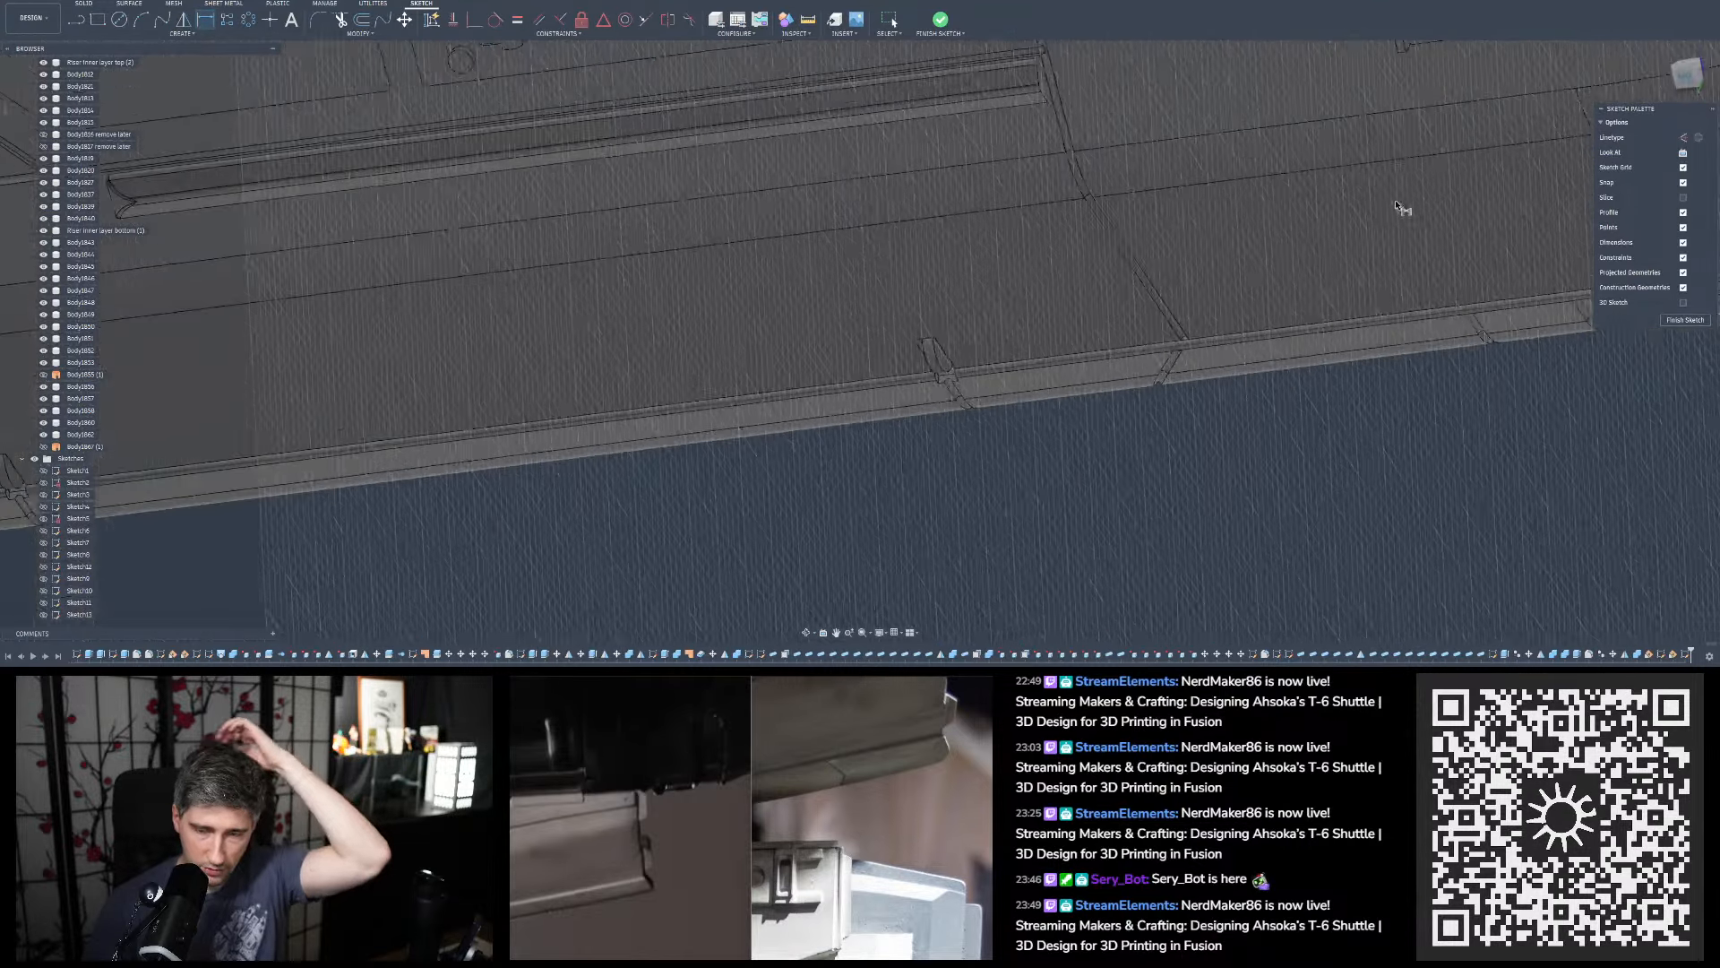
pyautogui.scroll(5, 981, 345)
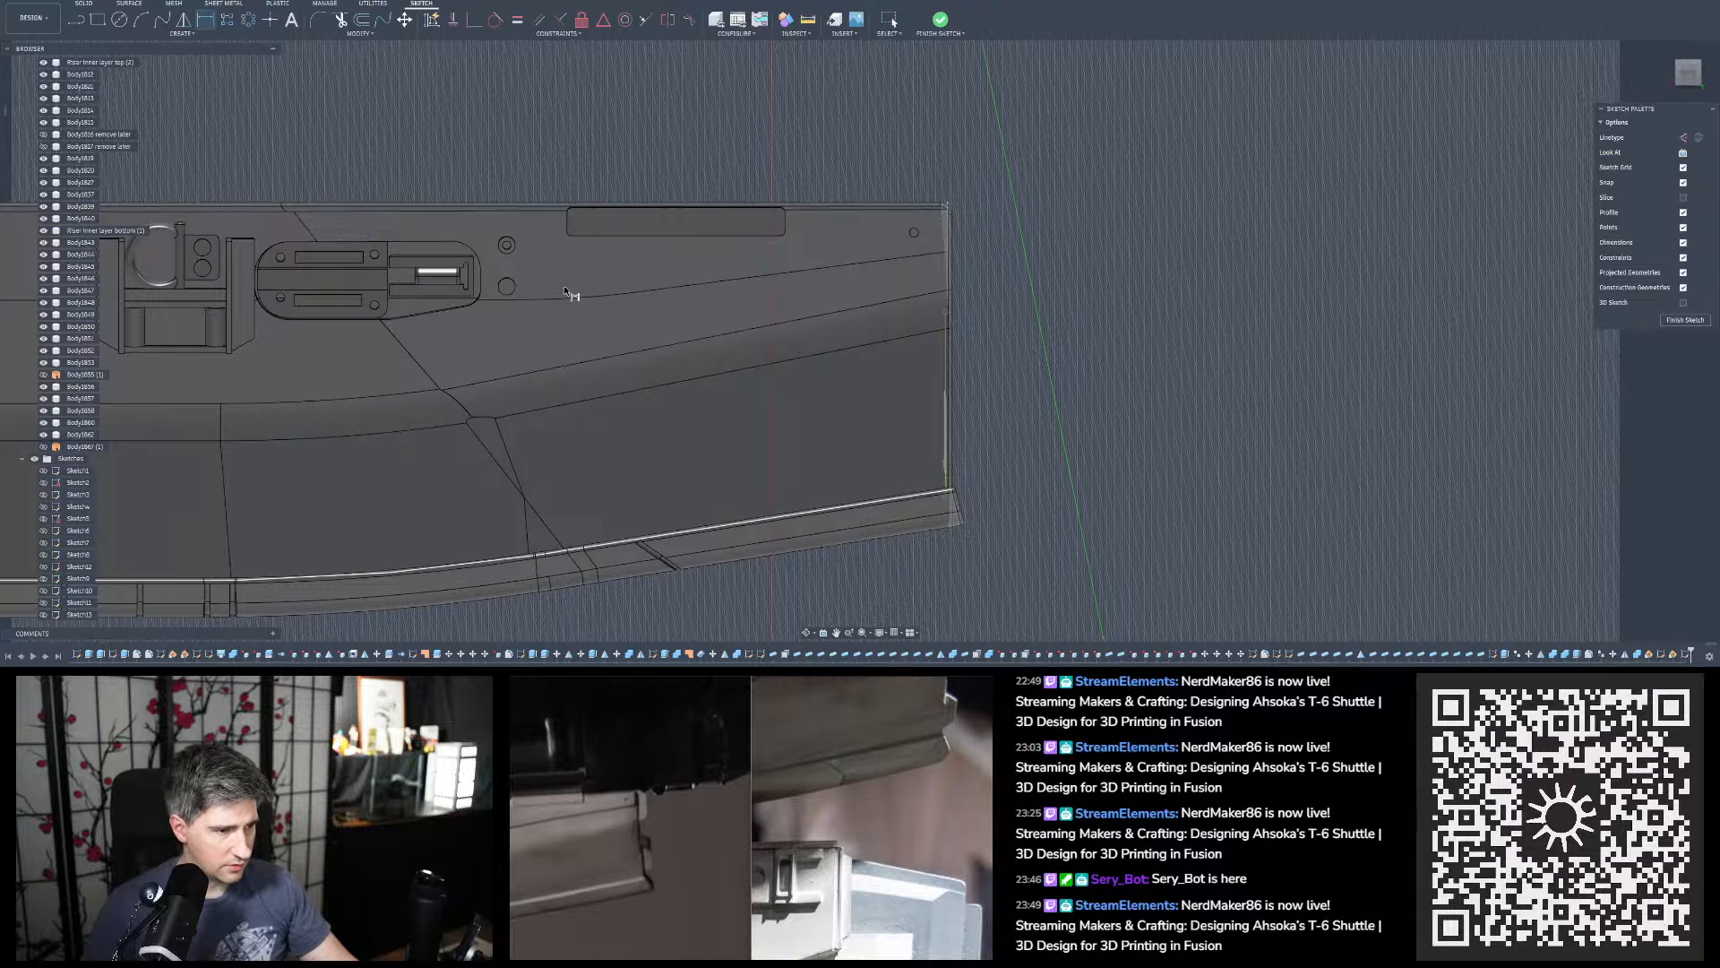
pyautogui.scroll(10, 79, 403)
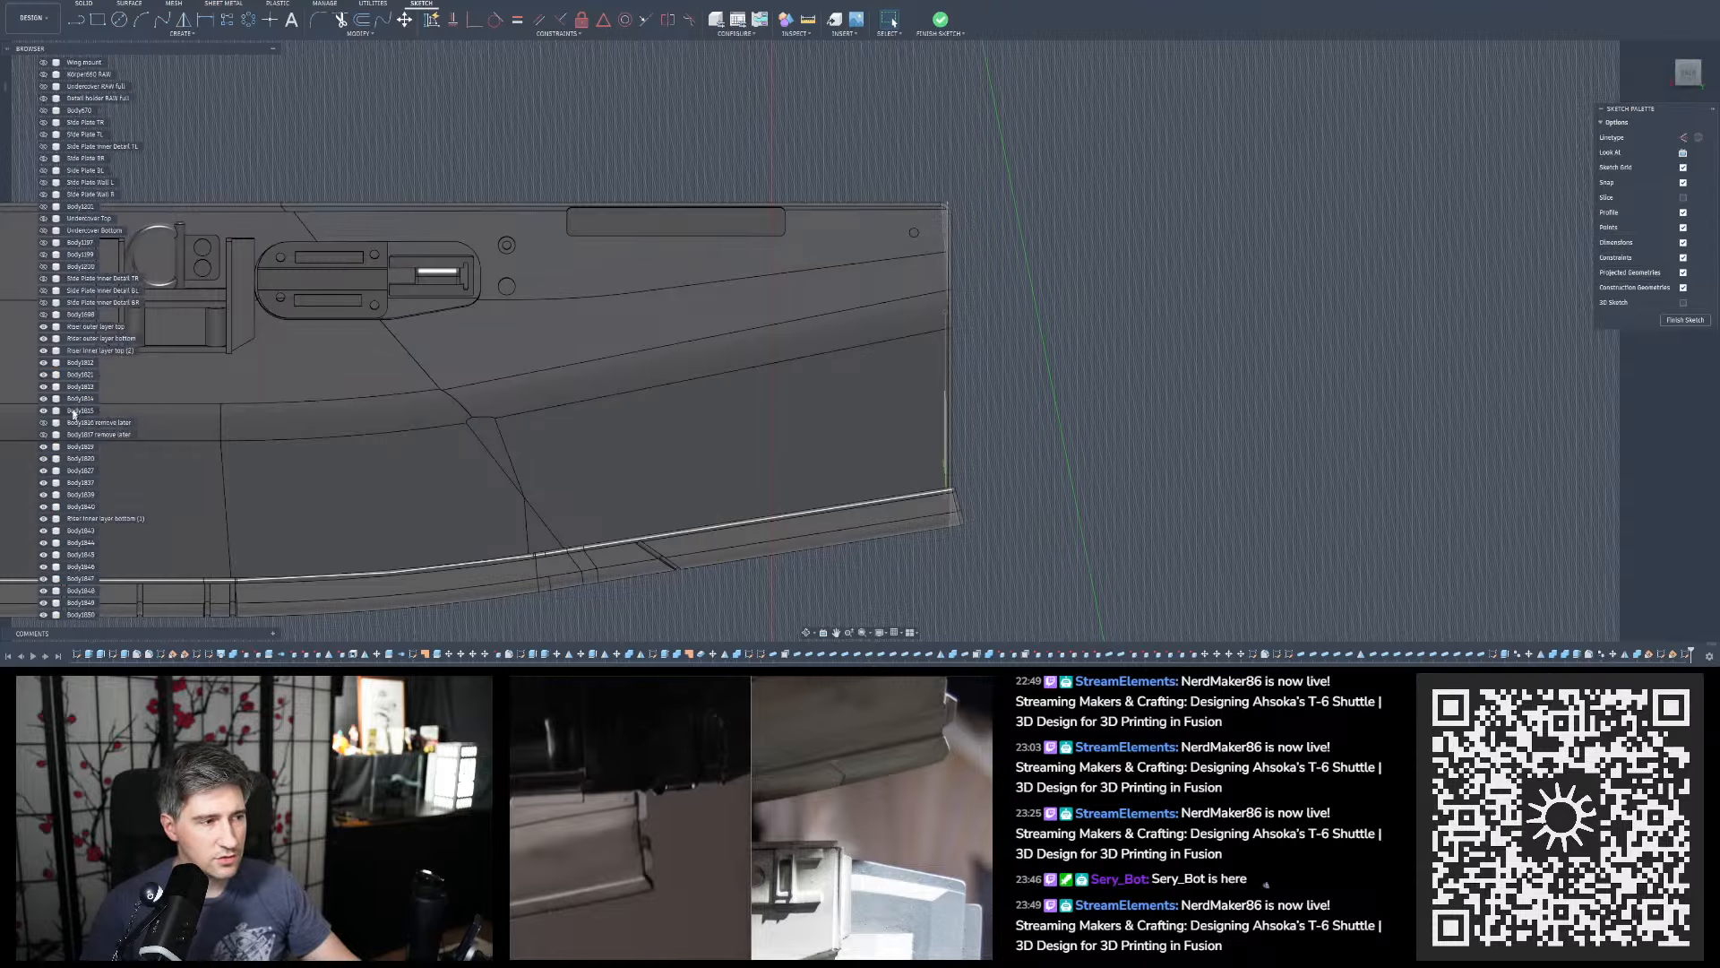
pyautogui.click(43, 195)
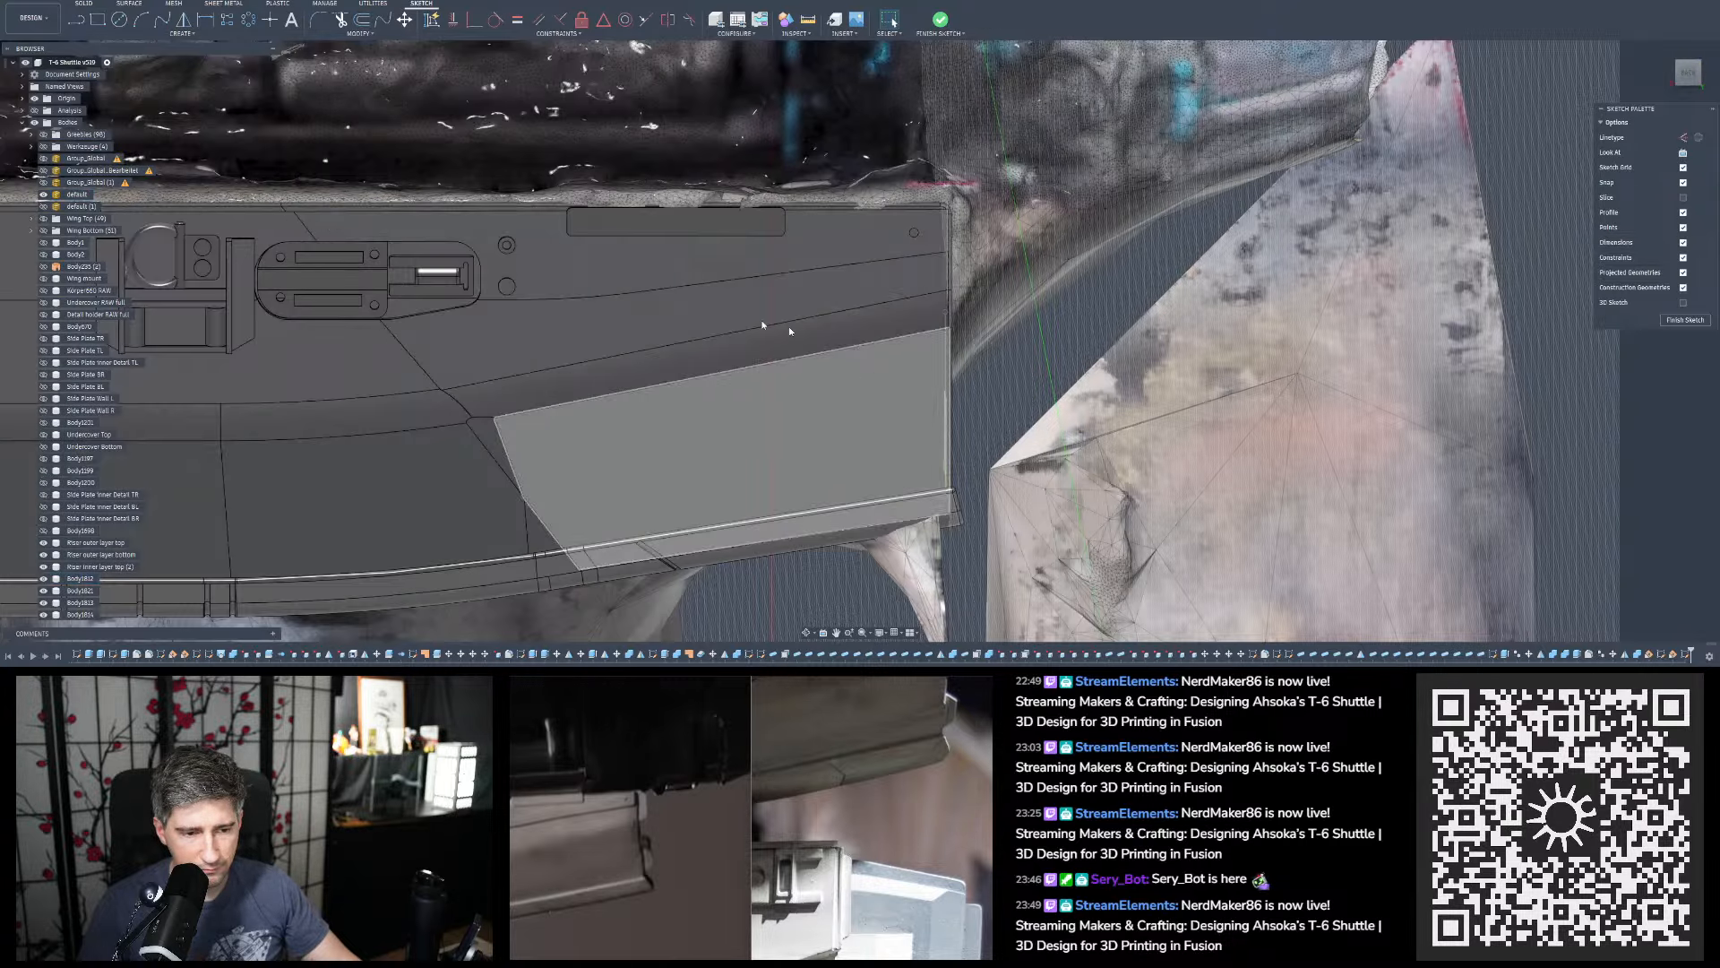
pyautogui.scroll(-1, 788, 328)
pyautogui.moveTo(824, 408); pyautogui.dragTo(740, 384, button='middle')
pyautogui.scroll(1, 739, 384)
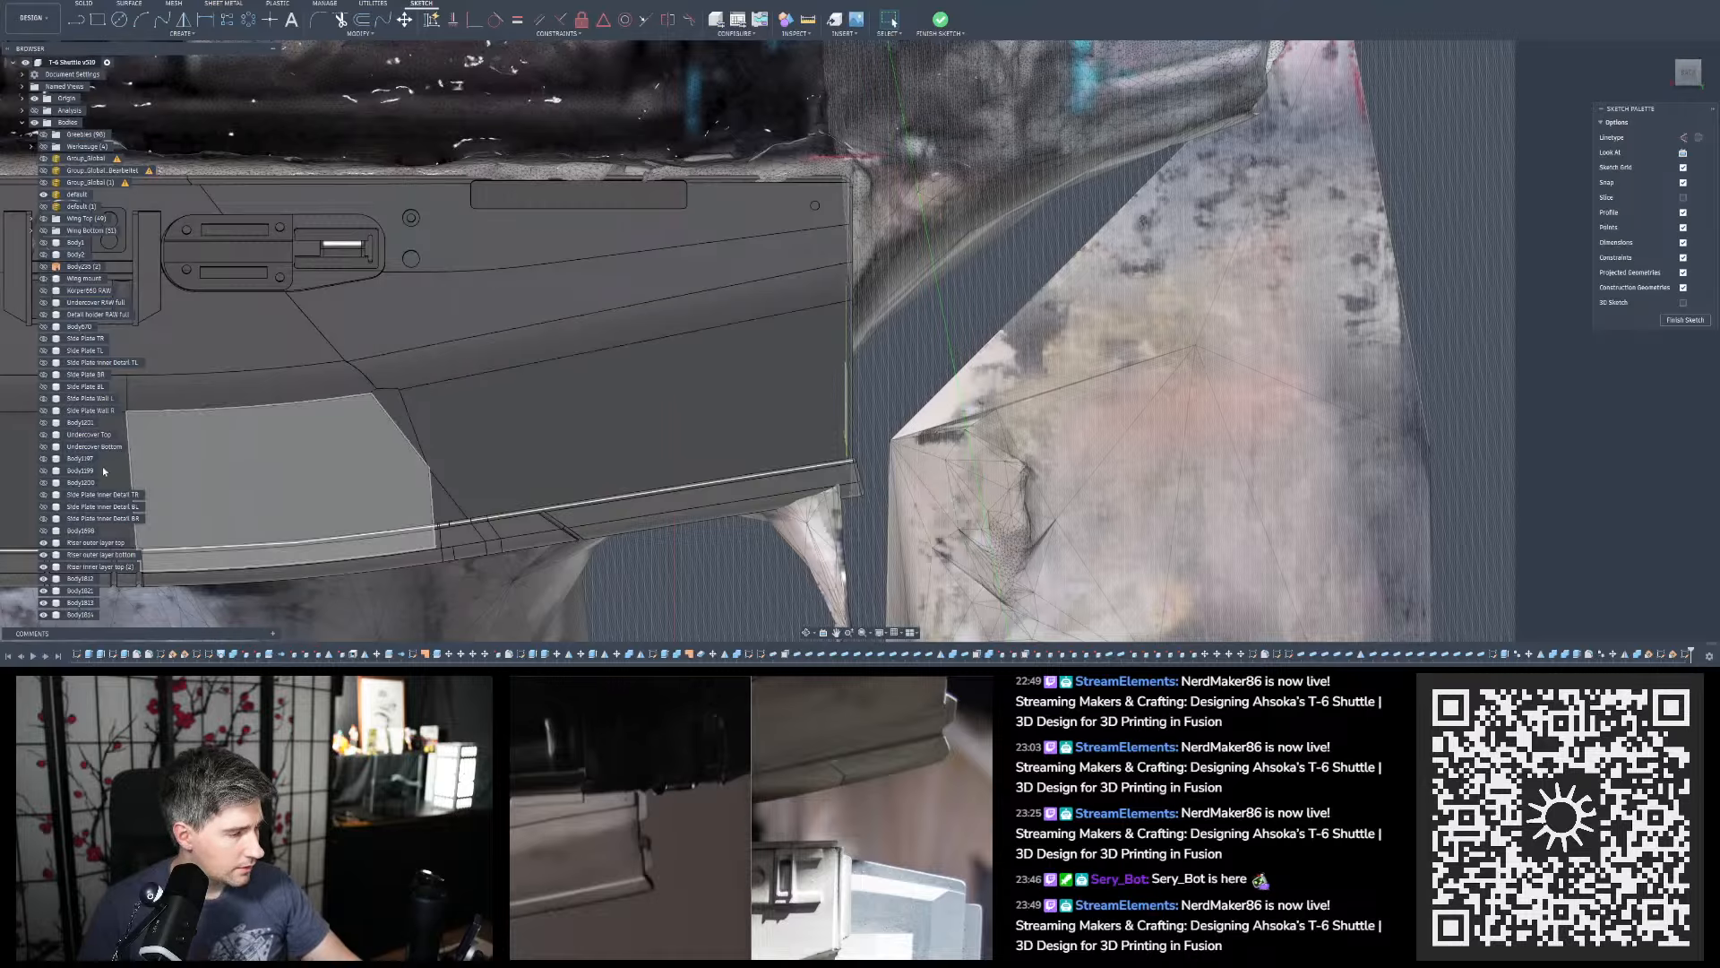
# Hide the lower hull's inner layer bottom body and examine the scan's rear edge behind it
pyautogui.scroll(-3, 104, 470)
pyautogui.scroll(-2, 45, 578)
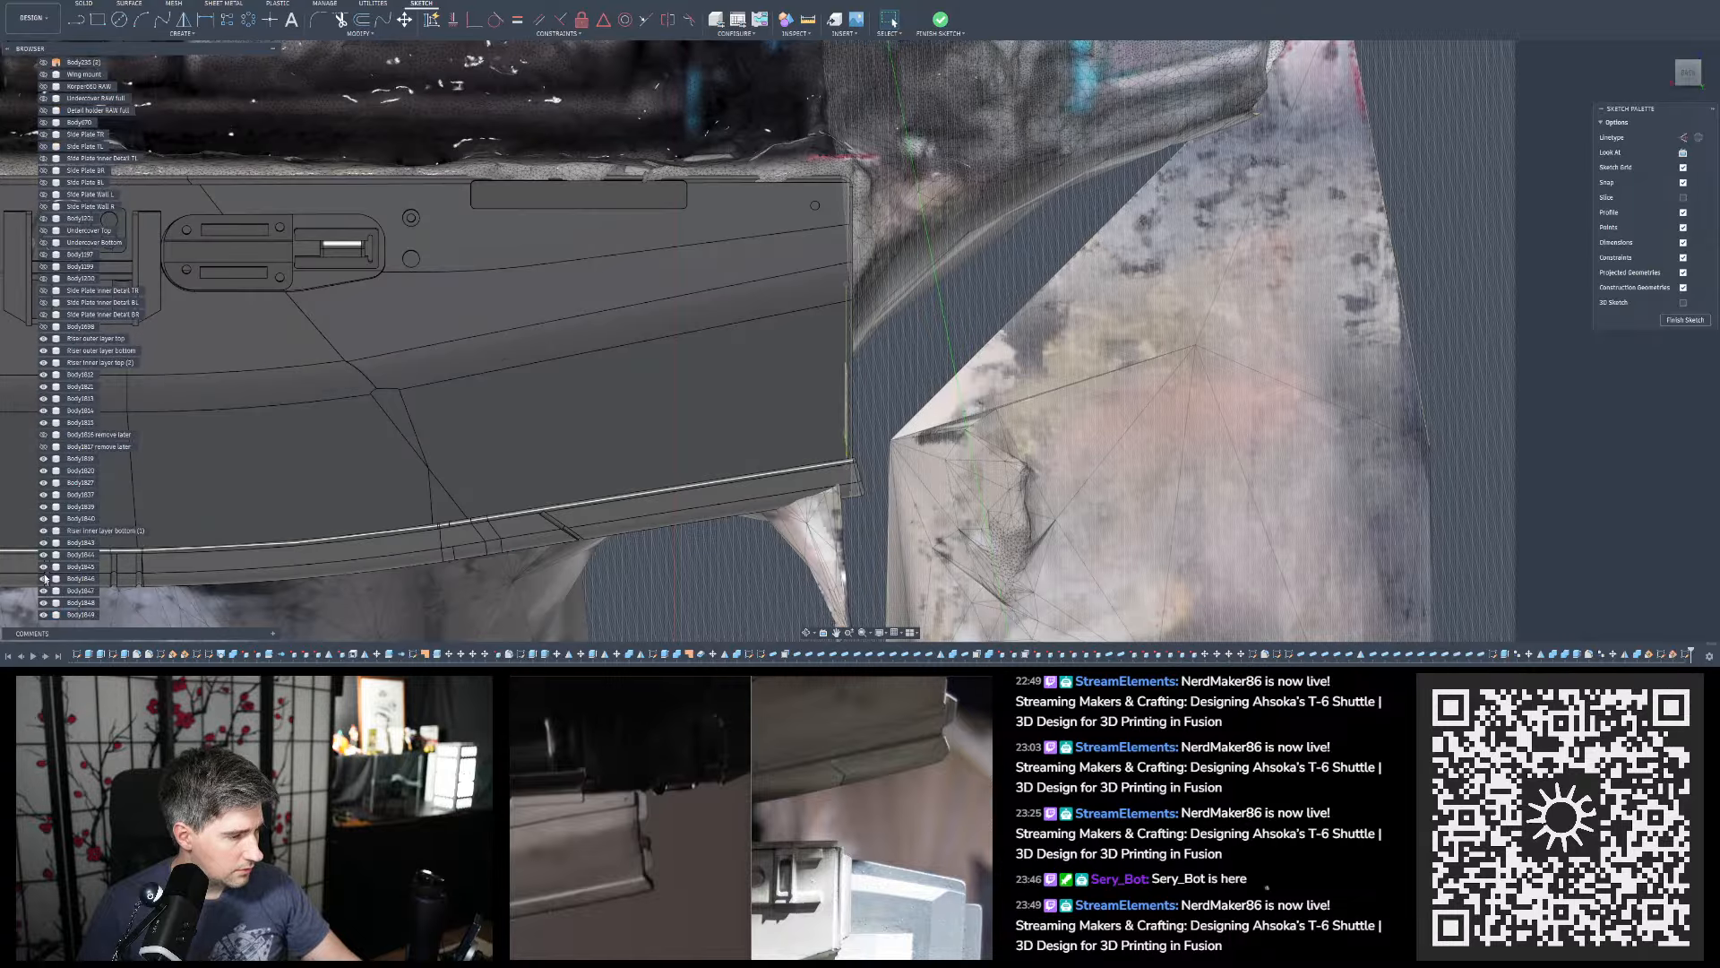
pyautogui.click(44, 531)
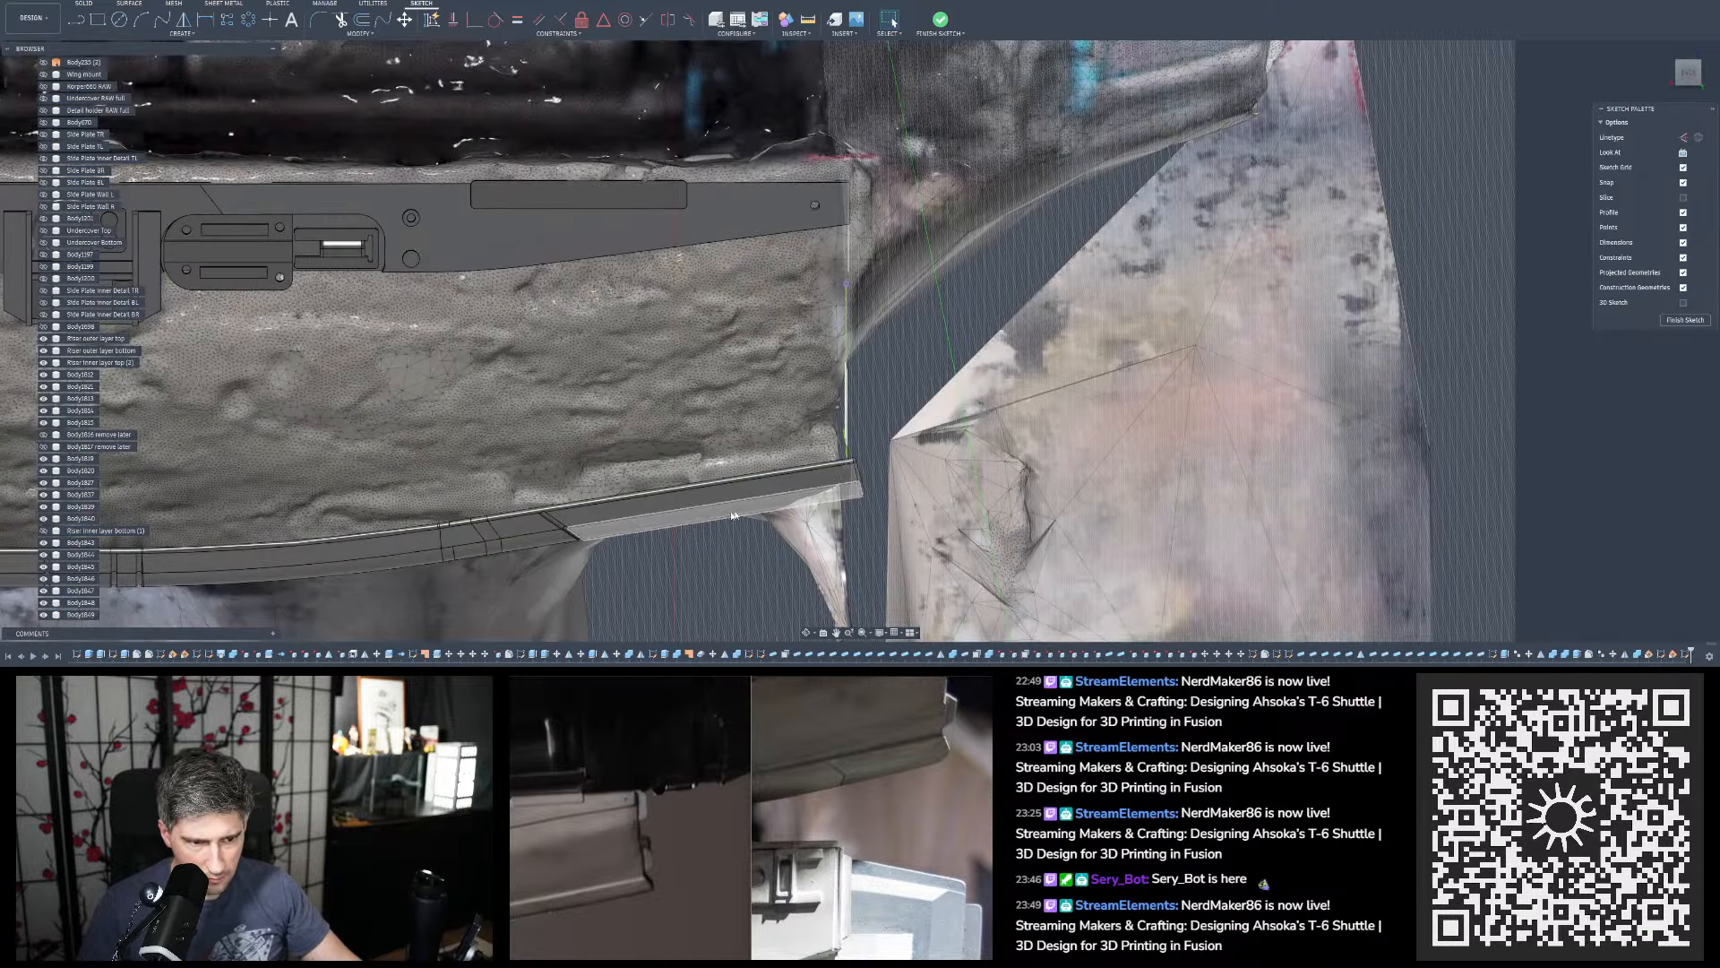
pyautogui.scroll(2, 789, 385)
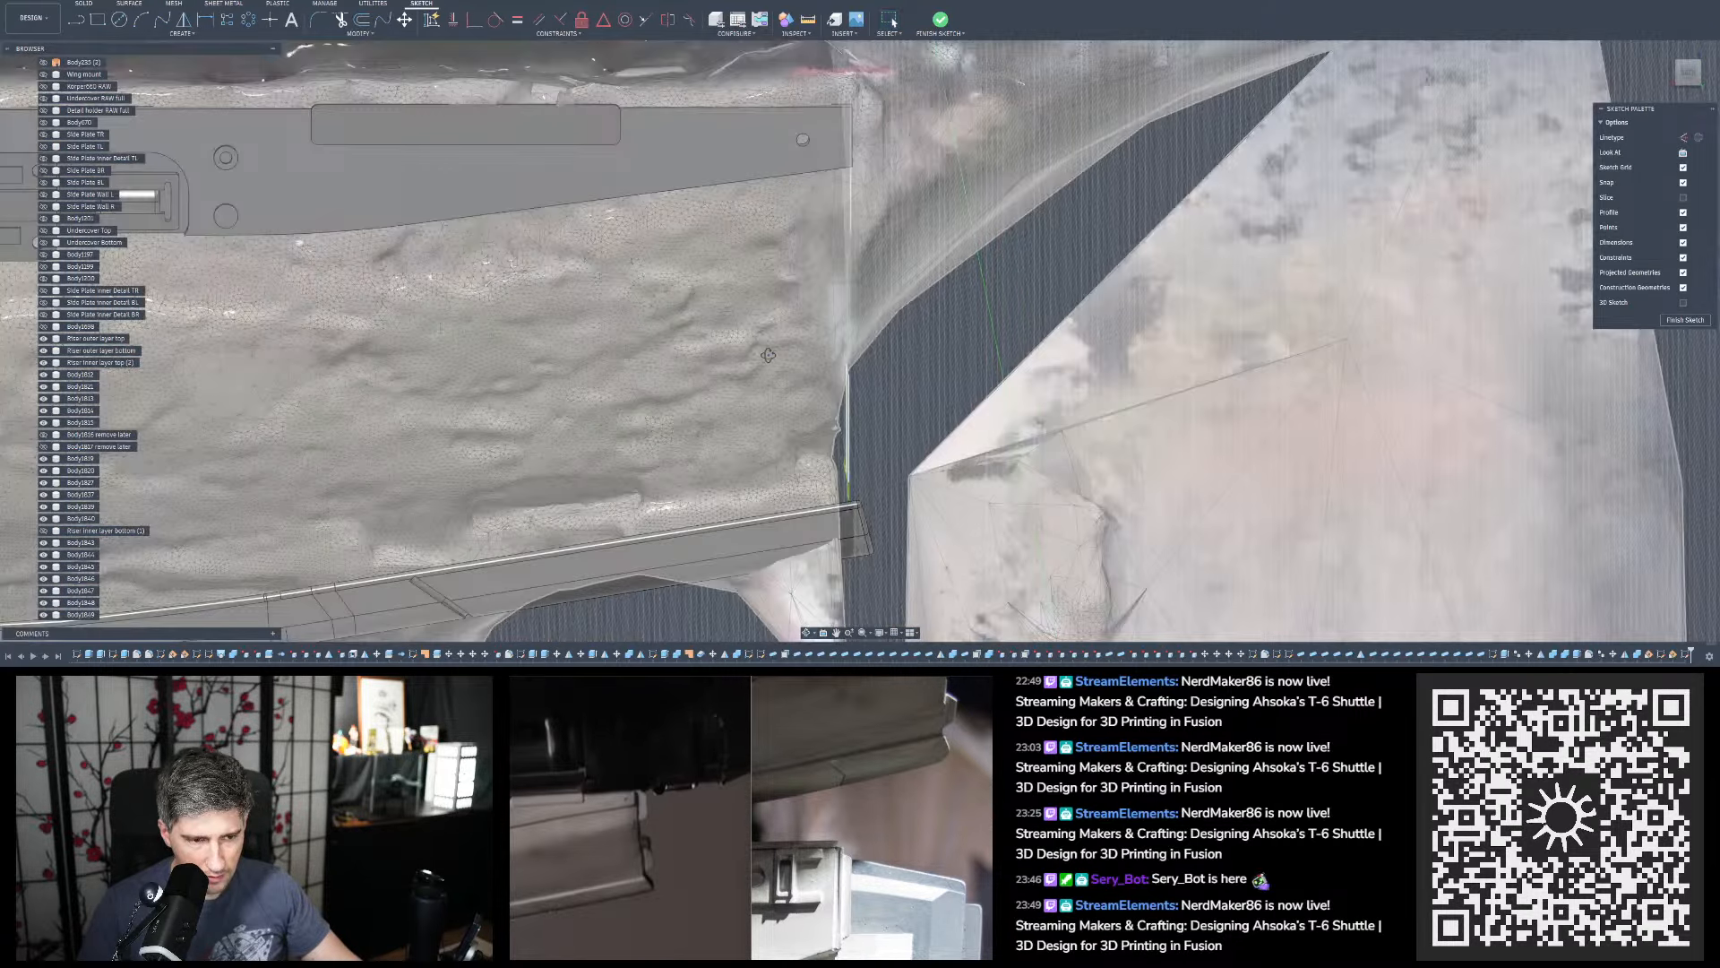
pyautogui.keyDown('shift'); pyautogui.moveTo(768, 355); pyautogui.dragTo(846, 170, button='middle'); pyautogui.keyUp('shift')
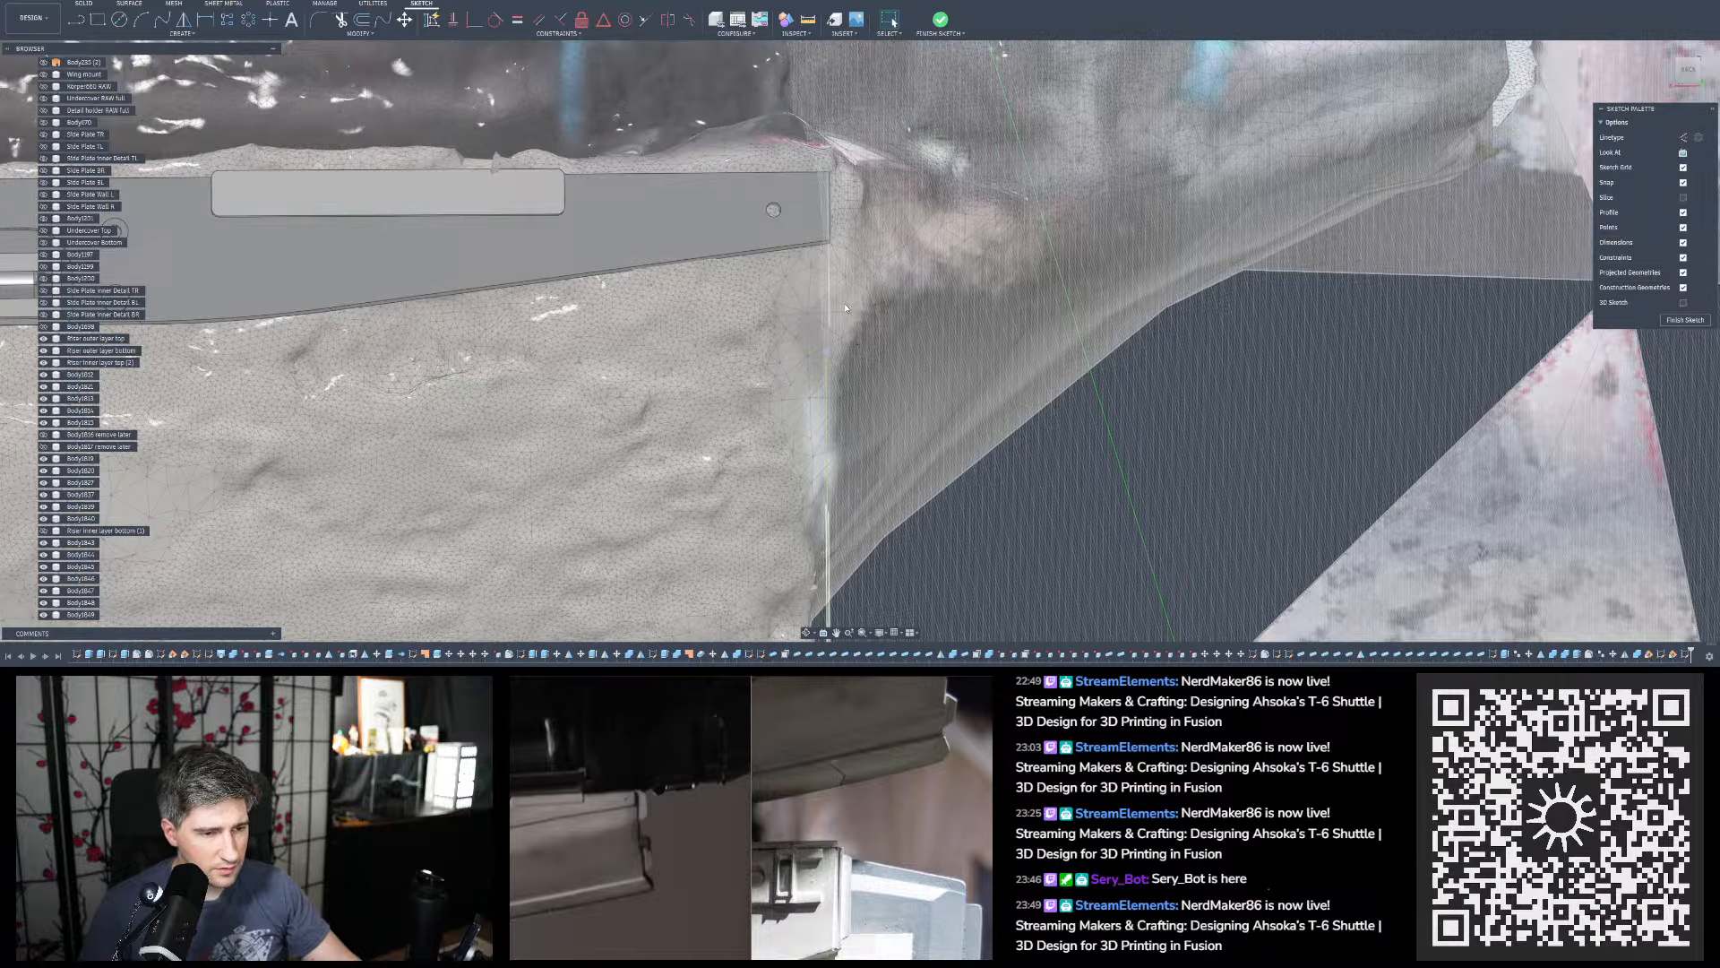
pyautogui.moveTo(846, 308)
pyautogui.keyDown('shift'); pyautogui.mouseDown(button='middle')
pyautogui.moveTo(828, 305)
pyautogui.moveTo(847, 303)
pyautogui.mouseUp(button='middle'); pyautogui.keyUp('shift')
pyautogui.scroll(2, 54, 101)
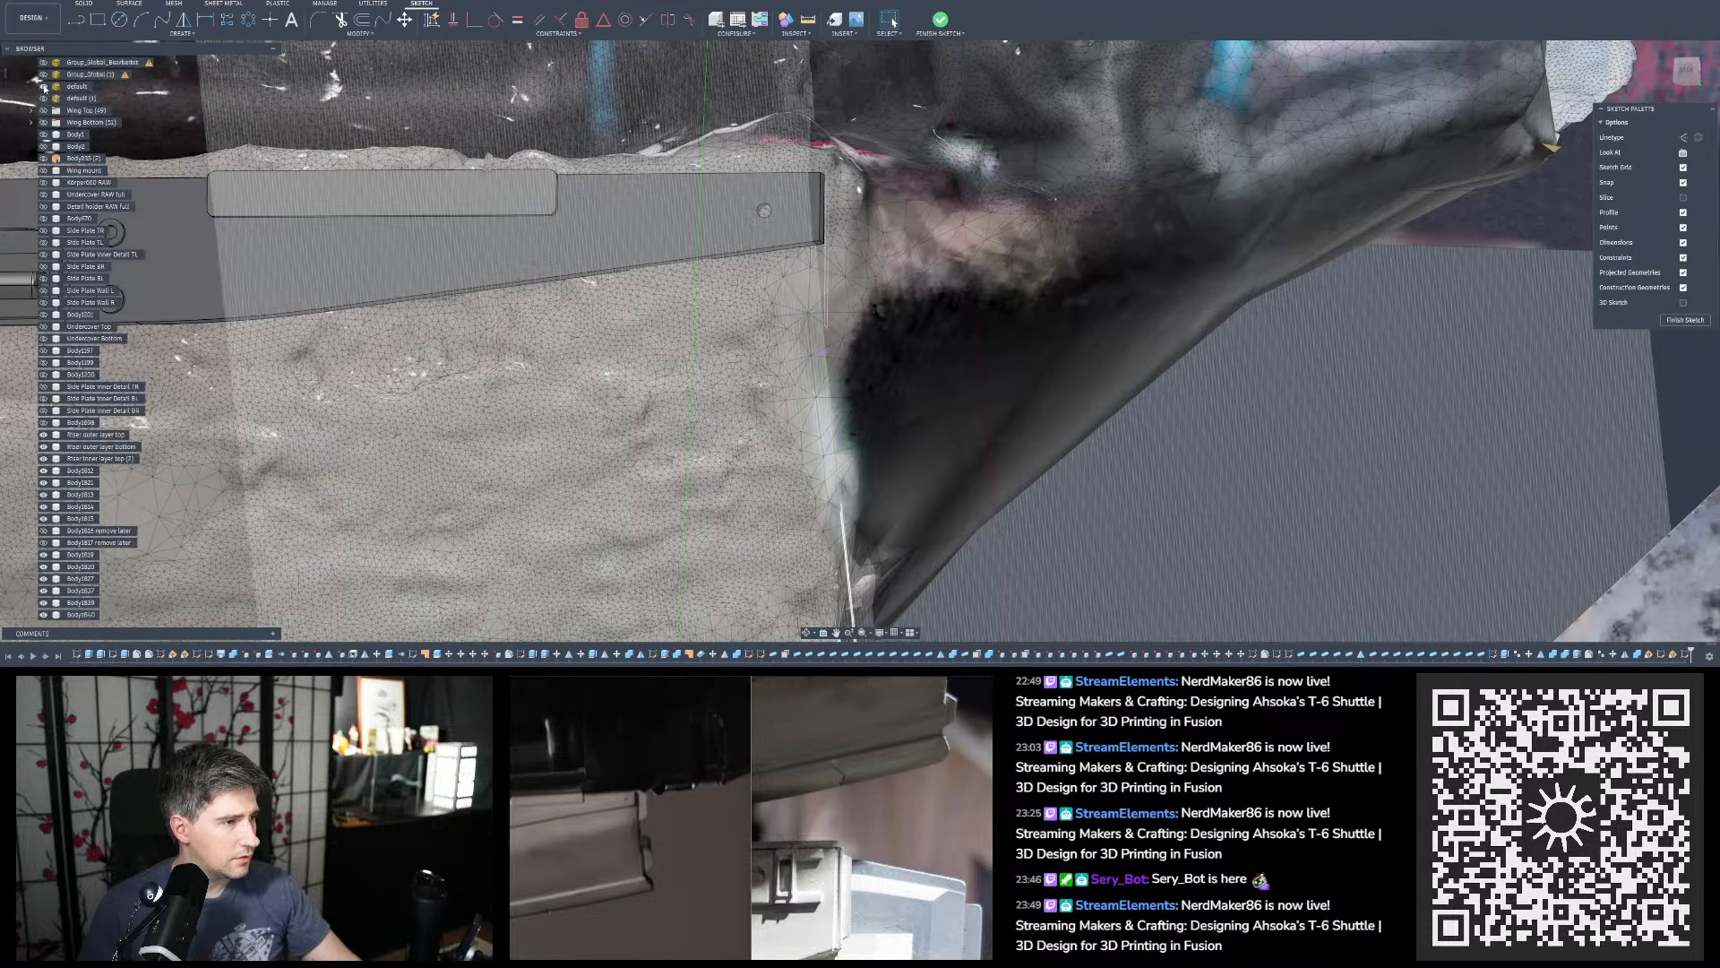
# Replace the "default" scan with "default (1)" and examine the hull's rear flange end on its opposite side
pyautogui.click(44, 87)
pyautogui.click(44, 99)
pyautogui.scroll(-5, 562, 245)
pyautogui.keyDown('shift'); pyautogui.moveTo(722, 272); pyautogui.dragTo(296, 331, button='middle'); pyautogui.keyUp('shift')
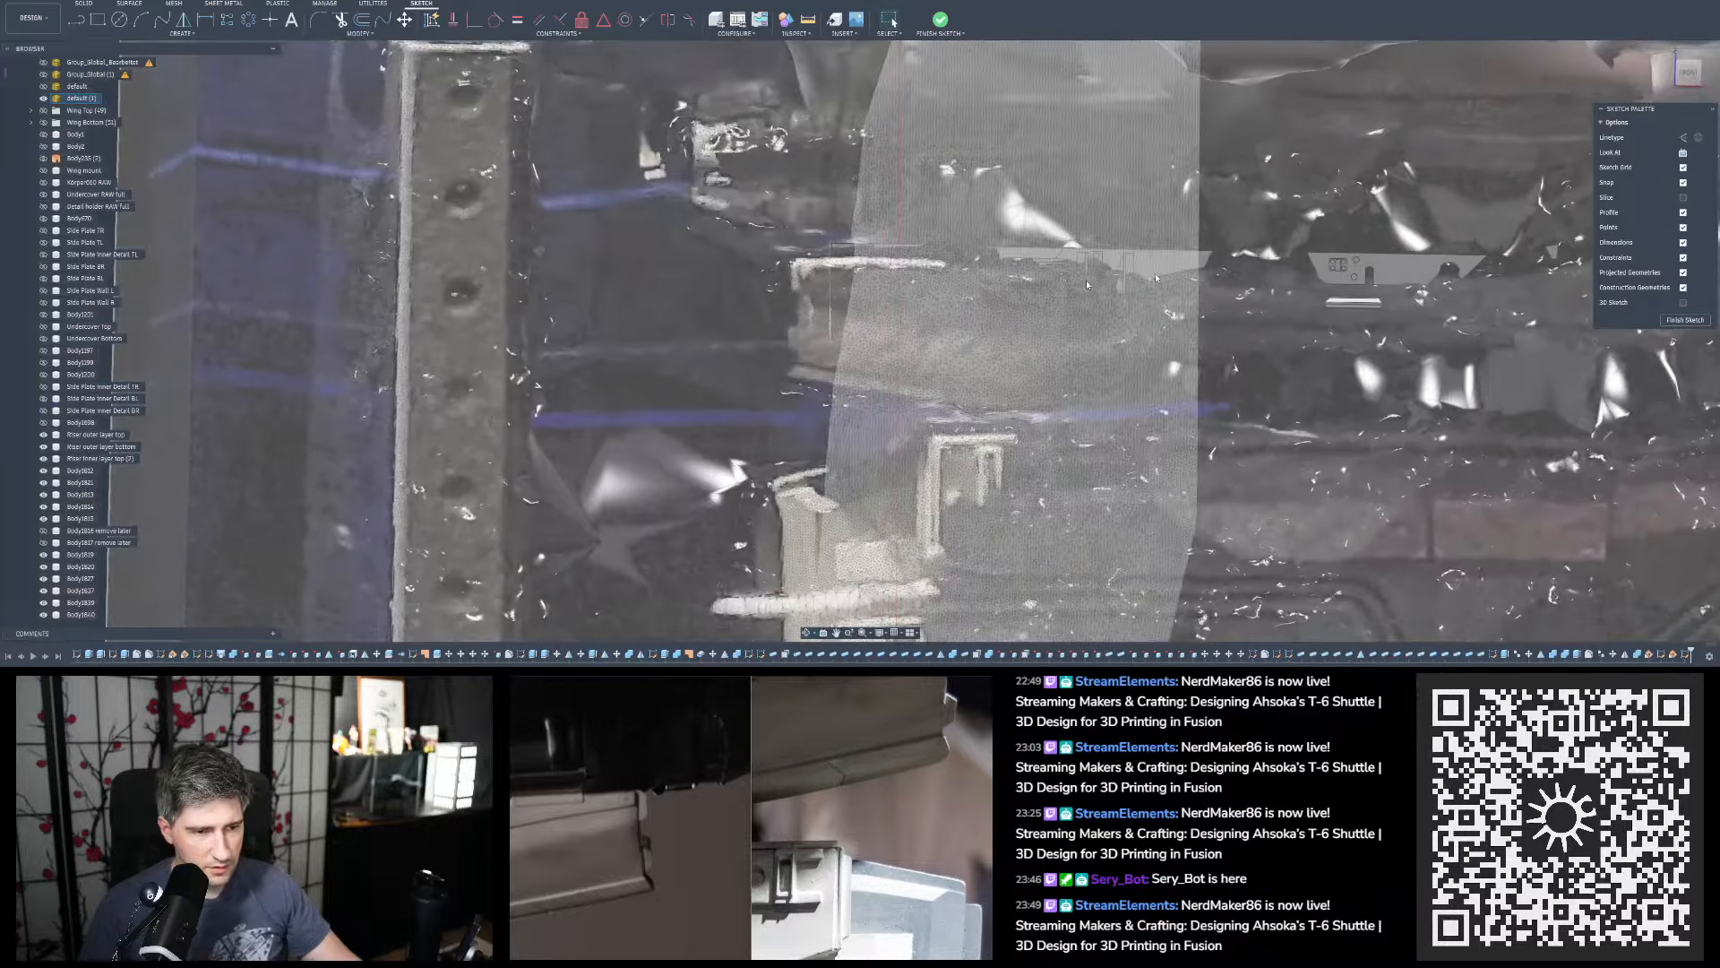
pyautogui.scroll(8, 796, 321)
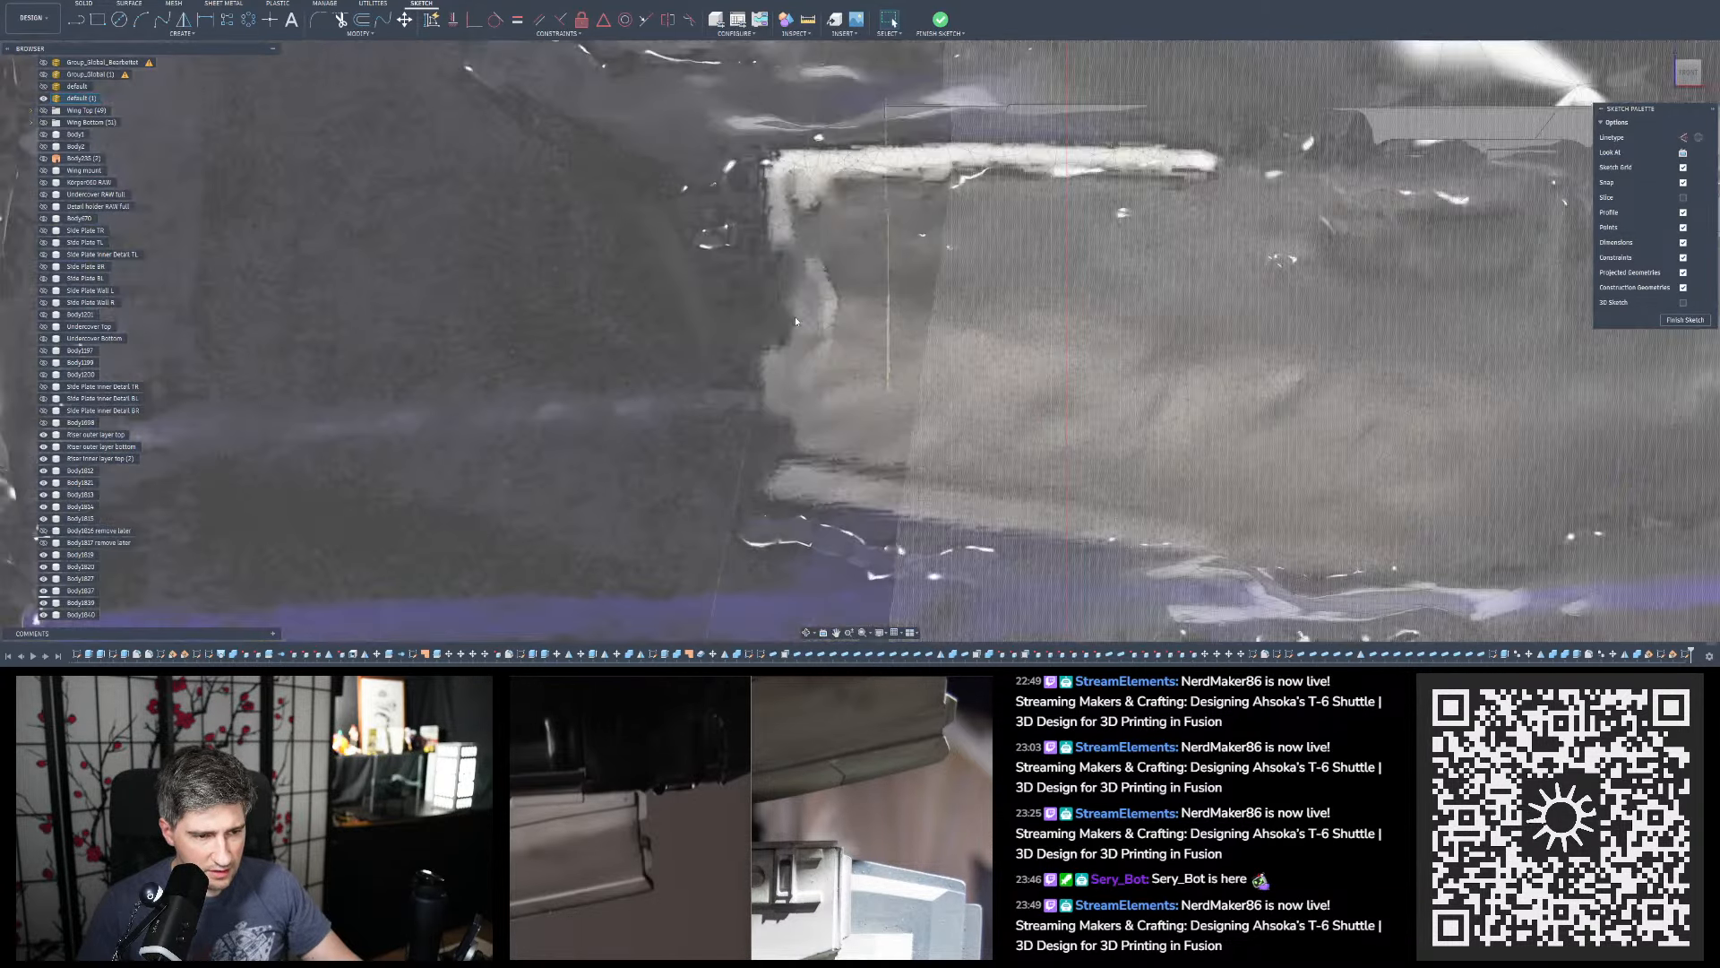
pyautogui.keyDown('shift'); pyautogui.moveTo(796, 321); pyautogui.dragTo(813, 320, button='middle'); pyautogui.keyUp('shift')
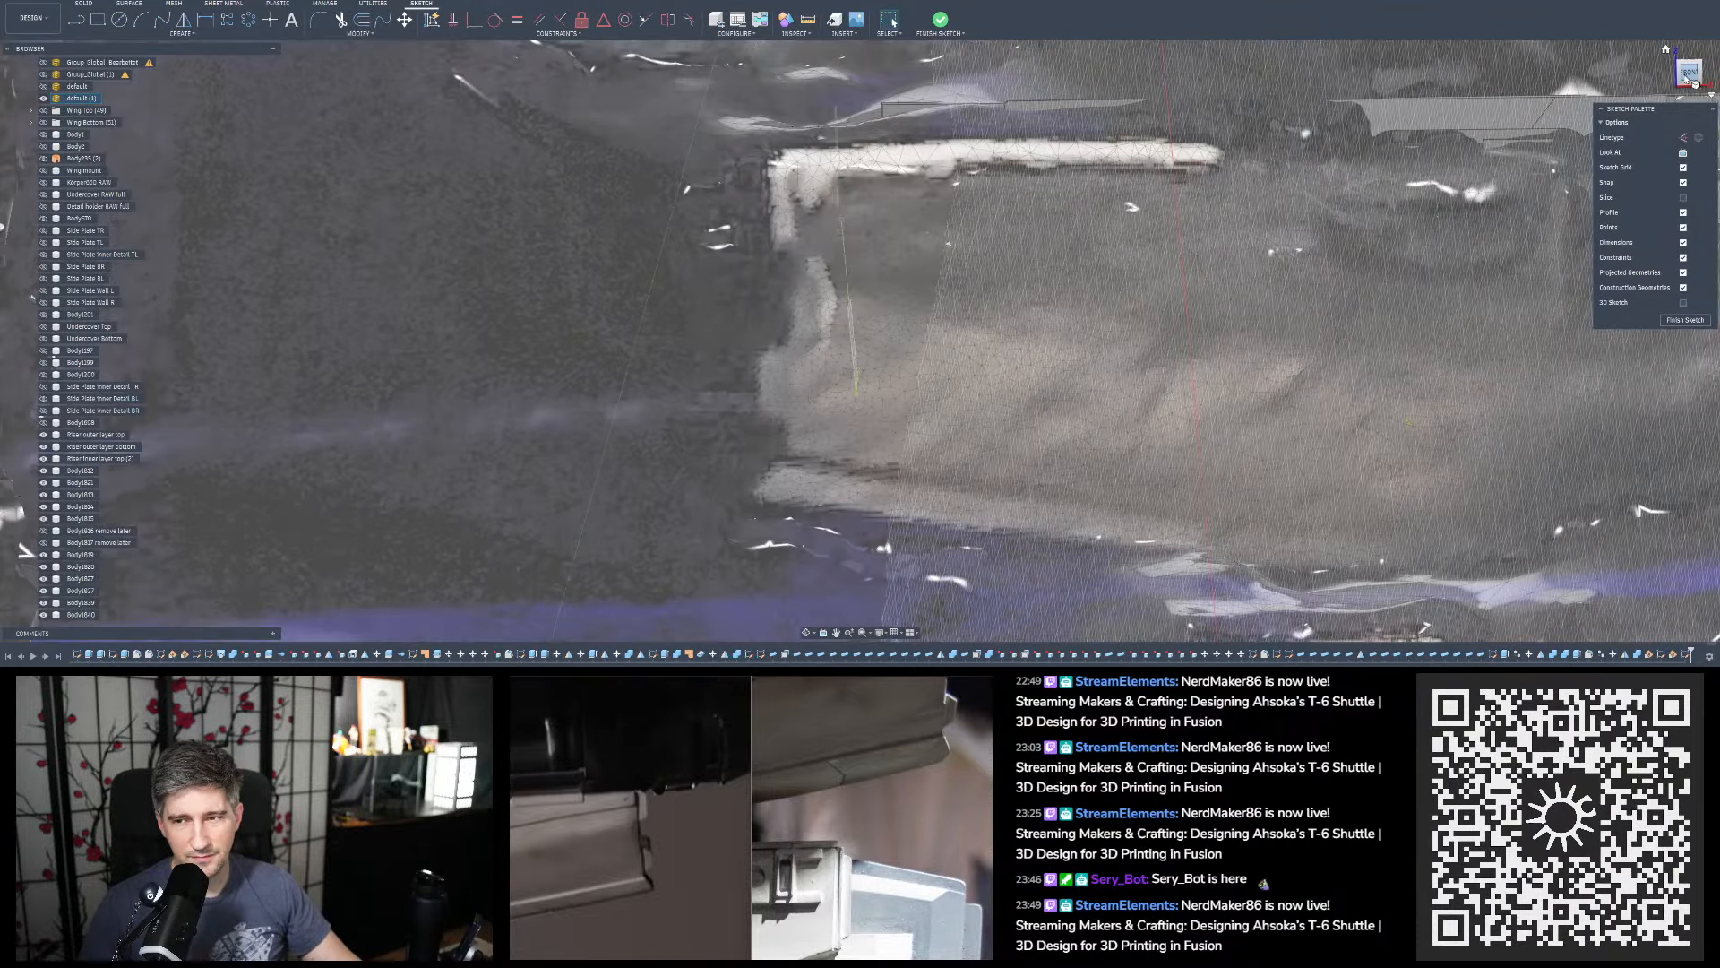
# Examine the rear edge of the "default (1)" scan at the hull's flange end in a straight orthogonal view
pyautogui.click(1687, 78)
pyautogui.scroll(-3, 1111, 224)
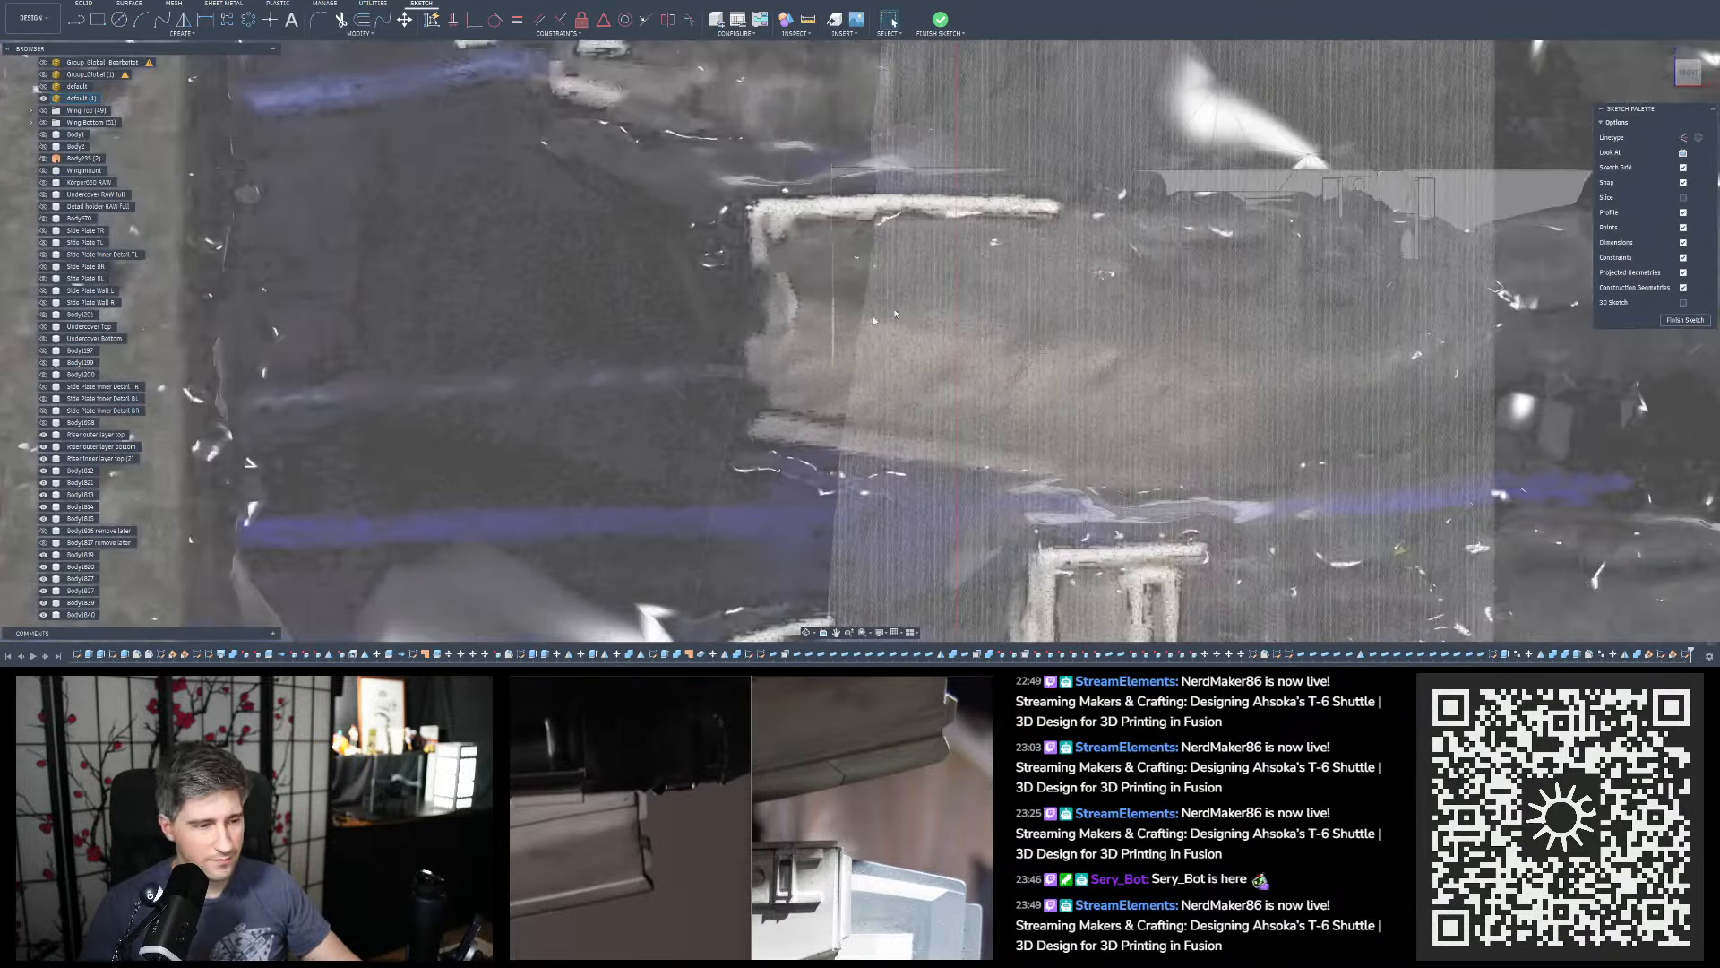
pyautogui.scroll(4, 799, 346)
pyautogui.scroll(1, 838, 215)
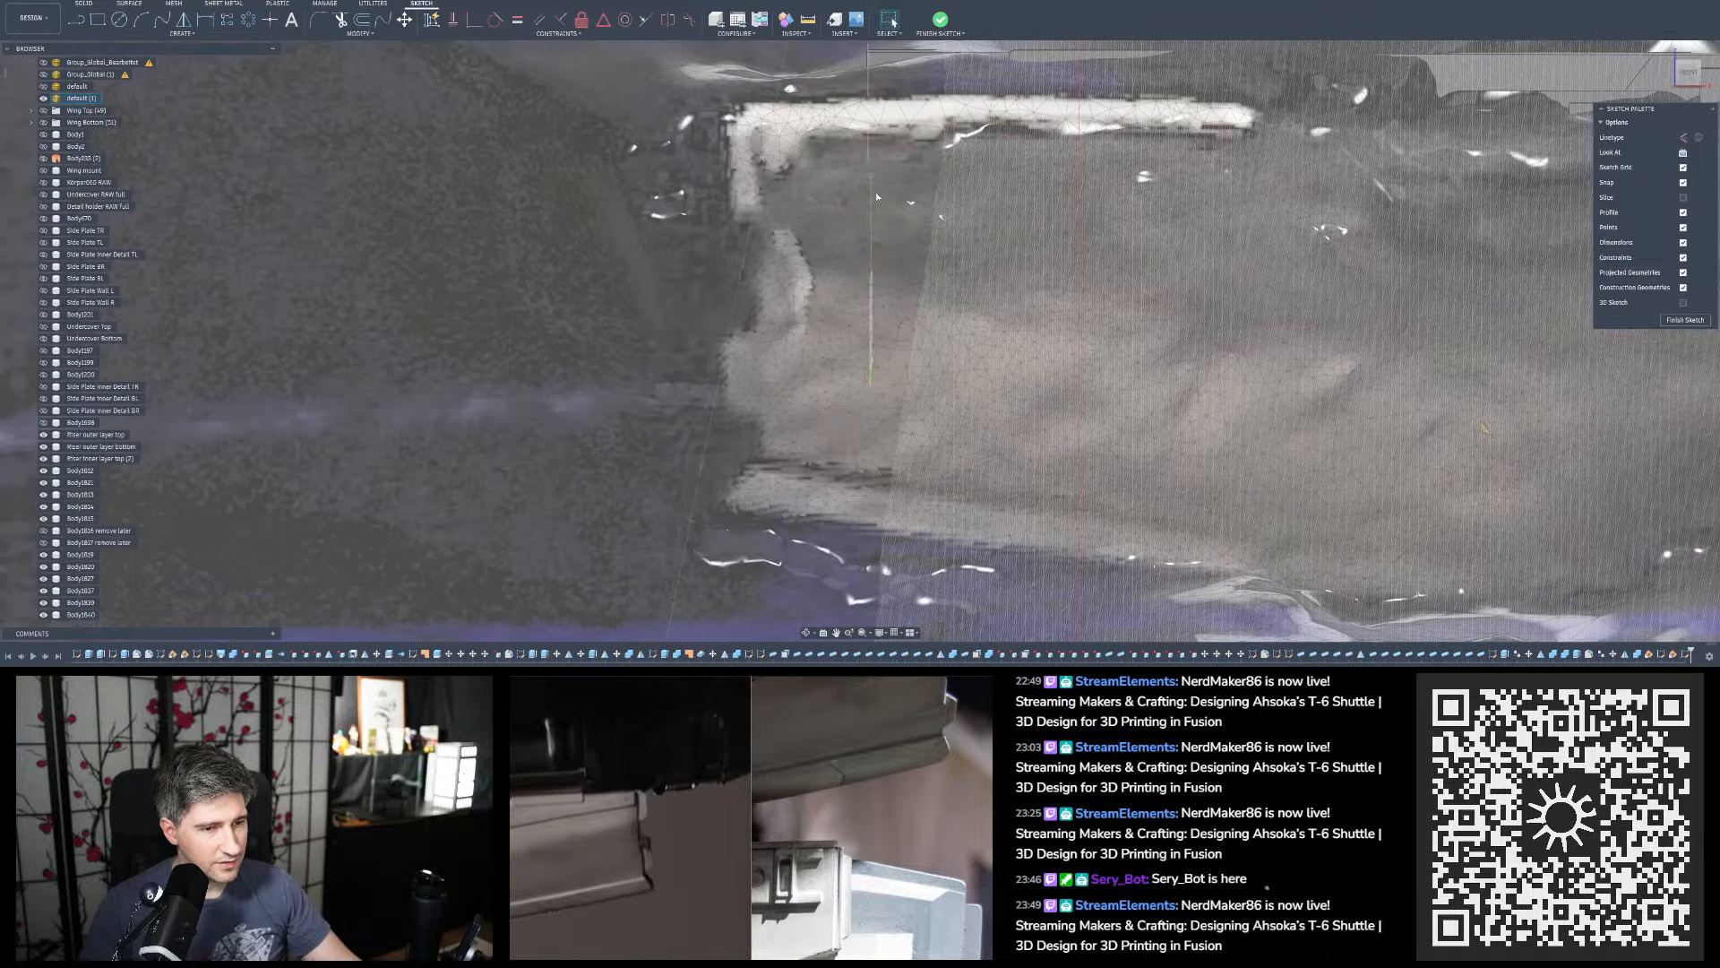
pyautogui.scroll(-2, 837, 368)
pyautogui.scroll(1, 851, 149)
pyautogui.scroll(-1, 806, 154)
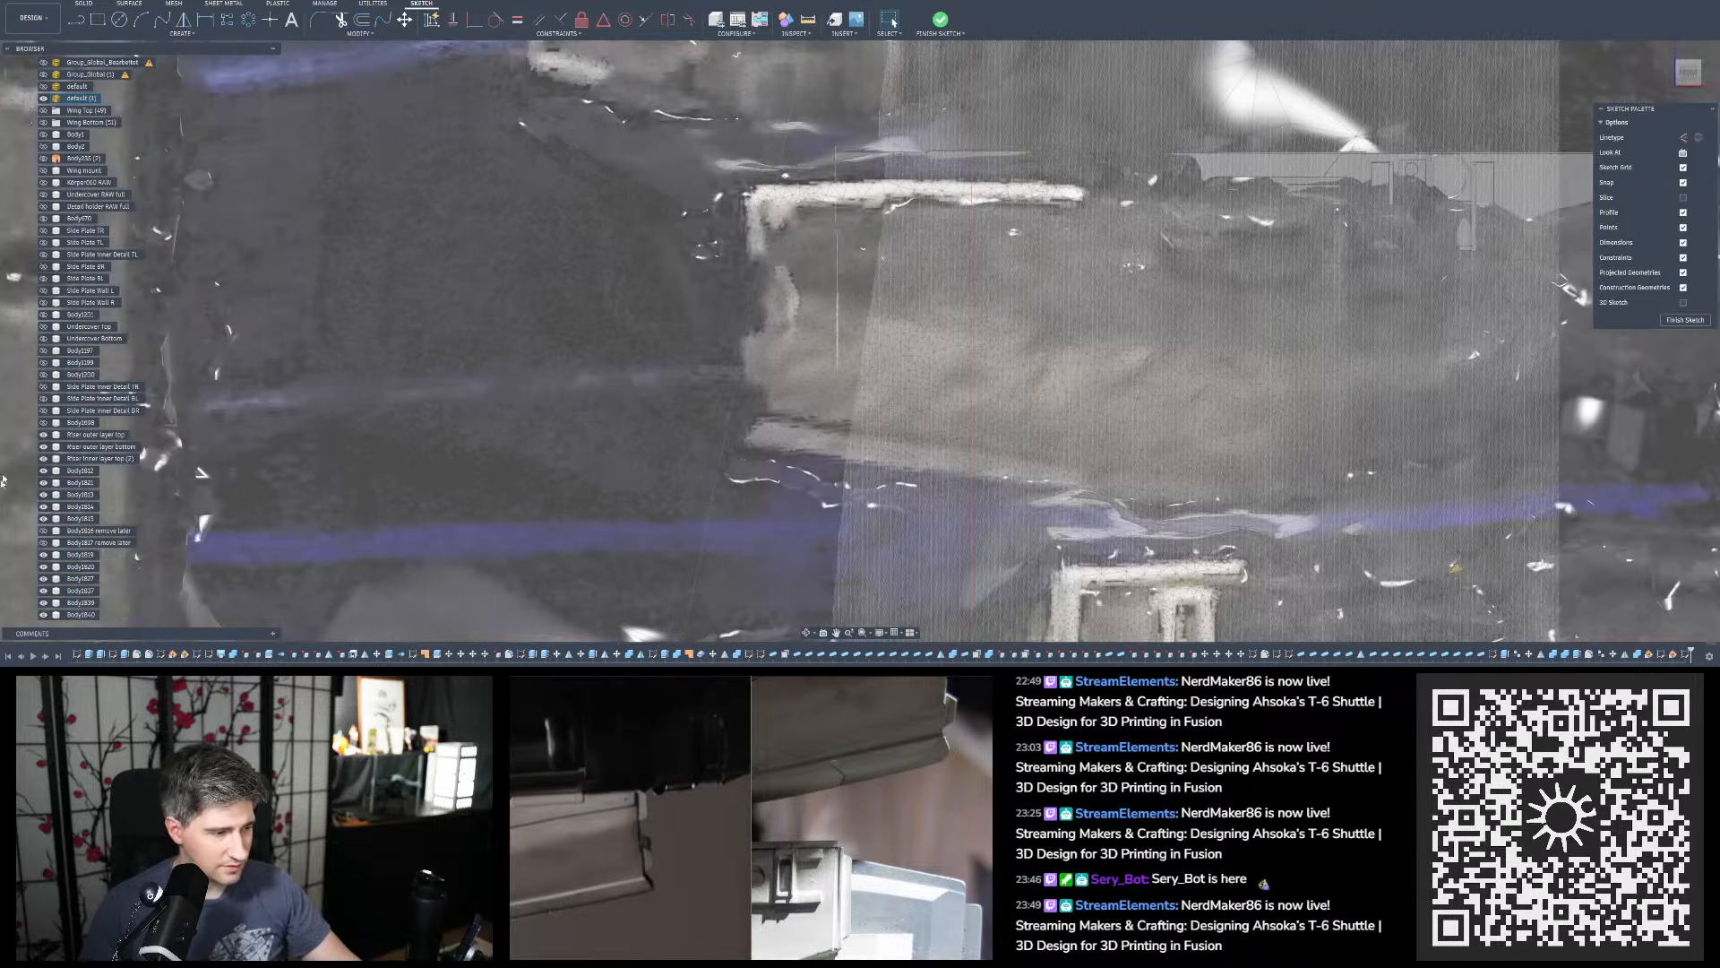
# Show the lower hull's inner layer bottom body again
pyautogui.scroll(-3, 63, 555)
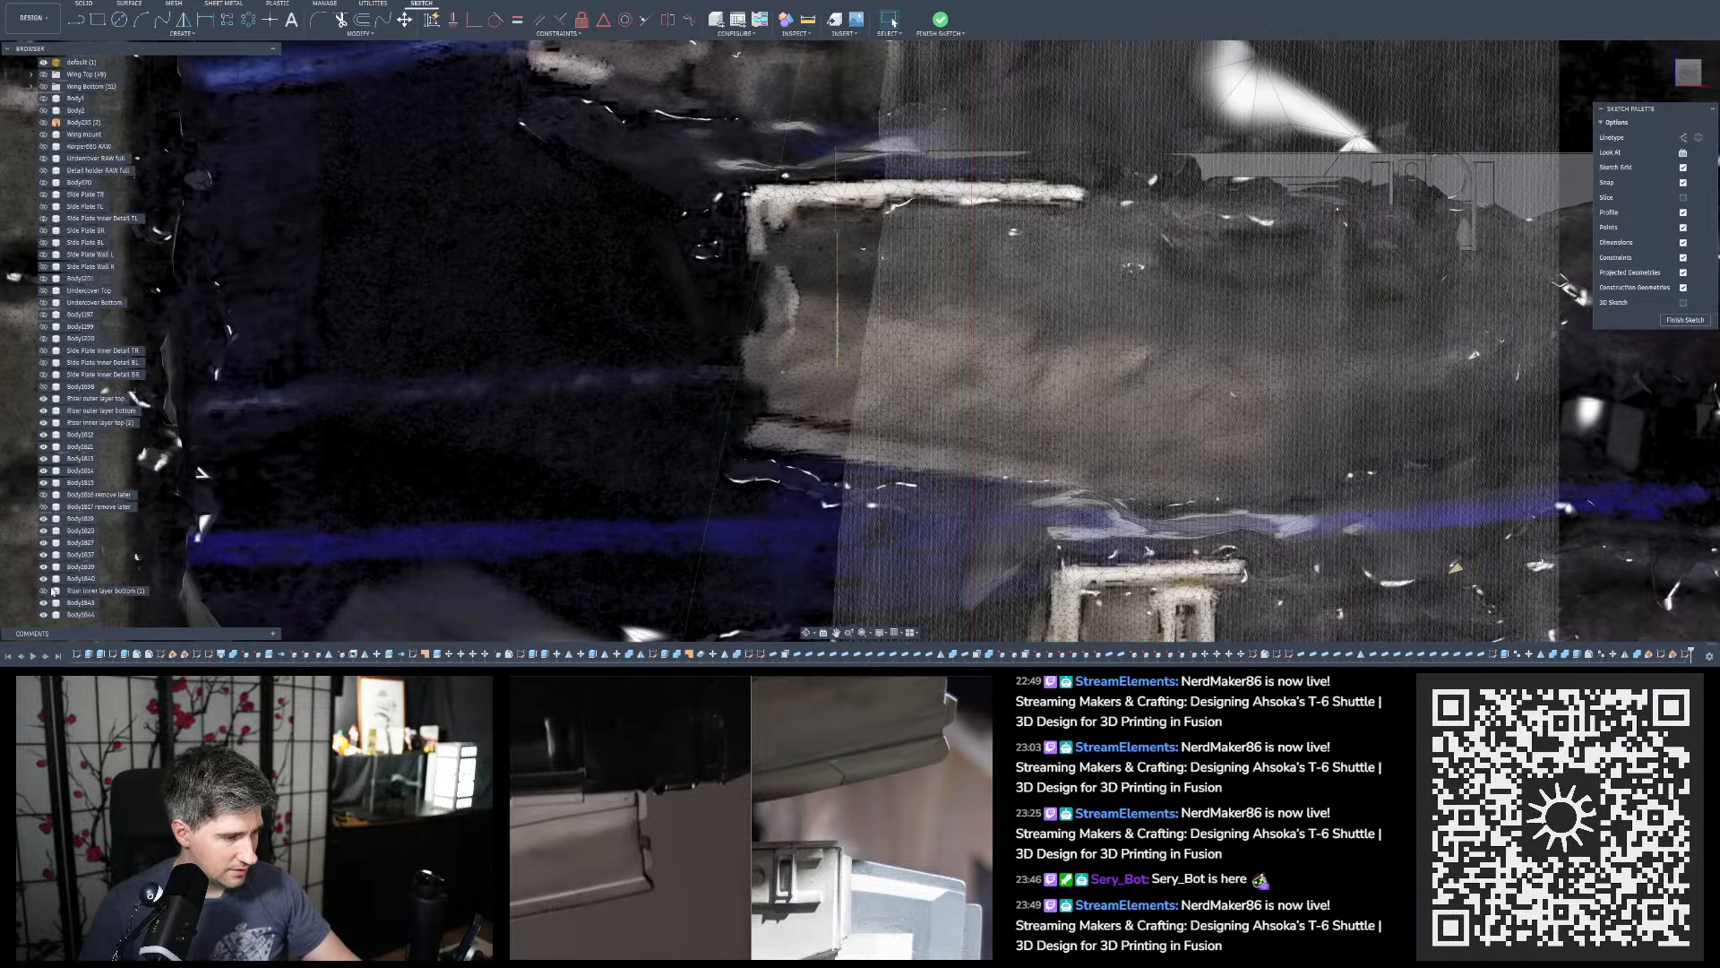
pyautogui.click(43, 591)
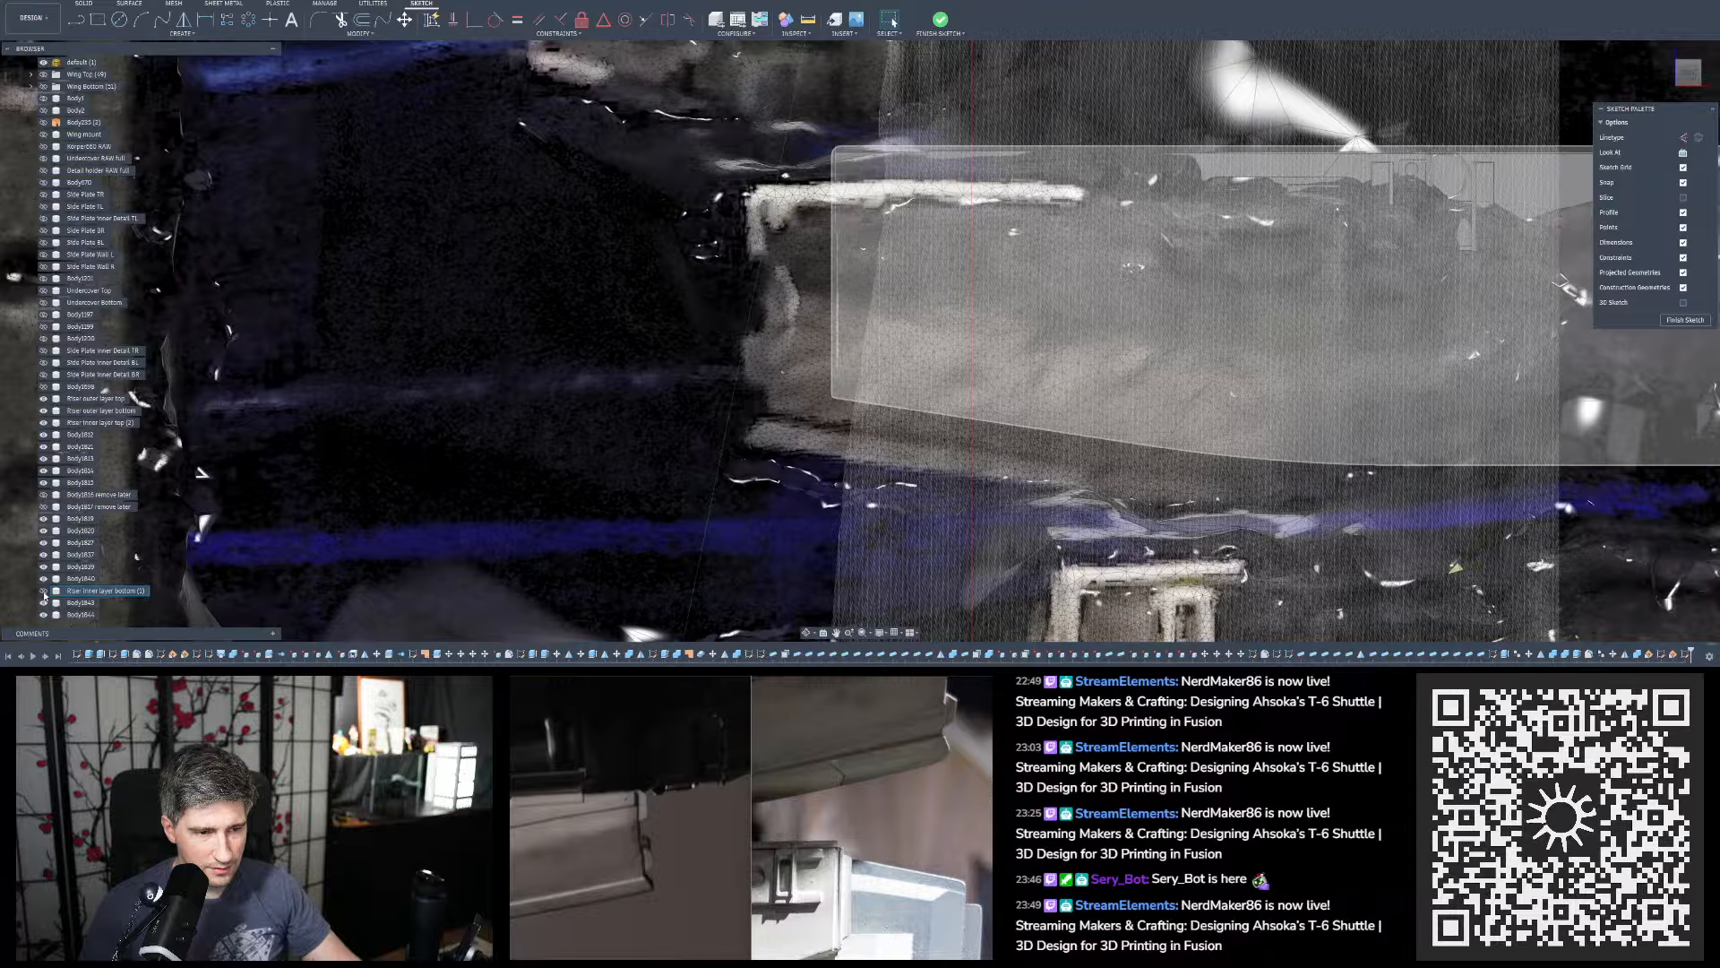
pyautogui.click(43, 591)
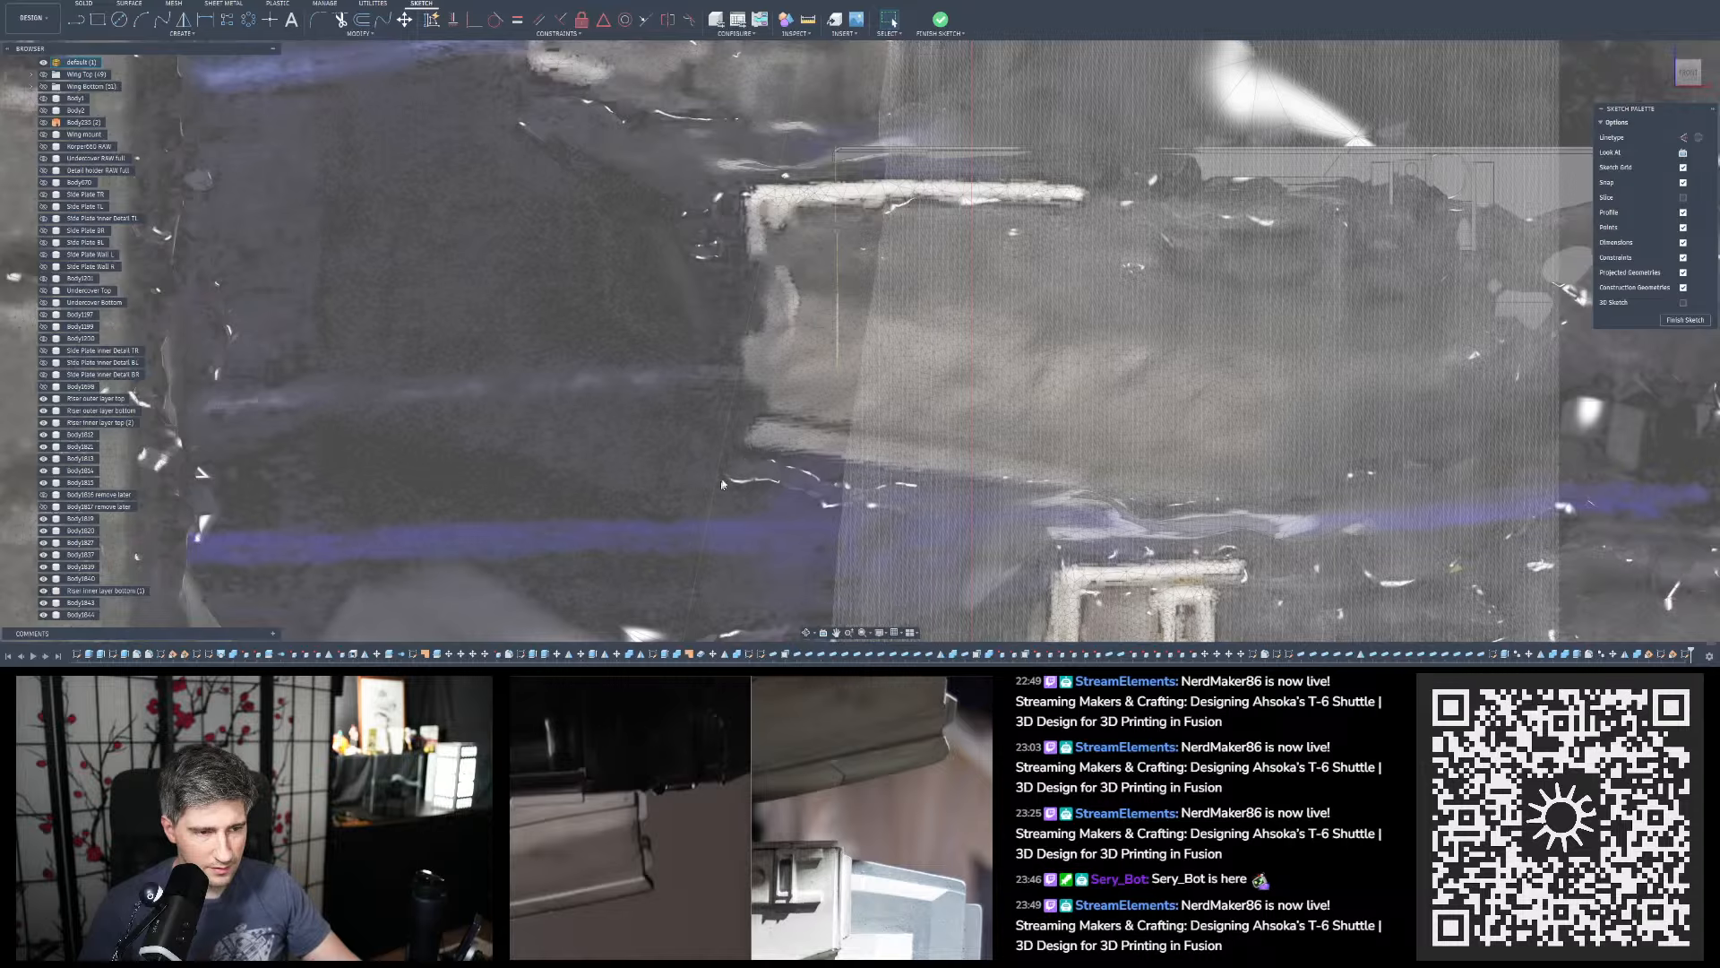
# Draw a reference line about 9 mm long along the scan's rear edge, between the upper and lower flange marks
pyautogui.scroll(2, 722, 484)
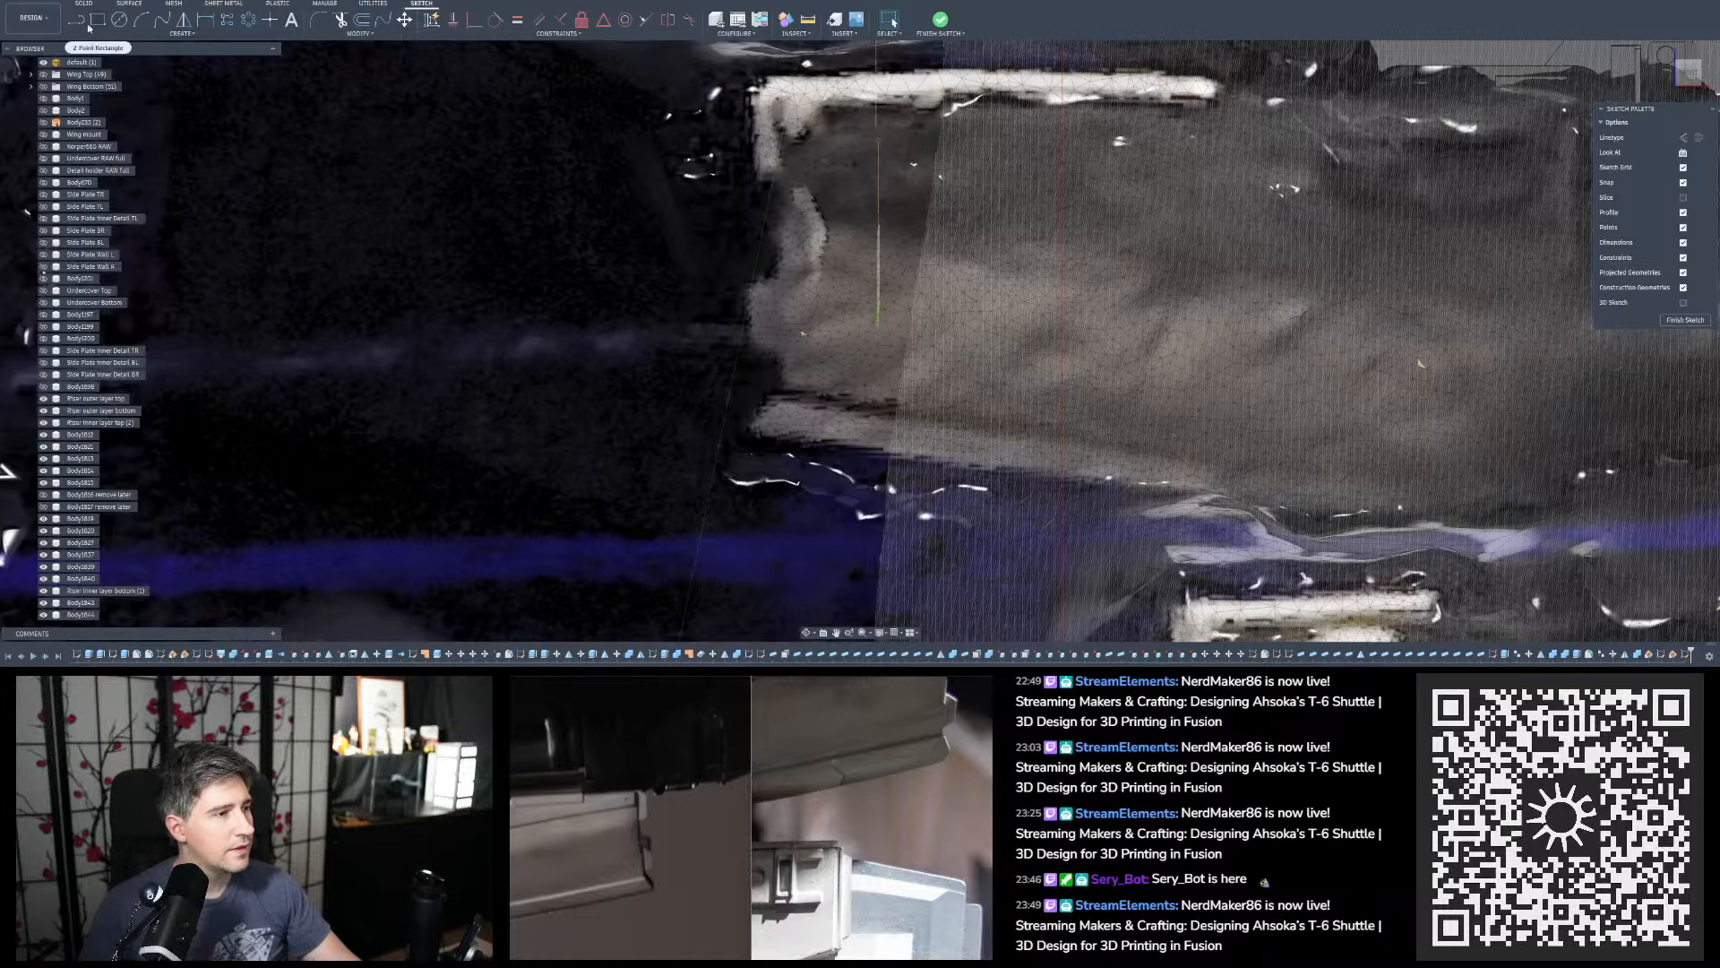
pyautogui.press('l')
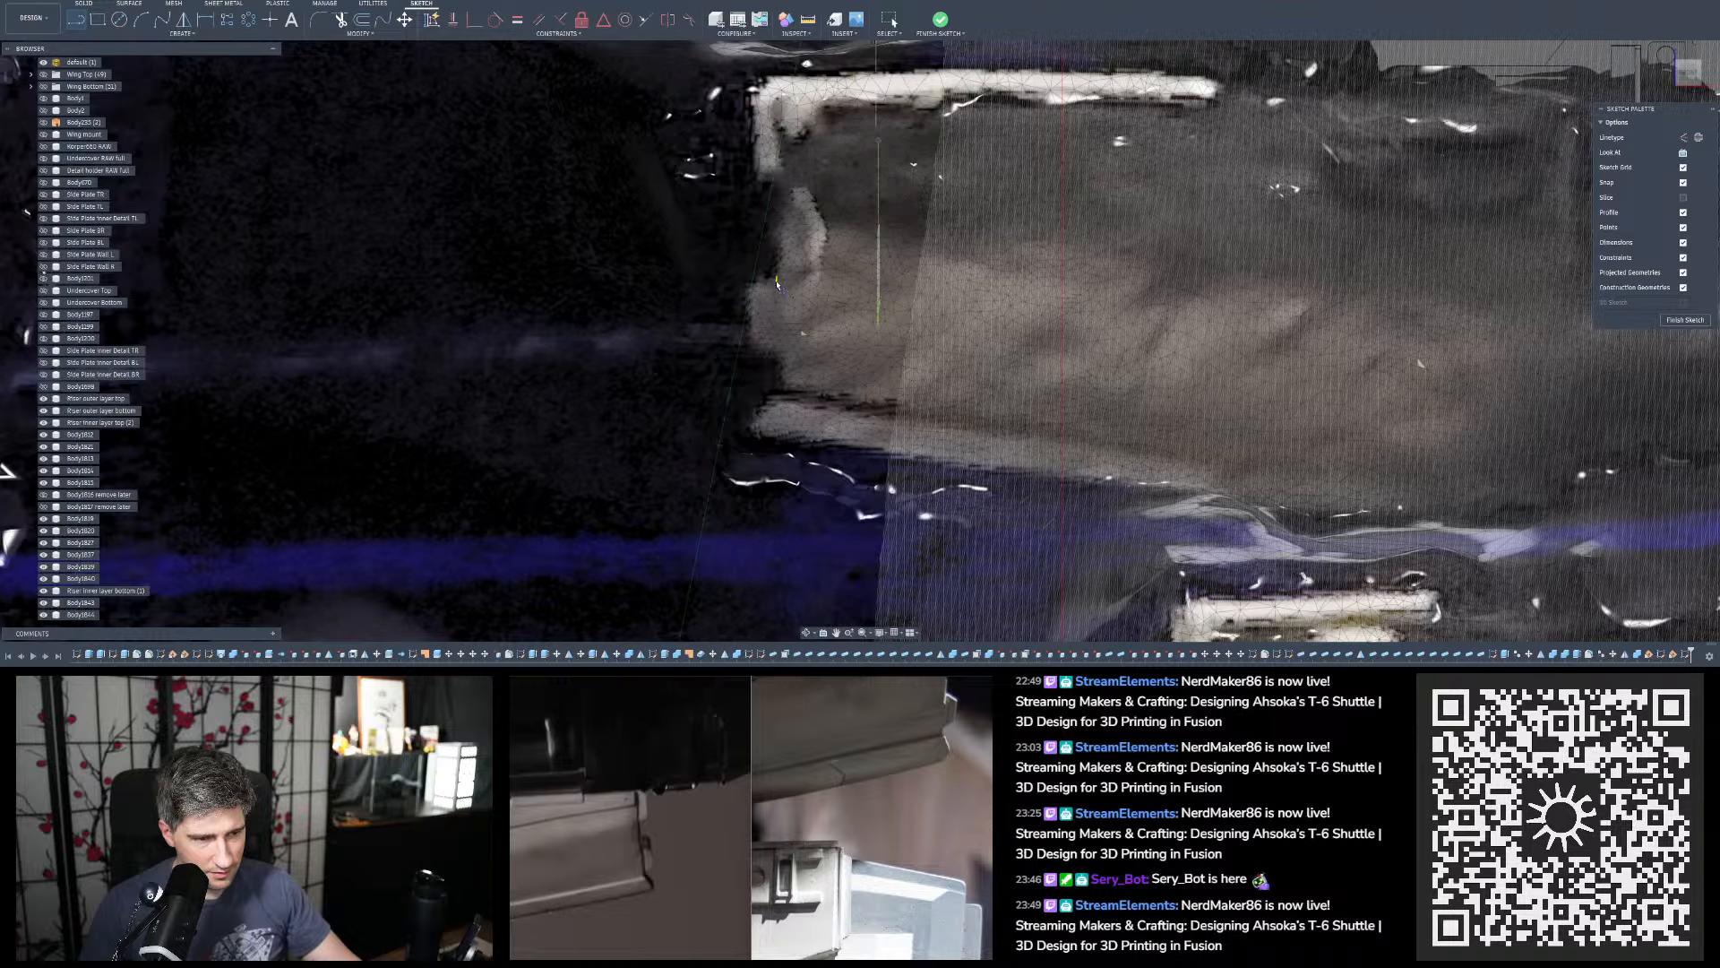
pyautogui.click(781, 251)
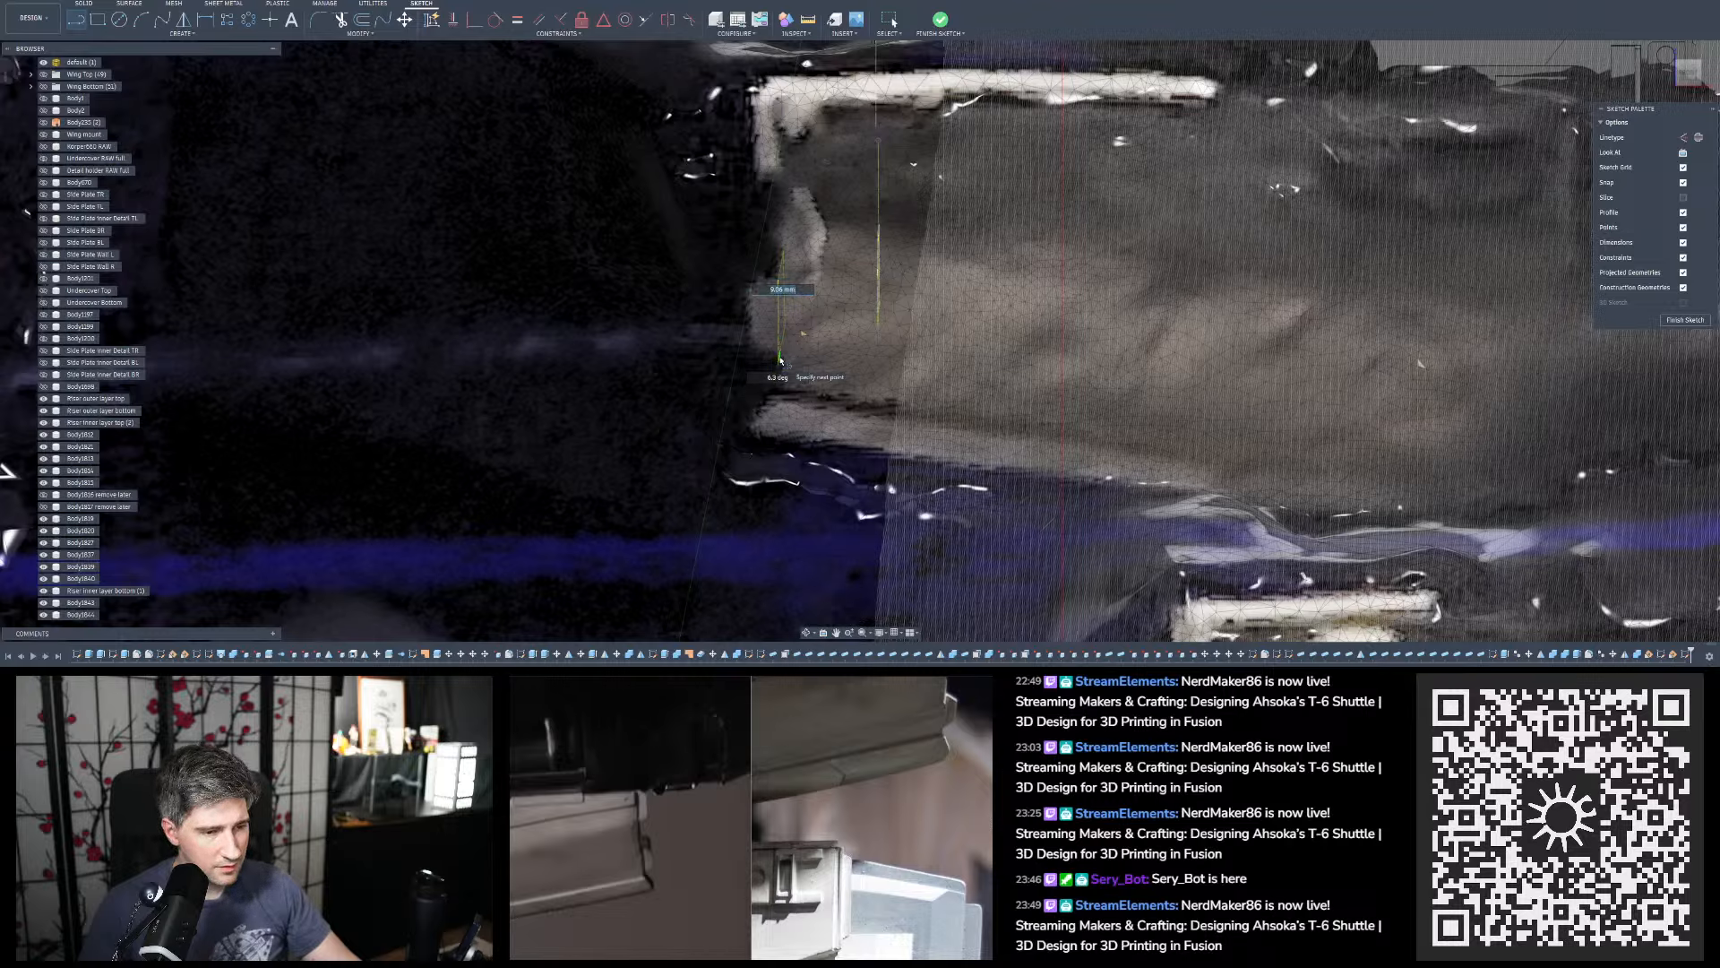
pyautogui.click(780, 358)
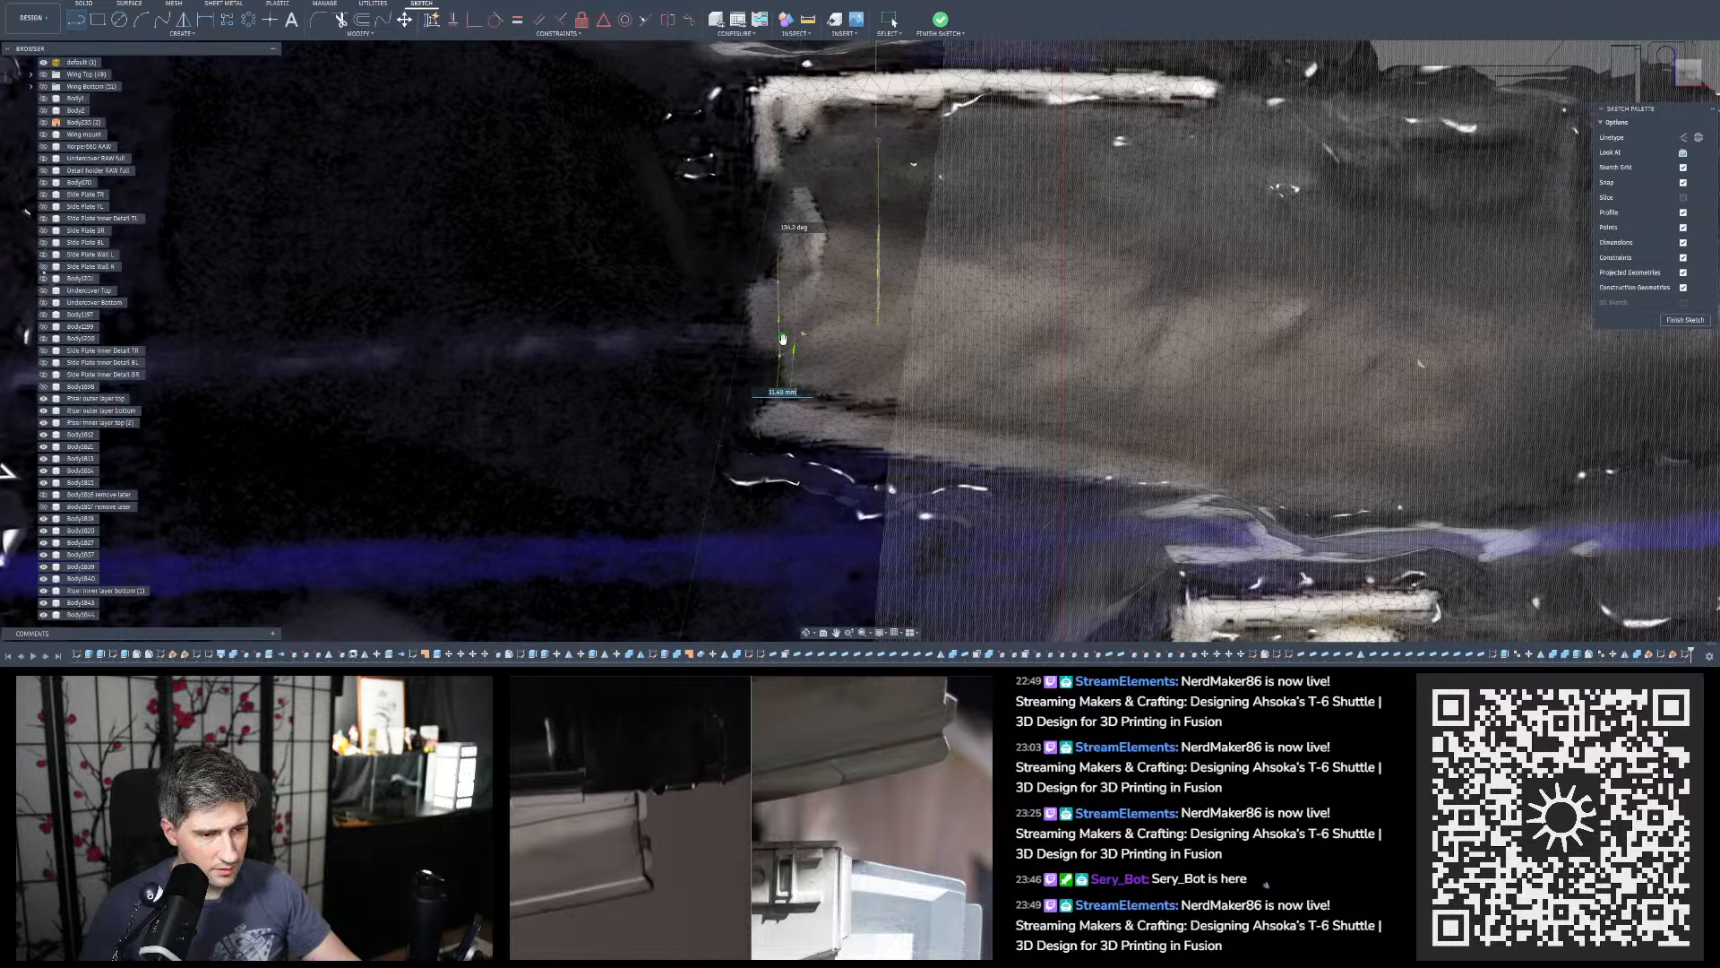
pyautogui.press('Escape')
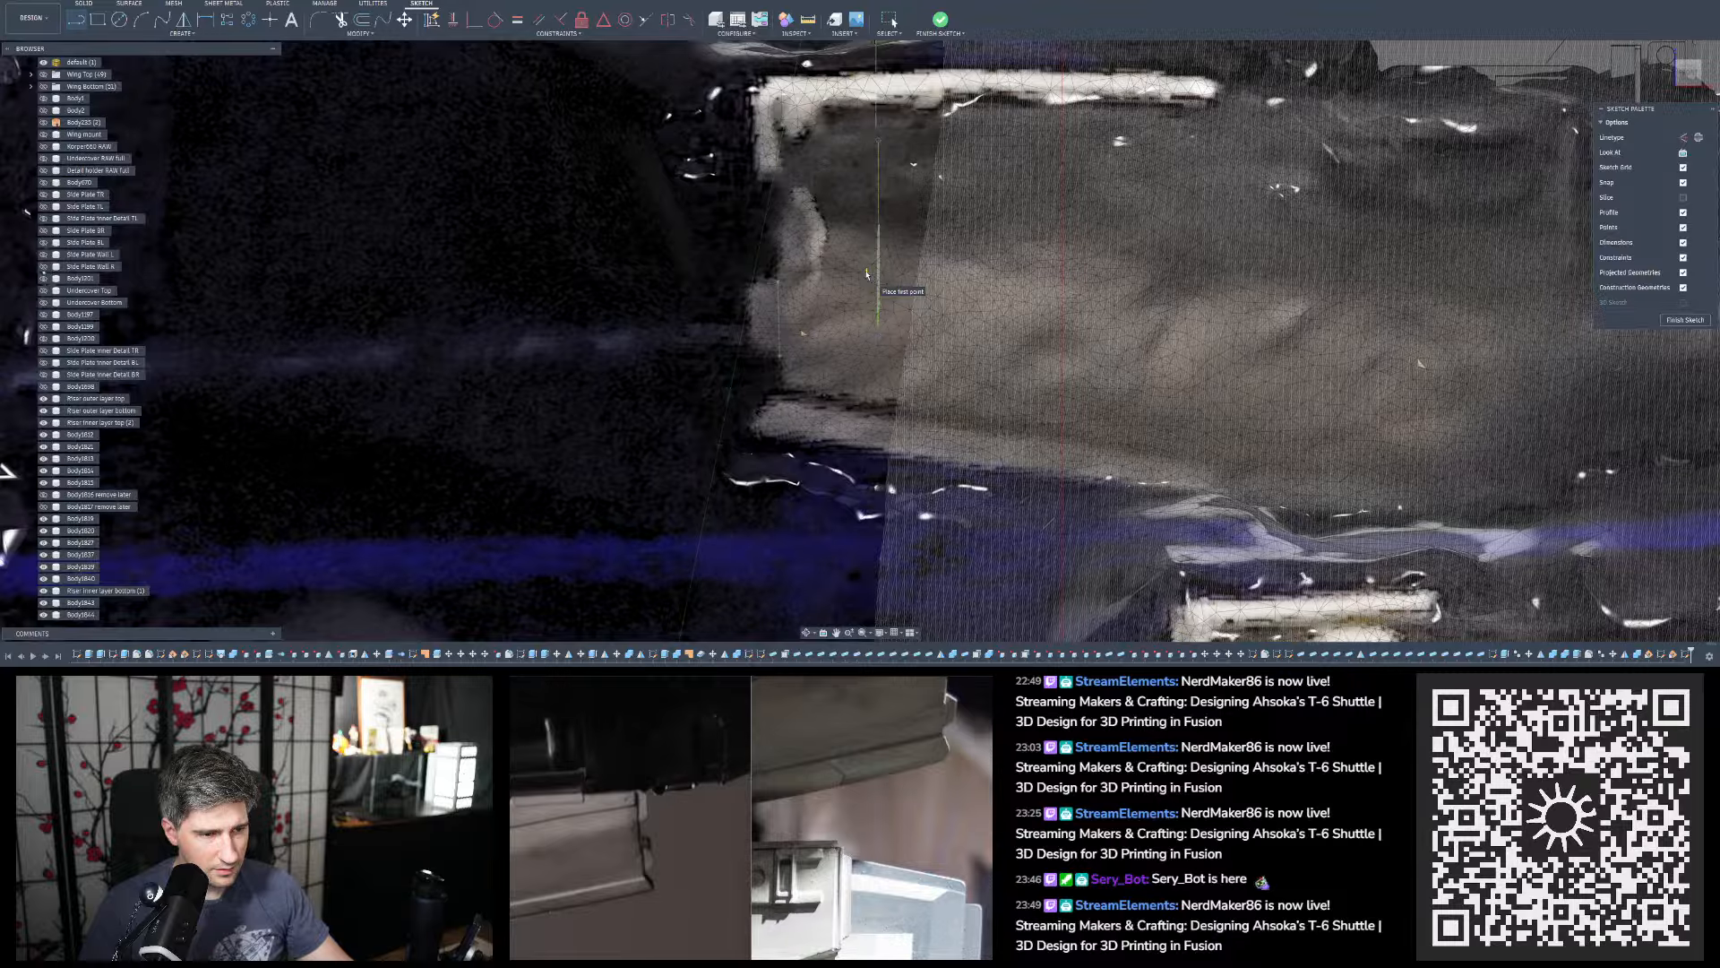
# Hide the "default (1)" scan and dimension the reference line in the sketch
pyautogui.click(44, 66)
pyautogui.keyDown('shift'); pyautogui.moveTo(643, 244); pyautogui.dragTo(485, 250, button='middle'); pyautogui.keyUp('shift')
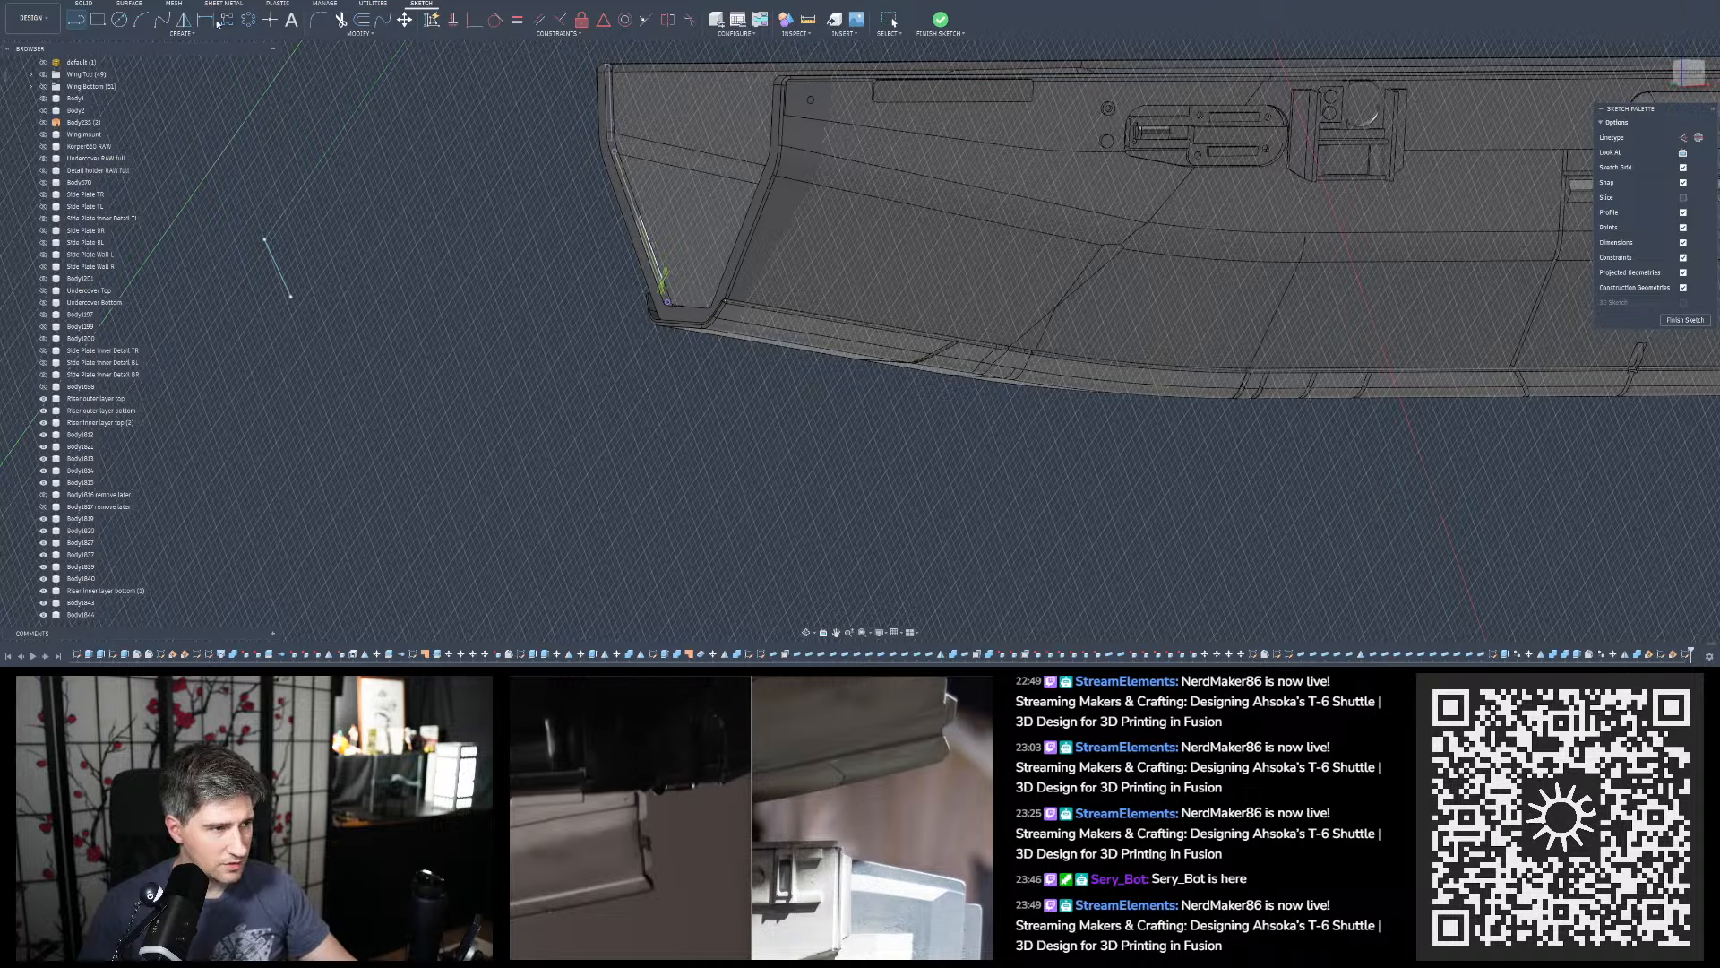
pyautogui.click(284, 258)
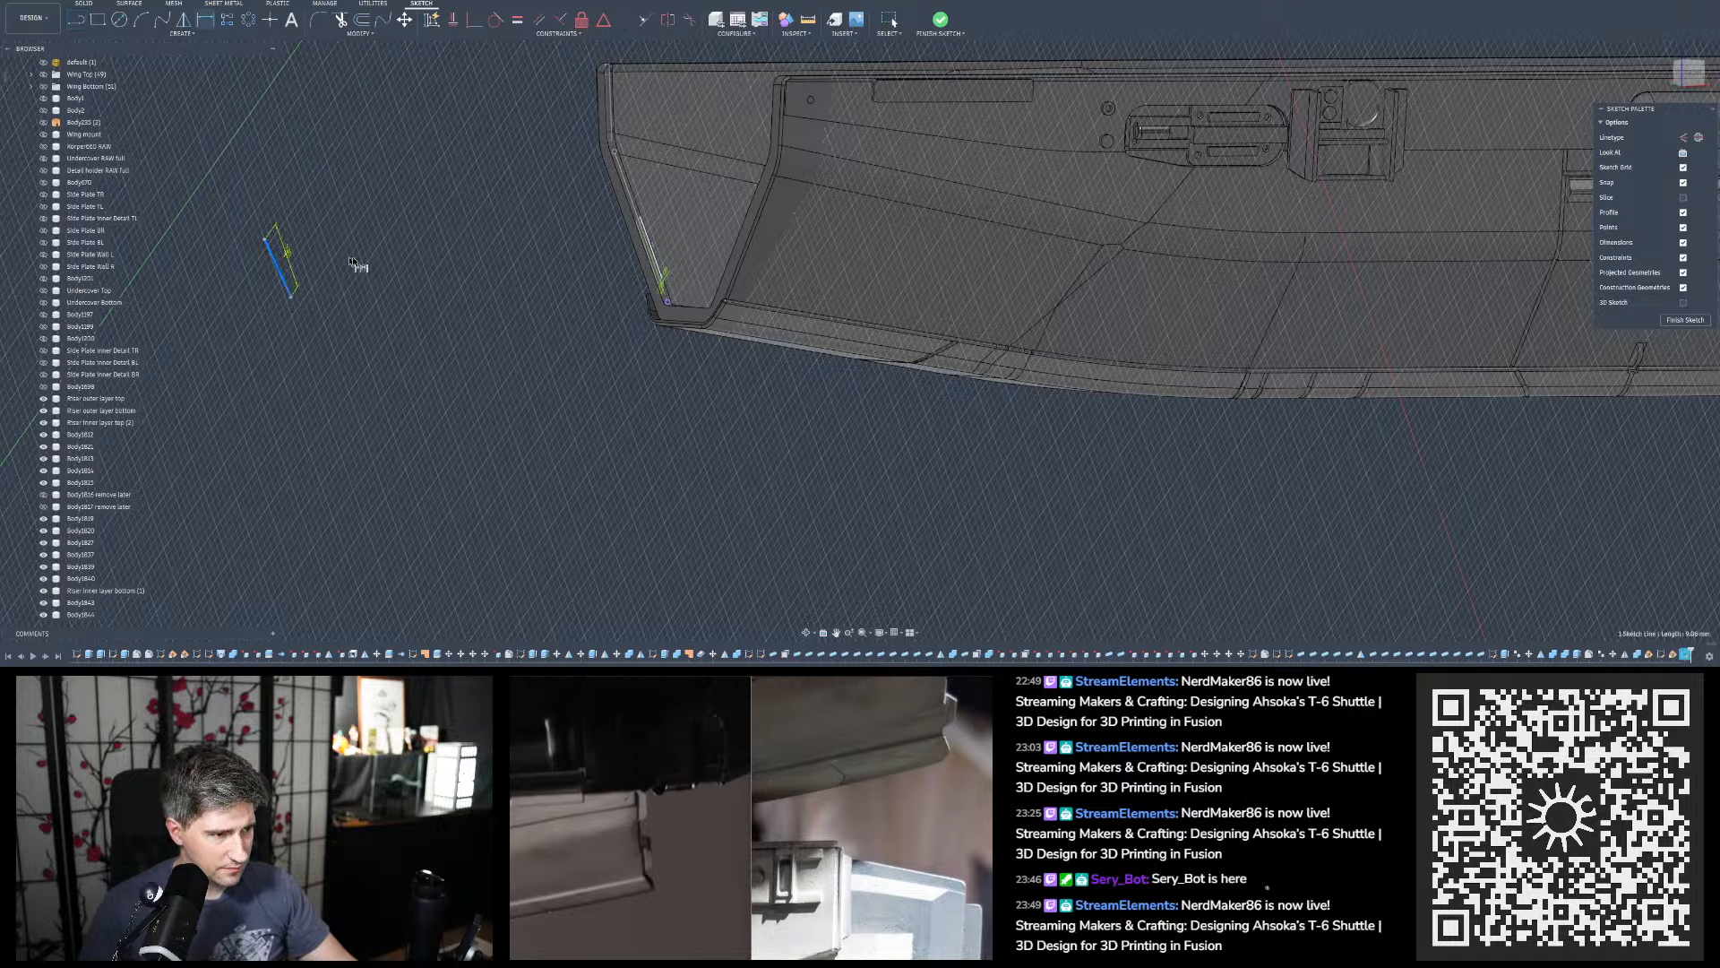
pyautogui.click(391, 256)
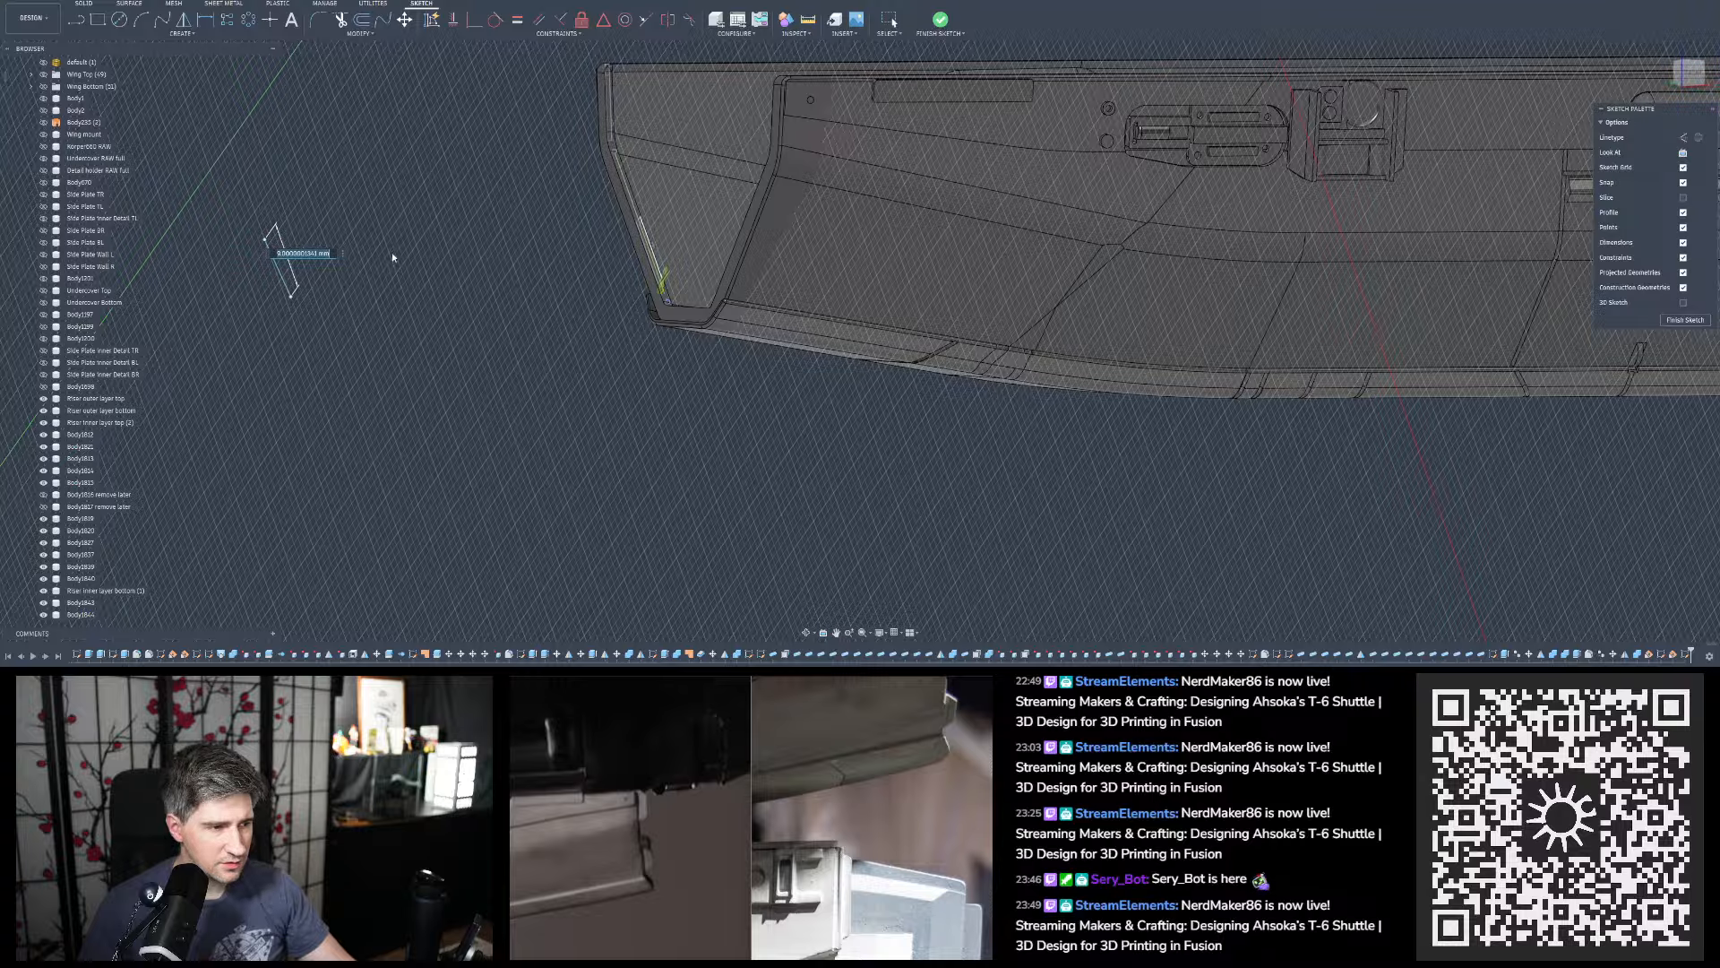
pyautogui.press('Return')
# Look straight at the sketch plane and move the reference line to the free area beside the hull's angled side
pyautogui.keyDown('shift'); pyautogui.moveTo(687, 241); pyautogui.dragTo(1064, 211, button='middle'); pyautogui.keyUp('shift')
pyautogui.click(1683, 153)
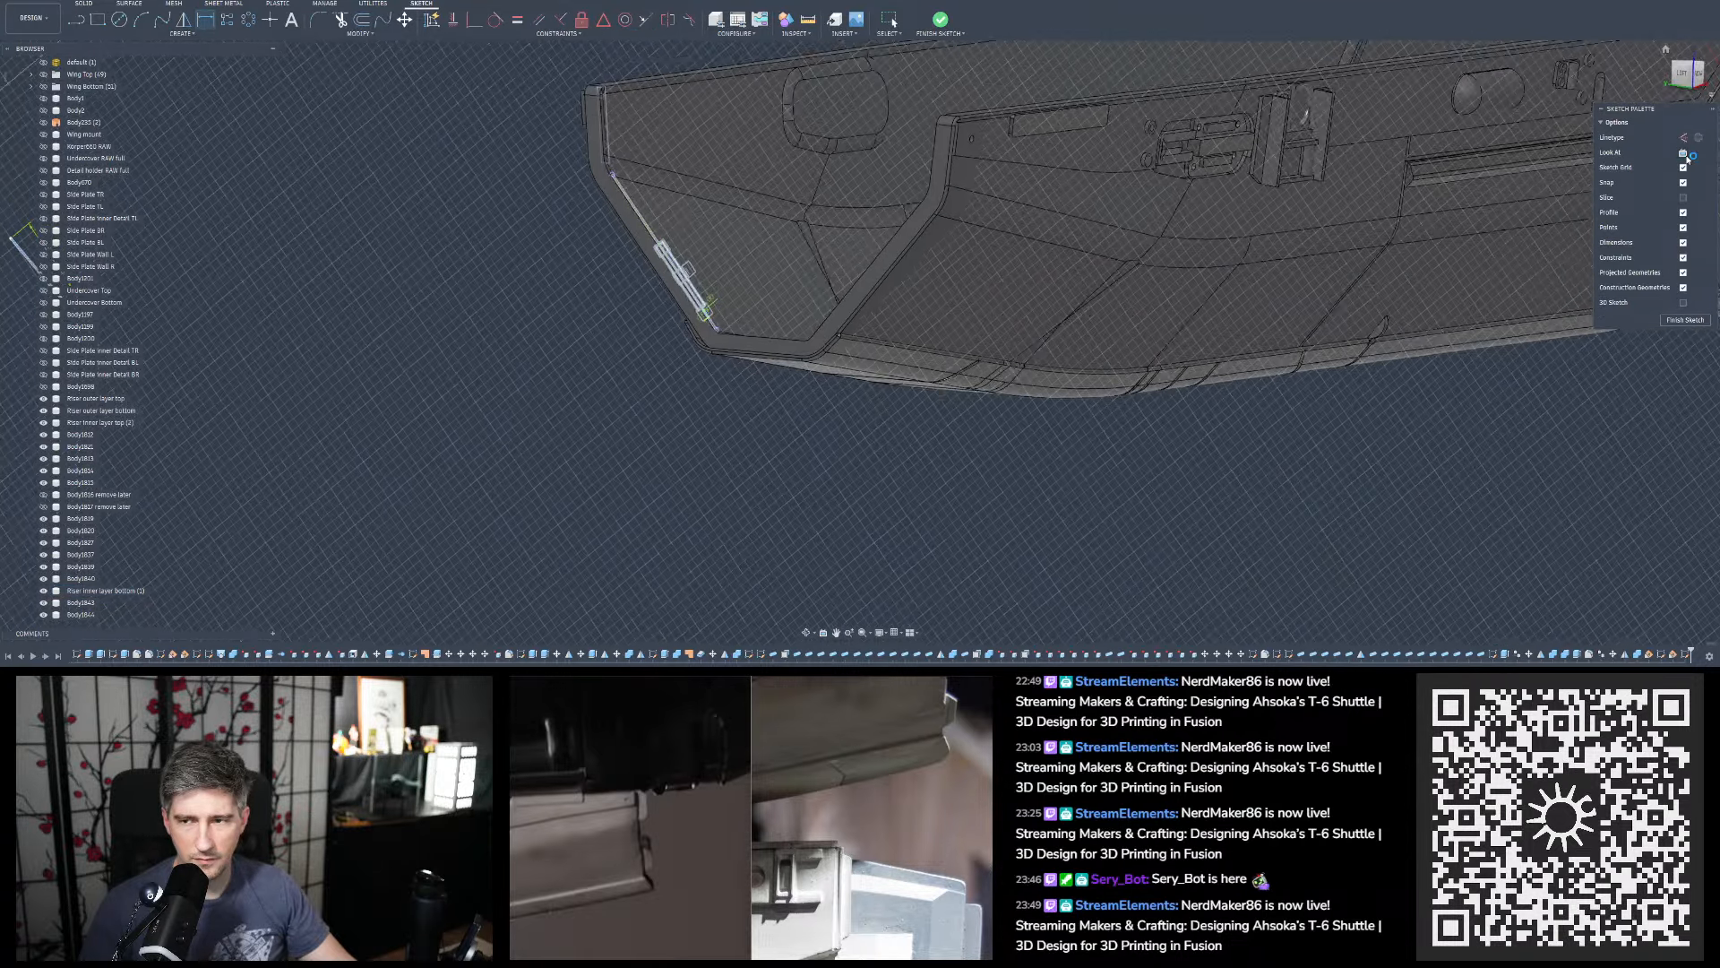
pyautogui.scroll(-4, 1021, 197)
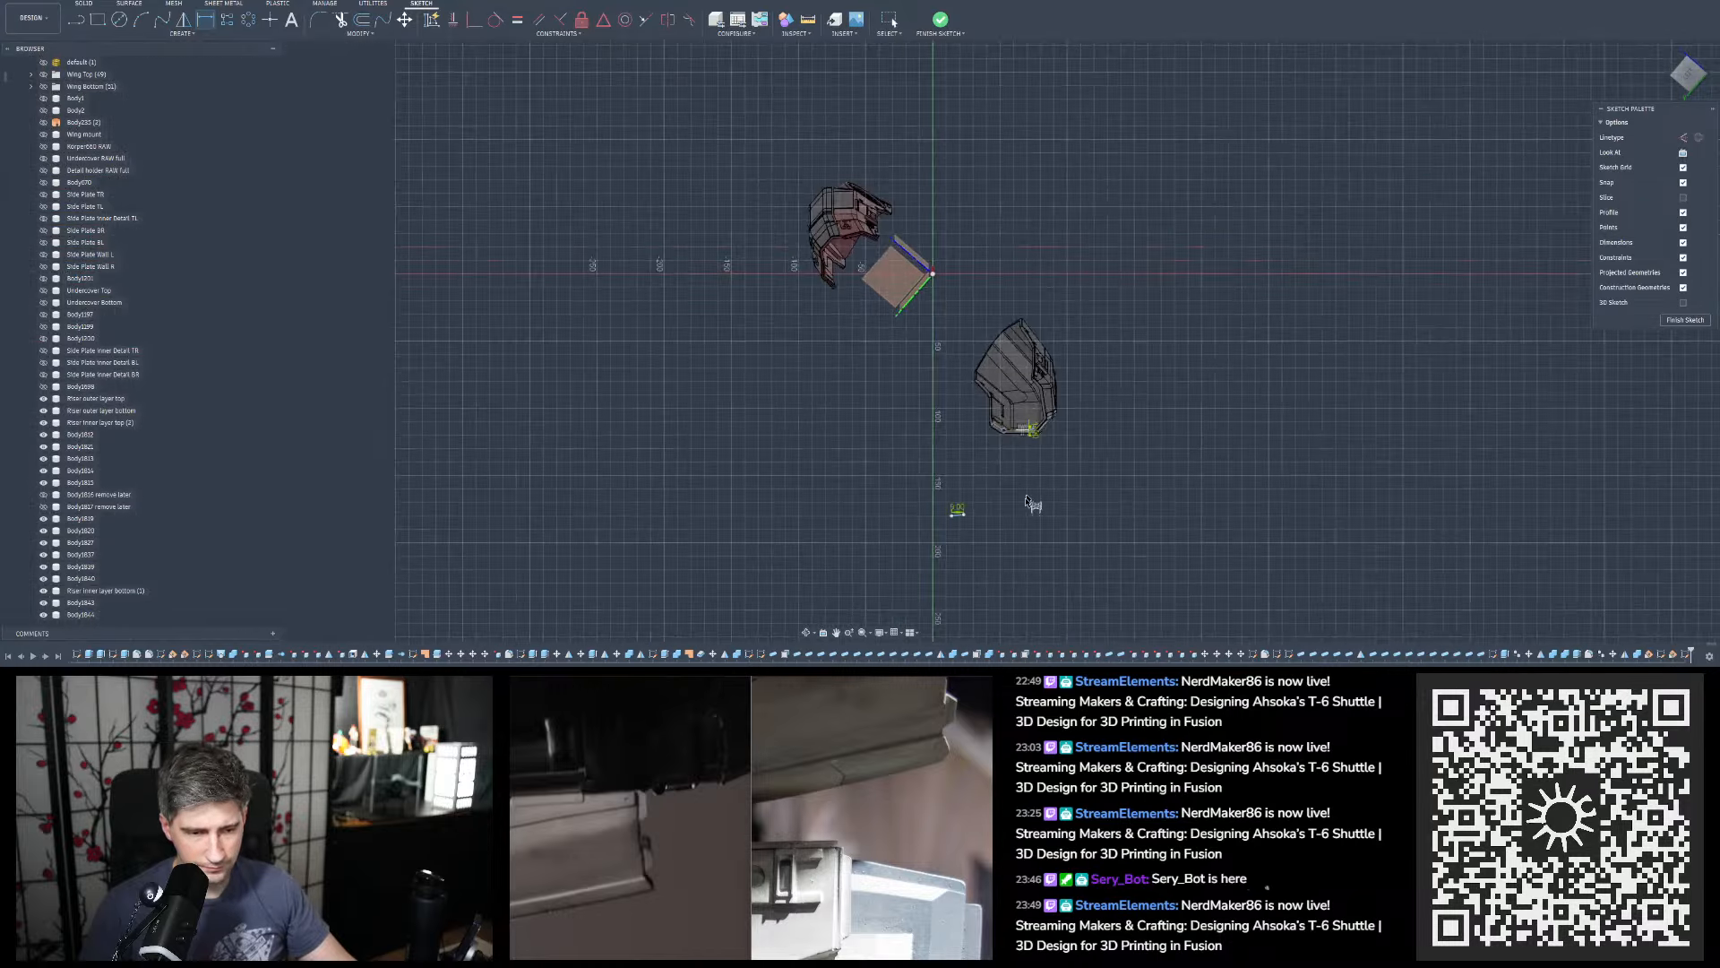
pyautogui.scroll(3, 1021, 483)
pyautogui.press('Escape')
pyautogui.moveTo(871, 546); pyautogui.dragTo(1195, 341)
pyautogui.scroll(5, 1165, 323)
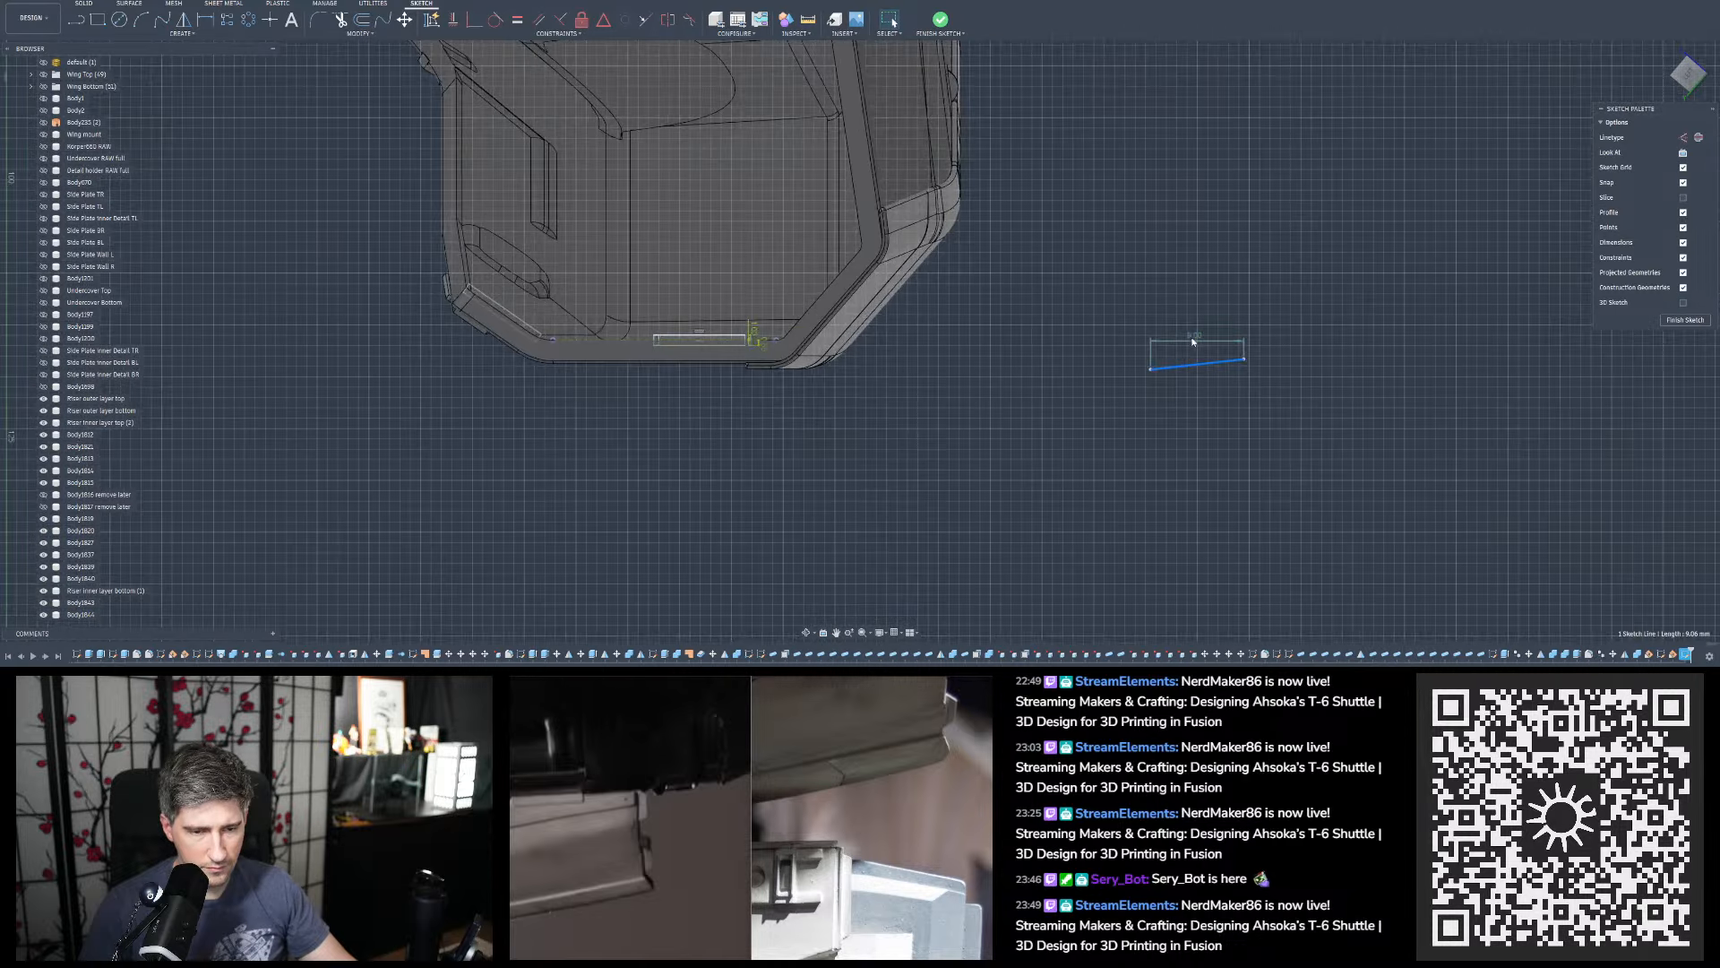
pyautogui.click(1103, 298)
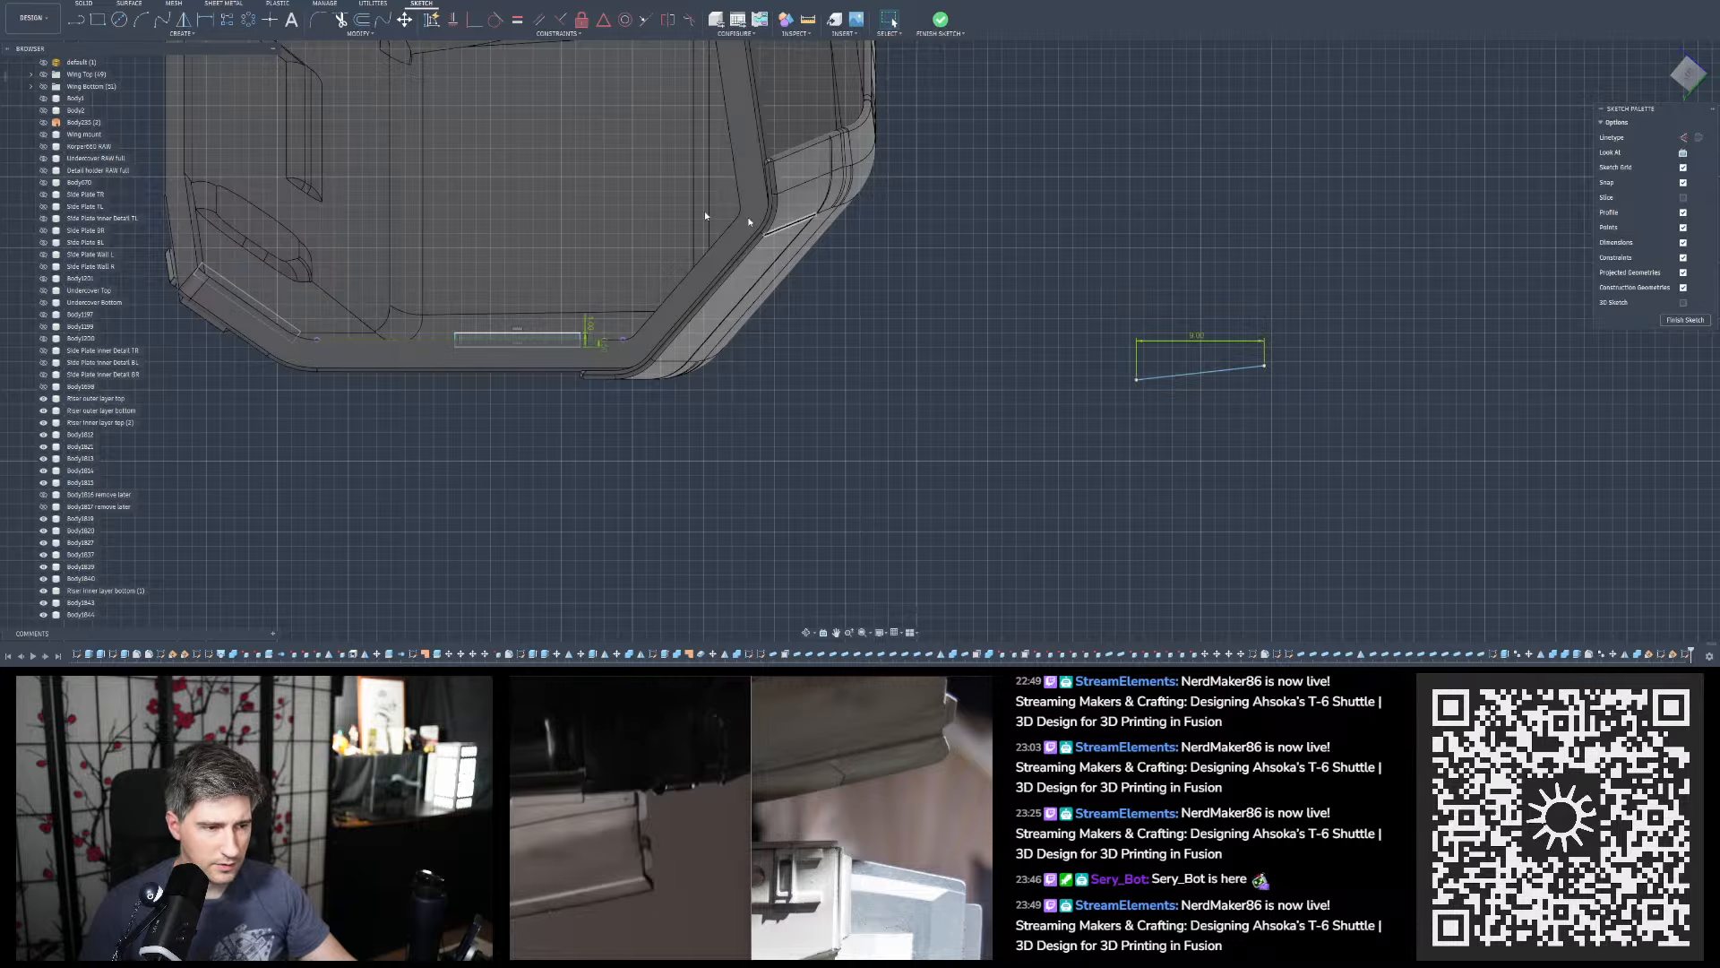
# Add an aligned dimension for the reference line's true length
pyautogui.click(206, 20)
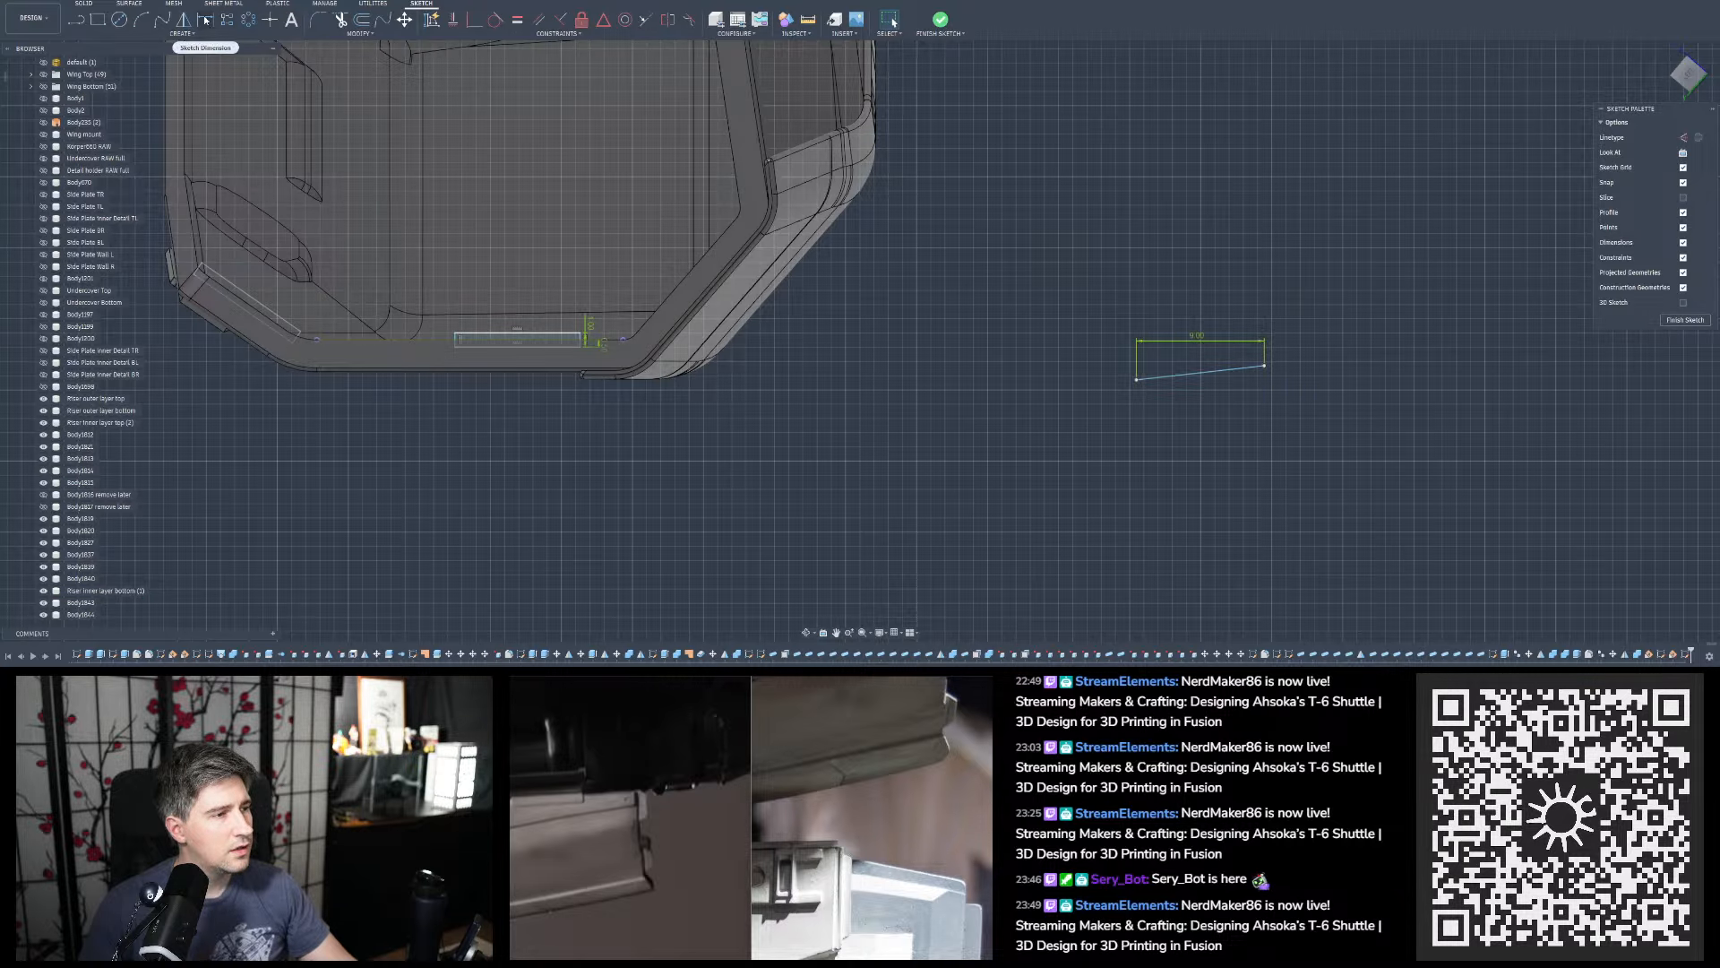
pyautogui.click(1181, 382)
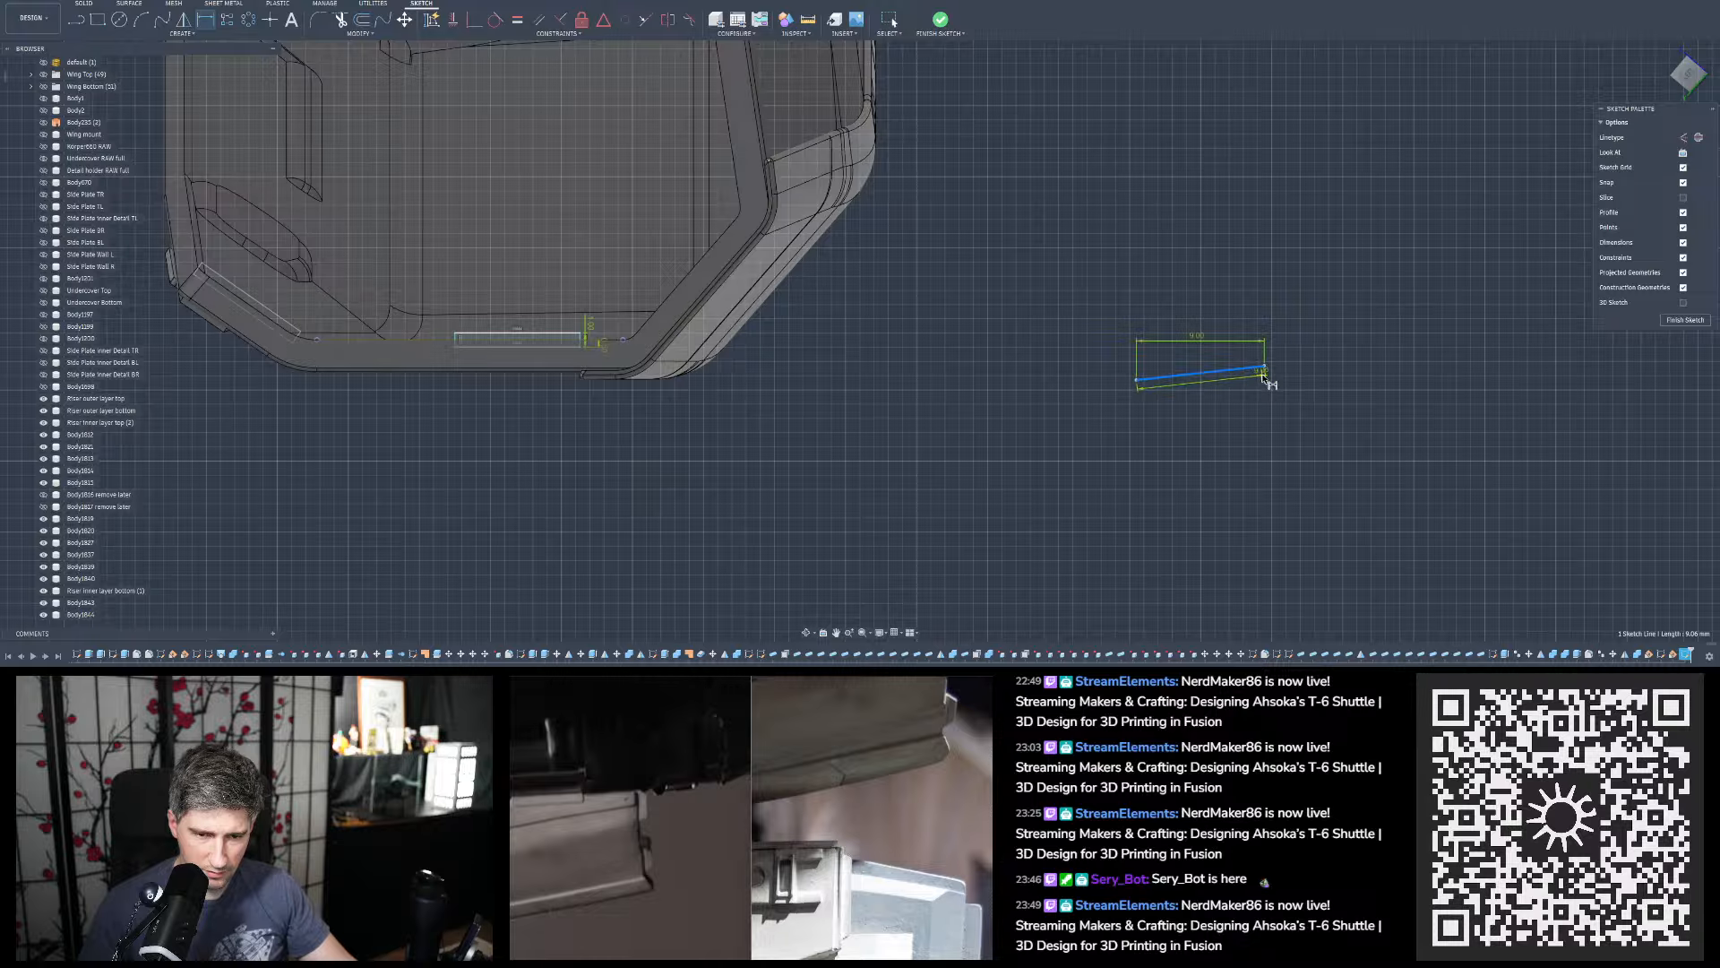
pyautogui.click(1343, 376)
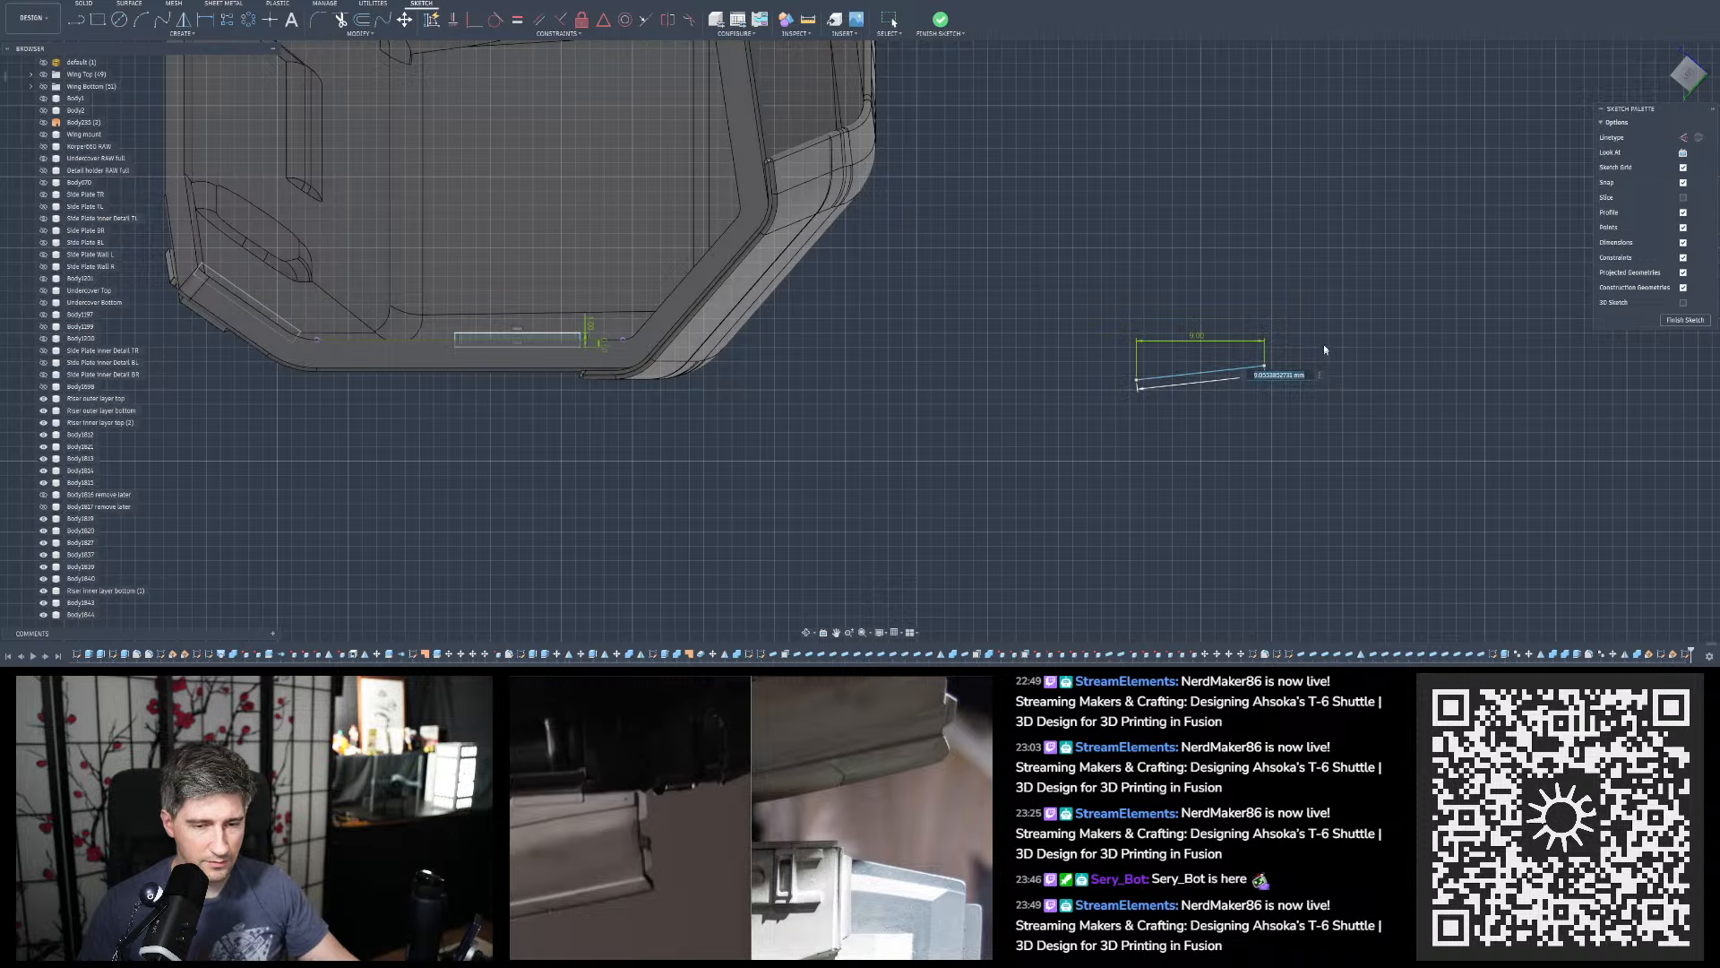
pyautogui.press('Return')
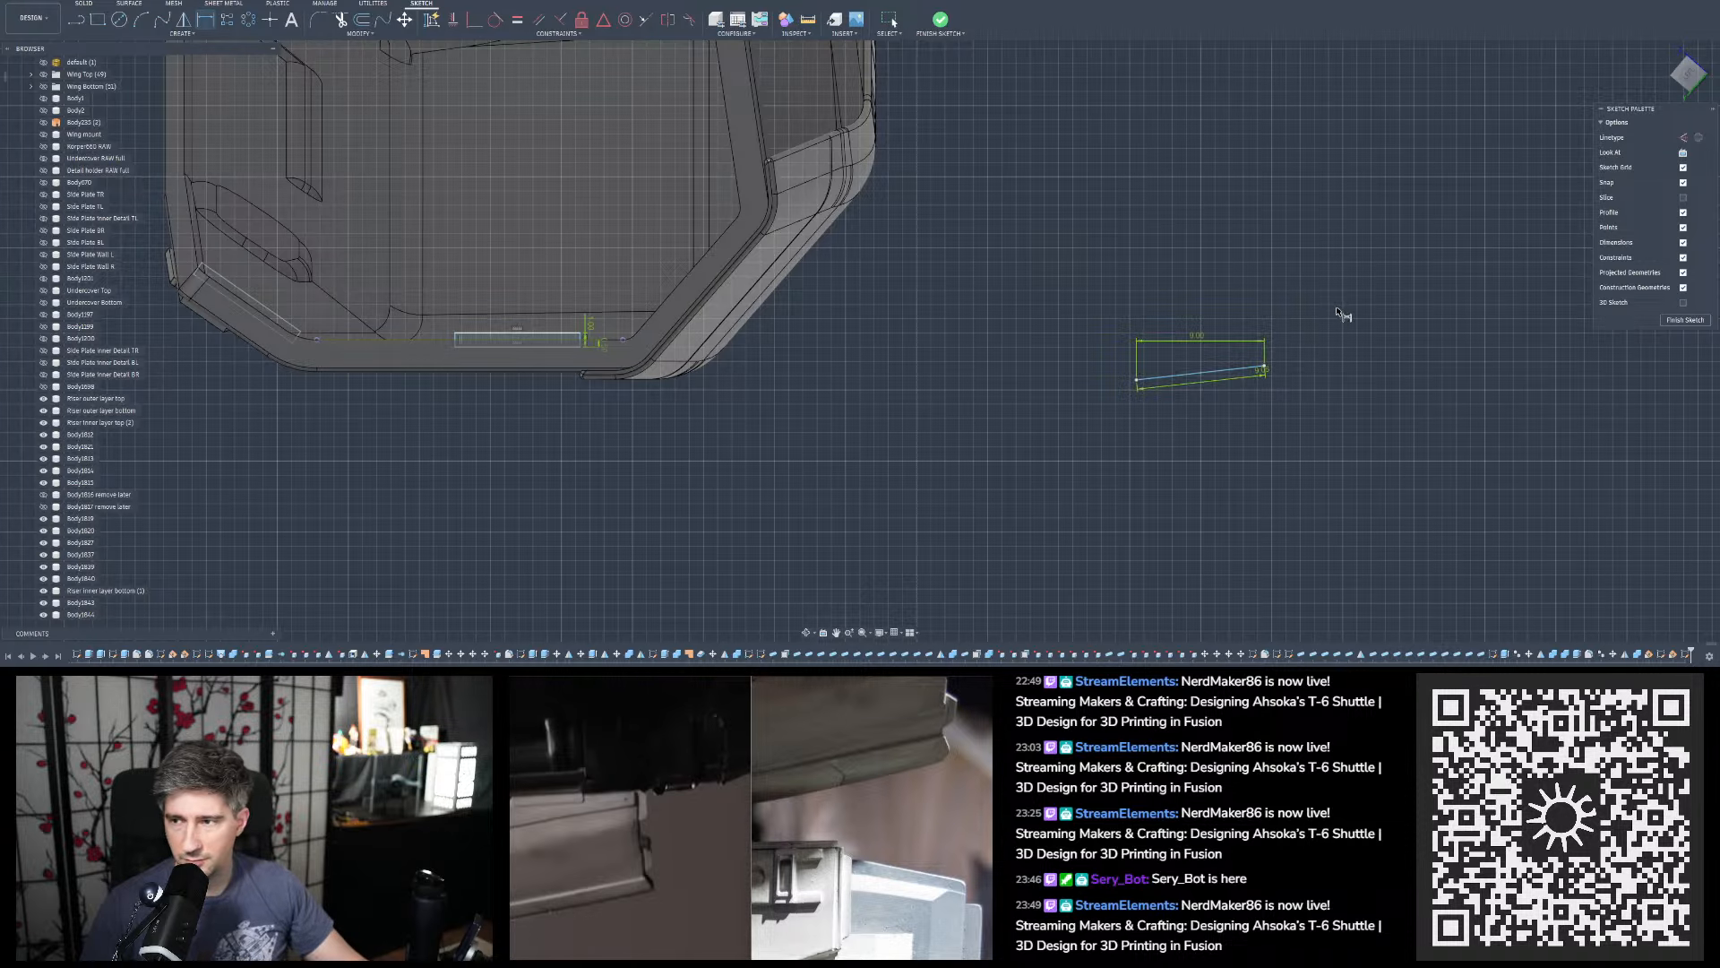
pyautogui.scroll(-3, 1336, 350)
pyautogui.scroll(5, 835, 352)
pyautogui.press('Escape')
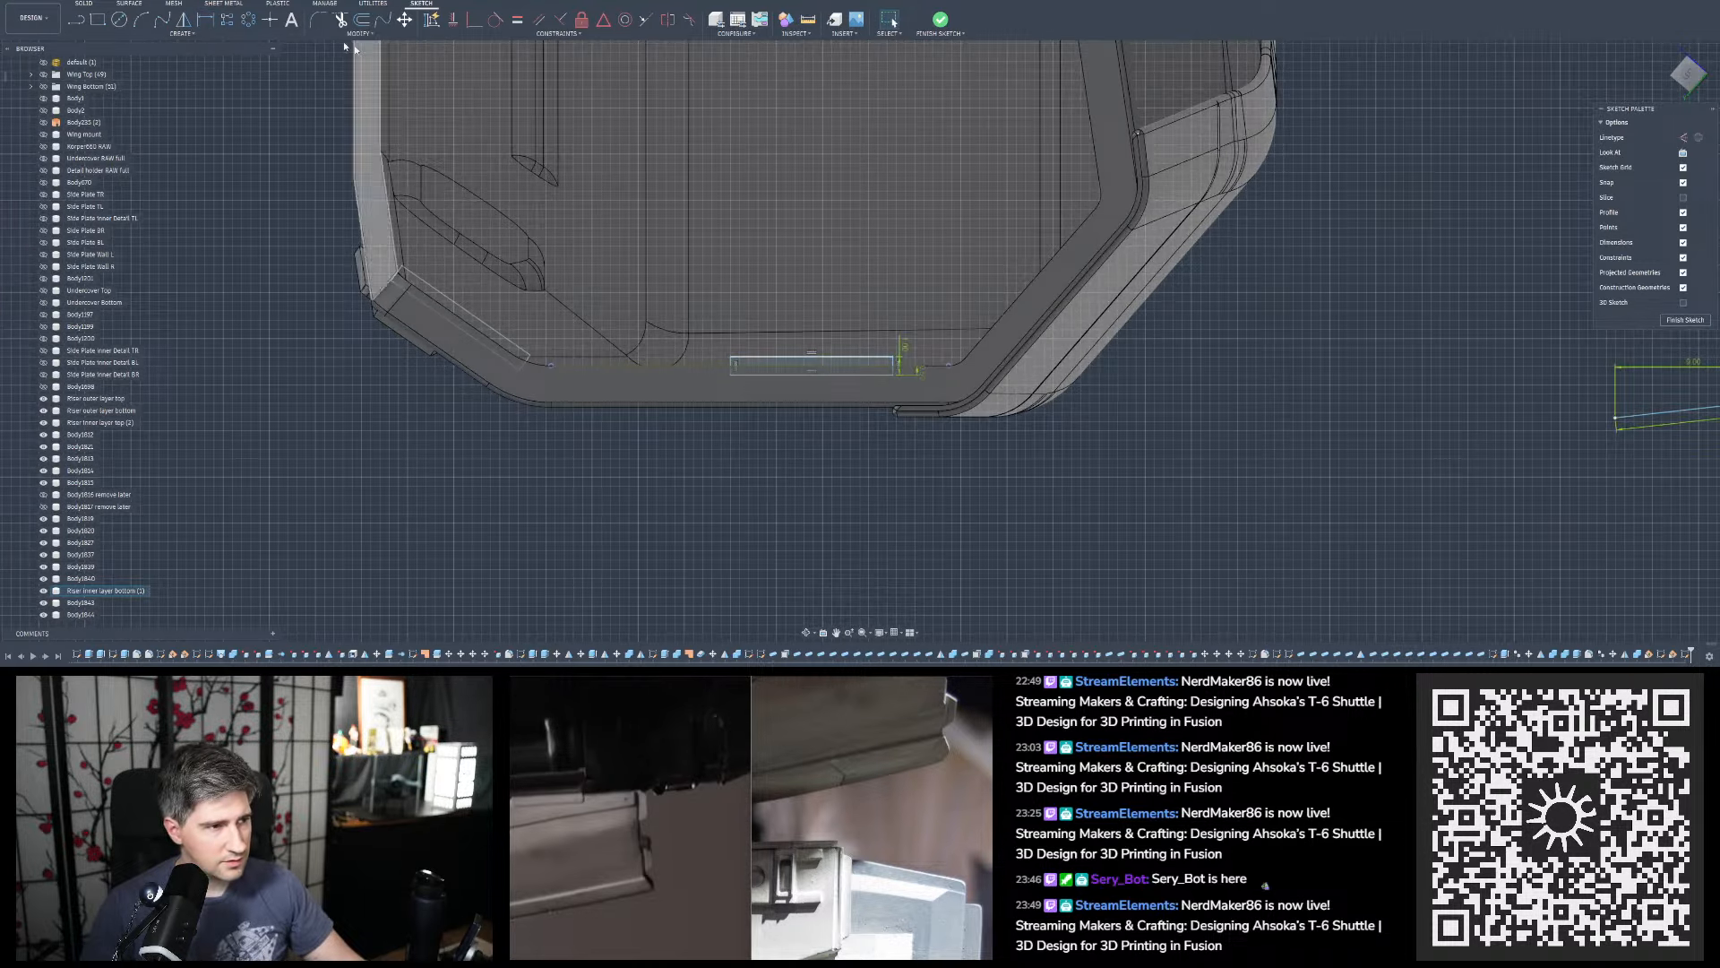
# Dimension the long edge of the rectangle on the hull's flange end as 9 mm
pyautogui.click(200, 22)
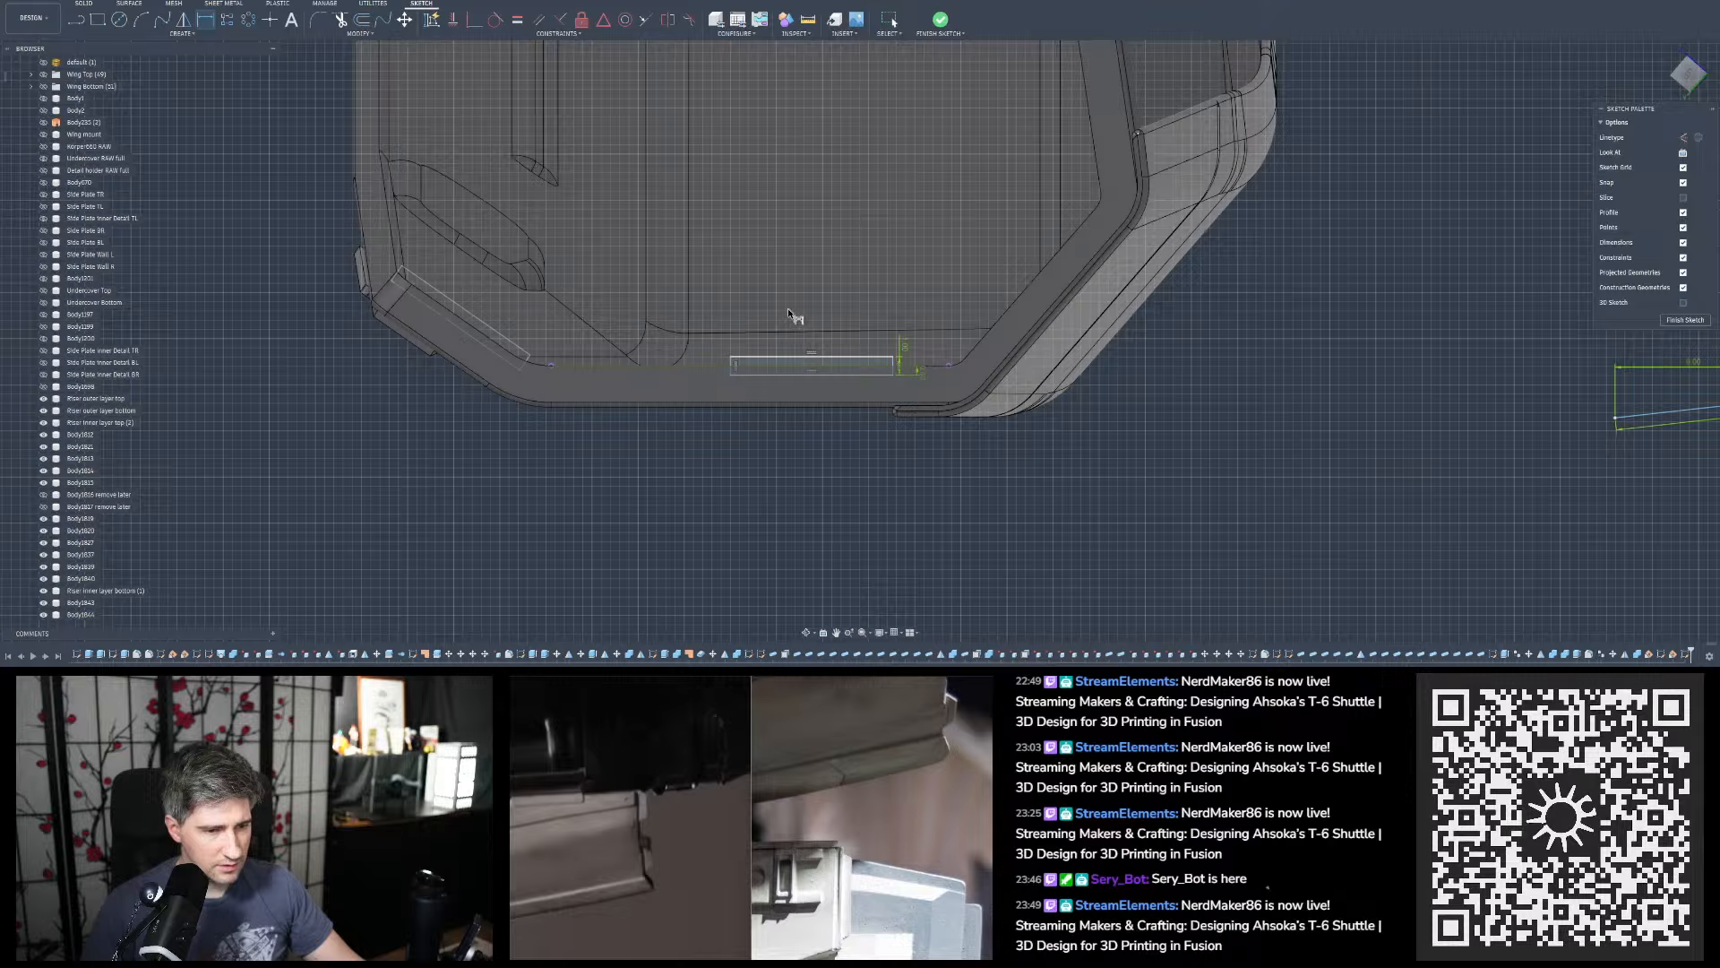
pyautogui.click(832, 356)
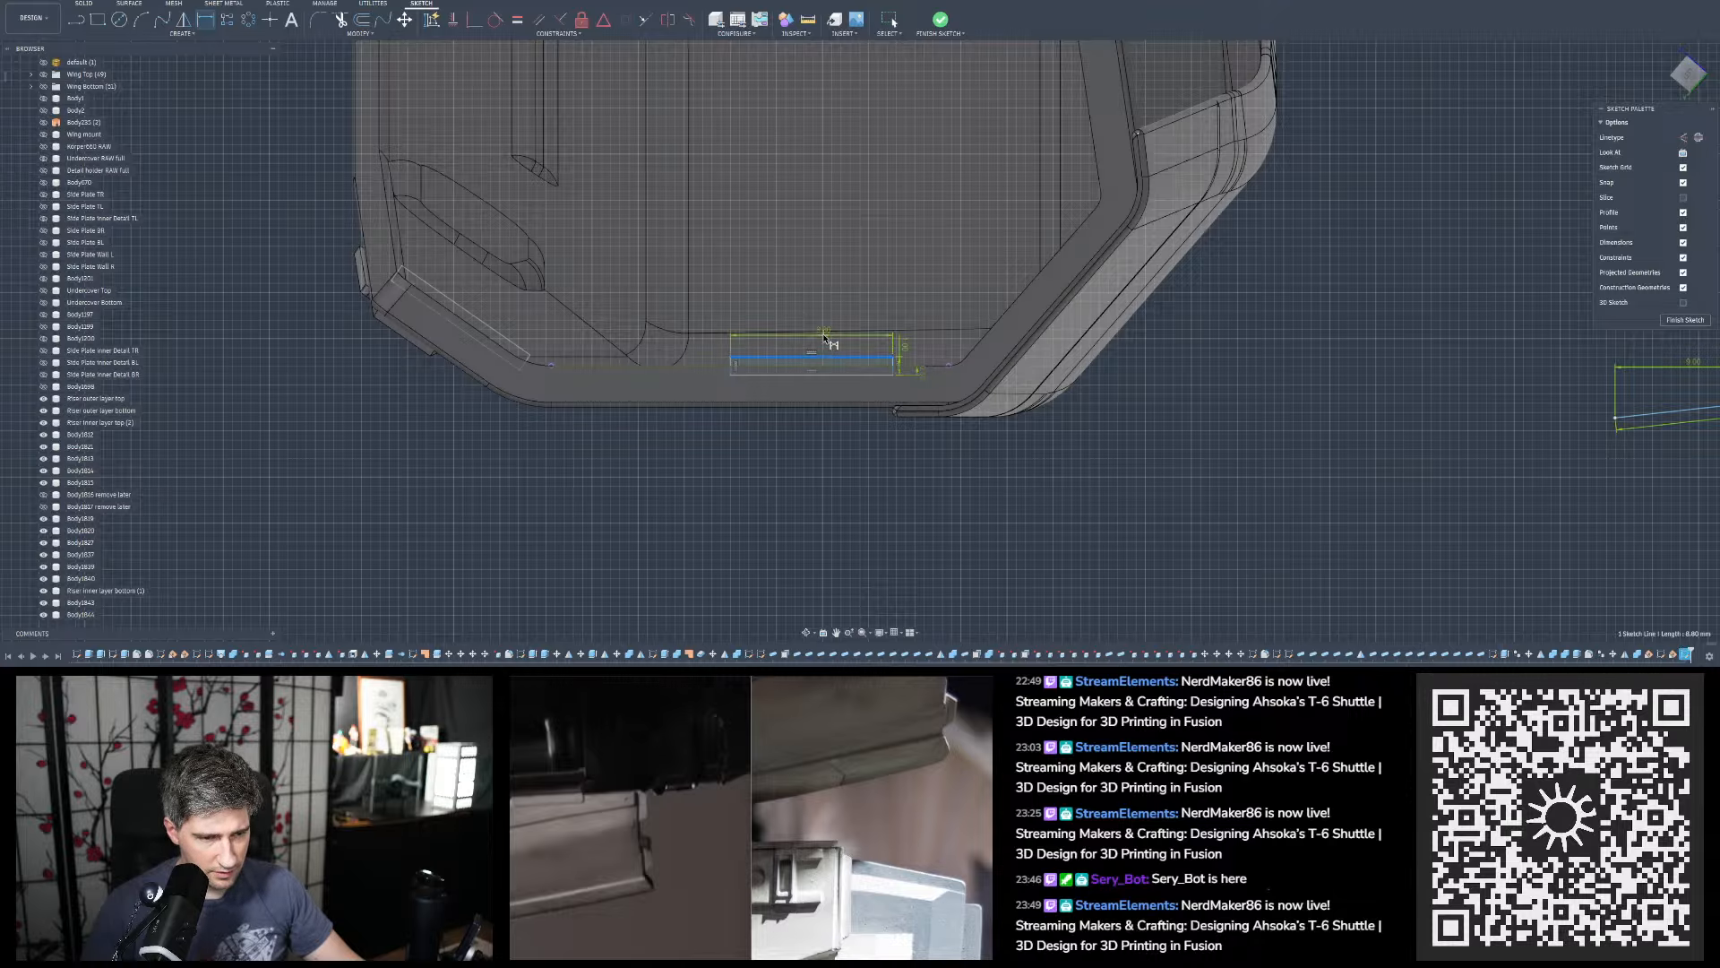
pyautogui.click(900, 336)
pyautogui.write('9')
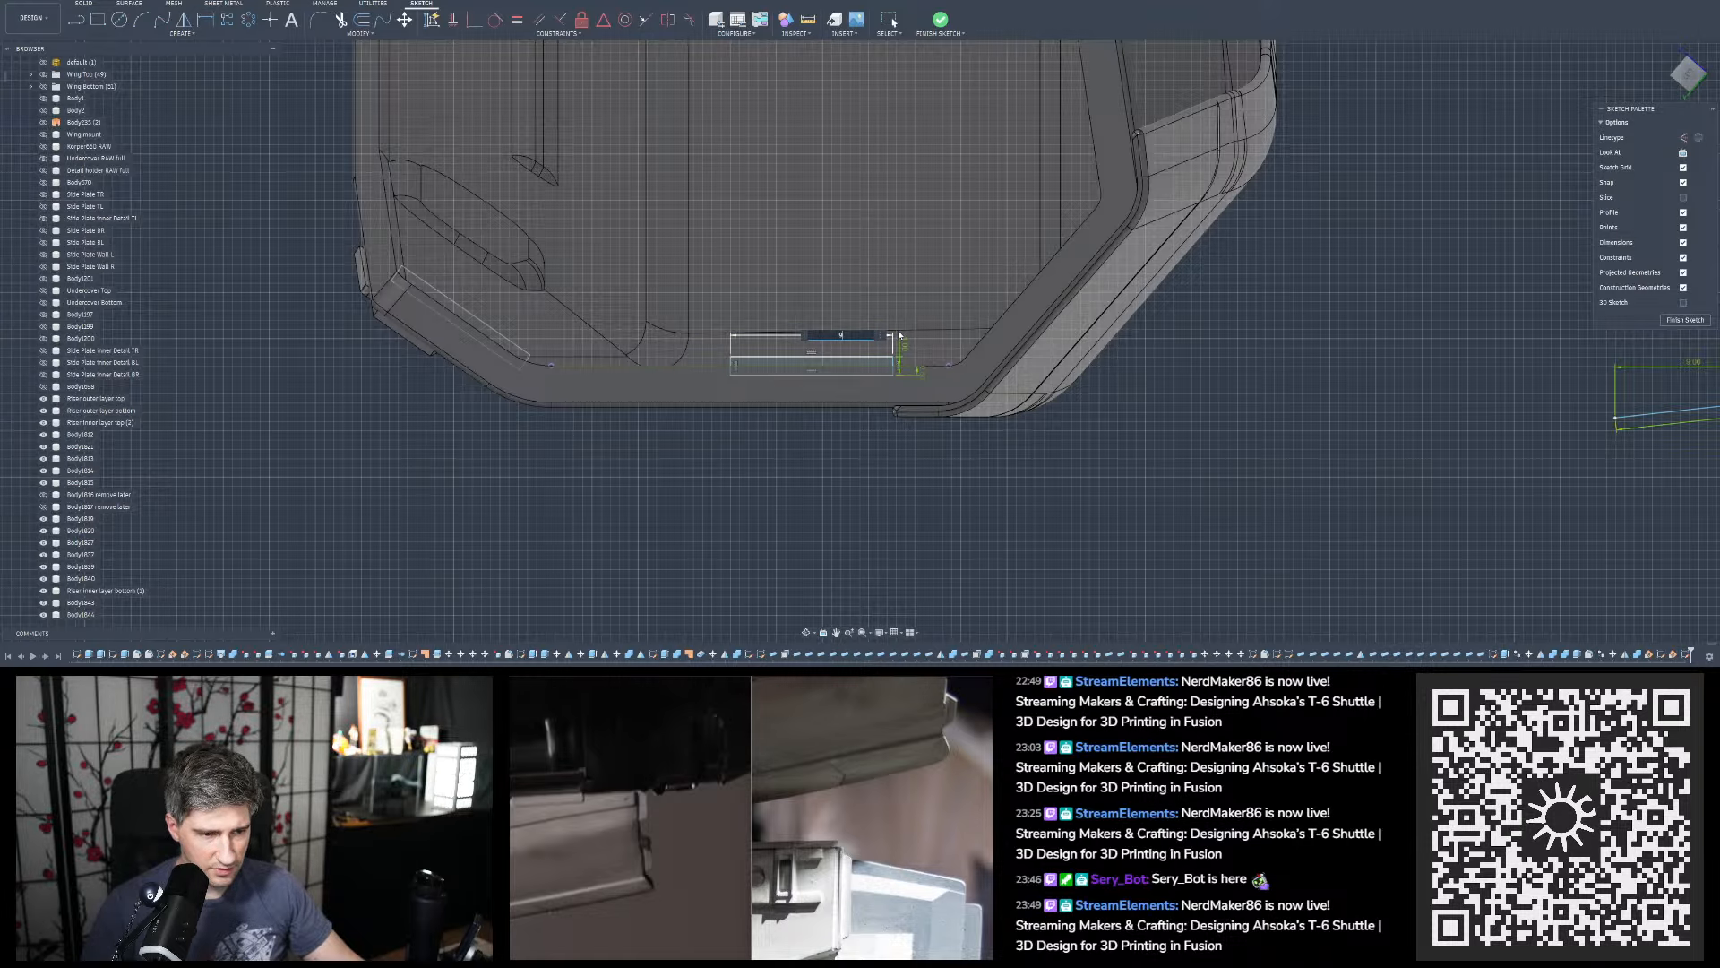
pyautogui.press('Return')
pyautogui.press('Escape')
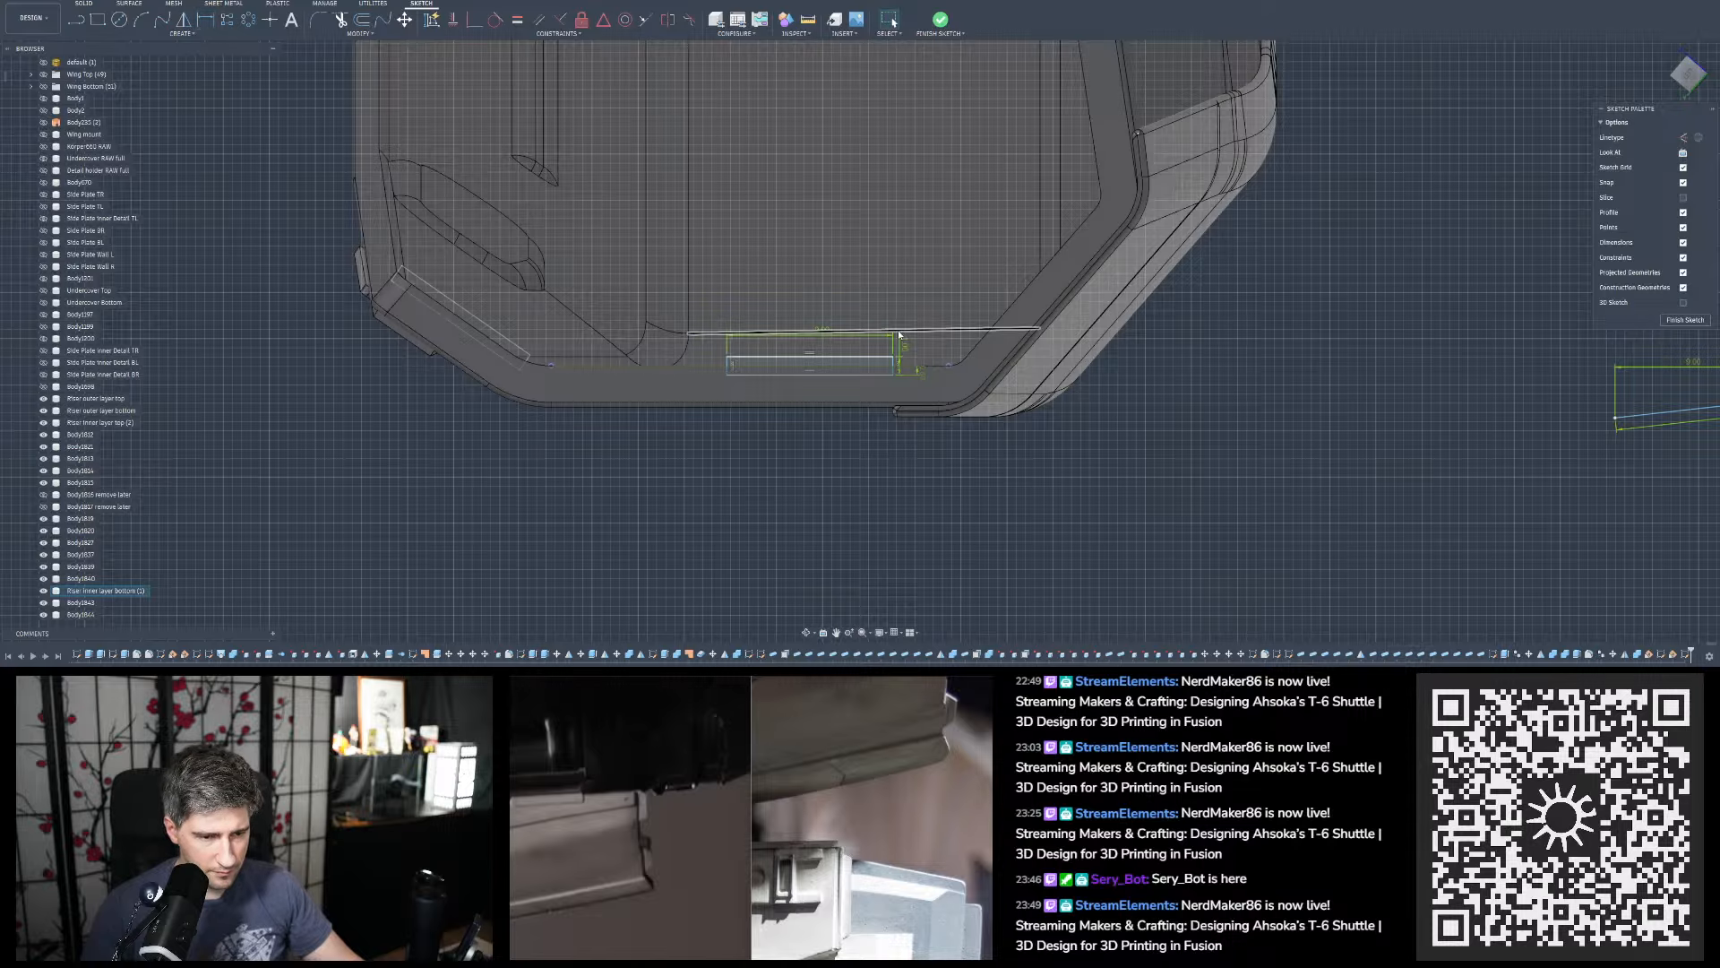
# Move the 9 mm rectangle a short way along the flange edge towards the neighbouring angled rectangle
pyautogui.scroll(3, 872, 394)
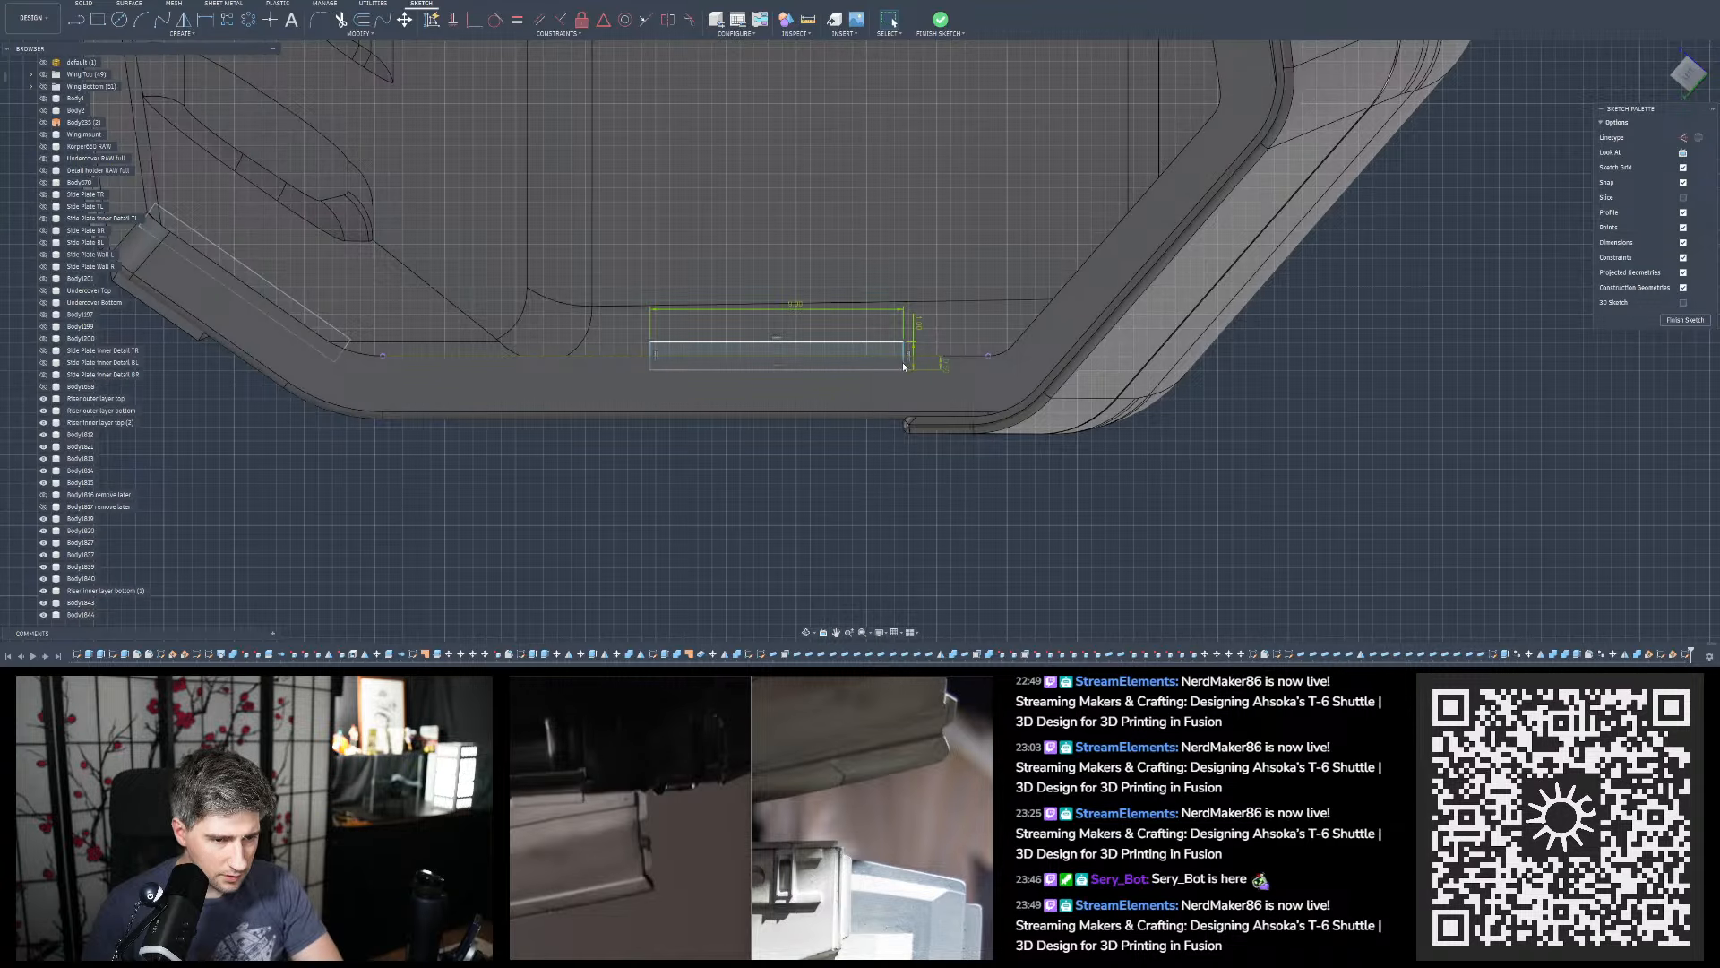
pyautogui.moveTo(905, 365); pyautogui.dragTo(866, 367)
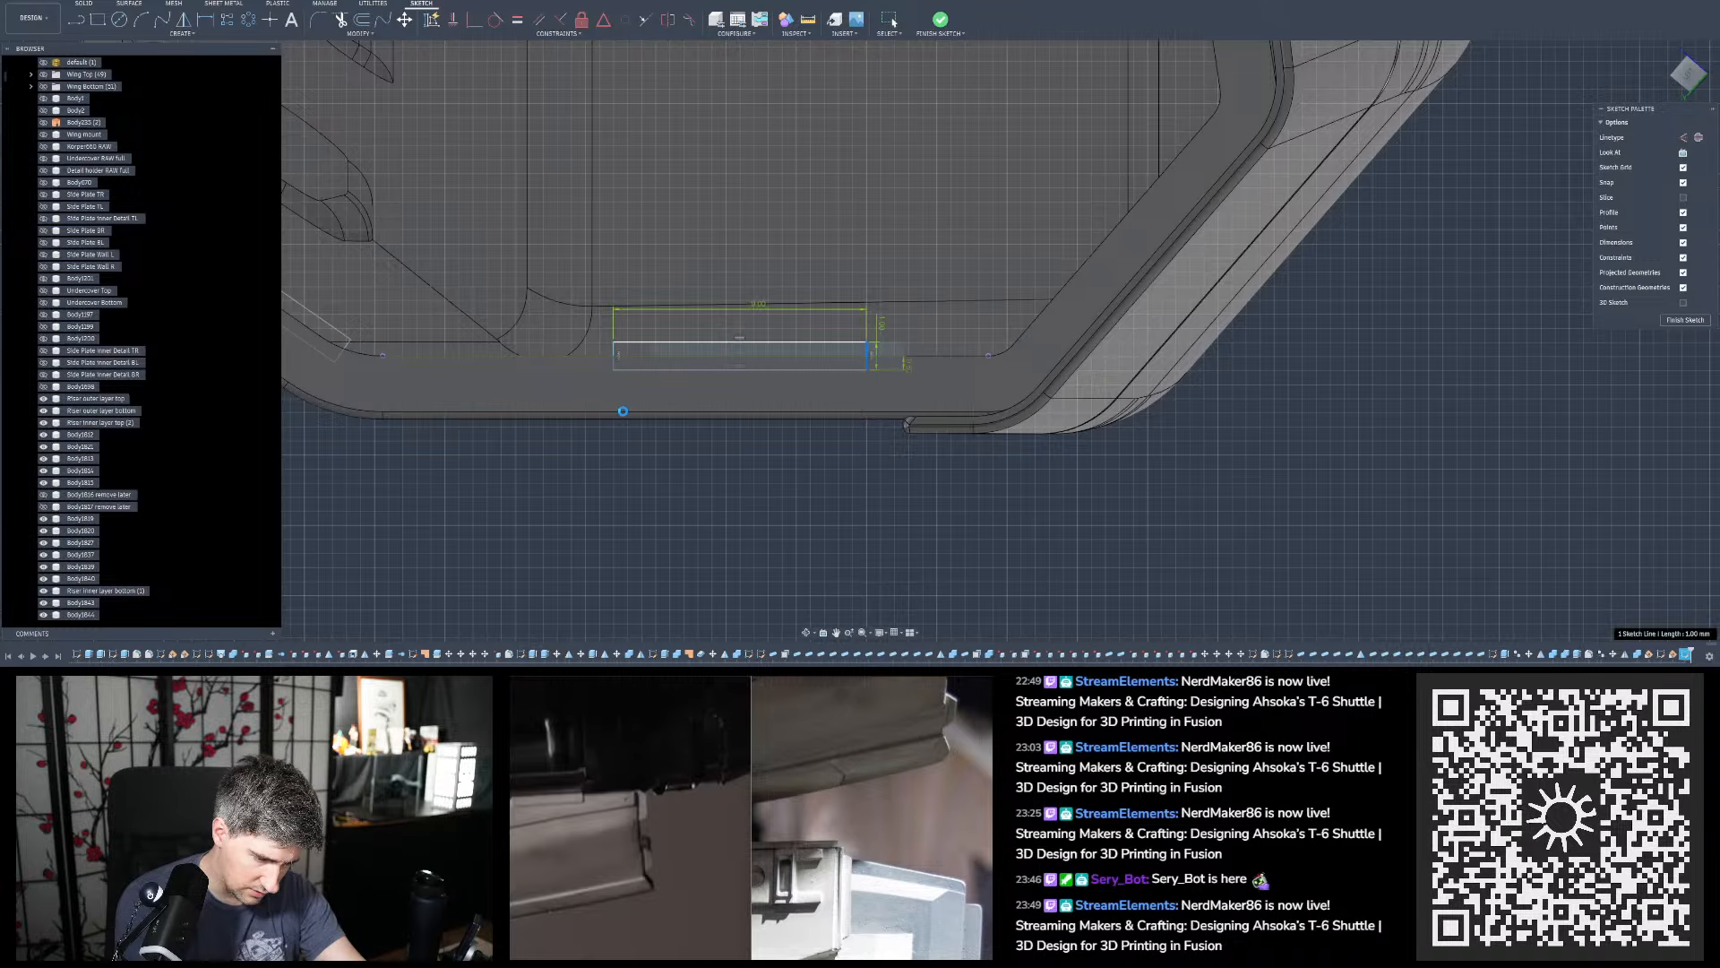
pyautogui.press('Escape')
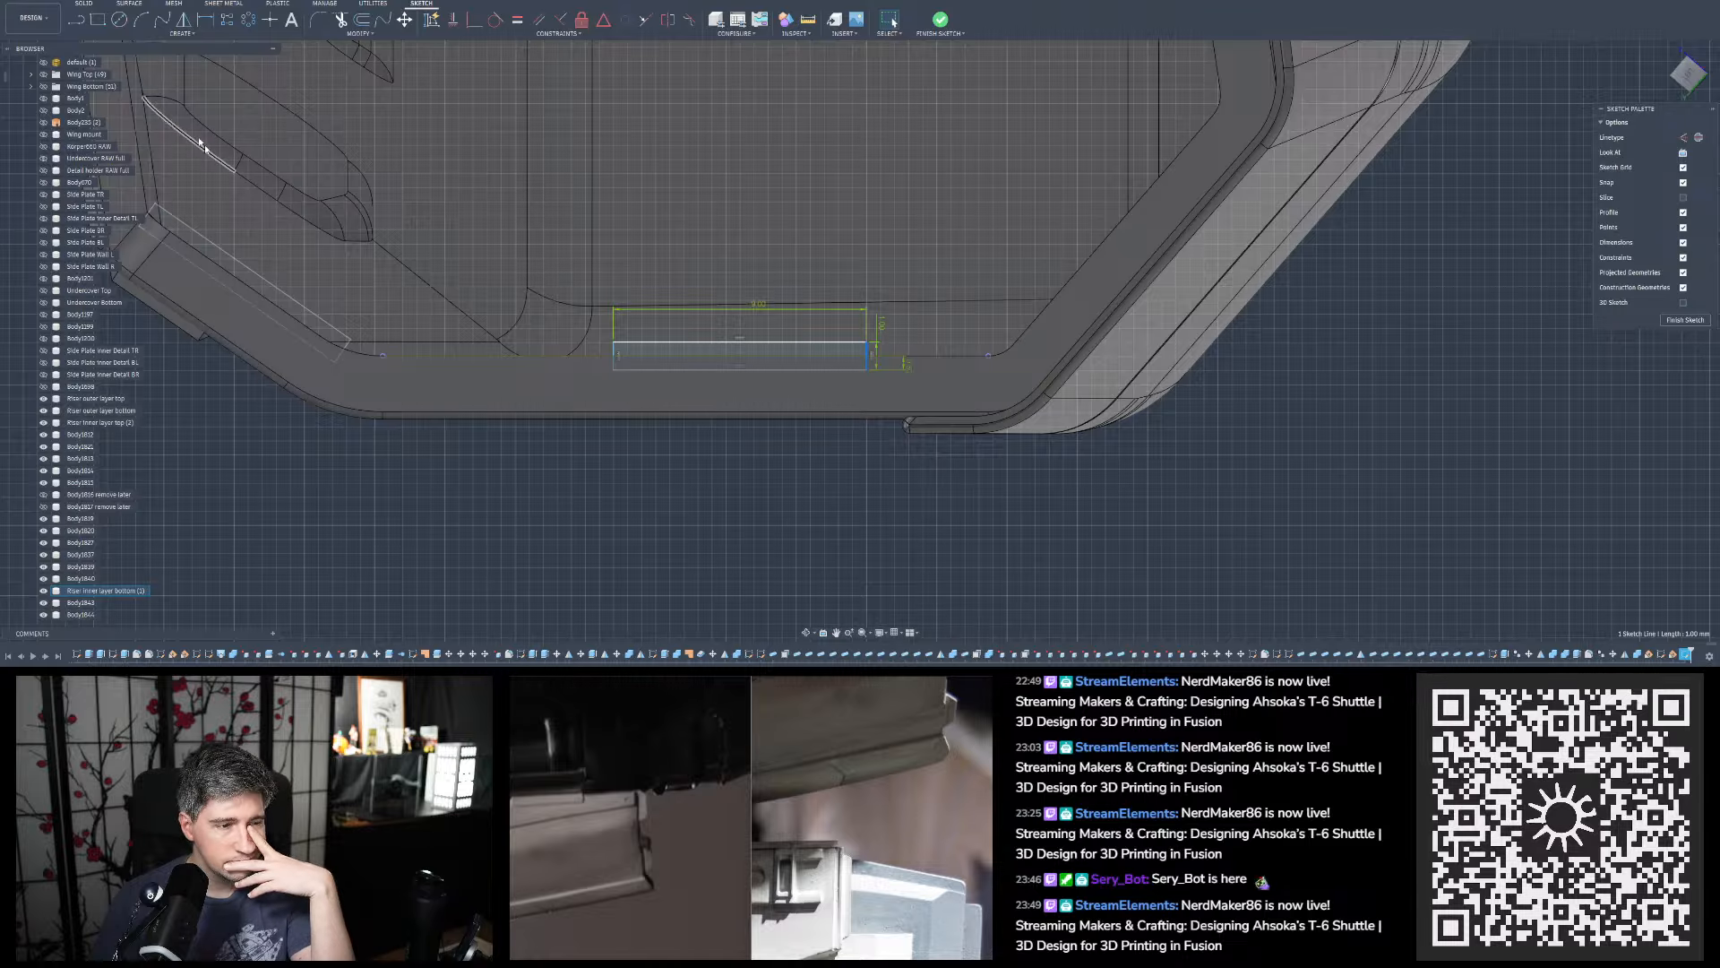
# Dimension the spacing between the neighbouring angled rectangle's corner and the near end of the 9 mm rectangle as 10.5 mm
pyautogui.click(205, 19)
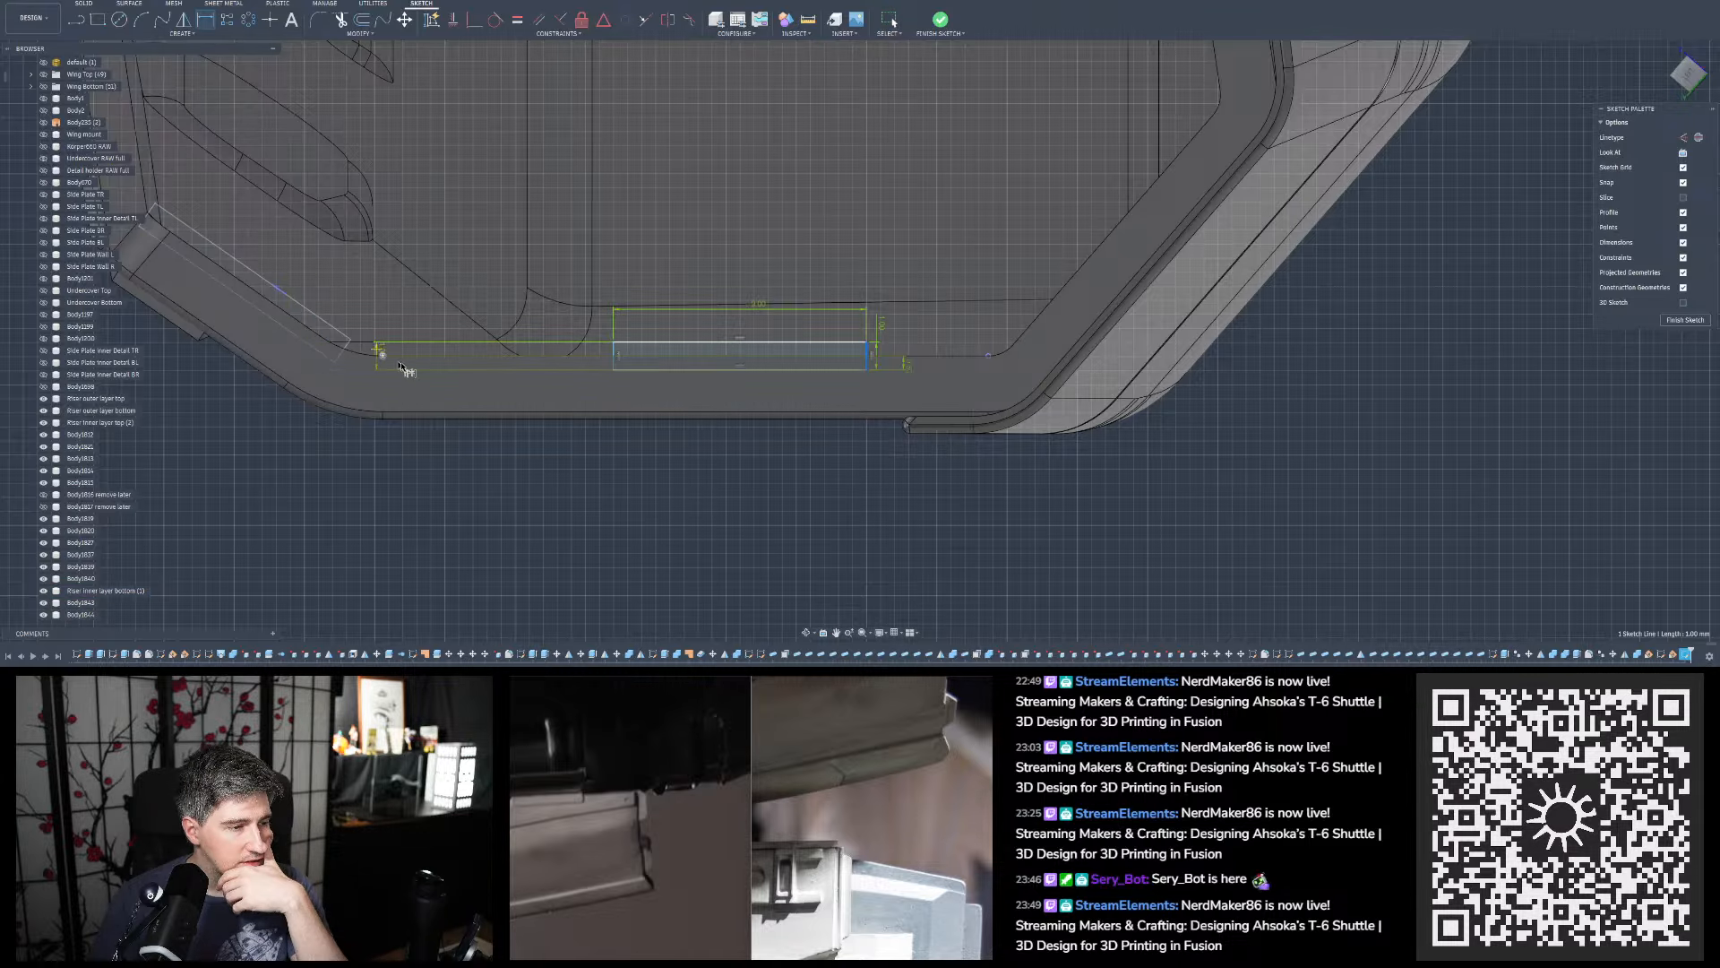
pyautogui.press('Escape')
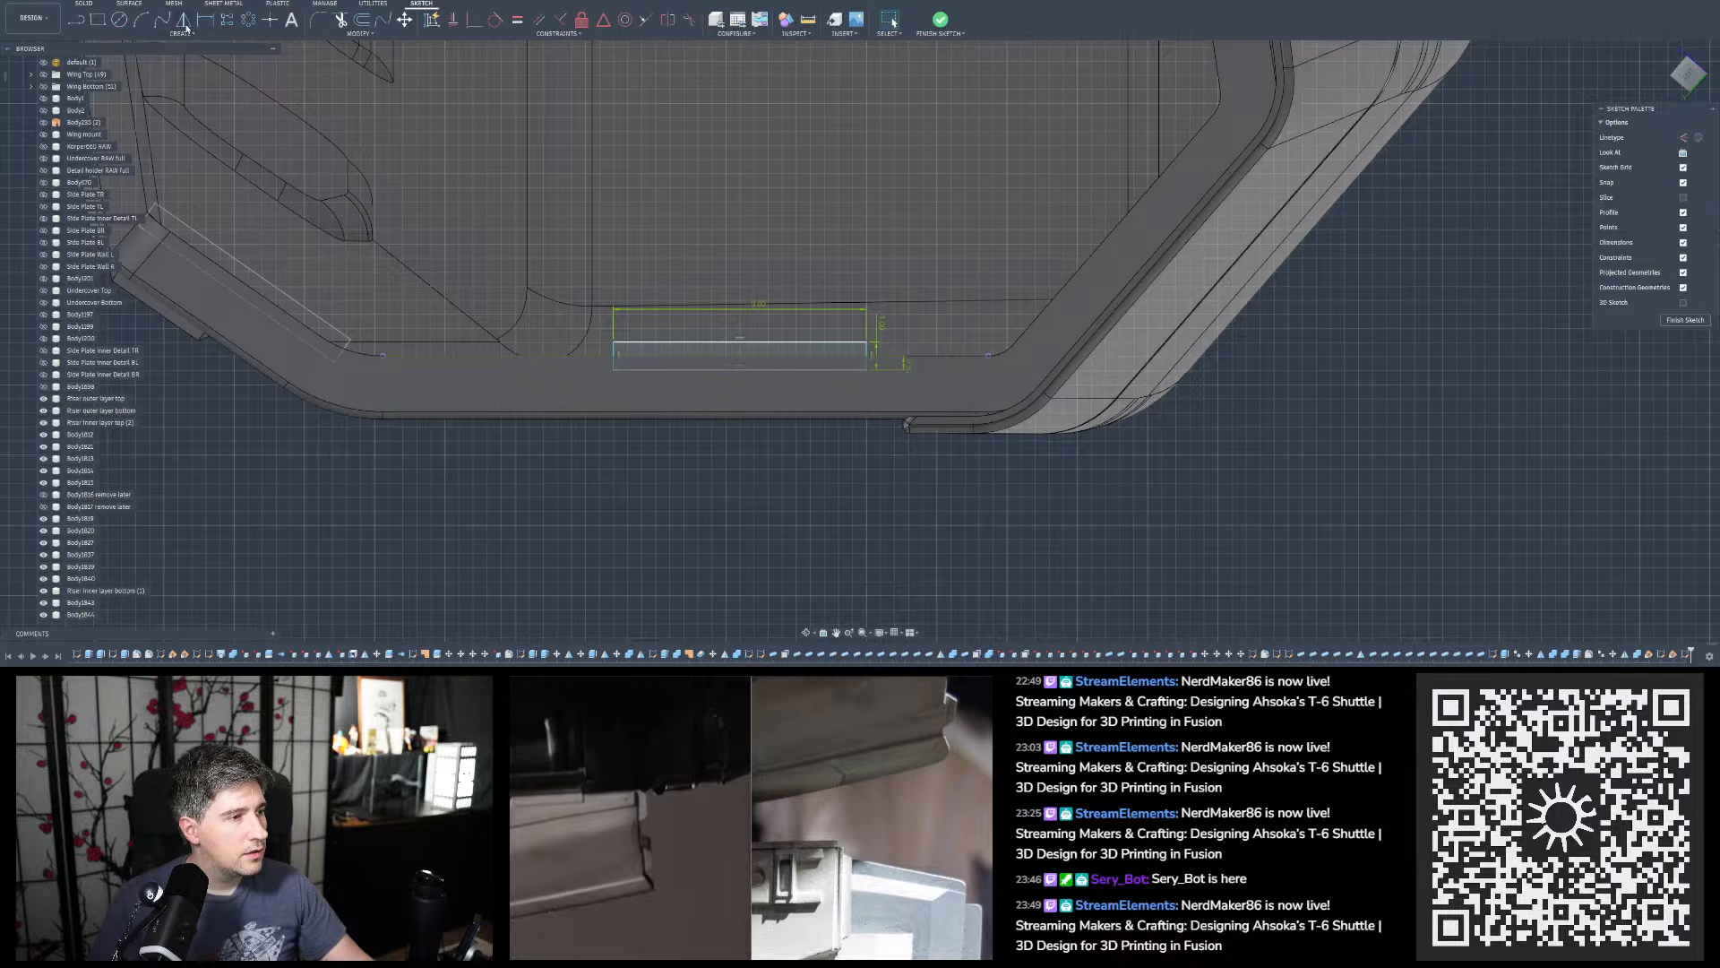
pyautogui.click(205, 18)
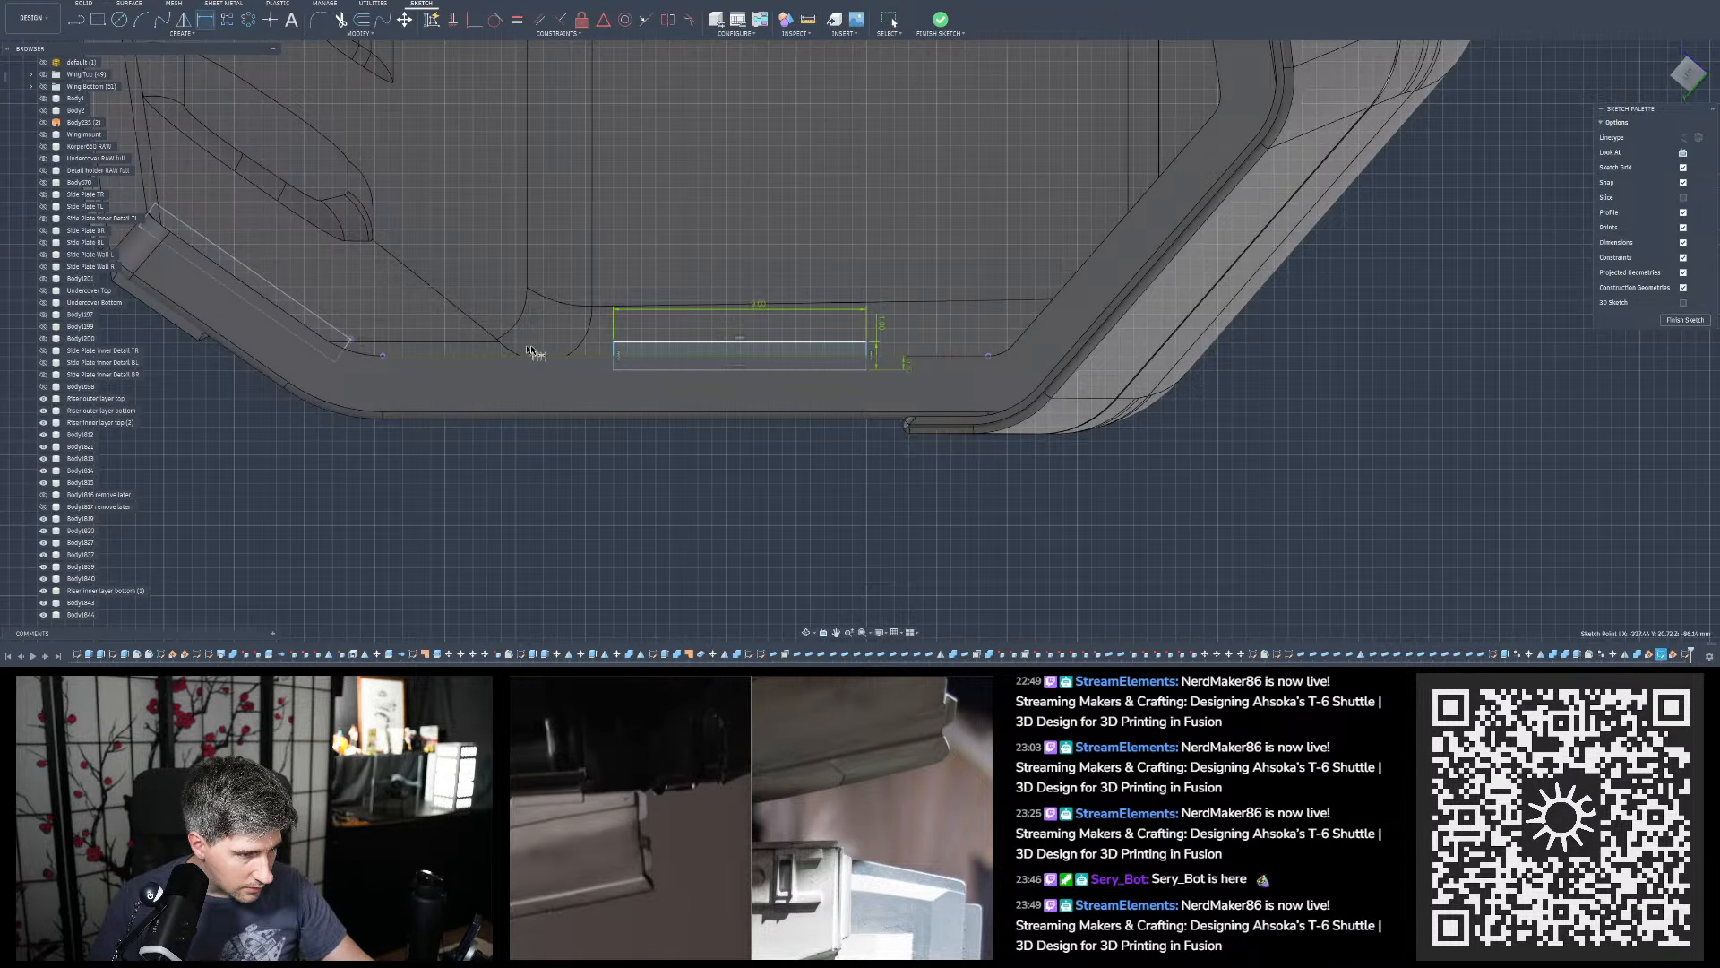
pyautogui.click(613, 355)
pyautogui.click(478, 320)
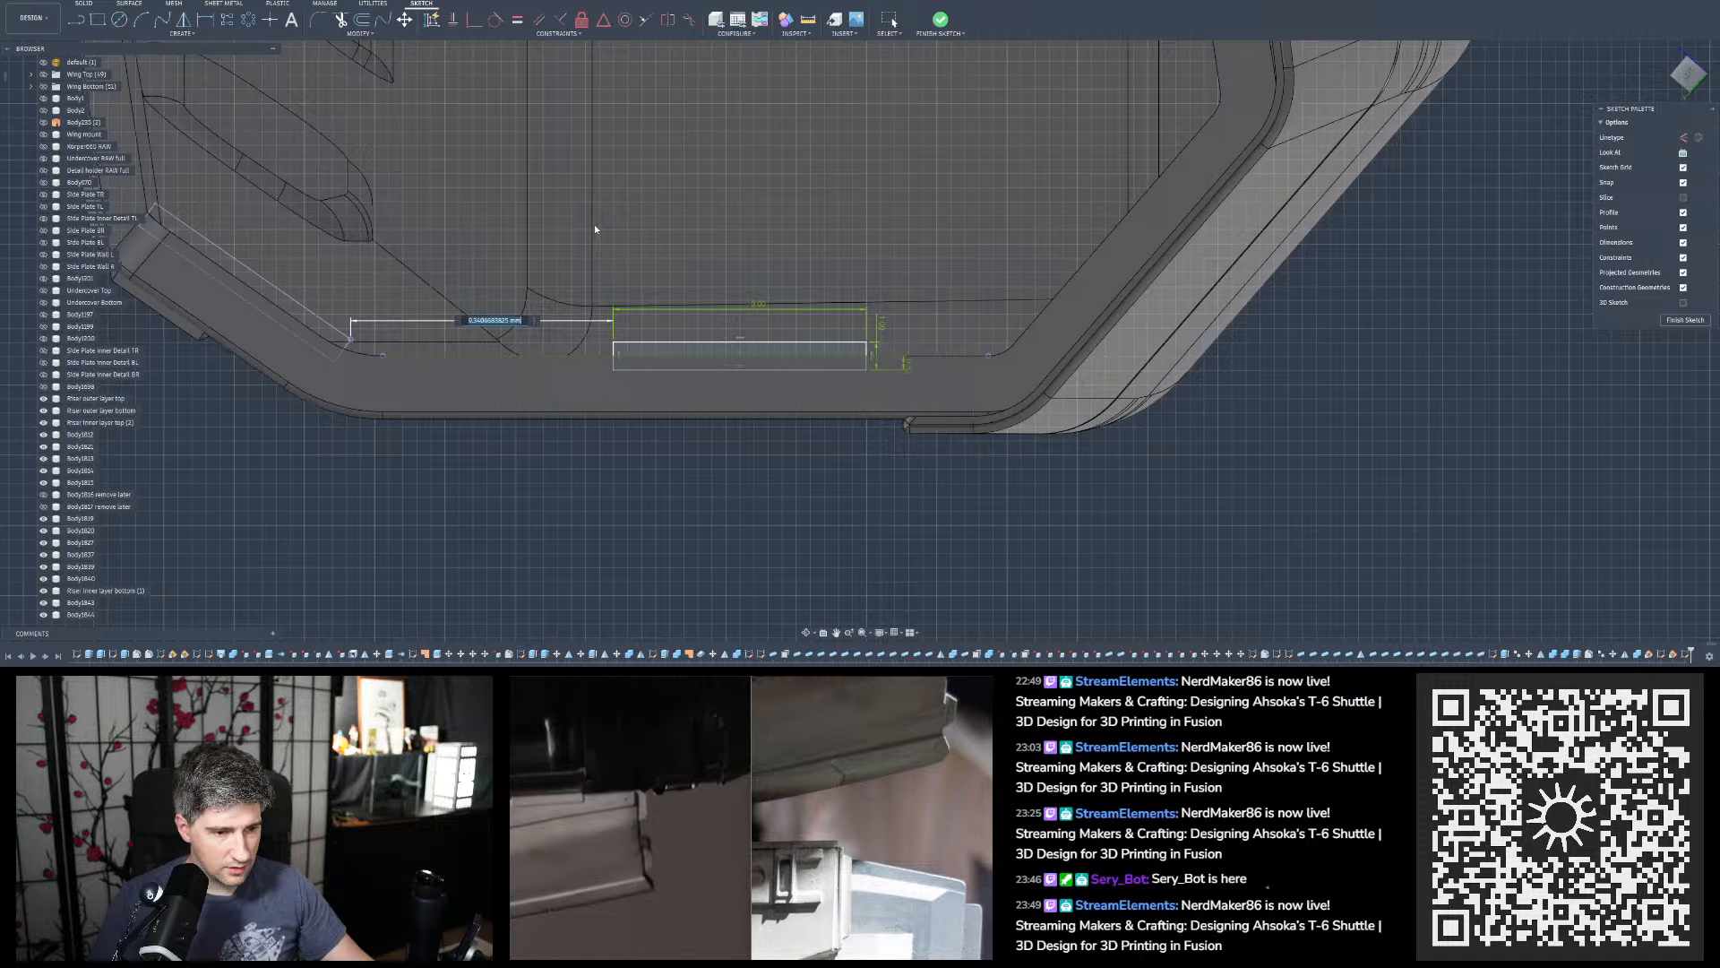
pyautogui.write('10,5')
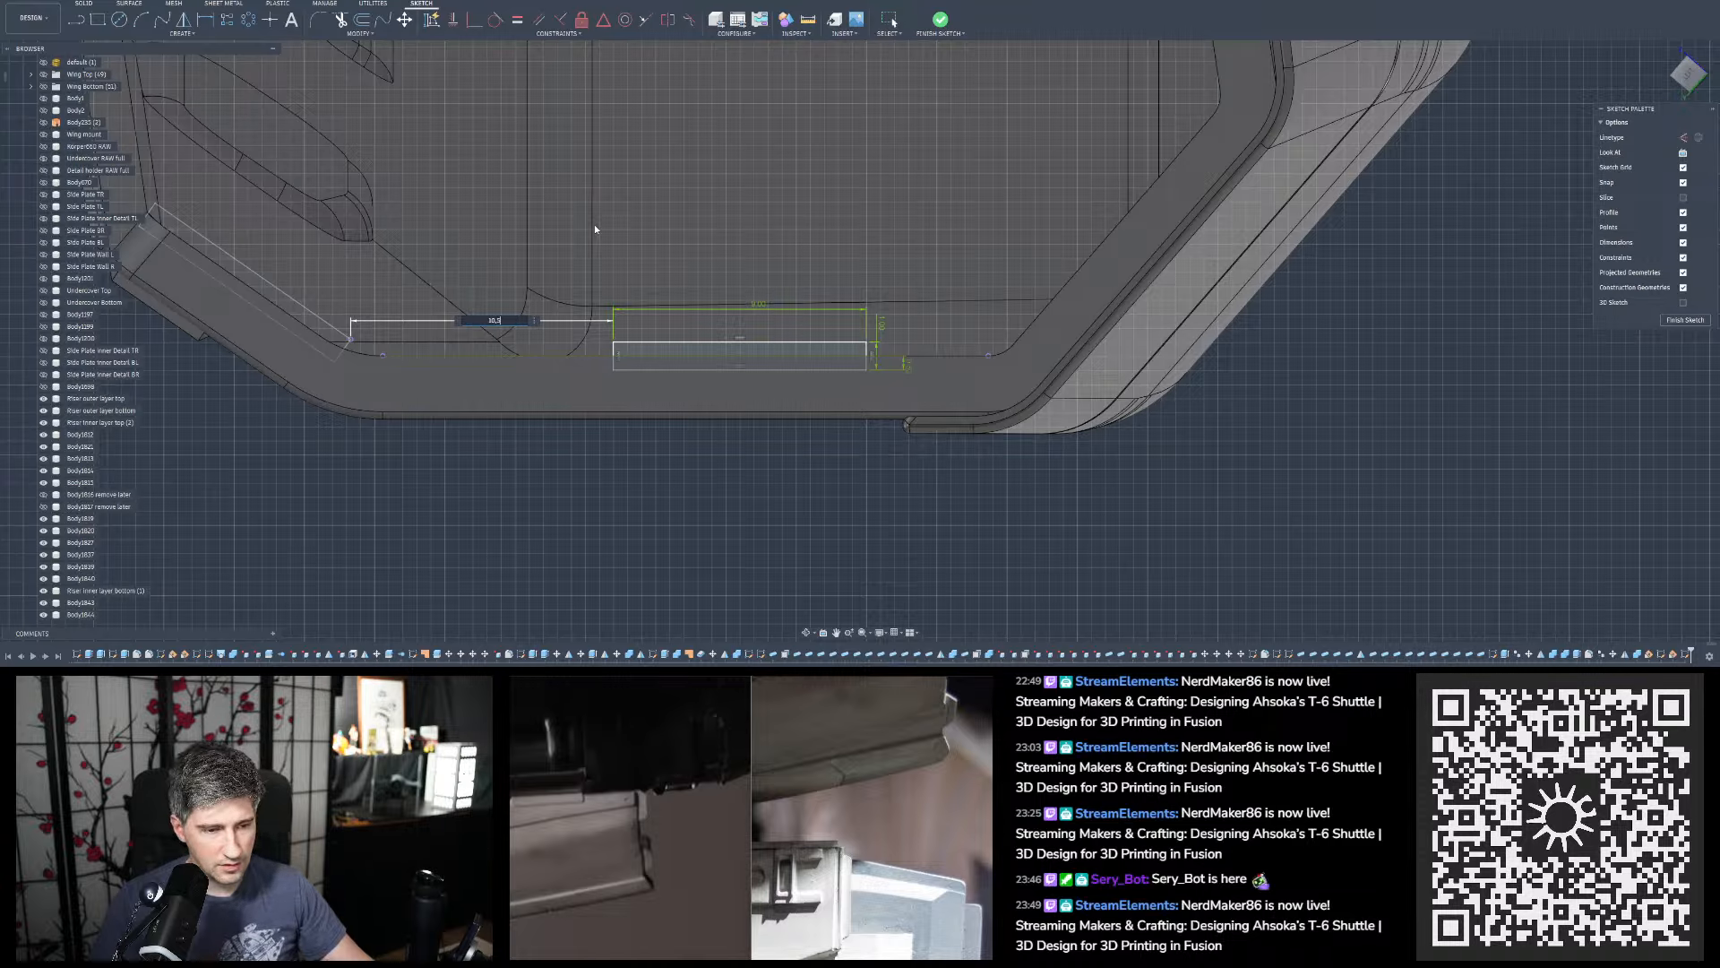
pyautogui.press('Return')
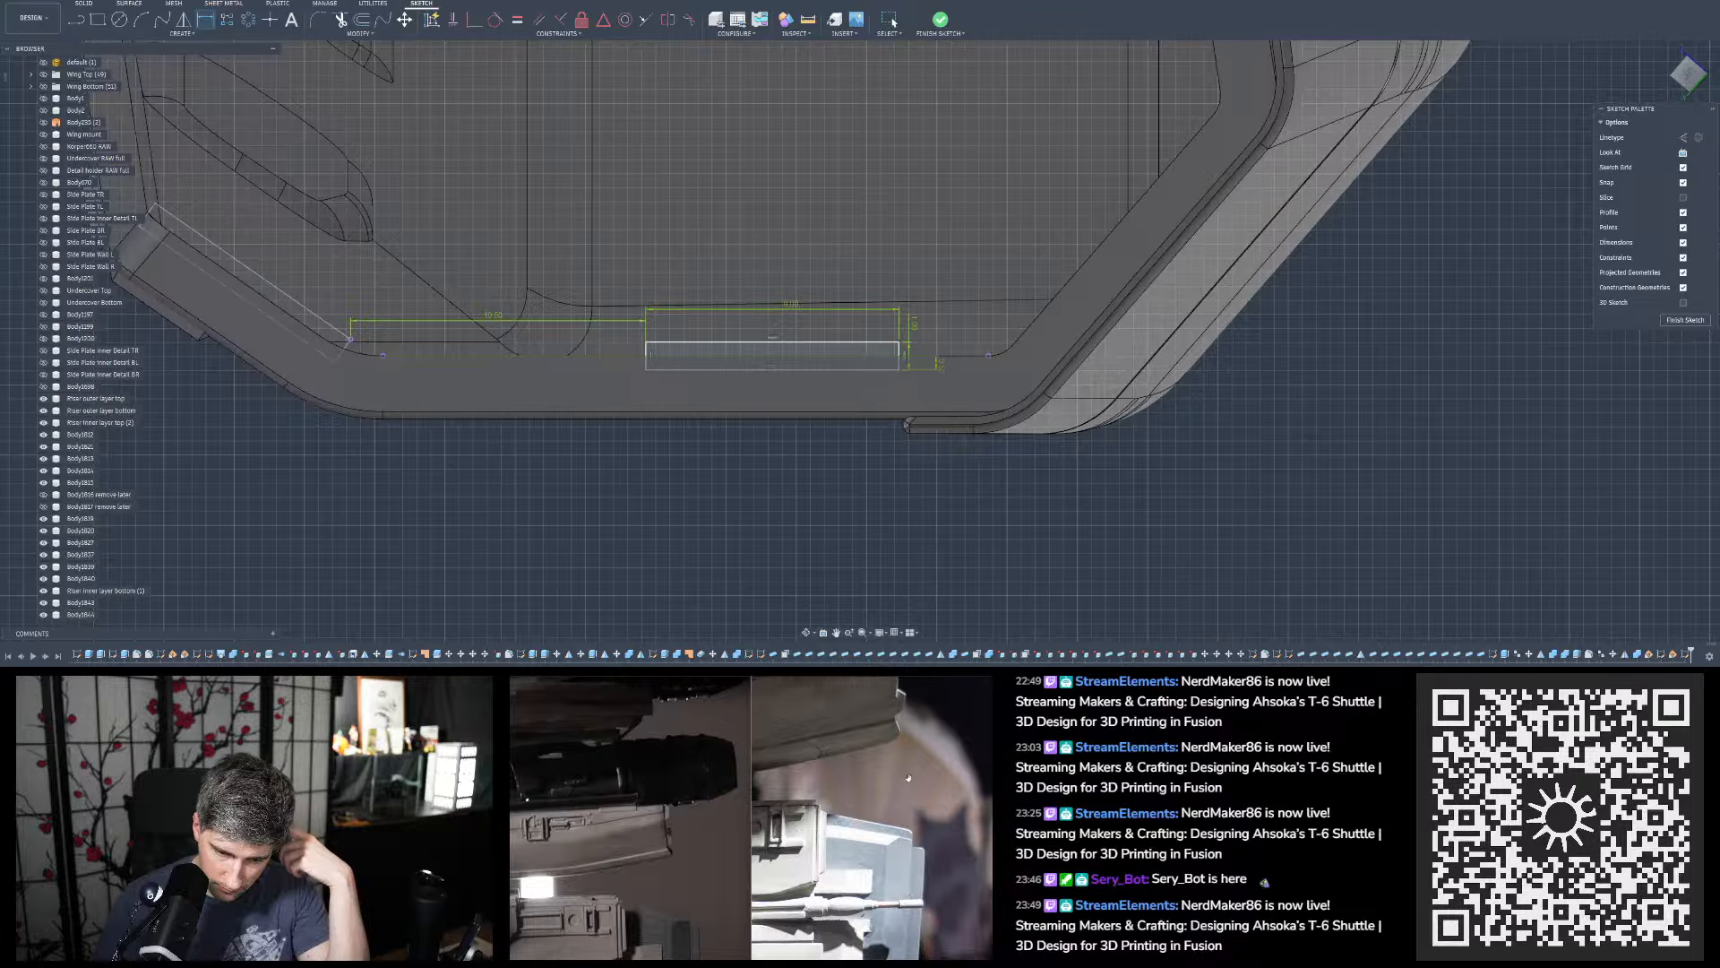
# Examine the 9 mm rectangle's placement along the flange from the hull's side and near its lower corner
pyautogui.scroll(-1, 876, 422)
pyautogui.keyDown('shift'); pyautogui.moveTo(875, 422); pyautogui.dragTo(961, 362, button='middle'); pyautogui.keyUp('shift')
pyautogui.press('d')
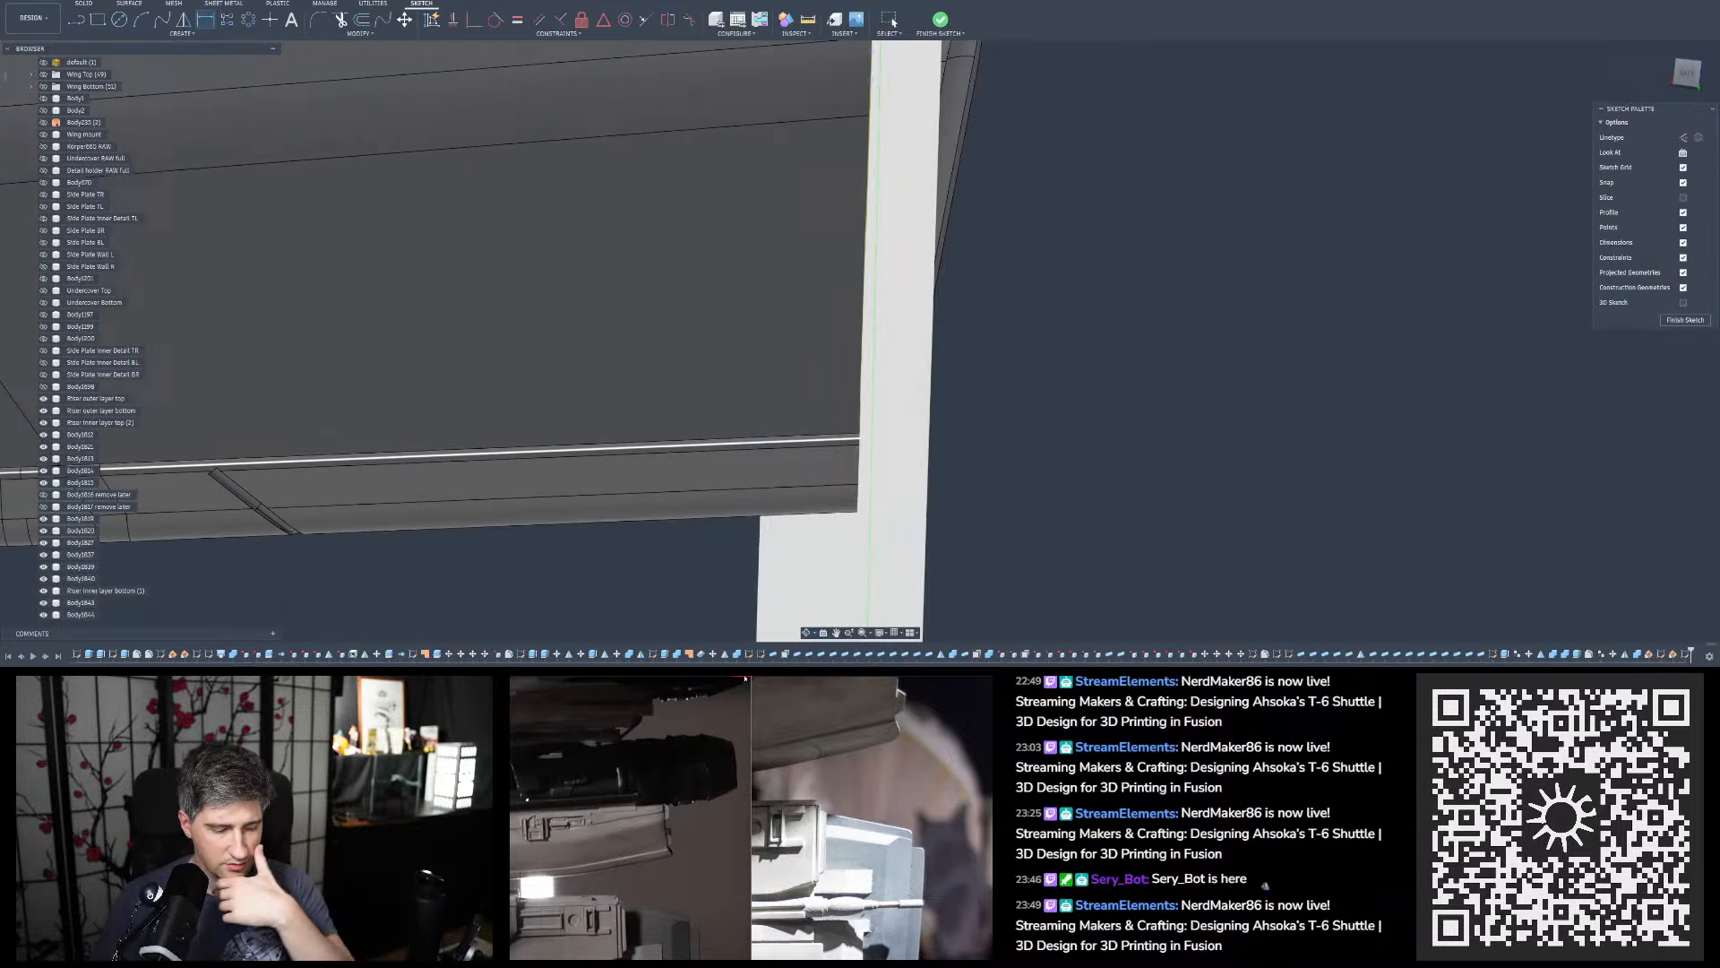
pyautogui.moveTo(867, 441)
pyautogui.keyDown('shift'); pyautogui.mouseDown(button='middle')
pyautogui.moveTo(846, 421)
pyautogui.moveTo(859, 376)
pyautogui.moveTo(848, 423)
pyautogui.moveTo(865, 434)
pyautogui.mouseUp(button='middle'); pyautogui.keyUp('shift')
pyautogui.press('d')
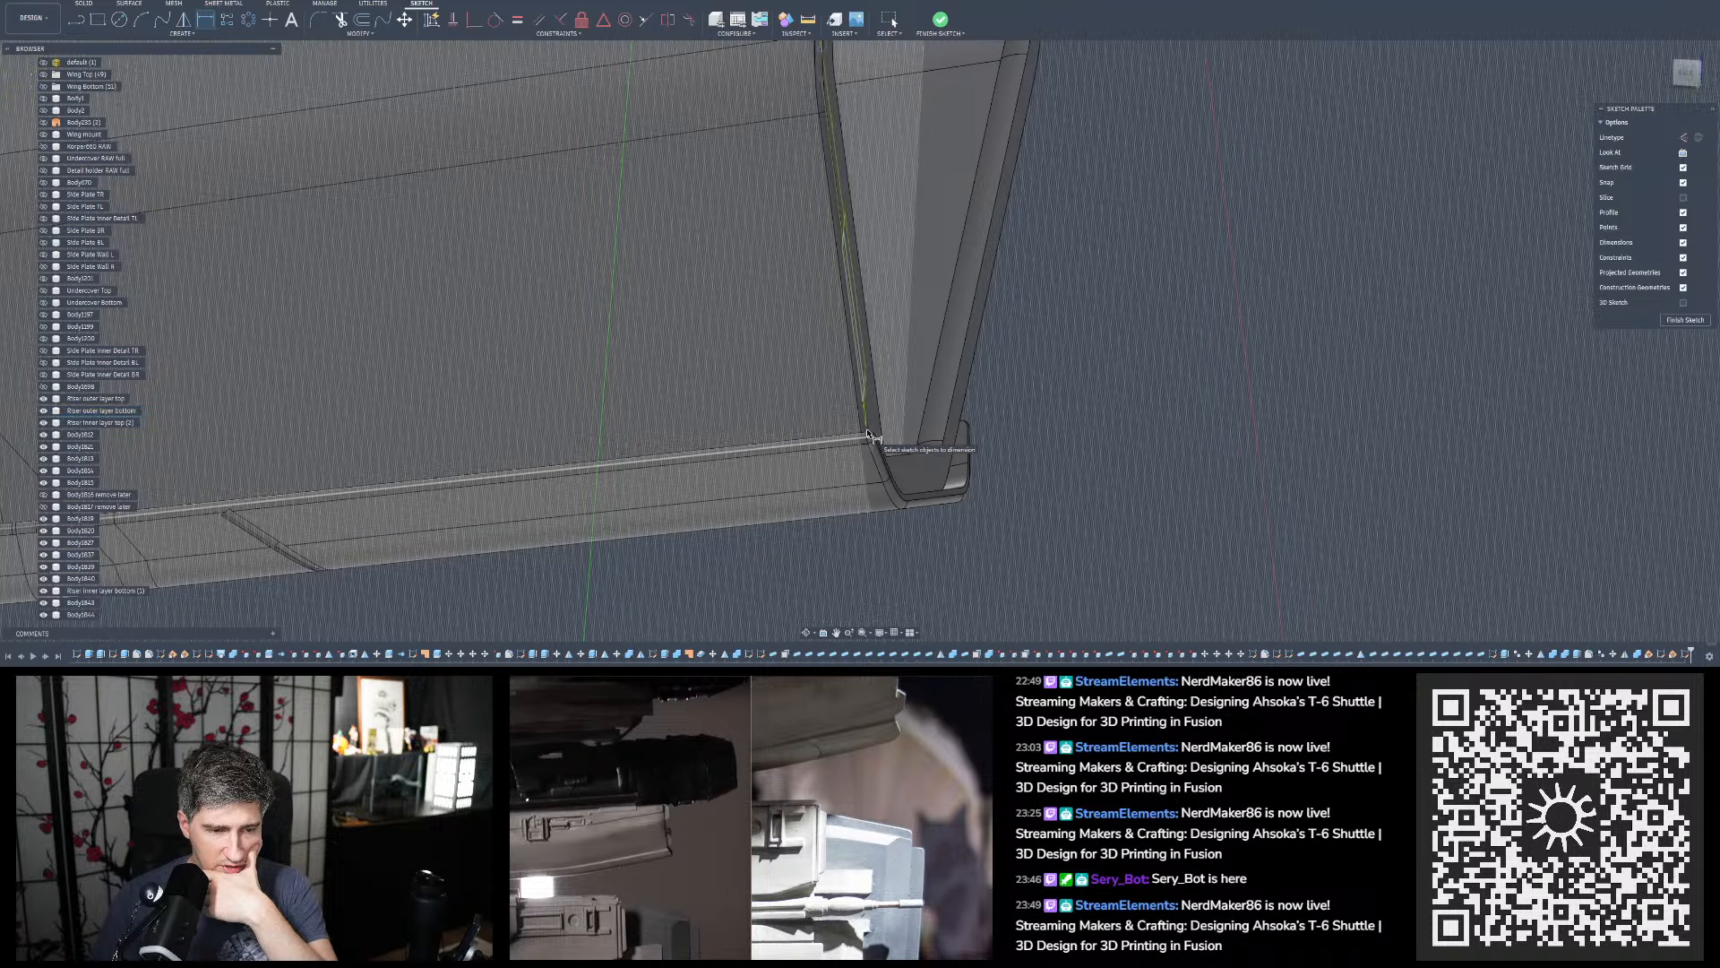
pyautogui.scroll(3, 867, 436)
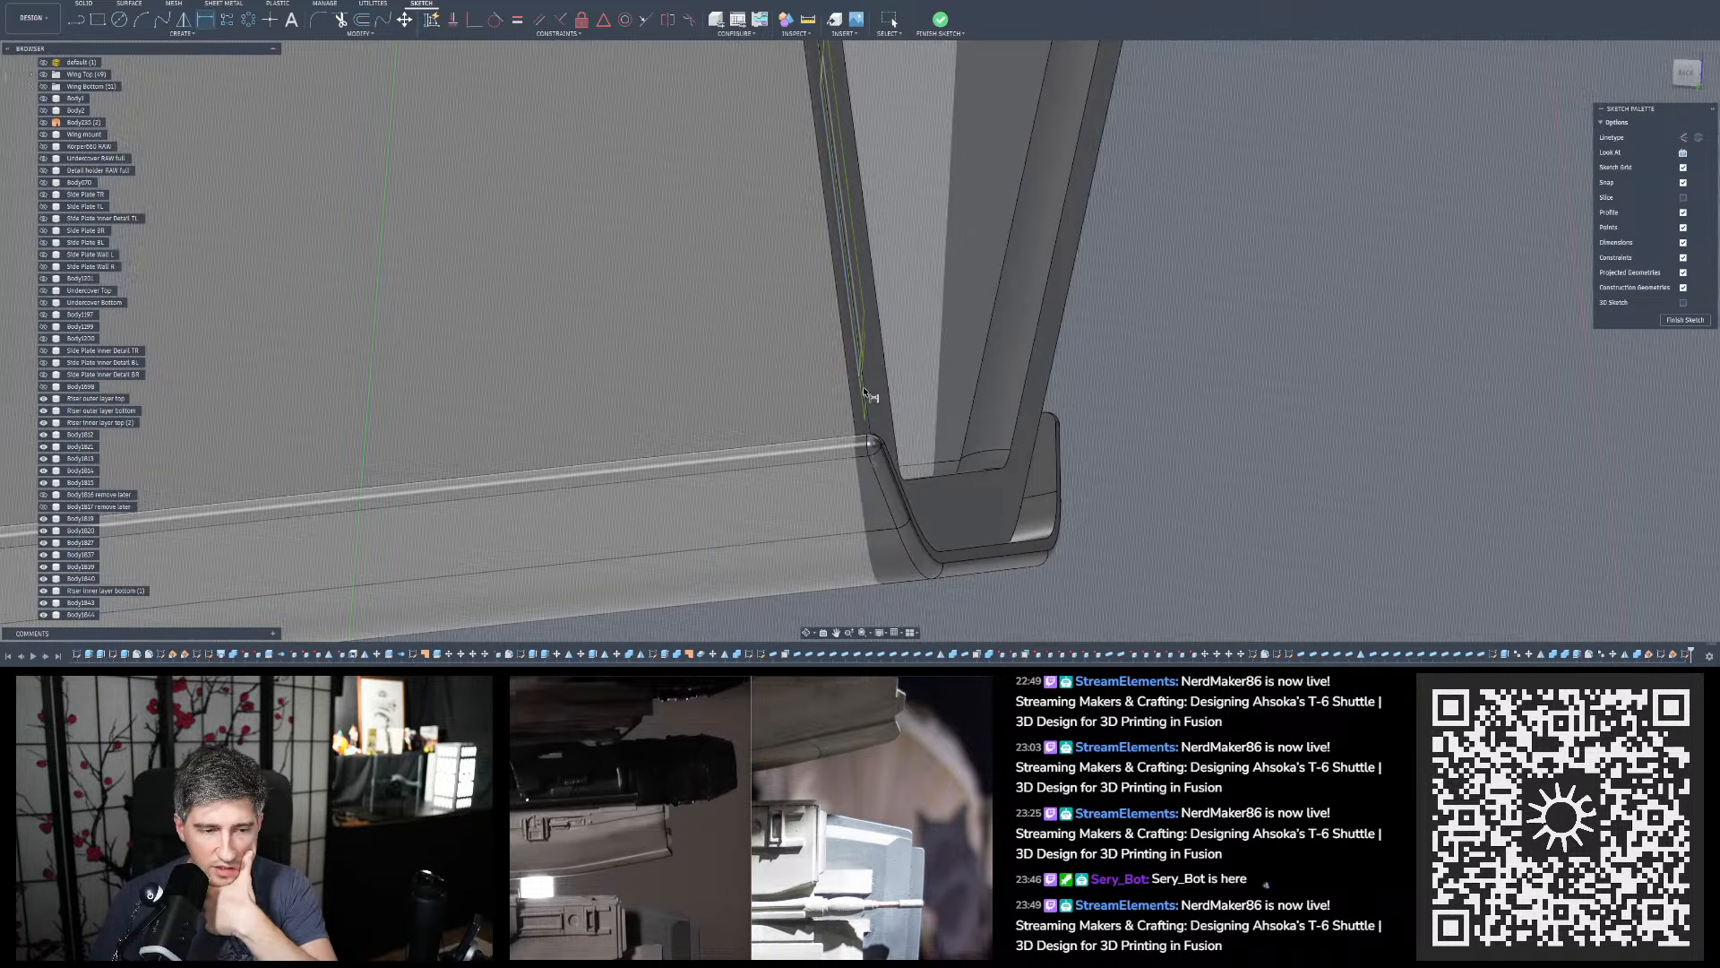
pyautogui.keyDown('shift'); pyautogui.moveTo(864, 392); pyautogui.dragTo(840, 415, button='middle'); pyautogui.keyUp('shift')
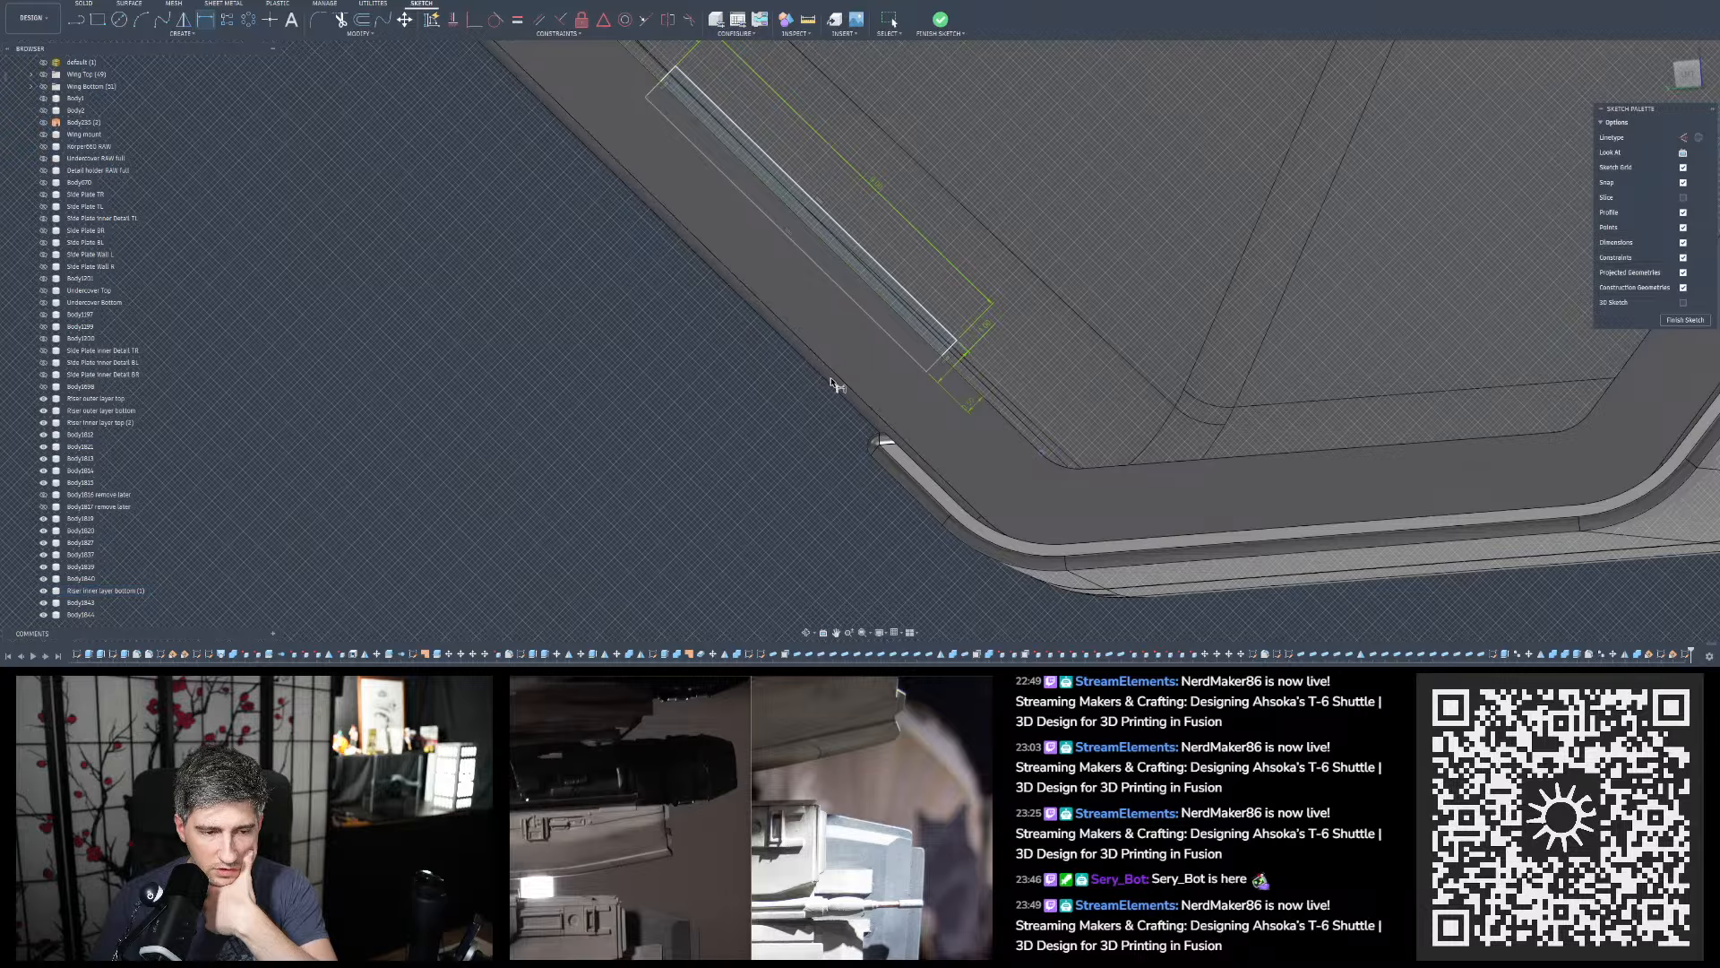
pyautogui.scroll(-3, 948, 553)
pyautogui.scroll(2, 820, 211)
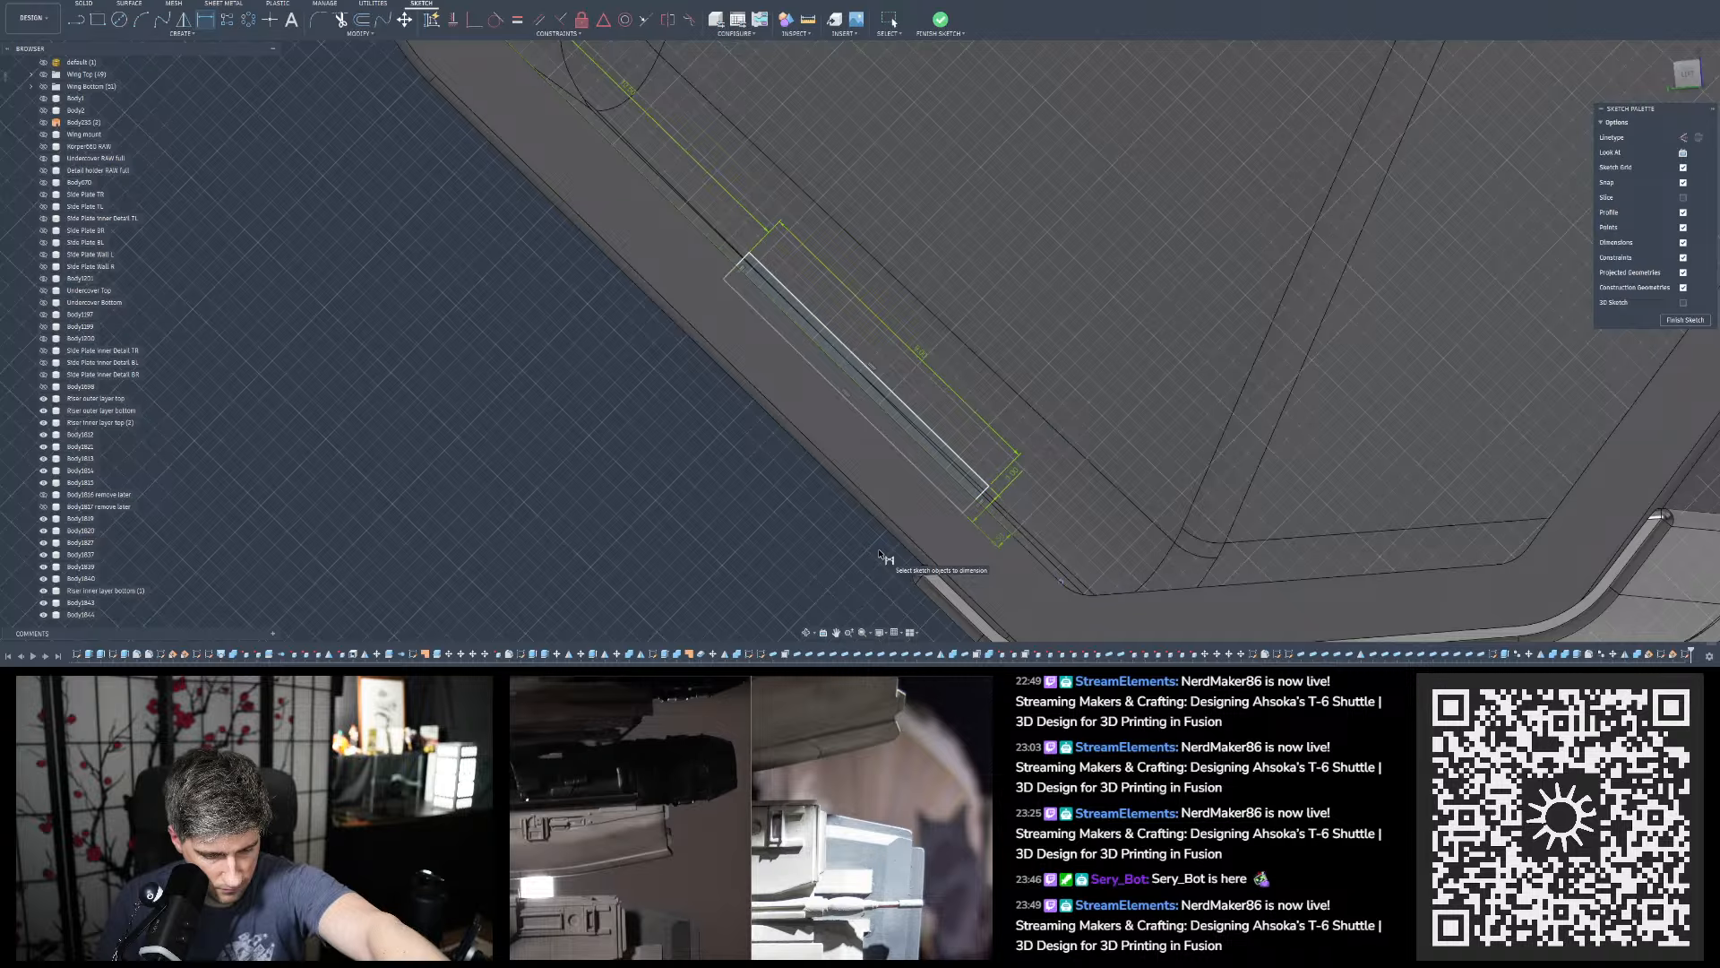
# Set the spacing between the two flange rectangles to 10.75 mm and finish the sketch
pyautogui.click(627, 92)
pyautogui.click(638, 93)
pyautogui.write('1')
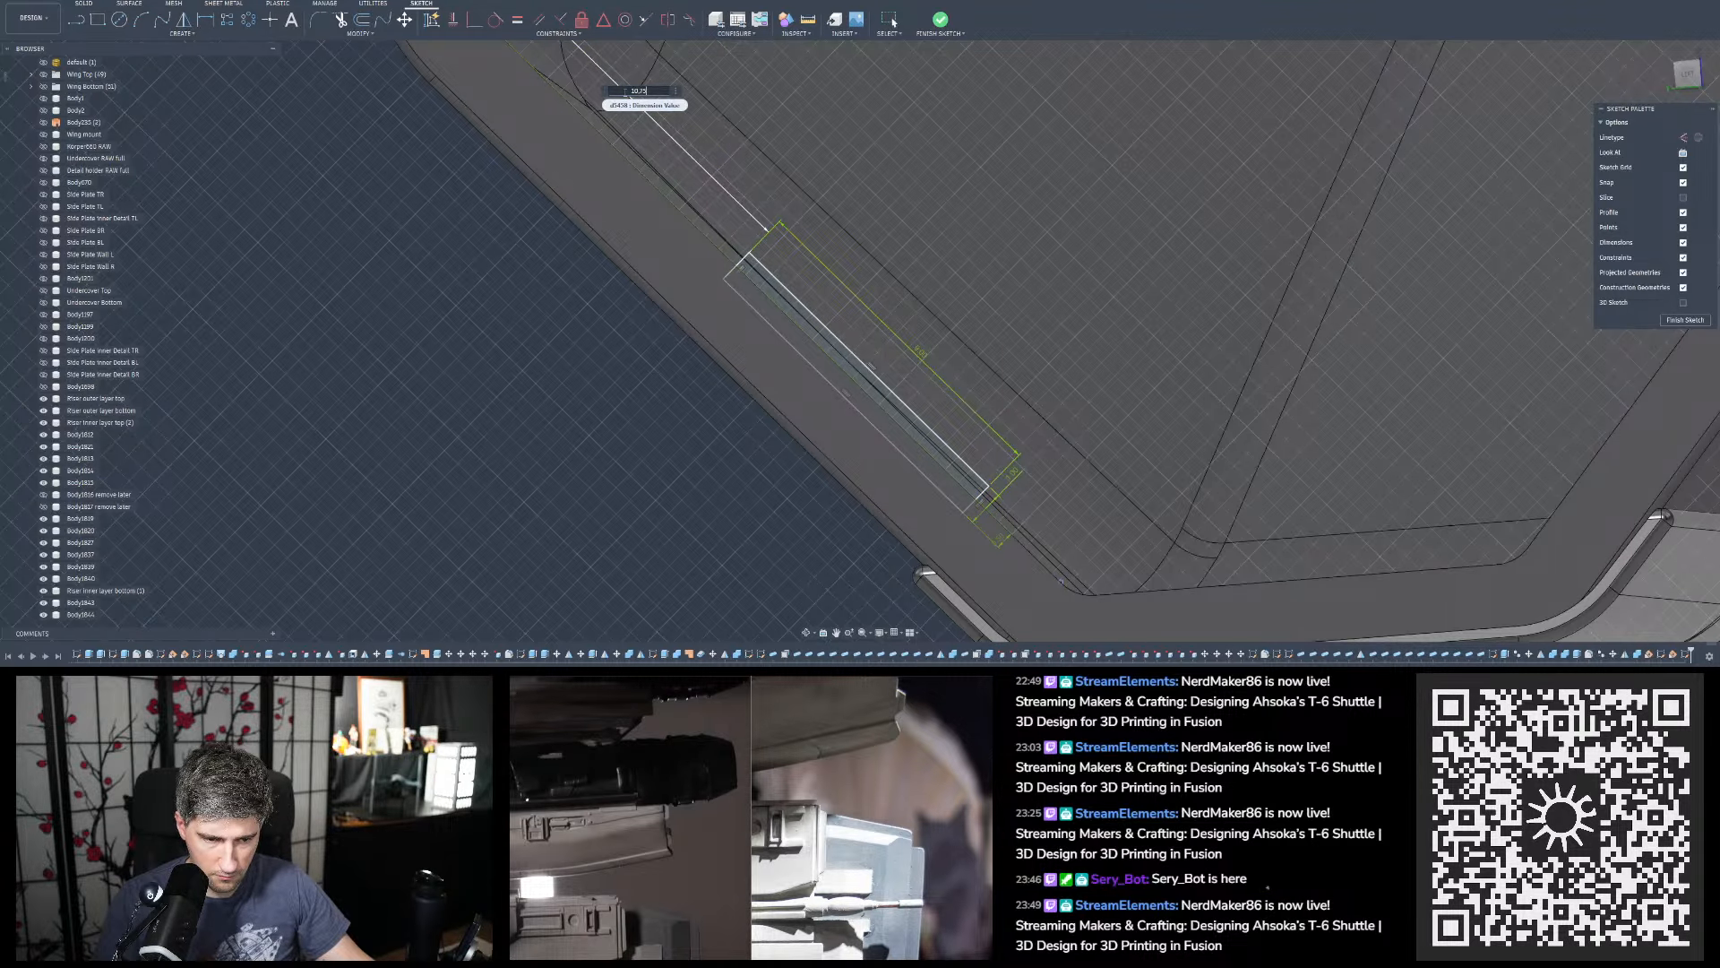
pyautogui.write('0.75')
pyautogui.press('Return')
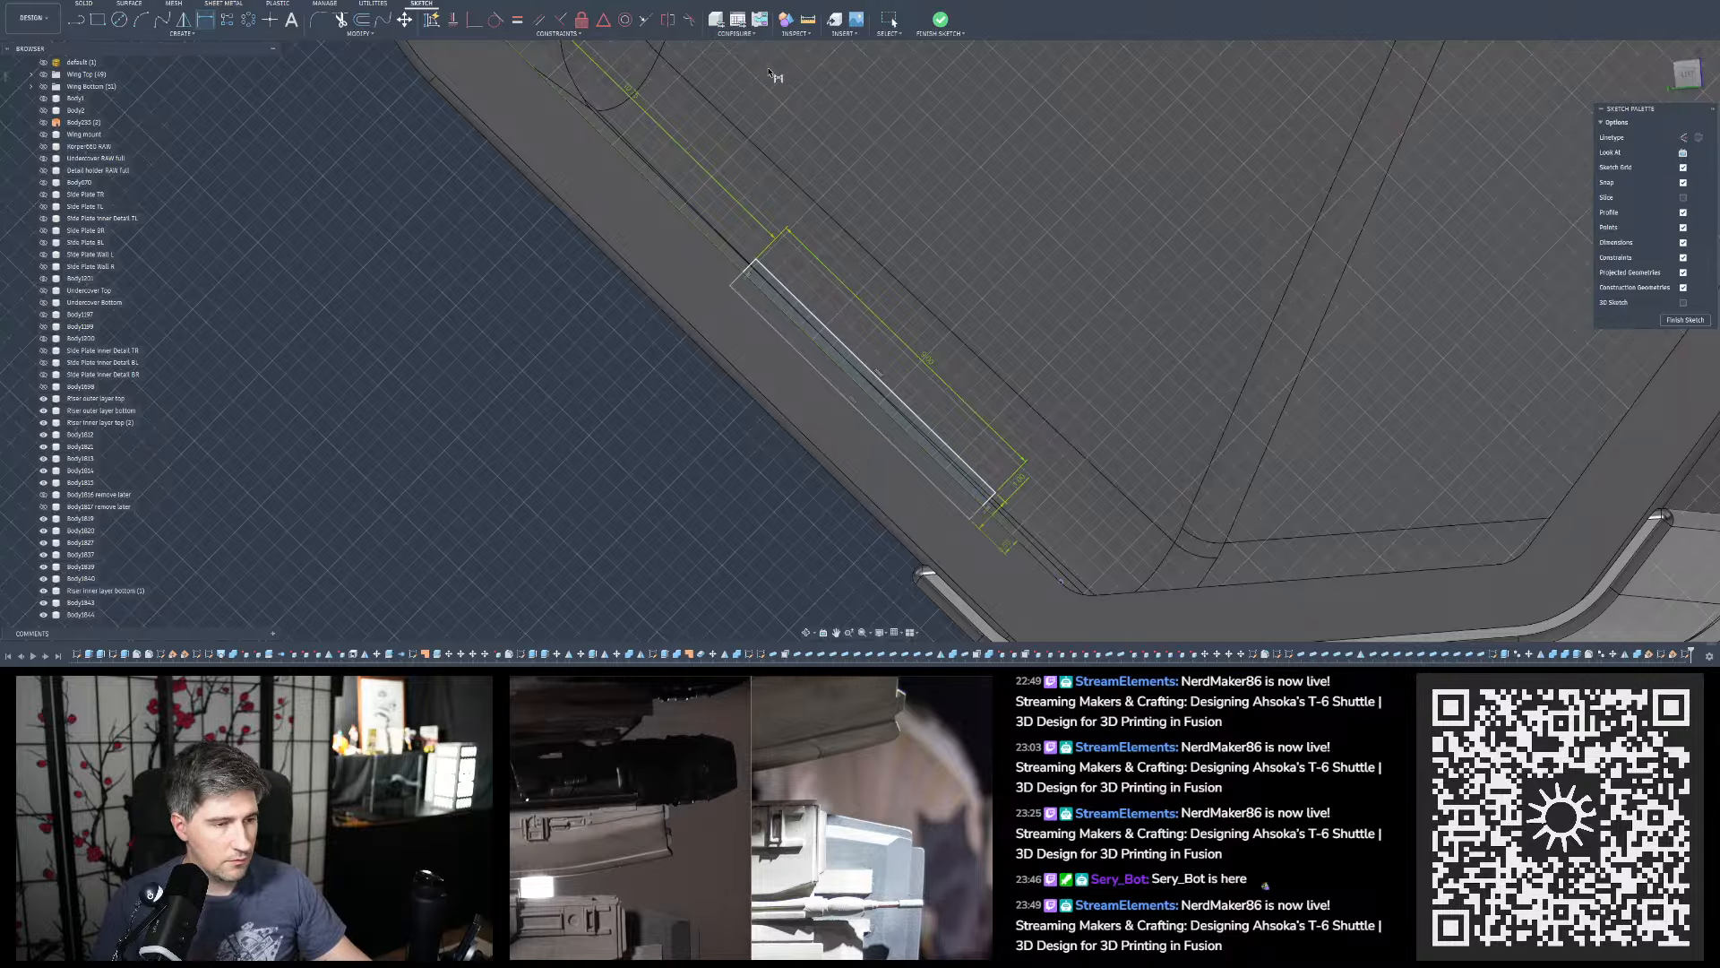
pyautogui.click(940, 19)
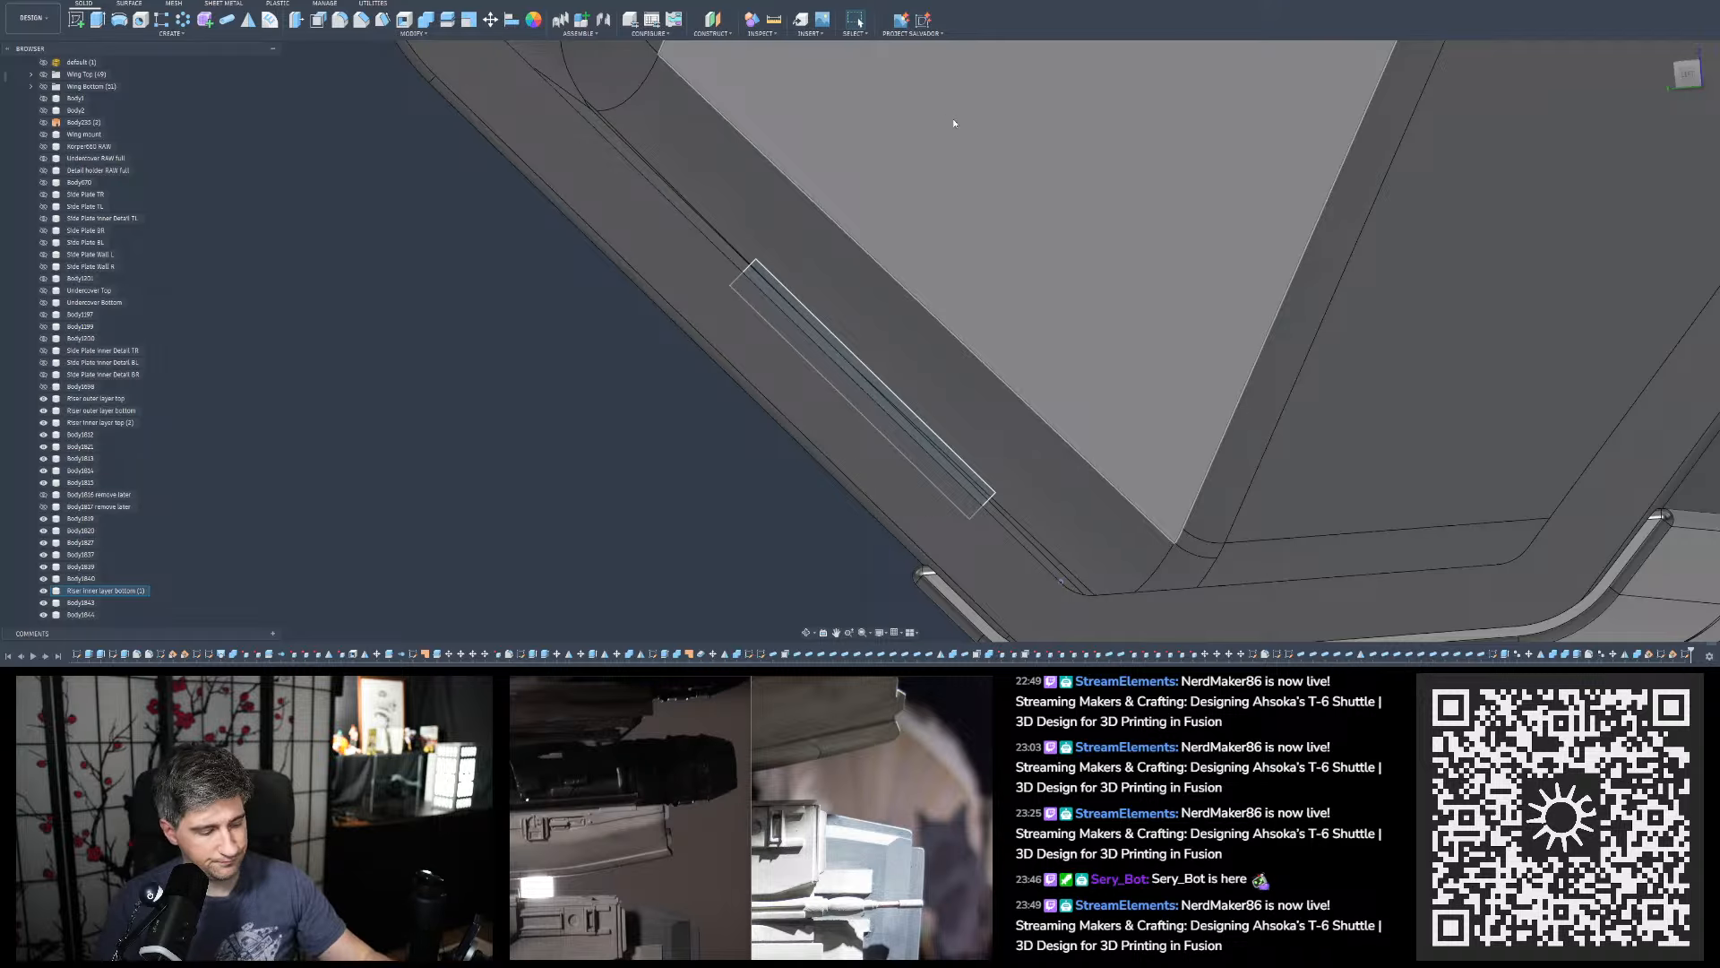
# Examine the hull's rear flange from the side and compare it with an enlarged reference photo of the shuttle
pyautogui.scroll(-5, 862, 355)
pyautogui.keyDown('shift'); pyautogui.moveTo(690, 411); pyautogui.dragTo(912, 174, button='middle'); pyautogui.keyUp('shift')
pyautogui.scroll(3, 928, 186)
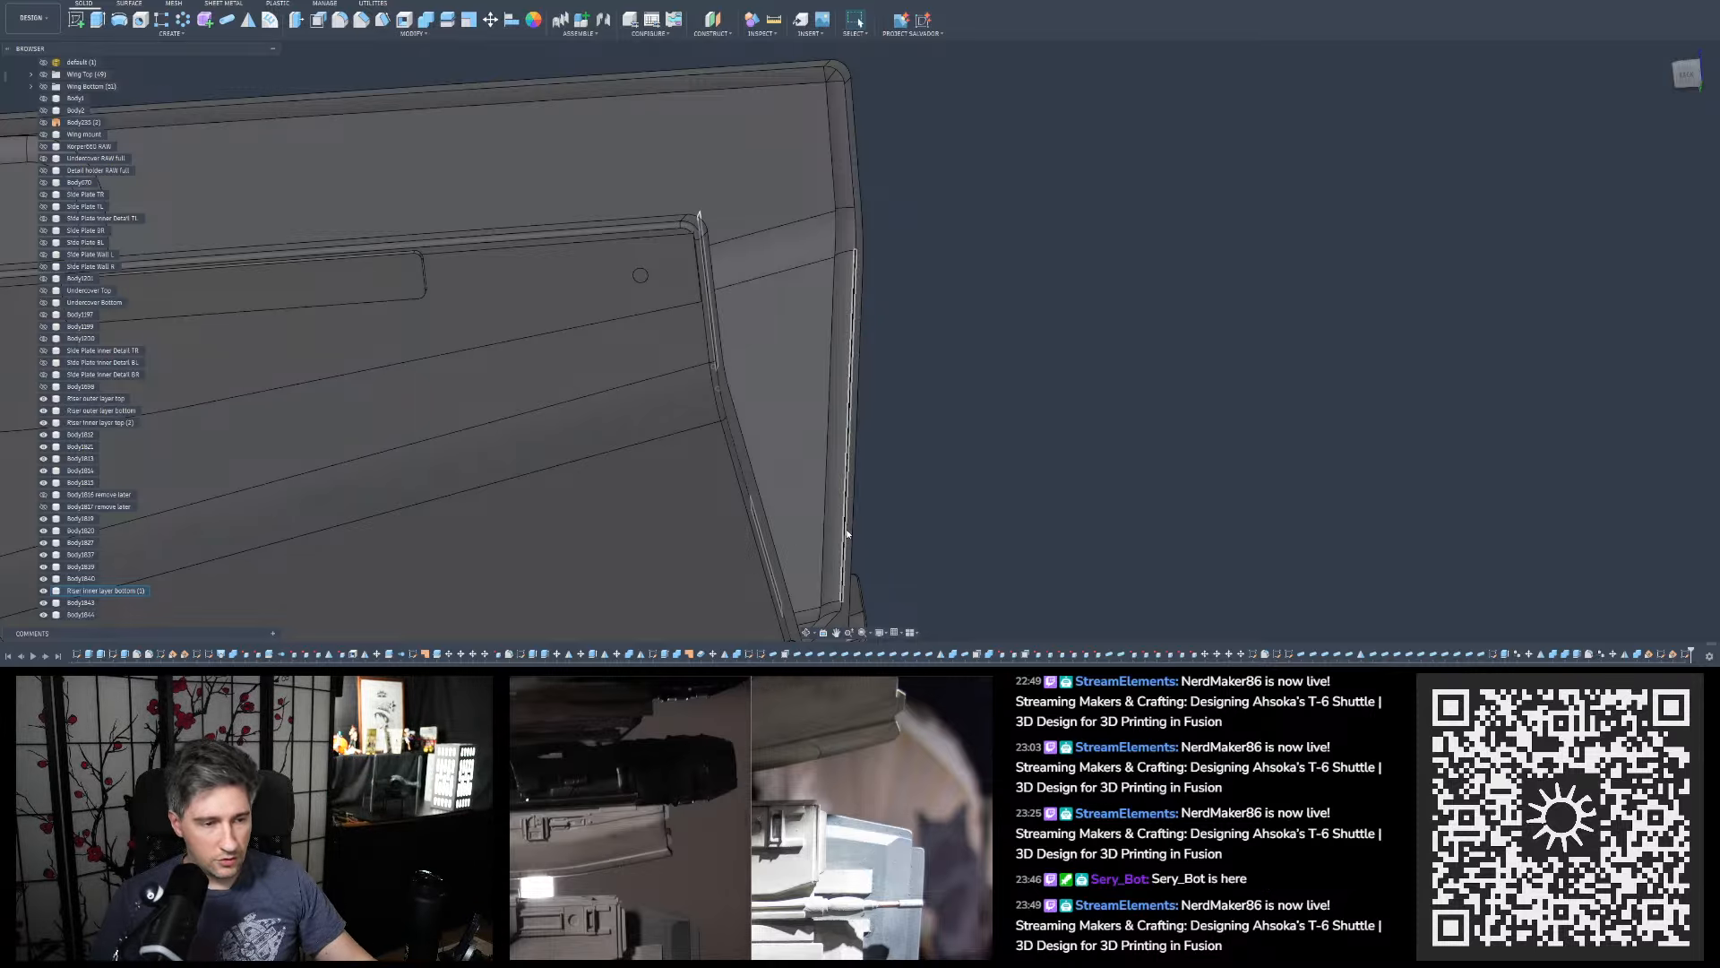
pyautogui.scroll(-3, 926, 486)
pyautogui.scroll(-1, 924, 484)
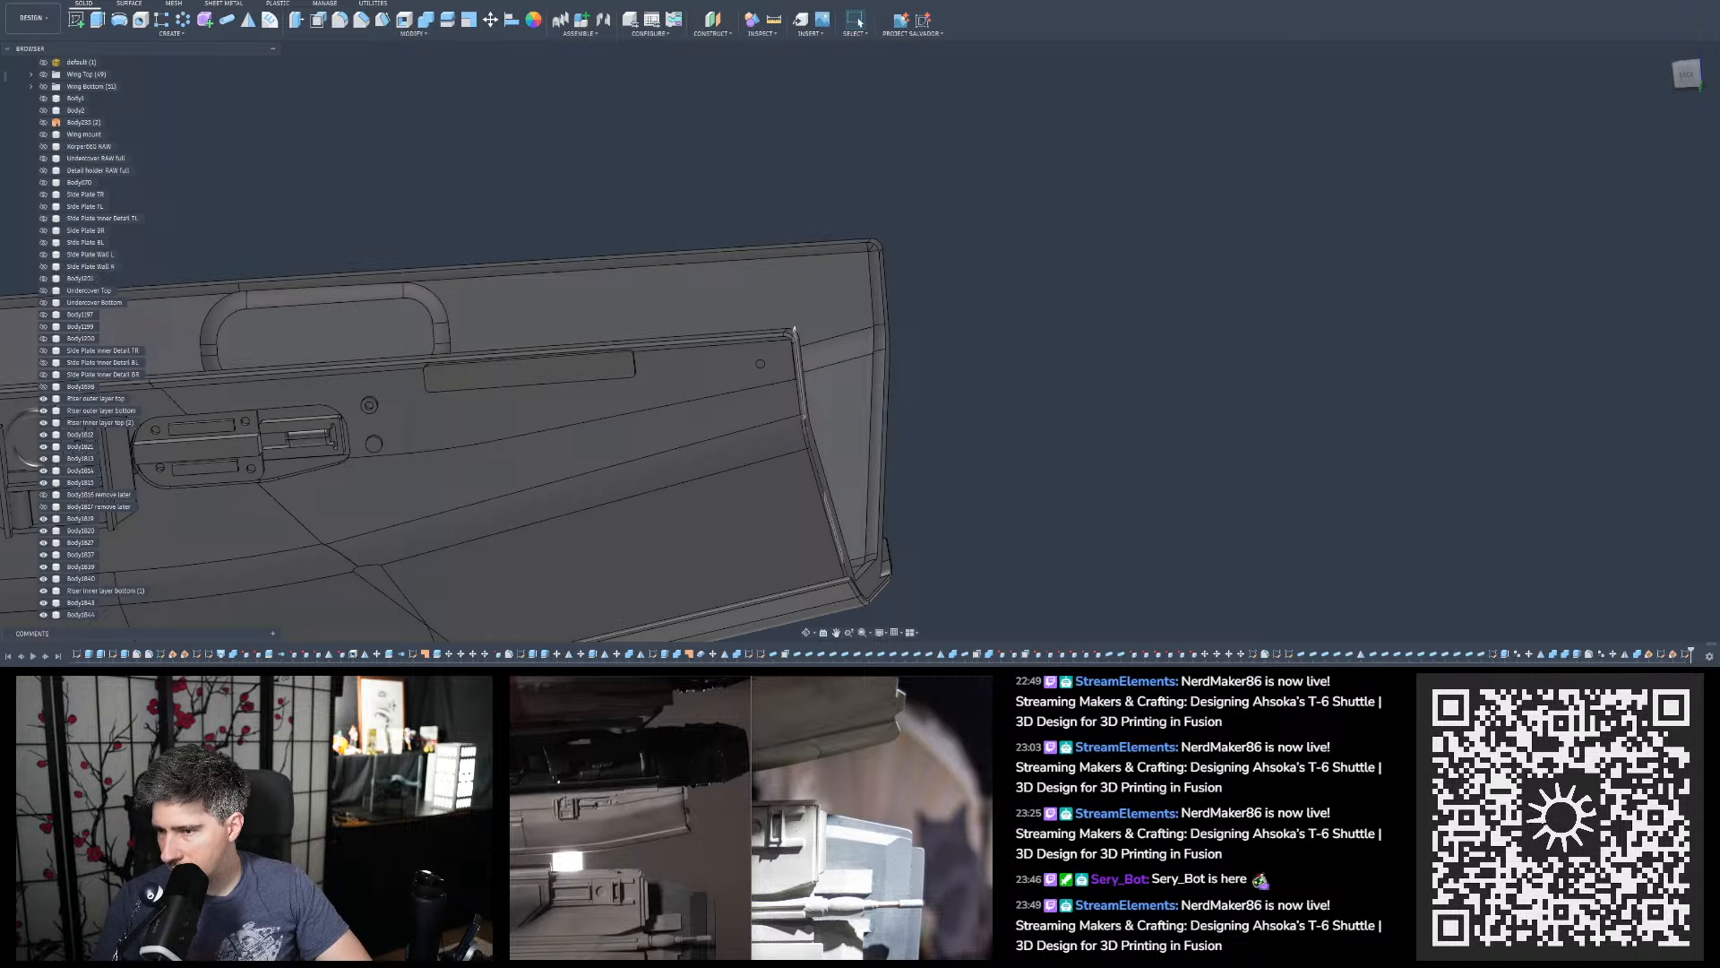
pyautogui.moveTo(1390, 211); pyautogui.dragTo(617, 708)
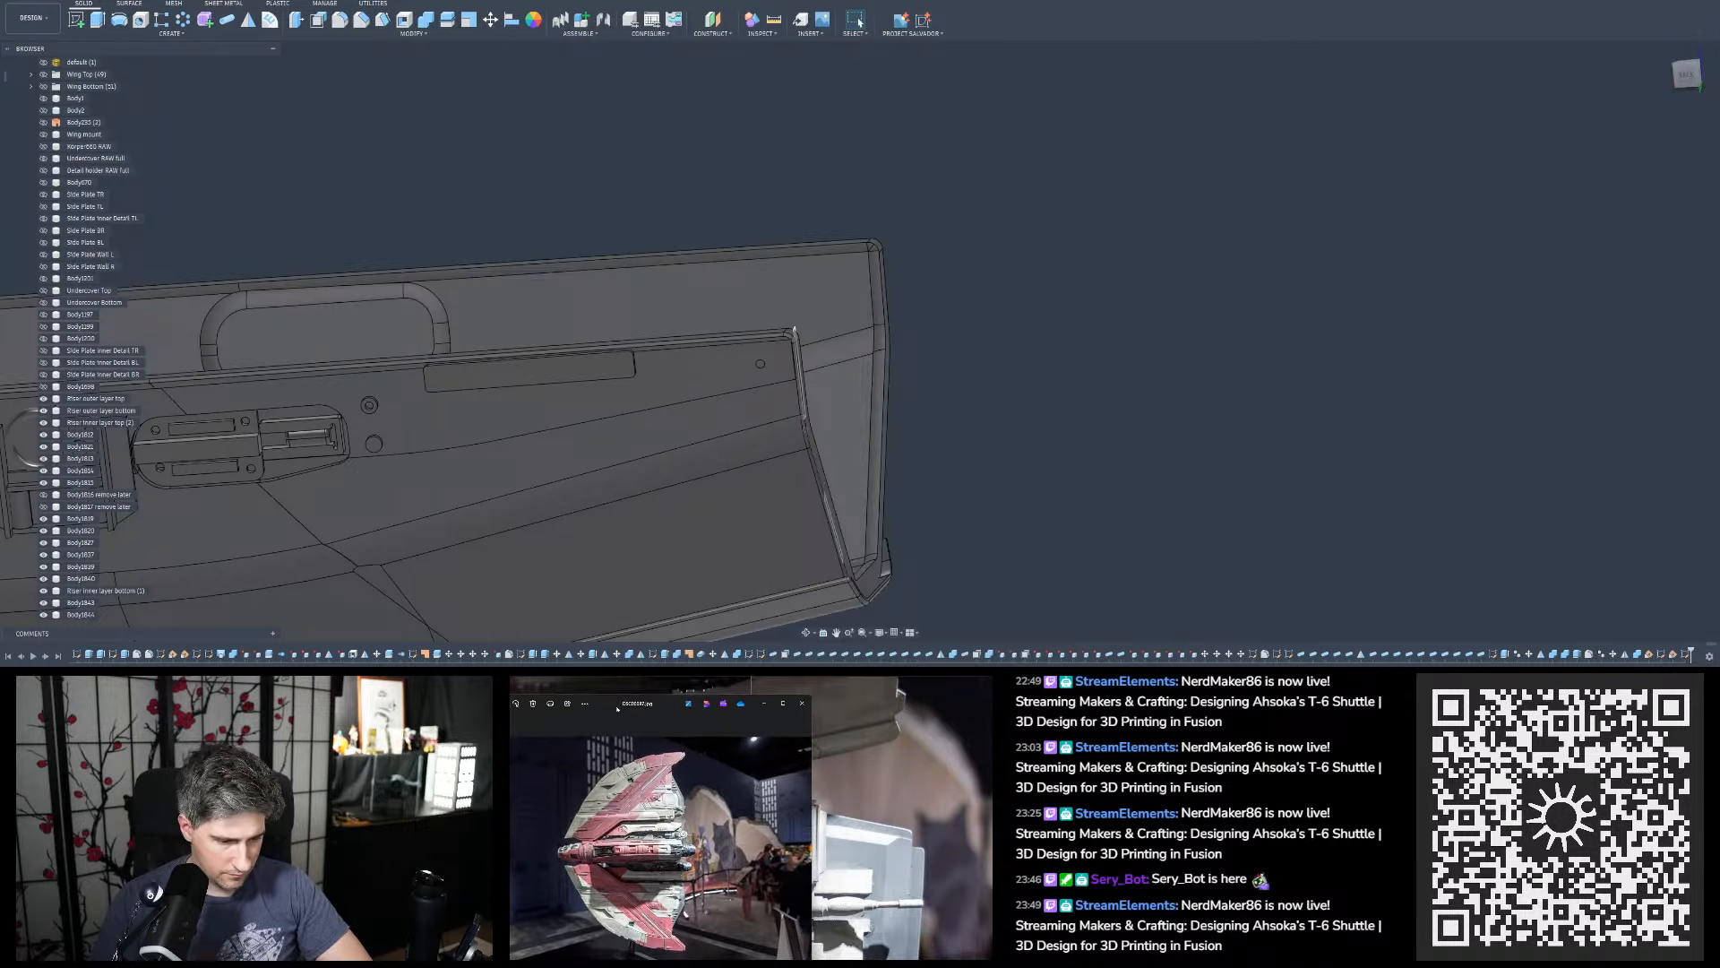
pyautogui.doubleClick(617, 708)
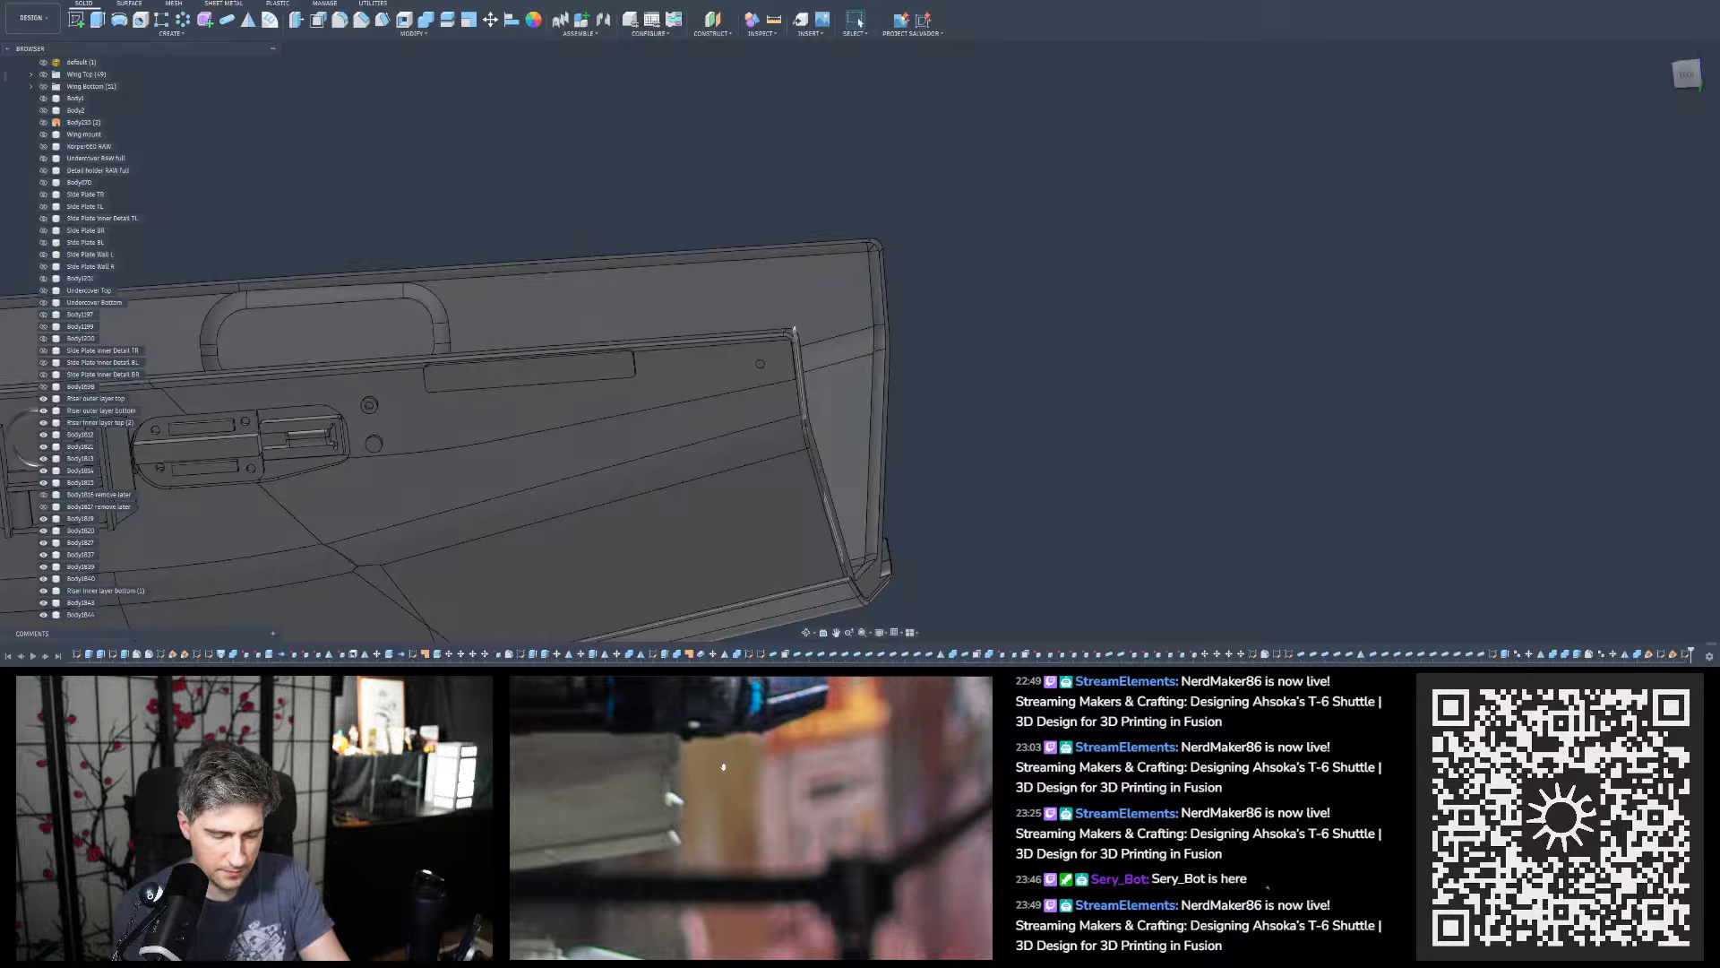
# Measure the distance between the rear rim face and the neighbouring parallel edge on the red hull model
pyautogui.scroll(-10, 808, 521)
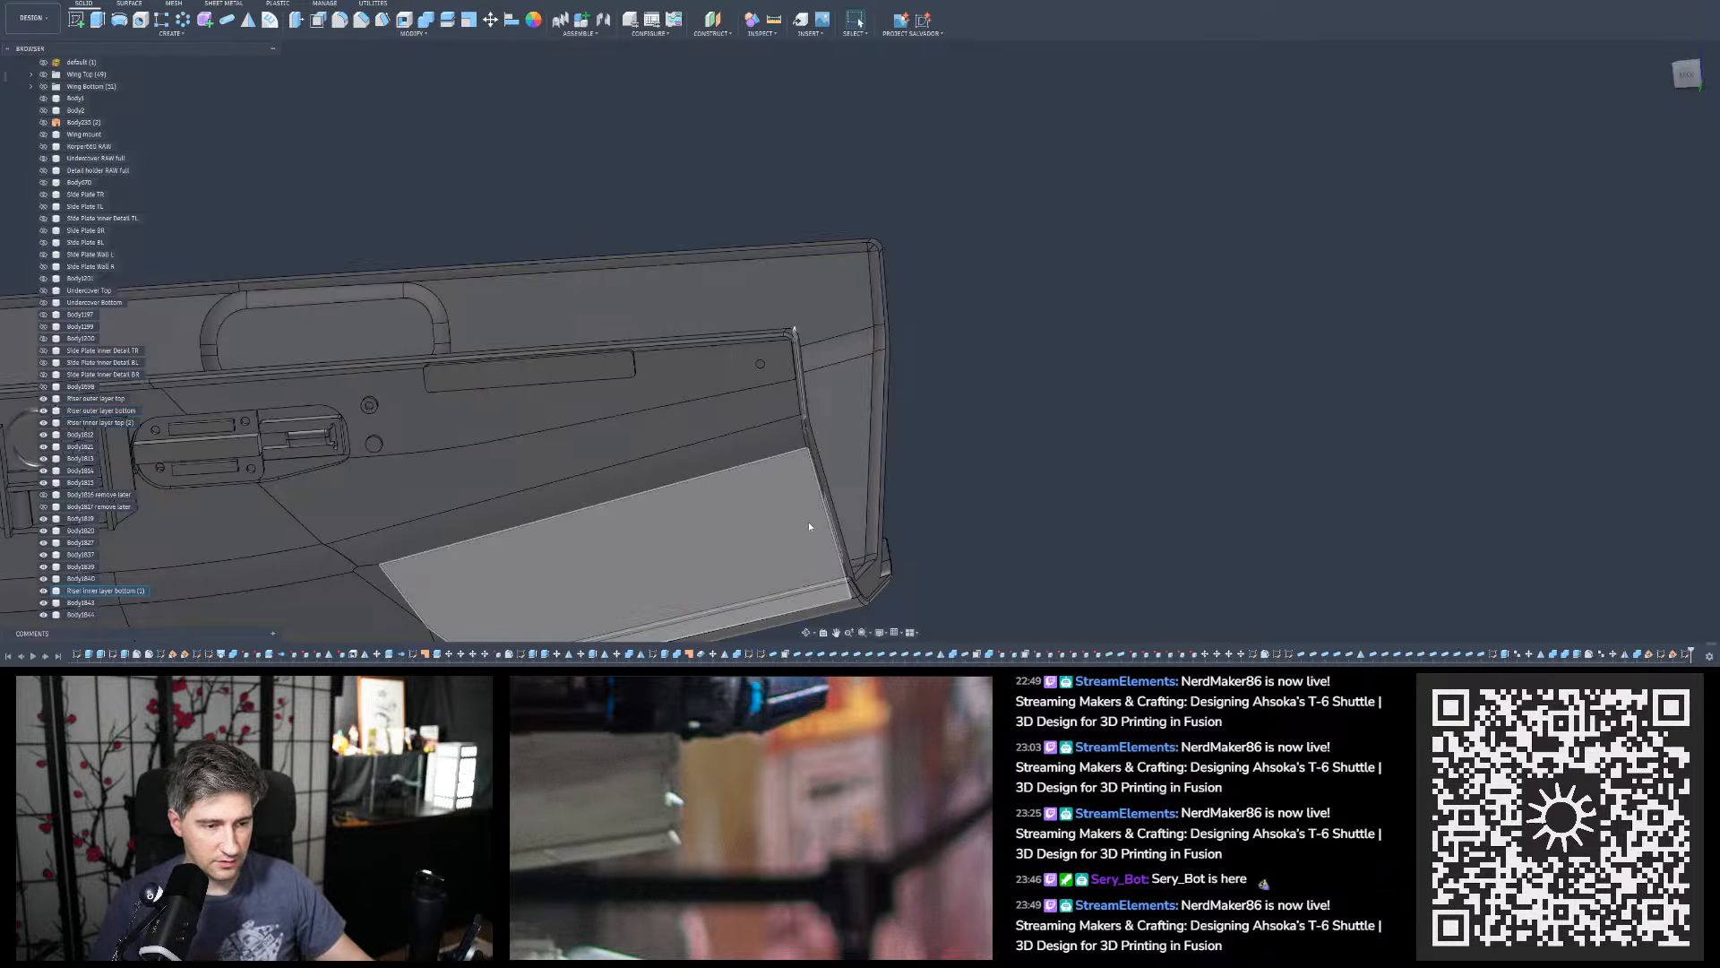
pyautogui.scroll(2, 893, 67)
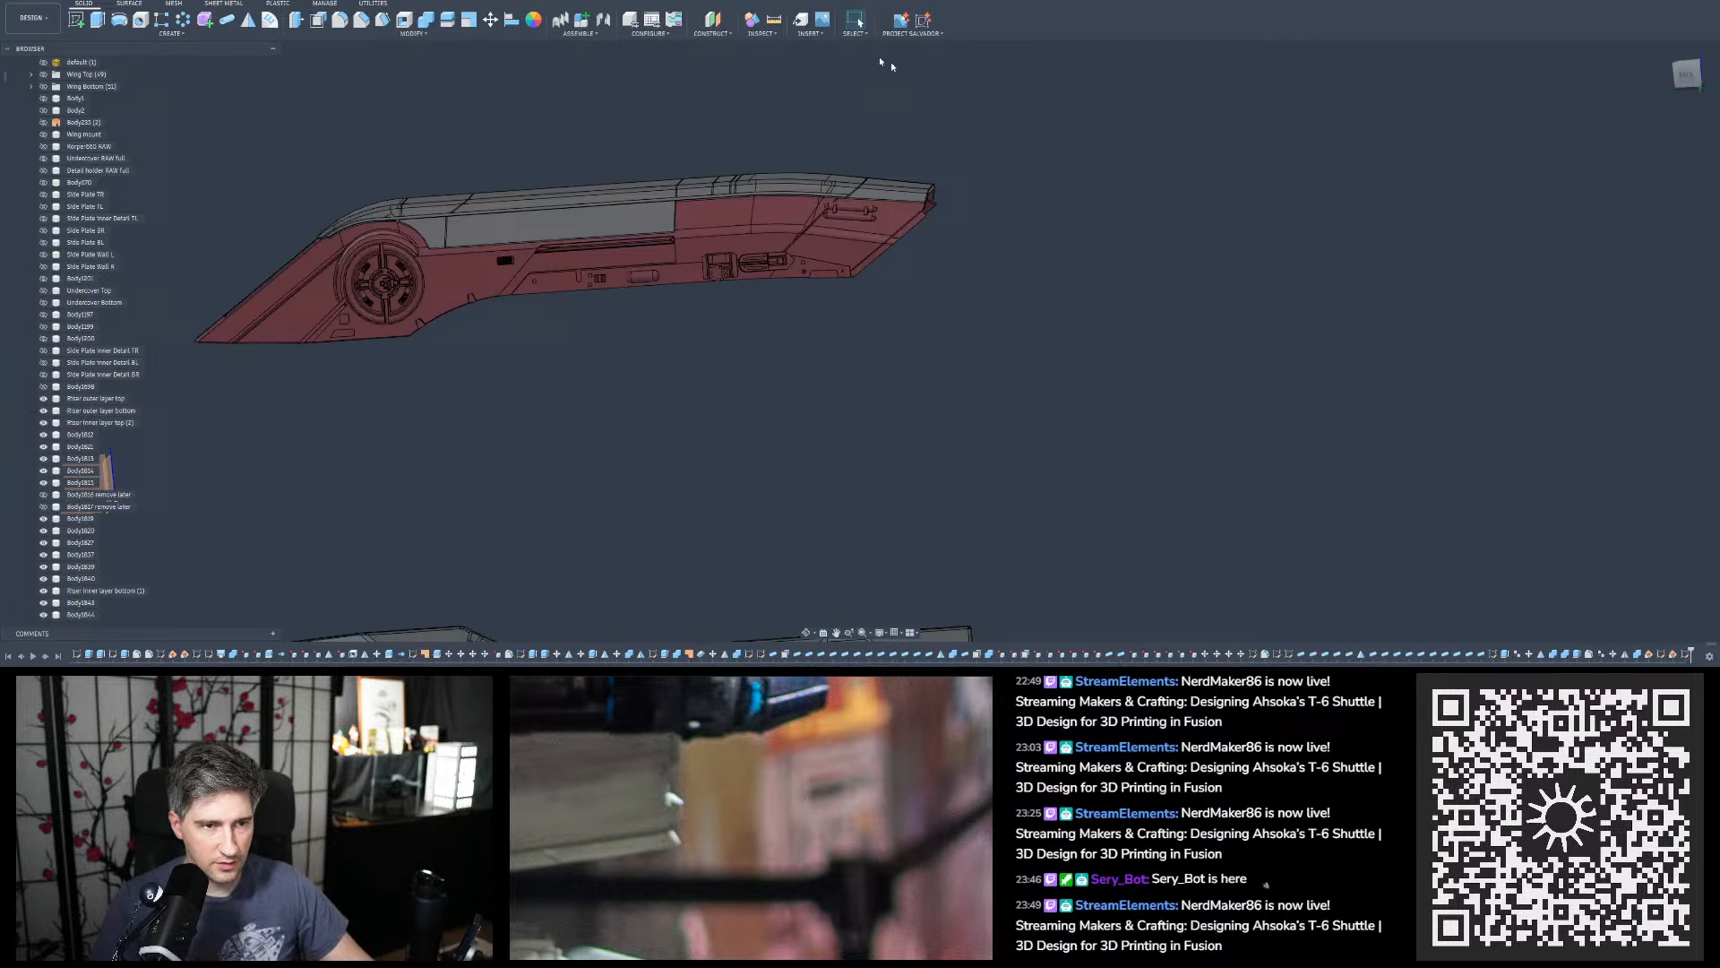
pyautogui.click(775, 19)
pyautogui.scroll(6, 884, 233)
pyautogui.scroll(3, 901, 240)
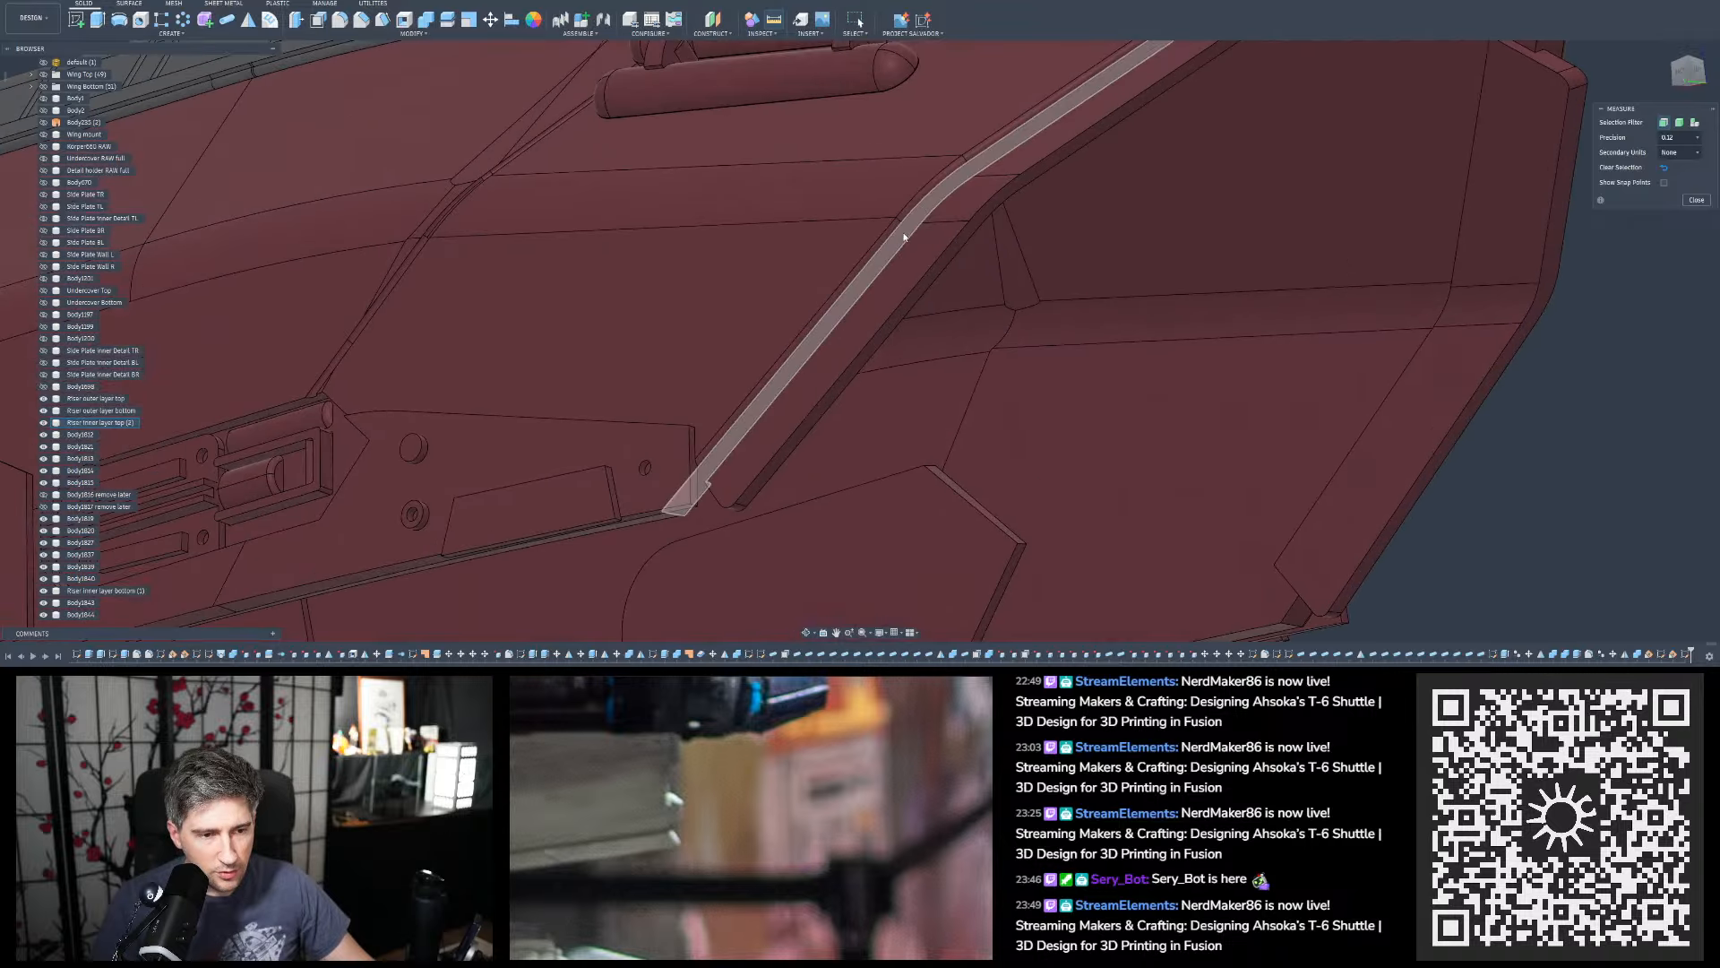
pyautogui.click(905, 247)
pyautogui.click(941, 264)
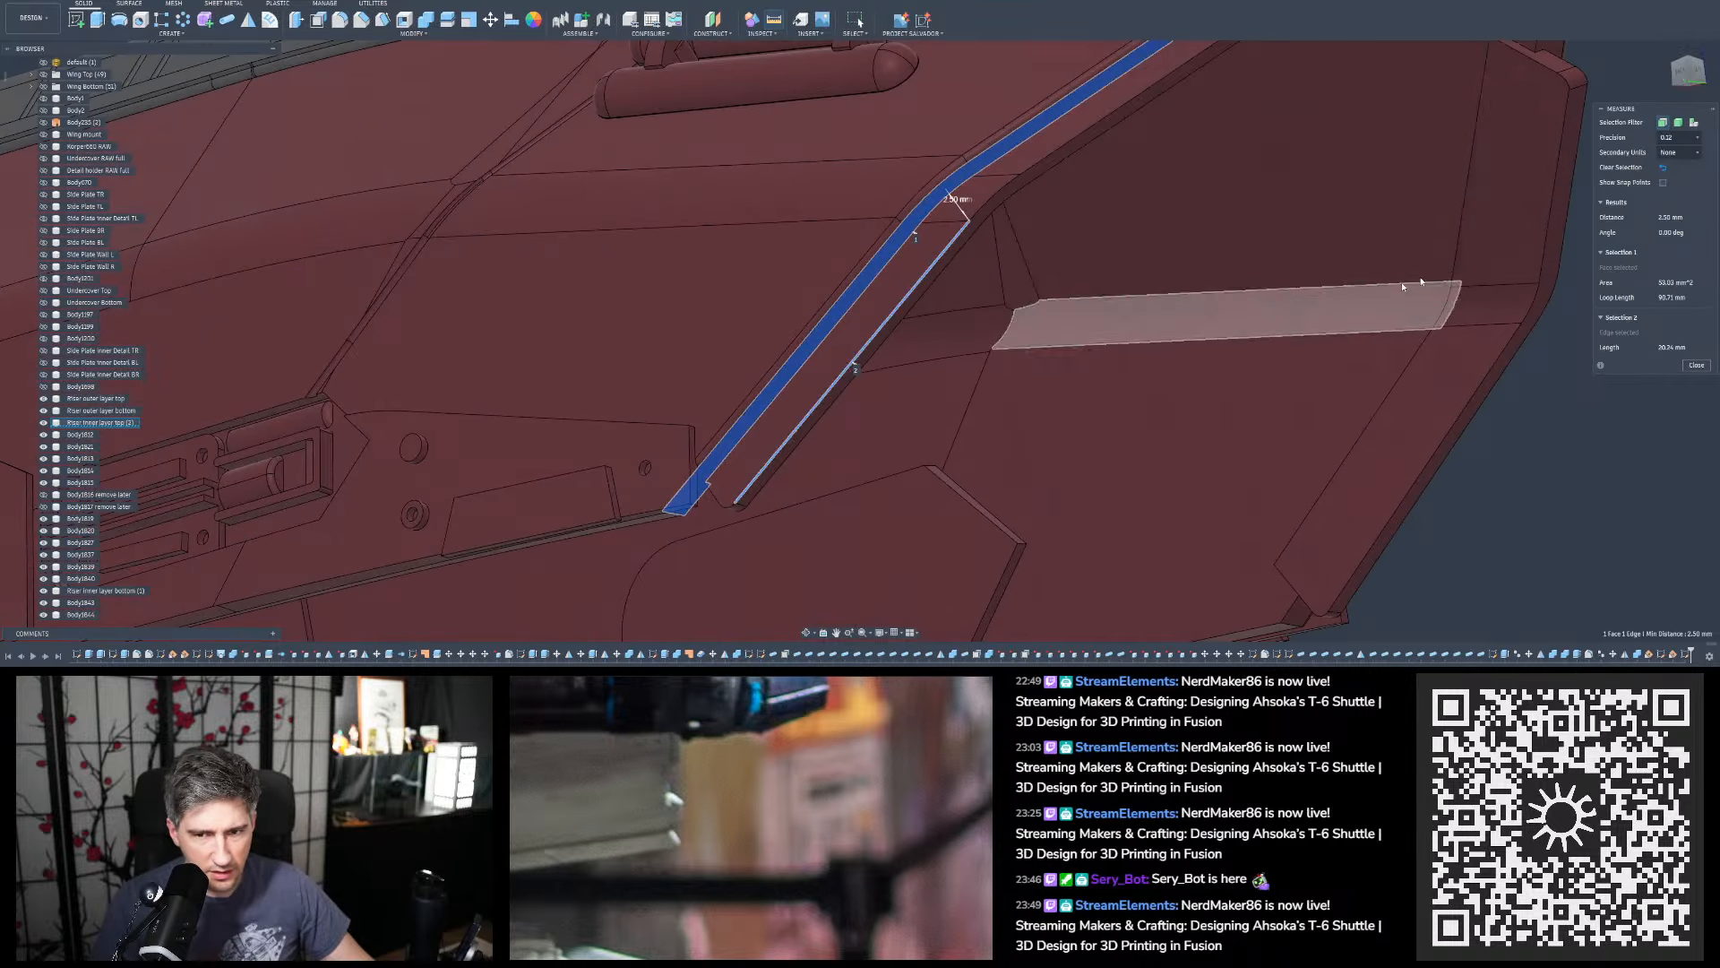
pyautogui.click(1692, 367)
# Start extruding the upper rectangle on the lower hull's rear flange with a distance of -0.35-2.5 mm
pyautogui.scroll(-10, 1120, 208)
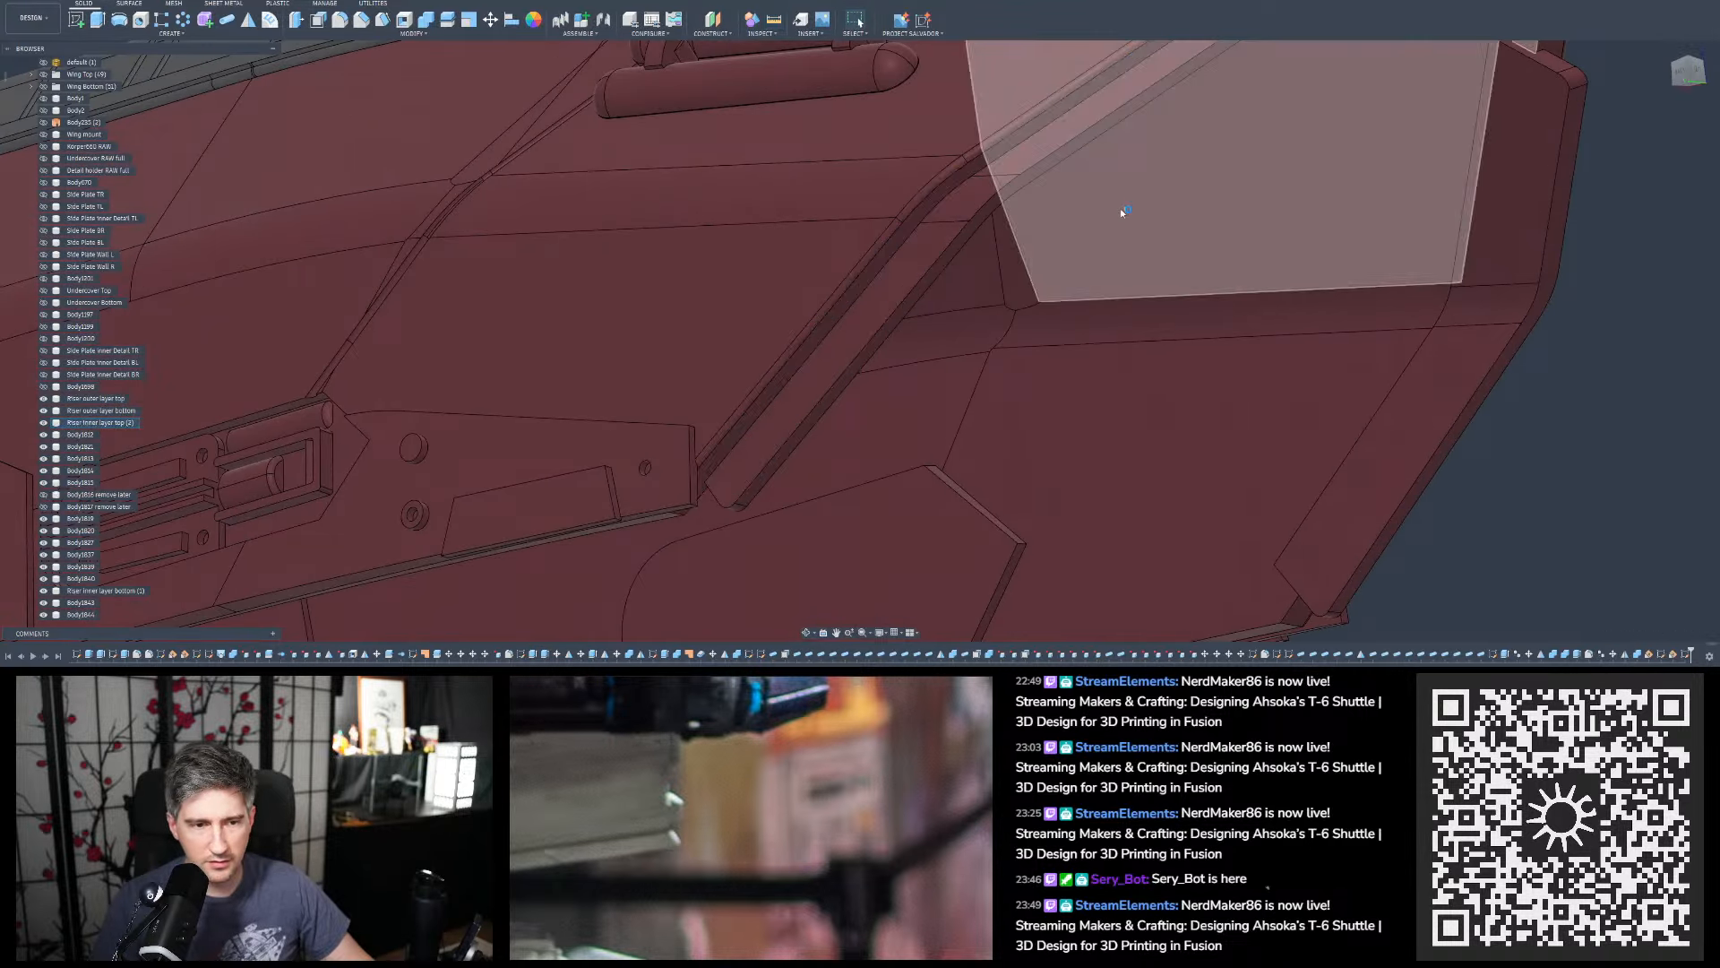
pyautogui.scroll(8, 1073, 405)
pyautogui.scroll(5, 990, 142)
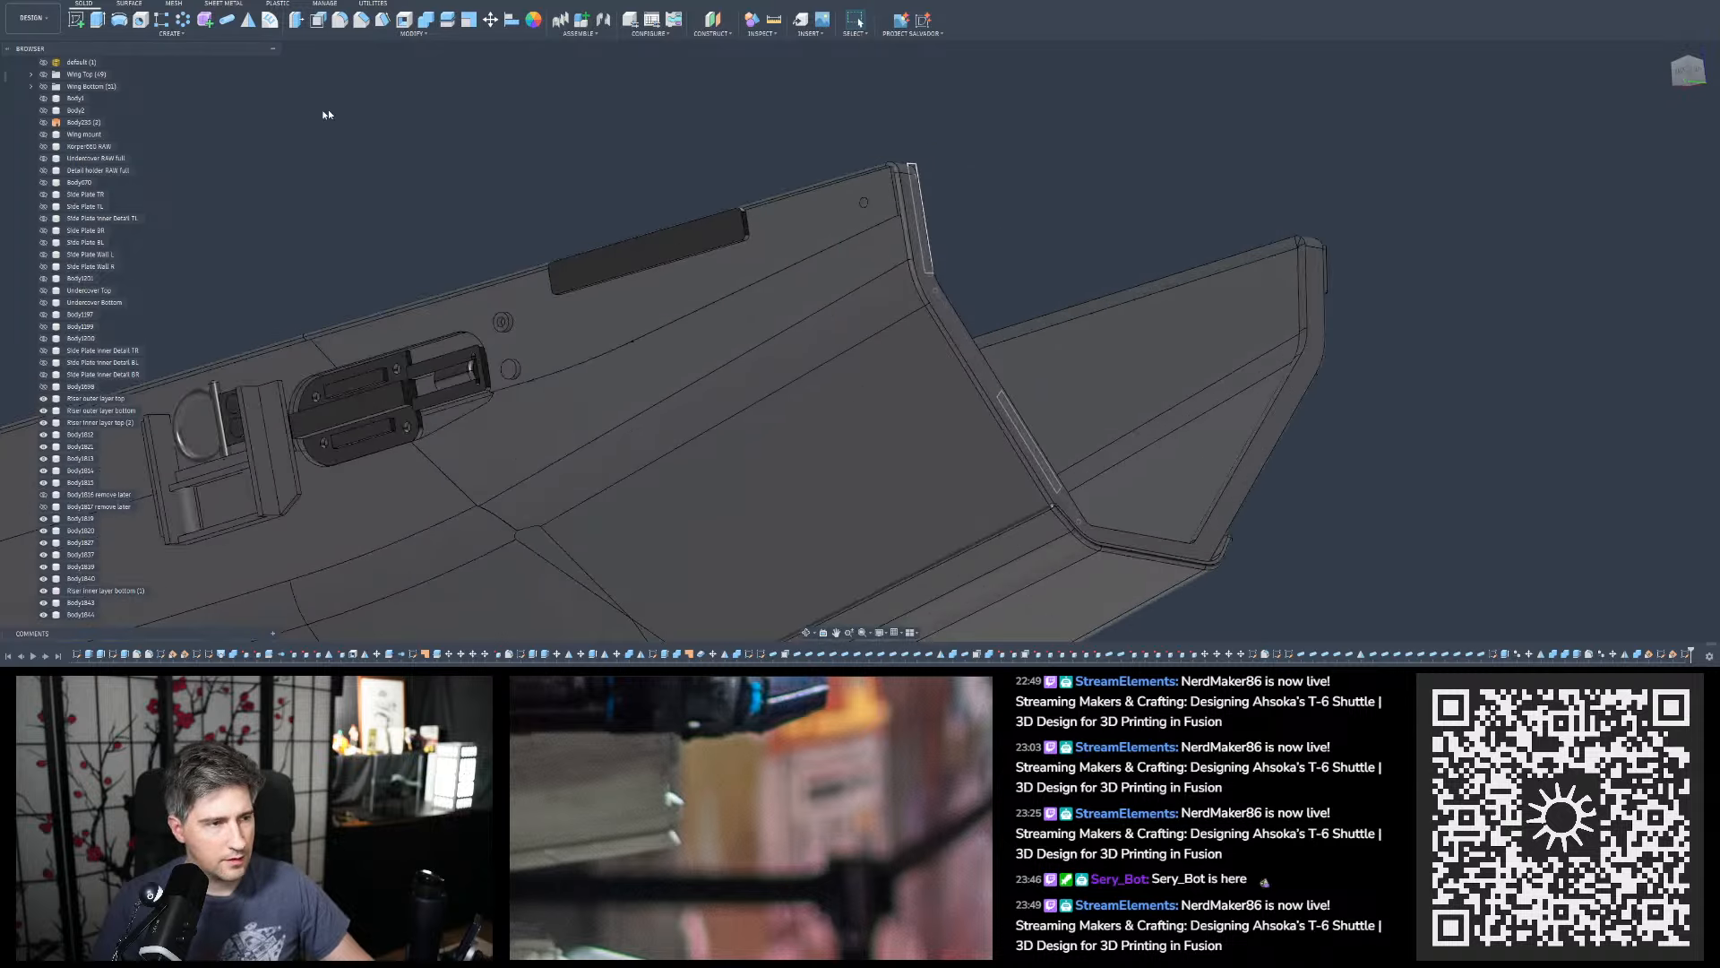
pyautogui.click(99, 19)
pyautogui.scroll(3, 950, 175)
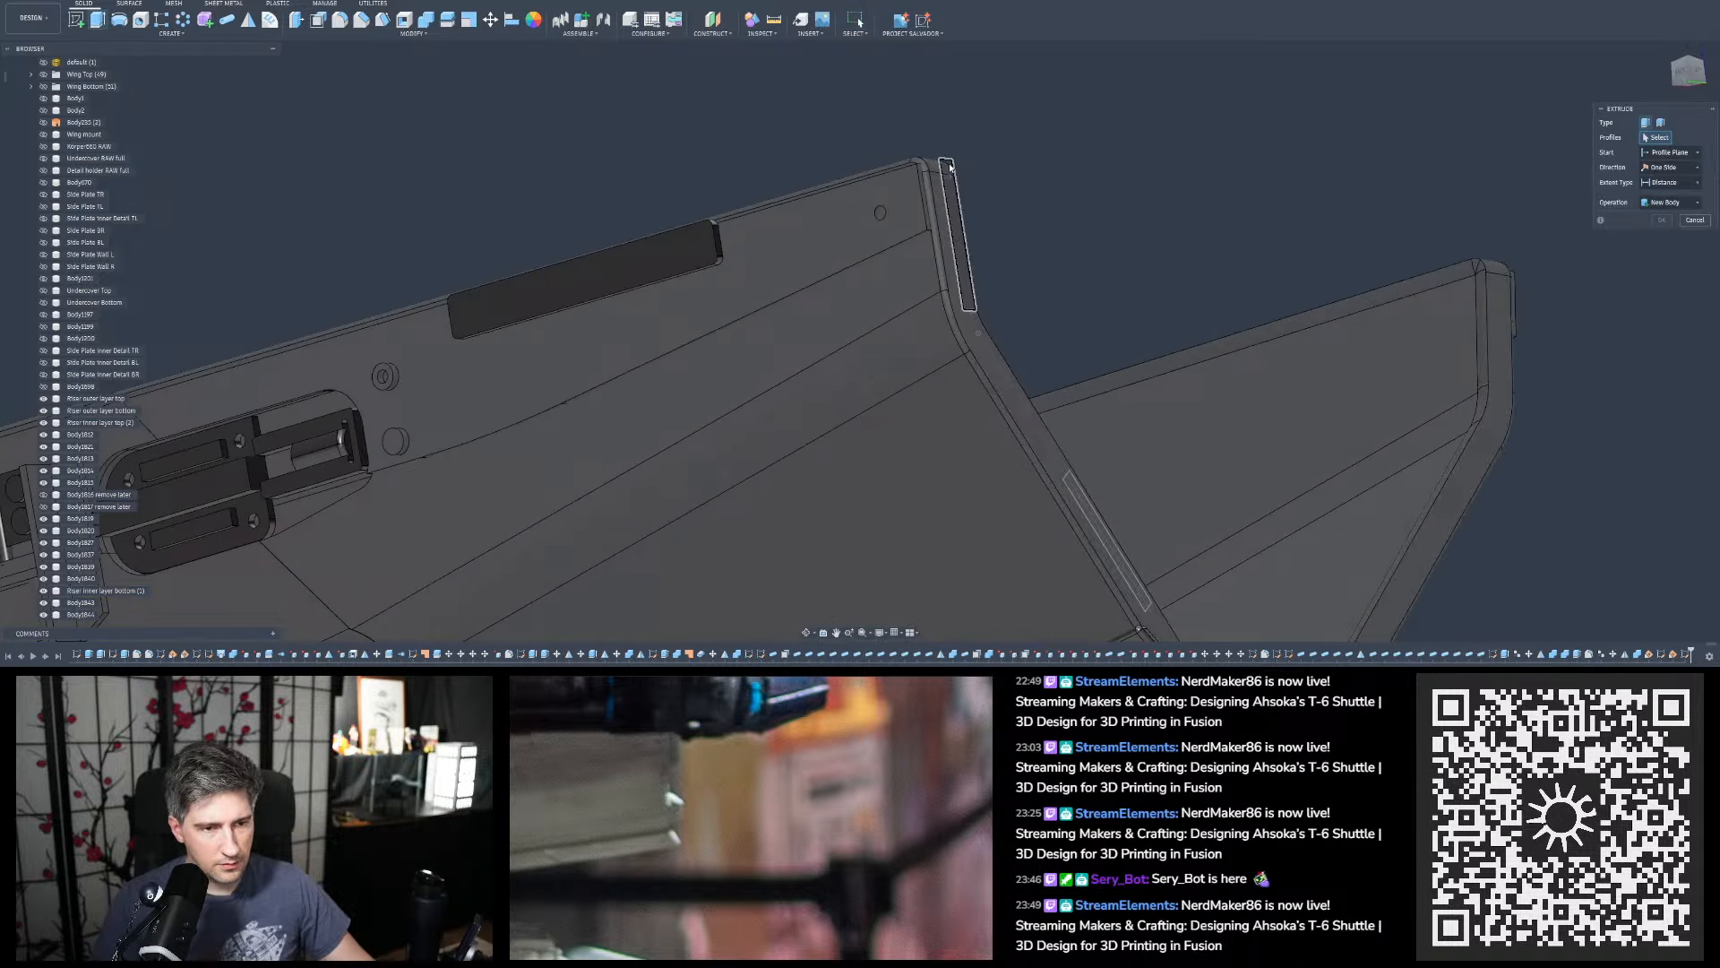
pyautogui.click(950, 165)
pyautogui.keyDown('shift'); pyautogui.moveTo(975, 208); pyautogui.dragTo(810, 208, button='middle'); pyautogui.keyUp('shift')
pyautogui.scroll(6, 932, 179)
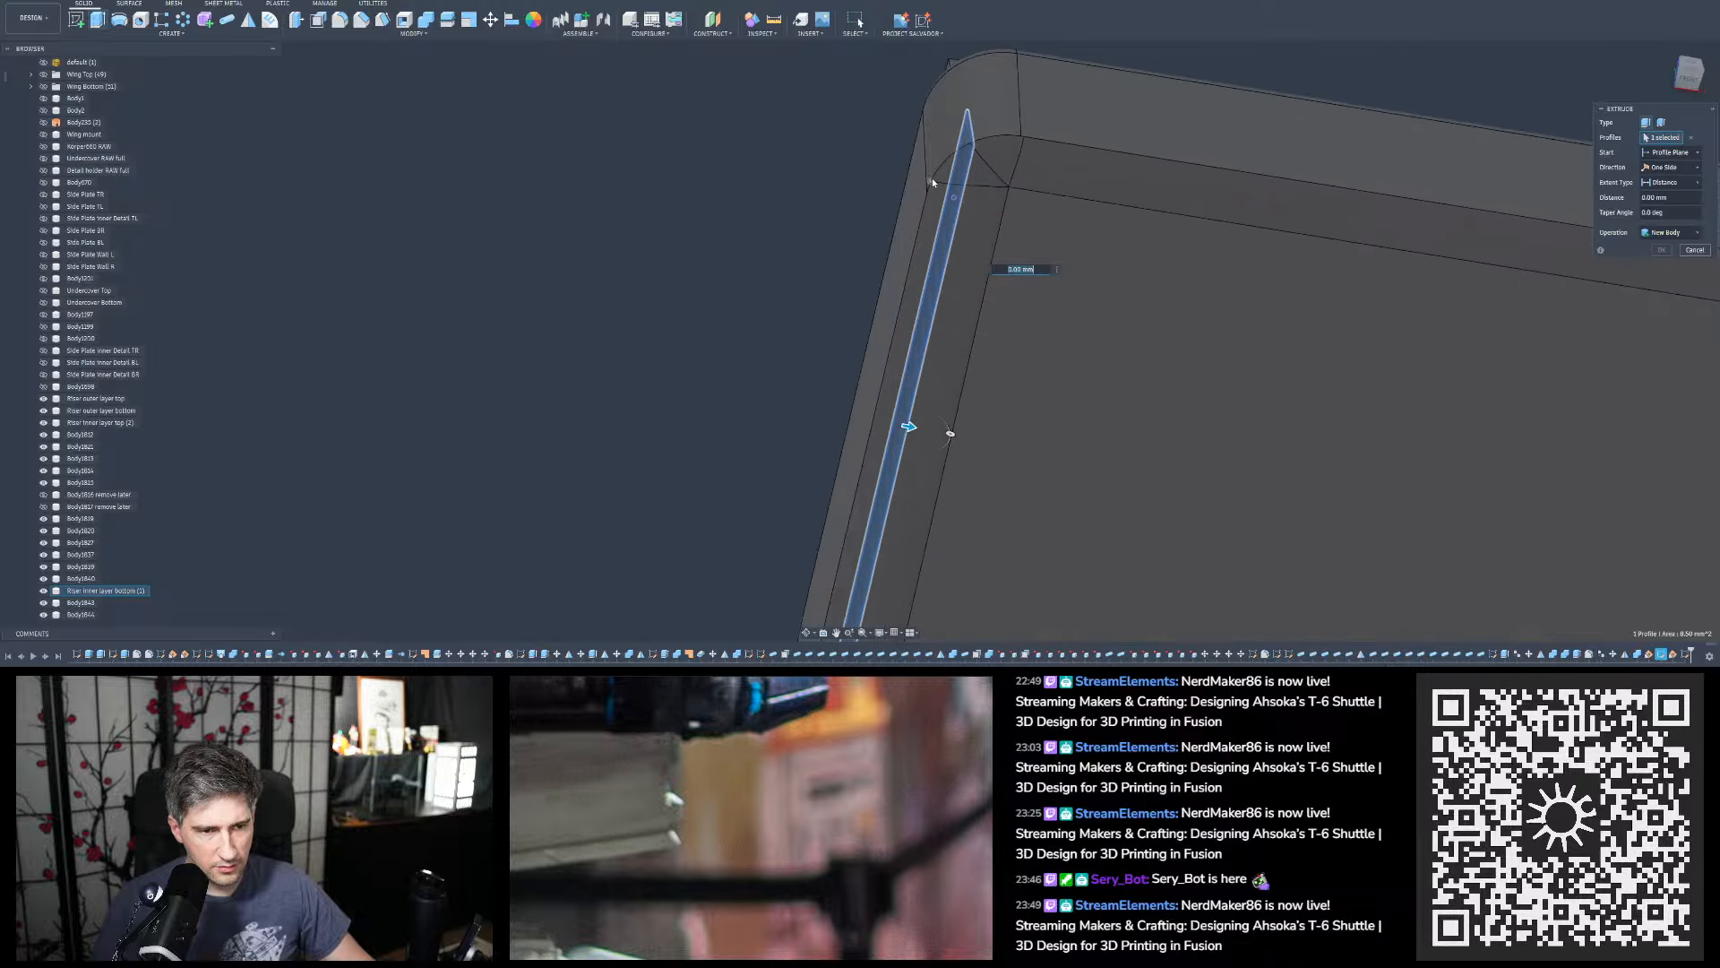
pyautogui.moveTo(924, 198)
pyautogui.keyDown('shift'); pyautogui.mouseDown(button='middle')
pyautogui.moveTo(927, 219)
pyautogui.moveTo(951, 158)
pyautogui.moveTo(927, 182)
pyautogui.mouseUp(button='middle'); pyautogui.keyUp('shift')
pyautogui.write('-0.35')
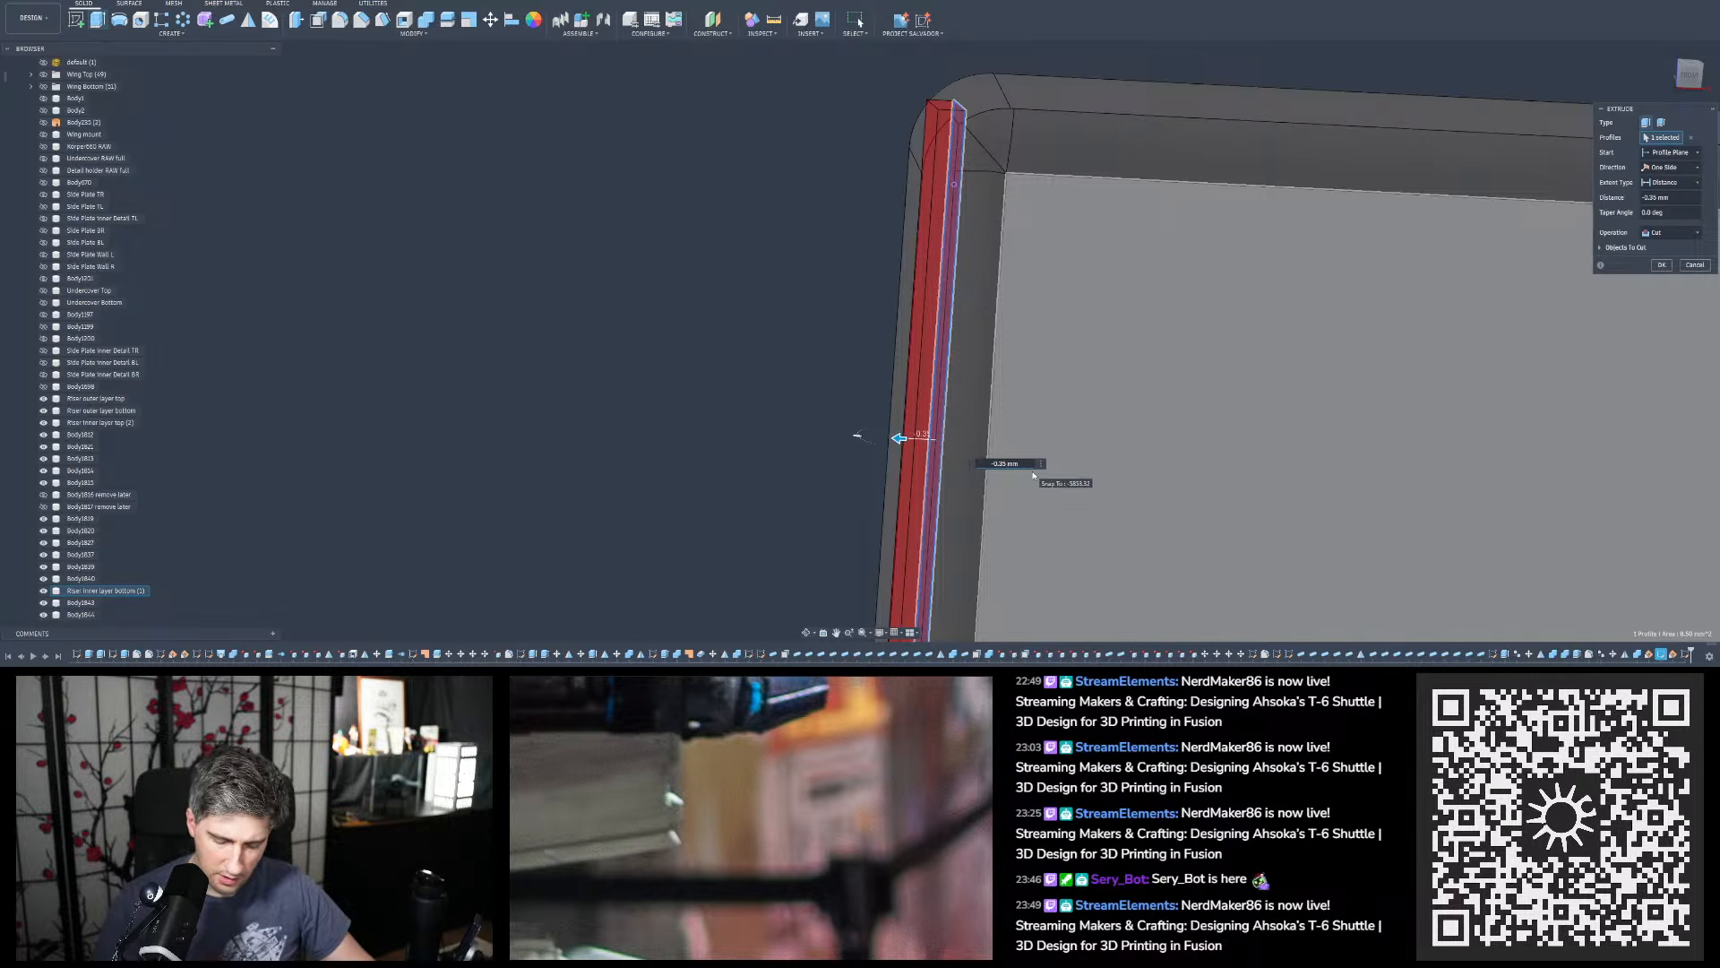
pyautogui.write('-2.5')
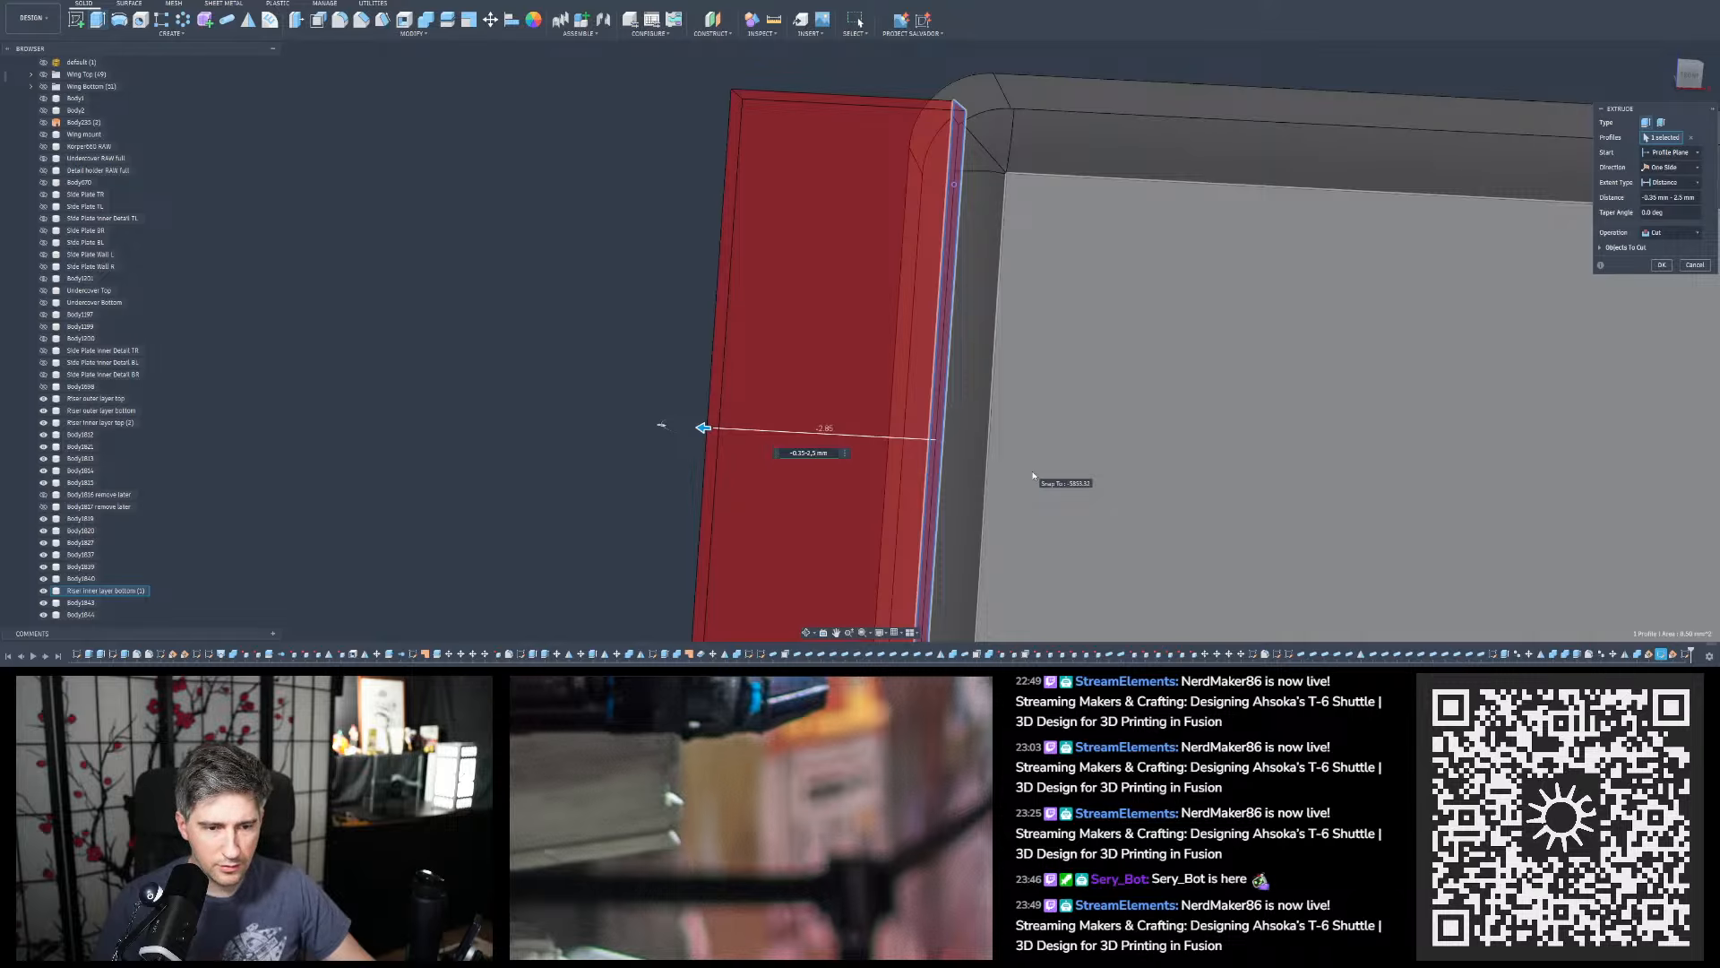
# Make the upper rectangle's extrusion two-sided with a second-side distance of -2 mm + 0.35 mm, and create it as a new body
pyautogui.click(1669, 168)
pyautogui.click(1613, 200)
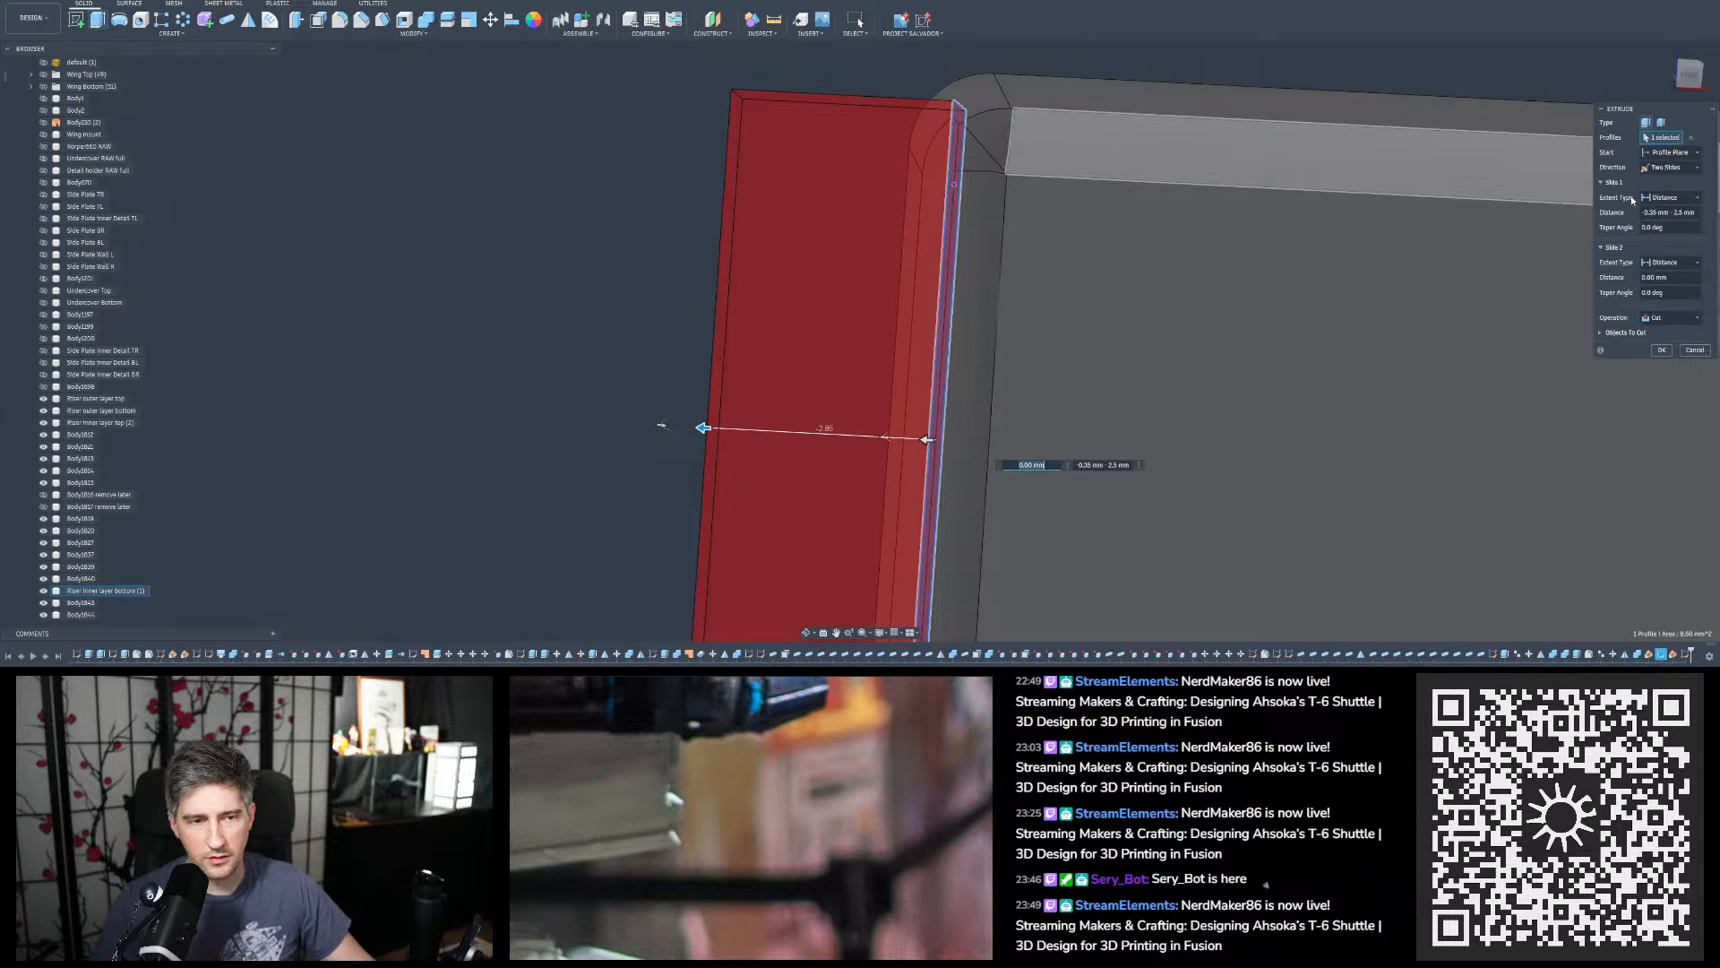
pyautogui.scroll(-3, 878, 97)
pyautogui.click(910, 308)
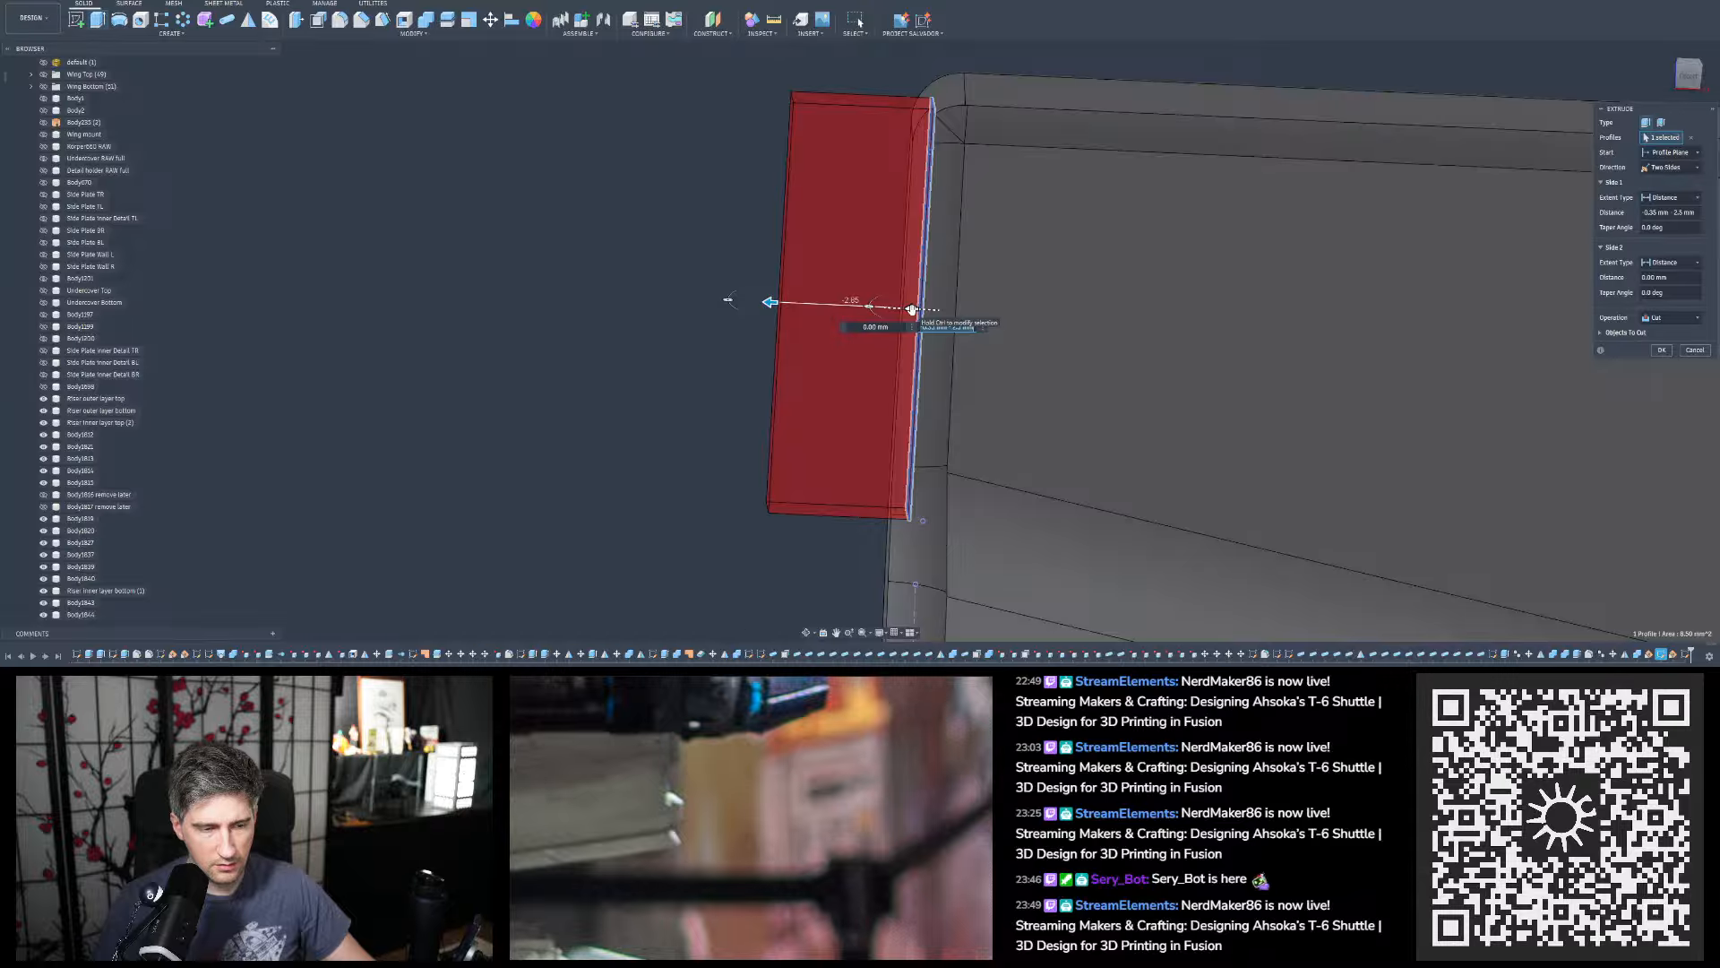
pyautogui.moveTo(912, 309); pyautogui.dragTo(955, 306)
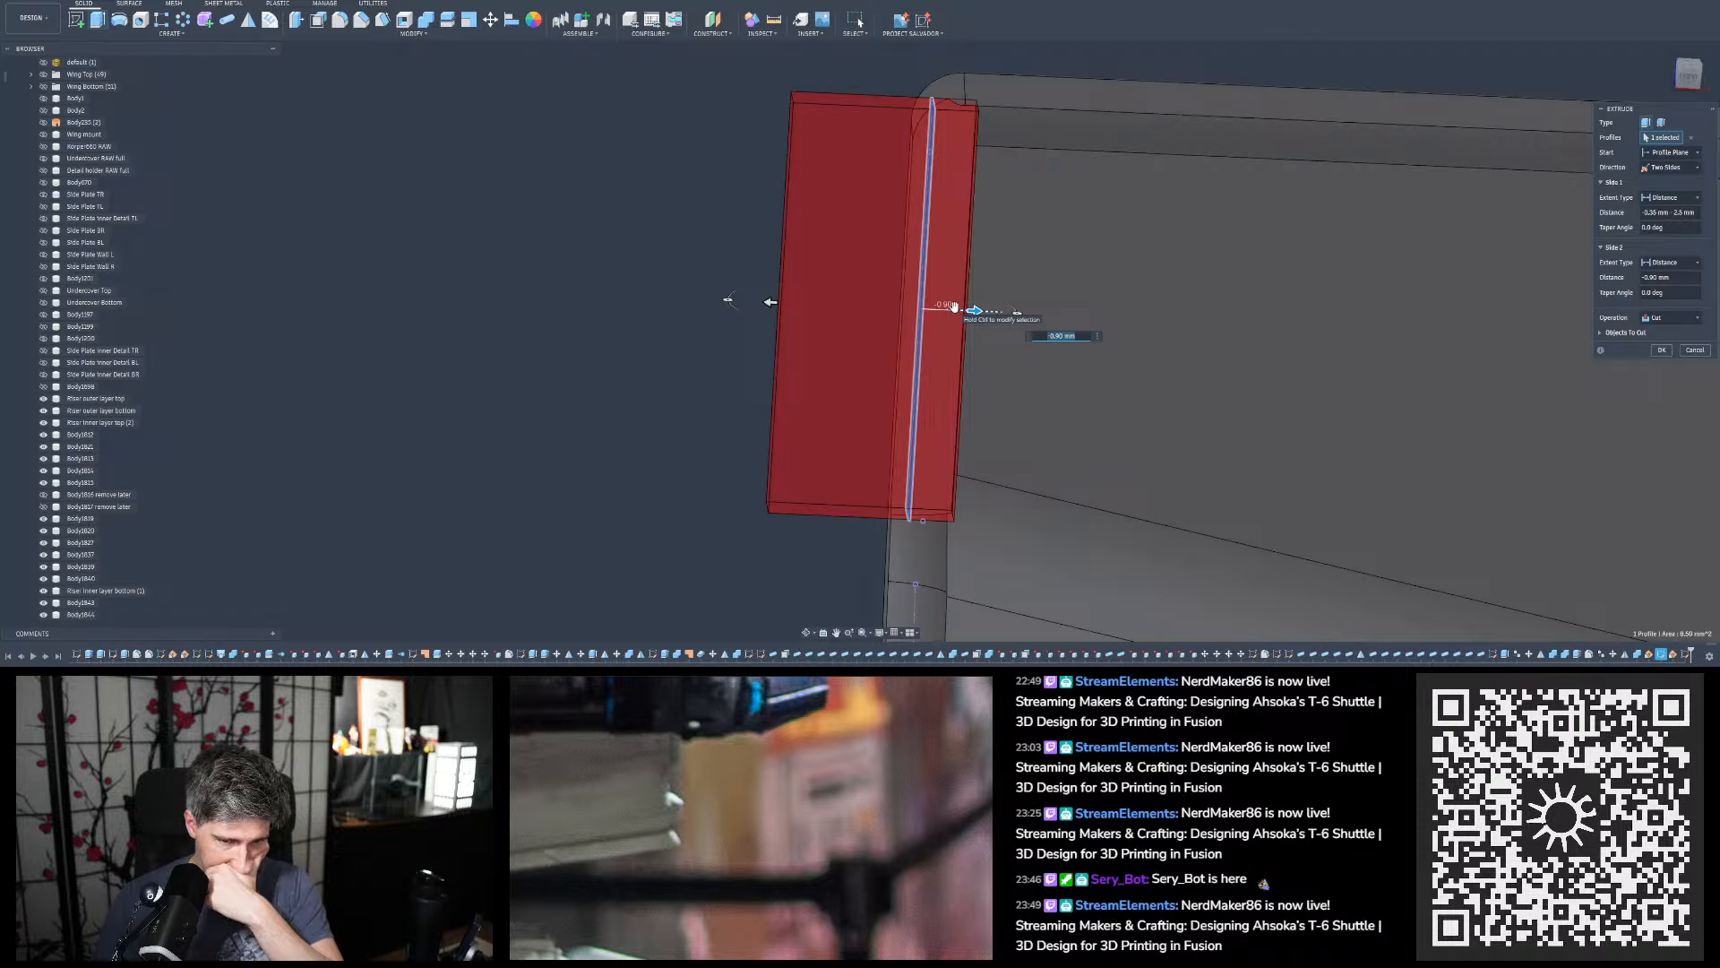
pyautogui.write('-2.0')
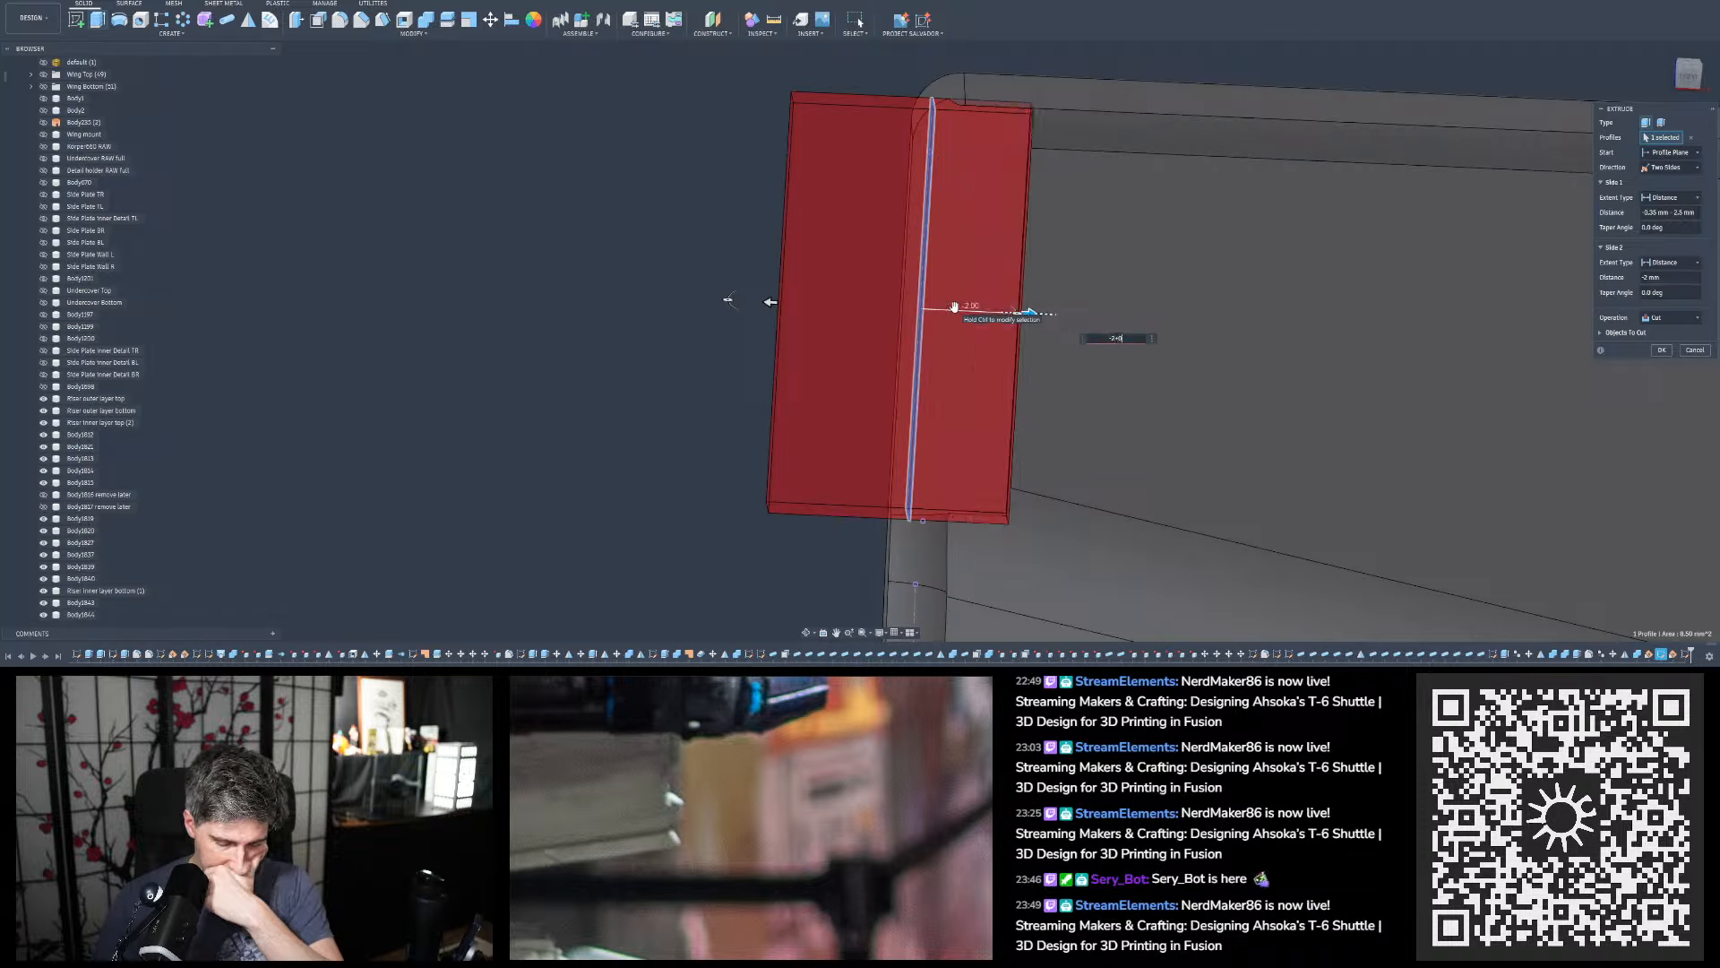
pyautogui.write('.35')
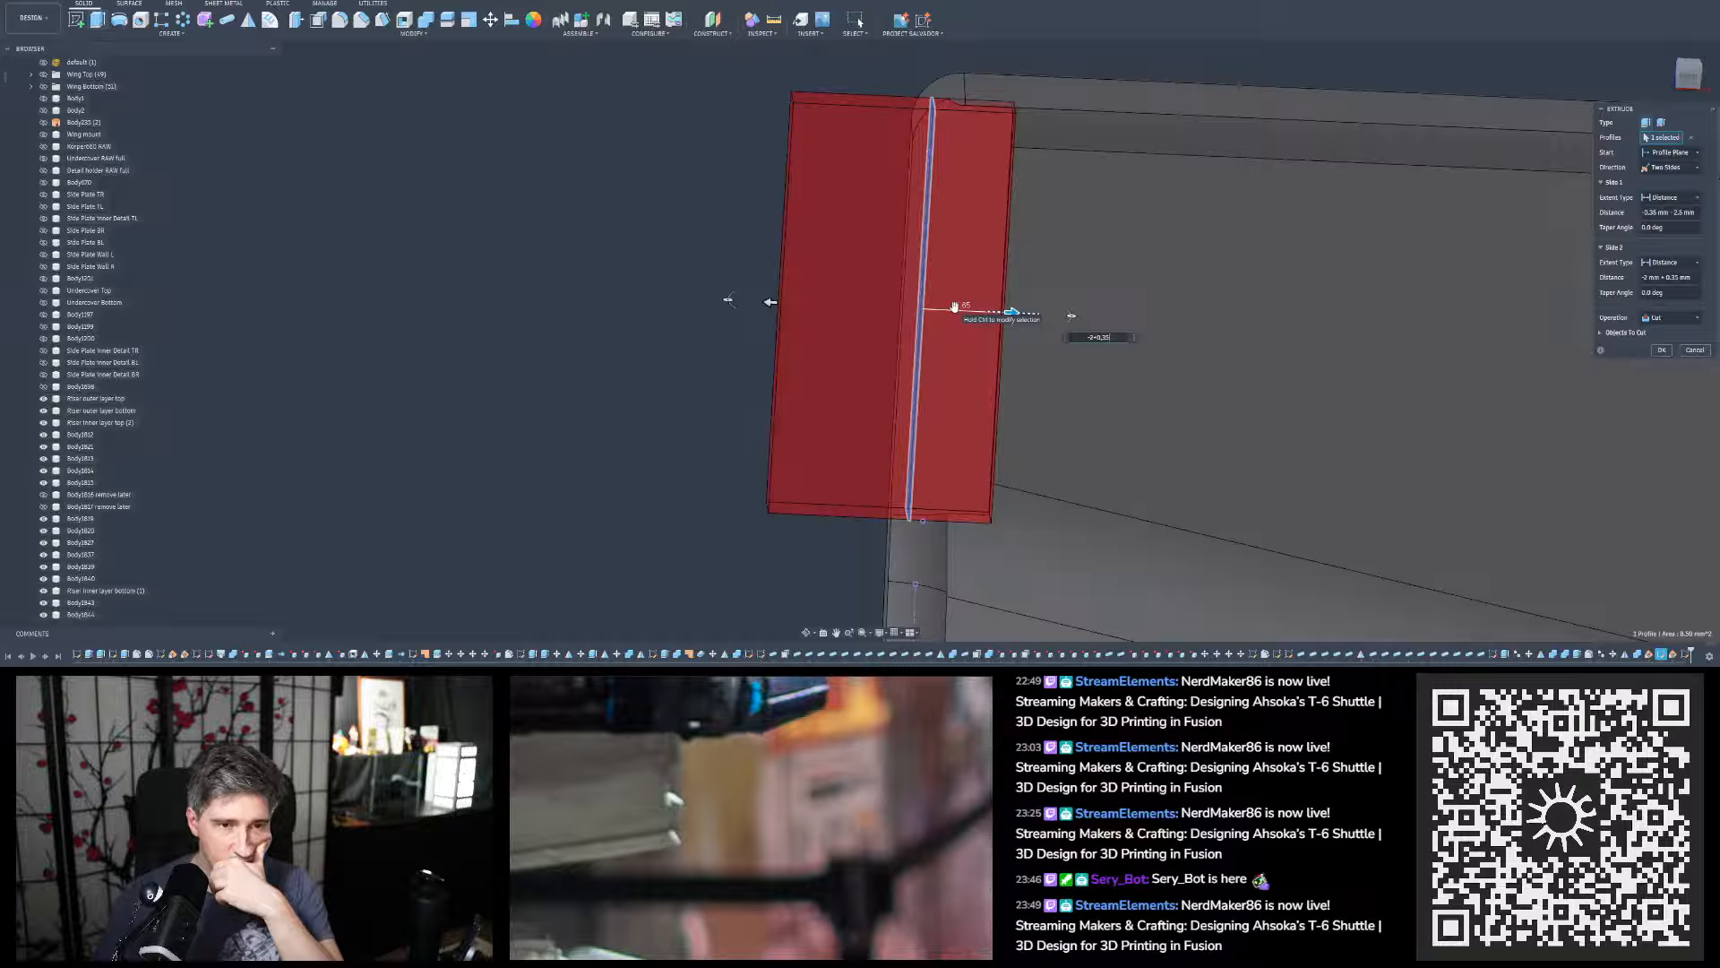
pyautogui.click(1672, 317)
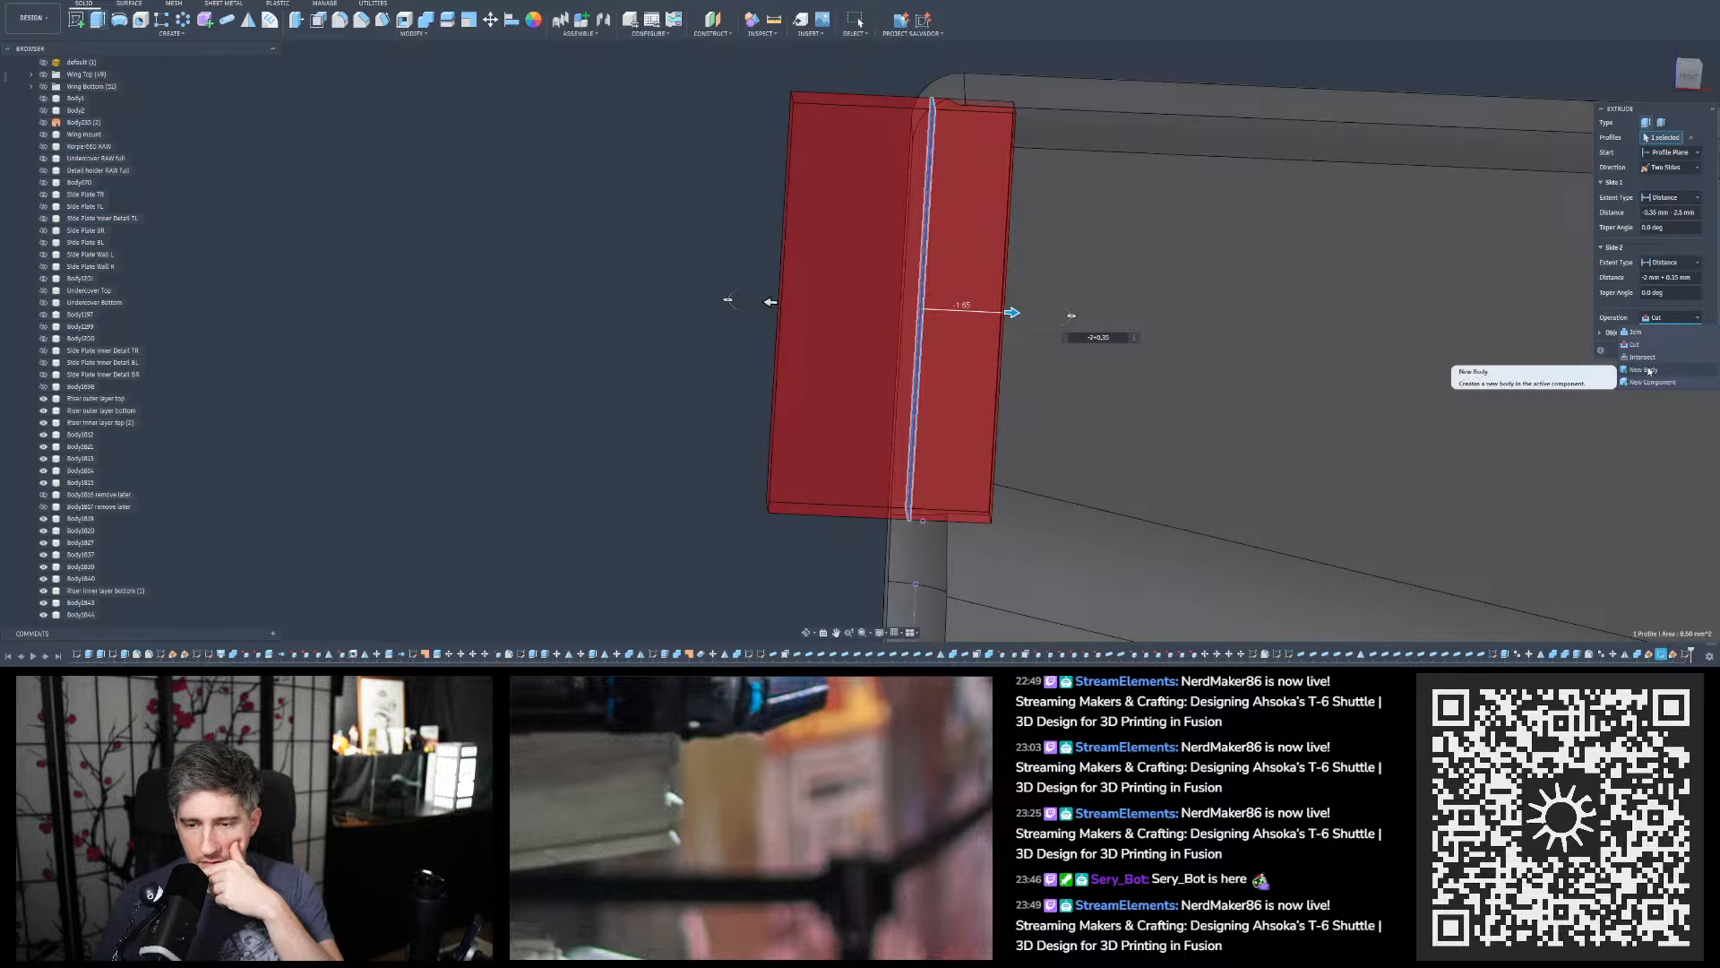
pyautogui.click(1648, 370)
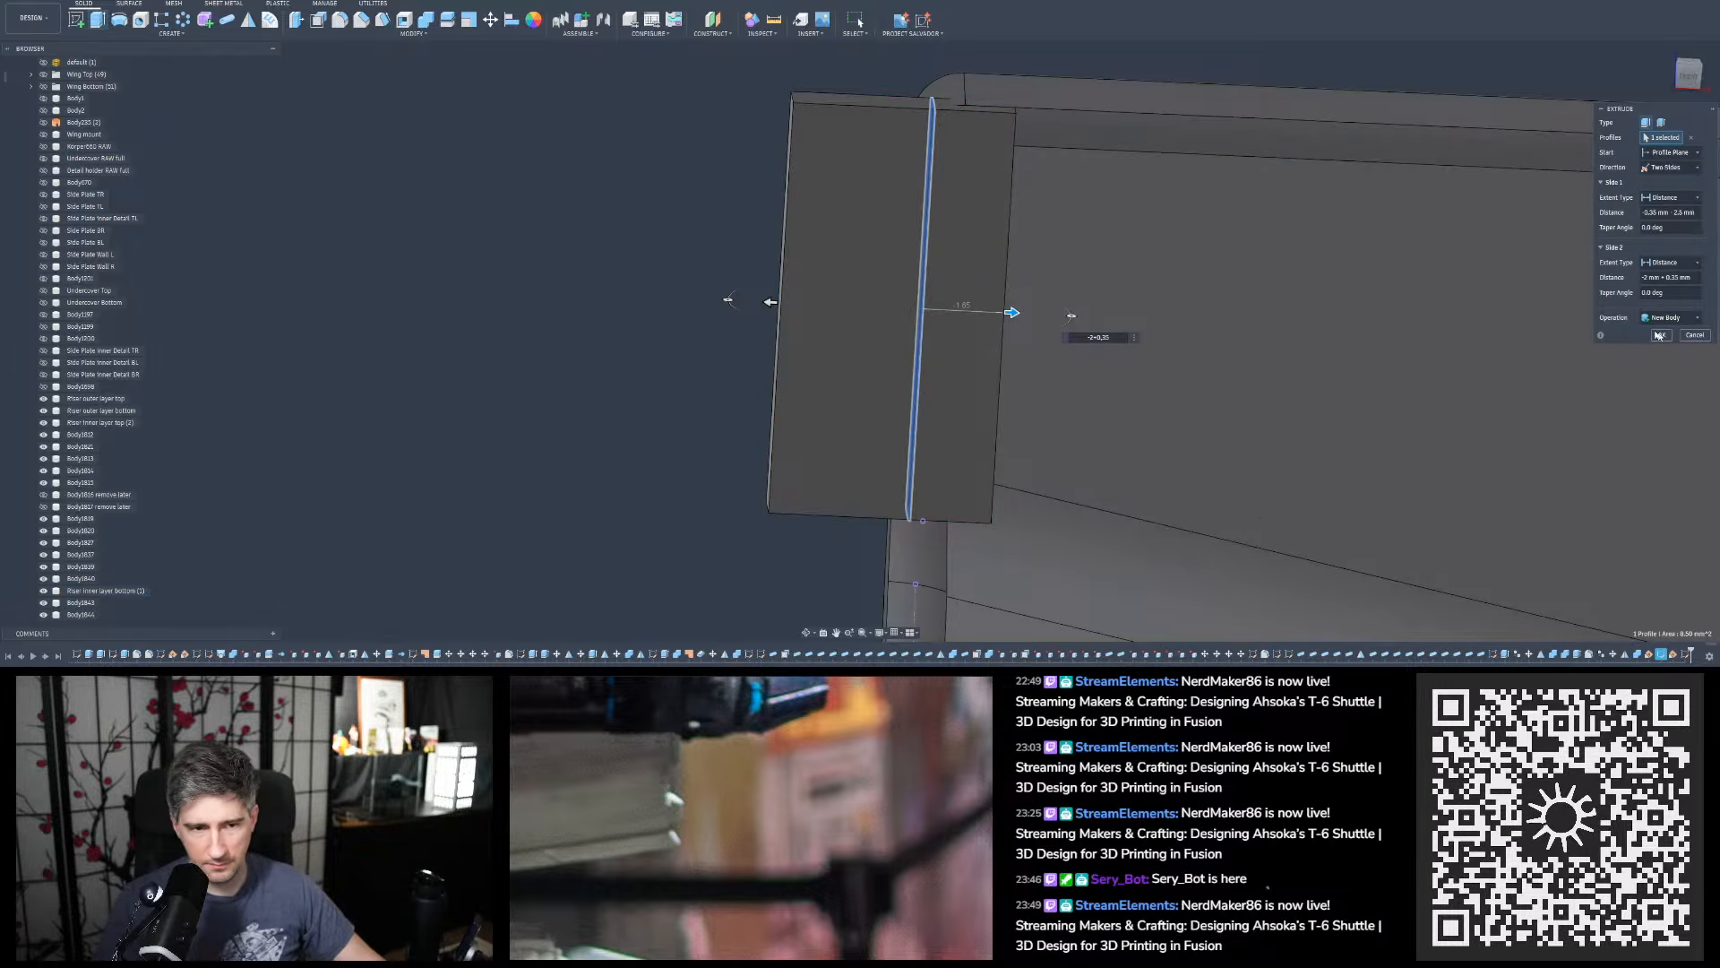
pyautogui.press('Return')
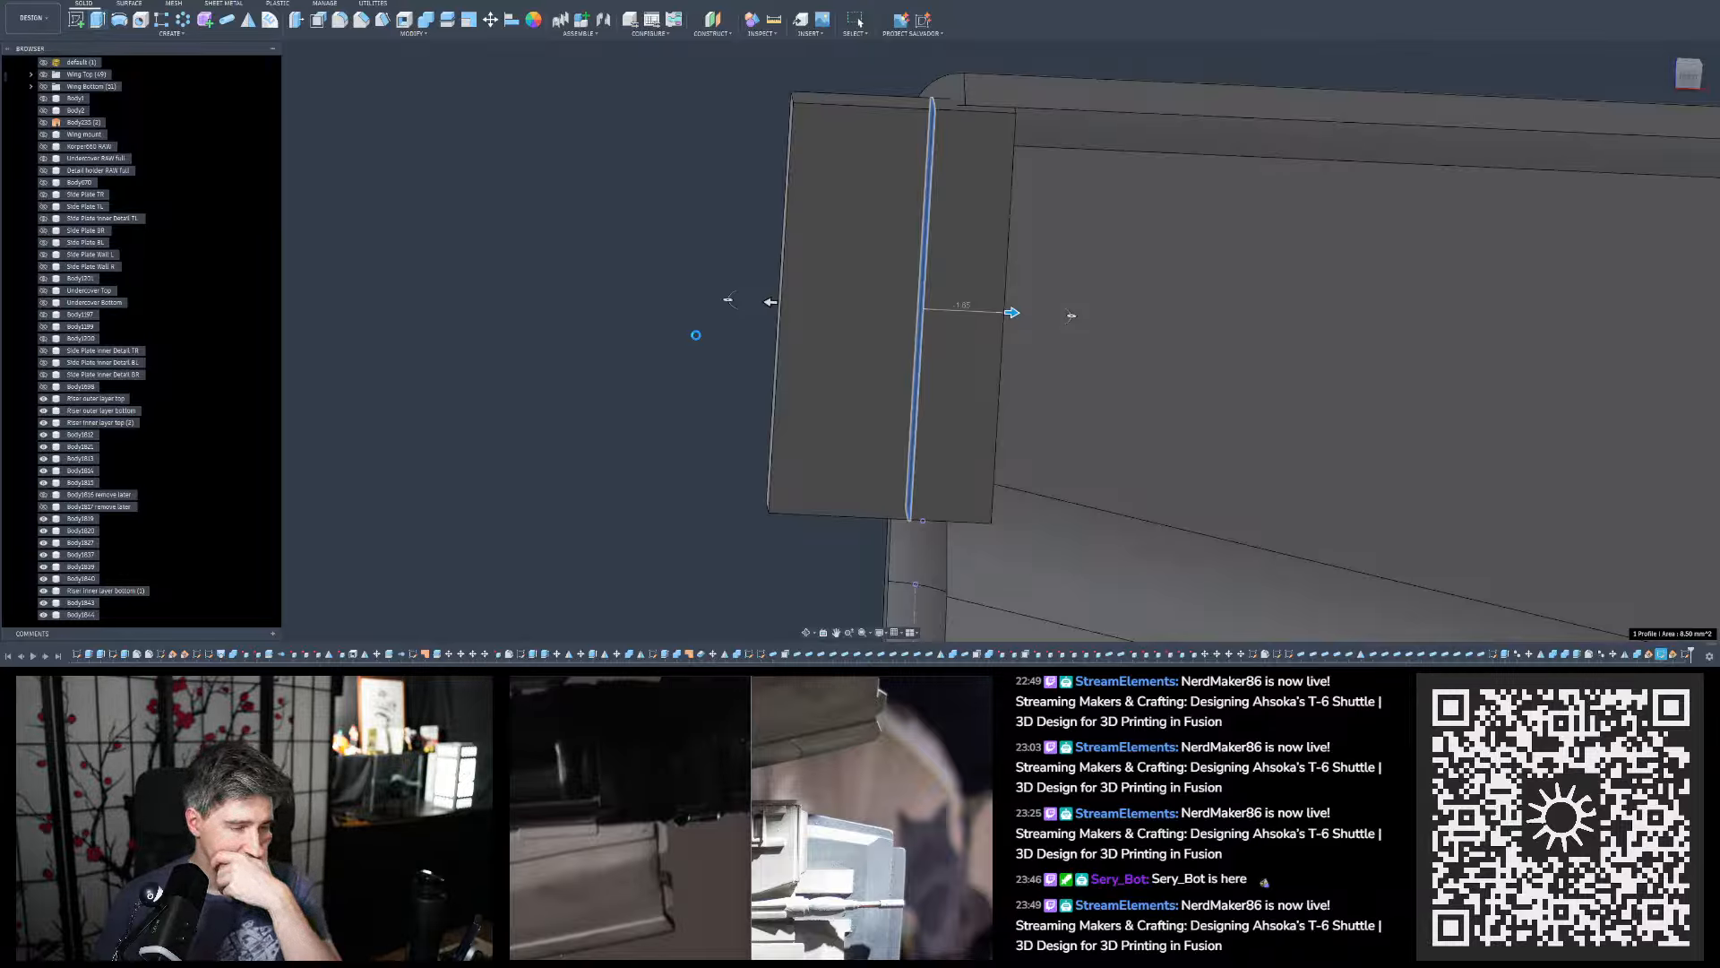
pyautogui.click(616, 258)
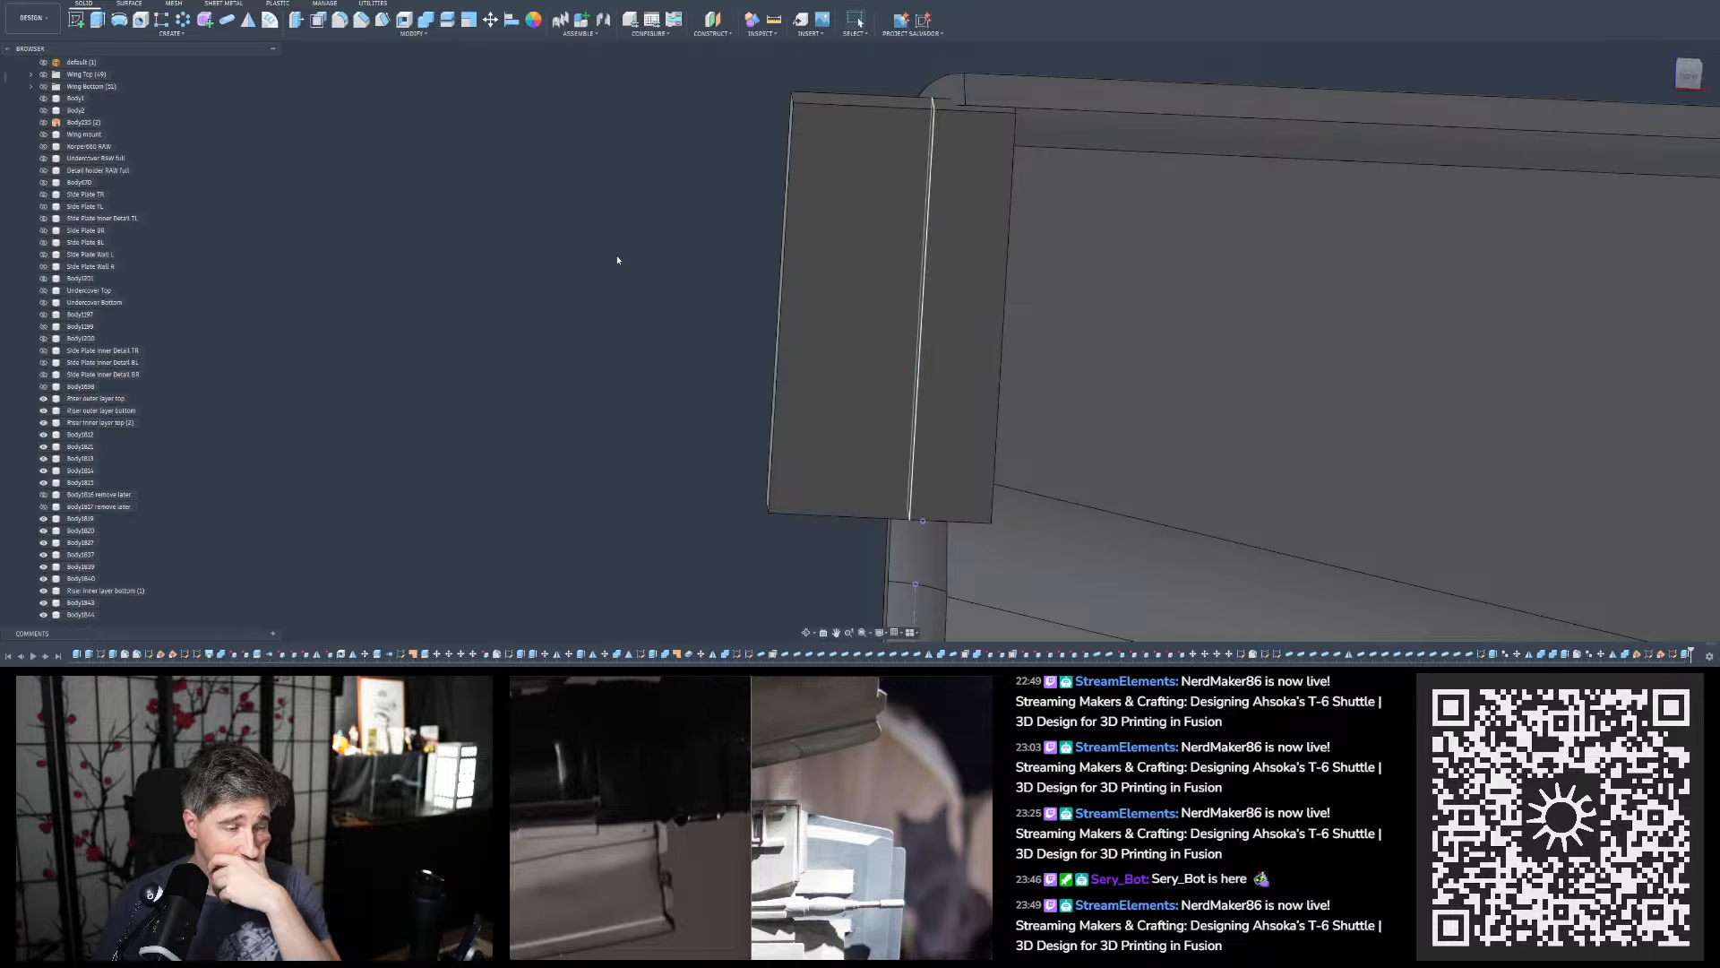
# Measure the distance between the hull's rear rim face and the outer edge of the upper flange block
pyautogui.scroll(-2, 622, 256)
pyautogui.keyDown('shift'); pyautogui.moveTo(645, 233); pyautogui.dragTo(813, 318, button='middle'); pyautogui.keyUp('shift')
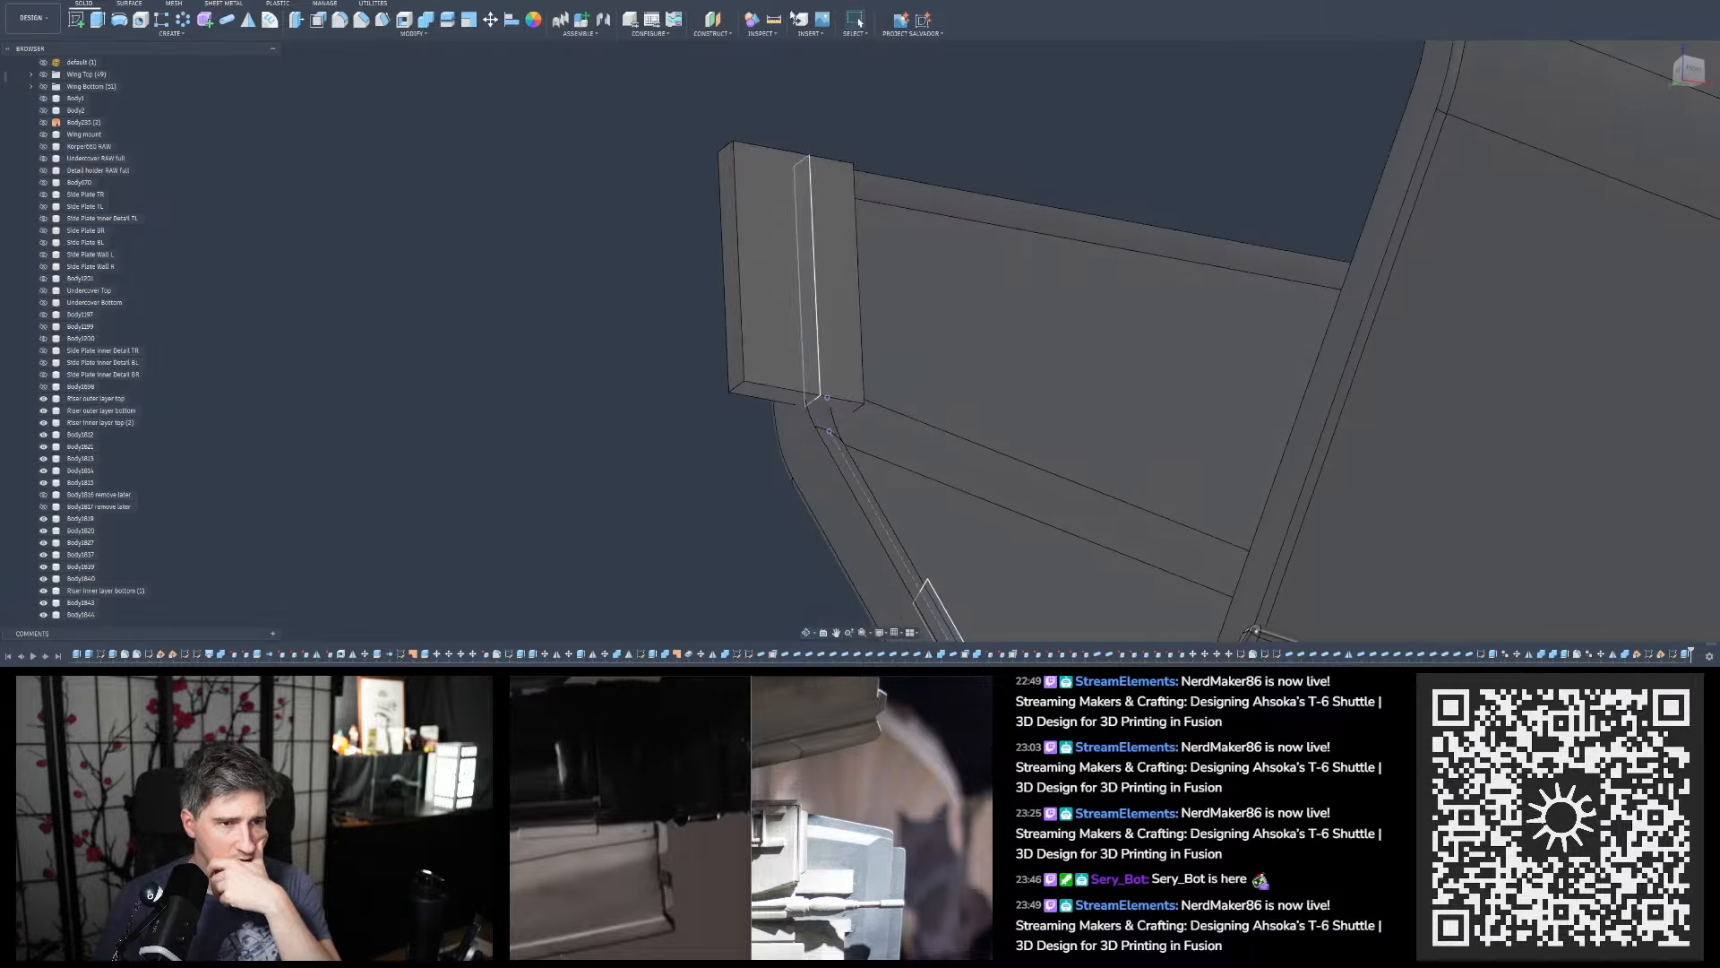
pyautogui.press('i')
pyautogui.click(802, 422)
pyautogui.click(858, 287)
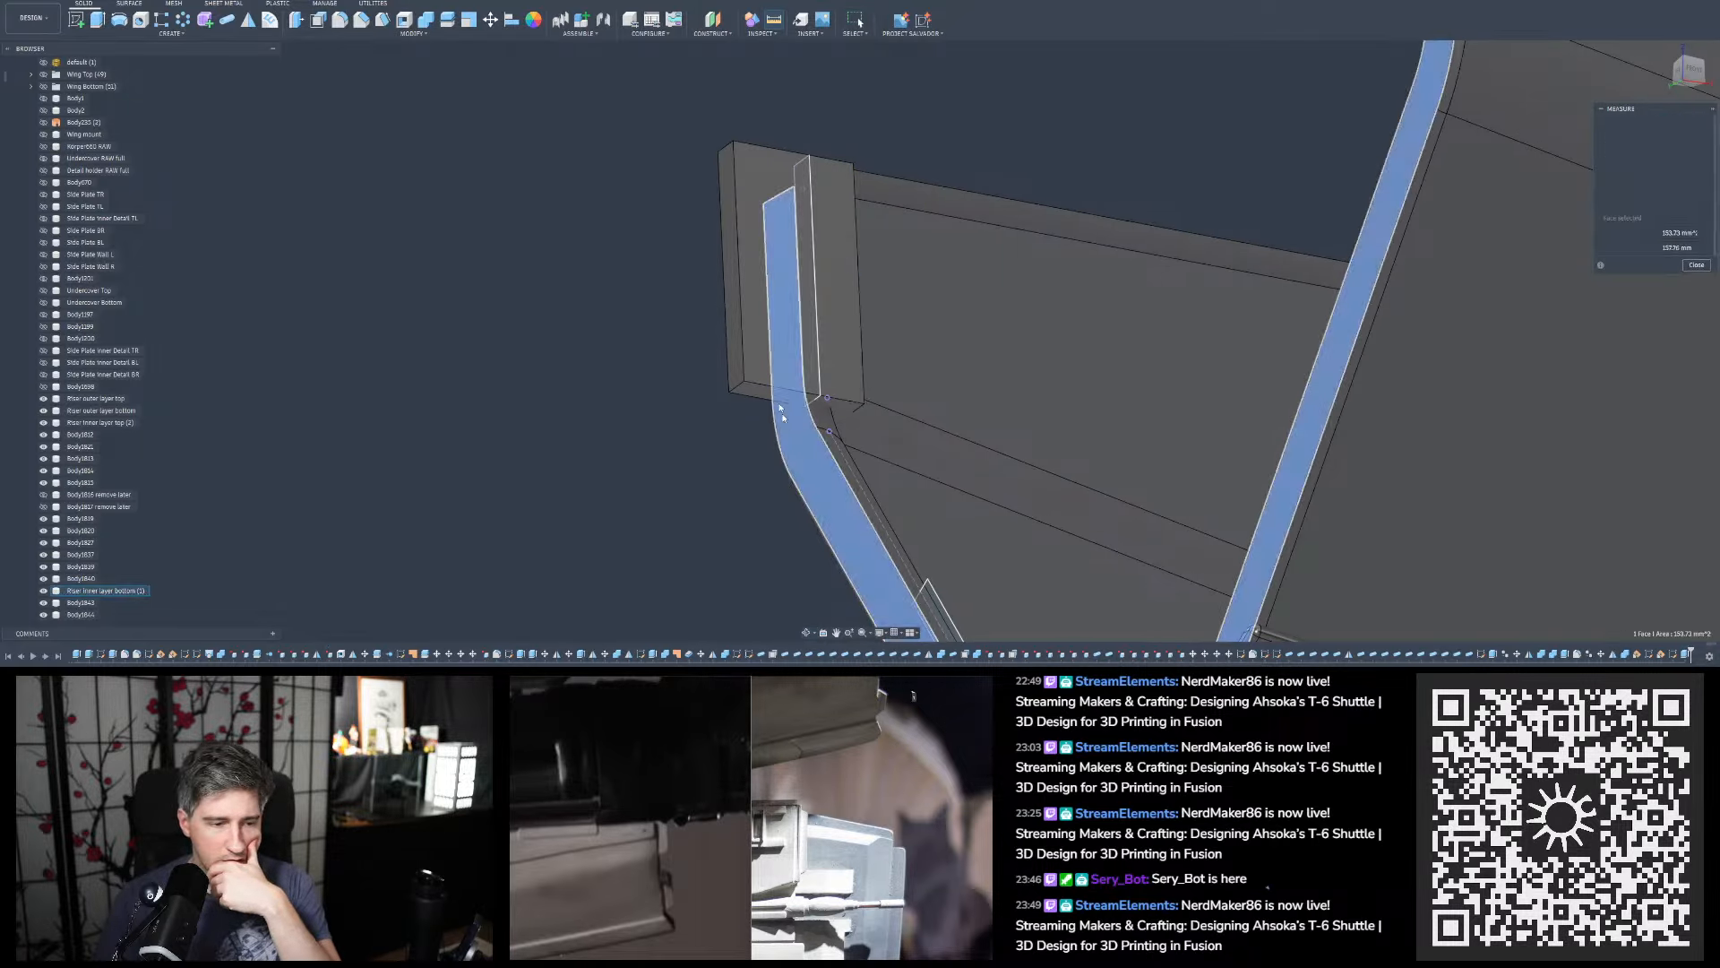
pyautogui.click(742, 362)
pyautogui.click(707, 392)
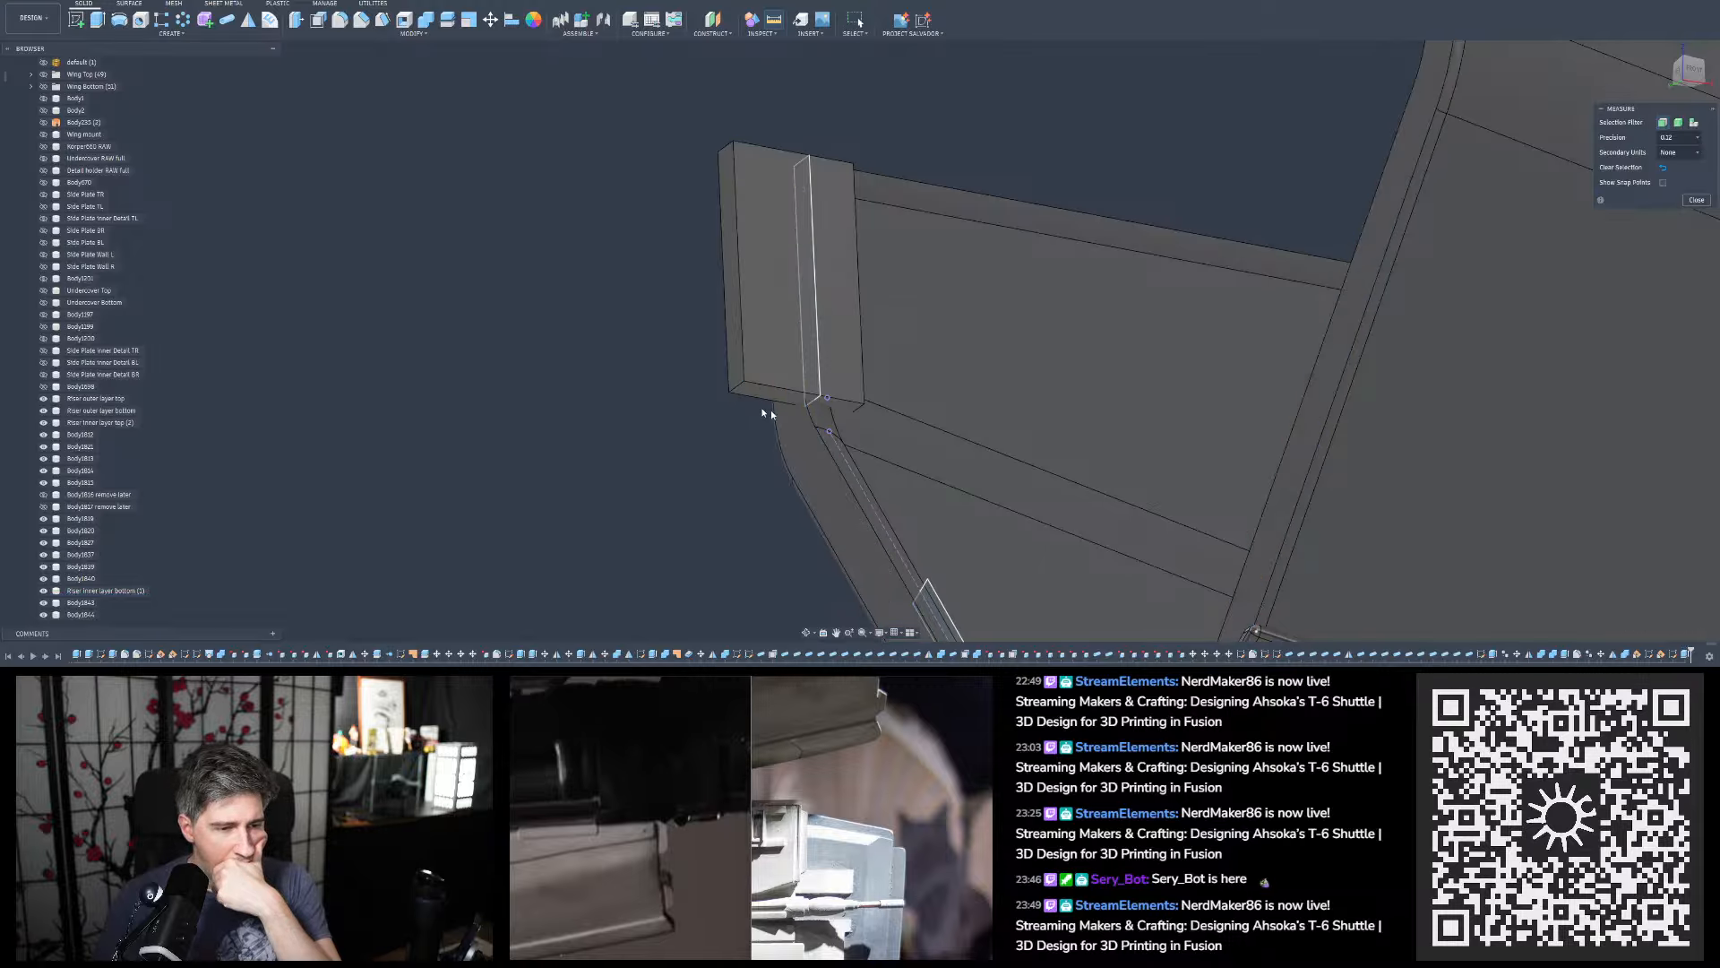
pyautogui.click(782, 414)
pyautogui.click(730, 389)
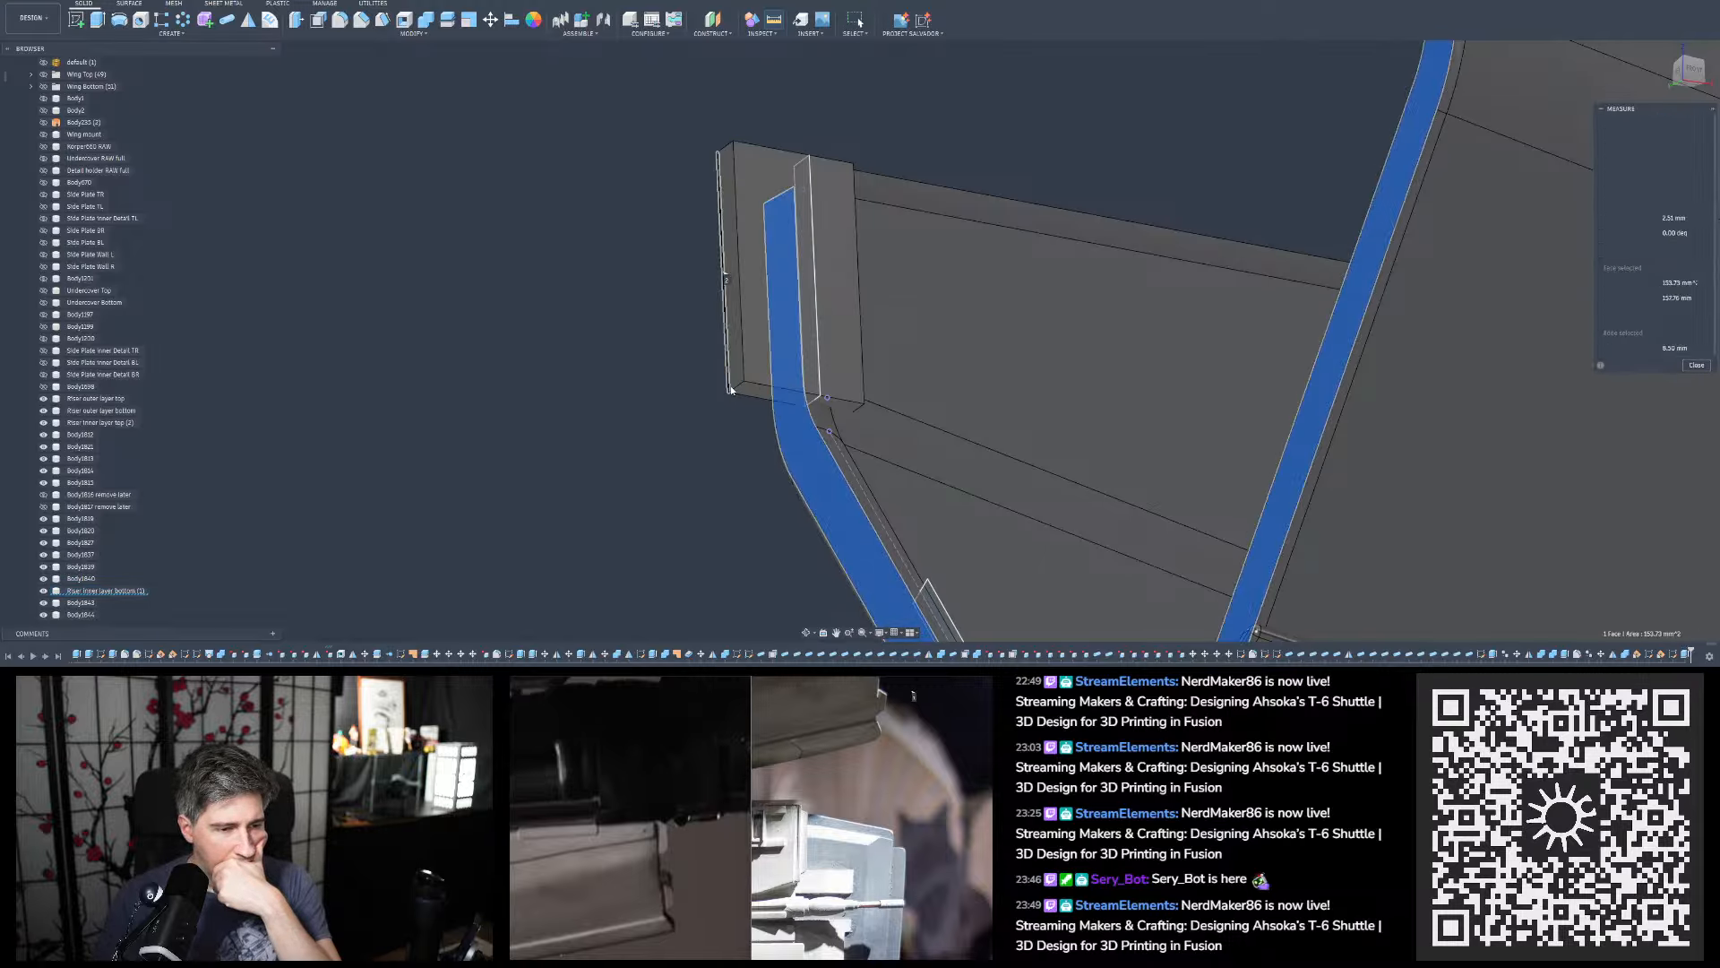
pyautogui.click(682, 230)
pyautogui.scroll(-5, 762, 220)
pyautogui.keyDown('shift'); pyautogui.moveTo(791, 319); pyautogui.dragTo(860, 309, button='middle'); pyautogui.keyUp('shift')
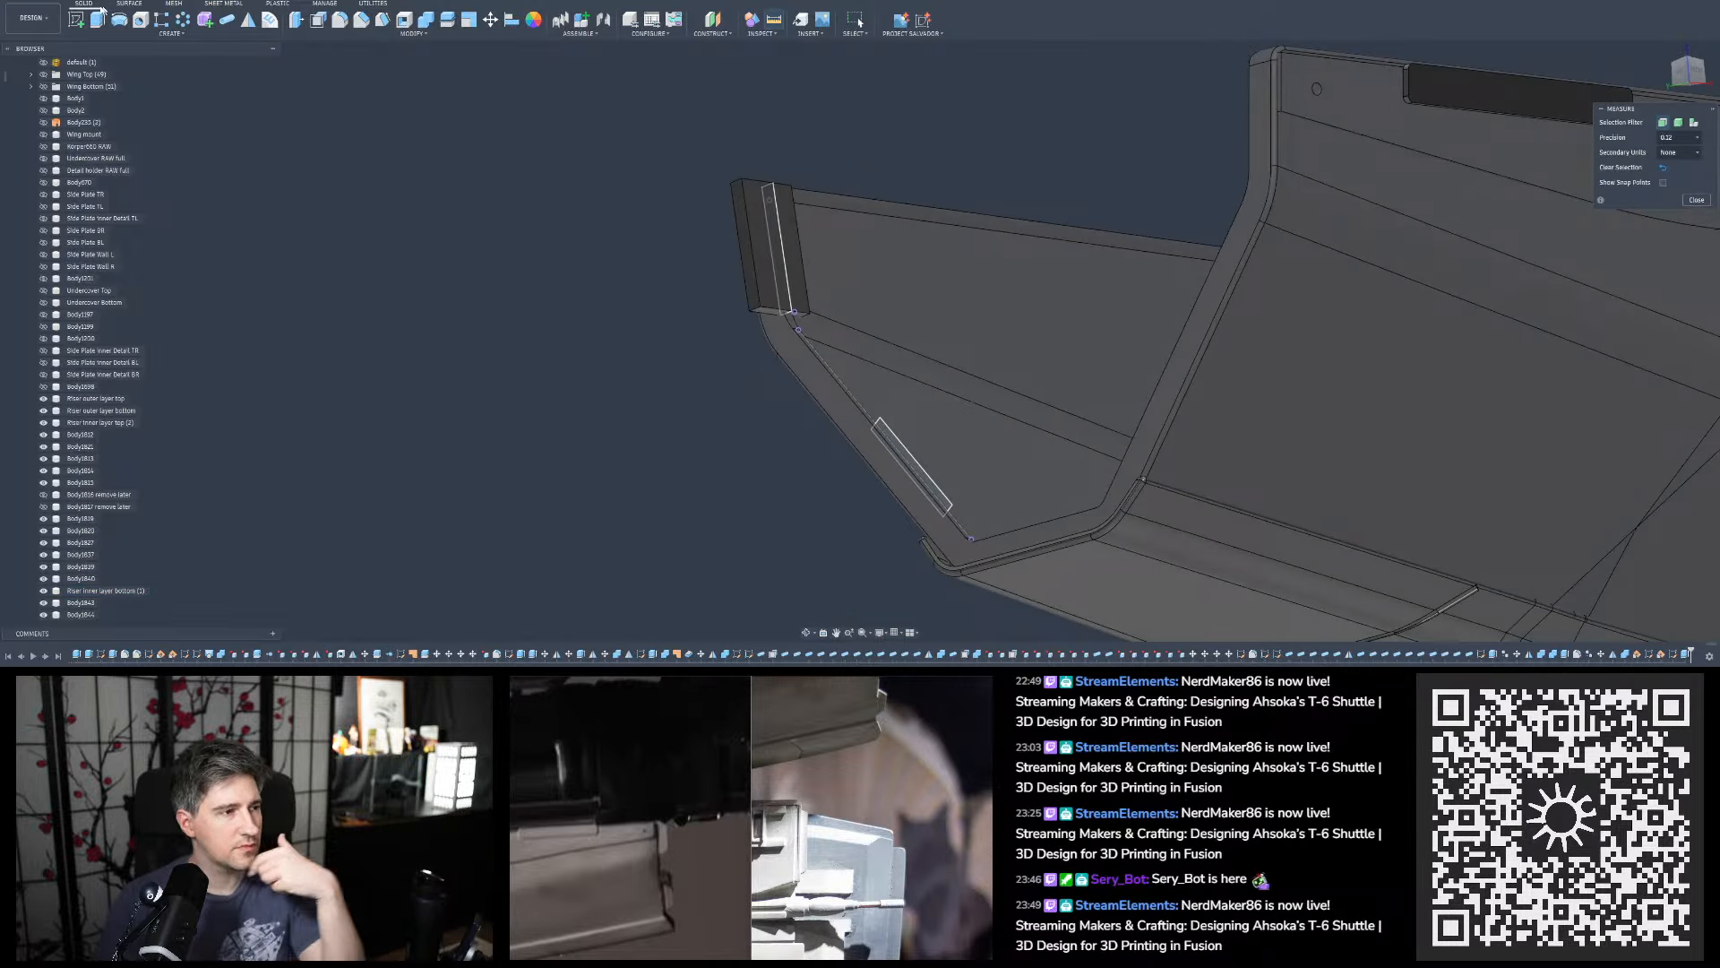
# Start extruding the lower rectangle on the rear flange with a first-side distance of 2 mm - 0.56 mm
pyautogui.click(99, 16)
pyautogui.scroll(5, 867, 459)
pyautogui.click(916, 428)
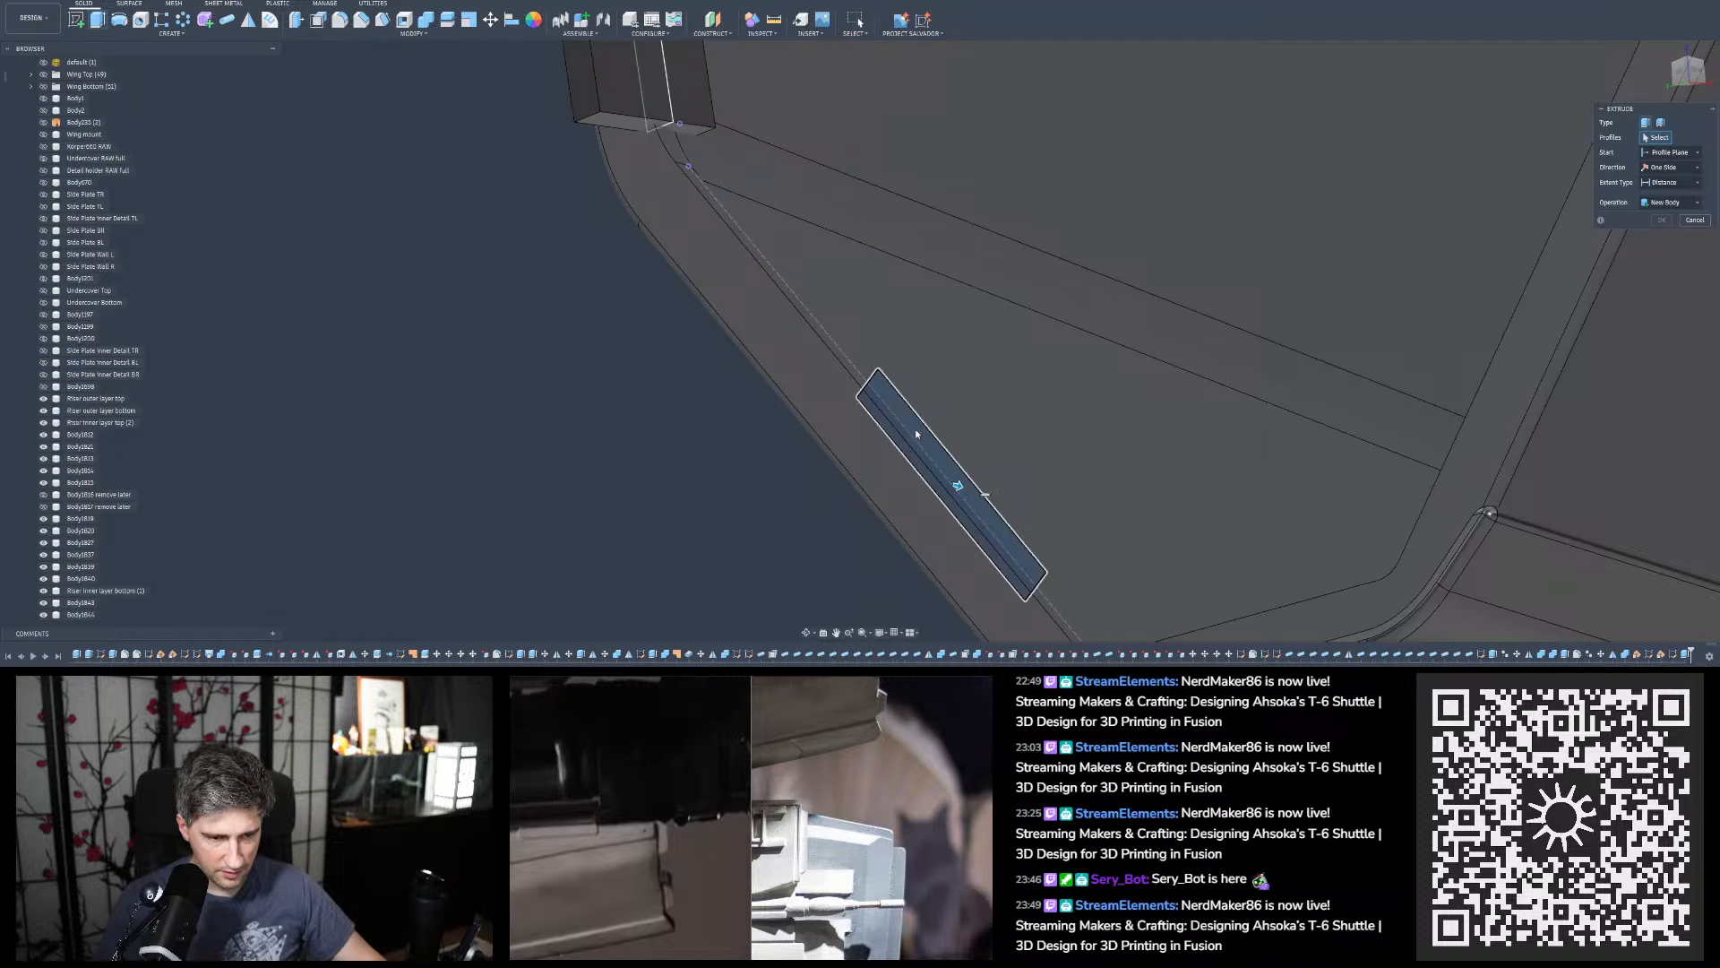
pyautogui.keyDown('shift'); pyautogui.moveTo(915, 430); pyautogui.dragTo(924, 598, button='middle'); pyautogui.keyUp('shift')
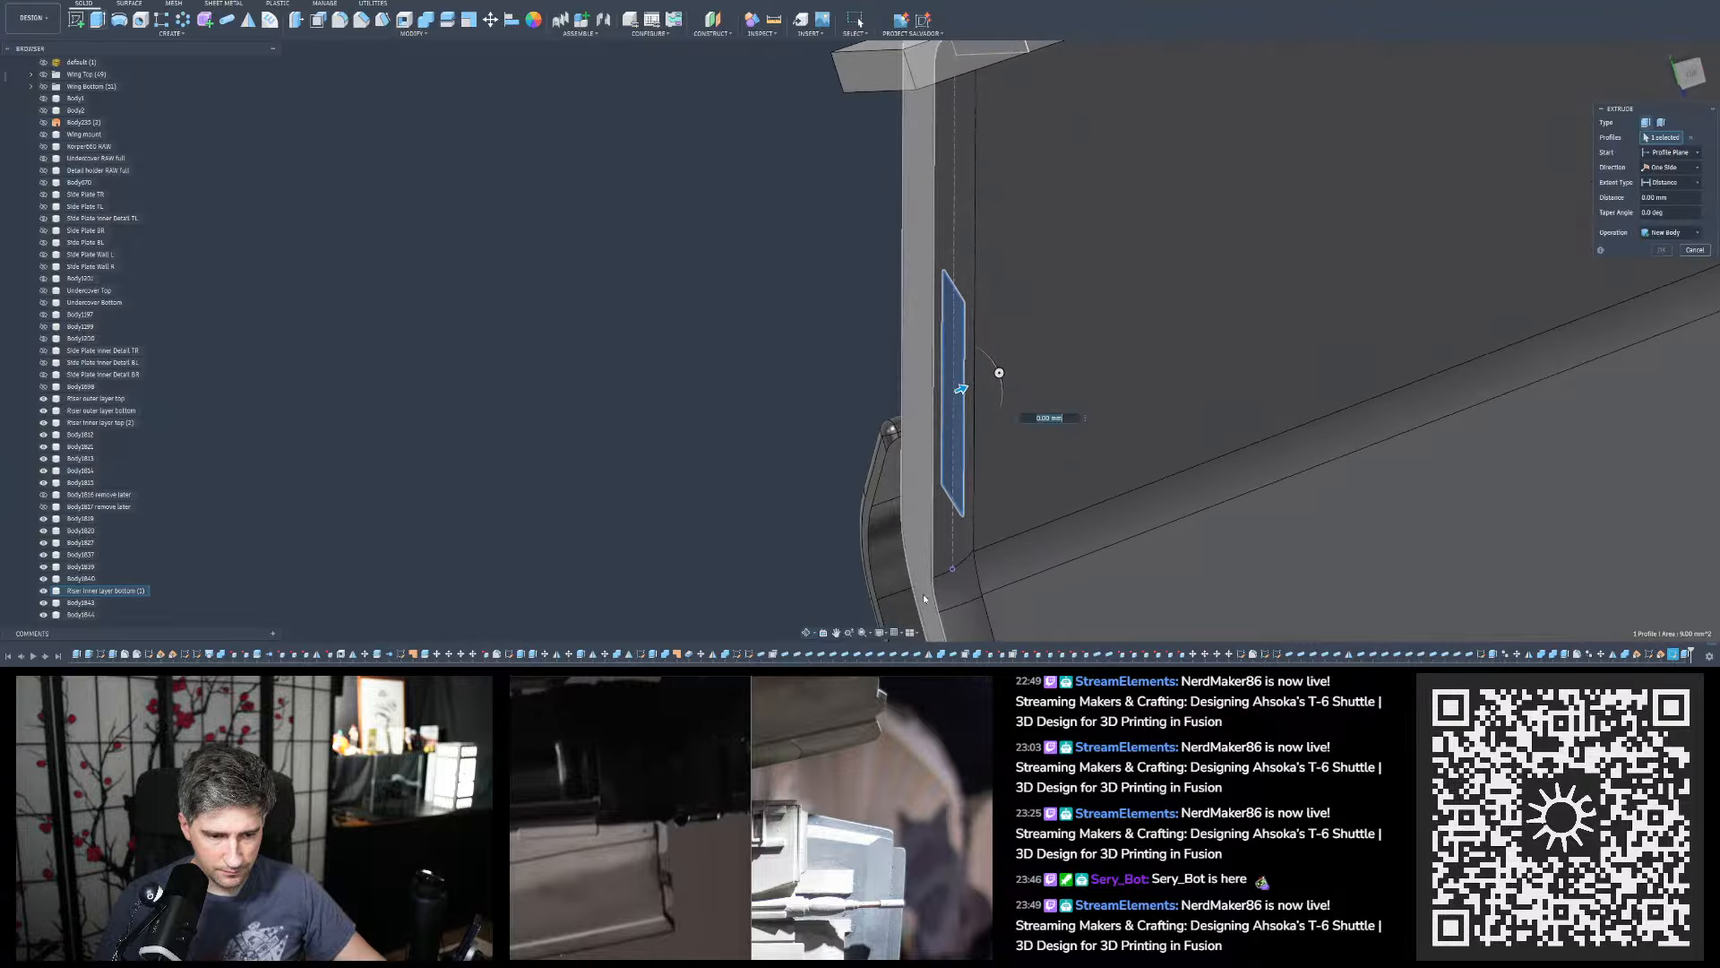
pyautogui.write('-0.56')
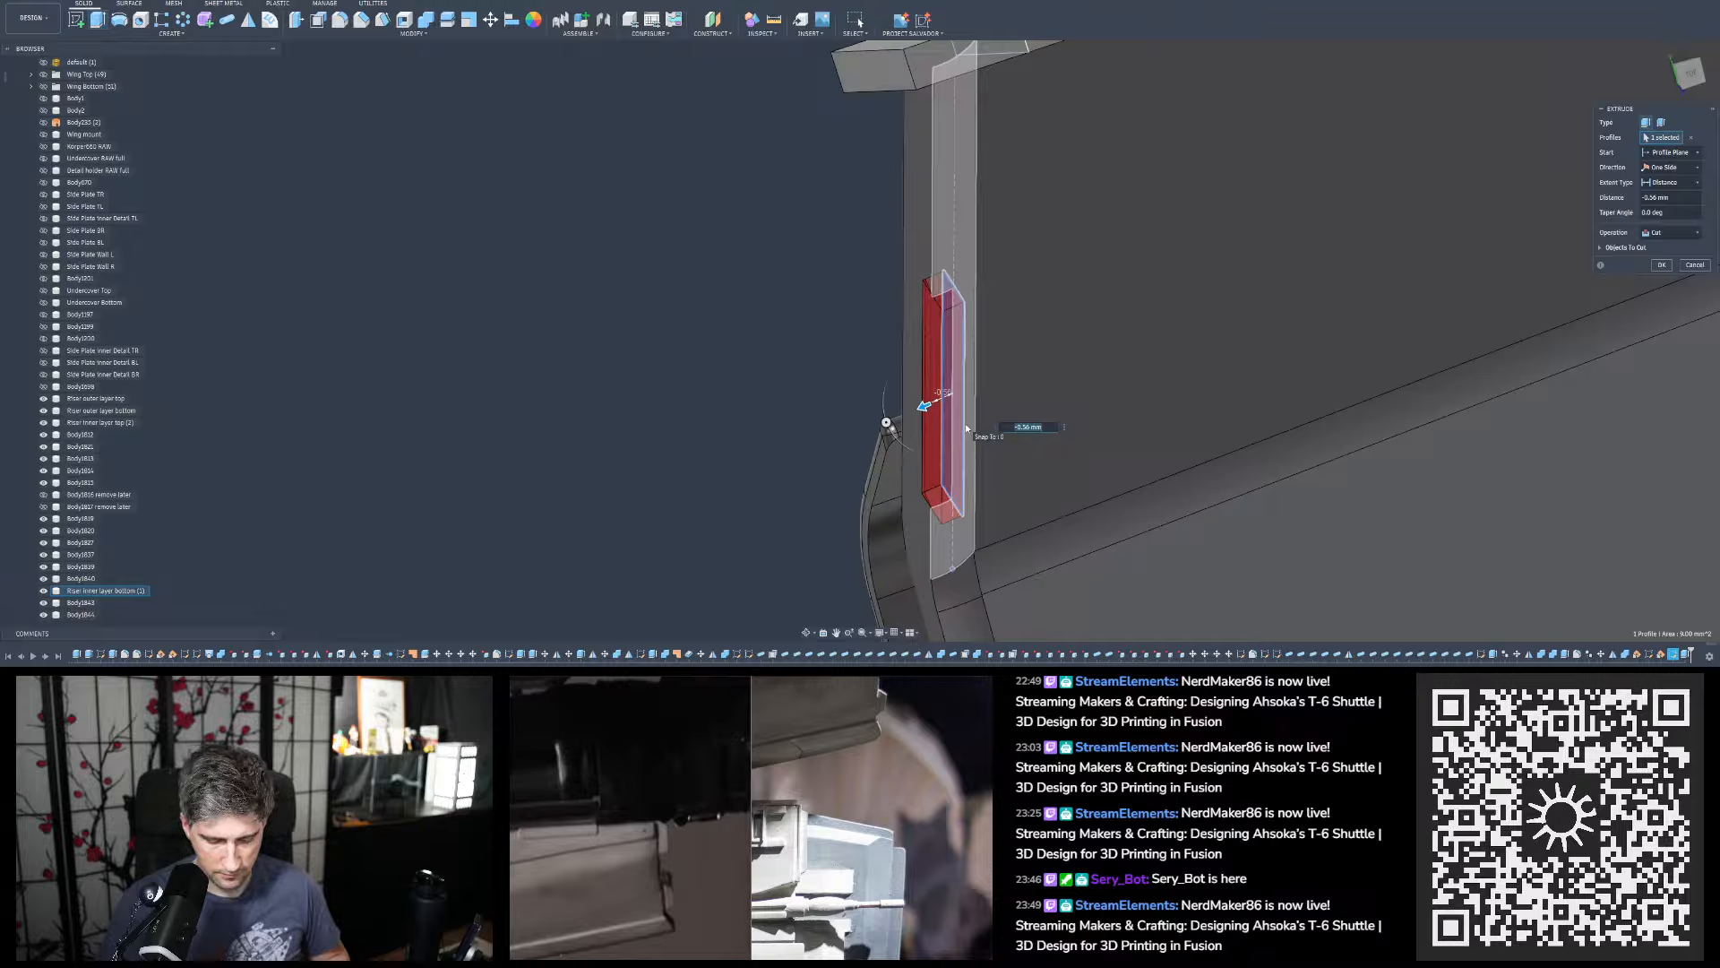
pyautogui.write('0')
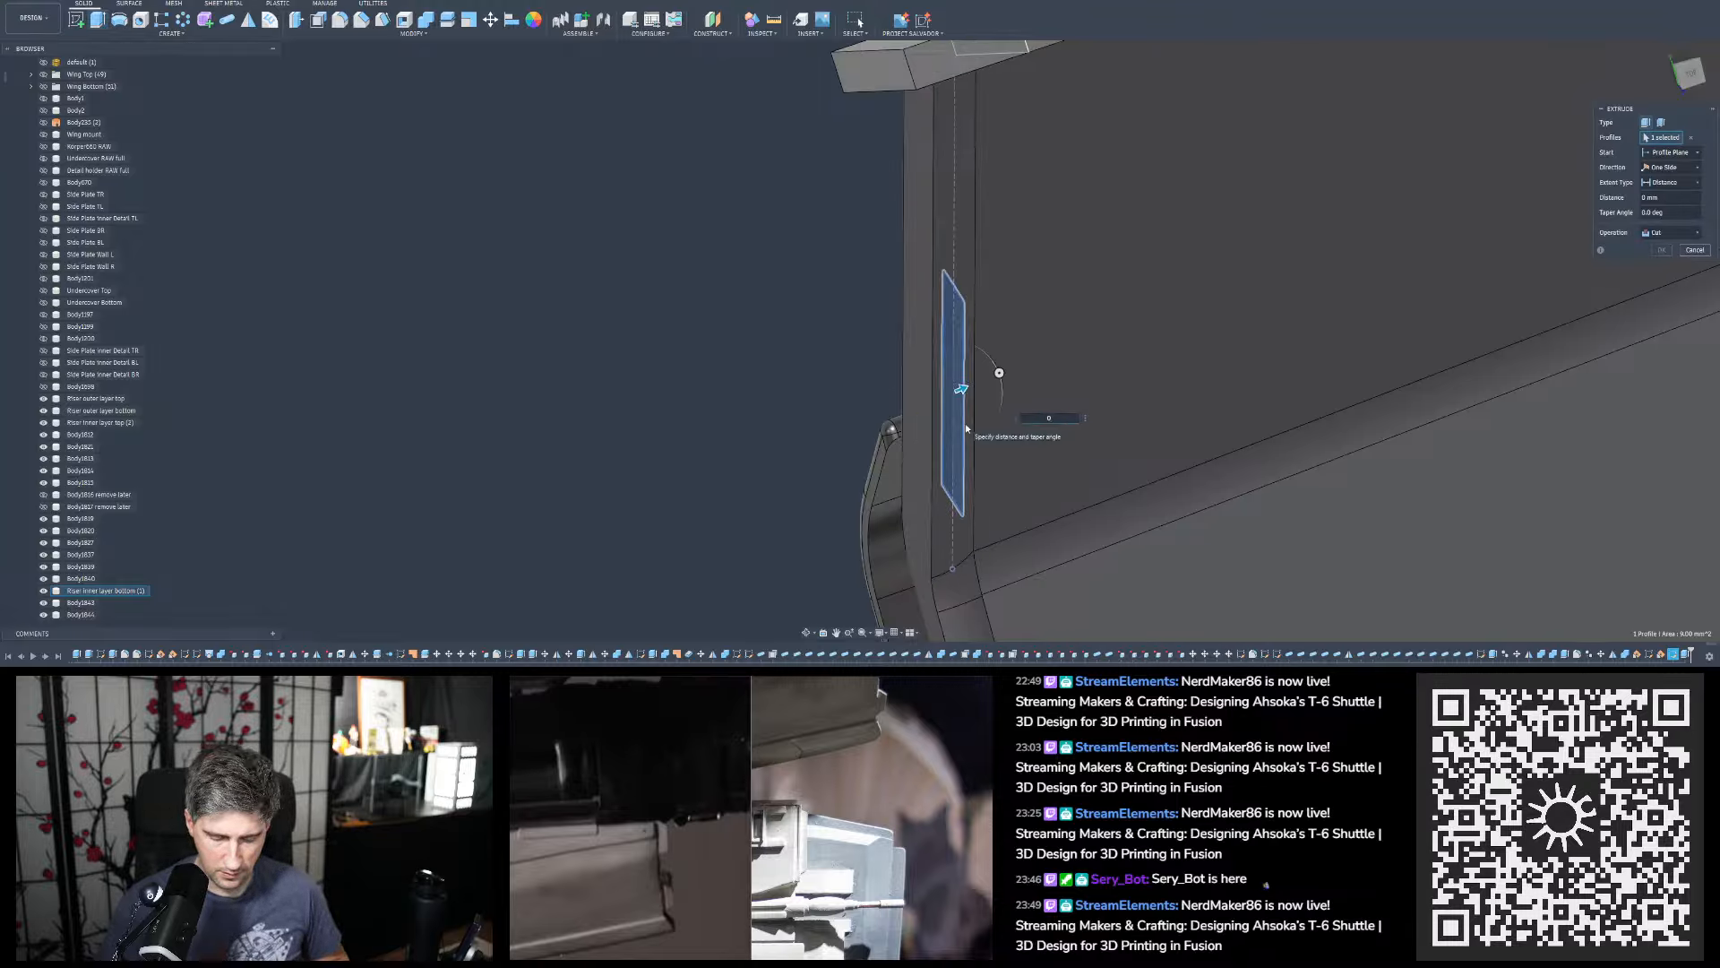
pyautogui.write('2')
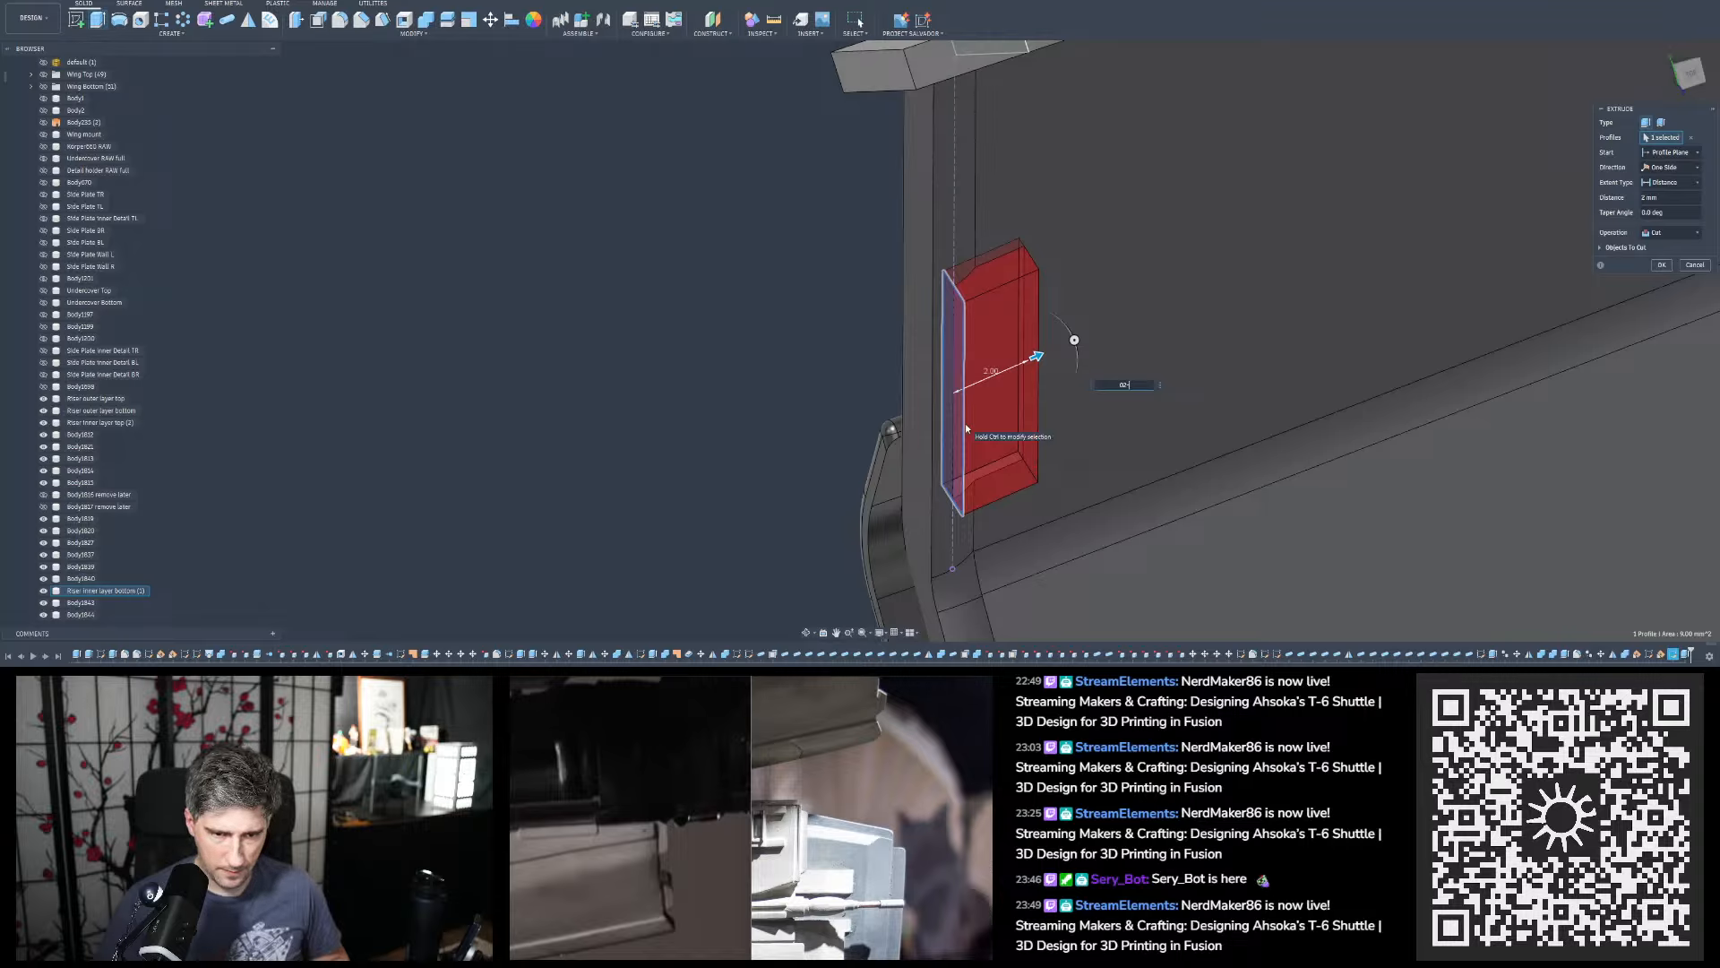
pyautogui.write('-0.56 mm')
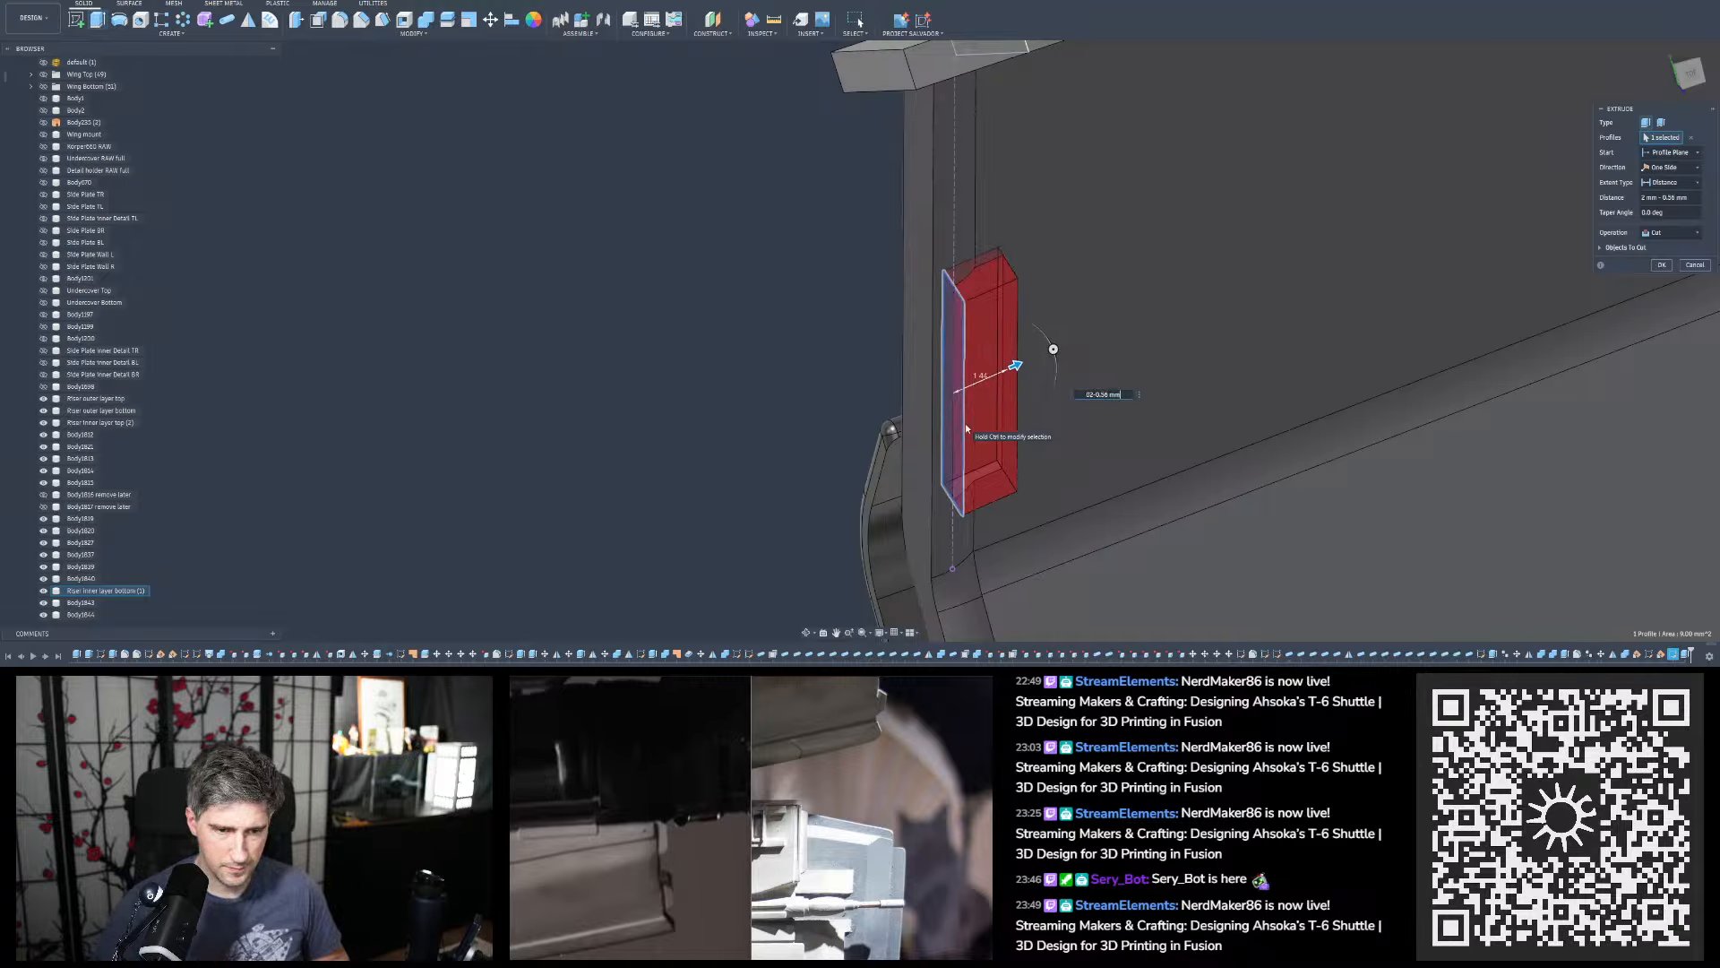
# Make the lower rectangle's extrusion two-sided with a second-side distance of 2.5 mm + 0.56 mm, and create it as a new body
pyautogui.click(1683, 170)
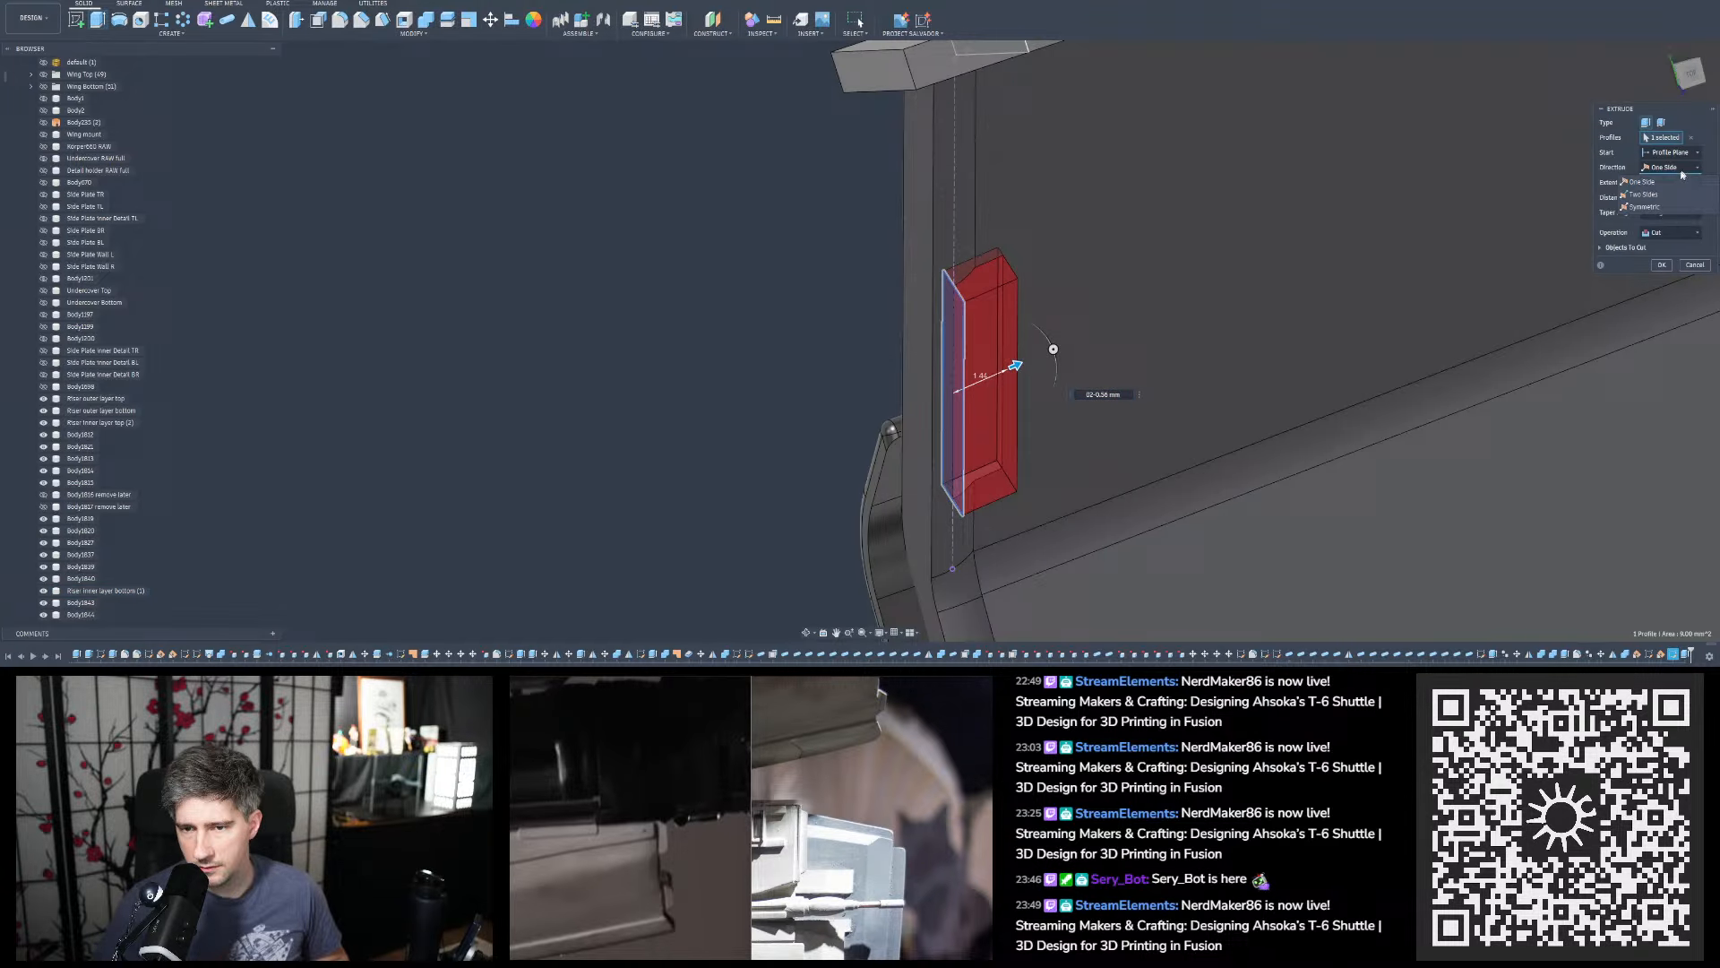
pyautogui.click(1643, 195)
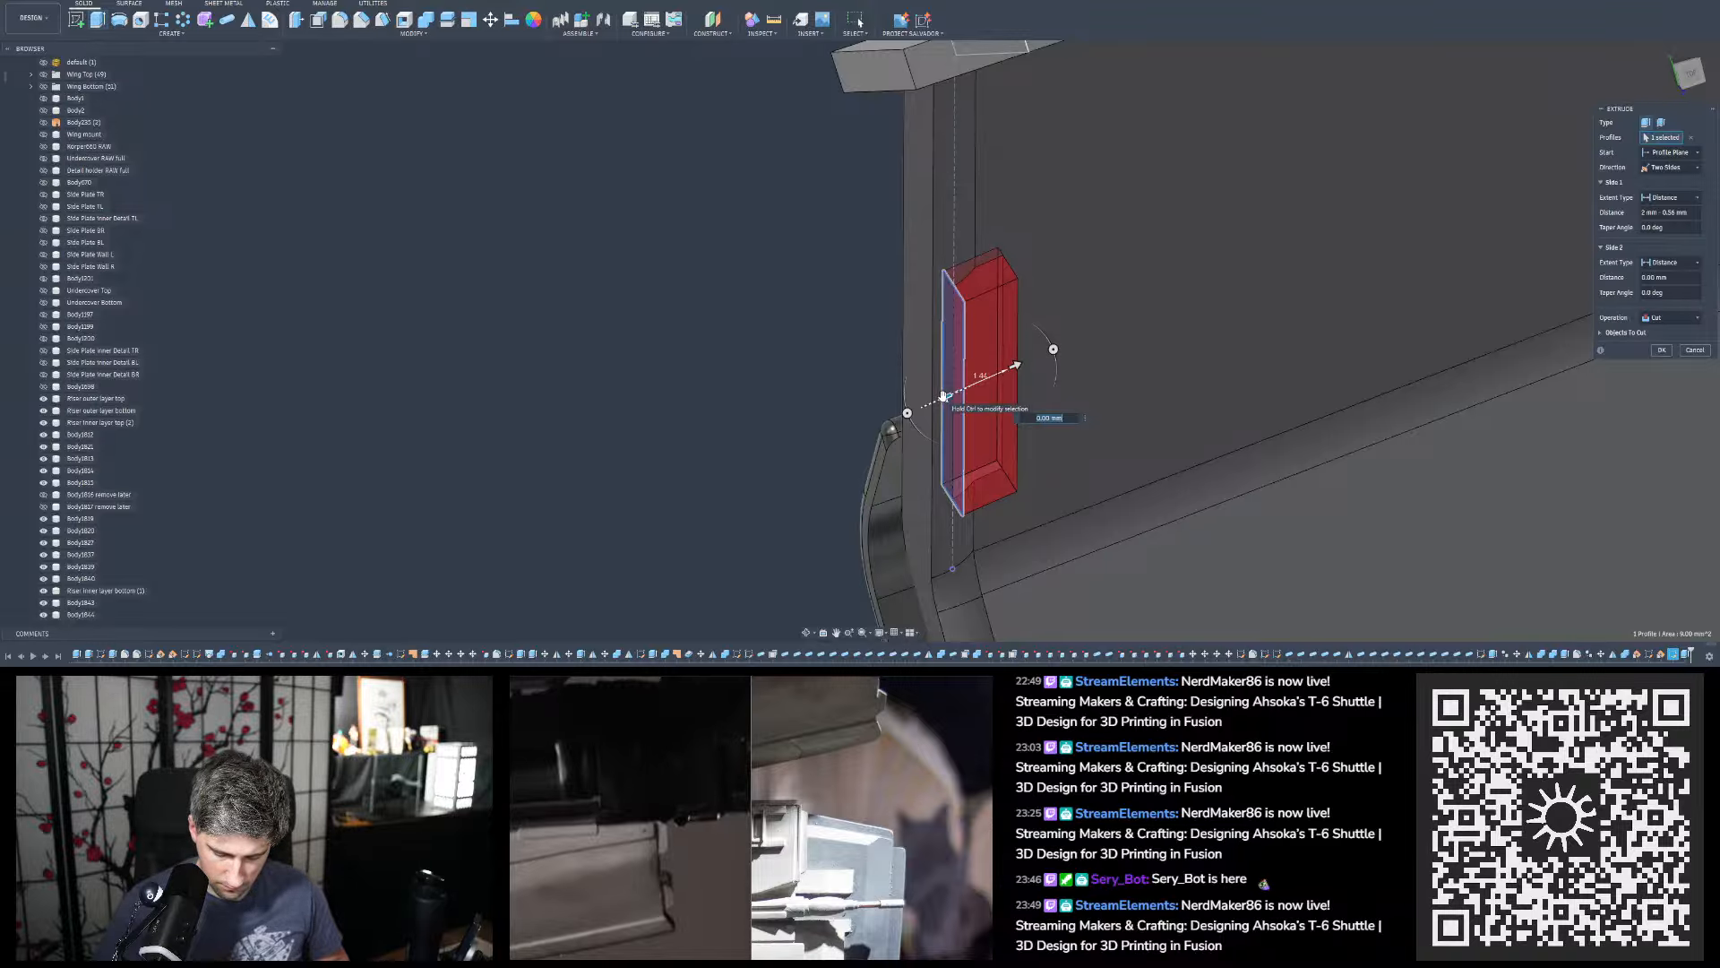
pyautogui.write('2,5')
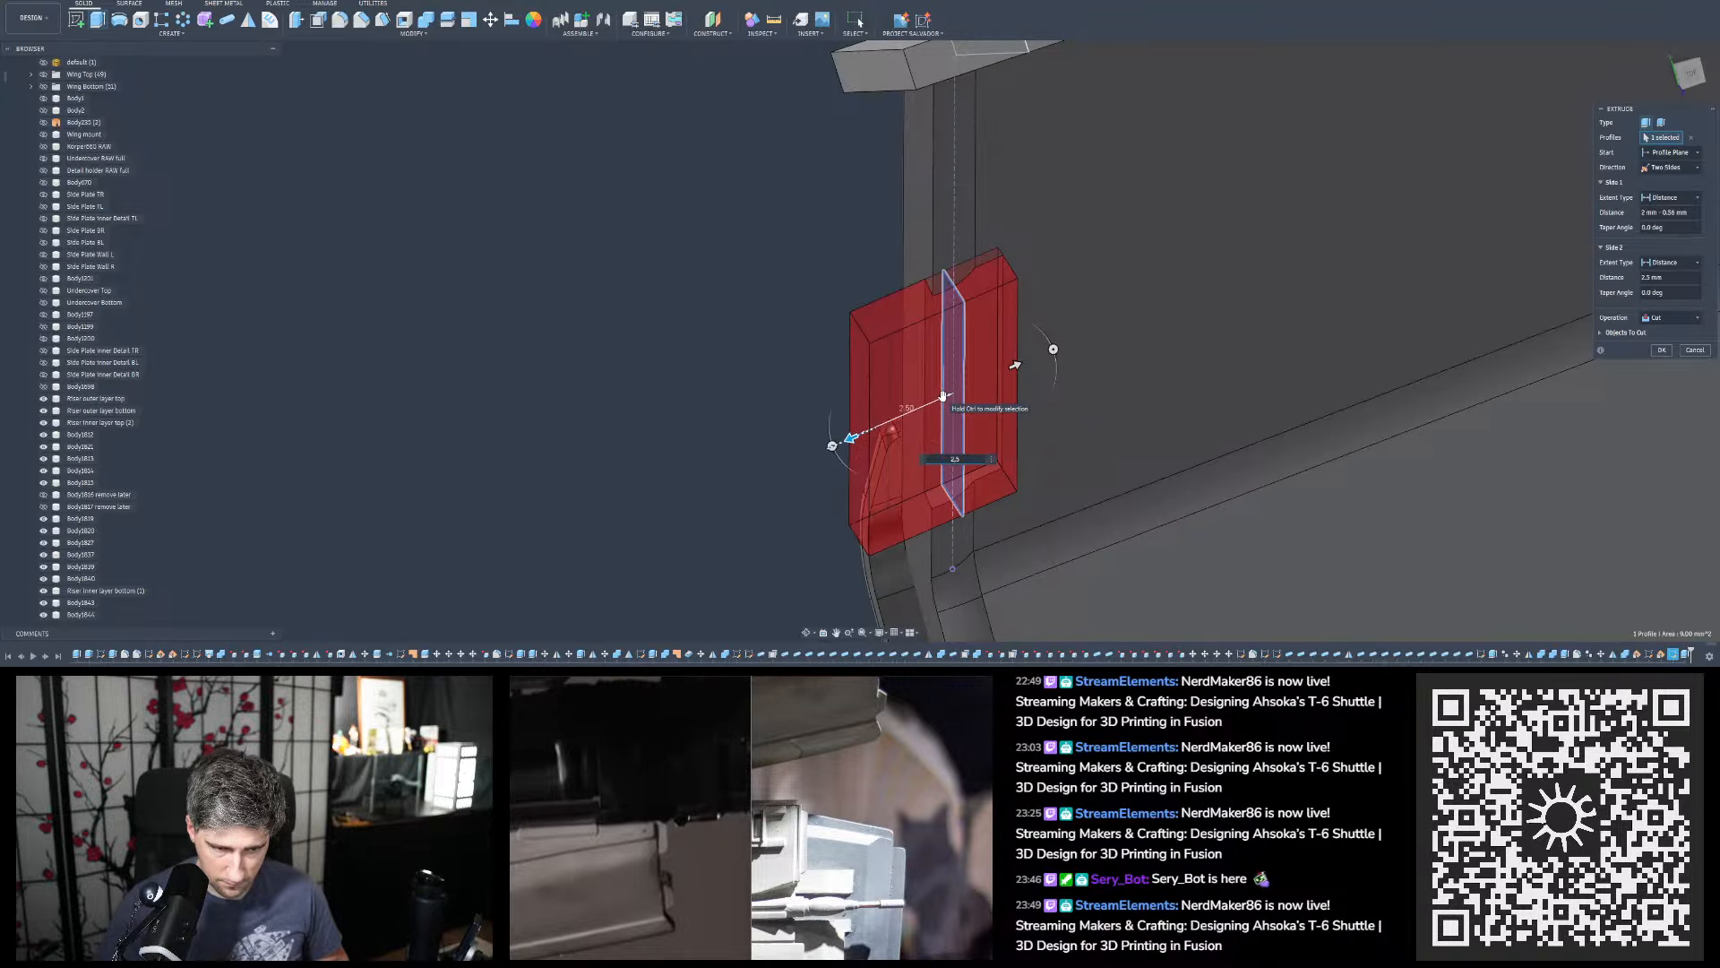
pyautogui.write('+-0.56 mm')
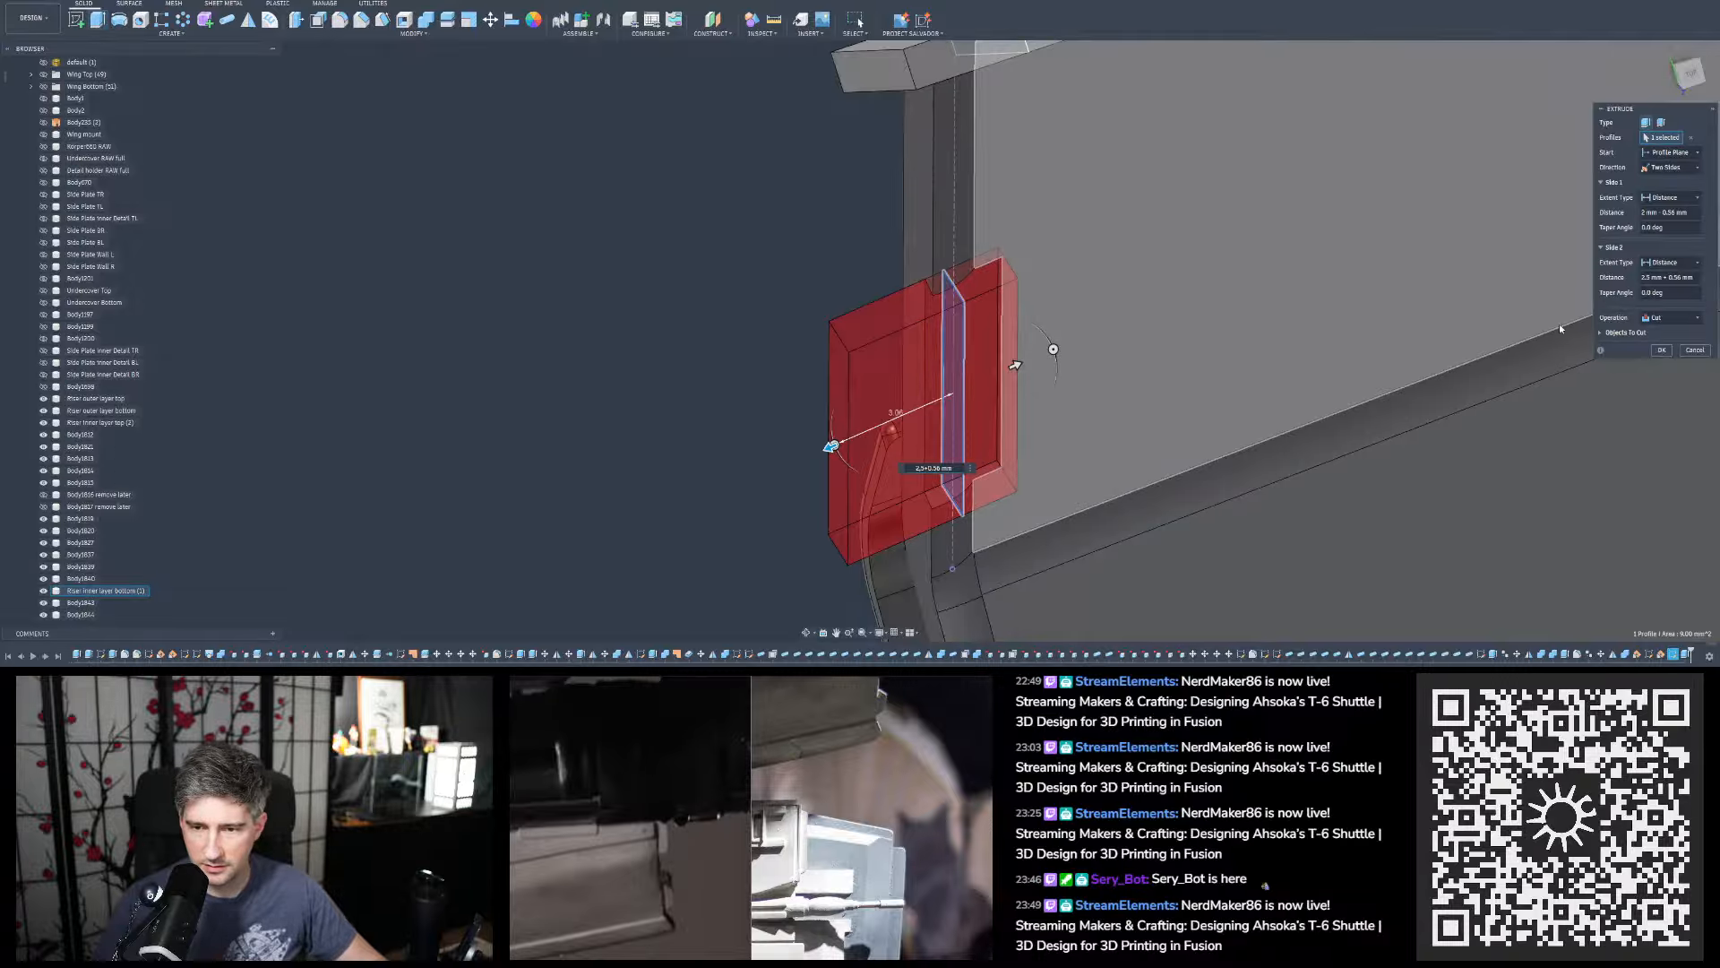
pyautogui.click(1661, 321)
pyautogui.click(1649, 367)
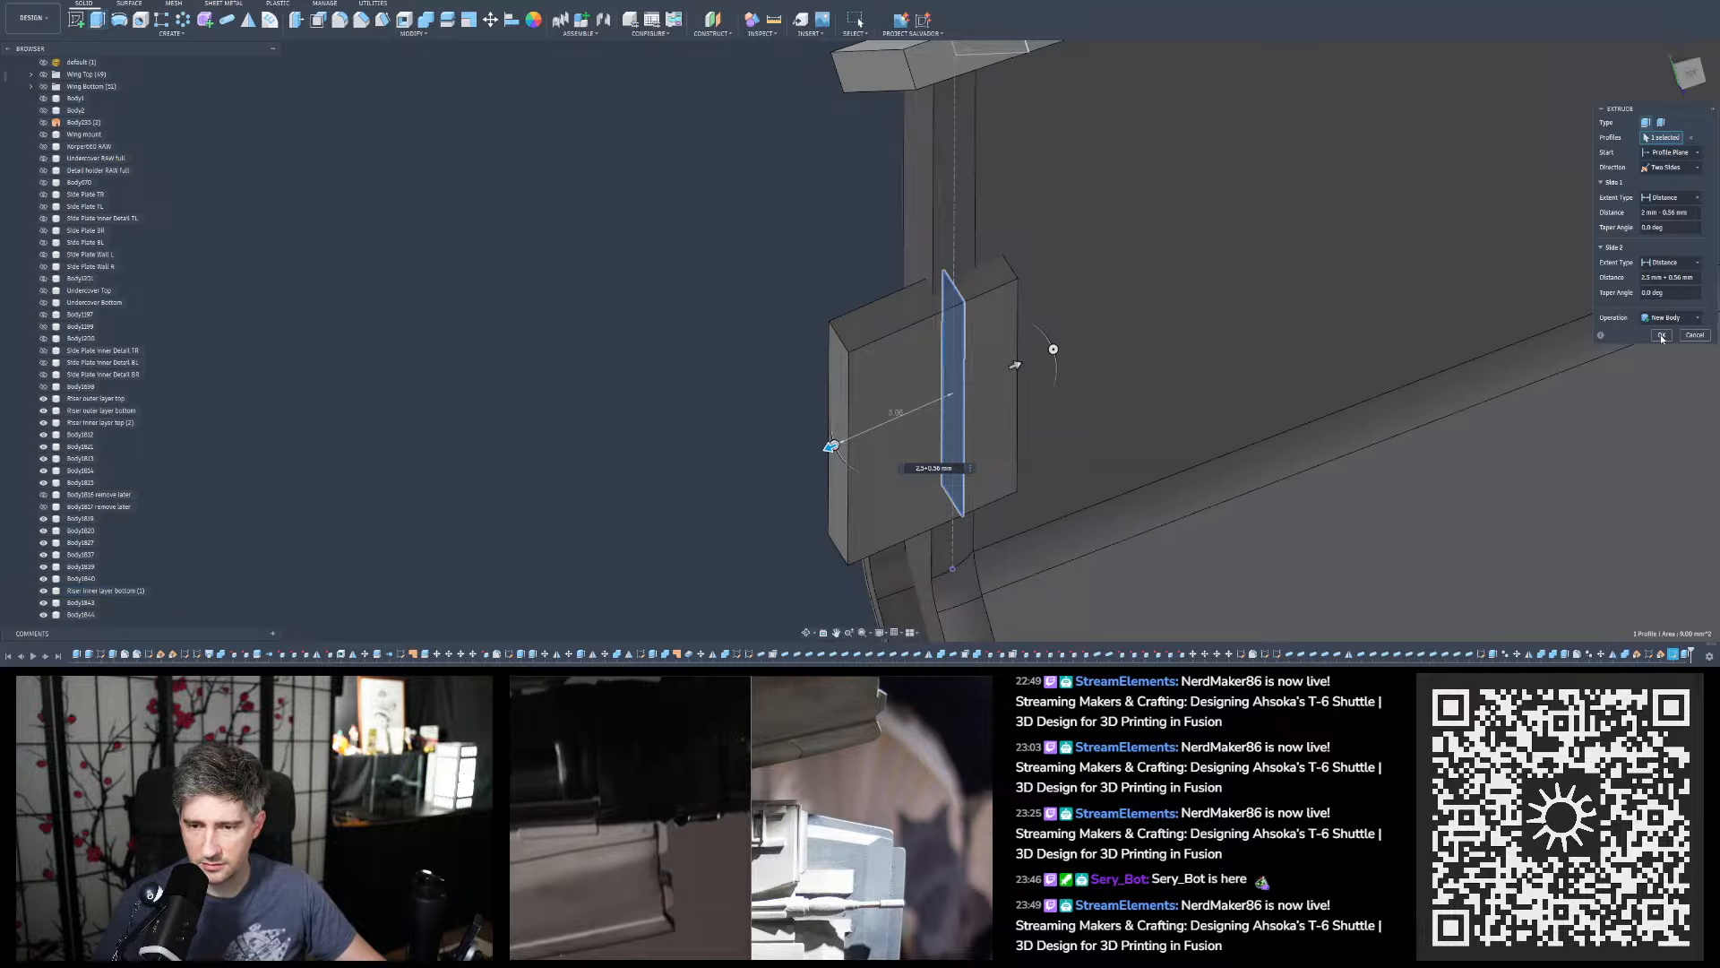
pyautogui.press('Return')
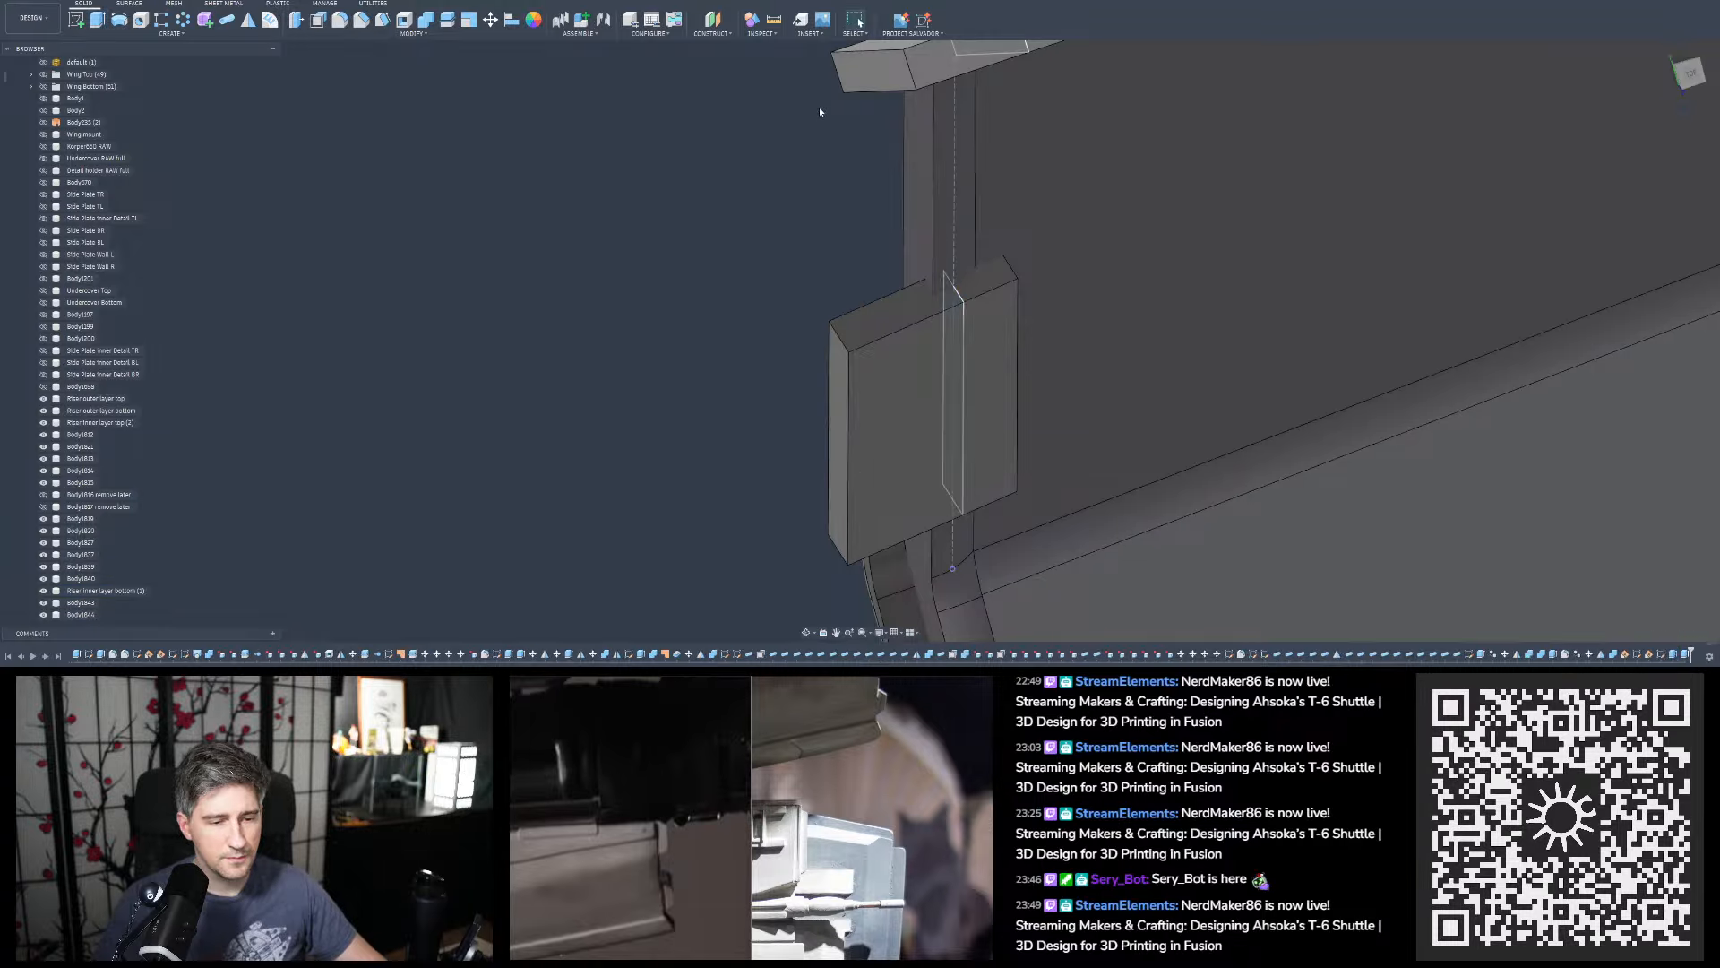
# Measure the distances from the hull's rear rim face to the outer edges of the lower flange block
pyautogui.click(774, 18)
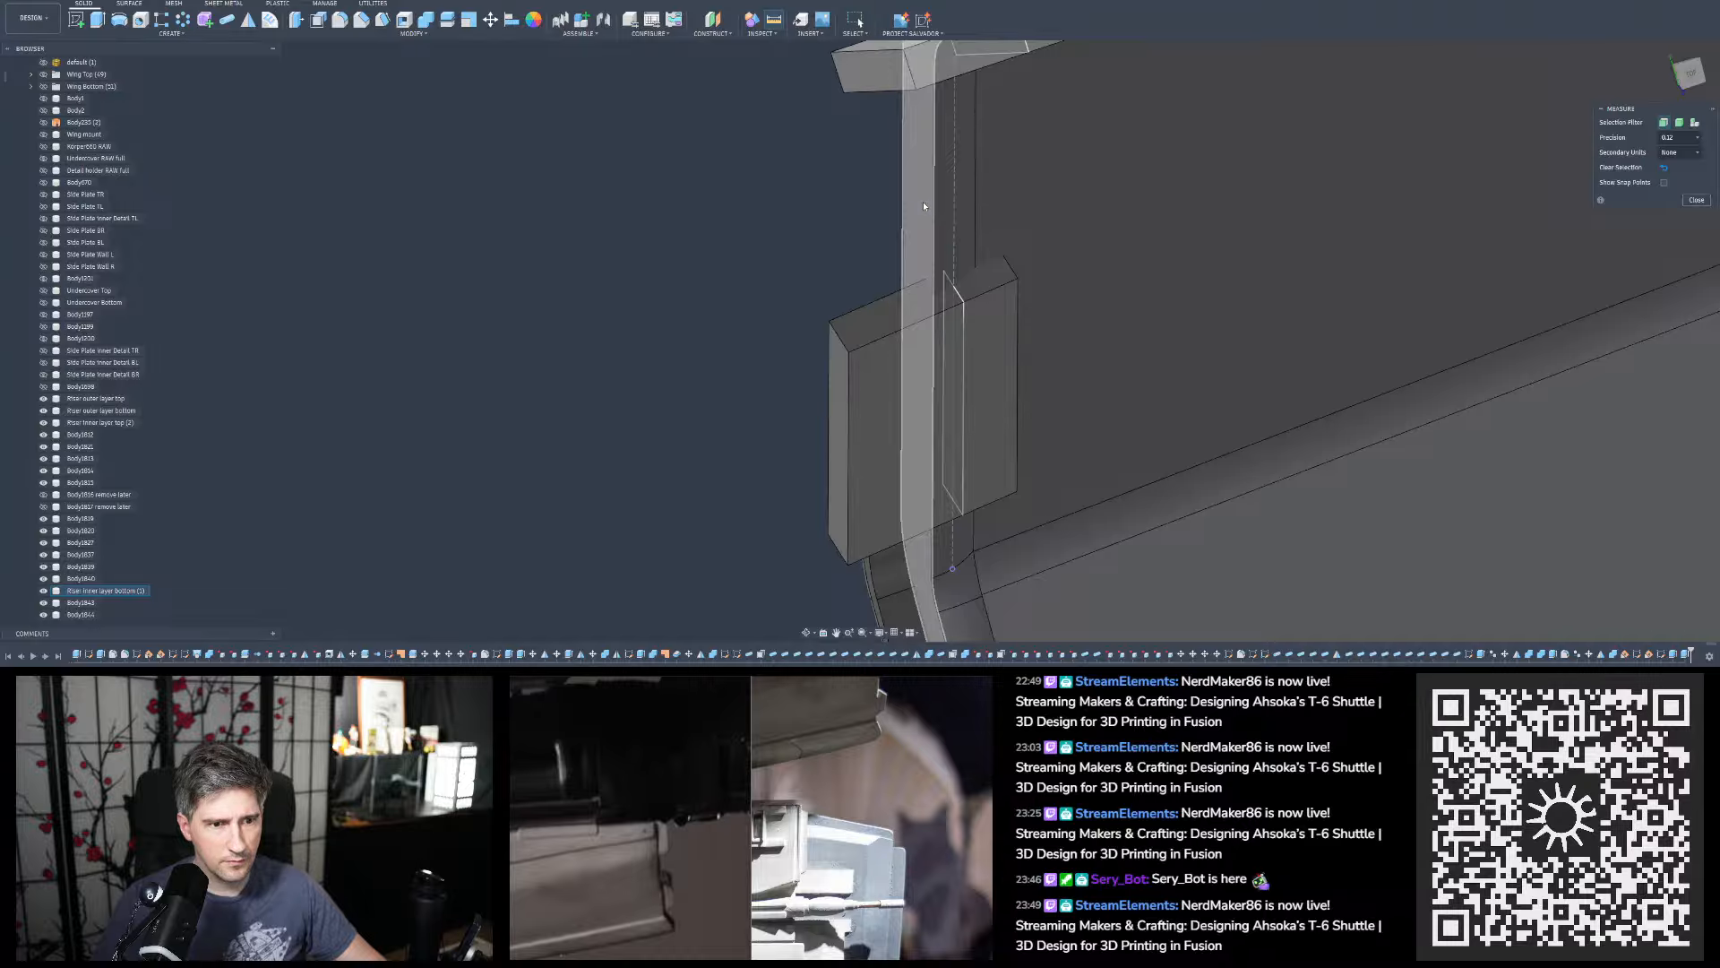
pyautogui.click(922, 204)
pyautogui.click(827, 345)
pyautogui.click(828, 345)
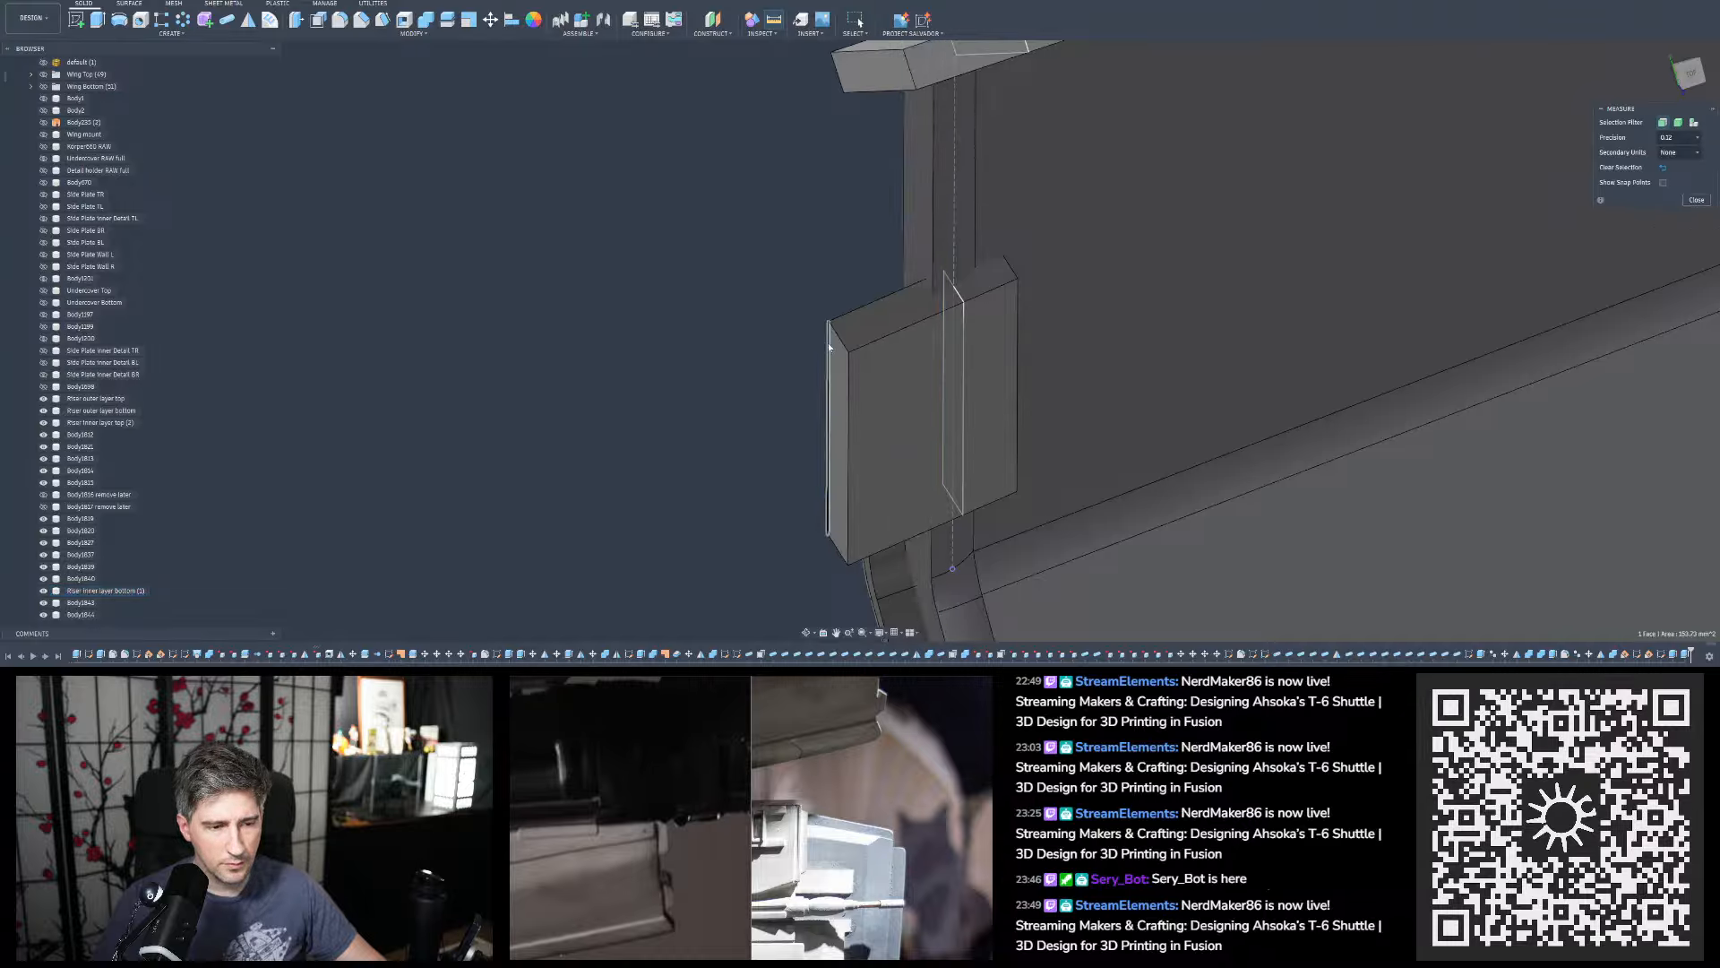
pyautogui.click(907, 261)
pyautogui.keyDown('shift'); pyautogui.moveTo(796, 247); pyautogui.dragTo(797, 232, button='middle'); pyautogui.keyUp('shift')
pyautogui.click(797, 235)
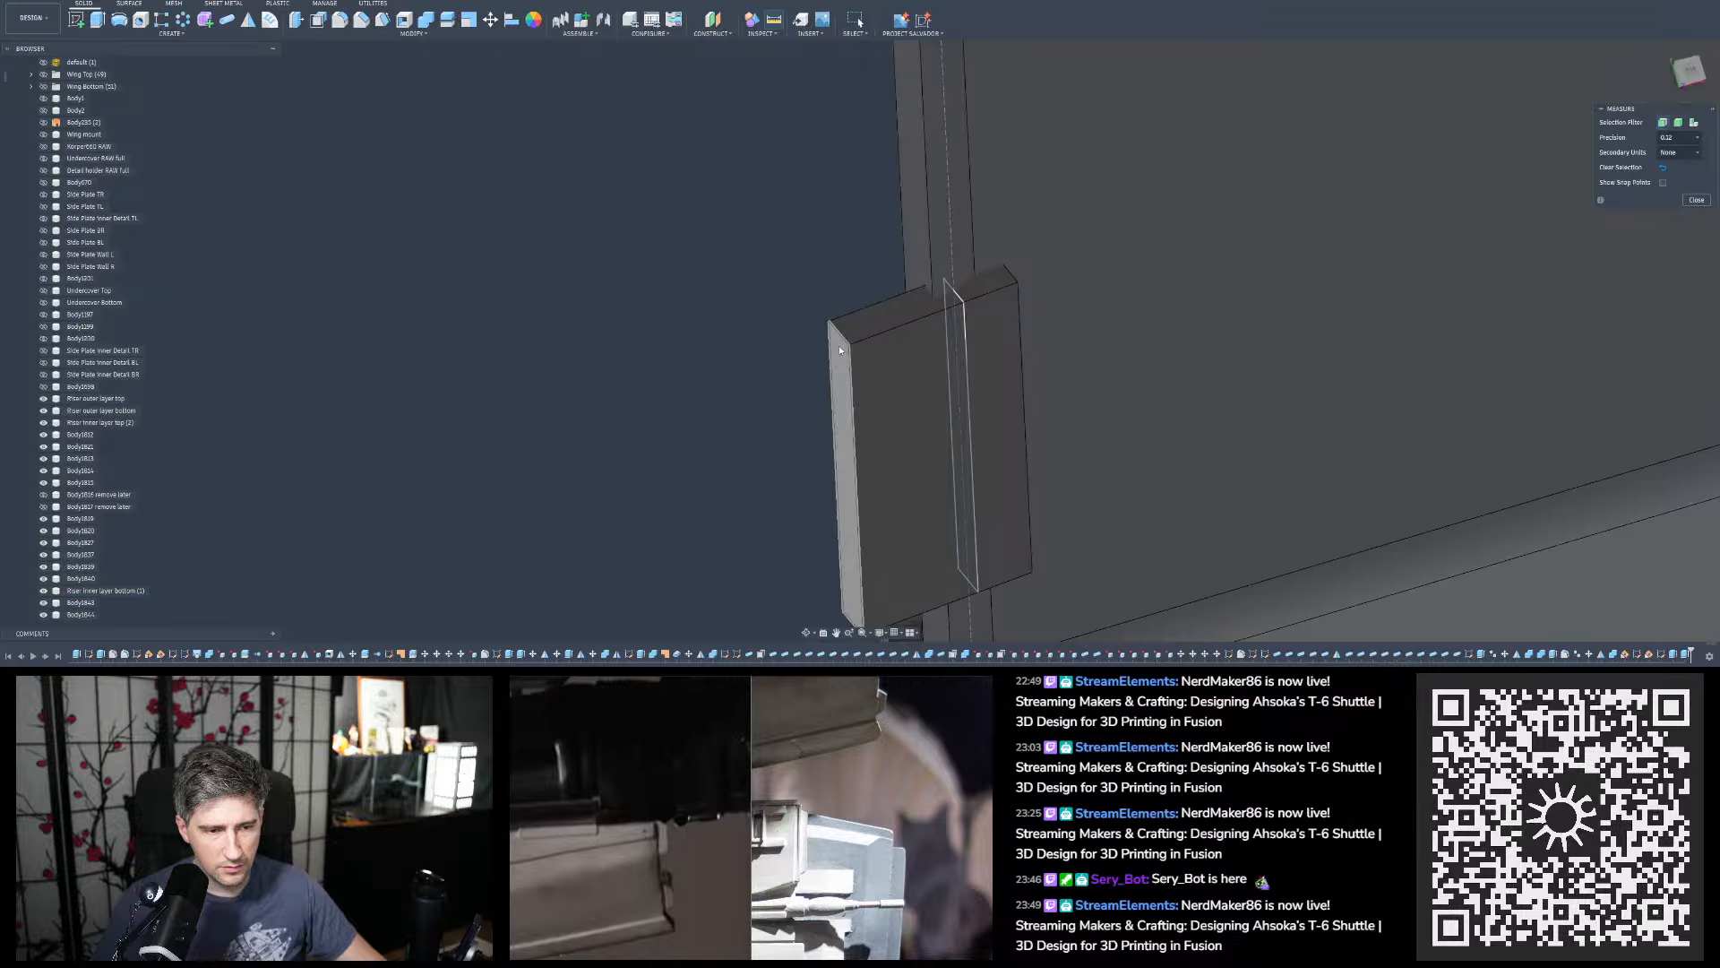
pyautogui.click(921, 264)
pyautogui.click(849, 351)
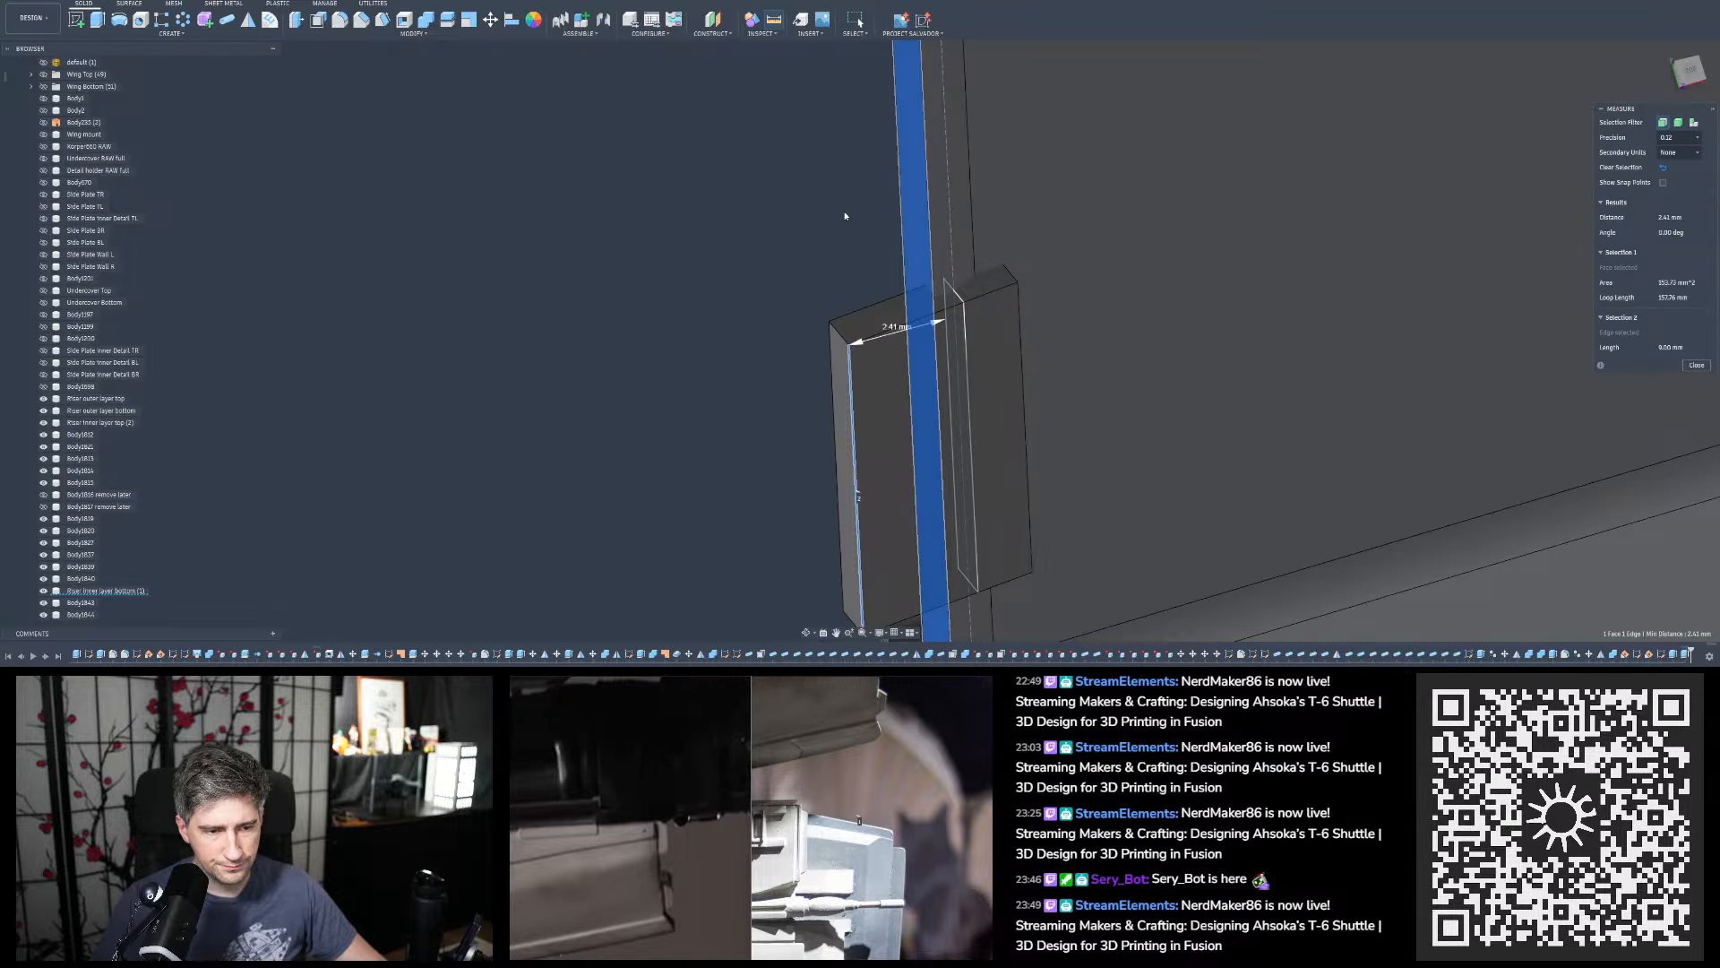
pyautogui.click(845, 216)
pyautogui.click(912, 212)
pyautogui.click(829, 341)
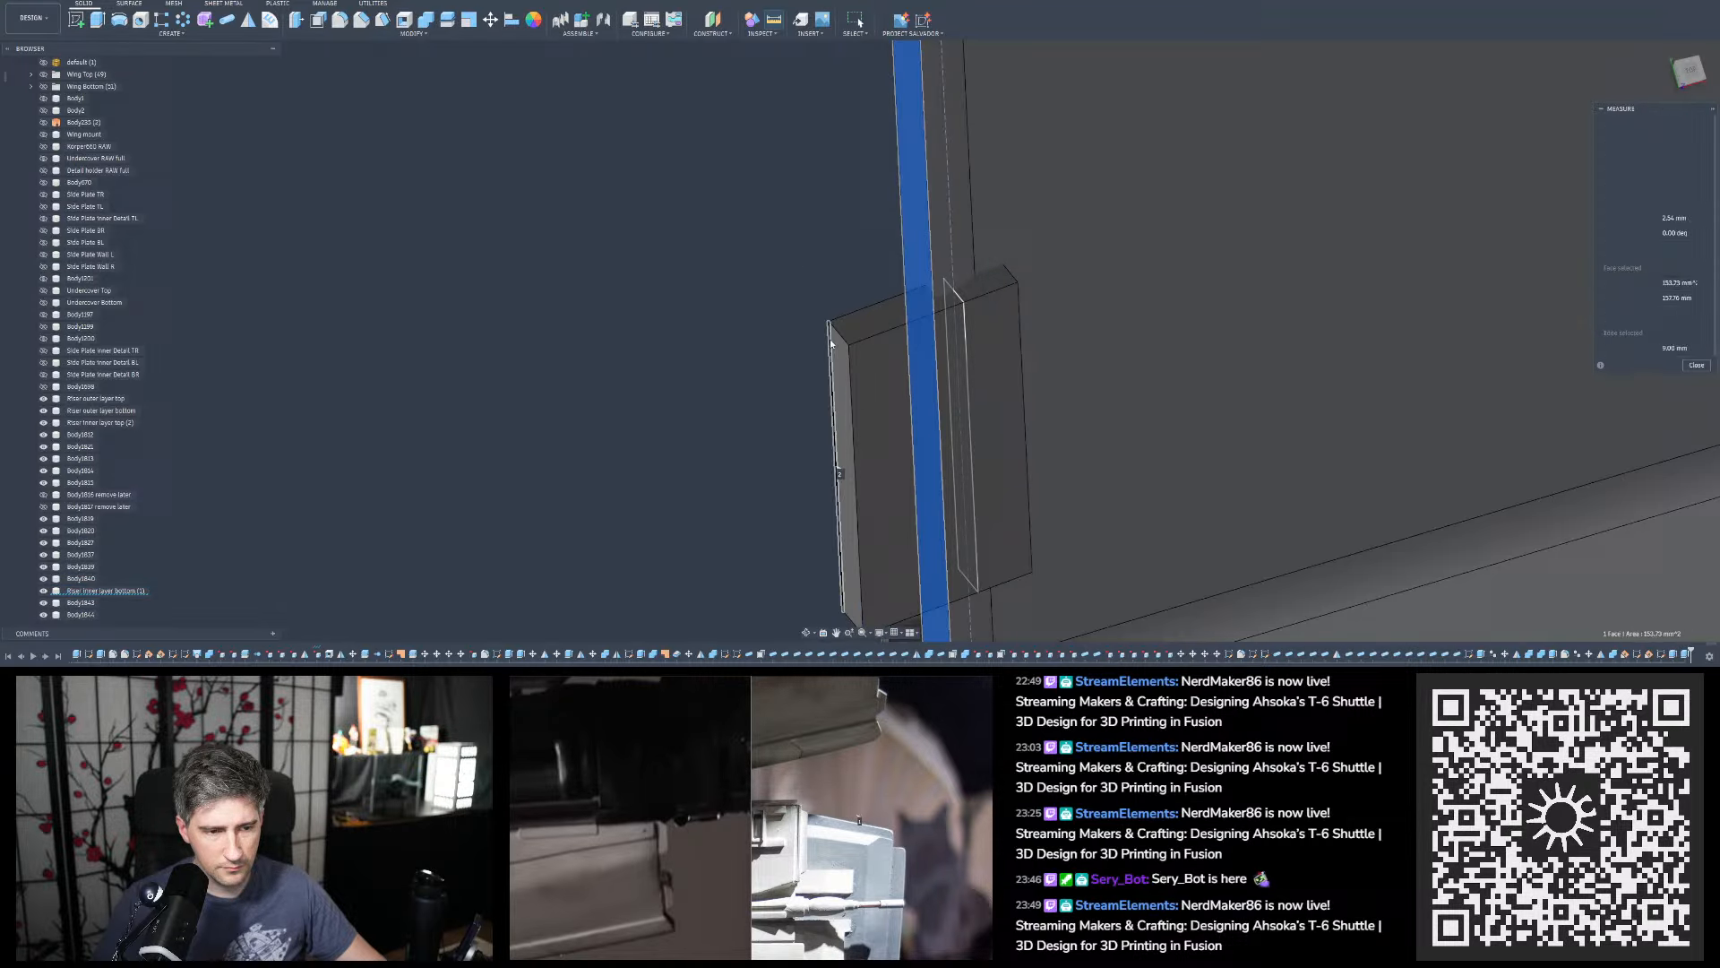
# Measure the distance from the rear rim face to the lower block's inner corner, then inspect both blocks on the hull
pyautogui.click(848, 247)
pyautogui.click(923, 263)
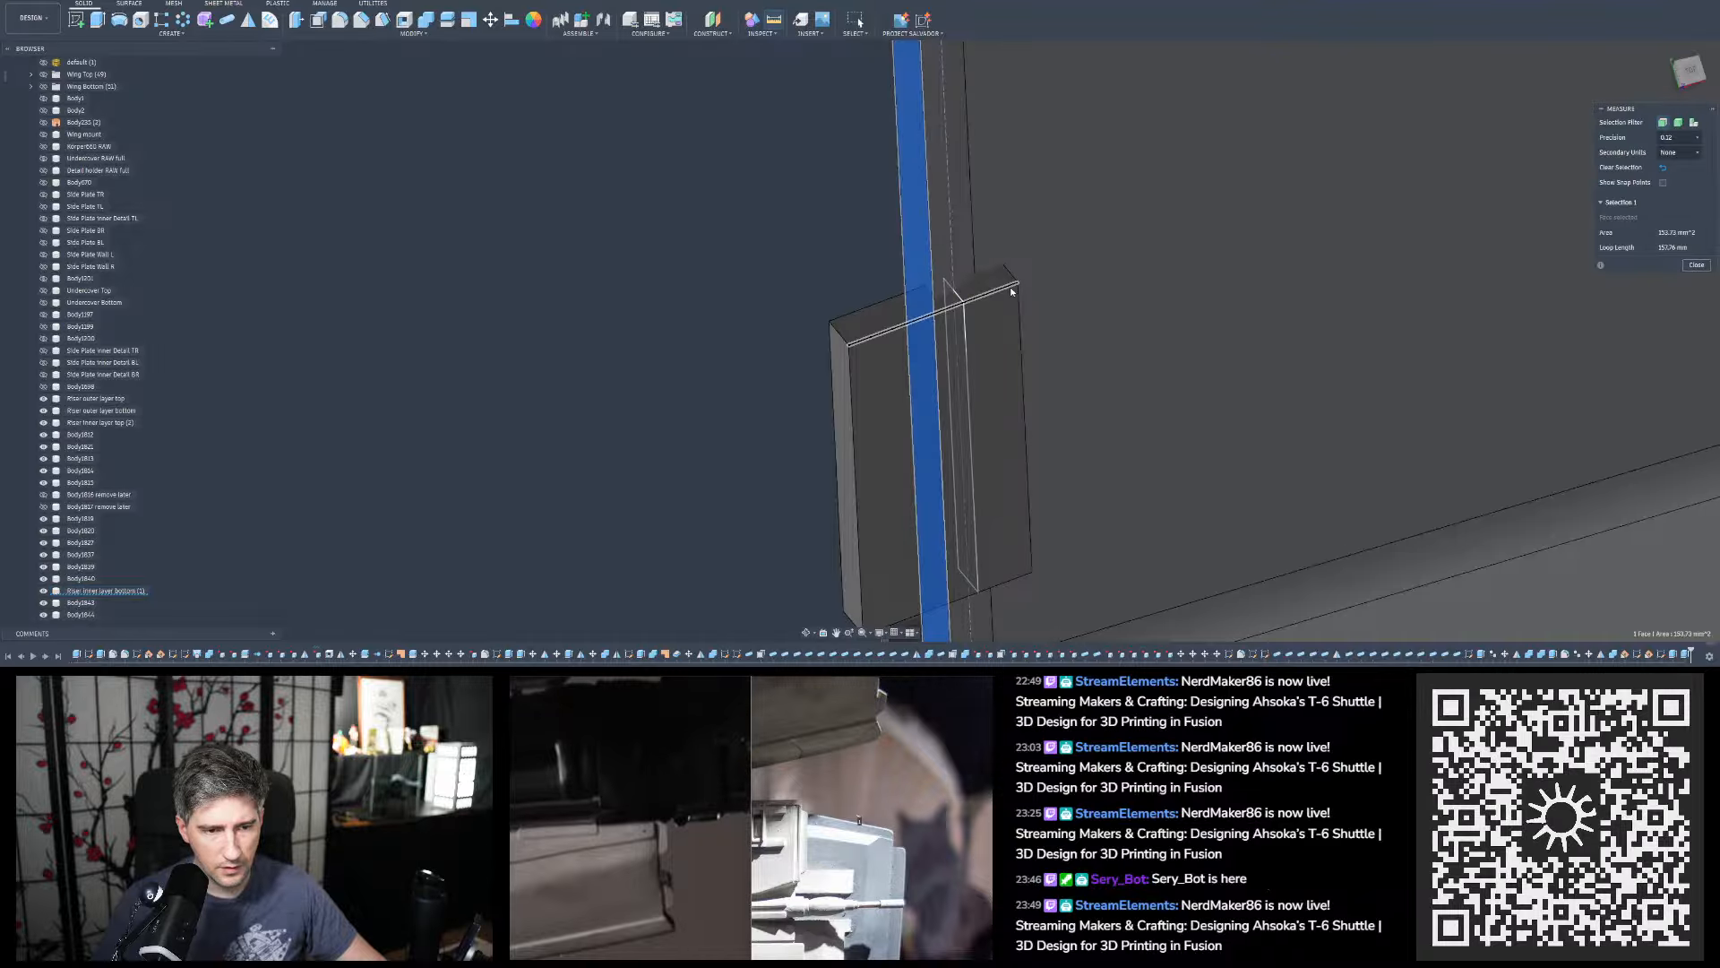
pyautogui.click(1013, 288)
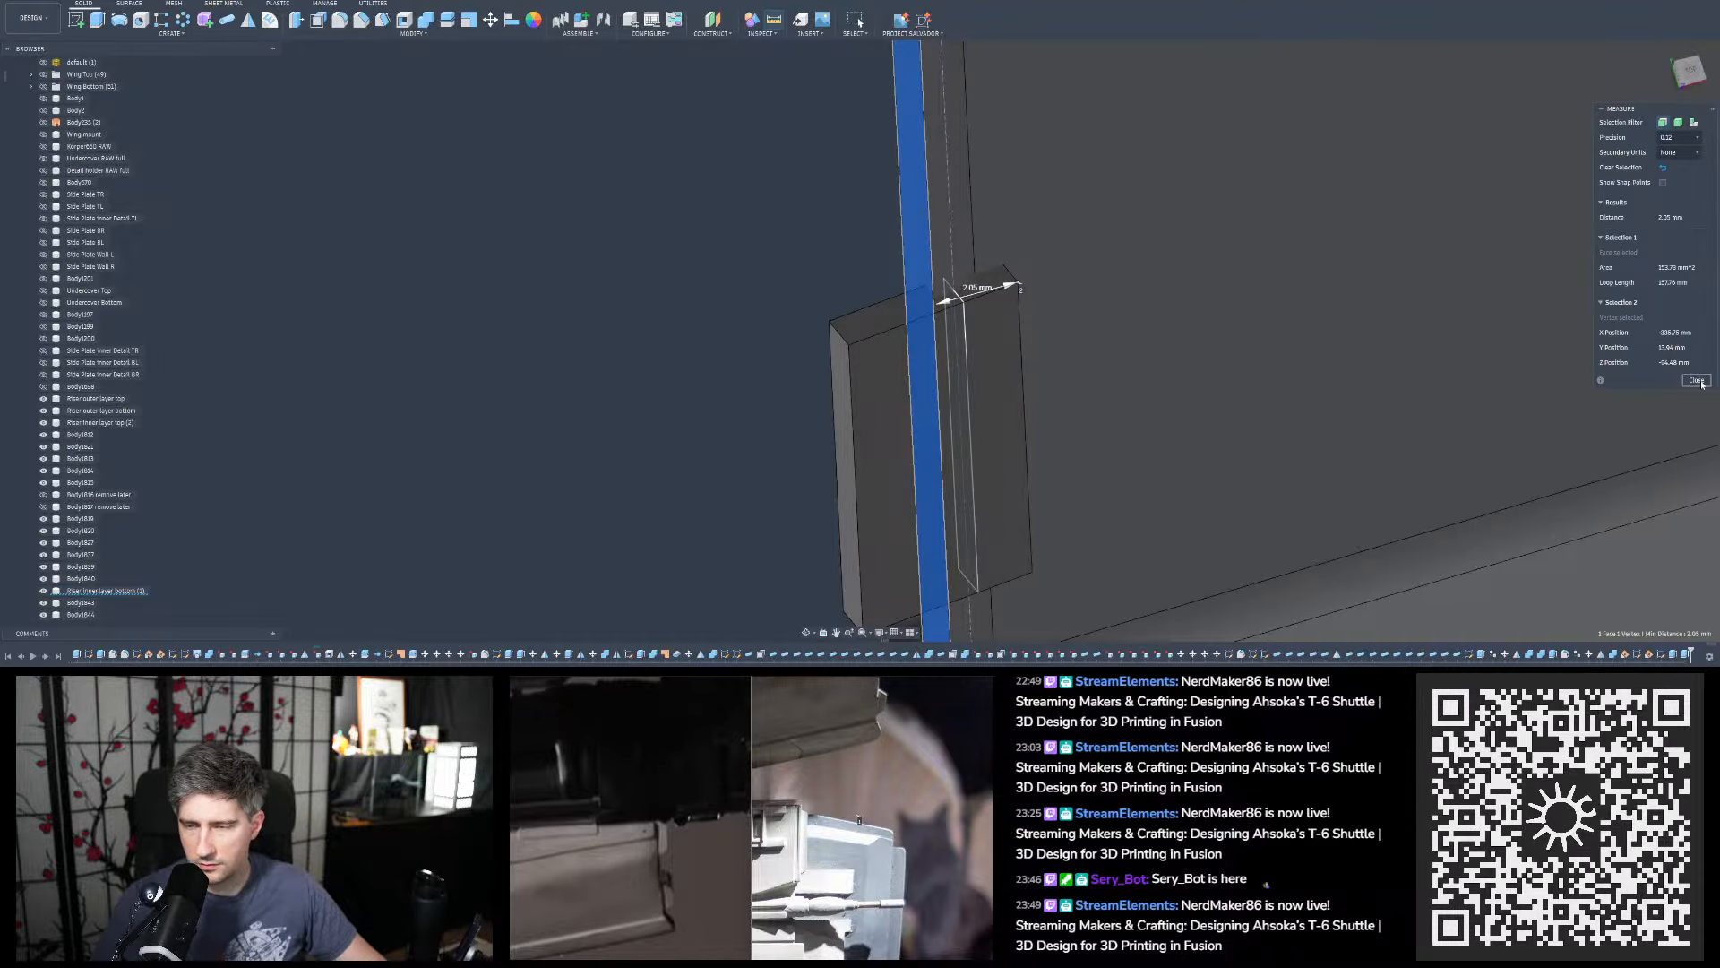
pyautogui.click(1702, 383)
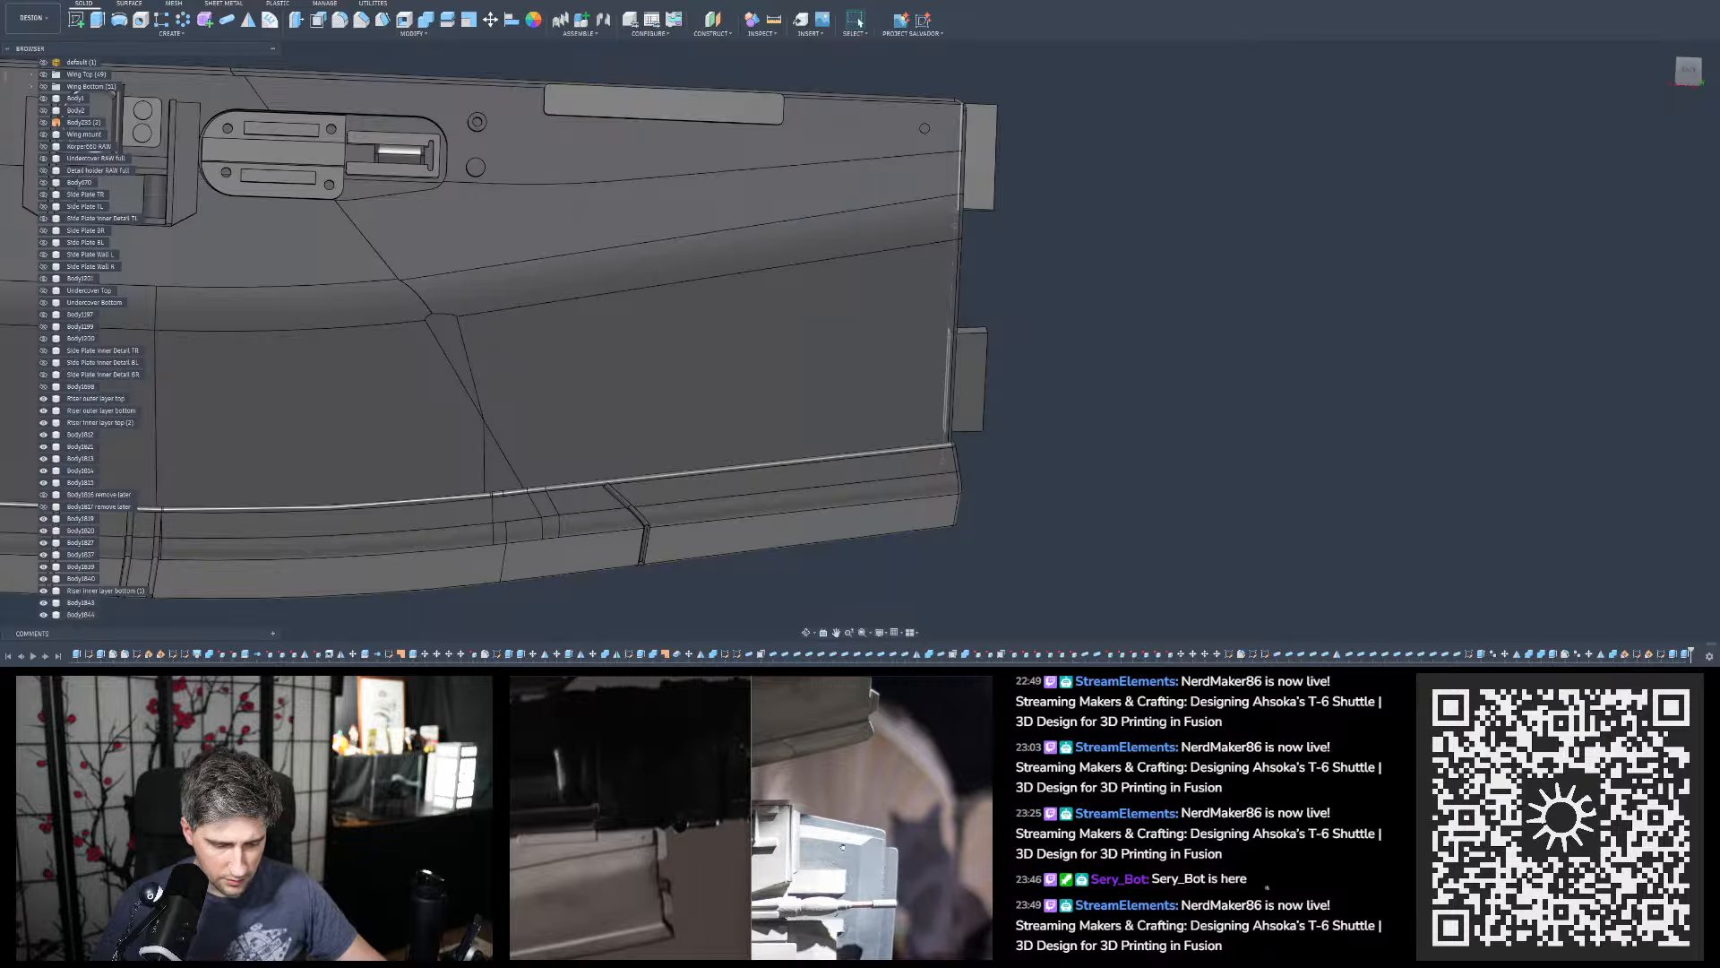
pyautogui.keyDown('shift'); pyautogui.moveTo(1032, 245); pyautogui.dragTo(838, 256, button='middle'); pyautogui.keyUp('shift')
pyautogui.scroll(-2, 83, 430)
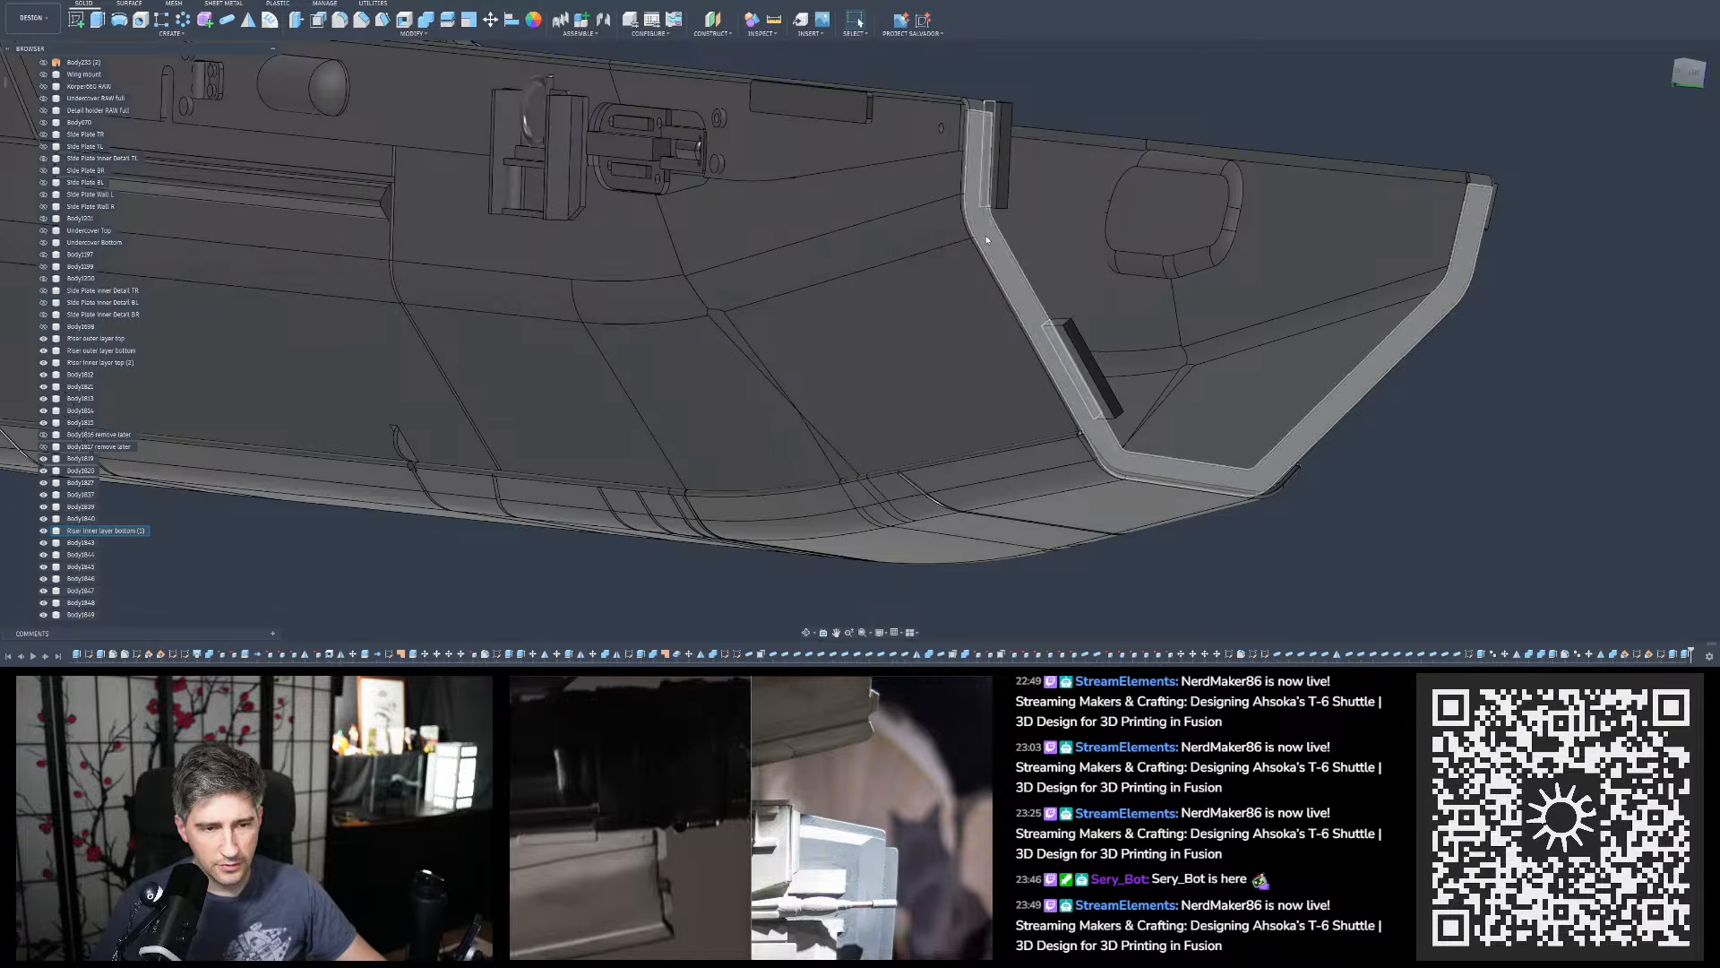
# Find the flange block sketch from its timeline feature and hide both rectangle sketches on the rear flange
pyautogui.scroll(10, 1019, 100)
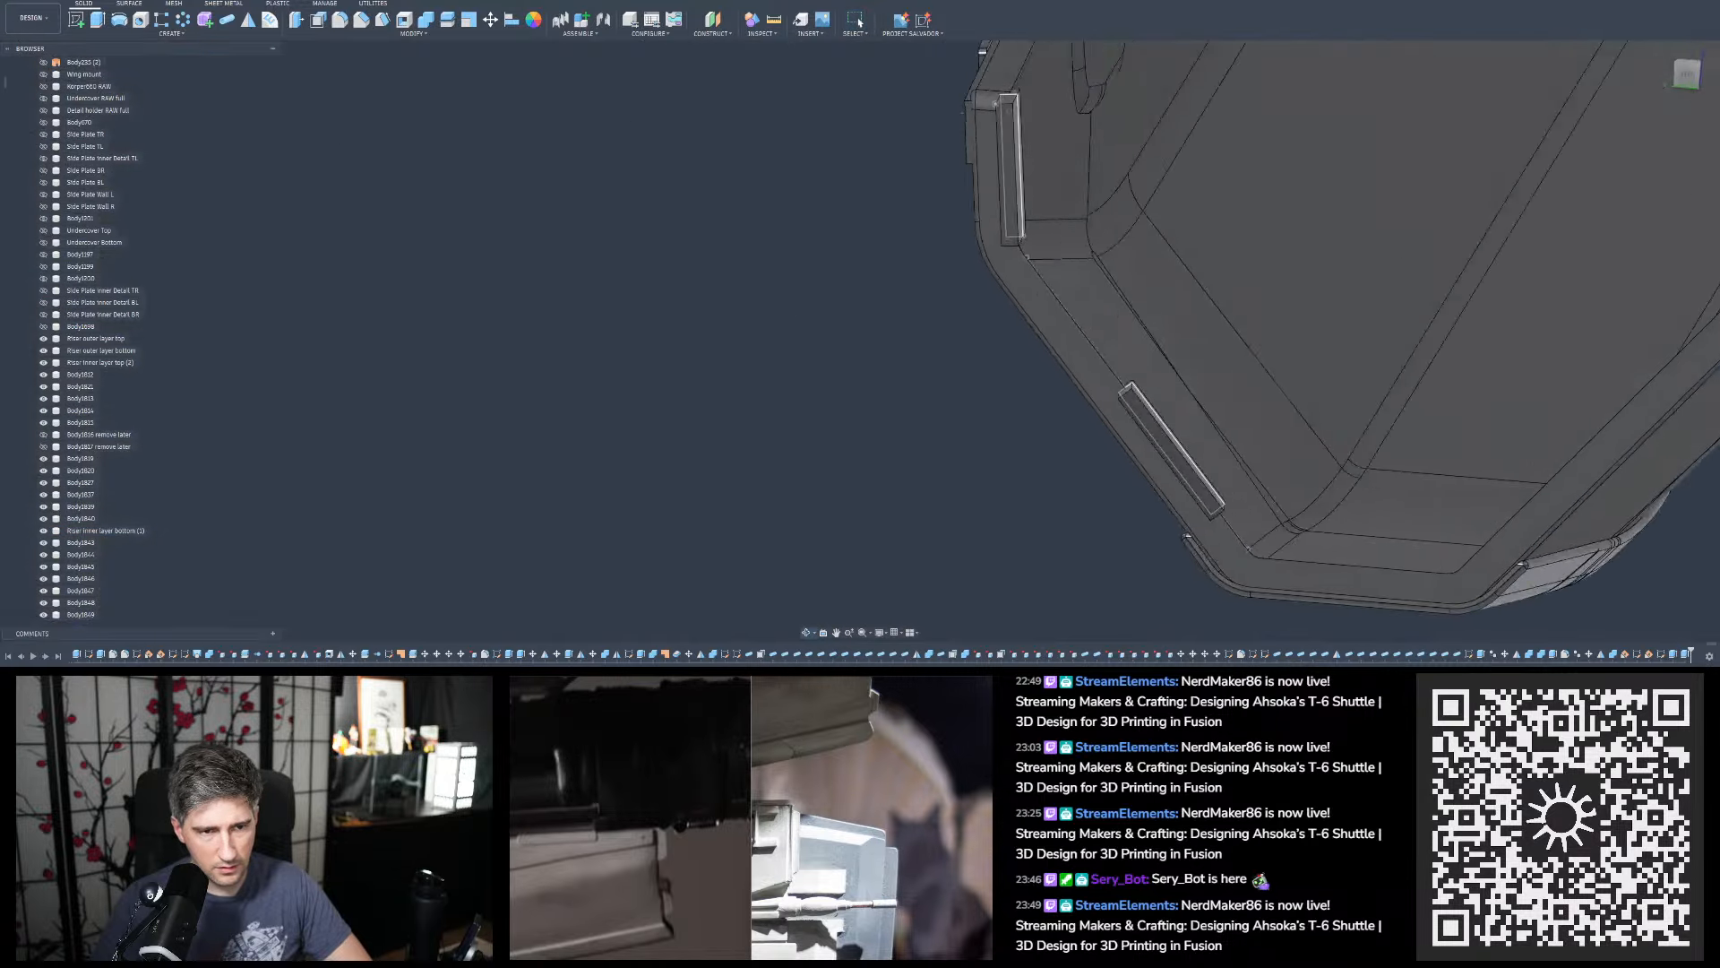
pyautogui.keyDown('shift'); pyautogui.moveTo(996, 104); pyautogui.dragTo(1075, 135, button='middle'); pyautogui.keyUp('shift')
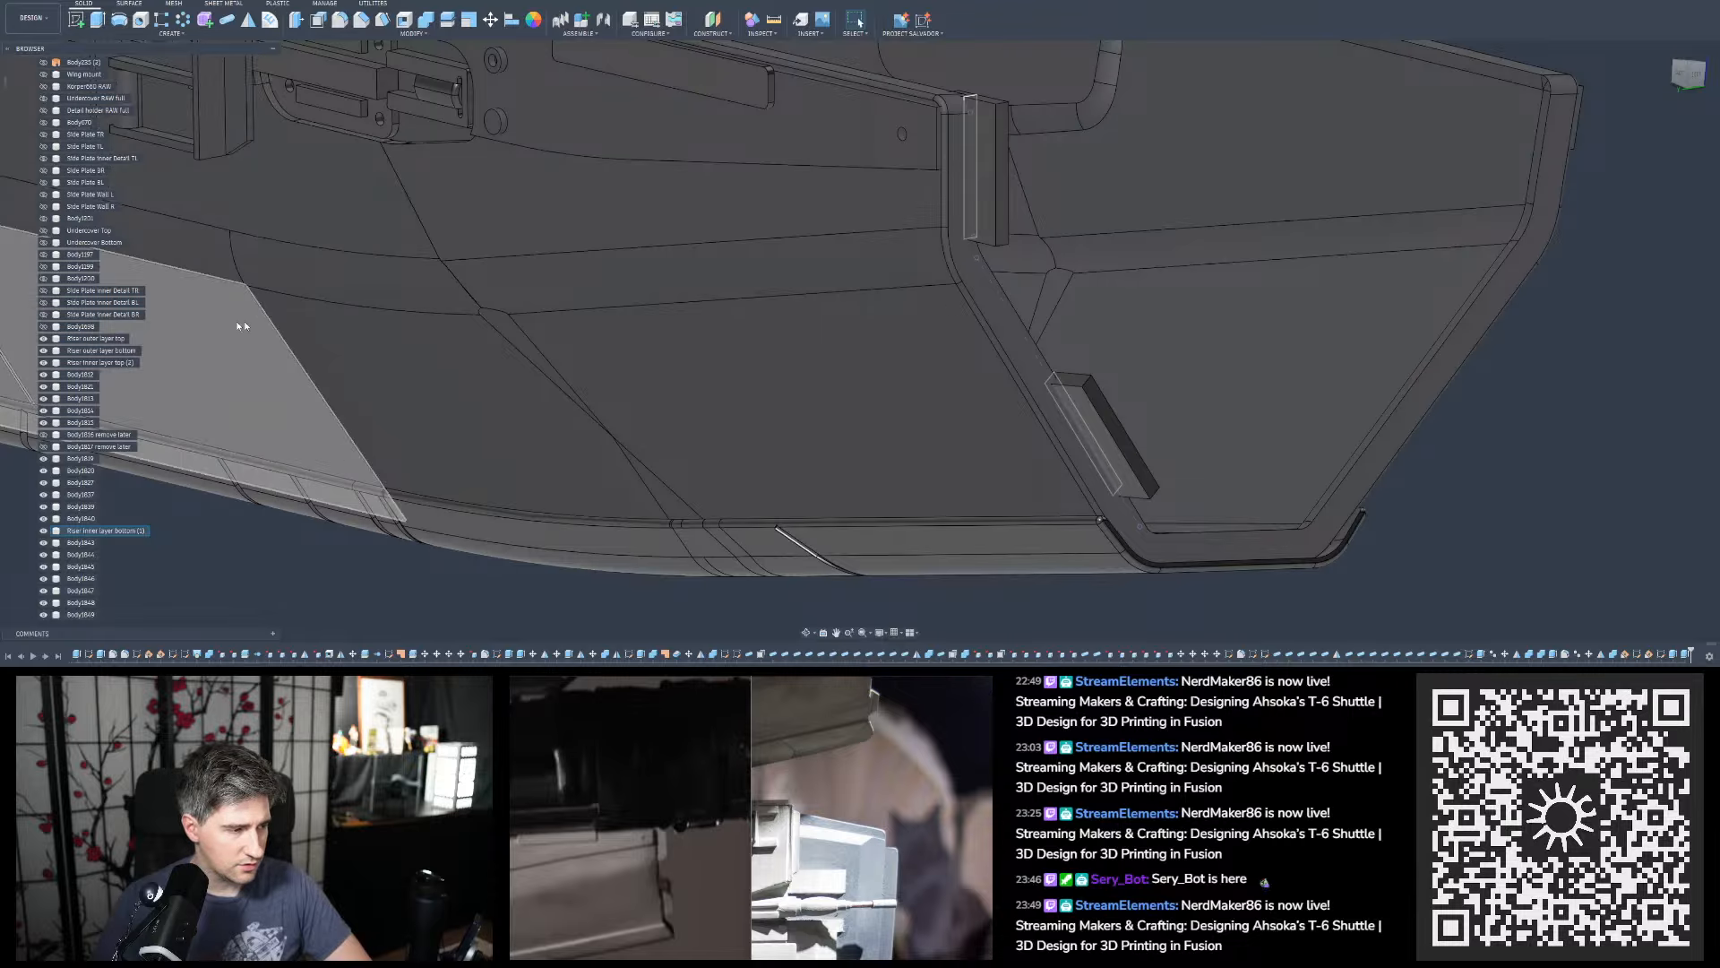
pyautogui.rightClick(1640, 655)
pyautogui.click(1645, 640)
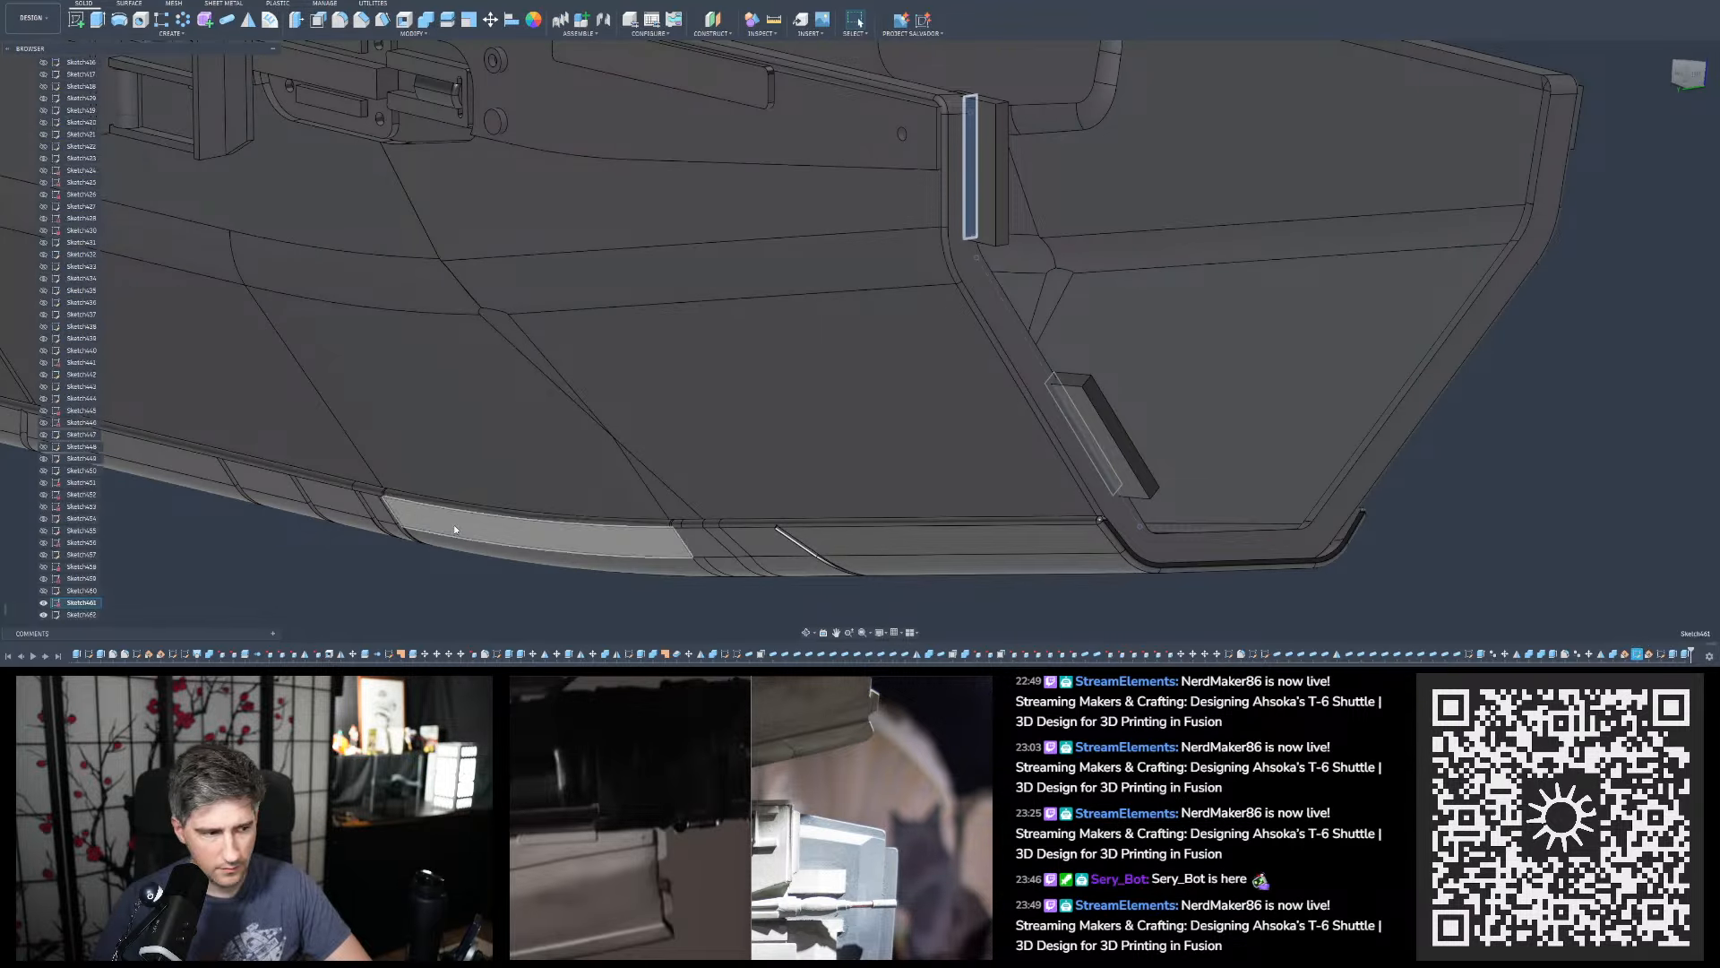
pyautogui.click(43, 543)
pyautogui.click(43, 543)
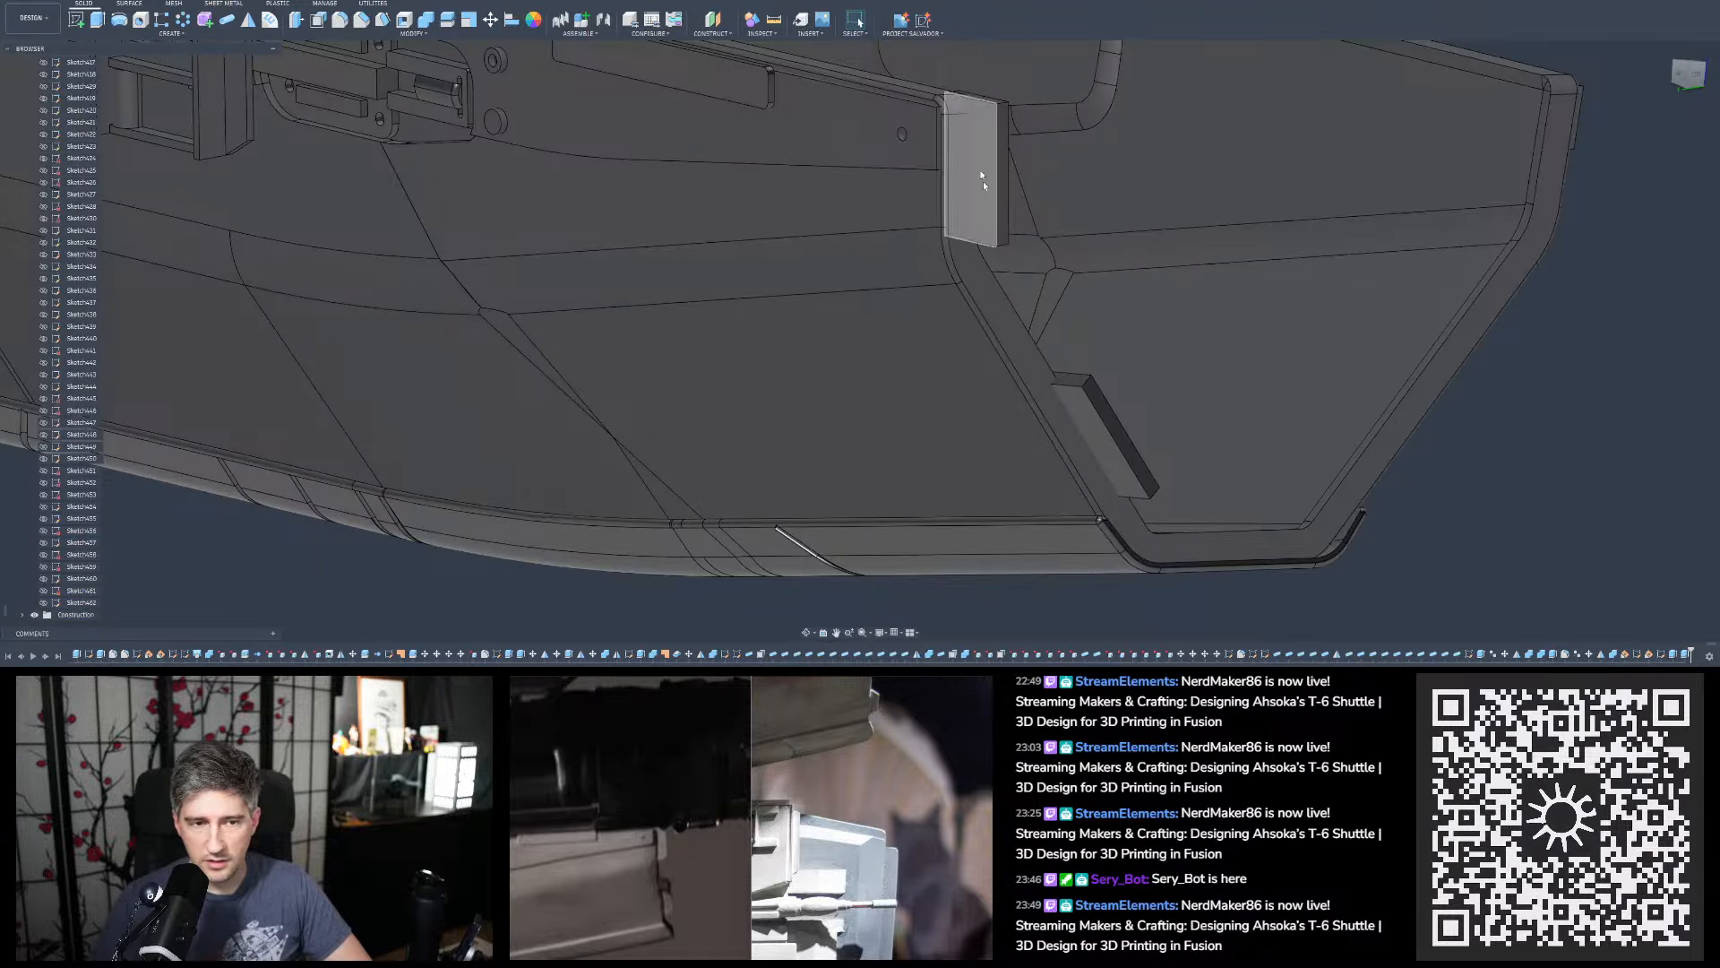
# Start an equal-distance chamfer and select the outer end edges of the upper rear flange block
pyautogui.scroll(-1, 982, 181)
pyautogui.scroll(2, 982, 174)
pyautogui.keyDown('shift'); pyautogui.moveTo(969, 174); pyautogui.dragTo(856, 85, button='middle'); pyautogui.keyUp('shift')
pyautogui.scroll(-4, 615, 200)
pyautogui.keyDown('shift'); pyautogui.moveTo(614, 200); pyautogui.dragTo(1260, 155, button='middle'); pyautogui.keyUp('shift')
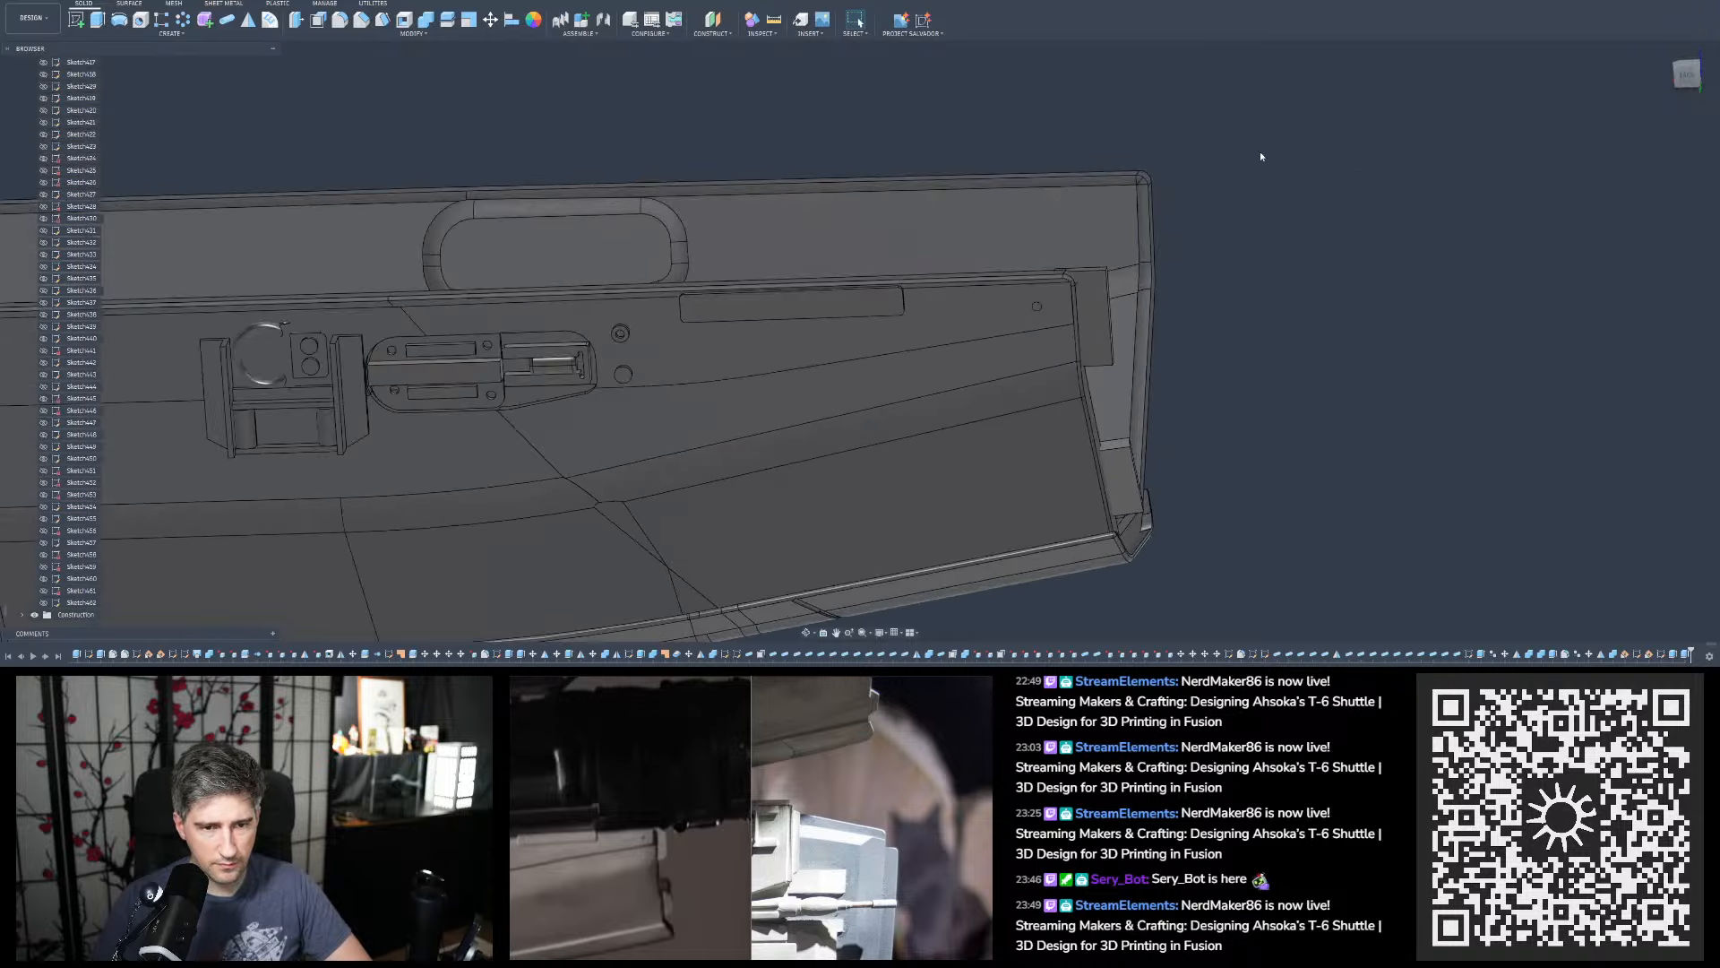
pyautogui.click(363, 23)
pyautogui.scroll(4, 1164, 250)
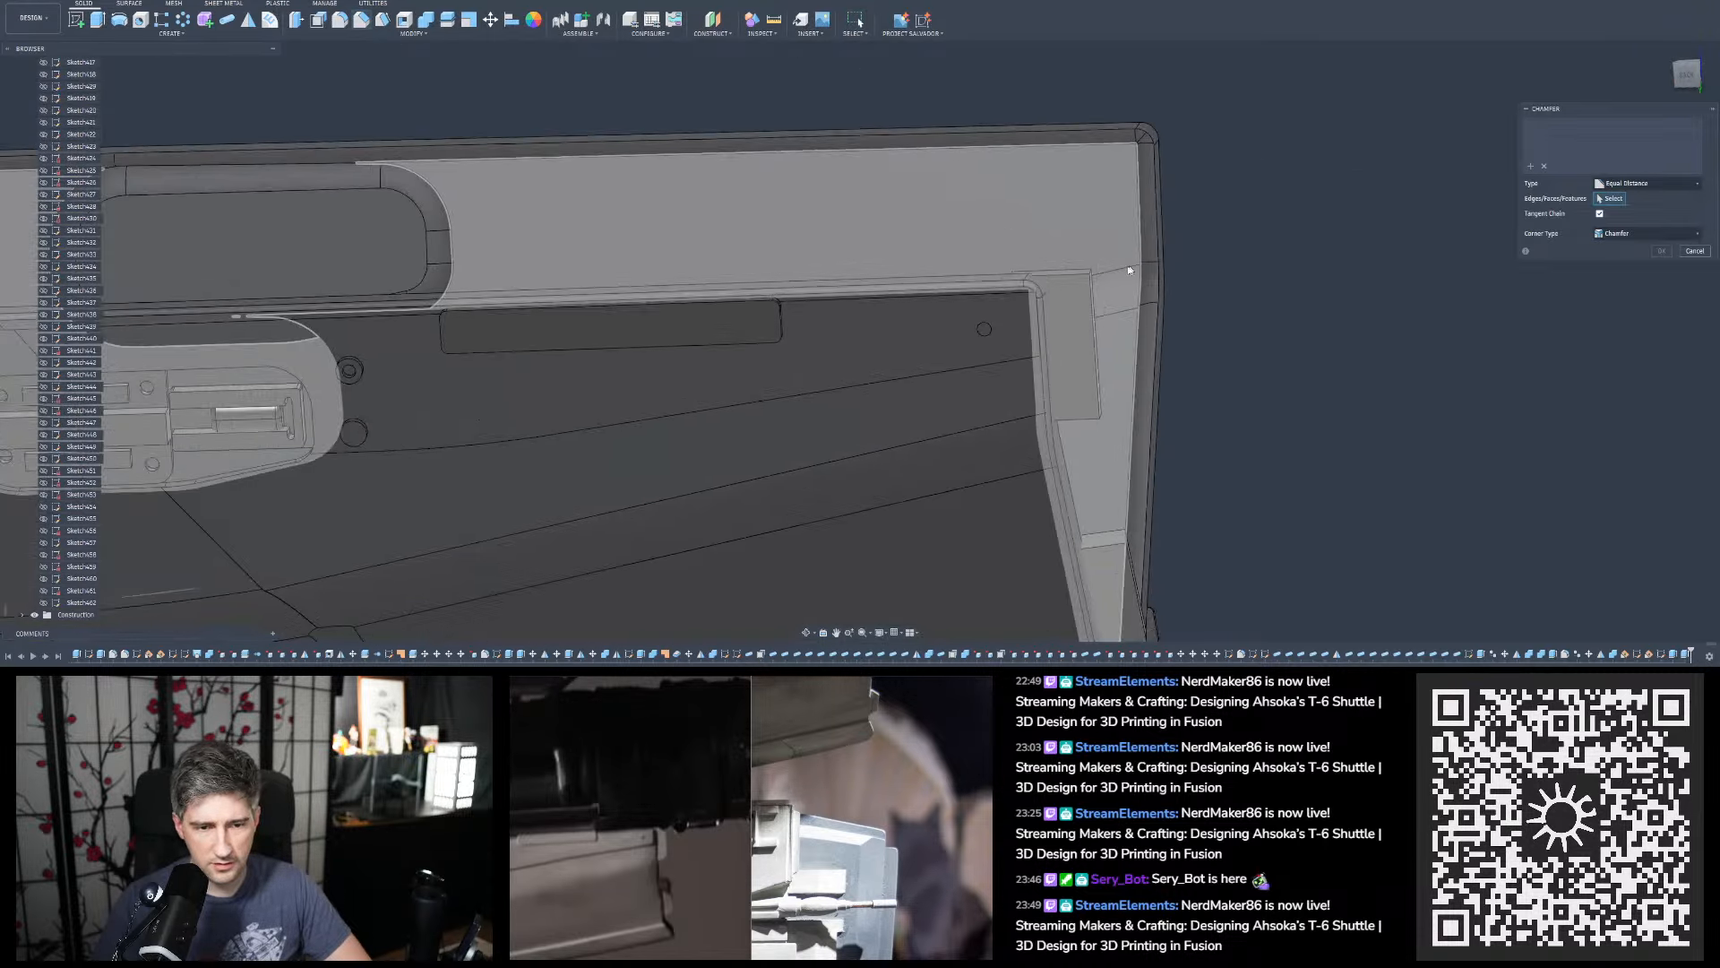
pyautogui.click(1086, 270)
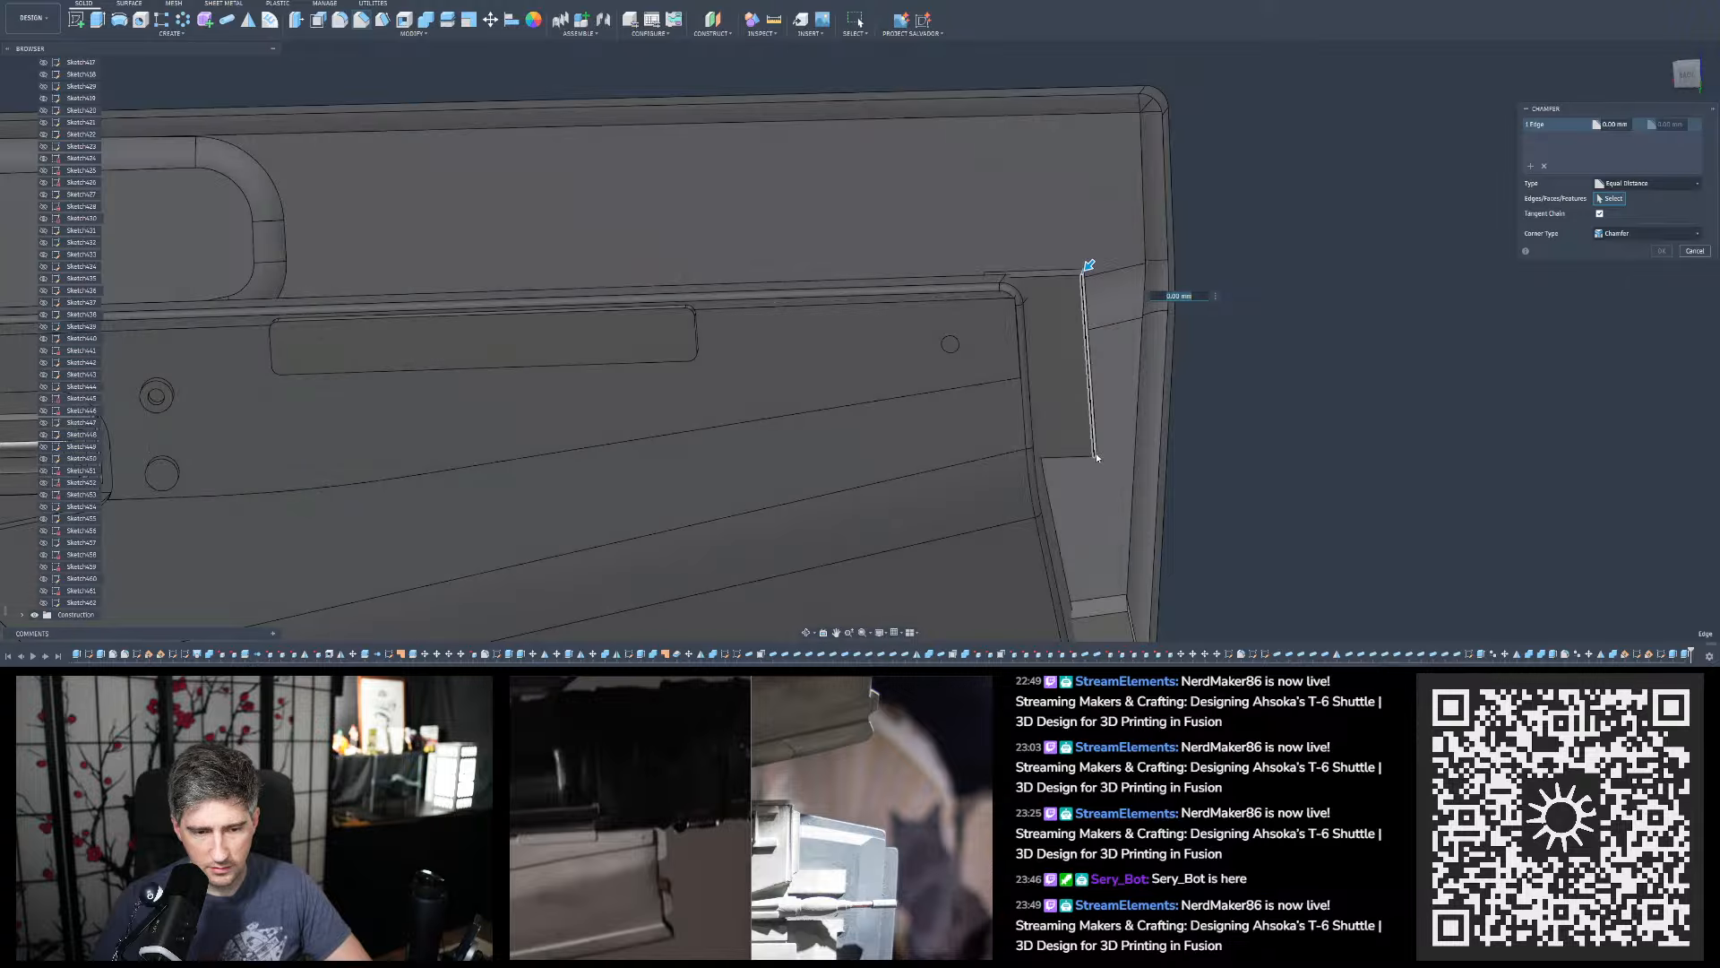
pyautogui.click(1019, 322)
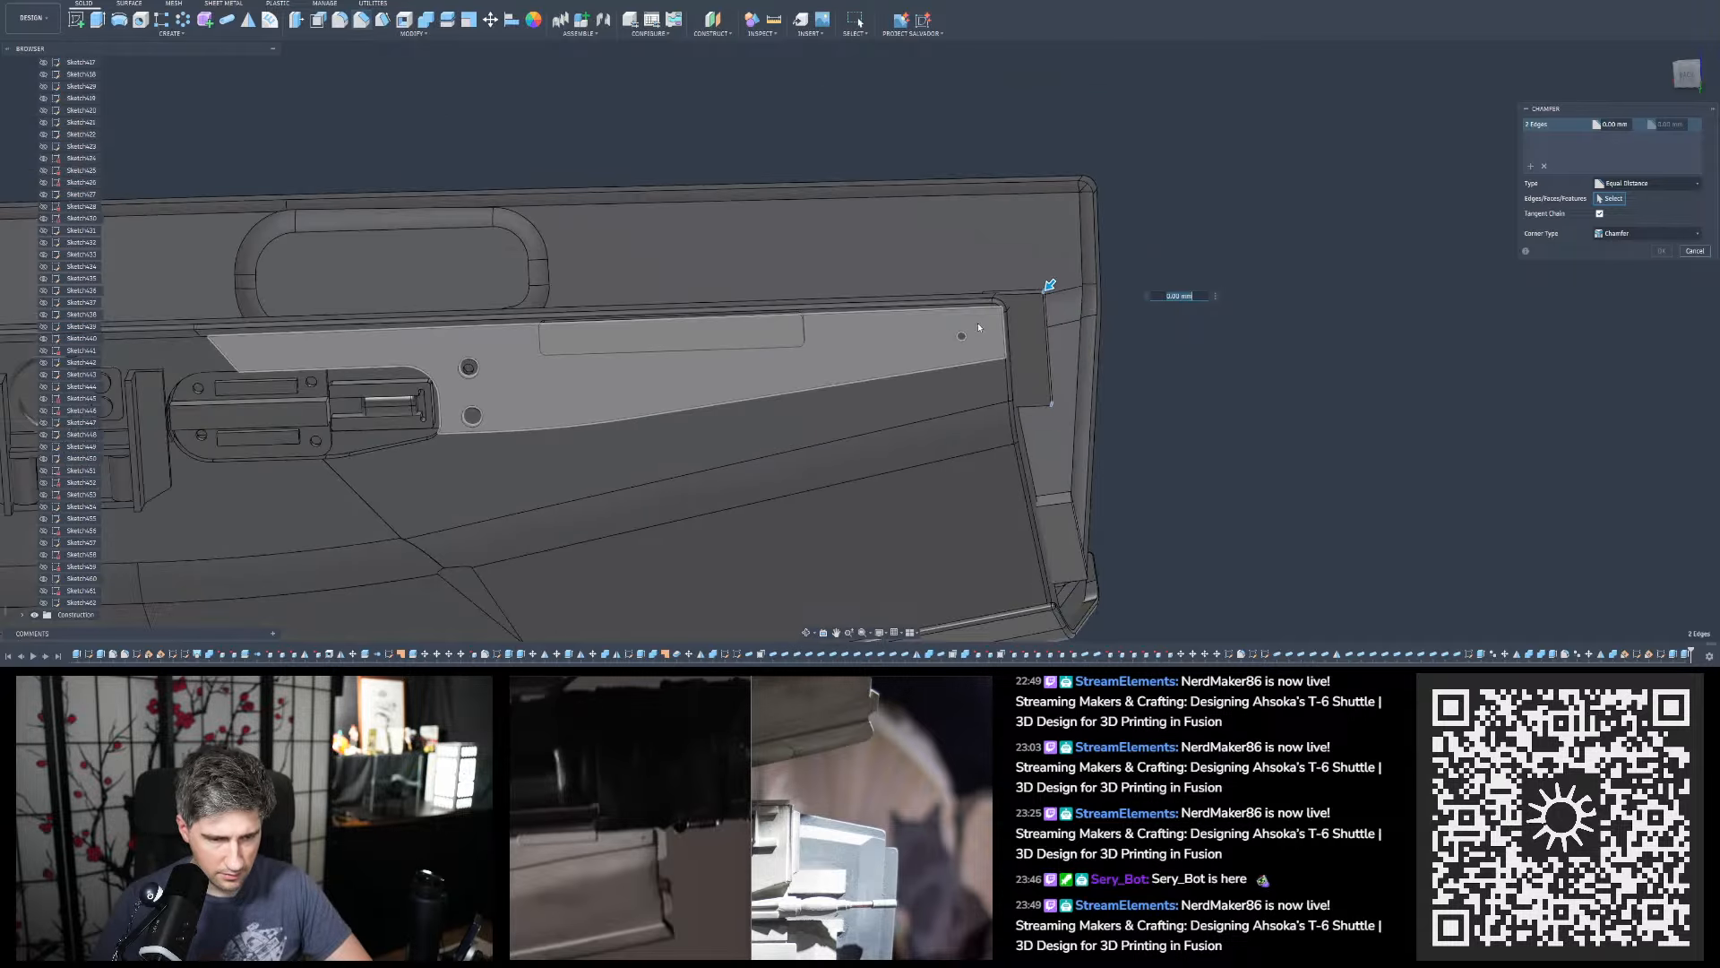
# Add the lower flange block's outer end edges to the chamfer and pull the equal distance to 2 mm
pyautogui.scroll(5, 977, 323)
pyautogui.click(966, 425)
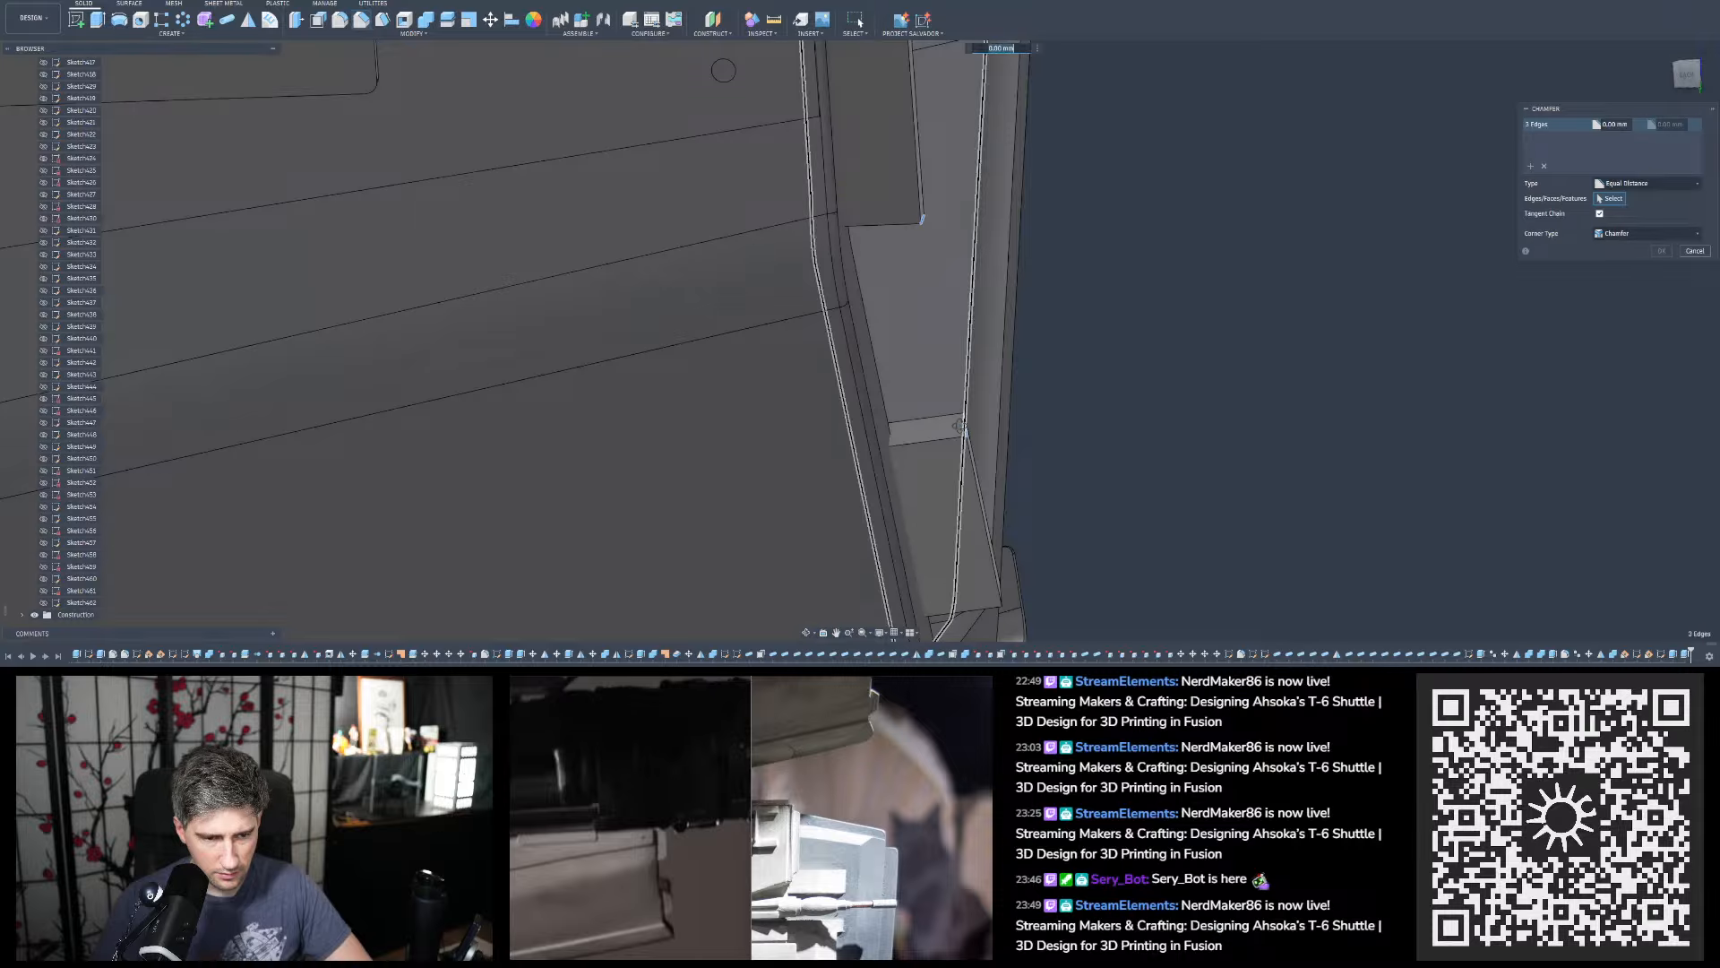
pyautogui.keyDown('shift'); pyautogui.moveTo(976, 431); pyautogui.dragTo(828, 257, button='middle'); pyautogui.keyUp('shift')
pyautogui.click(1102, 573)
pyautogui.scroll(-4, 879, 576)
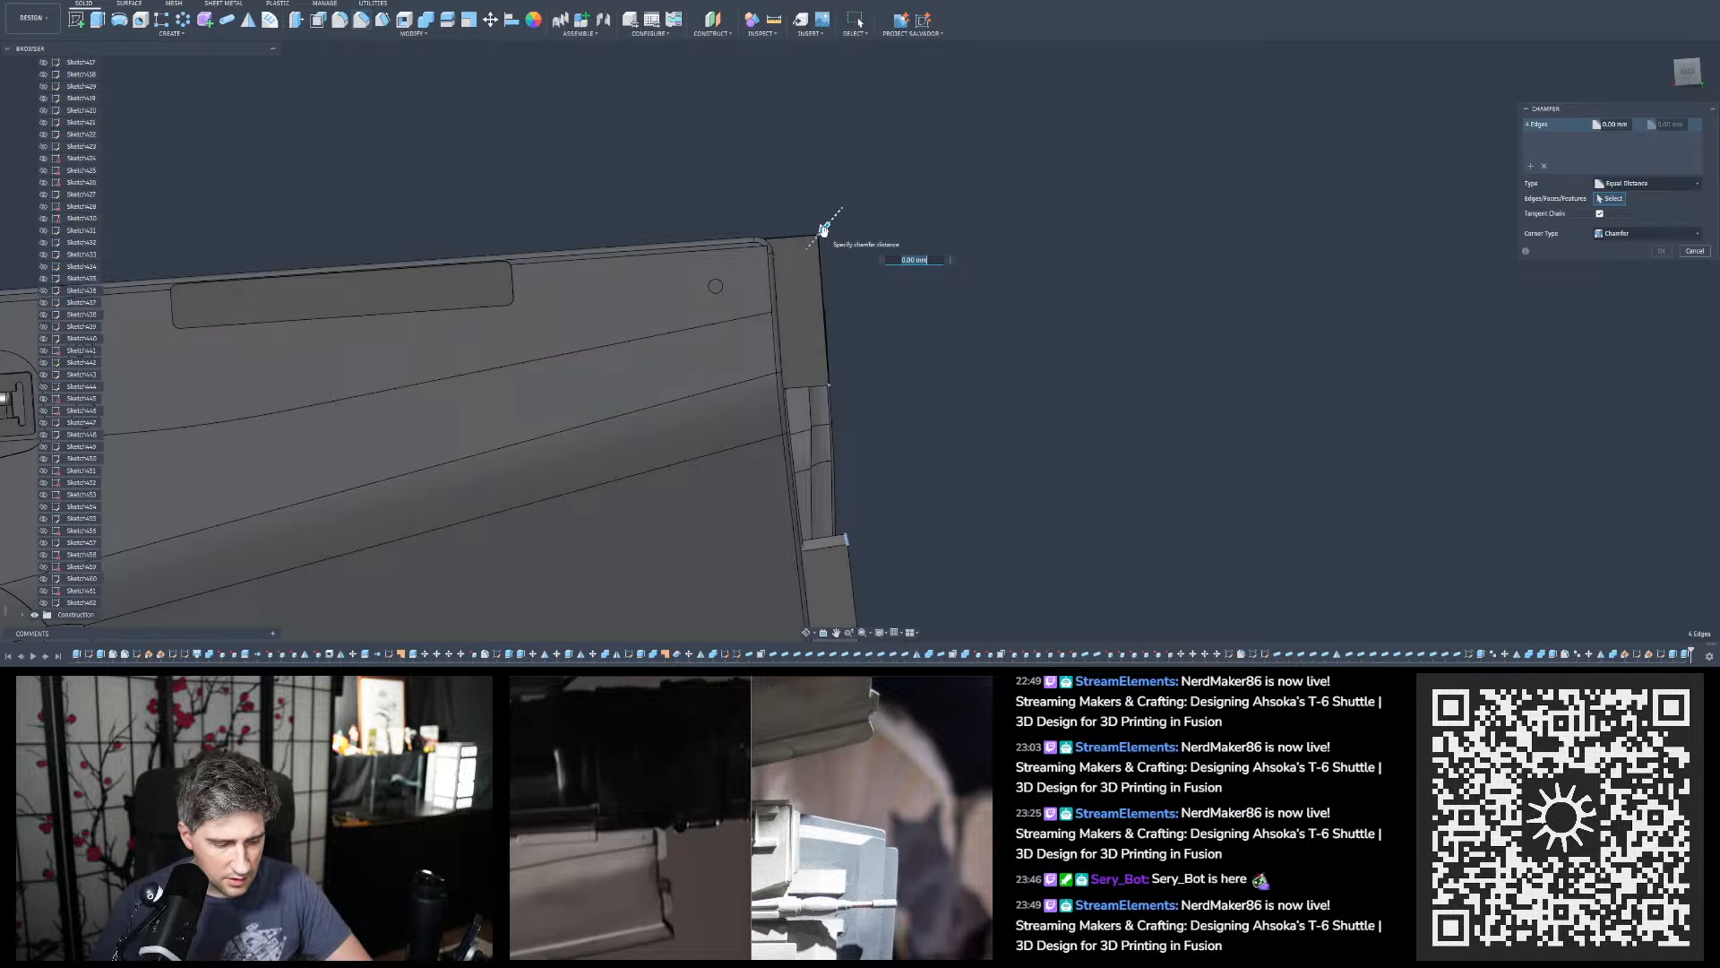
pyautogui.moveTo(823, 230); pyautogui.dragTo(815, 238)
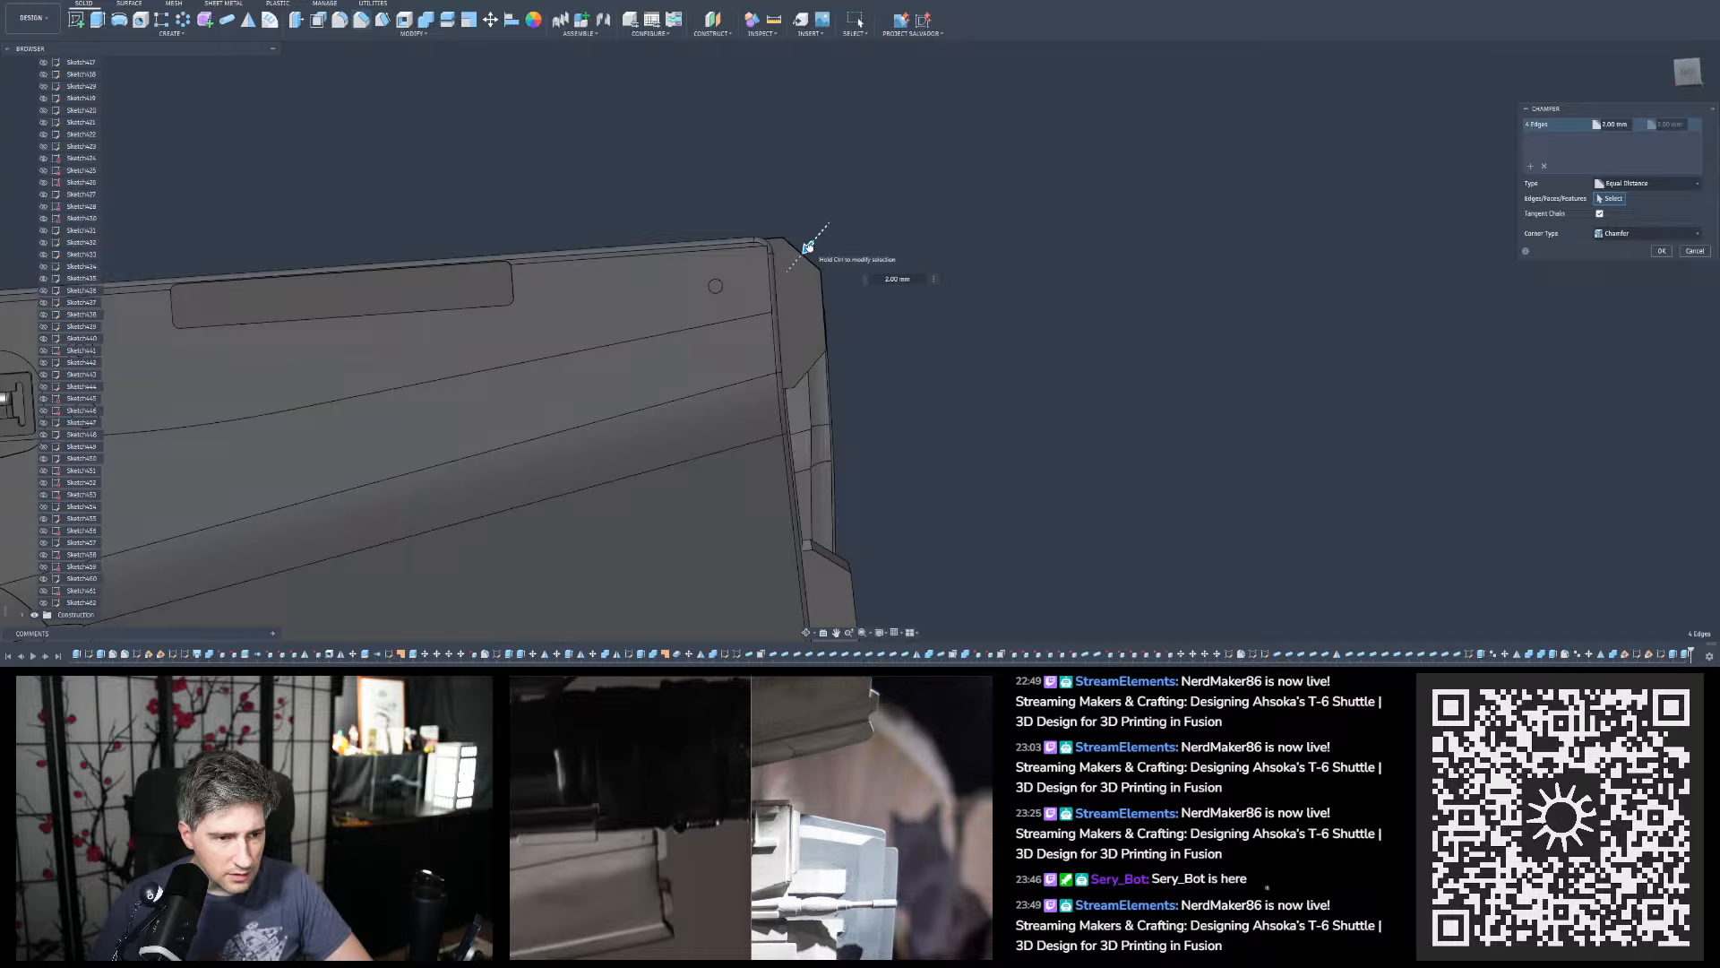
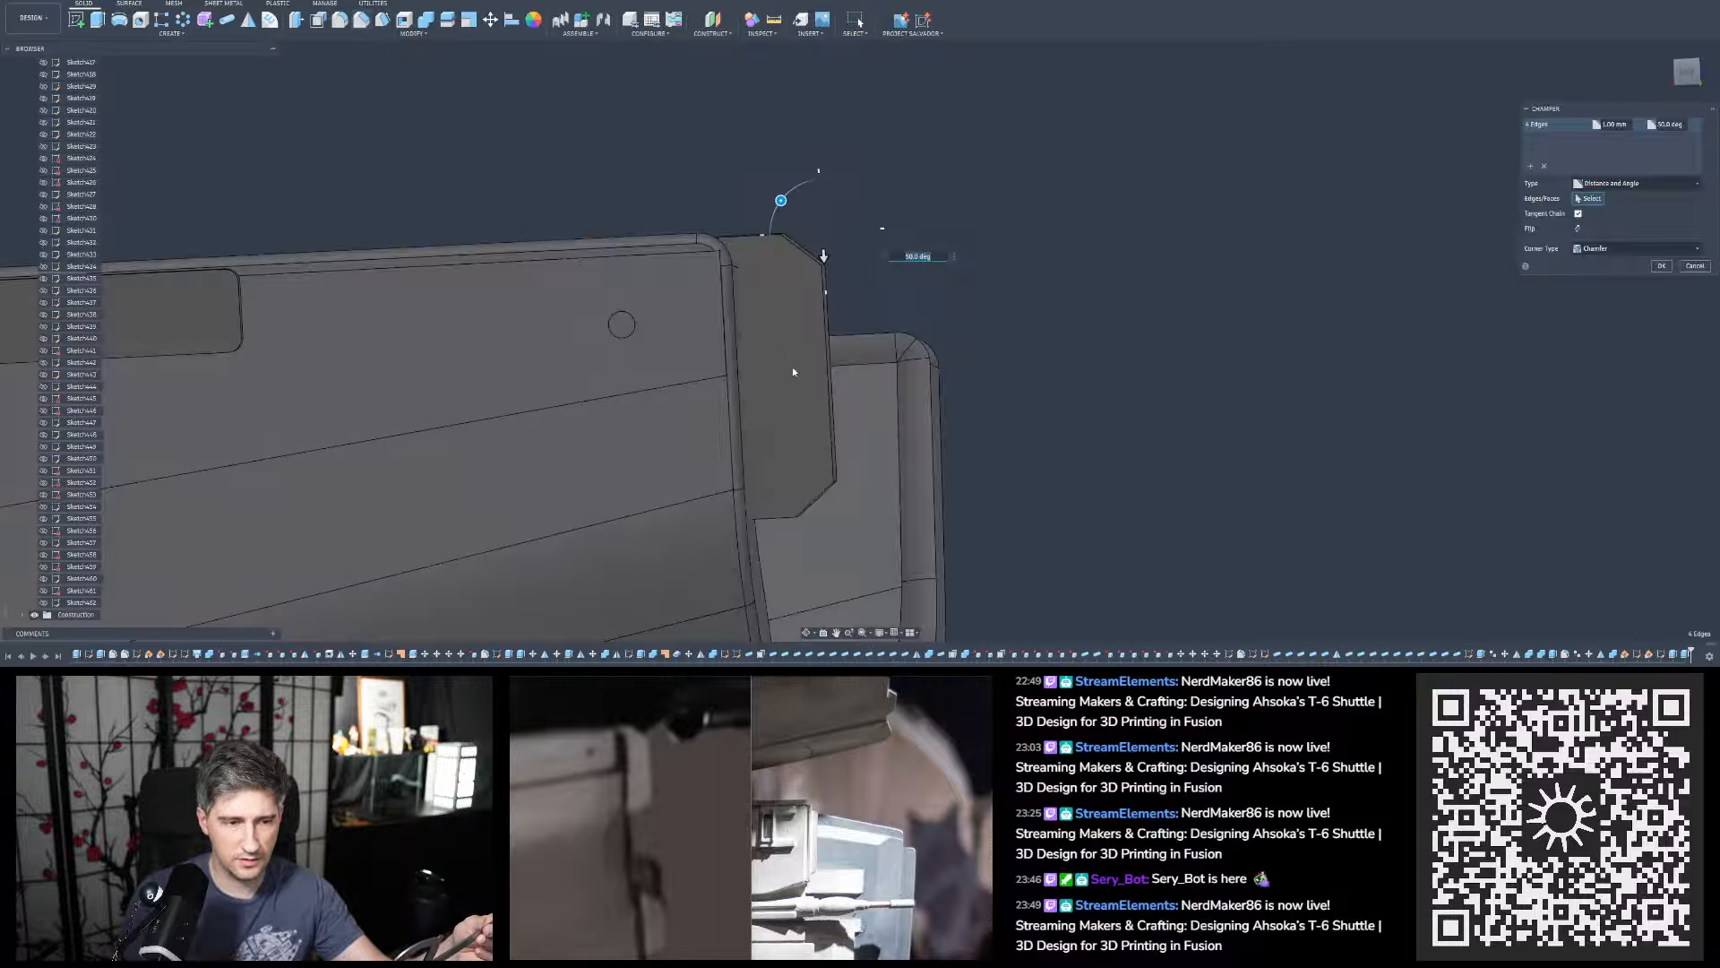
# Set the angle of the distance-and-angle chamfer on the four flange block edges to 50 degrees
pyautogui.keyDown('shift'); pyautogui.moveTo(793, 371); pyautogui.dragTo(807, 367, button='middle'); pyautogui.keyUp('shift')
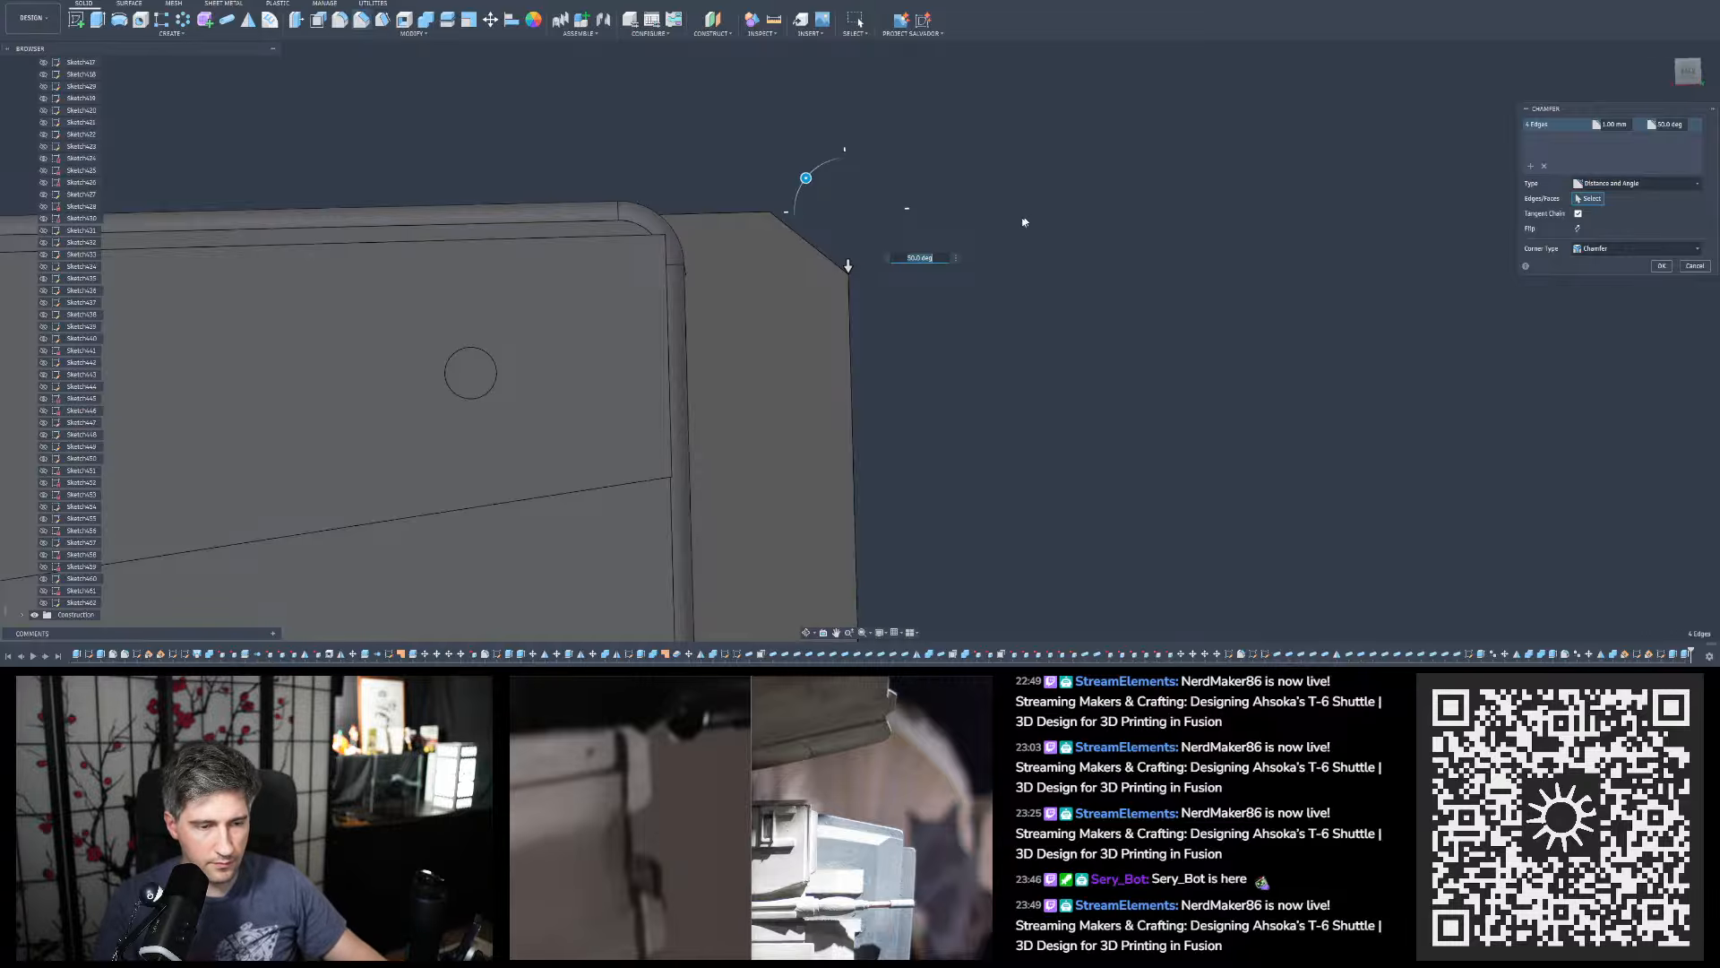
pyautogui.scroll(-4, 927, 156)
pyautogui.moveTo(845, 153); pyautogui.dragTo(843, 153)
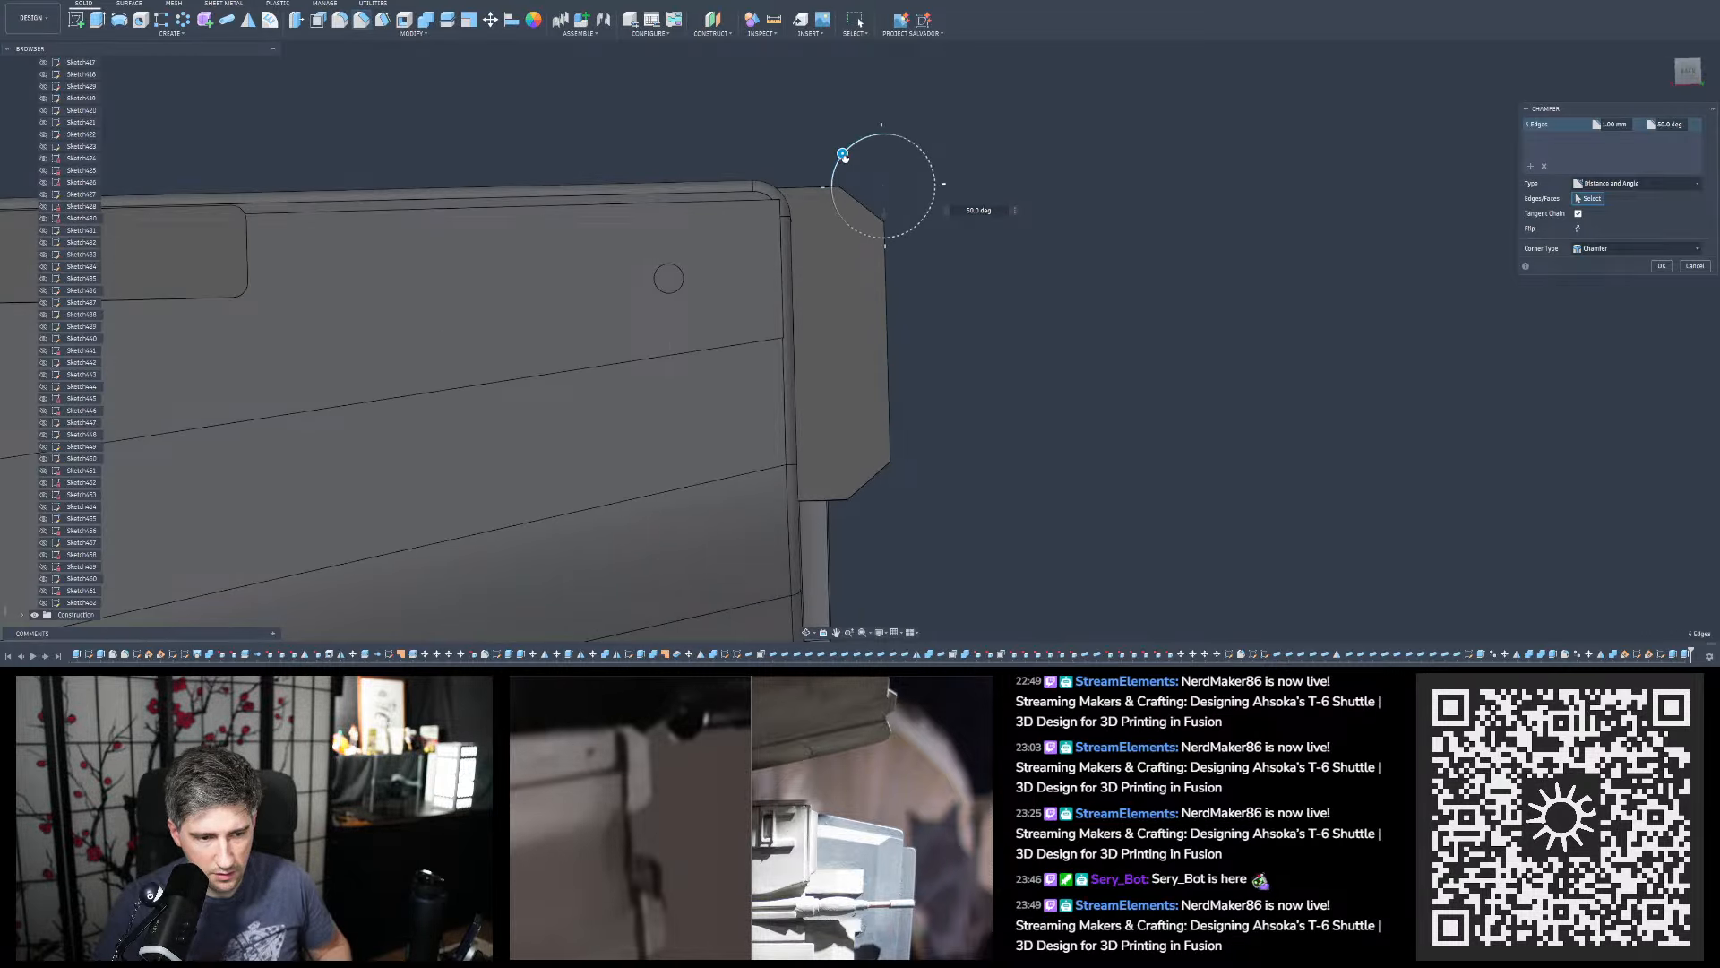
pyautogui.keyDown('shift'); pyautogui.moveTo(843, 154); pyautogui.dragTo(813, 108, button='middle'); pyautogui.keyUp('shift')
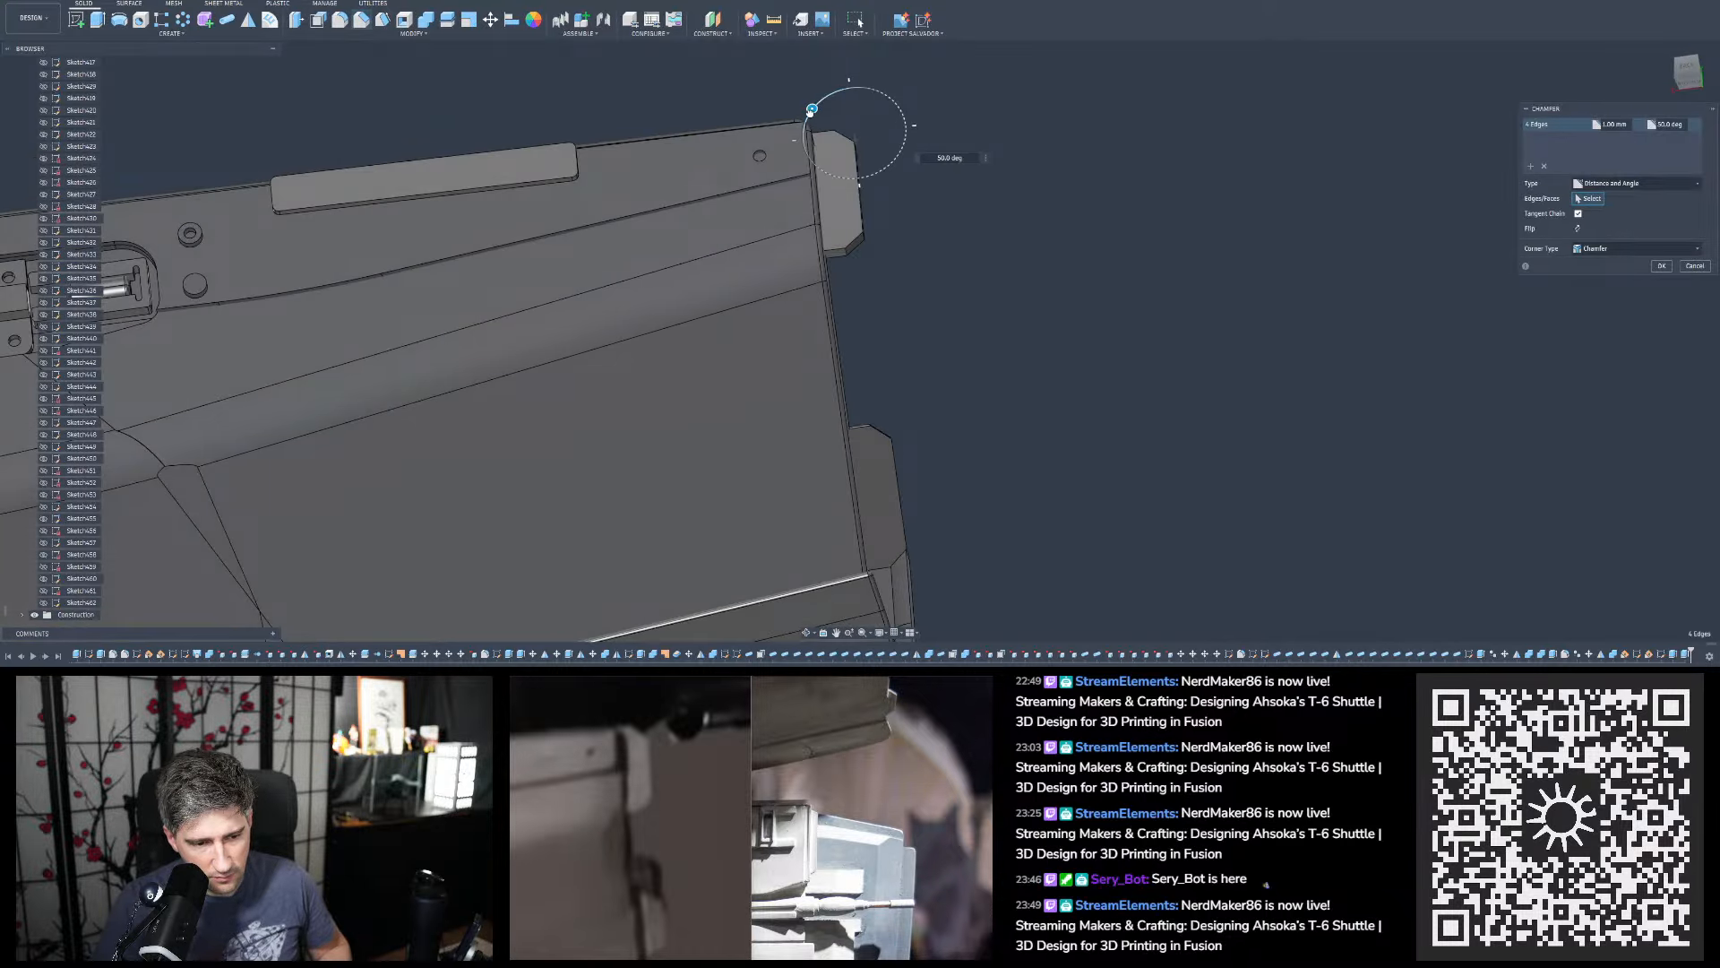
pyautogui.moveTo(812, 108); pyautogui.dragTo(809, 112)
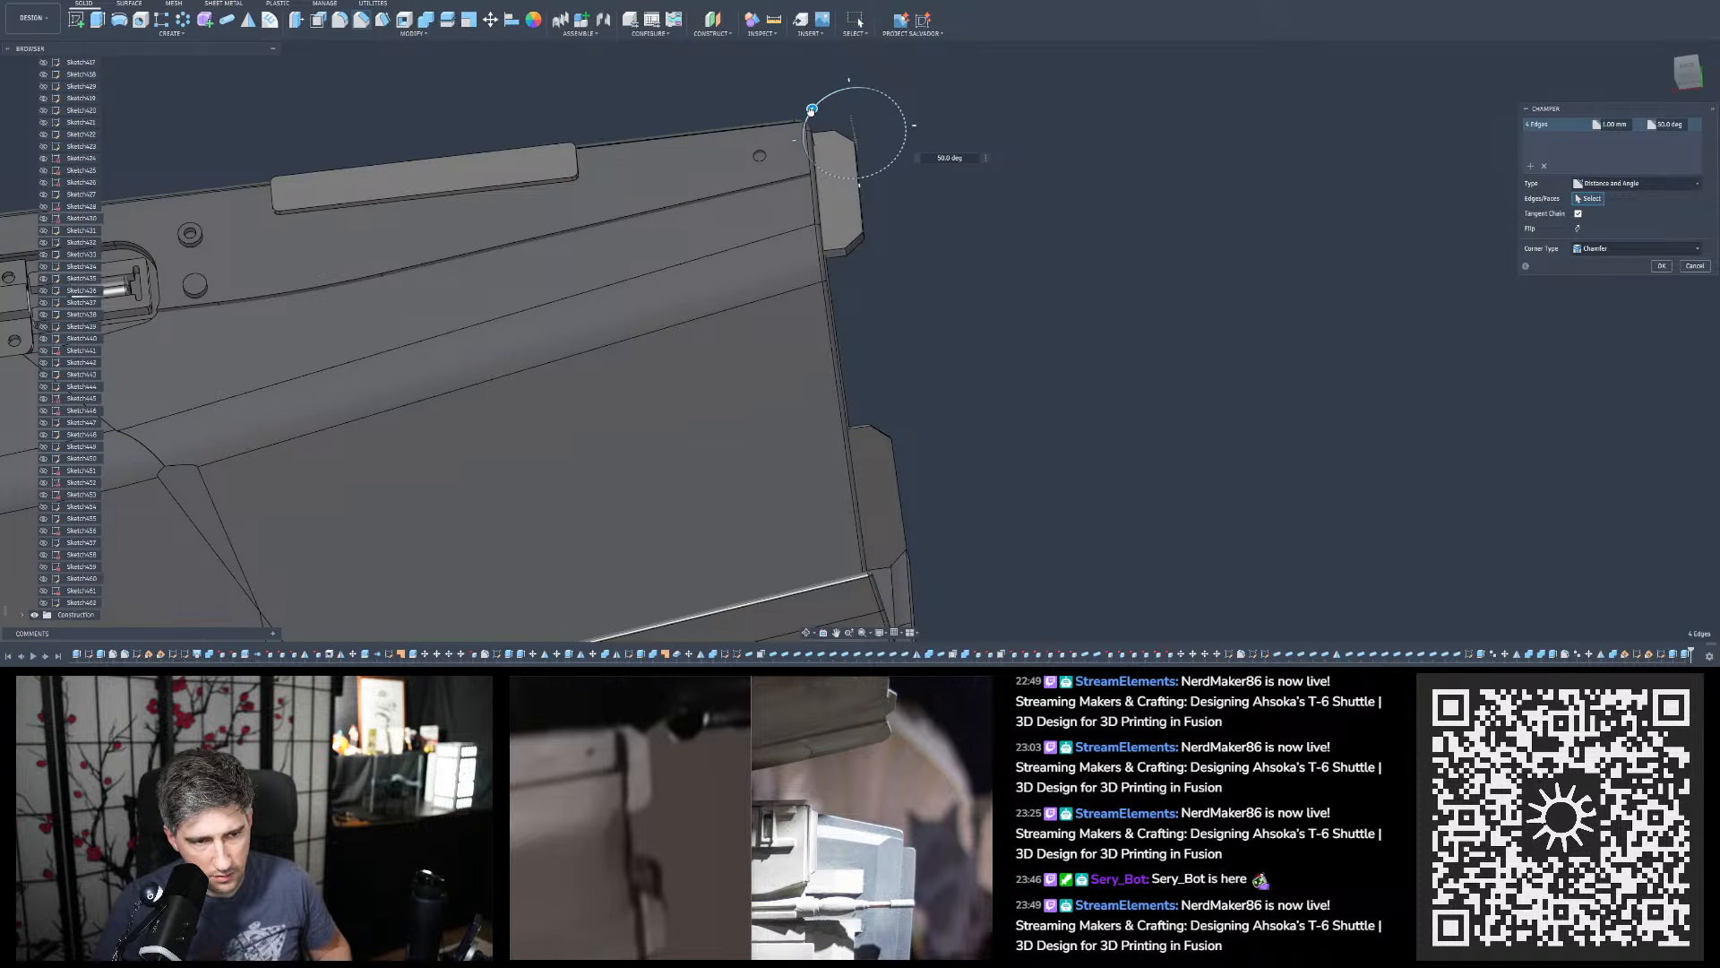
pyautogui.scroll(4, 847, 146)
pyautogui.keyDown('shift'); pyautogui.moveTo(851, 146); pyautogui.dragTo(914, 170, button='middle'); pyautogui.keyUp('shift')
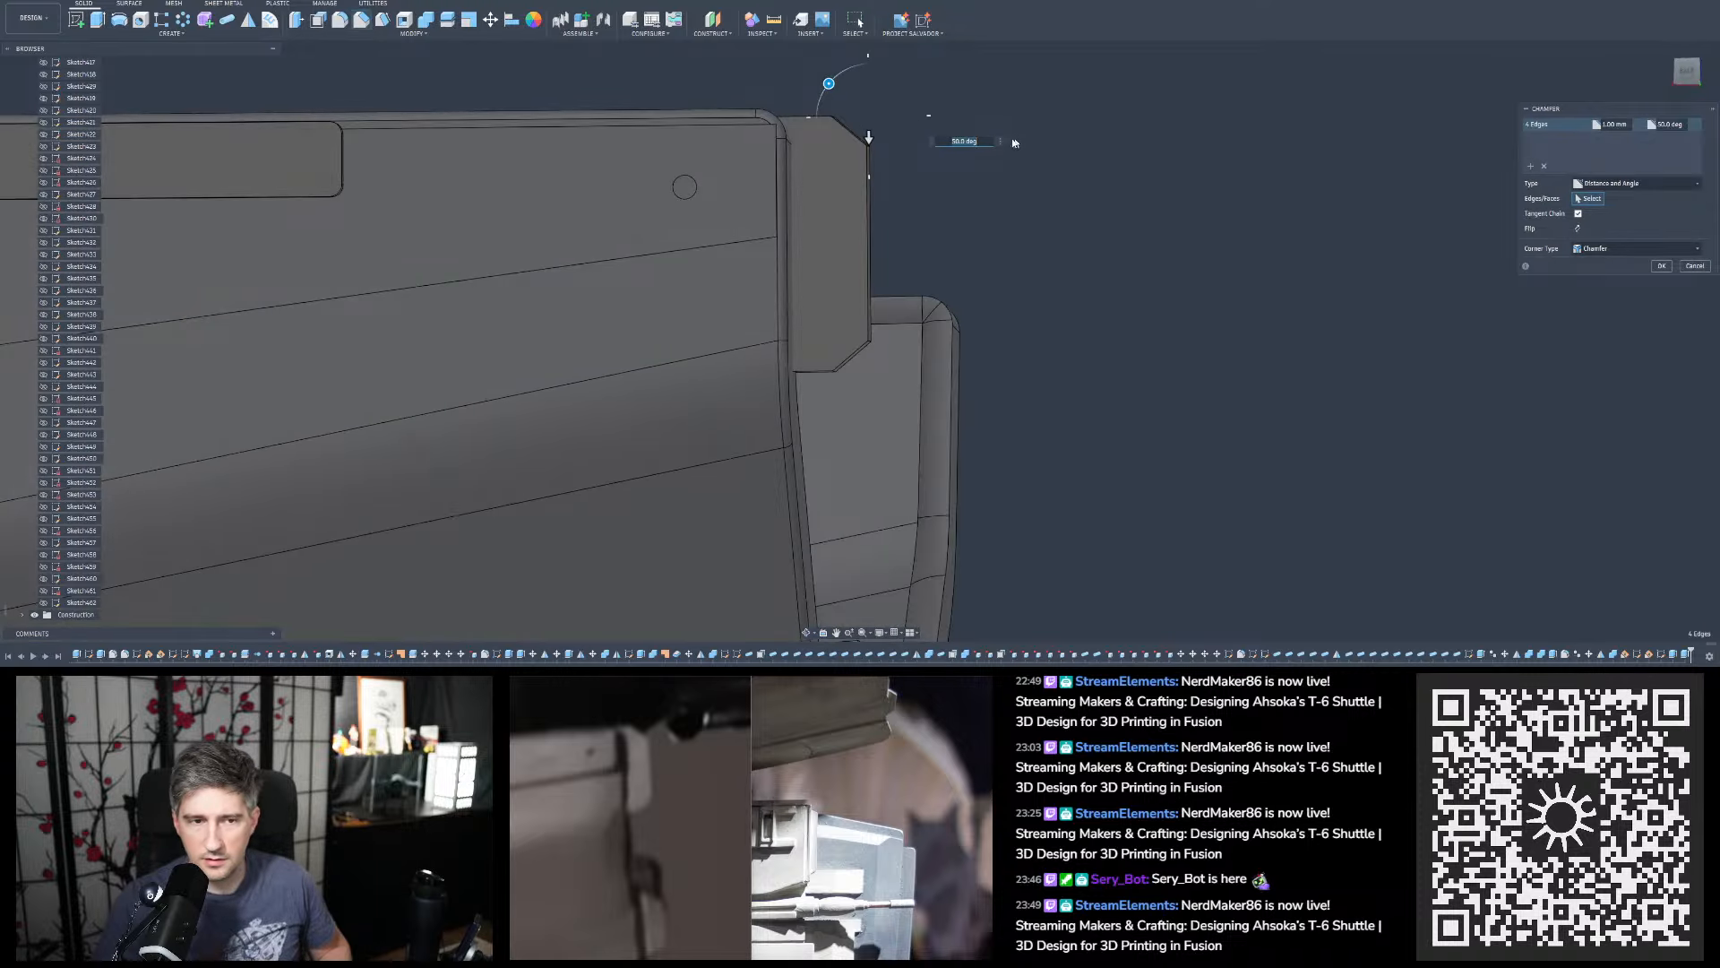
# Try a distance of 1.5 mm for the chamfer and compare its shape on both flange blocks
pyautogui.click(869, 136)
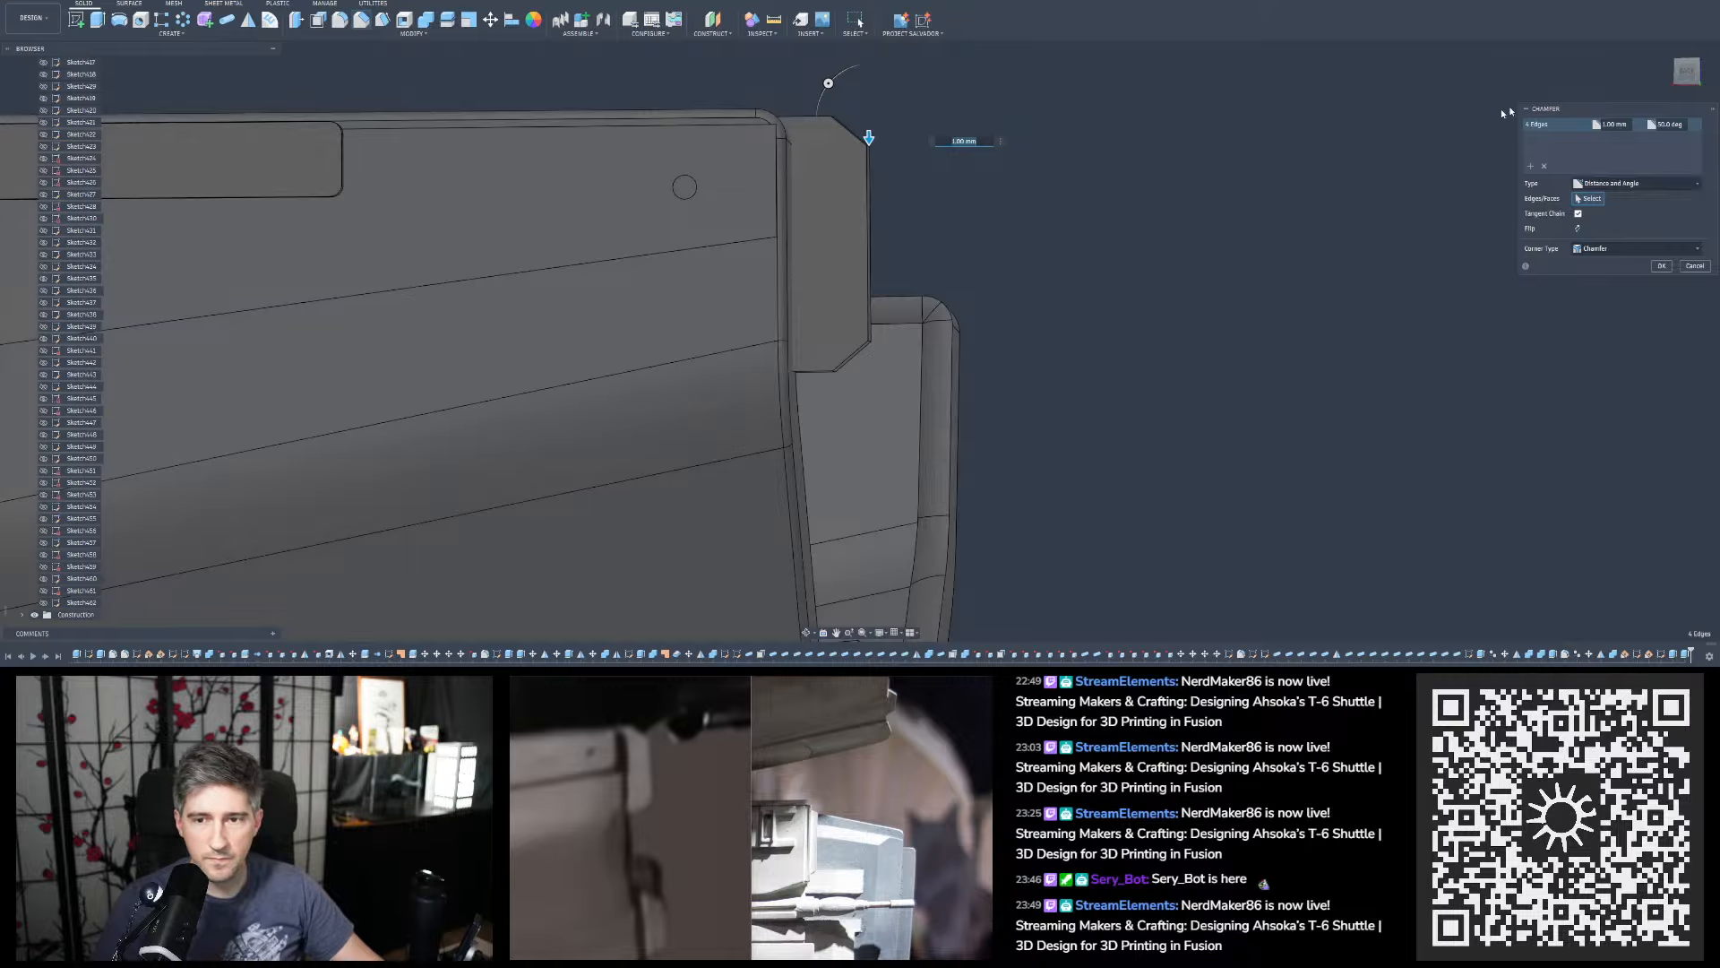
pyautogui.scroll(-2, 1030, 256)
pyautogui.keyDown('shift'); pyautogui.moveTo(960, 249); pyautogui.dragTo(959, 253, button='middle'); pyautogui.keyUp('shift')
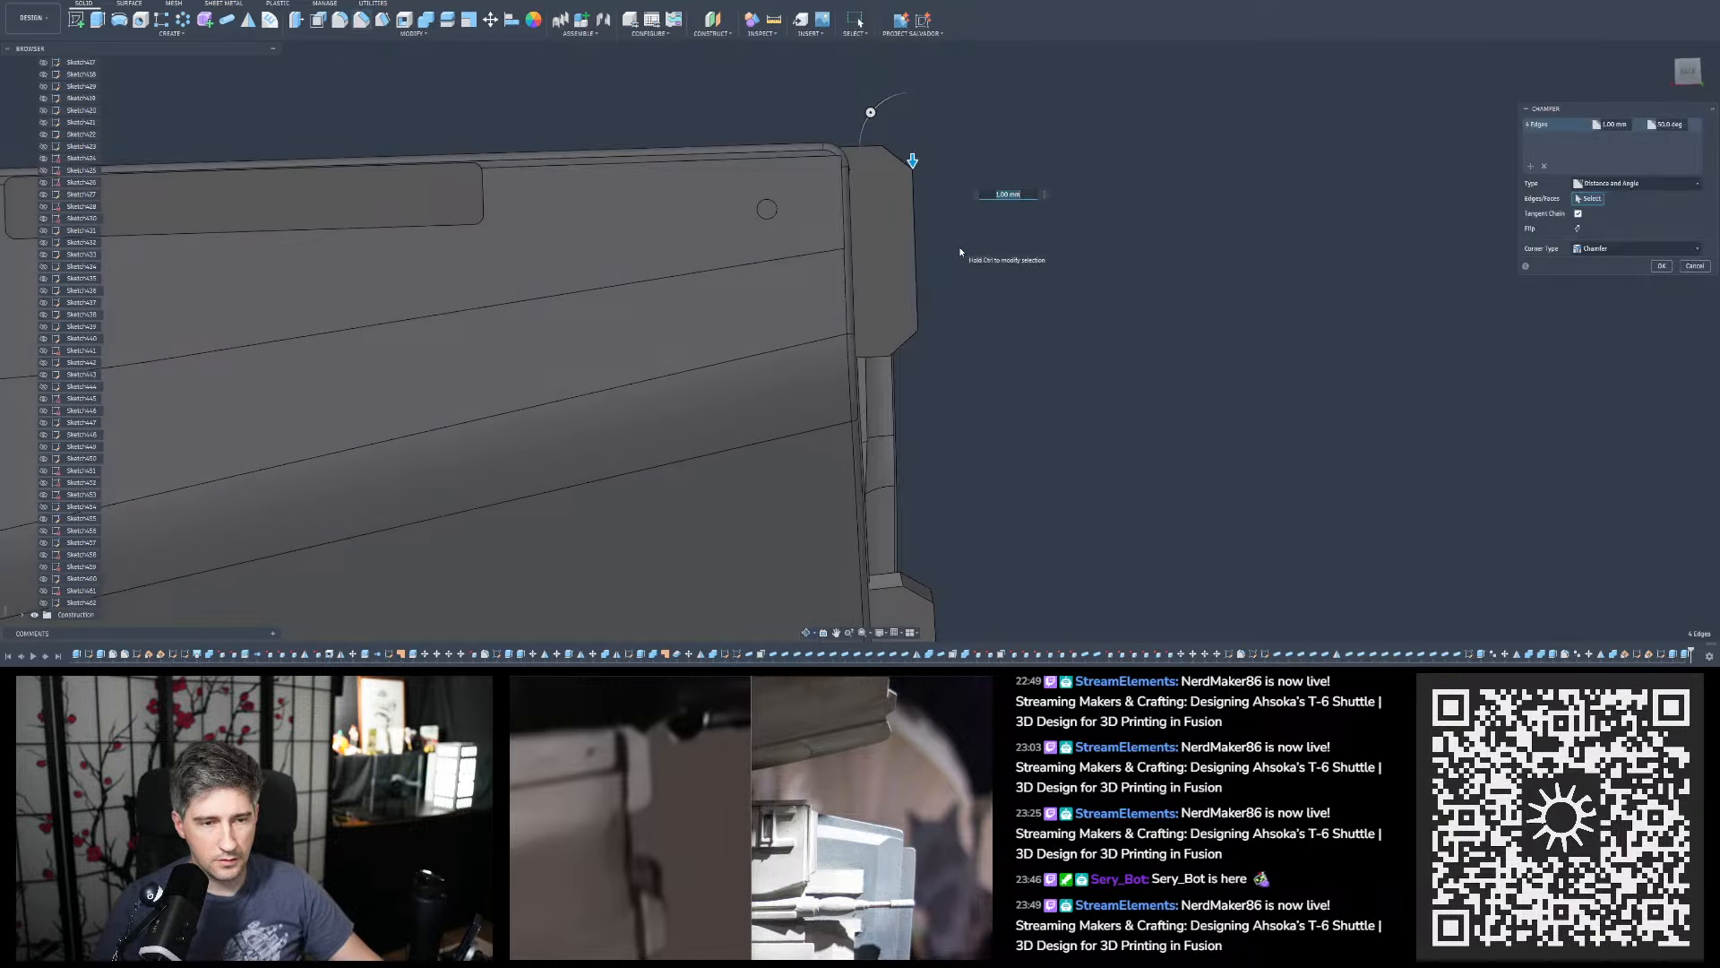
pyautogui.write('1.5')
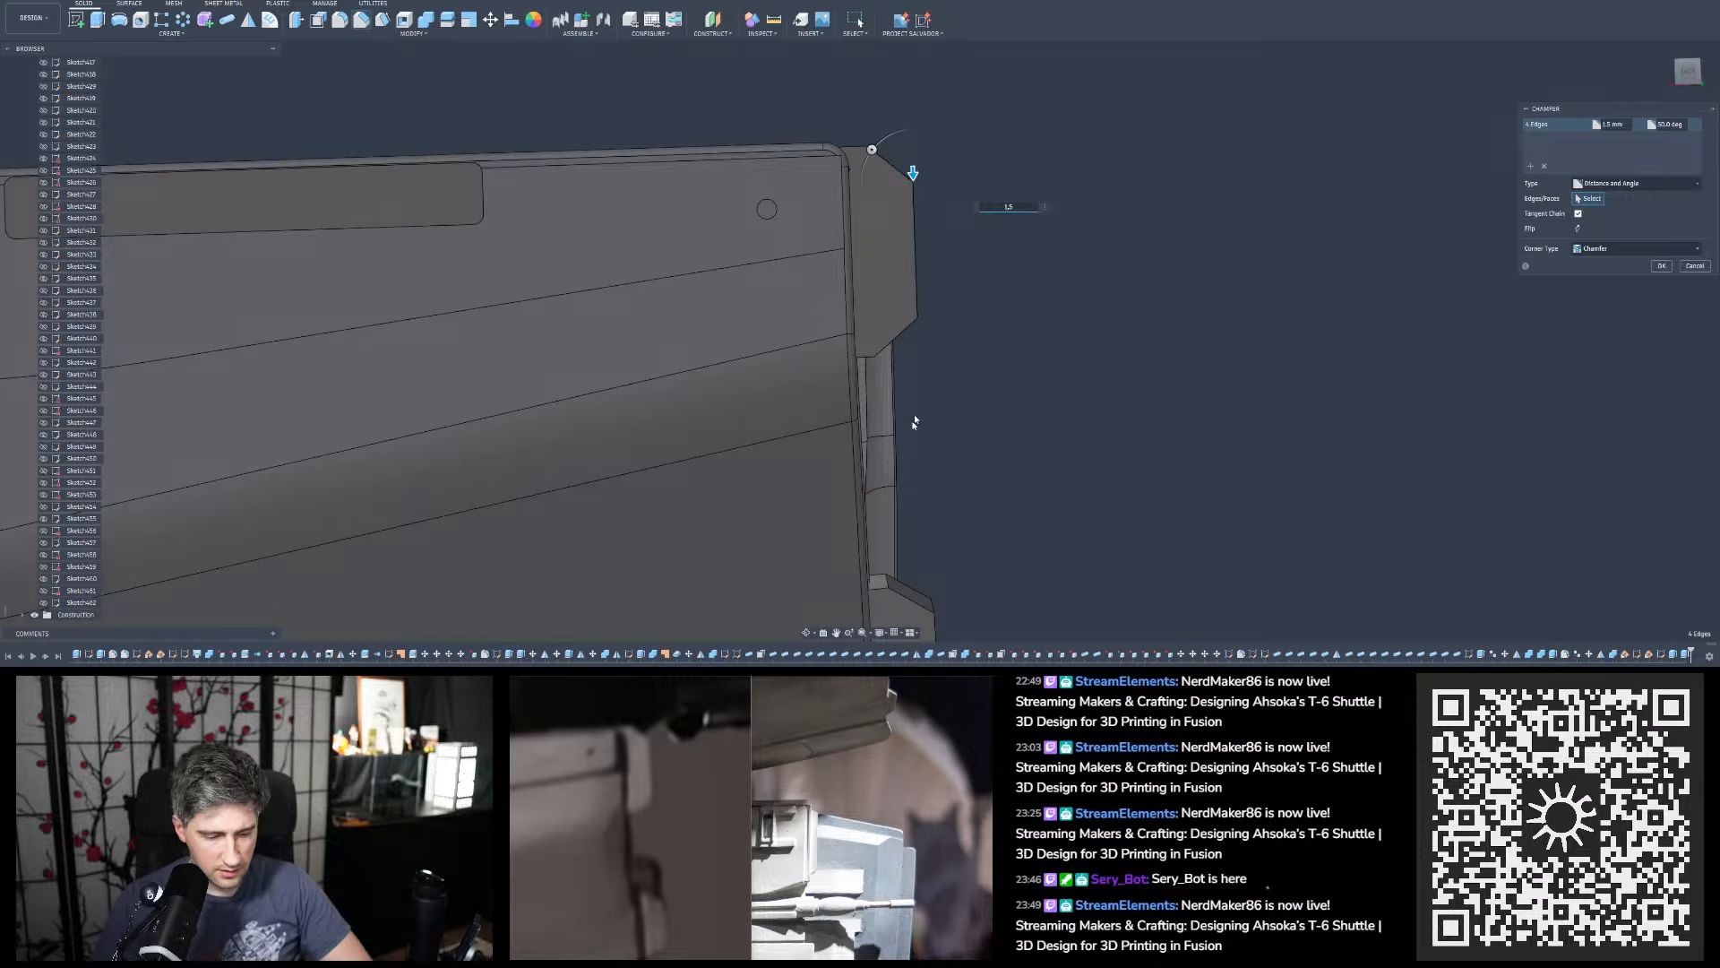
pyautogui.scroll(-3, 803, 208)
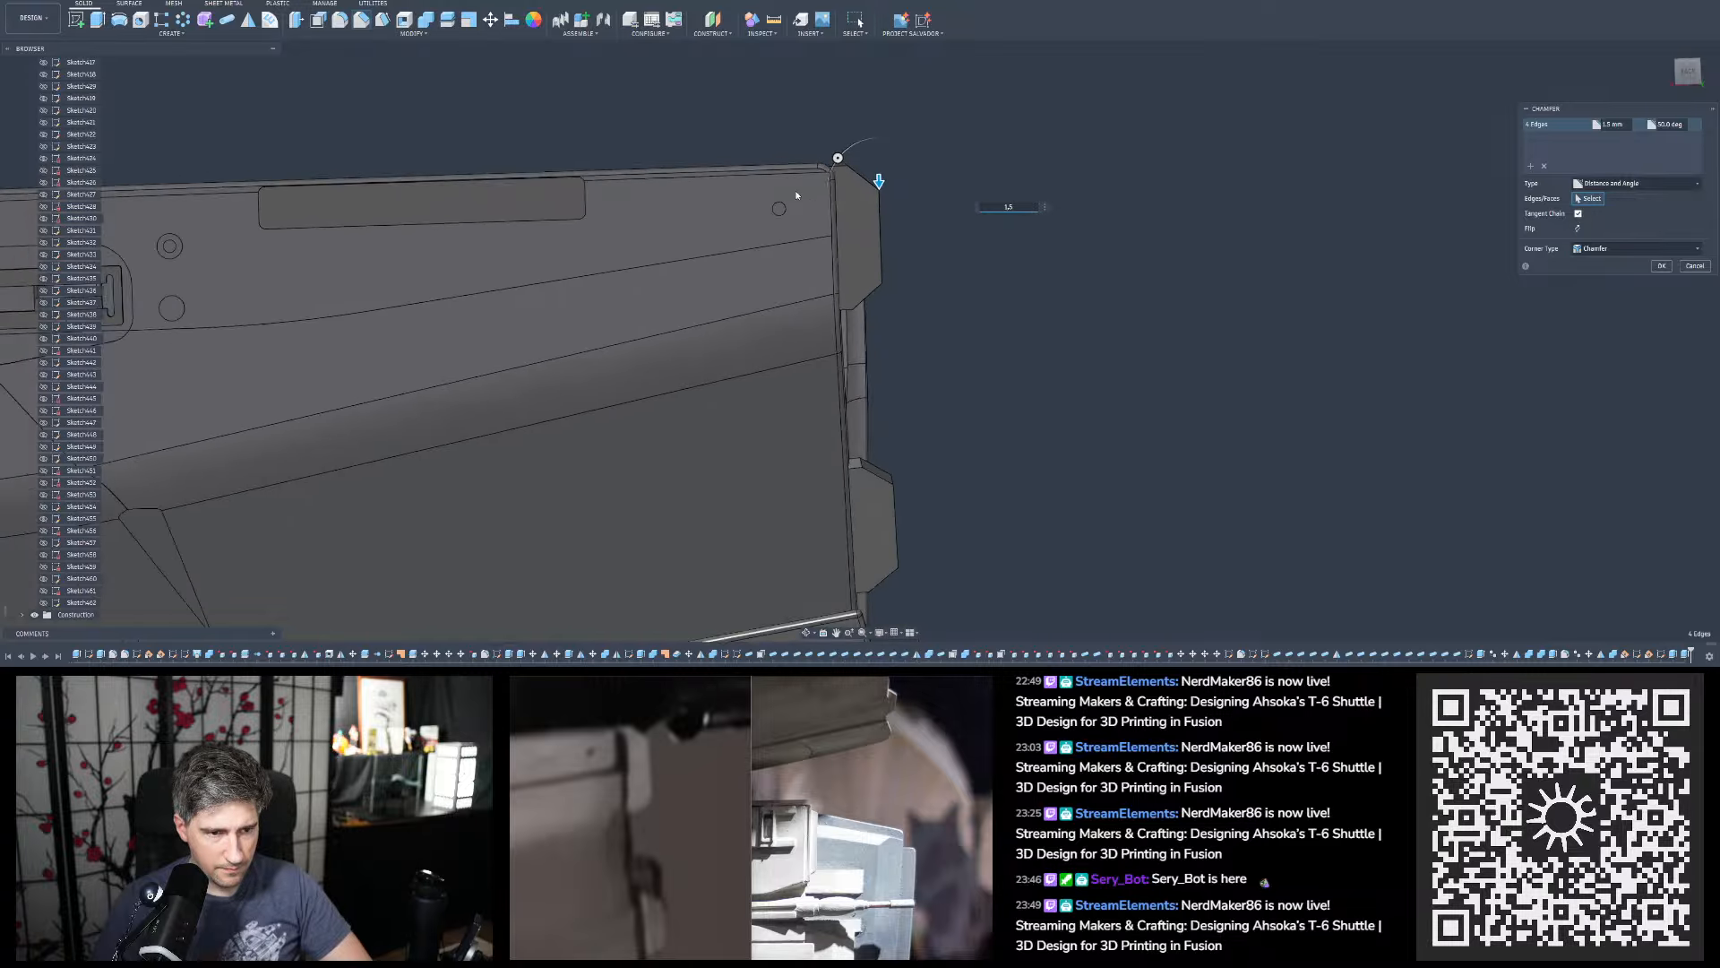
pyautogui.scroll(-2, 797, 196)
pyautogui.scroll(2, 912, 299)
pyautogui.keyDown('shift'); pyautogui.moveTo(912, 300); pyautogui.dragTo(914, 300, button='middle'); pyautogui.keyUp('shift')
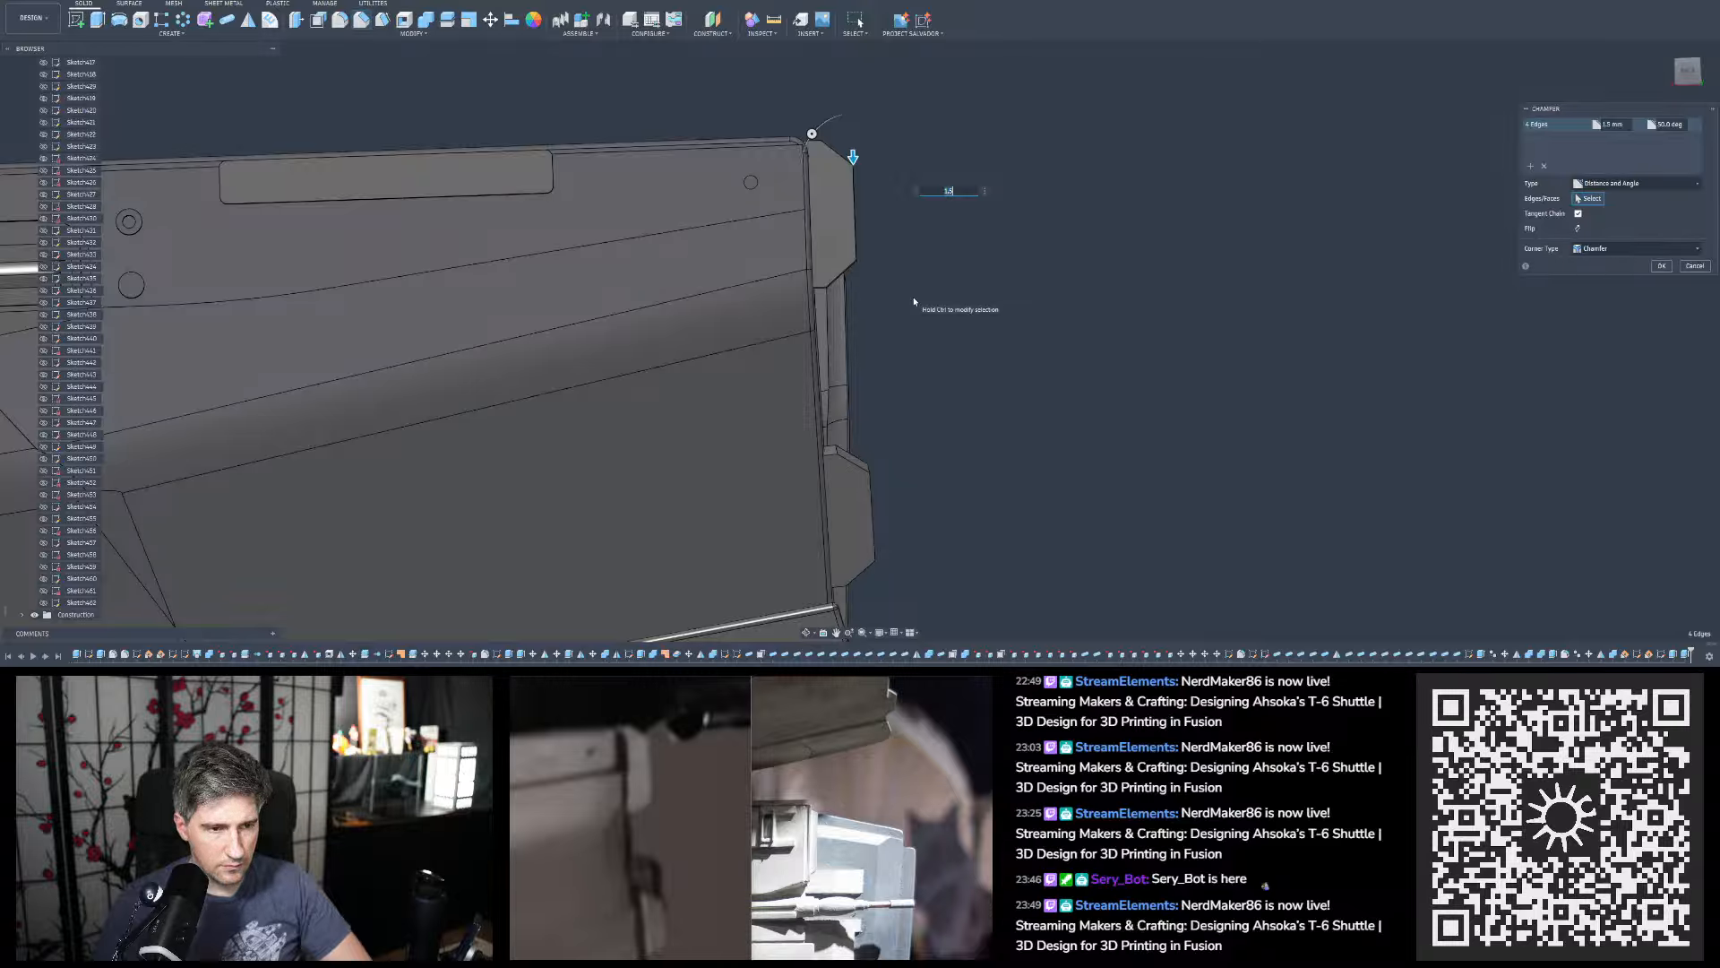
# Set the chamfer distance to 1.25 mm and apply the chamfer to both flange blocks
pyautogui.write('1')
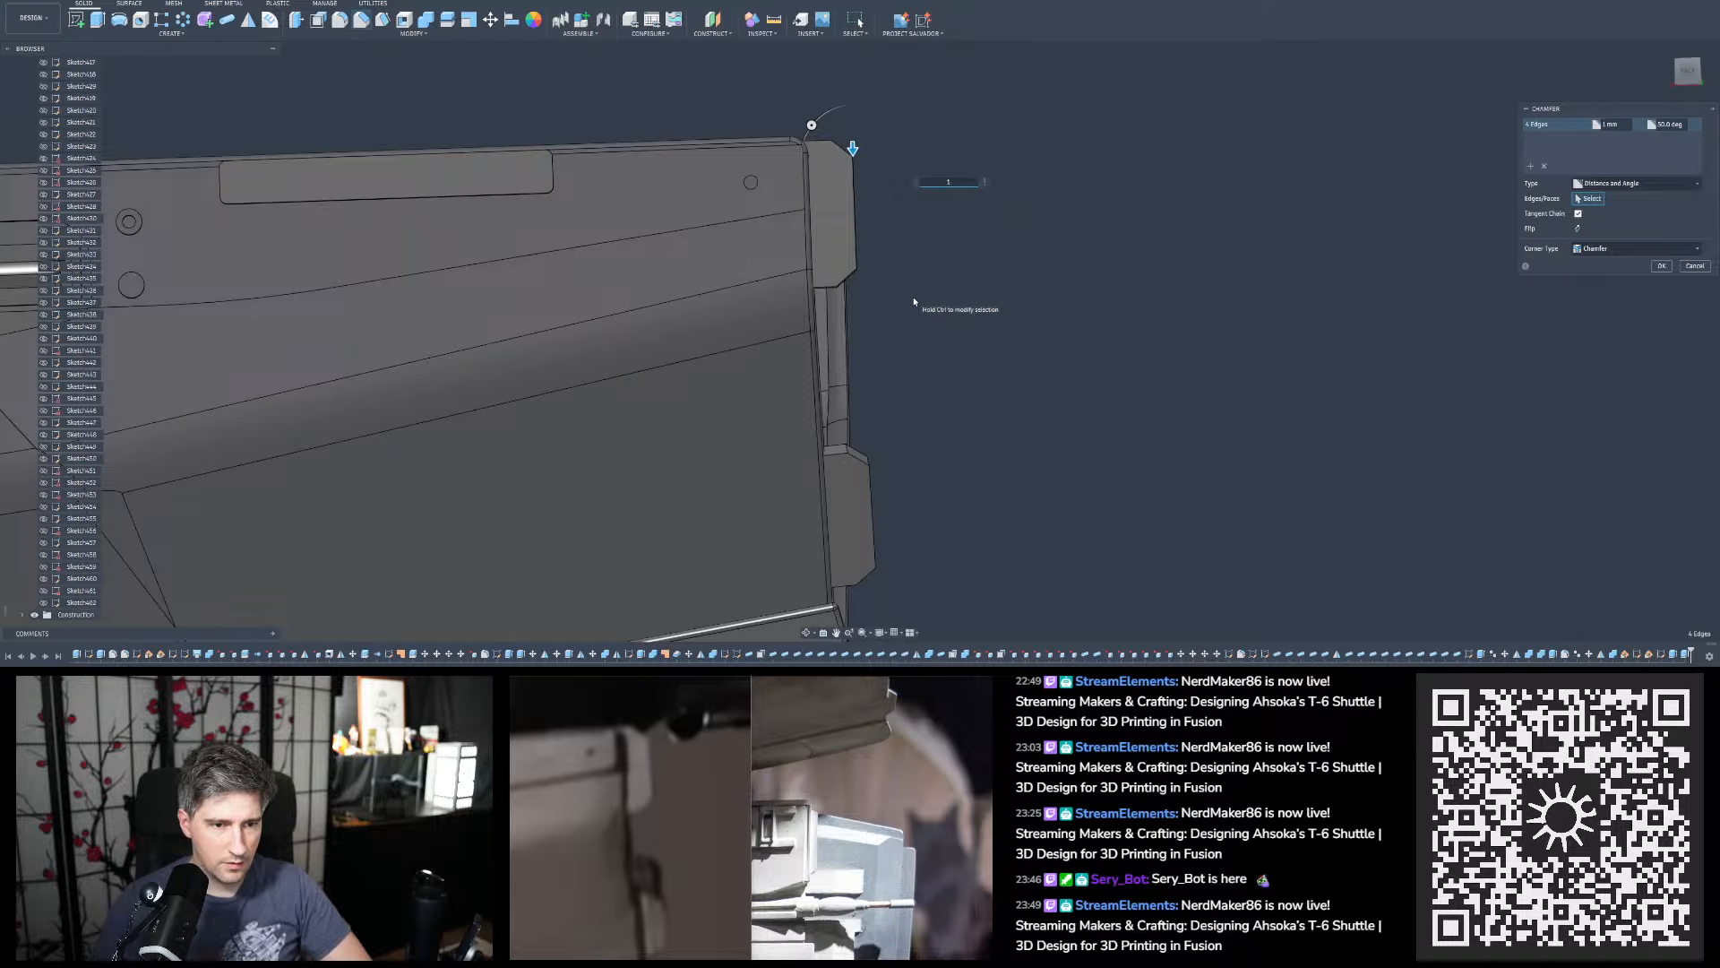
pyautogui.write(',25')
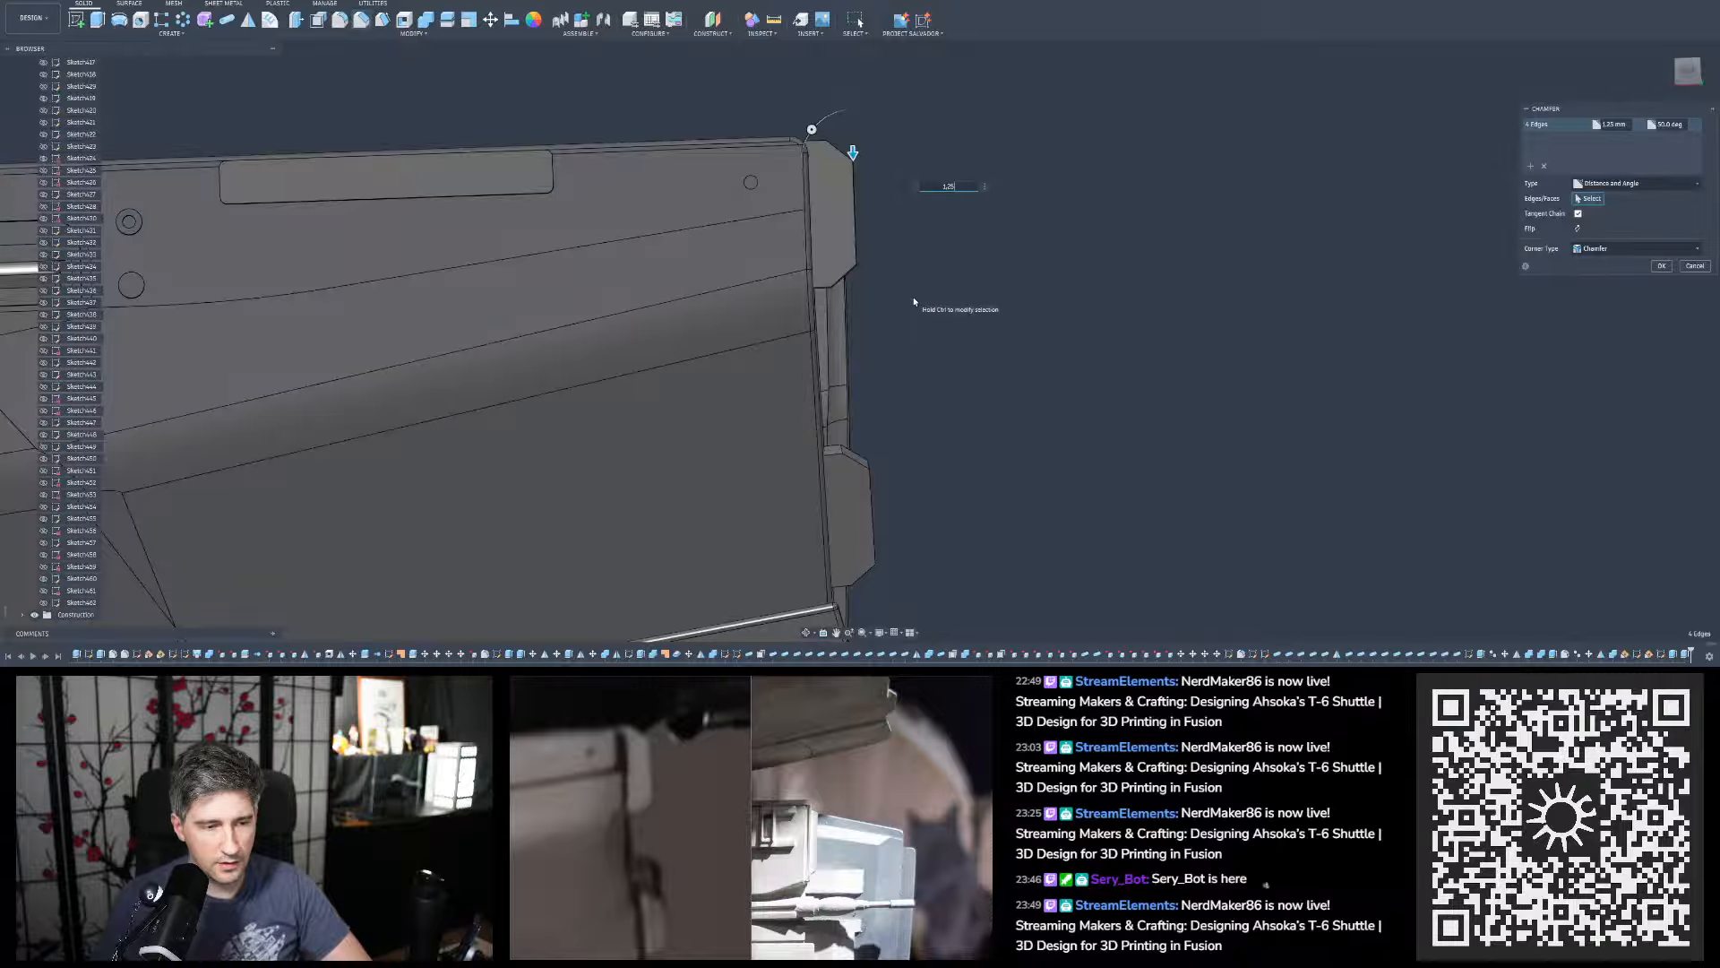
pyautogui.press('Return')
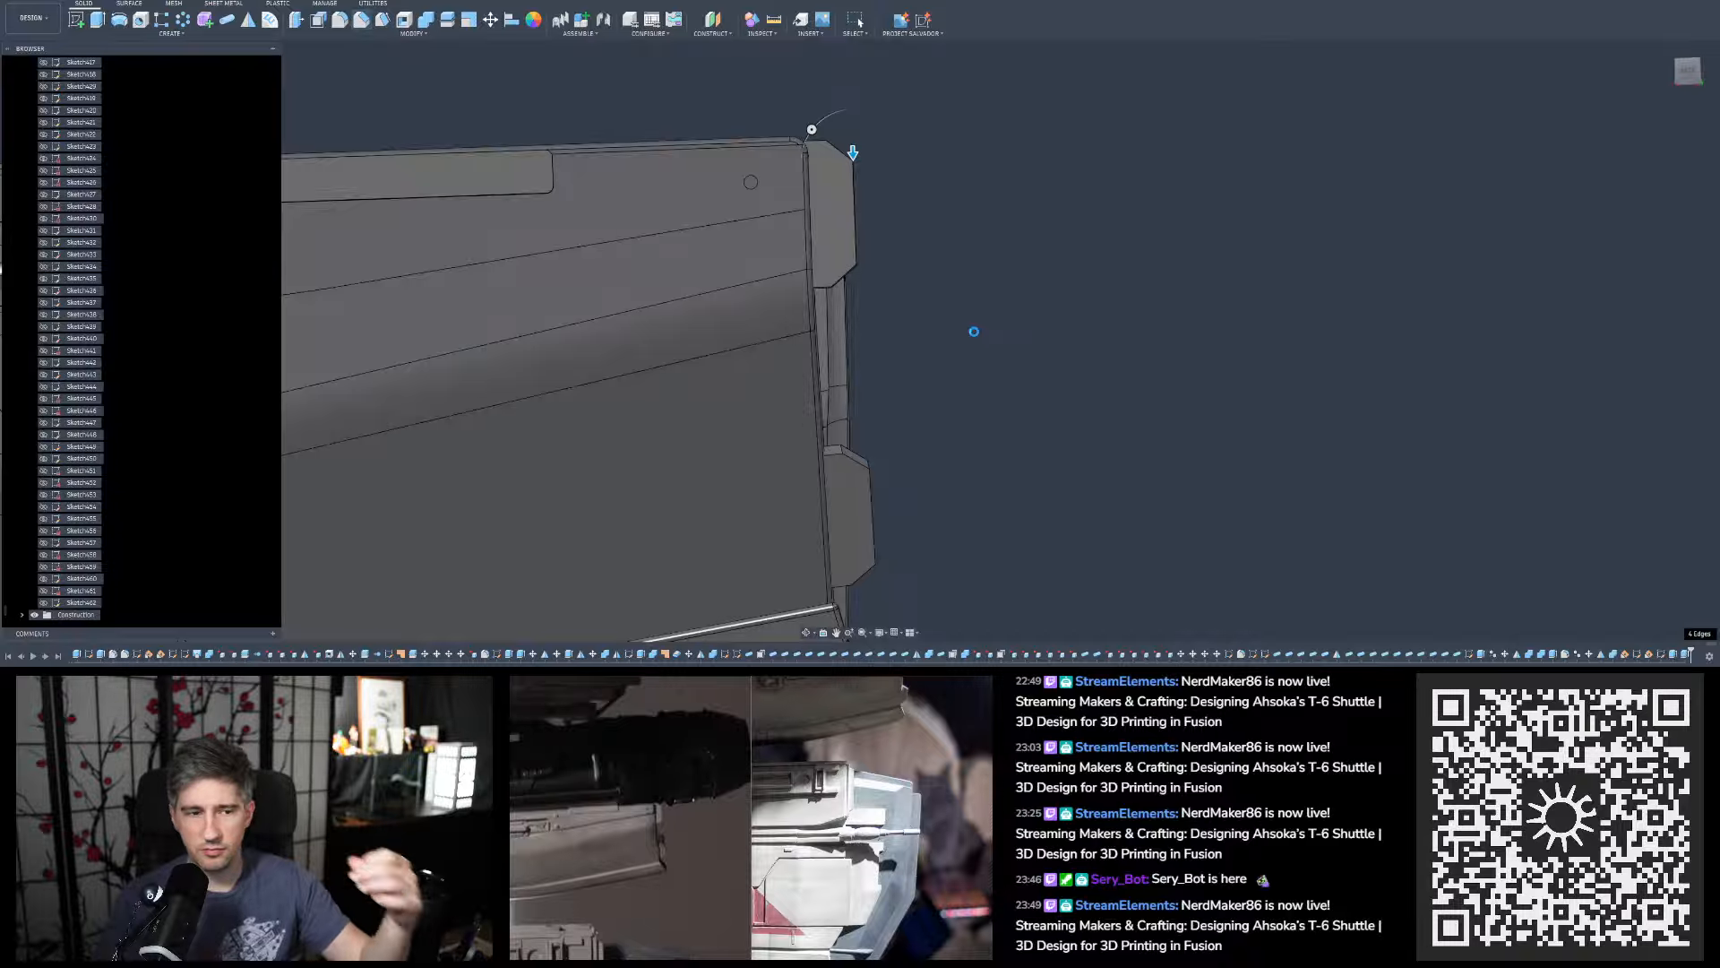
# Inspect the chamfered rear flange blocks from the inner and outer sides of the lower hull
pyautogui.scroll(-1, 974, 332)
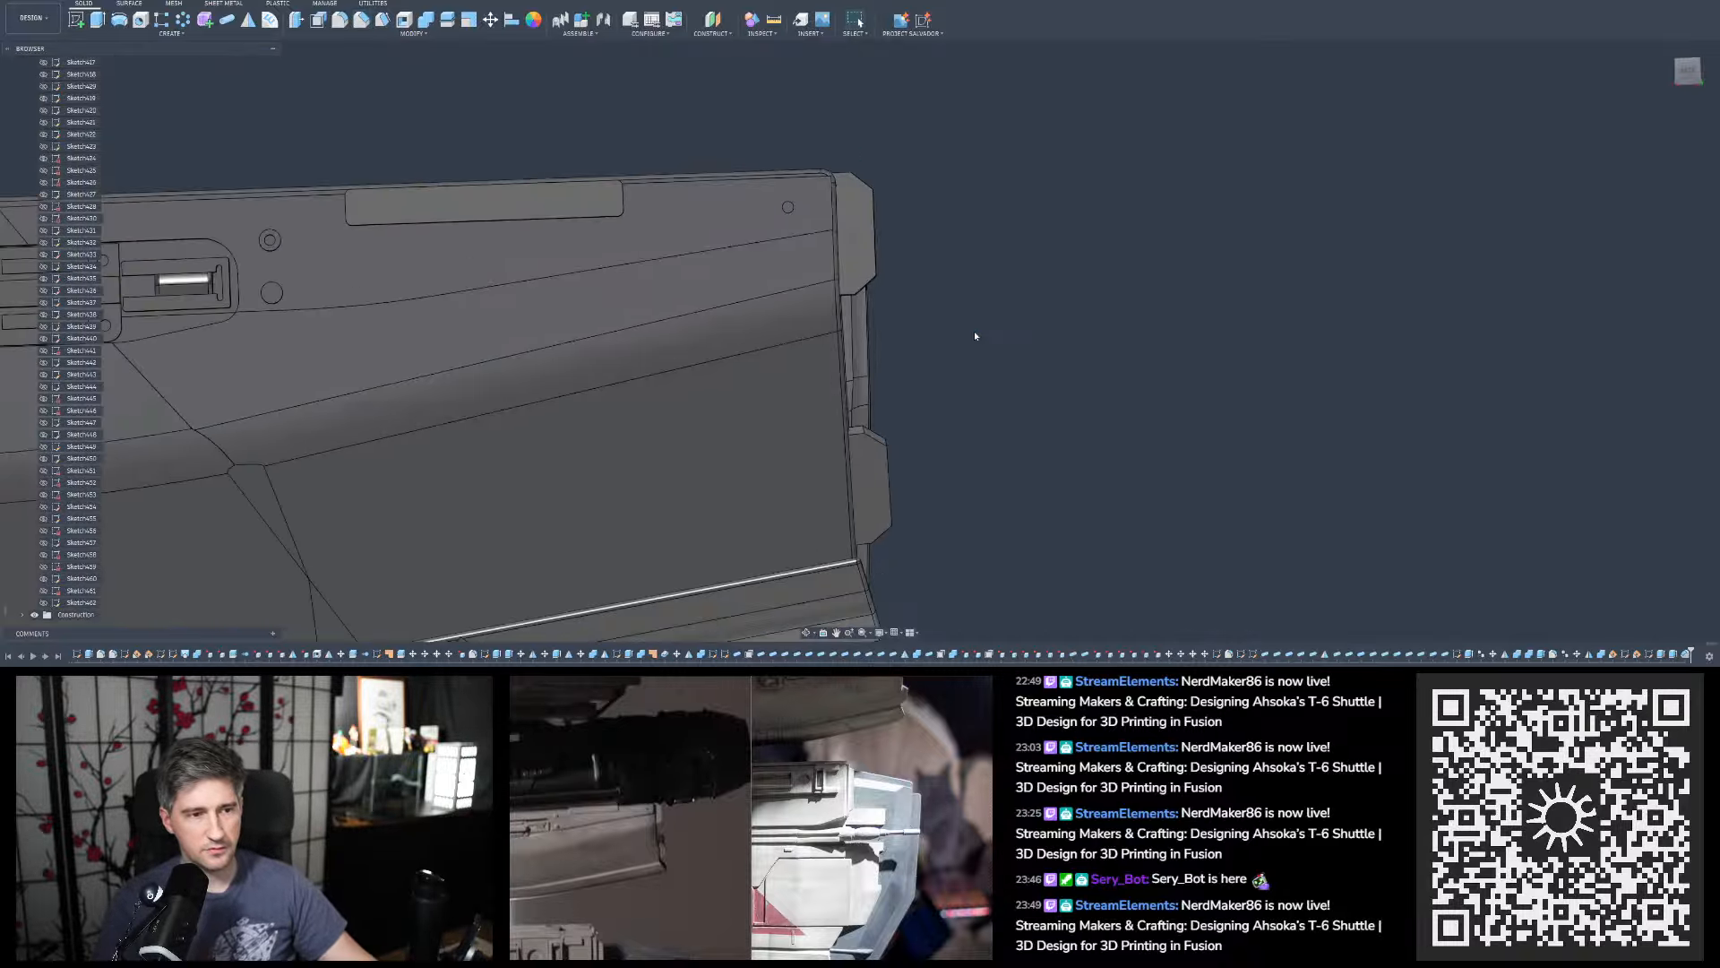
pyautogui.scroll(-2, 973, 327)
pyautogui.keyDown('shift'); pyautogui.moveTo(836, 293); pyautogui.dragTo(703, 315, button='middle'); pyautogui.keyUp('shift')
pyautogui.scroll(6, 840, 230)
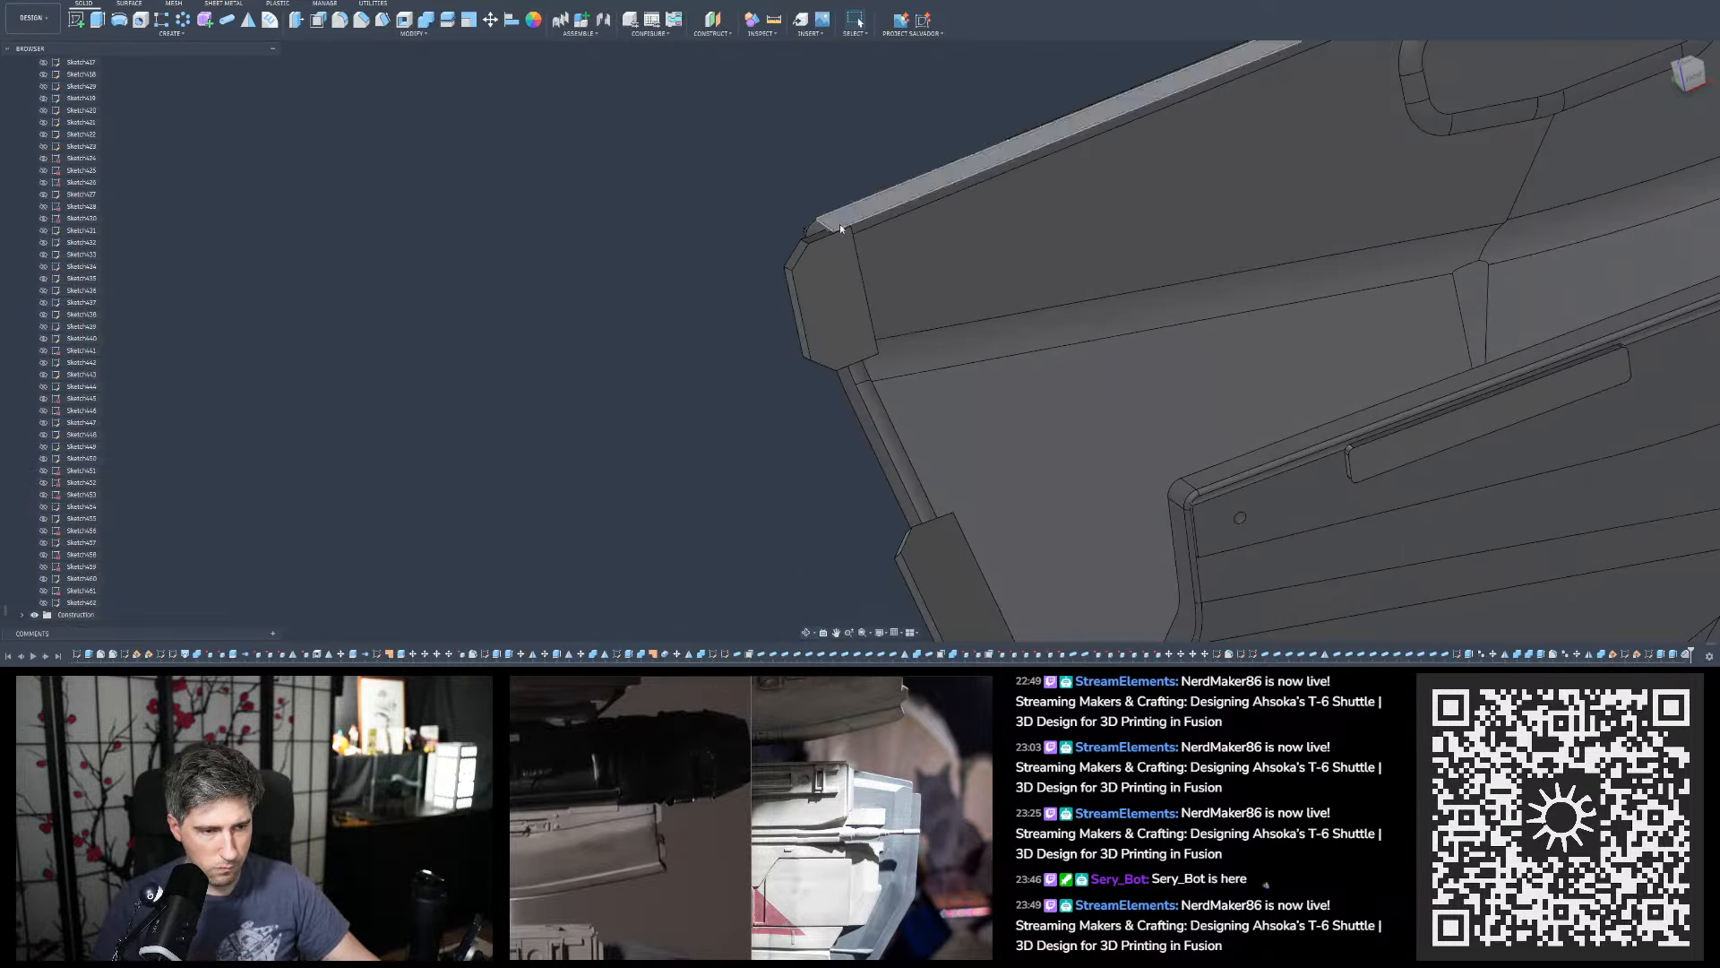
pyautogui.keyDown('shift'); pyautogui.moveTo(880, 229); pyautogui.dragTo(1272, 309, button='middle'); pyautogui.keyUp('shift')
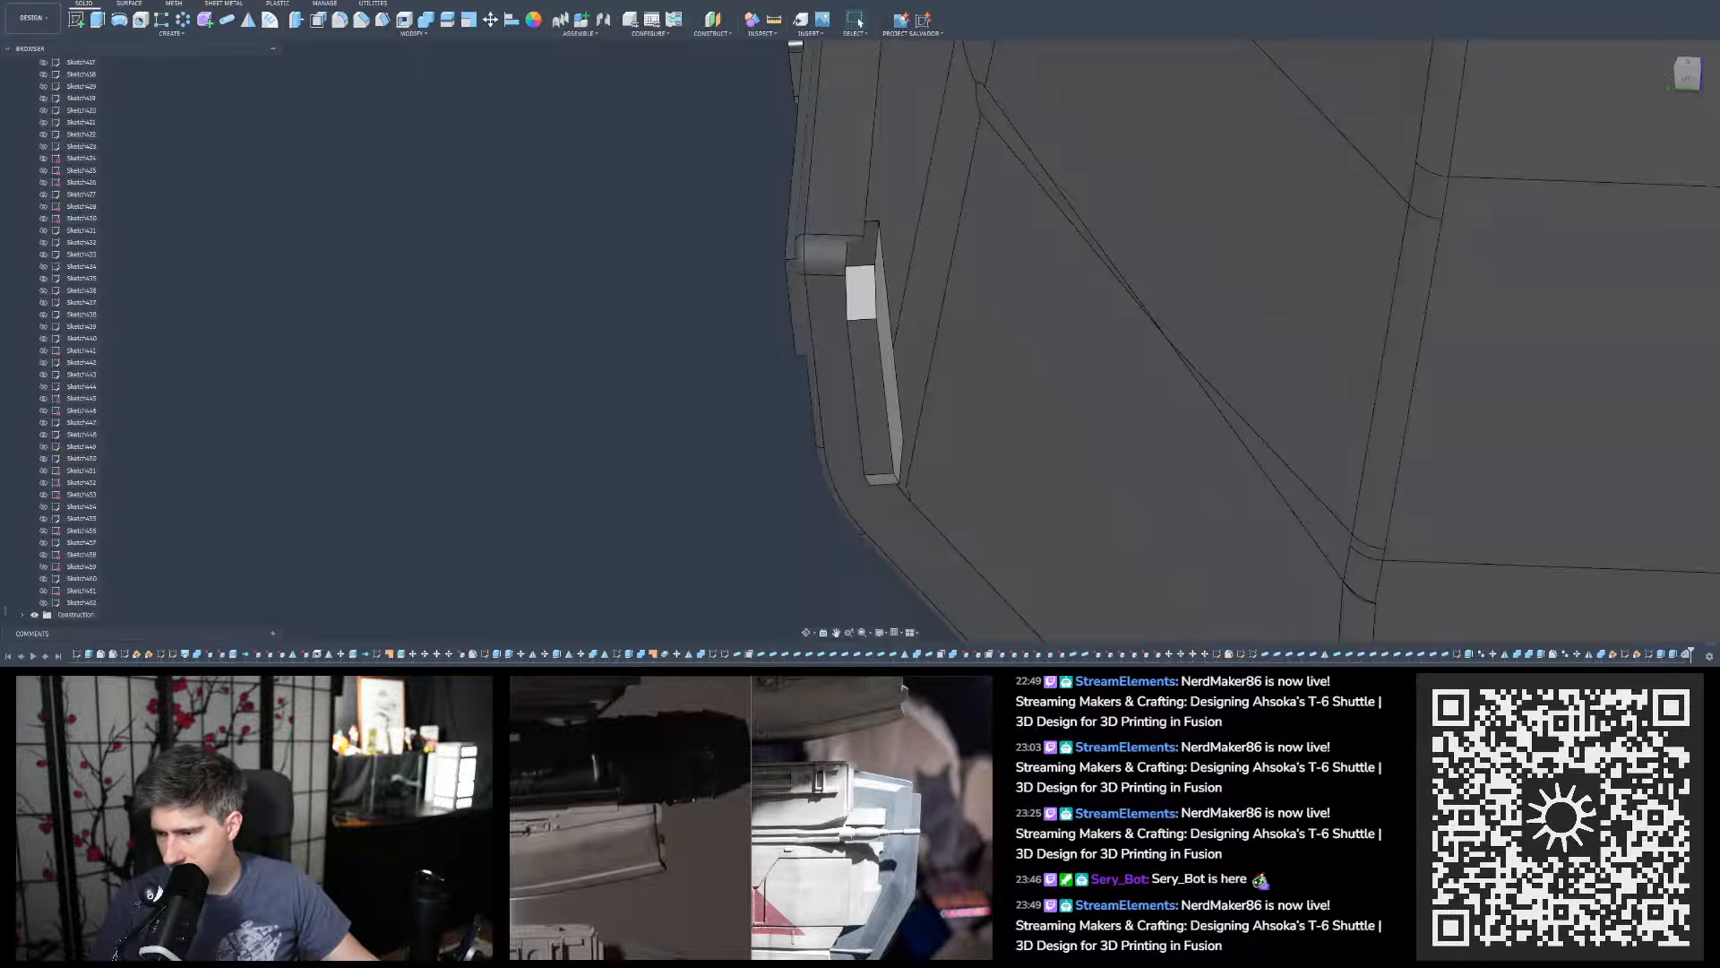
pyautogui.keyDown('shift'); pyautogui.moveTo(821, 276); pyautogui.dragTo(875, 168, button='middle'); pyautogui.keyUp('shift')
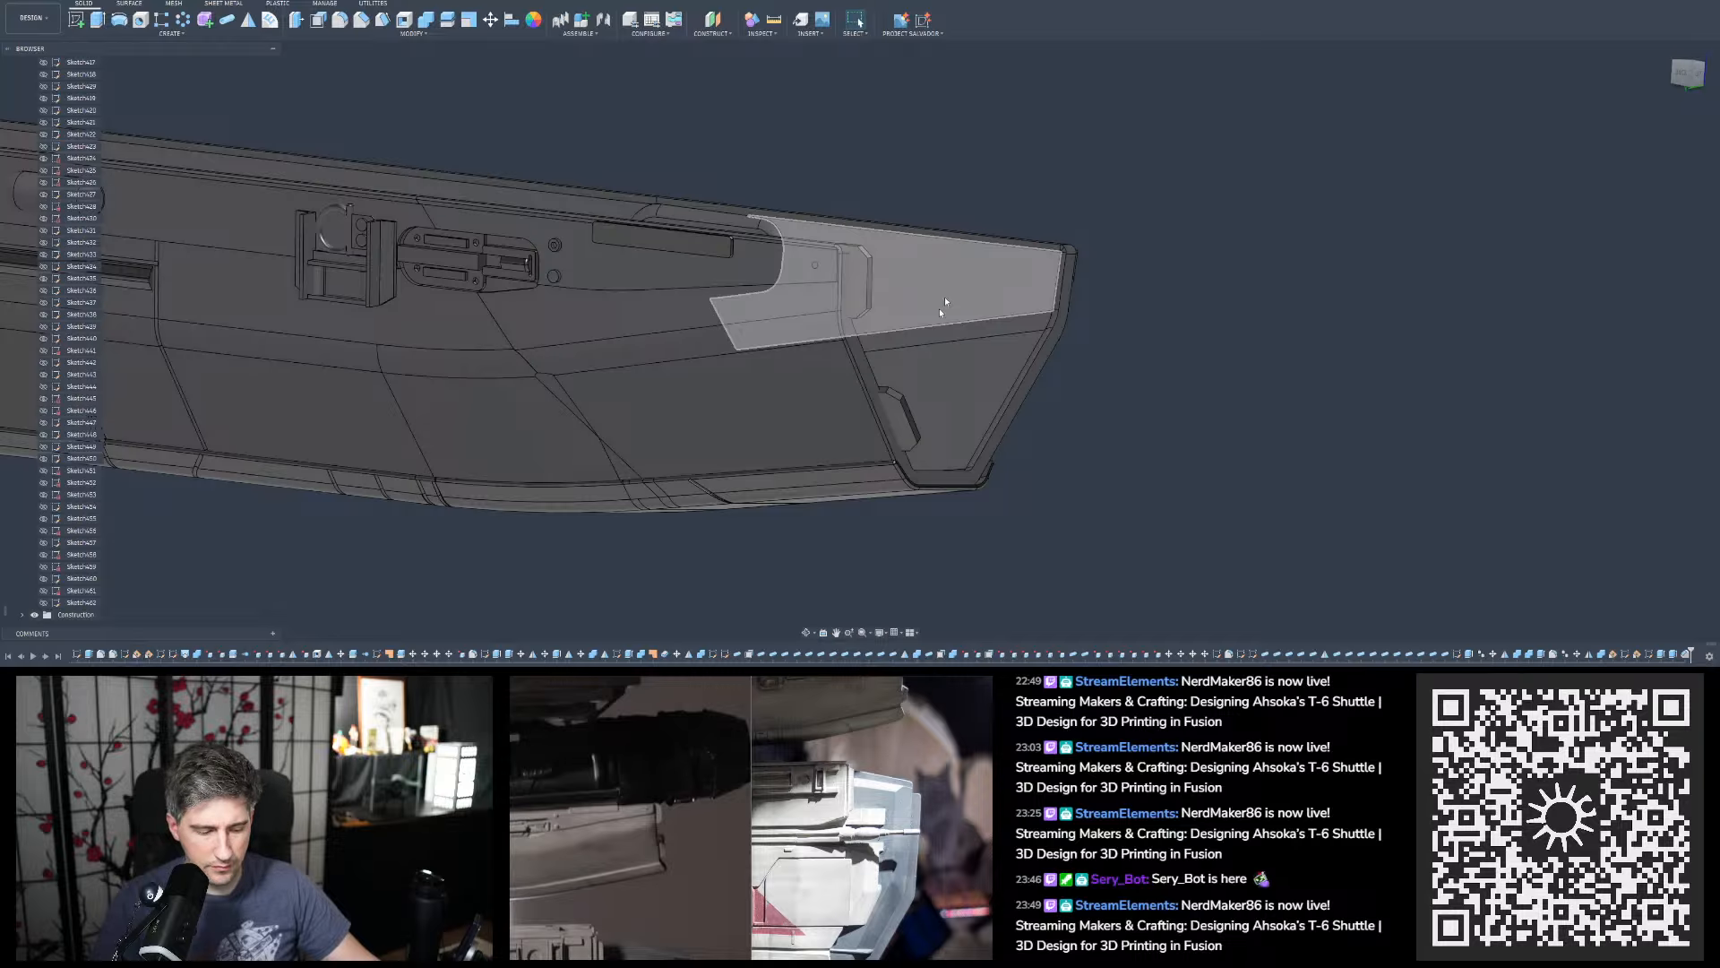
pyautogui.keyDown('shift'); pyautogui.moveTo(749, 409); pyautogui.dragTo(769, 386, button='middle'); pyautogui.keyUp('shift')
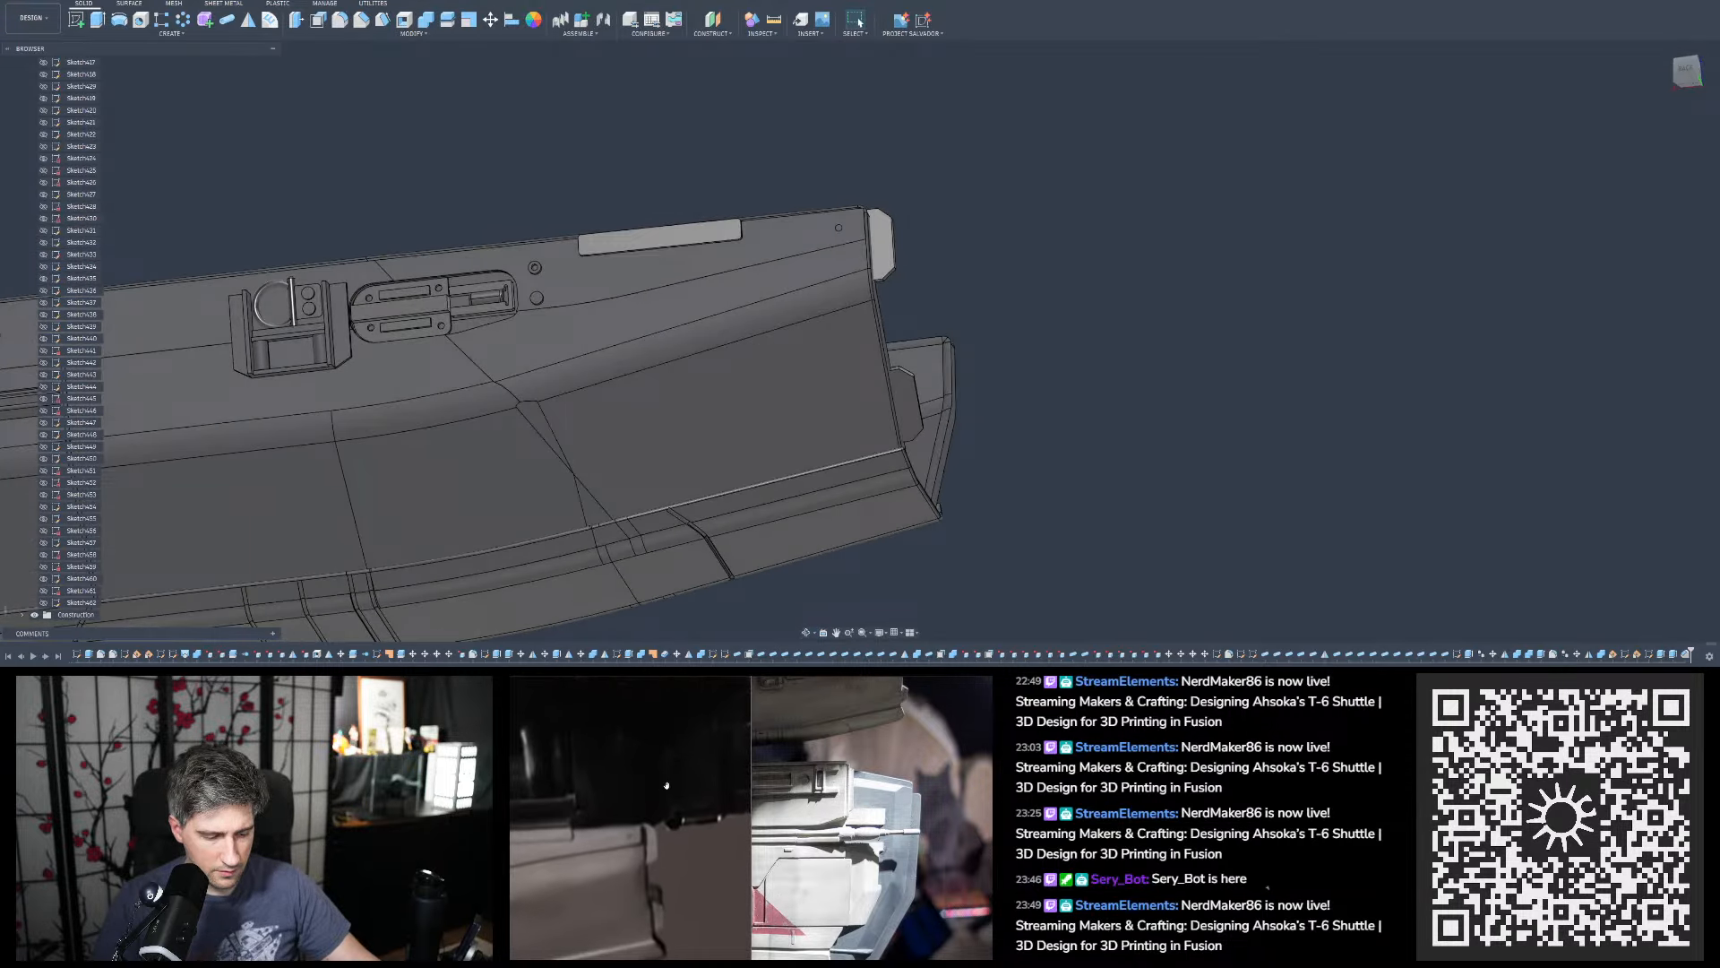
pyautogui.keyDown('shift'); pyautogui.moveTo(765, 416); pyautogui.dragTo(826, 293, button='middle'); pyautogui.keyUp('shift')
pyautogui.scroll(5, 847, 319)
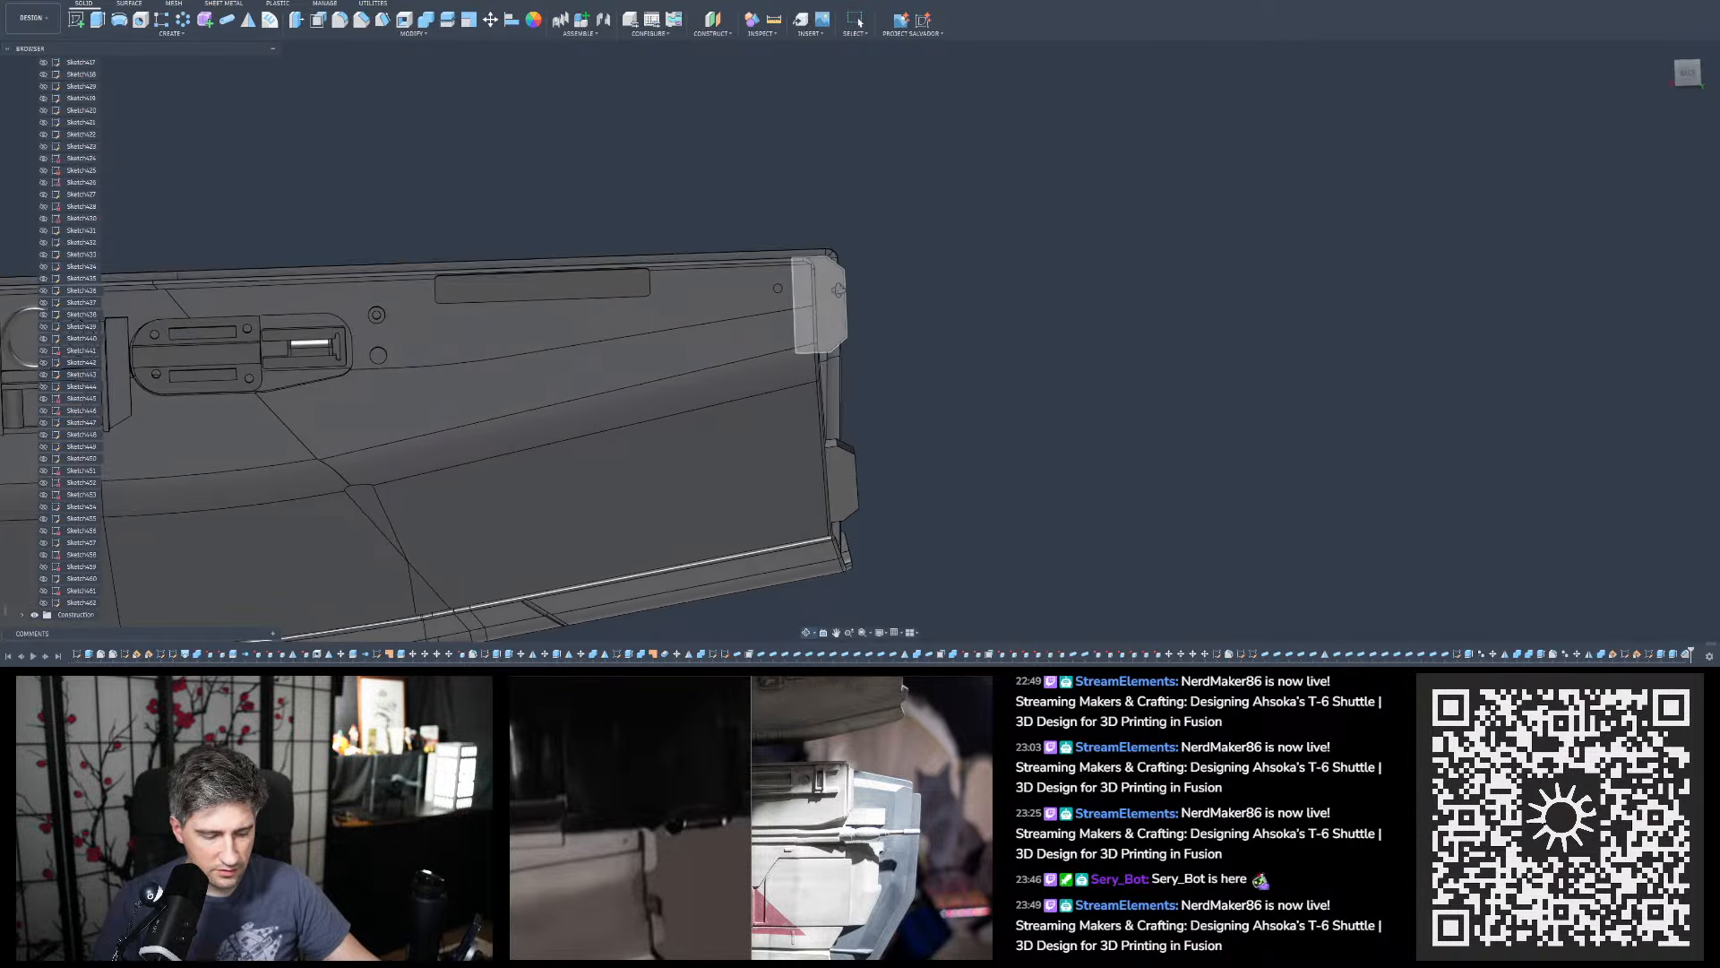
pyautogui.scroll(-4, 826, 334)
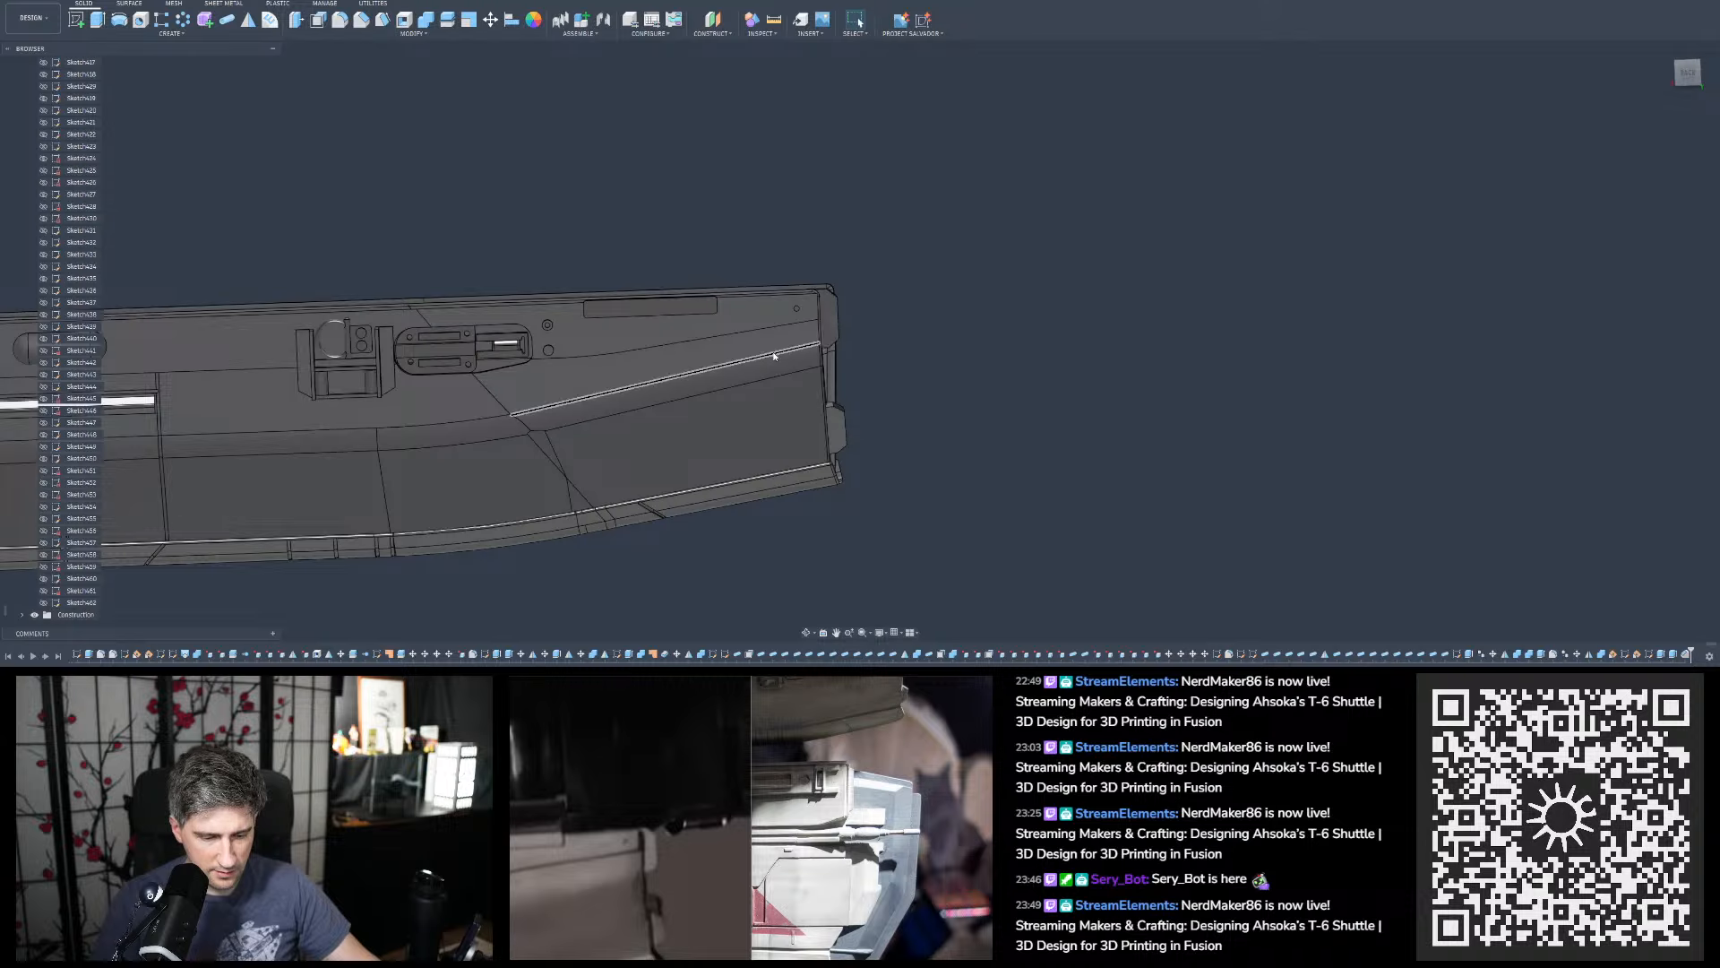
pyautogui.keyDown('shift'); pyautogui.moveTo(773, 350); pyautogui.dragTo(815, 318, button='middle'); pyautogui.keyUp('shift')
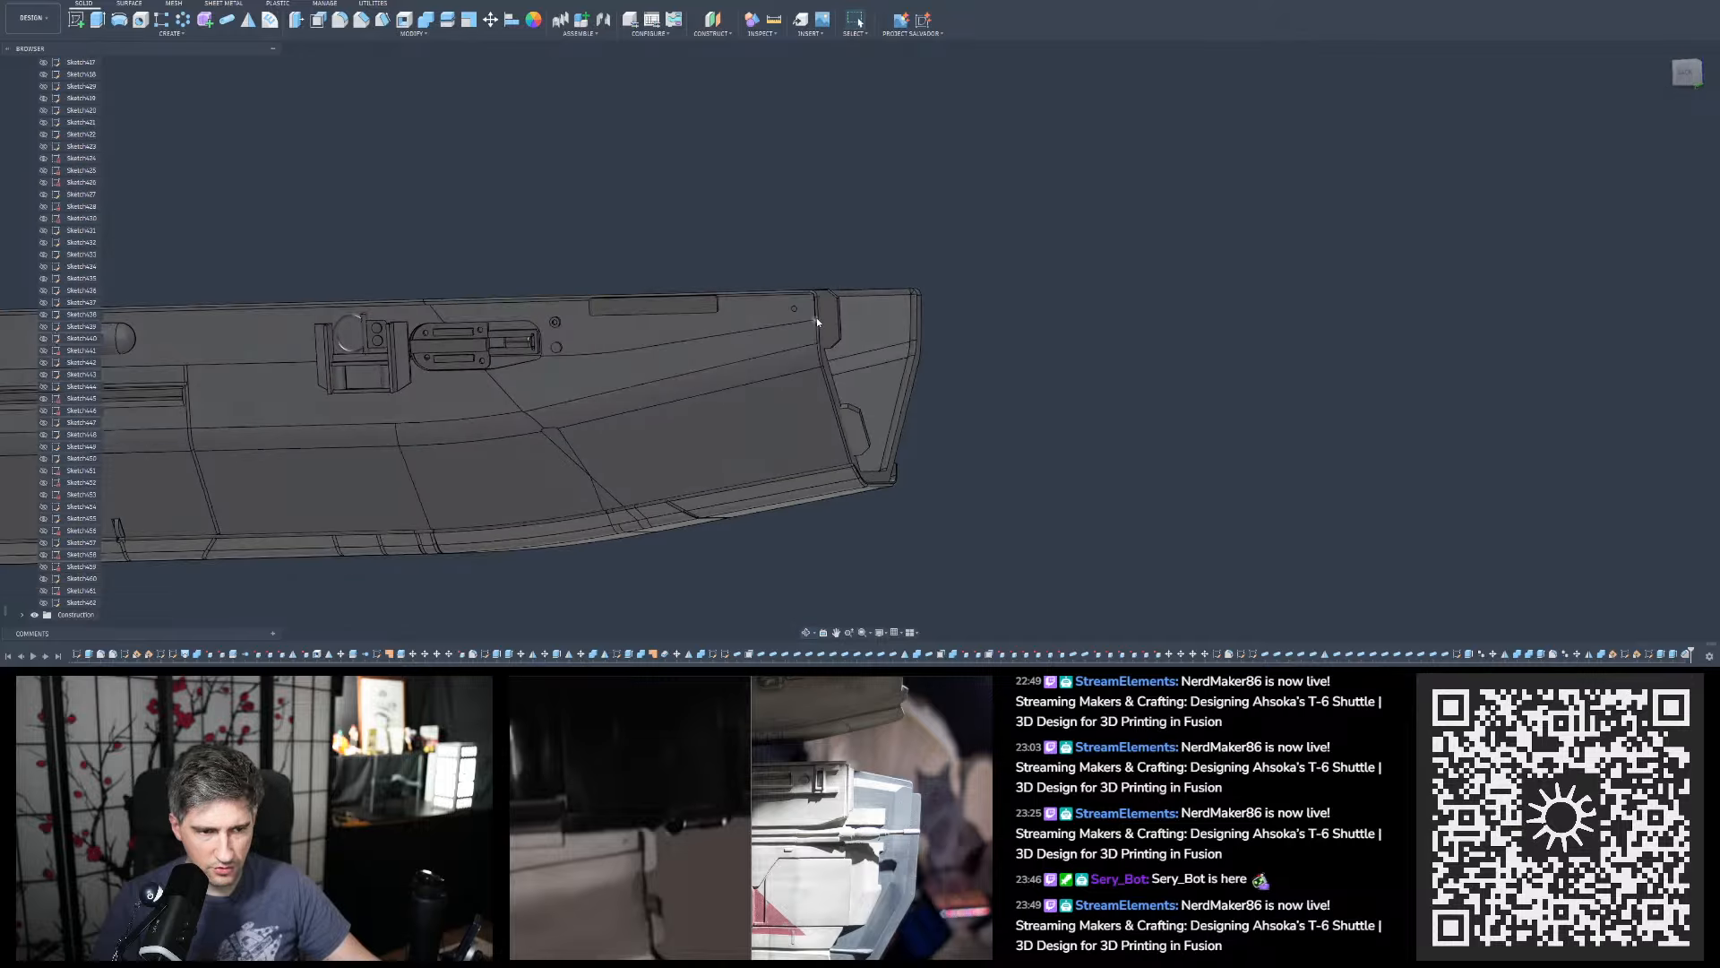
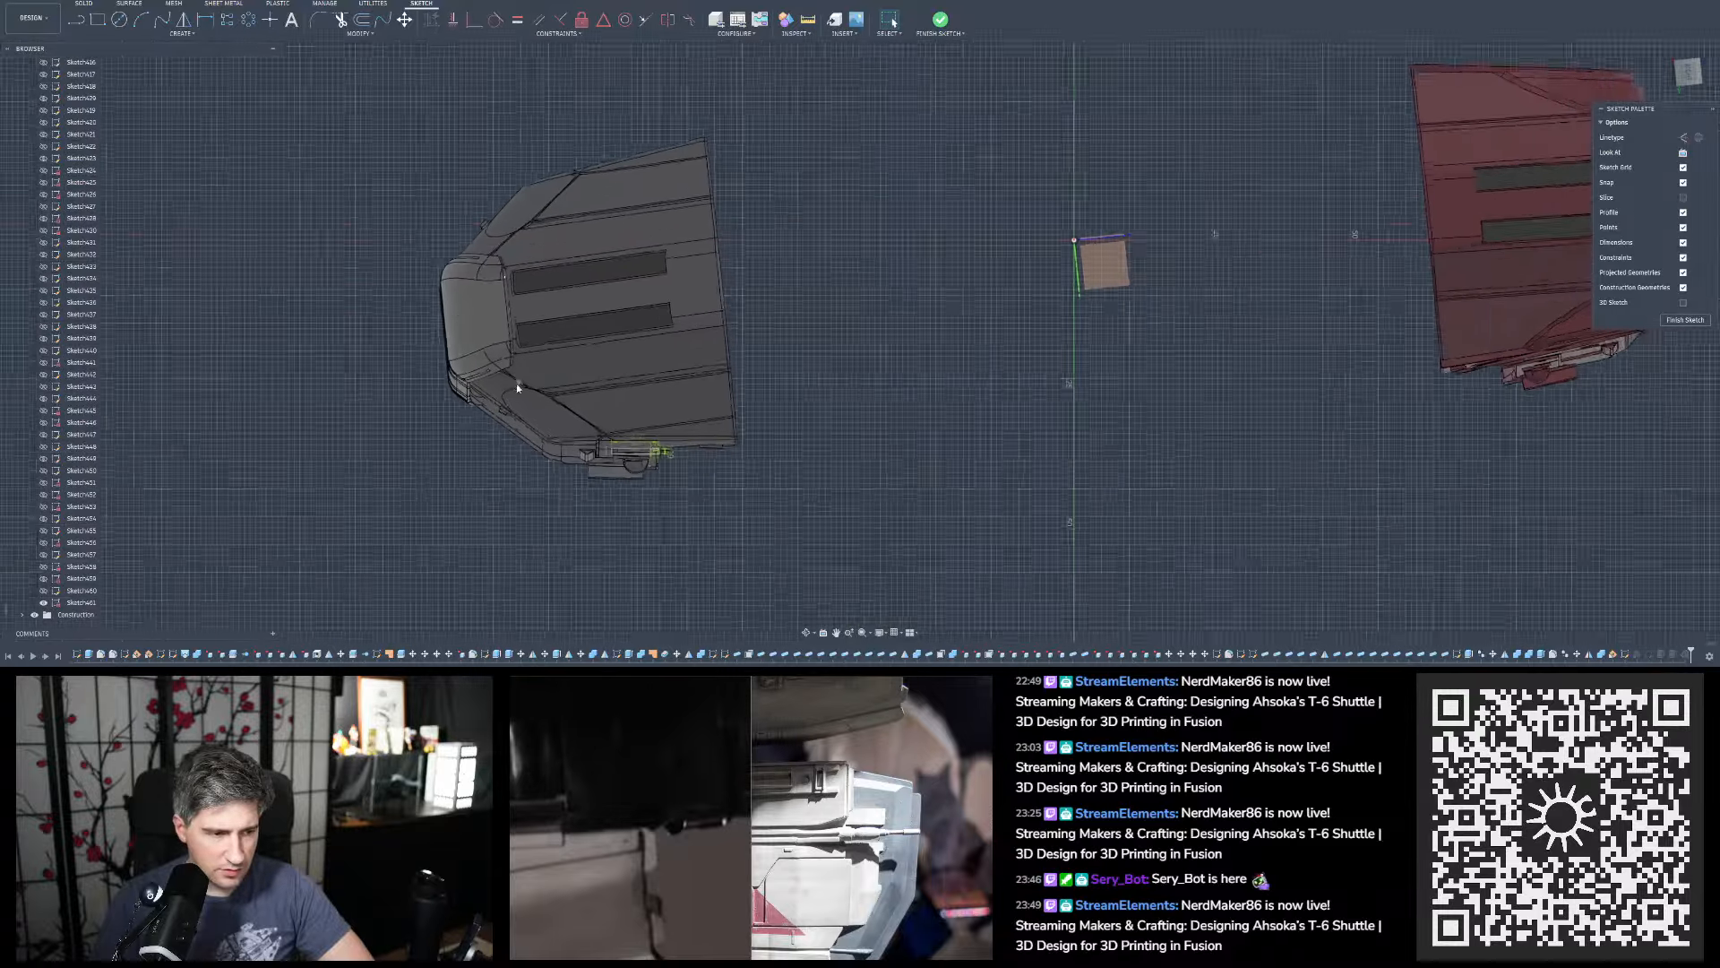
pyautogui.scroll(-2, 743, 361)
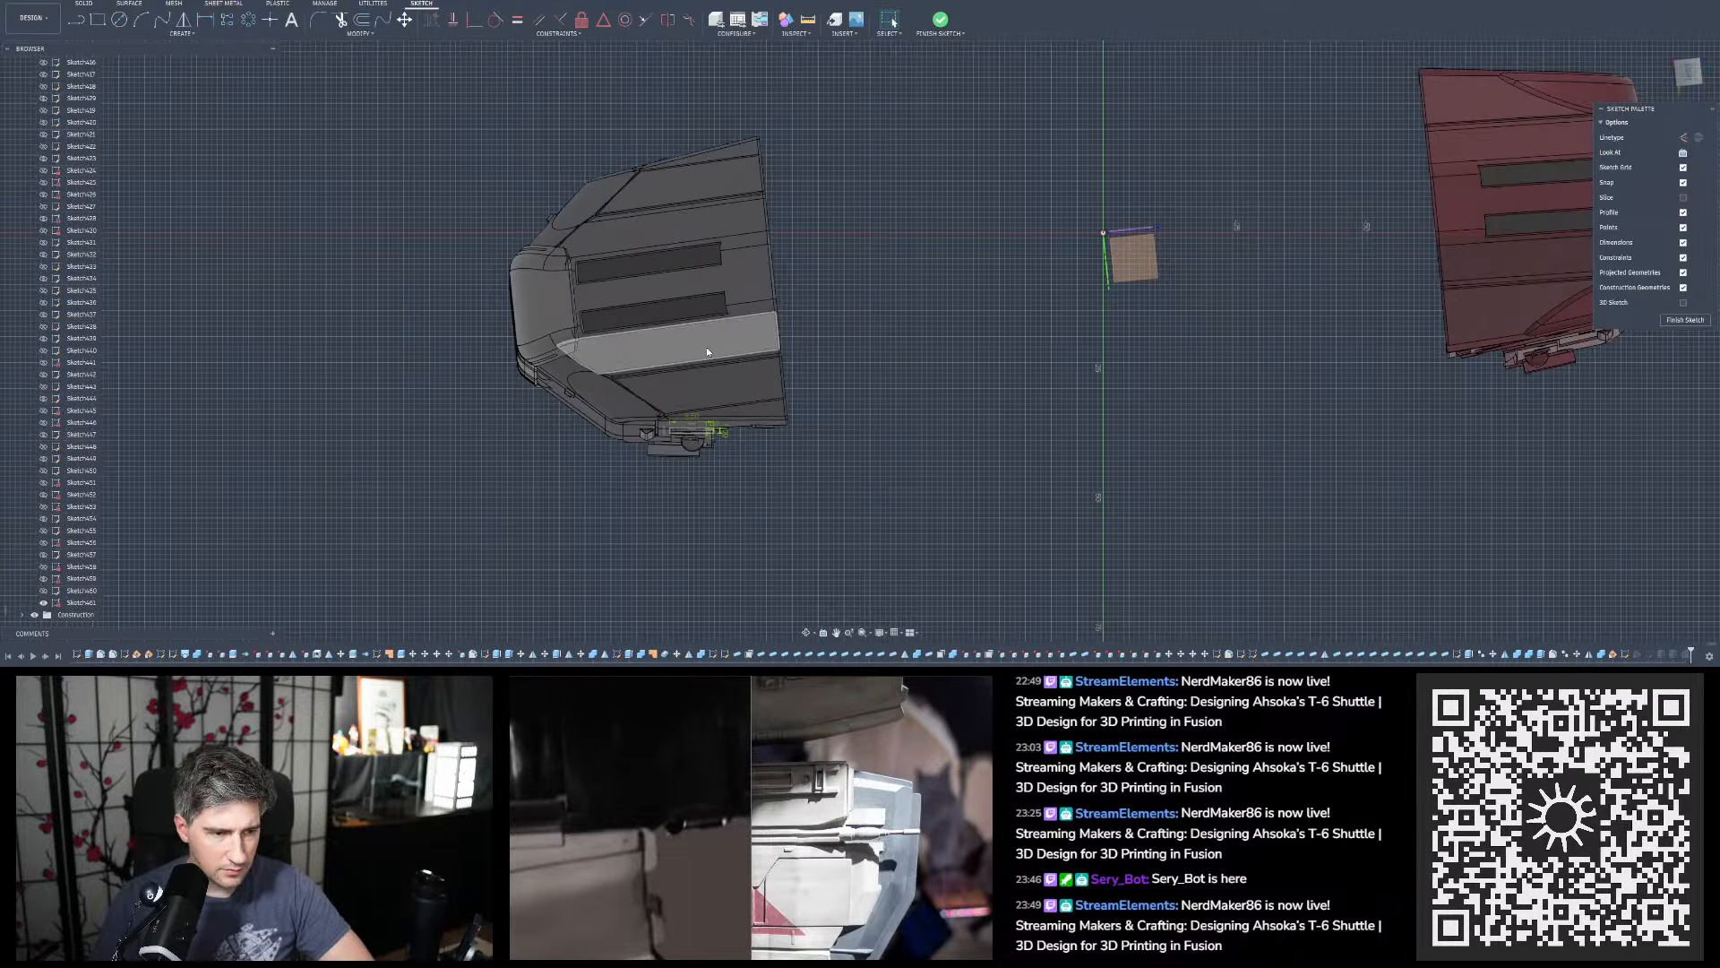
# Set the flange block rectangle's horizontal offset from the projected flange corner to 0.75 mm and finish the sketch
pyautogui.keyDown('shift'); pyautogui.moveTo(707, 347); pyautogui.dragTo(703, 89); pyautogui.keyUp('shift')
pyautogui.keyDown('shift'); pyautogui.moveTo(702, 89); pyautogui.dragTo(723, 334, button='middle'); pyautogui.keyUp('shift')
pyautogui.scroll(-3, 722, 334)
pyautogui.scroll(3, 1302, 403)
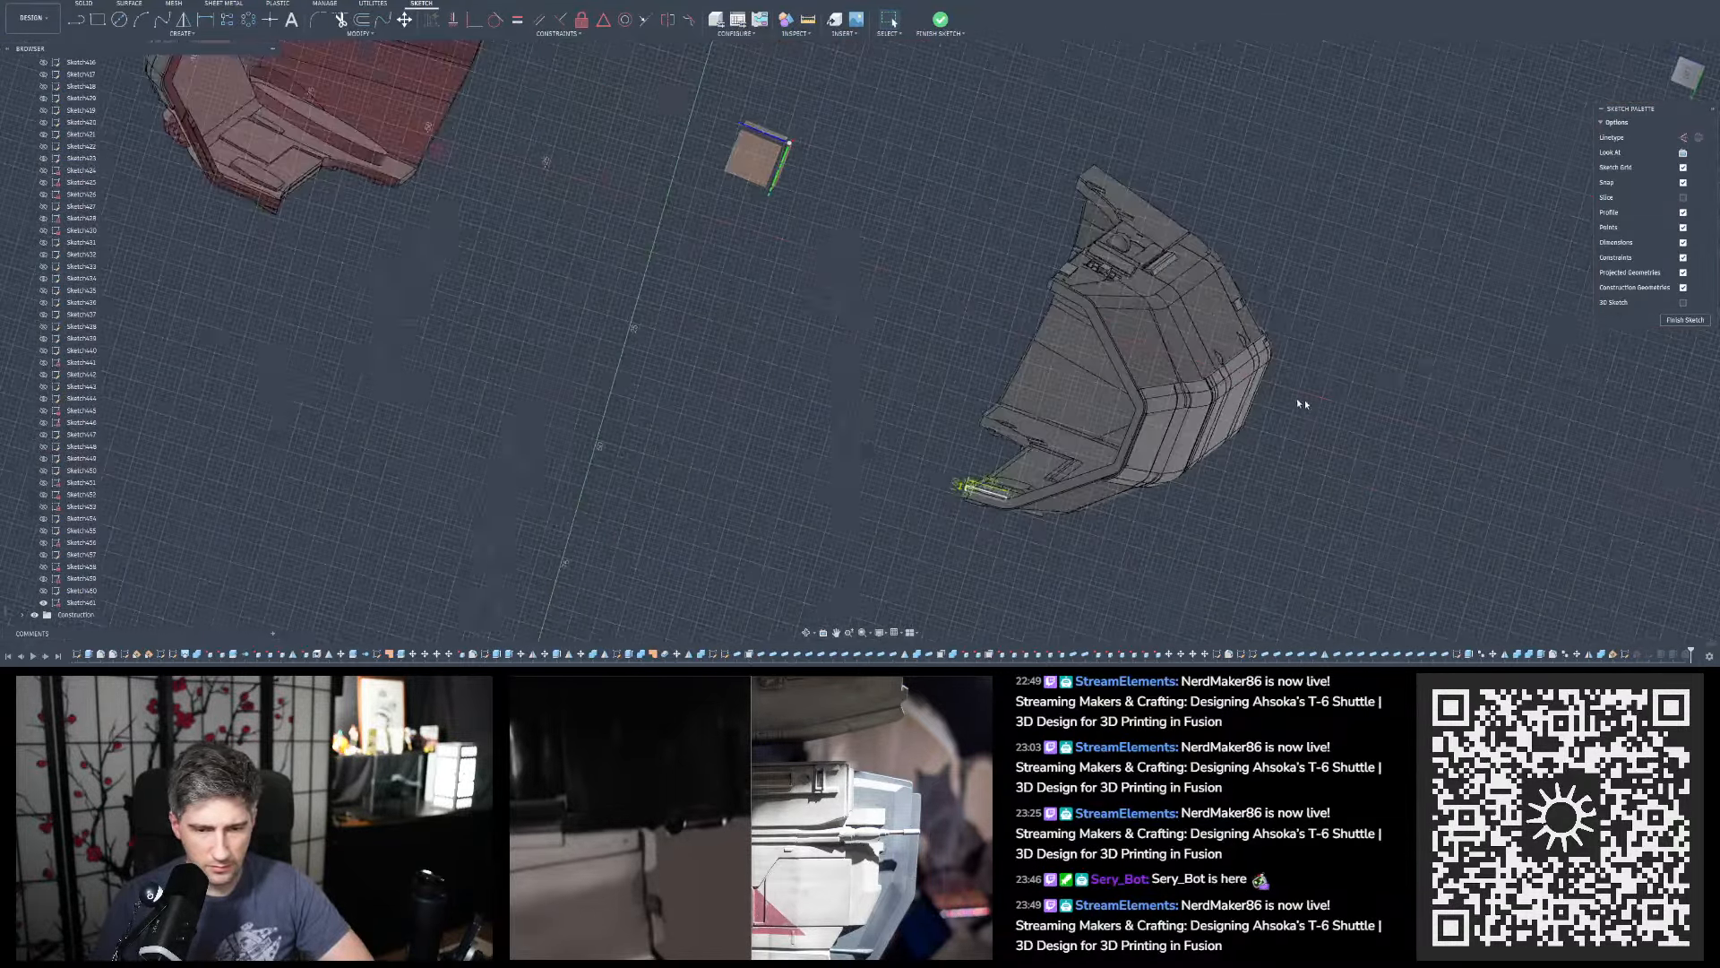
pyautogui.click(1677, 154)
pyautogui.scroll(-2, 1156, 365)
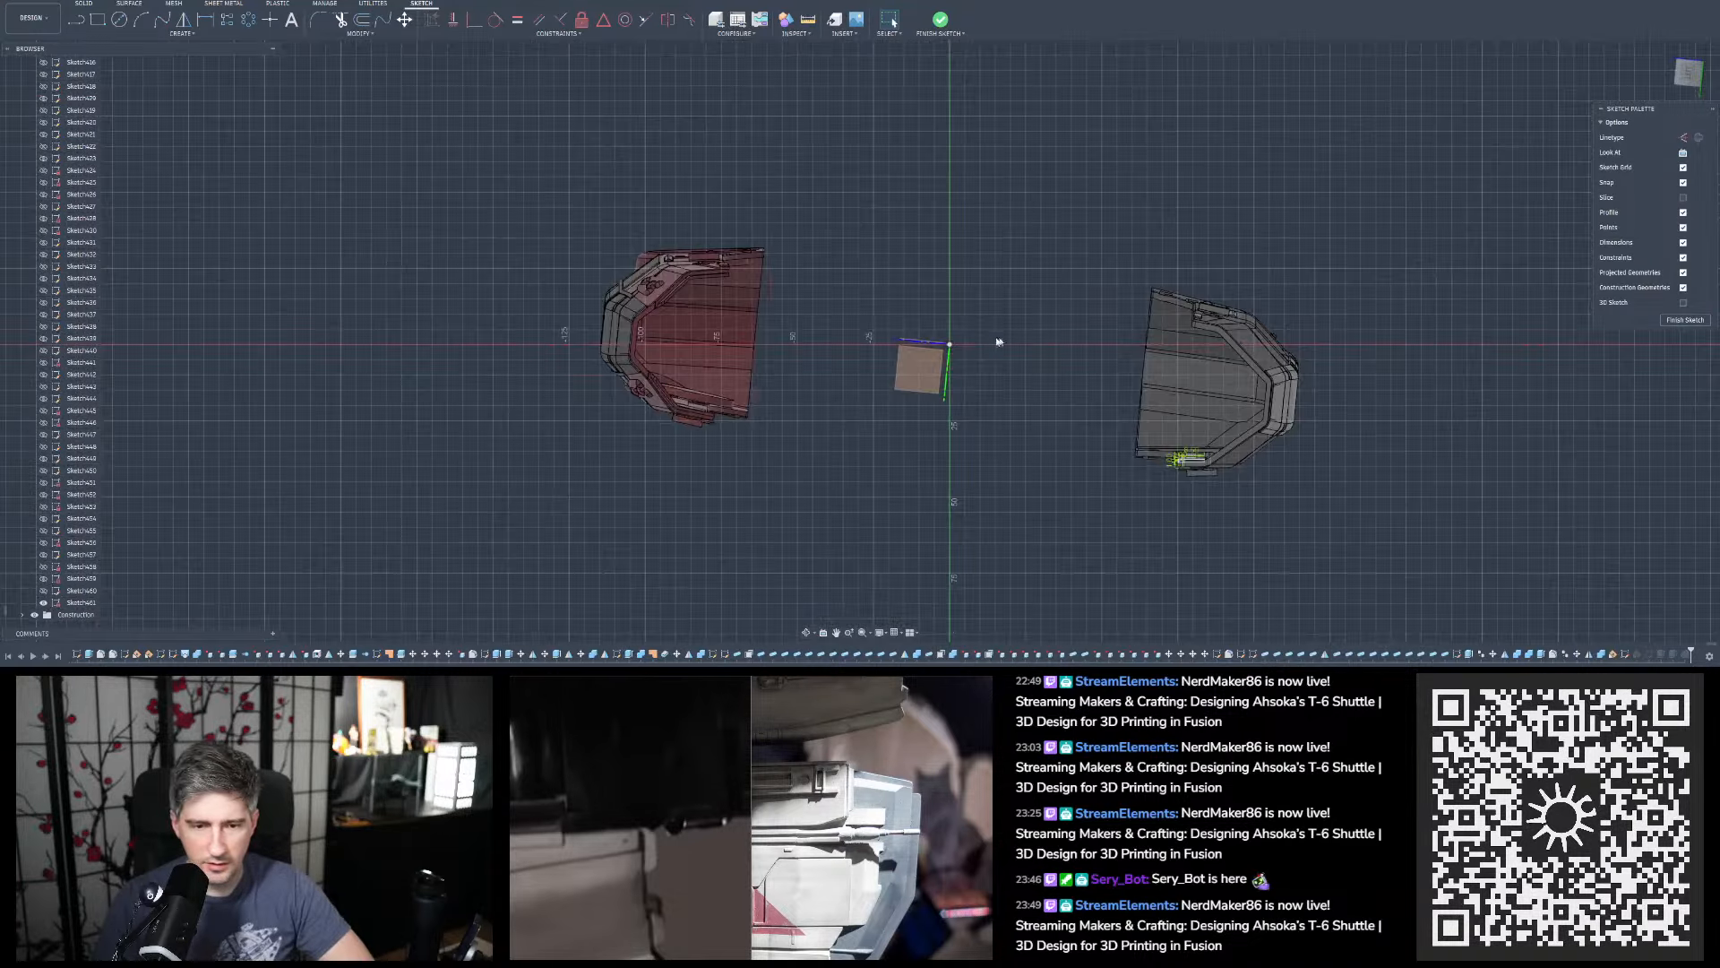
pyautogui.scroll(8, 1027, 417)
pyautogui.scroll(6, 1027, 418)
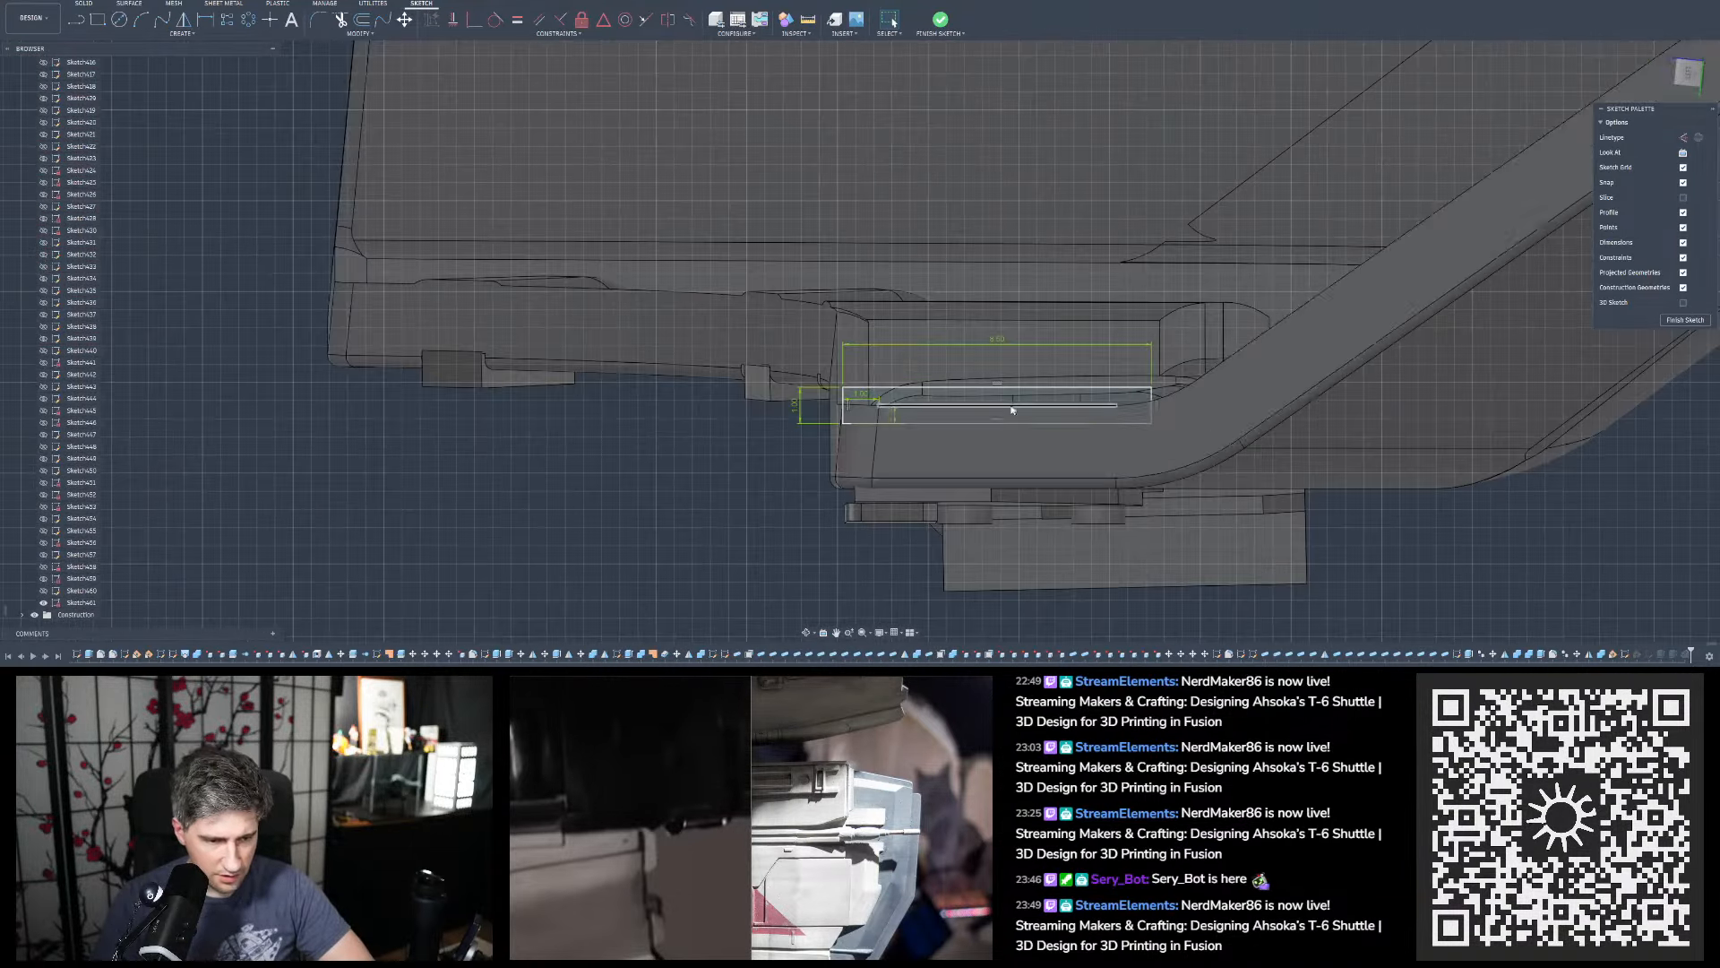
pyautogui.scroll(2, 709, 383)
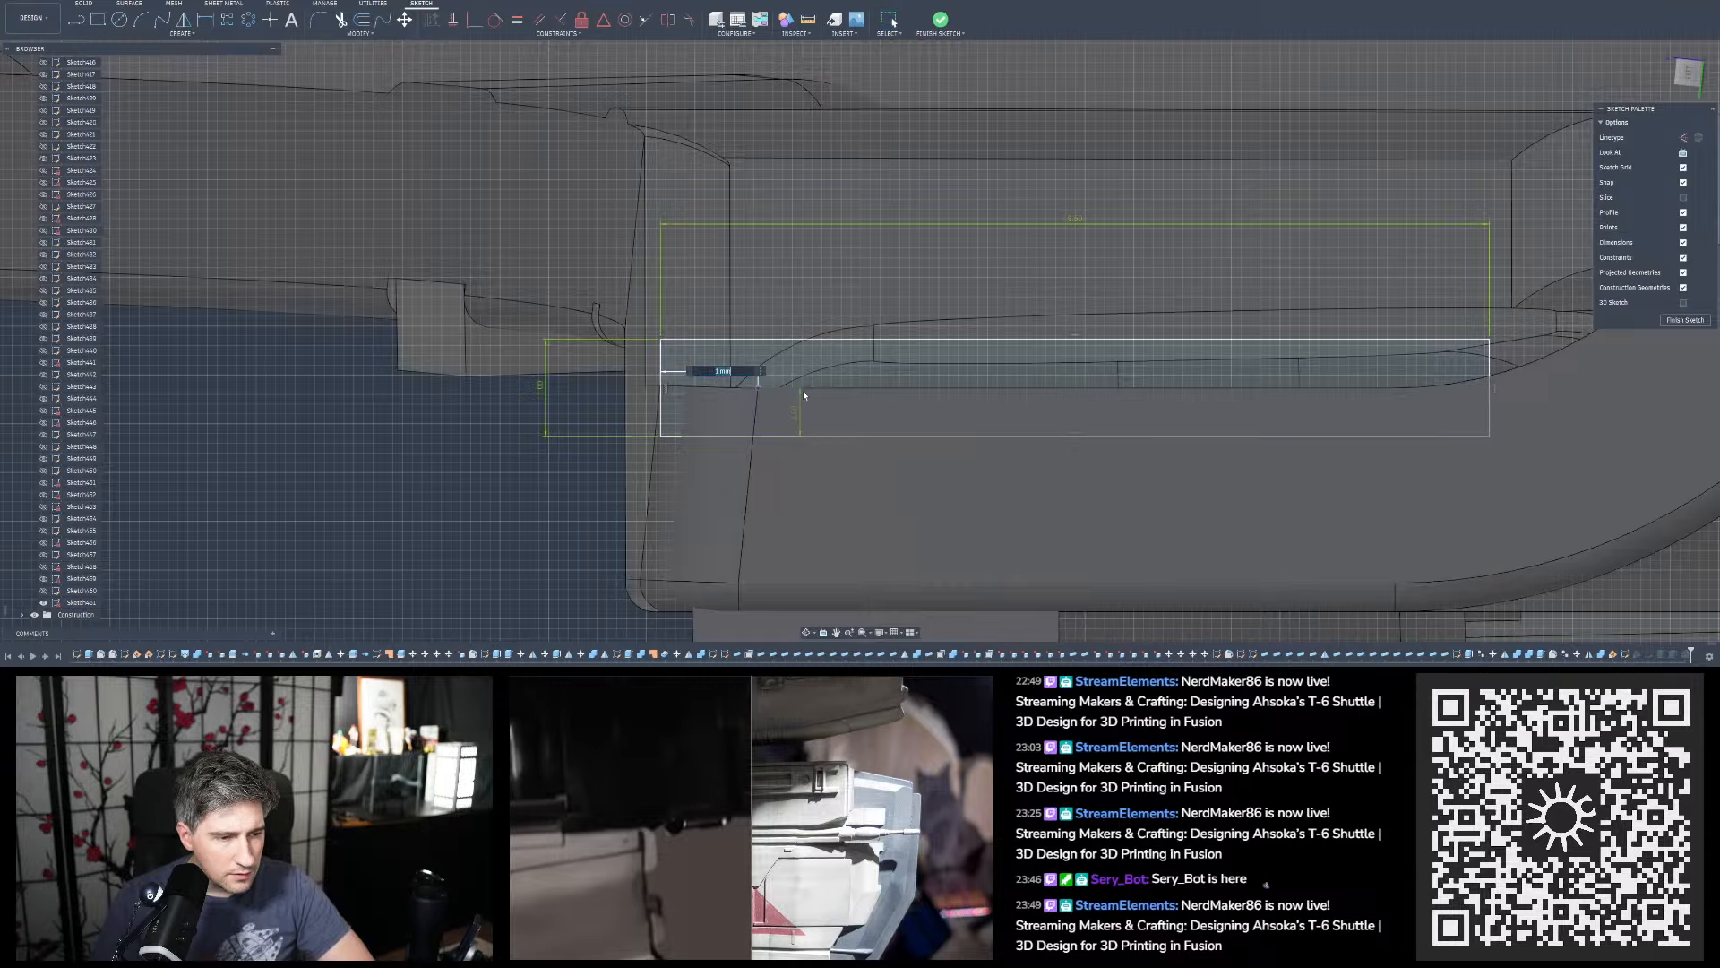
pyautogui.write('0,75')
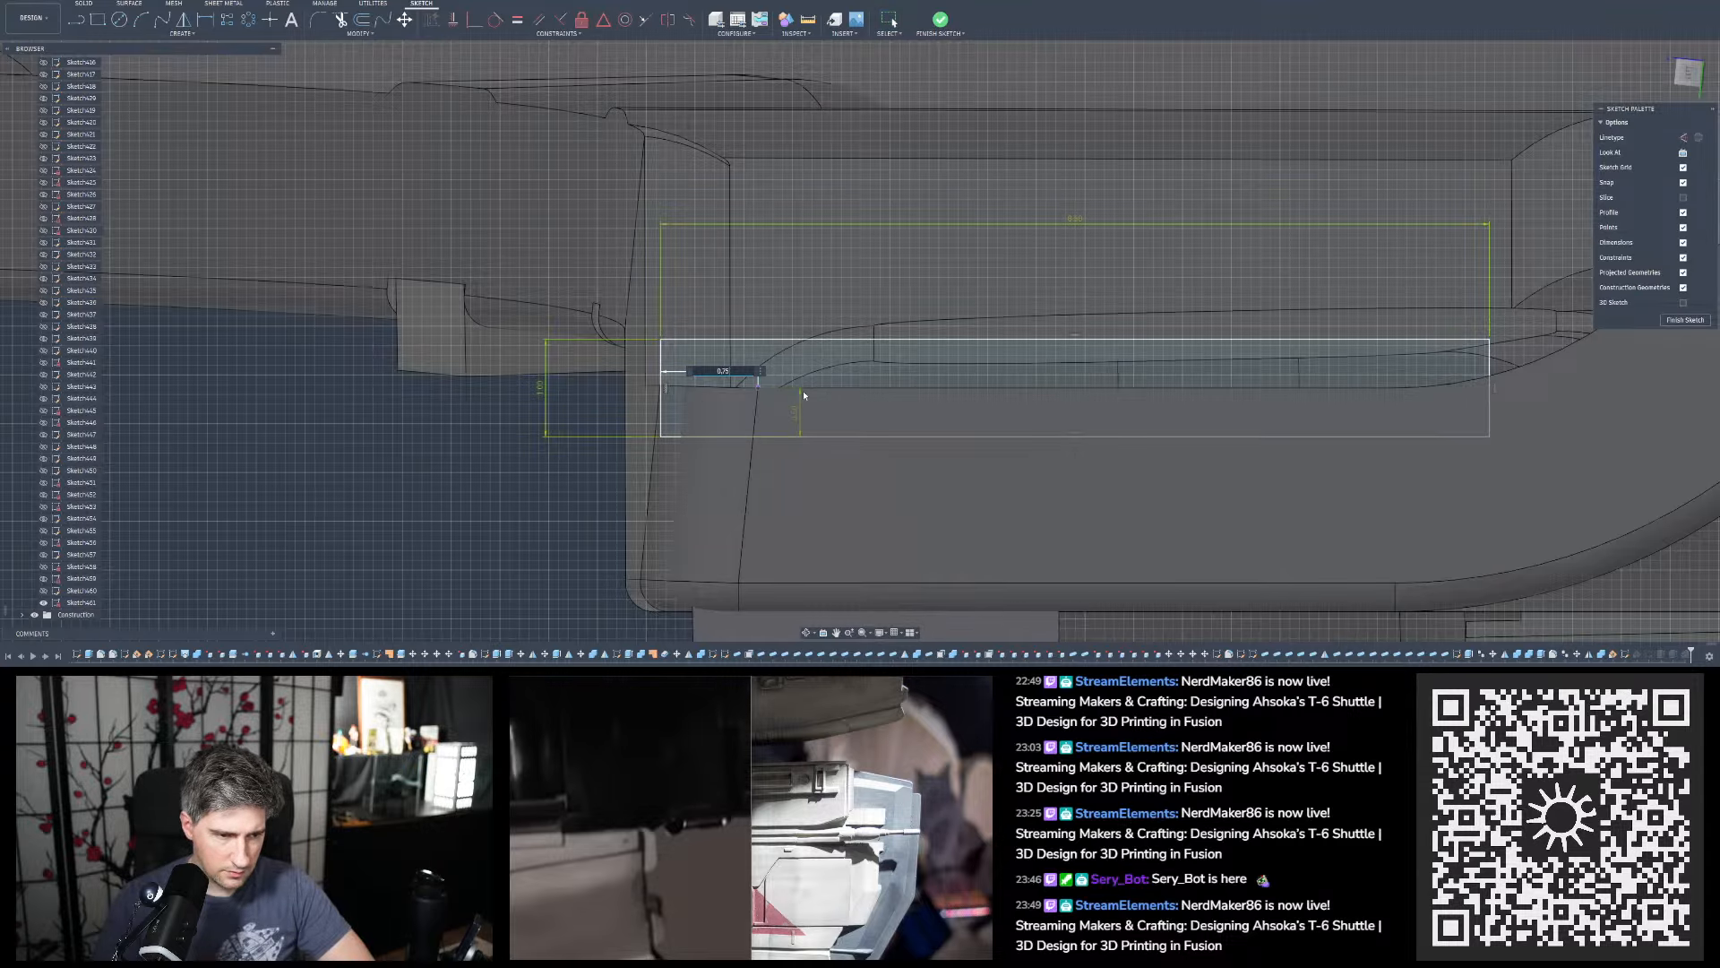
pyautogui.press('Return')
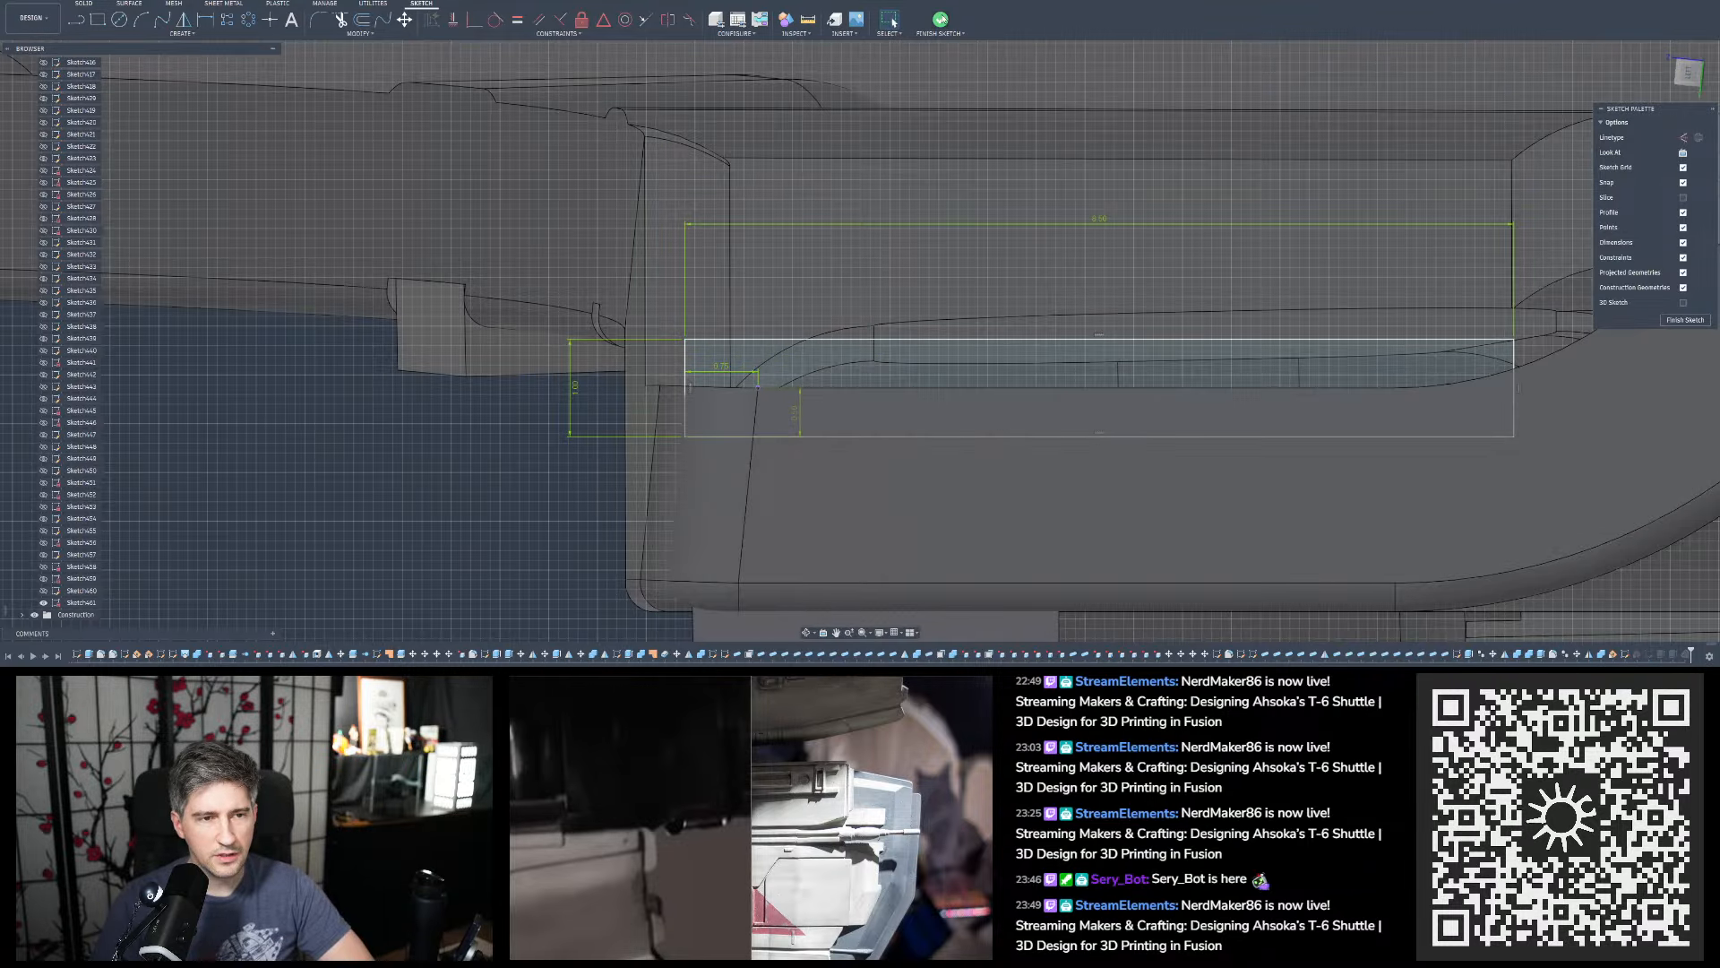
pyautogui.scroll(-5, 678, 362)
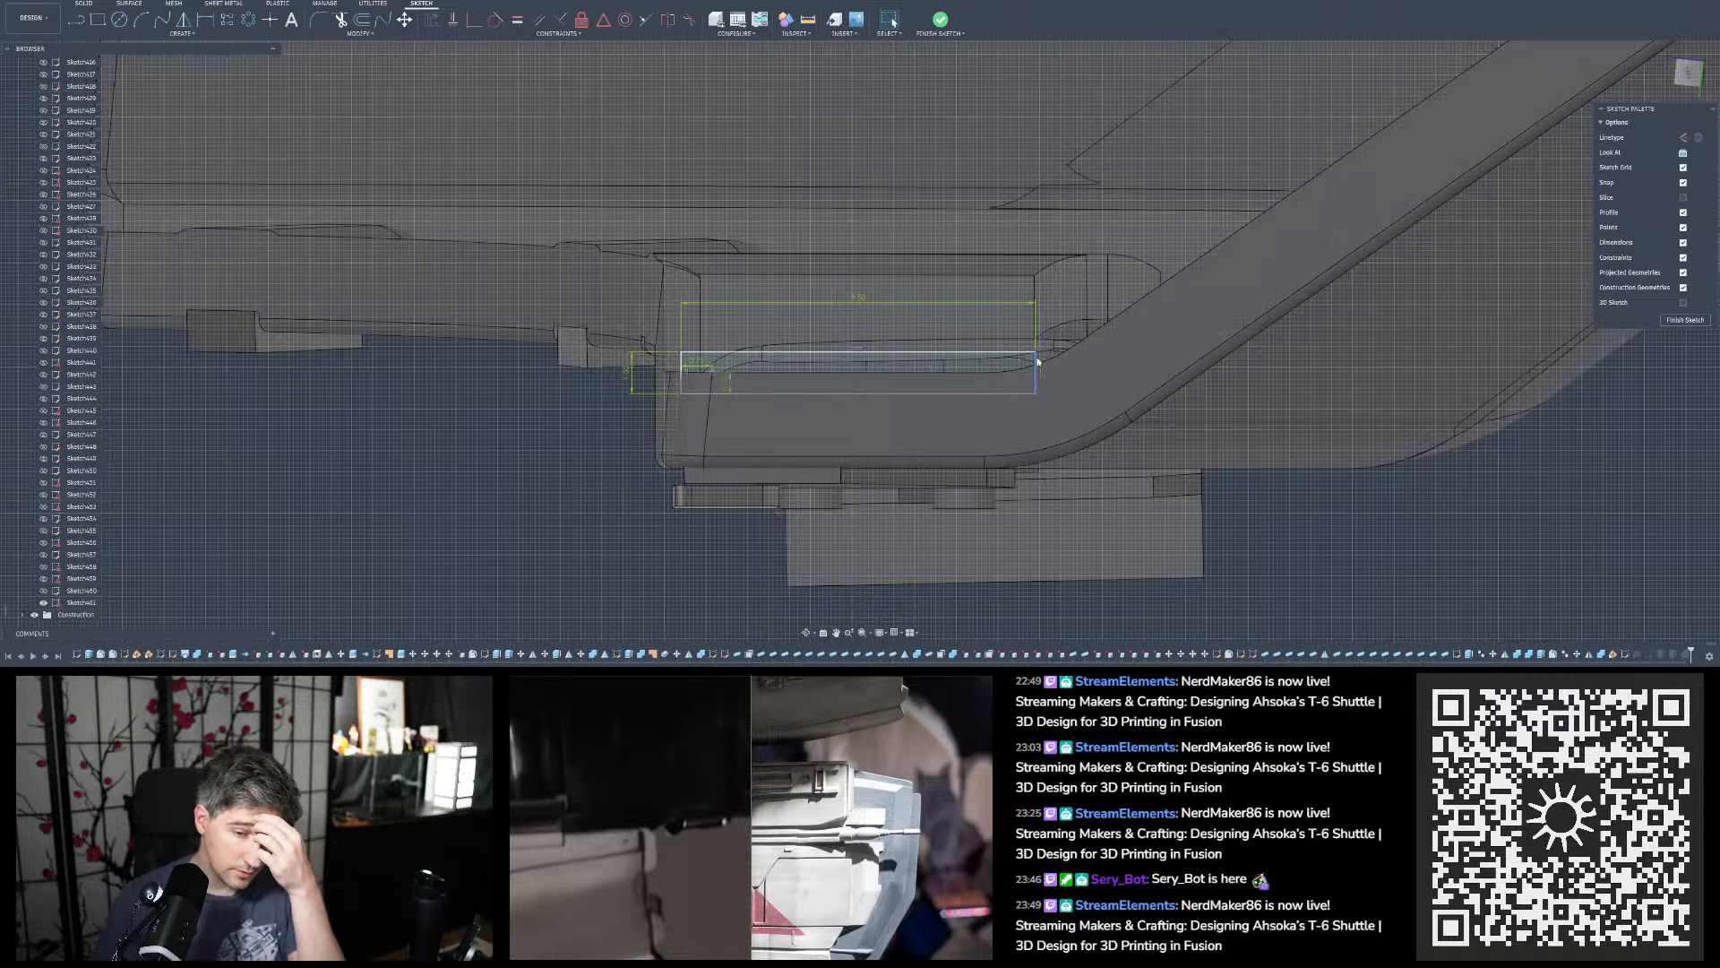
pyautogui.click(939, 21)
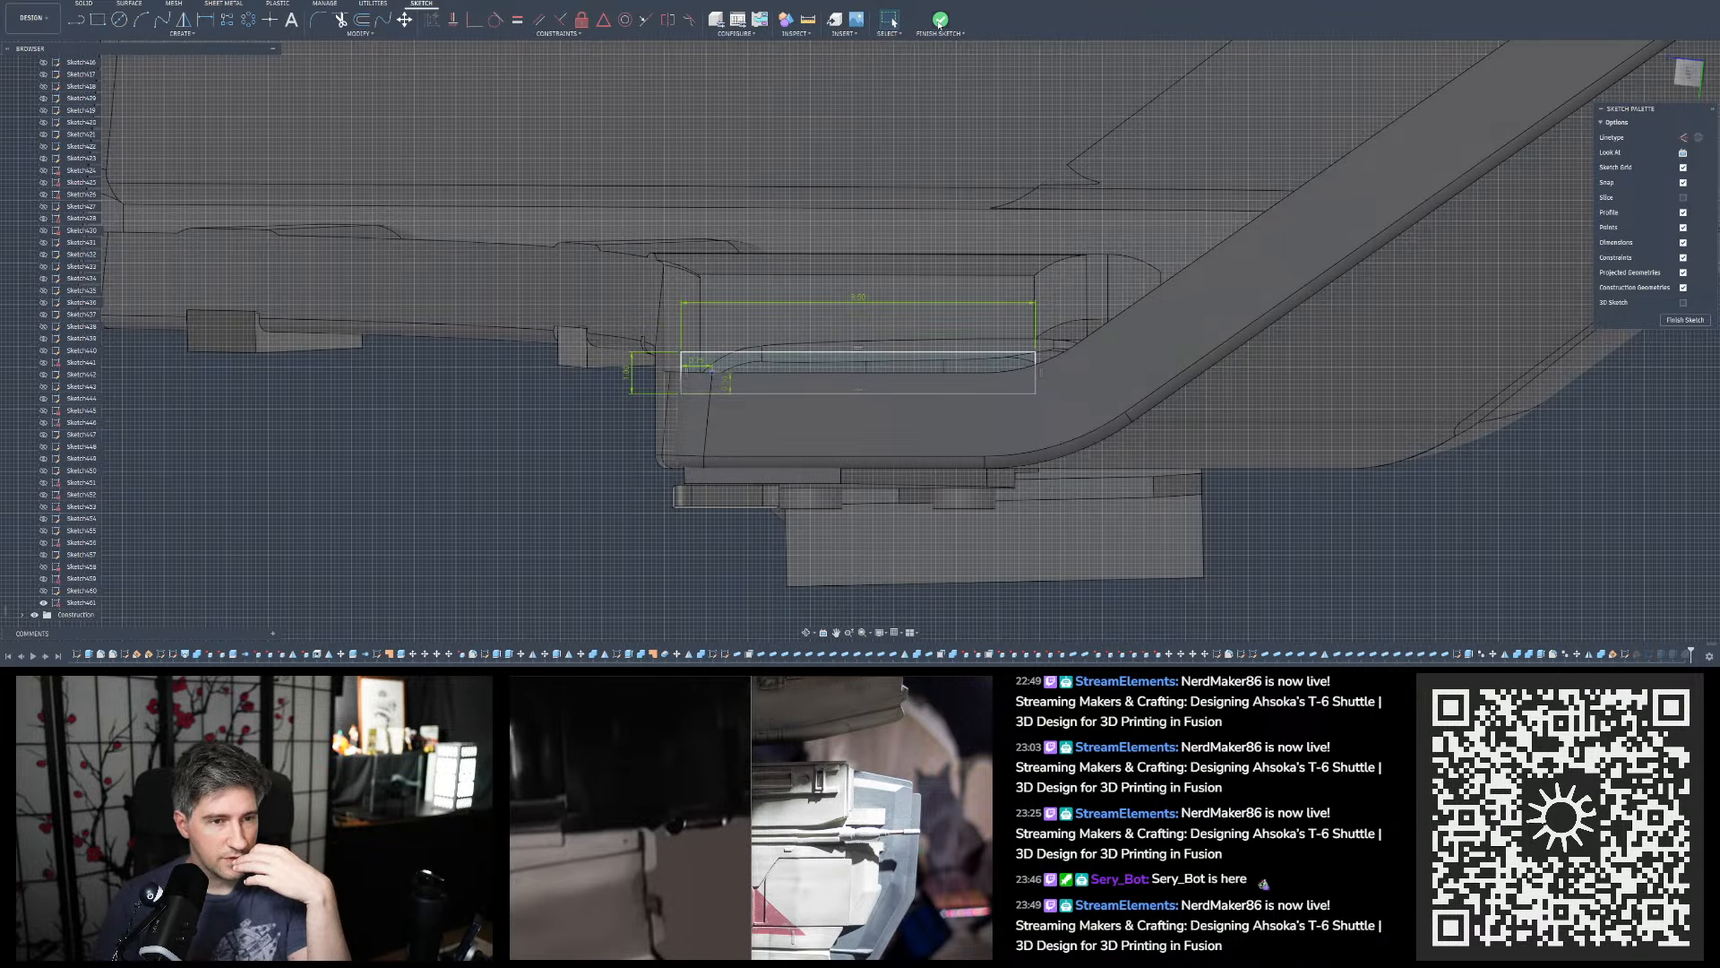
# Open the second flange block's sketch for editing, with the neighbouring angled block's sketch displayed as a reference
pyautogui.moveTo(1118, 306)
pyautogui.keyDown('shift'); pyautogui.mouseDown(button='middle')
pyautogui.moveTo(1185, 209)
pyautogui.moveTo(1124, 485)
pyautogui.moveTo(1254, 176)
pyautogui.mouseUp(button='middle'); pyautogui.keyUp('shift')
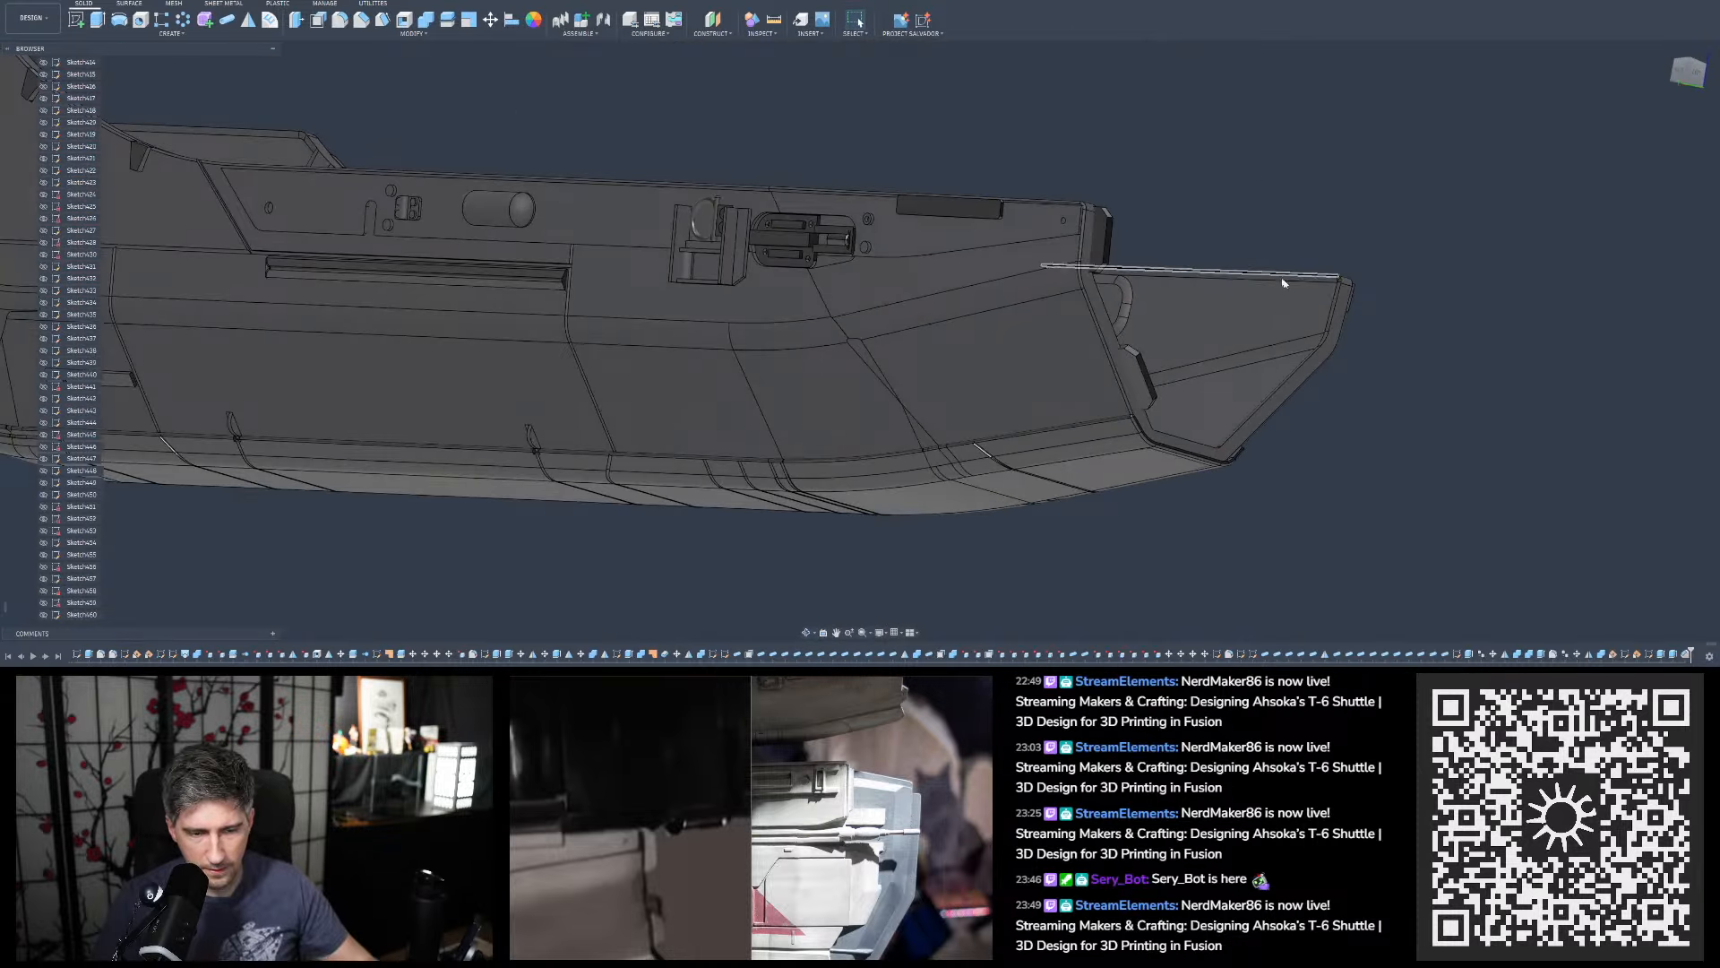
pyautogui.keyDown('shift'); pyautogui.moveTo(1356, 429); pyautogui.dragTo(1412, 514, button='middle'); pyautogui.keyUp('shift')
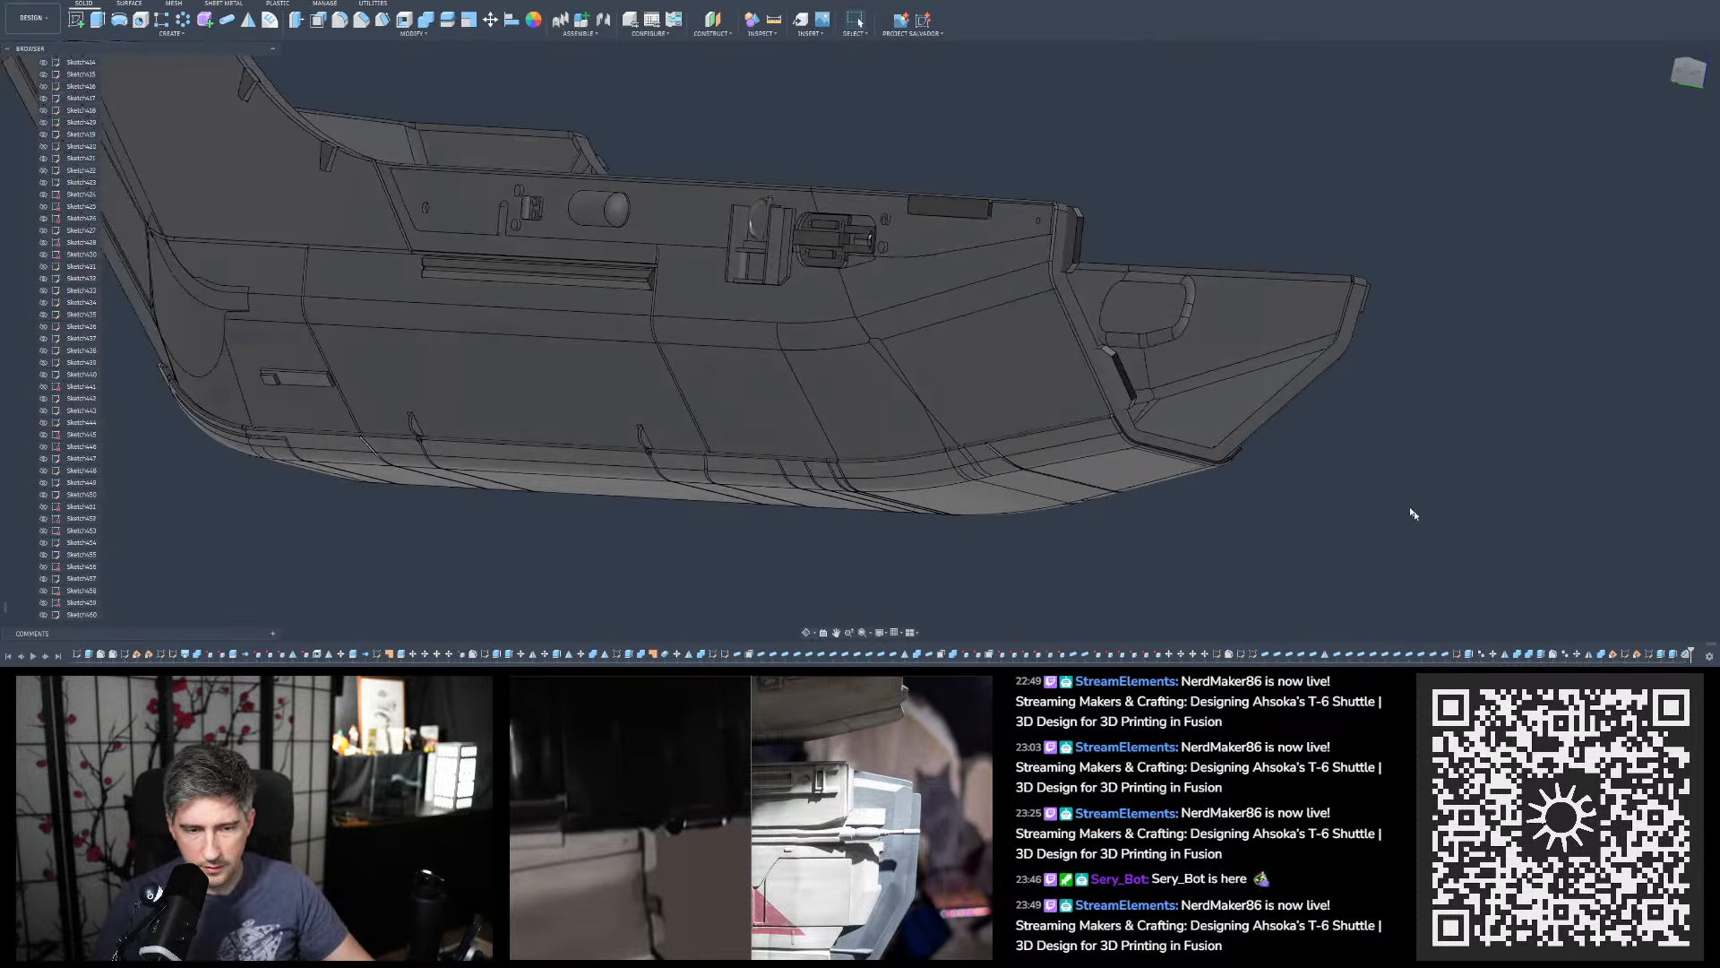
pyautogui.doubleClick(1648, 655)
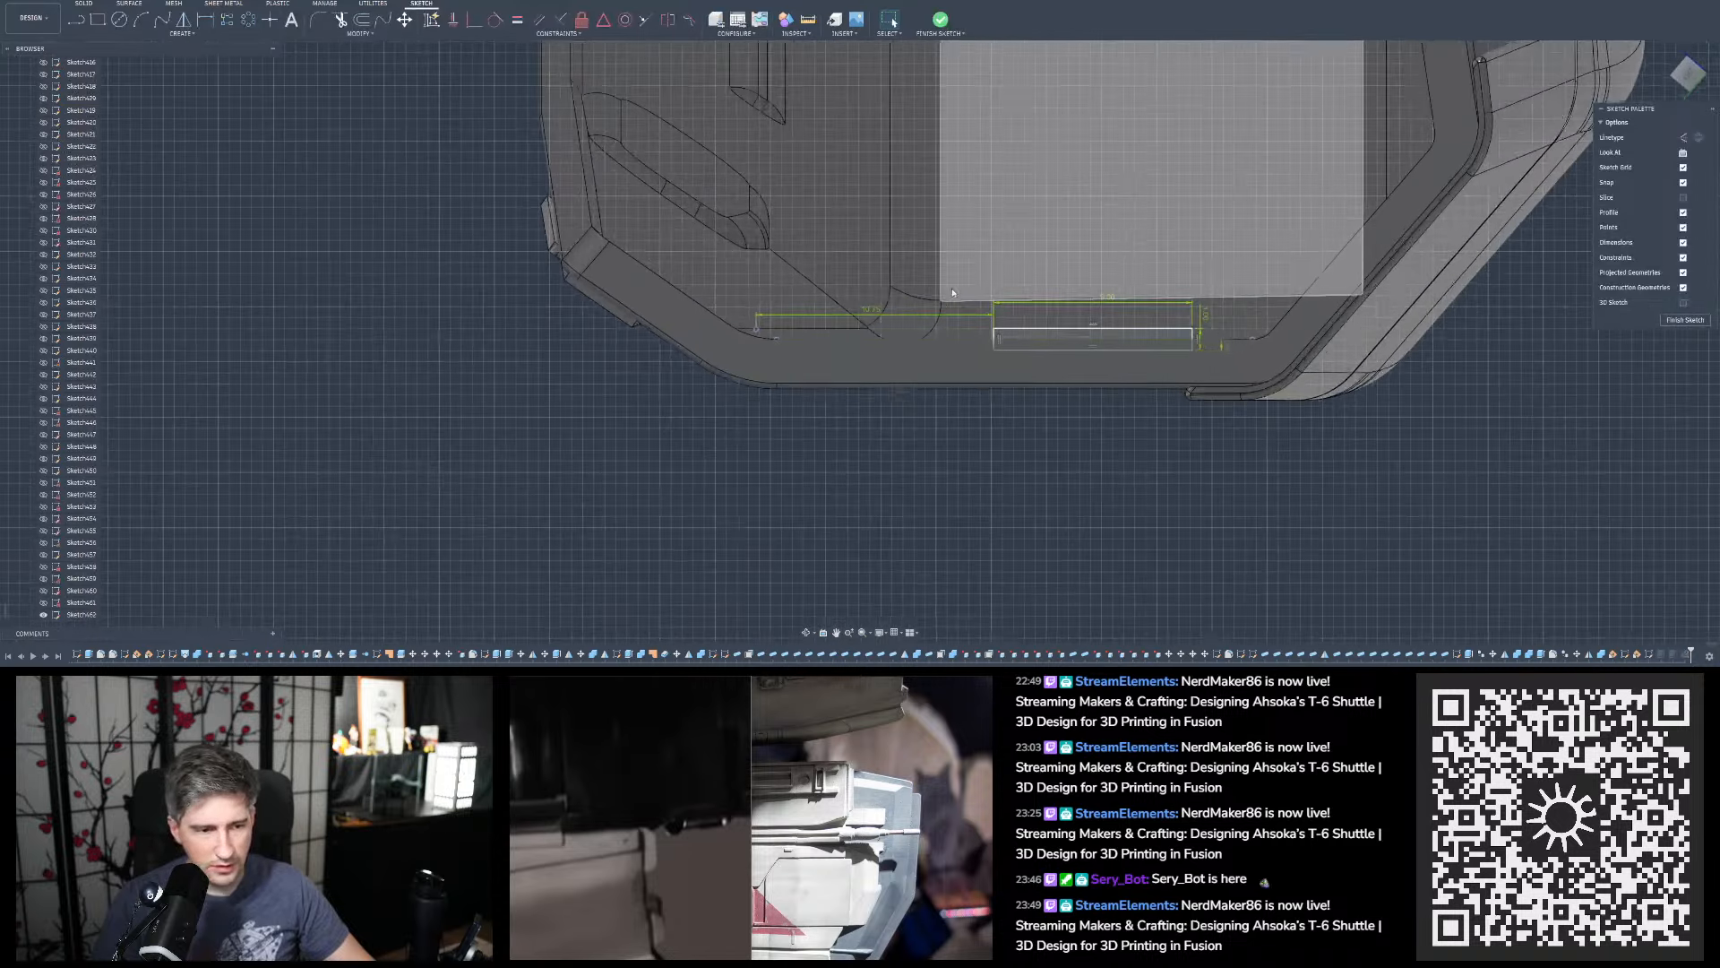
pyautogui.scroll(5, 952, 292)
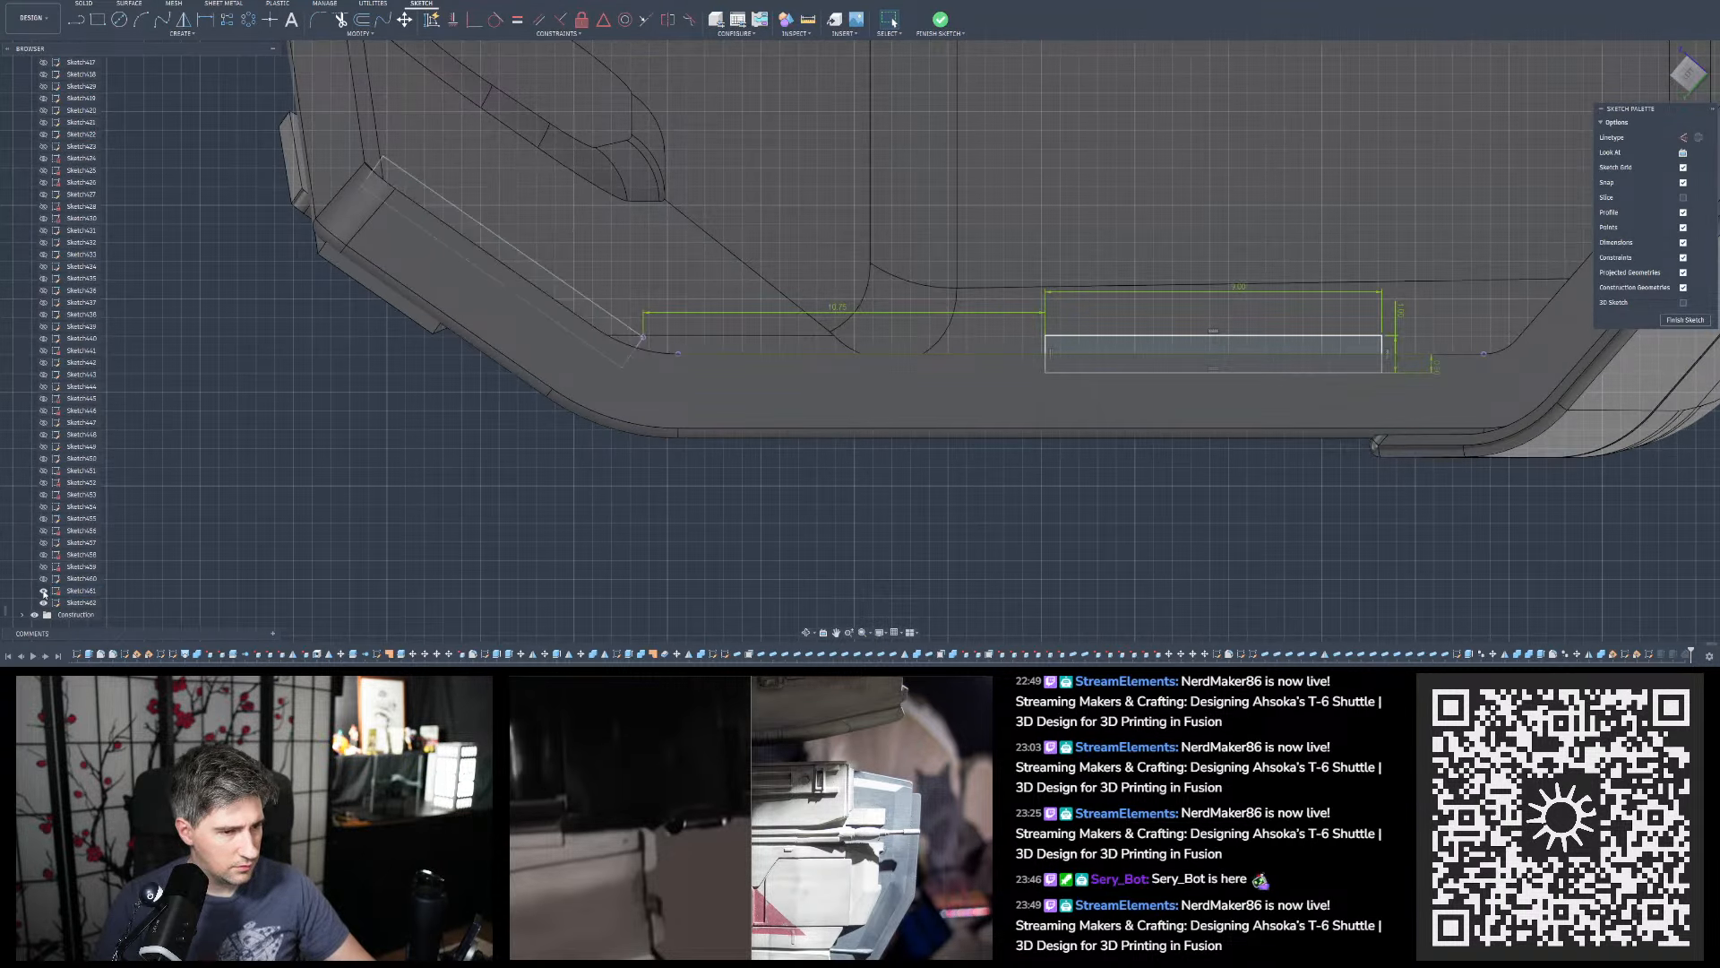
pyautogui.click(43, 592)
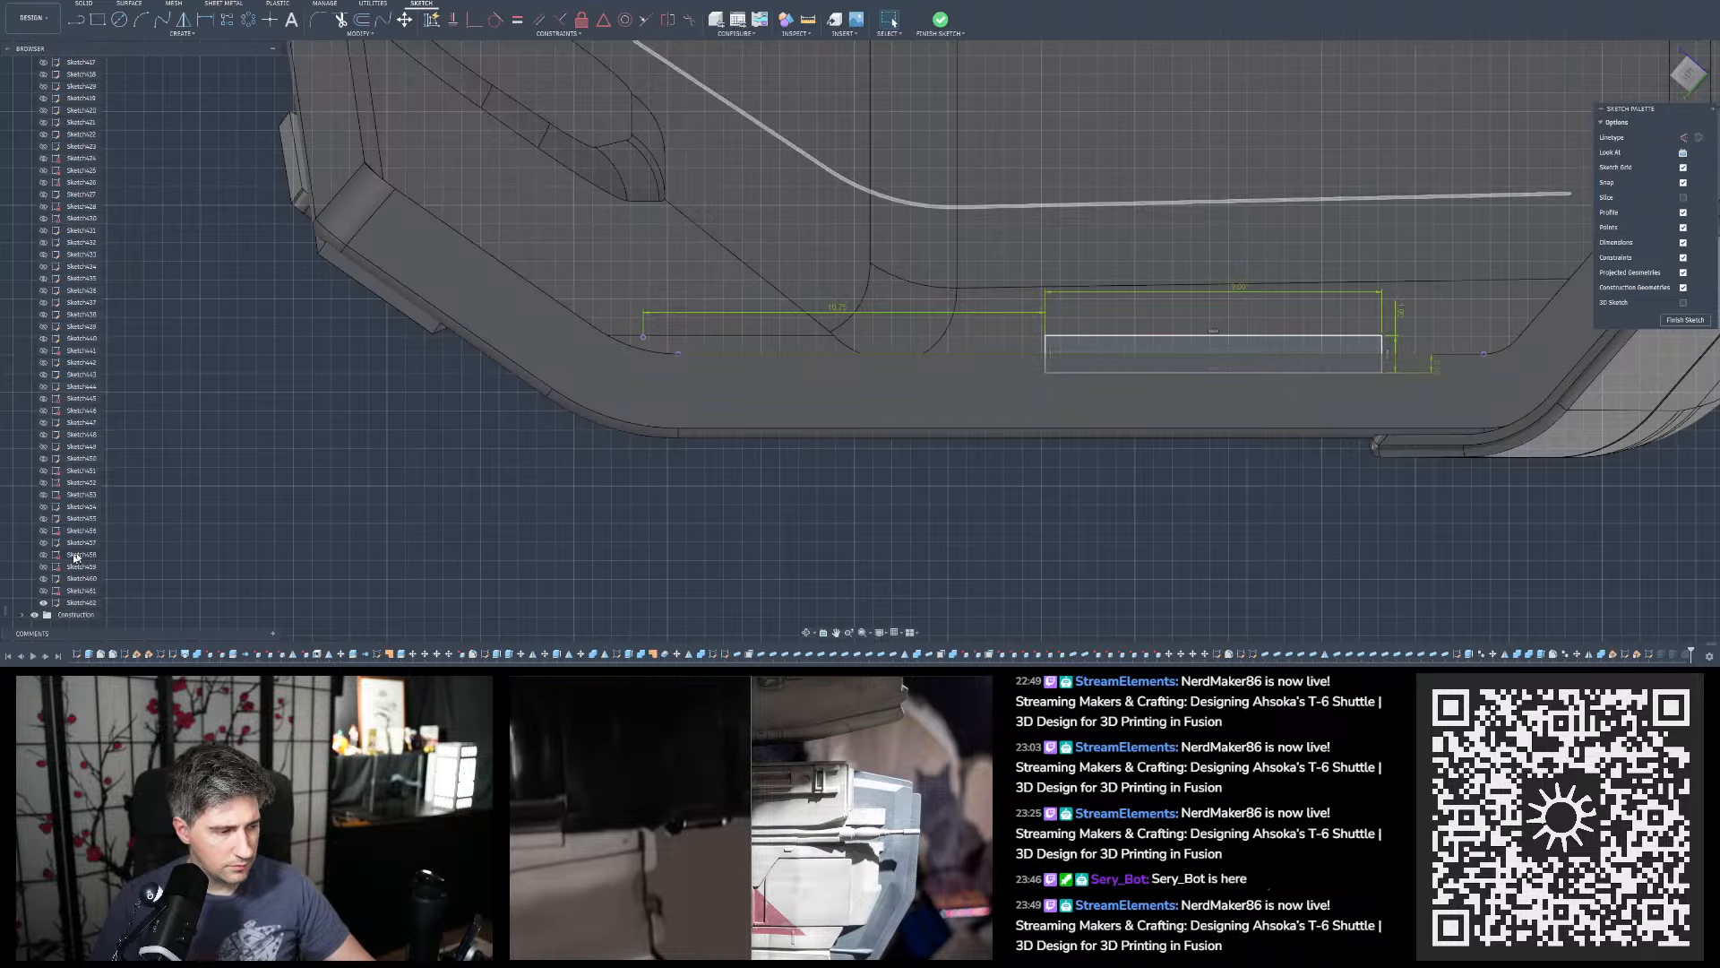
pyautogui.click(43, 591)
pyautogui.scroll(2, 510, 330)
pyautogui.scroll(1, 511, 329)
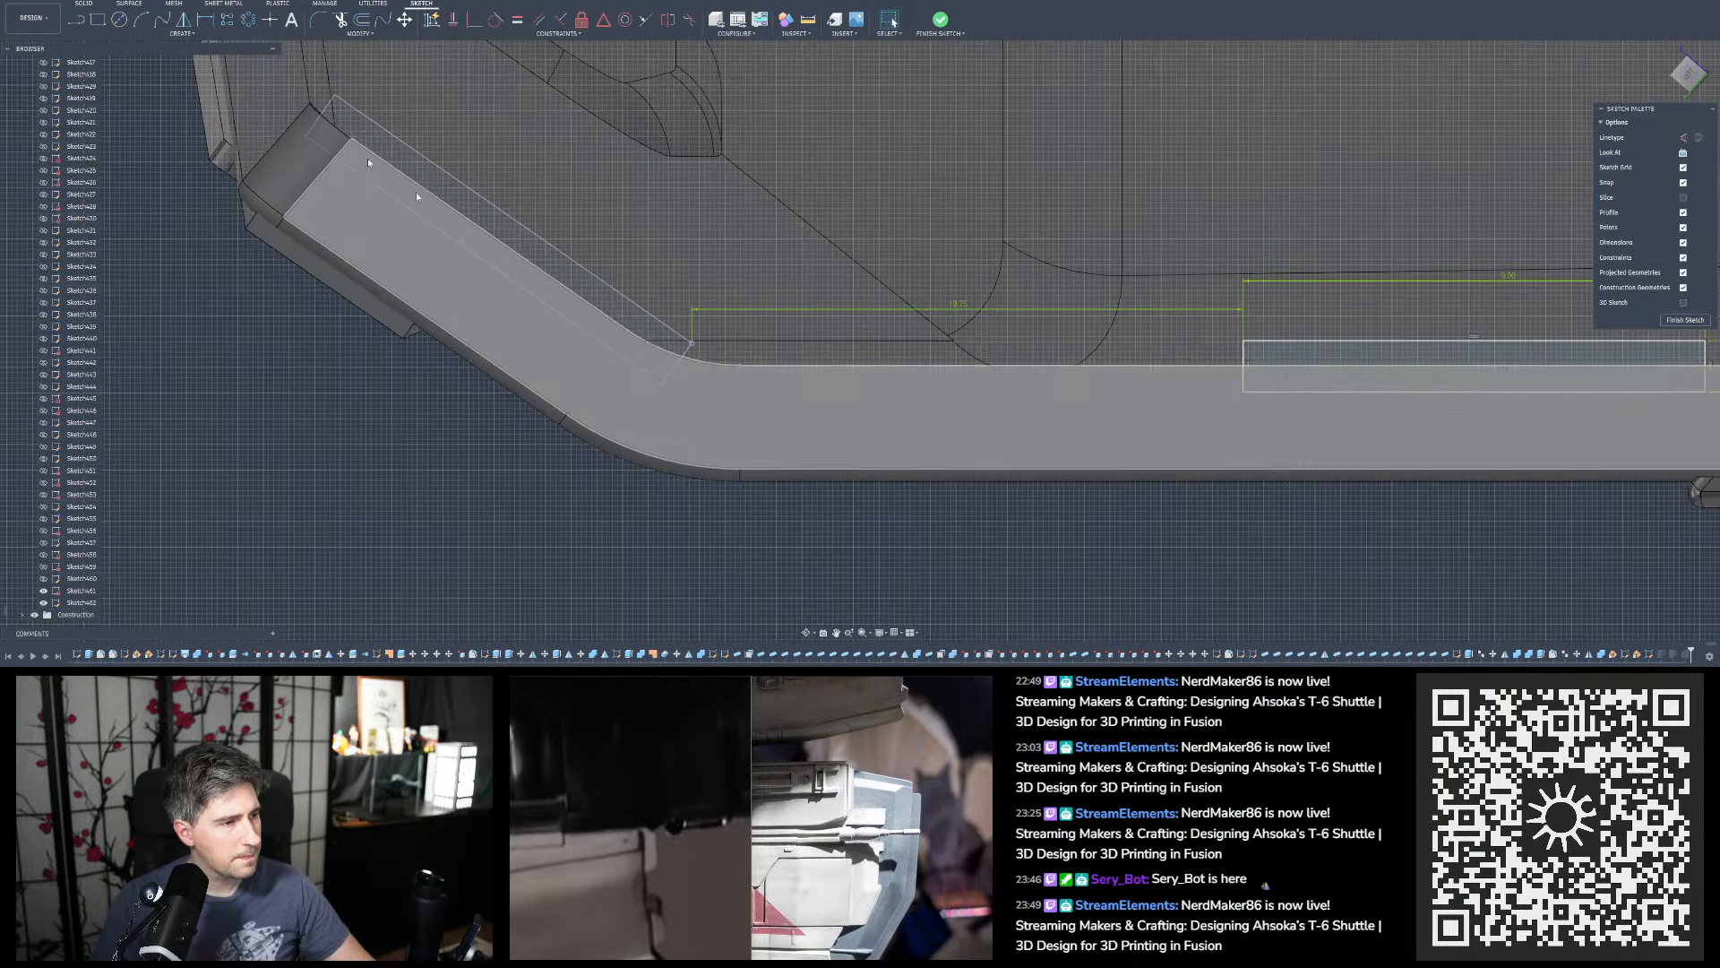
# Draw a 0.25 mm line along the angled block's edge from its inner corner, followed by a vertical line about 0.31 mm long
pyautogui.click(78, 20)
pyautogui.scroll(1, 708, 327)
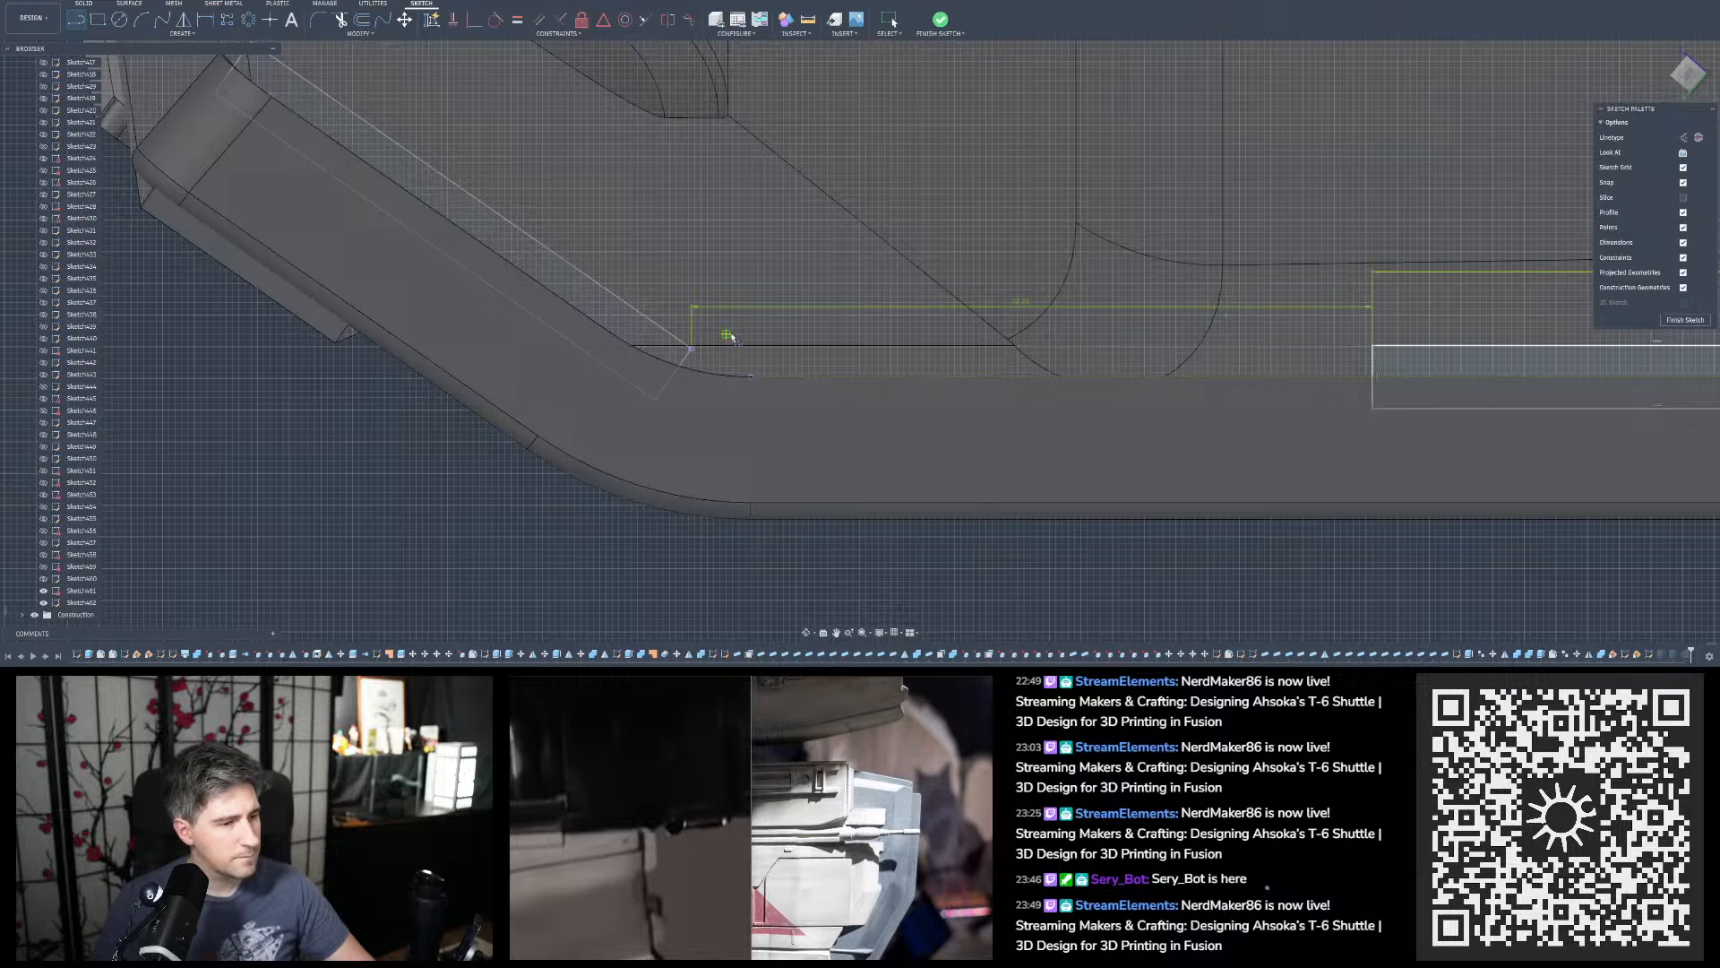
pyautogui.scroll(1, 696, 350)
pyautogui.click(688, 348)
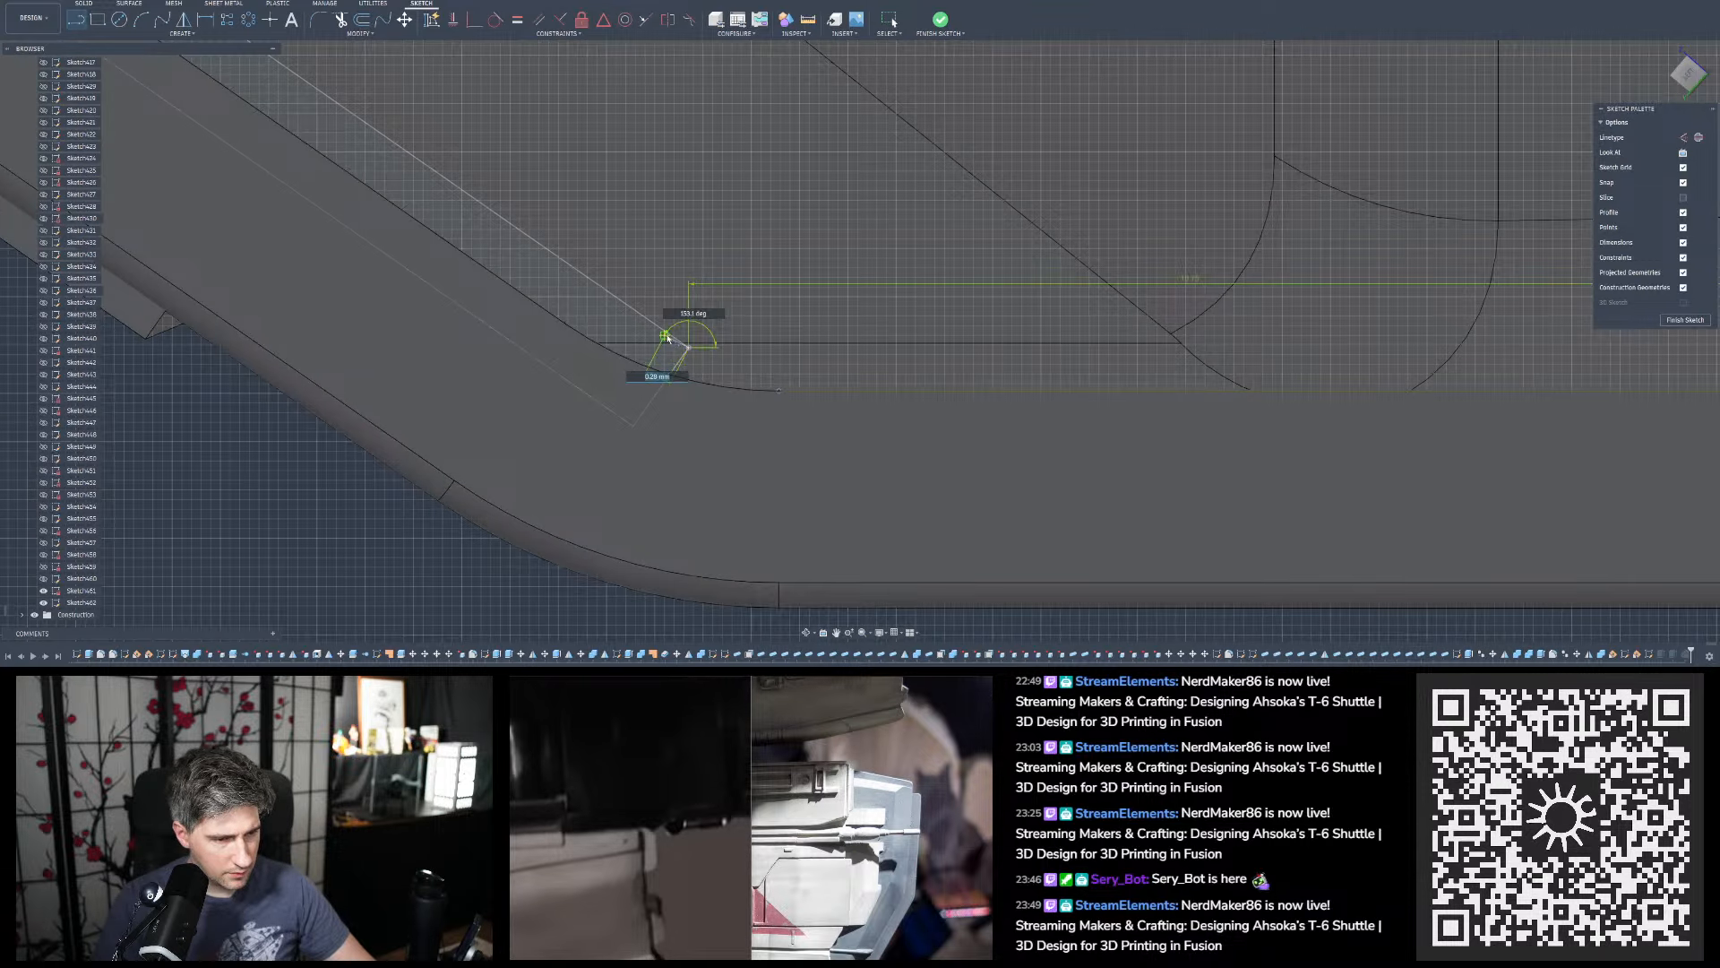
pyautogui.scroll(1, 667, 335)
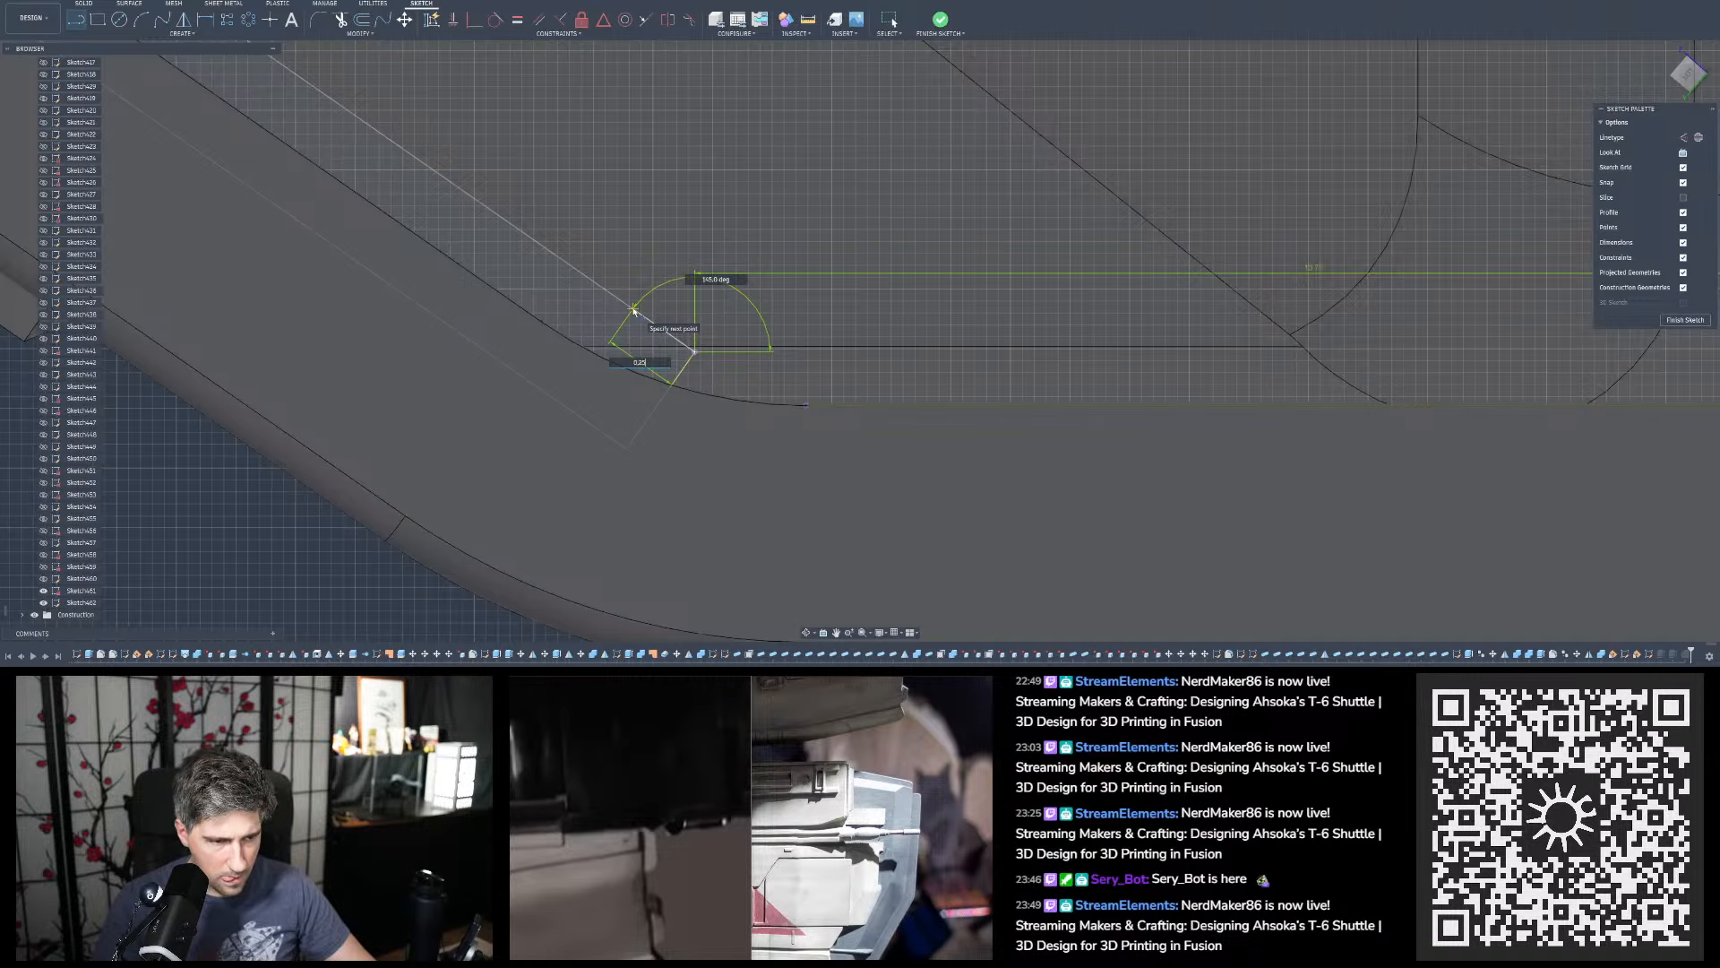
pyautogui.scroll(2, 645, 319)
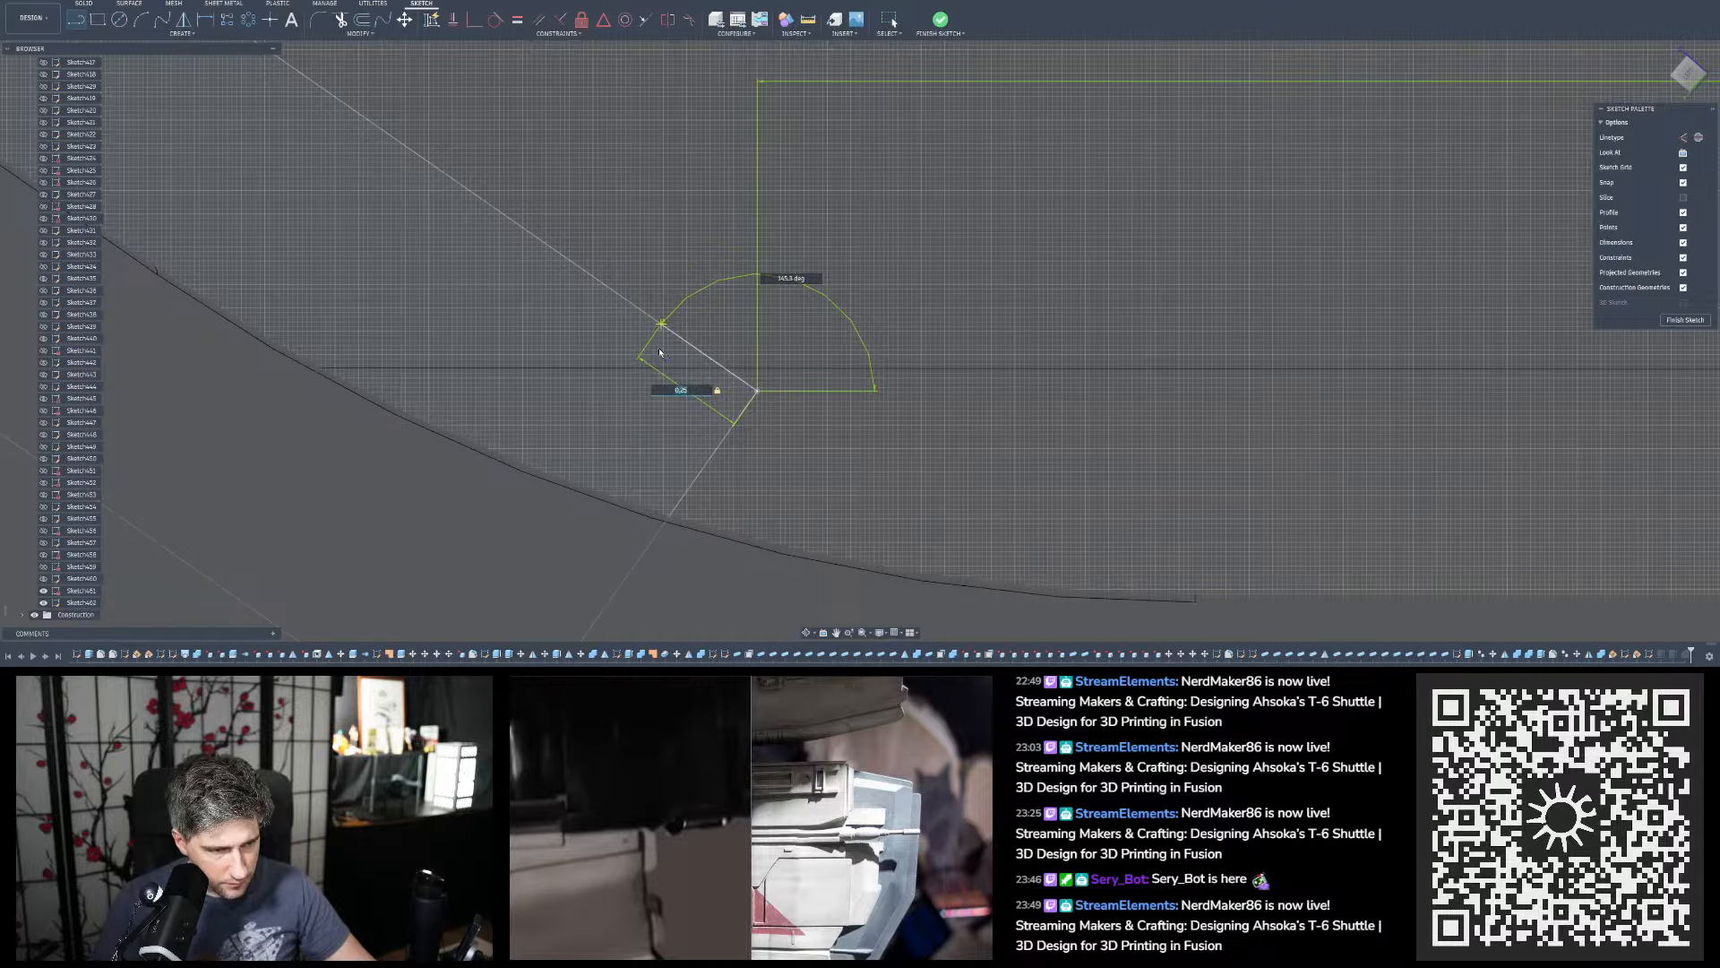
pyautogui.press('Return')
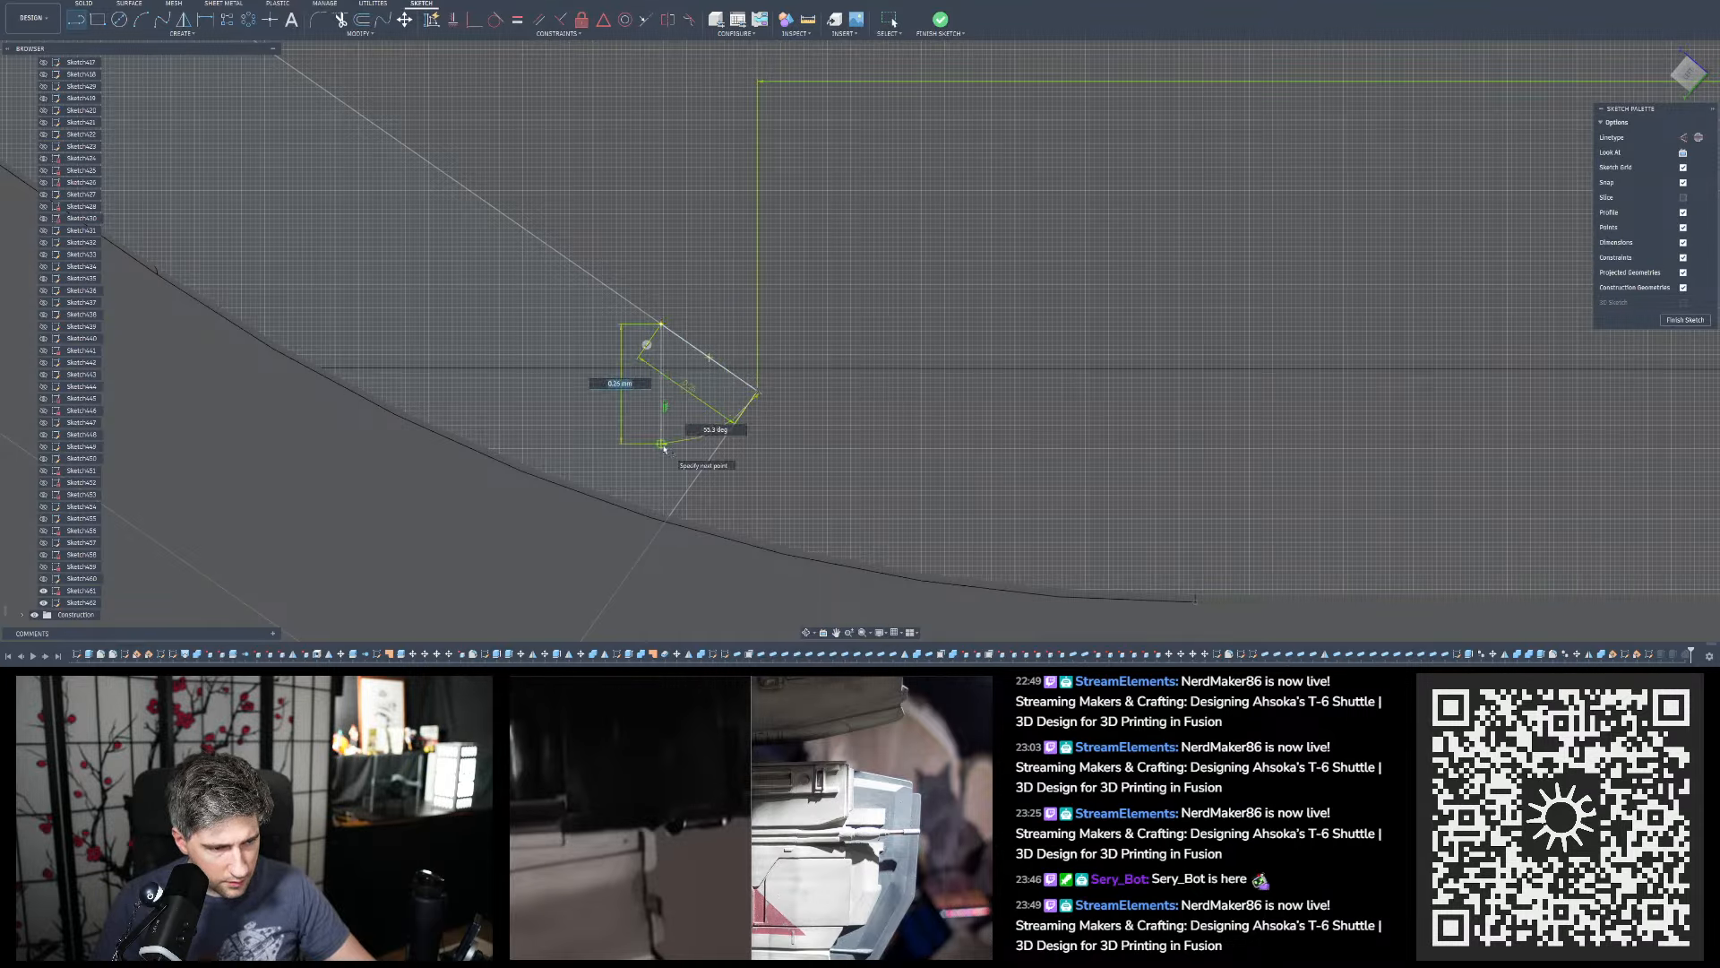
pyautogui.click(662, 467)
pyautogui.press('Escape')
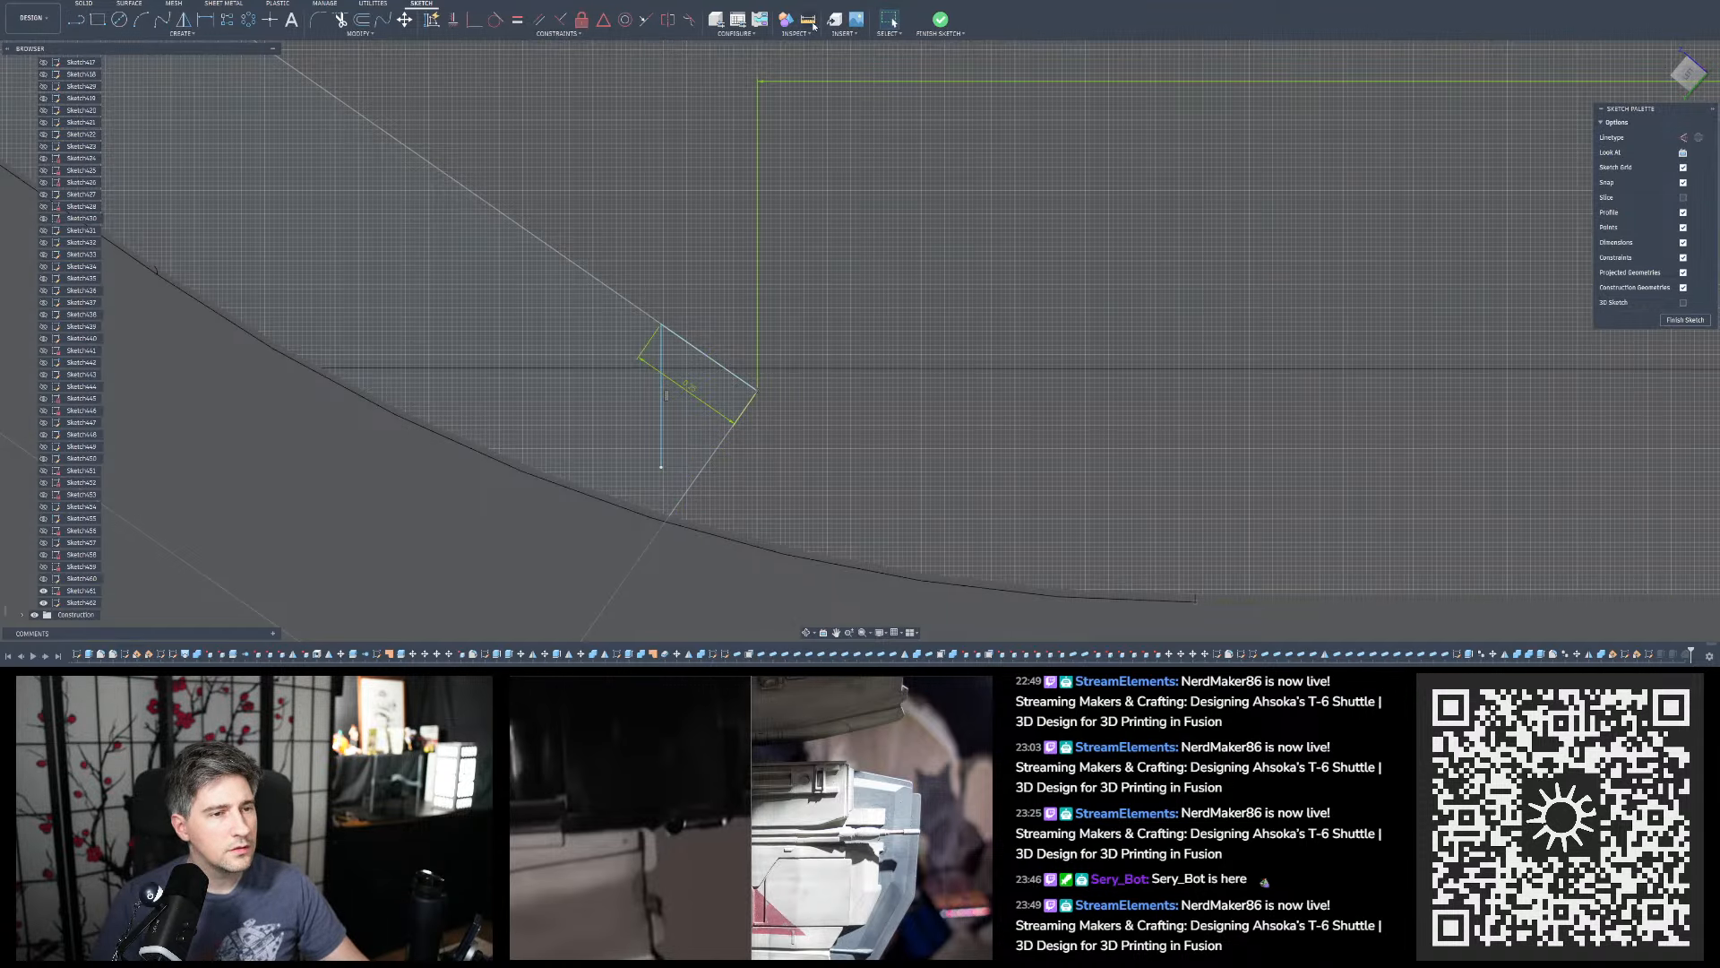
# Measure the distance between the angled block's inner corner and the short vertical reference line
pyautogui.press('i')
pyautogui.click(757, 394)
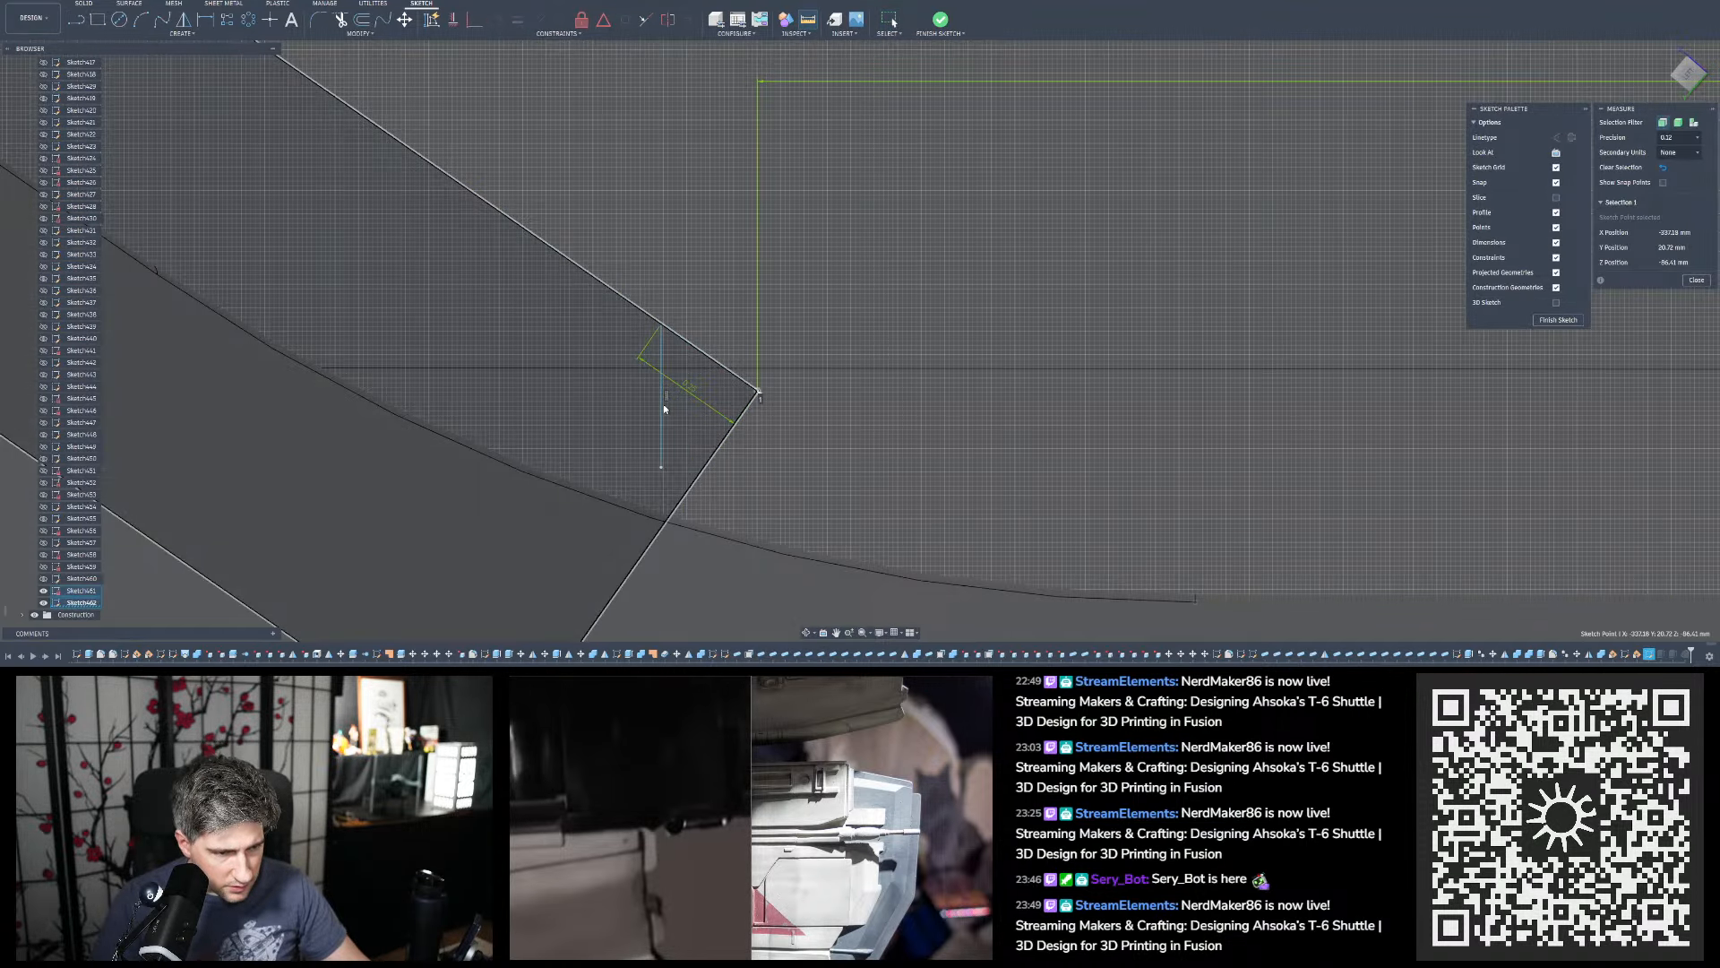
pyautogui.click(662, 403)
pyautogui.scroll(-2, 707, 392)
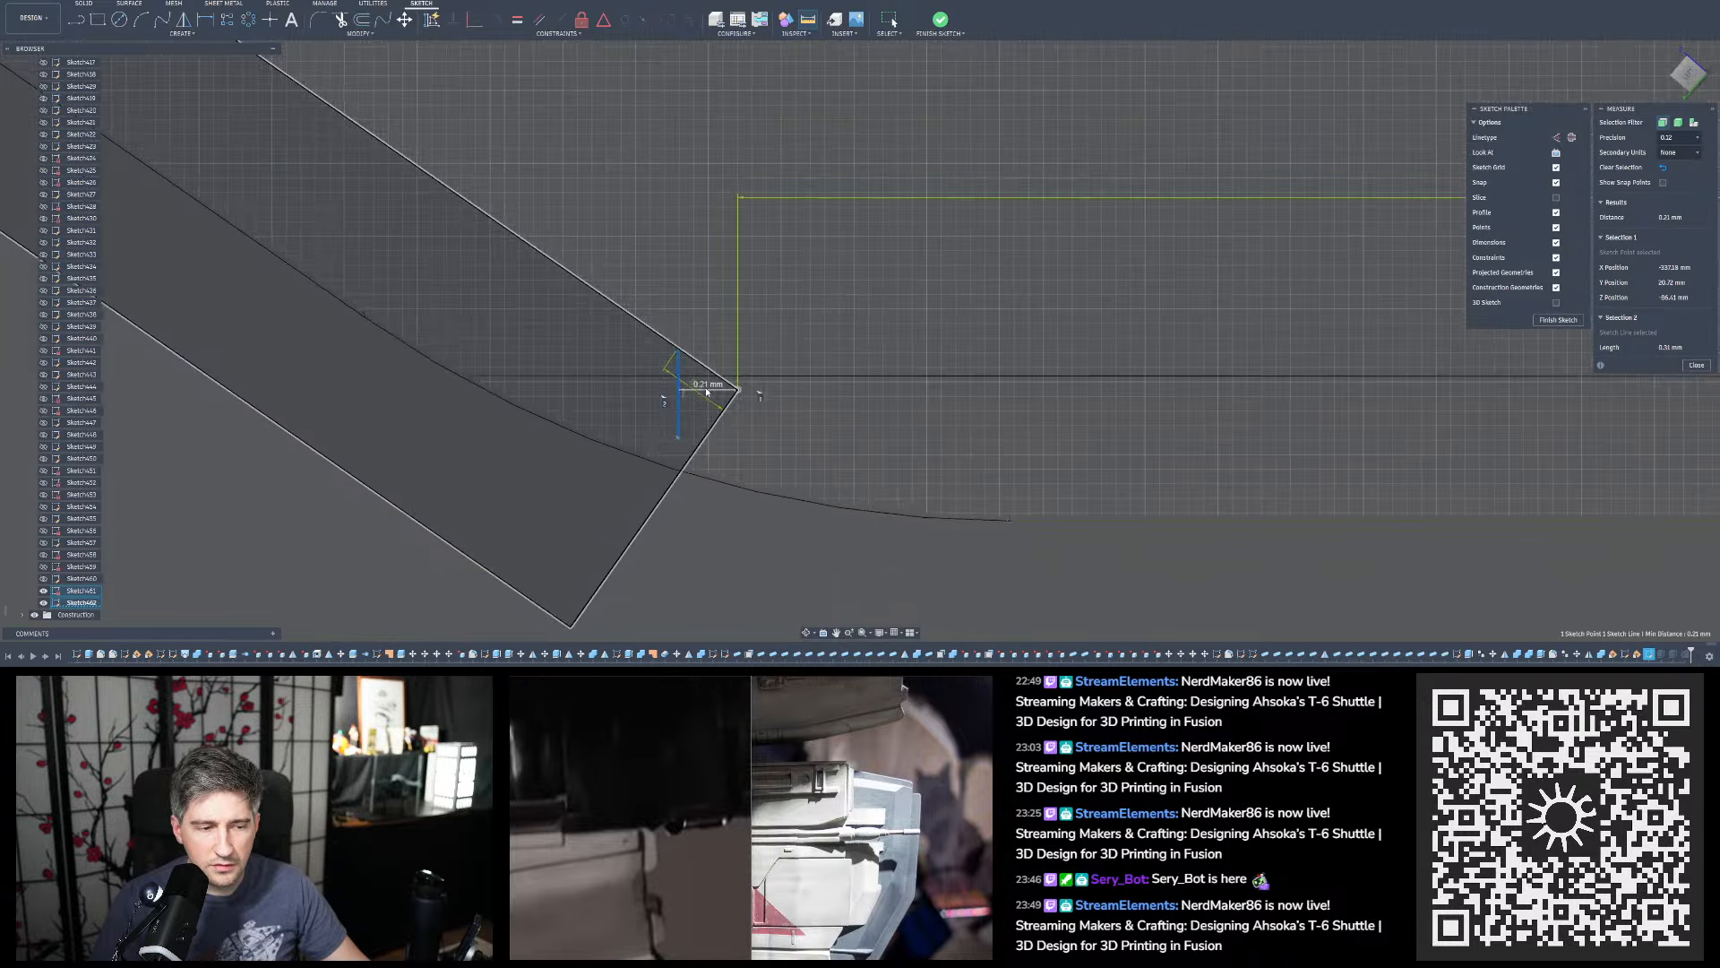
pyautogui.scroll(-5, 707, 391)
pyautogui.press('Escape')
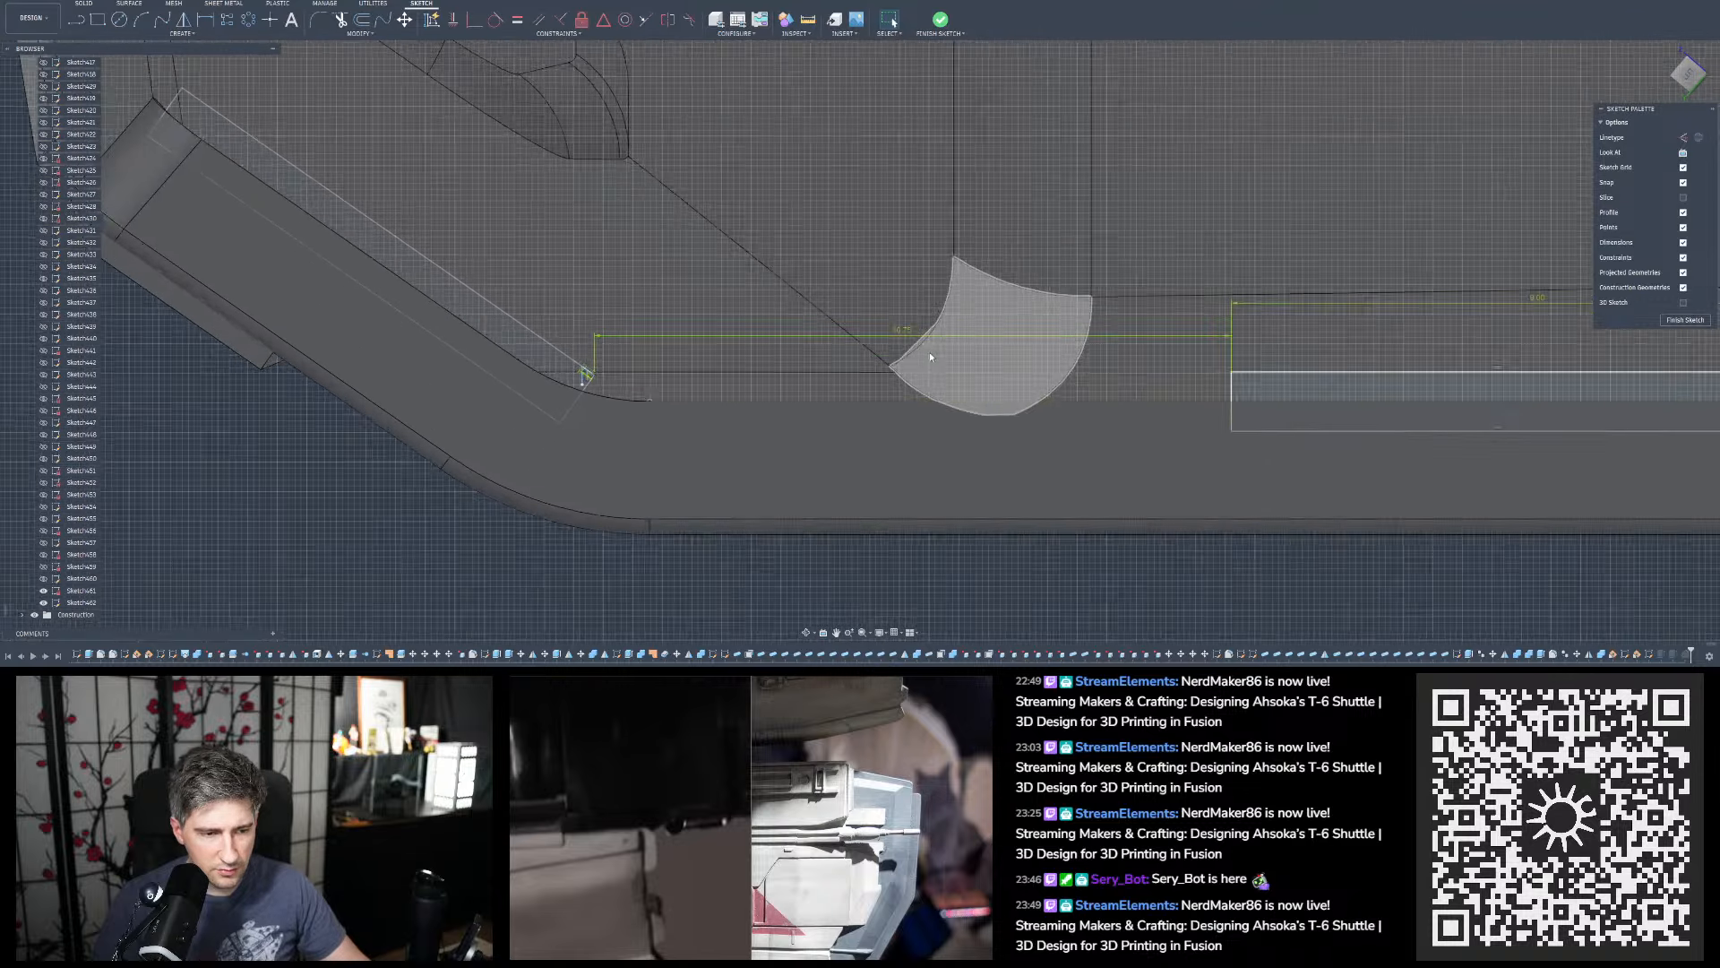
# Adjust the second block rectangle's horizontal offset from the angled block's corner, finish the sketch and hide the reference sketch
pyautogui.scroll(1, 930, 356)
pyautogui.click(929, 355)
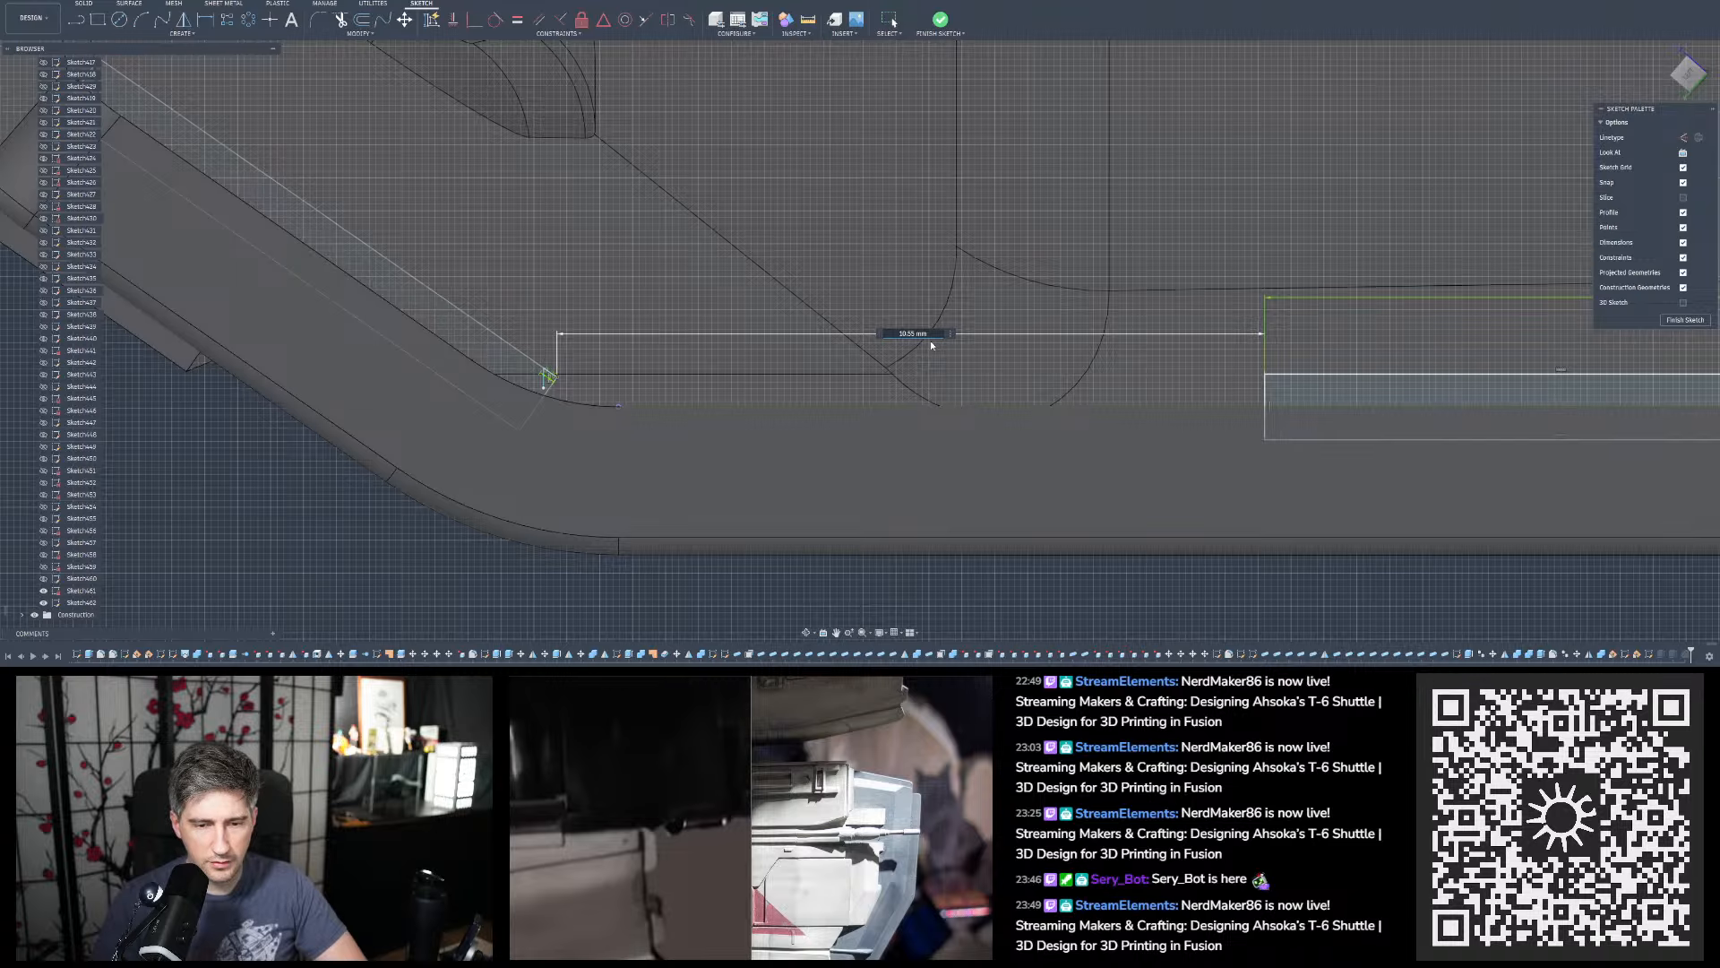
pyautogui.press('Return')
pyautogui.scroll(-3, 930, 340)
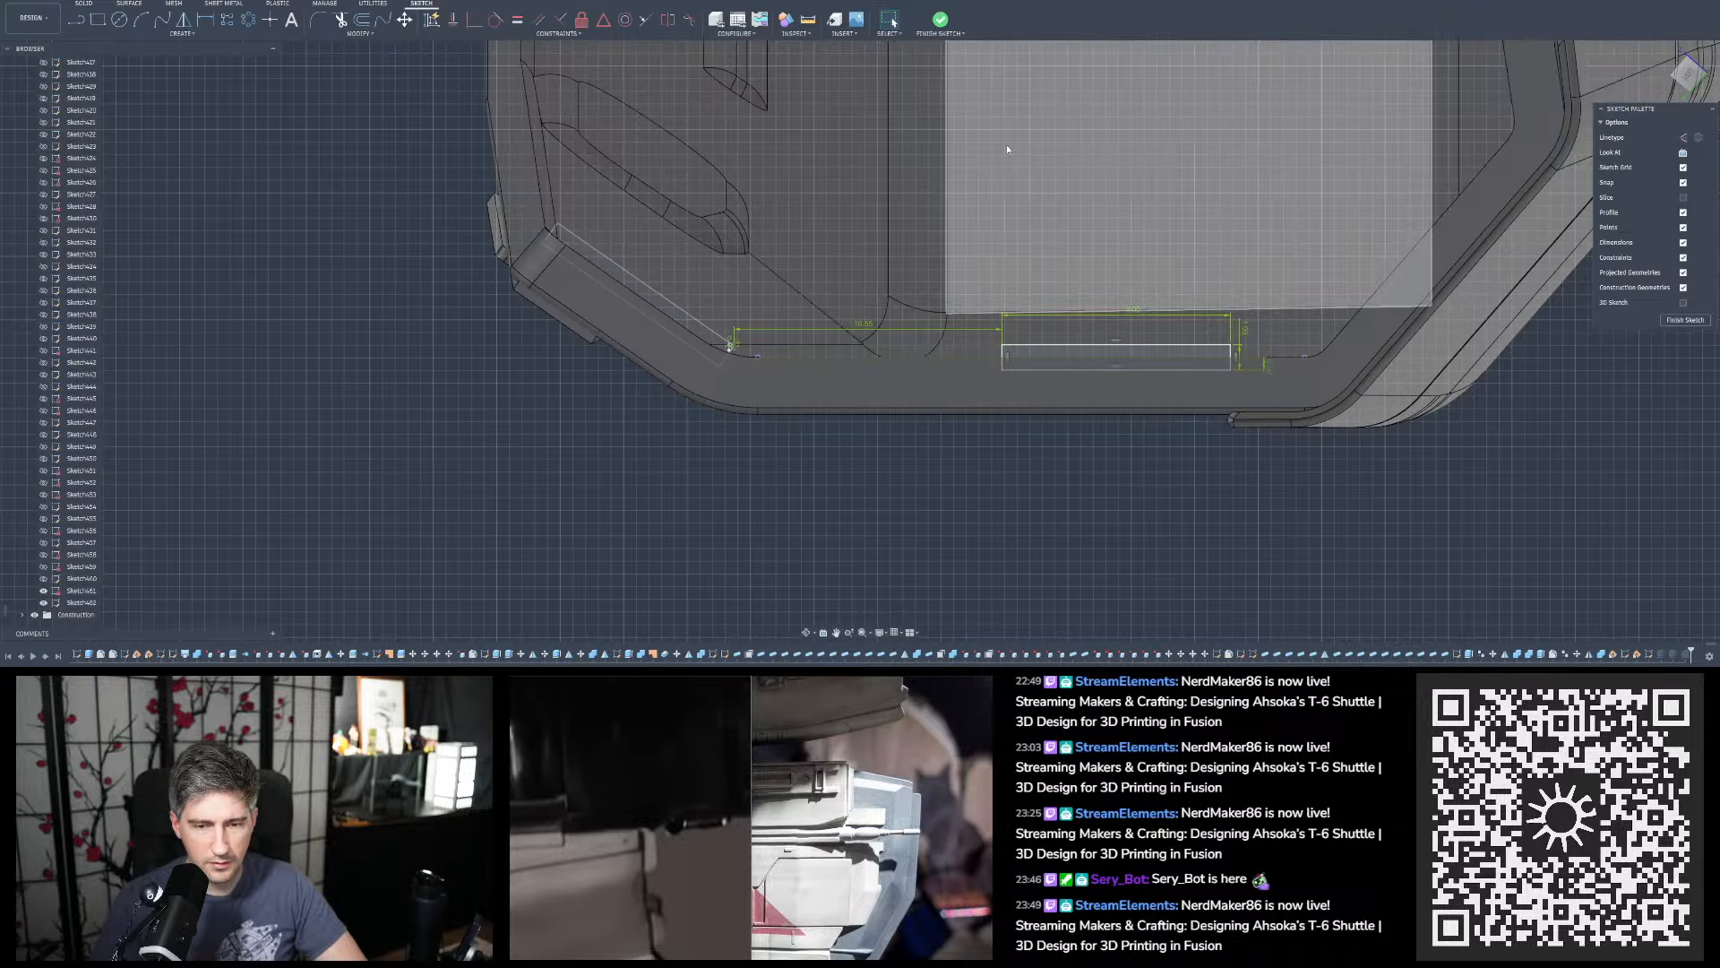
pyautogui.click(940, 20)
pyautogui.keyDown('shift'); pyautogui.moveTo(1006, 399); pyautogui.dragTo(1057, 390, button='middle'); pyautogui.keyUp('shift')
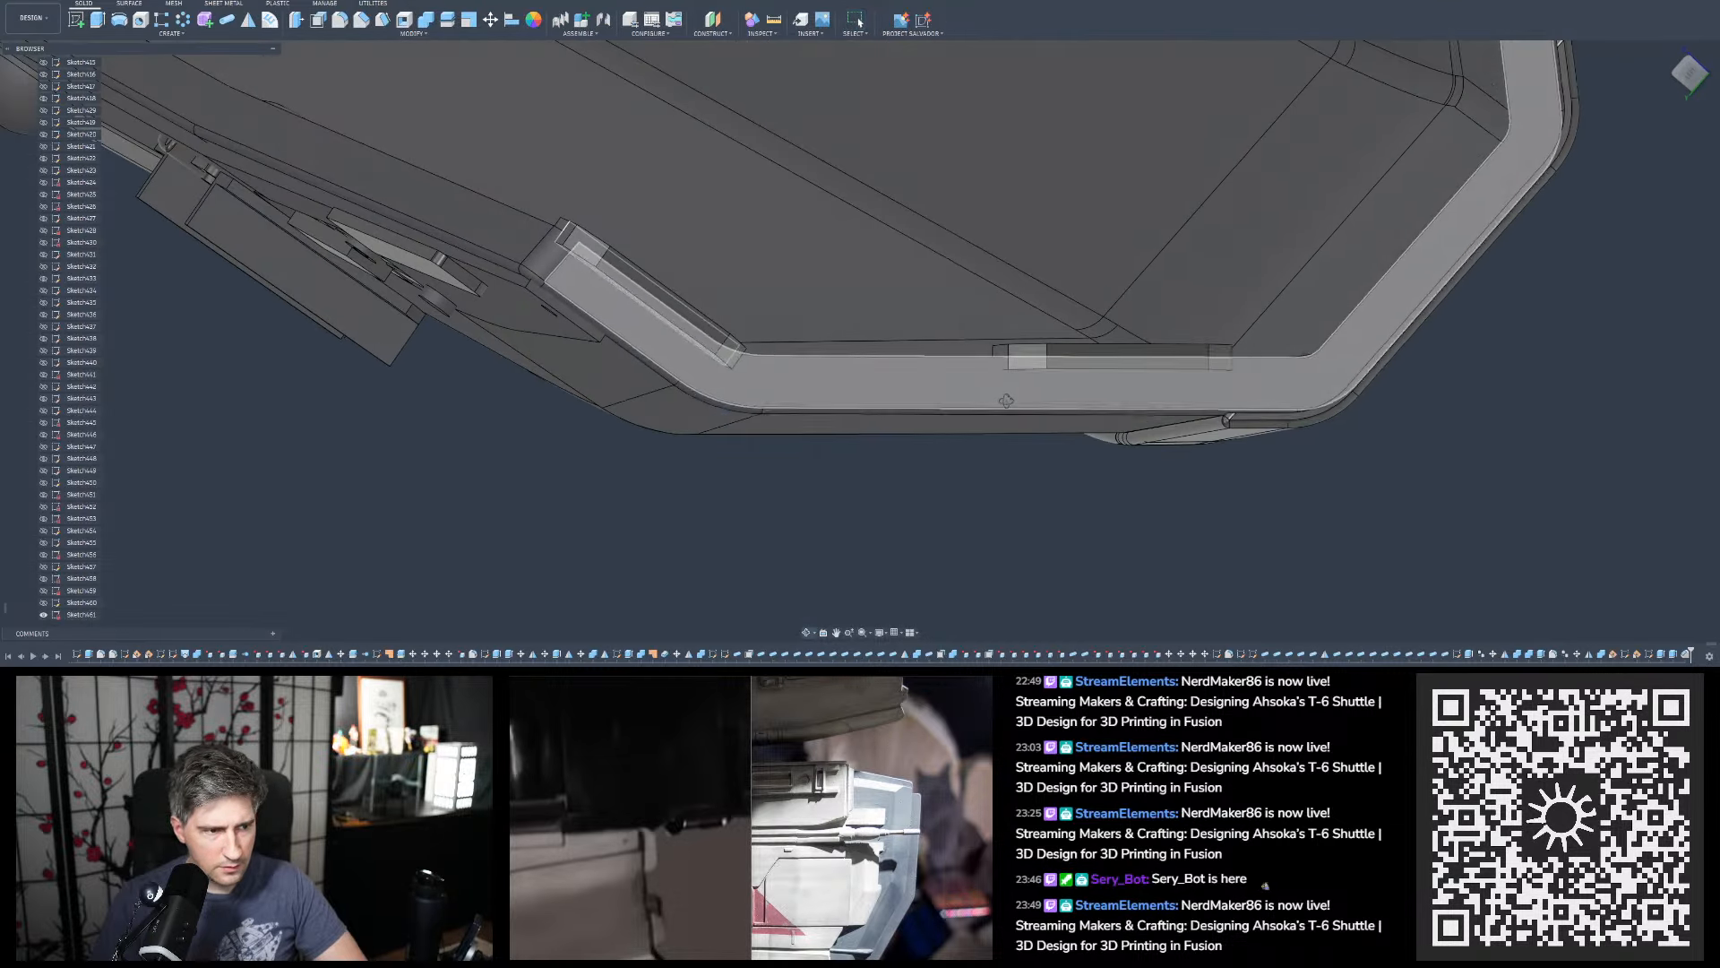
pyautogui.click(44, 592)
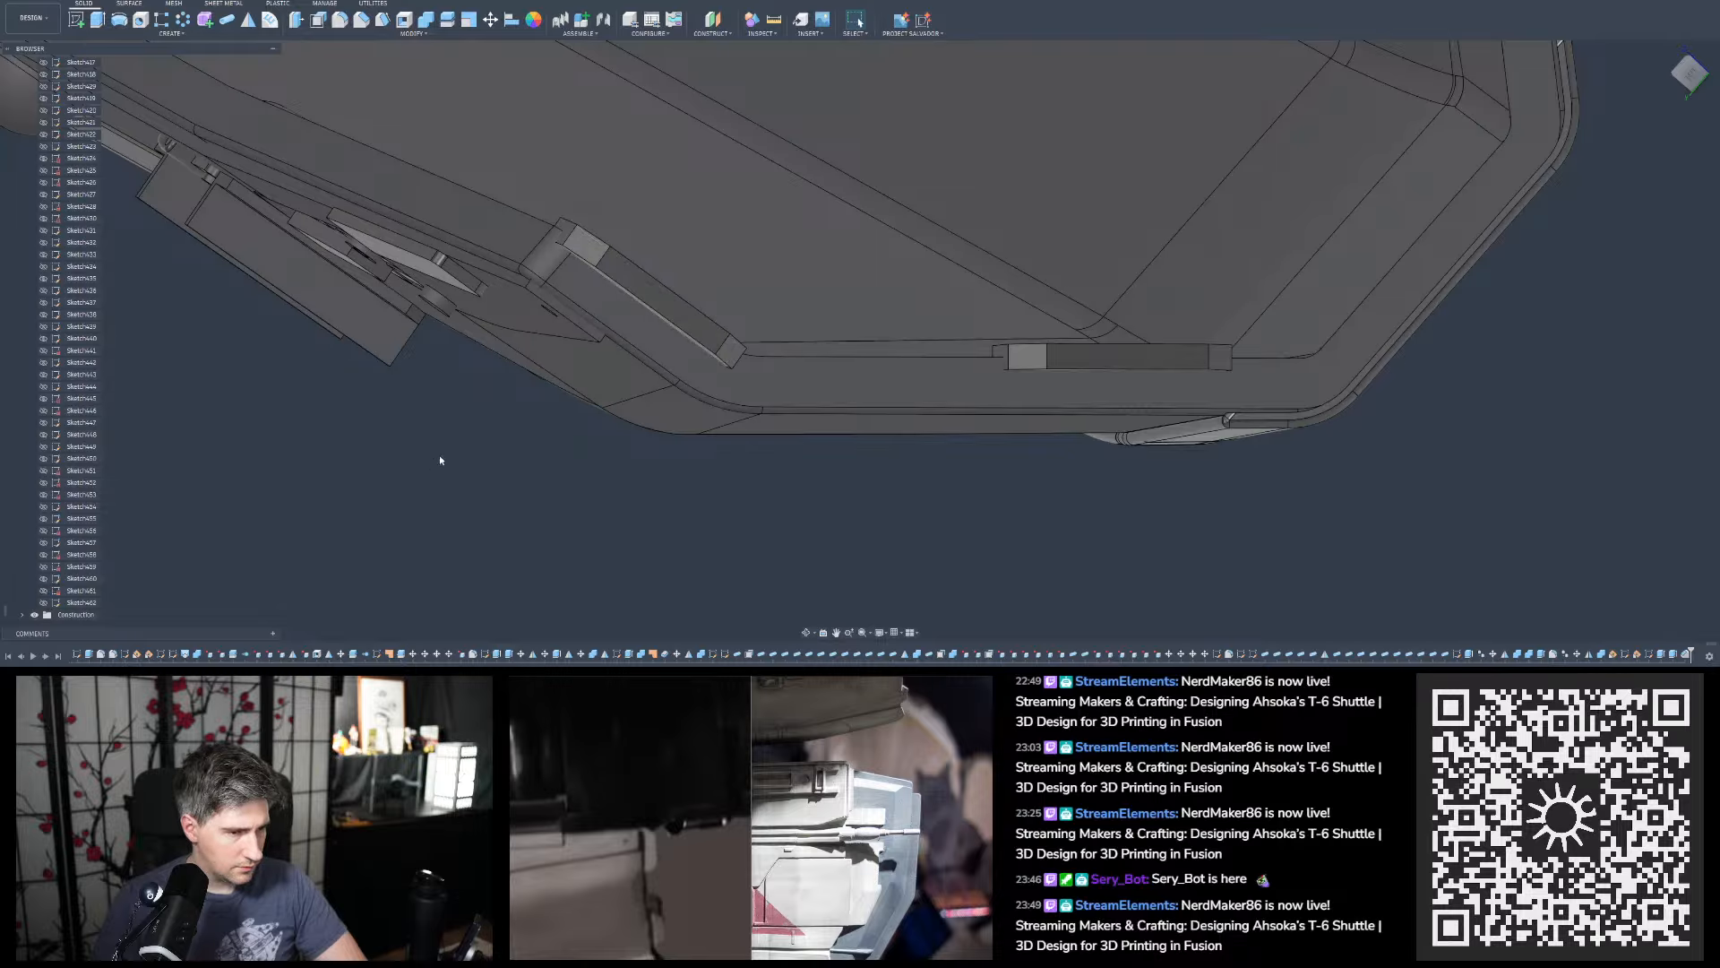
# Mirror both chamfered rear flange block bodies across the hull's central origin plane as new bodies
pyautogui.scroll(-2, 442, 460)
pyautogui.keyDown('shift'); pyautogui.moveTo(595, 321); pyautogui.dragTo(762, 301, button='middle'); pyautogui.keyUp('shift')
pyautogui.scroll(-2, 595, 321)
pyautogui.keyDown('shift'); pyautogui.moveTo(595, 321); pyautogui.dragTo(690, 264, button='middle'); pyautogui.keyUp('shift')
pyautogui.scroll(-1, 588, 358)
pyautogui.scroll(-5, 726, 293)
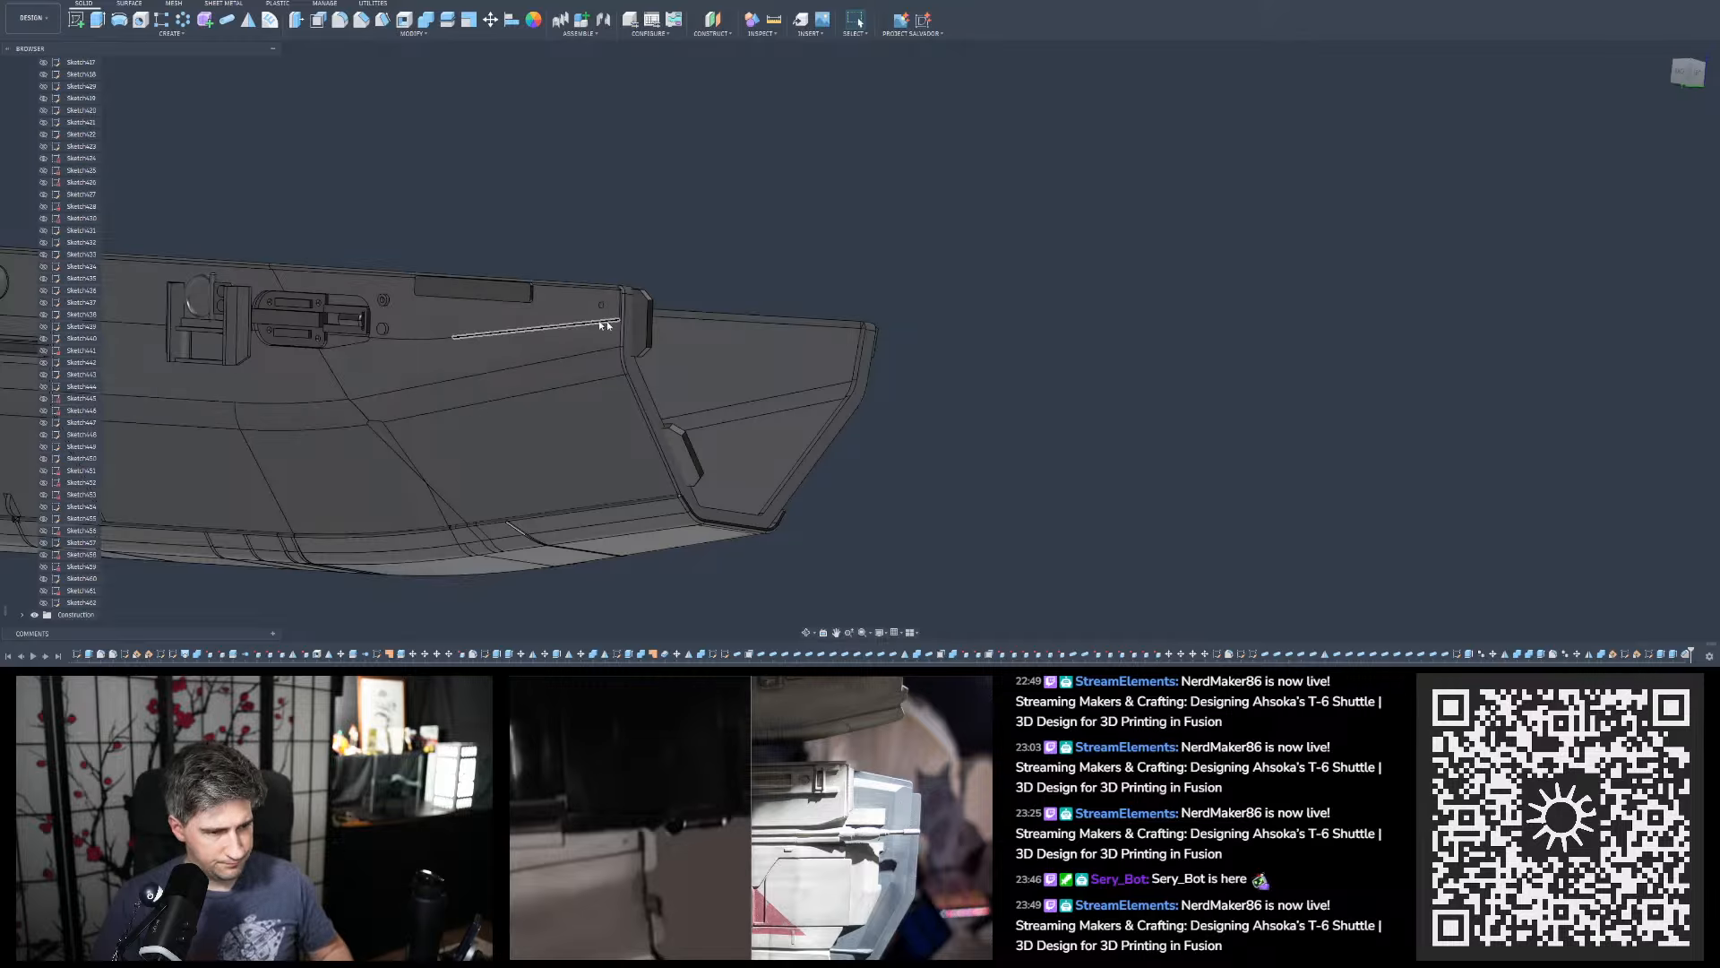
pyautogui.click(642, 320)
pyautogui.rightClick(642, 323)
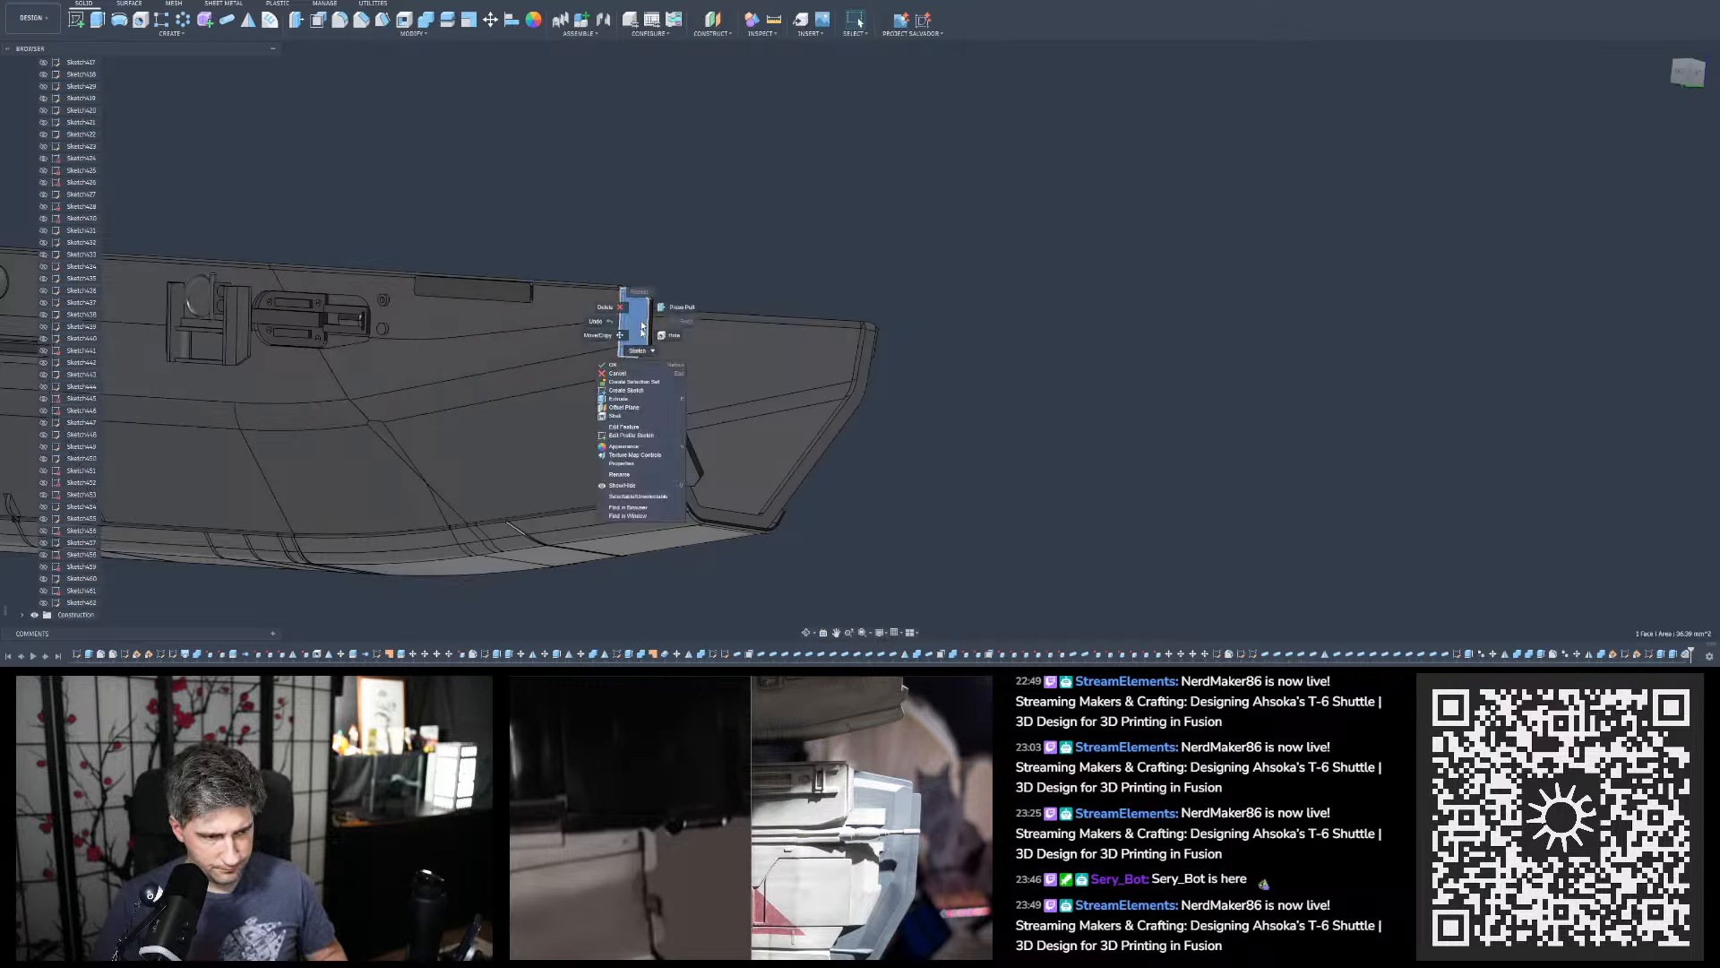
pyautogui.click(640, 508)
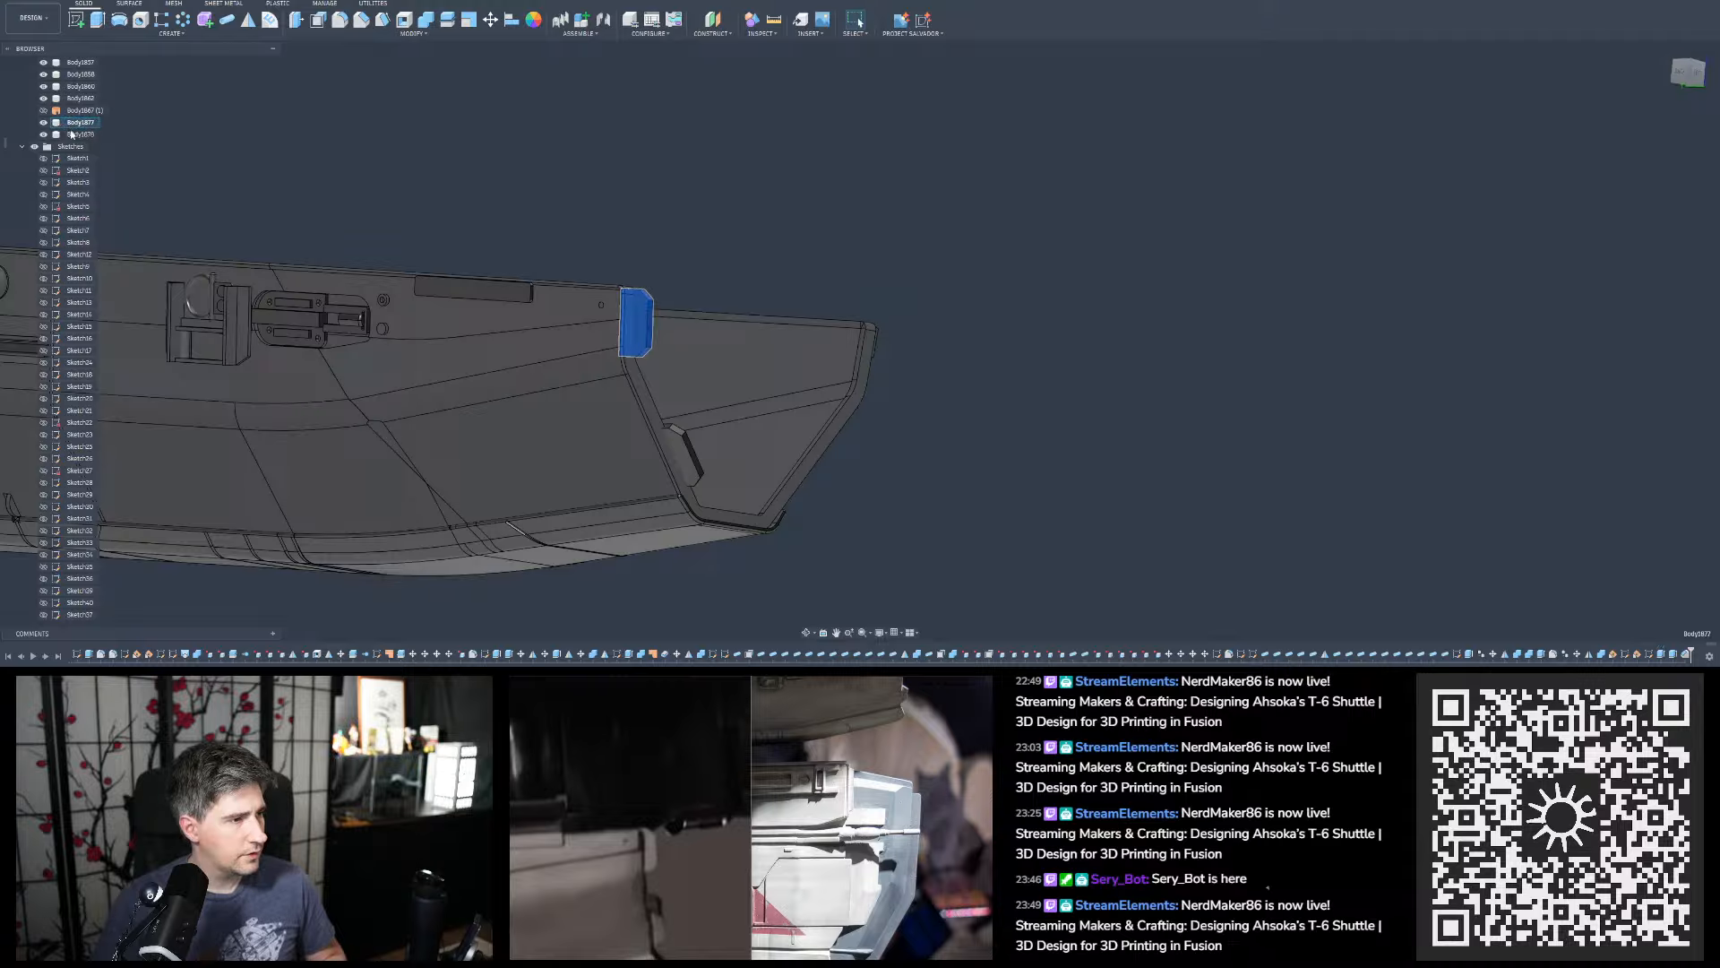
pyautogui.keyDown('ctrl'); pyautogui.click(71, 134); pyautogui.keyUp('ctrl')
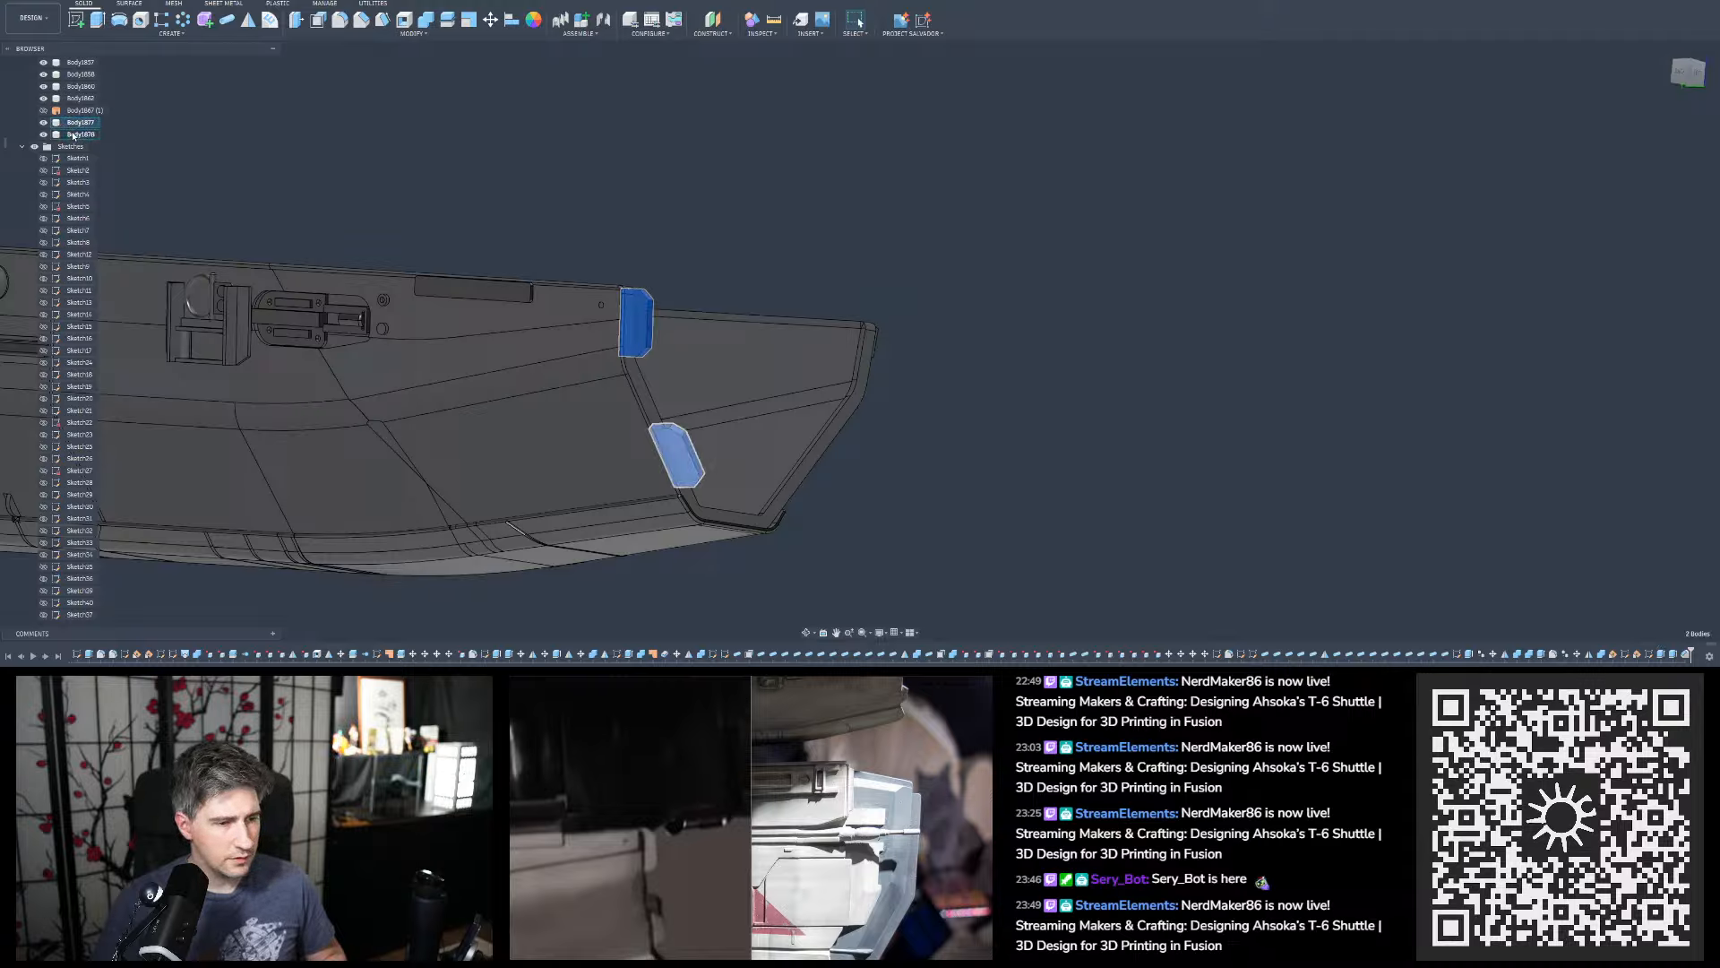
pyautogui.click(248, 24)
pyautogui.click(1663, 153)
pyautogui.scroll(-5, 1197, 473)
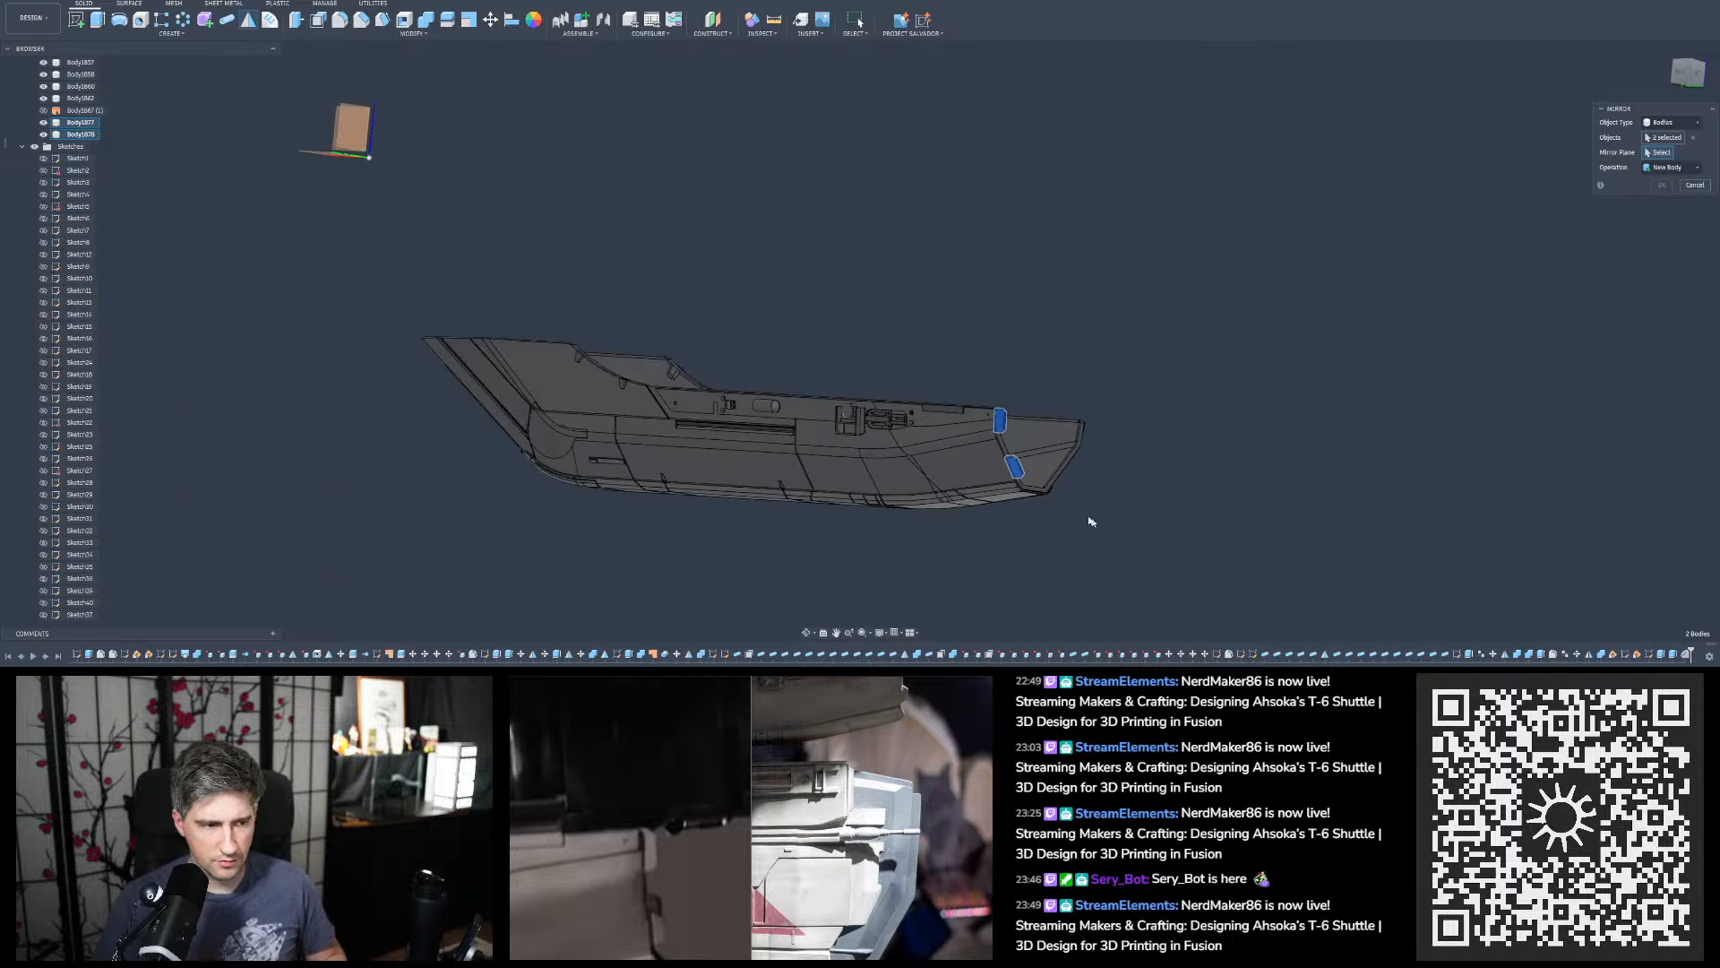
pyautogui.scroll(-3, 1092, 522)
pyautogui.keyDown('shift'); pyautogui.moveTo(587, 233); pyautogui.dragTo(489, 205, button='middle'); pyautogui.keyUp('shift')
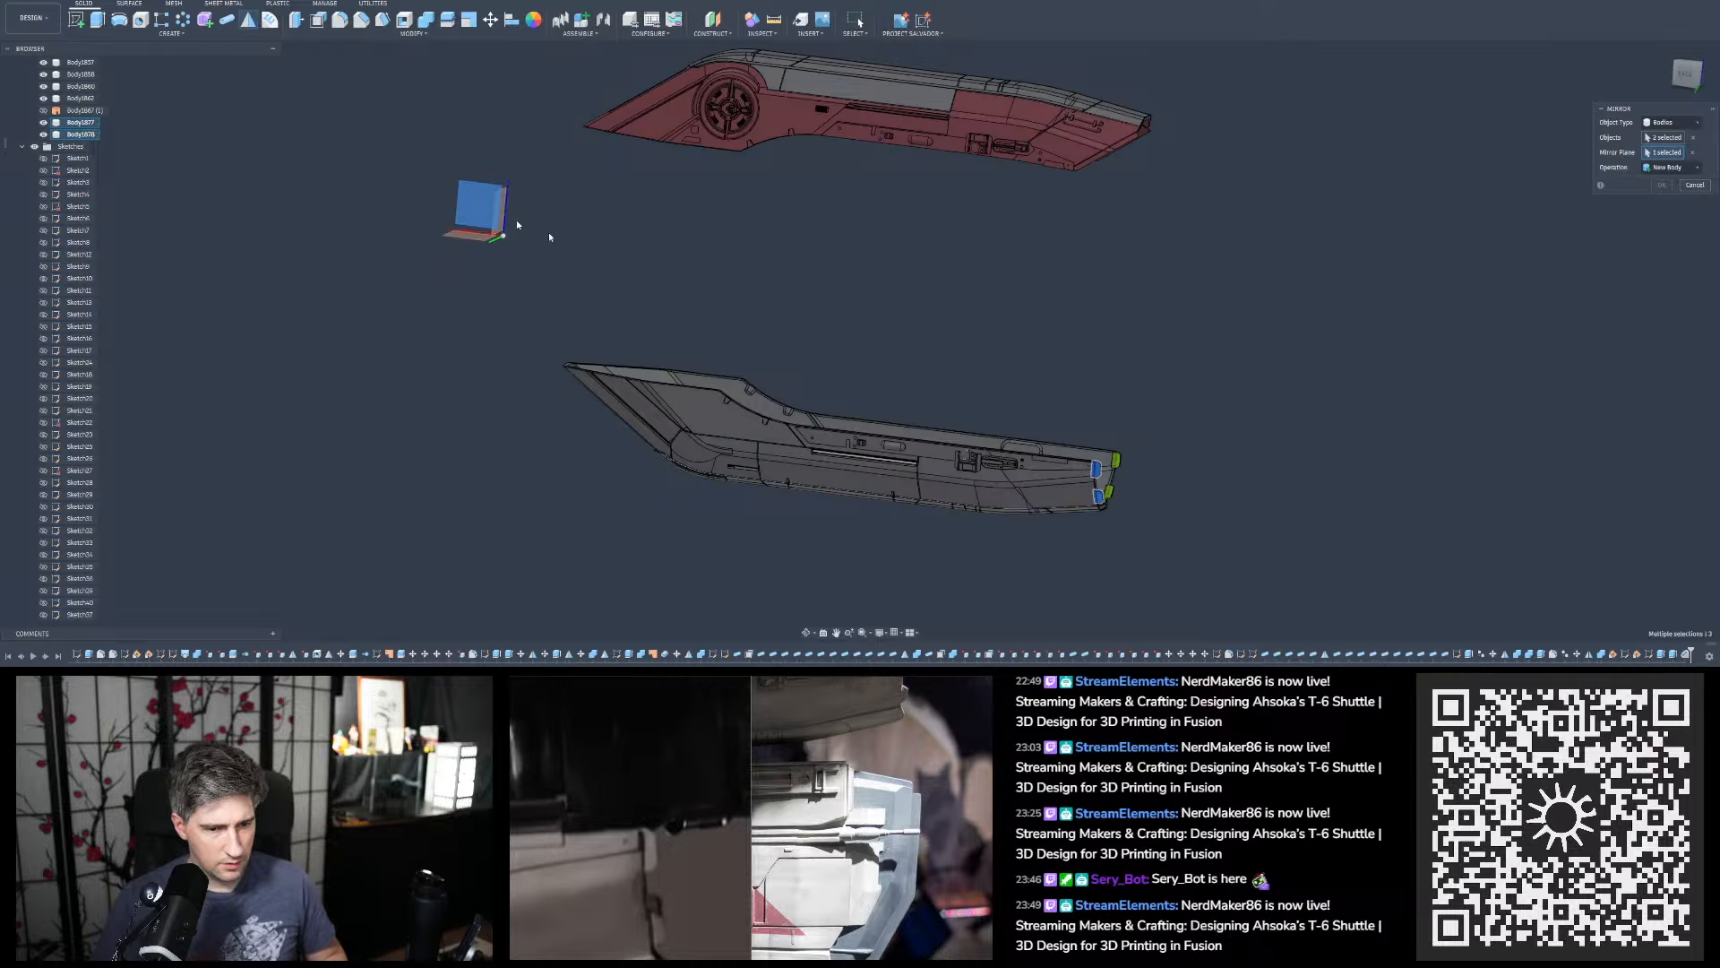
pyautogui.scroll(5, 1133, 534)
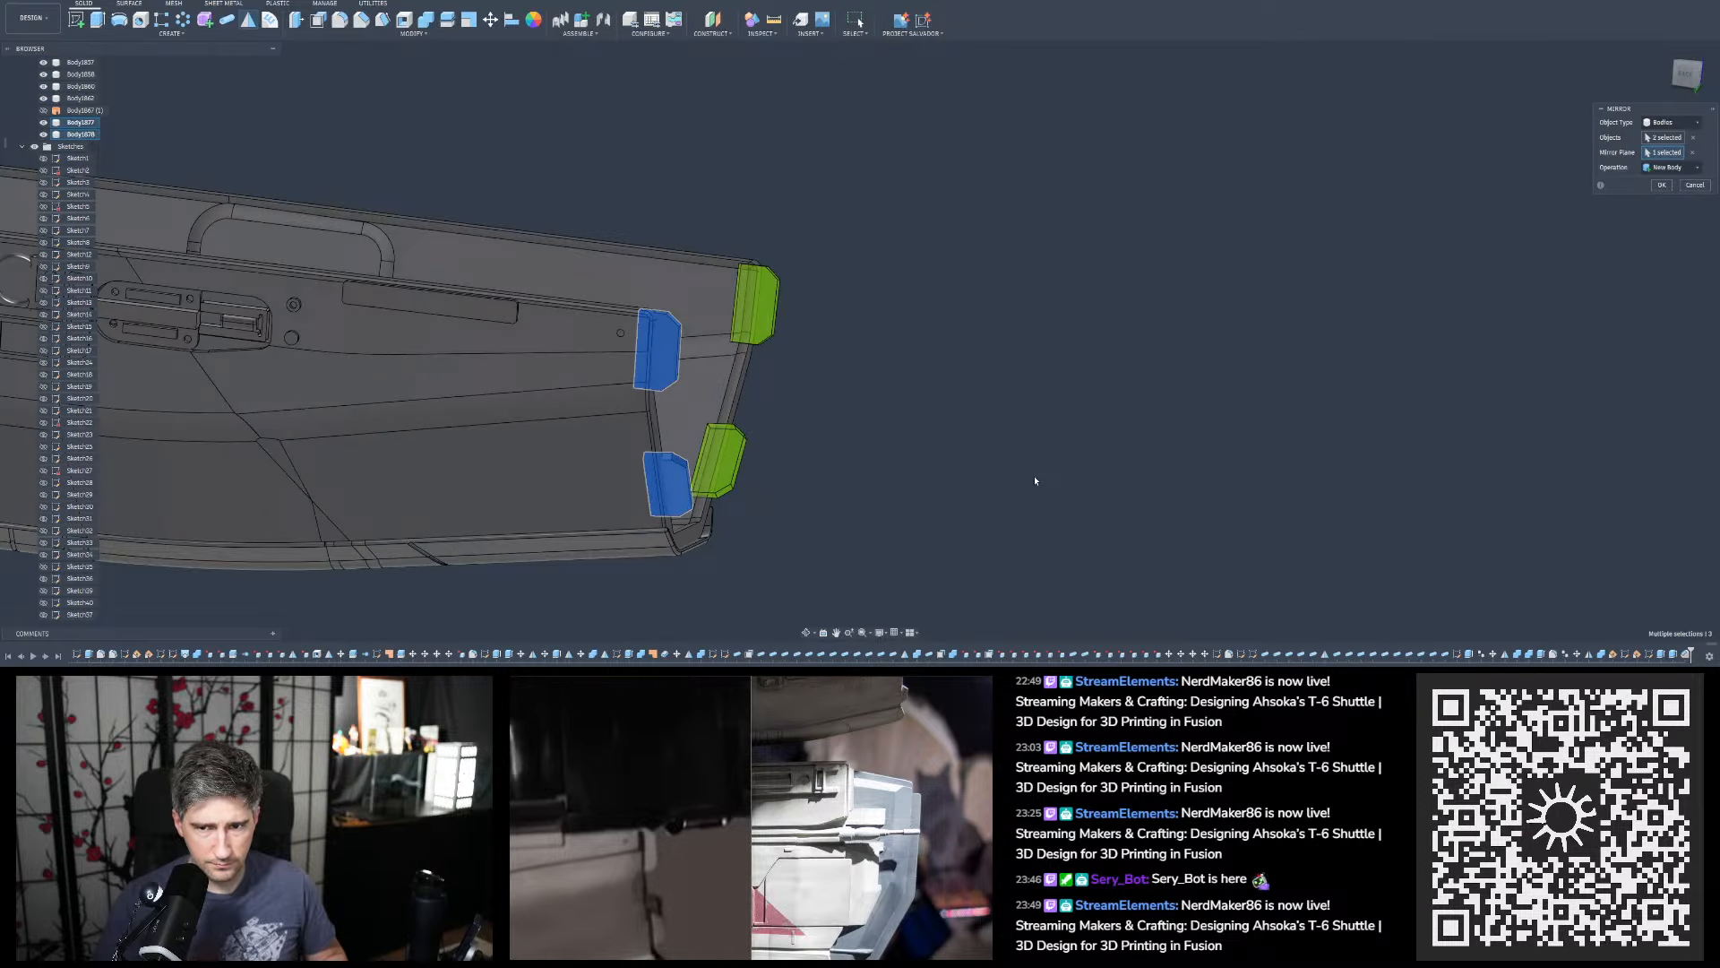
pyautogui.press('Return')
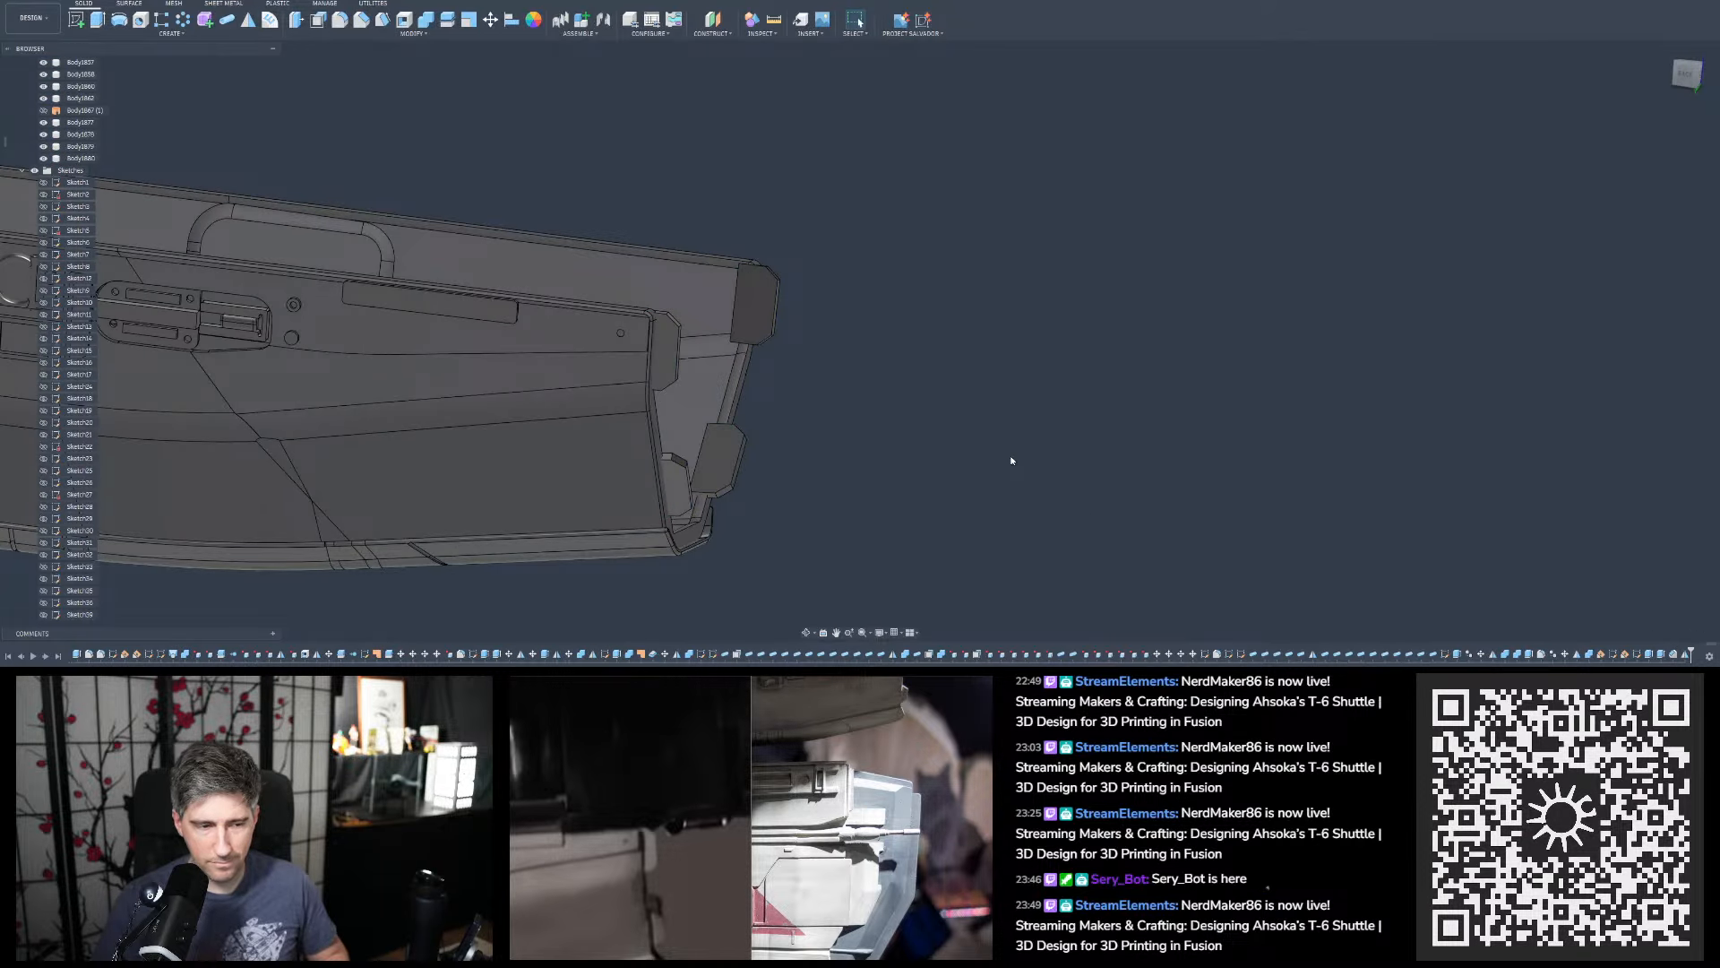
# Examine the lower hull's rear flange blocks and compare the rear and side details of both hull halves
pyautogui.scroll(-6, 991, 469)
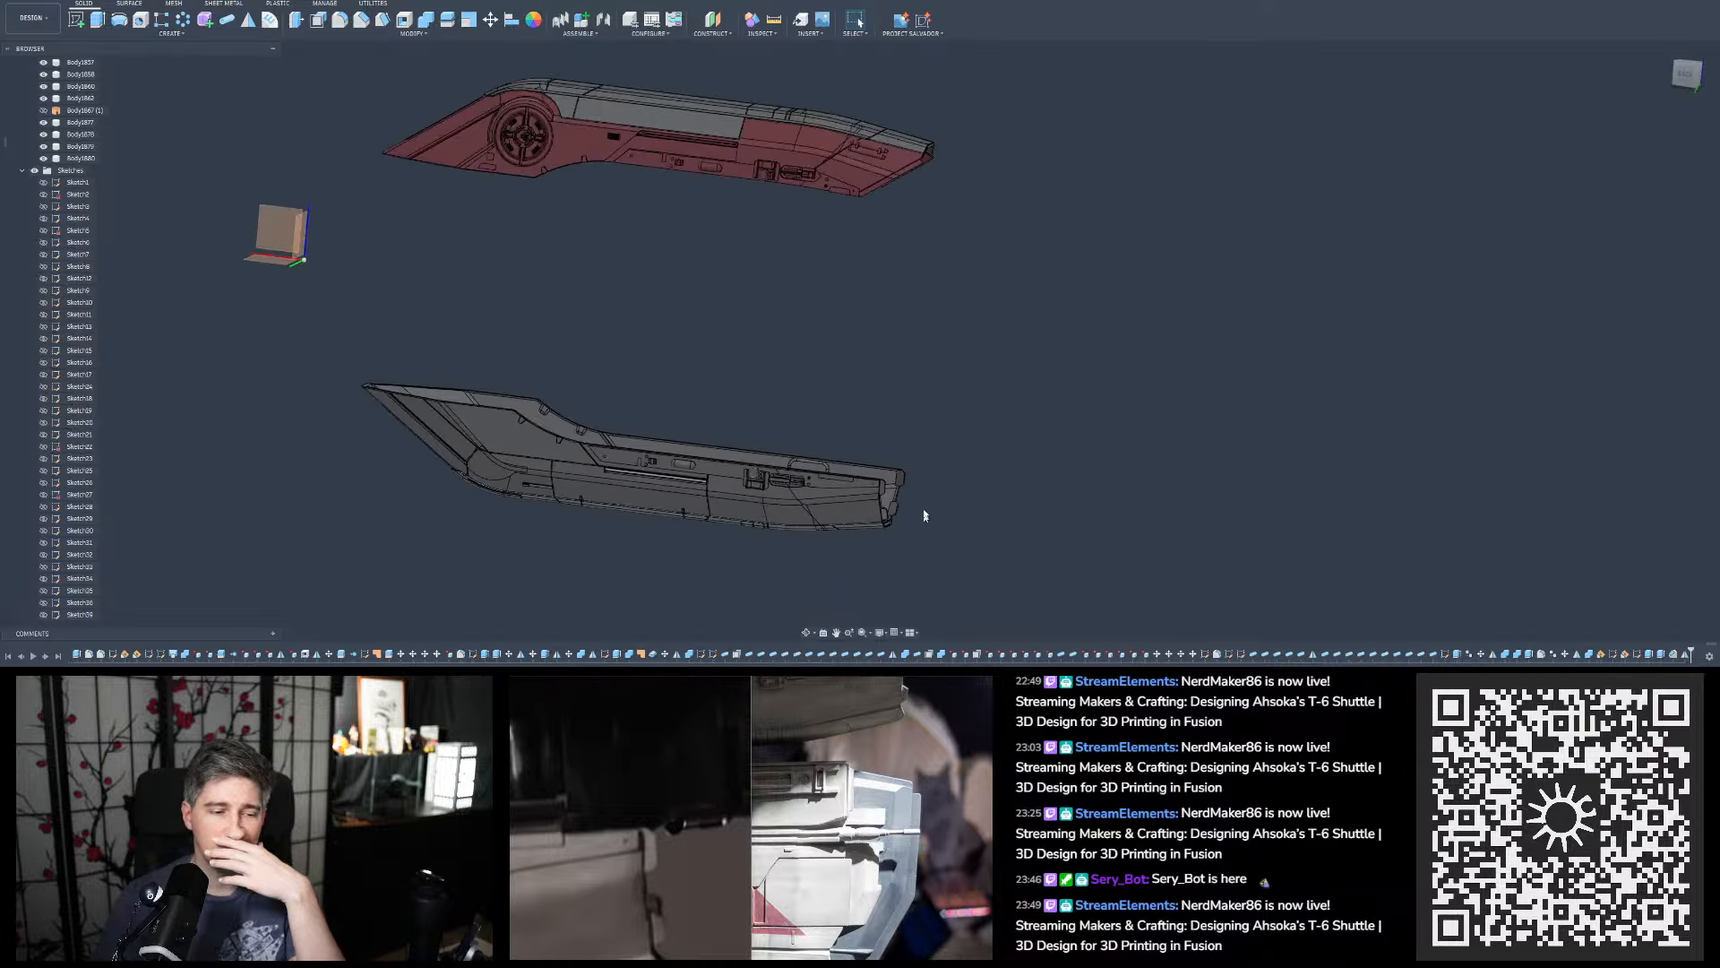
pyautogui.keyDown('shift'); pyautogui.moveTo(922, 511); pyautogui.dragTo(904, 287, button='middle'); pyautogui.keyUp('shift')
pyautogui.scroll(10, 905, 287)
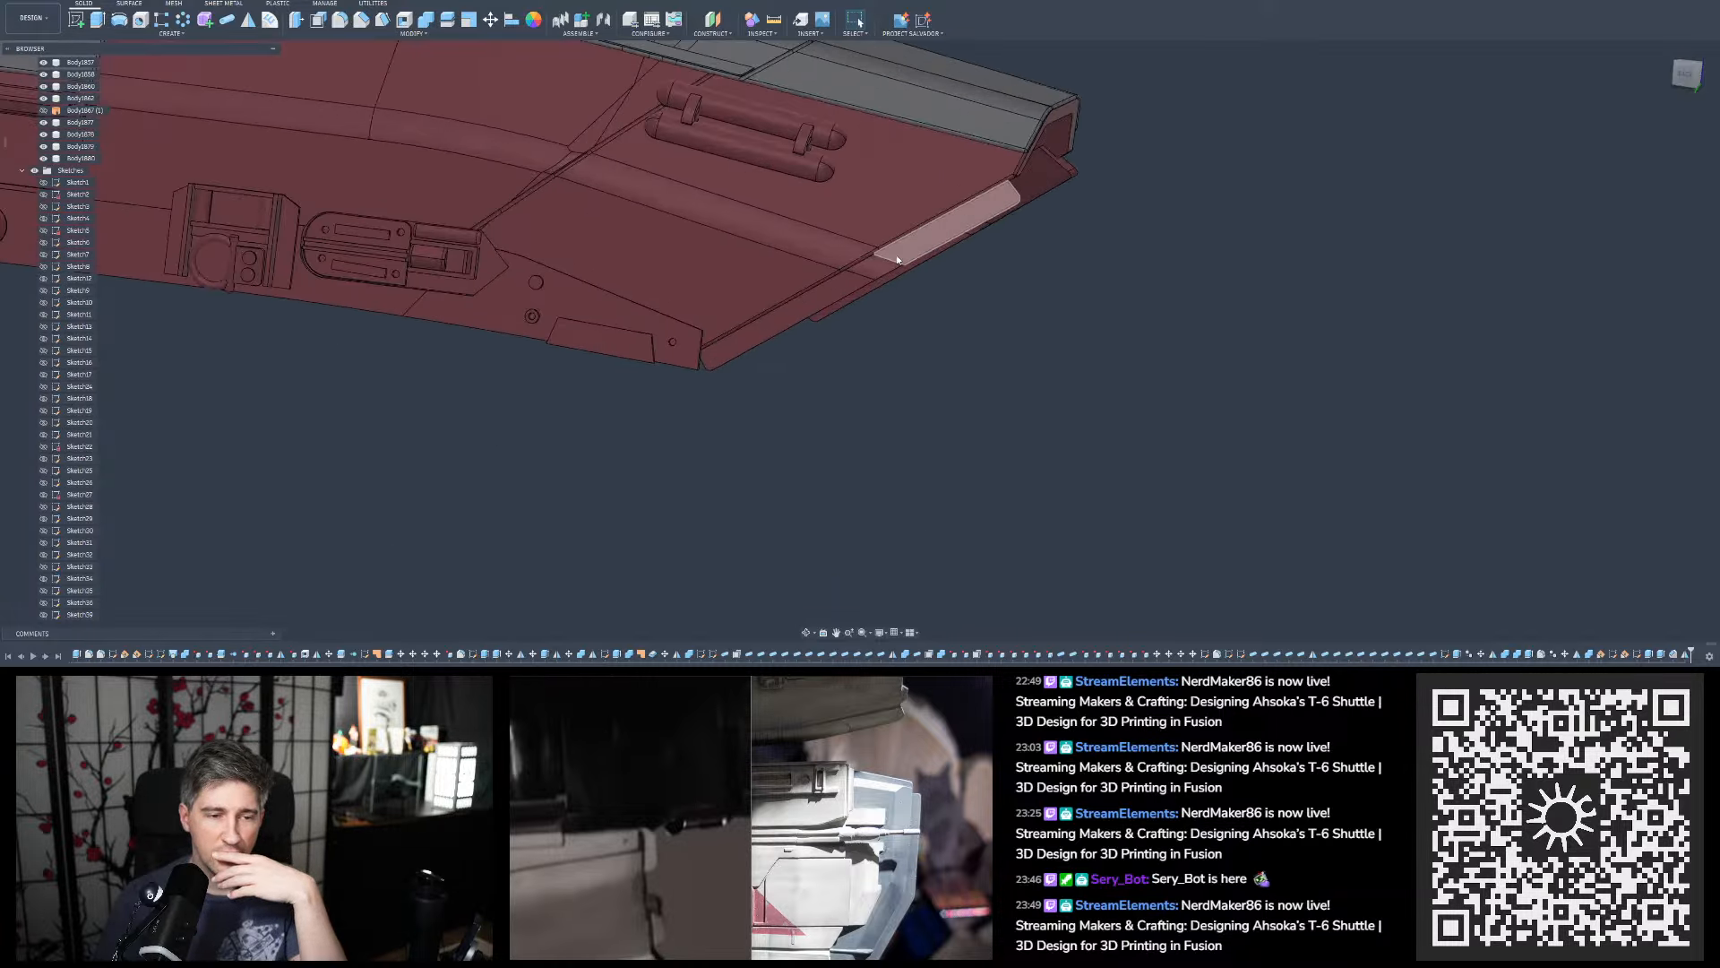
pyautogui.scroll(-10, 930, 208)
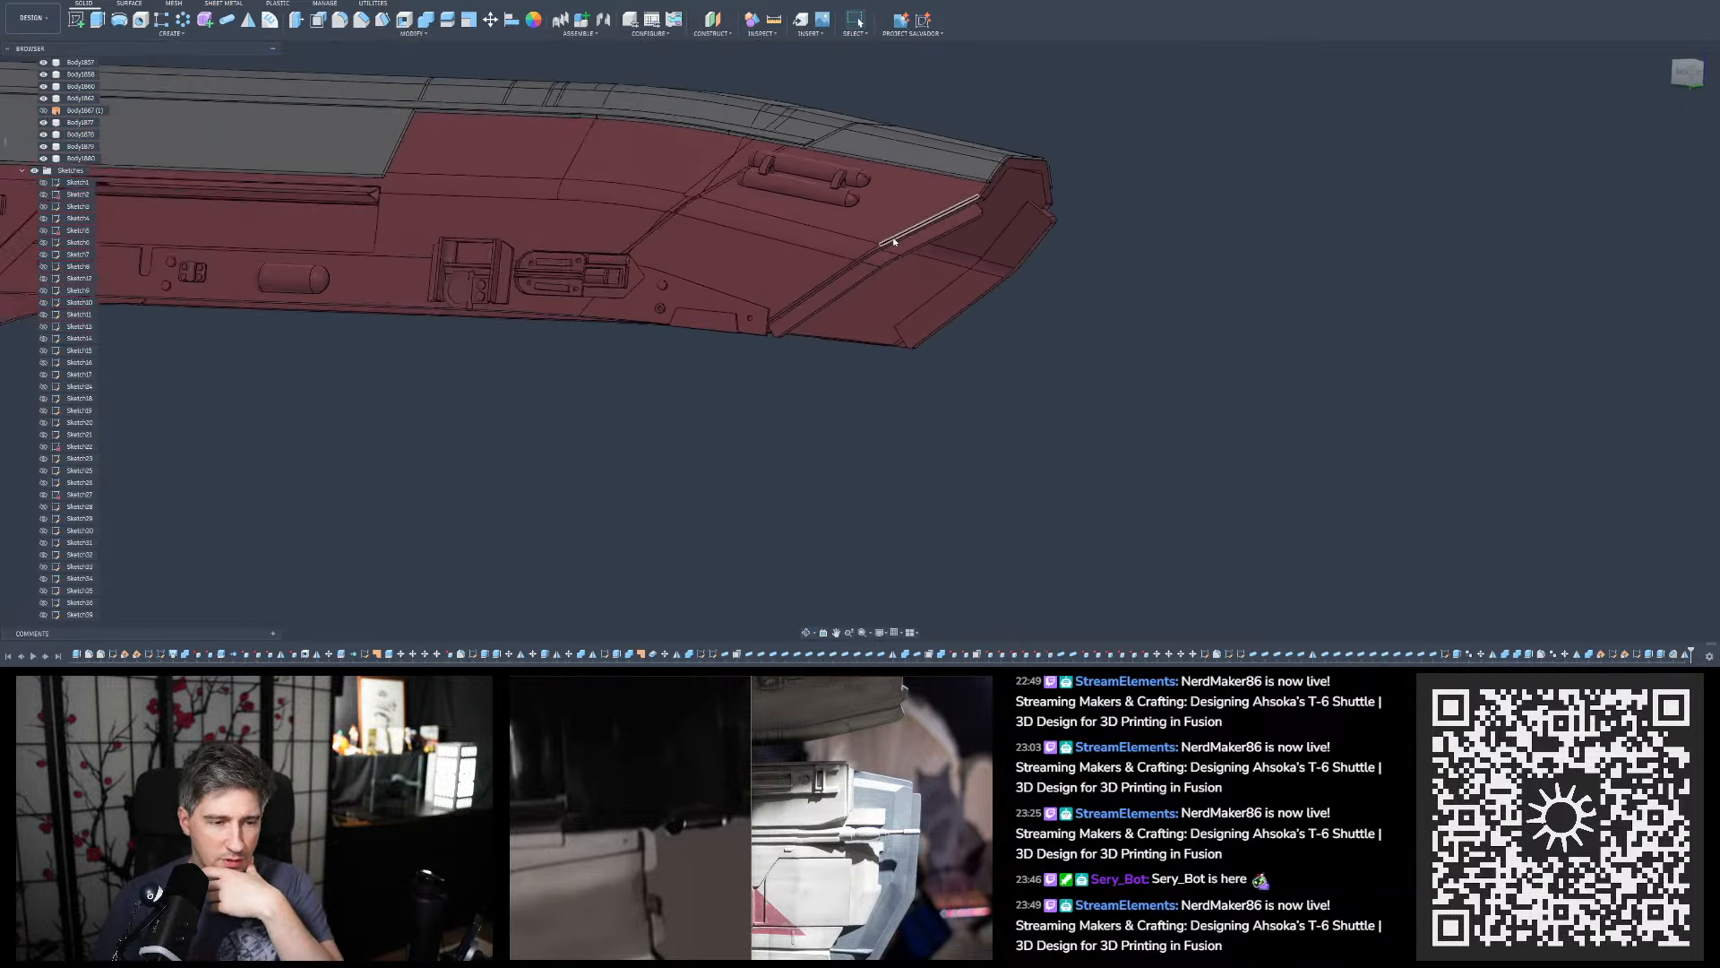
pyautogui.scroll(10, 931, 421)
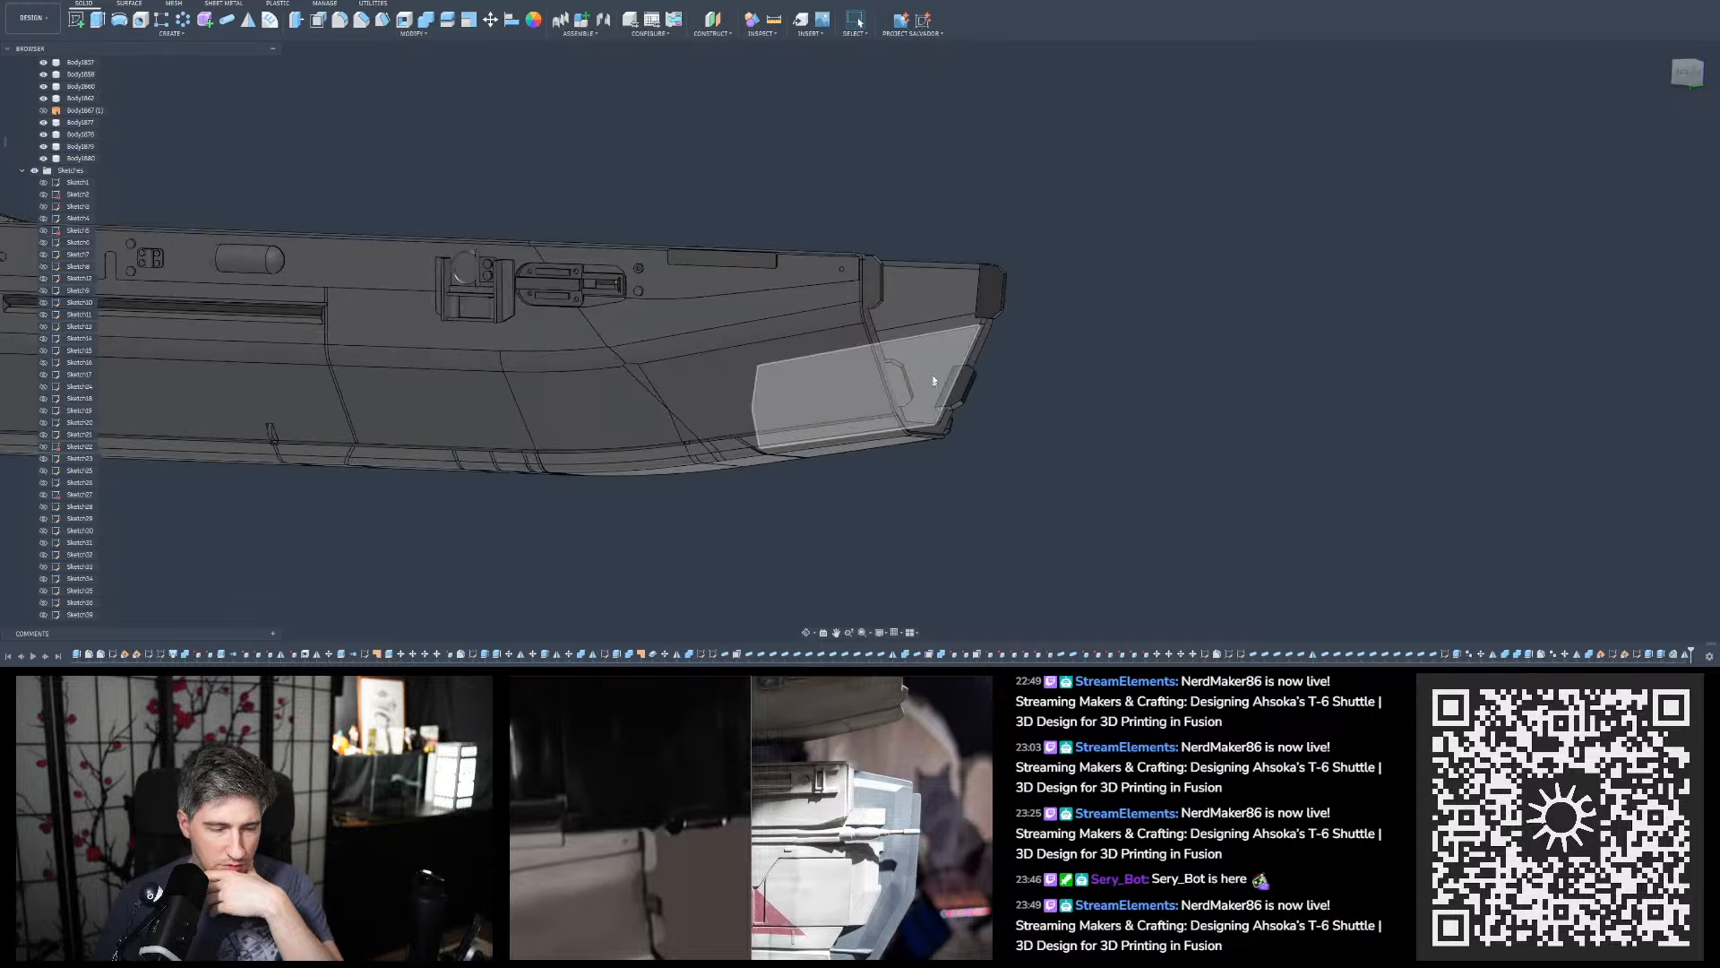
pyautogui.keyDown('shift'); pyautogui.moveTo(997, 305); pyautogui.dragTo(973, 415, button='middle'); pyautogui.keyUp('shift')
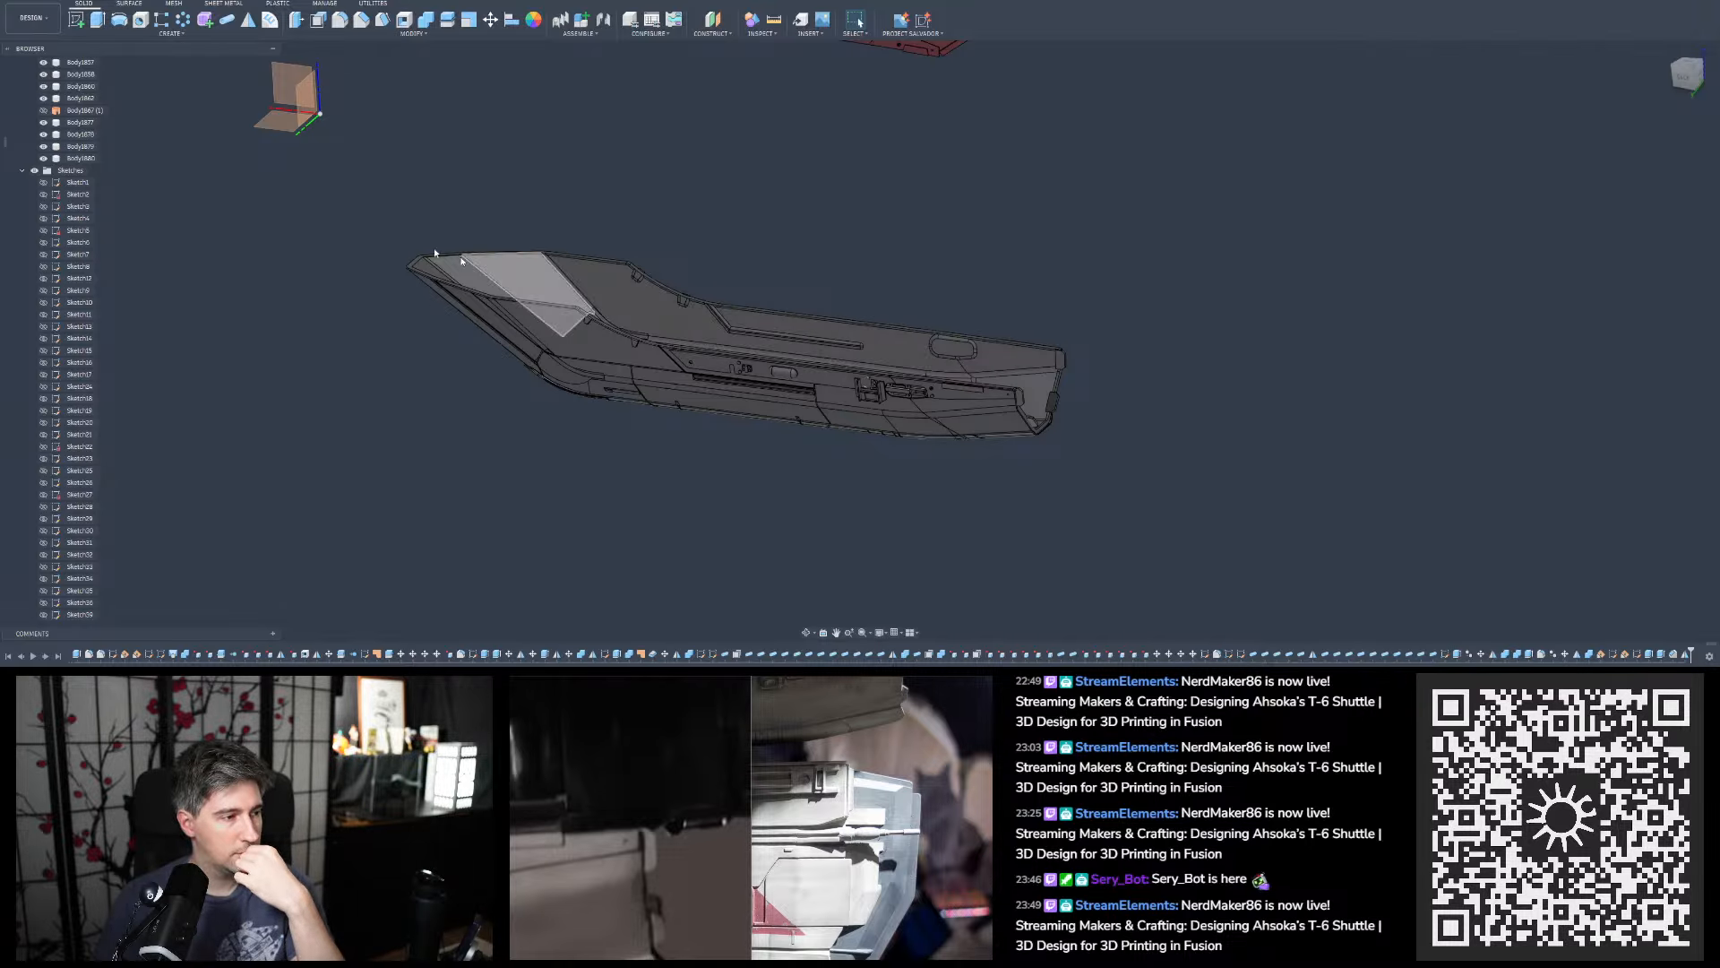
pyautogui.scroll(-6, 592, 400)
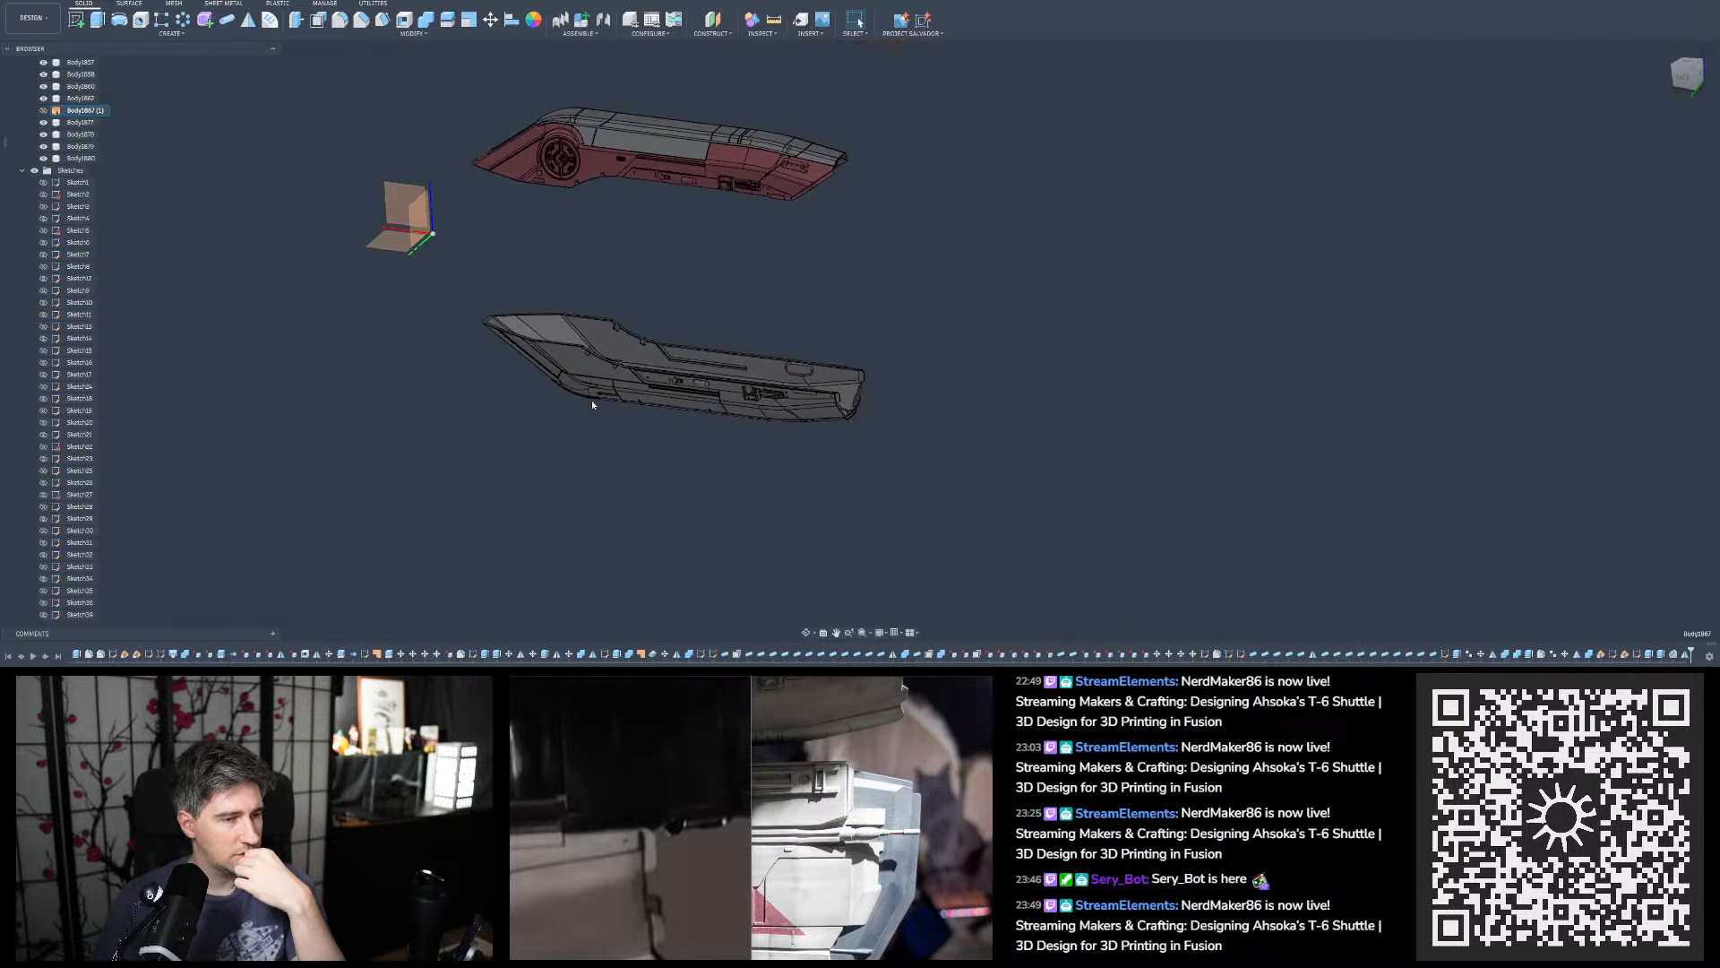
pyautogui.scroll(10, 555, 227)
pyautogui.keyDown('shift'); pyautogui.moveTo(486, 176); pyautogui.dragTo(531, 236, button='middle'); pyautogui.keyUp('shift')
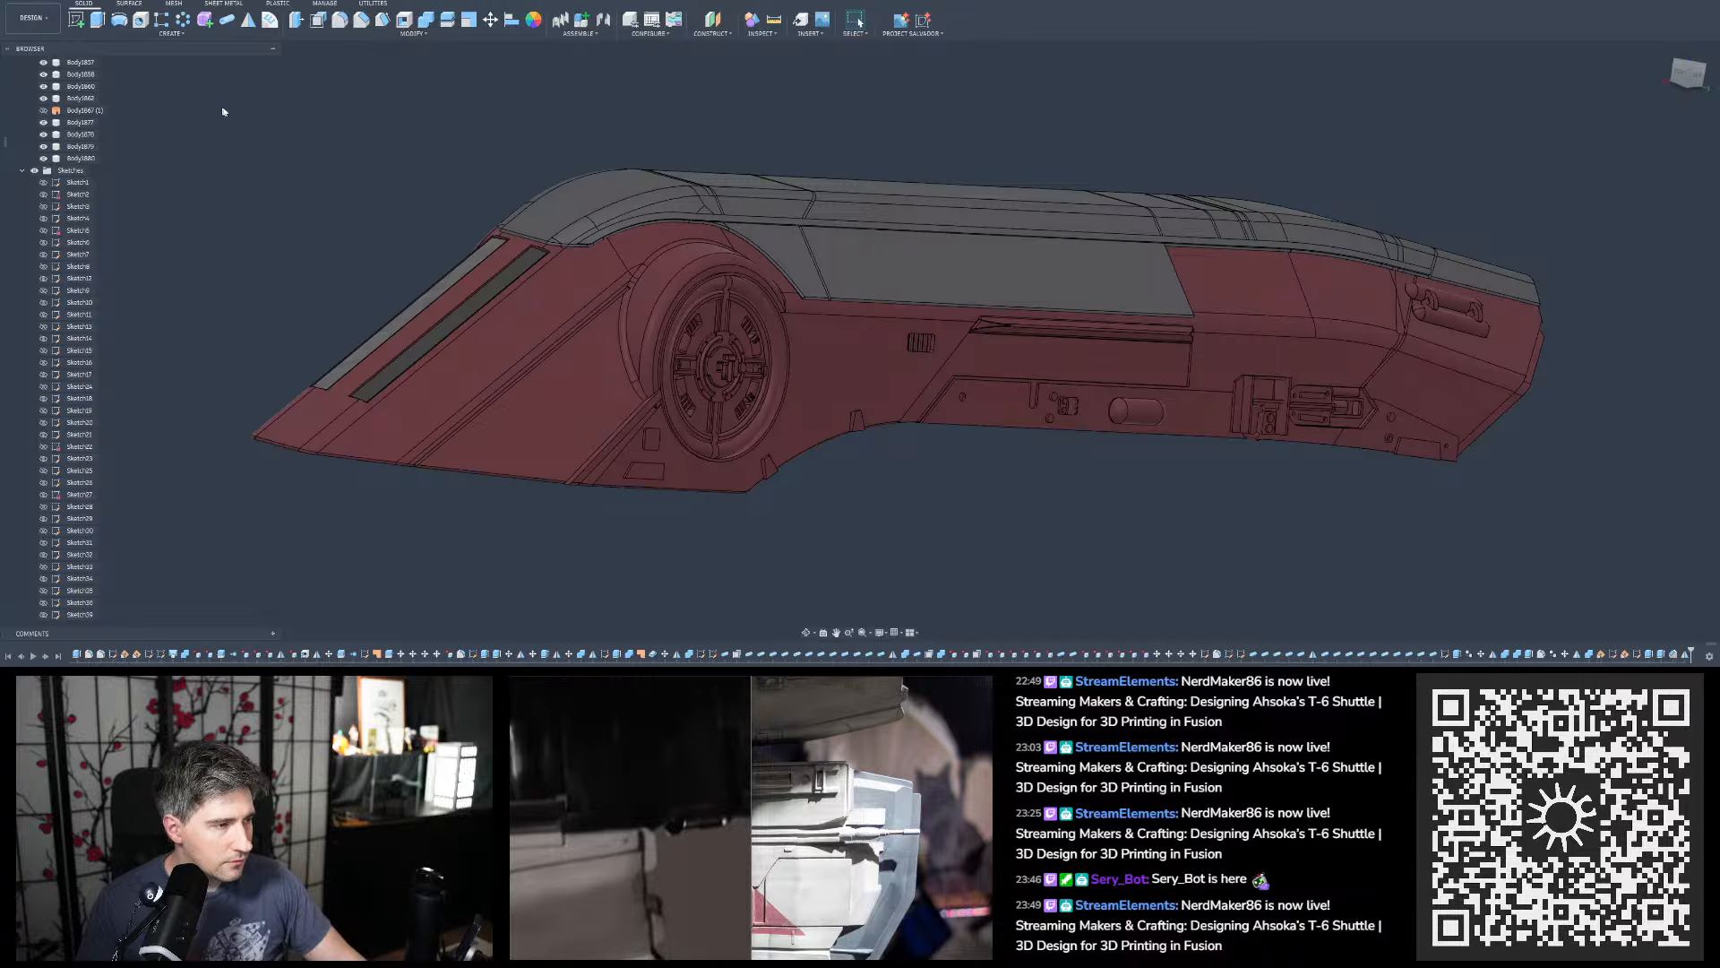
pyautogui.scroll(4, 548, 234)
pyautogui.scroll(-5, 537, 229)
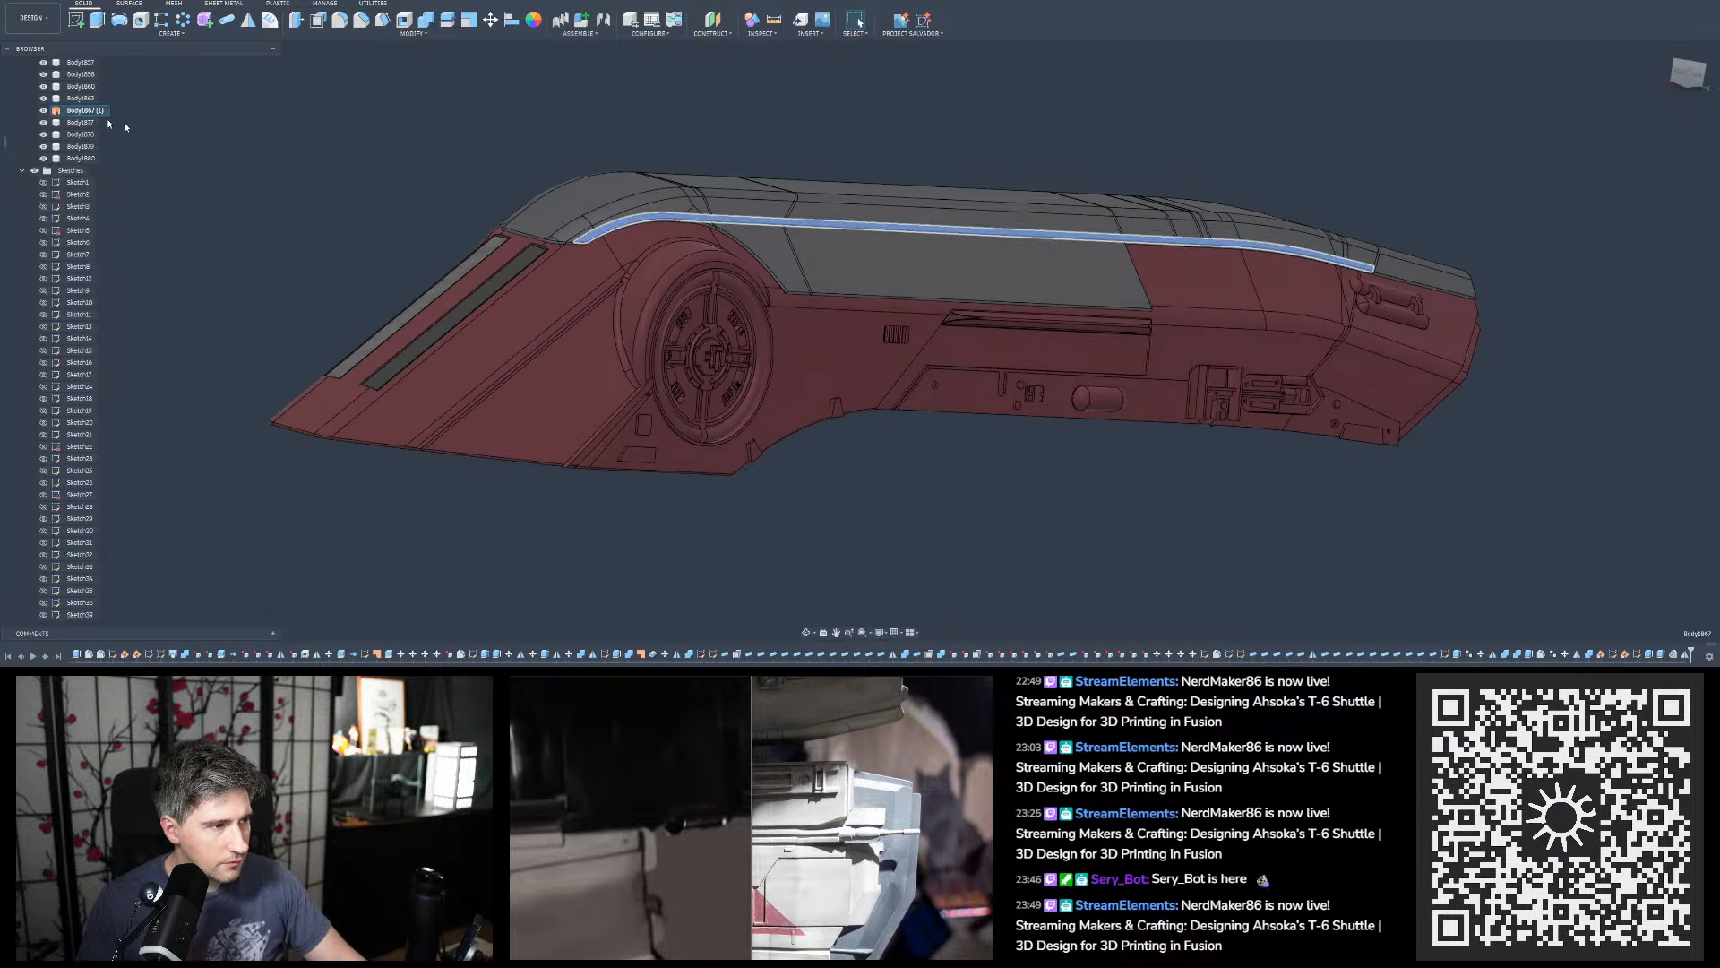
pyautogui.scroll(4, 439, 206)
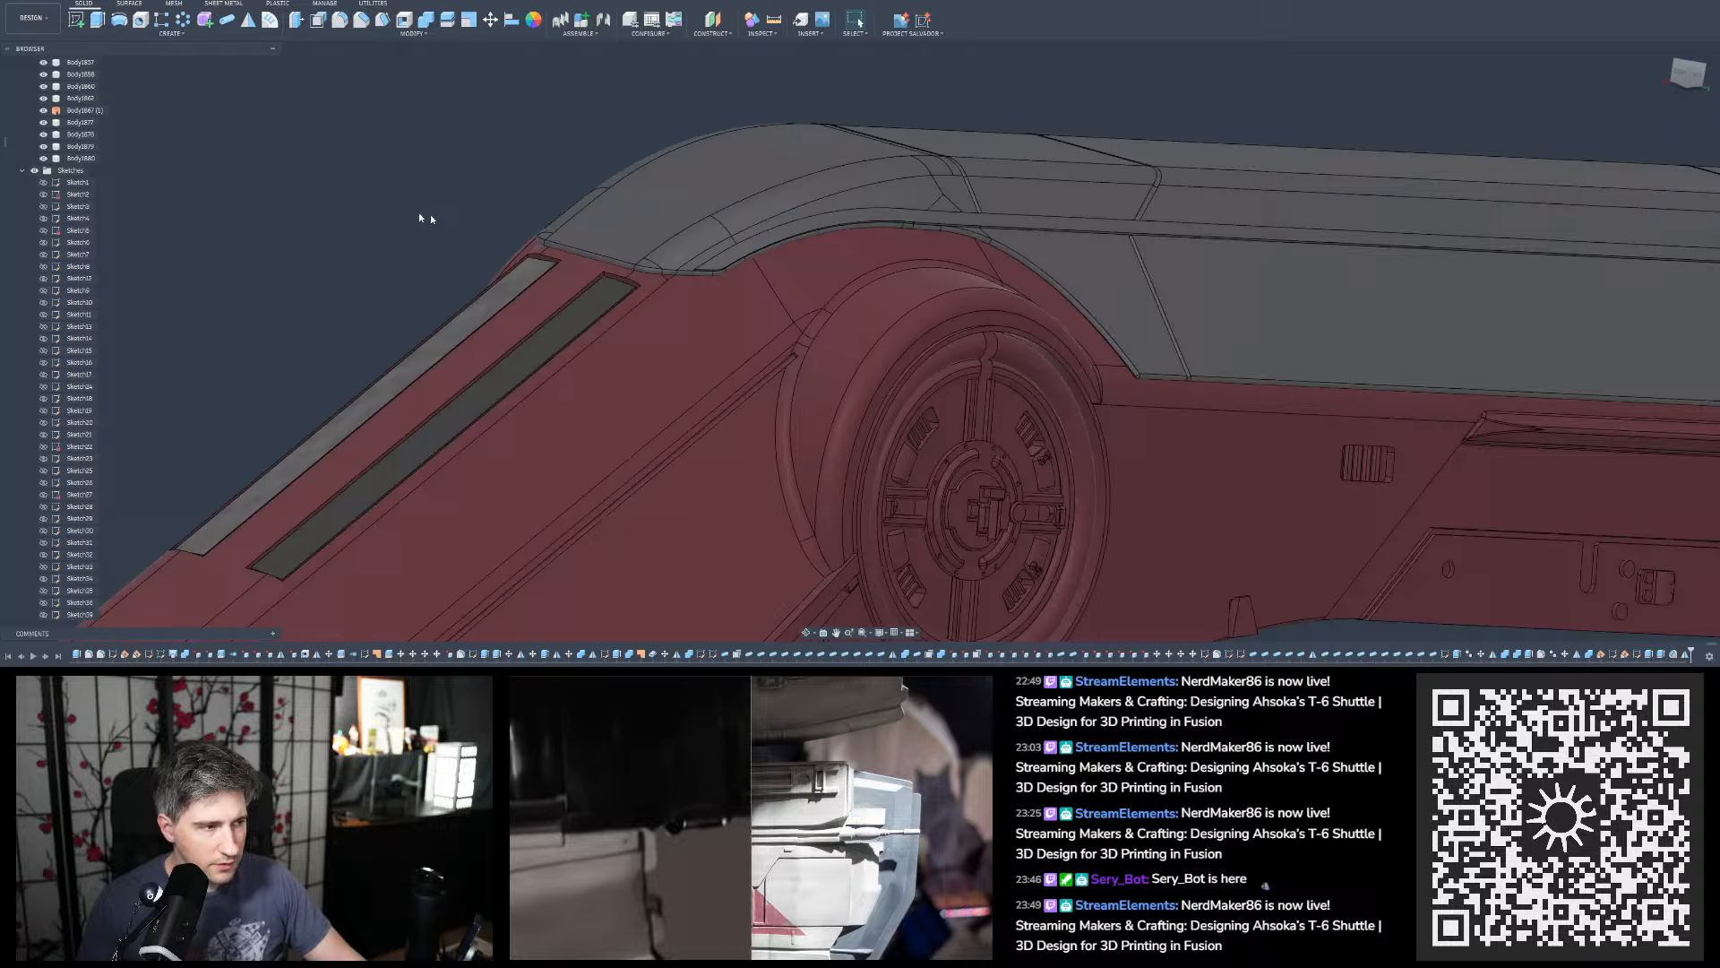
# Locate the surface body that forms the long strip along the upper hull's side in the model
pyautogui.click(97, 113)
pyautogui.scroll(2, 636, 260)
pyautogui.keyDown('shift'); pyautogui.moveTo(757, 256); pyautogui.dragTo(762, 376, button='middle'); pyautogui.keyUp('shift')
pyautogui.scroll(-5, 439, 320)
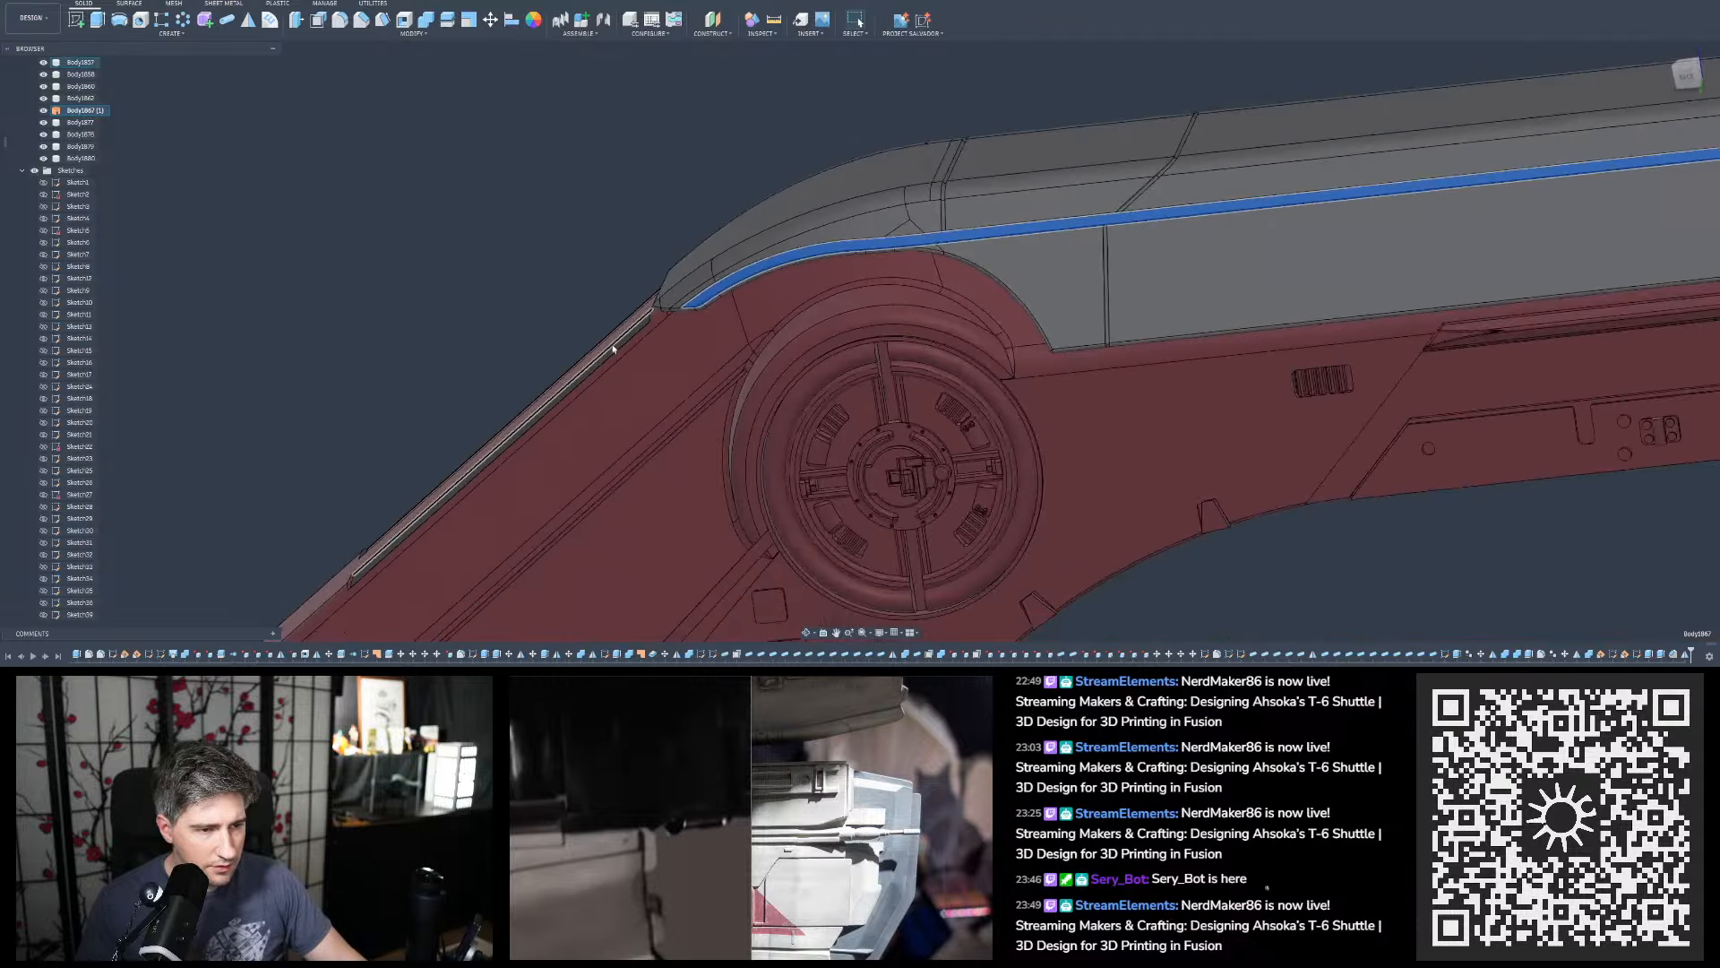
pyautogui.click(448, 271)
pyautogui.scroll(5, 56, 280)
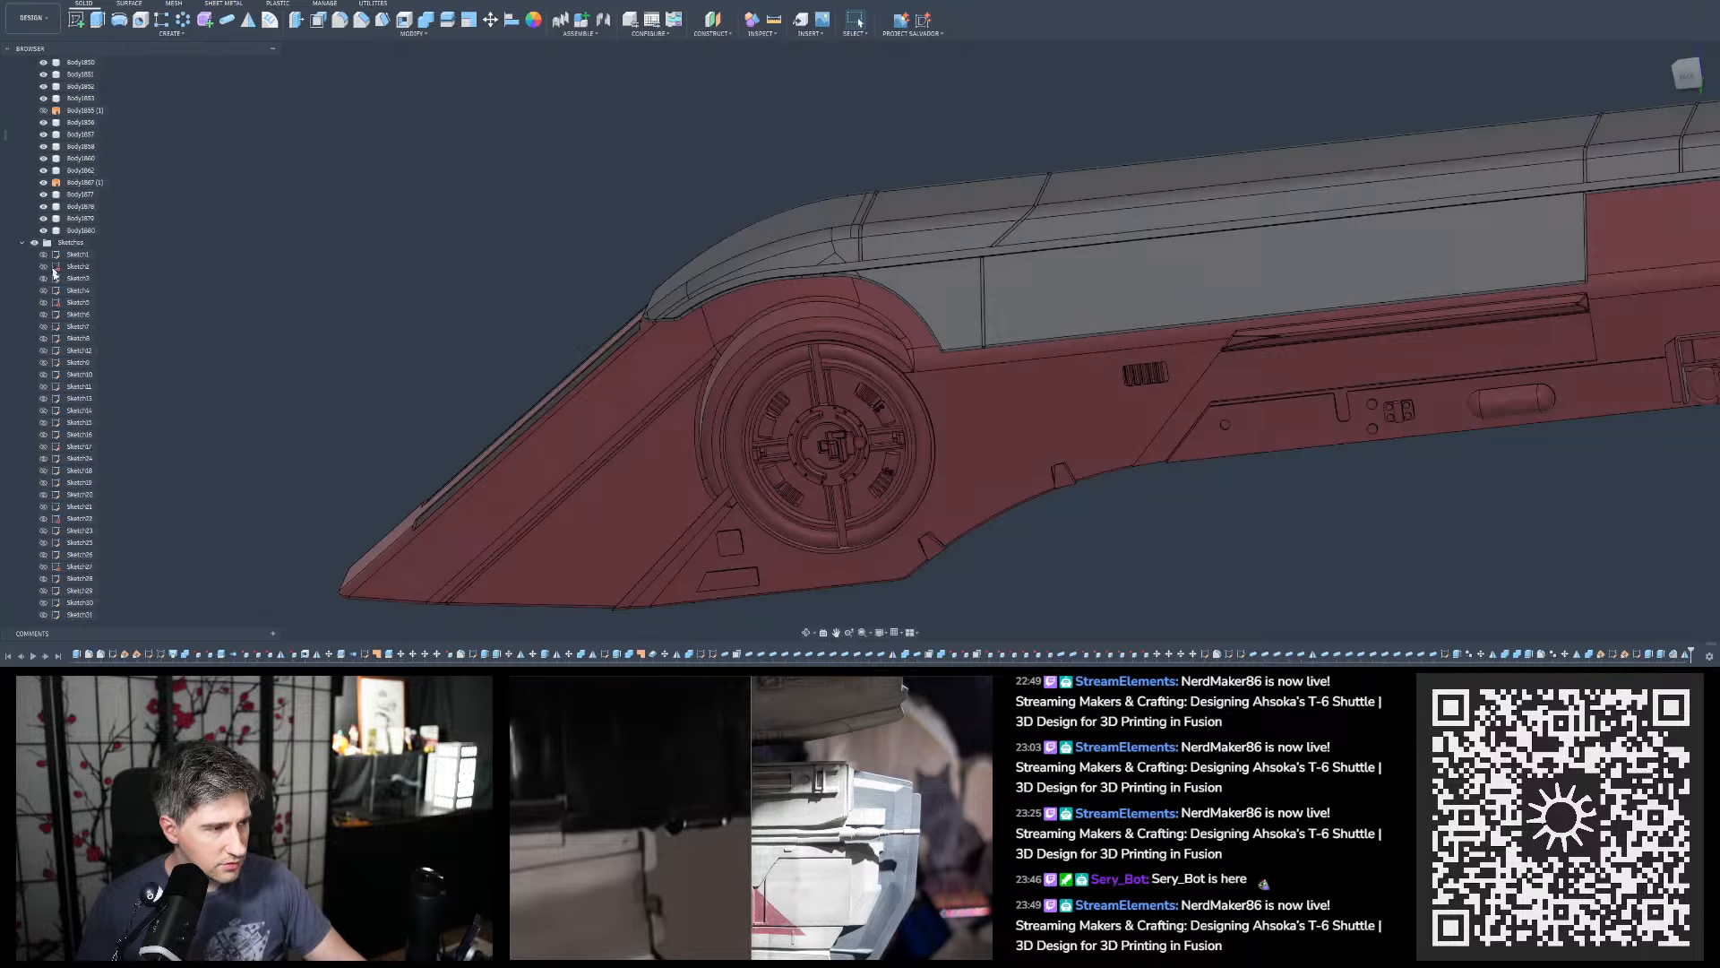
# Locate the other loose surface body, at the small rectangular detail on the lower hull's side
pyautogui.click(79, 244)
pyautogui.scroll(-4, 430, 276)
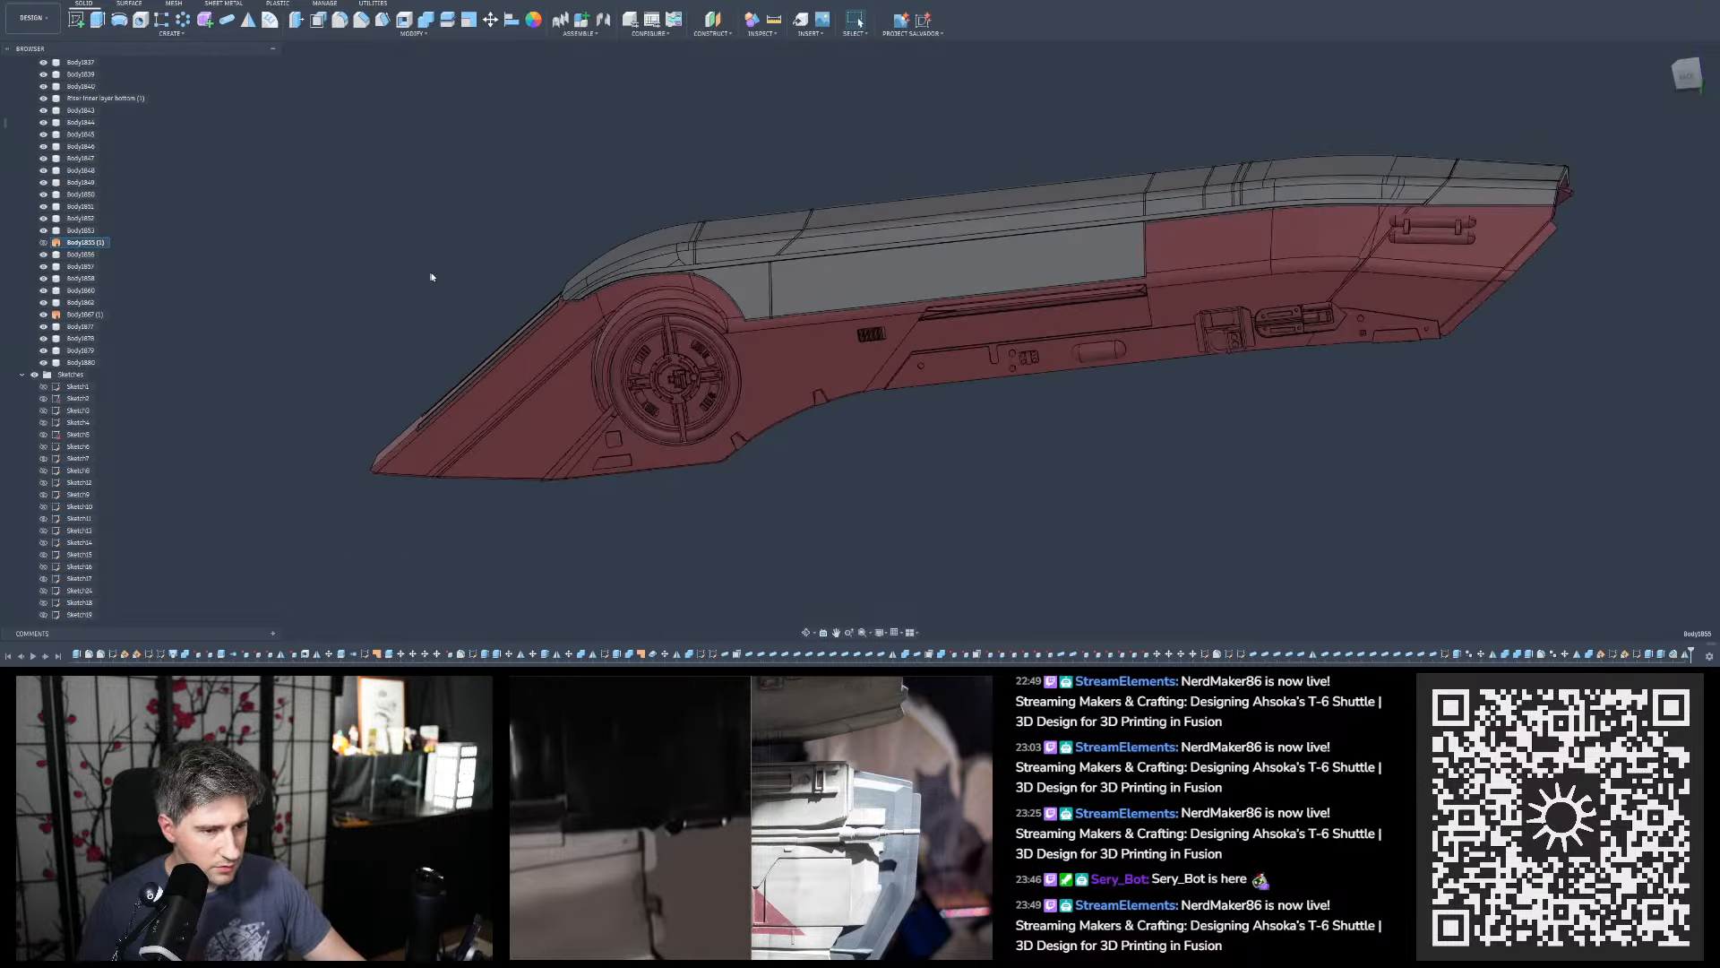
pyautogui.keyDown('shift'); pyautogui.moveTo(444, 272); pyautogui.dragTo(469, 268, button='middle'); pyautogui.keyUp('shift')
pyautogui.scroll(-4, 488, 258)
pyautogui.scroll(-4, 772, 342)
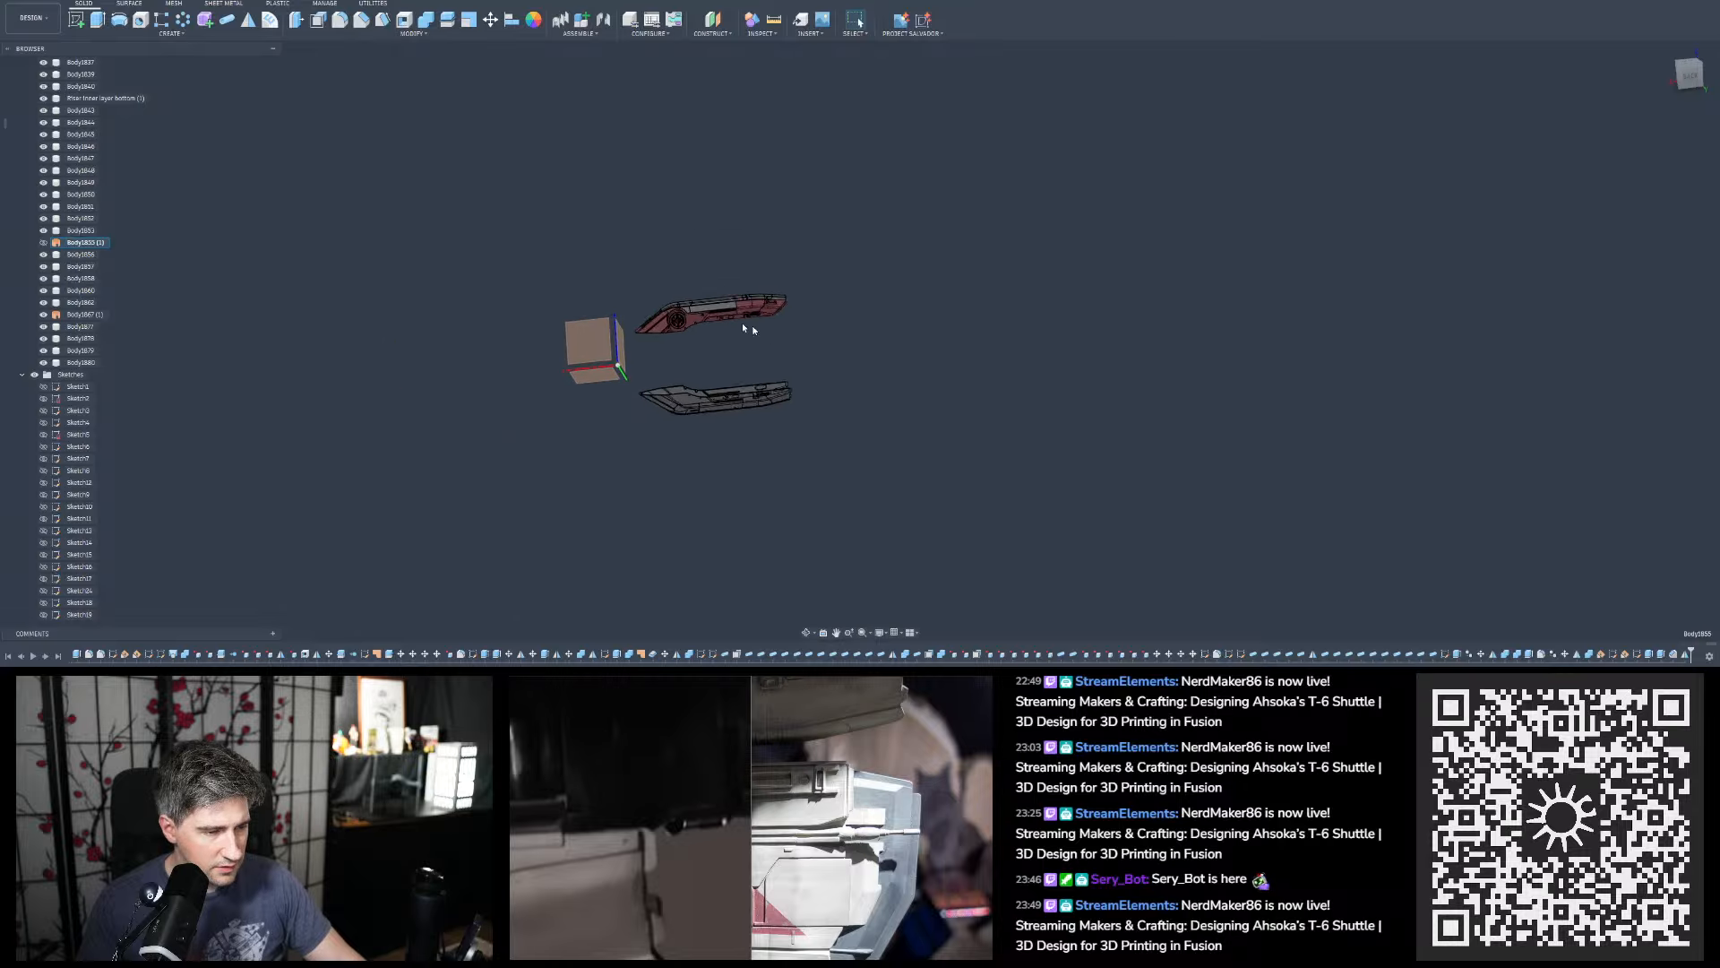
pyautogui.scroll(3, 574, 285)
pyautogui.click(85, 241)
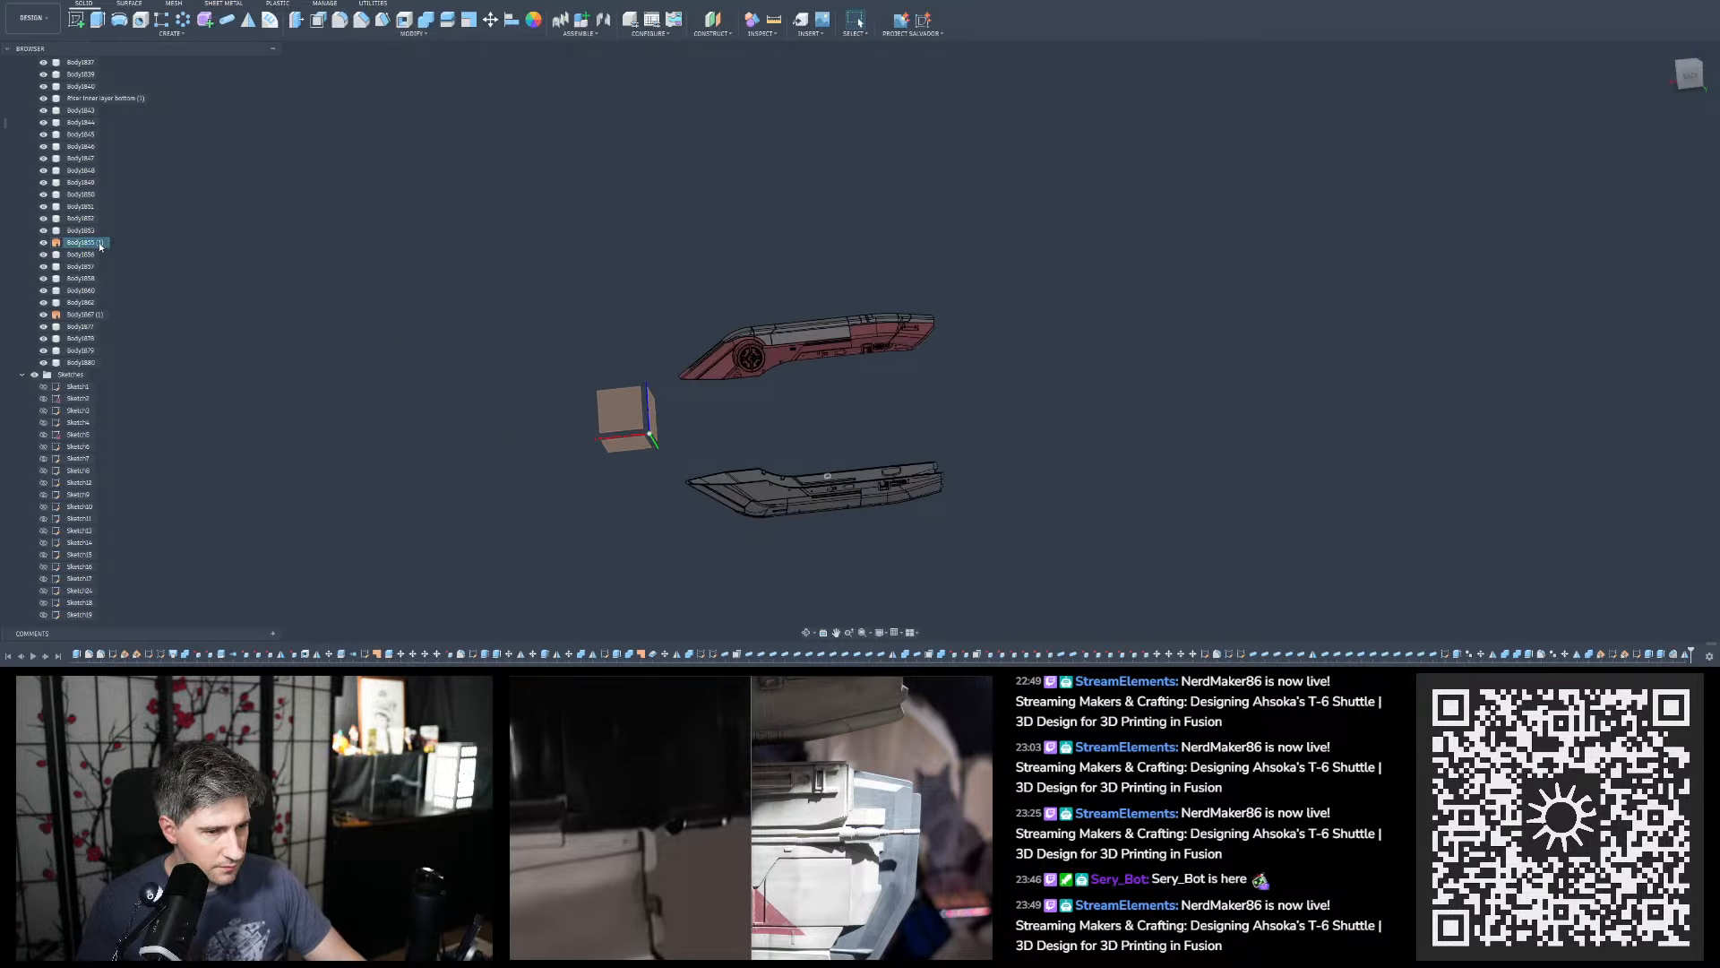
pyautogui.scroll(6, 802, 448)
pyautogui.keyDown('shift'); pyautogui.moveTo(802, 423); pyautogui.dragTo(917, 400, button='middle'); pyautogui.keyUp('shift')
pyautogui.scroll(5, 797, 418)
pyautogui.keyDown('shift'); pyautogui.moveTo(777, 423); pyautogui.dragTo(751, 426, button='middle'); pyautogui.keyUp('shift')
pyautogui.scroll(-8, 751, 426)
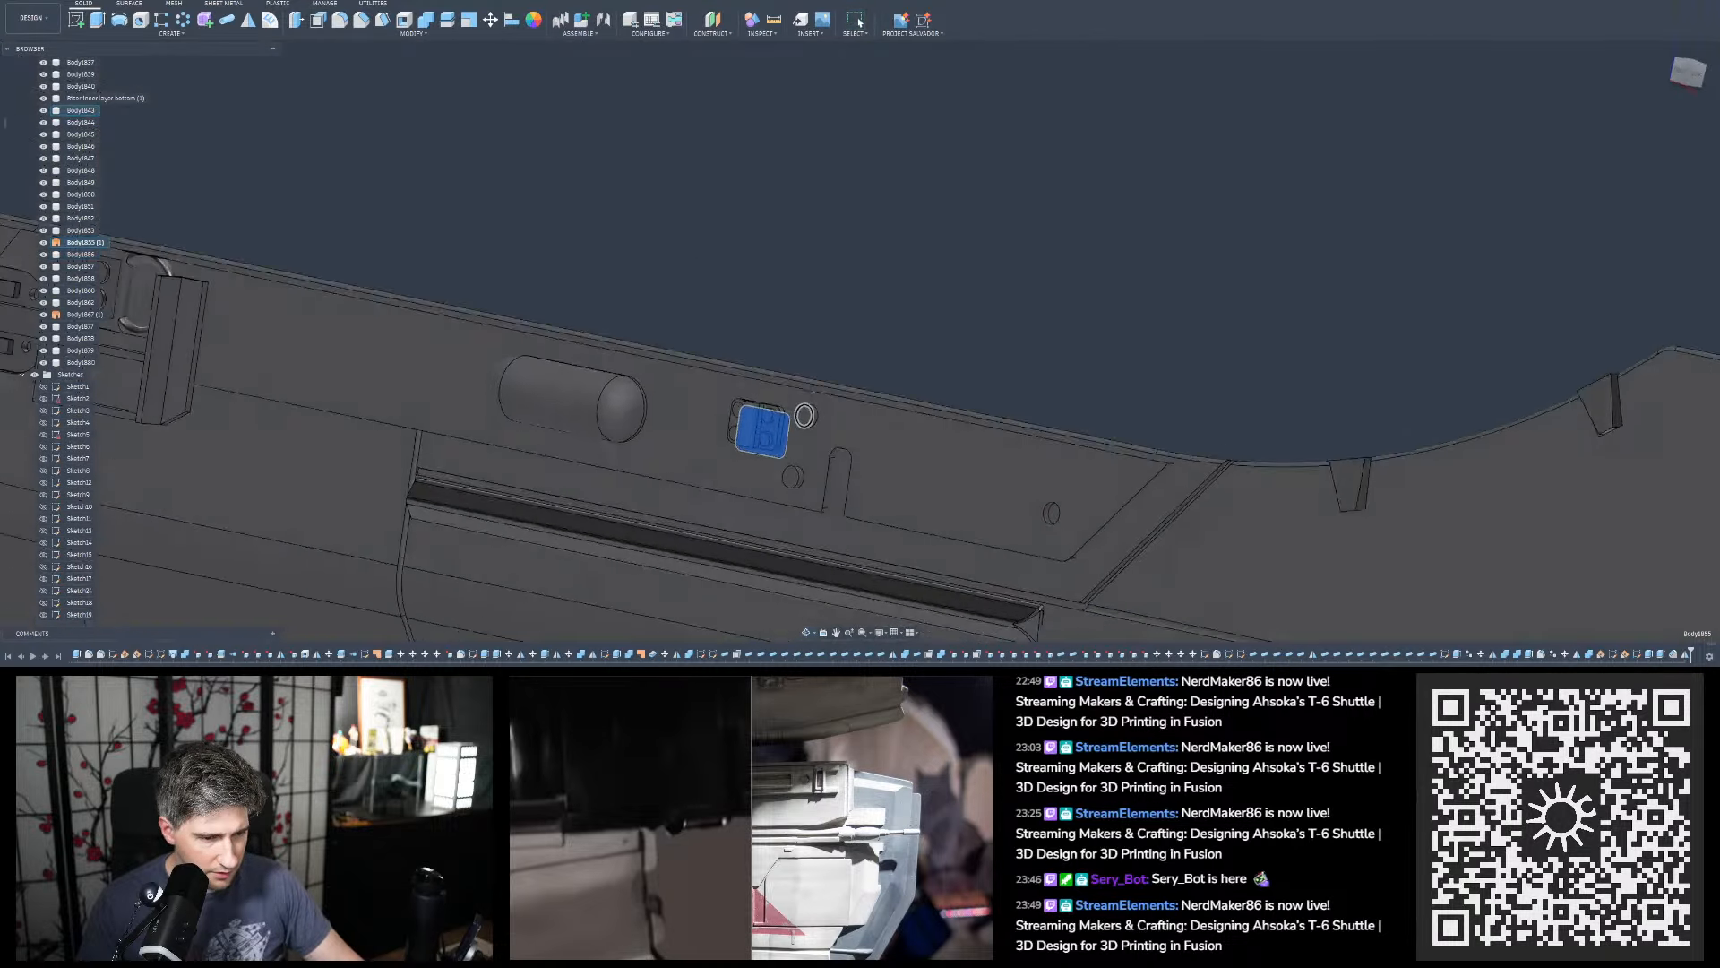
# Move the two loose surface bodies from the body list into the Werkzeuge folder
pyautogui.scroll(12, 126, 193)
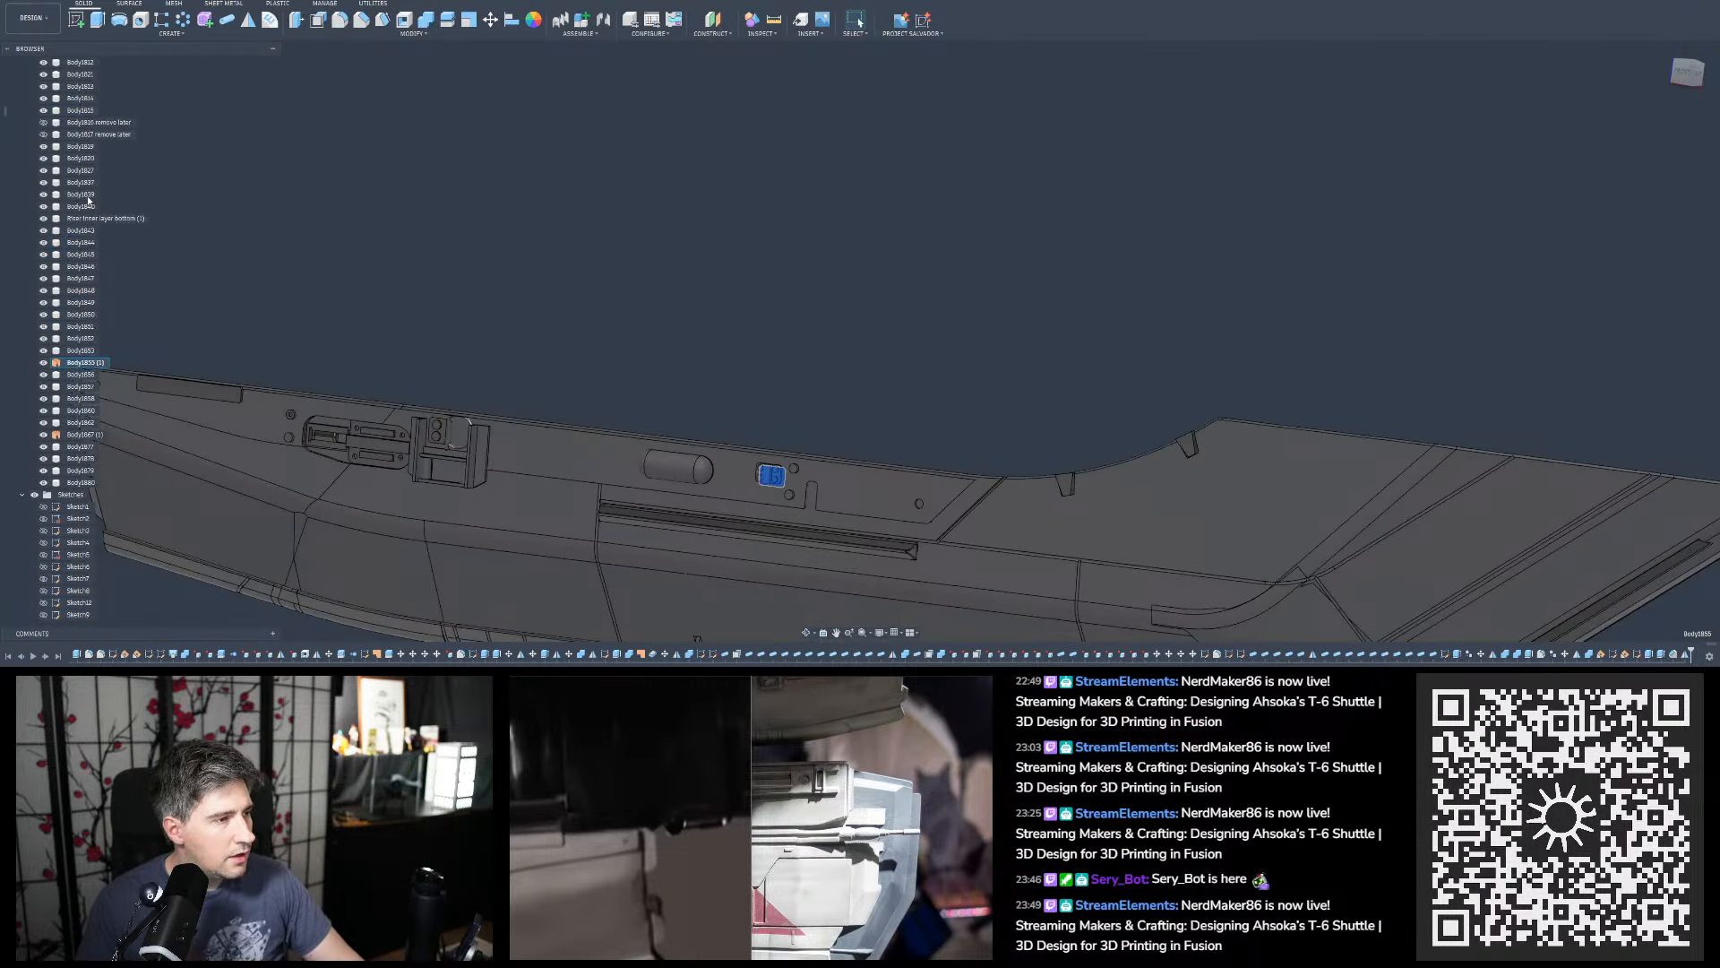
pyautogui.scroll(3, 81, 196)
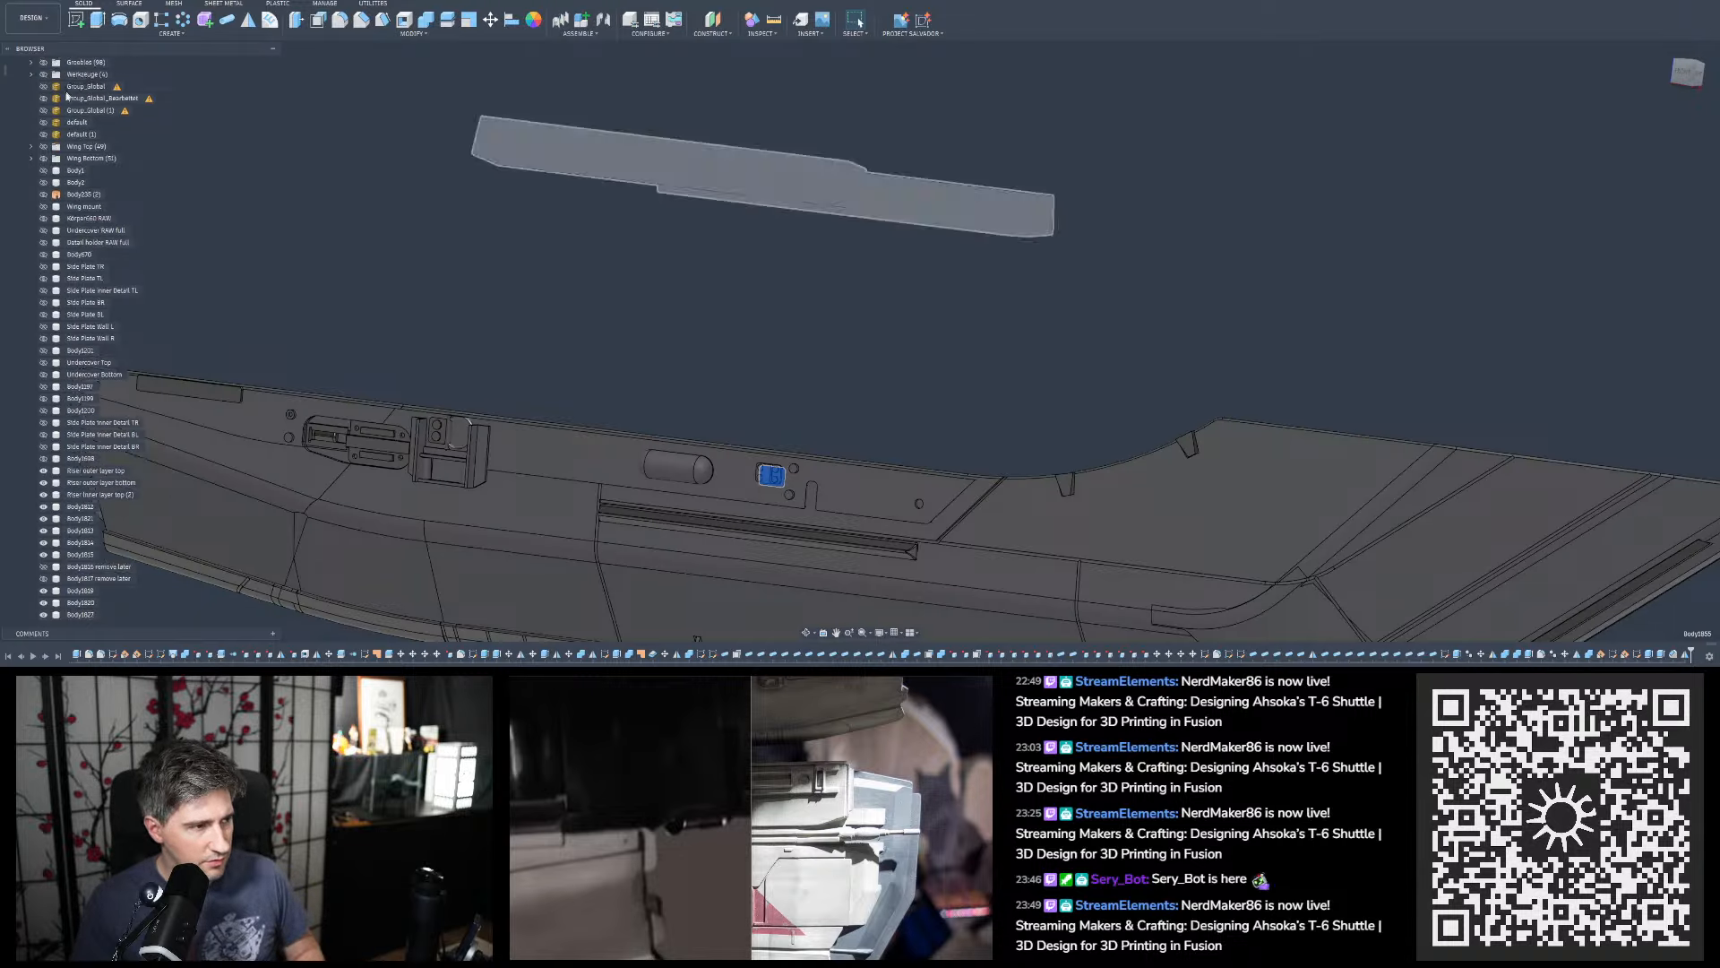
pyautogui.scroll(-8, 99, 310)
pyautogui.scroll(-2, 81, 373)
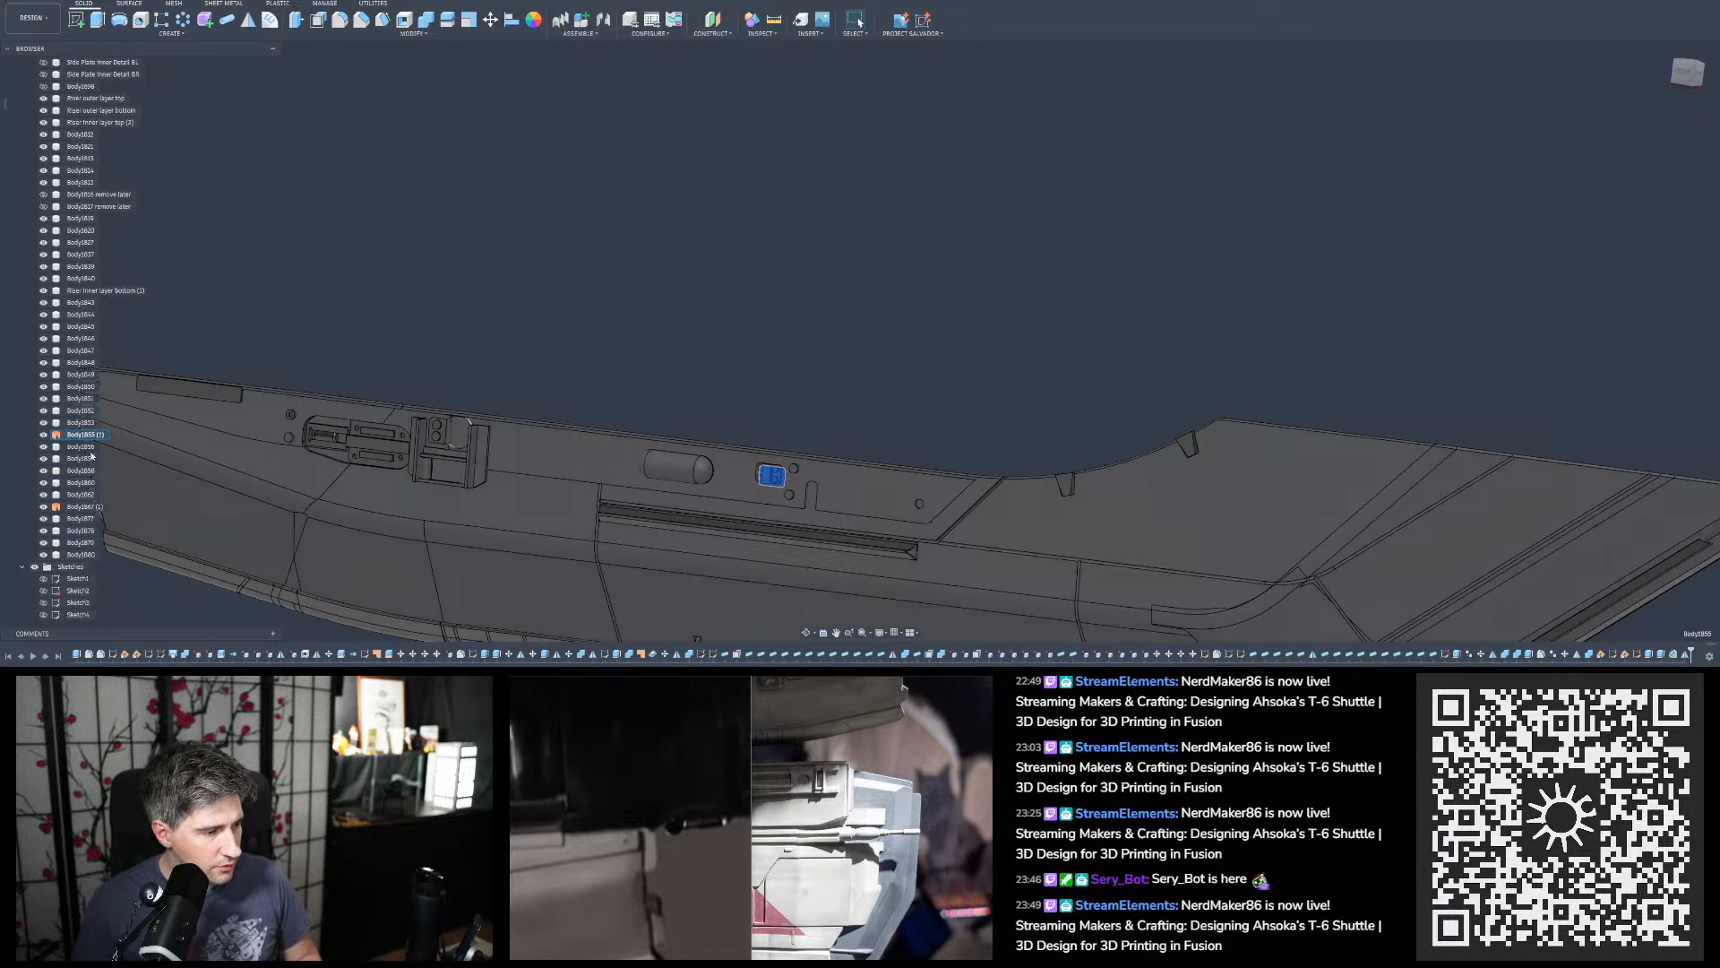
pyautogui.keyDown('ctrl'); pyautogui.click(73, 504); pyautogui.keyUp('ctrl')
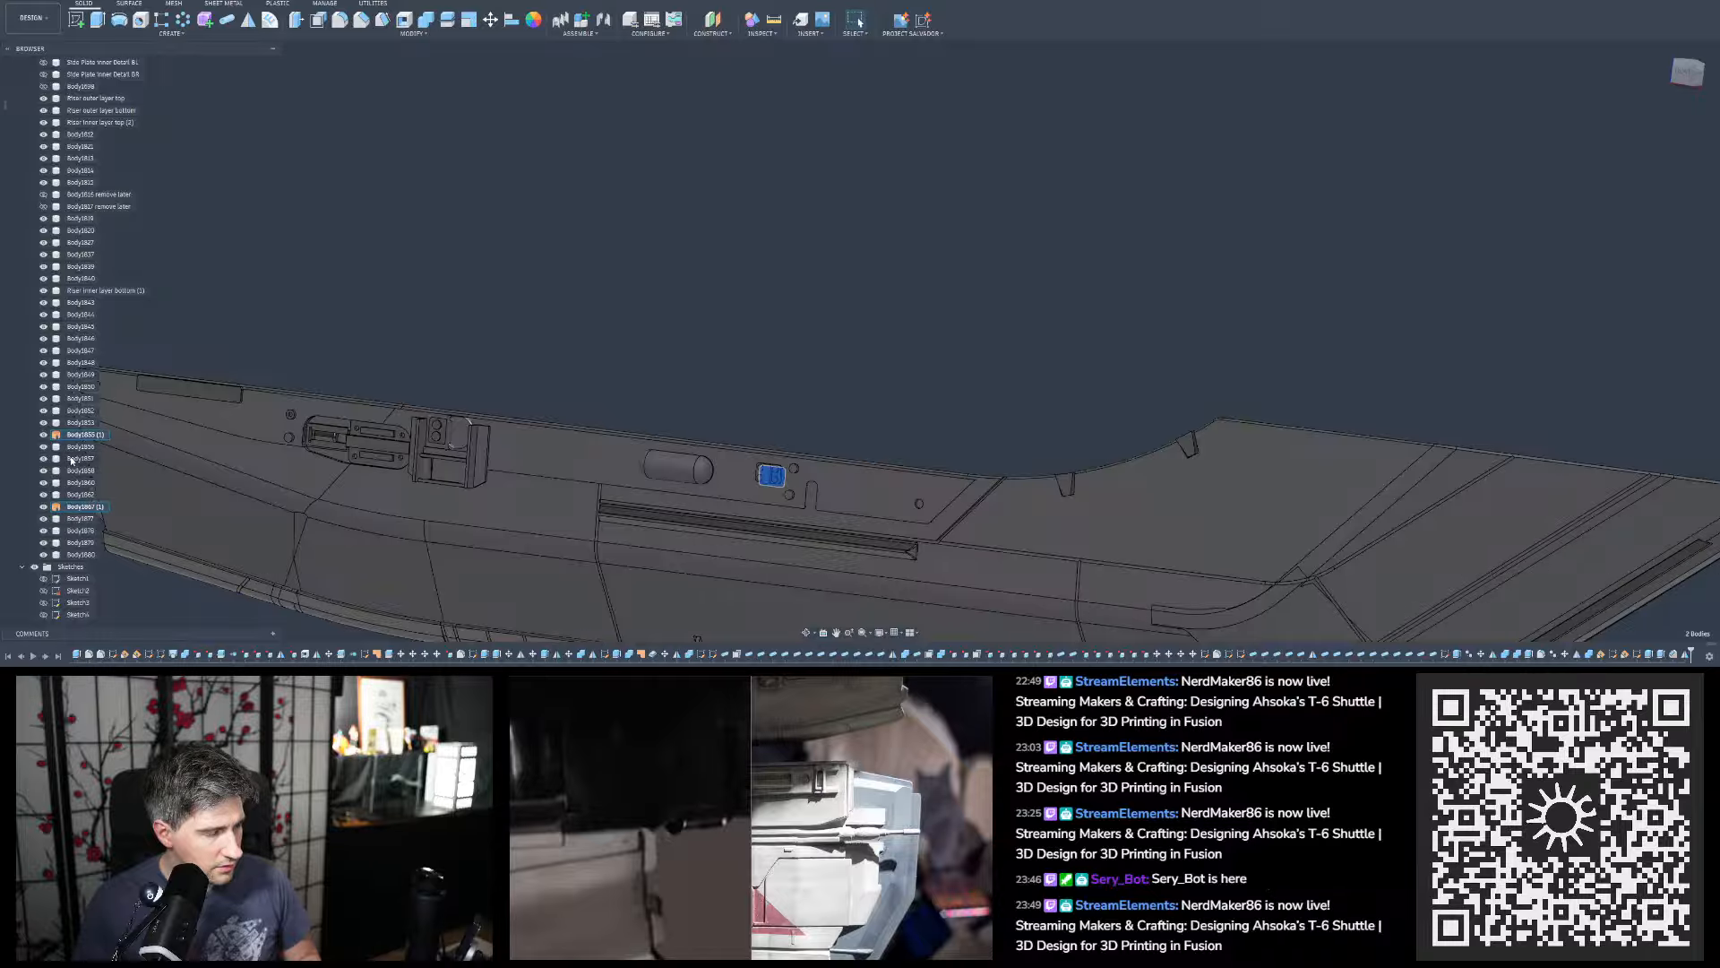
pyautogui.scroll(1, 71, 461)
pyautogui.moveTo(73, 484); pyautogui.dragTo(75, 112)
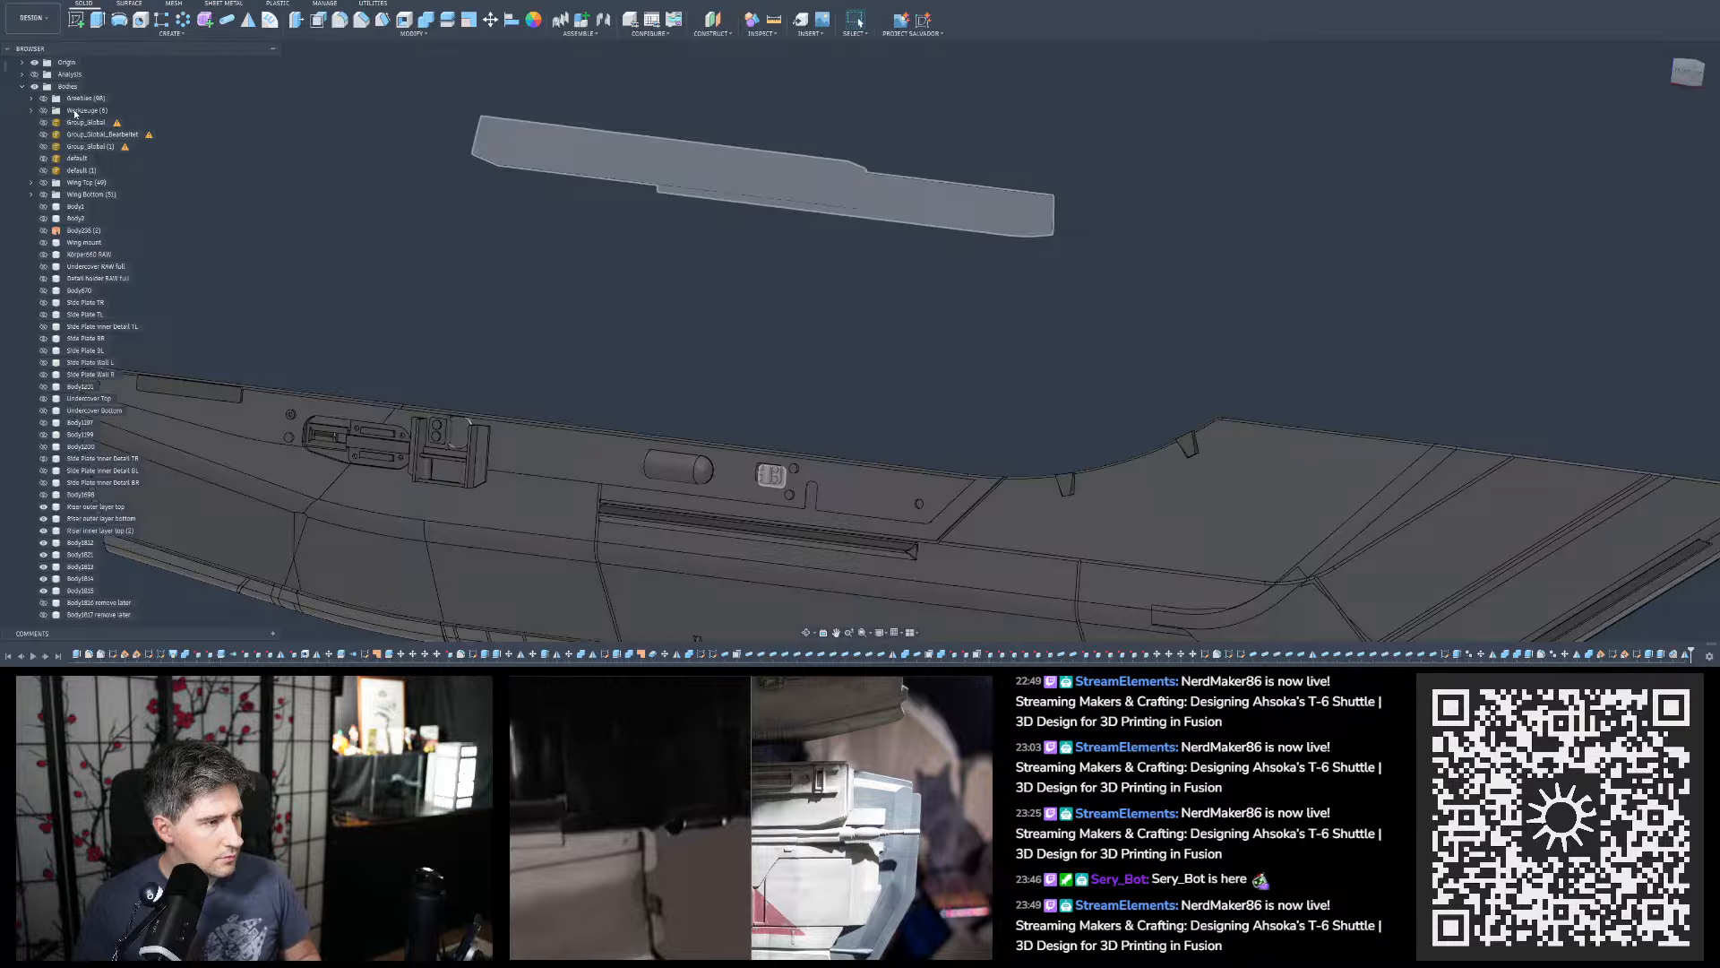
# Examine the lower hull's rear end and flange blocks from the side and at an angle
pyautogui.scroll(-3, 496, 269)
pyautogui.scroll(-4, 69, 260)
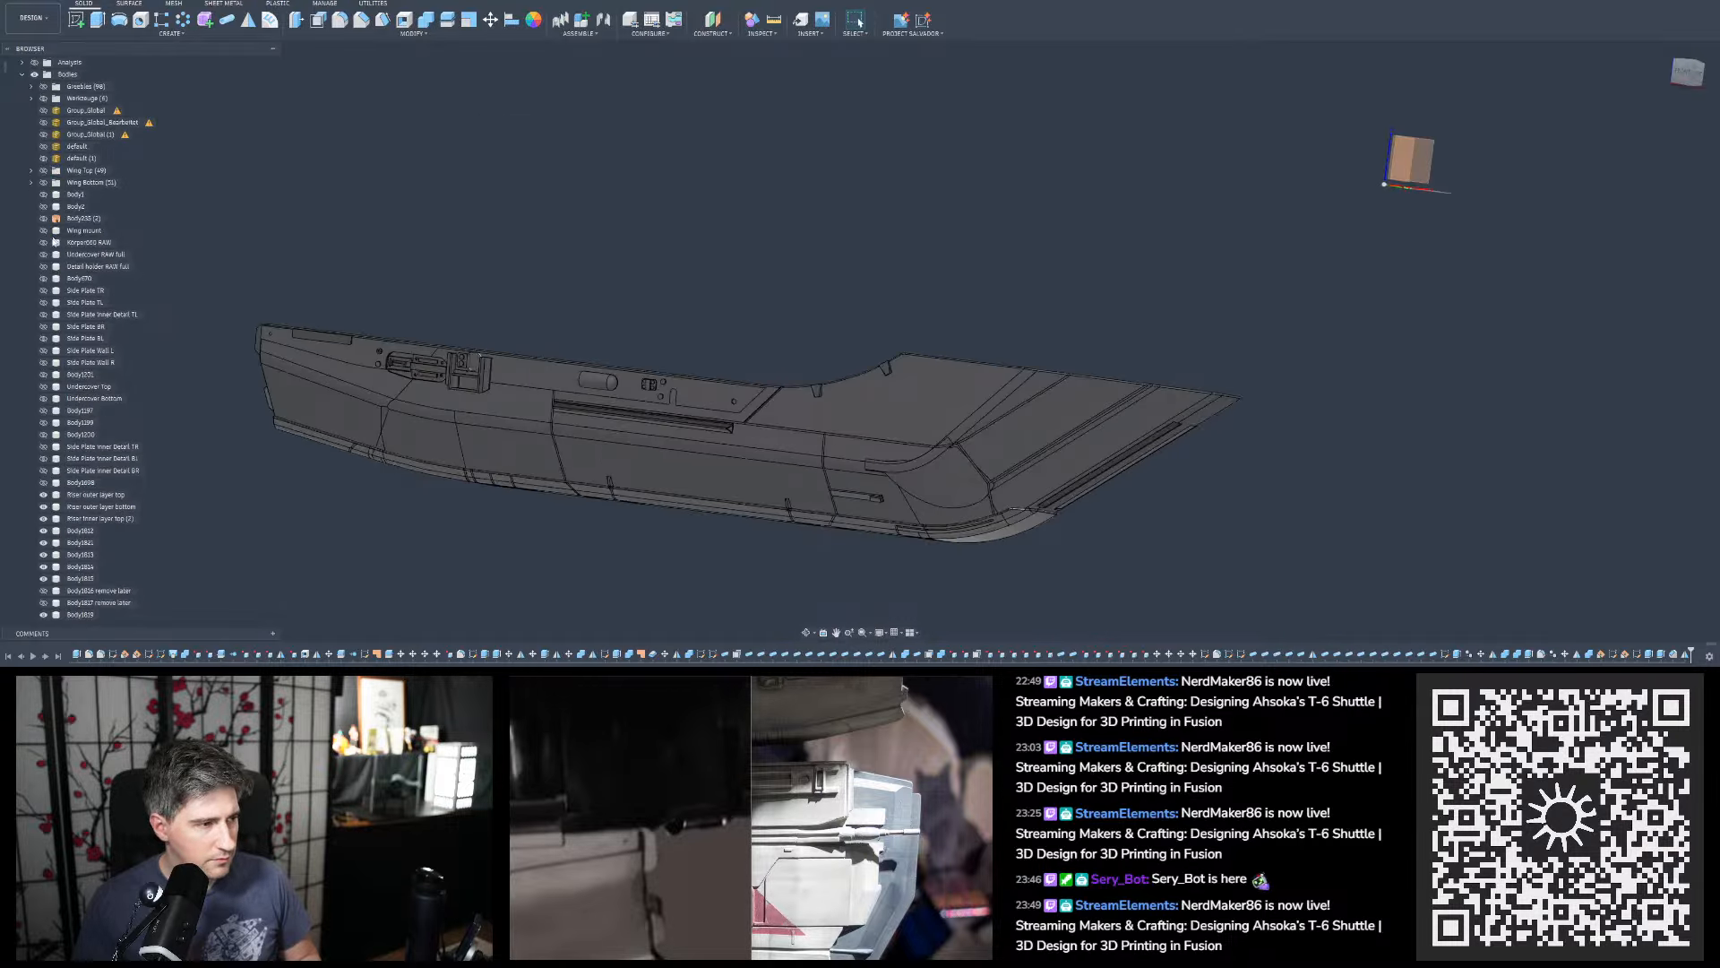
pyautogui.scroll(-8, 69, 260)
pyautogui.keyDown('shift'); pyautogui.moveTo(625, 415); pyautogui.dragTo(515, 410, button='middle'); pyautogui.keyUp('shift')
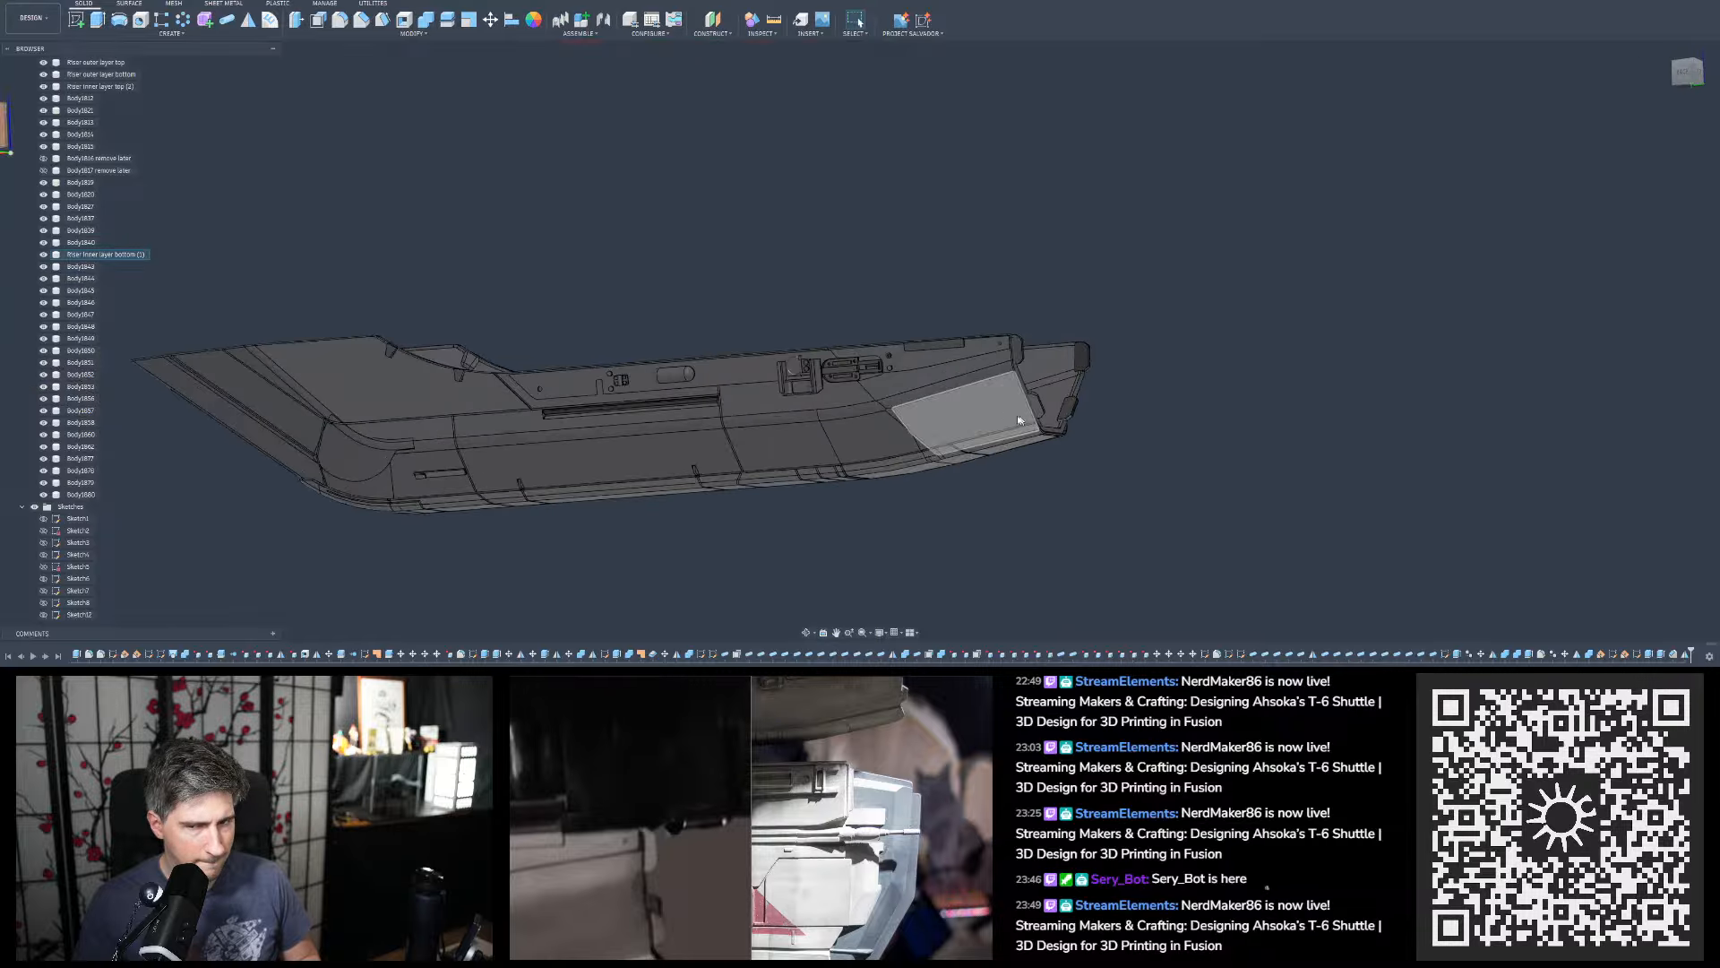
pyautogui.scroll(3, 1057, 403)
pyautogui.keyDown('shift'); pyautogui.moveTo(966, 383); pyautogui.dragTo(995, 380, button='middle'); pyautogui.keyUp('shift')
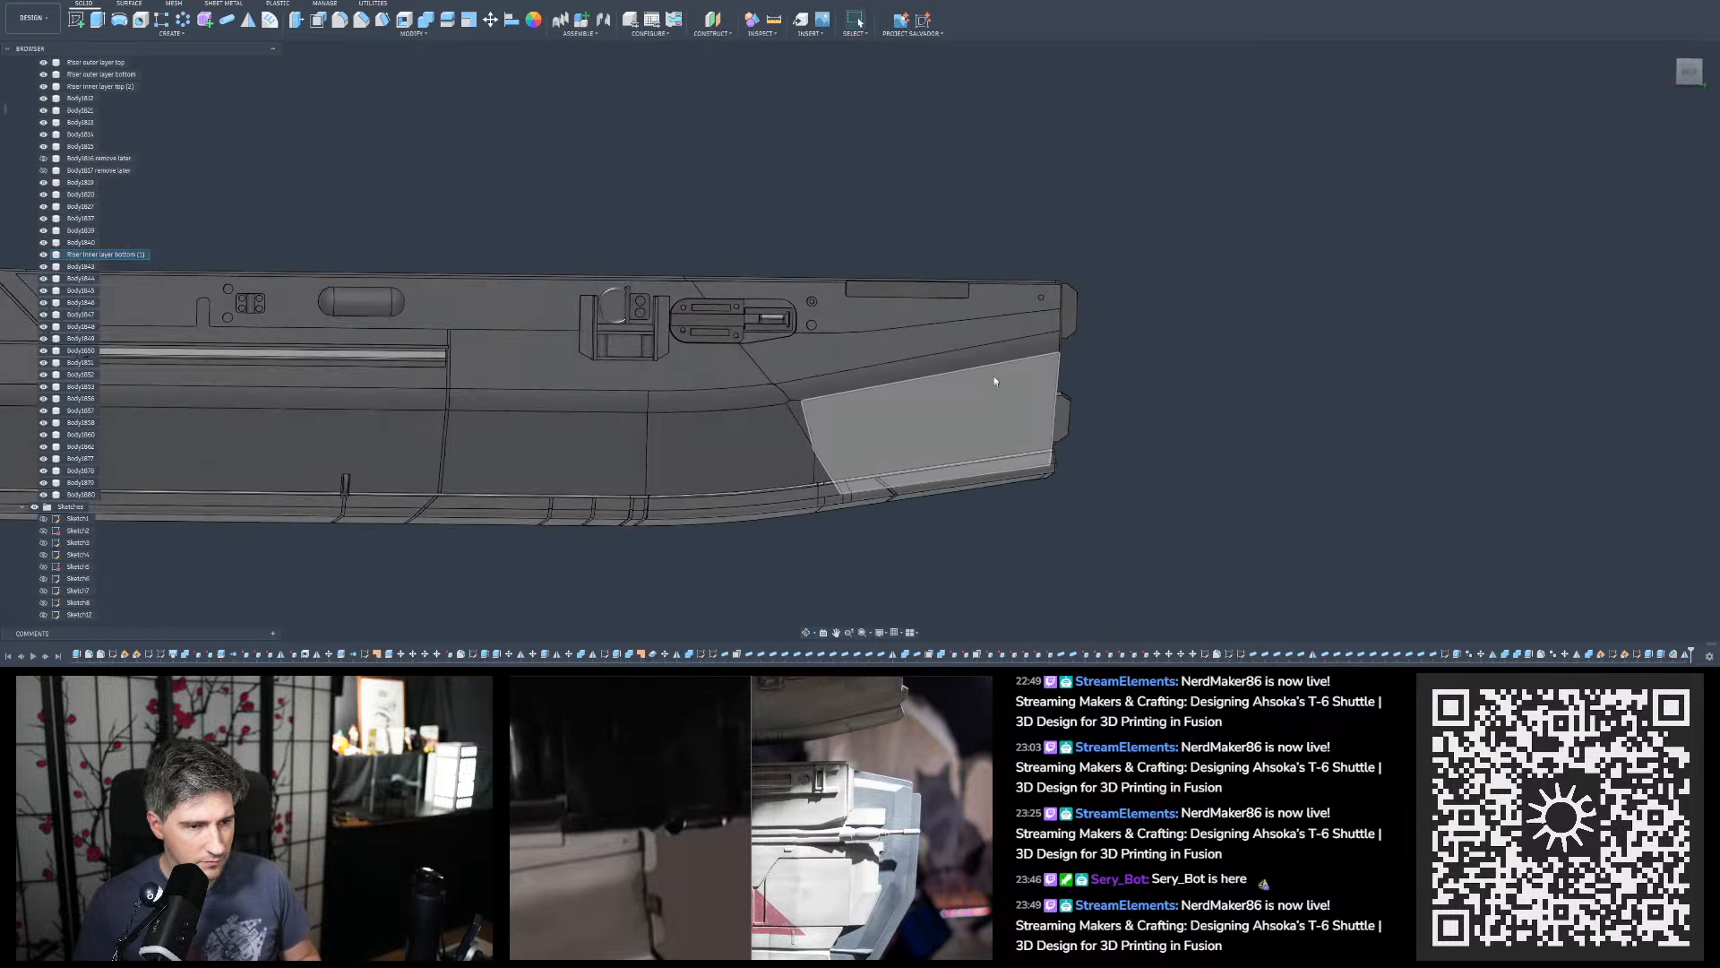
pyautogui.scroll(4, 871, 307)
pyautogui.scroll(1, 871, 308)
pyautogui.keyDown('shift'); pyautogui.moveTo(871, 307); pyautogui.dragTo(1084, 287, button='middle'); pyautogui.keyUp('shift')
pyautogui.scroll(-3, 749, 365)
pyautogui.scroll(-3, 780, 350)
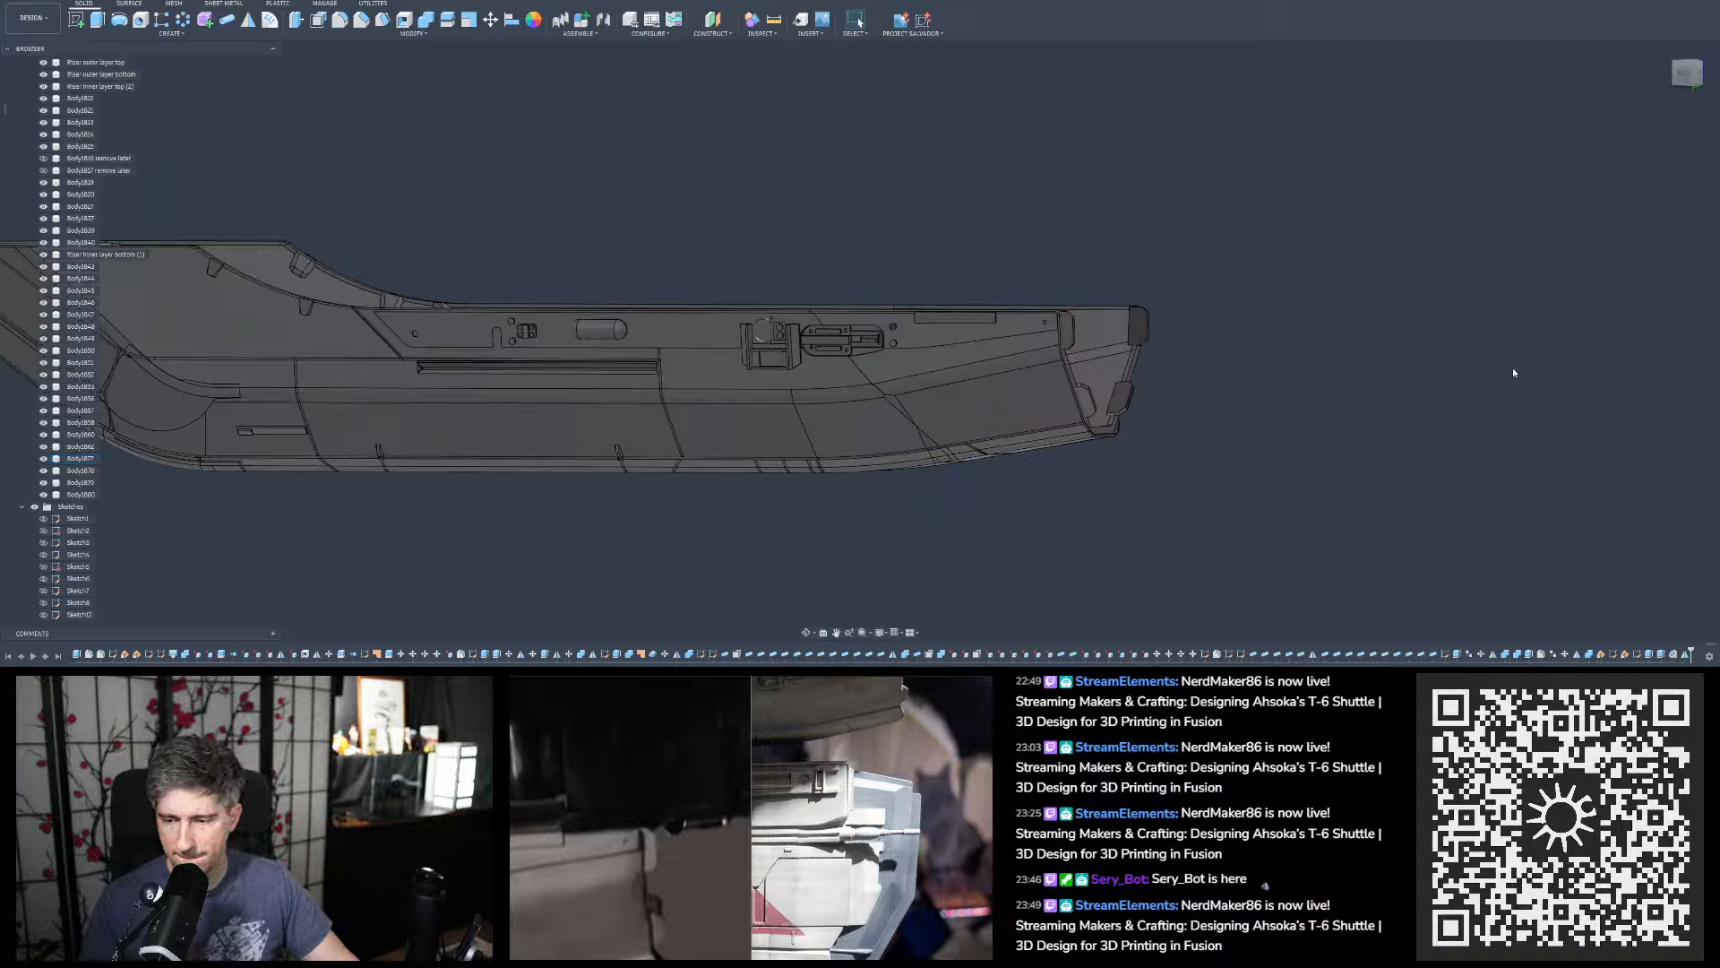
# Examine the lower hull's side, front slope and underside for details that are still missing
pyautogui.scroll(-5, 1470, 388)
pyautogui.scroll(4, 963, 367)
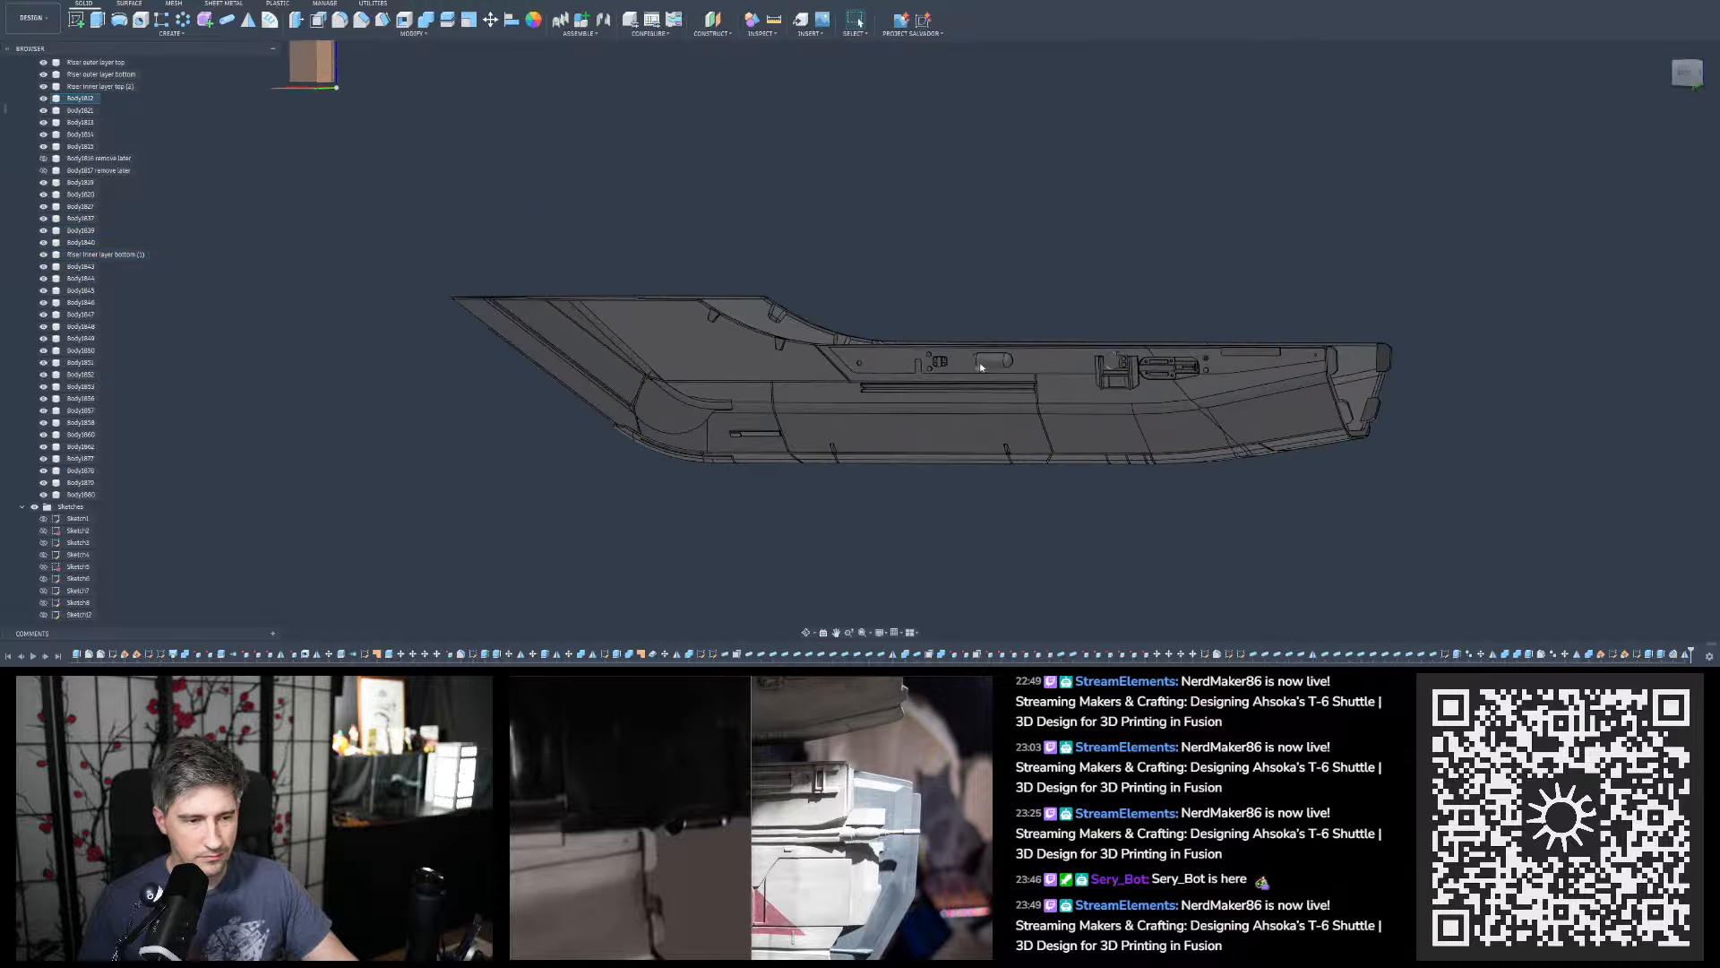
pyautogui.keyDown('shift'); pyautogui.moveTo(980, 362); pyautogui.dragTo(1005, 360, button='middle'); pyautogui.keyUp('shift')
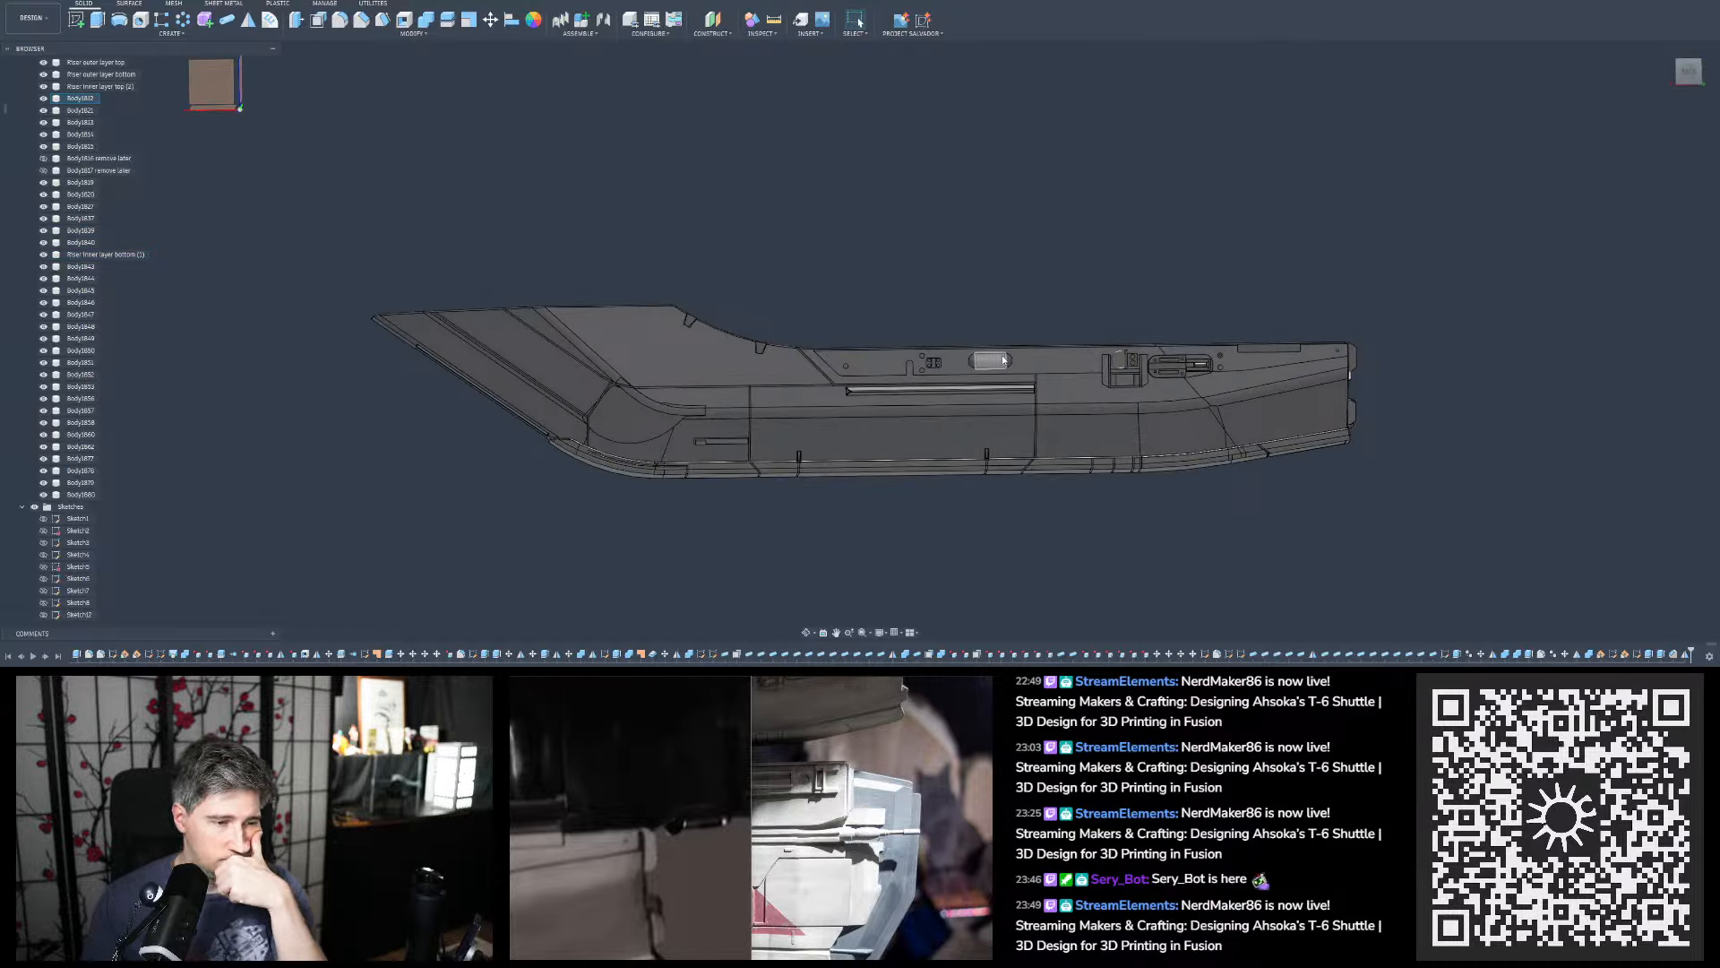
pyautogui.scroll(-3, 906, 417)
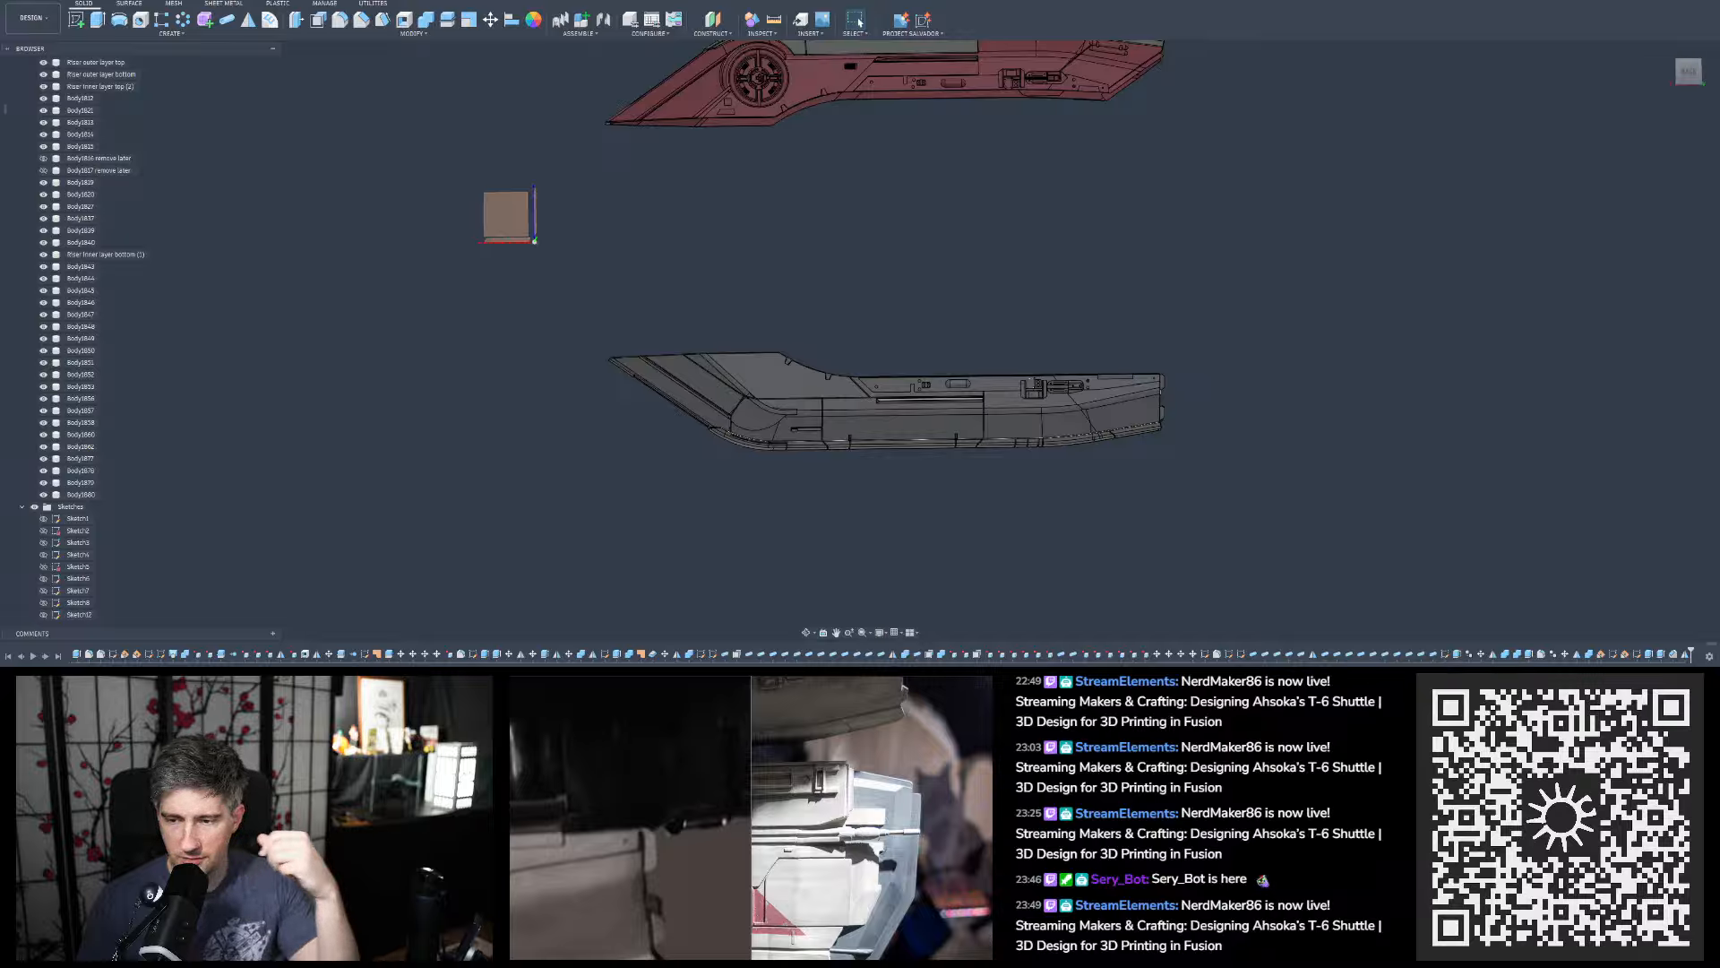
pyautogui.scroll(6, 779, 399)
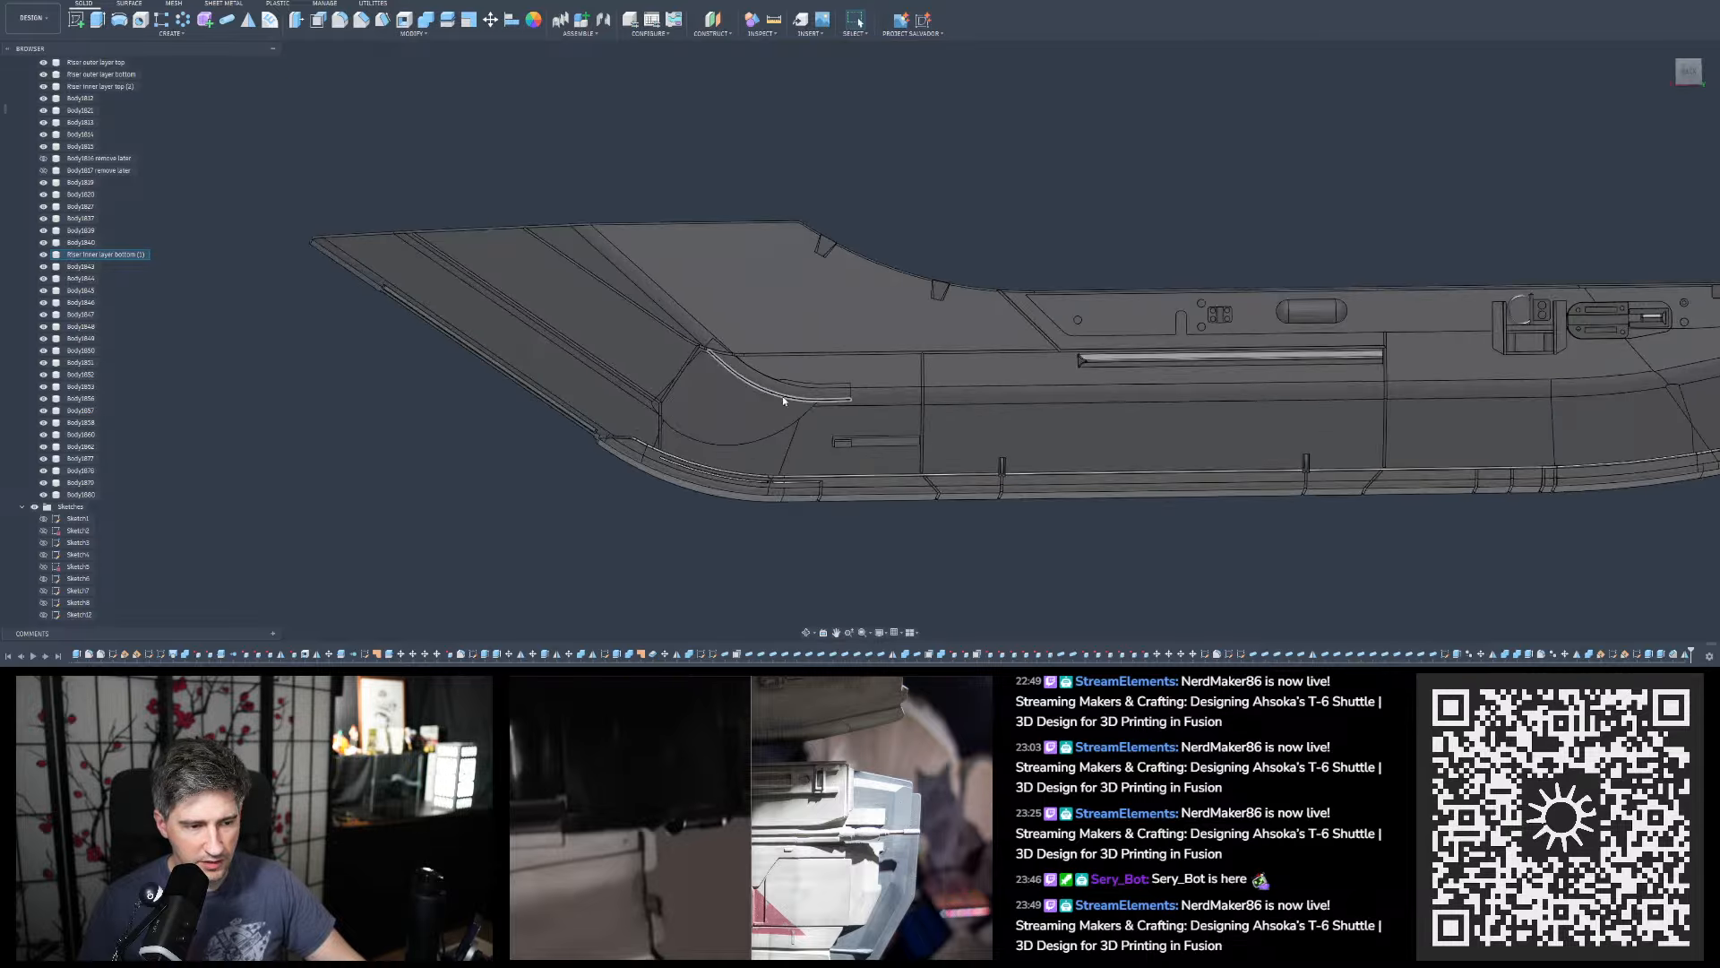
pyautogui.keyDown('shift'); pyautogui.moveTo(787, 359); pyautogui.dragTo(781, 335, button='middle'); pyautogui.keyUp('shift')
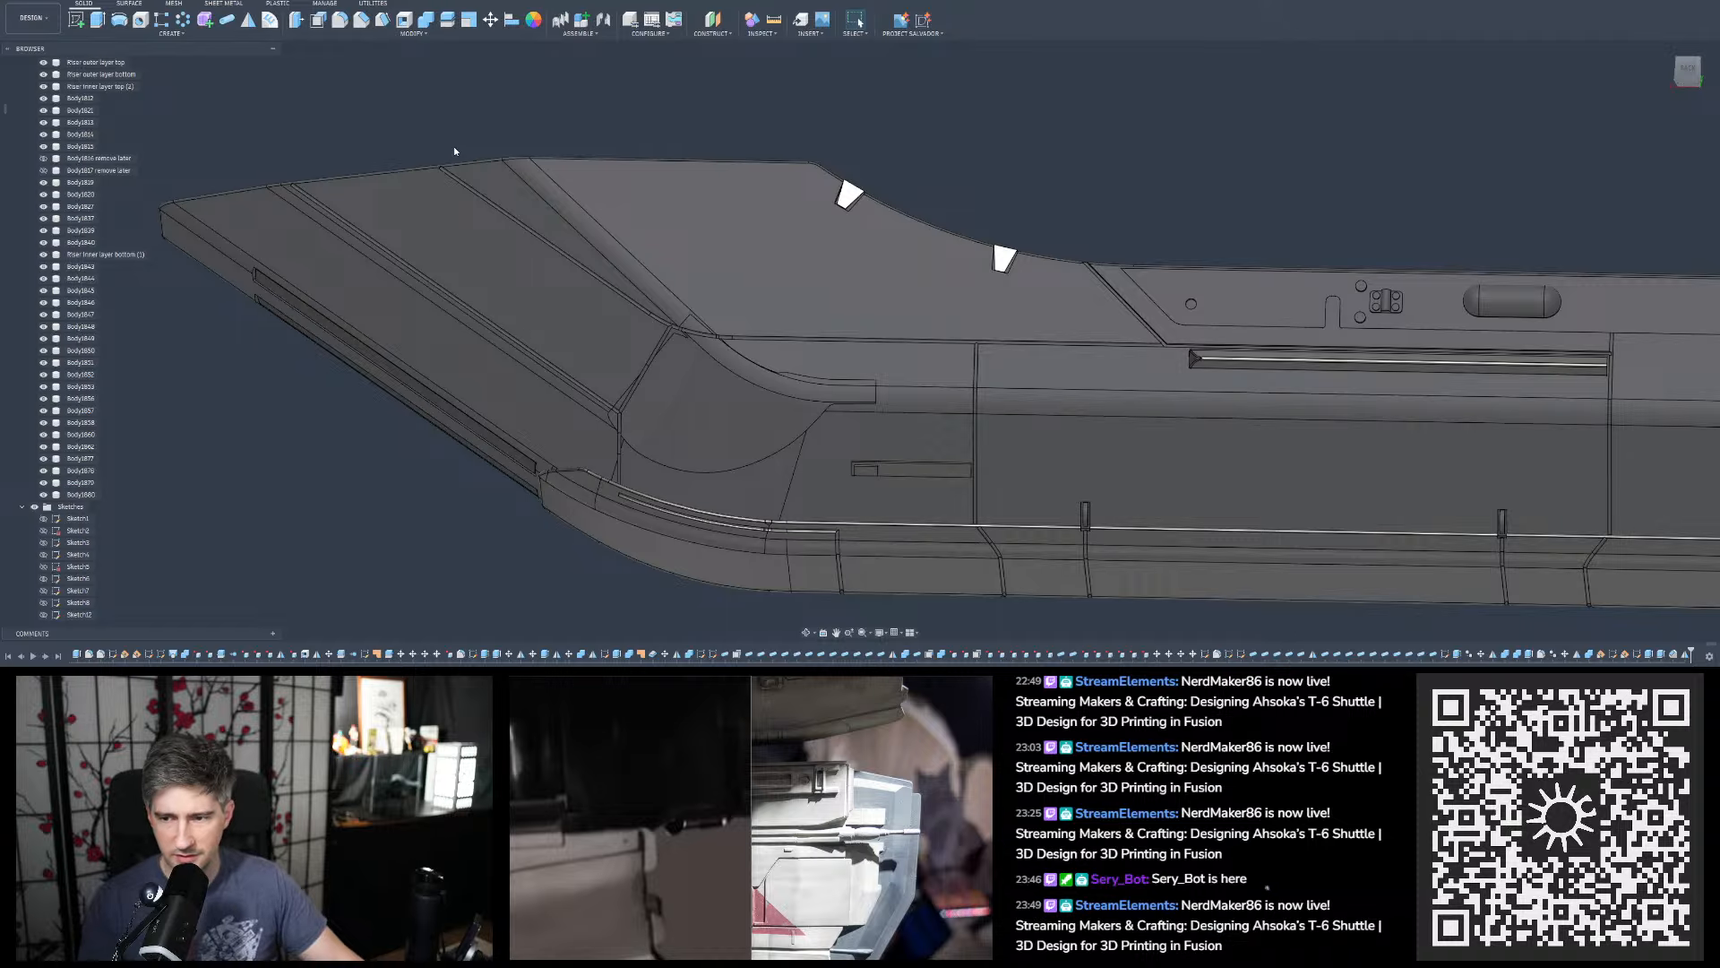
pyautogui.scroll(-3, 756, 249)
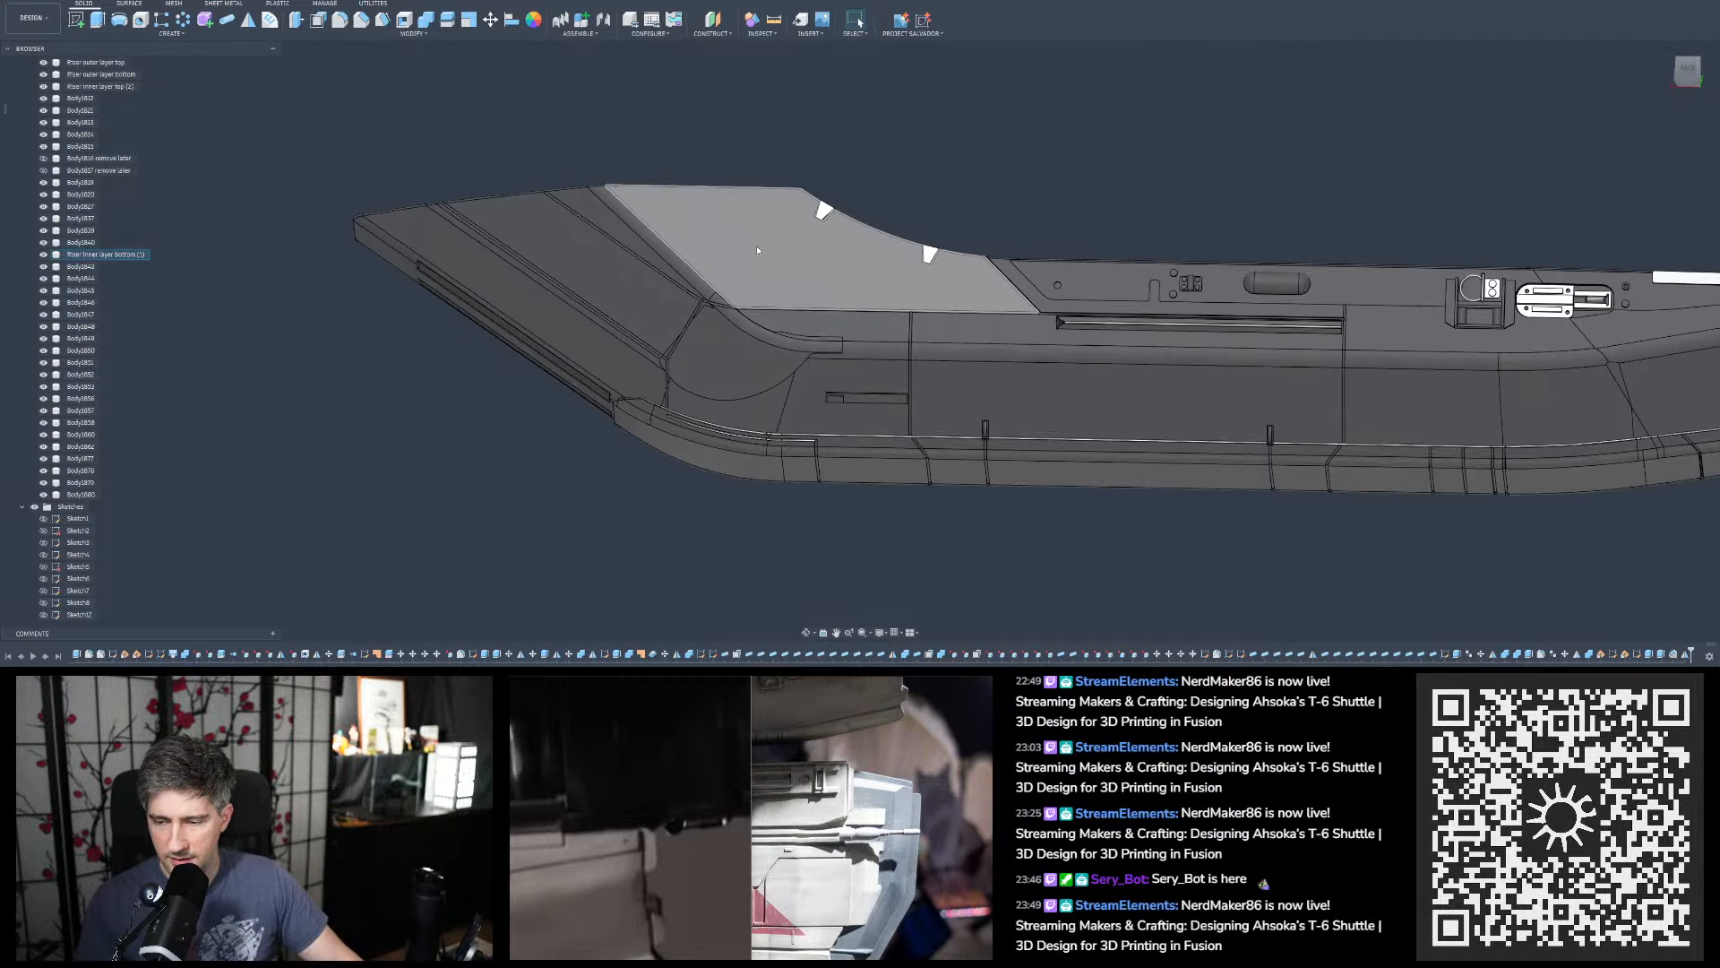
pyautogui.scroll(-2, 758, 250)
pyautogui.keyDown('shift'); pyautogui.moveTo(866, 309); pyautogui.dragTo(867, 242, button='middle'); pyautogui.keyUp('shift')
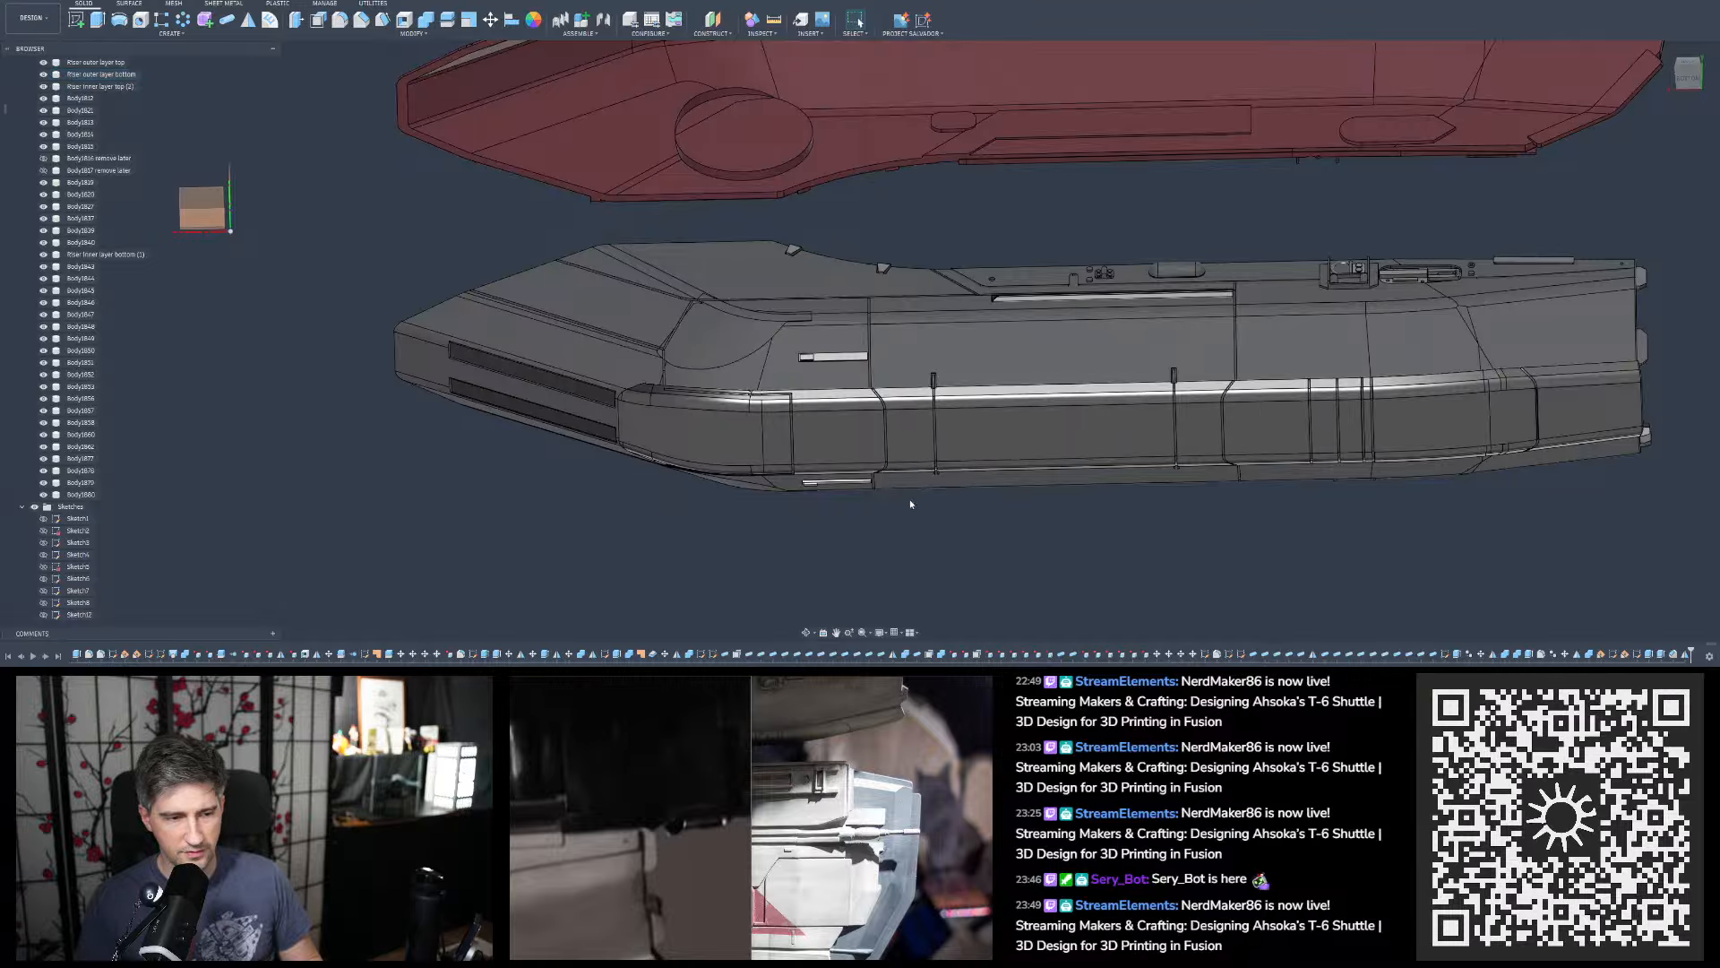
# Compare the upper and lower hull halves from above and from the side
pyautogui.scroll(-3, 910, 502)
pyautogui.keyDown('shift'); pyautogui.moveTo(942, 336); pyautogui.dragTo(957, 458, button='middle'); pyautogui.keyUp('shift')
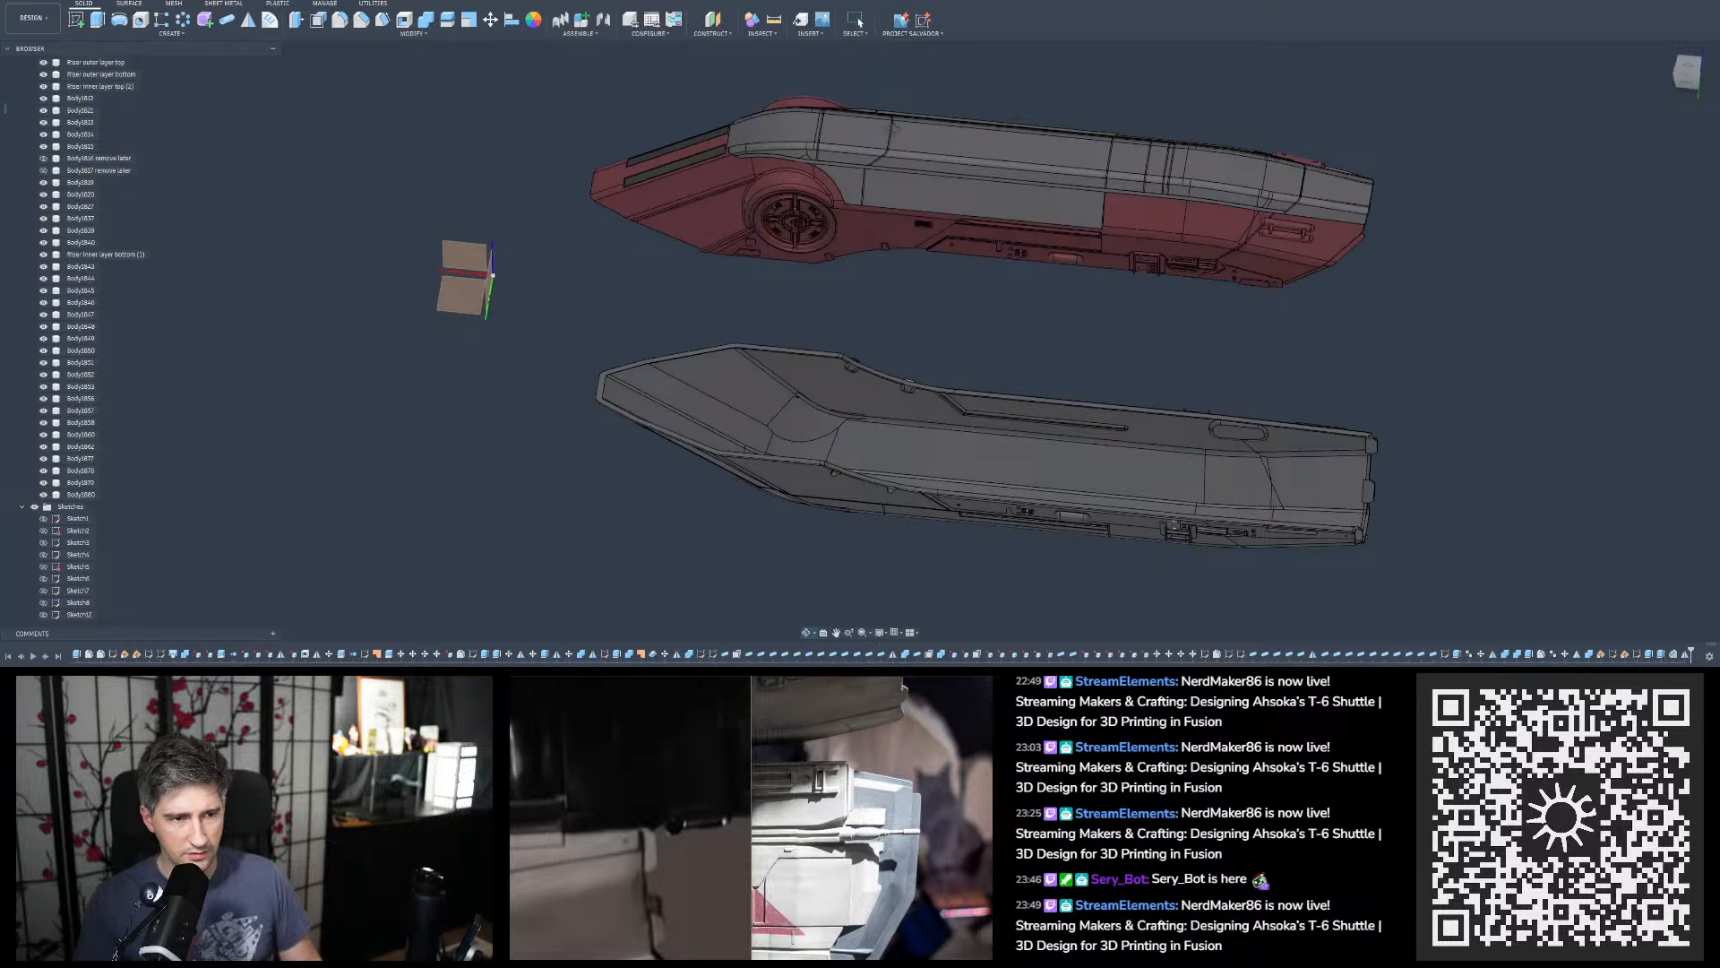
pyautogui.keyDown('shift'); pyautogui.moveTo(895, 128); pyautogui.dragTo(897, 167, button='middle'); pyautogui.keyUp('shift')
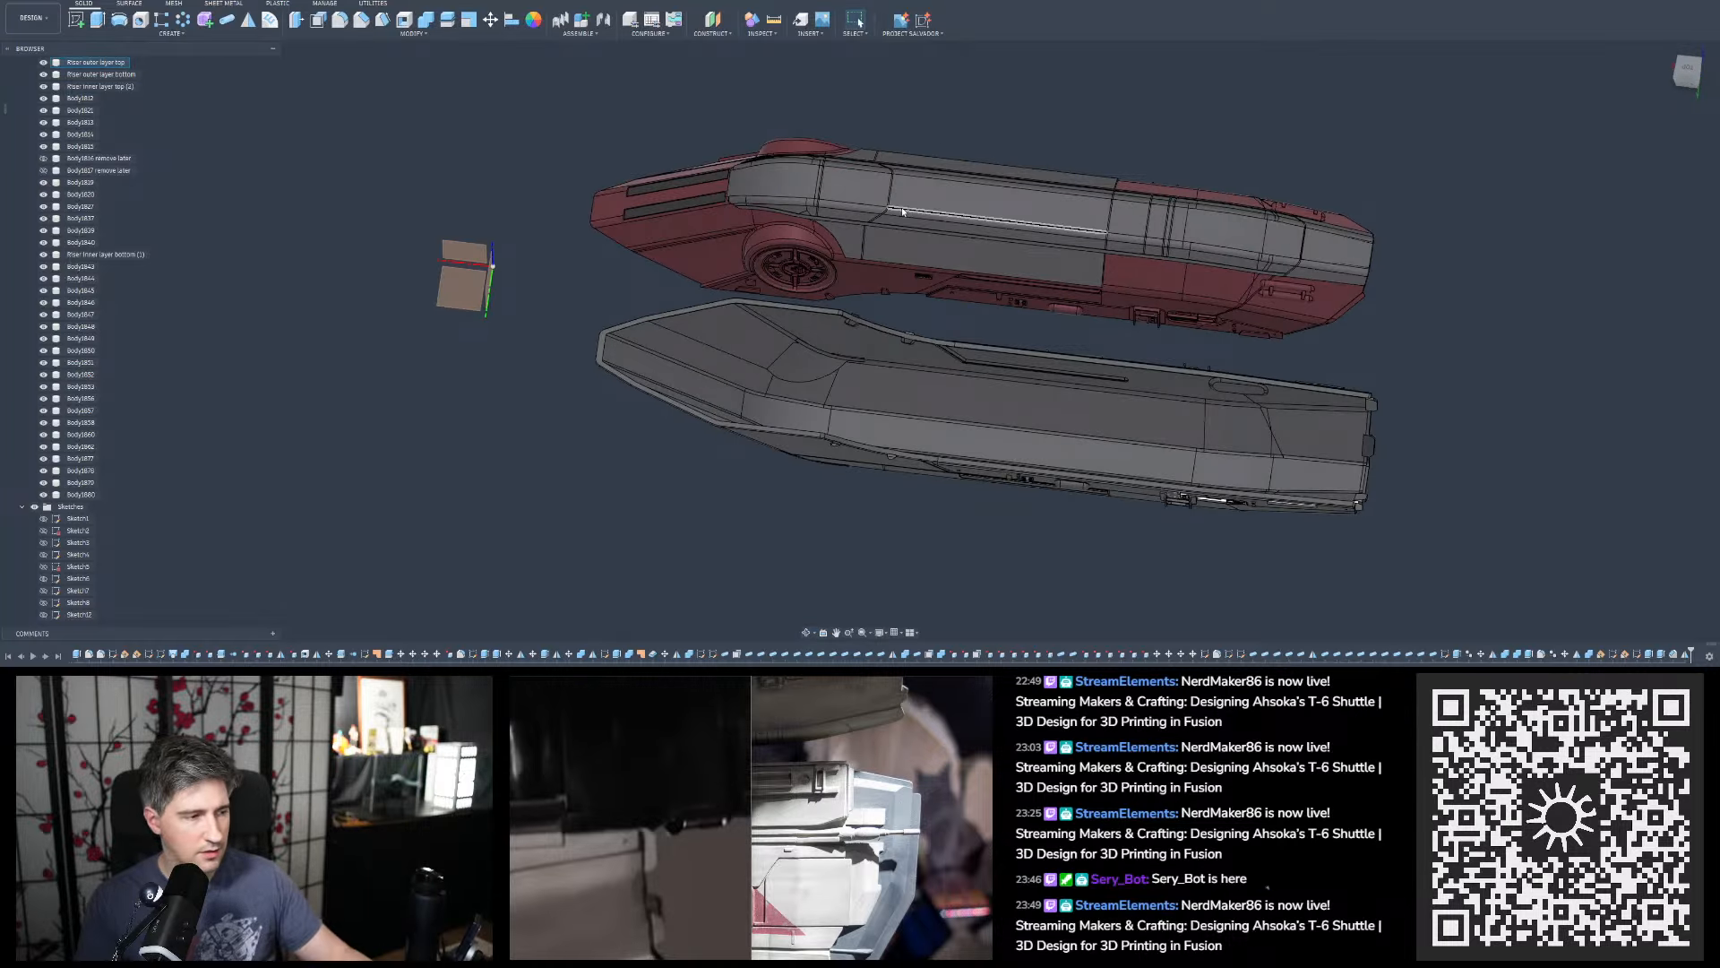
pyautogui.scroll(-3, 522, 281)
pyautogui.scroll(4, 780, 242)
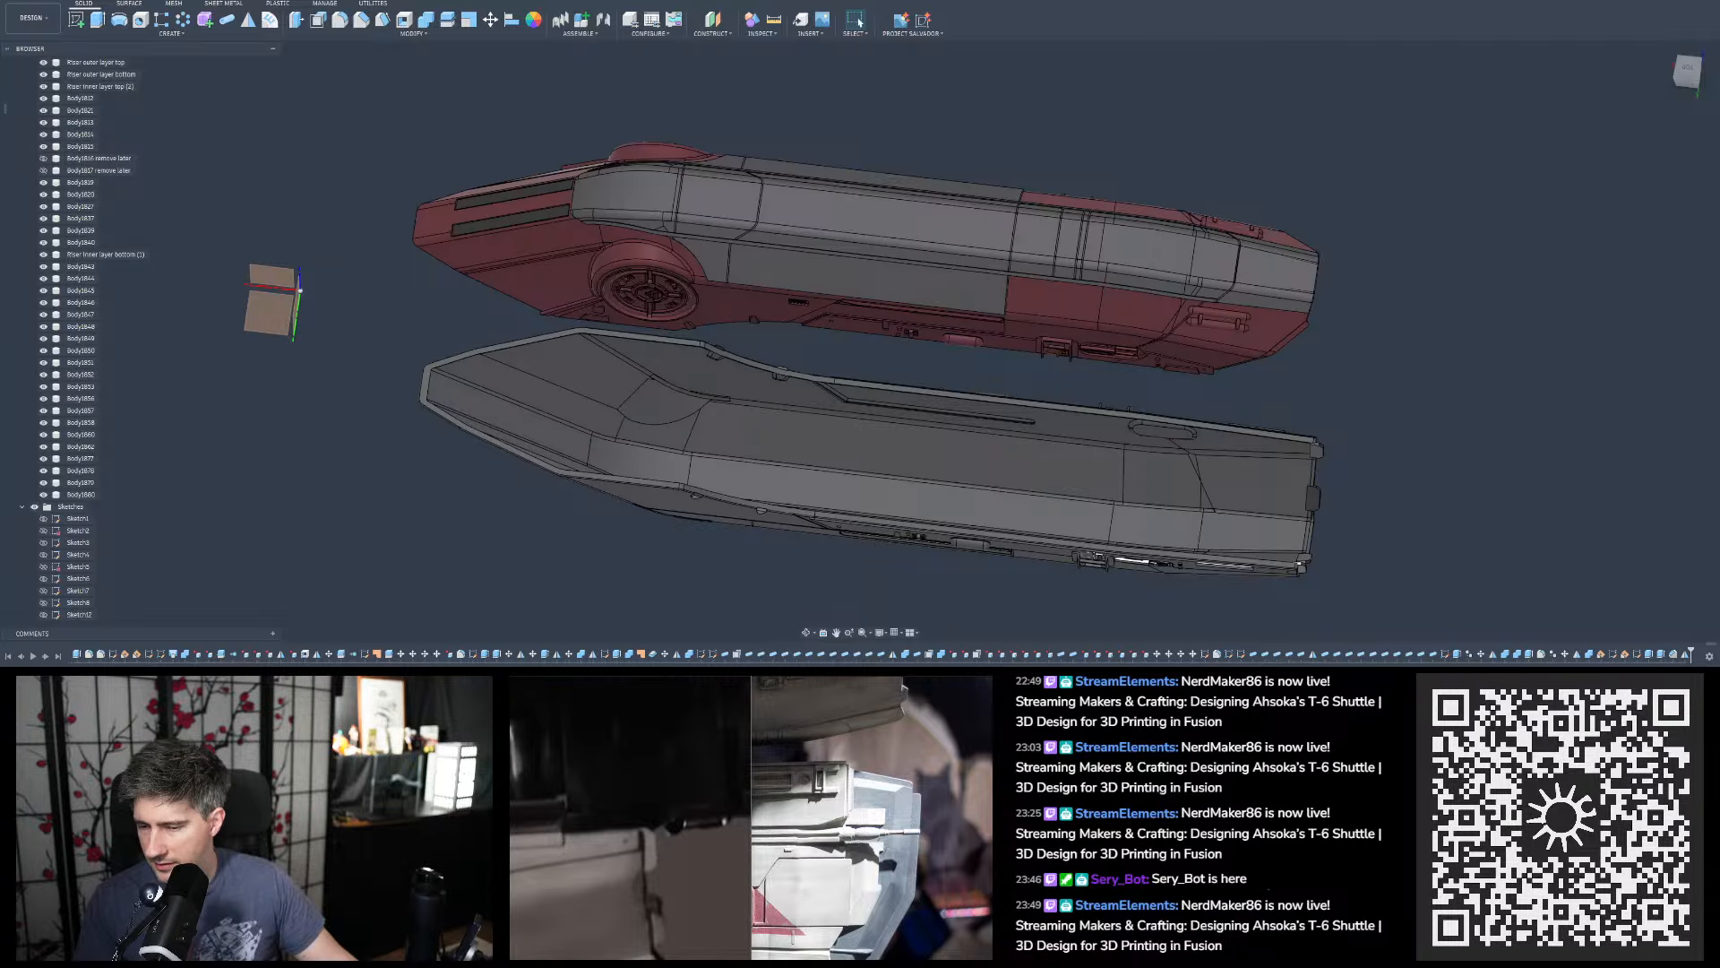
pyautogui.keyDown('shift'); pyautogui.moveTo(1259, 291); pyautogui.dragTo(1213, 238, button='middle'); pyautogui.keyUp('shift')
pyautogui.scroll(-3, 1213, 238)
pyautogui.keyDown('shift'); pyautogui.moveTo(1061, 183); pyautogui.dragTo(995, 348, button='middle'); pyautogui.keyUp('shift')
pyautogui.keyDown('shift'); pyautogui.moveTo(1042, 153); pyautogui.dragTo(1049, 174, button='middle'); pyautogui.keyUp('shift')
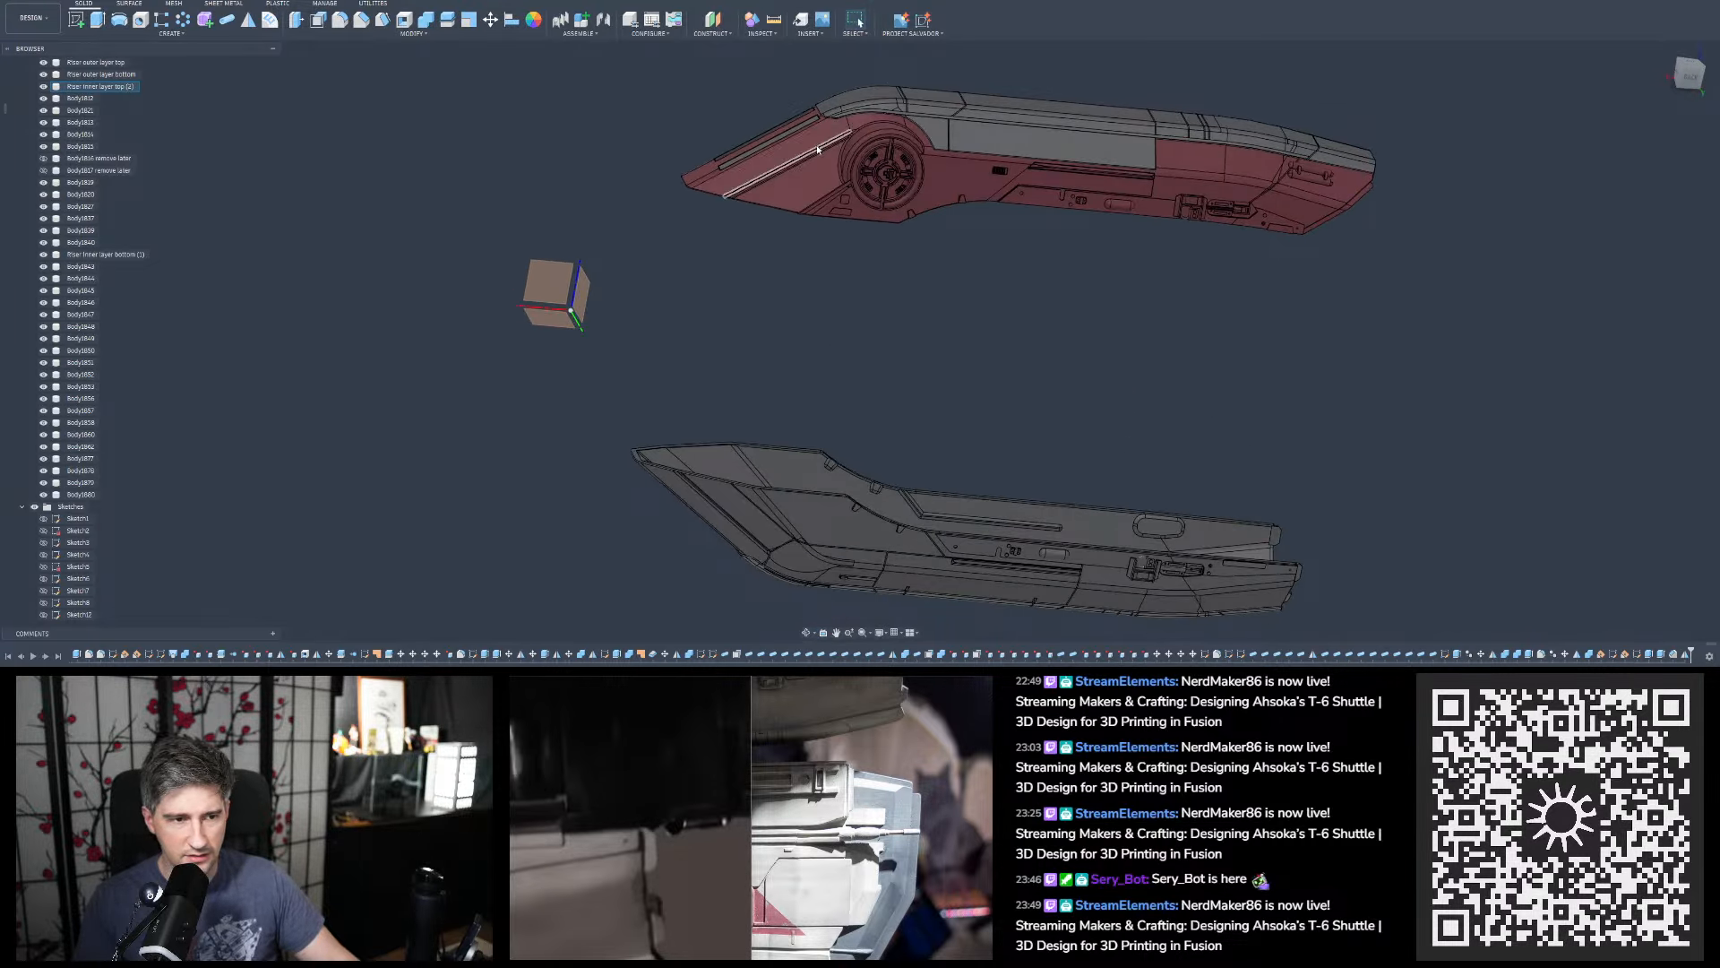
# Examine both hull assemblies at an angle and from the side, including the upper assembly's red side panels and round detail
pyautogui.keyDown('shift'); pyautogui.moveTo(817, 149); pyautogui.dragTo(824, 140, button='middle'); pyautogui.keyUp('shift')
pyautogui.keyDown('shift'); pyautogui.moveTo(822, 457); pyautogui.dragTo(836, 455, button='middle'); pyautogui.keyUp('shift')
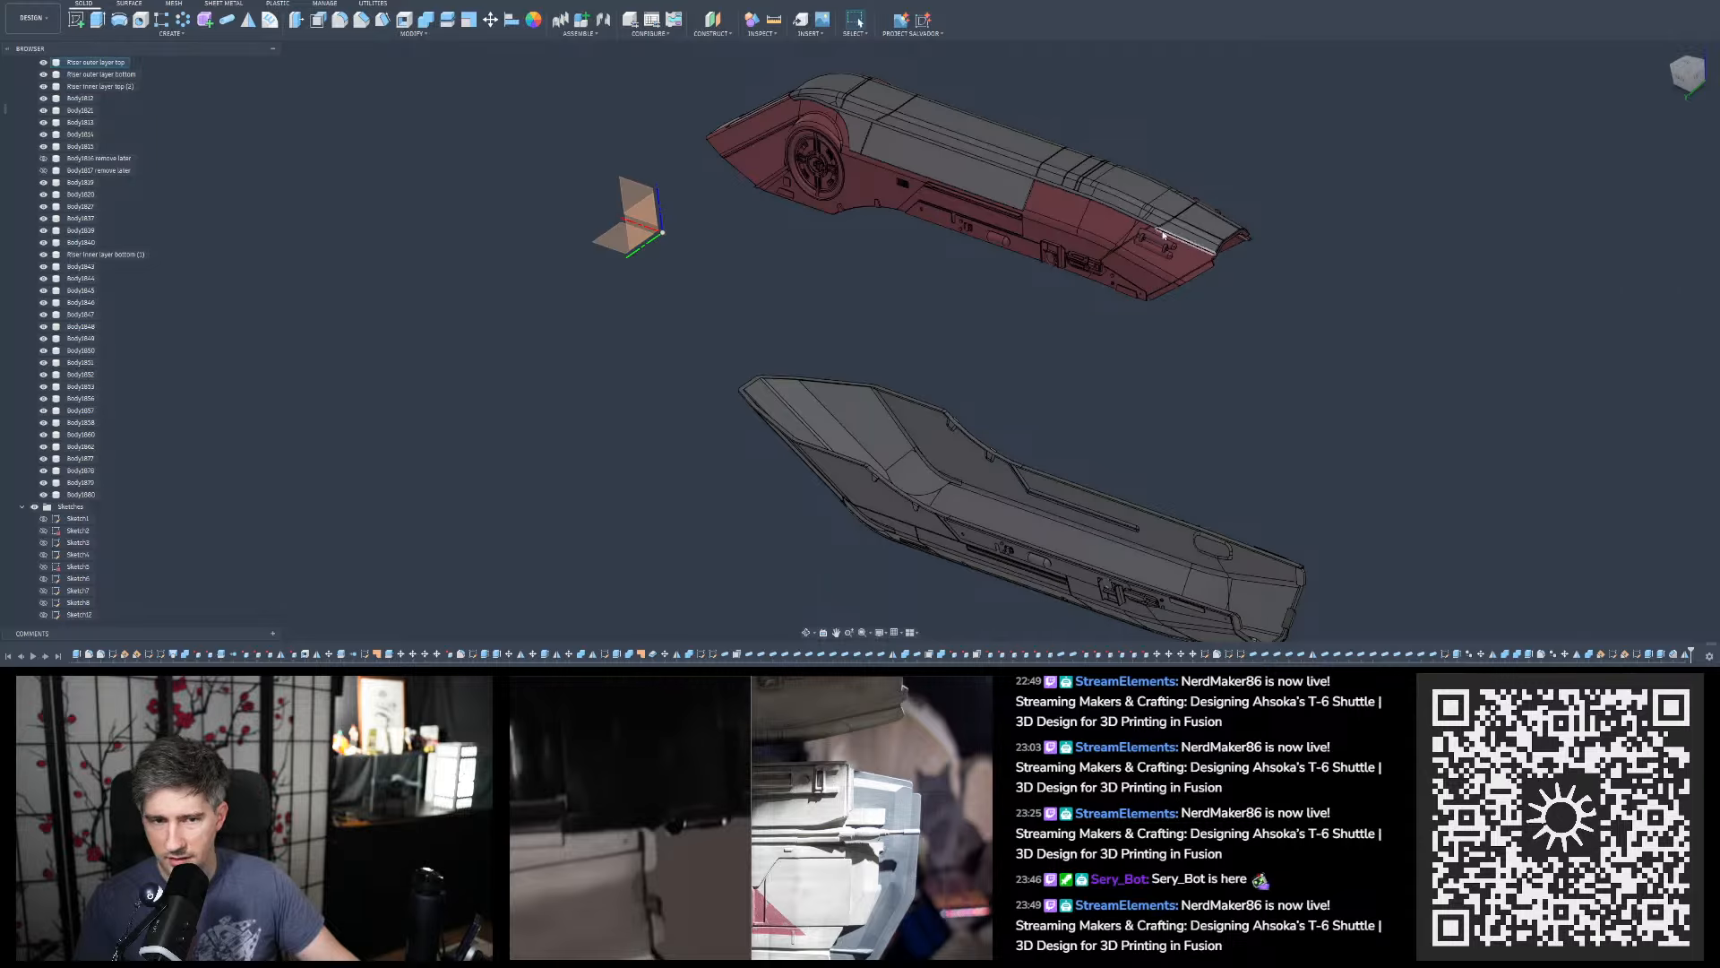
pyautogui.keyDown('shift'); pyautogui.moveTo(894, 292); pyautogui.dragTo(849, 225, button='middle'); pyautogui.keyUp('shift')
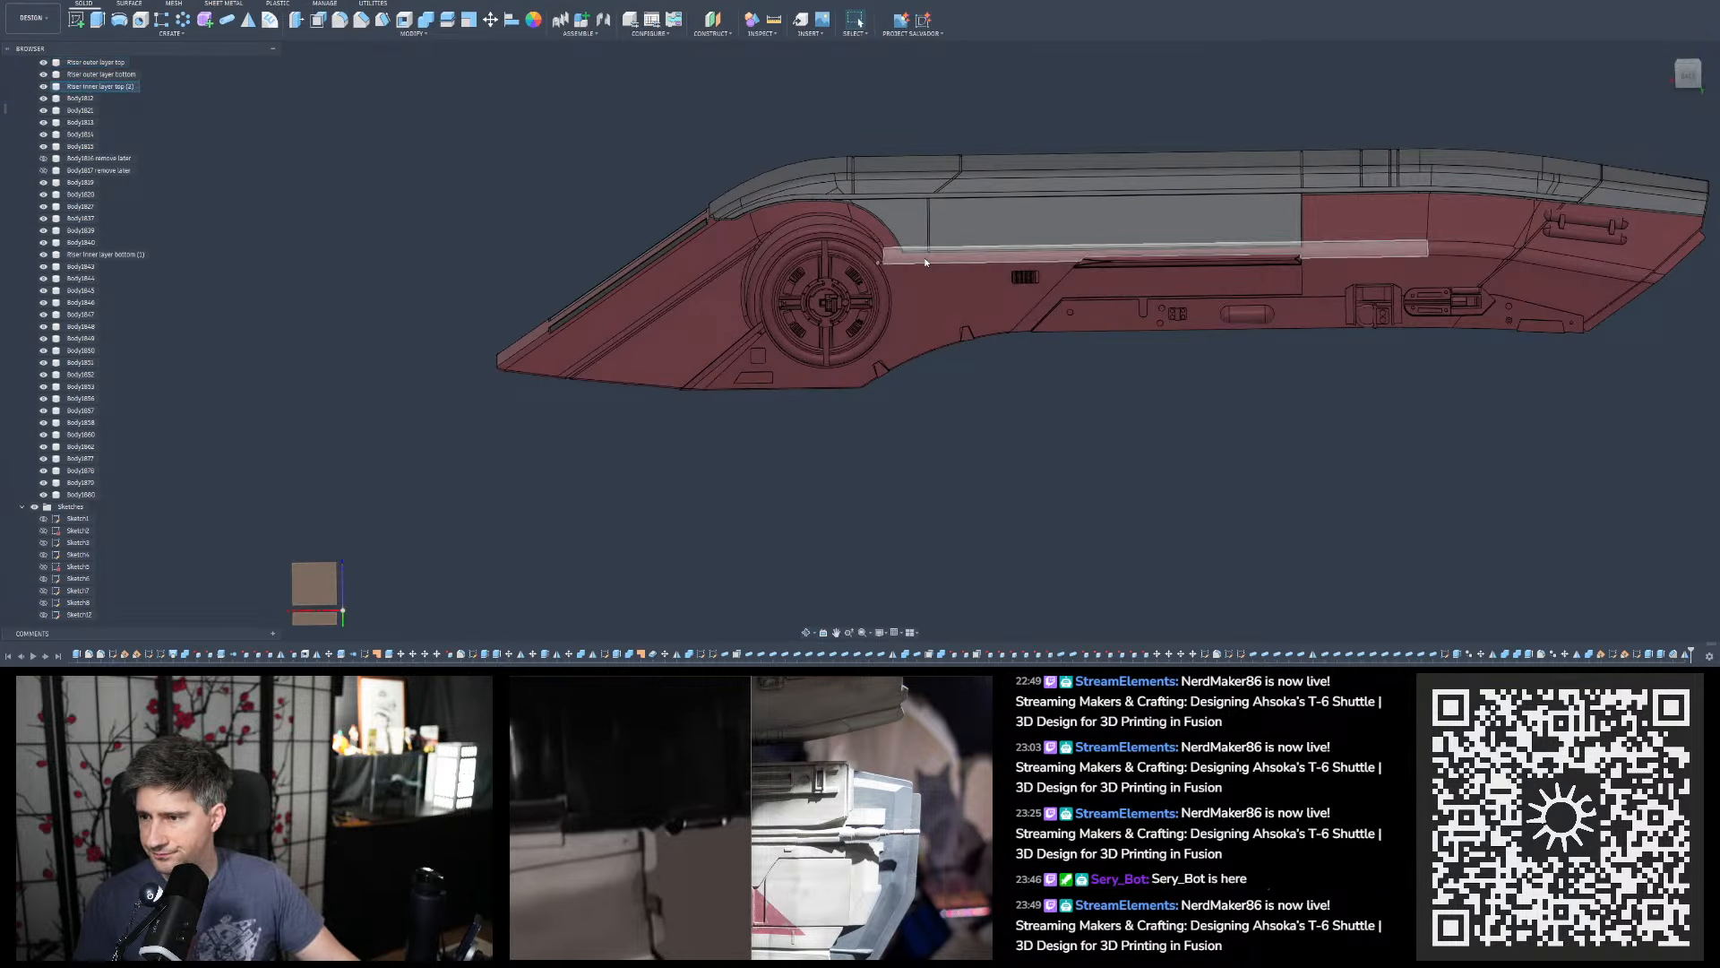
pyautogui.scroll(-2, 880, 309)
pyautogui.scroll(-6, 930, 185)
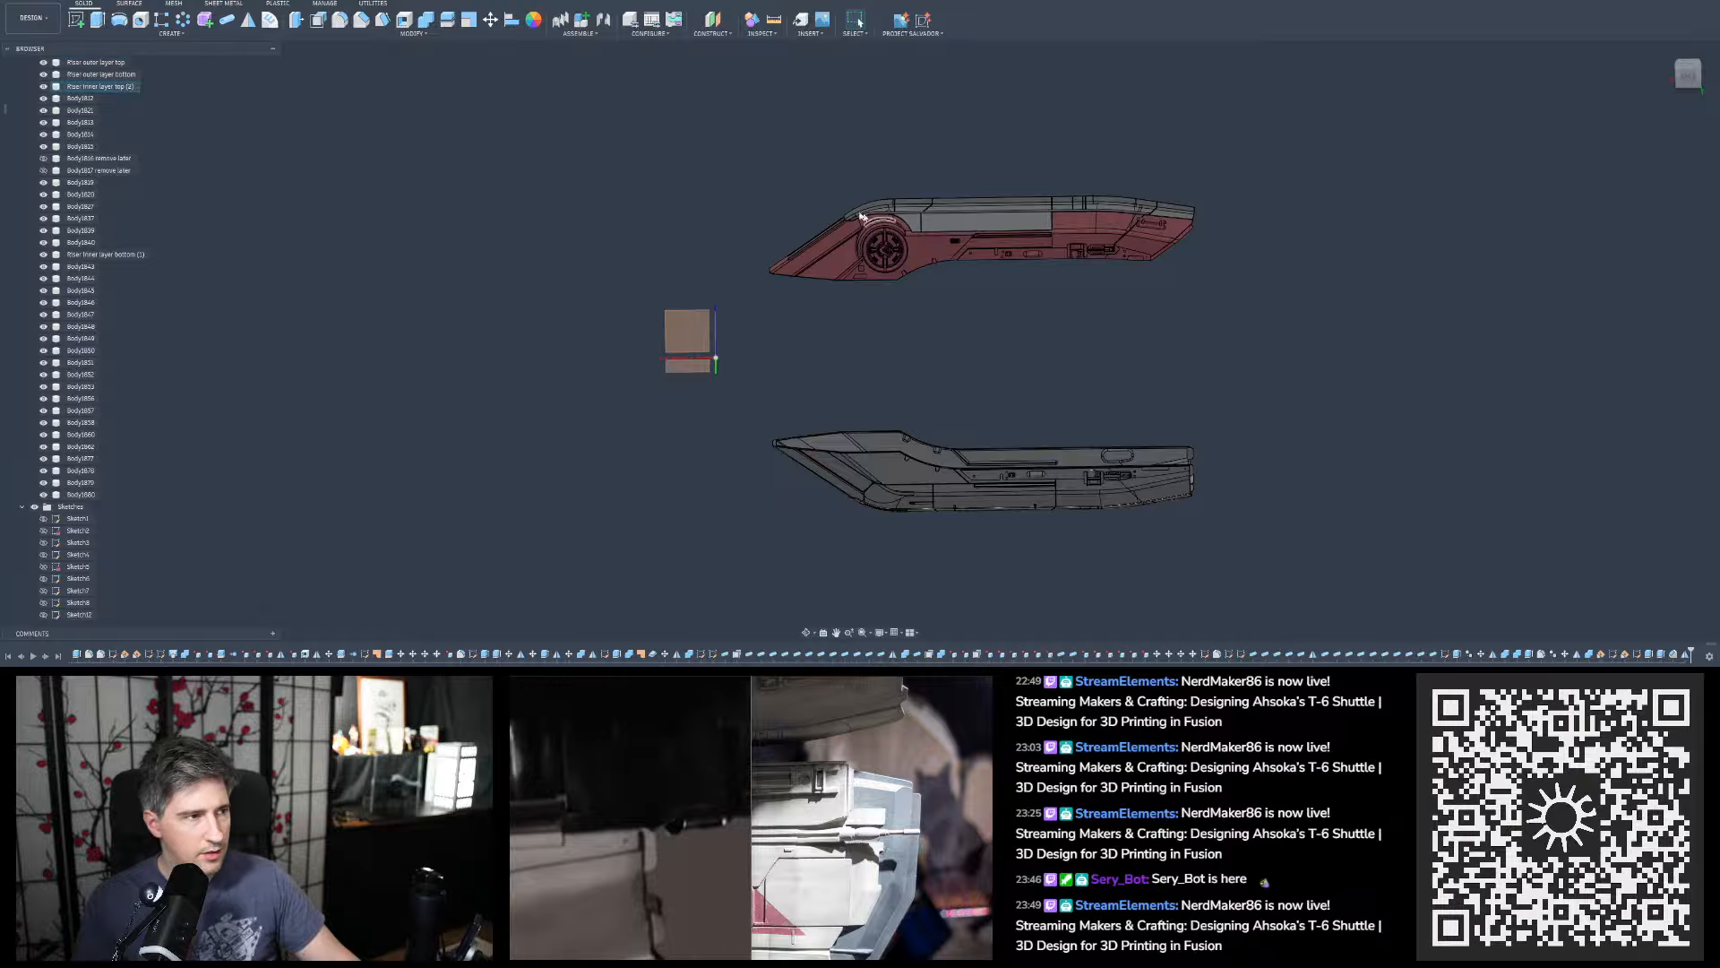
pyautogui.scroll(1, 867, 218)
pyautogui.scroll(-2, 630, 173)
pyautogui.scroll(3, 1057, 343)
pyautogui.keyDown('shift'); pyautogui.moveTo(1058, 342); pyautogui.dragTo(893, 315, button='middle'); pyautogui.keyUp('shift')
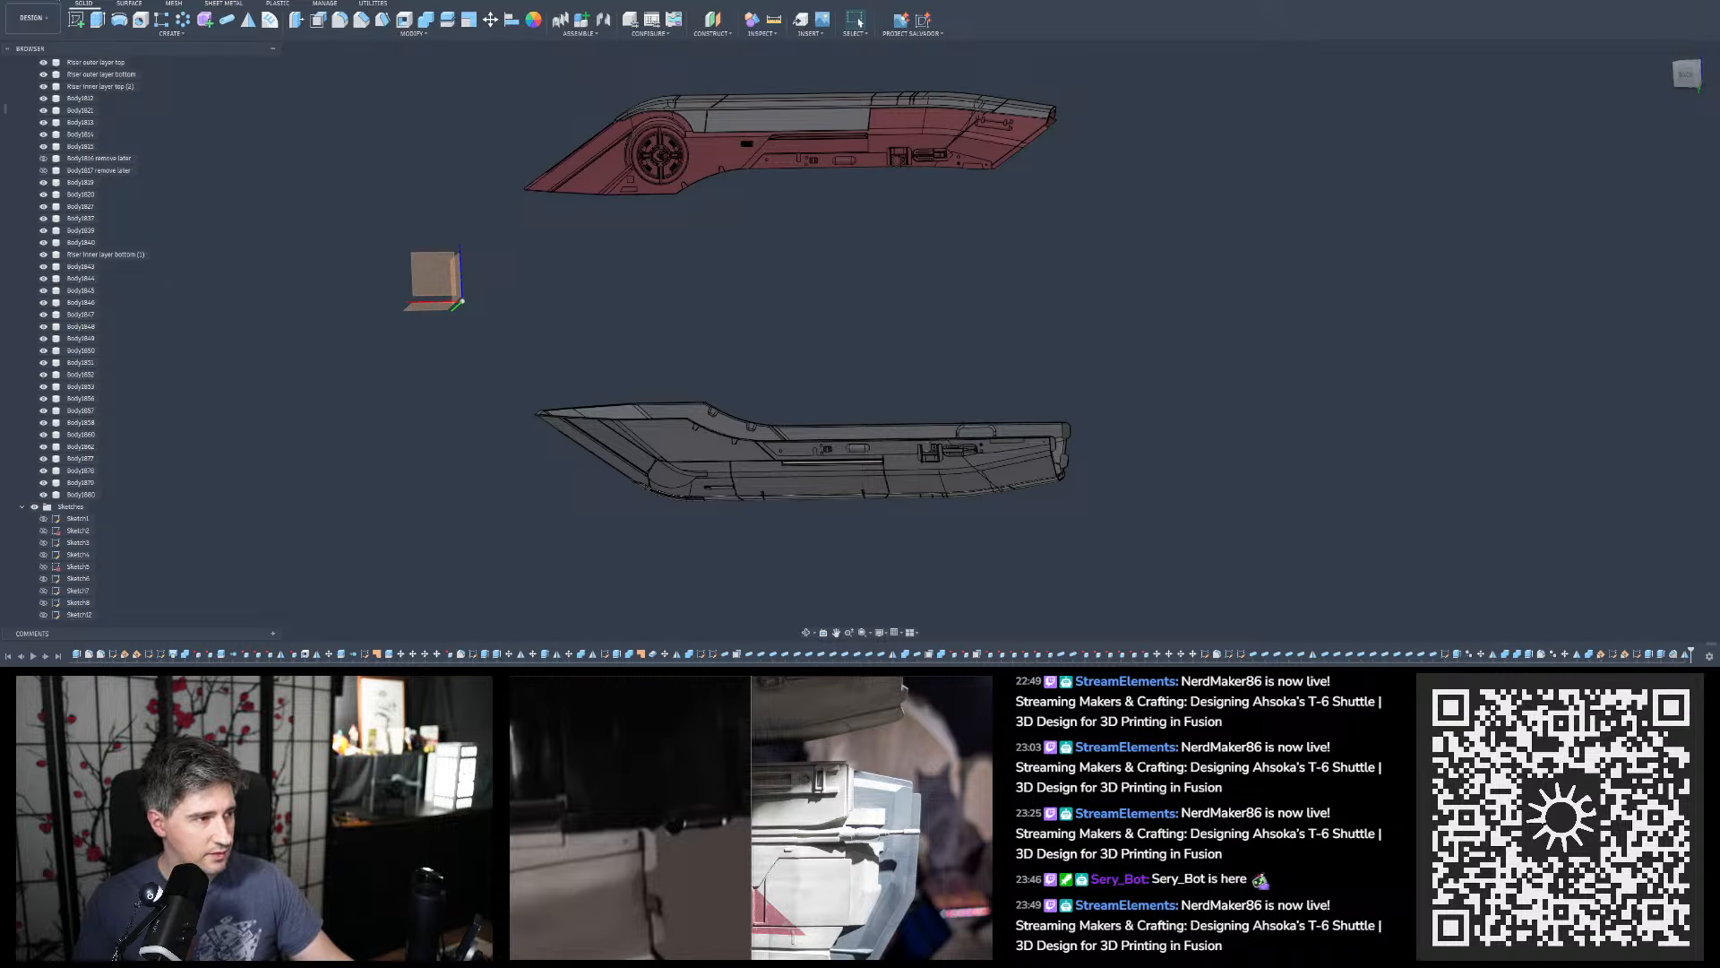
# Save the design as a new version, keeping the description "User Saved"
pyautogui.hotkey('ctrl', 's')
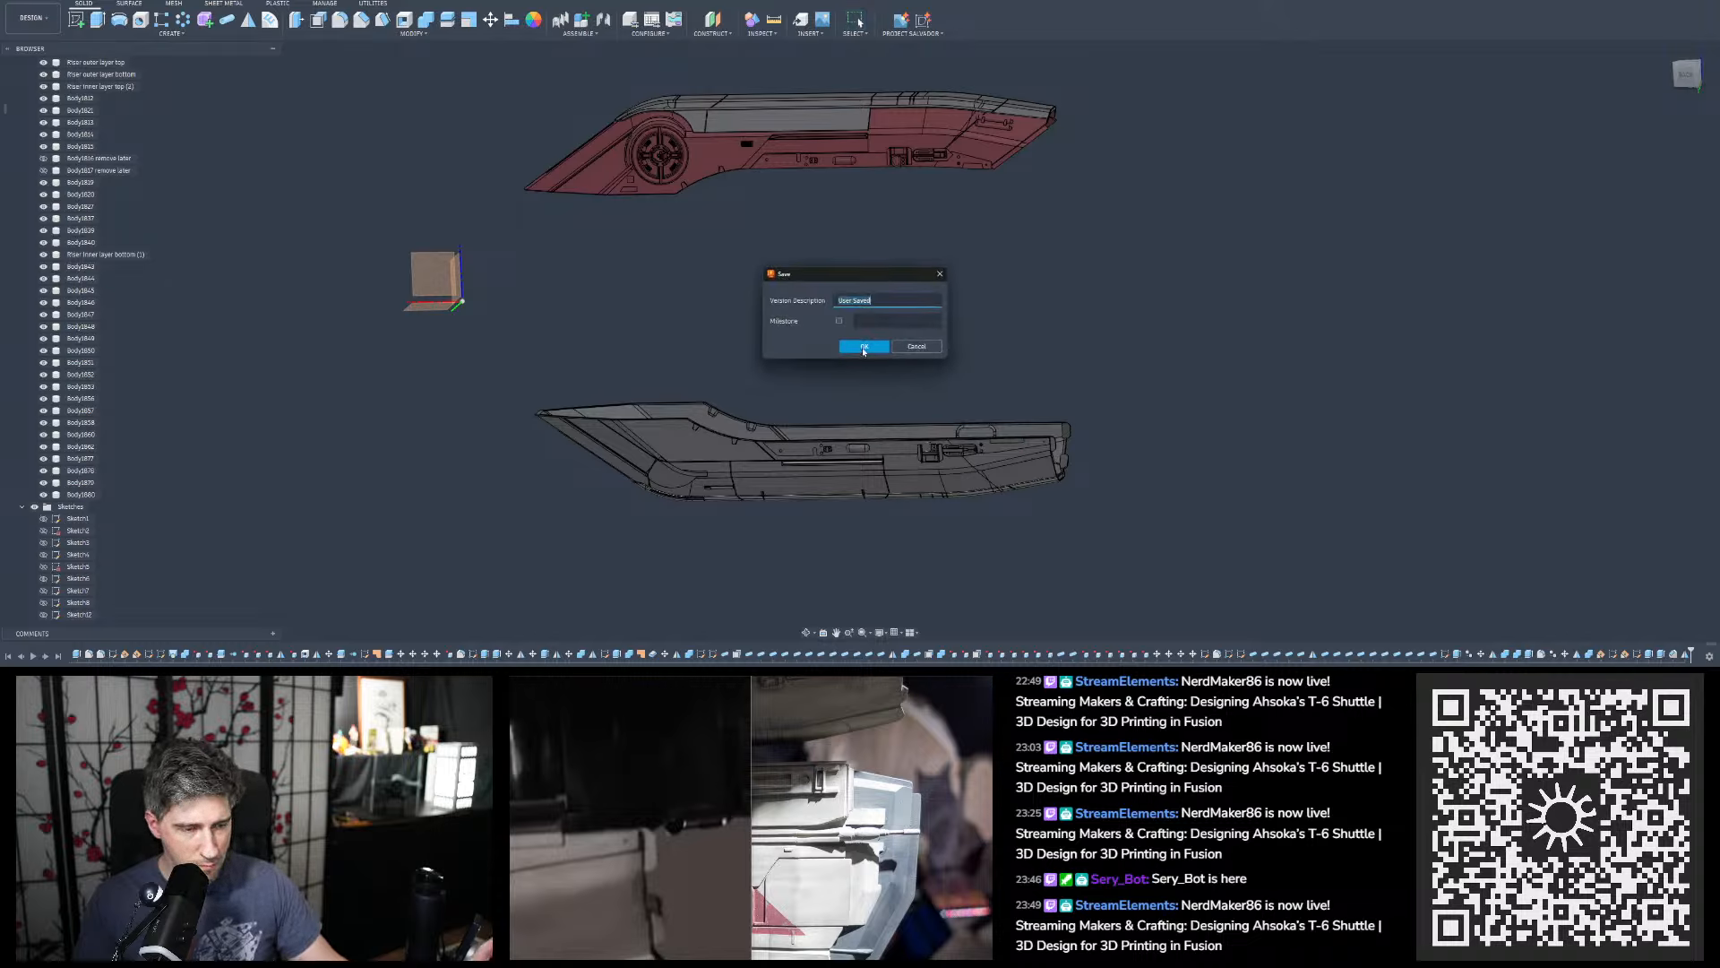
pyautogui.click(864, 348)
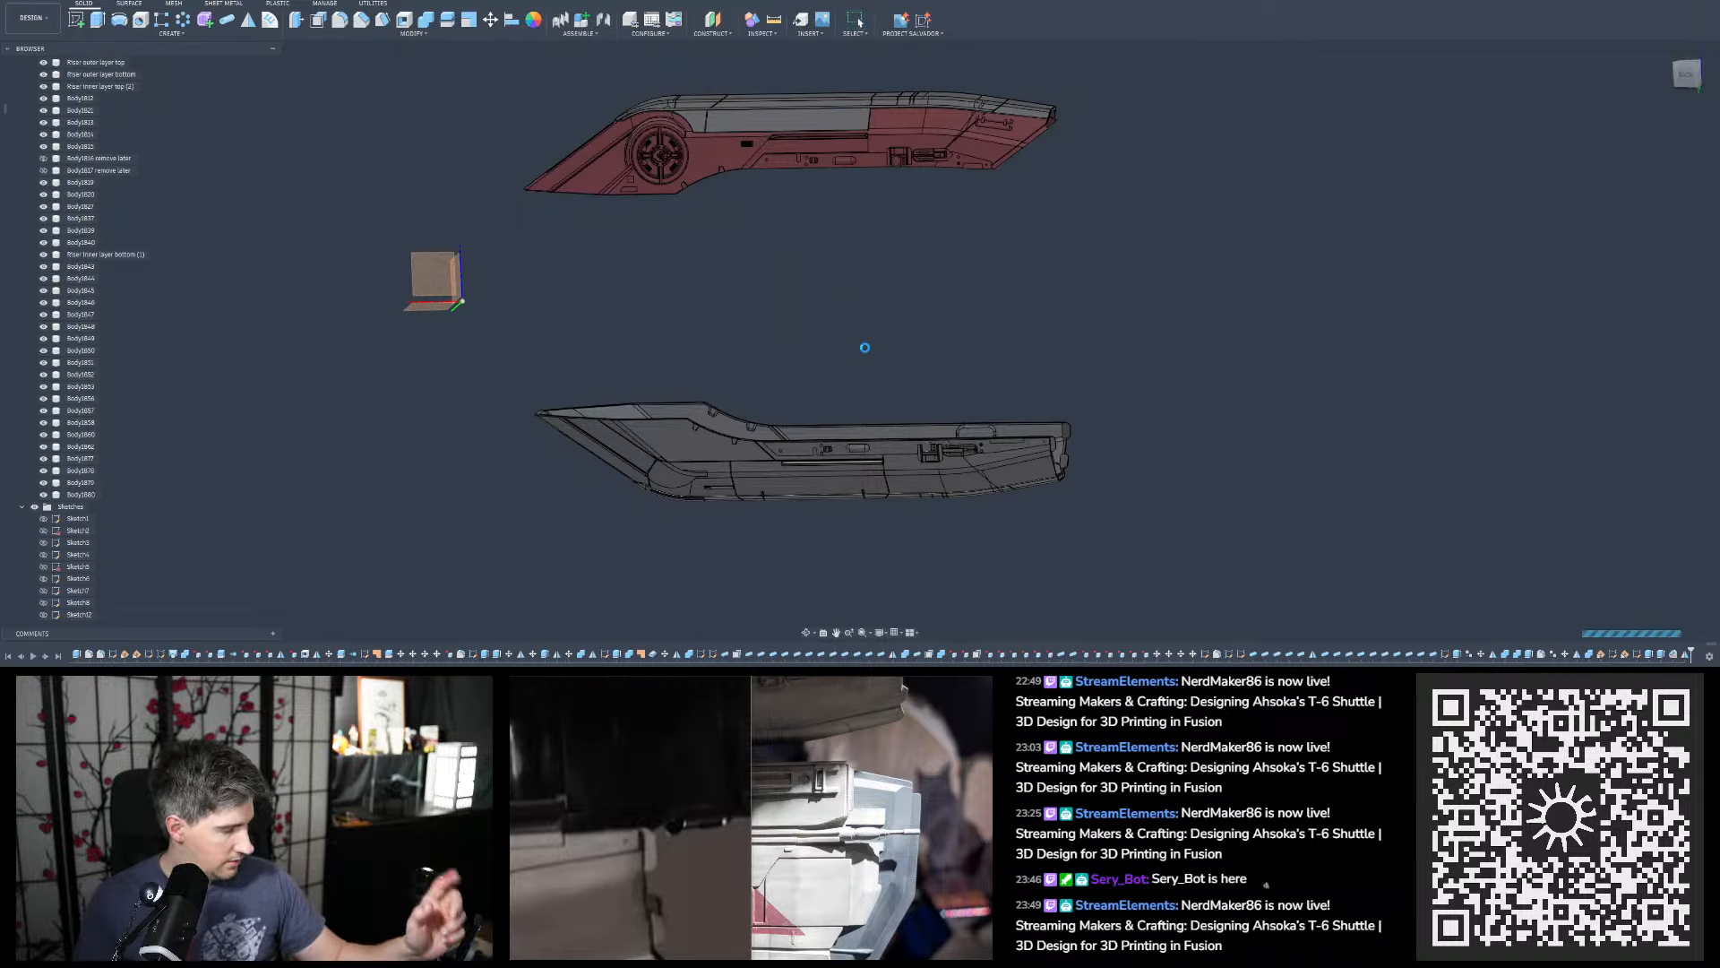